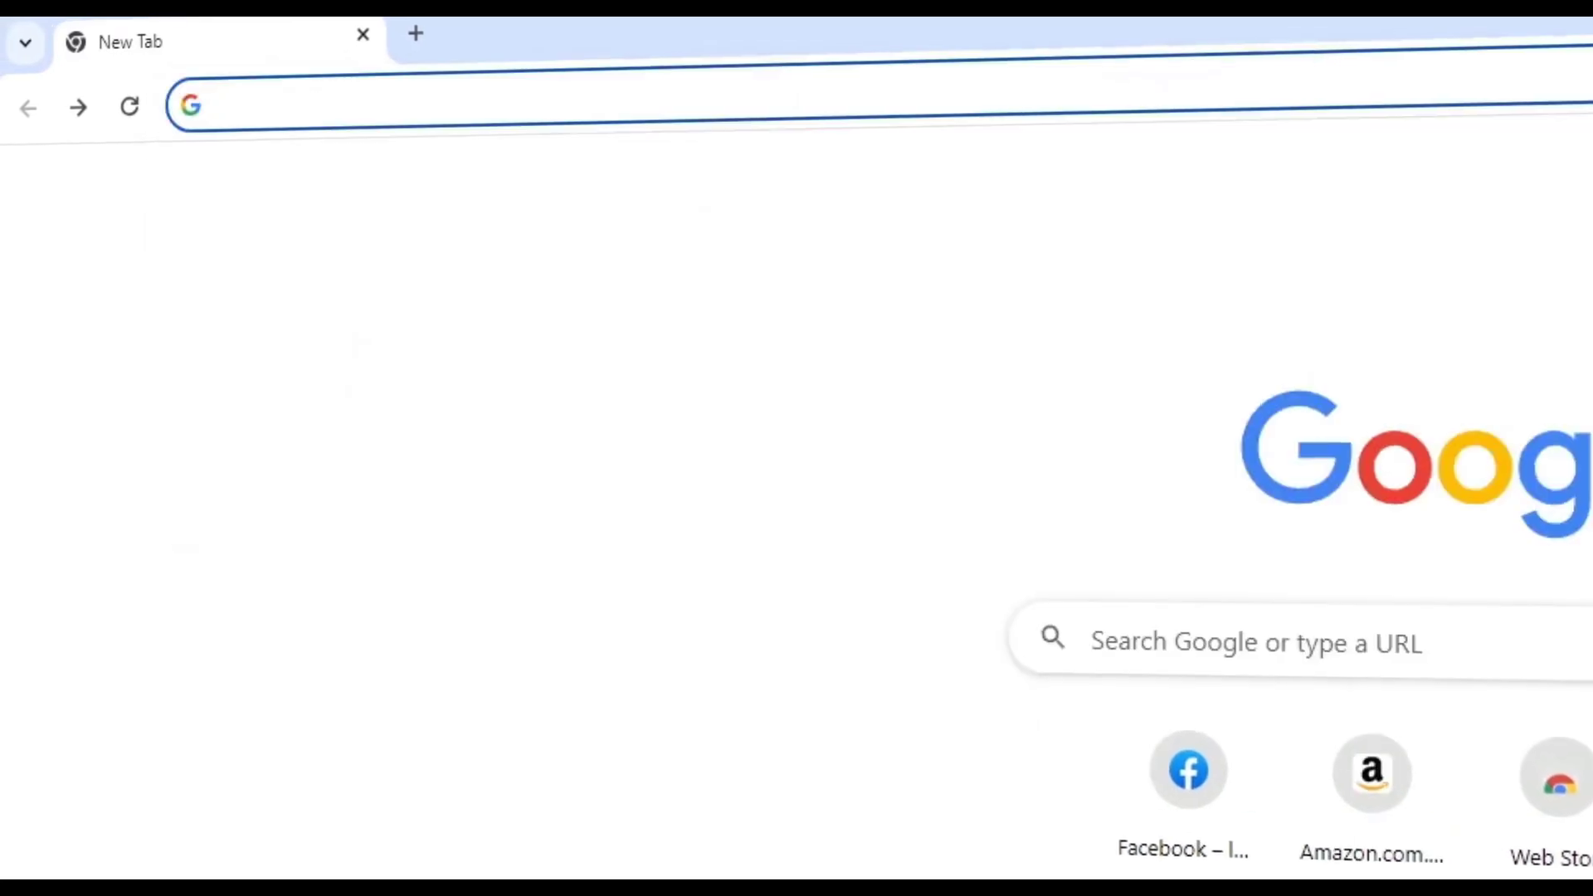
- Replace the stray amazon.co text in Chrome's address bar with jimfahaddigital.com/besthost
type("amazon.co")
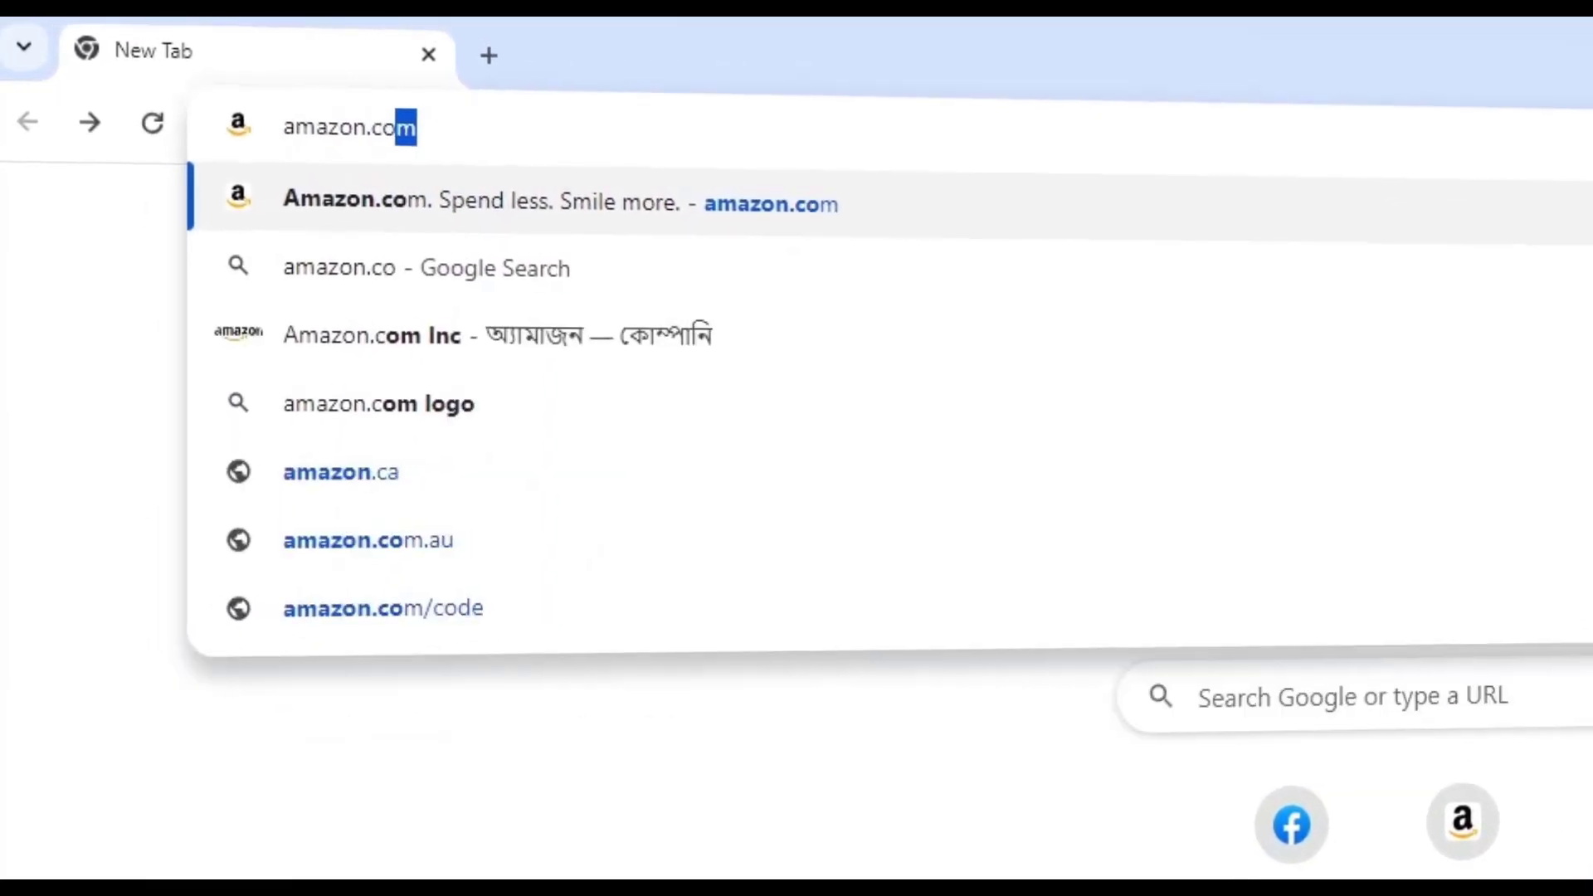
key("ctrl+a")
key("BackSpace")
type("jimfahaddigital.com")
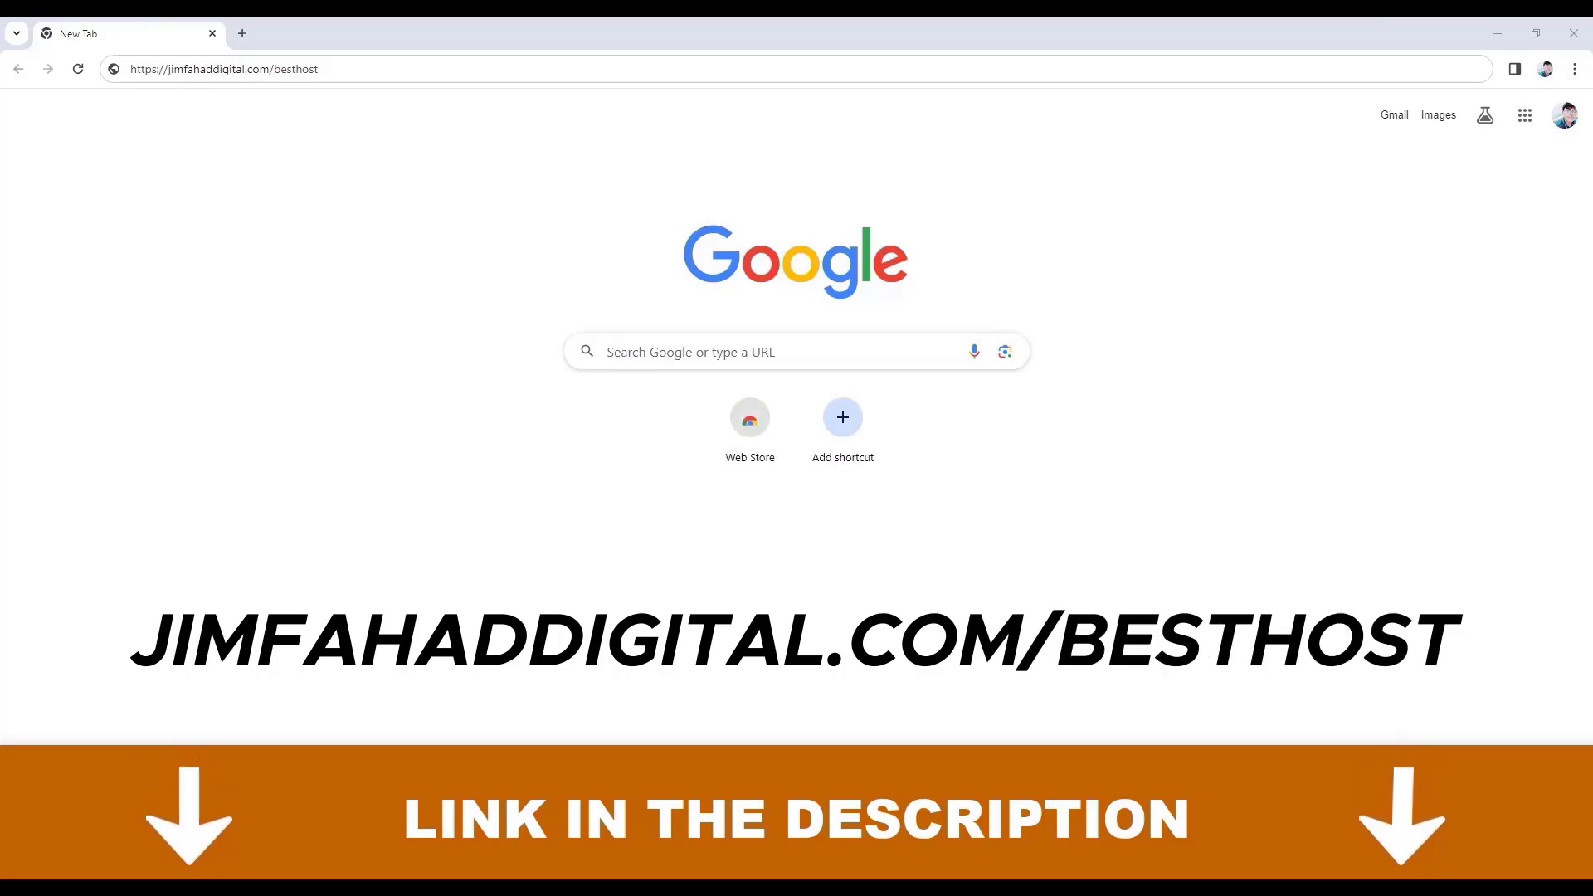
- Follow the link to Hostinger and review the country list, keeping the English site
key("Return")
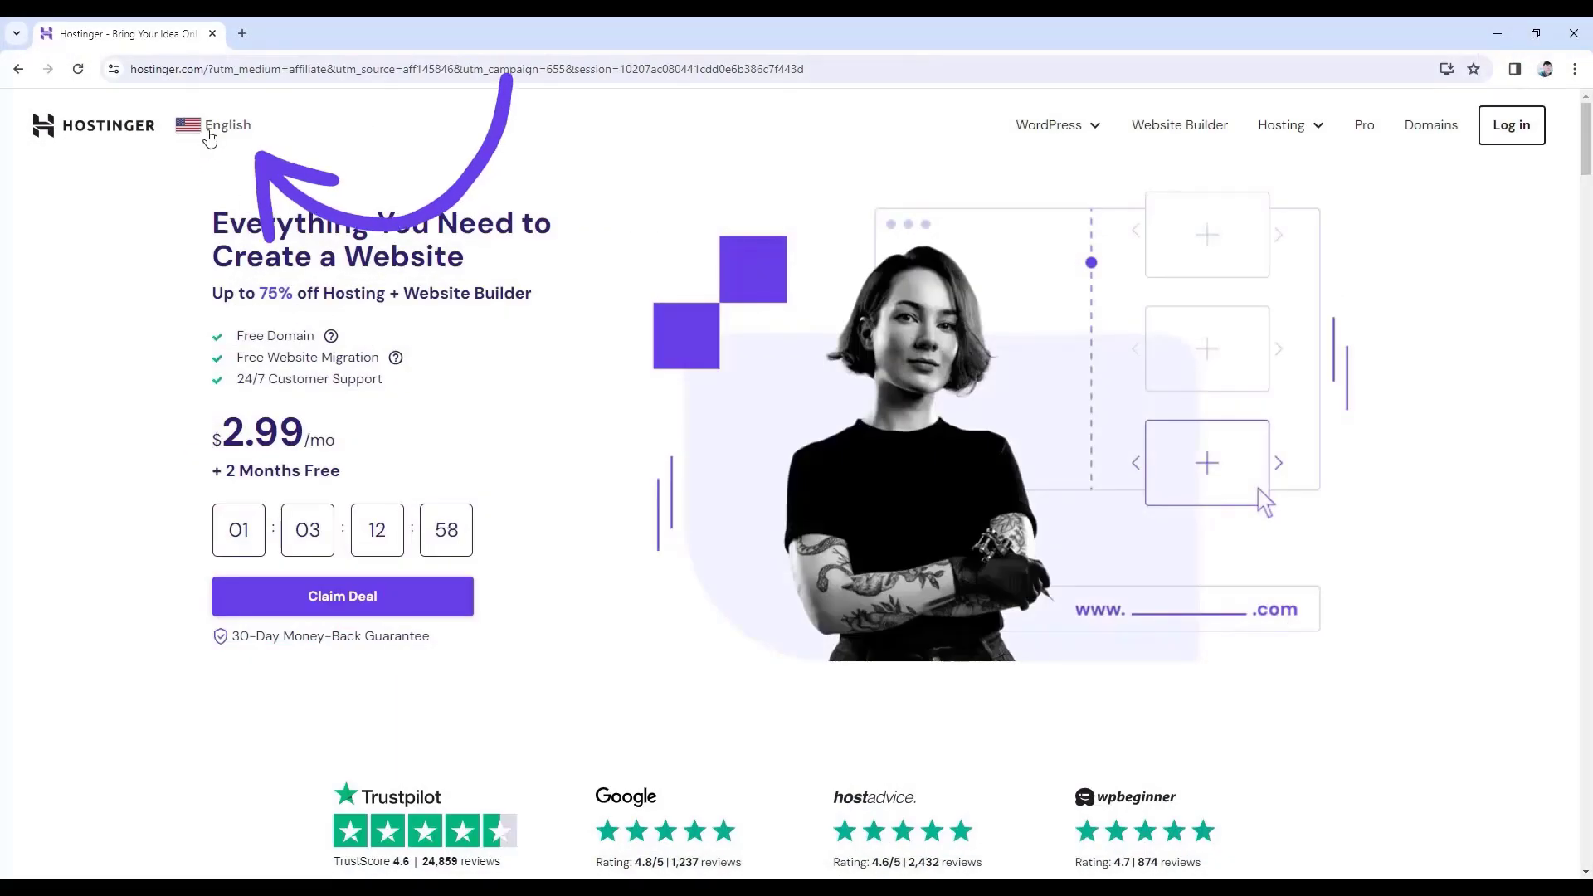
left_click(201, 135)
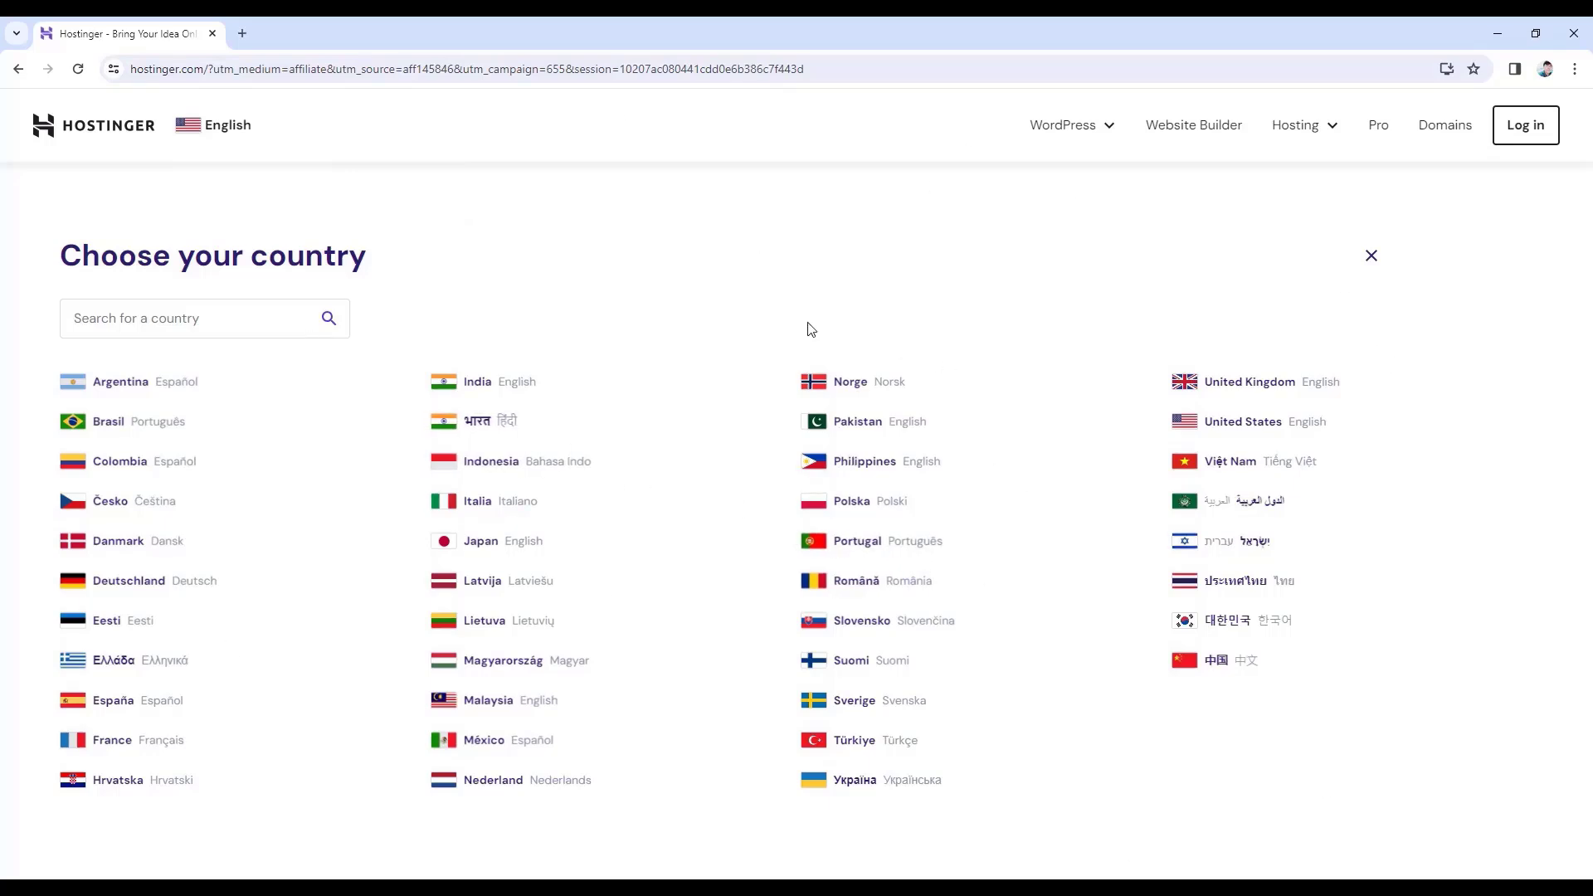
left_click(1370, 259)
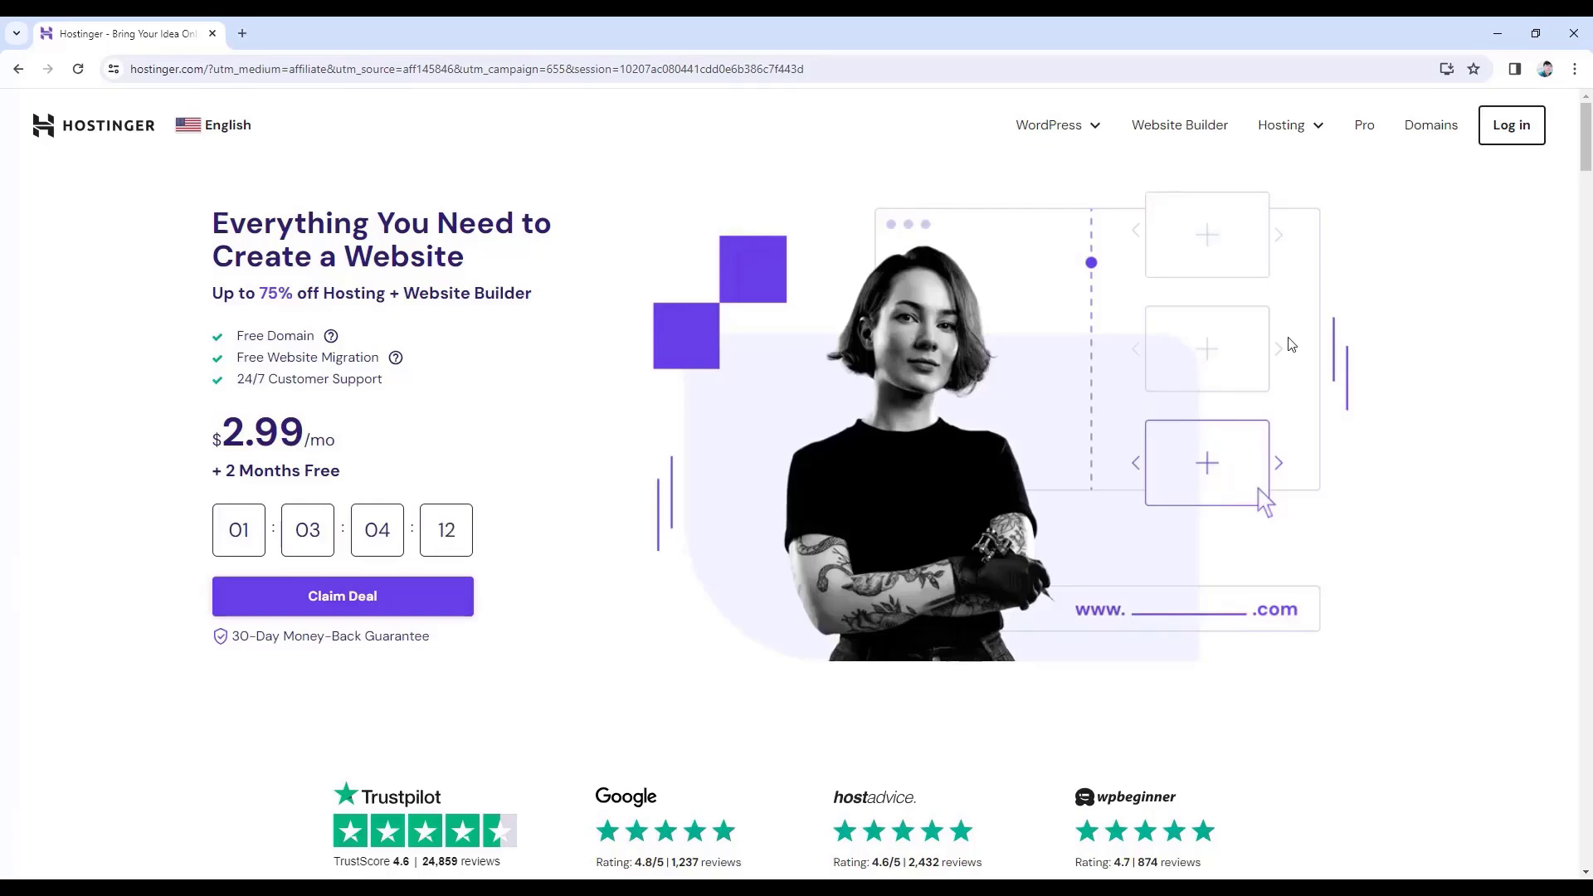
- Scroll through Hostinger's plans comparing Premium ($2.99), Business ($3.99) and Cloud Startup ($9.99)
scroll(992, 401, "down", 10)
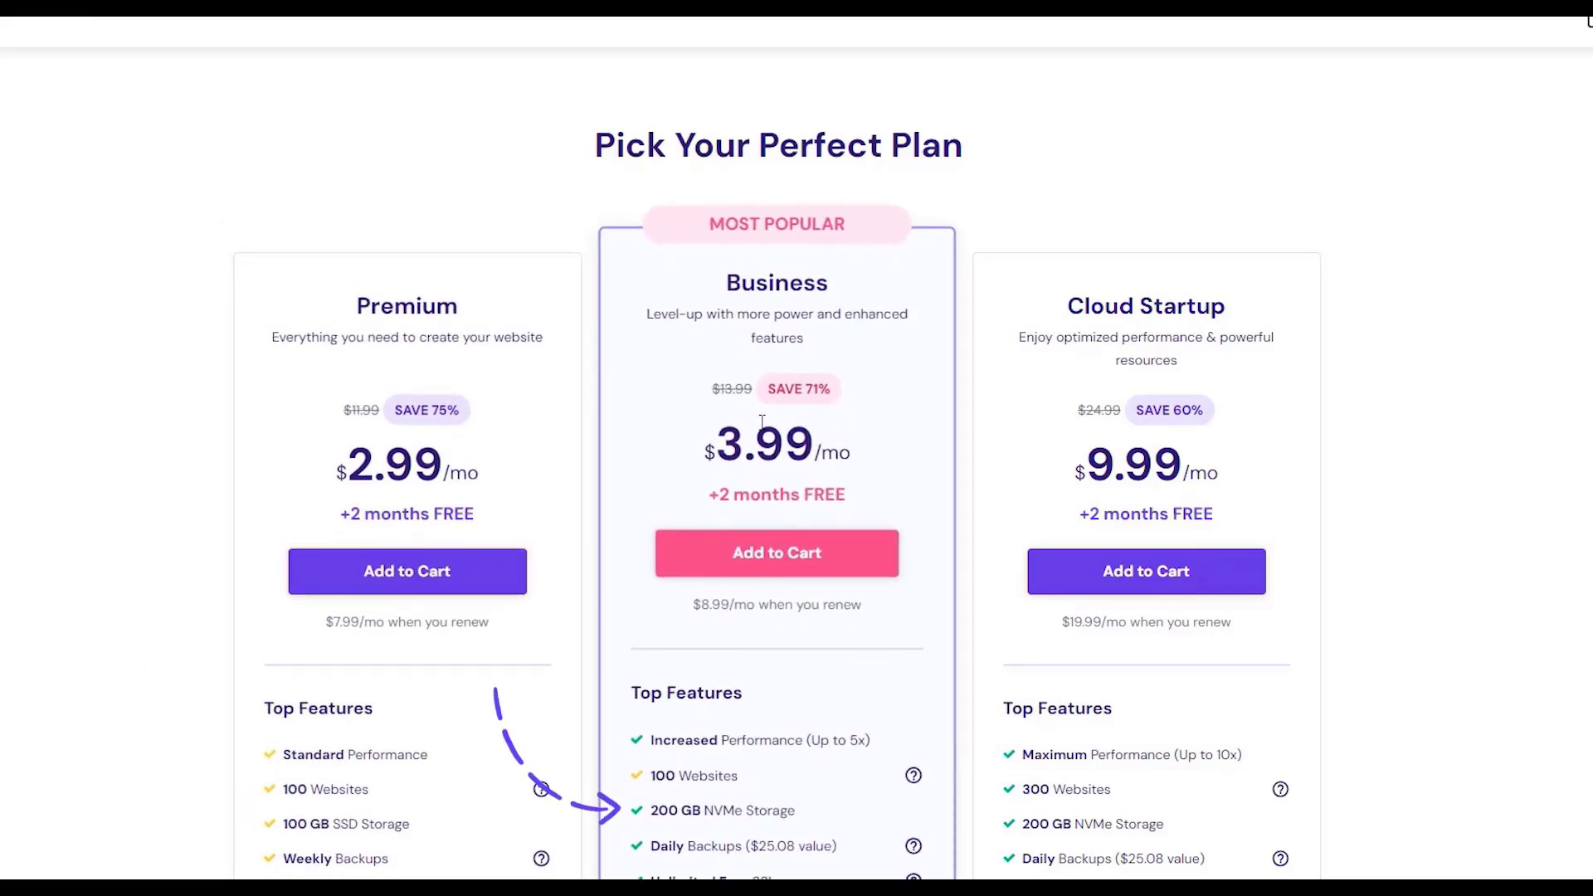
scroll(899, 574, "down", 3)
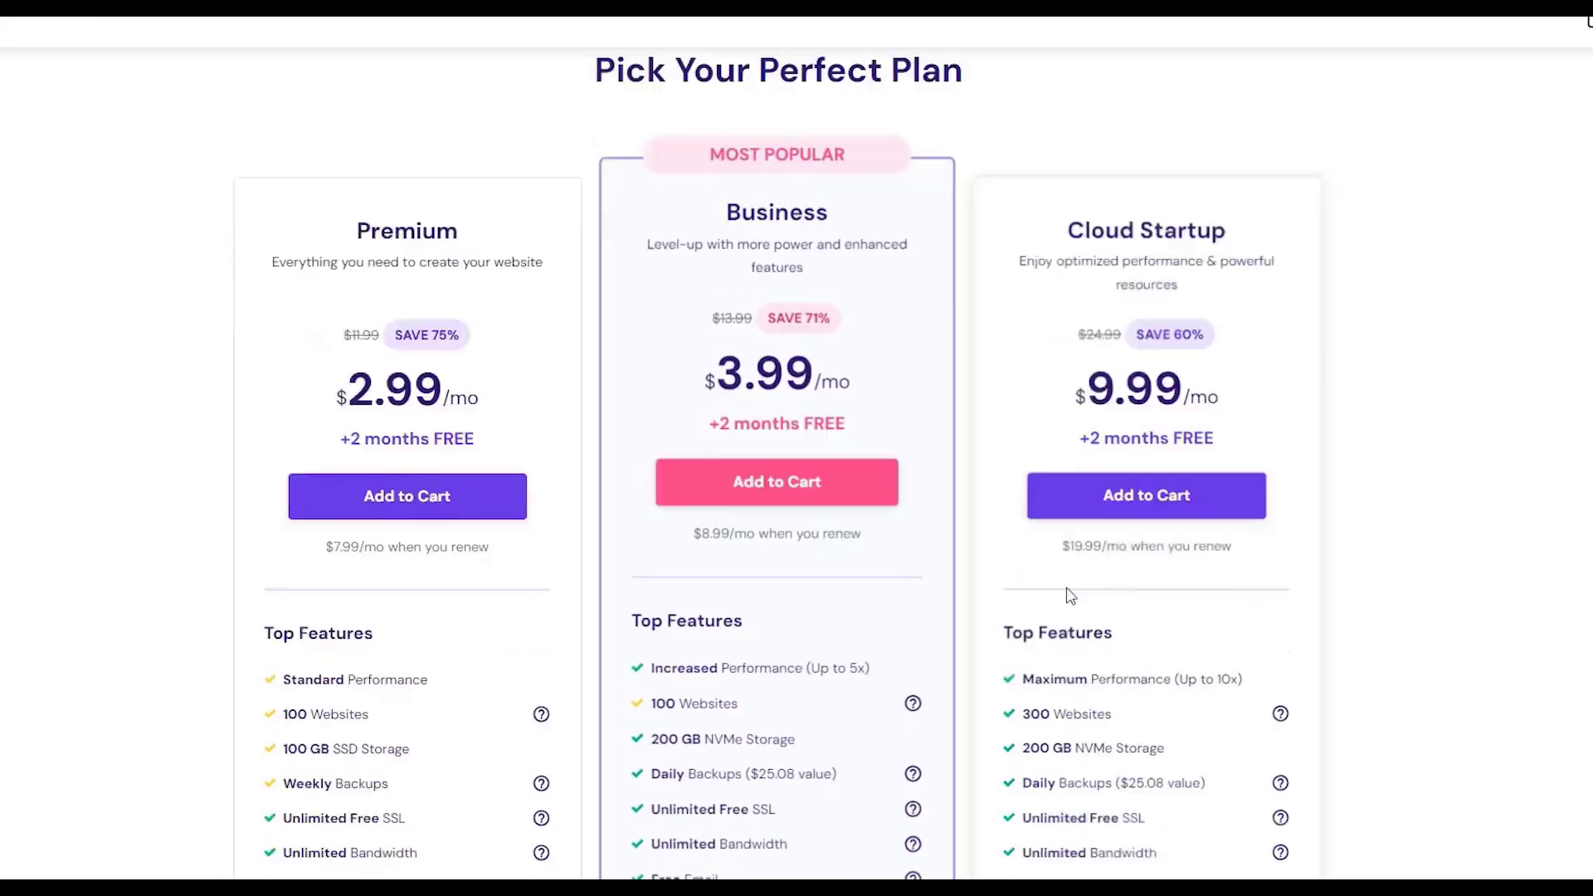
scroll(899, 574, "down", 1)
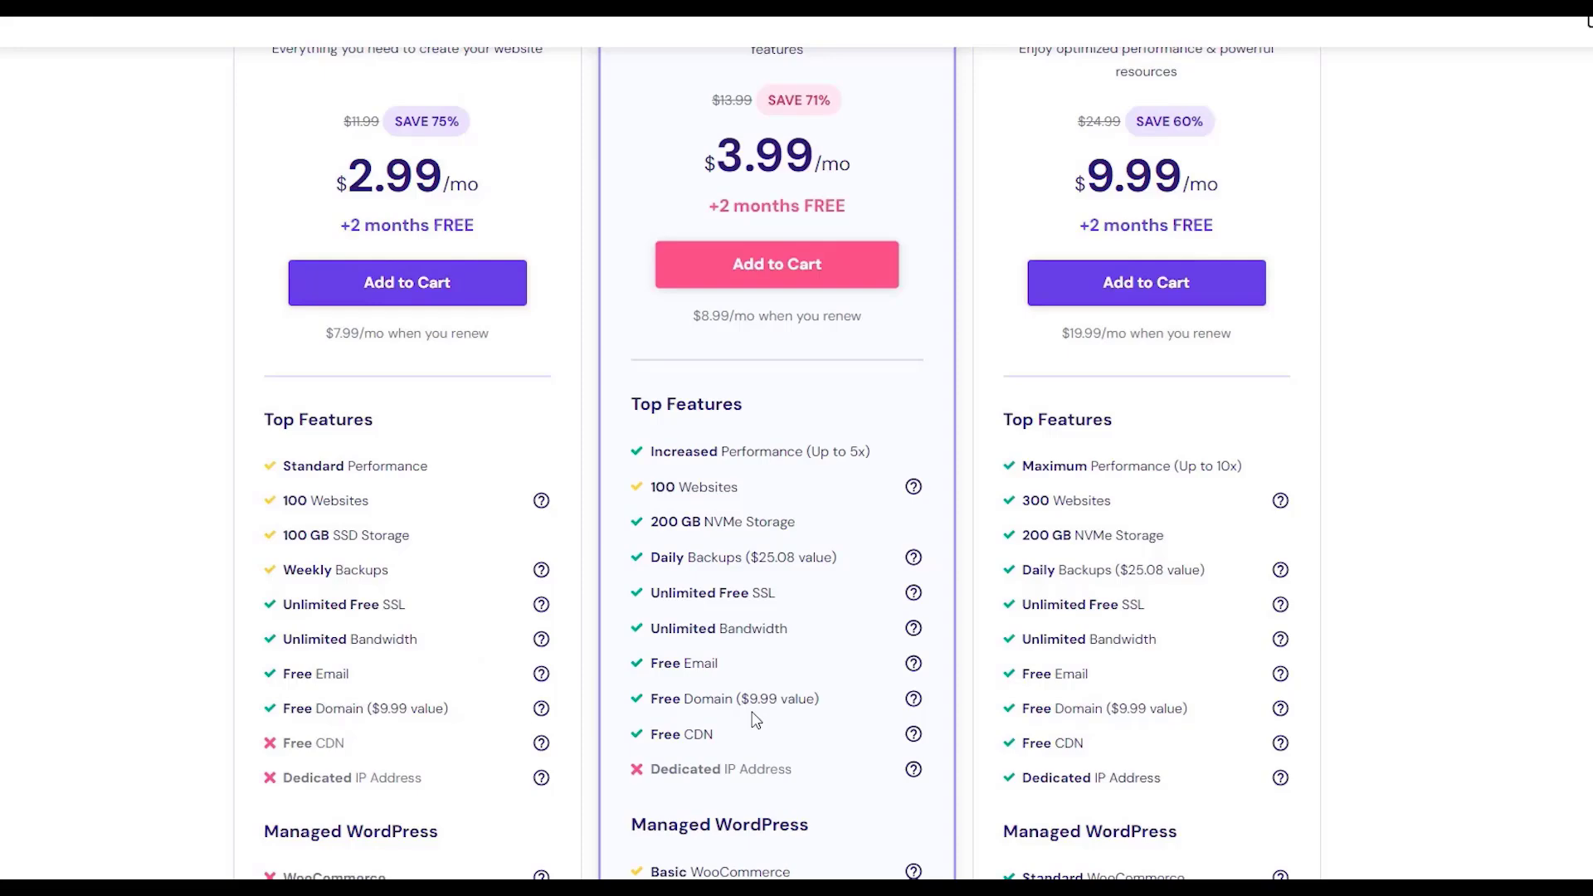
scroll(755, 719, "down", 3)
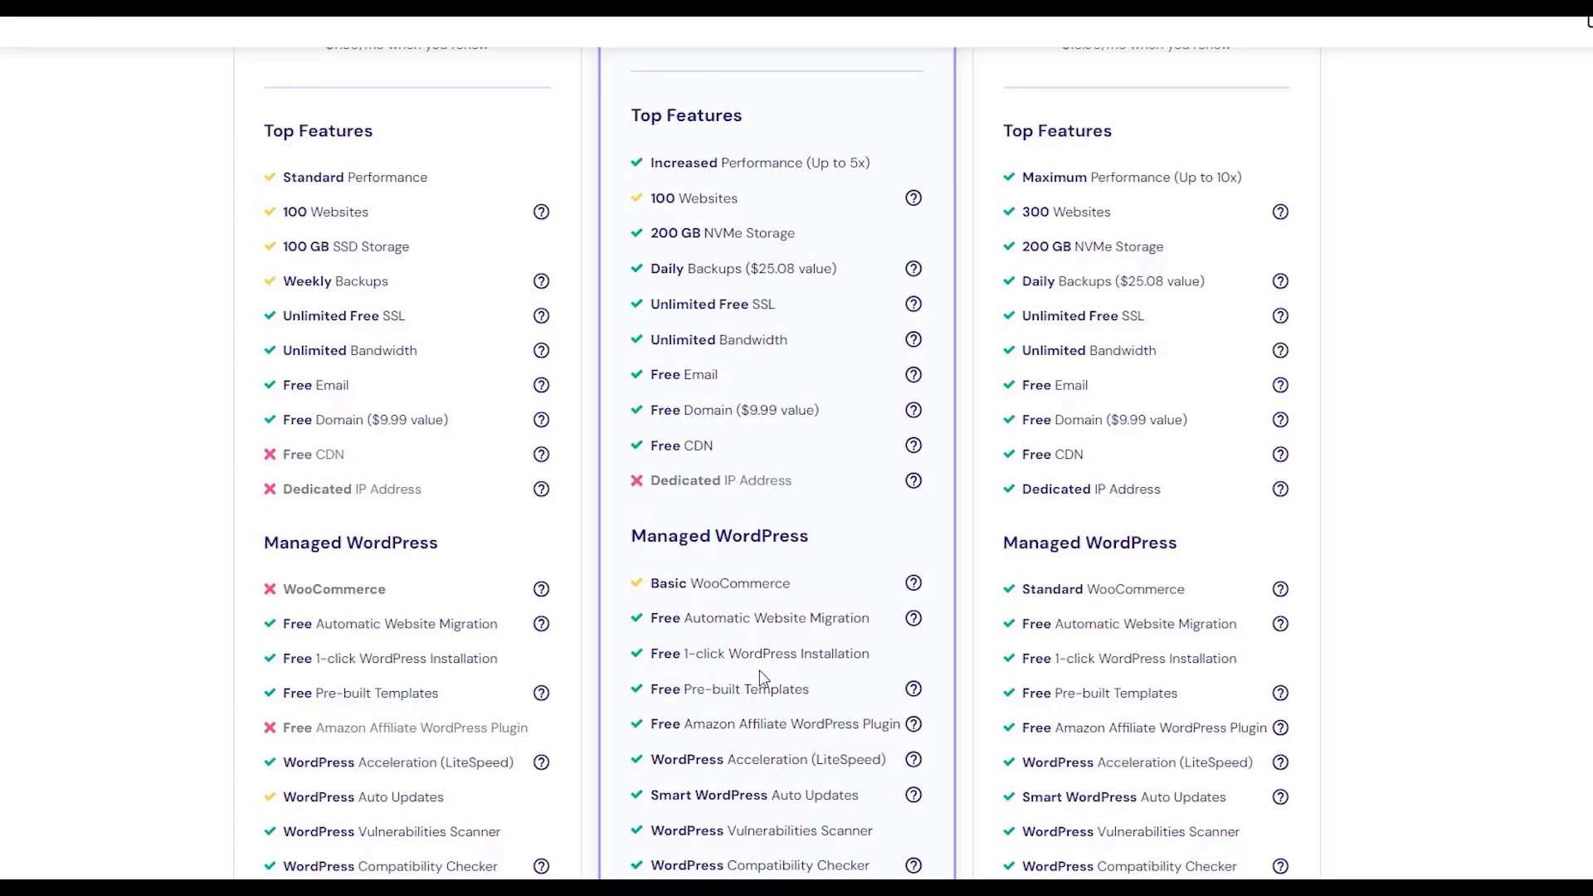
scroll(759, 669, "down", 12)
scroll(759, 674, "down", 3)
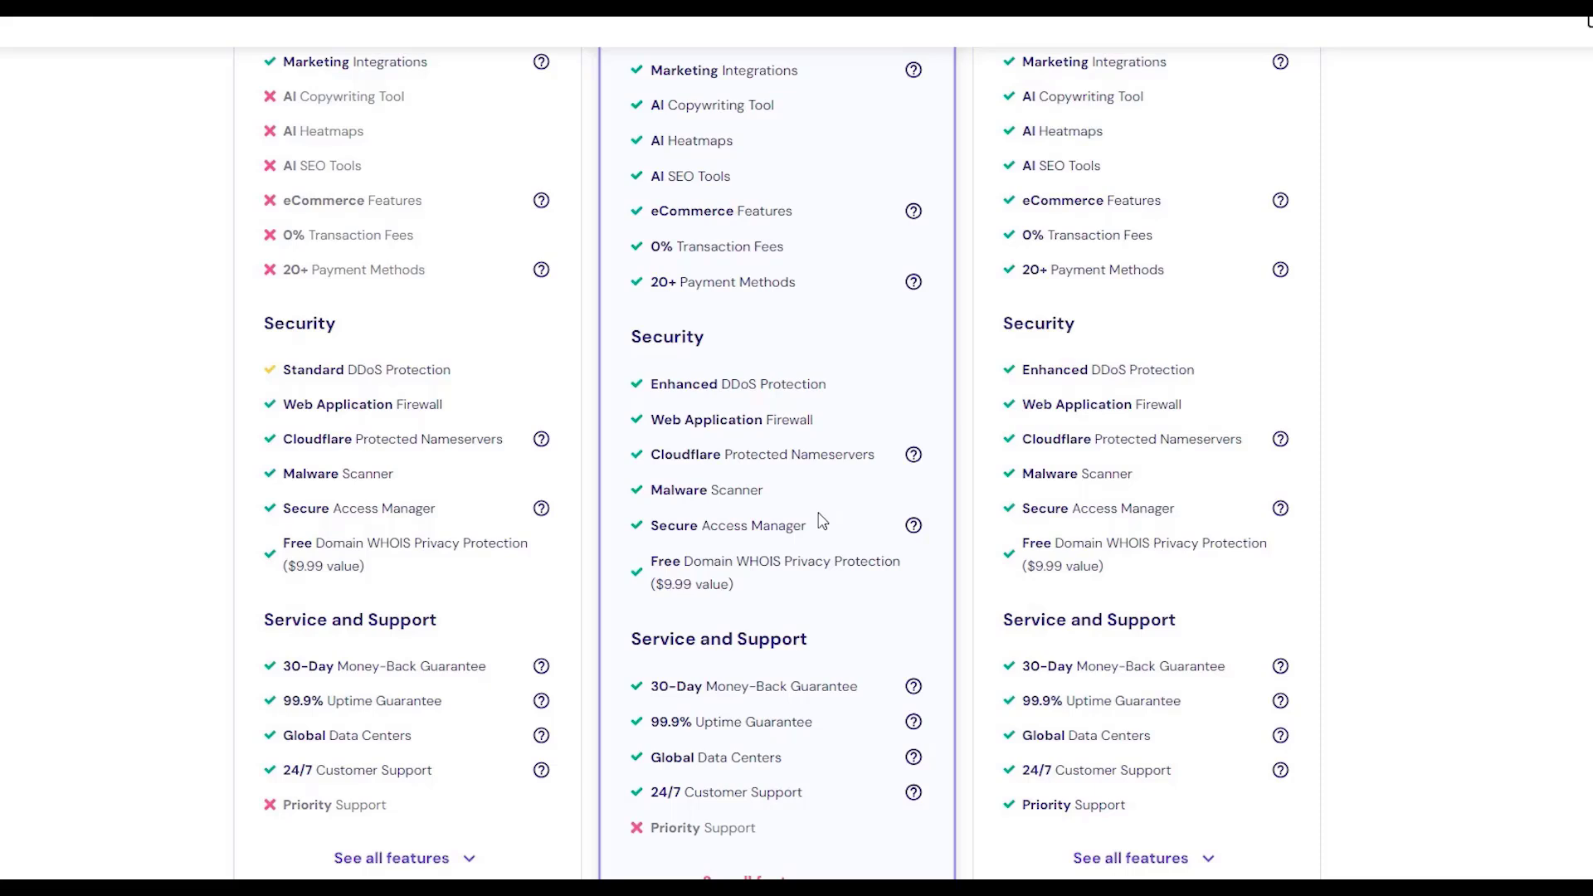
scroll(822, 521, "up", 15)
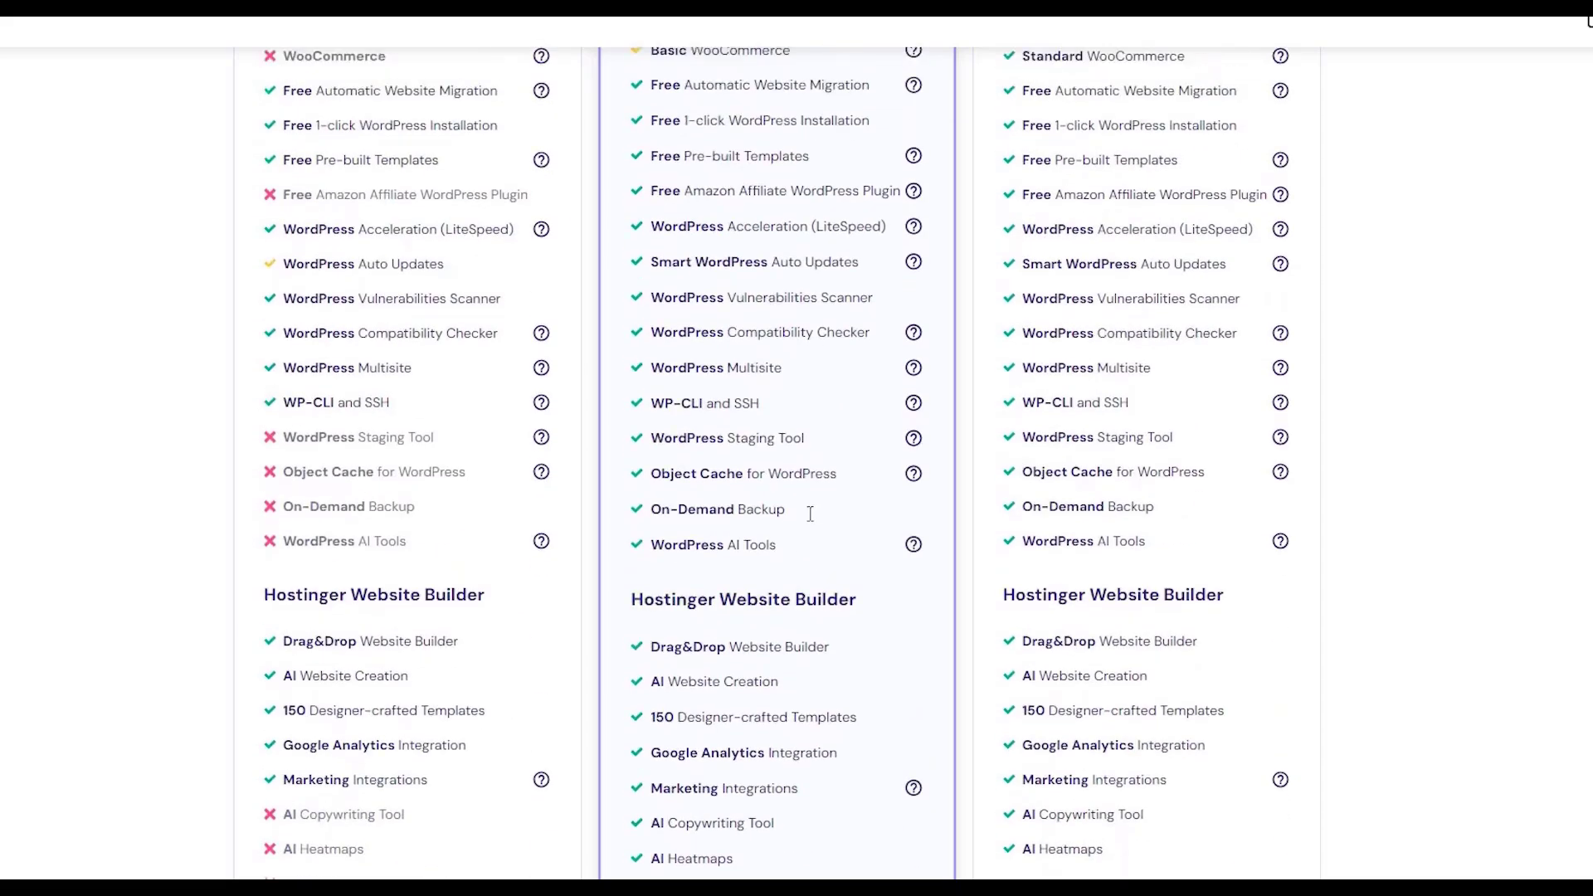
scroll(783, 544, "down", 3)
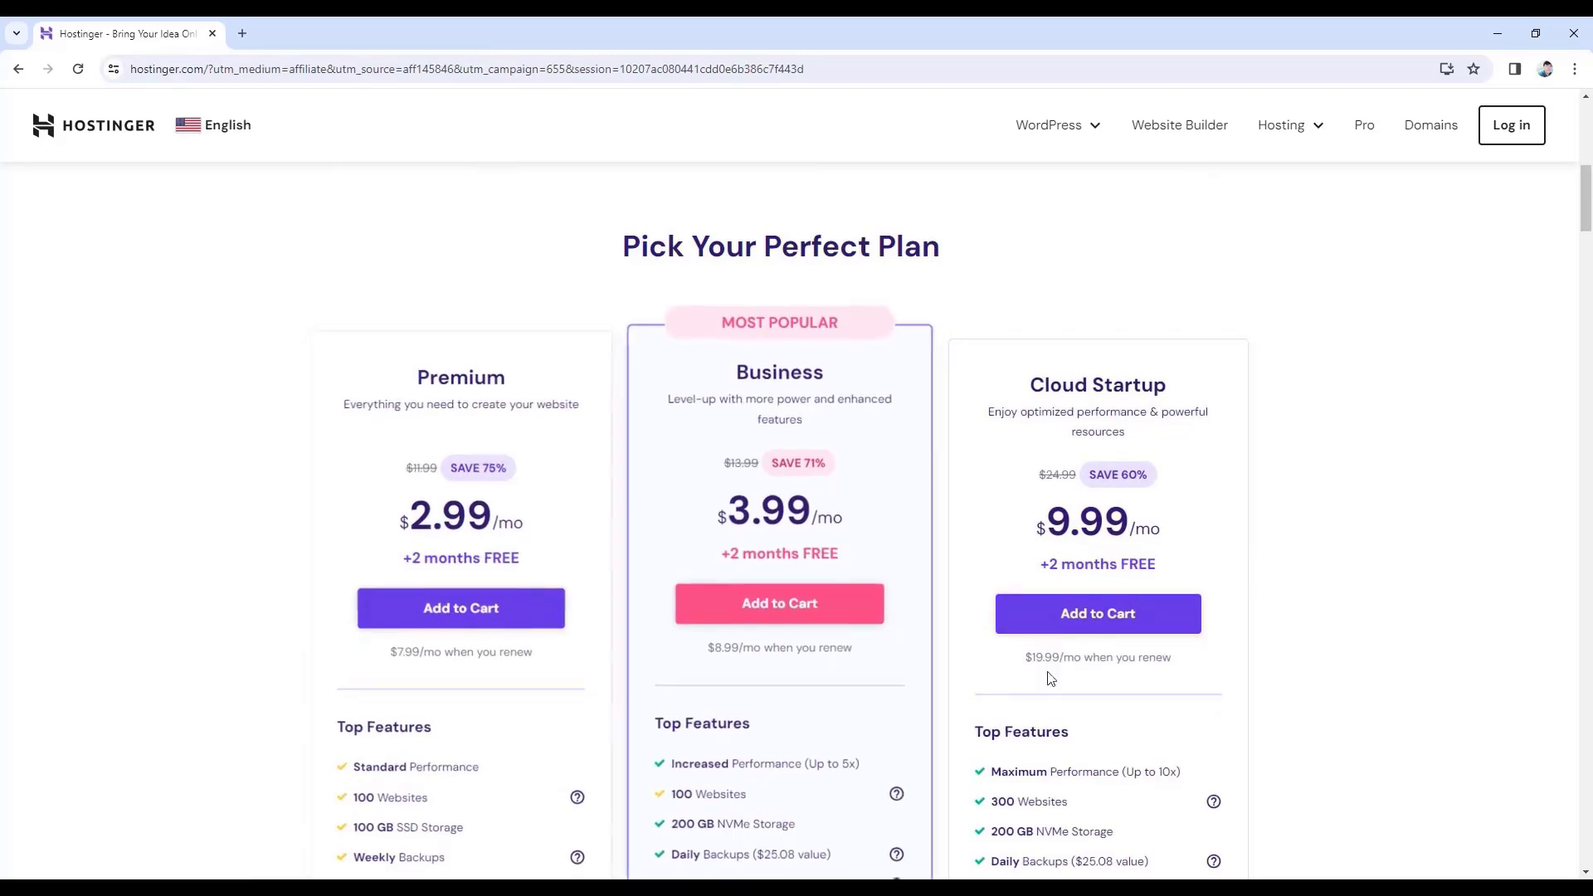
- Add the Premium plan to the cart and review the 48-month period at $2.99/month
left_click(801, 610)
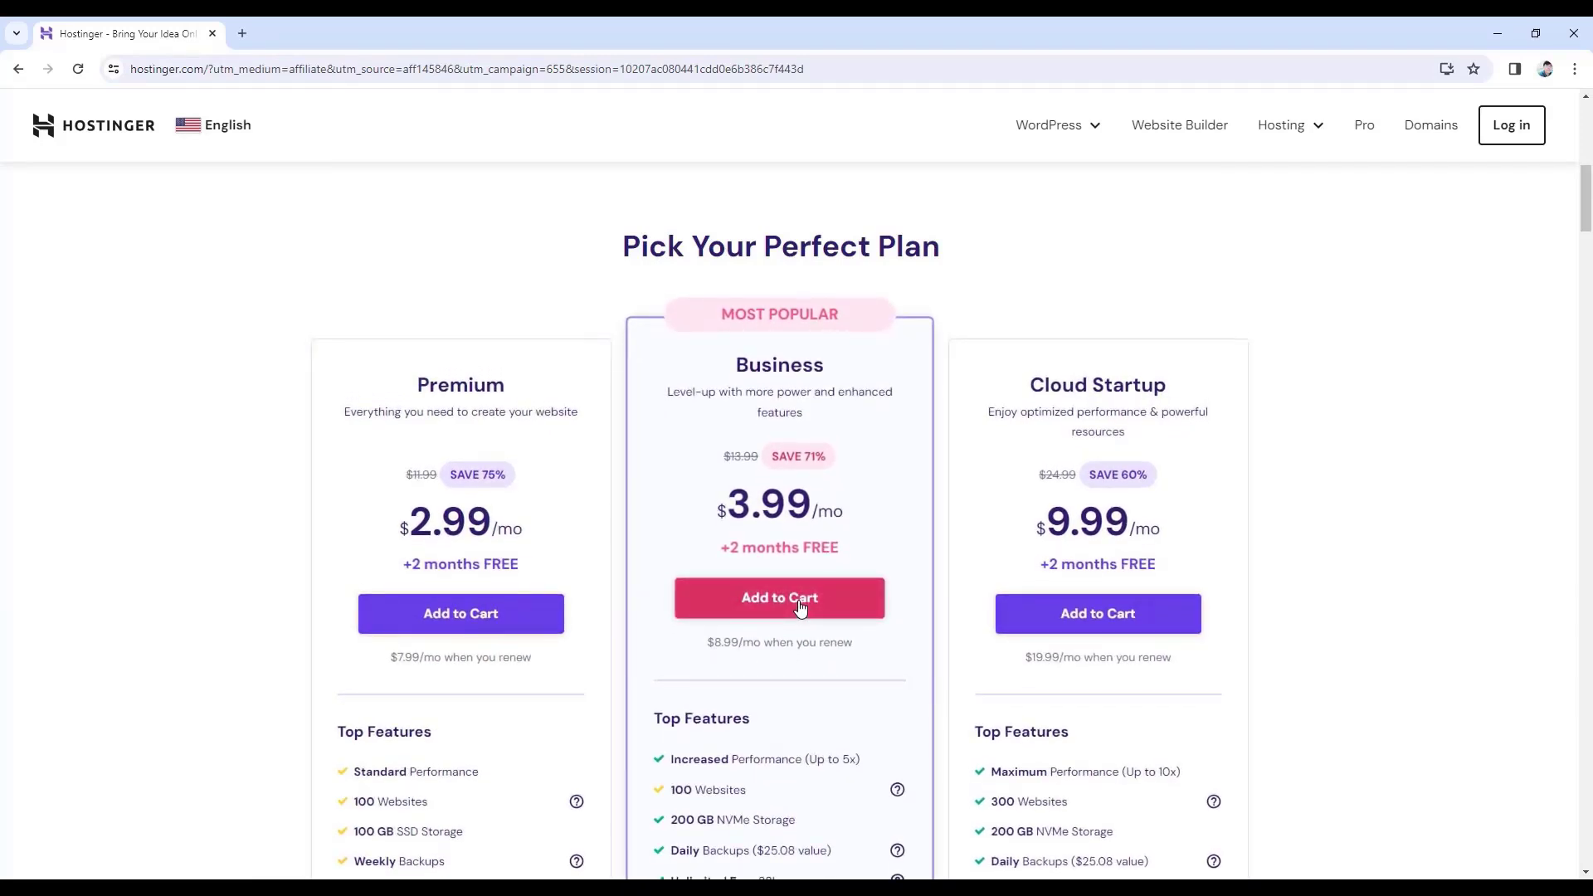
left_click(461, 599)
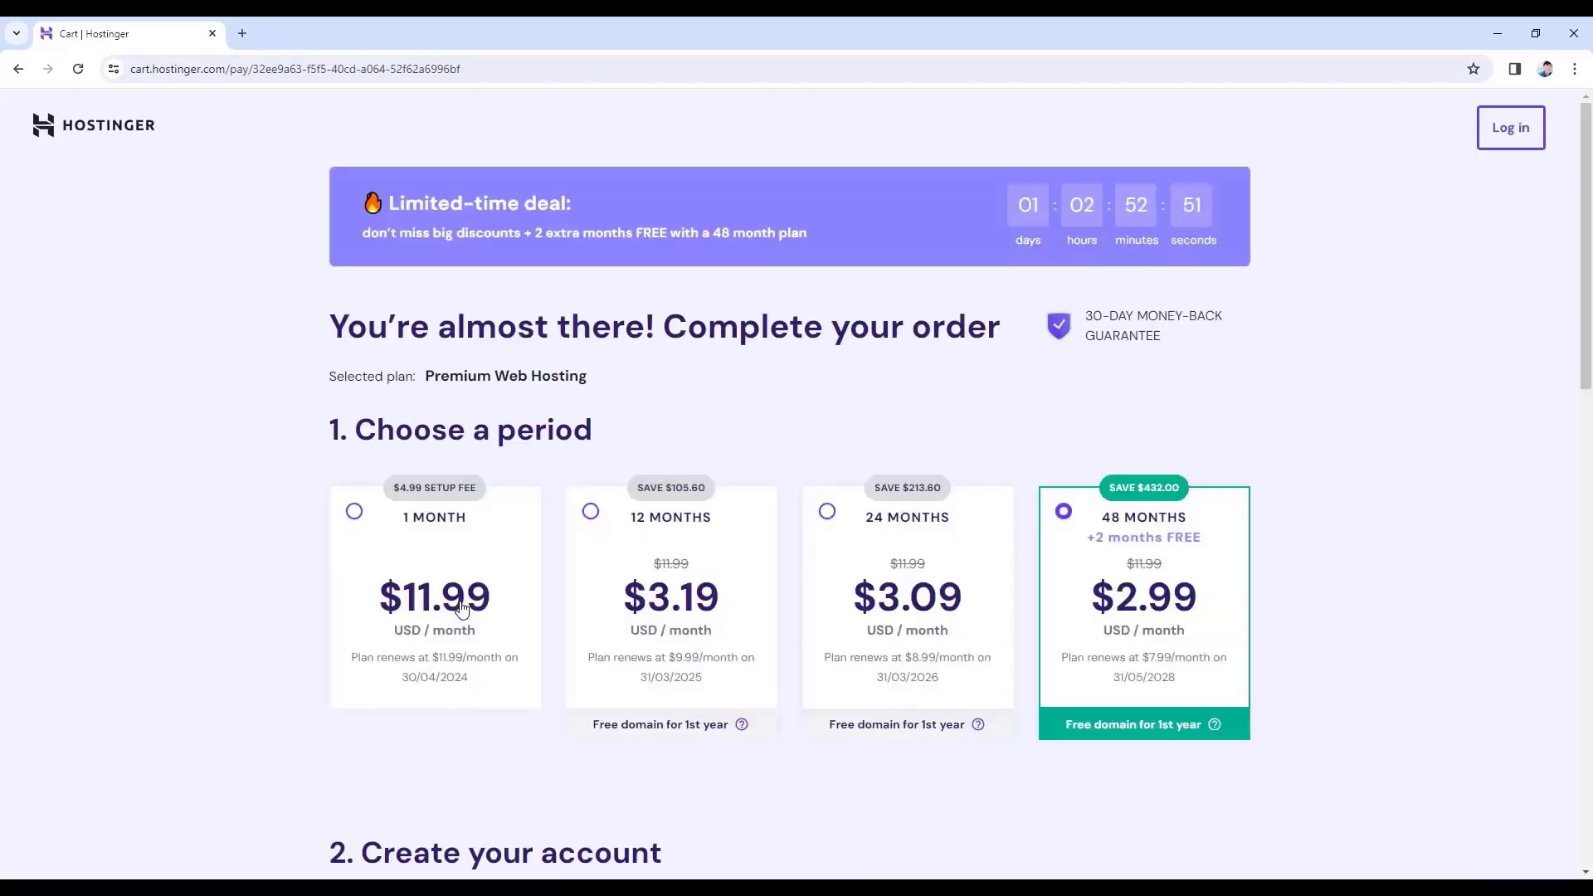
scroll(463, 608, "down", 2)
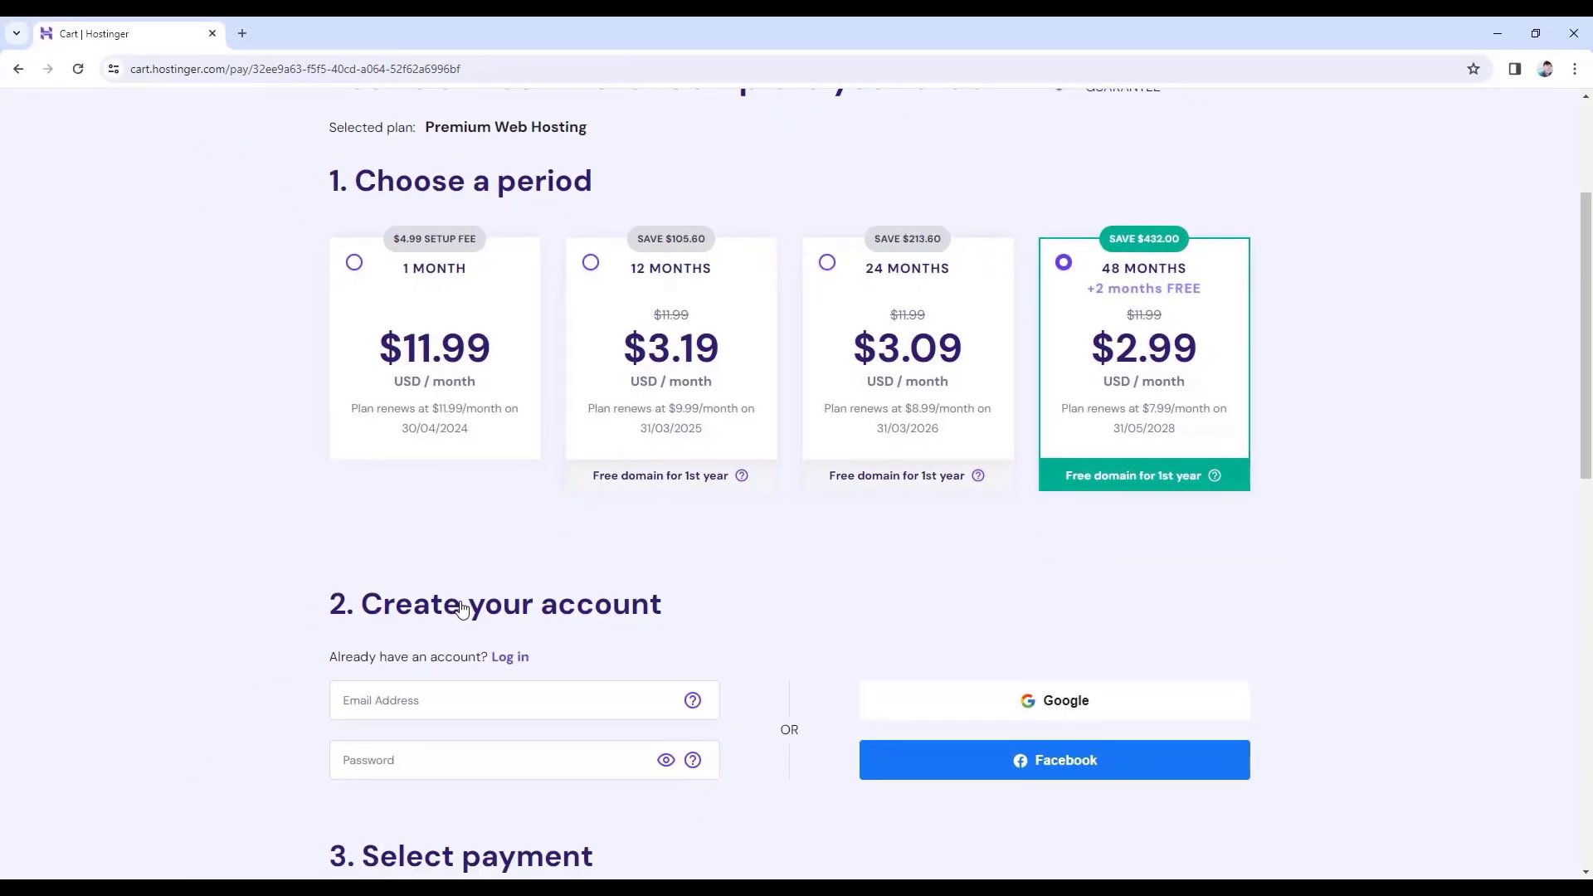
- Apply coupon code JFD10 for a 78% discount and a $129.17 total
scroll(462, 608, "down", 12)
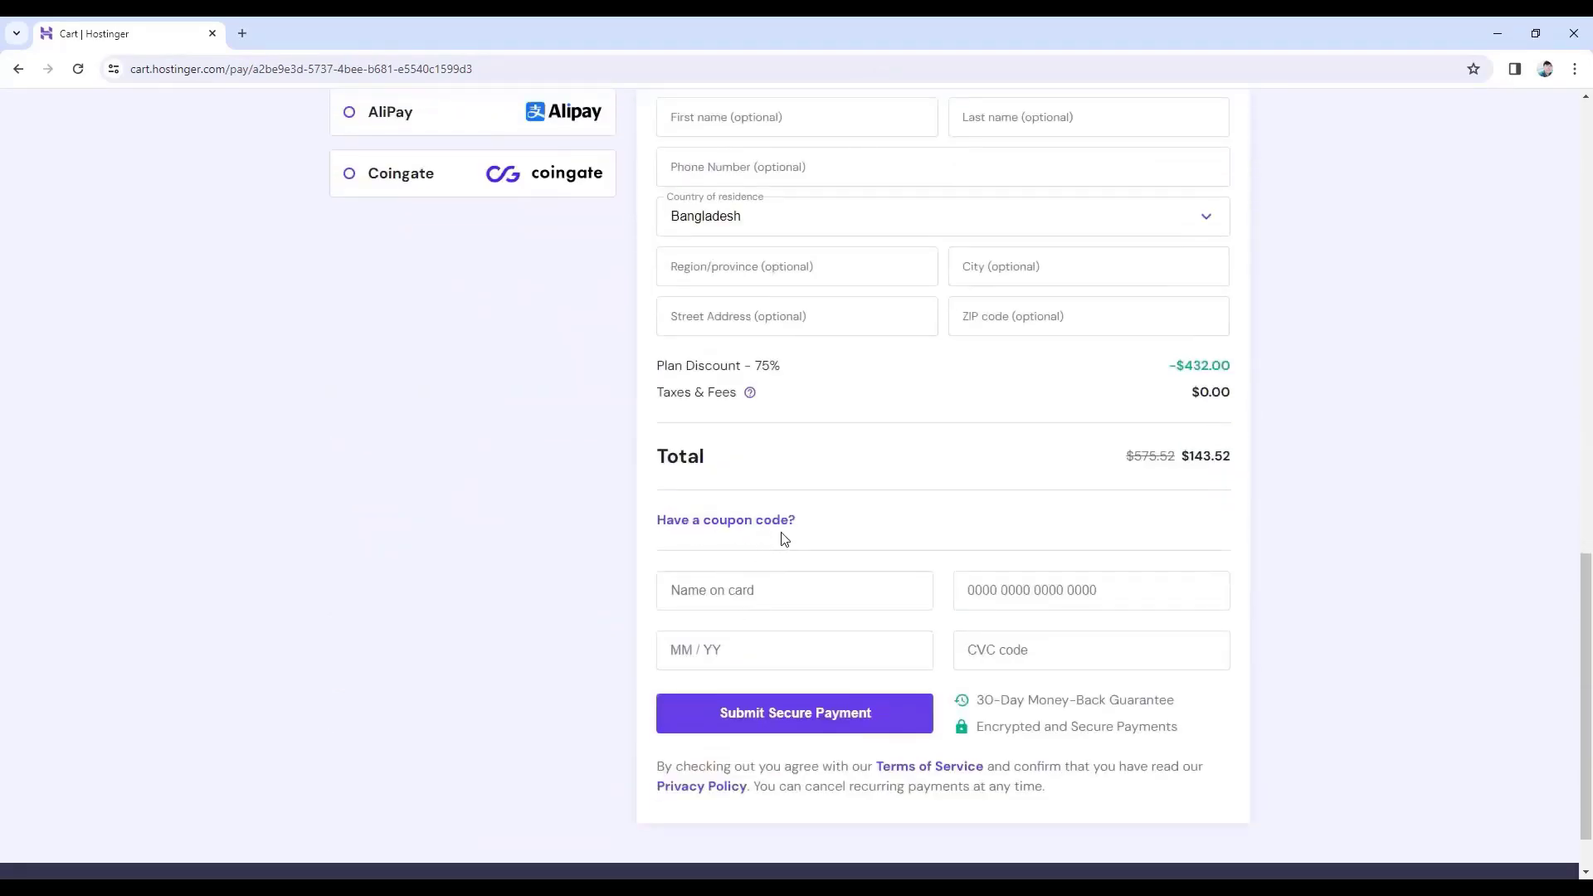
left_click(742, 526)
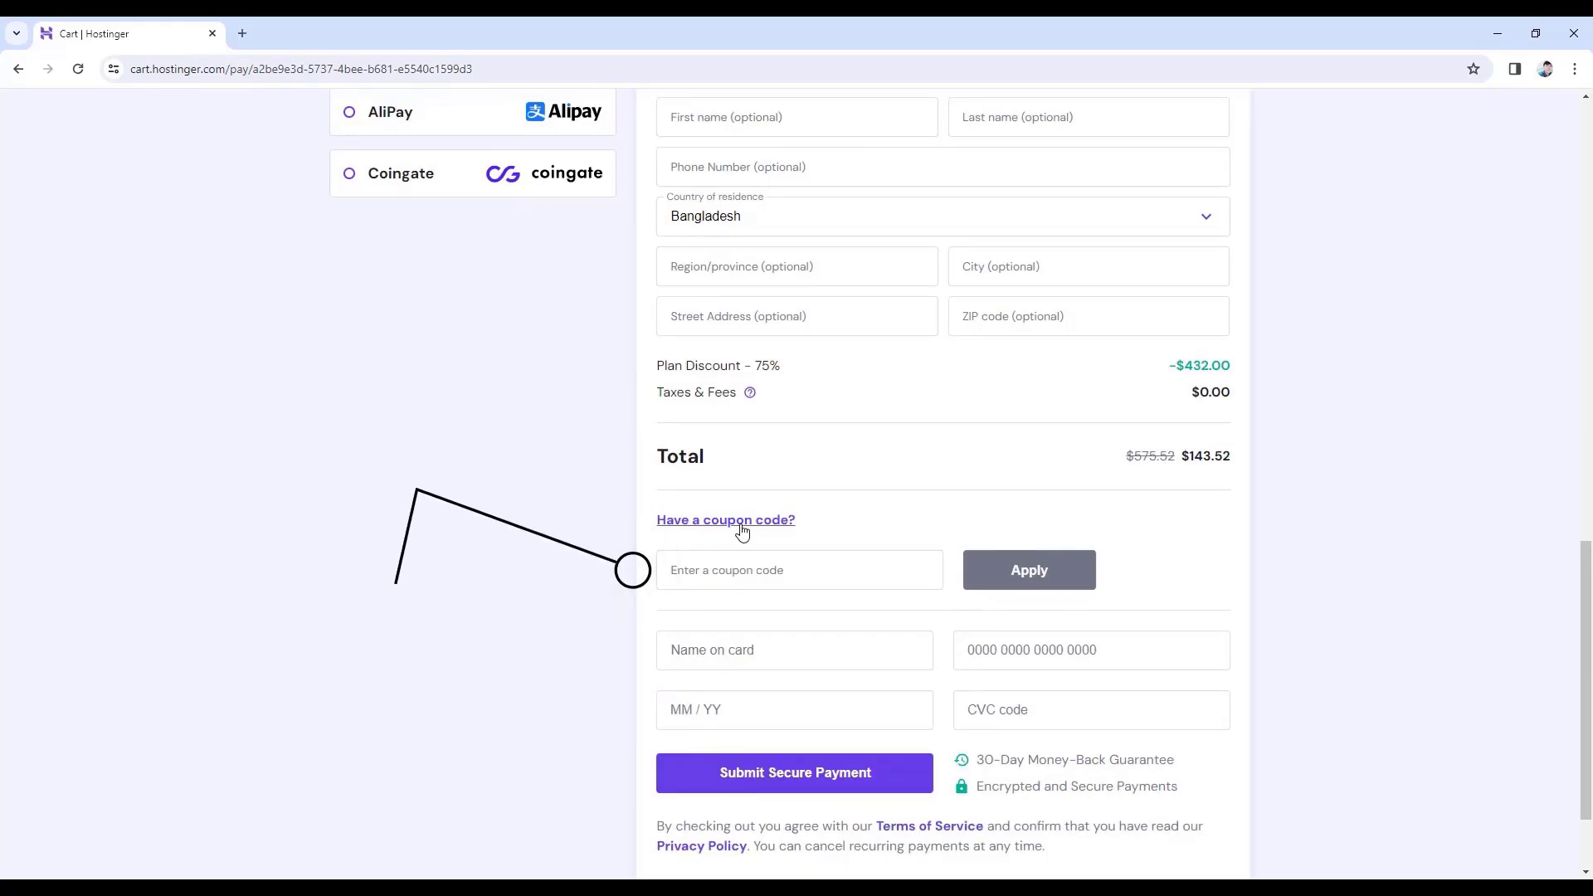
left_click(737, 562)
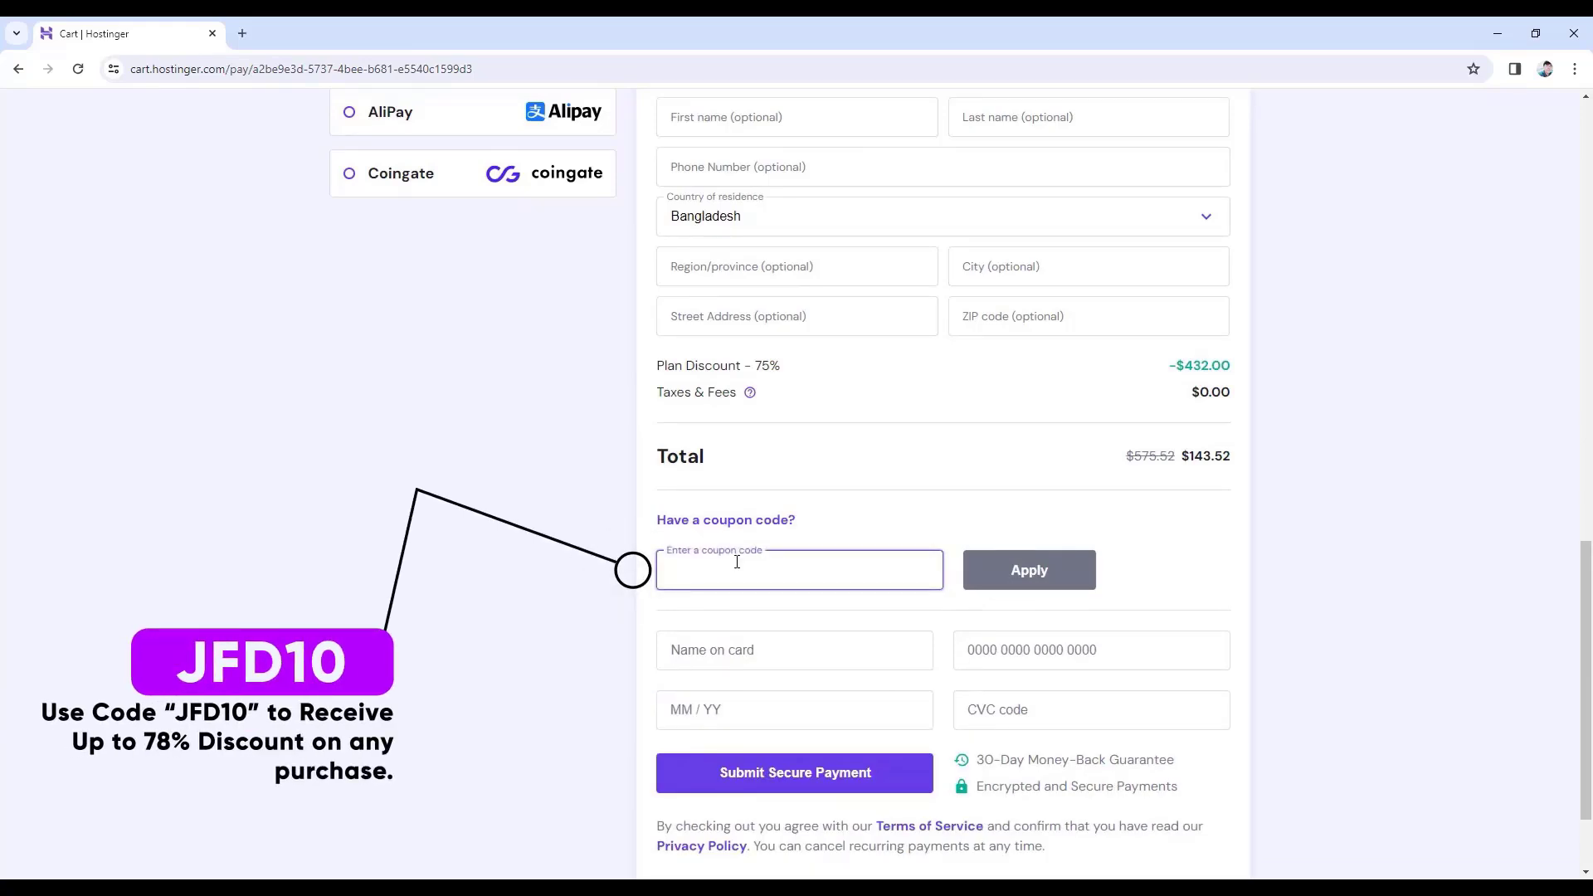
type("JFD10")
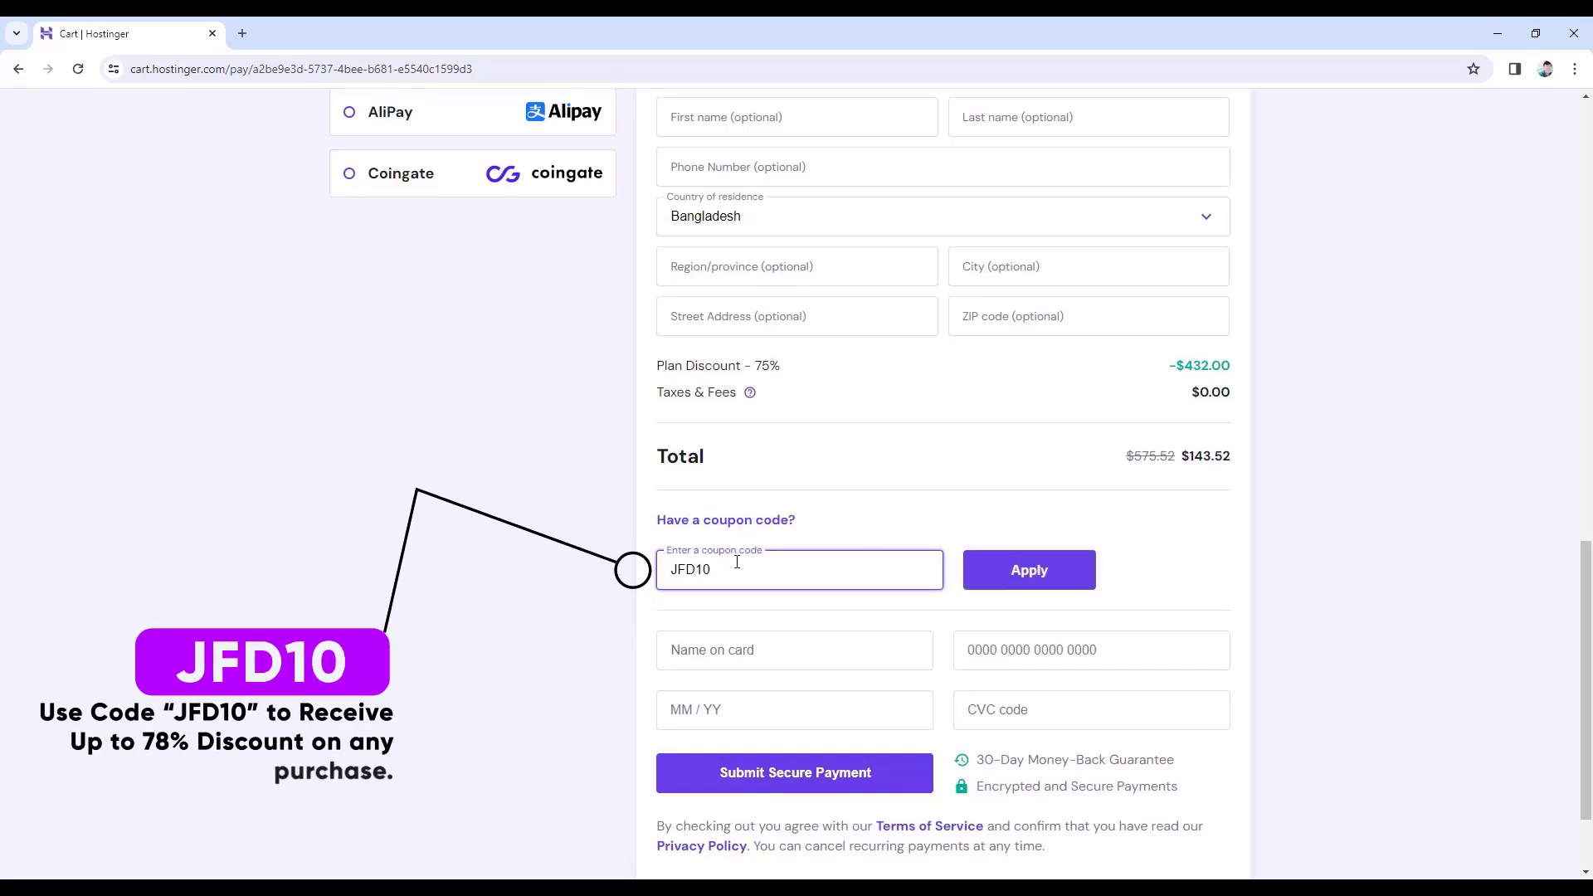
left_click(1033, 575)
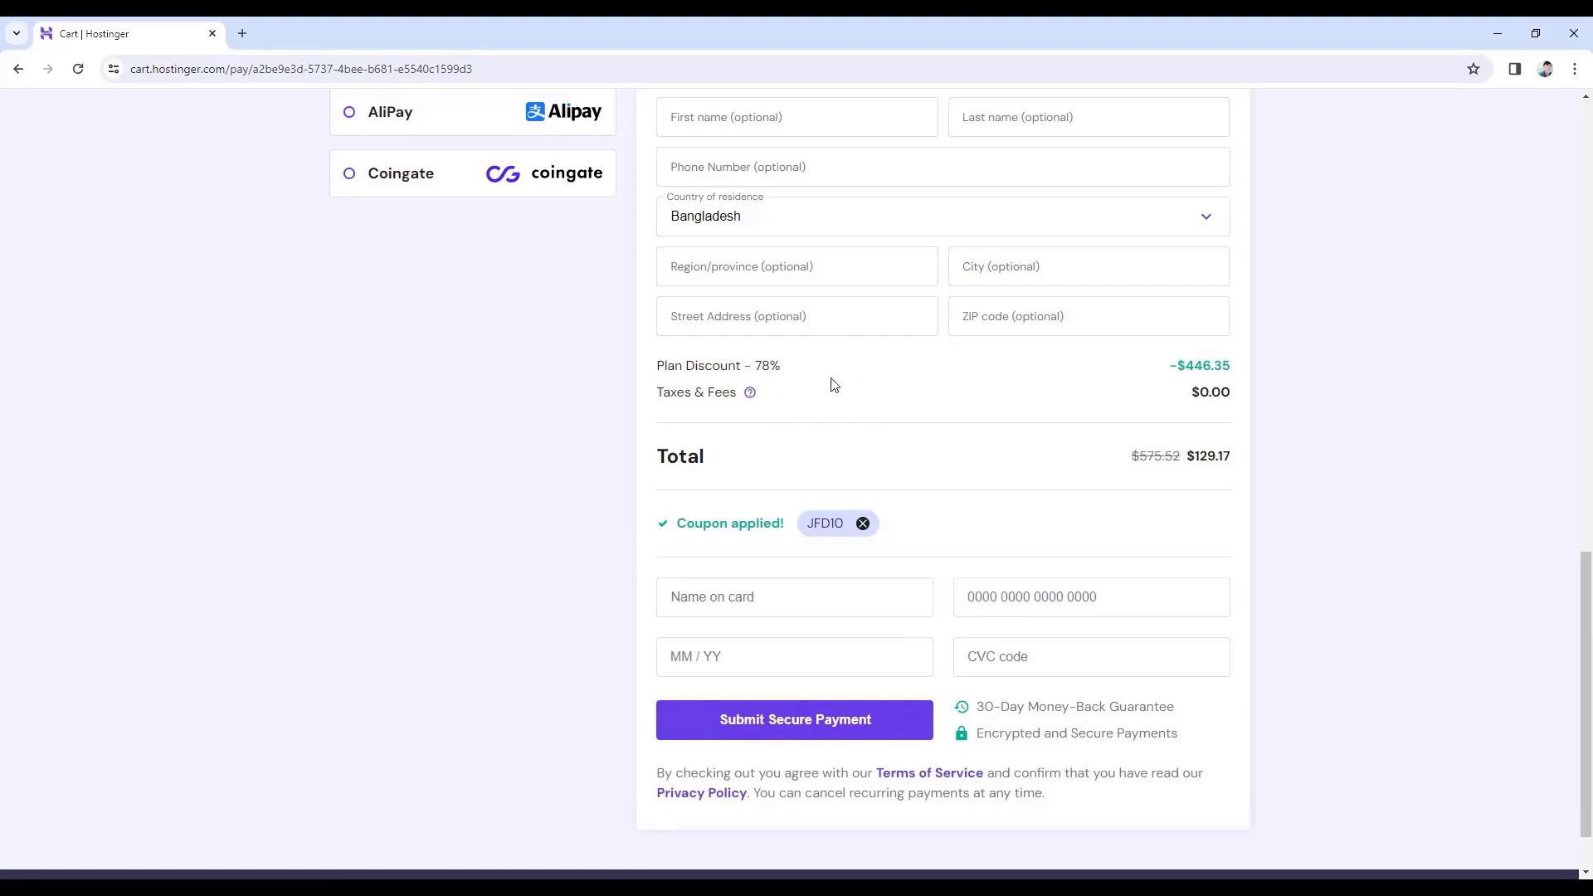
scroll(834, 384, "up", 12)
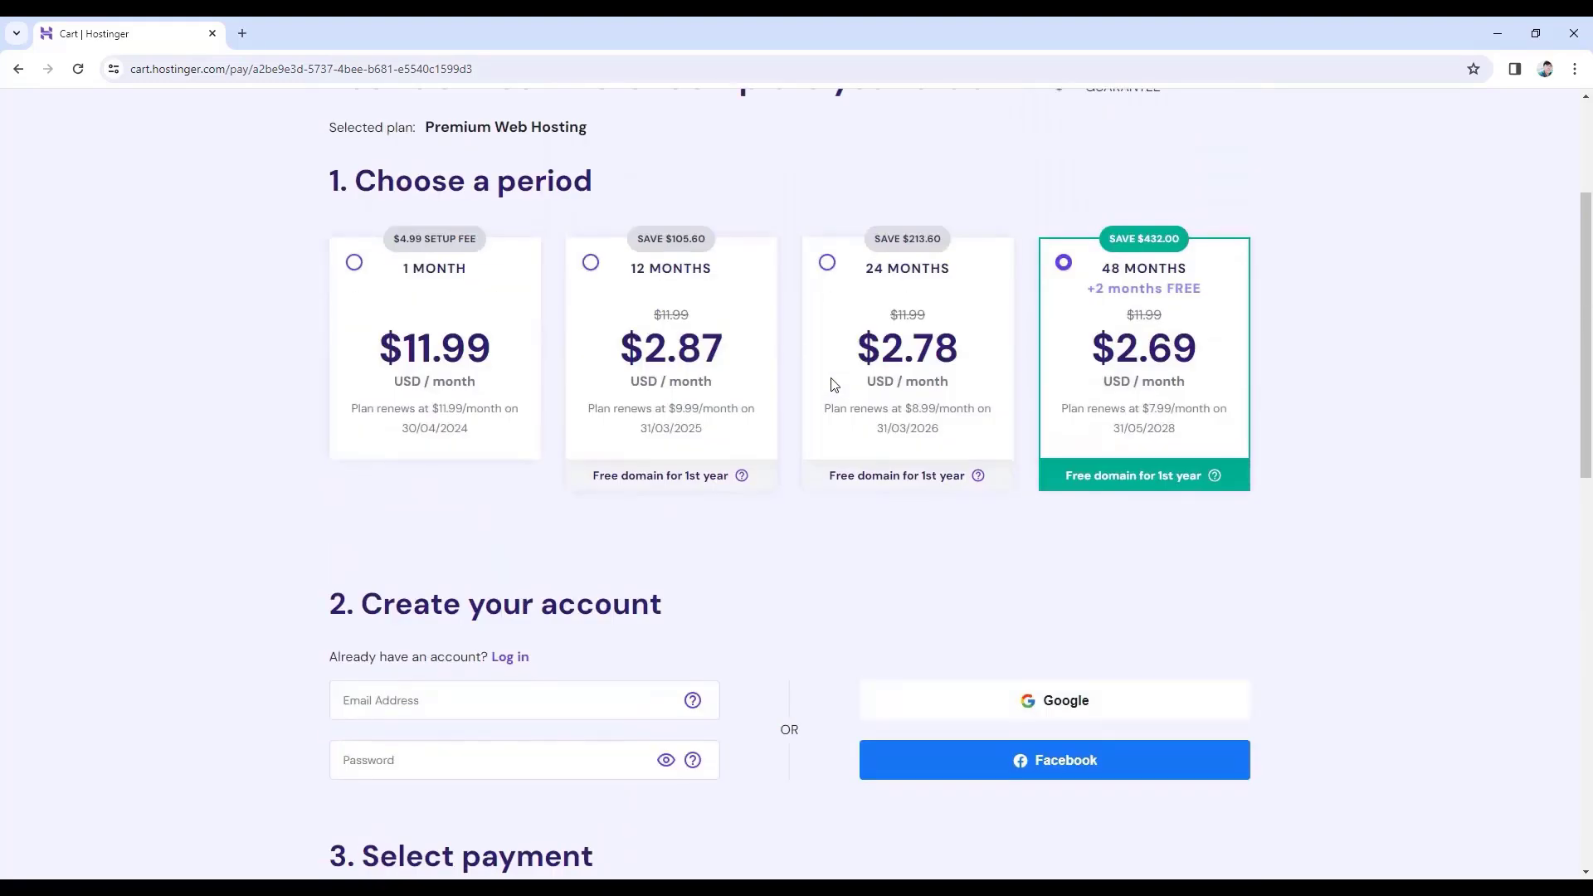
- Switch the billing period to 12 months and check the $34.45 total
left_click(591, 264)
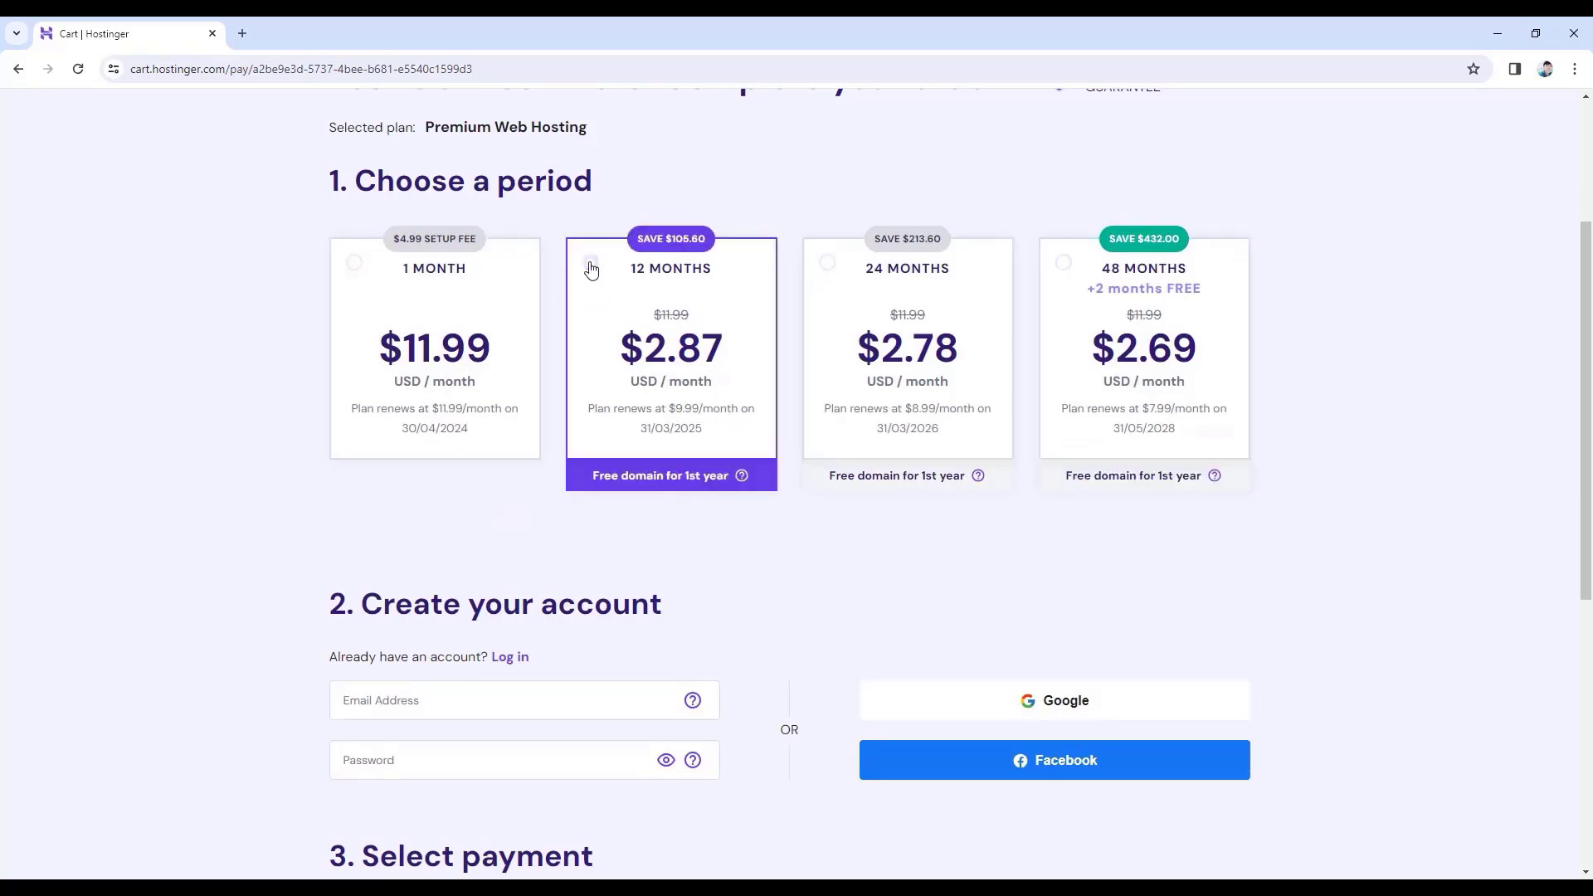
scroll(736, 341, "down", 10)
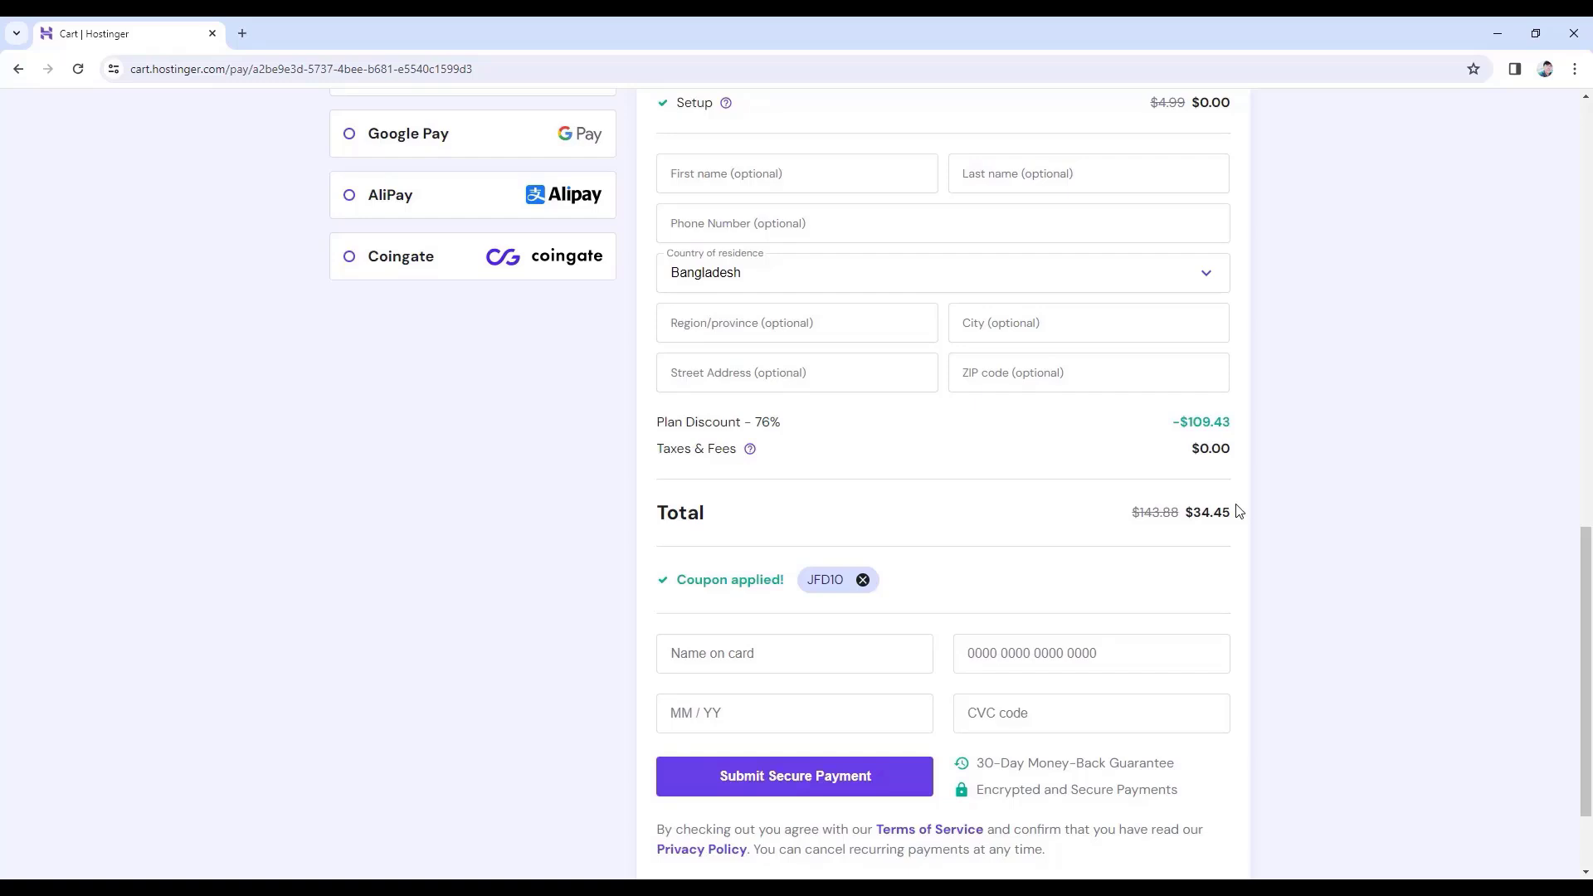
scroll(1236, 510, "up", 10)
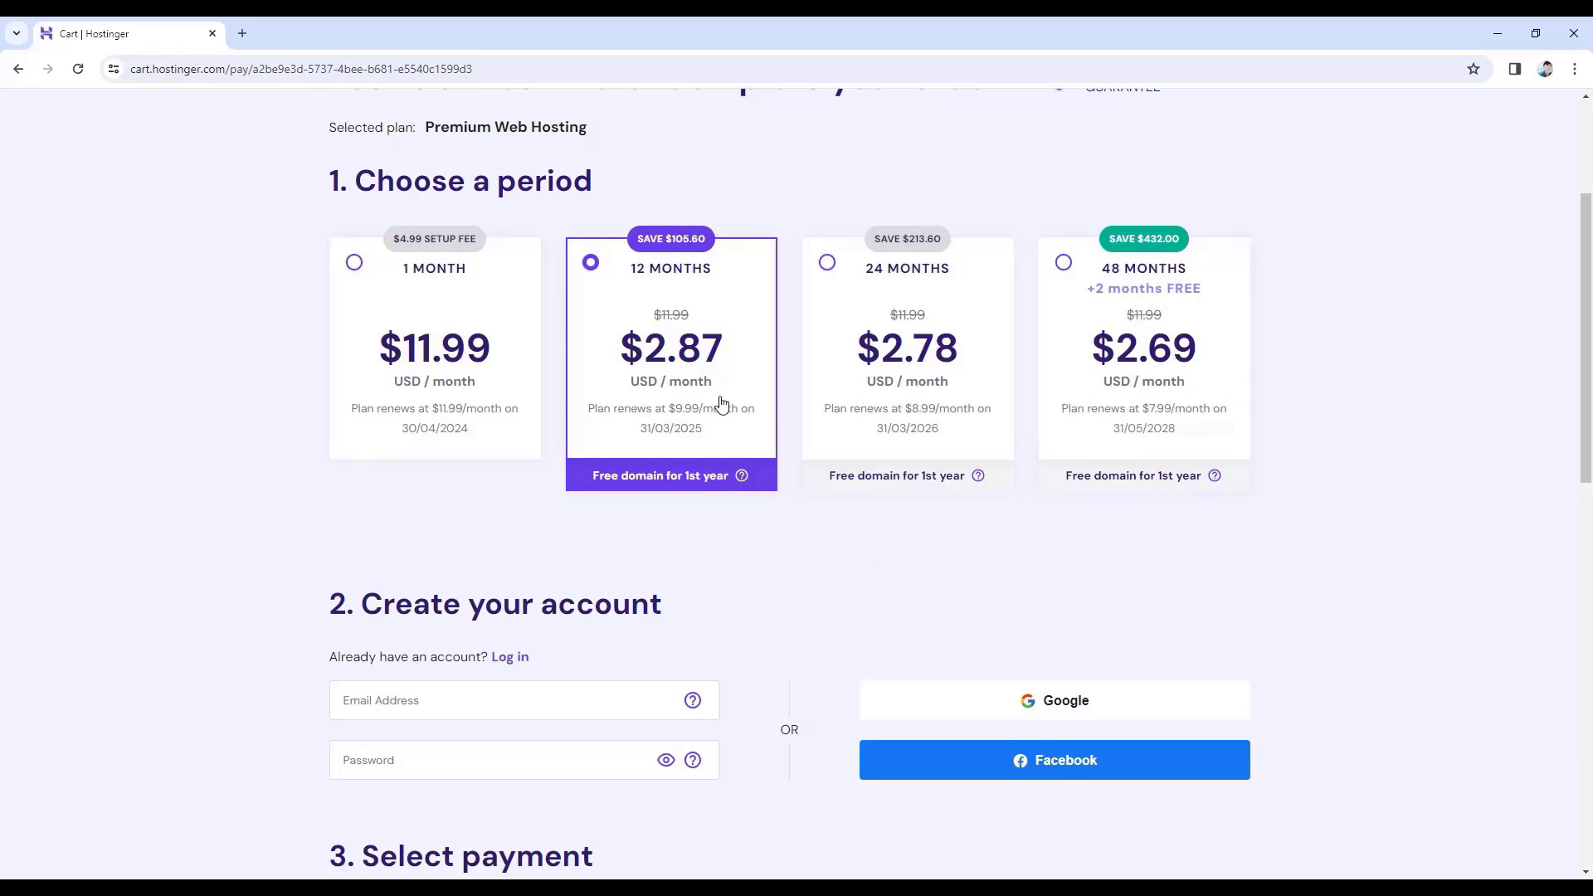
- Paste the account e-mail address and a password into the Create your account fields
left_click(401, 689)
key("ctrl+v")
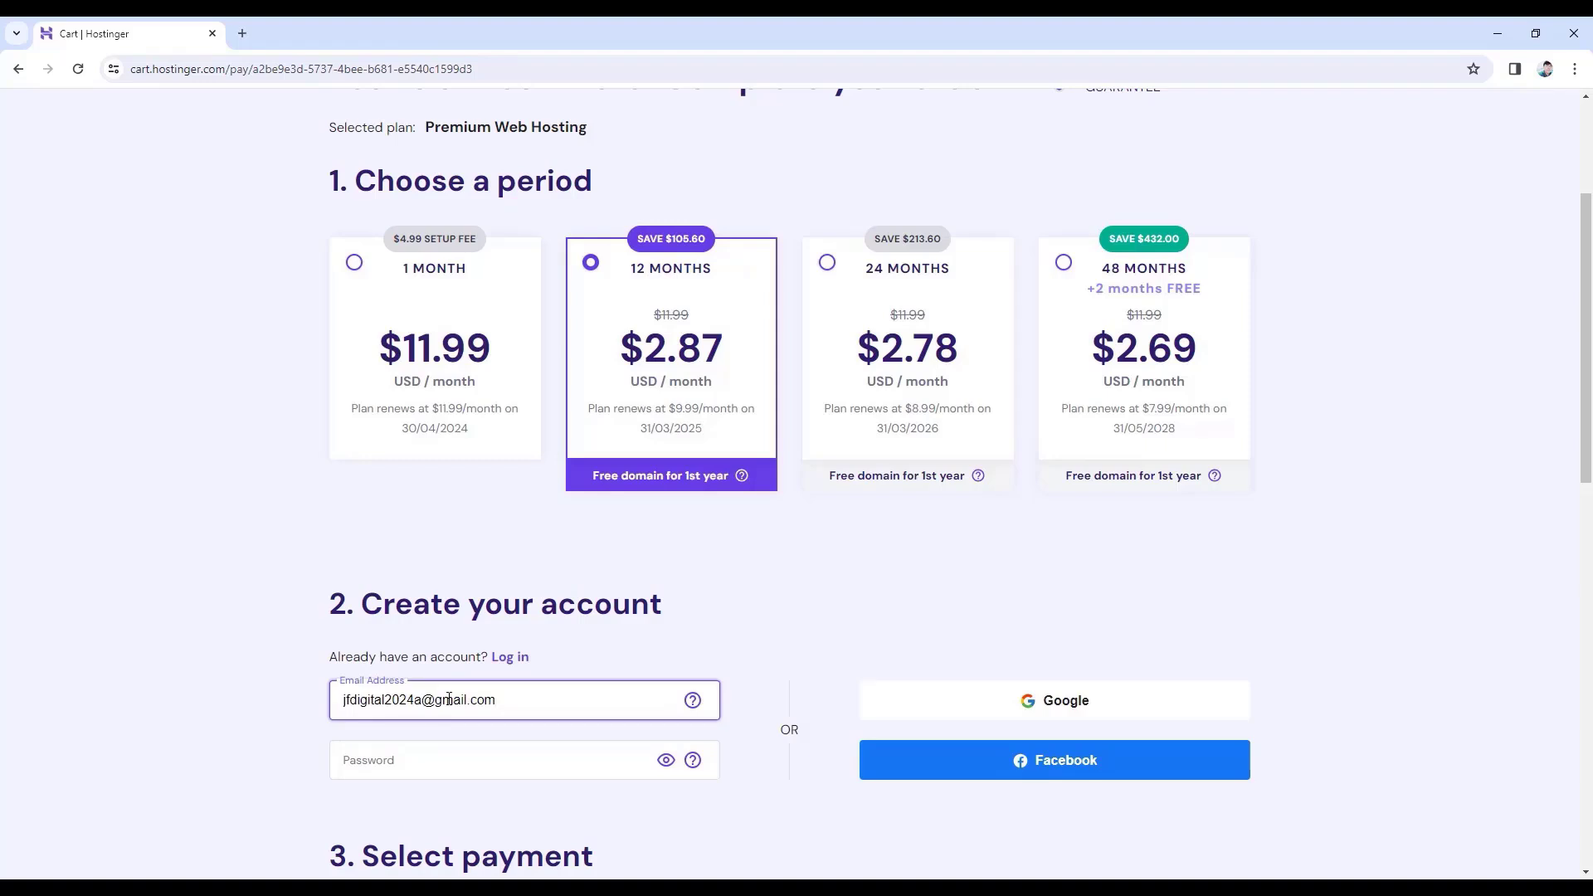
left_click(338, 758)
key("ctrl+v")
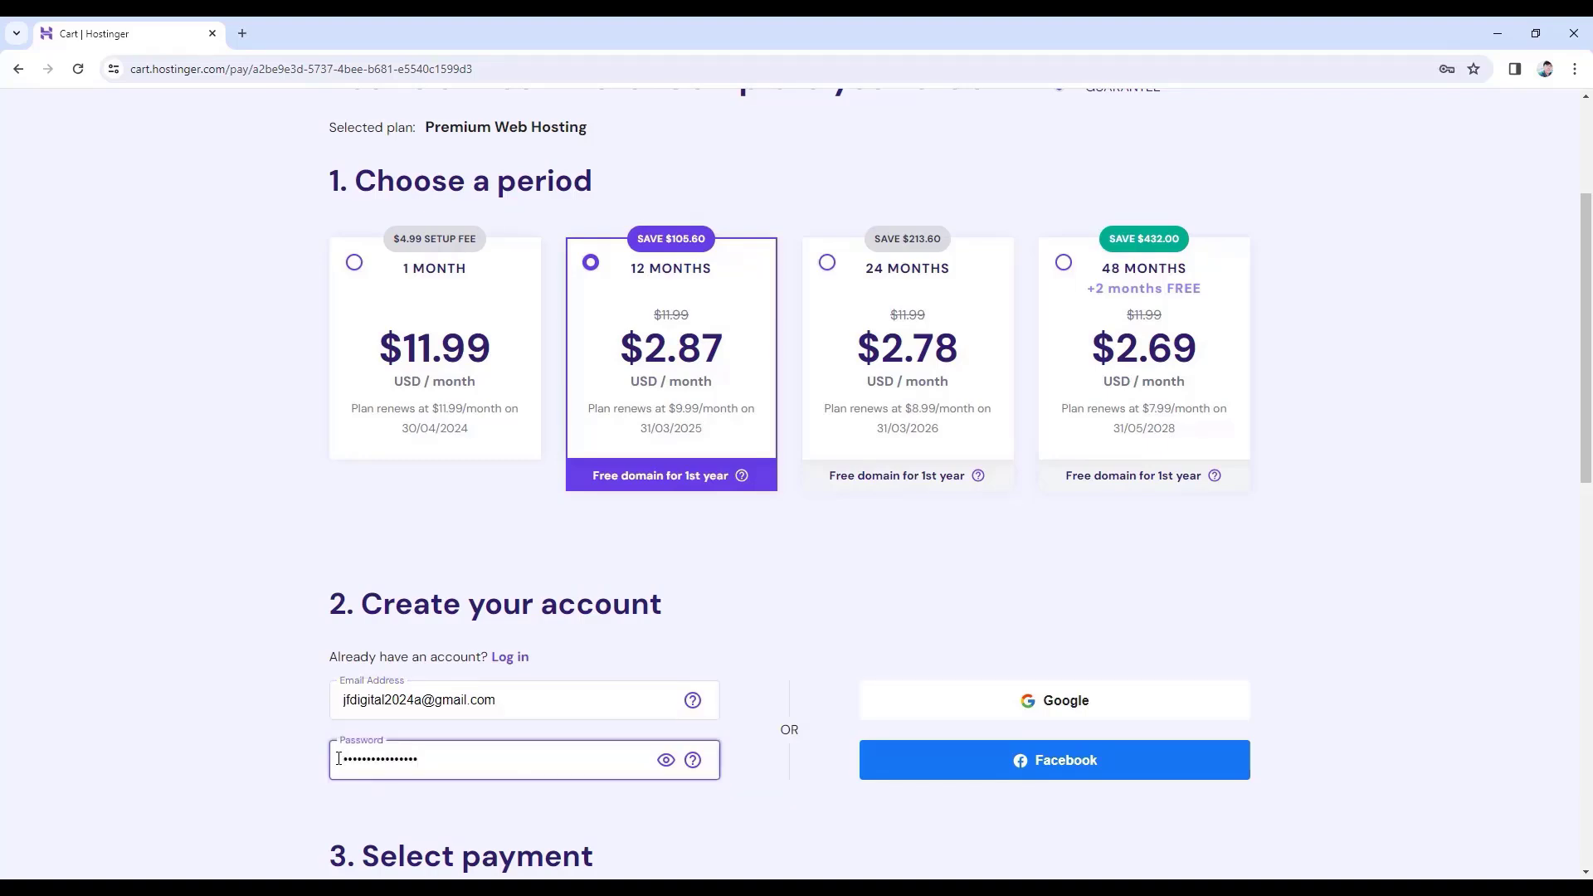
- Scroll to the card details and submit the secure payment for the hosting plan
scroll(338, 758, "down", 5)
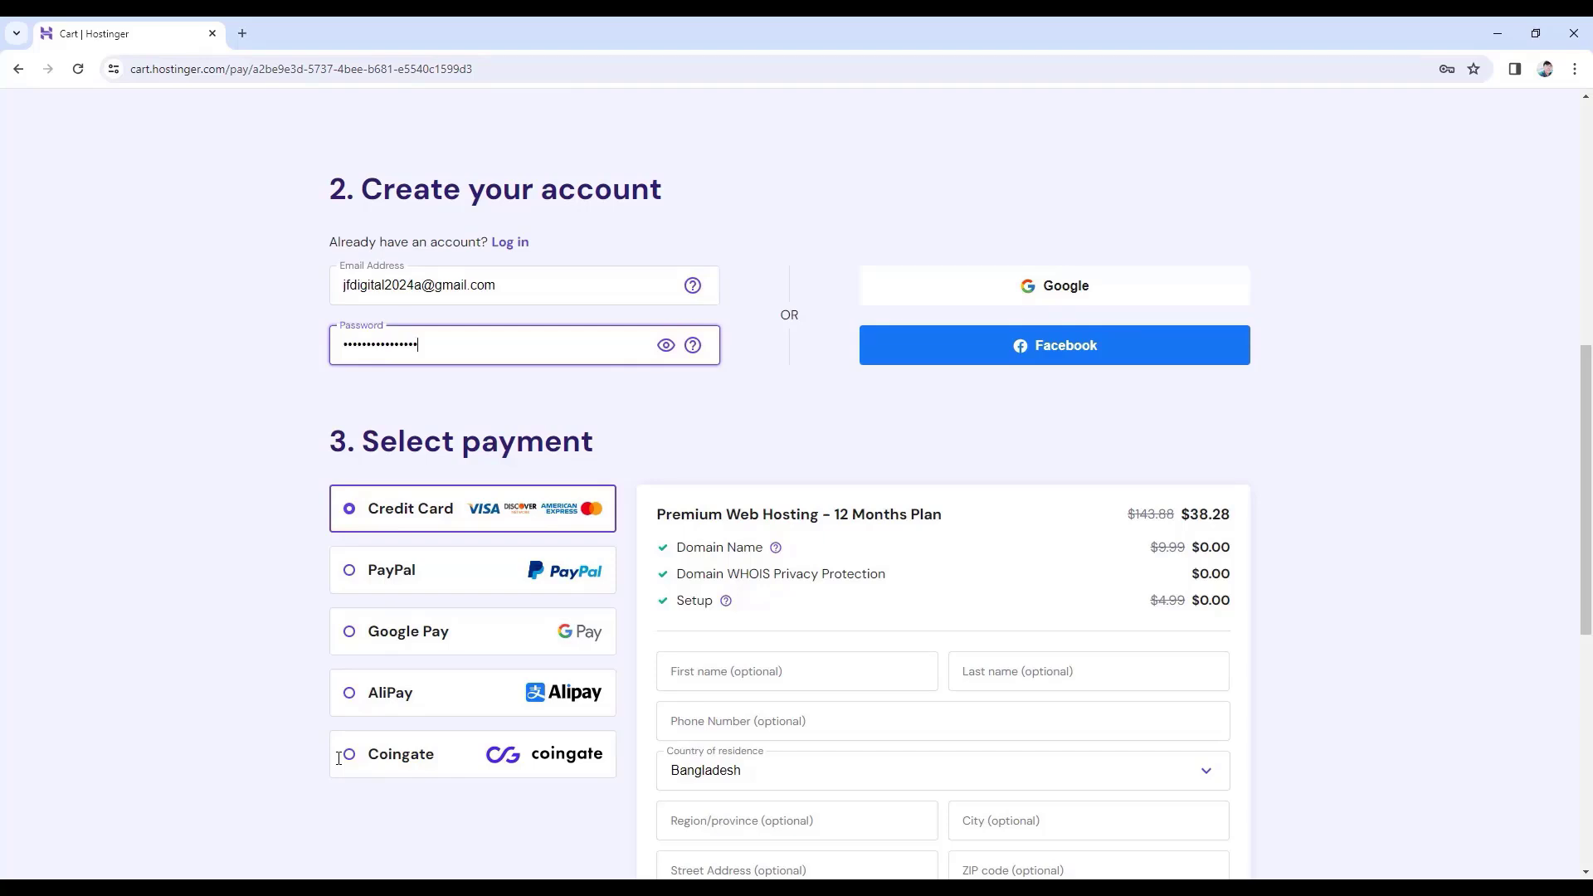
scroll(338, 758, "down", 2)
scroll(391, 622, "down", 5)
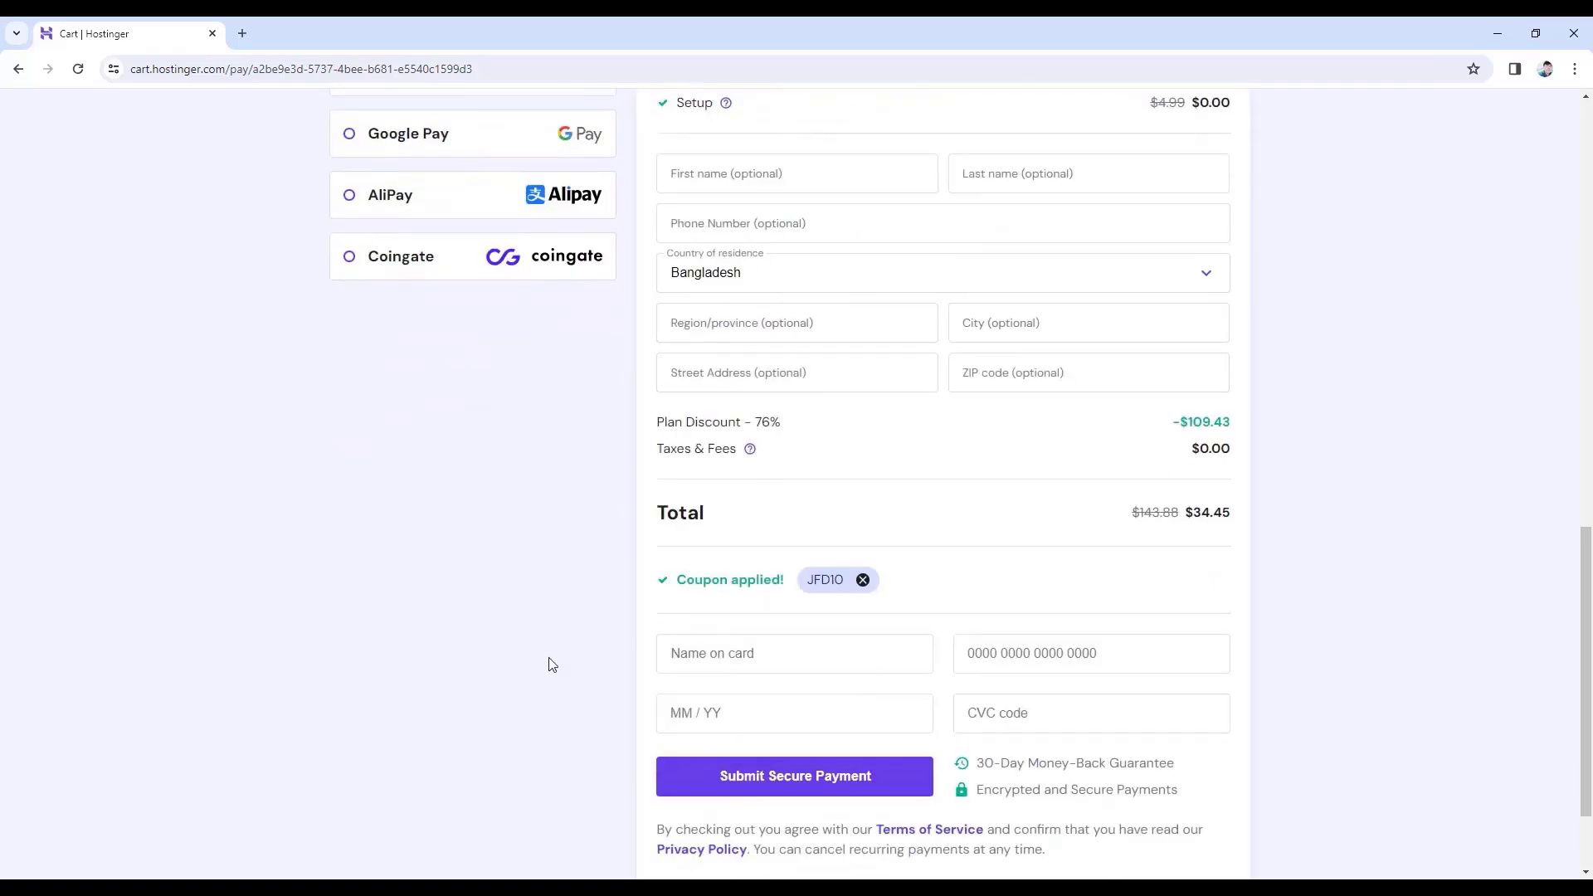
scroll(643, 670, "down", 1)
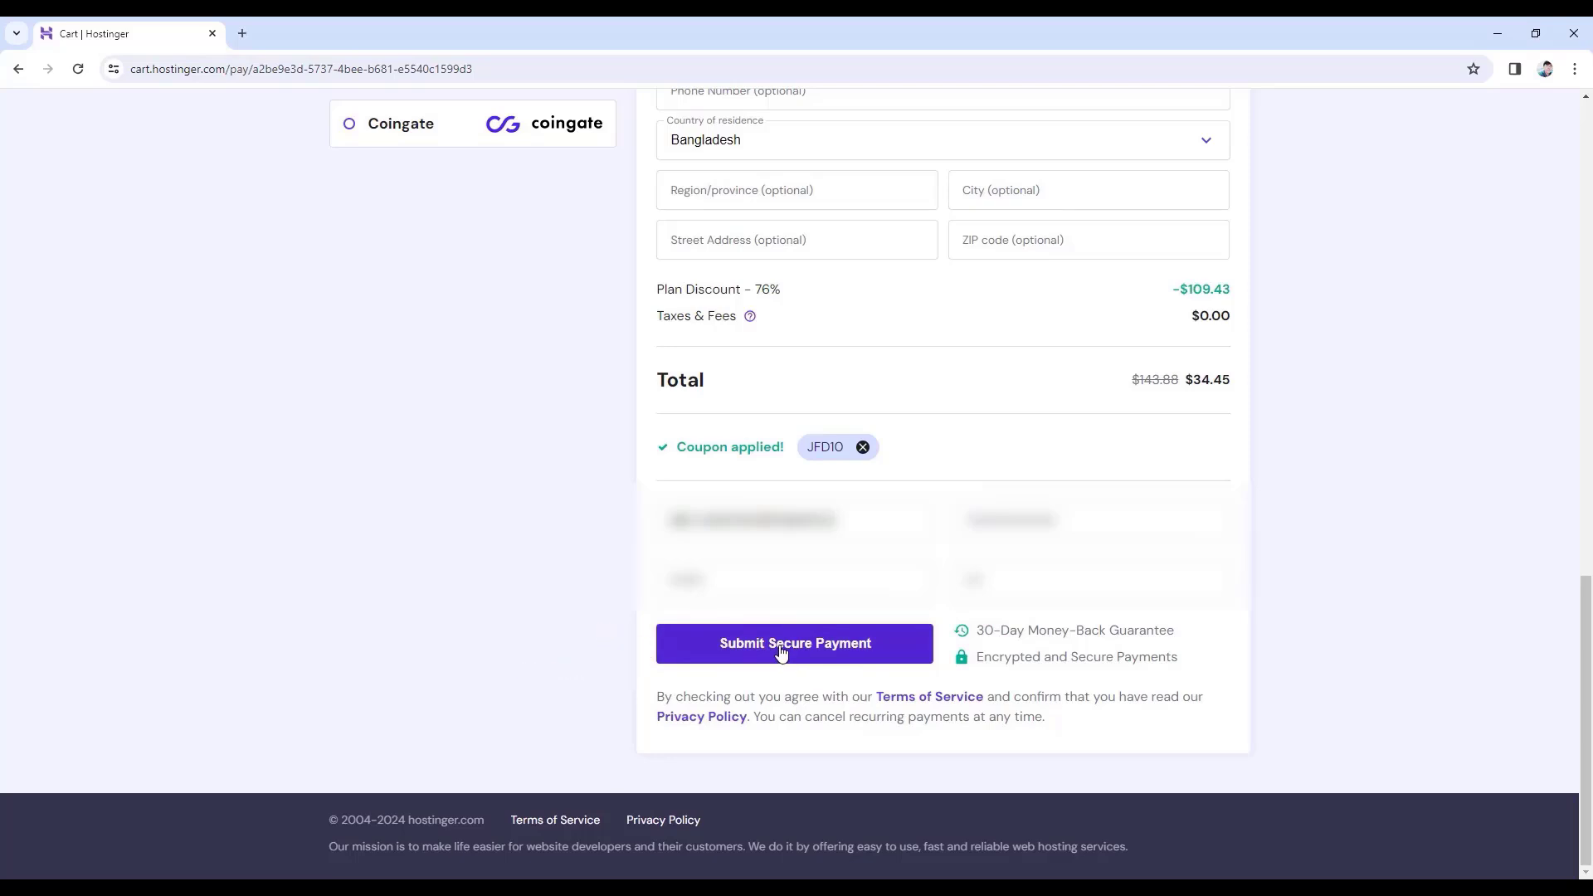
left_click(741, 648)
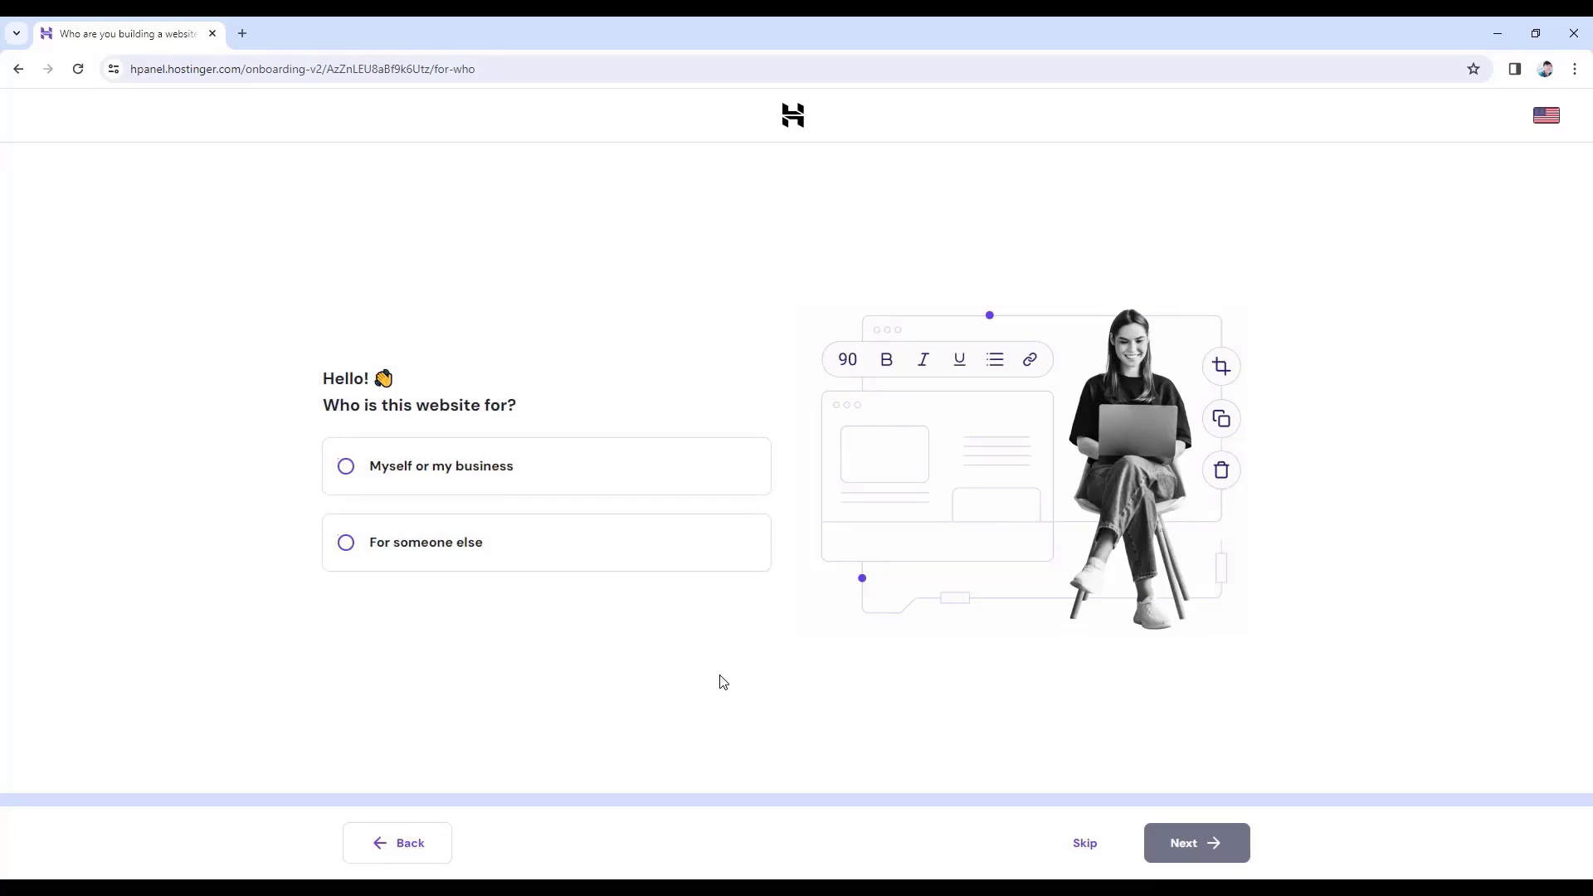
- Skip the audience question and choose to create a new website with WordPress
left_click(1077, 850)
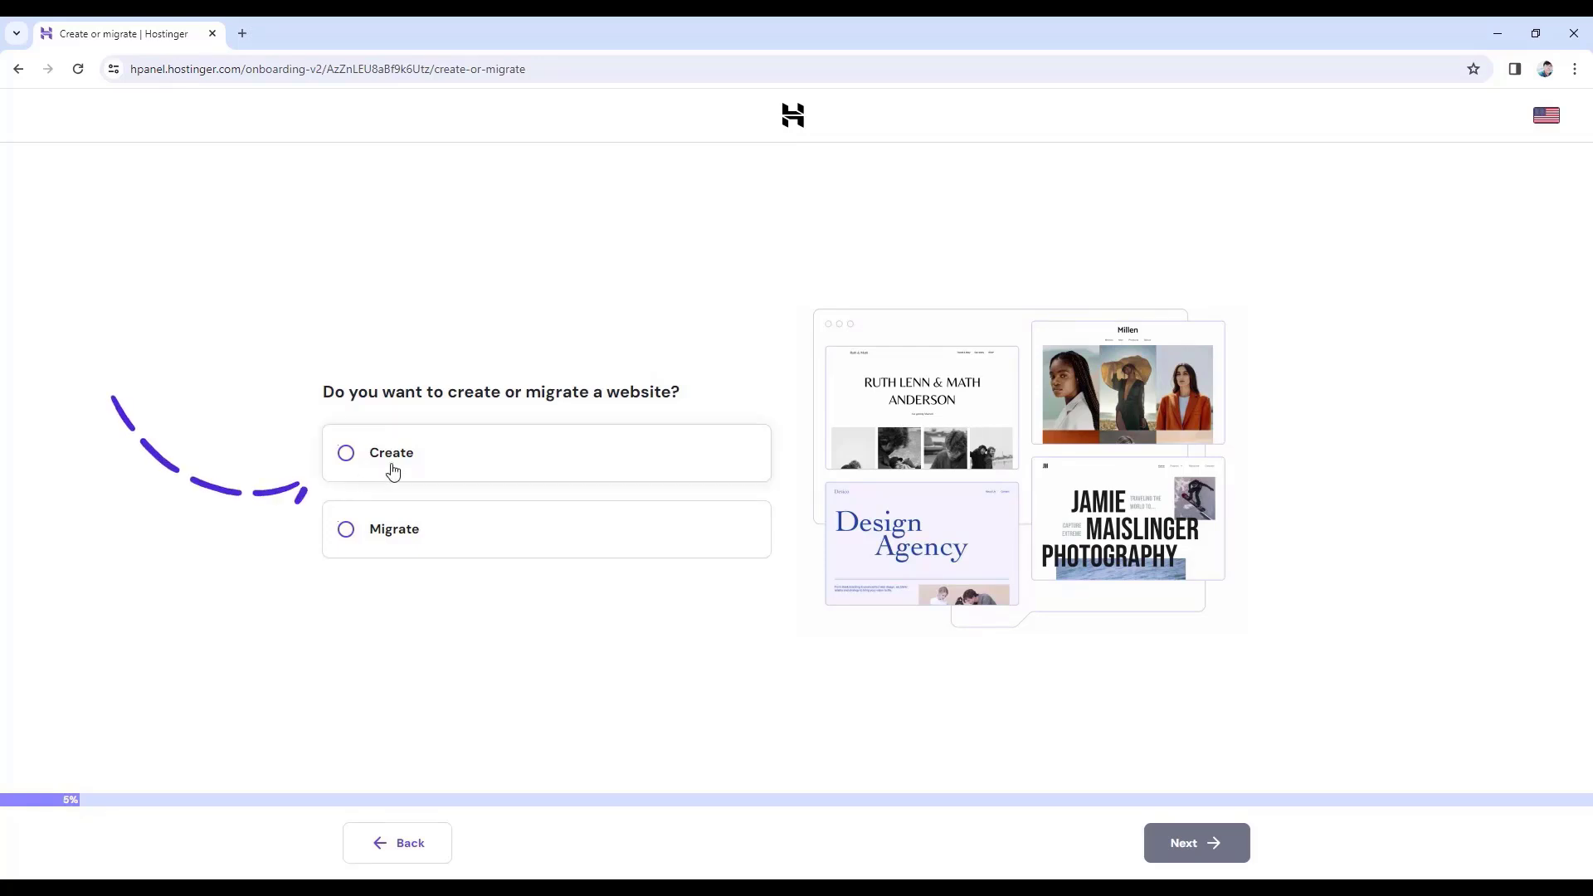
left_click(346, 454)
left_click(1204, 844)
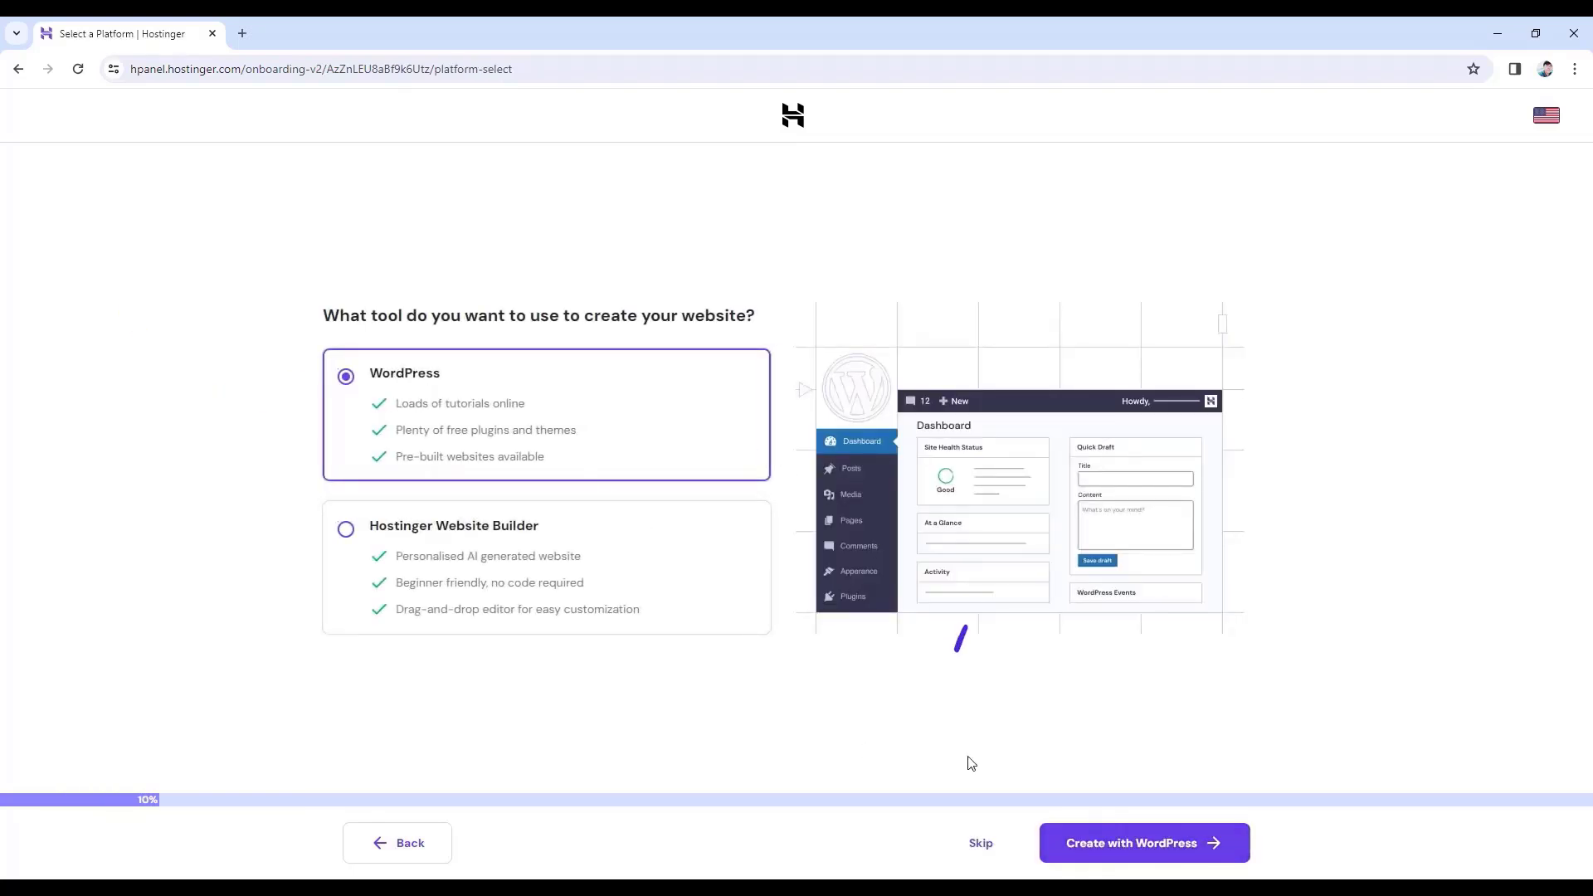
left_click(1141, 845)
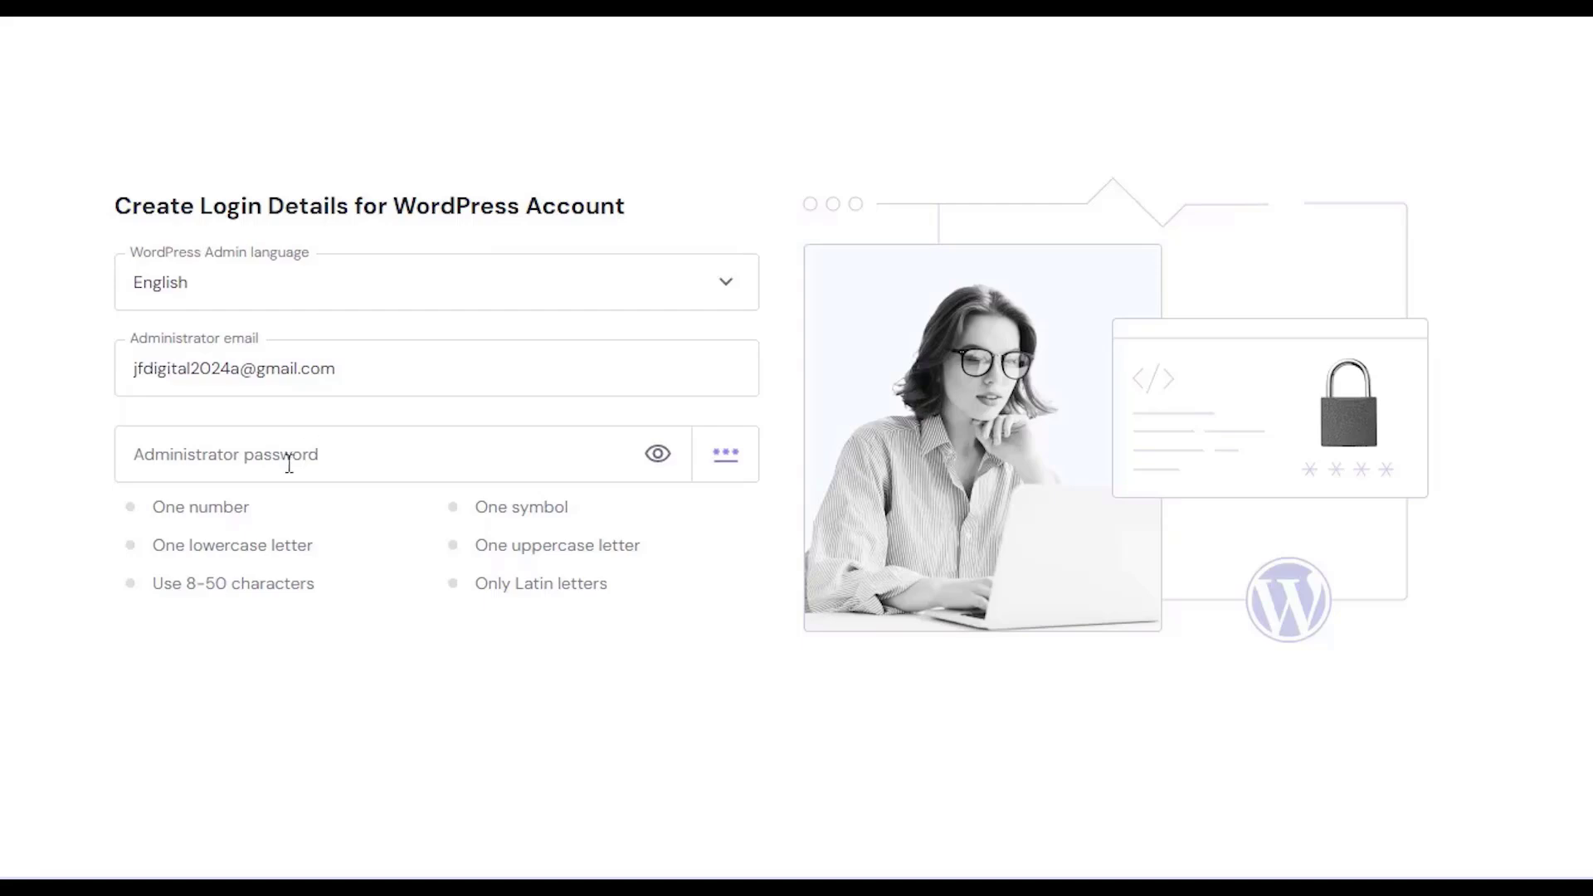
- Paste the administrator password, continue, and pick Portfolio from the Website type list
left_click(242, 456)
key("ctrl+v")
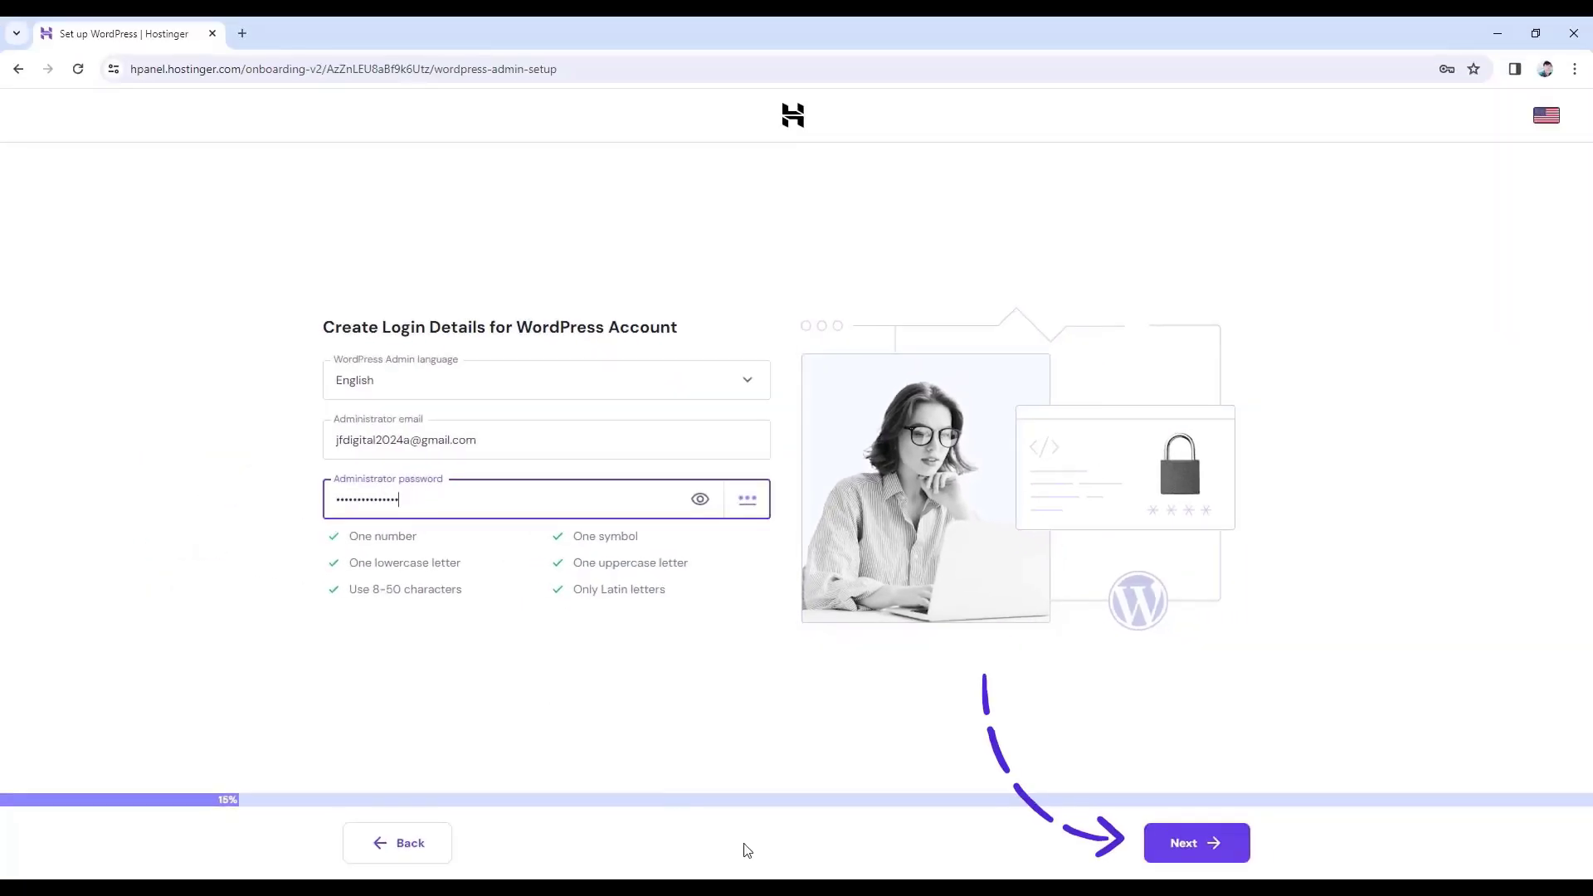
left_click(1202, 851)
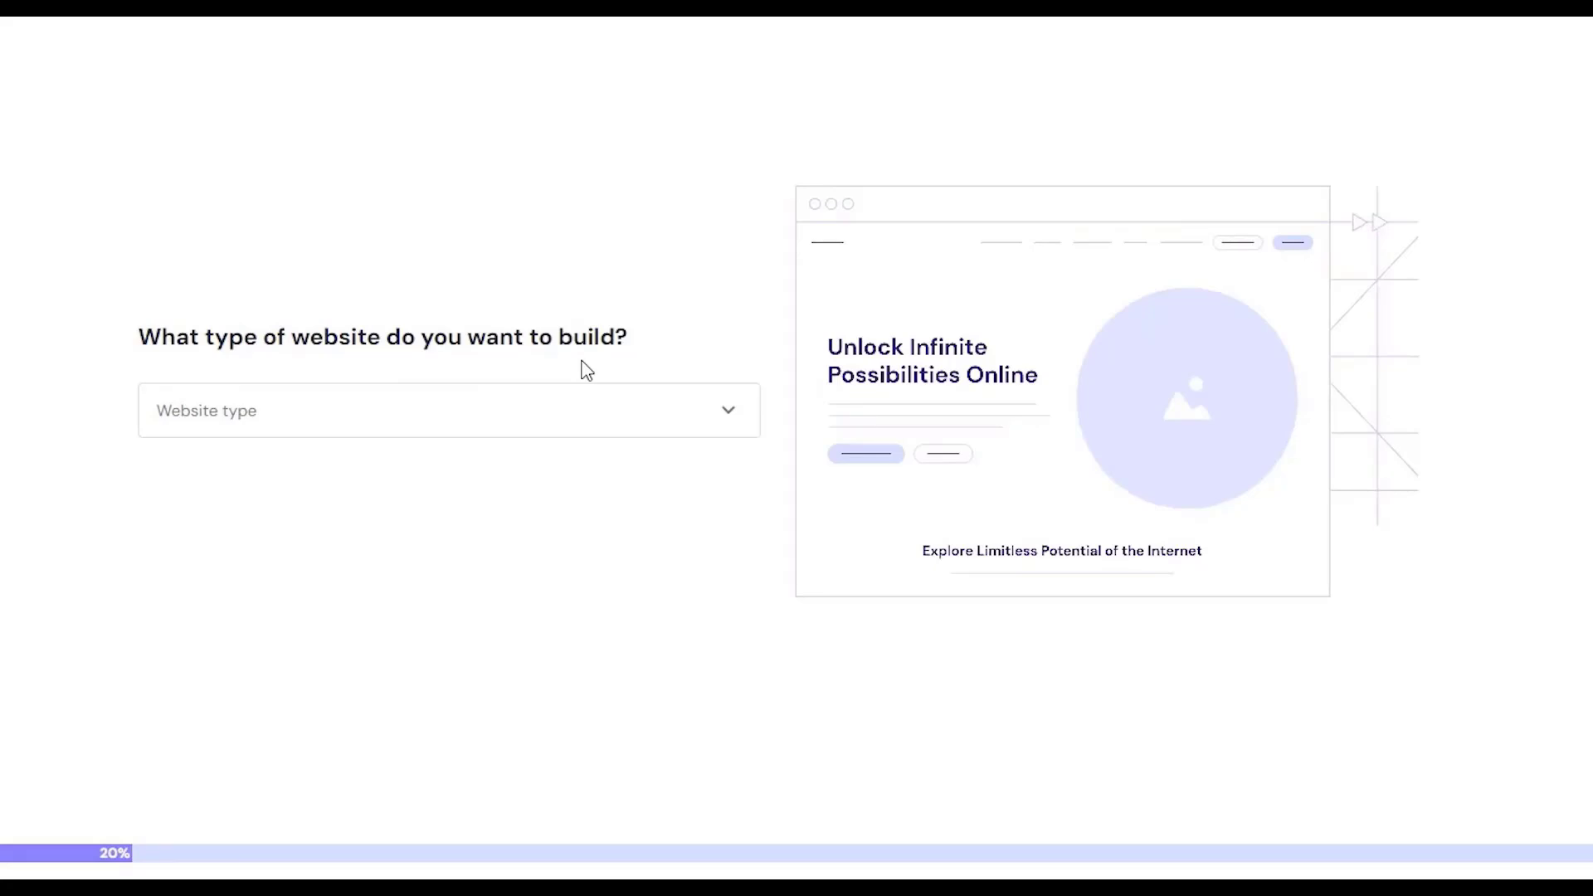
left_click(704, 427)
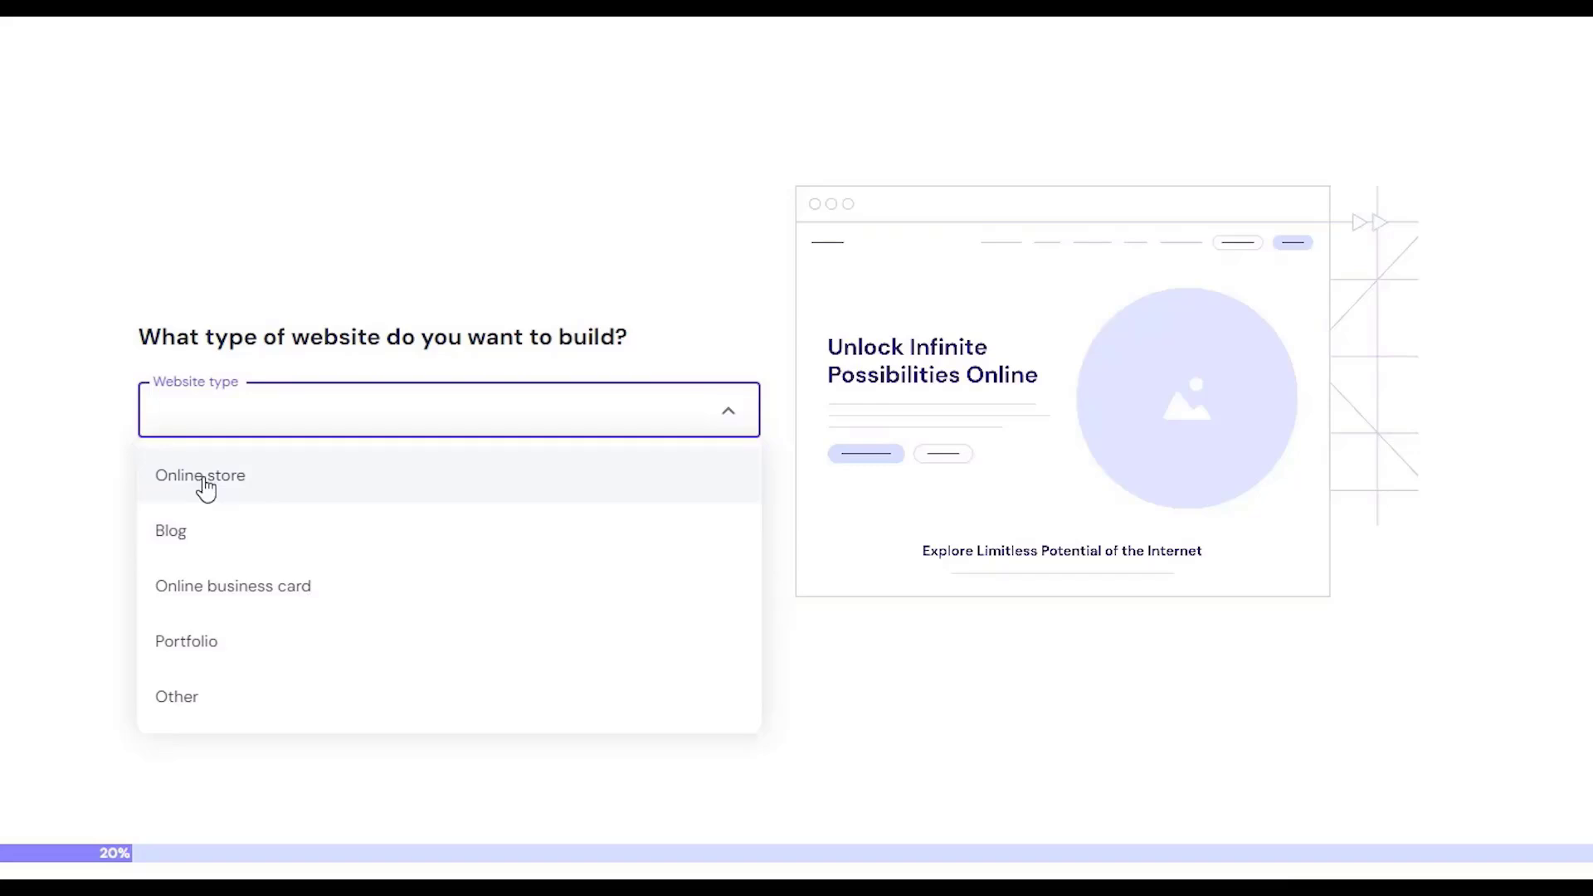
left_click(226, 656)
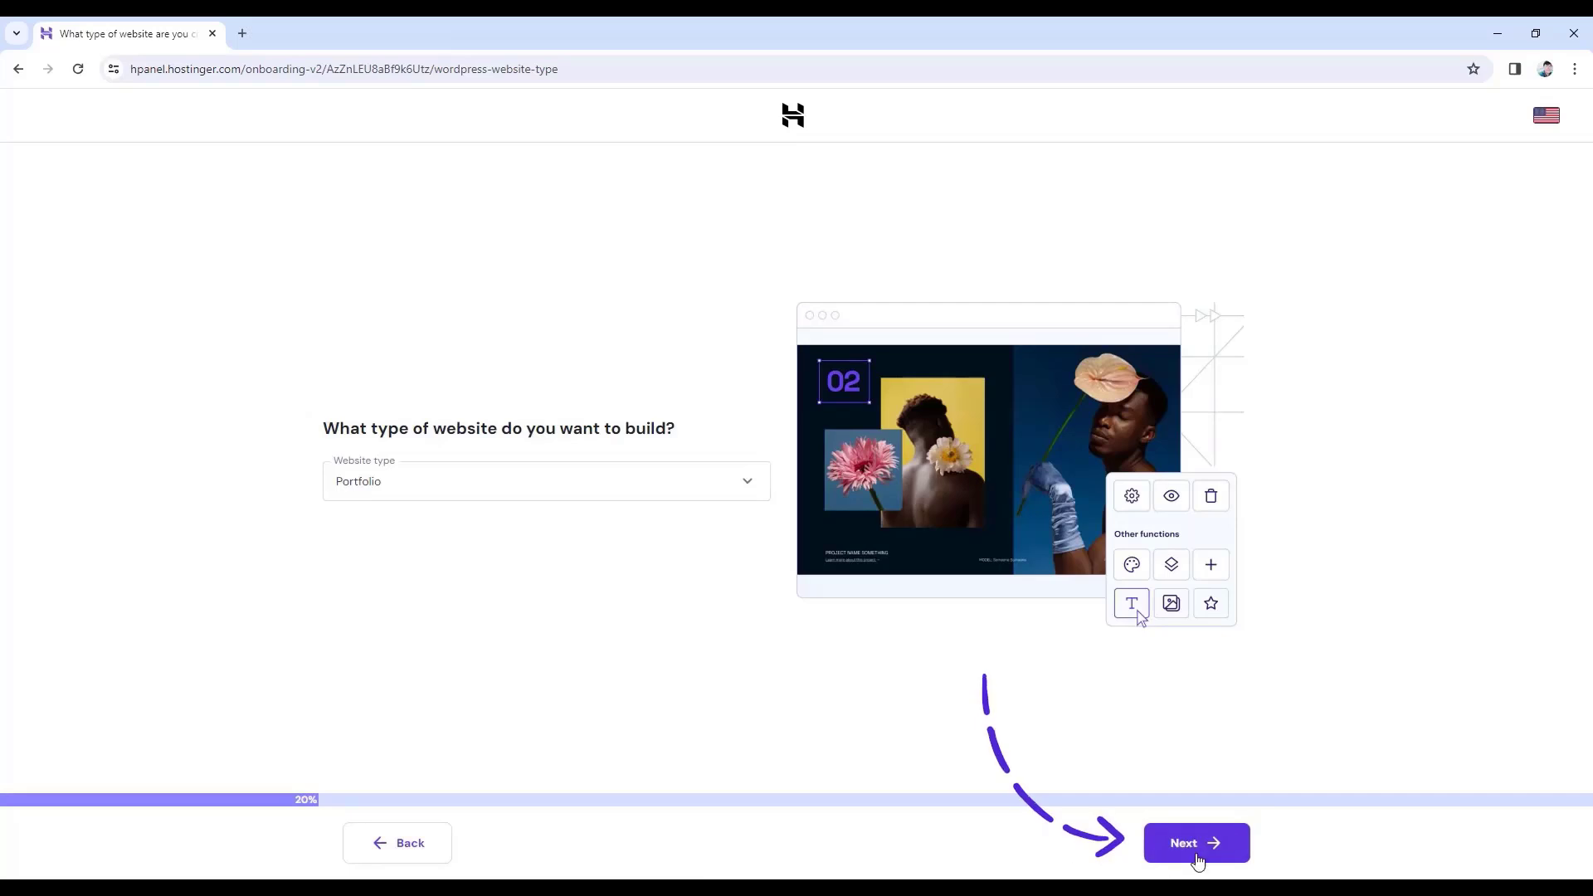
- Skip the template choice, choose plugins manually, and skip the suggested plugins
left_click(1290, 873)
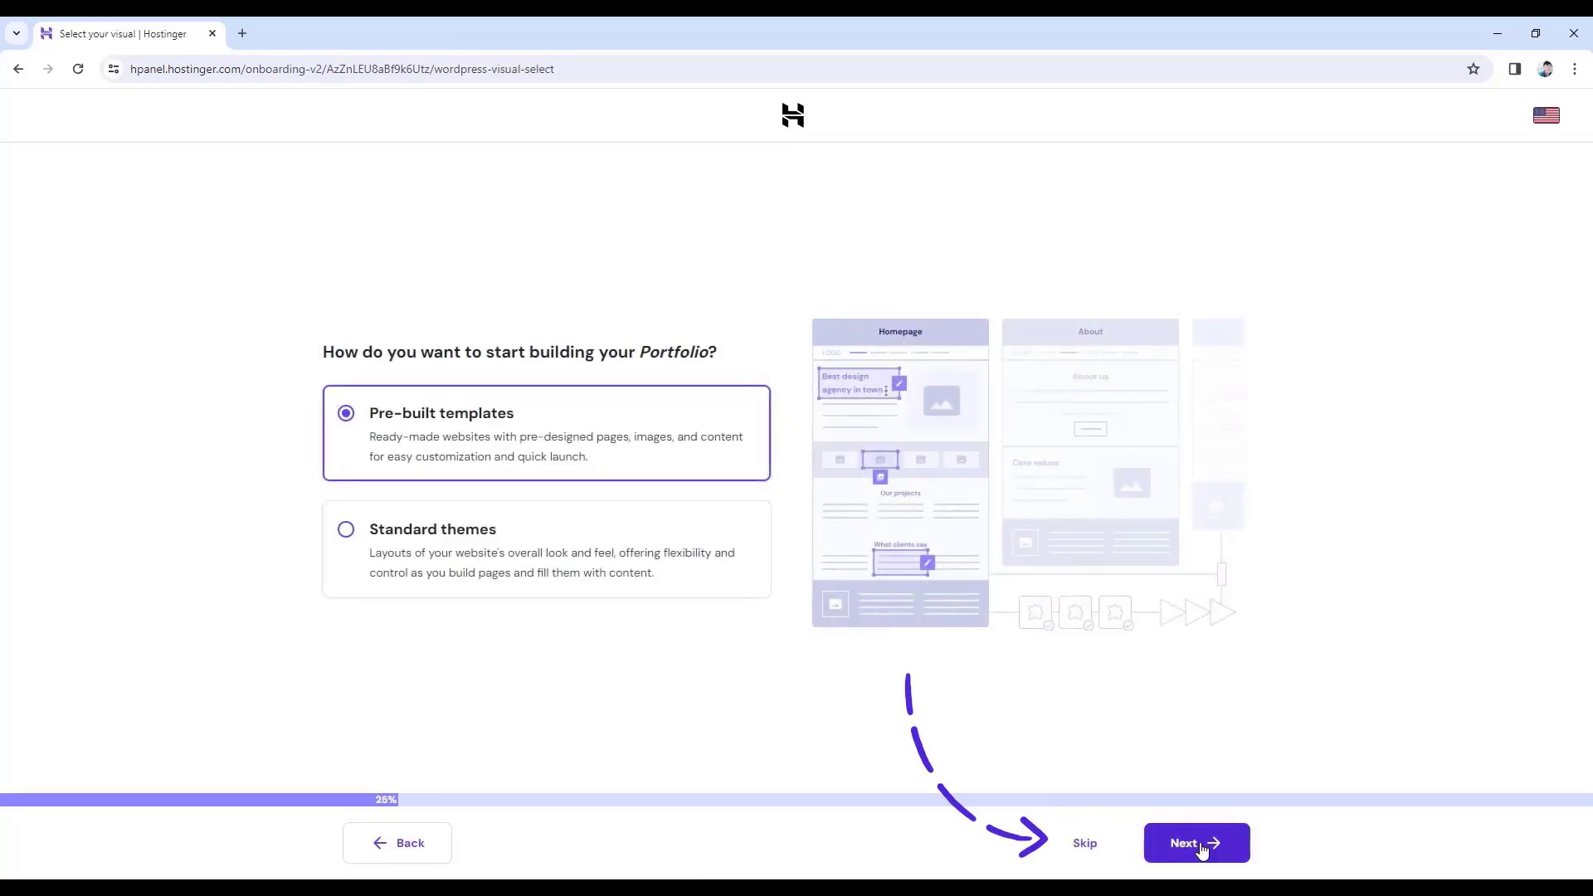
left_click(1094, 852)
left_click(1093, 850)
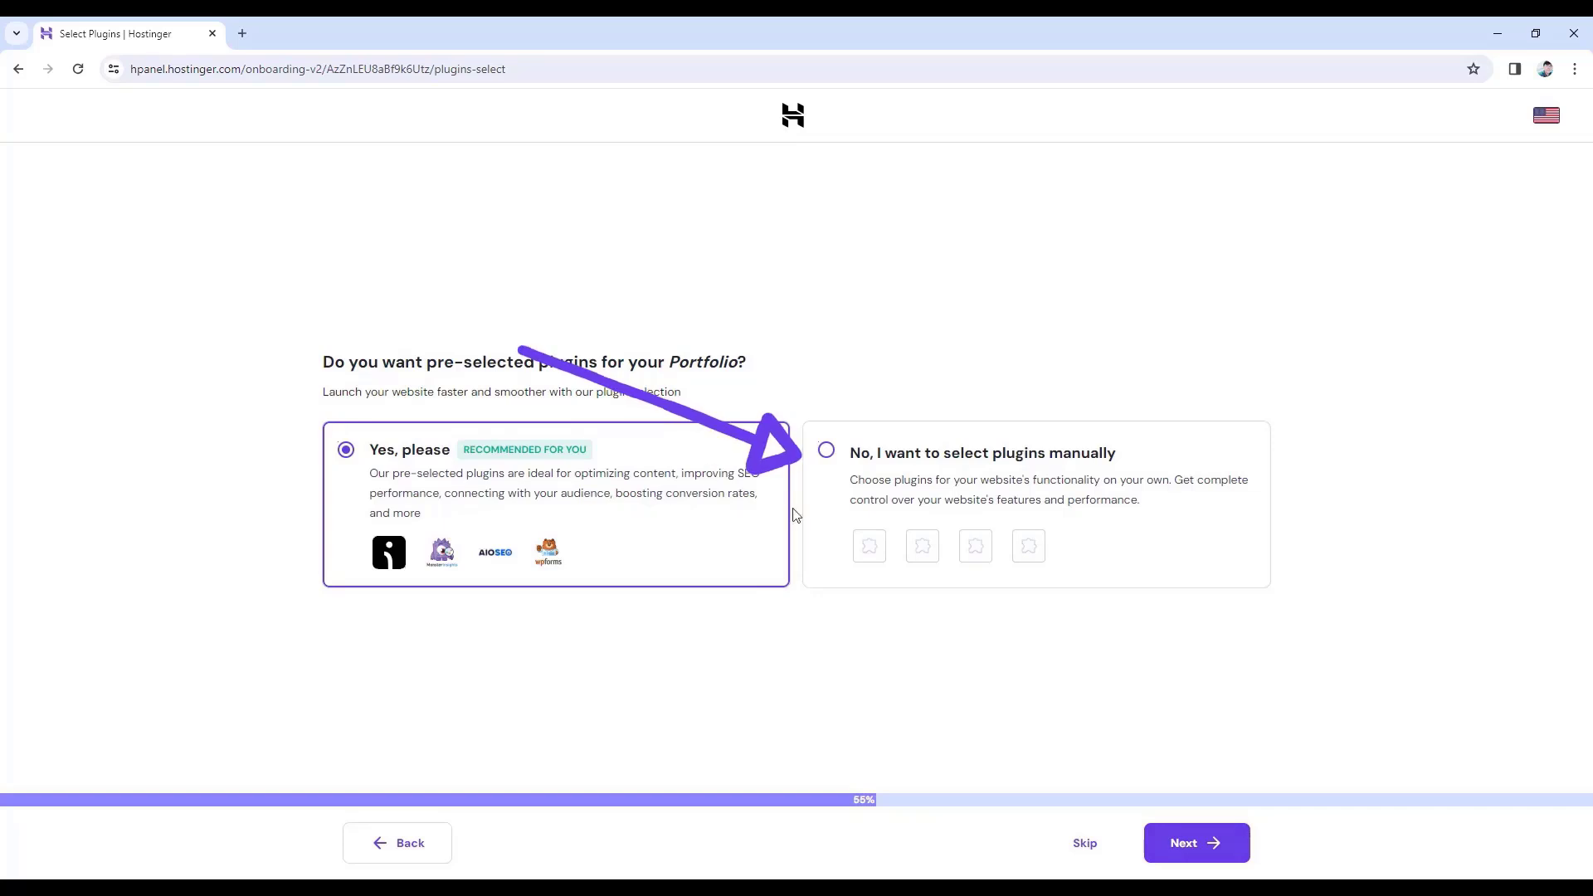
left_click(827, 454)
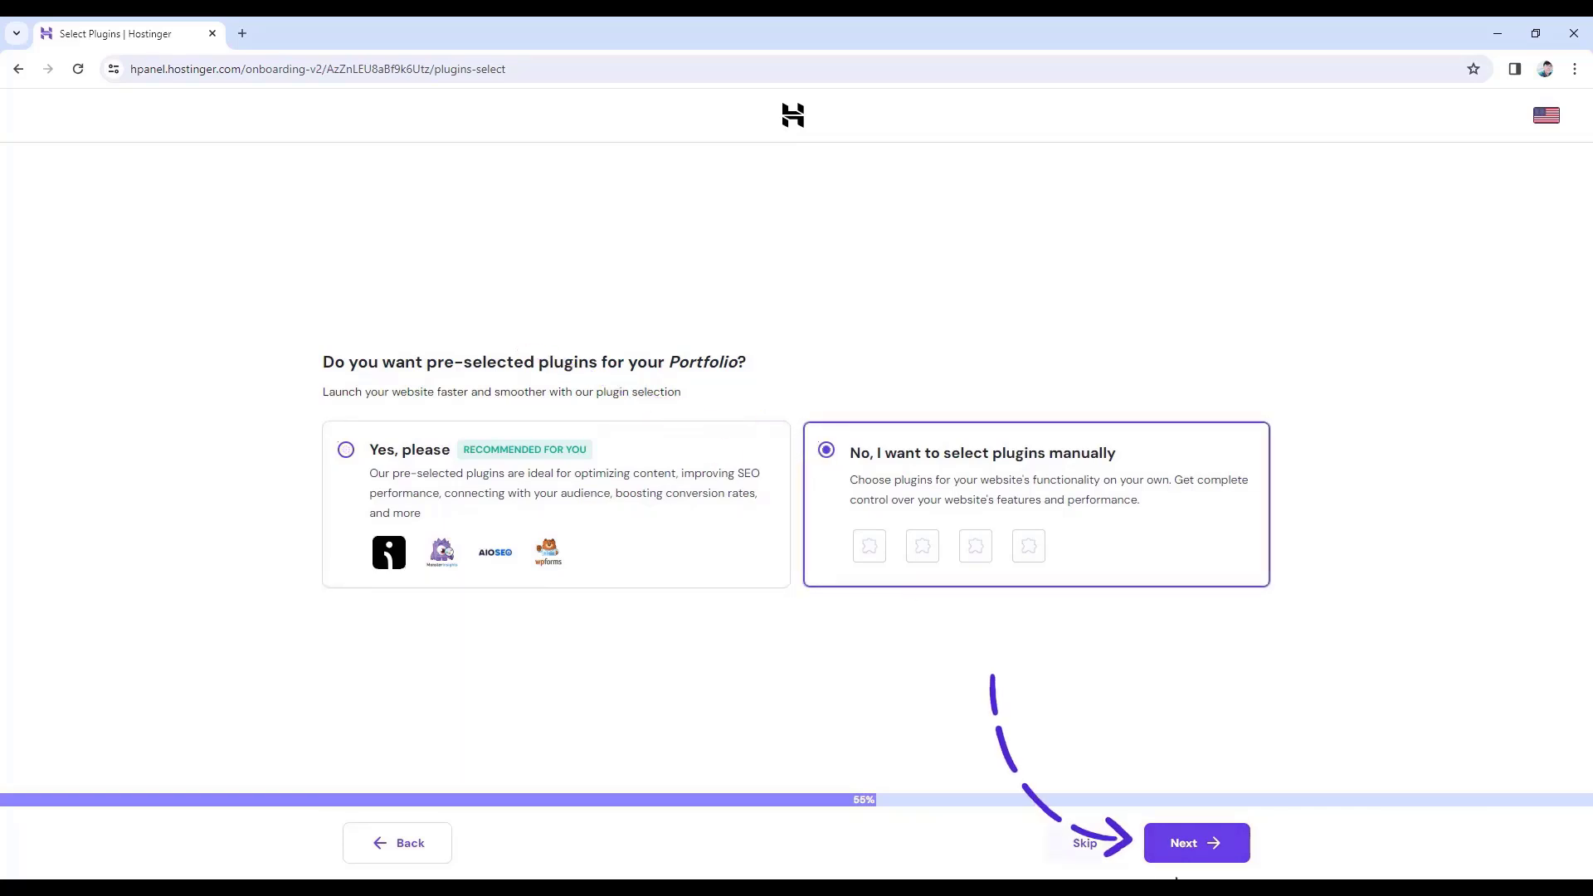
left_click(1190, 843)
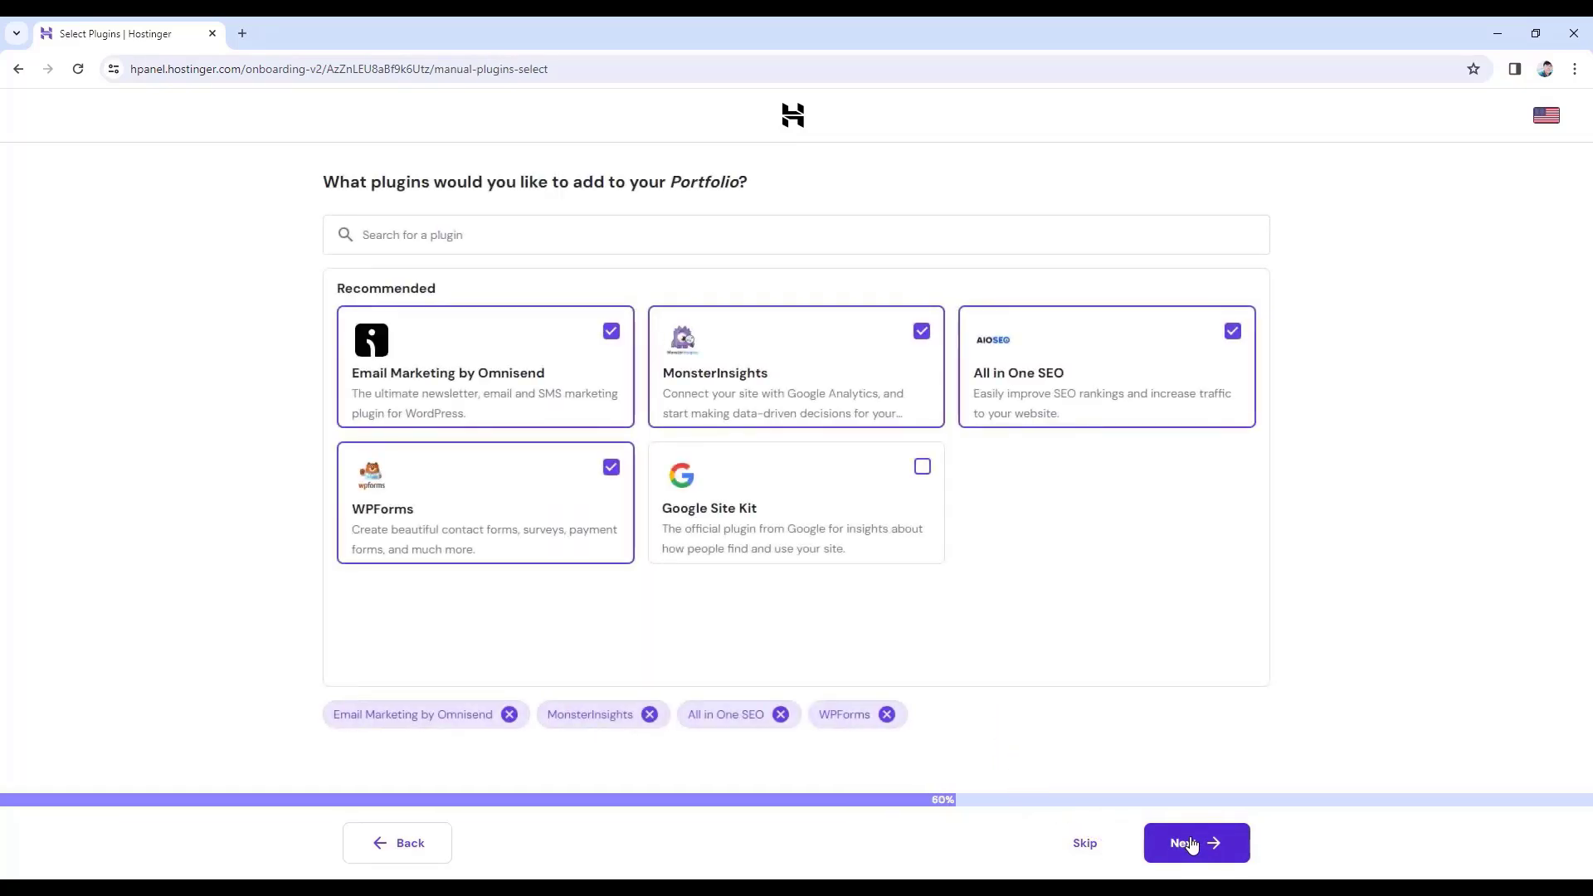
left_click(1079, 844)
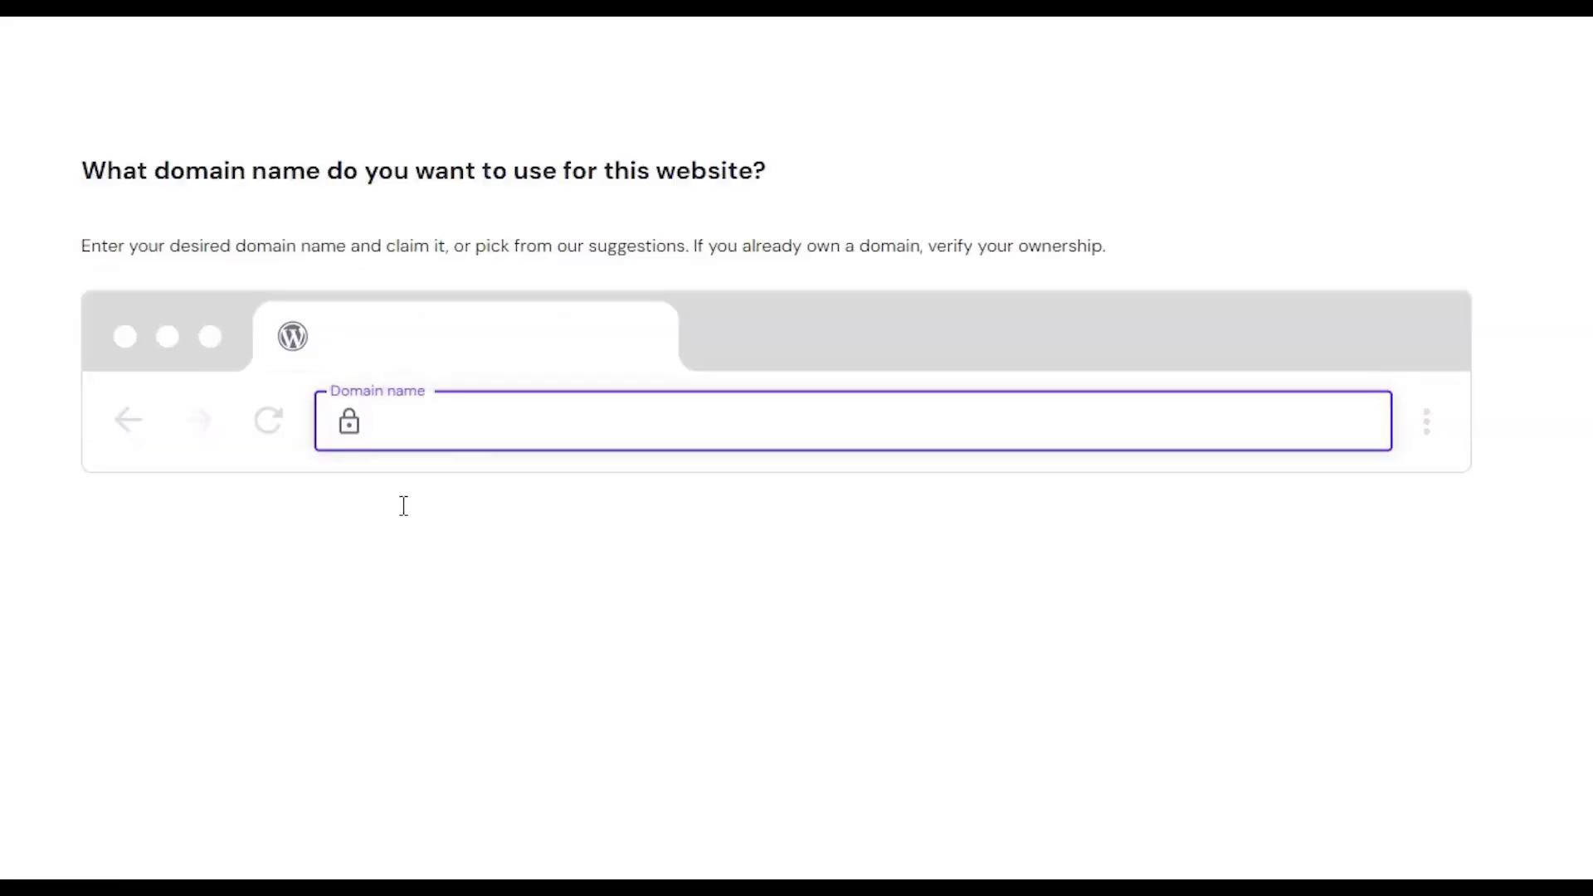
- Search 'abirtuts', pick abirtuts.com from the suggestions, and continue with it
type("abirtuts")
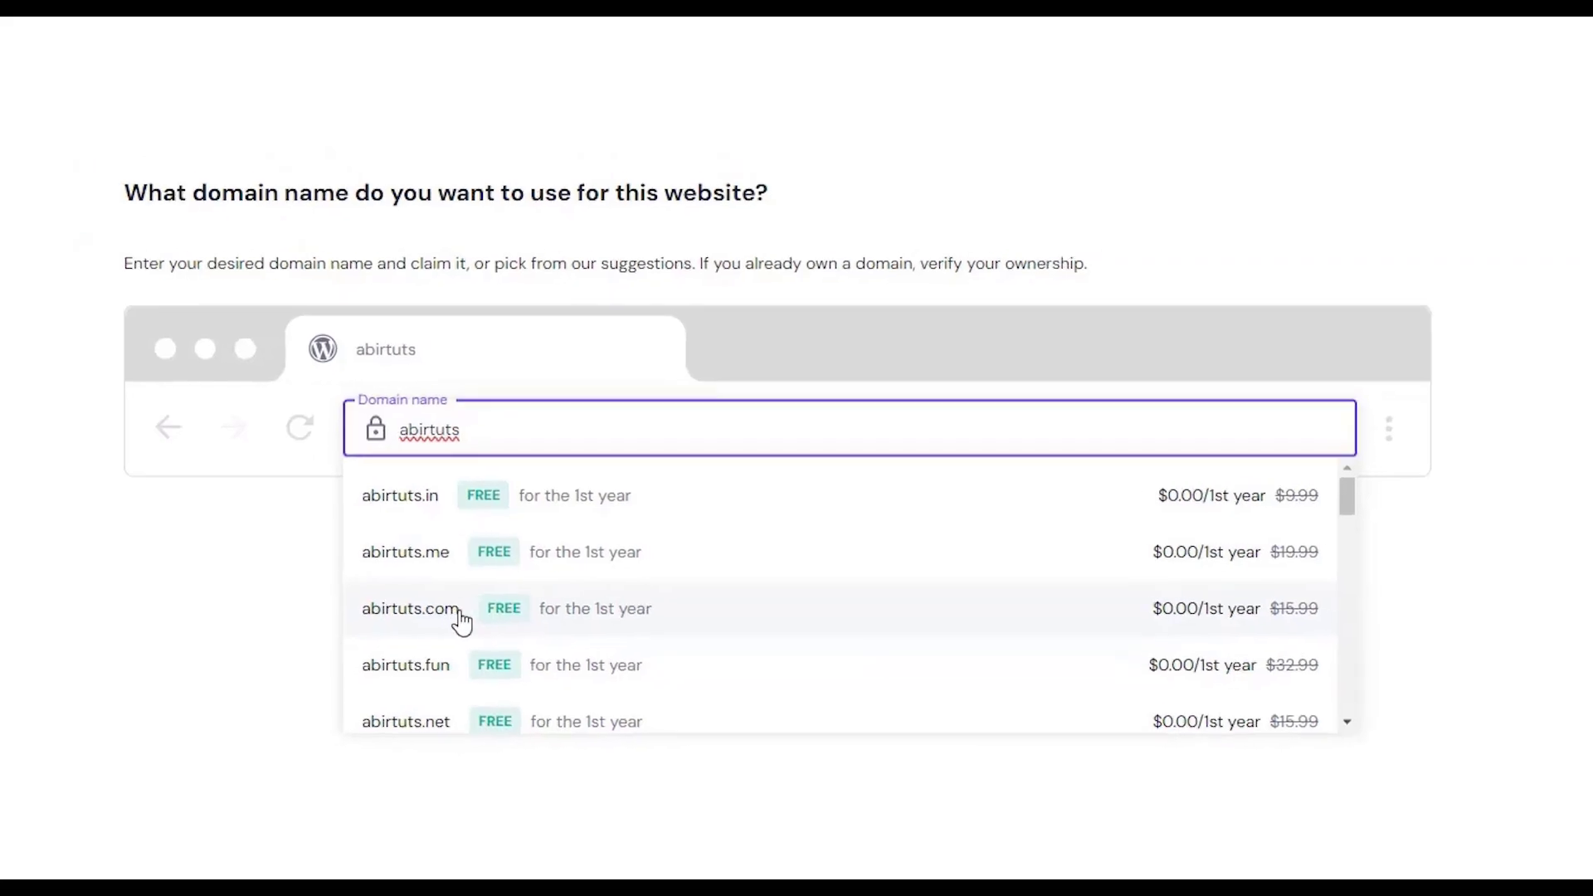
left_click(425, 639)
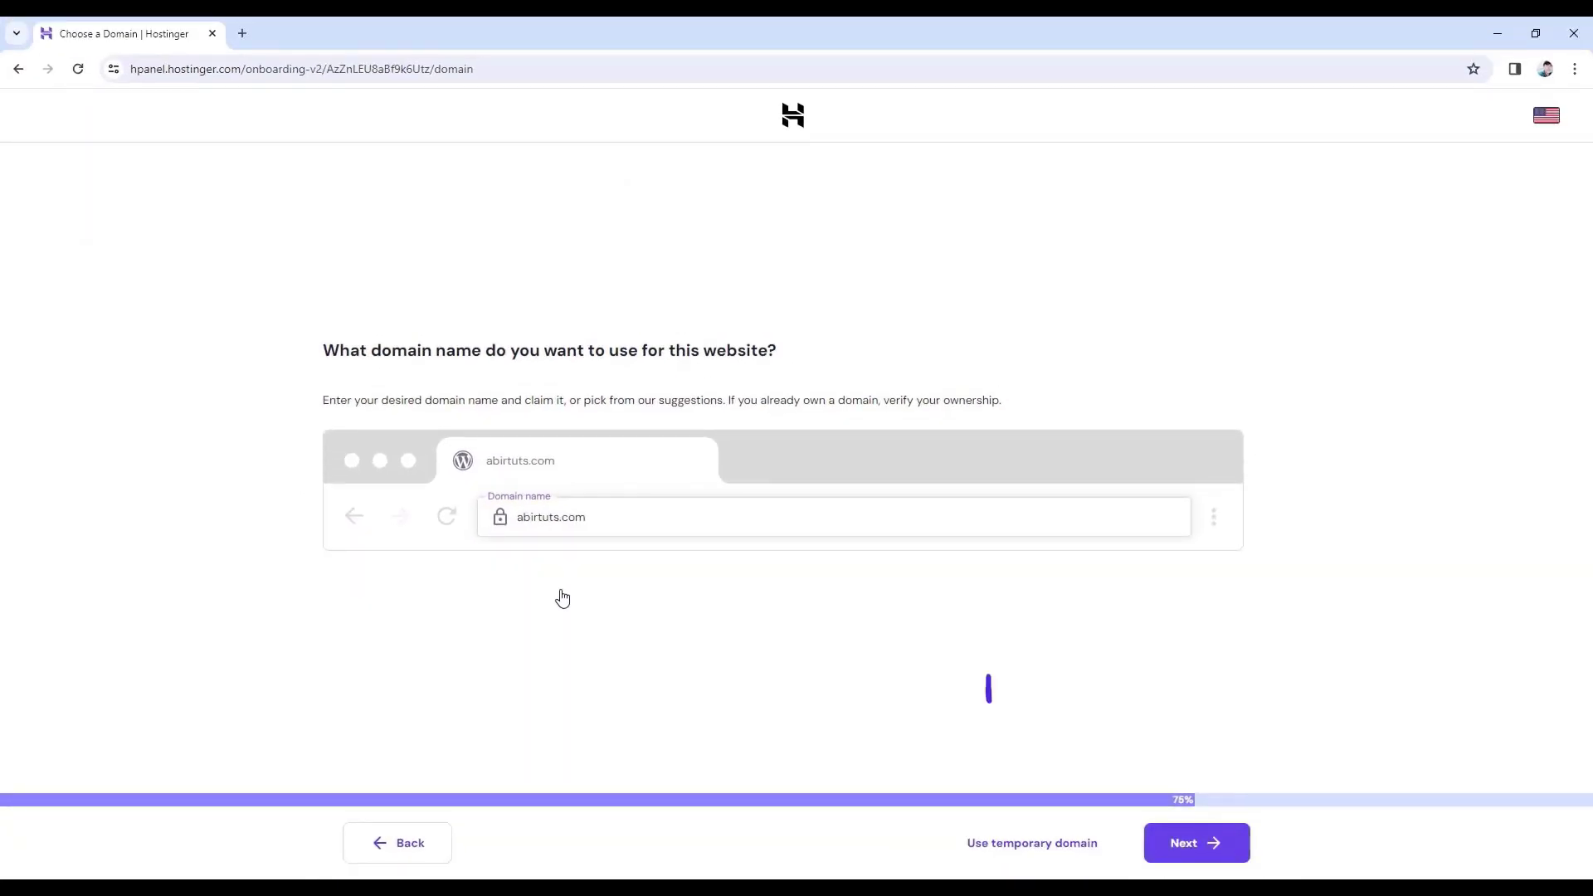
left_click(1196, 843)
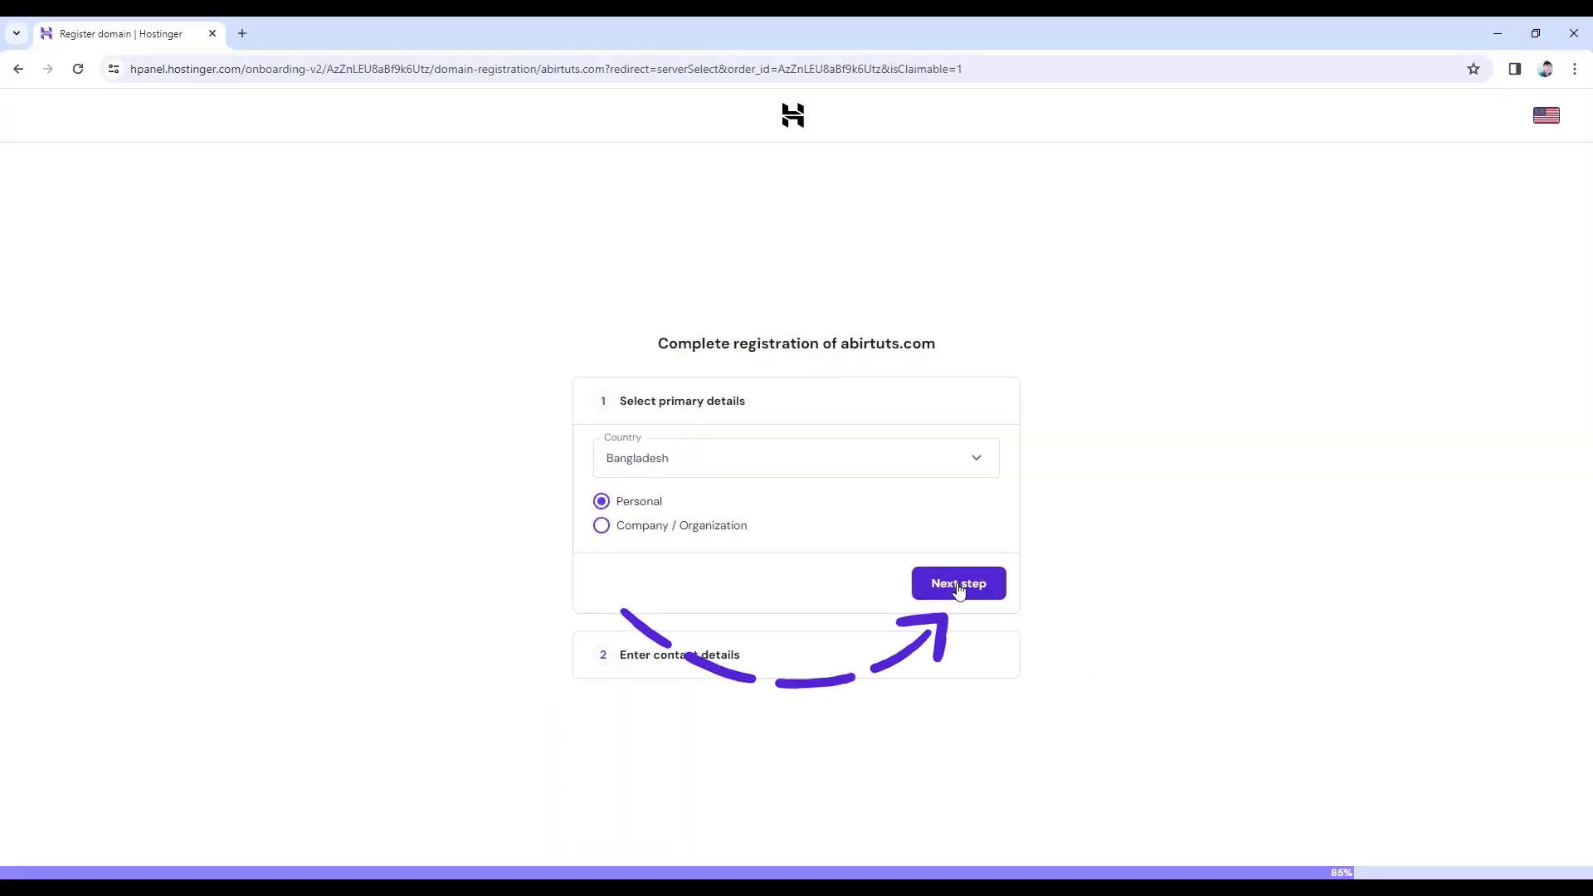
- Keep Bangladesh and Personal registration type, then finish registering abirtuts.com
left_click(959, 585)
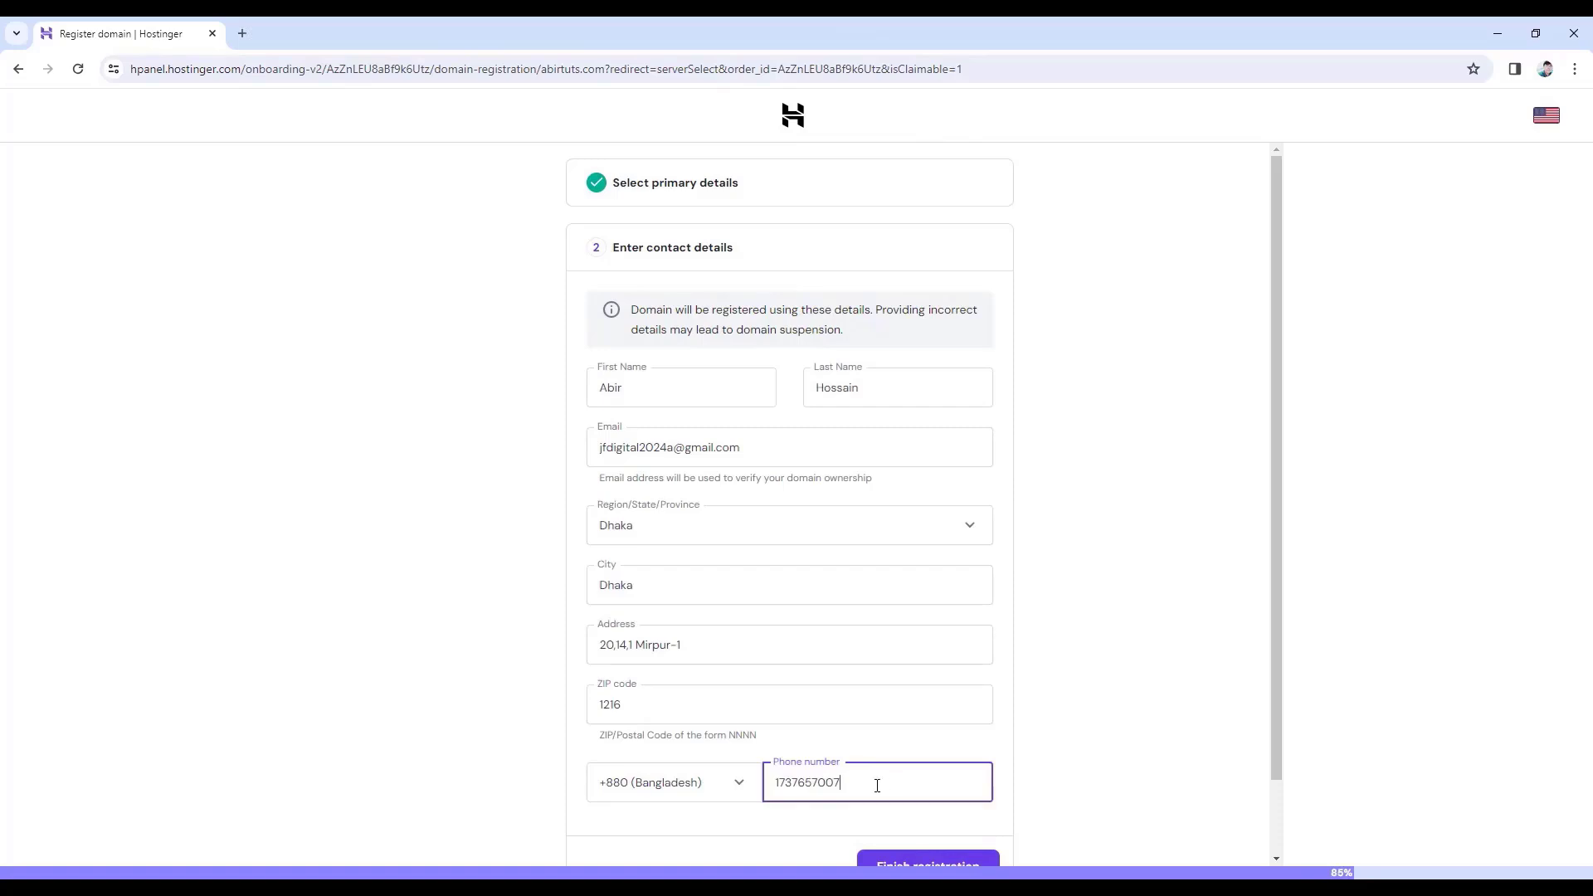
scroll(877, 785, "down", 2)
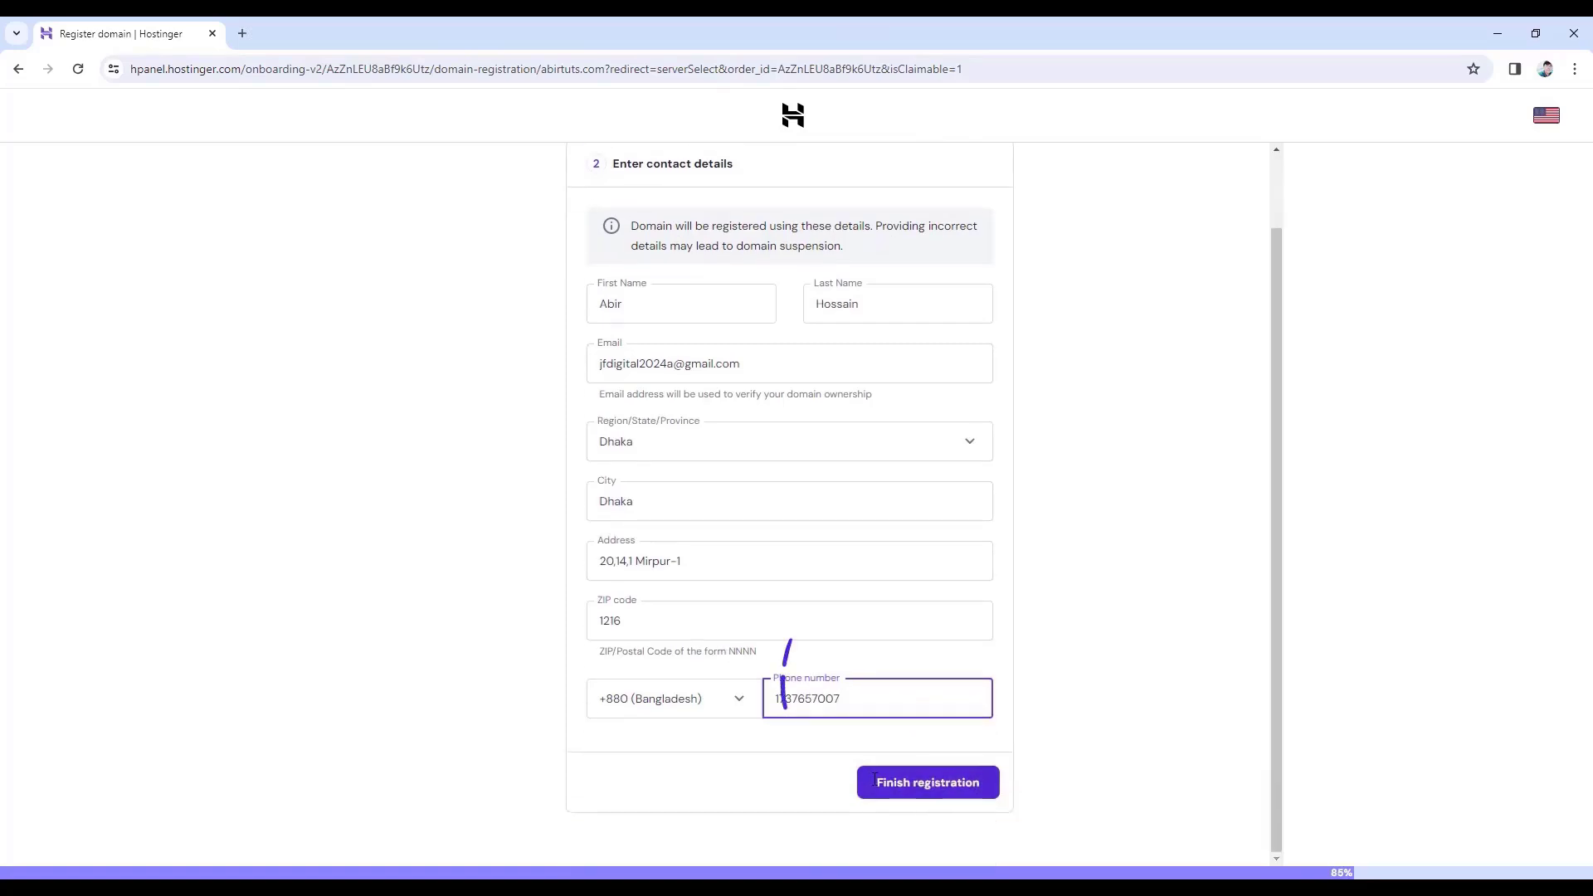
left_click(929, 788)
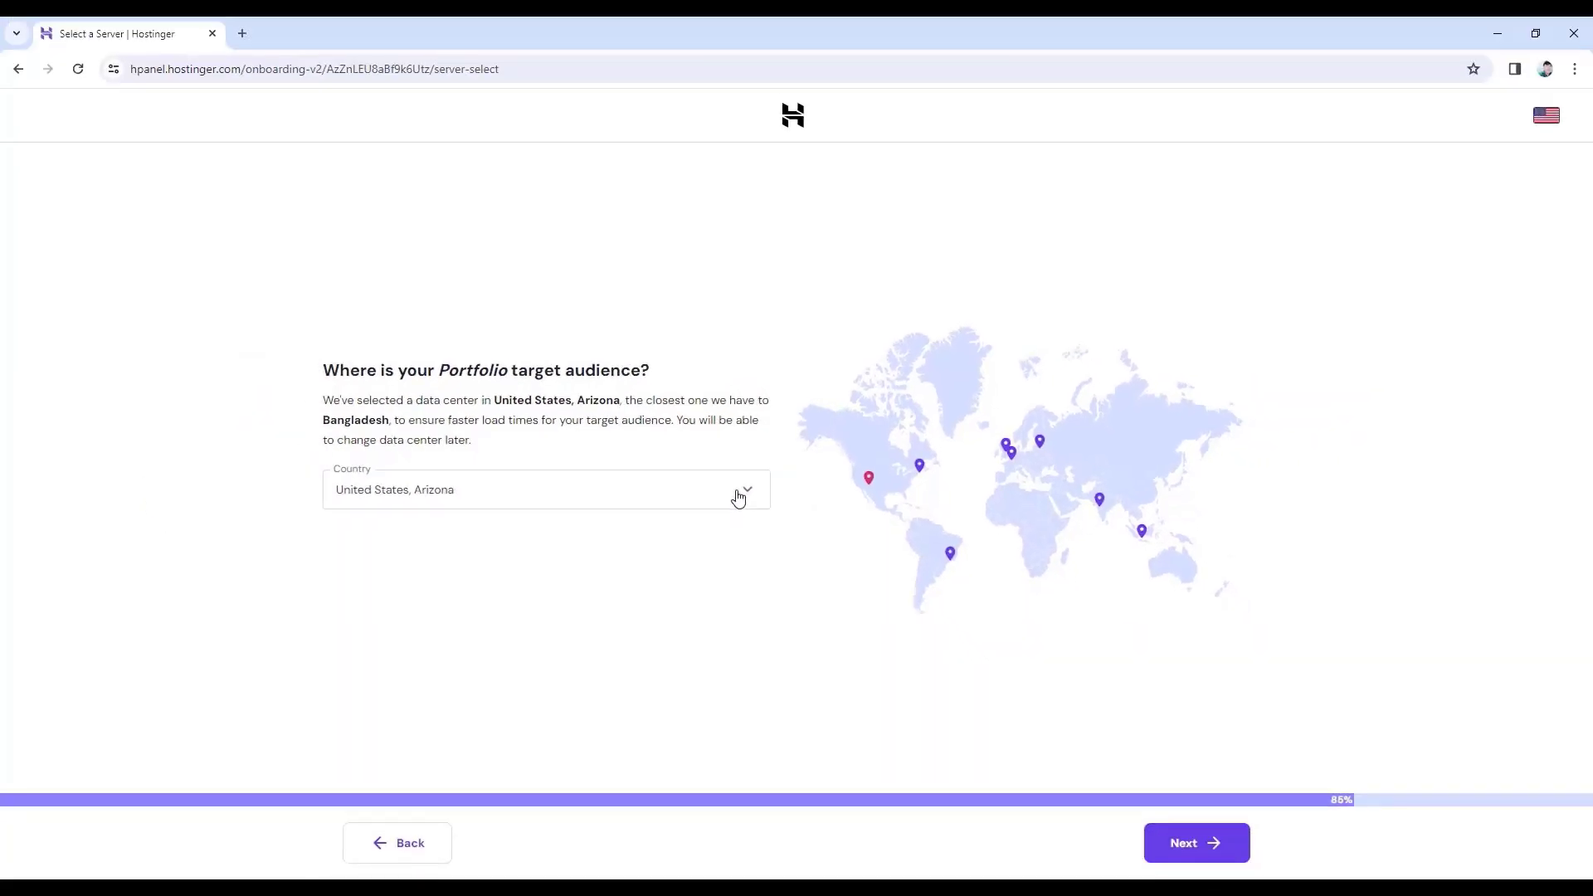
- Accept the United States, Arizona data centre, then go to hPanel Home after installation
left_click(1175, 843)
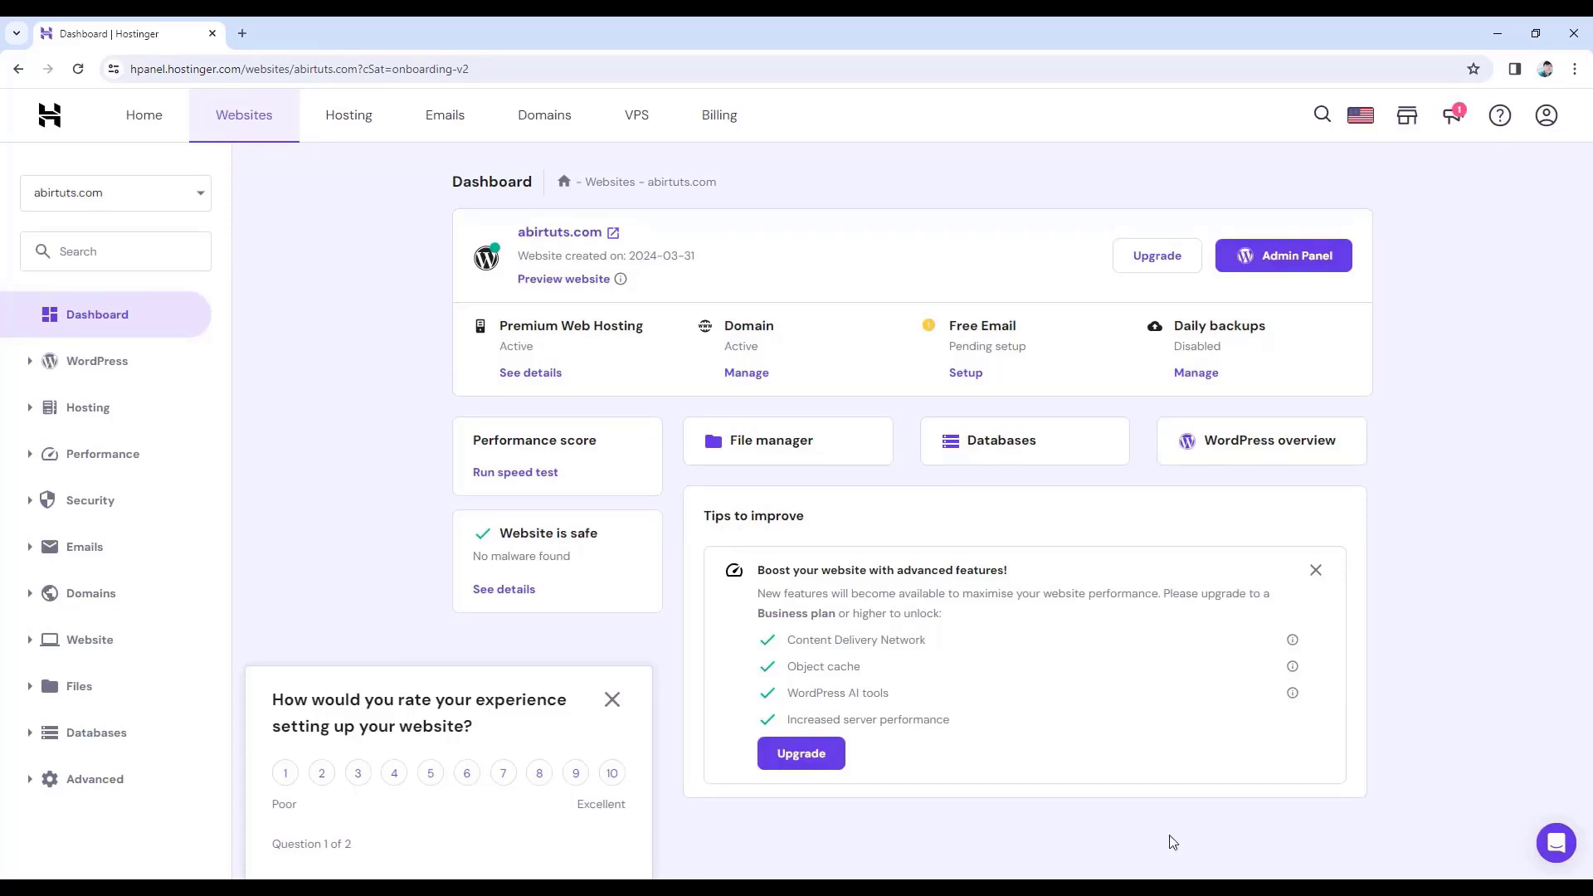
left_click(132, 124)
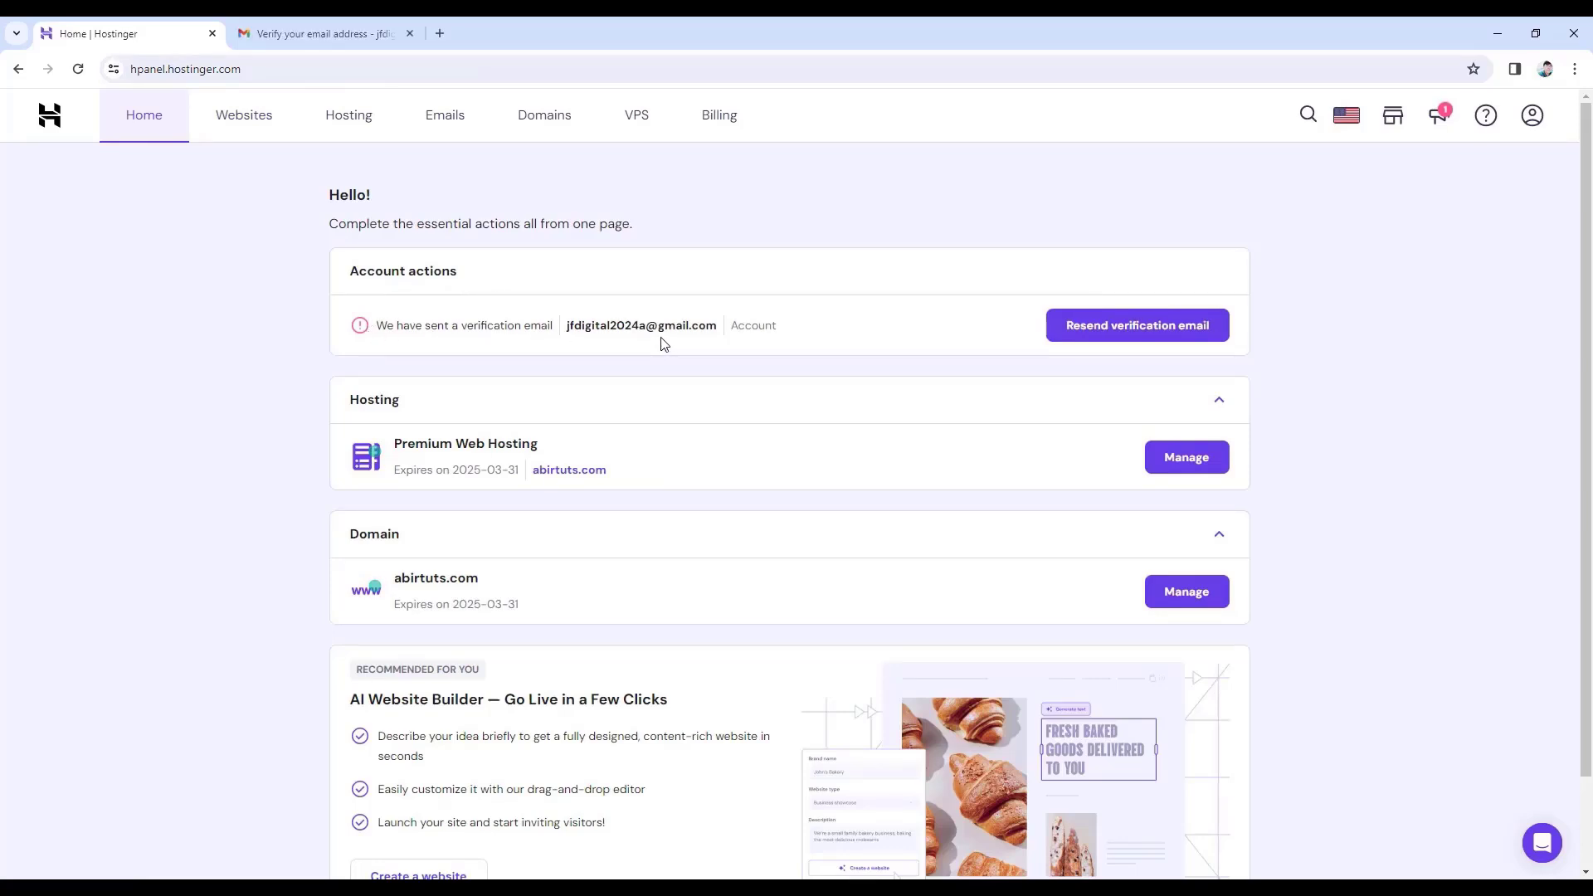
- Verify the Hostinger email from Gmail, then Manage the Premium Web Hosting for abirtuts.com
left_click(347, 39)
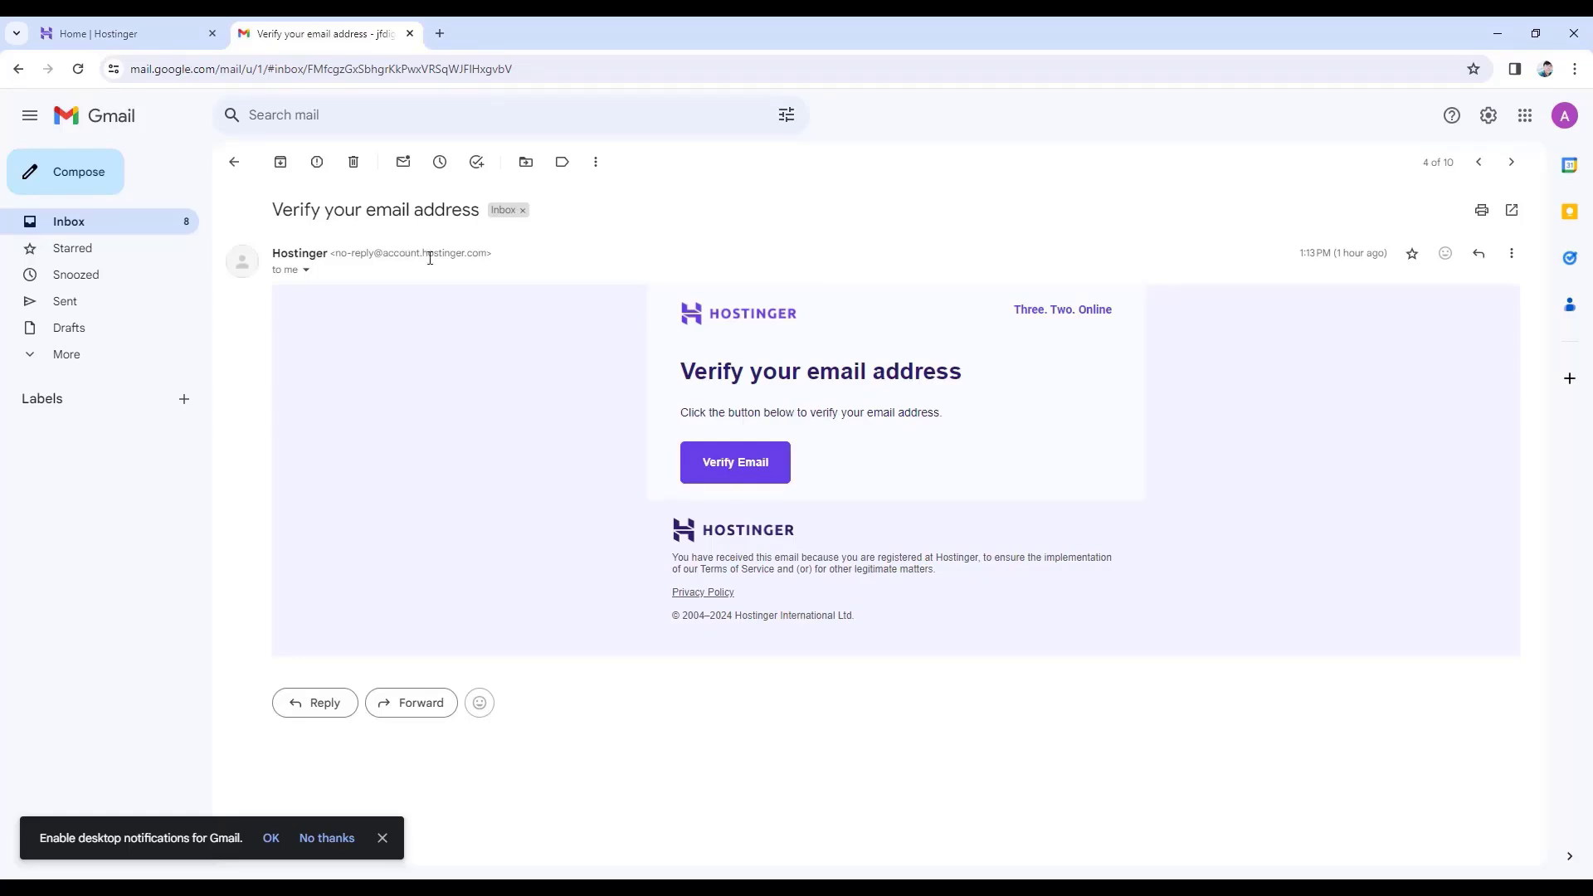
left_click(740, 471)
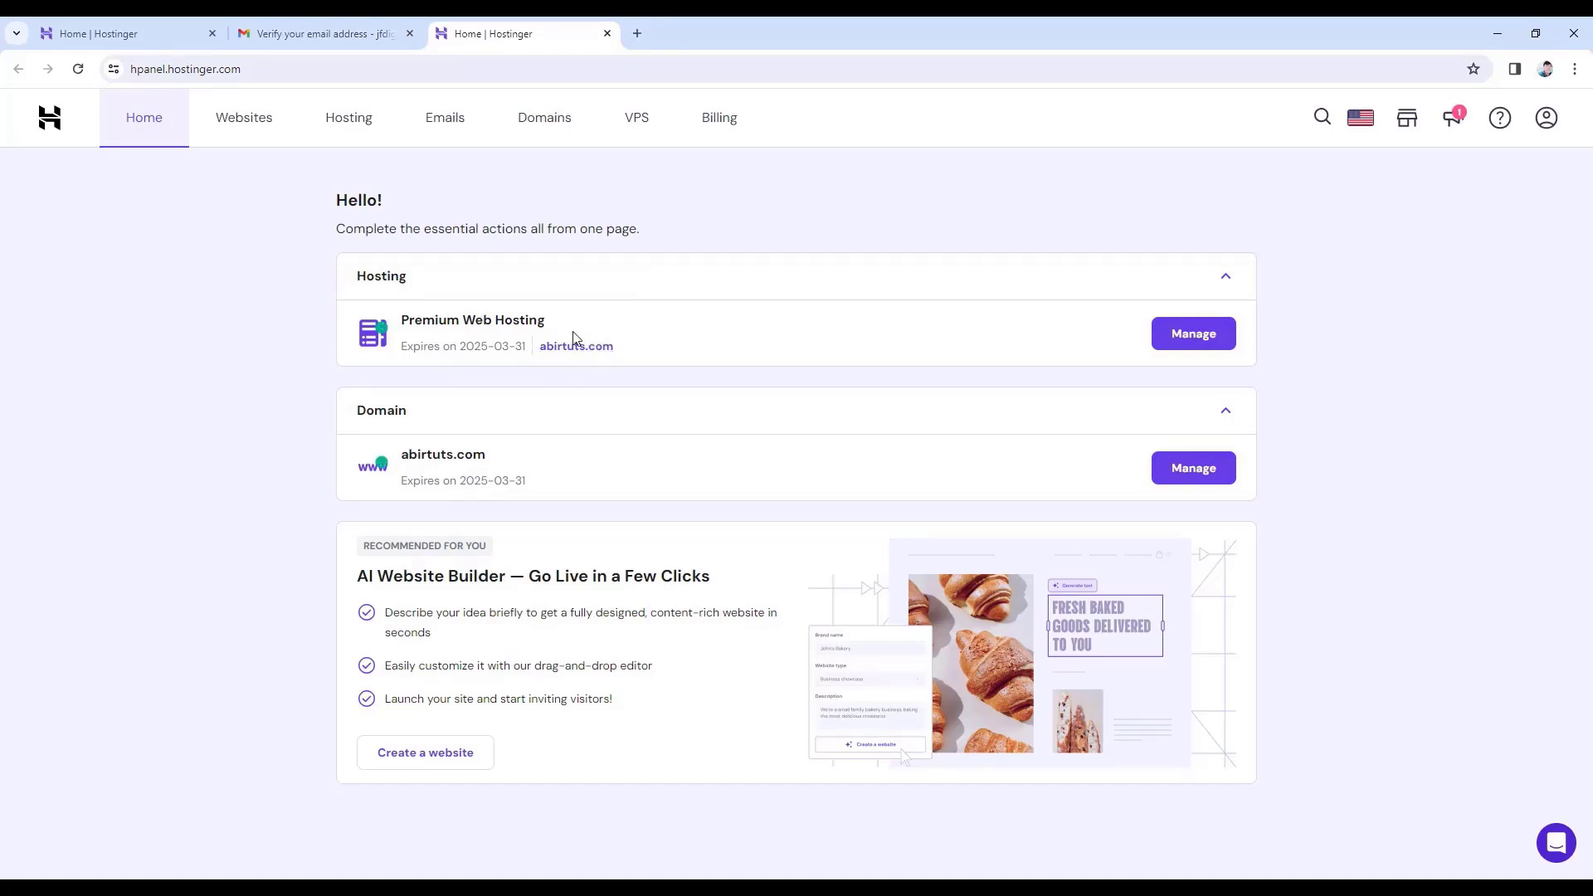
left_click(1187, 336)
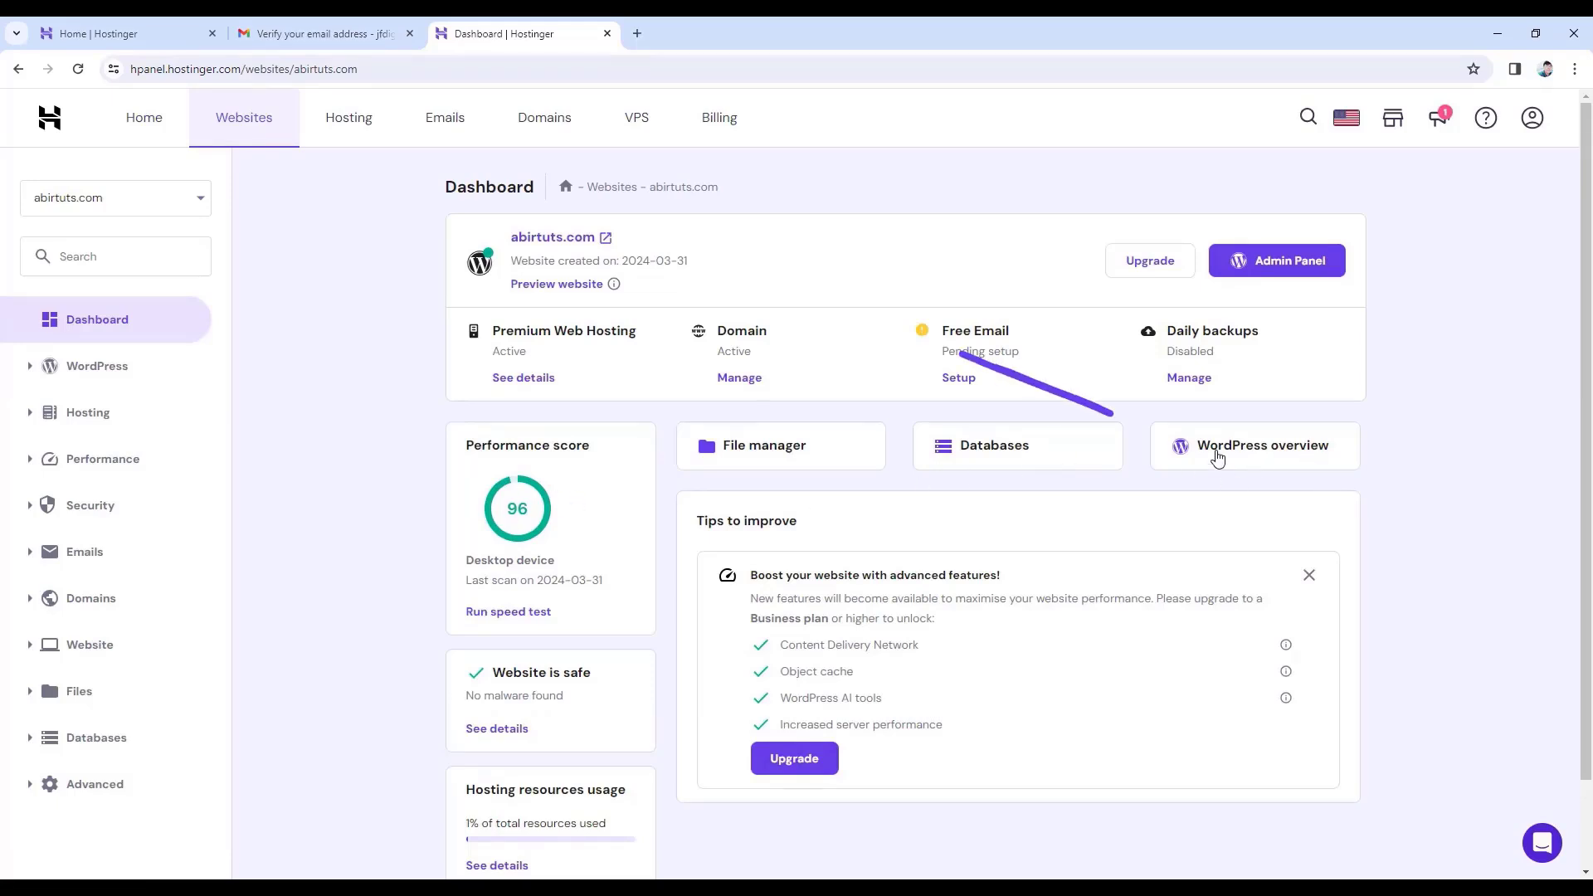
- Go through the WordPress overview to the Admin Panel of the Portfolio Website
left_click(1273, 457)
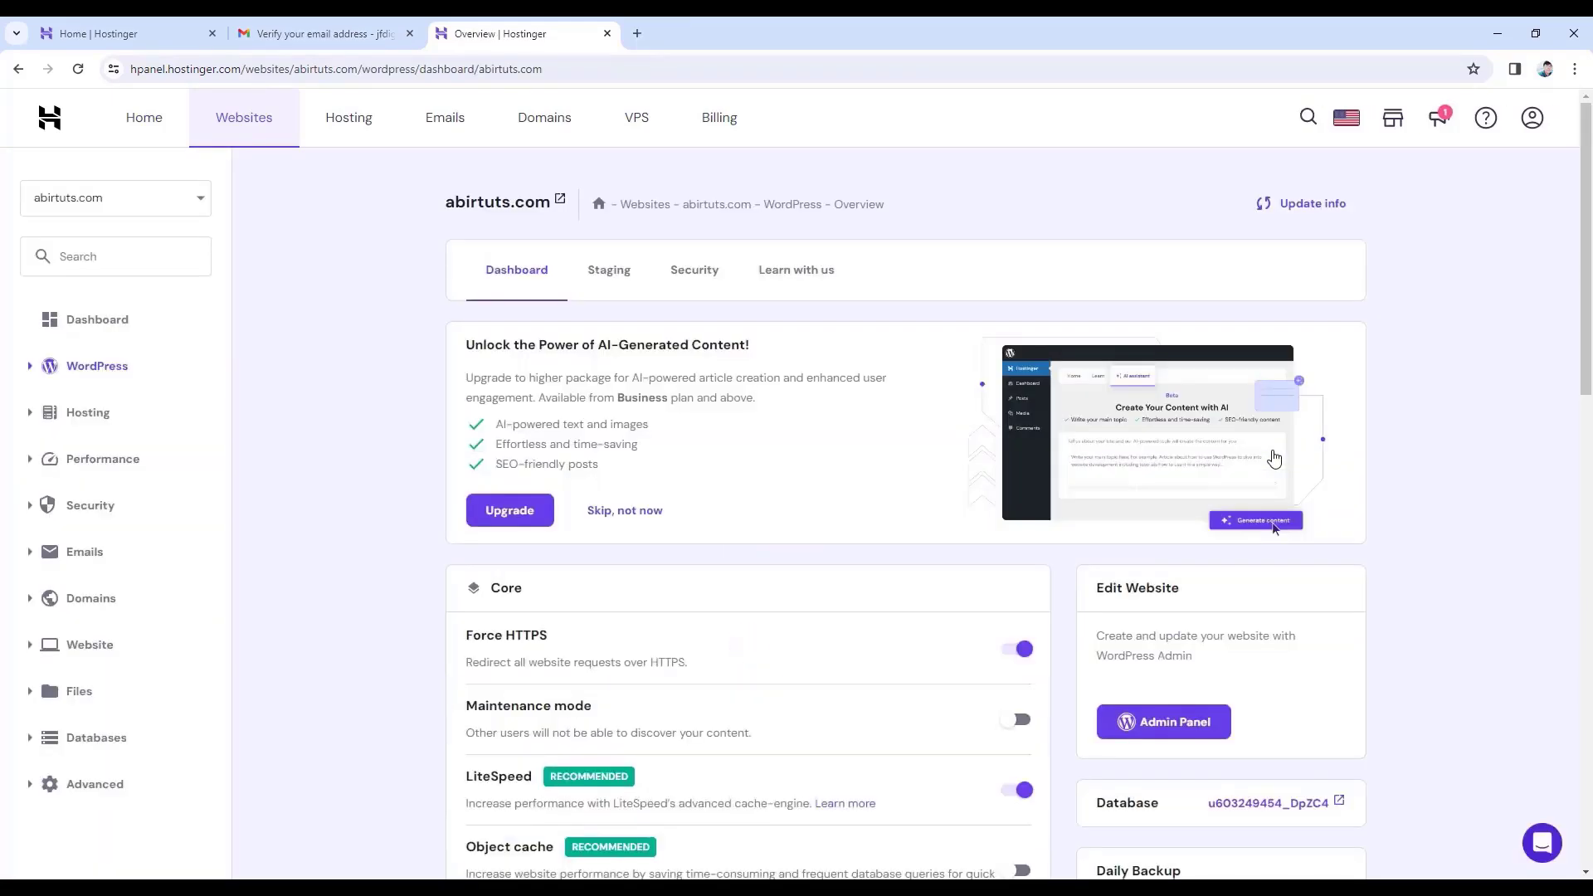
scroll(1273, 459, "down", 3)
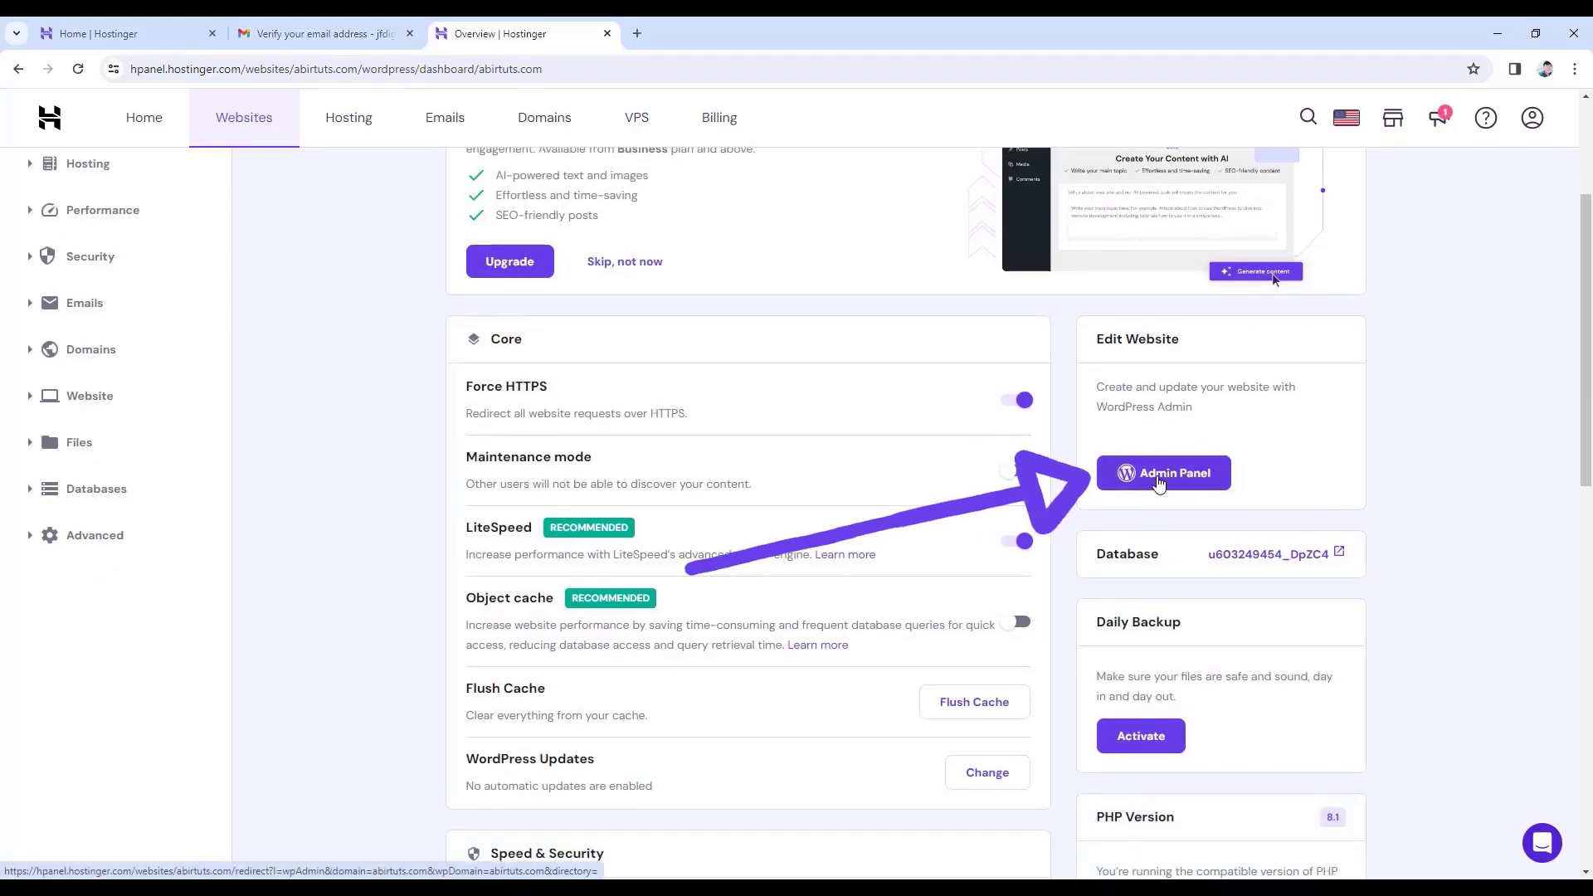
left_click(1159, 486)
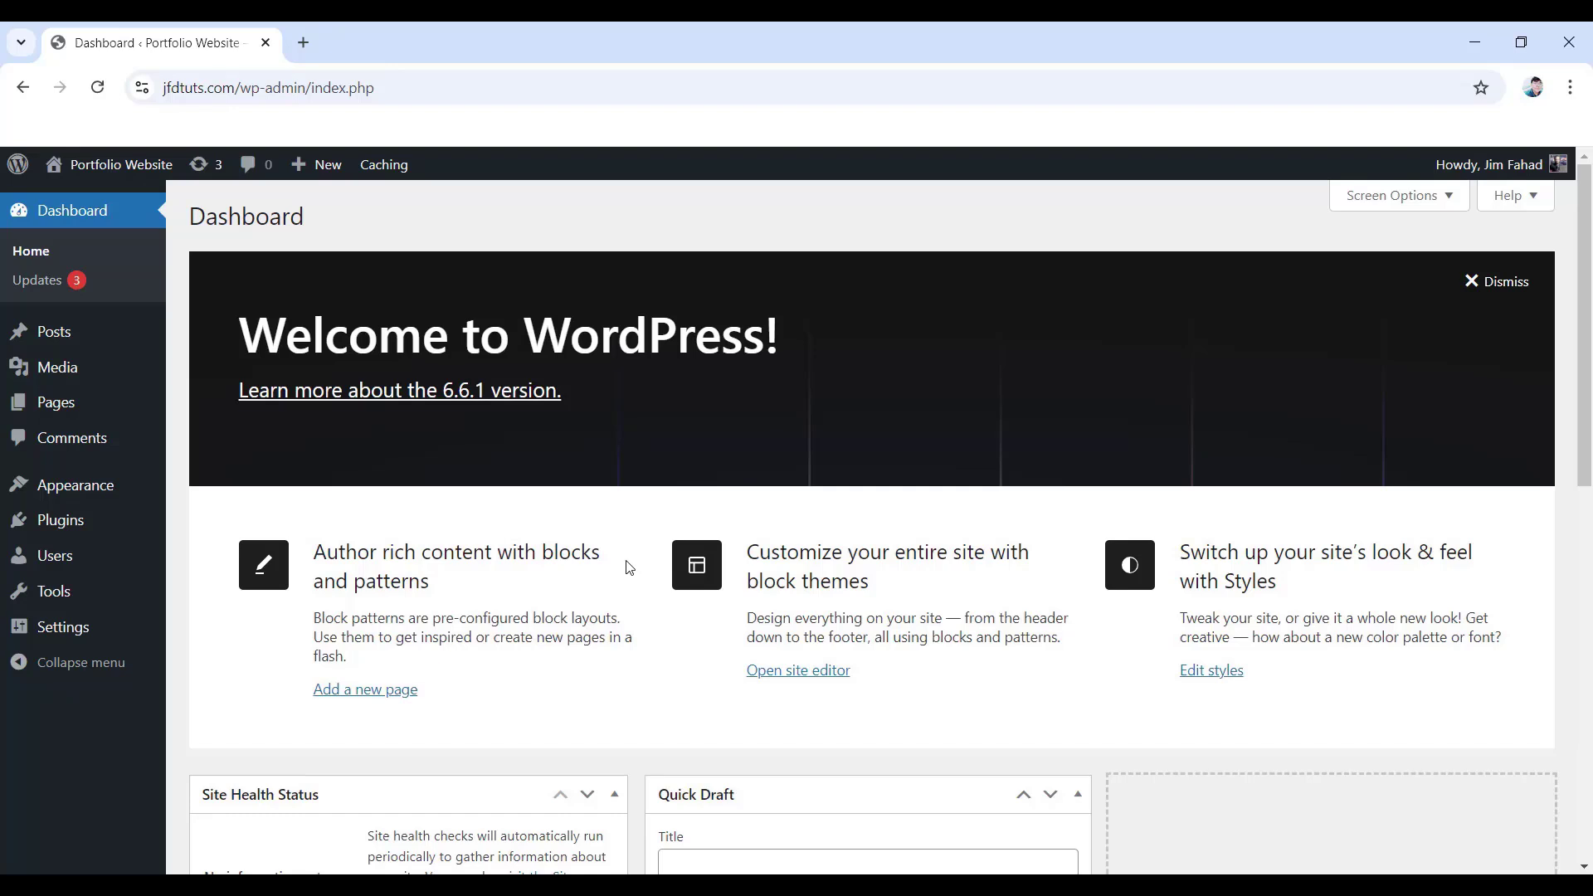
- Dismiss the Welcome panel and collapse the Site Health Status and At a Glance boxes
mouse_move(106, 361)
left_click(1477, 285)
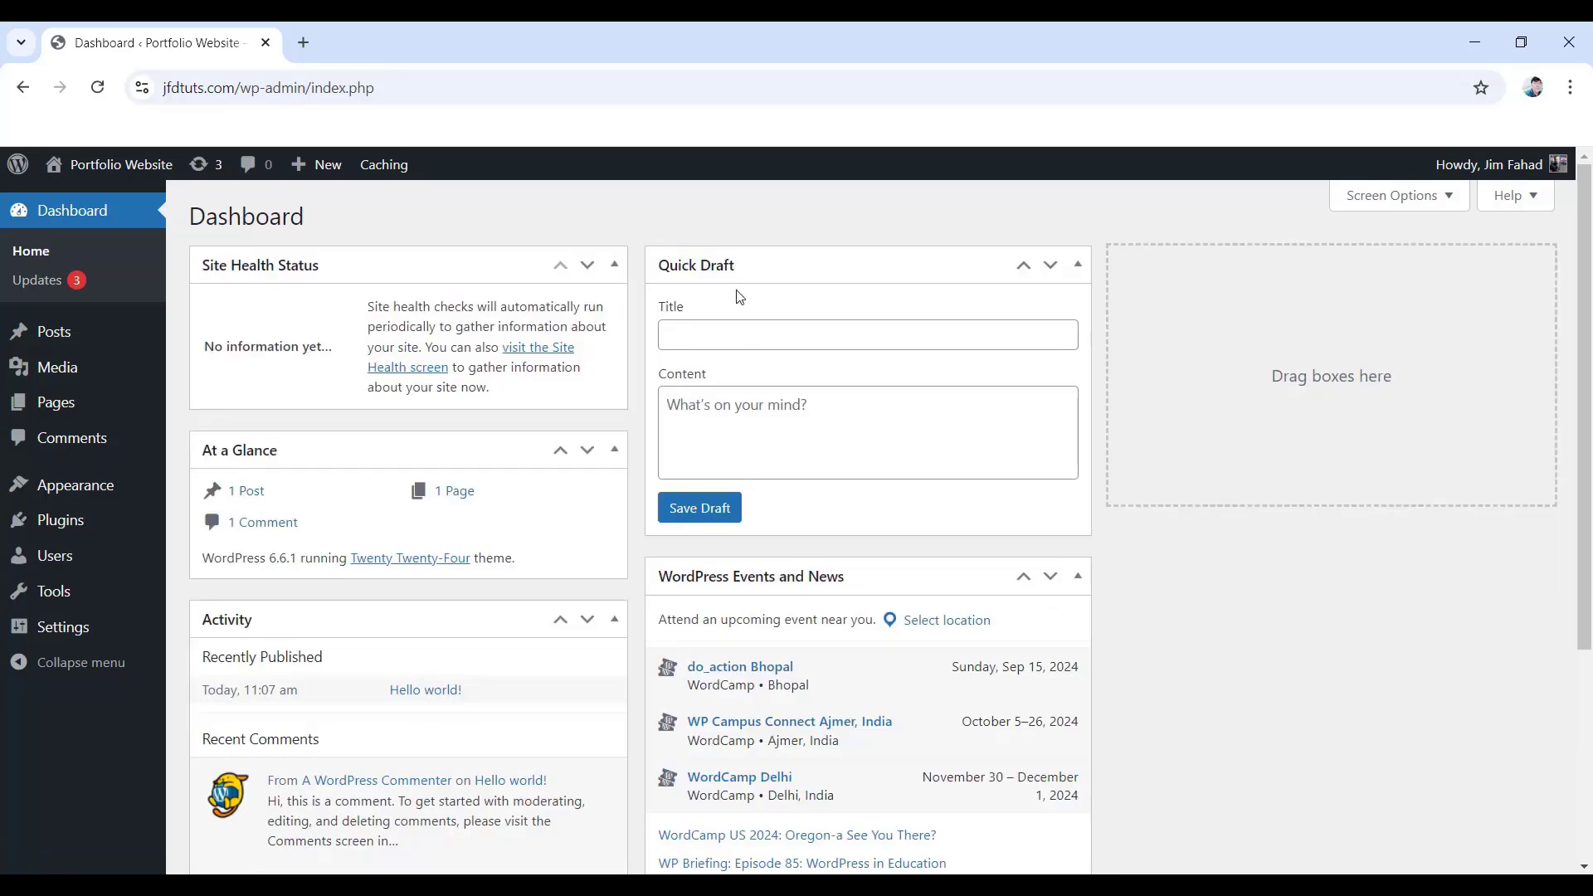
left_click(615, 266)
left_click(614, 325)
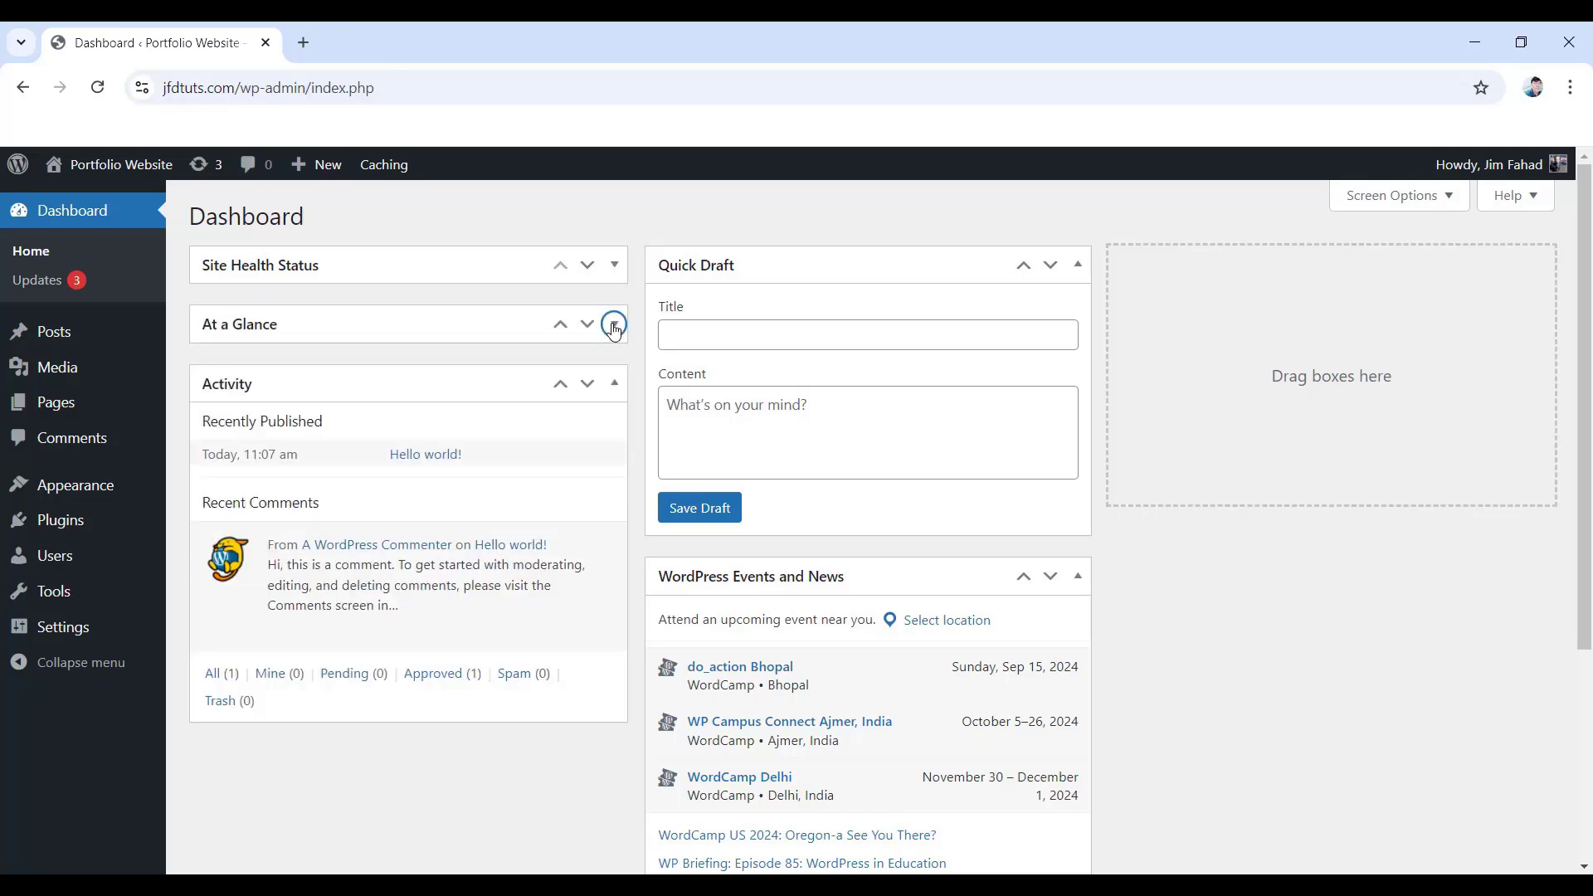
- In Screen Options, hide Site Health Status, At a Glance, Activity, Quick Draft and Events and News
left_click(1399, 195)
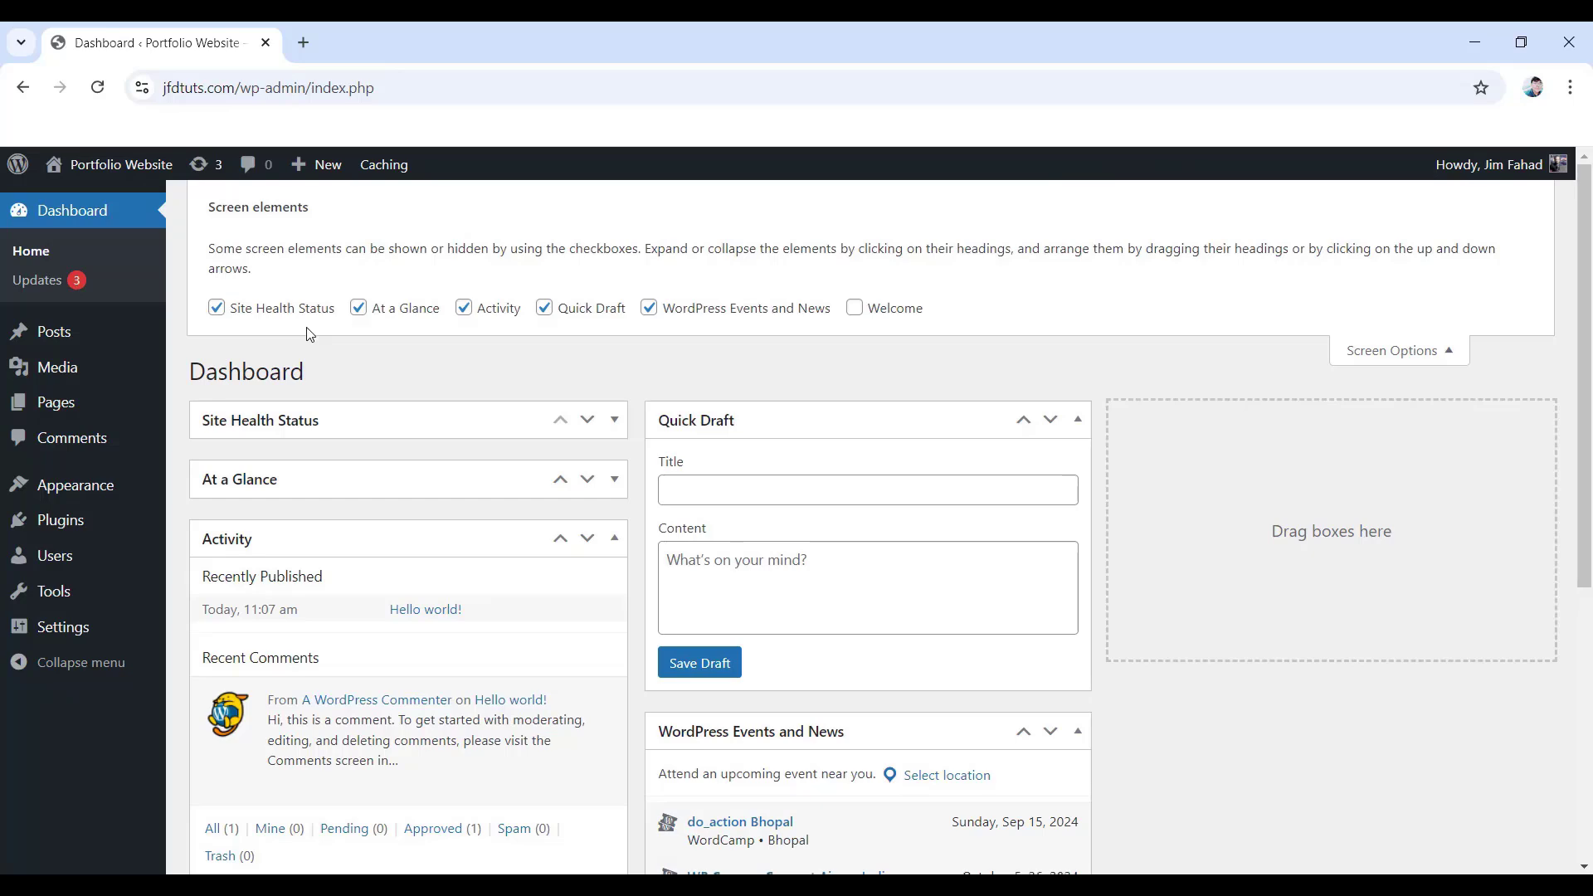
left_click(216, 309)
left_click(359, 309)
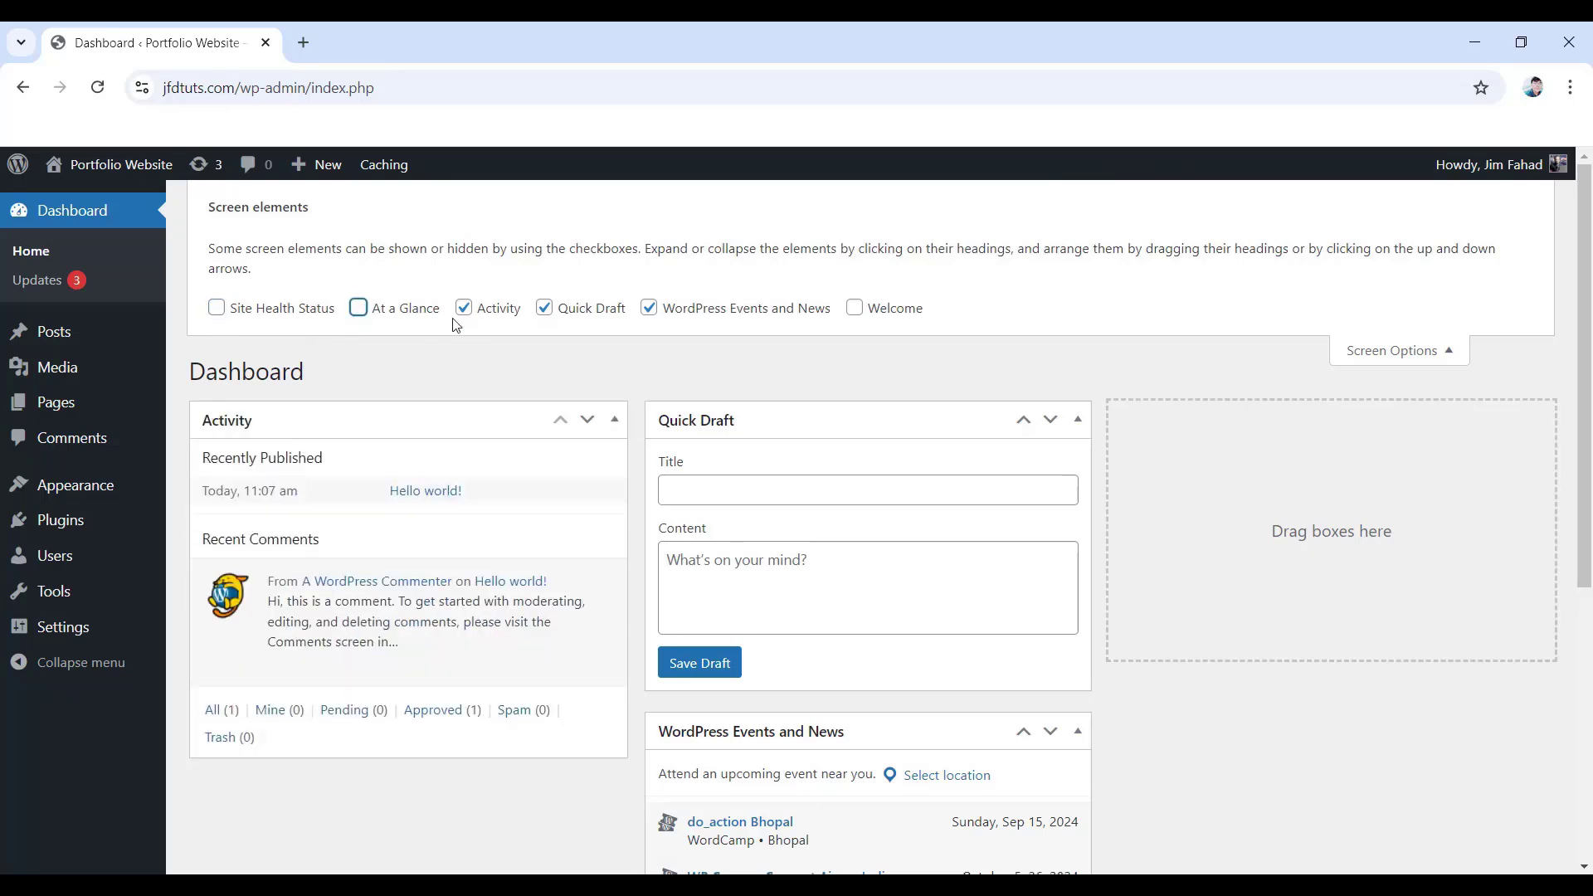
left_click(464, 308)
left_click(544, 308)
left_click(649, 308)
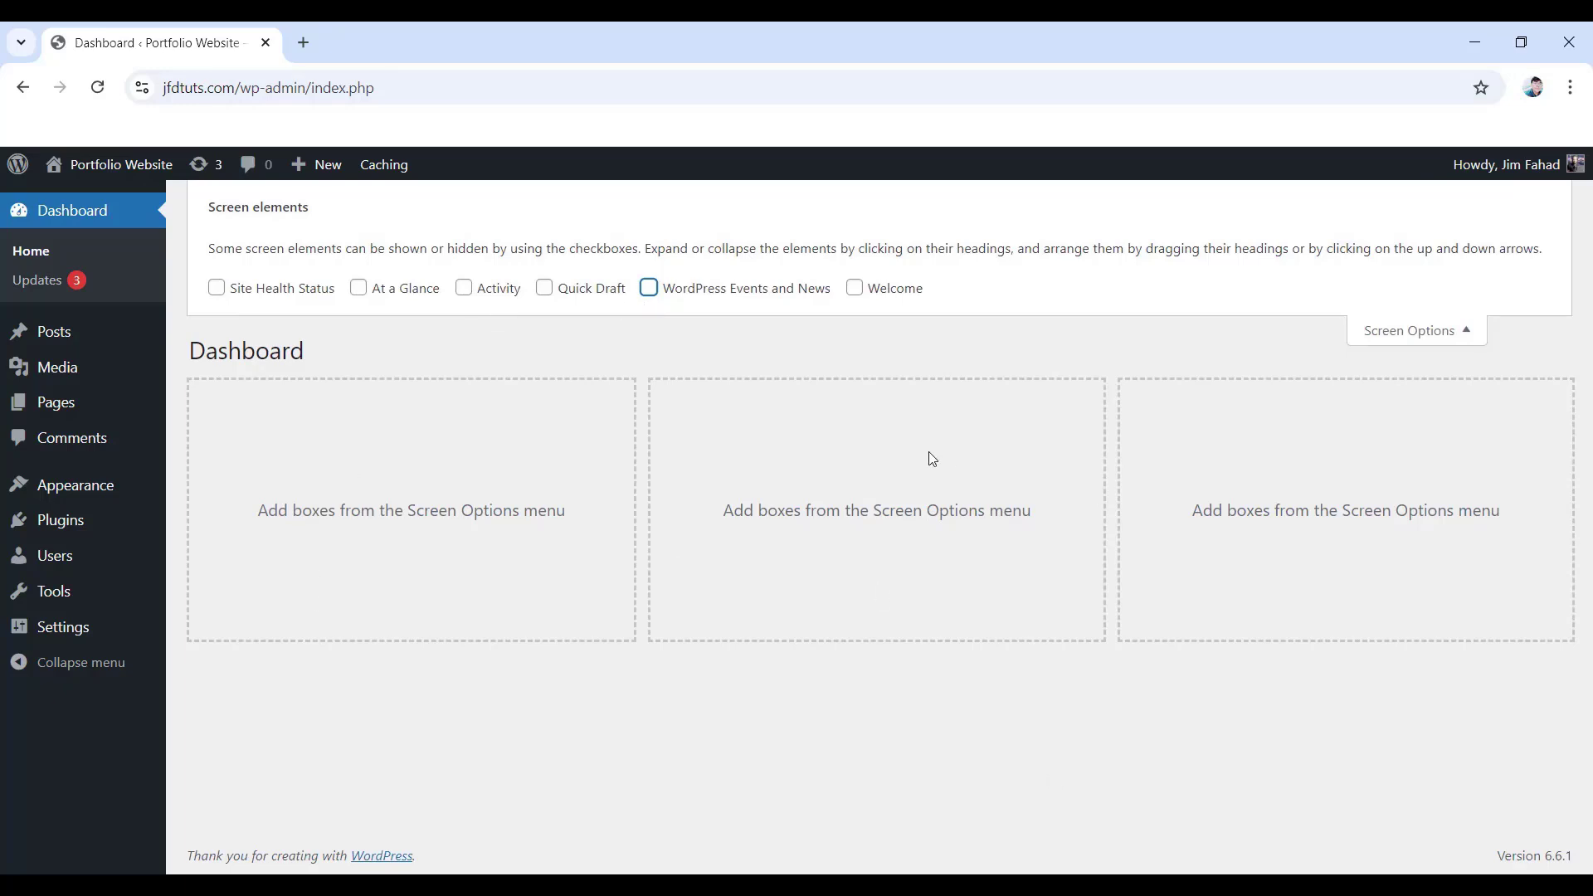
left_click(1413, 332)
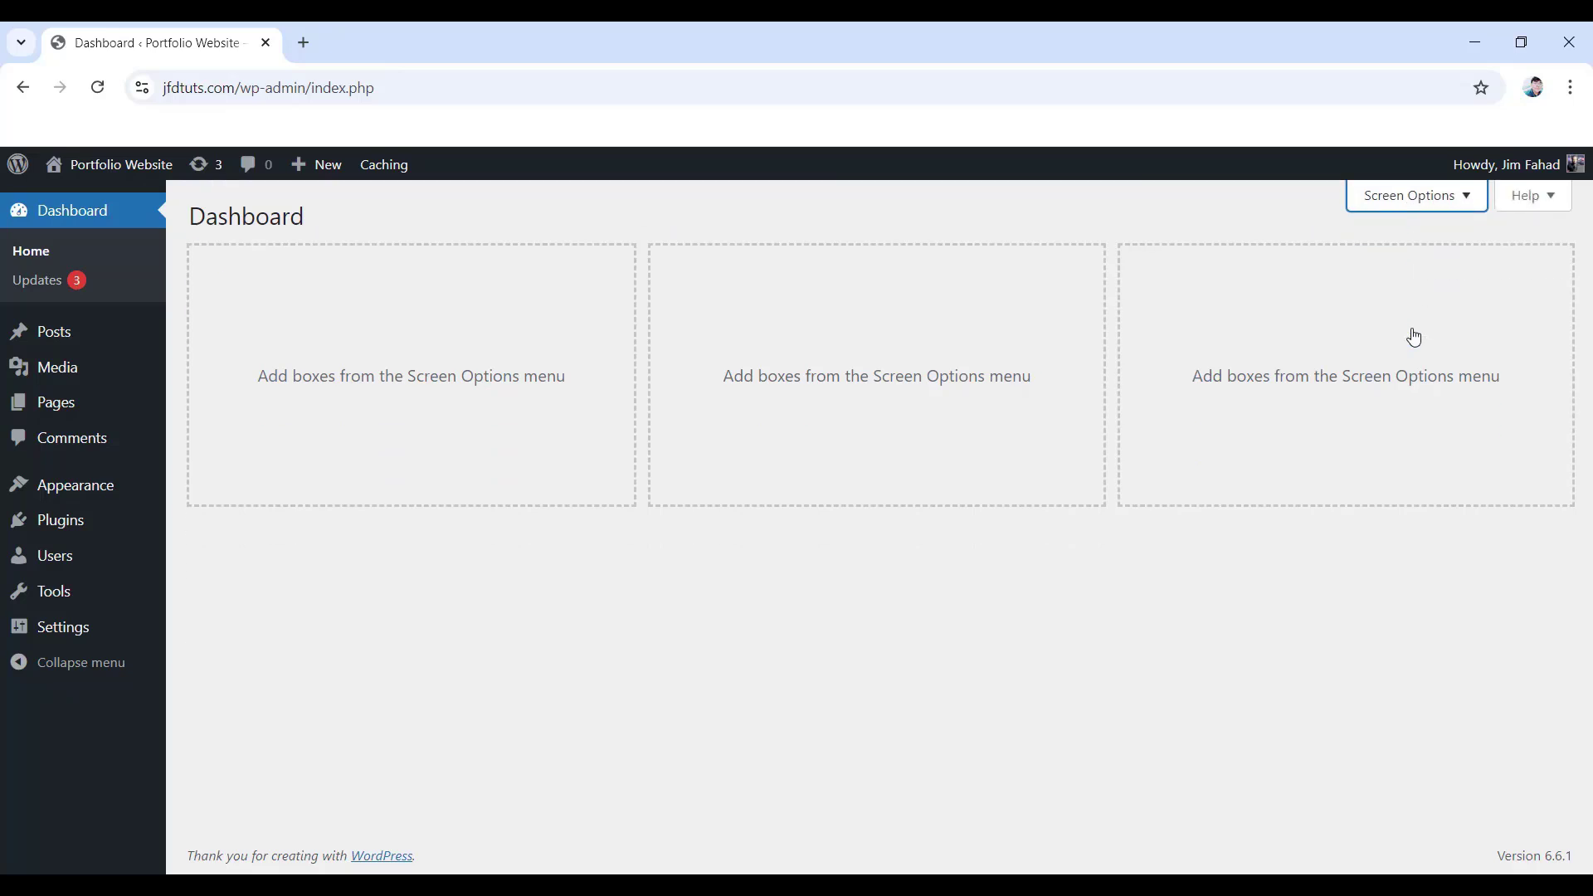
- Select all installed plugins and bulk-delete Classic Editor and Gutenberg, confirming the deletion
mouse_move(85, 527)
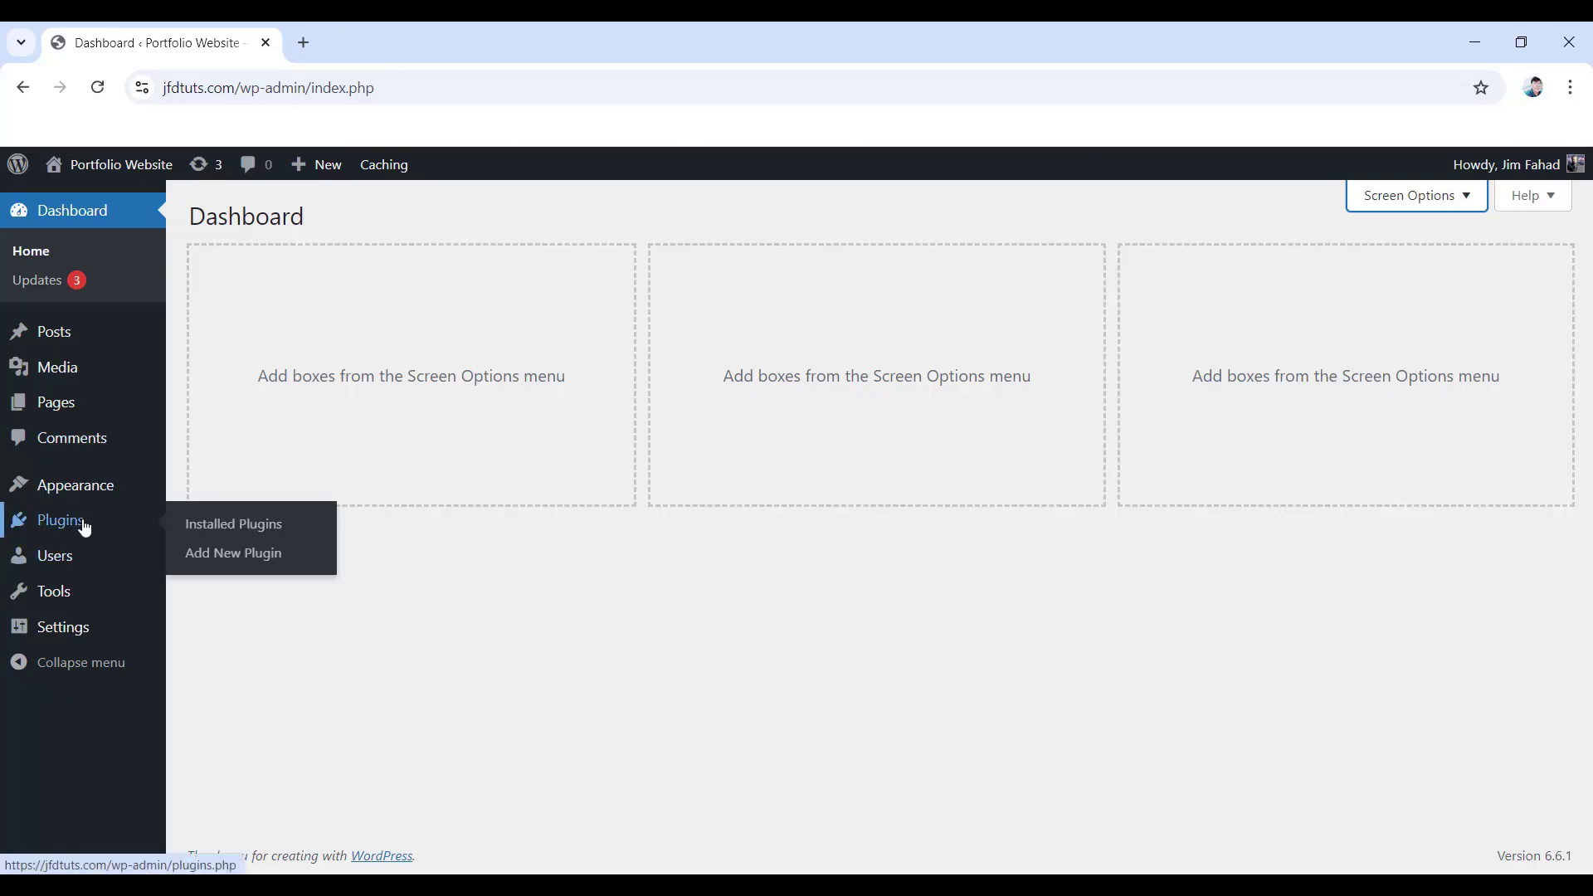
left_click(239, 528)
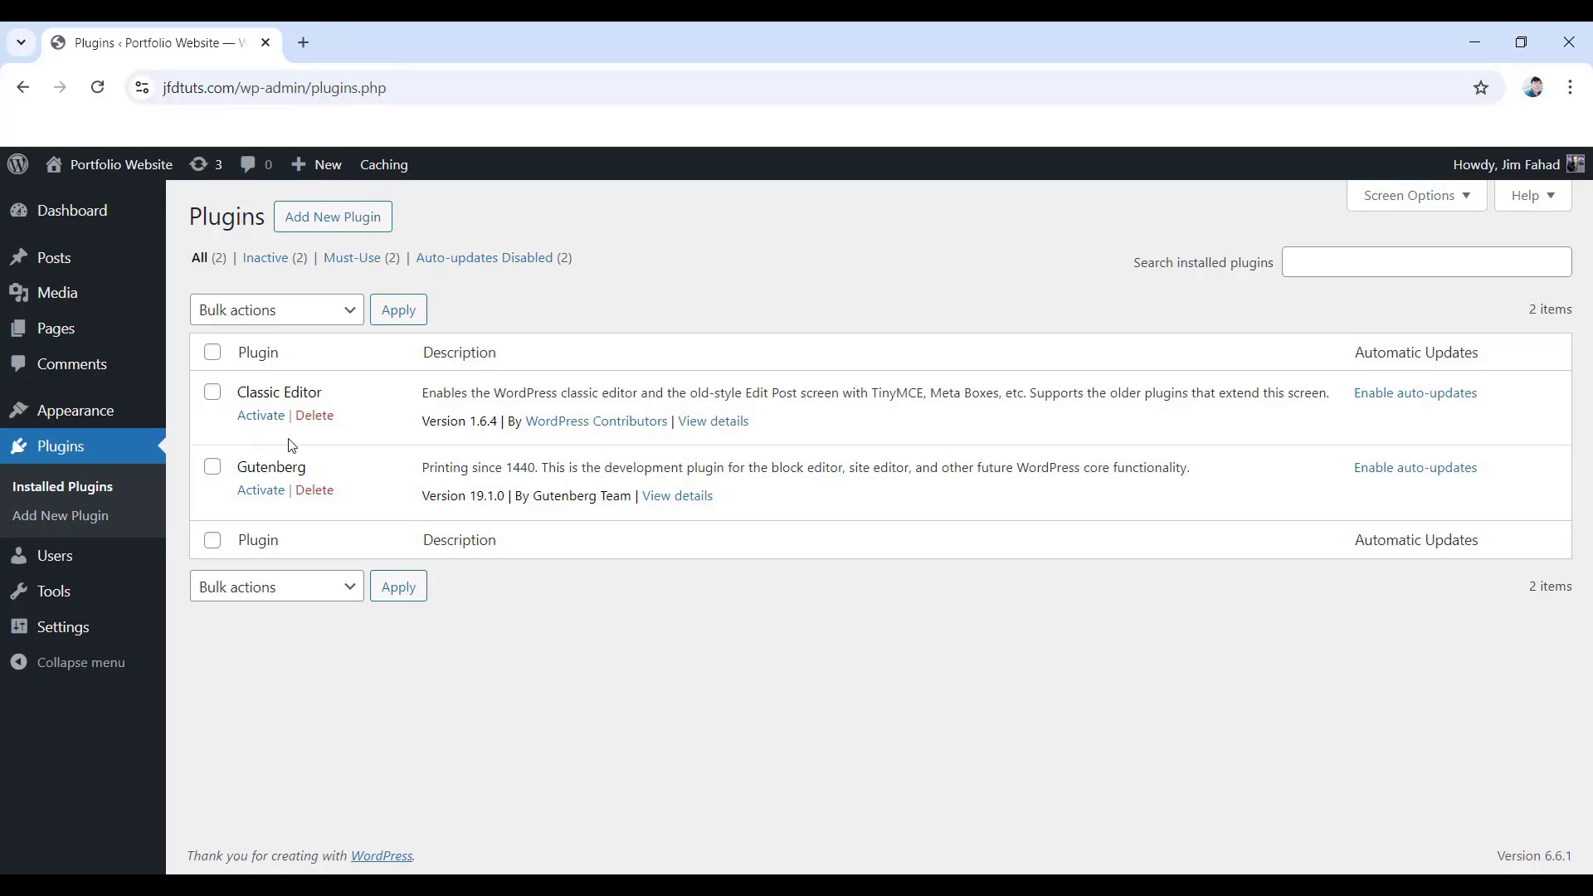
left_click(211, 355)
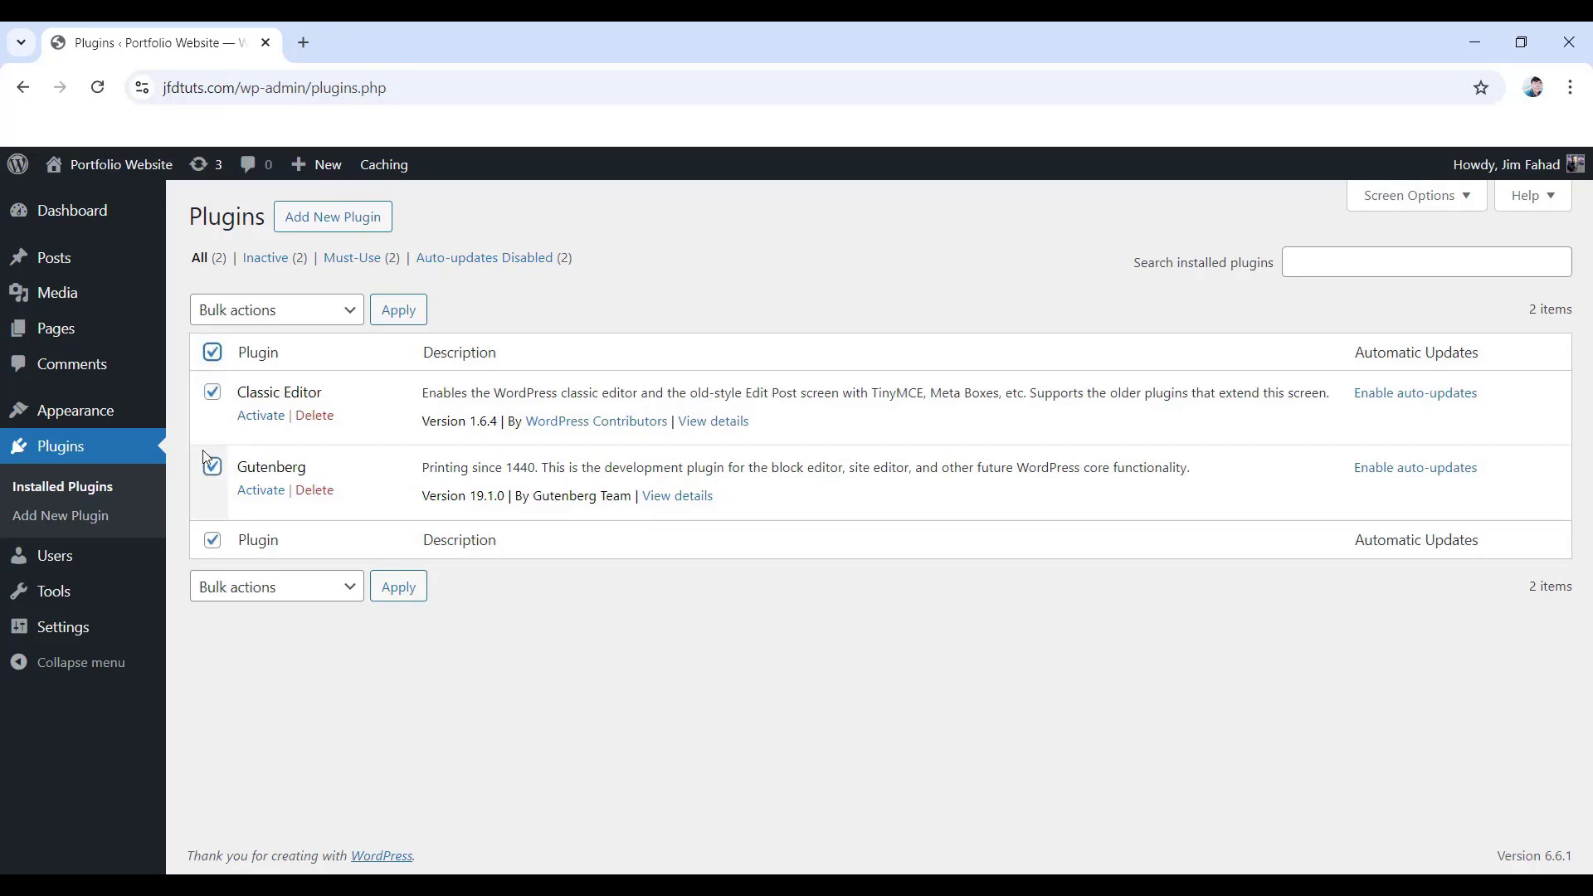
left_click(307, 311)
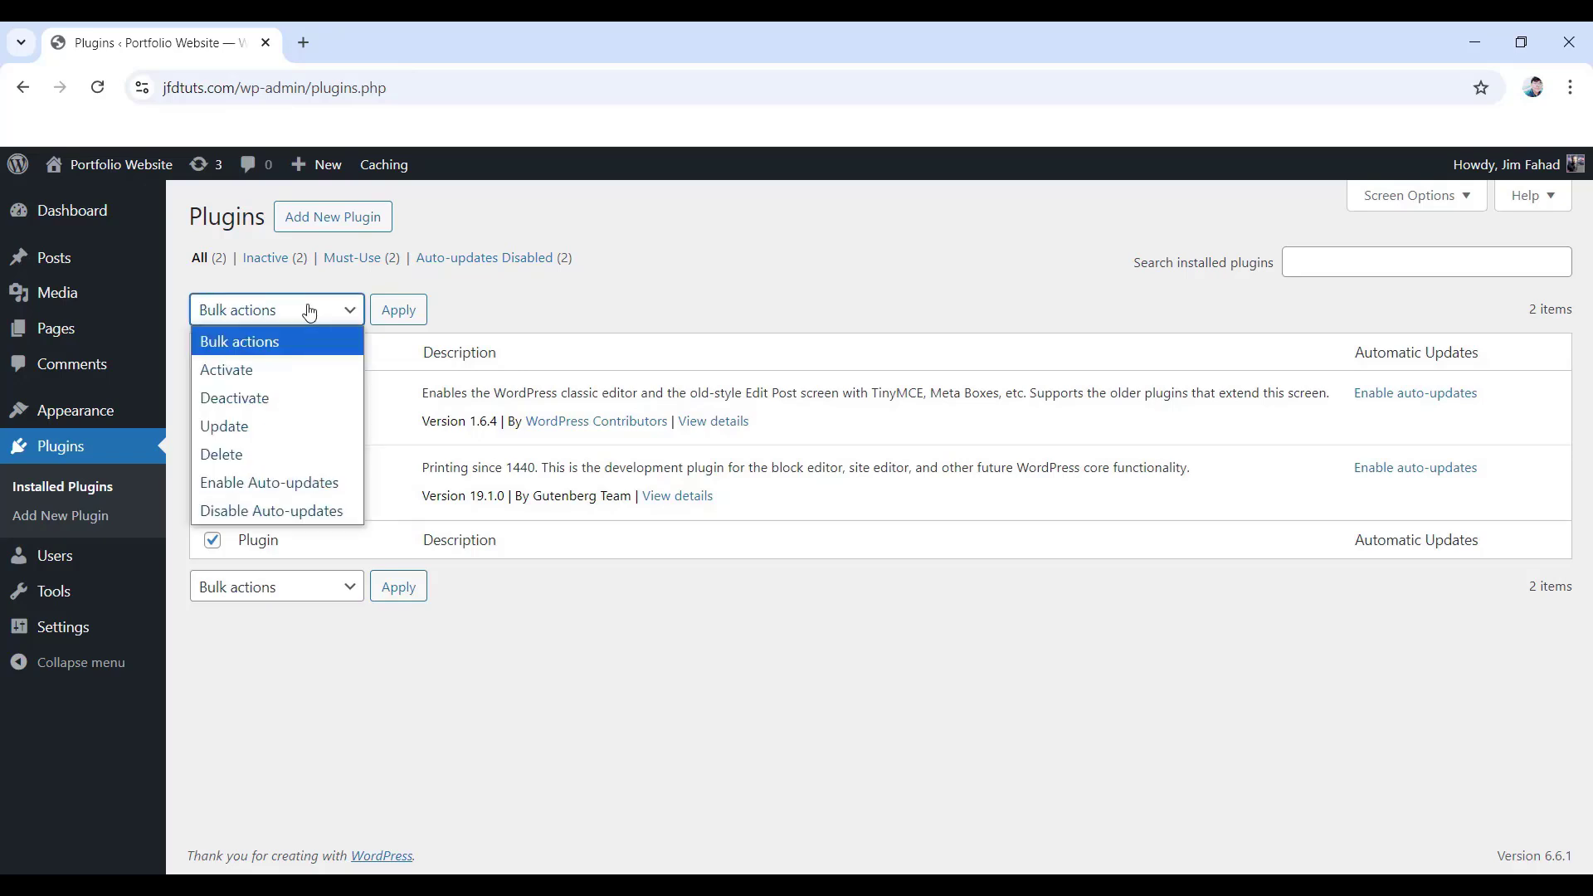
left_click(252, 402)
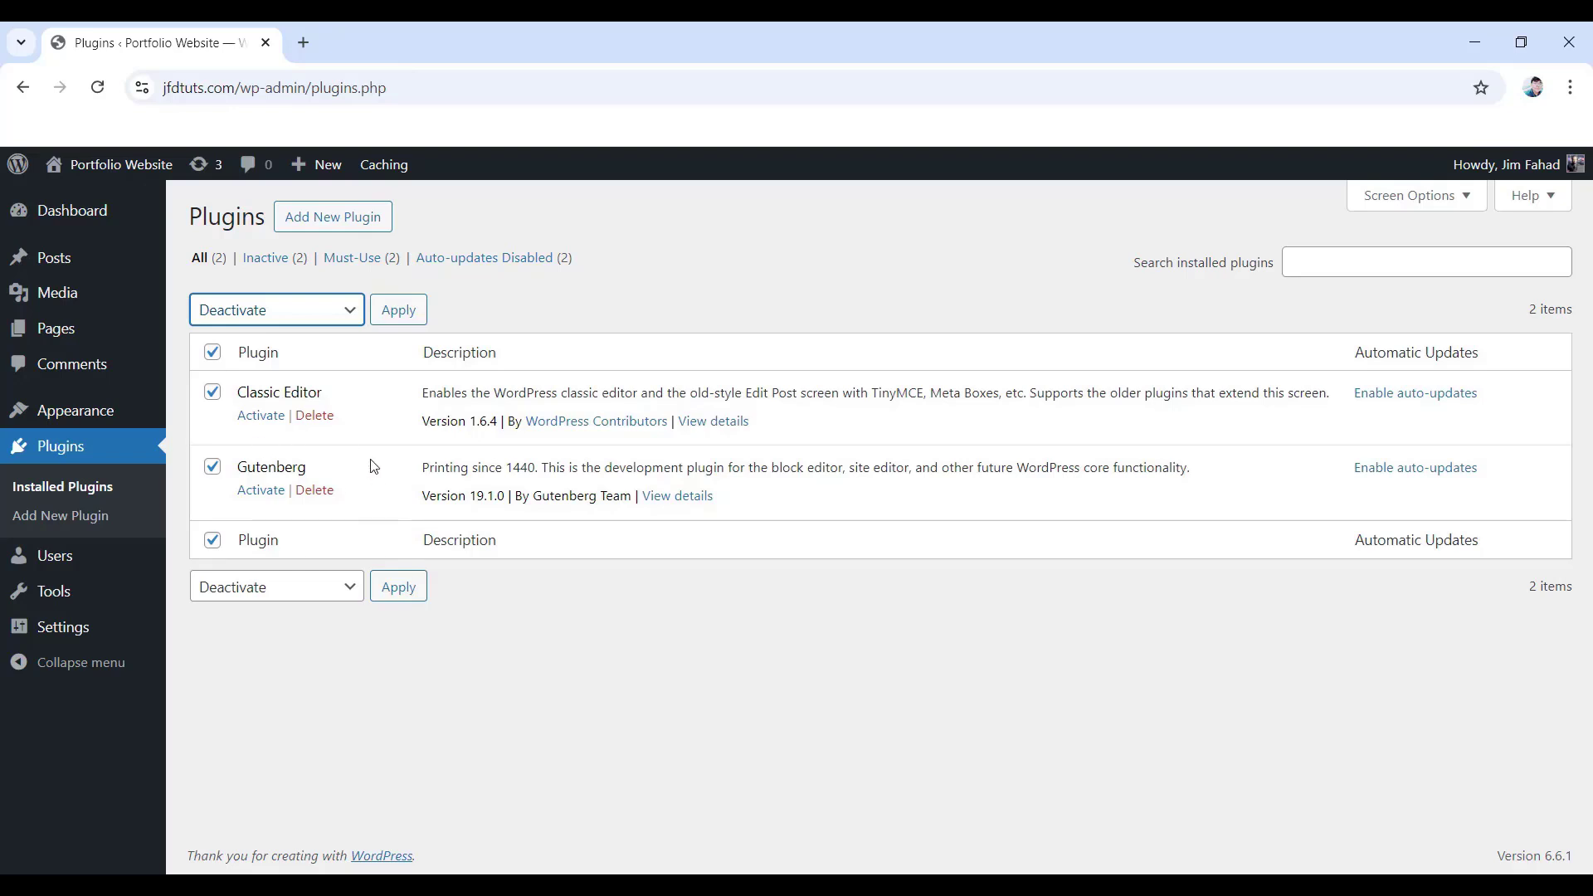
left_click(320, 311)
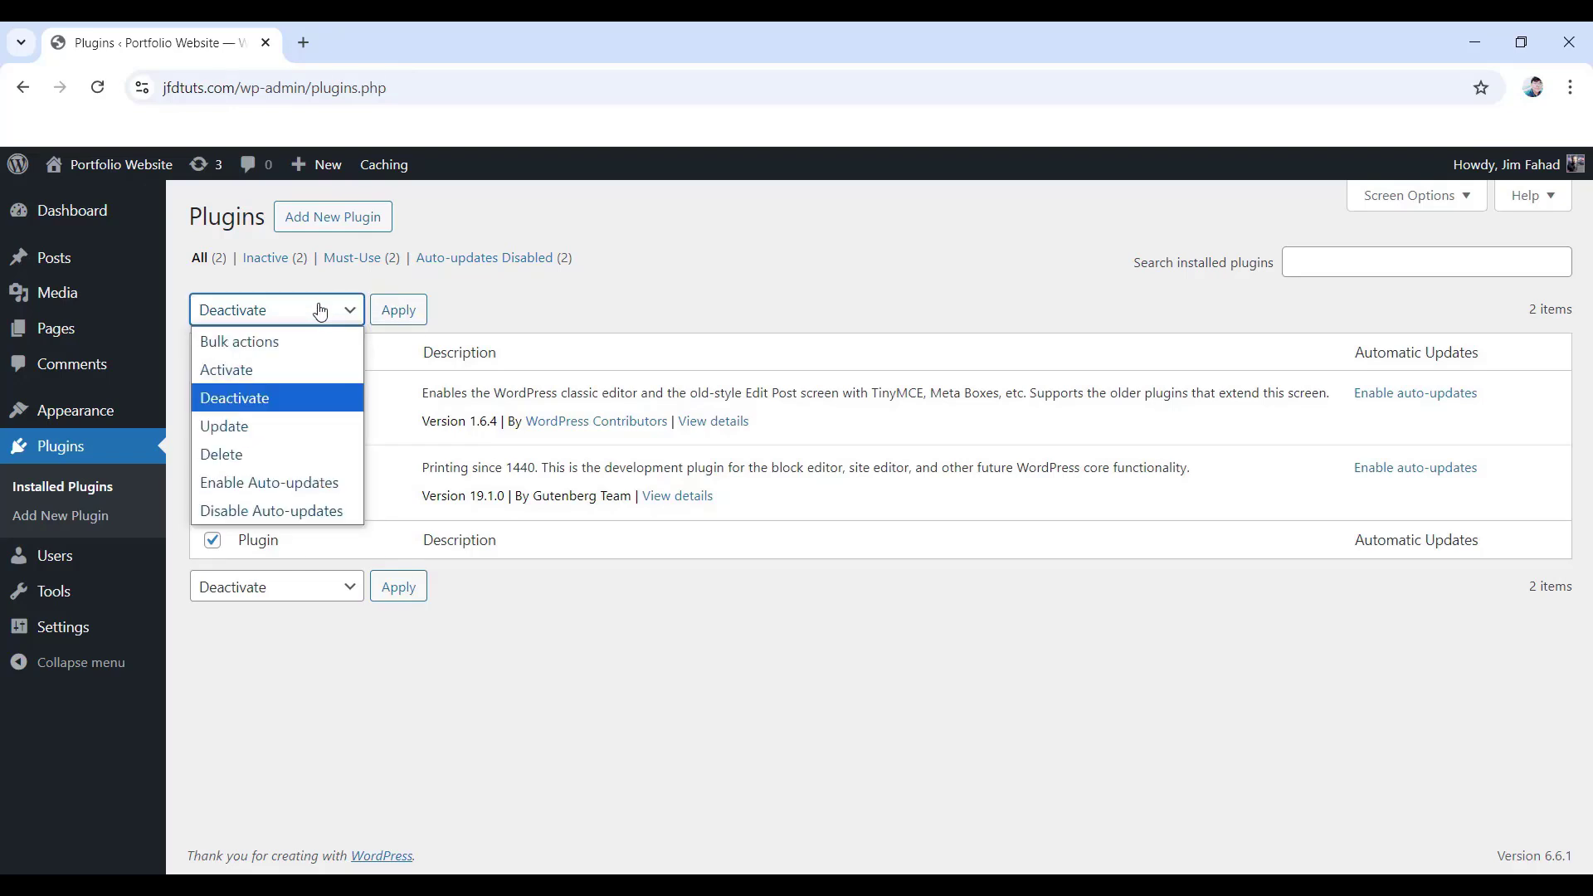
left_click(229, 463)
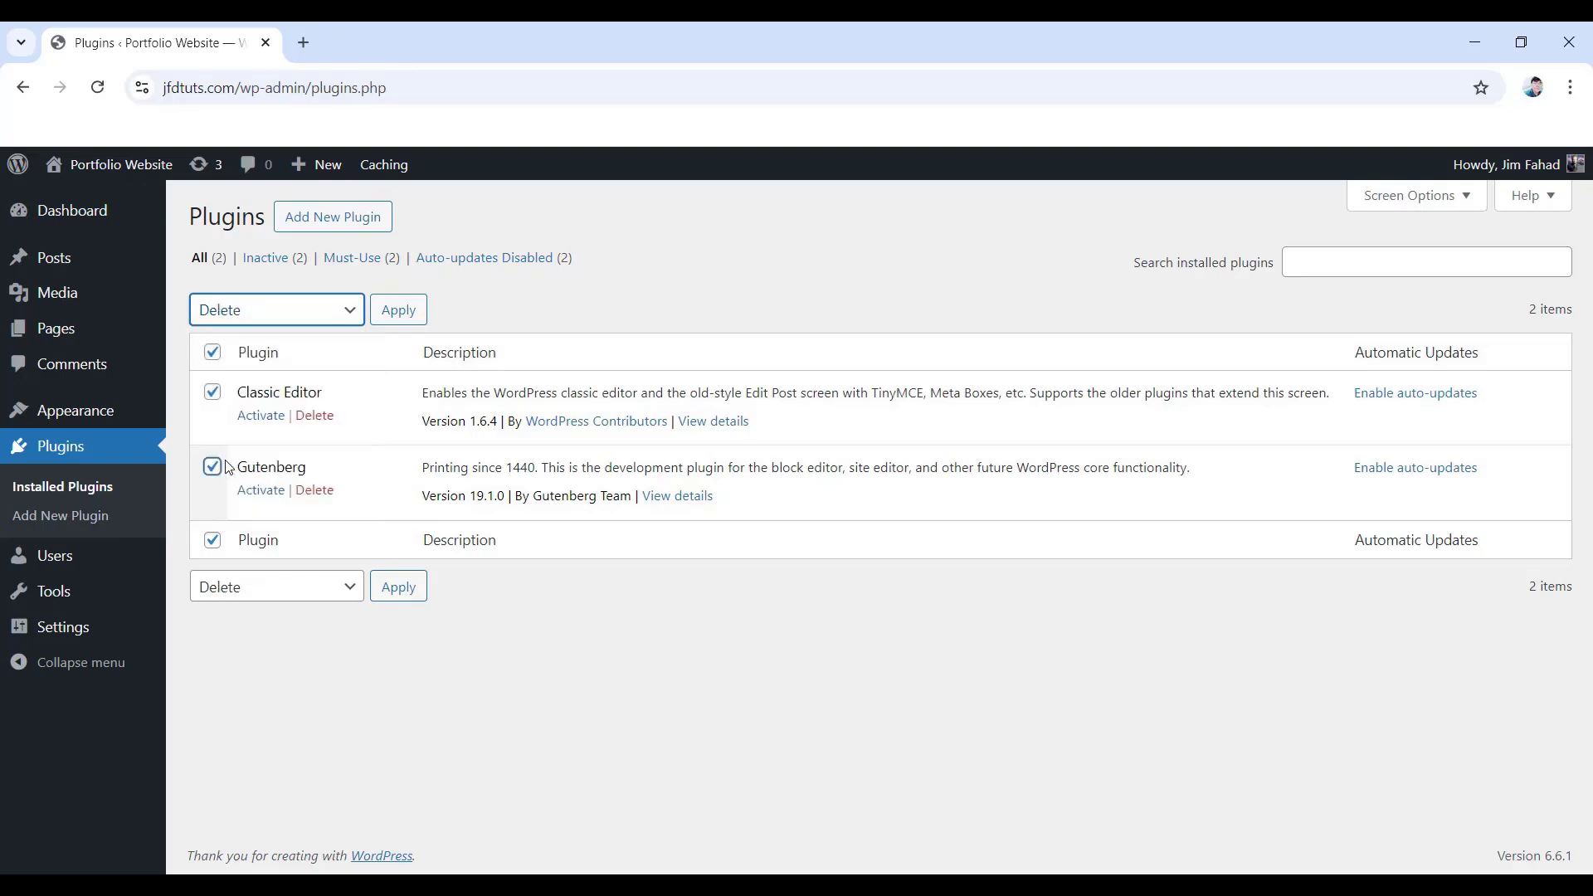
left_click(399, 314)
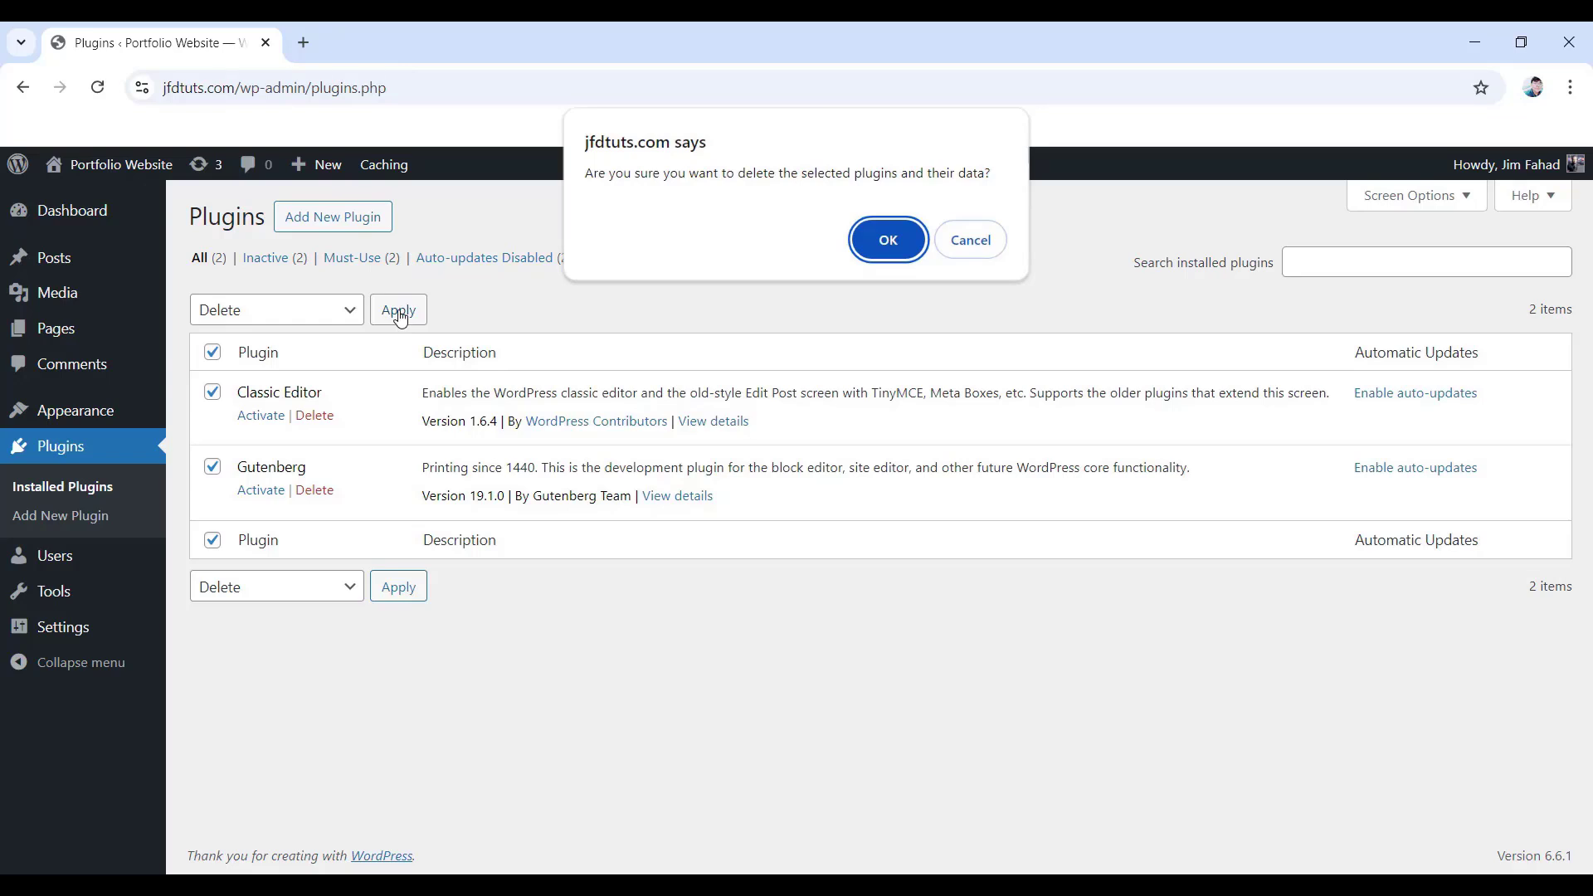
left_click(885, 238)
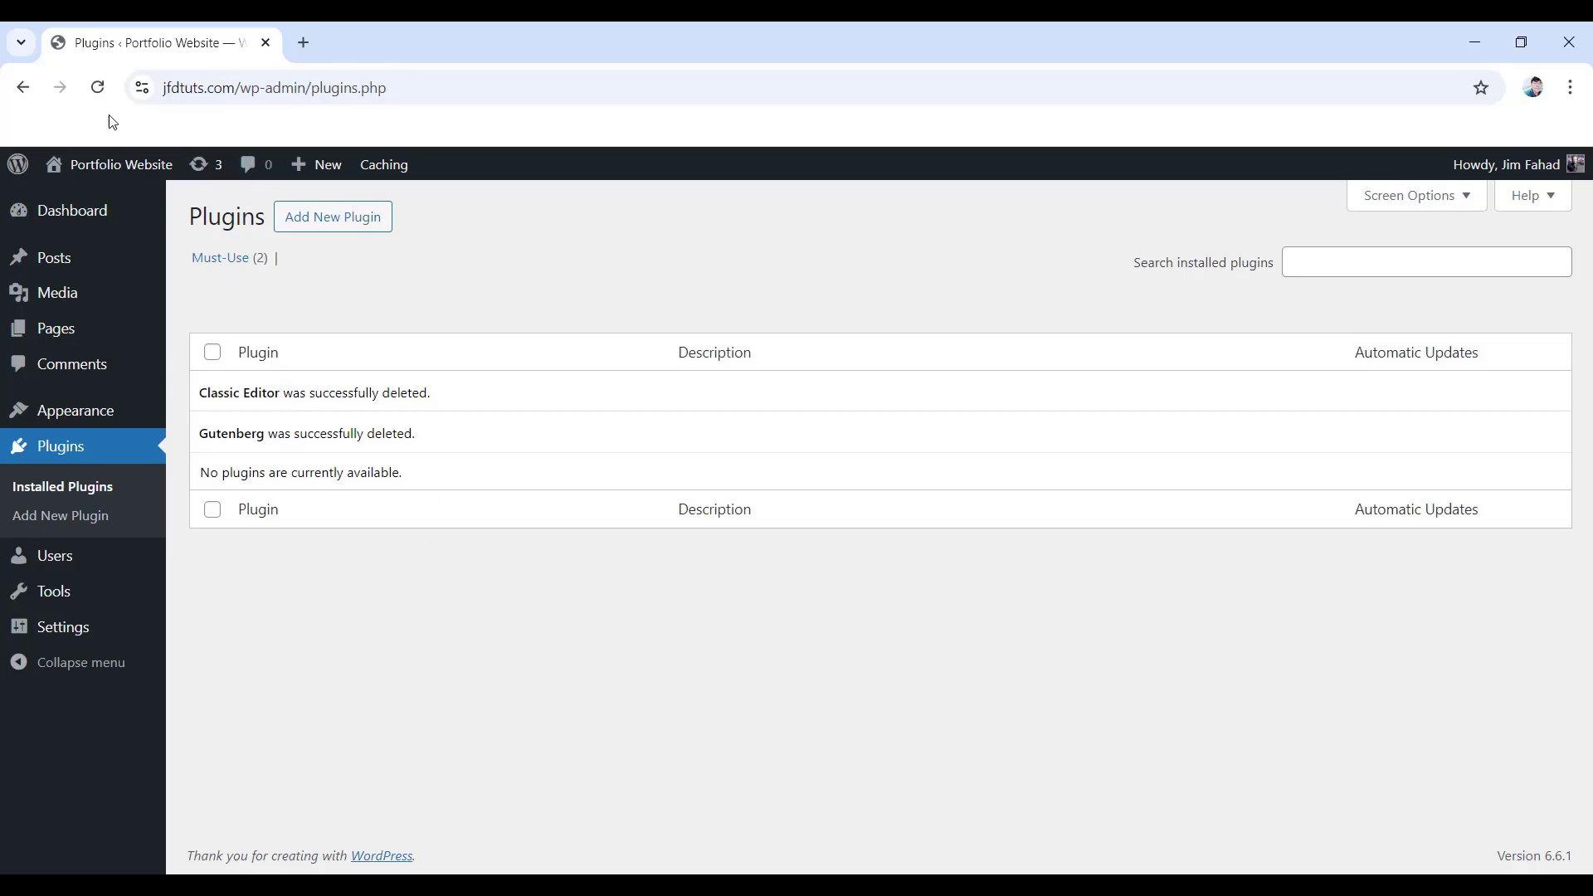
- Reload the Plugins page so it shows no plugins, only 2 Must-Use remaining
left_click(97, 93)
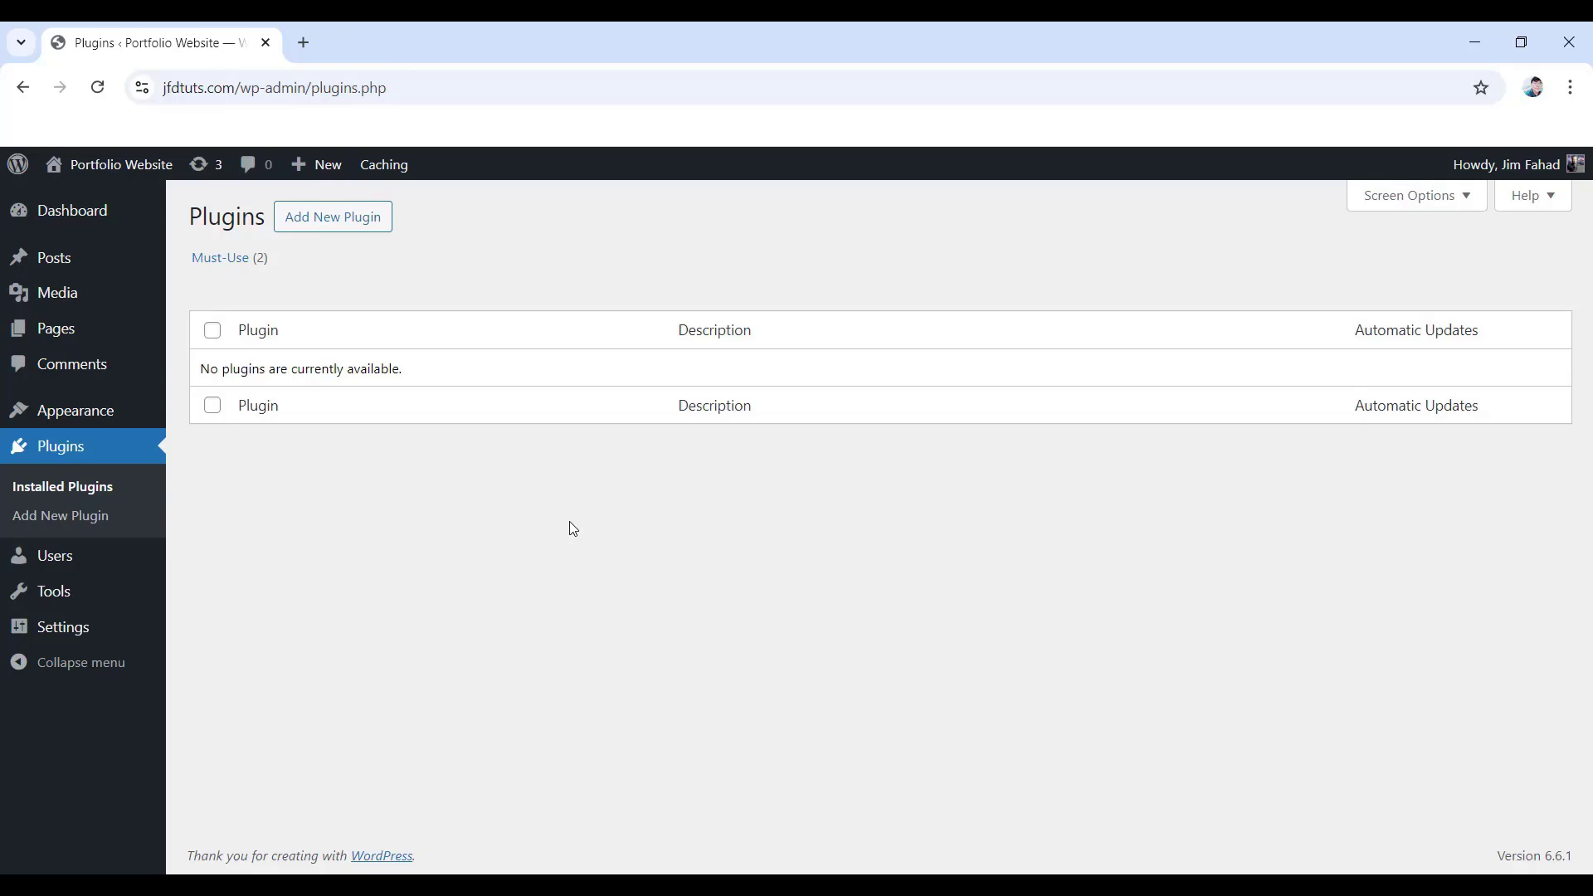
mouse_move(57, 558)
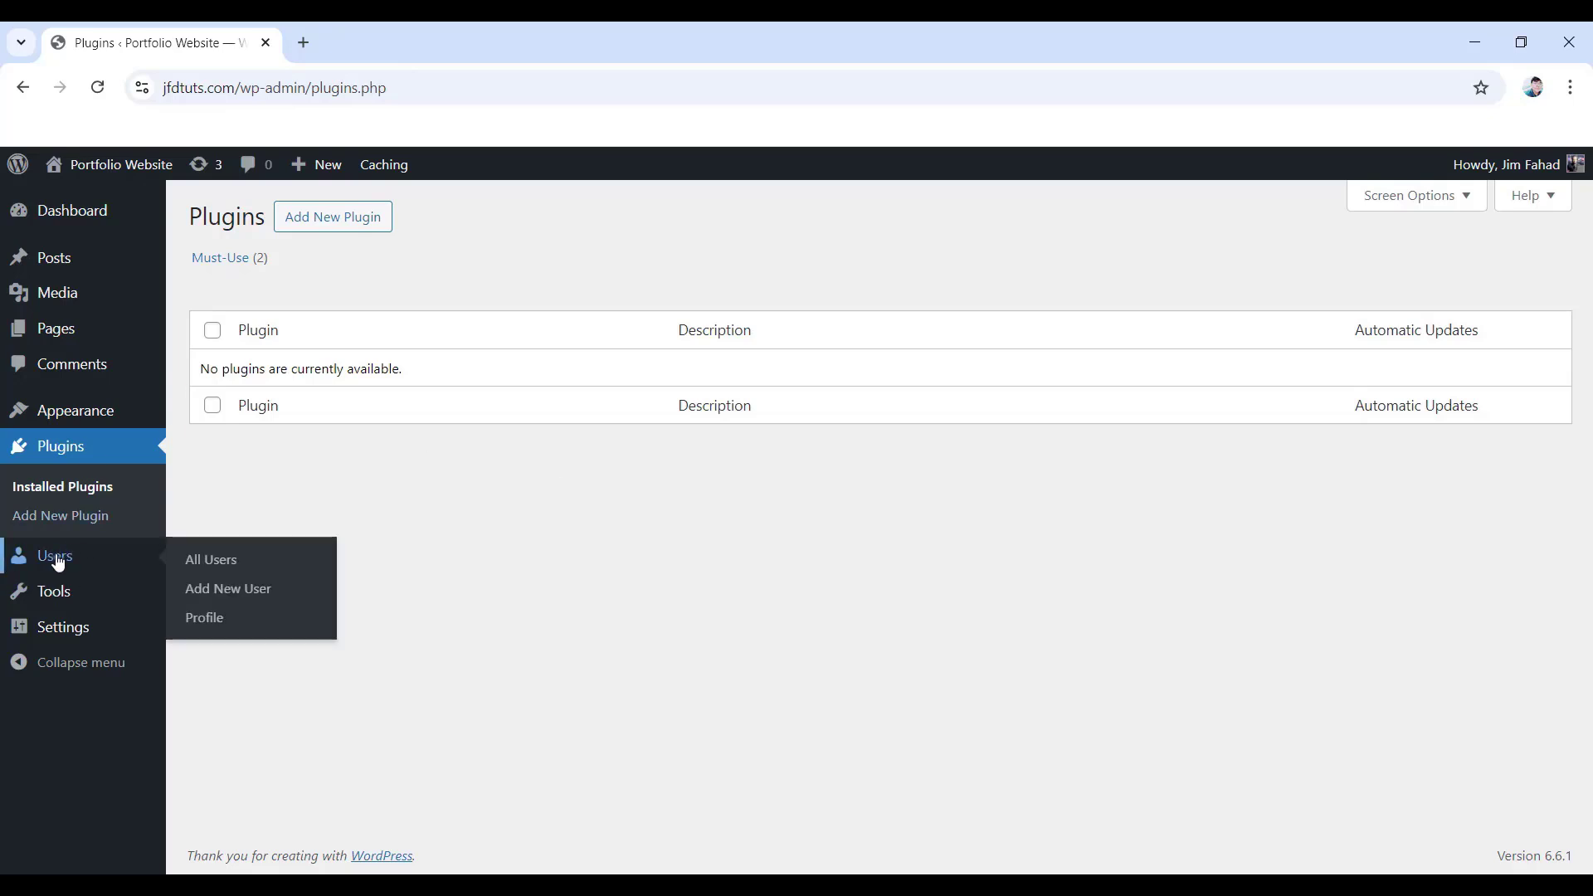
- On the Profile page, try Light, Ectoplasm, Midnight and Ocean colour schemes, then revert to Default
left_click(217, 625)
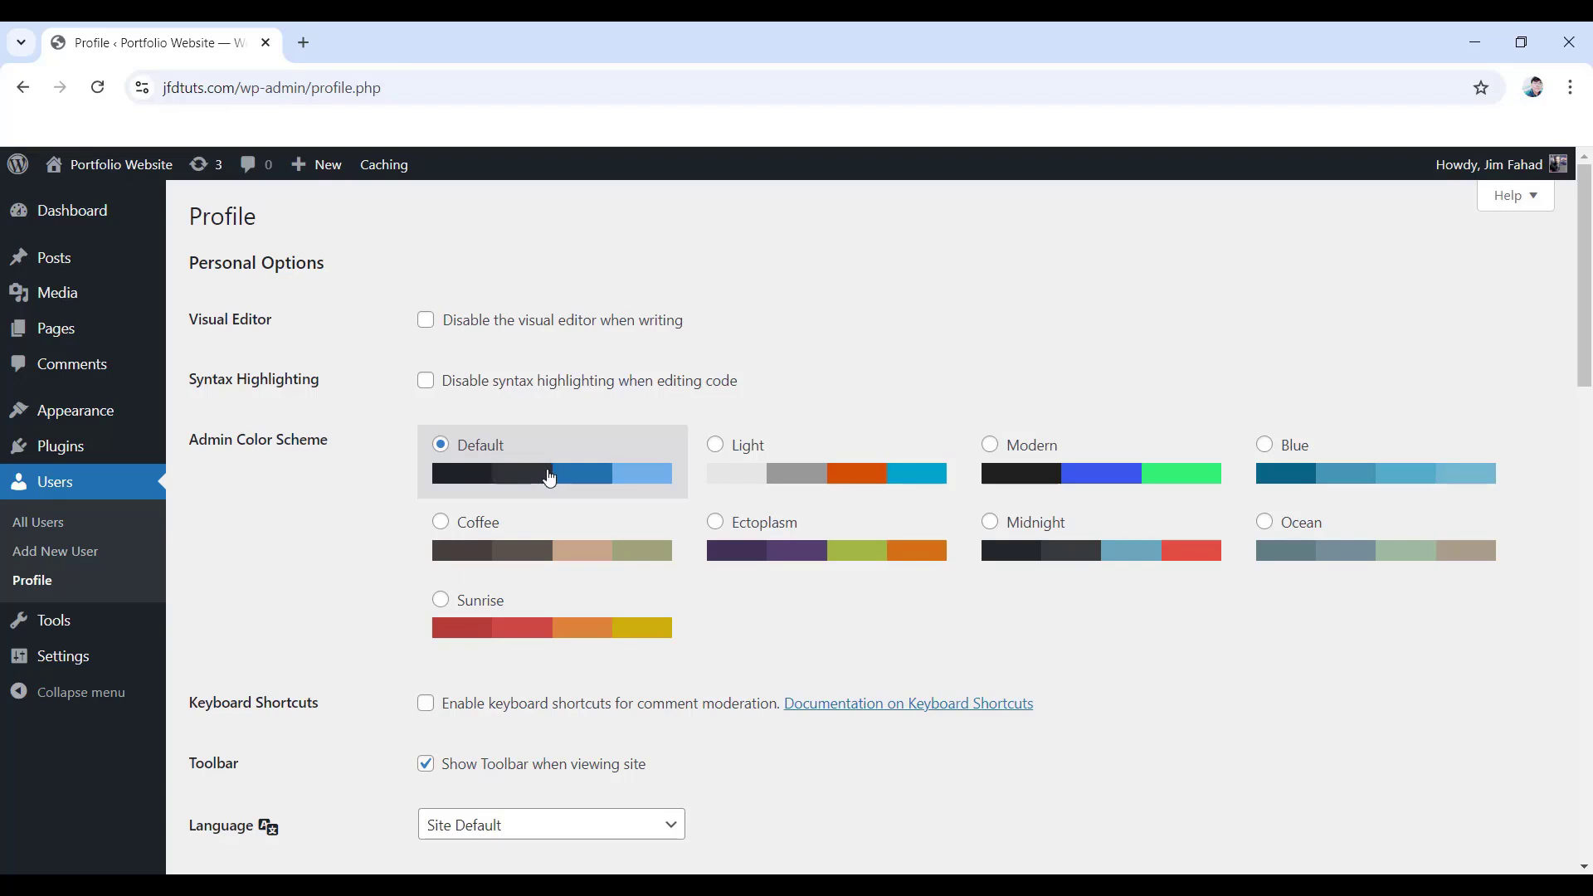
left_click(714, 445)
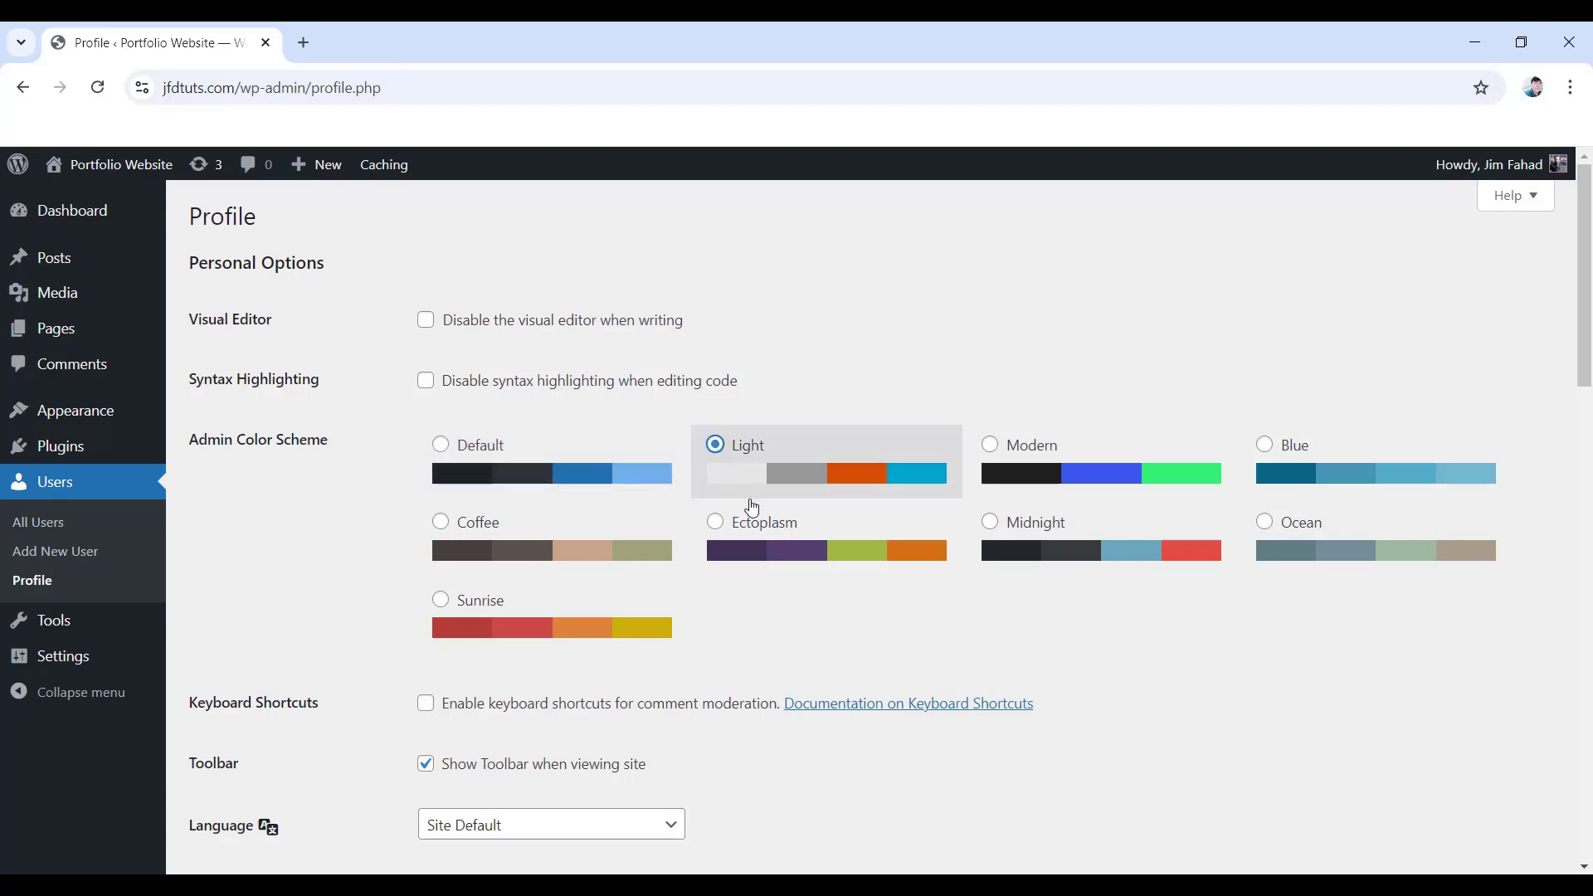
left_click(716, 538)
left_click(1026, 522)
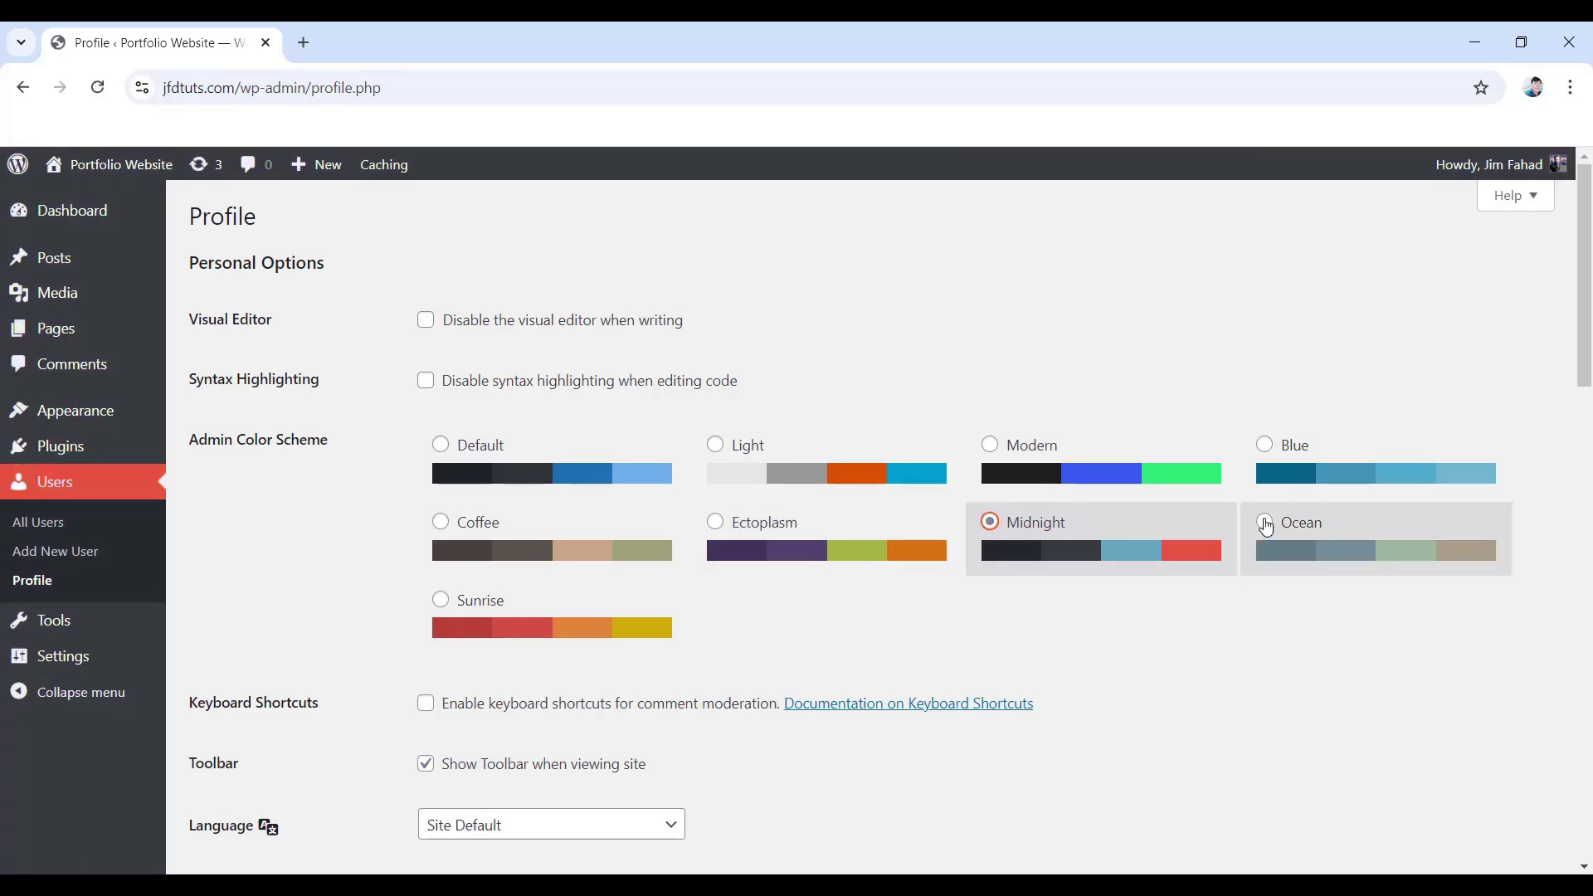
left_click(1263, 525)
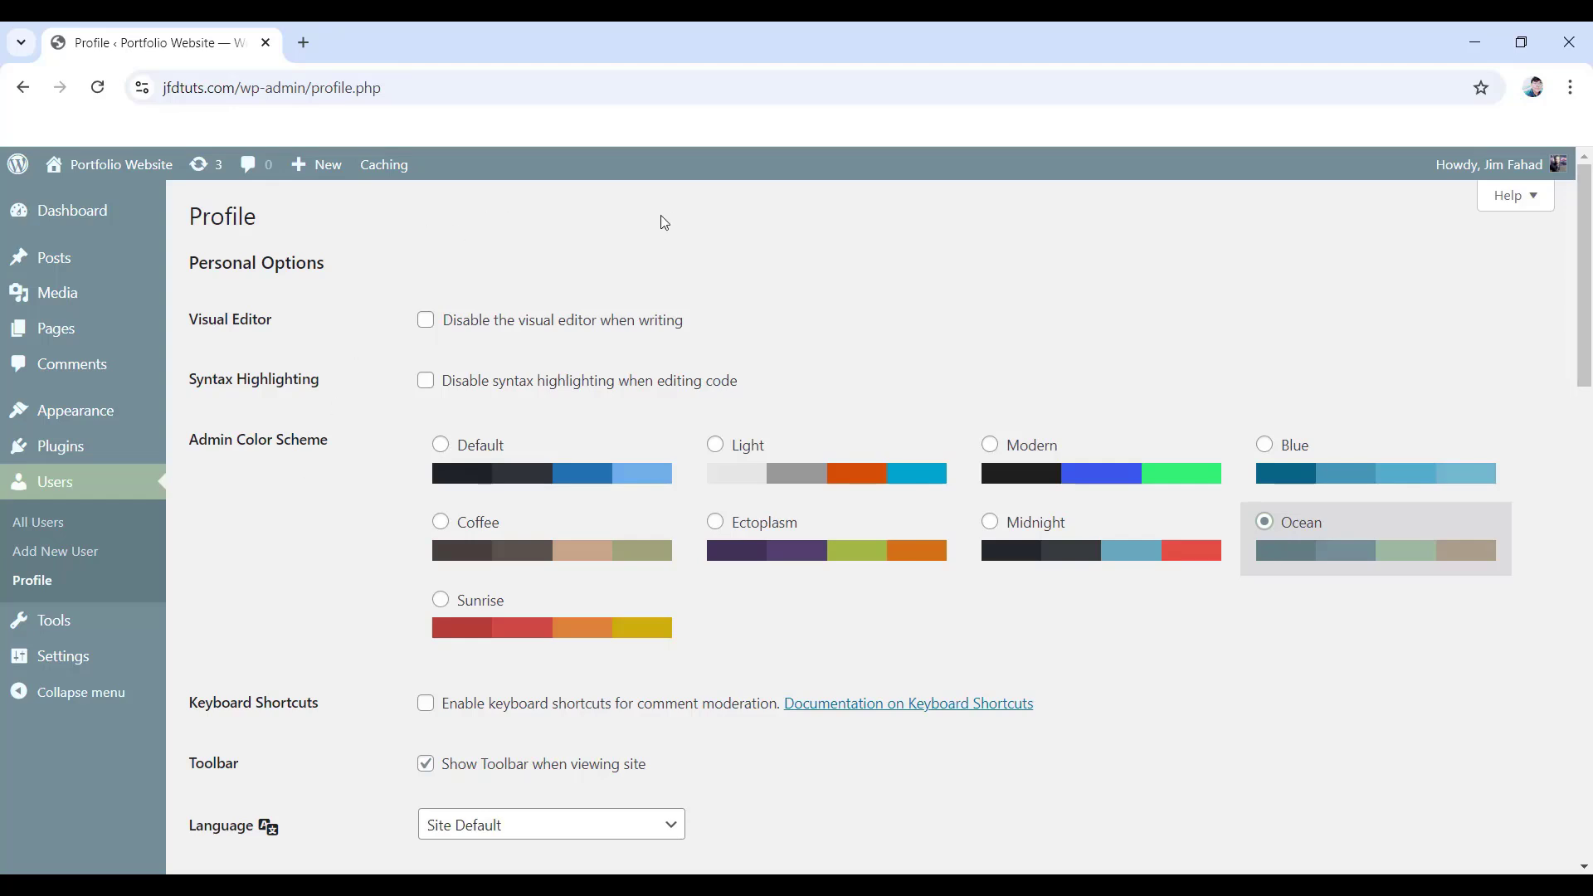
left_click(440, 448)
scroll(440, 458, "down", 5)
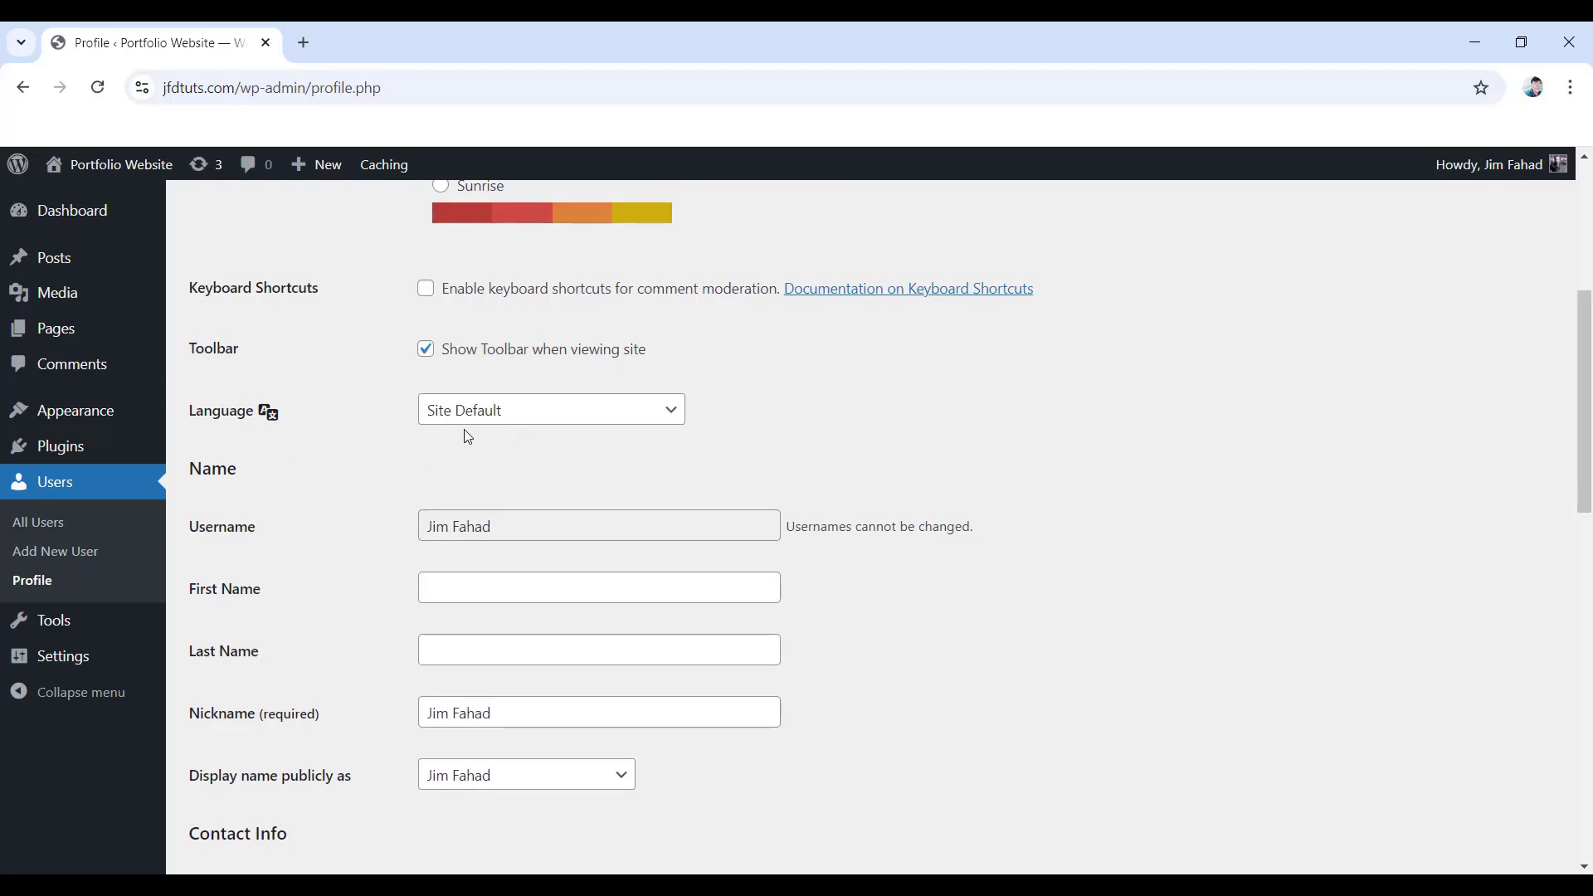
left_click(511, 425)
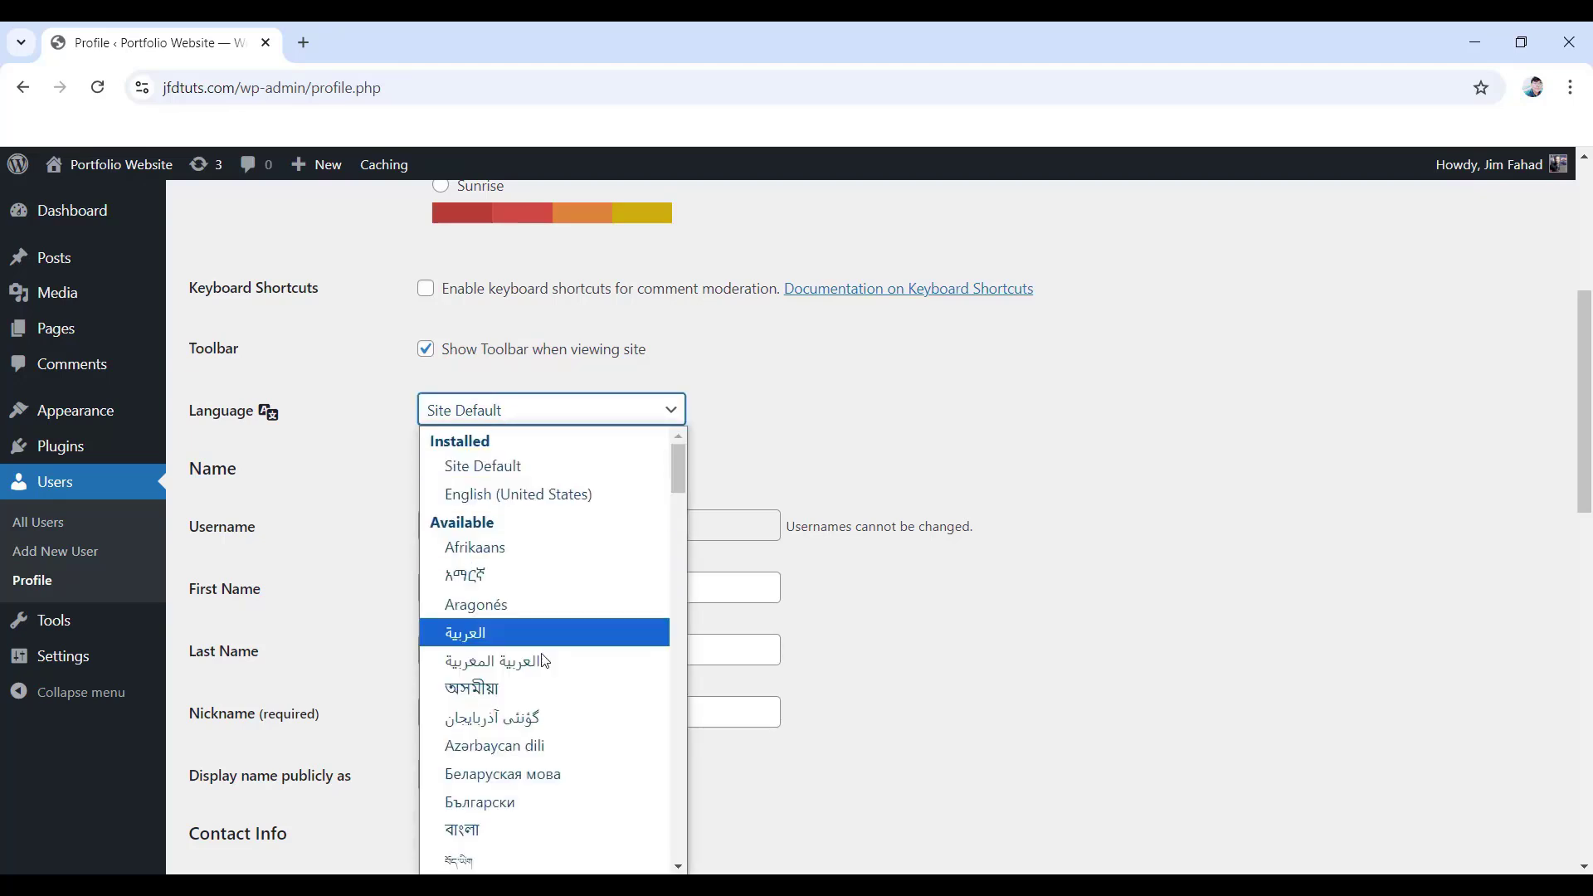
scroll(532, 692, "down", 3)
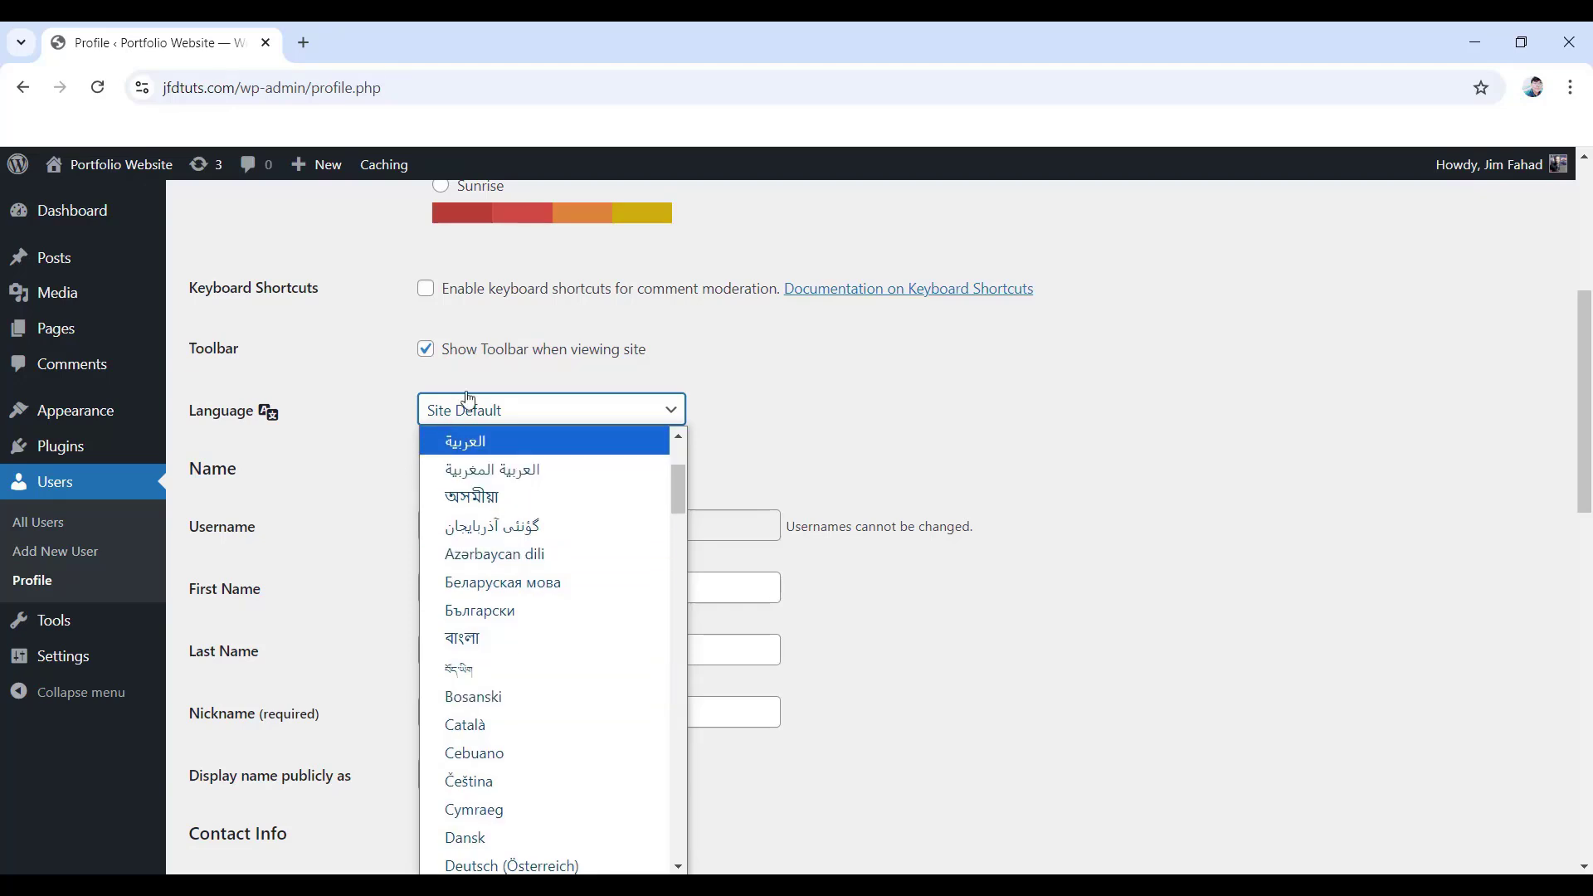
left_click(511, 418)
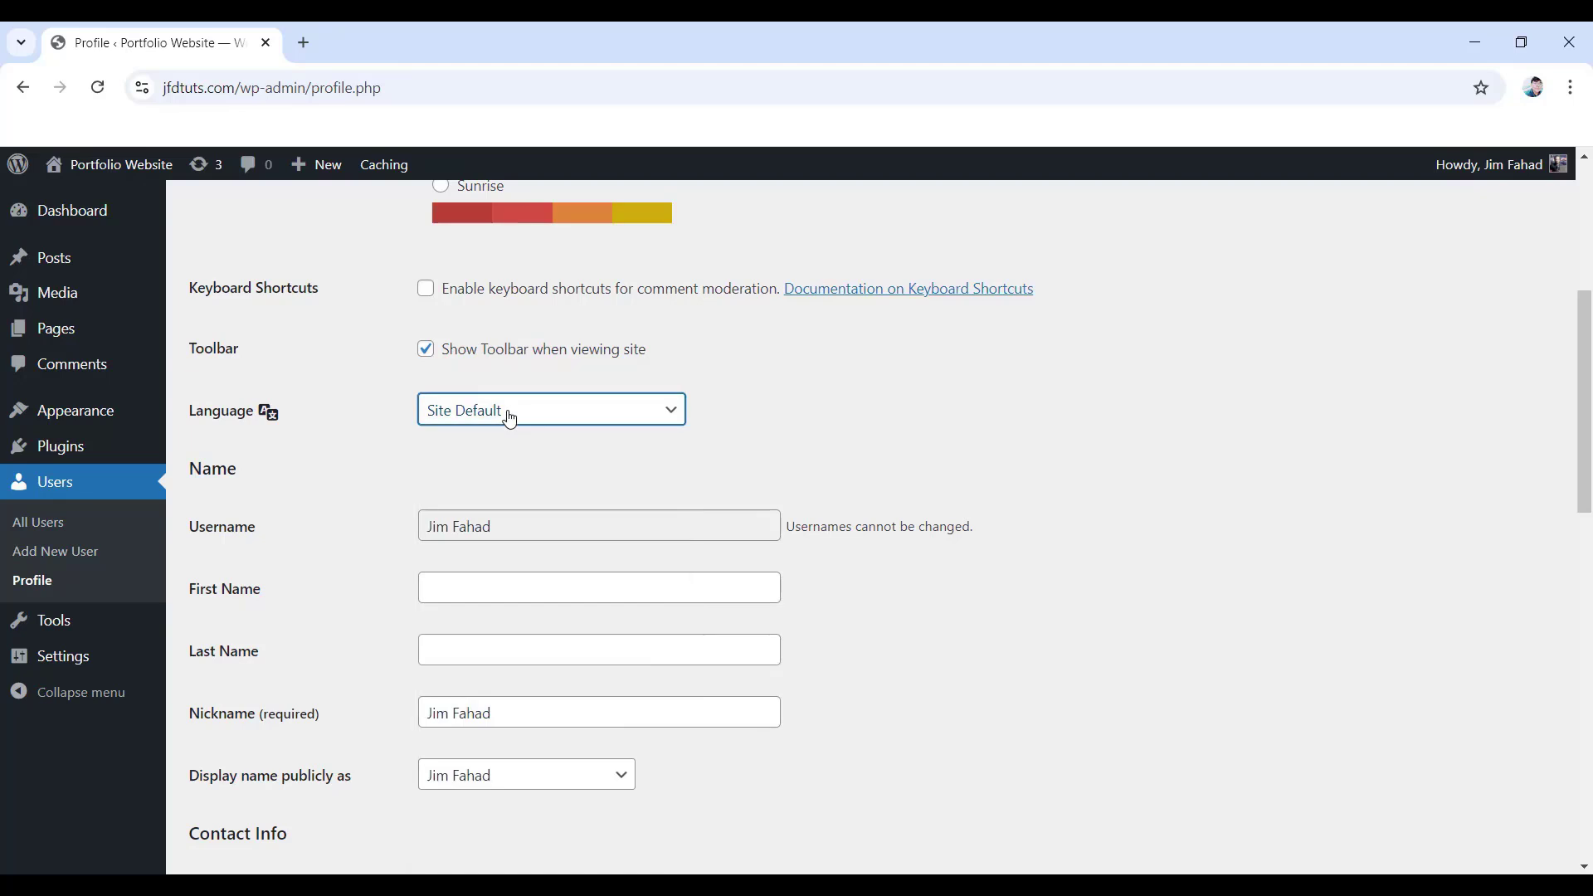
scroll(388, 423, "down", 3)
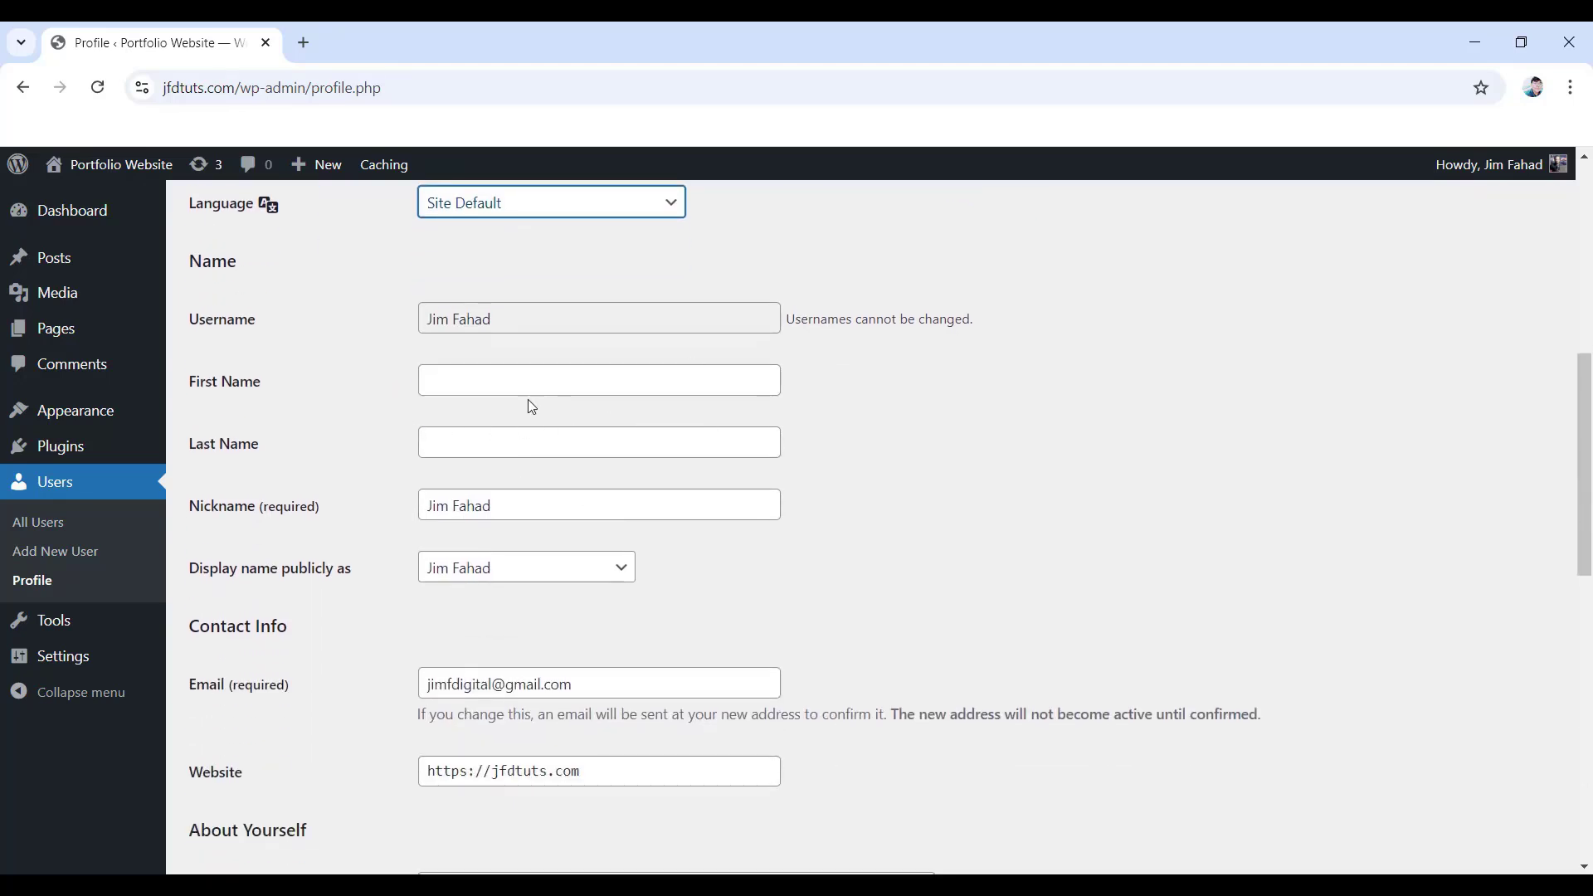
- Fill in the first and last name fields from the browser's autofill suggestions
mouse_move(1530, 182)
left_click(430, 378)
key("Down")
key("Return")
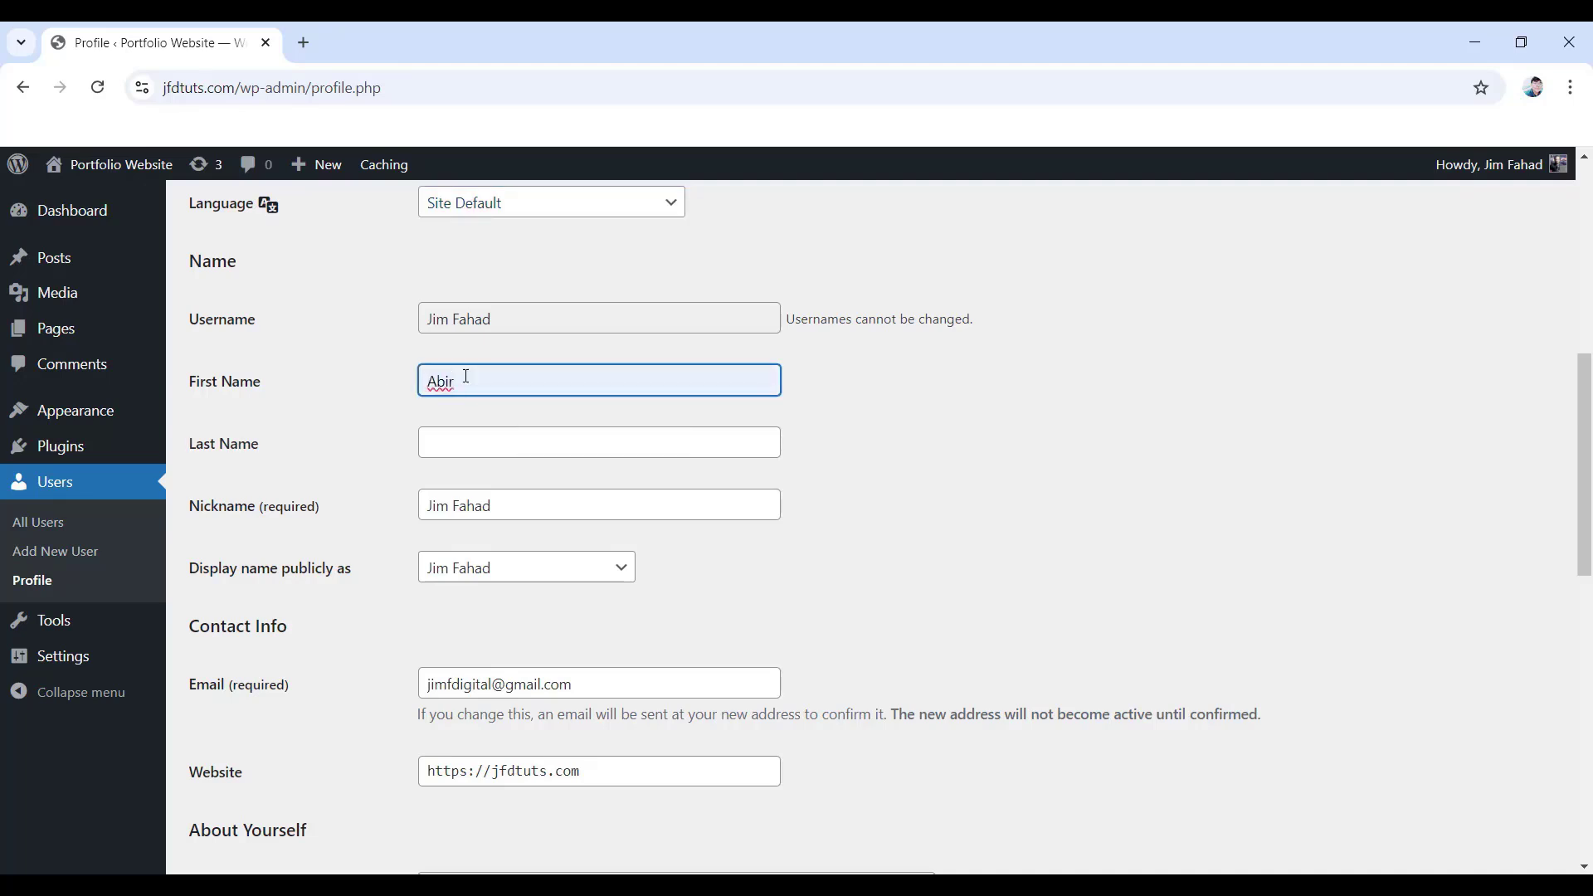
left_click(456, 440)
key("Down")
key("Return")
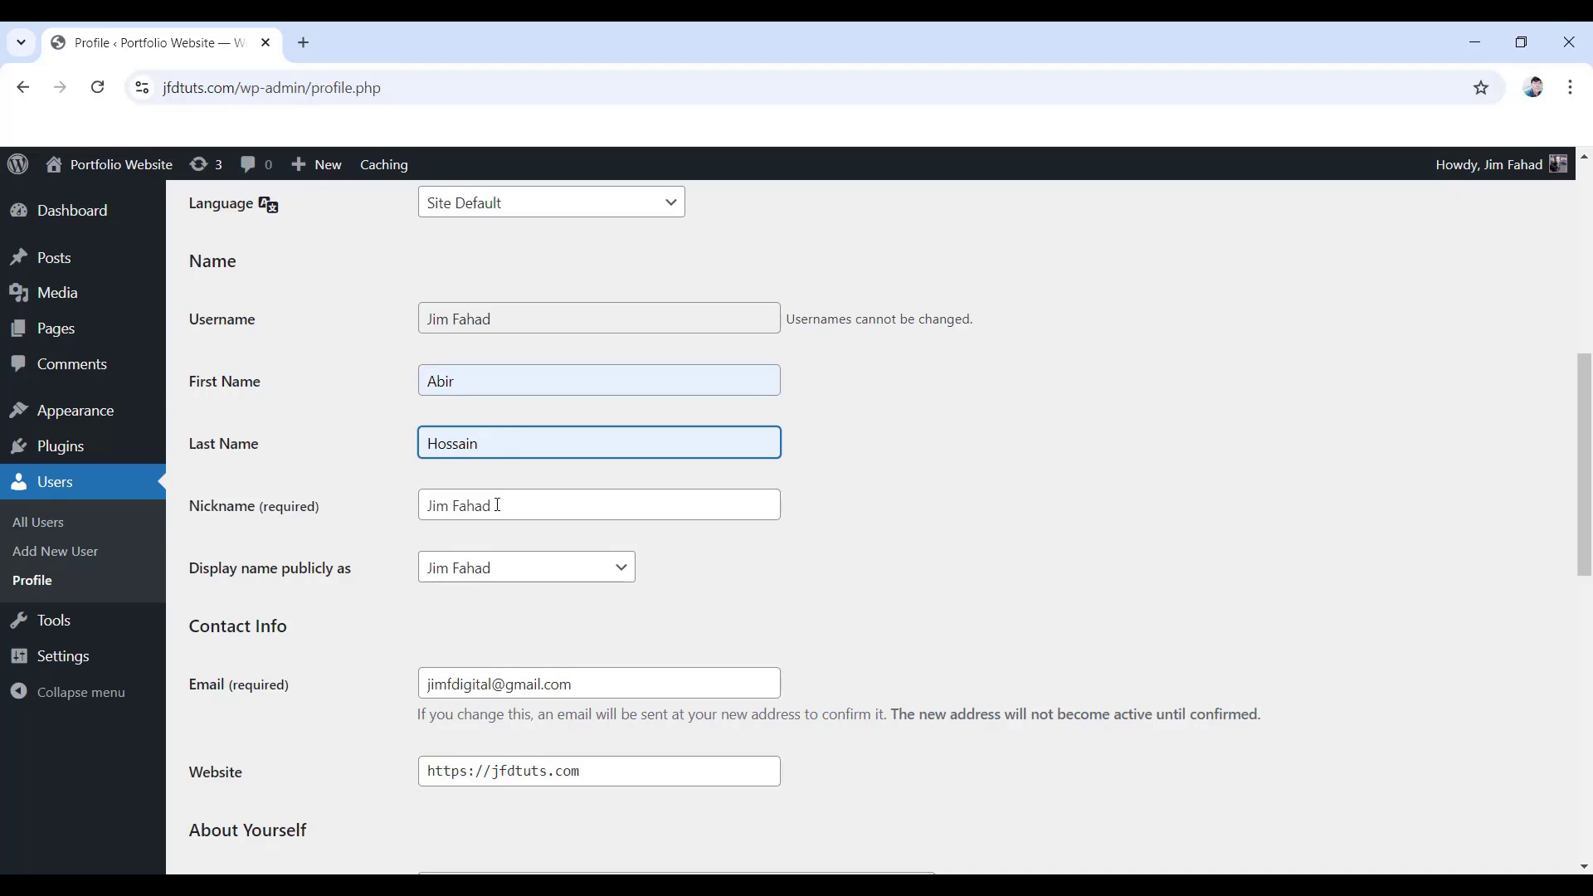
- Replace the nickname with a new one and publicly display the first and last name
left_click_drag(499, 507, 412, 518)
type("Abra")
scroll(473, 543, "up", 1)
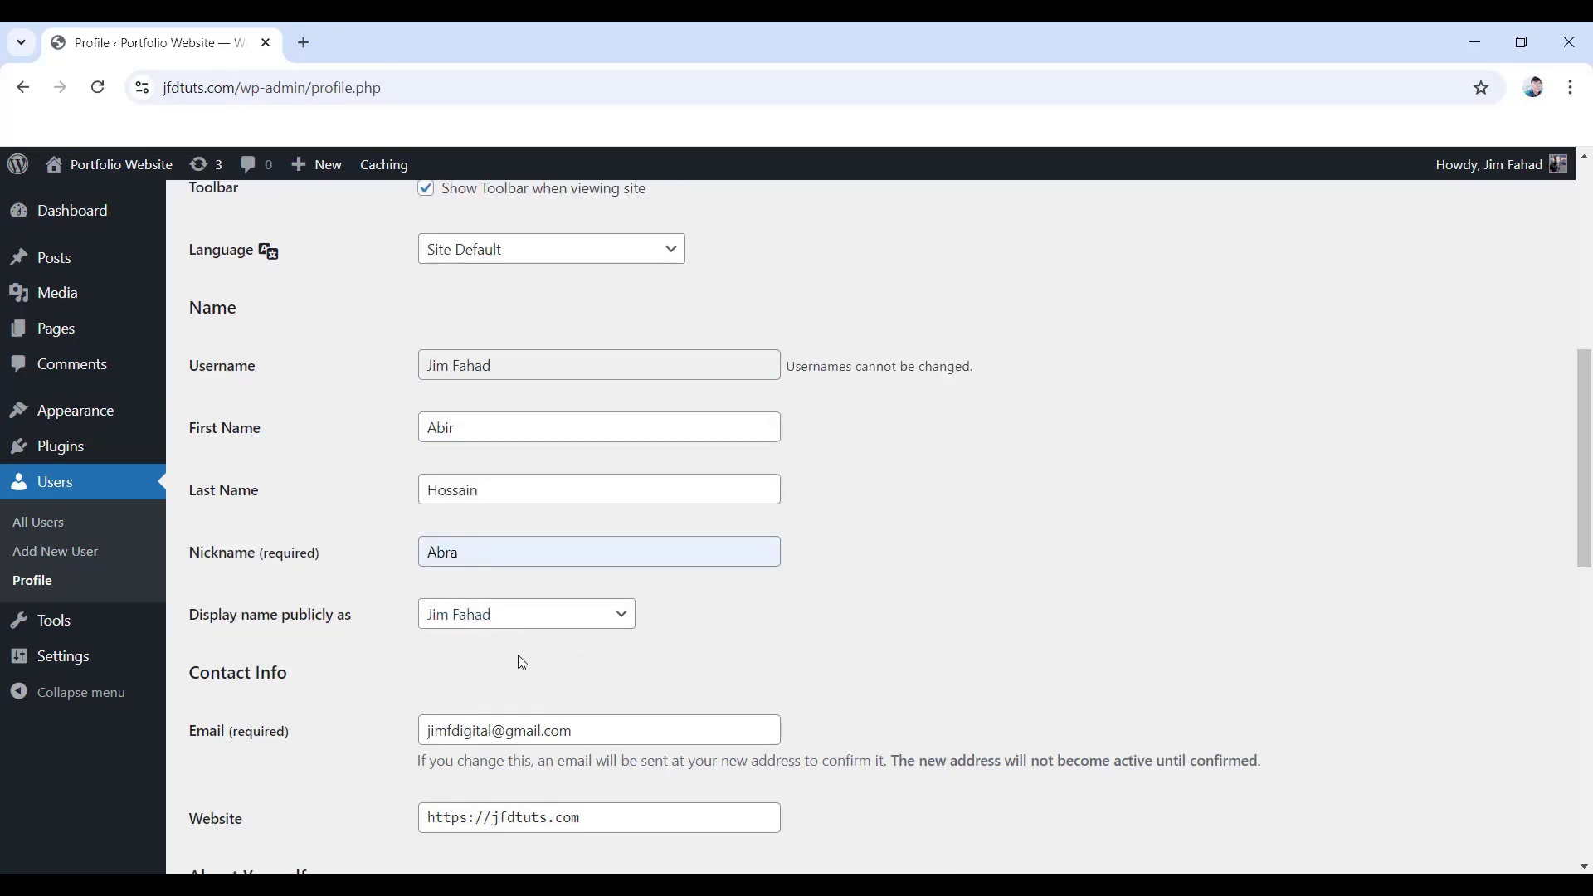
left_click(540, 618)
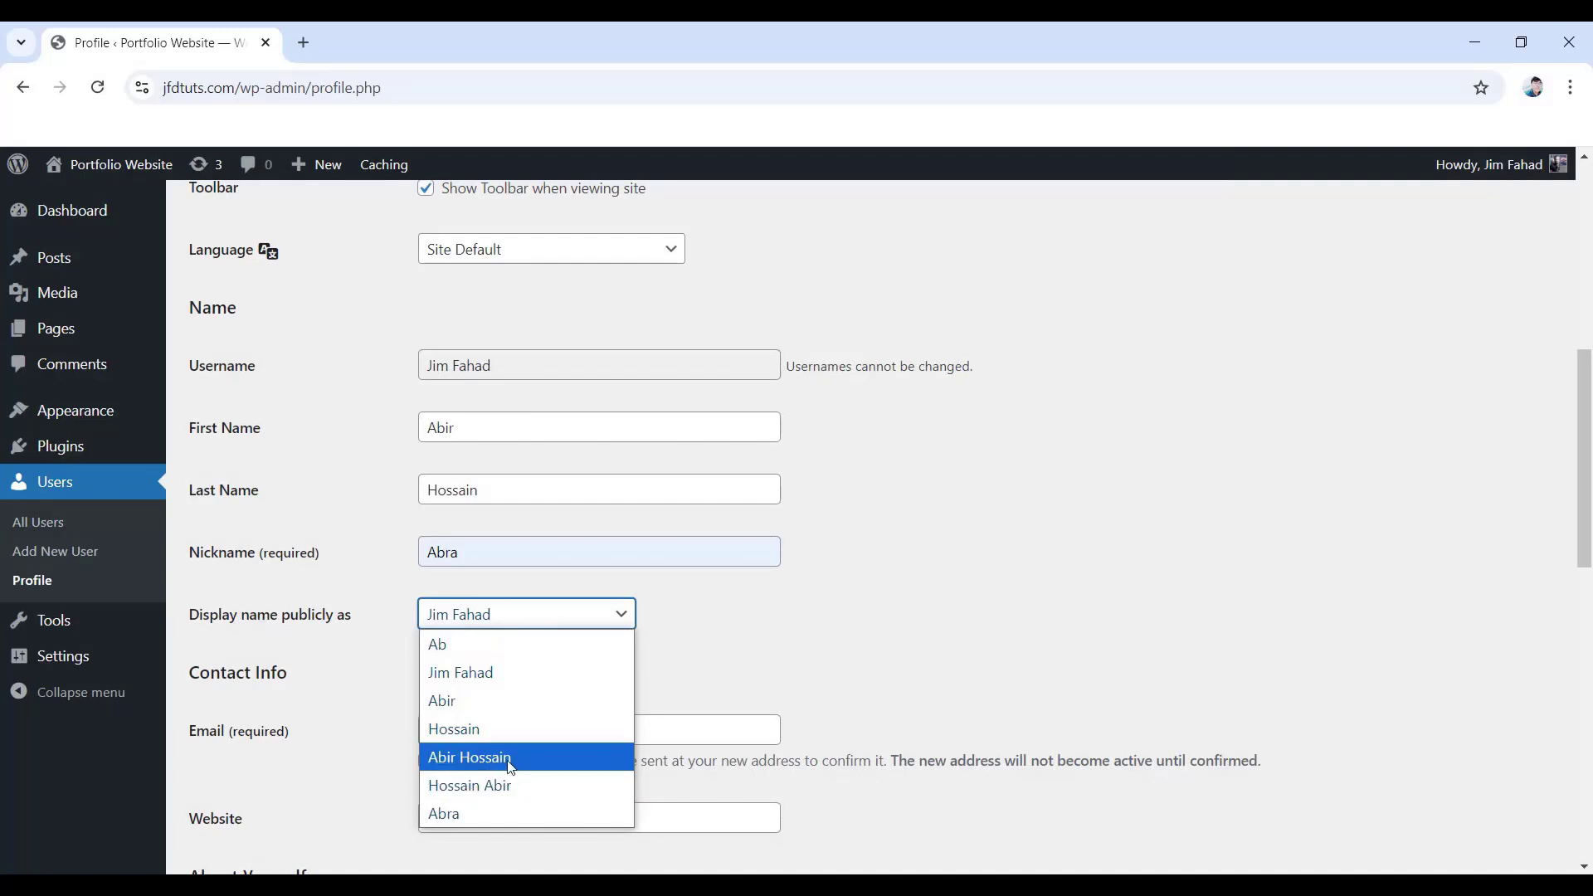
left_click(484, 756)
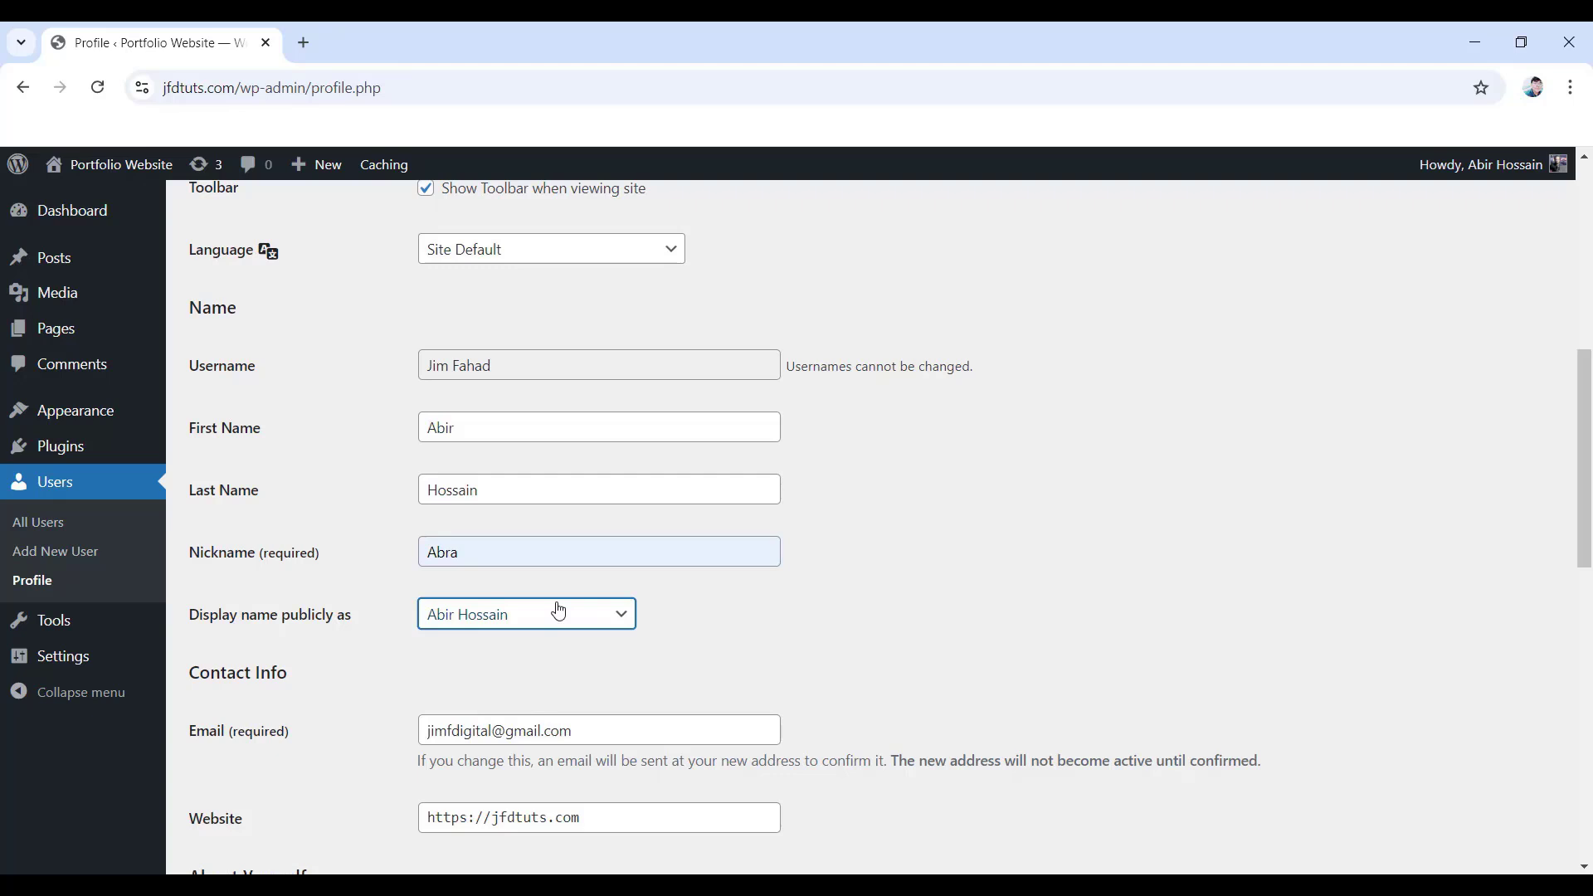
- Generate a new password, hide it, and replace it with a shorter pasted password
scroll(497, 622, "down", 1)
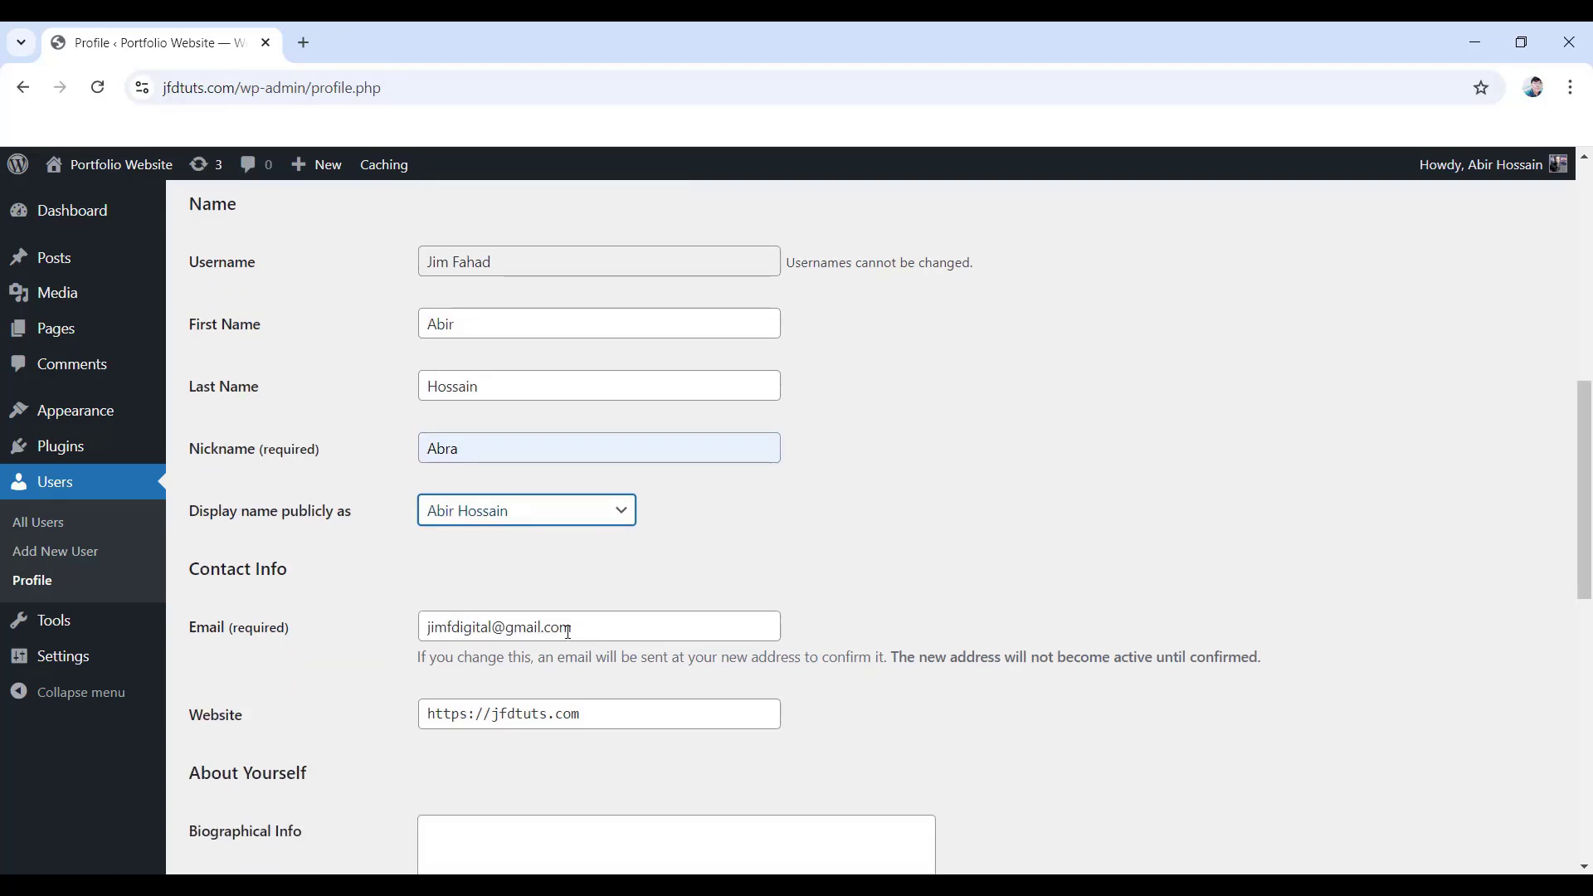
scroll(568, 630, "down", 4)
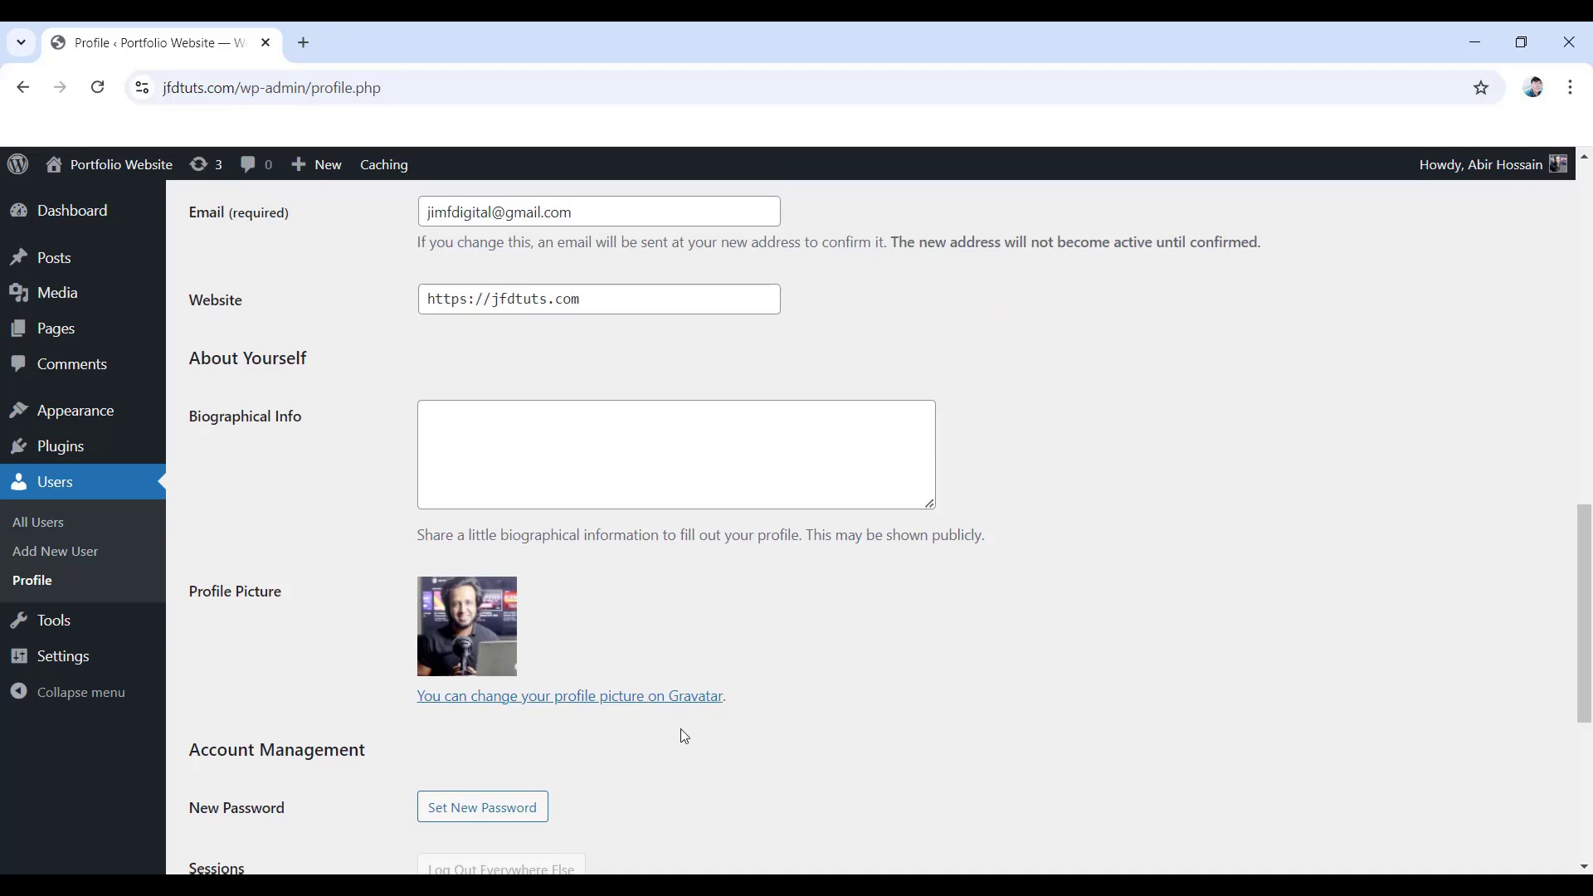
scroll(681, 736, "down", 2)
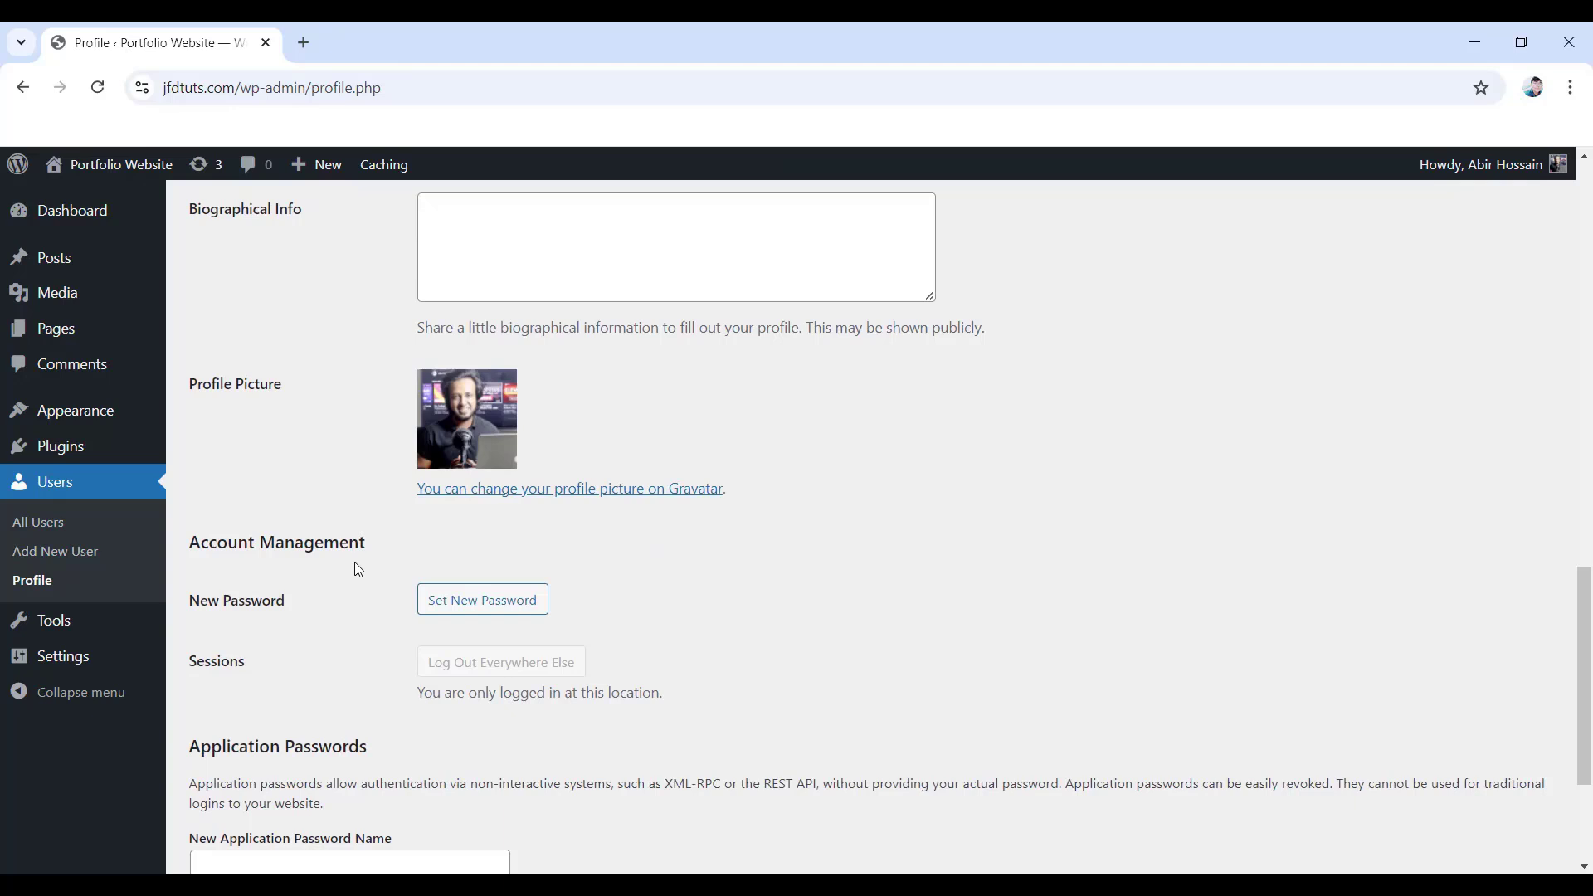
left_click(484, 606)
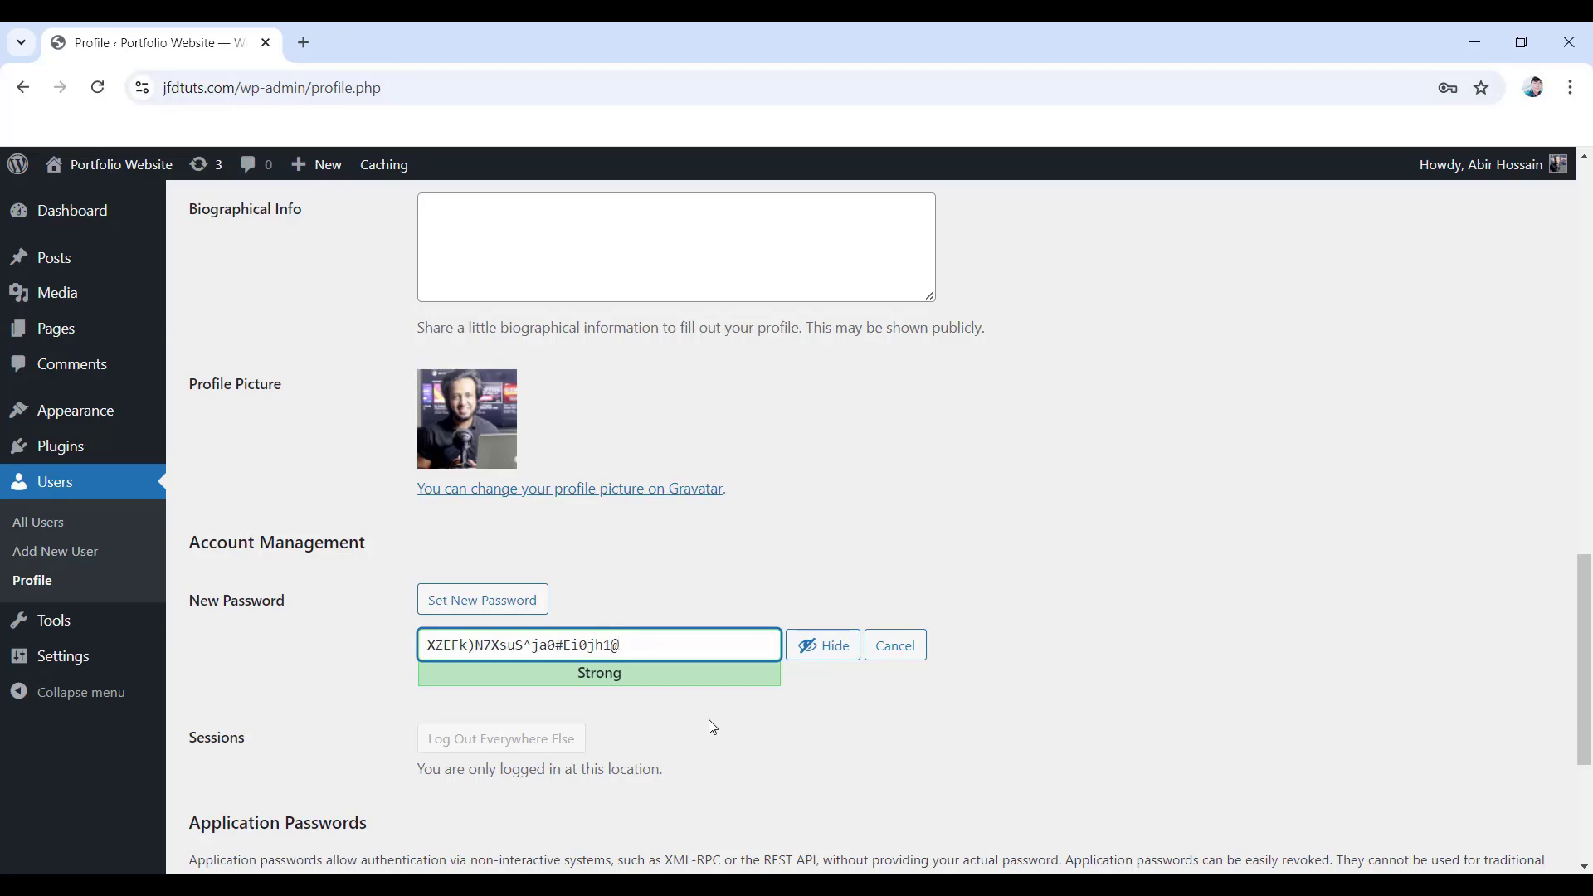
left_click(826, 646)
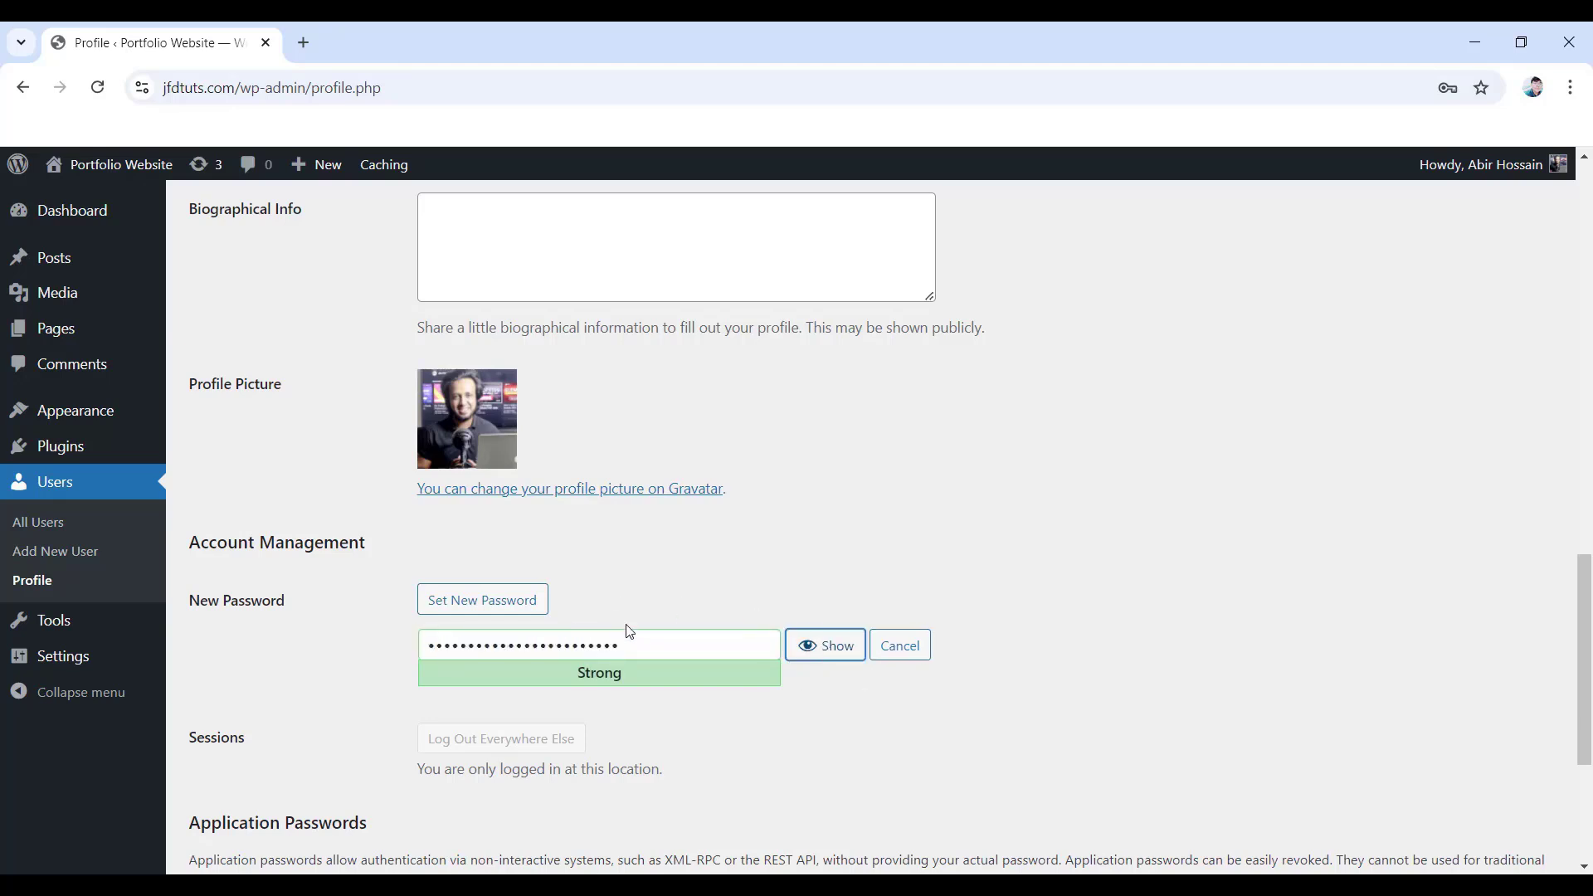
left_click(544, 641)
key("ctrl+a")
key("ctrl+v")
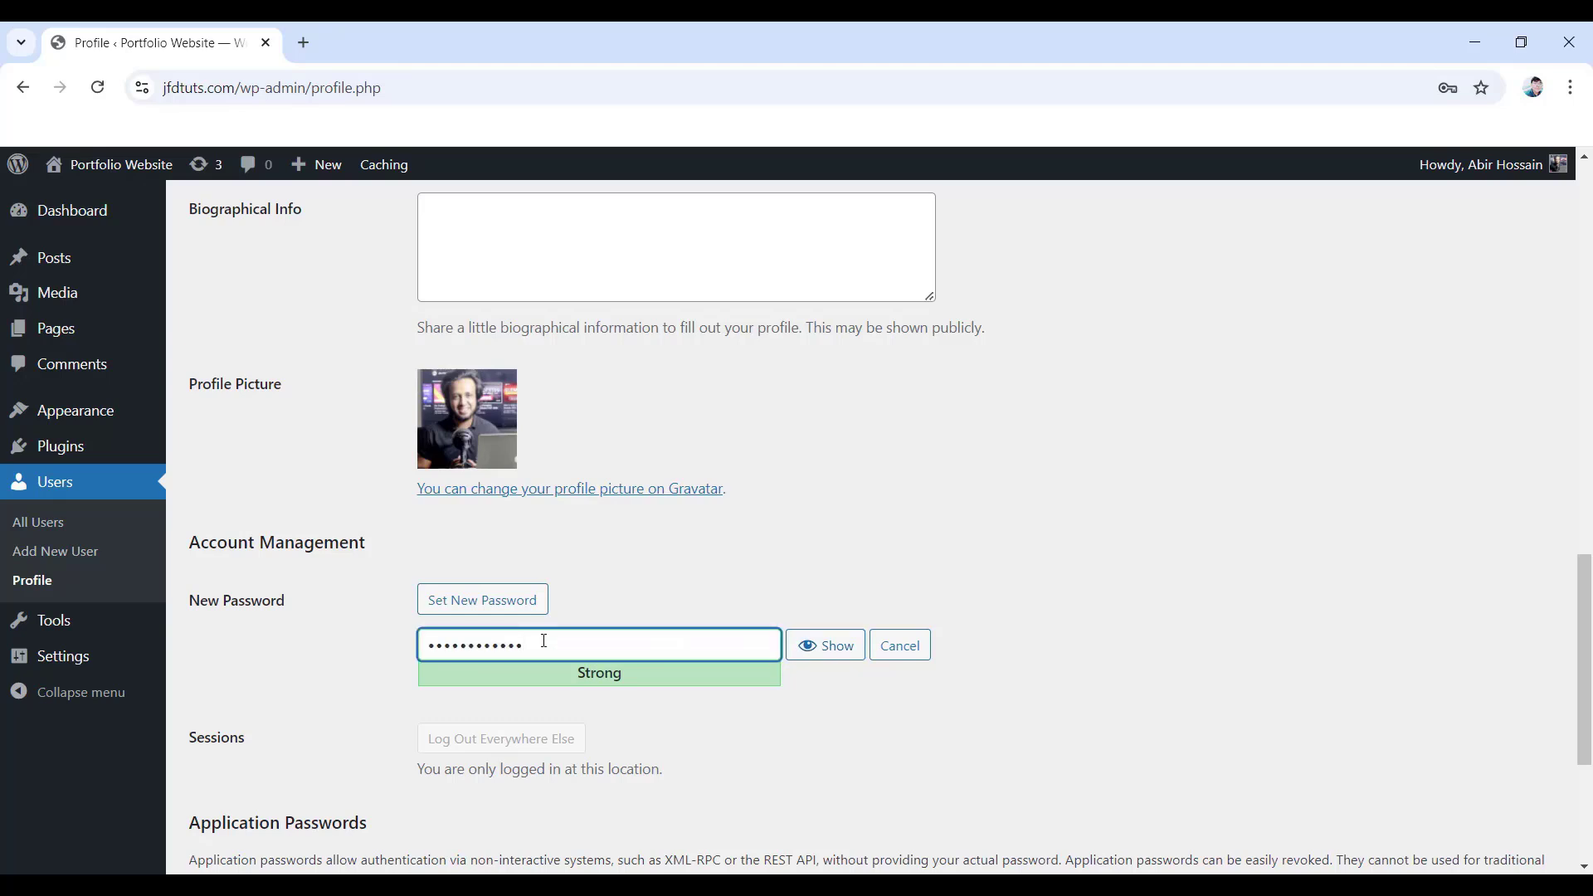
scroll(545, 641, "down", 5)
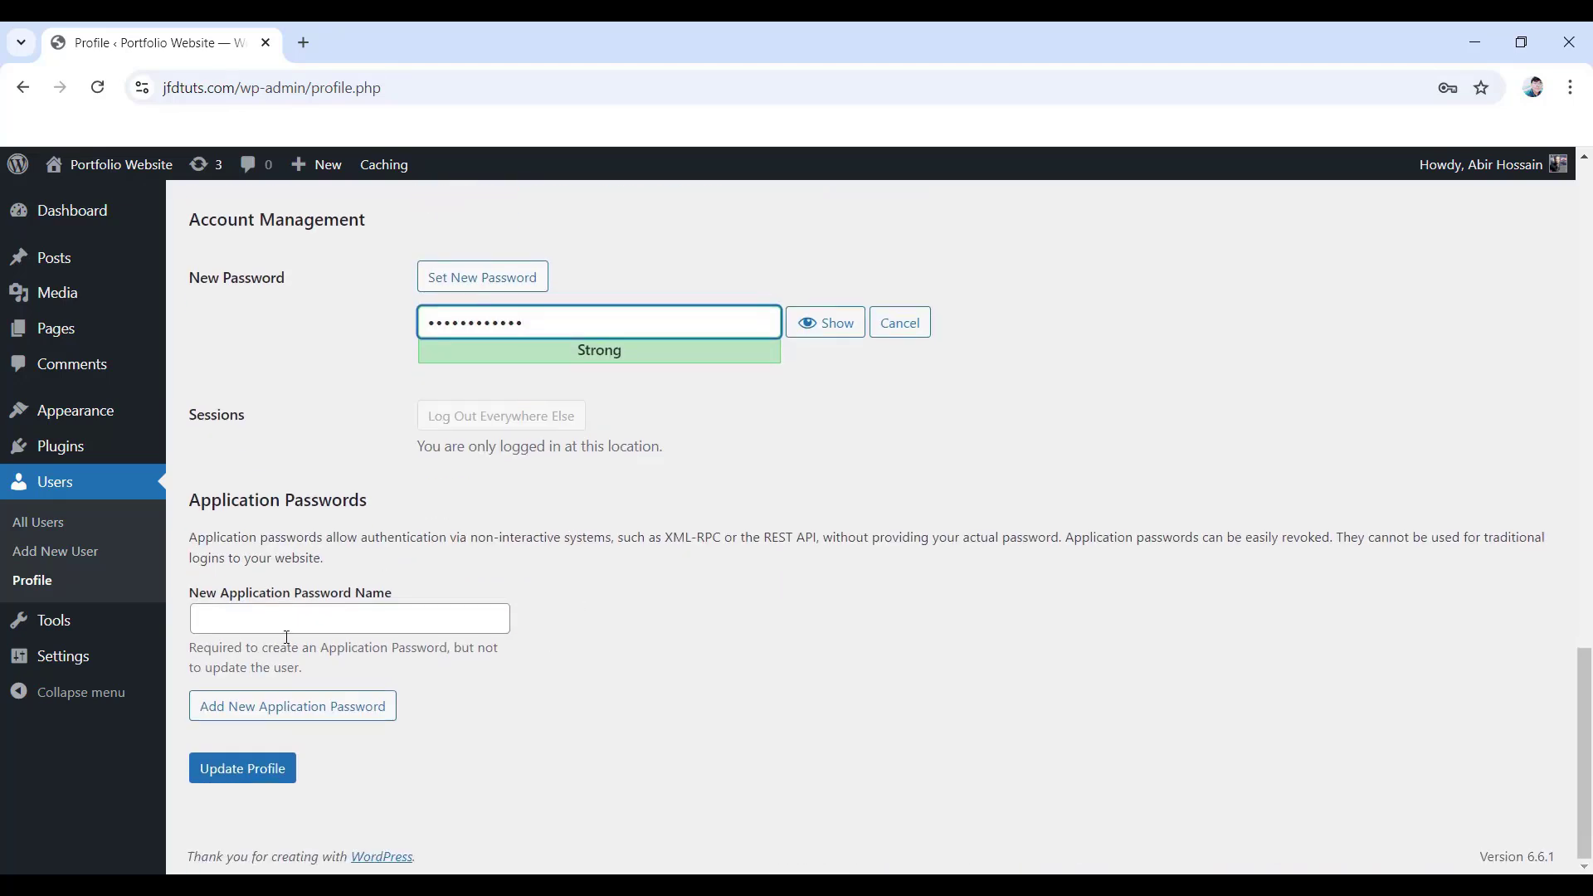
- Update the profile, then open Visit Site in a new browser tab
left_click(245, 780)
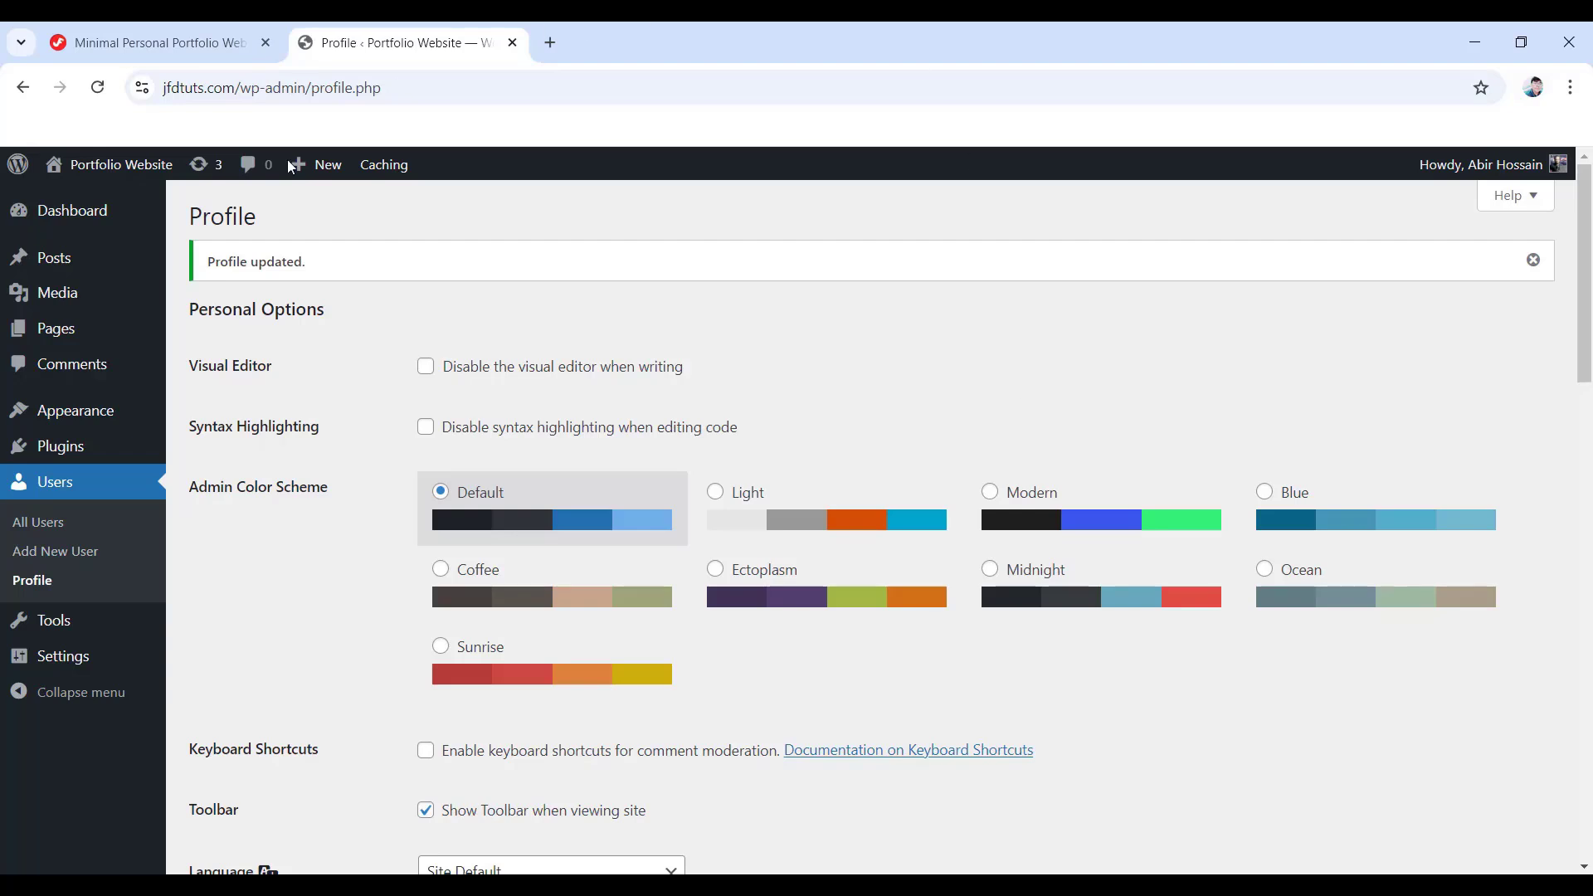
mouse_move(124, 169)
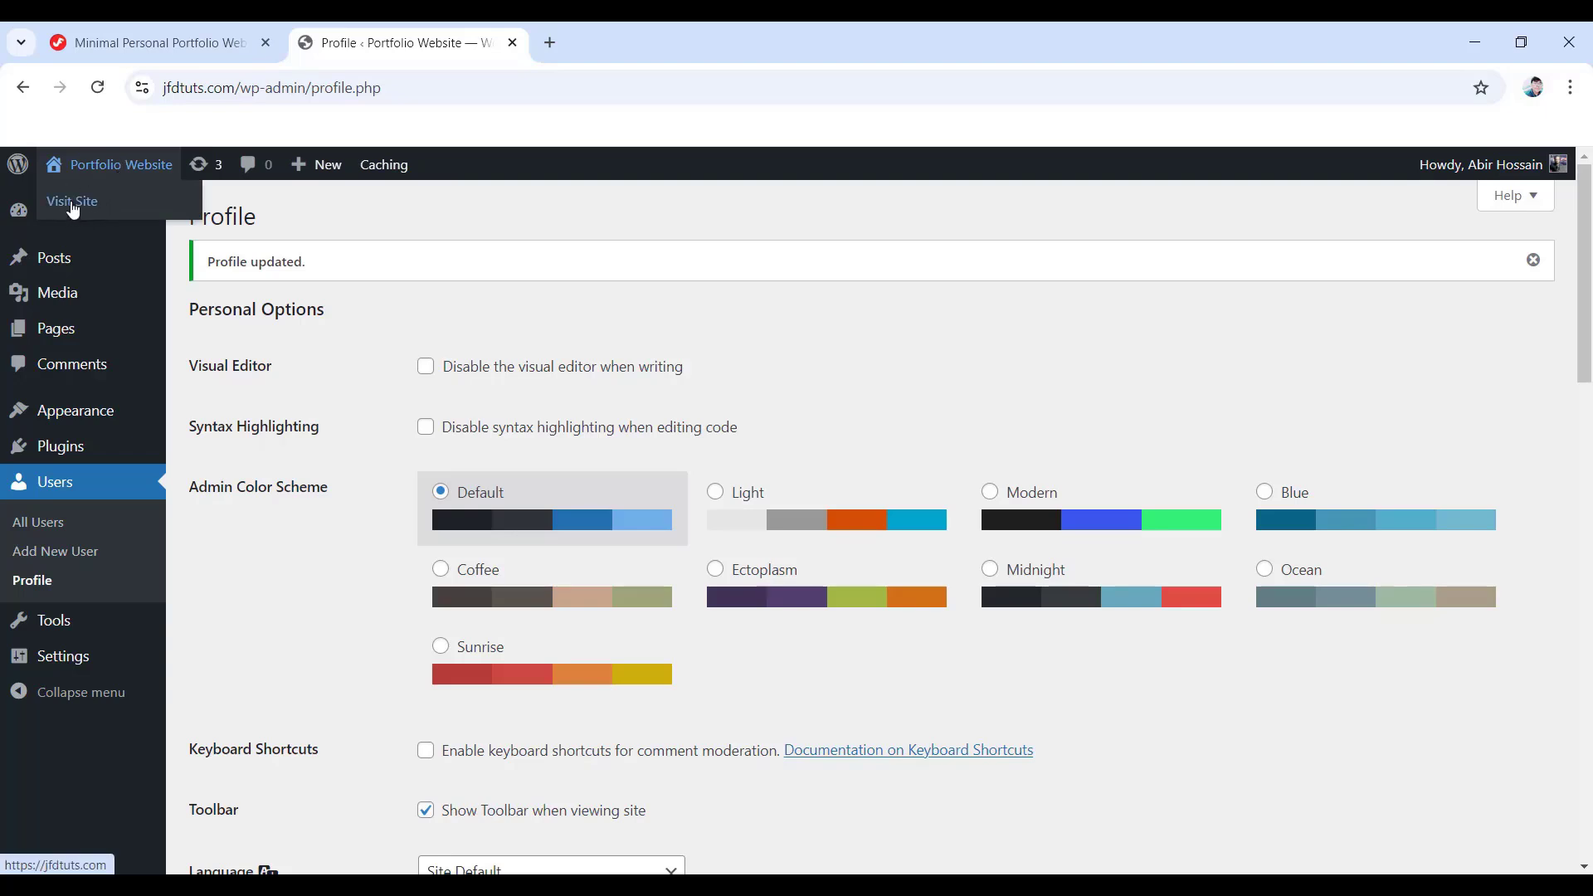
middle_click(78, 210)
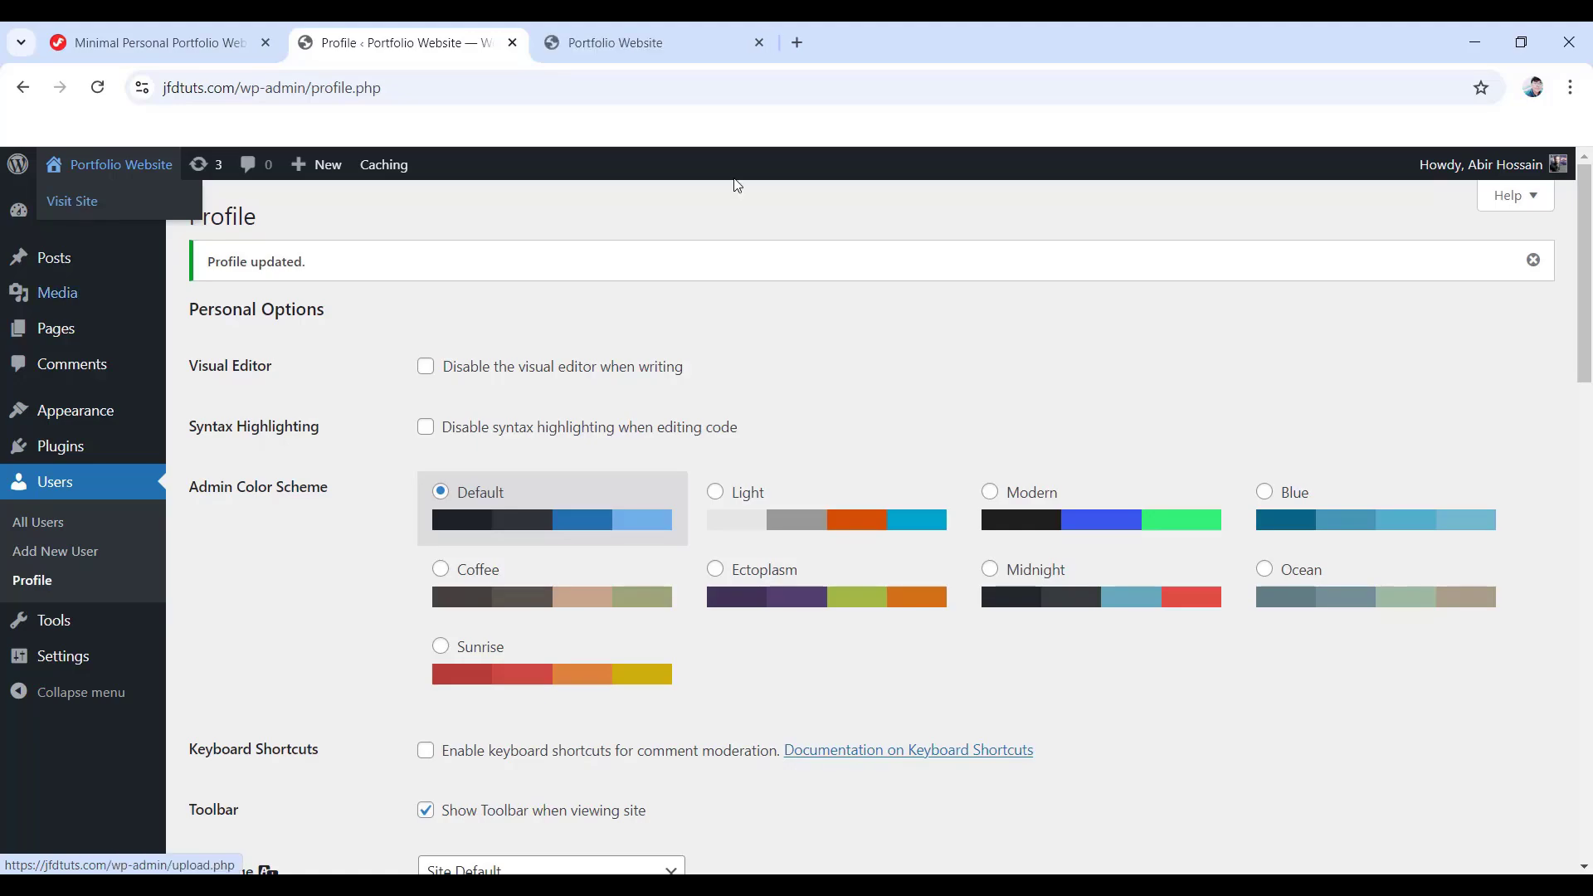
- Browse the live home page headed 'A commitment to innovation and sustainability'
left_click(644, 31)
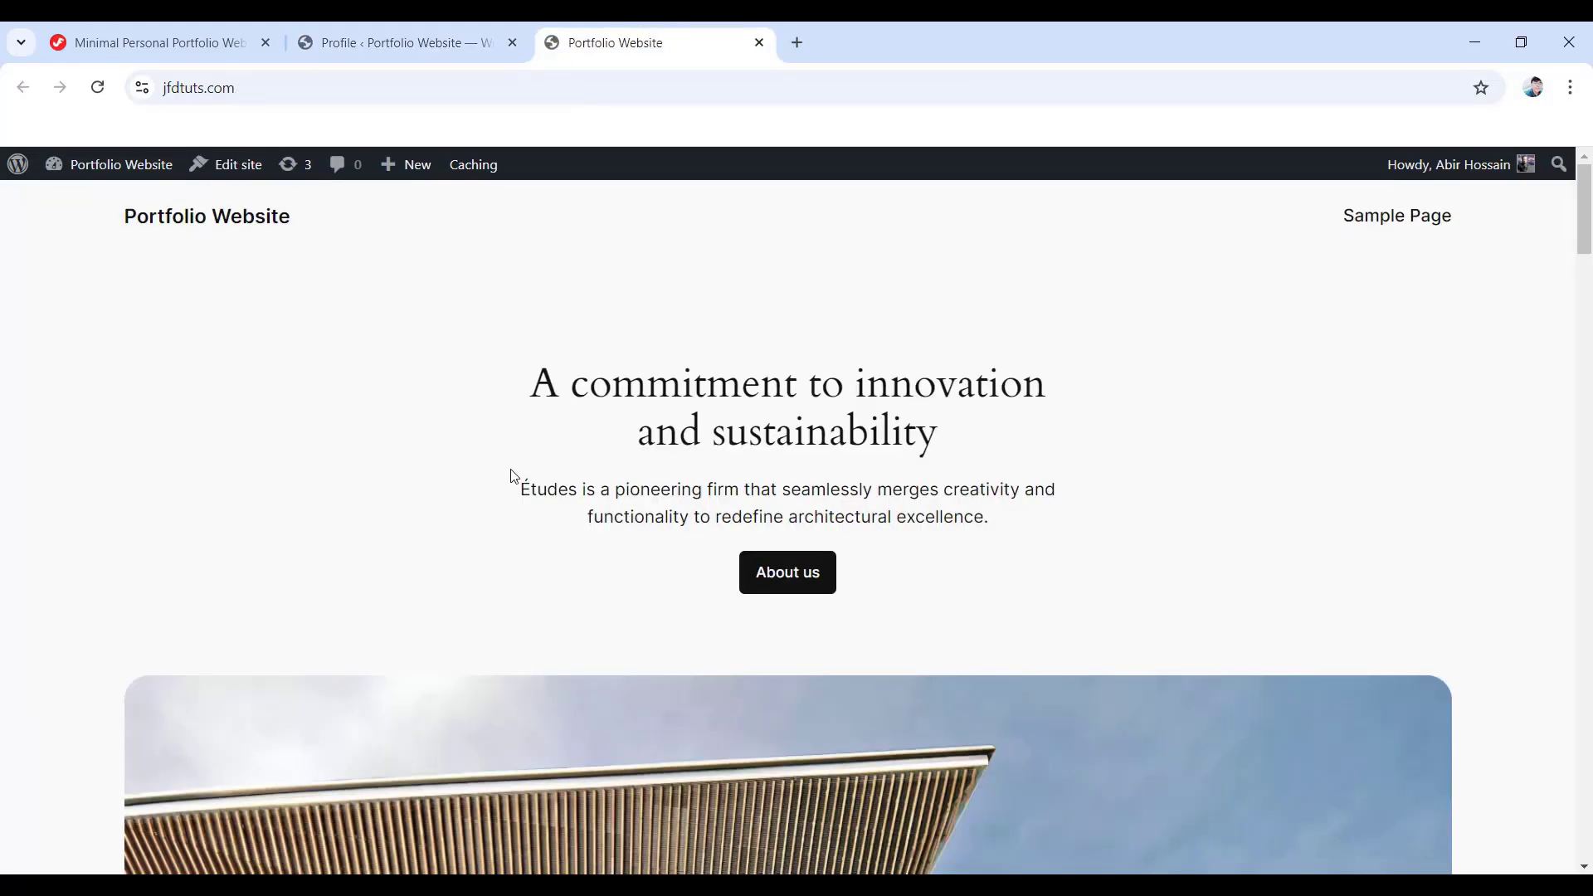
scroll(515, 475, "down", 10)
scroll(513, 479, "down", 20)
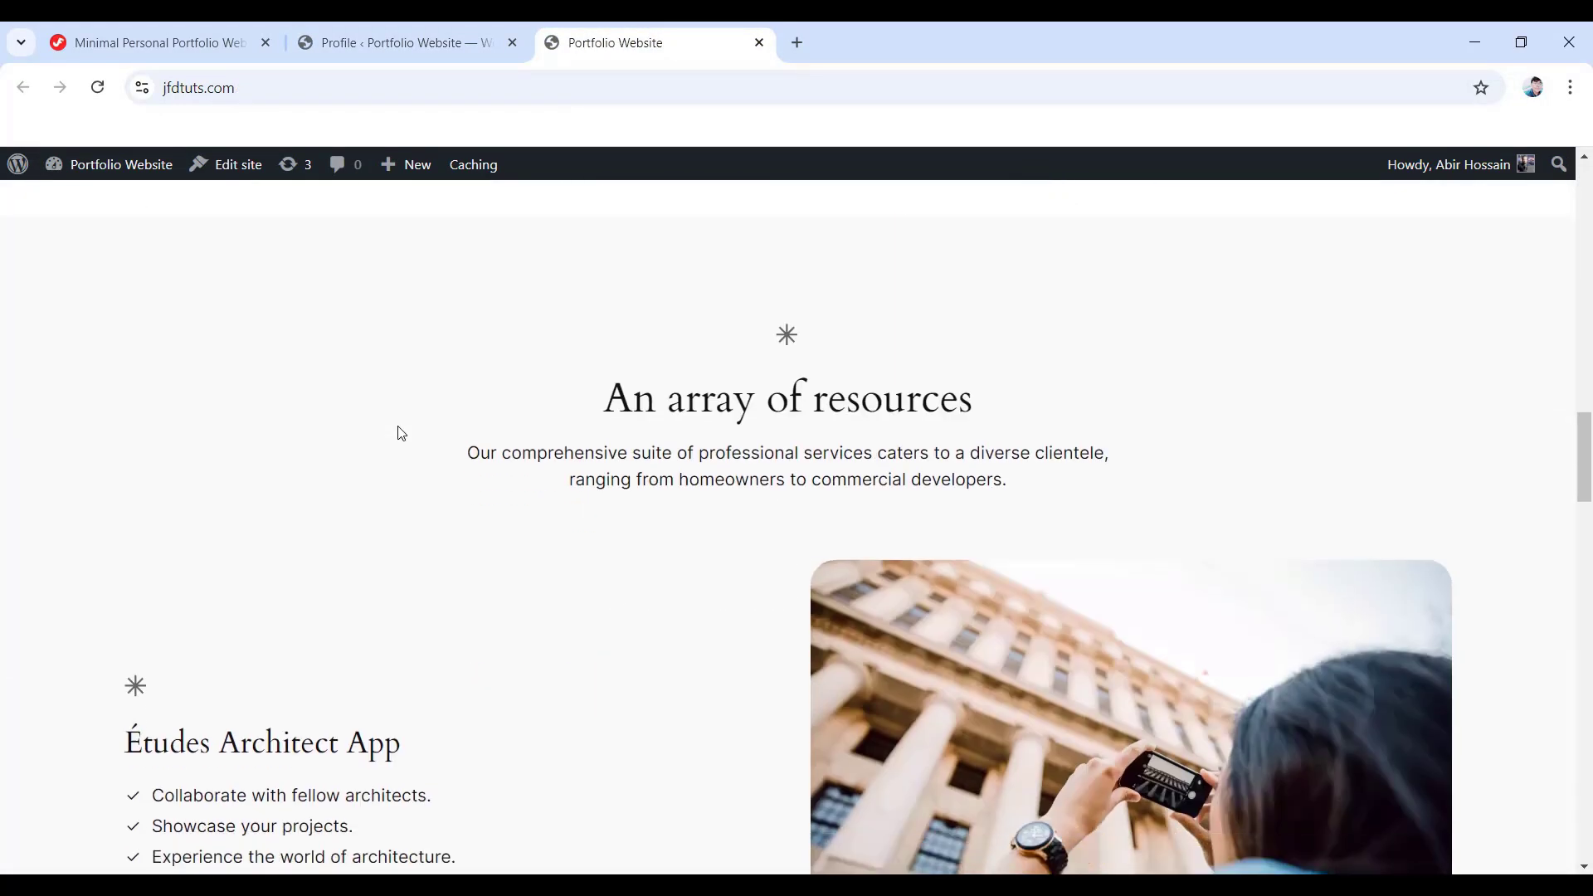
scroll(387, 410, "up", 15)
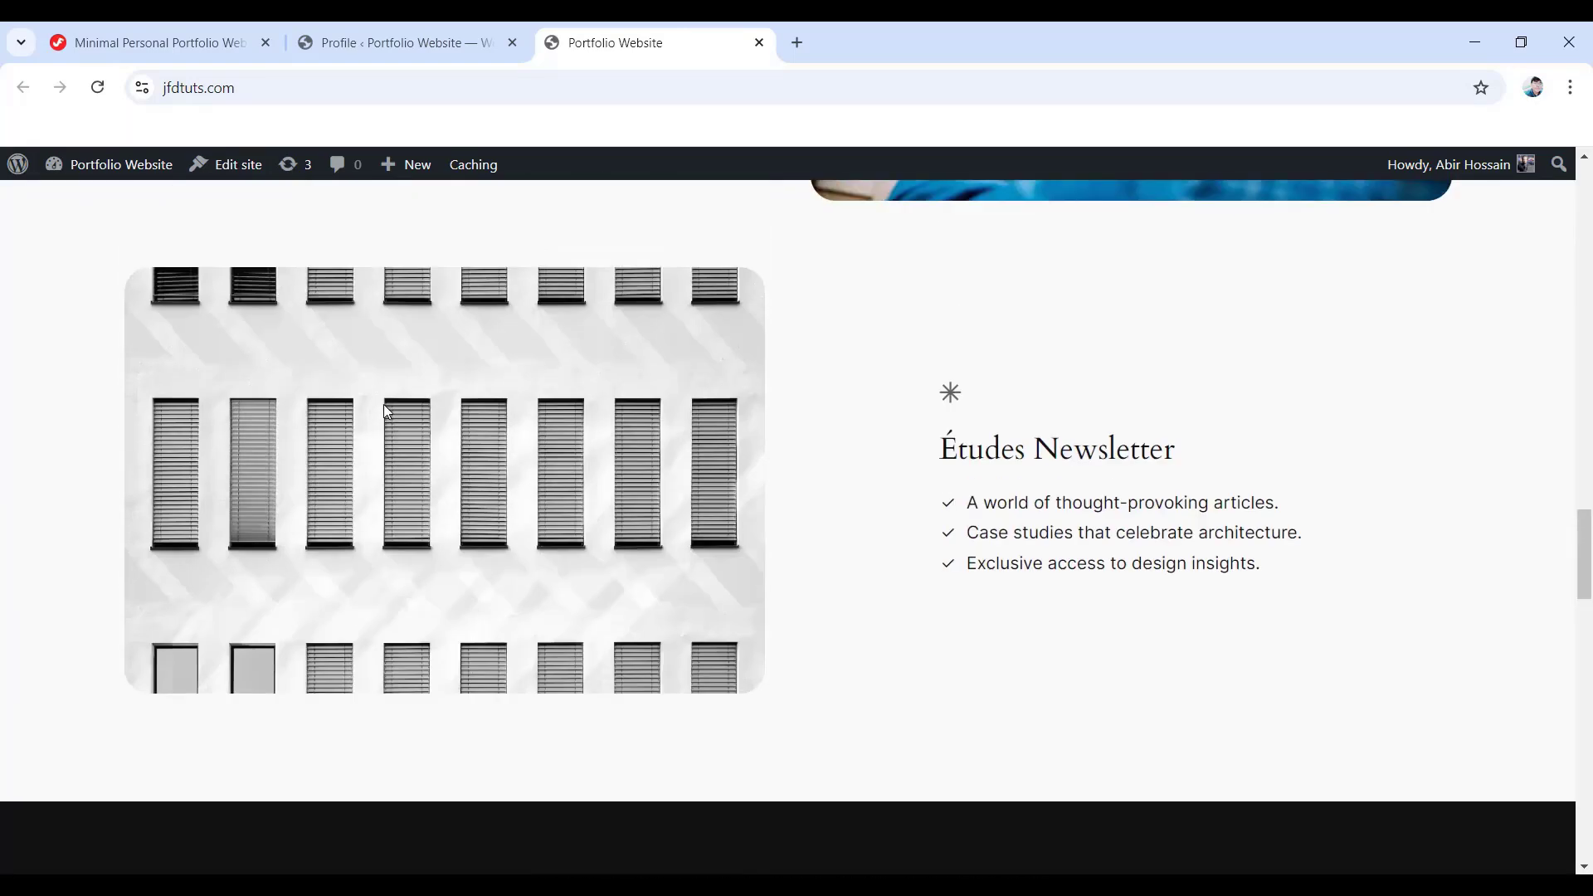
scroll(387, 405, "up", 10)
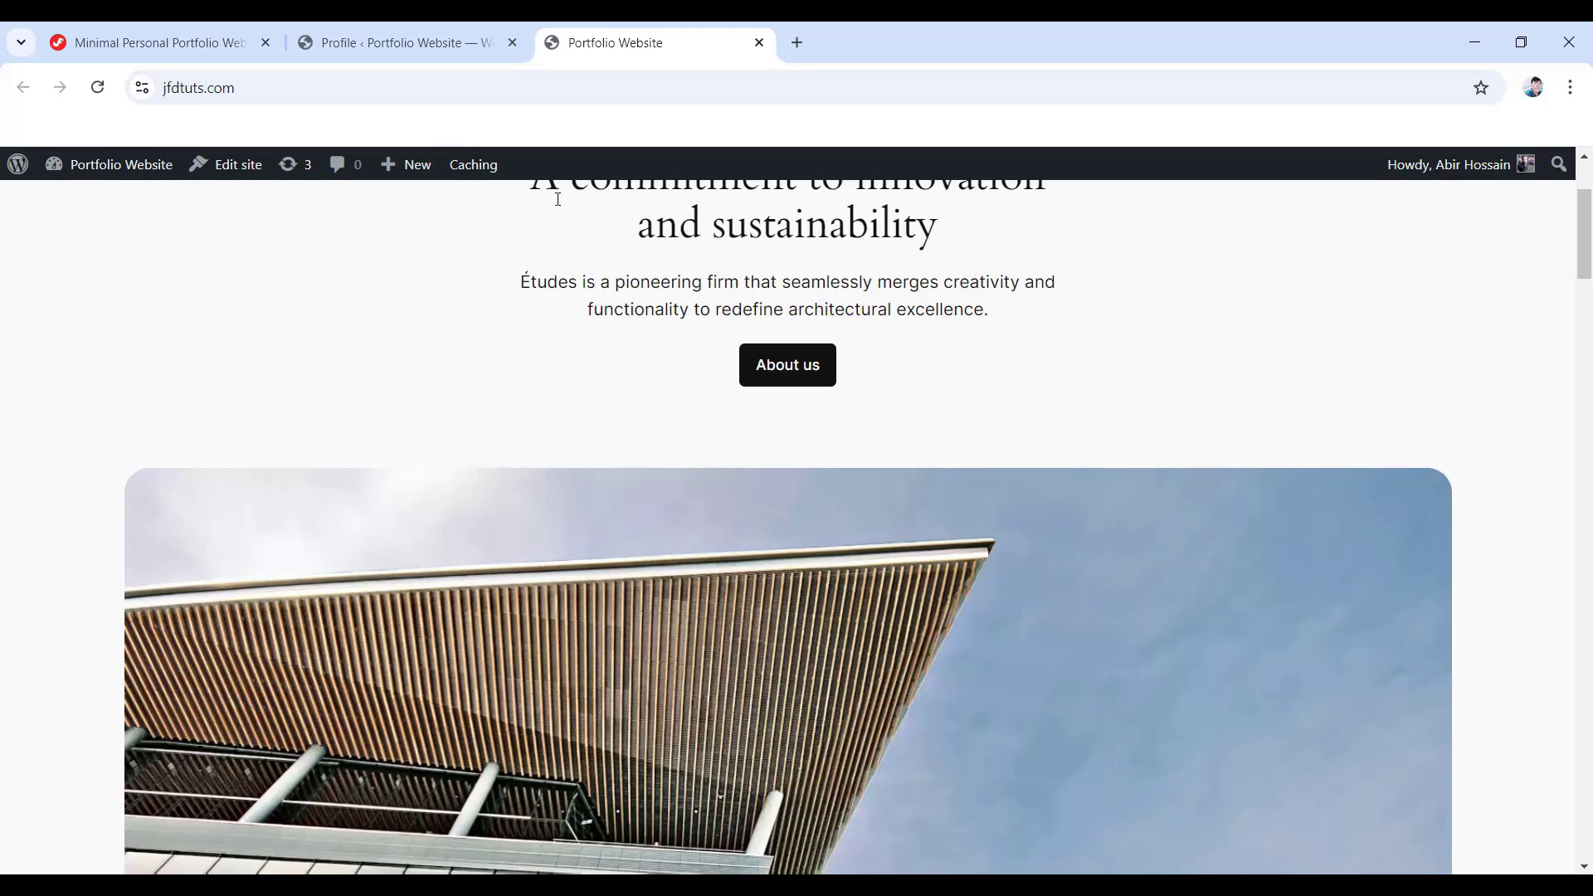
scroll(571, 409, "up", 3)
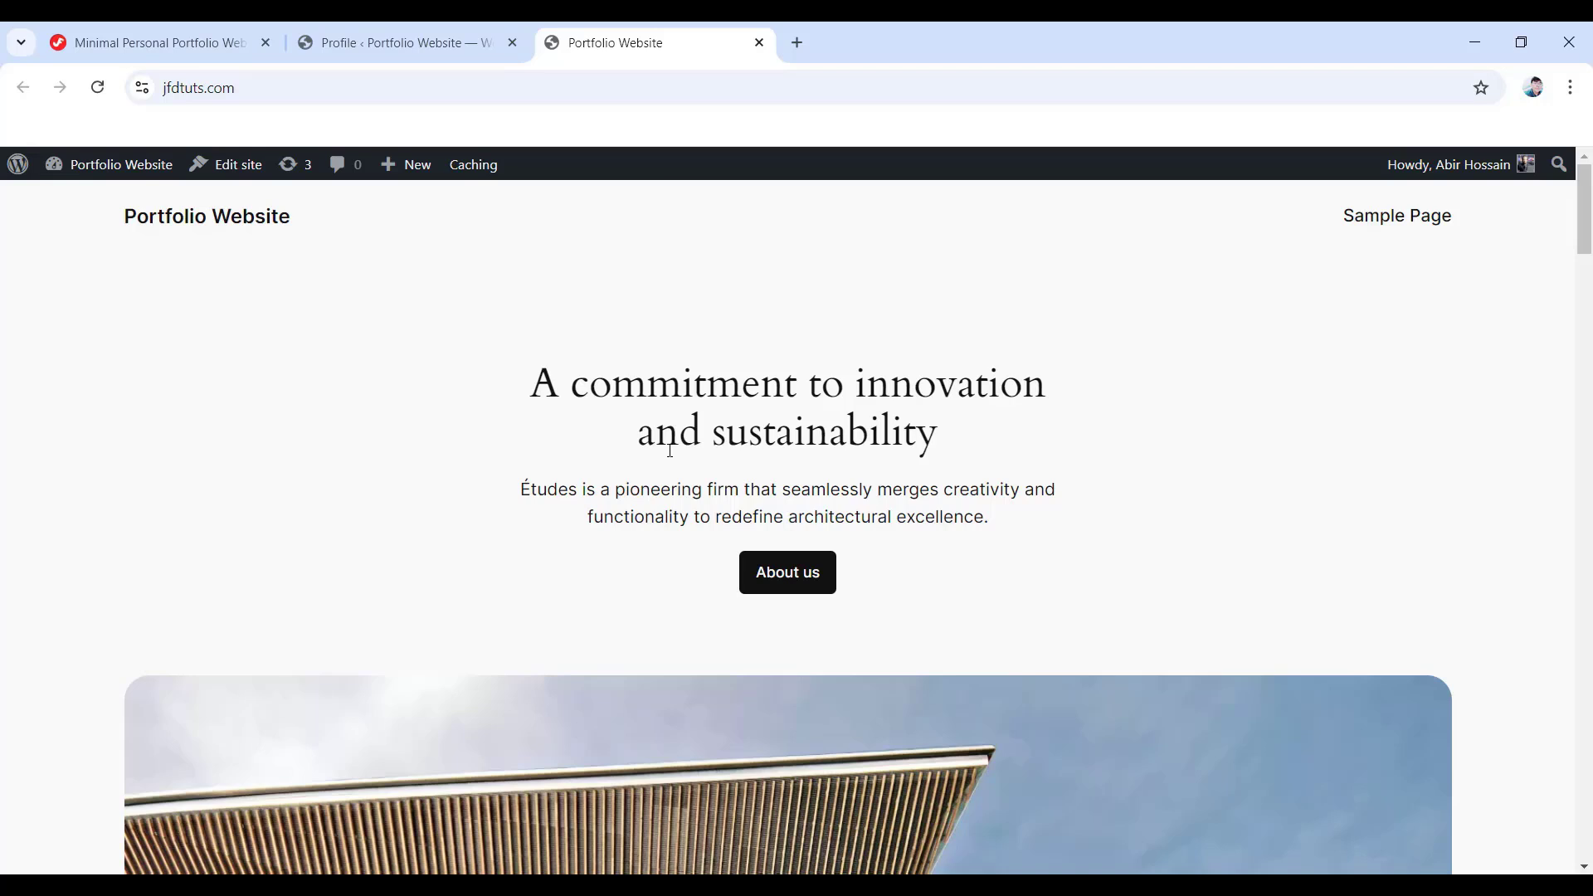
- In Settings > General, paste 'Best Portfolio Website In California' as the site tagline
left_click(404, 34)
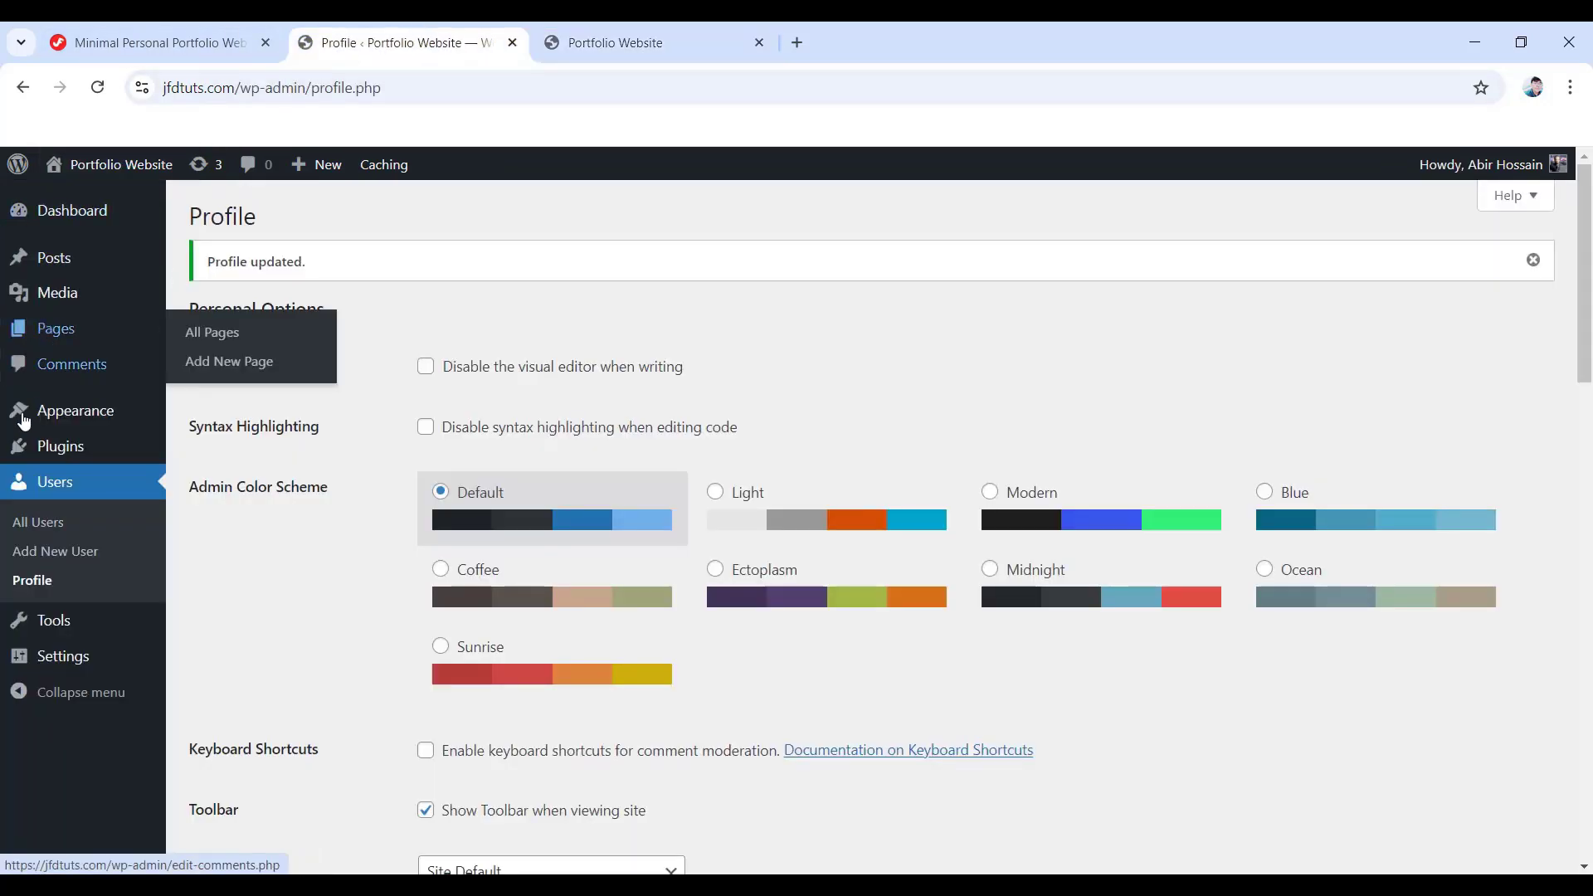
mouse_move(76, 660)
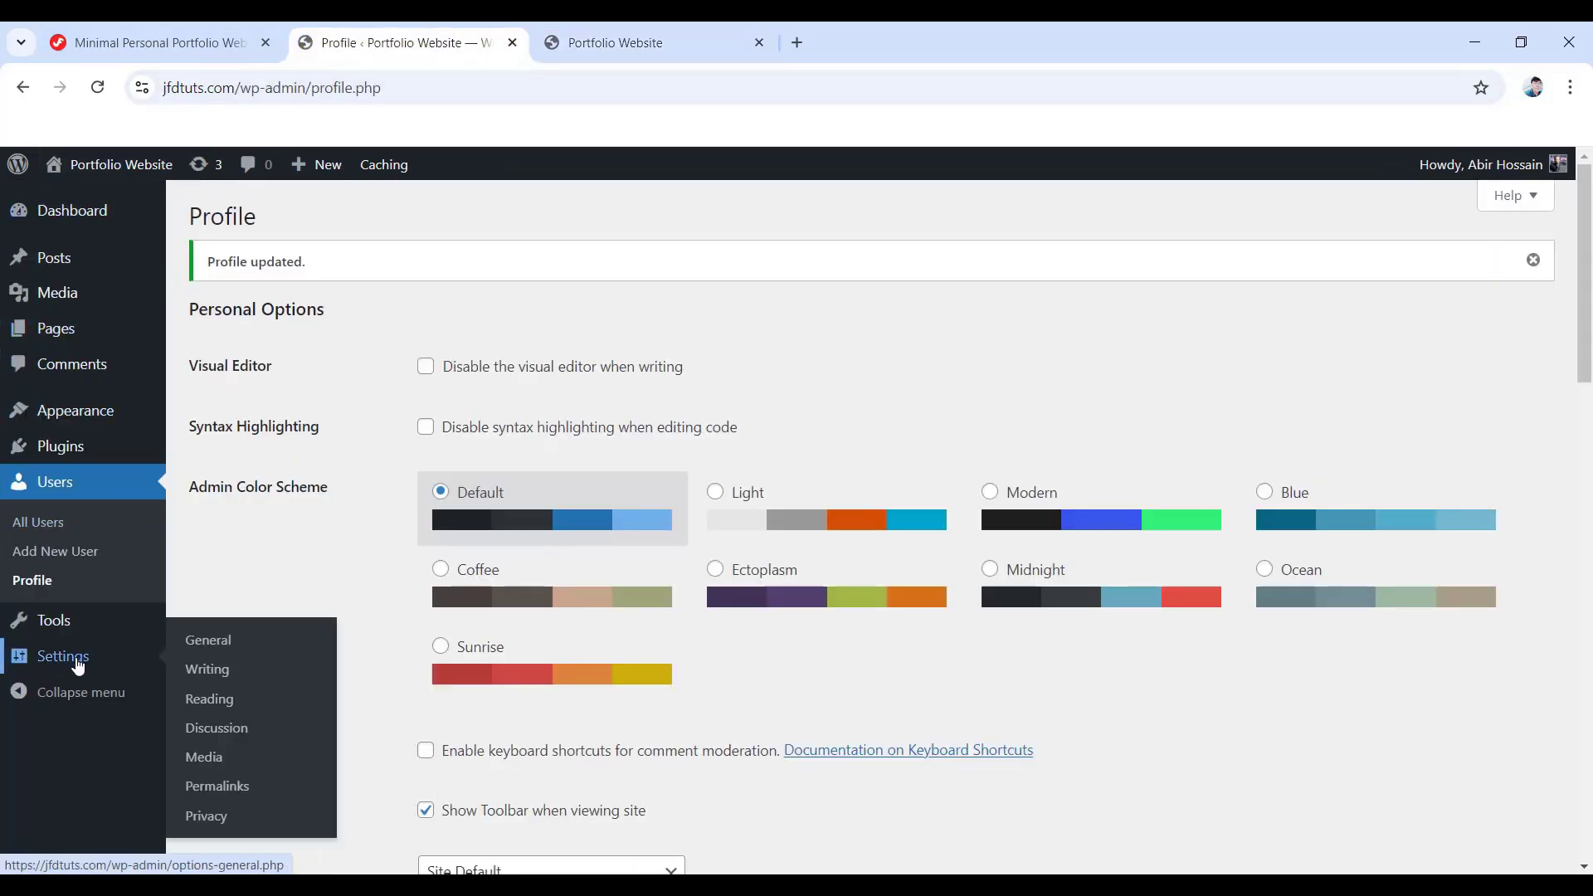
left_click(209, 644)
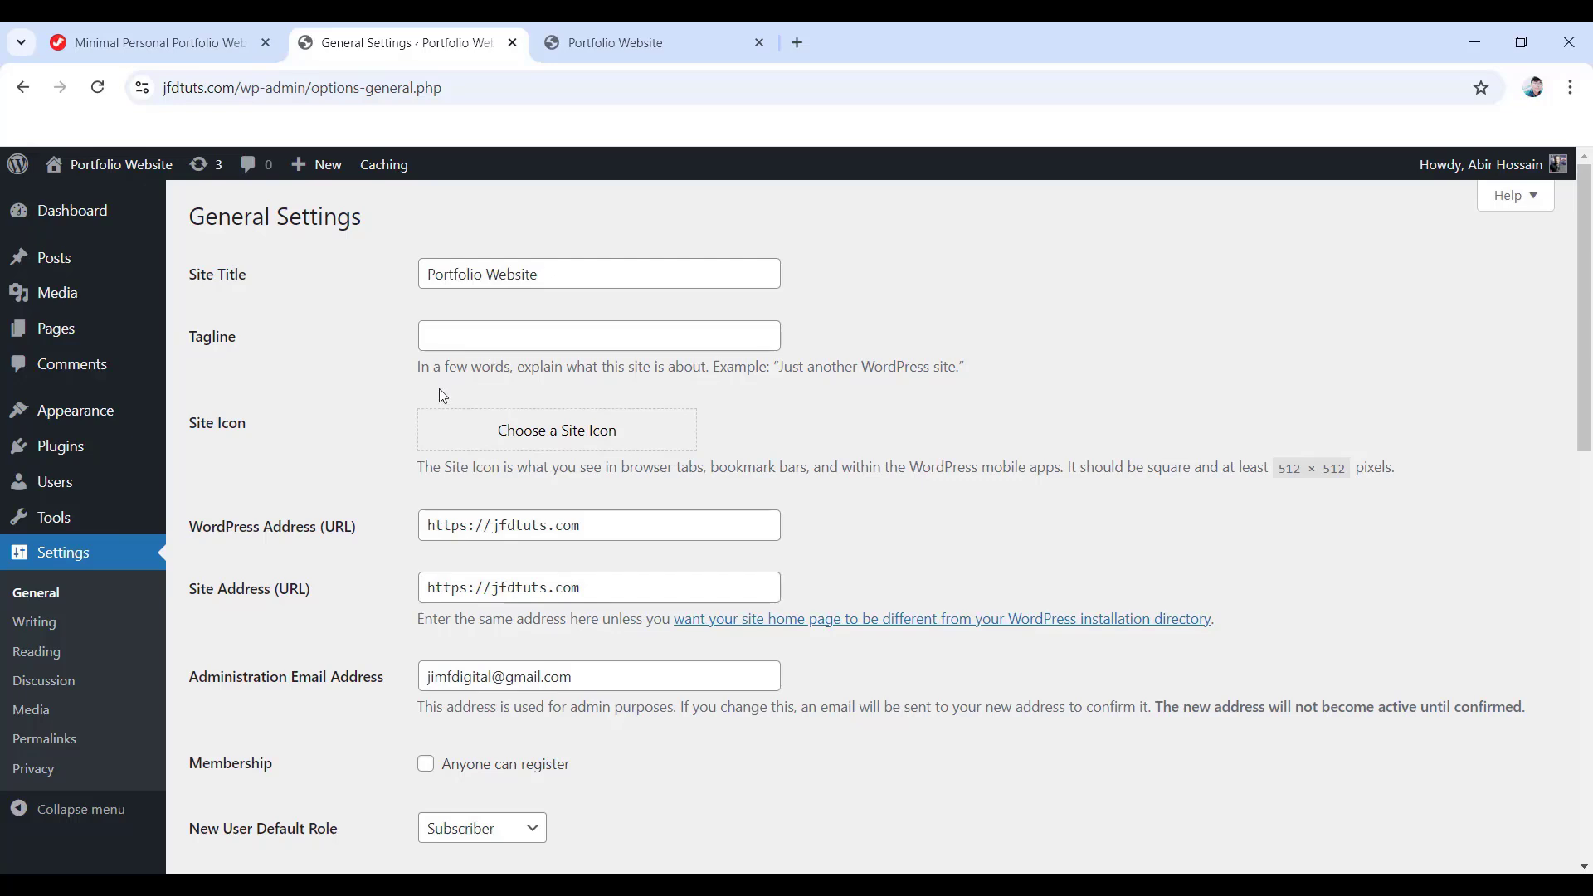
left_click(675, 332)
type("Best Portfolio Website In California")
- Keep English (United States) as site language and save the general settings
scroll(647, 349, "down", 2)
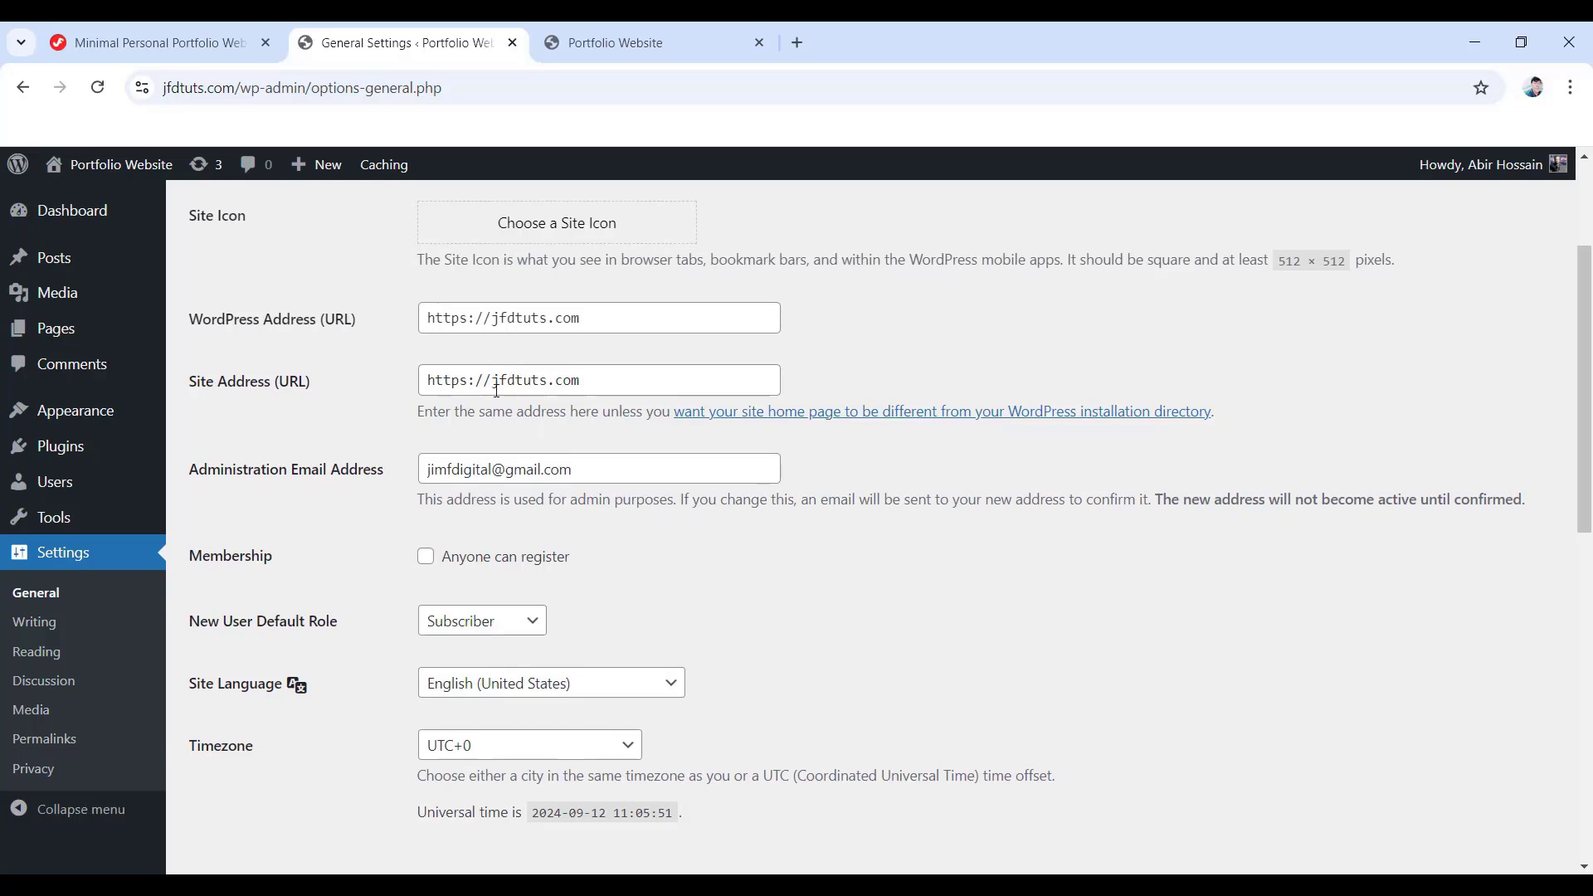
scroll(543, 355, "down", 2)
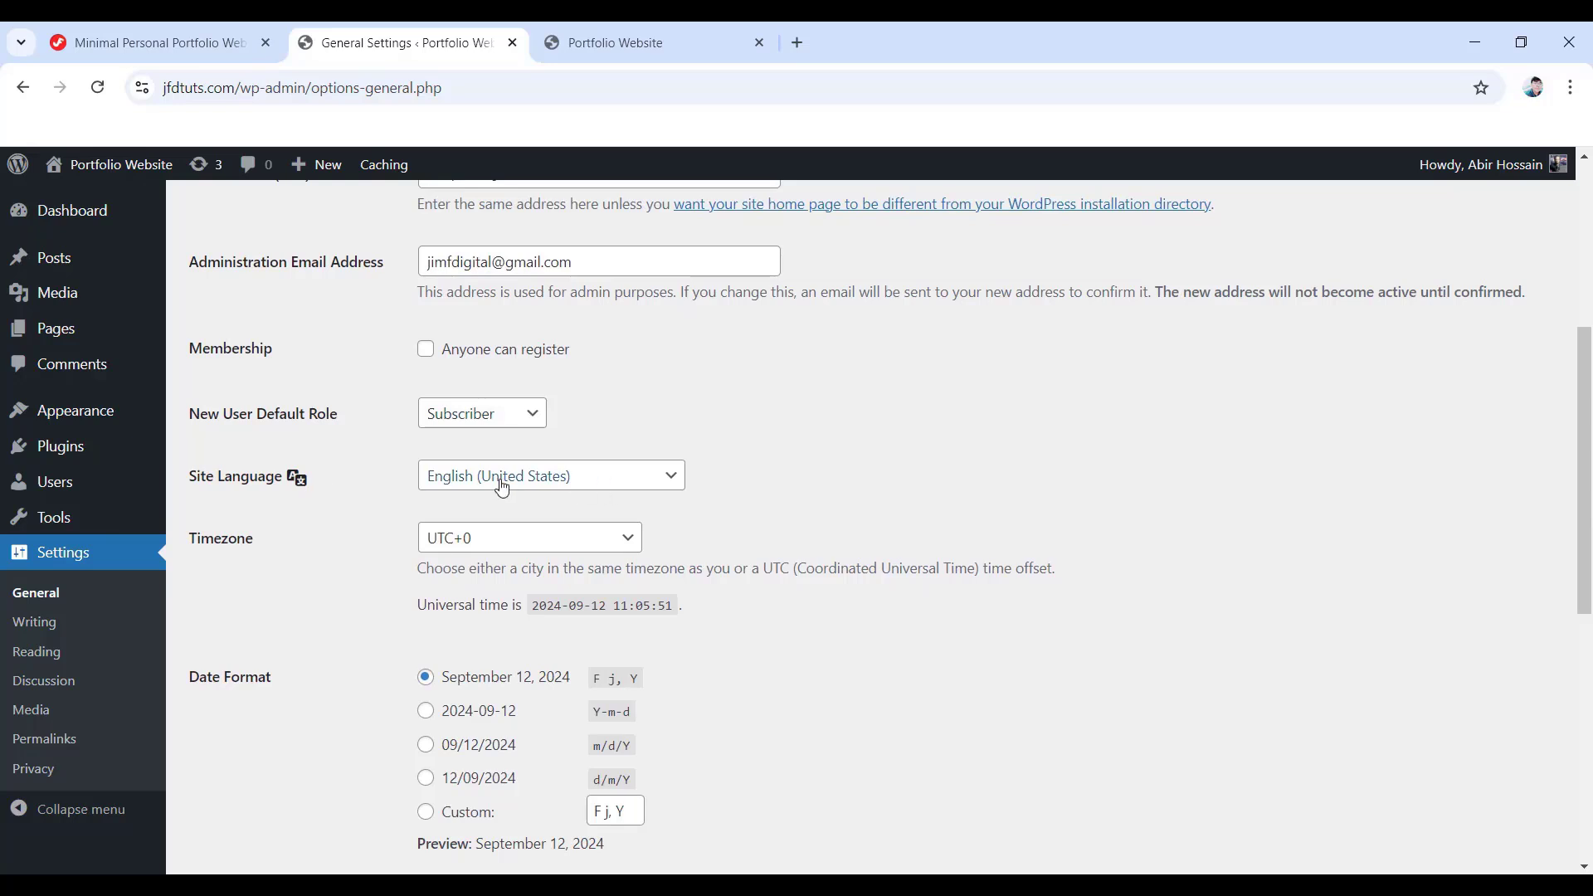
left_click(533, 483)
left_click(541, 487)
scroll(541, 487, "down", 3)
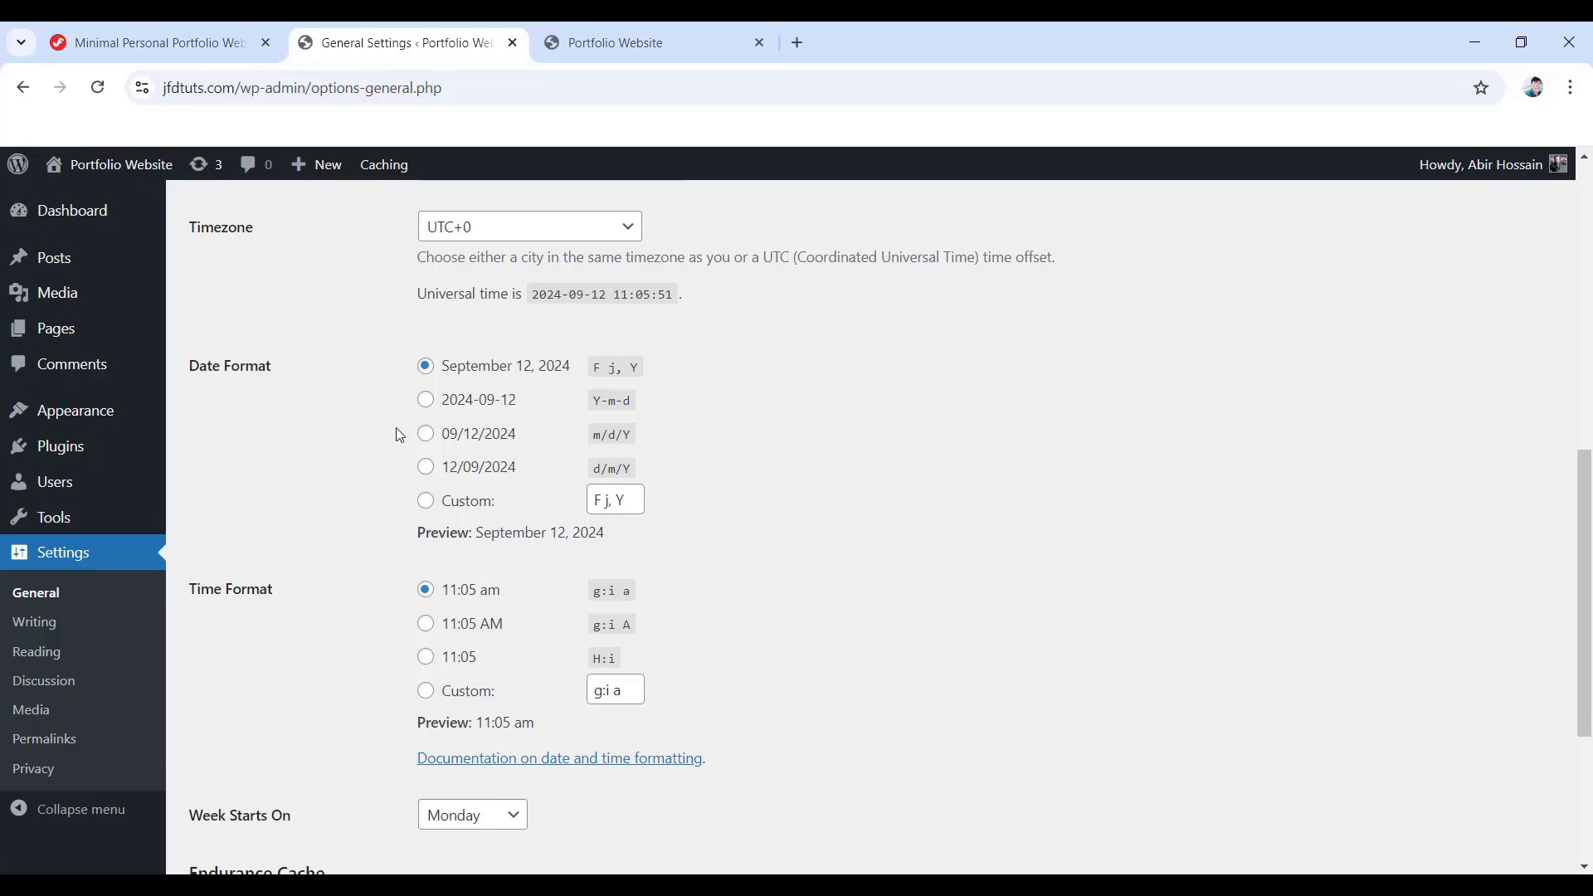
scroll(320, 622, "down", 2)
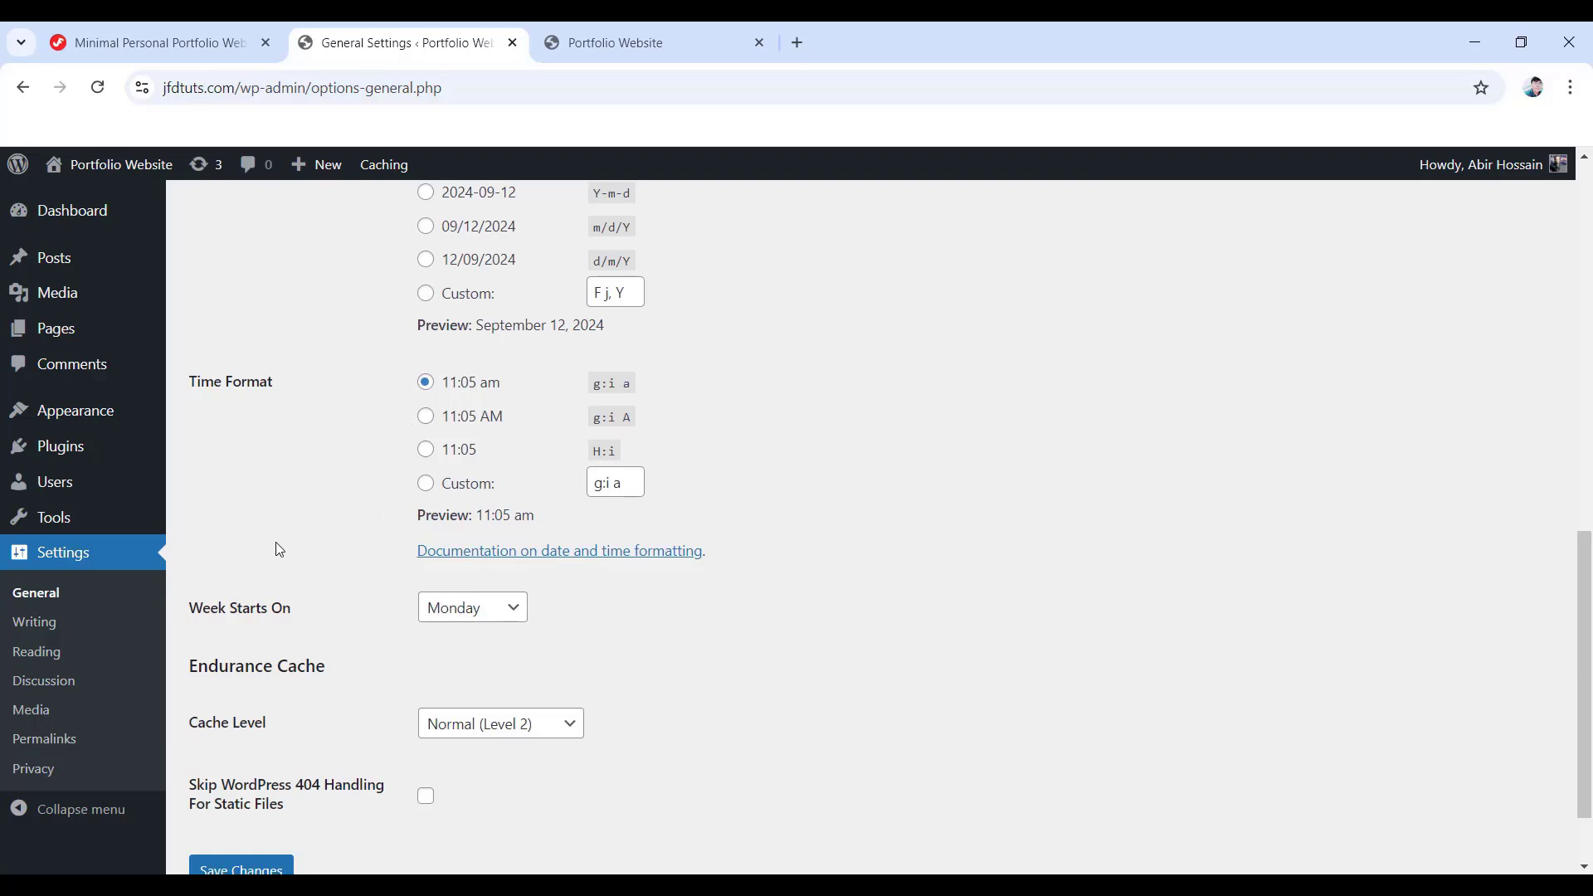
scroll(402, 448, "down", 1)
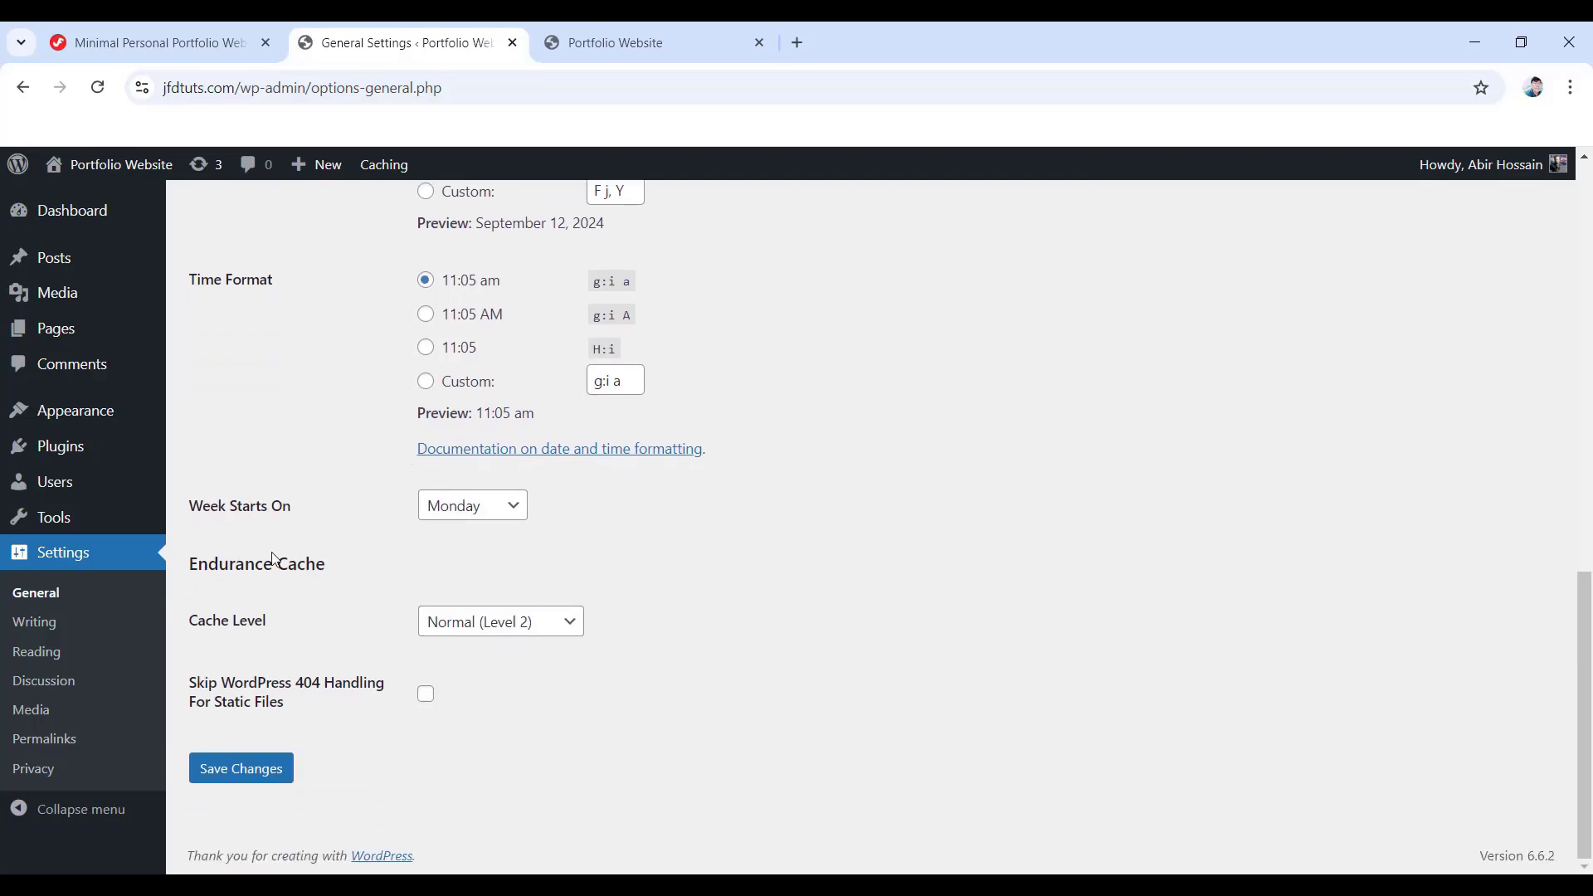
left_click(223, 780)
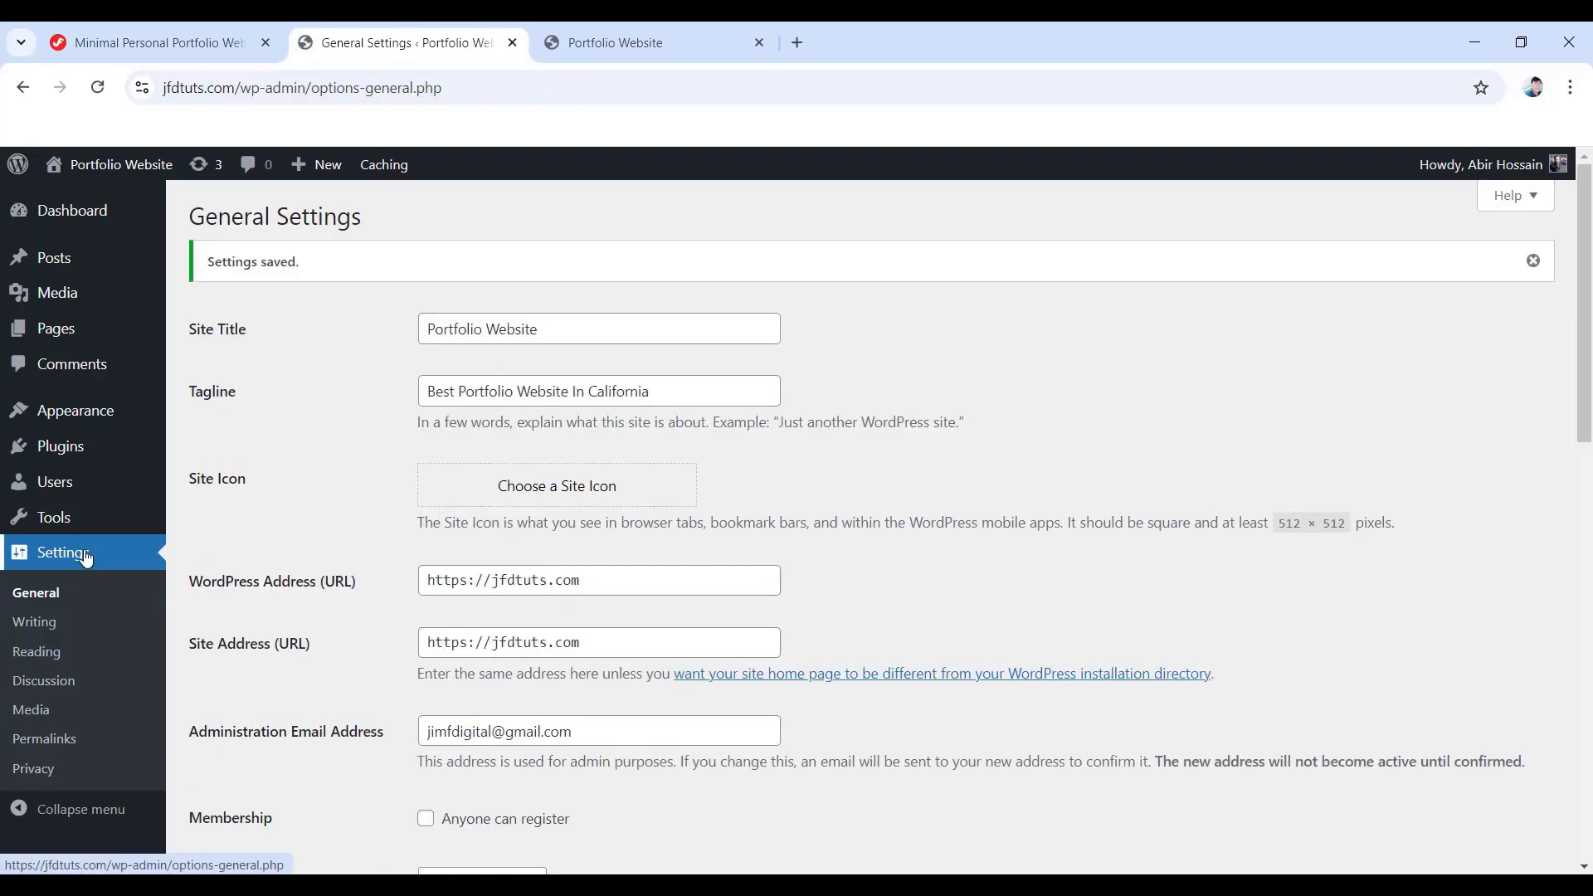
- Save Post name as the permalink structure, then bring up the live Portfolio Website tab
left_click(63, 747)
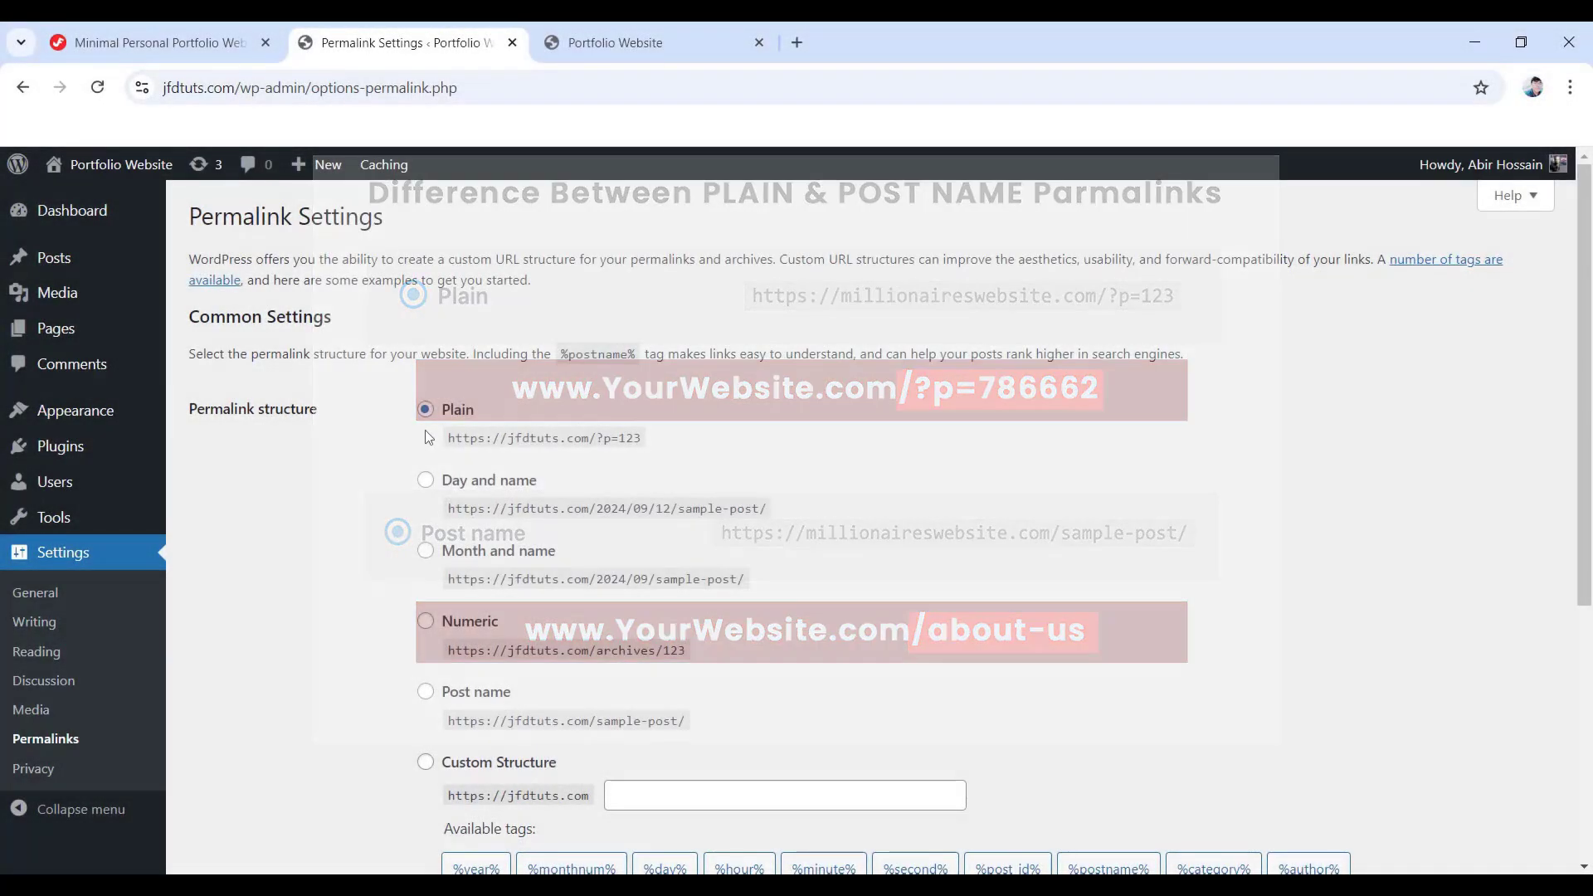
left_click(428, 695)
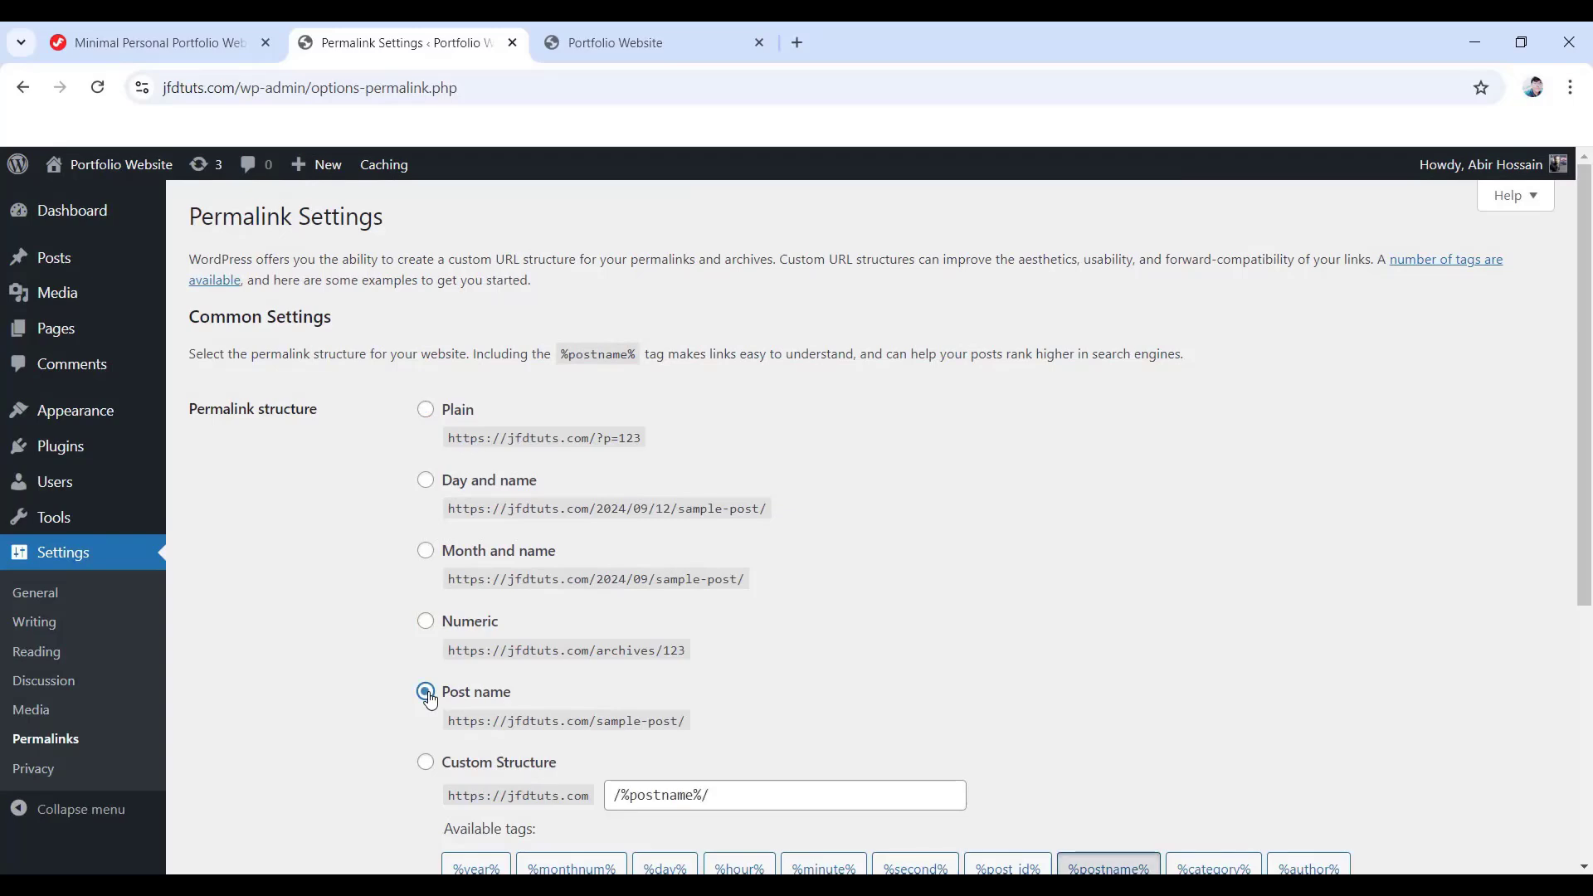
scroll(430, 700, "down", 5)
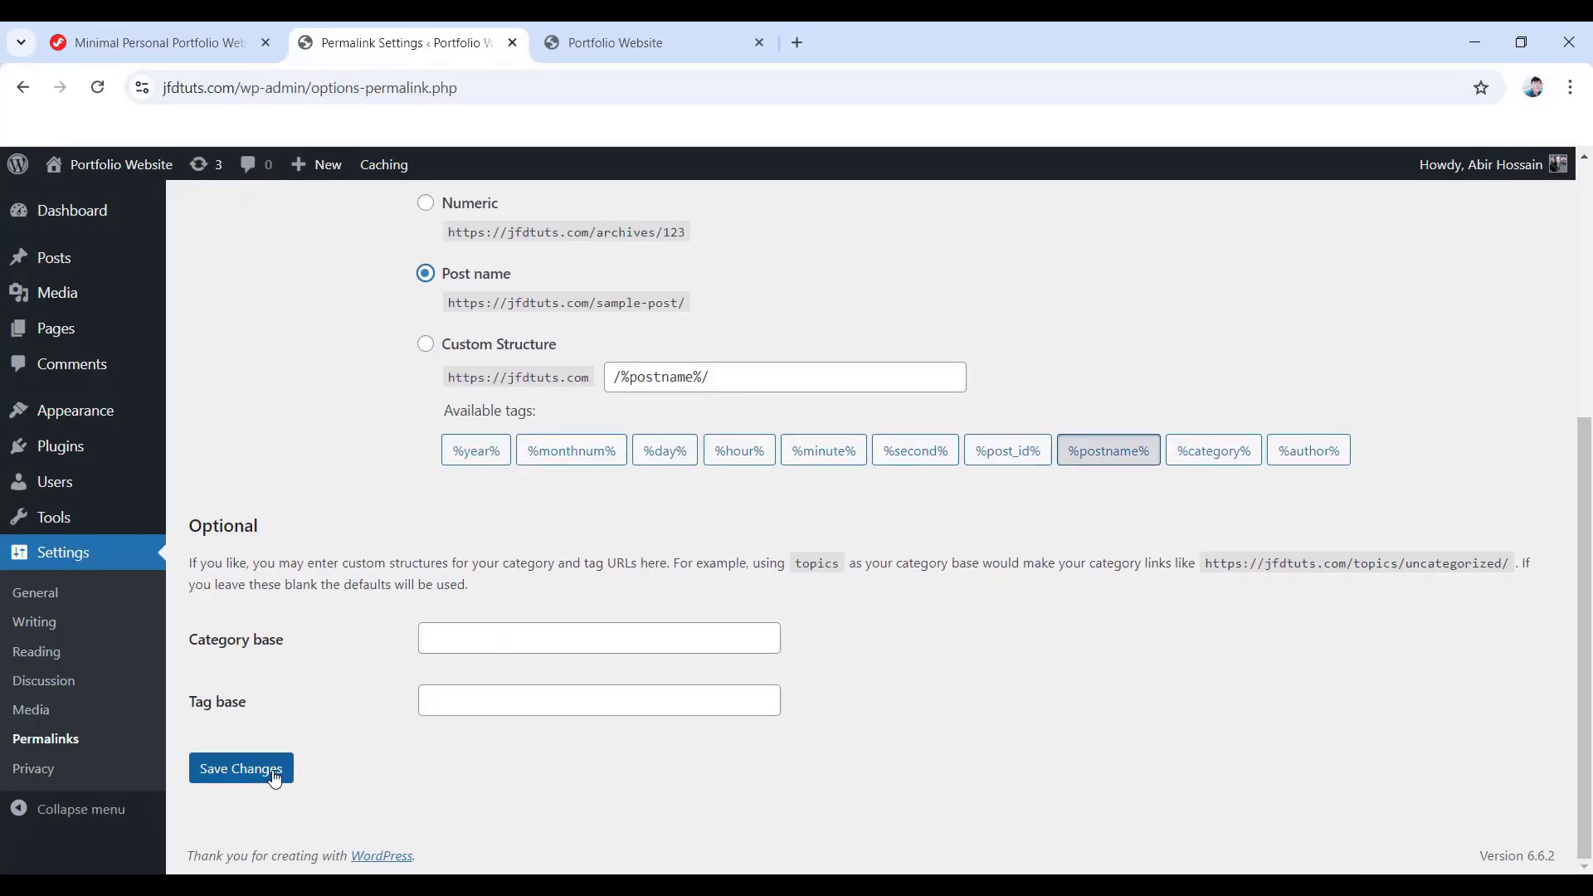
left_click(241, 767)
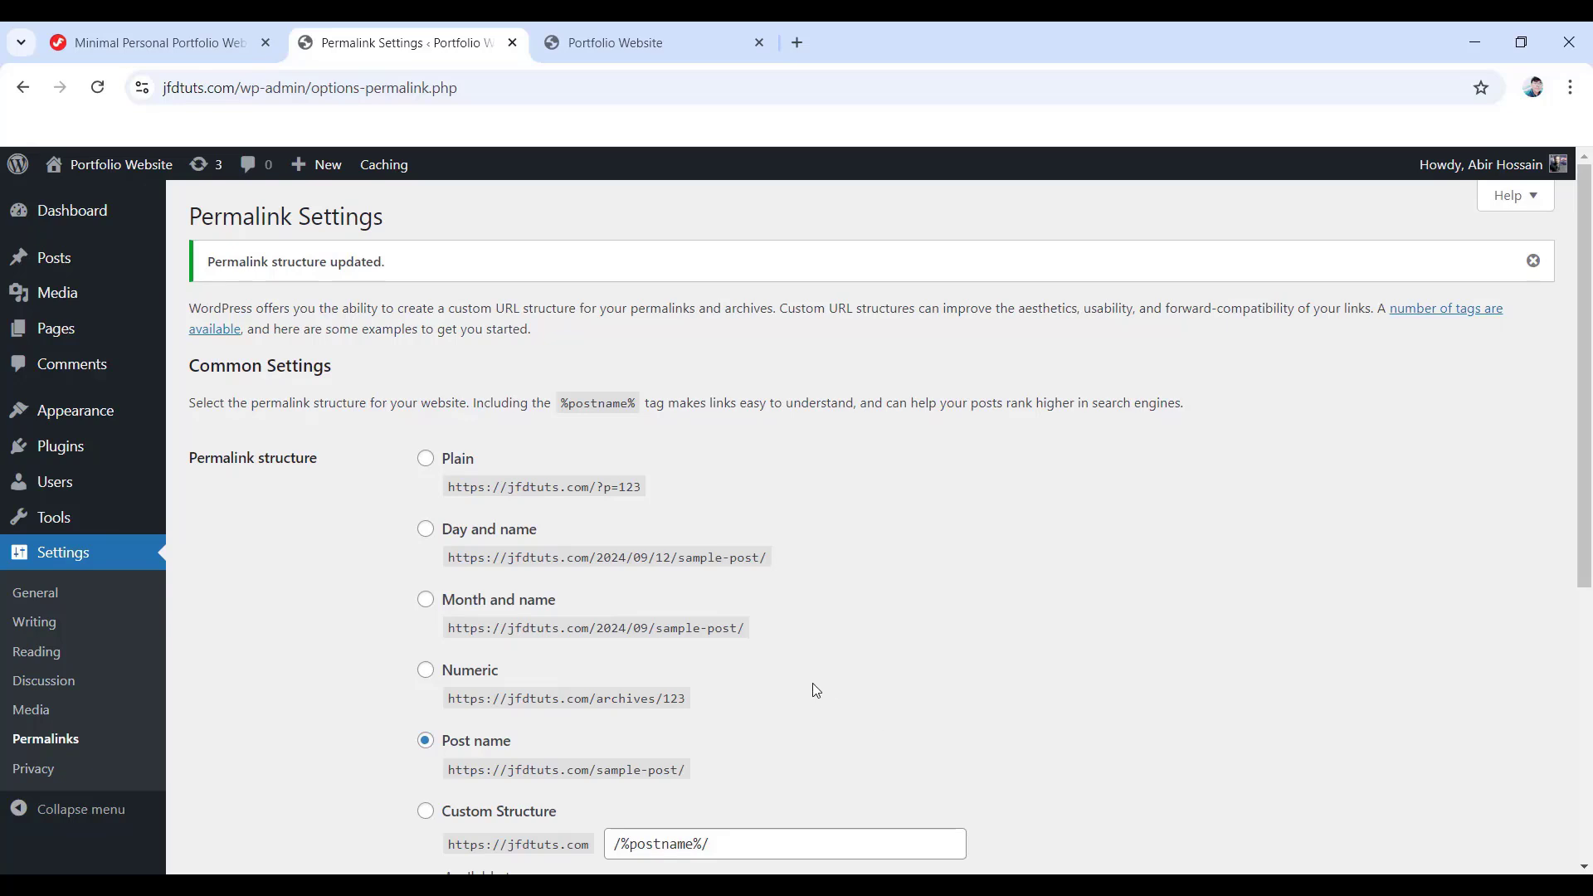
left_click(702, 42)
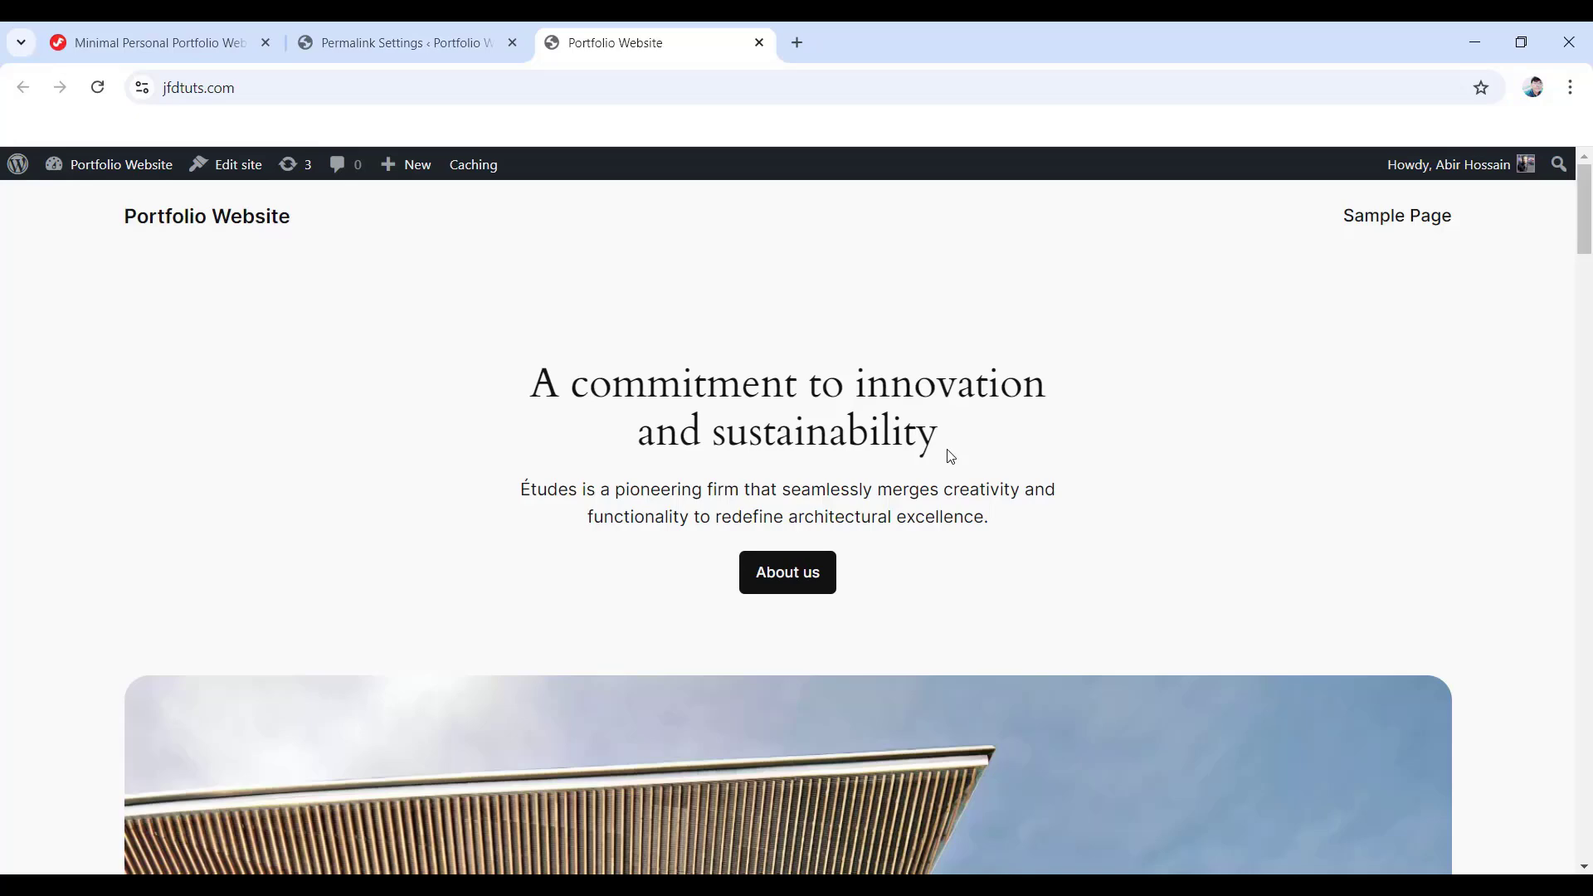
- Look over the front page, then return to the Permalink Settings tab
scroll(1013, 530, "down", 7)
scroll(1017, 535, "up", 3)
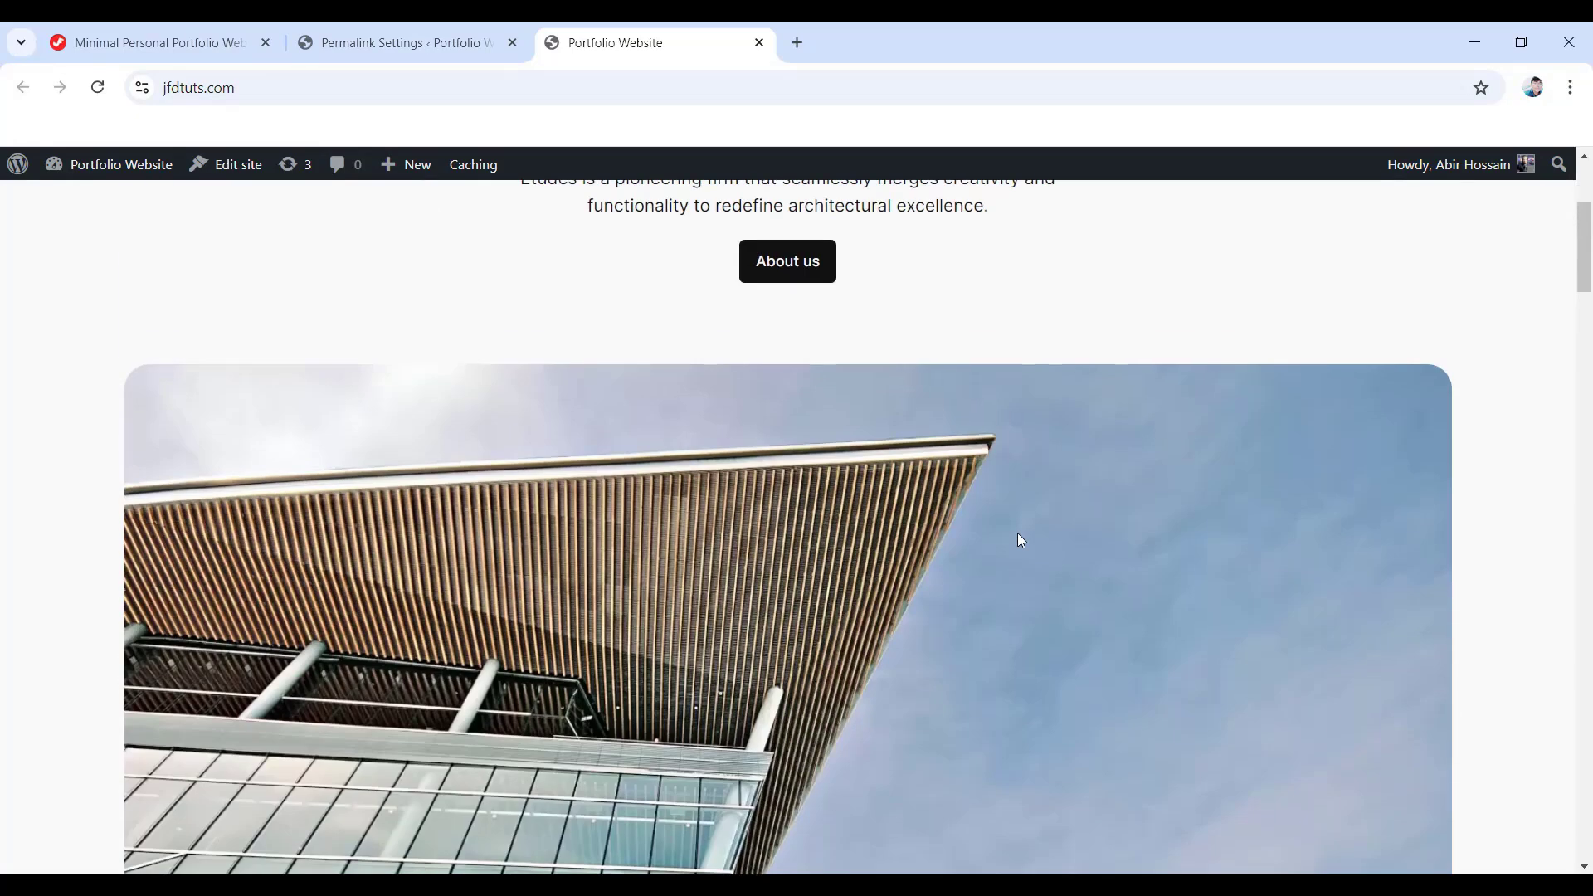
scroll(1021, 540, "up", 4)
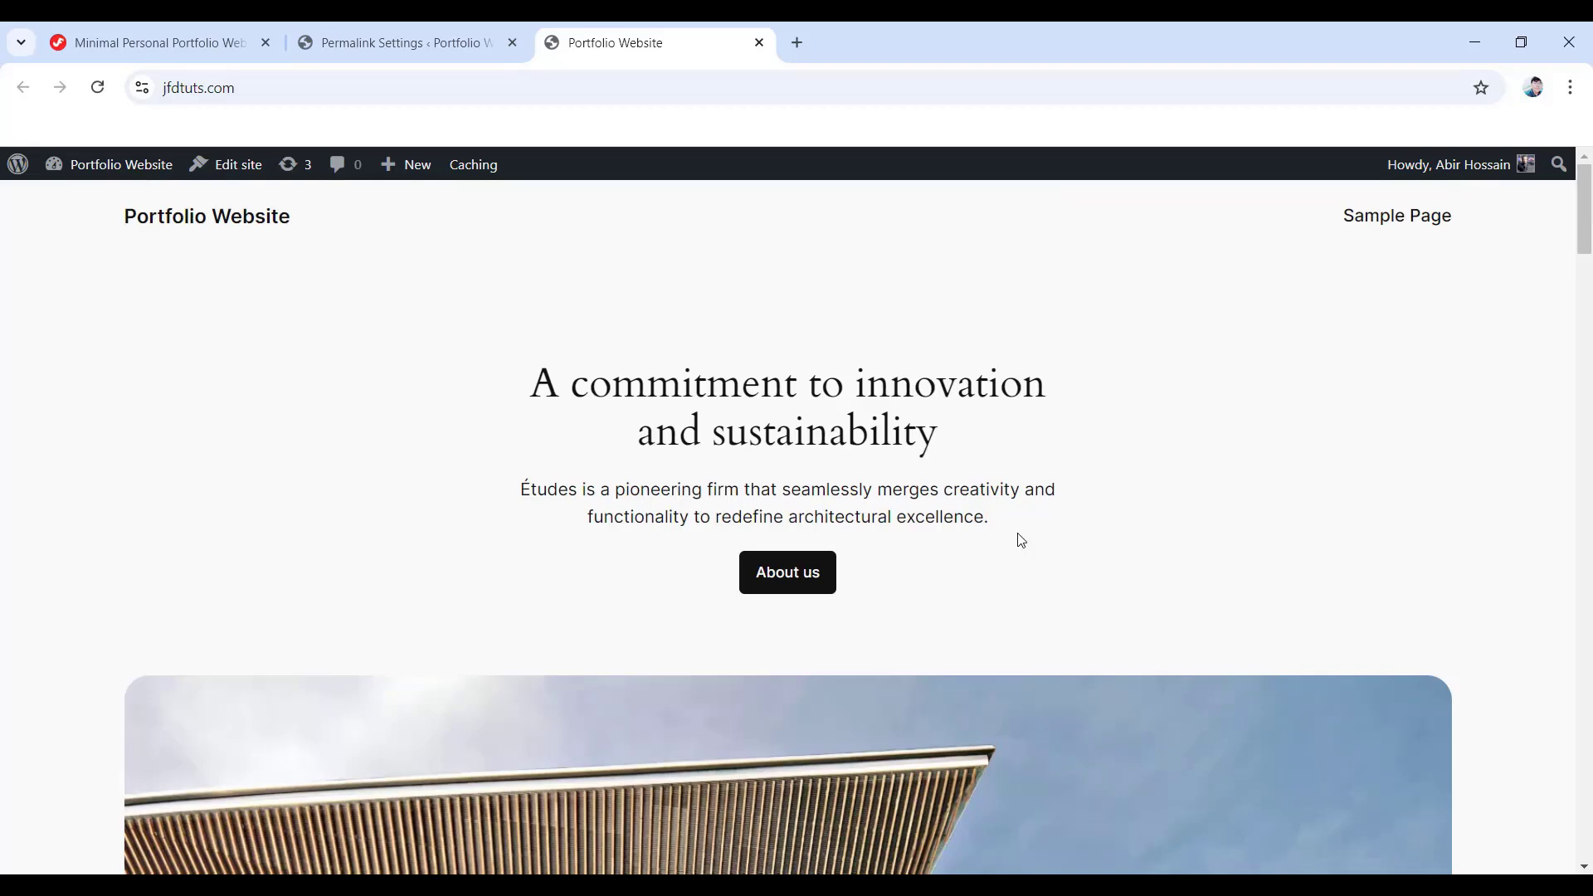
left_click(413, 43)
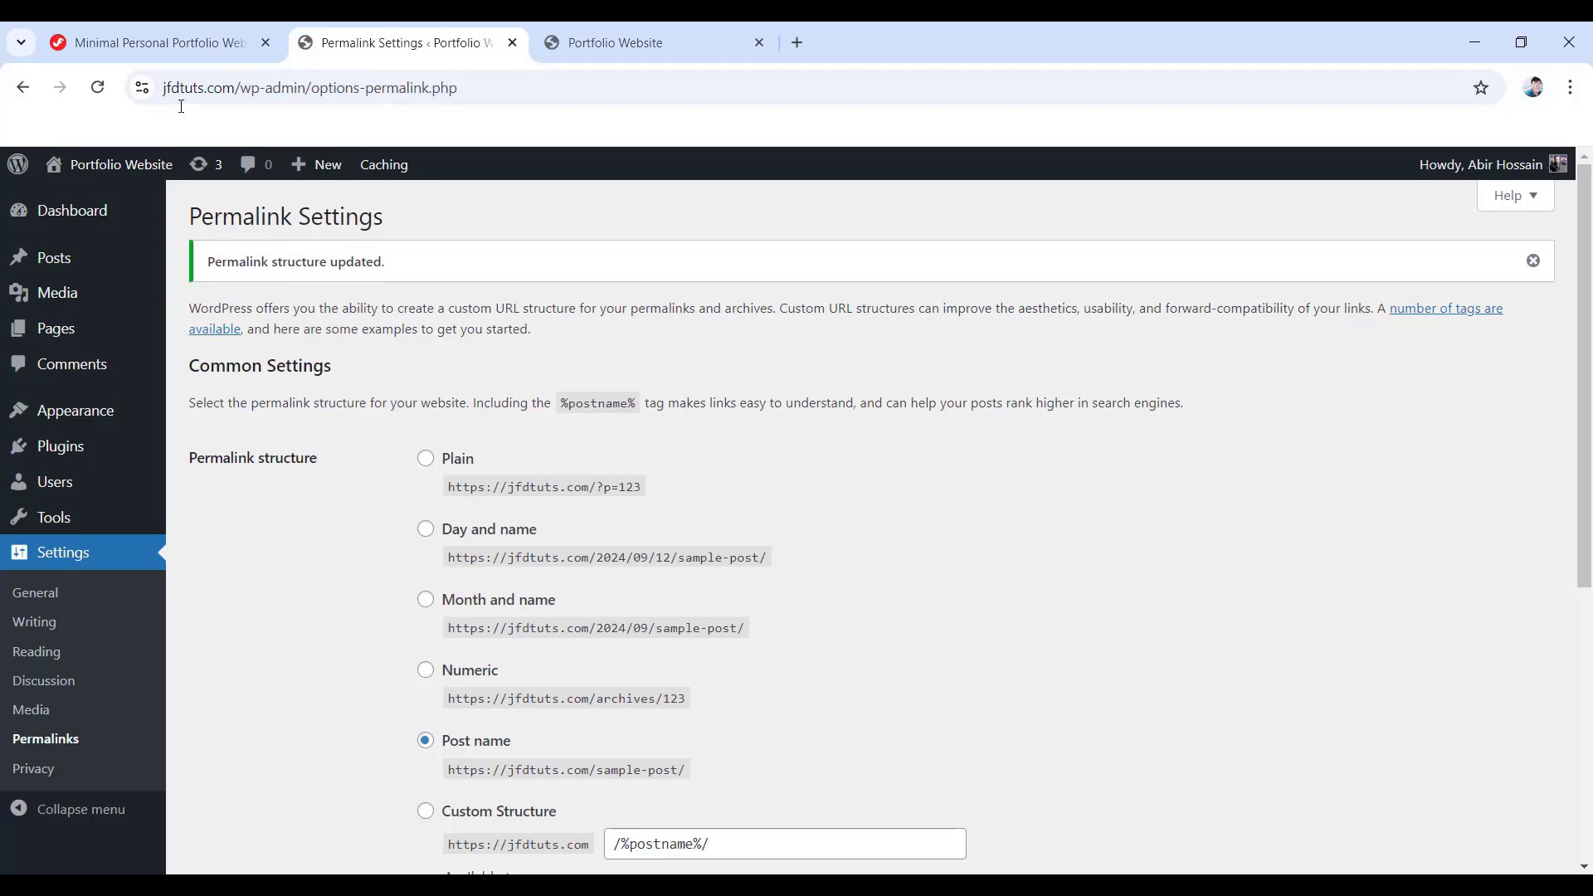
- Open Appearance > Themes and review the installed themes, with Twenty Twenty-Four active
mouse_move(62, 411)
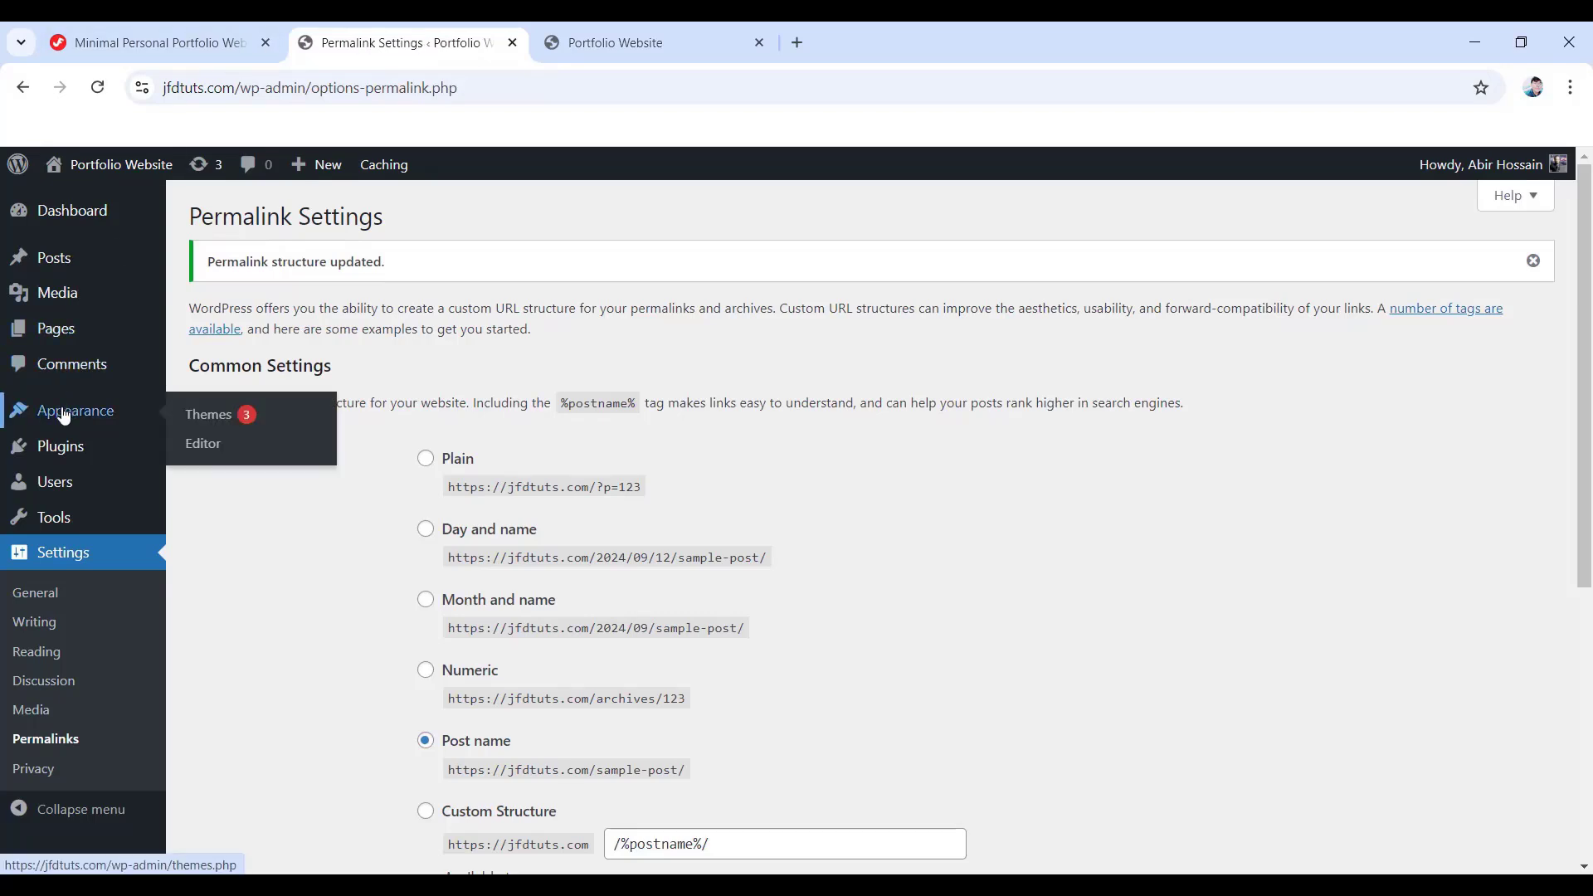
left_click(200, 415)
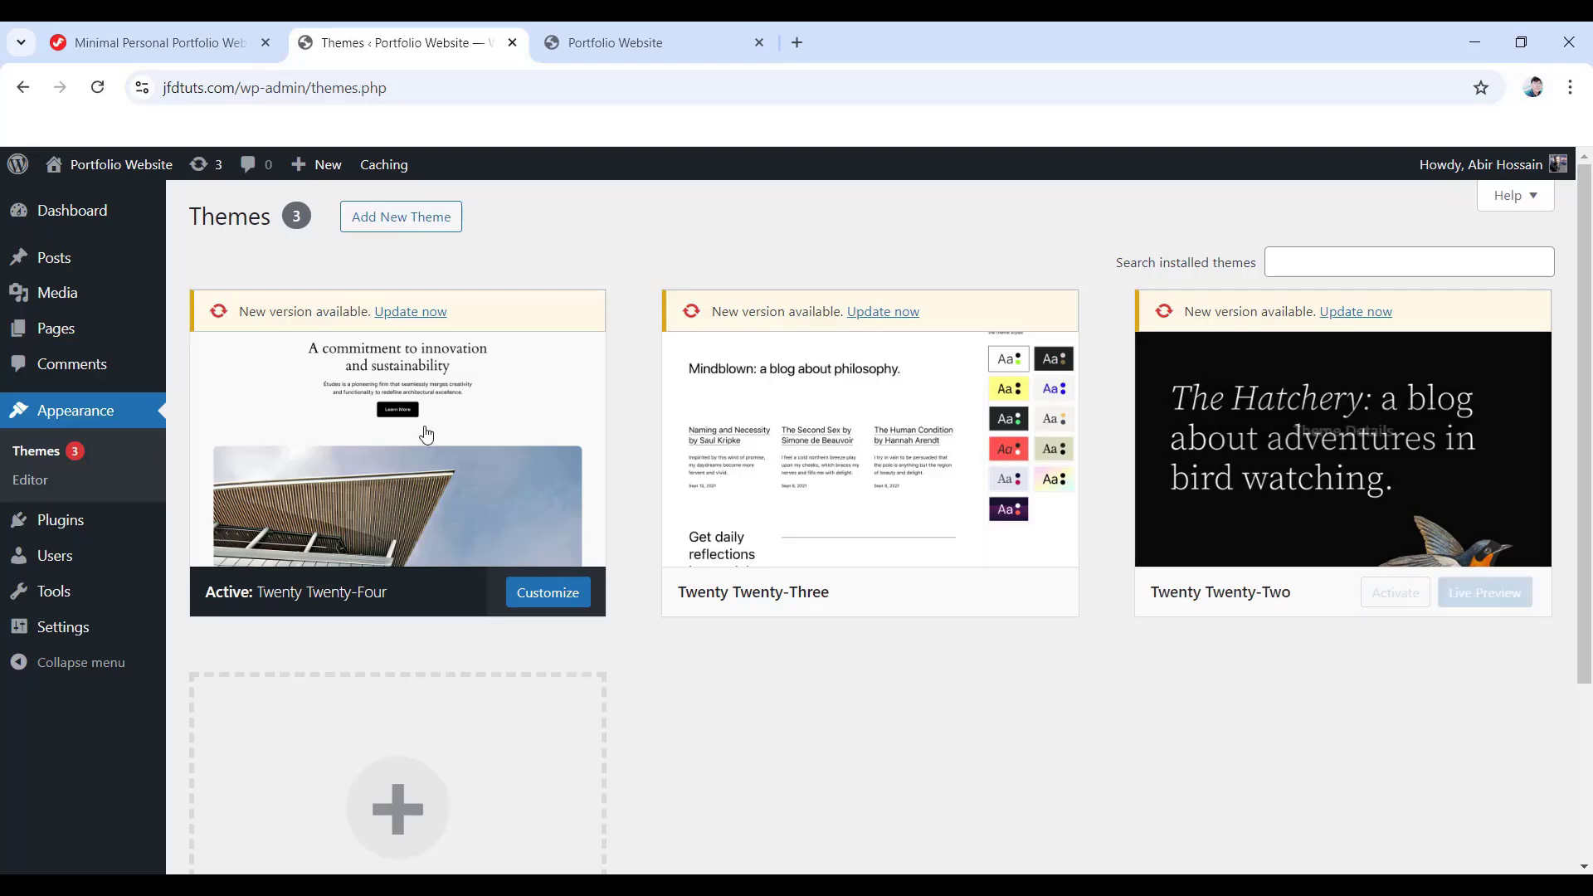
mouse_move(1291, 554)
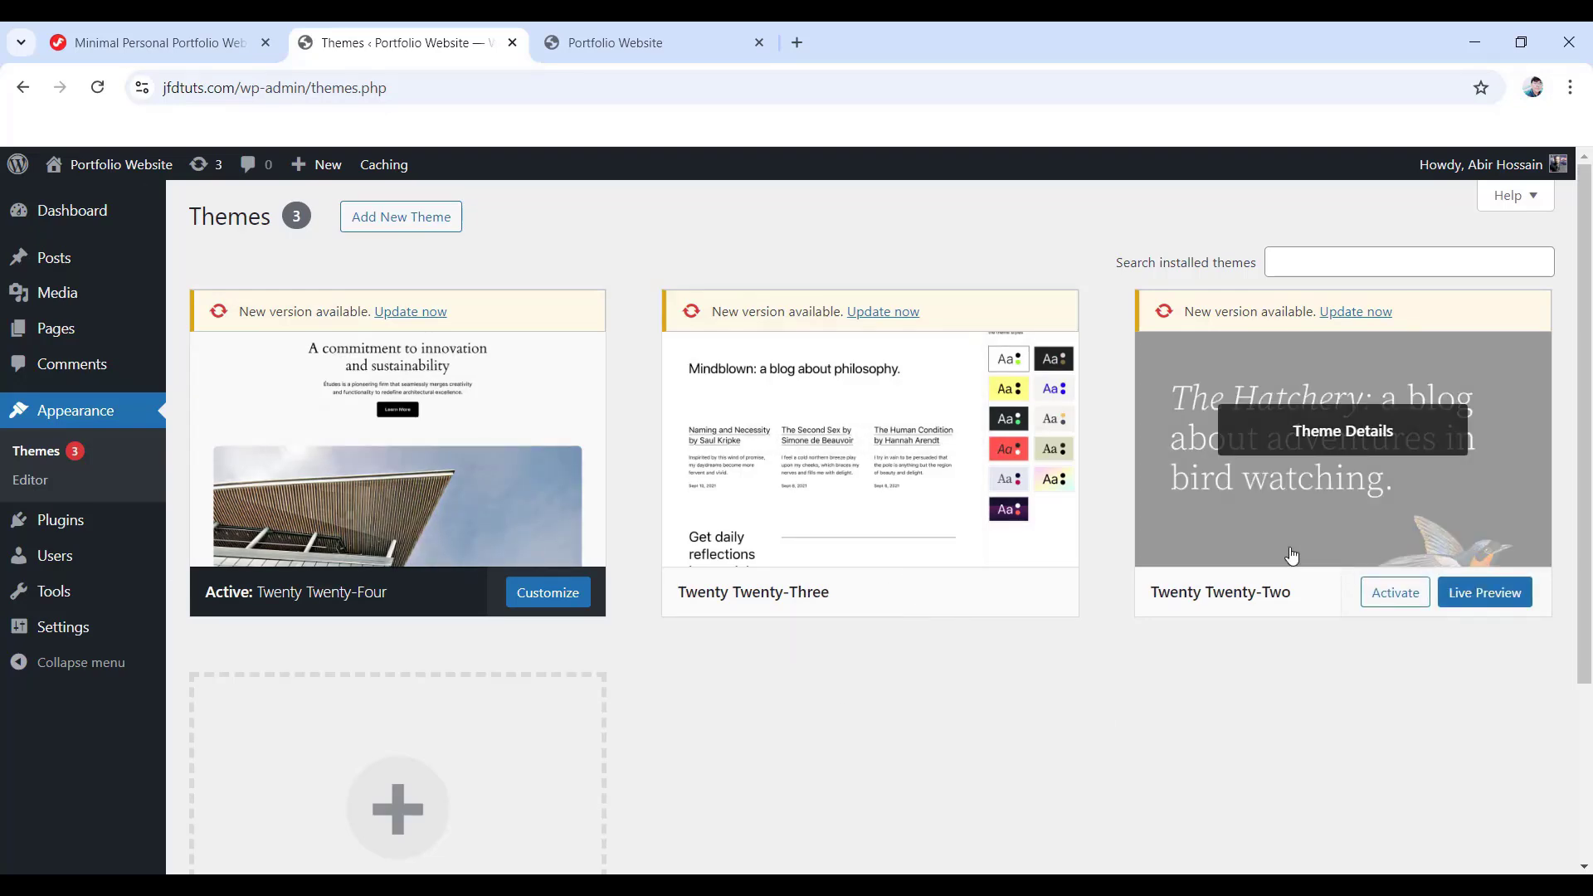
scroll(1162, 547, "down", 3)
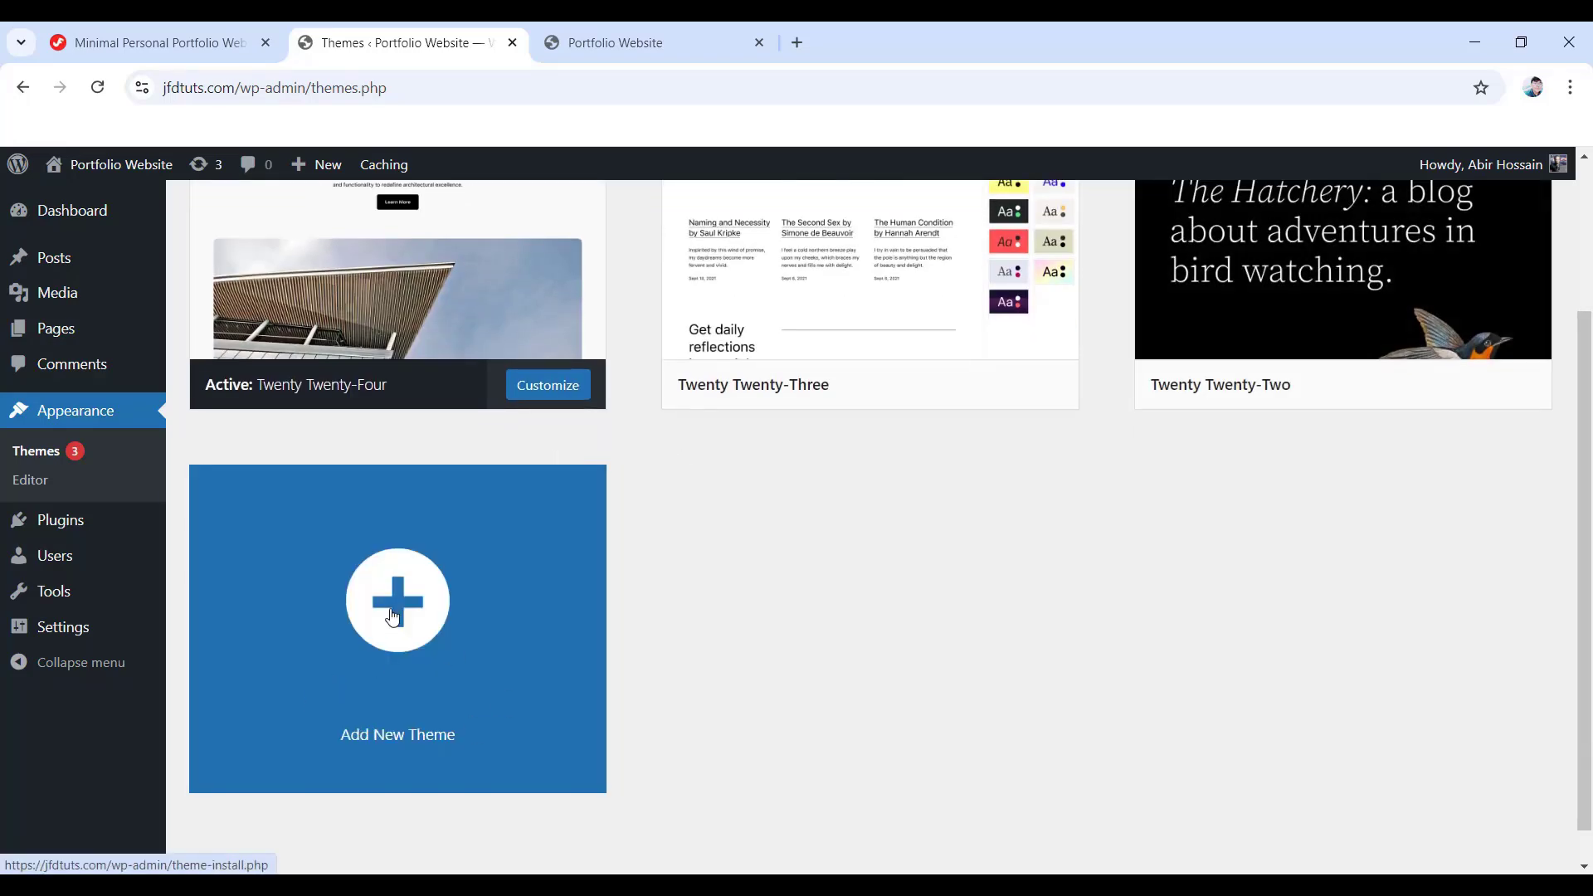
scroll(394, 616, "up", 3)
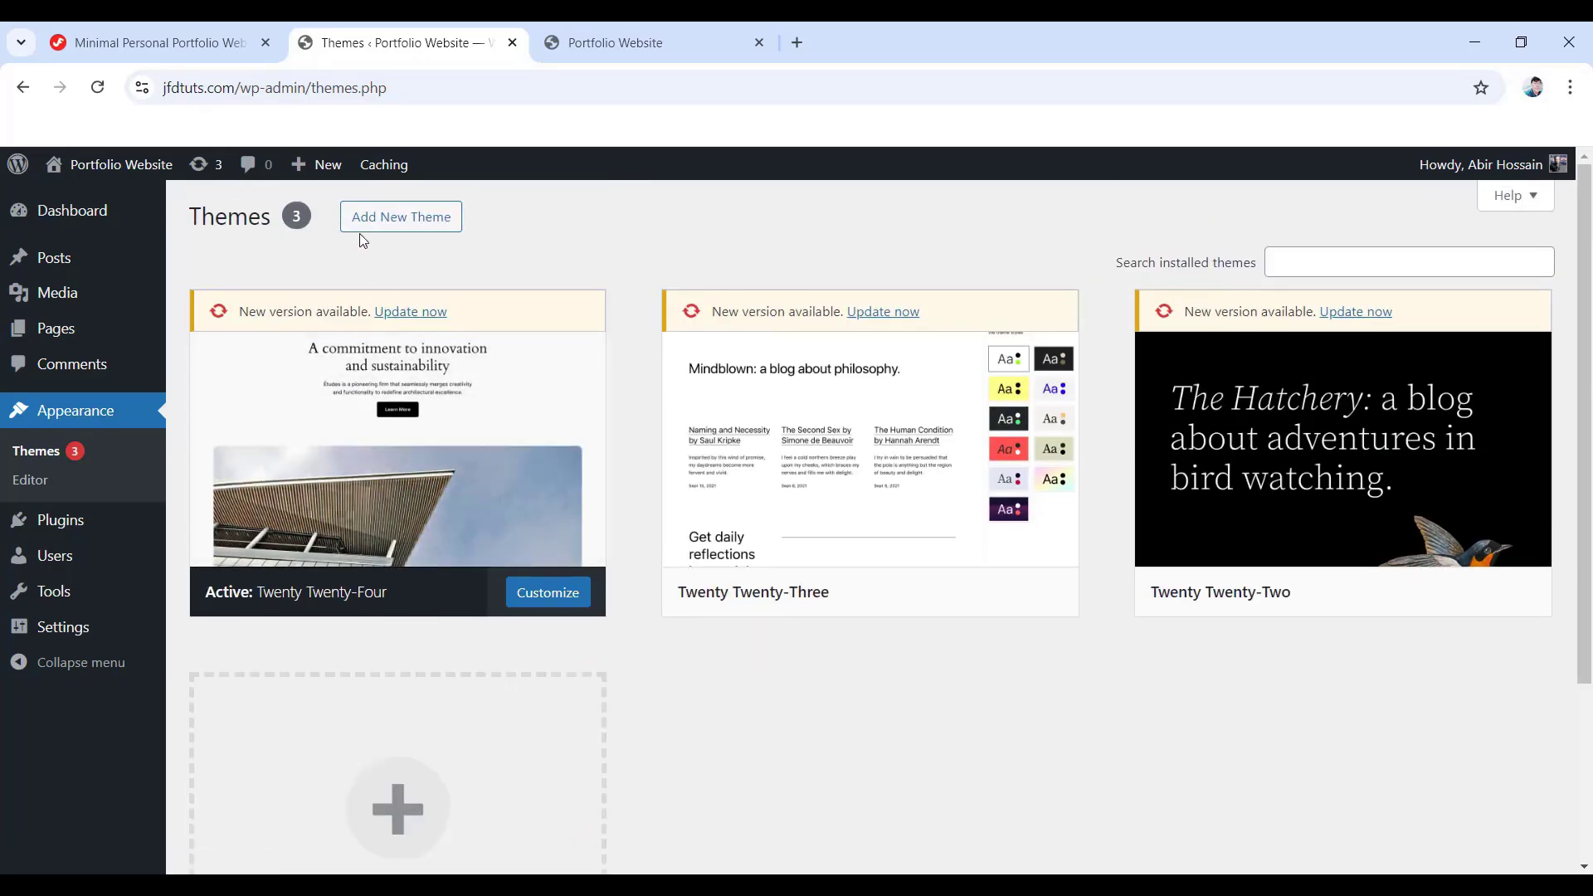
- Search 'hello elementor' under Add New Theme, install and activate it, then show the site tab
left_click(402, 217)
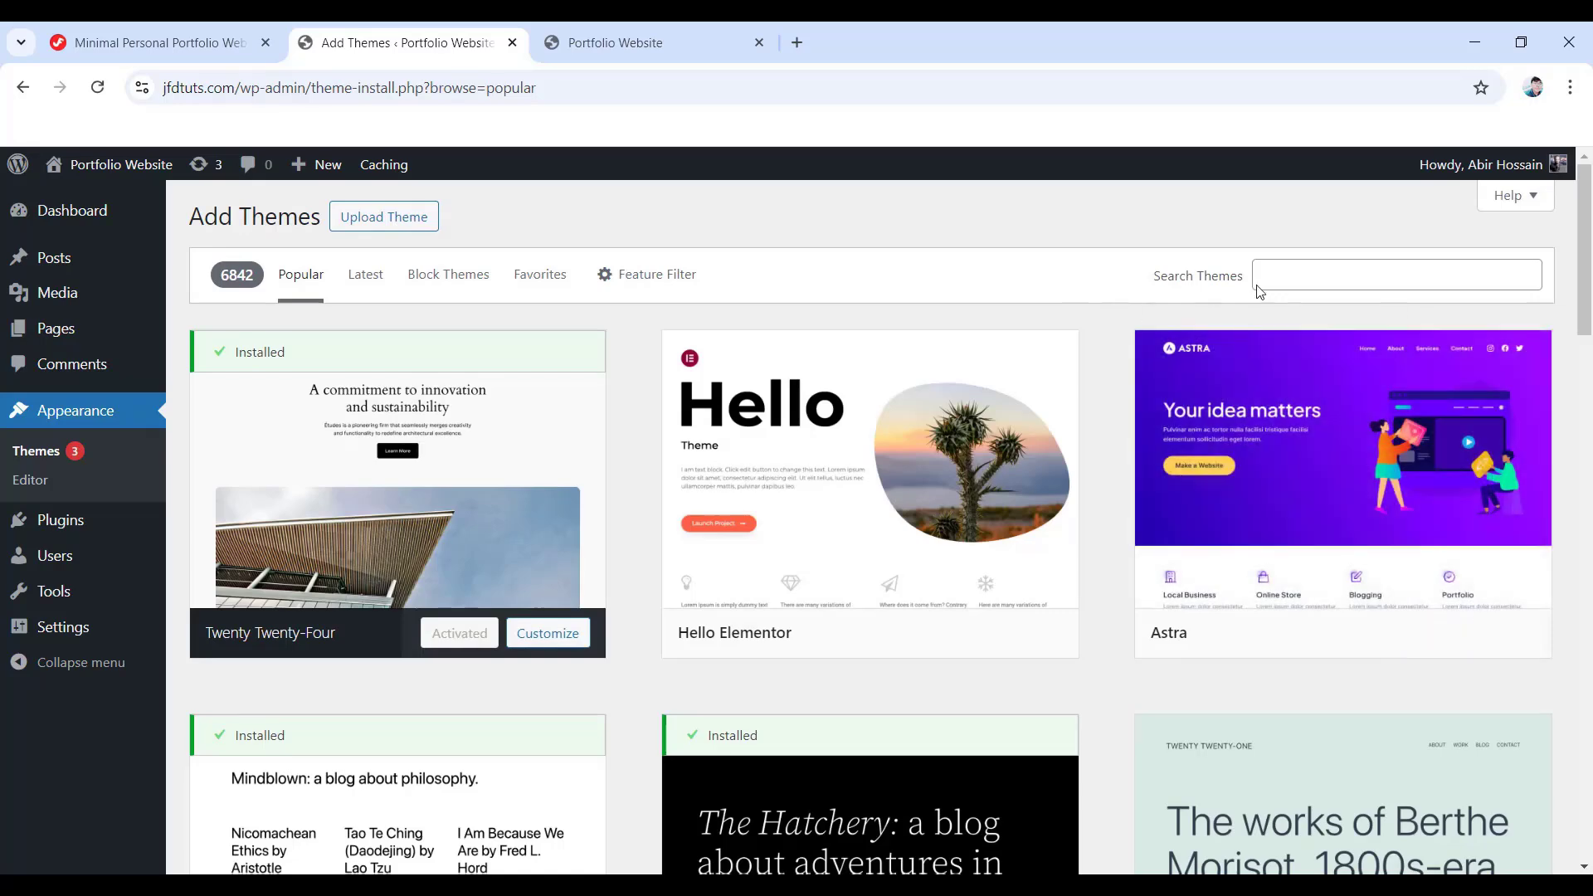
left_click(1281, 272)
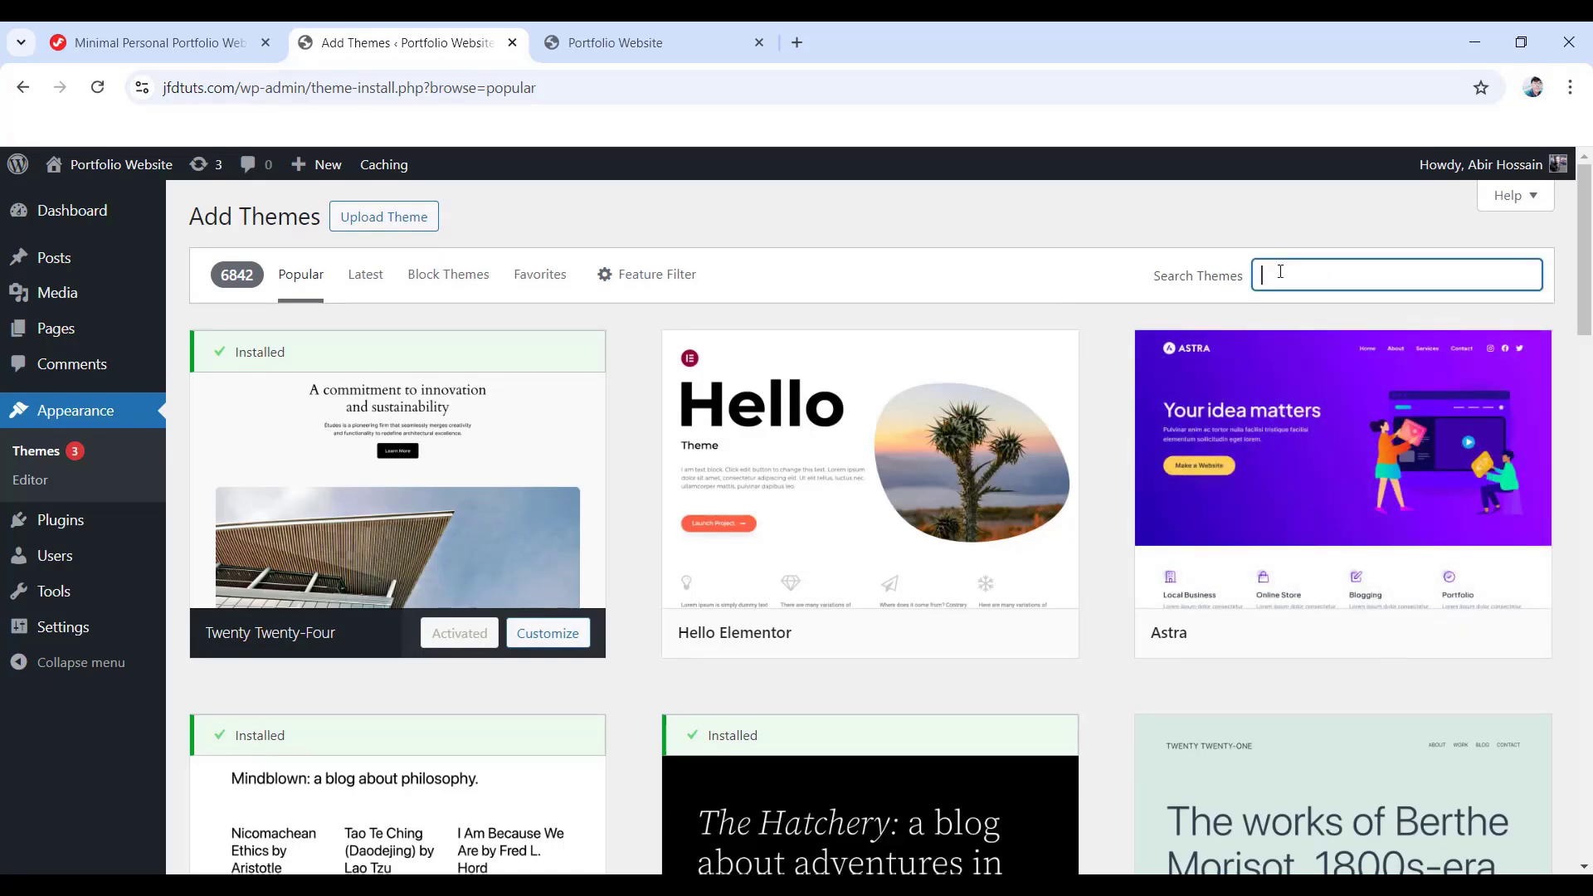
type("hello elementor")
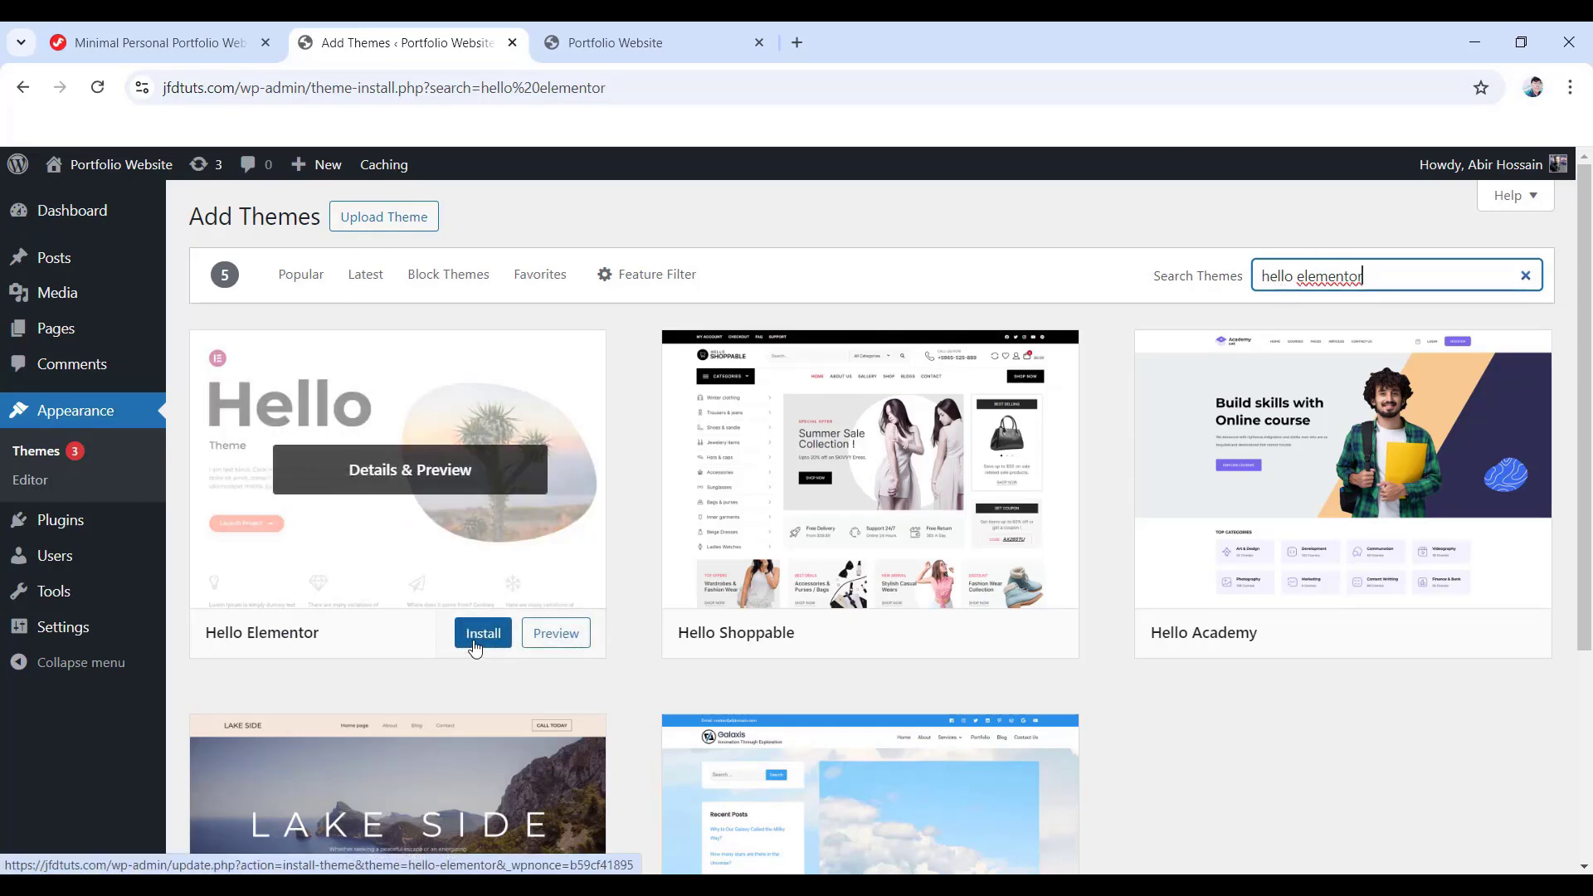
left_click(482, 633)
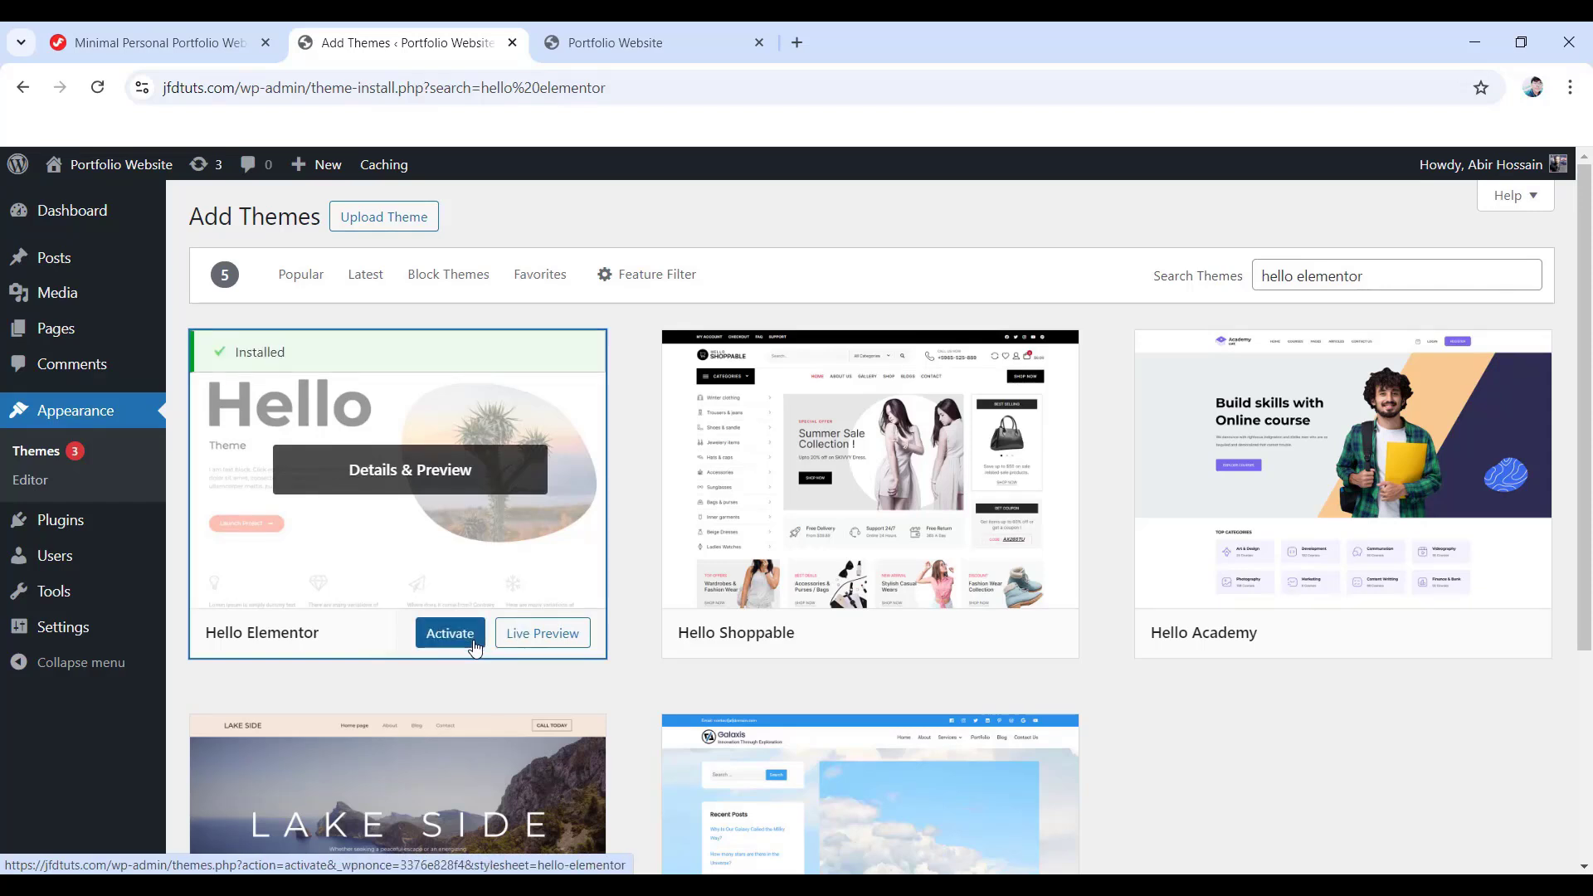
left_click(474, 644)
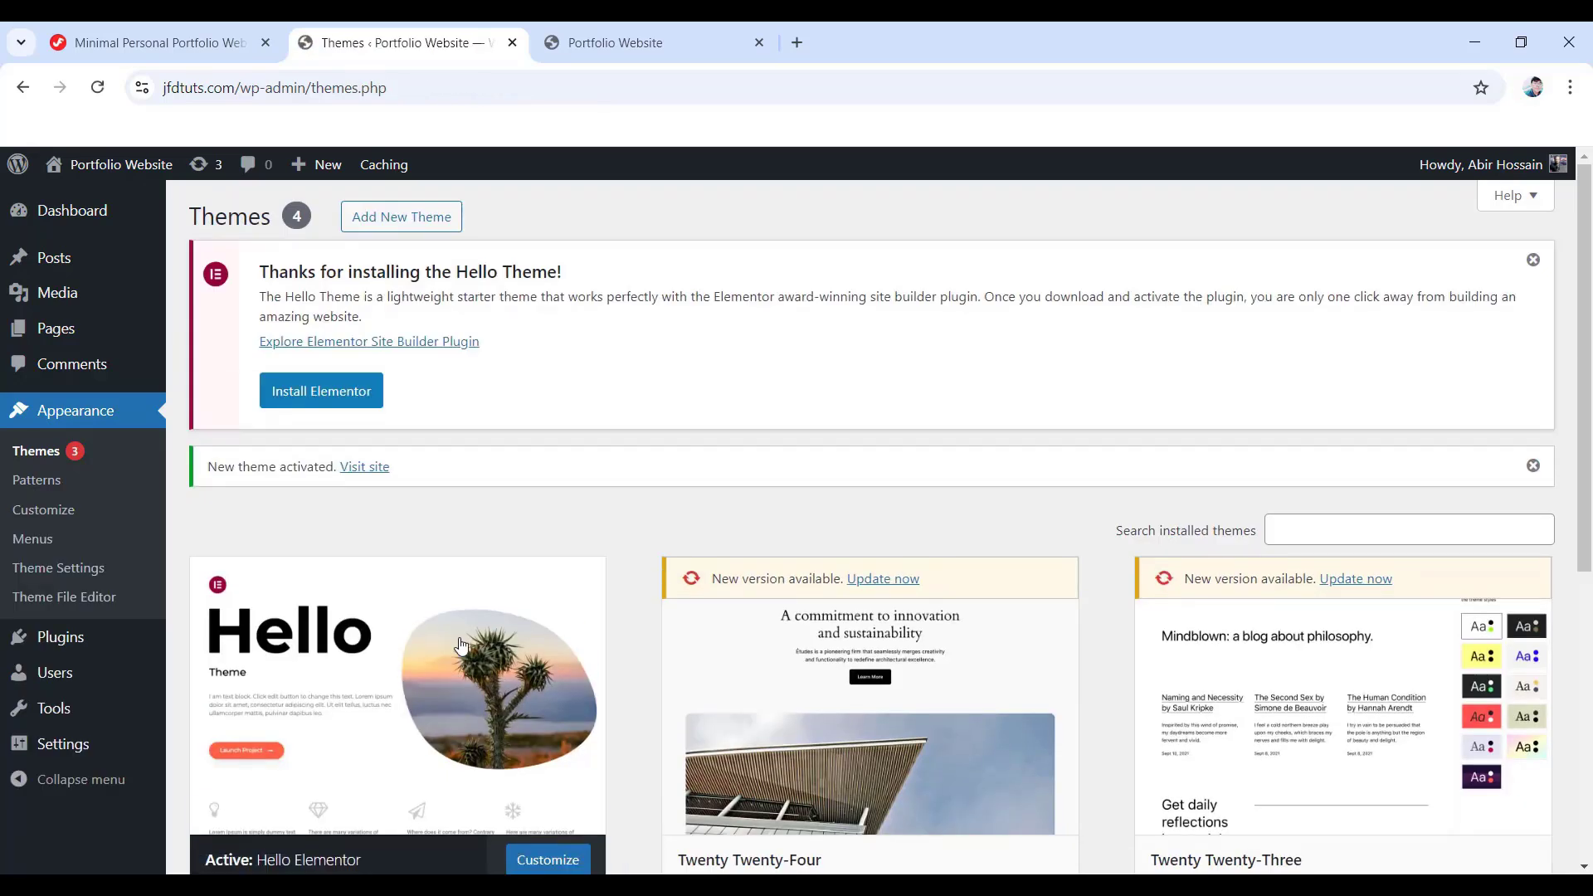
left_click(616, 39)
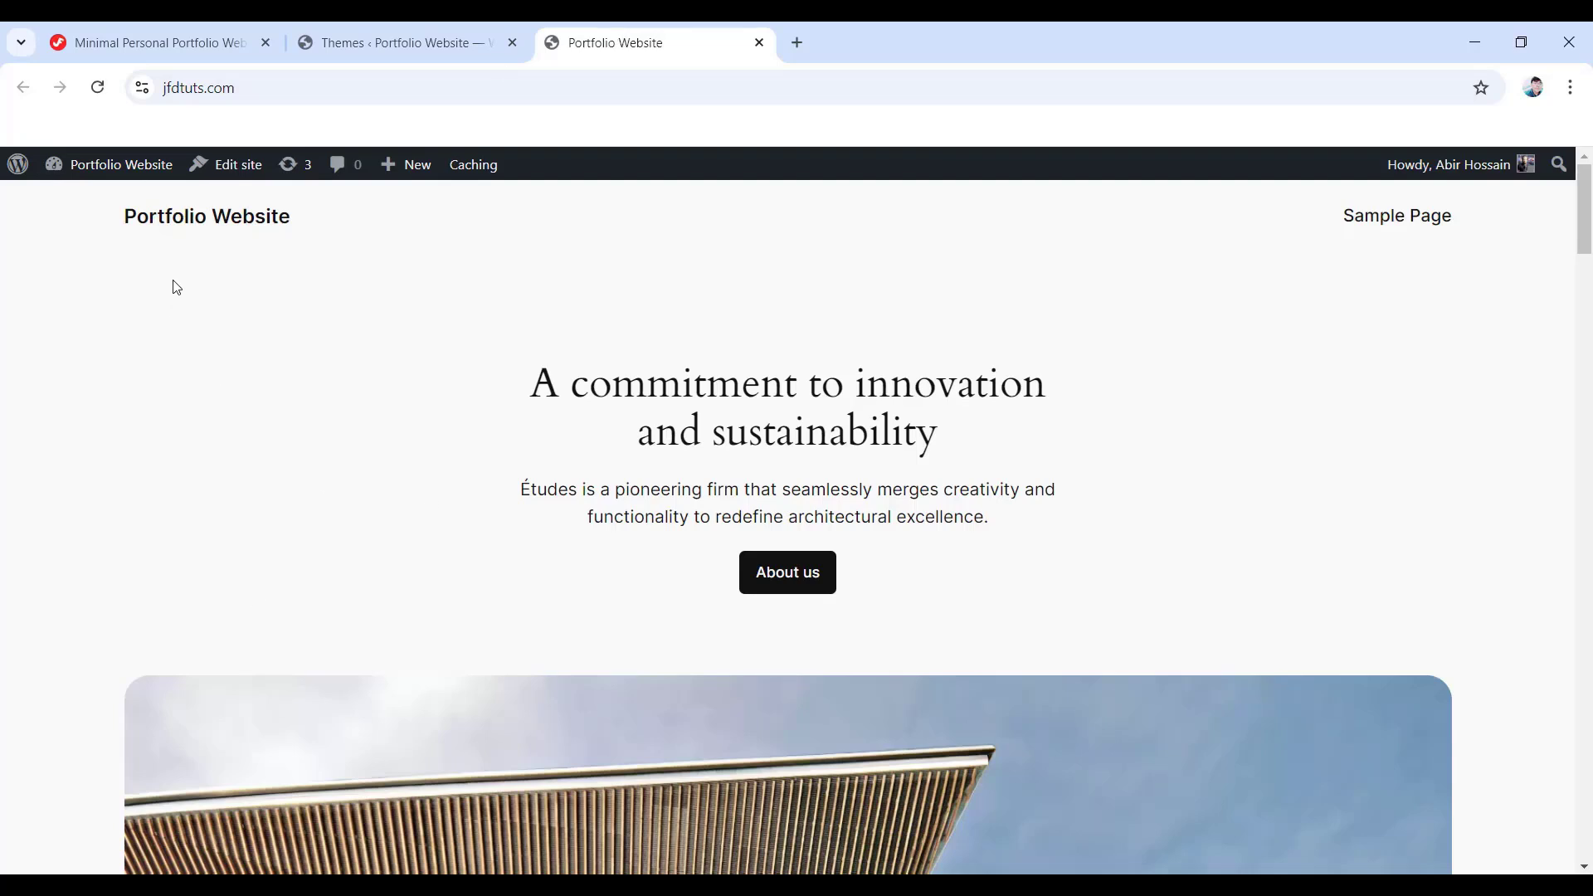
- Reload the site to see Hello Elementor's plain layout, then return to the tutorial tab
left_click(99, 90)
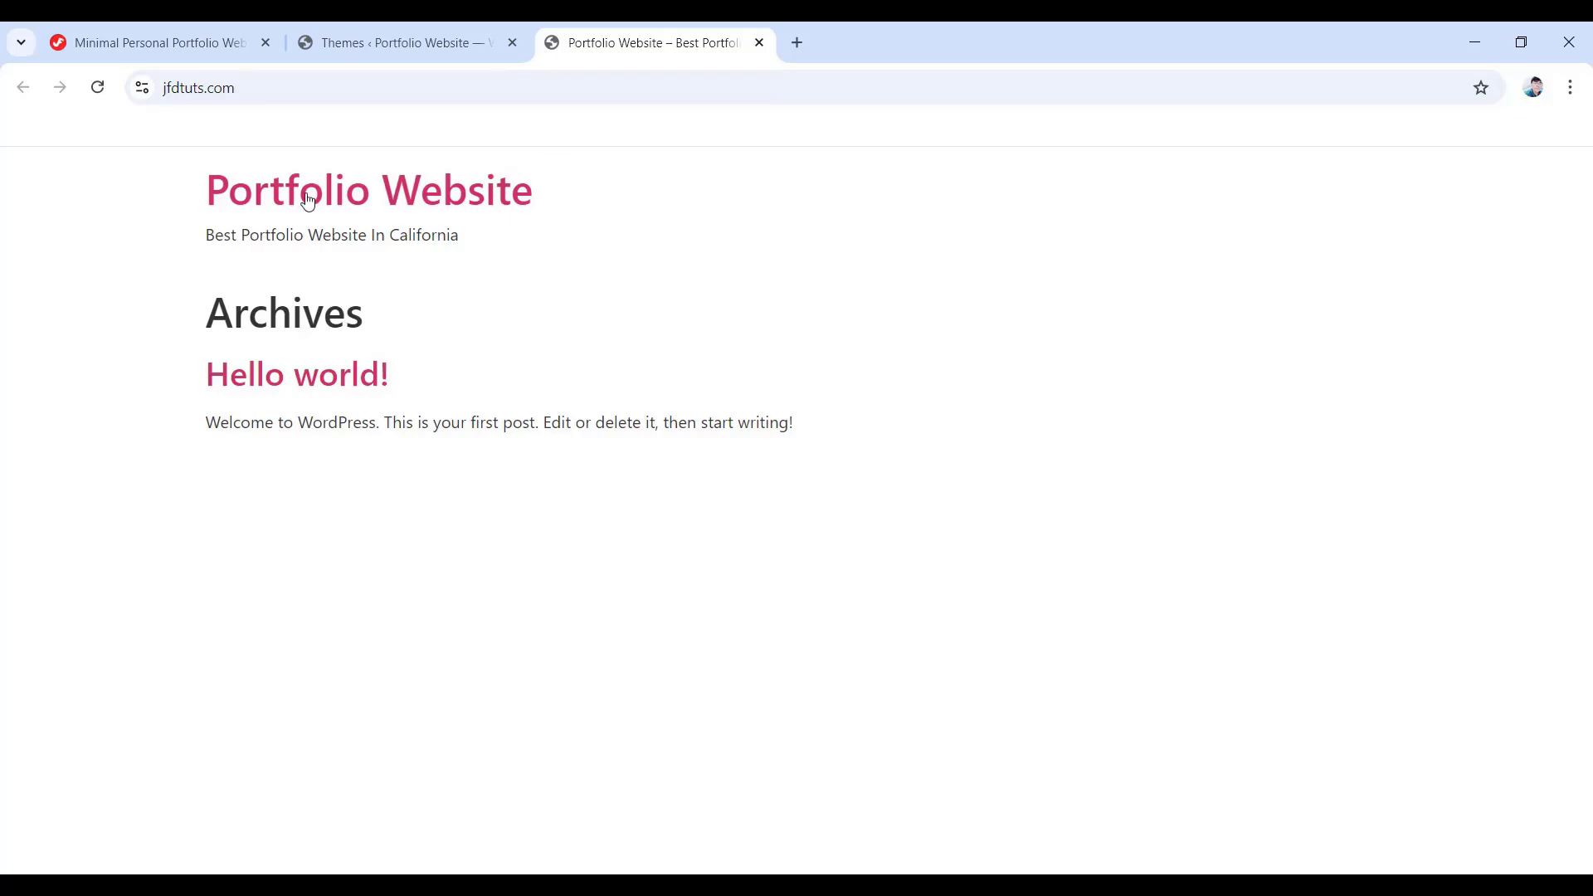
left_click(130, 35)
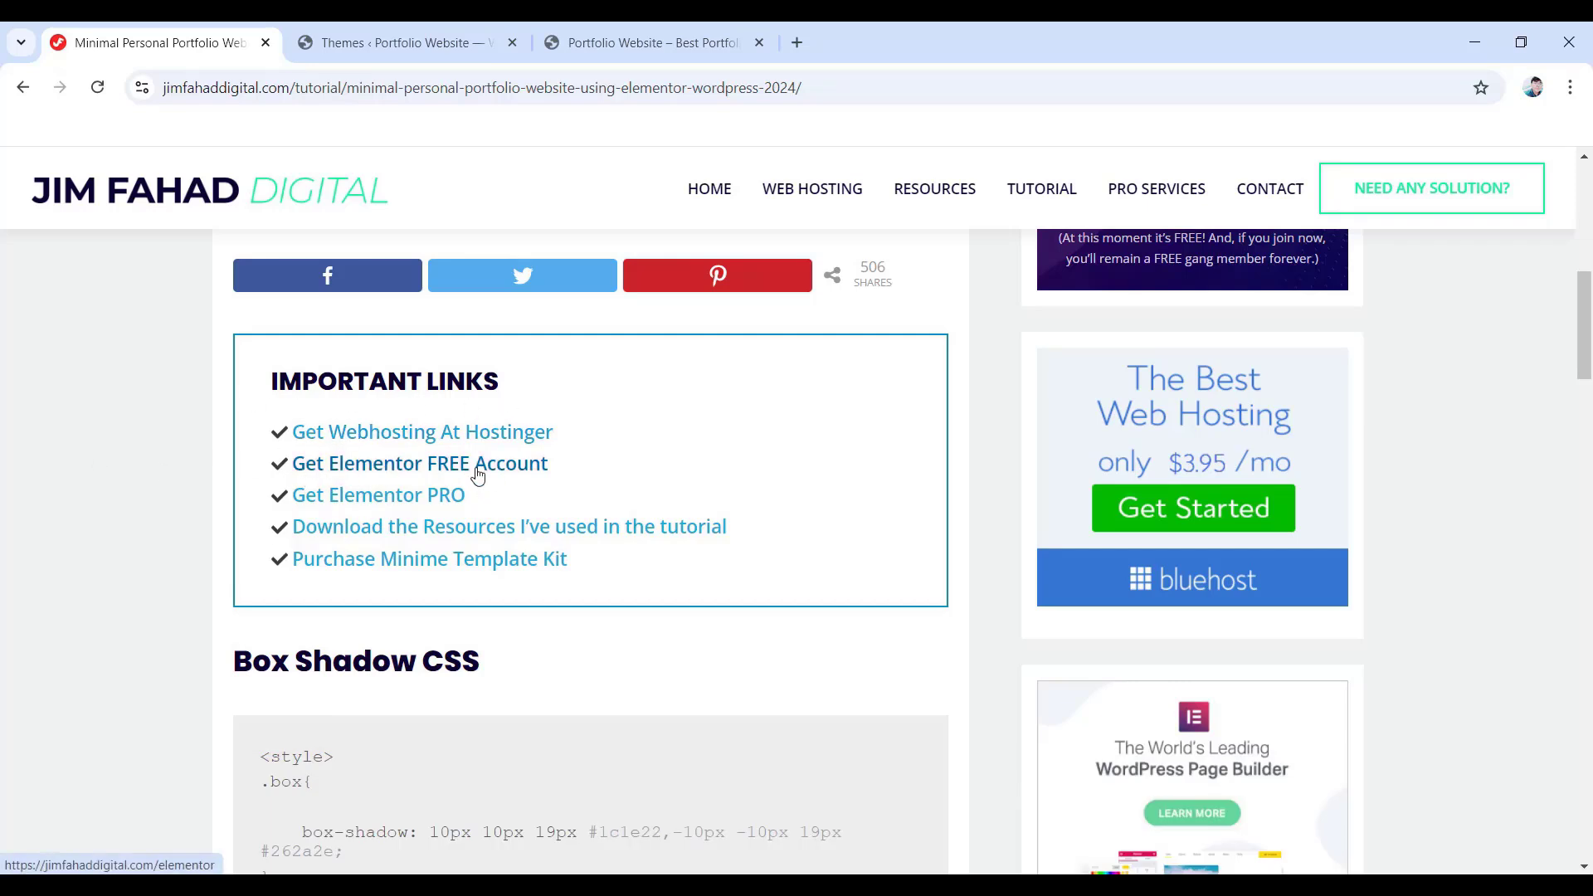
- Follow 'Get Elementor FREE Account' and view plans from Essential $4.92/mo to Agency $33.25/mo
left_click(433, 469)
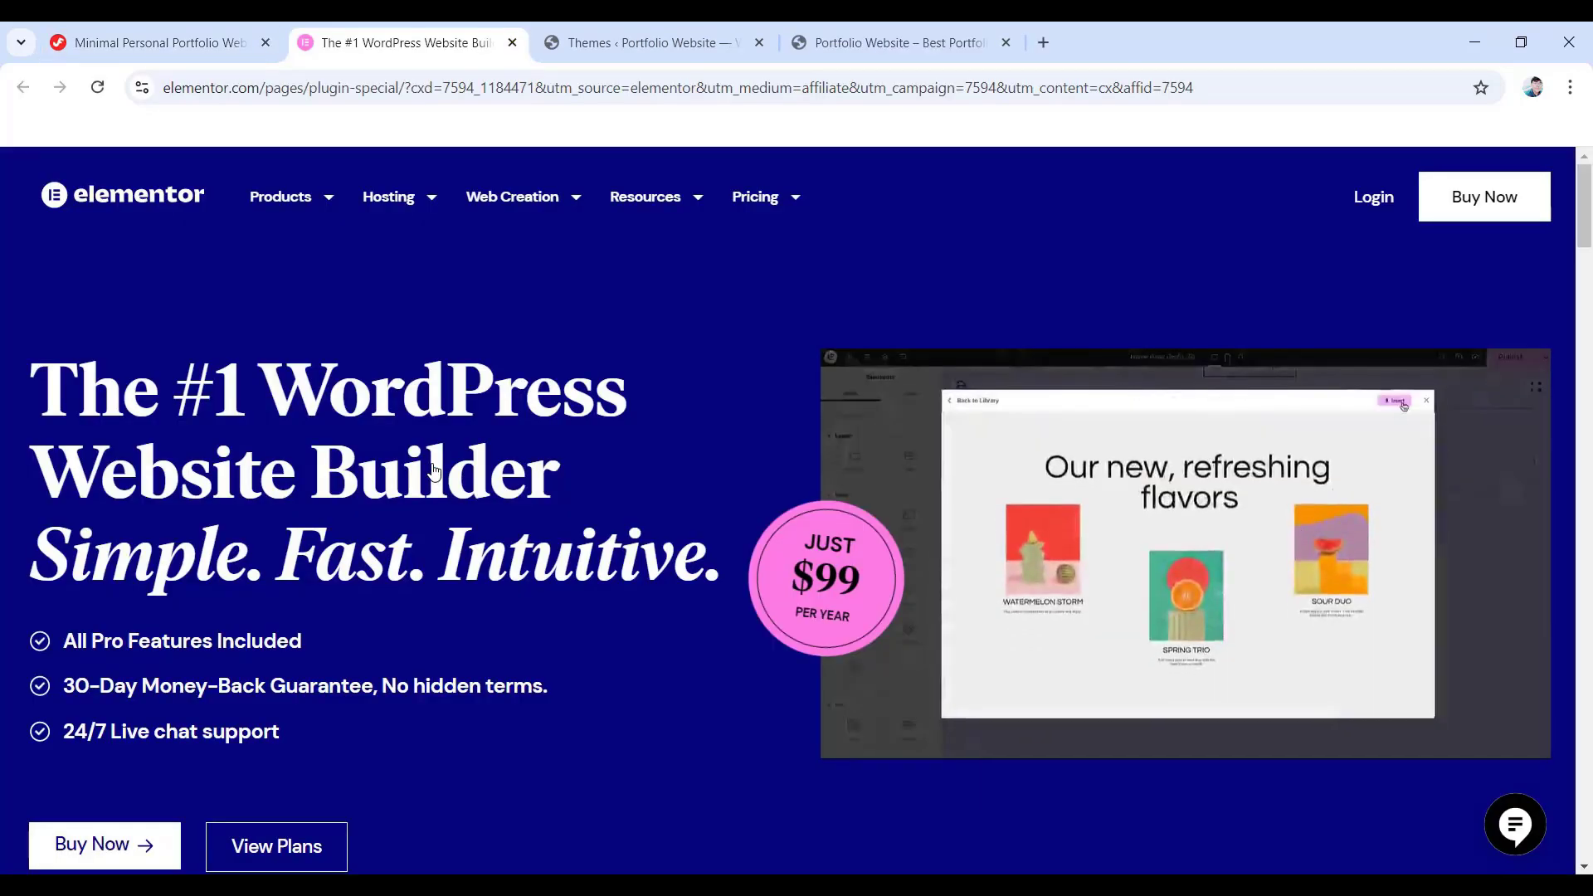
scroll(435, 477, "down", 3)
scroll(435, 482, "down", 6)
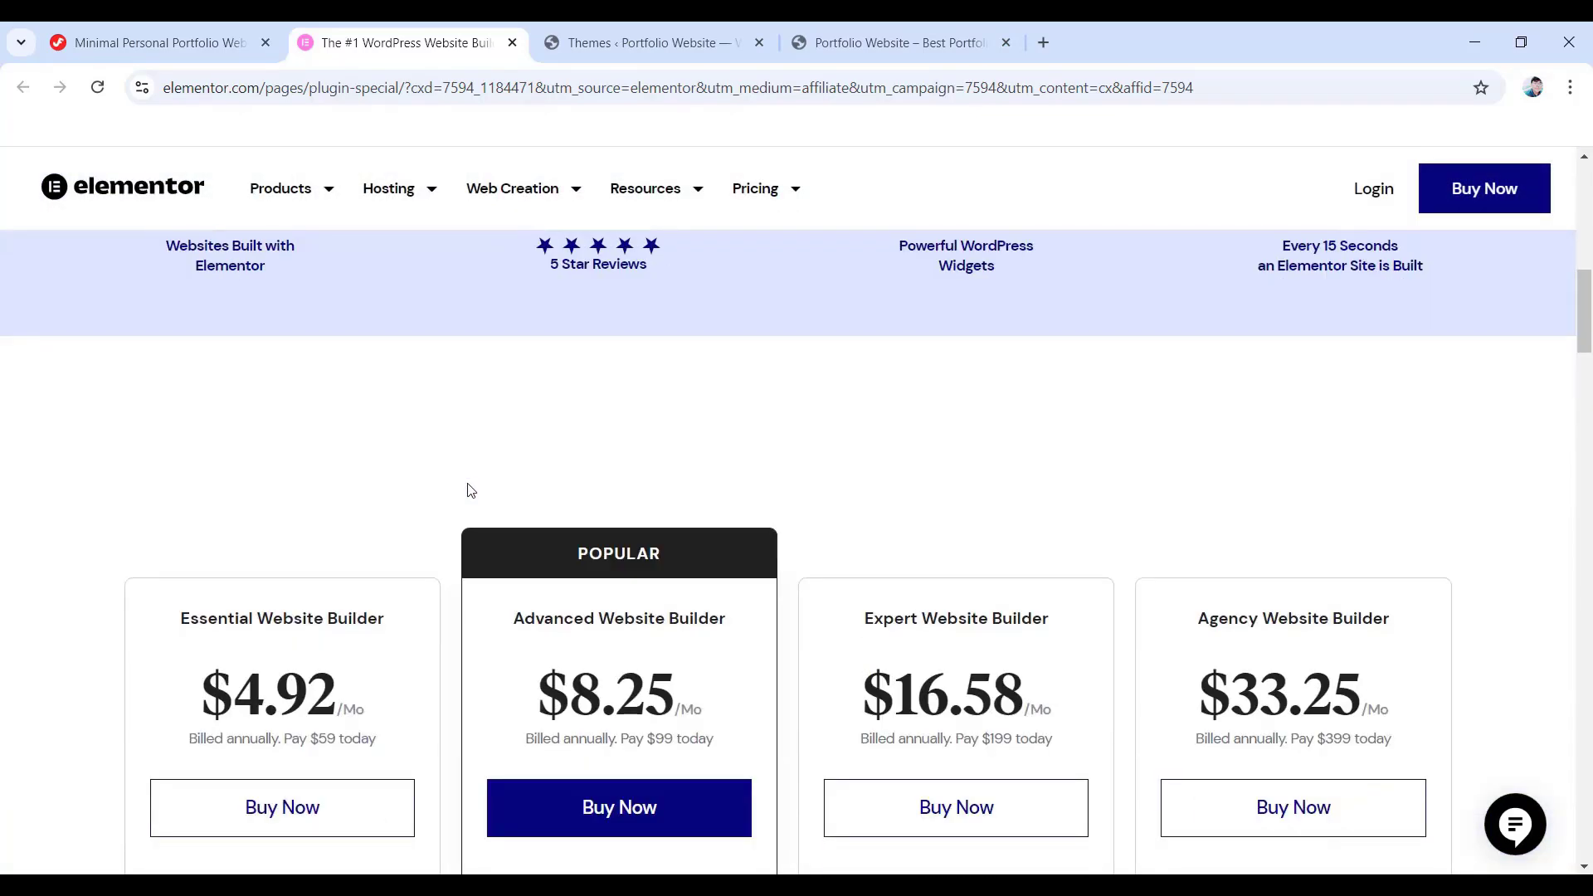
scroll(470, 490, "down", 3)
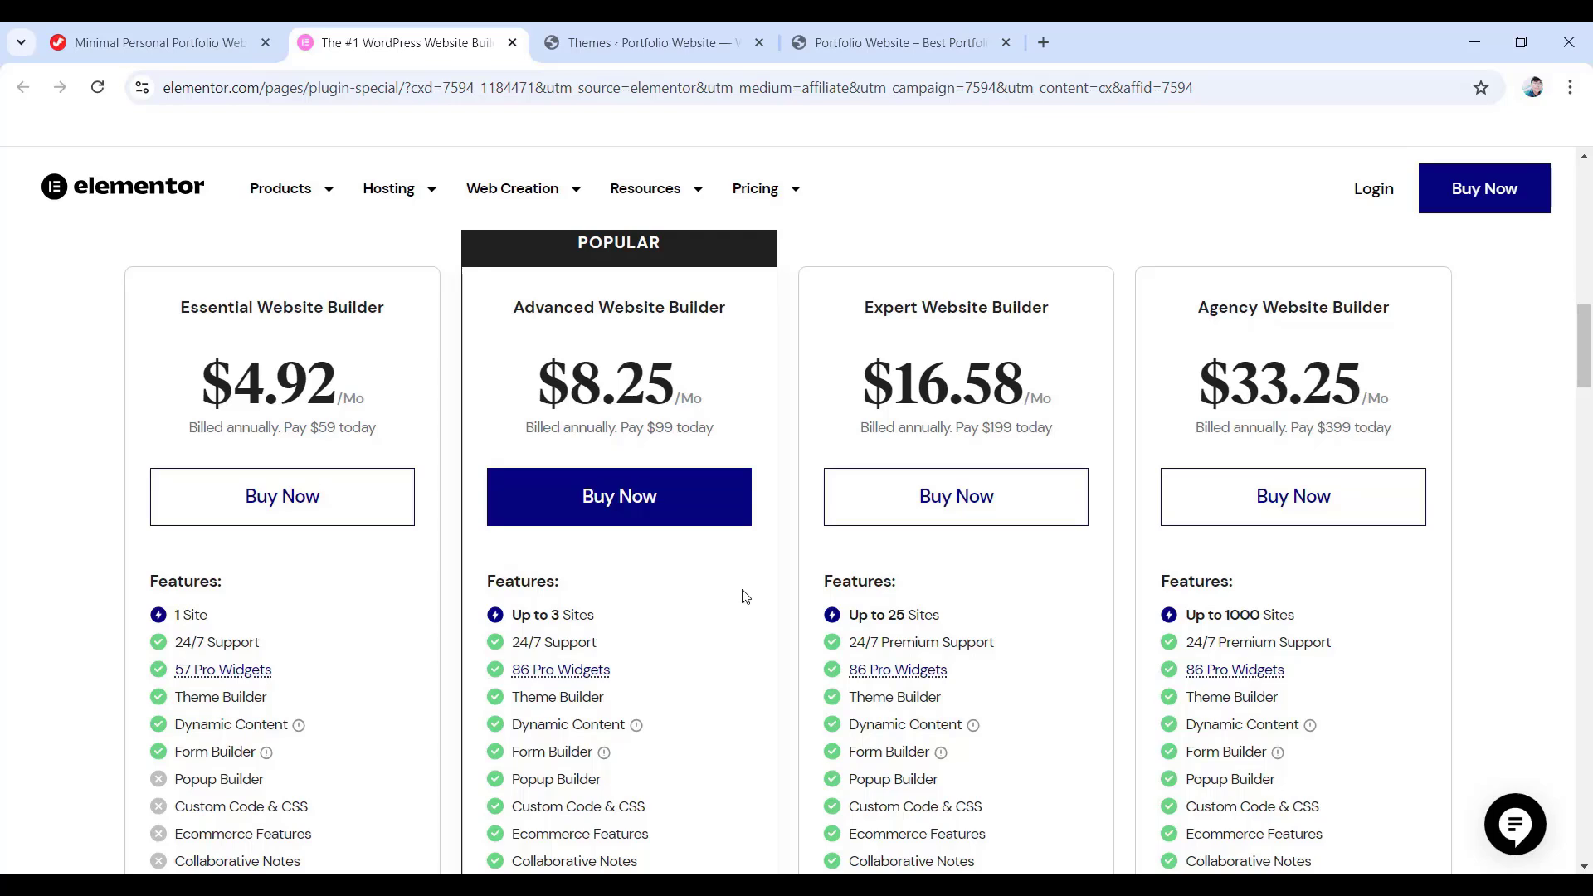
- Begin creating a new Elementor account via e-mail sign-up, entering e-mail and password fields
left_click(1372, 192)
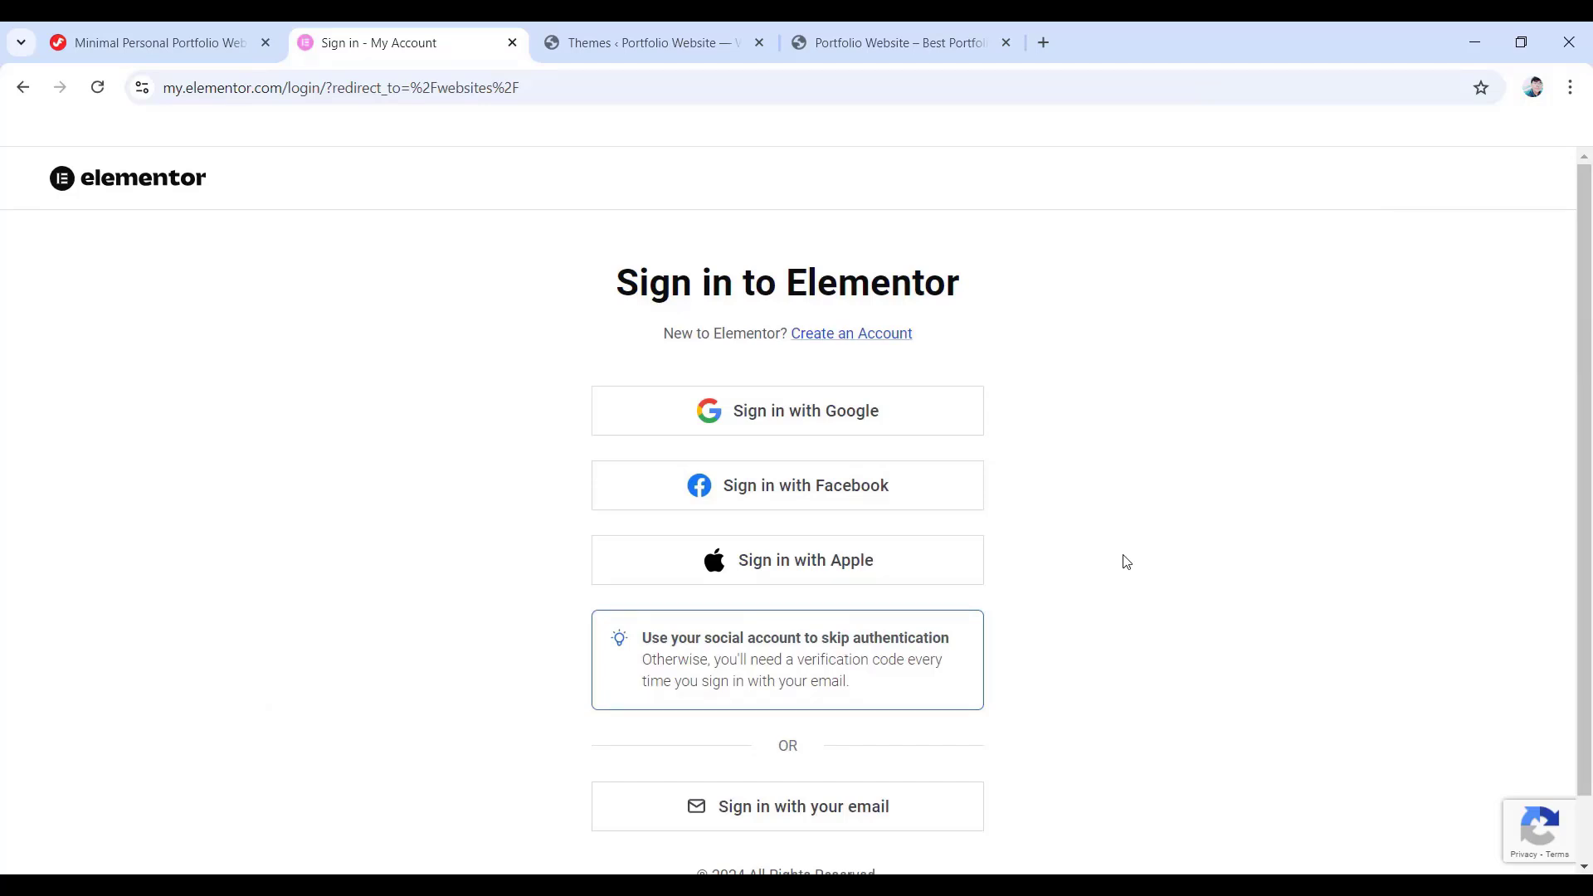
left_click(840, 339)
scroll(845, 359, "down", 3)
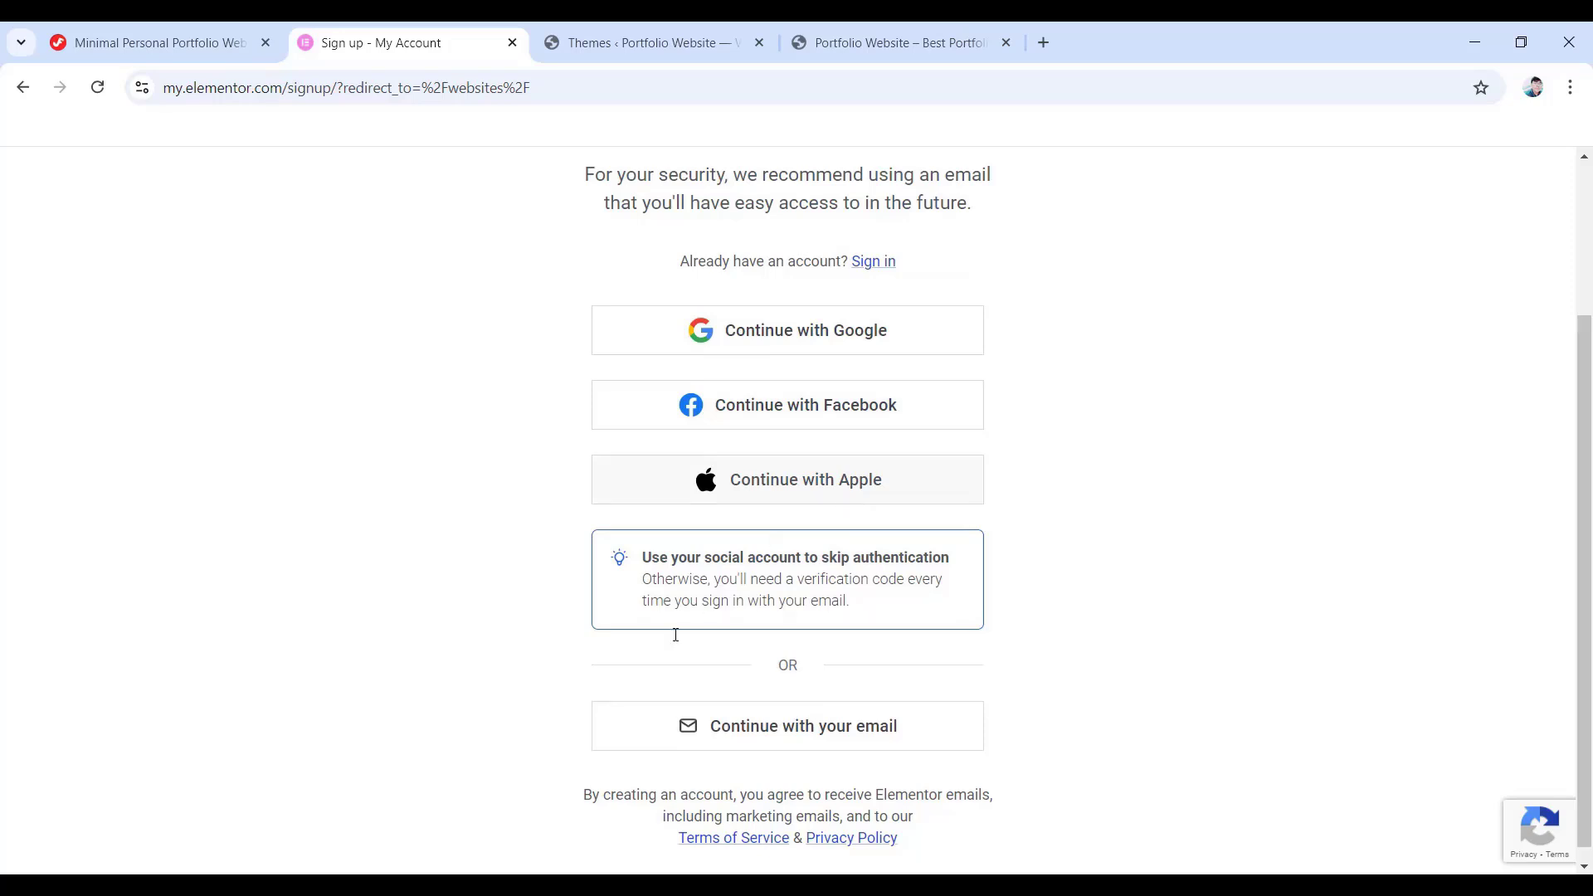
left_click(770, 730)
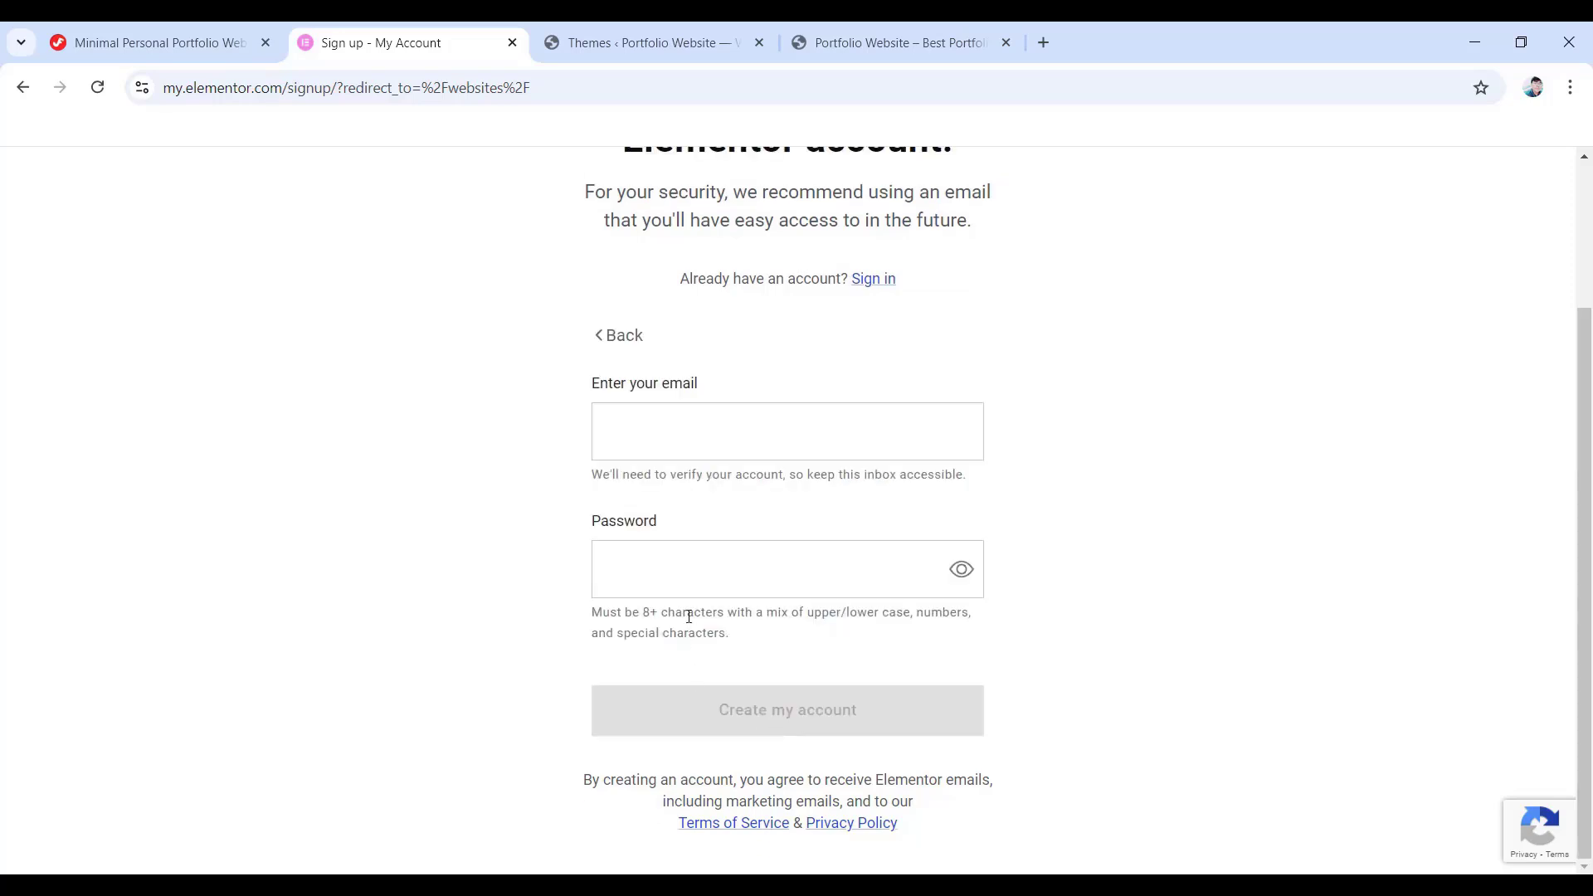
left_click(632, 435)
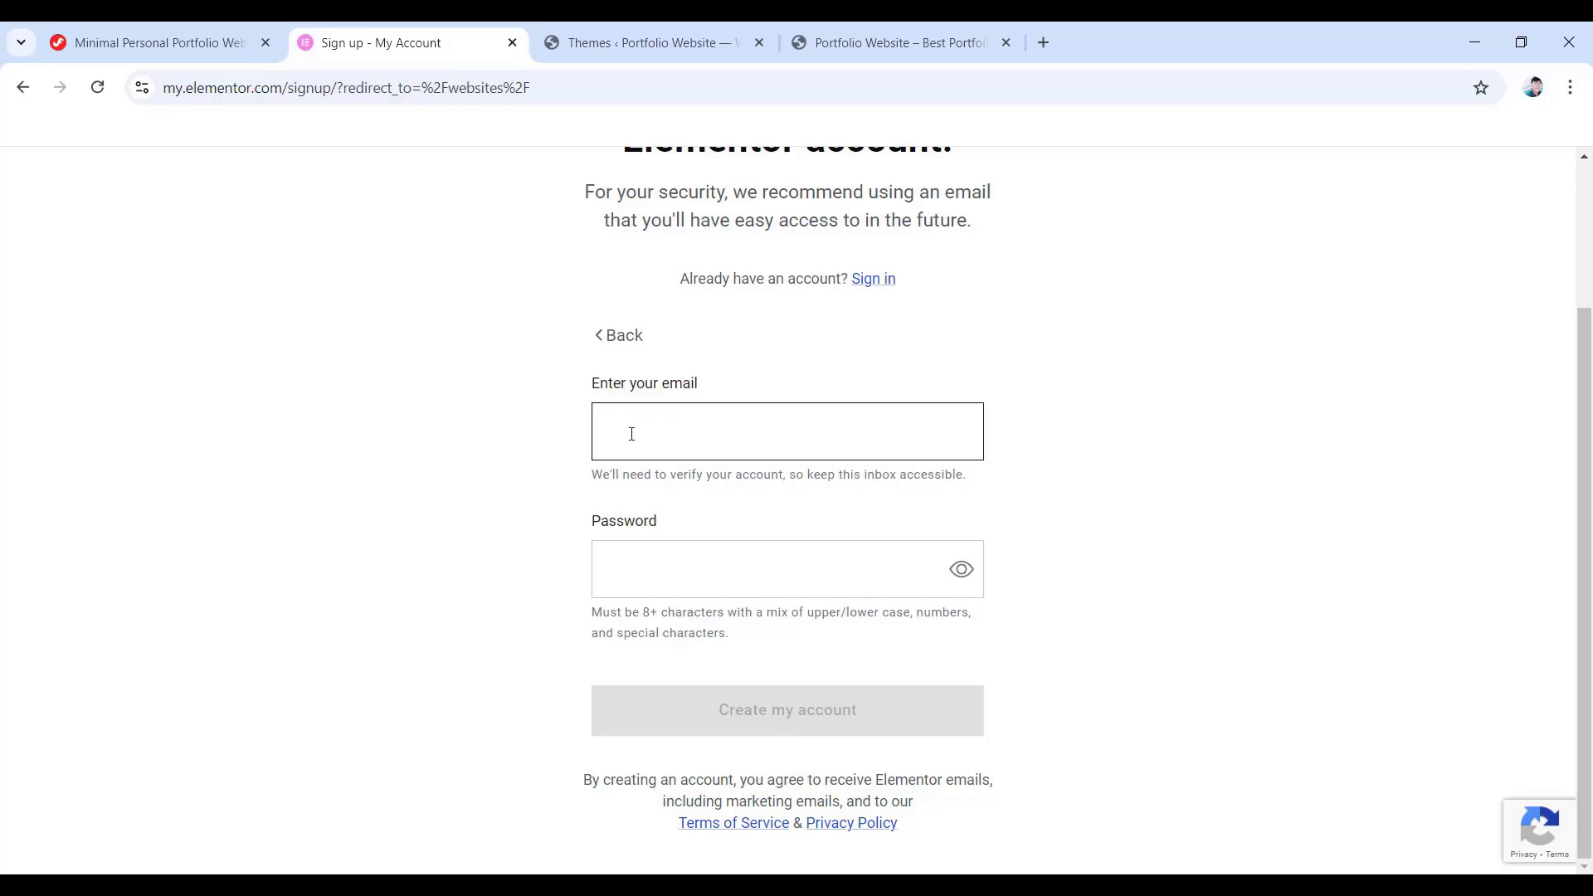
left_click(666, 588)
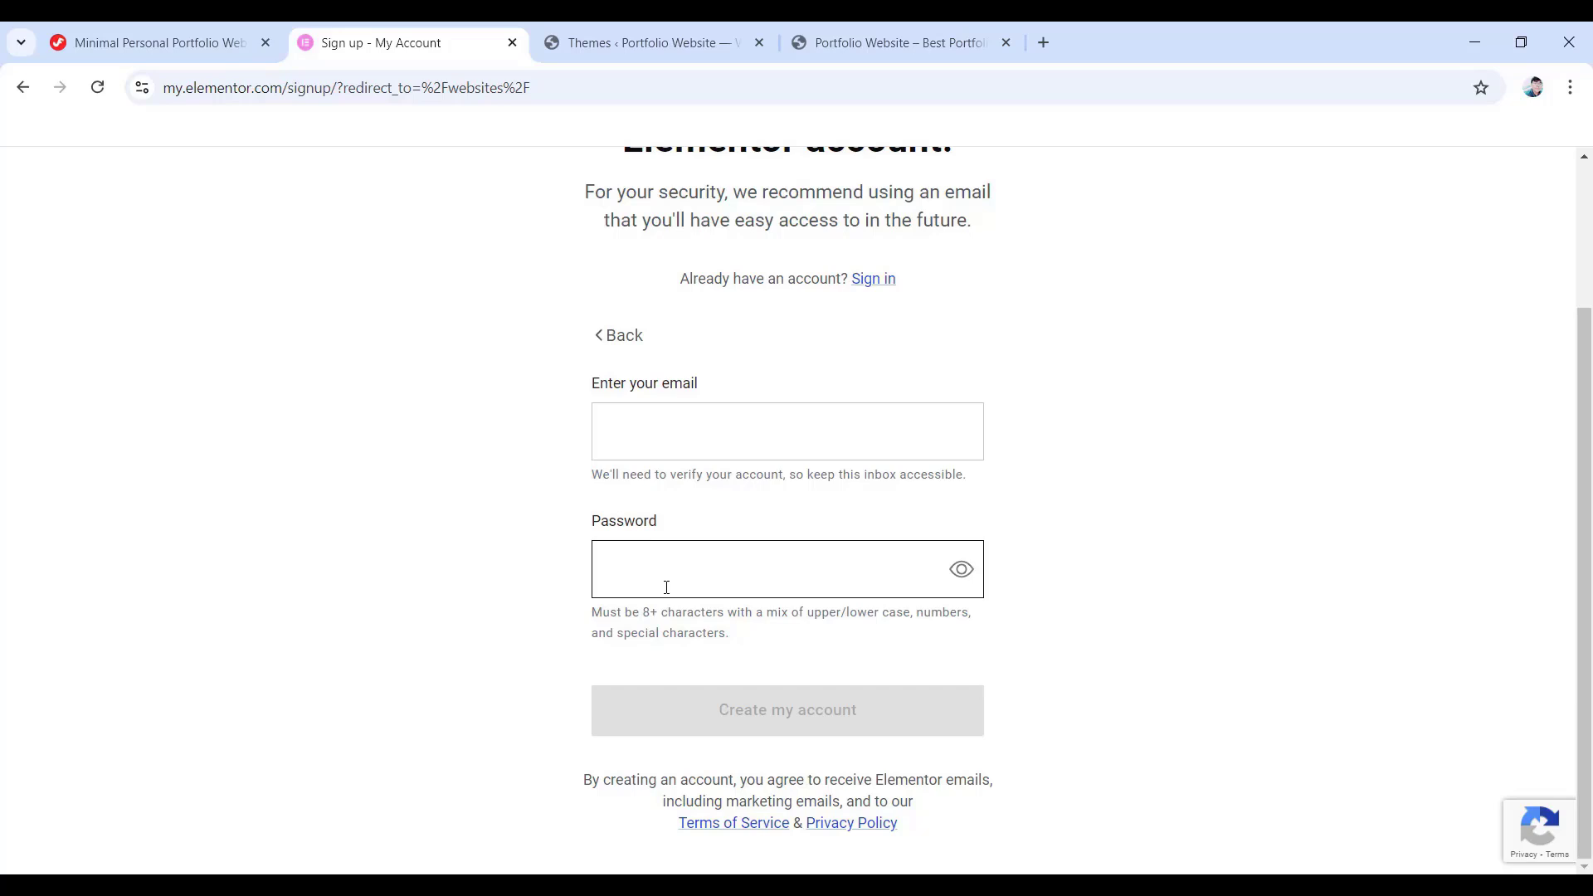
- Sign in to the existing Elementor account by e-mail using the browser's saved credentials
left_click(882, 286)
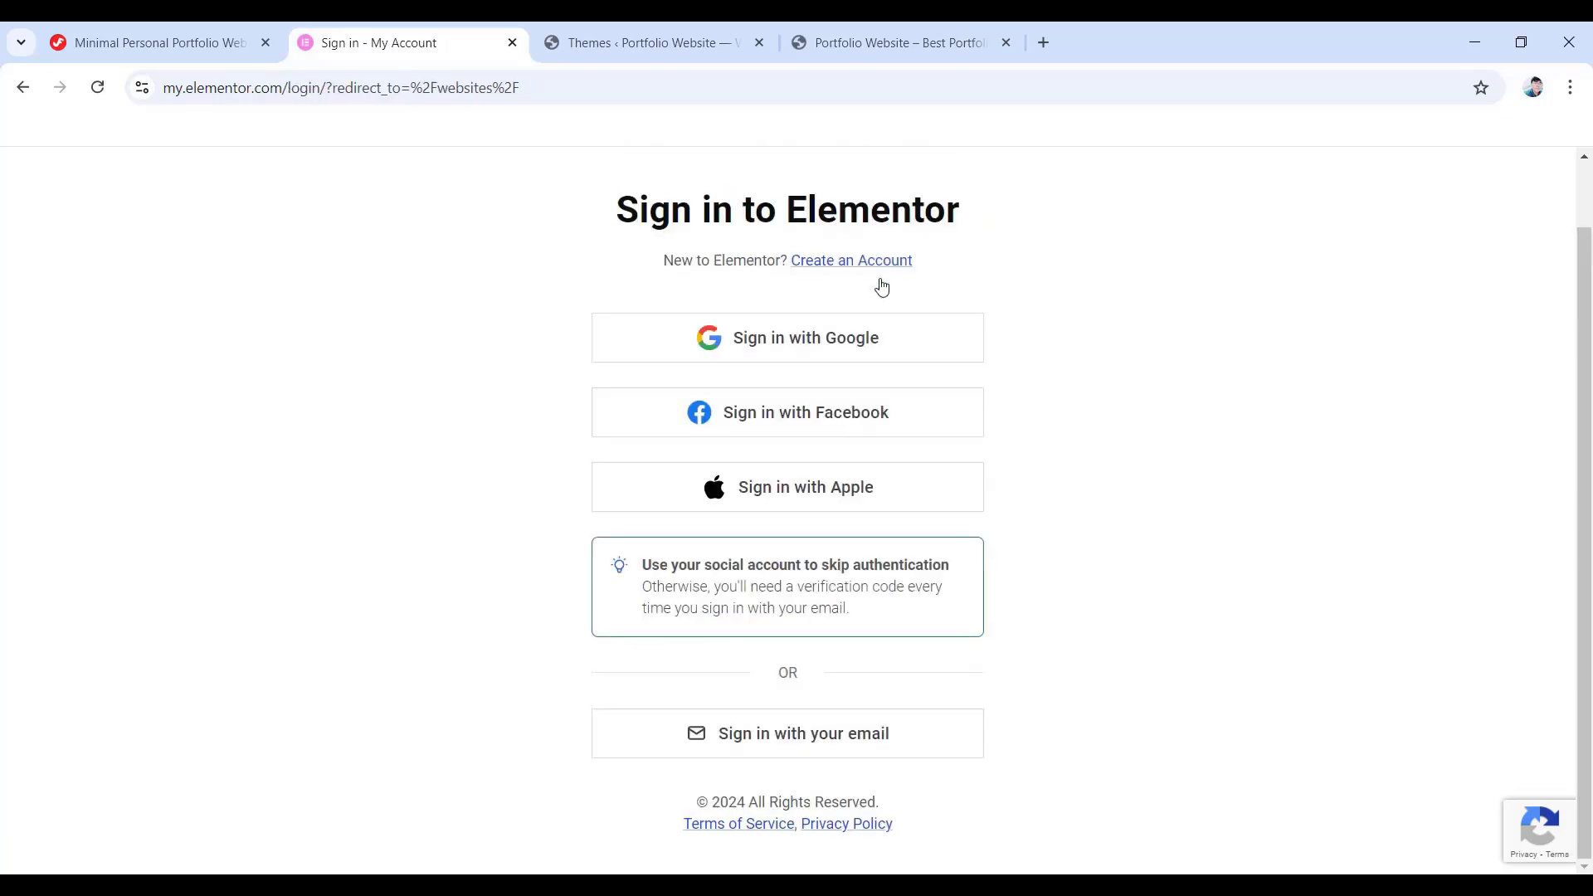
left_click(801, 749)
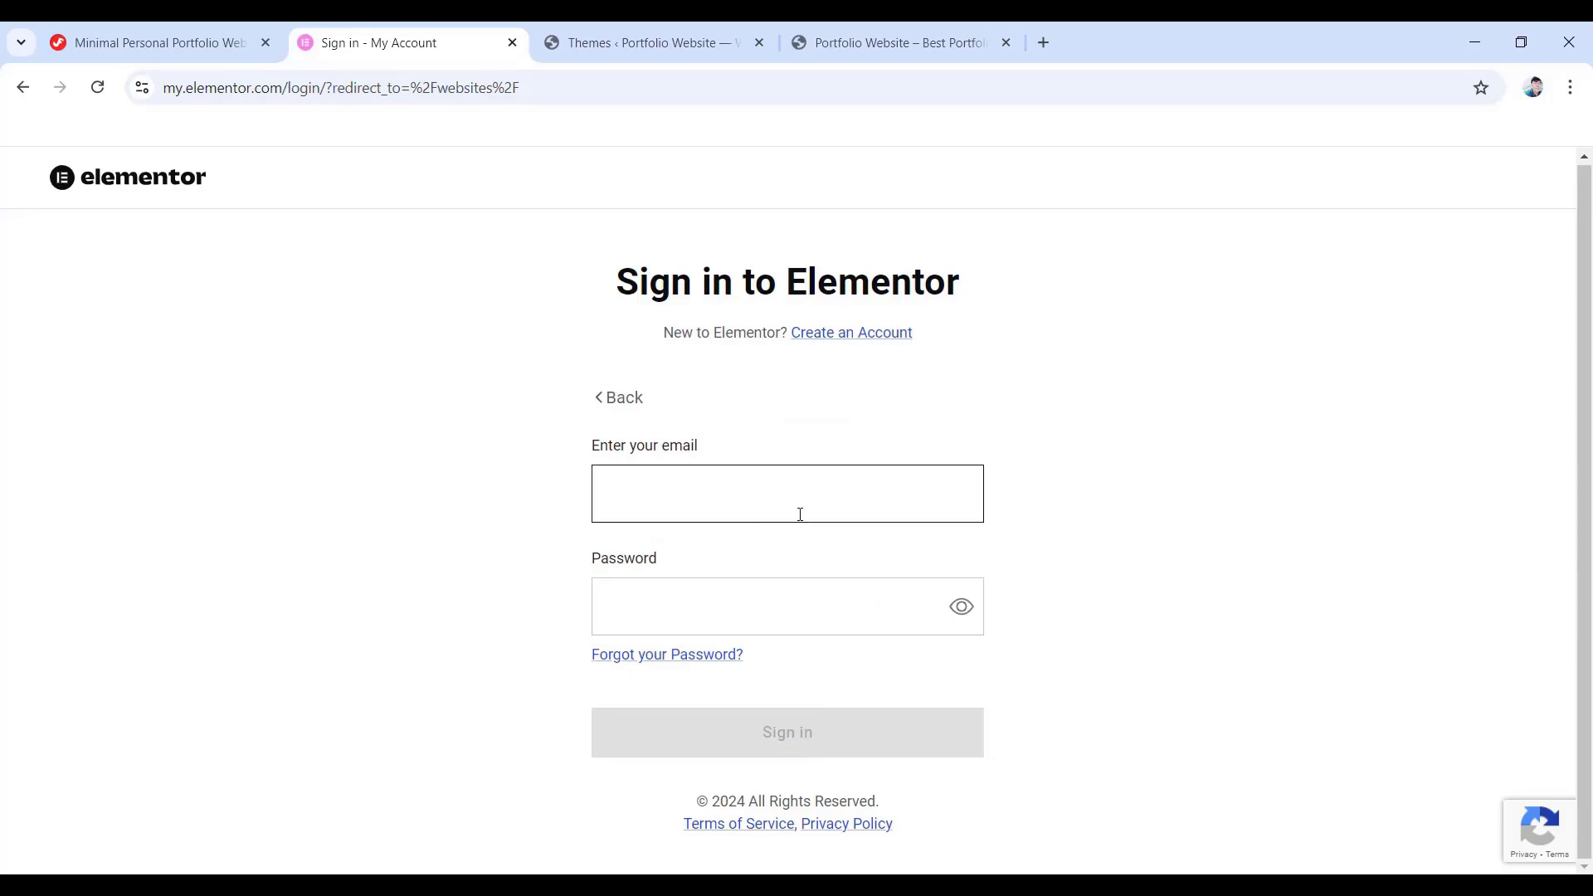
left_click(711, 608)
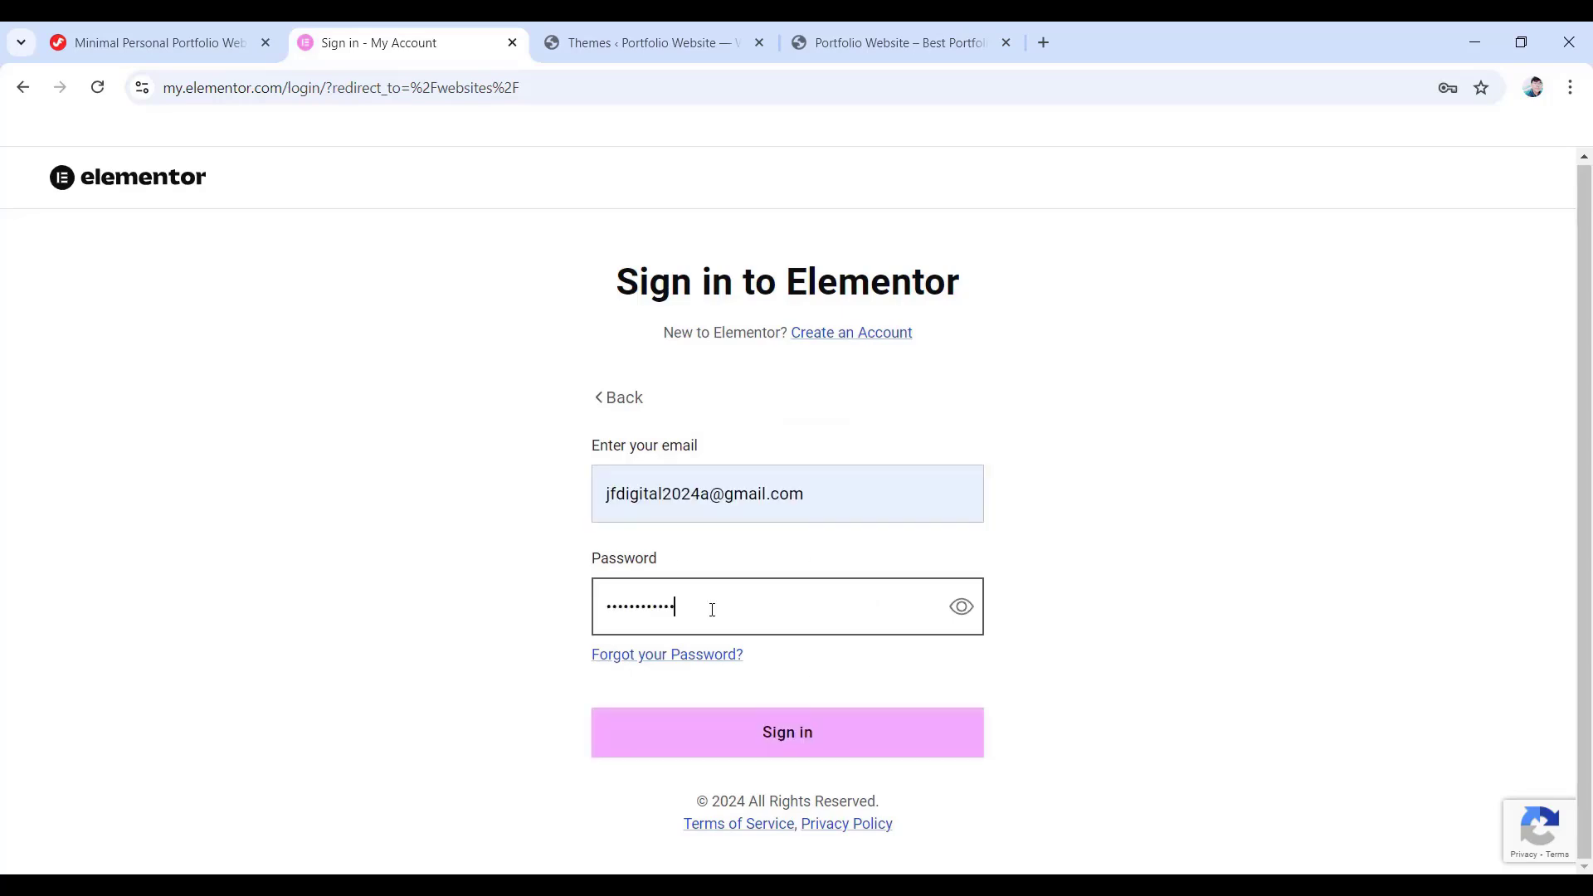
left_click(789, 748)
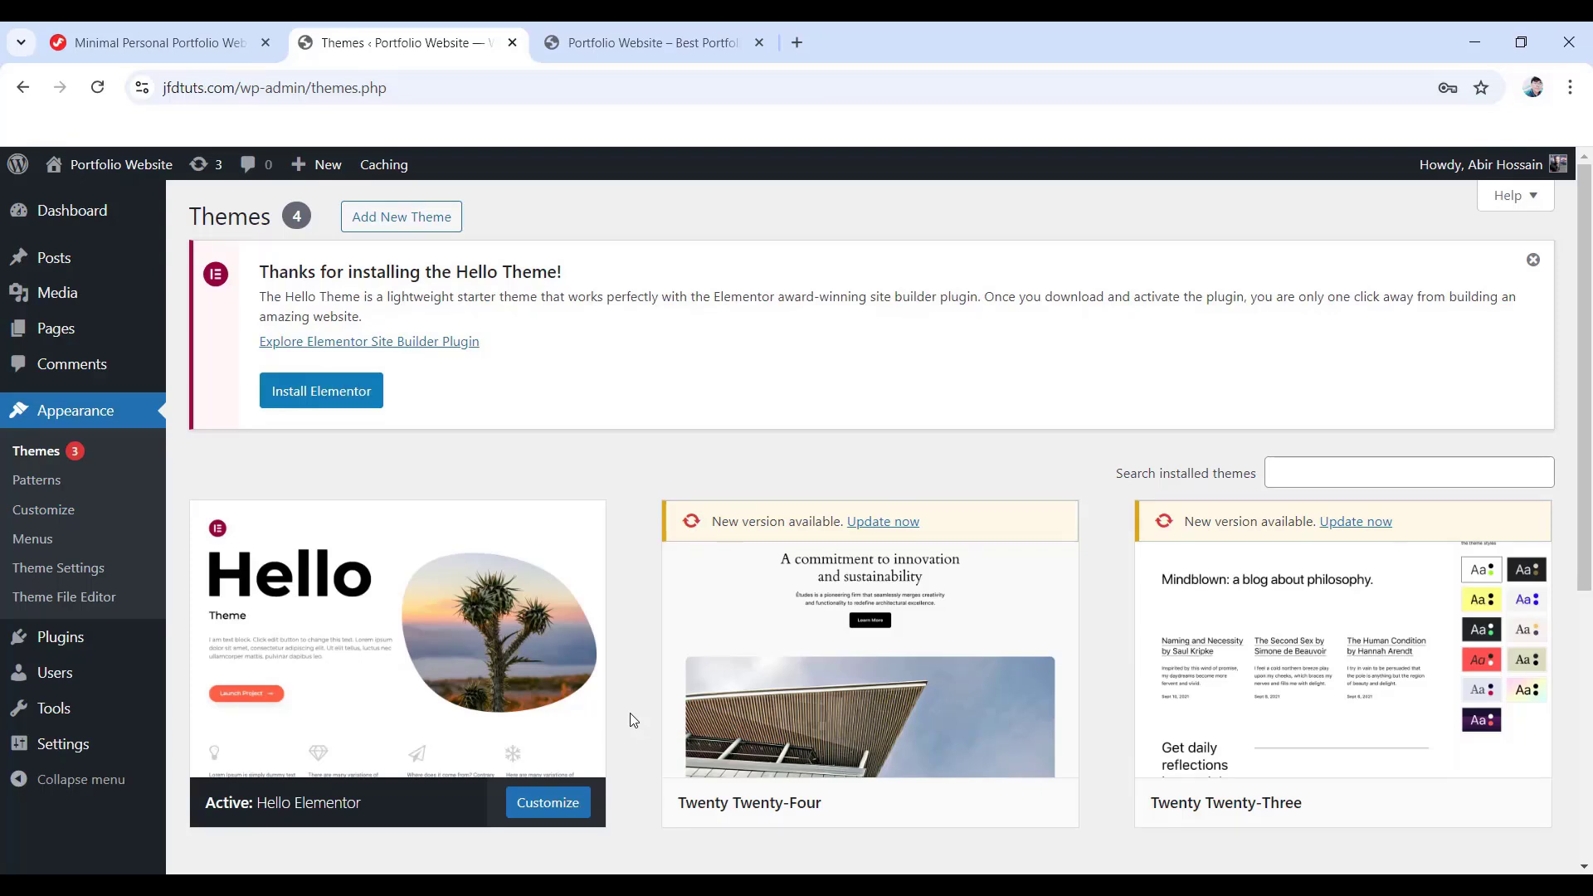
- Search the plugin directory for 'elementor', then install and activate Elementor Website Builder
left_click(58, 637)
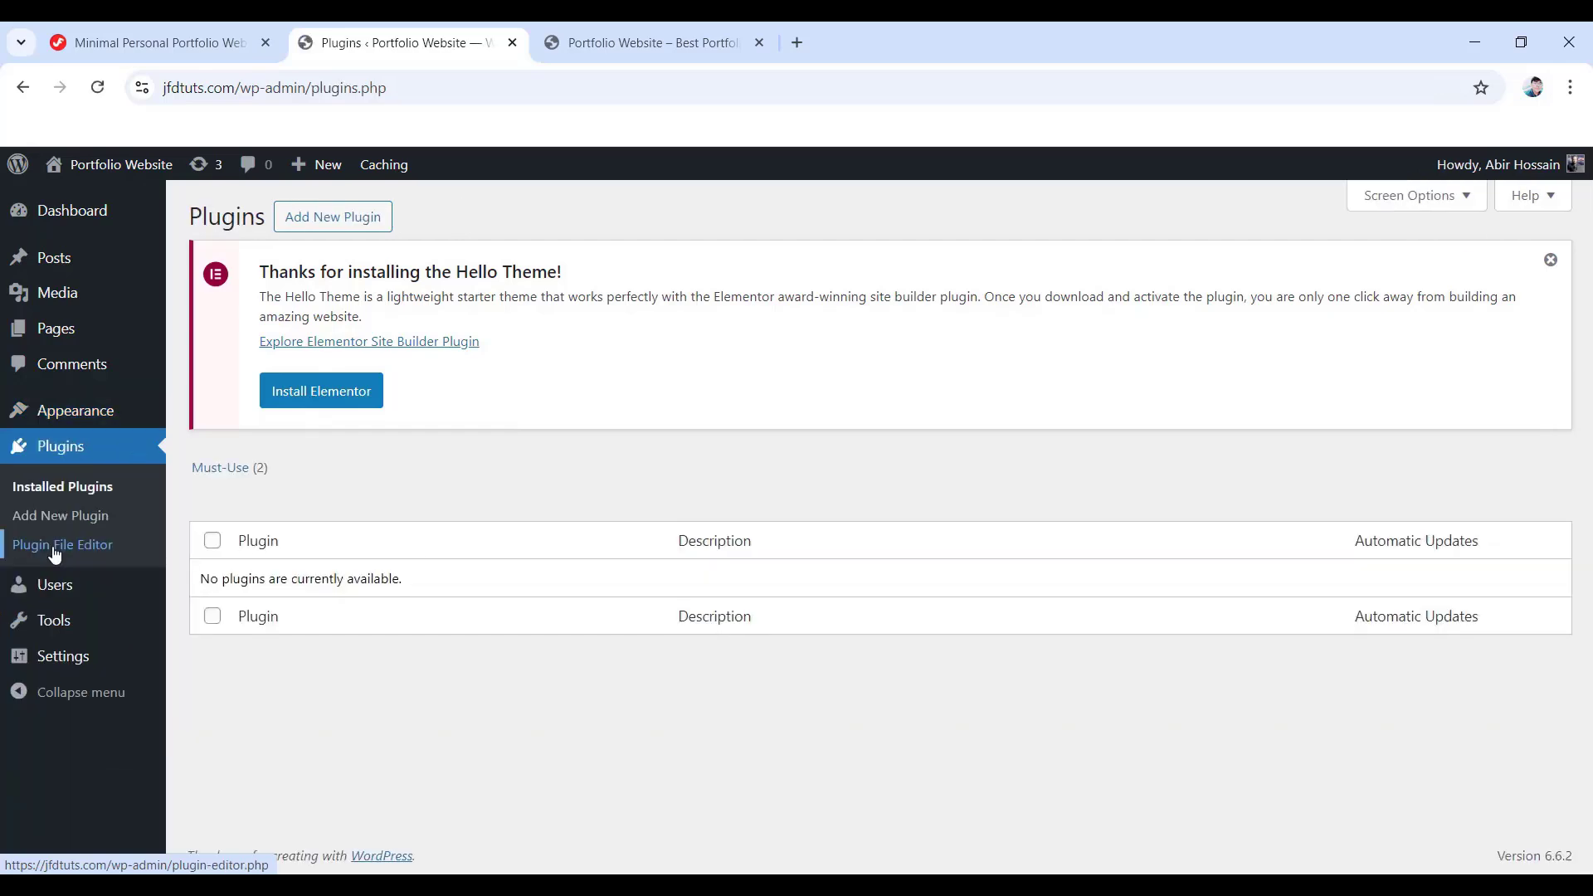
left_click(336, 219)
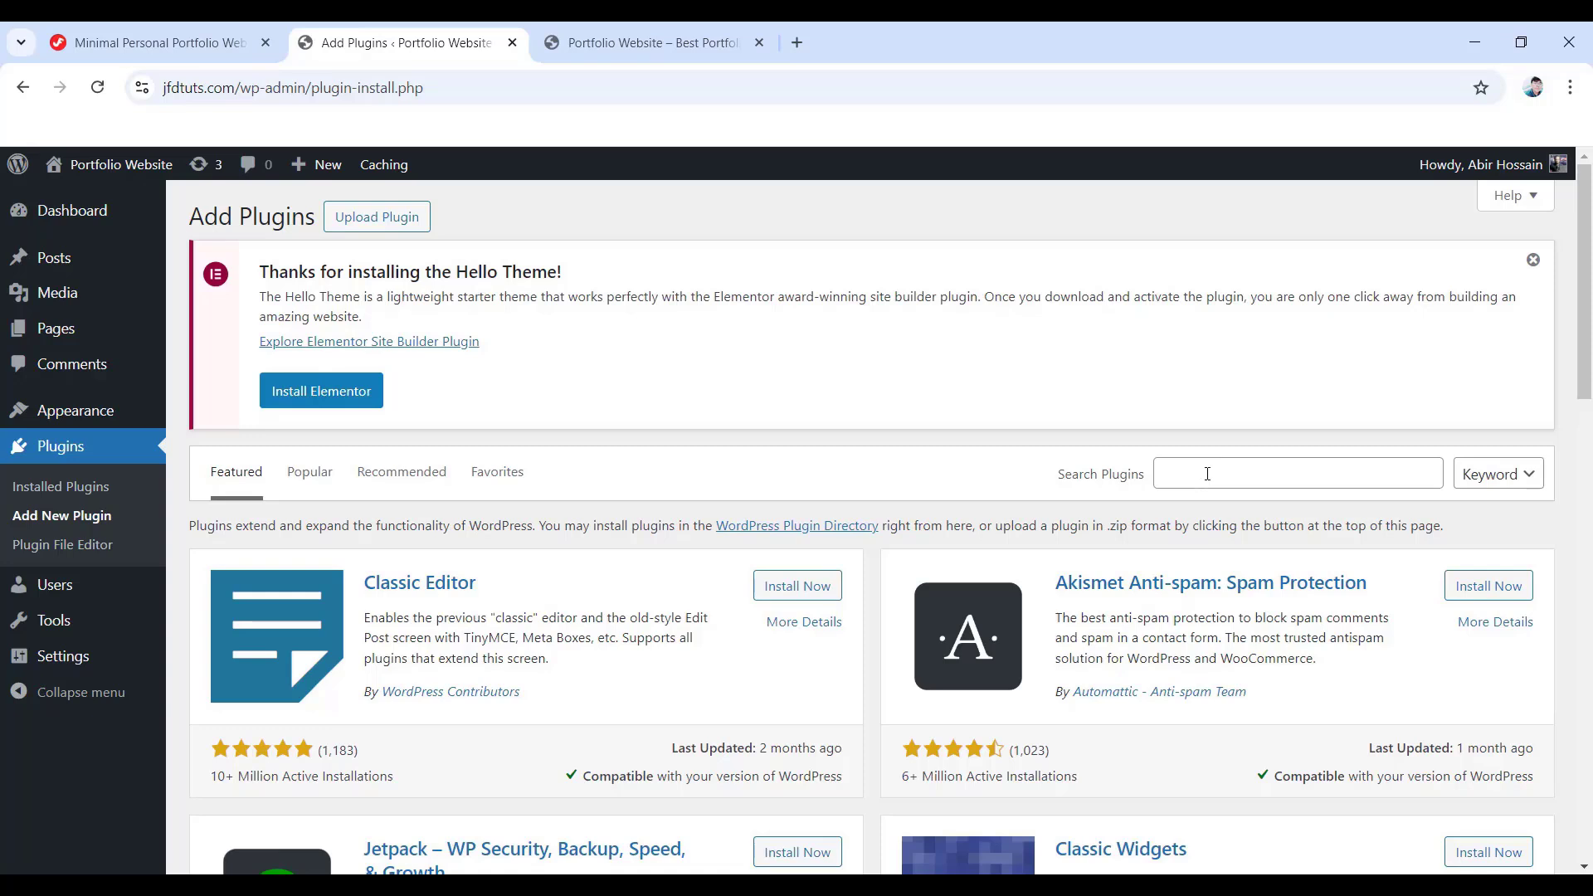
left_click(1207, 473)
type("elementor")
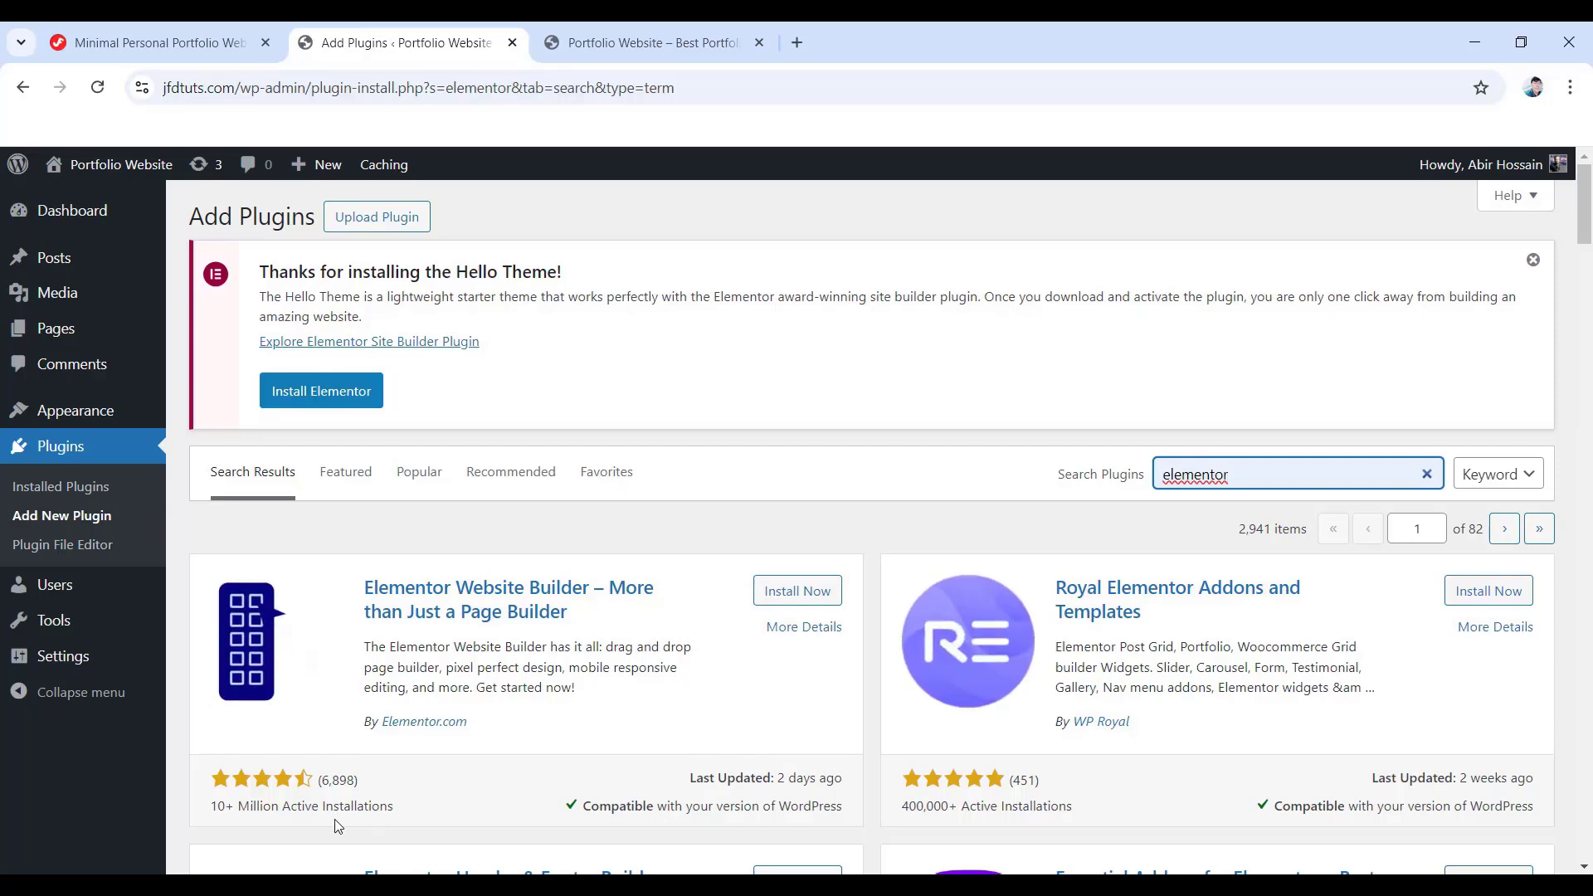
left_click(816, 591)
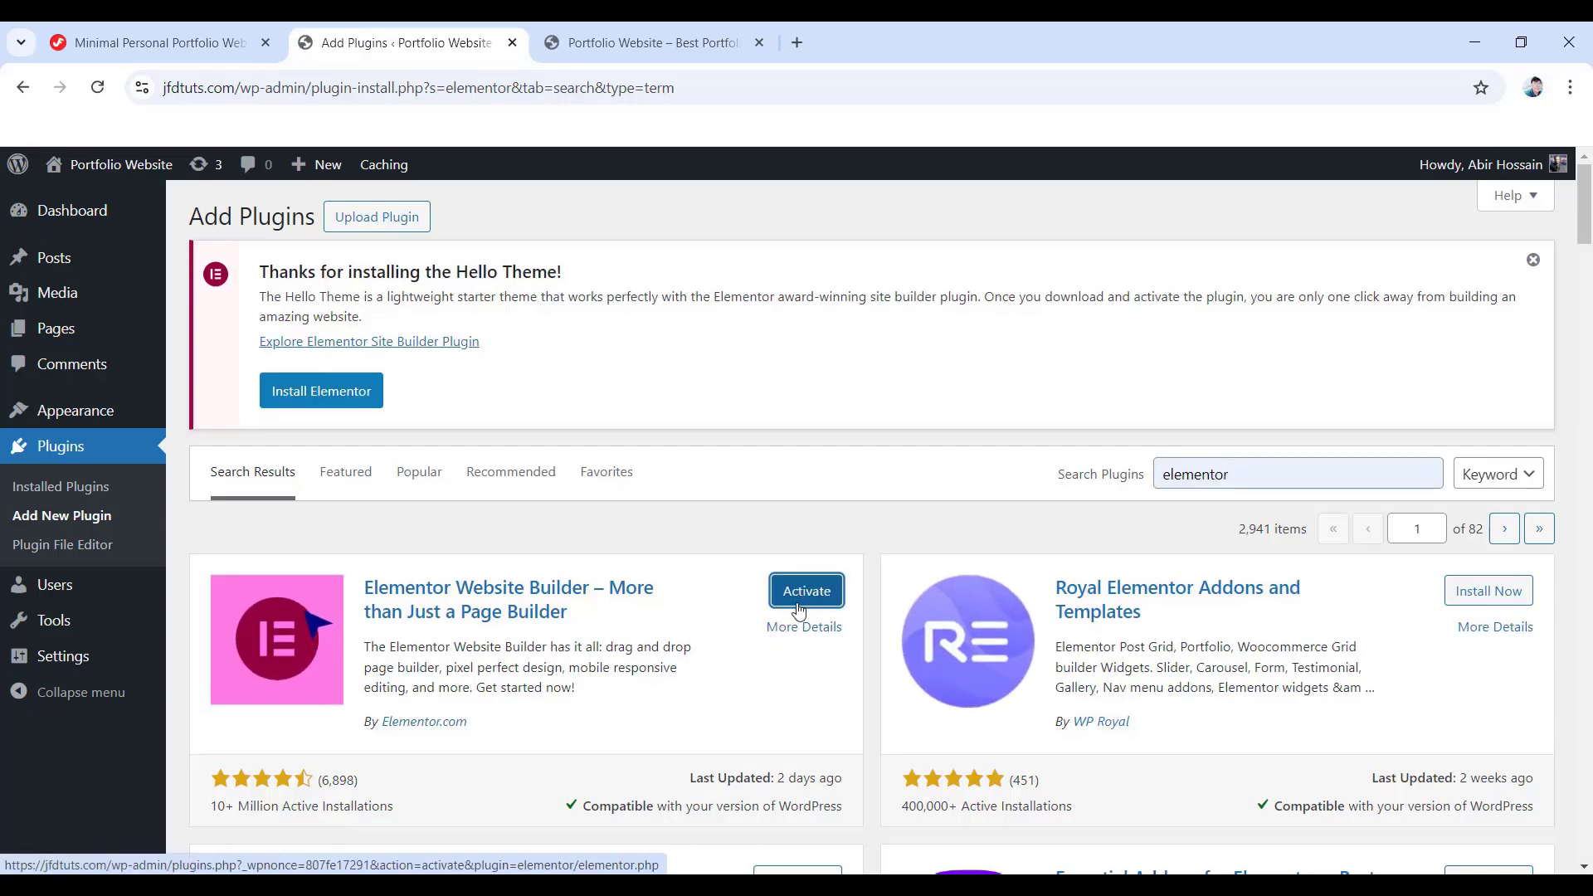
left_click(811, 594)
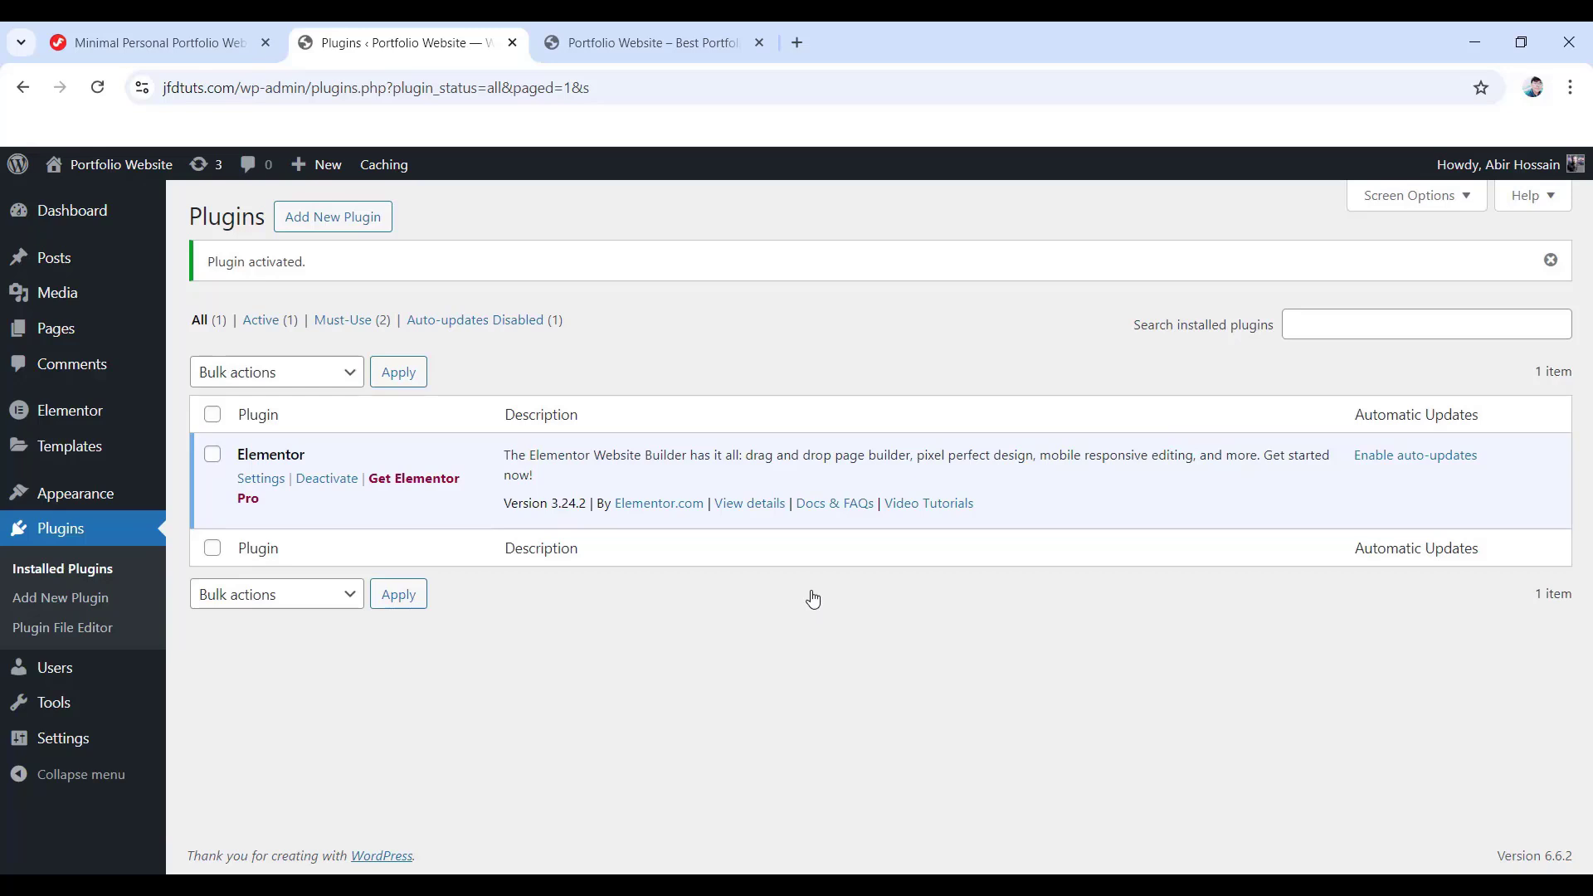
- Search for 'elementskit' and install the ElementsKit Elementor addons plugin
left_click(336, 222)
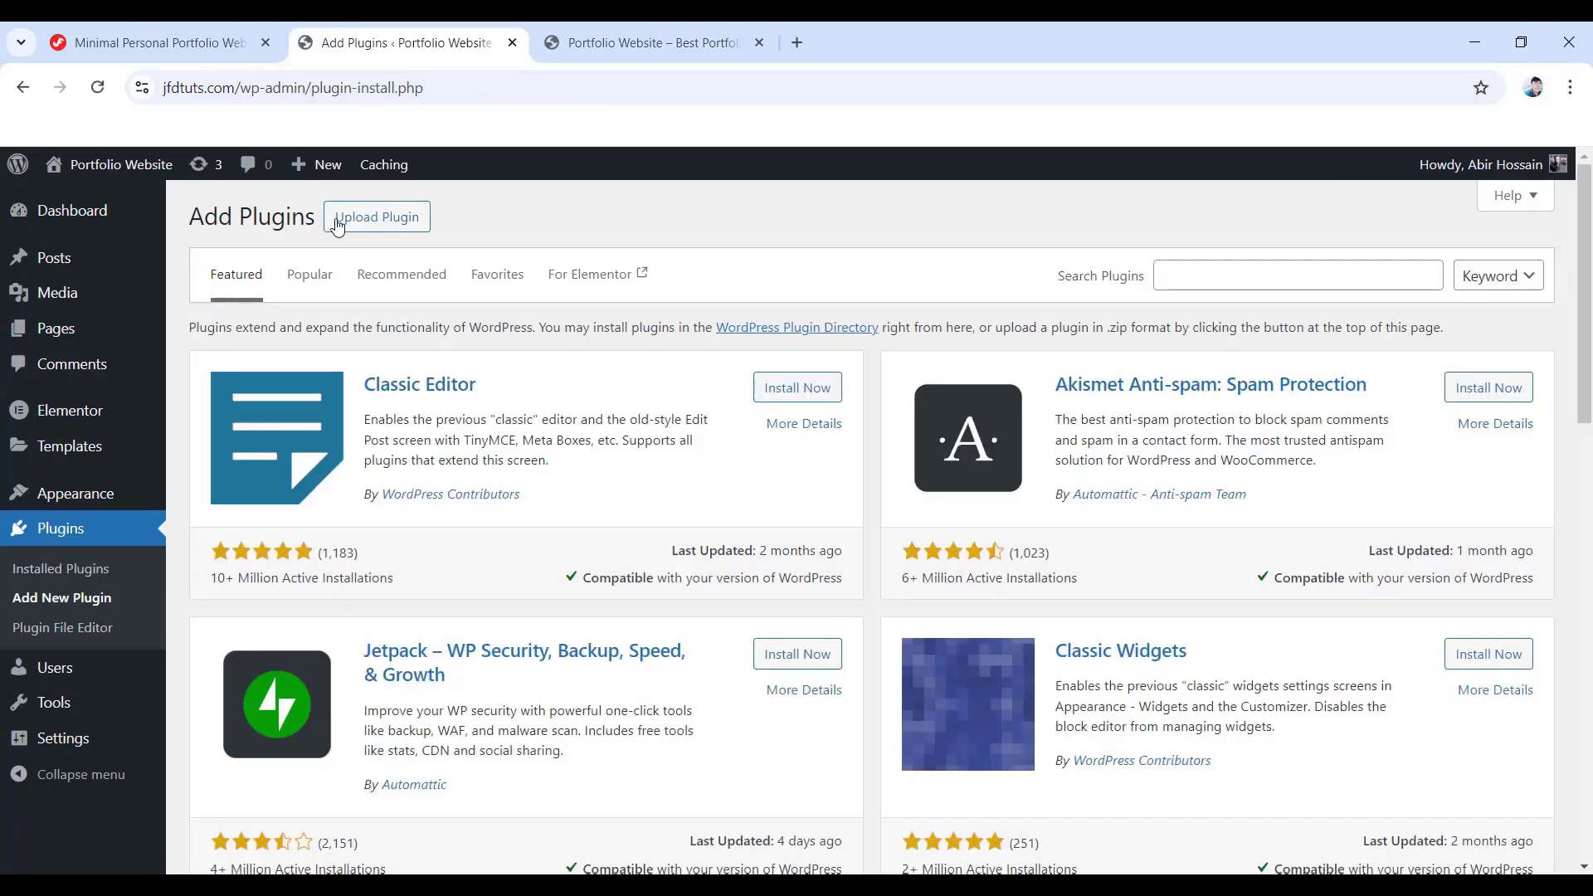
left_click(1228, 275)
type("elementskit")
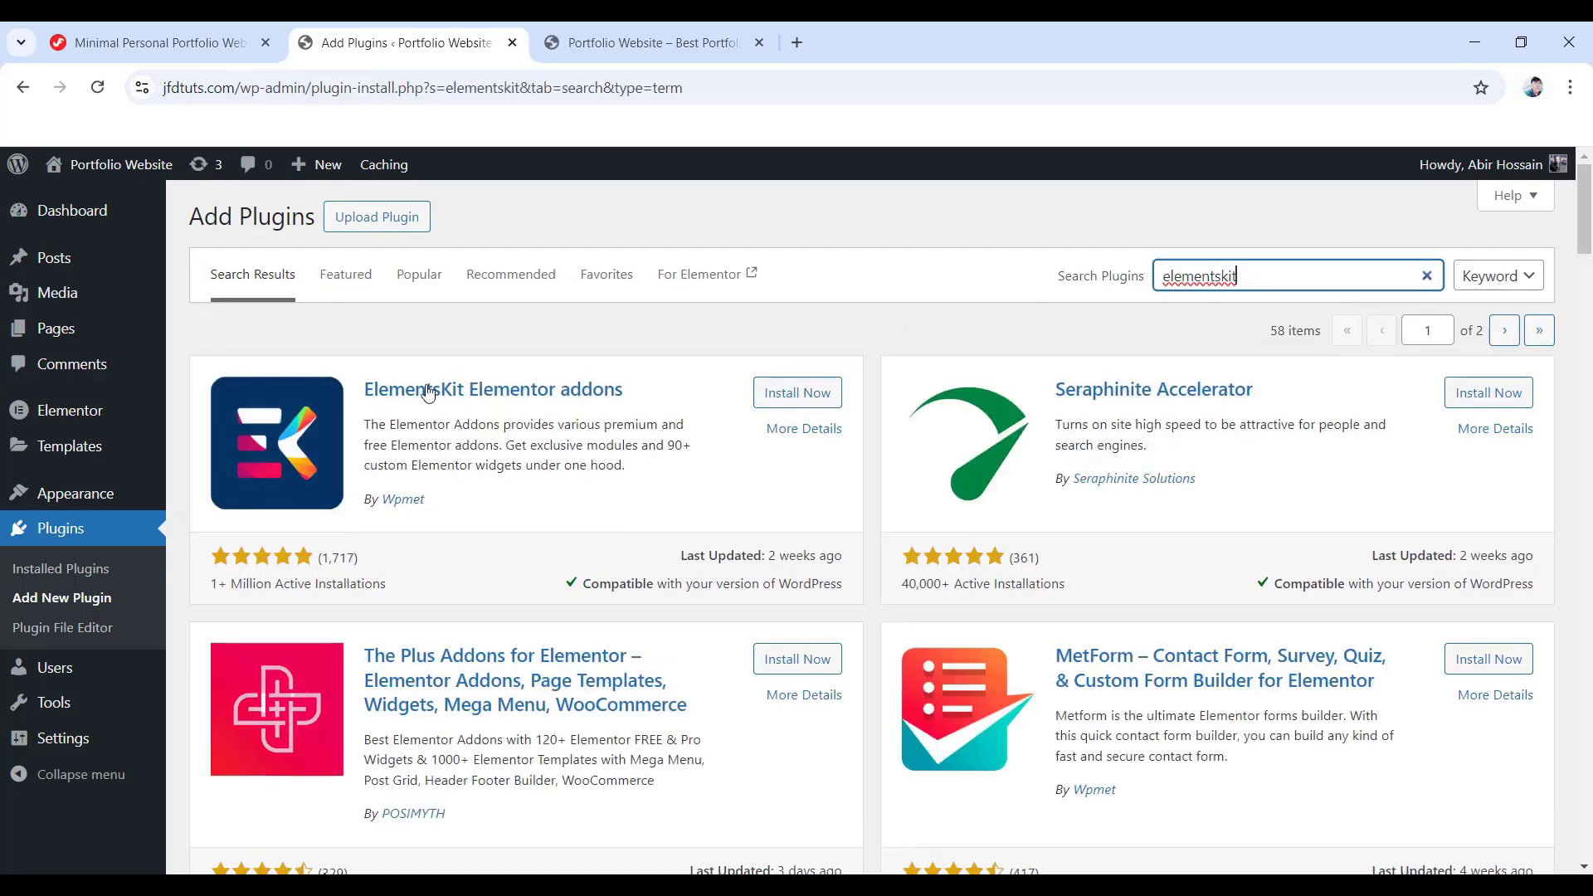
left_click(795, 402)
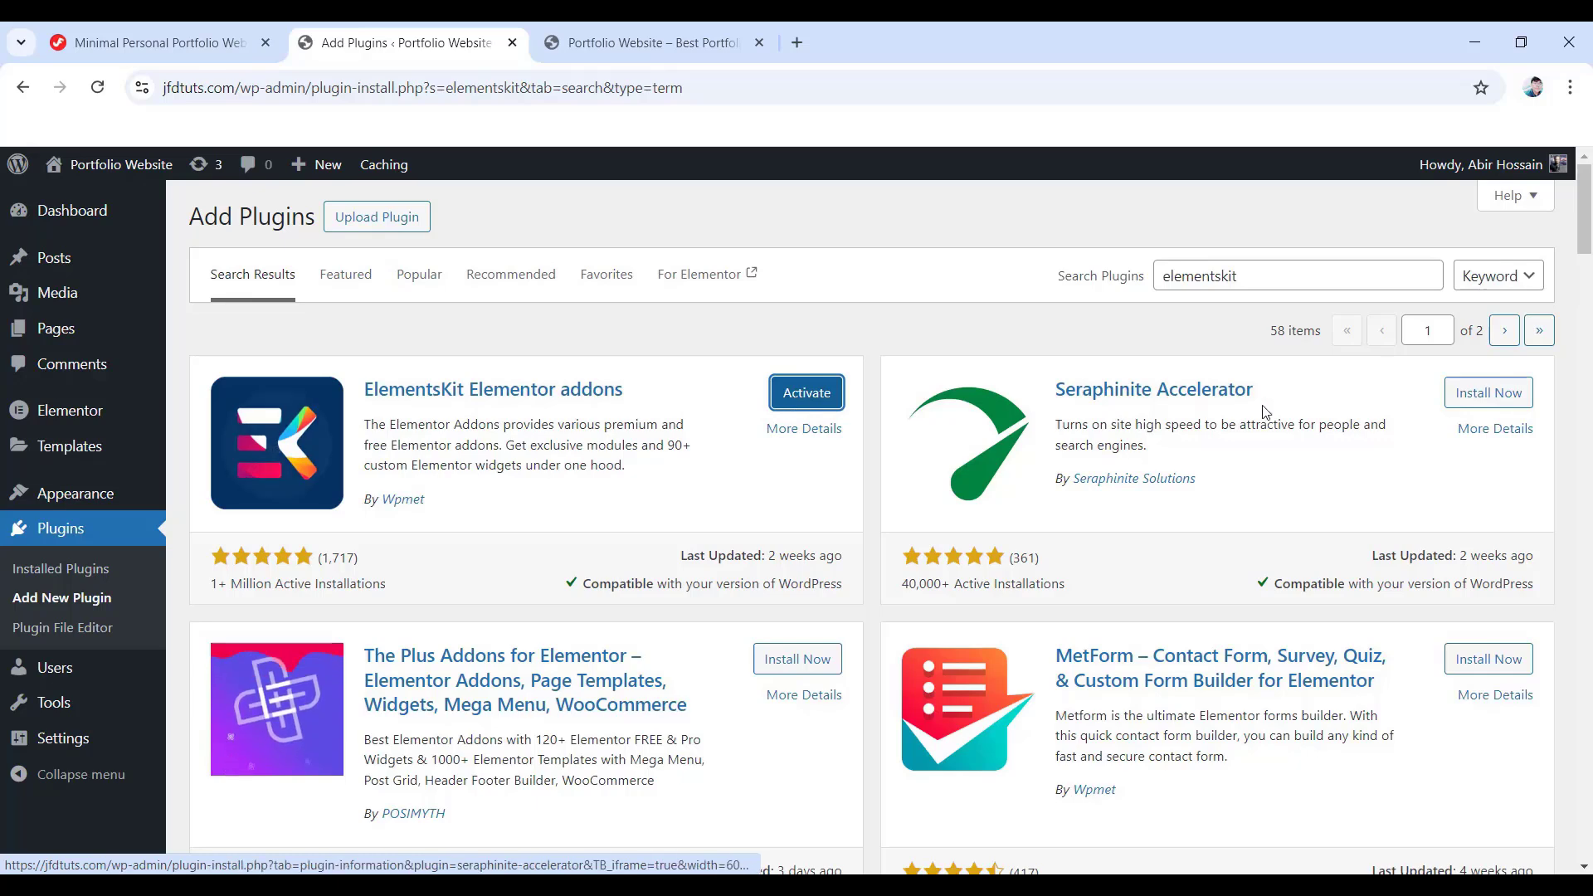
- Search for 'Metform' and install MetForm and Premium Addons for Elementor, then view installed plugins
double_click(1270, 273)
type("Metform")
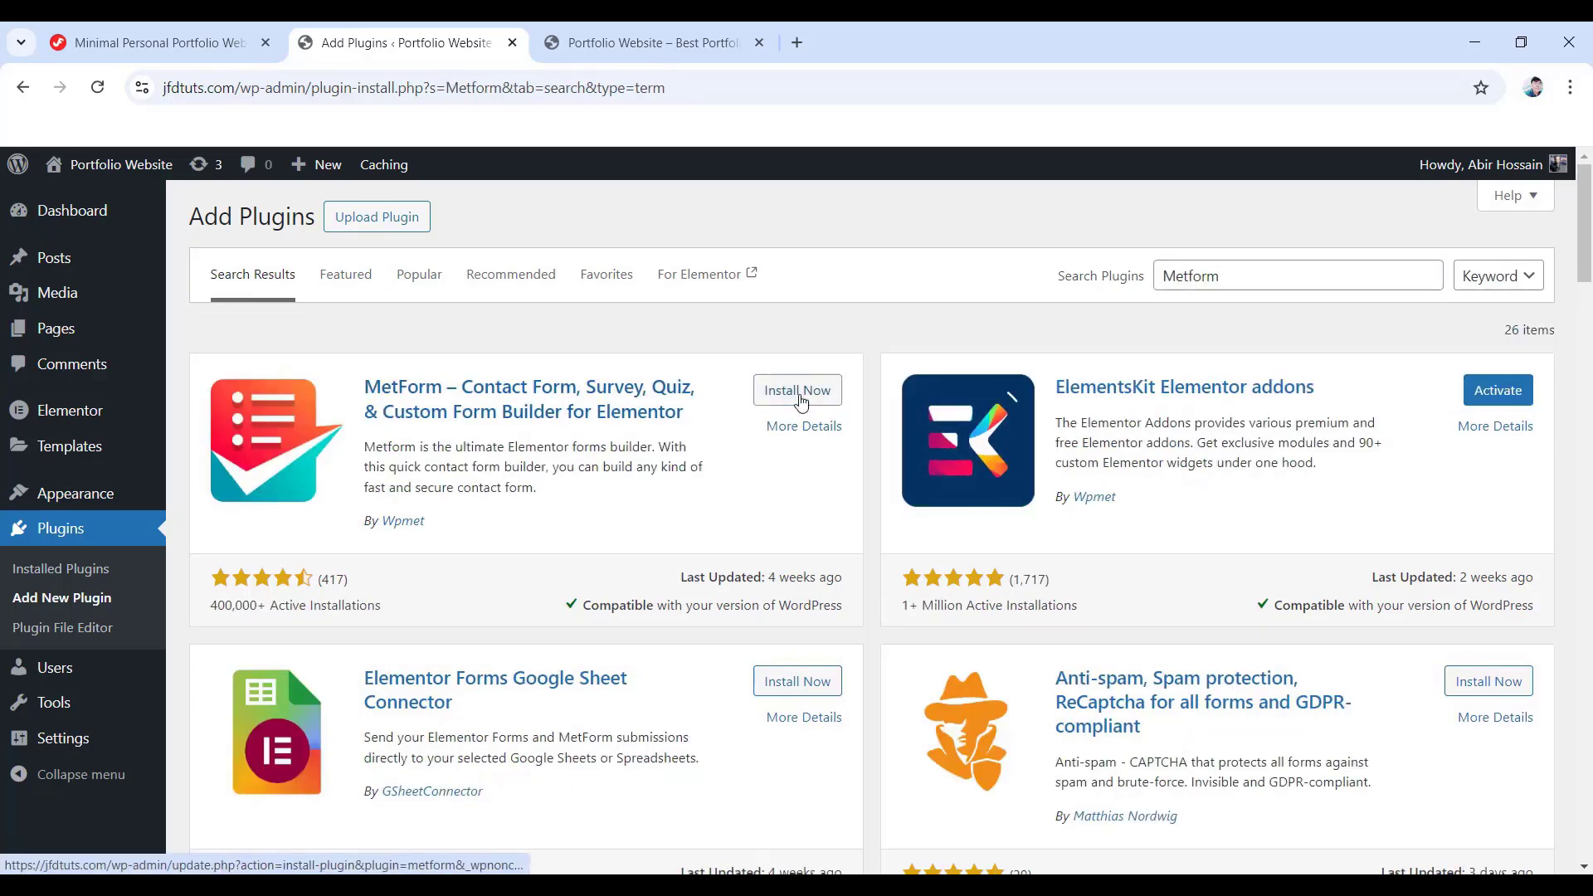
left_click(801, 397)
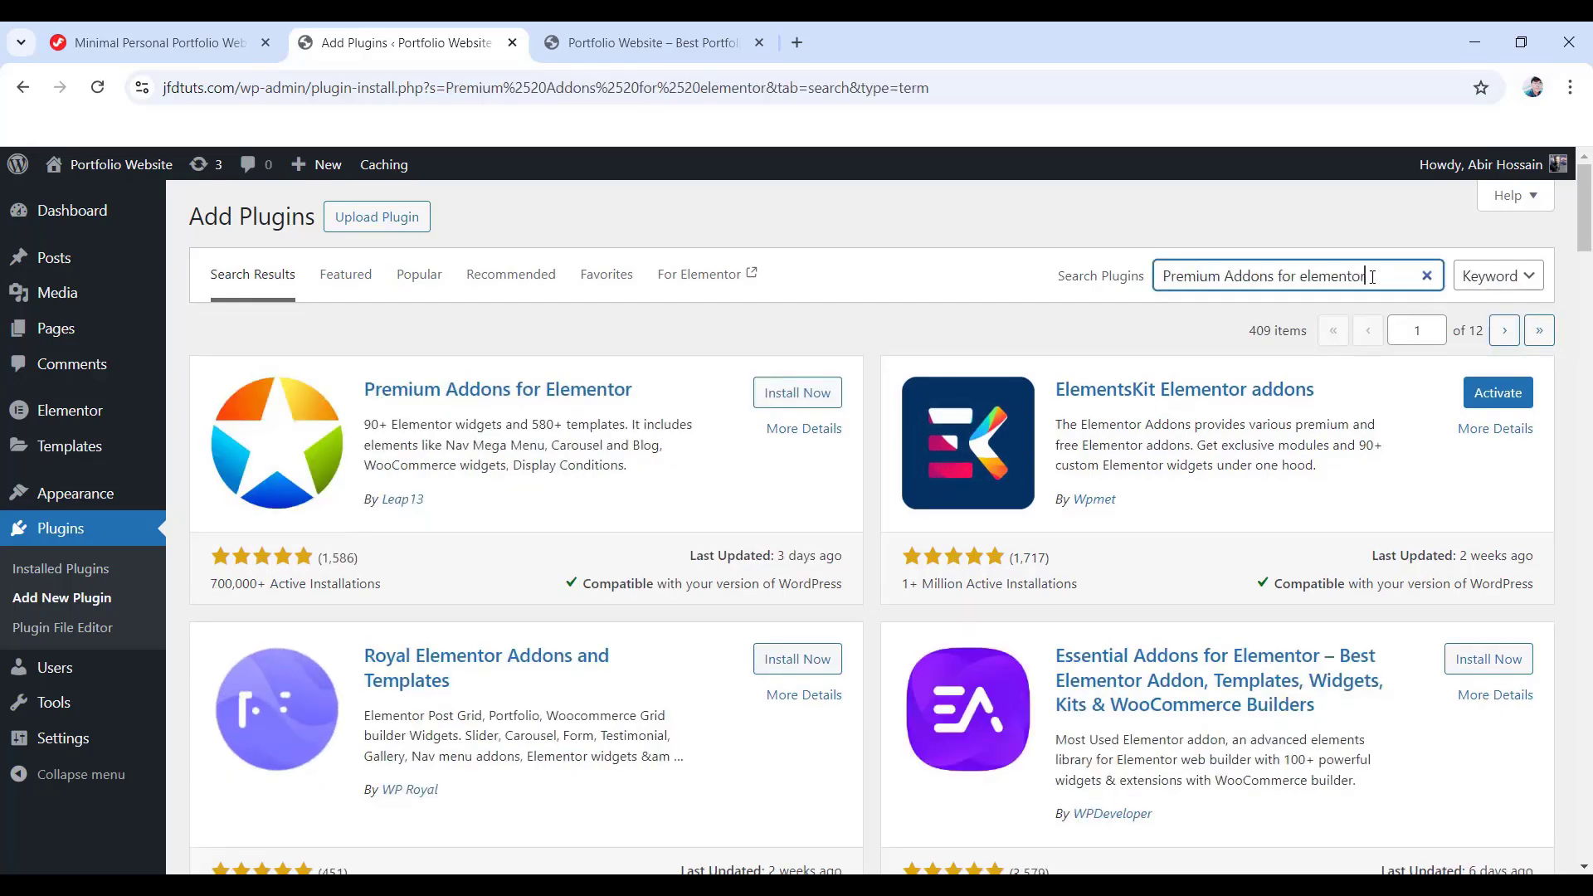
left_click(795, 403)
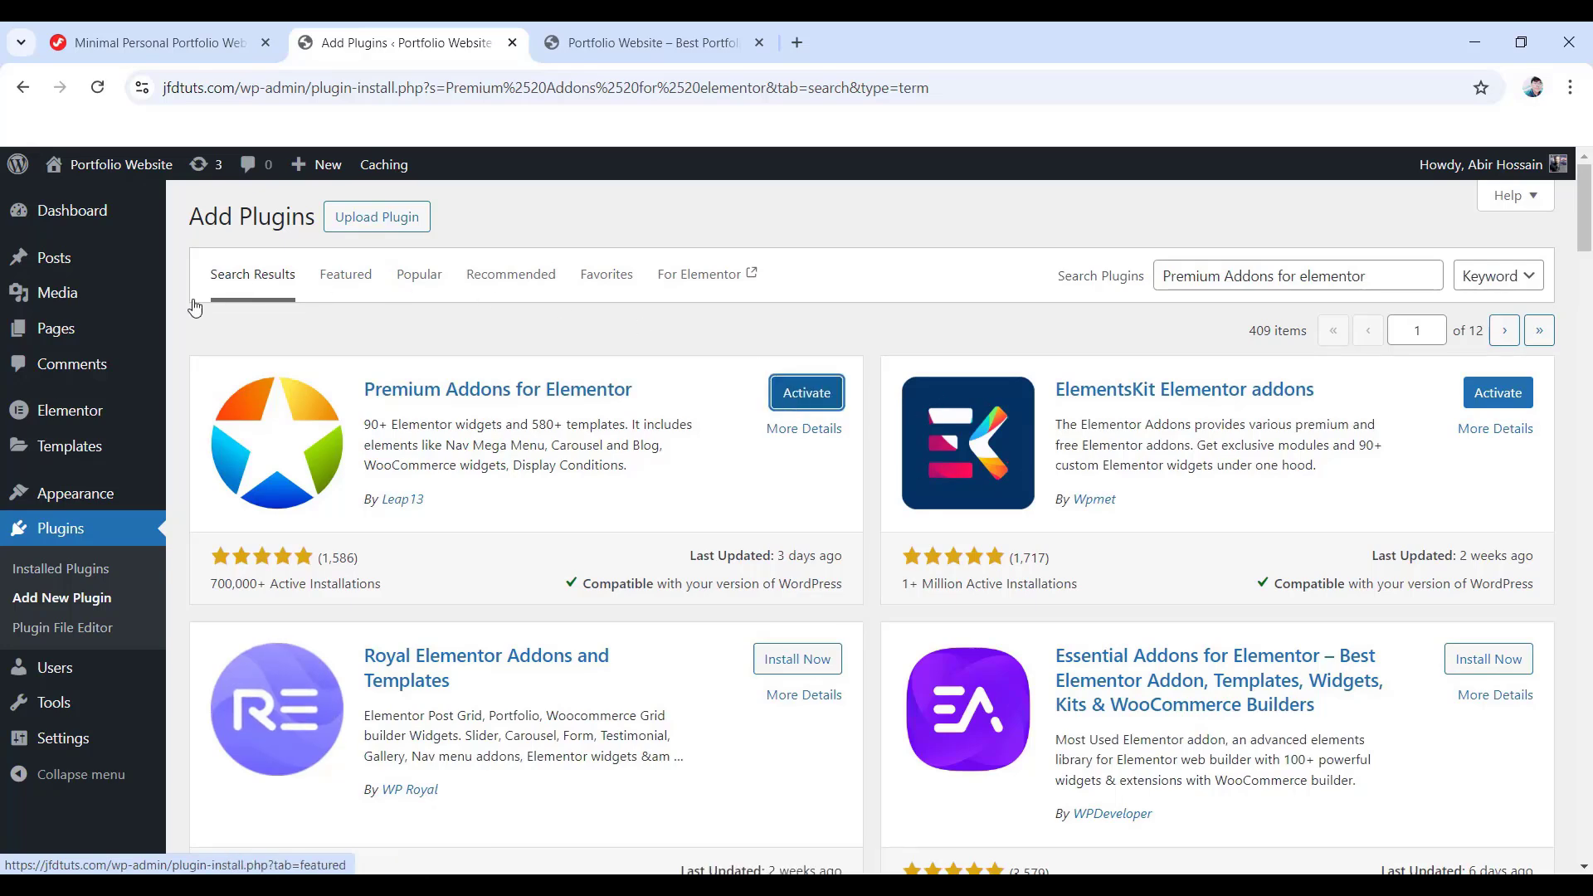
left_click(53, 531)
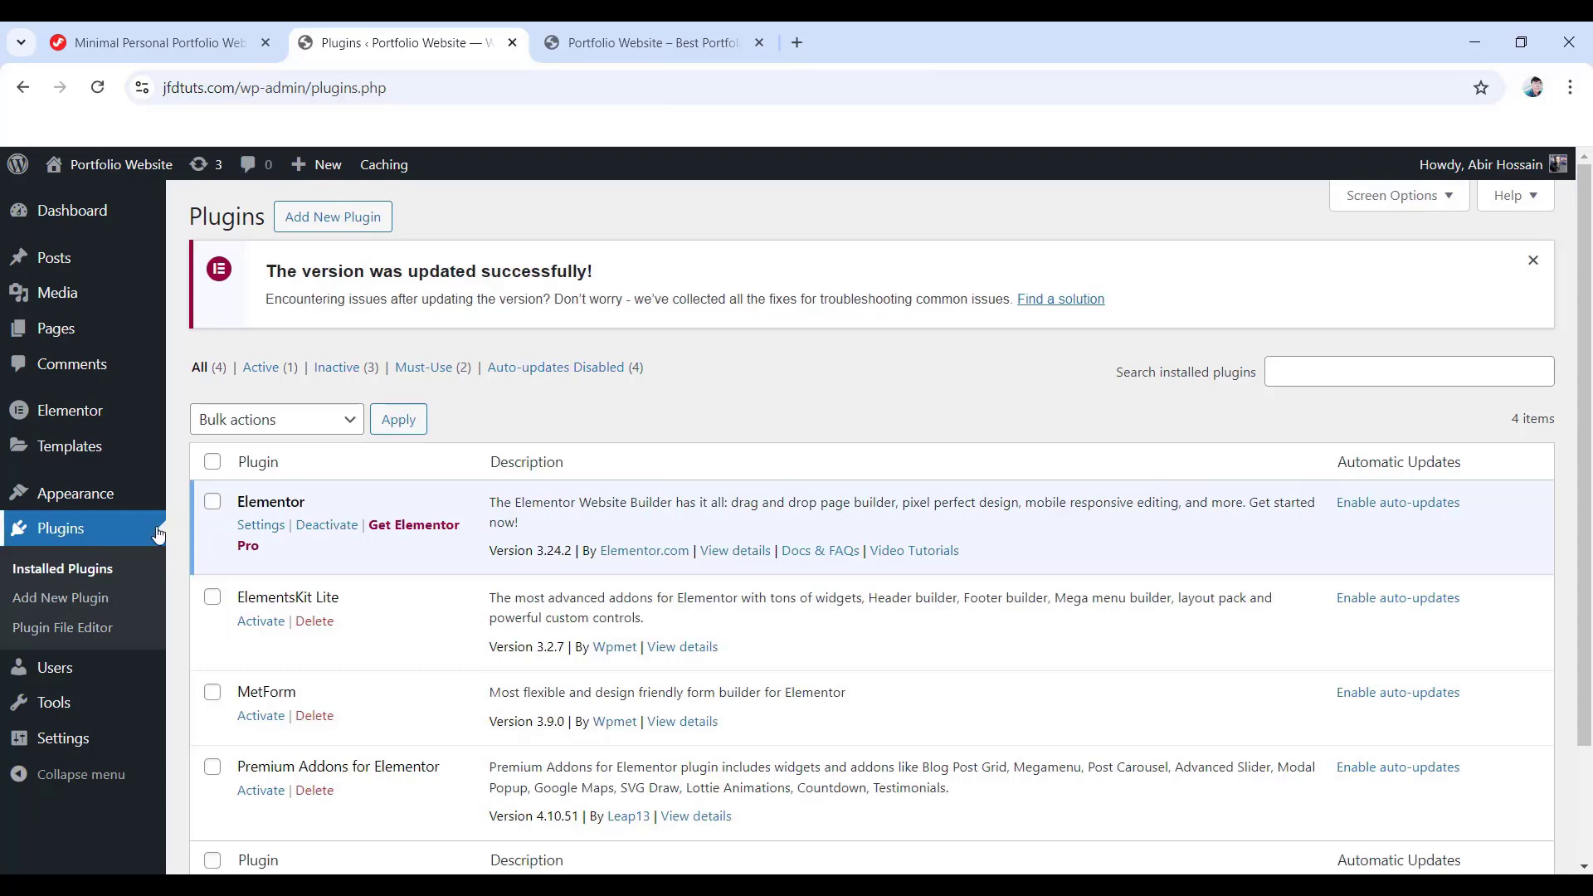
- Bulk-activate the checked ElementsKit Lite, MetForm and Premium Addons for Elementor plugins
scroll(285, 540, "down", 1)
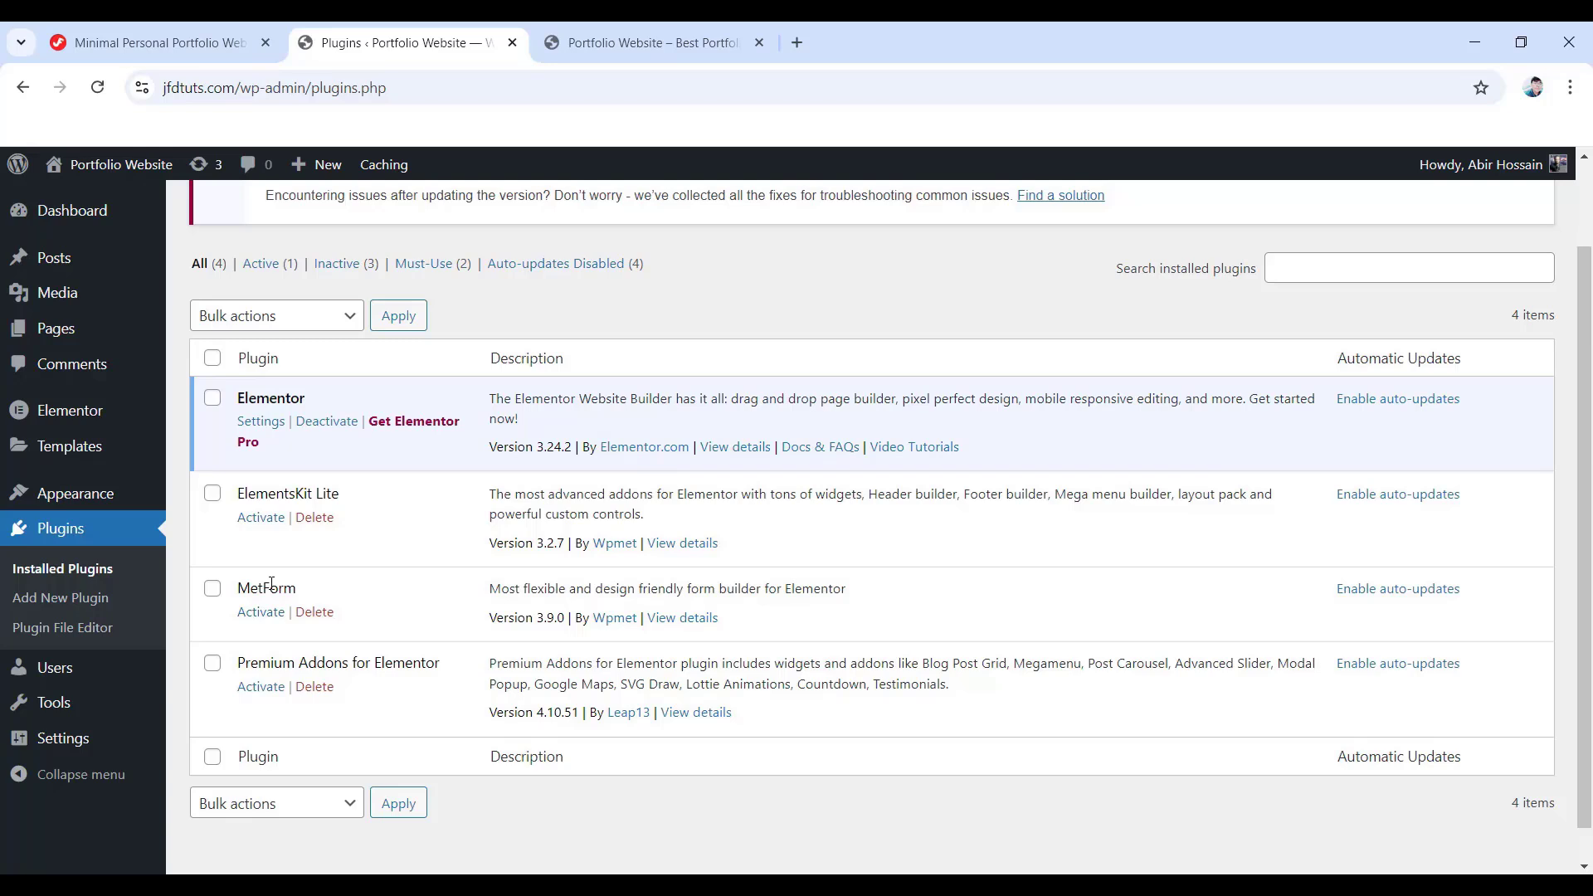
left_click(212, 494)
left_click(212, 589)
left_click(212, 663)
left_click(298, 317)
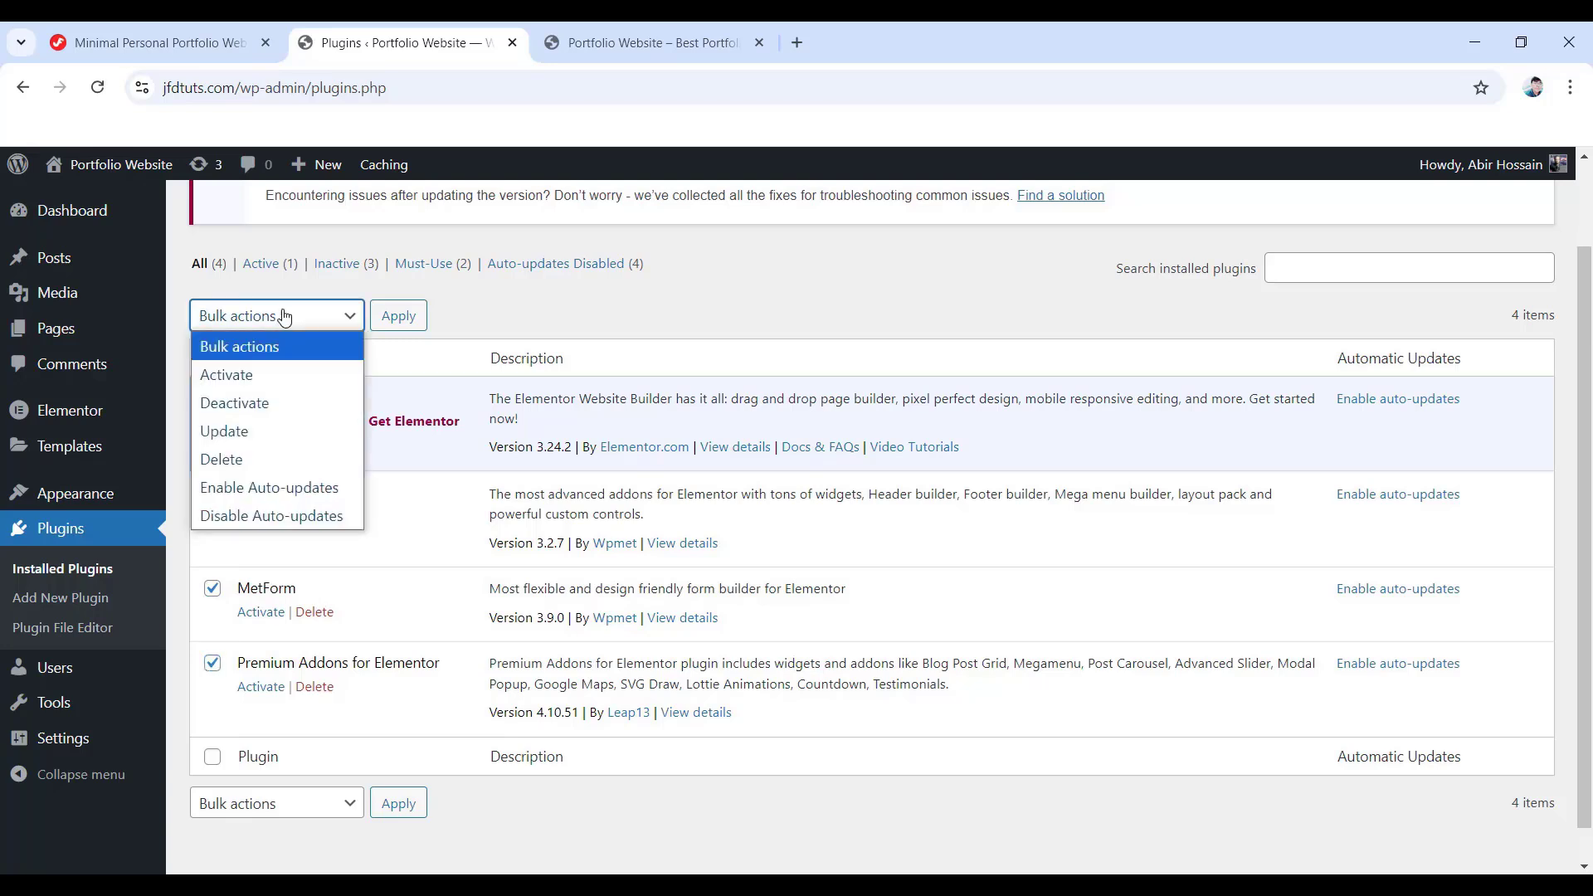
left_click(239, 385)
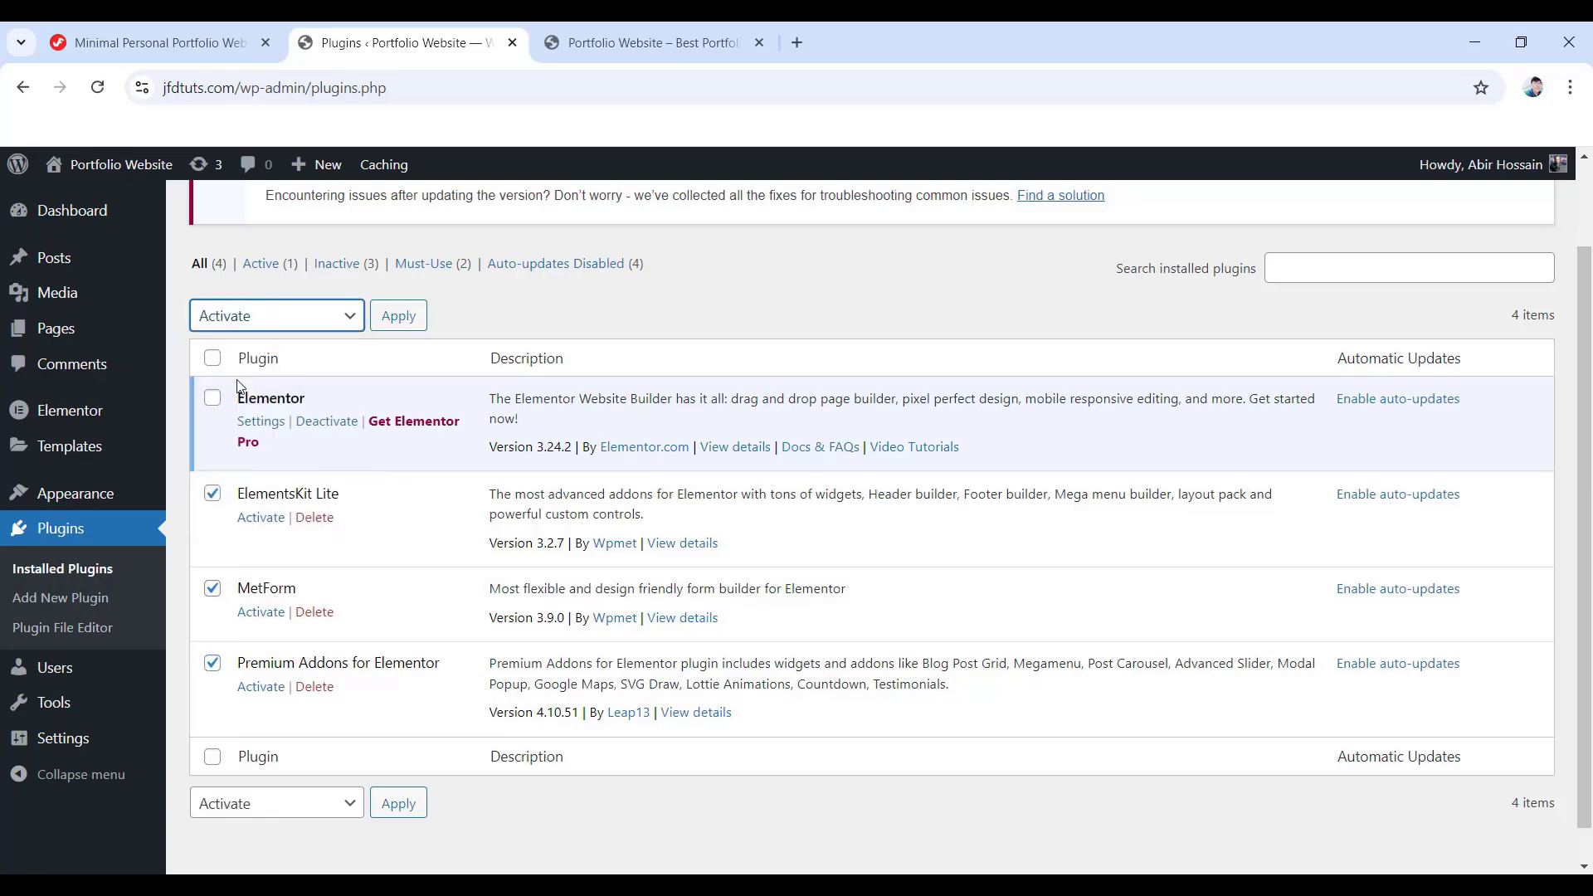
left_click(399, 319)
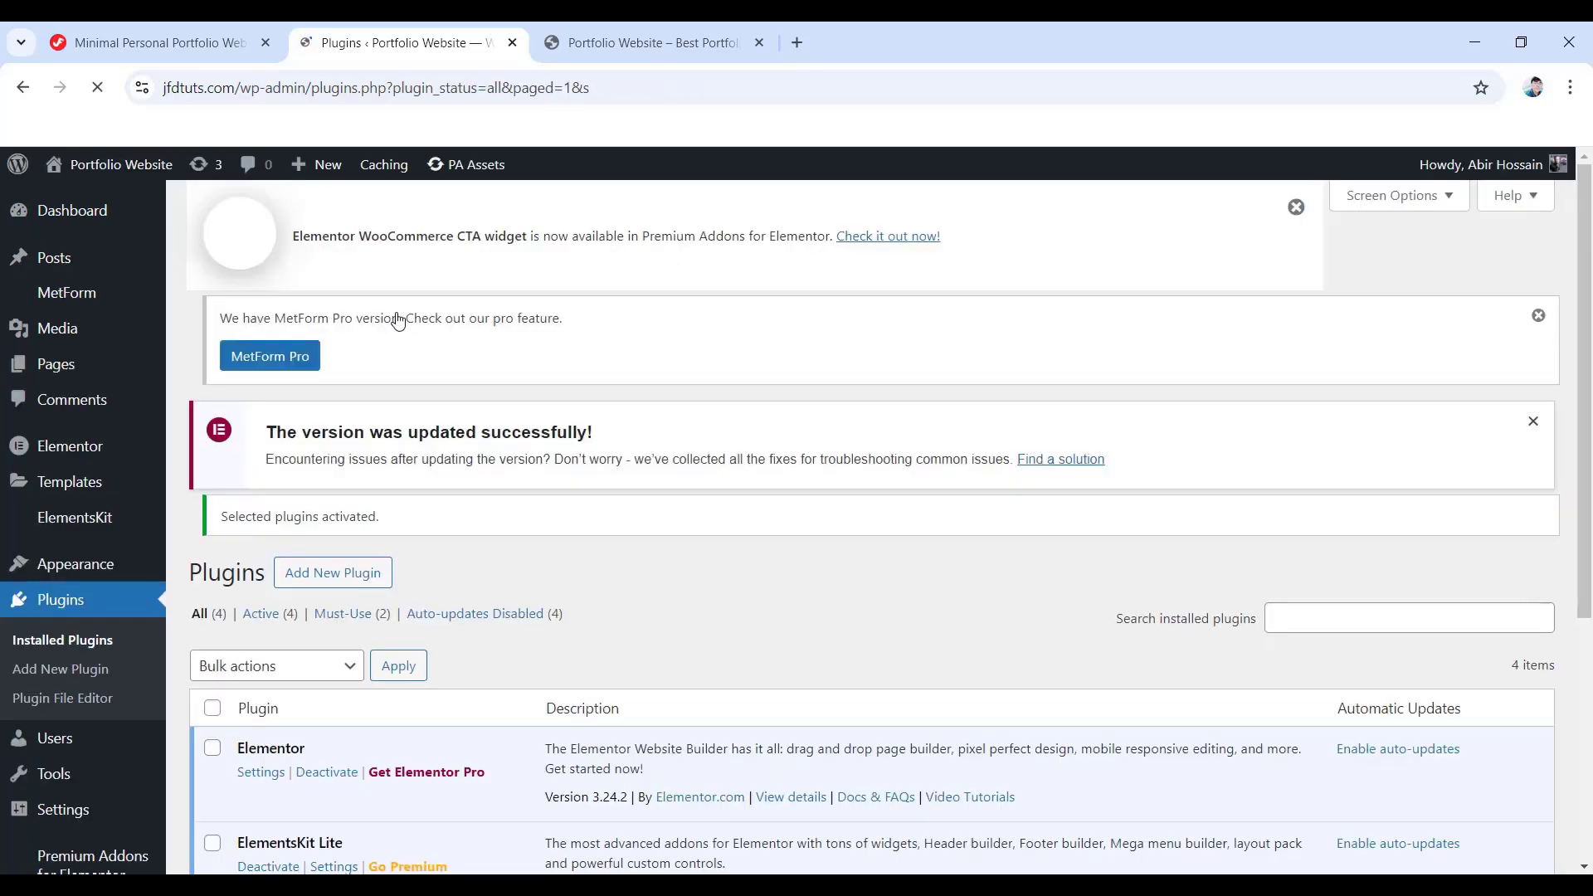
scroll(398, 322, "down", 5)
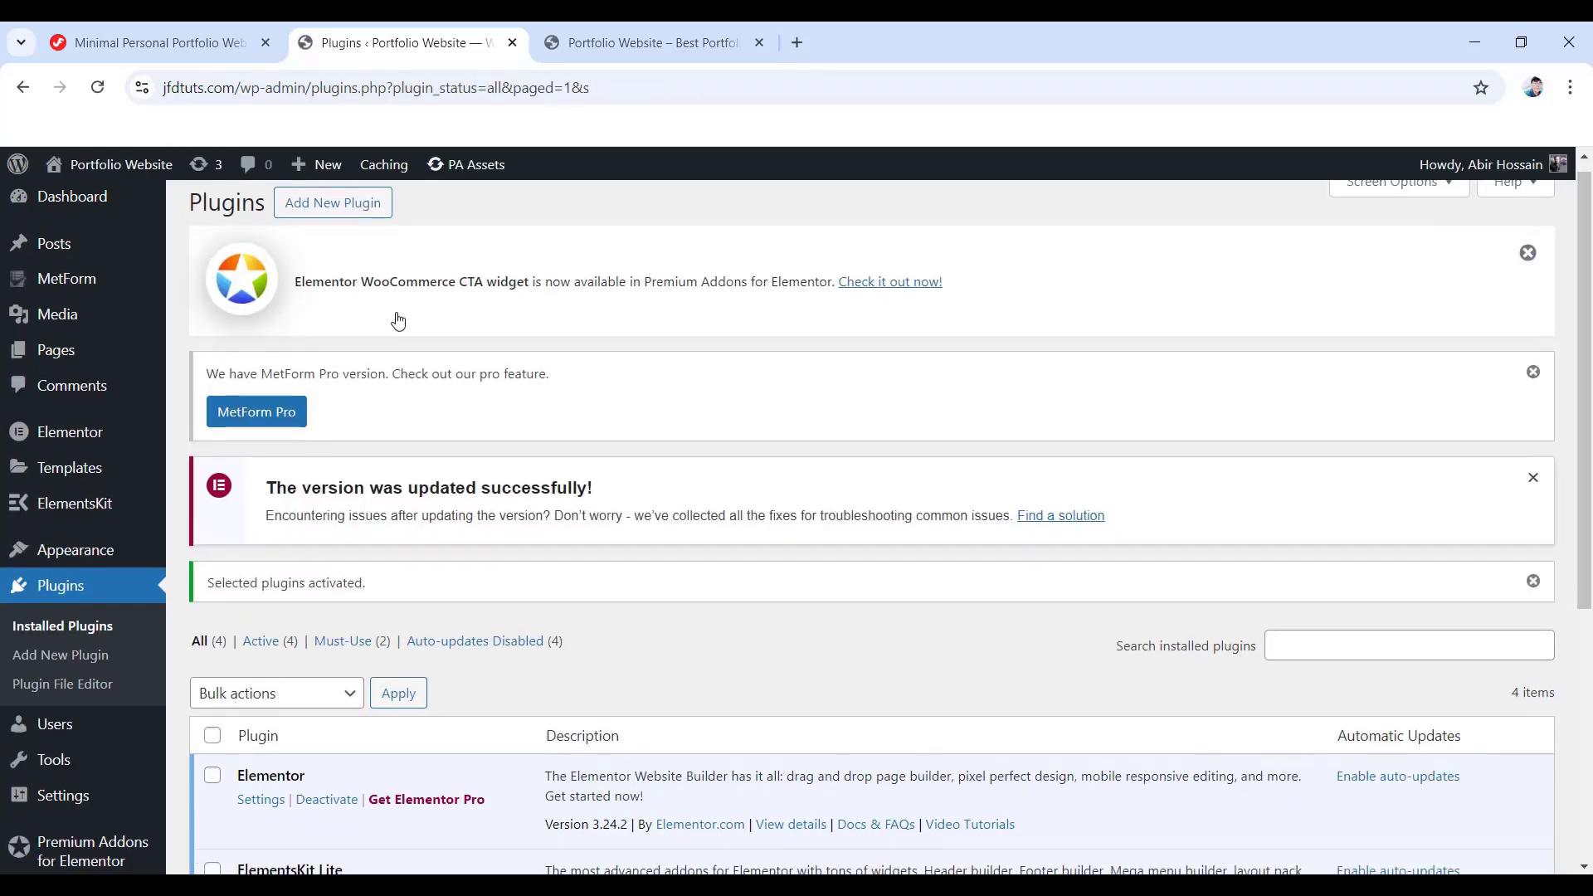
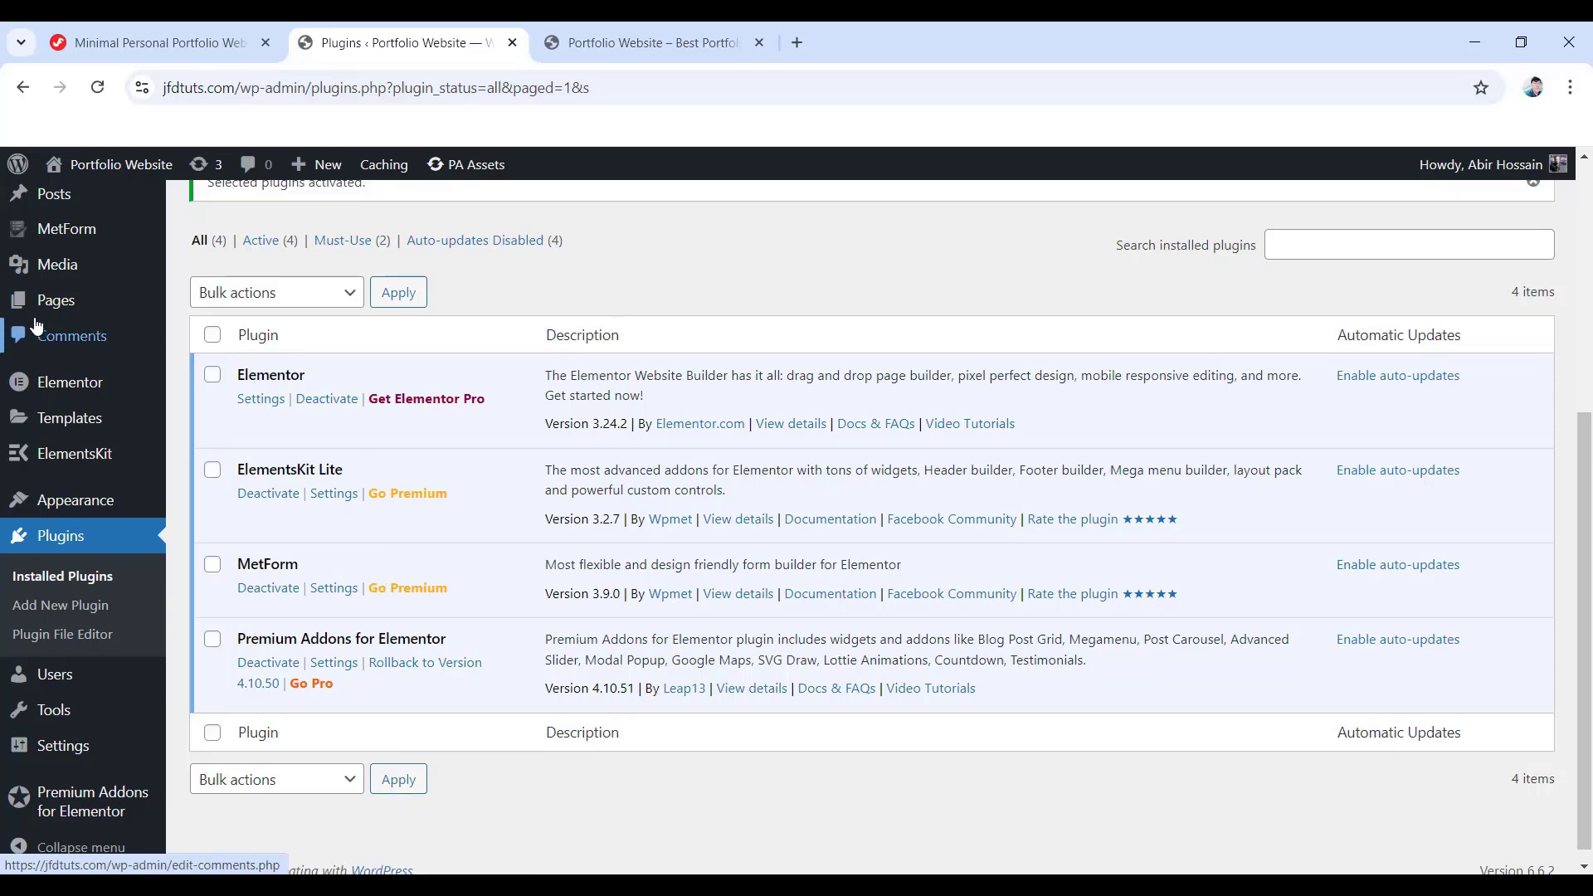
- Move the Privacy Policy and Sample Page pages to the Trash
left_click(58, 310)
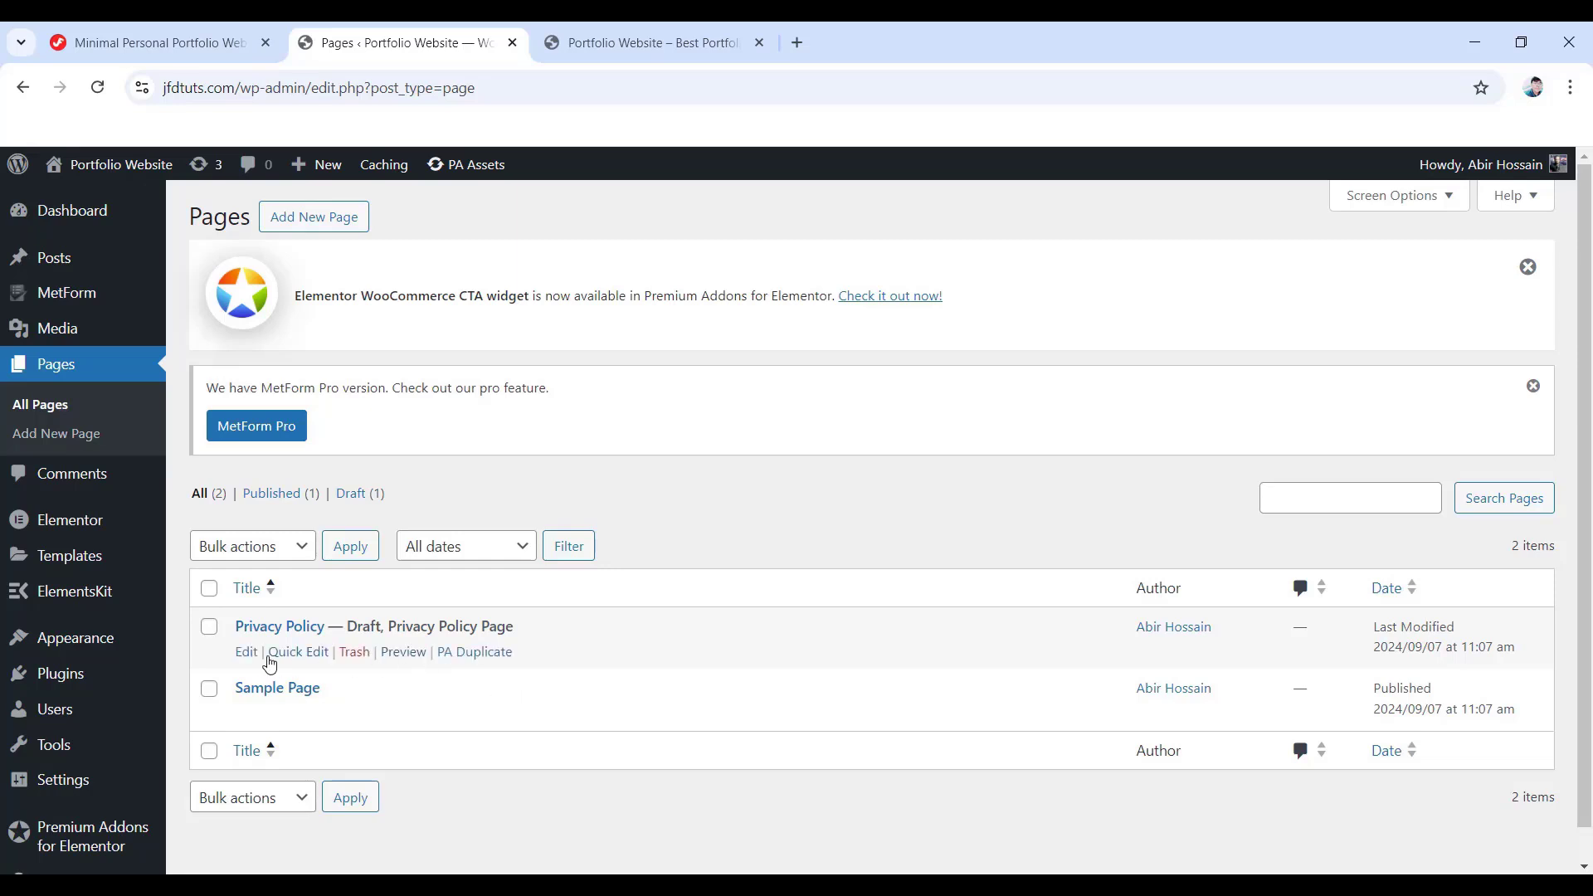
left_click(209, 628)
left_click(209, 695)
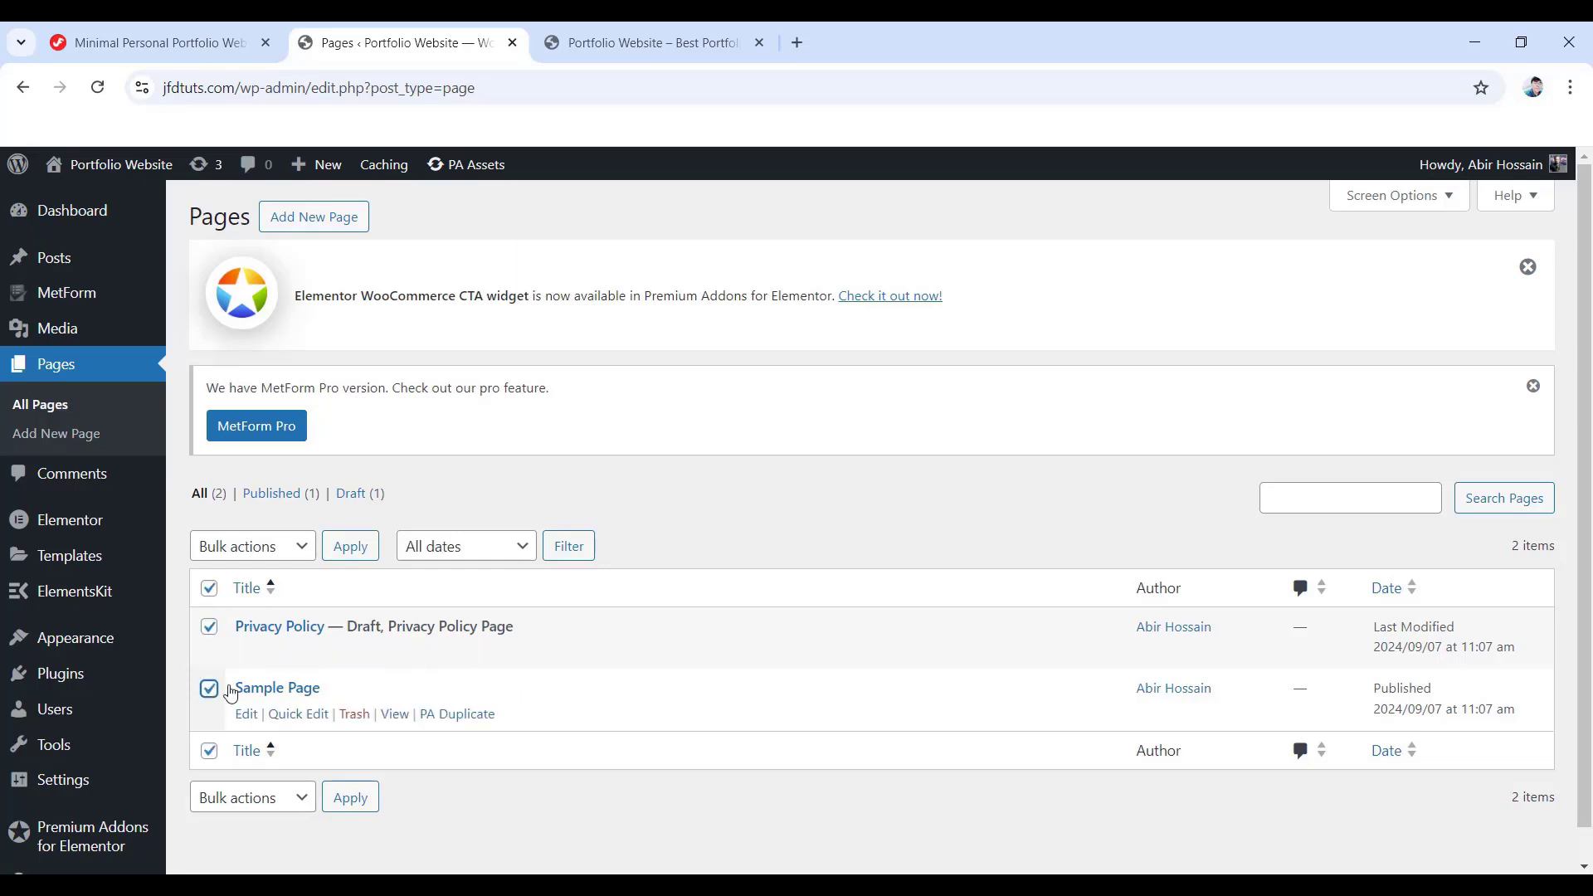
left_click(285, 549)
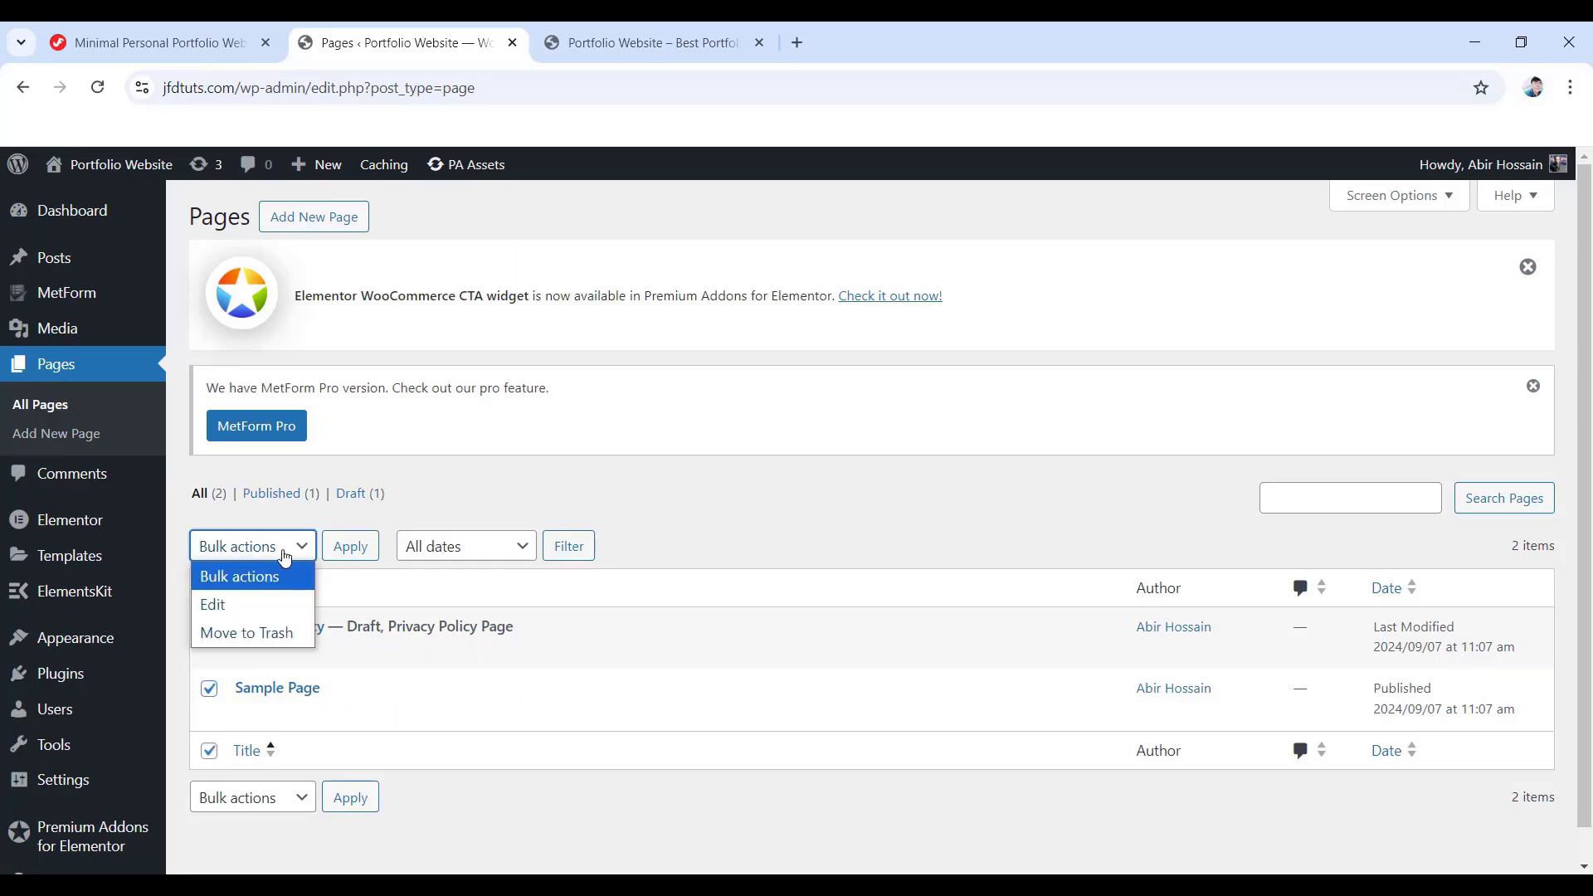
left_click(252, 634)
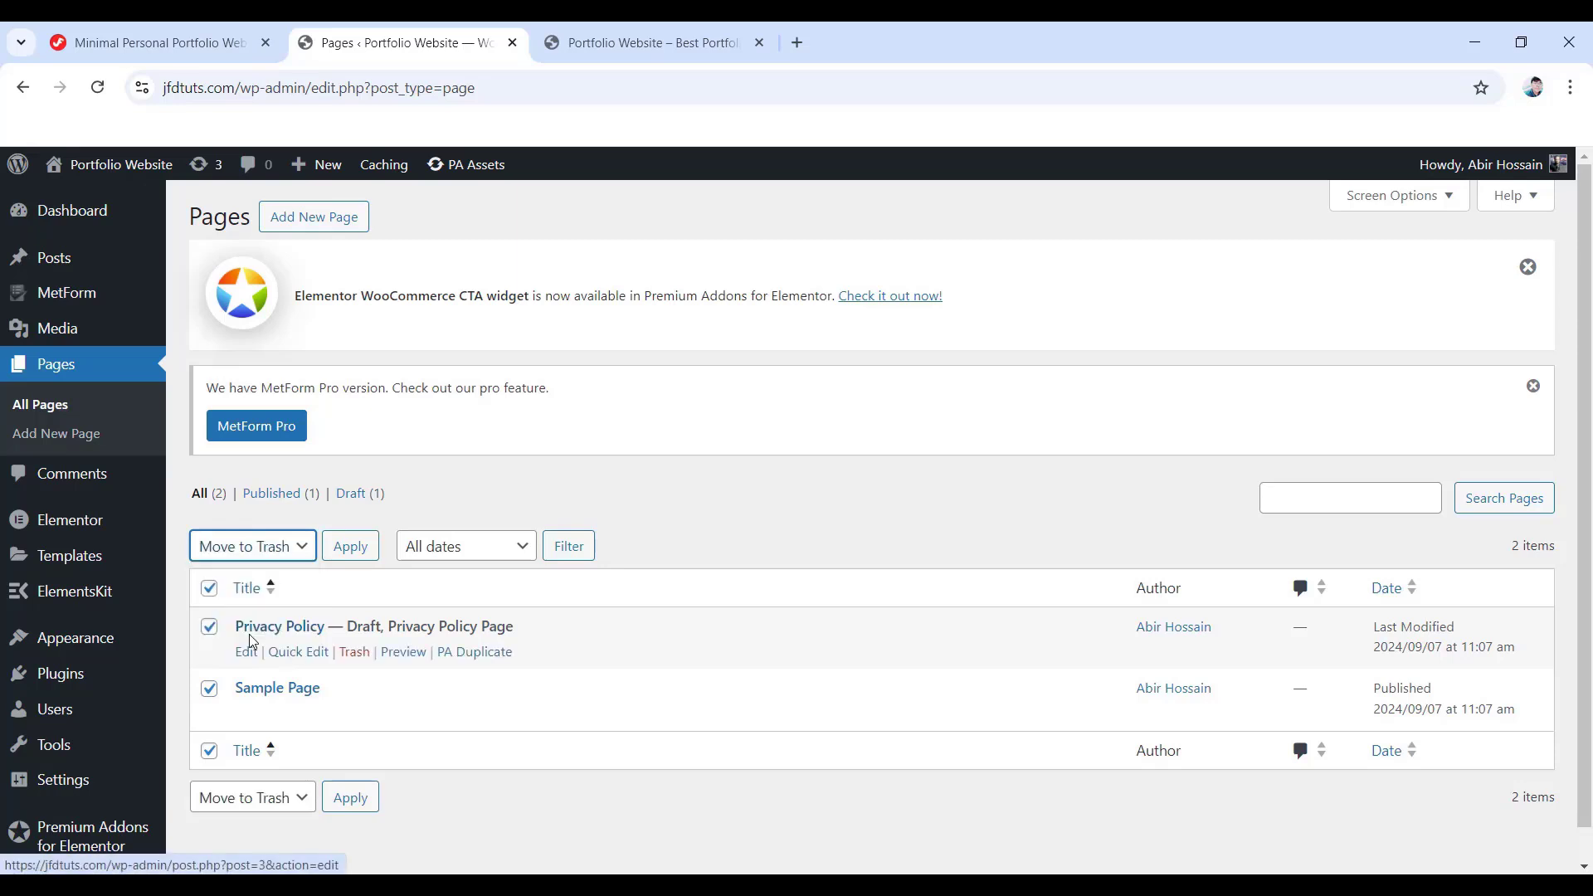
left_click(349, 546)
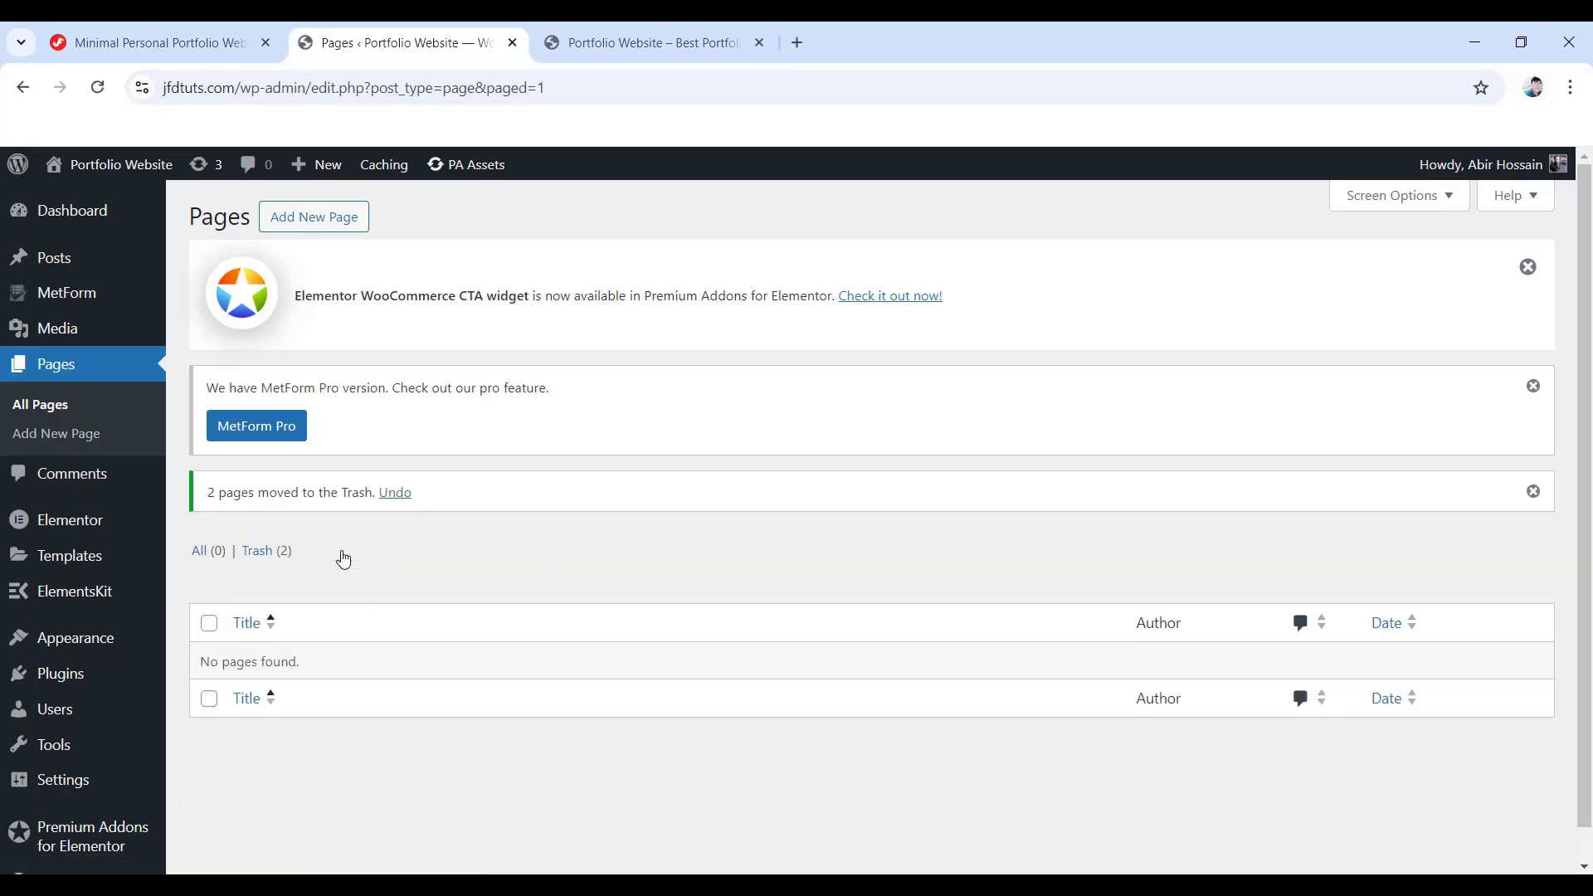
- Permanently delete both trashed pages, then start a new page
left_click(258, 551)
left_click(209, 589)
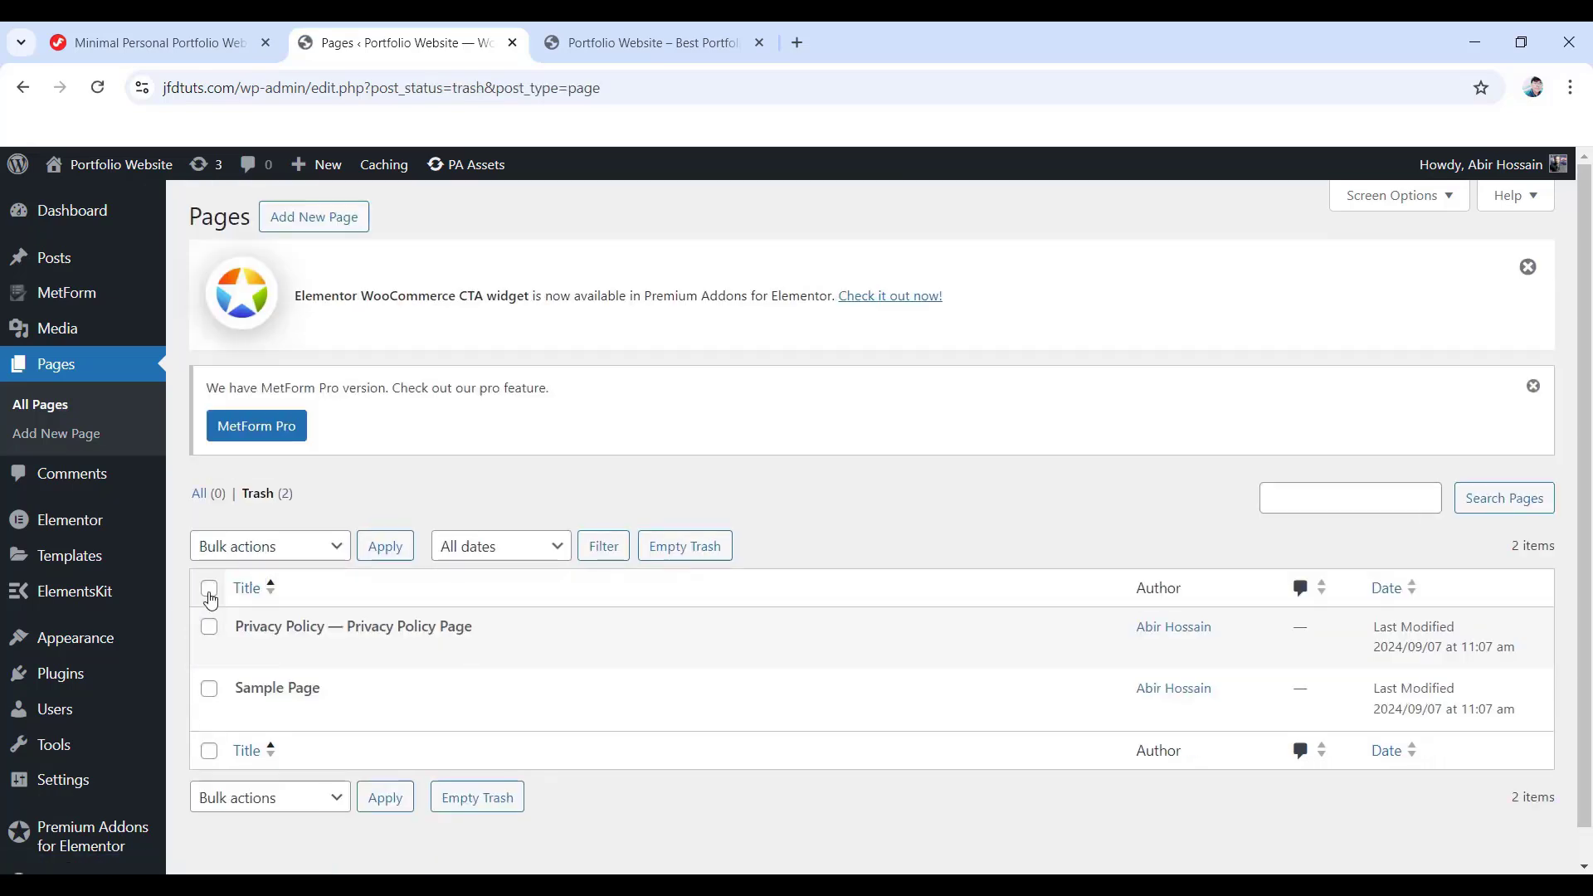
left_click(286, 546)
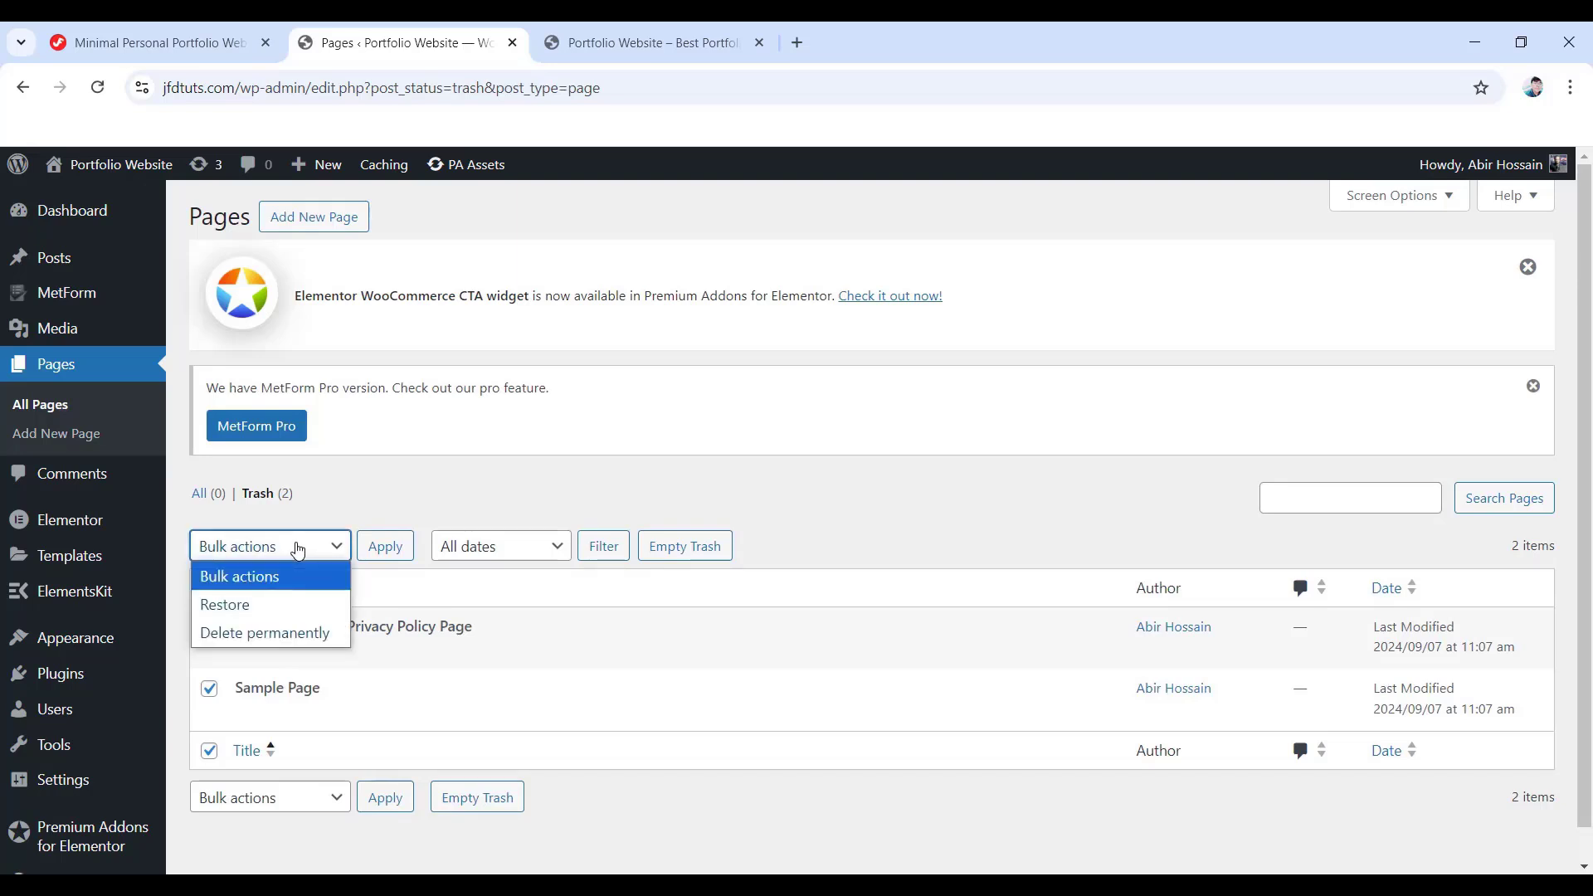
left_click(291, 636)
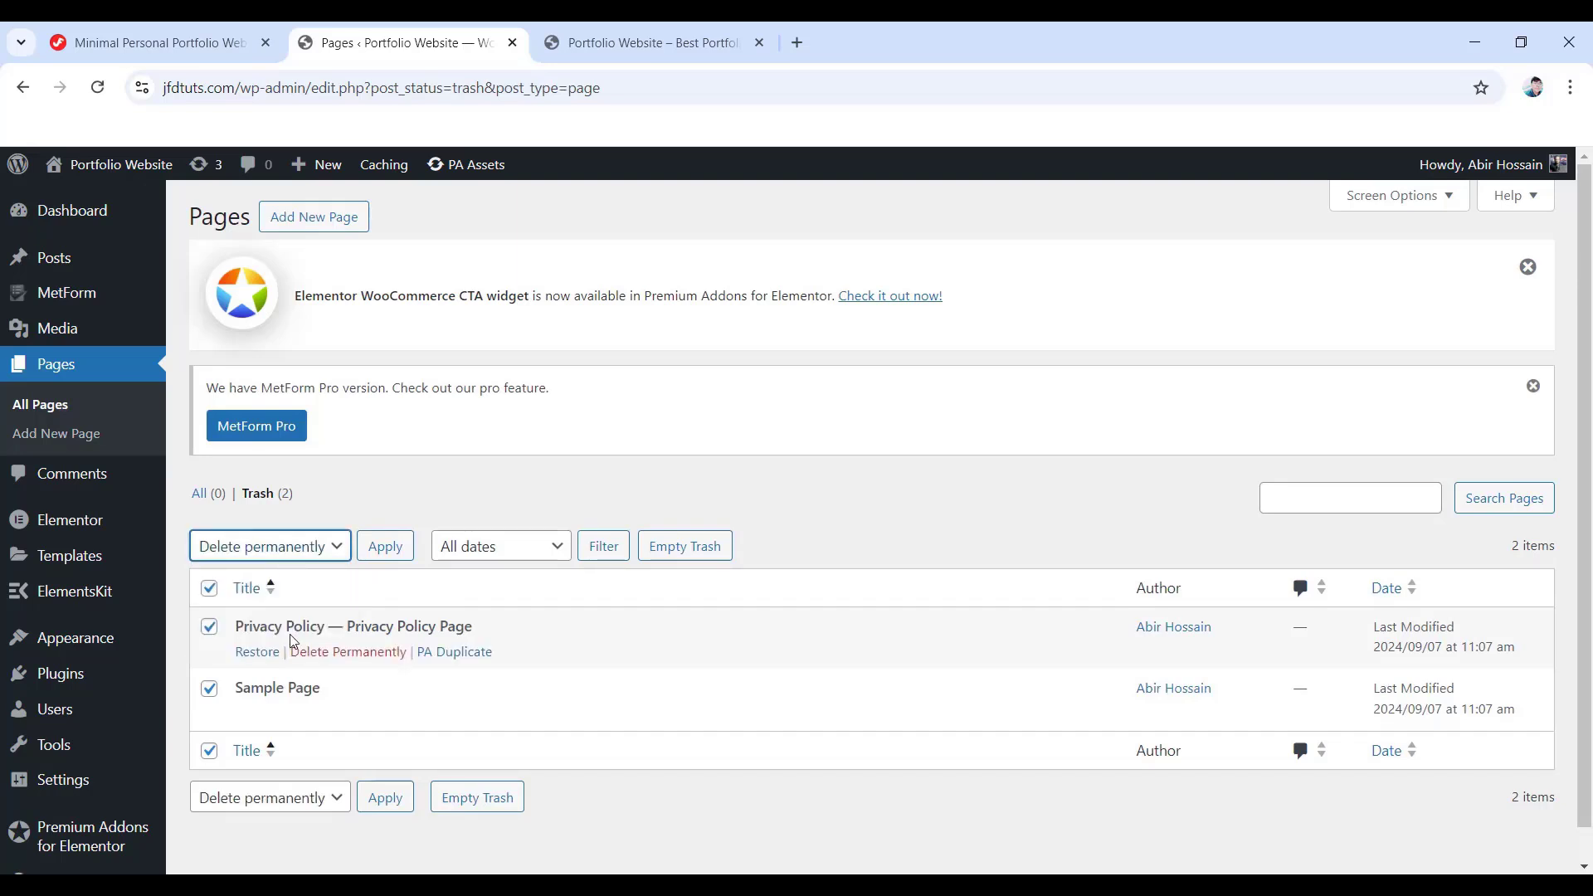
left_click(386, 549)
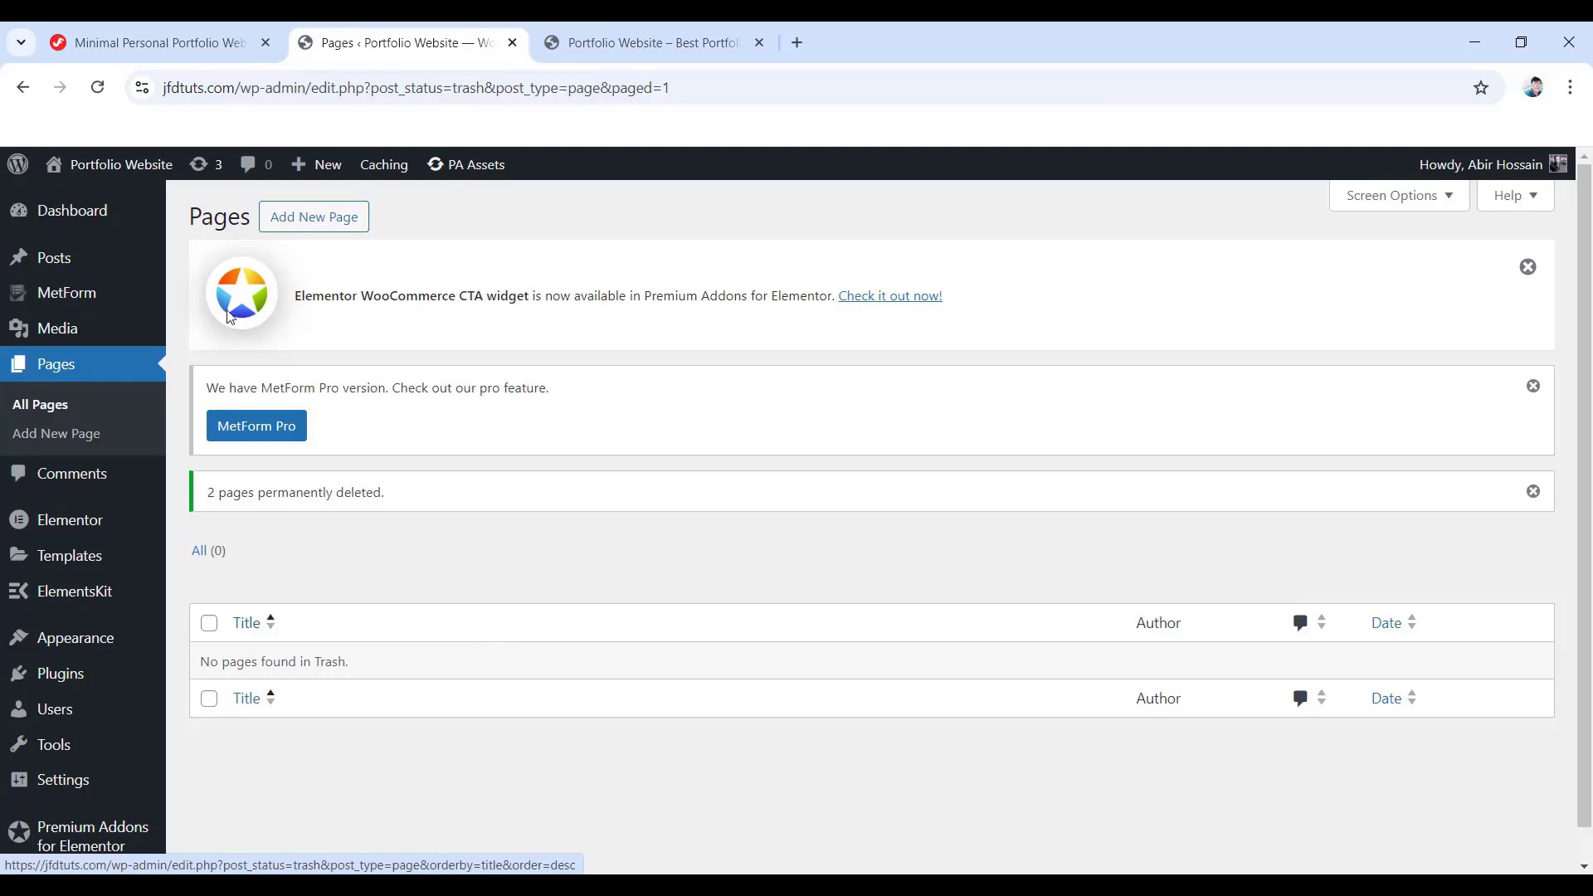
left_click(328, 223)
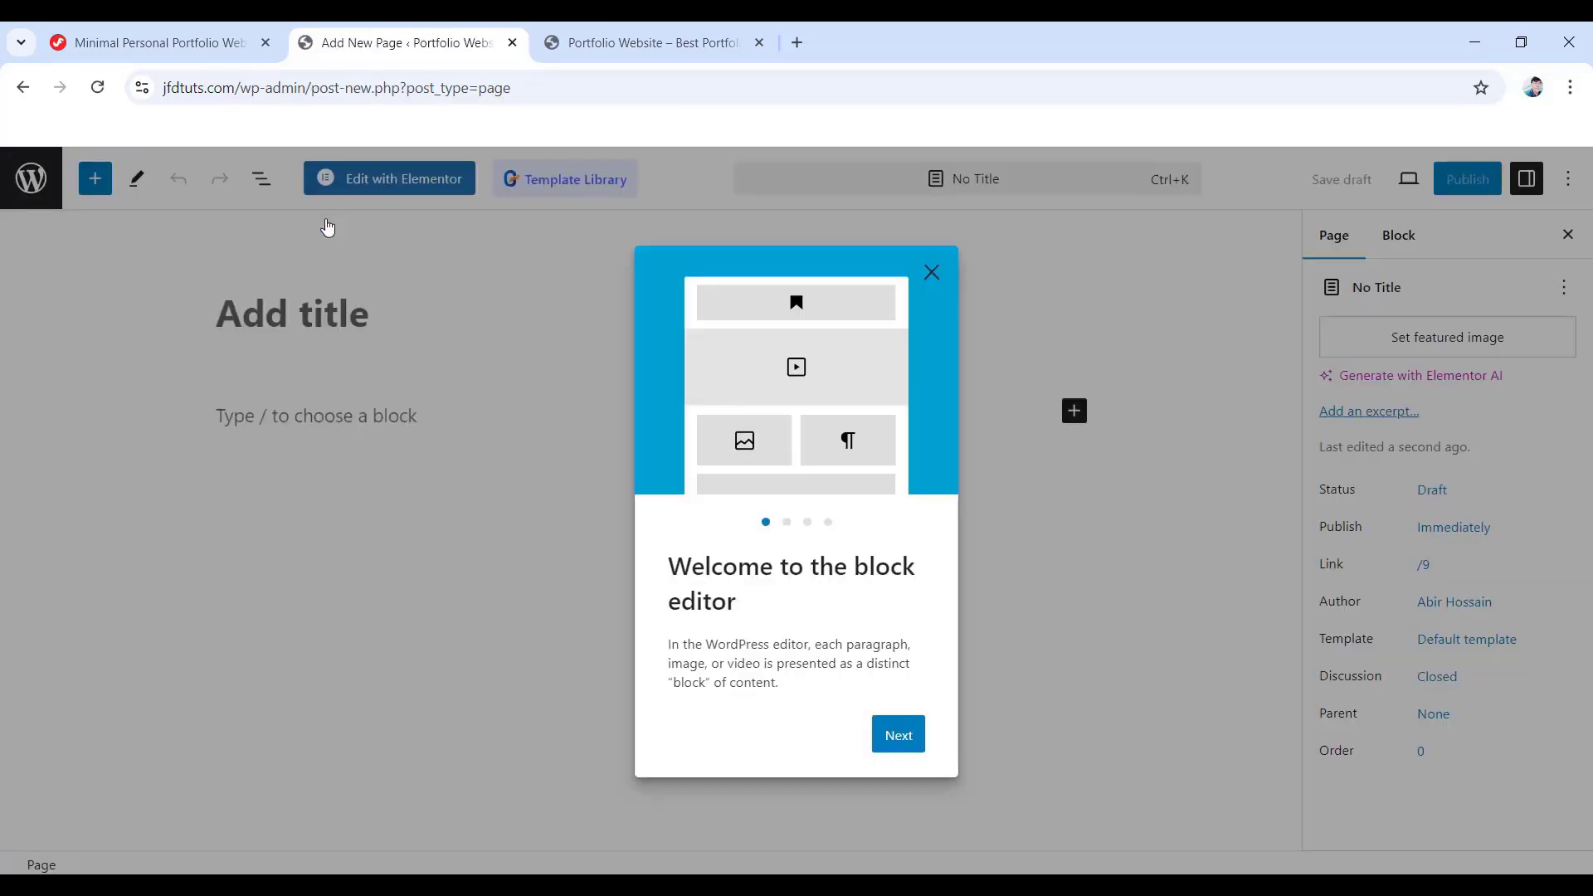
- Title the new page 'Home', publish it, and check the live site's front page
left_click(931, 276)
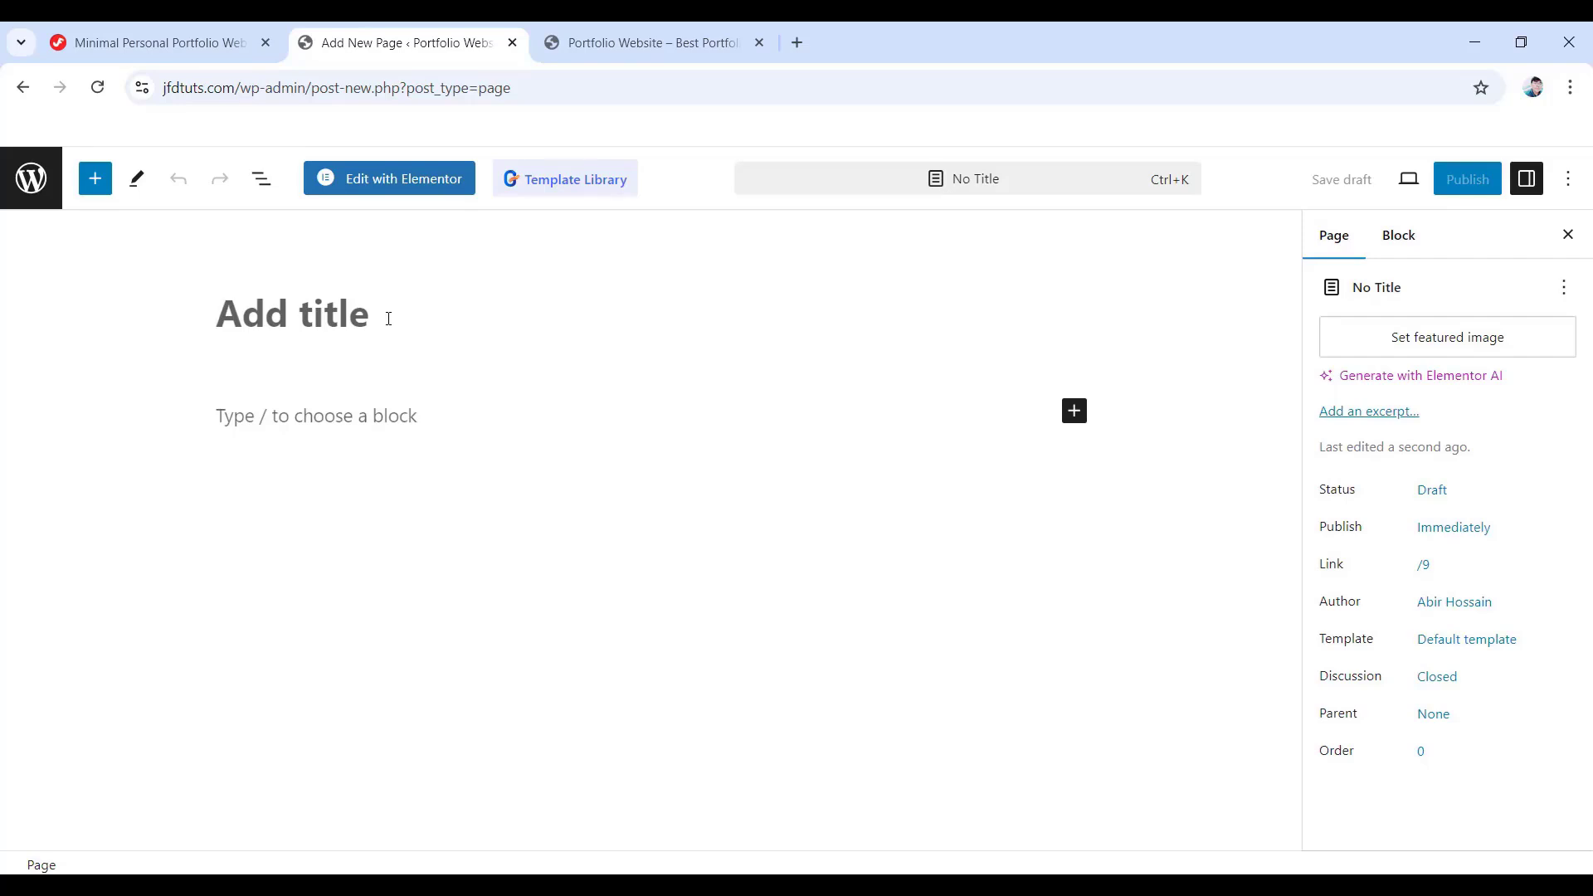
type("Home")
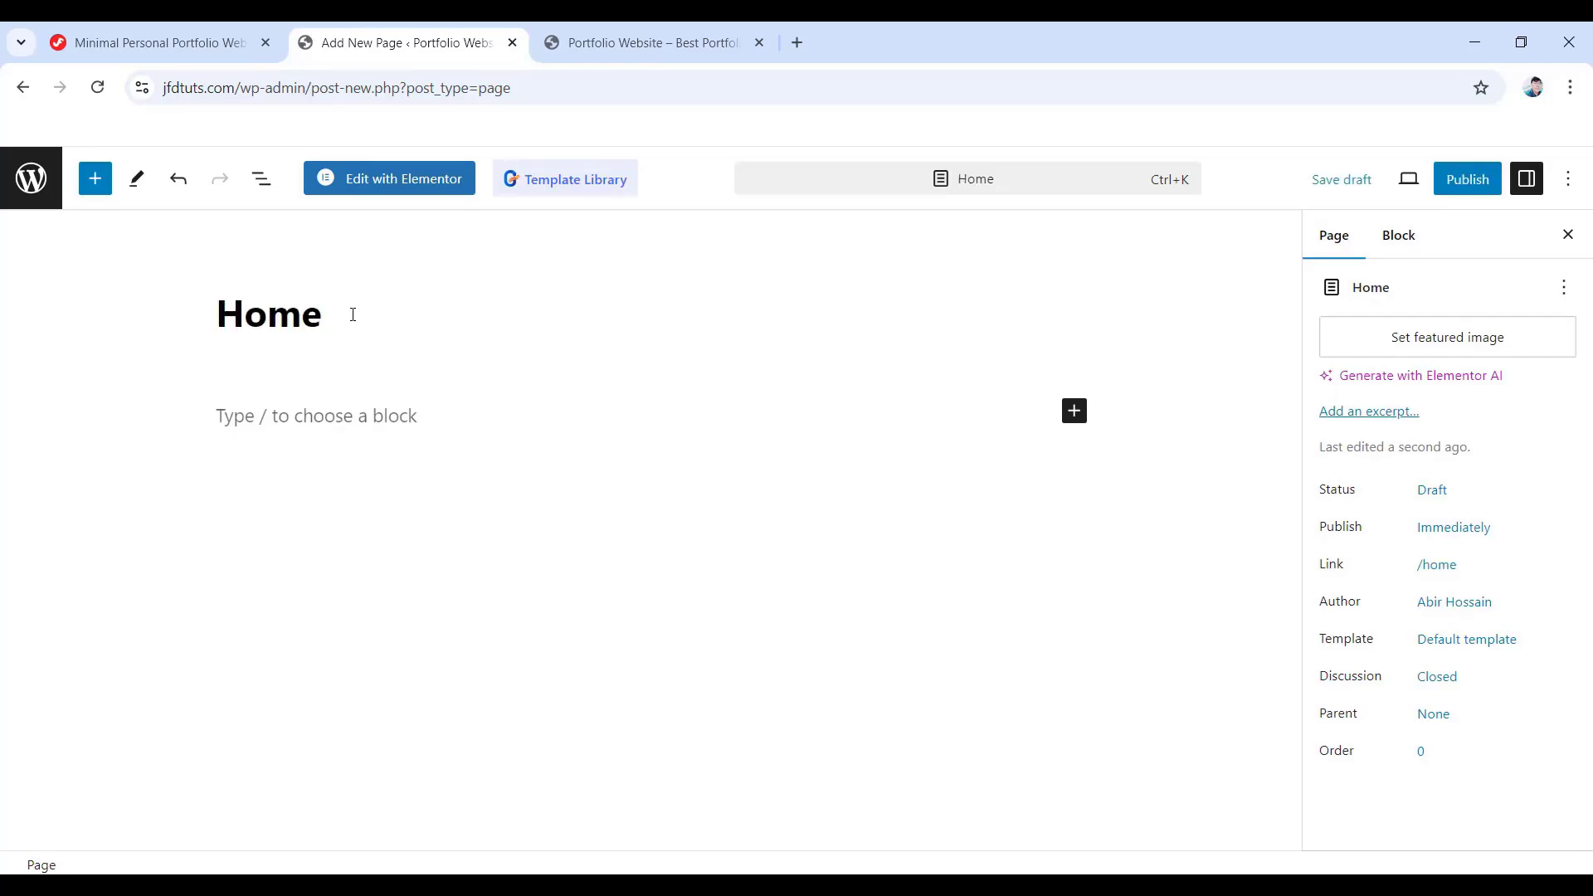
left_click(1467, 179)
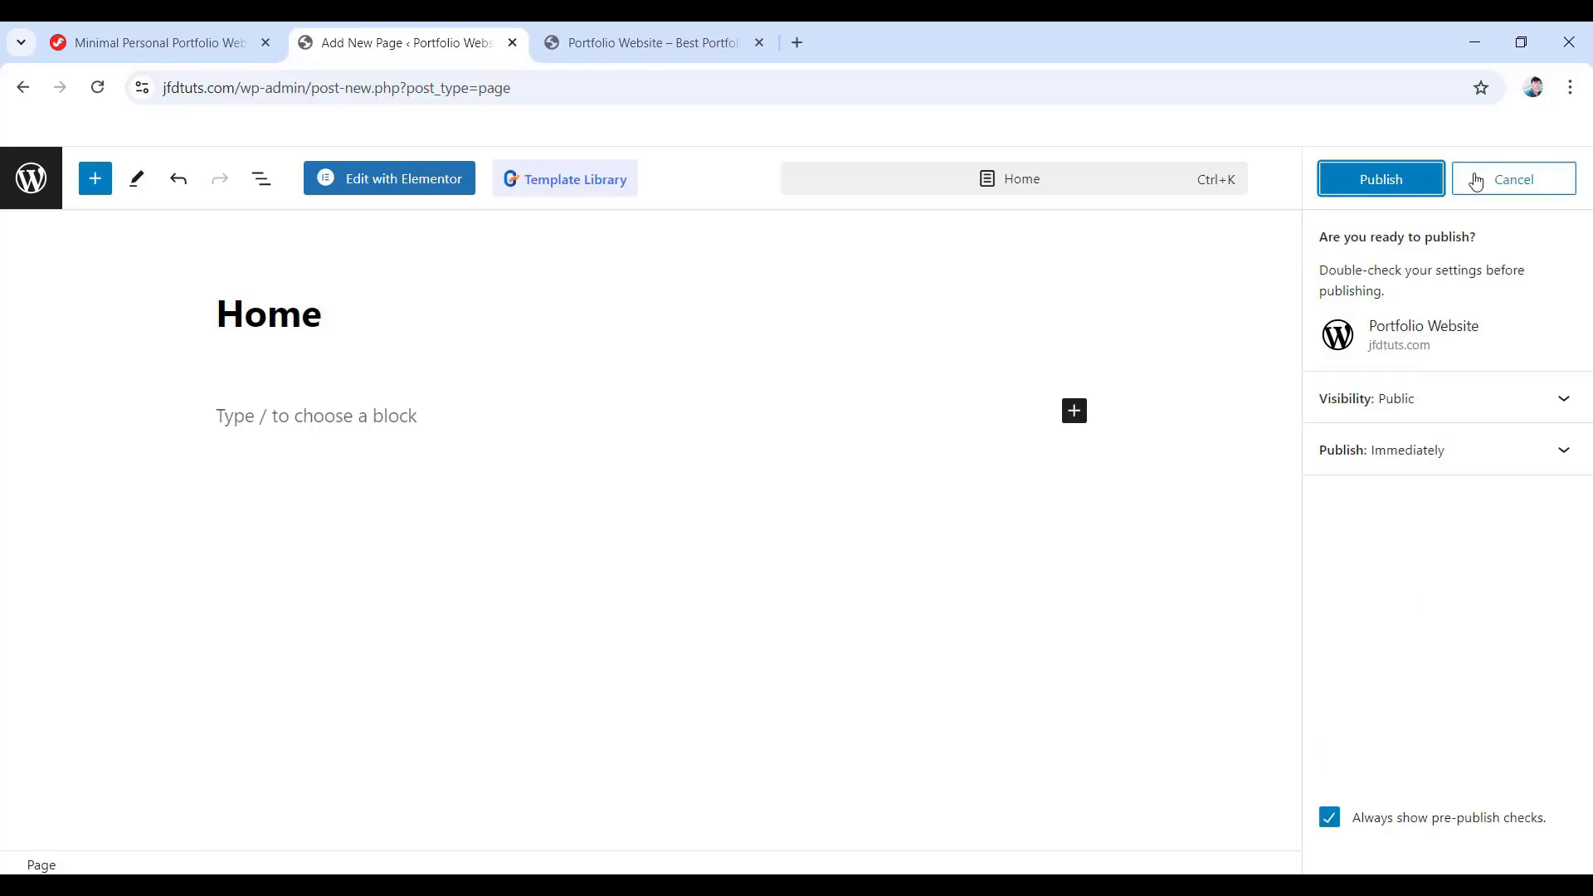
left_click(1371, 186)
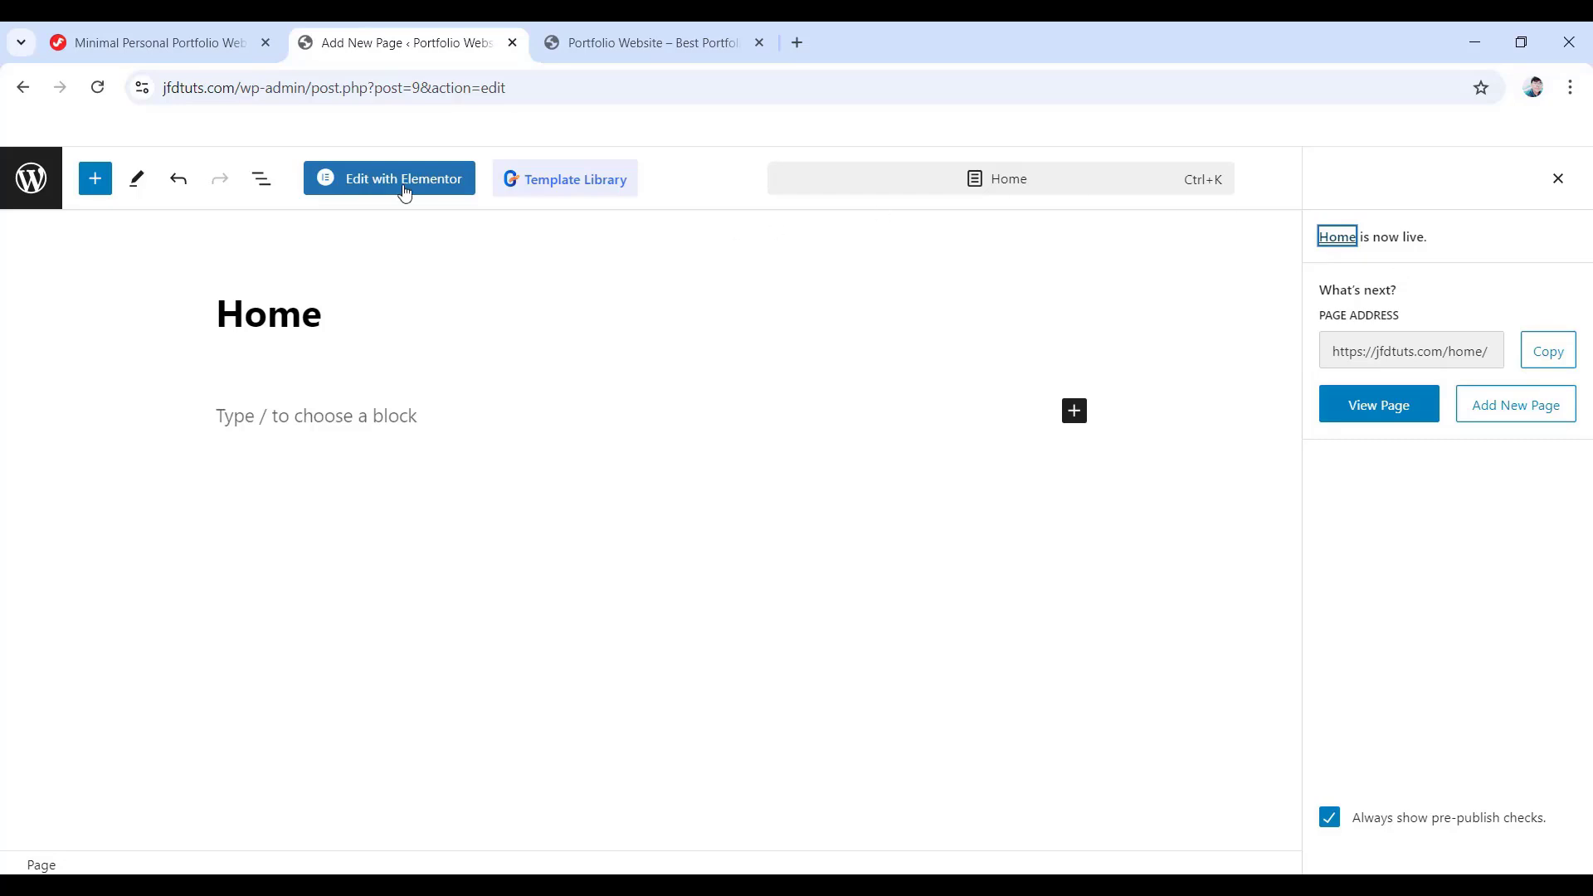
left_click(670, 42)
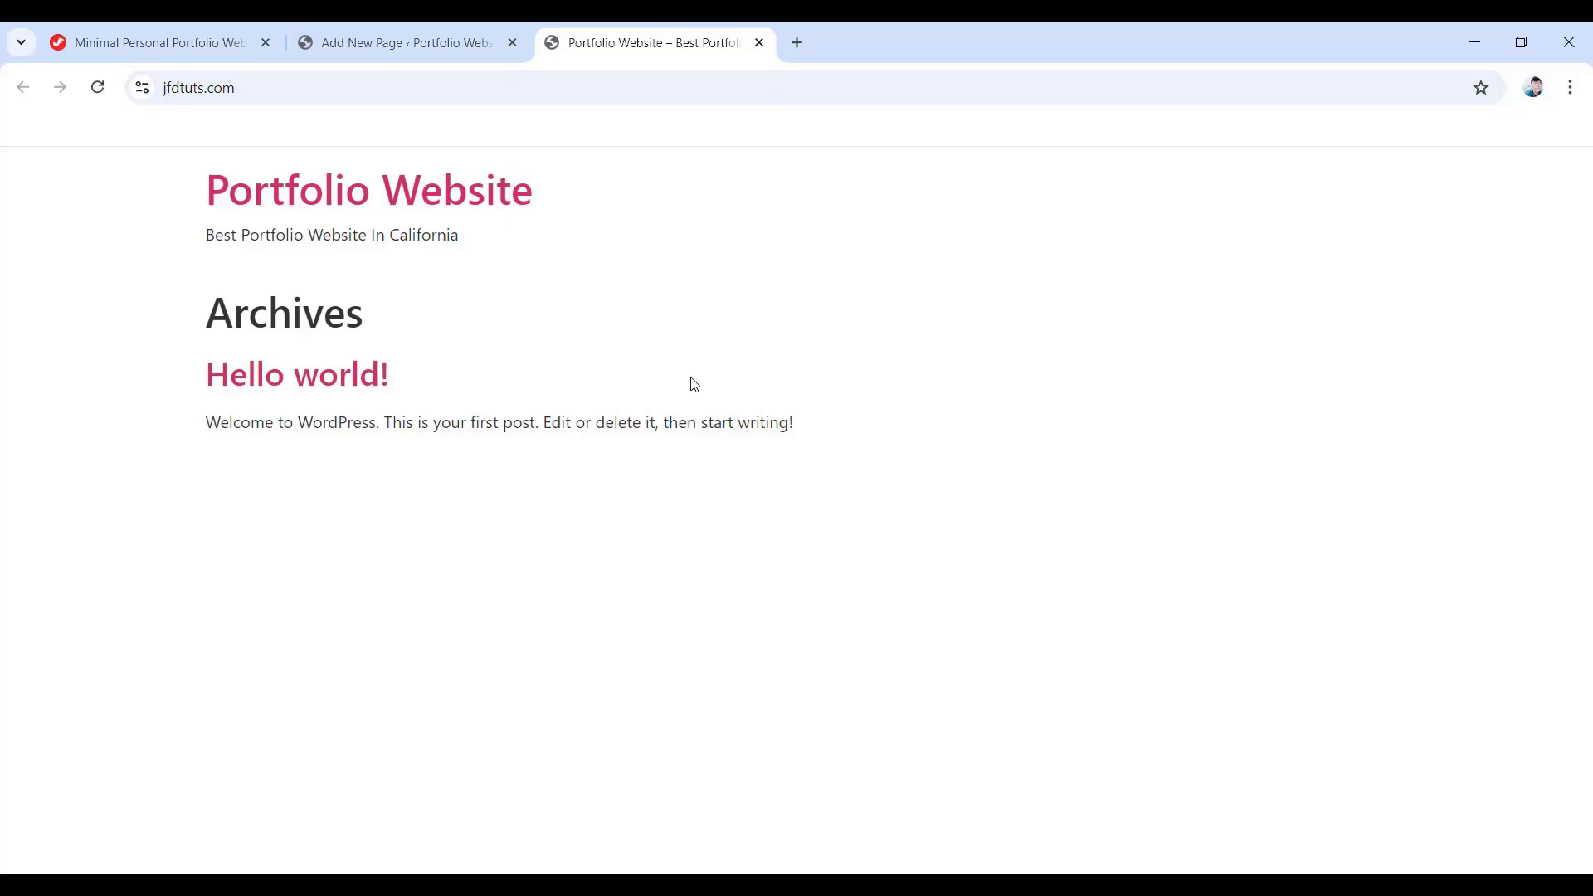
left_click(415, 38)
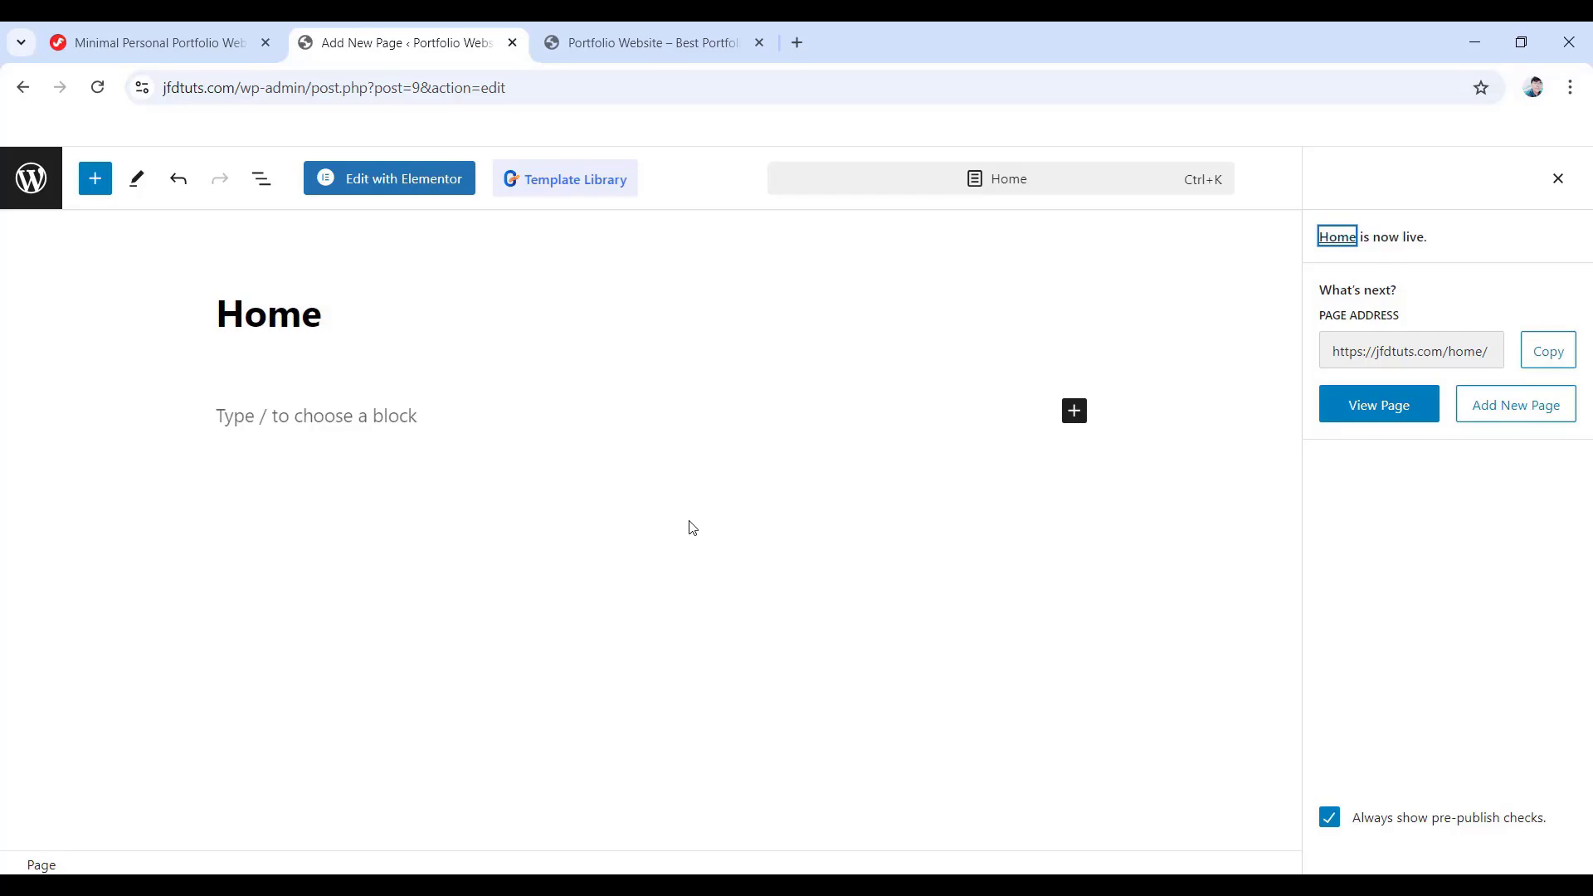
- In Reading settings, set the homepage to display the static page 'Home' and save
left_click(27, 189)
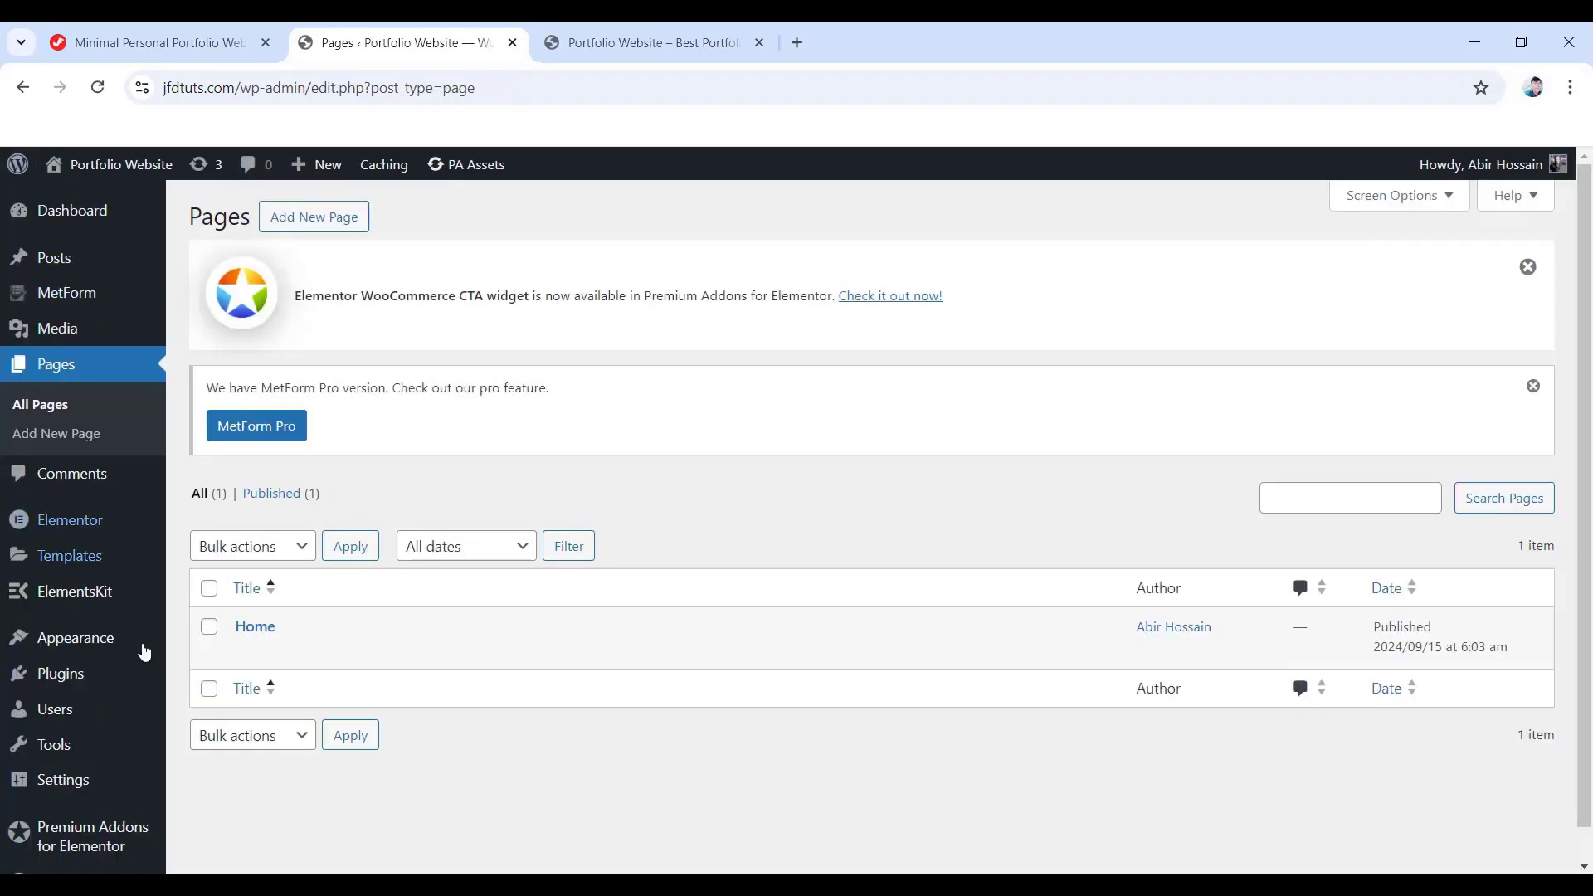
mouse_move(63, 780)
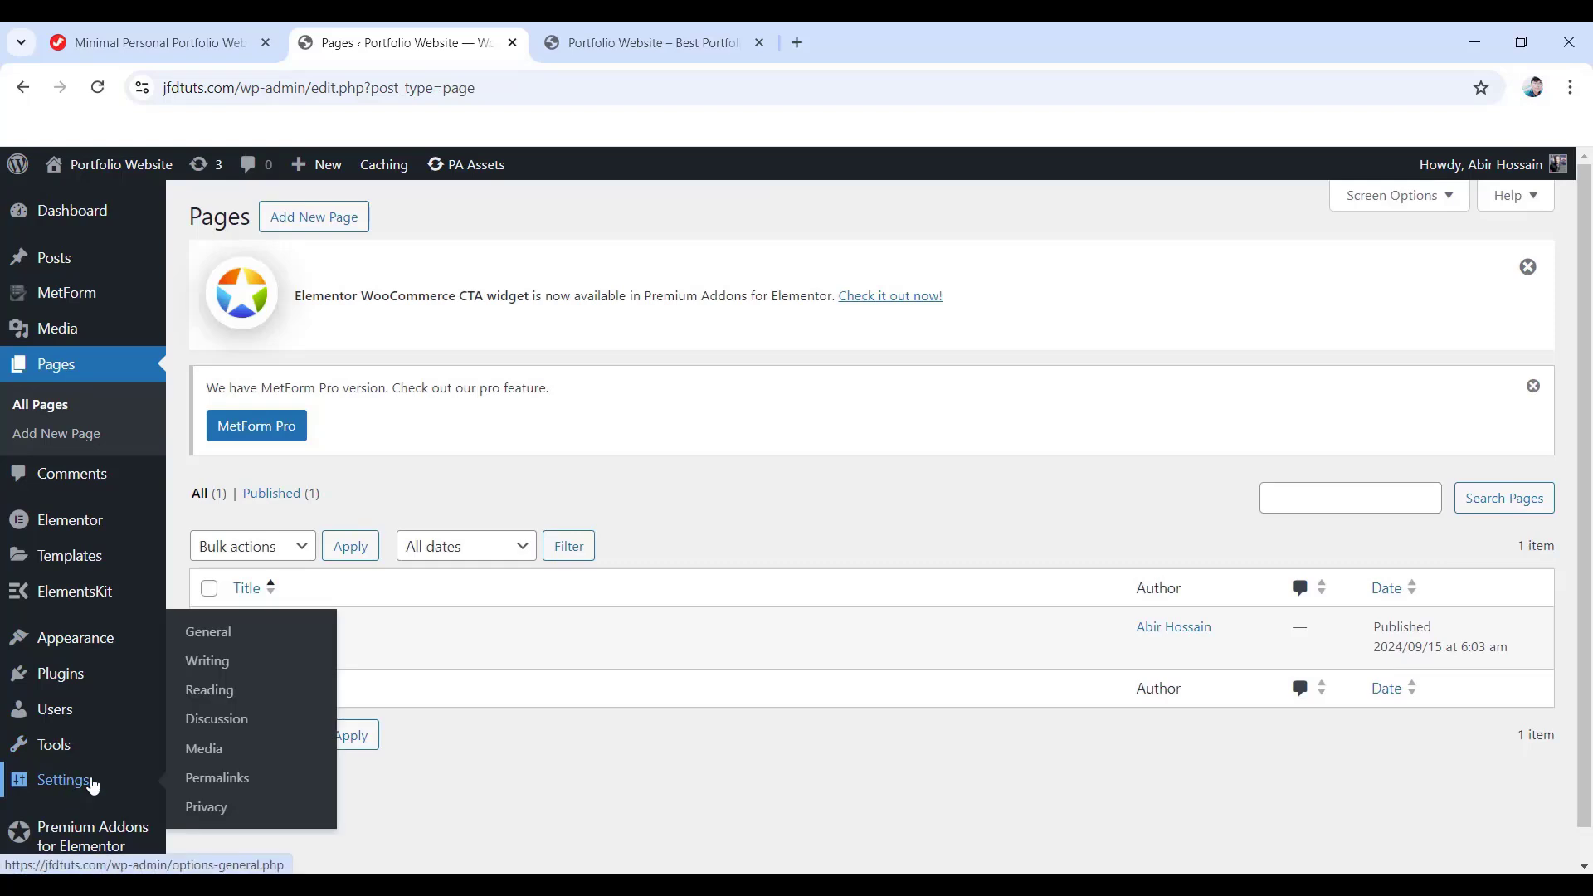
left_click(220, 702)
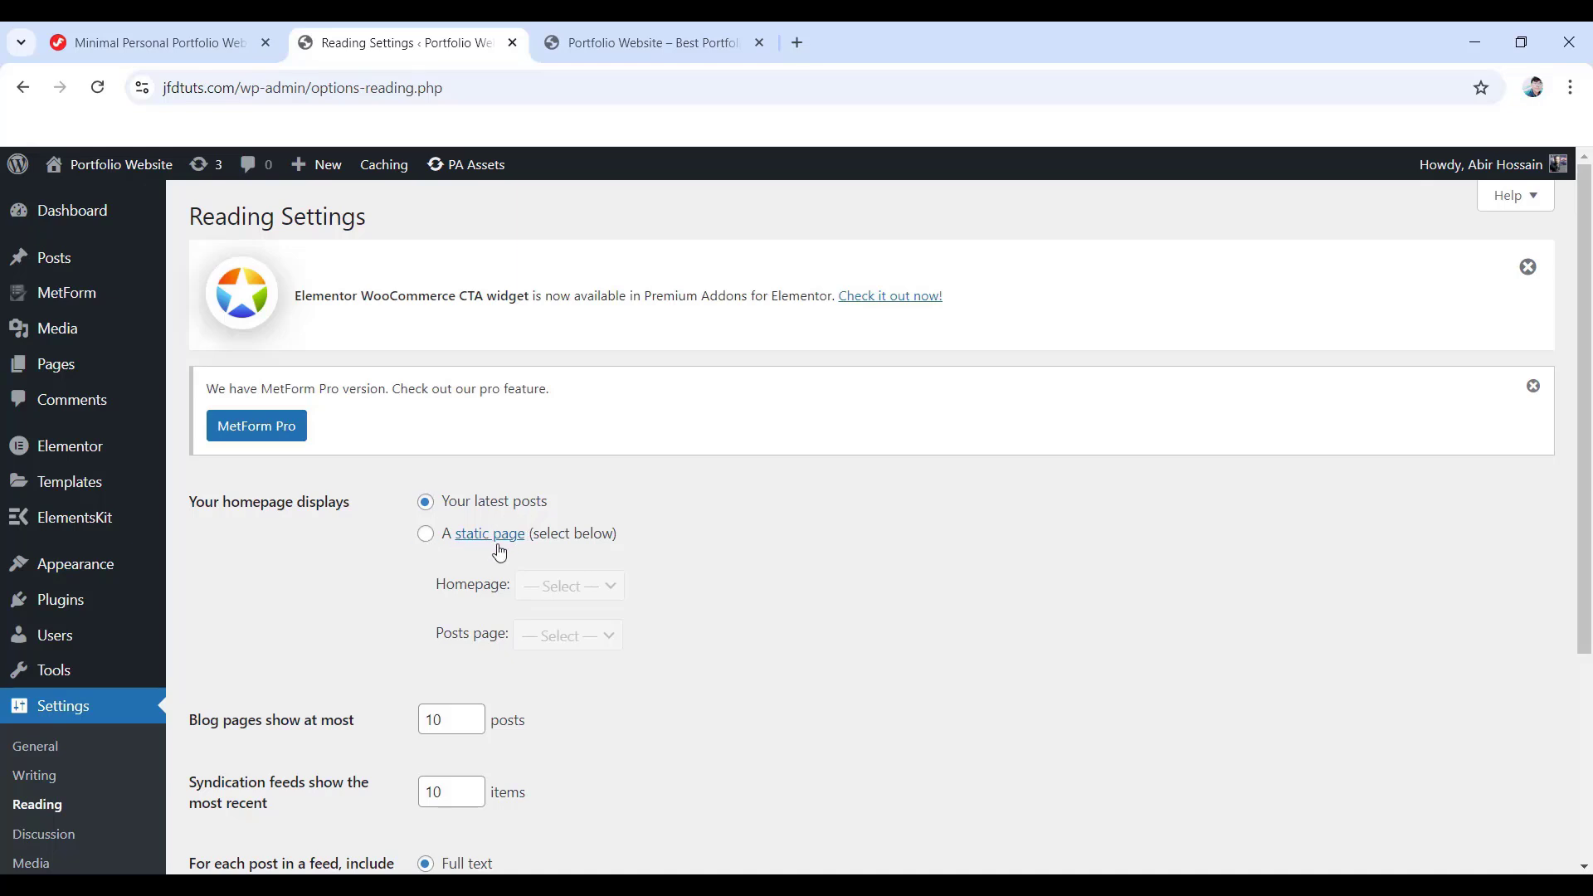
left_click(425, 535)
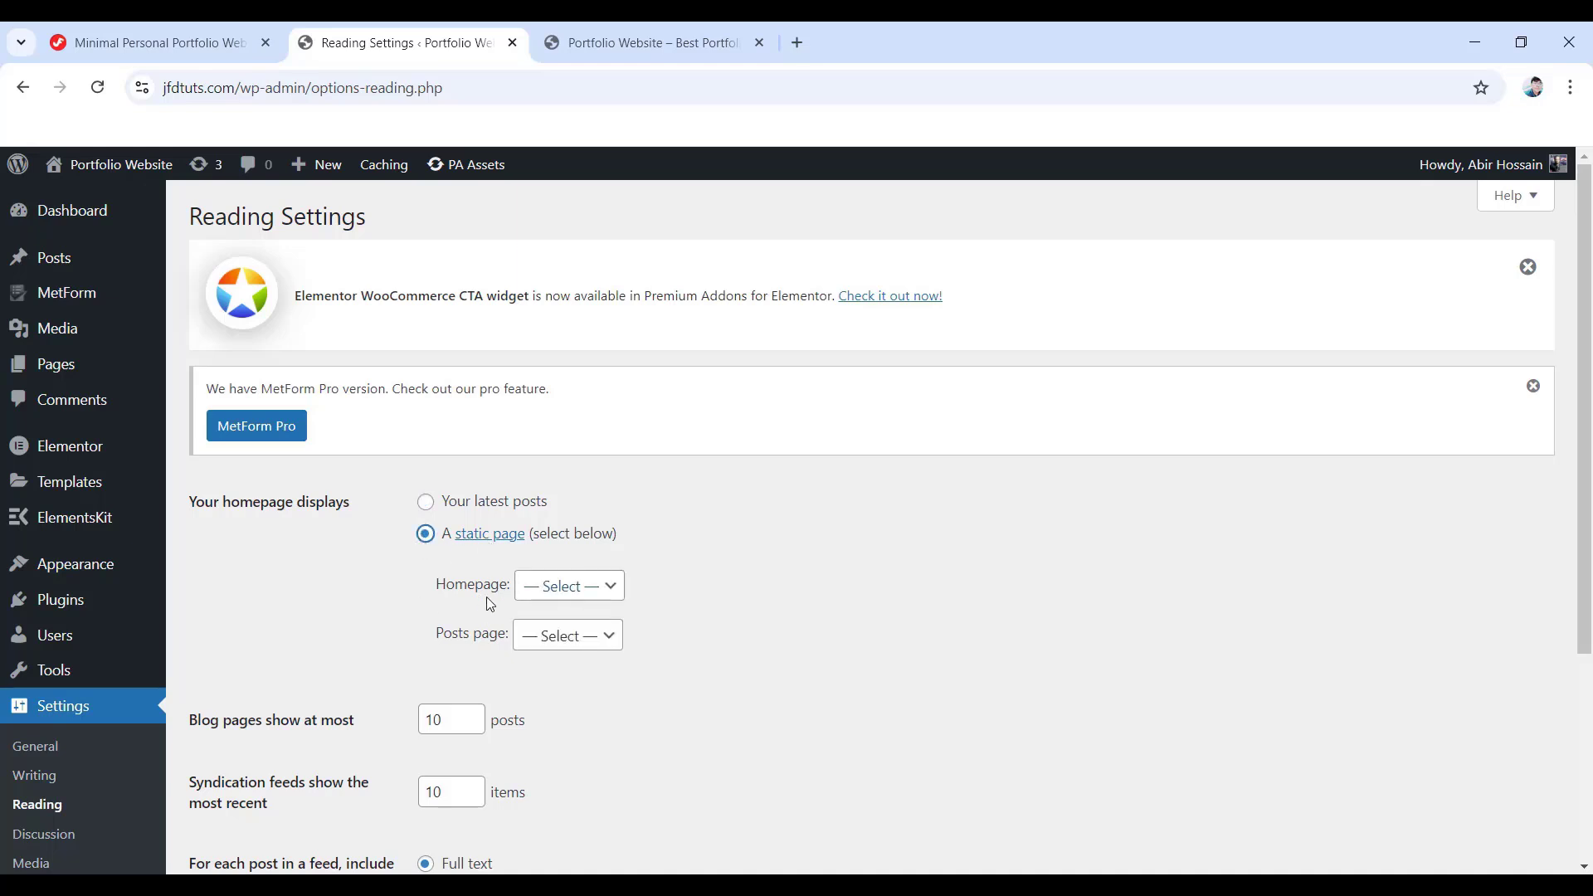
left_click(571, 599)
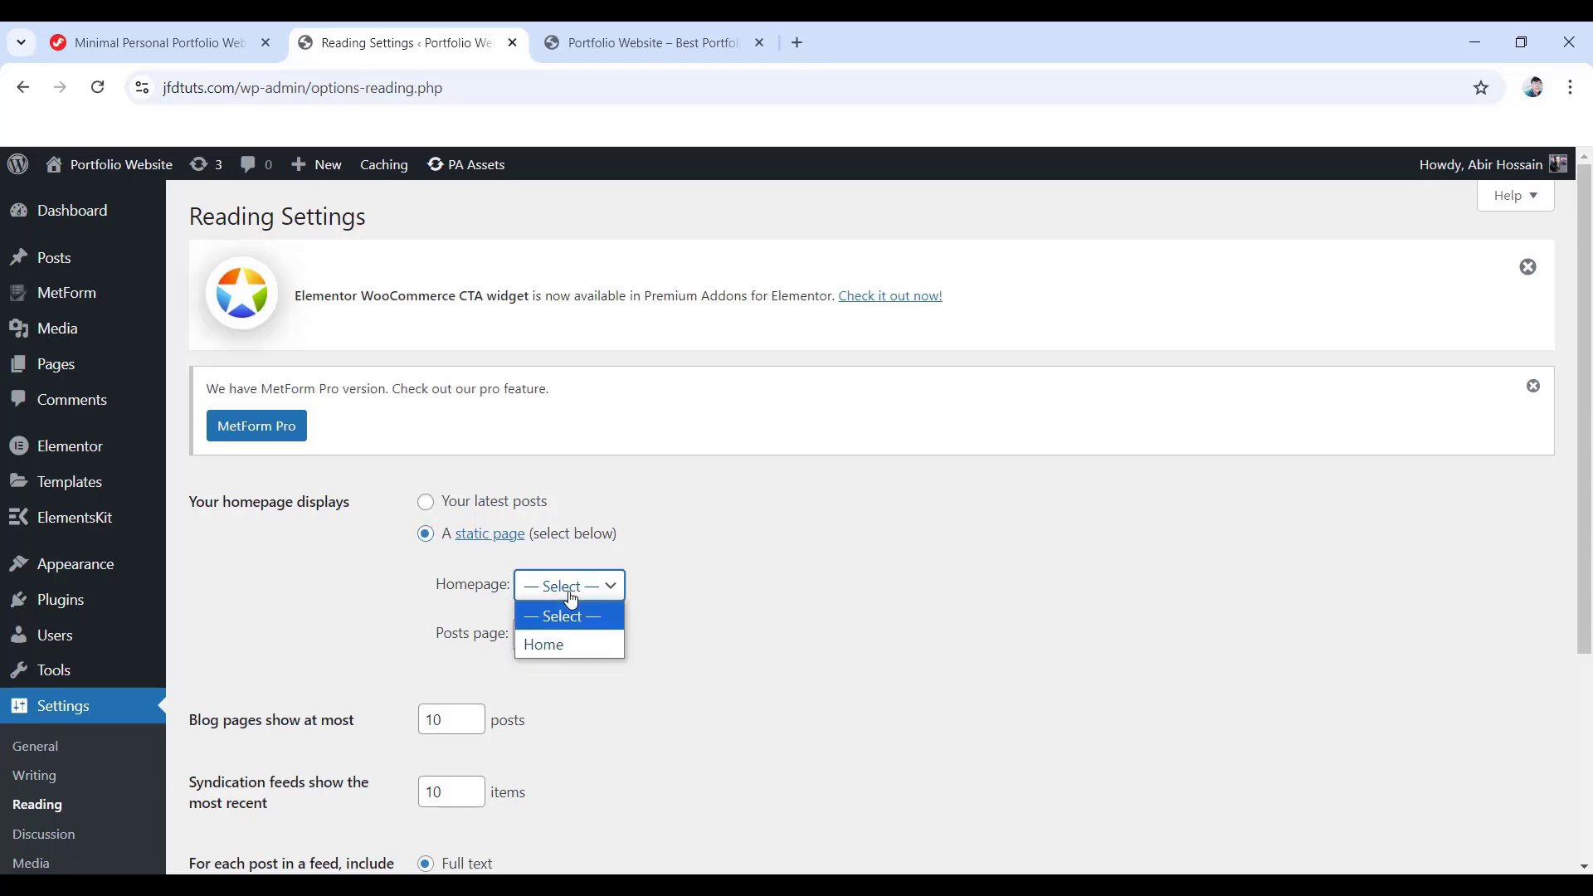
left_click(545, 646)
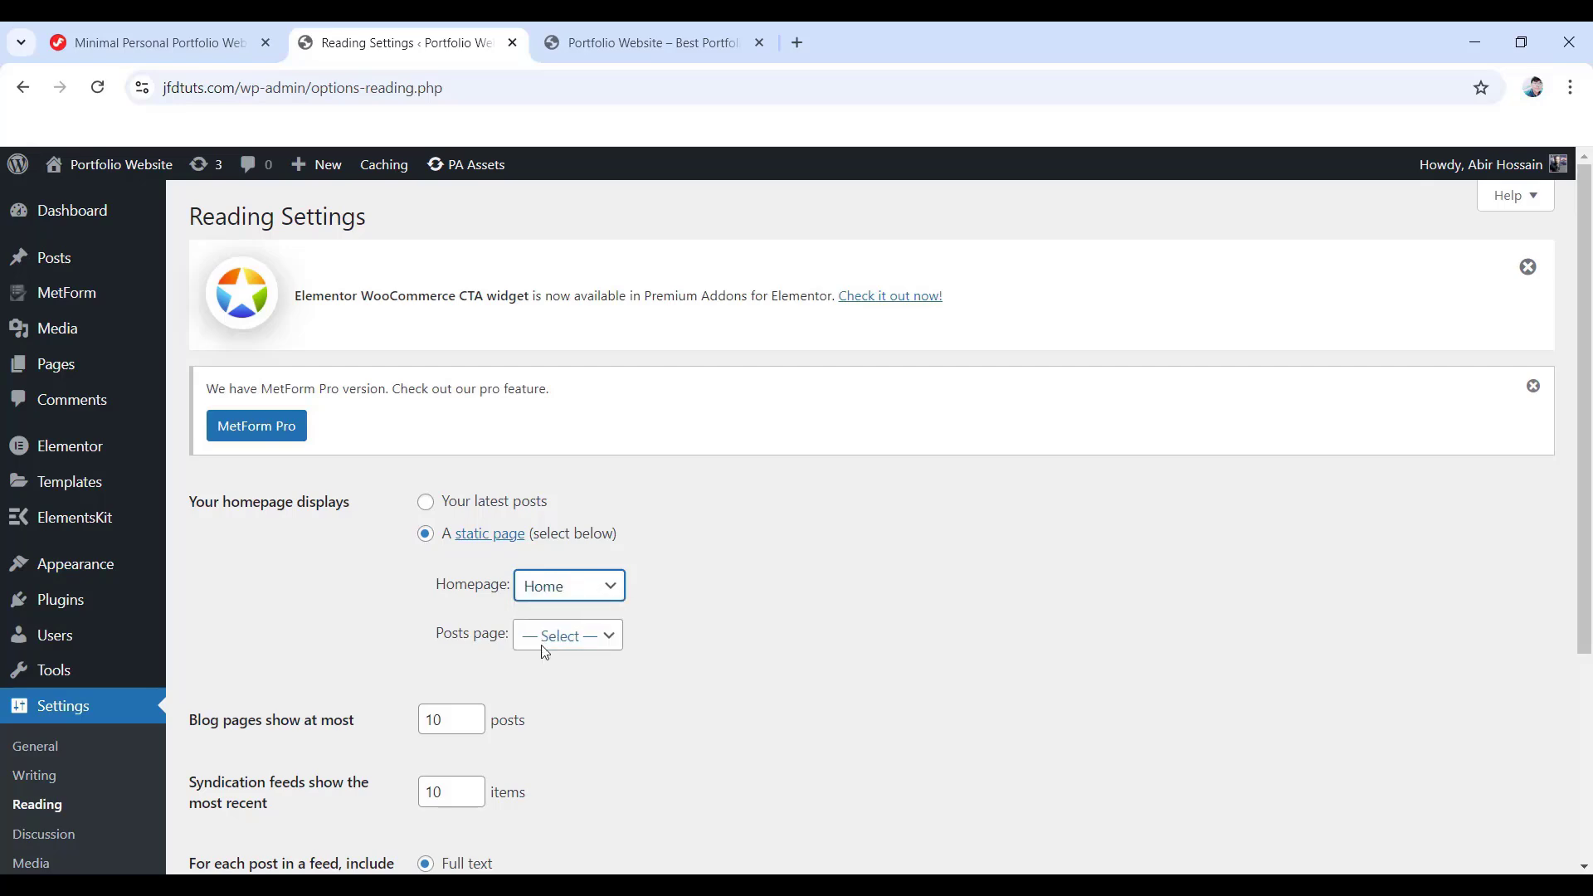
scroll(545, 652, "down", 5)
left_click(277, 773)
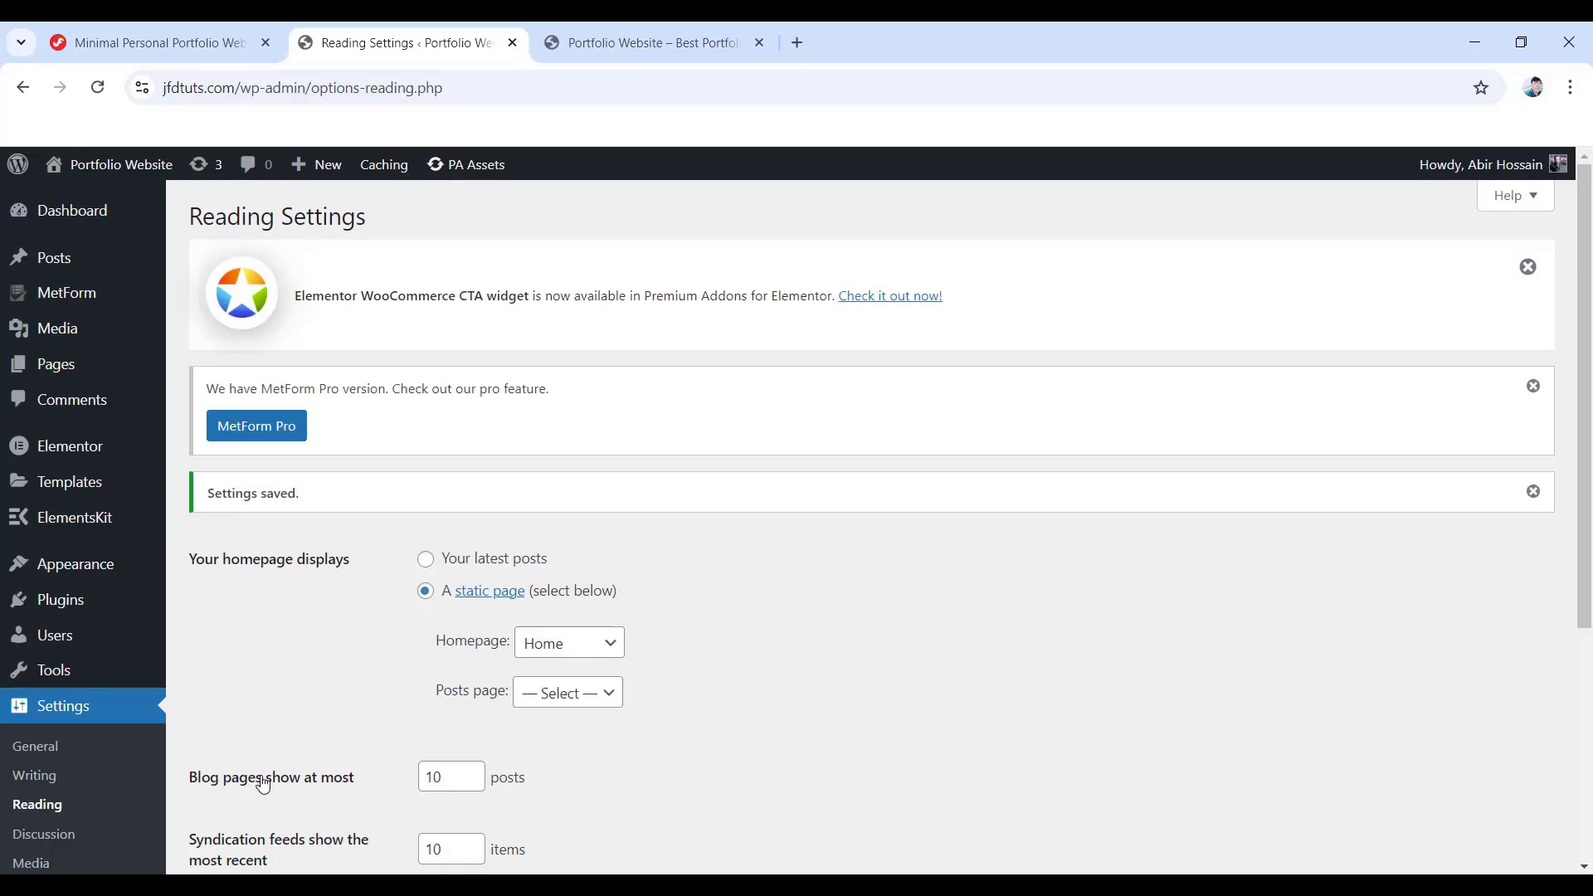
- Reload the live site to confirm Home is the front page, then return to Pages
left_click(612, 43)
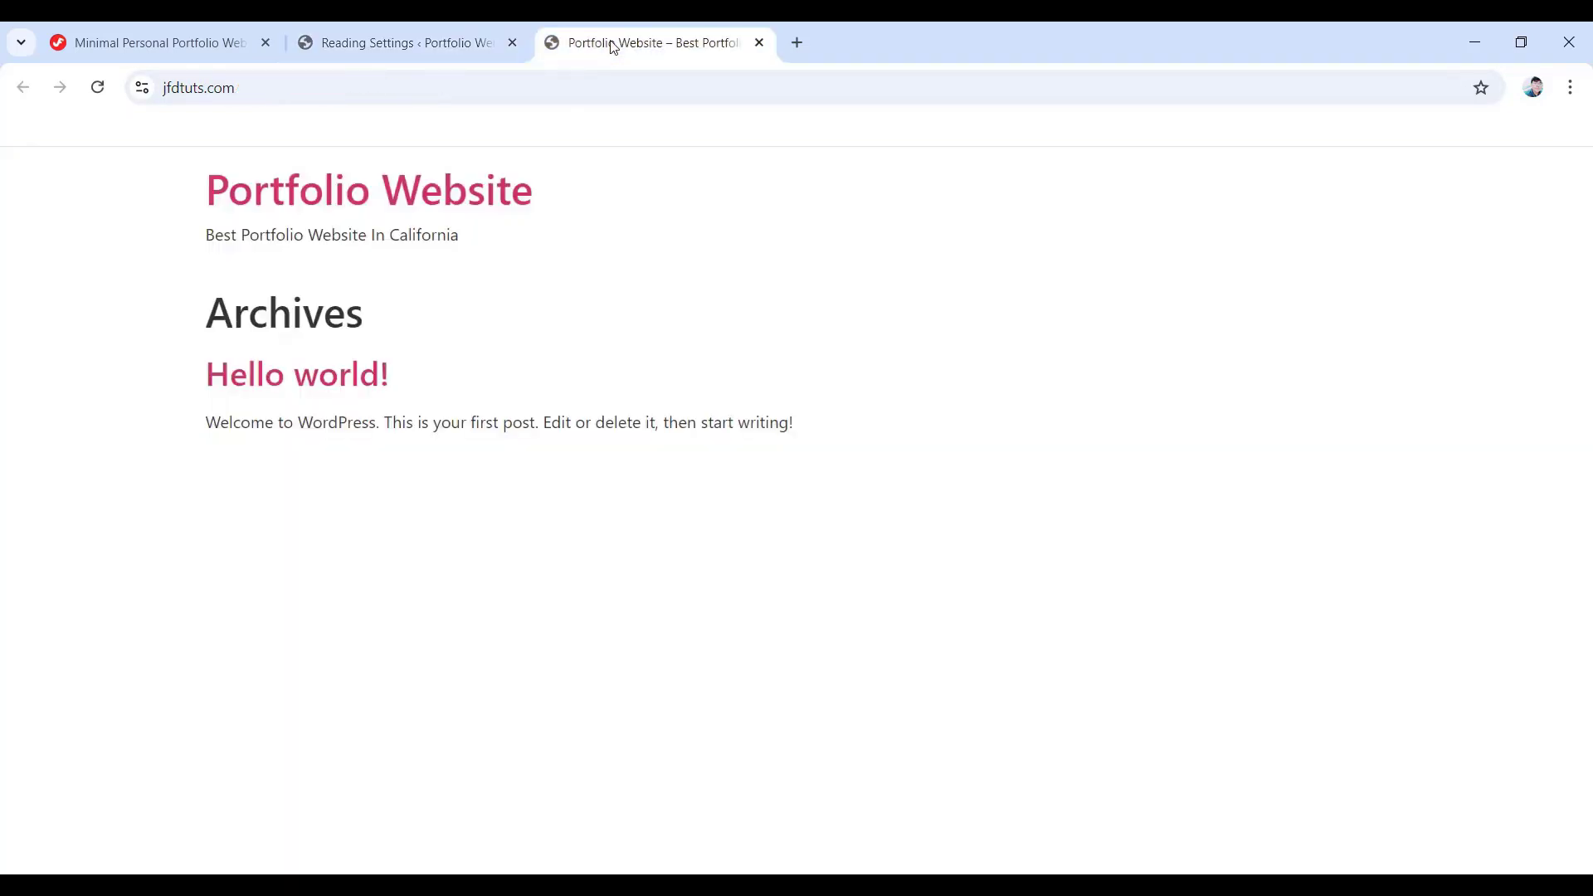
left_click(97, 87)
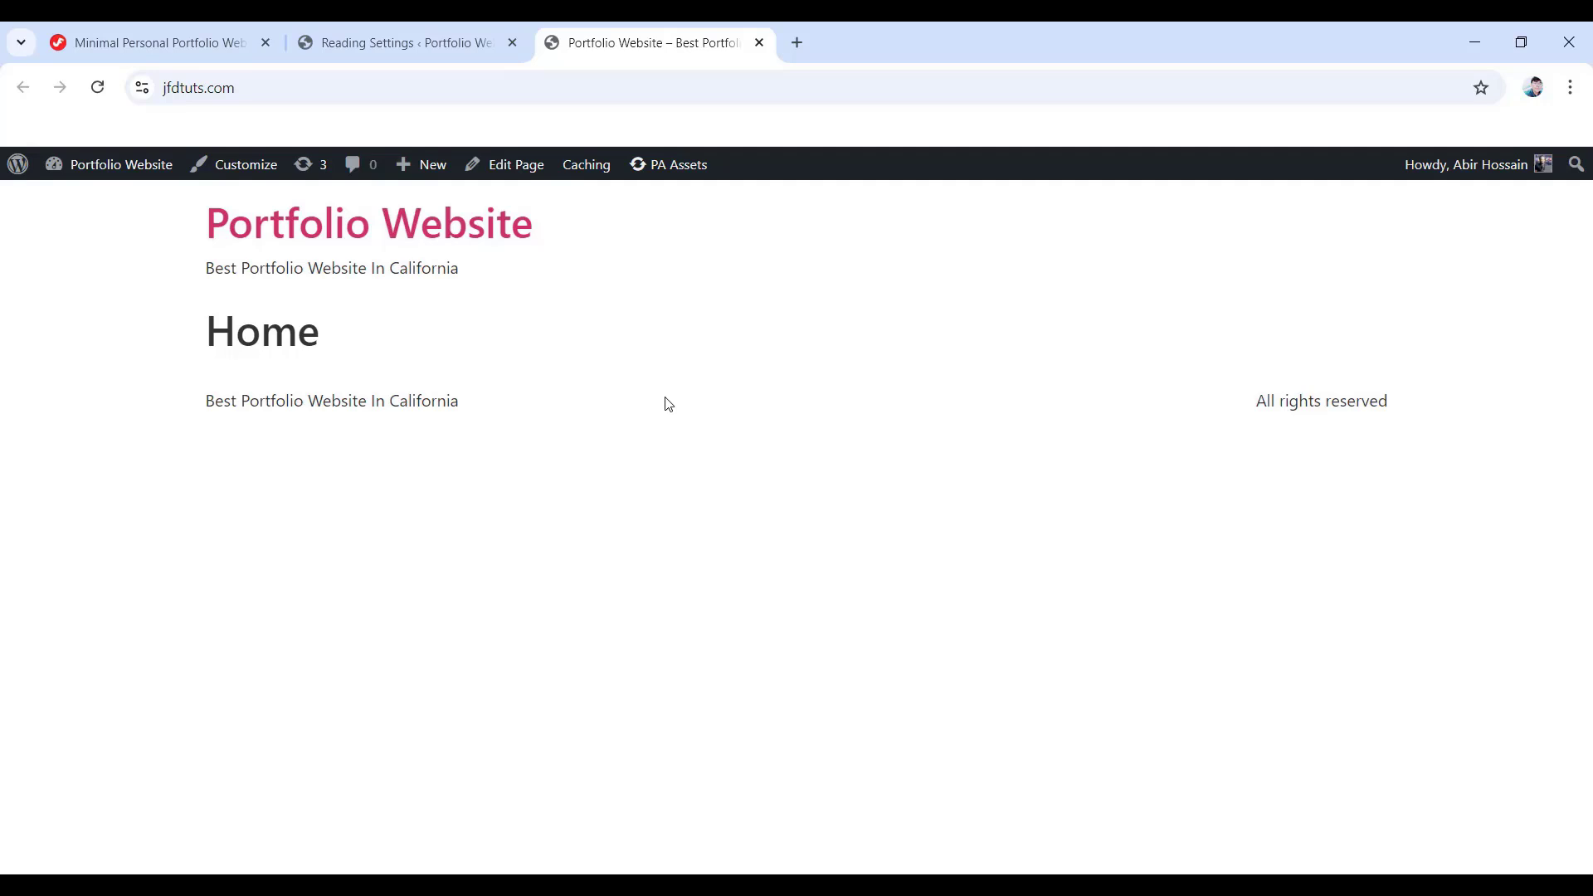
left_click(399, 29)
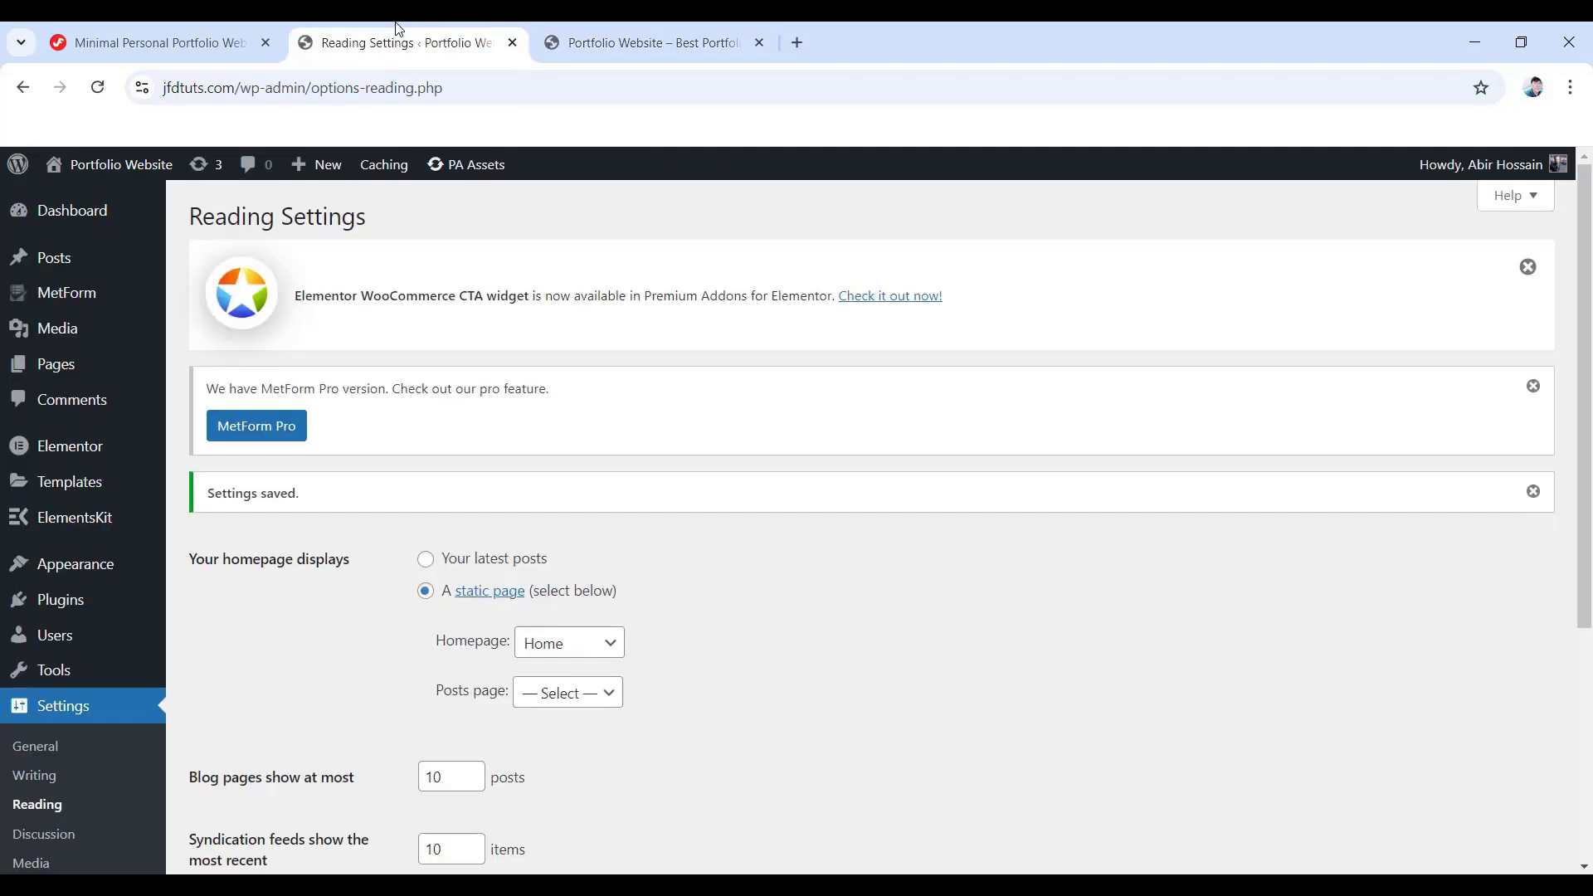
left_click(56, 369)
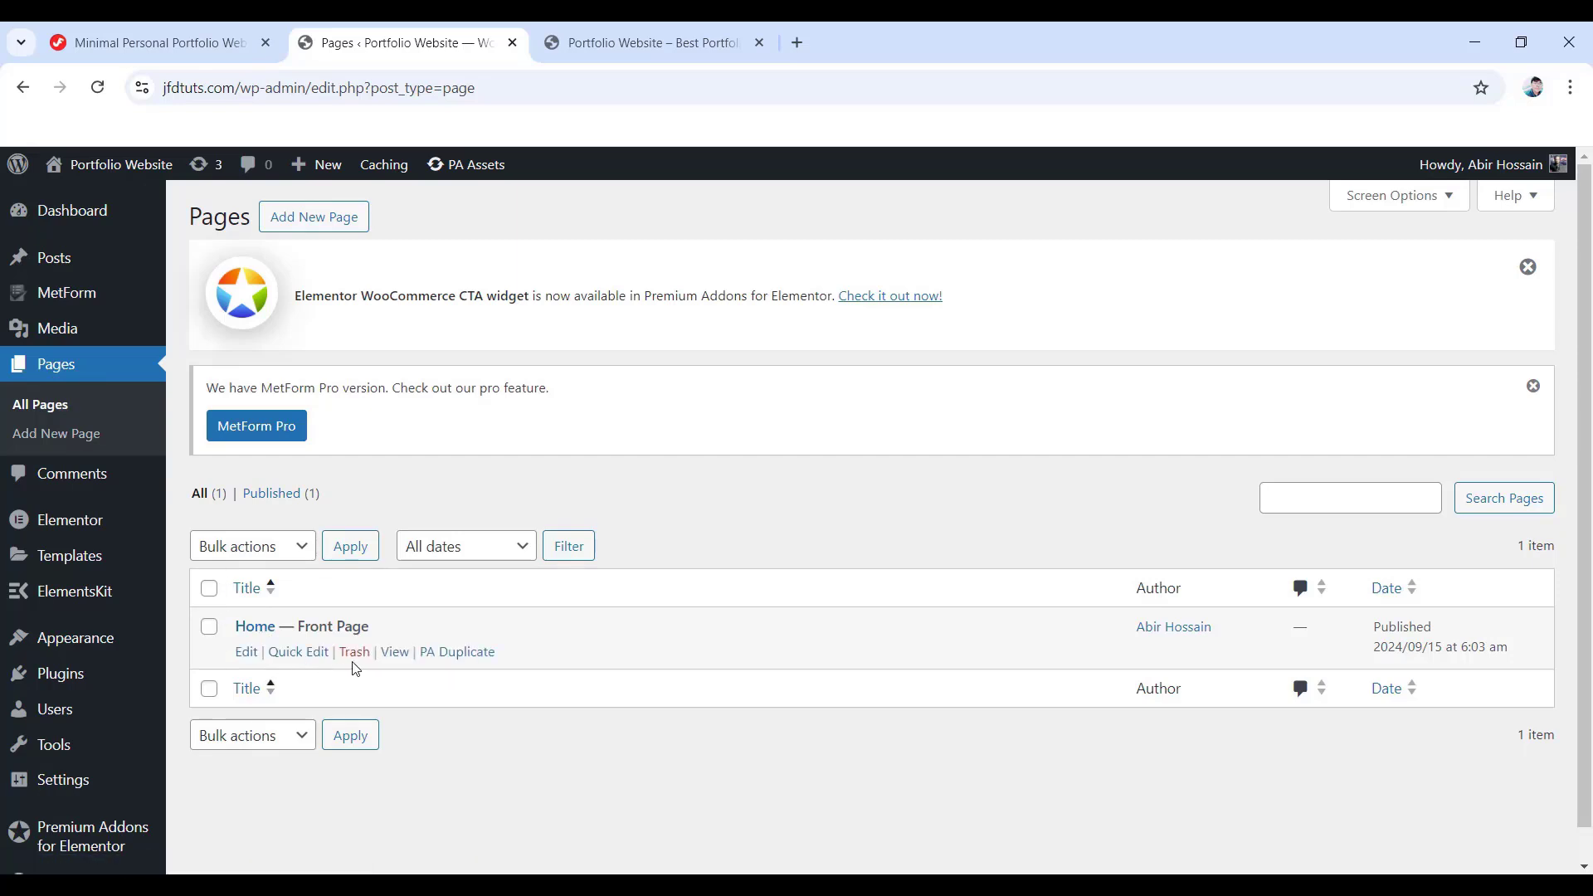
- Open the Home page in Elementor, close the Notifications popup, and browse the Basic and Pro widgets
left_click(246, 652)
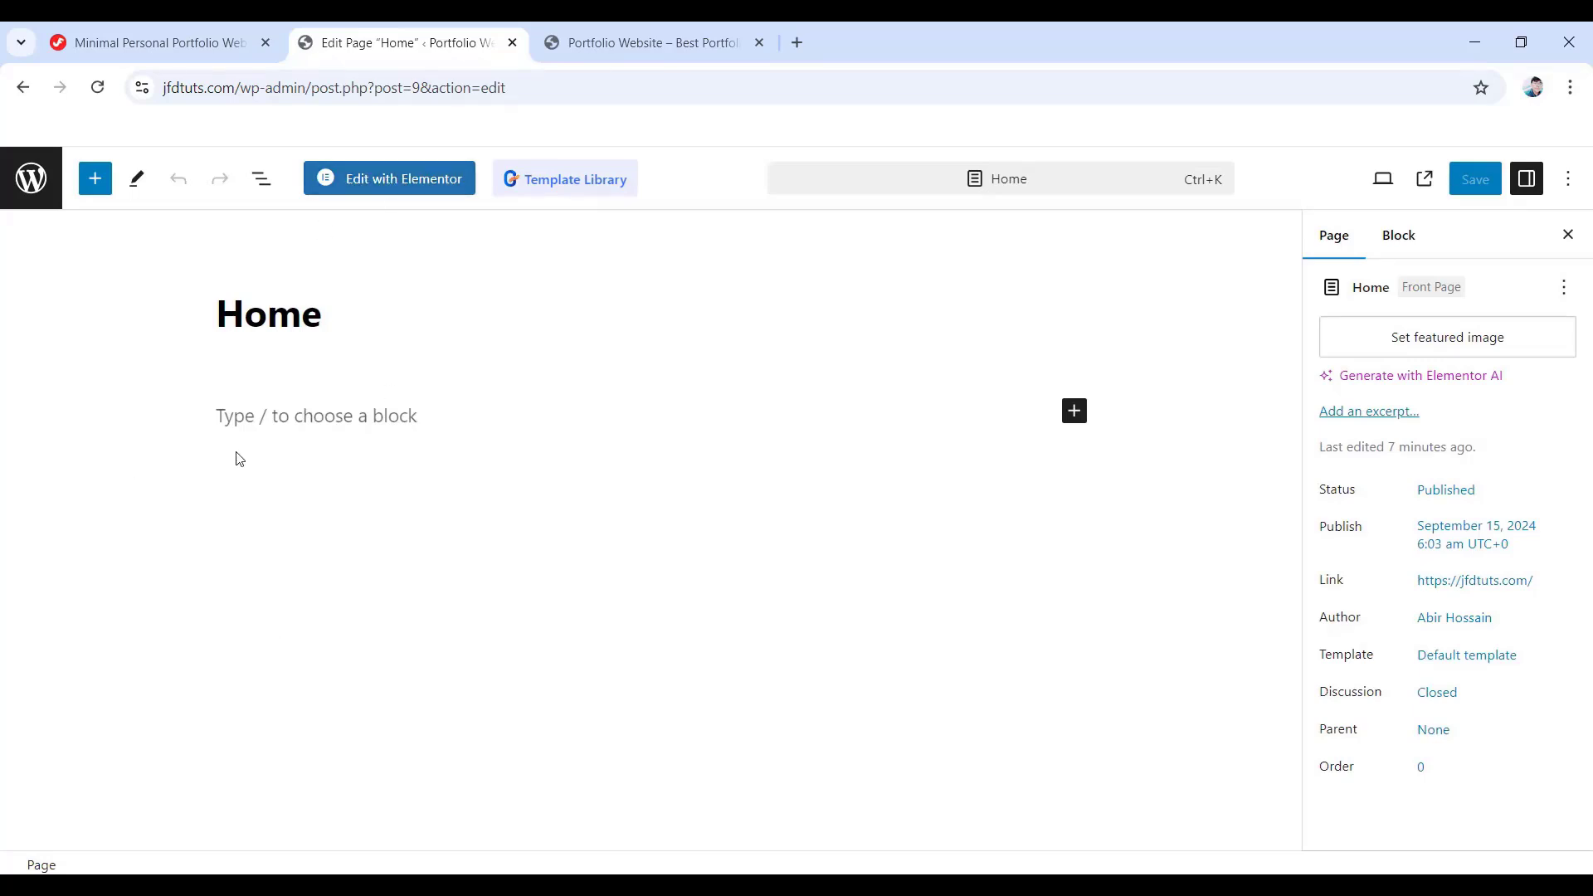
left_click(399, 188)
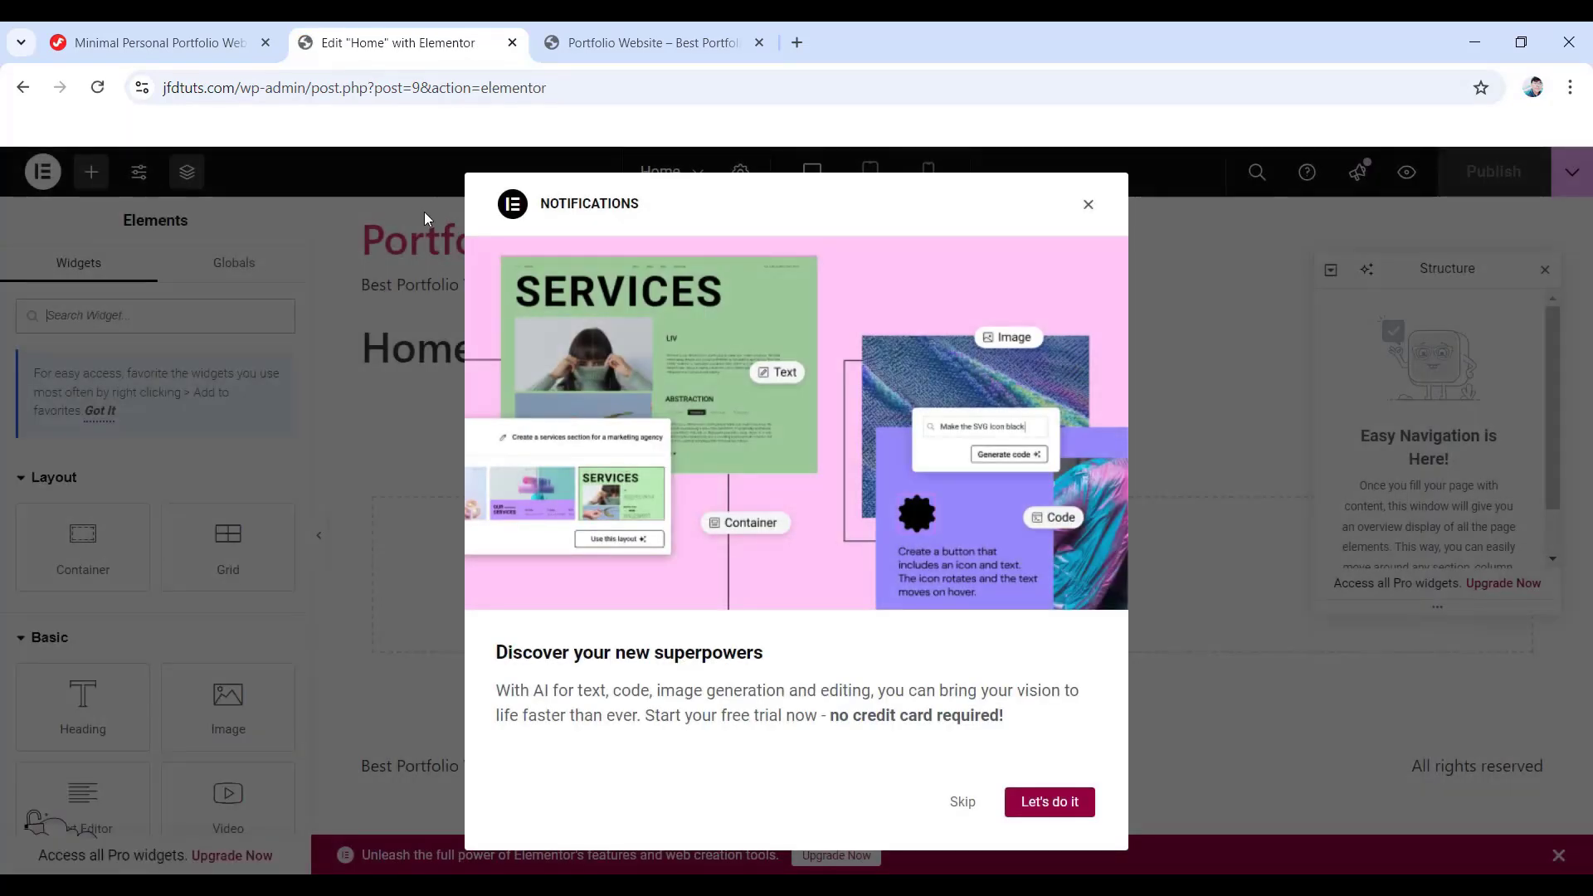
left_click(1088, 204)
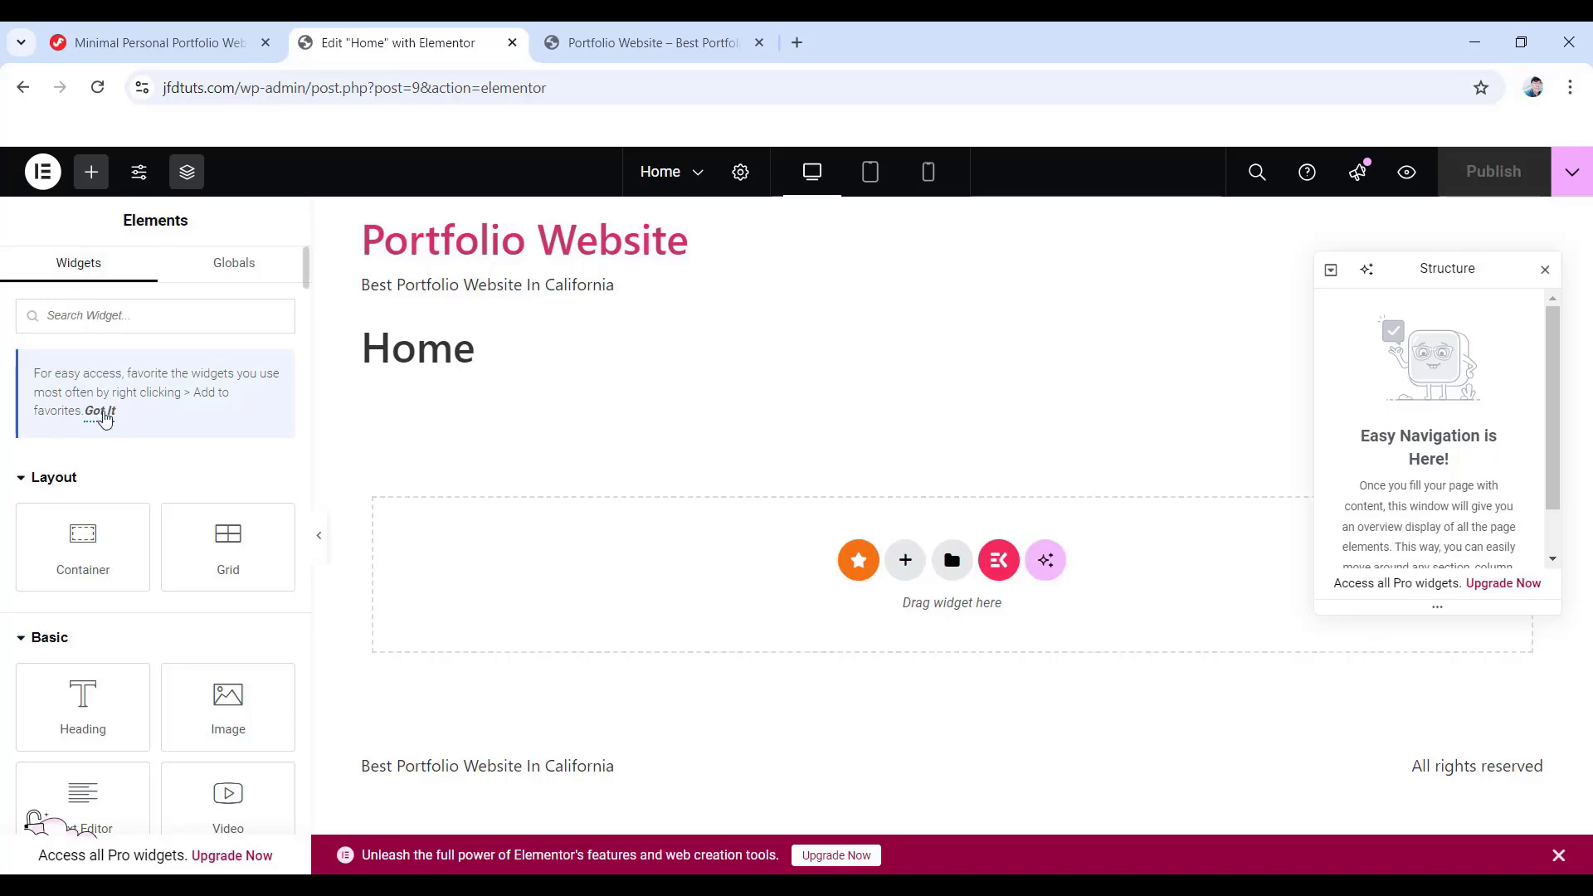
scroll(104, 440, "down", 4)
scroll(116, 477, "up", 3)
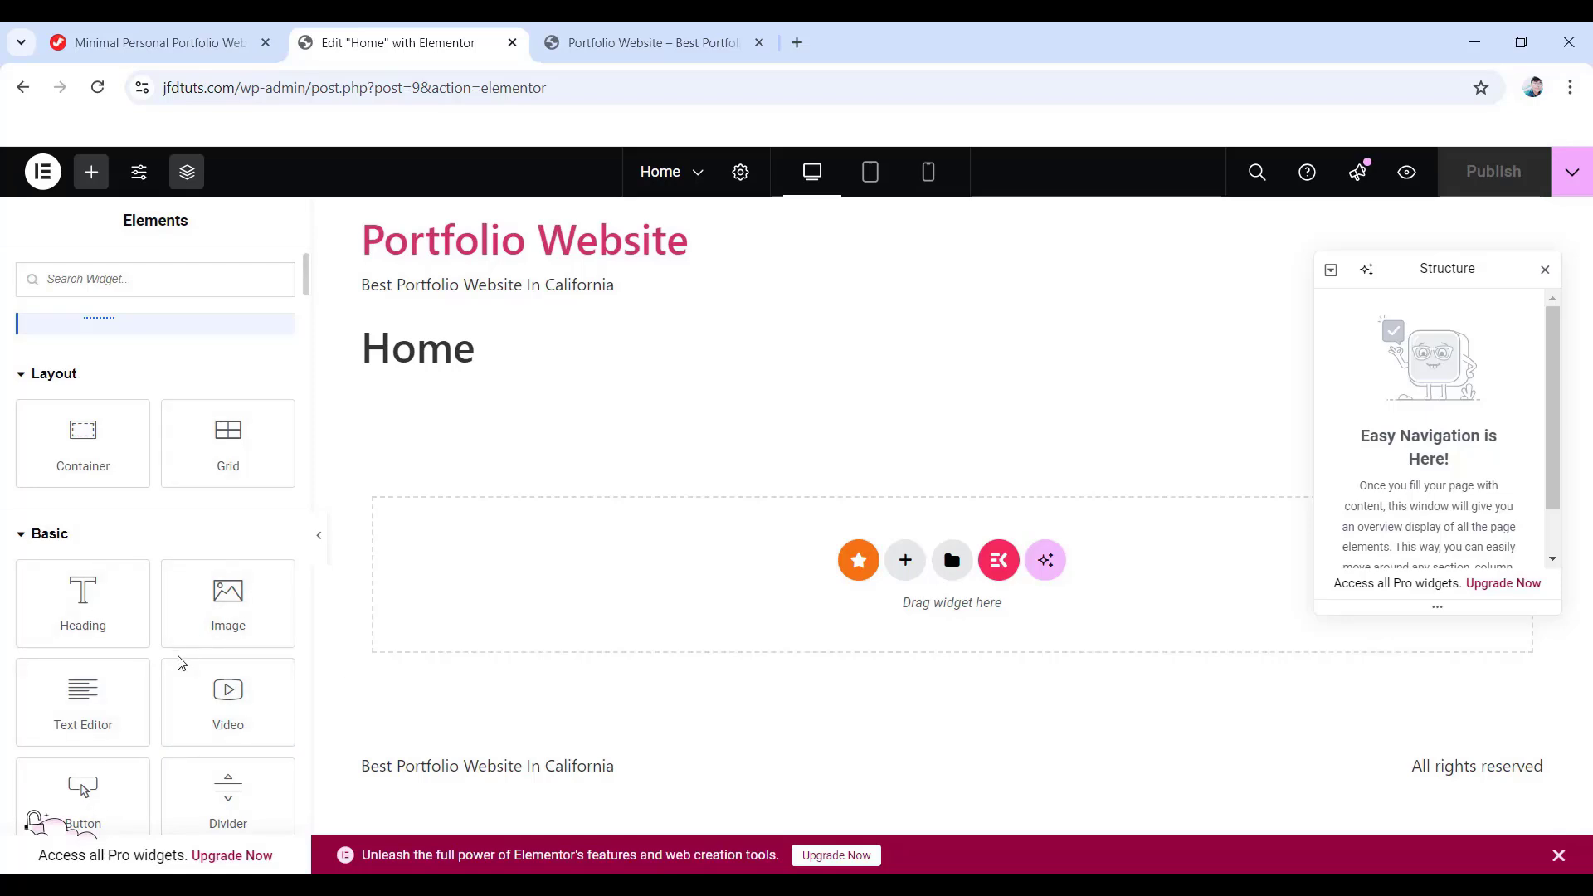
scroll(142, 661, "down", 3)
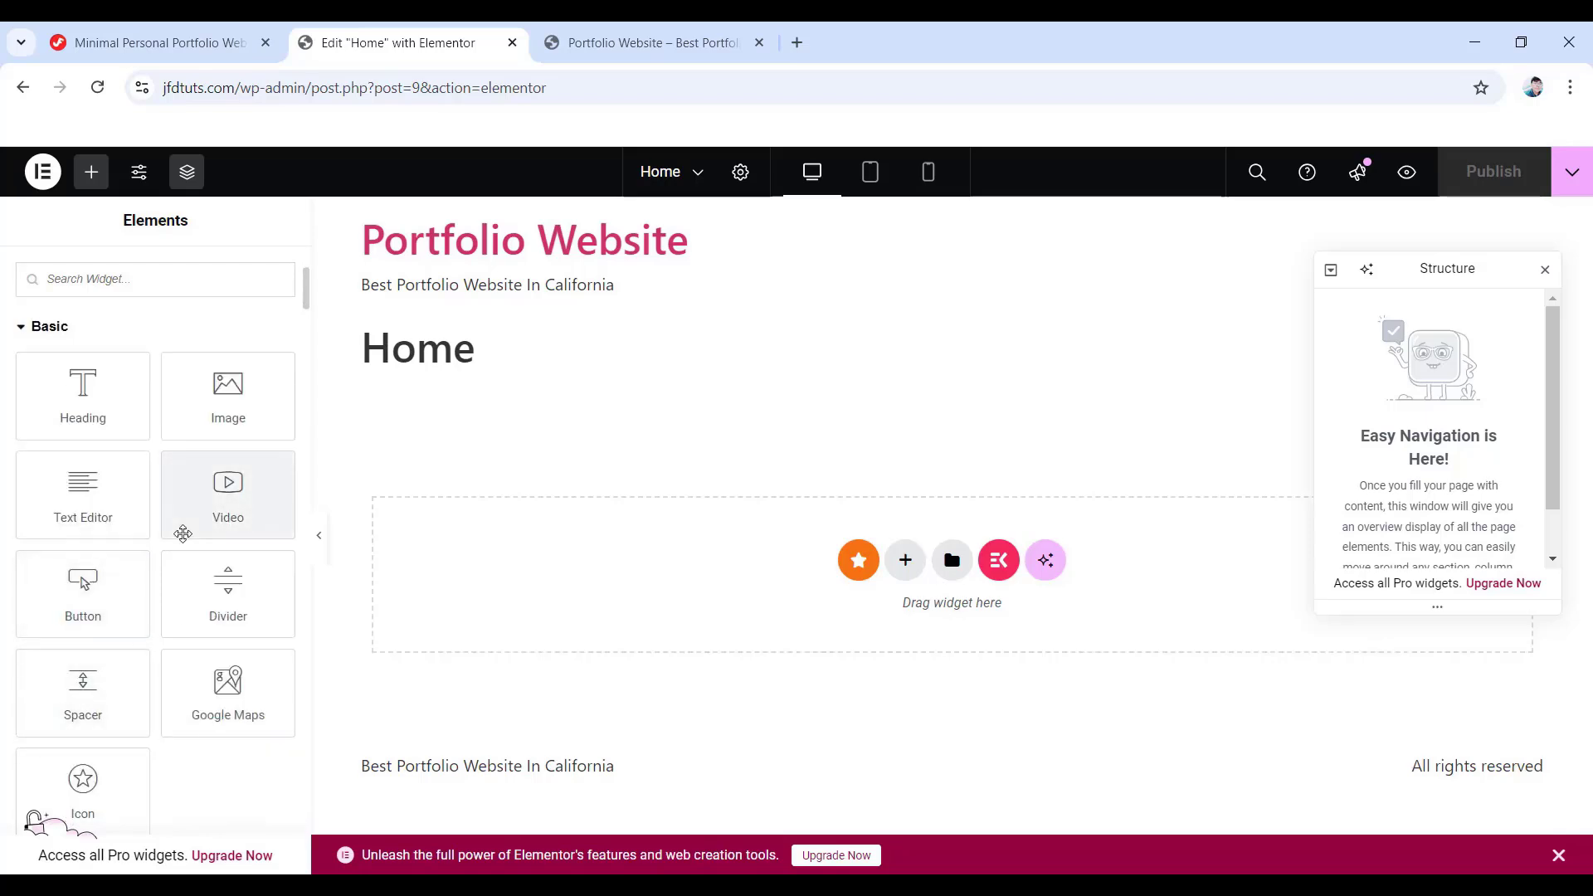
scroll(182, 533, "down", 8)
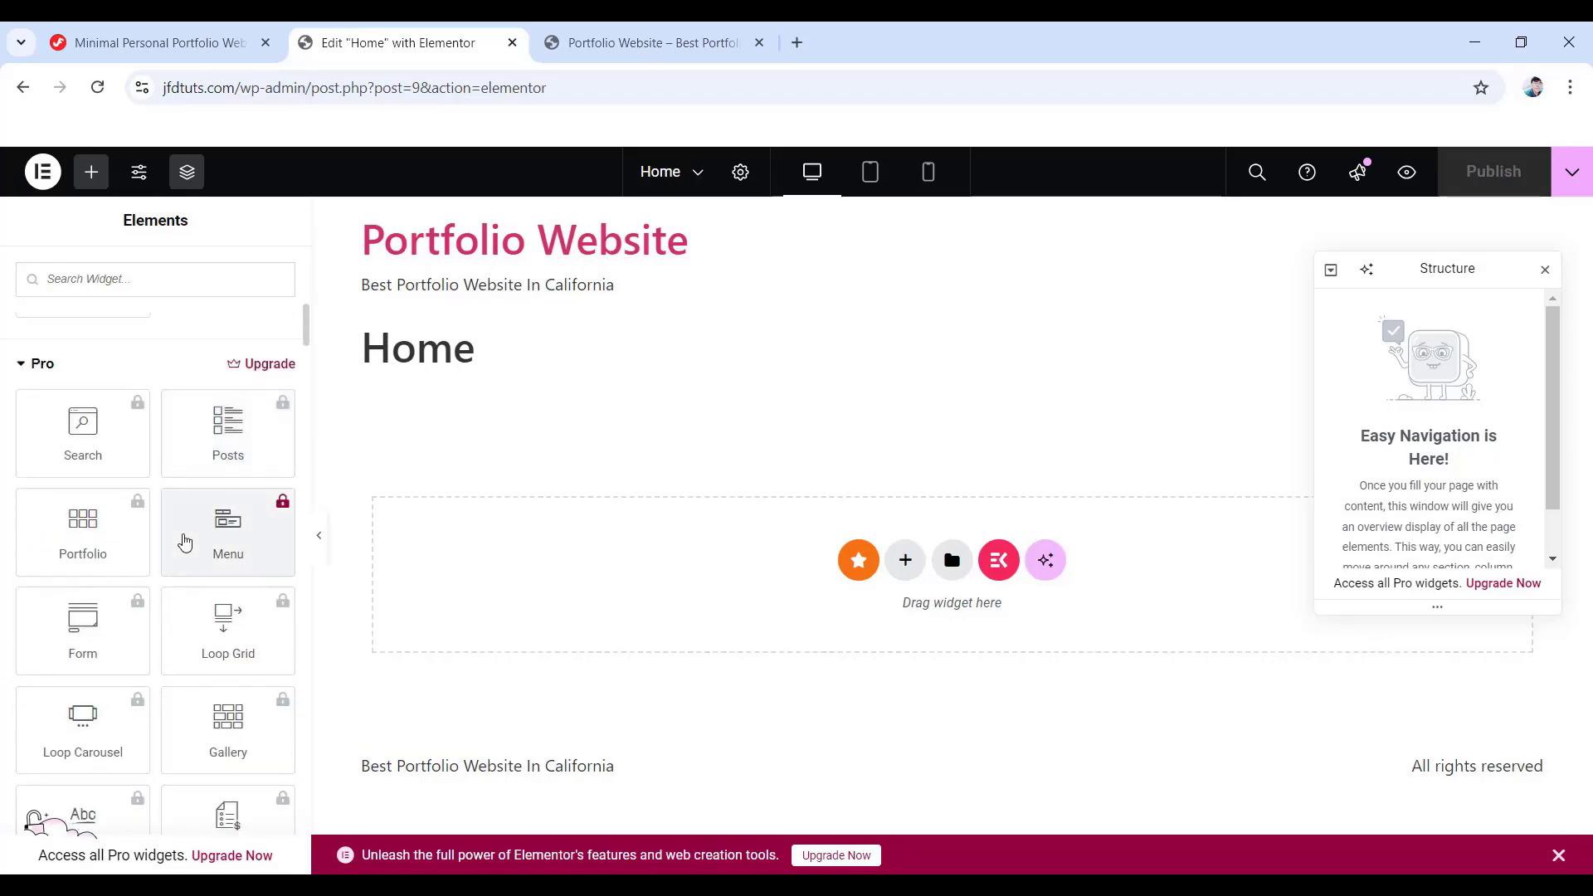
scroll(93, 456, "up", 1)
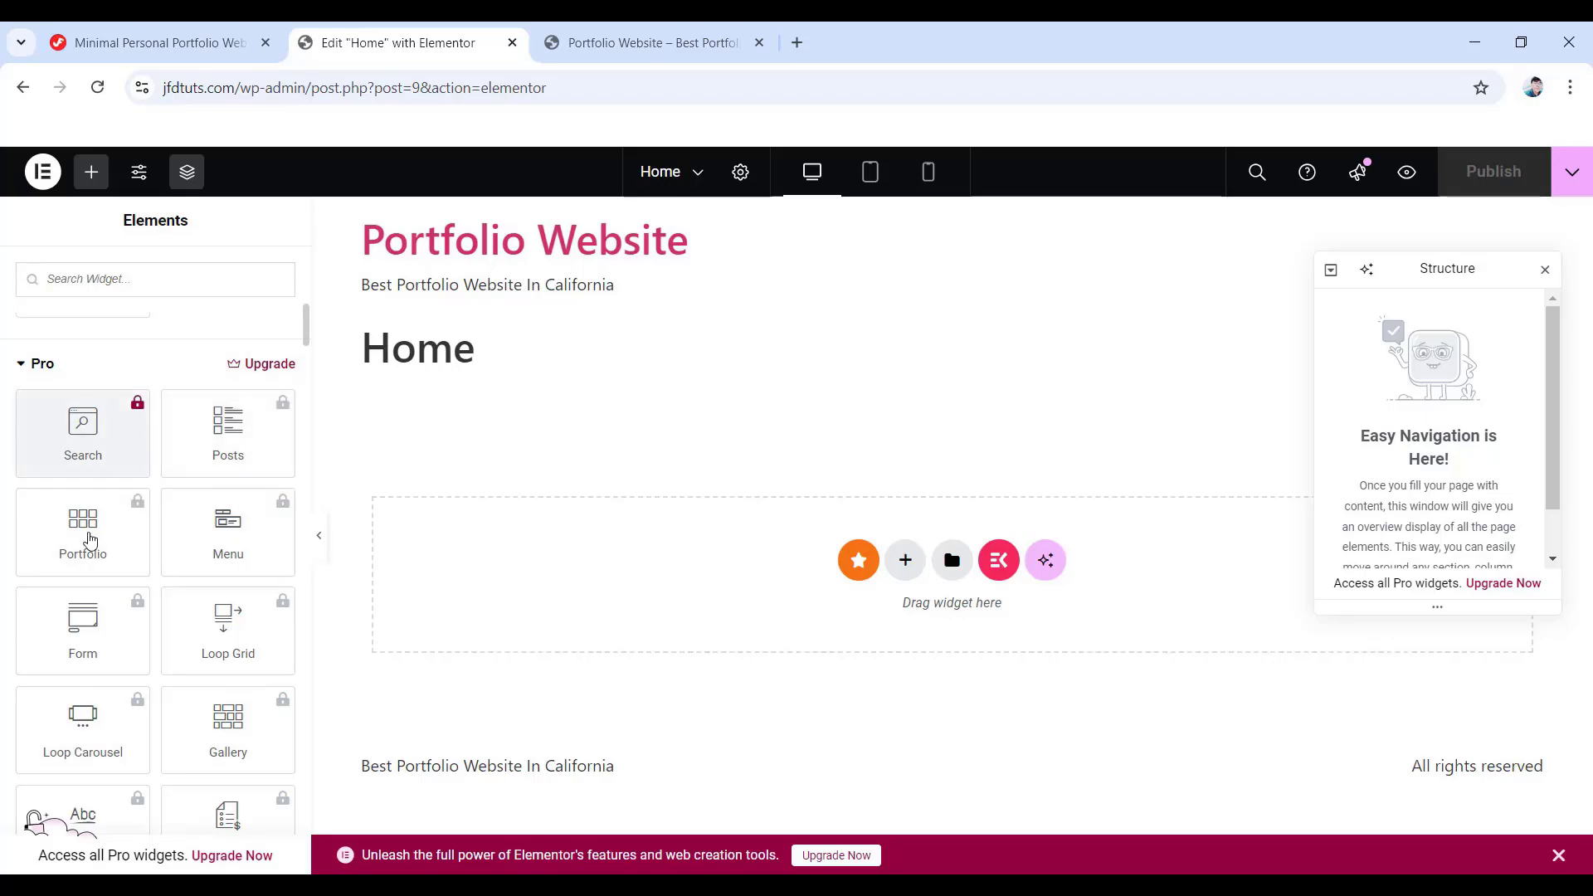
scroll(92, 541, "down", 3)
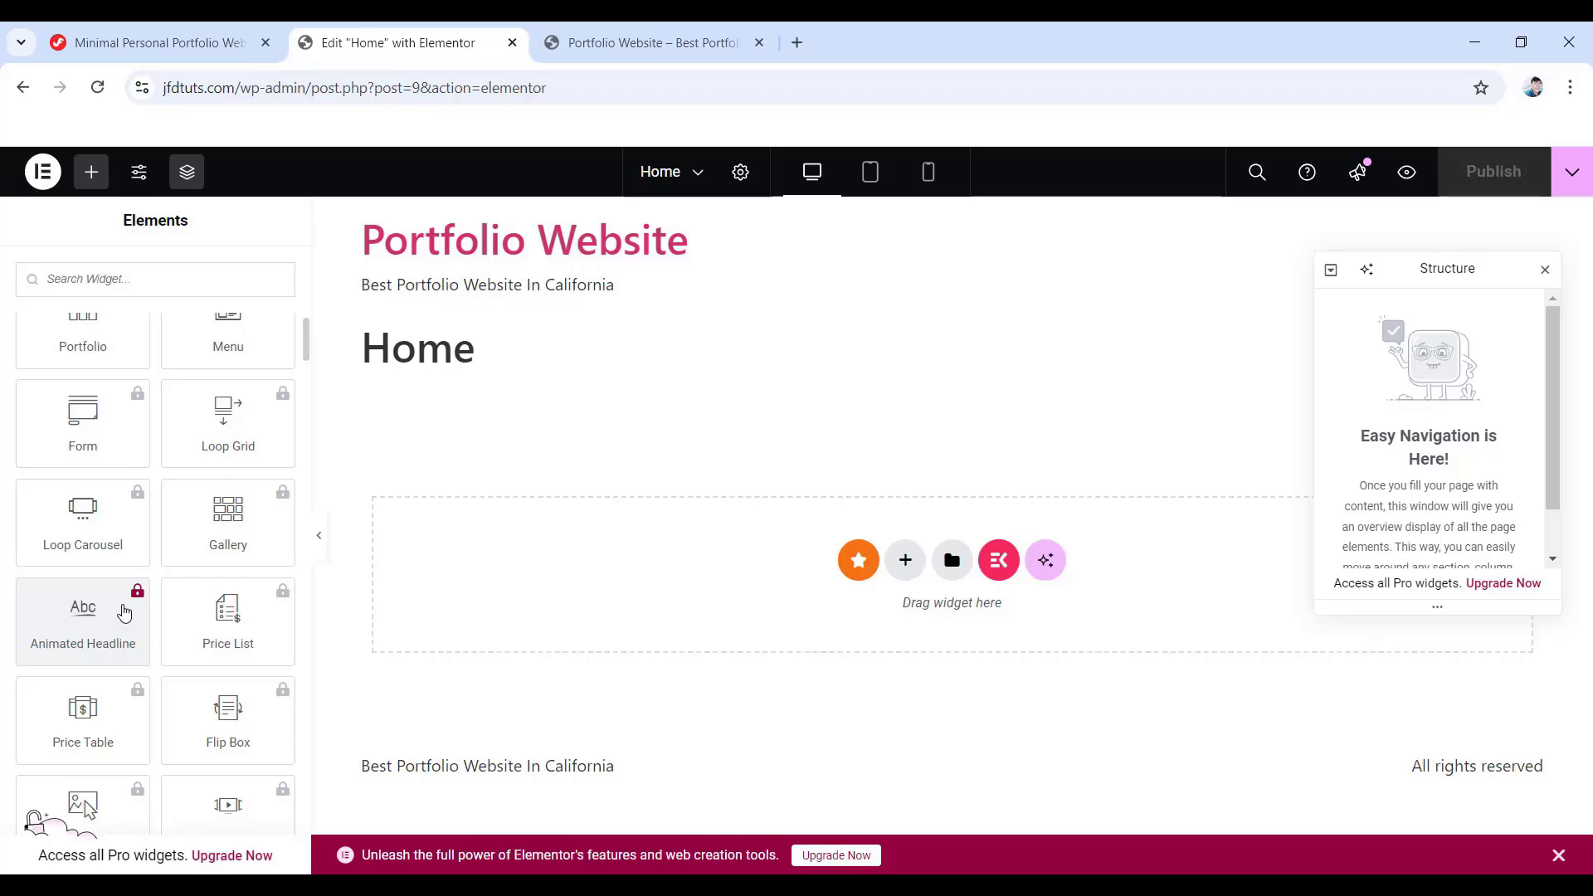
scroll(62, 546, "up", 10)
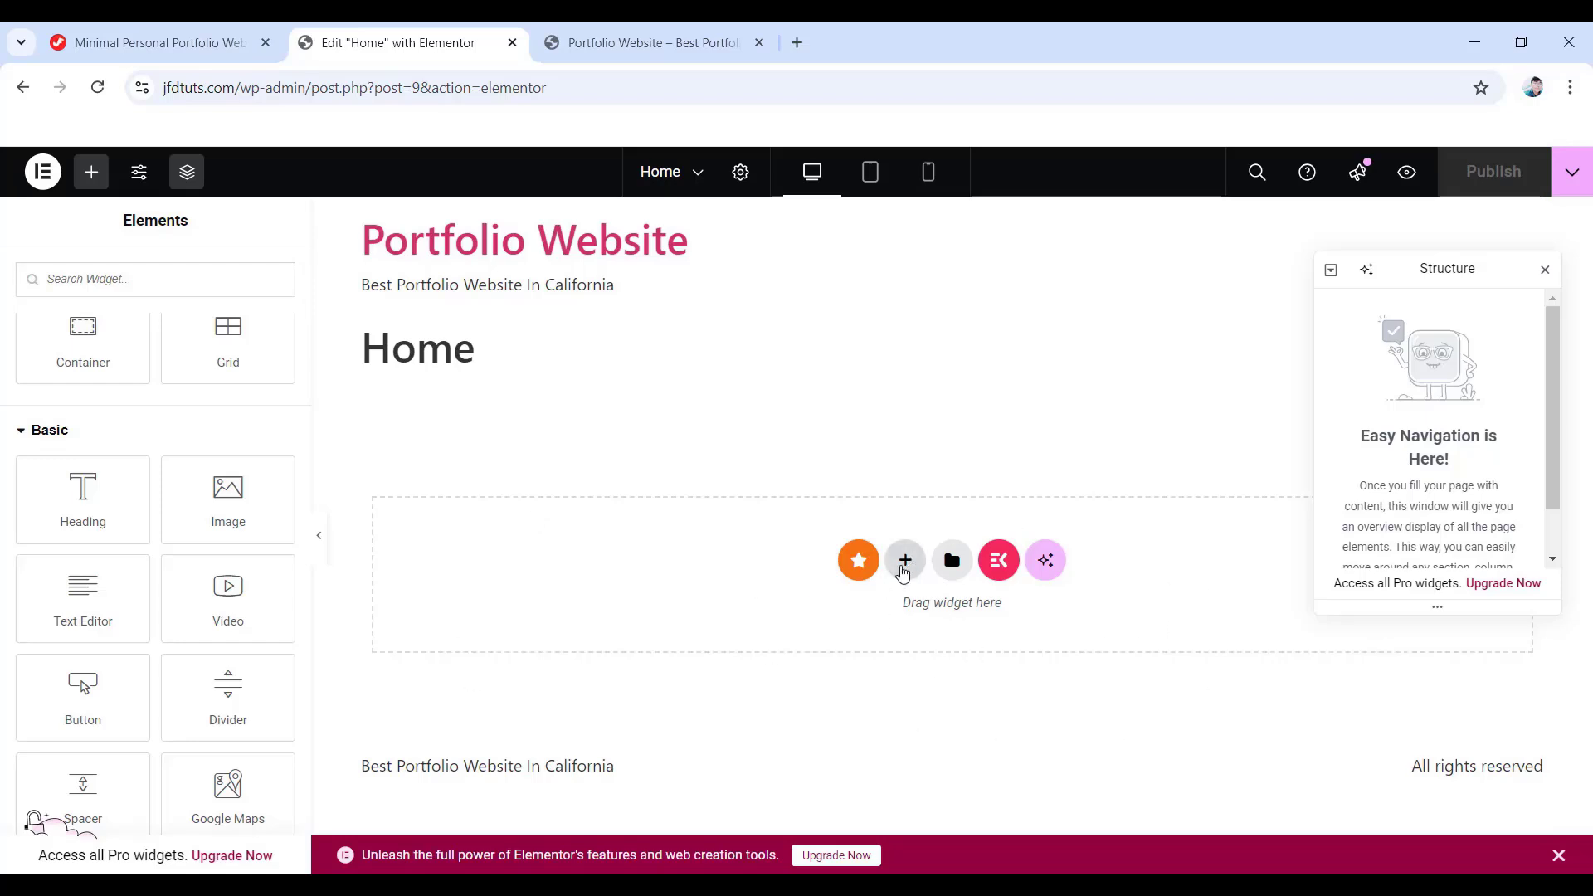
- Add a single-column Flexbox container to the Home page
left_click(903, 571)
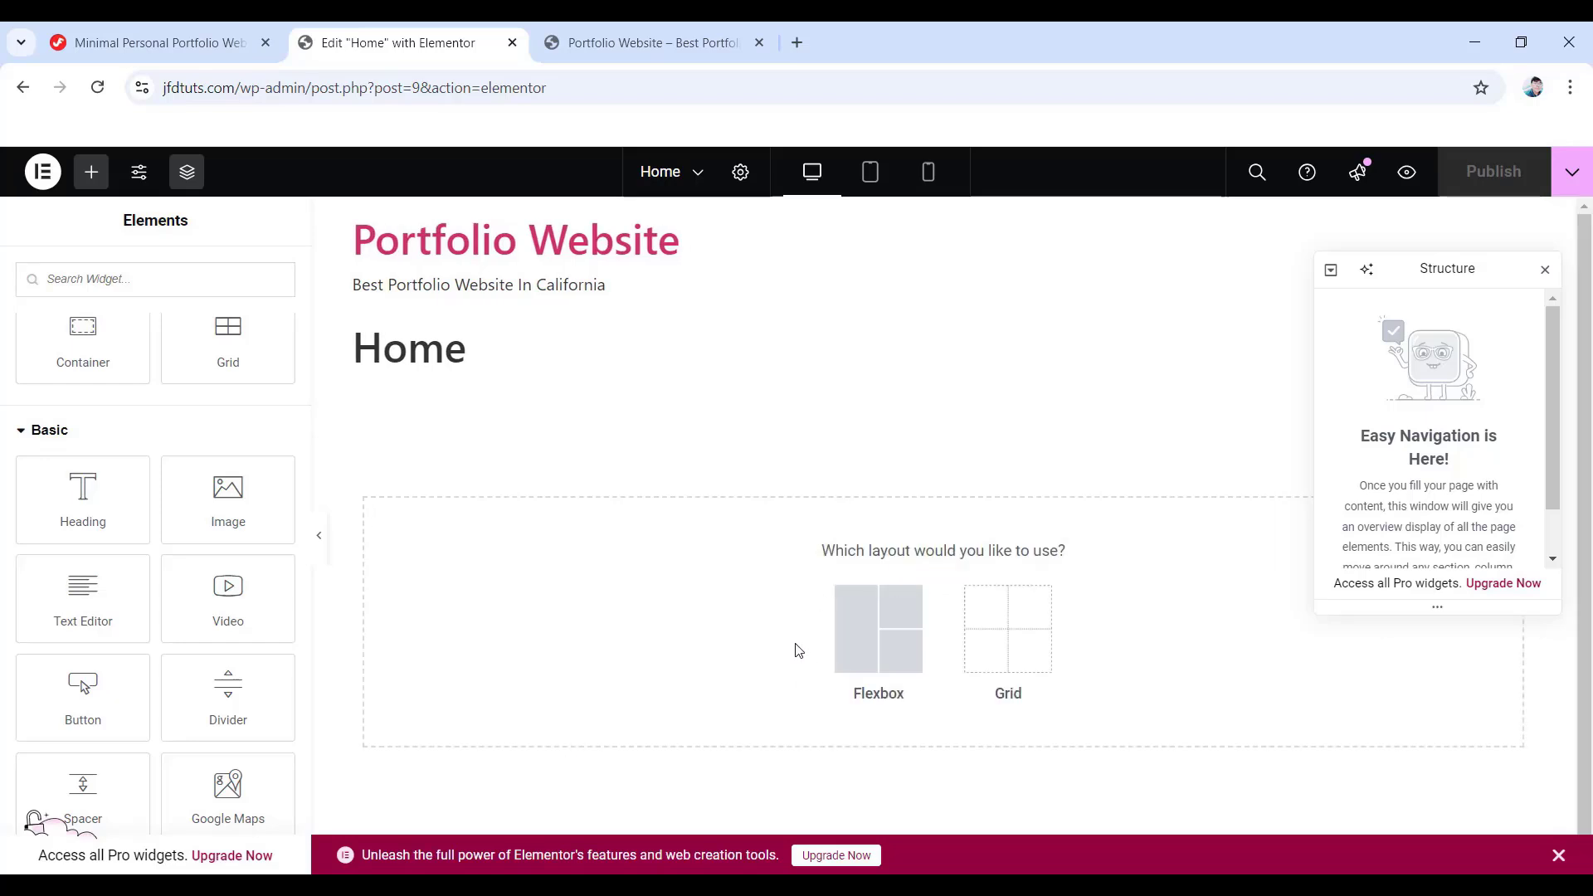
left_click(873, 644)
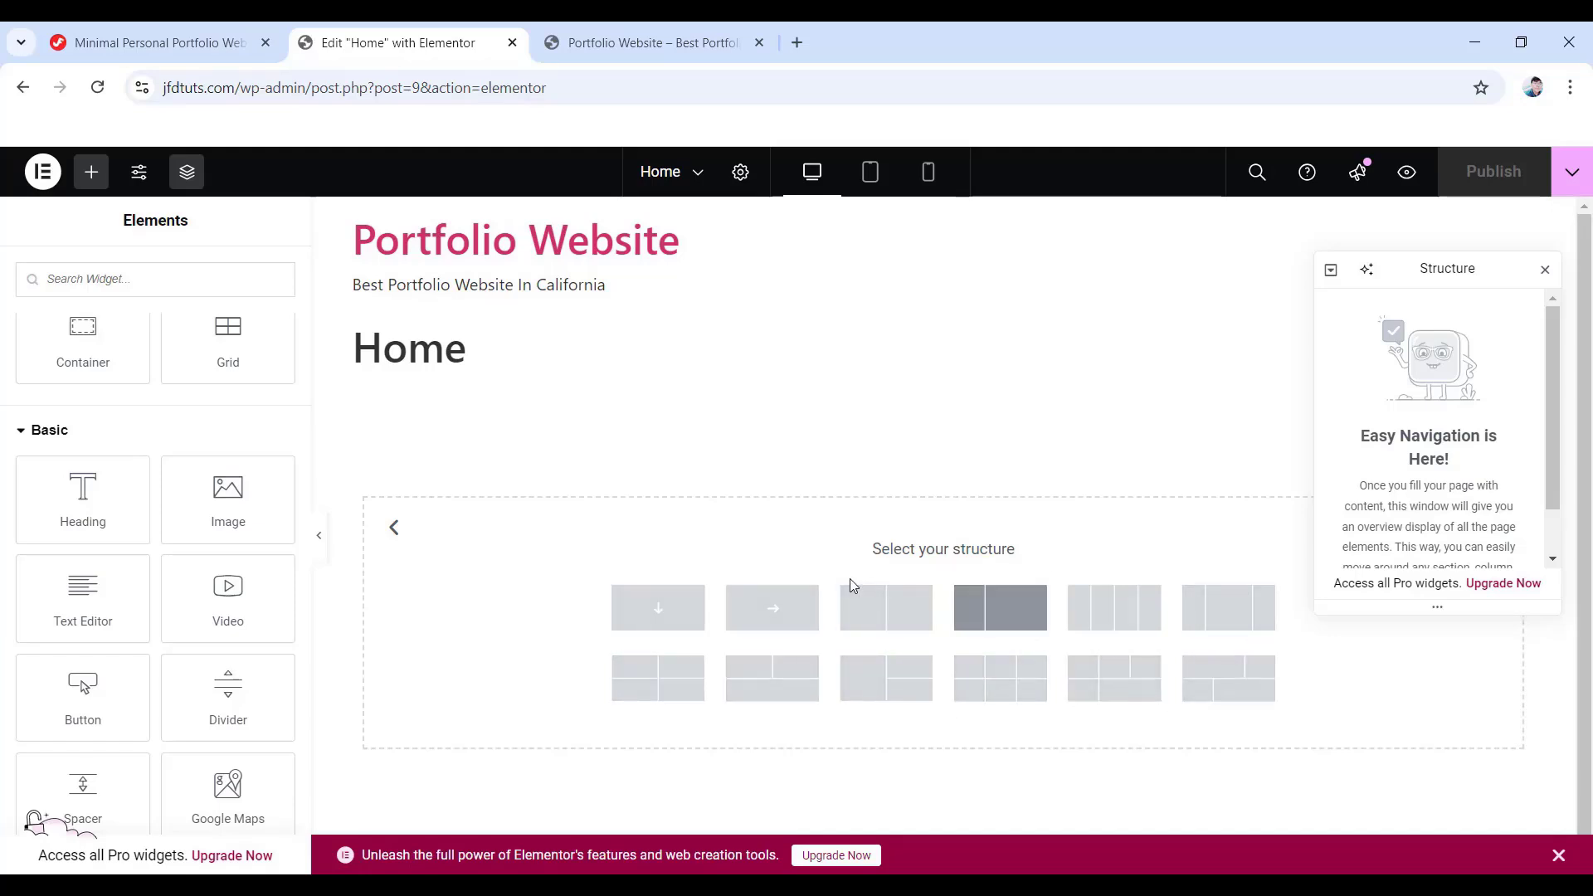
left_click(659, 609)
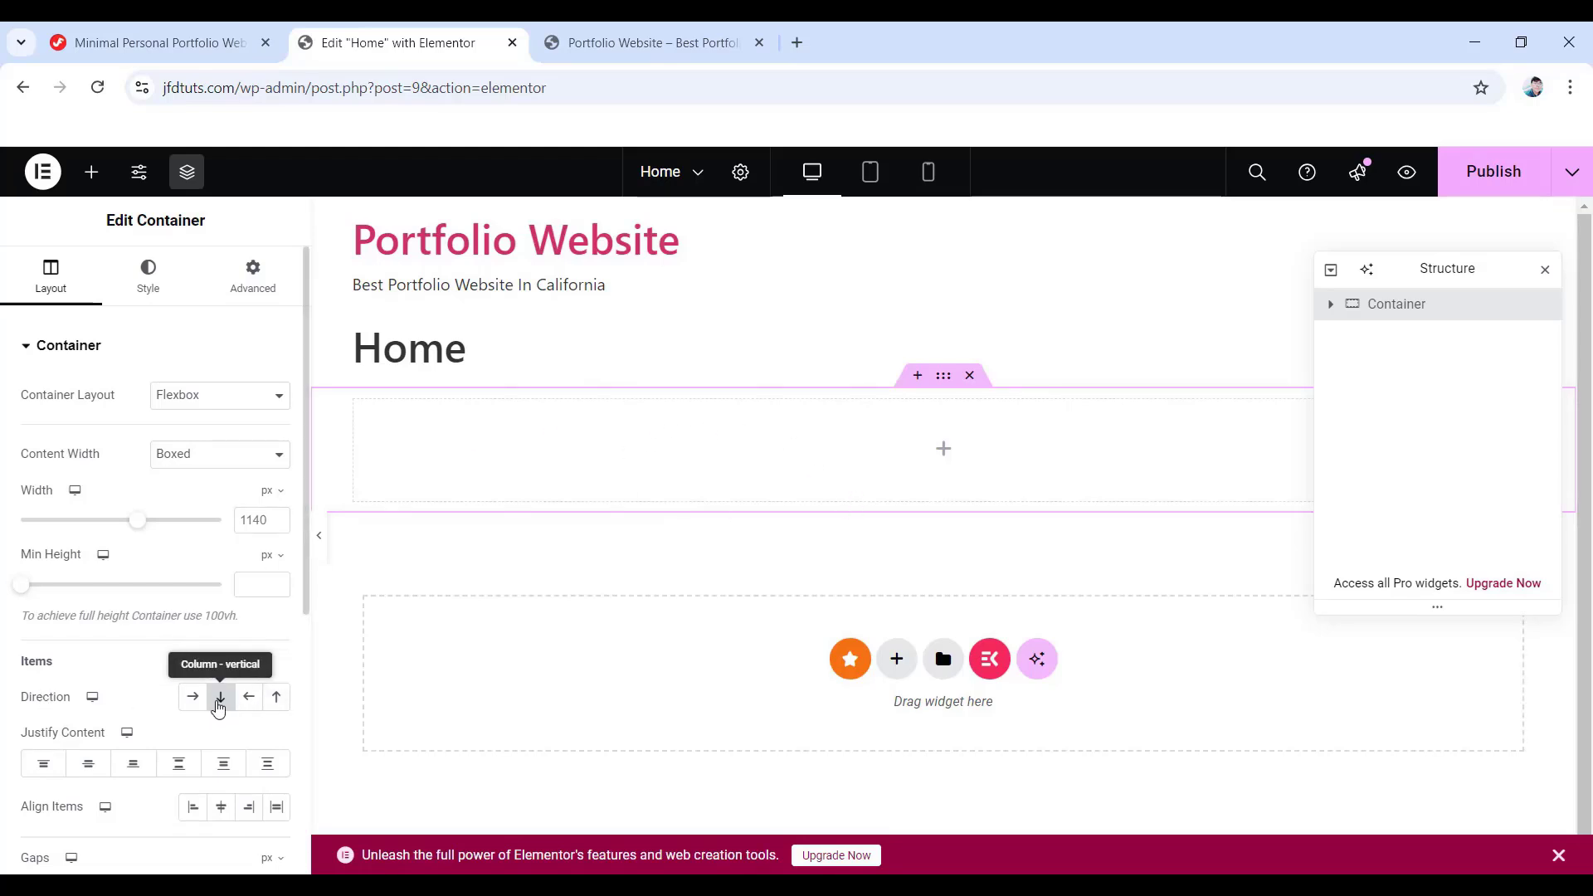
- Set the container's direction to Column, min height 500 px, and justify content Center
left_click(220, 698)
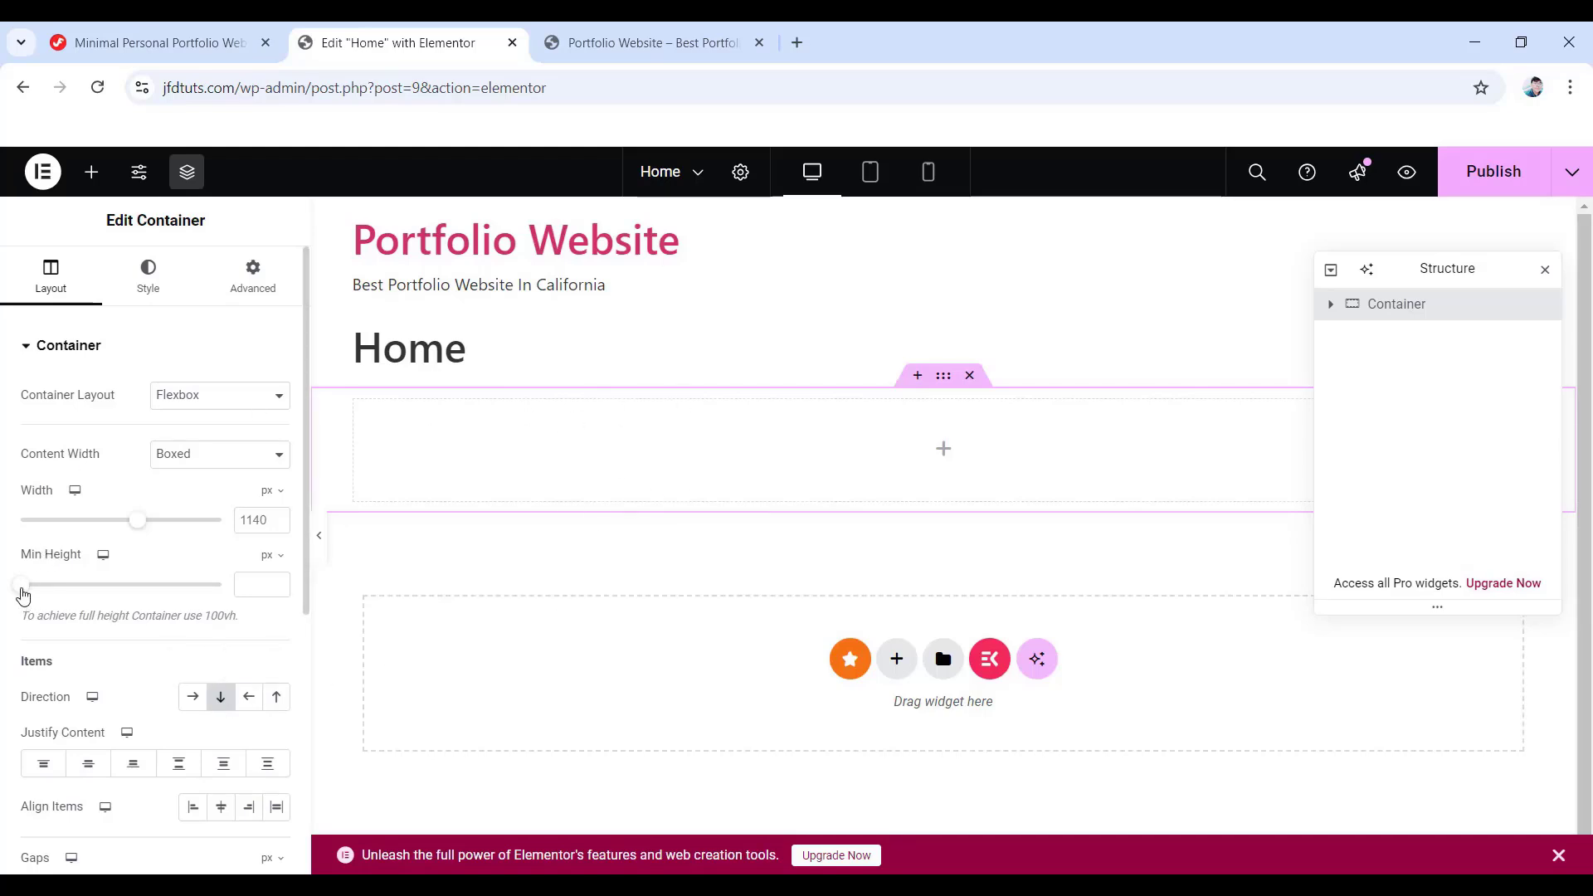
left_click_drag(22, 590, 59, 606)
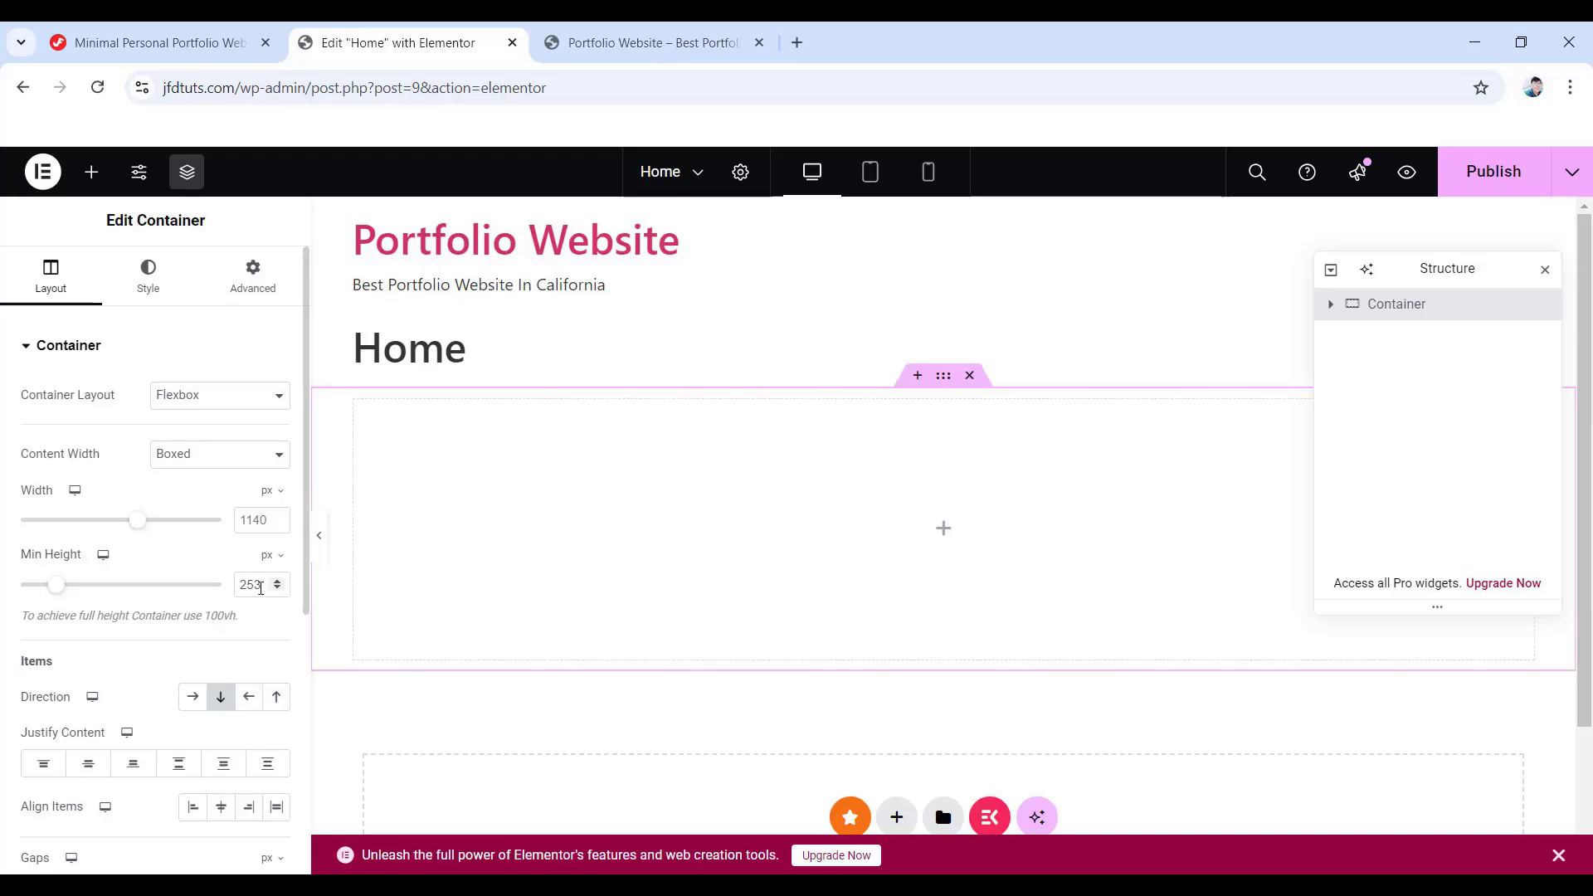
double_click(260, 584)
type("500")
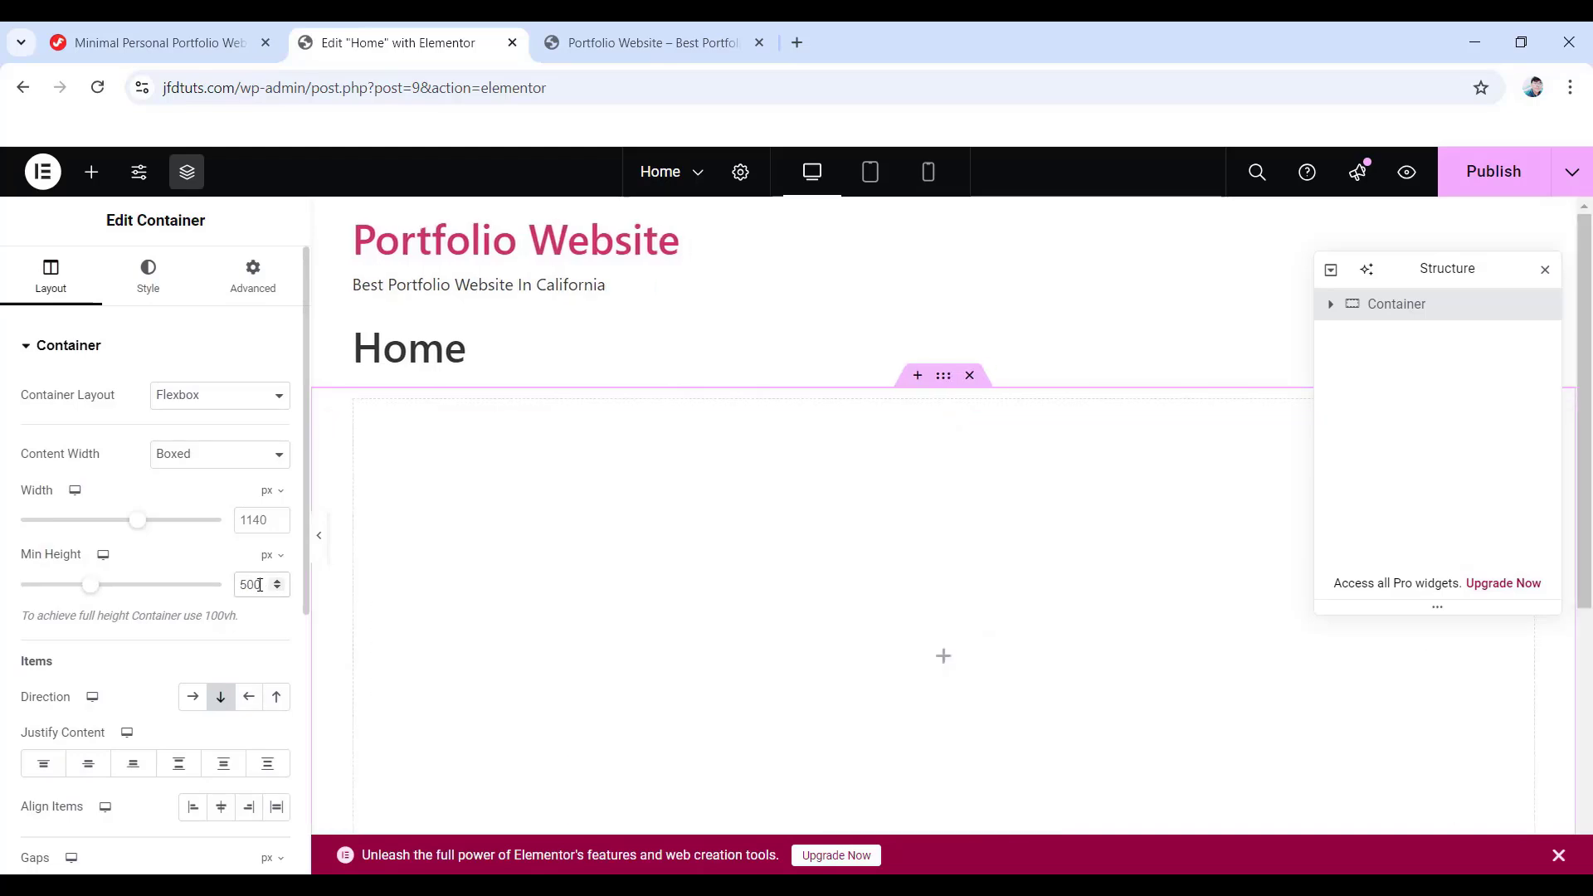
scroll(544, 562, "down", 3)
scroll(544, 562, "up", 1)
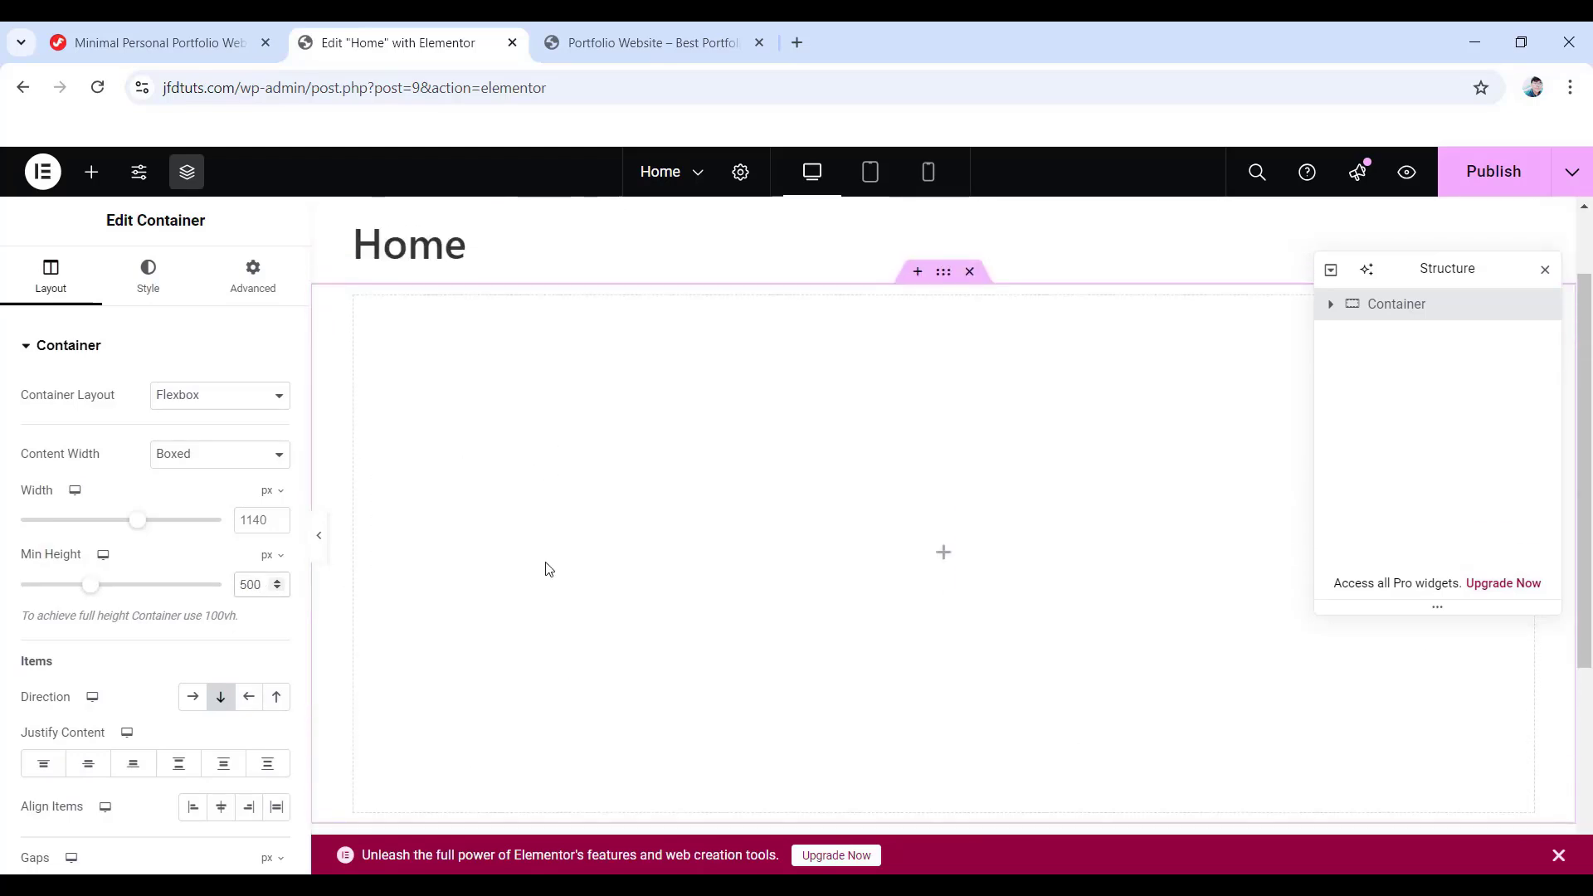
left_click(1558, 856)
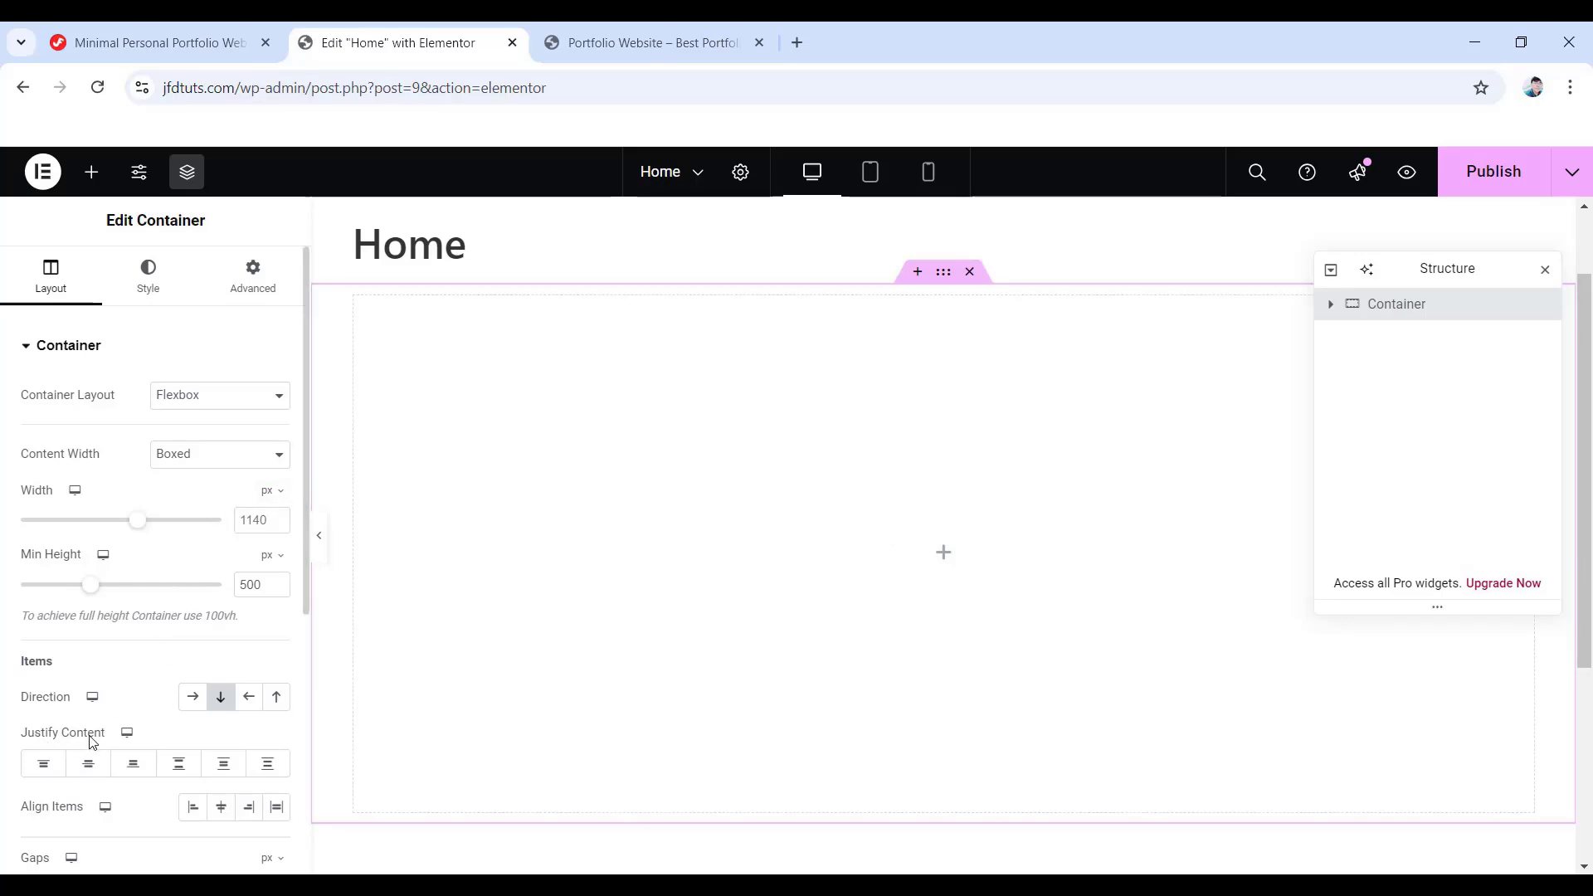
left_click(91, 767)
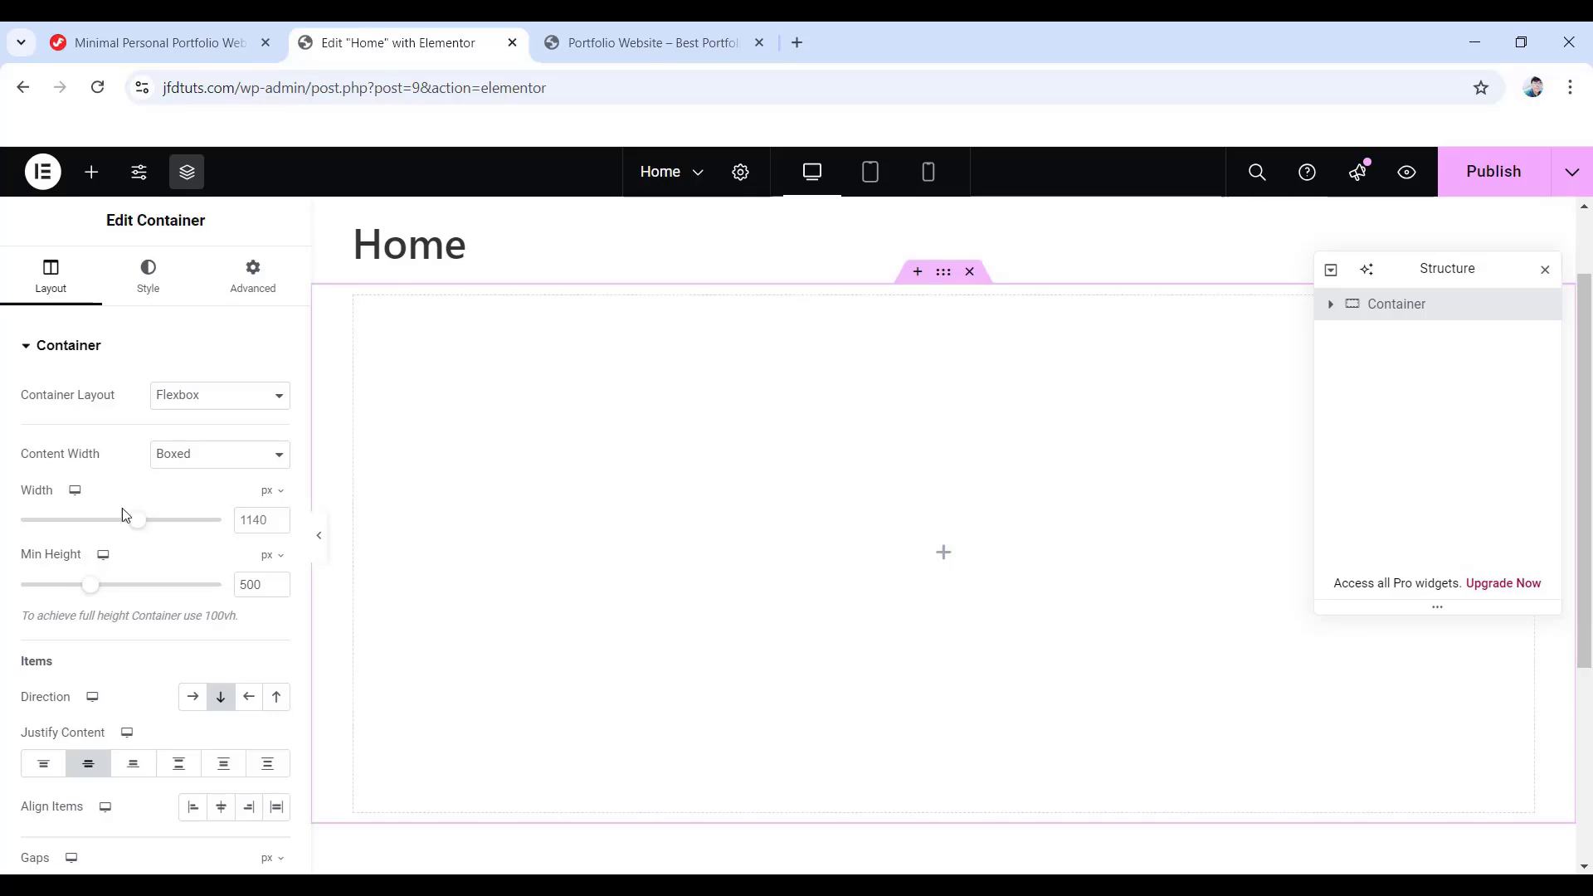
left_click(148, 282)
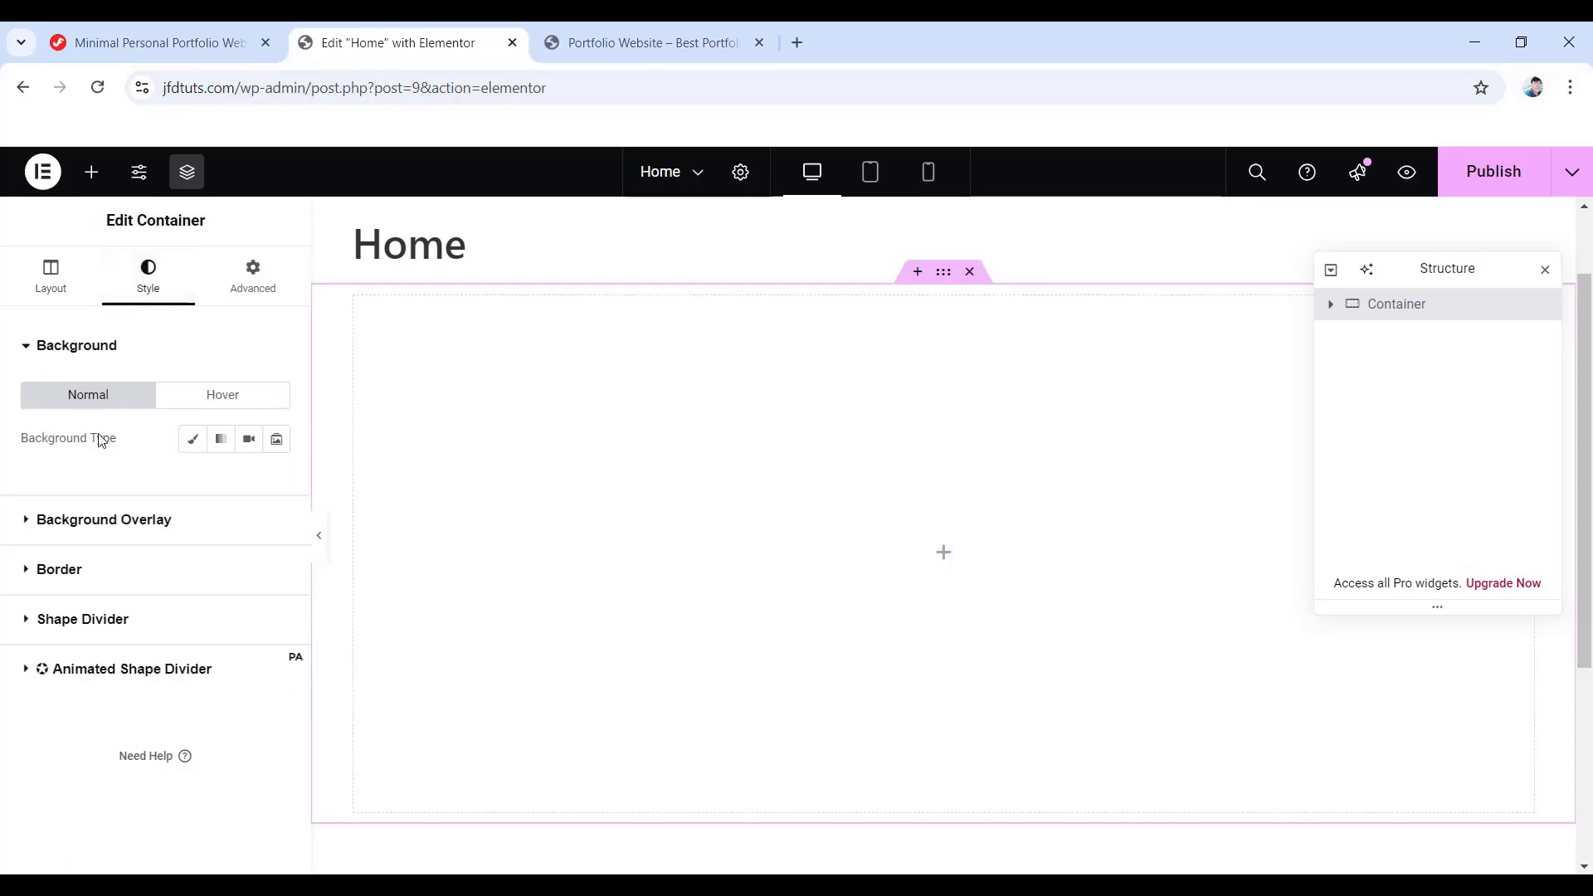
- Give the container a Classic background coloured pure black (#000000)
left_click(192, 441)
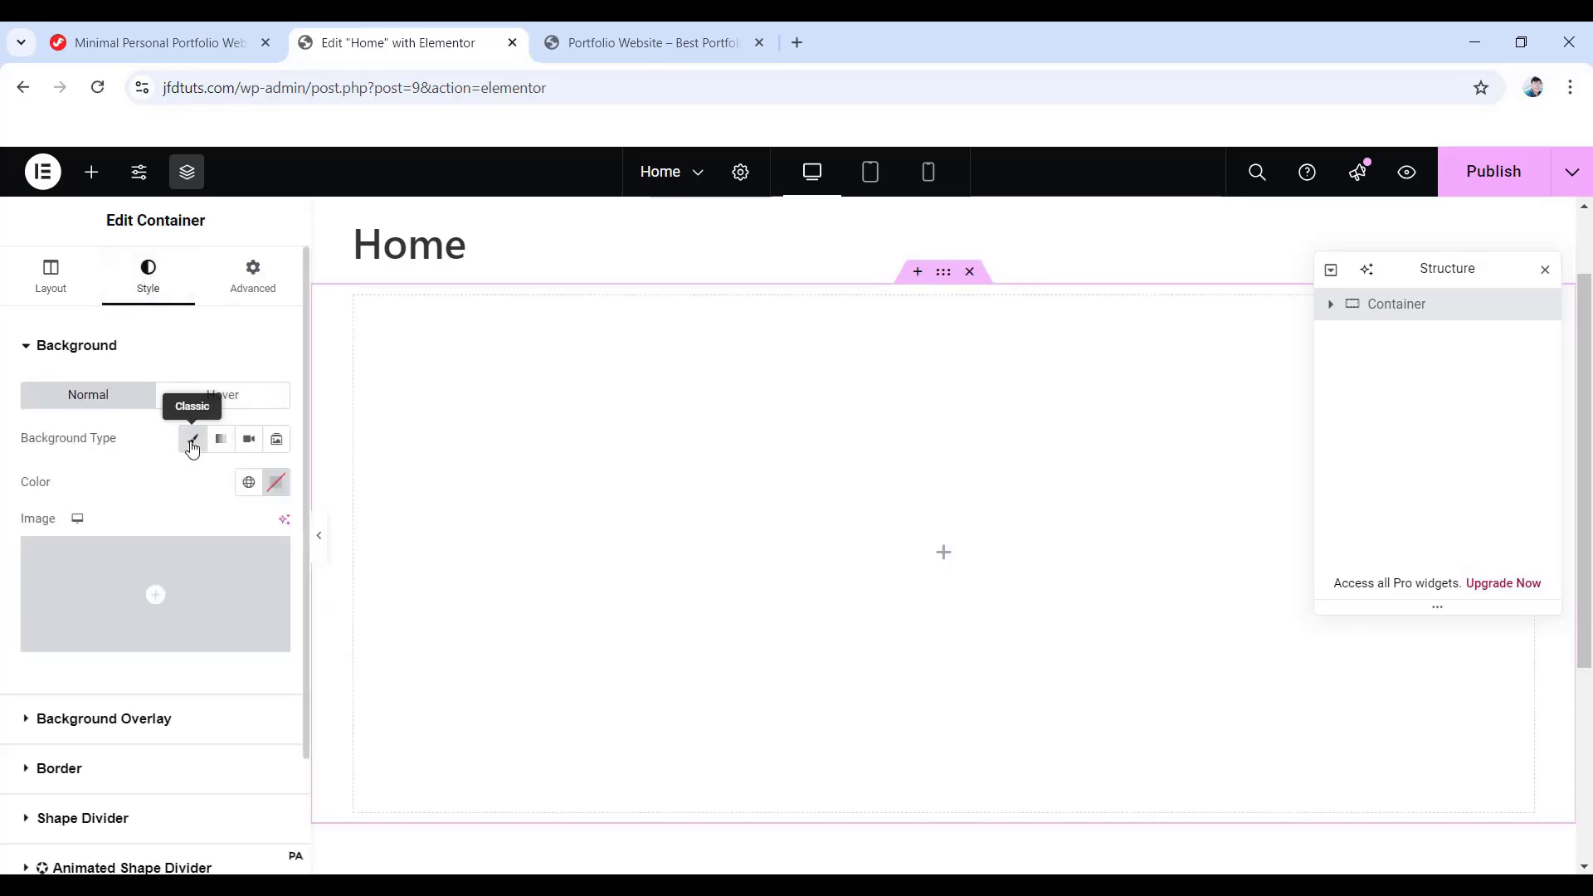
left_click(277, 482)
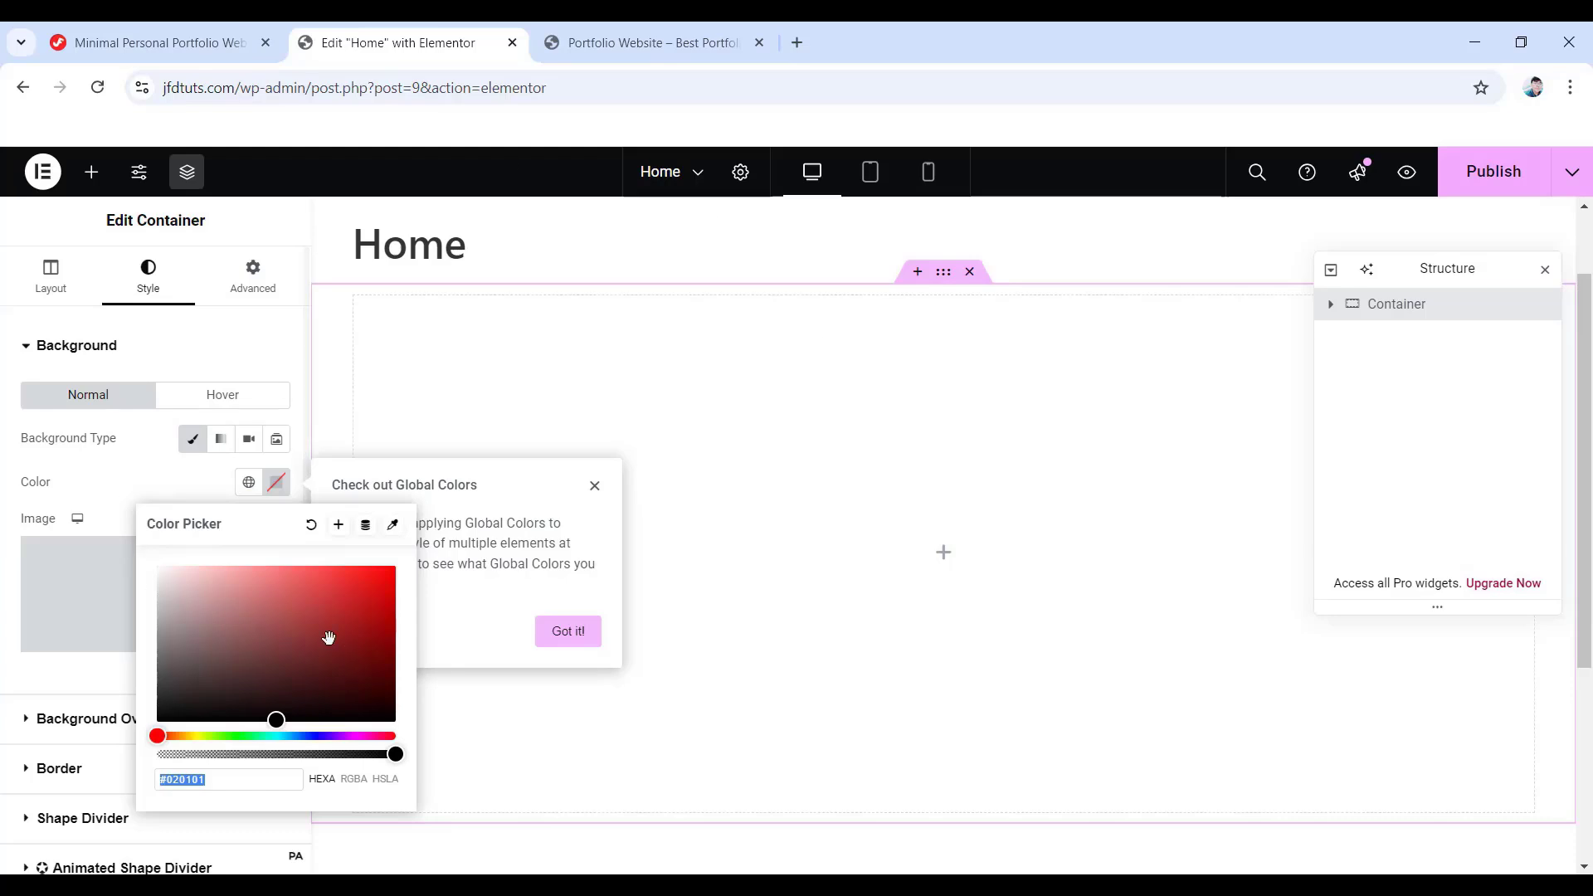
mouse_move(157, 736)
left_mouse_down()
mouse_move(278, 736)
mouse_move(159, 755)
left_mouse_up()
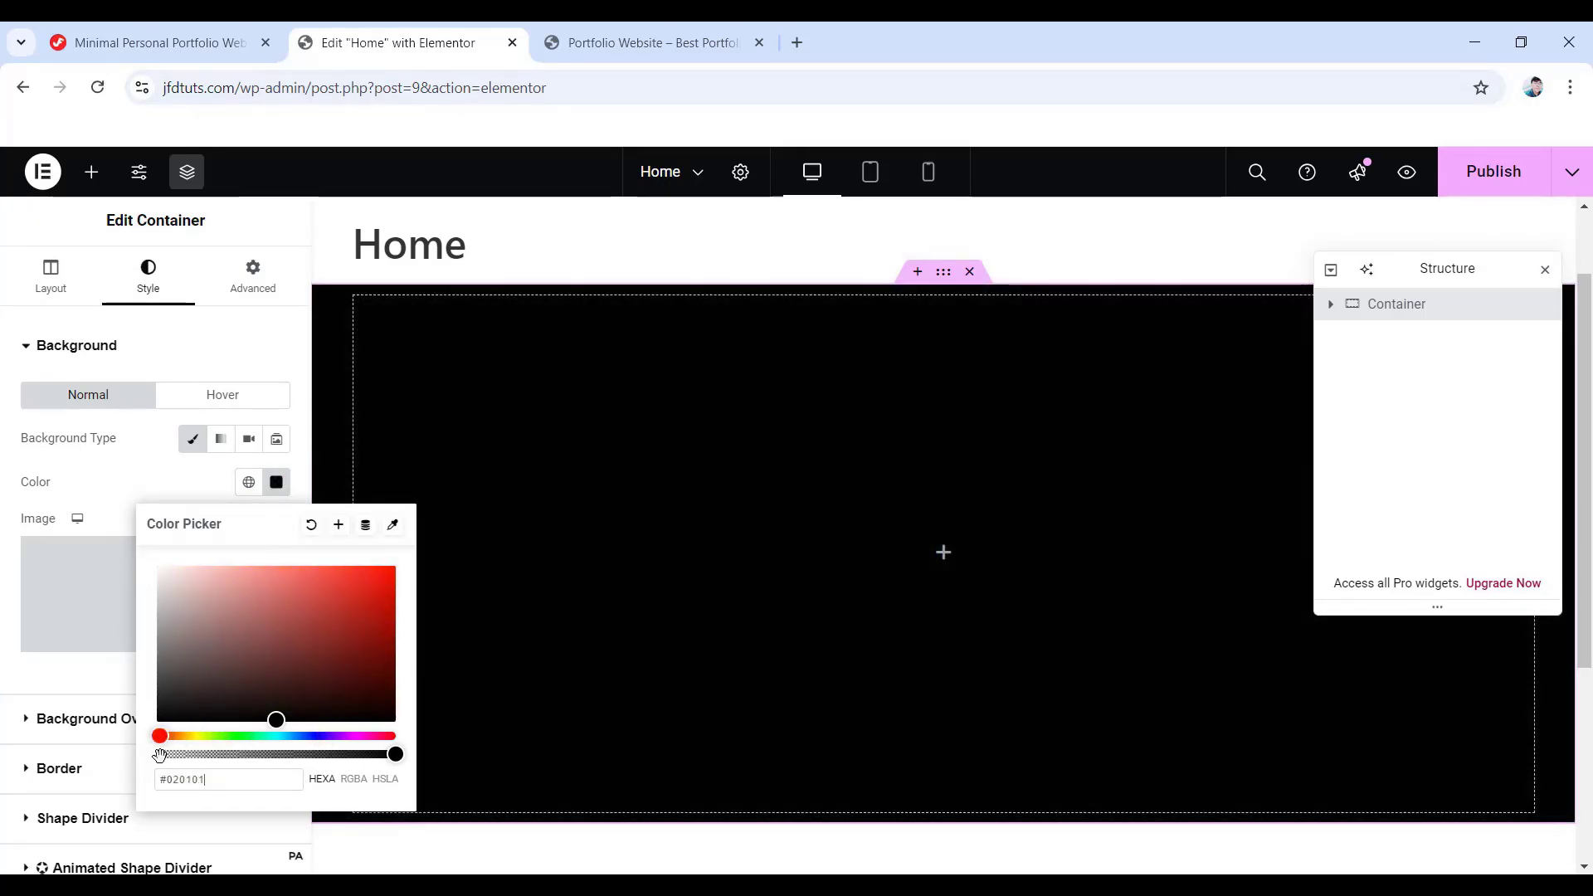
left_click_drag(274, 721, 458, 760)
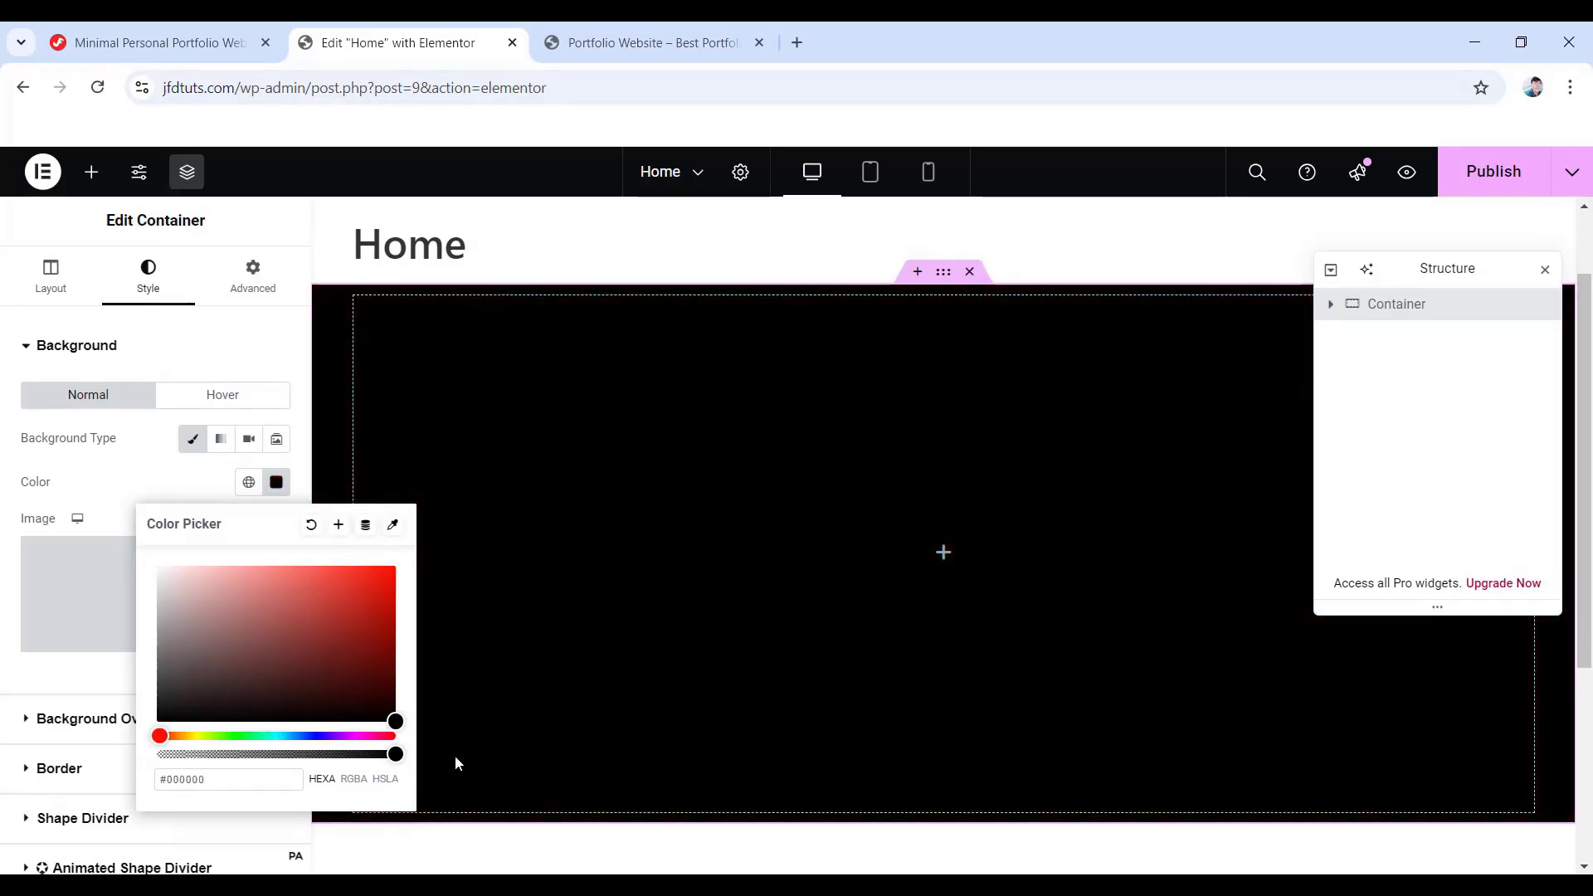
left_click(9, 465)
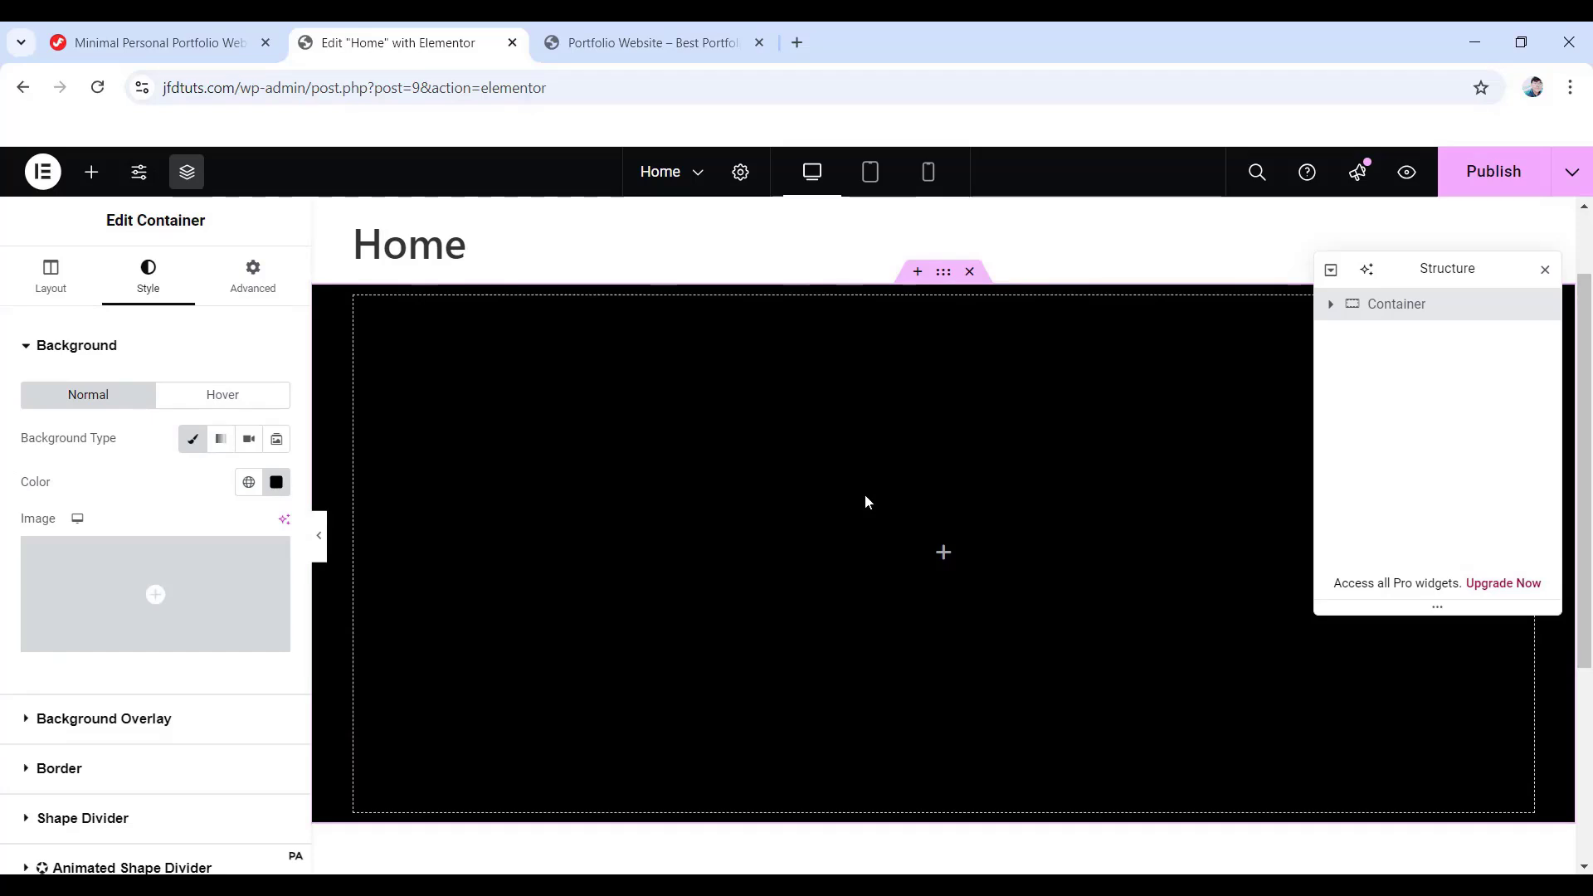
- Drag the Heading widget from the Basic section into the black container
left_click(946, 554)
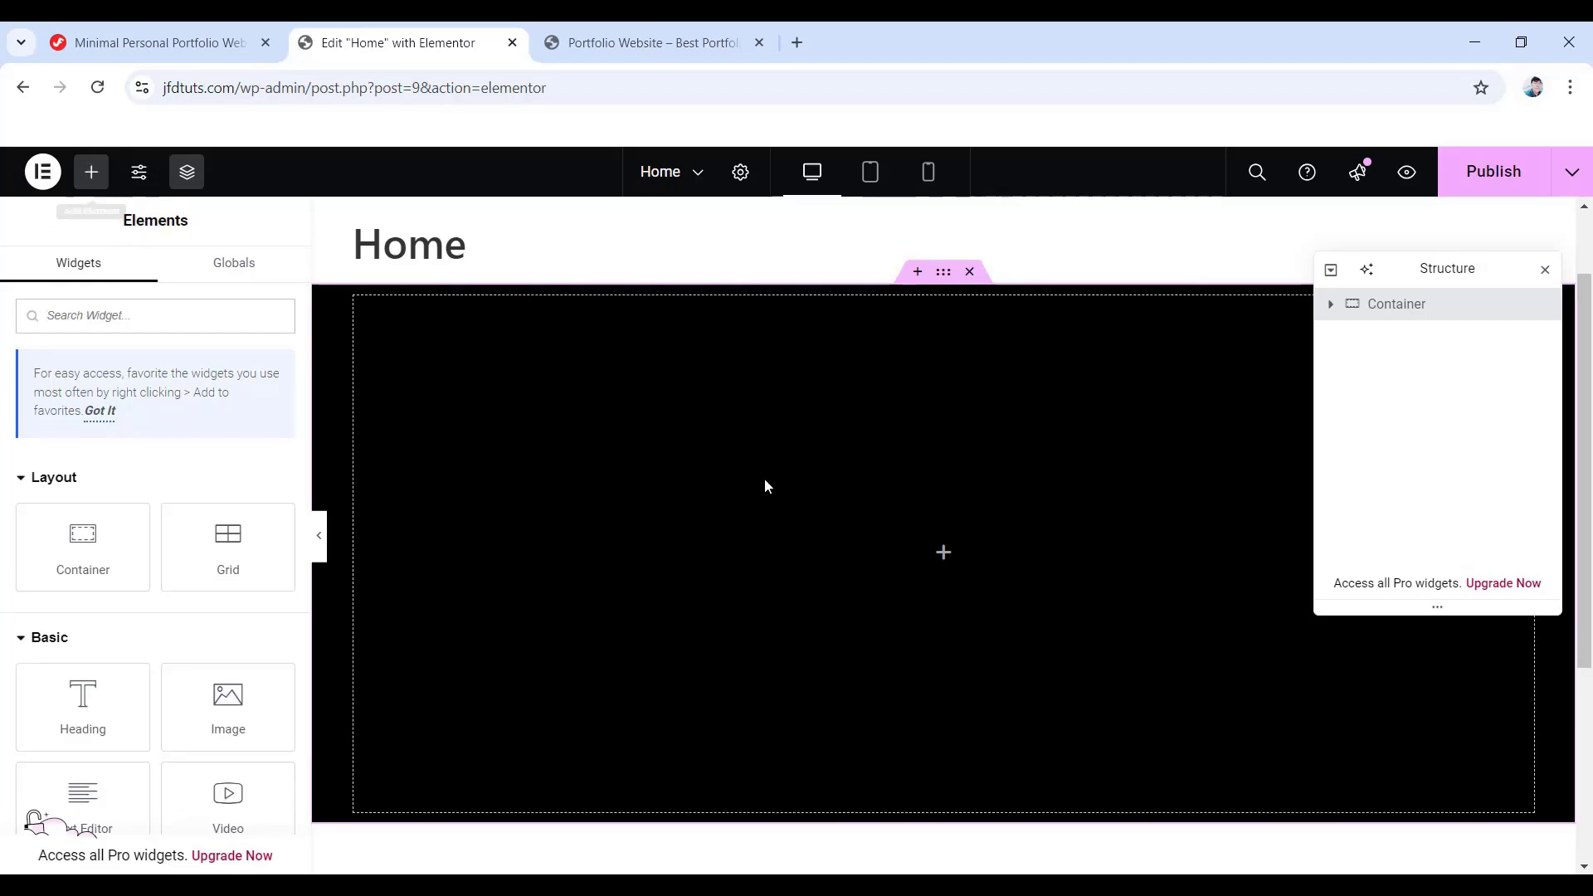
scroll(111, 484, "down", 5)
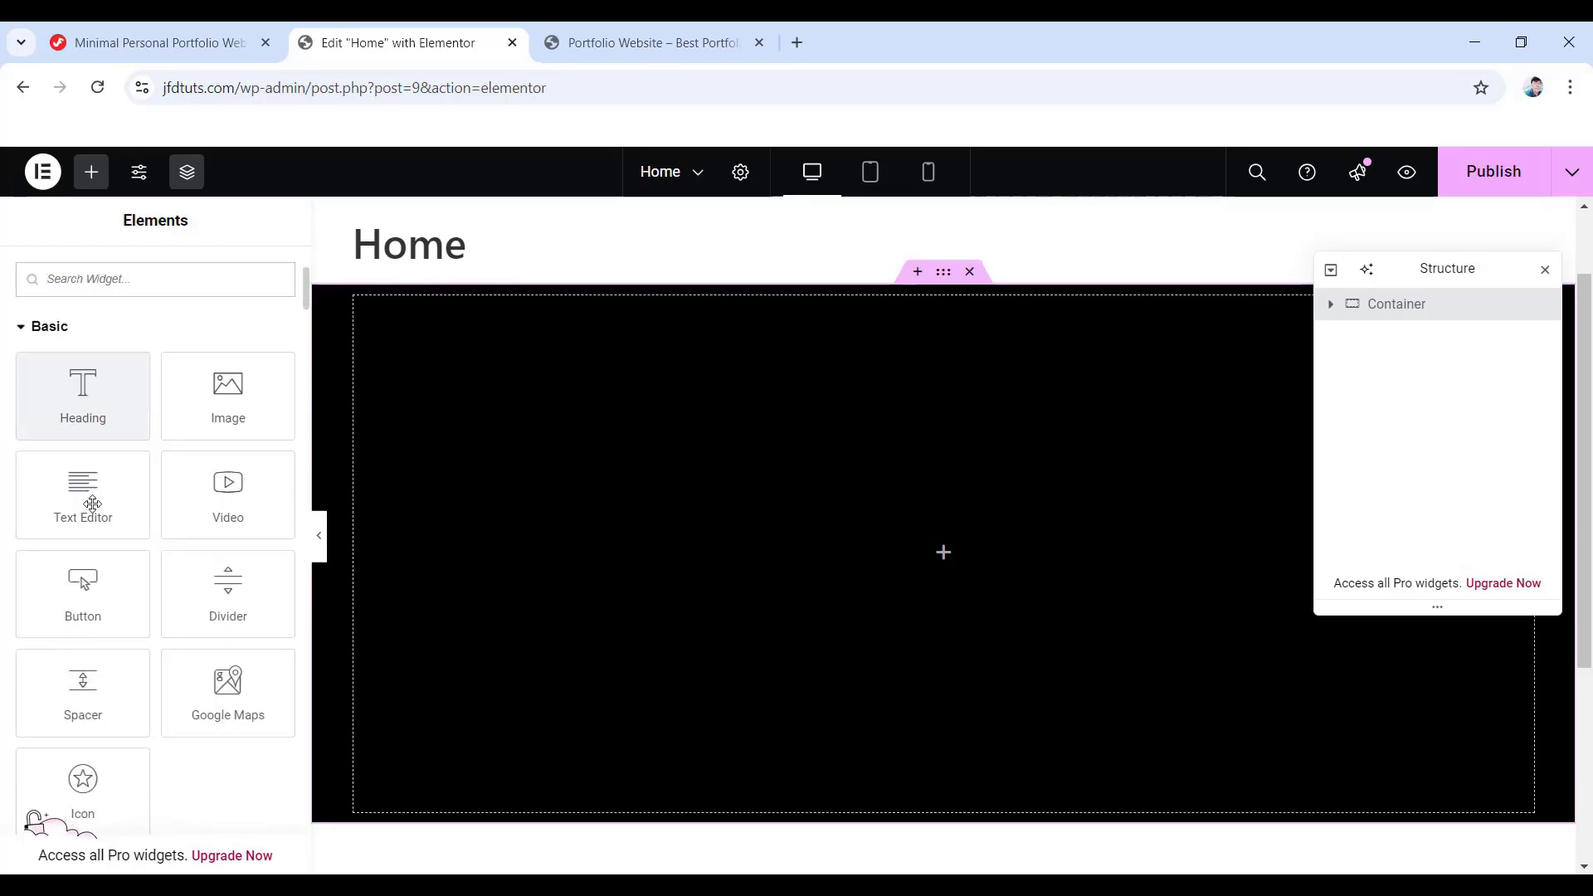
scroll(100, 522, "up", 4)
scroll(124, 529, "up", 2)
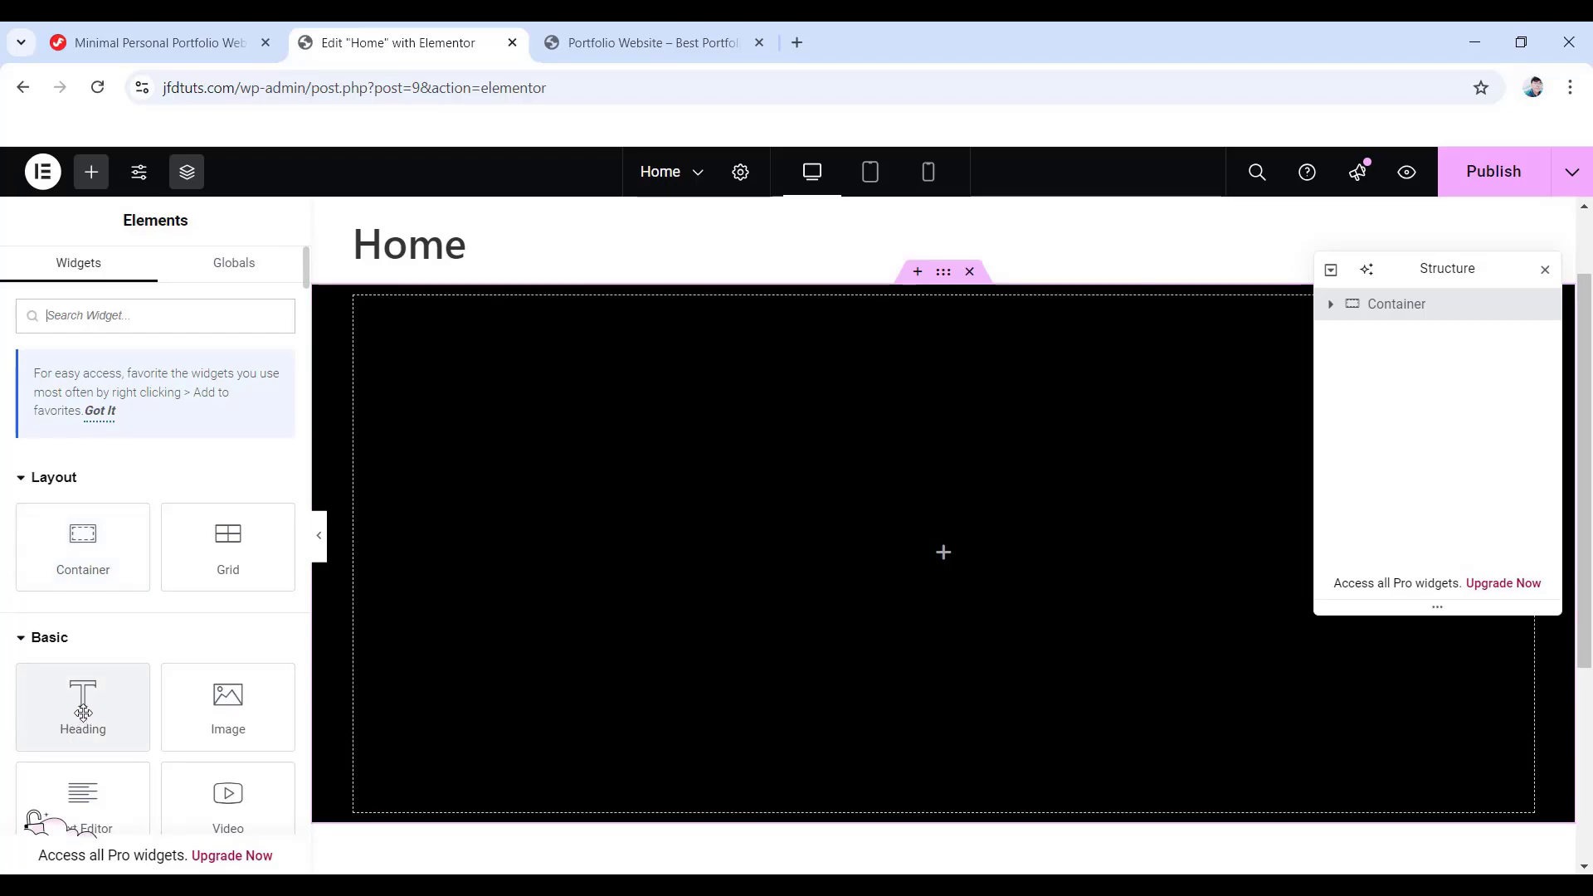
left_click_drag(87, 712, 873, 554)
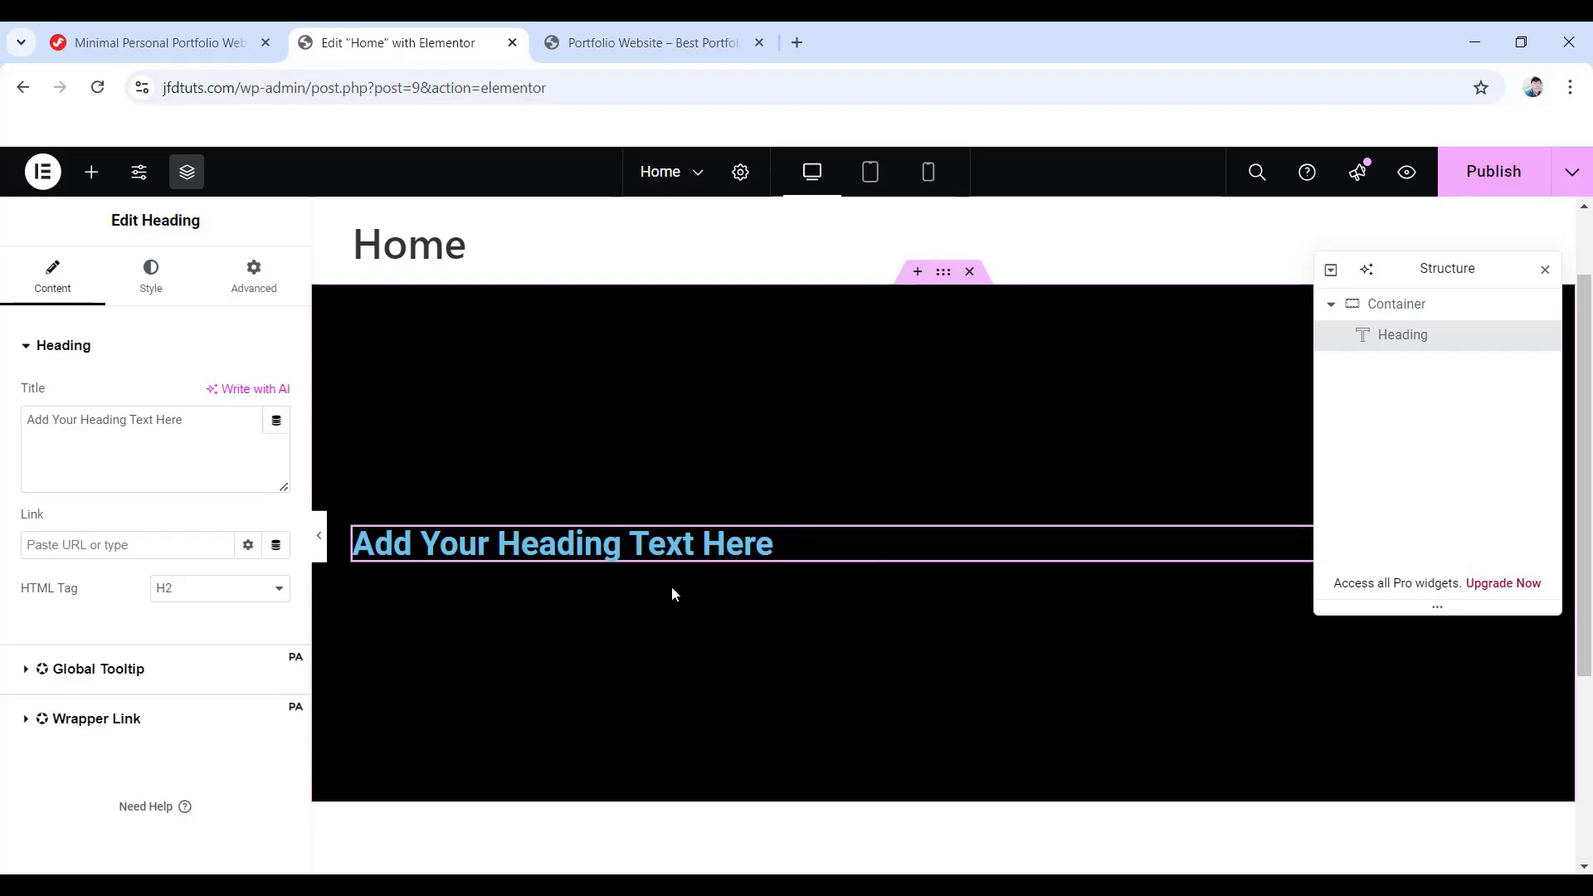
- Replace the placeholder heading text with the pasted brand name
triple_click(581, 543)
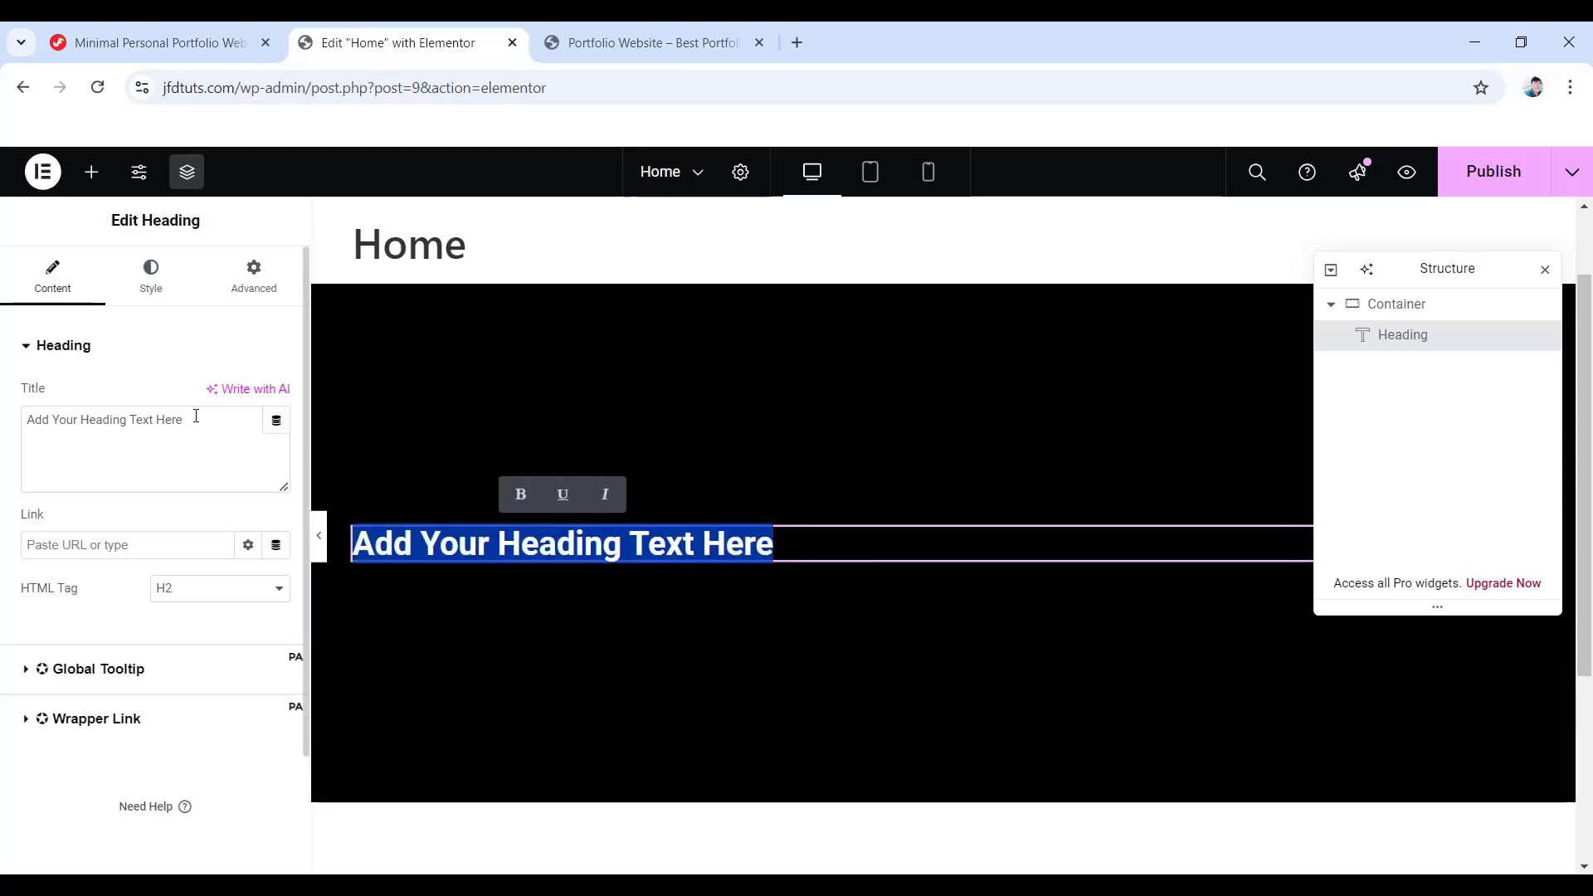
left_click_drag(196, 416, 12, 427)
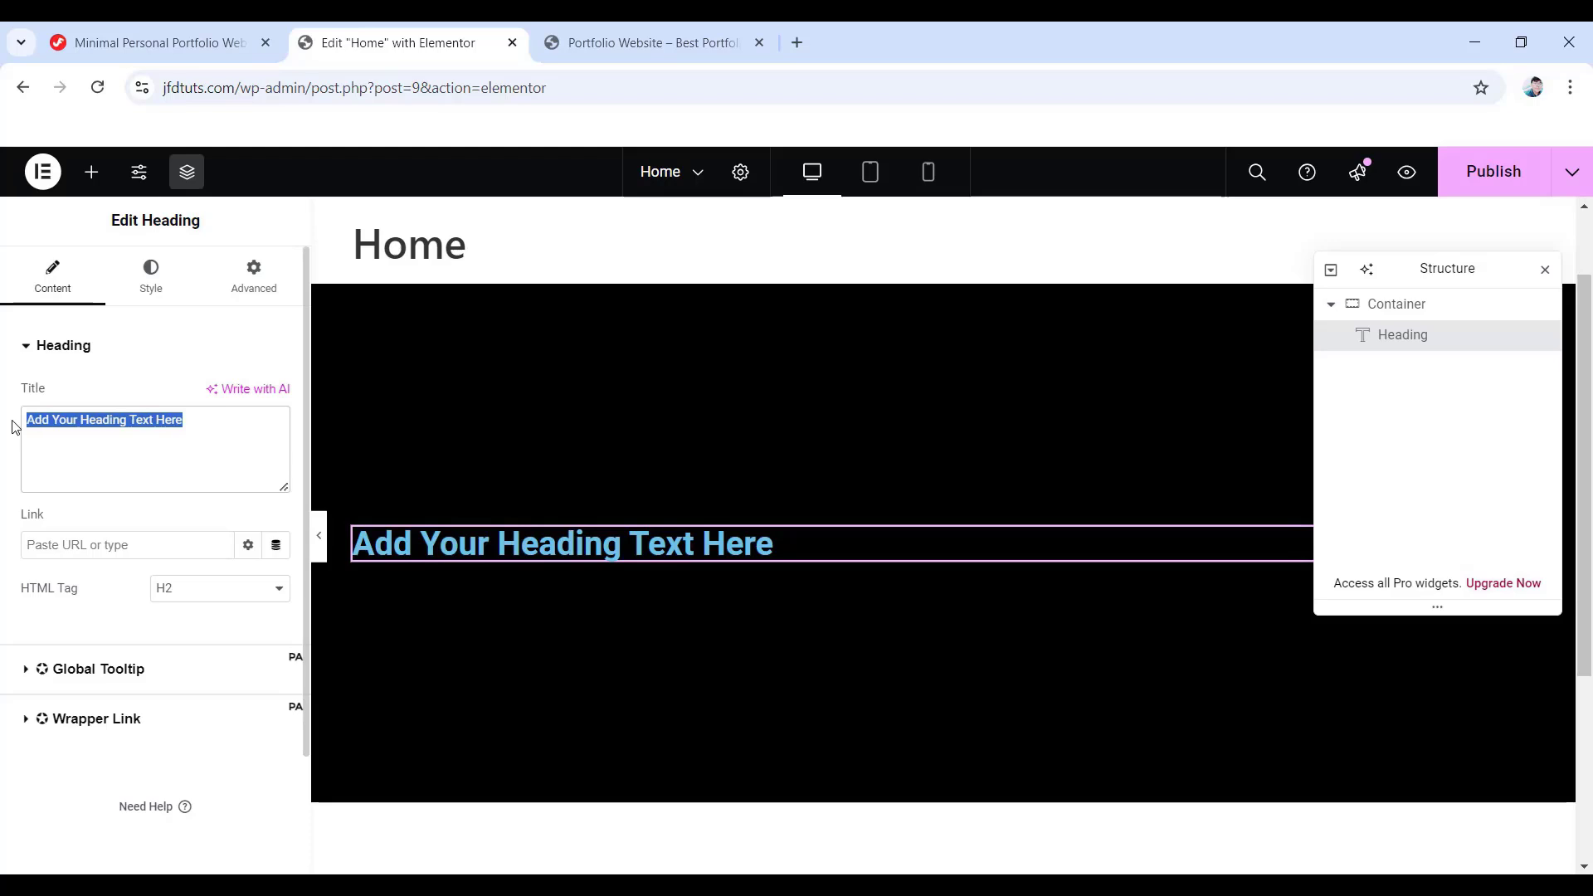
type("Jim Fahad Digital")
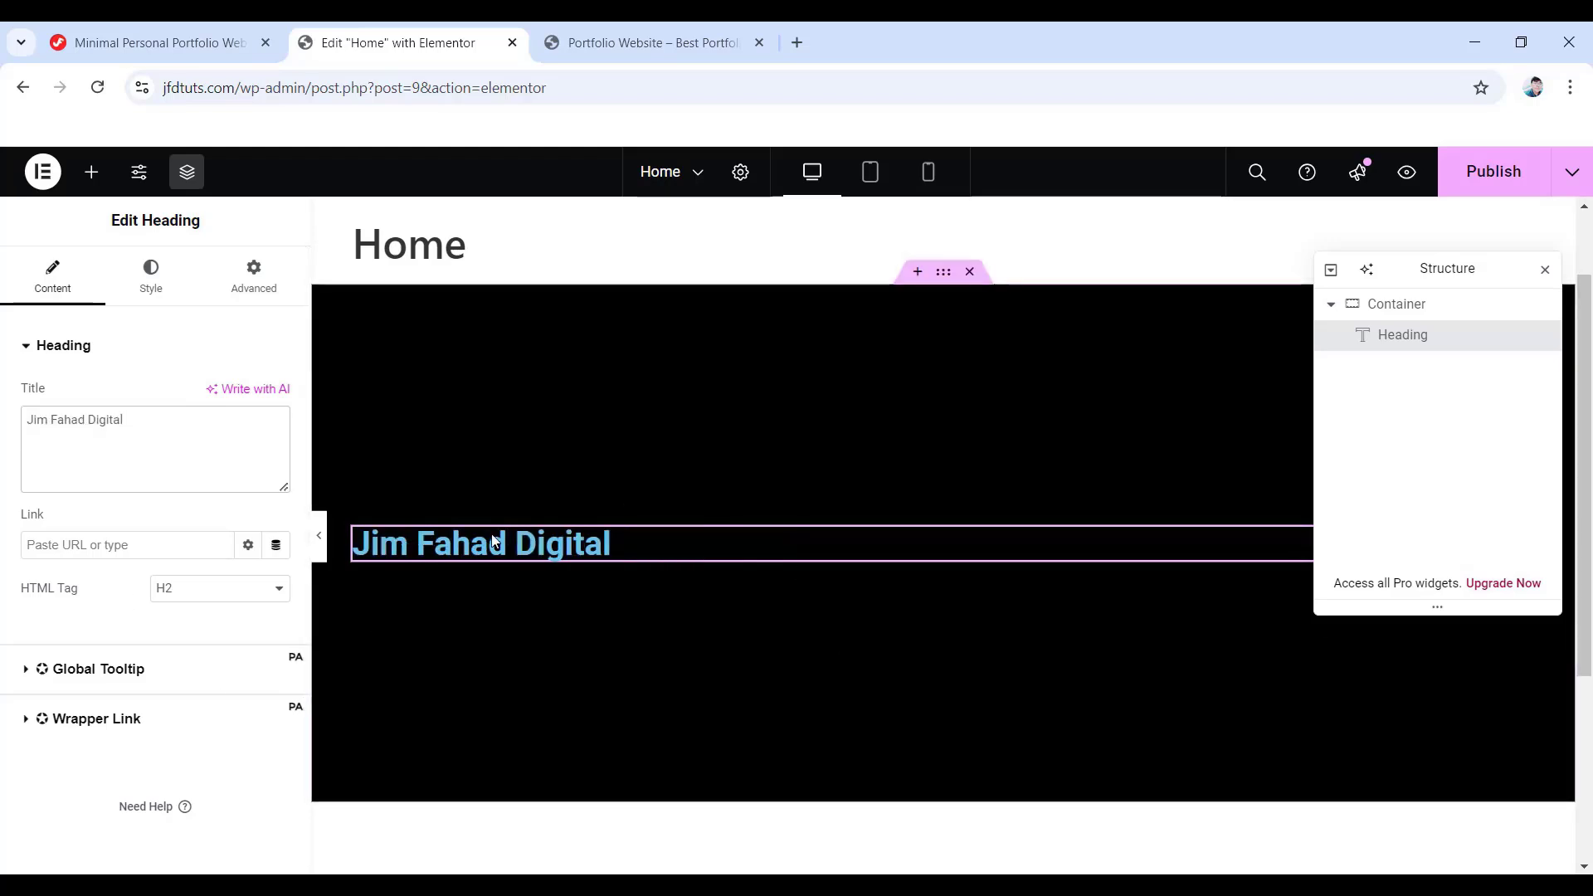
- Centre-align the heading and set its text colour to white (#FFFFFF)
left_click(158, 277)
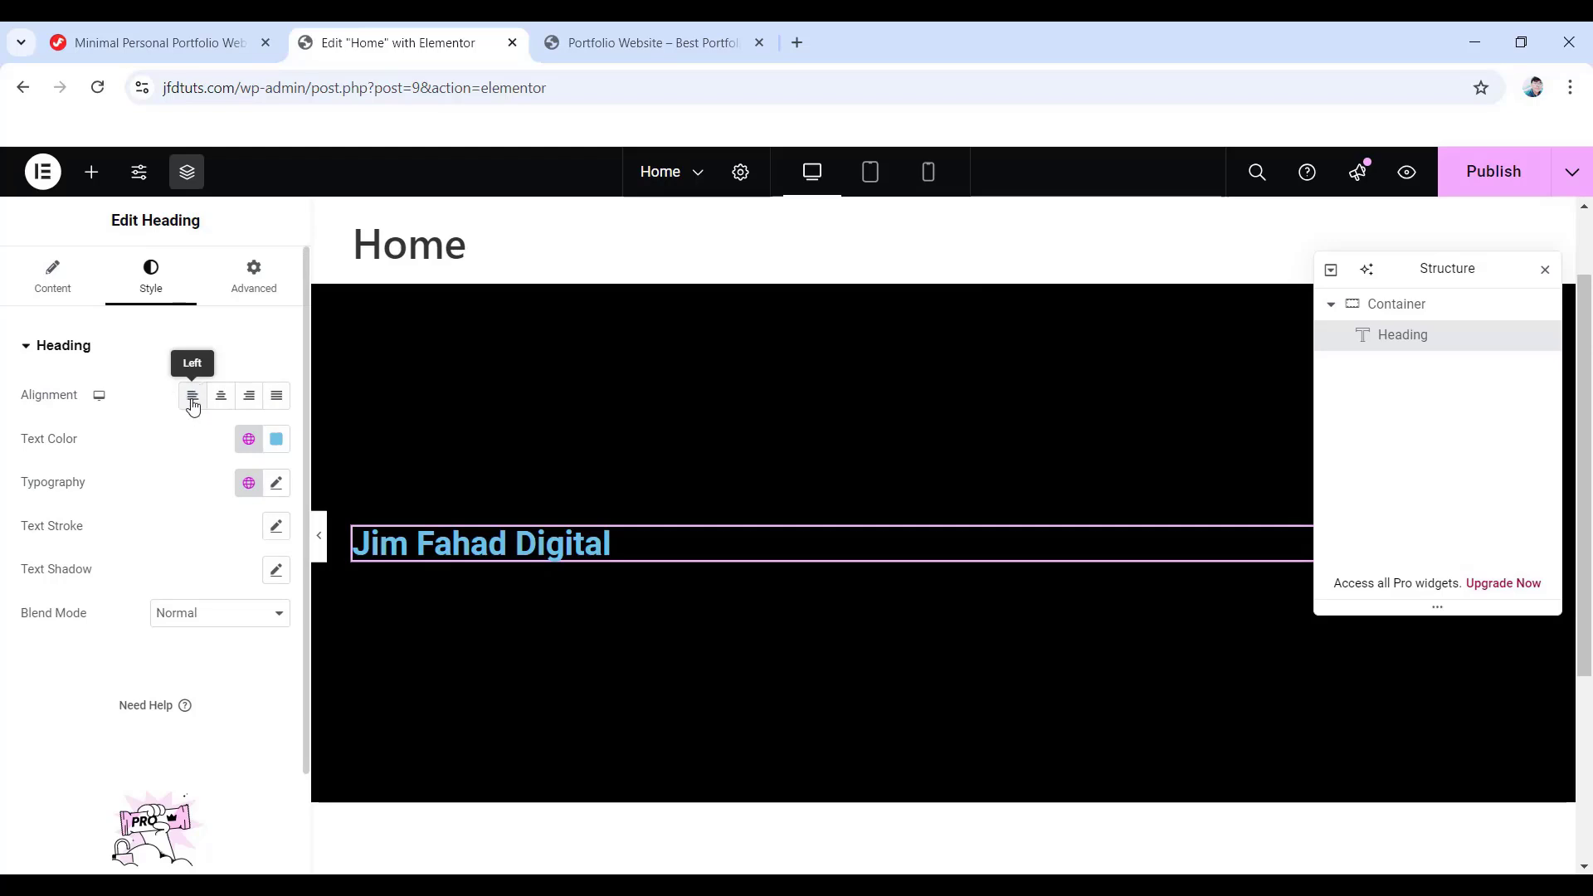
left_click(192, 404)
left_click(222, 401)
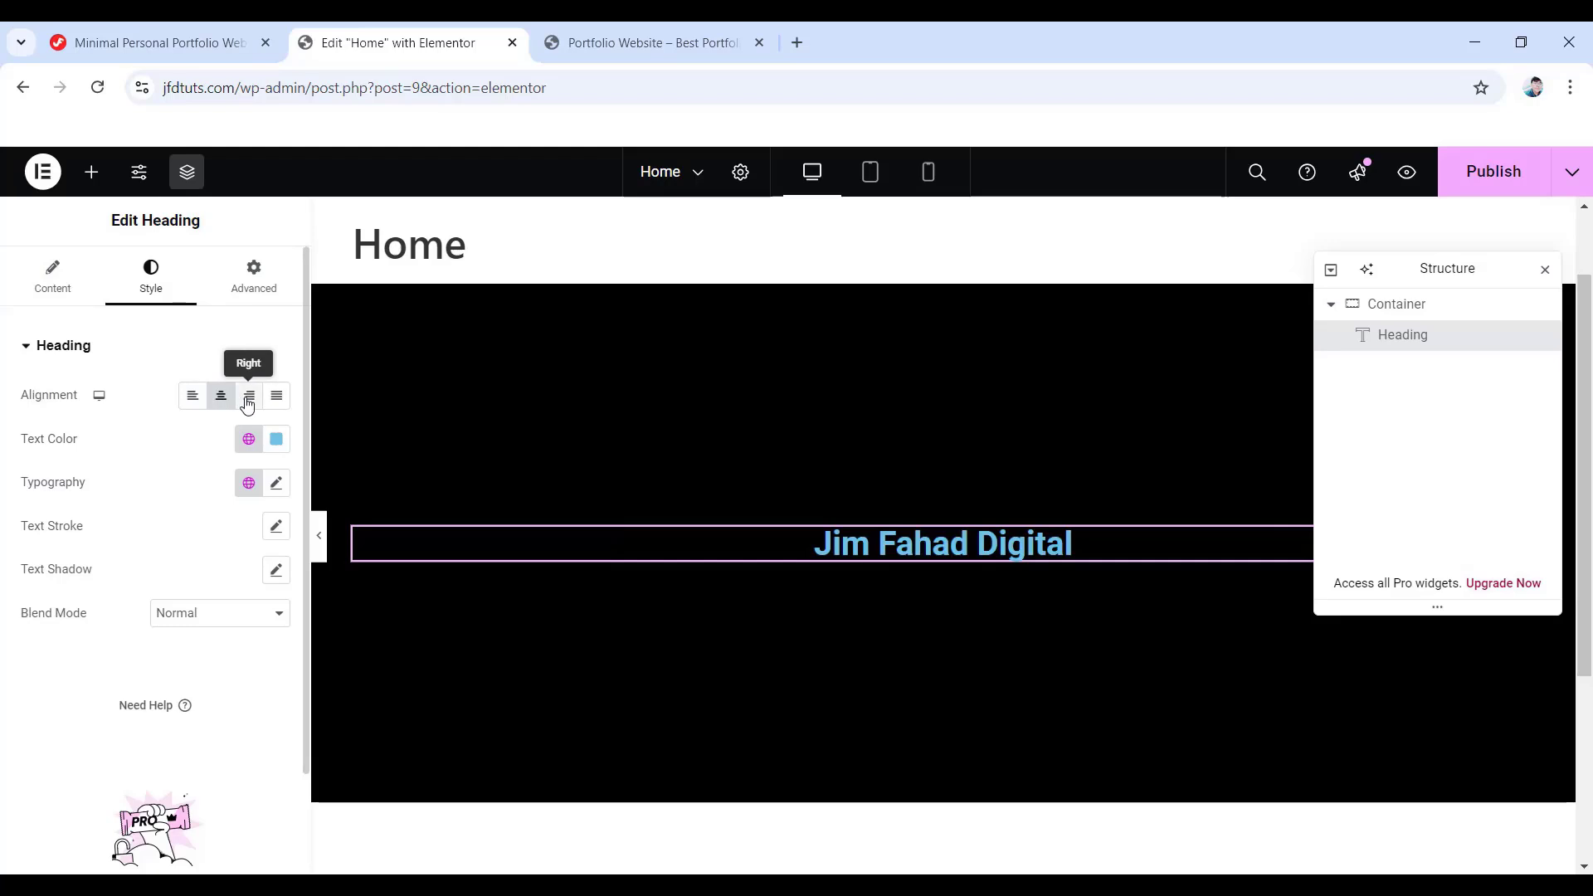
left_click(249, 398)
left_click(274, 400)
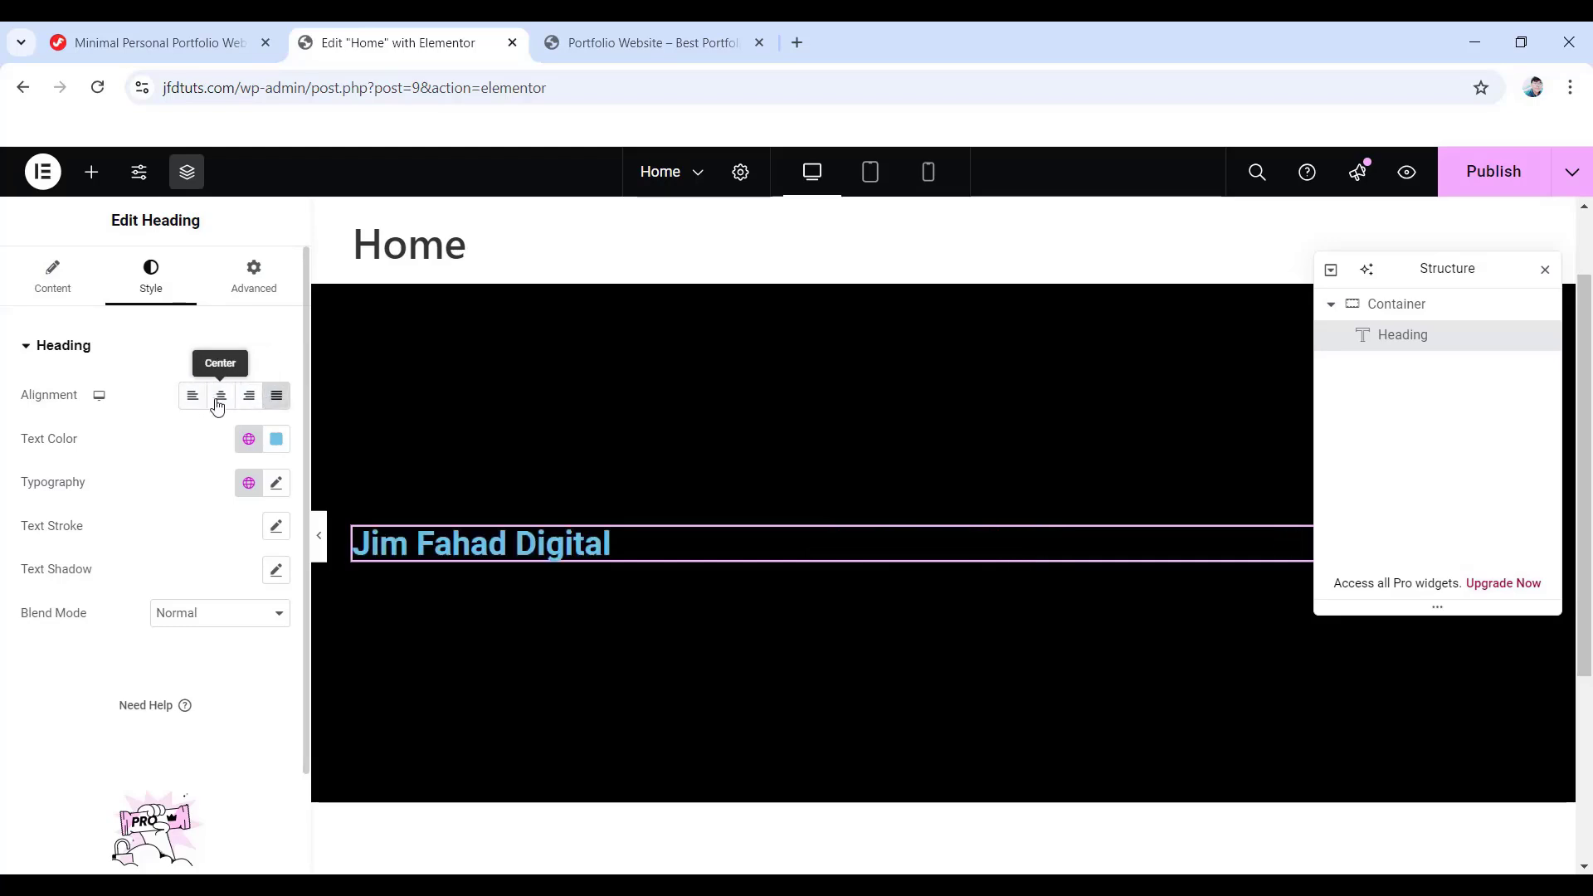
left_click(221, 402)
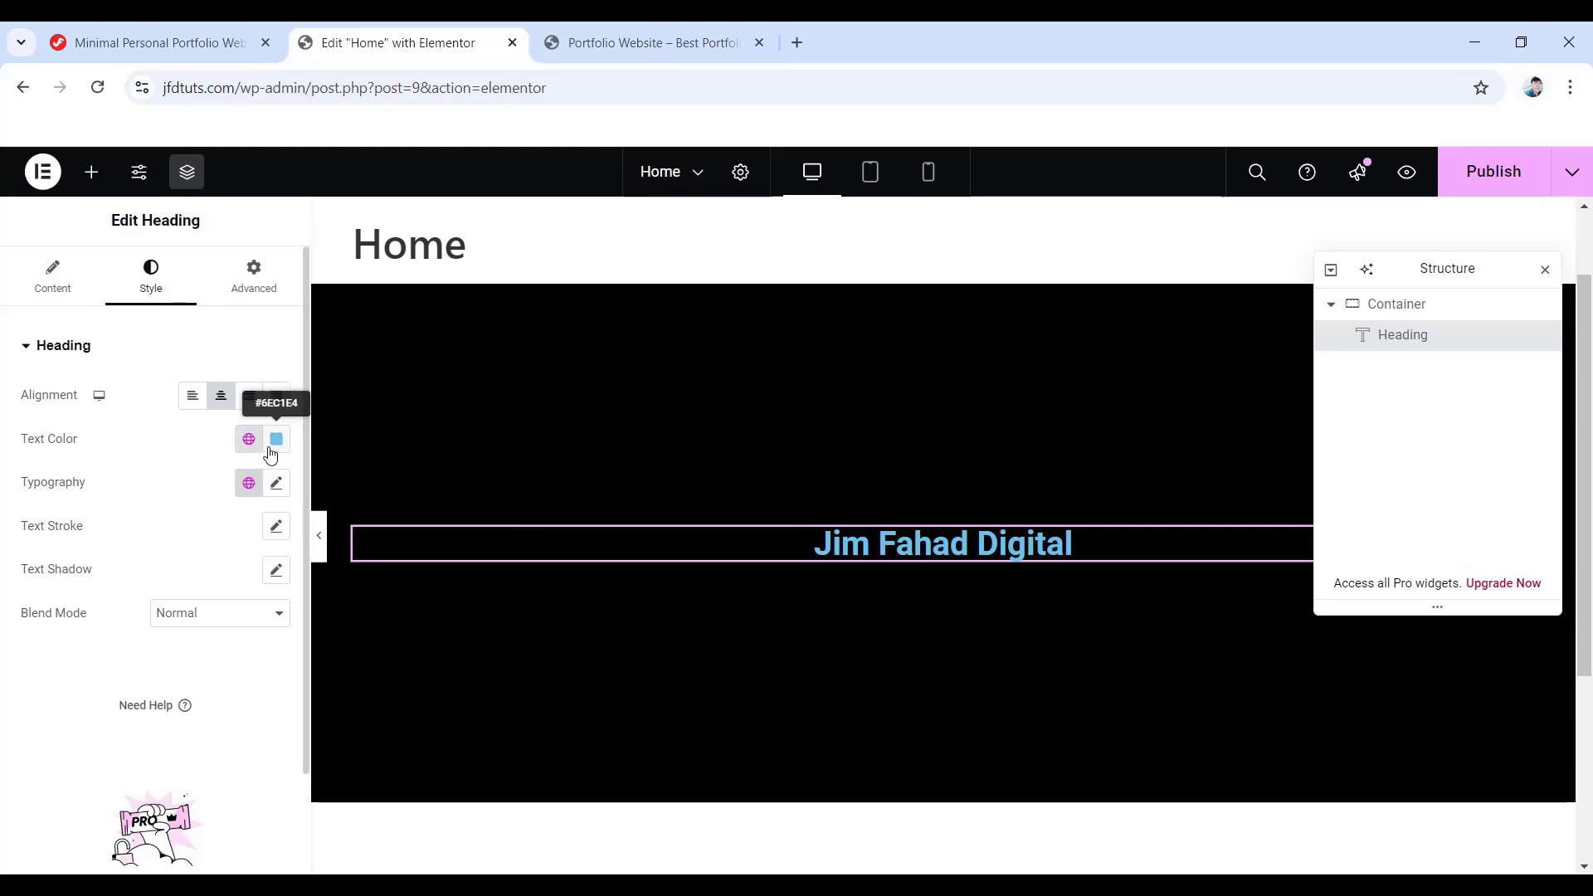
left_click(275, 441)
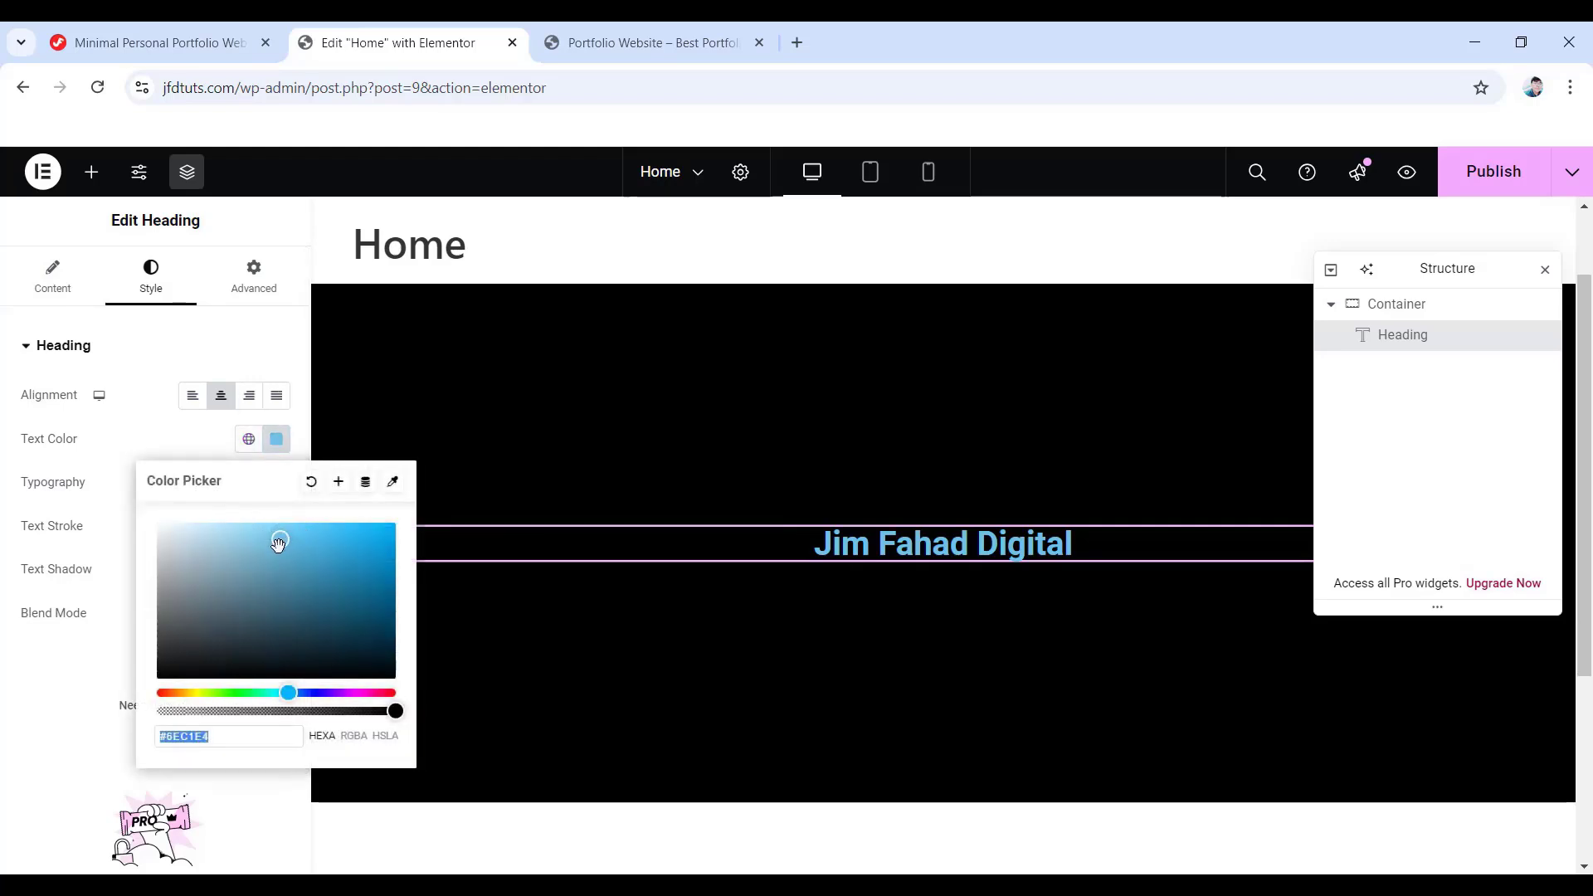
left_click_drag(278, 541, 138, 517)
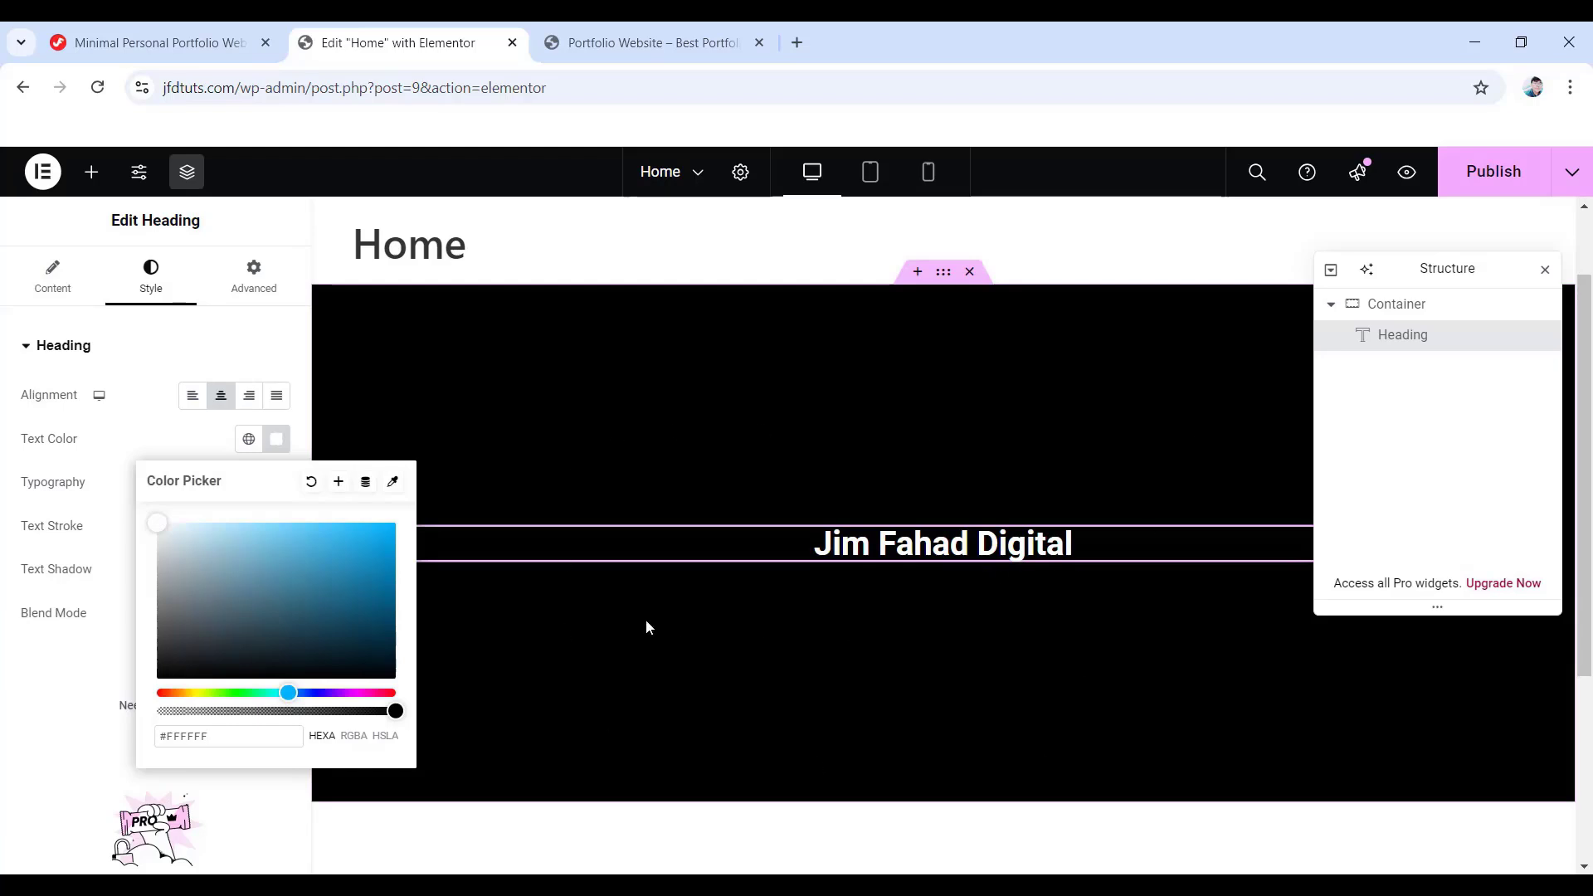
left_click(55, 701)
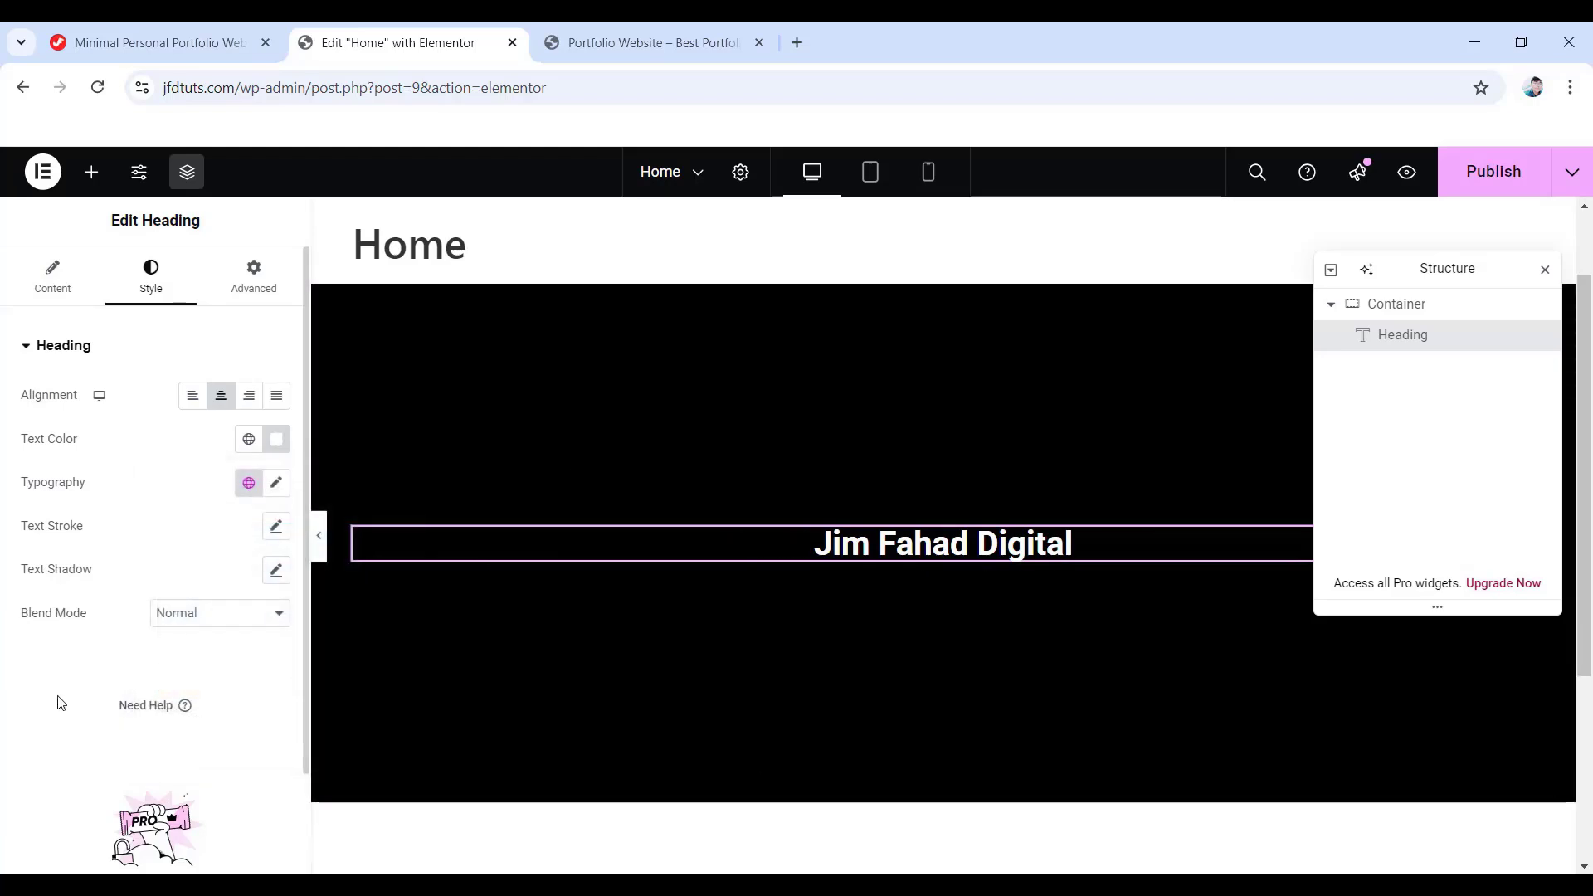
- Set the heading's typography to the Poppins font at 40 px
left_click(276, 485)
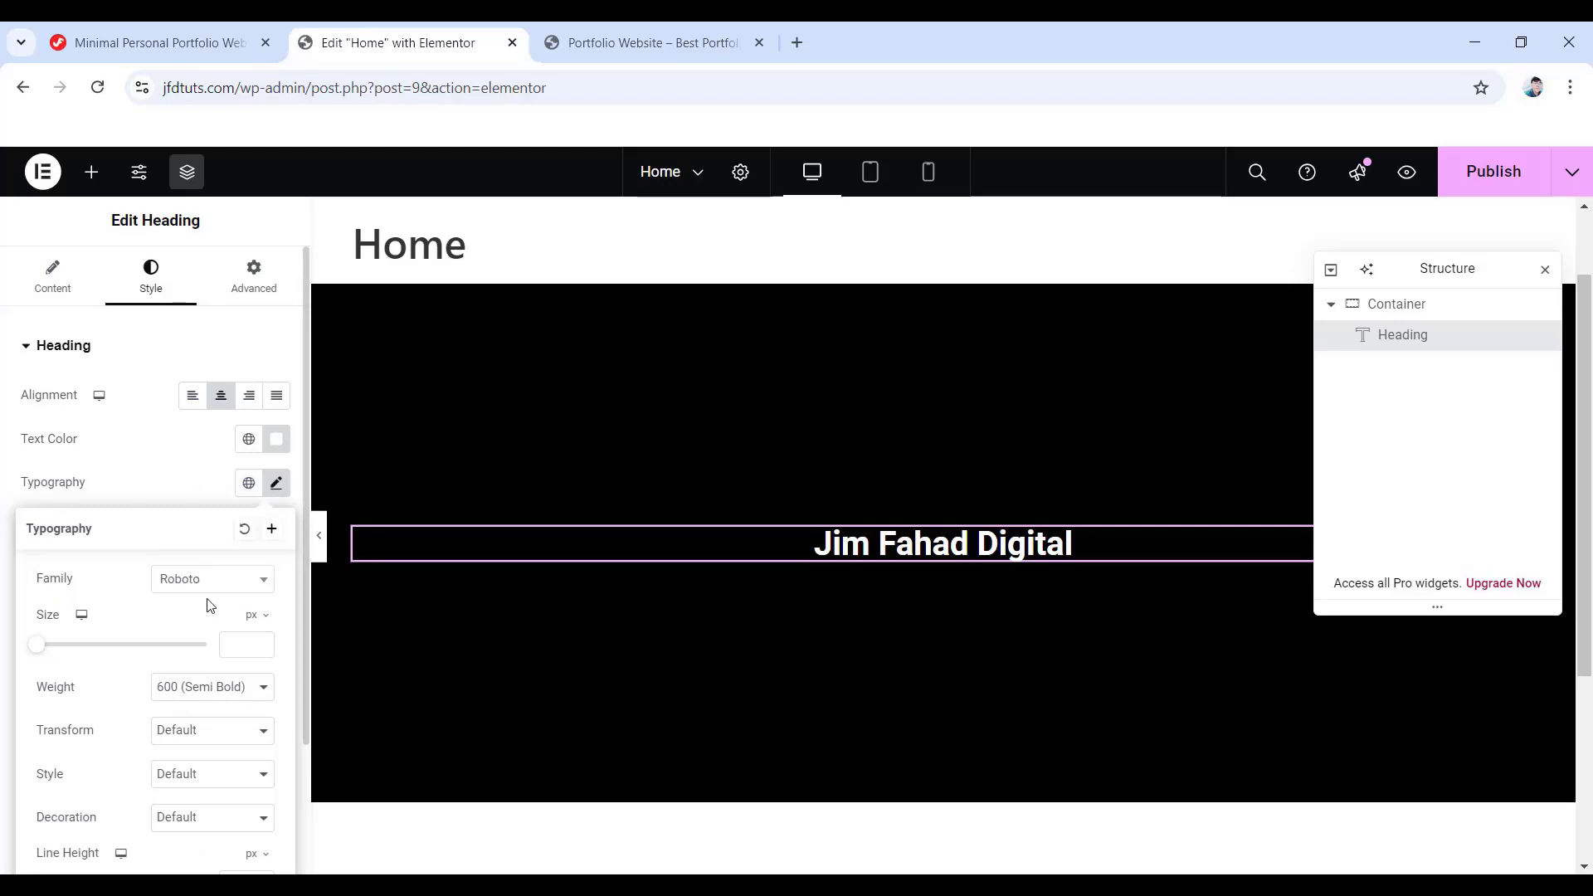
left_click(231, 583)
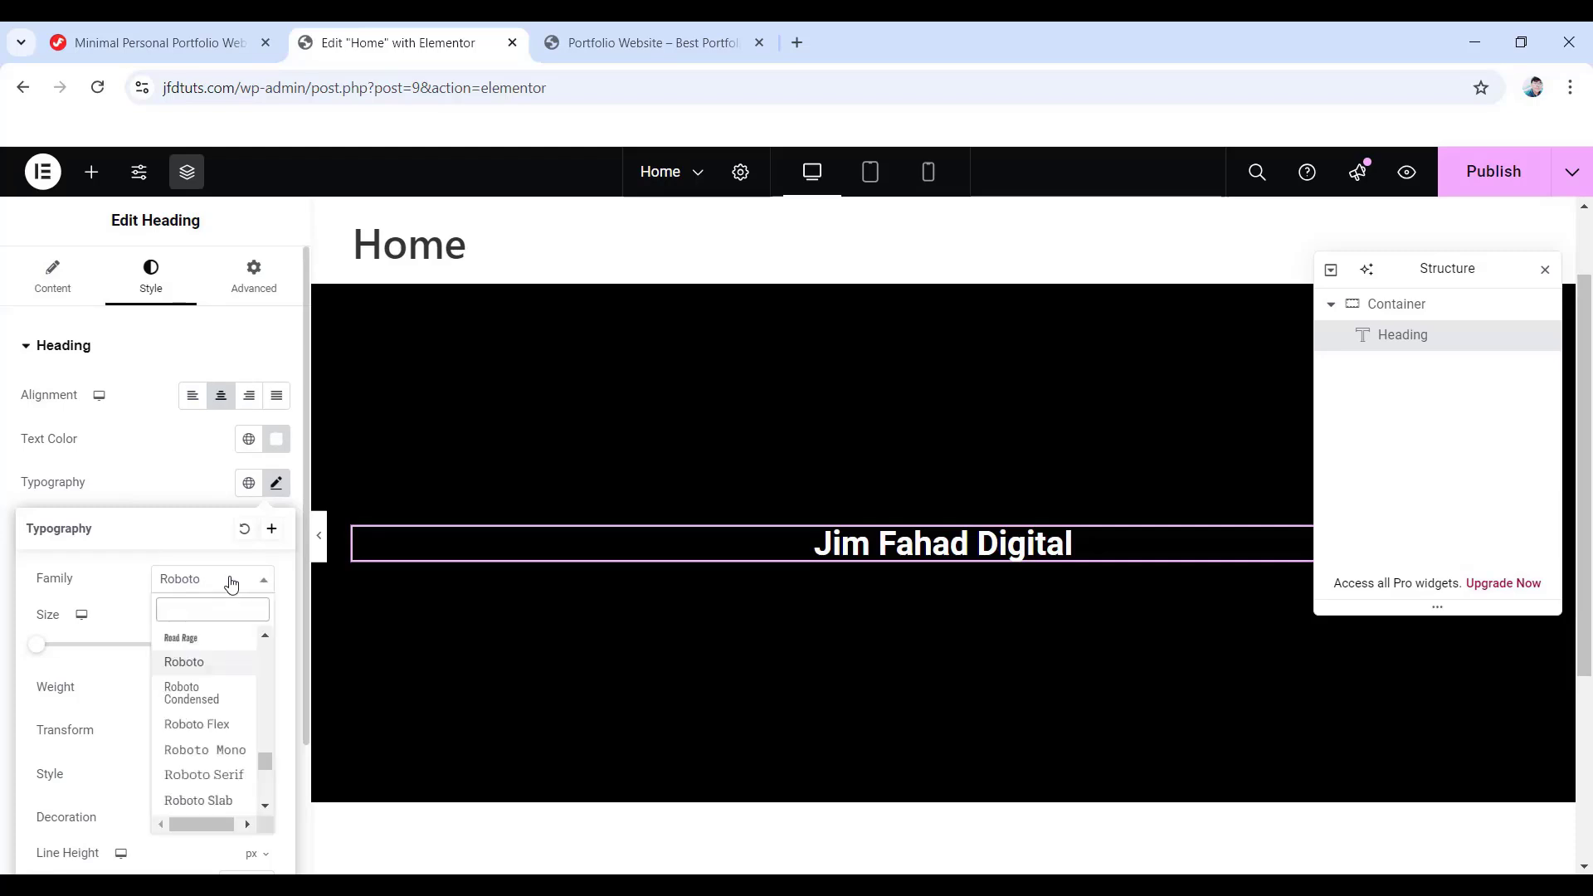
scroll(208, 688, "down", 5)
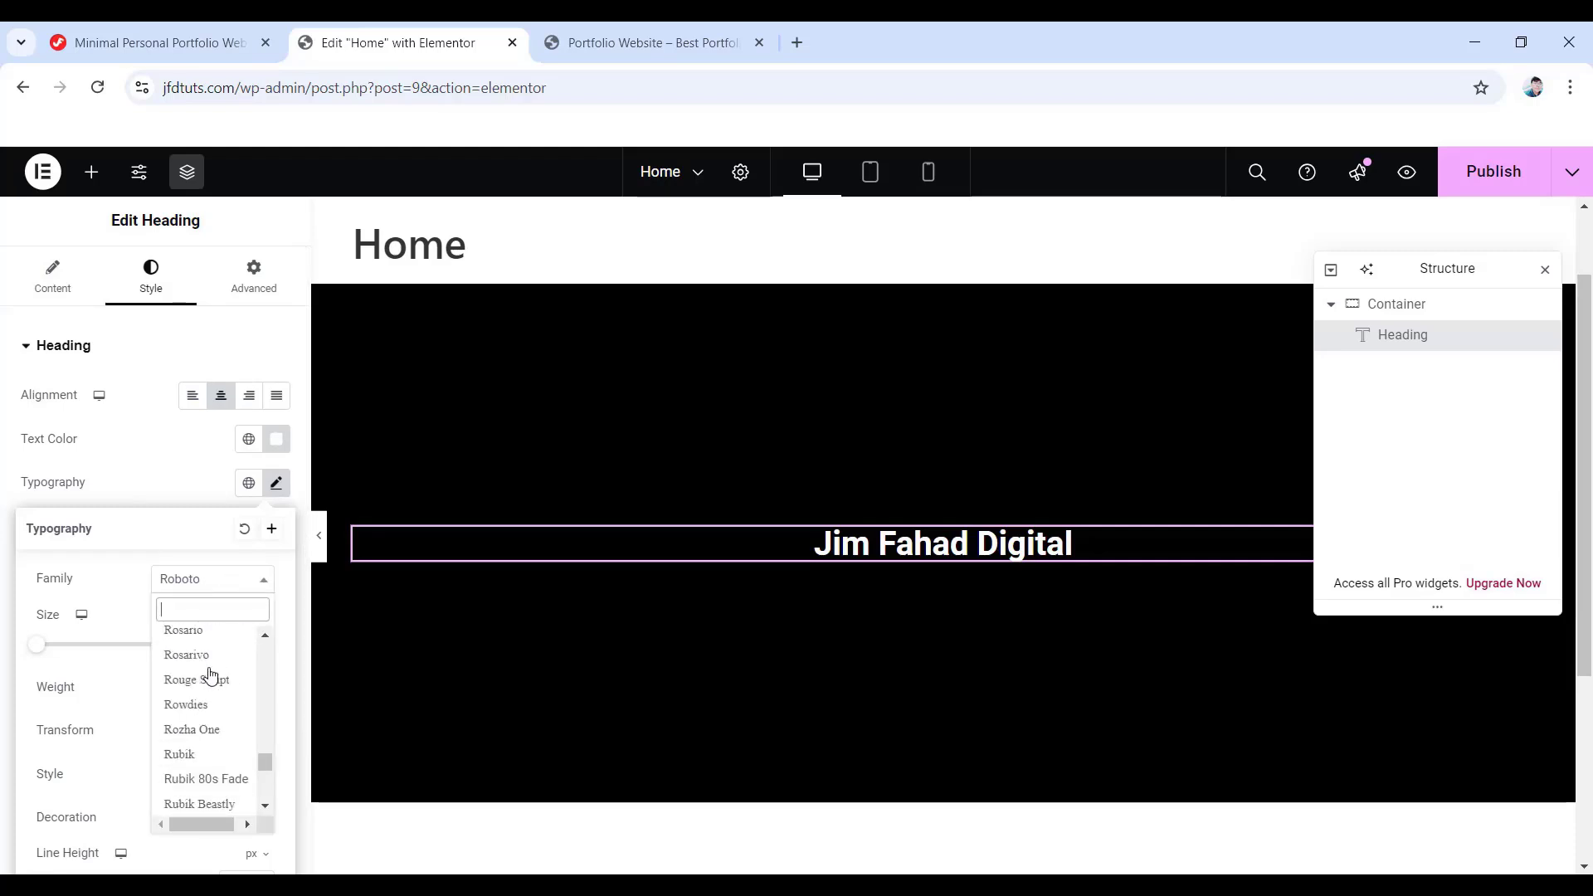
scroll(213, 693, "up", 4)
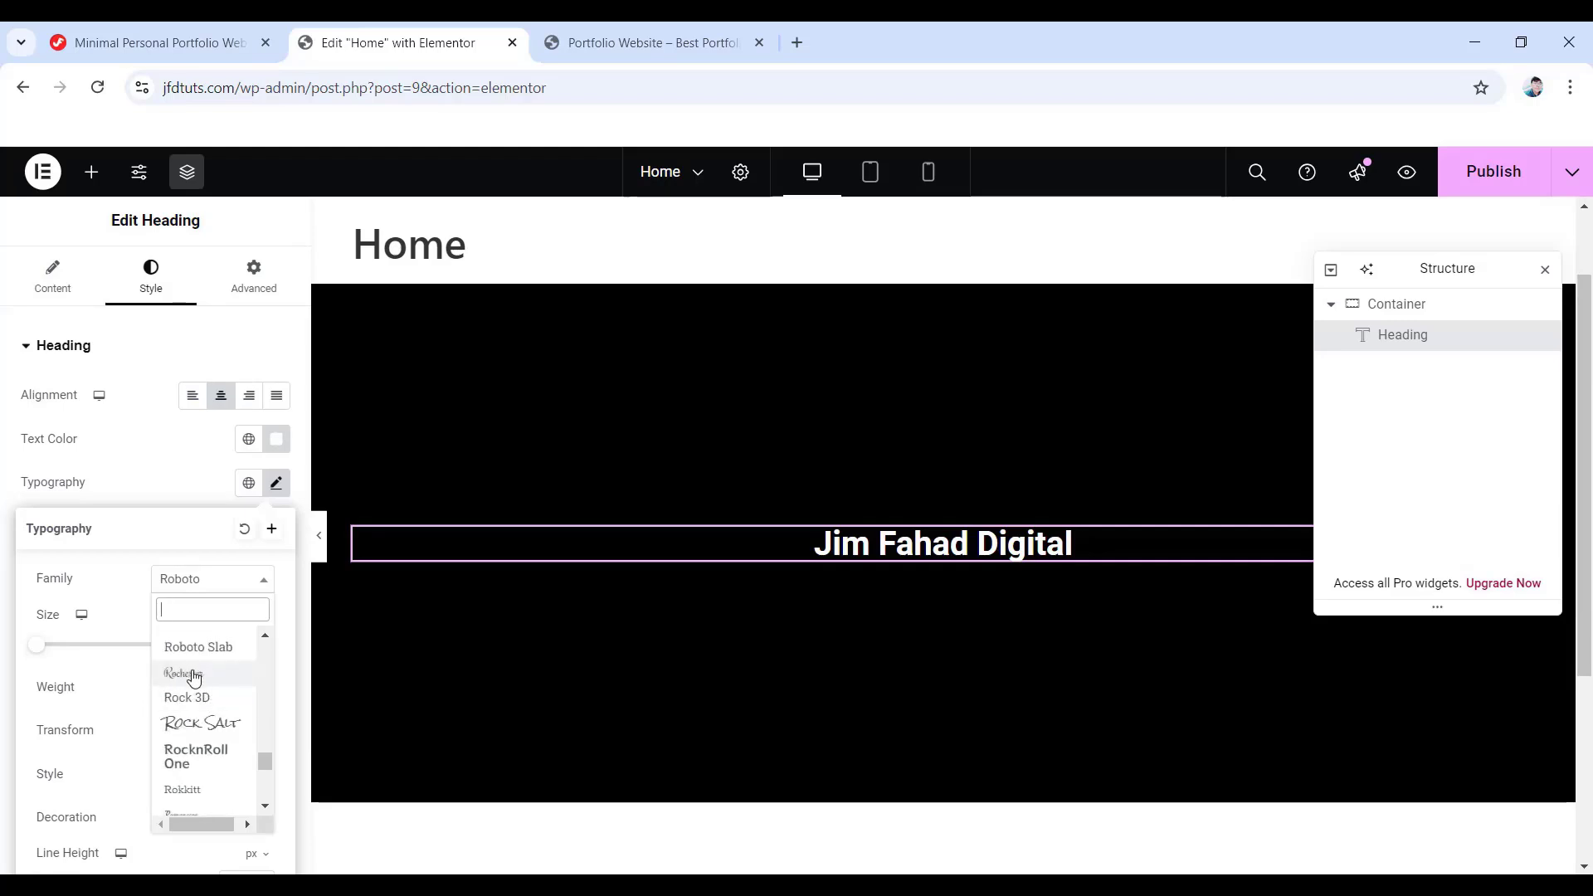
left_click(193, 673)
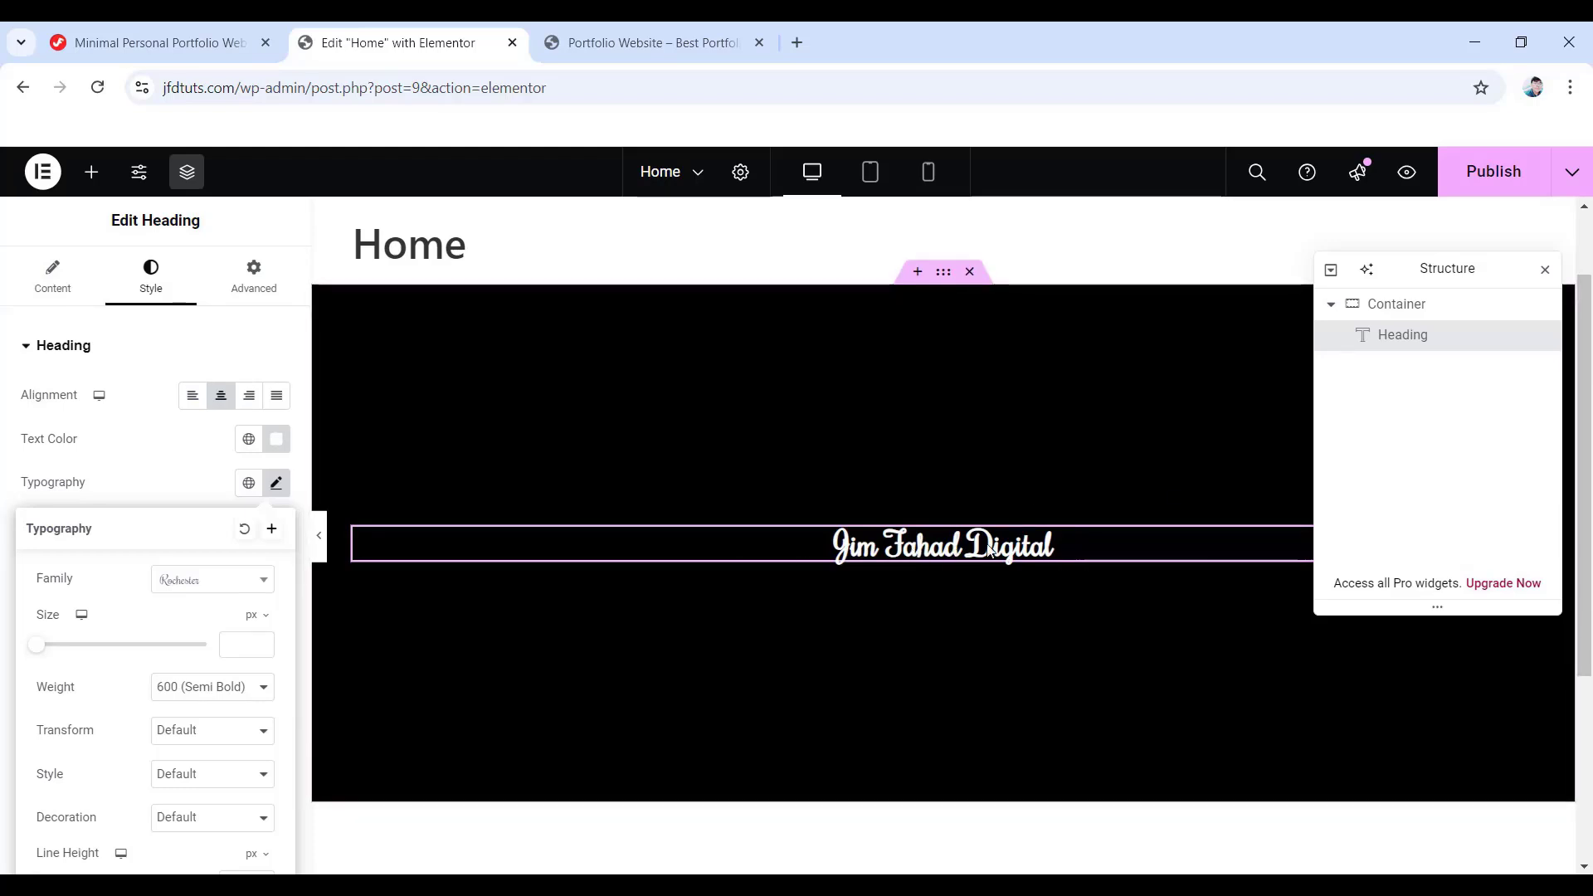
left_click(201, 585)
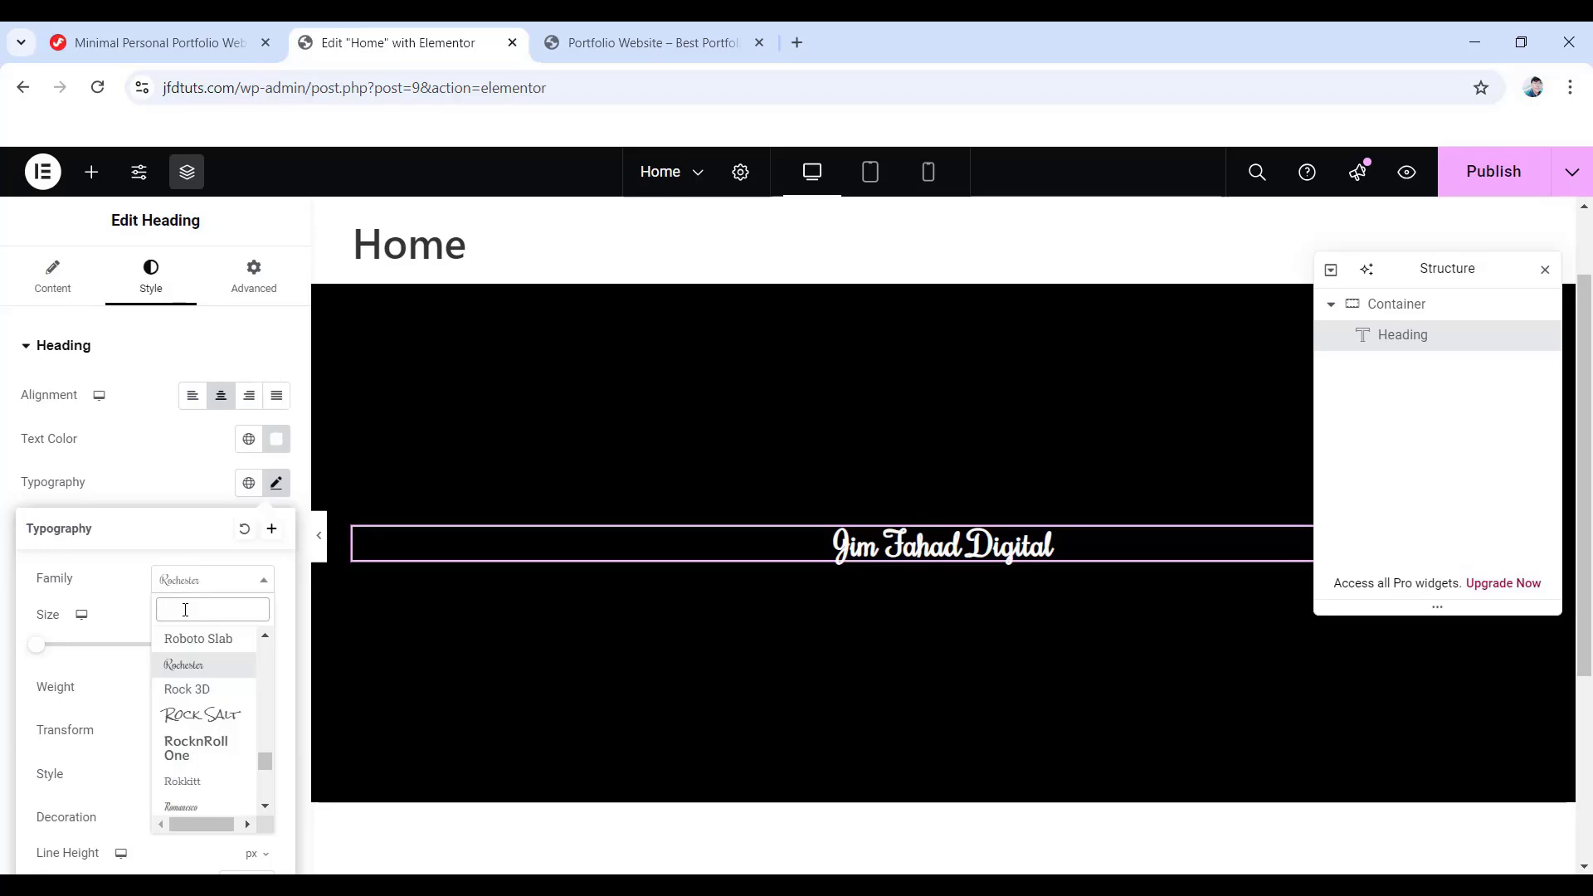
type("Poppins")
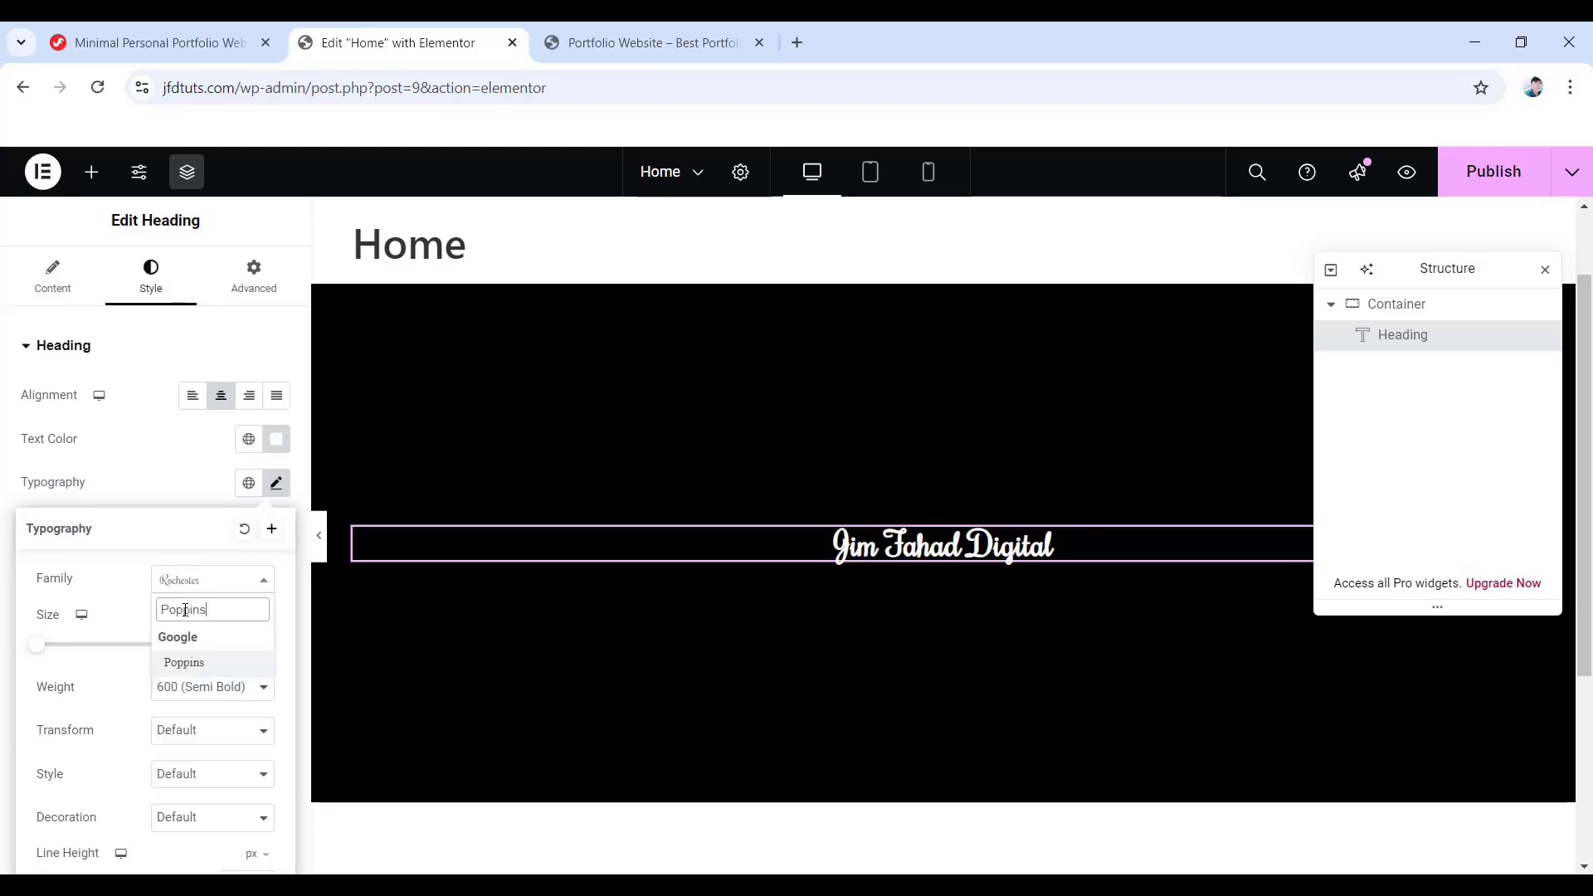
left_click(194, 670)
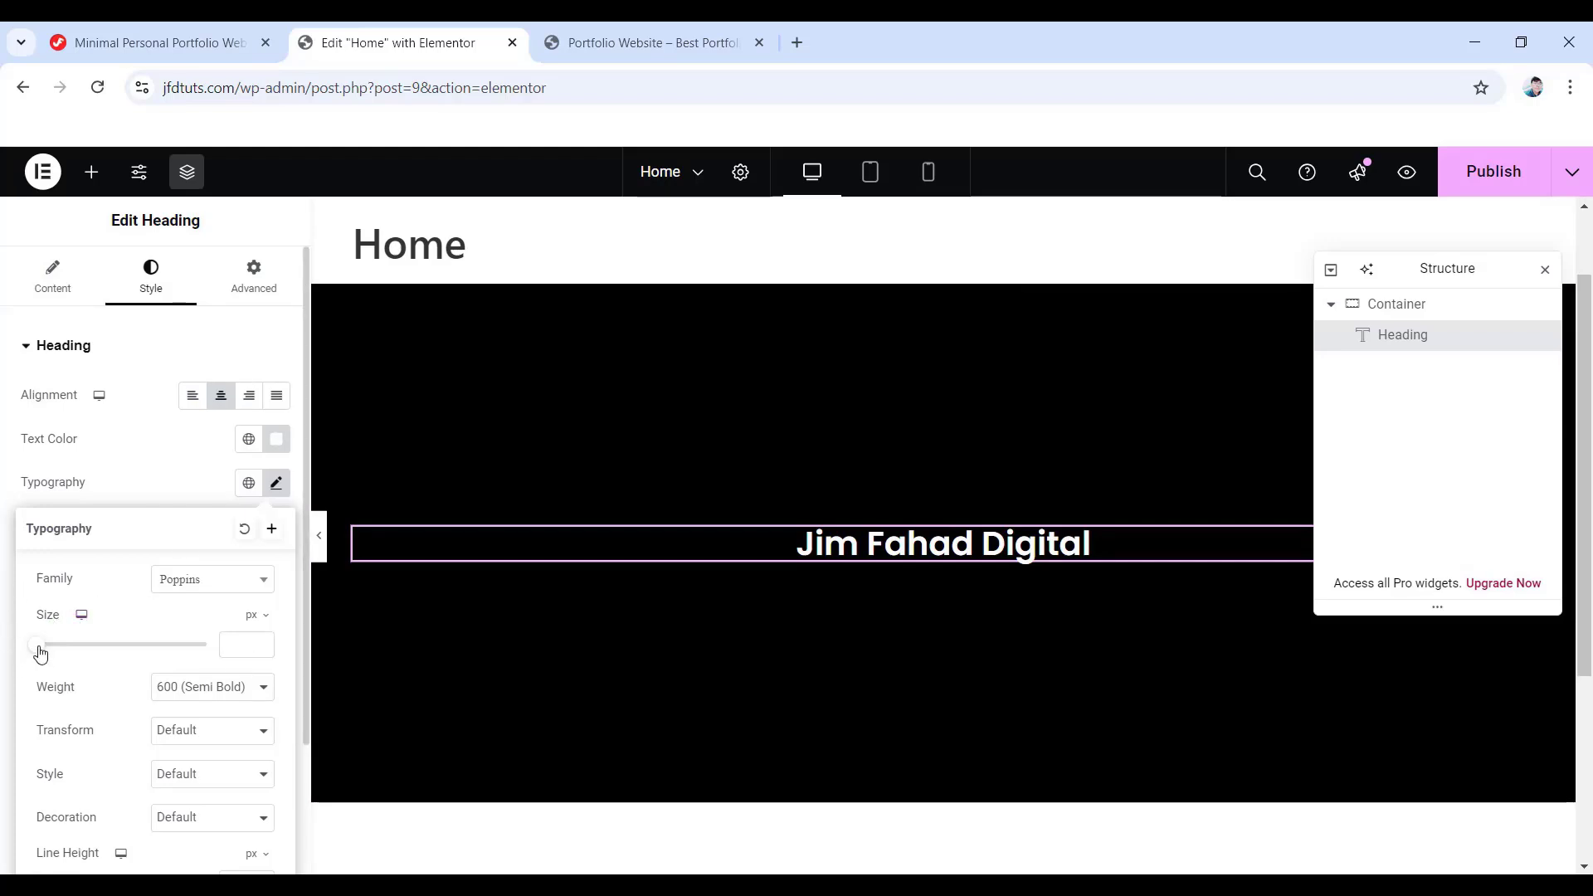
left_click_drag(41, 651, 51, 651)
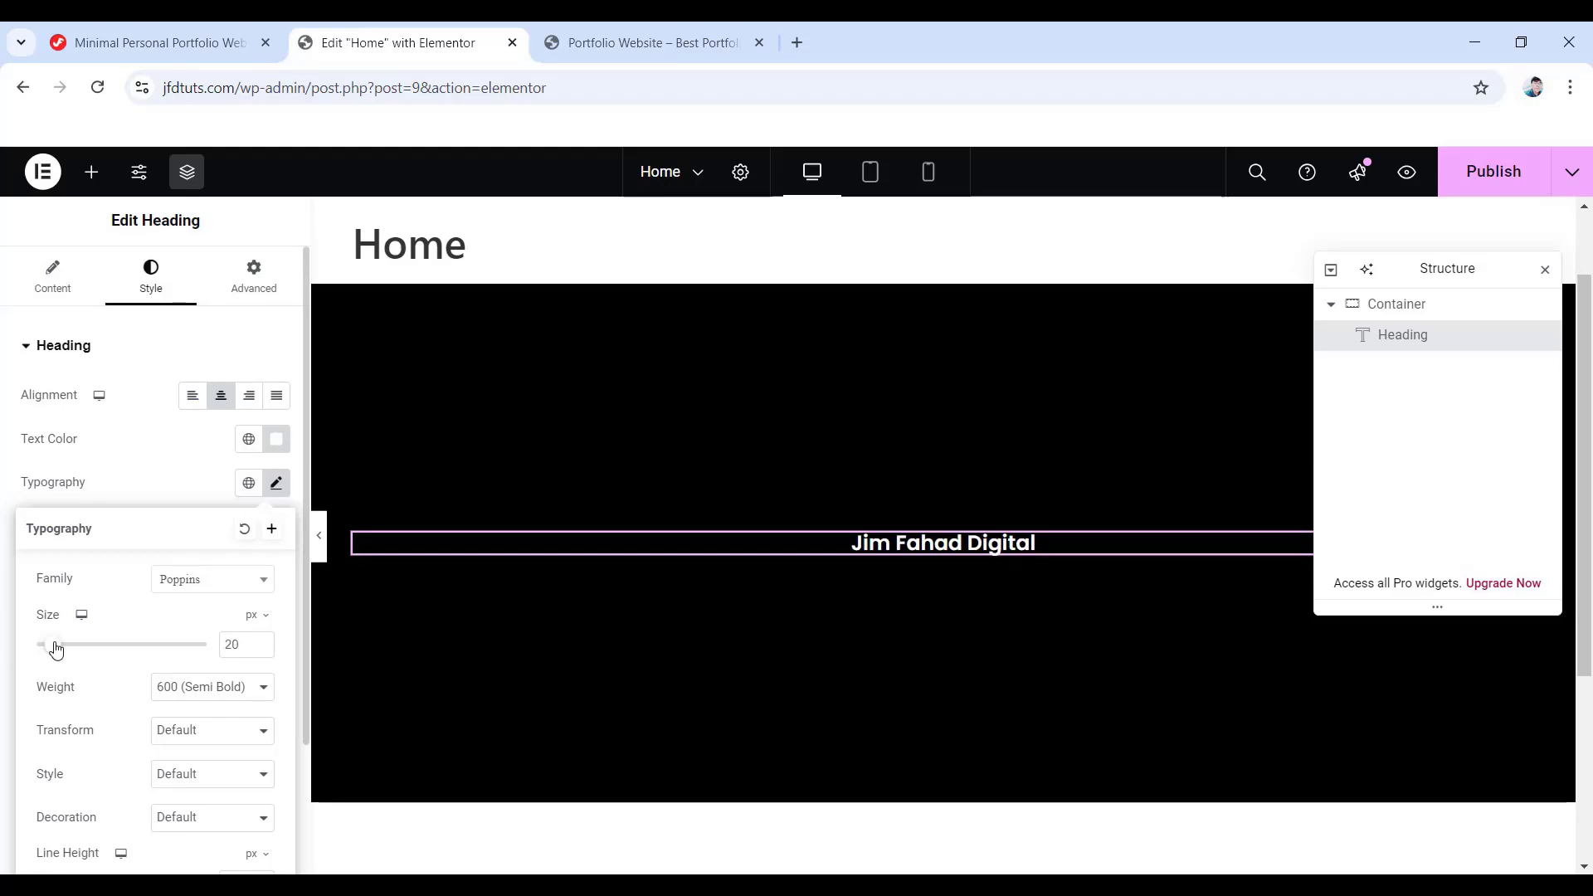
mouse_move(54, 649)
left_mouse_down()
mouse_move(92, 654)
mouse_move(68, 656)
left_mouse_up()
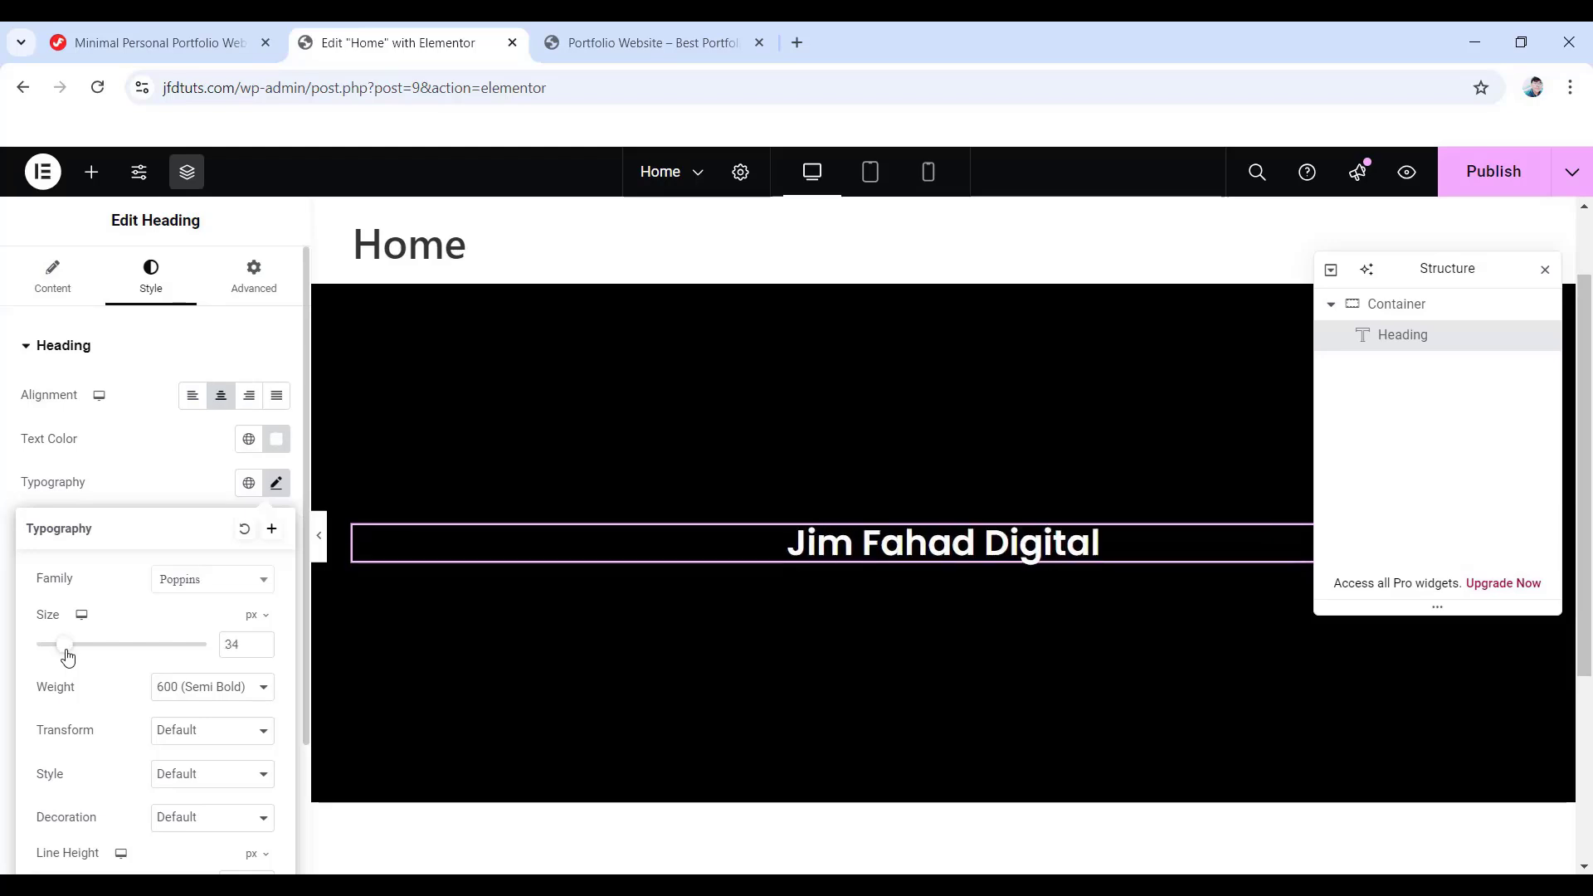
double_click(237, 644)
type("40")
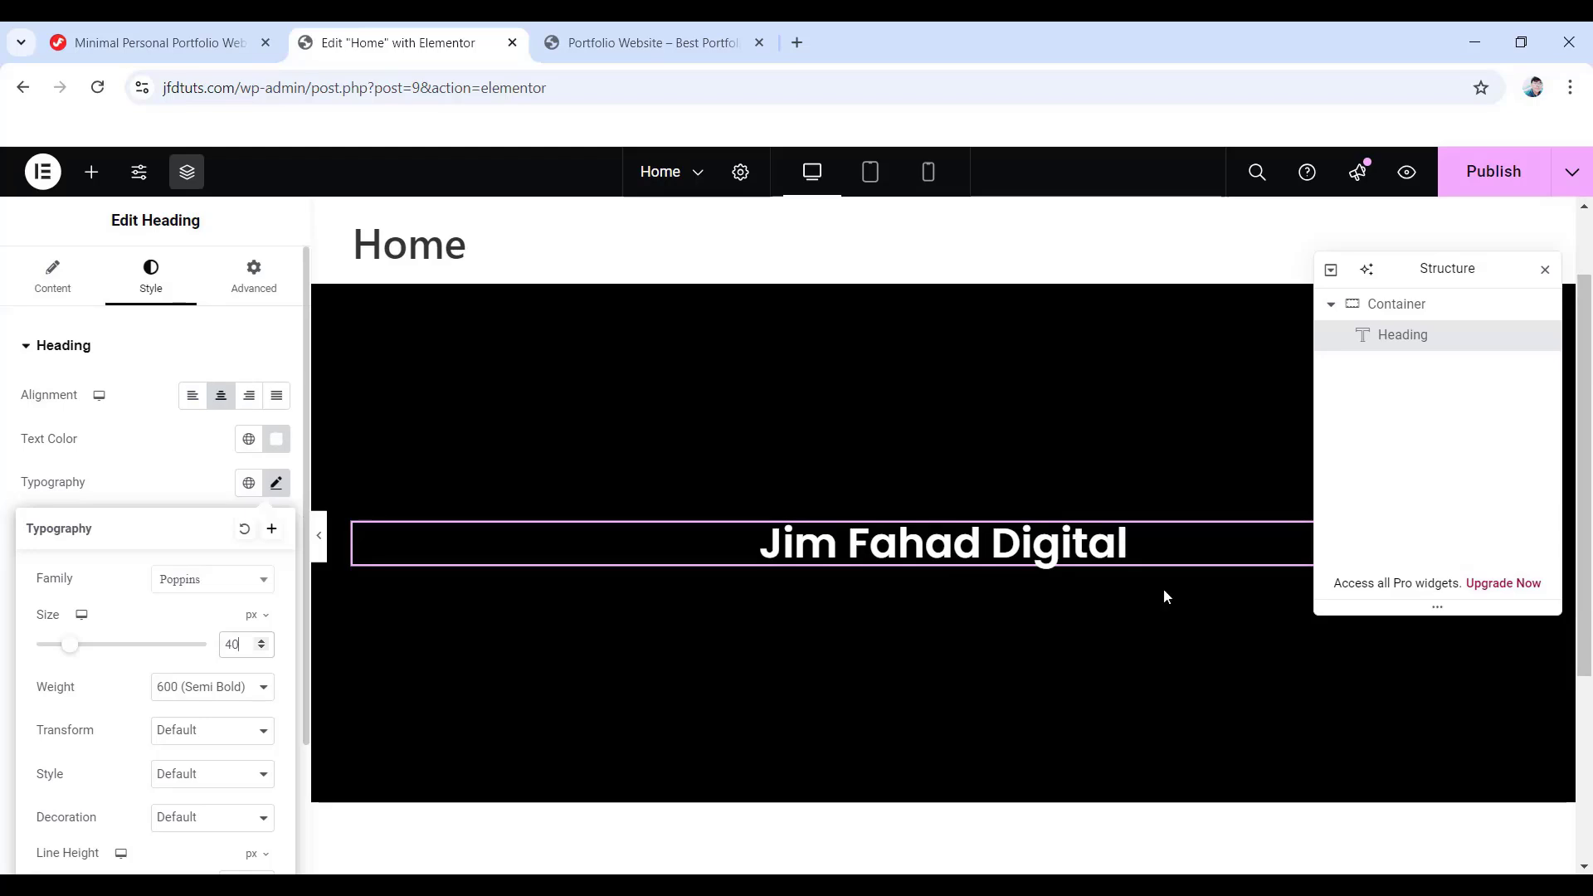
- Make the heading 800 Extra Bold, Capitalize transform, and Normal font style
left_click(210, 697)
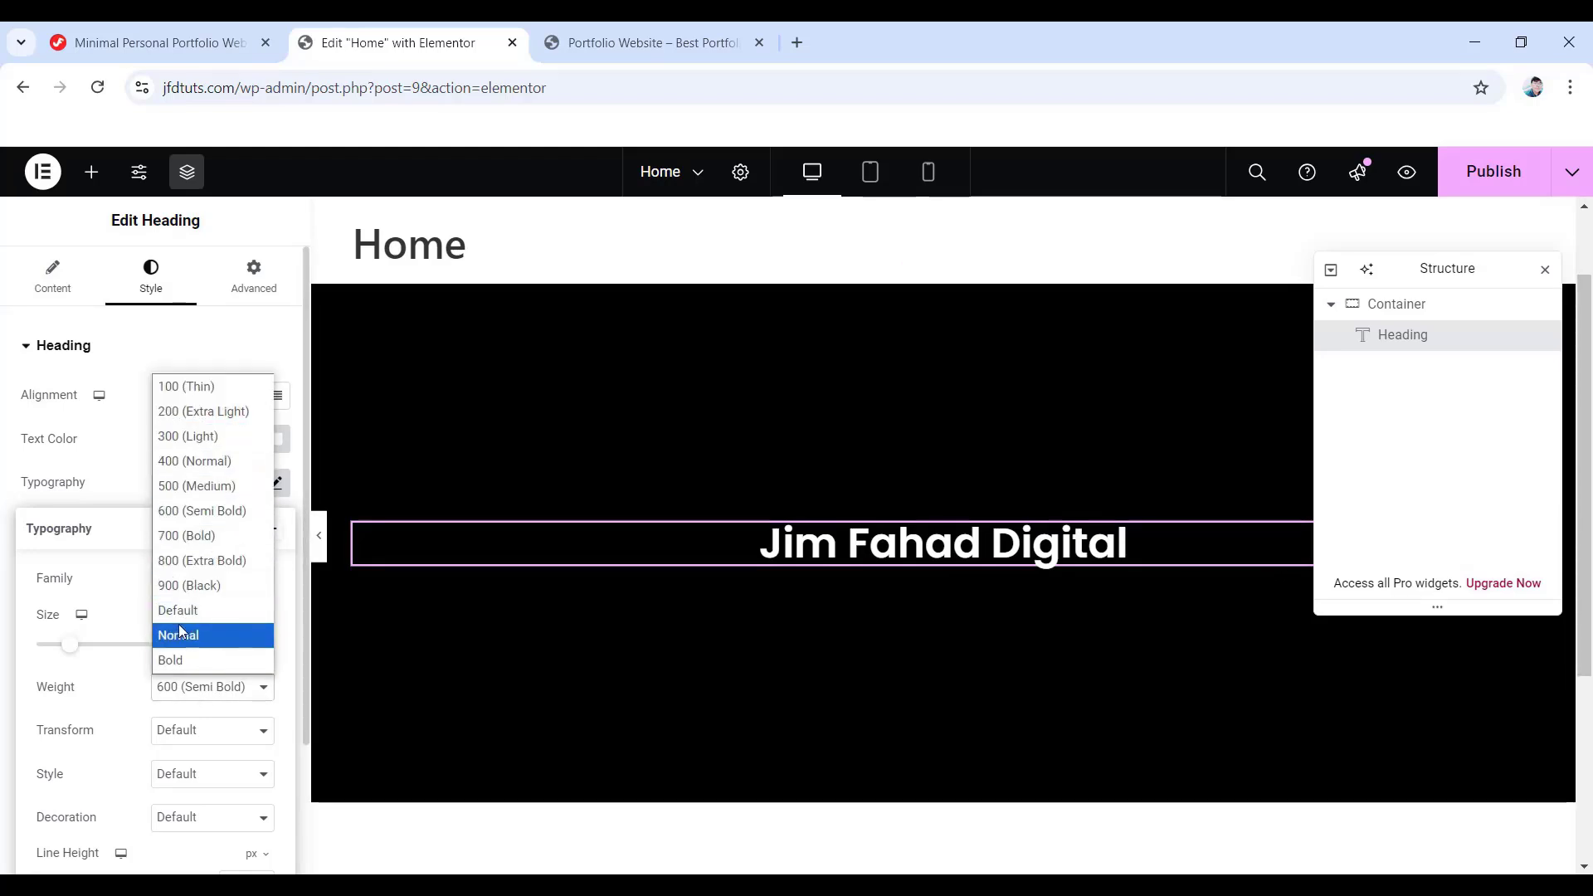
left_click(207, 412)
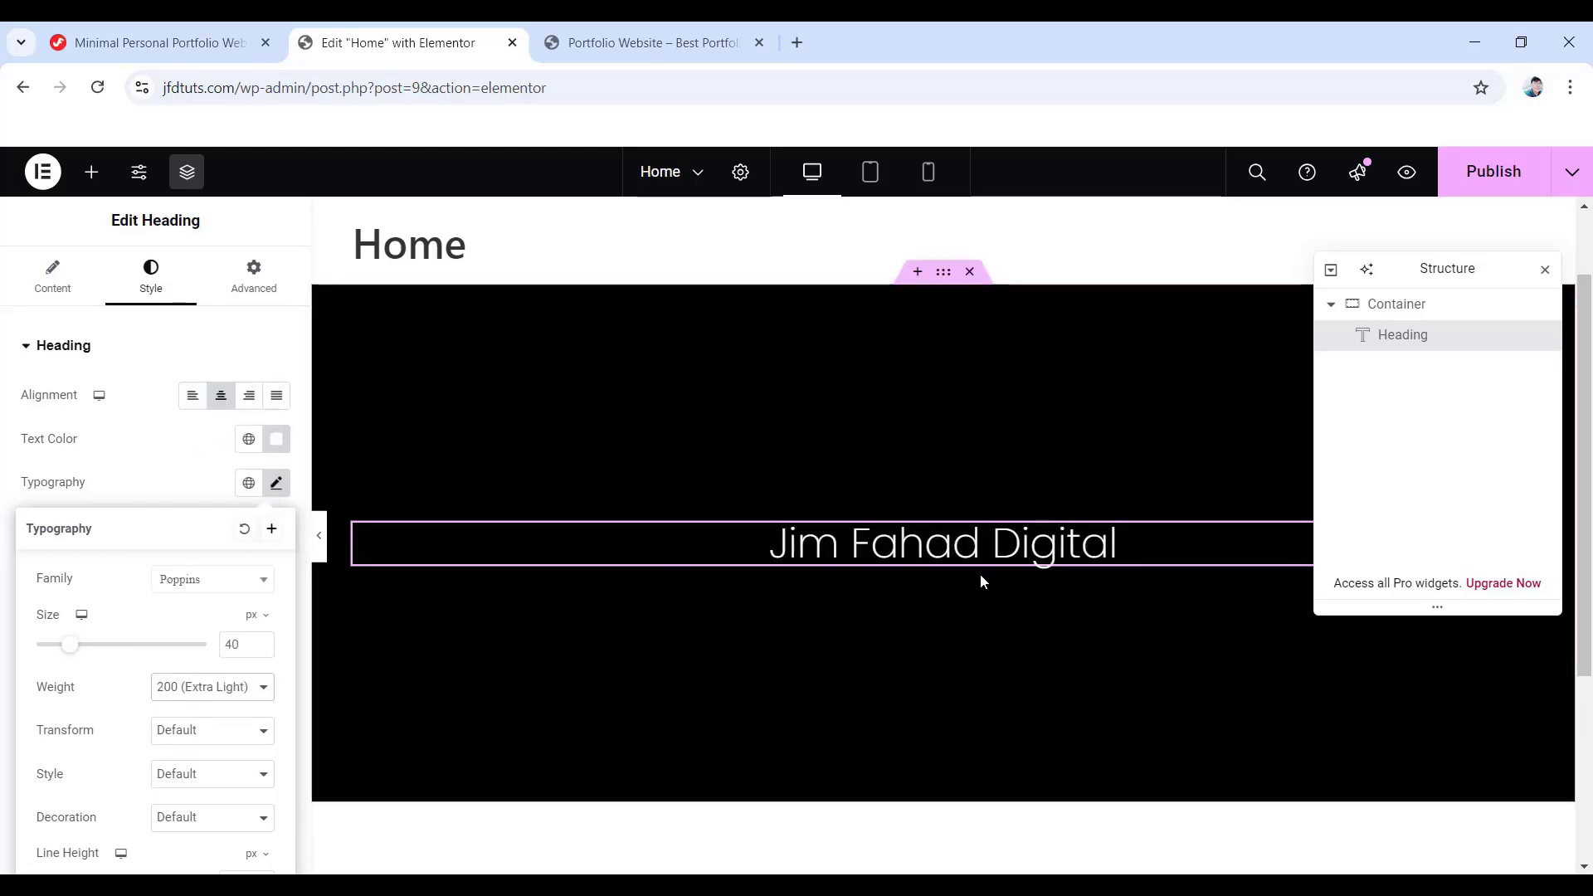
left_click(254, 688)
left_click(207, 561)
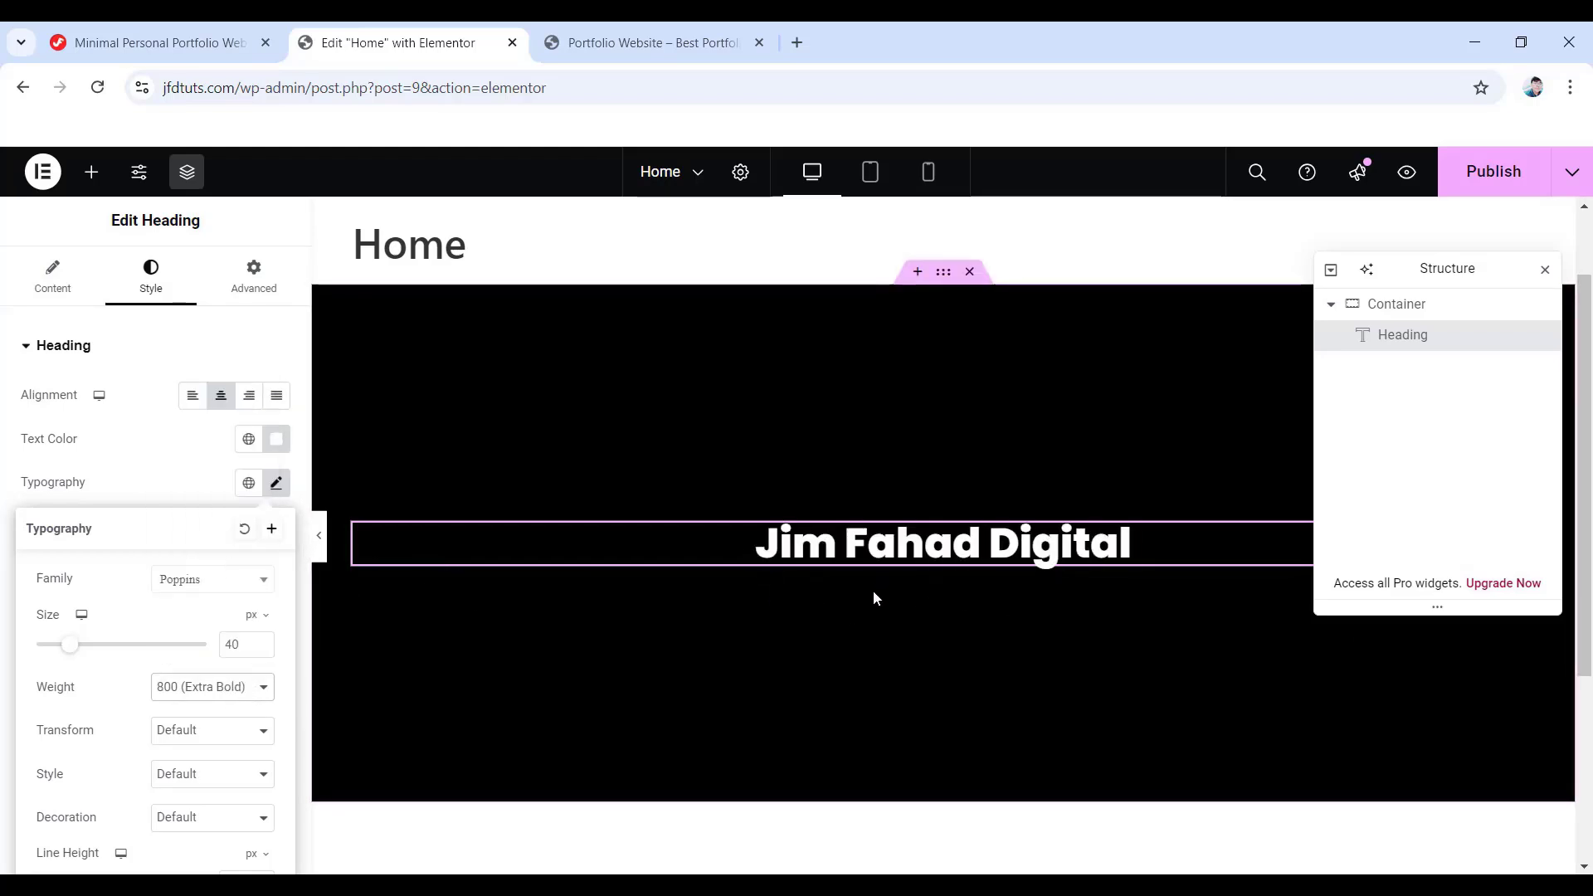
left_click(222, 738)
left_click(207, 783)
left_click(203, 730)
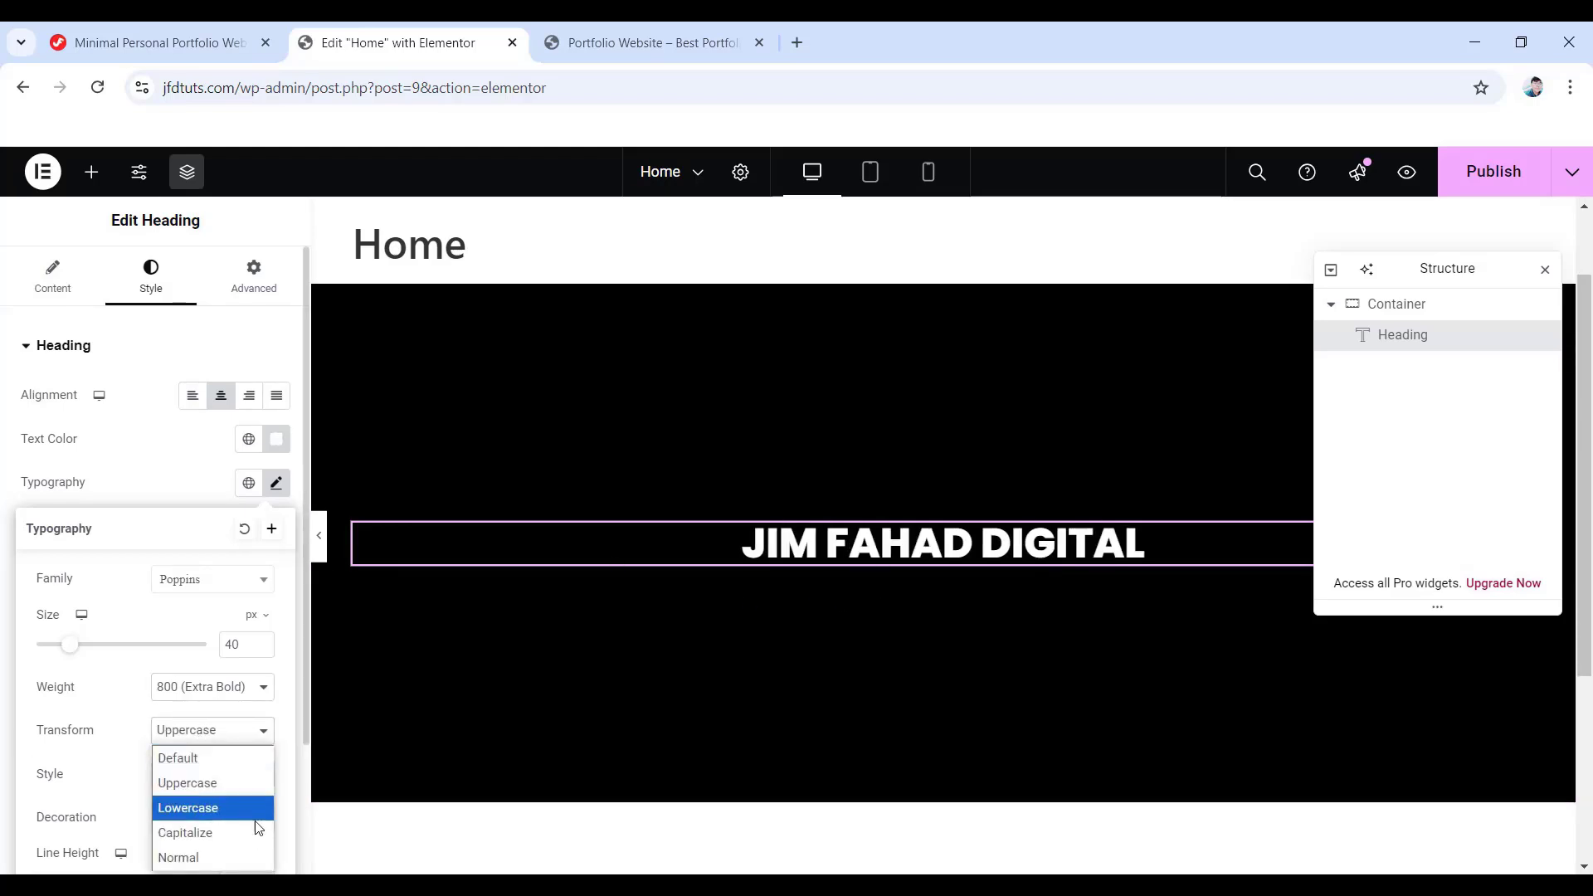
left_click(227, 809)
left_click(205, 743)
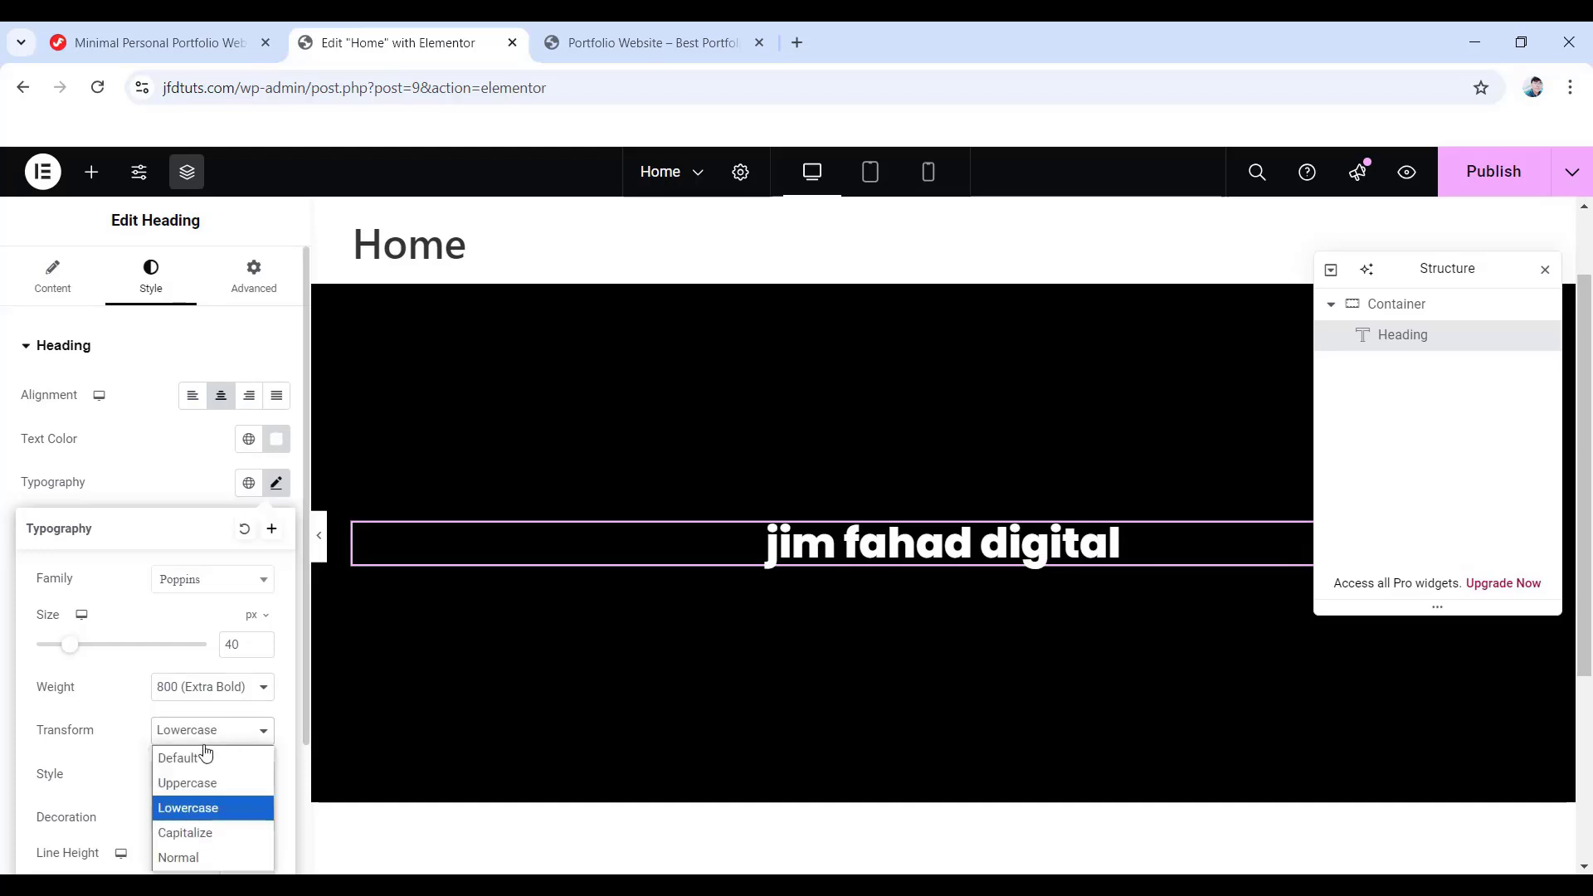
left_click(214, 829)
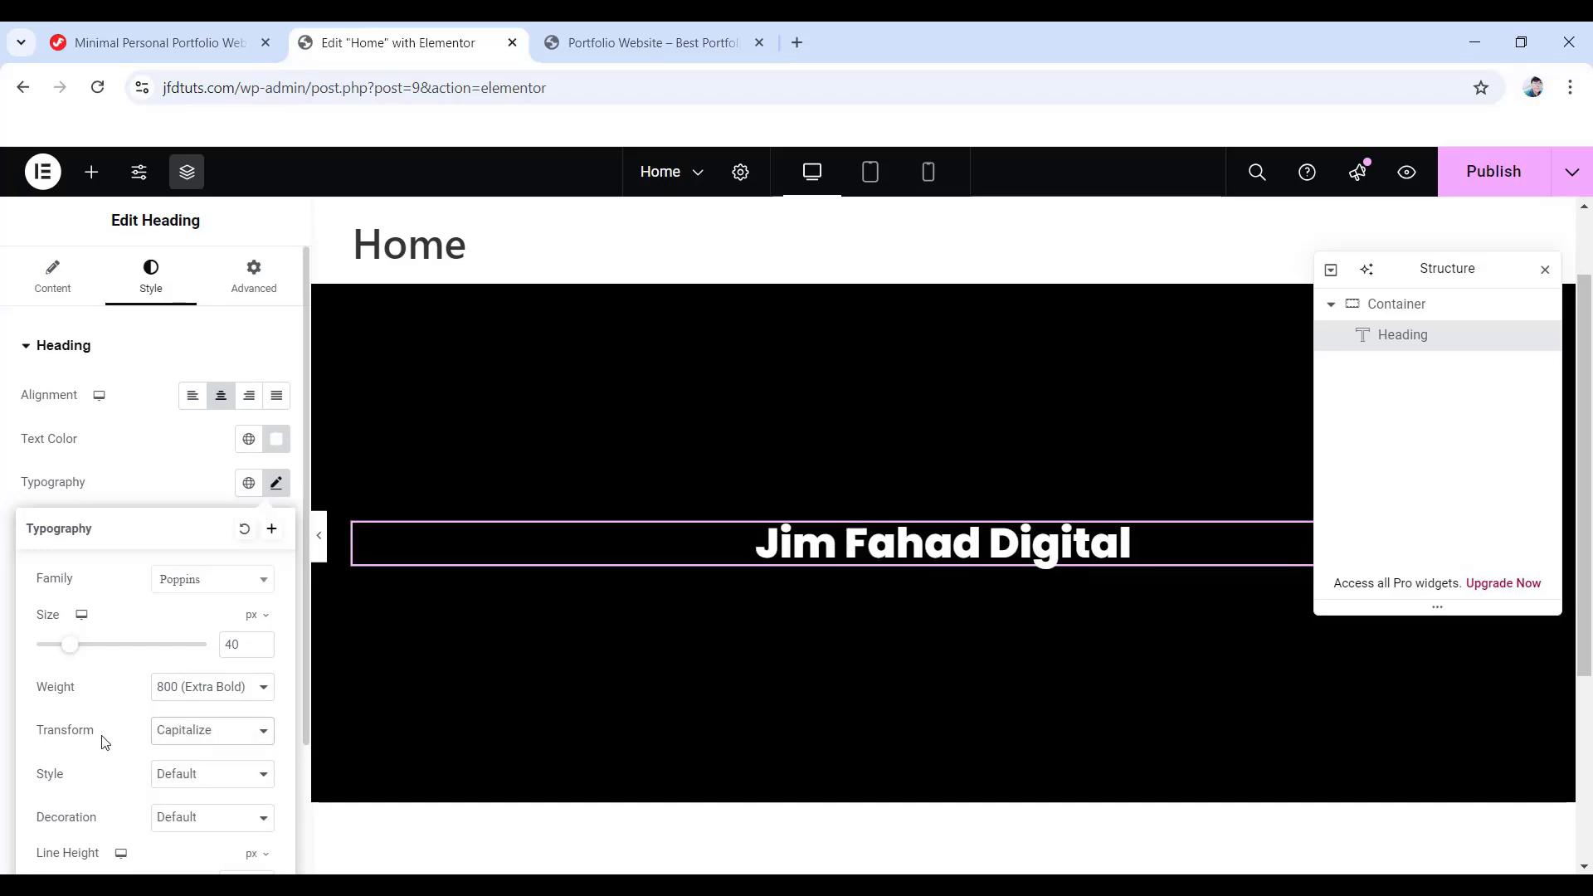
left_click(203, 775)
left_click(186, 726)
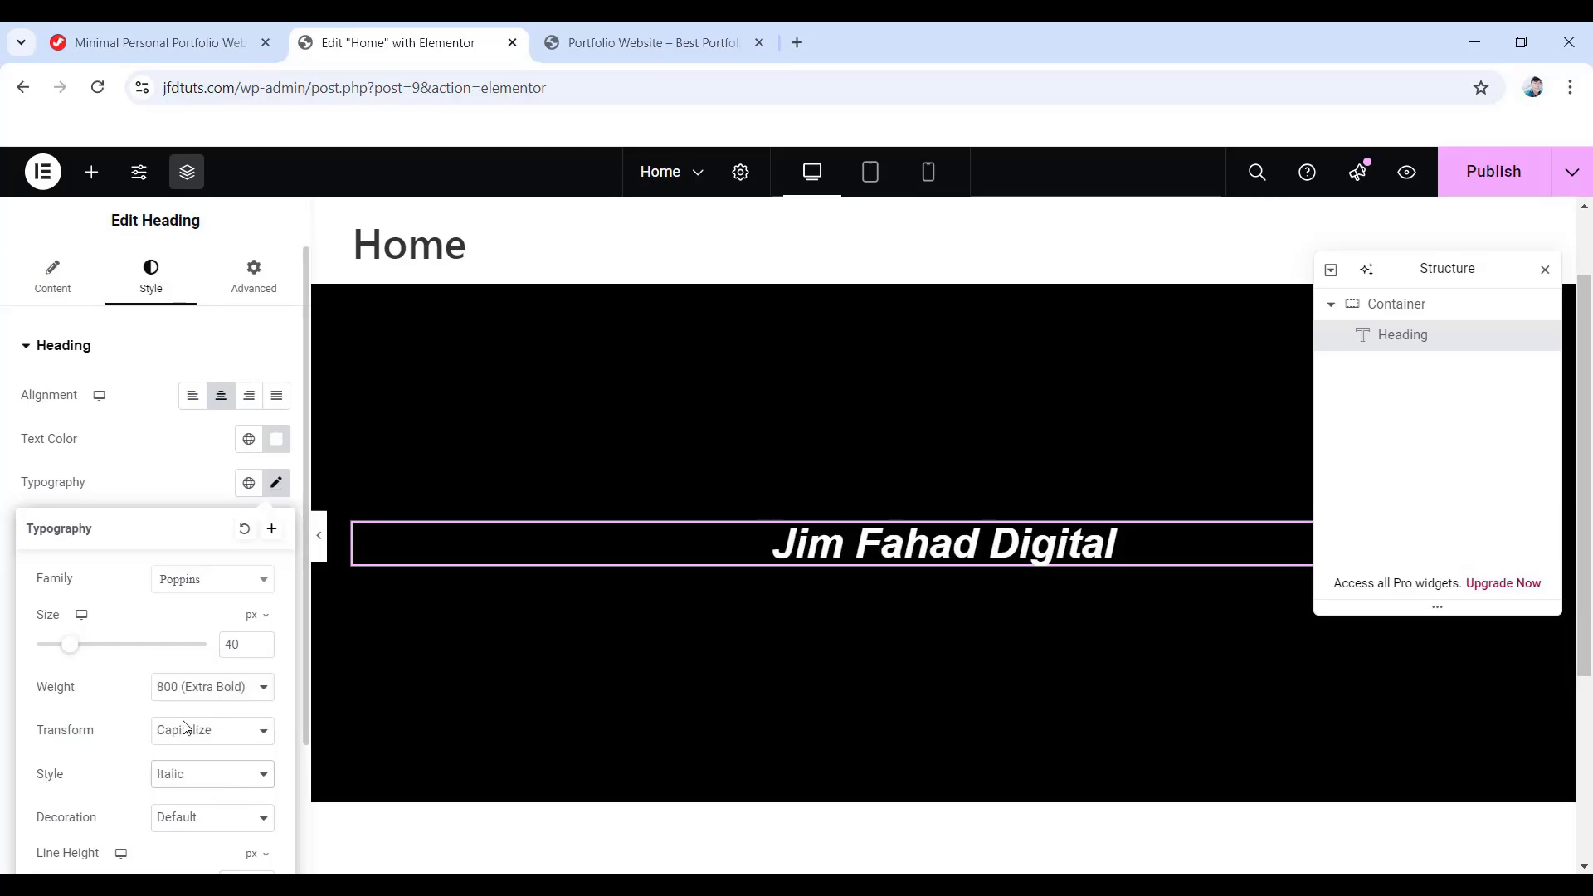
left_click(197, 770)
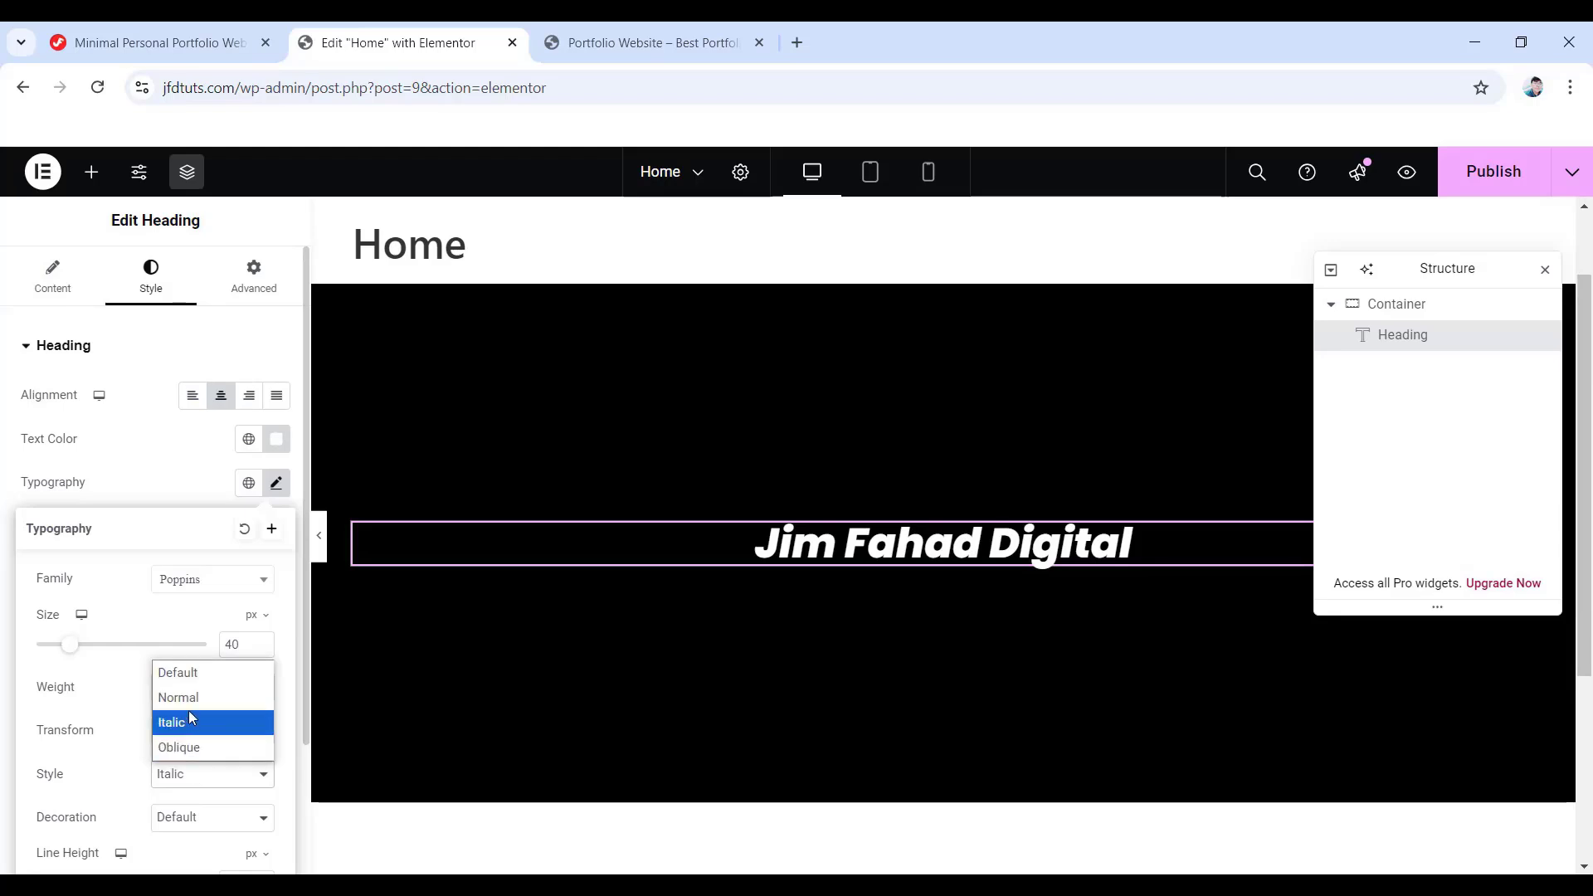
left_click(191, 702)
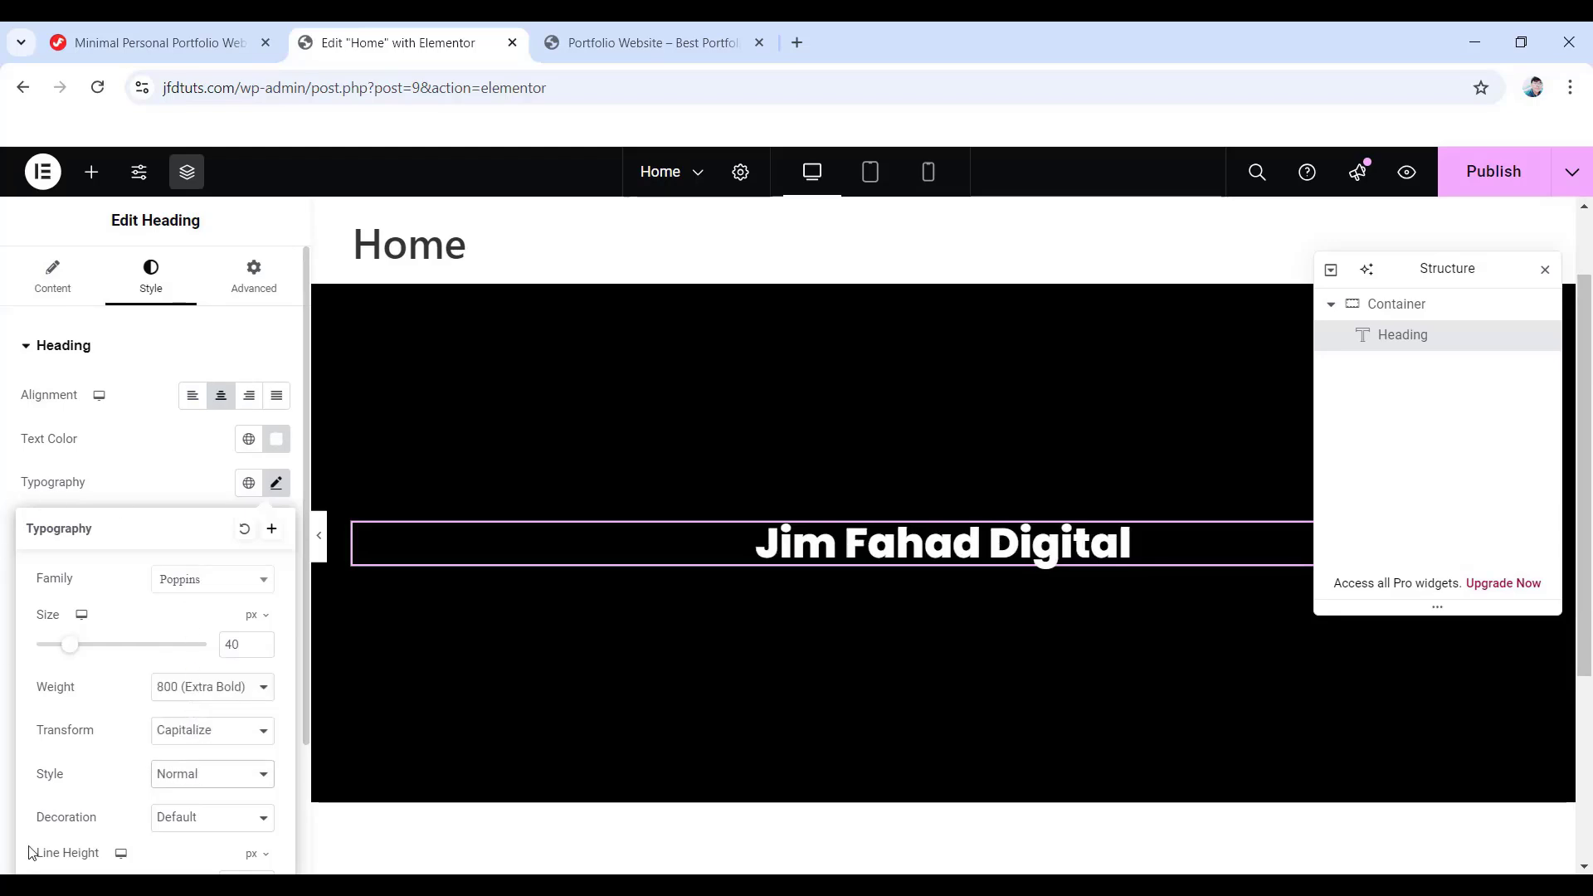
- Set the heading's letter spacing to 1.7 px and word spacing back to 1 px
scroll(182, 521, "down", 2)
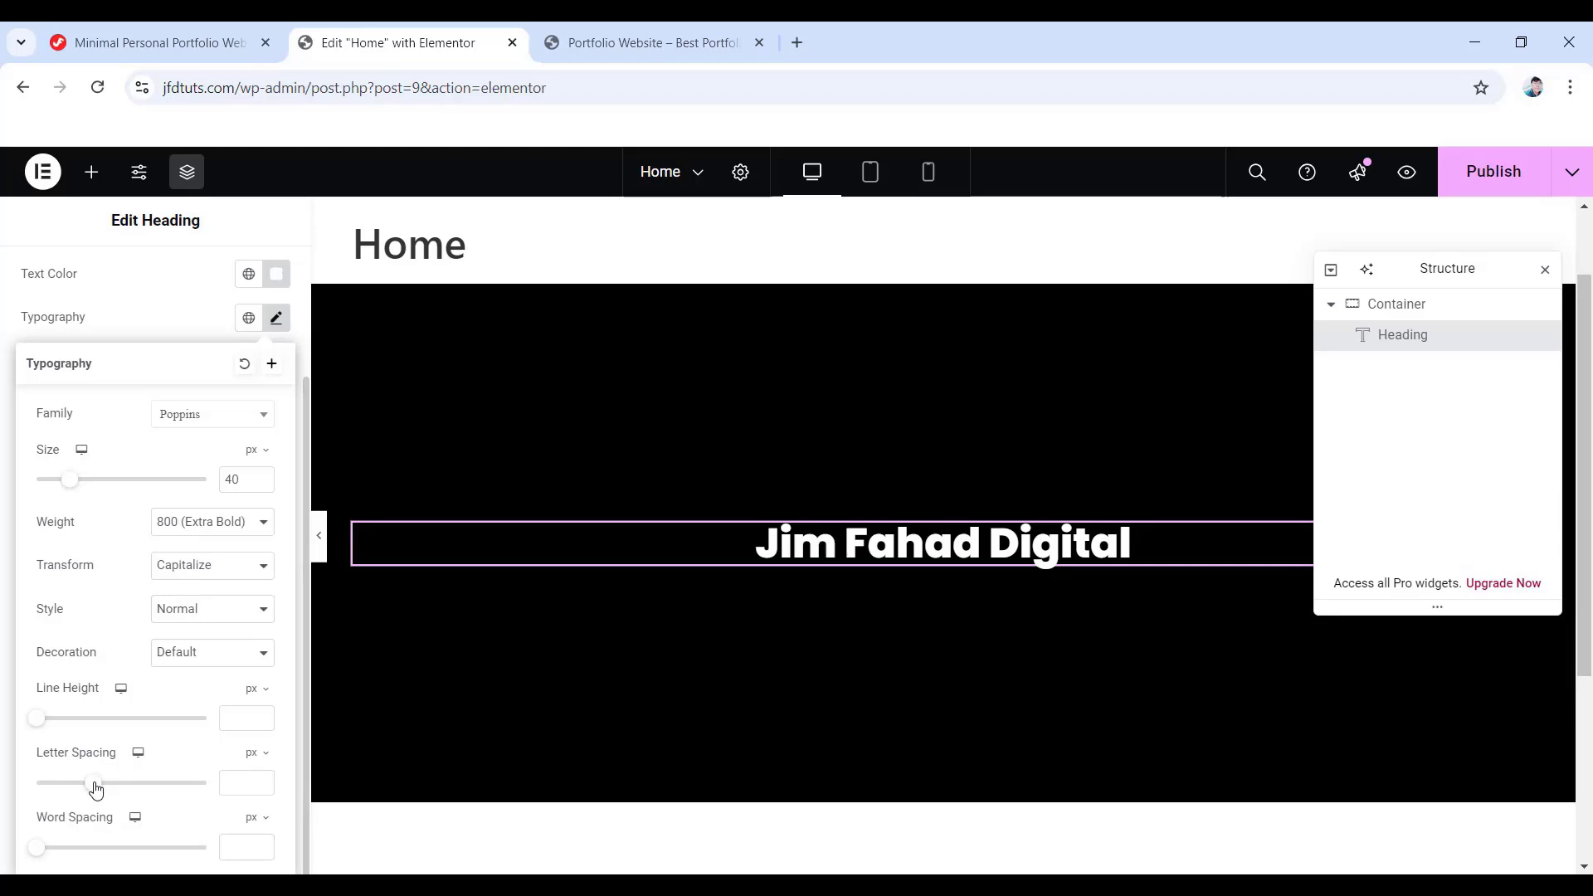
mouse_move(96, 789)
left_mouse_down()
mouse_move(177, 790)
mouse_move(96, 795)
mouse_move(115, 795)
left_mouse_up()
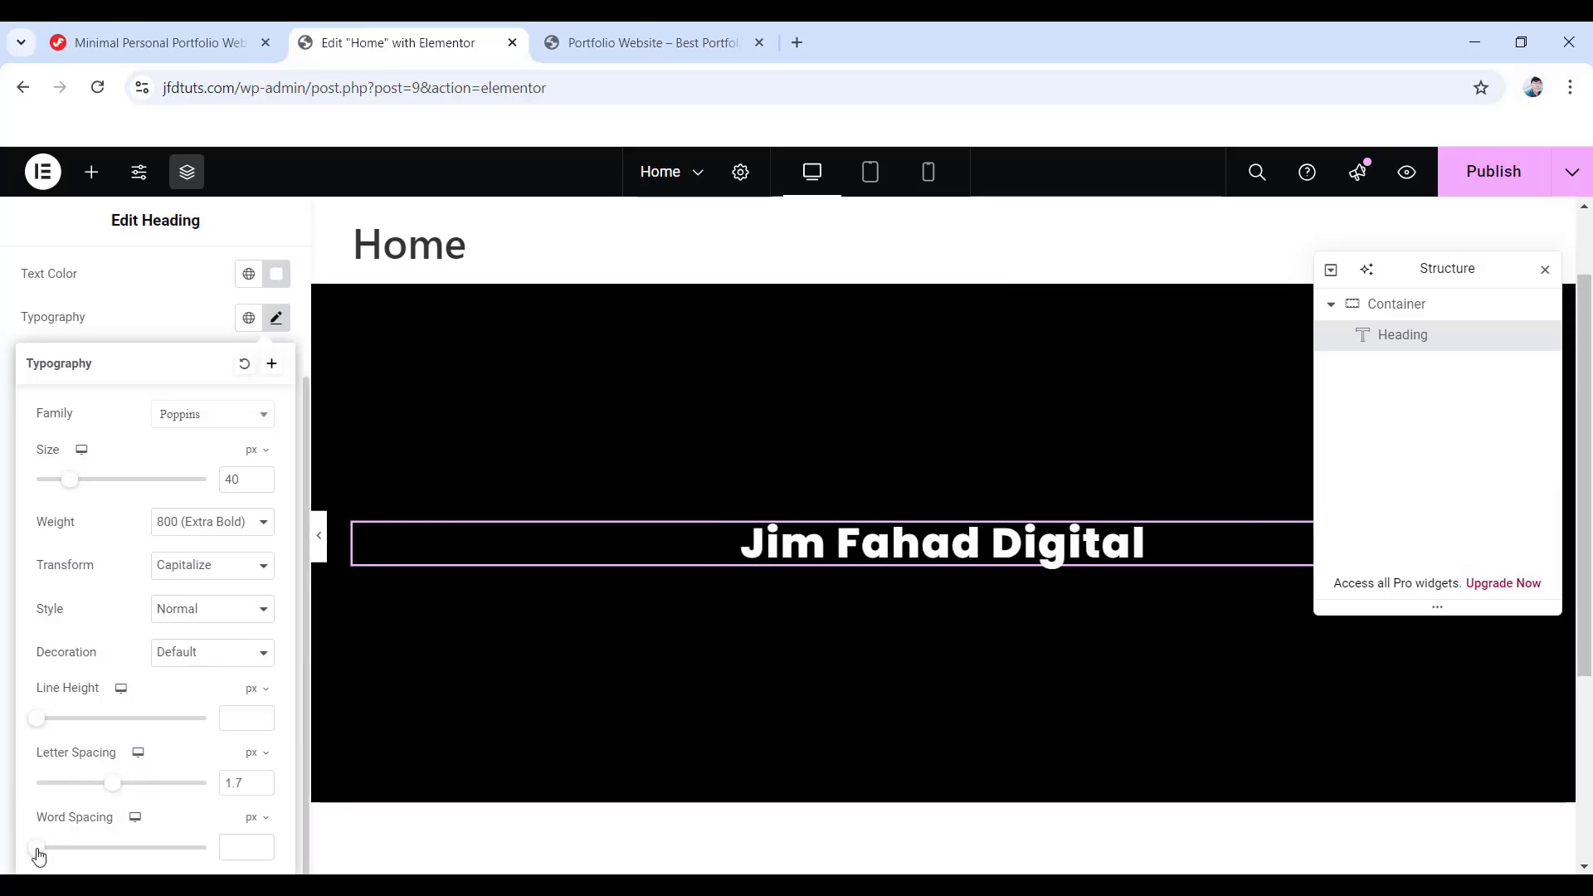
left_click_drag(38, 849, 94, 849)
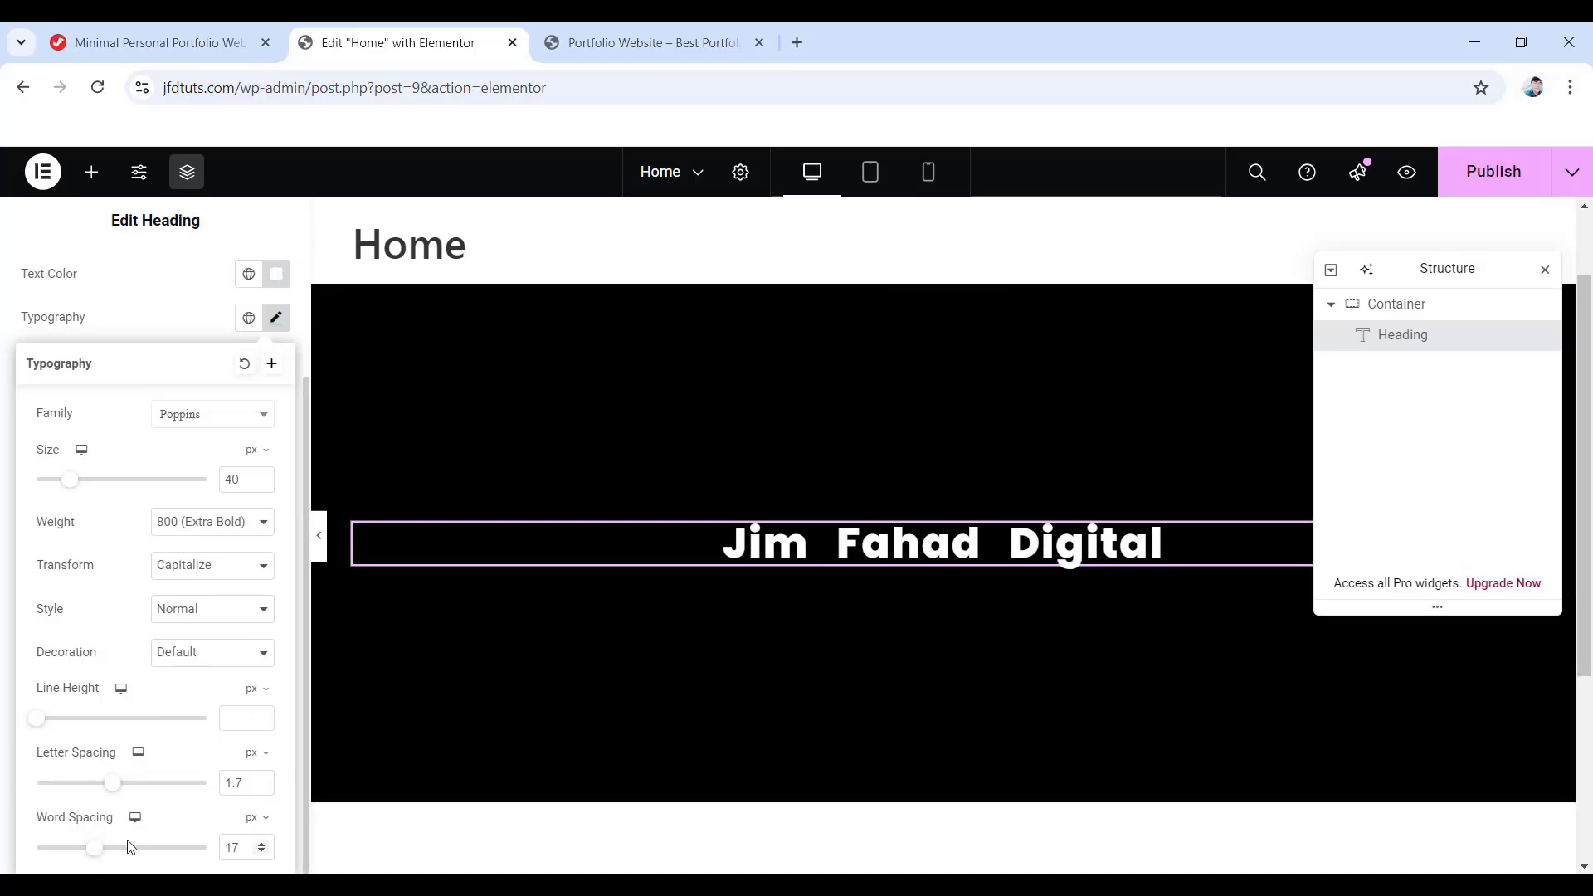
left_click_drag(91, 853, 43, 857)
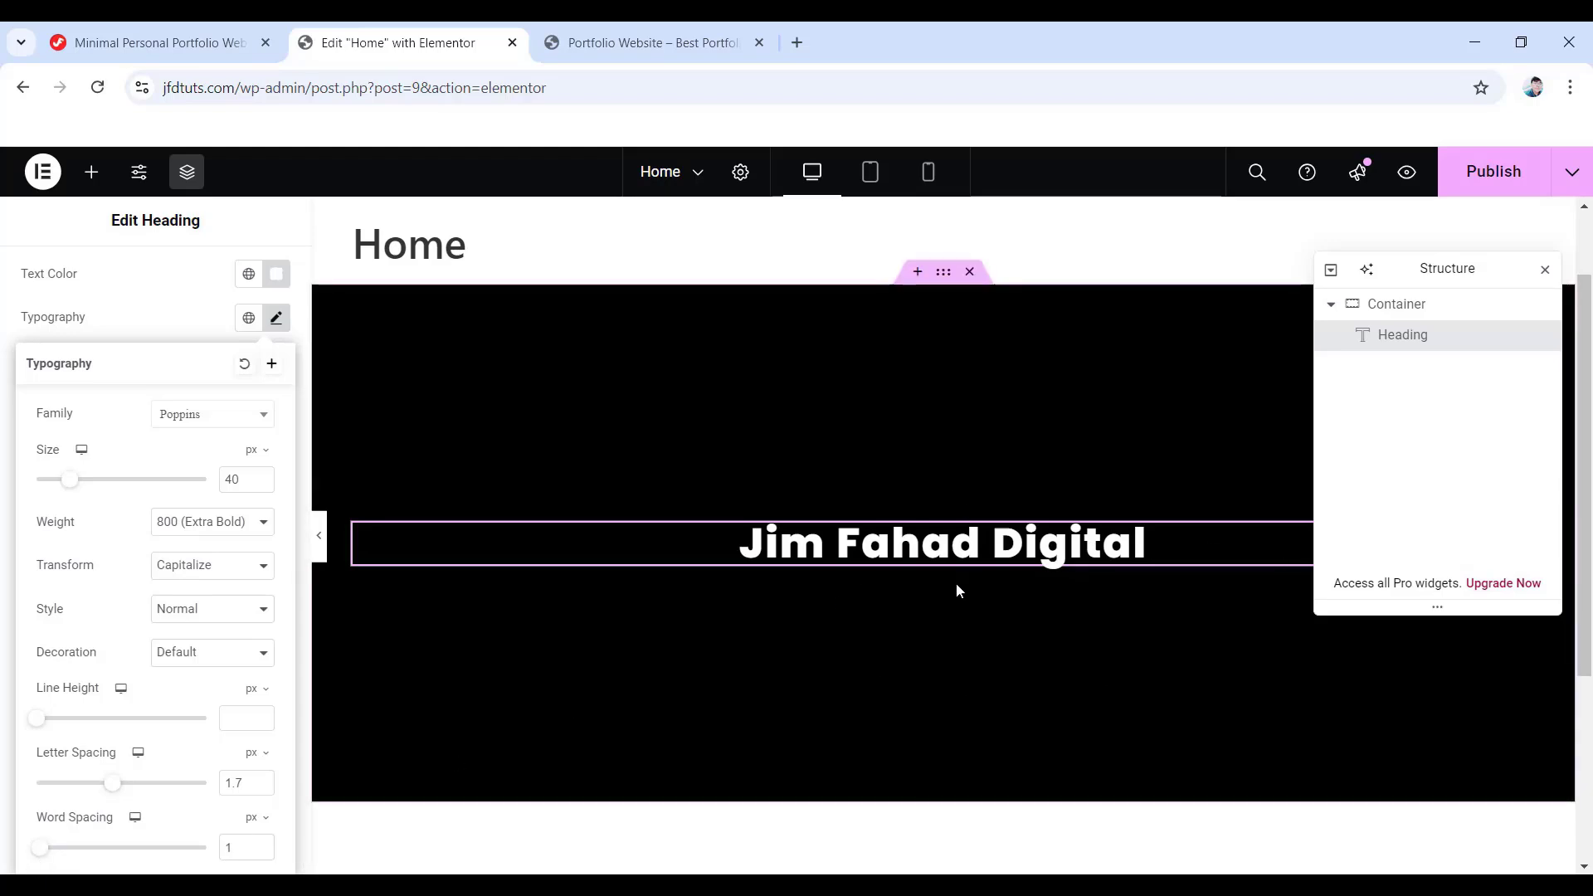
- Drop a Text Editor widget below the brand-name heading and select its lorem ipsum placeholder
left_click(91, 174)
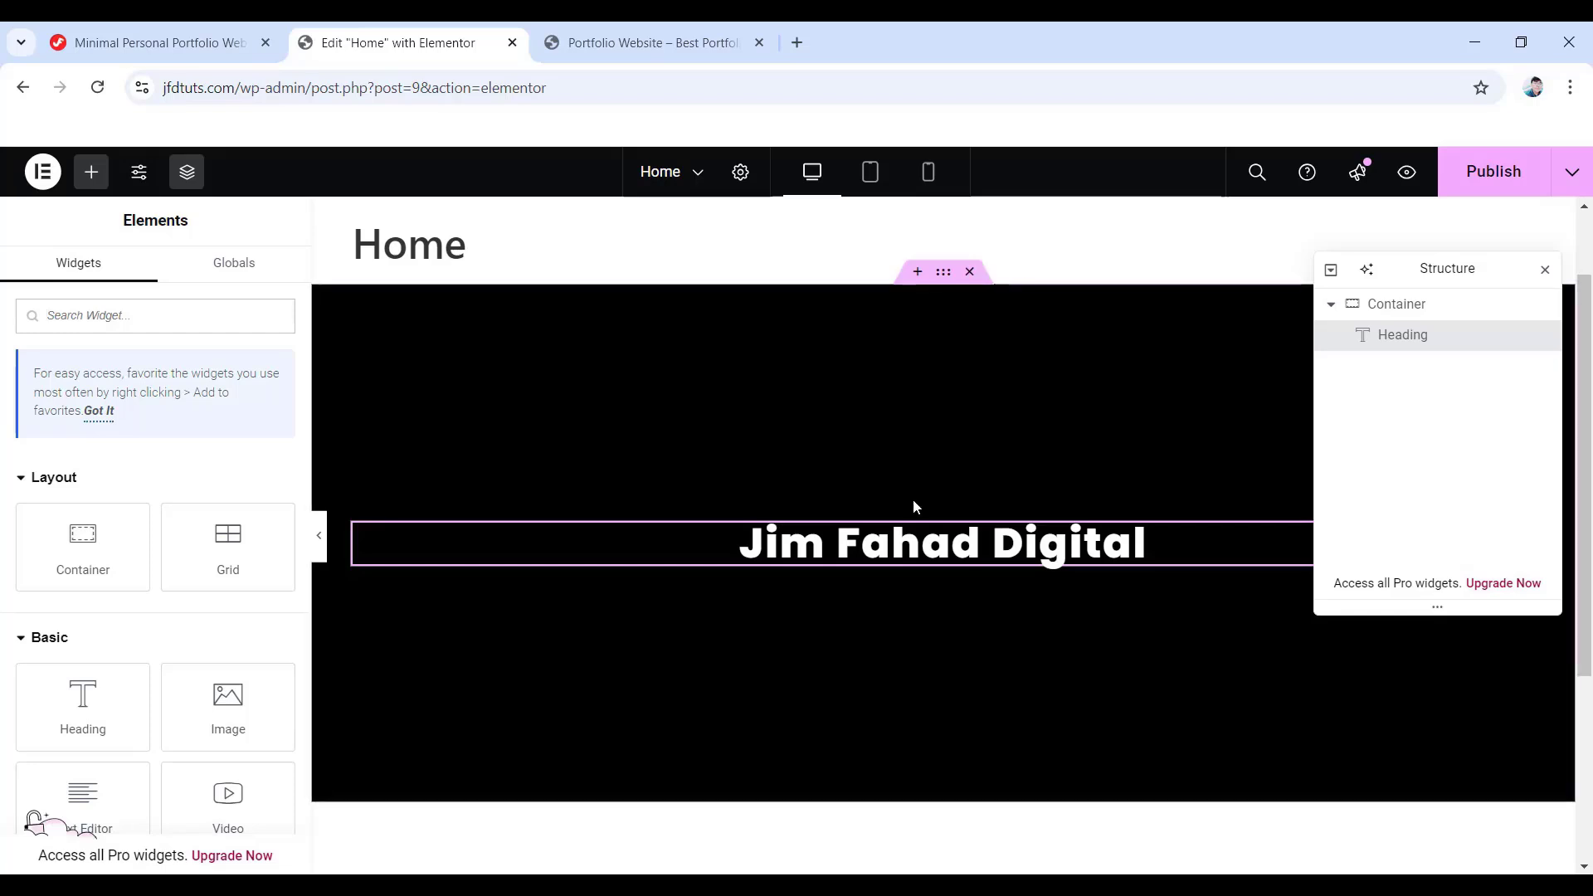
scroll(55, 495, "down", 2)
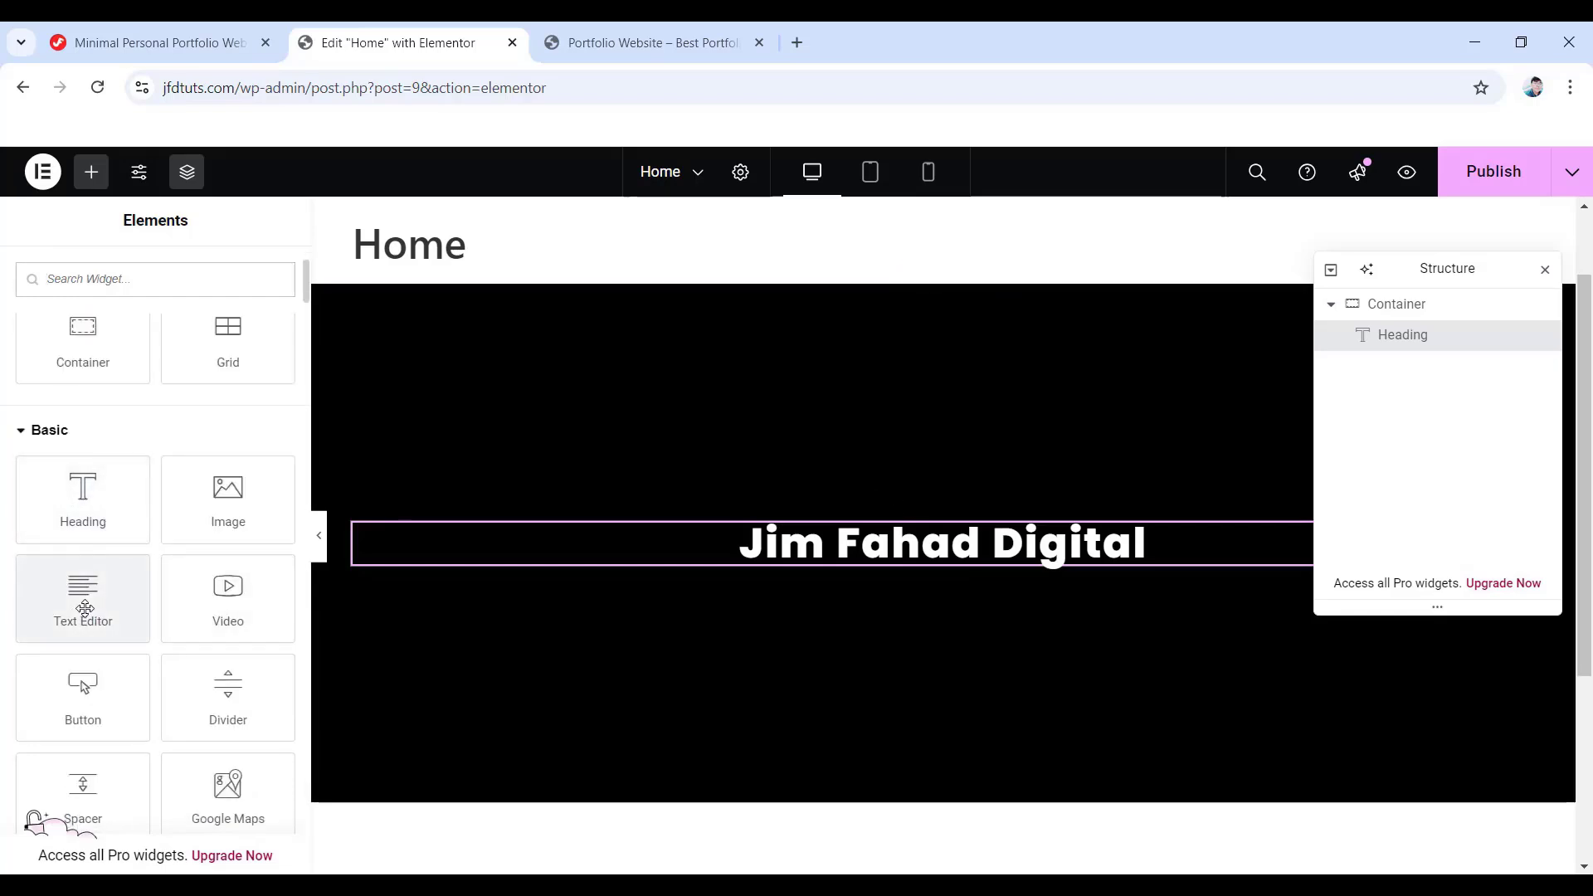
left_click_drag(78, 611, 888, 564)
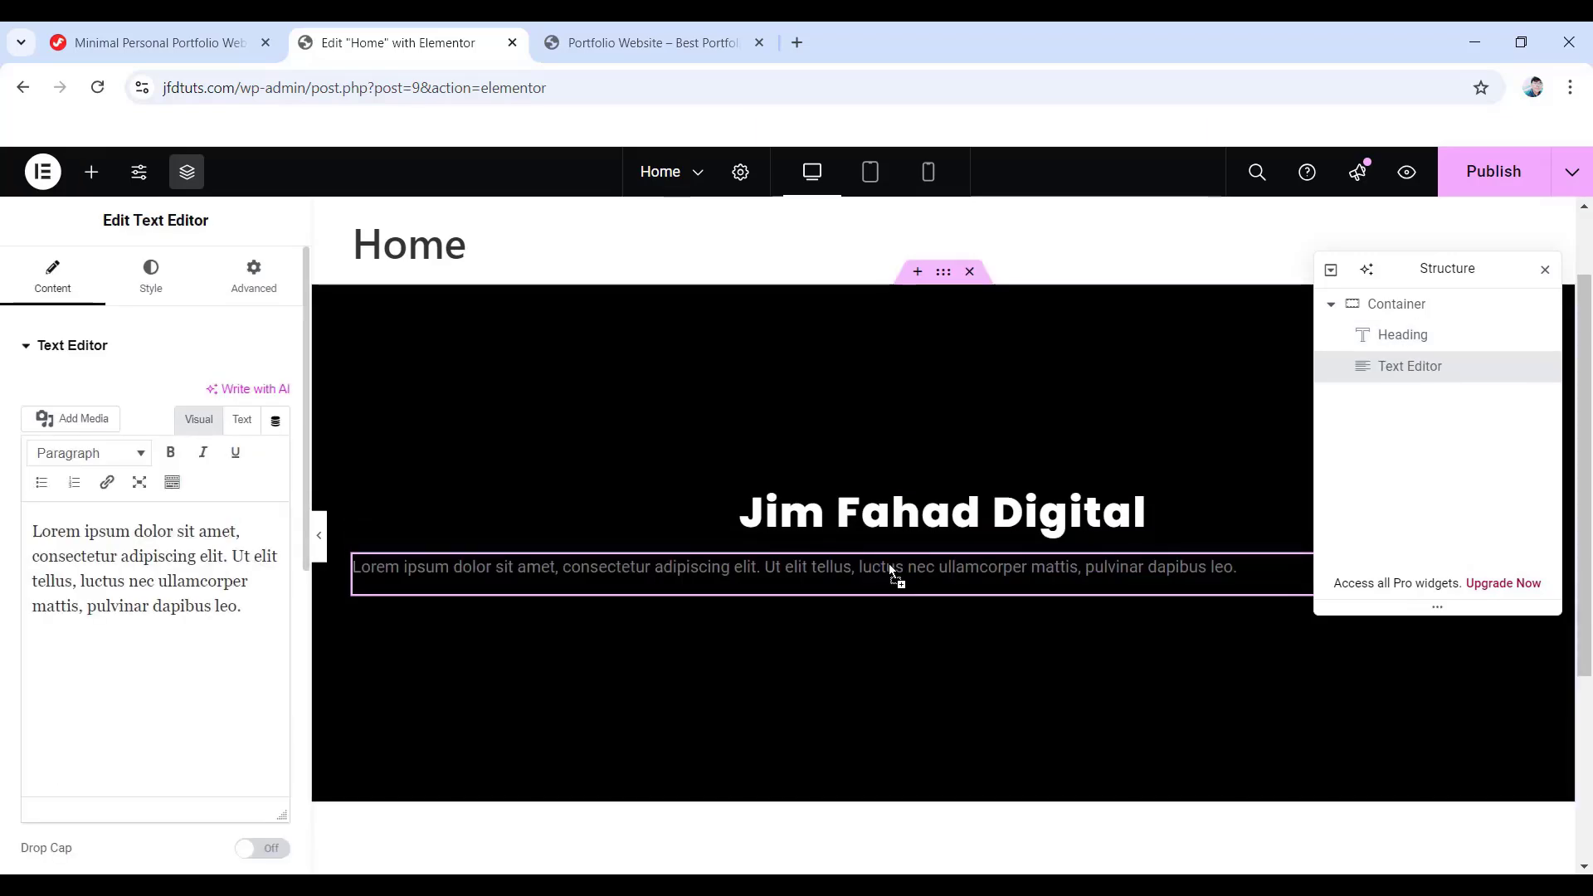
triple_click(766, 570)
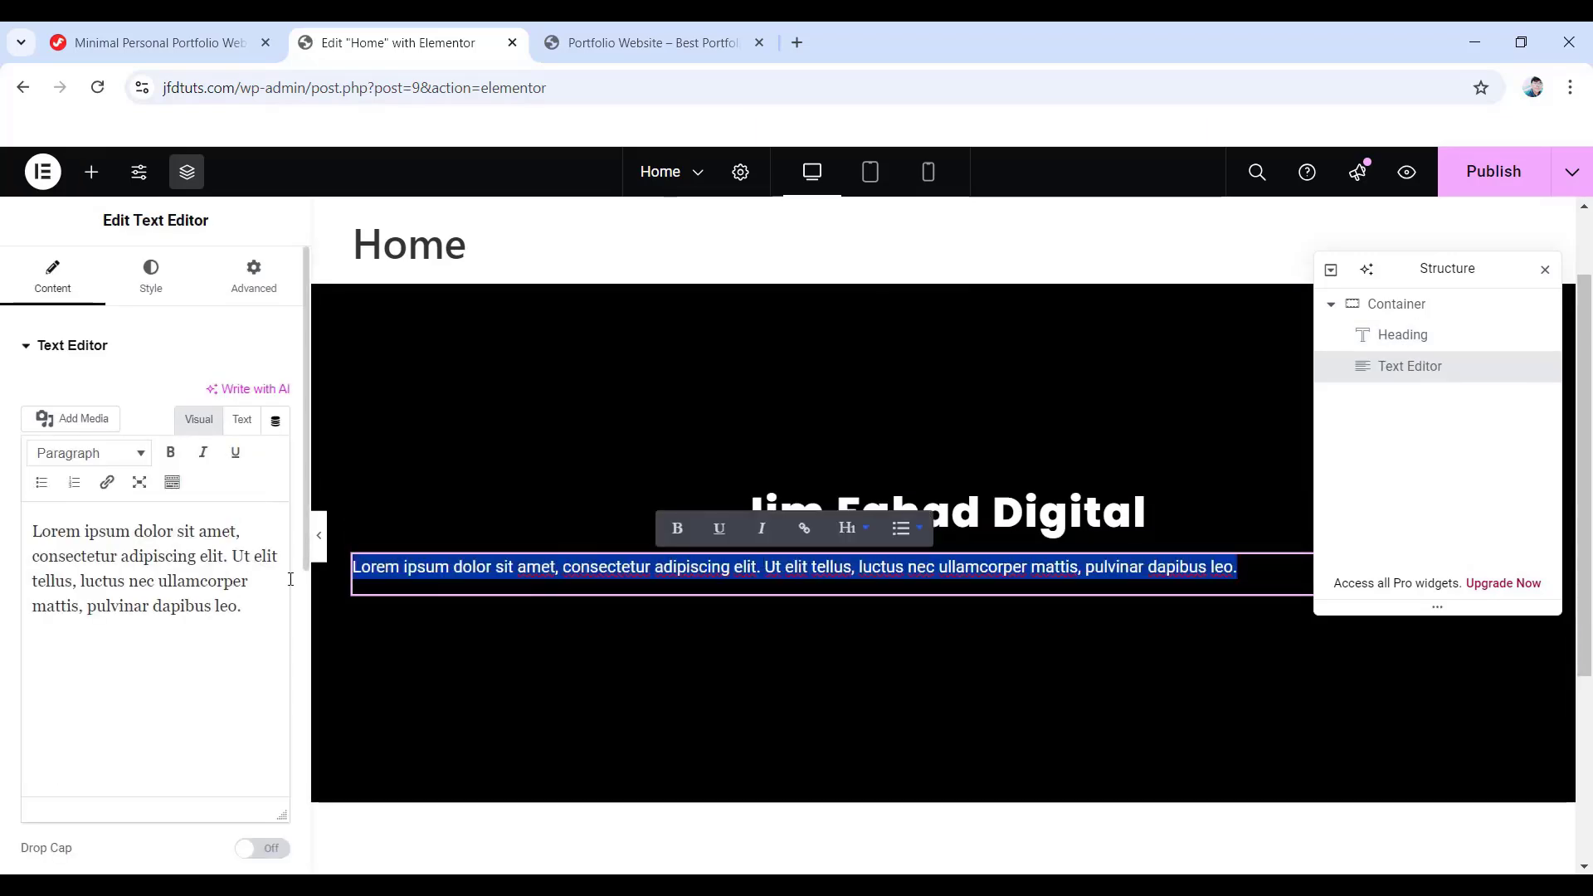
left_click_drag(233, 608, 20, 509)
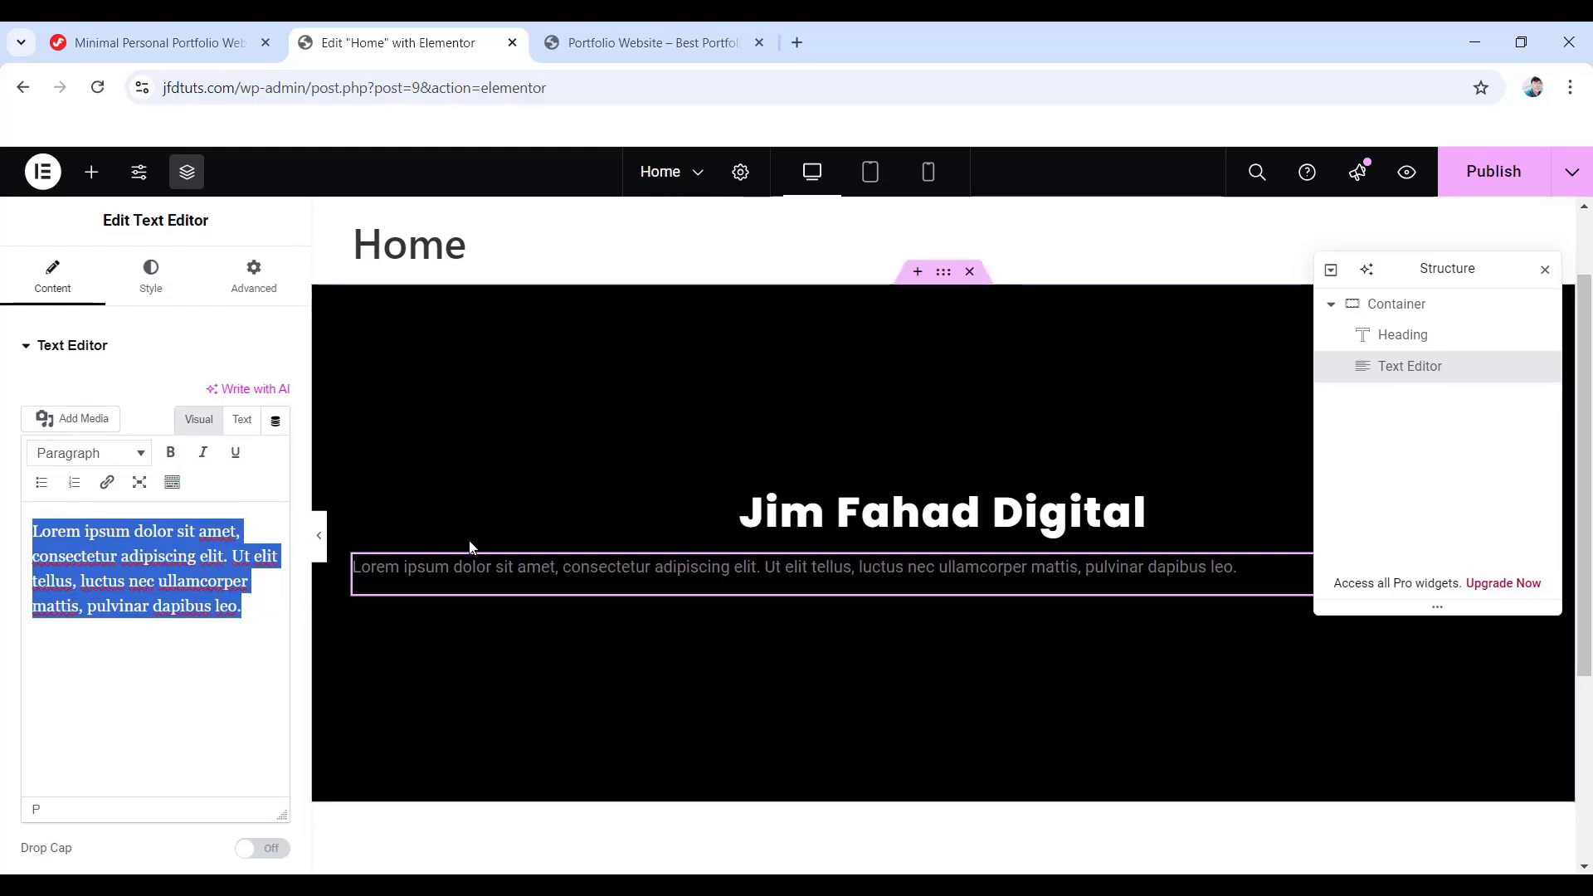
- Make the lorem ipsum paragraph's text colour white
left_click(150, 282)
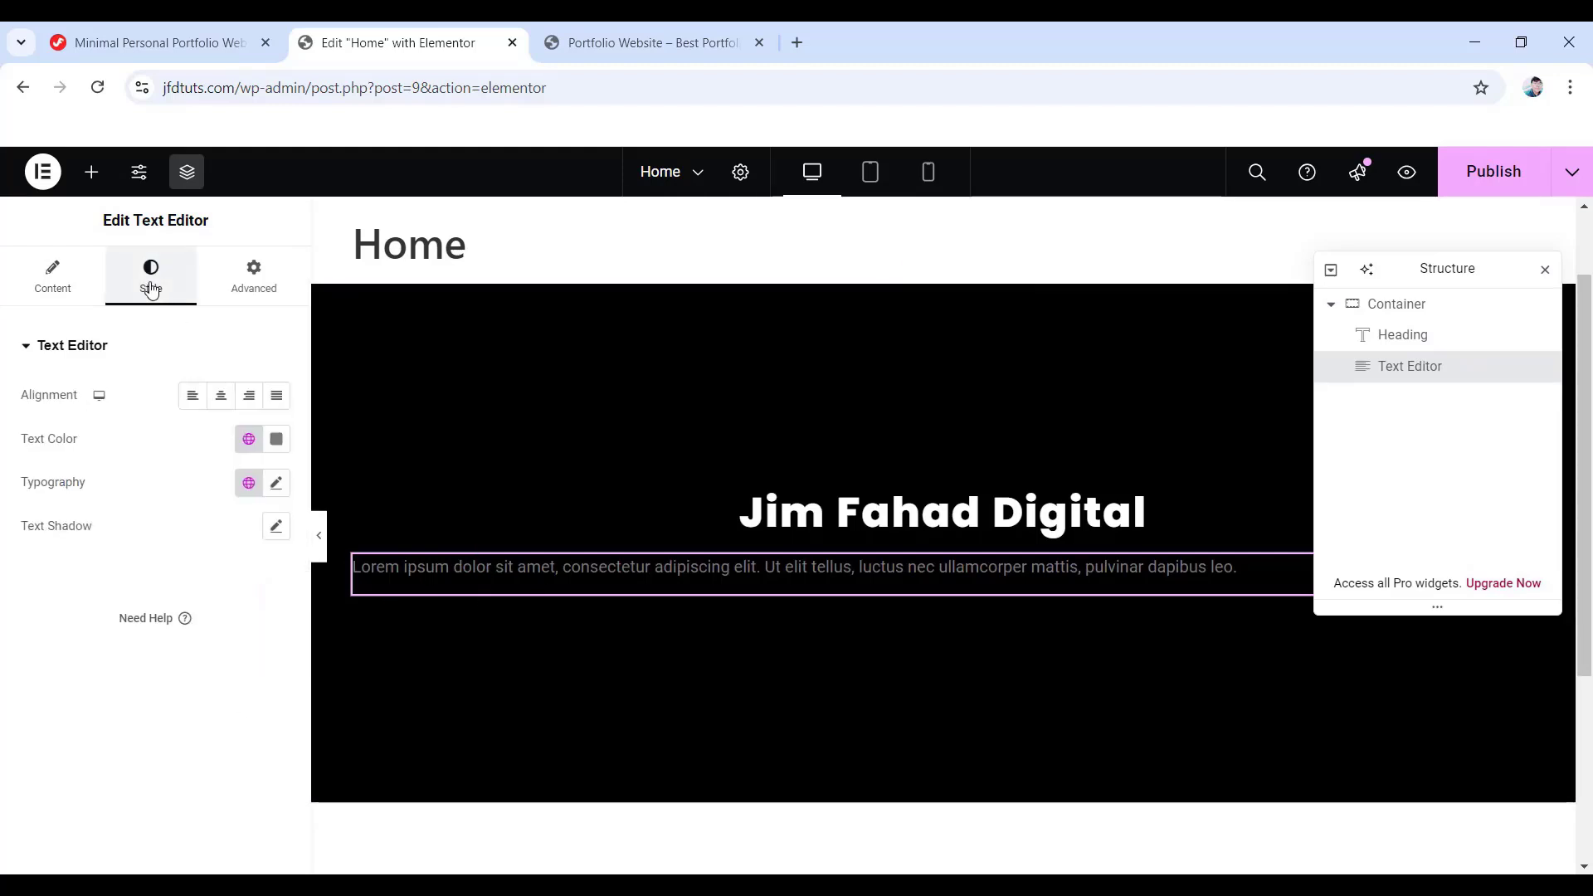
left_click(277, 439)
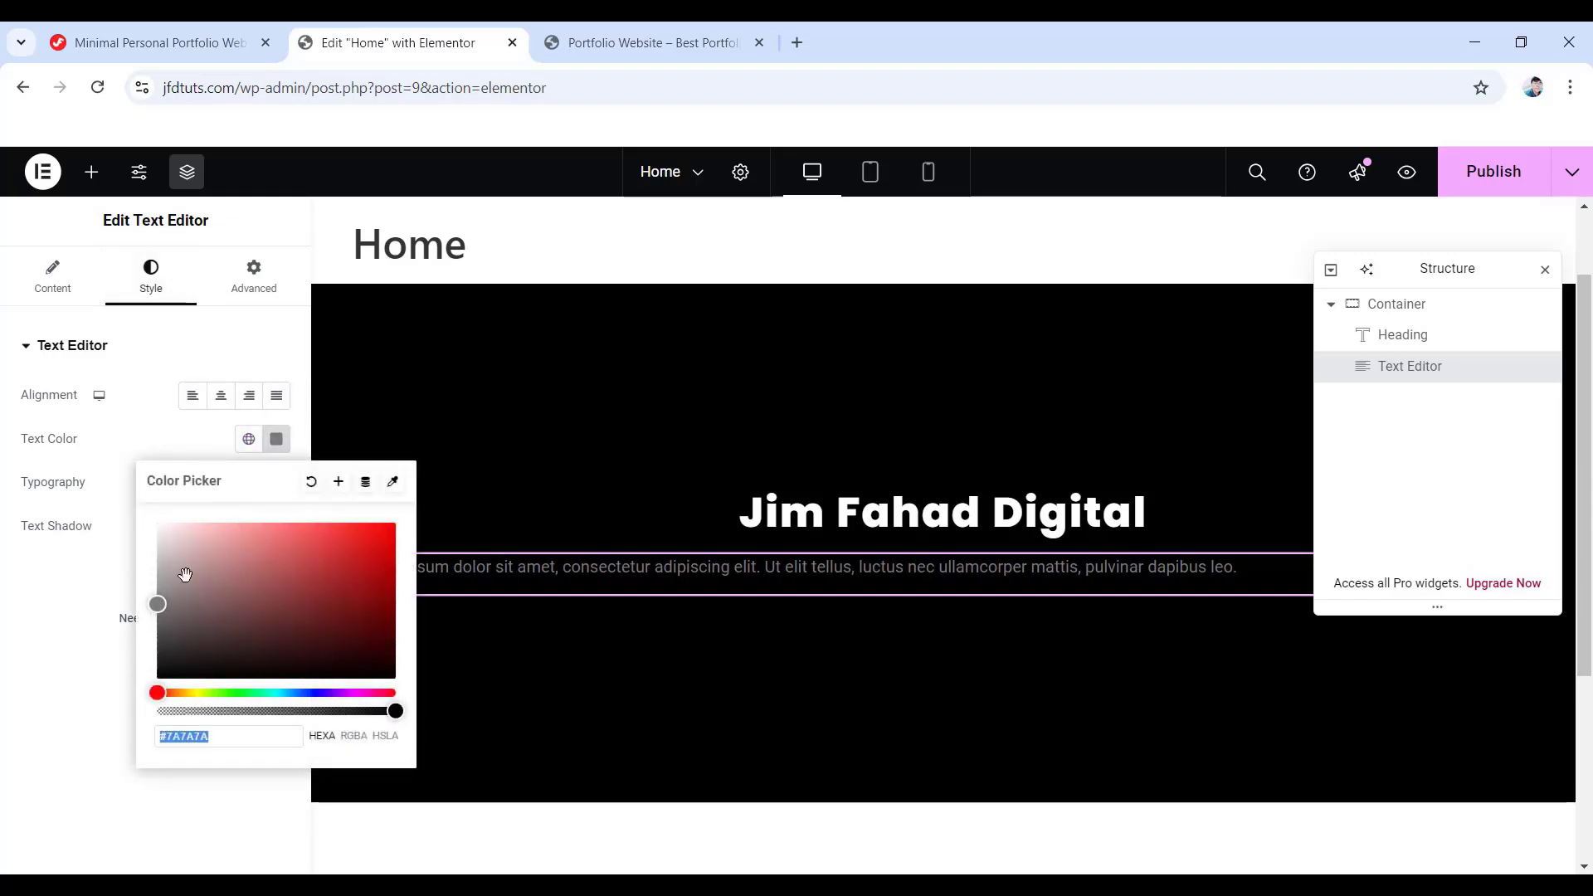
left_click_drag(185, 575, 147, 517)
left_click(101, 586)
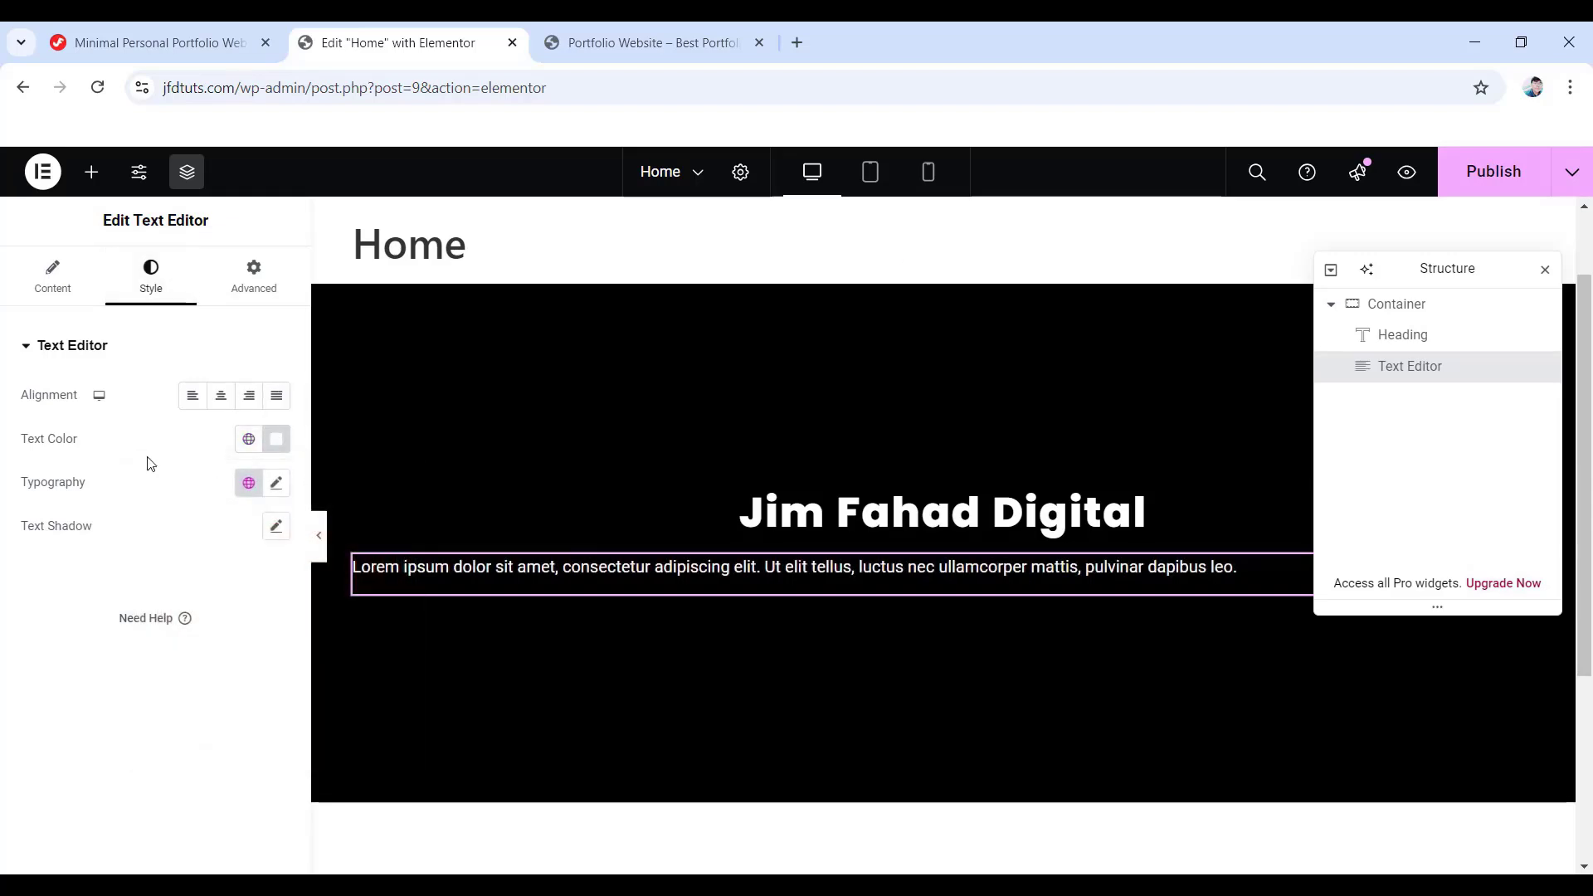
- Set the paragraph size to 19 px, centre it, and close the structure navigator
left_click(274, 483)
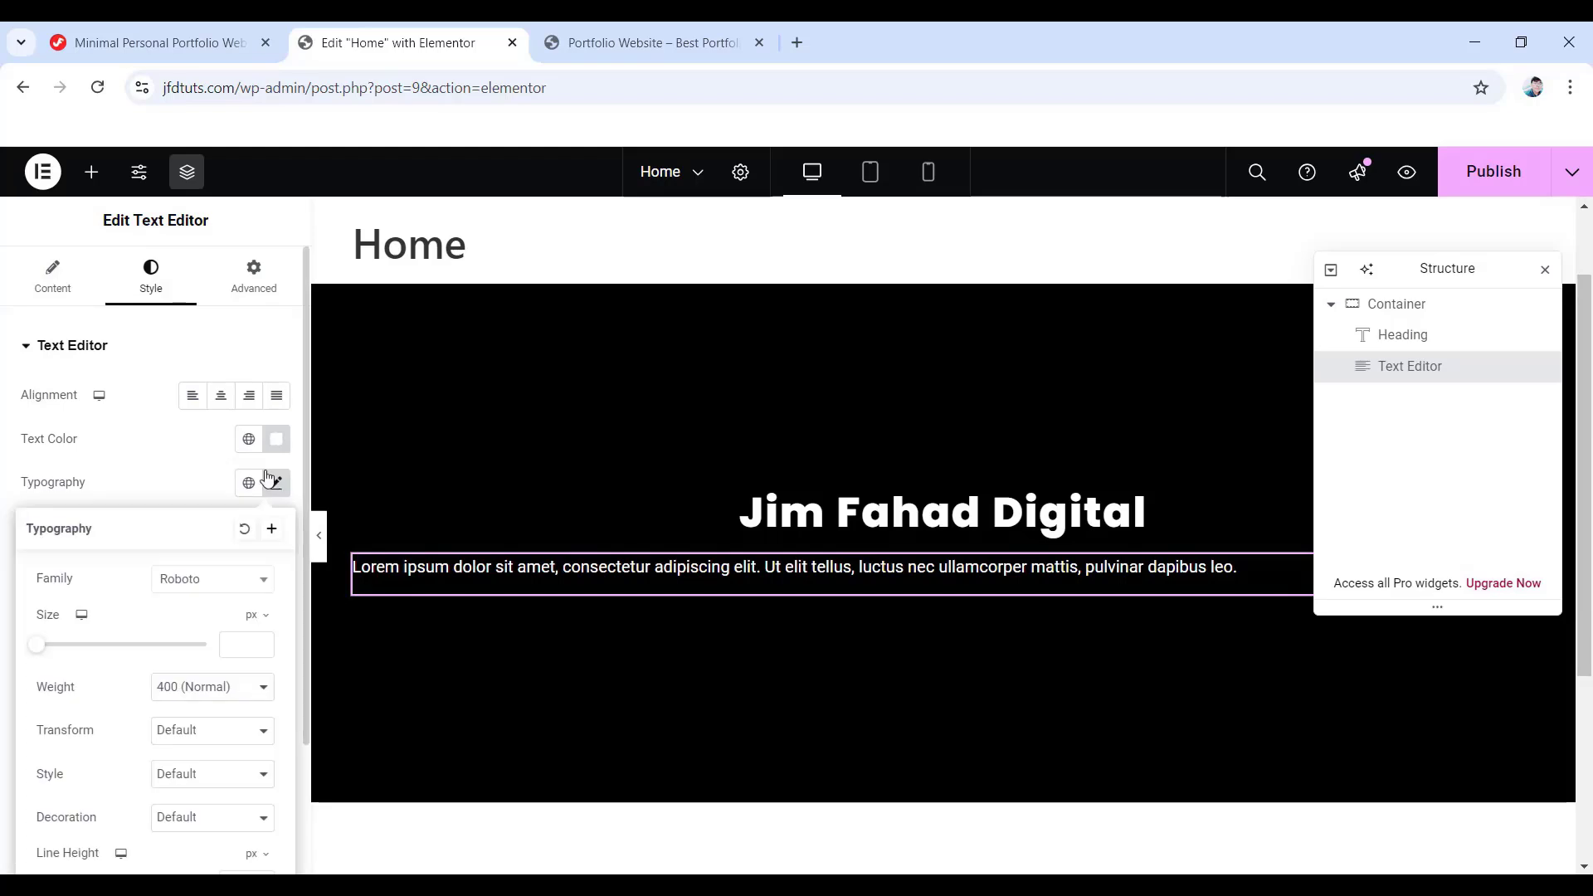
scroll(142, 580, "down", 2)
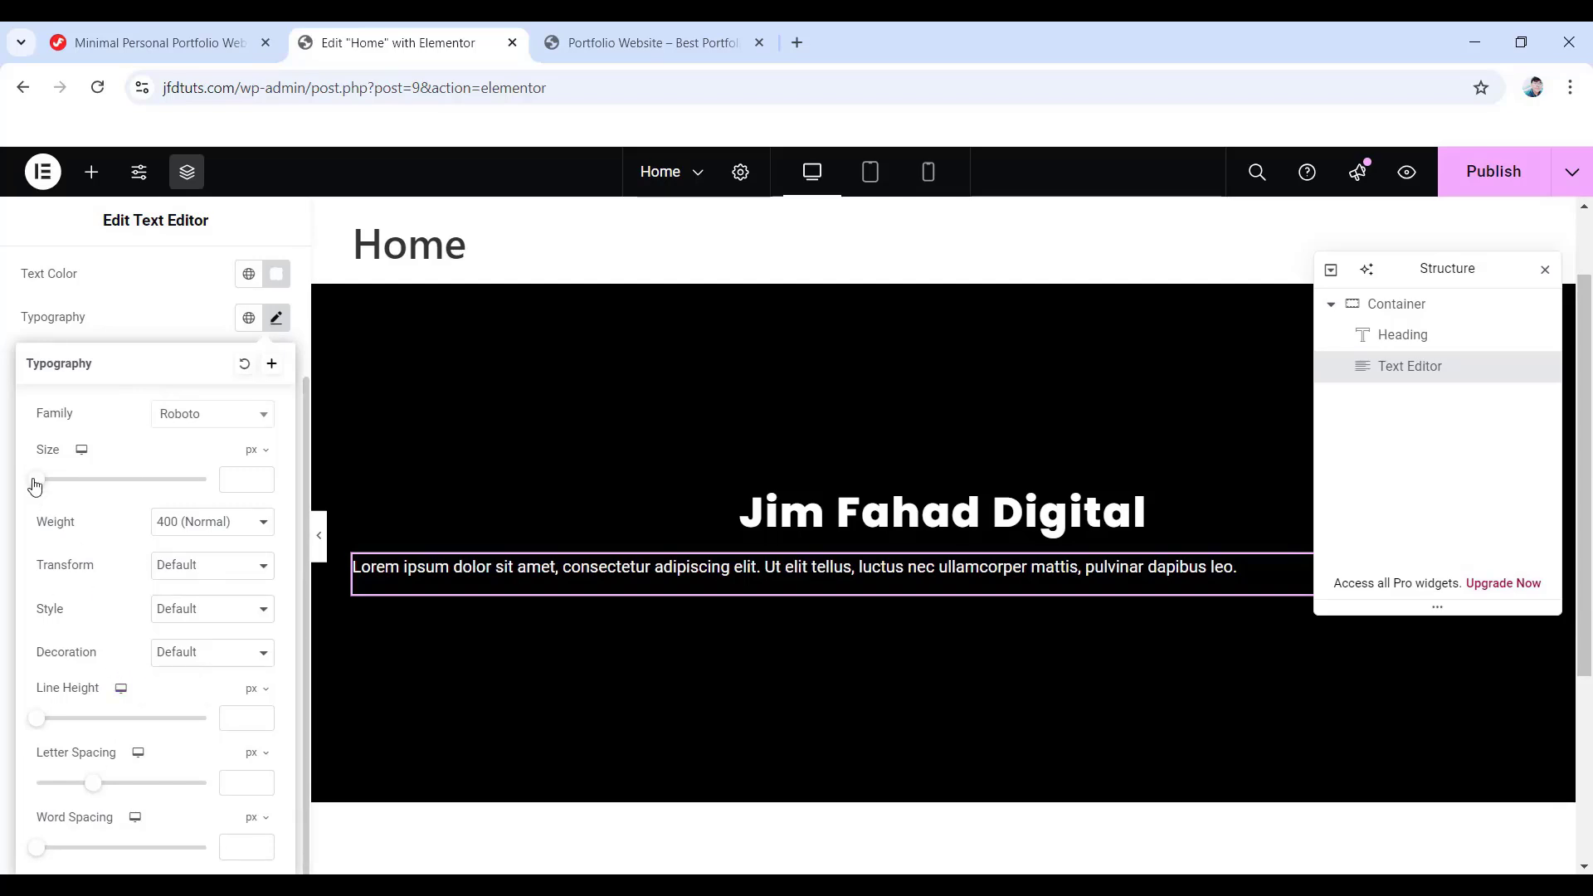
left_click_drag(37, 486, 47, 487)
left_click(124, 320)
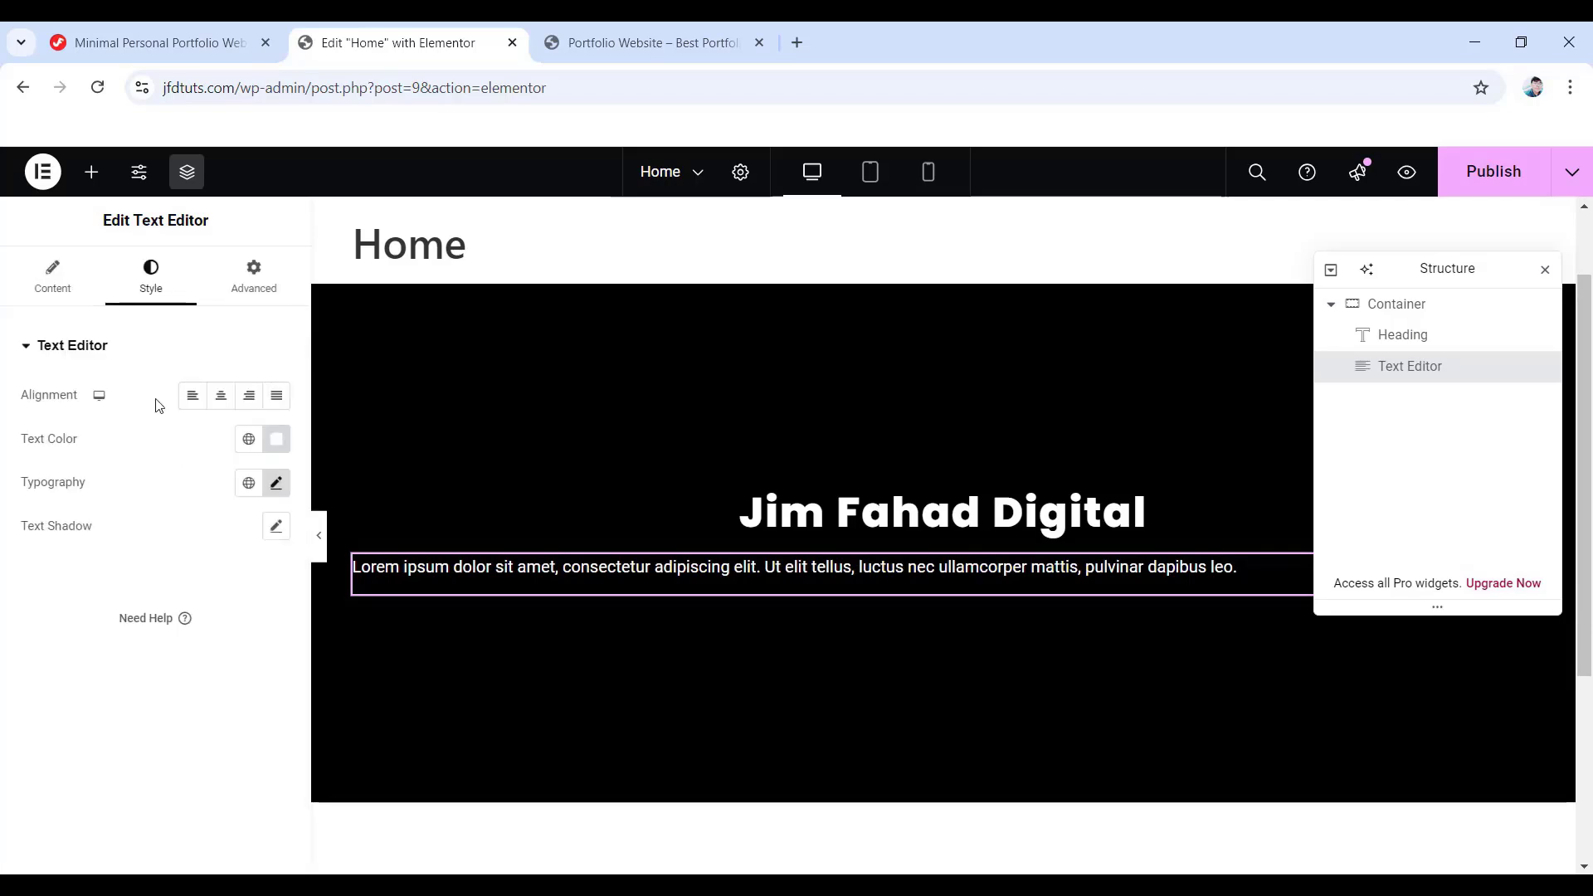
left_click(221, 398)
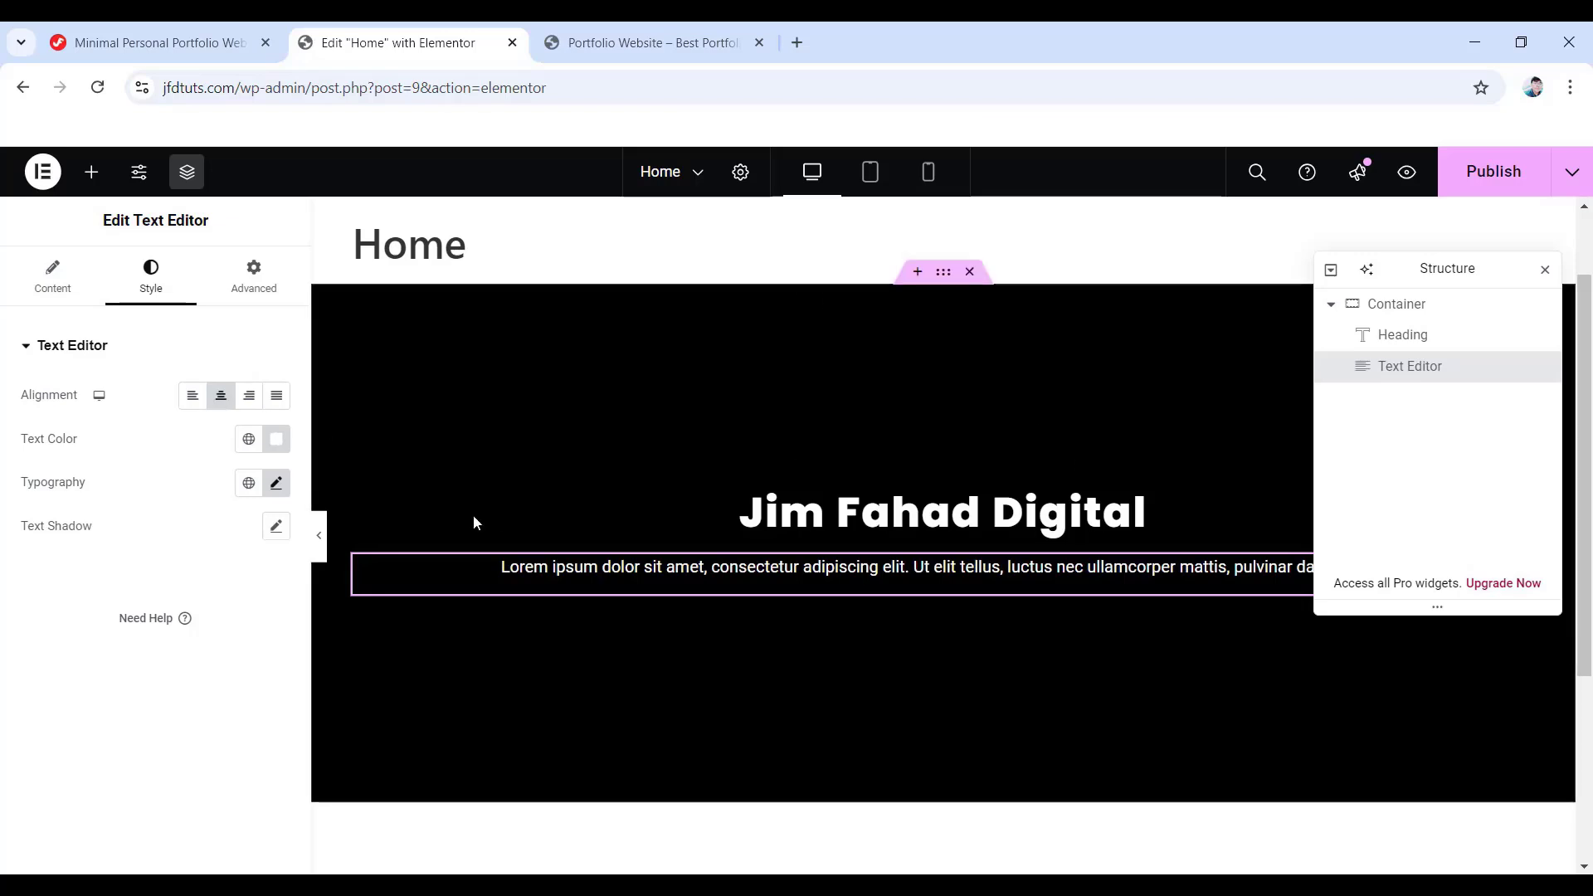
left_click(1545, 269)
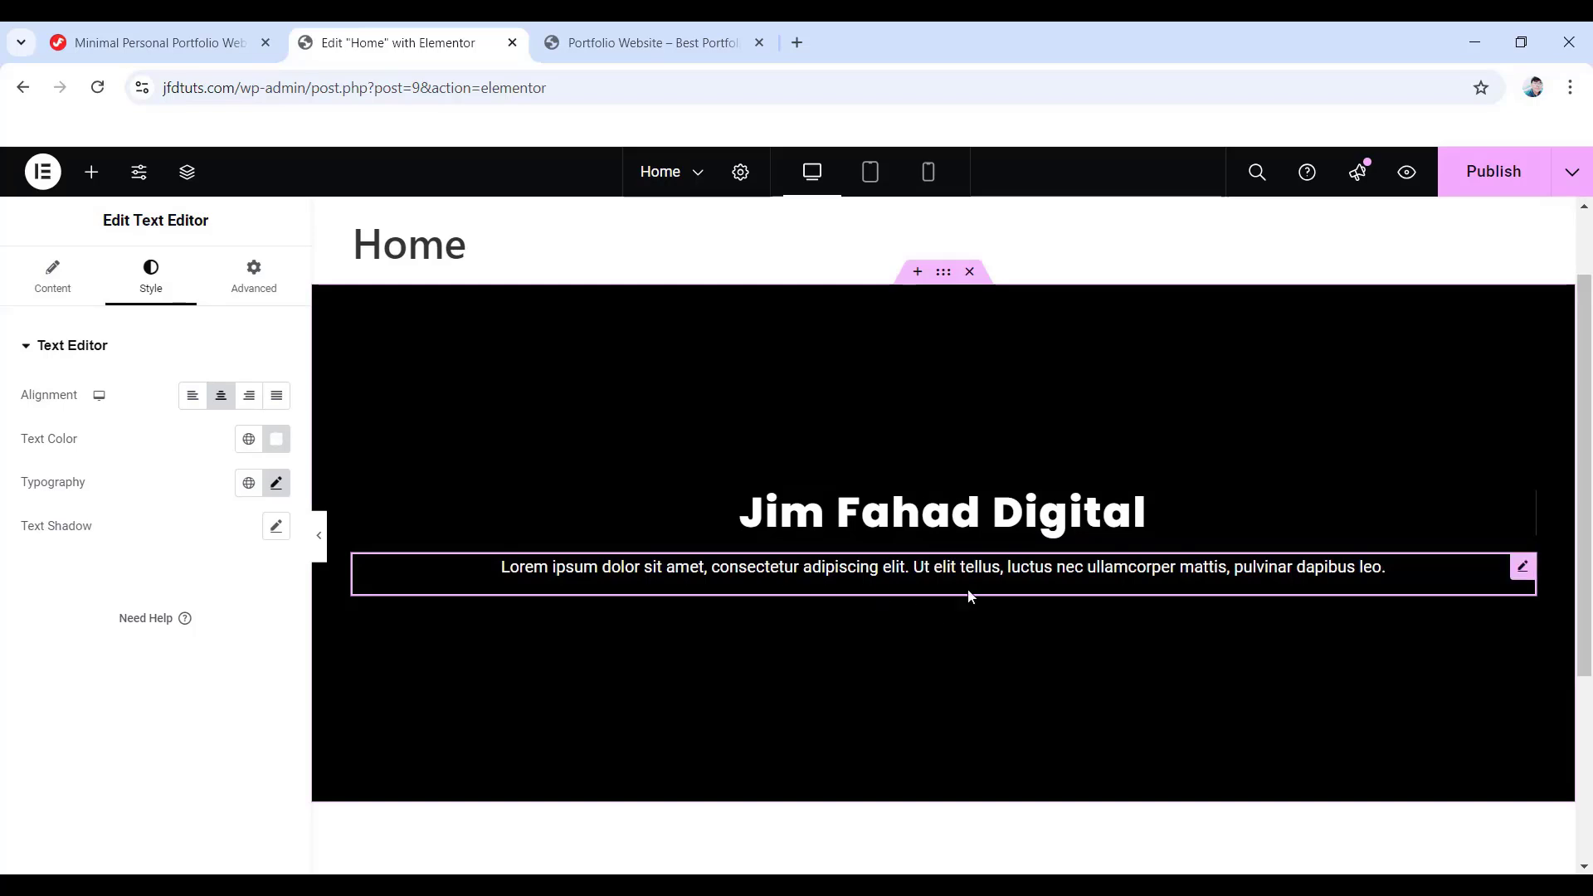
- Place a Button widget below the paragraph, label it Contact Now, and link it to the site URL
left_click(93, 174)
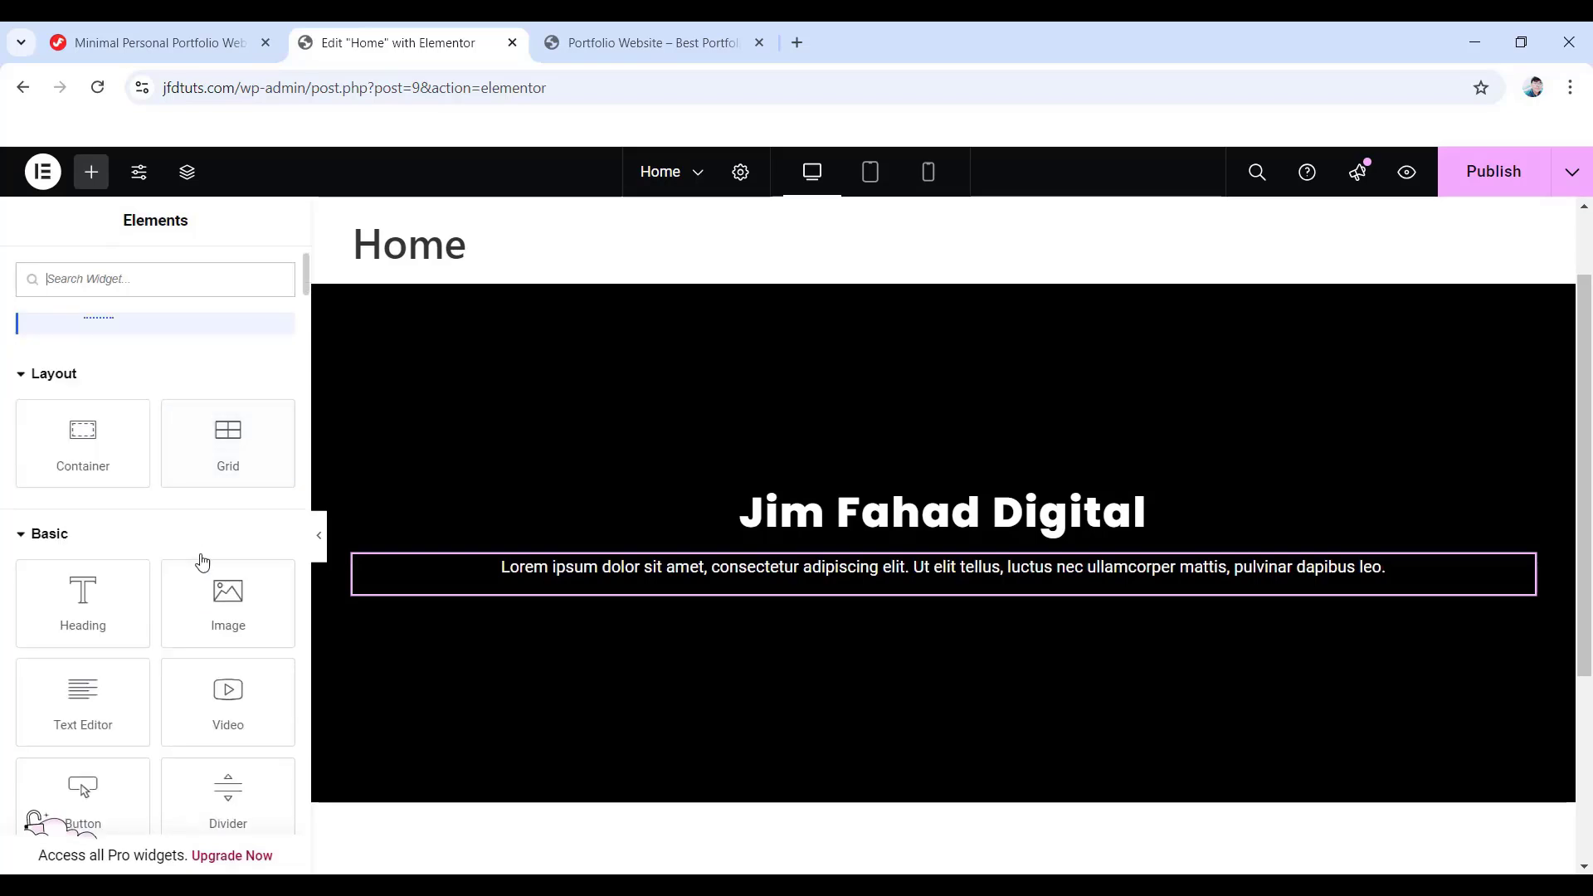
scroll(83, 697, "down", 1)
left_click_drag(83, 695, 908, 600)
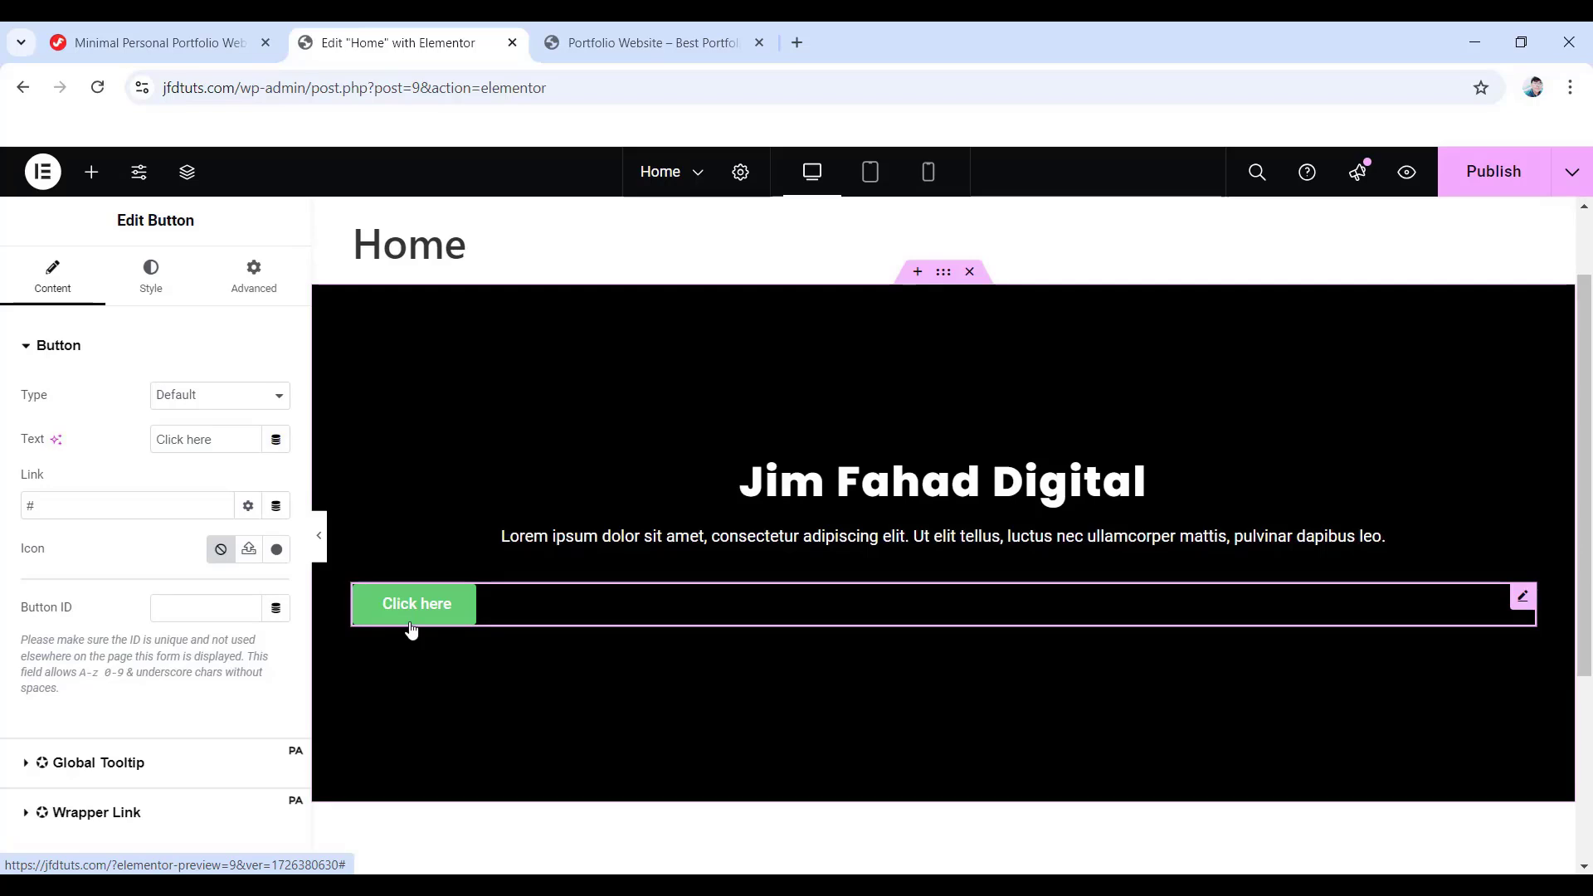
left_click_drag(224, 441, 110, 447)
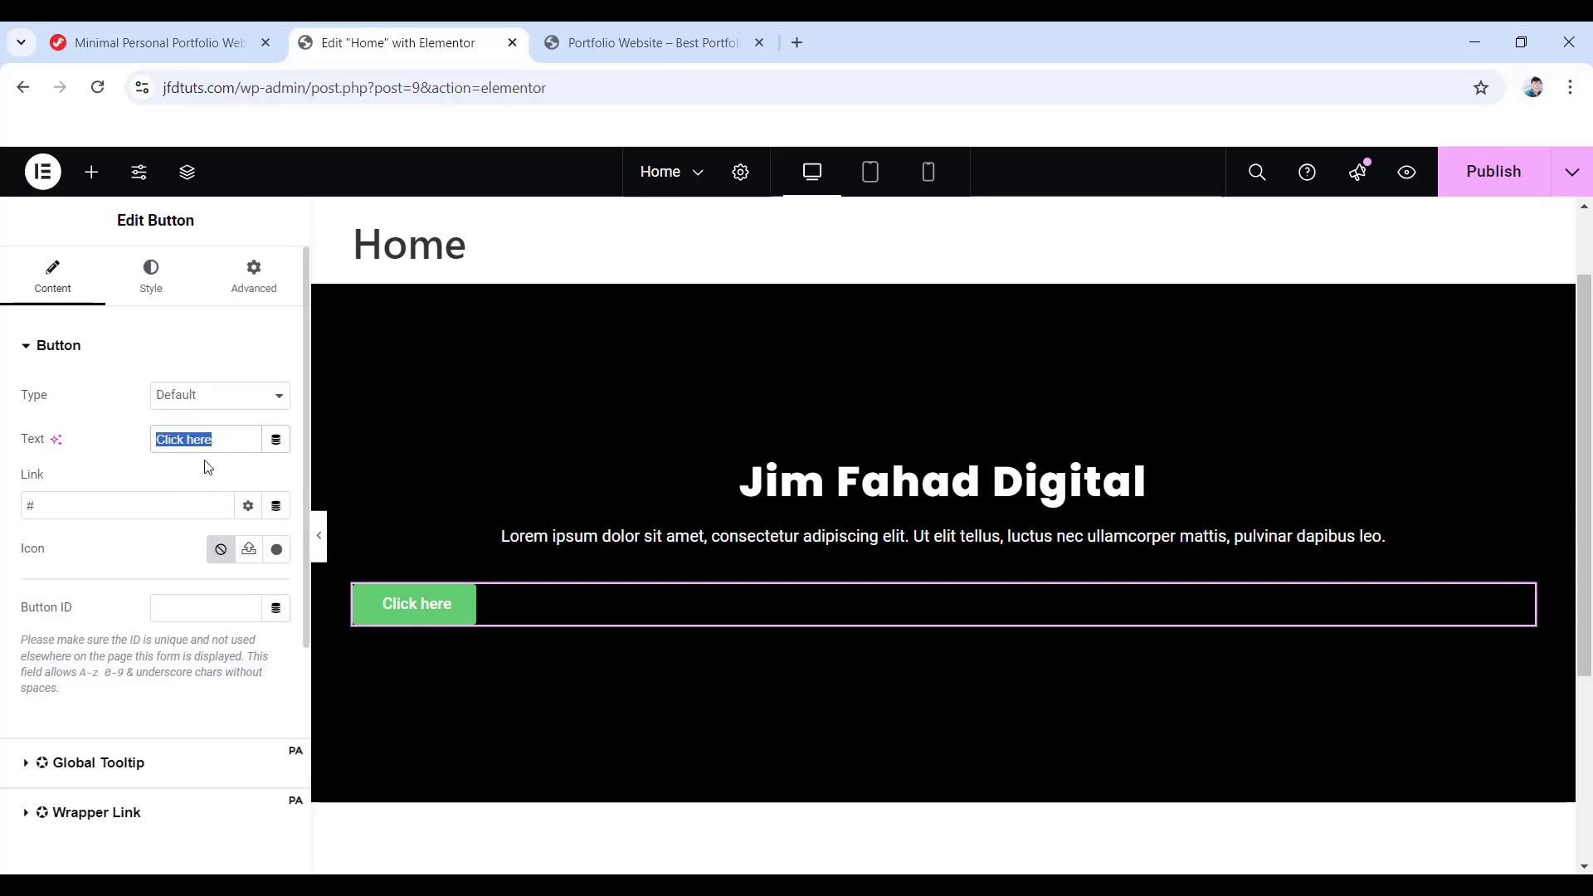
type("Contact Now")
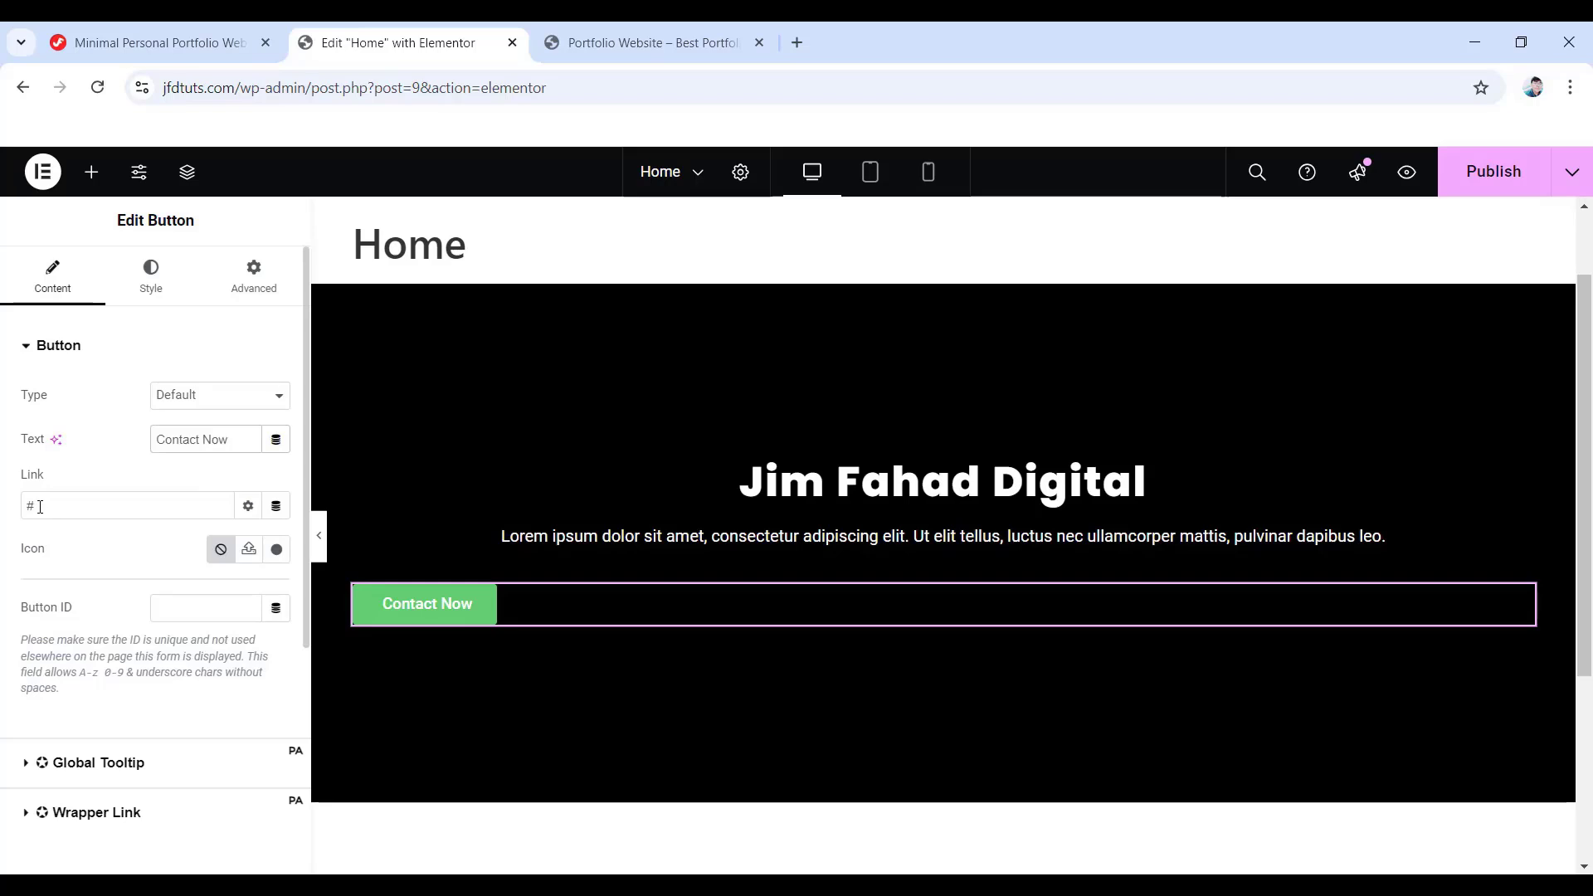
key("ctrl+a")
type("https://jimfahaddigital.com/")
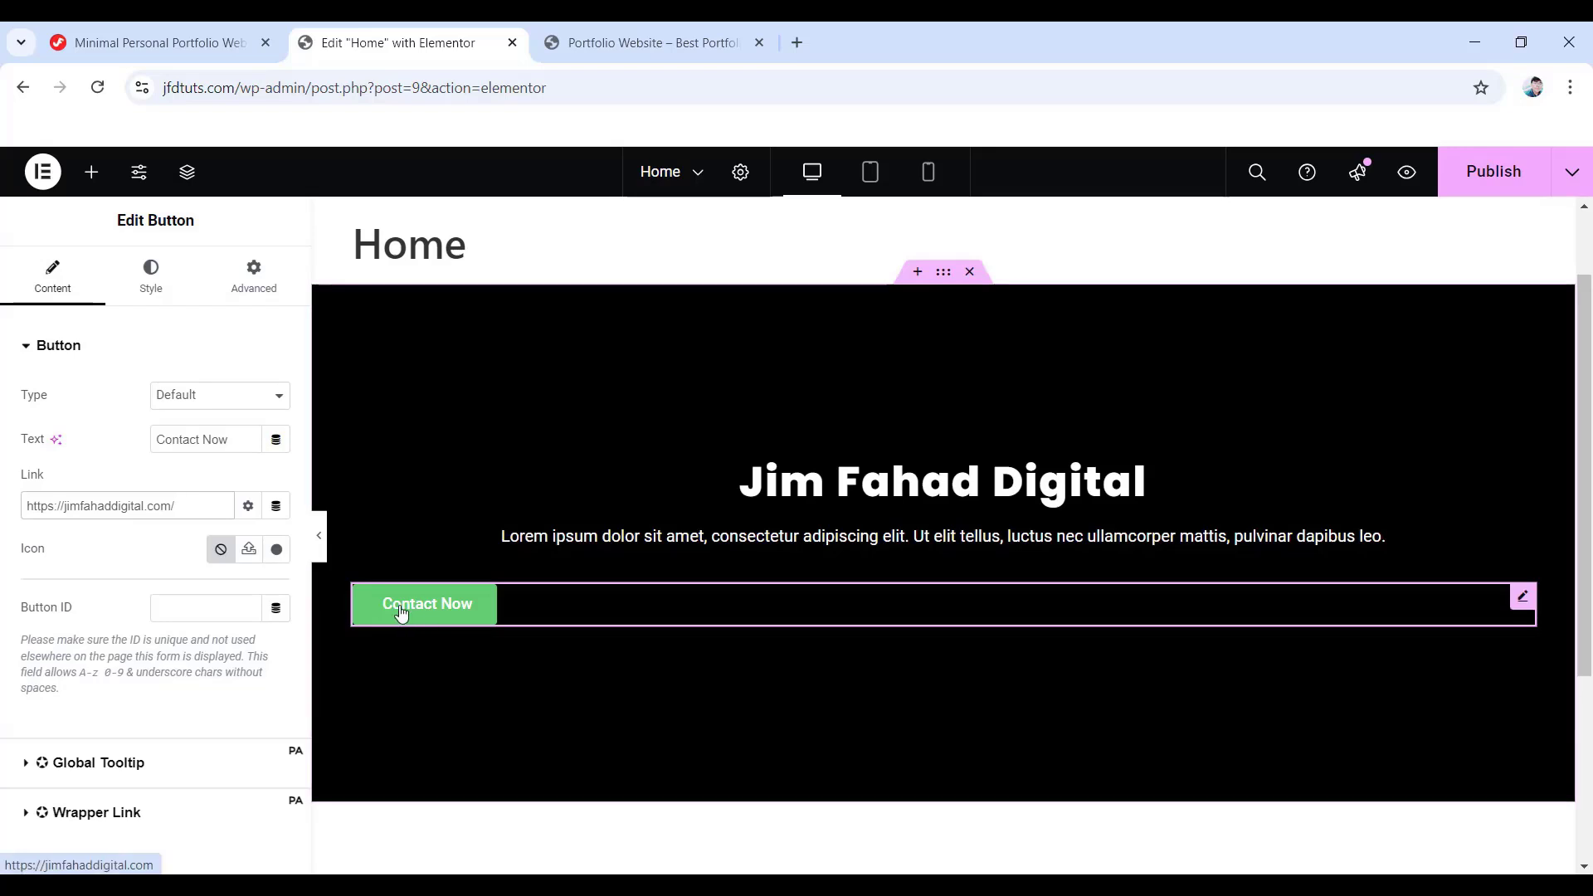
- Centre the Contact Now button and give it a purple #6A61CE background
left_click(143, 287)
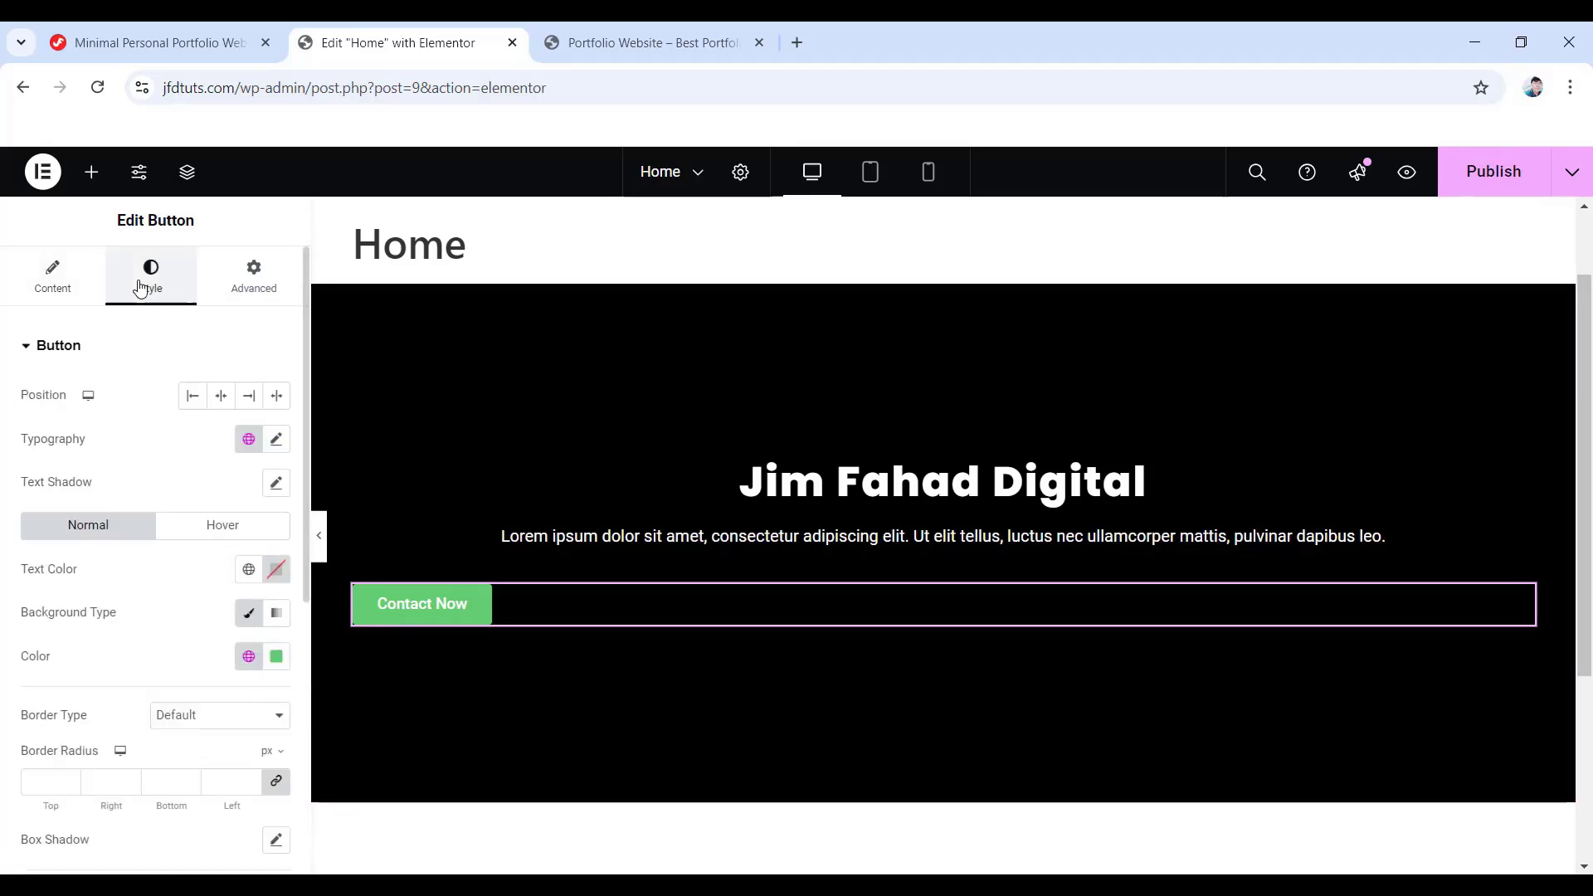
left_click(221, 398)
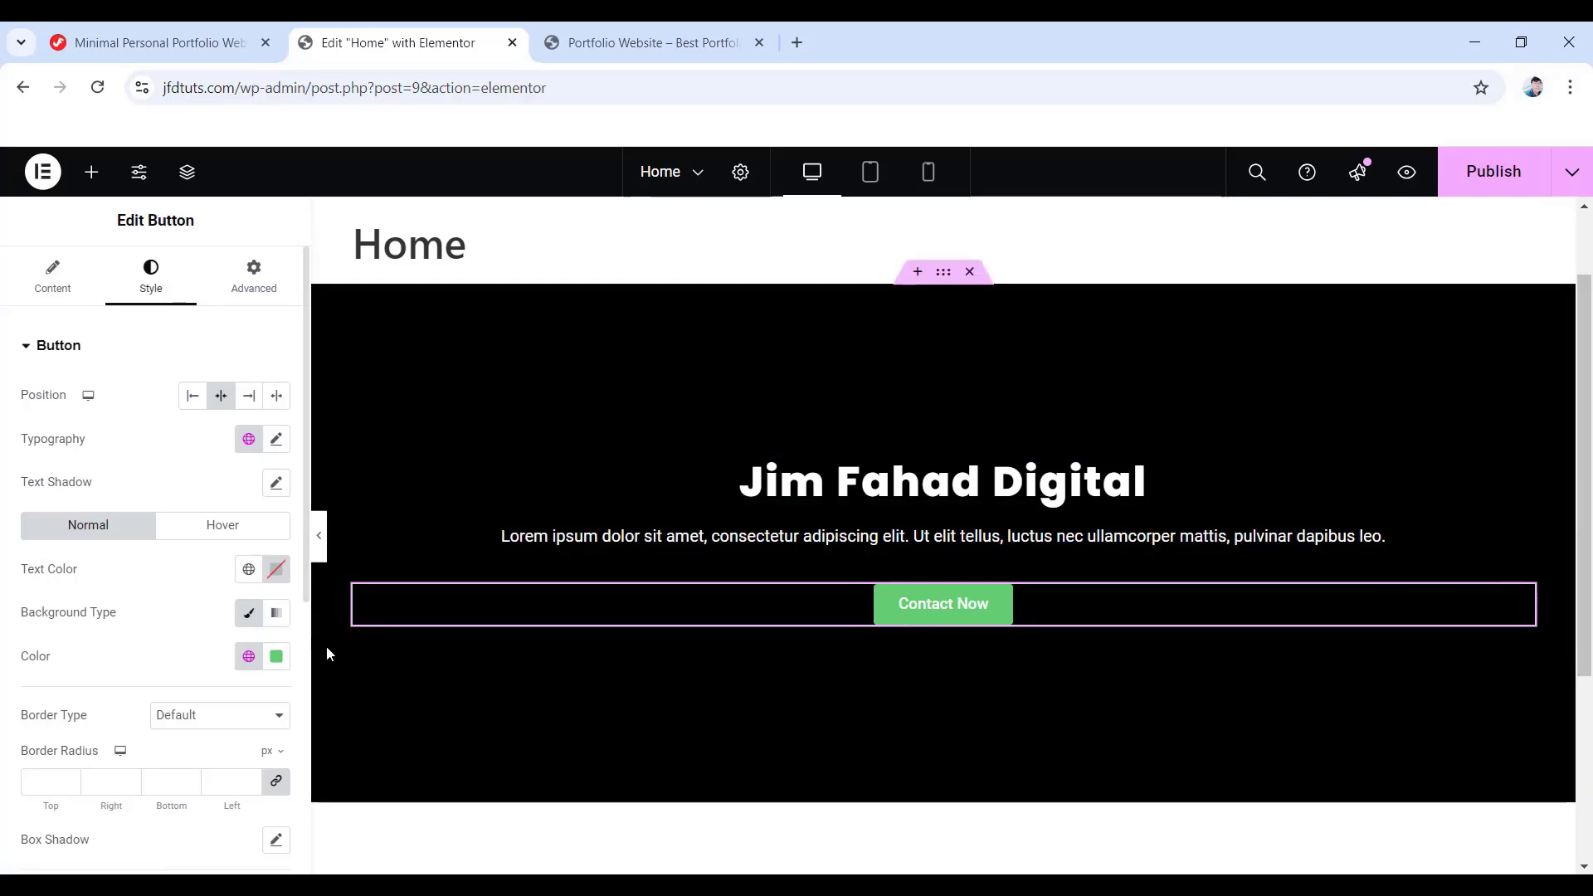
left_click(274, 658)
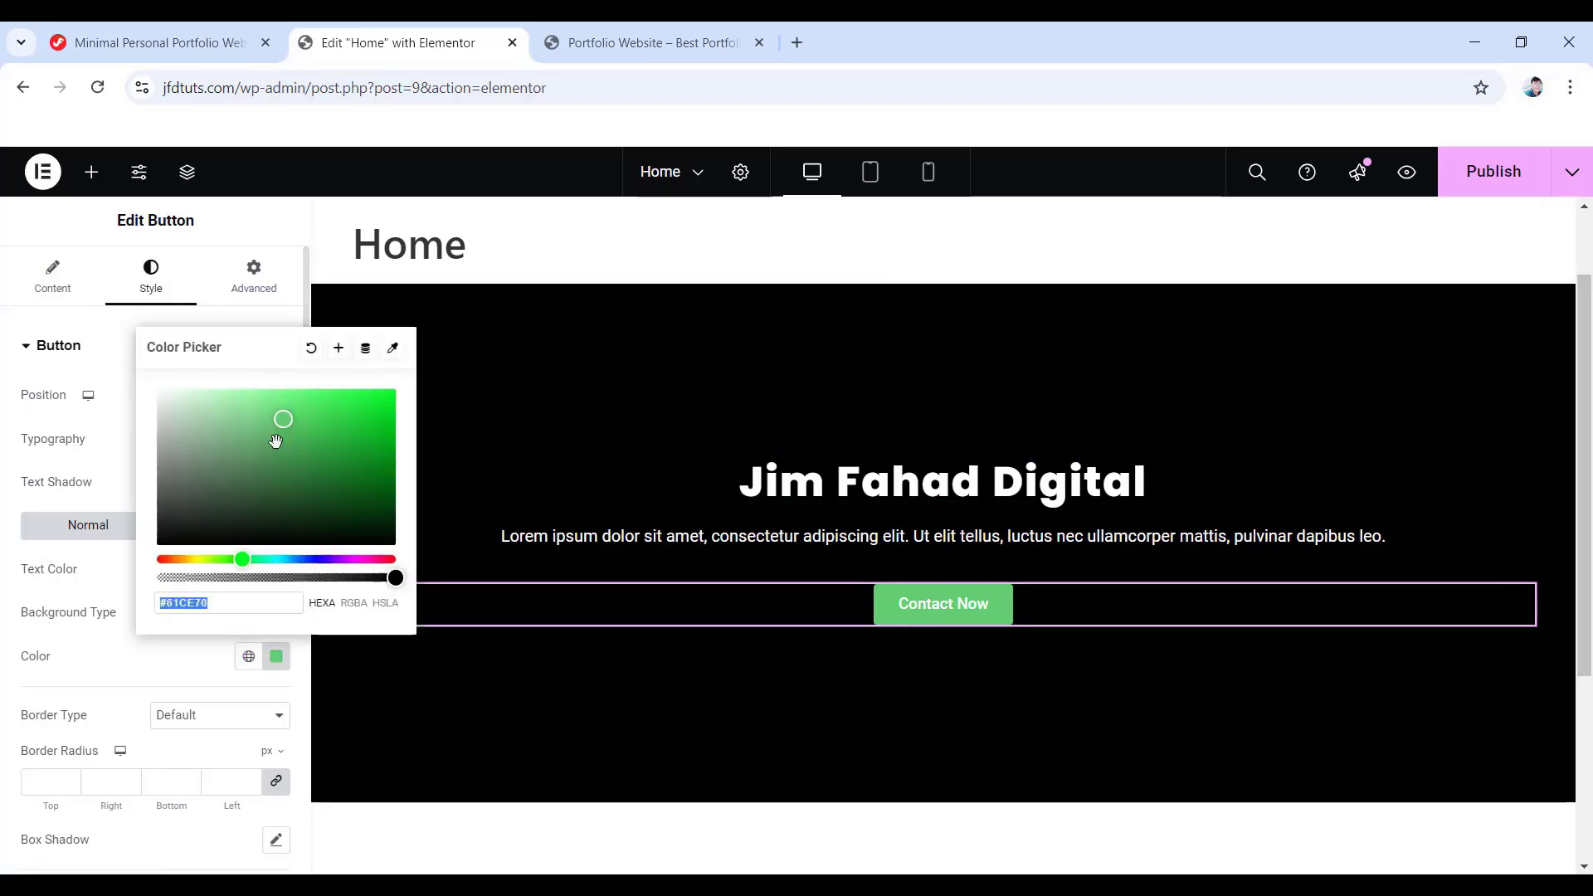
left_click_drag(245, 558, 321, 559)
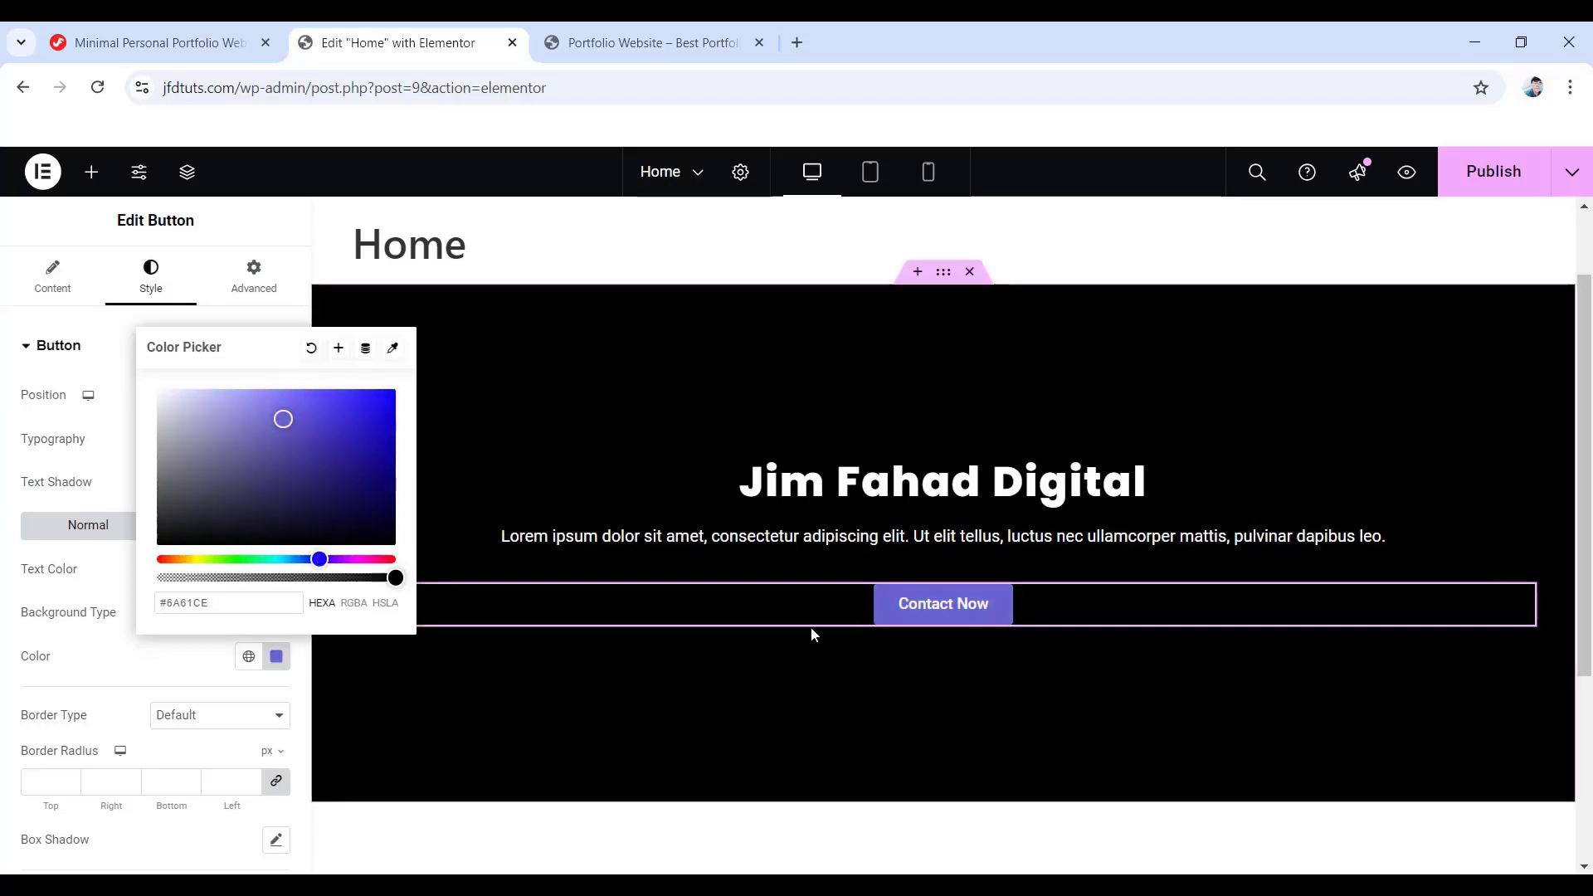
left_click(139, 661)
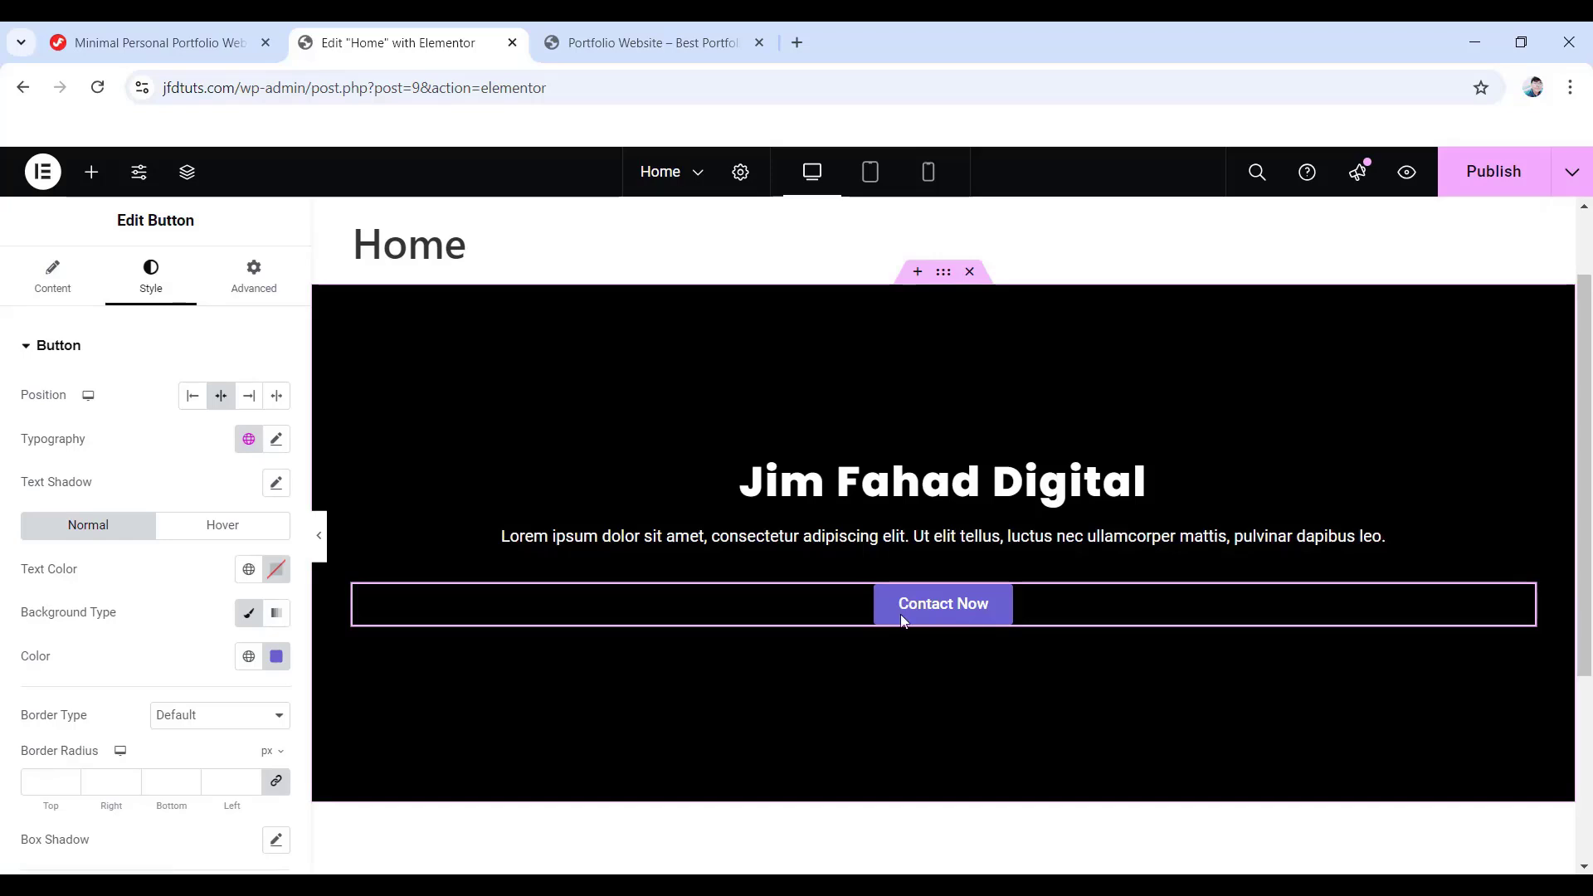
- Set the button's hover background colour to red #F45757
left_click(236, 529)
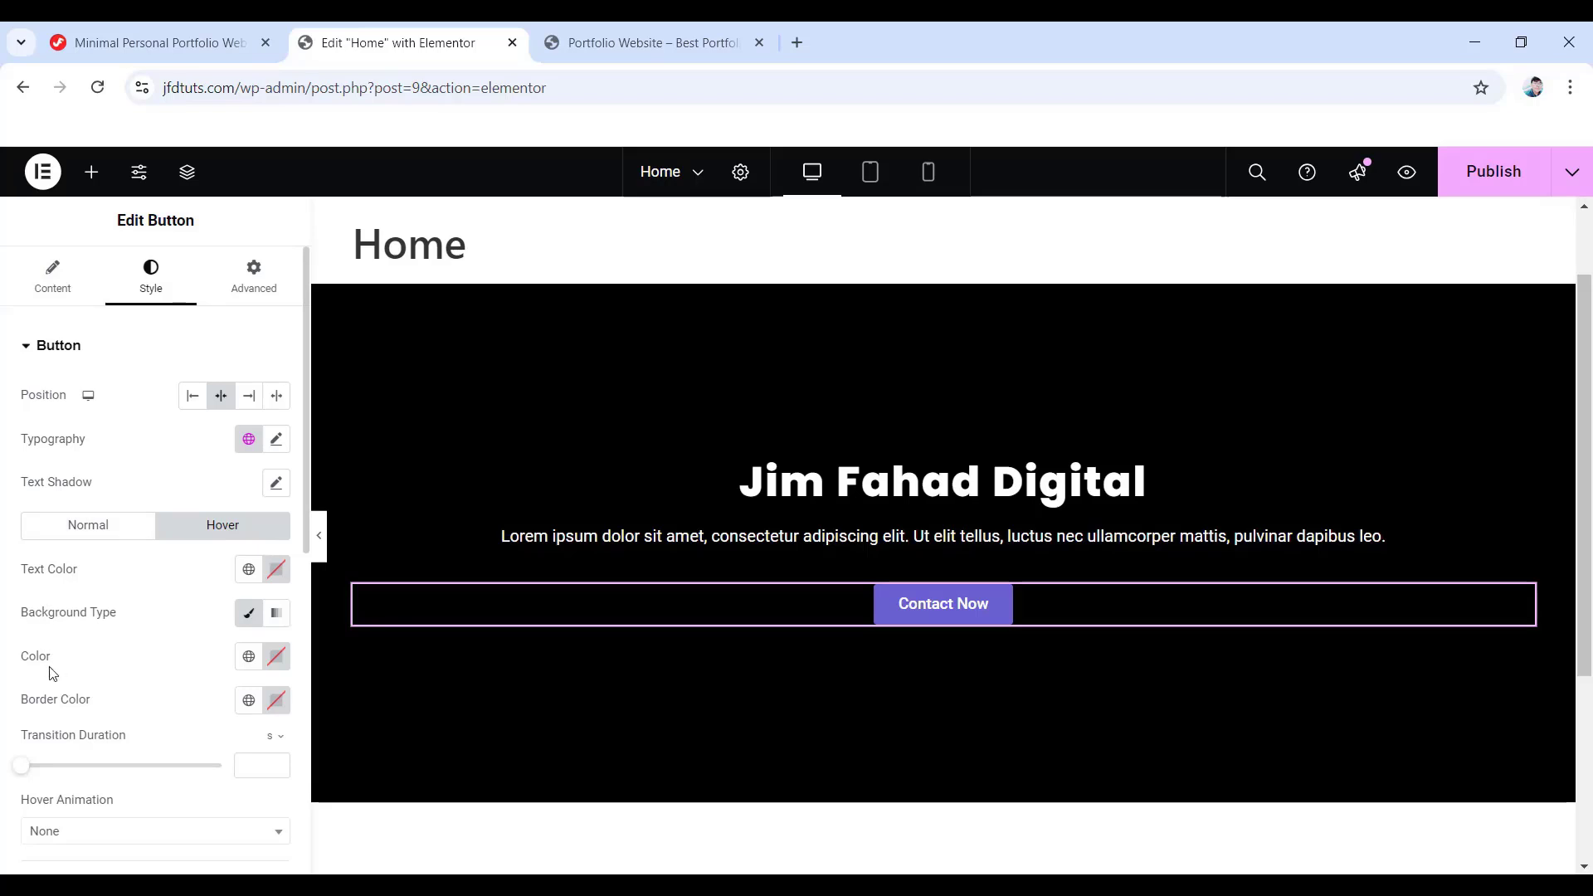
left_click(279, 664)
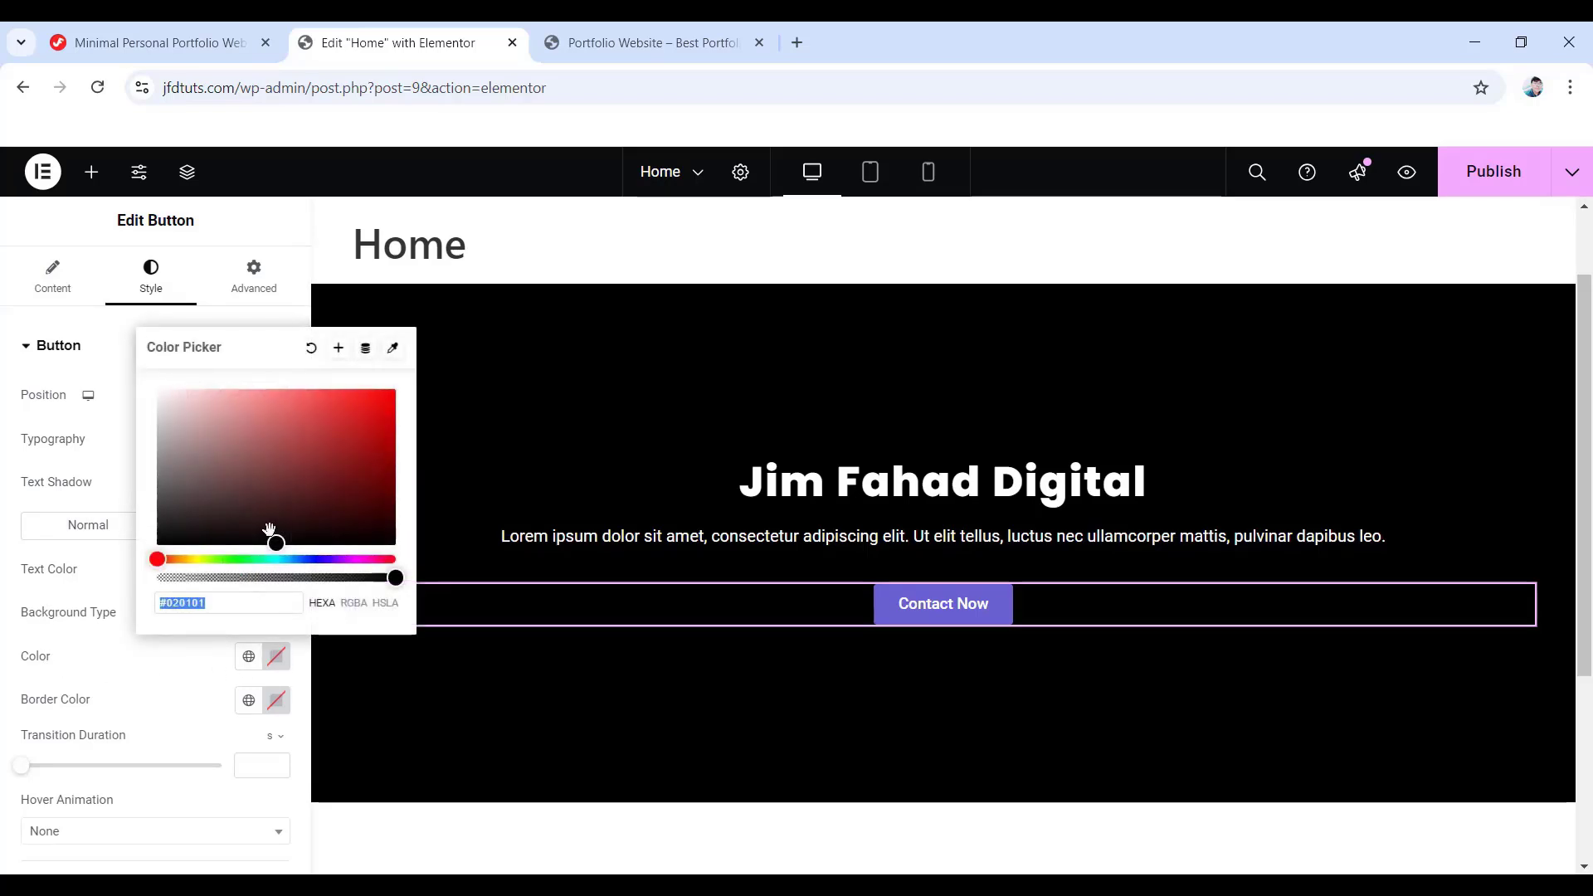
left_click(274, 531)
left_click(304, 415)
left_click_drag(307, 411, 311, 397)
left_click(10, 519)
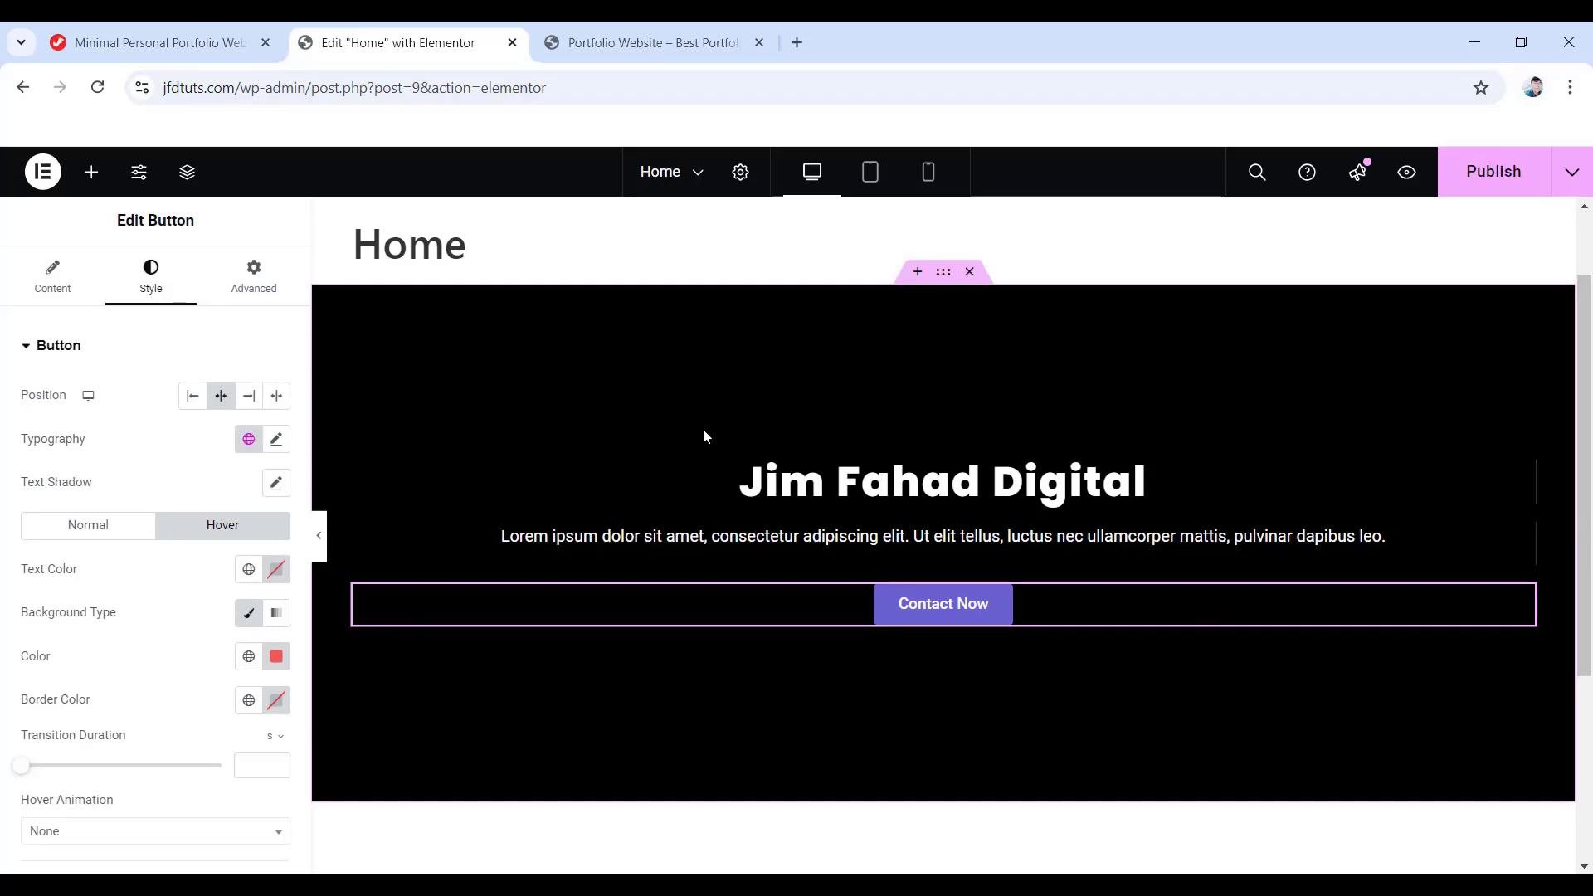
- Unlink the lorem ipsum paragraph's margin and set Top to 20 and Bottom to 30
left_click(987, 540)
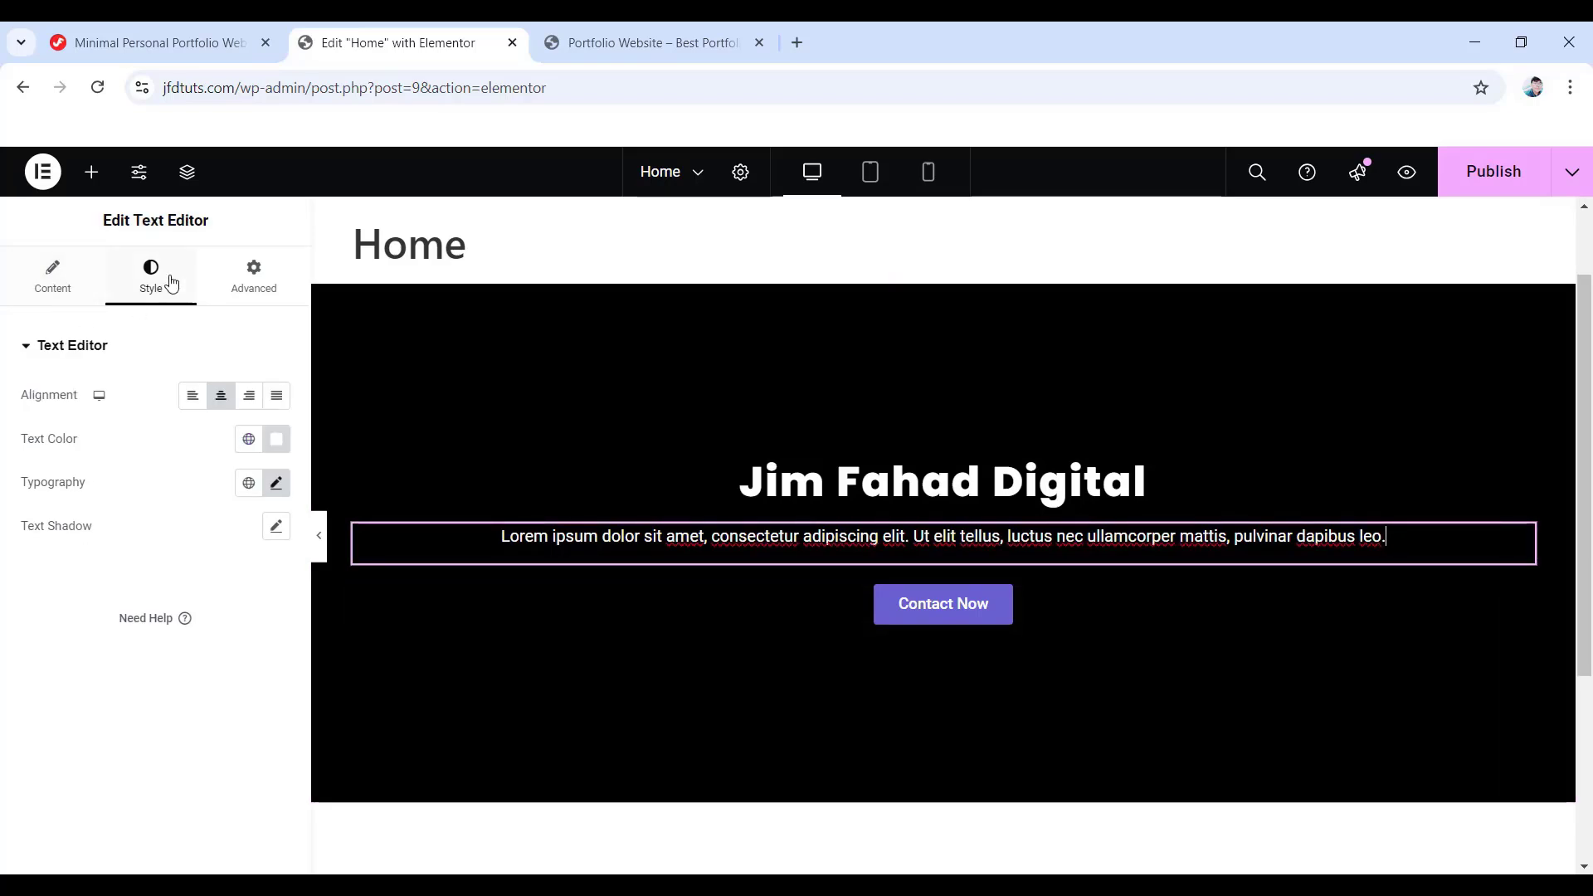
left_click(33, 298)
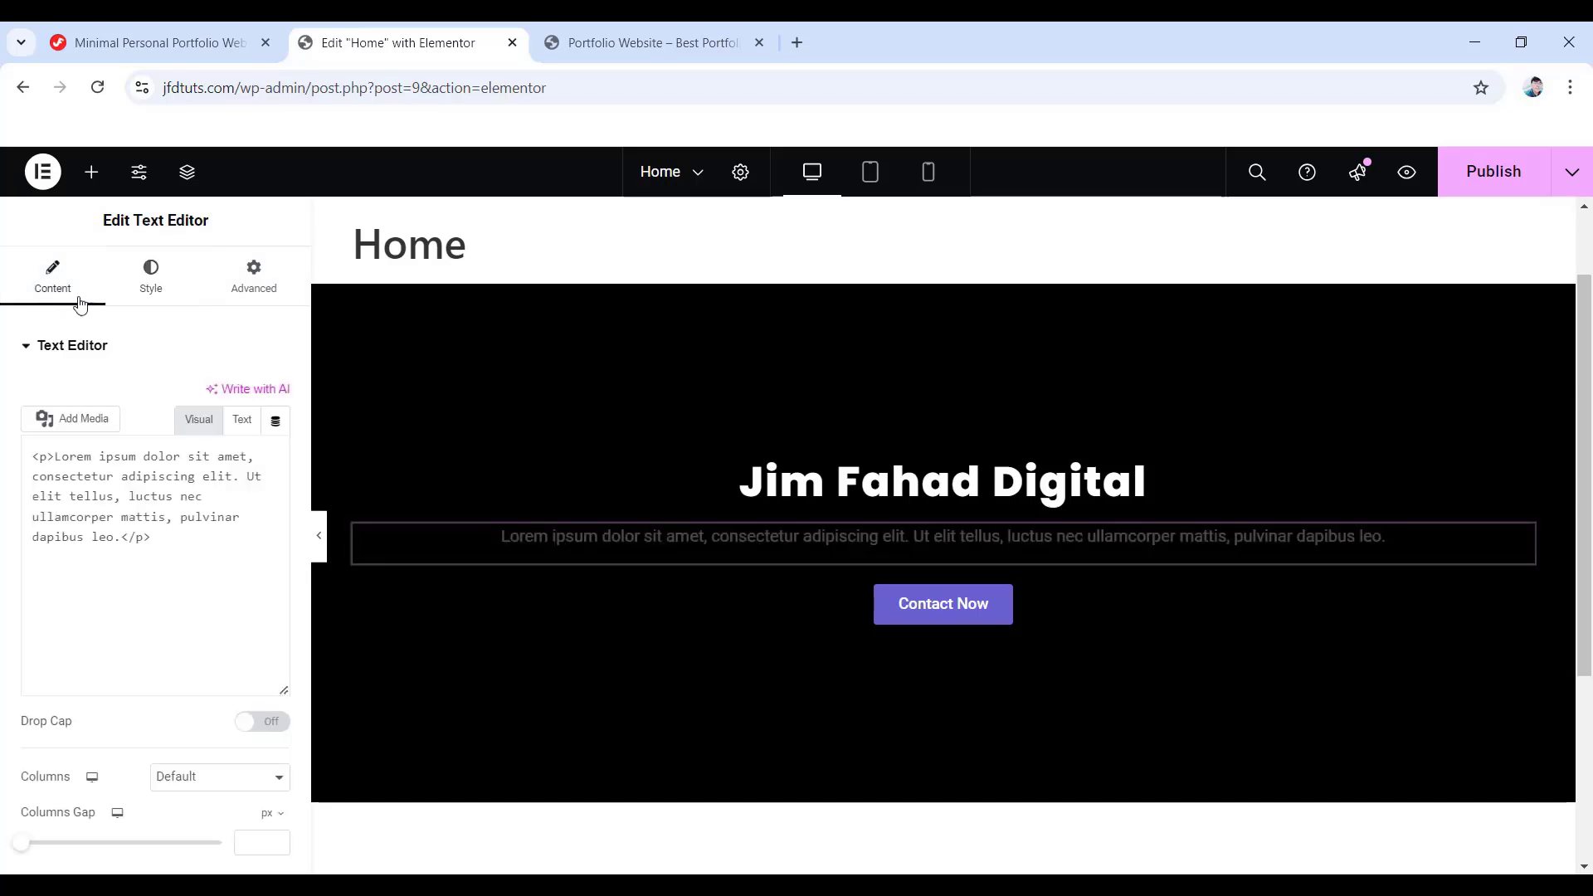
left_click(135, 290)
left_click(252, 290)
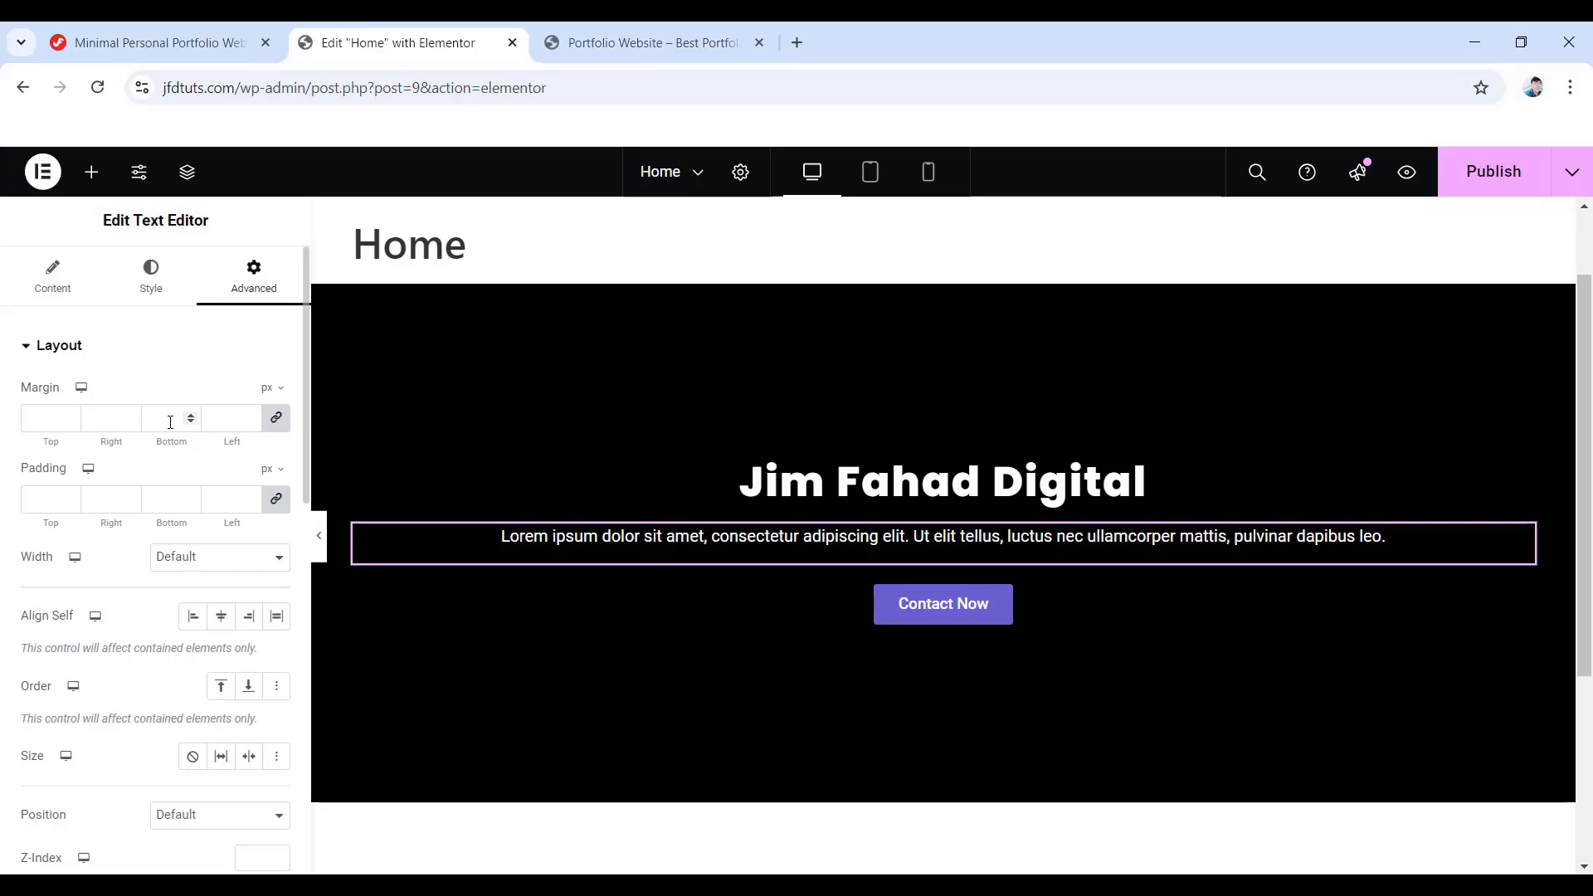
left_click(277, 419)
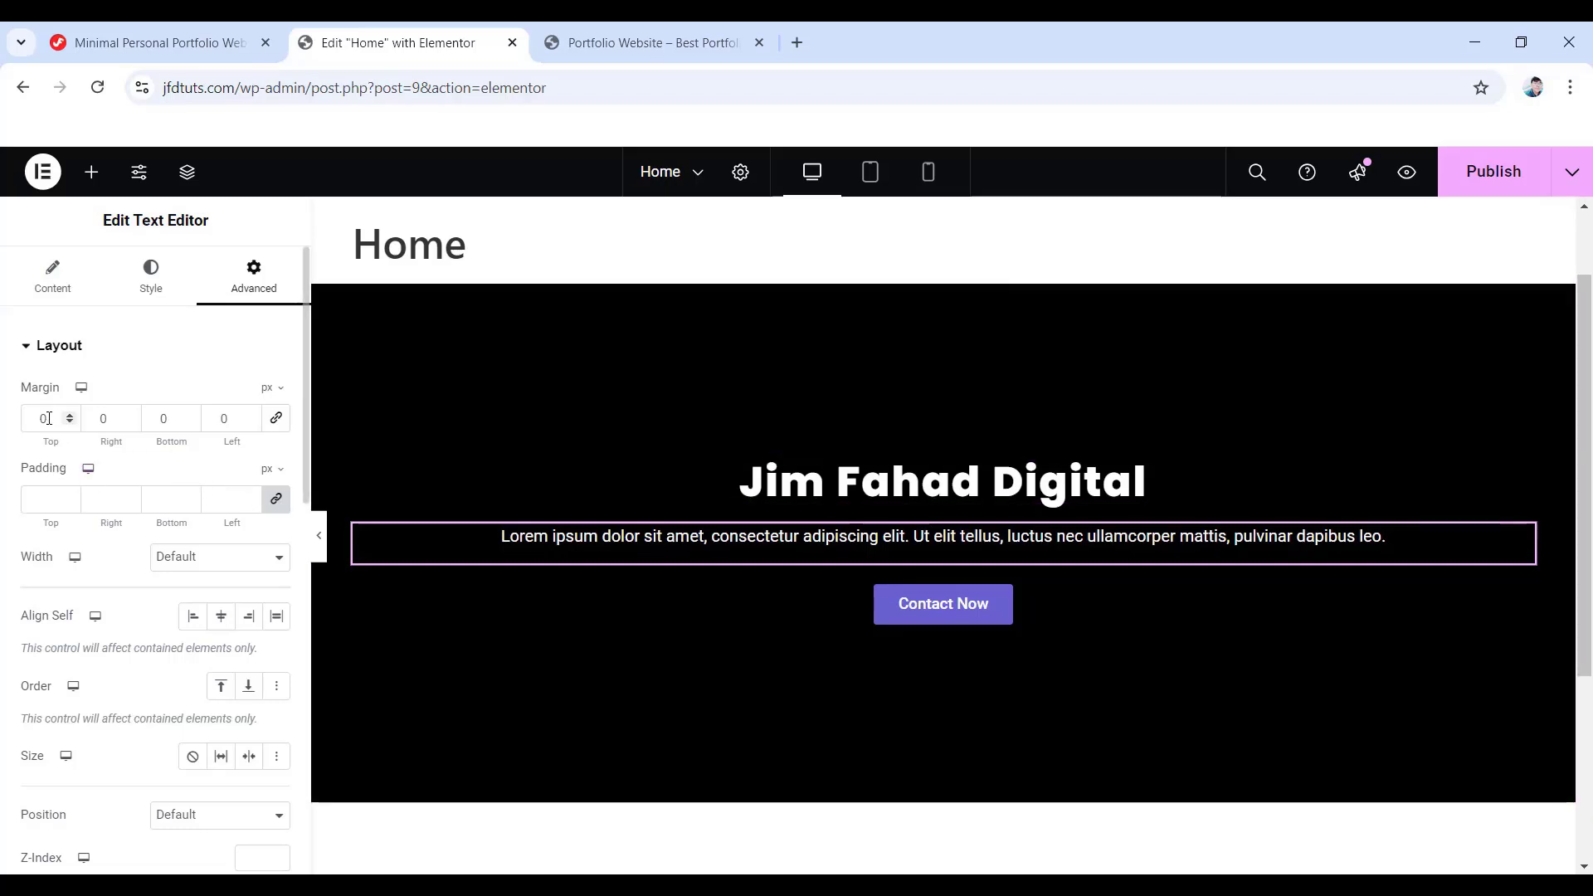
left_click_drag(49, 418, 31, 417)
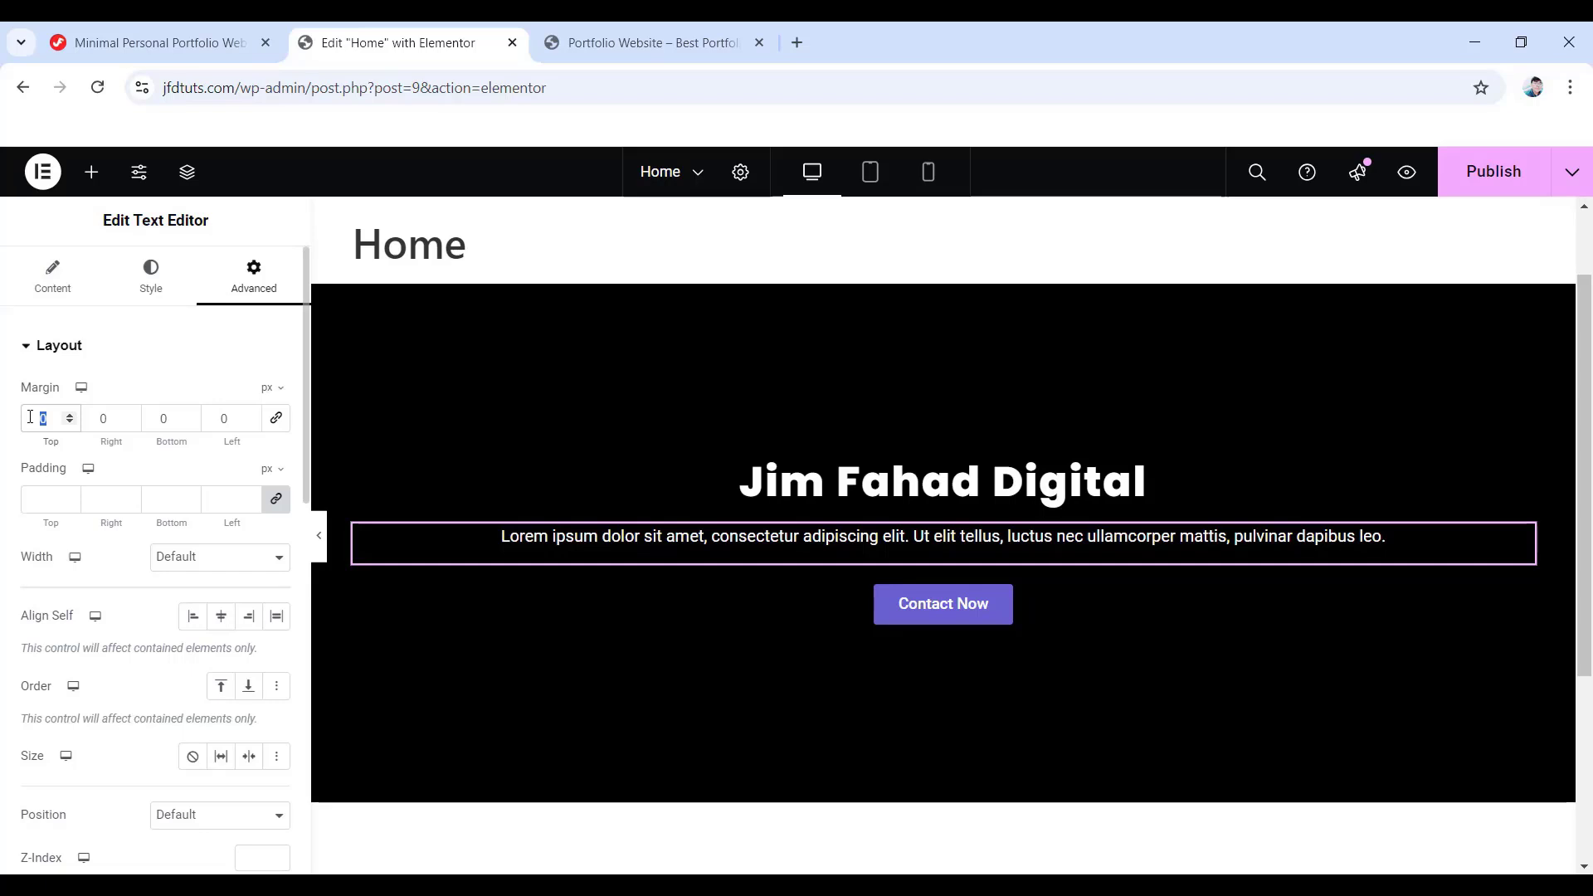
type("20")
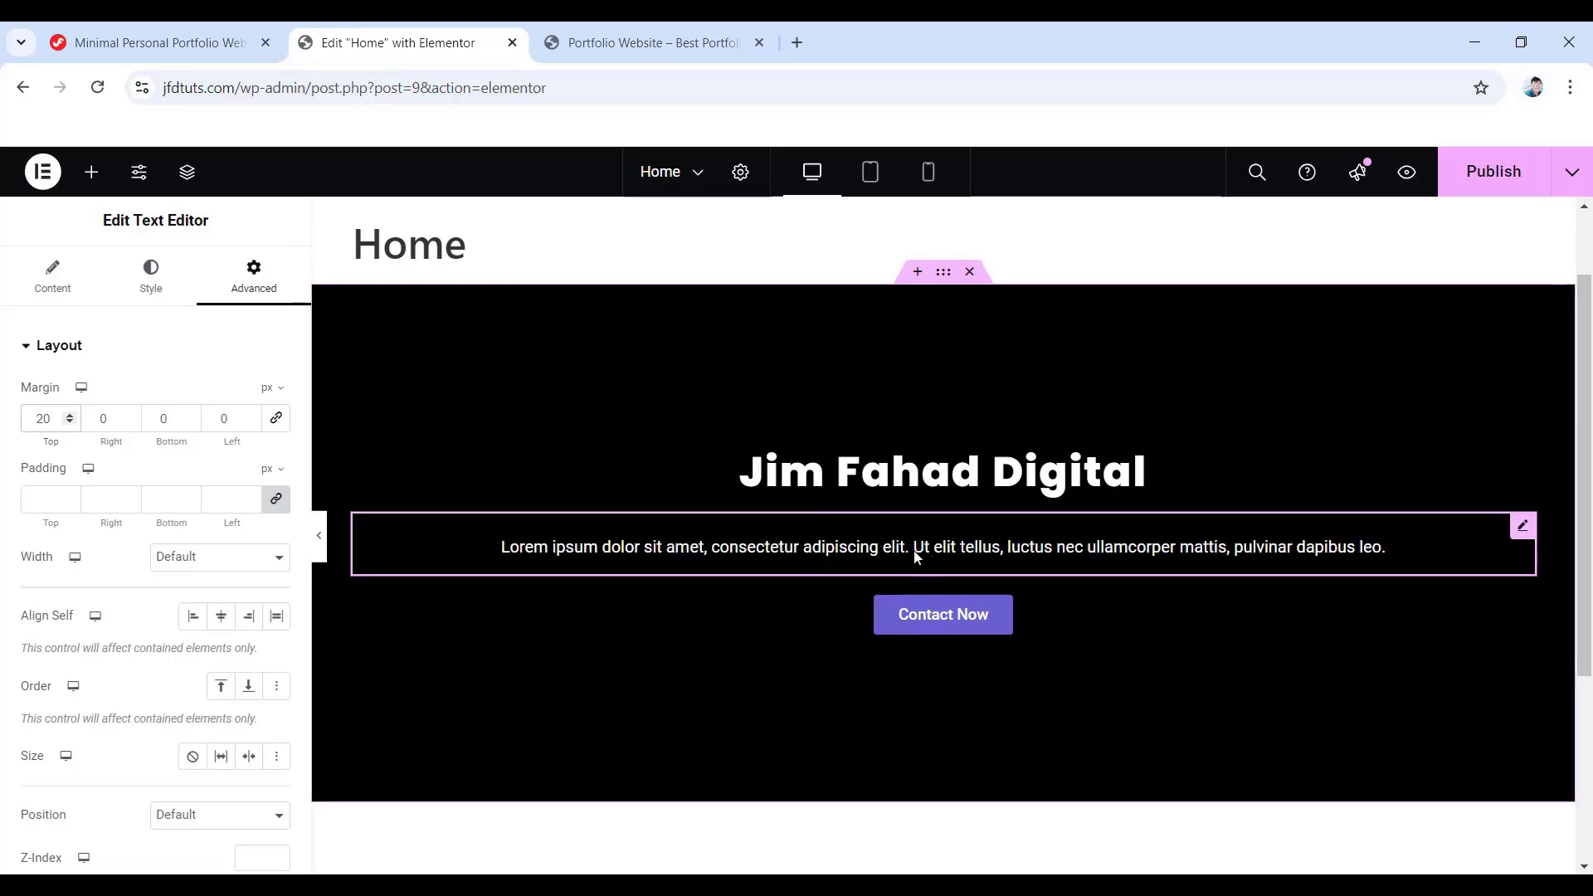
left_click(161, 416)
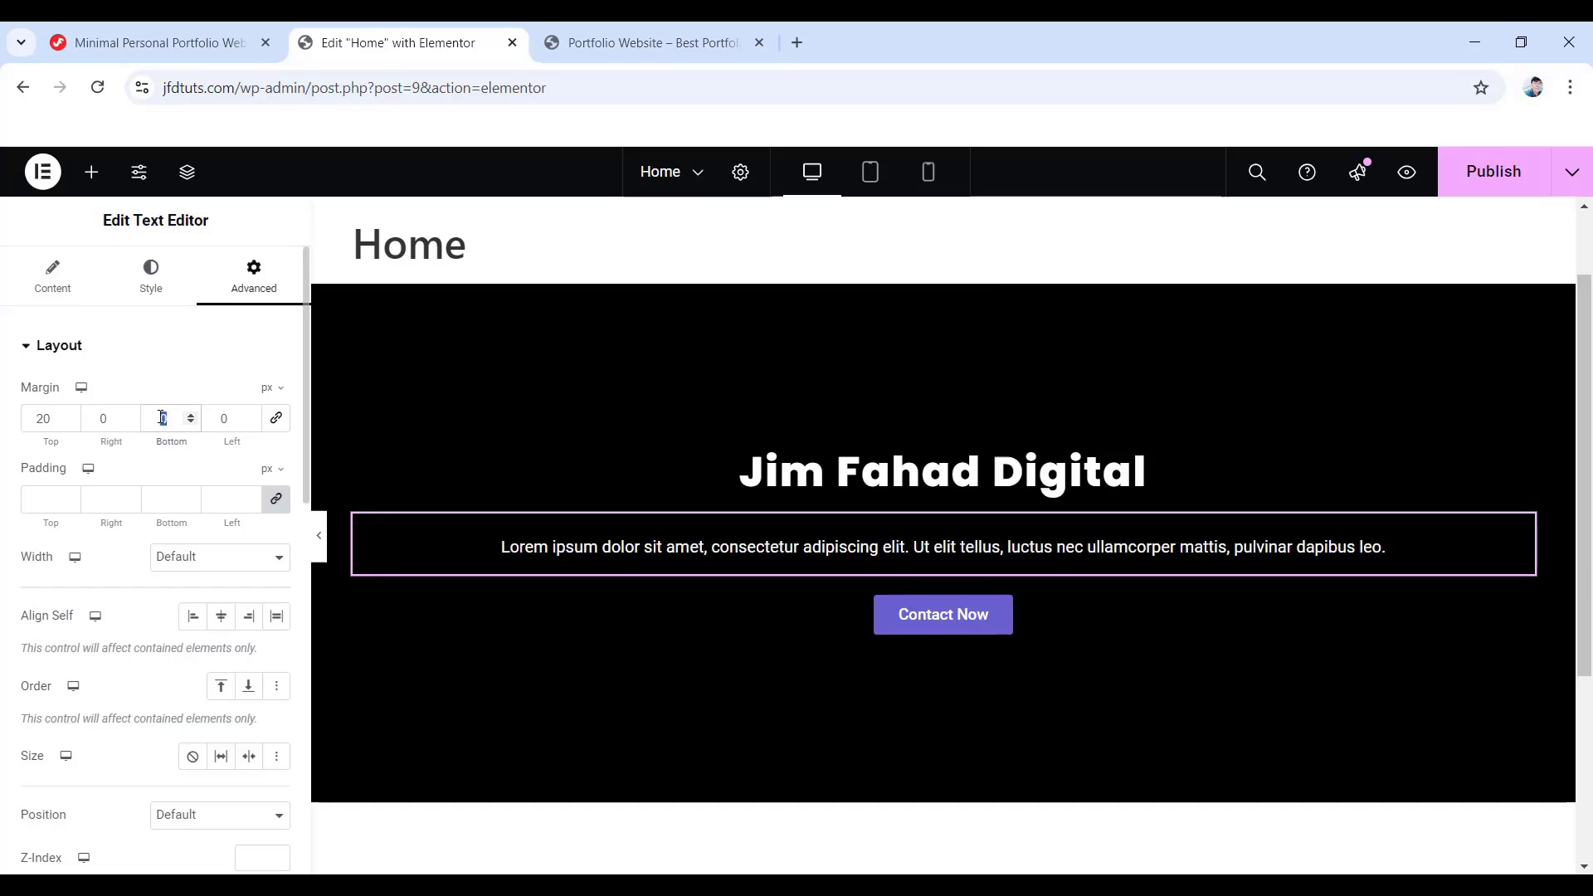
type("1")
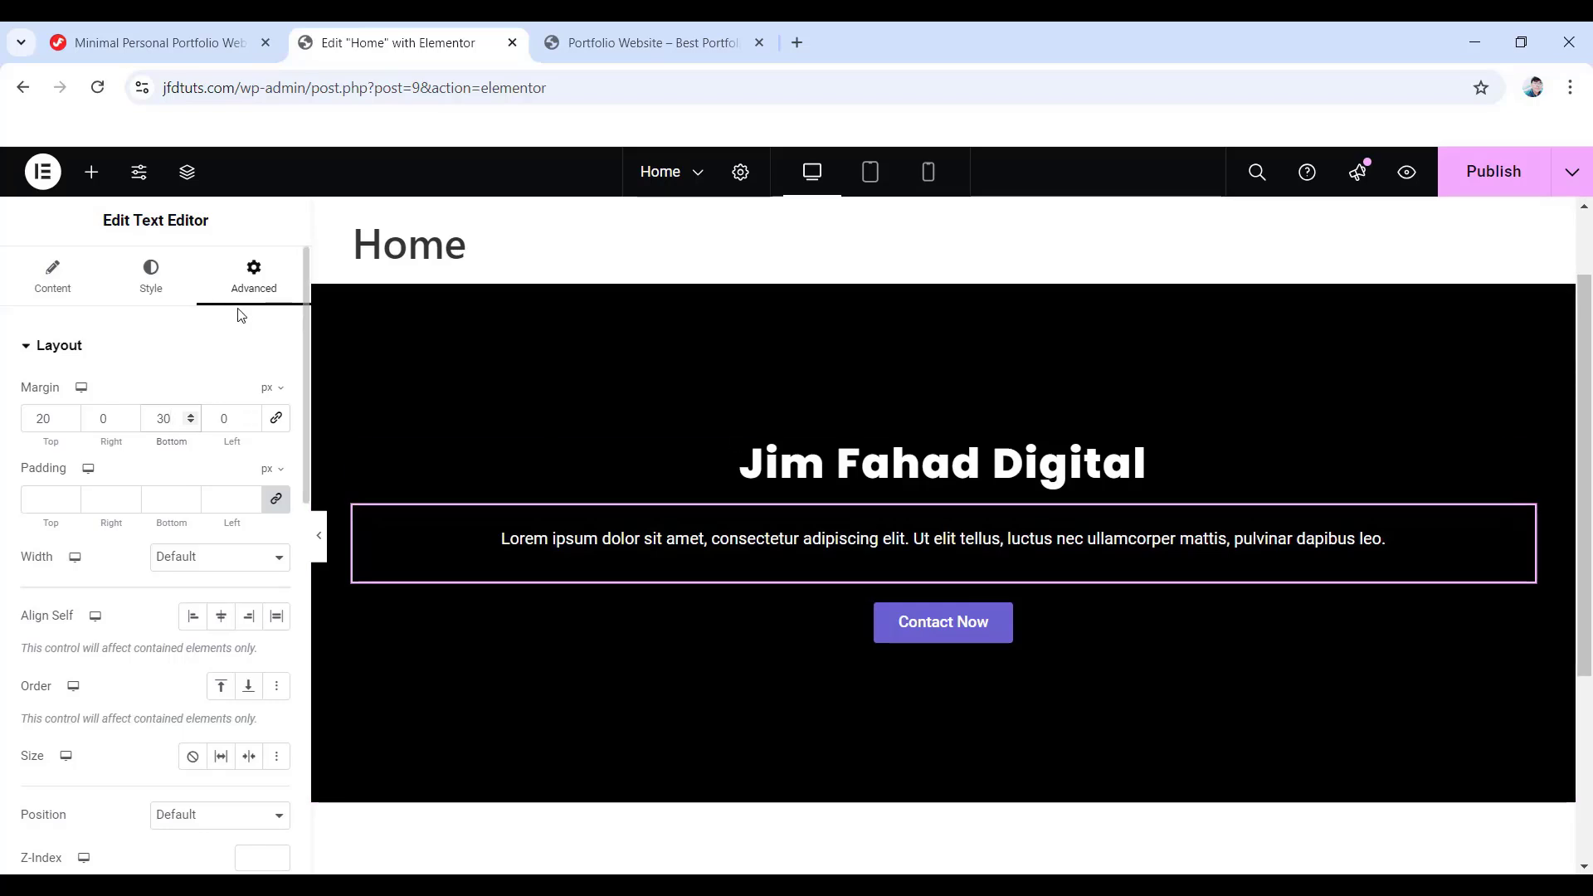
left_click(53, 274)
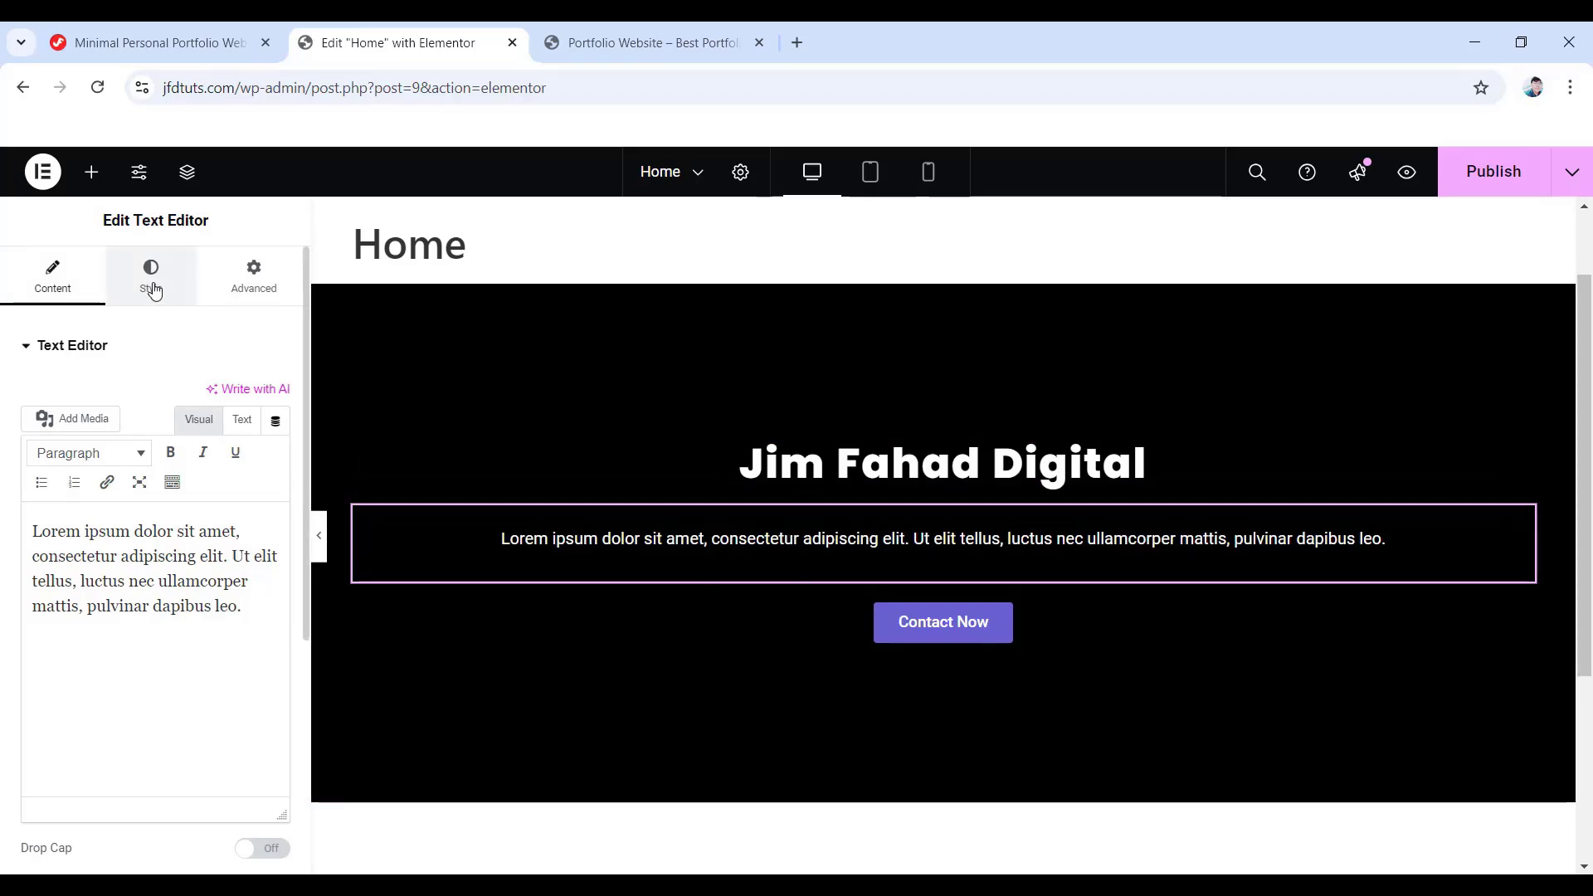
- Delete the lorem ipsum Text Editor widget, then delete the whole black hero container
left_click(151, 287)
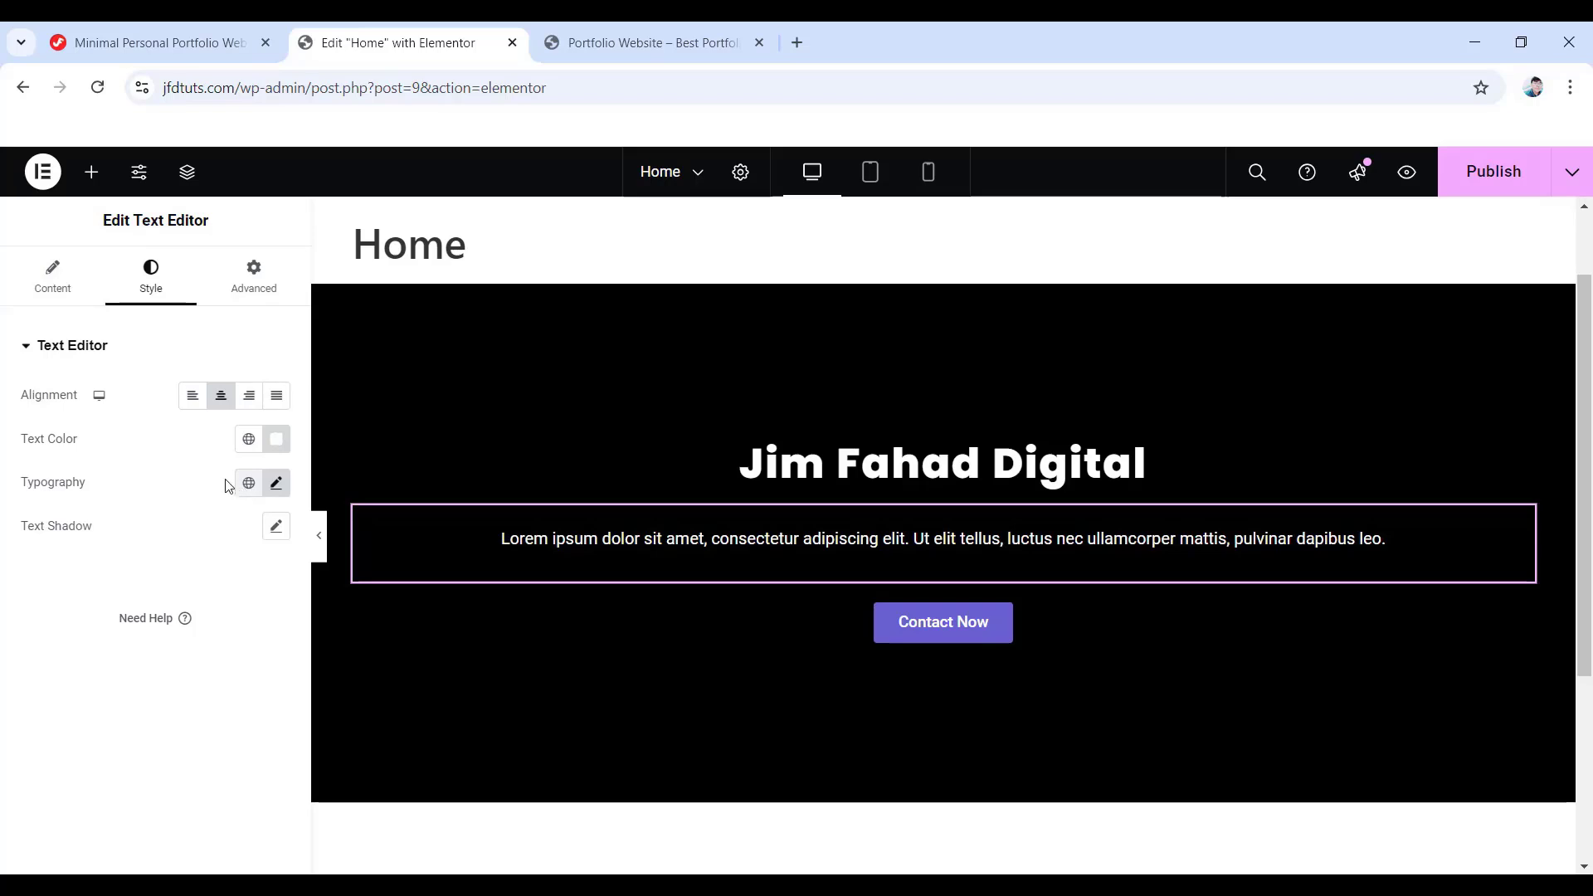
left_click(254, 287)
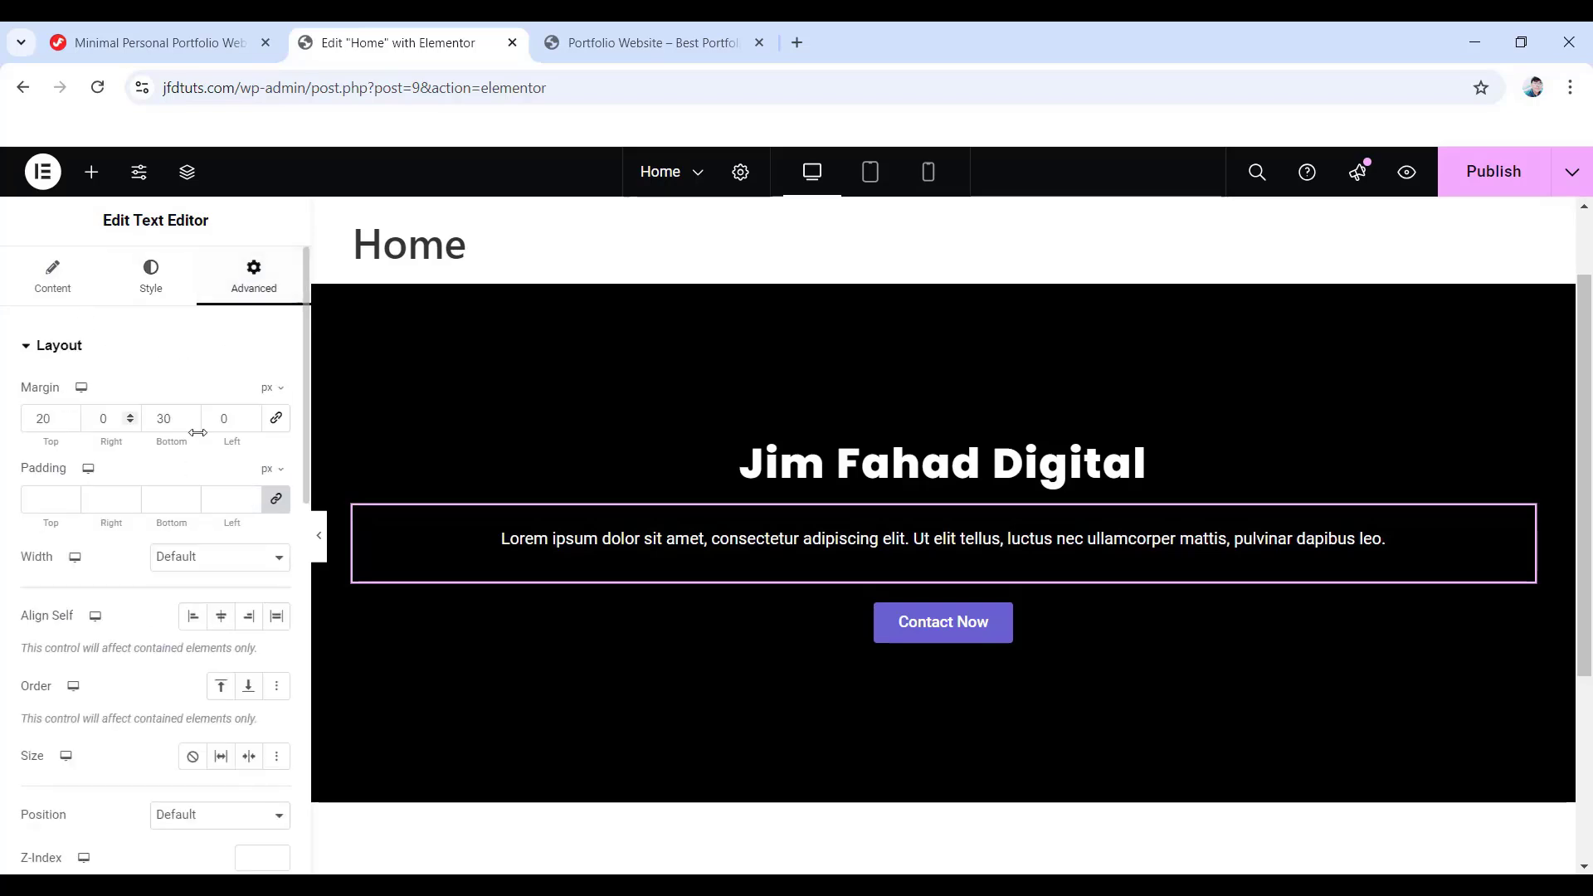
scroll(117, 683, "down", 5)
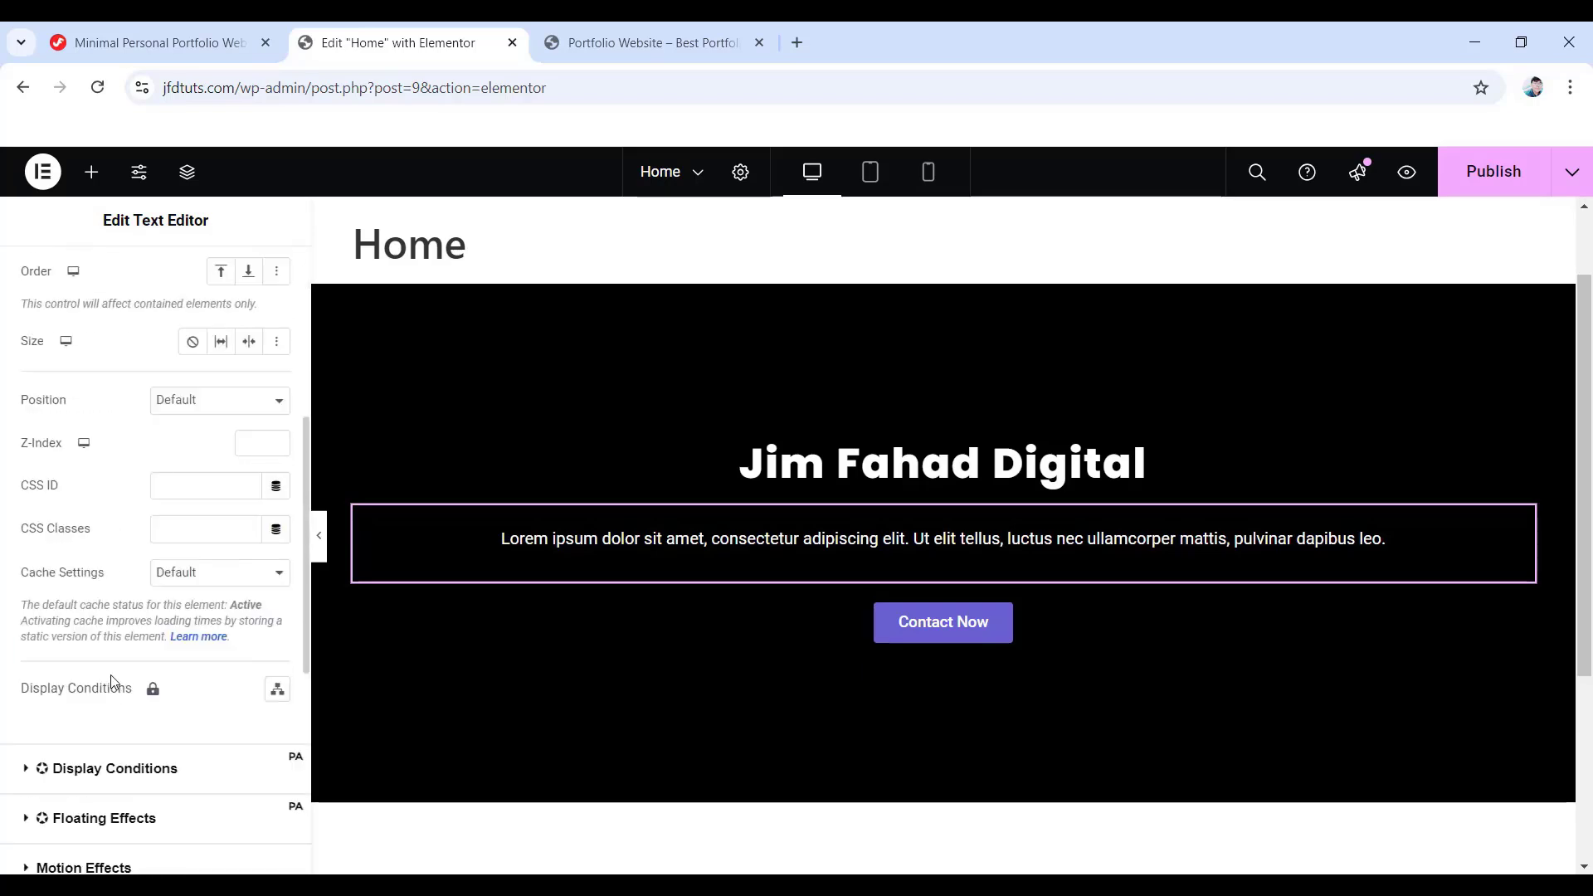
scroll(116, 691, "down", 6)
scroll(116, 691, "up", 8)
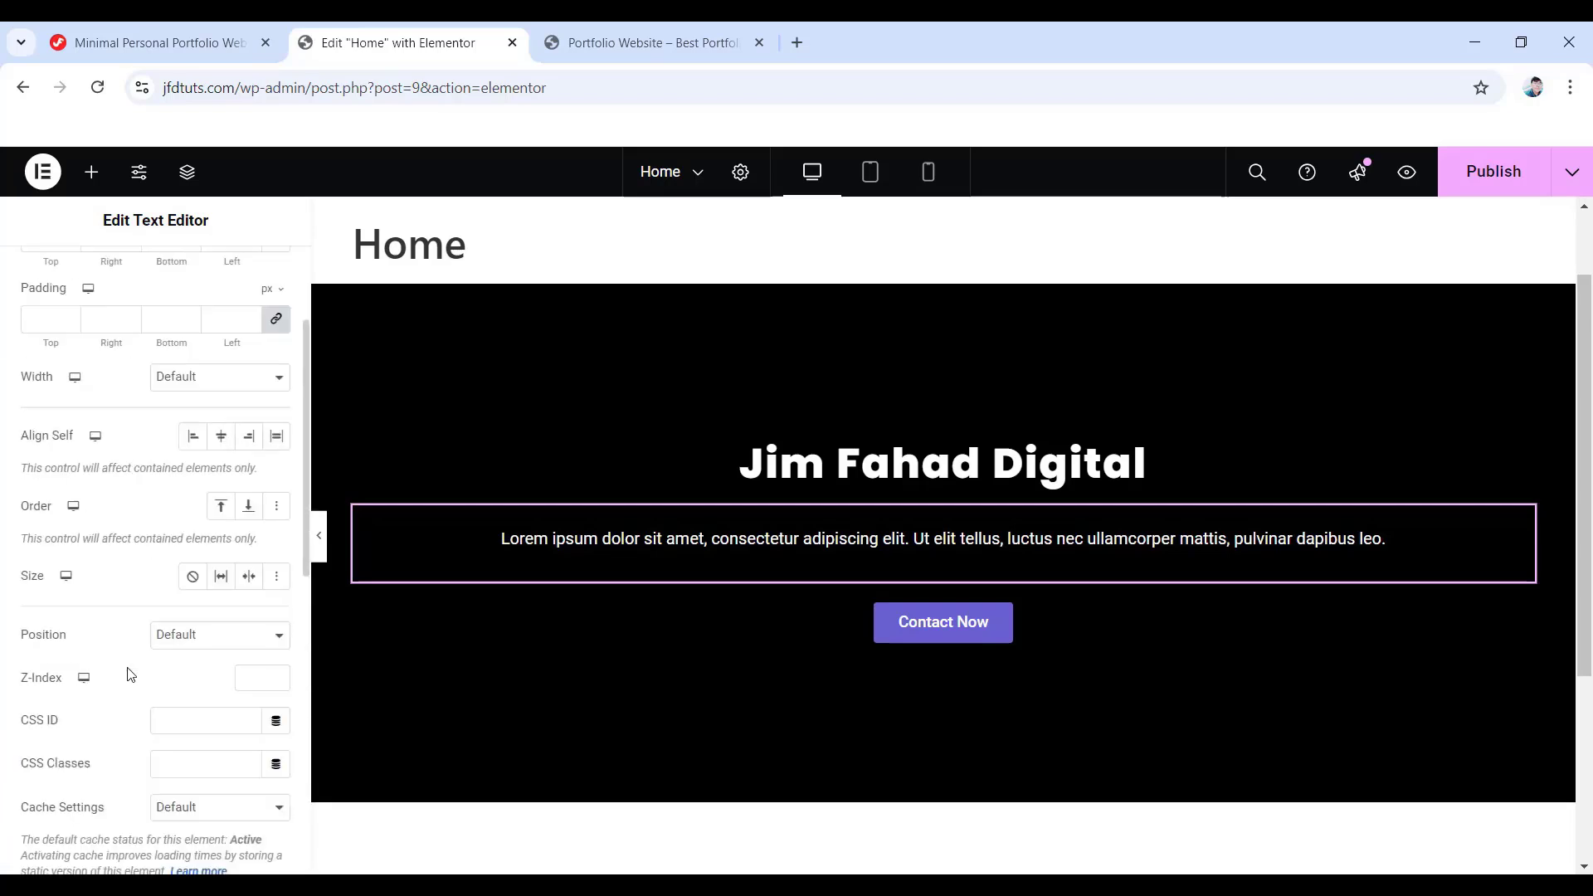
scroll(117, 658, "up", 3)
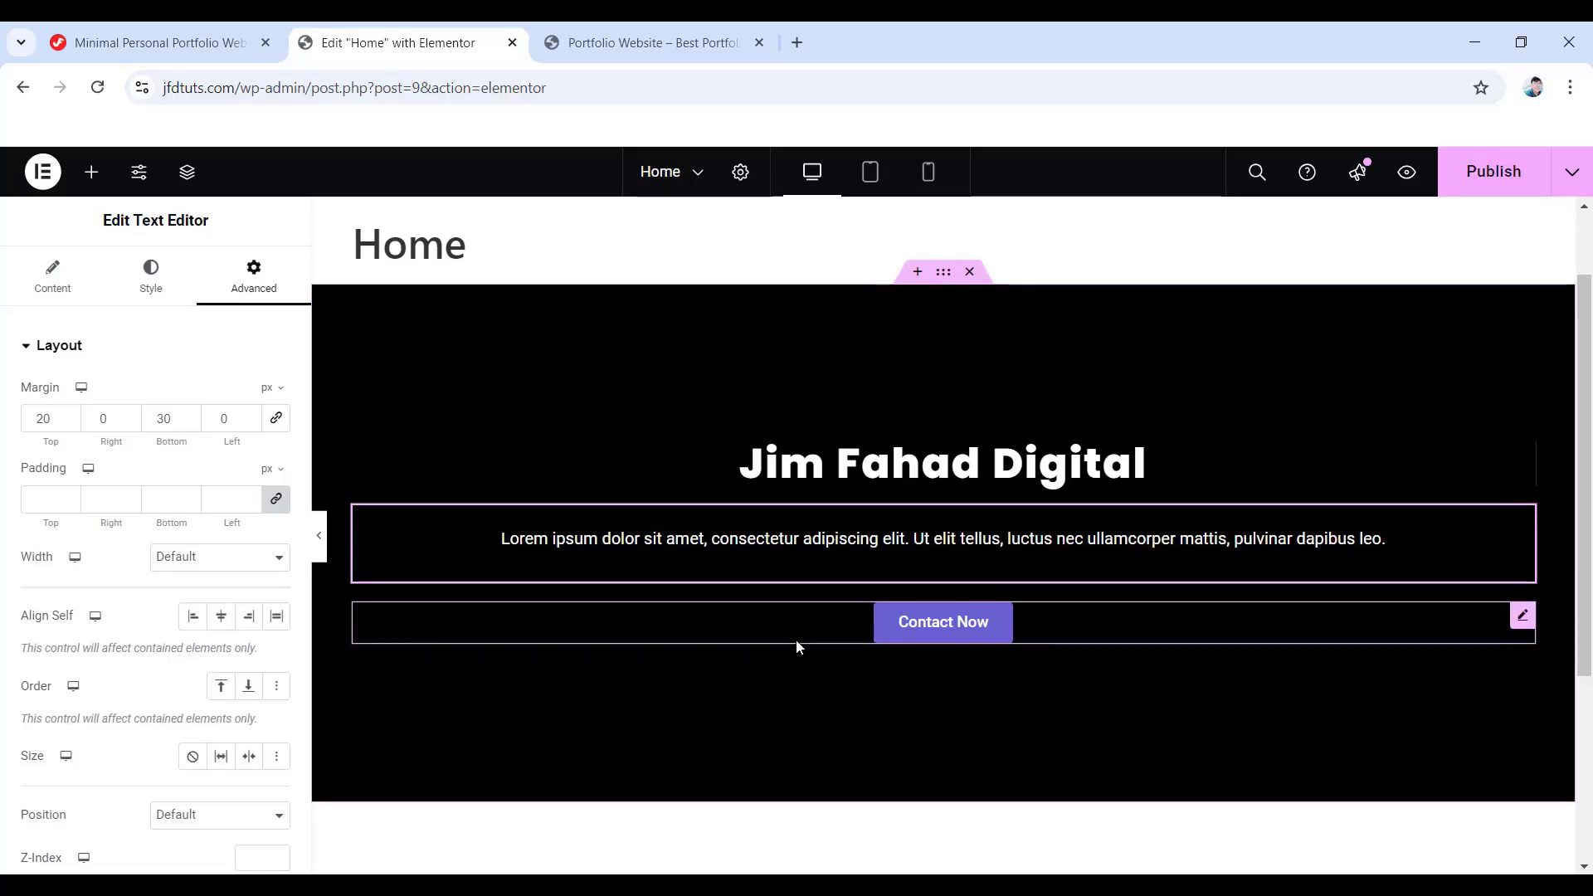
right_click(1253, 546)
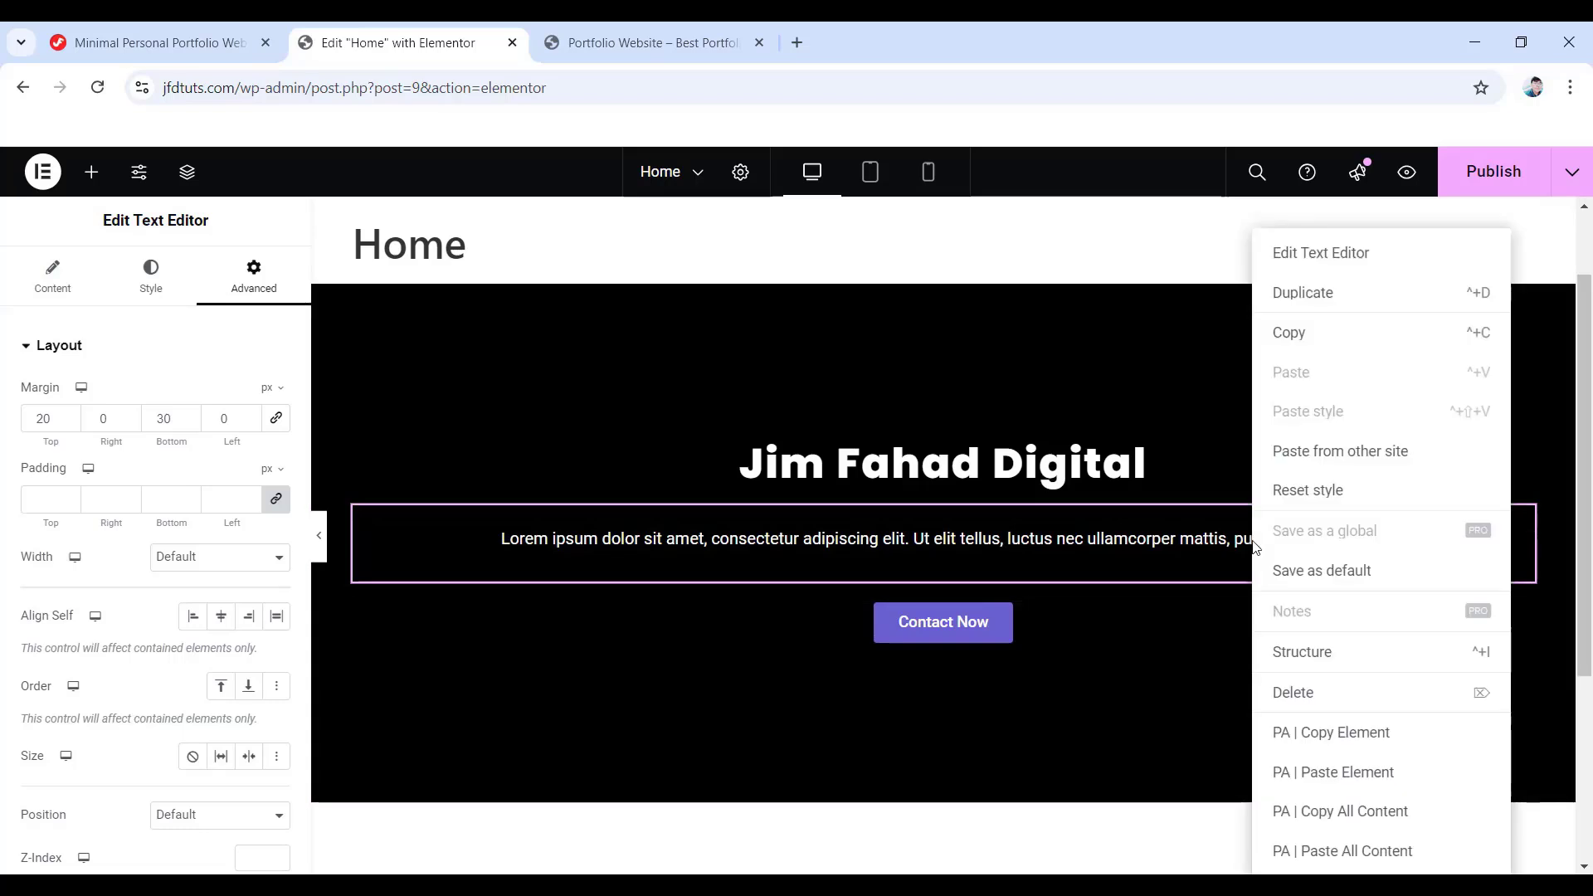
left_click(1139, 545)
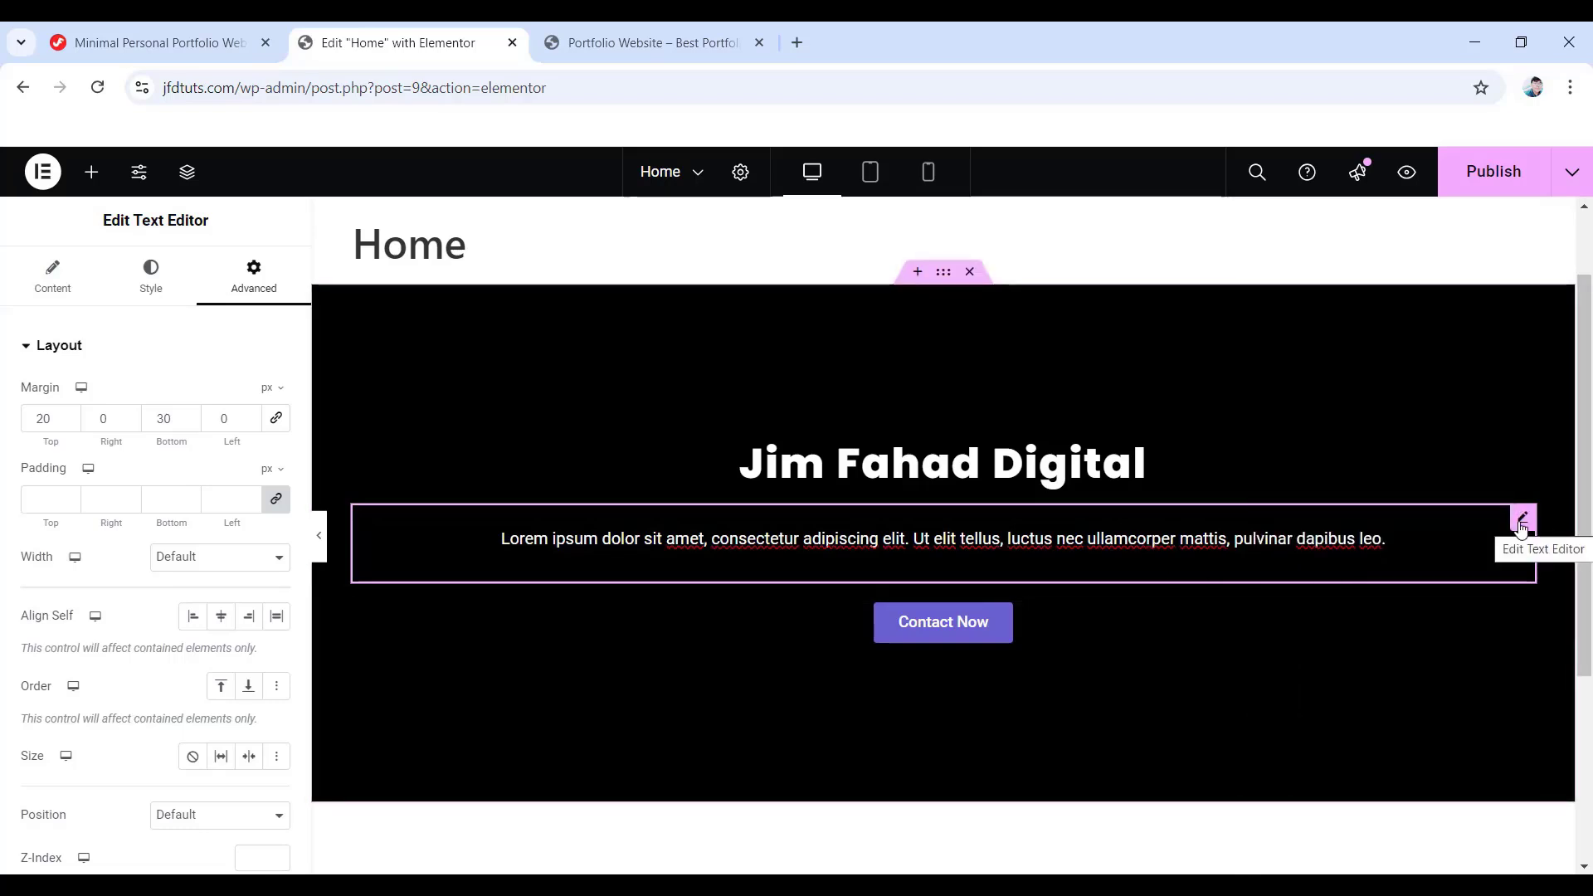
right_click(1522, 524)
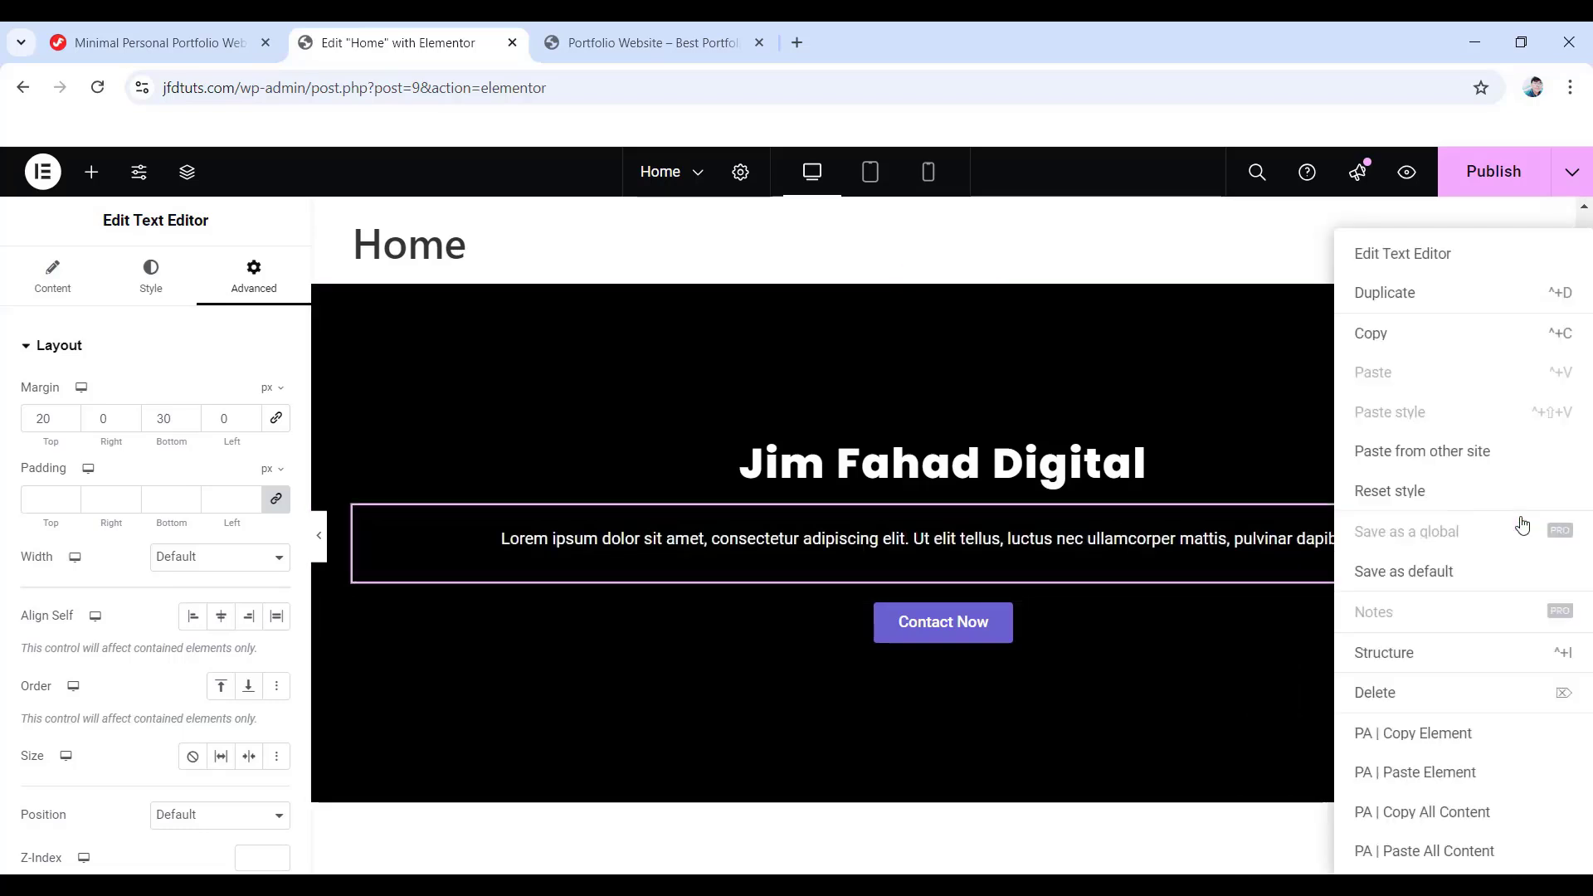
left_click(1402, 703)
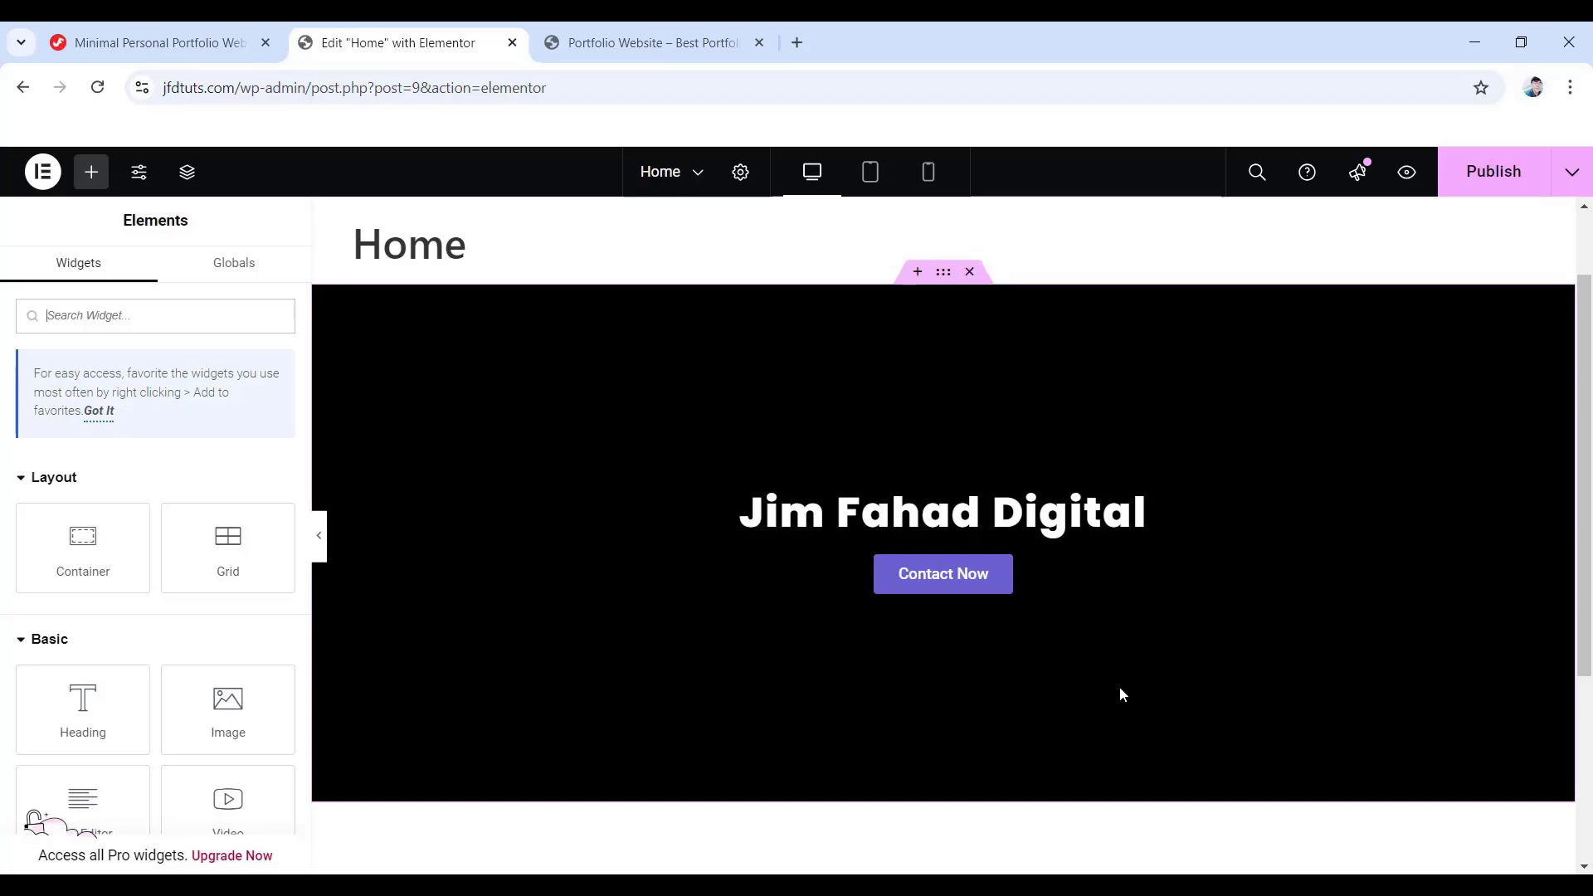
left_click(970, 273)
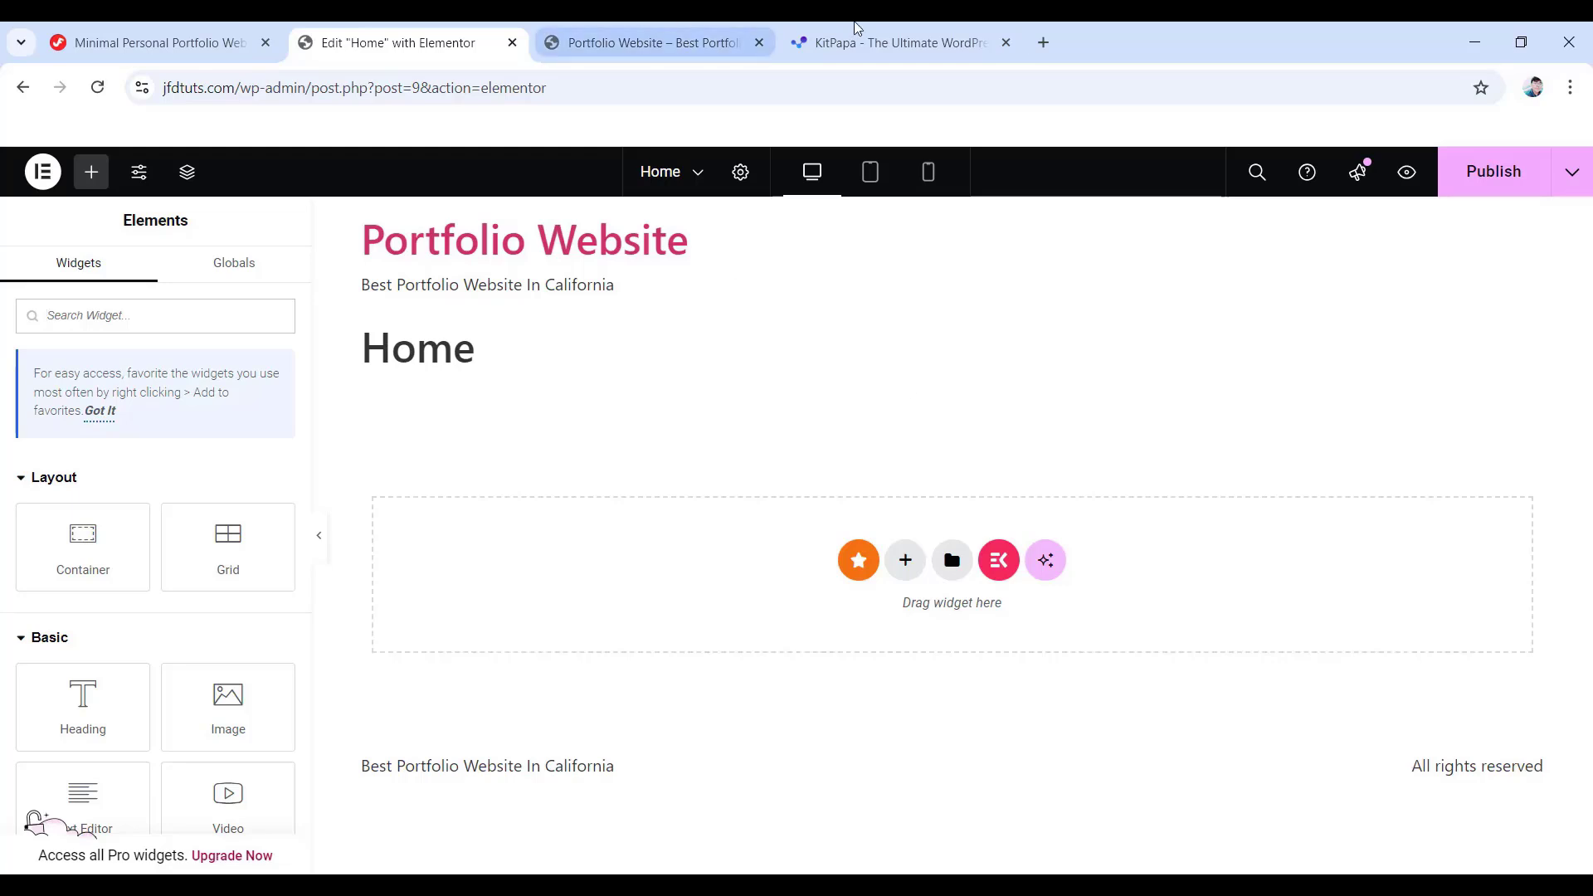
- On Kitpapa, browse the Portfolio (26) category and open the Orbit DarkLight Mode portfolio kit page
left_click(880, 42)
scroll(961, 436, "down", 1)
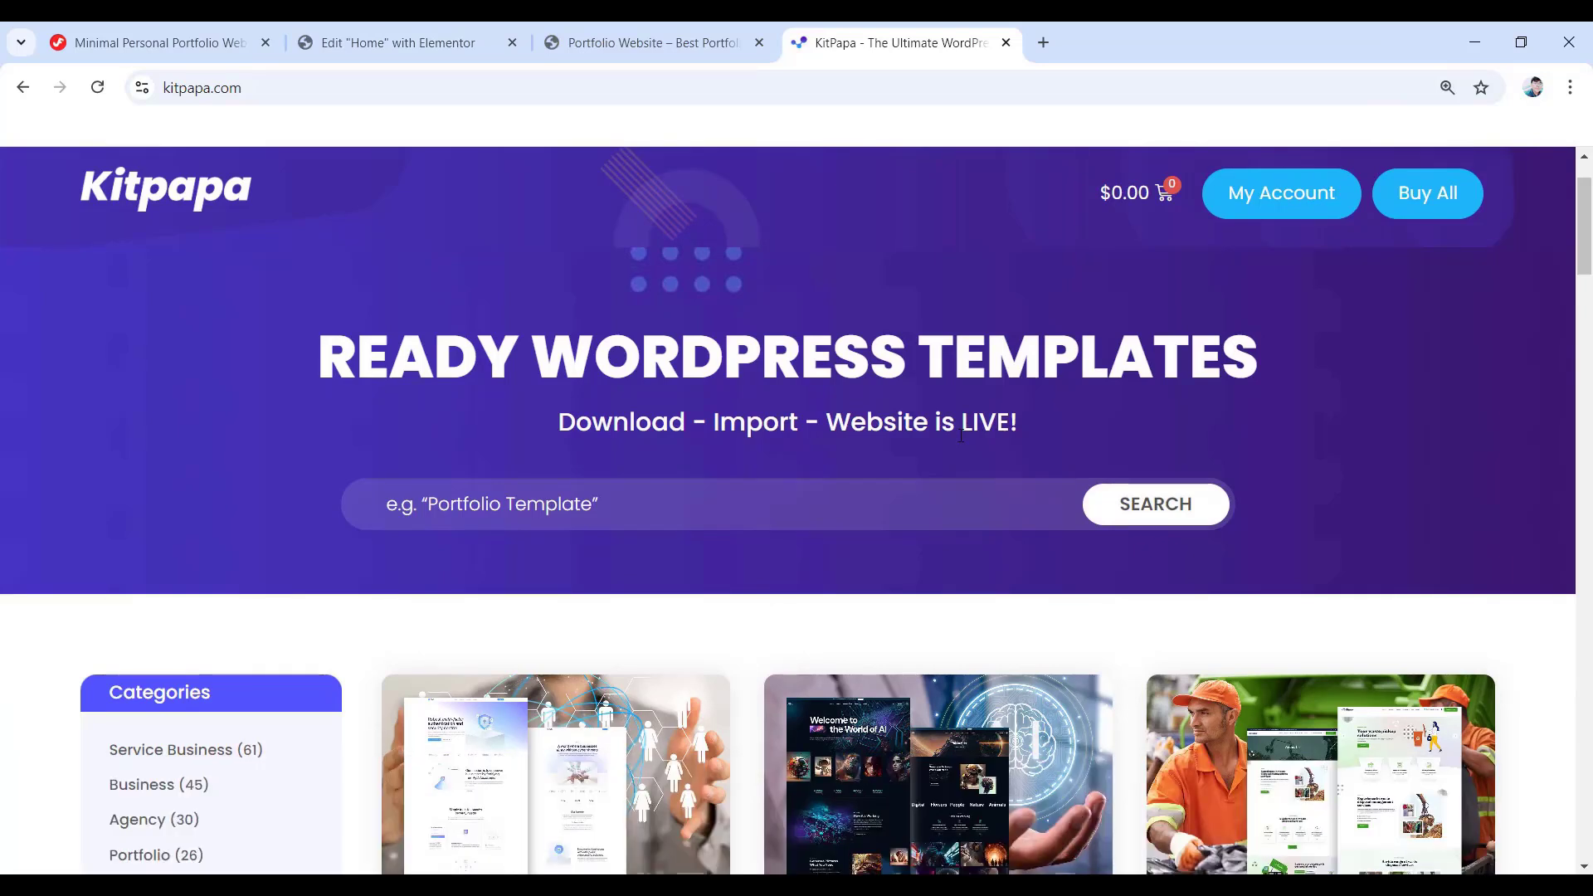
scroll(961, 436, "down", 3)
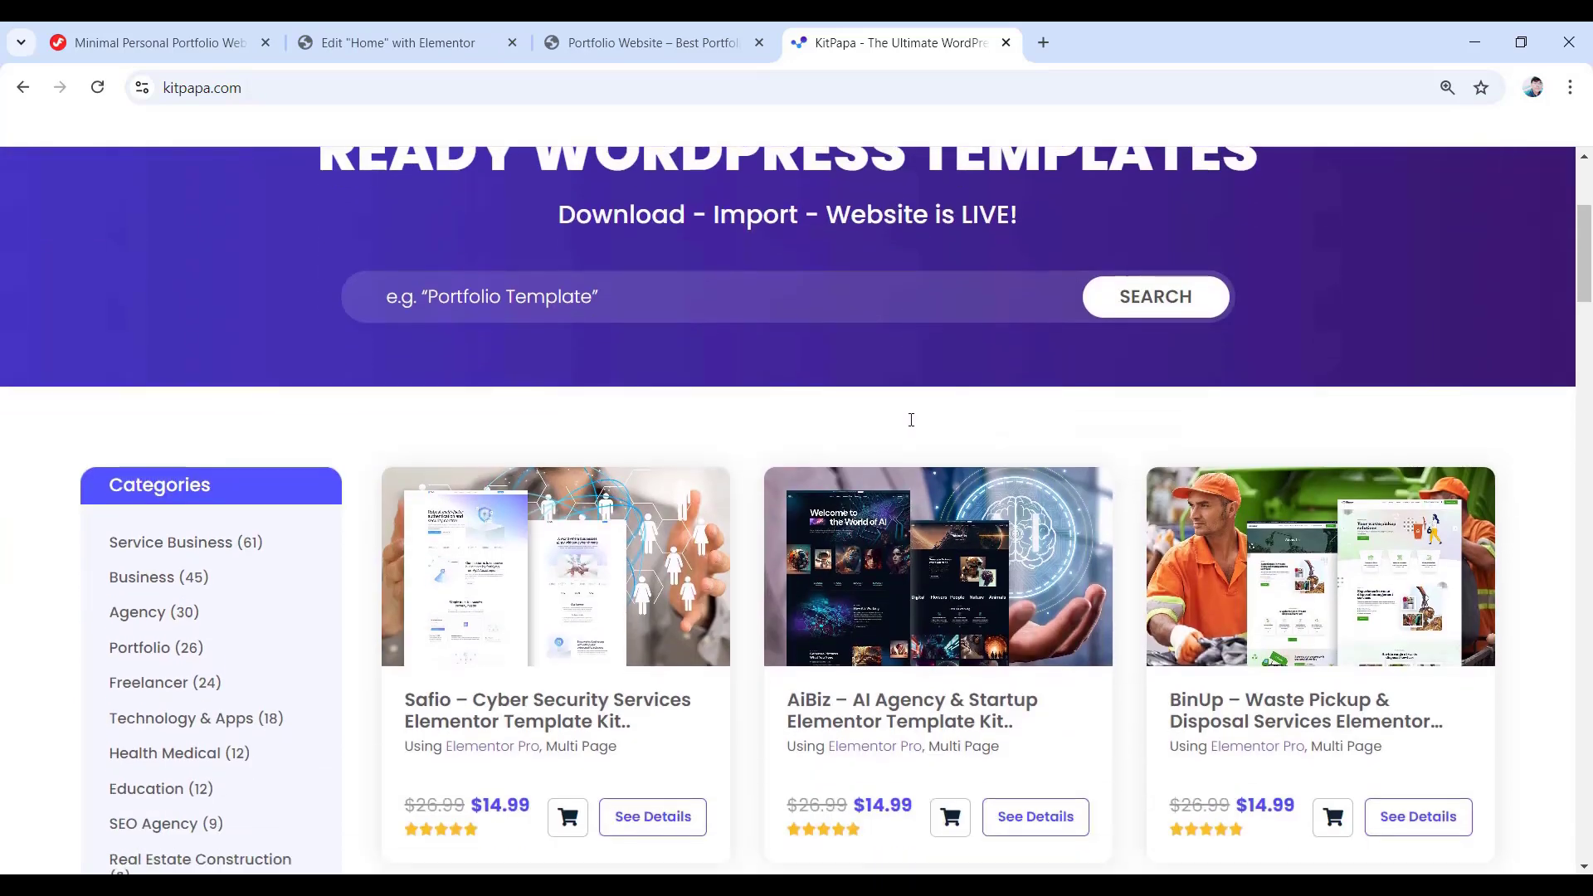
scroll(911, 420, "down", 3)
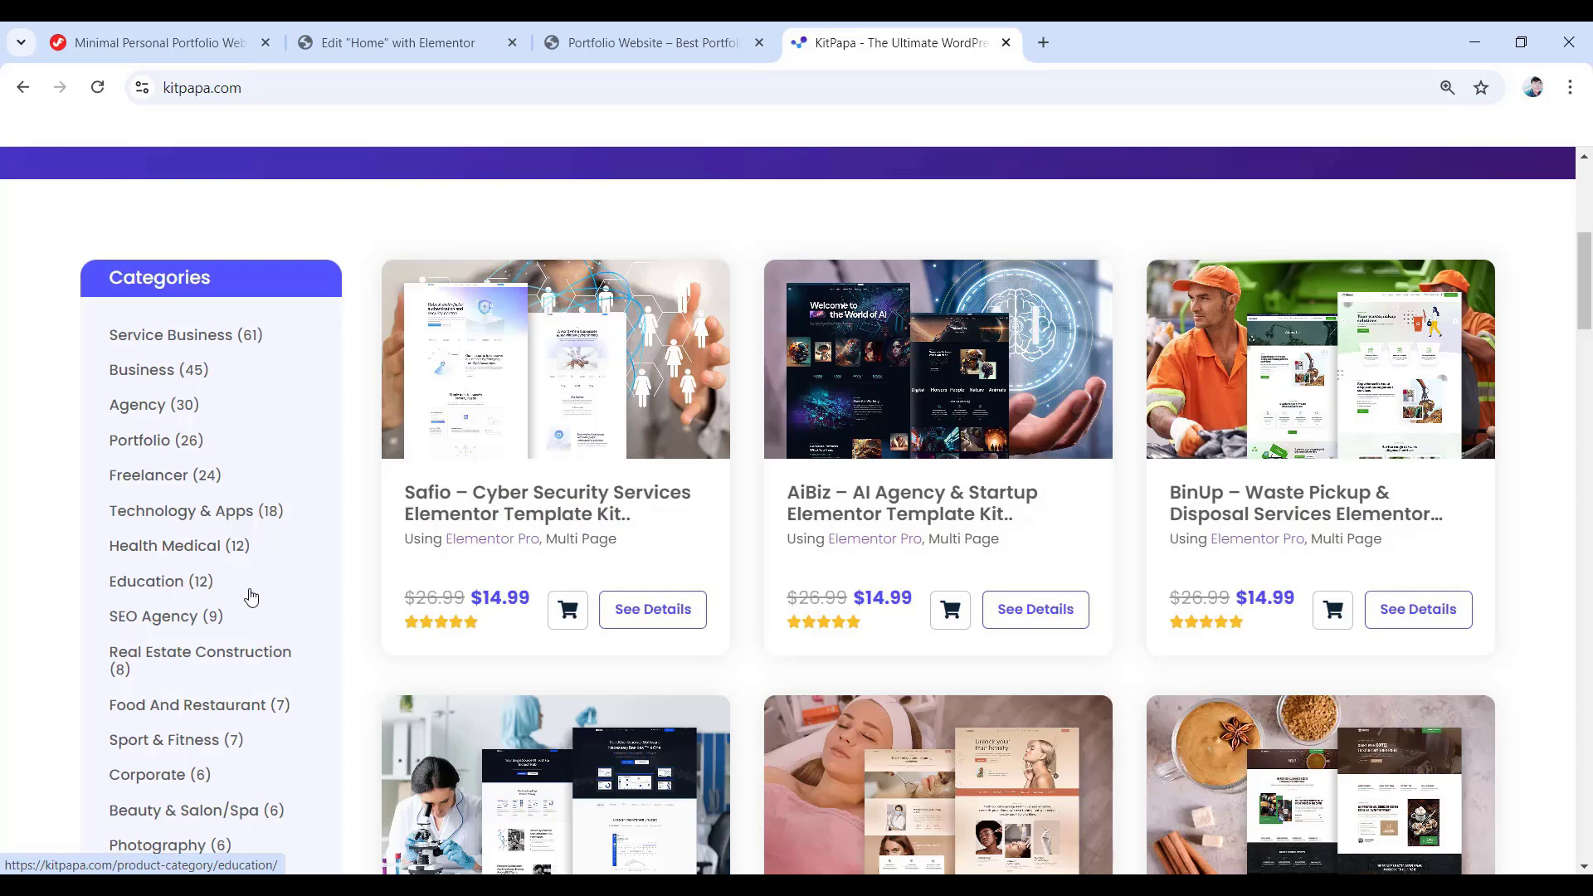
scroll(498, 591, "down", 5)
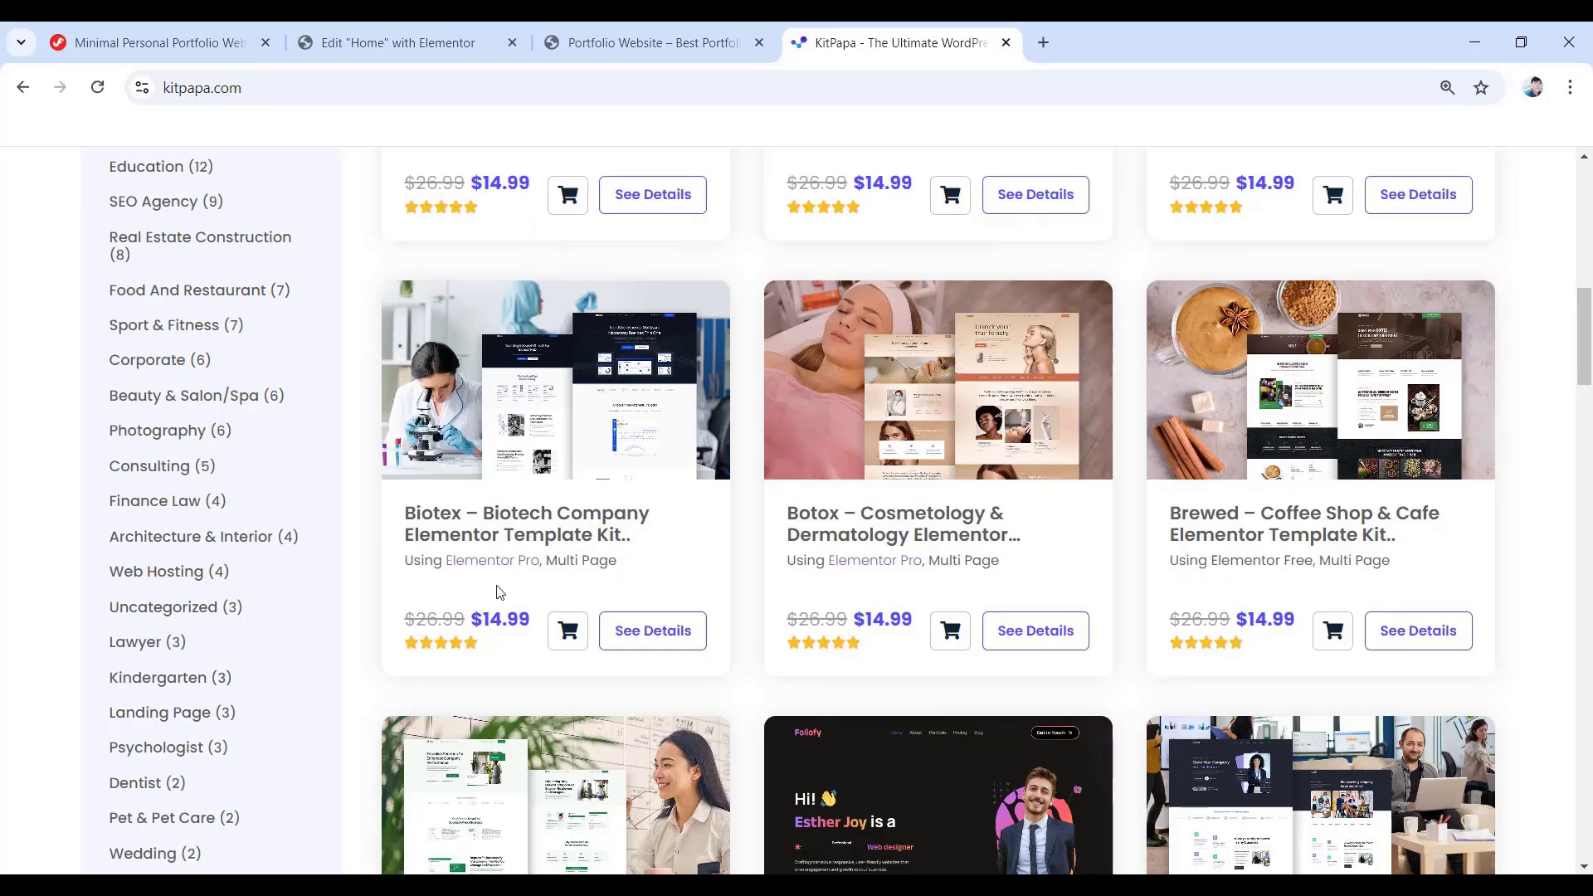
scroll(498, 592, "up", 1)
scroll(498, 589, "up", 2)
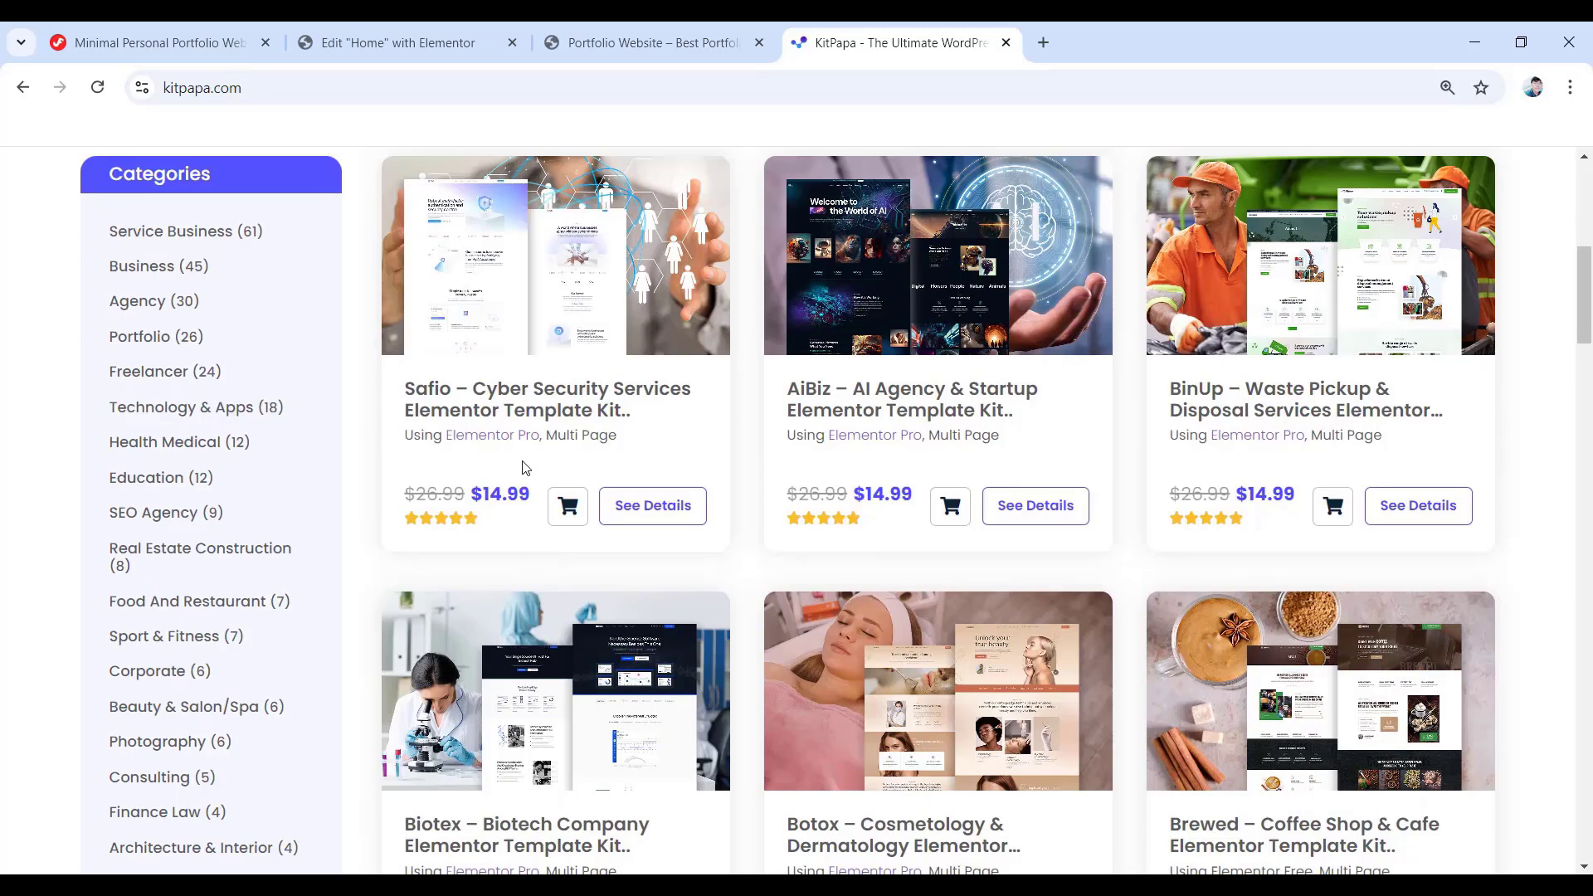
left_click(149, 344)
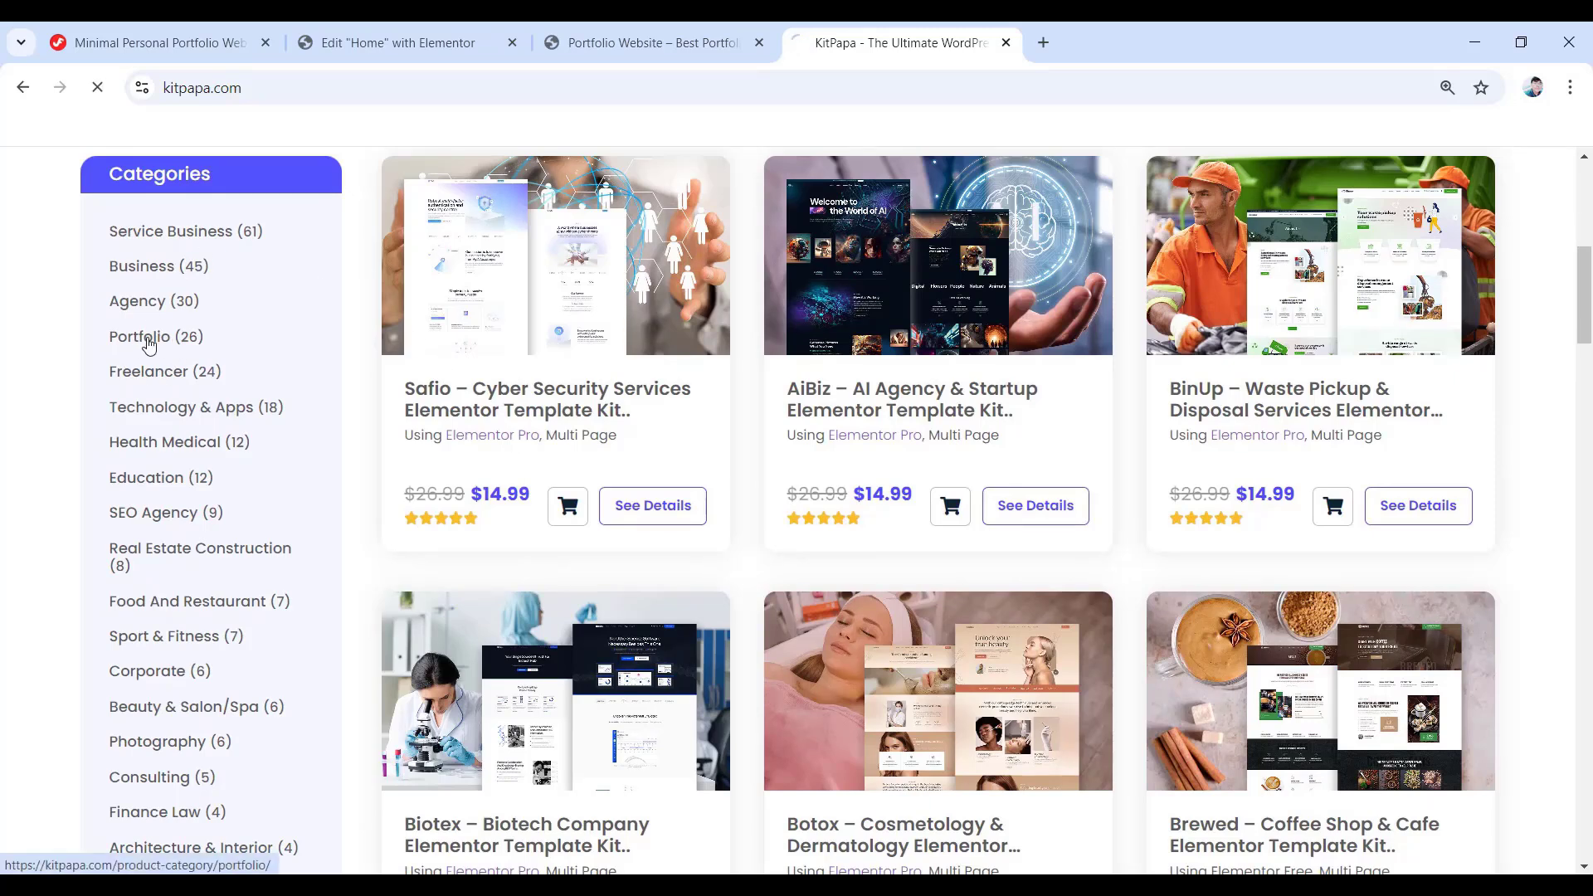
scroll(147, 337, "down", 3)
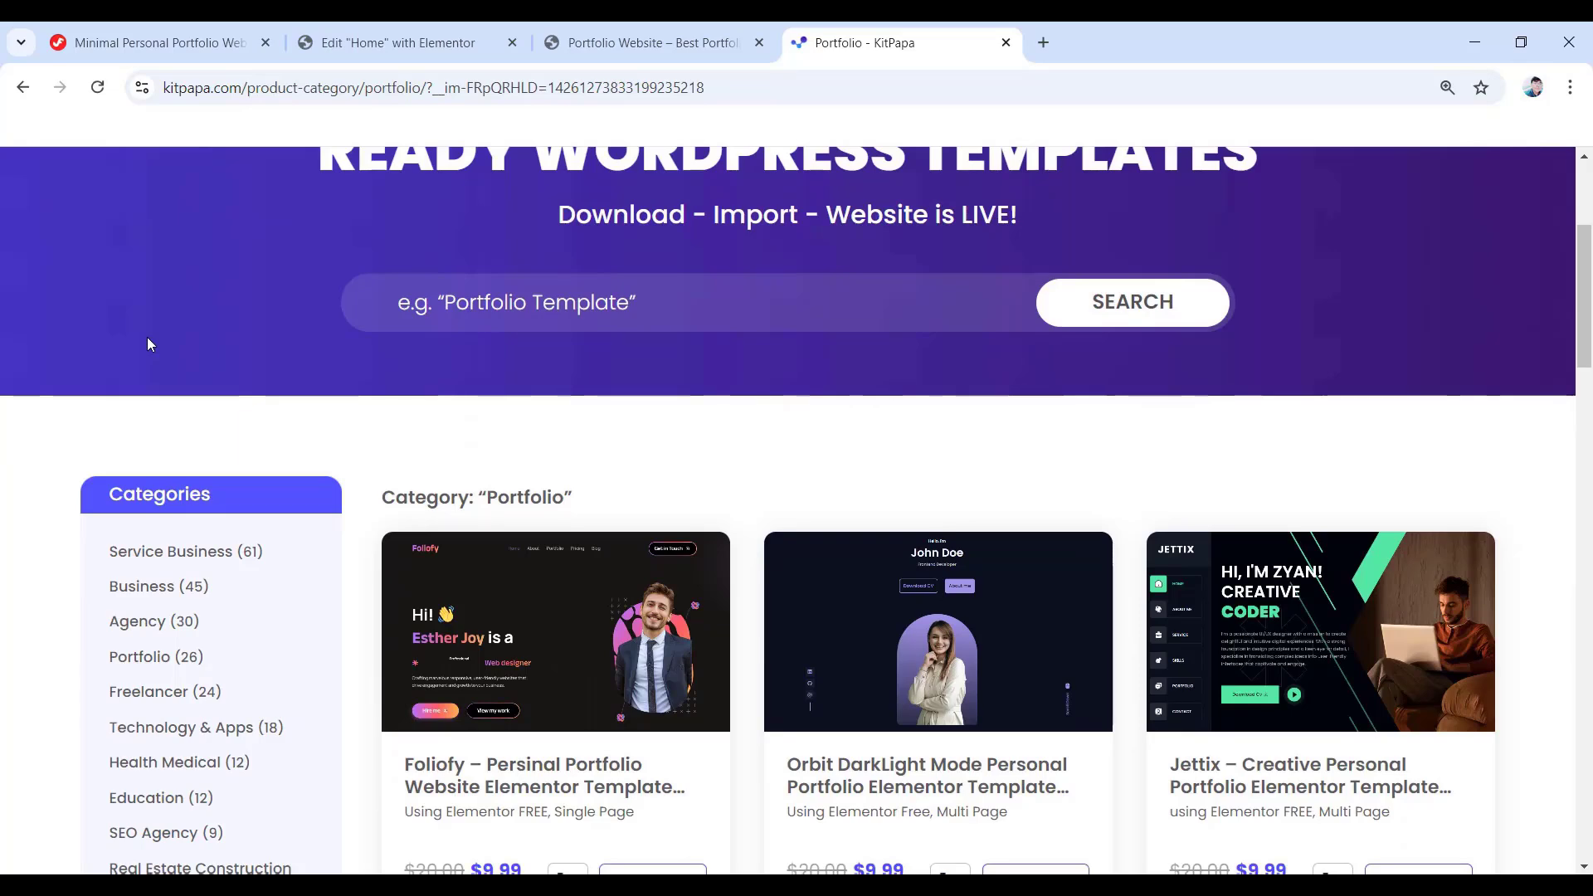
scroll(149, 343, "down", 2)
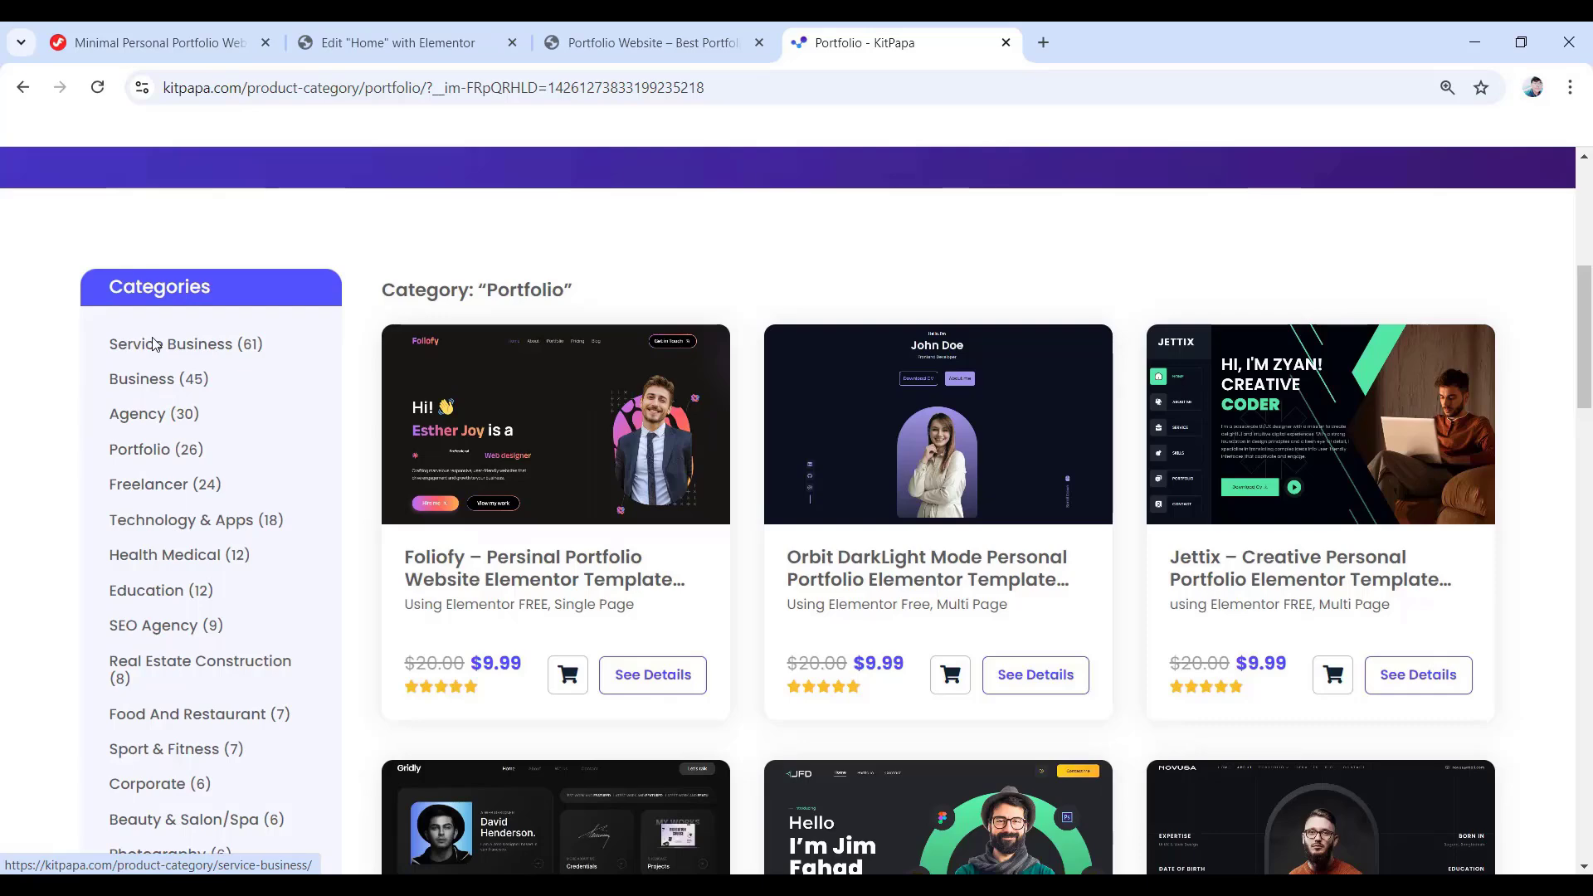
left_click(948, 511)
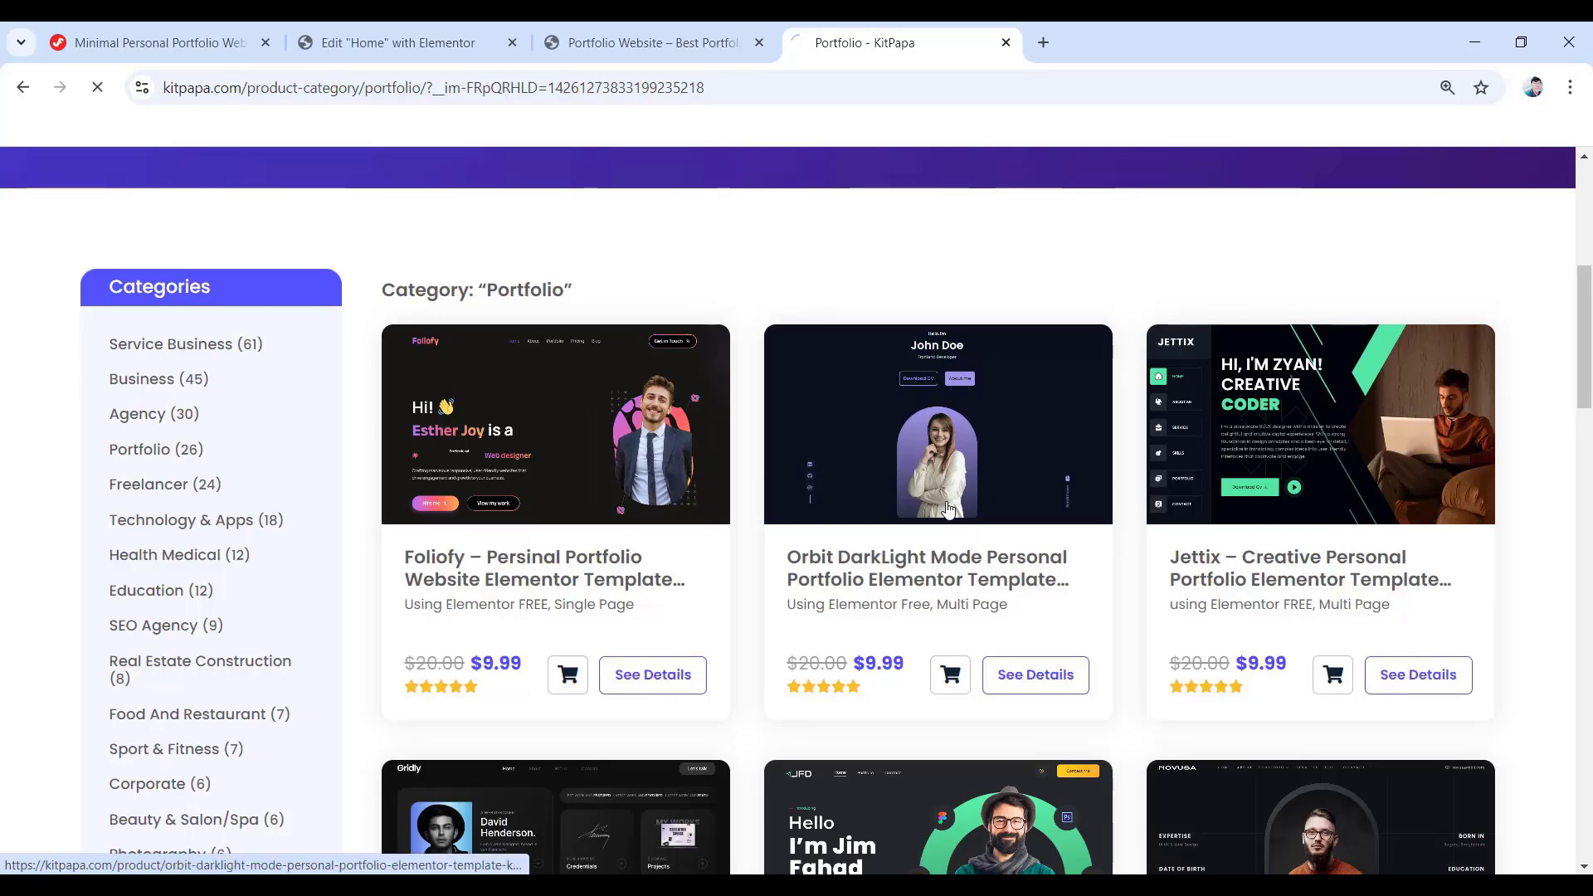
scroll(949, 510, "down", 3)
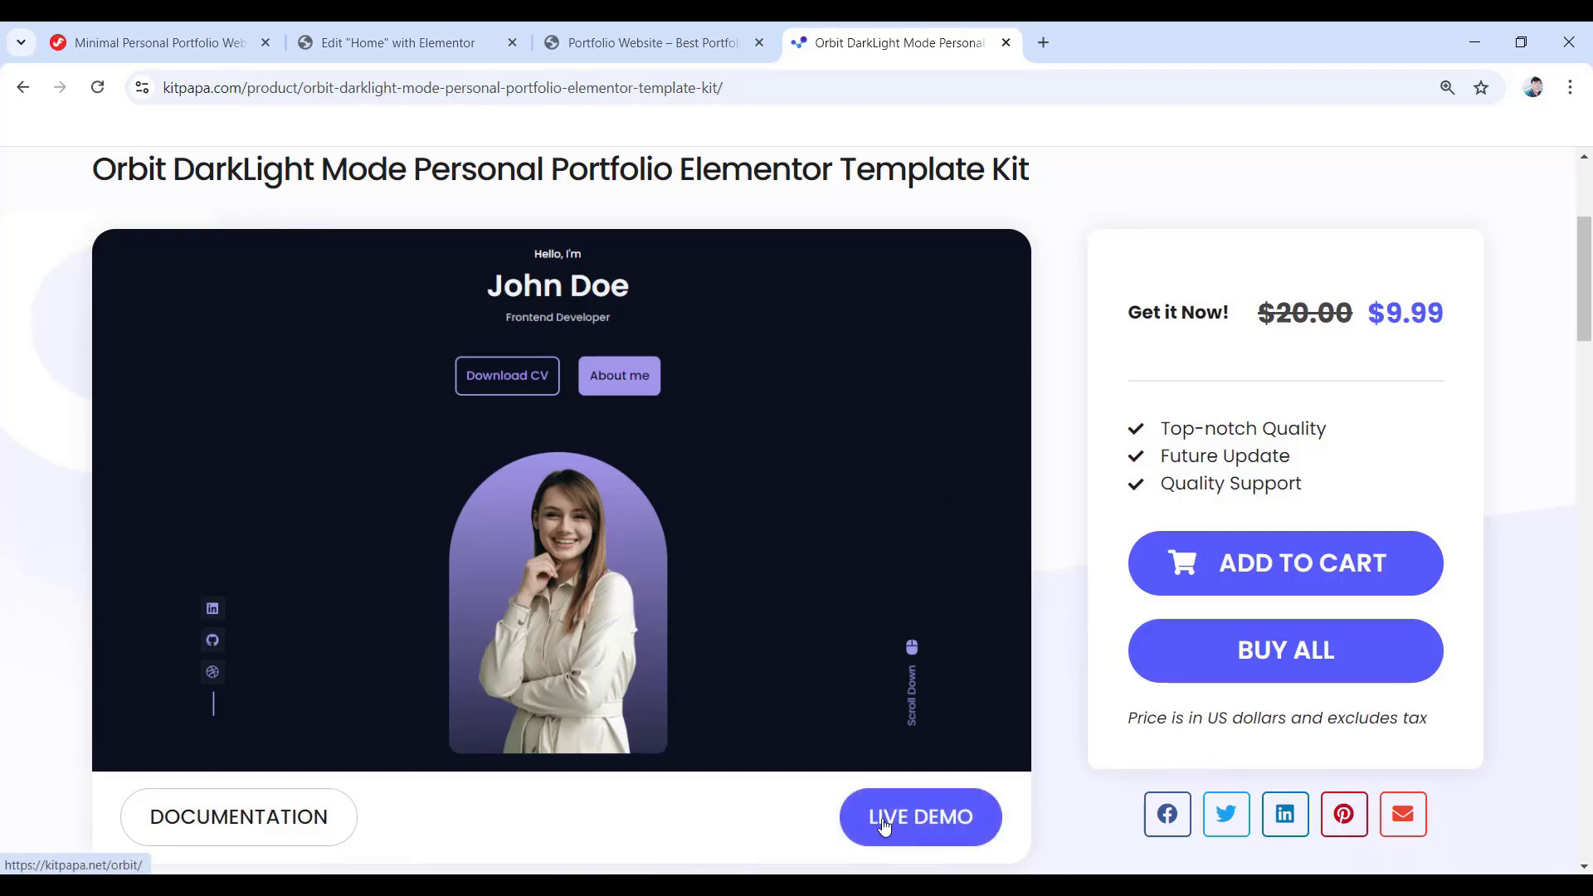
- Launch the Orbit live demo and jump through its About Me, What I Offer and Contact Me sections
left_click(951, 829)
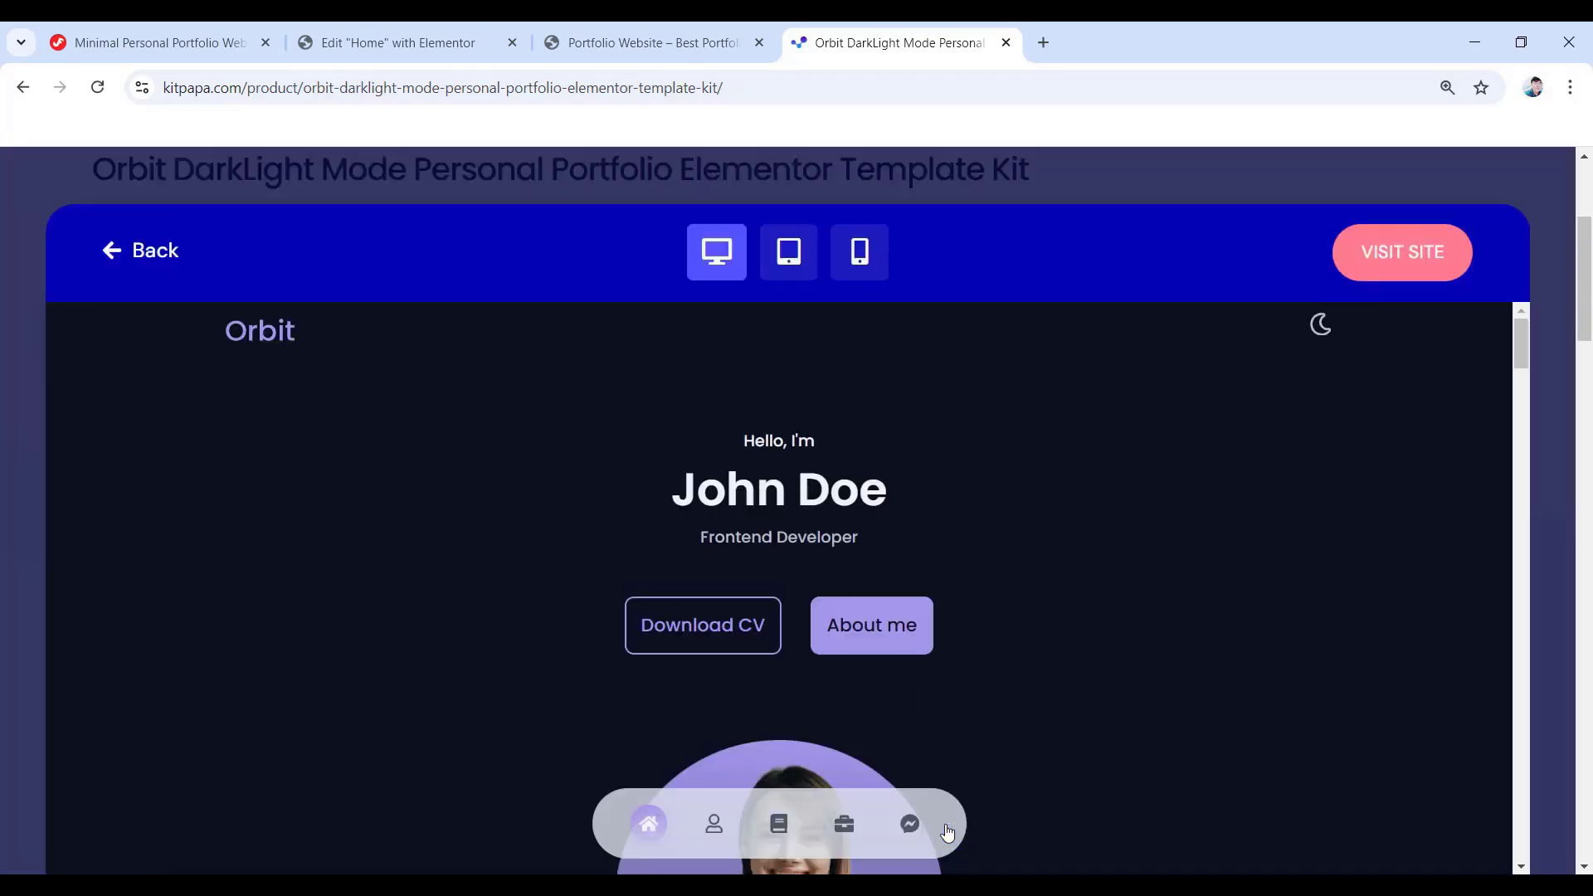
scroll(929, 485, "down", 10)
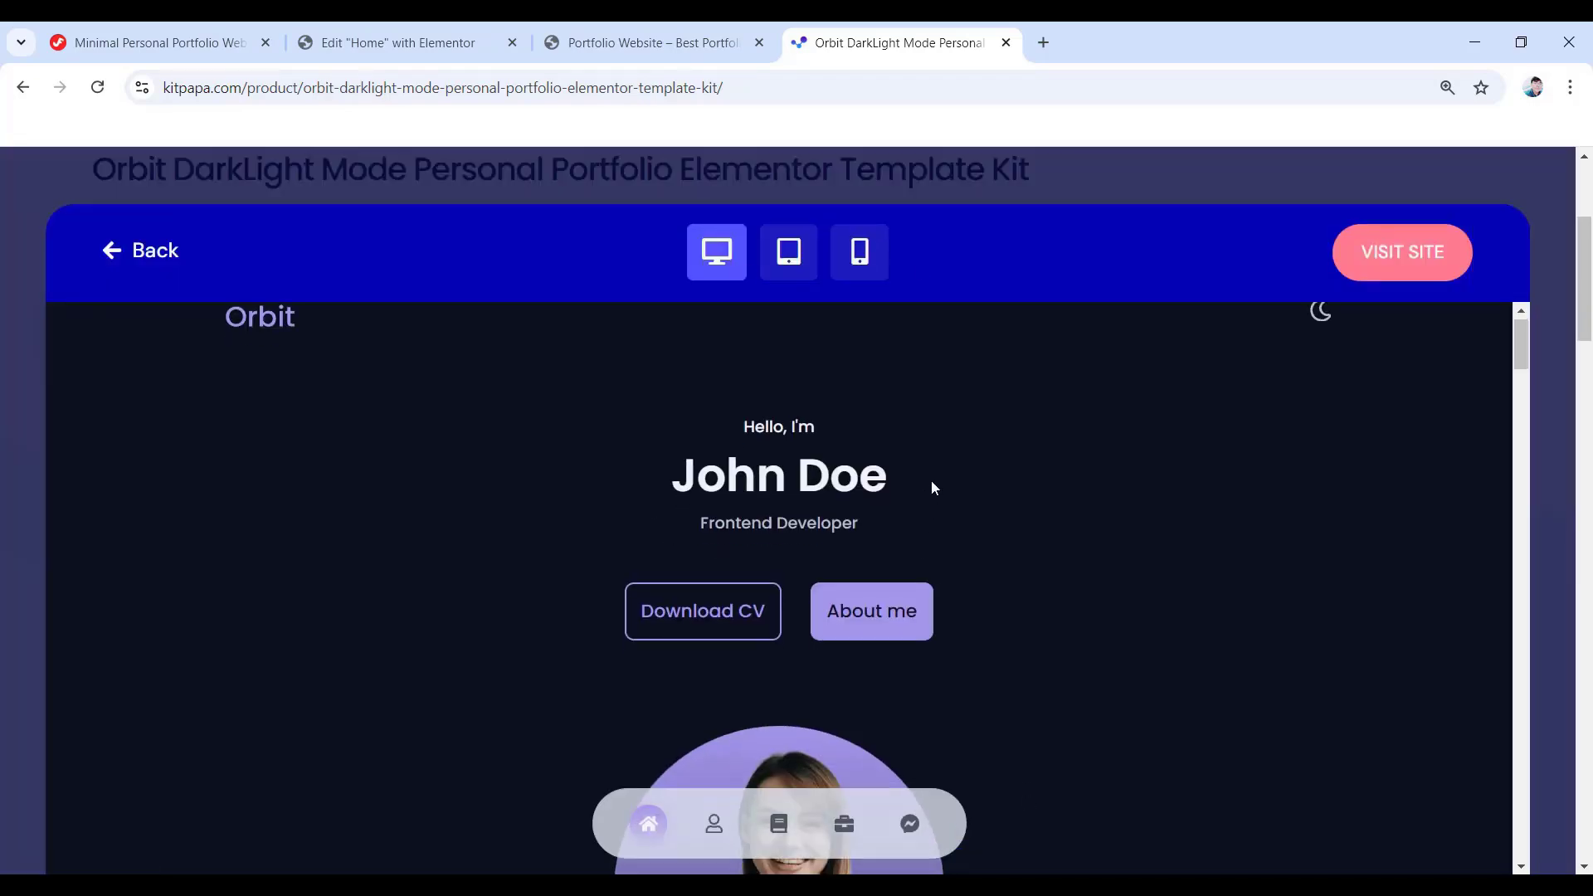
scroll(986, 473, "down", 15)
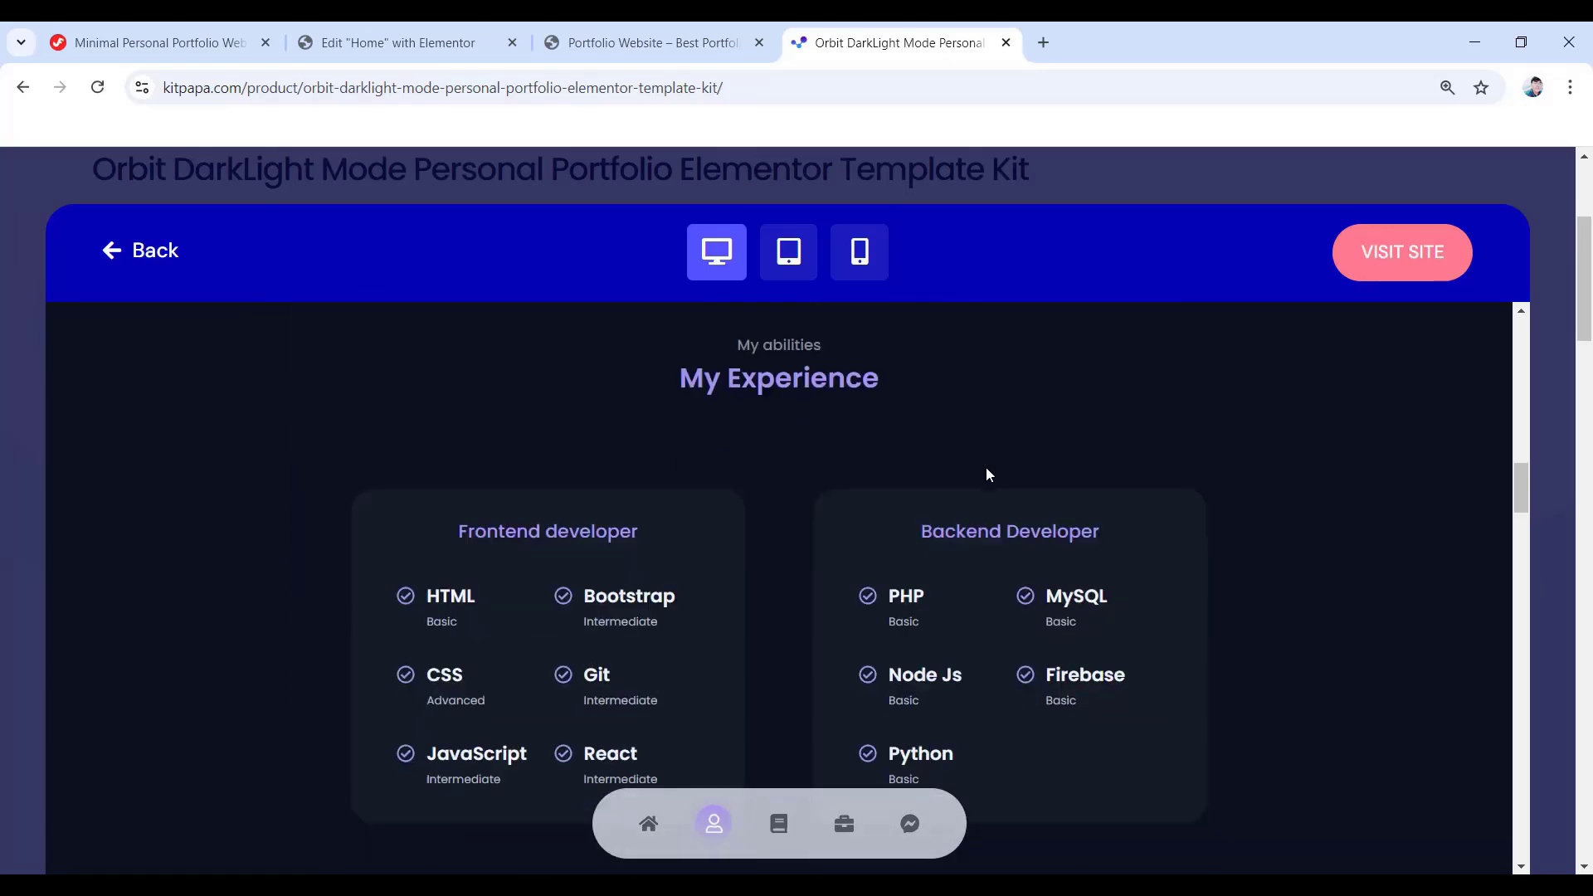
scroll(990, 474, "down", 5)
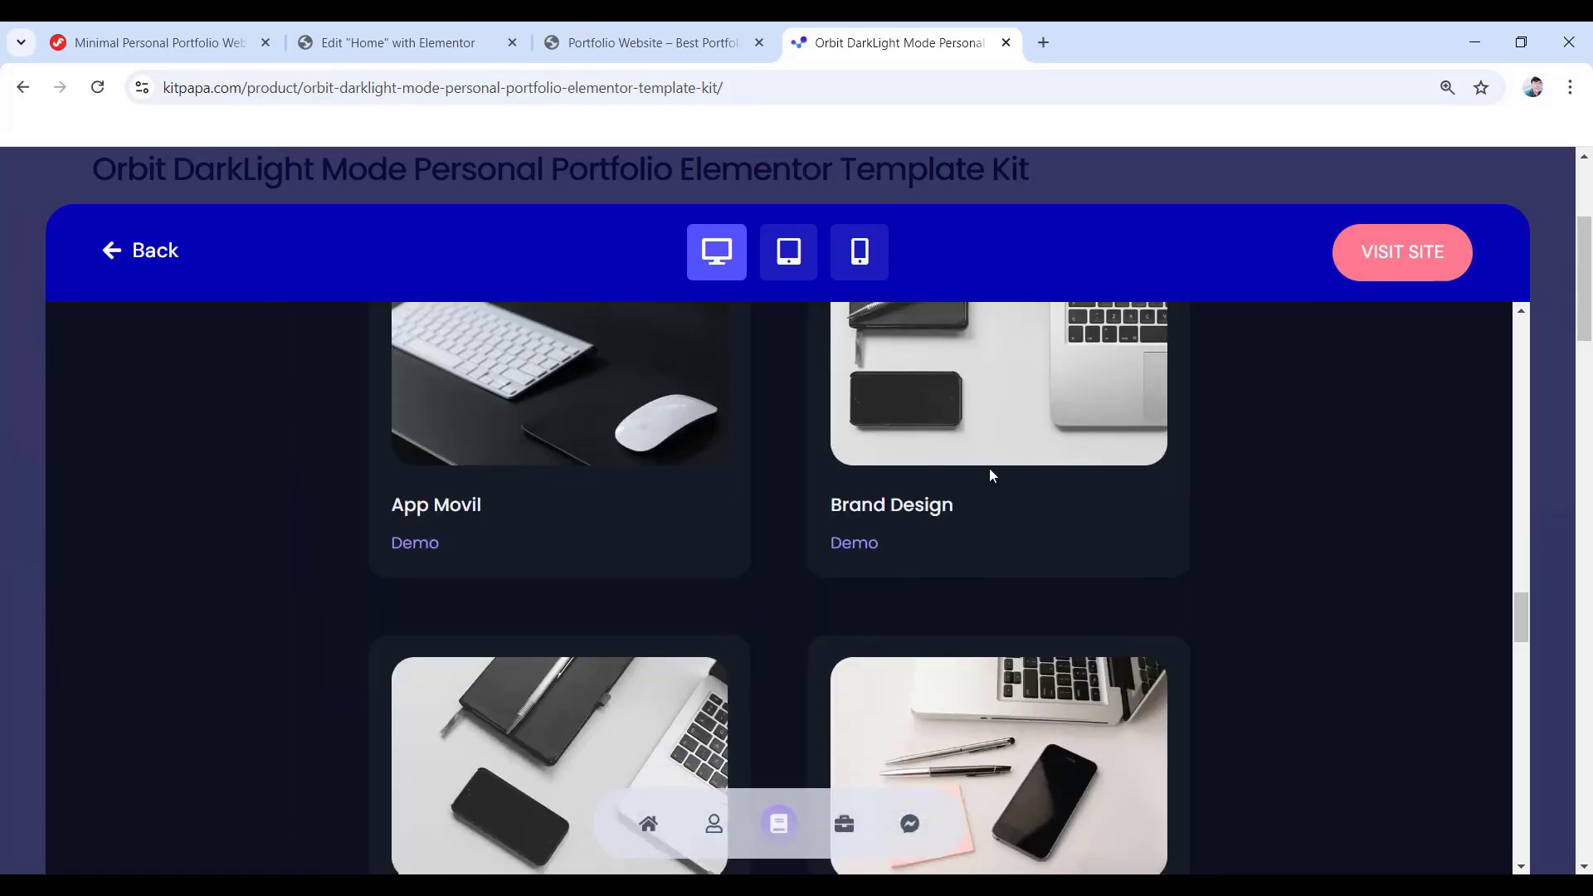
scroll(984, 477, "down", 8)
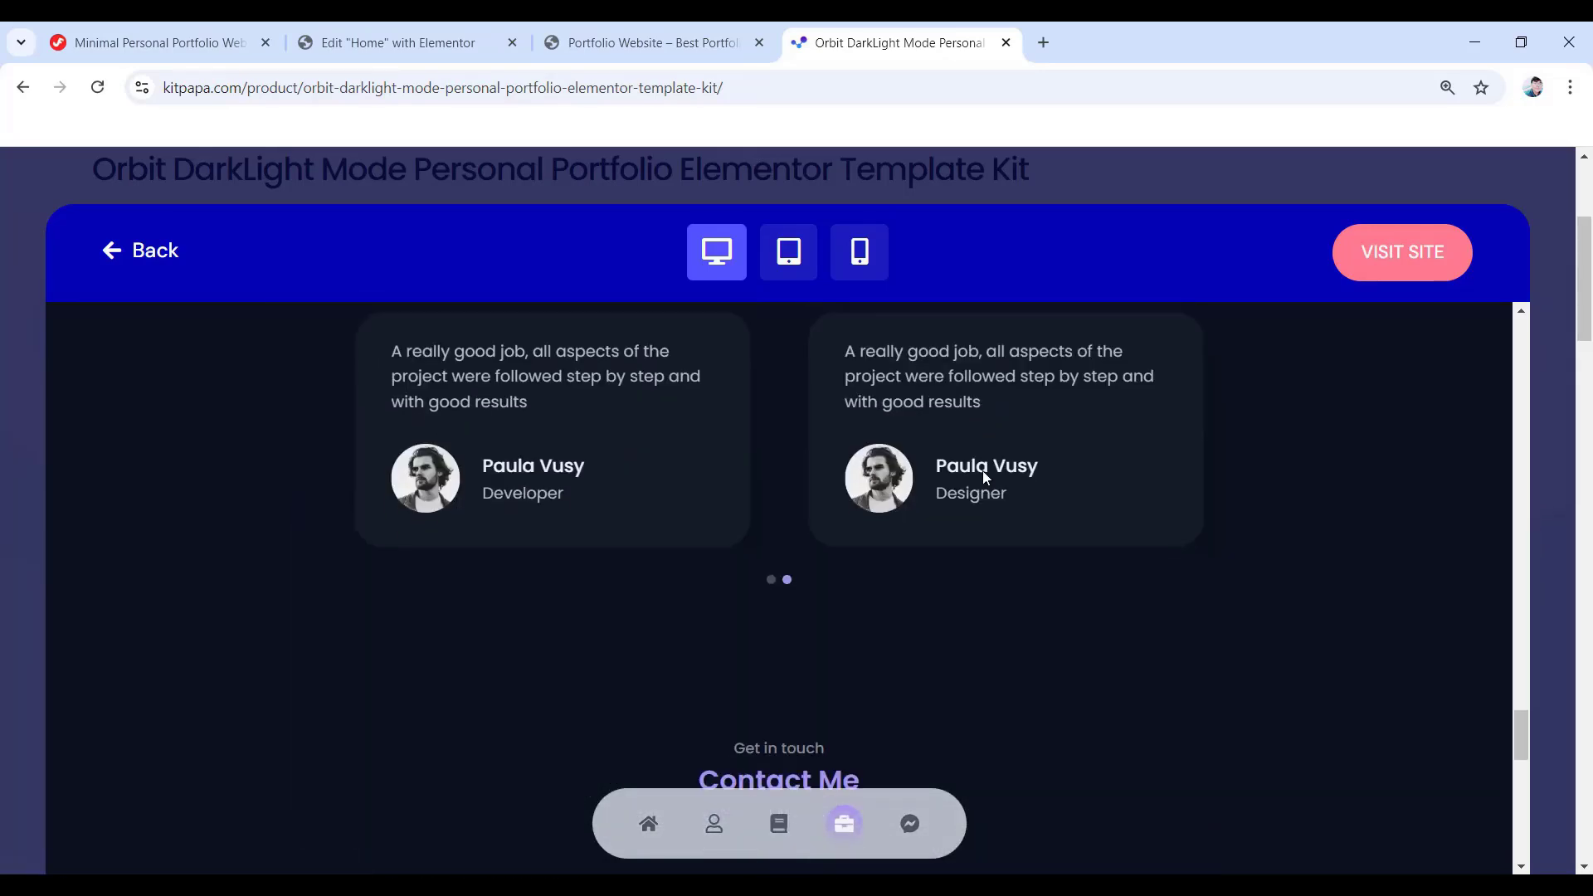
scroll(954, 500, "down", 4)
scroll(948, 501, "up", 20)
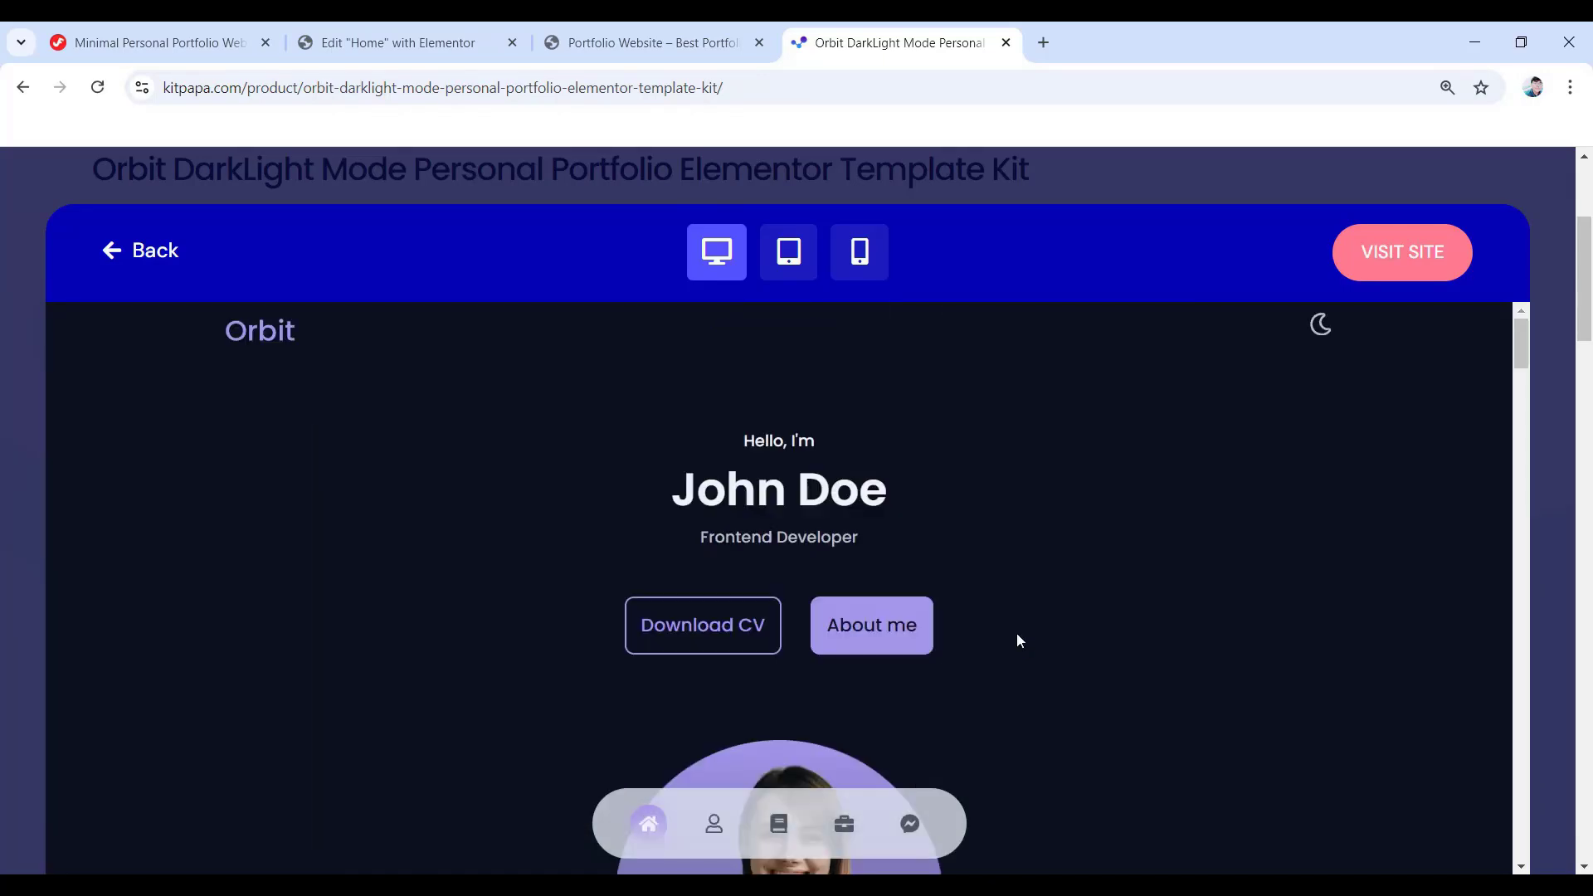
left_click(714, 823)
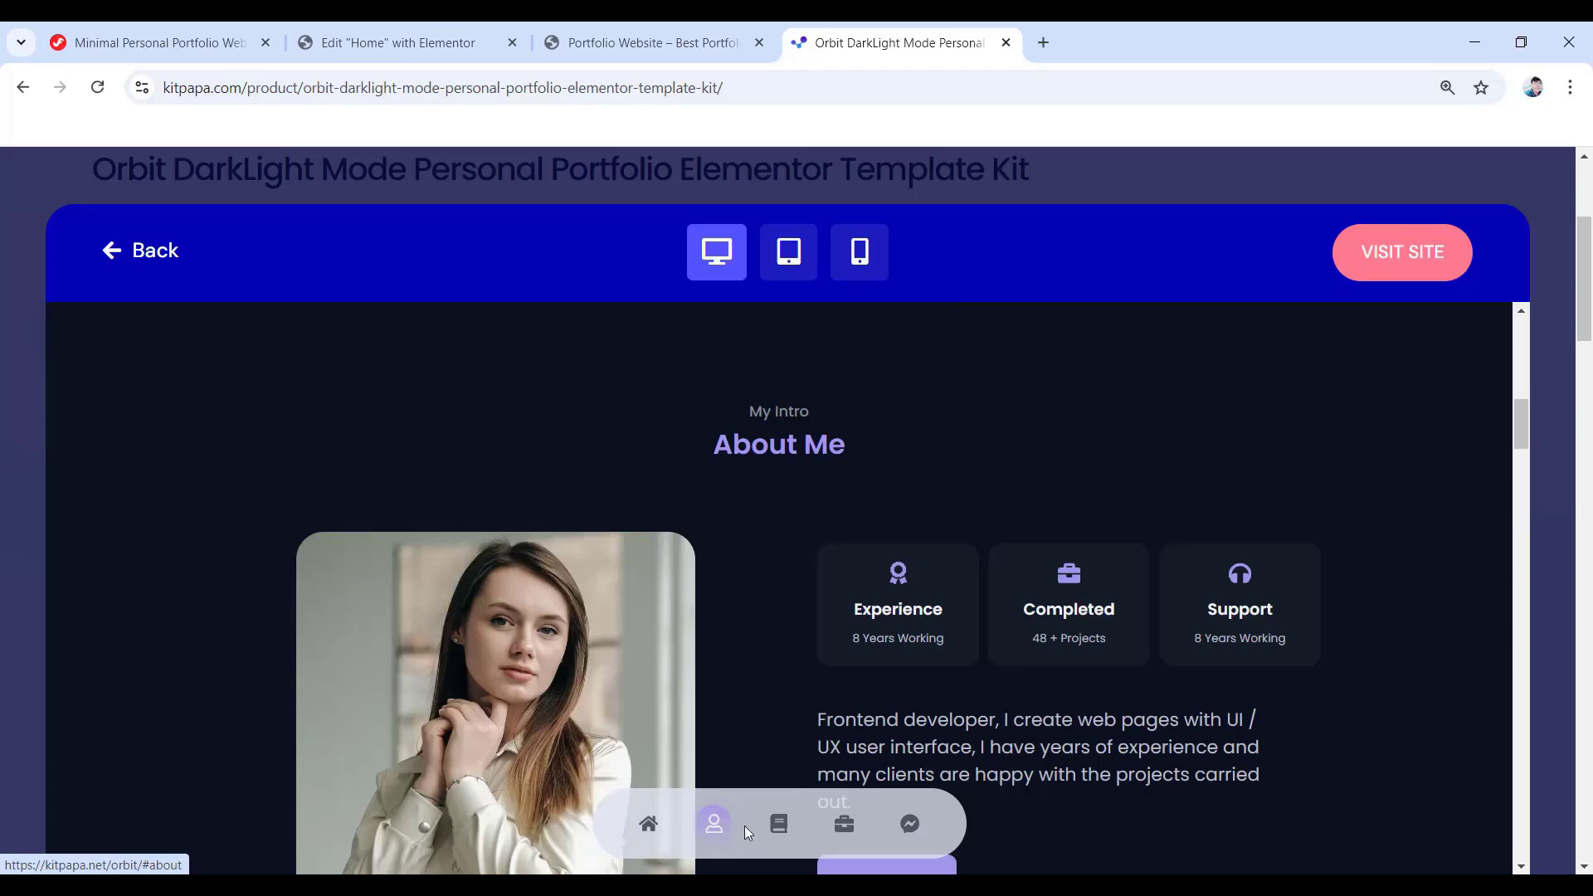
left_click(779, 823)
left_click(910, 823)
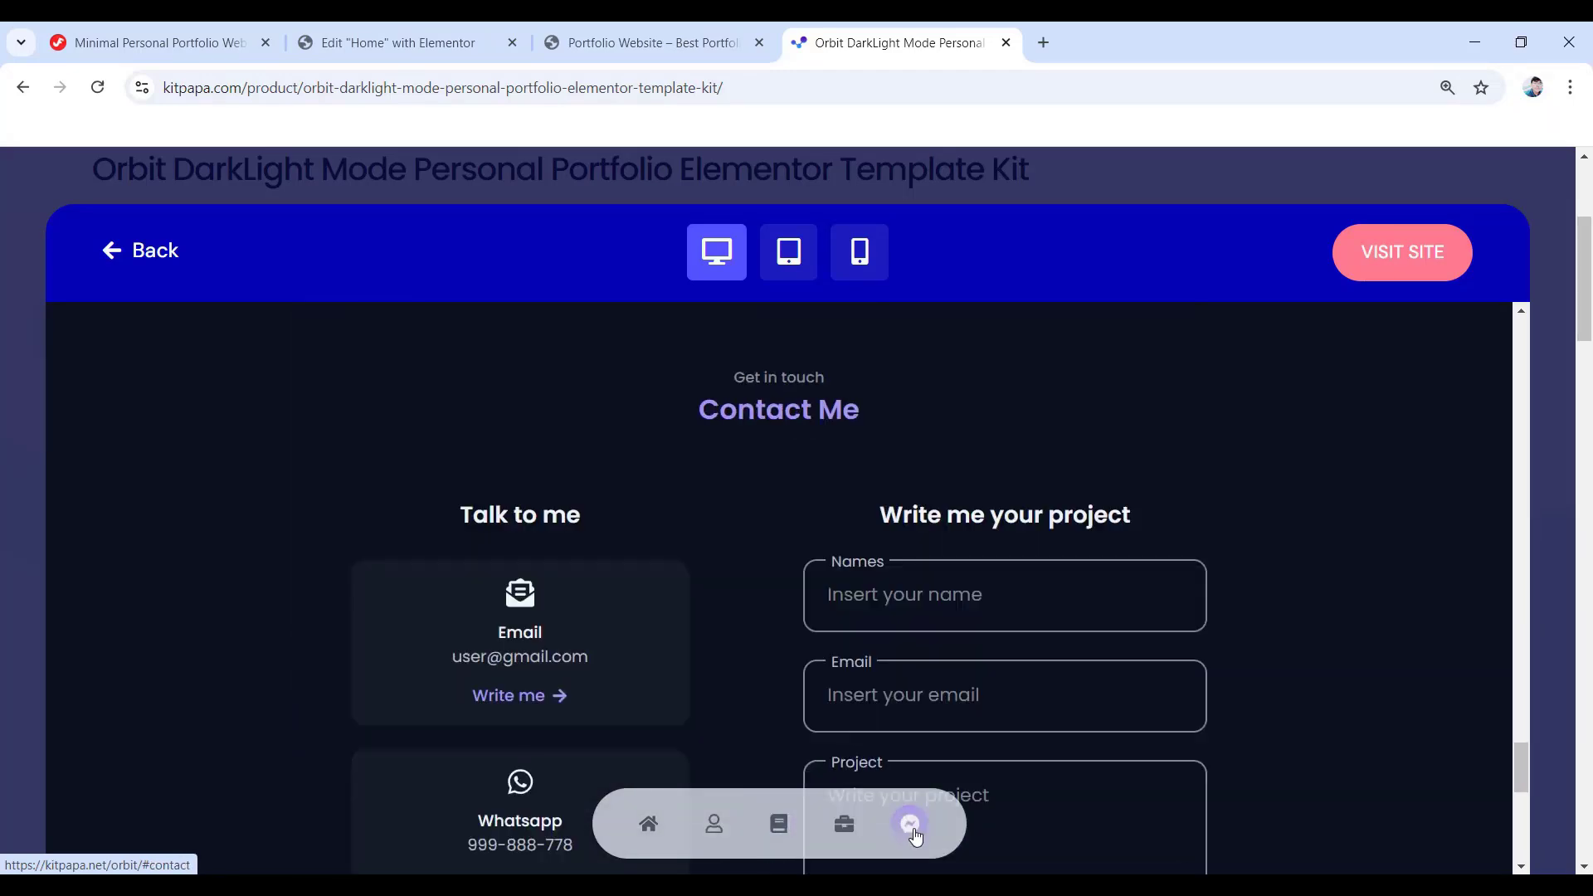
- View the demo at tablet and phone widths, then close the preview
left_click(789, 264)
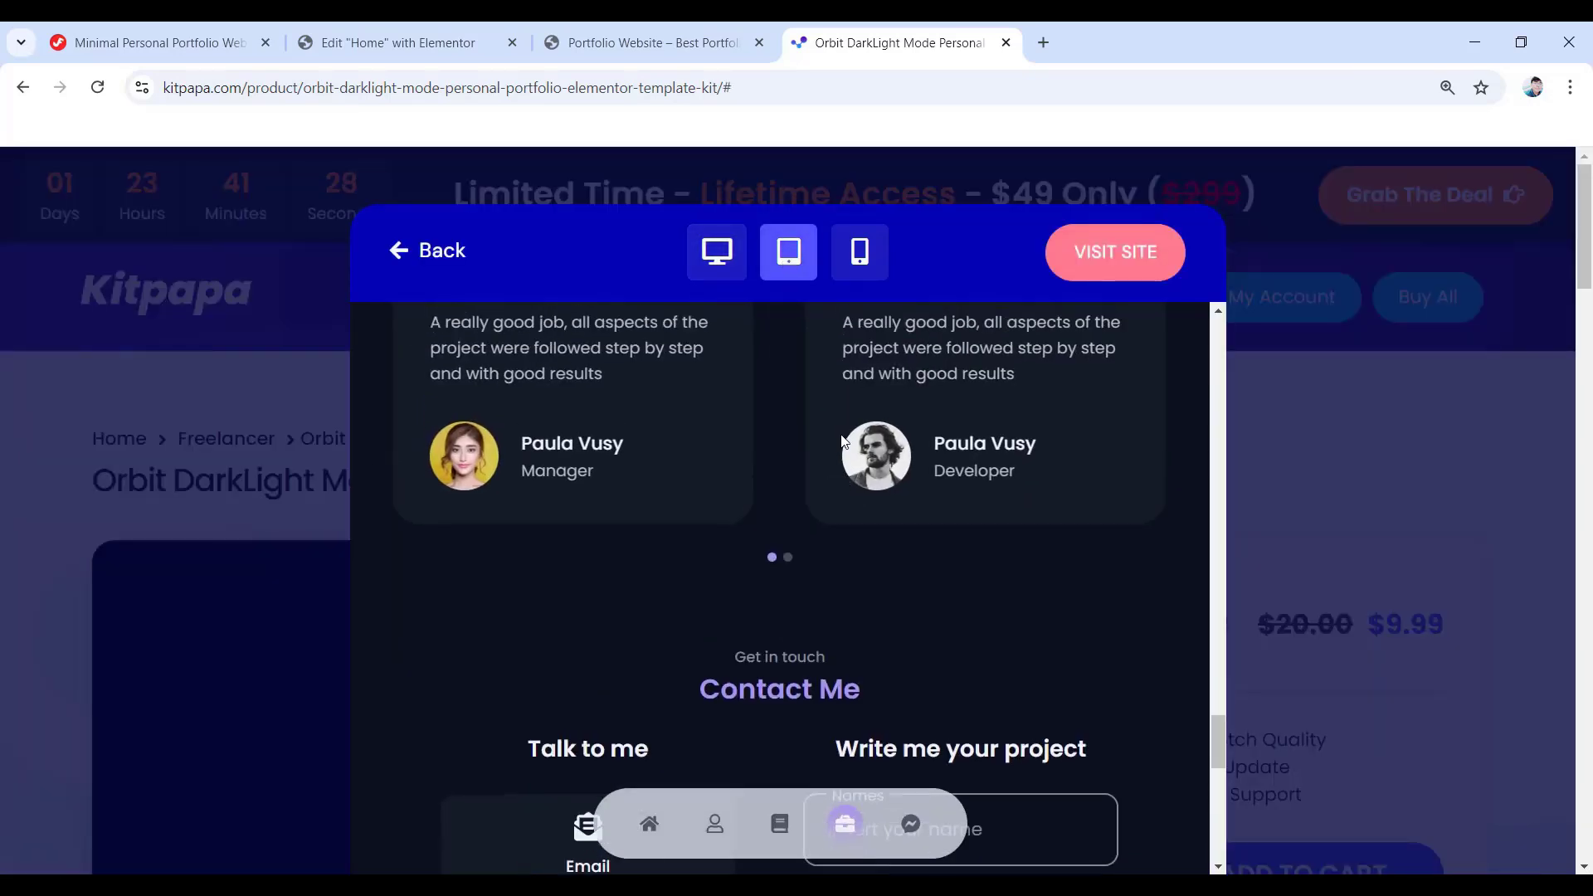
scroll(858, 426, "up", 15)
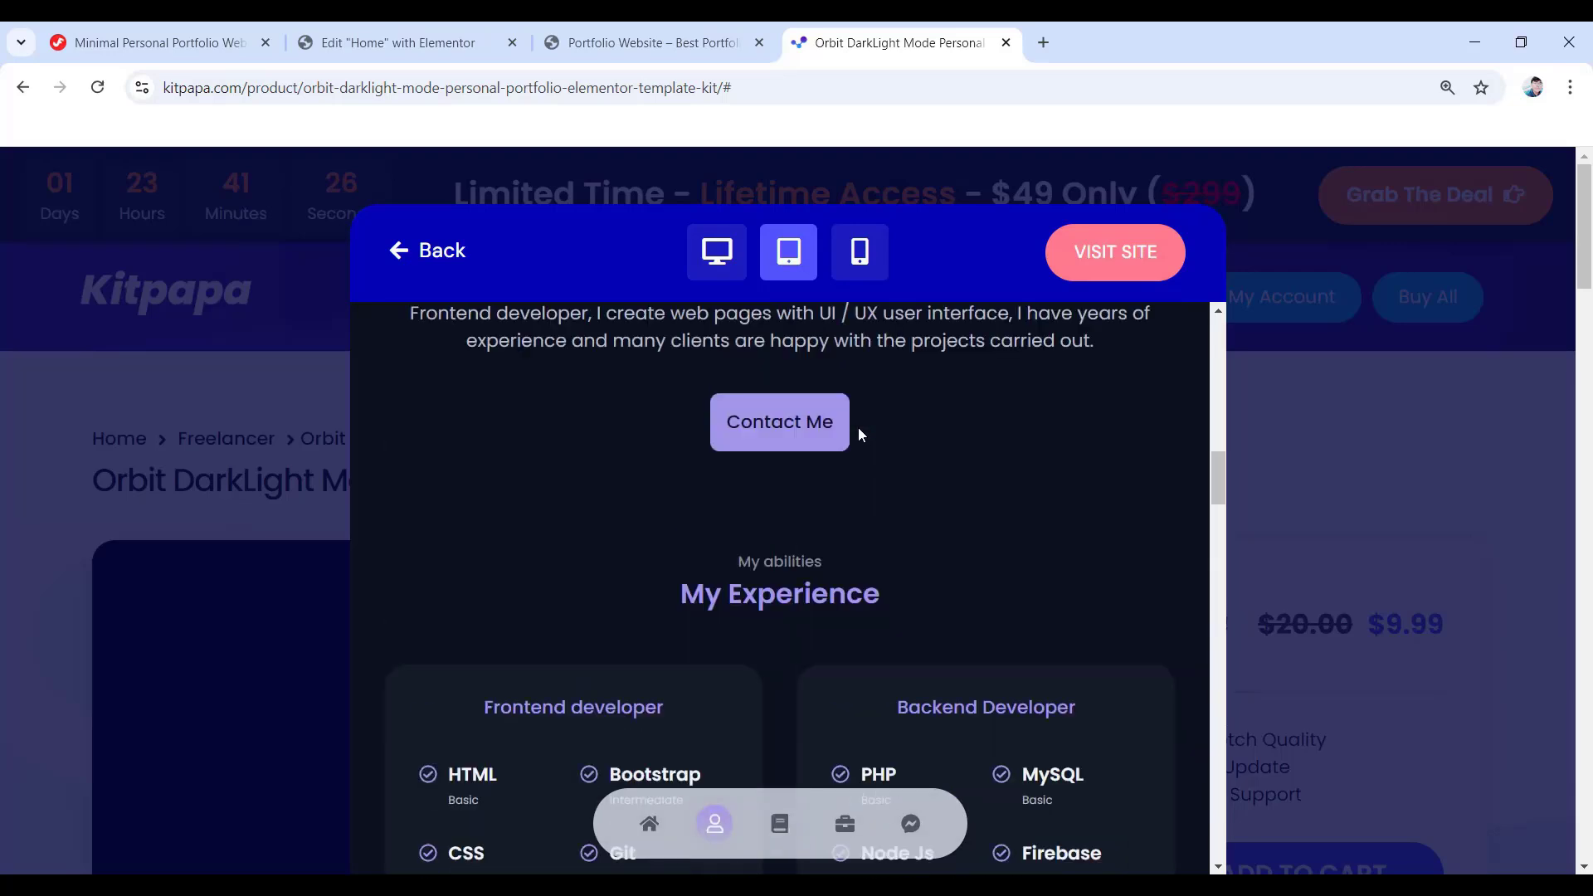
scroll(858, 429, "up", 10)
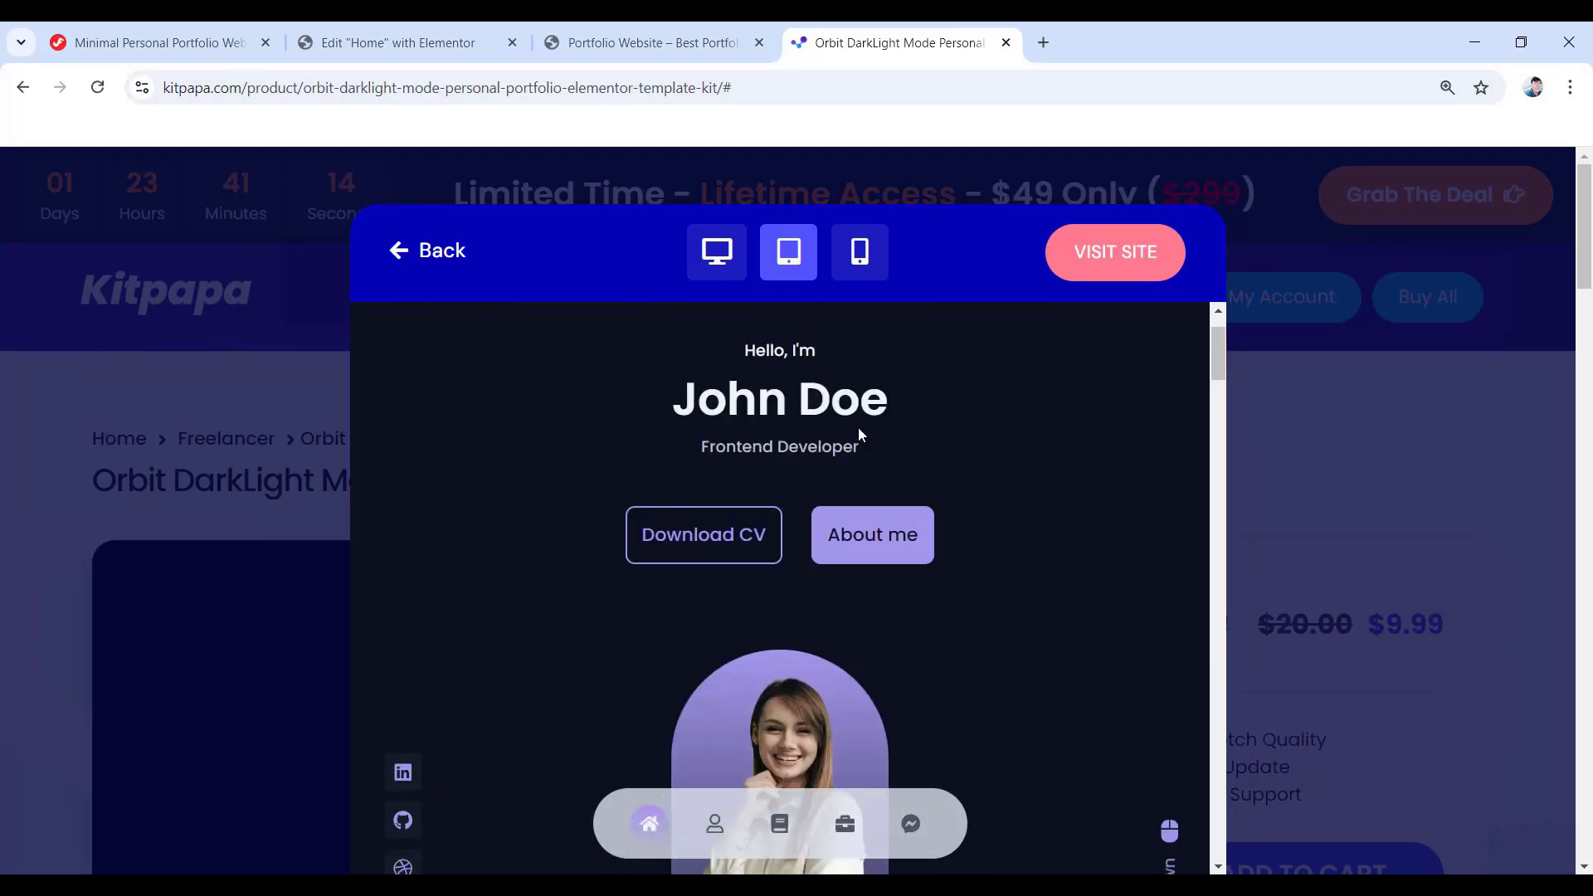
left_click(855, 257)
left_click(817, 489)
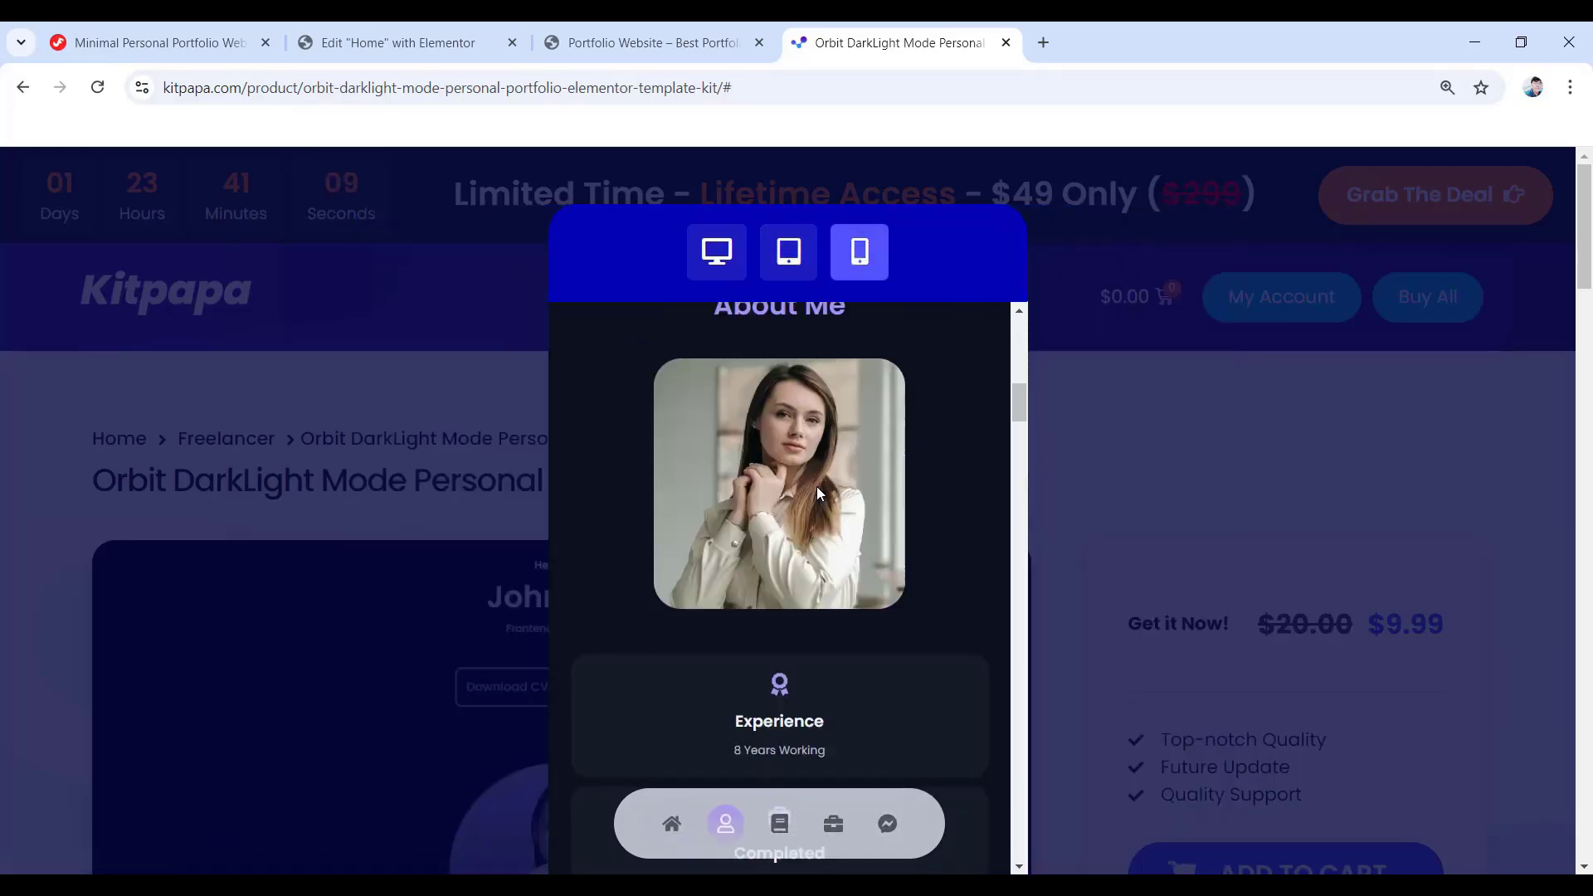
scroll(816, 486, "down", 10)
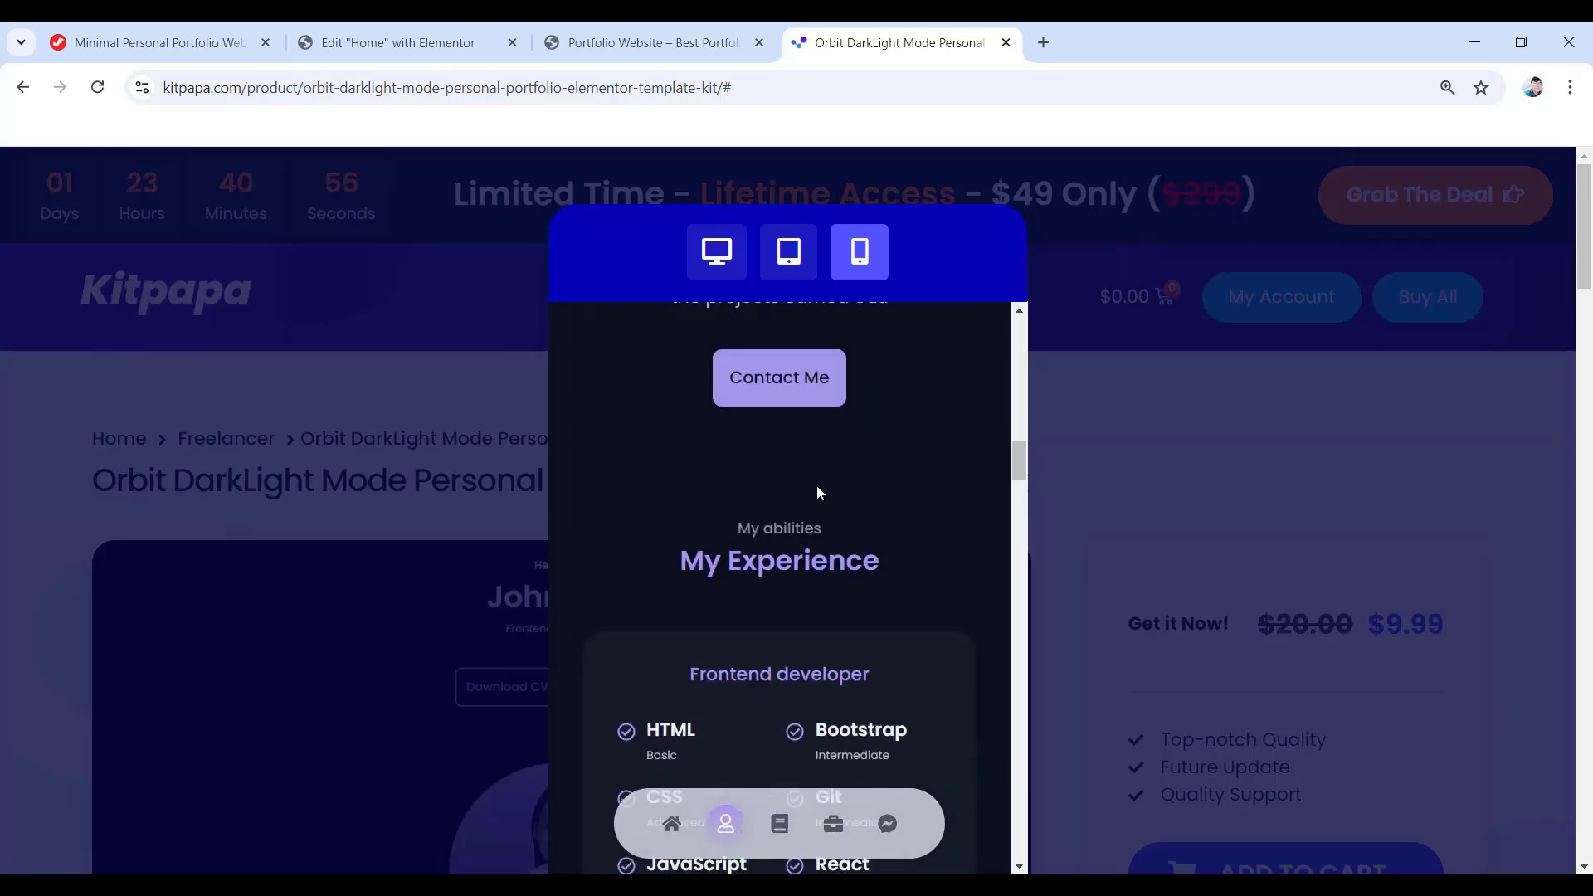
scroll(818, 493, "down", 3)
scroll(817, 493, "up", 12)
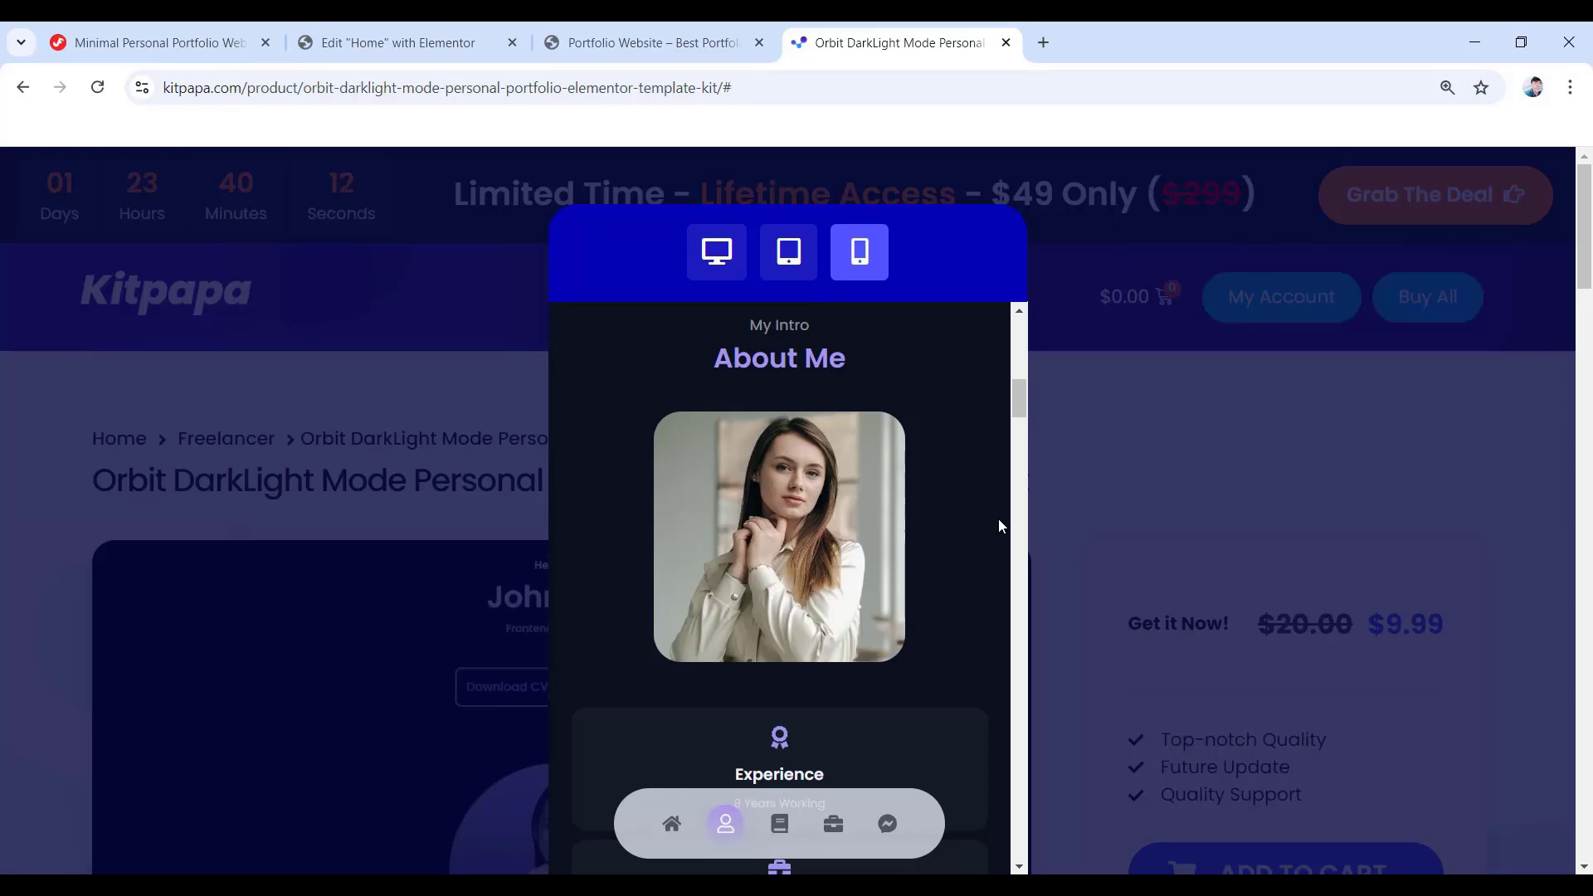
left_click(1118, 512)
- Play and pause the Installation Guide video, skip ahead to about 3:06, then scroll back up
scroll(758, 489, "down", 5)
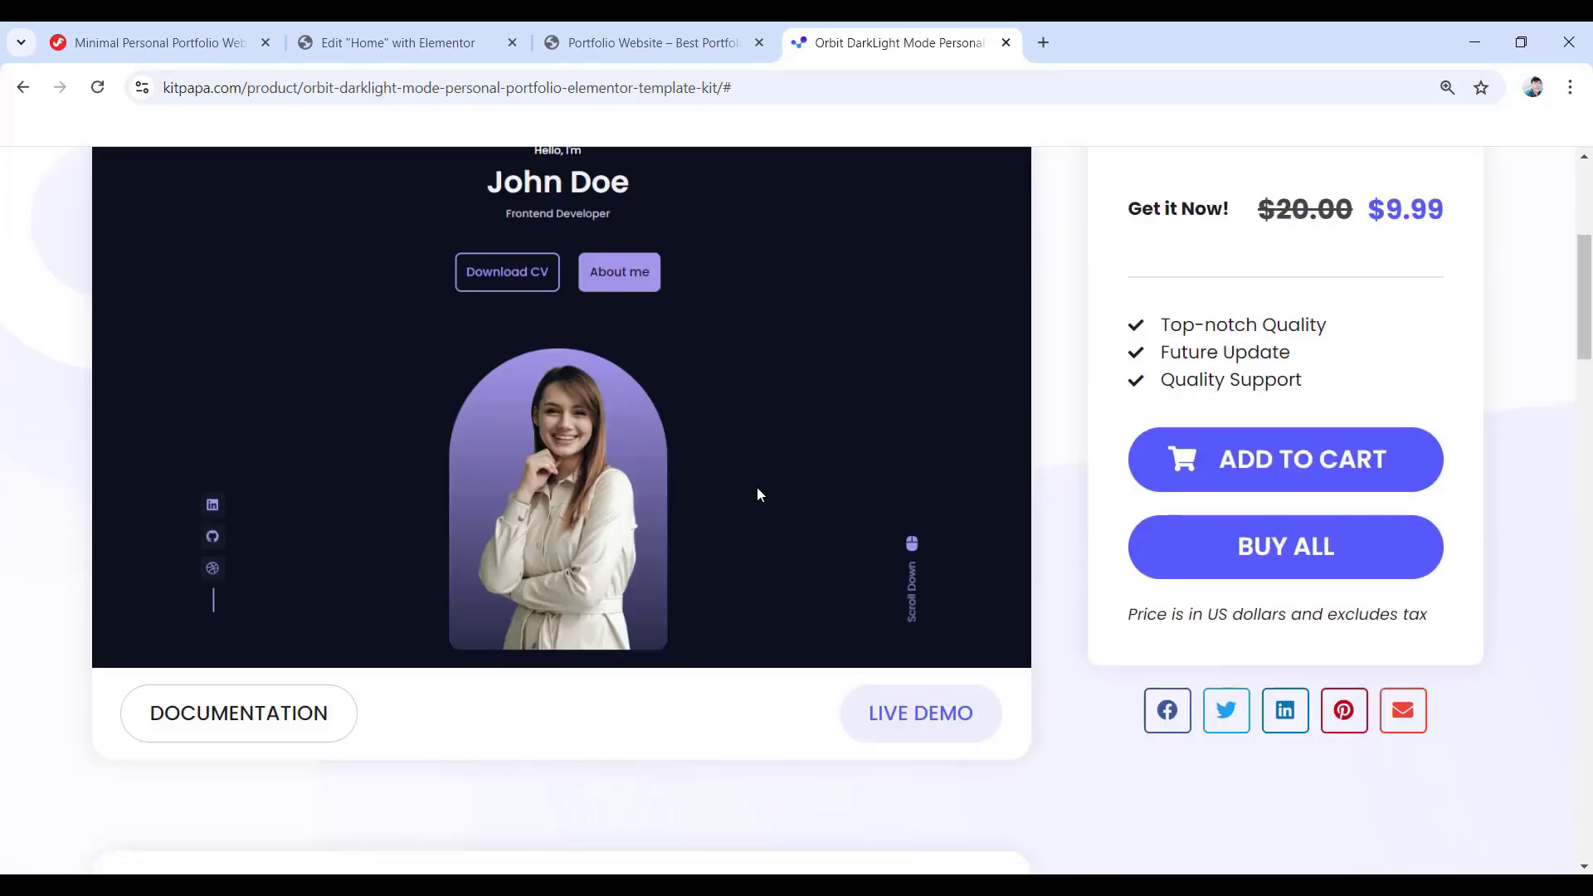
scroll(757, 496, "down", 8)
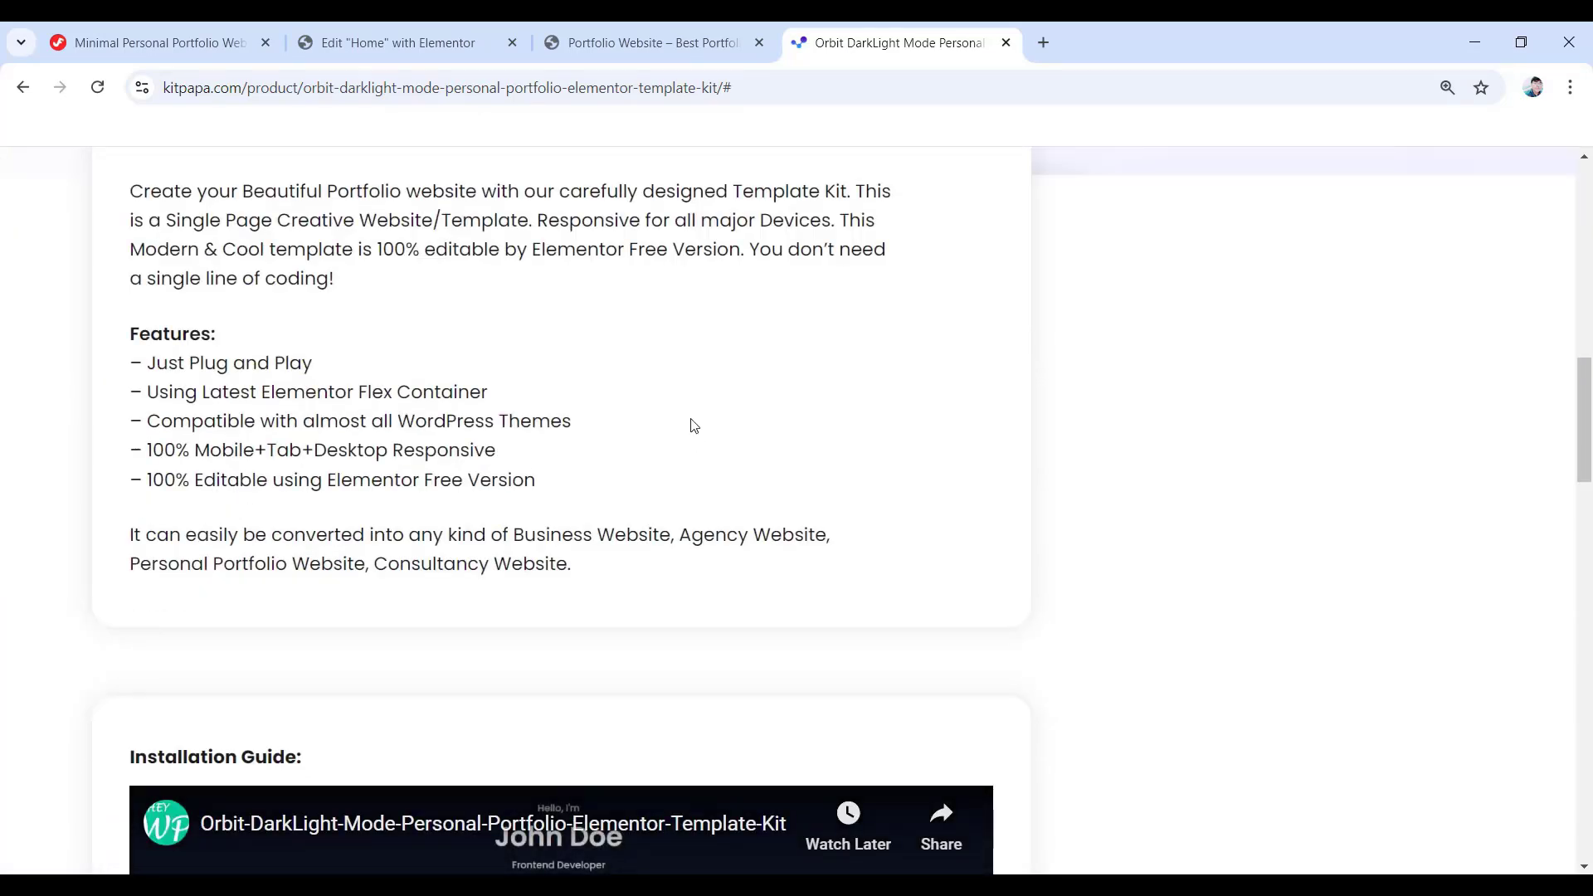
scroll(695, 424, "down", 4)
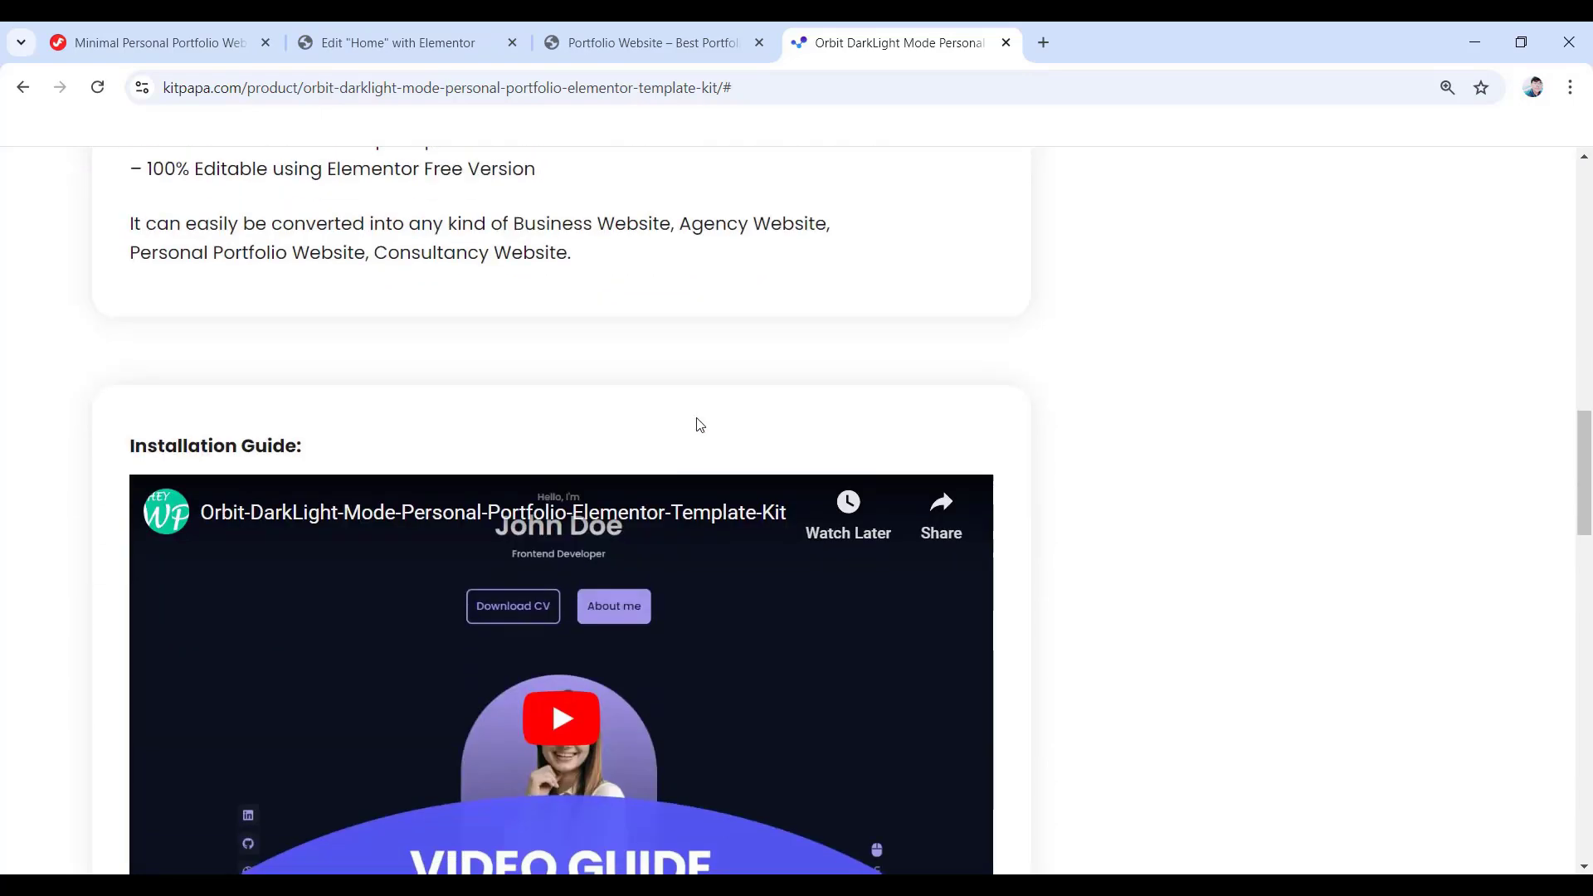
scroll(700, 425, "down", 3)
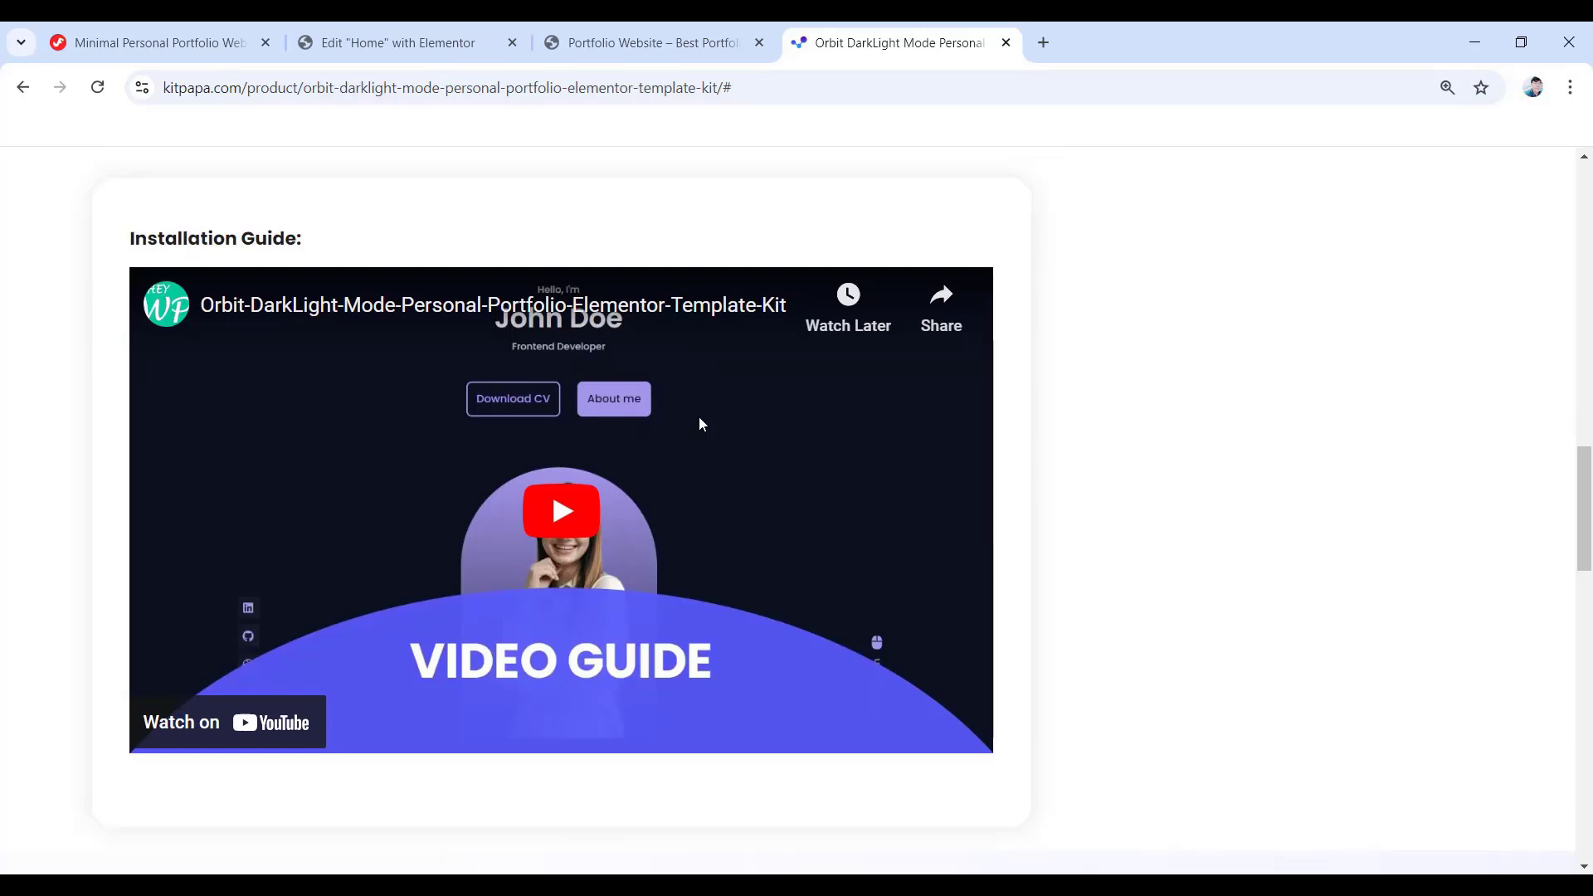
left_click(563, 516)
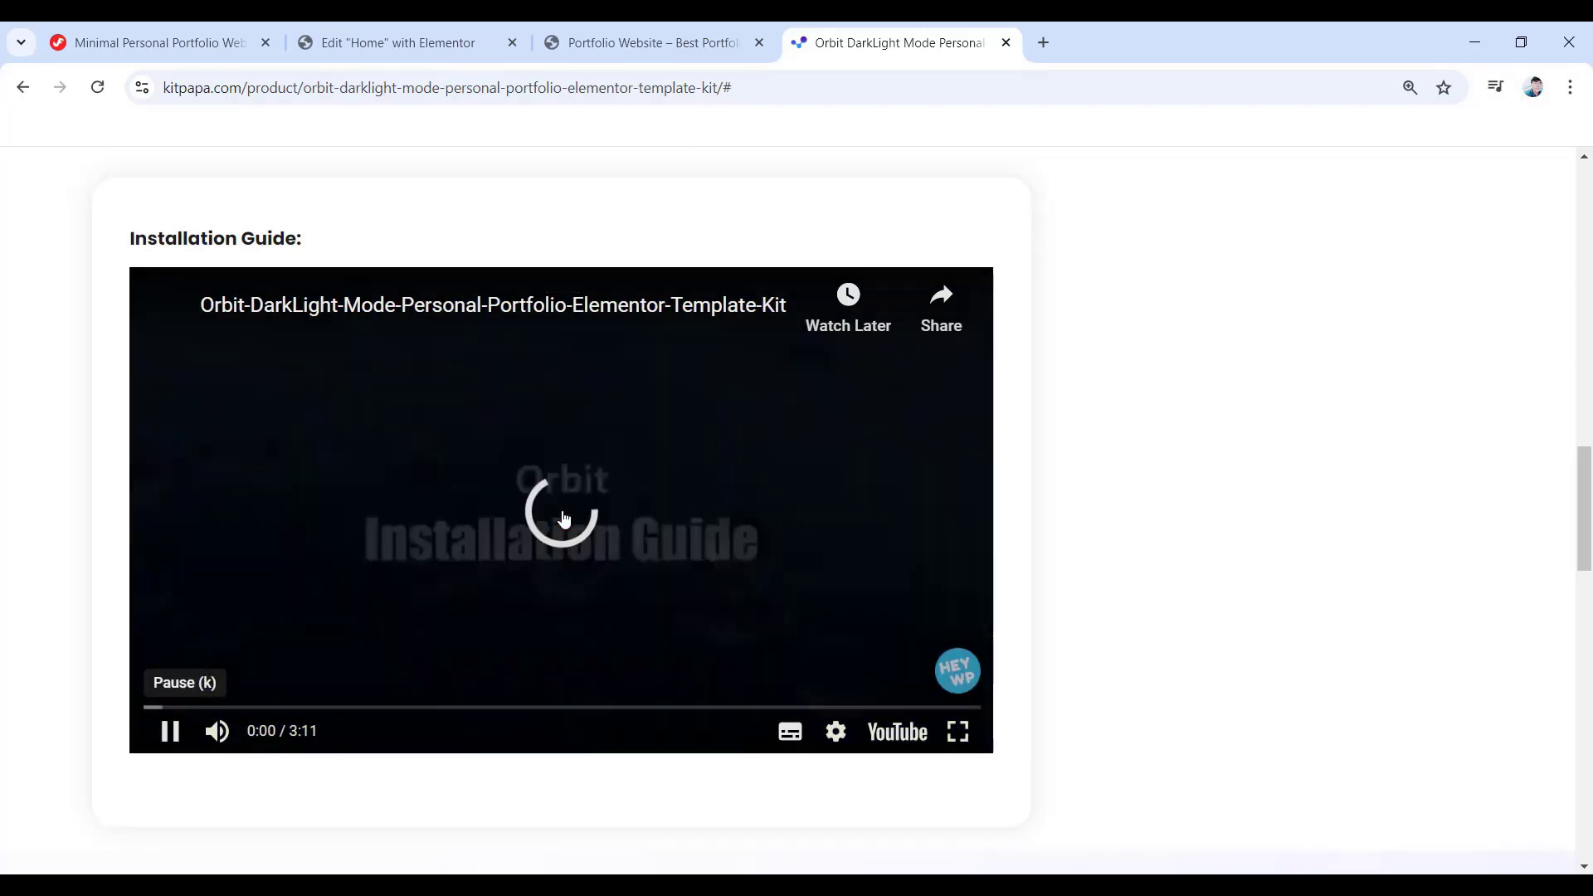
left_click(561, 510)
left_click_drag(778, 708, 963, 716)
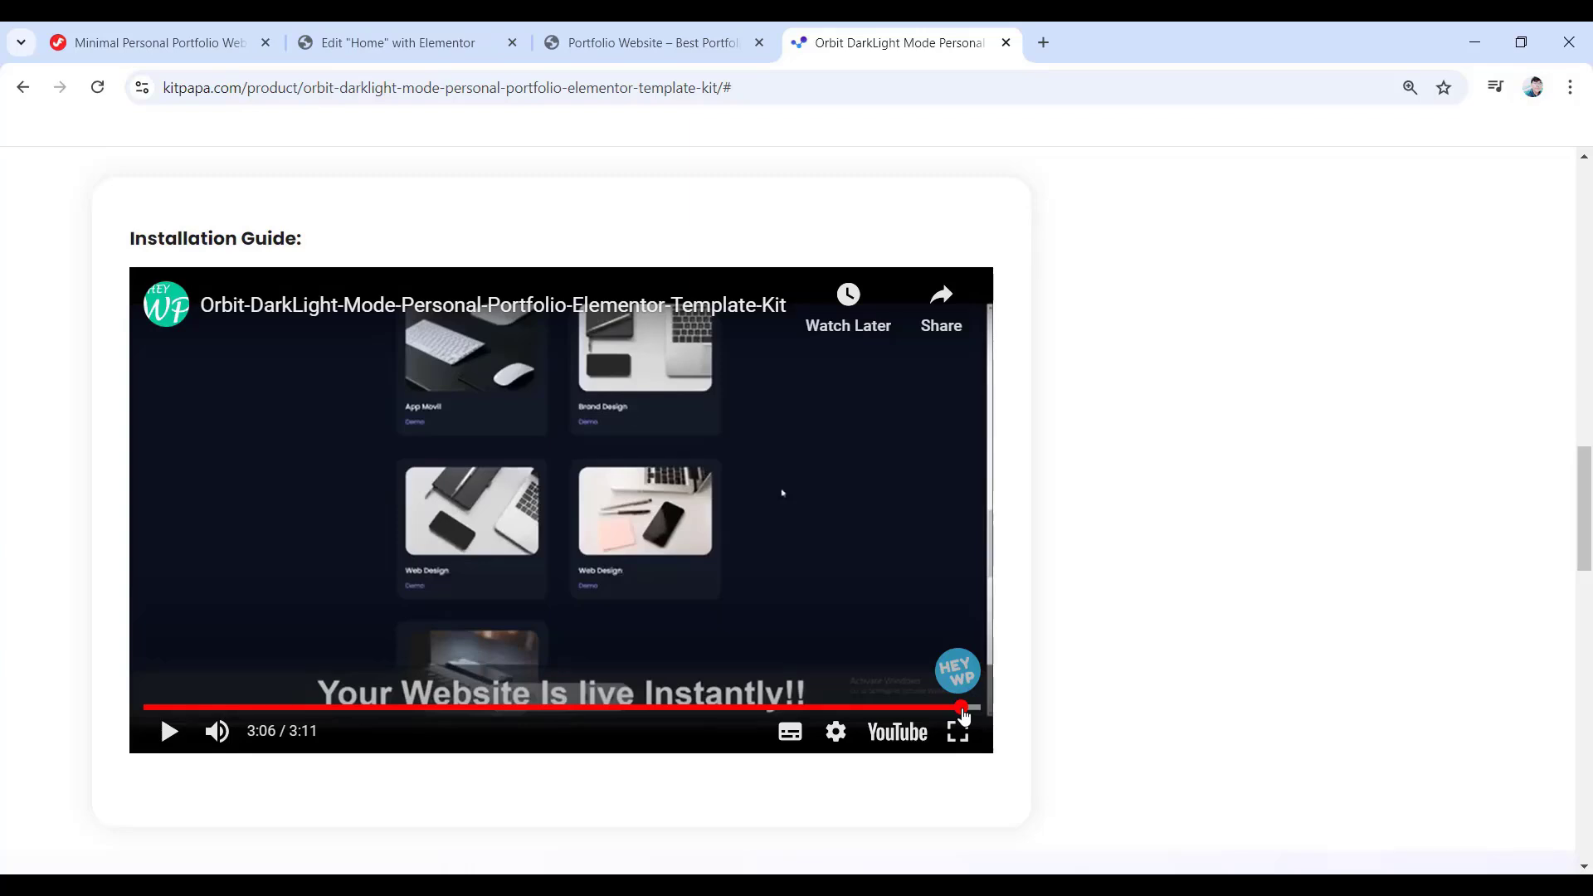
scroll(963, 715, "up", 15)
scroll(963, 715, "down", 4)
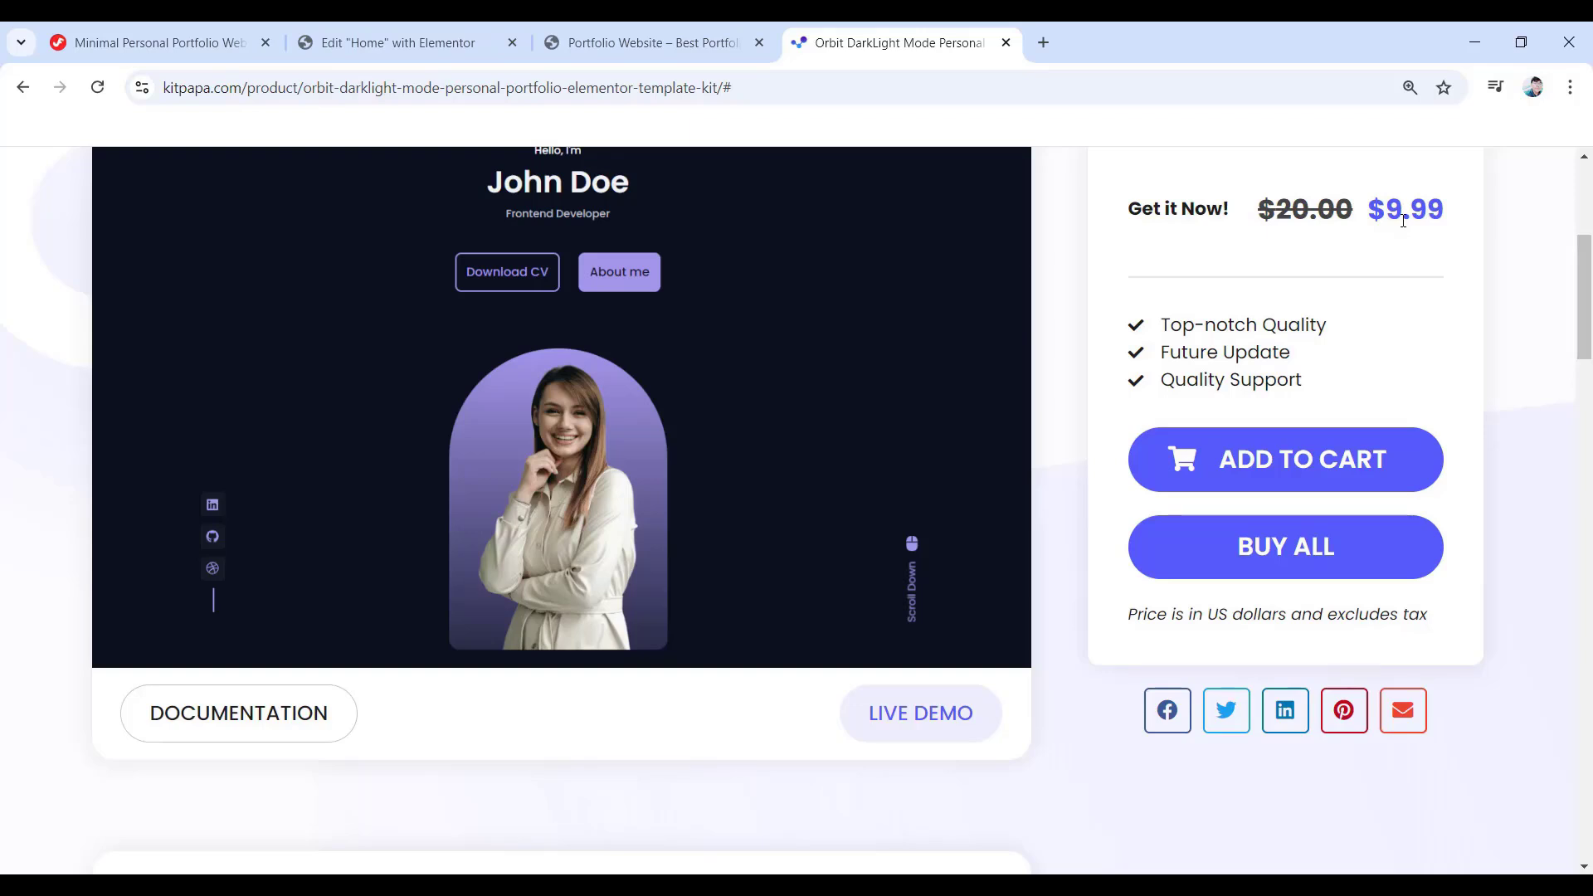
scroll(1394, 191, "up", 5)
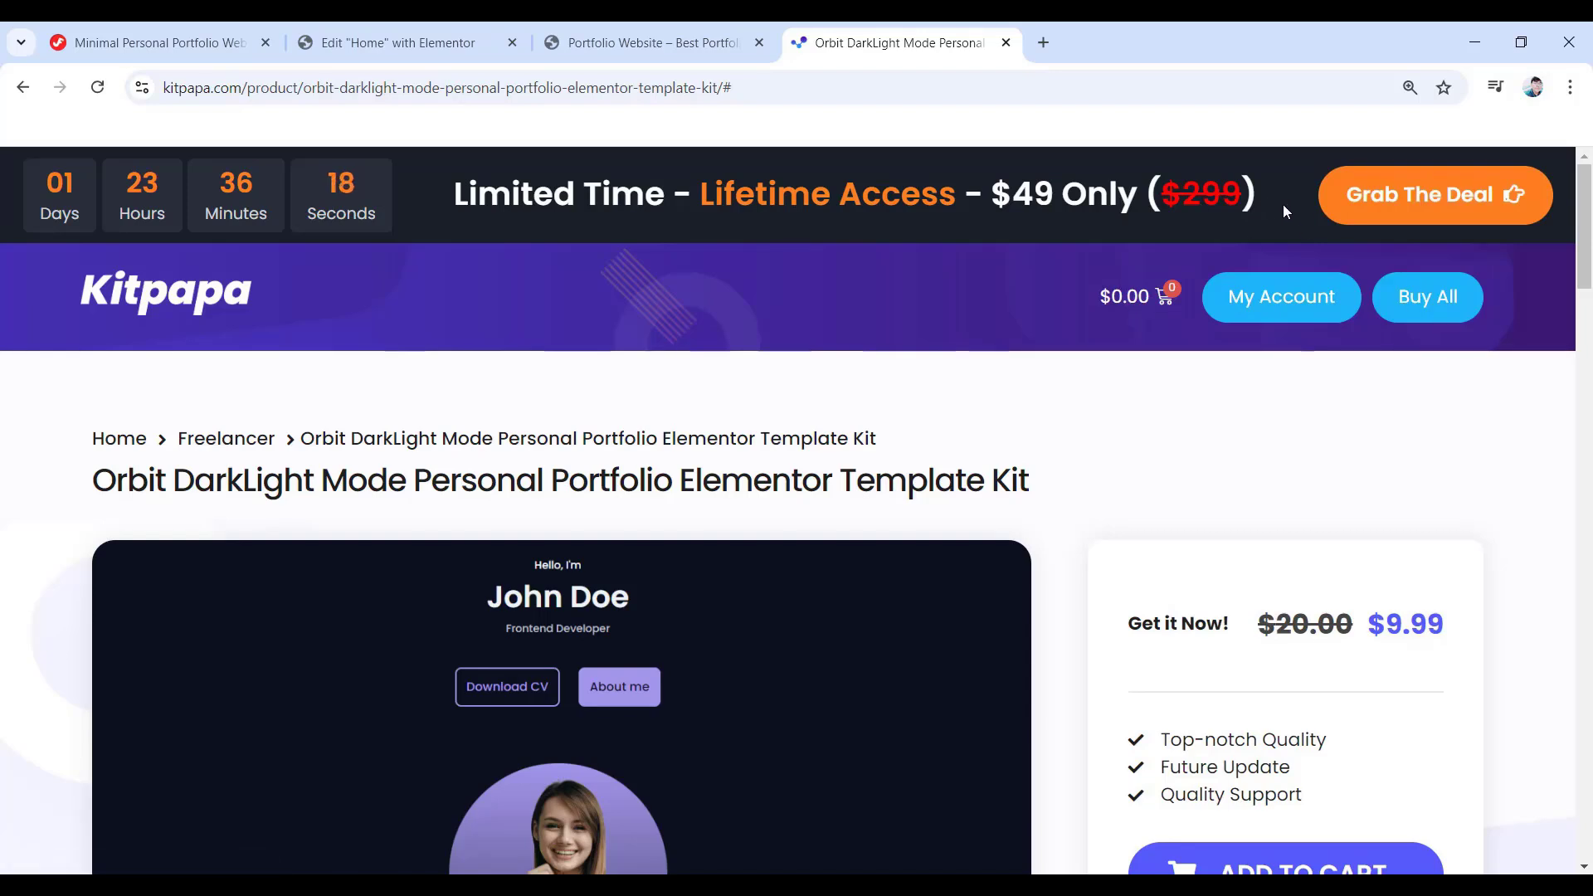
- Scroll through the $49 All Access deal page and plan comparison, then go to Kitpapa's home page
left_click(1454, 205)
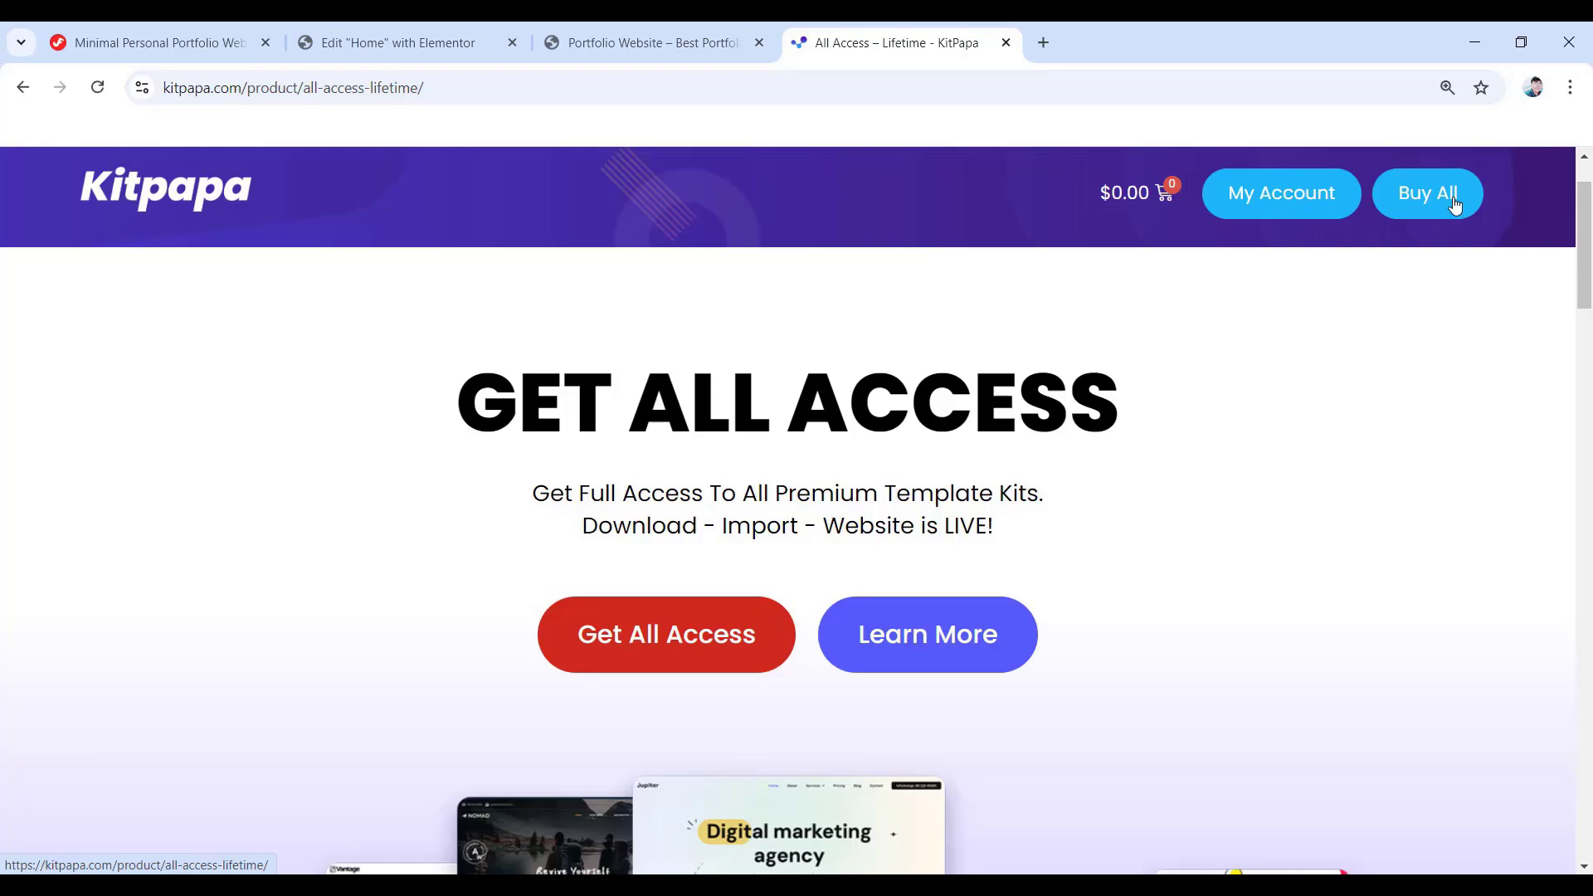
scroll(1454, 204, "down", 10)
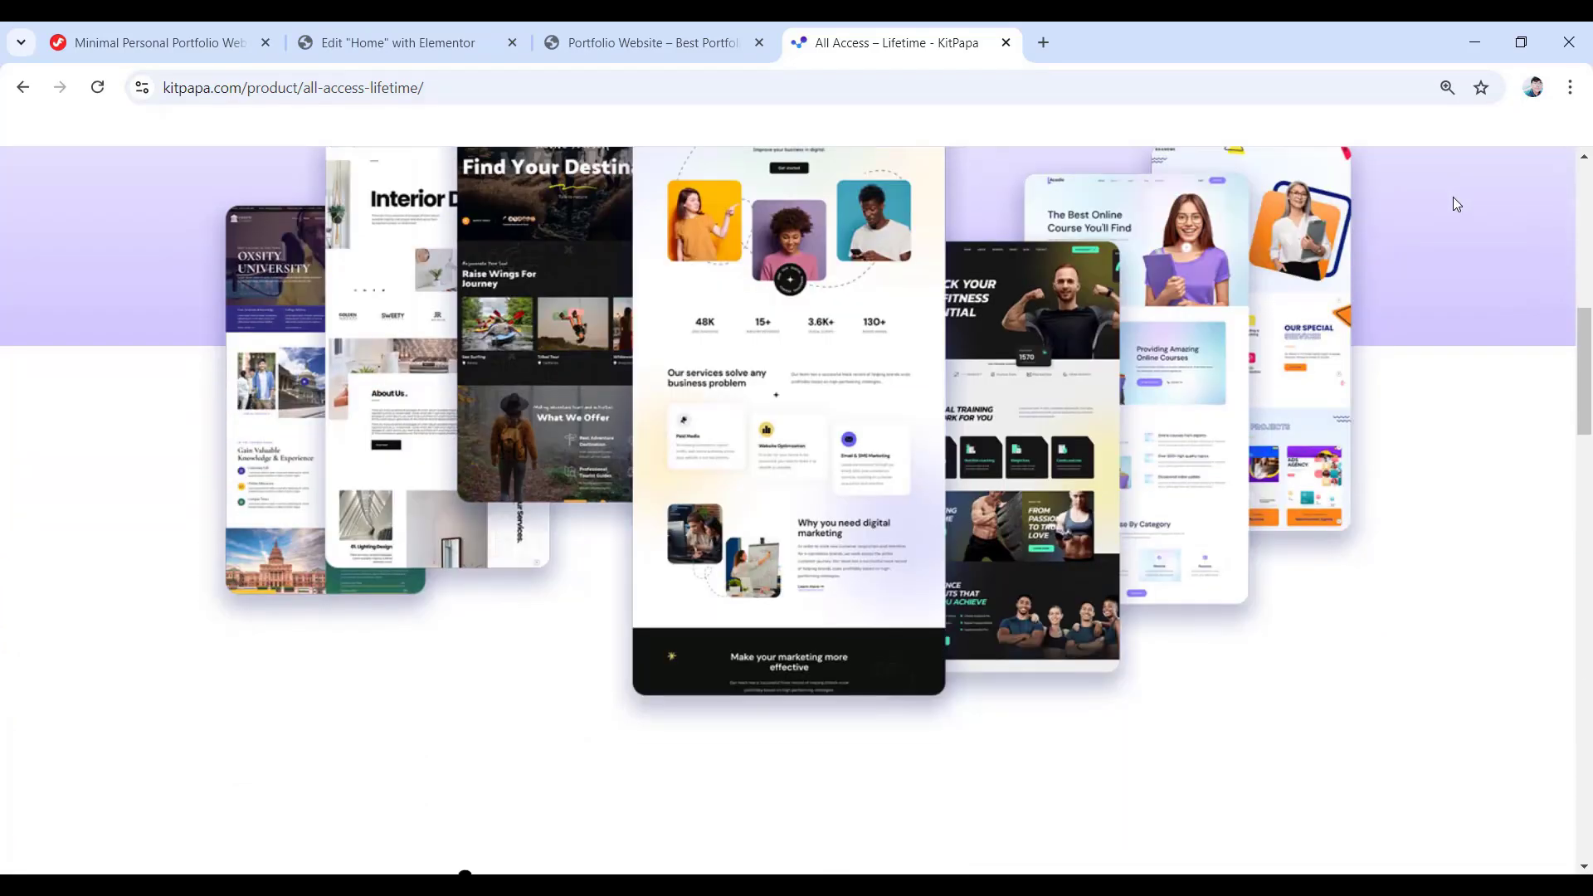
scroll(1456, 203, "down", 6)
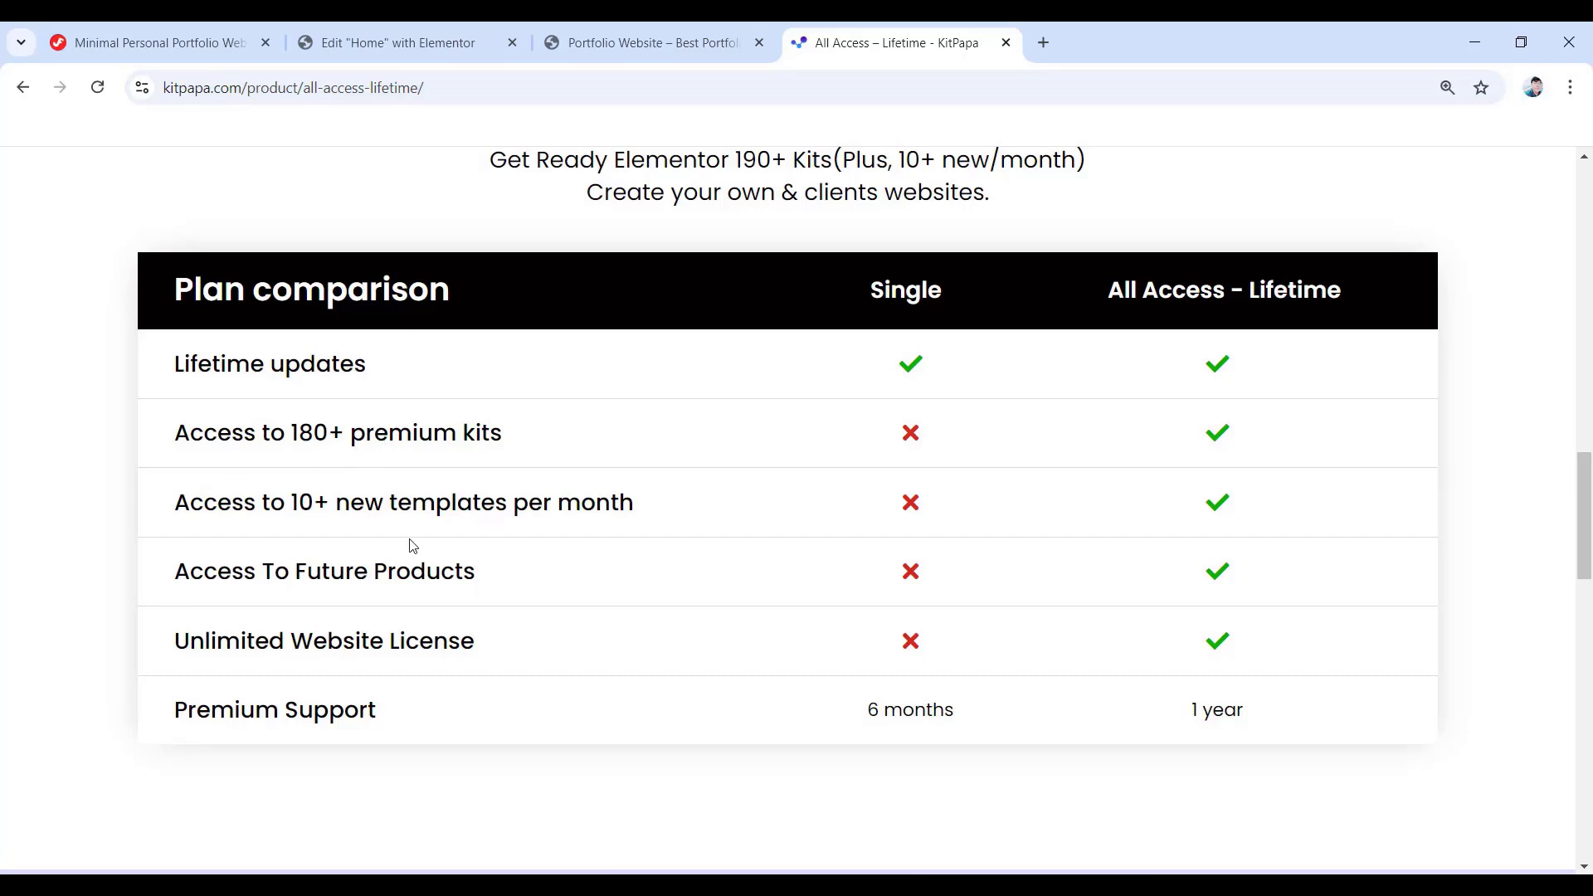
scroll(412, 546, "down", 6)
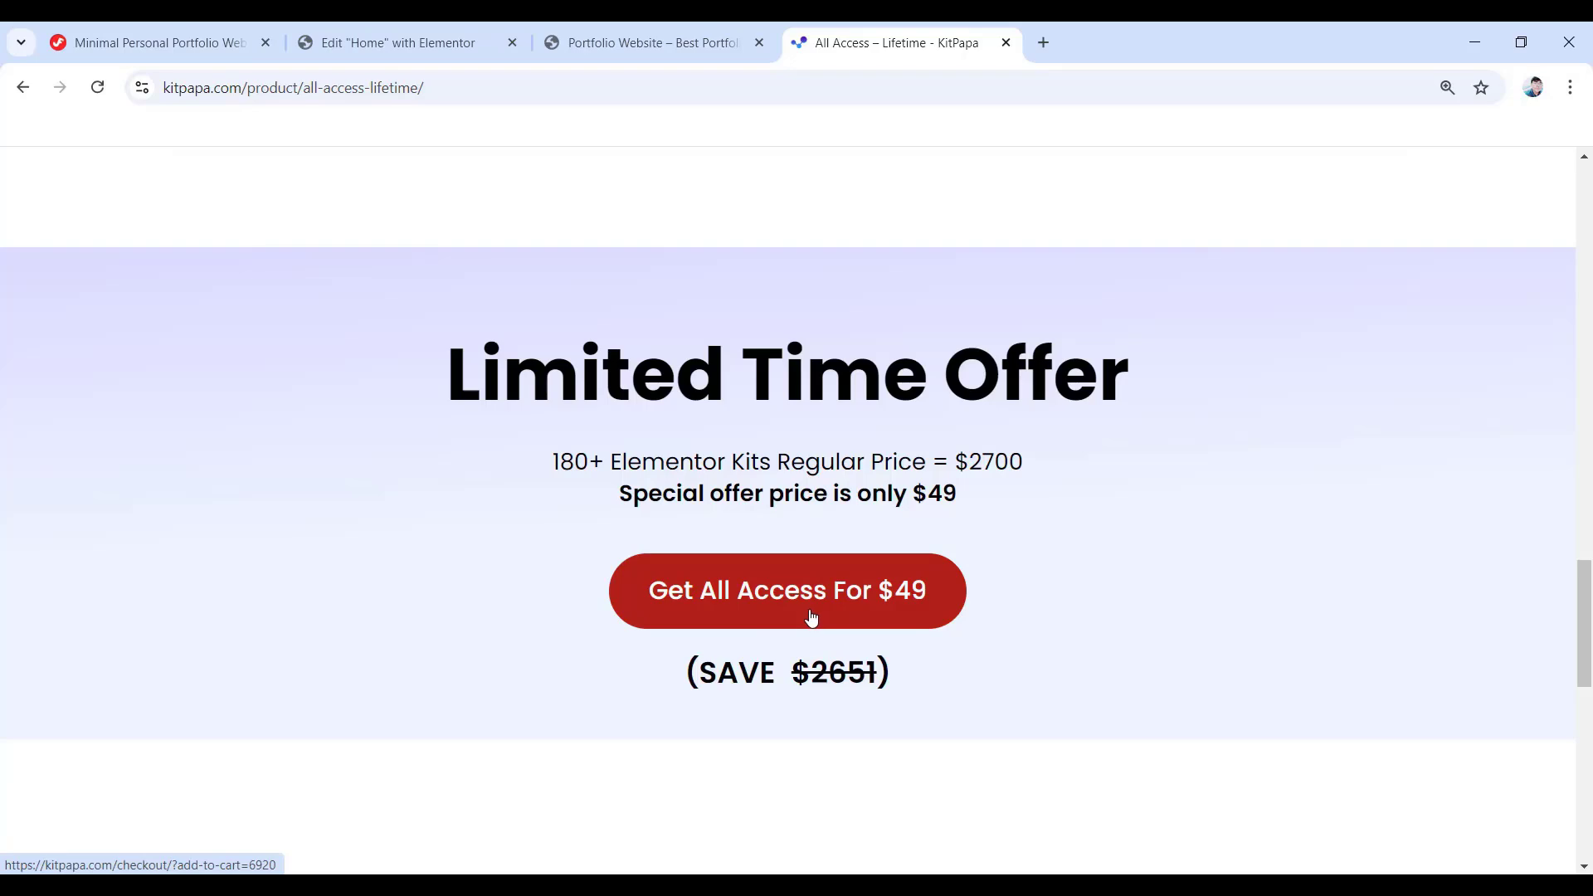
scroll(811, 616, "up", 10)
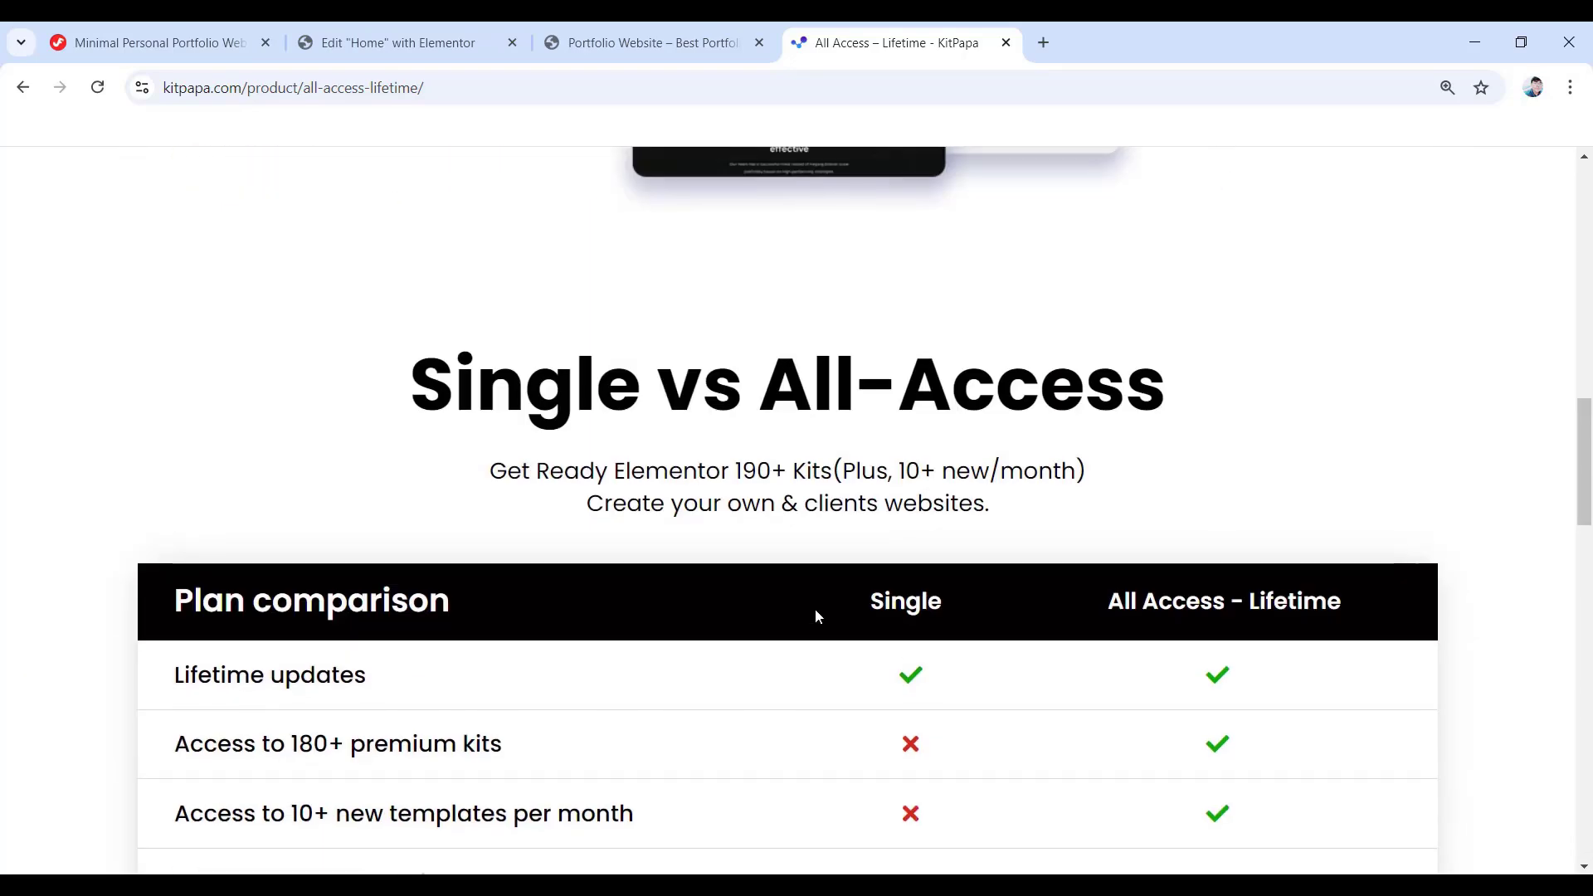
scroll(817, 616, "up", 4)
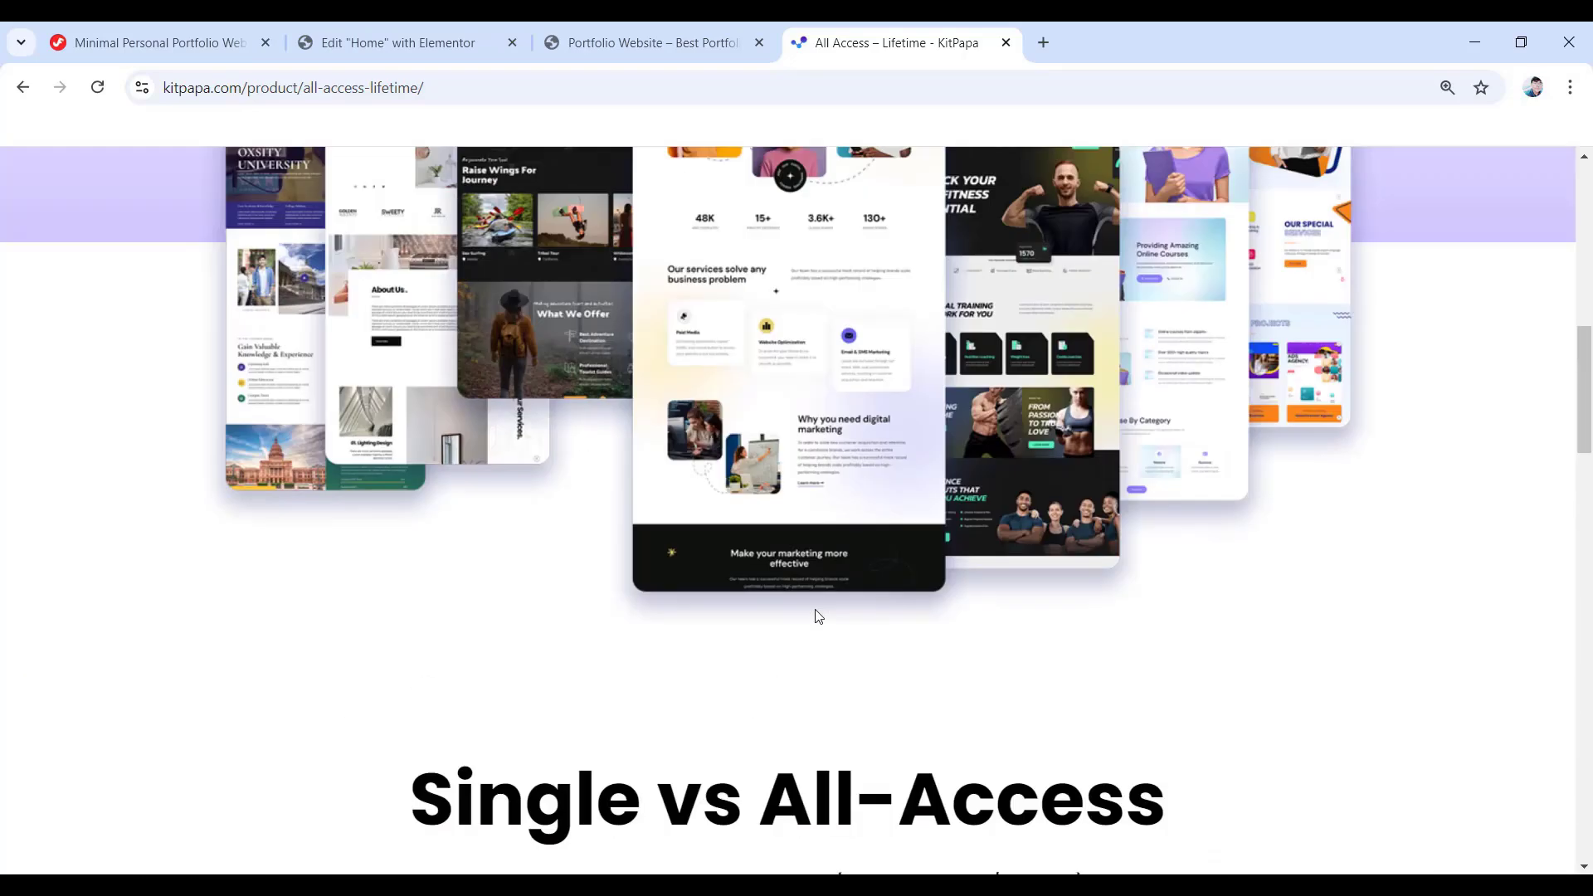
scroll(817, 616, "up", 15)
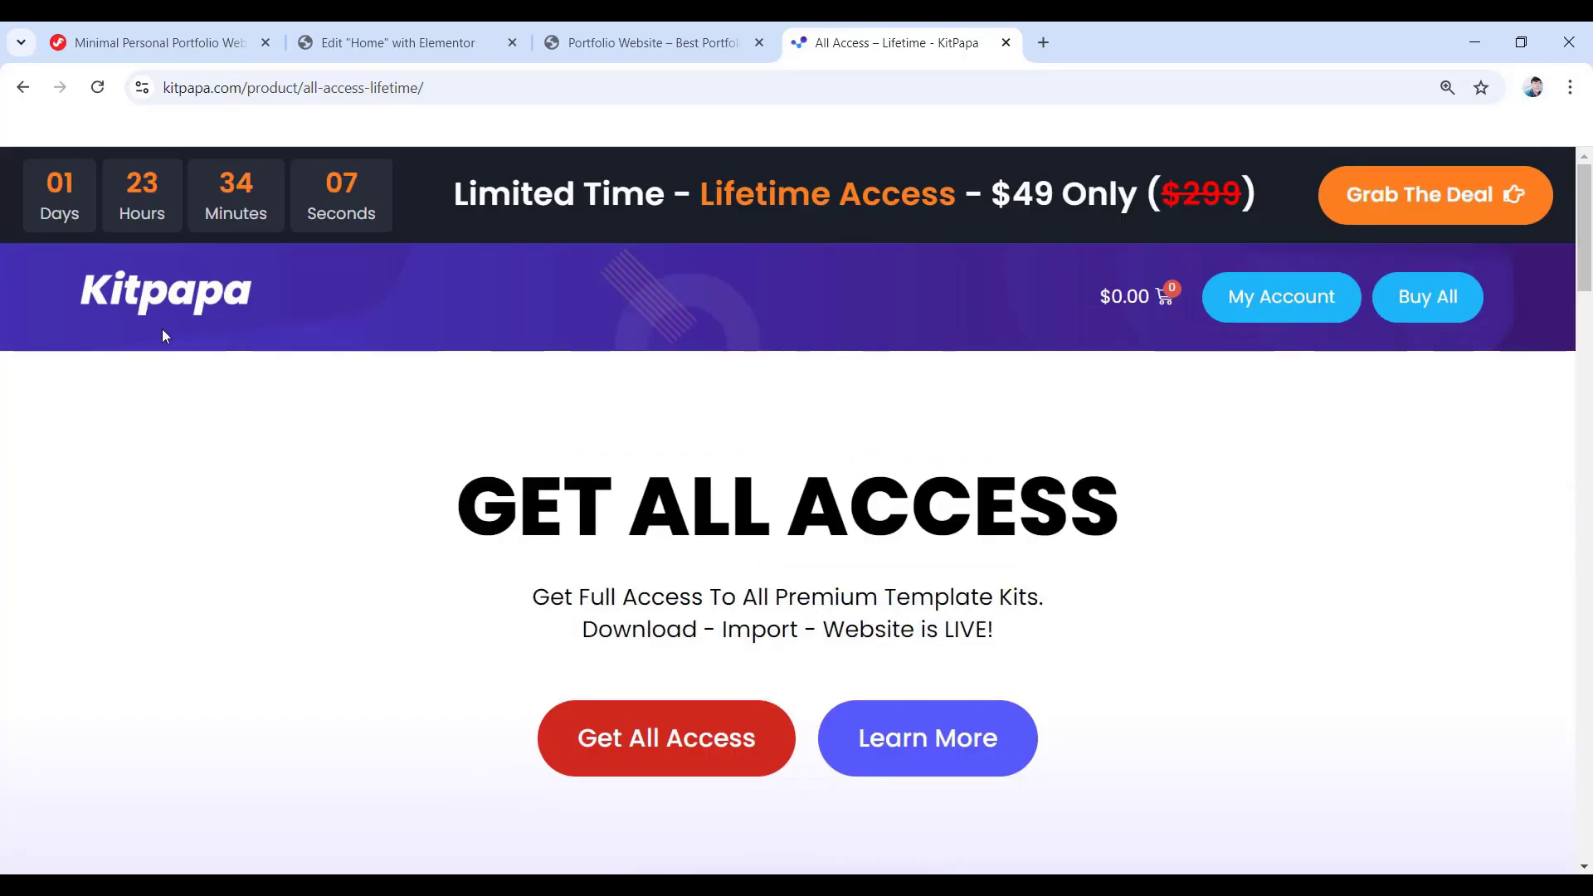
left_click(161, 328)
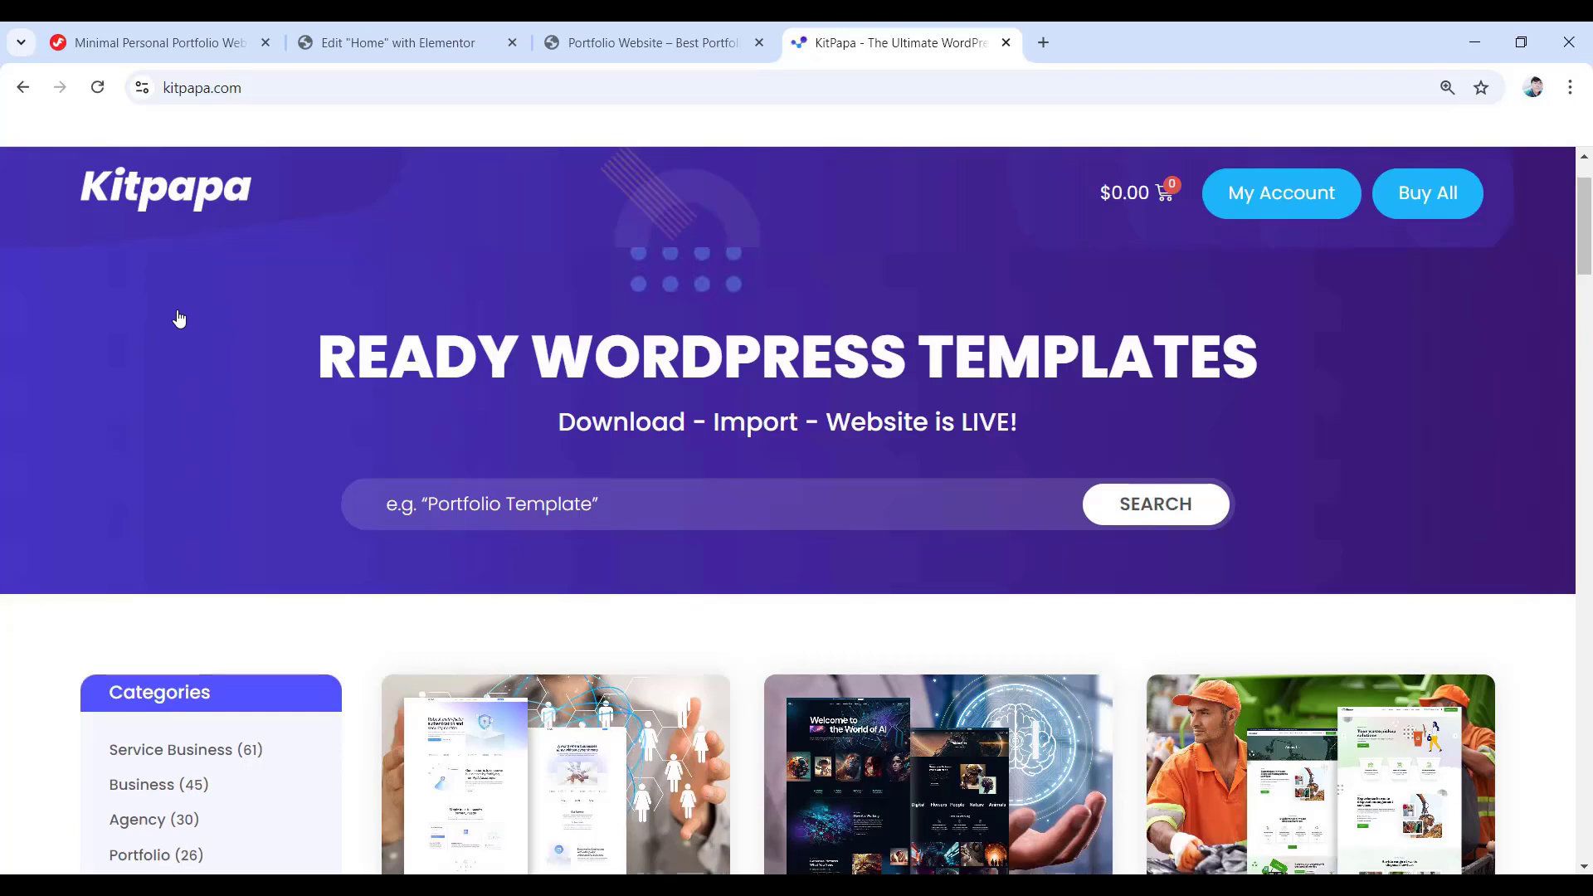
- Search the Kitpapa template kits for 'minime' and open the MiniMe product page
left_click(500, 508)
type("minime")
key("Return")
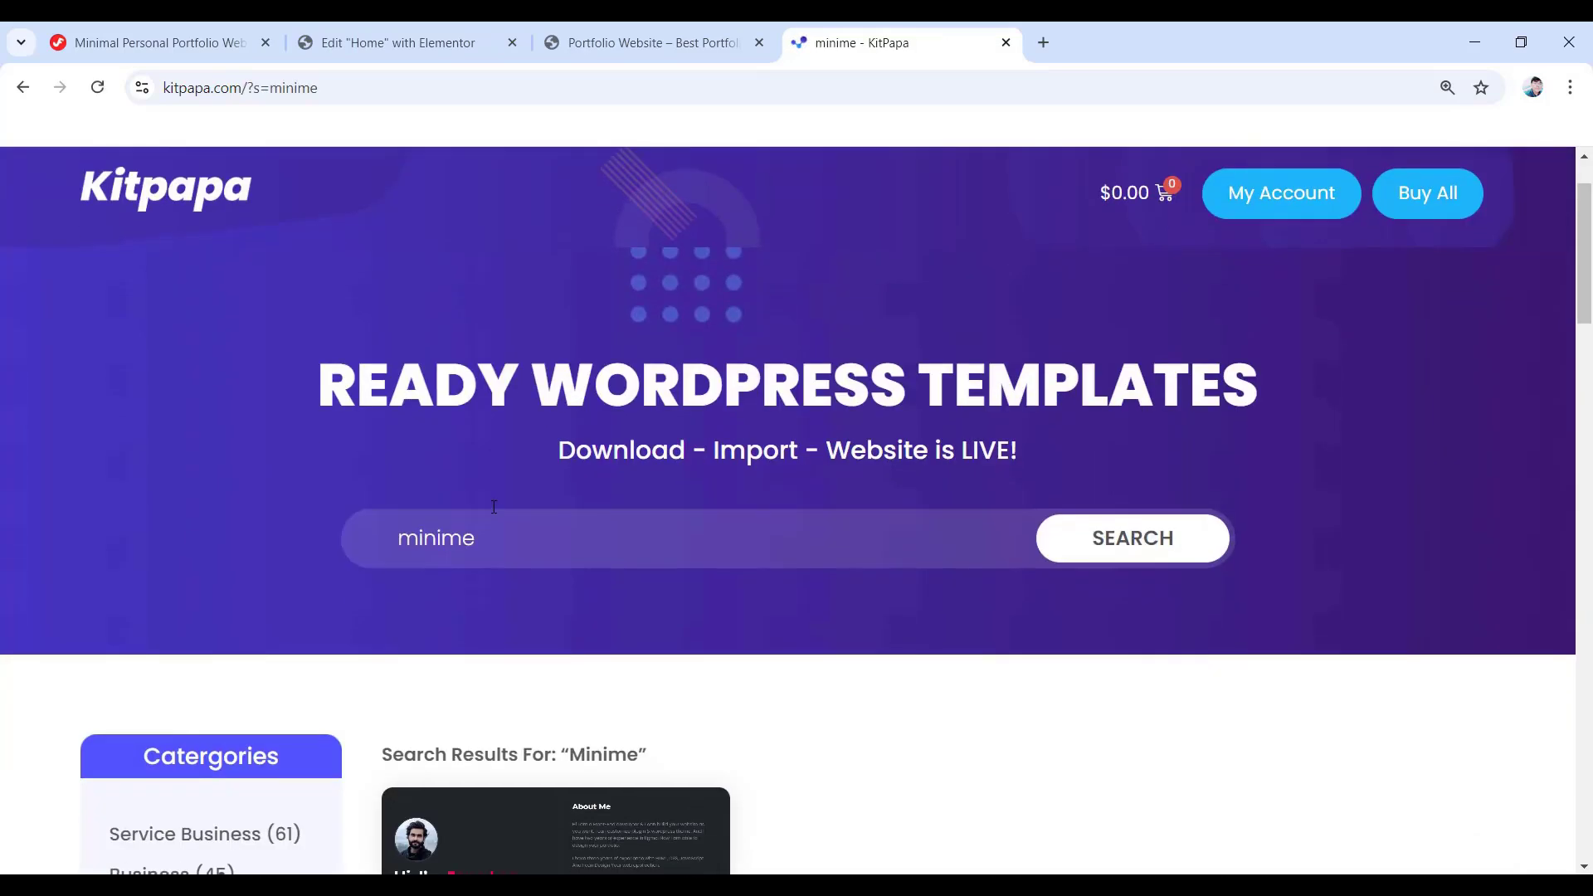
scroll(493, 506, "down", 2)
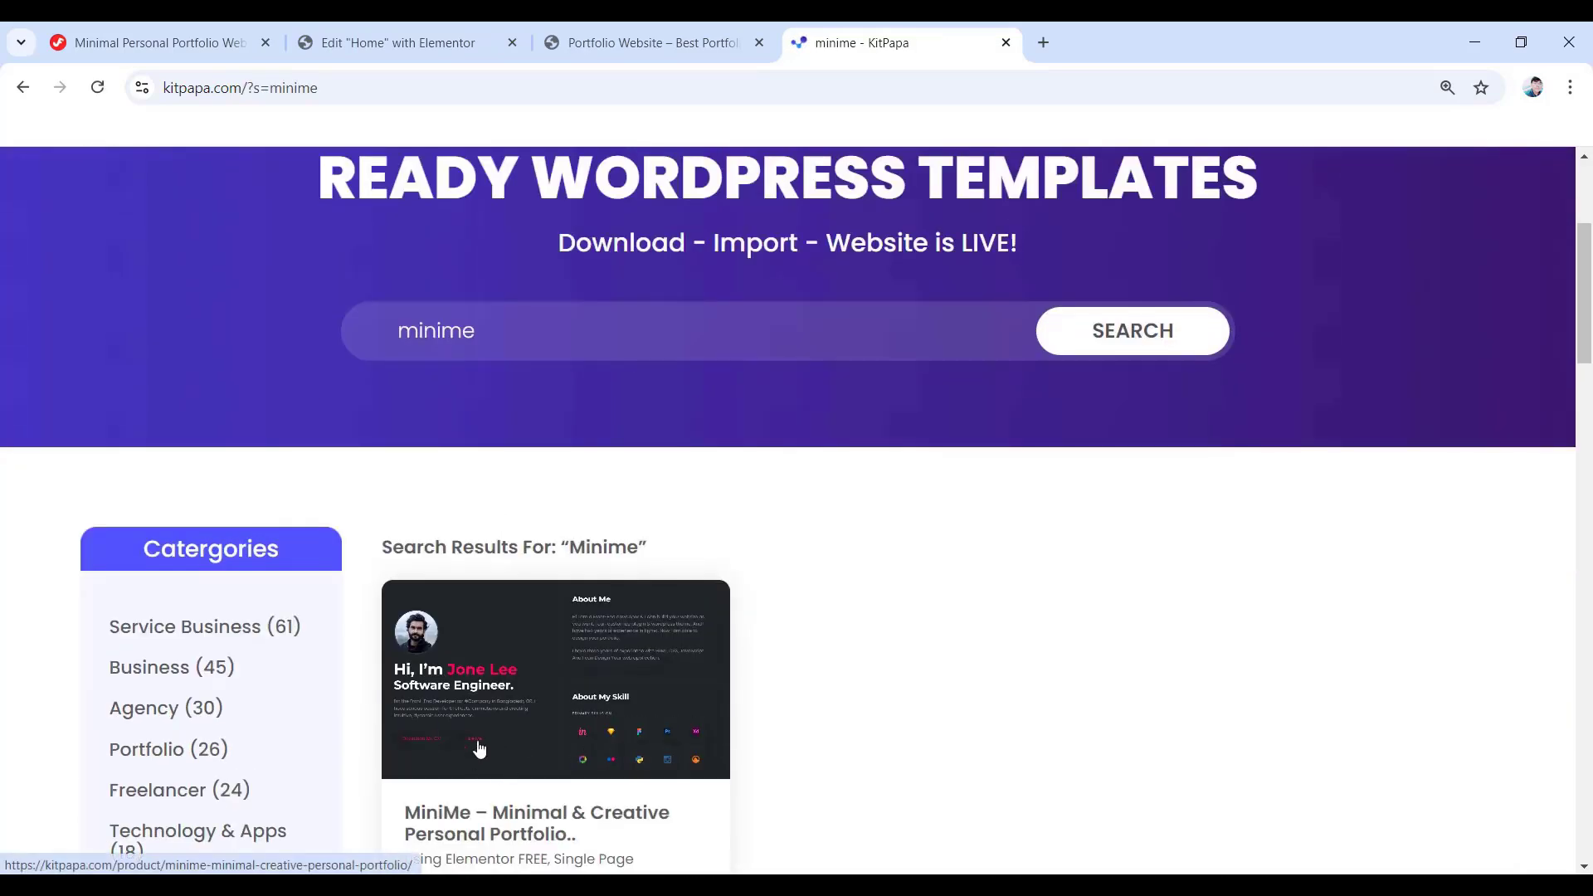
scroll(479, 749, "down", 1)
left_click(491, 711)
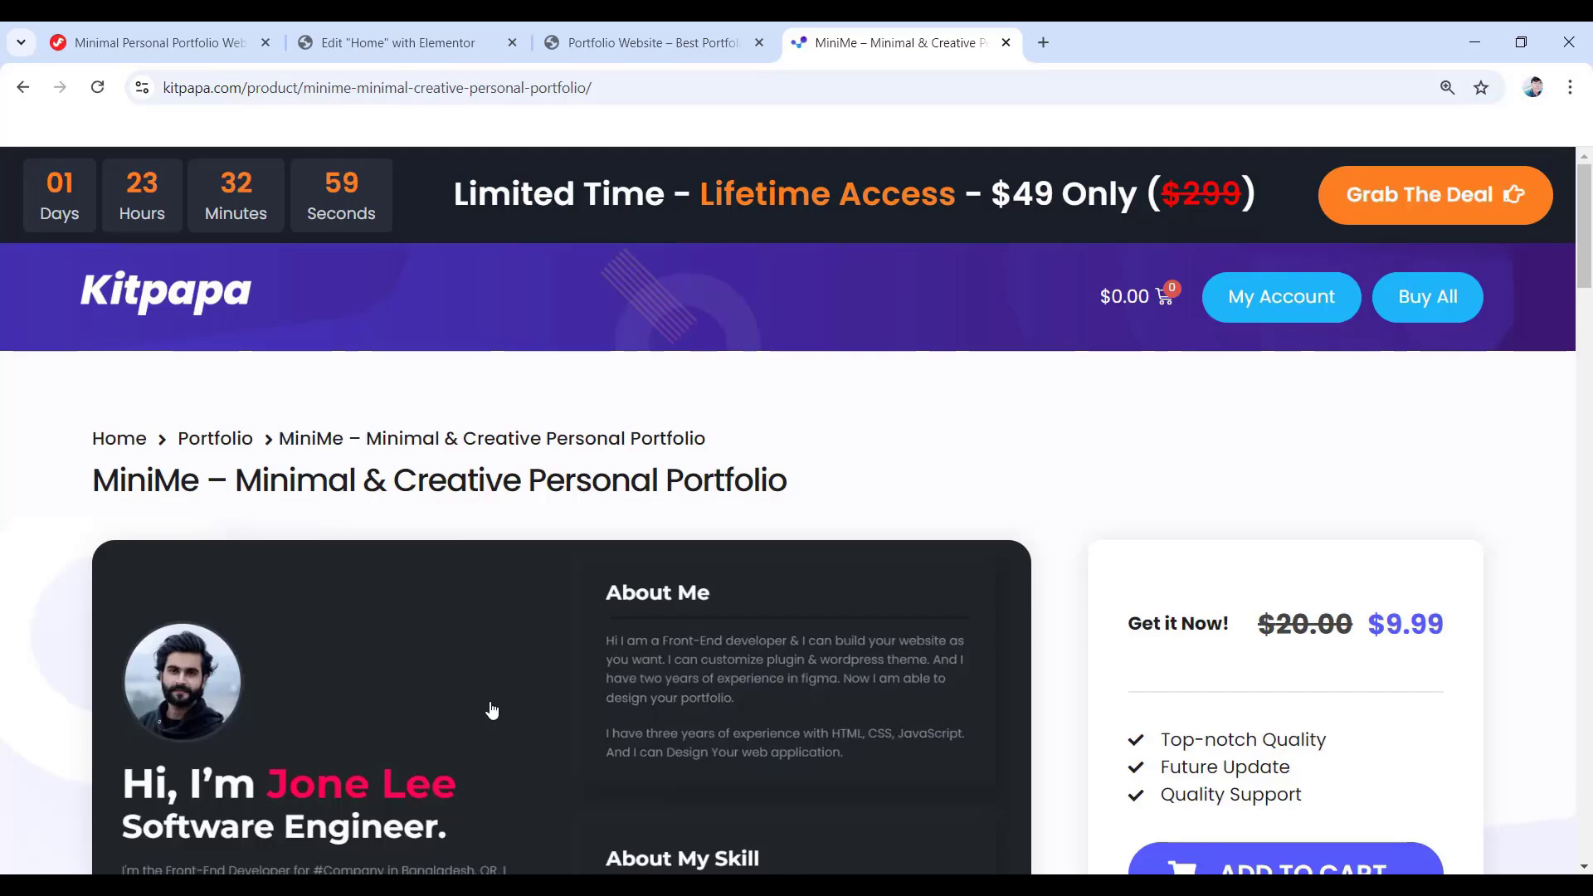
- Scroll through the MiniMe live demo, then close it to return to the product page
scroll(491, 707, "down", 2)
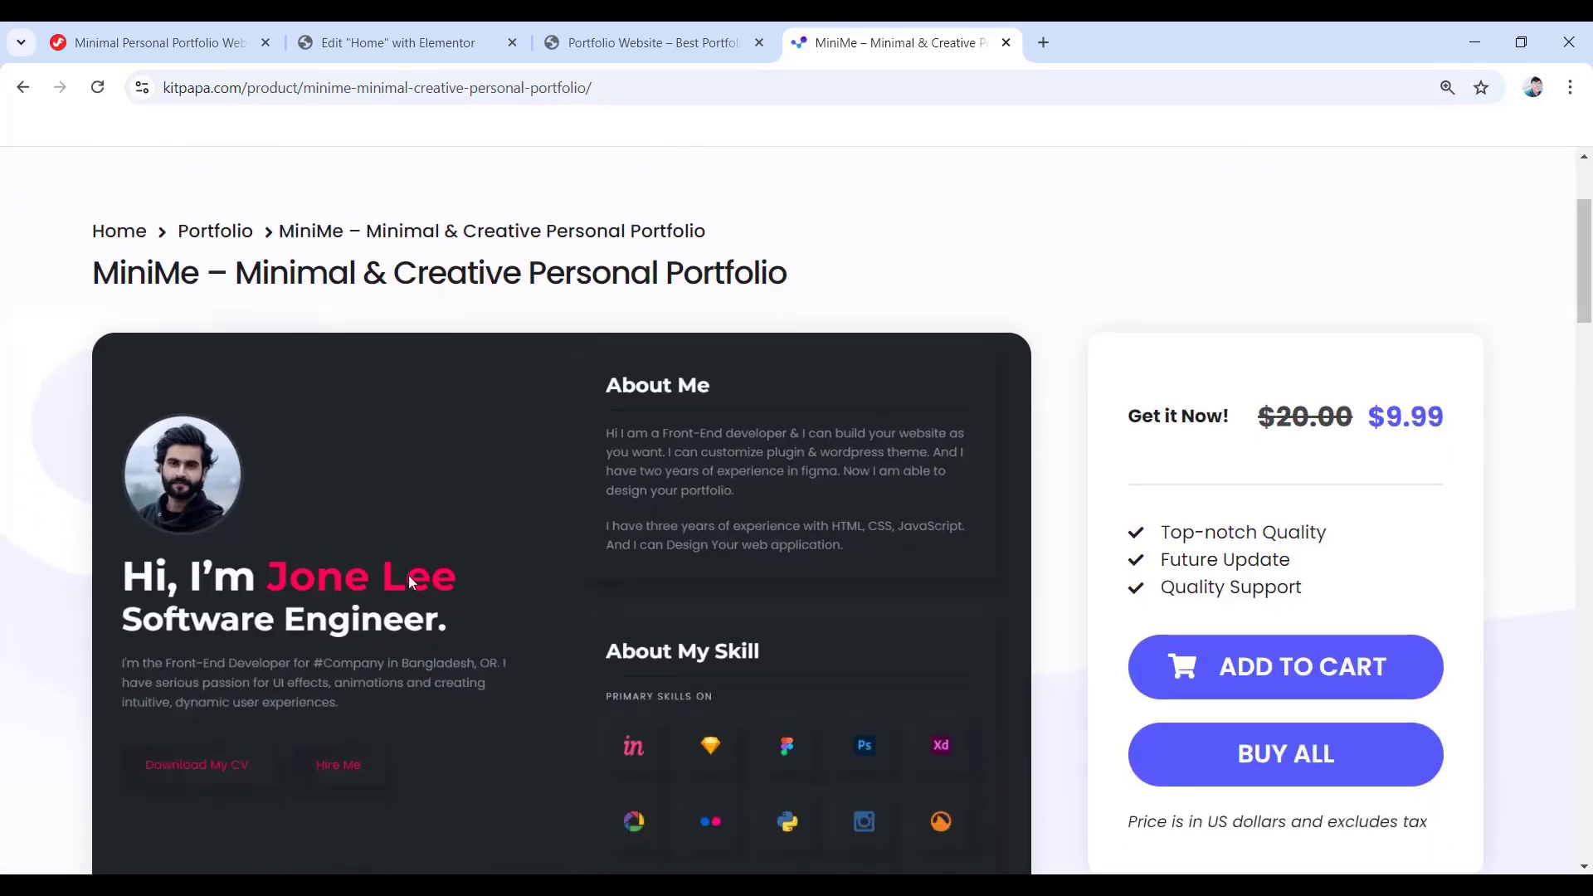
scroll(479, 713, "down", 1)
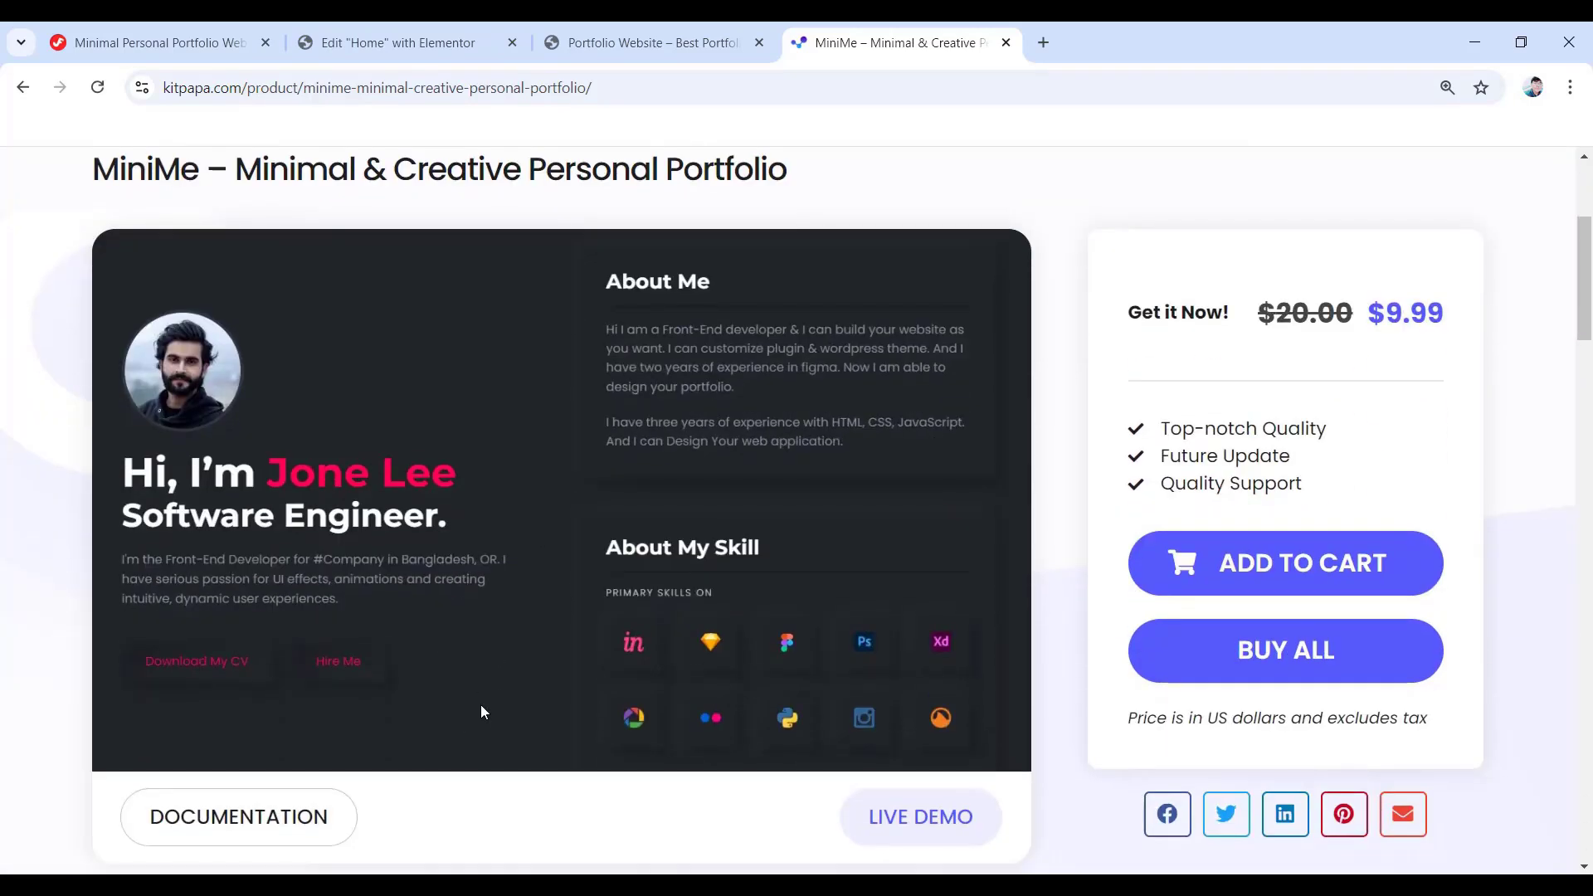
left_click(935, 818)
scroll(649, 658, "down", 5)
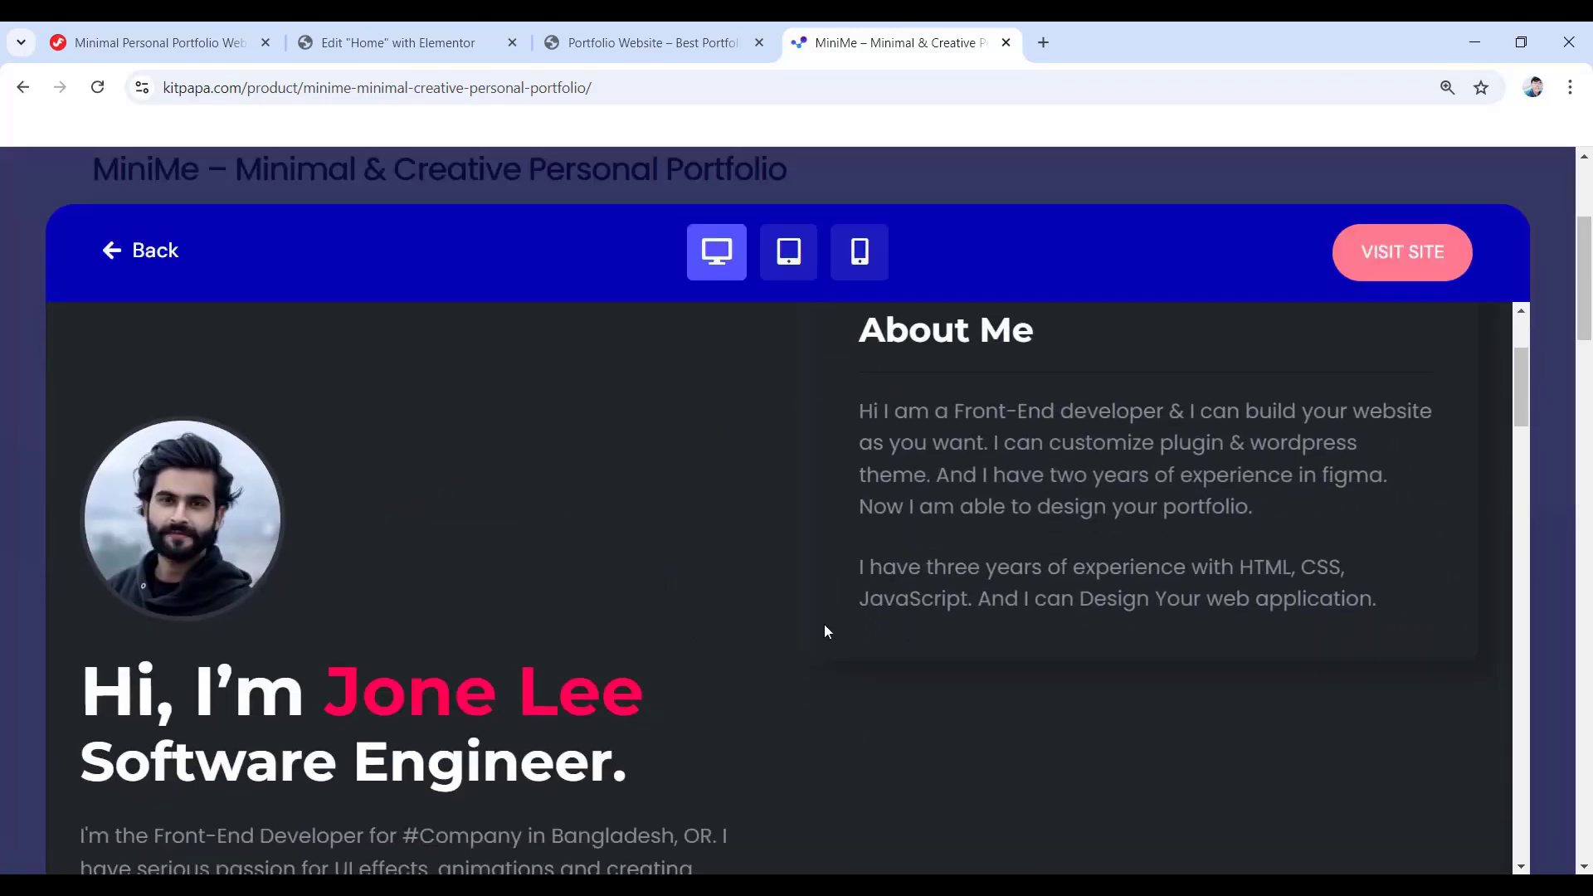
scroll(971, 608, "down", 5)
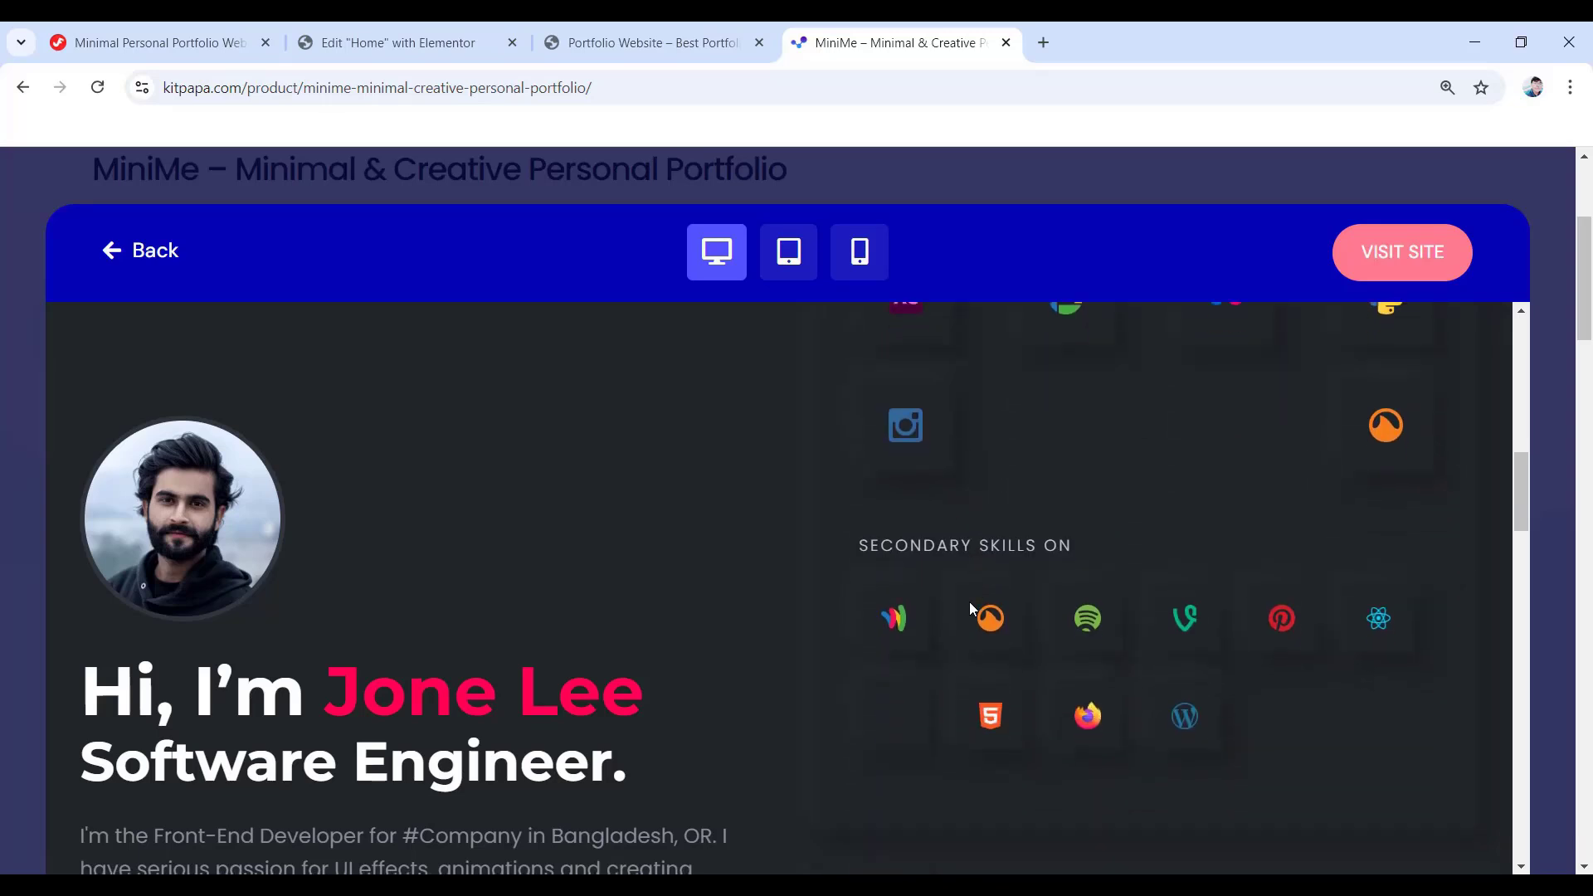
scroll(971, 608, "down", 8)
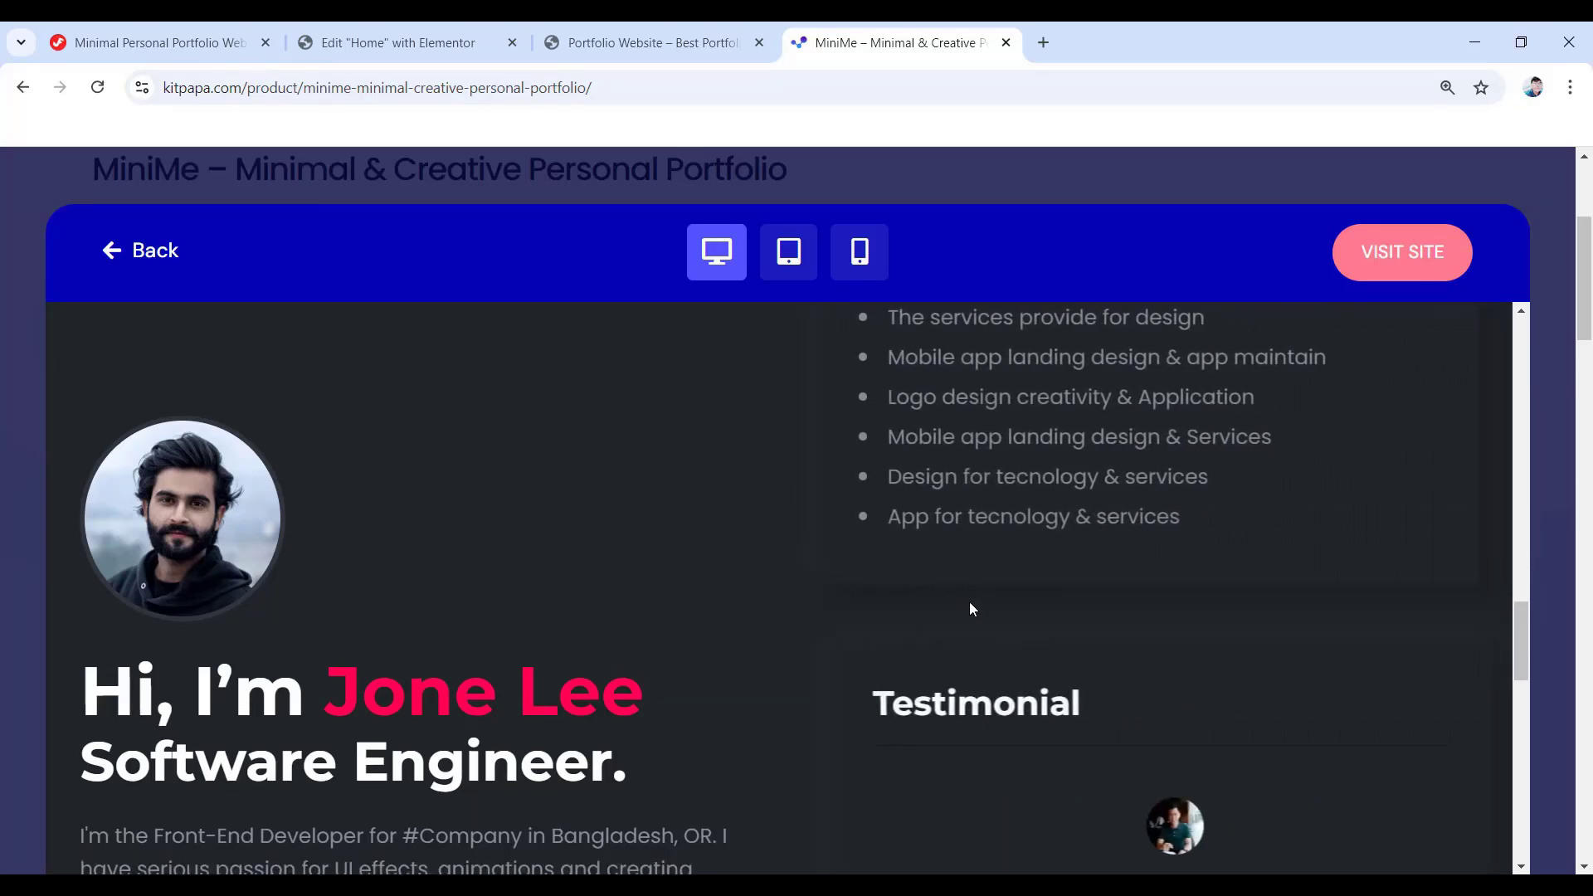
scroll(970, 609, "down", 1)
scroll(968, 609, "down", 10)
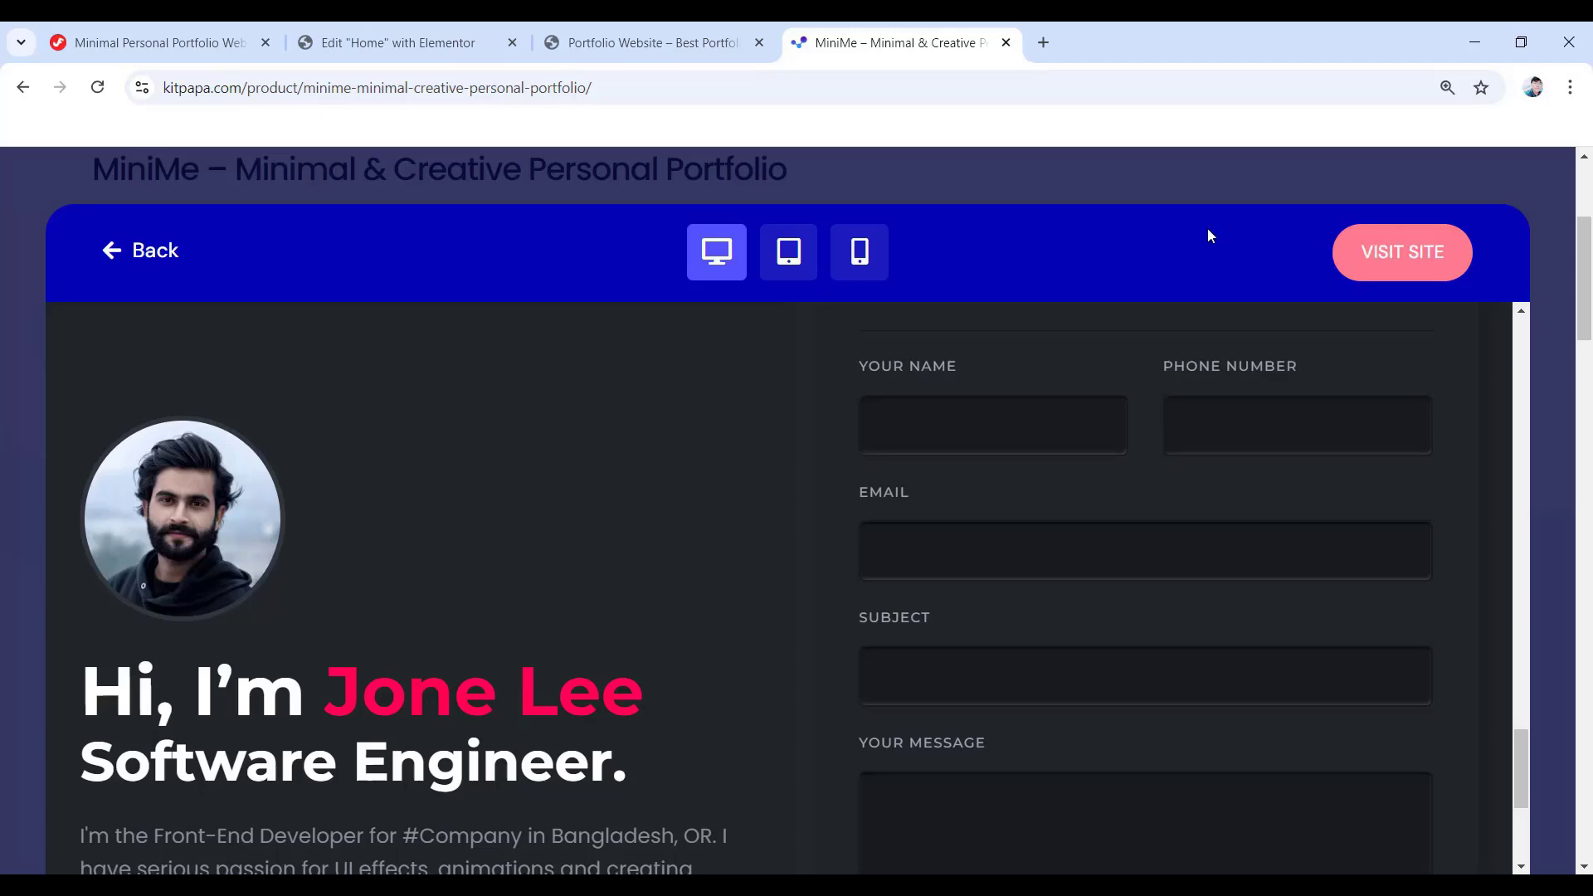
left_click(1218, 179)
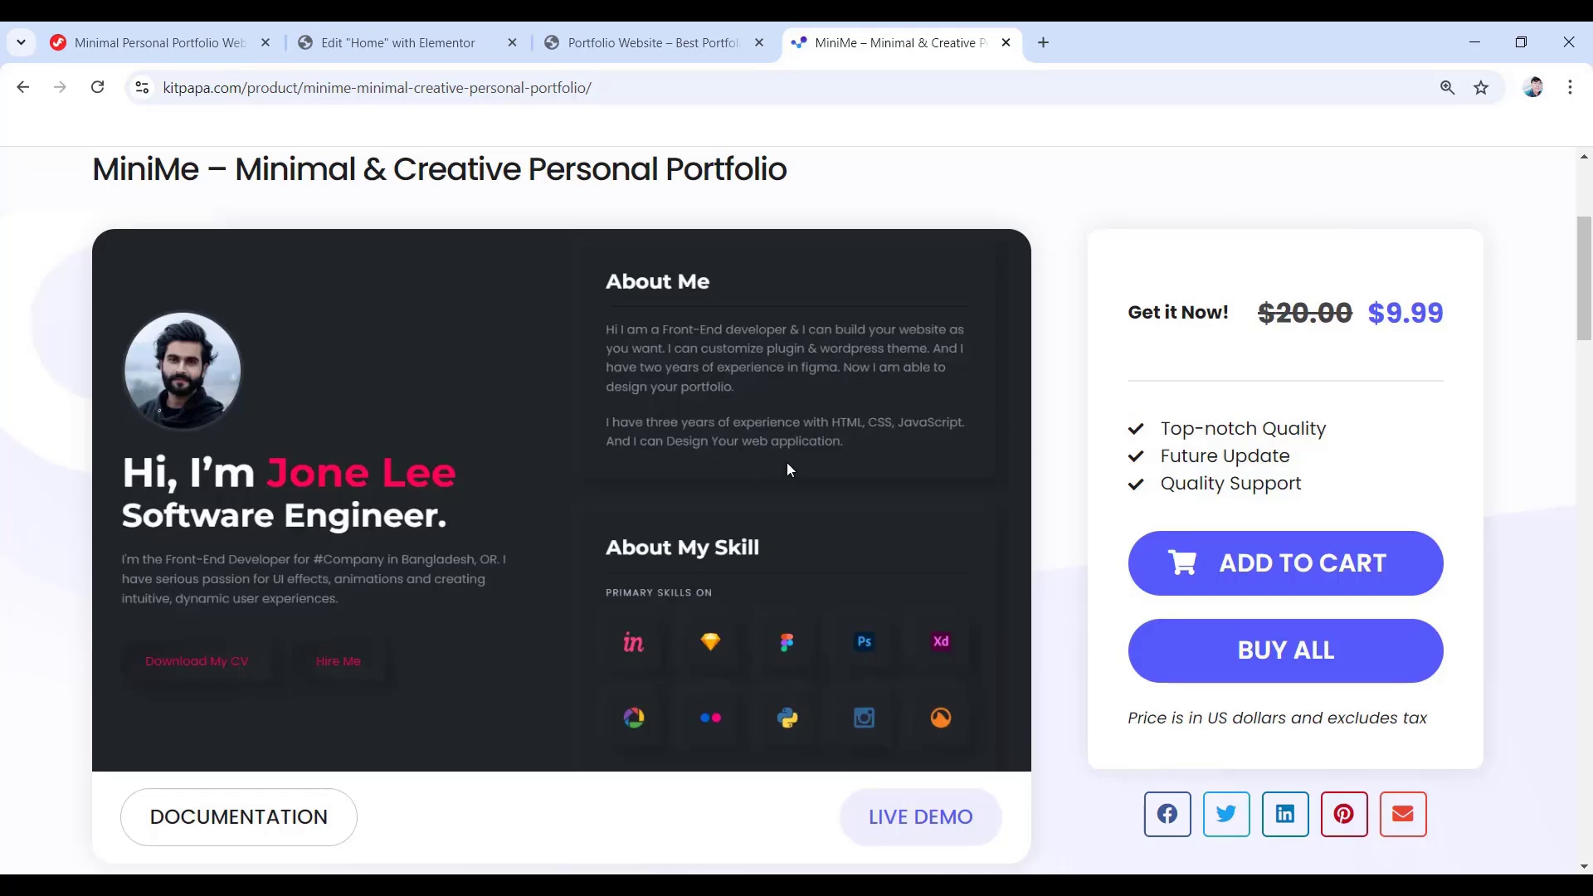
scroll(786, 464, "down", 12)
scroll(618, 602, "down", 3)
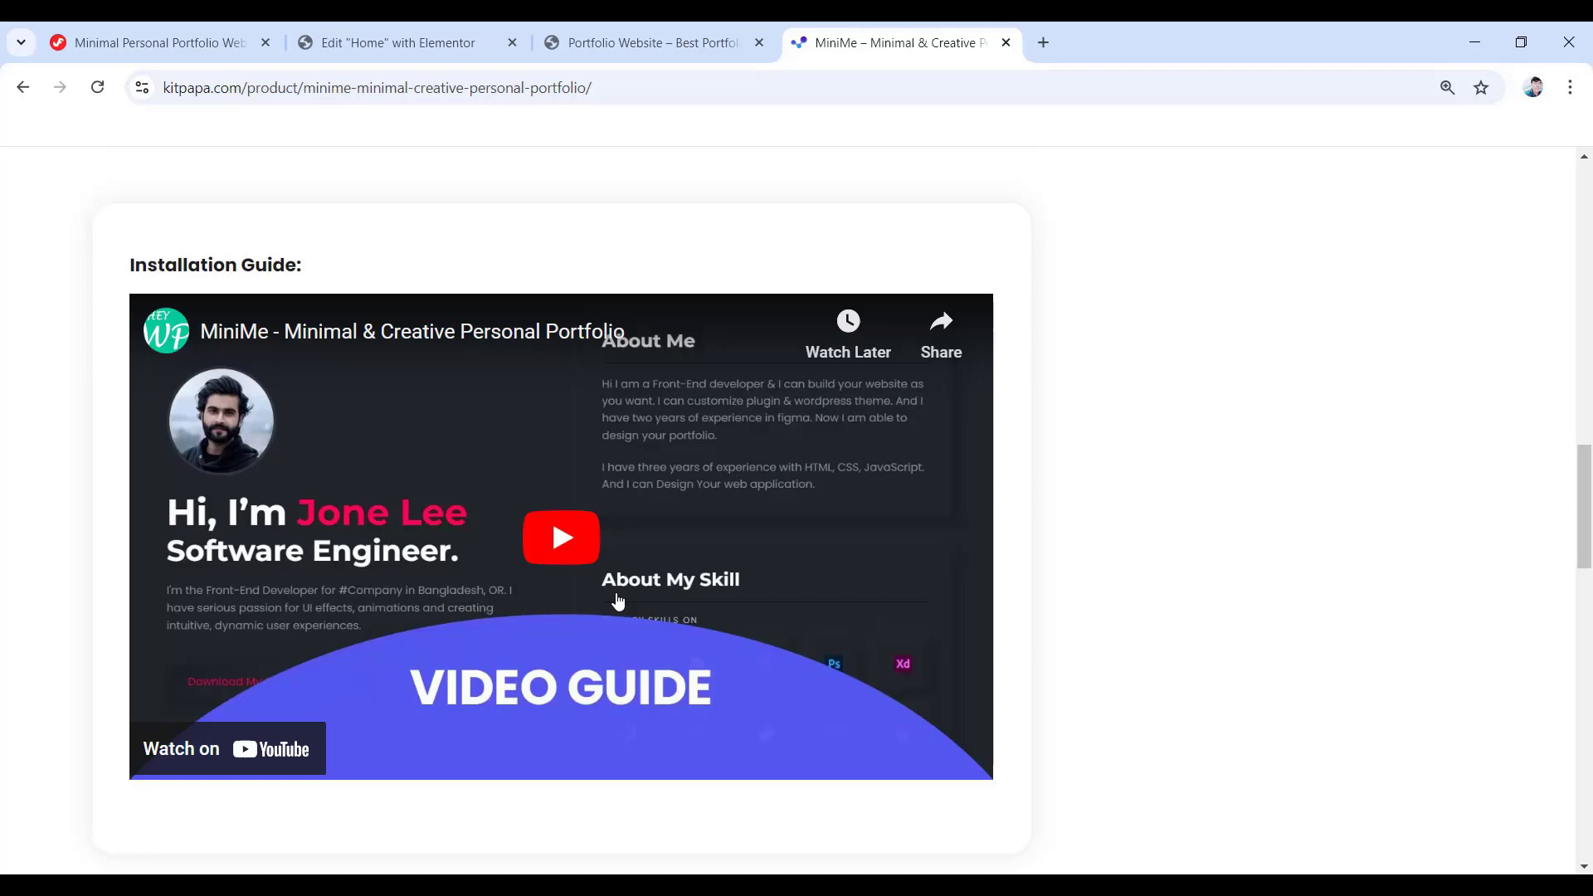
scroll(618, 602, "up", 12)
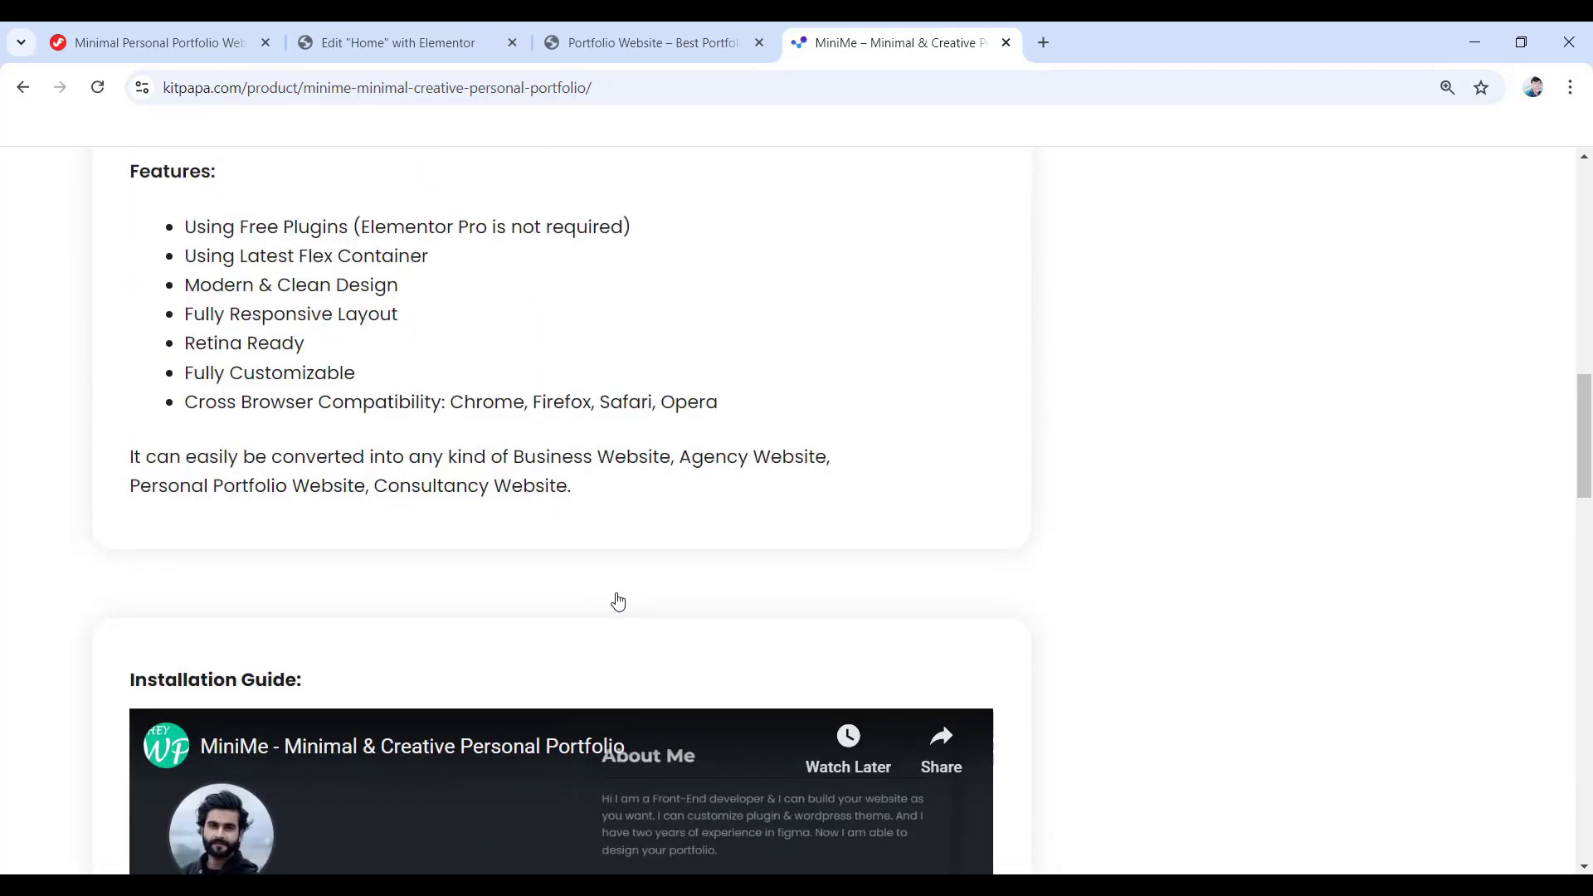
scroll(618, 601, "up", 1)
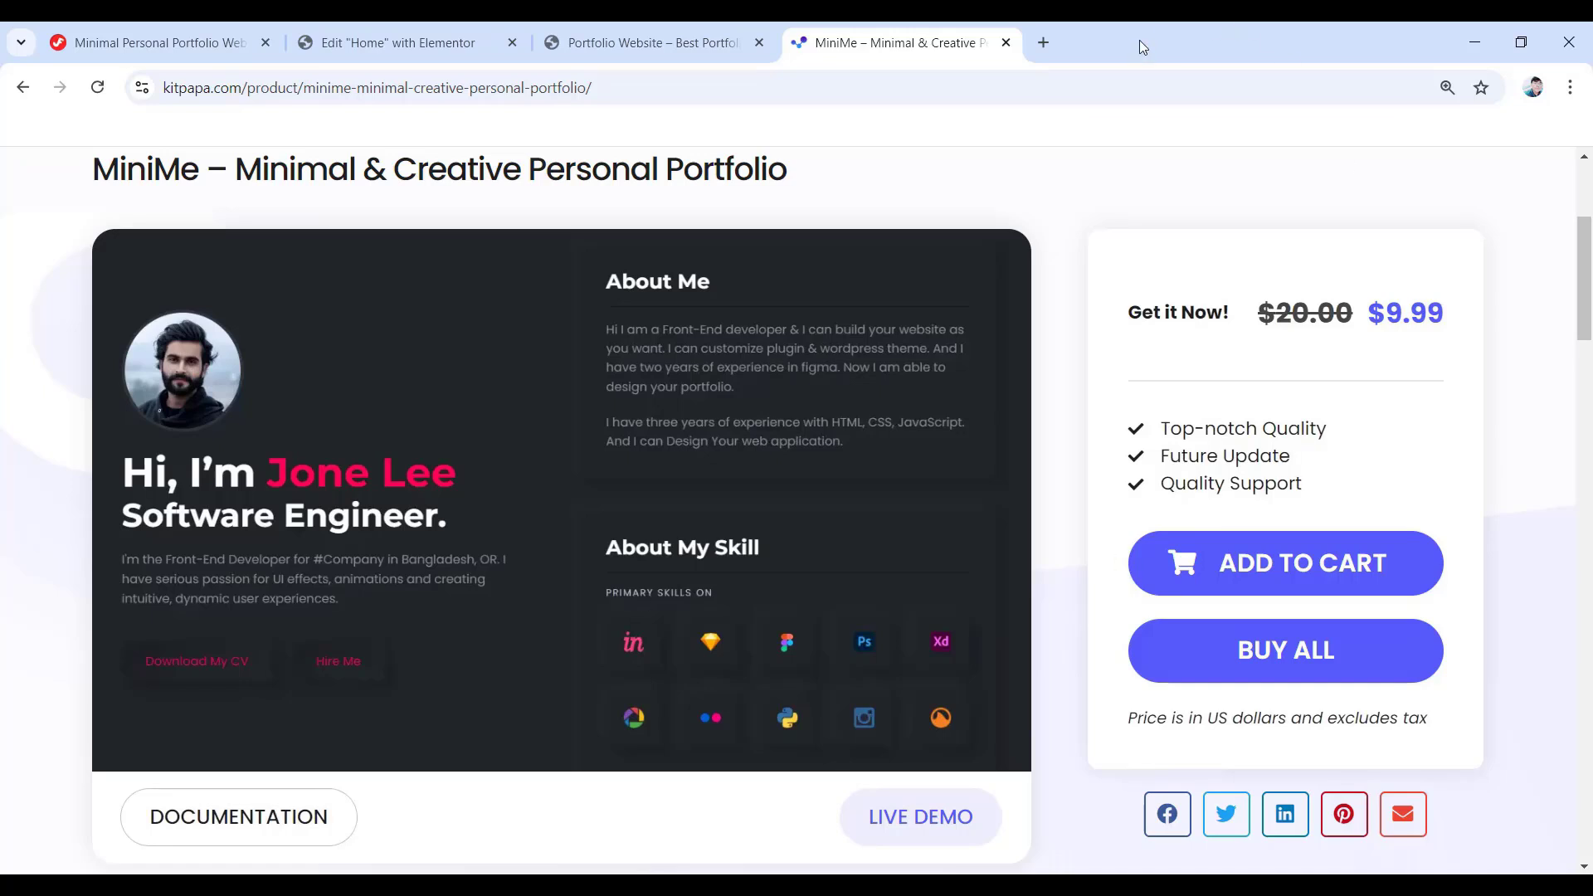
- Close the MiniMe tab and go back to the Edit 'Home' with Elementor tab
left_click(1006, 42)
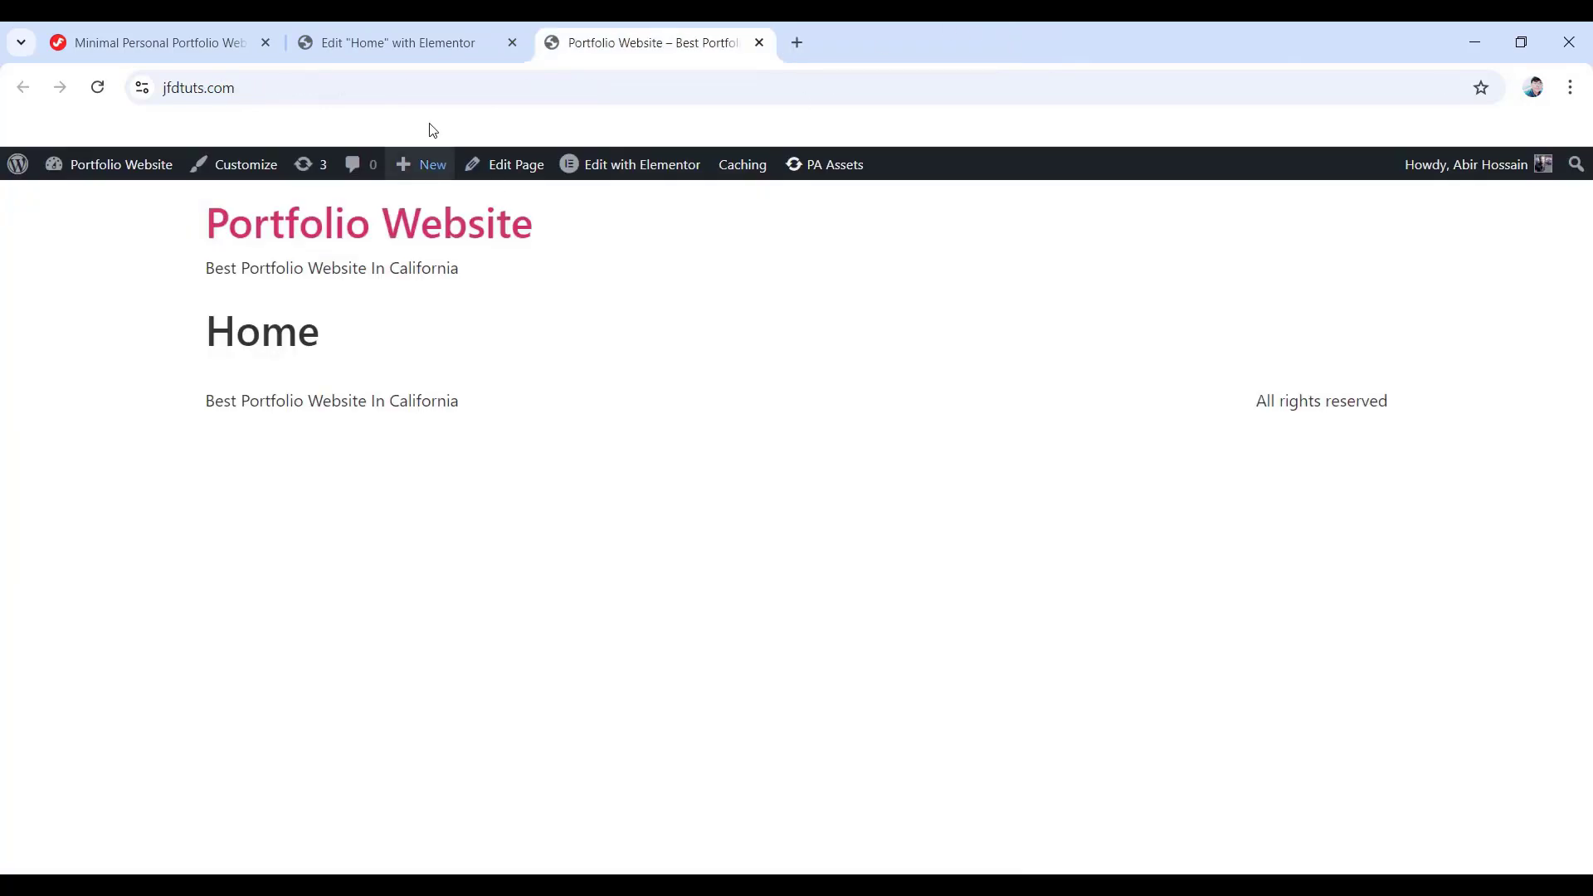
left_click(433, 50)
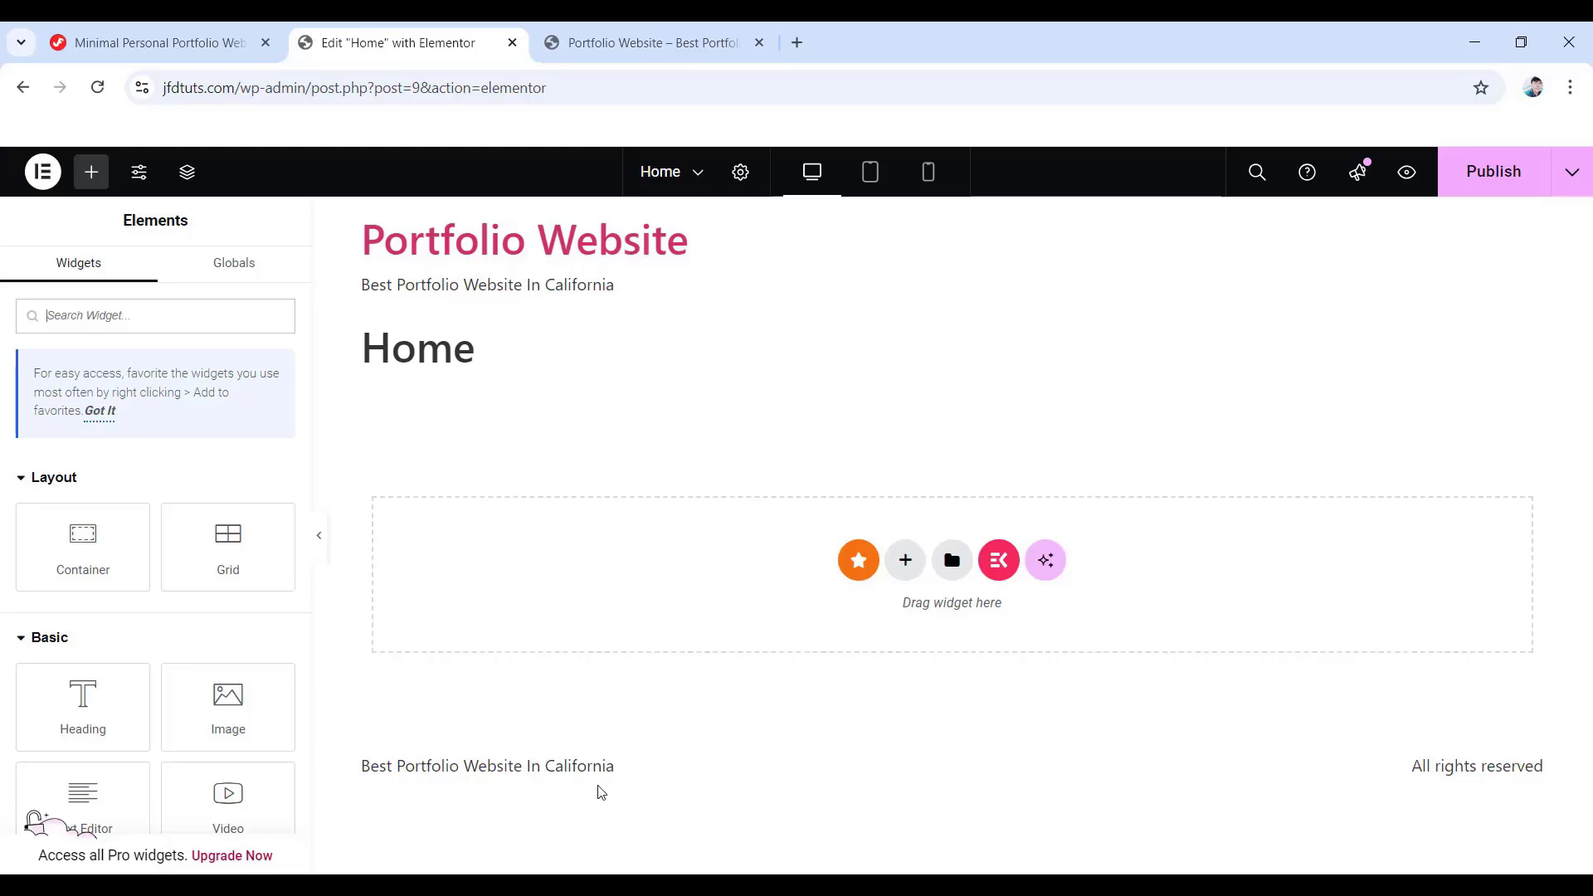
- In the Home page's Page Settings, set Page Layout to Elementor Canvas
left_click(742, 181)
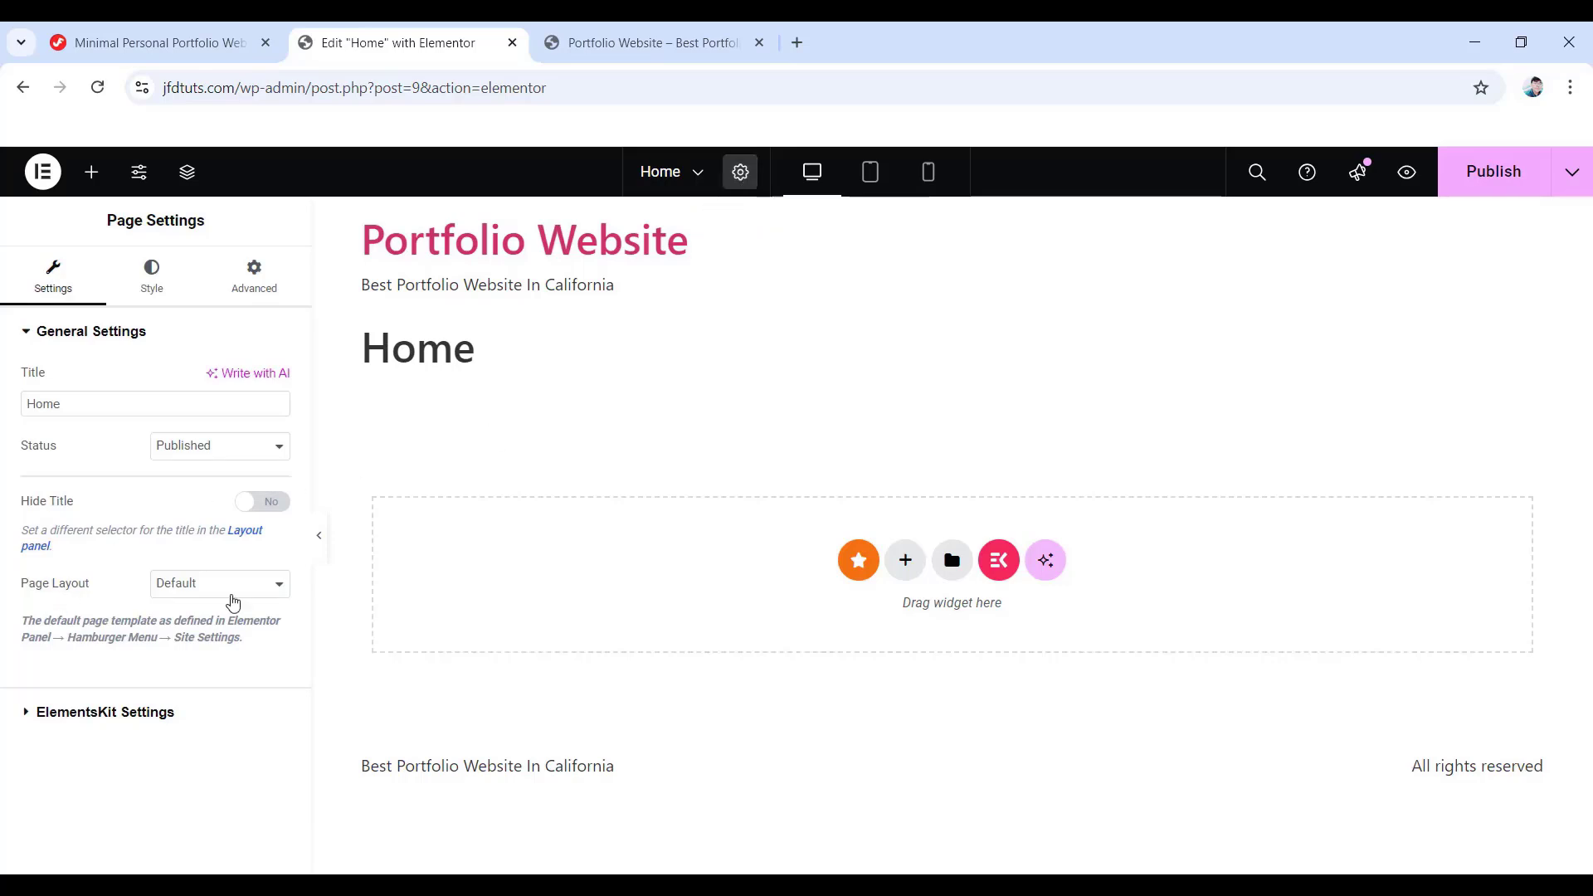
left_click(218, 585)
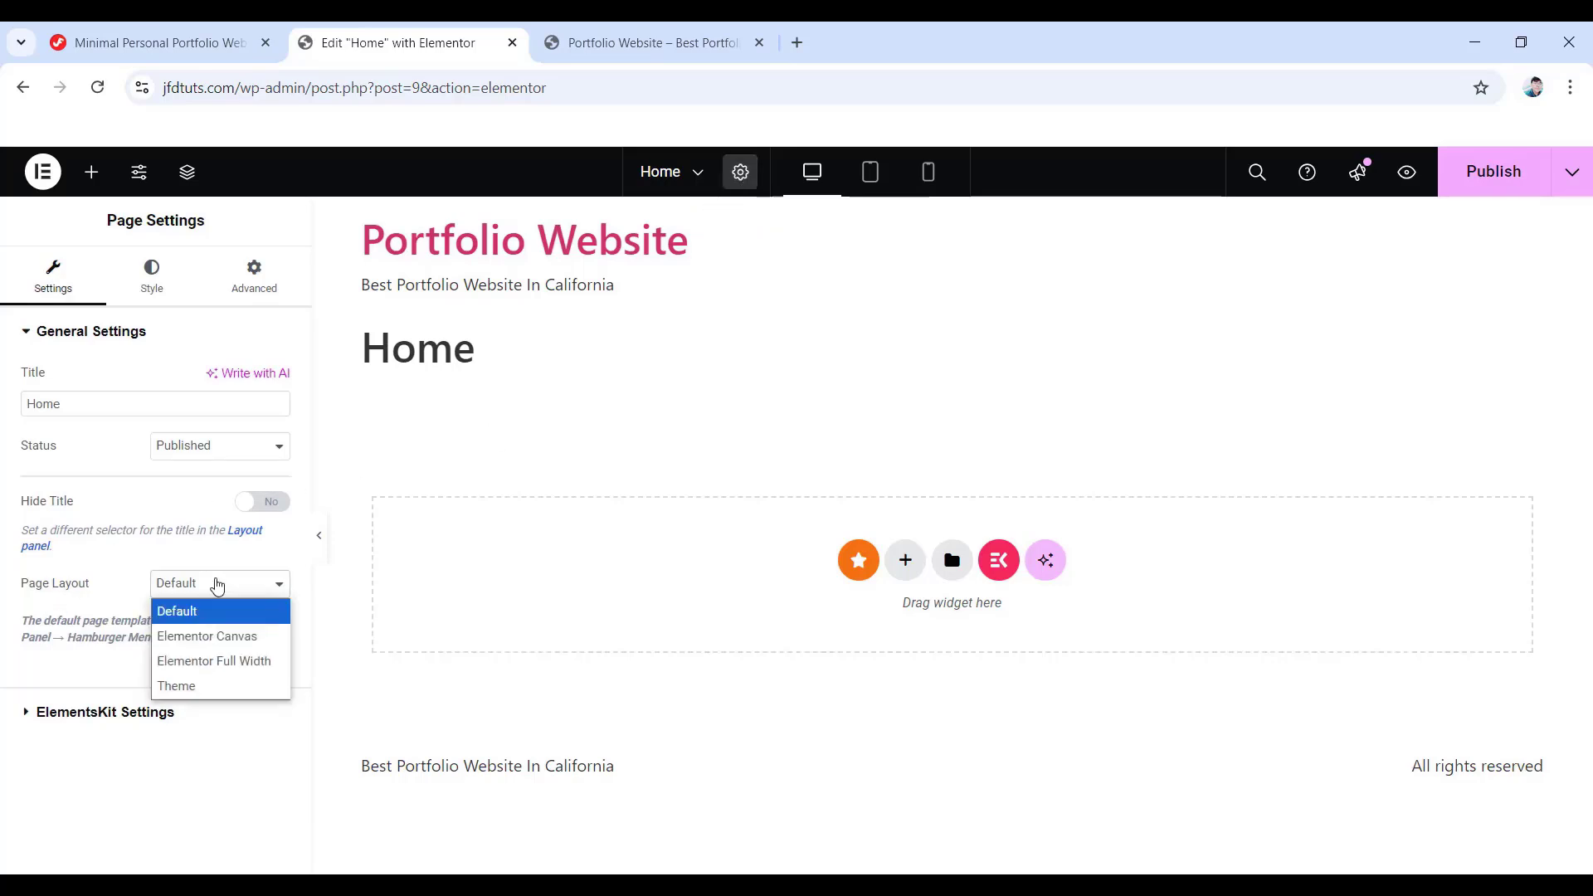
left_click(238, 644)
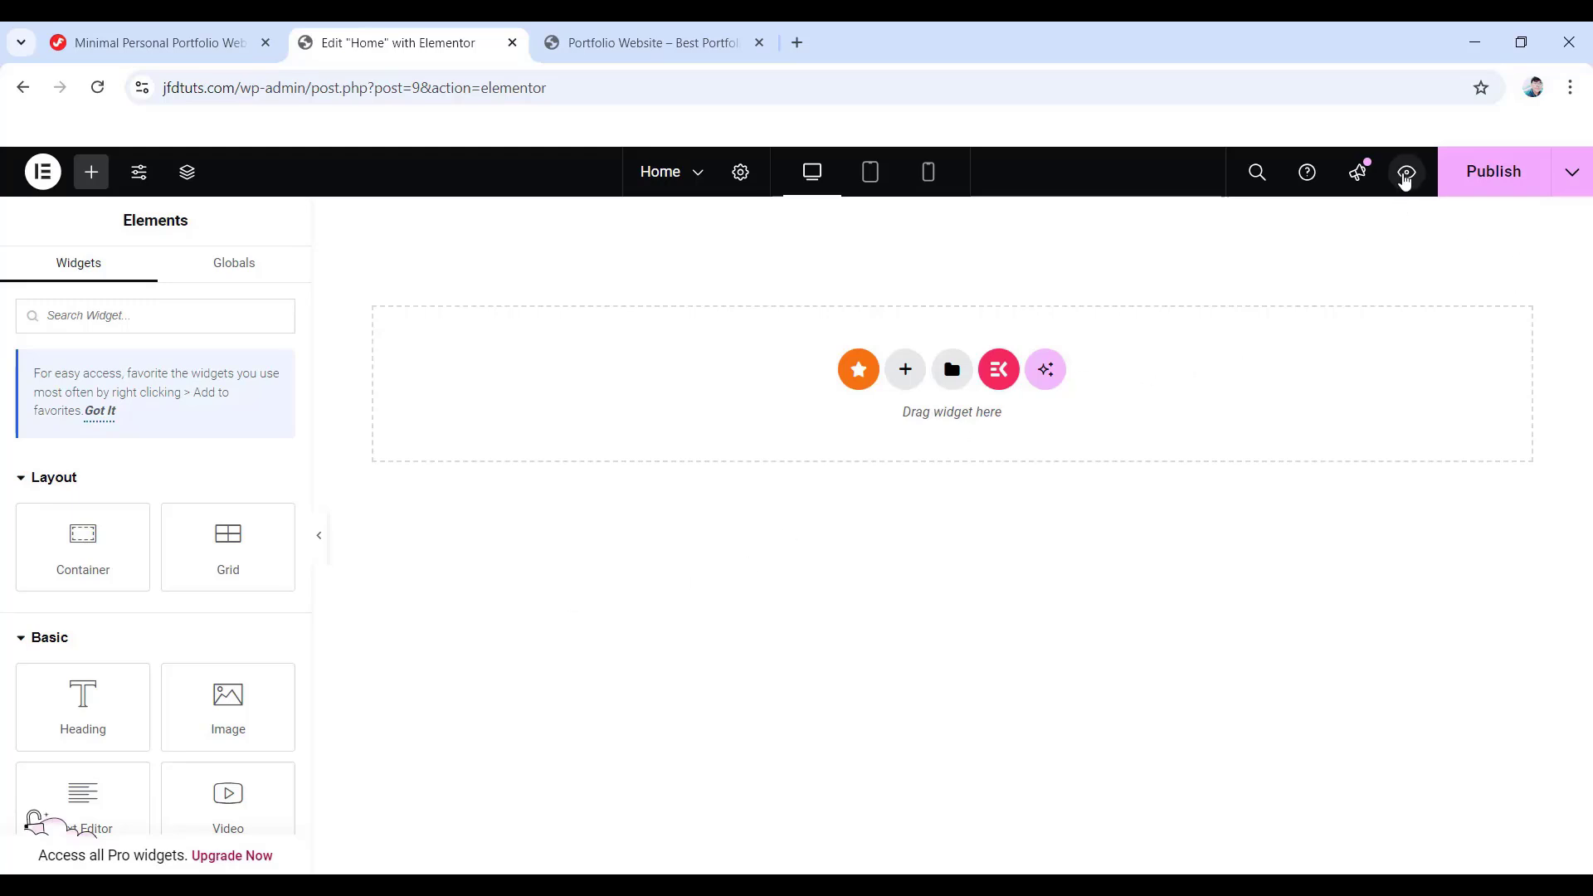
- Enable Disable Default Colors and Disable Default Fonts in Elementor Settings, save, and close the tab
left_click(1405, 174)
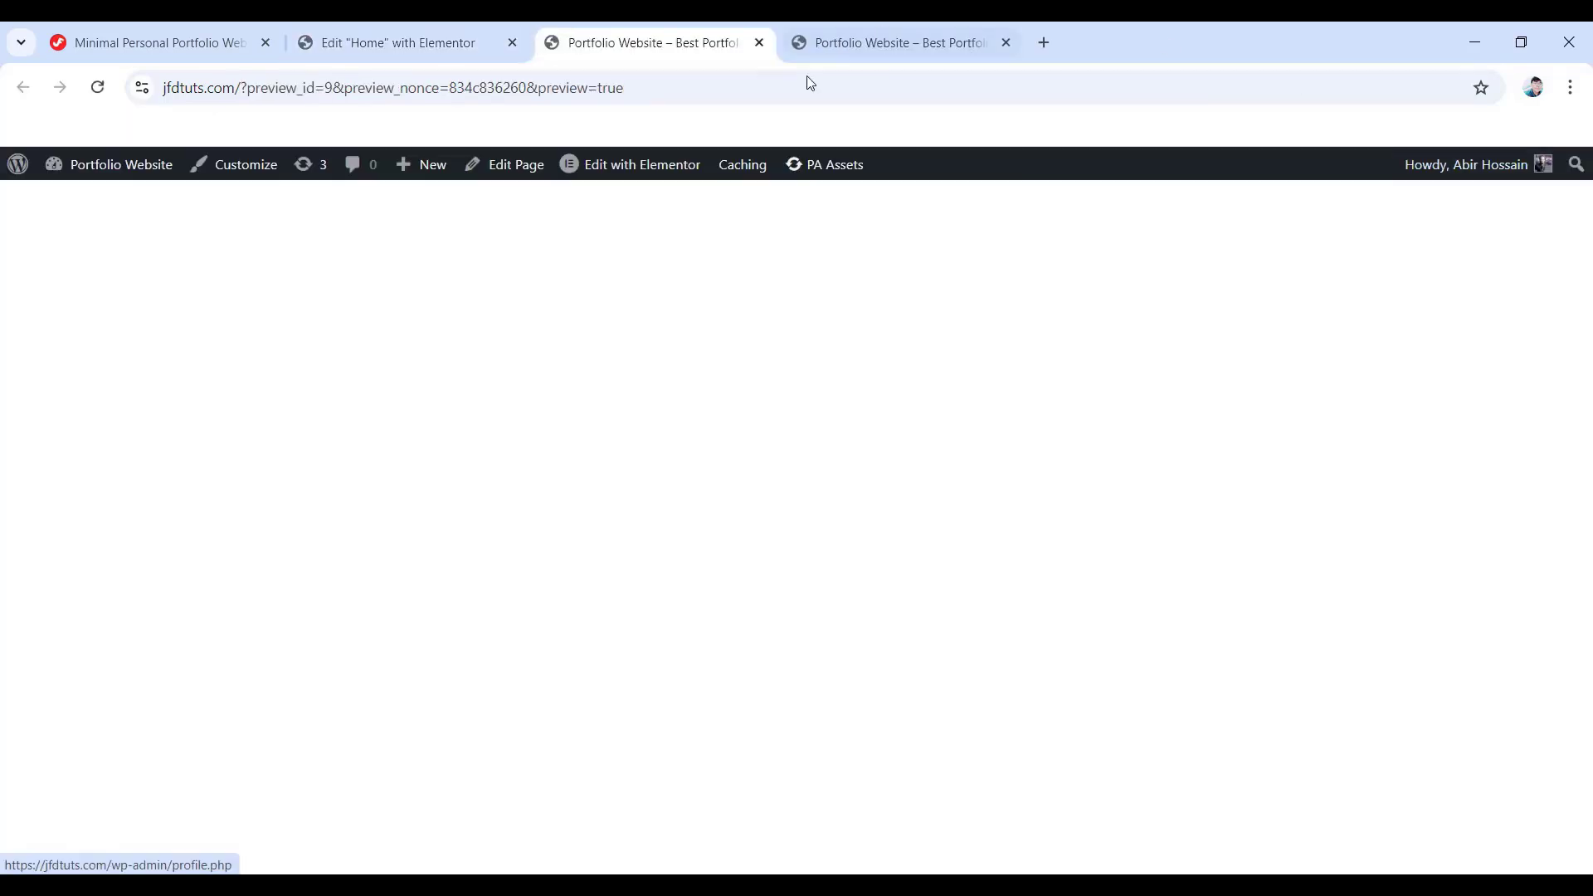
mouse_move(108, 165)
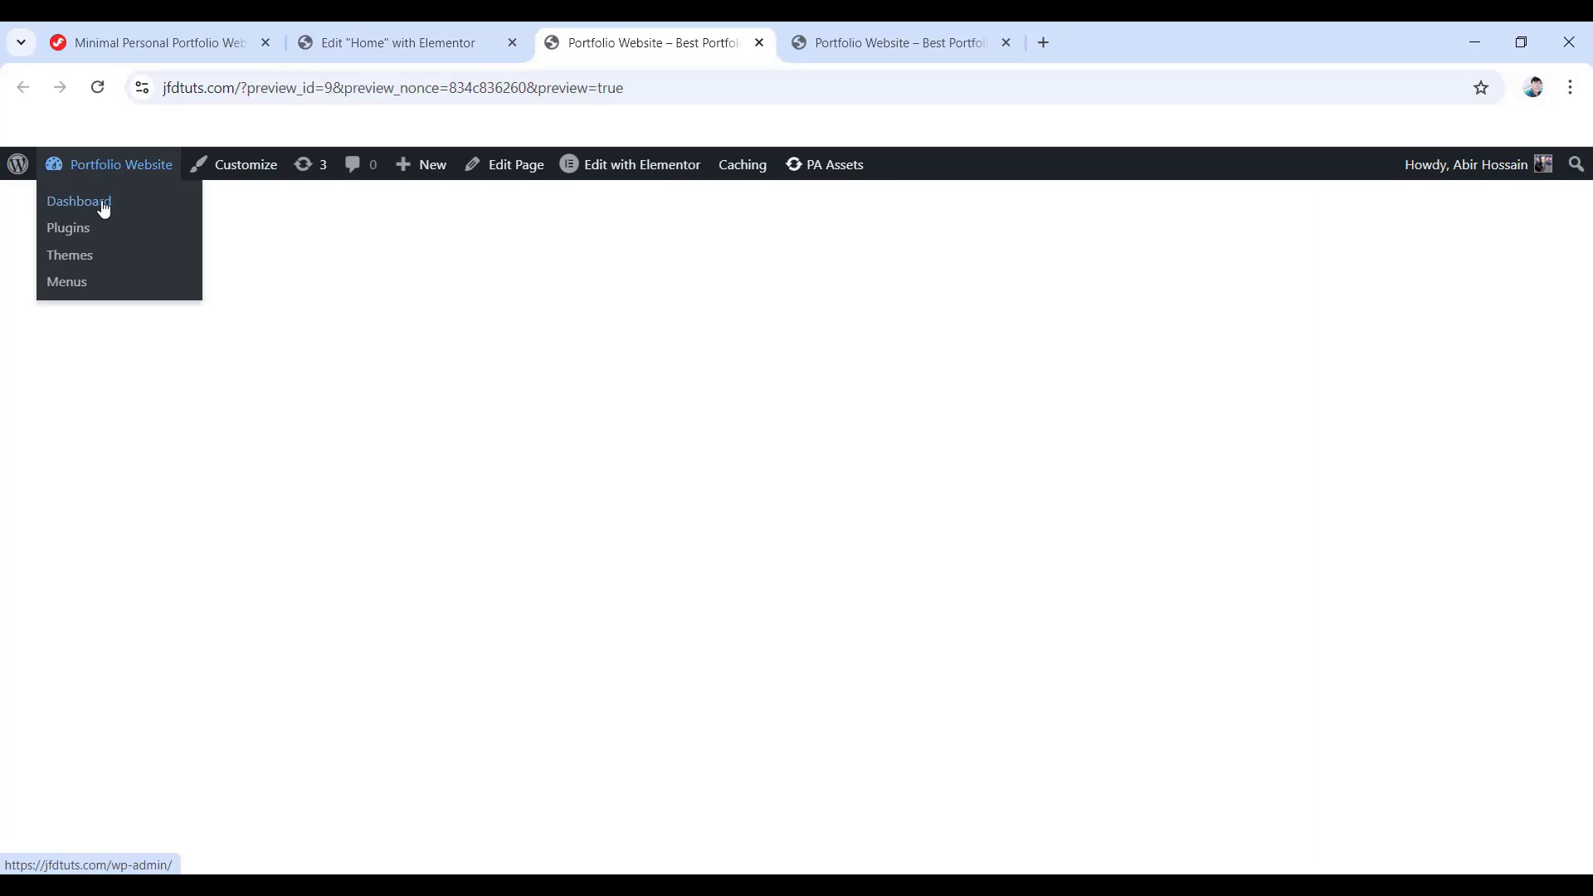
left_click(104, 208)
mouse_move(83, 526)
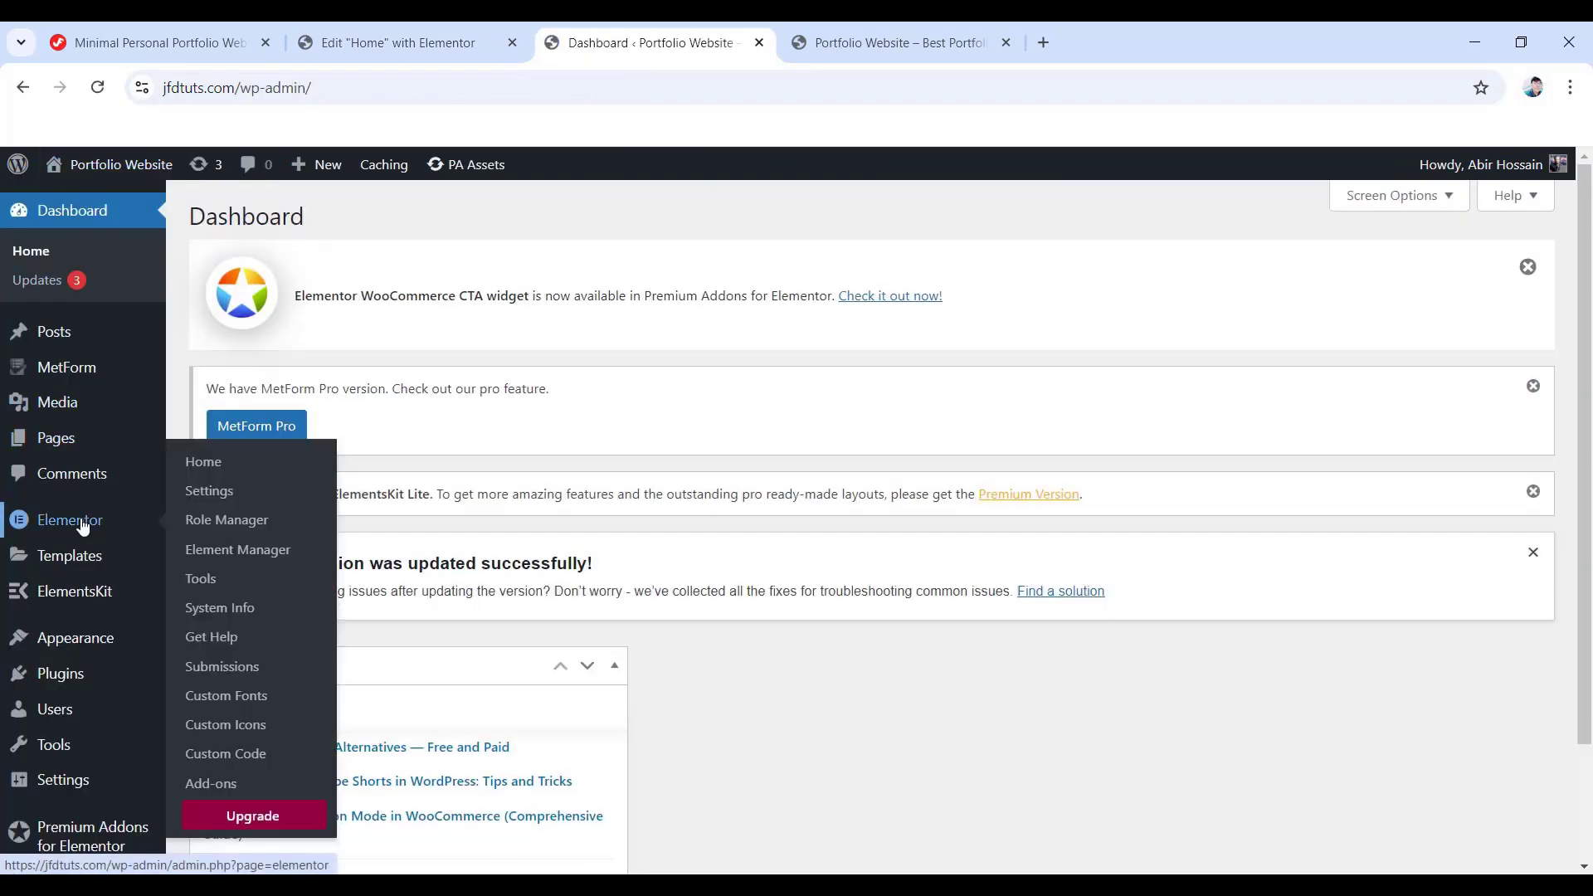
left_click(209, 491)
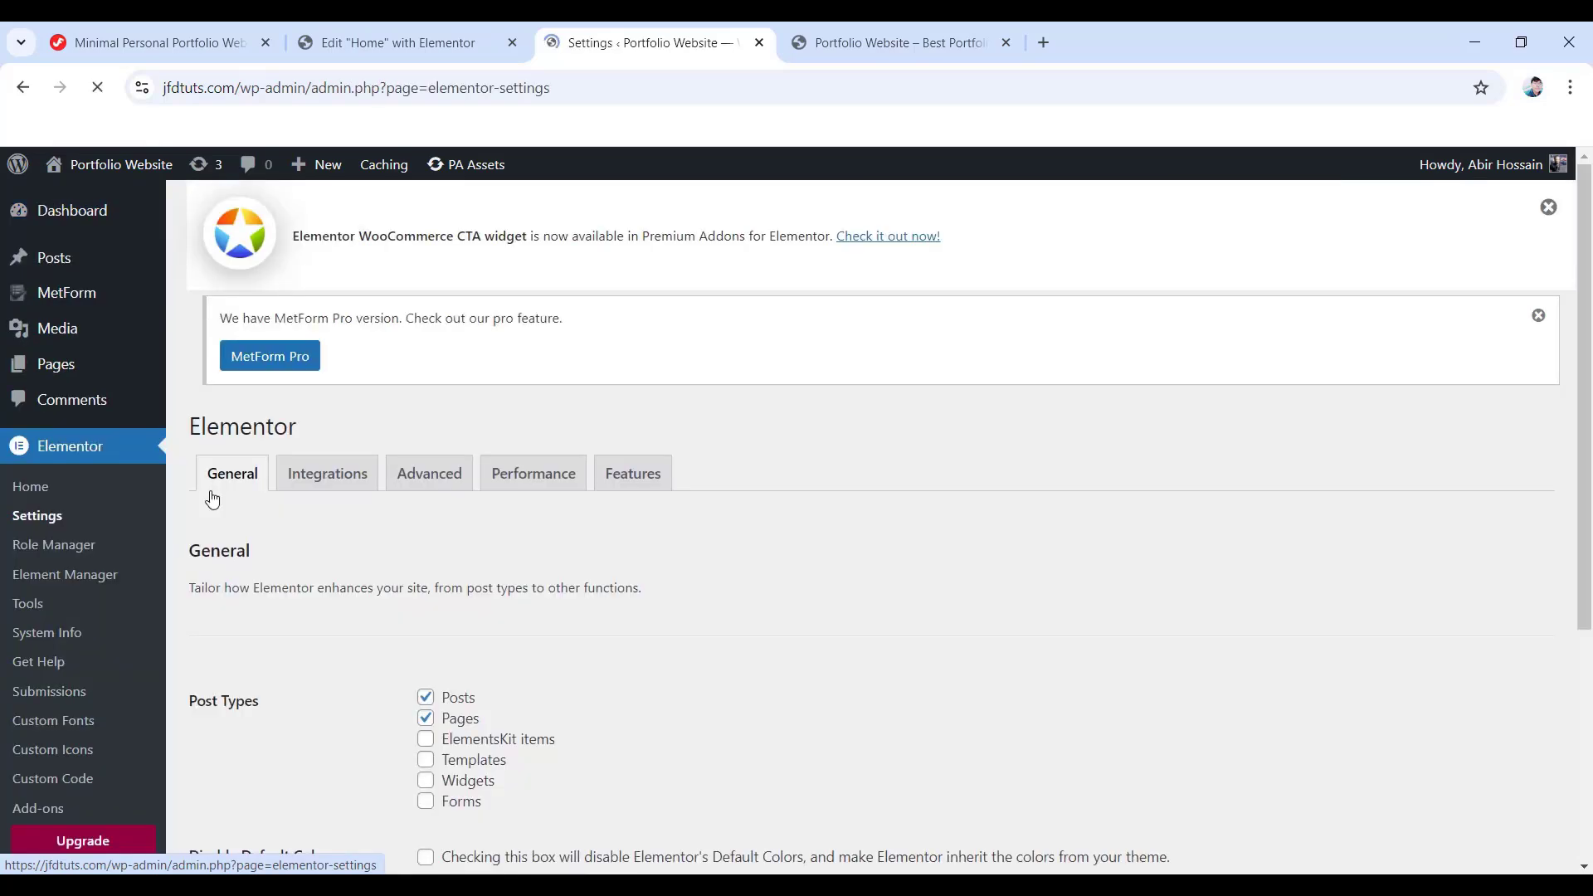
scroll(322, 515, "down", 5)
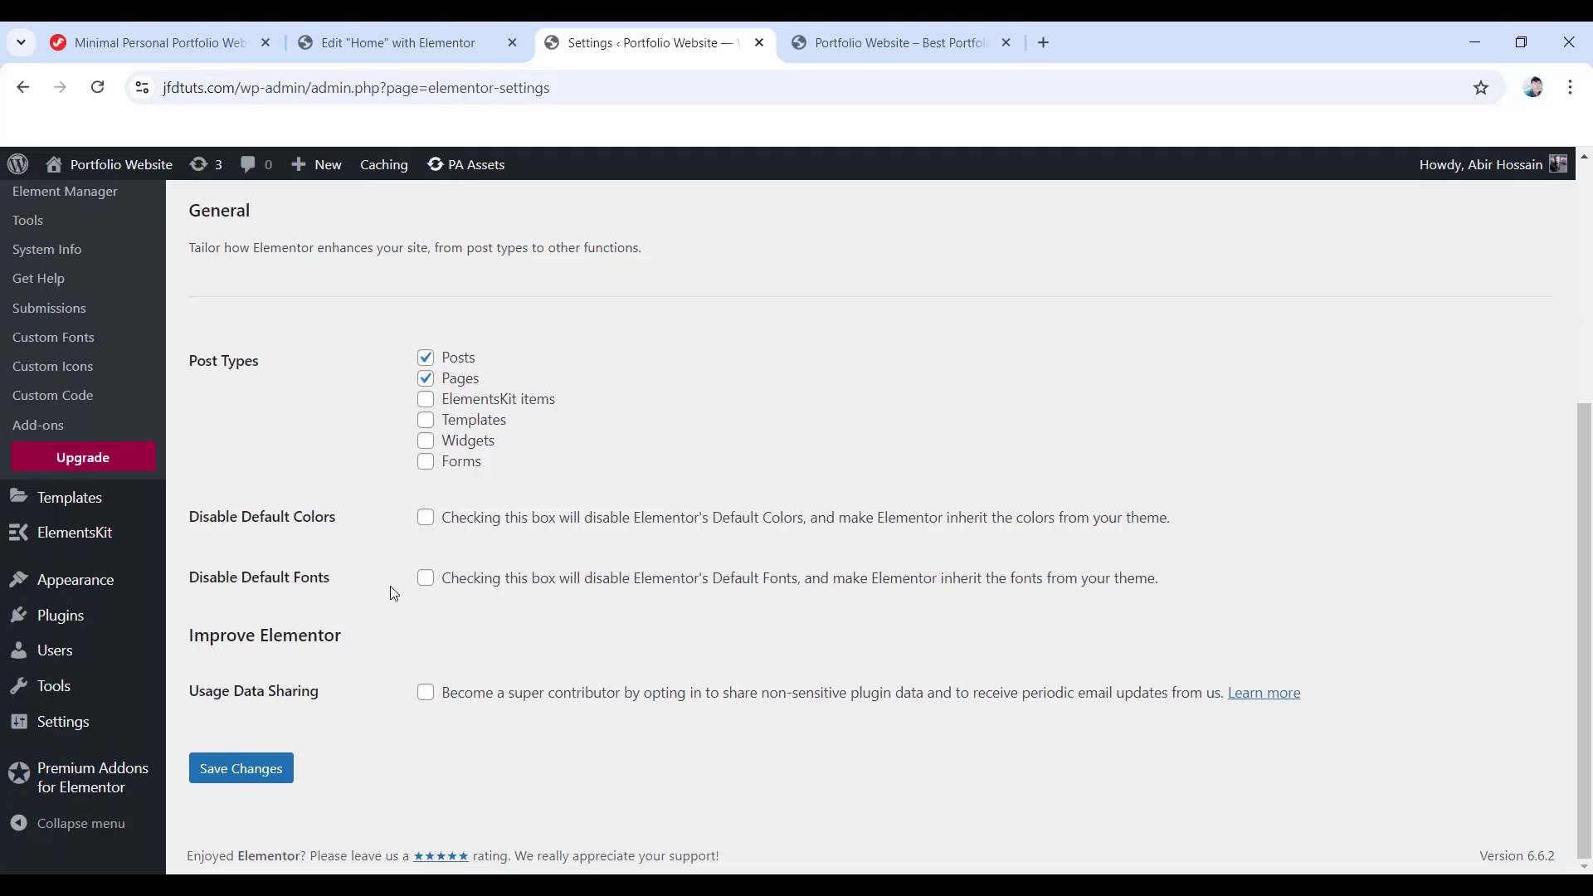
left_click(426, 517)
left_click(426, 580)
left_click(258, 774)
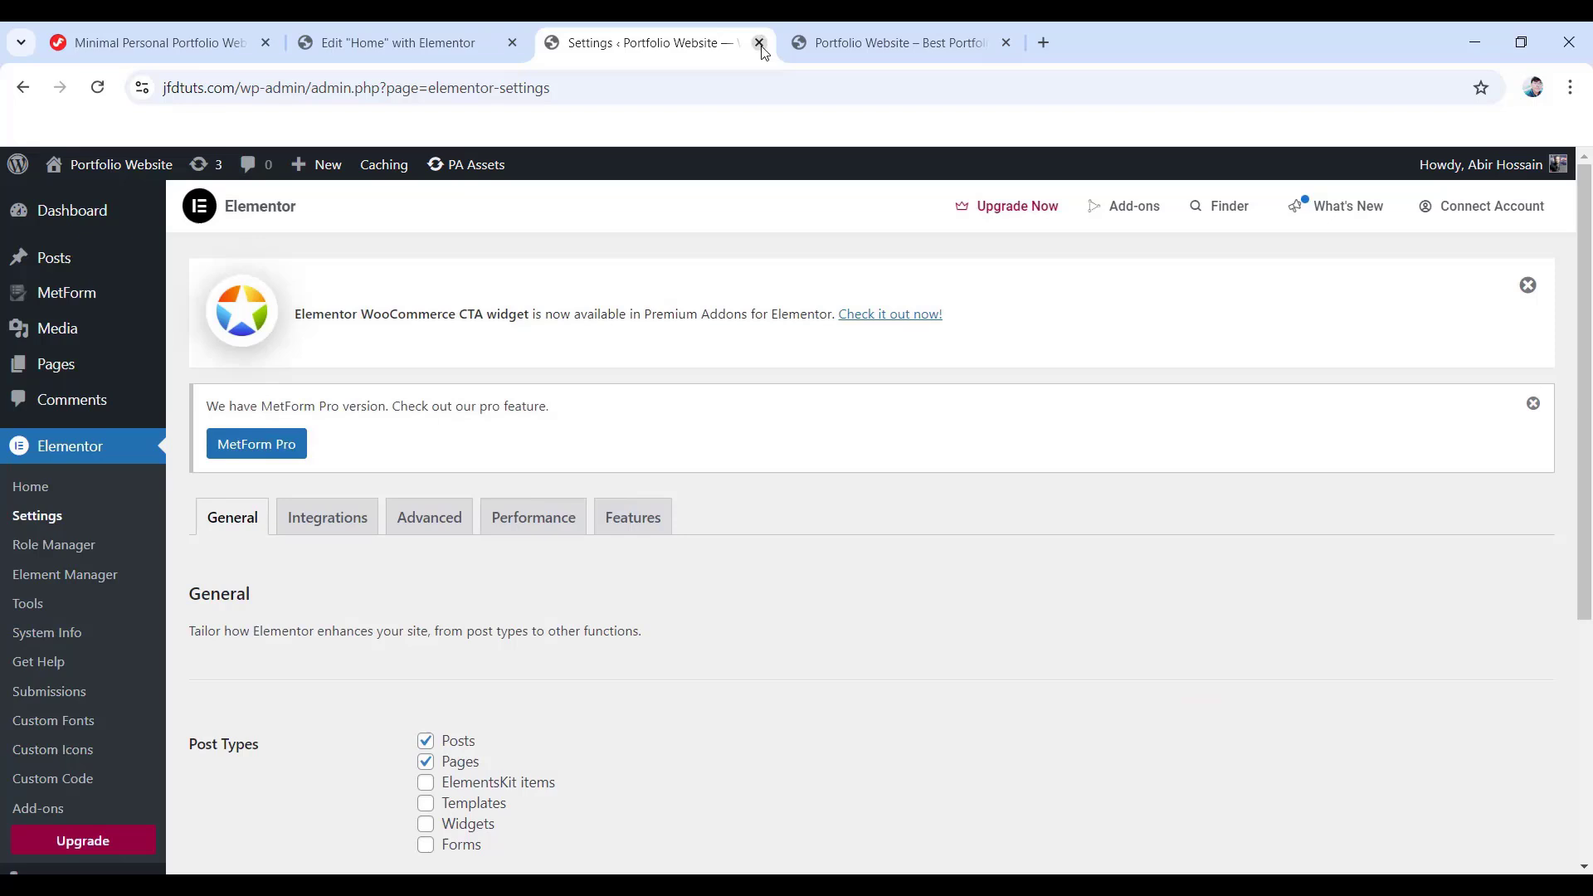
left_click(759, 43)
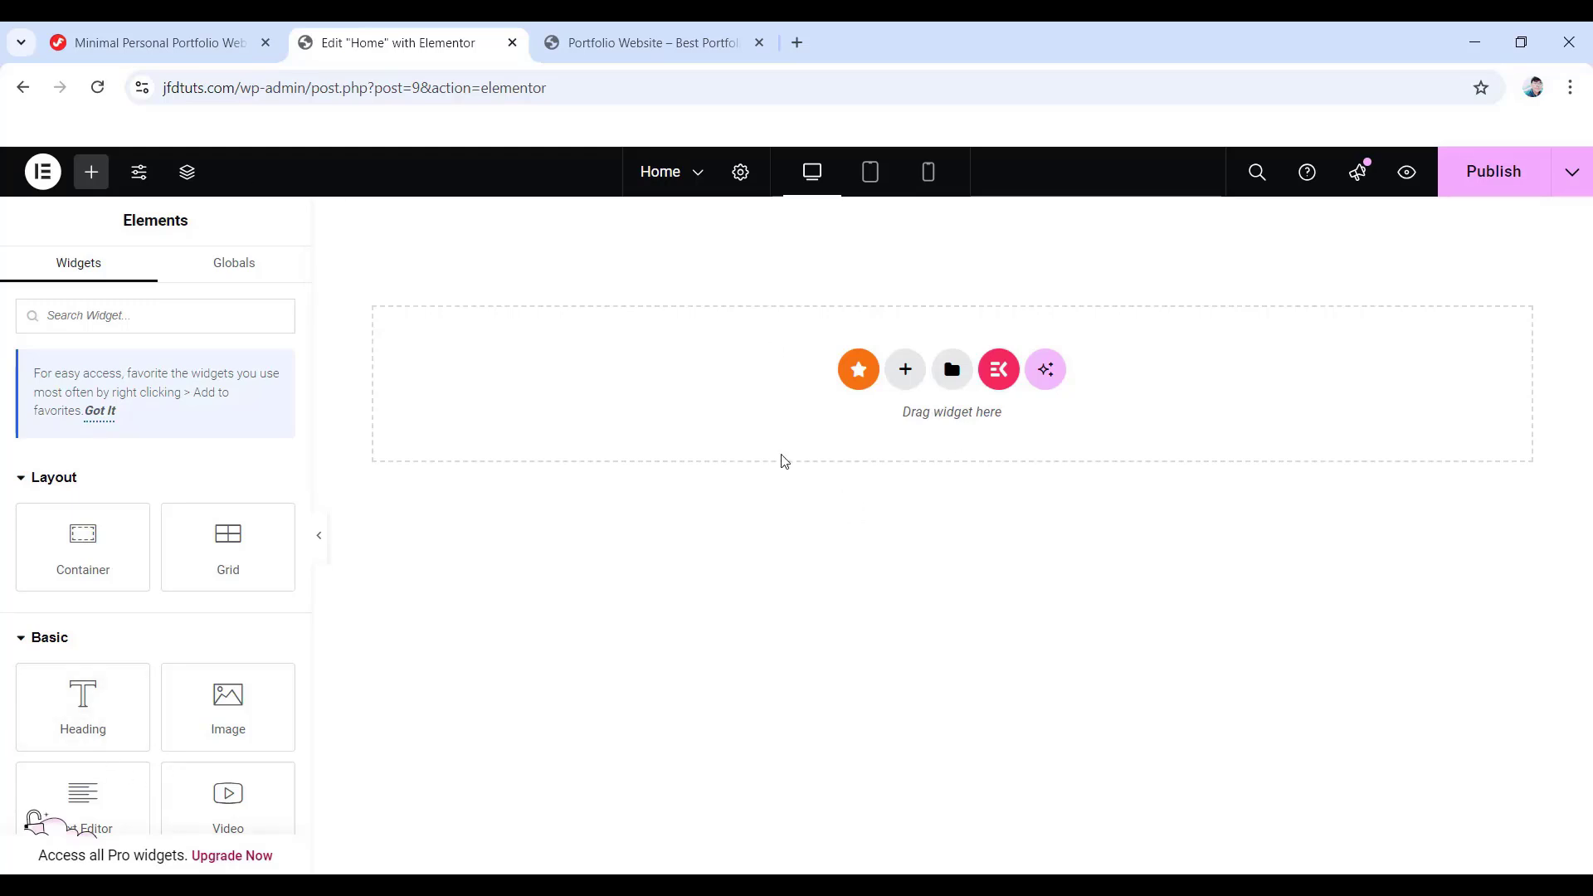
- Add a Flexbox row container to the Home page, 1350 px wide with 0 gaps
left_click(905, 370)
left_click(885, 451)
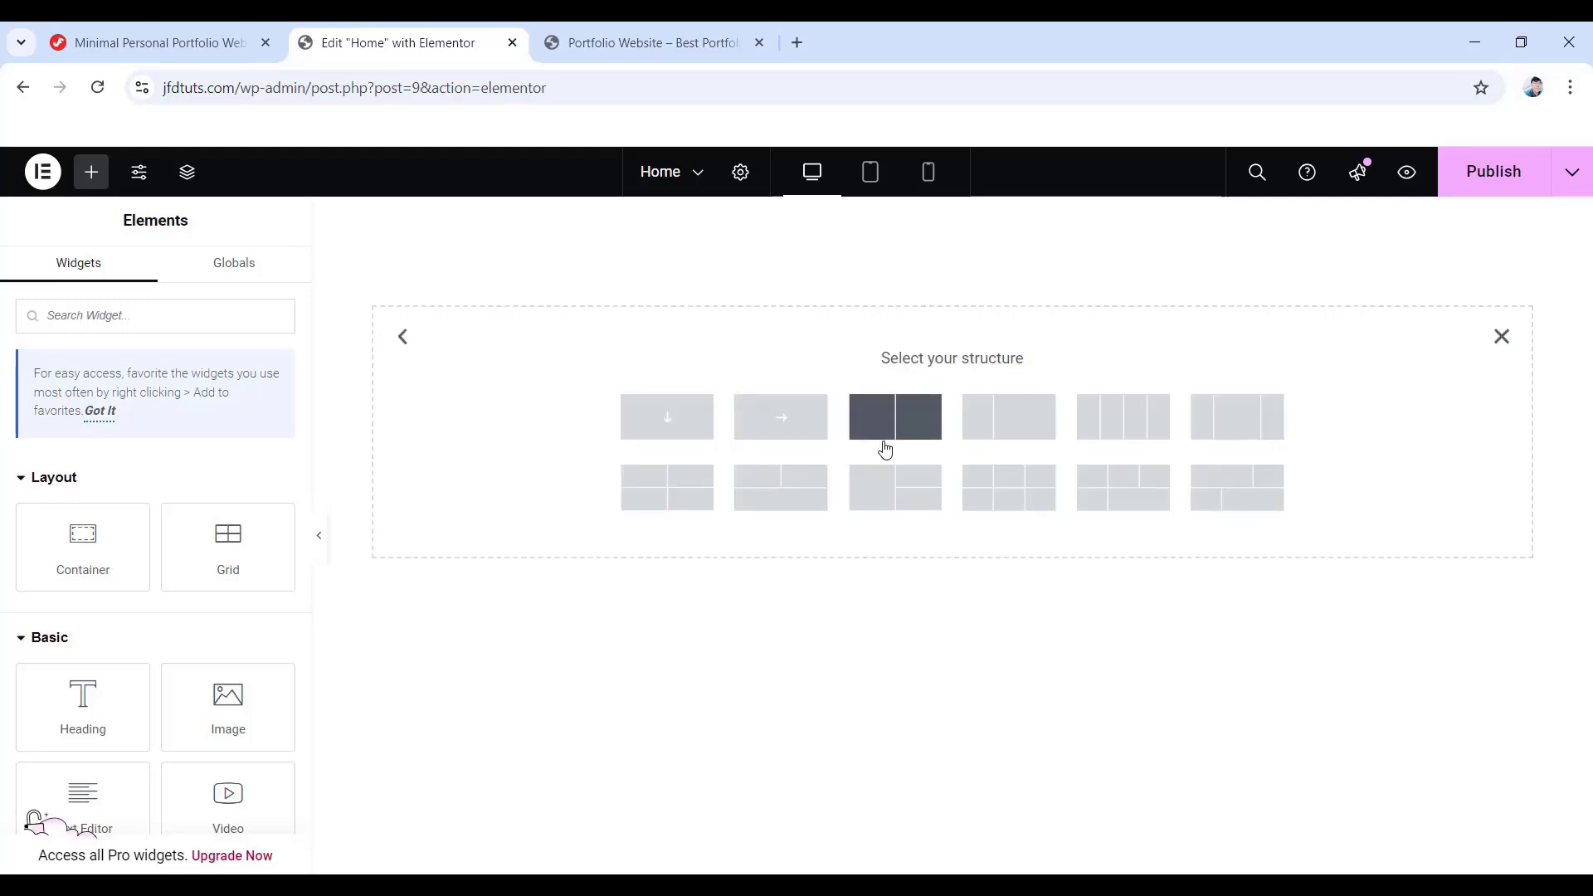
left_click(792, 425)
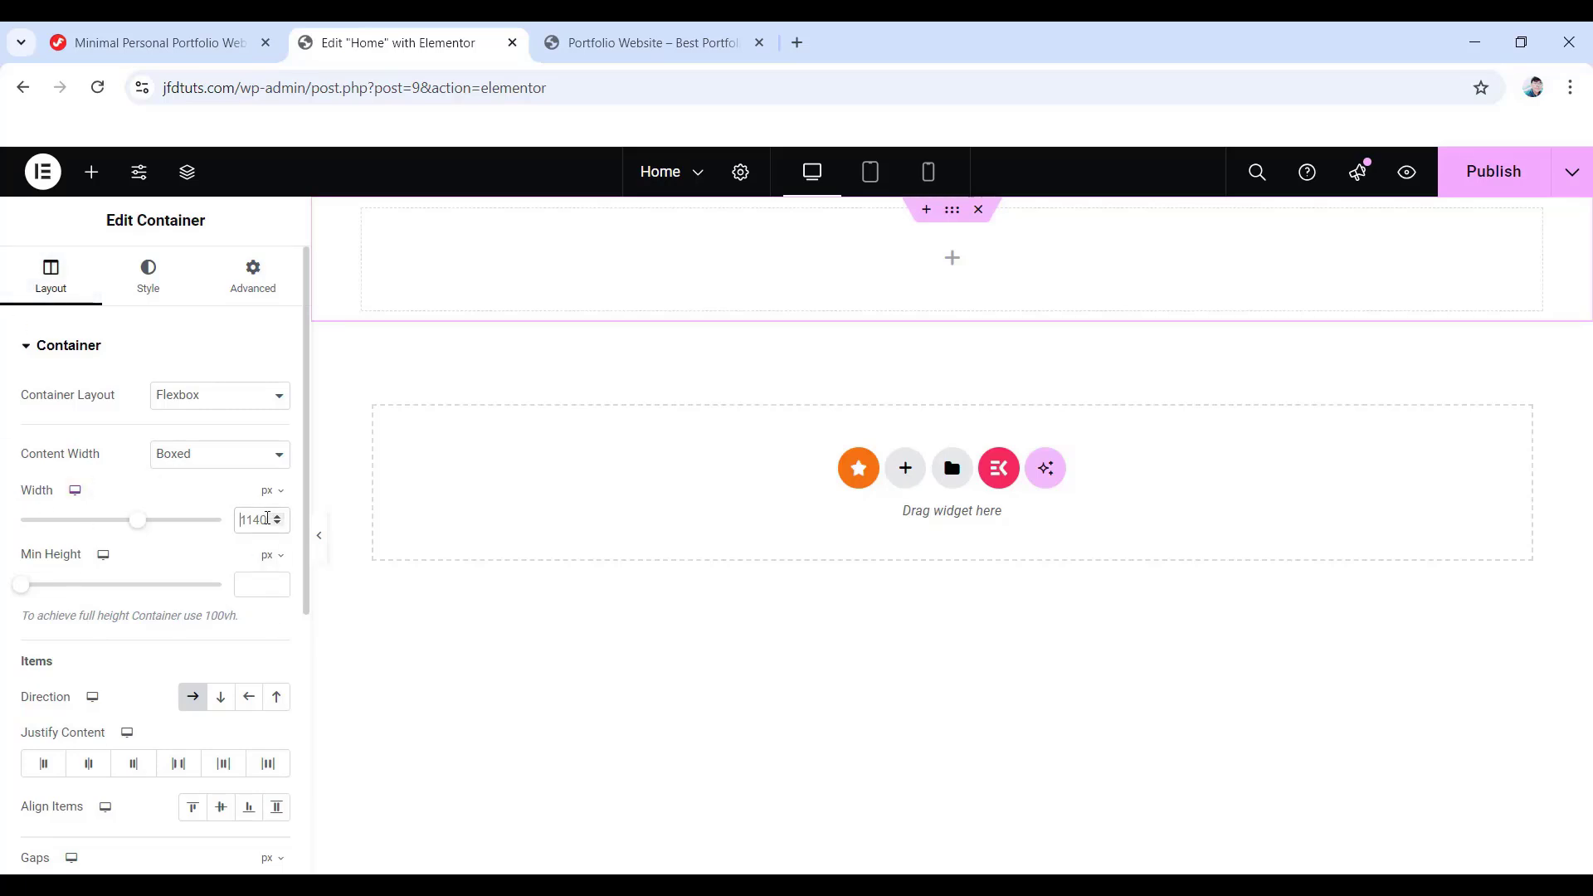
scroll(267, 523, "down", 4)
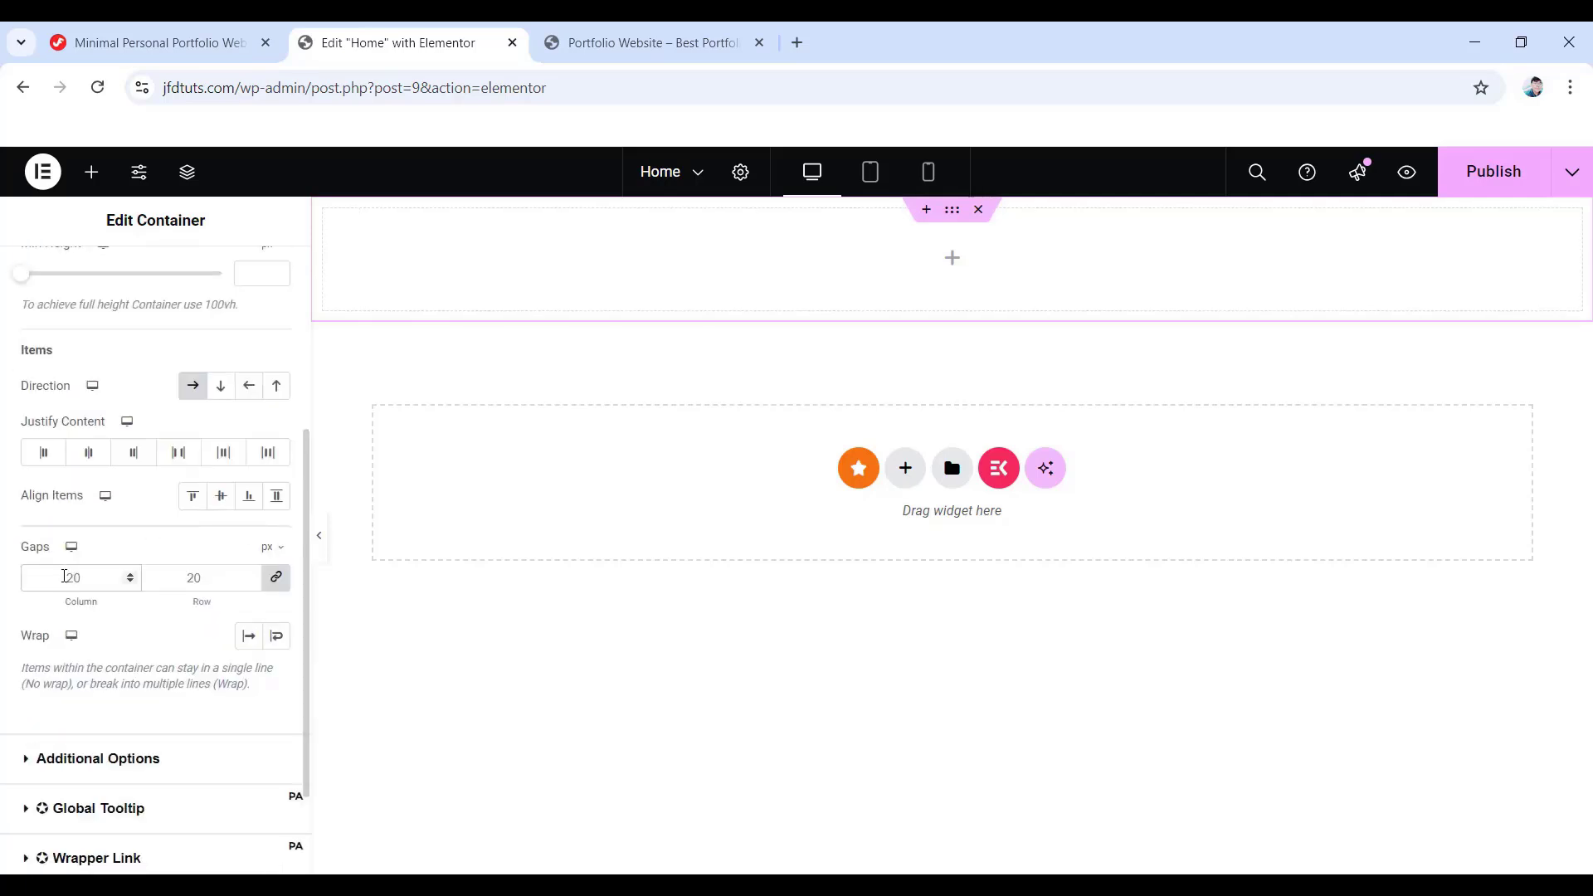
type("0")
scroll(96, 656, "up", 5)
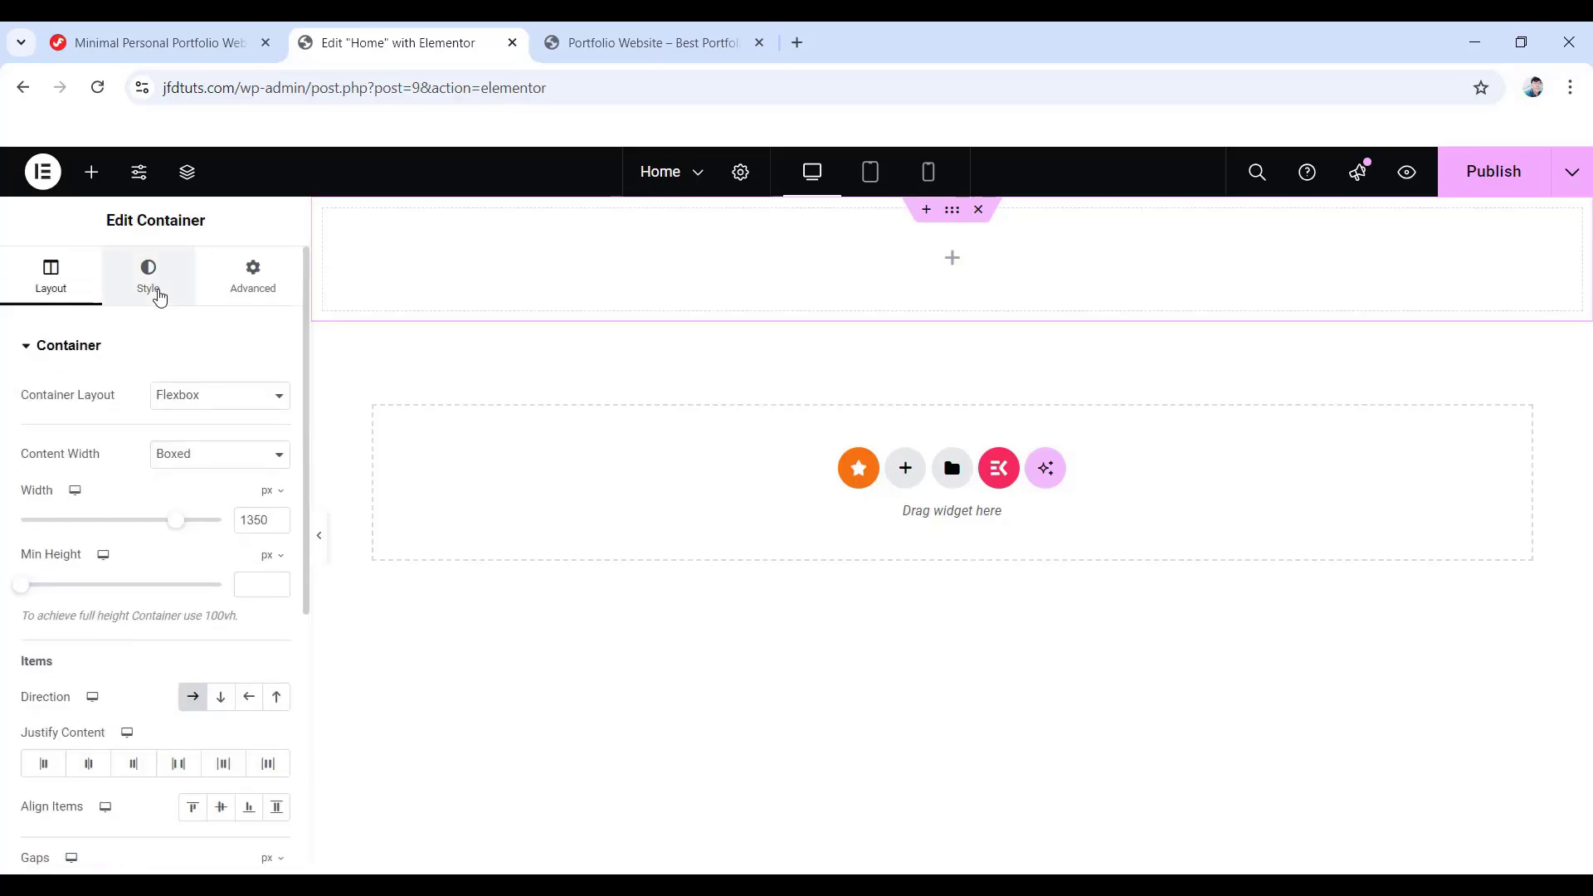
- Give the container a Classic background colour of #212428
left_click(148, 286)
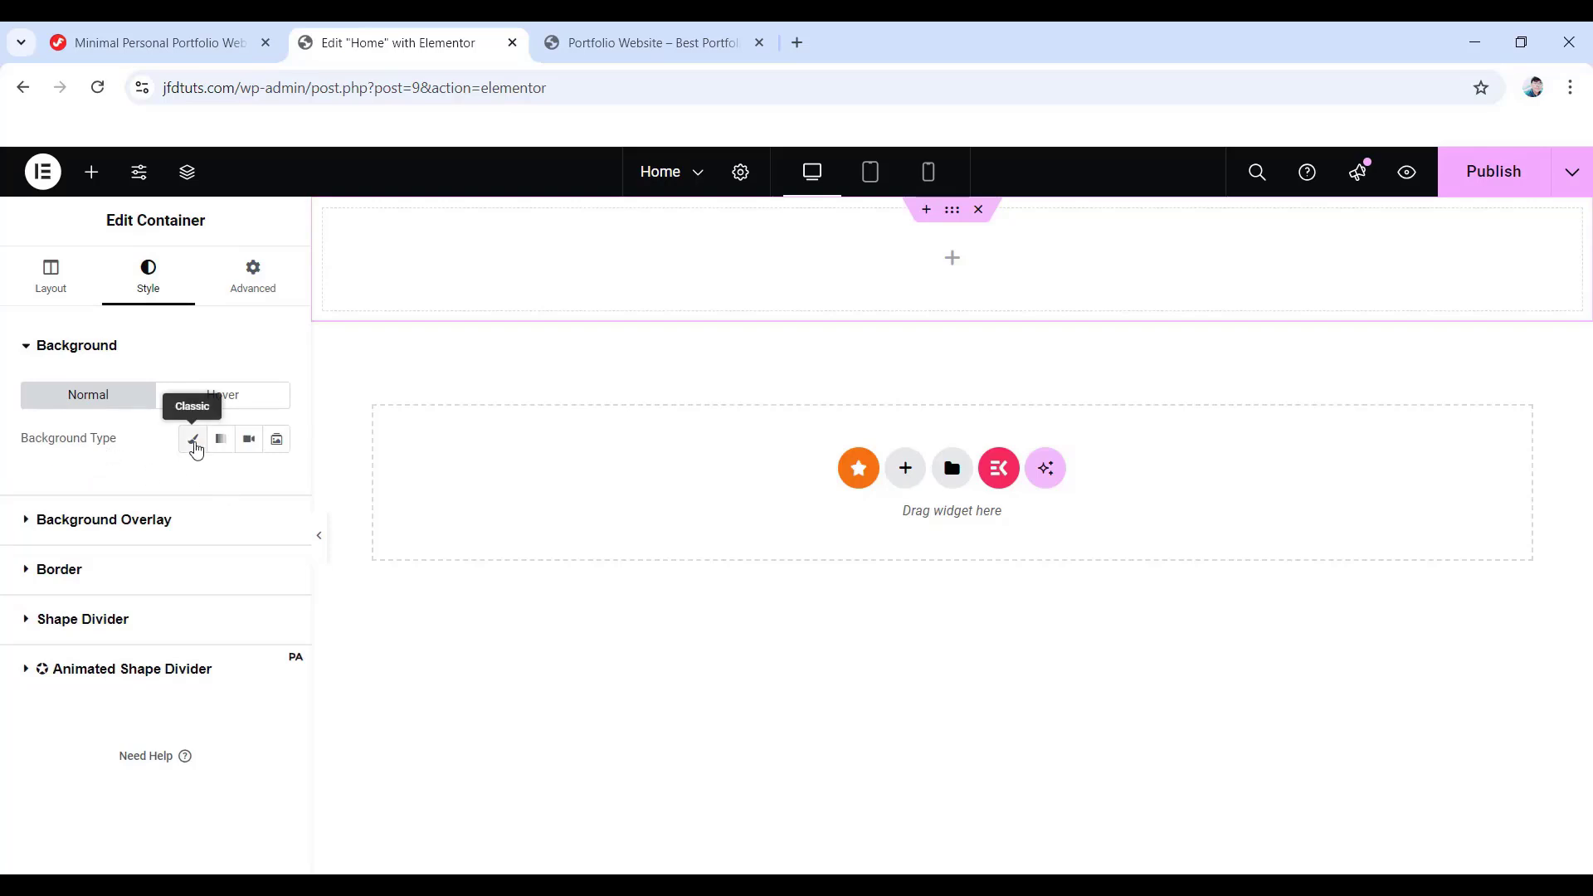
left_click(194, 444)
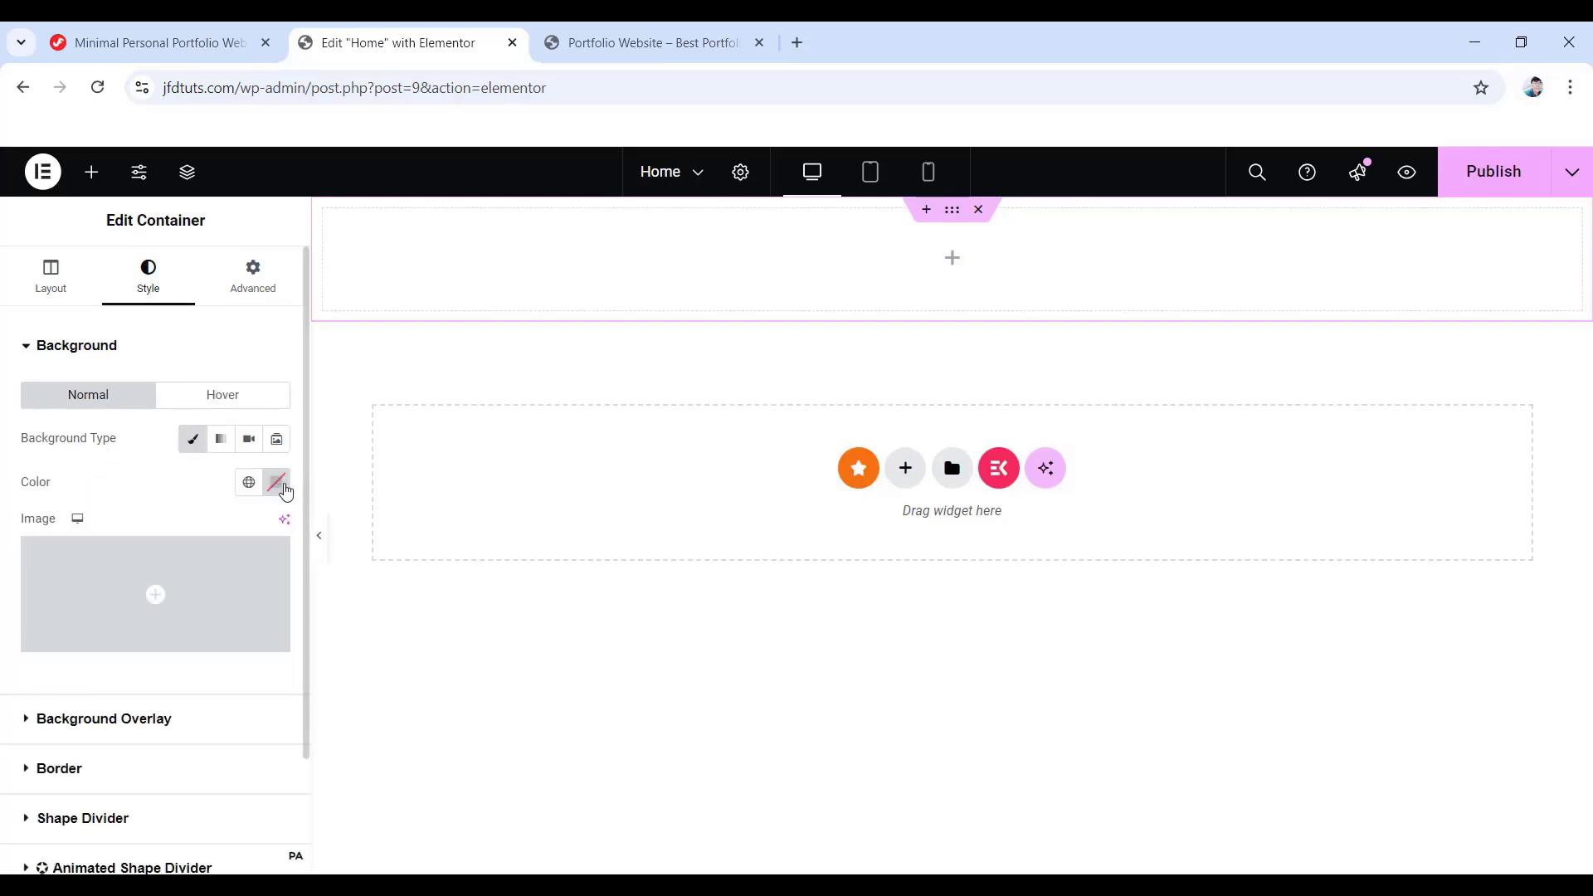
left_click(276, 483)
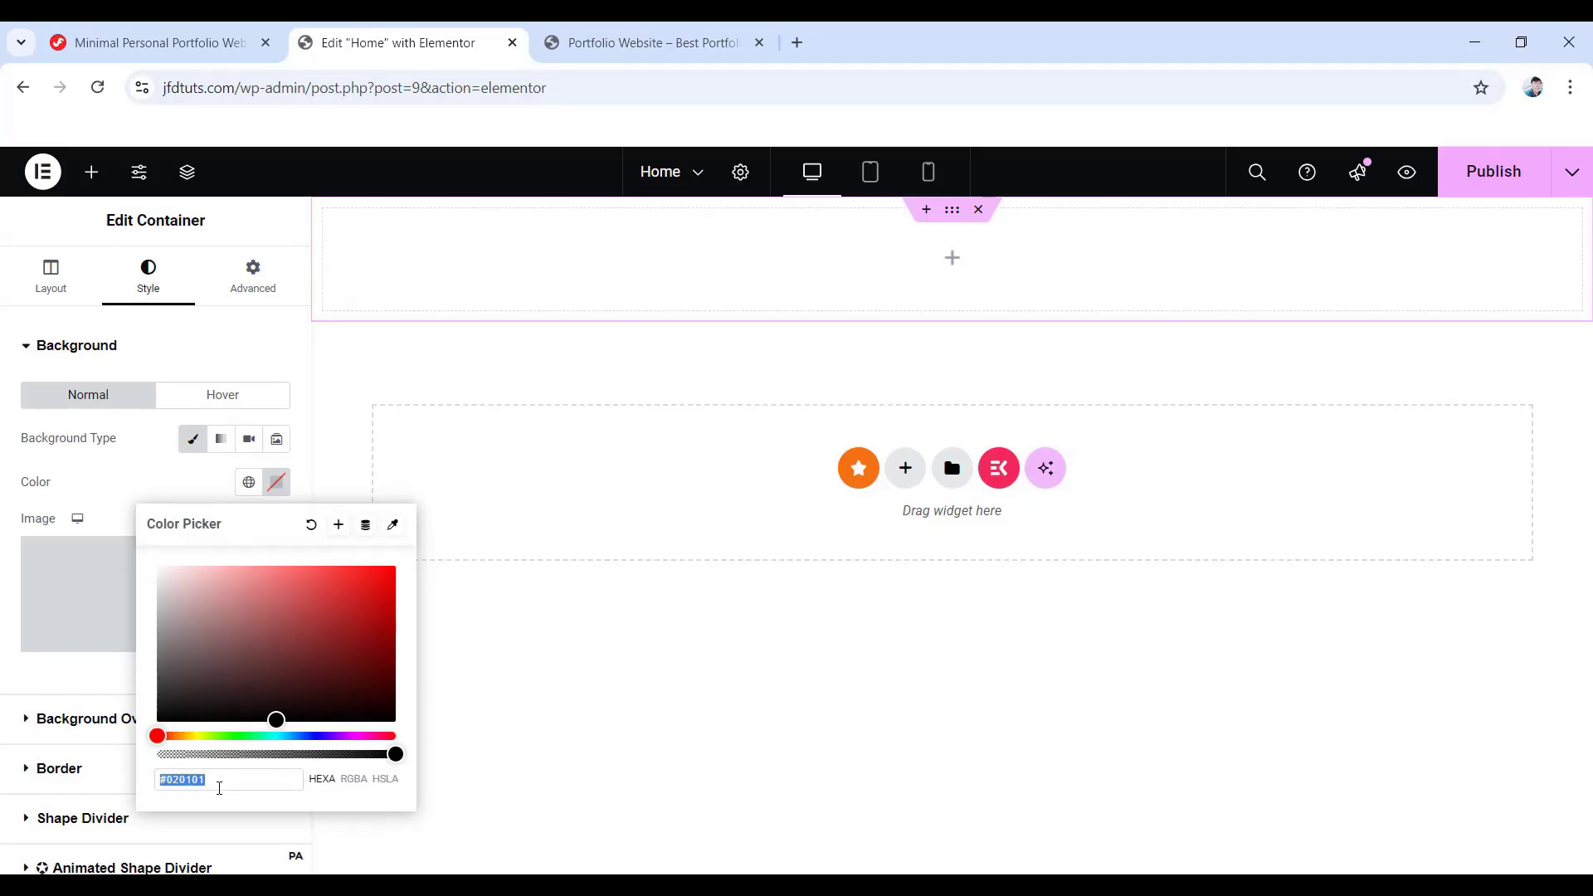
type("#212")
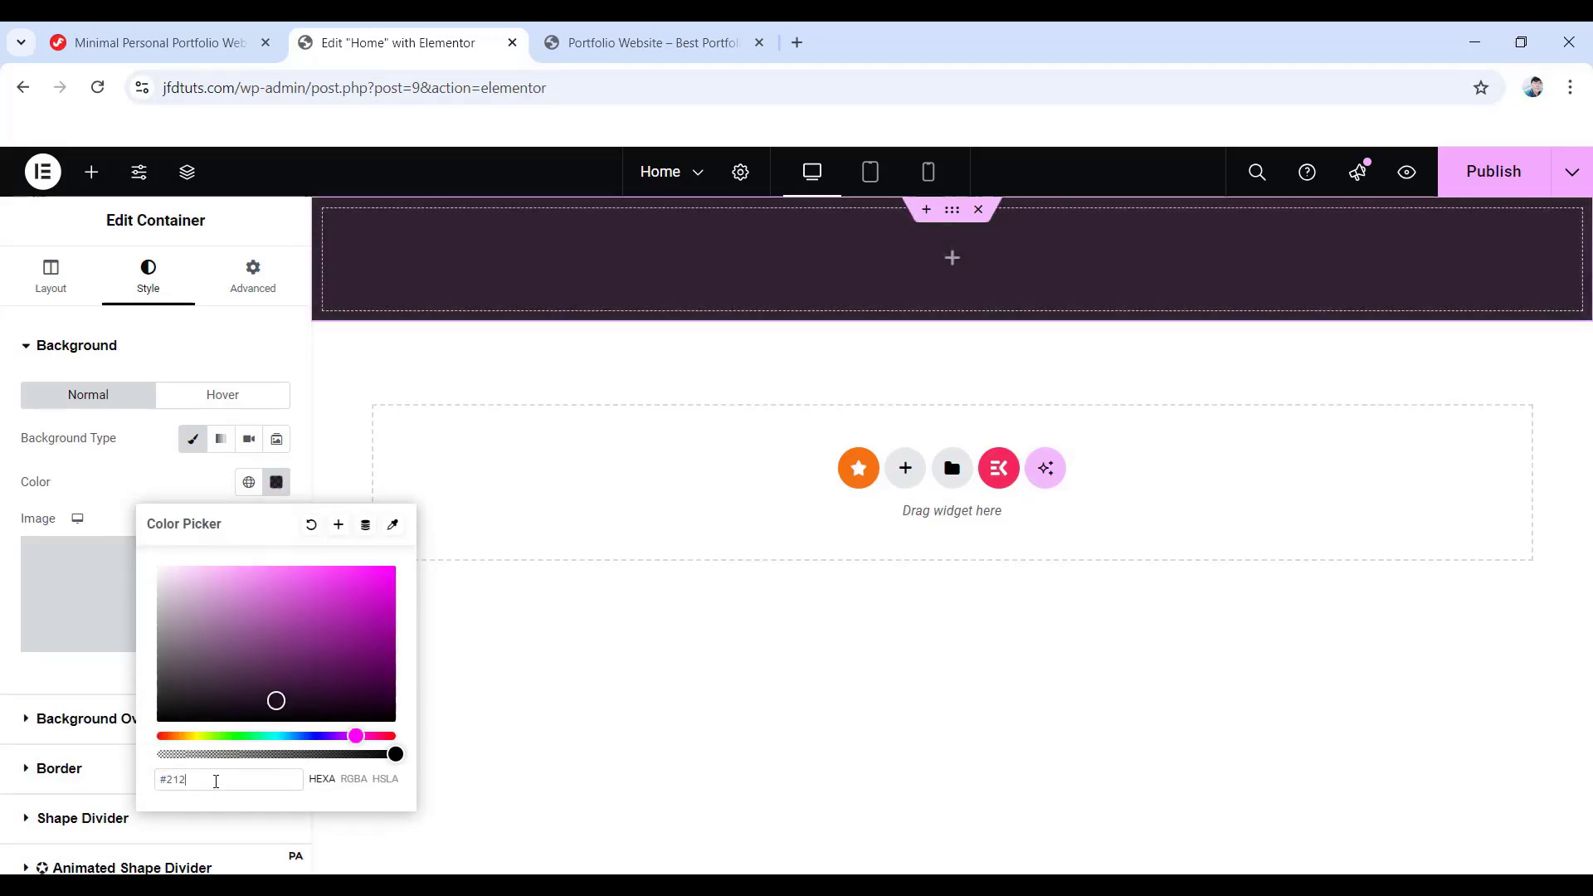
type("428")
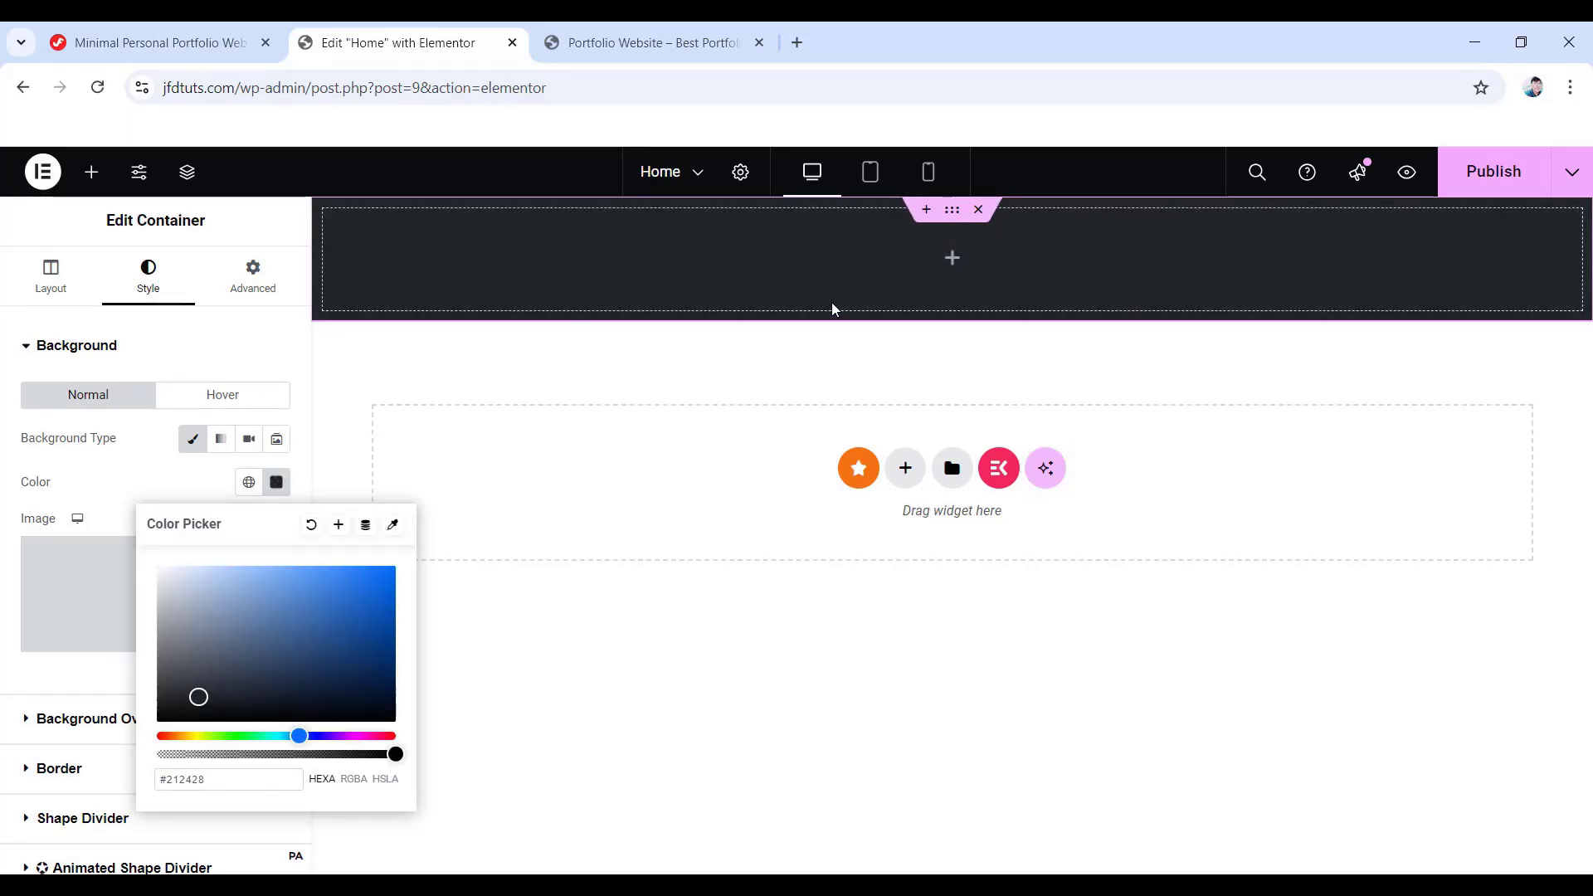
- Set the section's top padding to 100 px and drag a new container inside it
left_click(258, 283)
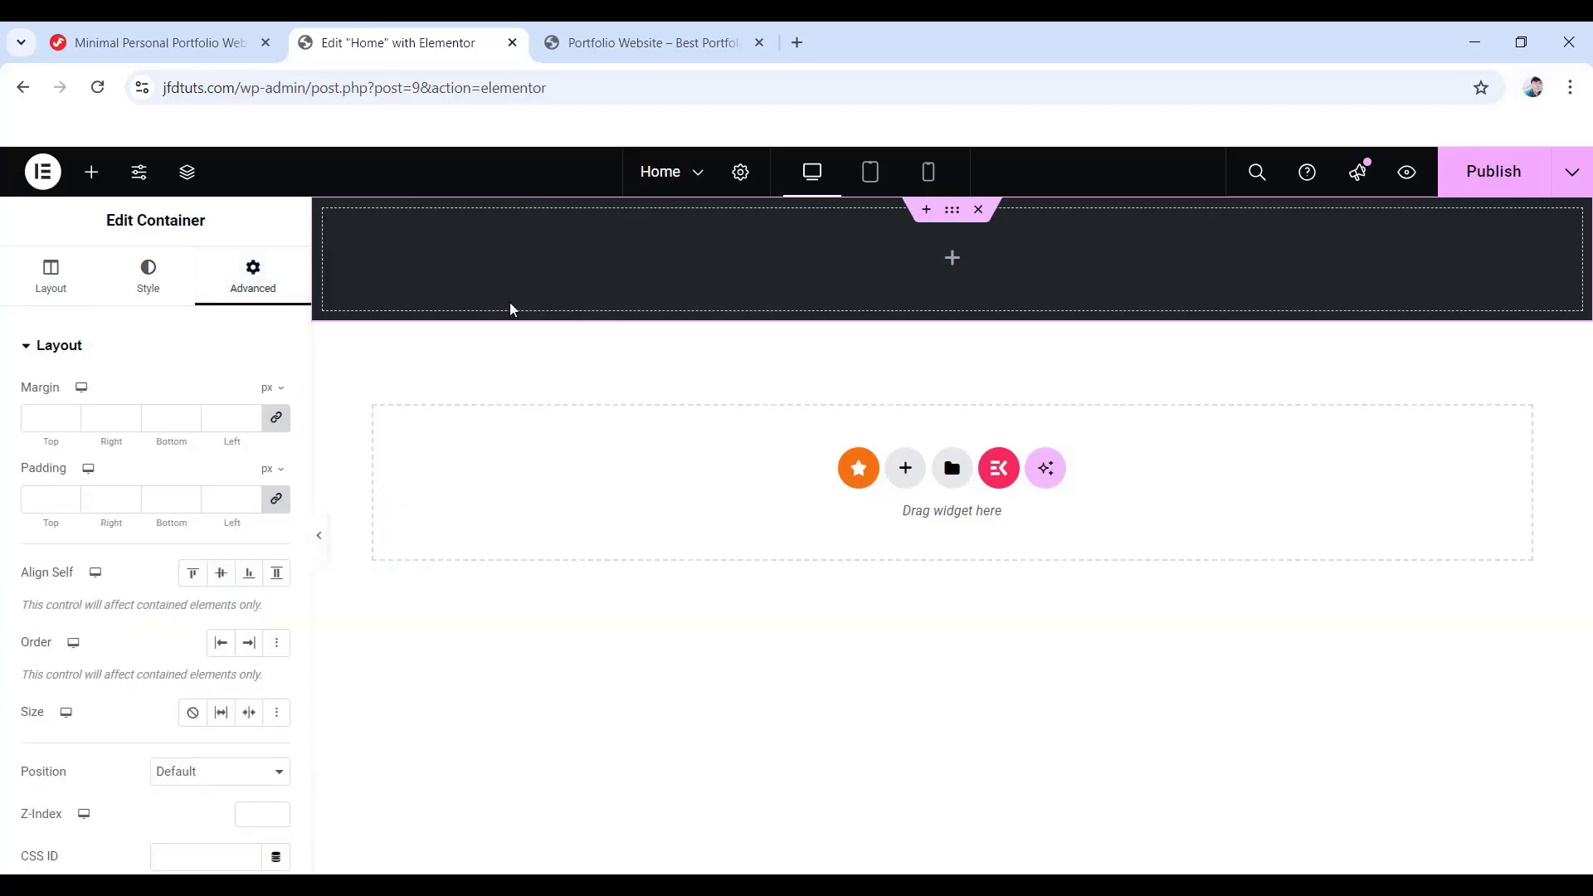
left_click(277, 498)
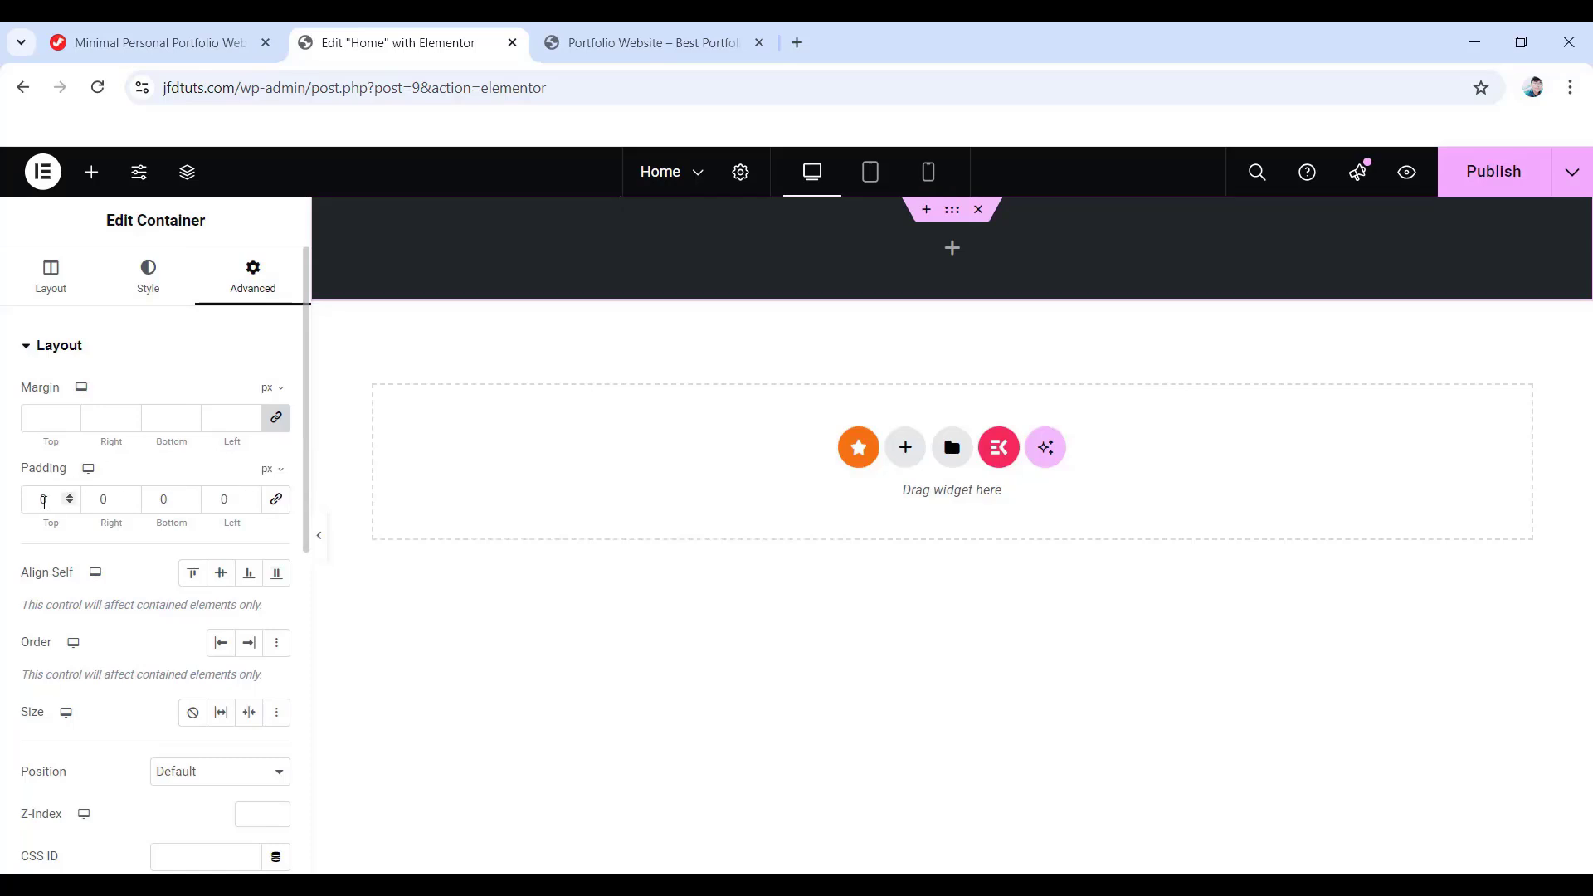
left_click_drag(51, 498, 22, 504)
type("100")
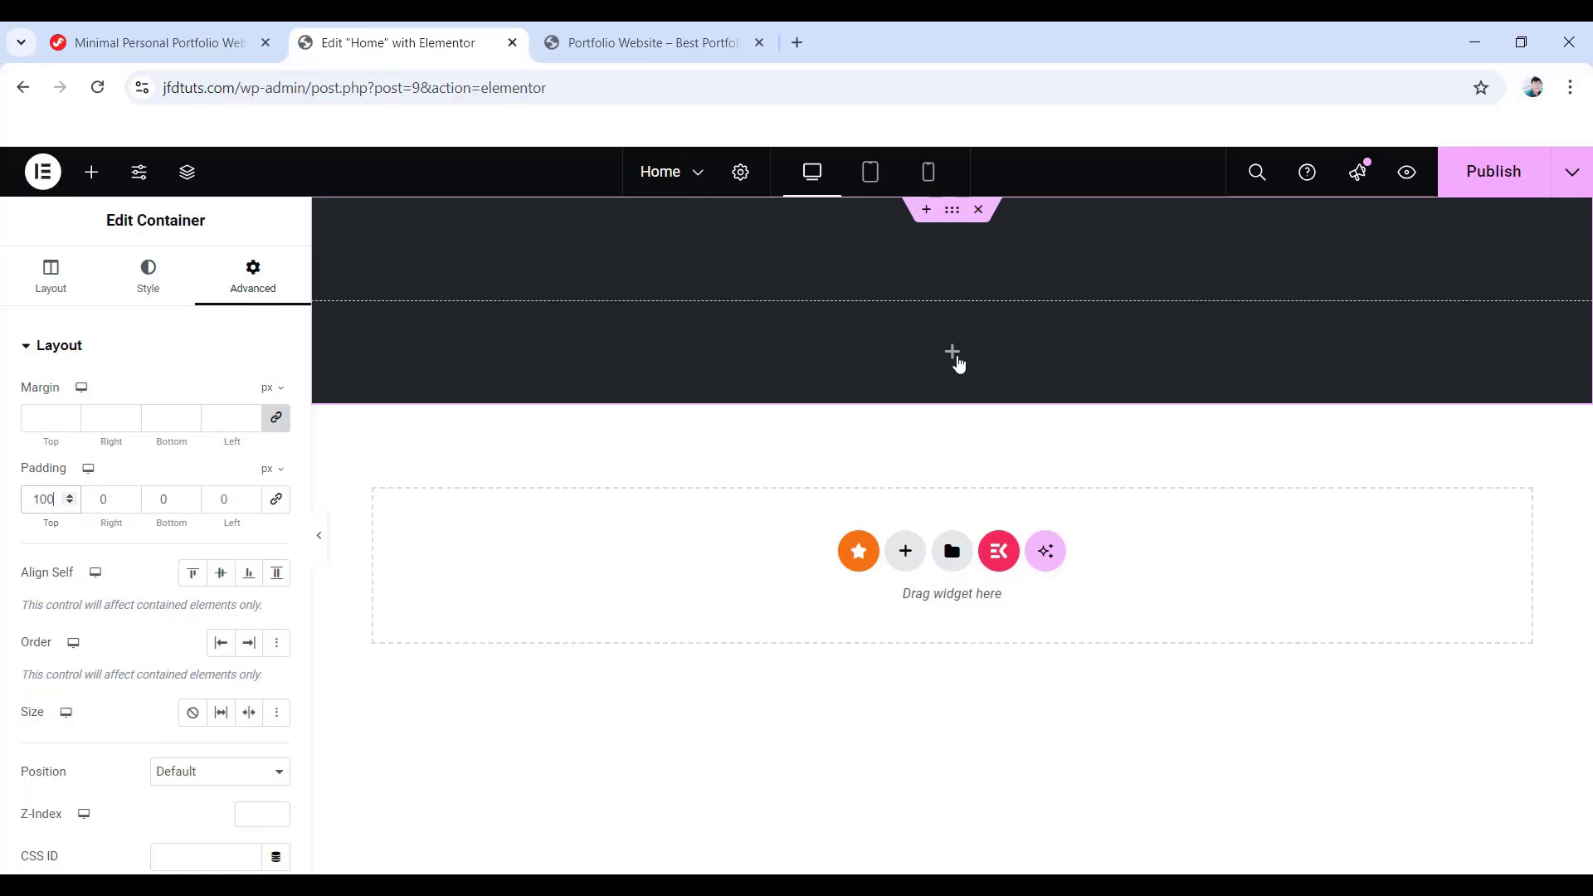
left_click(951, 352)
left_click_drag(76, 540, 952, 325)
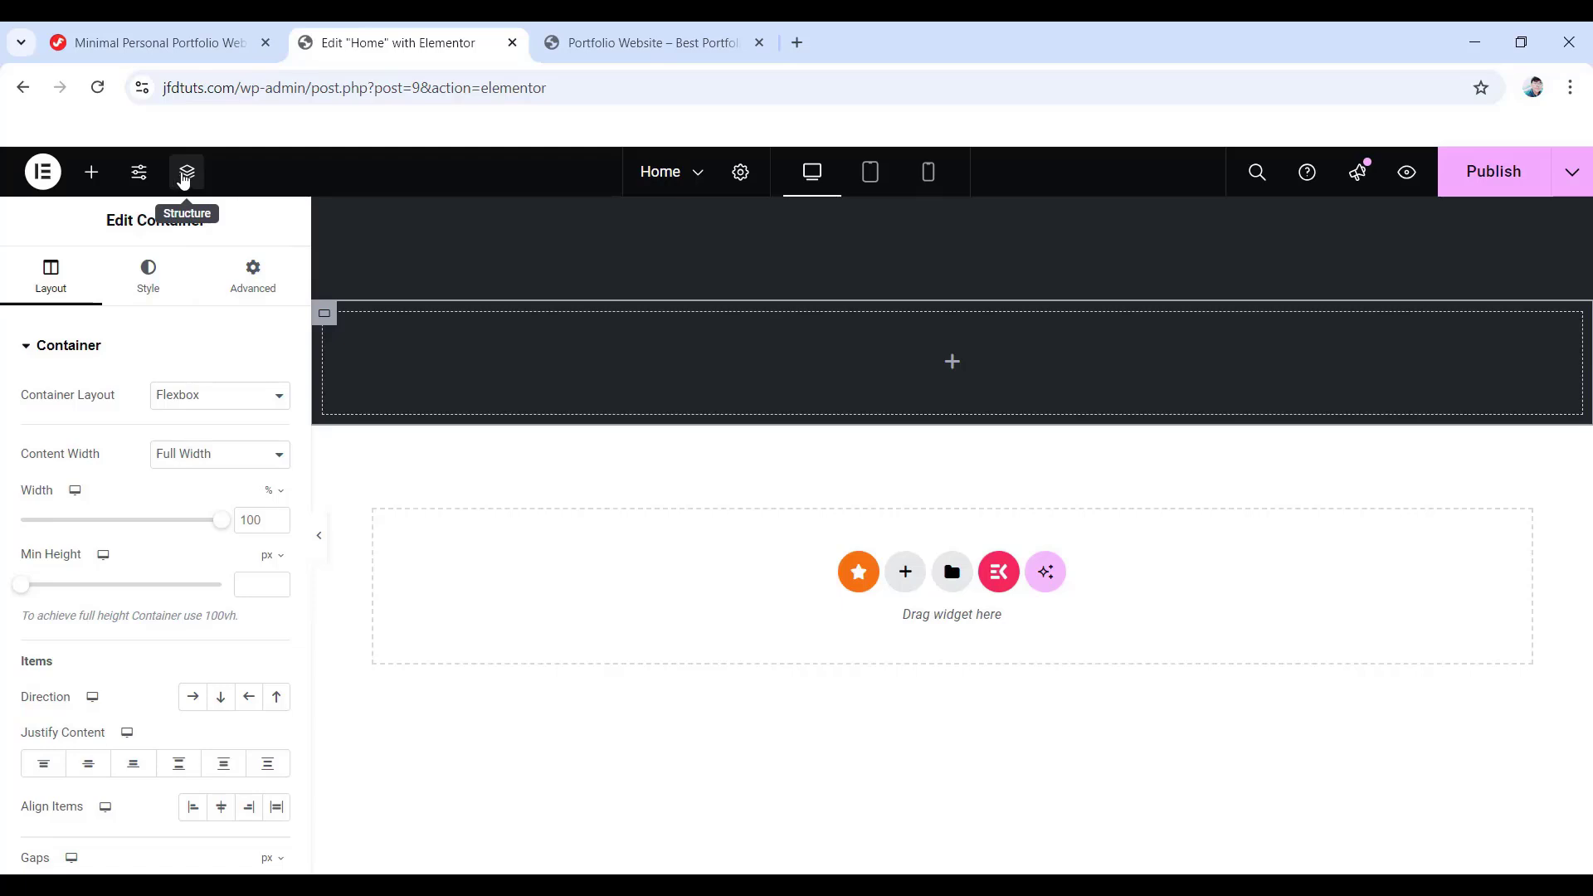
- In the Structure outline, rename the outer container 'Portfolio Container' and select the inner container
left_click(183, 178)
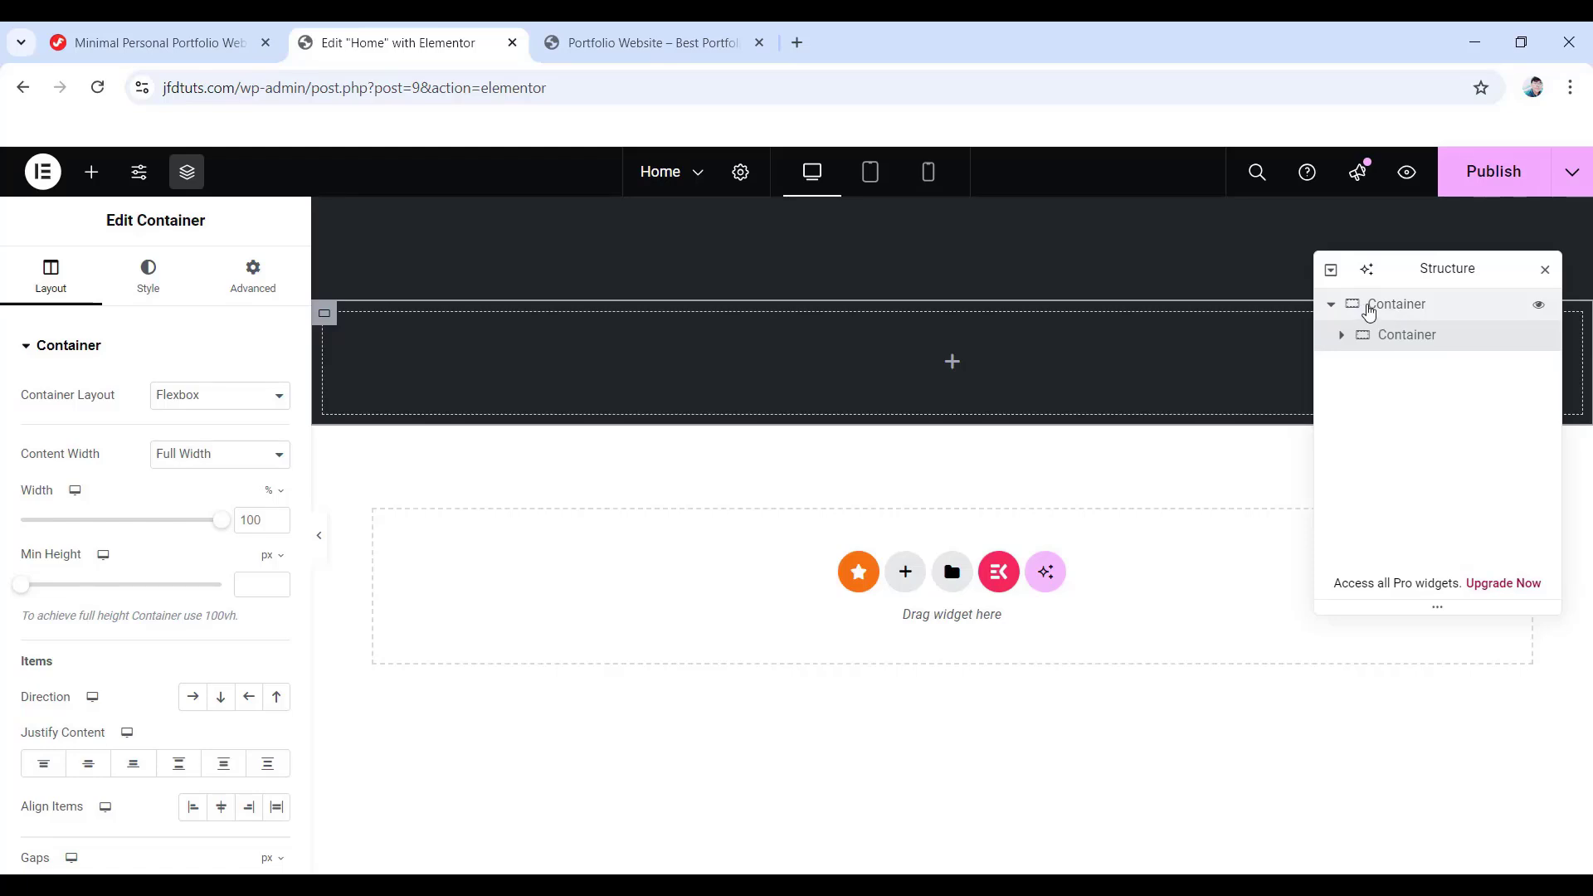
left_click(1369, 312)
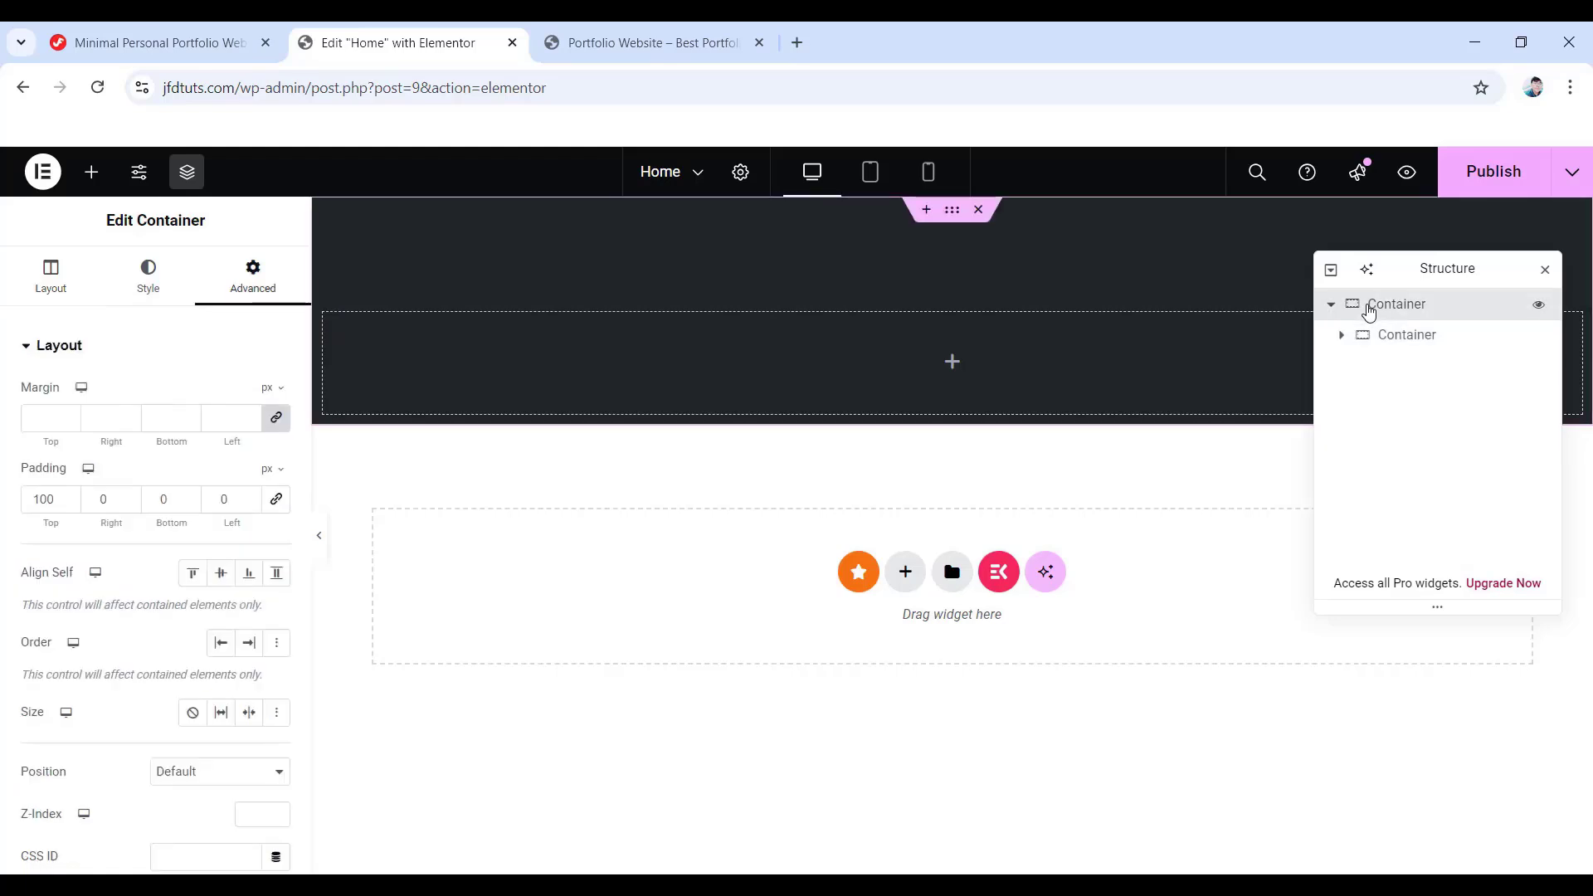
double_click(1370, 308)
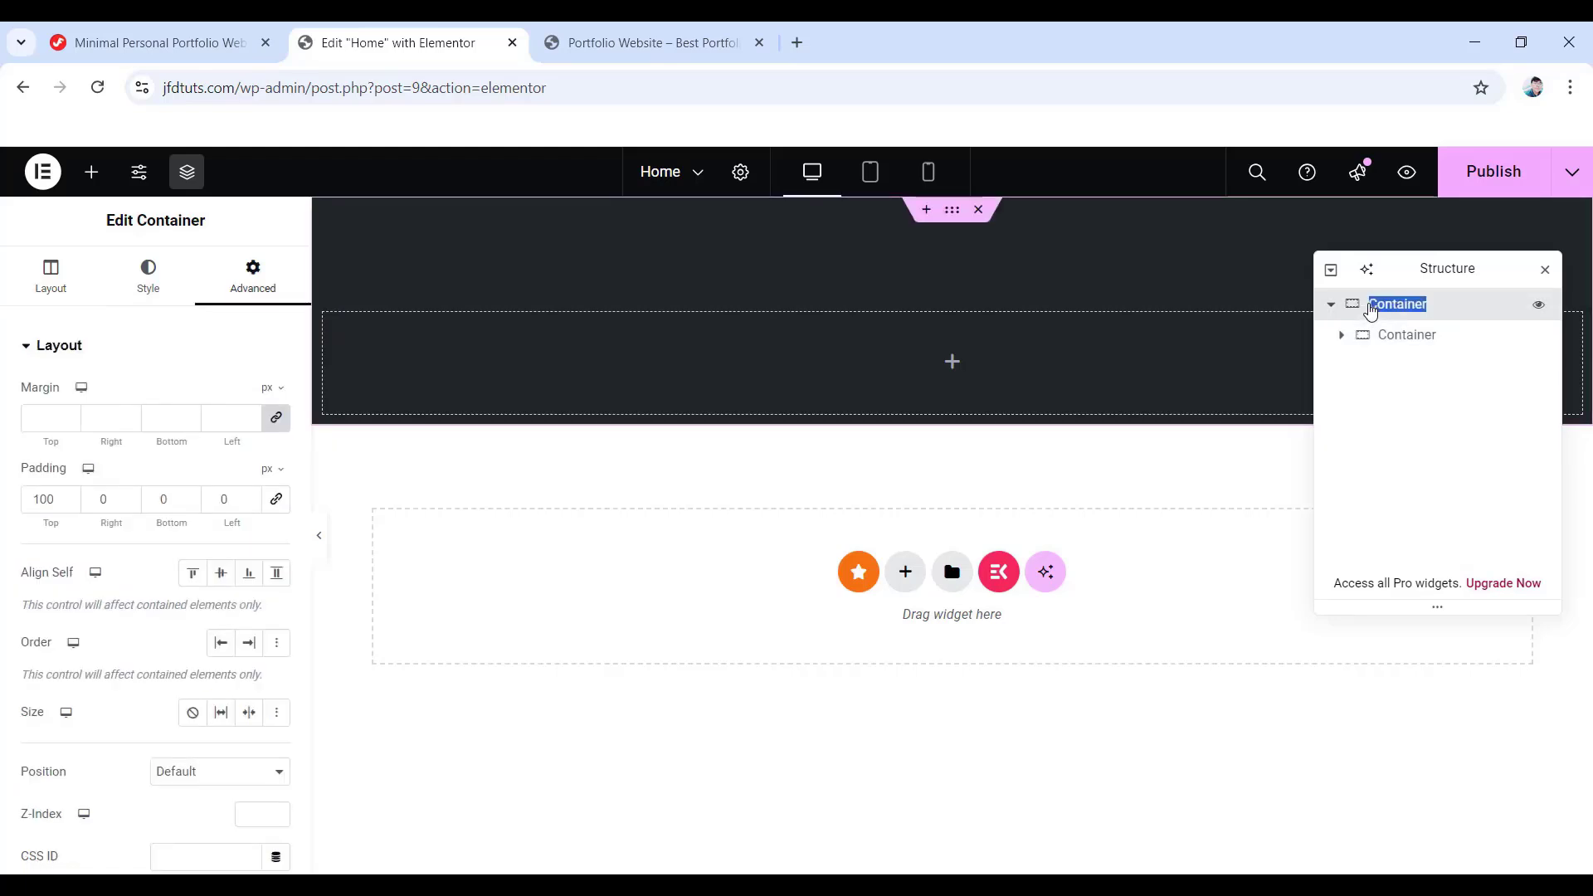
type("Portfolio Container")
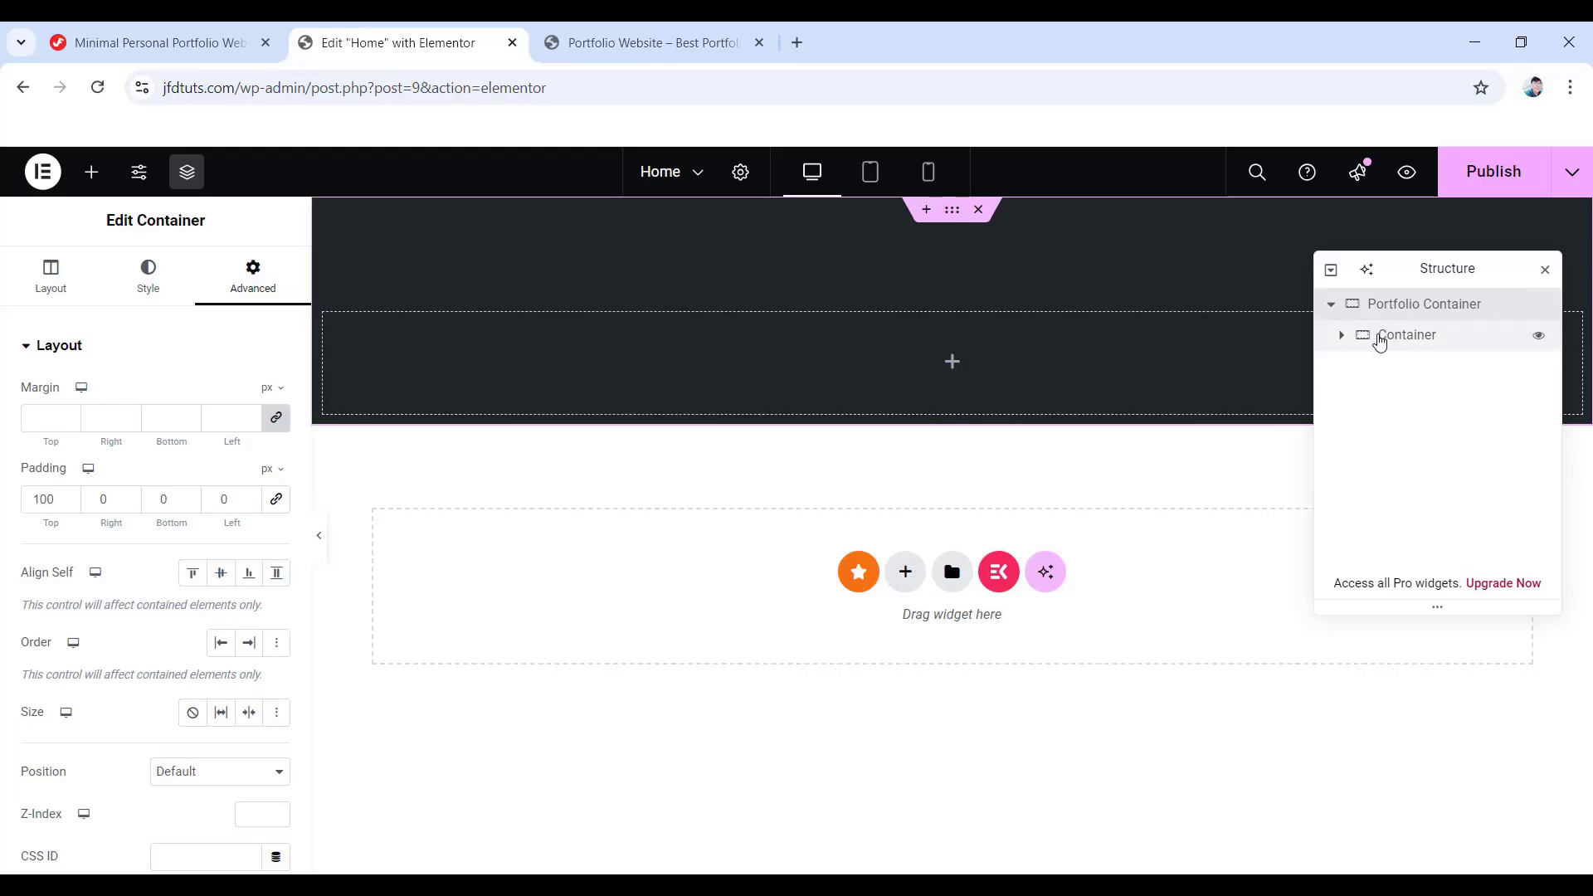
left_click(1382, 340)
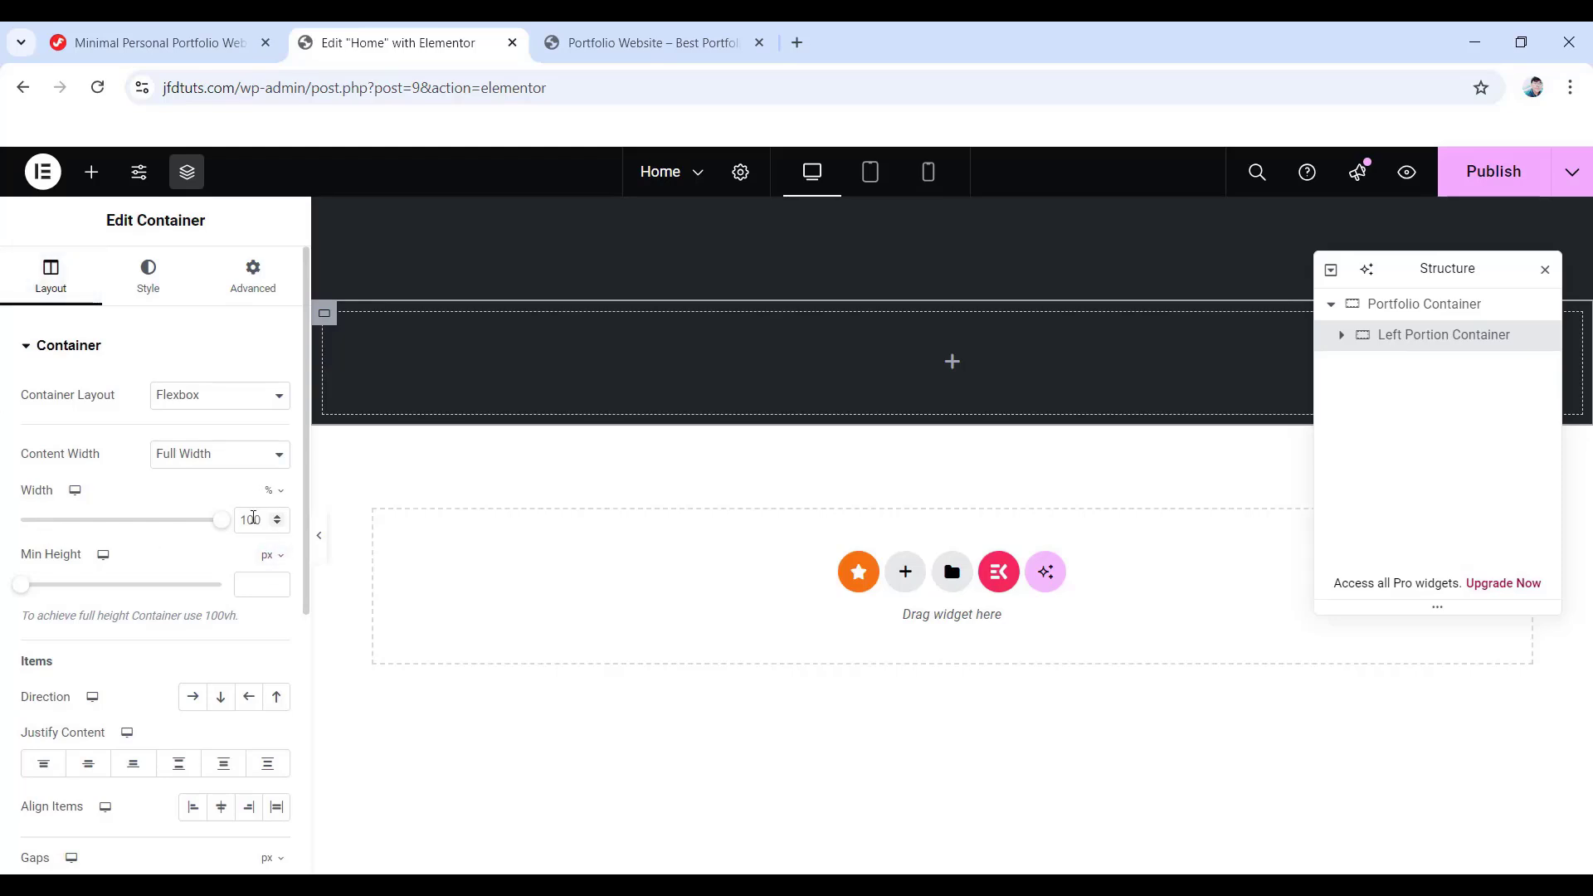
- Set the inner container's width to 50% and its direction to Column
left_click(233, 519)
type("50")
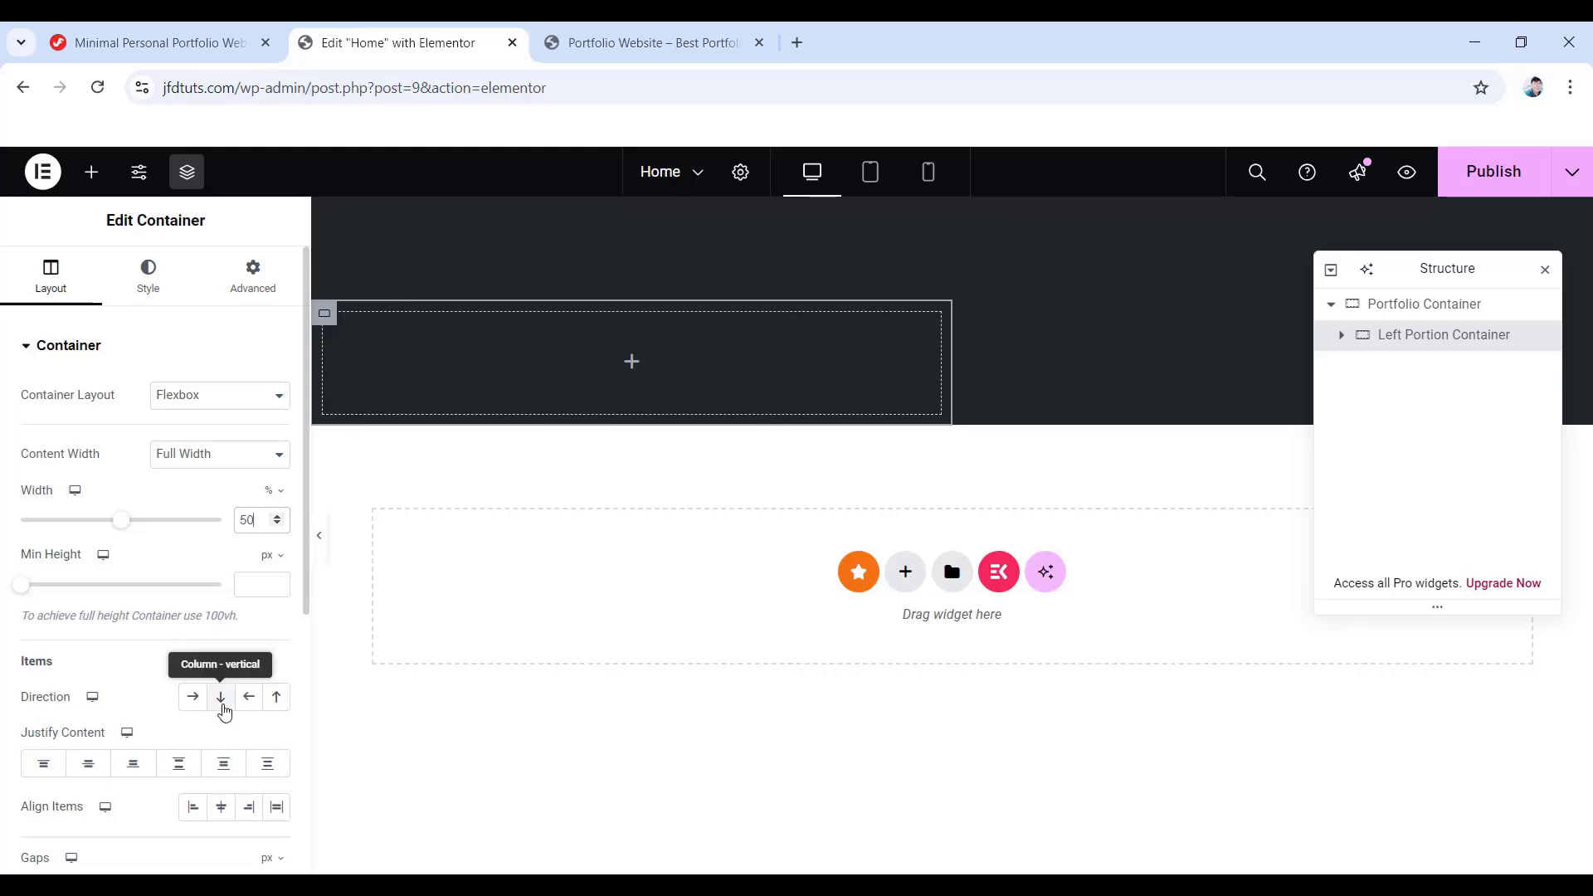
left_click(221, 703)
- Give the Left Portion Container unlinked padding of 0, 30, 100 and 30
left_click(250, 284)
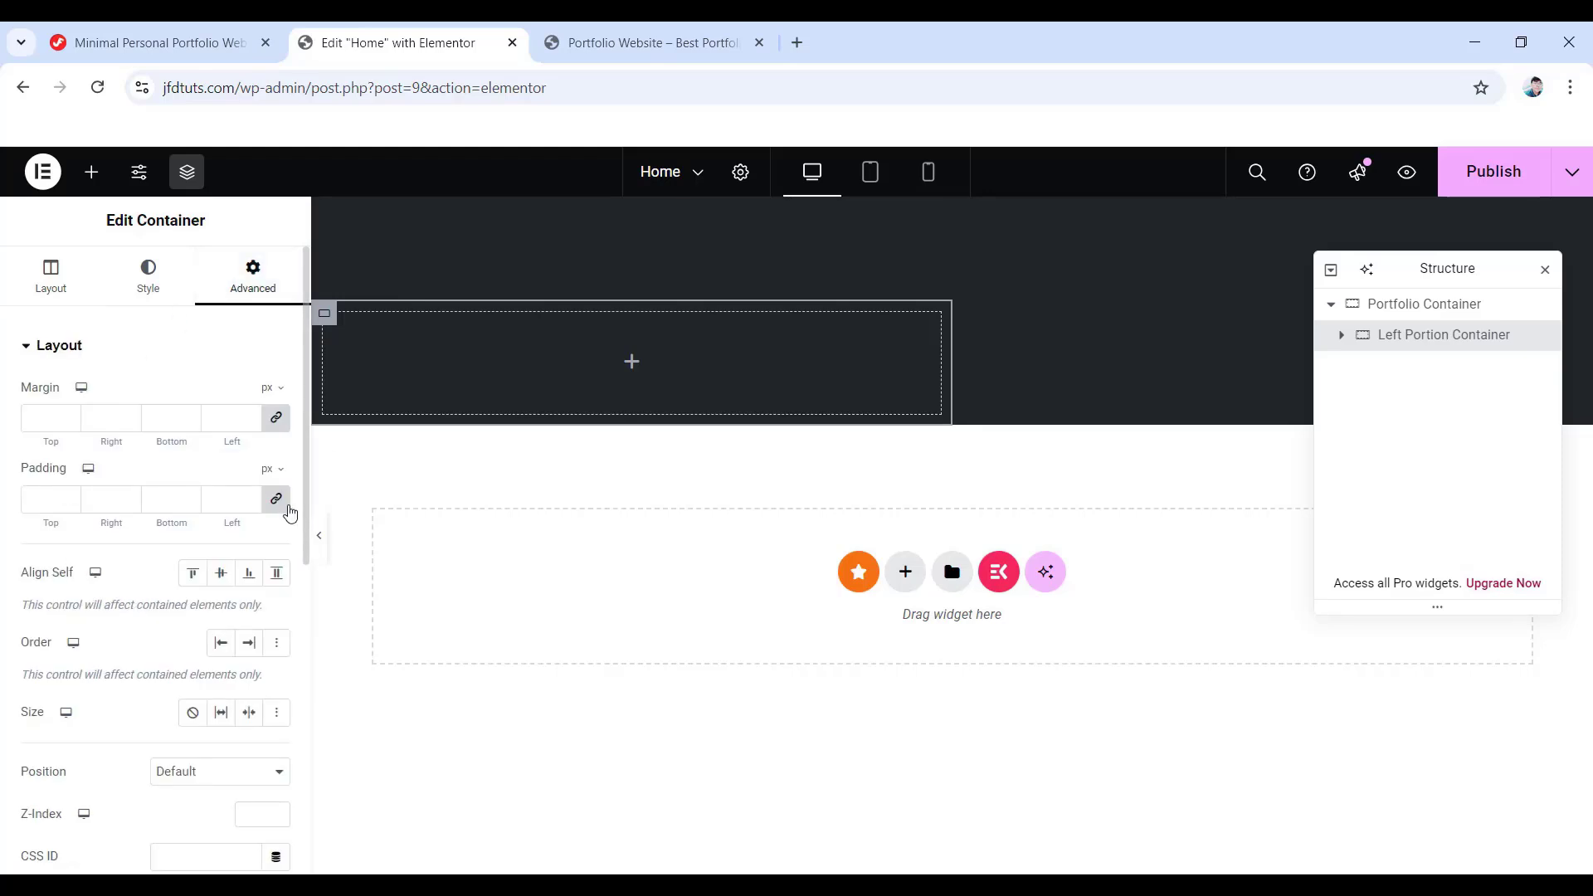
left_click(277, 501)
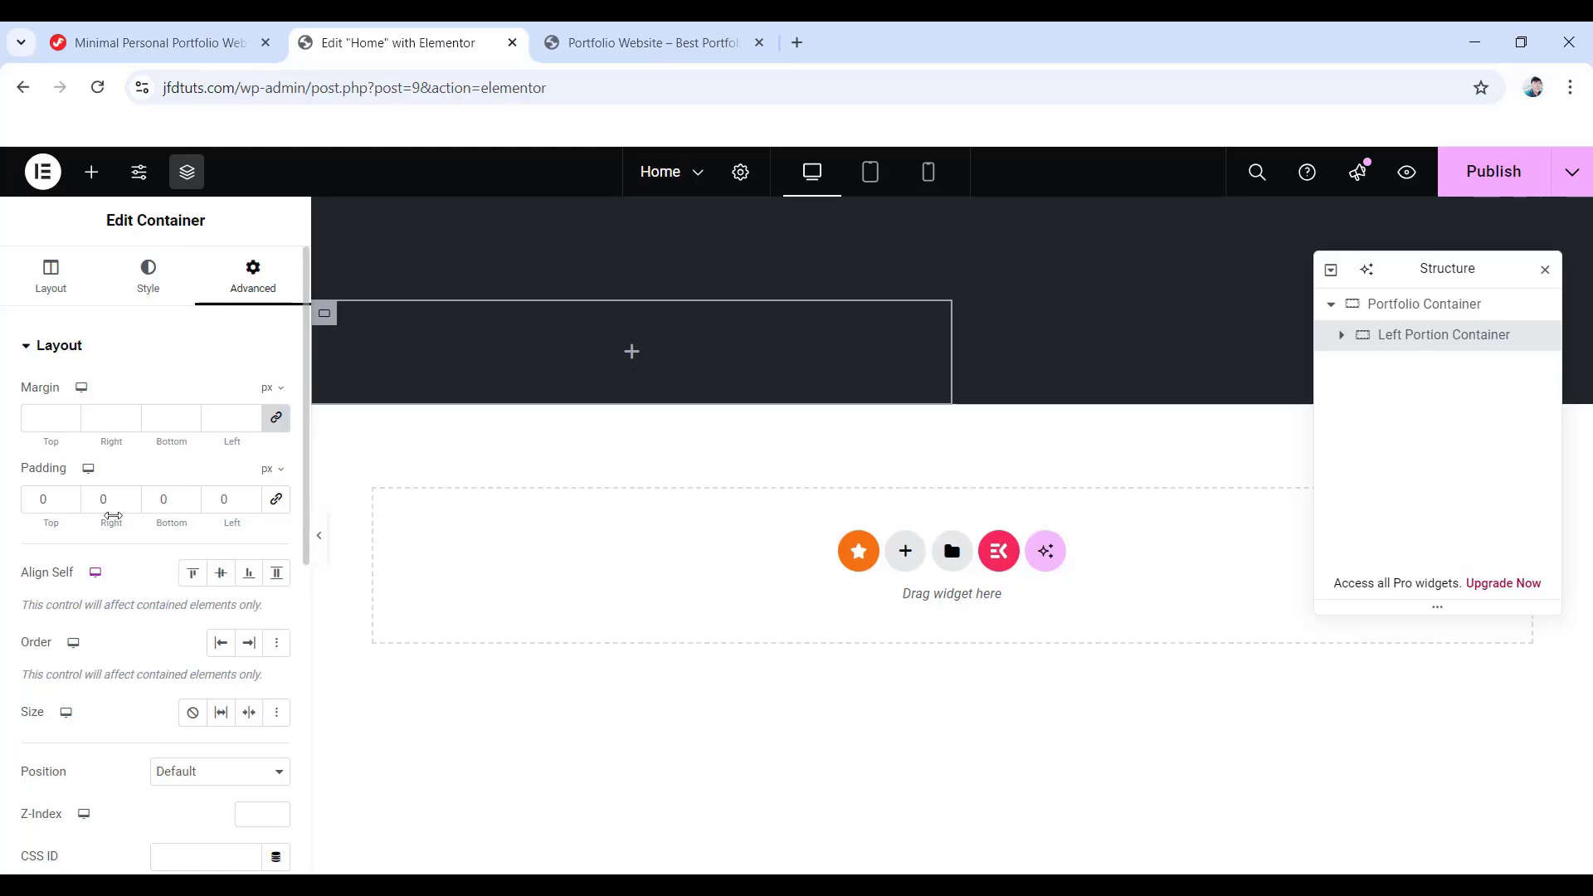
double_click(102, 500)
type("30")
left_click(151, 496)
type("100")
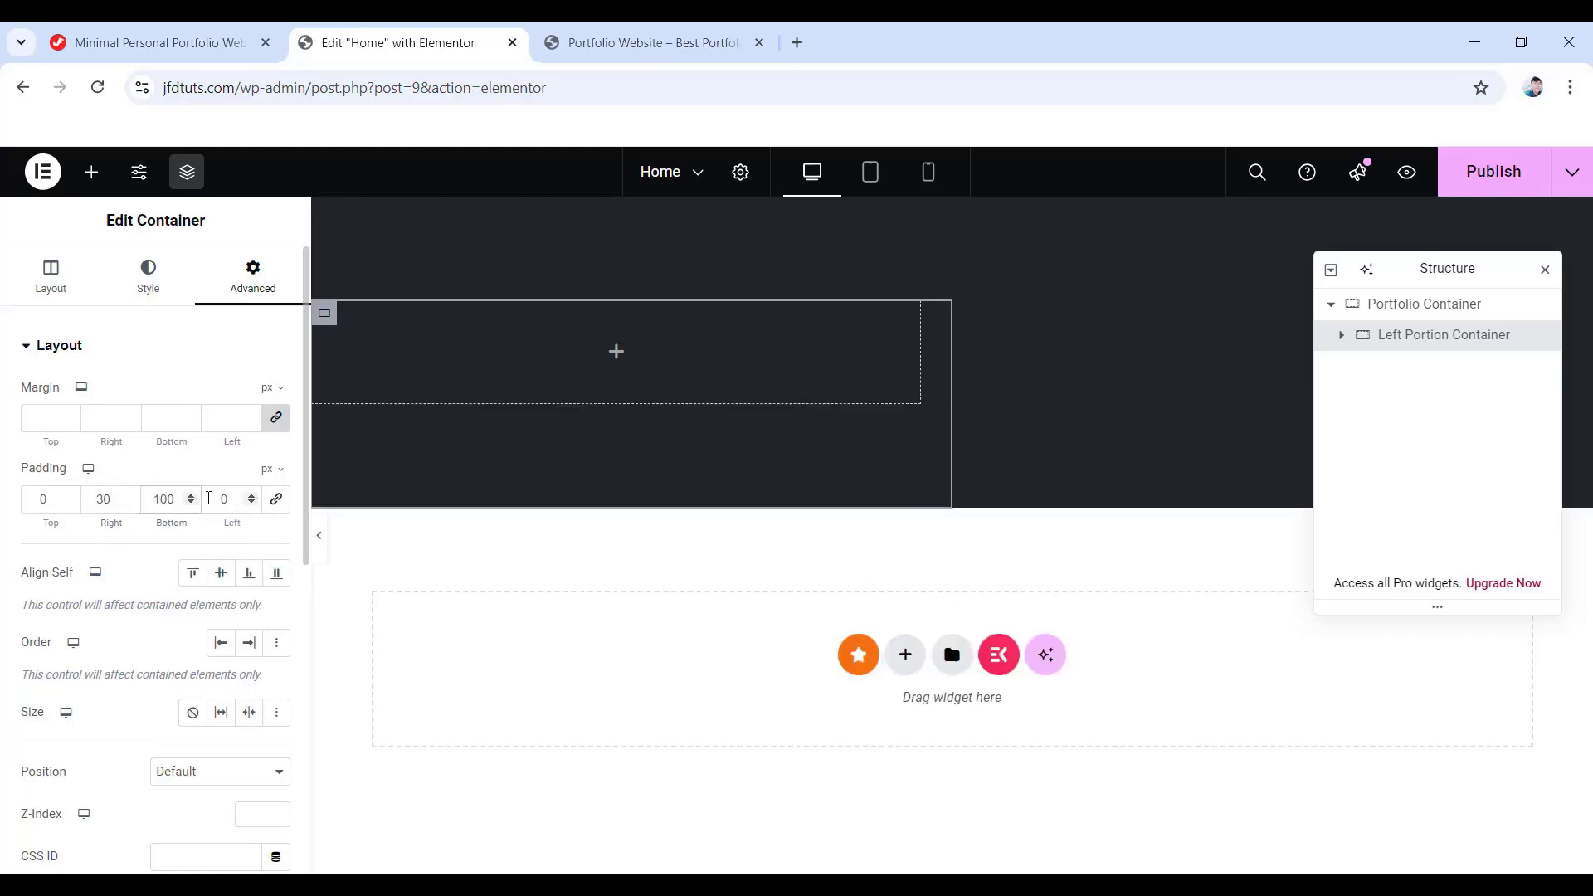
left_click(213, 500)
type("3")
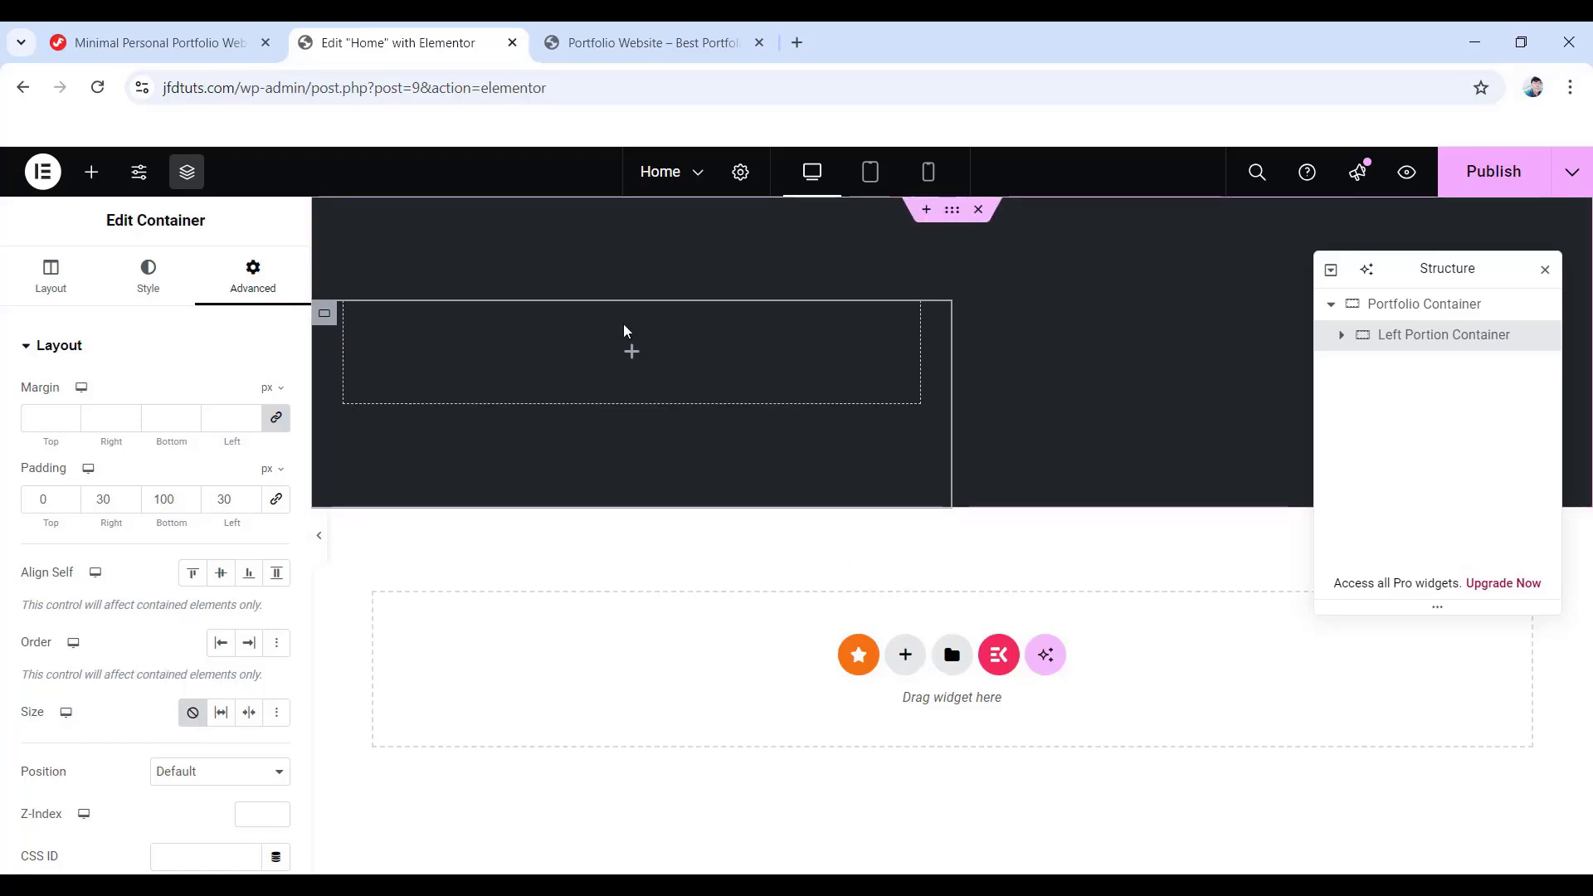
left_click(632, 353)
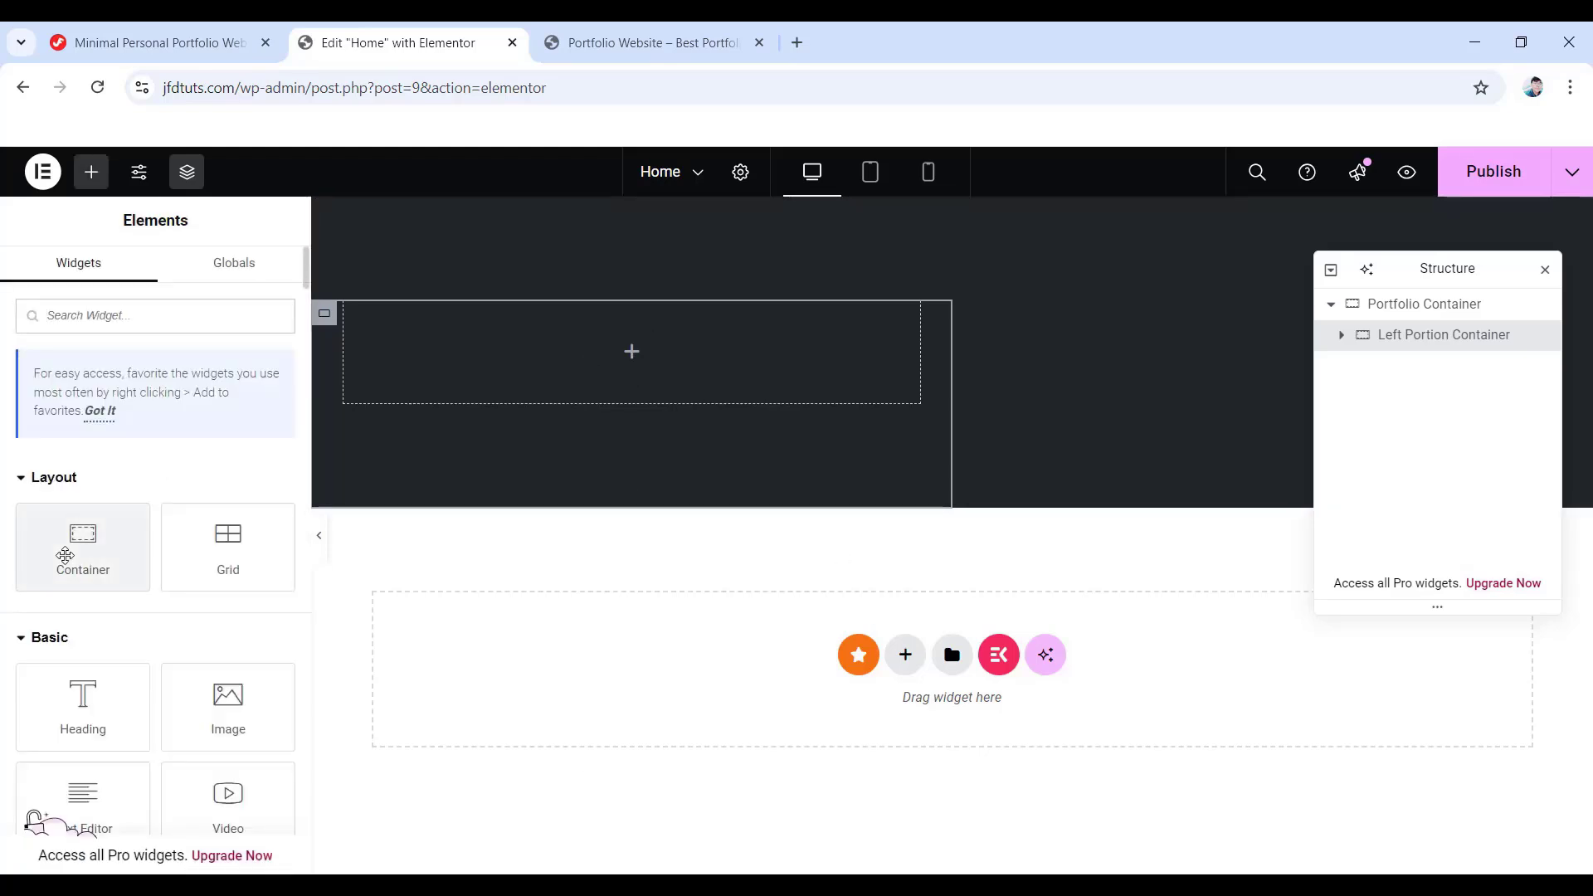
- Drag a container into the left column with Justify Content Center, 0 gaps and 0 padding
left_click_drag(78, 540, 631, 366)
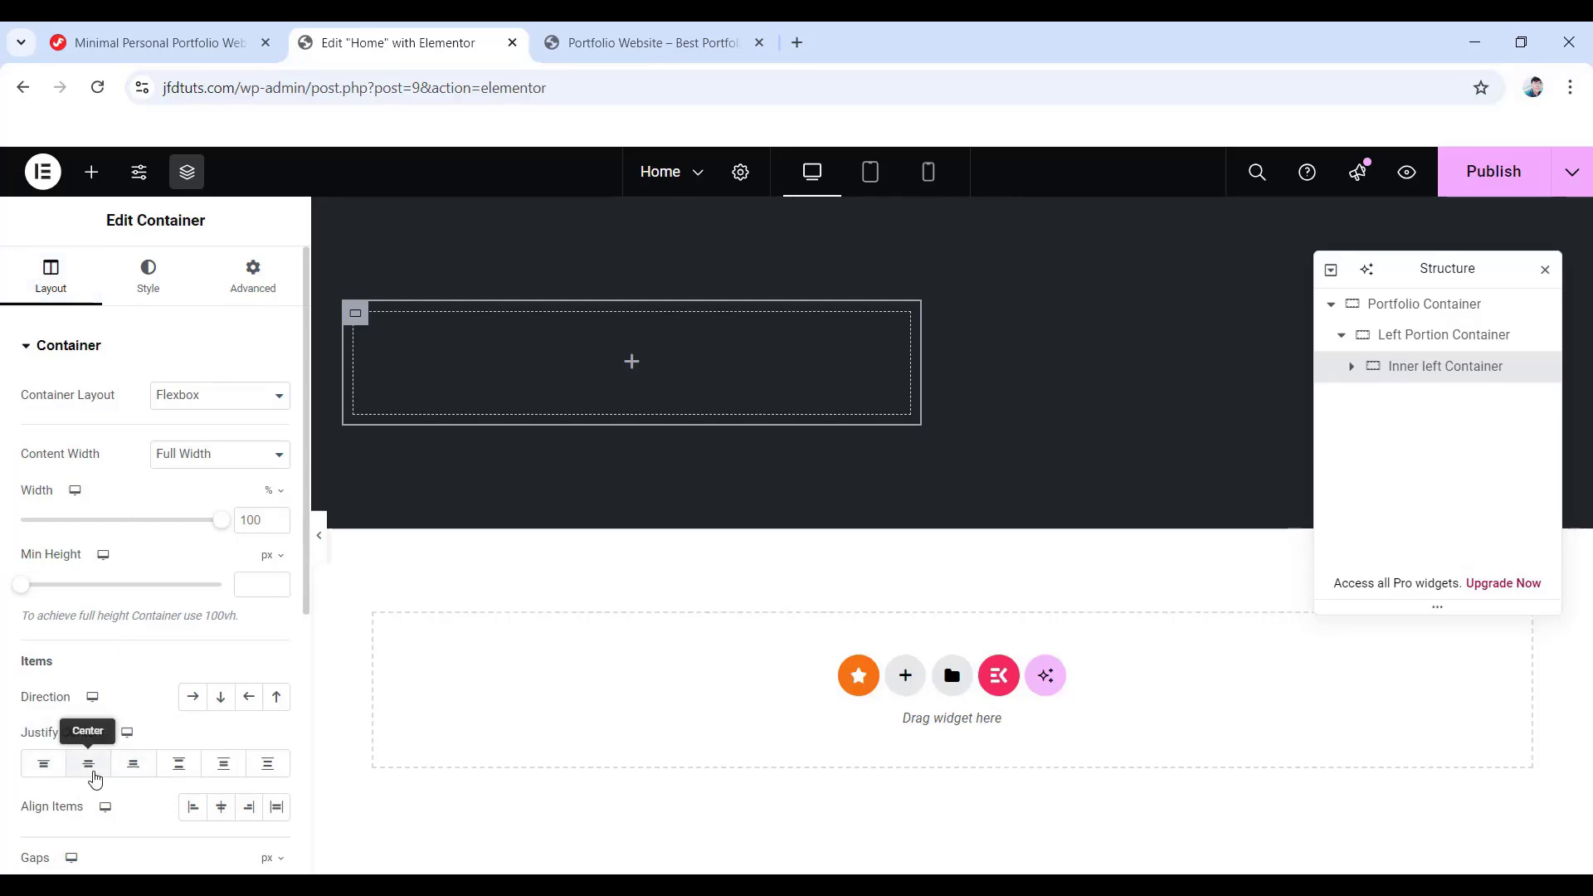
left_click(89, 768)
scroll(87, 747, "down", 3)
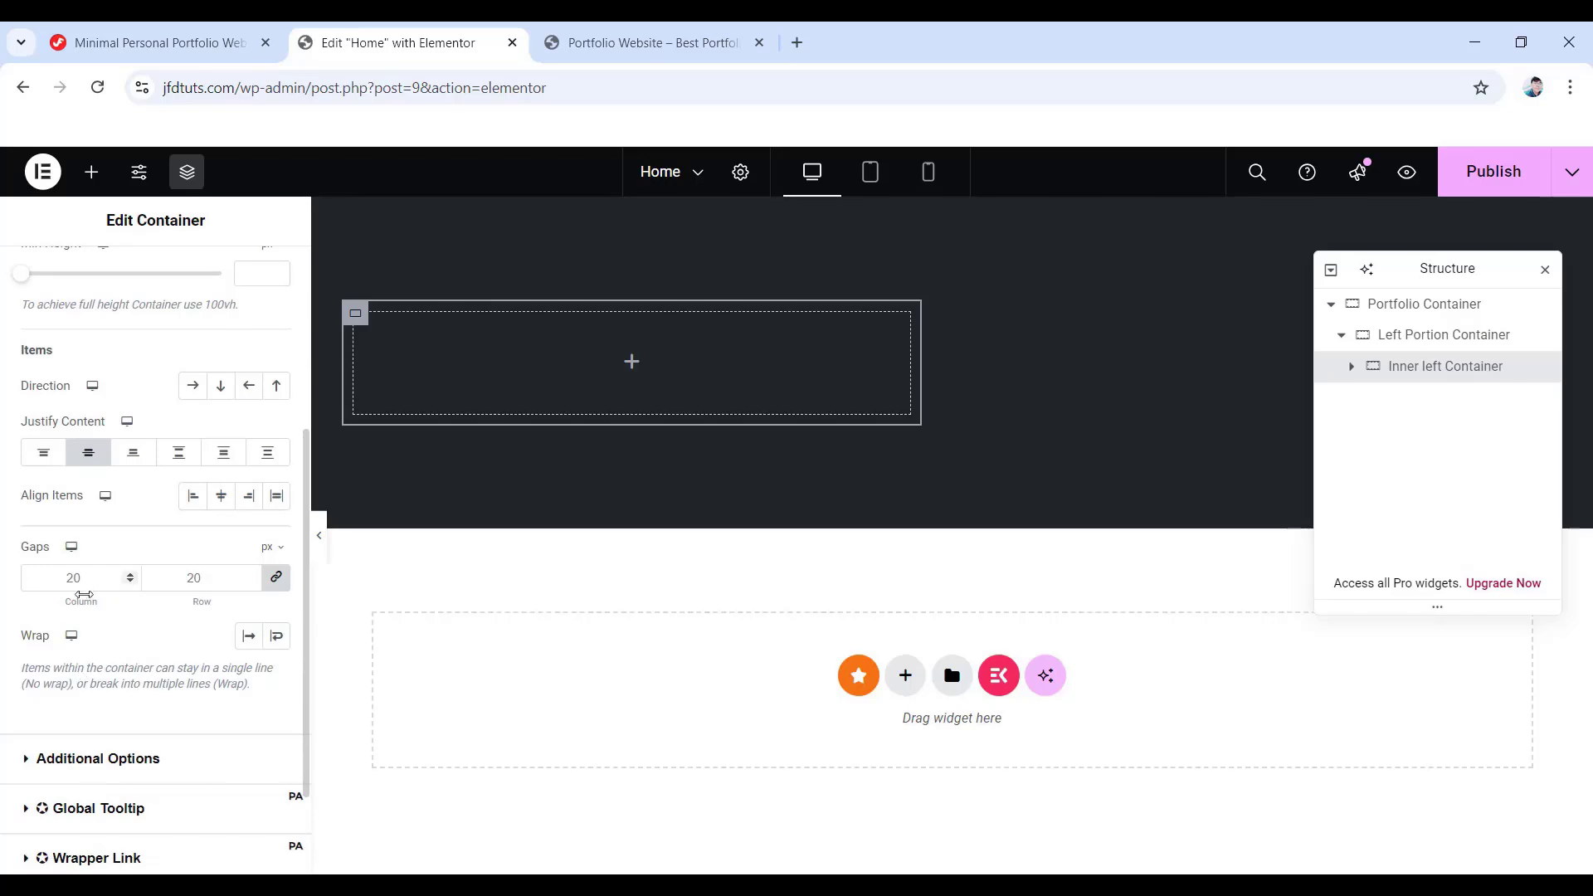
key("BackSpace")
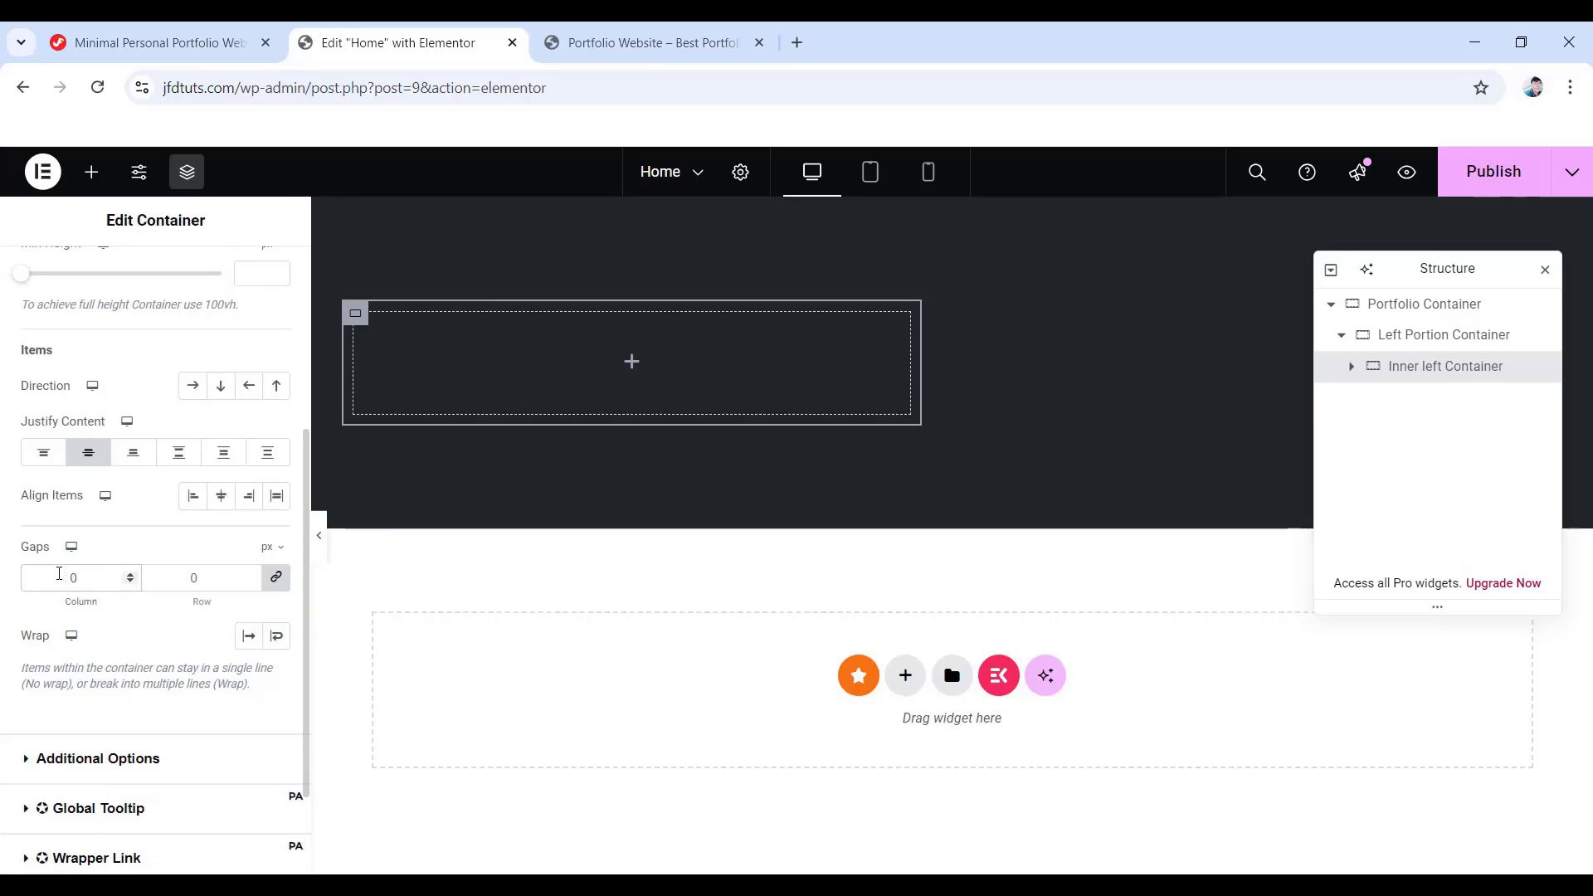
scroll(124, 531, "up", 3)
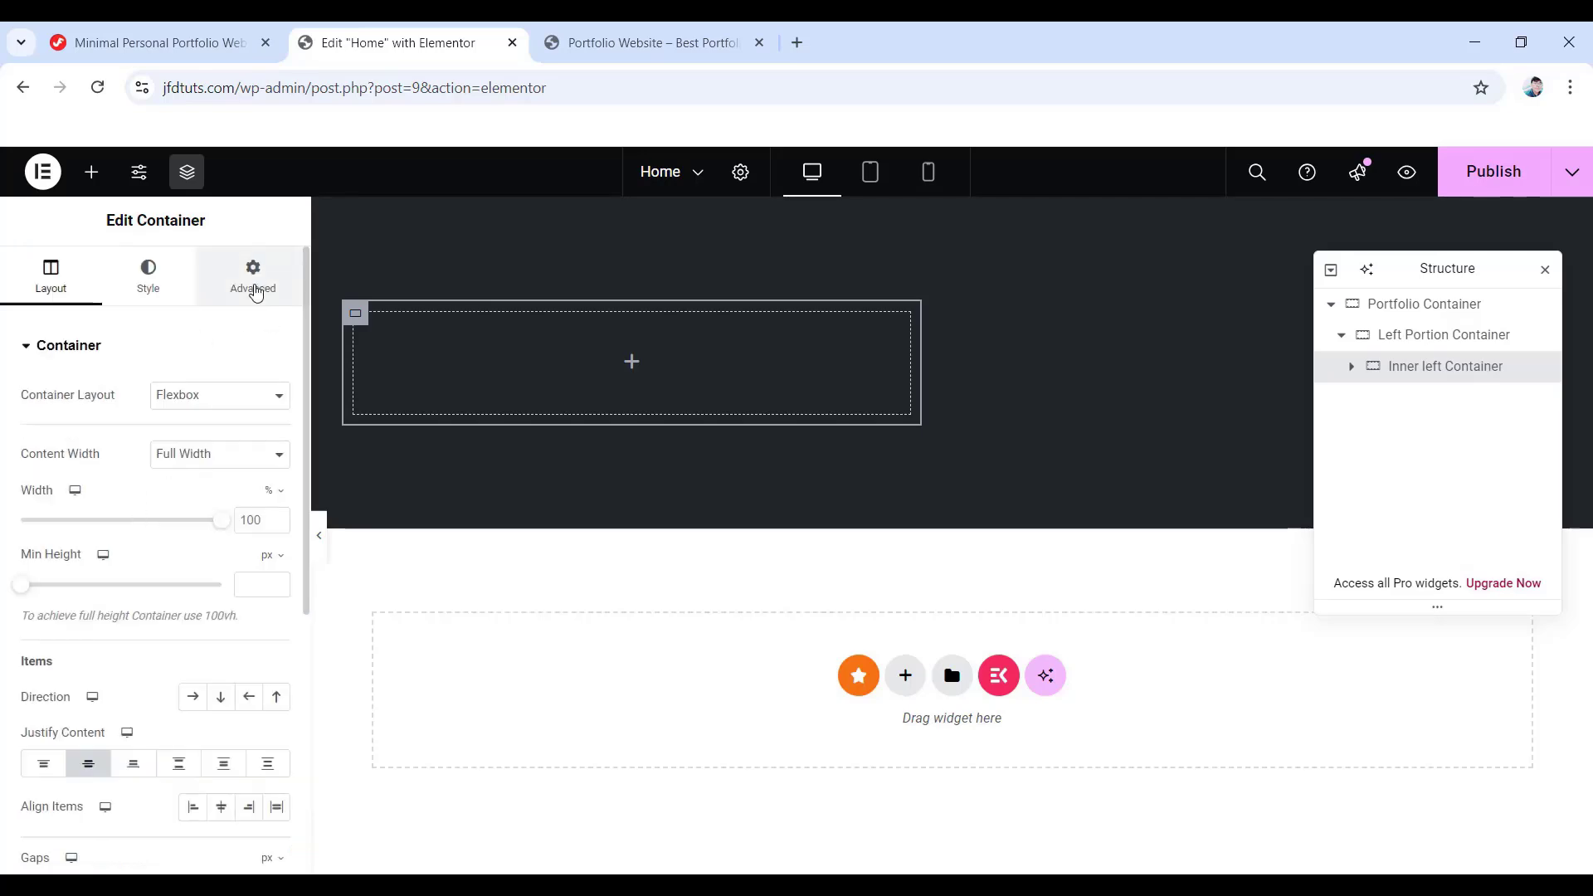
left_click(255, 291)
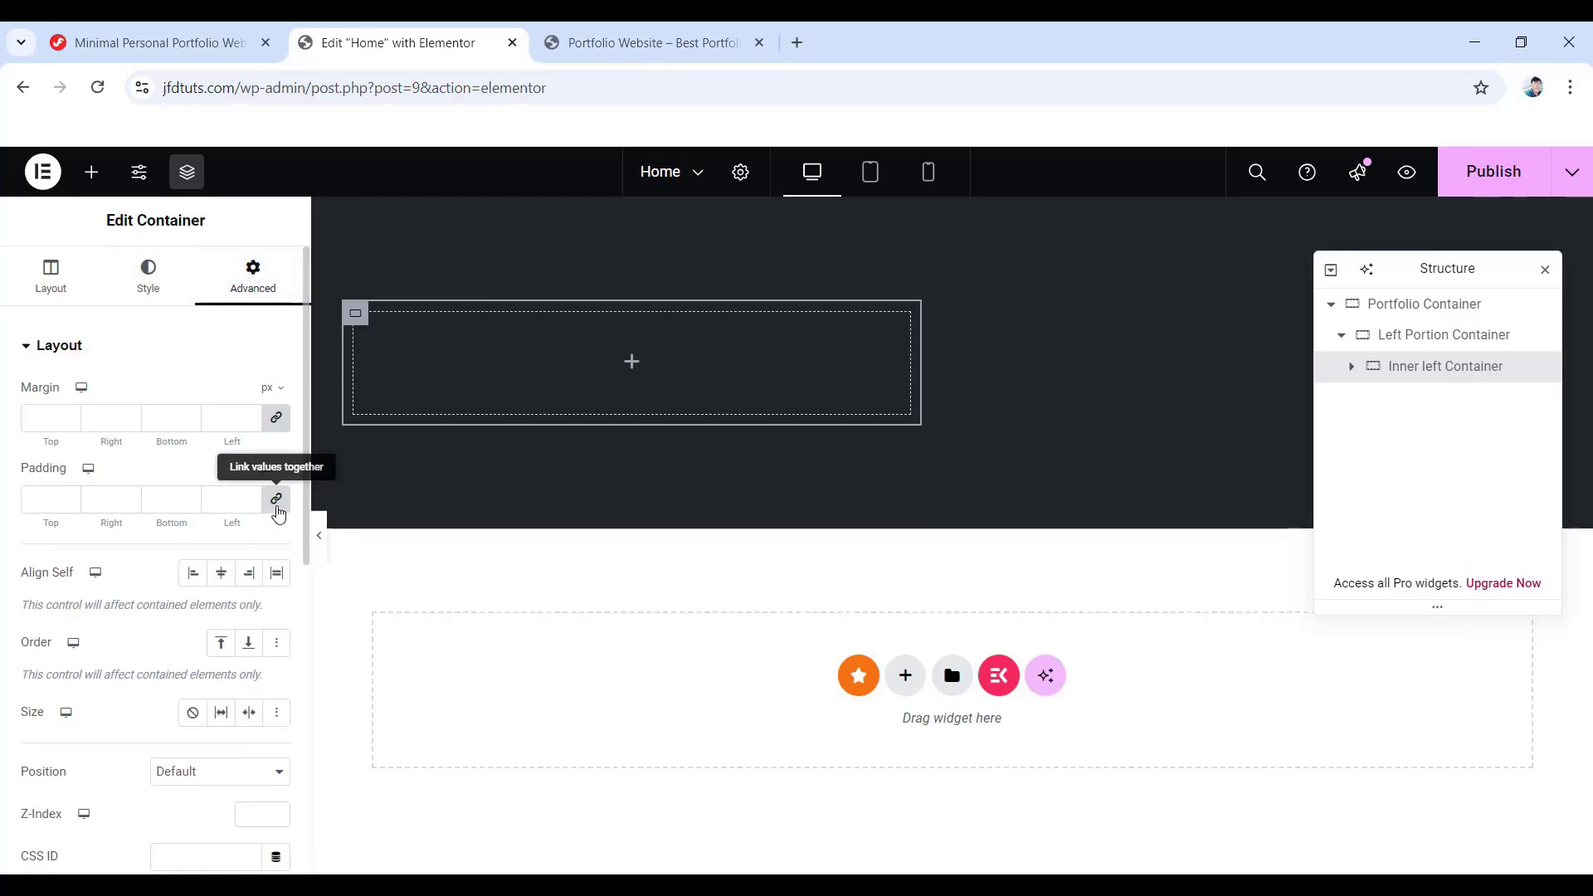
left_click(29, 506)
type("0")
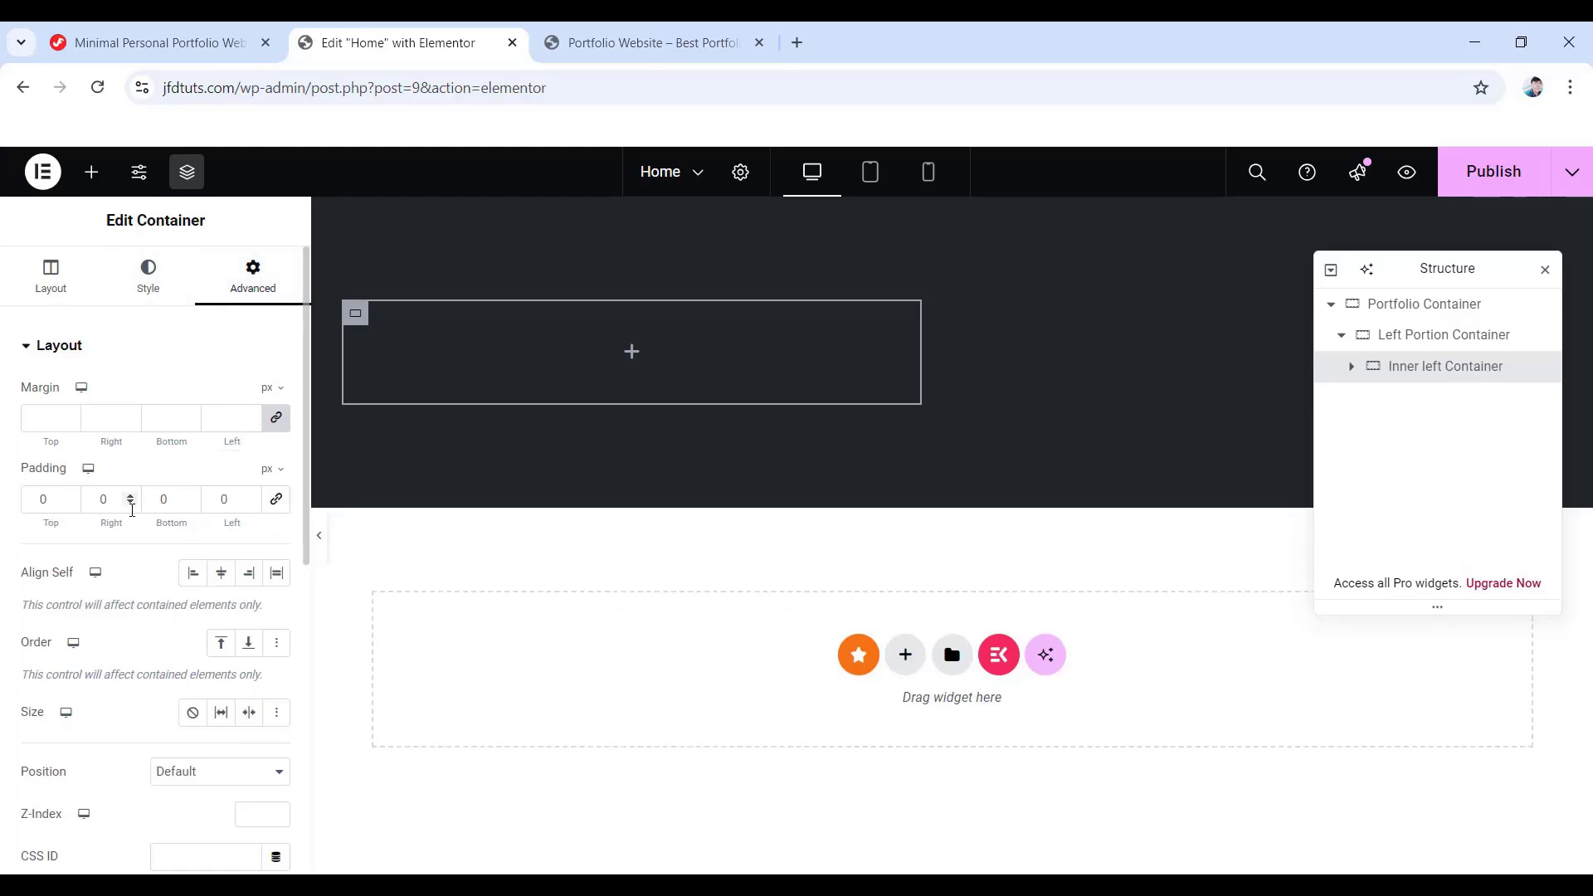
left_click(633, 353)
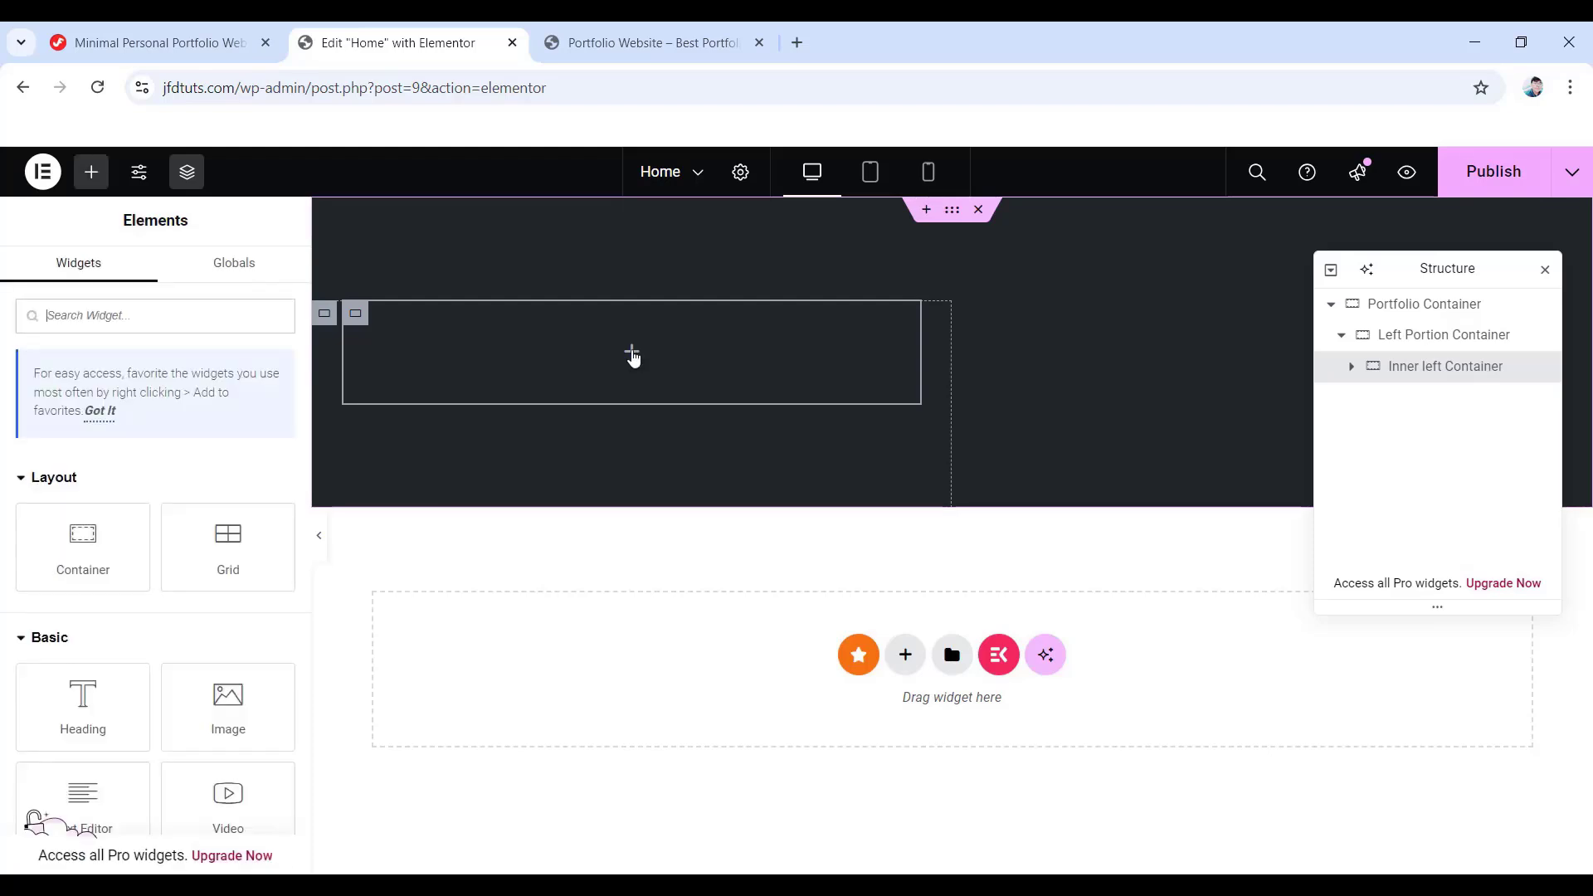
- Drop an Image widget into the Inner left Container, then switch to the Minimal Personal Portfolio tab
left_click_drag(213, 721, 613, 365)
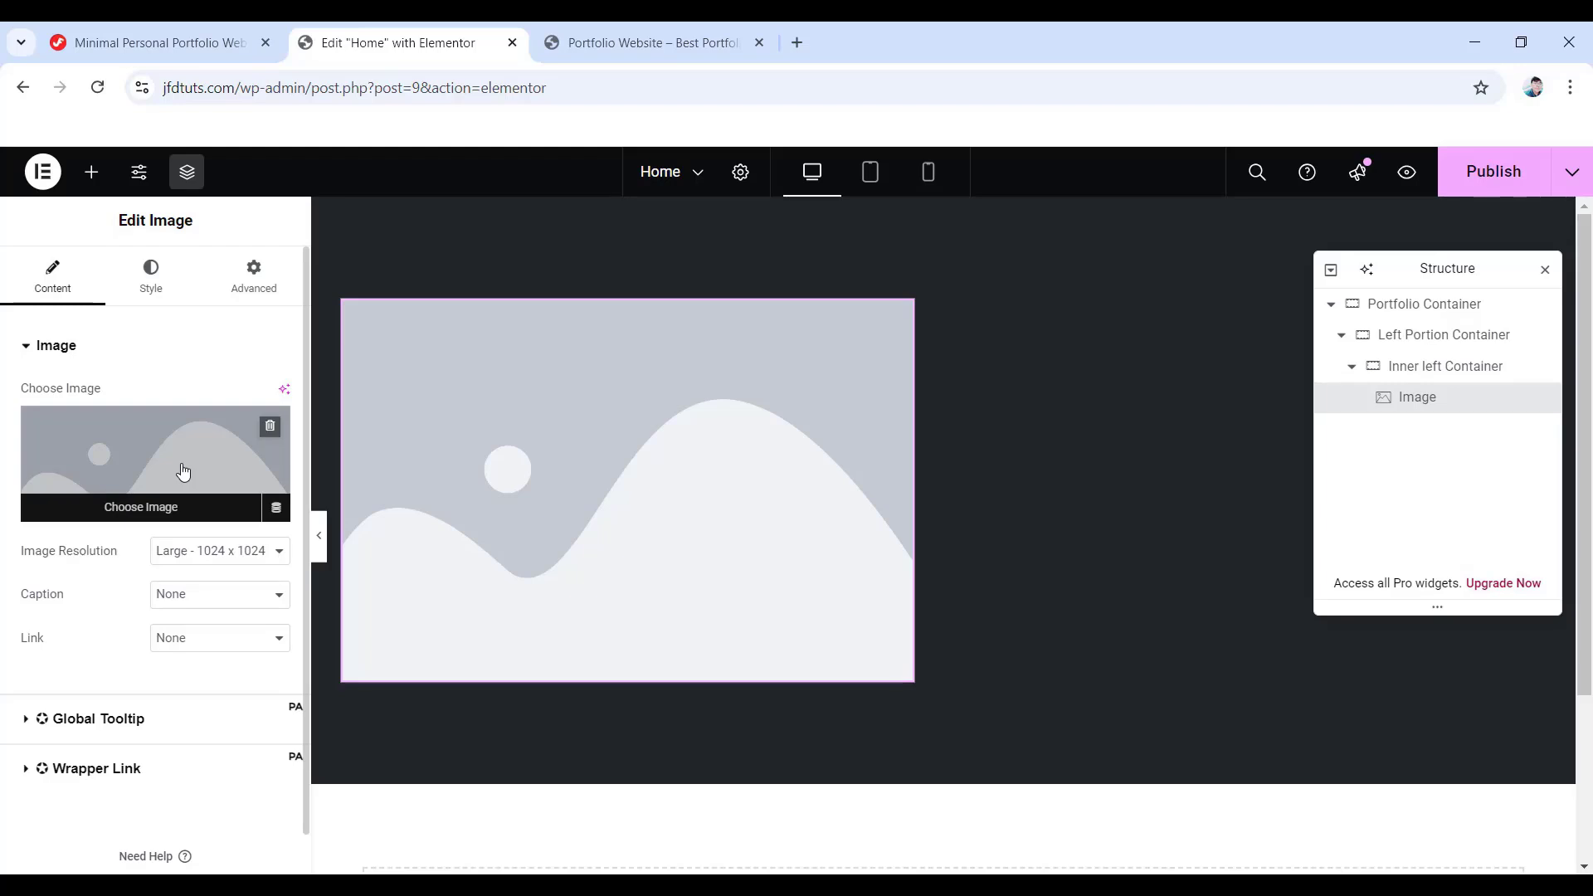
left_click(151, 45)
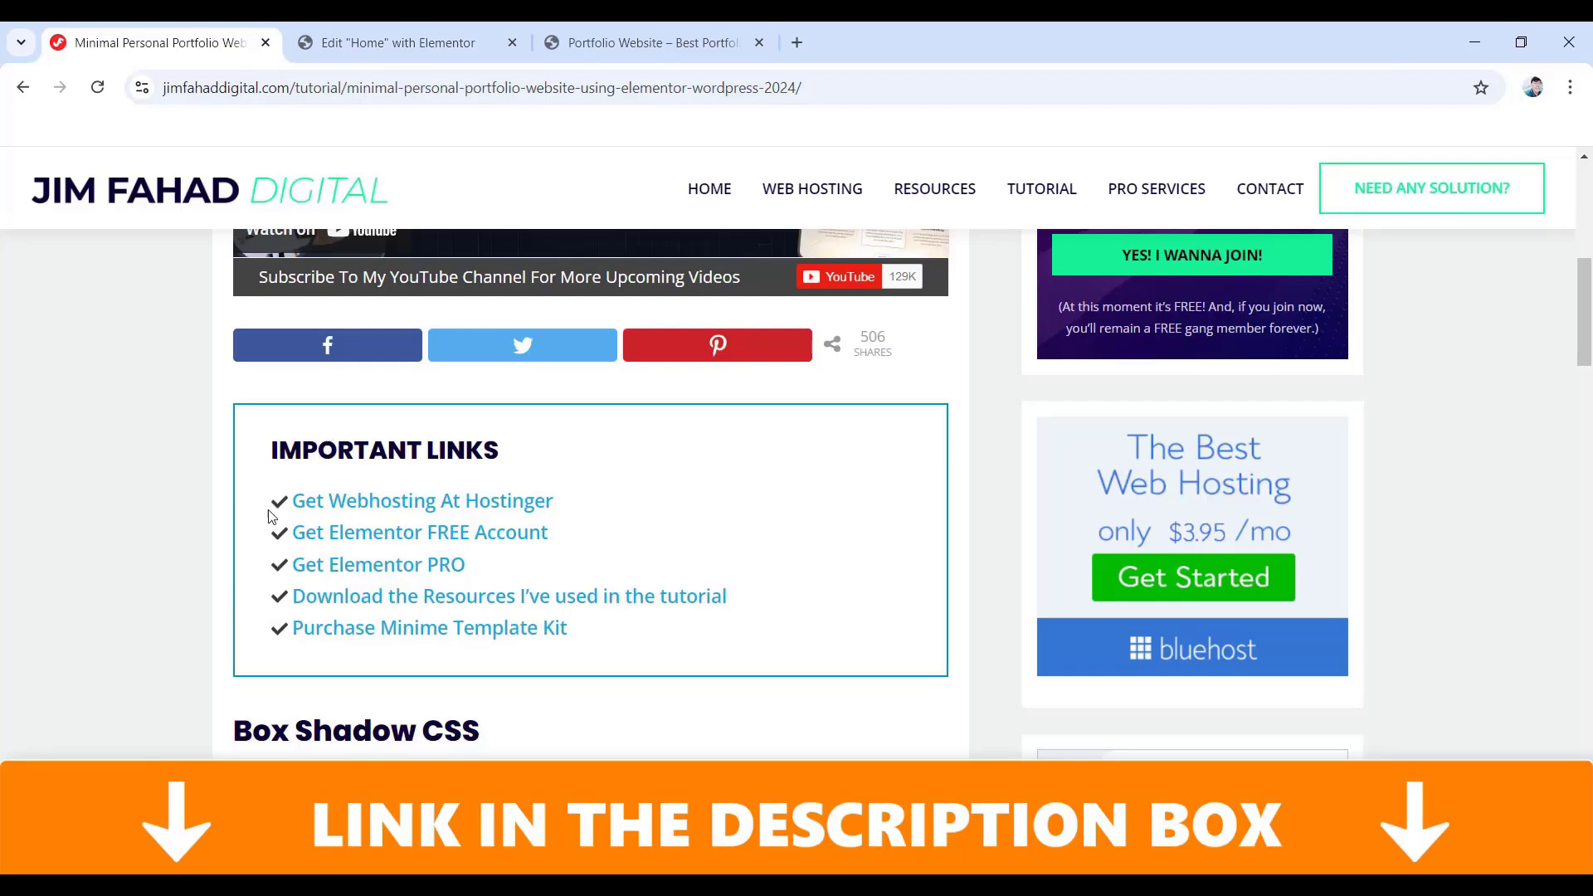
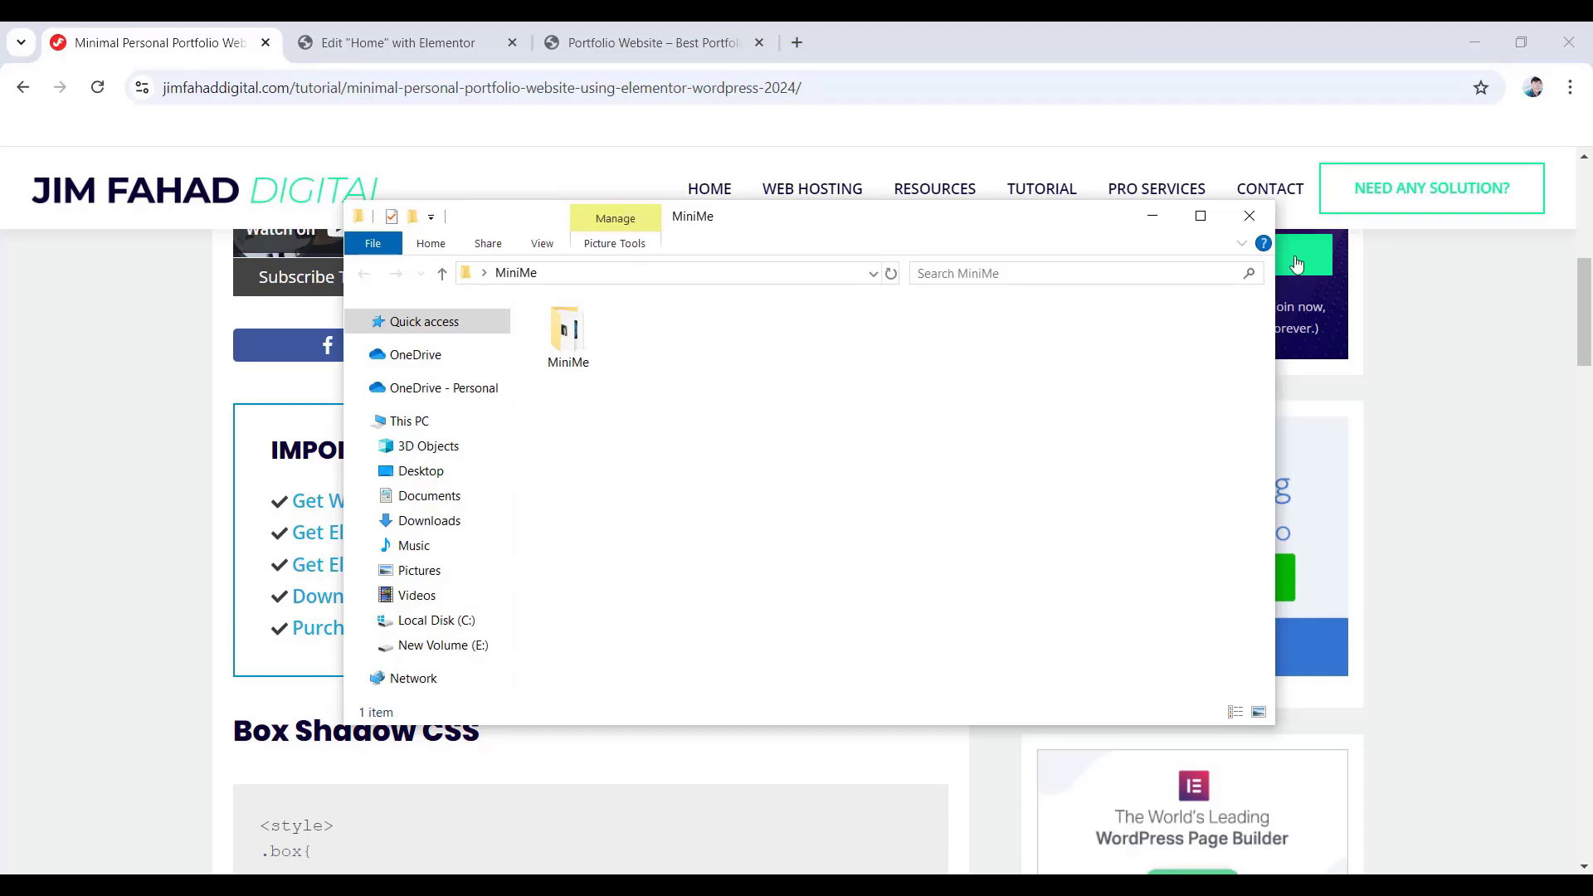
- Close the MiniMe Explorer window and go back to the 'Edit Home with Elementor' tab
left_click(1249, 215)
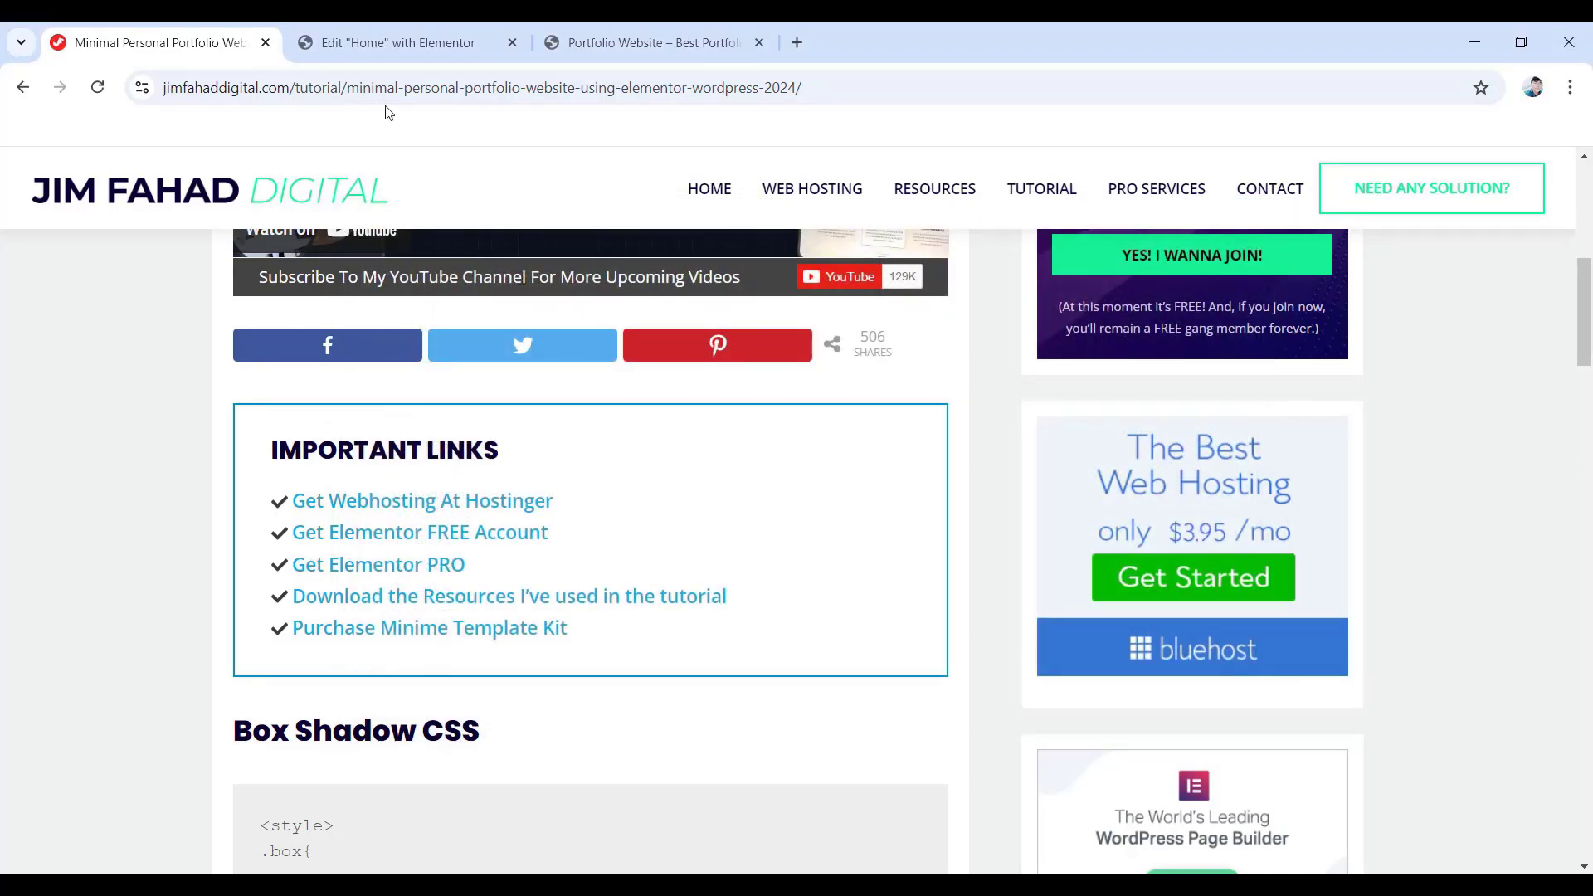
left_click(421, 38)
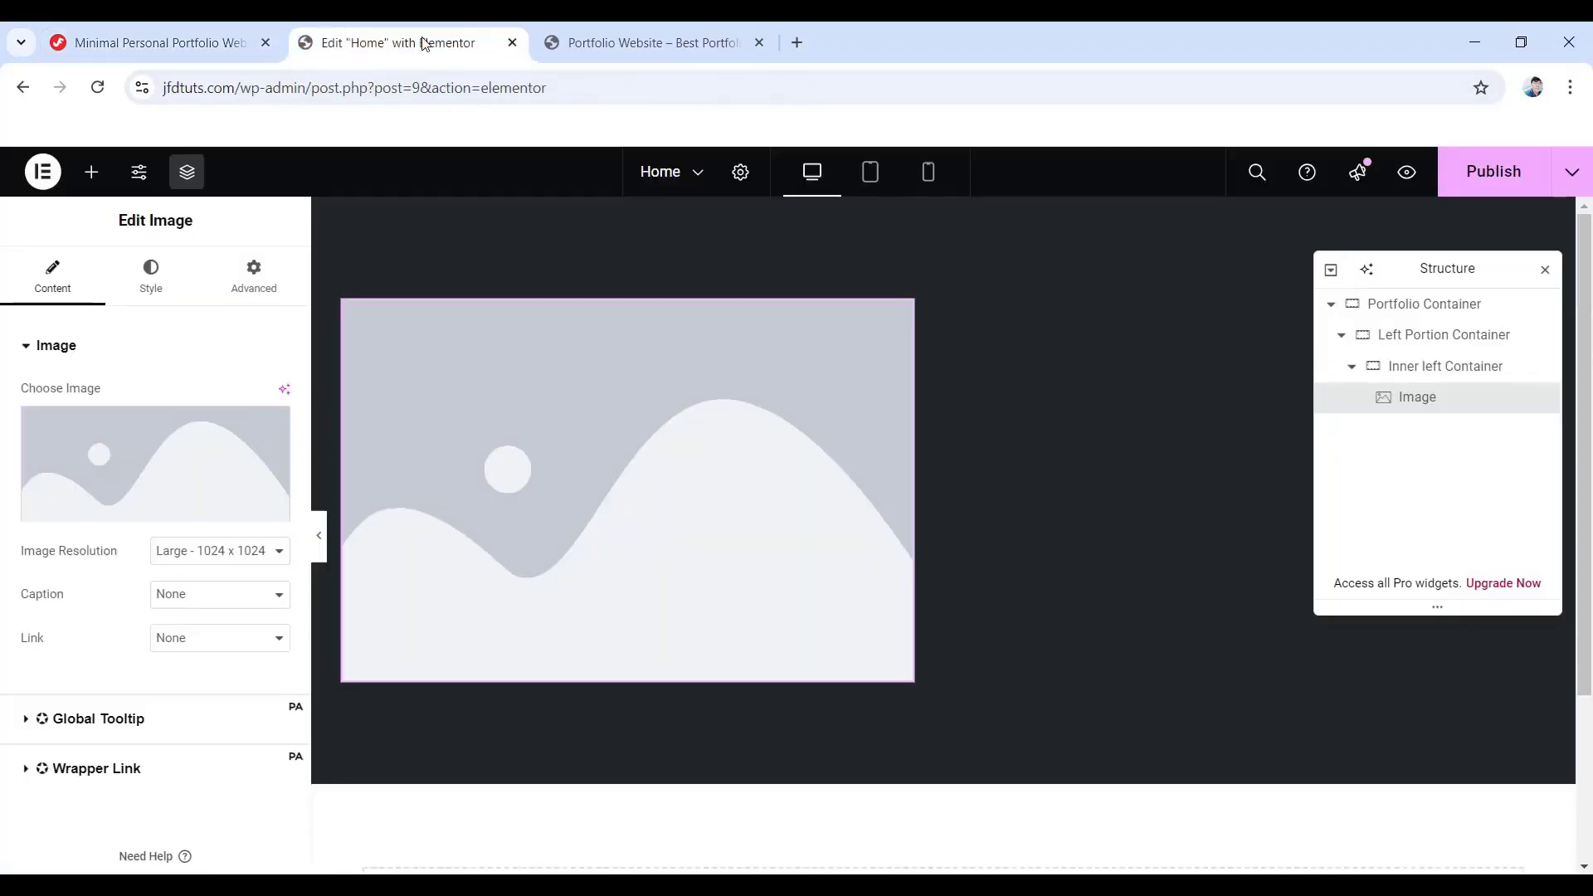
- Upload the MiniMe asset images to the Media Library from the image placeholder
left_click(138, 473)
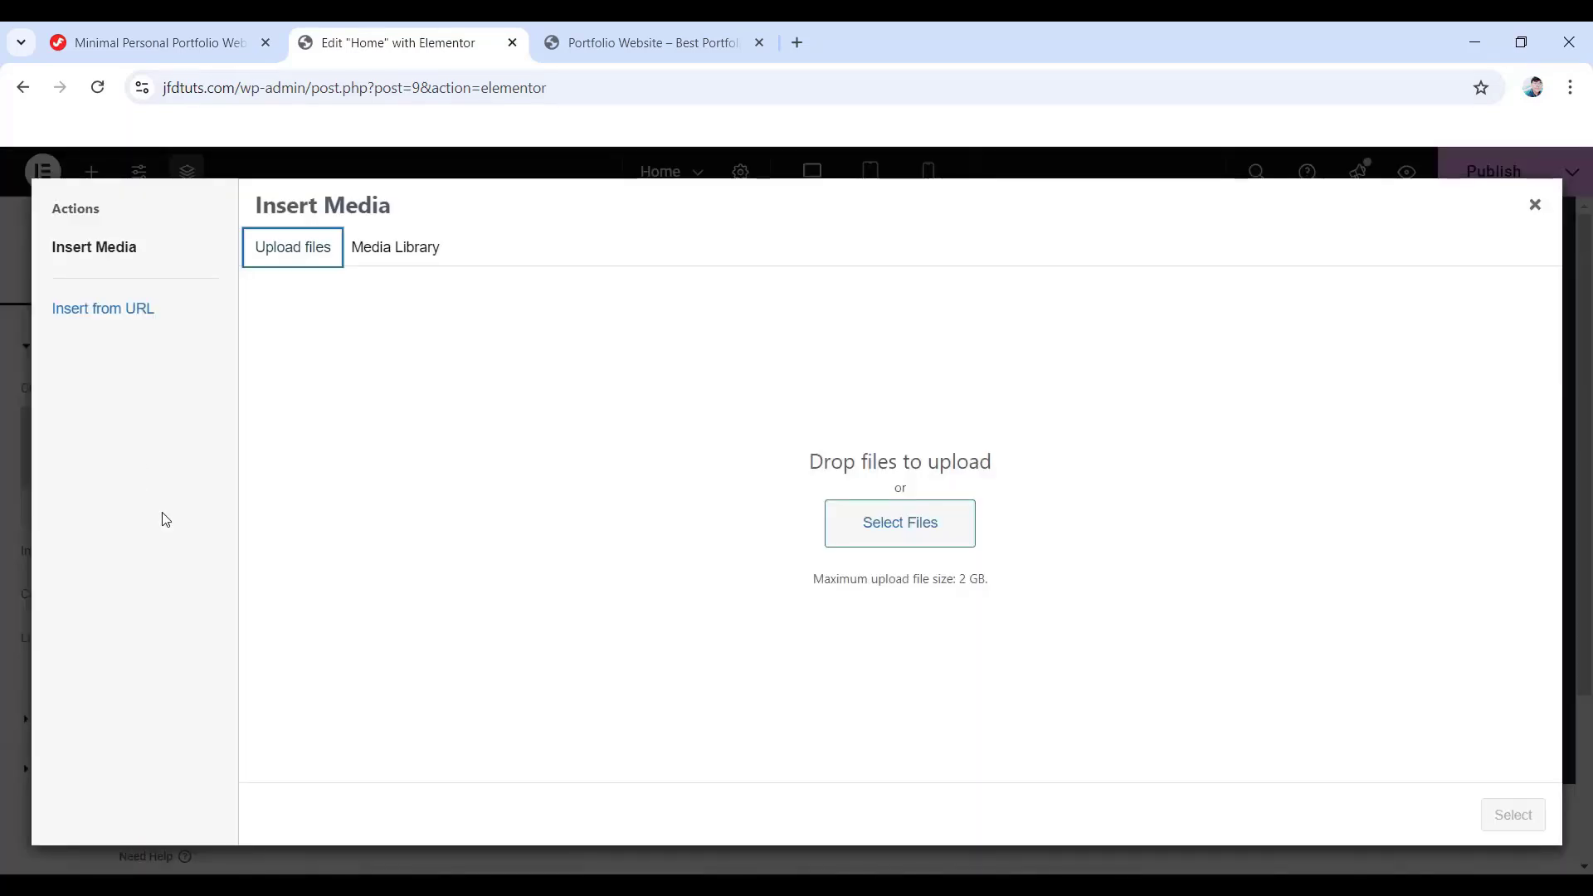
left_click(400, 249)
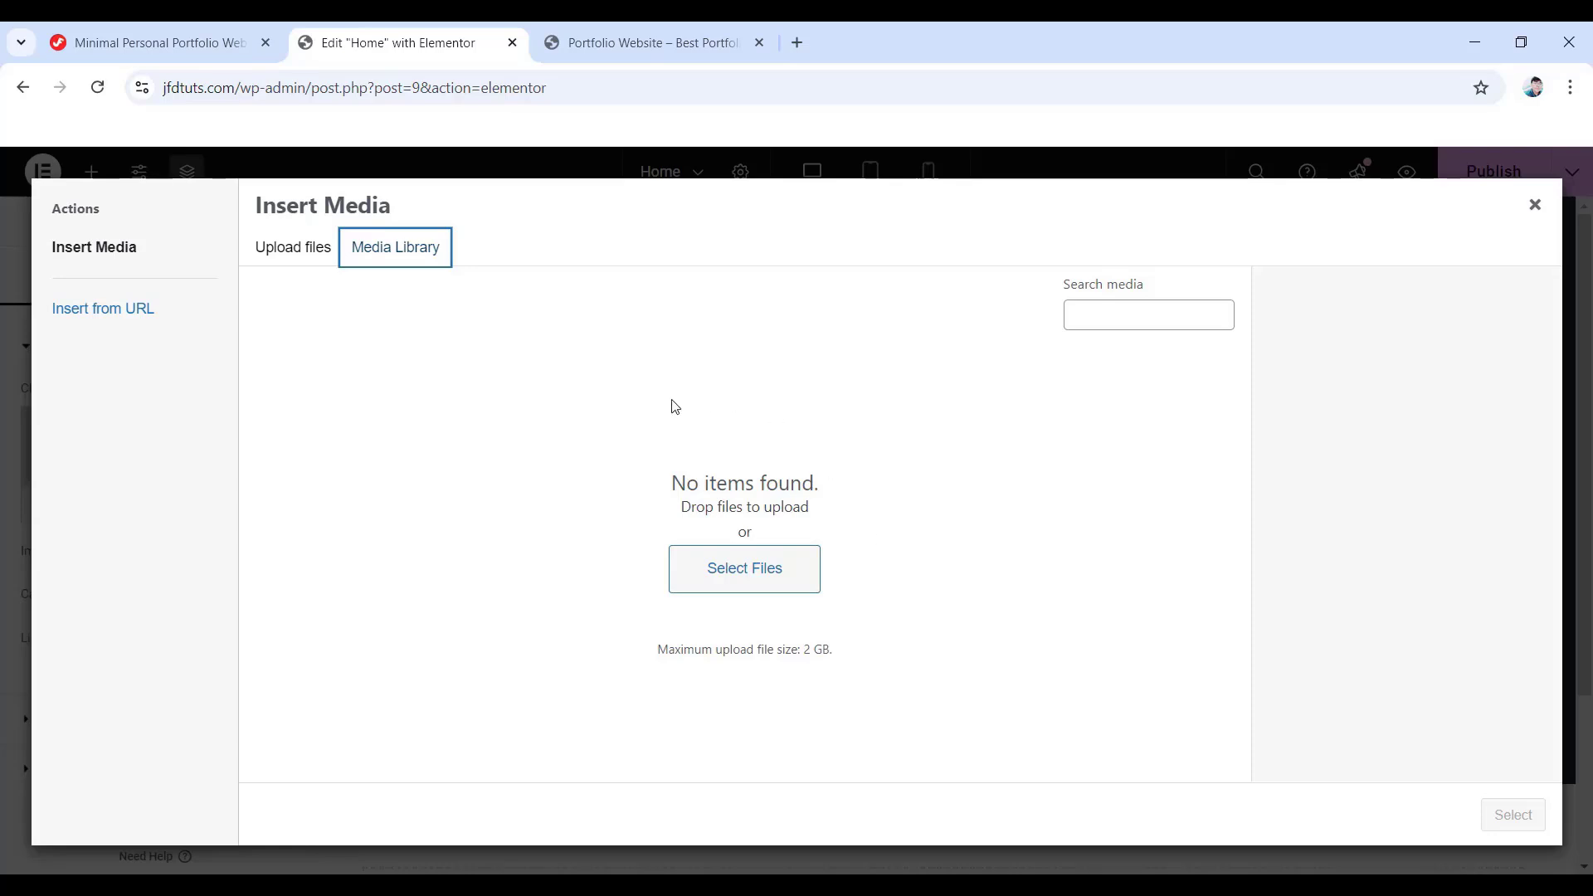
left_click(305, 252)
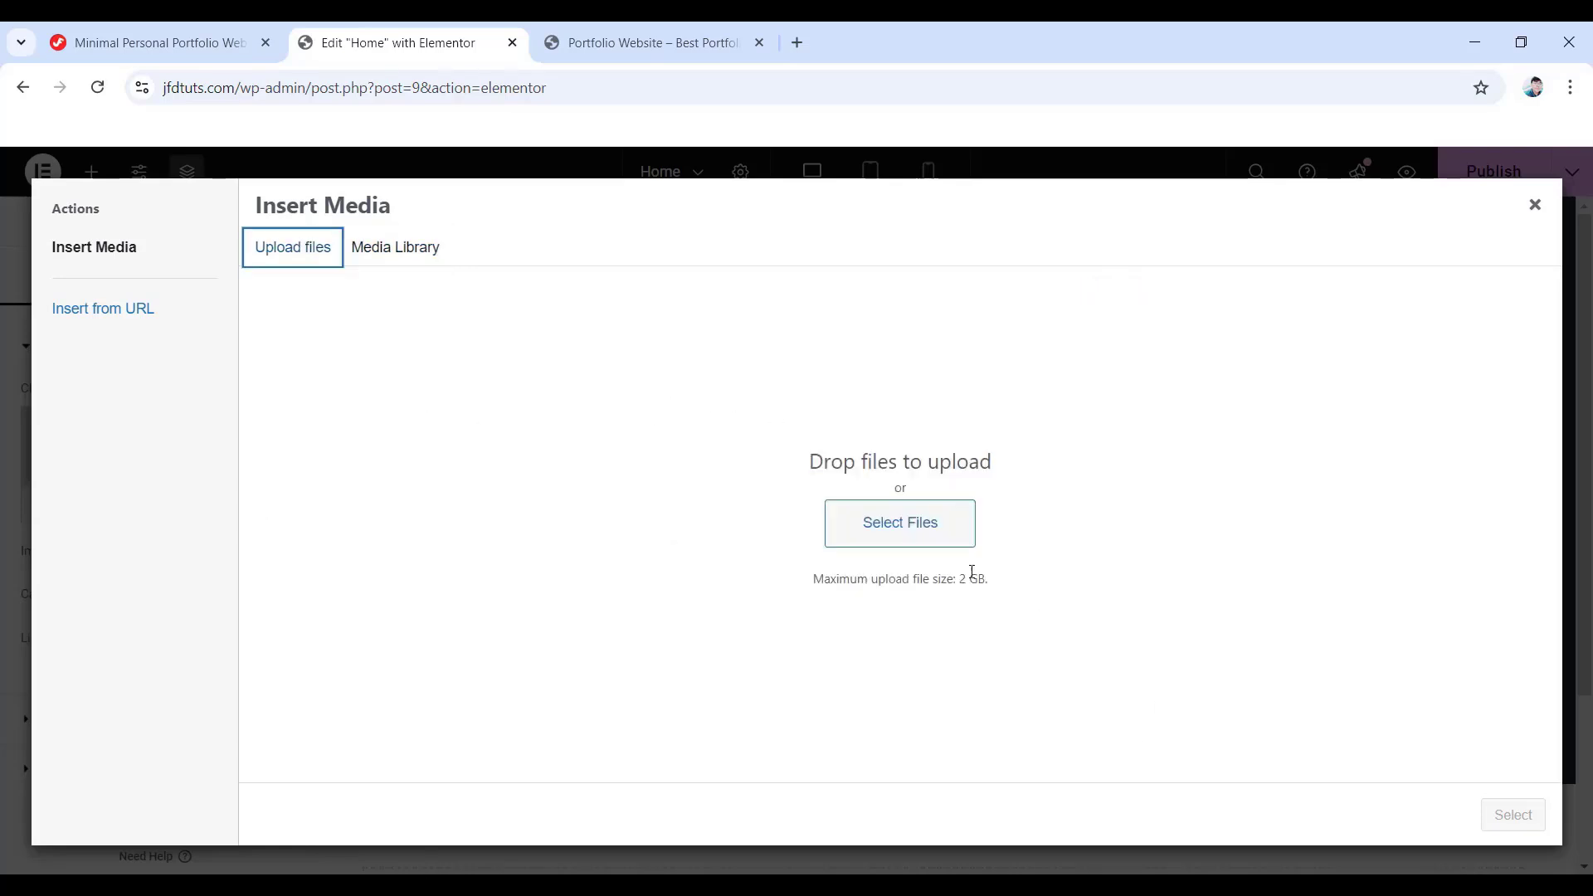
left_click(921, 531)
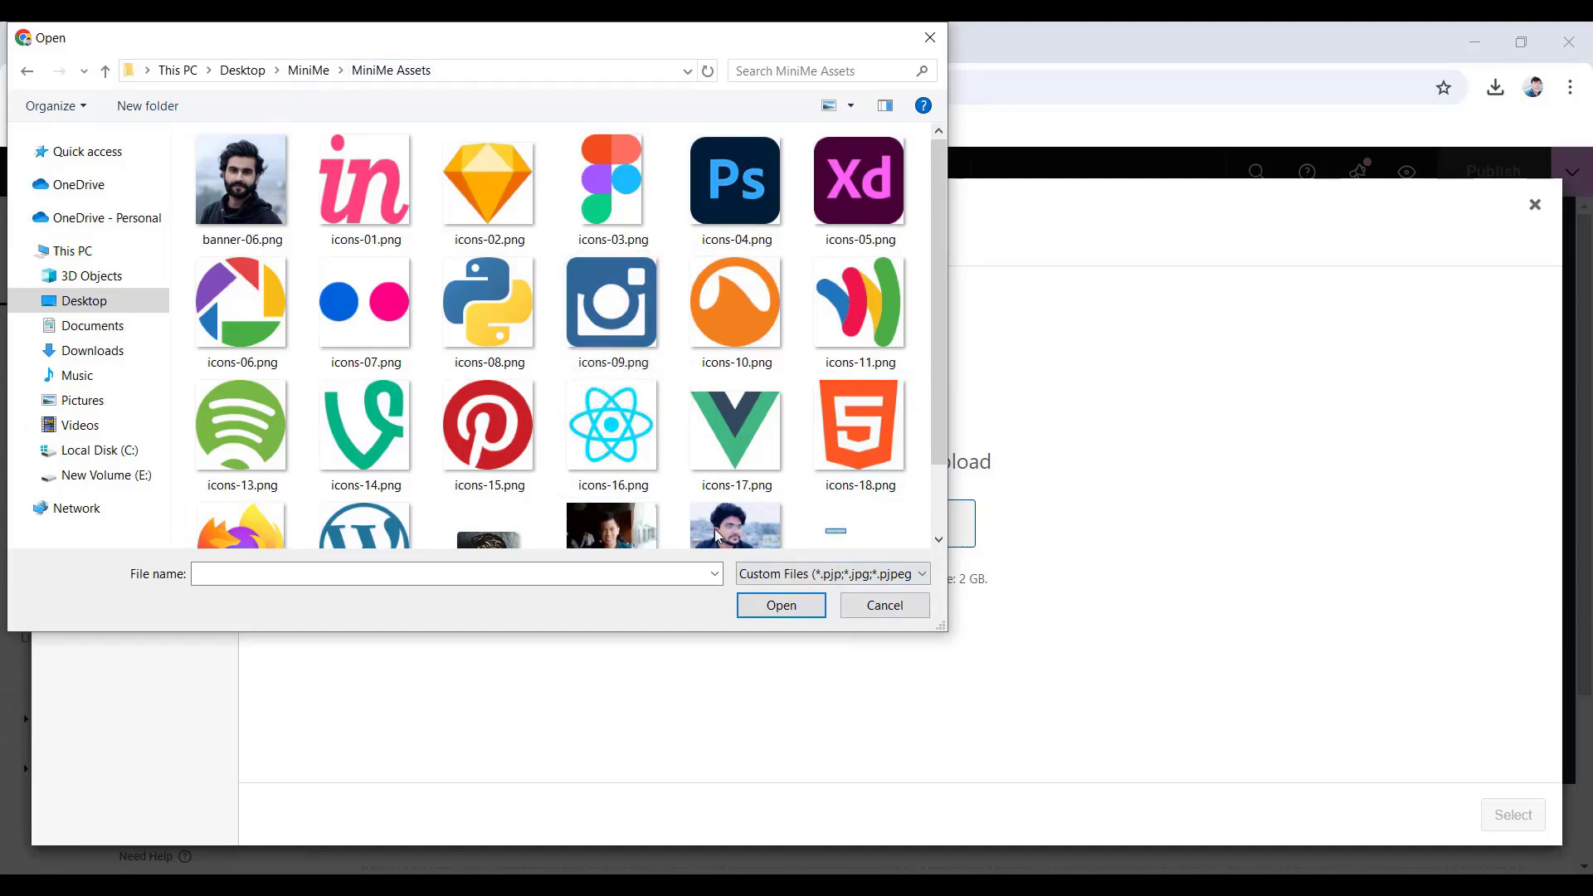
left_click_drag(846, 532, 207, 197)
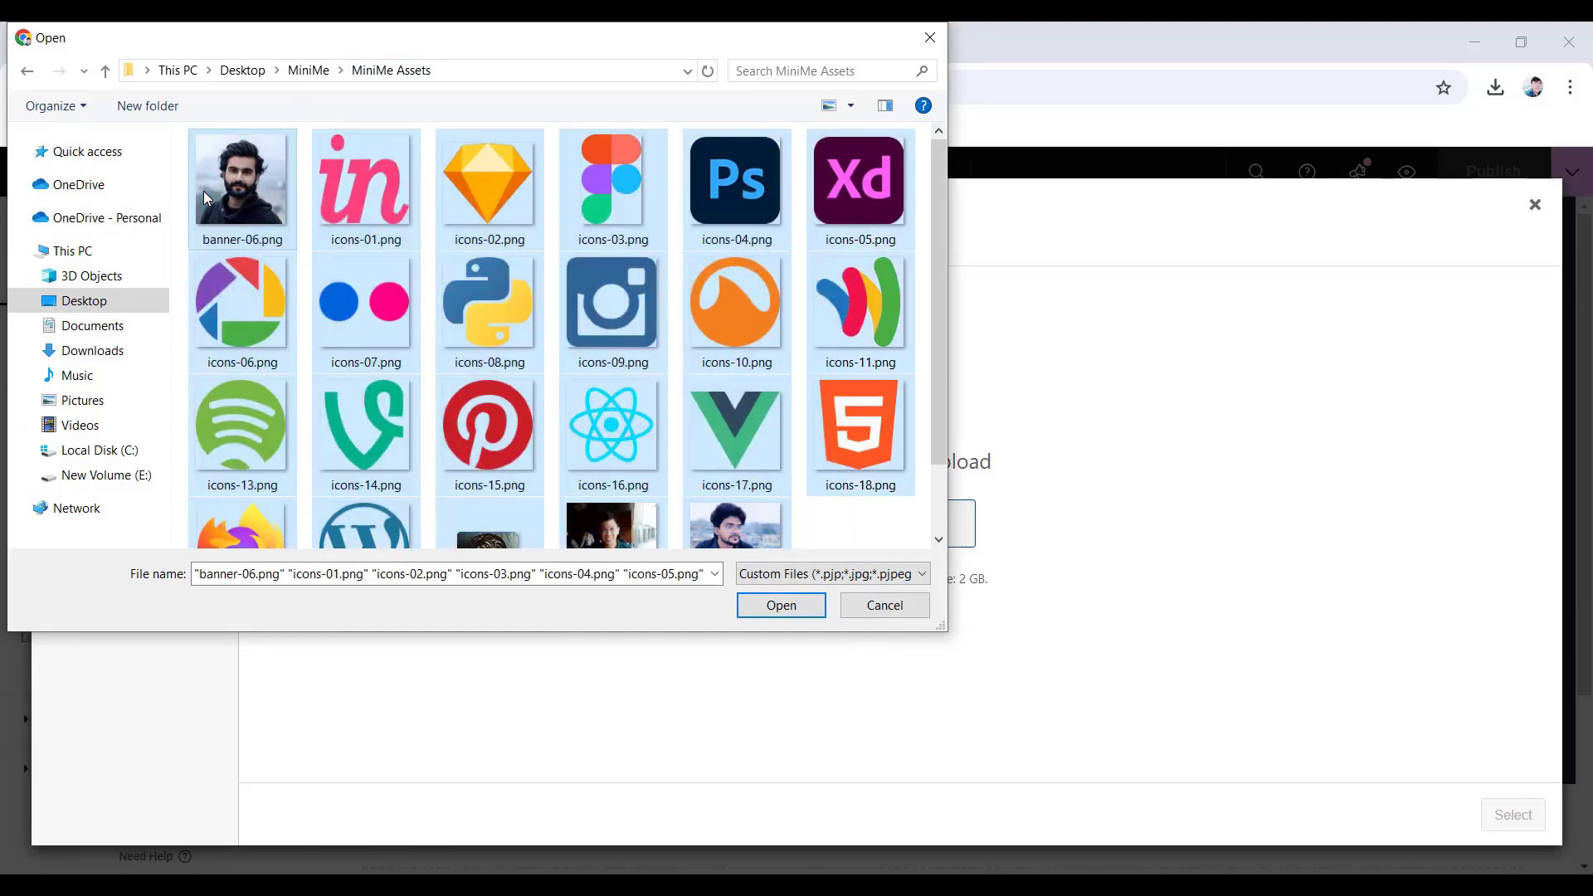
left_click(780, 606)
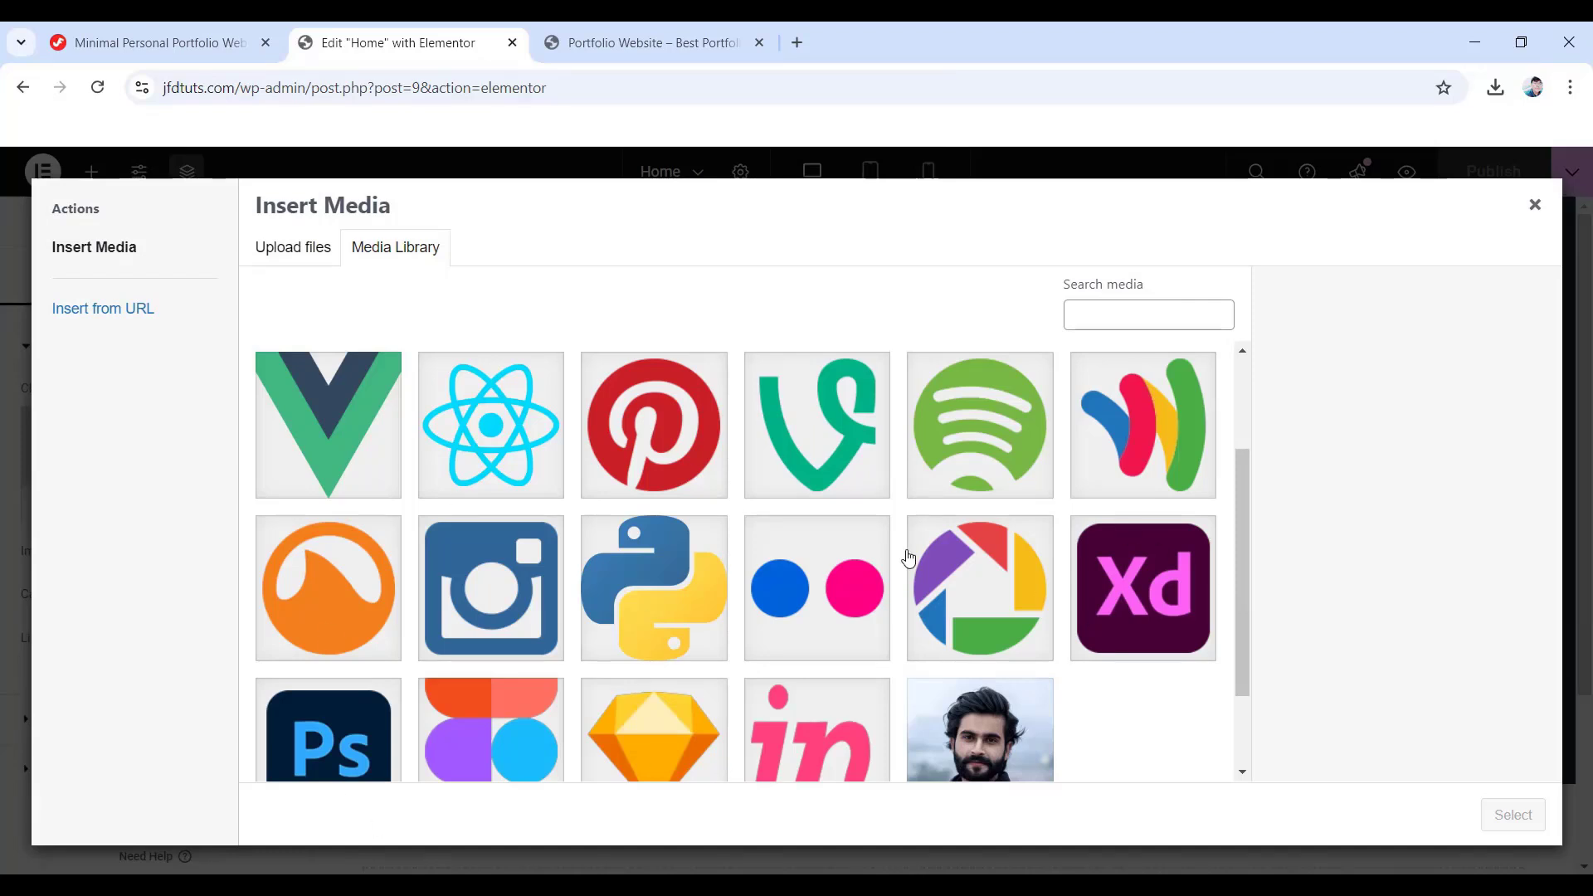
- Insert banner-06.png as the Image widget's picture
scroll(906, 558, "down", 2)
left_click(989, 650)
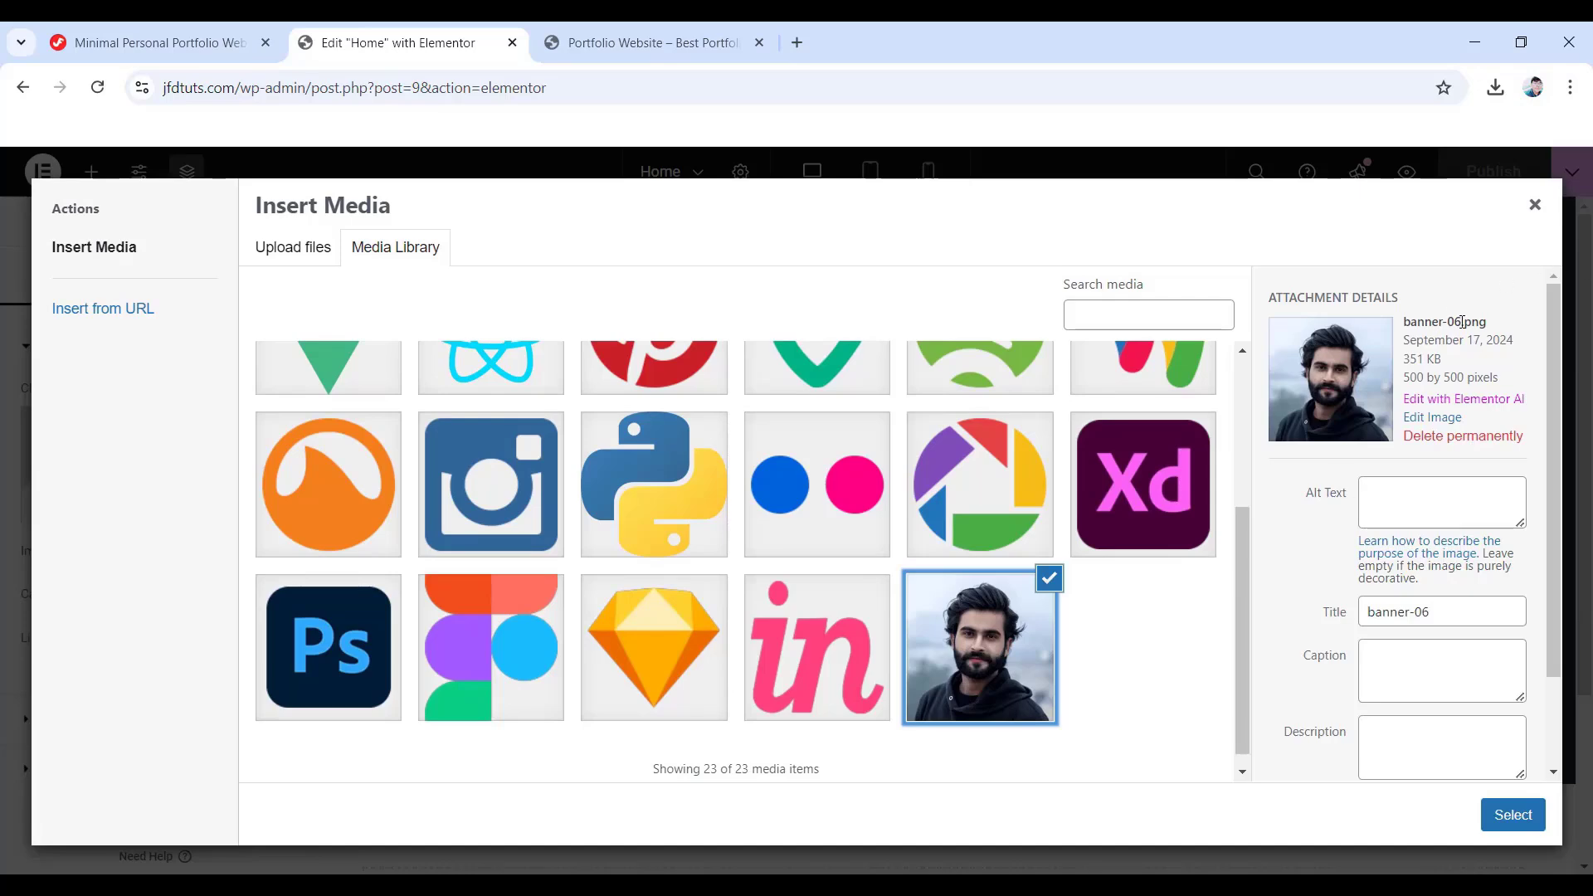
left_click(1493, 820)
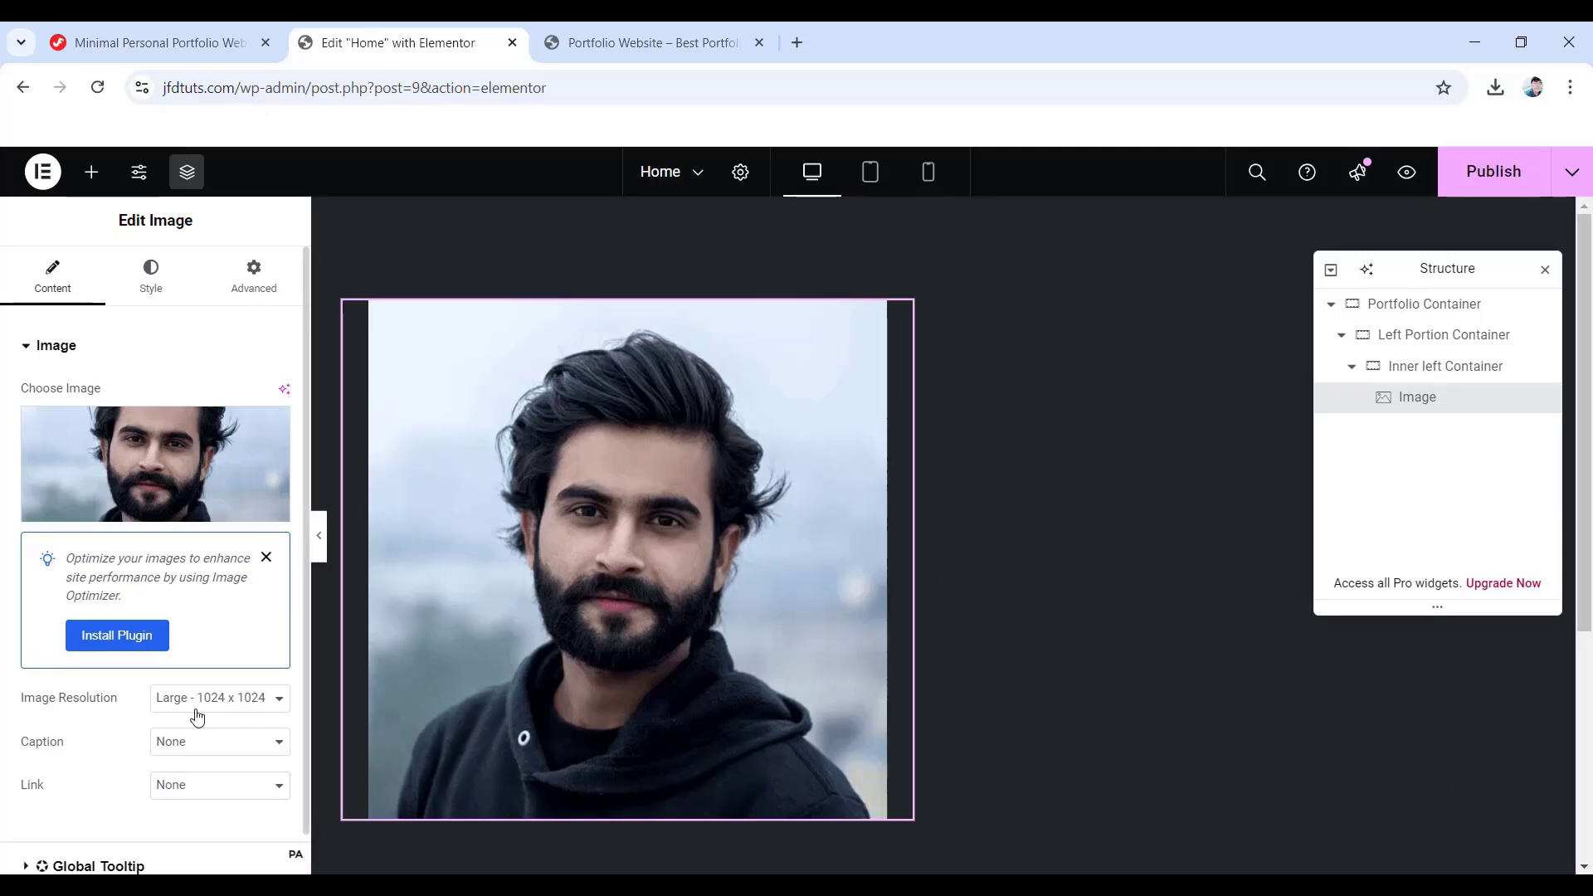
- Set the portrait to Full resolution, left-aligned, 180 × 180 px with Object Fit Cover
left_click(220, 699)
left_click(199, 657)
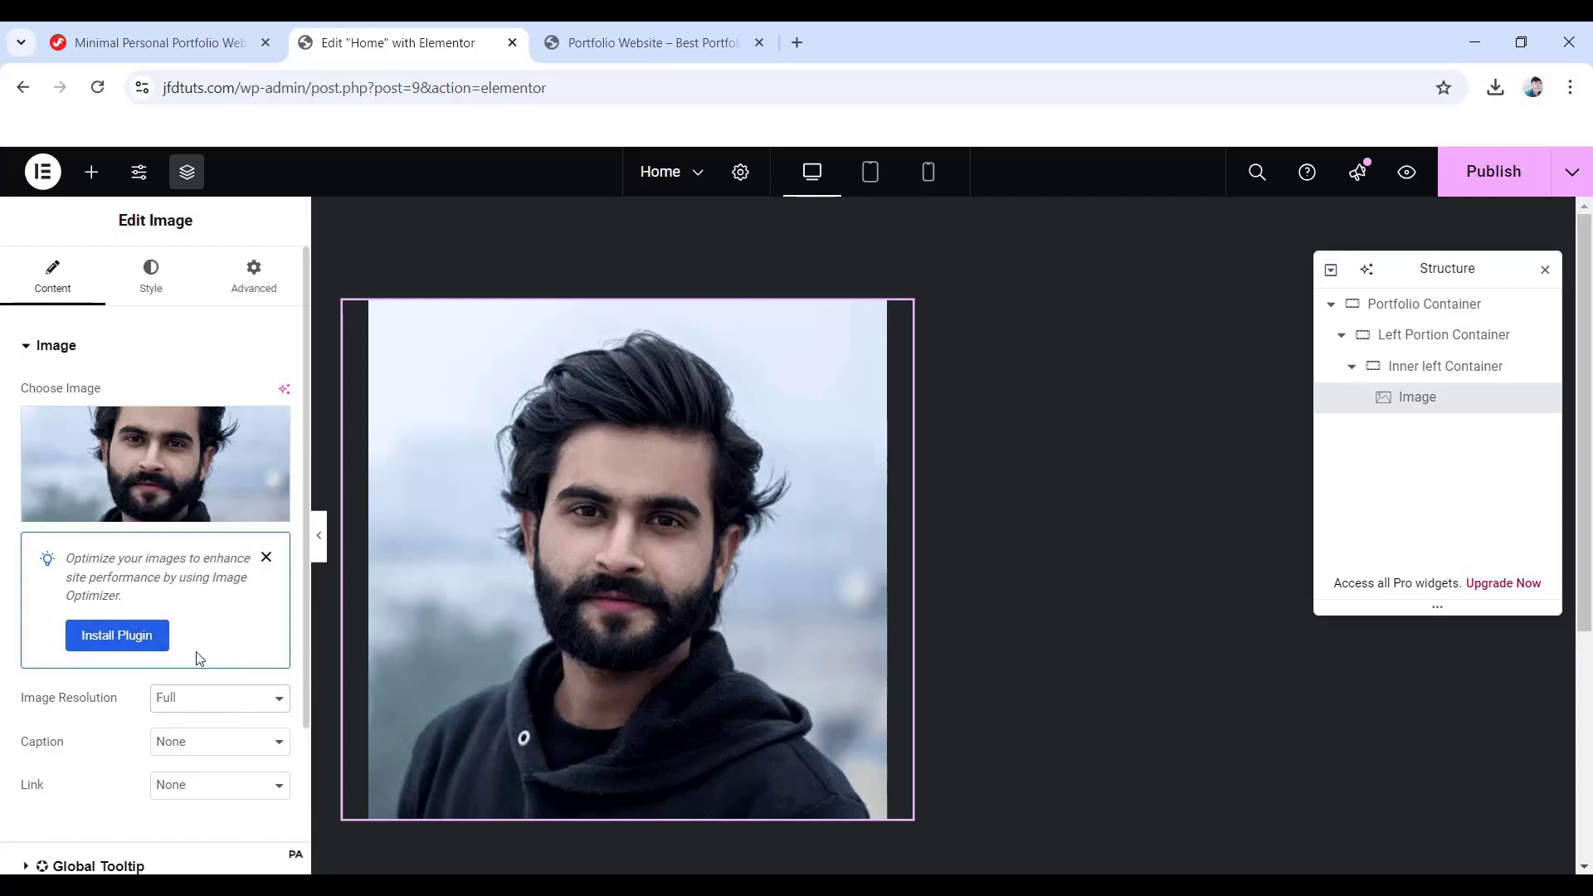
left_click(151, 276)
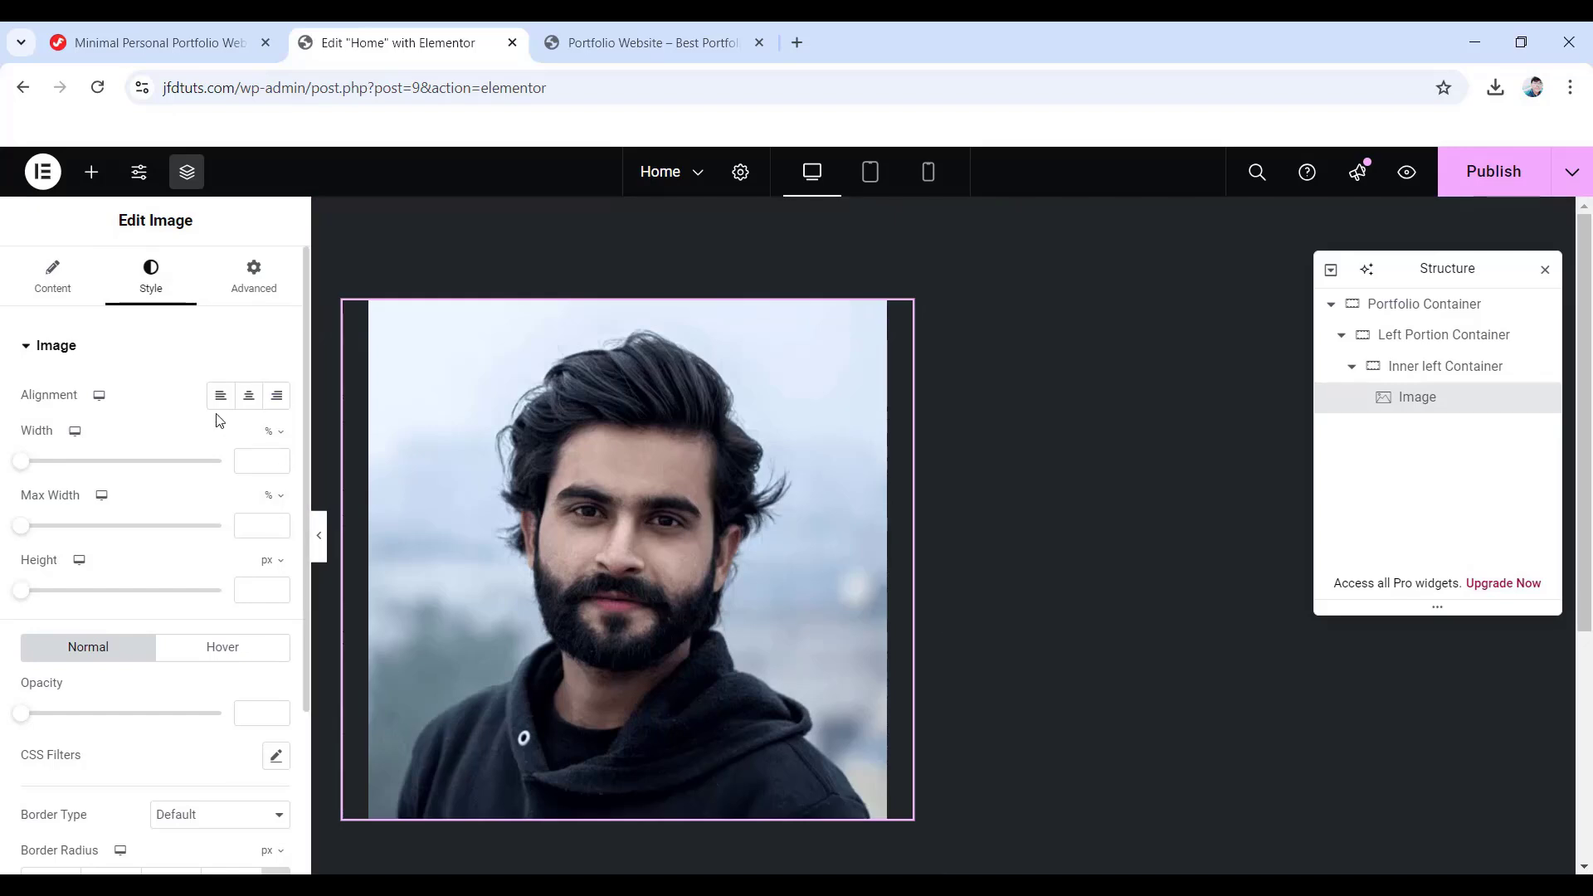
left_click(218, 405)
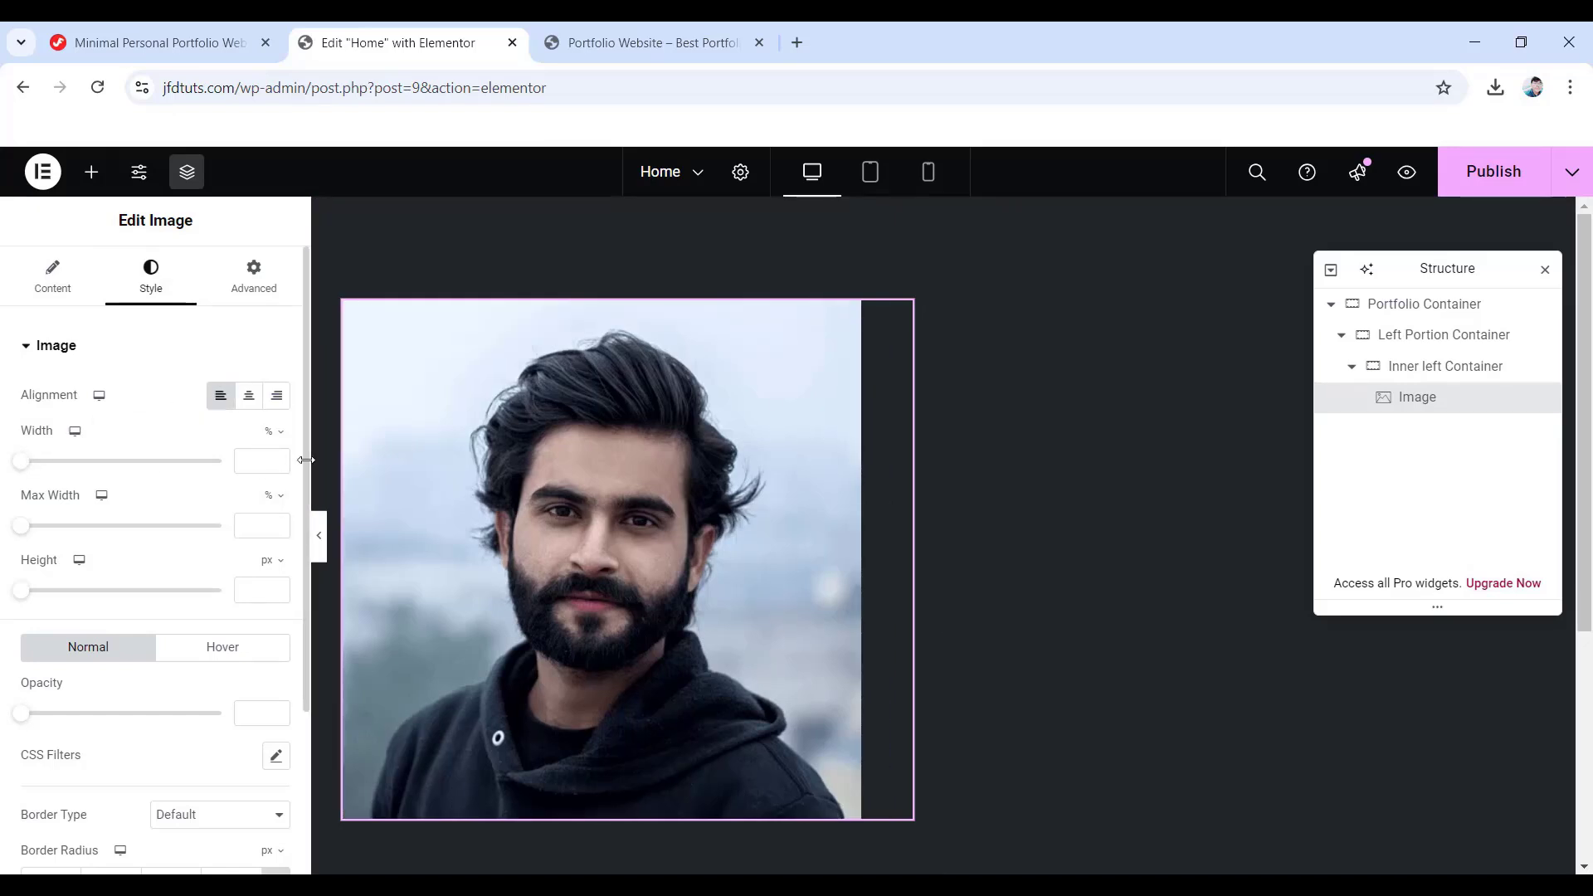
left_click(271, 433)
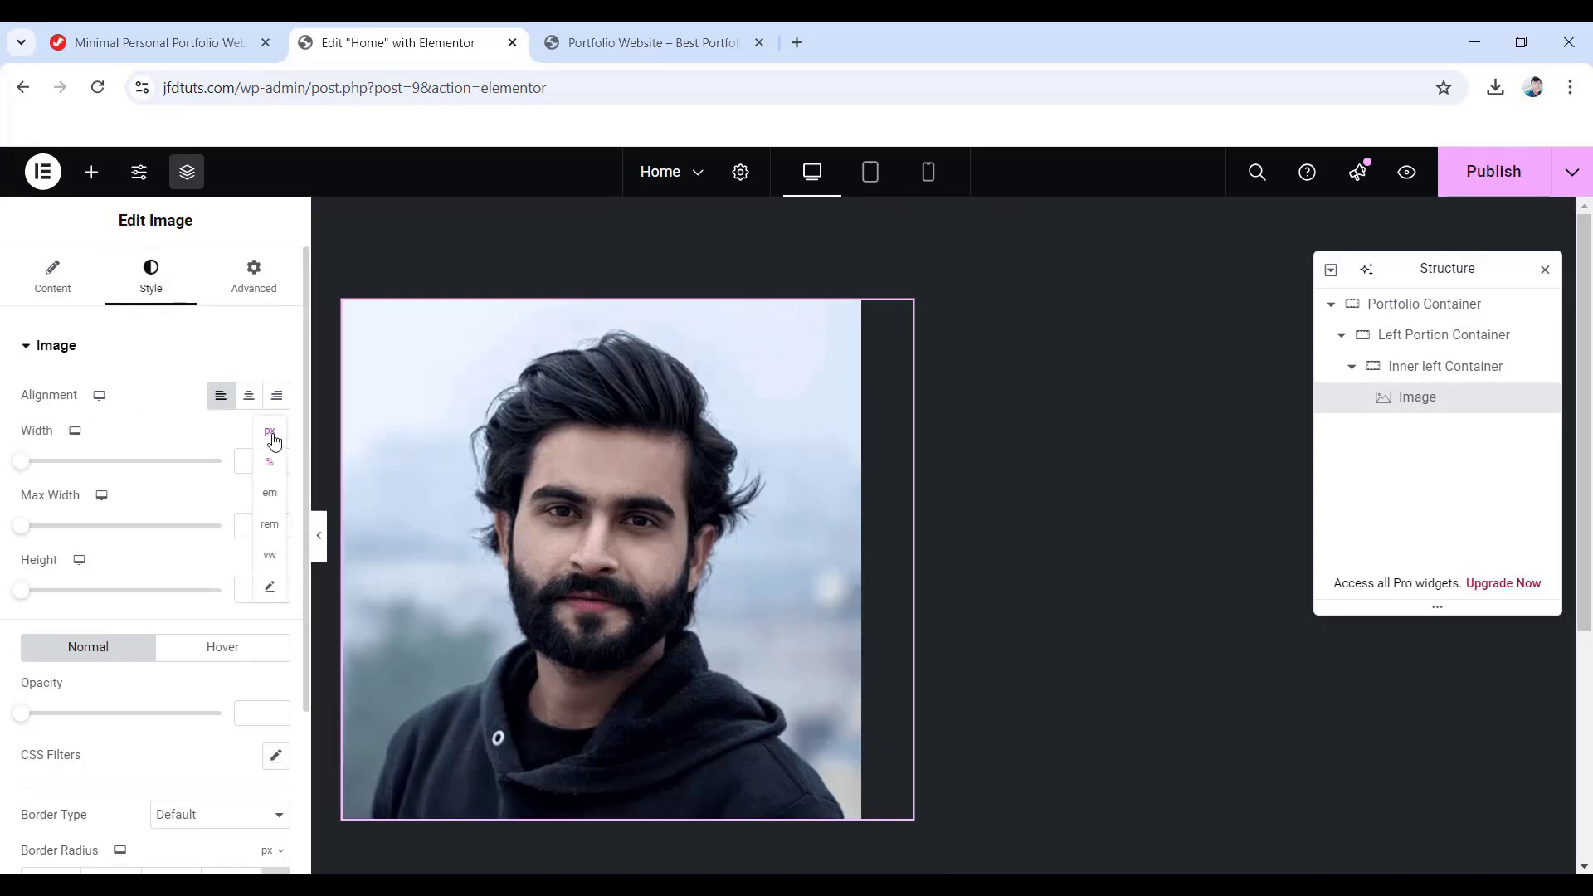
left_click(273, 454)
type("180")
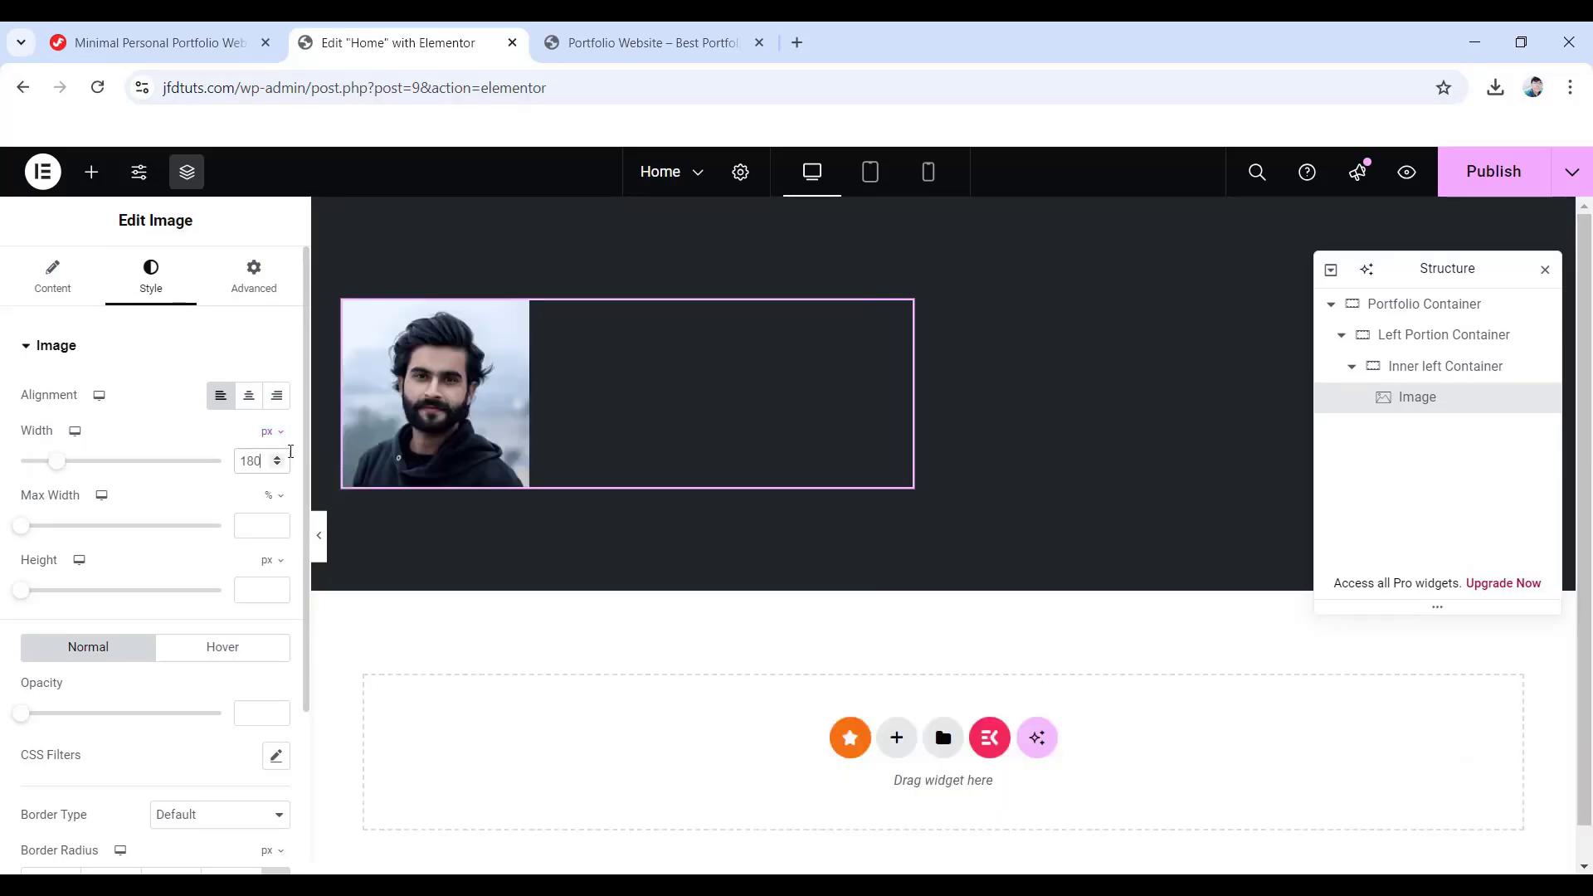
left_click(248, 589)
type("180")
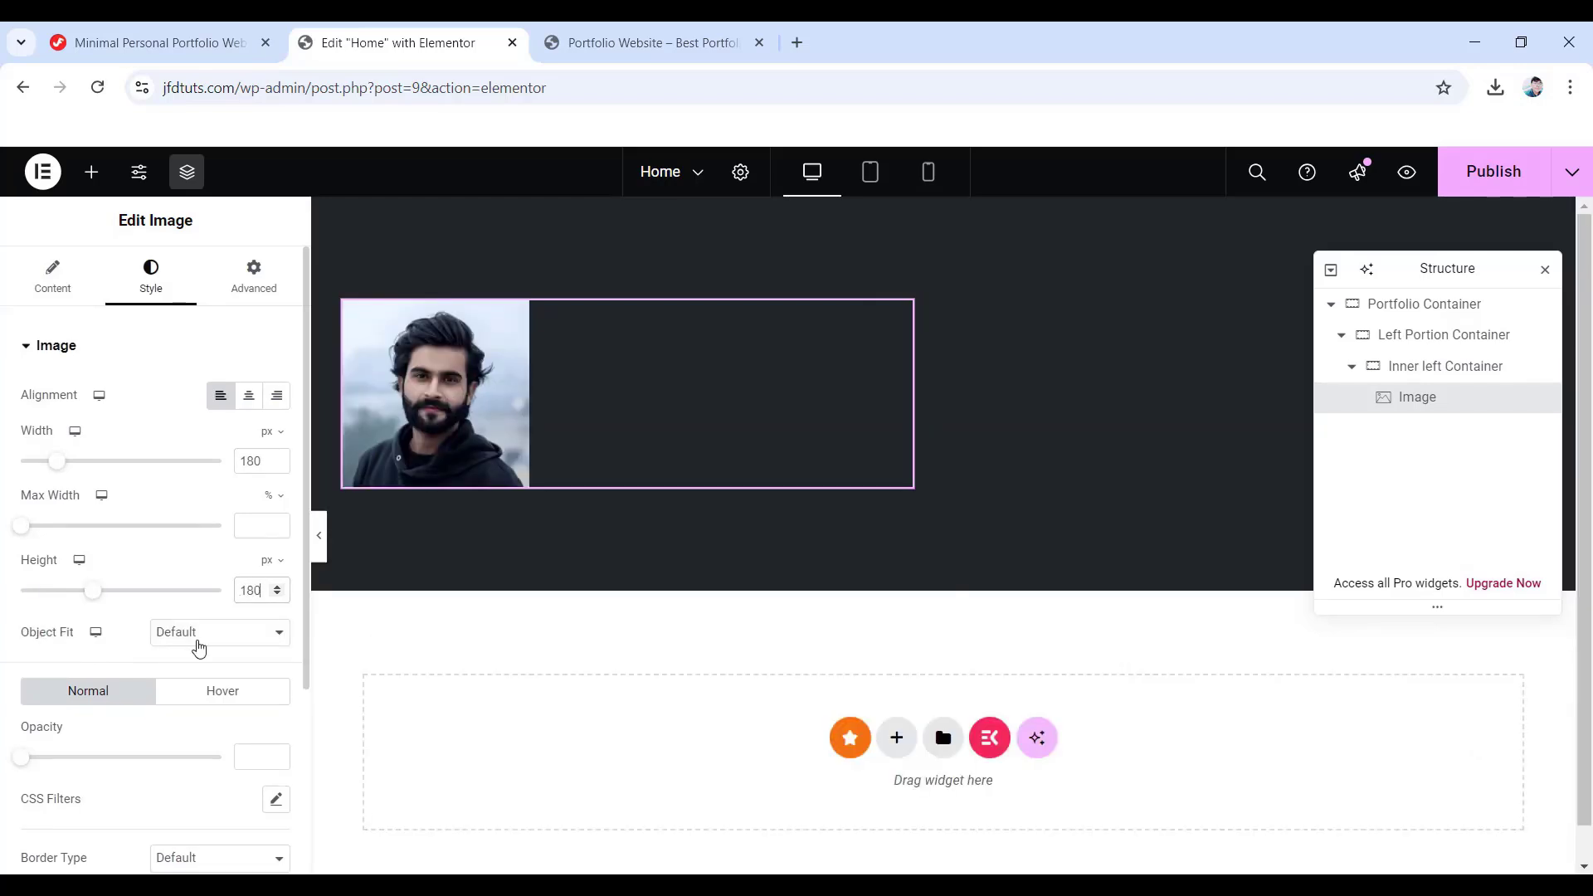
left_click(198, 641)
left_click(207, 707)
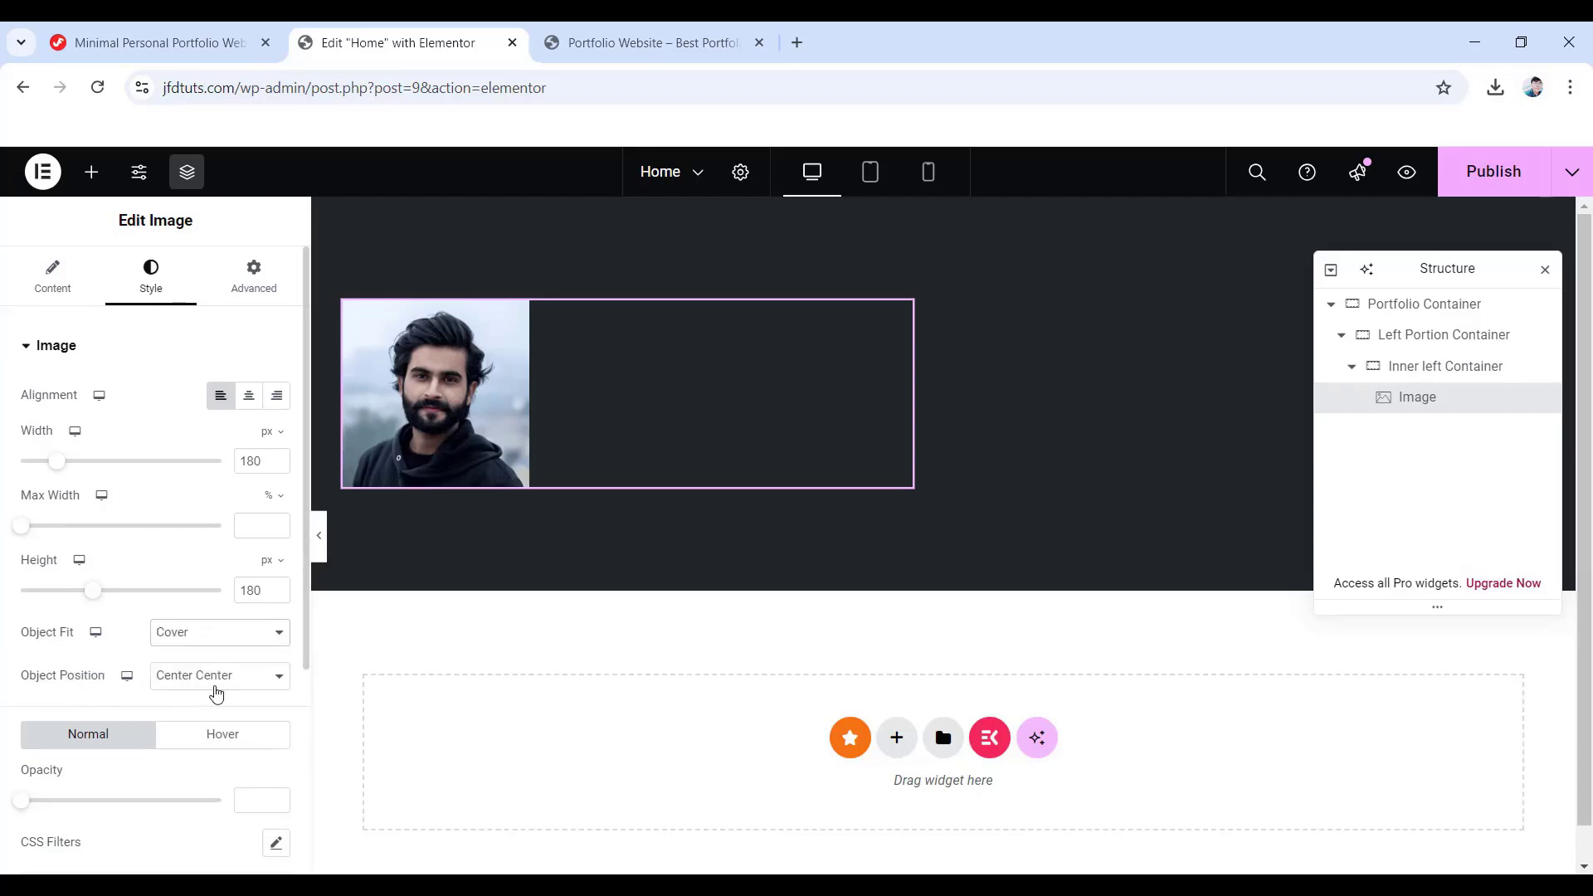
scroll(215, 693, "down", 3)
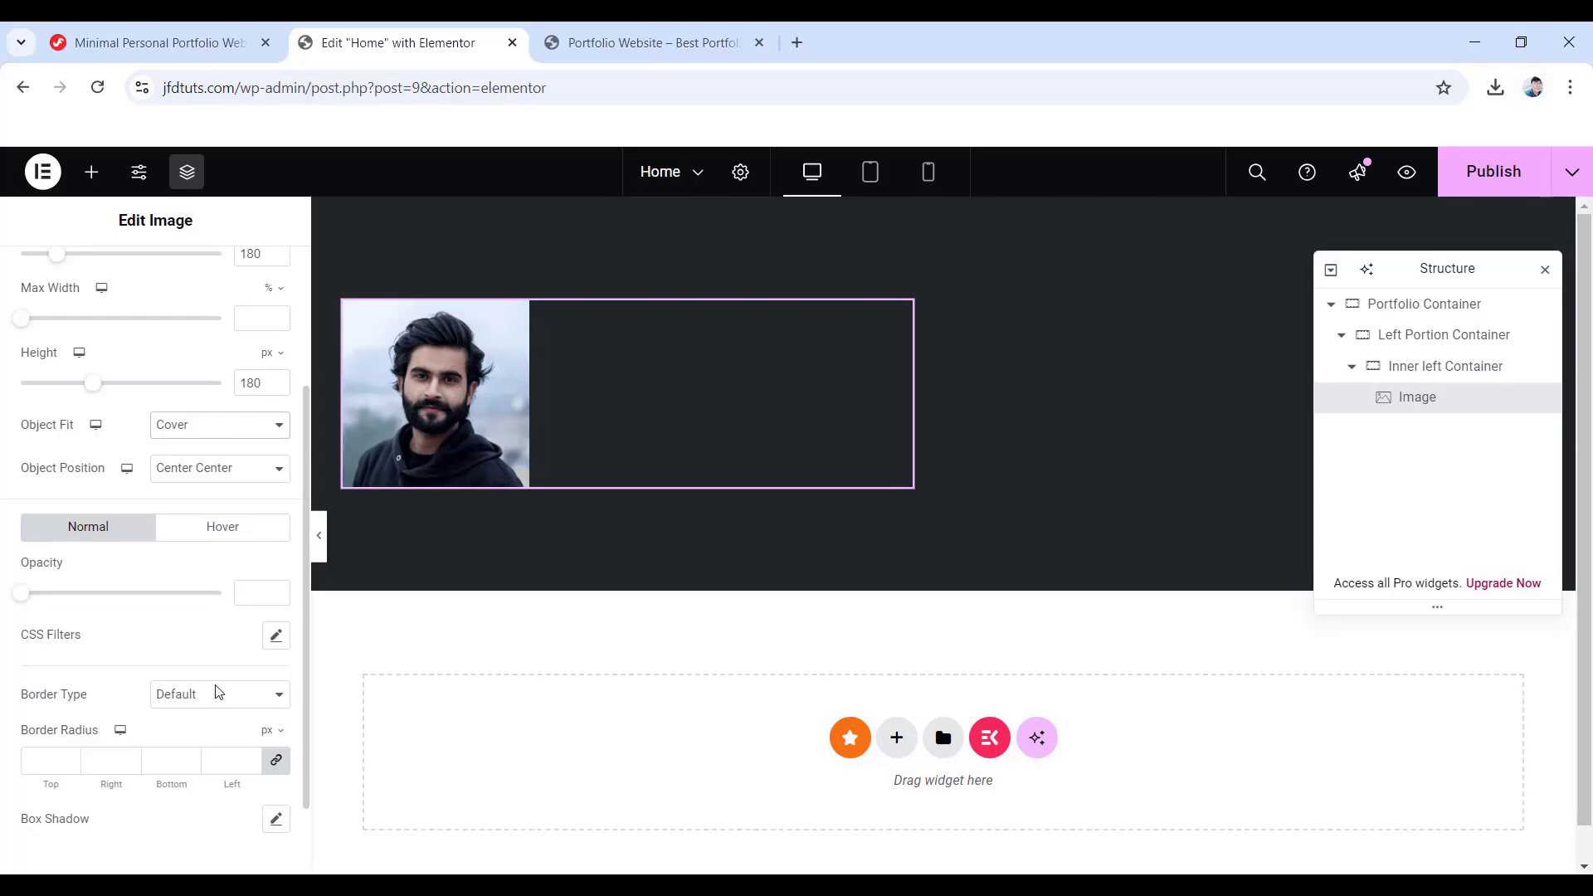
- Give the portrait a 5 px solid #32363b border with a 250 radius
left_click(243, 696)
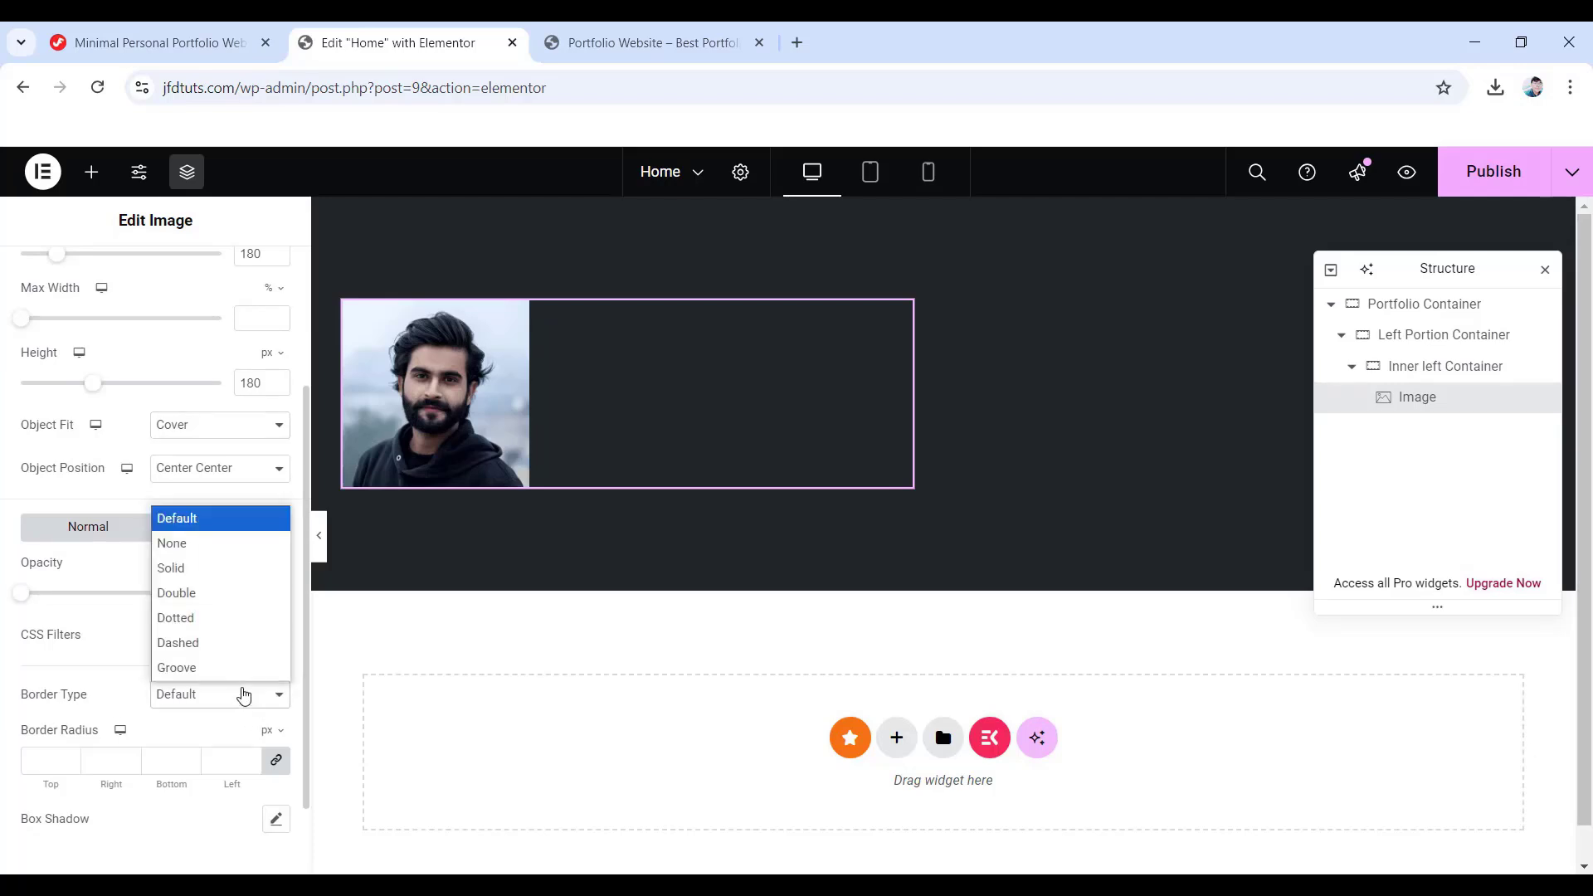
left_click(191, 569)
scroll(188, 598, "down", 3)
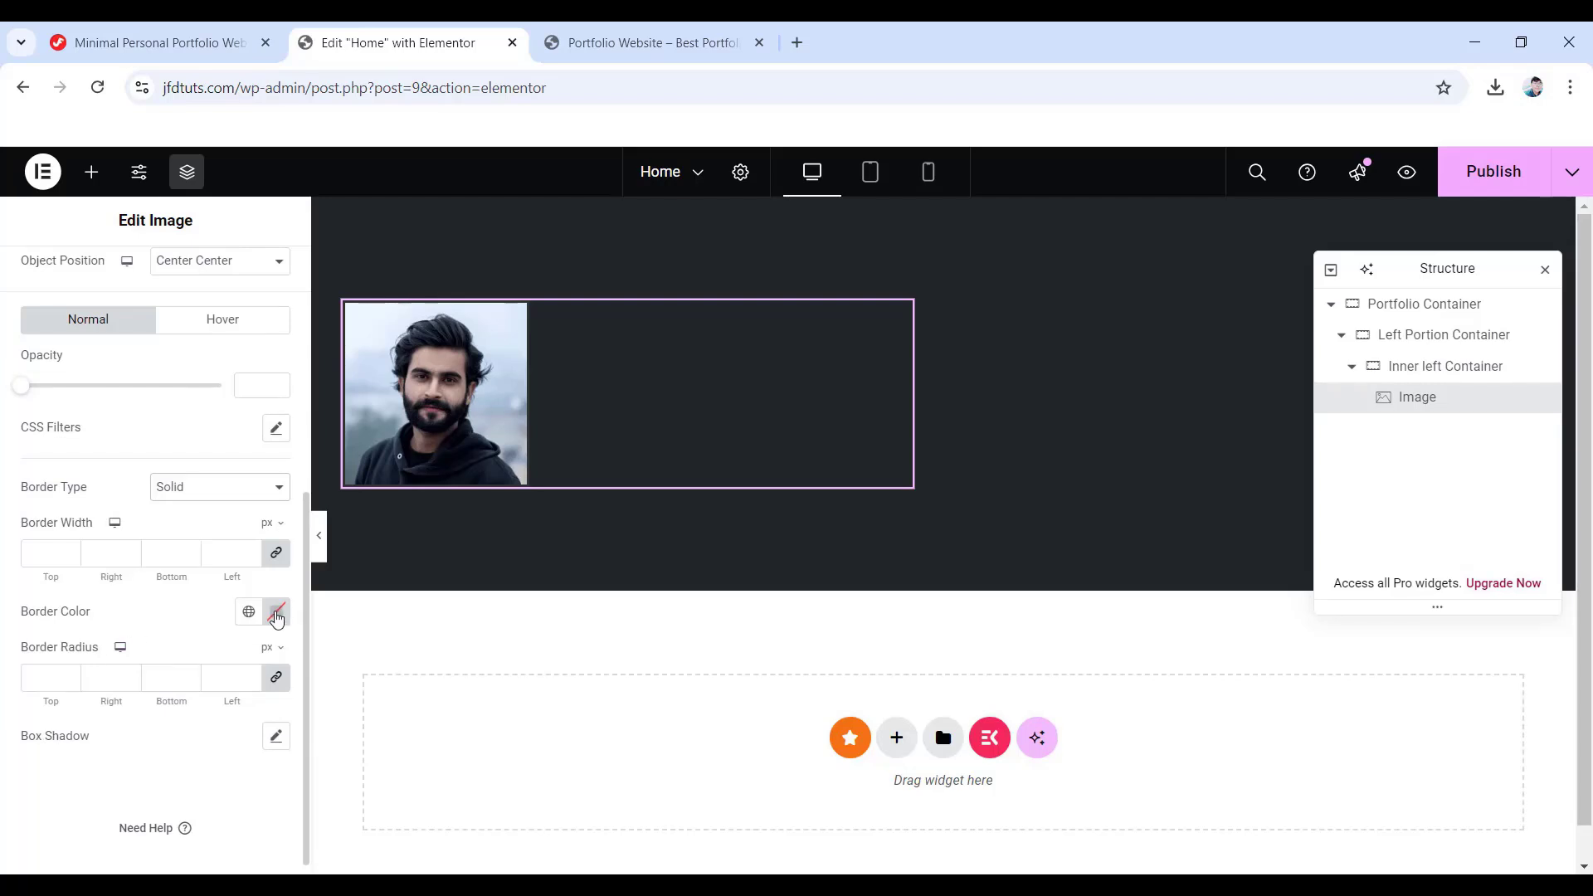
left_click(279, 615)
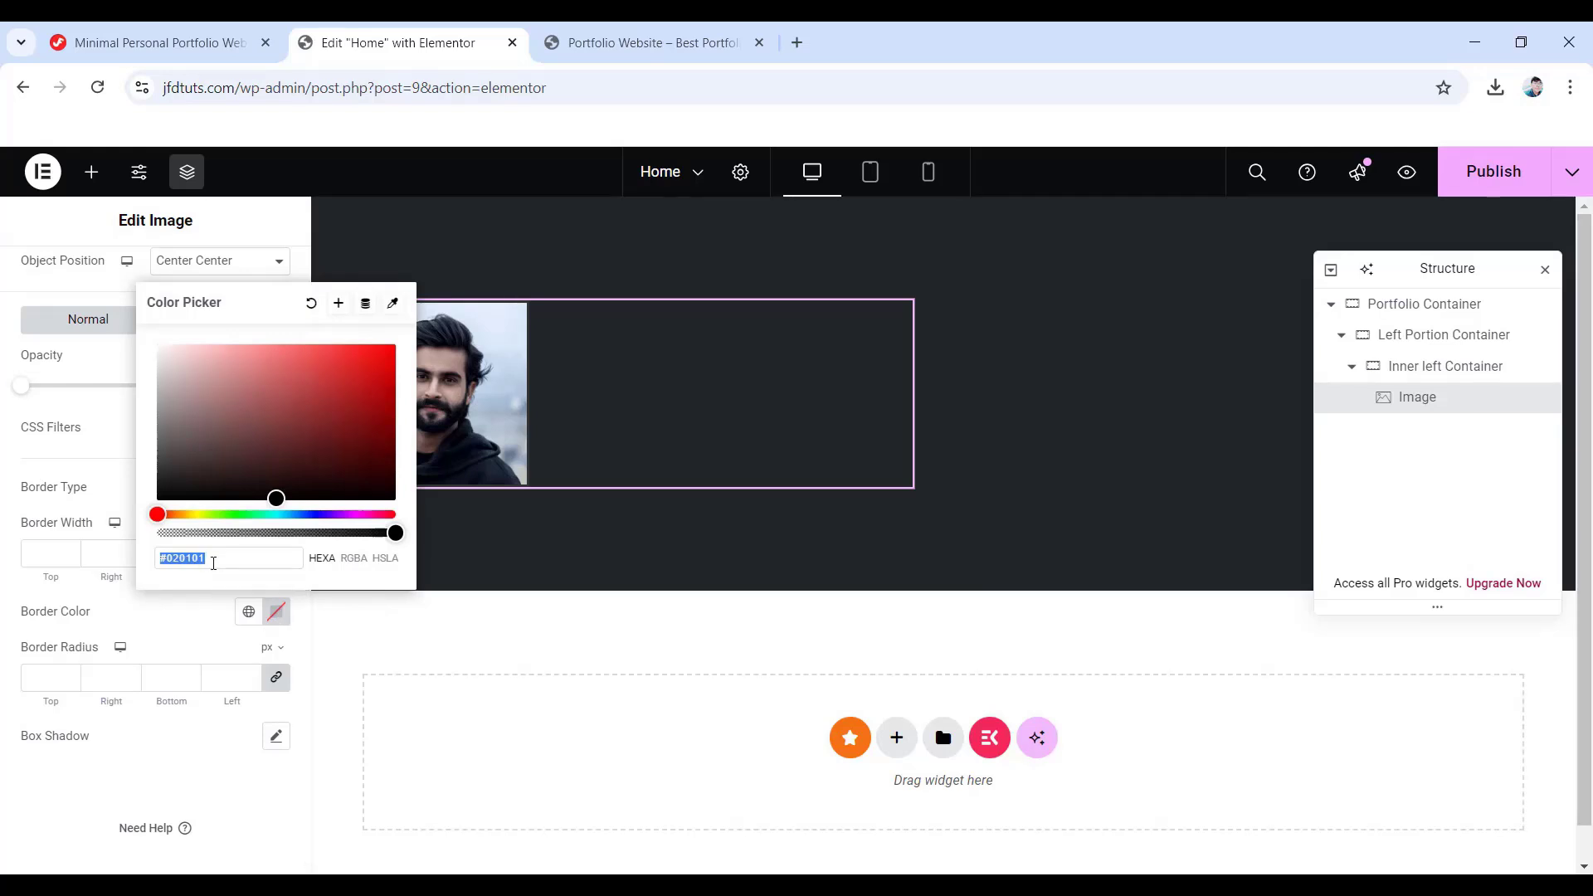
double_click(212, 560)
type("32363")
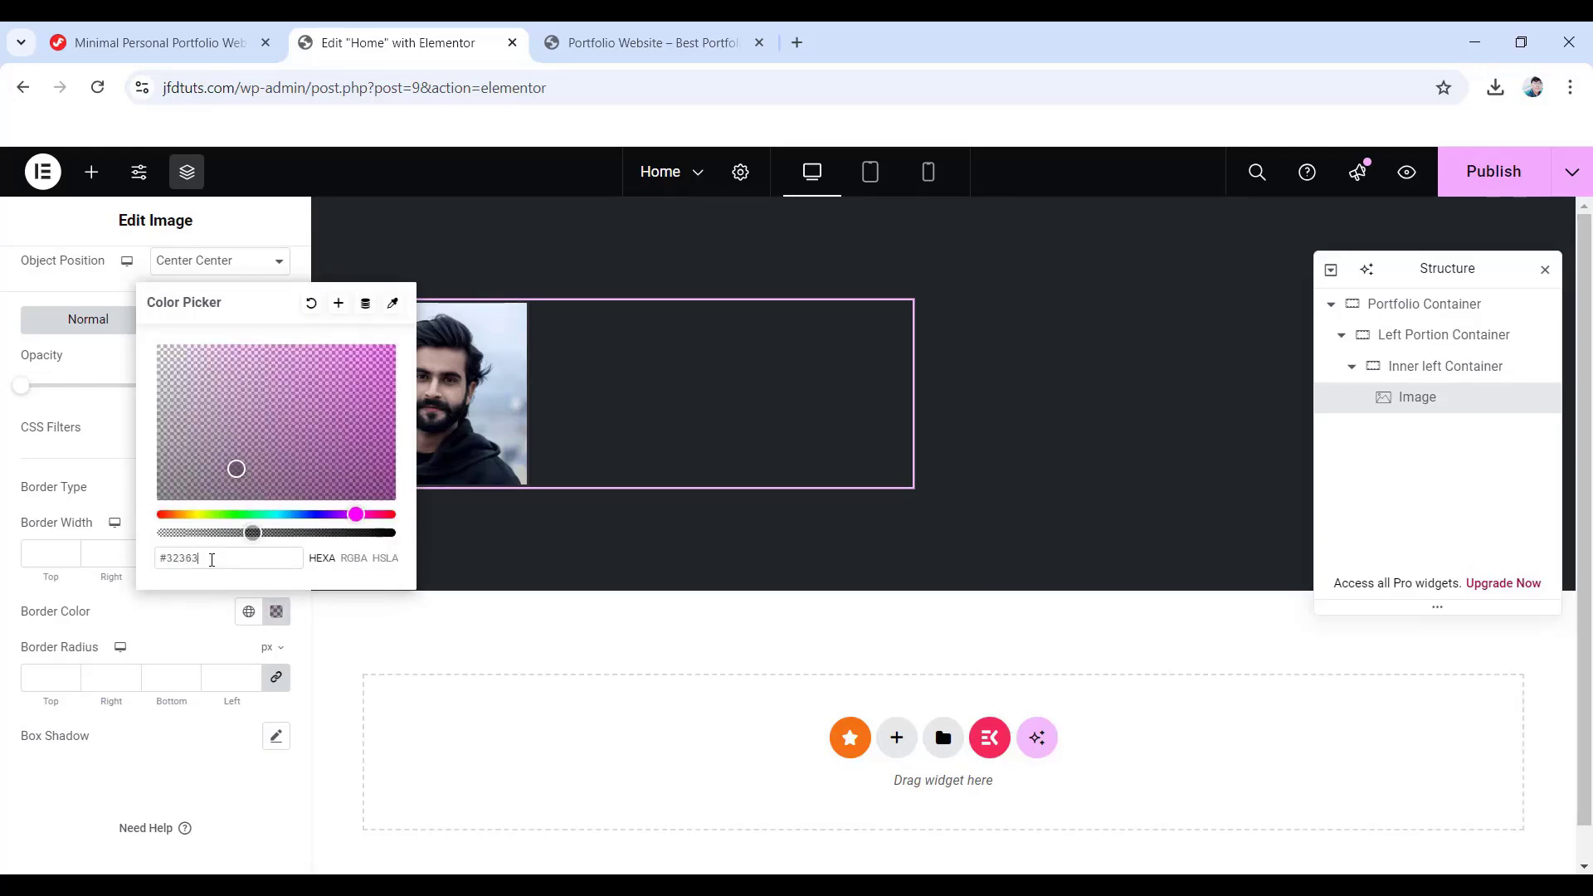
type("b")
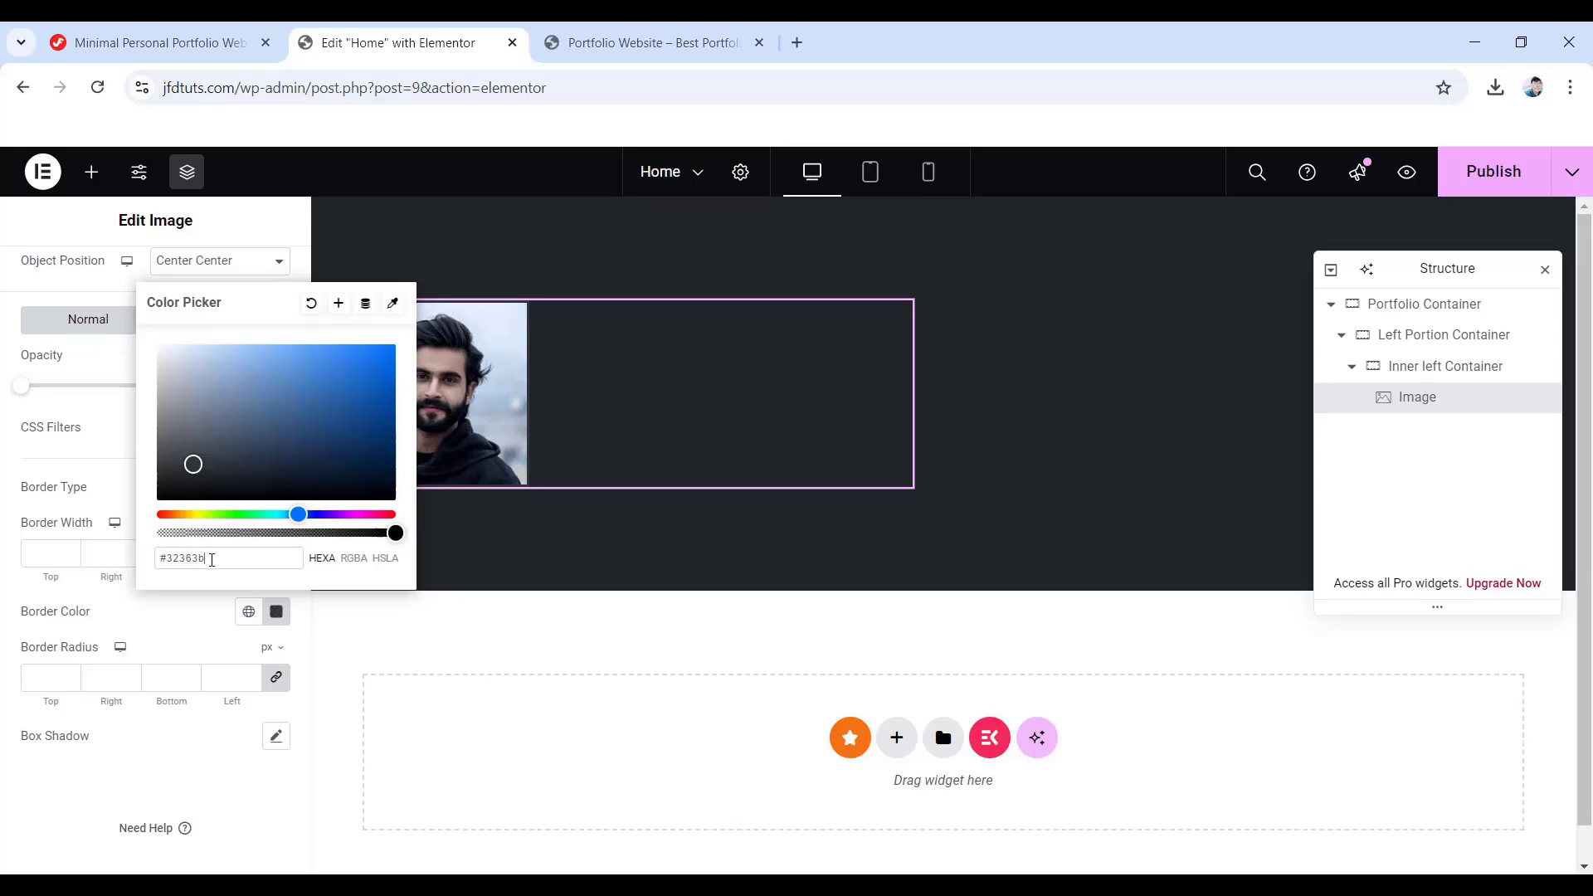
left_click(133, 760)
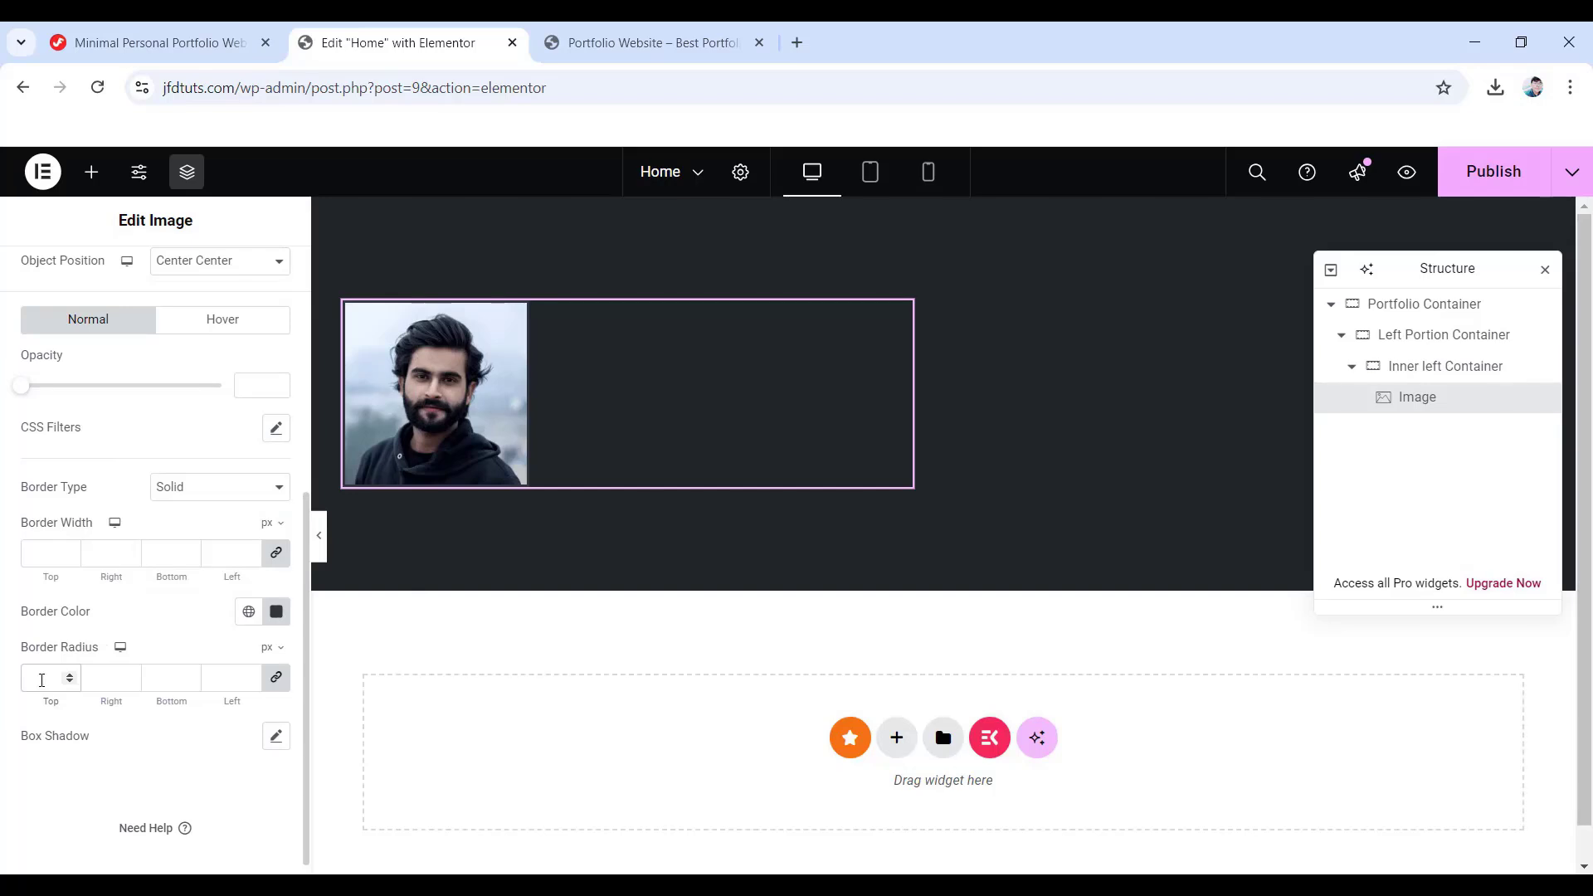
type("250")
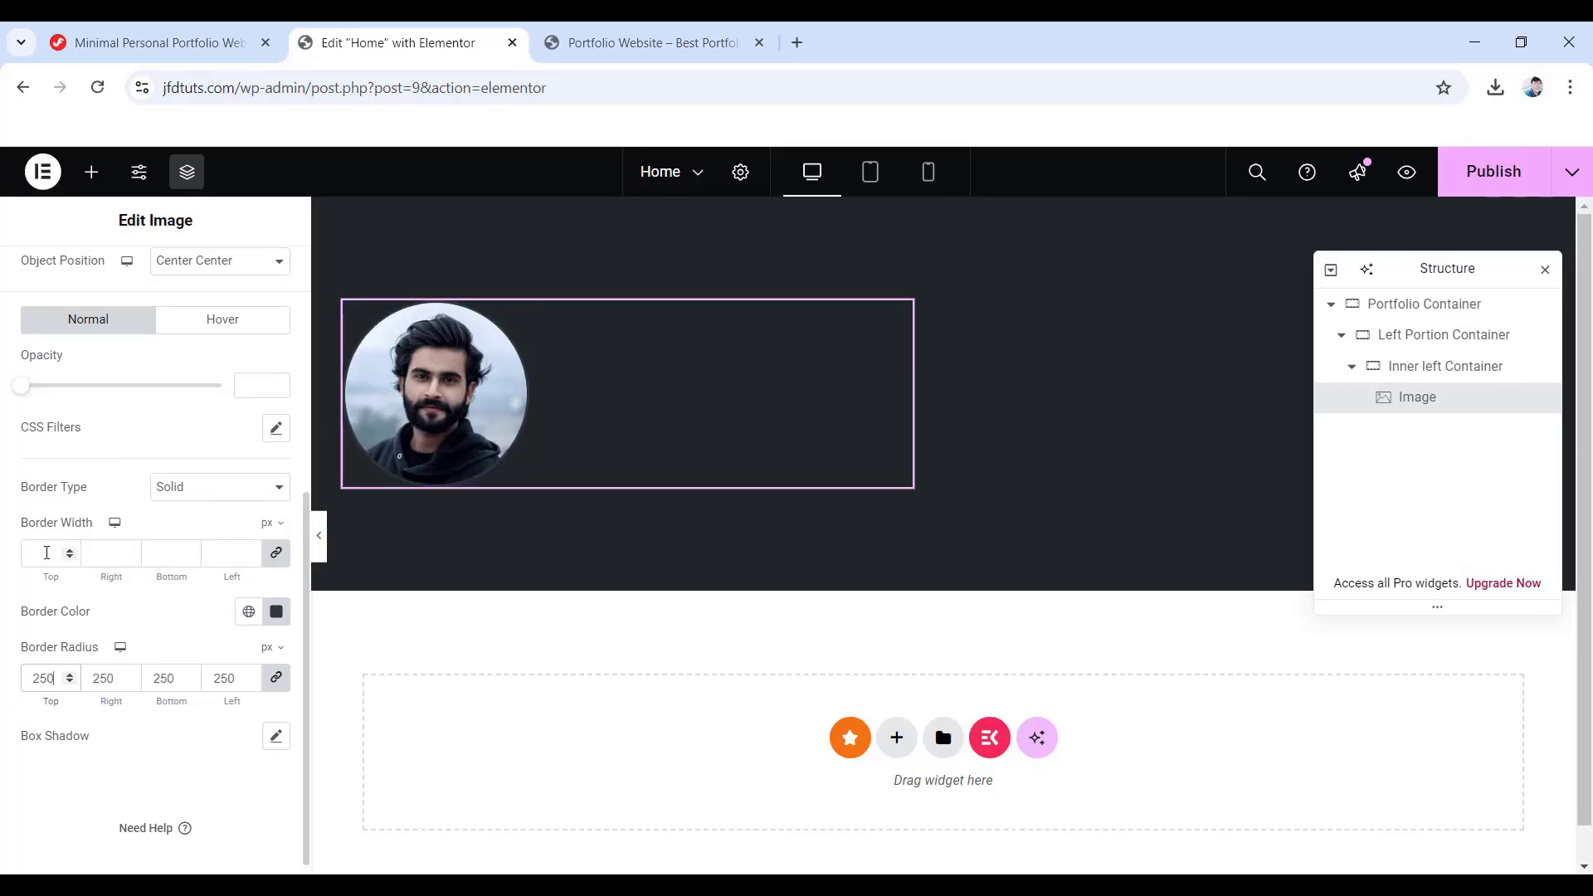
left_click(46, 552)
type("5")
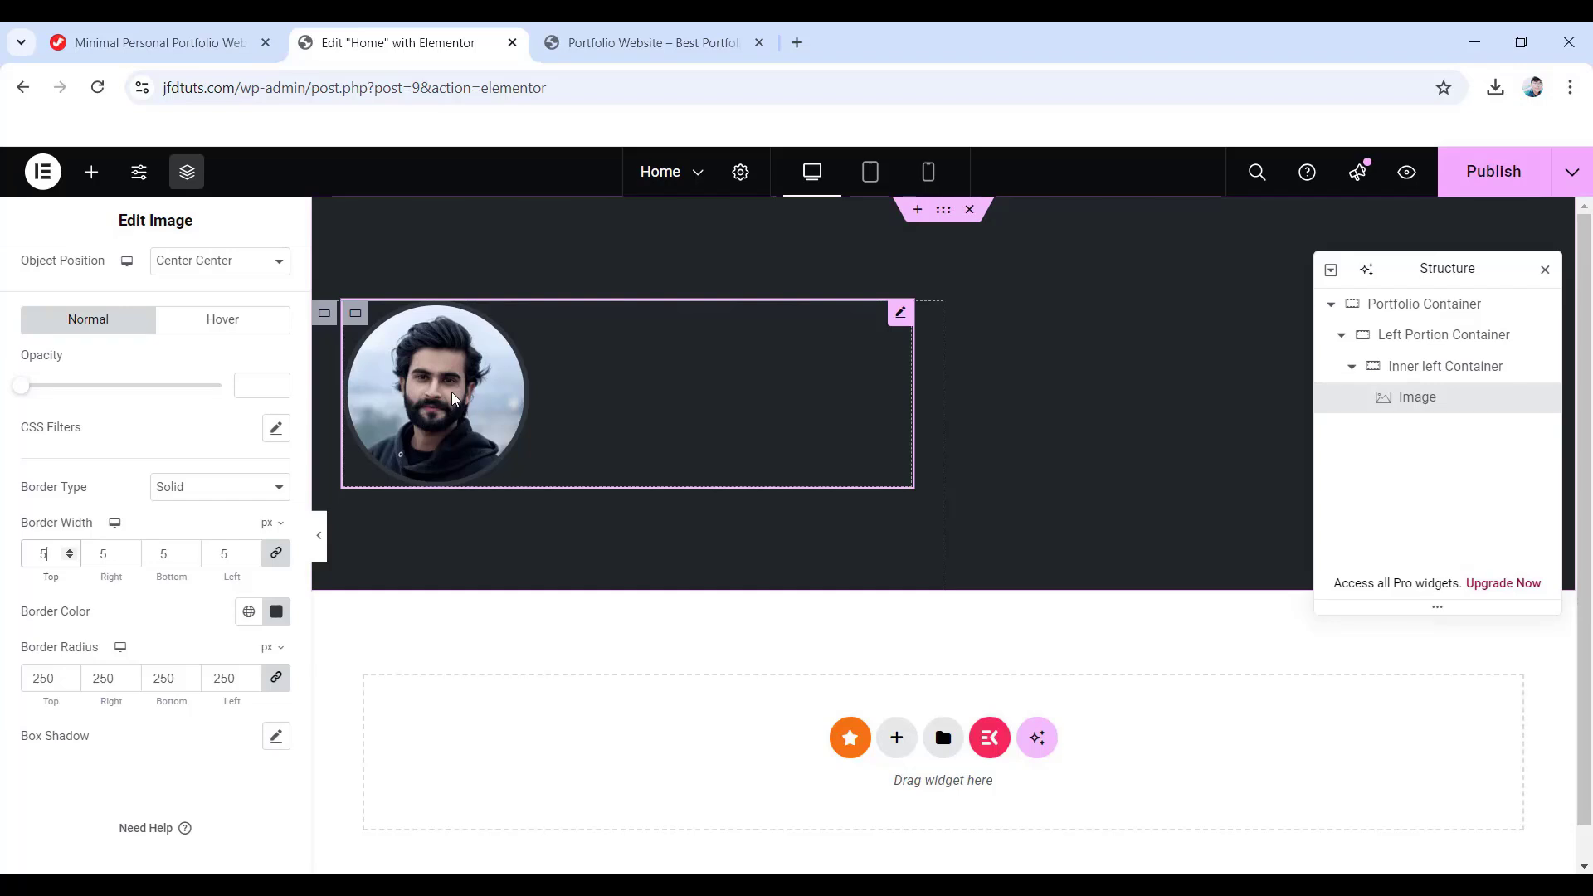
left_click(92, 172)
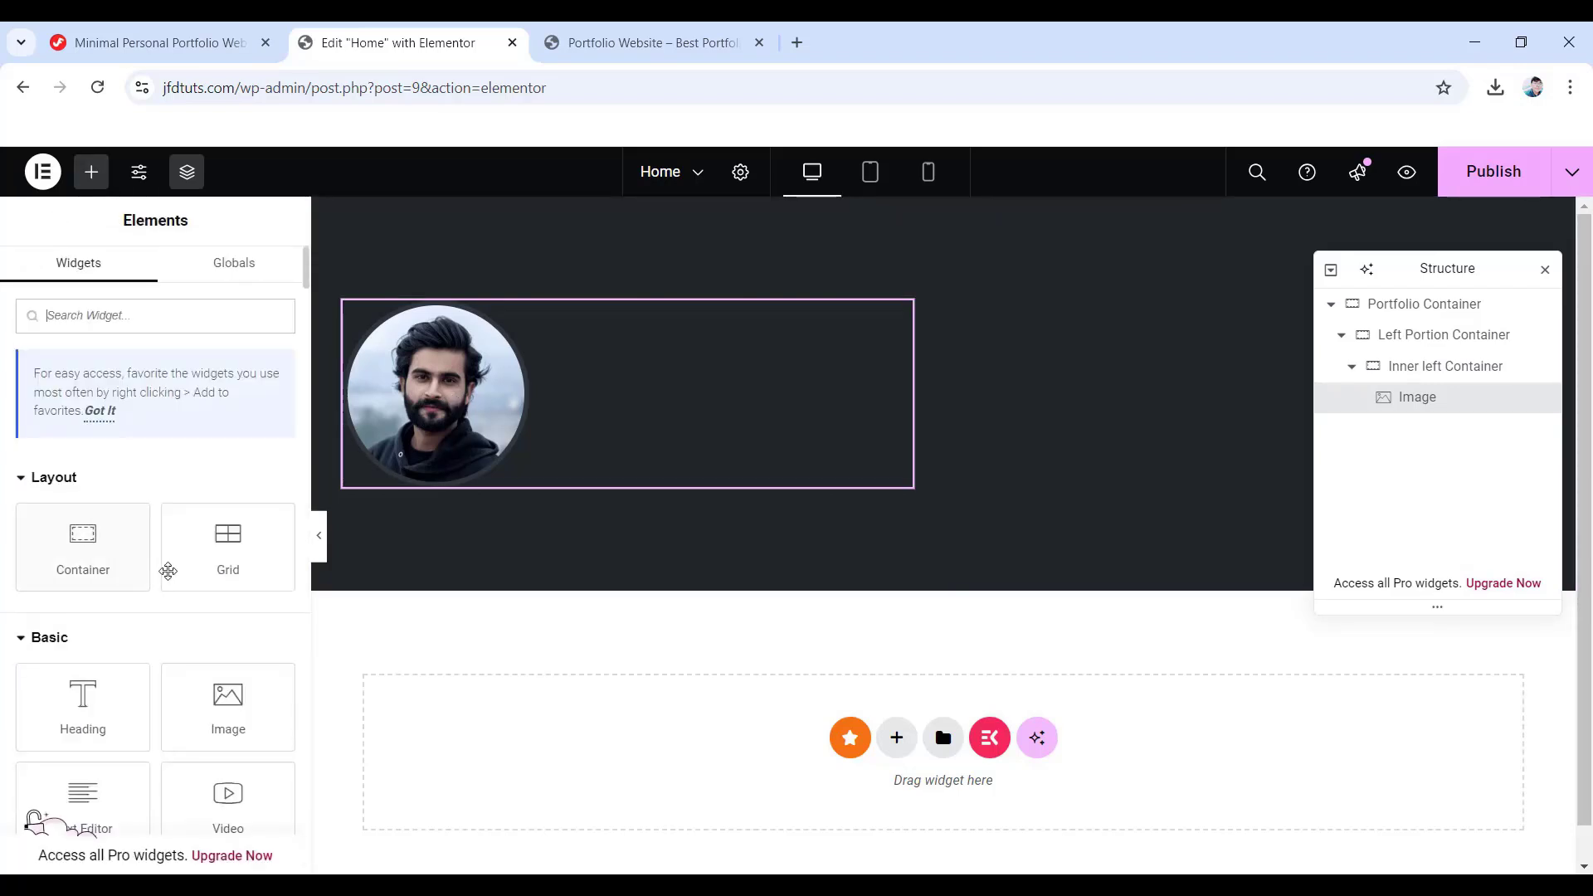
- Drop a Myself container under the portrait with 0 padding except 30 px on top
left_click_drag(70, 567, 441, 489)
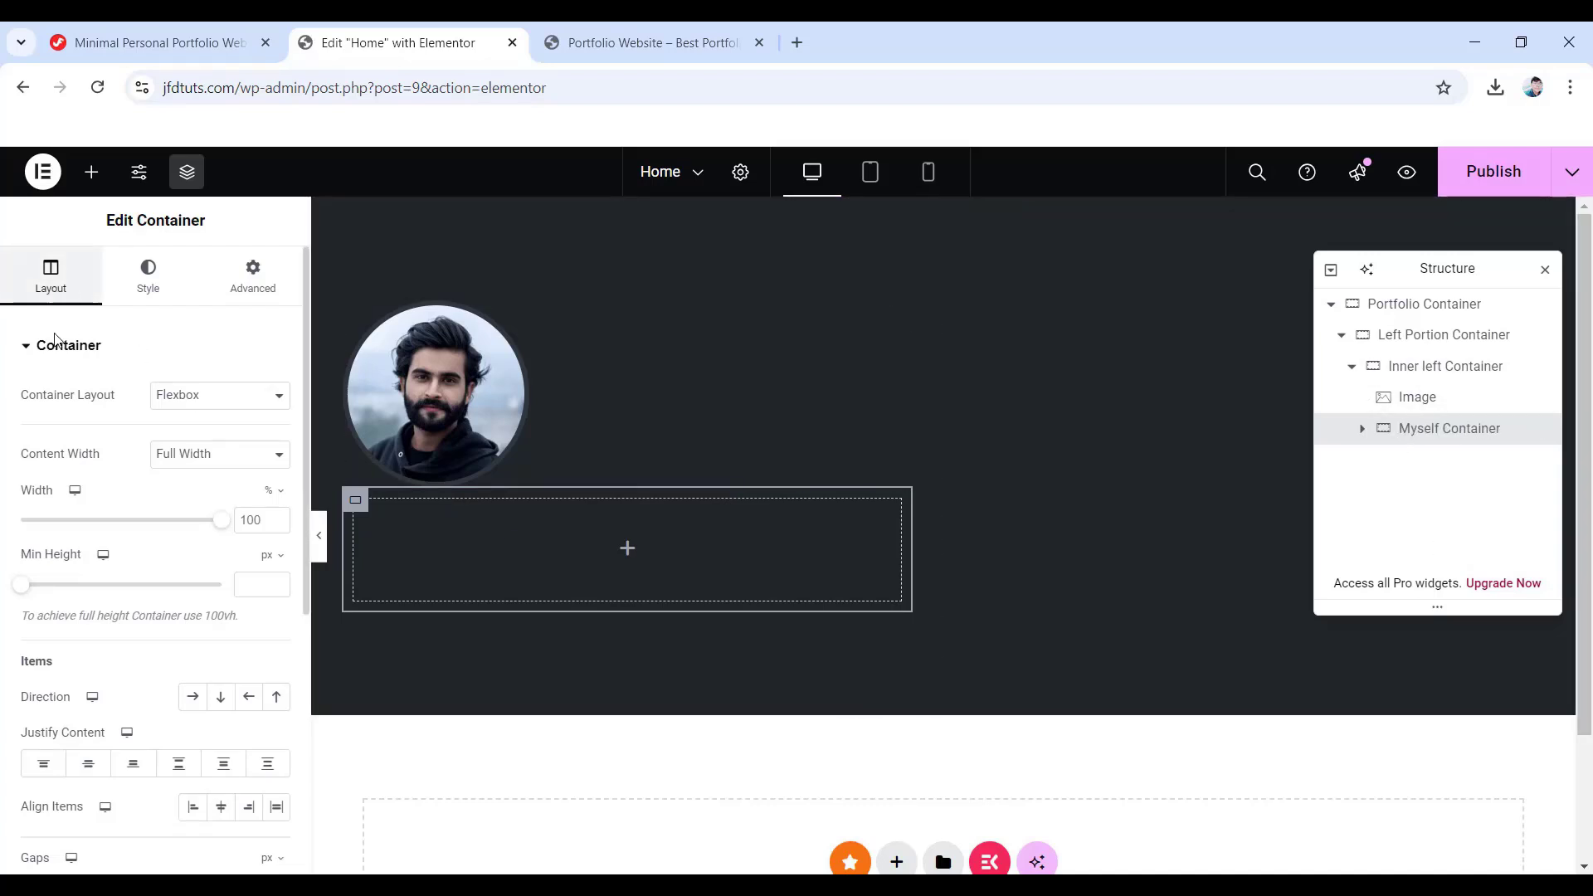
scroll(55, 340, "down", 5)
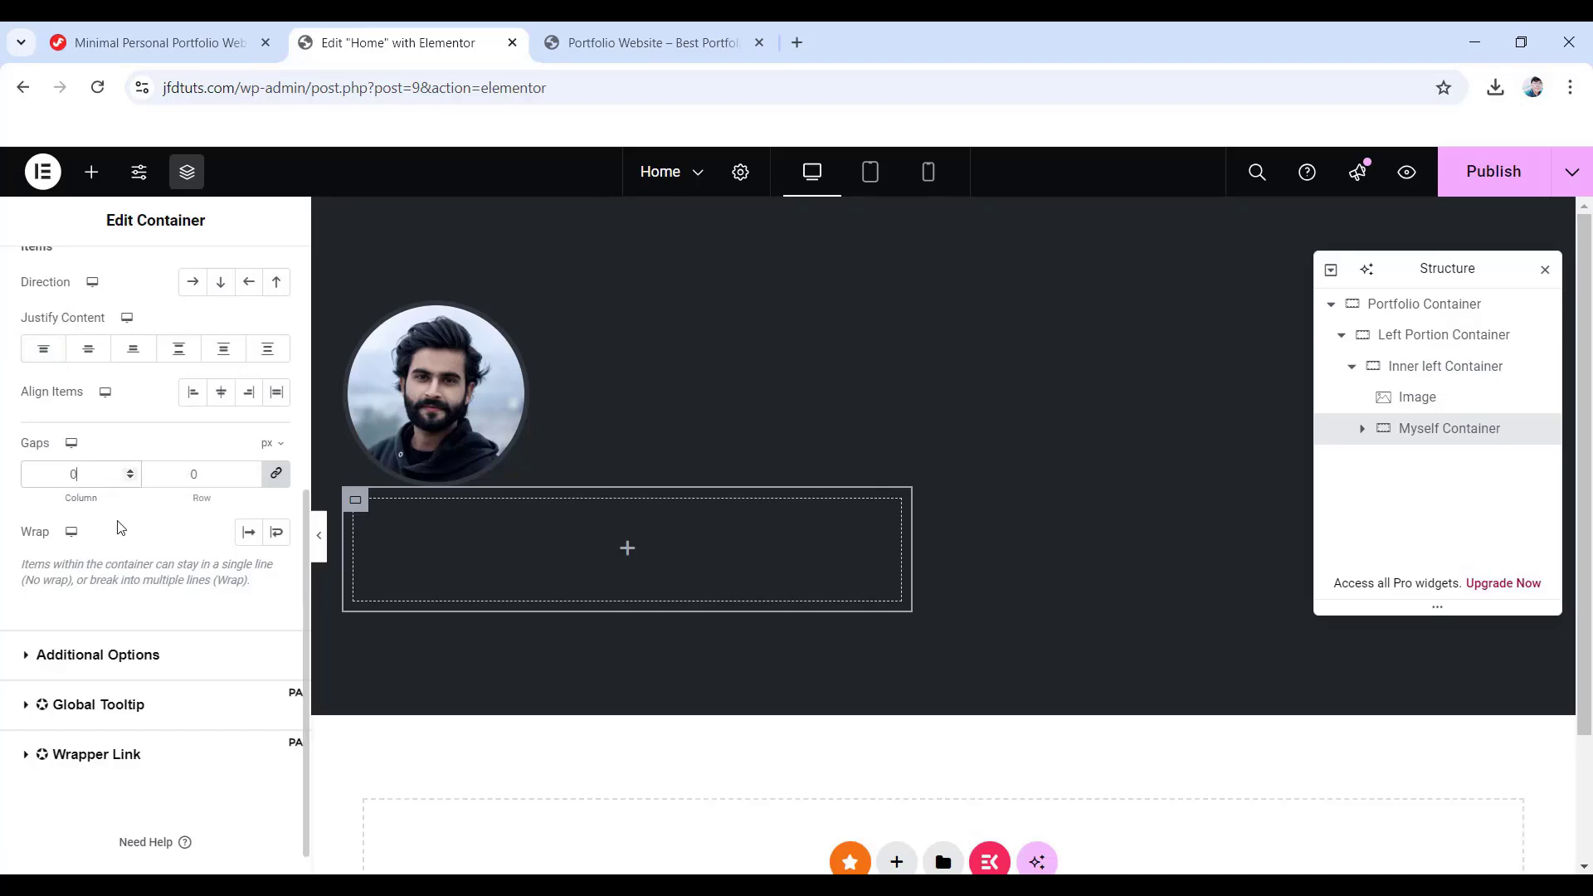
scroll(122, 531, "up", 5)
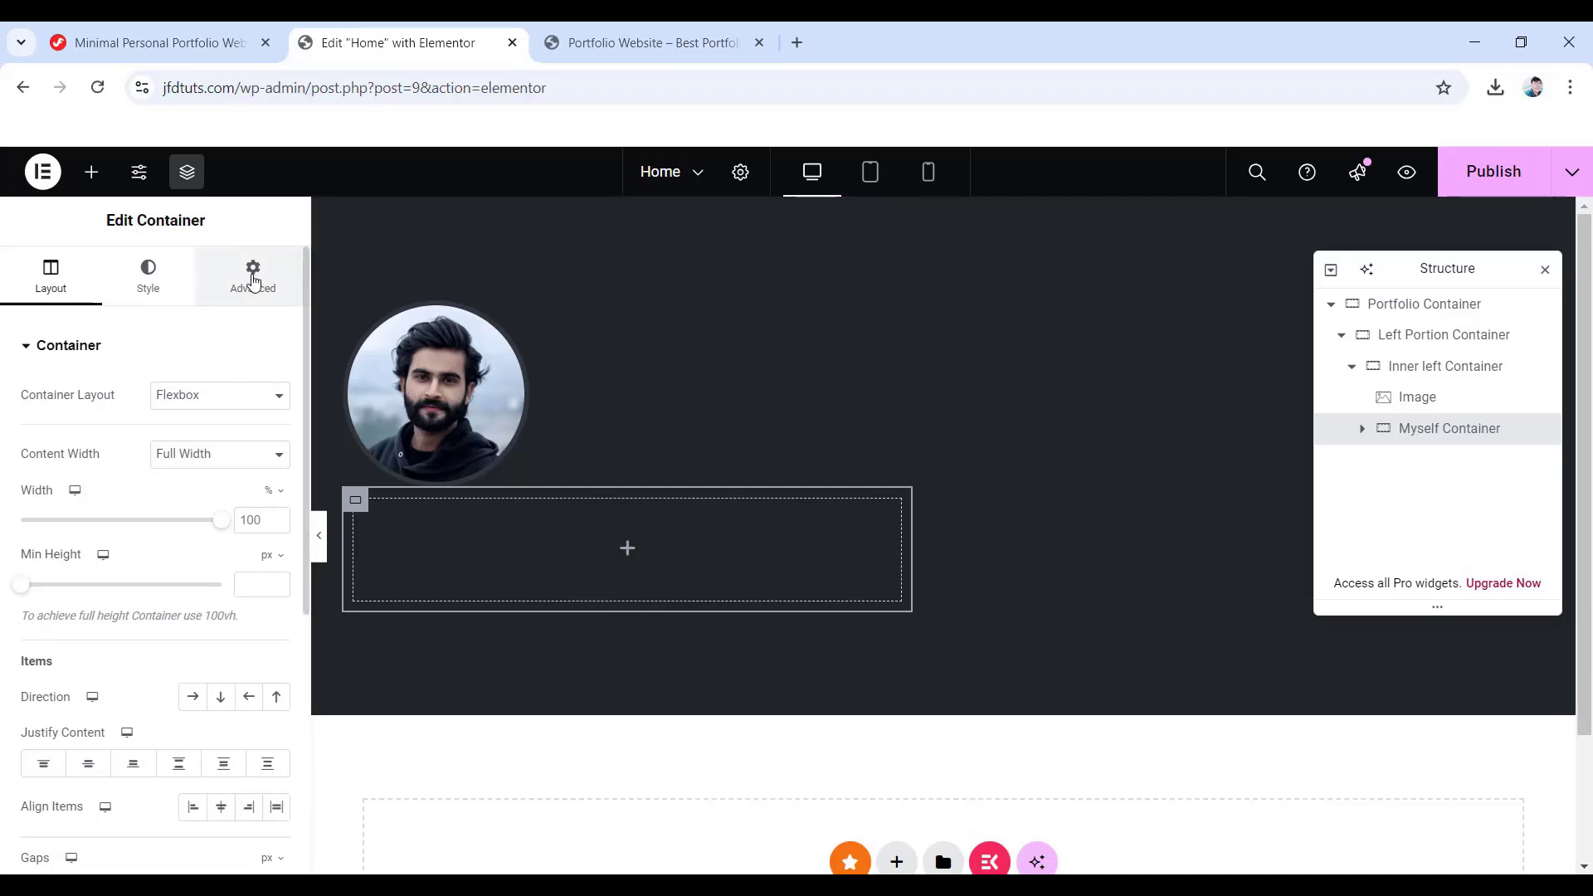
left_click(253, 282)
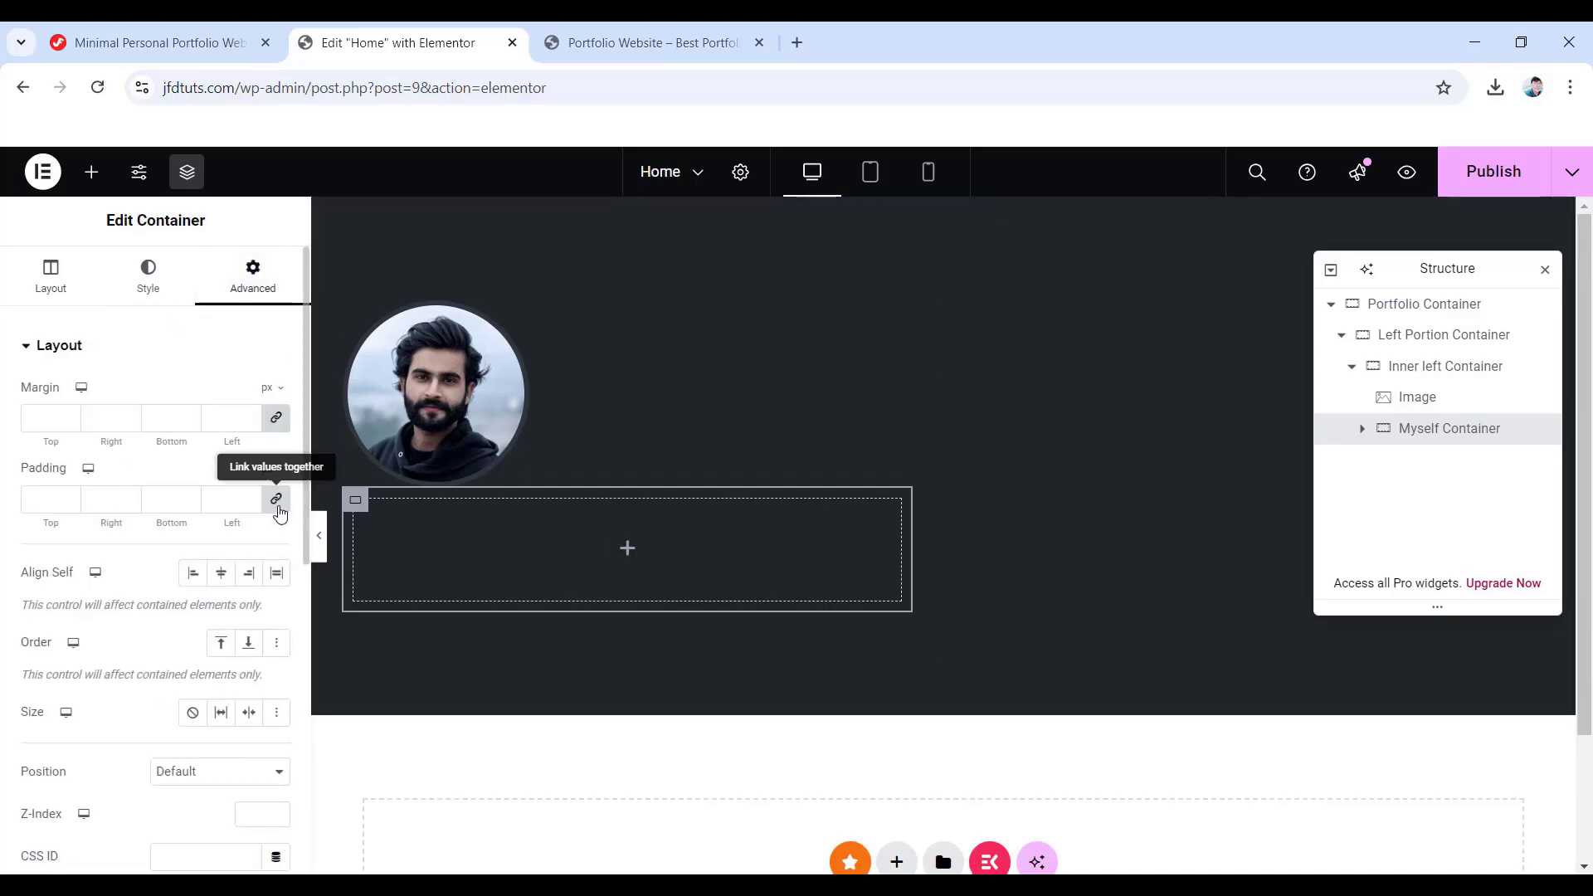
left_click(277, 503)
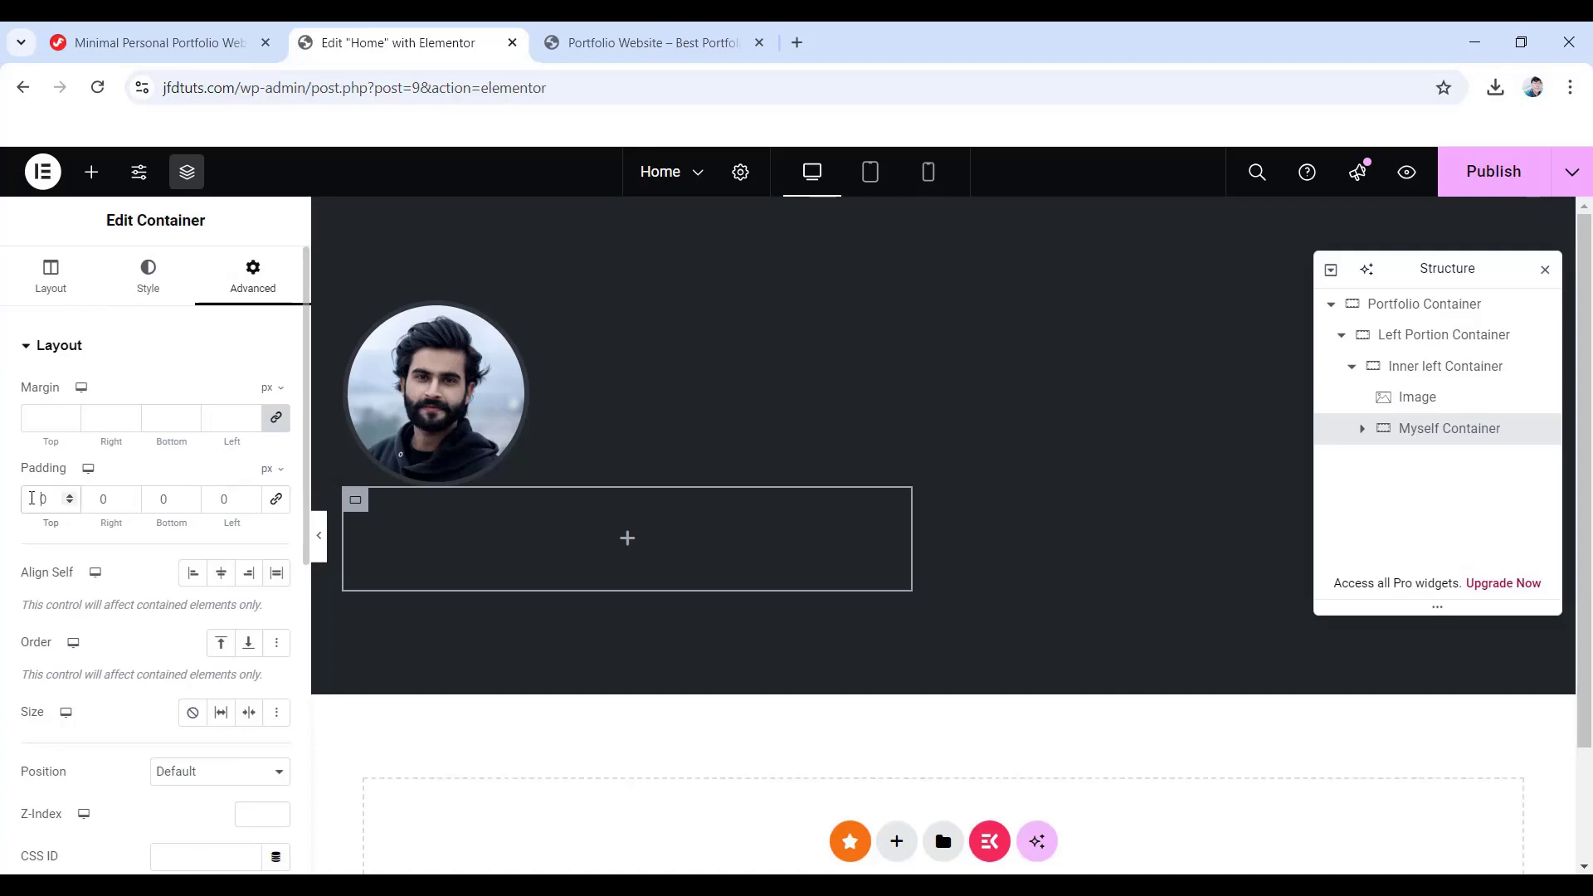
left_click(32, 499)
type("3")
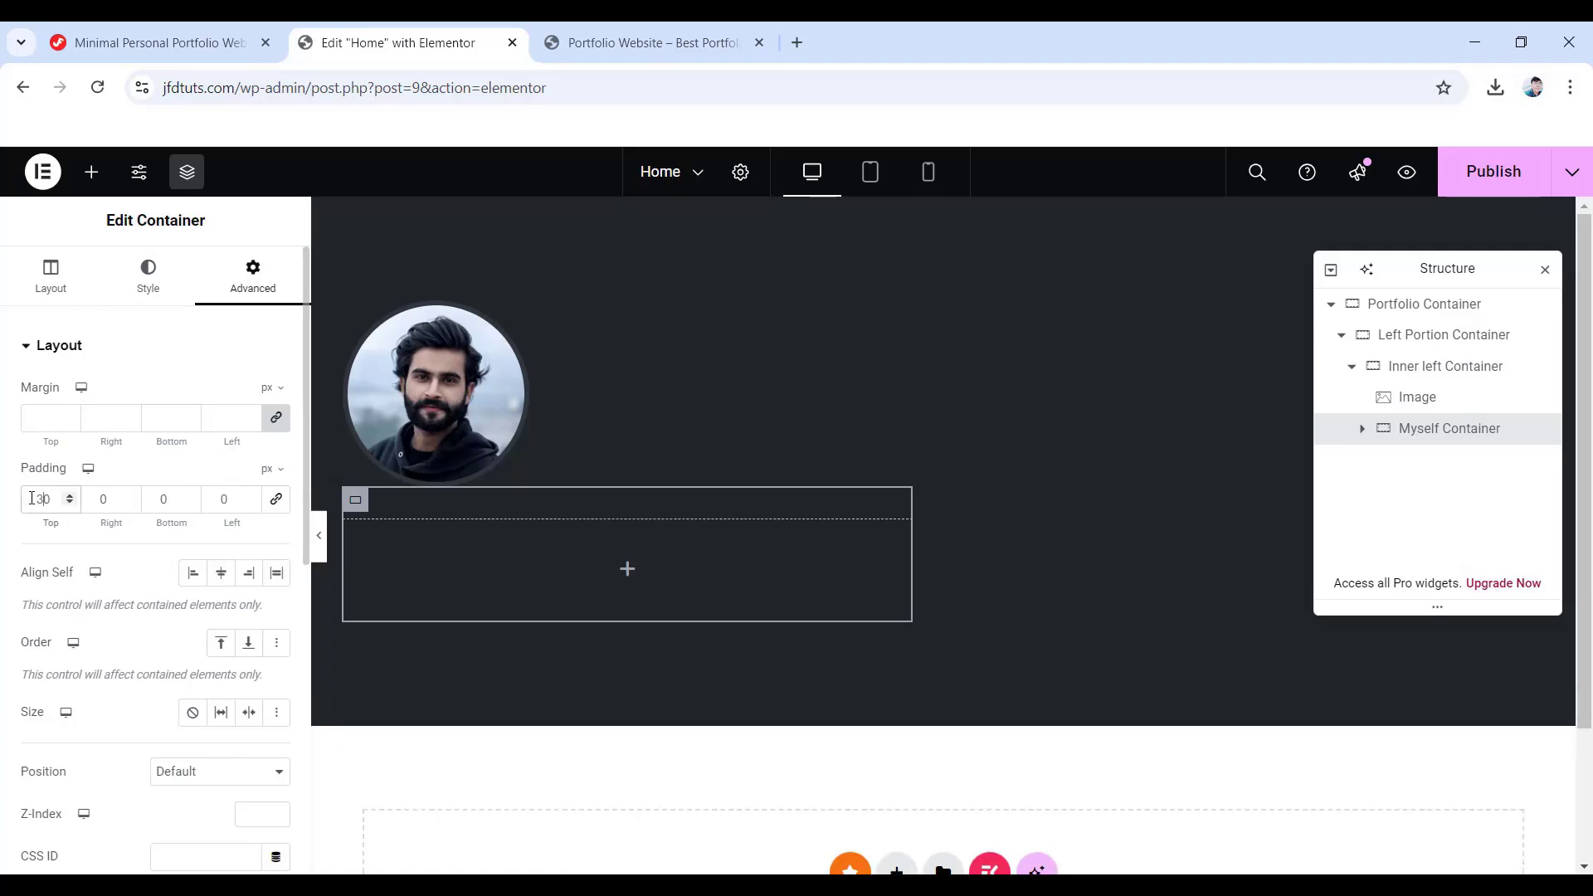
left_click(627, 573)
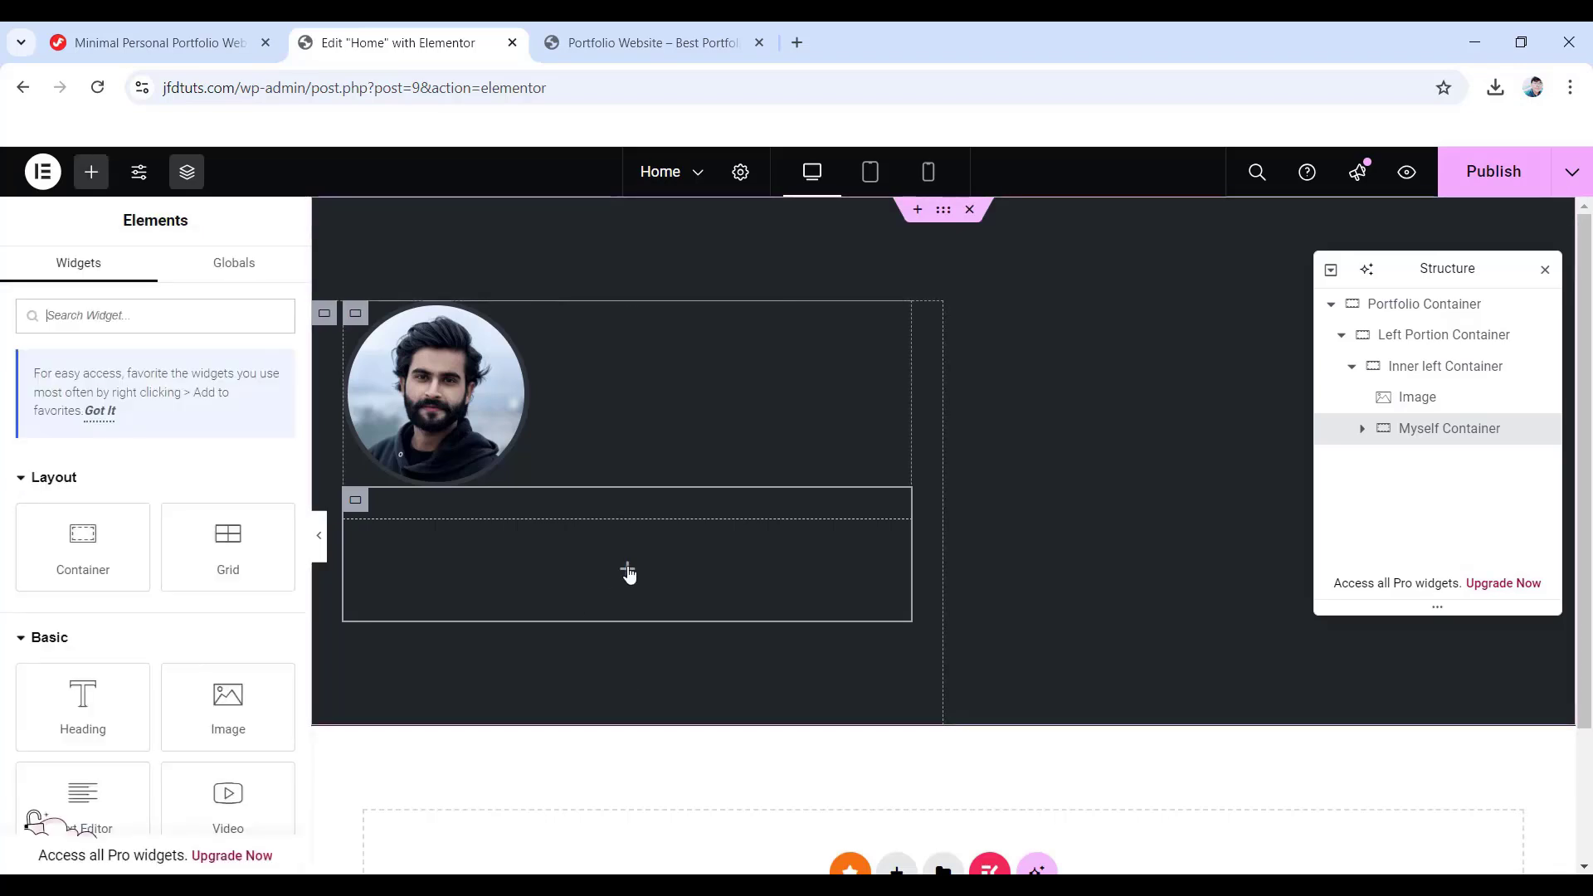
- Add an EKIT Heading to the Myself container and paste the greeting as its title
type("heading")
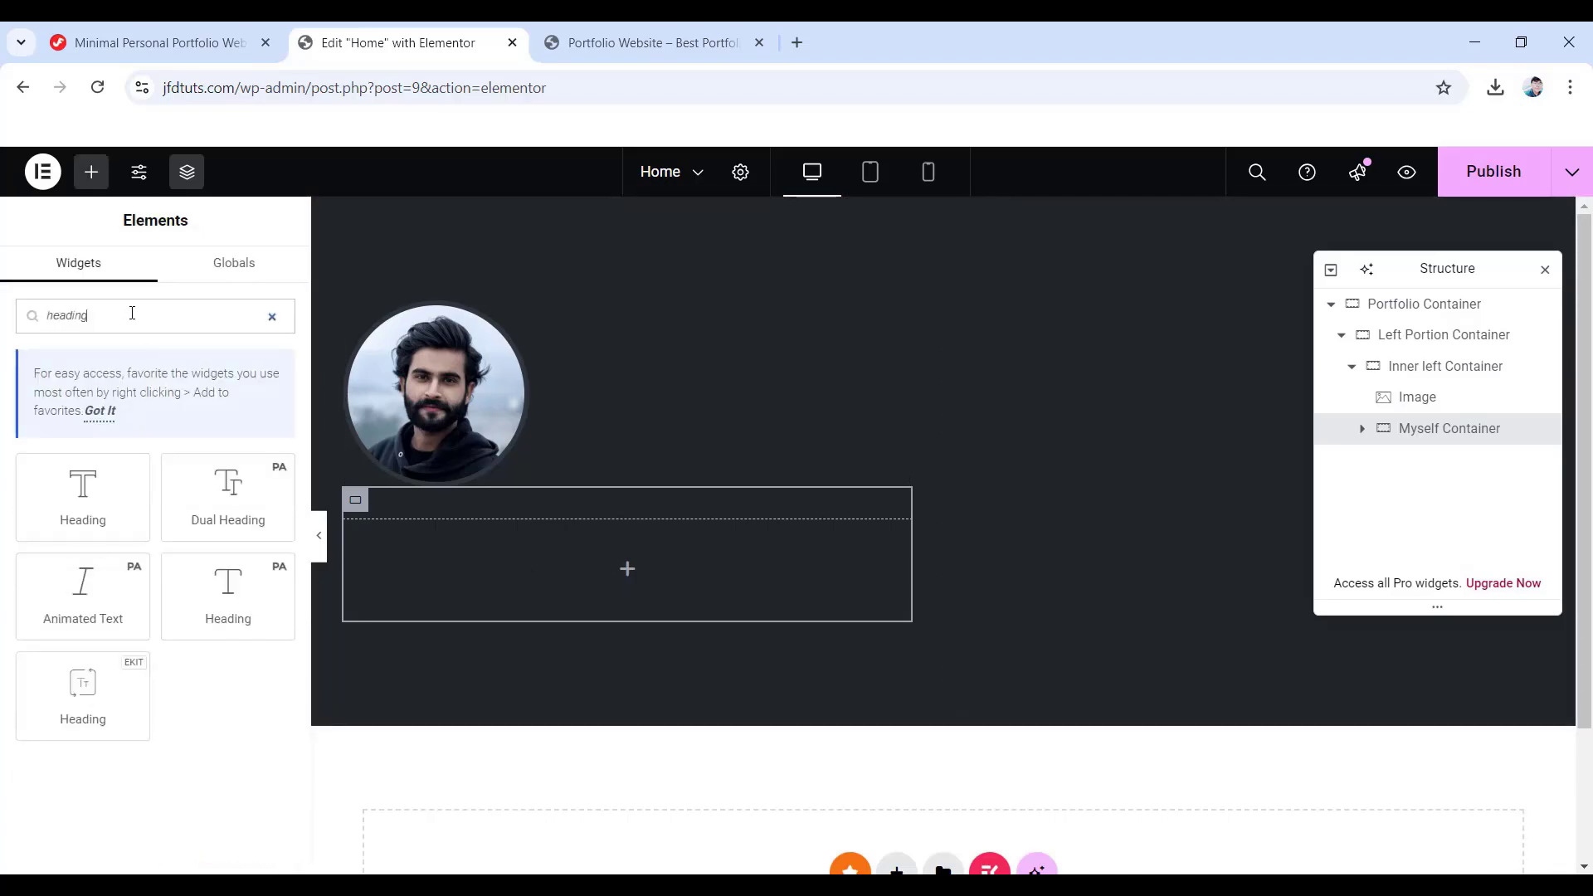
left_click_drag(87, 704, 637, 574)
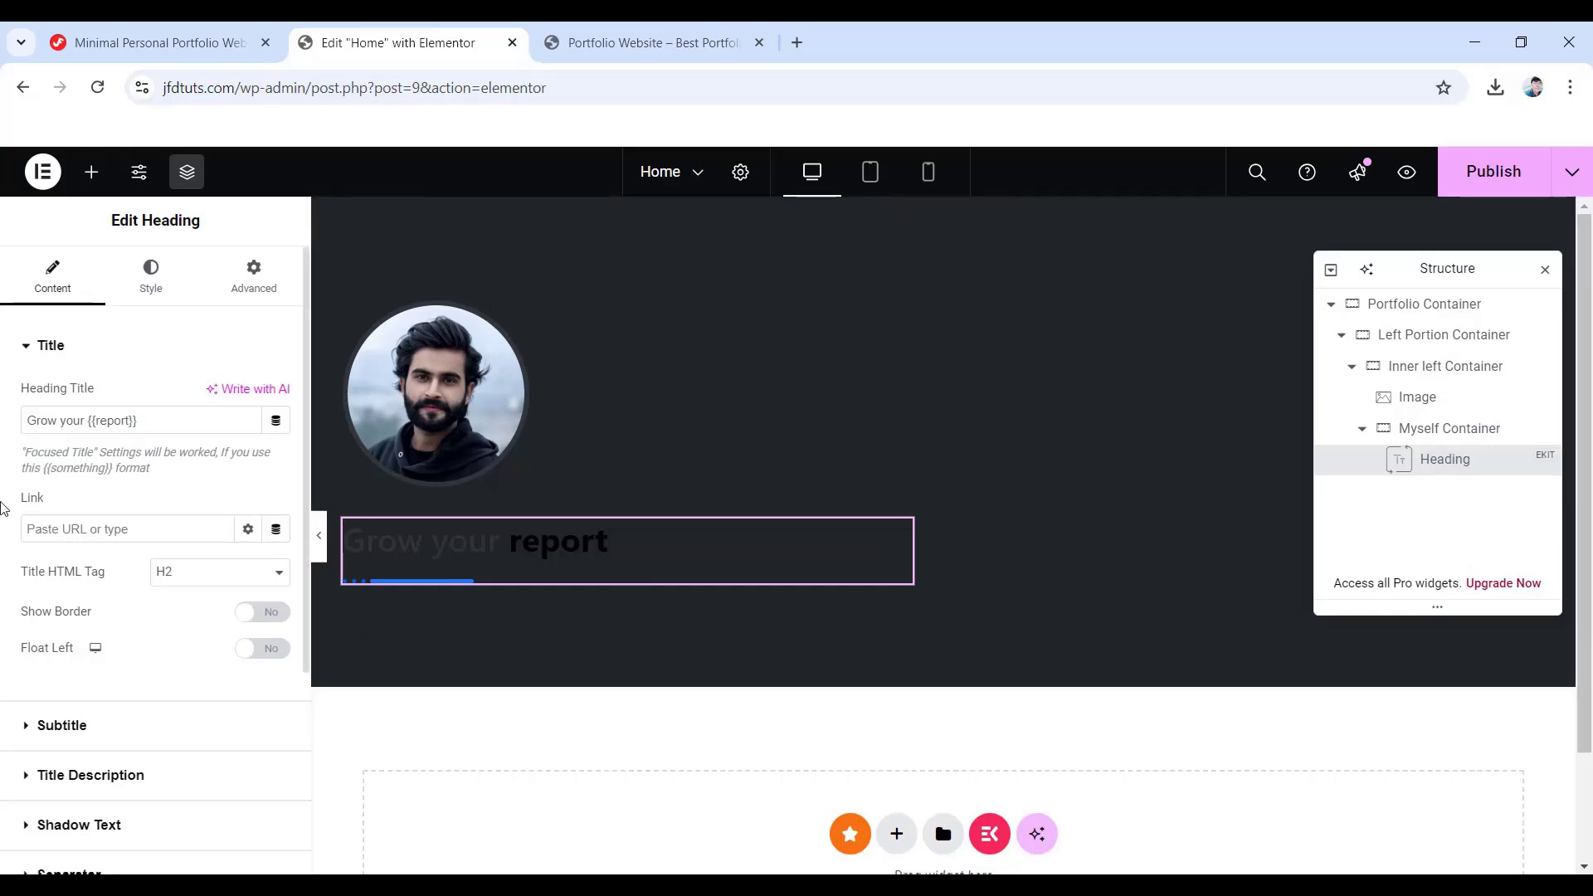
left_click(148, 420)
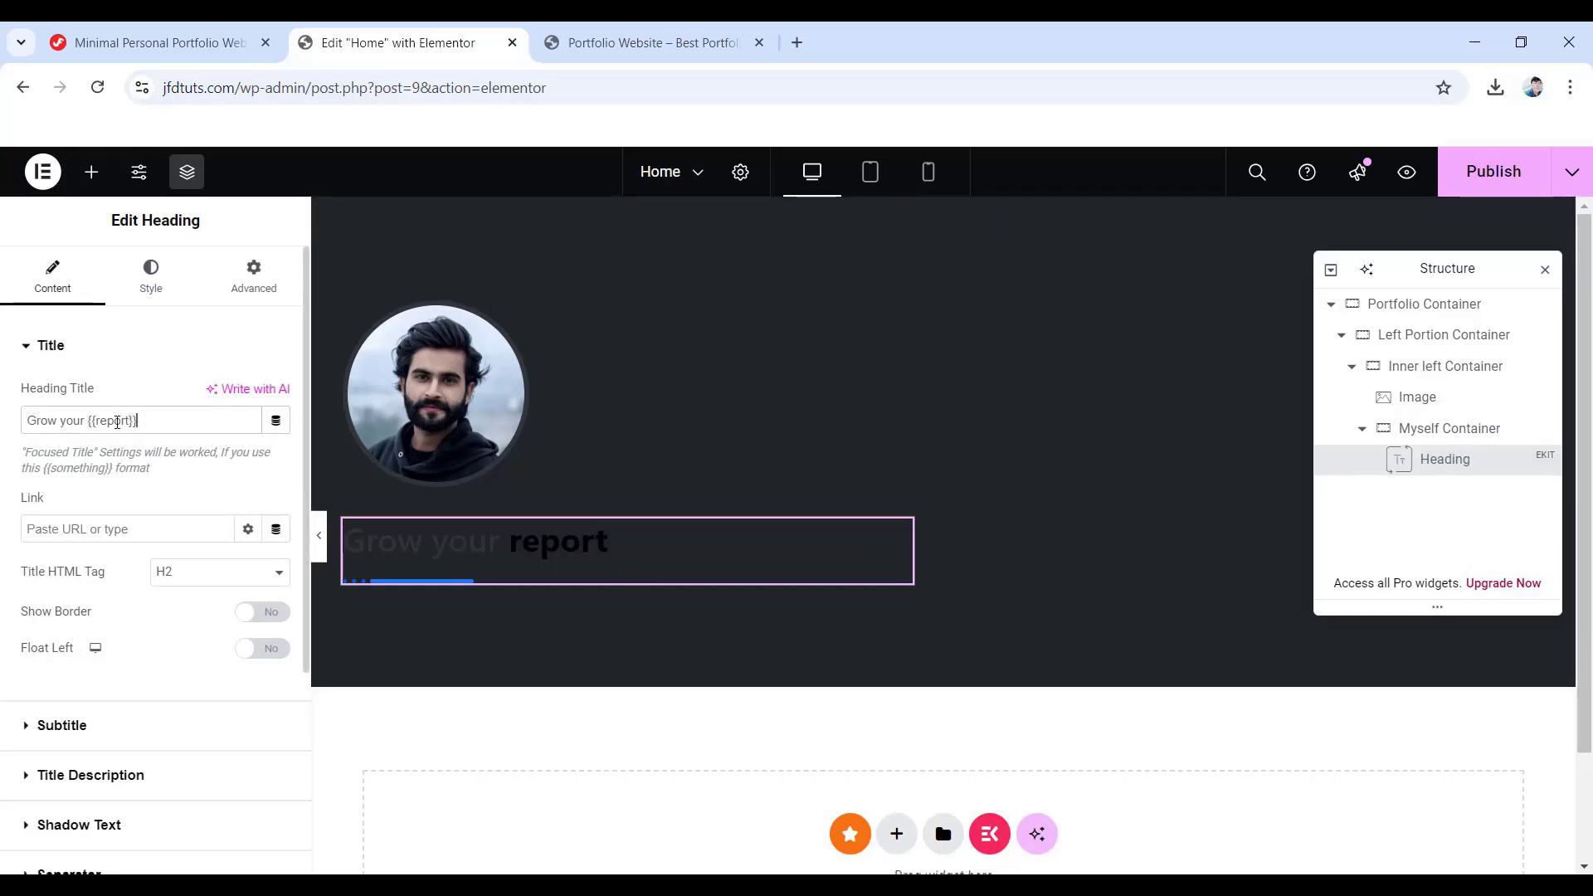
left_click_drag(148, 420, 10, 432)
type("Hi, I'm {{Jone Lee}}")
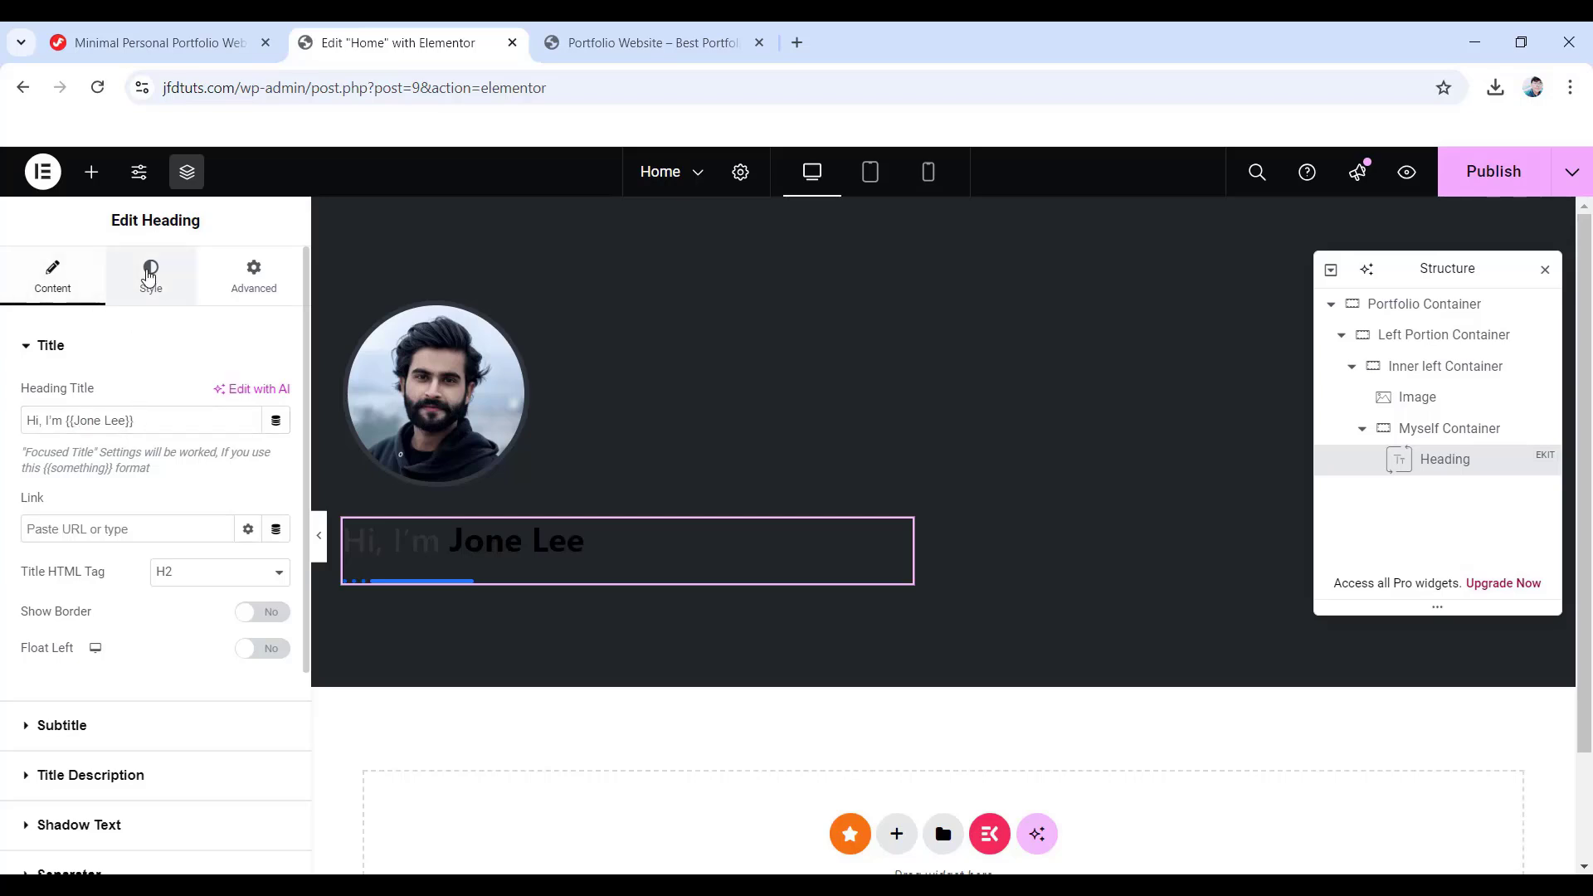
- Reset the title margin to 0 and set its font to Montserrat
left_click(148, 274)
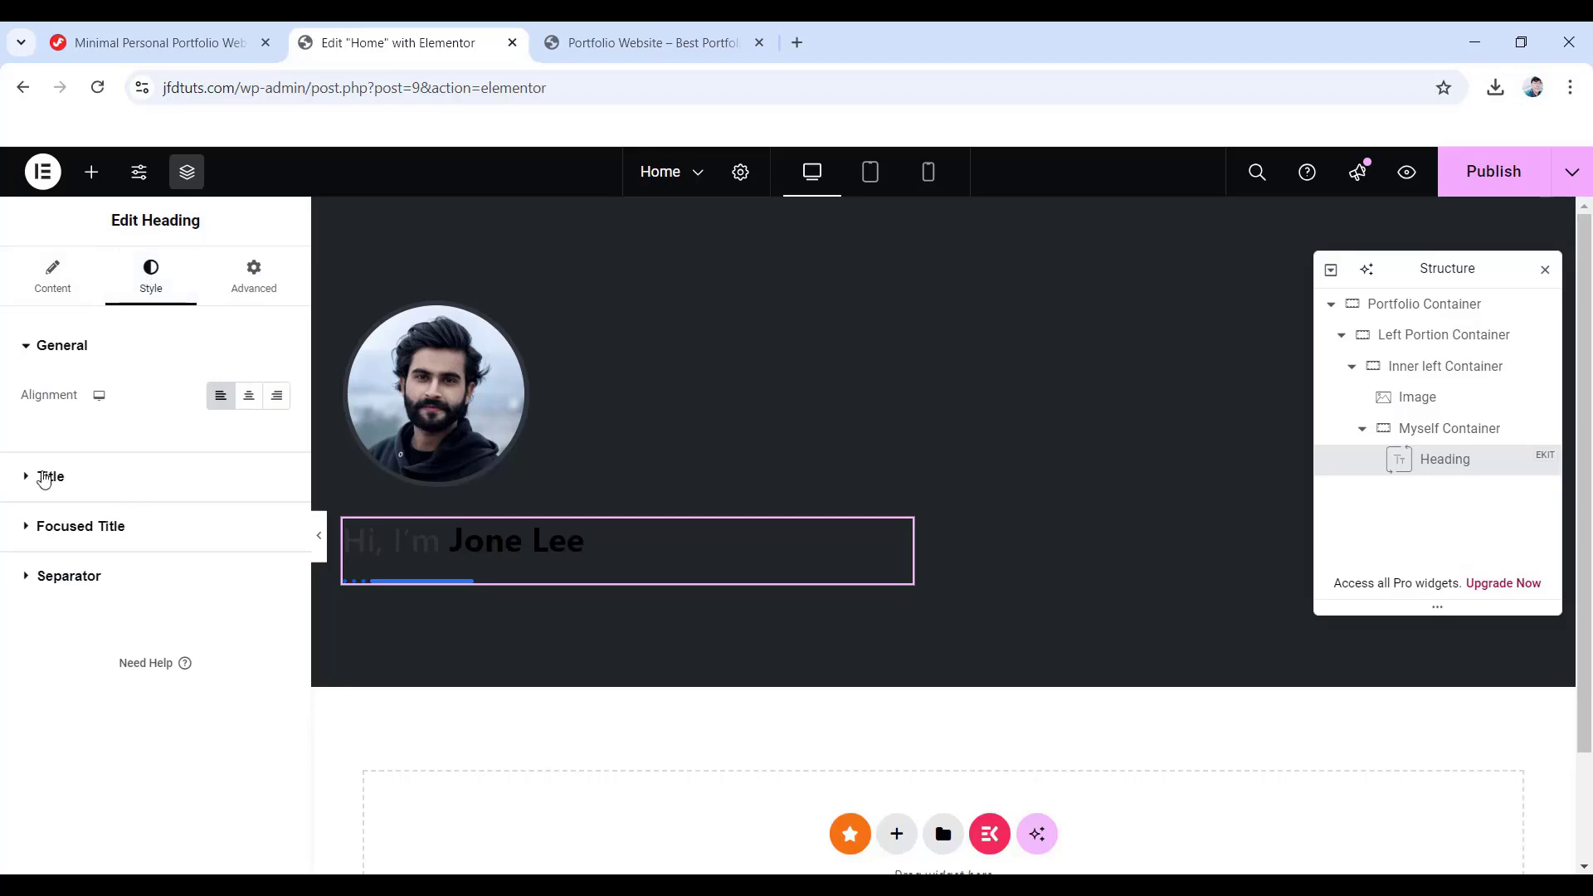
left_click(52, 480)
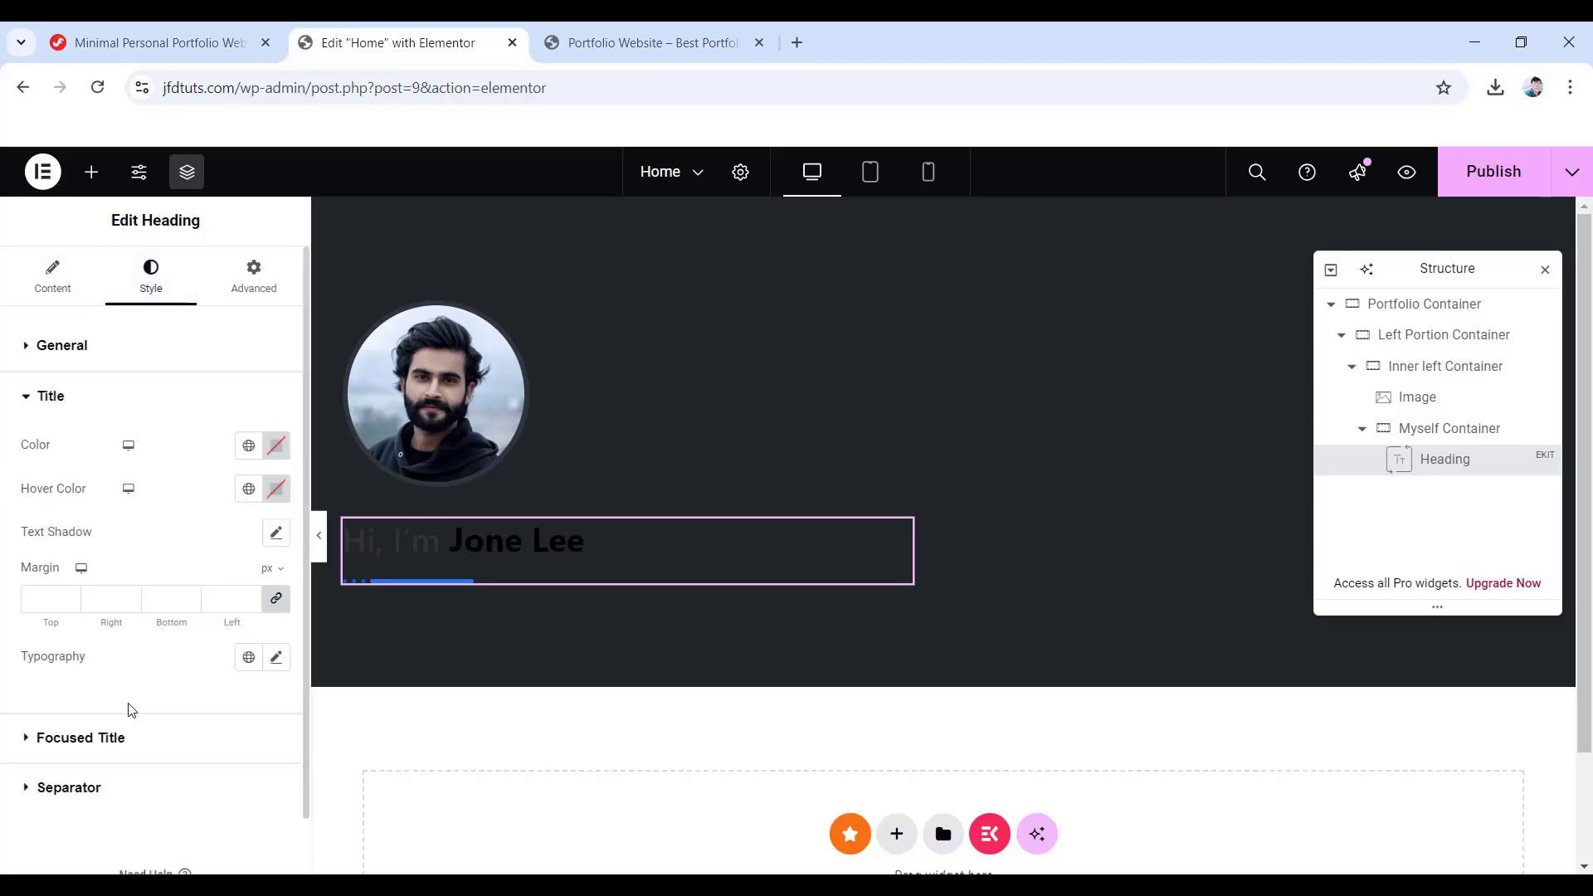
left_click(276, 598)
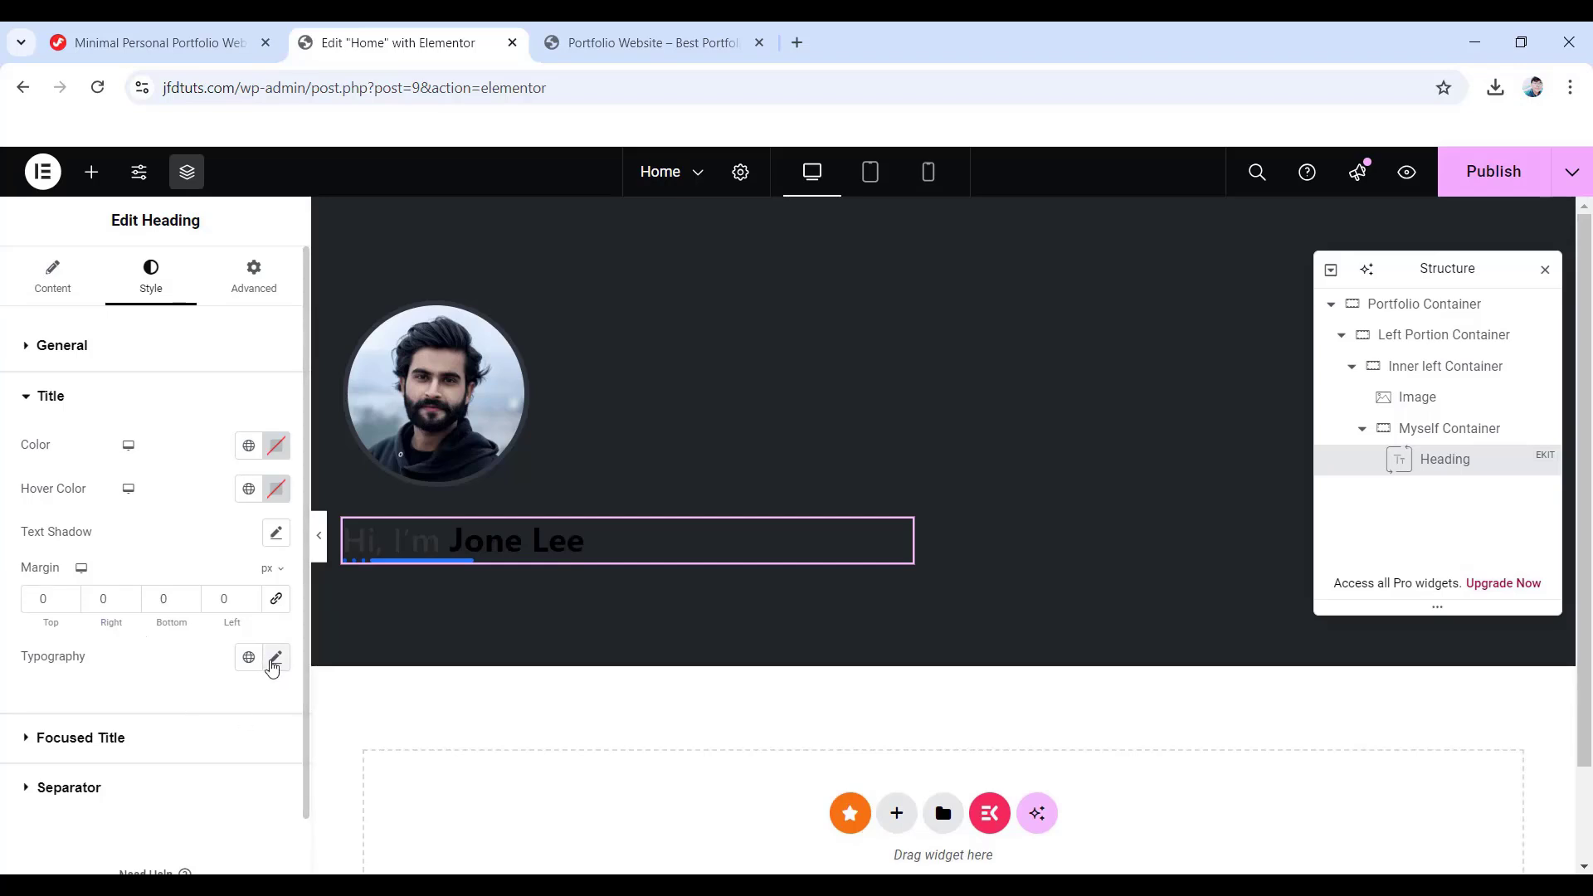
left_click(274, 658)
scroll(207, 677, "down", 1)
left_click(213, 650)
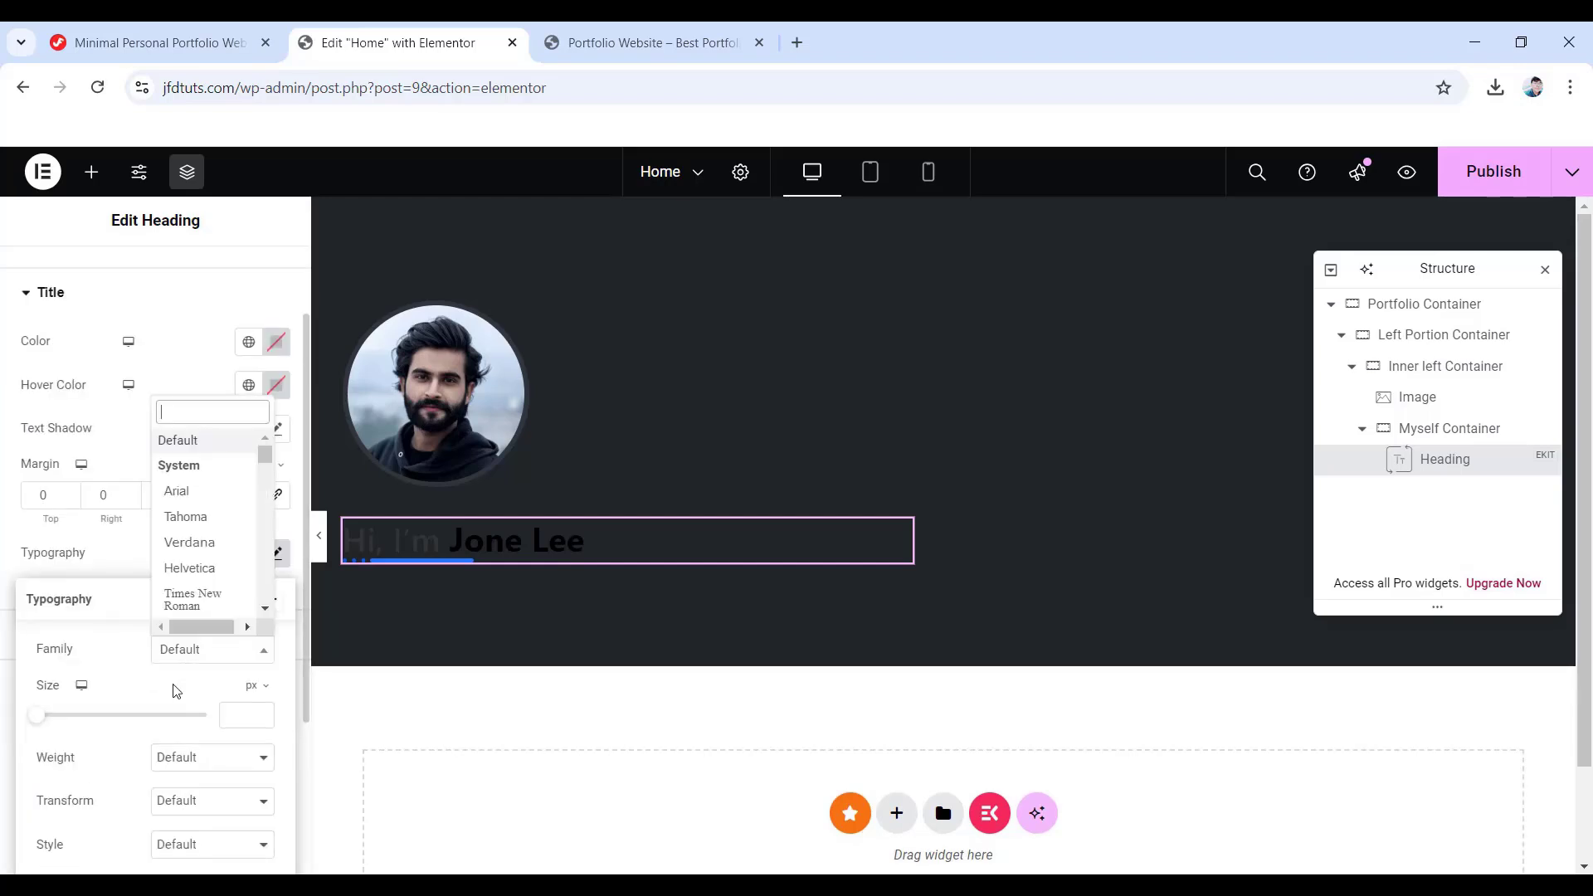
type("montserrat")
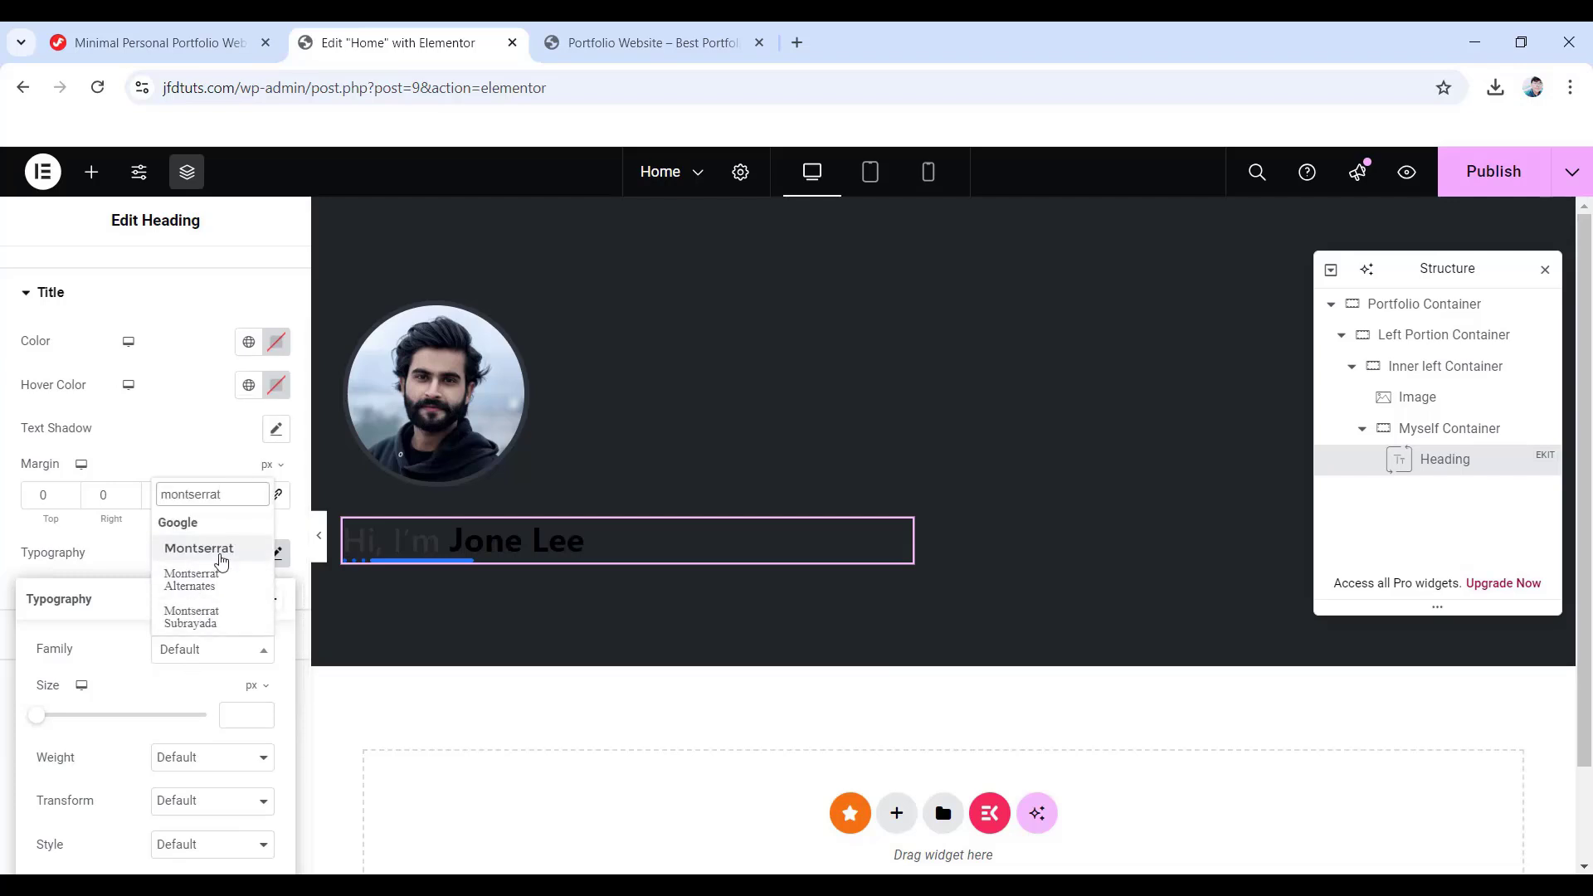
left_click(217, 551)
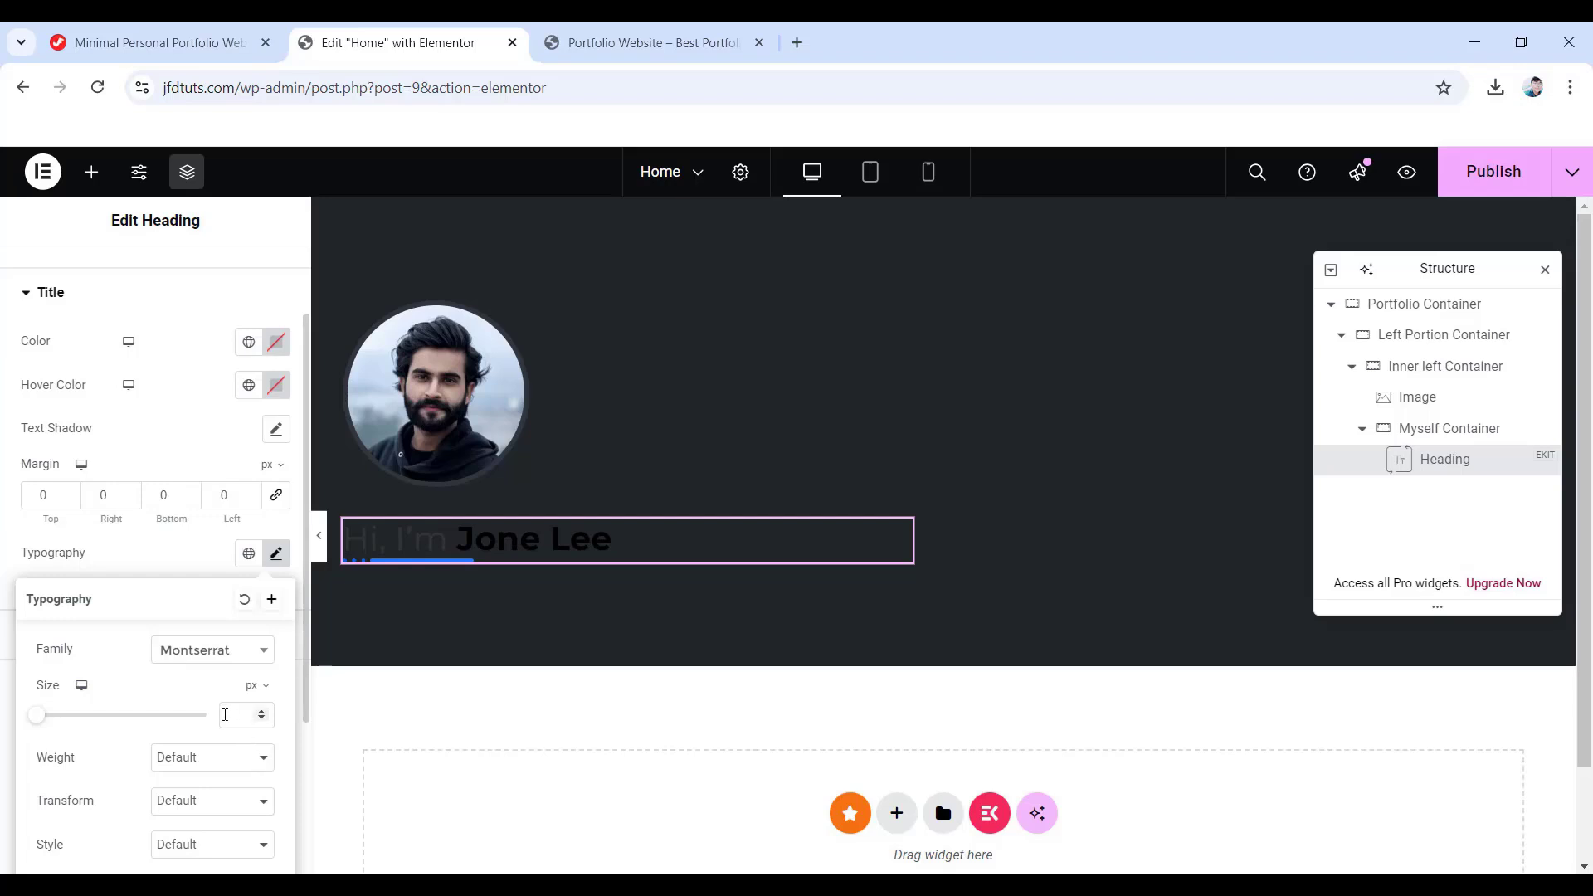
- Set the title size to 60 px, weight 700 and line height 62 px
left_click(241, 715)
type("60")
scroll(207, 705, "down", 2)
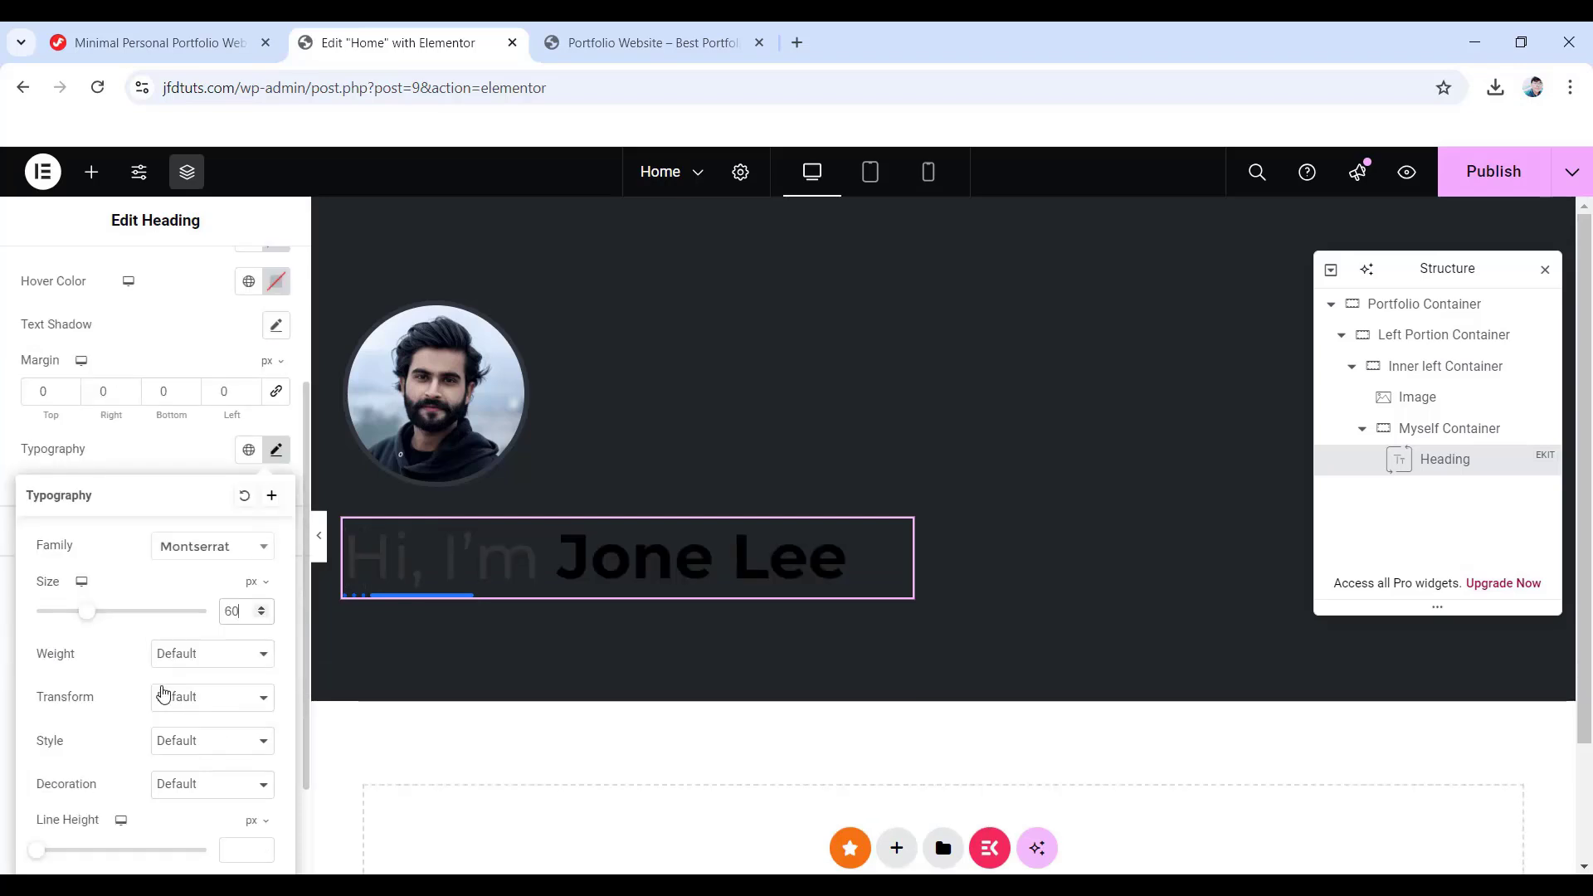
left_click(199, 656)
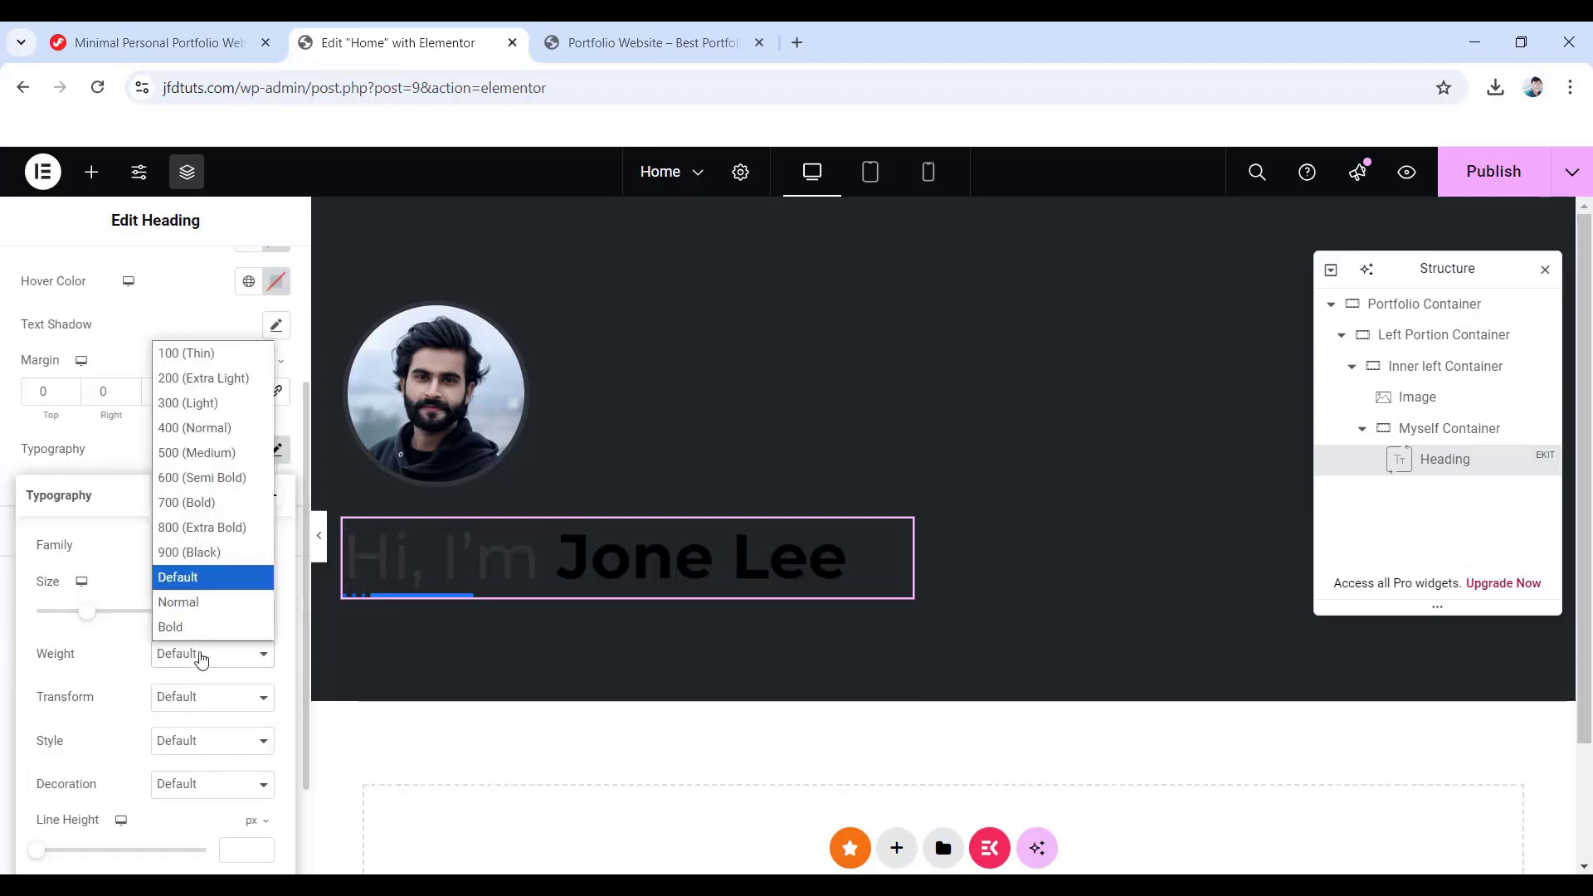
left_click(196, 503)
scroll(206, 621, "down", 1)
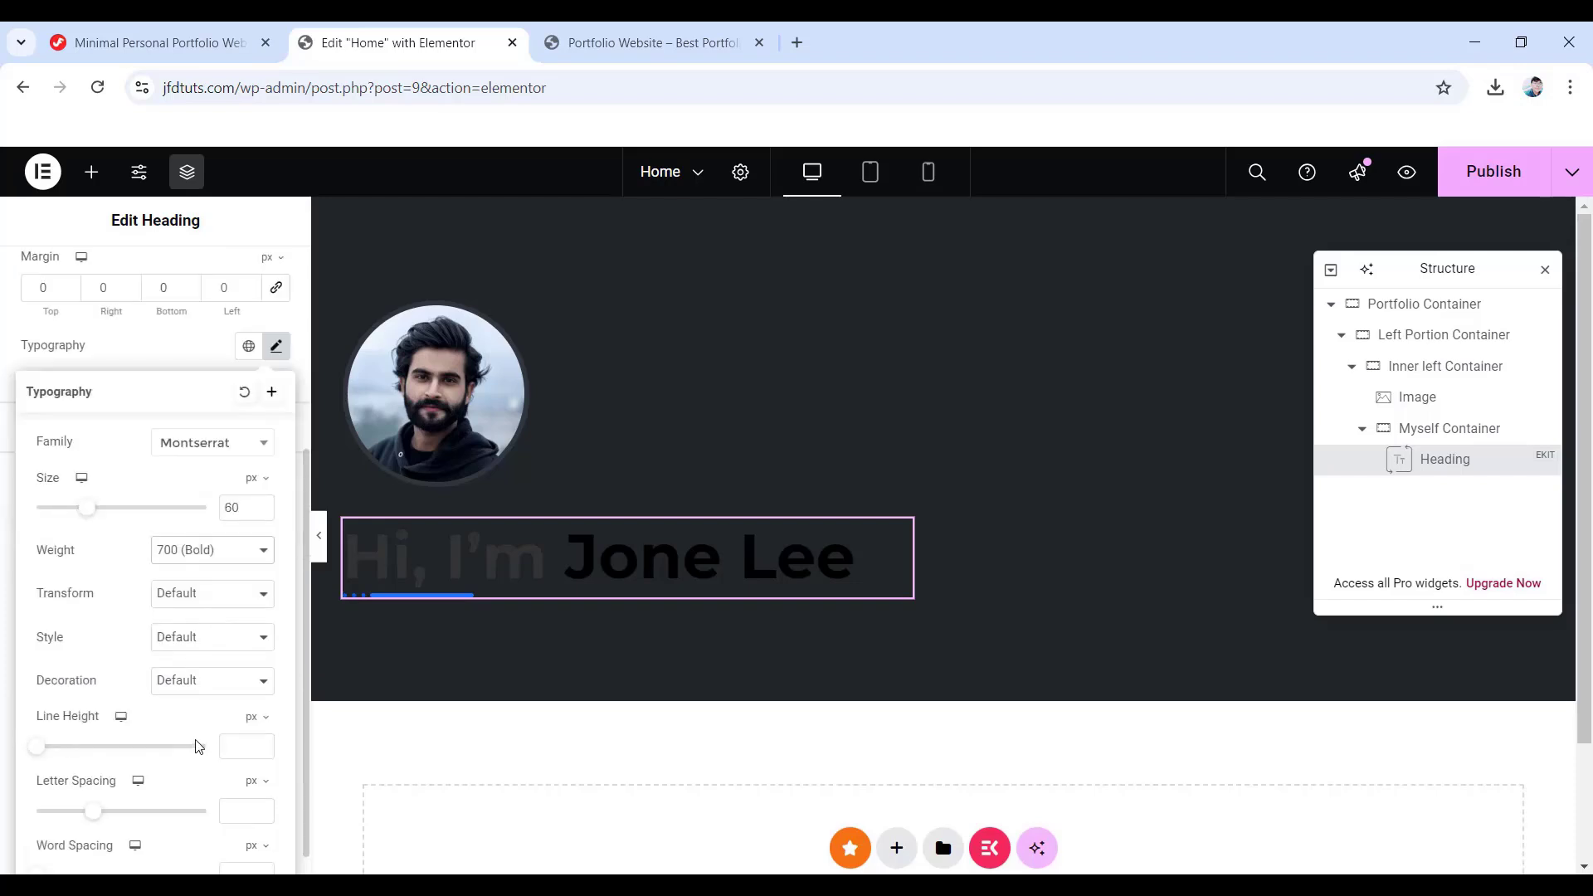
left_click(238, 743)
type("62")
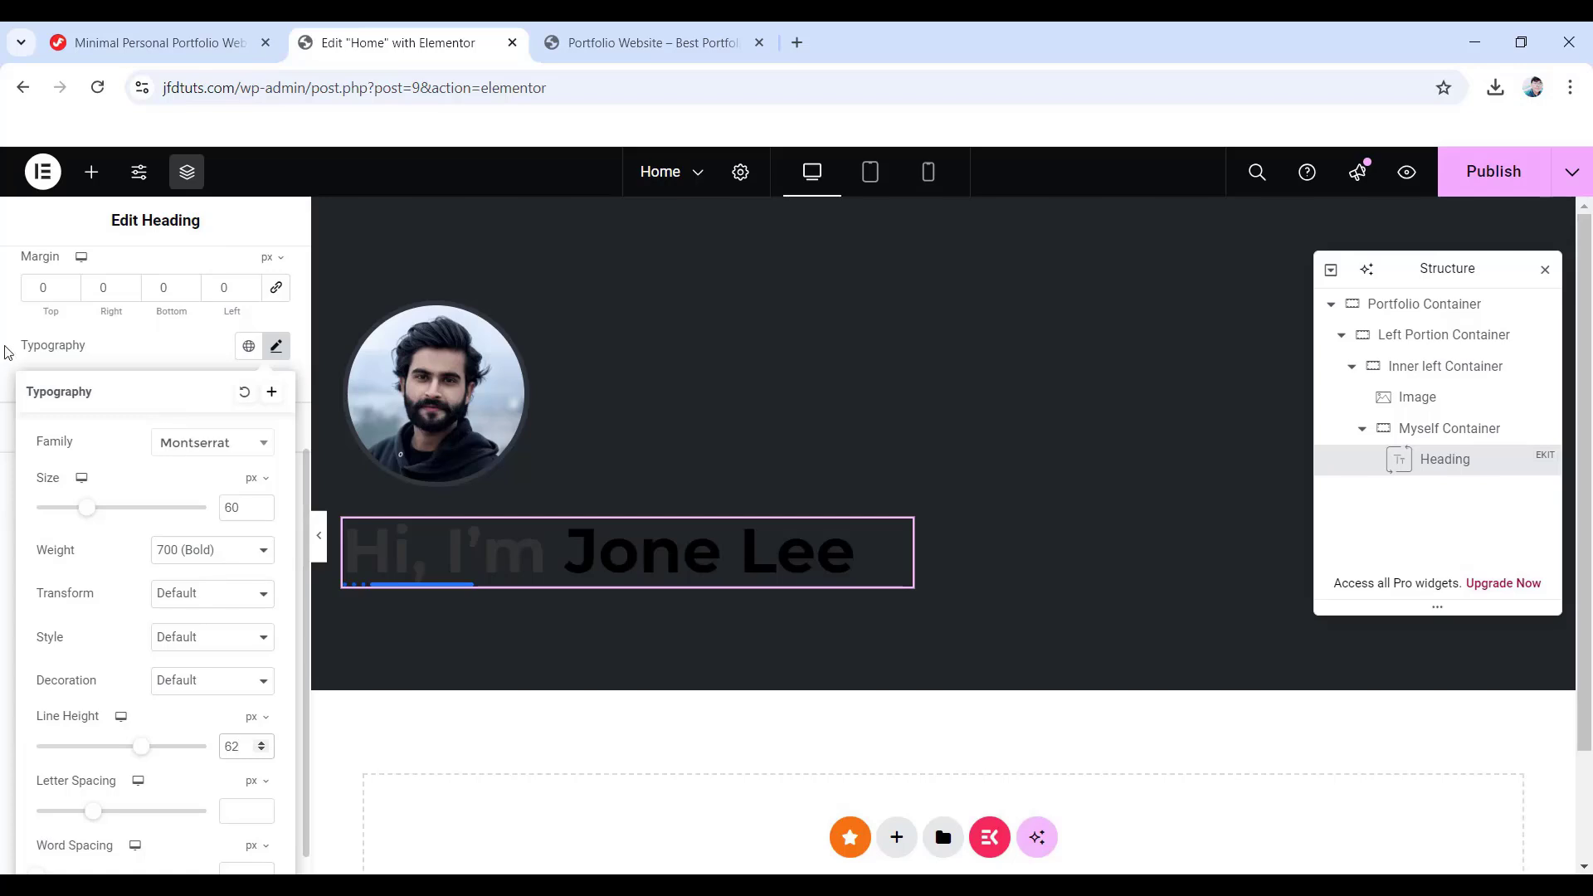
left_click(12, 348)
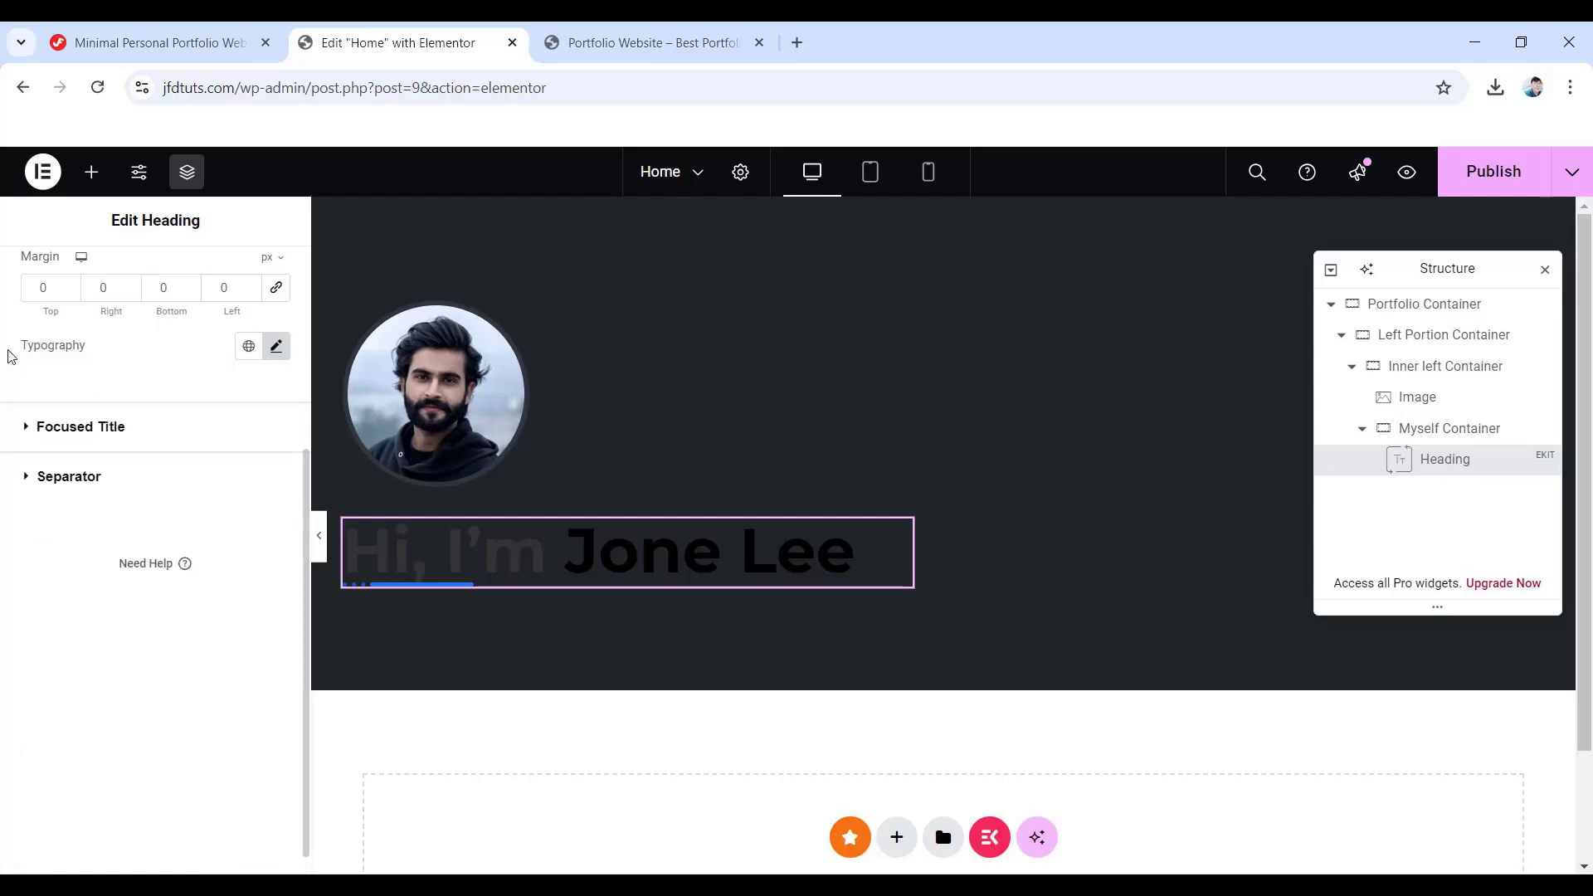
- Colour the focused name part #ff014f and clear its hover colour
left_click(90, 426)
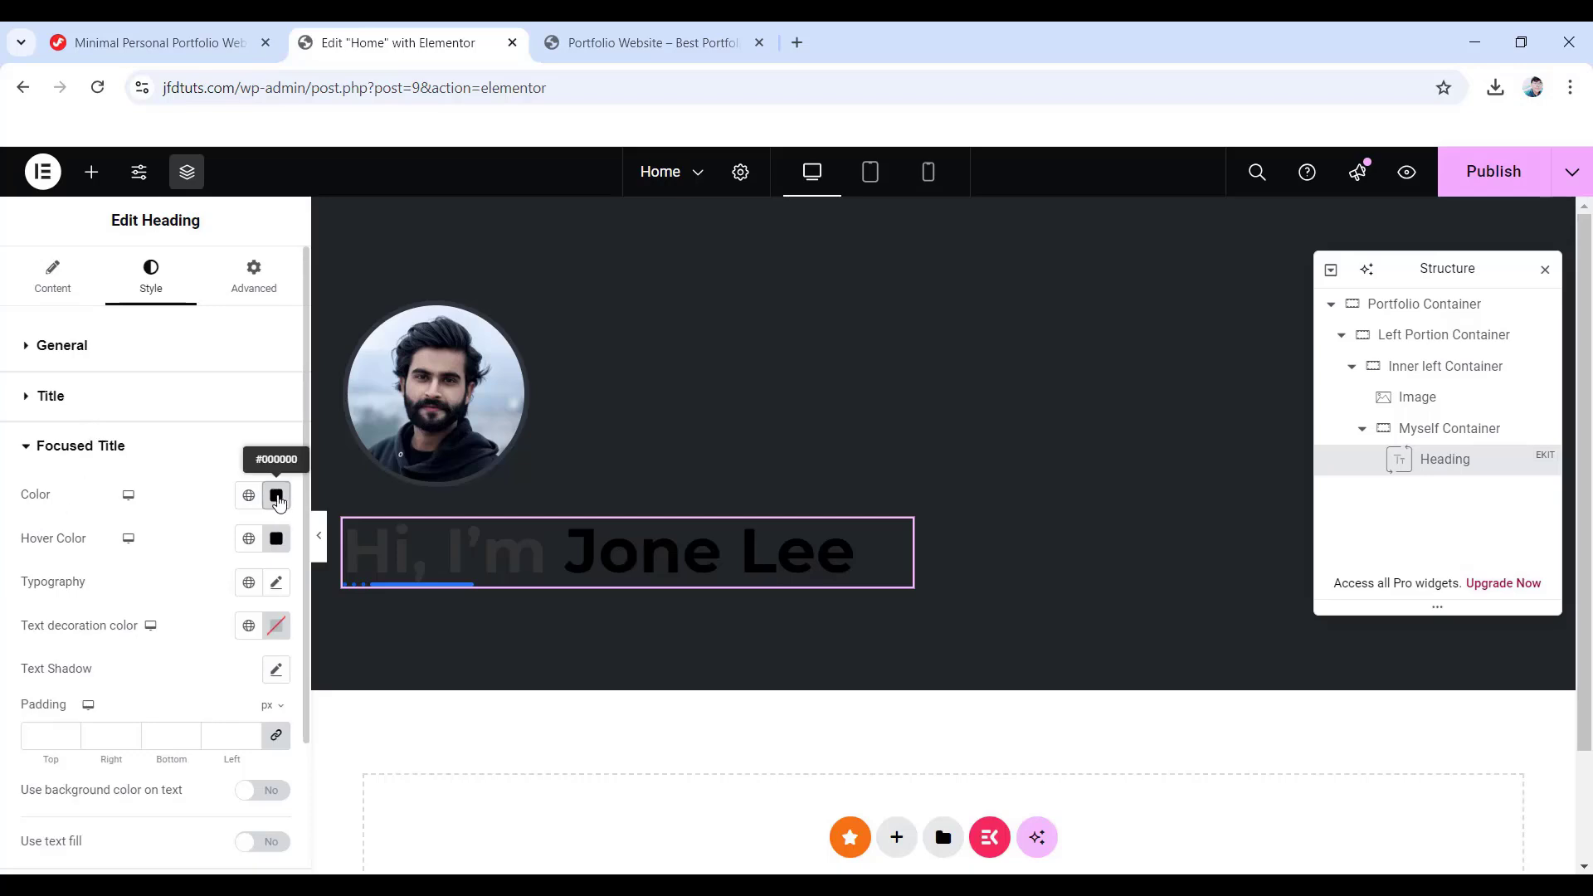
left_click(277, 497)
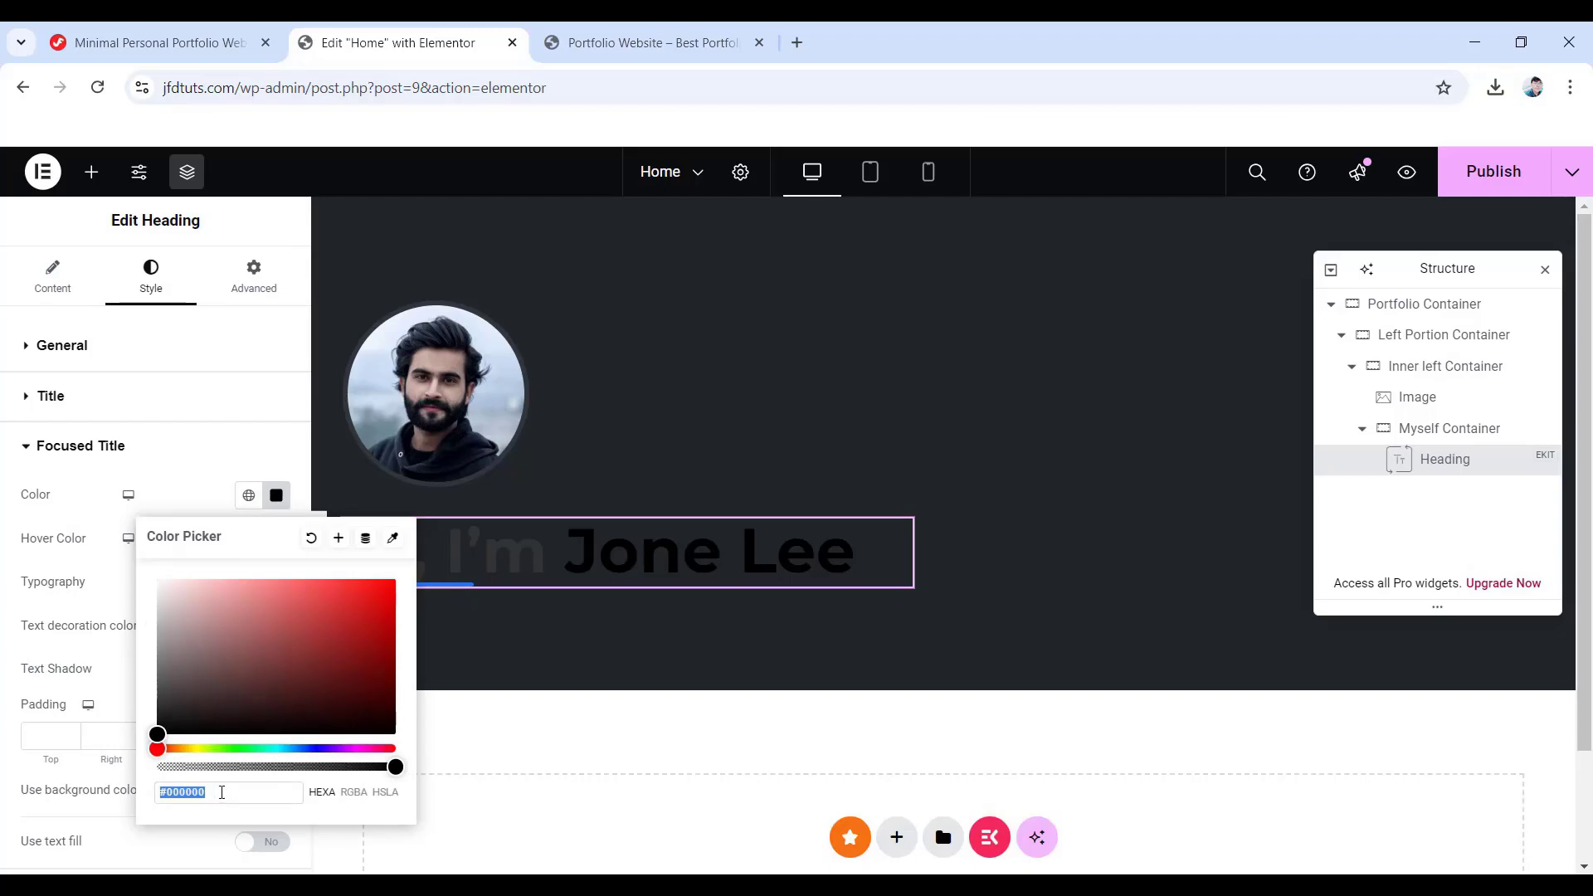
double_click(221, 793)
type("ff")
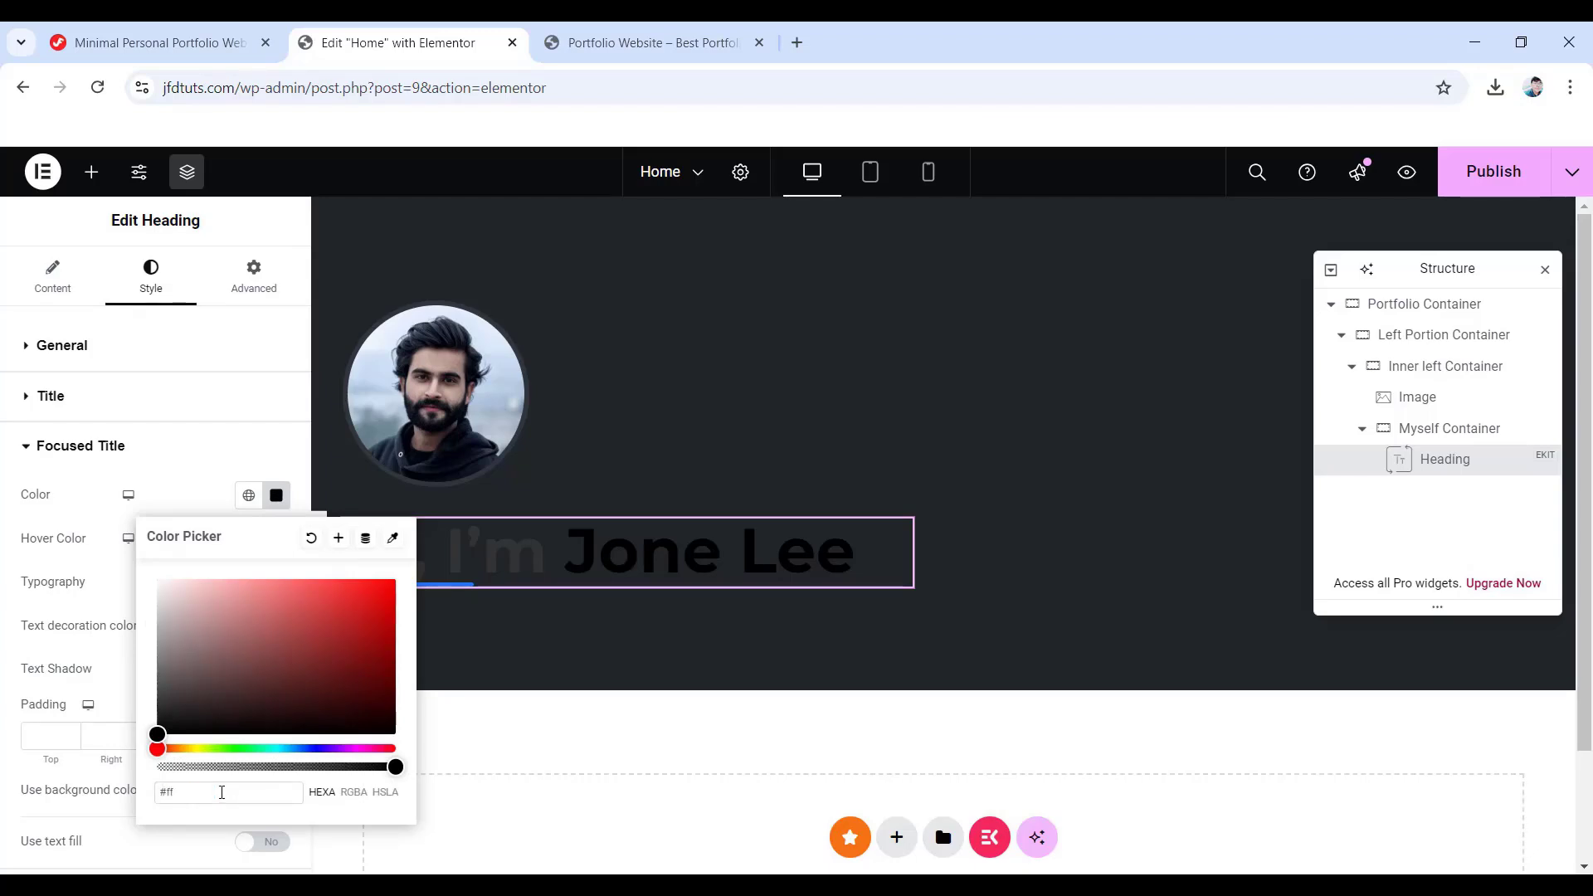
type("014f")
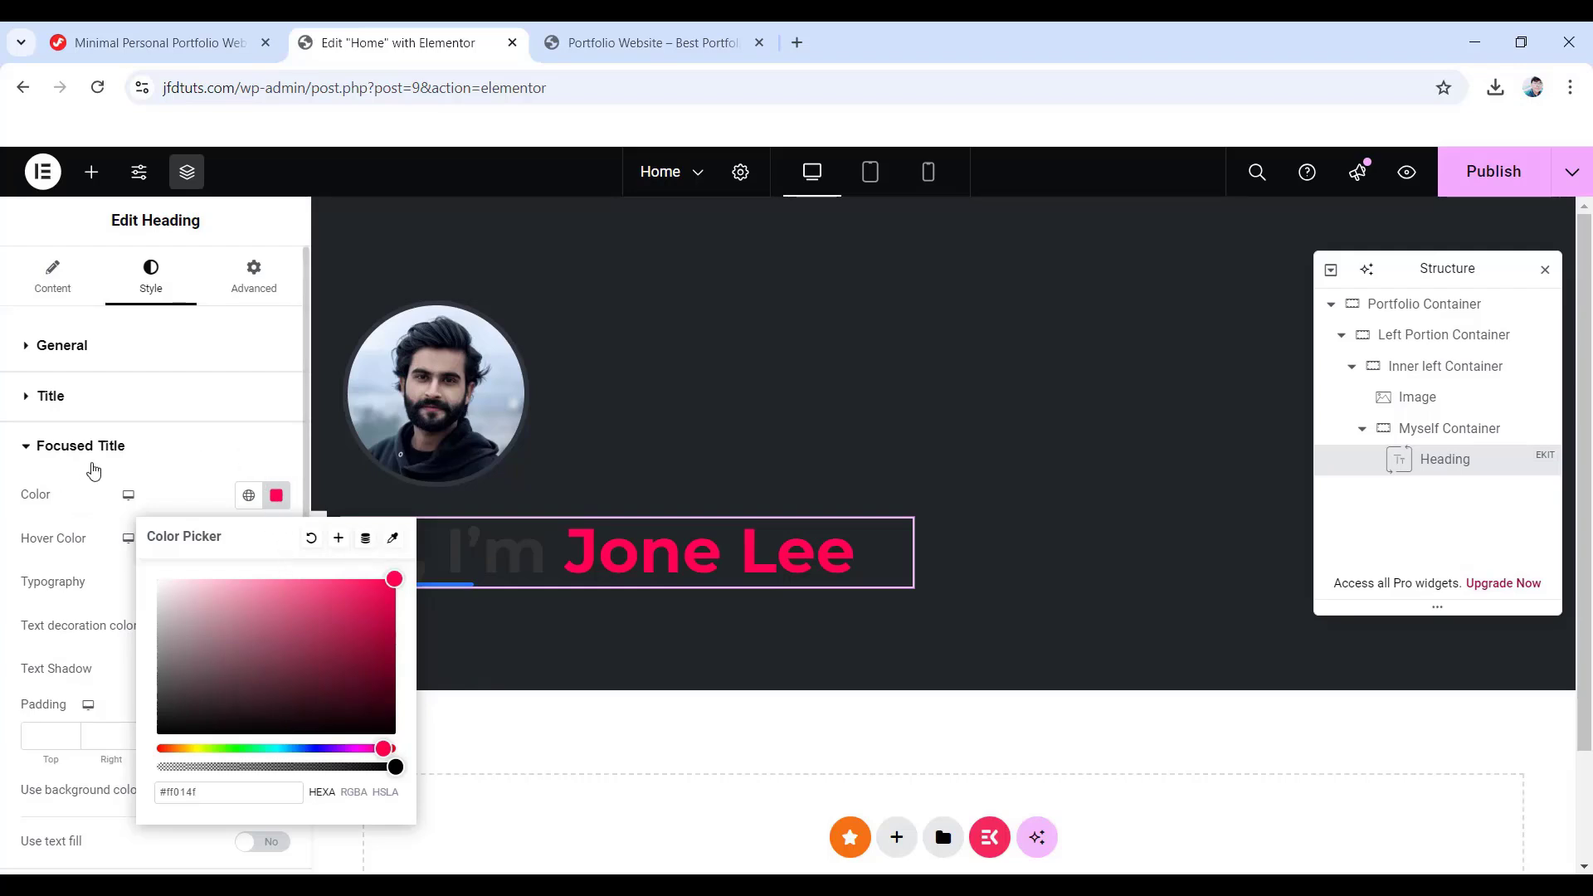
left_click(19, 479)
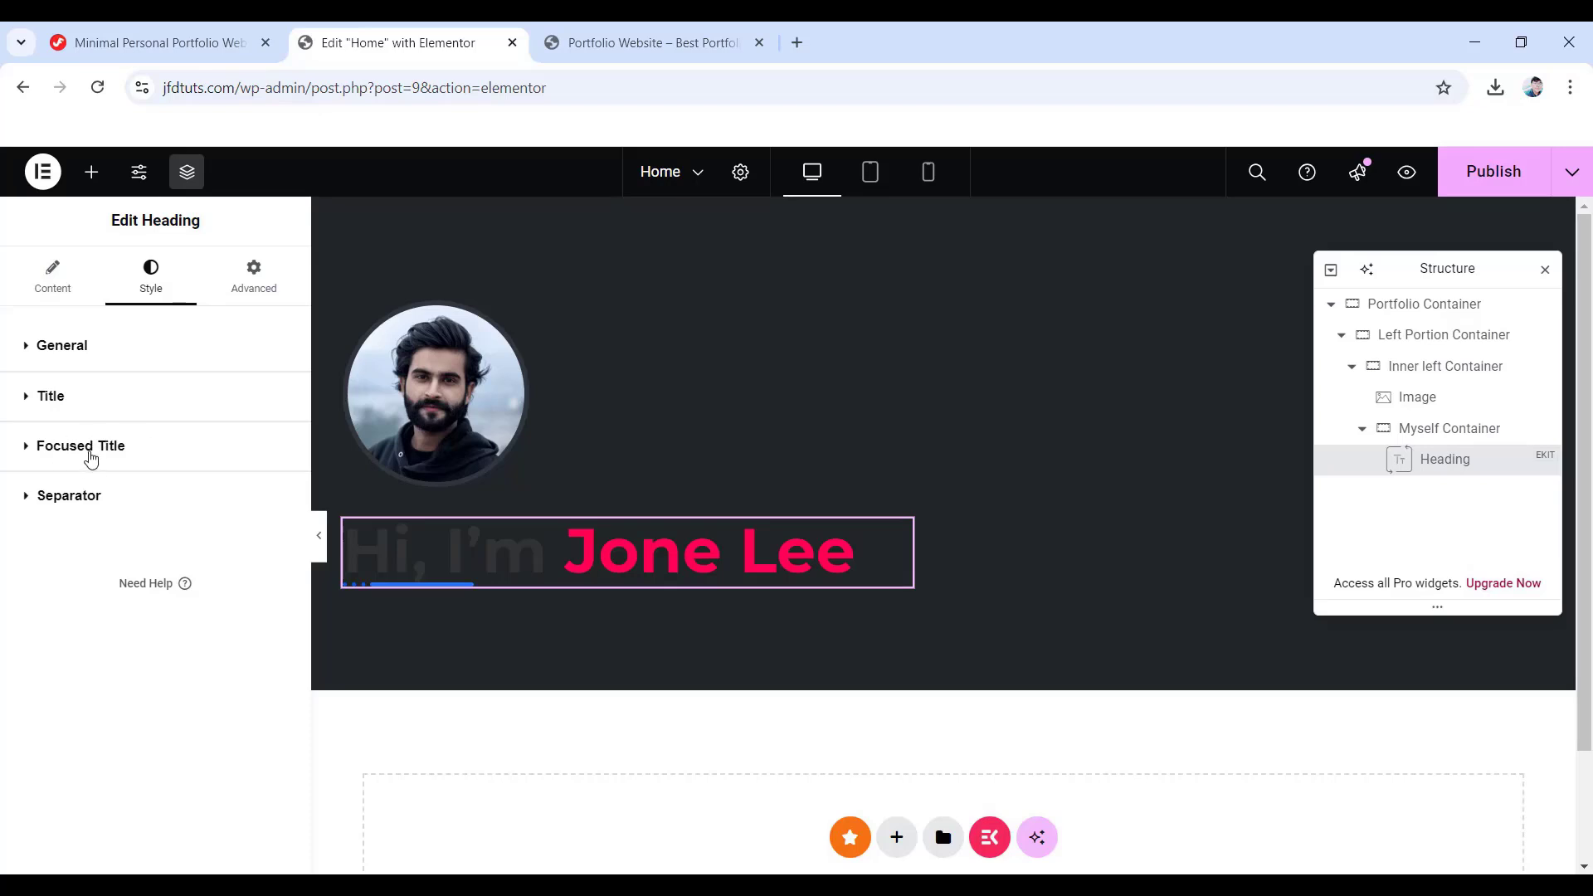
left_click(91, 456)
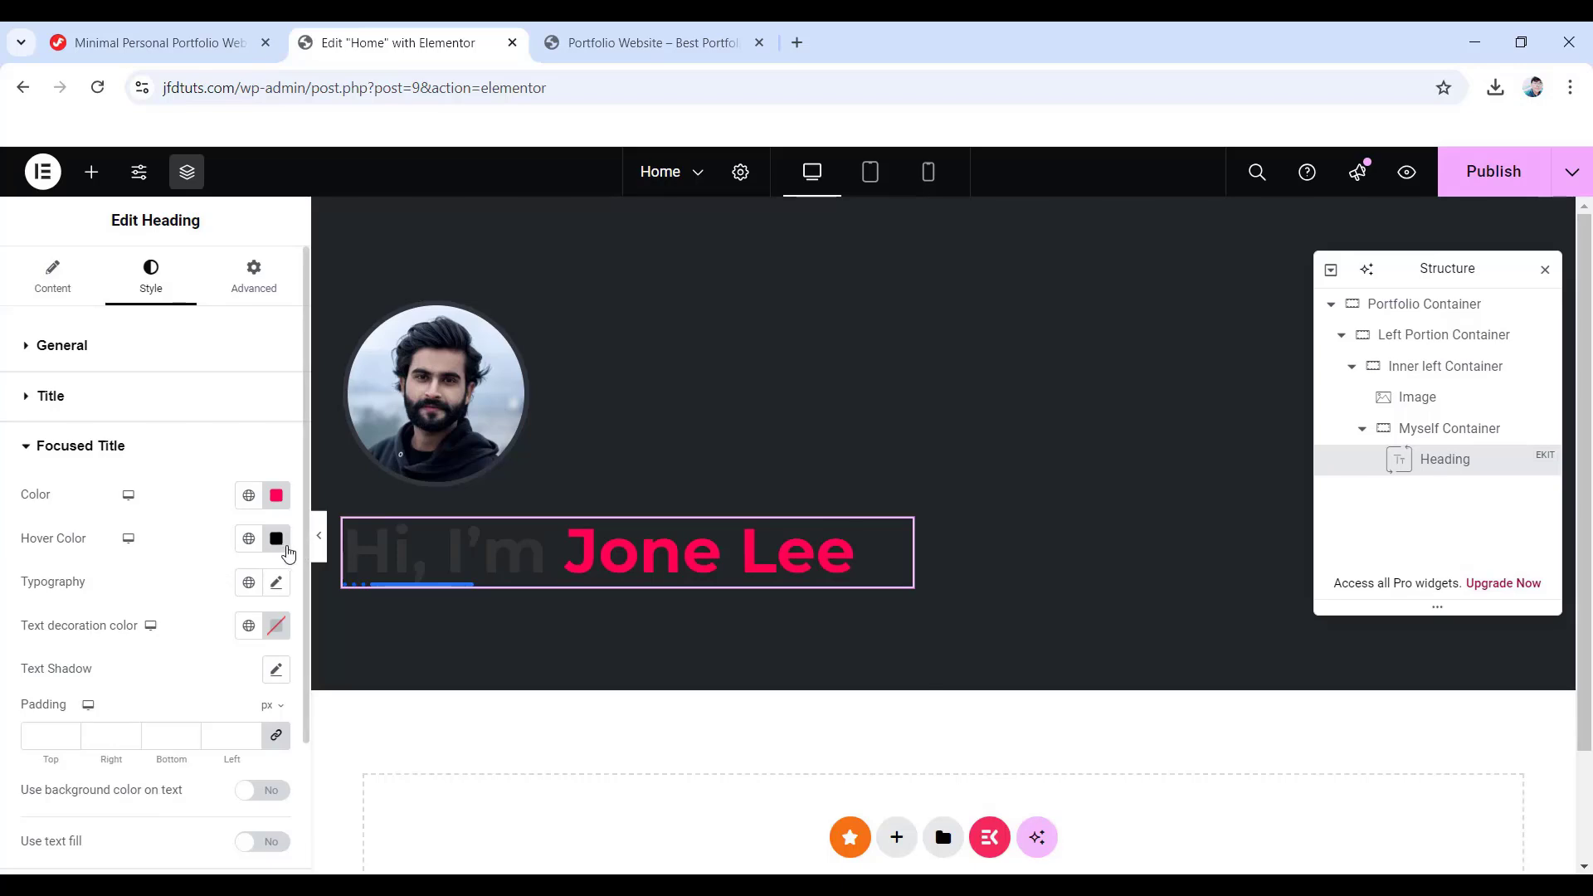
left_click(277, 541)
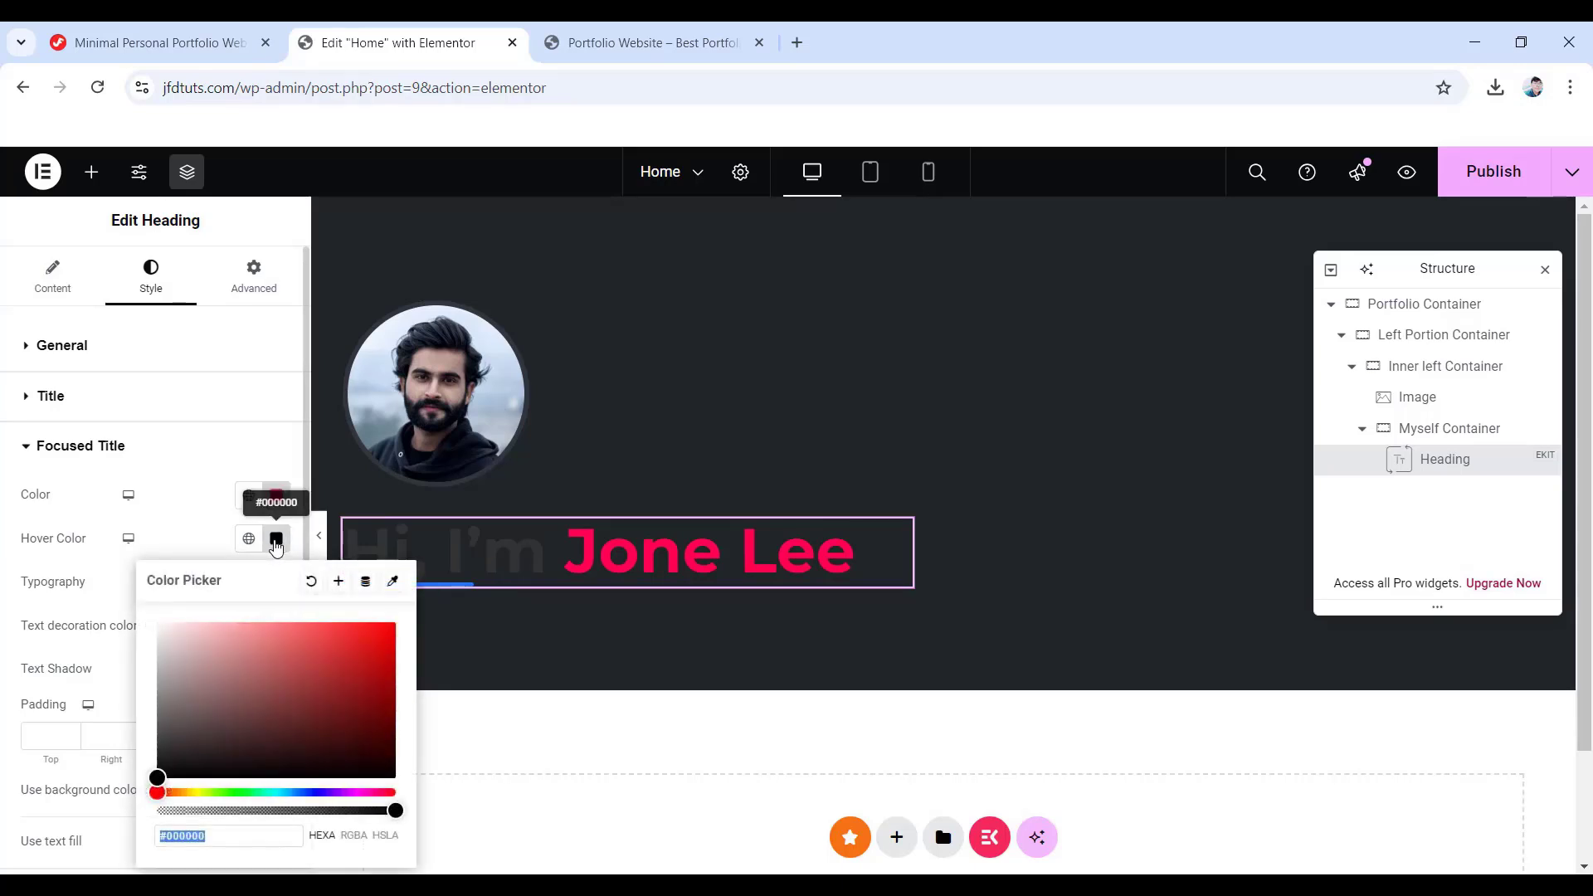
left_click(310, 585)
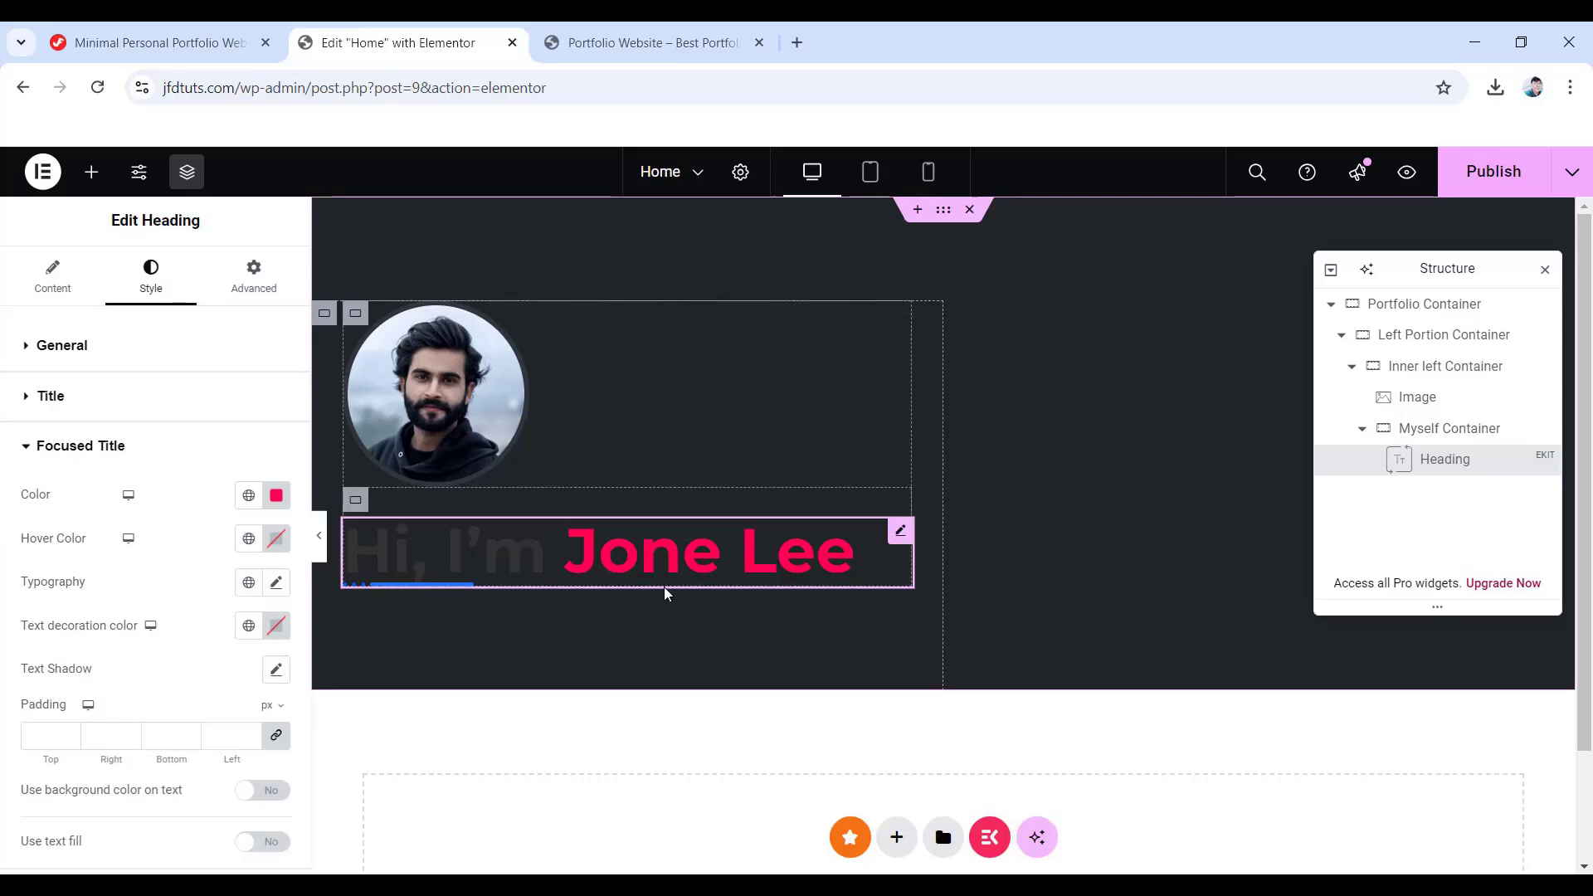
- Give the focused name 60 px size, 700 weight and 62 px line height
left_click(277, 583)
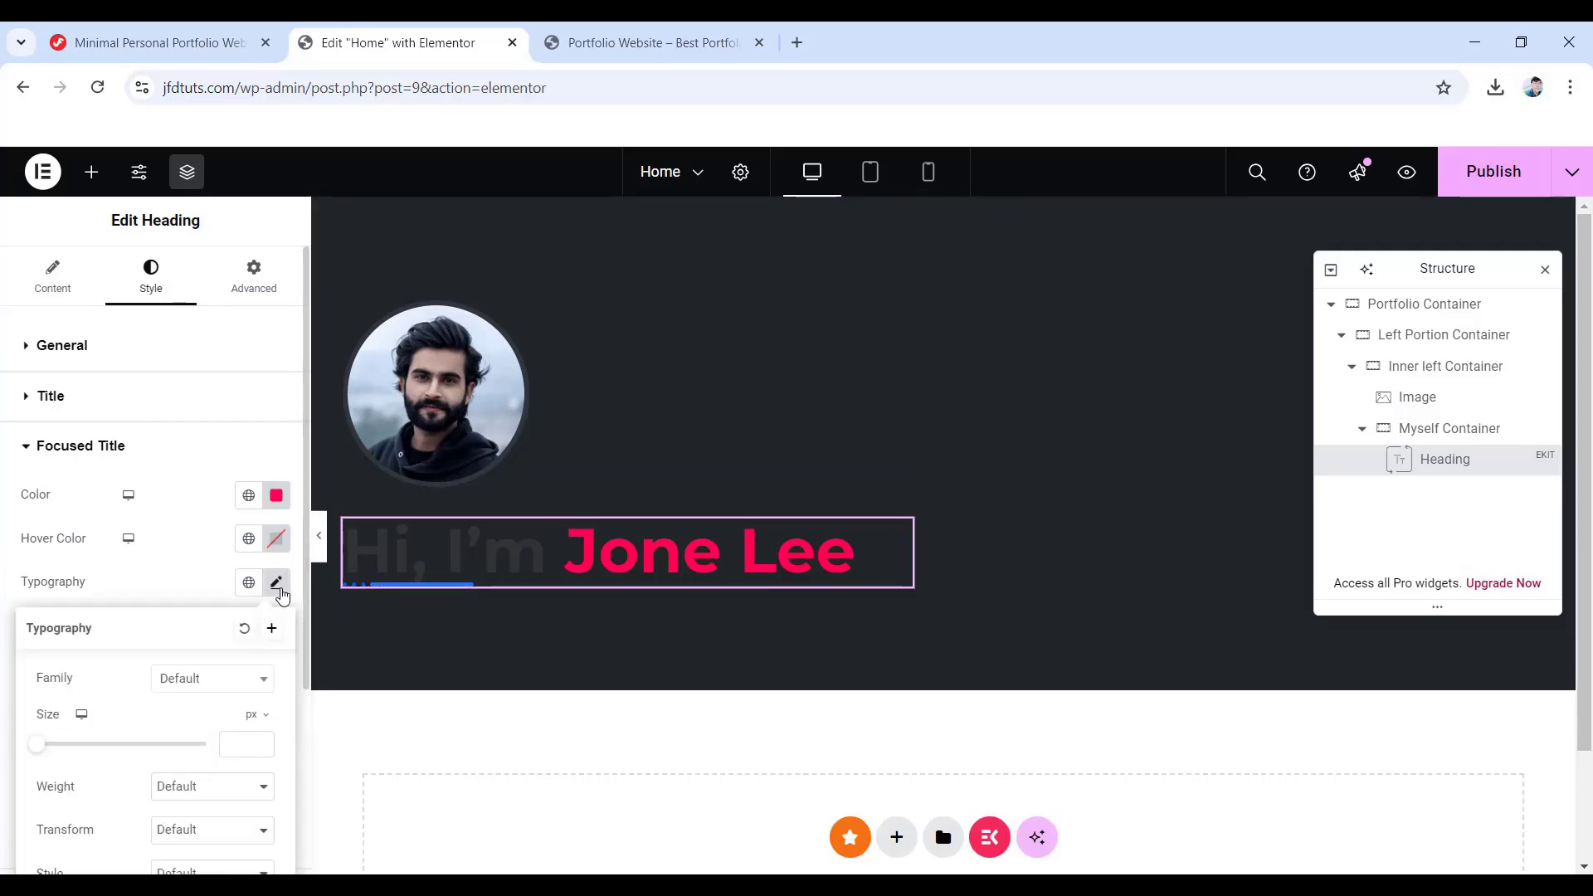
left_click(197, 681)
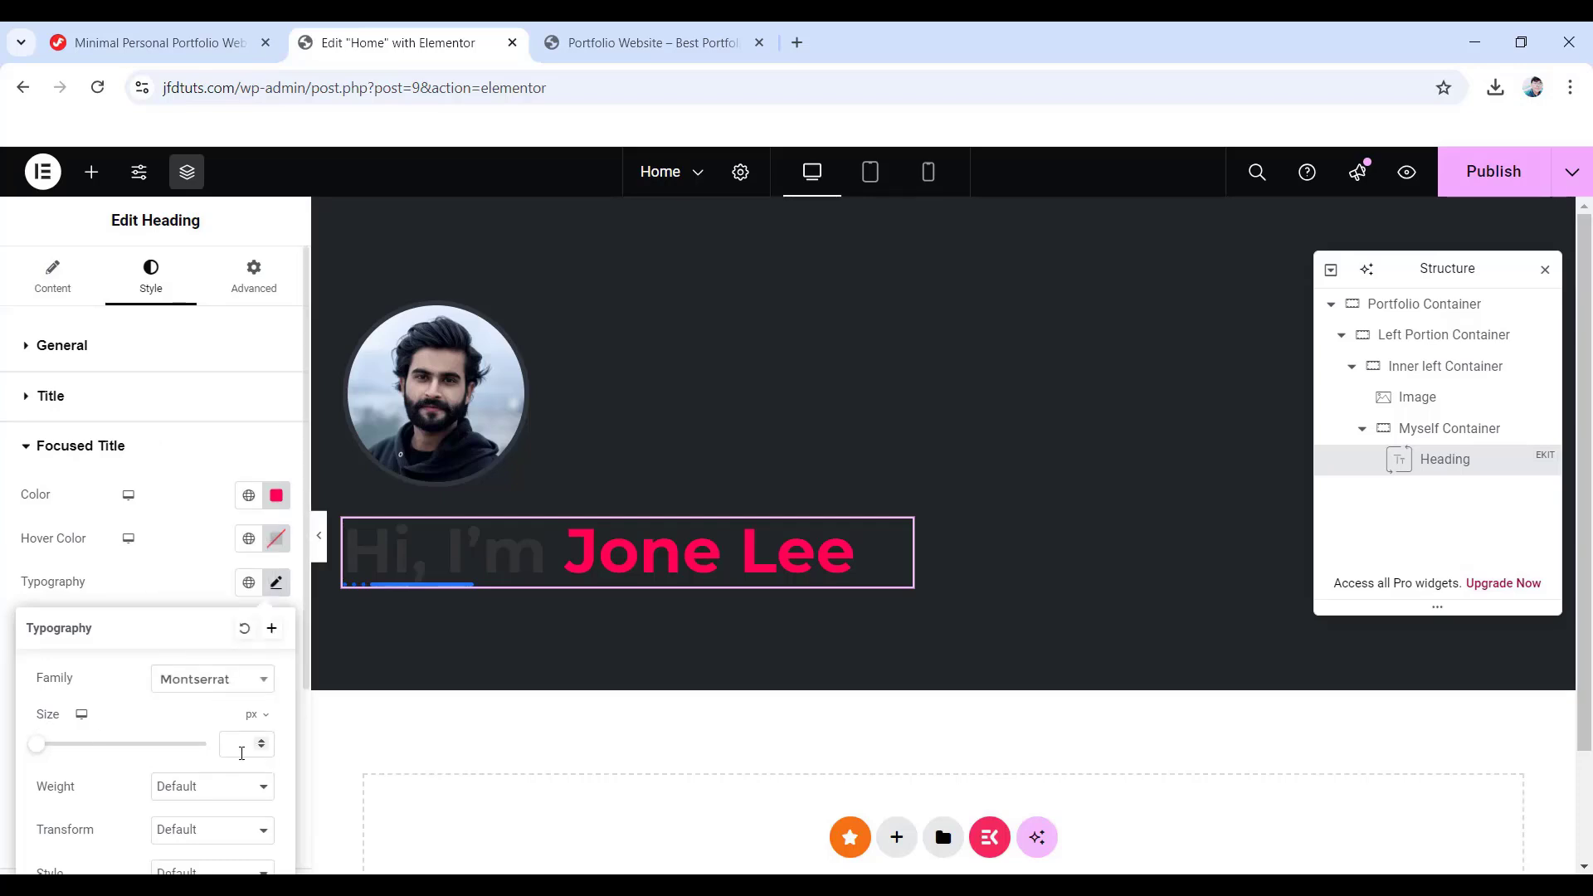
type("60")
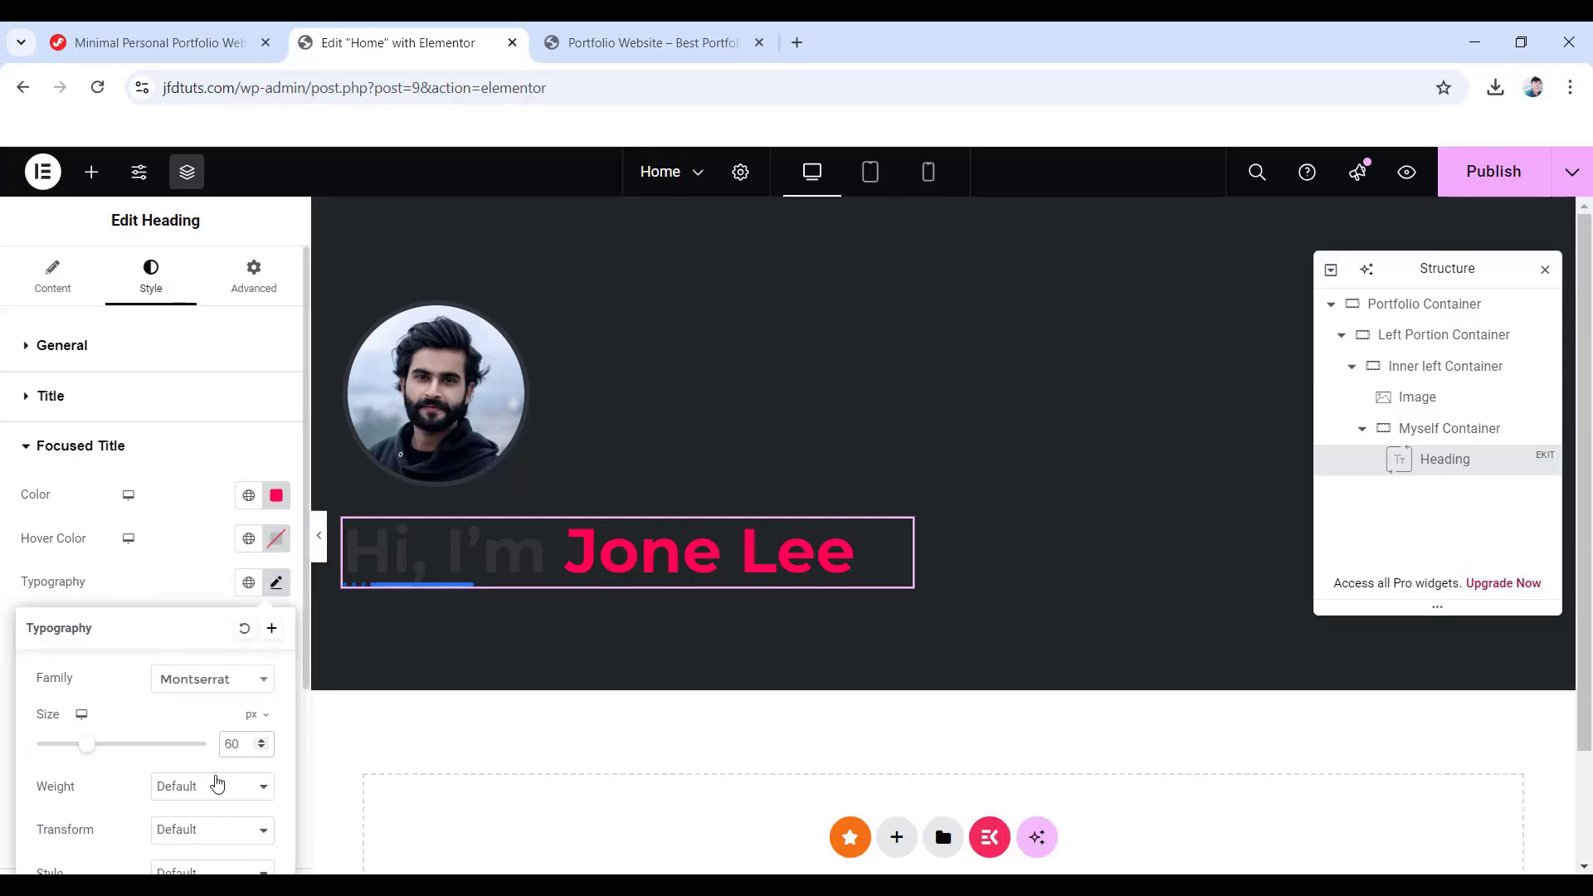
left_click(213, 784)
left_click(196, 635)
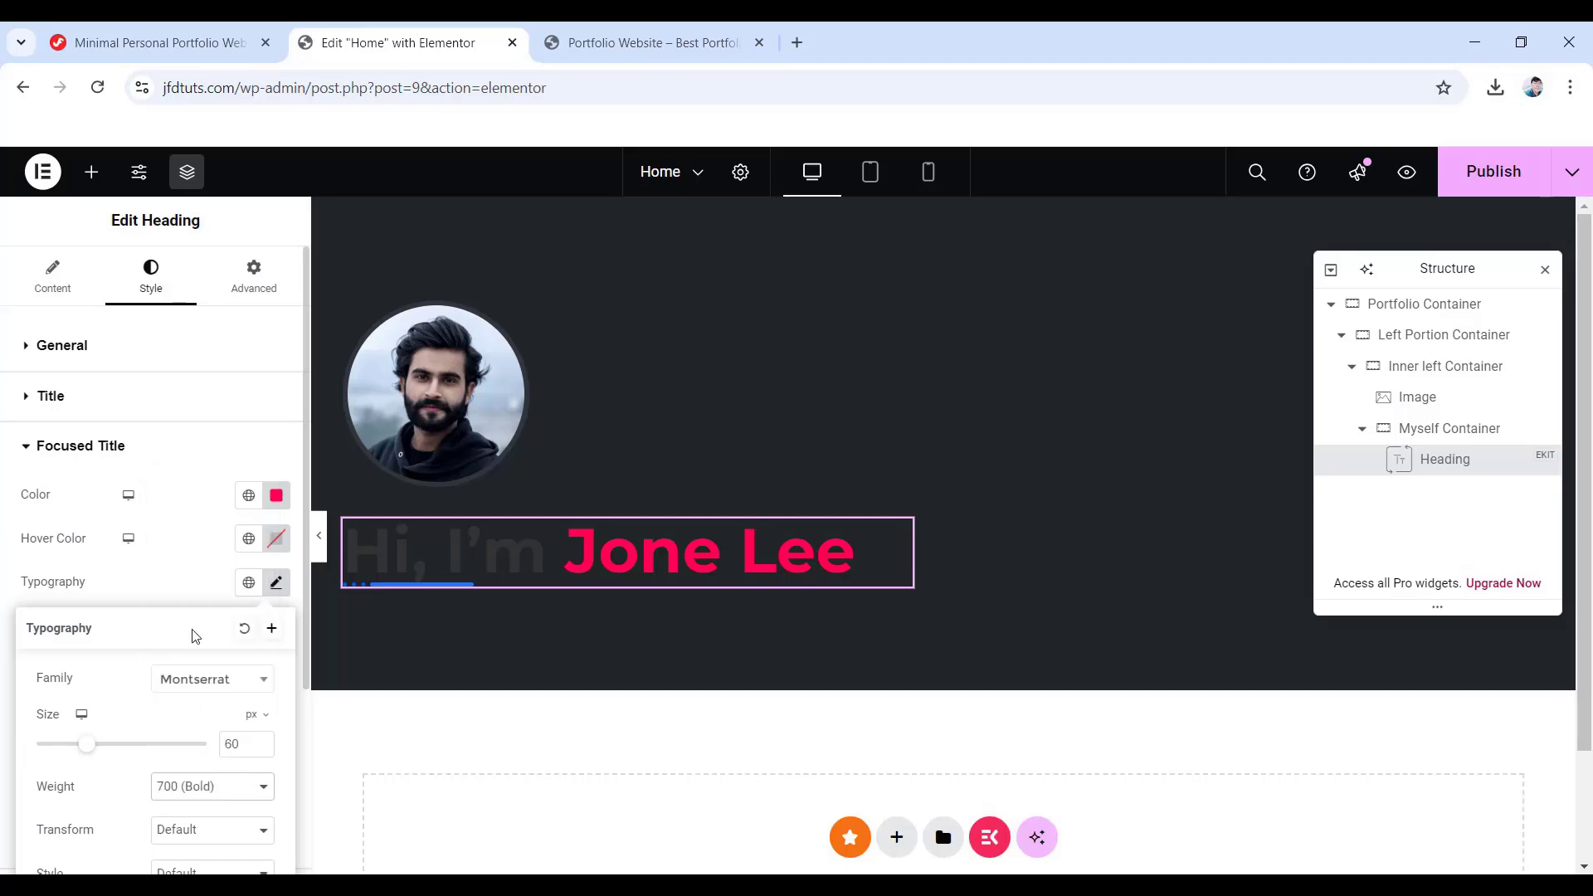
scroll(213, 744, "down", 3)
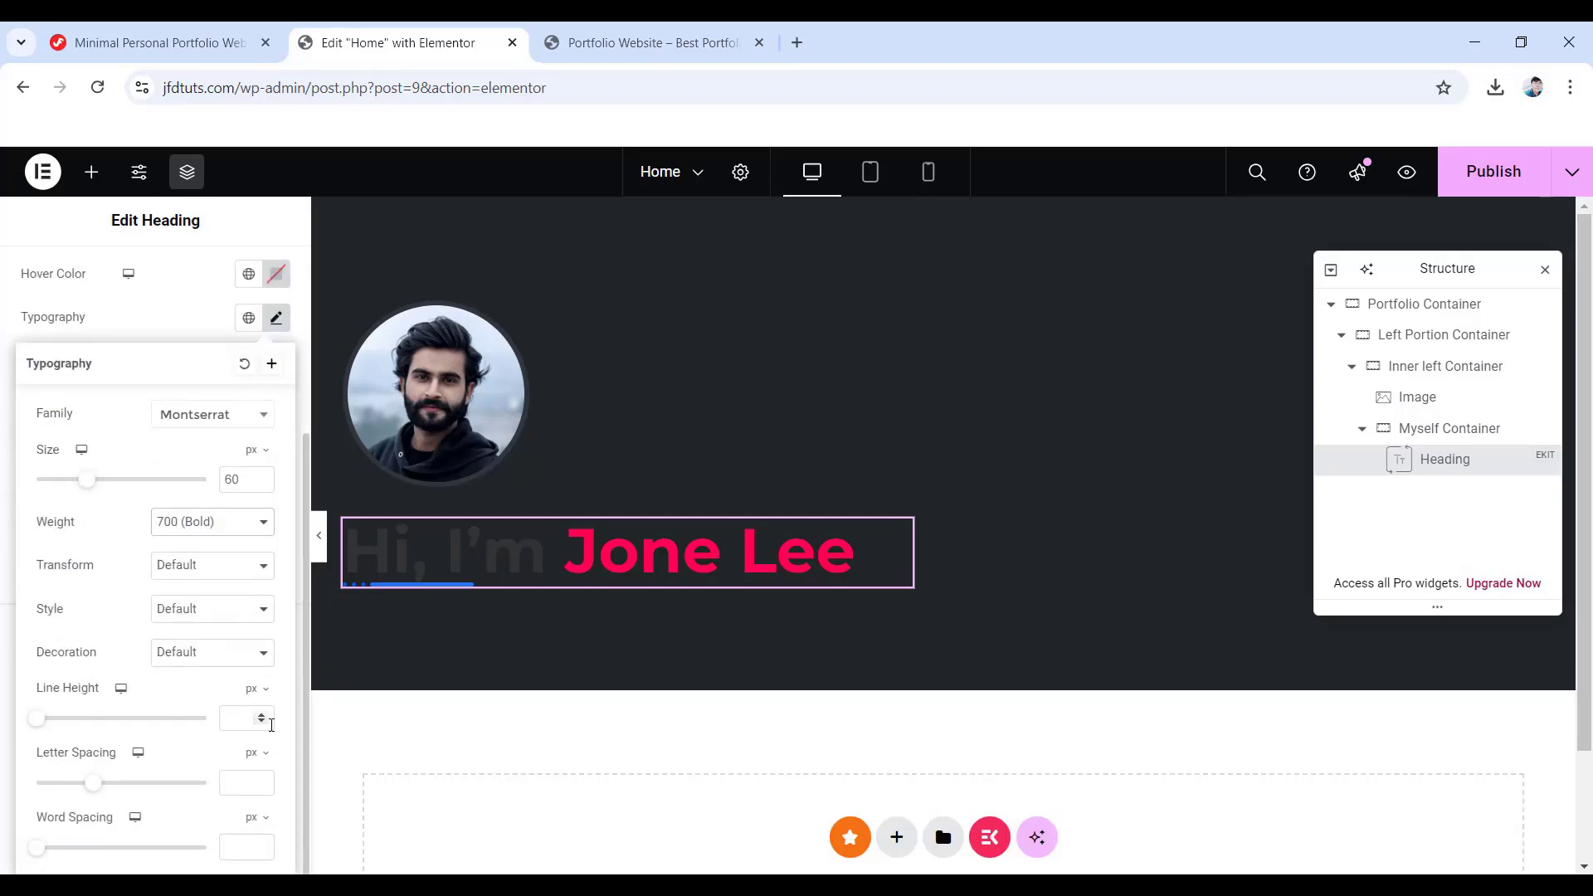
left_click(238, 719)
type("62")
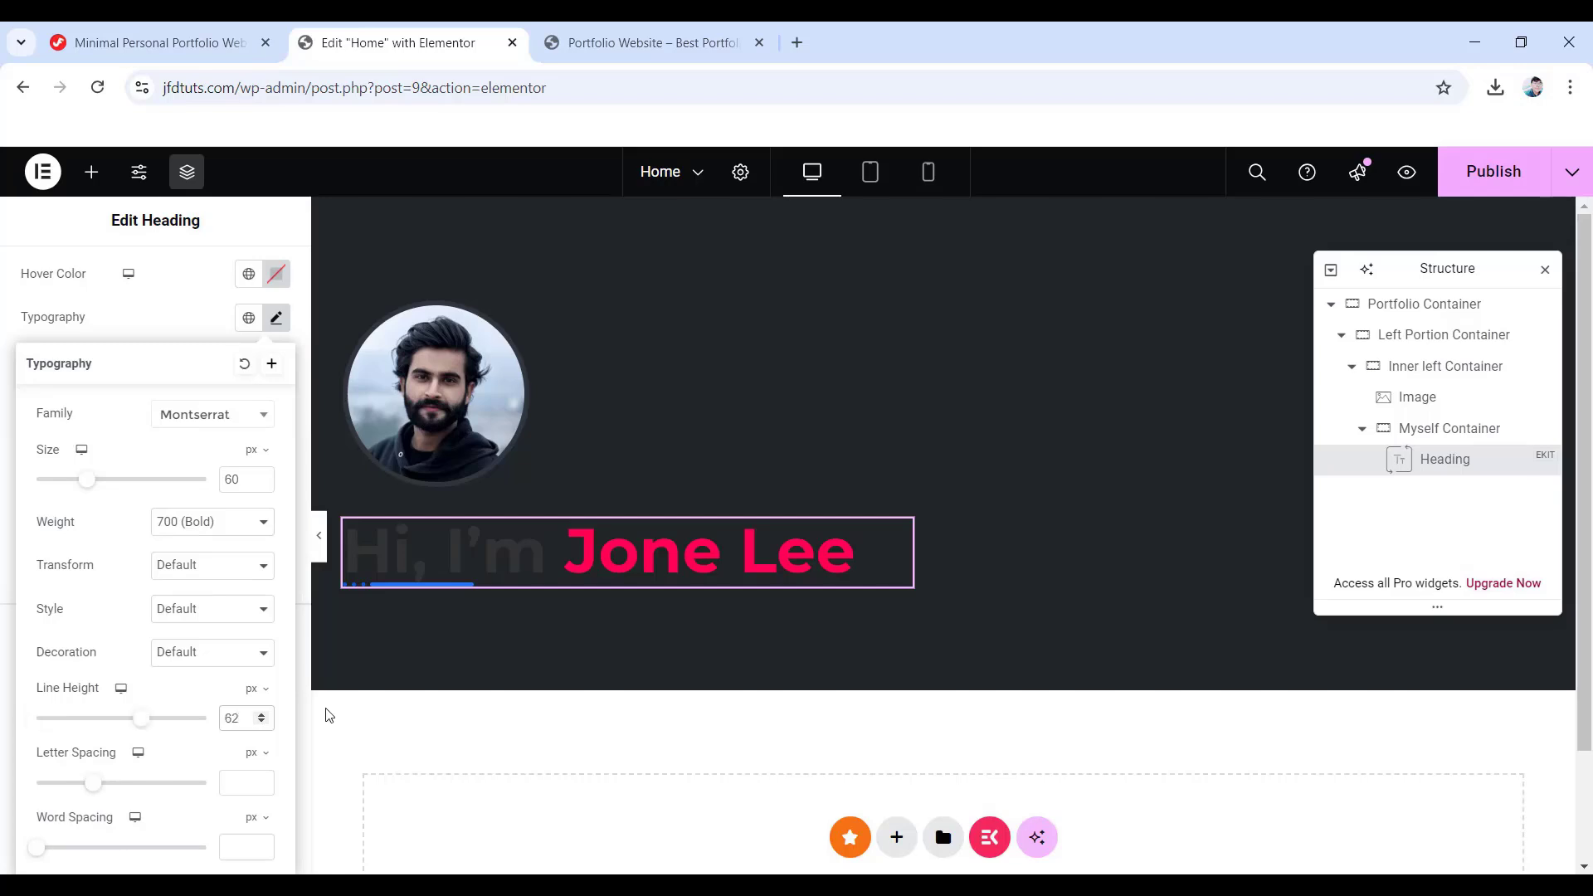
left_click(185, 335)
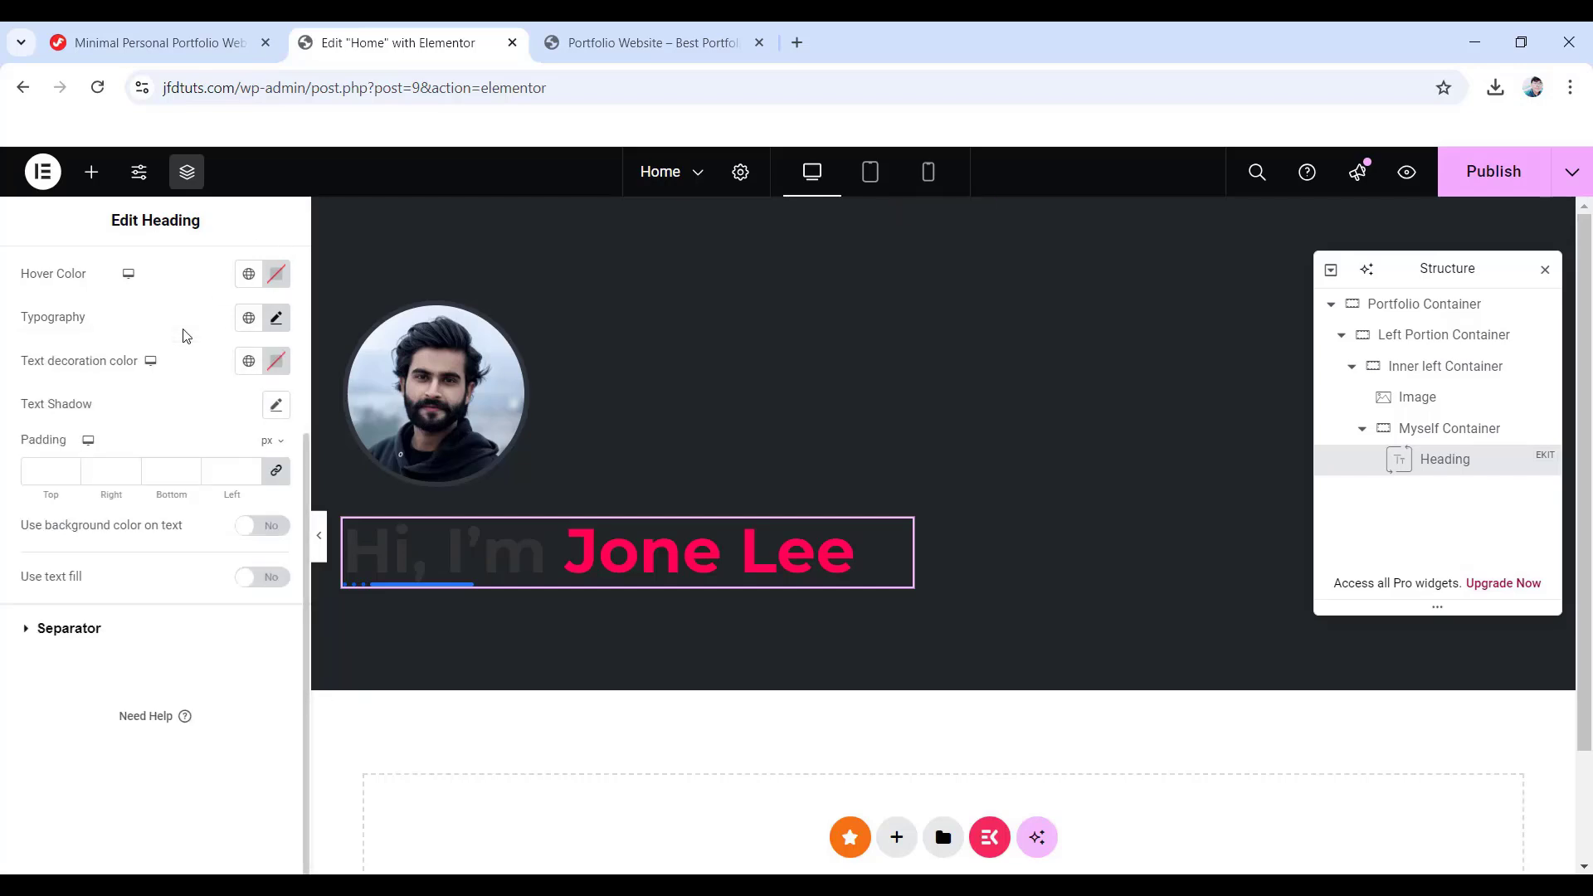
scroll(191, 468, "up", 1)
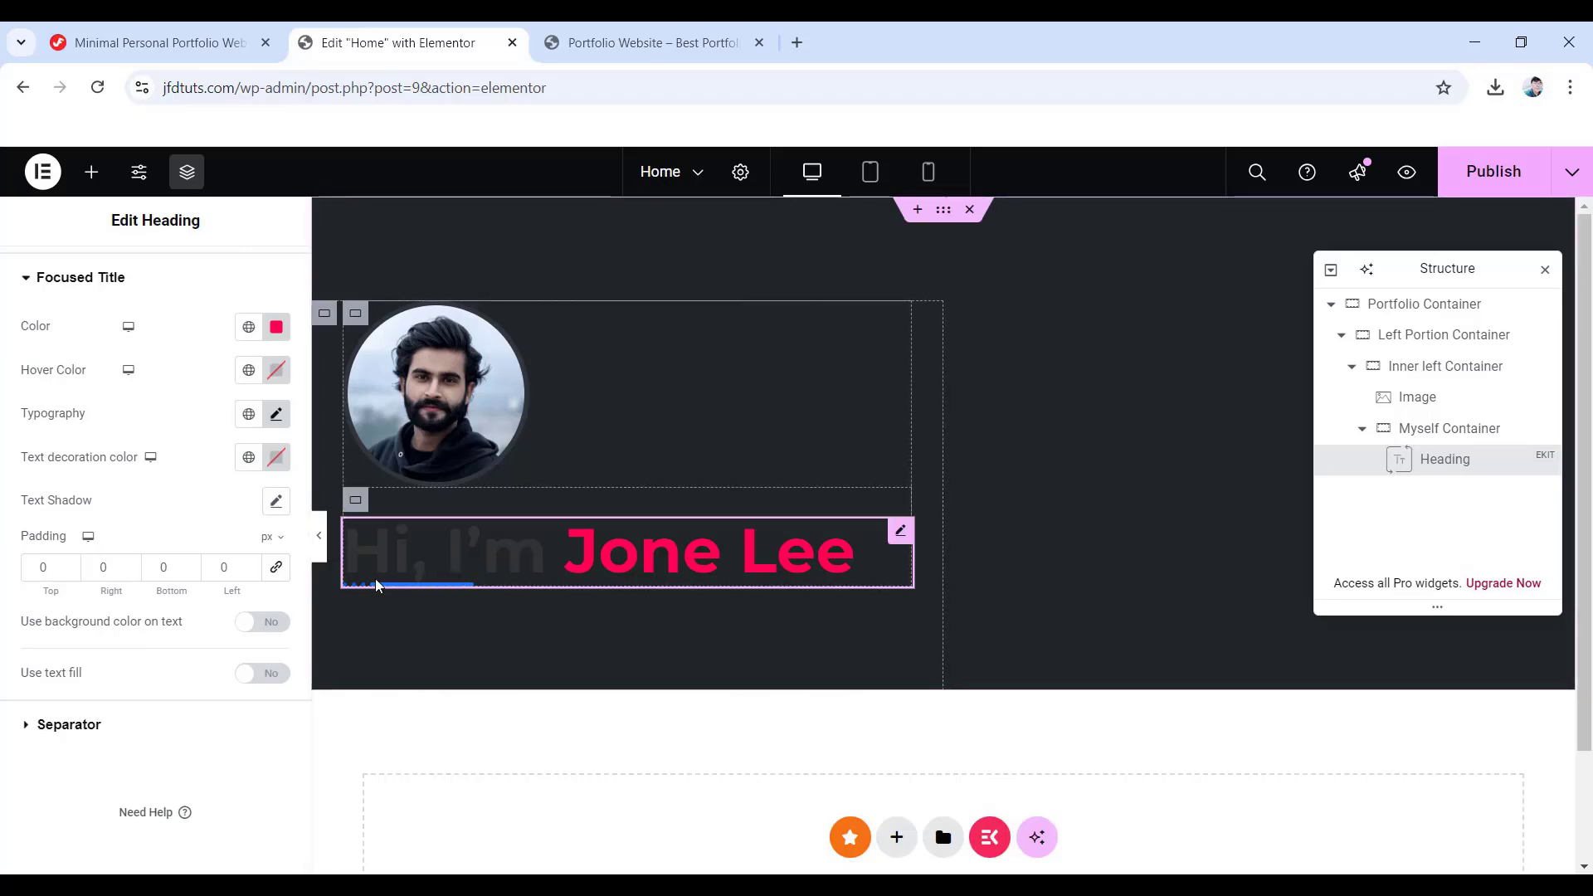
scroll(193, 560, "up", 2)
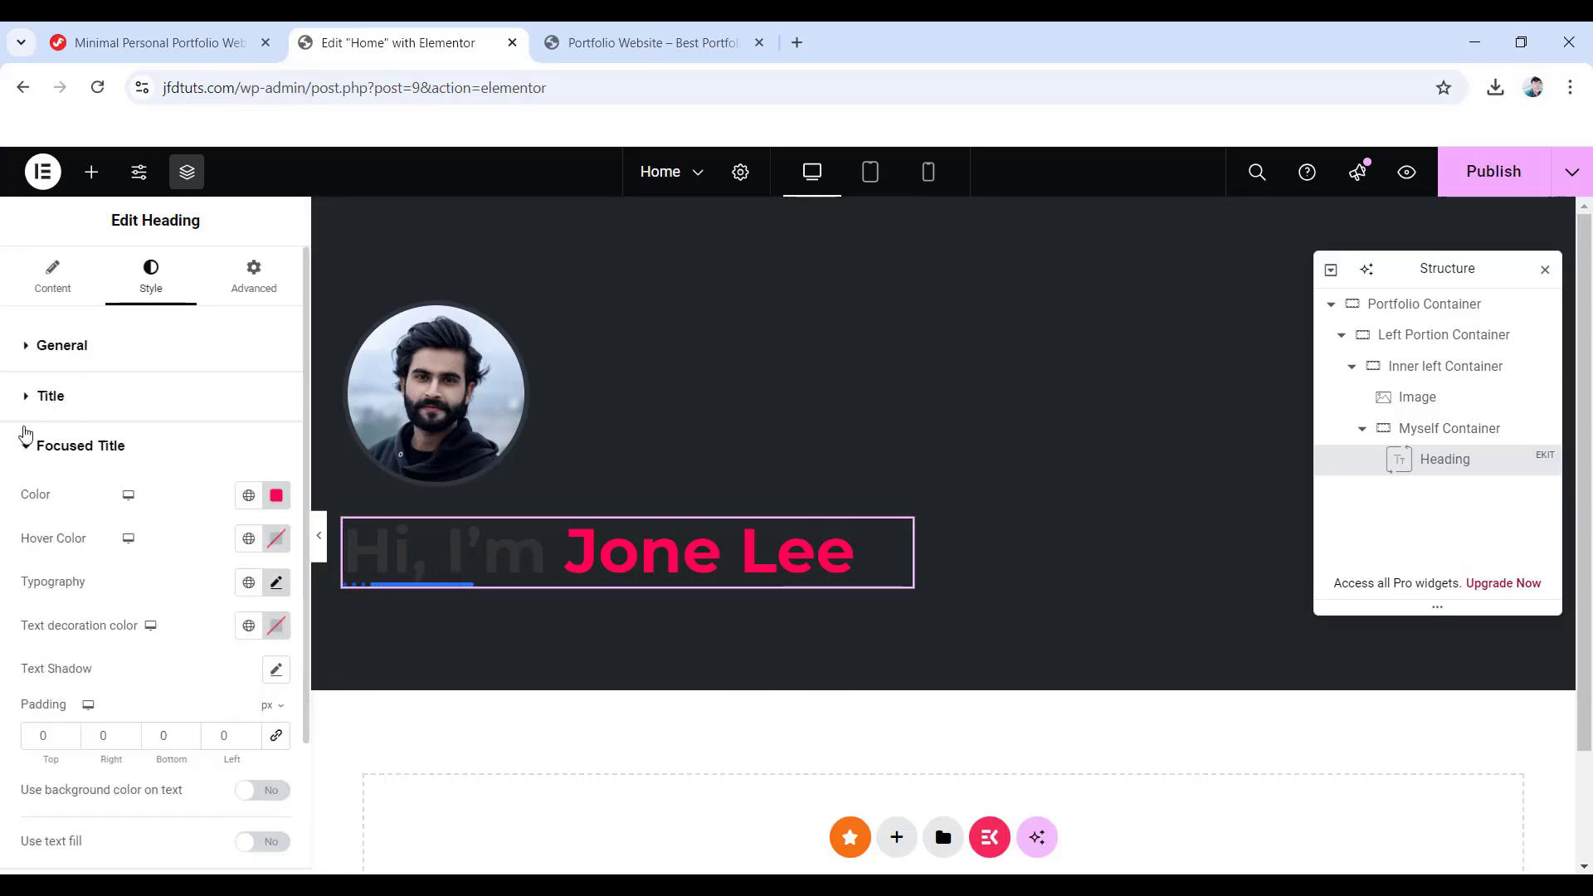
- Make the "Hi, I'm" title text white (#FFFFFF)
left_click(51, 396)
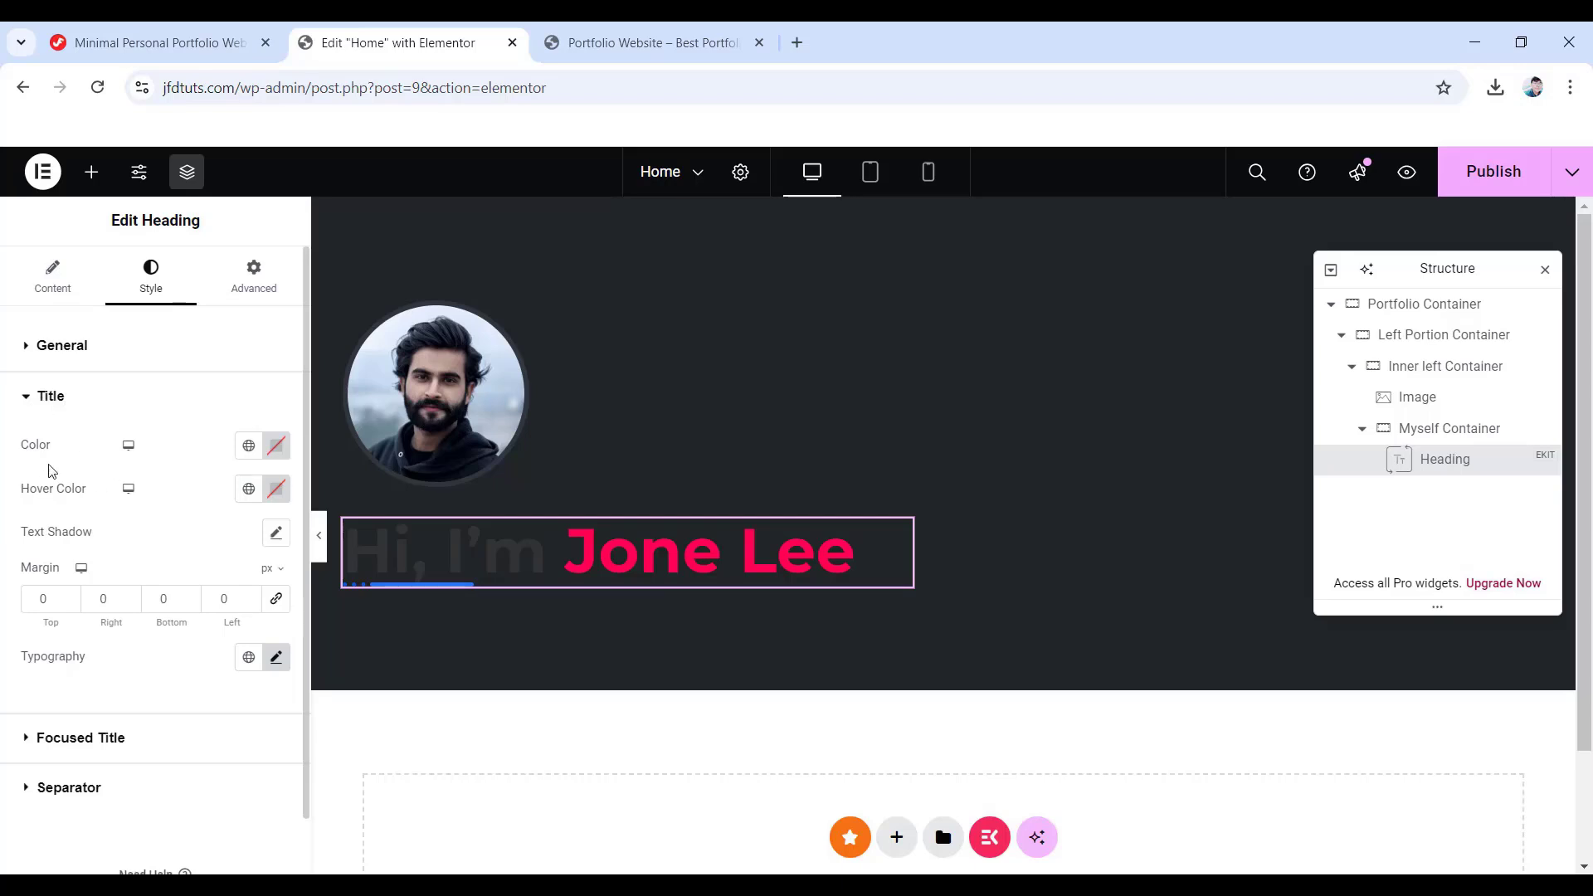
left_click(277, 446)
left_click_drag(203, 550, 140, 521)
left_click(215, 398)
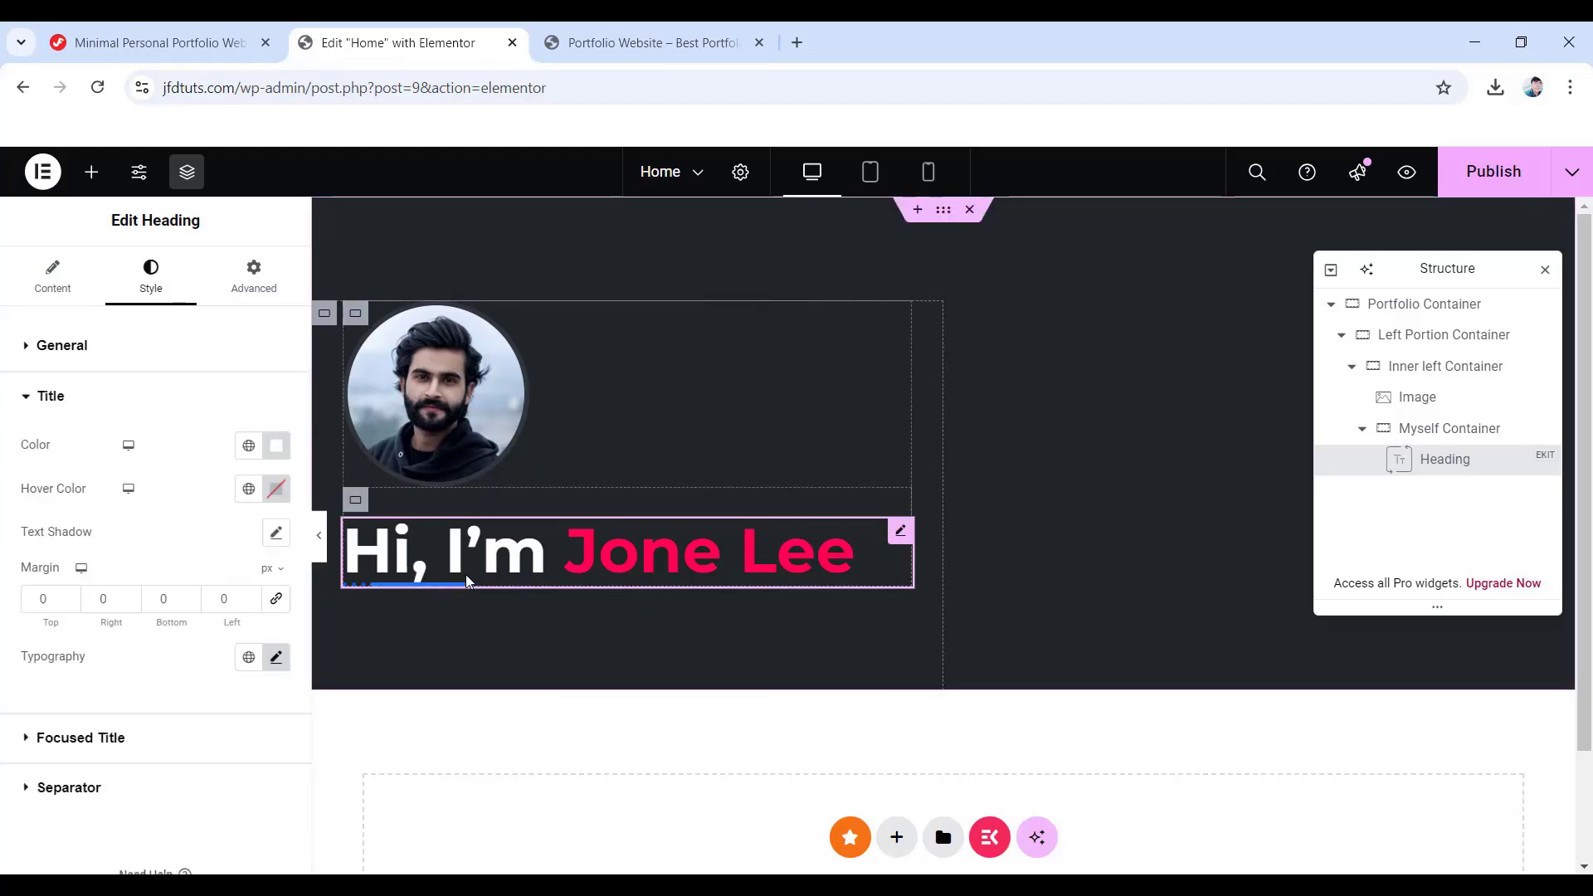
- Set the heading separator's width and height to 0
scroll(399, 614, "down", 1)
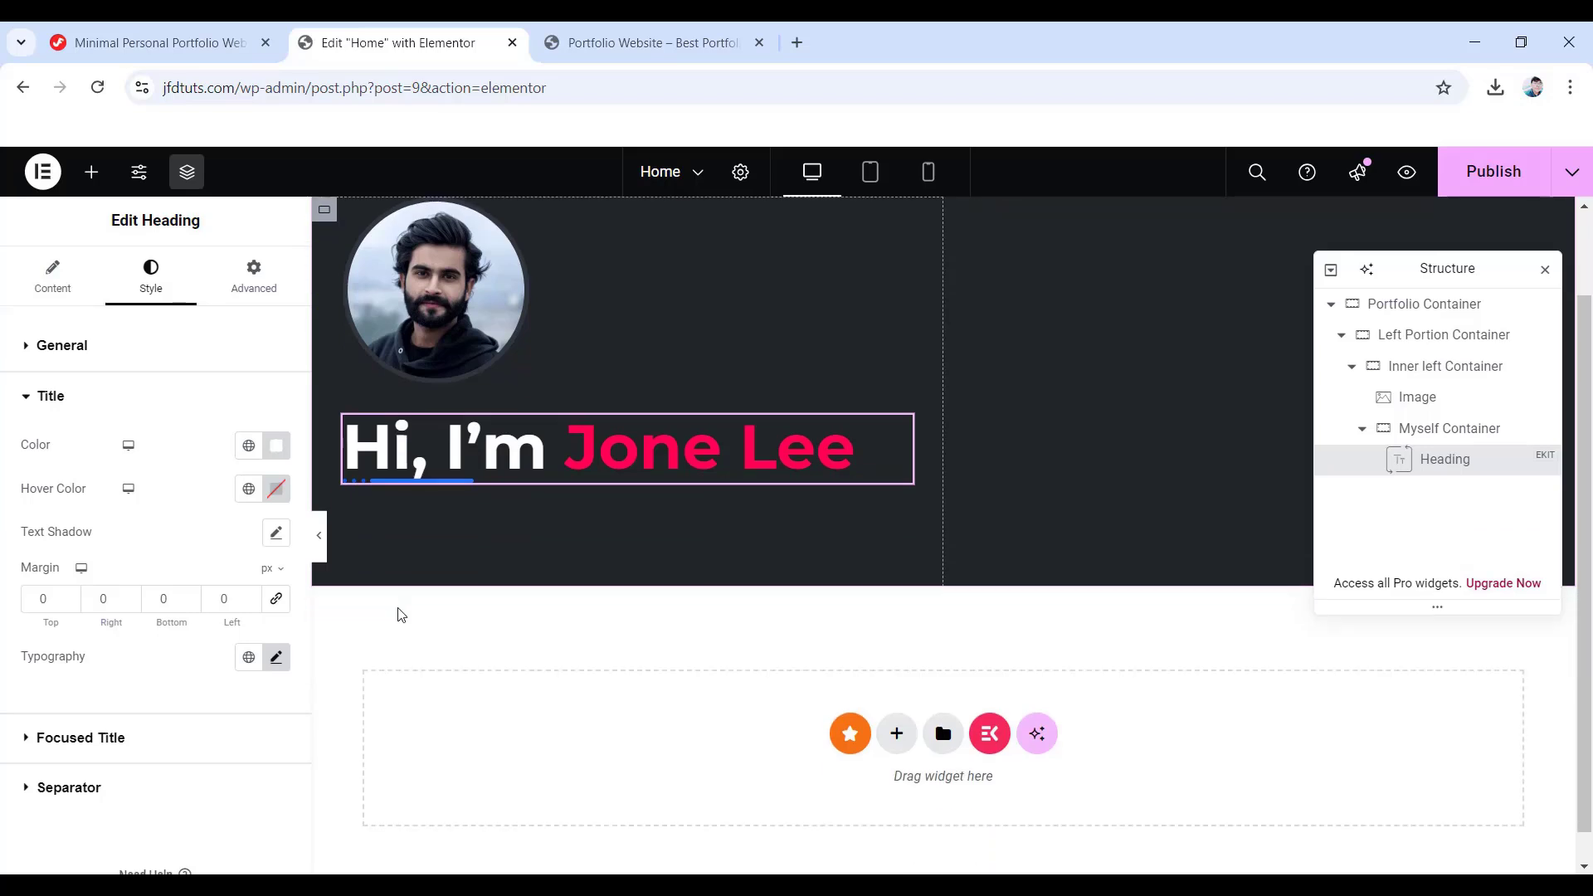
left_click(57, 796)
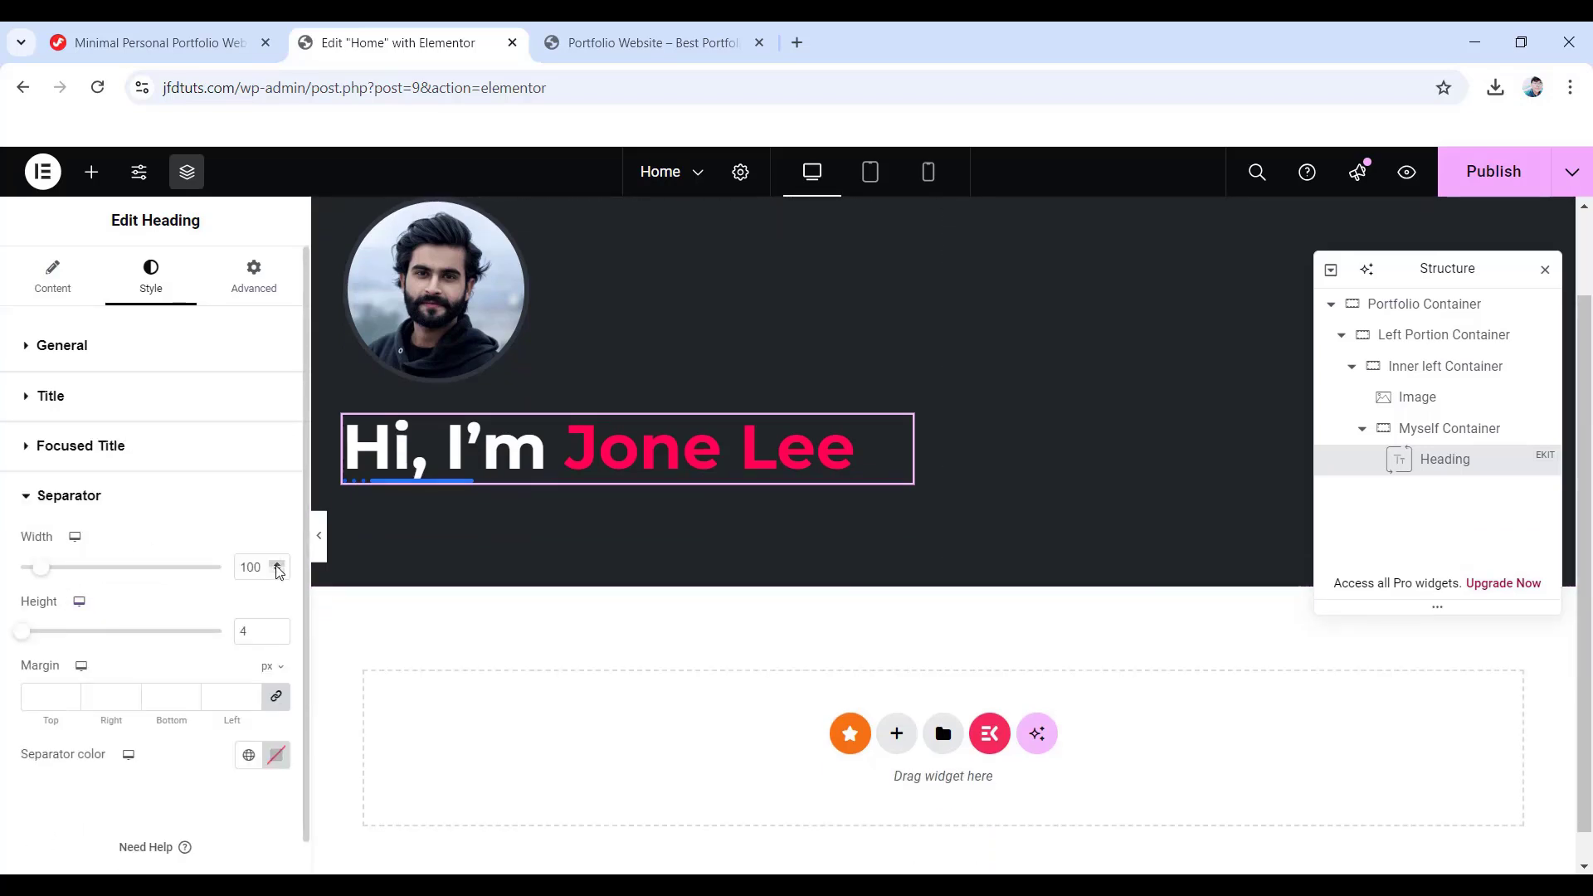
left_click_drag(264, 567, 229, 567)
type("0")
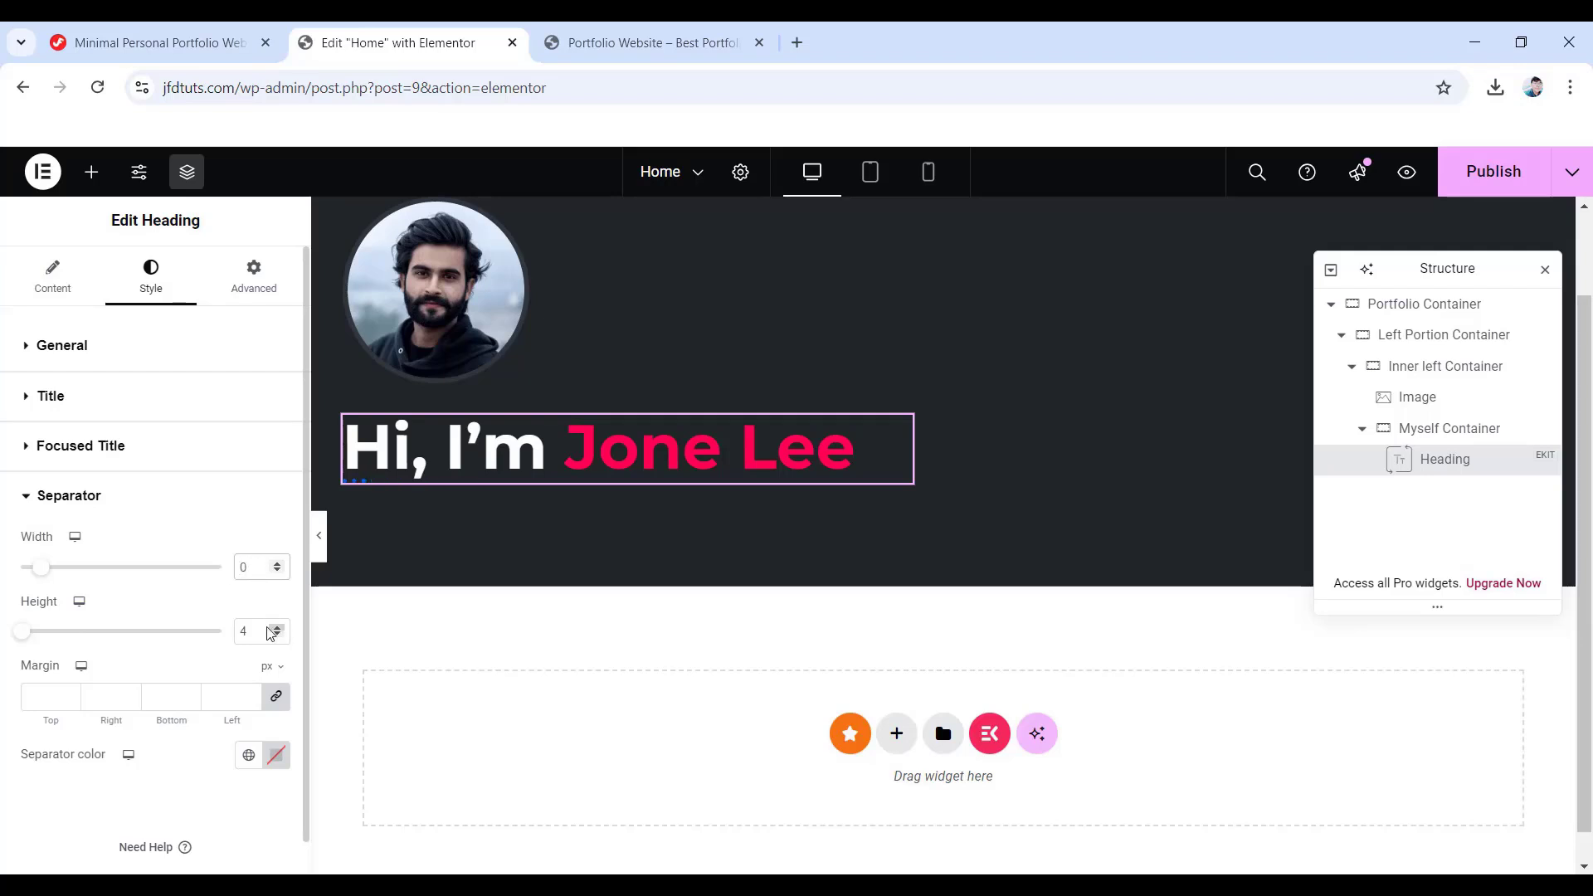
left_click_drag(252, 628, 229, 636)
type("0")
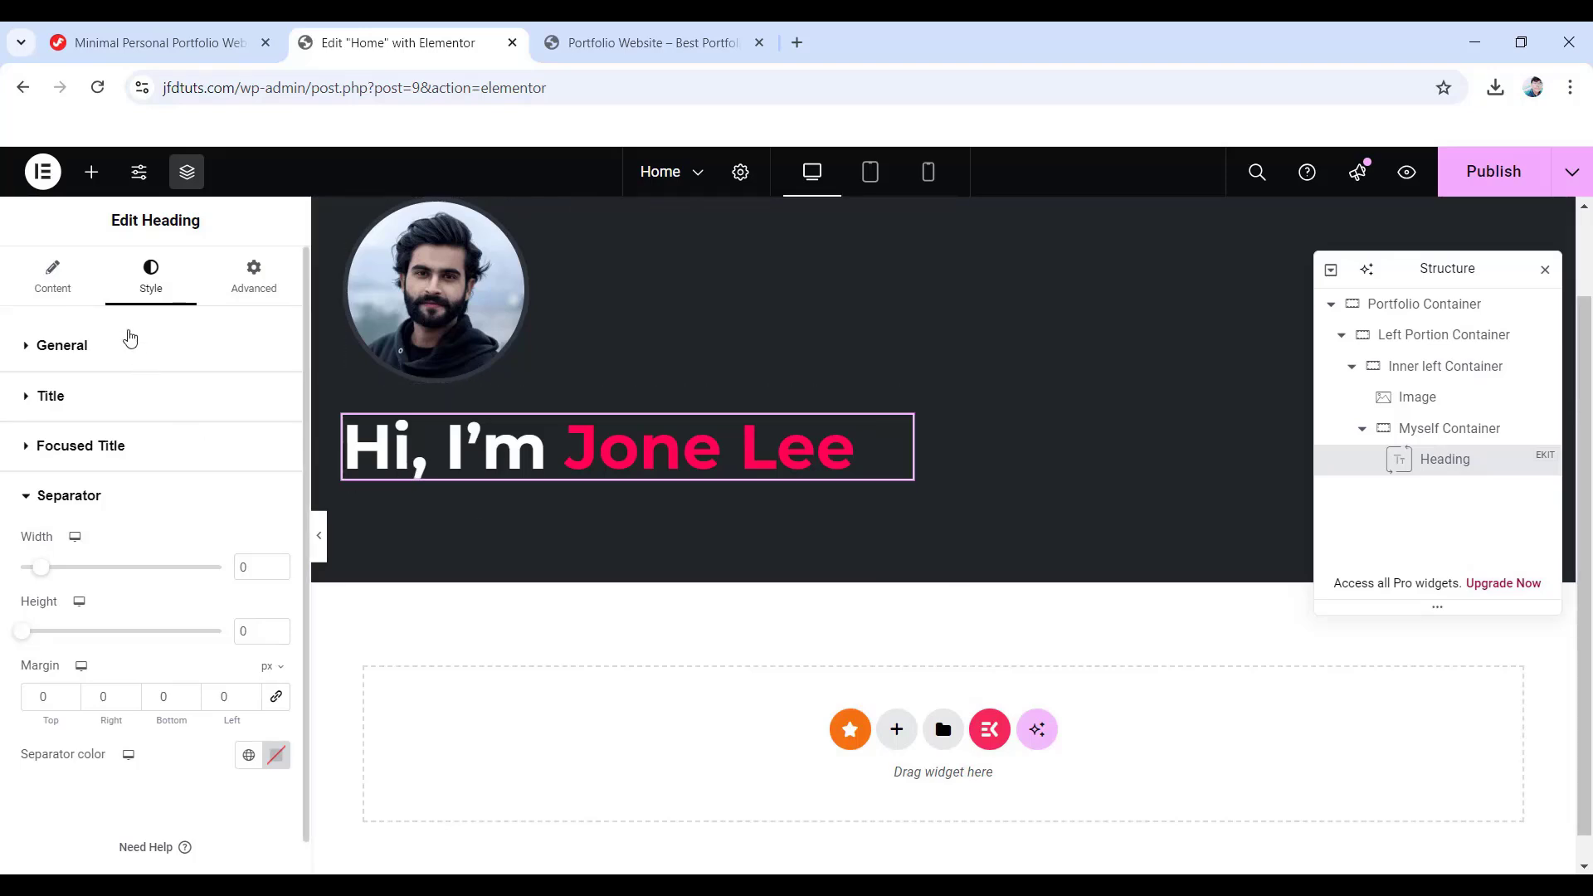
- Add a heading below the greeting titled 'Software Engineer.' in white text
left_click(96, 184)
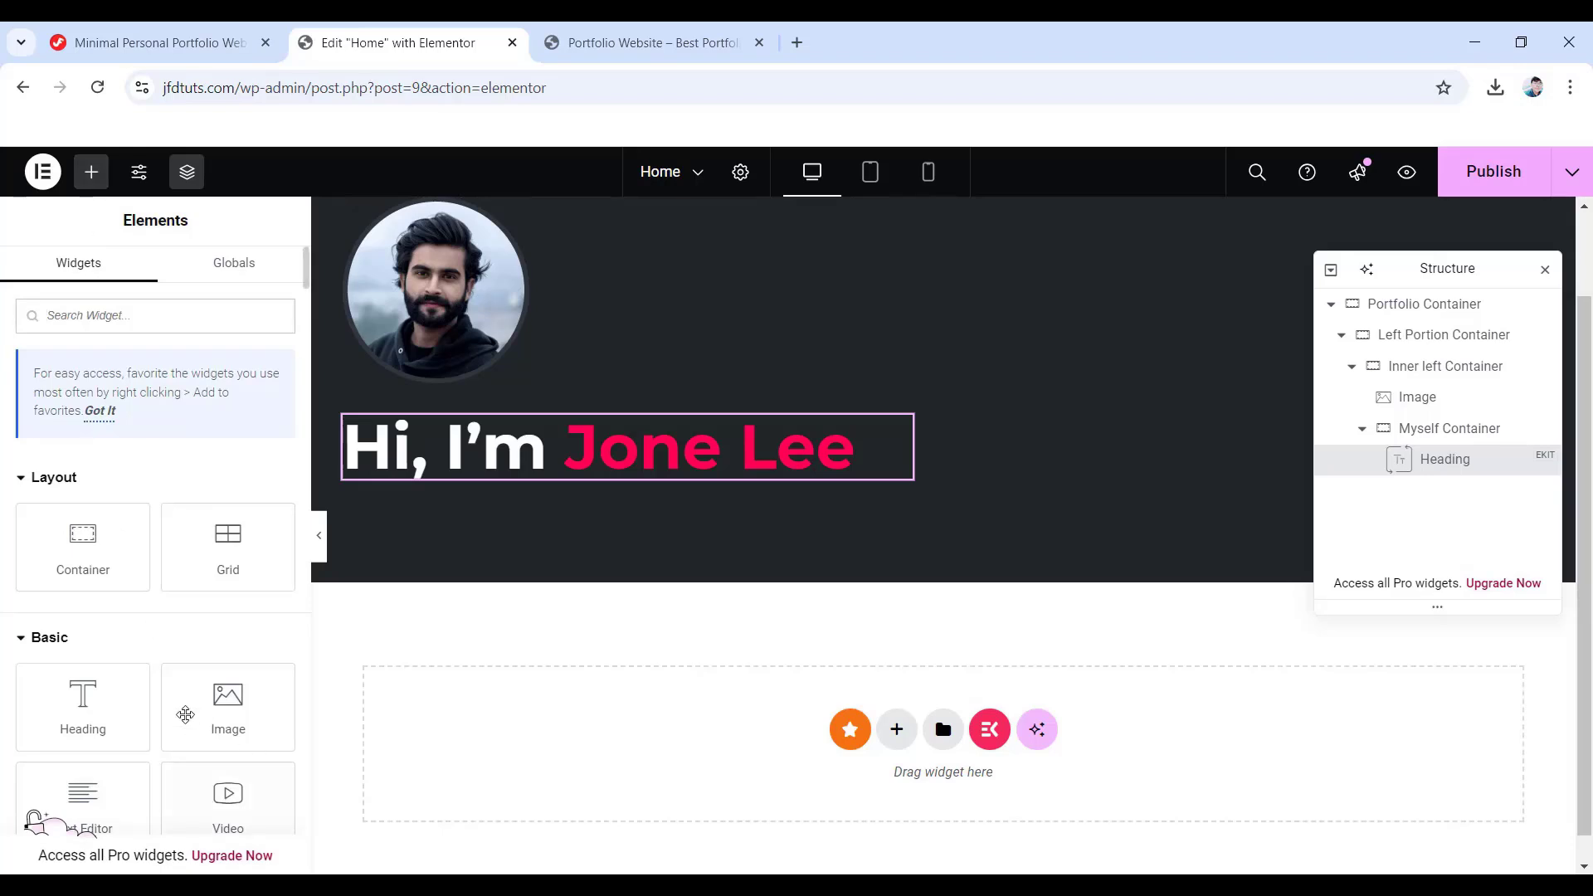
scroll(9, 689, "down", 1)
left_click_drag(75, 610, 565, 481)
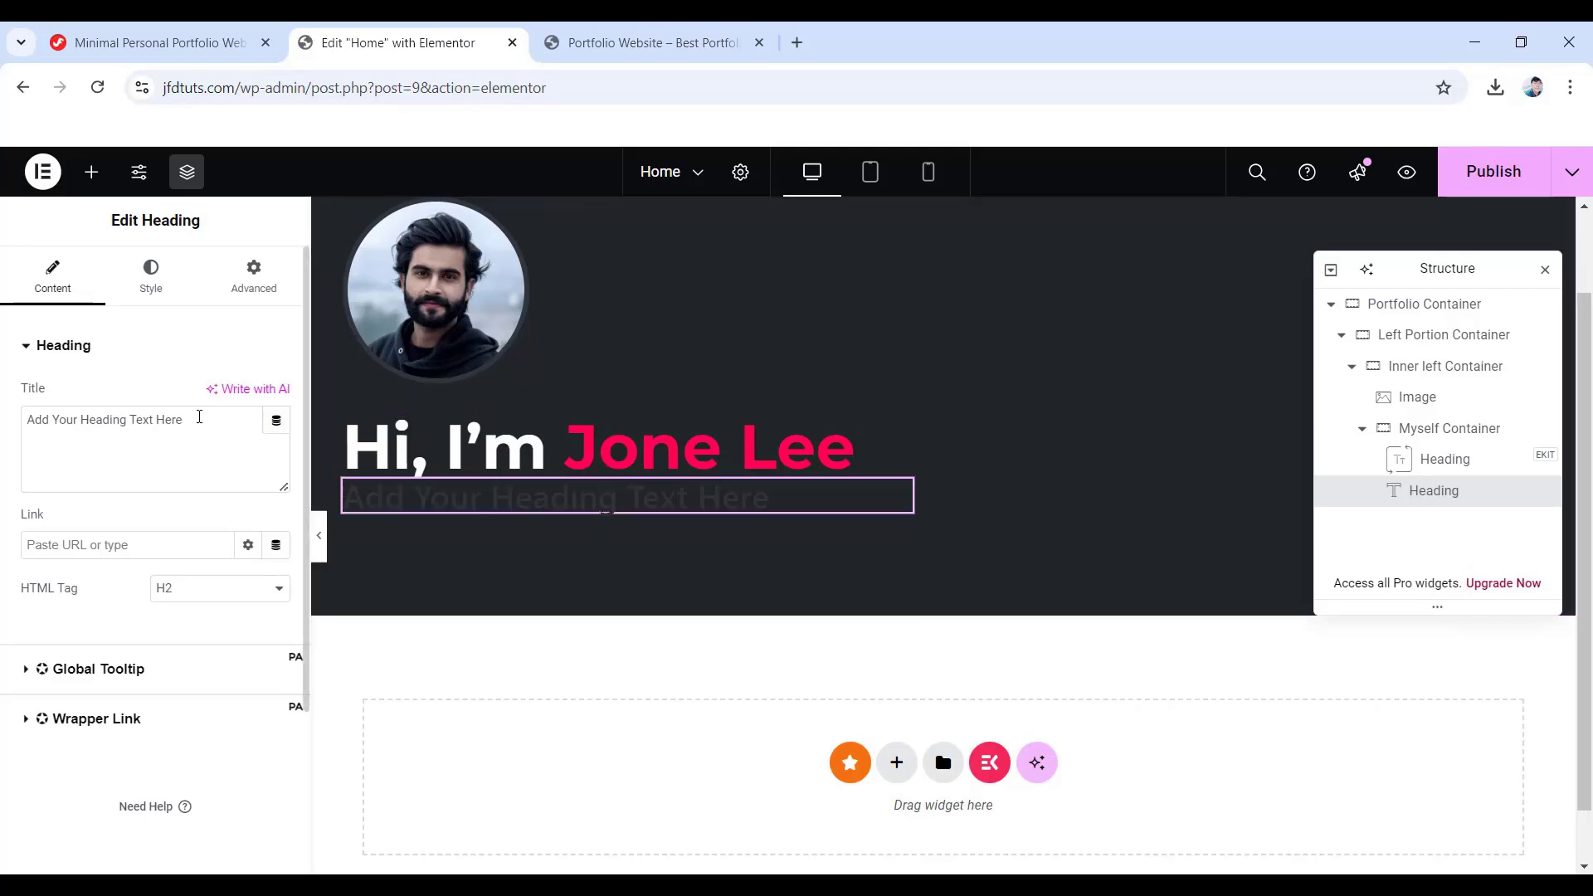
triple_click(199, 416)
type("Software Engineer.")
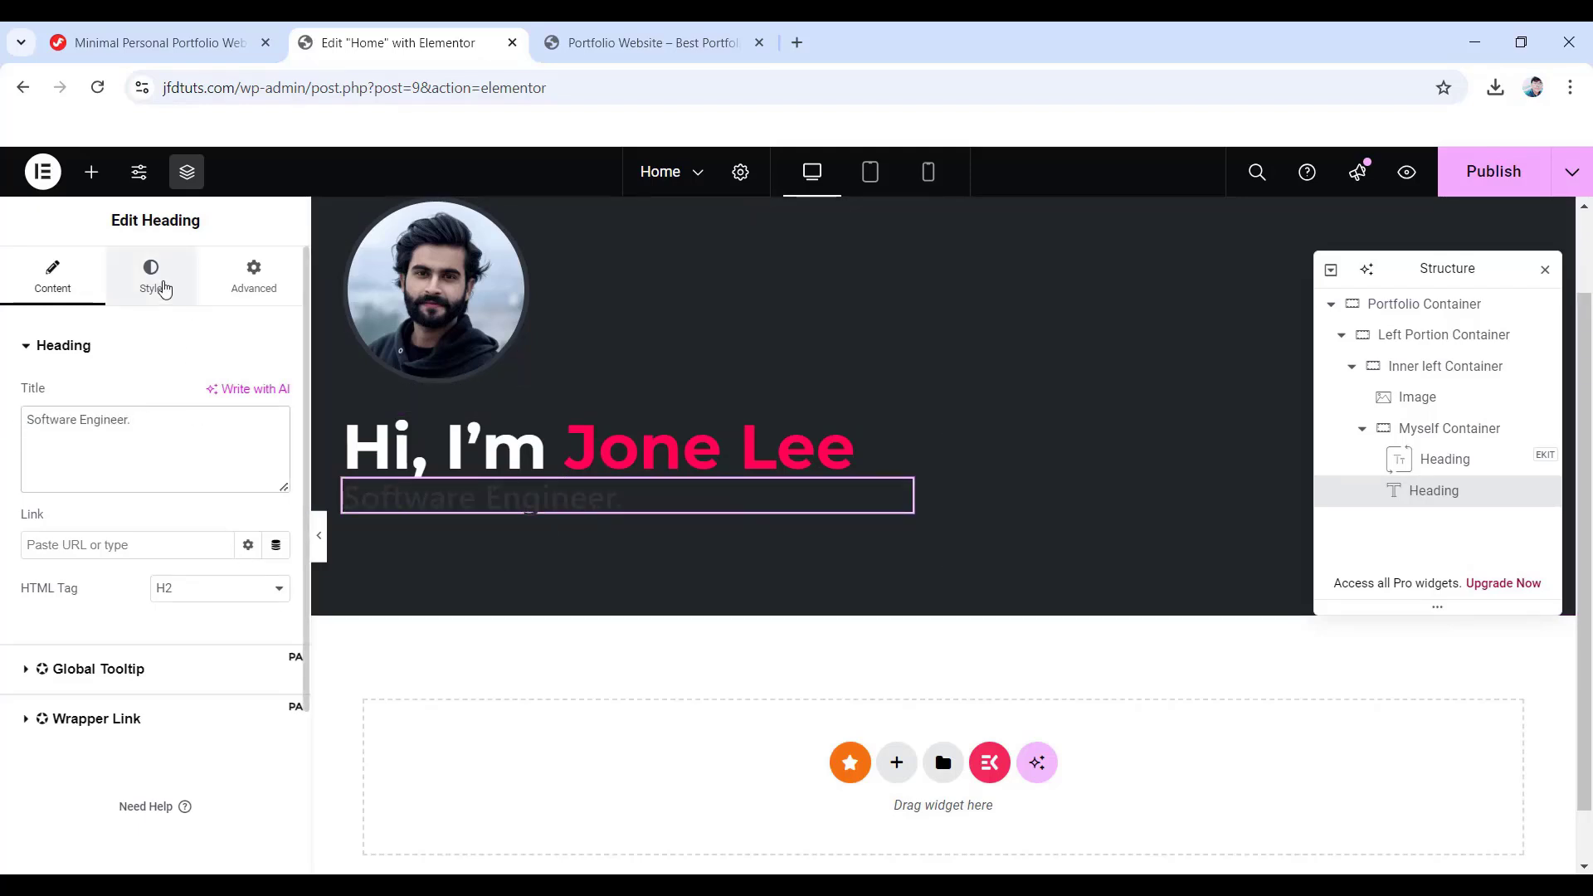
left_click(151, 276)
left_click(275, 441)
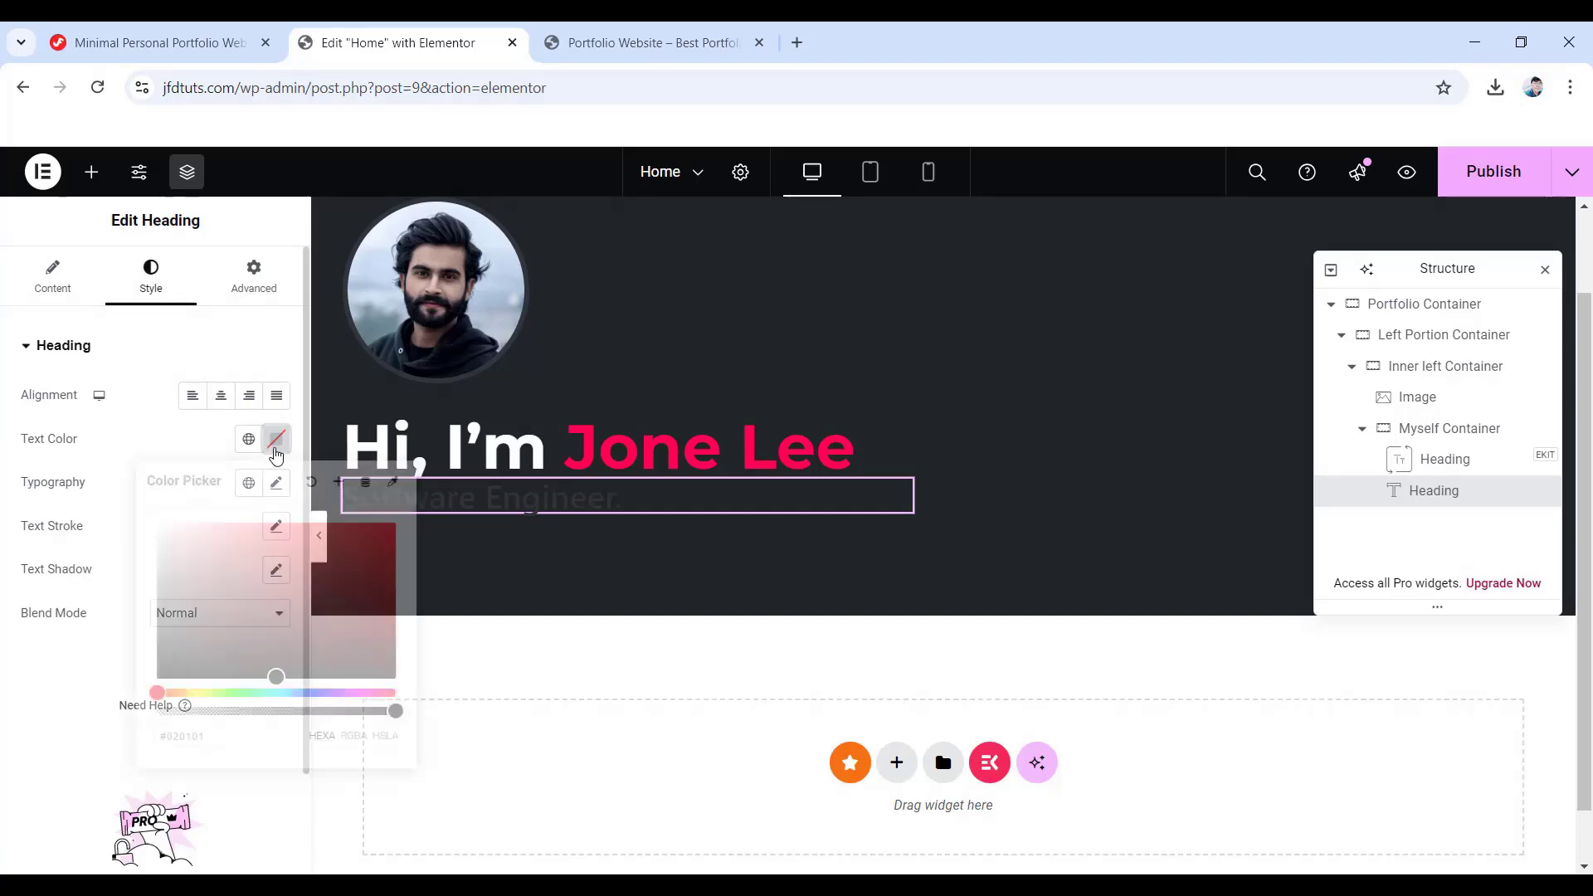
left_click(29, 433)
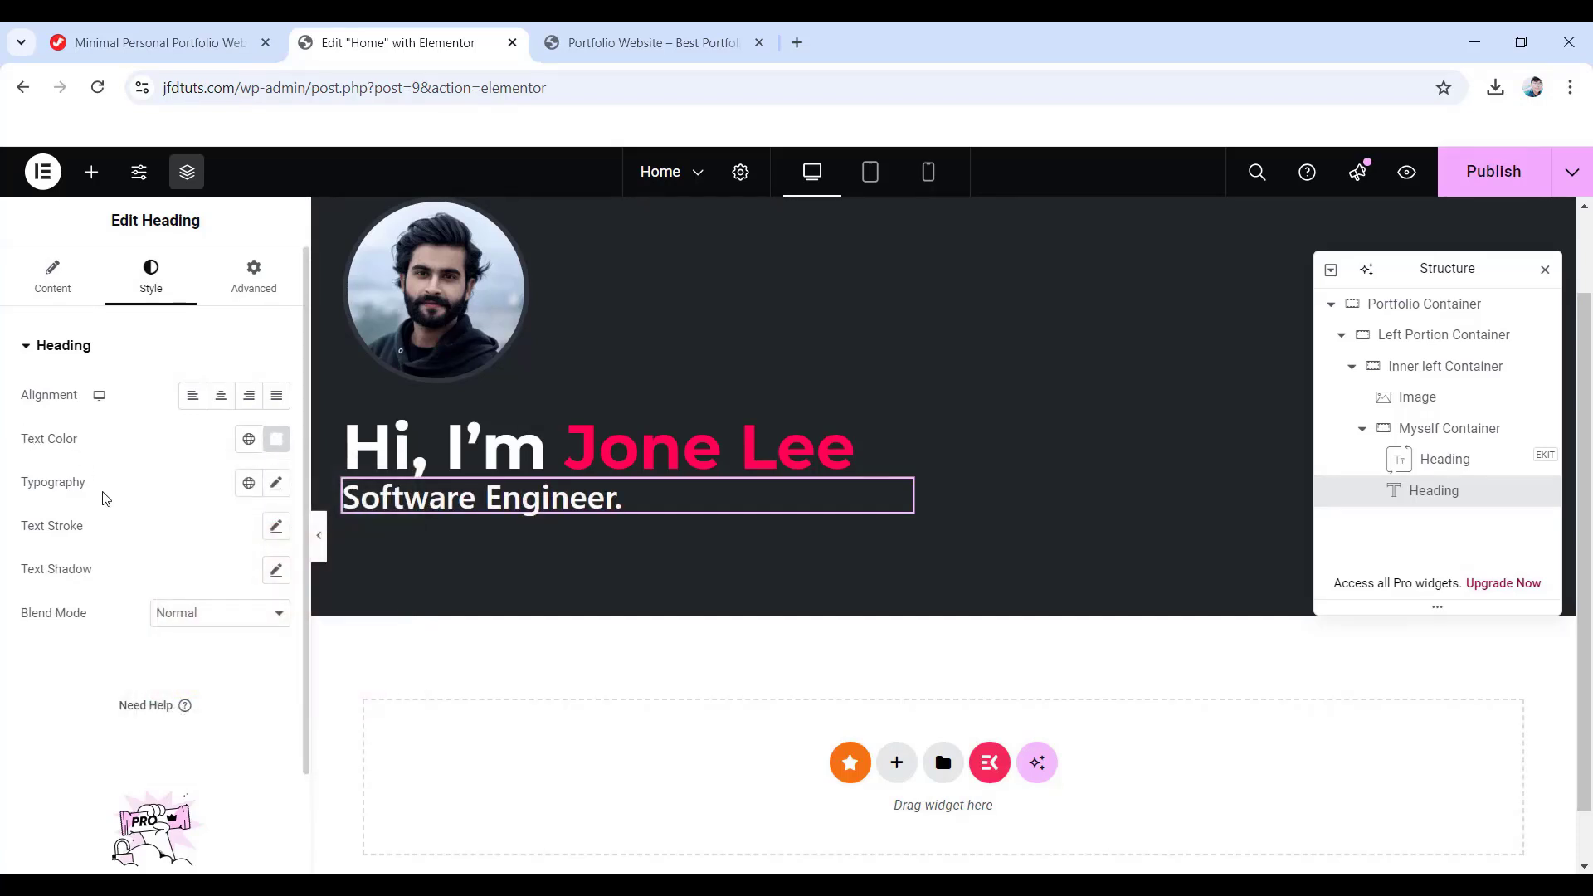
- Set 'Software Engineer.' to Montserrat 48 px, weight 700, 62 line height, 20 px bottom padding
left_click(276, 484)
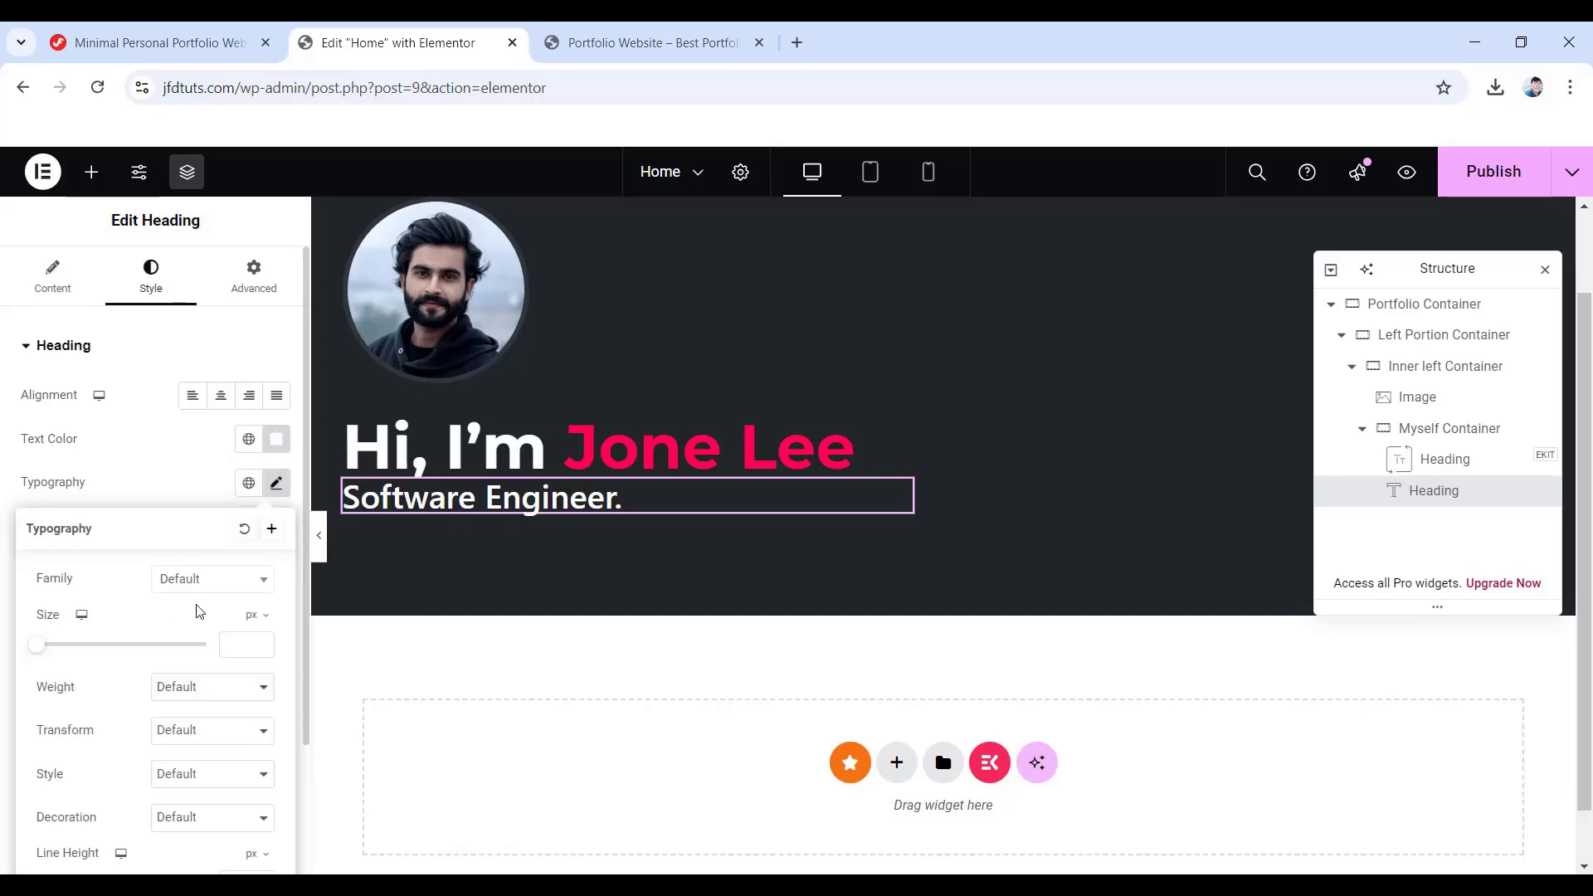
left_click(213, 580)
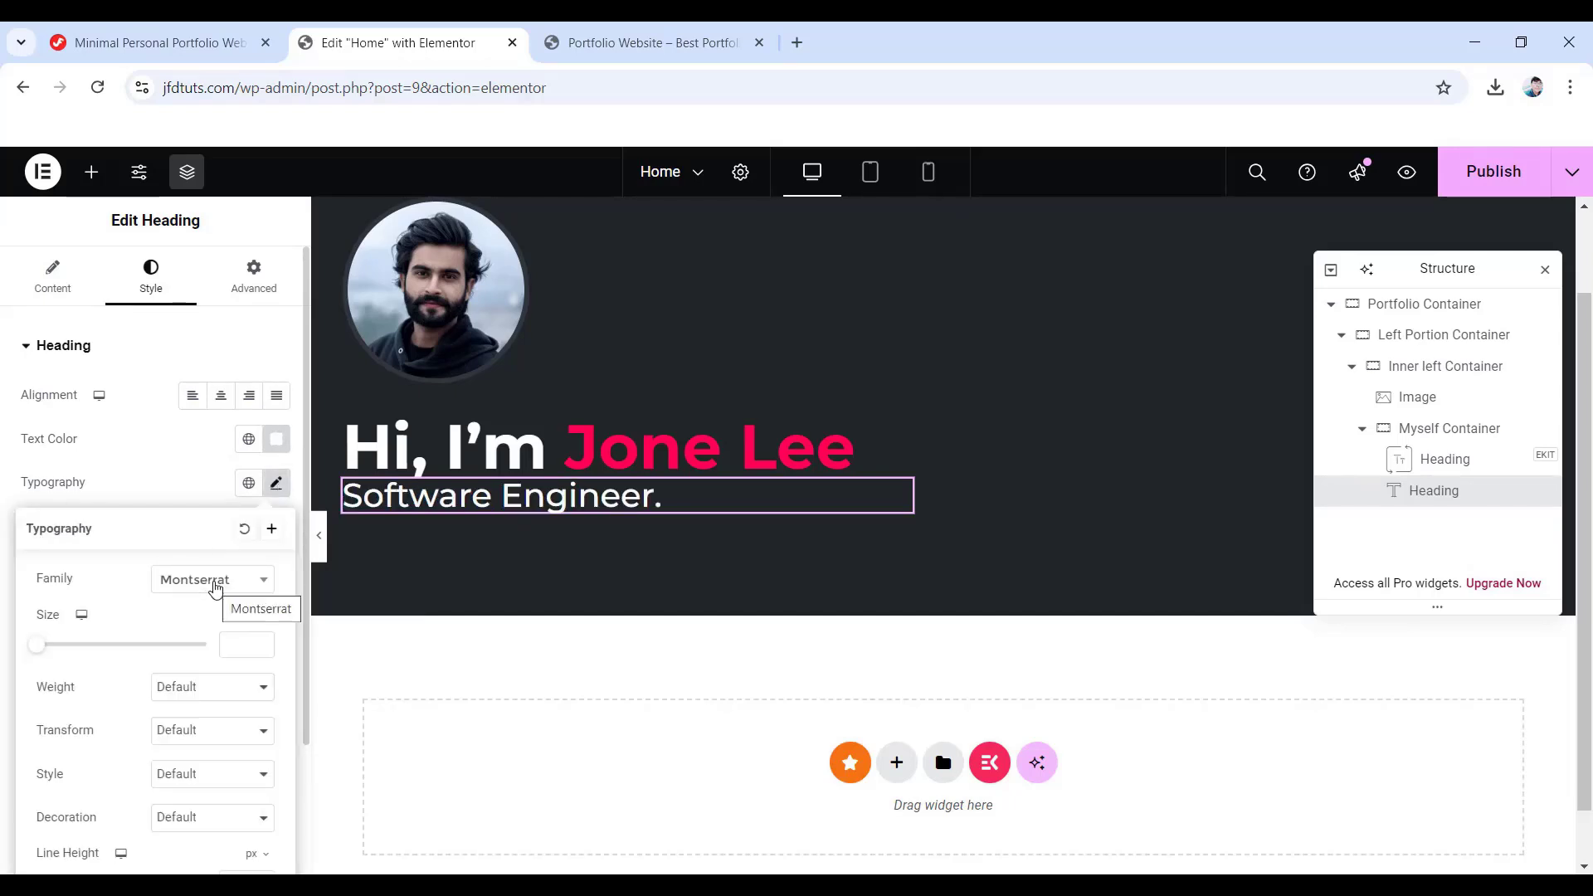
left_click(240, 646)
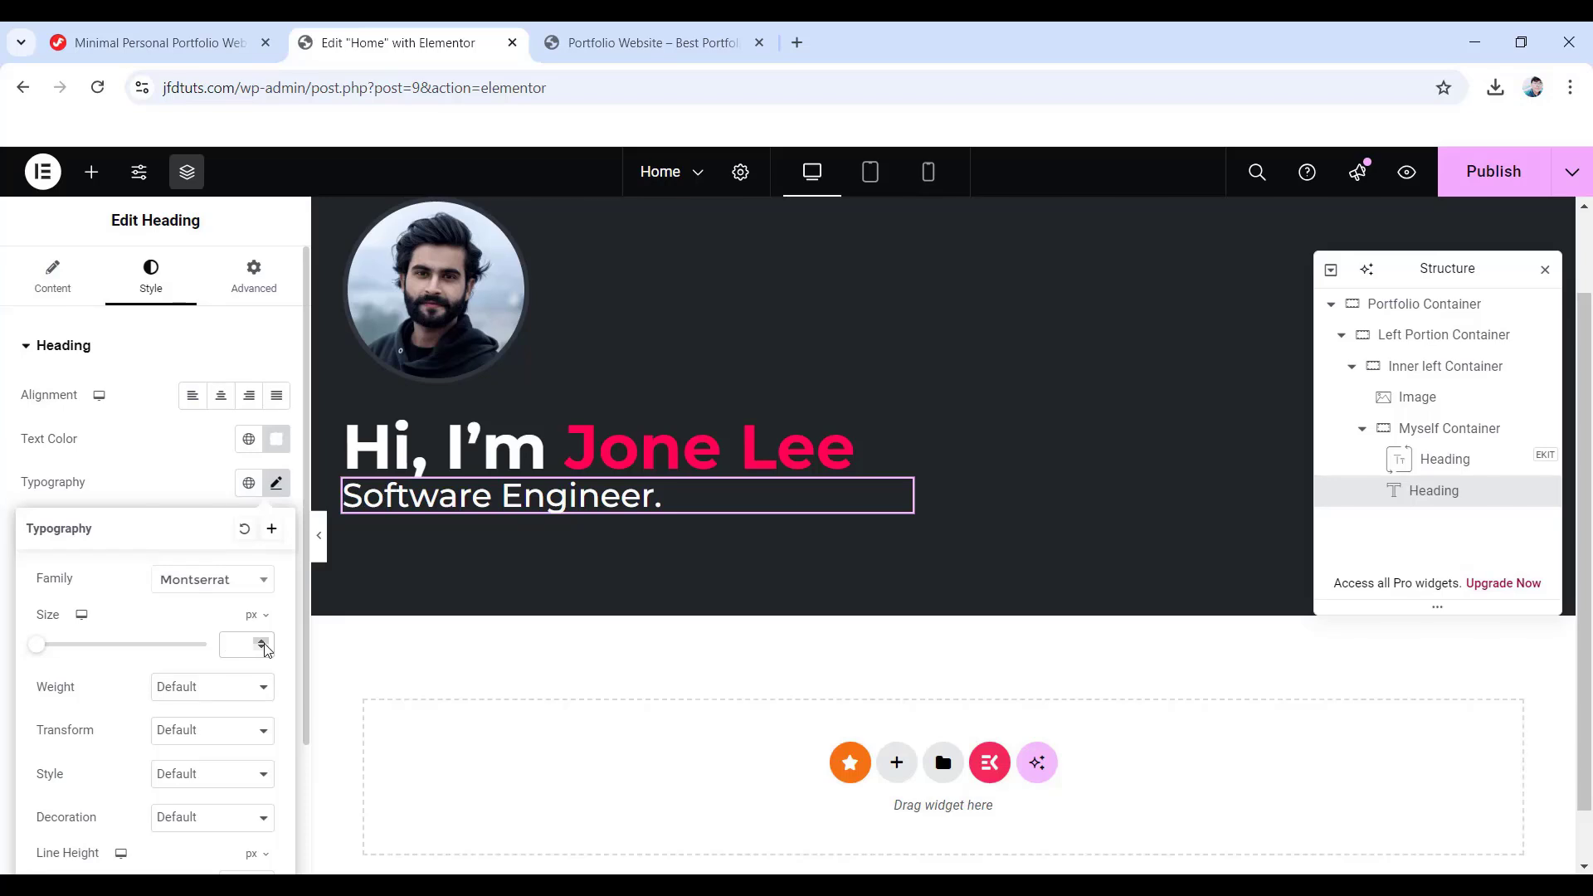
type("48")
left_click(213, 694)
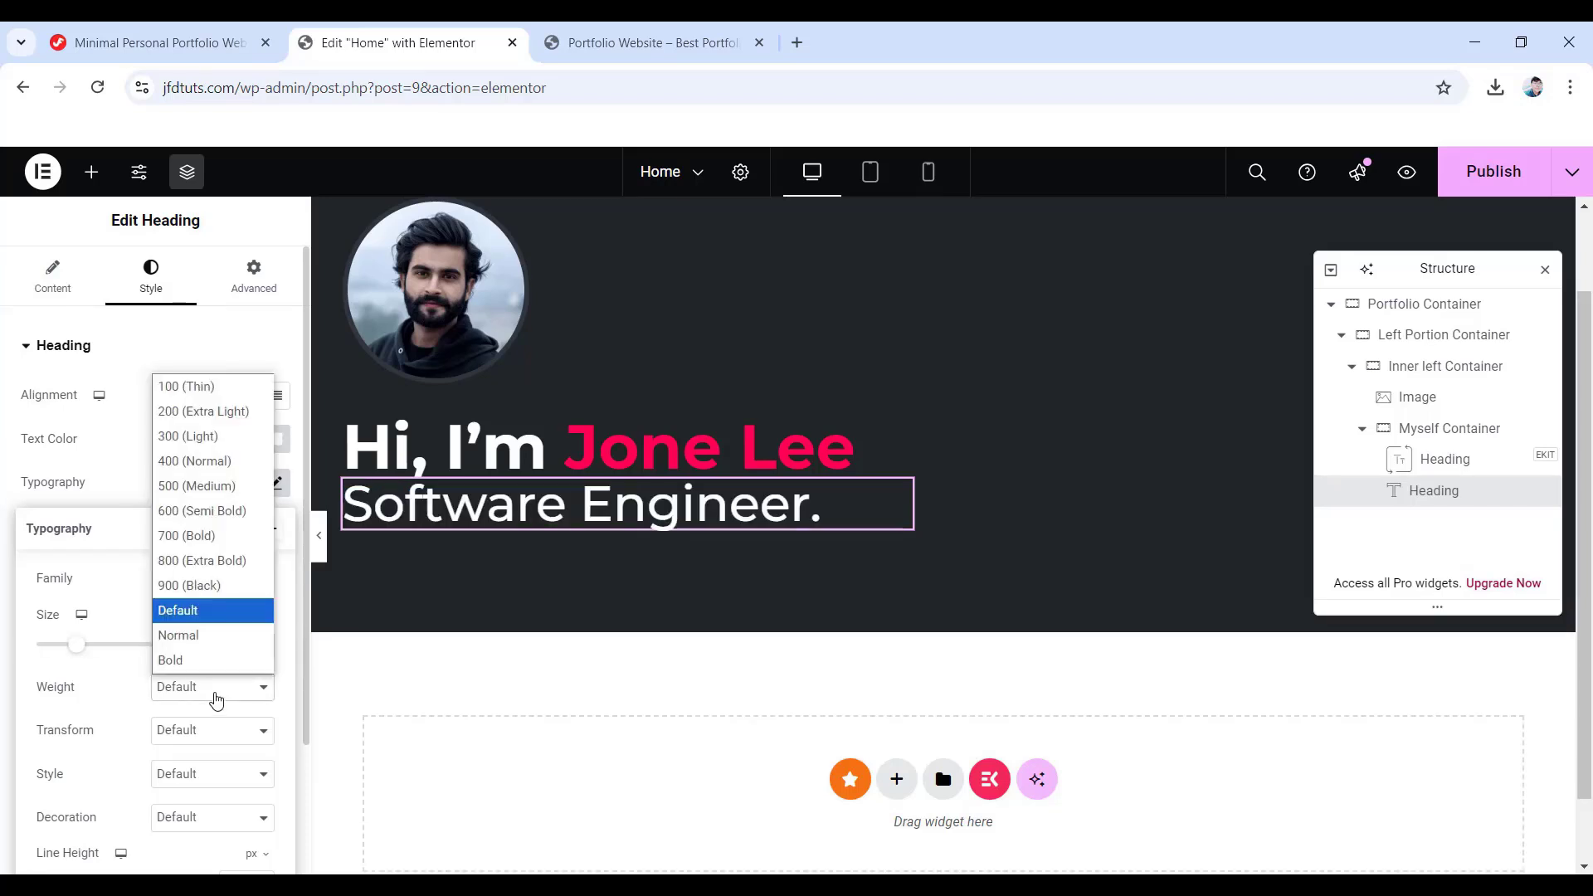
left_click(220, 537)
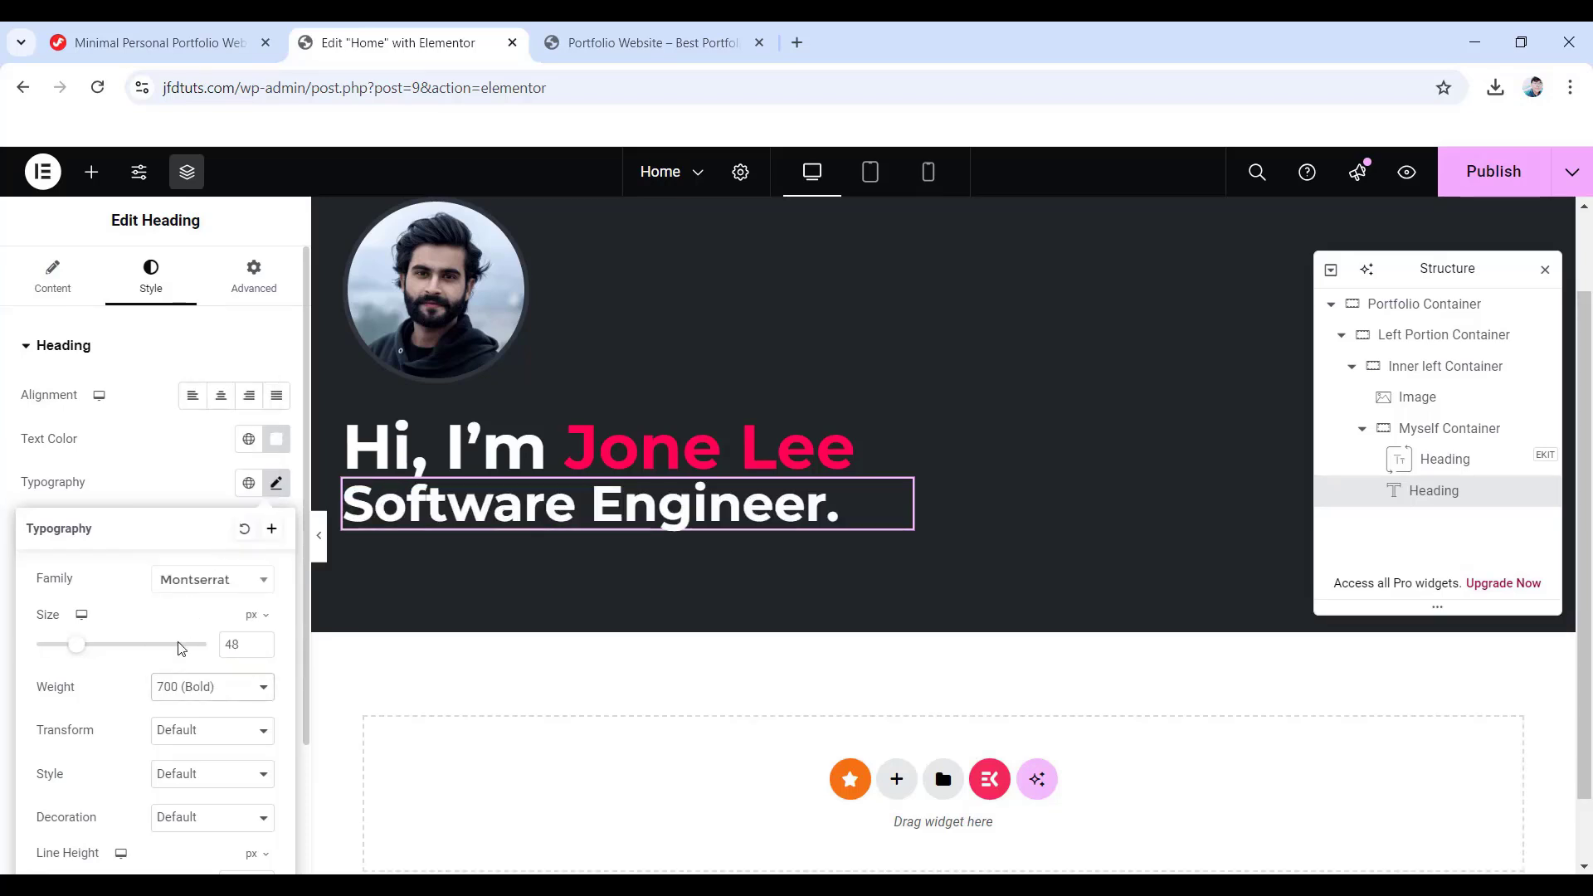
scroll(178, 655, "down", 1)
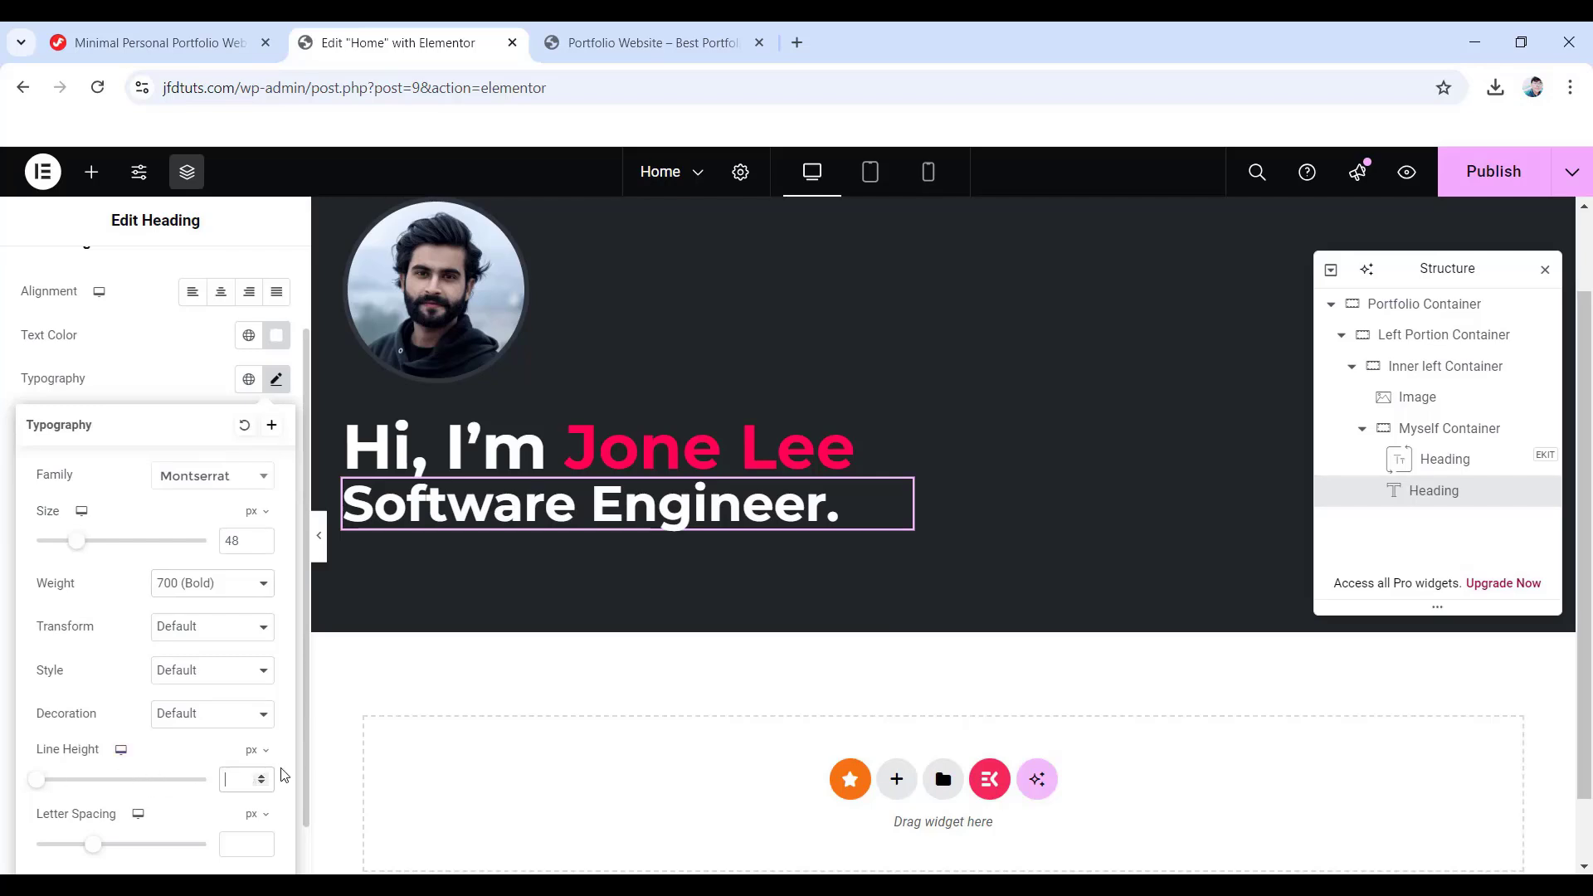
type("62")
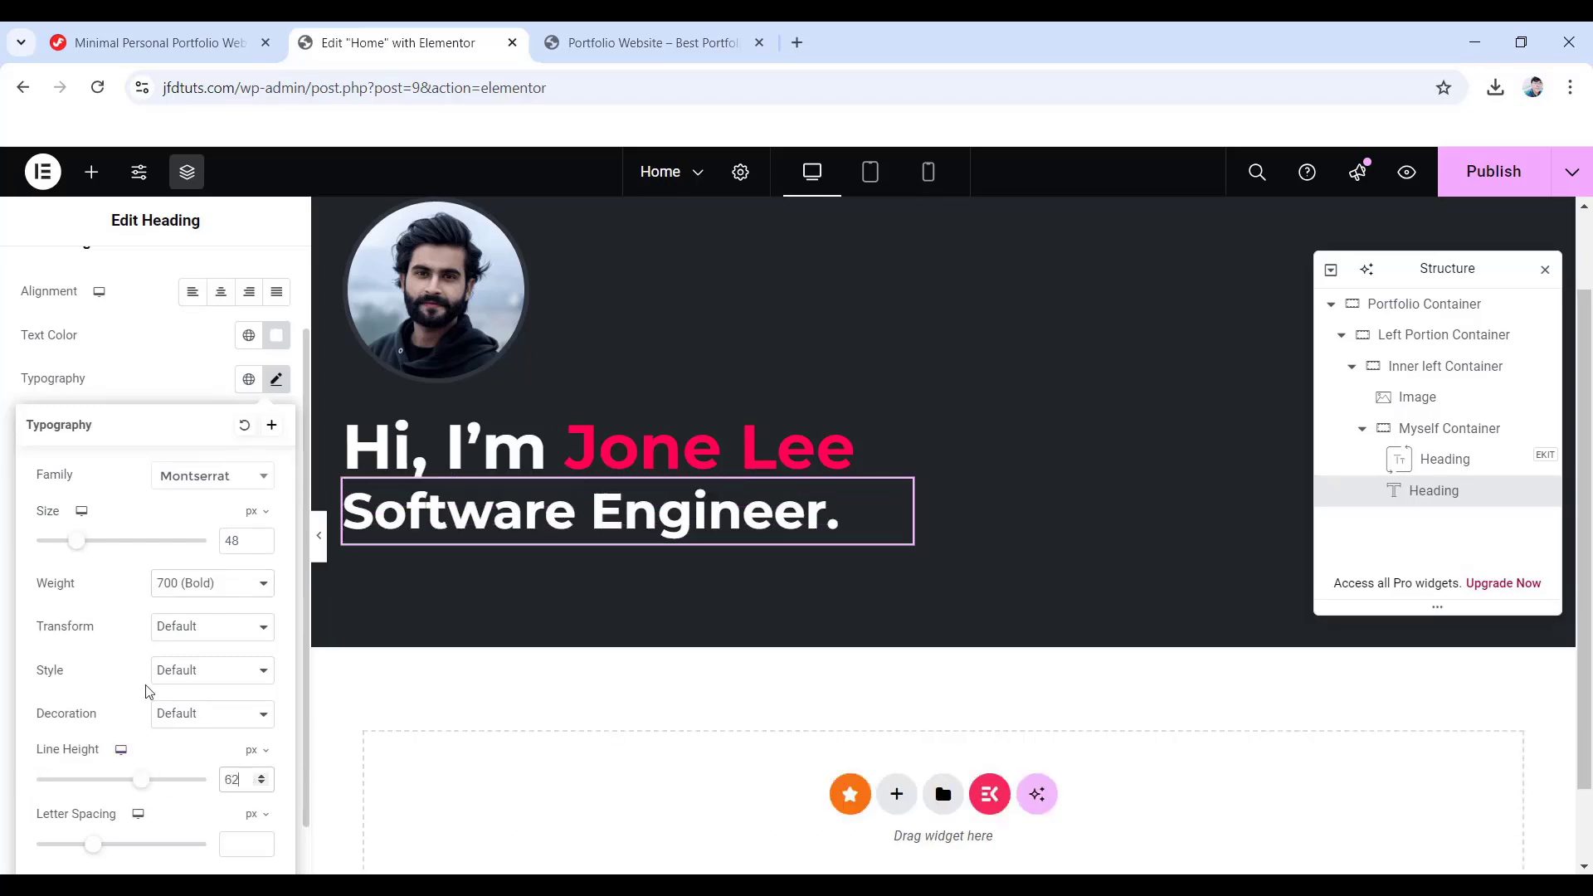
scroll(147, 691, "up", 1)
left_click(254, 278)
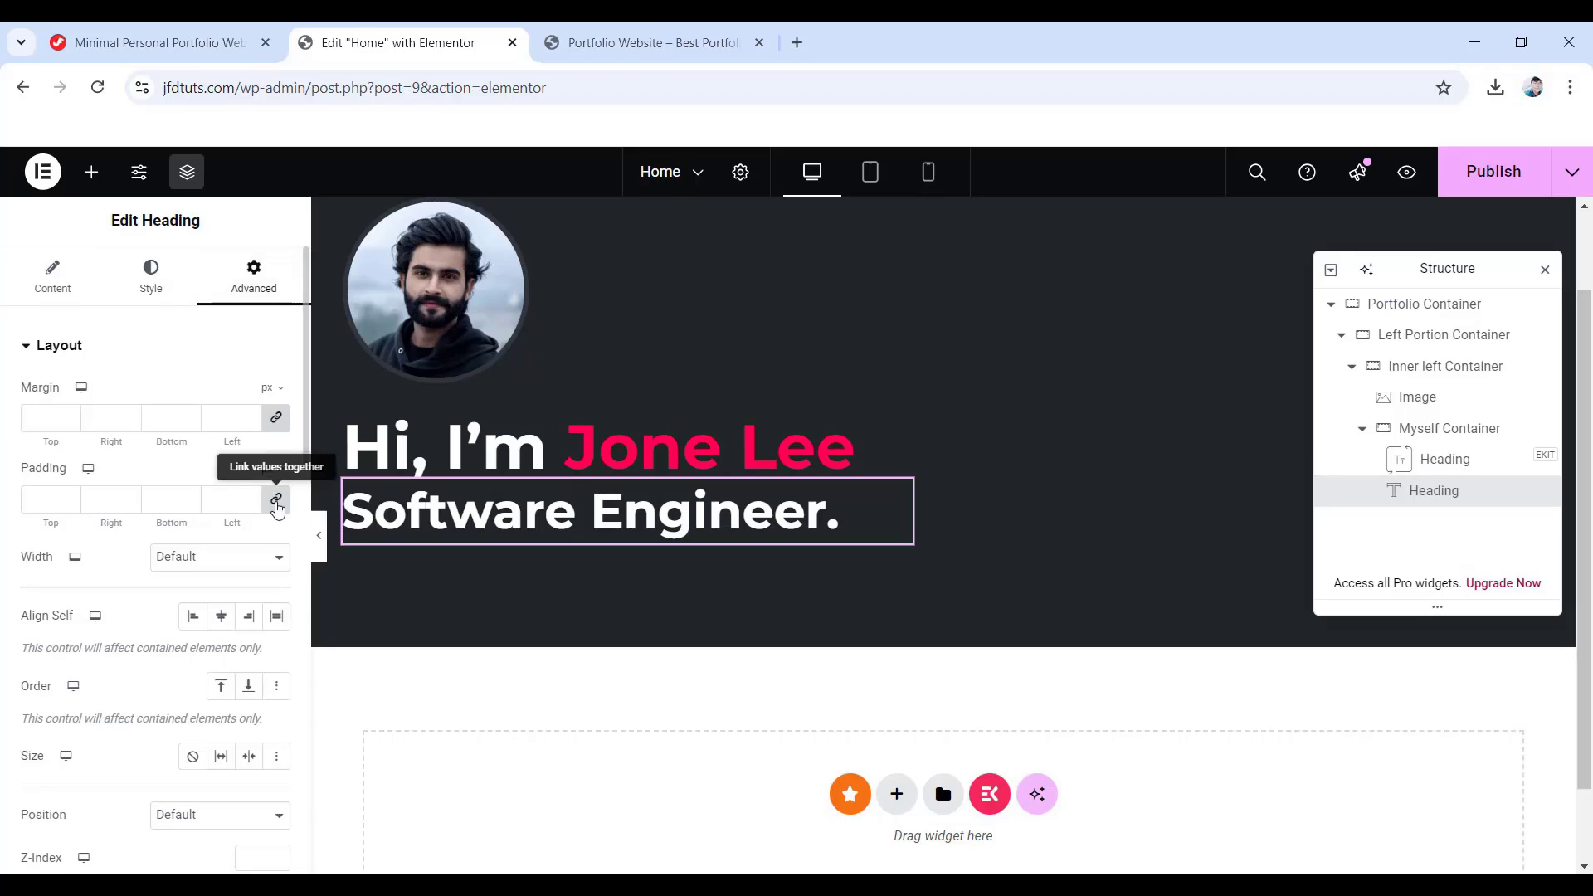
left_click(276, 501)
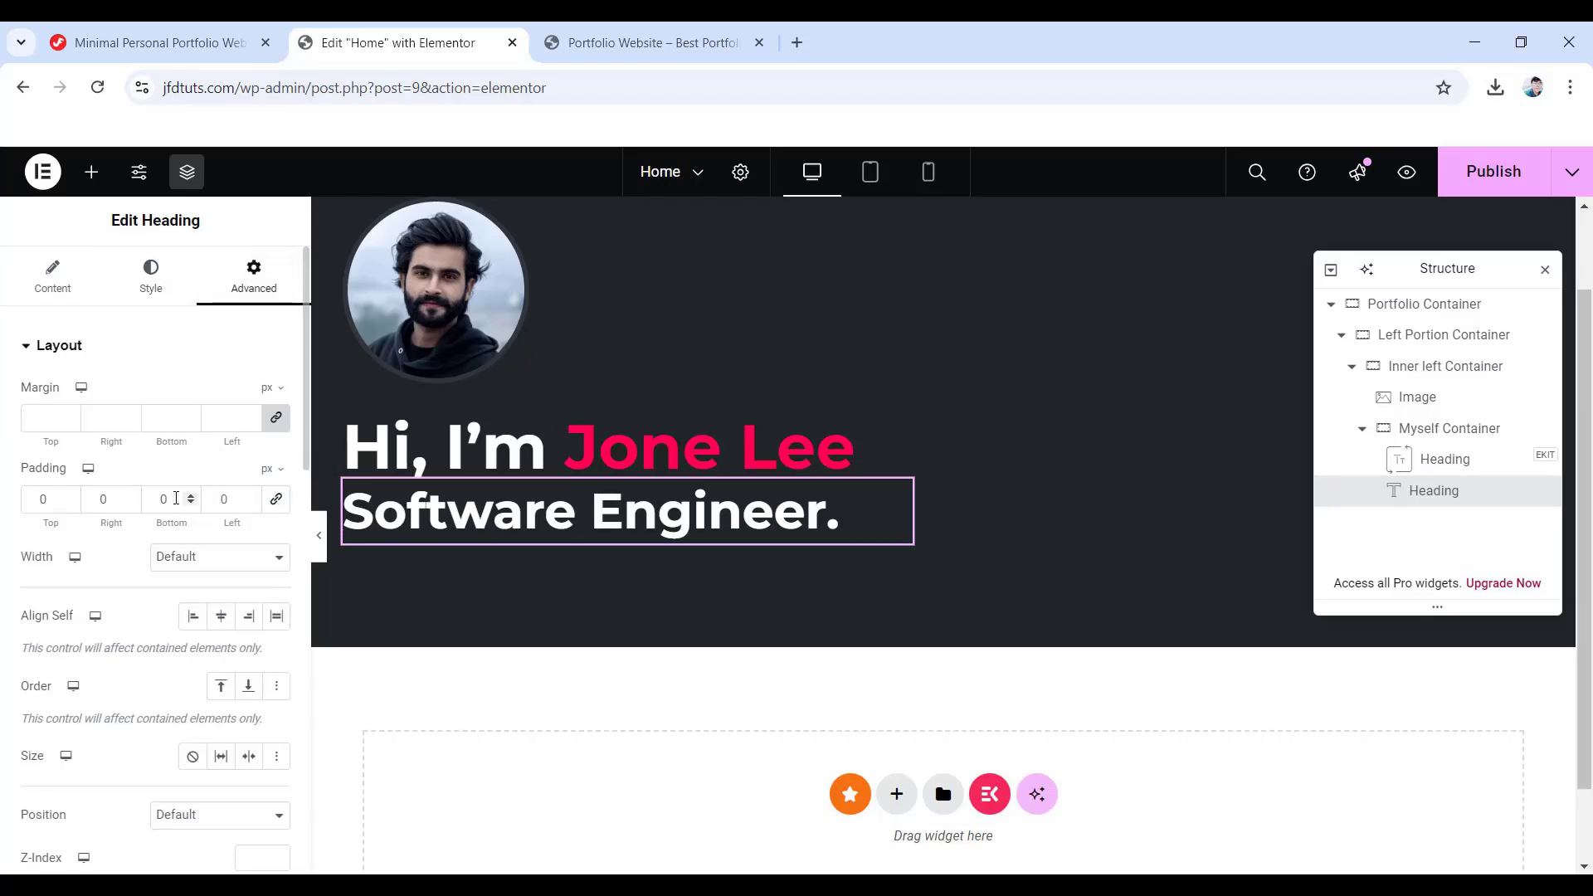
type("20")
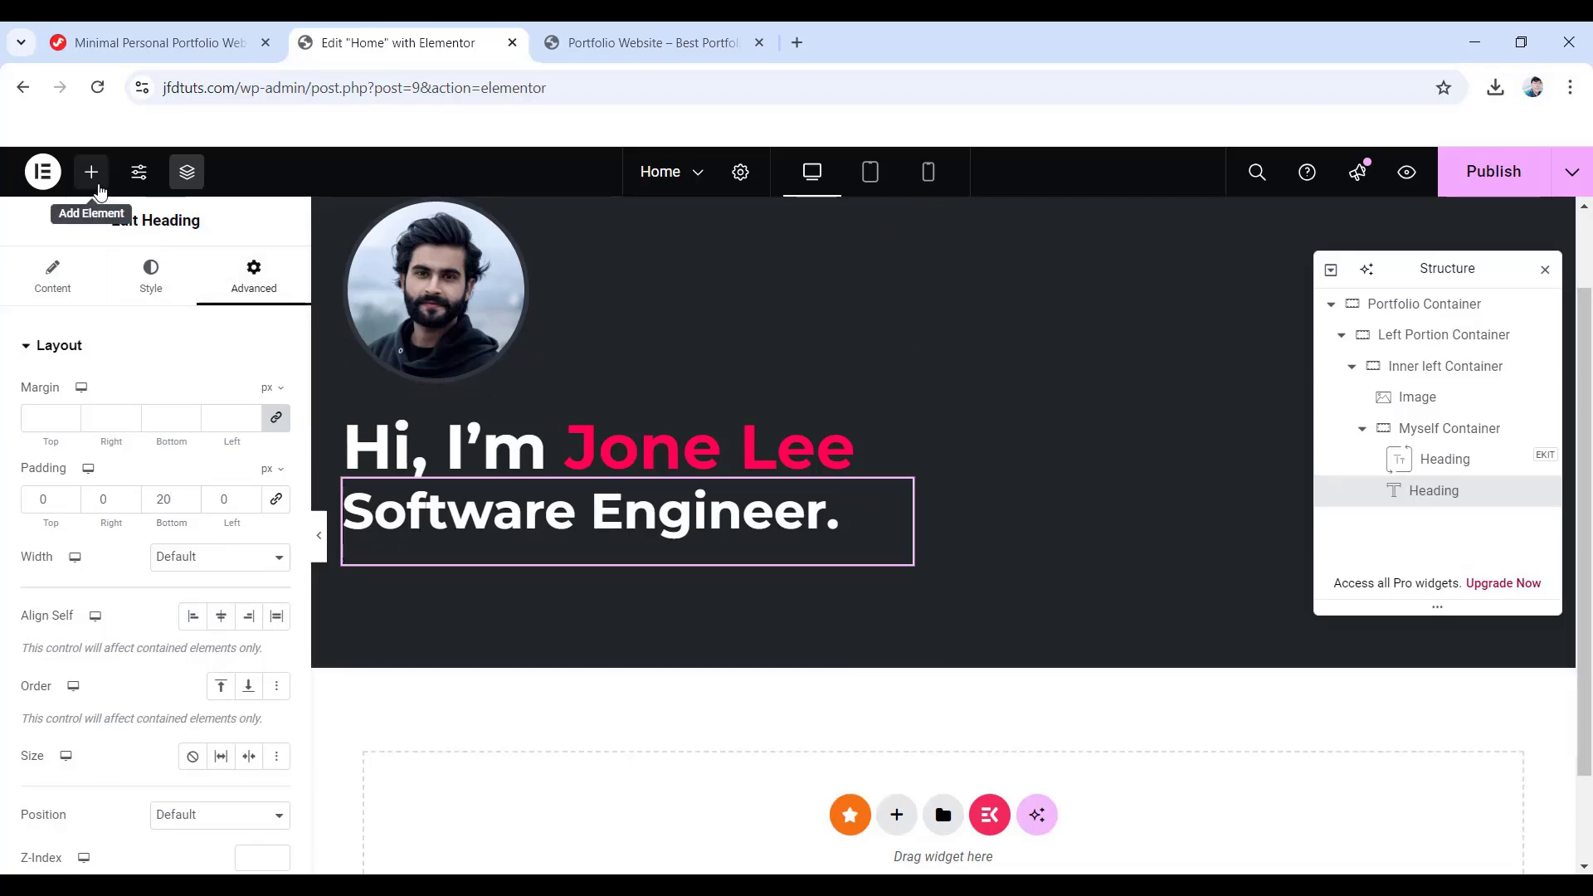
- Add another heading below 'Software Engineer.' holding the pasted Front-End Developer intro text
left_click(96, 183)
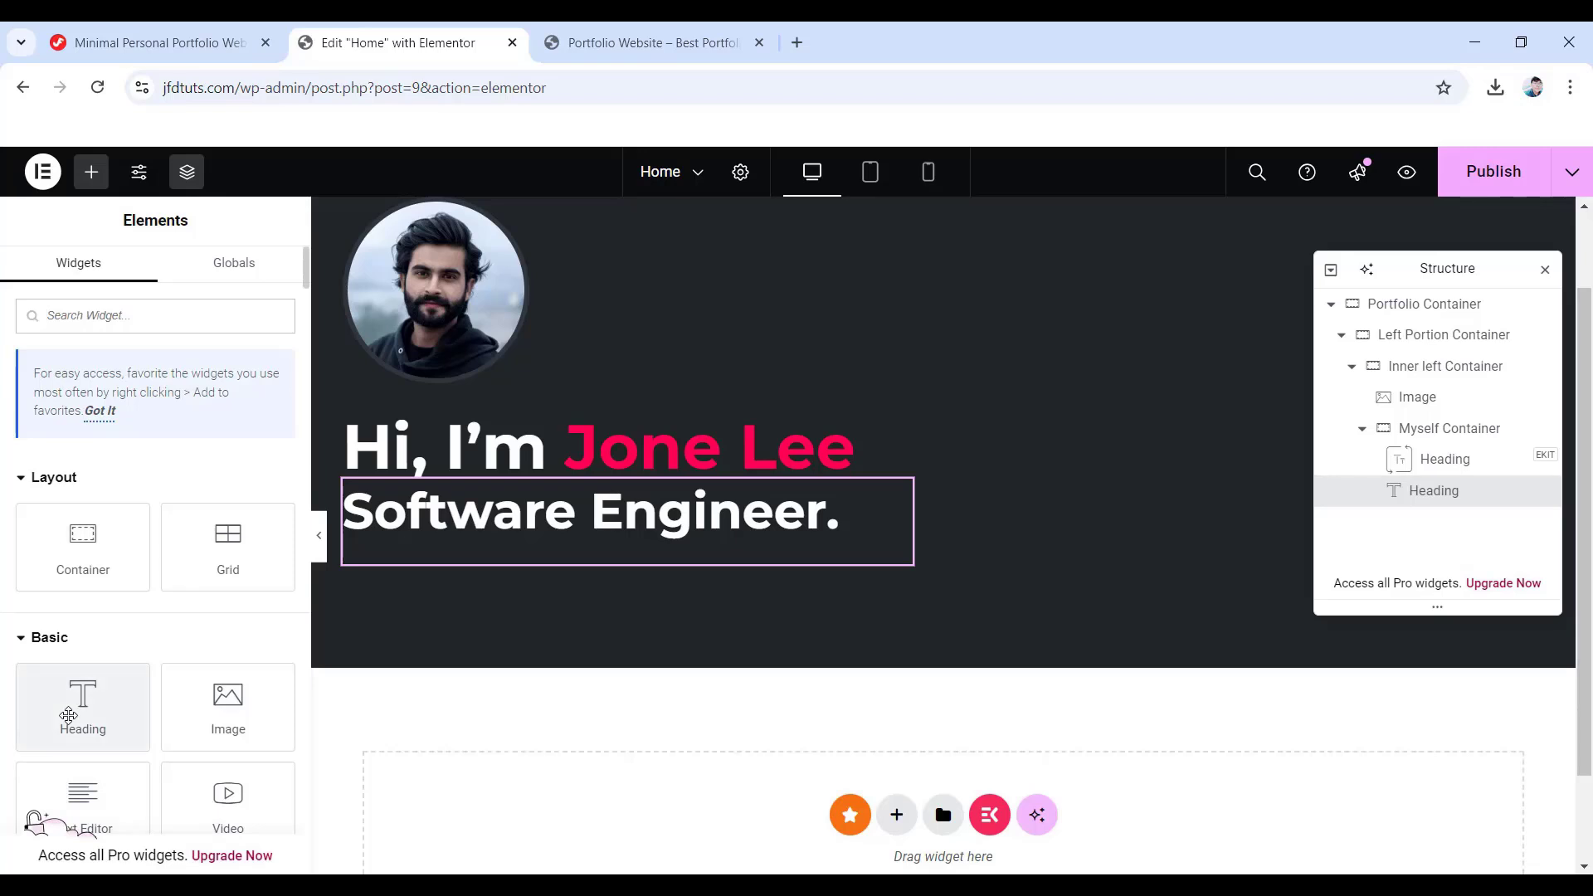
left_click_drag(75, 710, 543, 564)
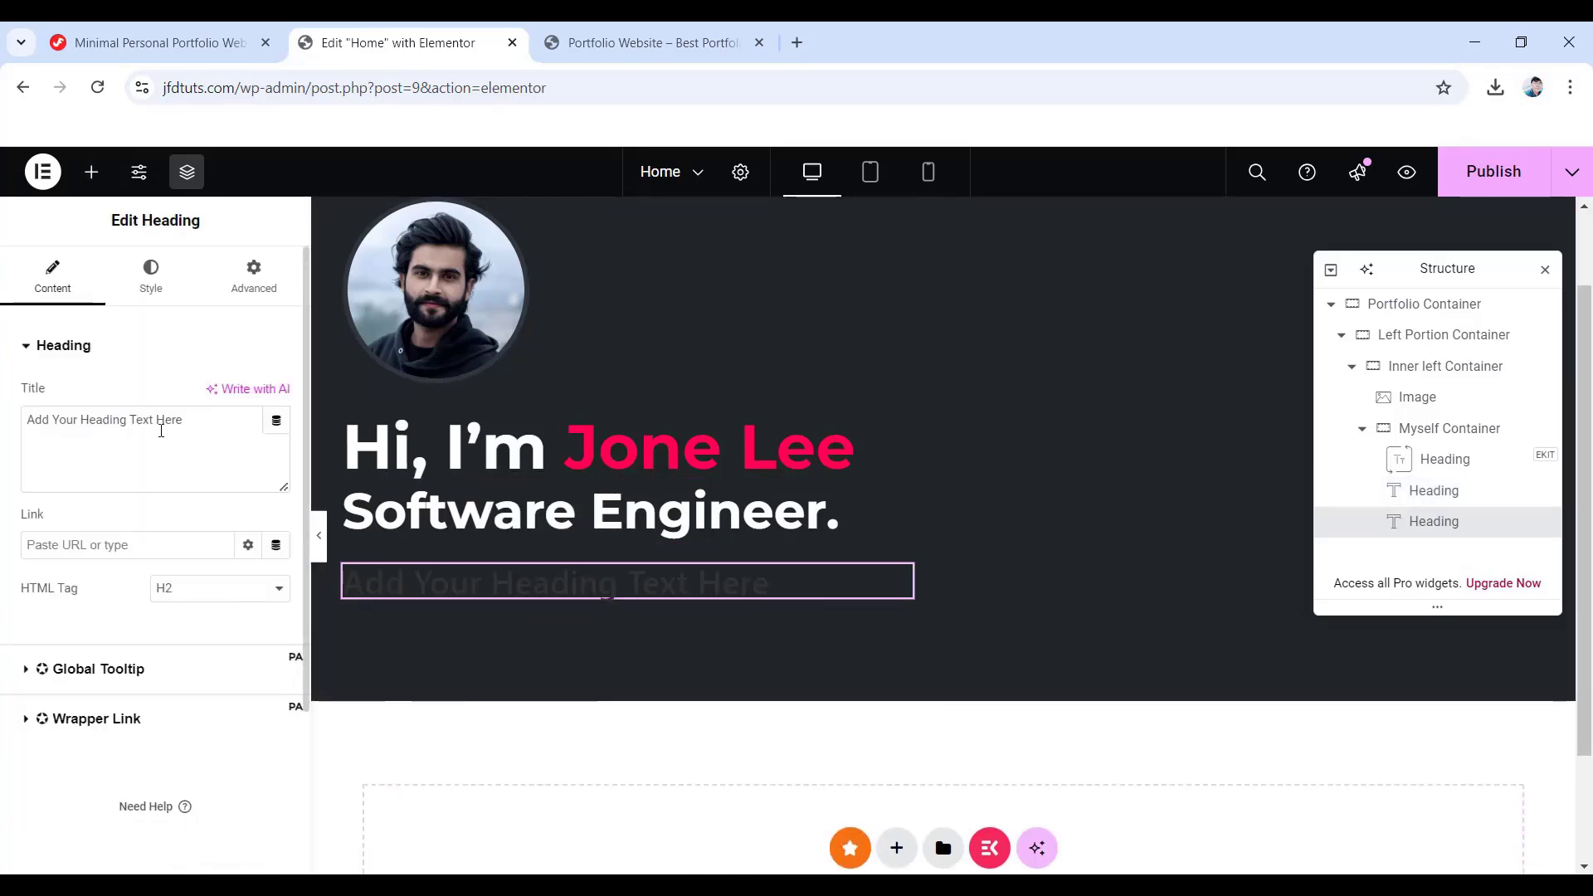
double_click(169, 420)
key("ctrl+a")
type("I'm the Front-End Developer for #Company in Bangladesh, OR. I have serious passion for UI effects, animations and creating intuitive, dynamic user experiences.")
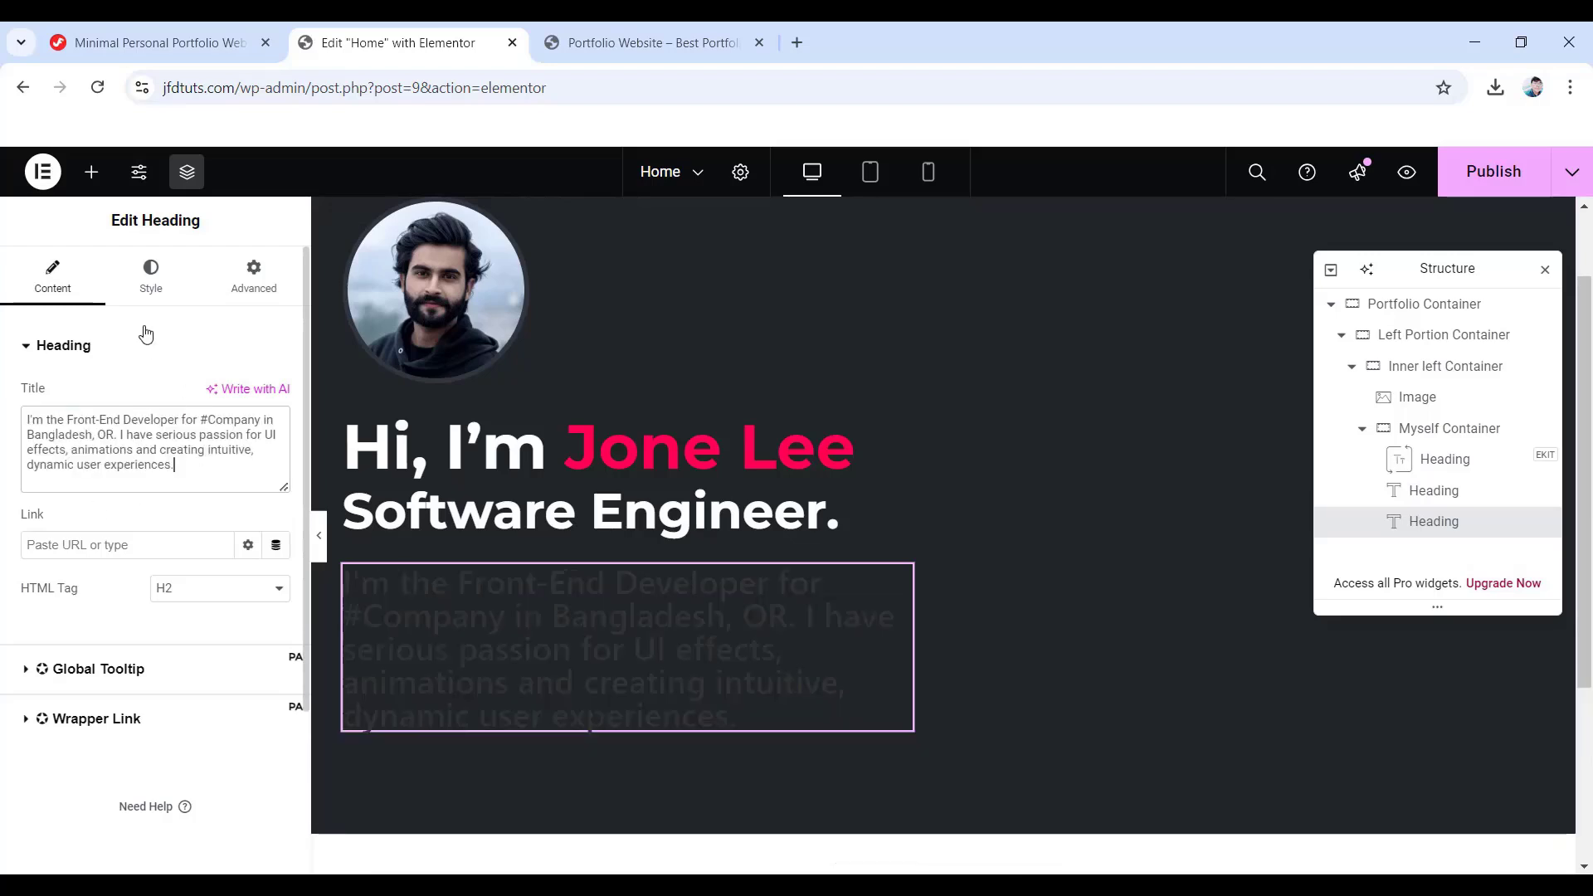
left_click(151, 273)
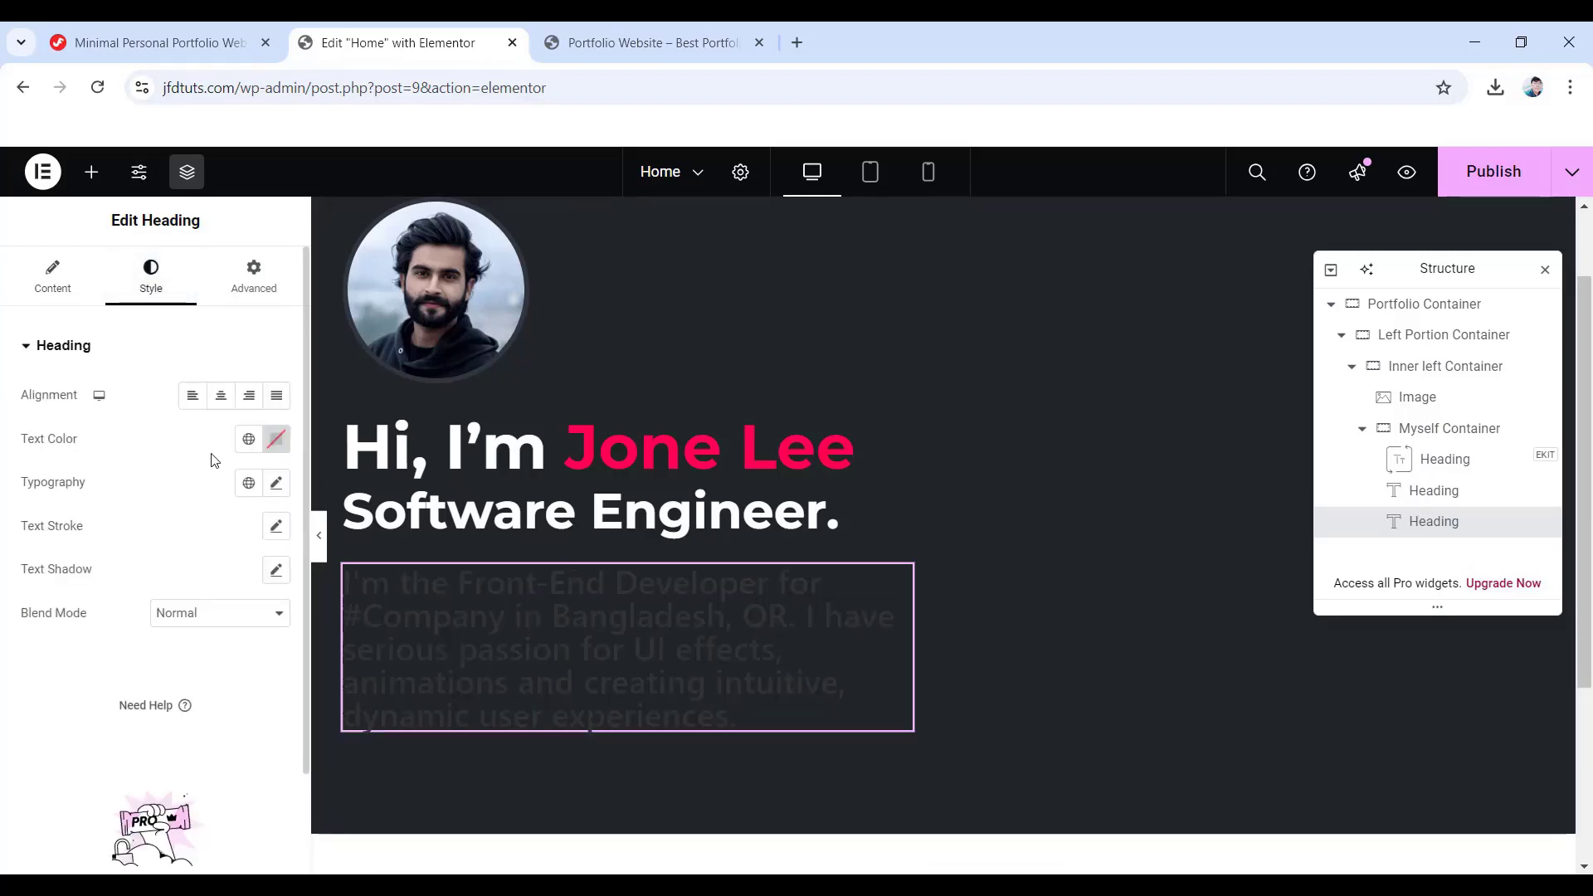
- Colour the intro text #878e99 and set its font to Poppins
left_click(277, 444)
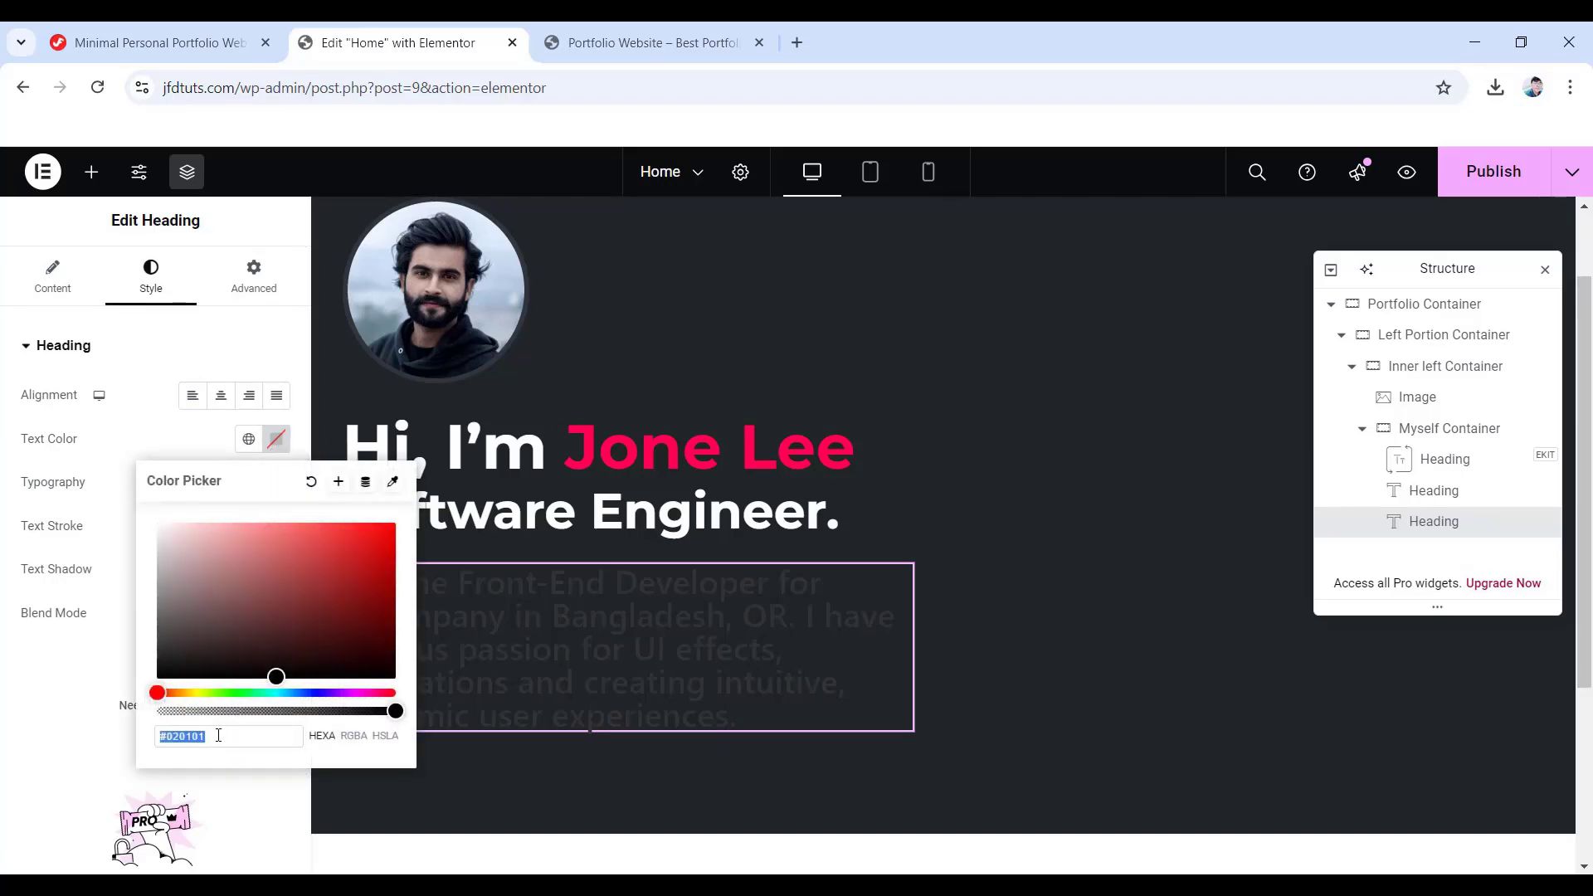
type("878")
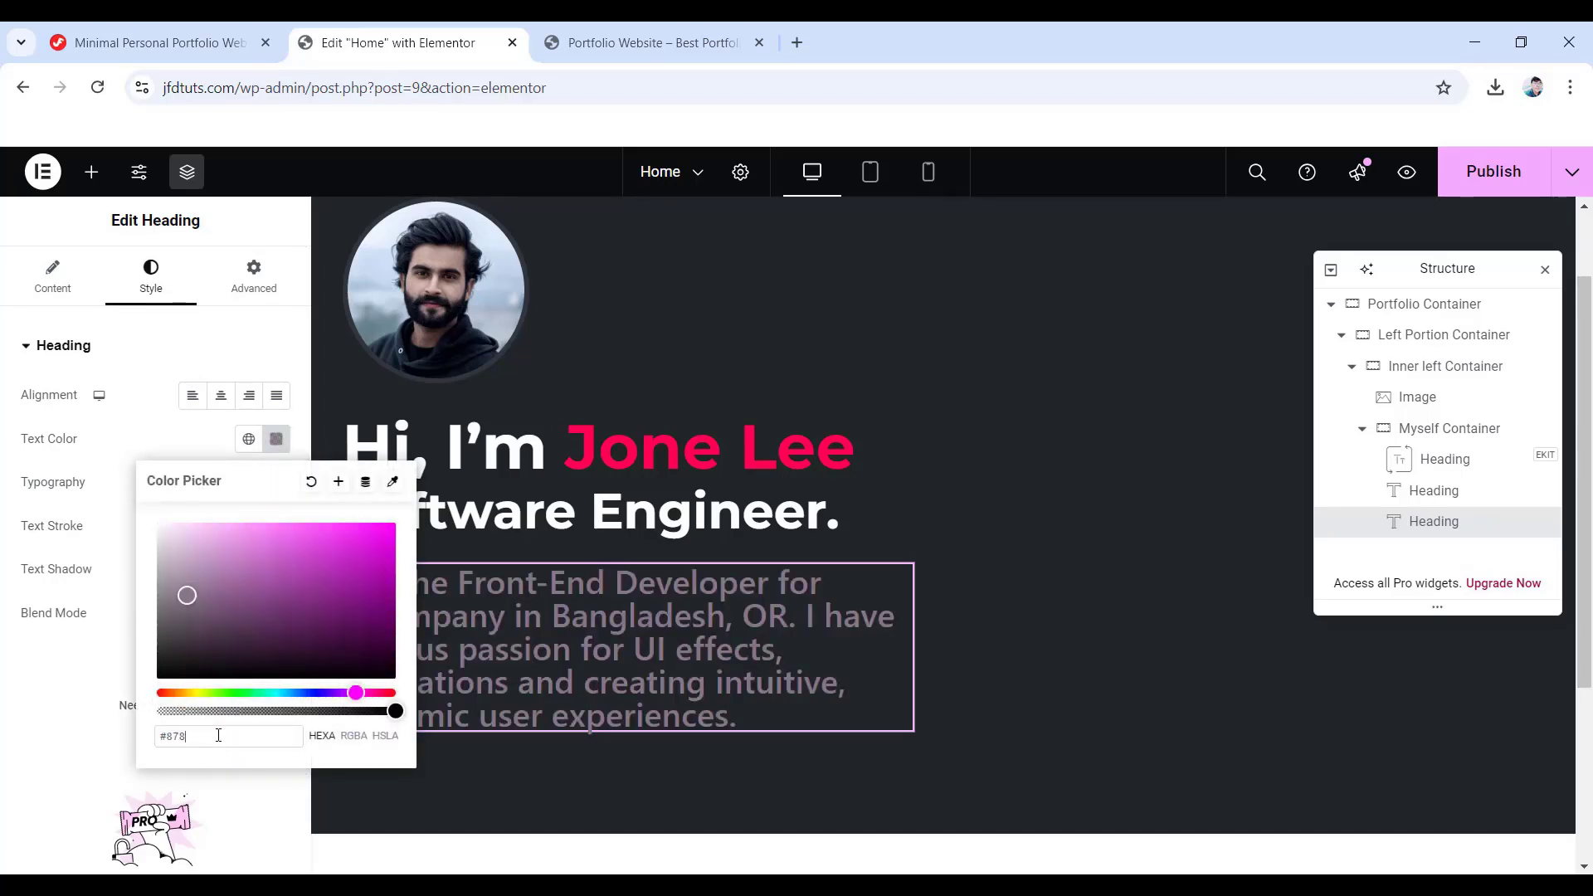
type("e99")
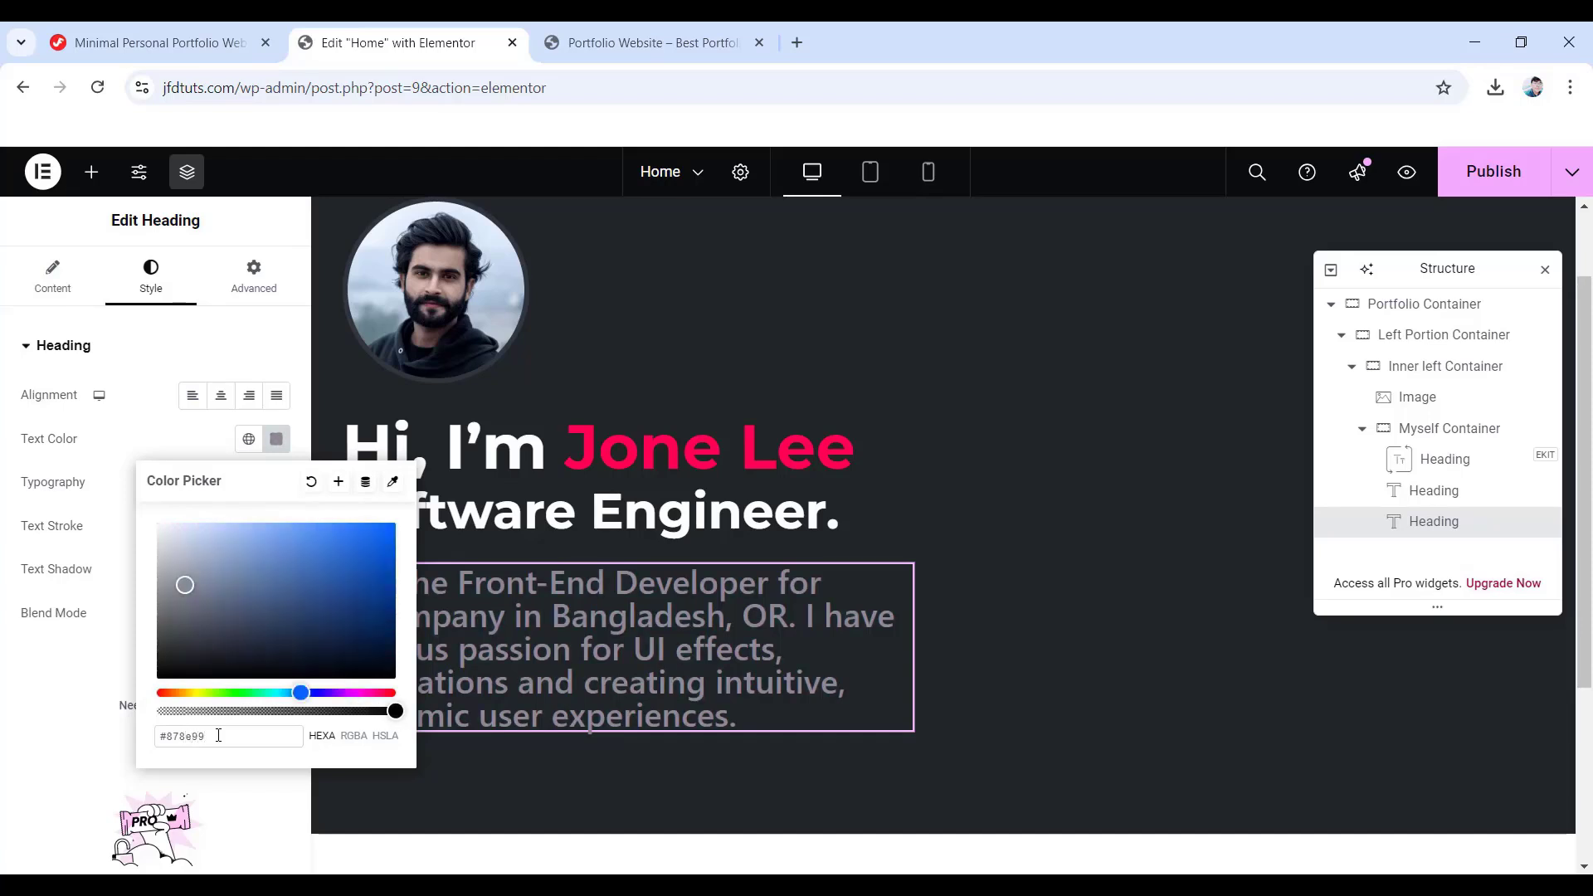
left_click(8, 446)
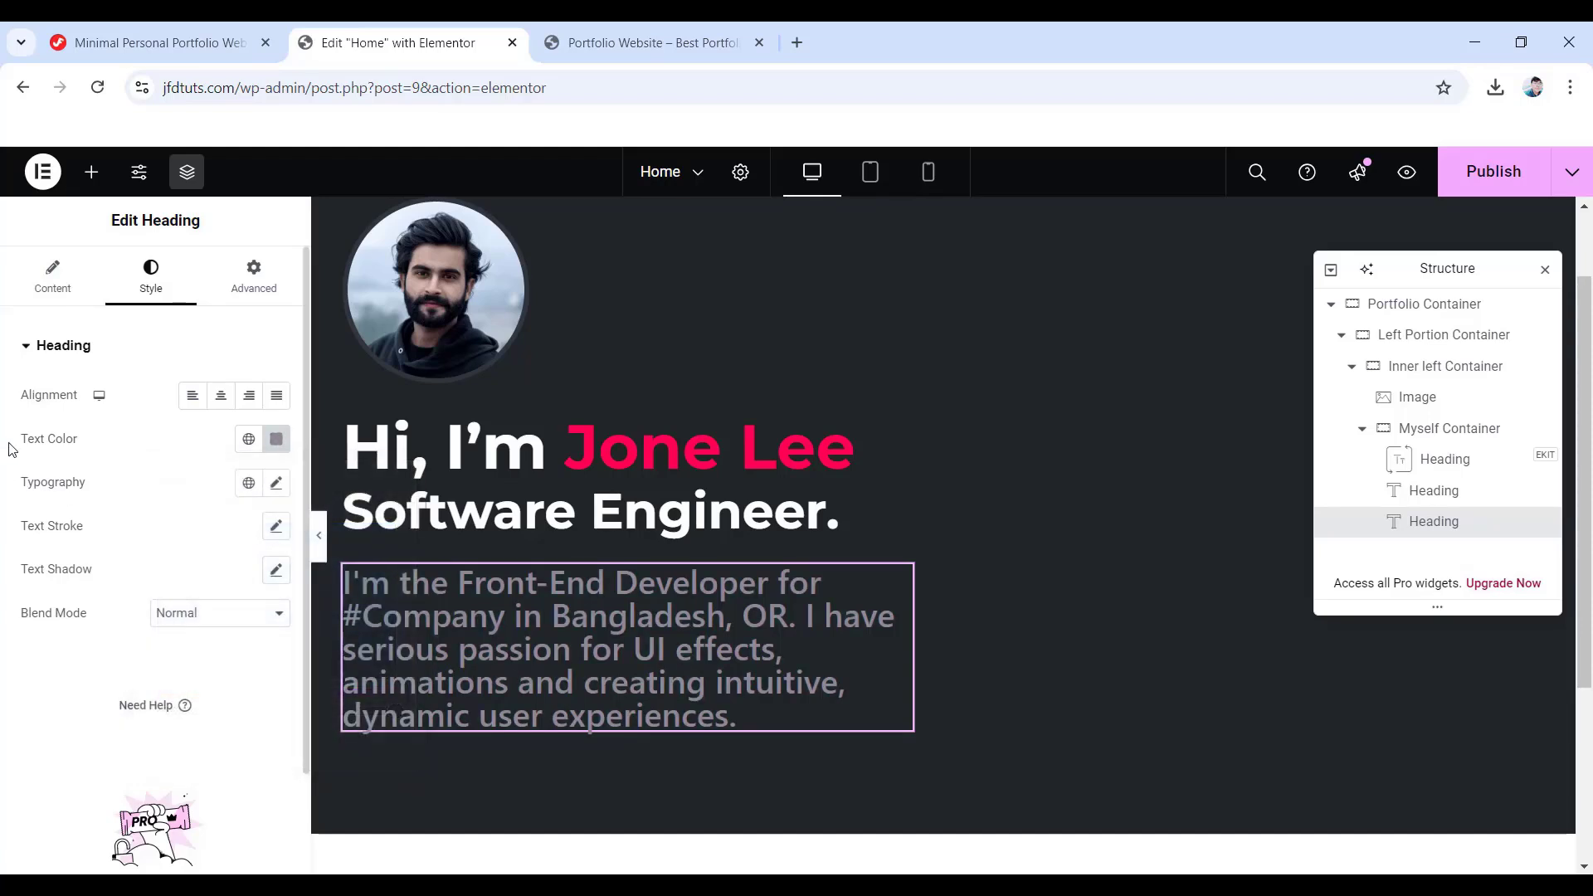
left_click(276, 484)
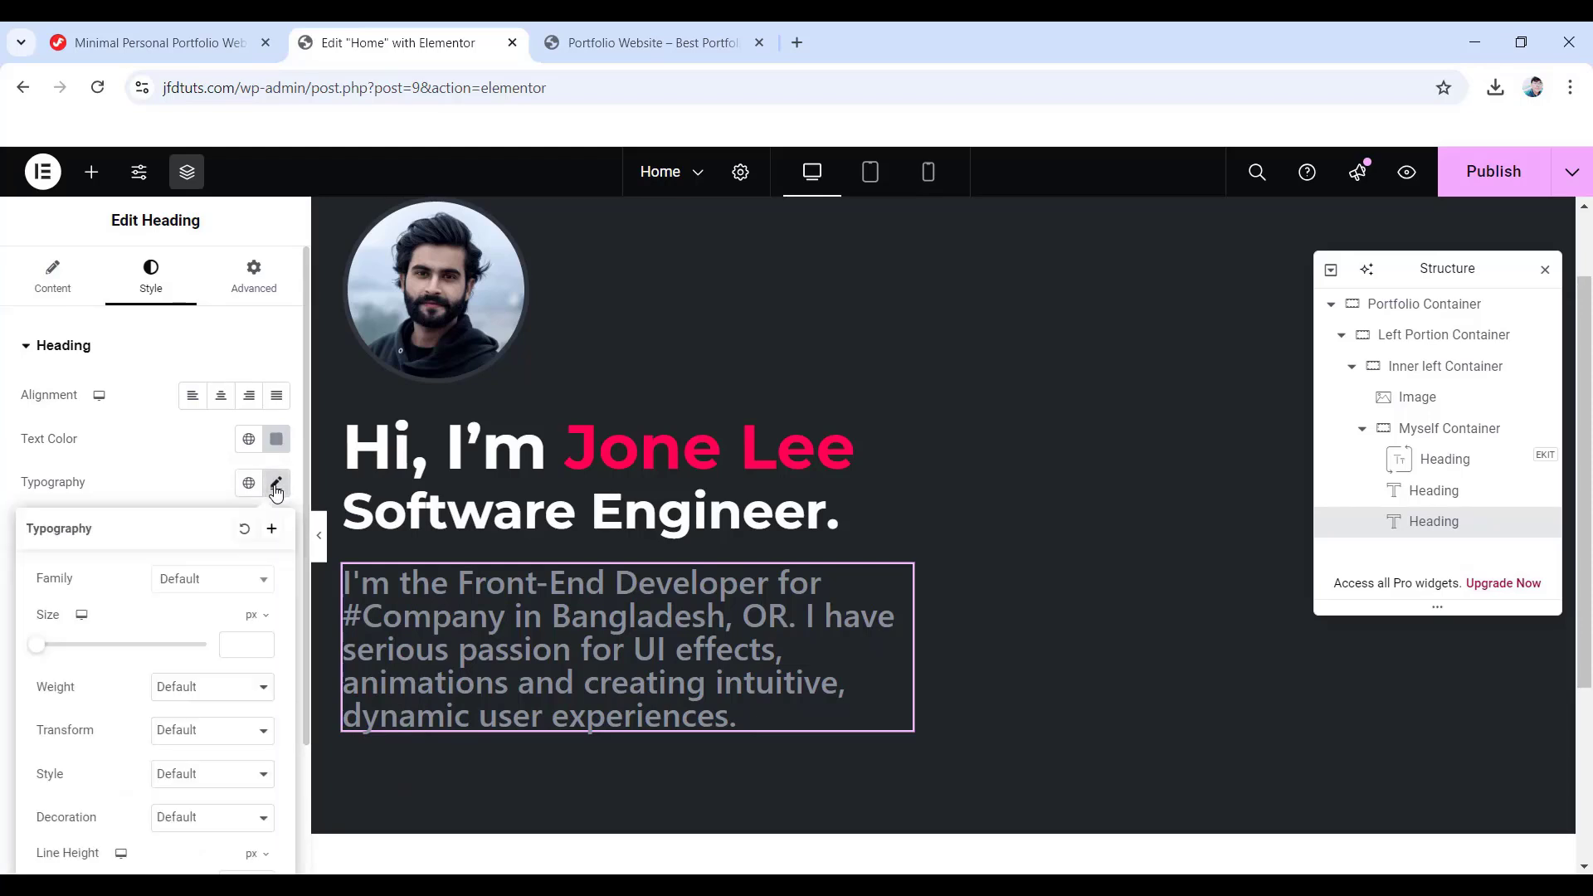
left_click(250, 579)
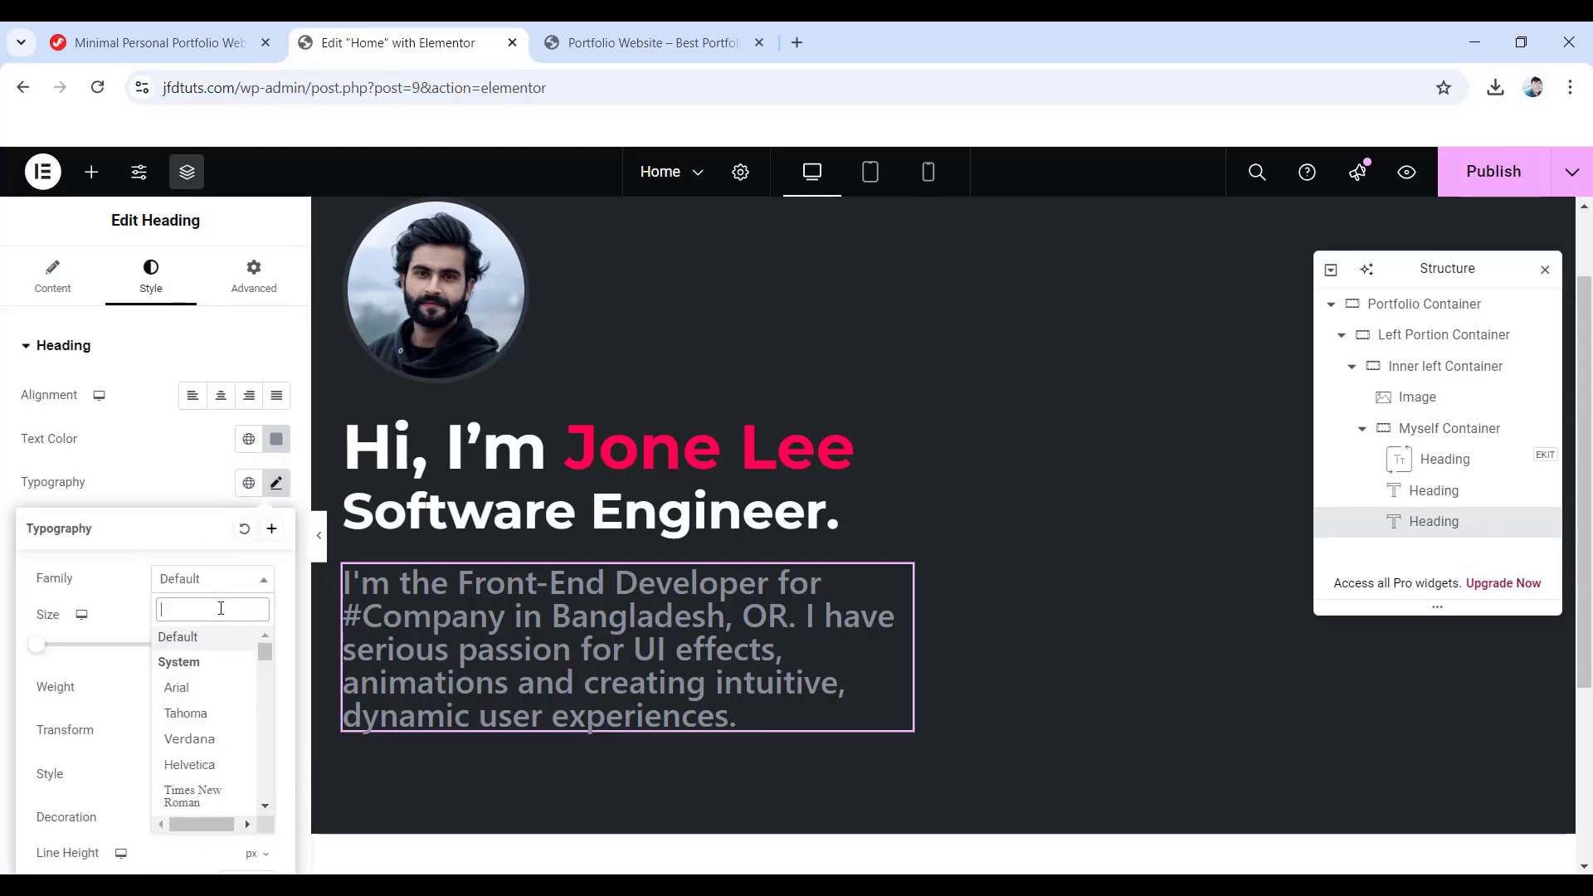
type("poppins")
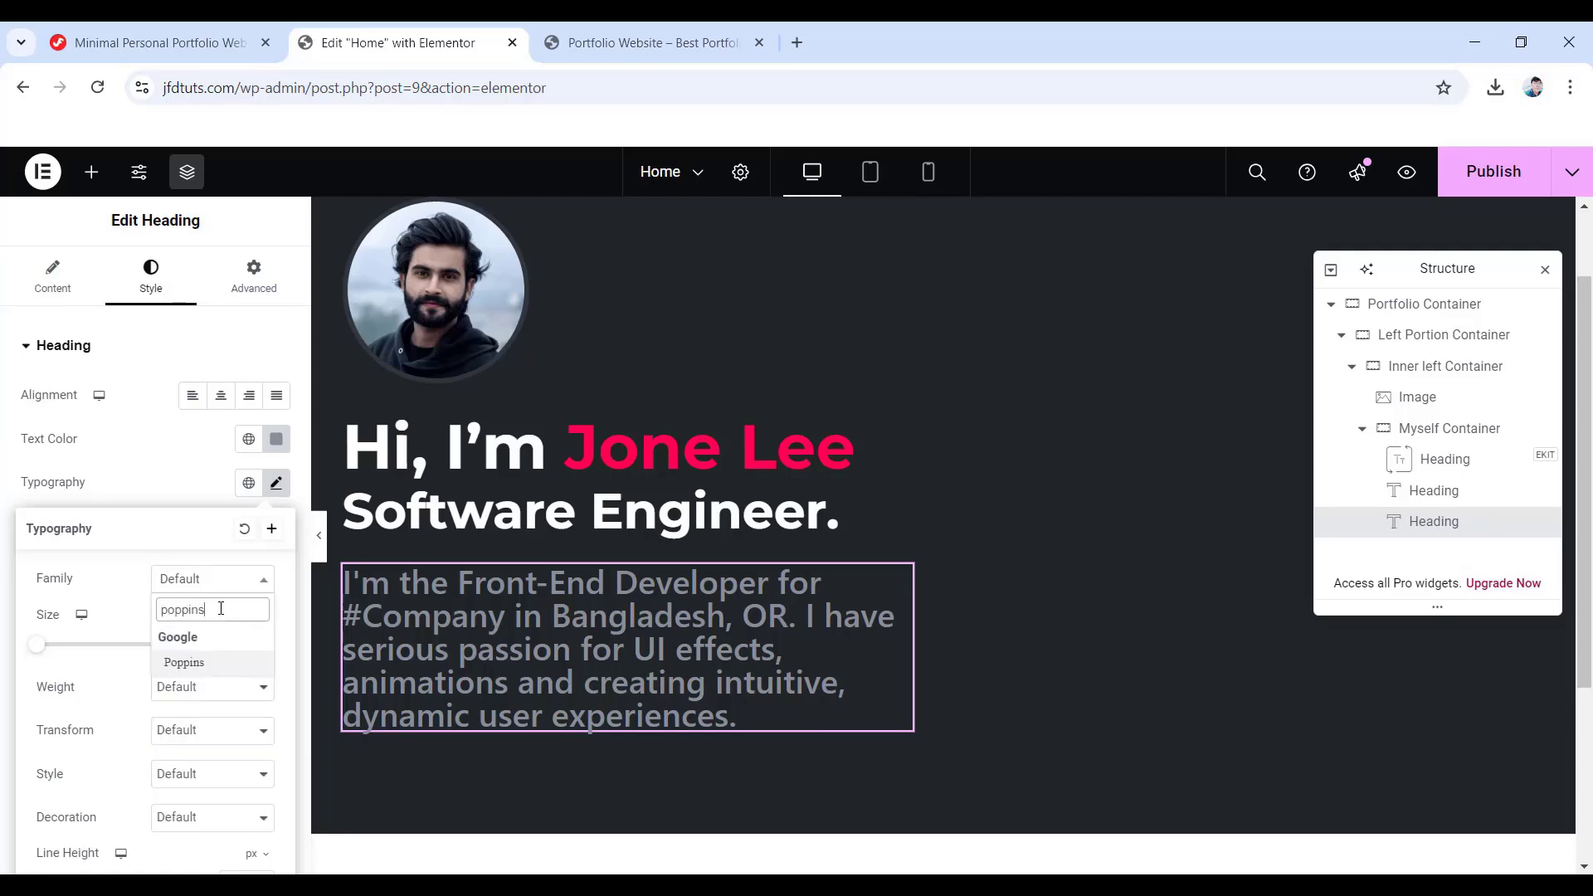
left_click(190, 663)
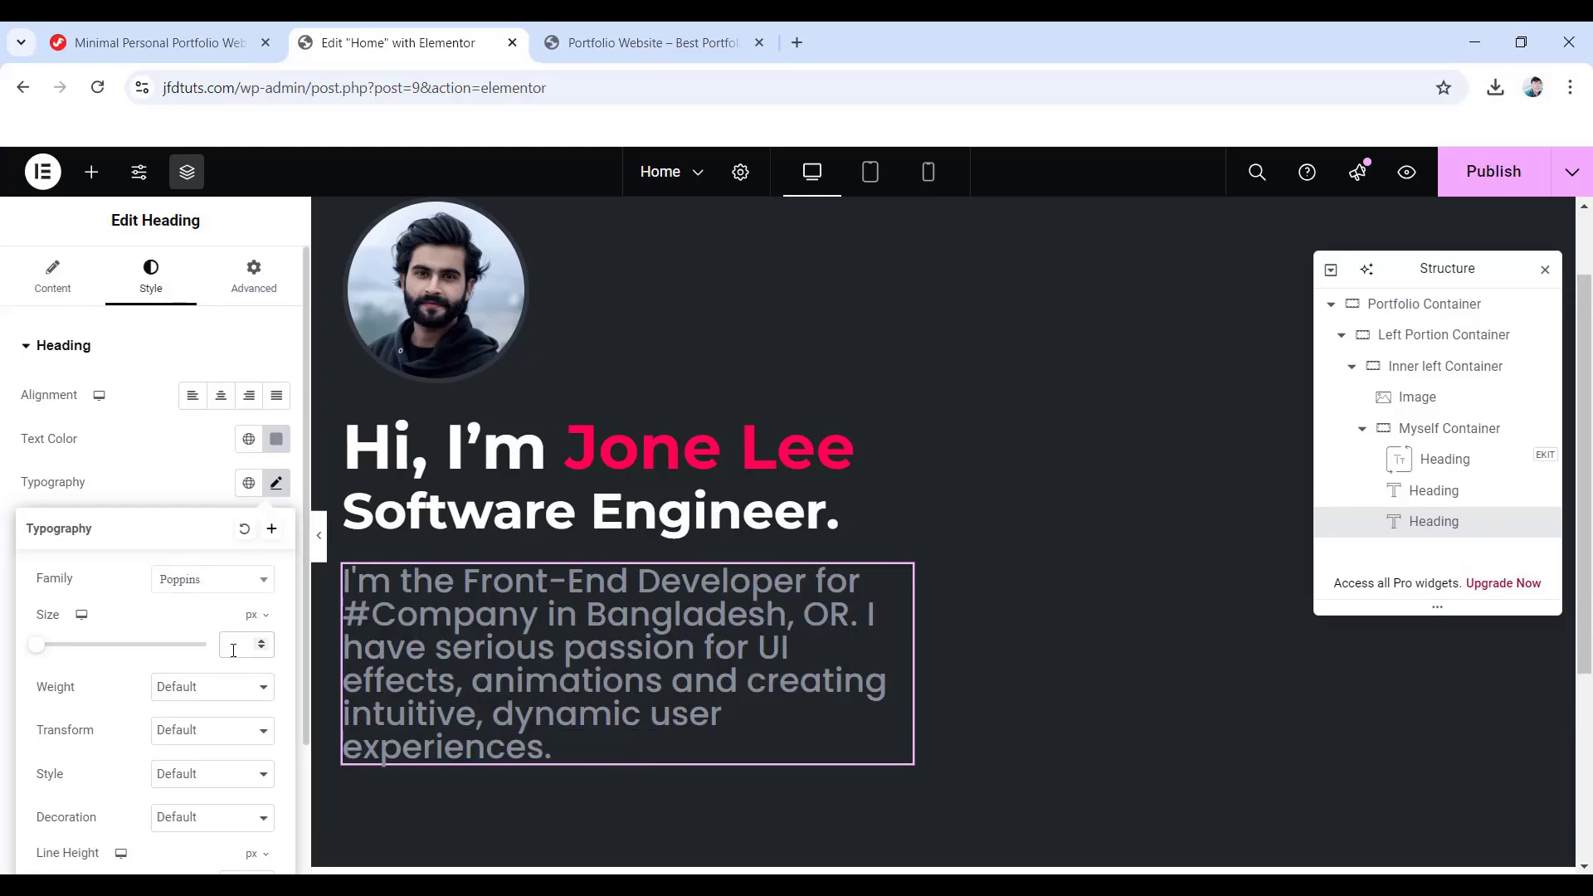
- Set the intro text to 18 px, weight 400 (Normal), 29 px line height
left_click(233, 651)
type("18")
left_click(207, 689)
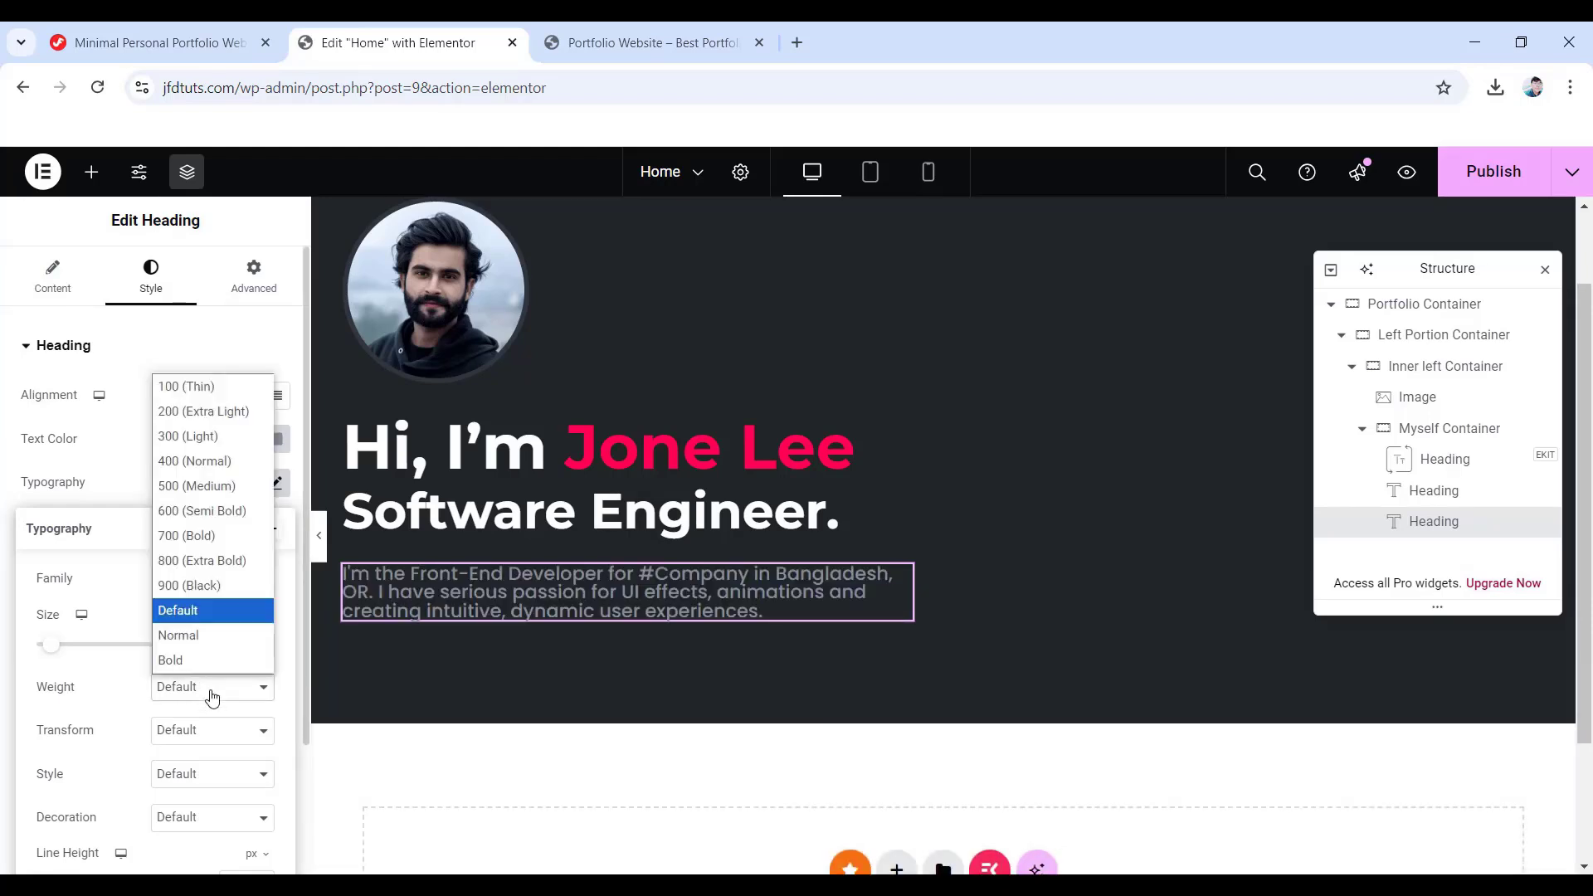
left_click(222, 458)
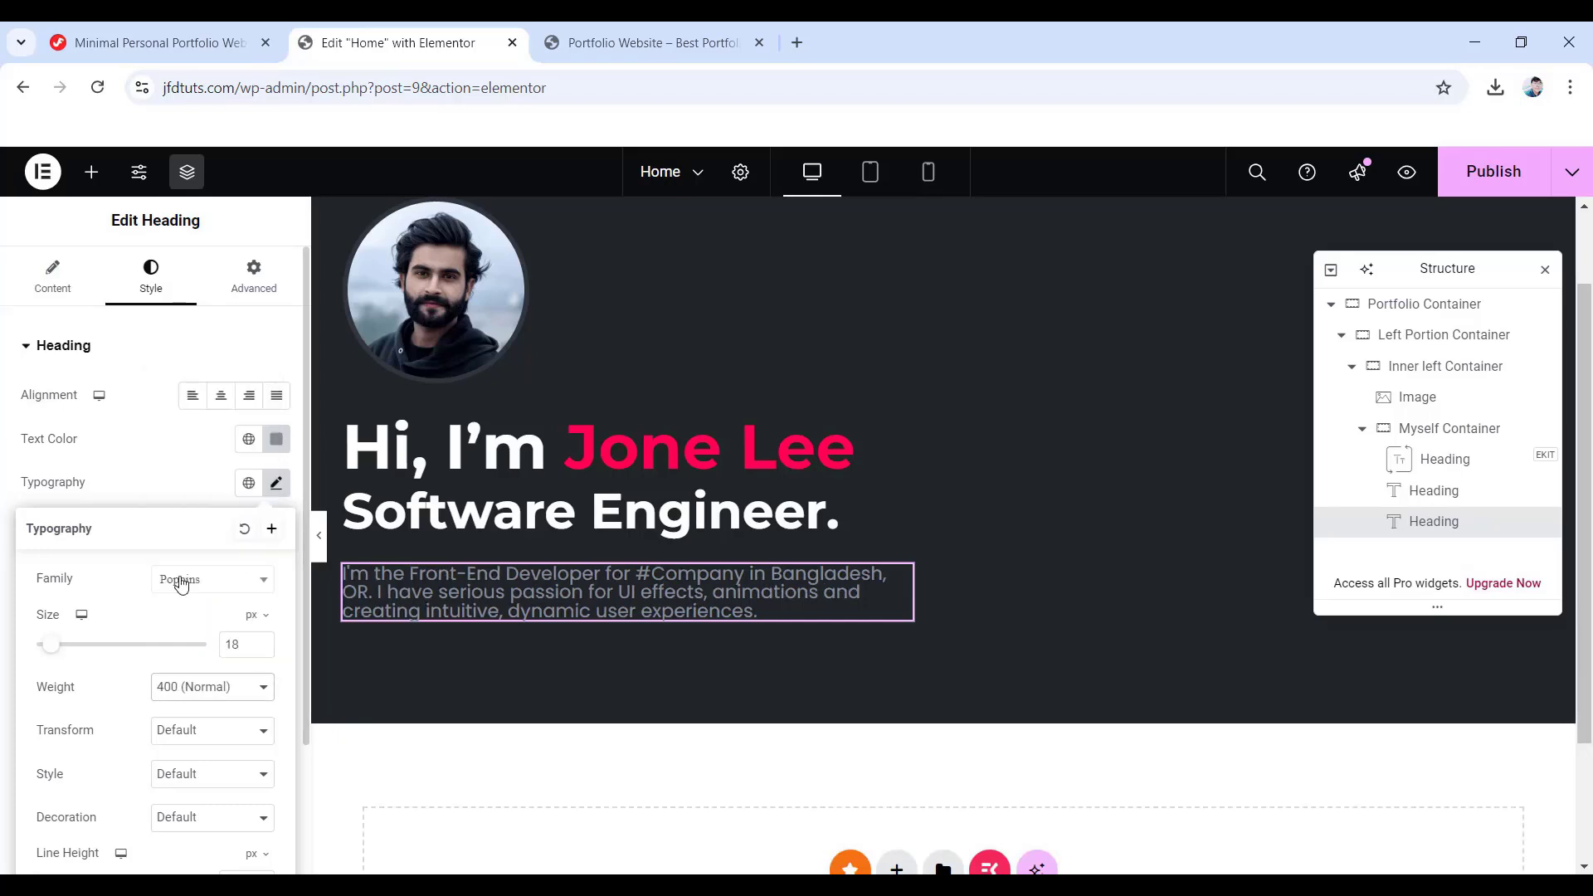
scroll(182, 586, "down", 2)
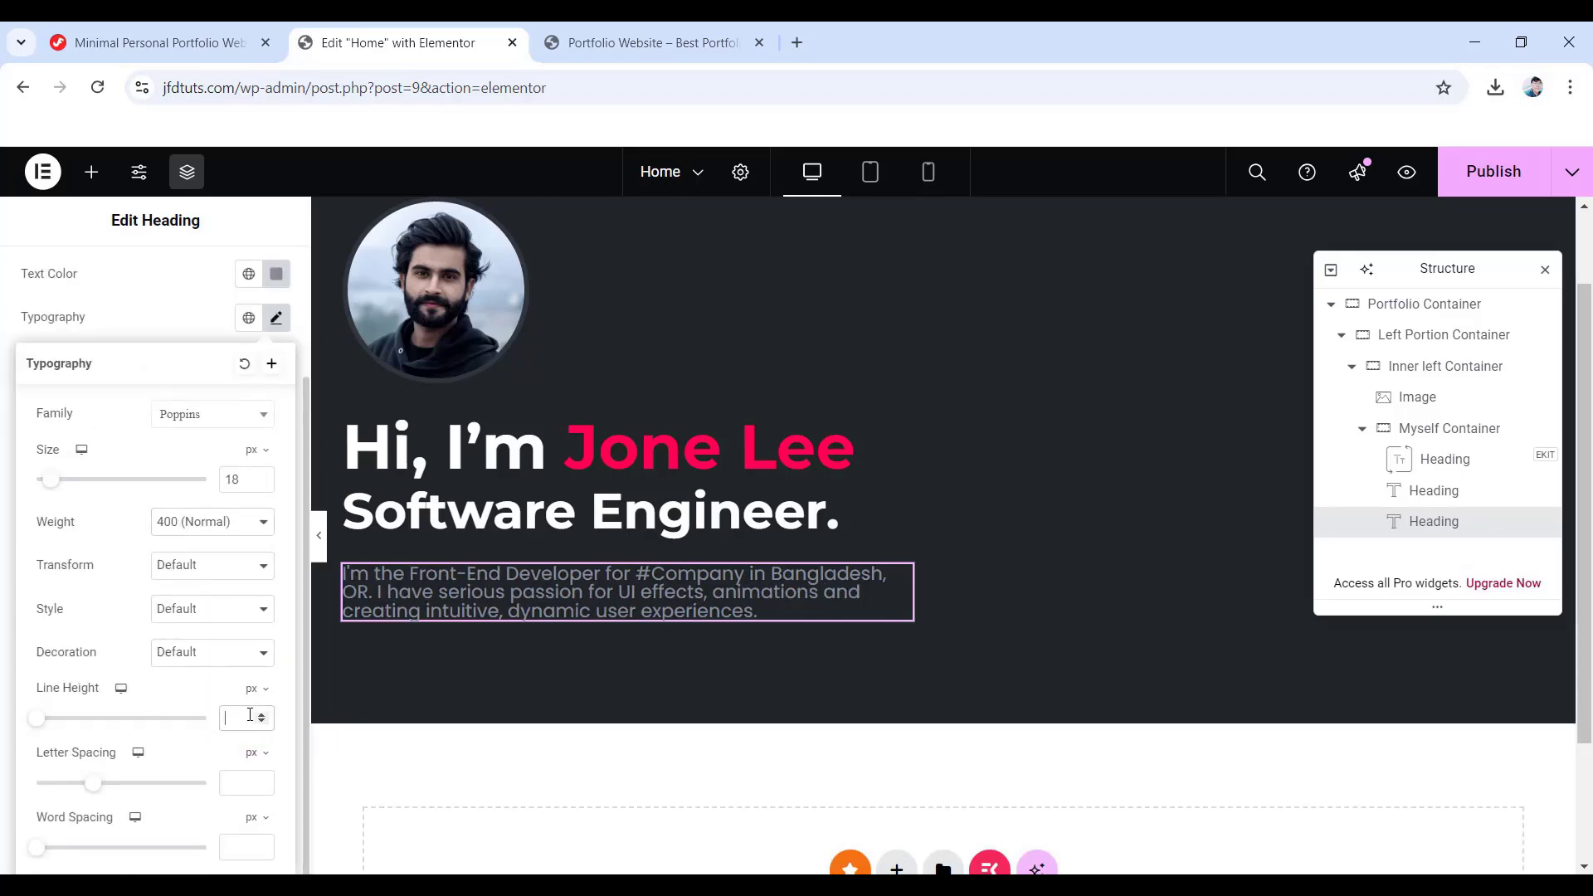
type("29")
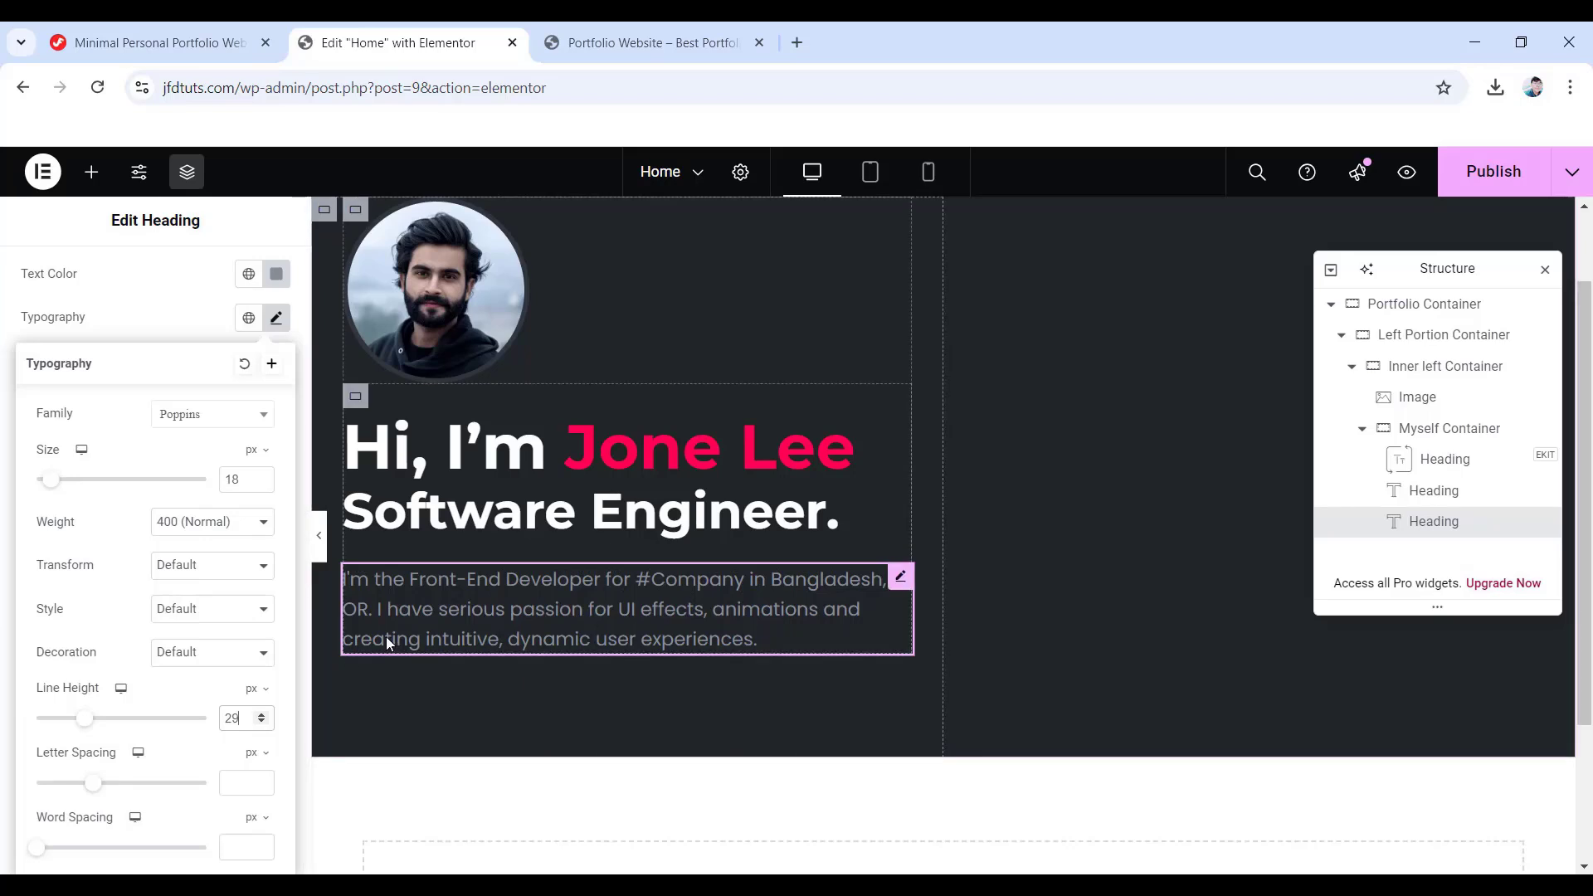
scroll(162, 498, "up", 2)
- Drag a new container below the intro paragraph and set its direction to Row
left_click(92, 174)
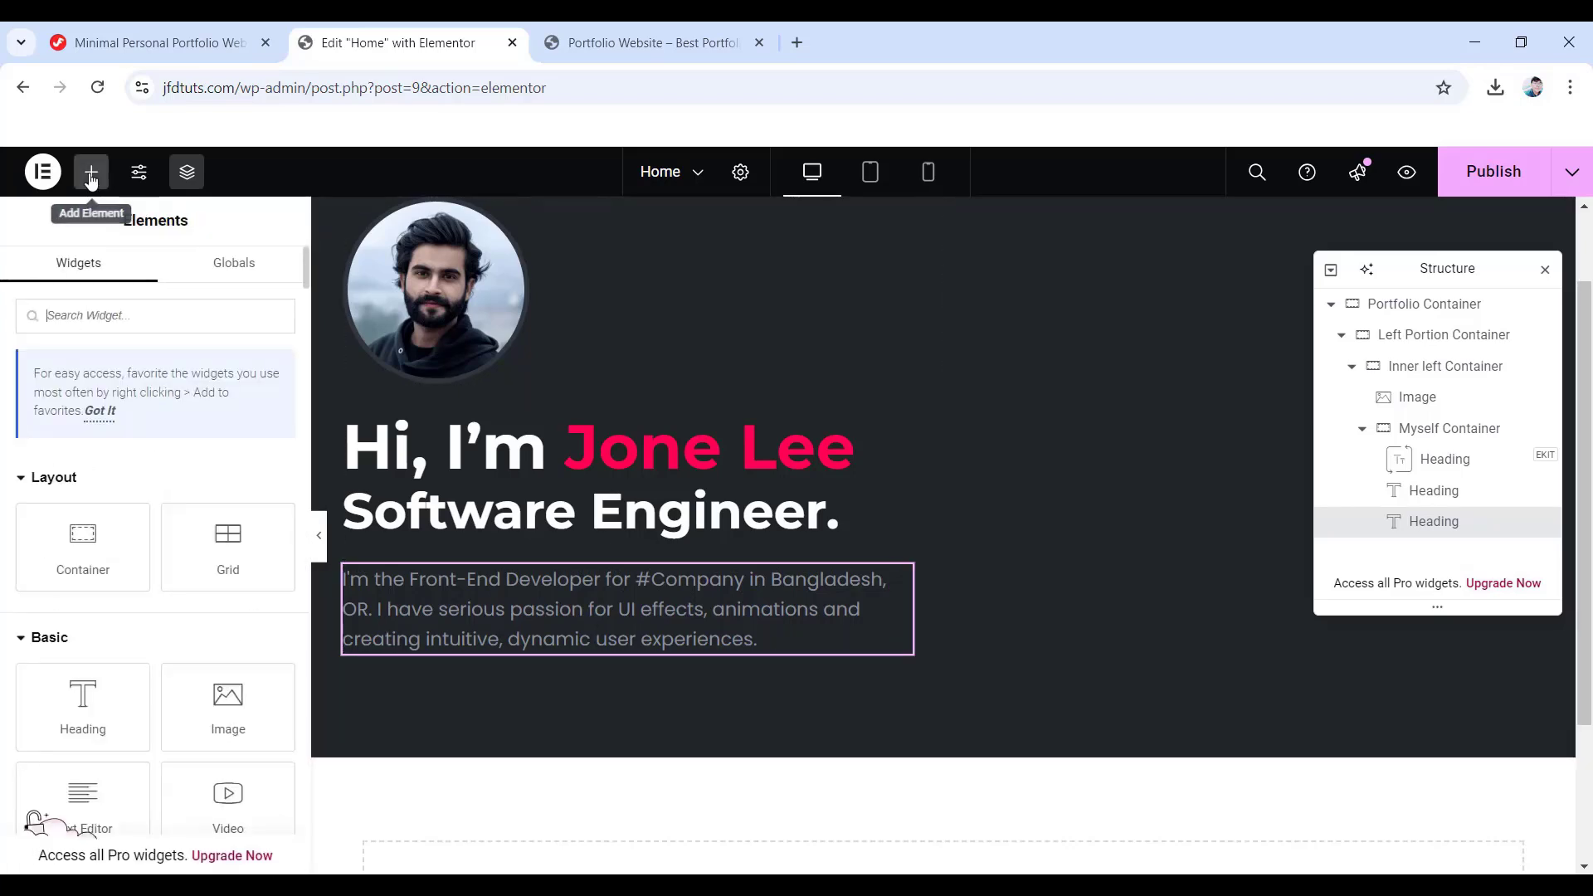
left_click_drag(83, 539, 543, 646)
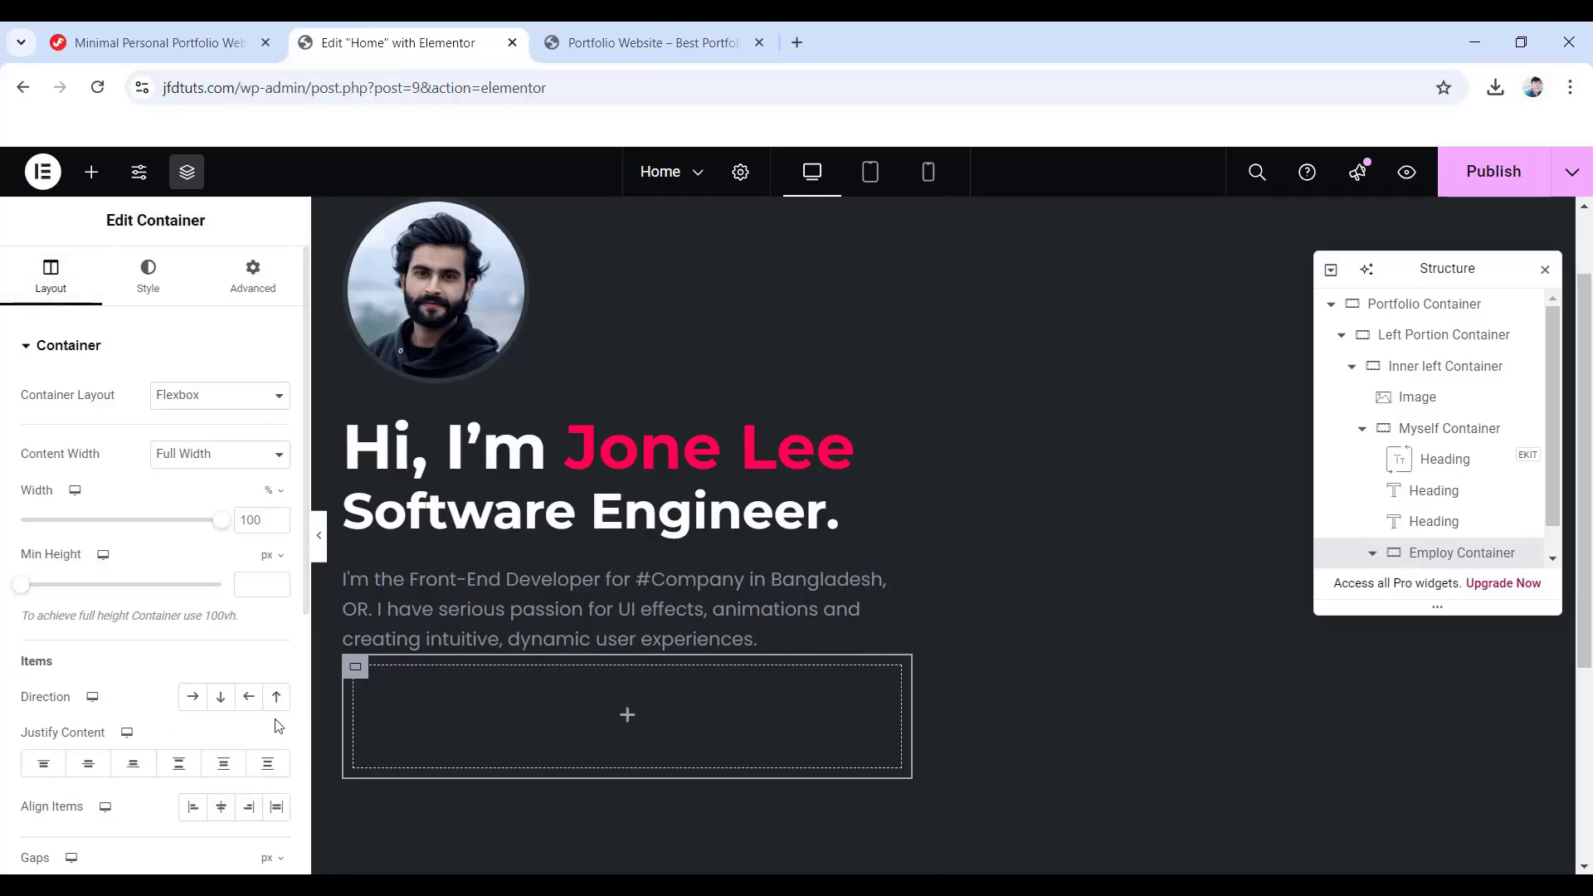
left_click(196, 699)
scroll(195, 706, "down", 1)
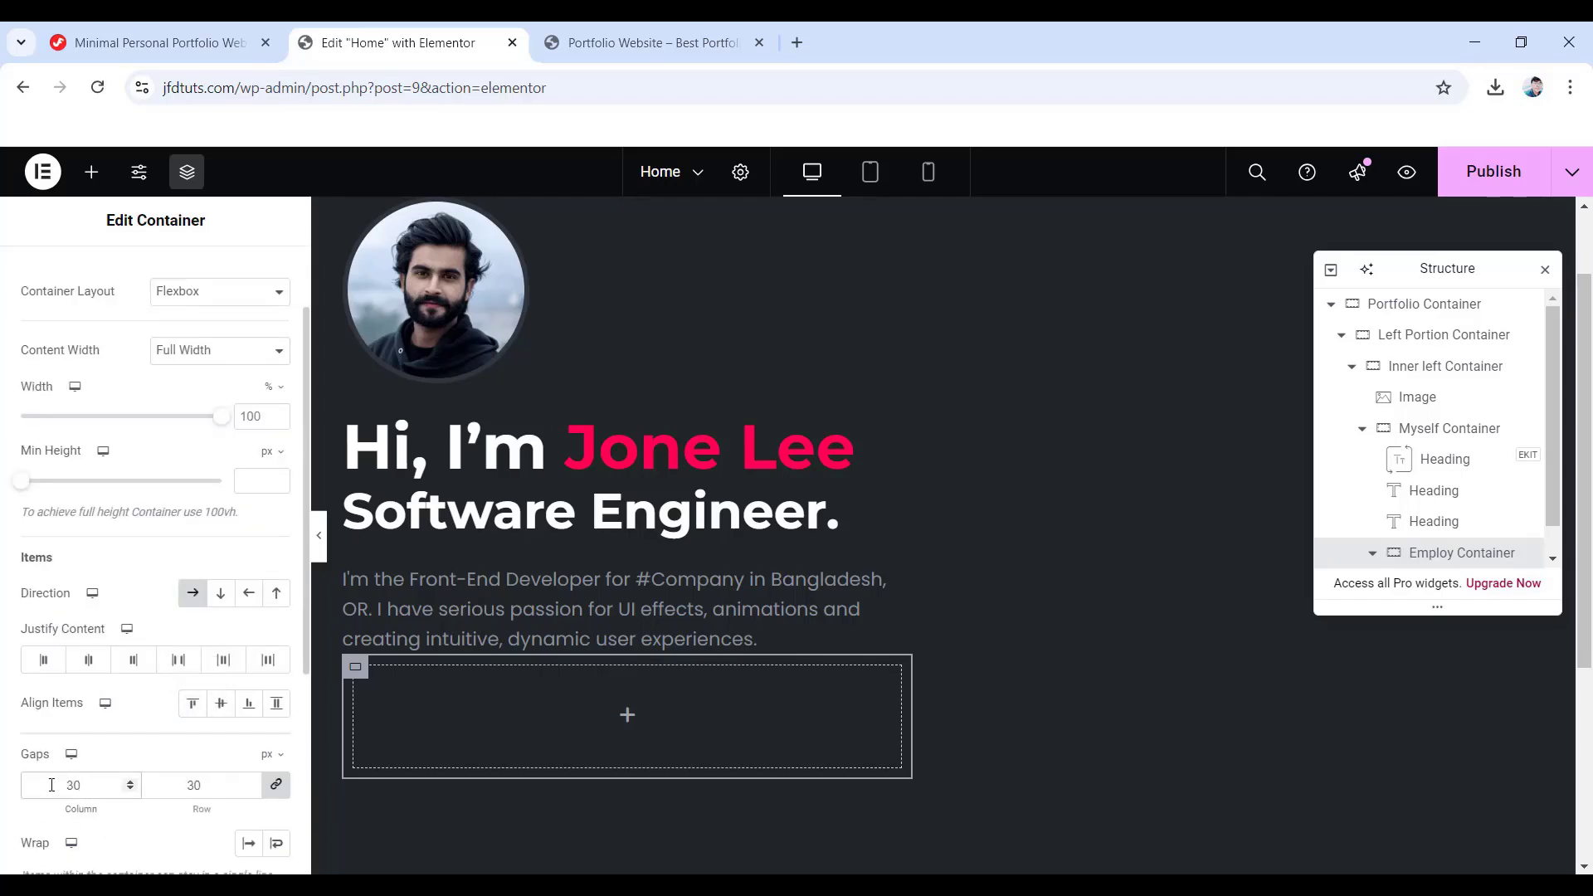
scroll(169, 427, "up", 1)
- Set the container's padding to 0, with 50 px on top
left_click(250, 276)
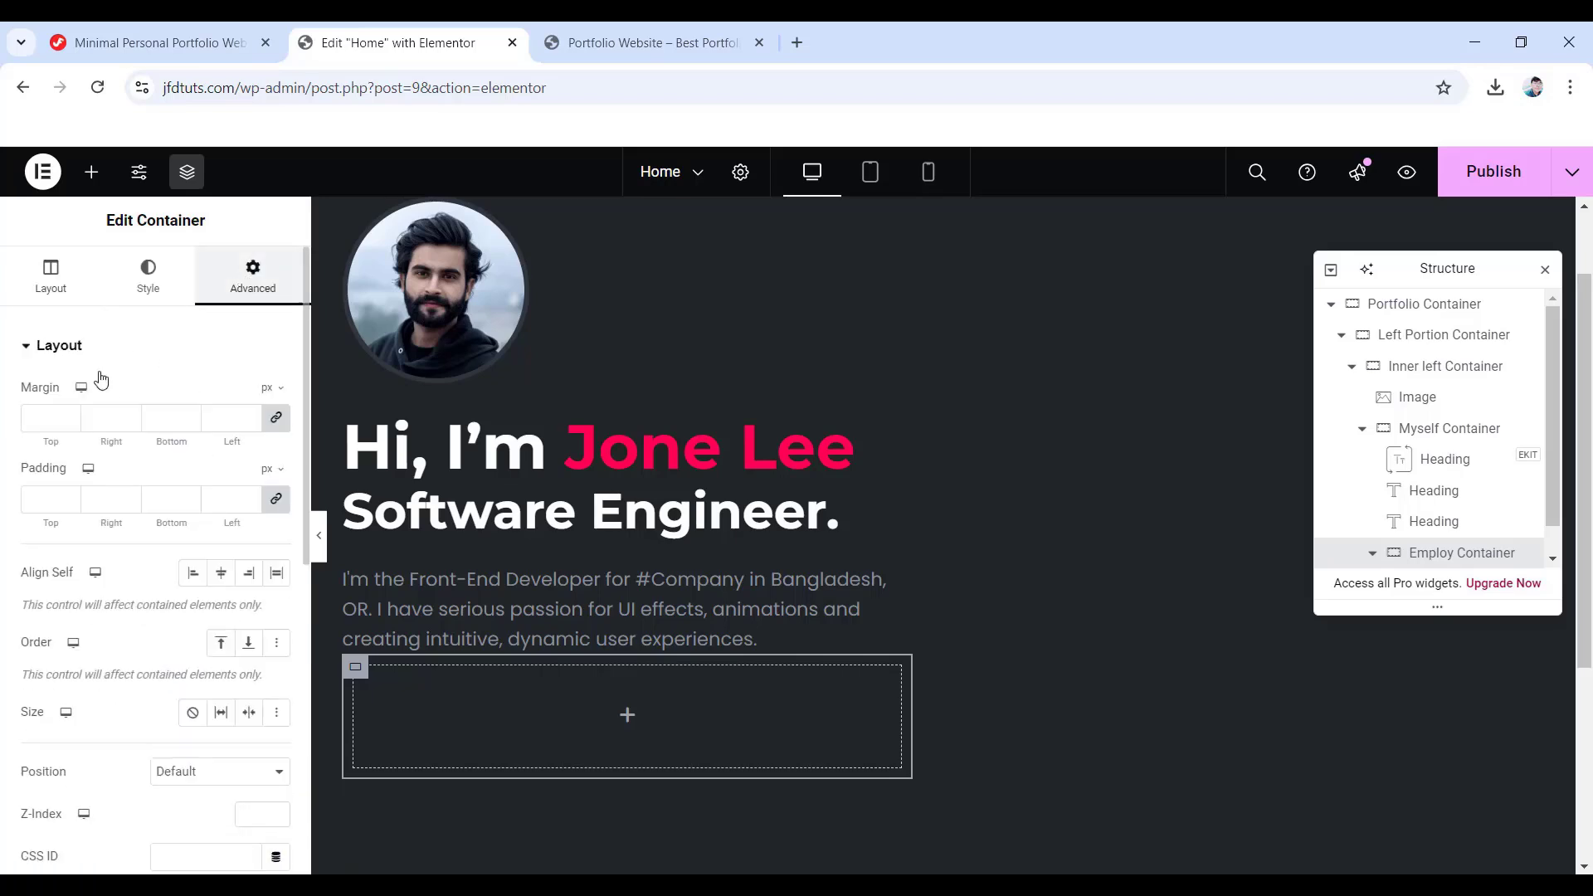
left_click(278, 503)
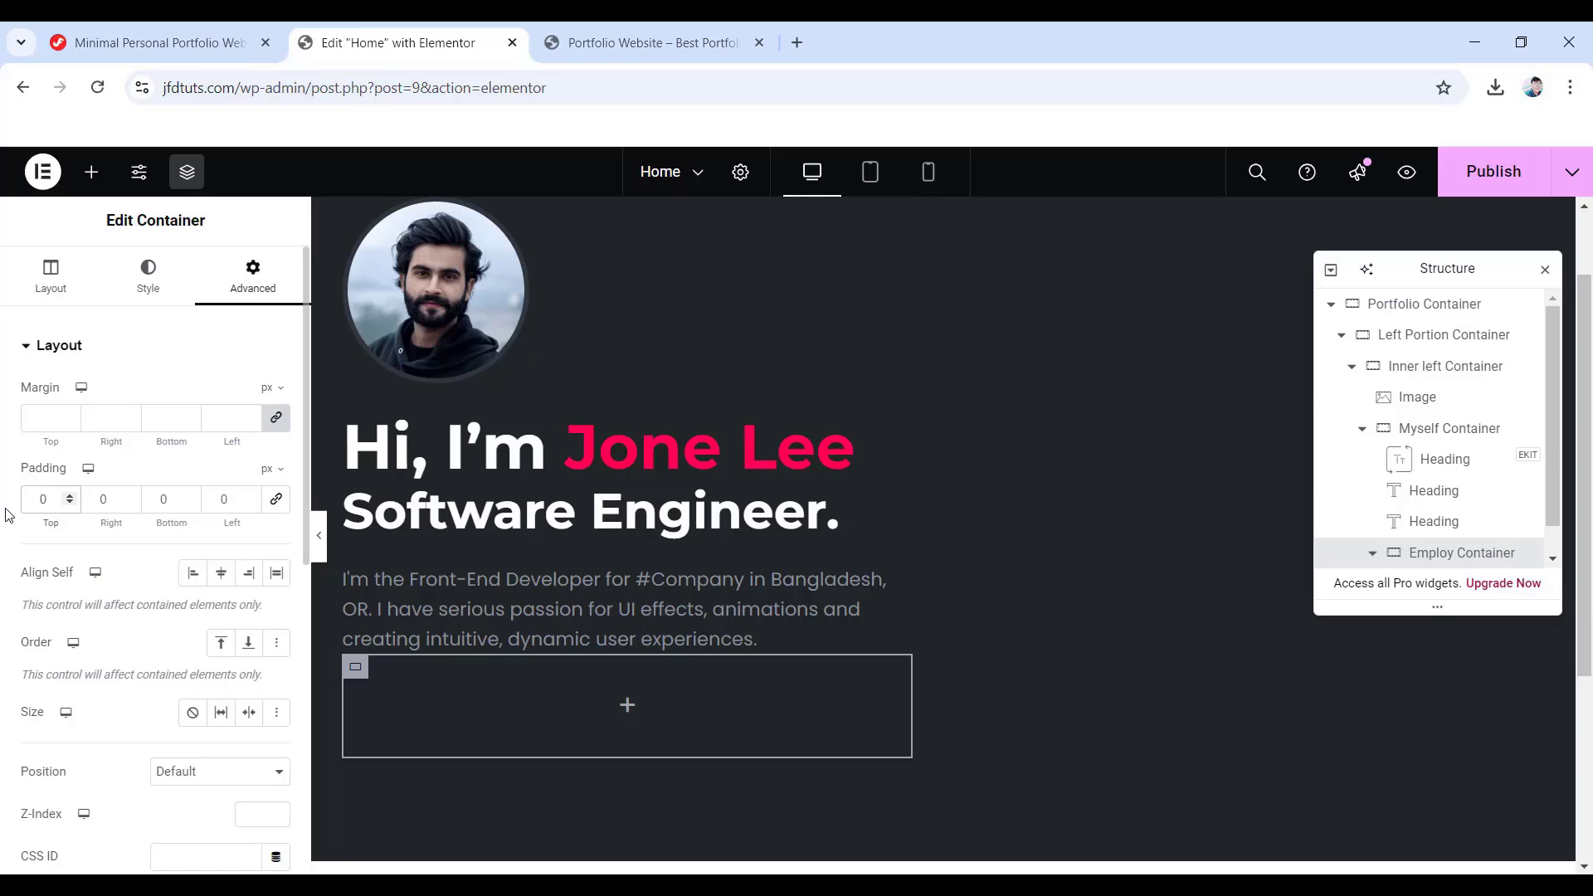
type("50")
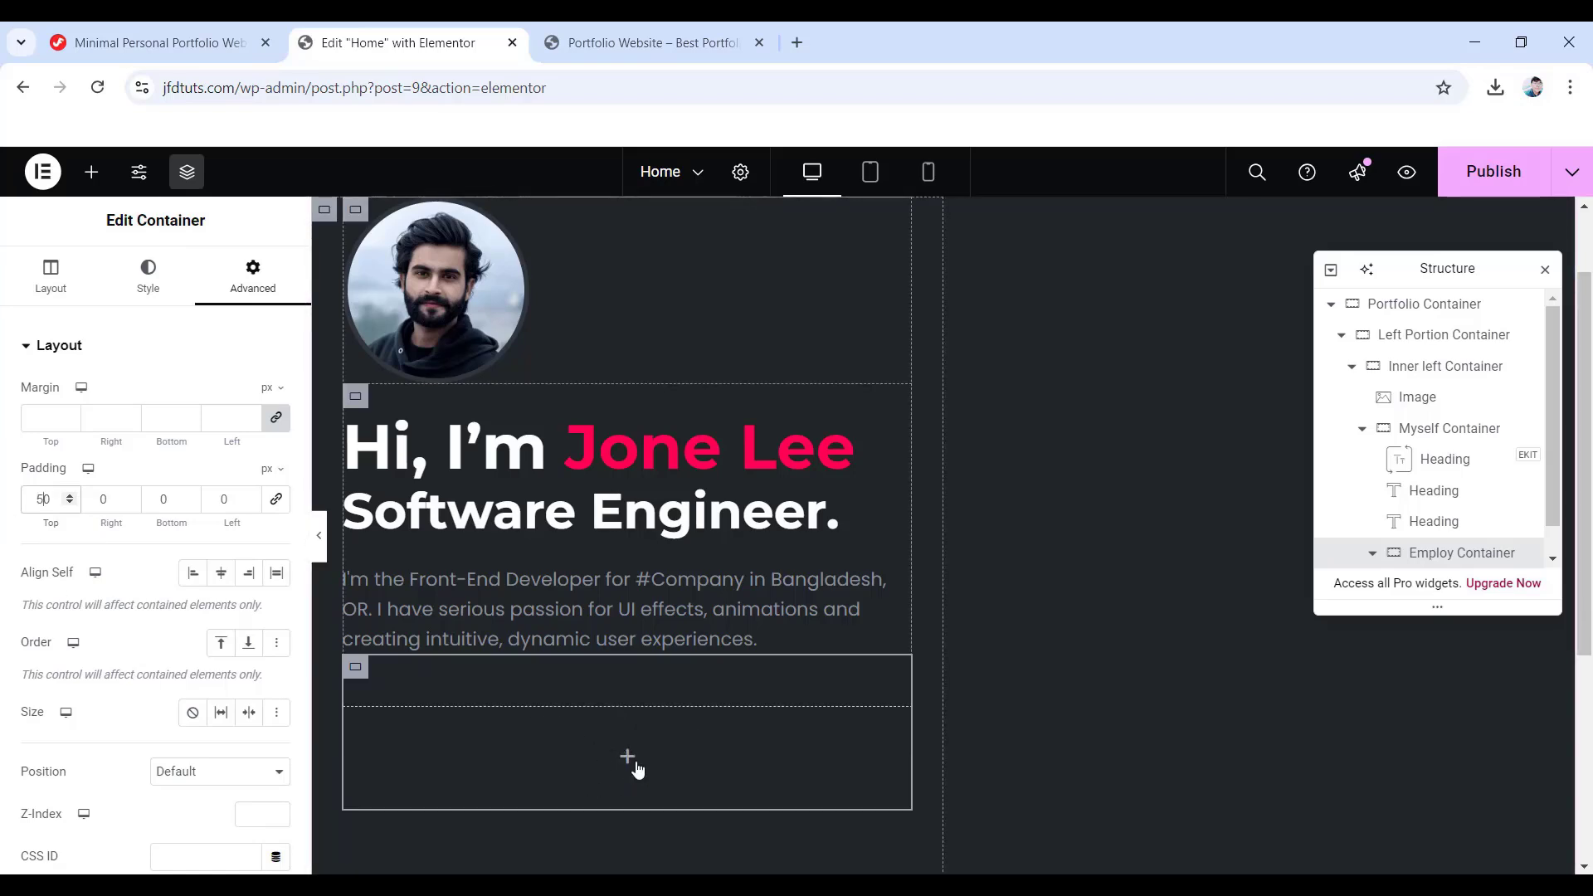
left_click(623, 757)
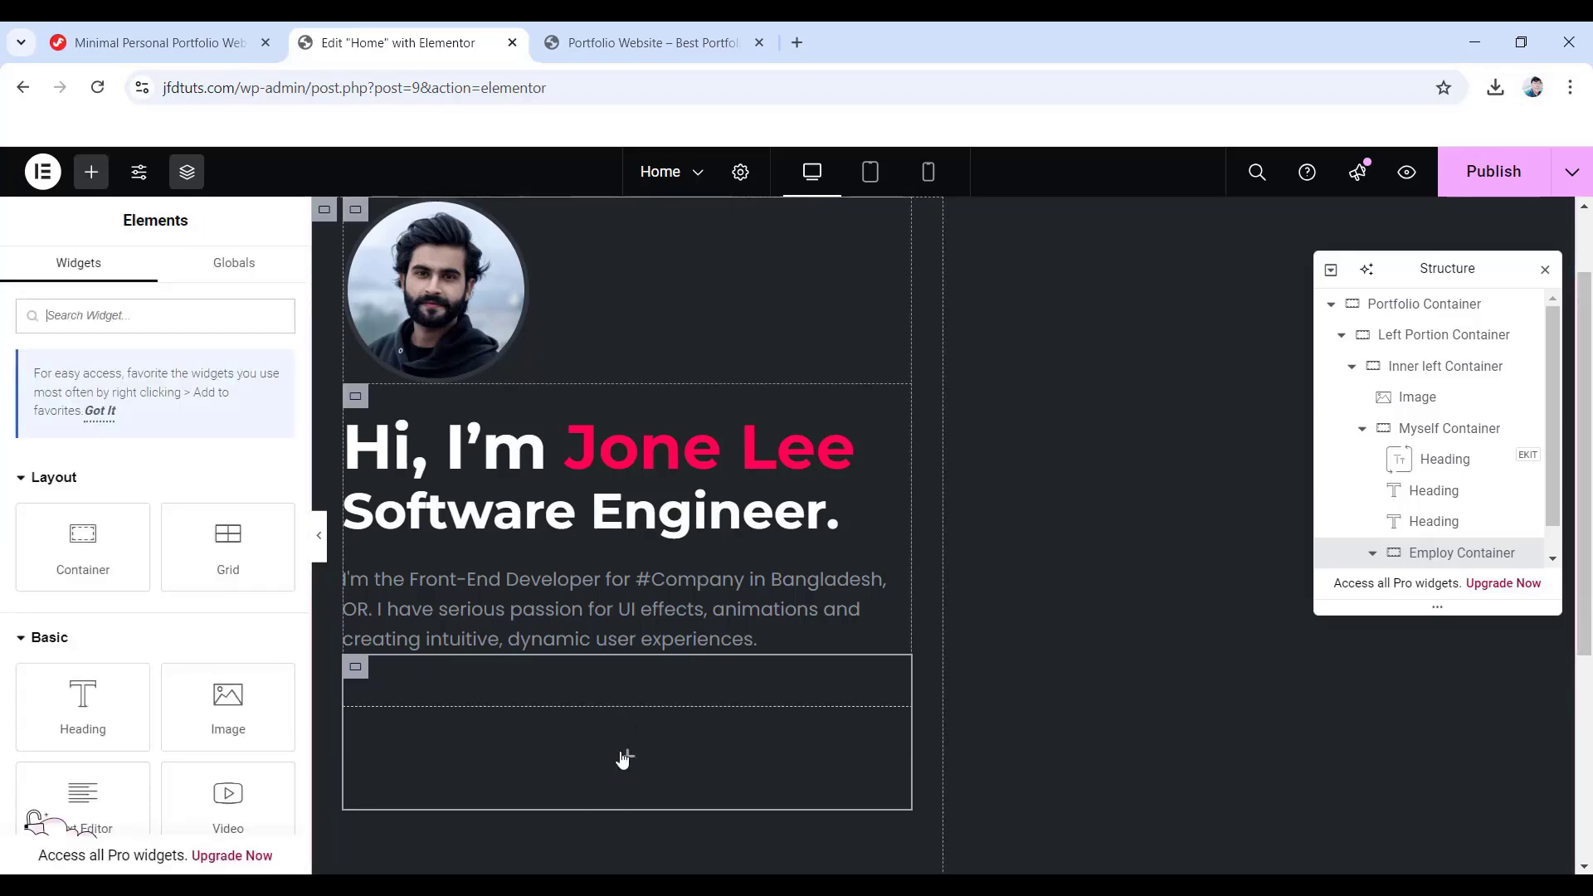
scroll(182, 639, "down", 3)
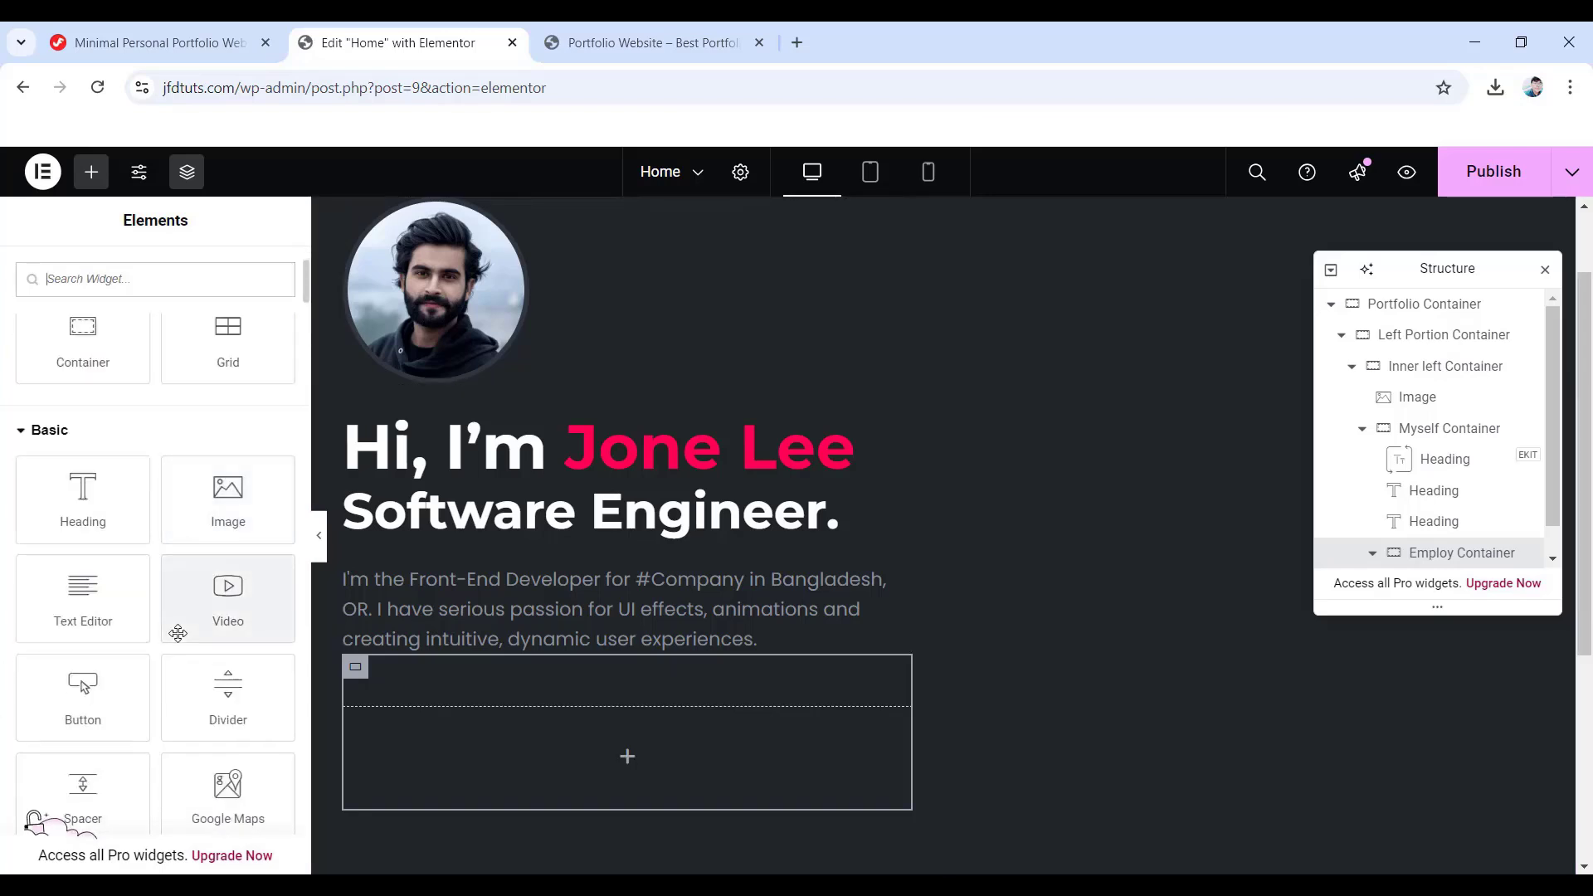
- Add a Button inside the container and change its label to 'Download My CV'
left_click_drag(91, 691, 571, 773)
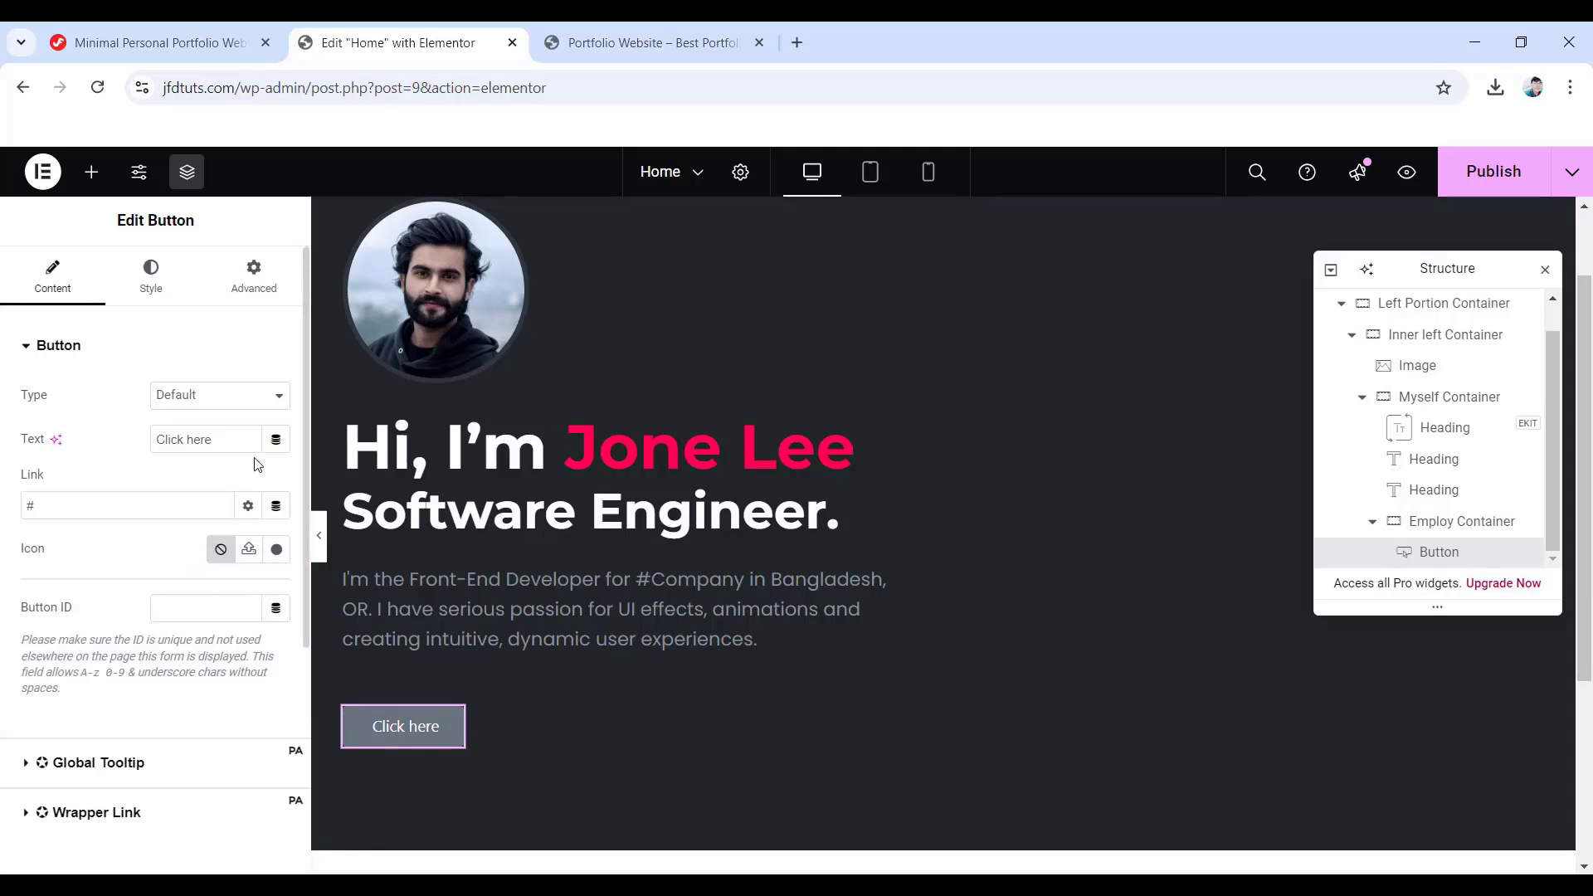
left_click_drag(214, 434, 138, 439)
type("Download My CV")
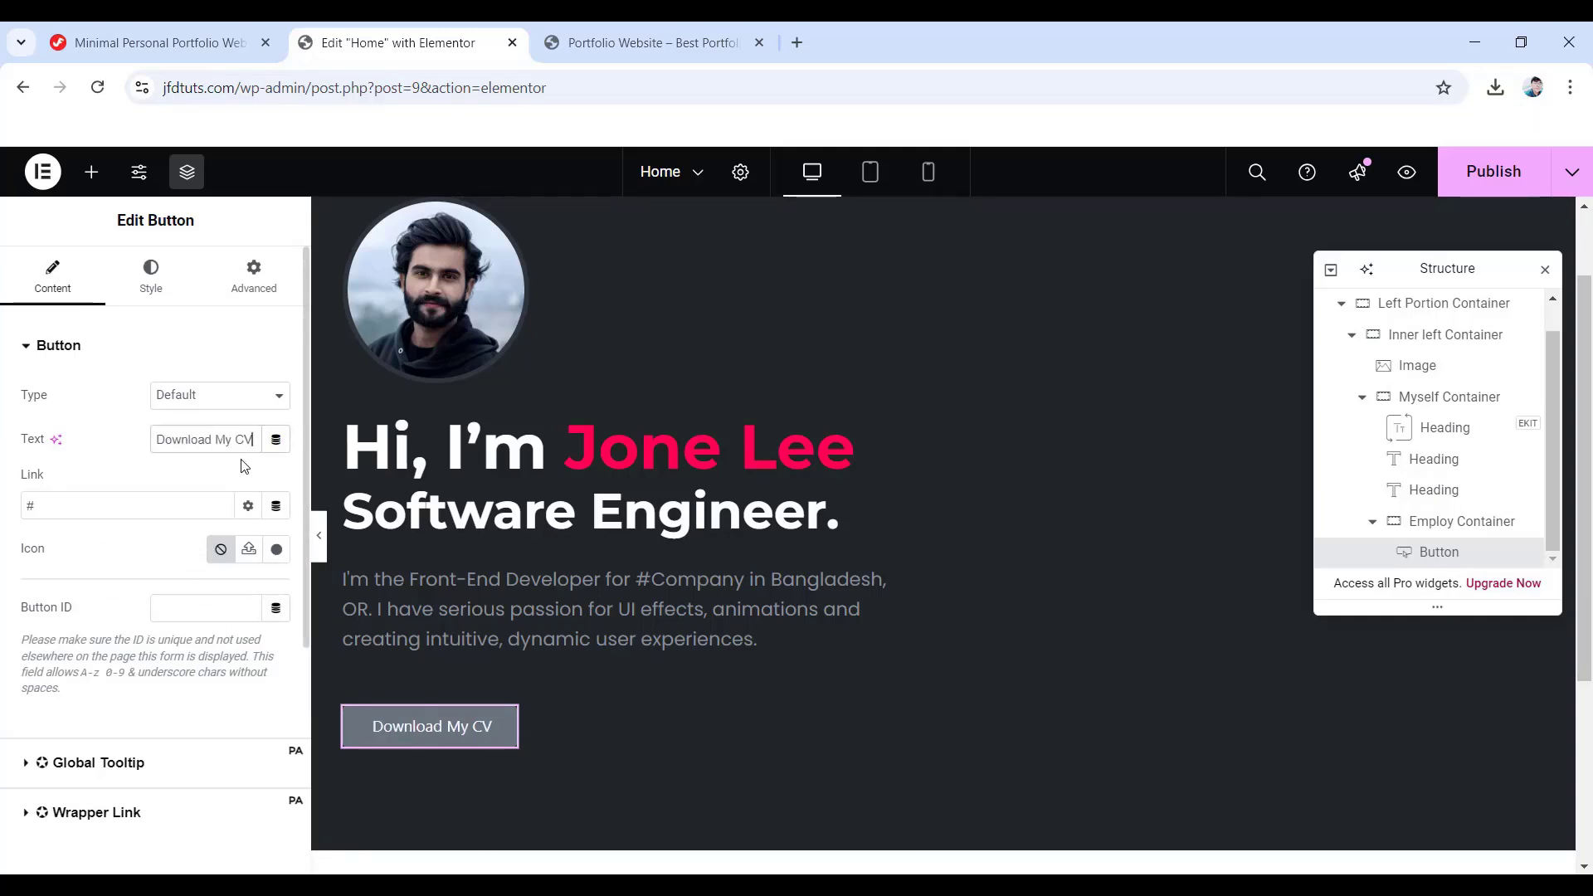
- Set the button typography to Poppins, 18 px, weight 400, 27 px line height
left_click(156, 295)
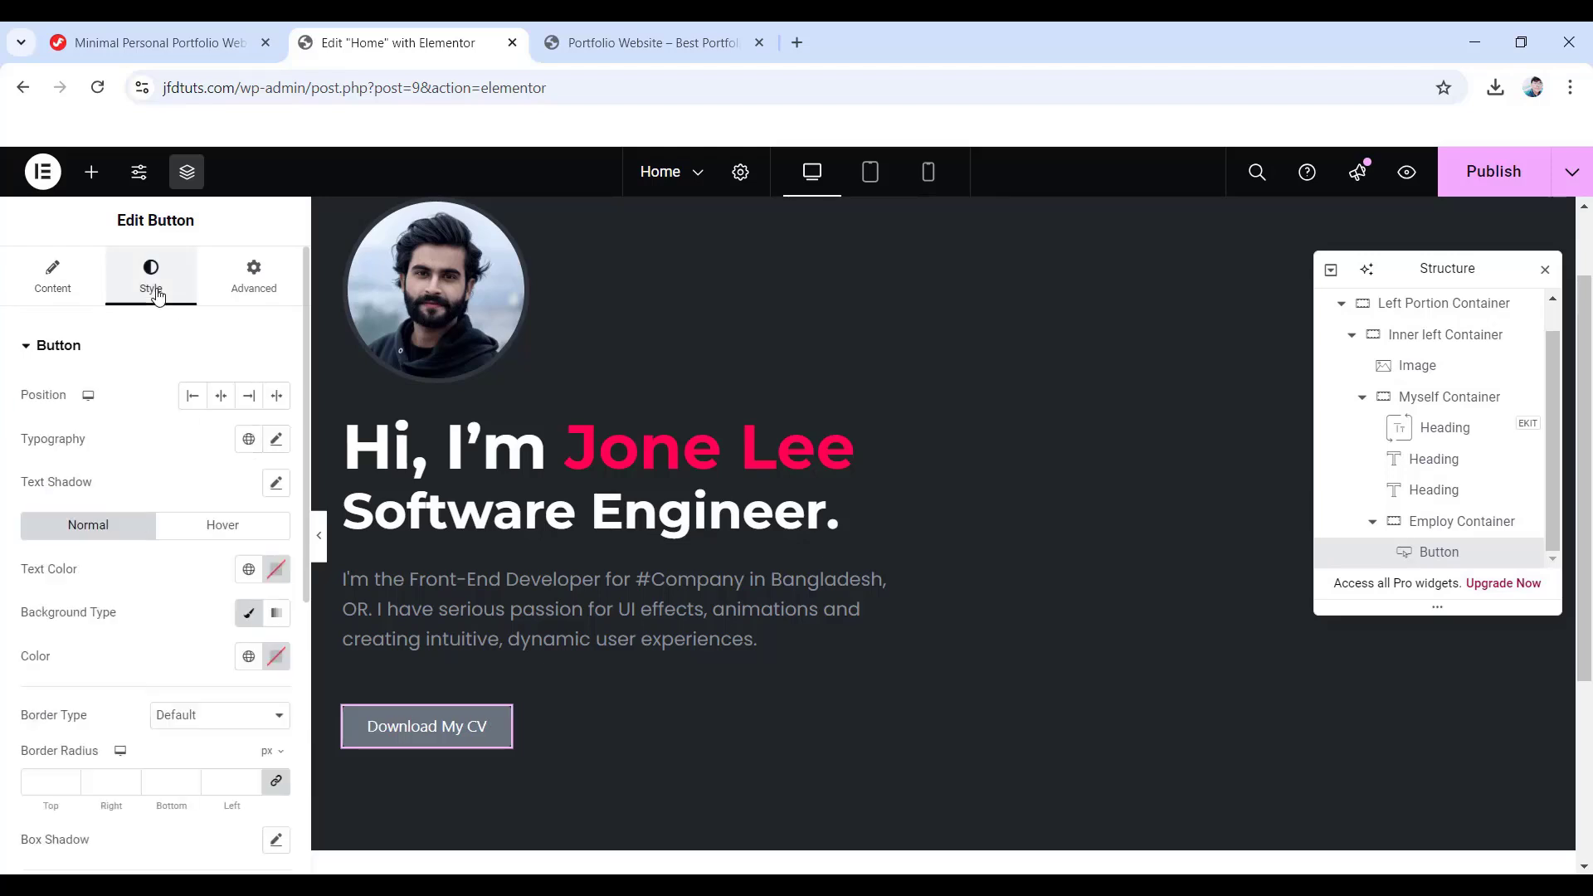
left_click(279, 442)
left_click(217, 537)
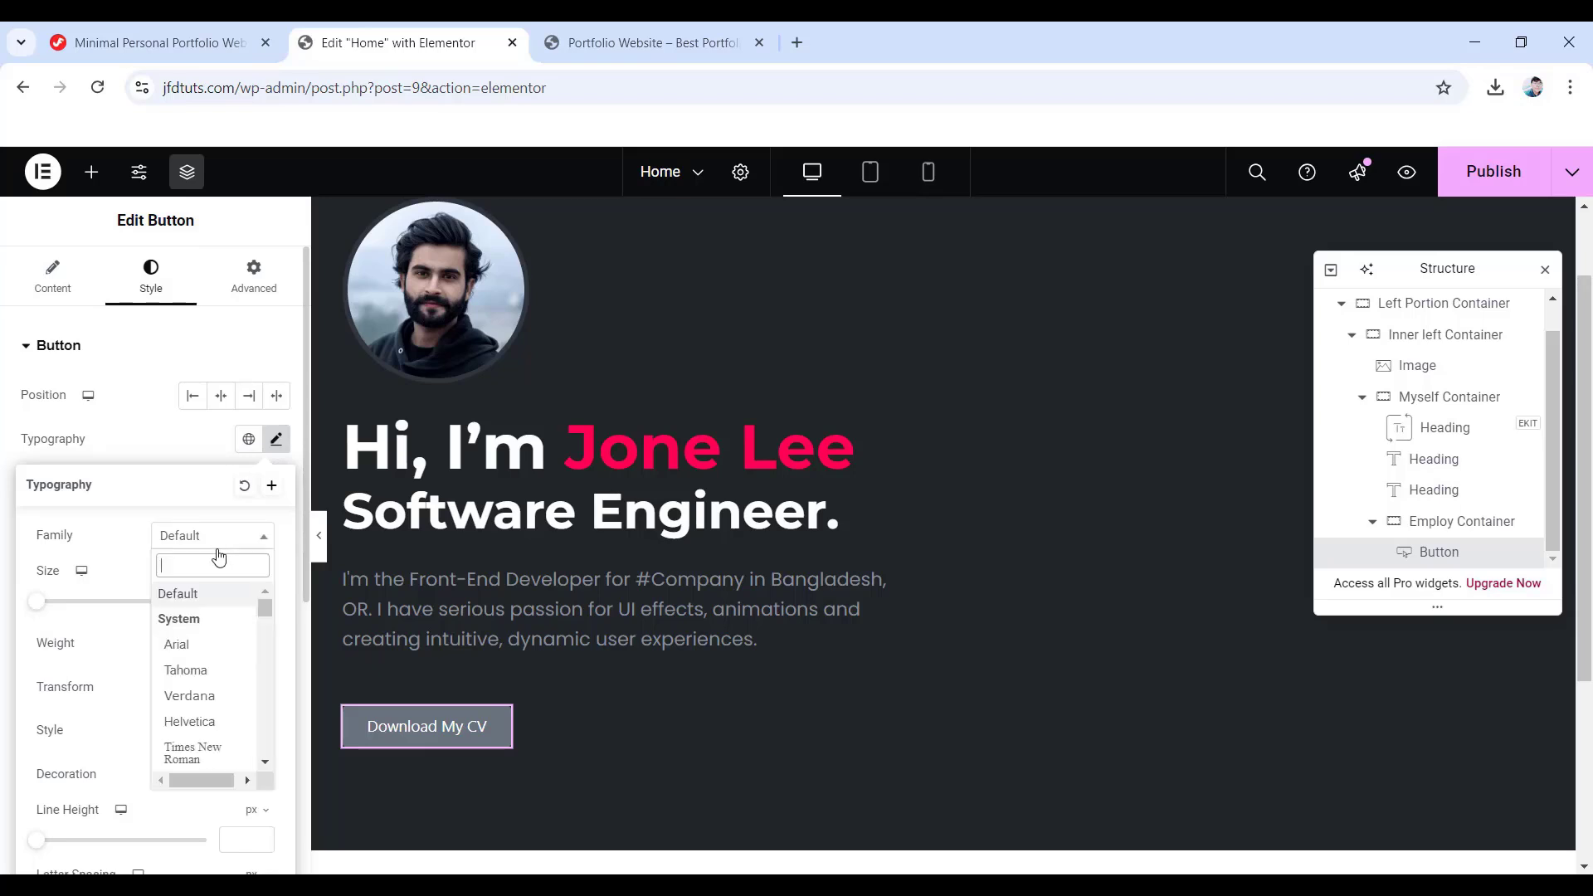
type("poppins")
key("Return")
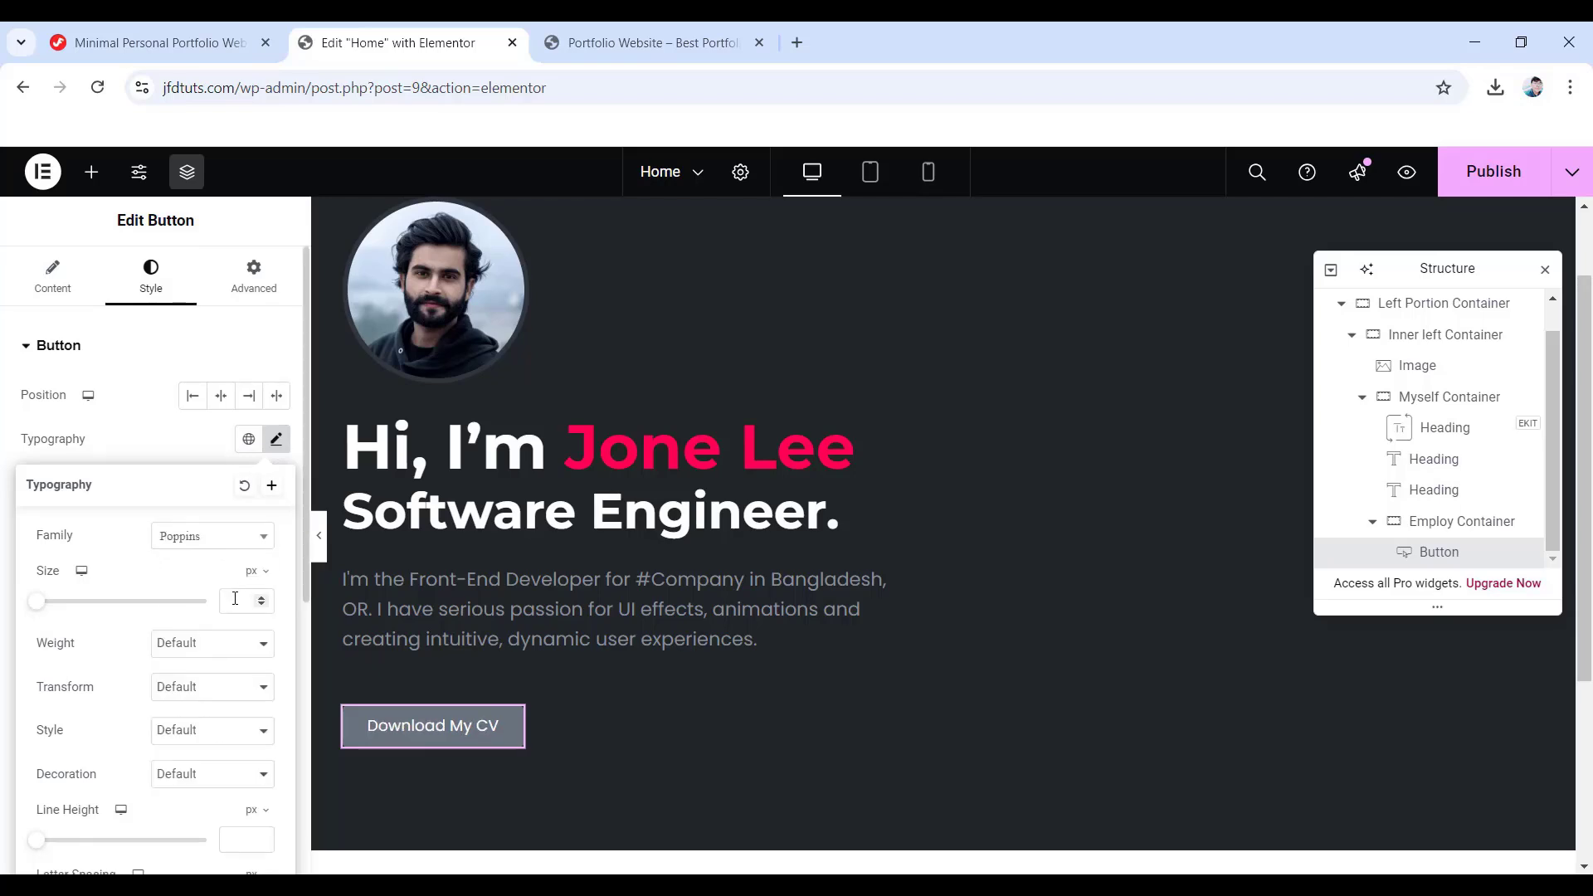
left_click(236, 599)
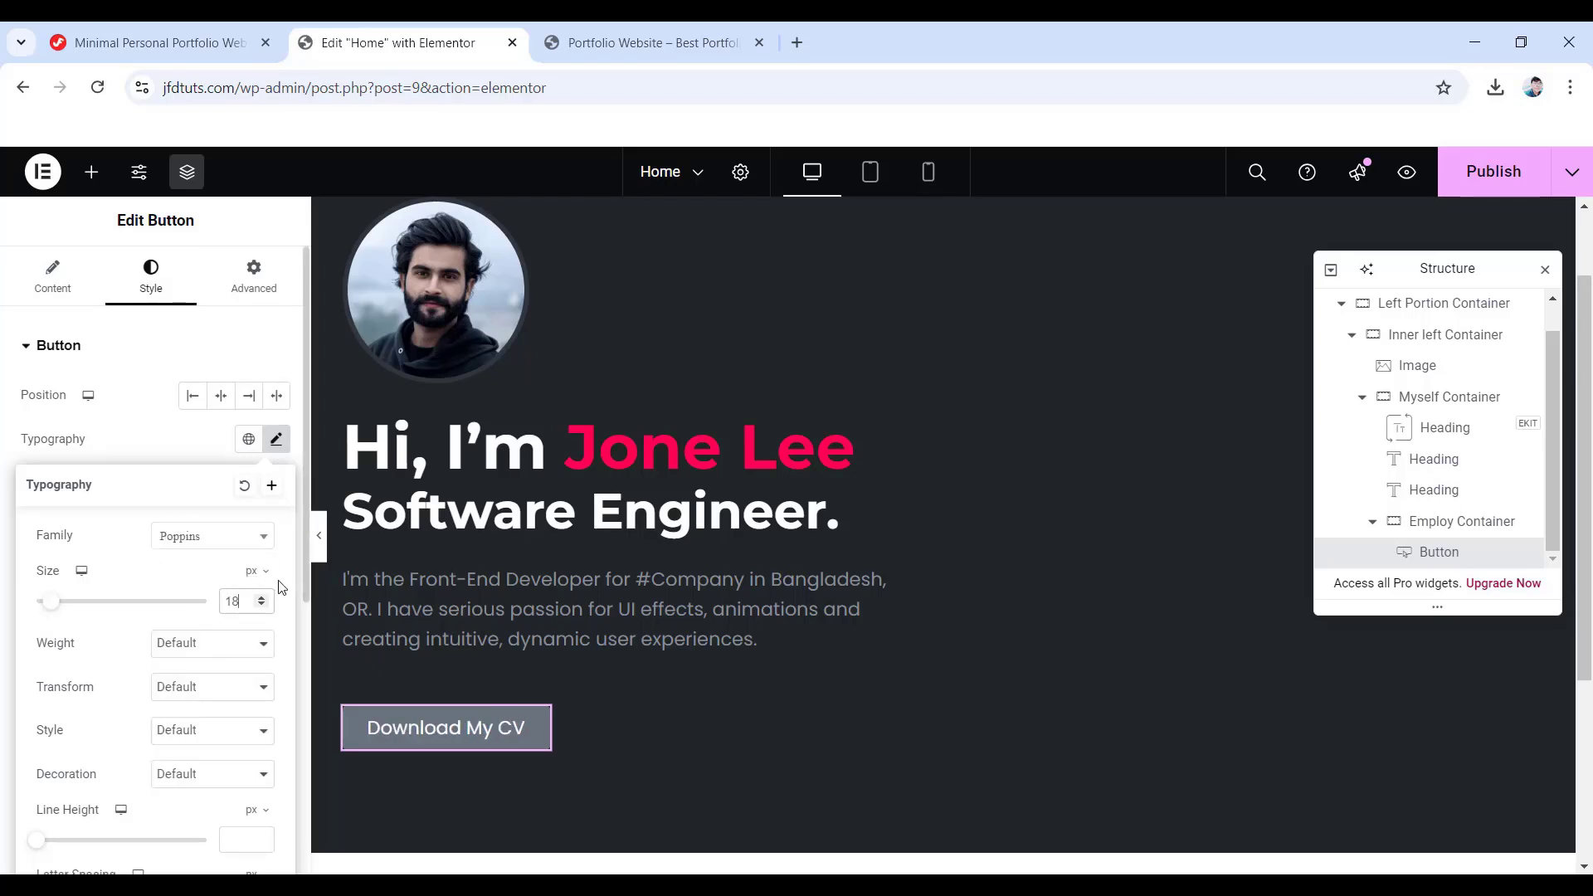
left_click(208, 646)
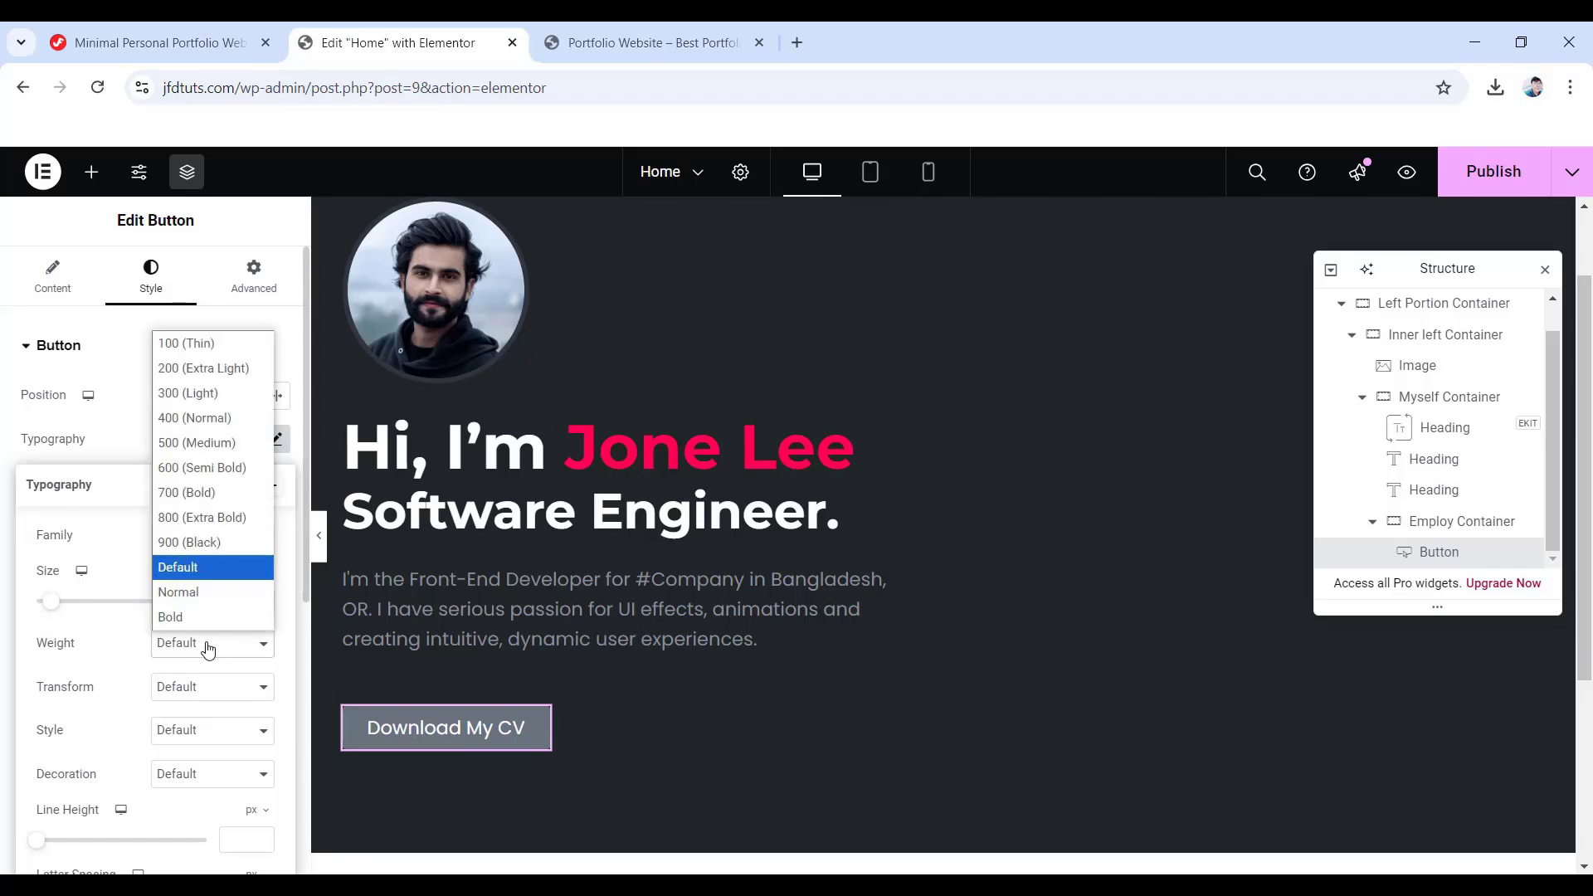
left_click(212, 417)
scroll(171, 539, "down", 3)
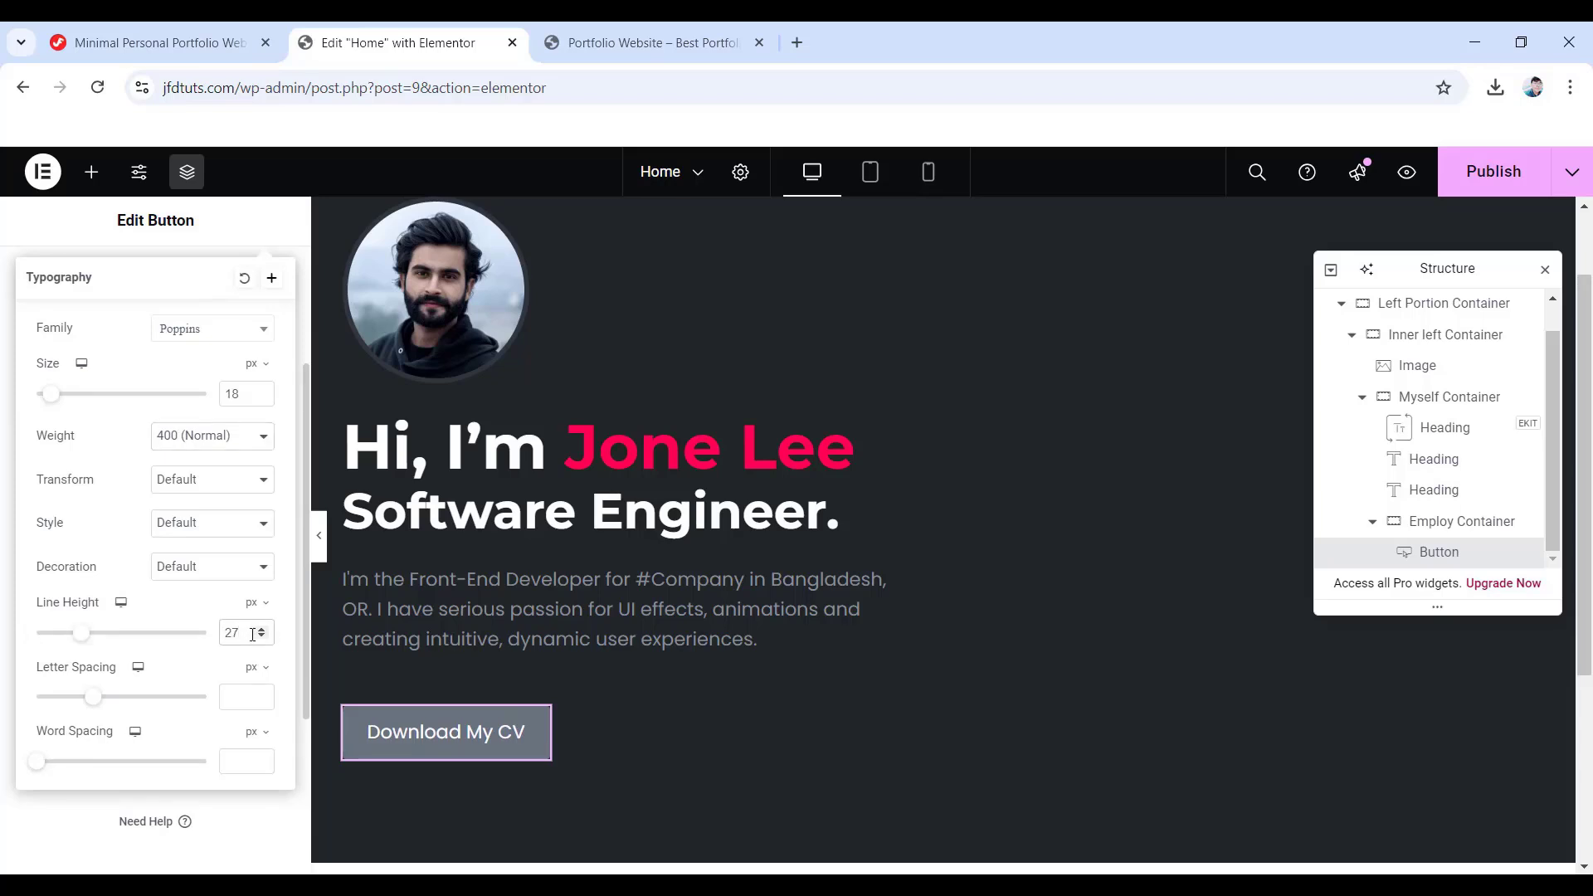
scroll(166, 543, "up", 5)
left_click(75, 354)
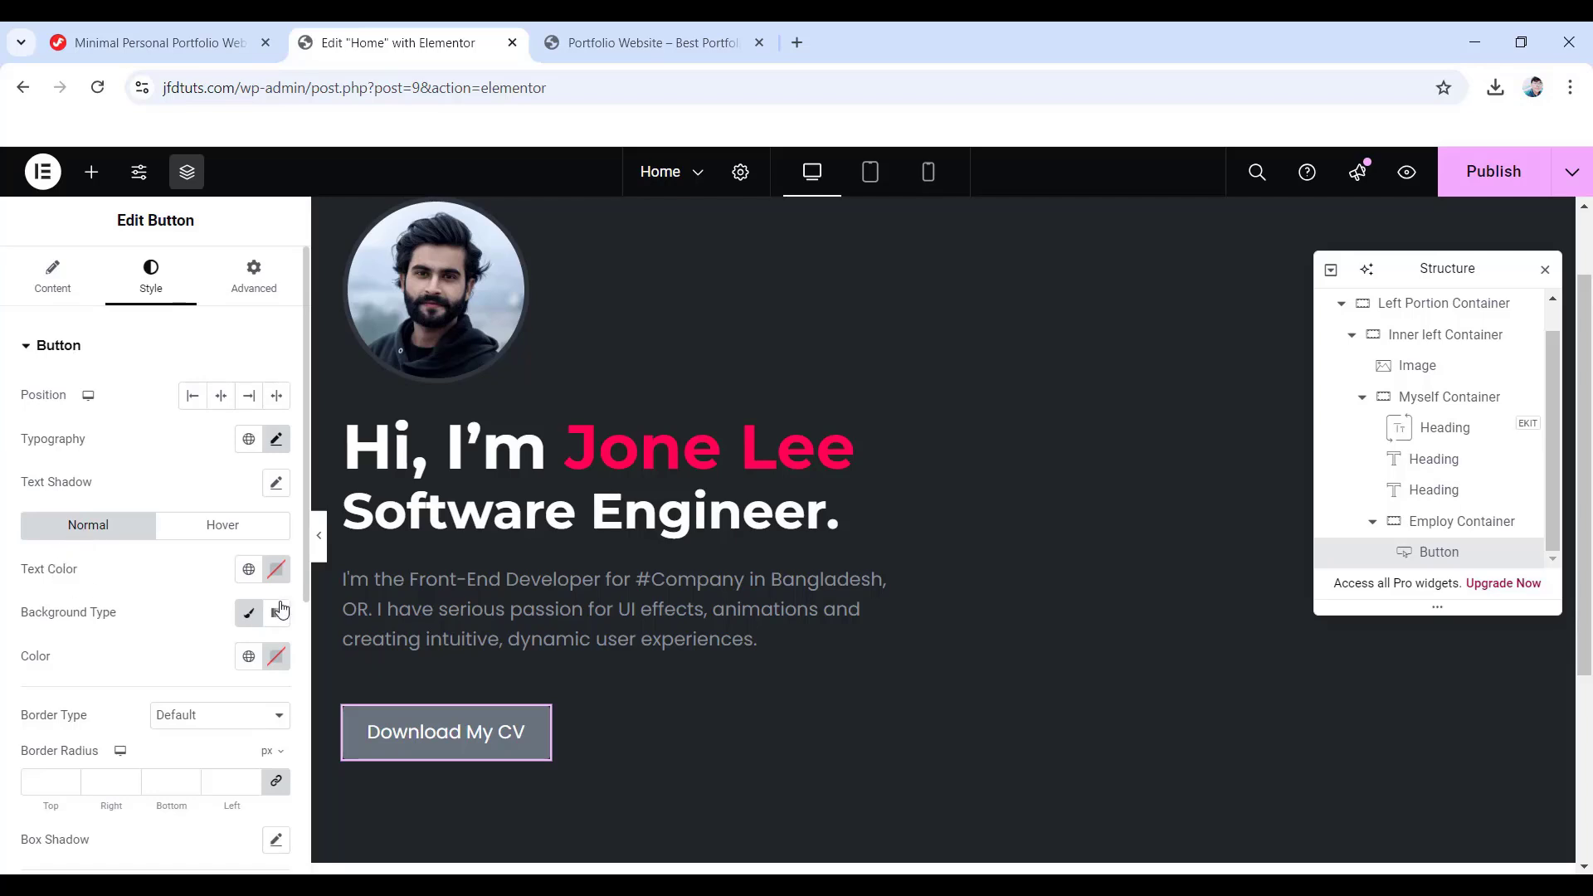
- Set the button's text colour to #ff014f
left_click(276, 569)
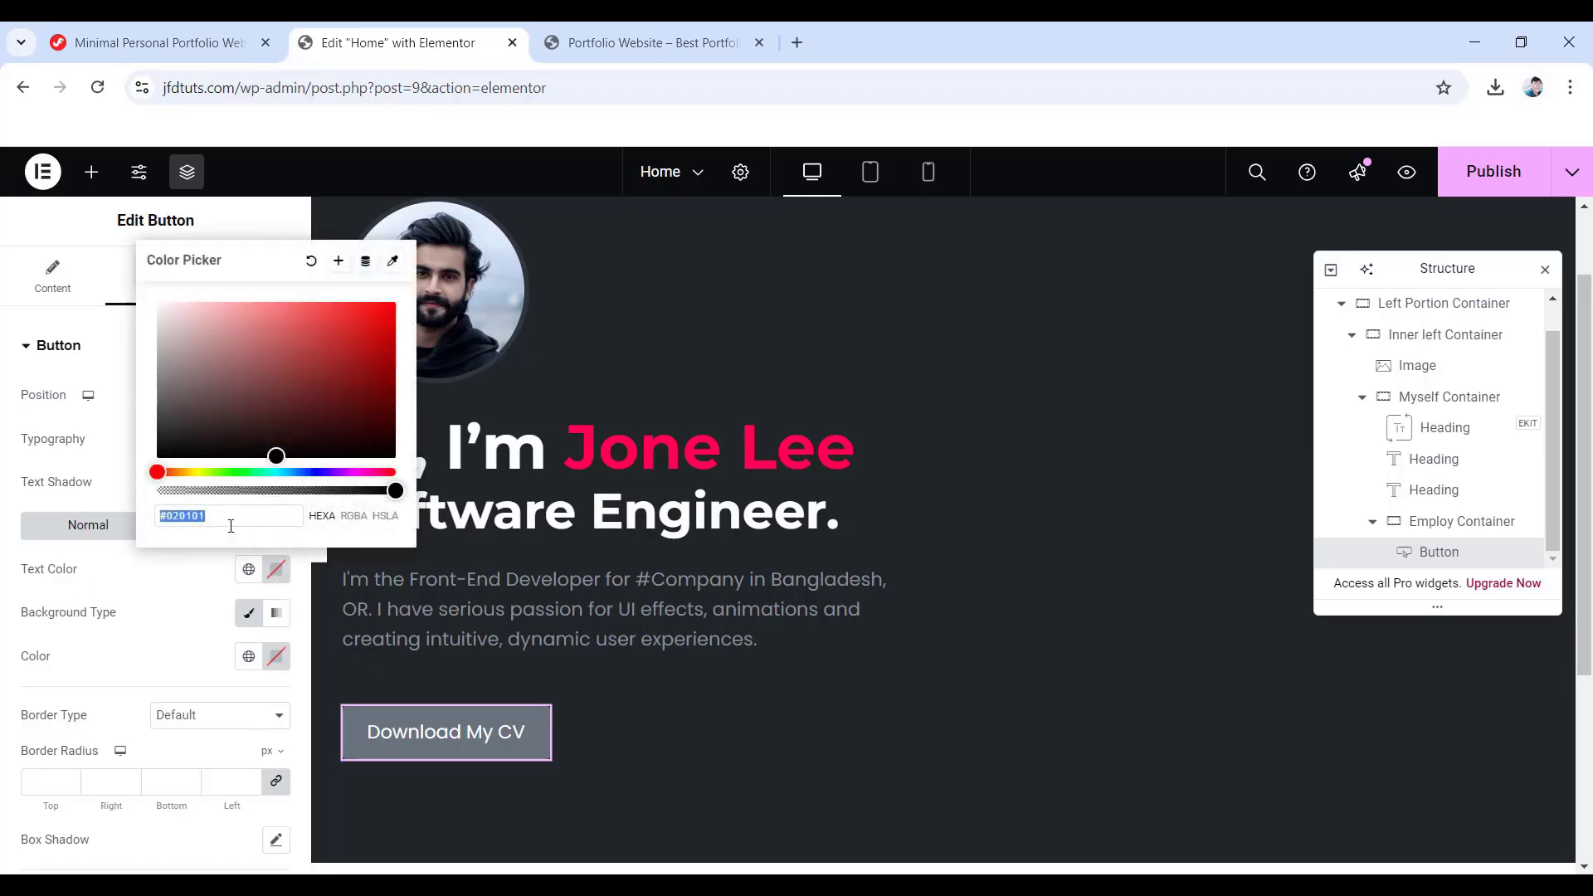
type("#ff014f")
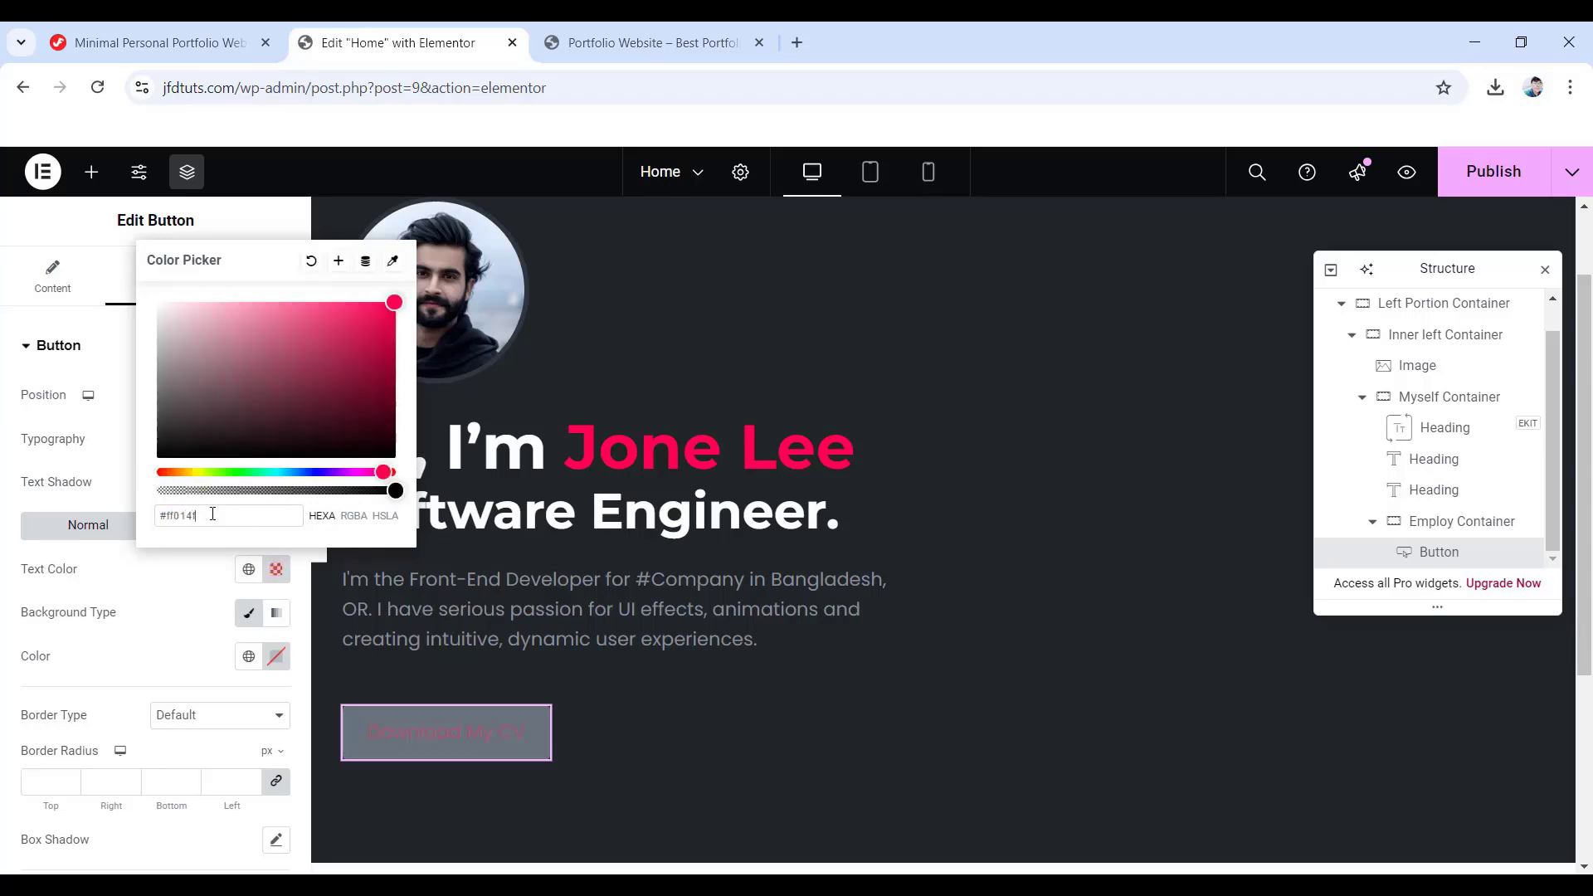
left_click(7, 458)
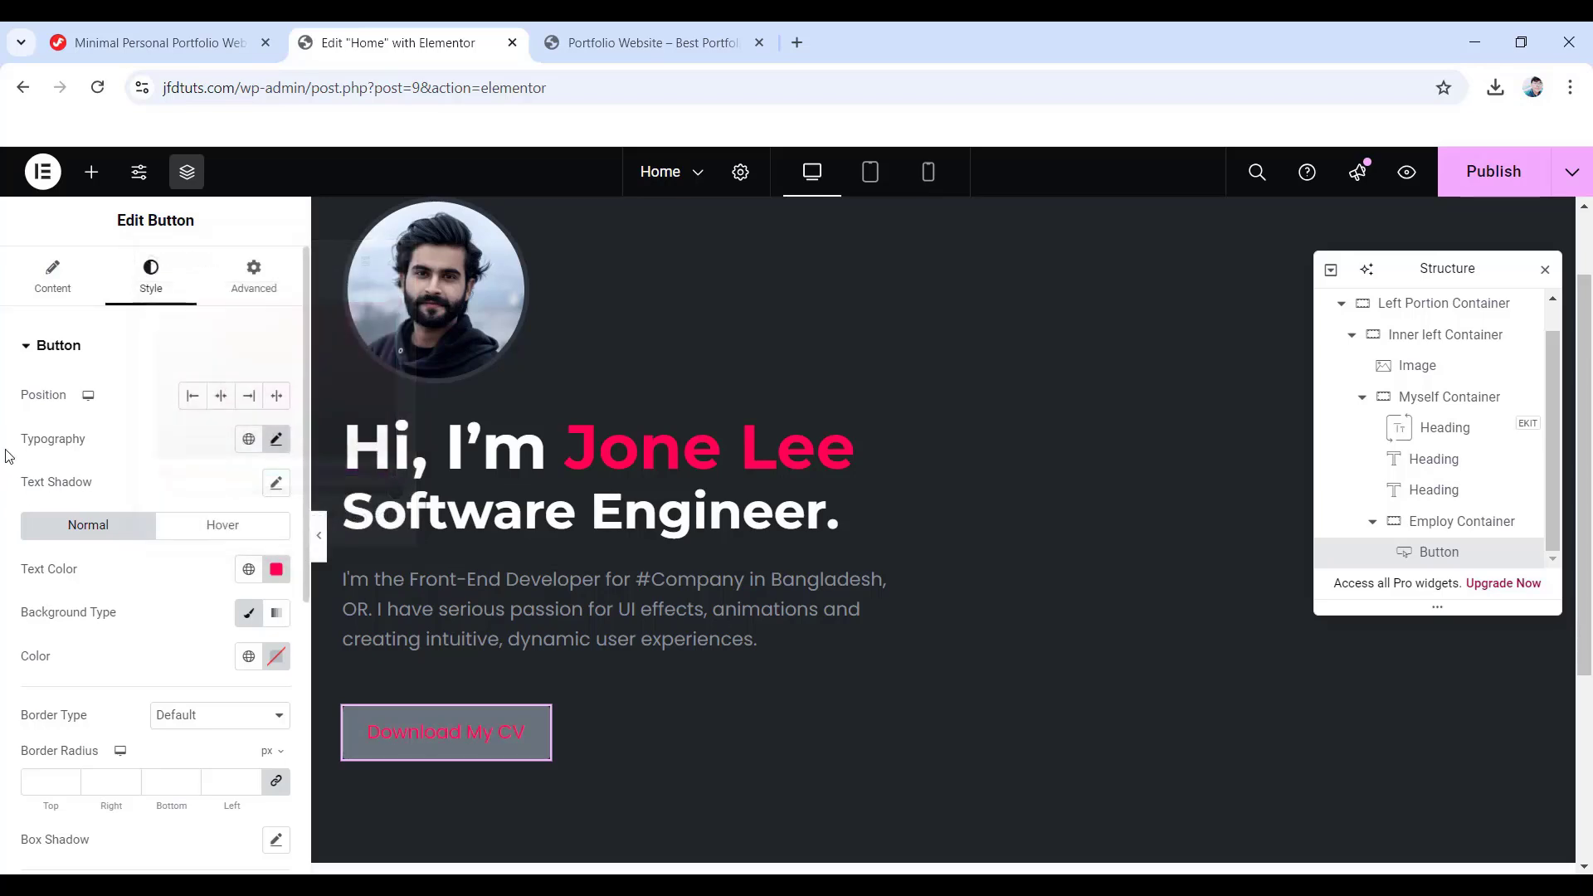
scroll(163, 580, "down", 1)
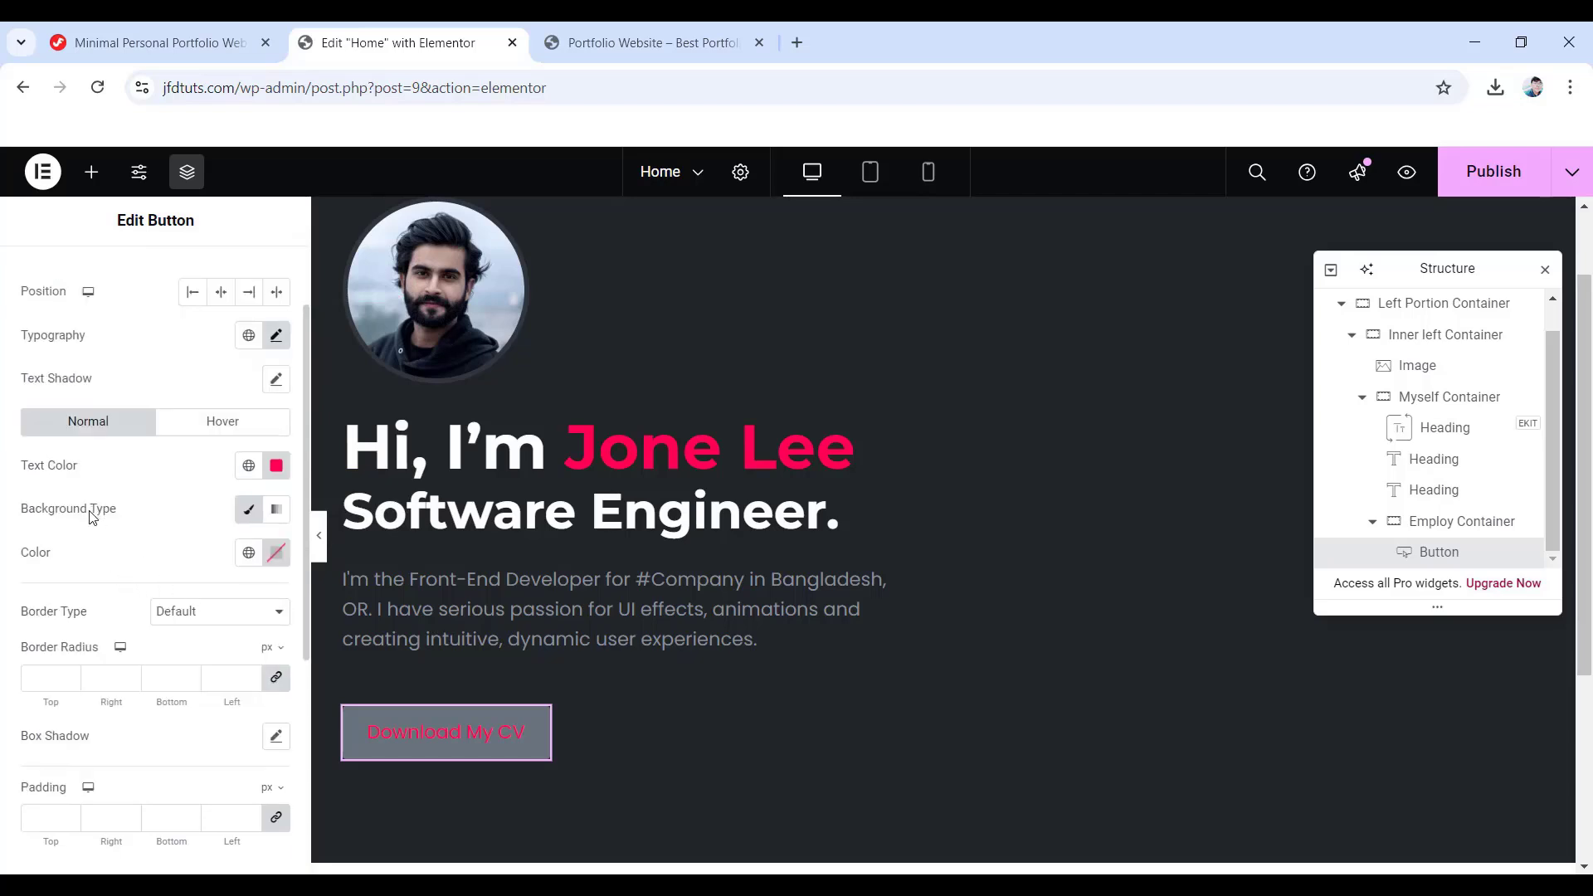
- Give the button background a gradient from #1e2024 to #232728 at 145°
left_click(280, 512)
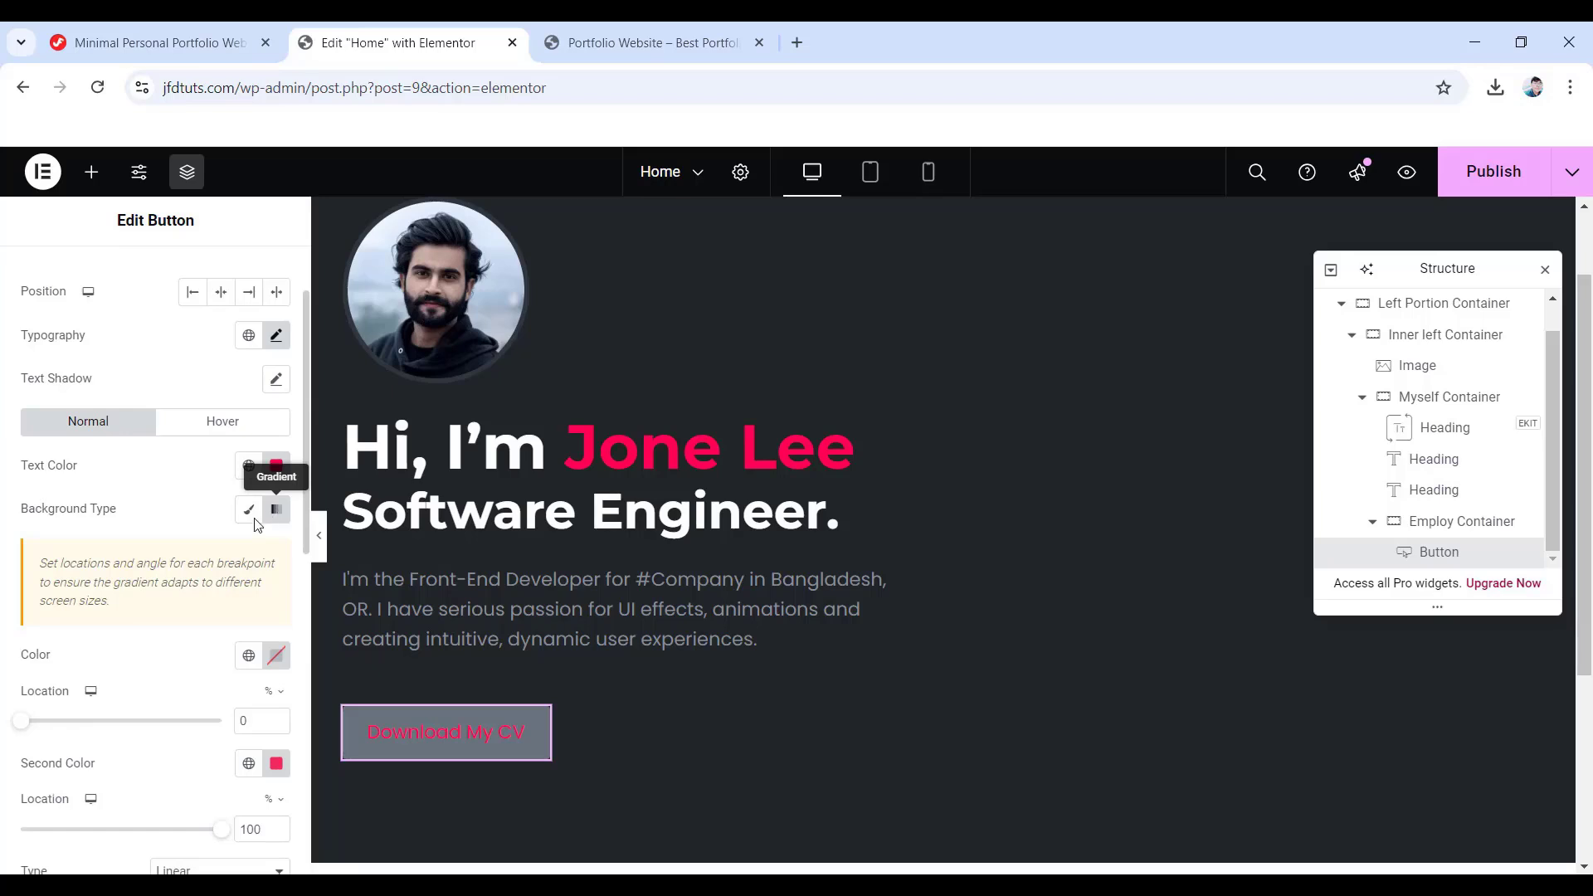
scroll(276, 573, "down", 1)
left_click(276, 552)
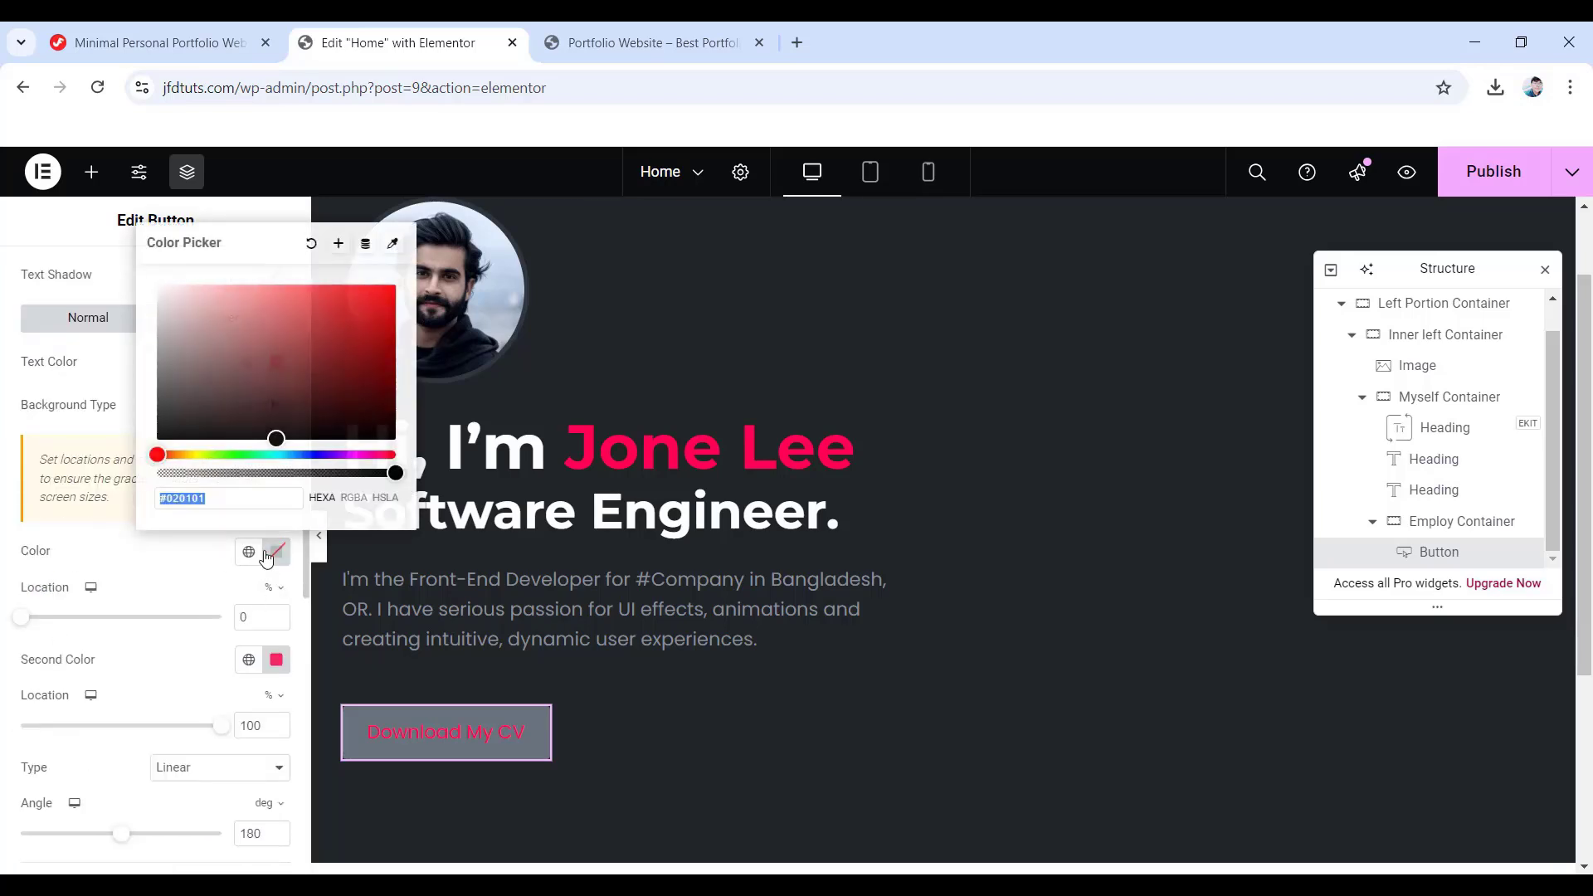
type("1e2024")
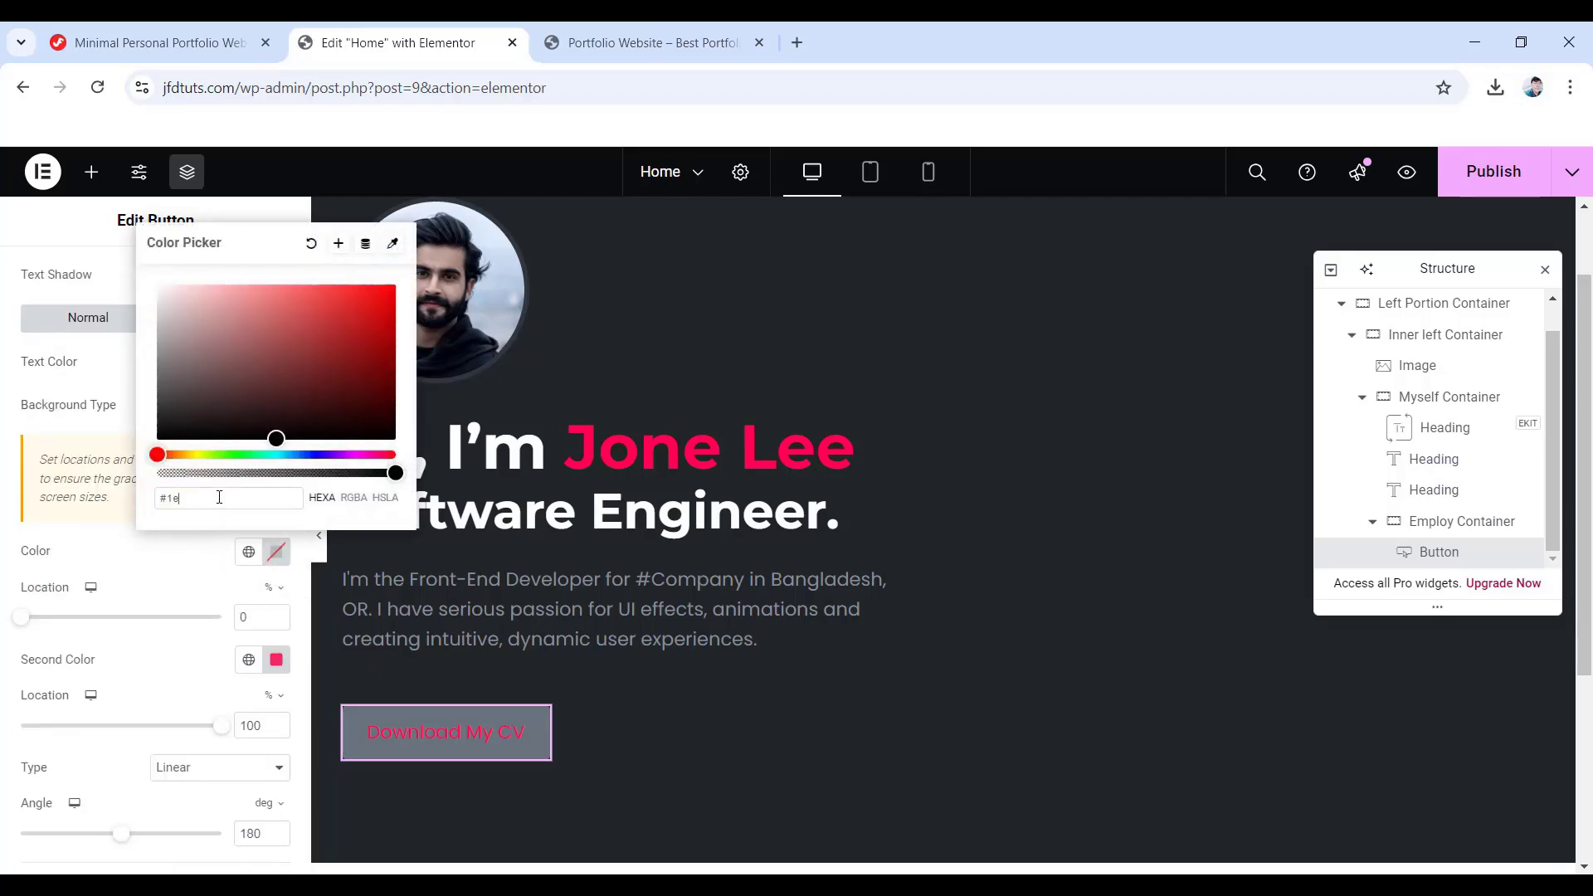
left_click(25, 548)
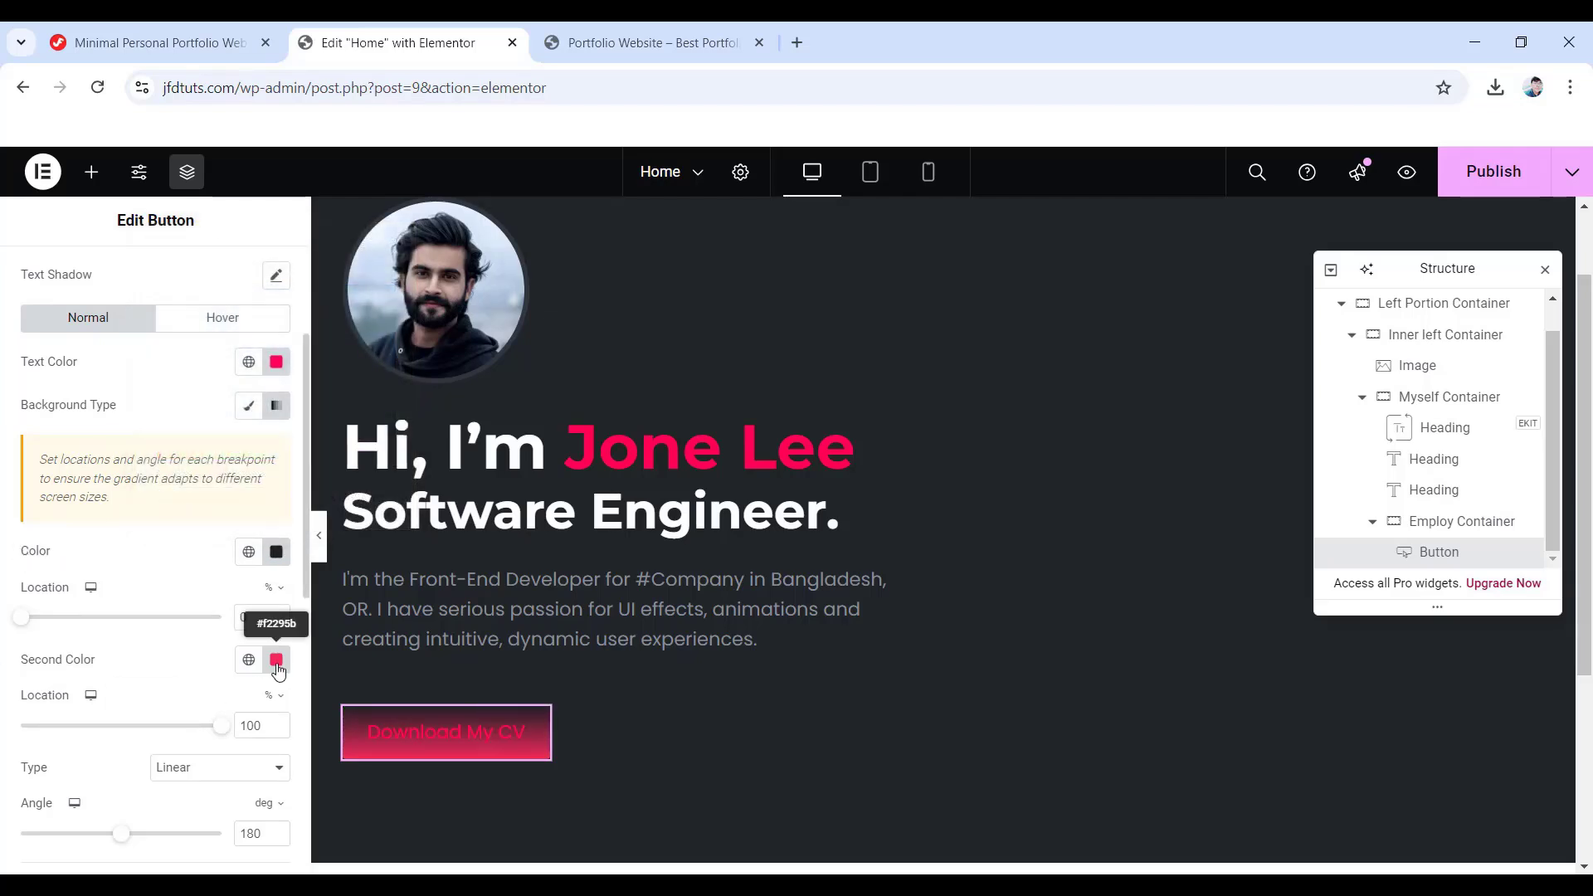
left_click(276, 660)
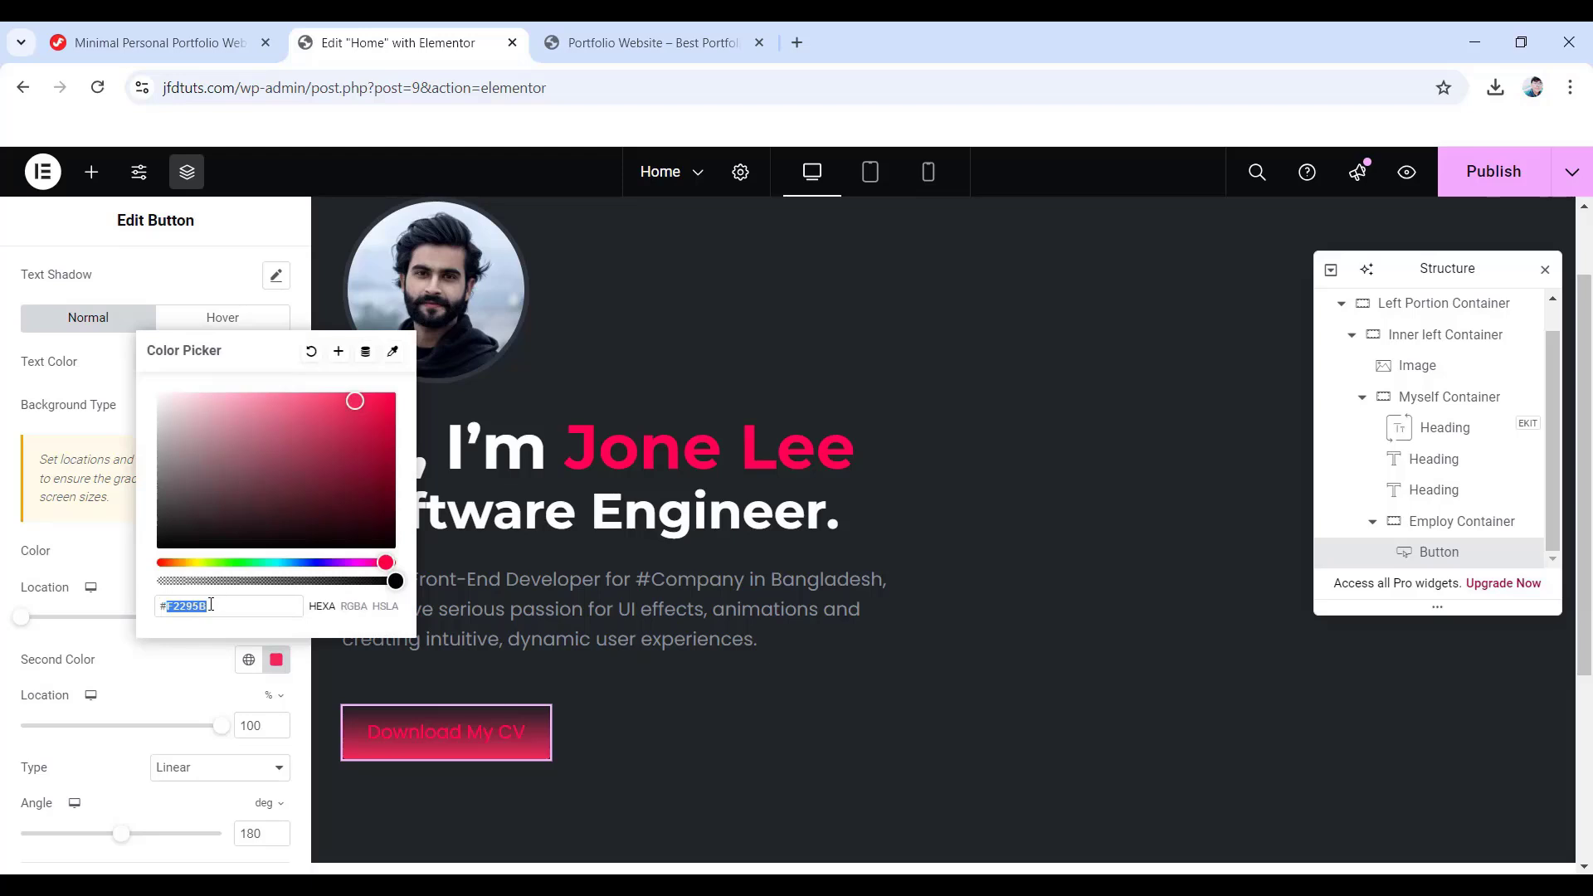
type("#2327")
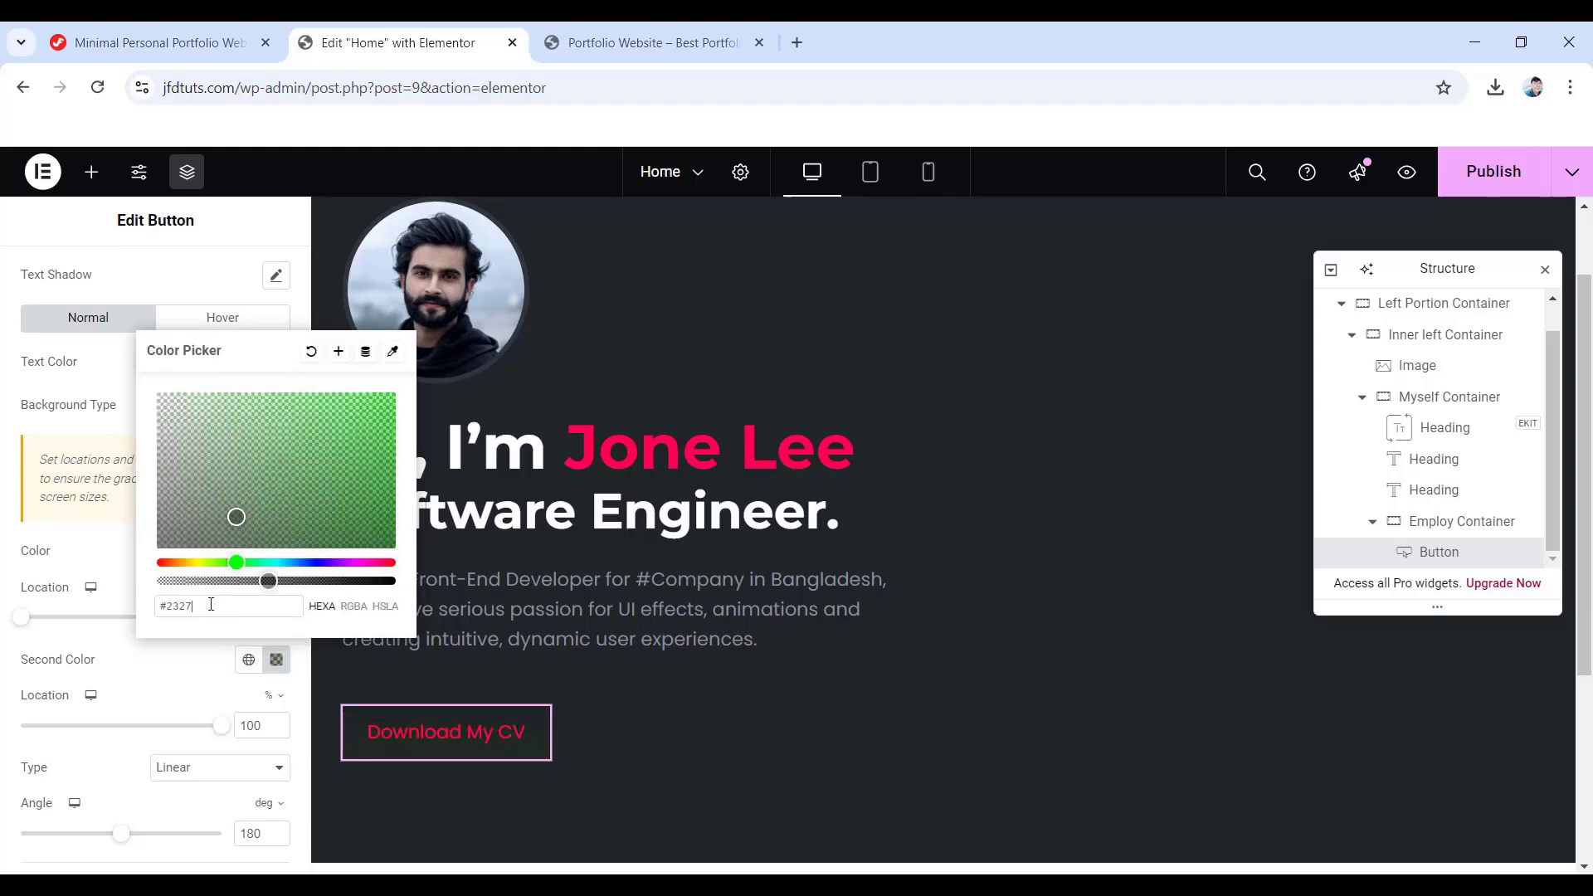
type("28")
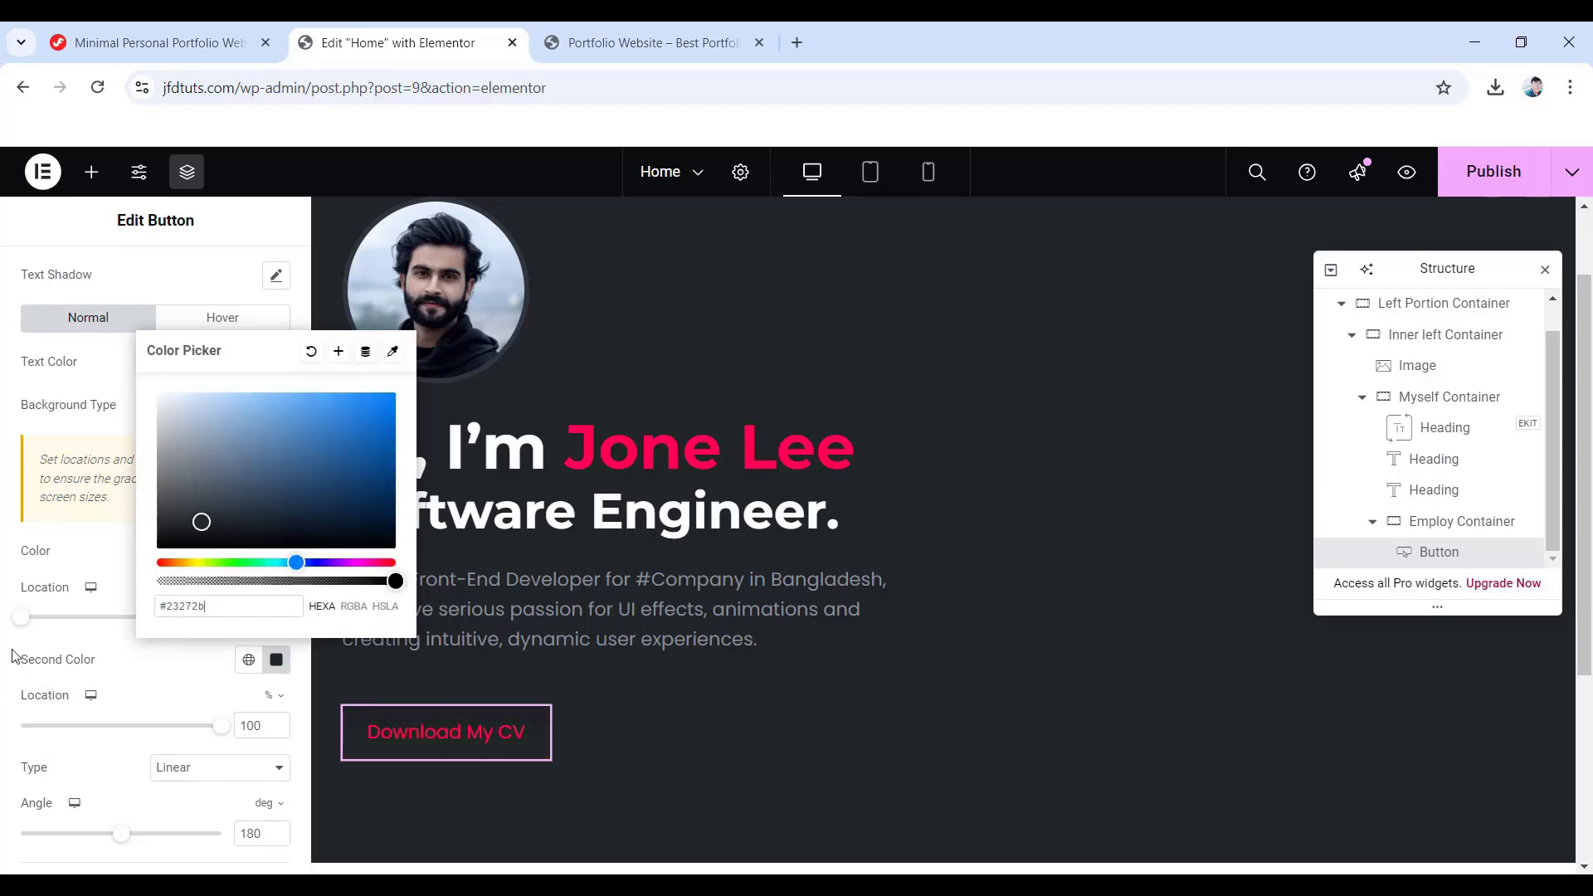
left_click(8, 652)
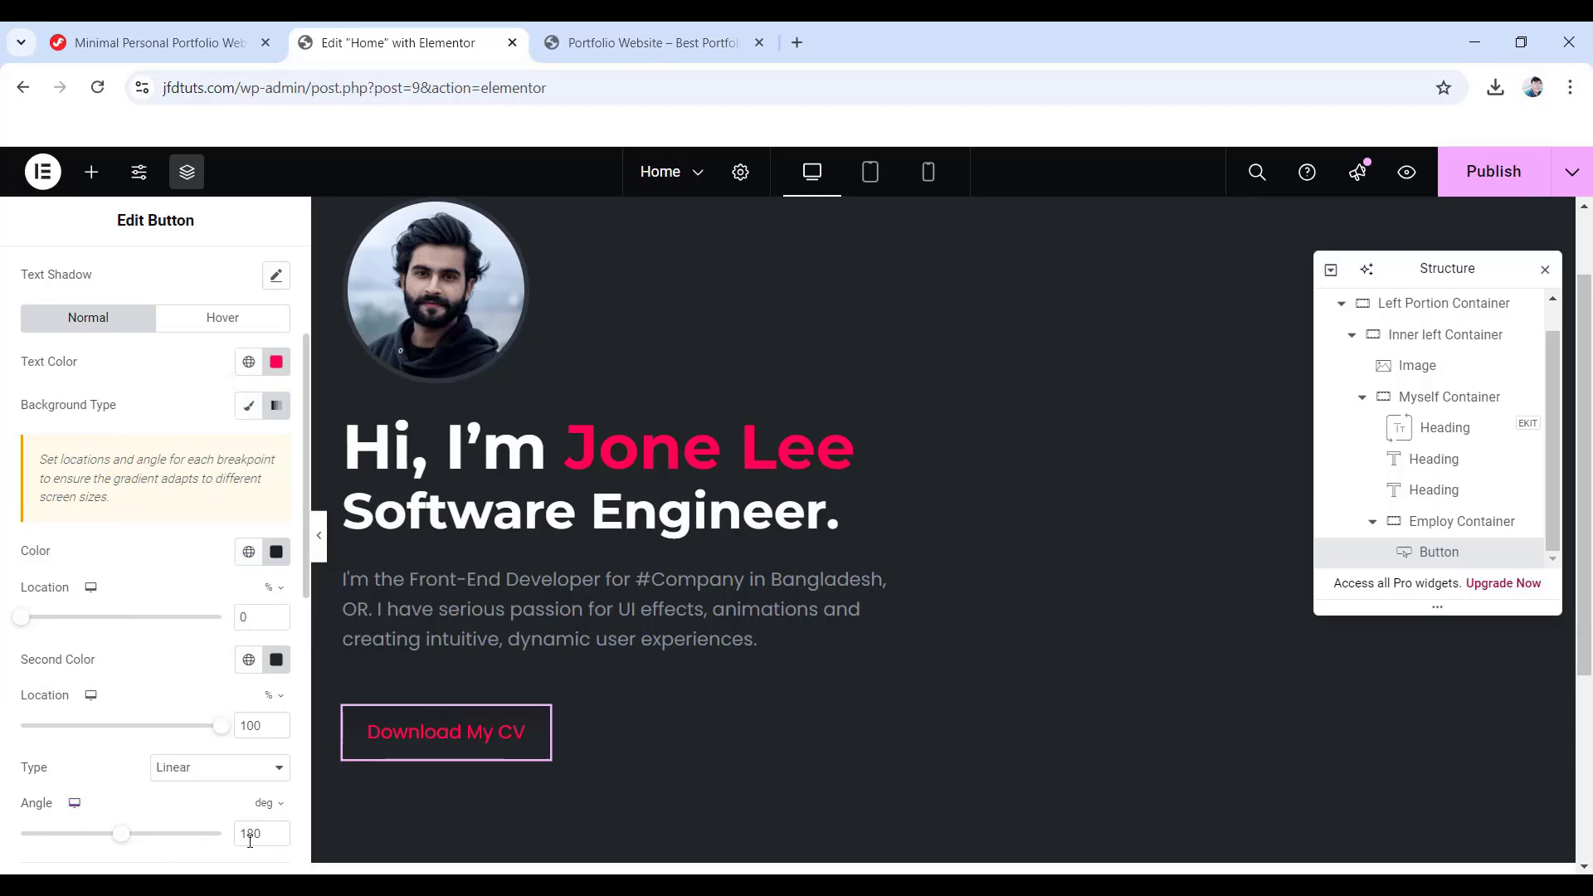
left_click_drag(262, 838, 243, 833)
type("145")
scroll(207, 797, "down", 1)
scroll(114, 657, "up", 2)
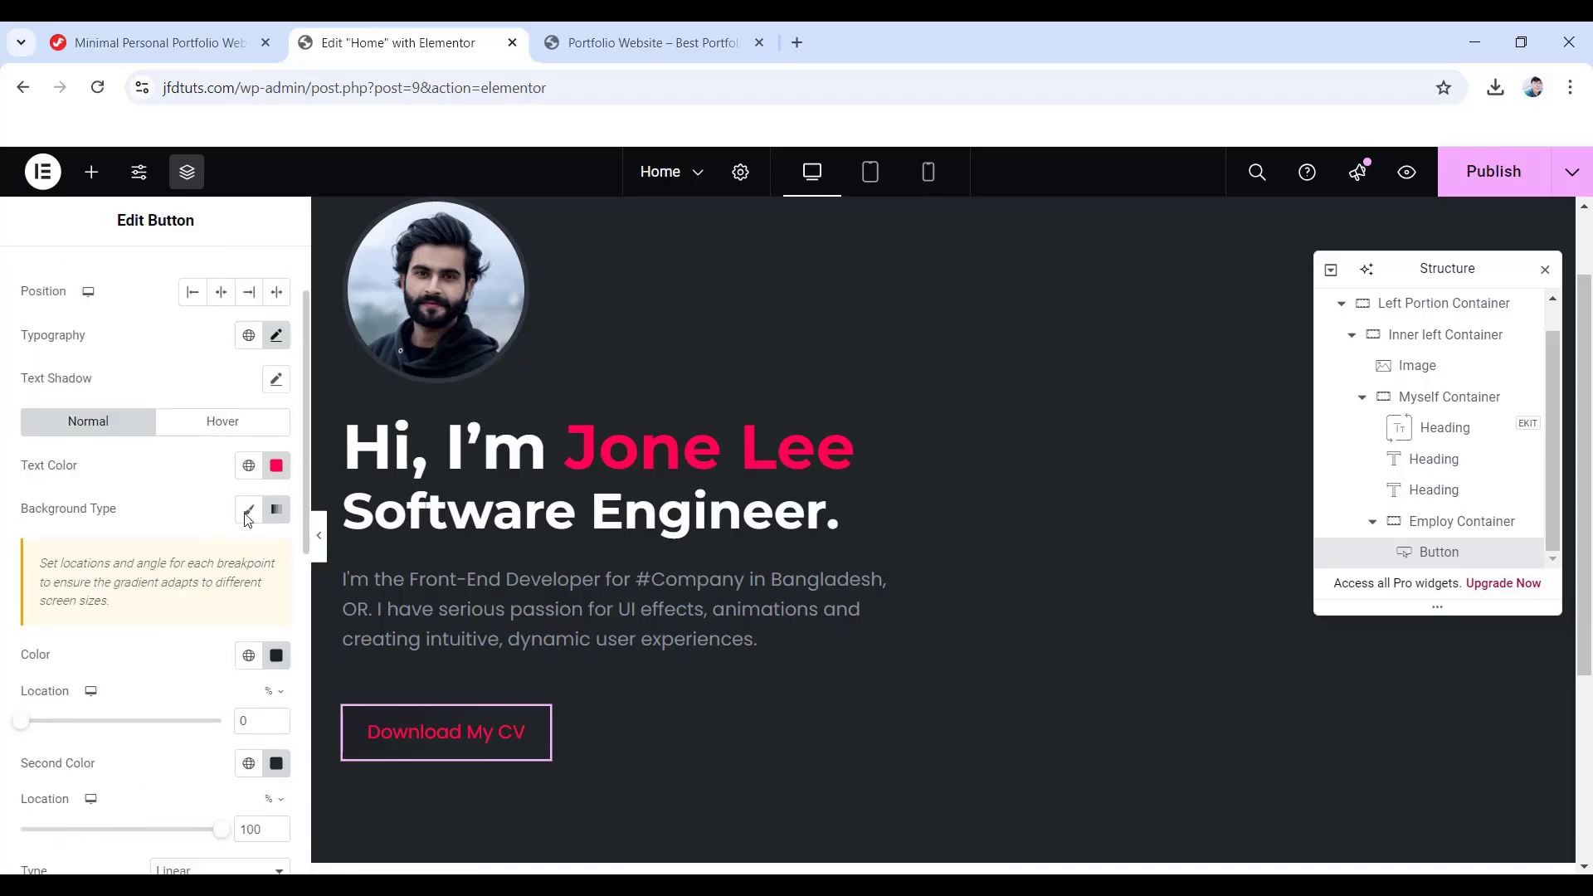
- Set the hover background to a gradient from #212428 to #16181f at a 145° angle
left_click(224, 423)
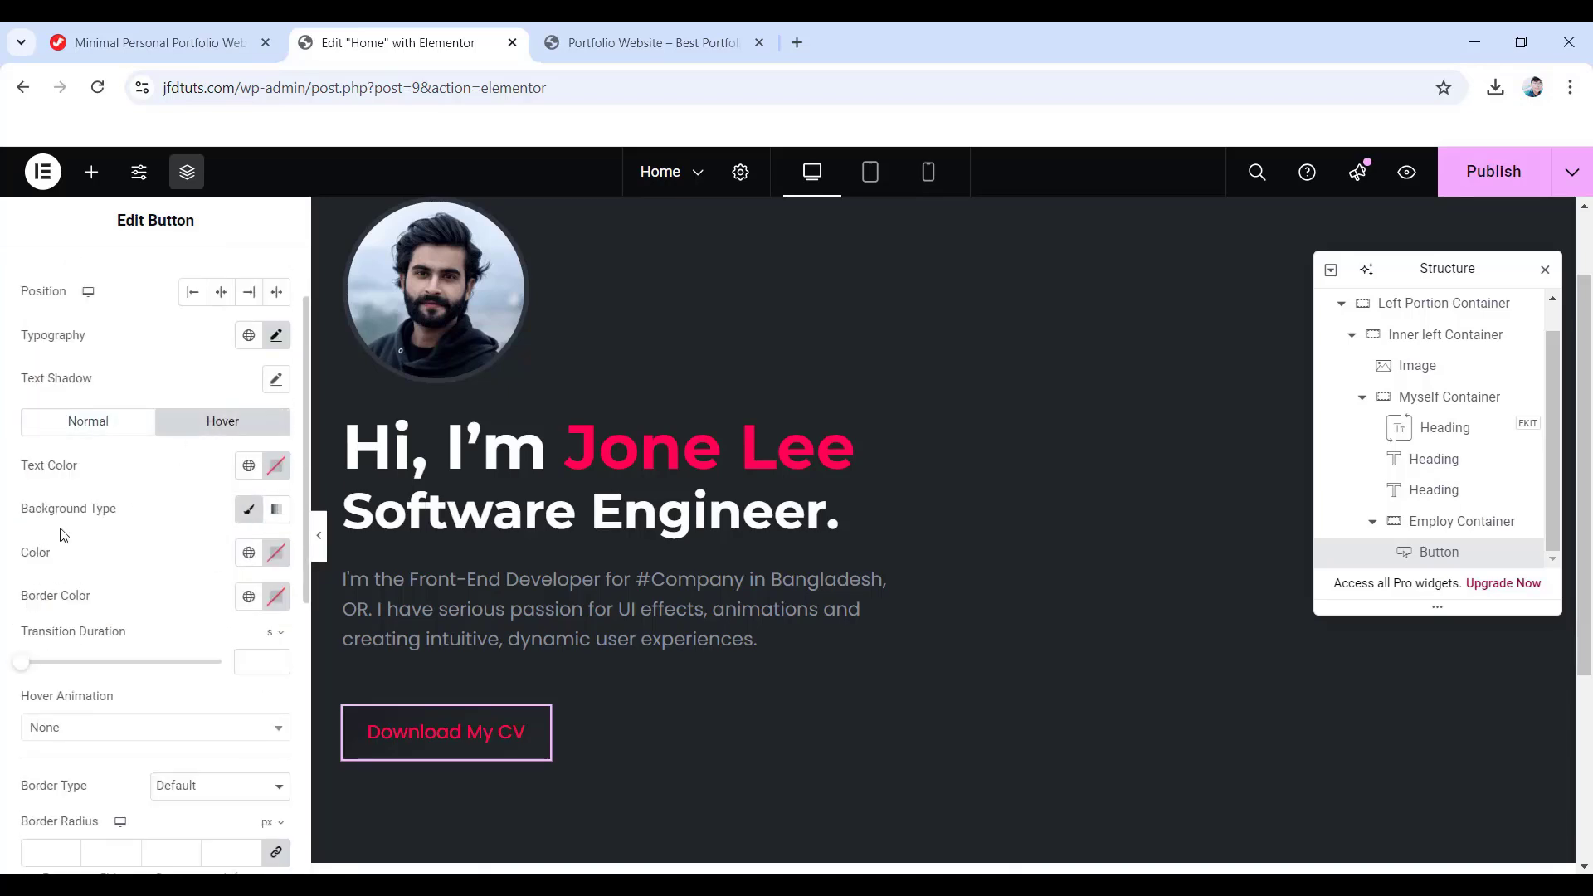
left_click(276, 510)
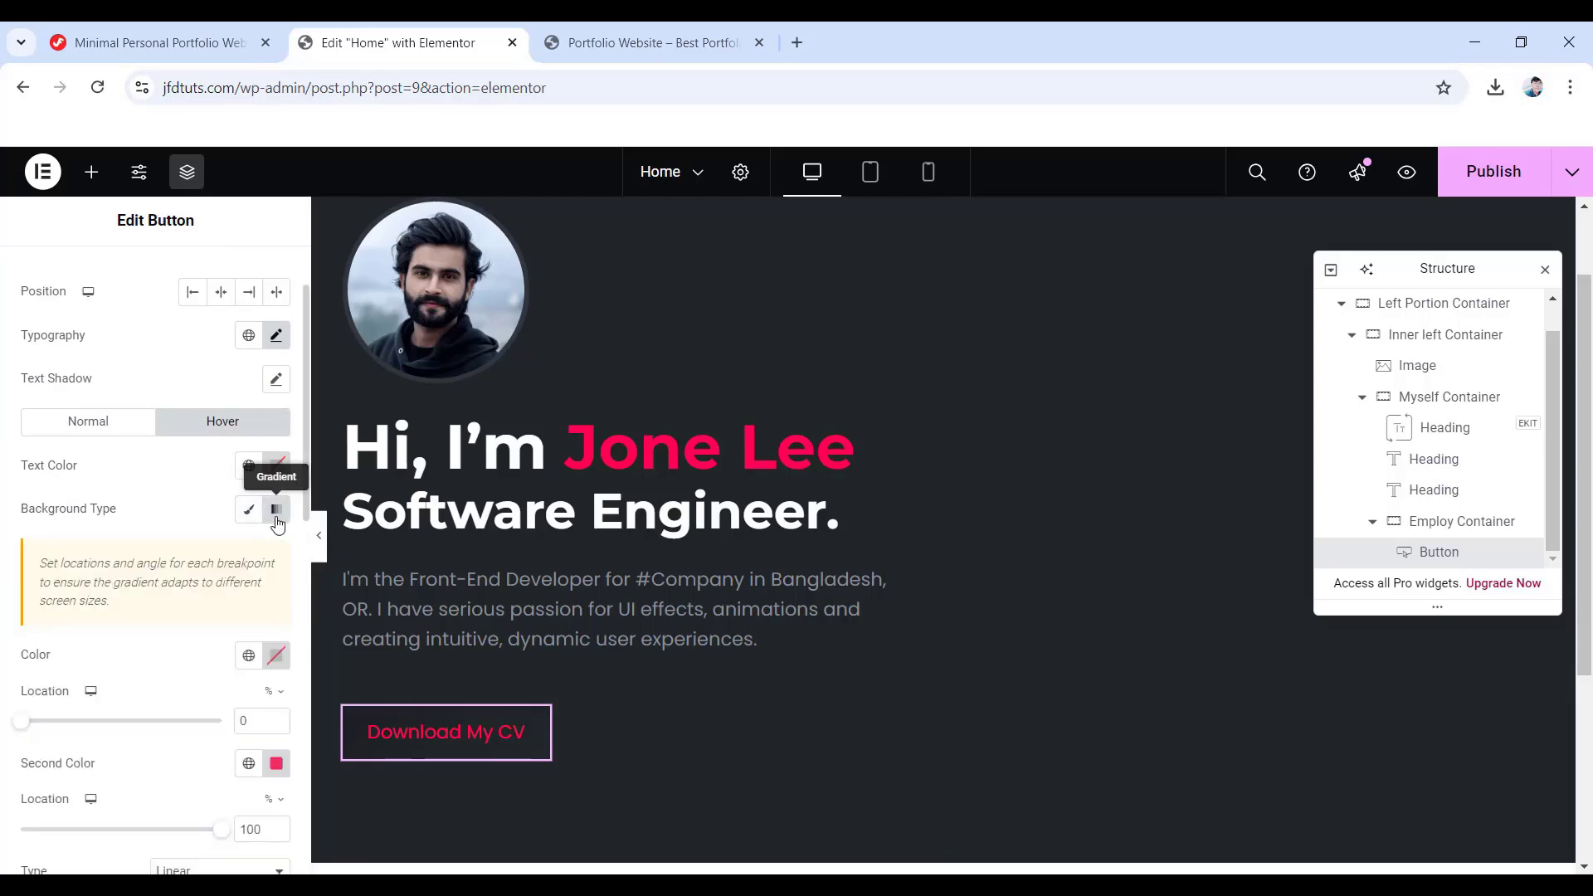
left_click(276, 655)
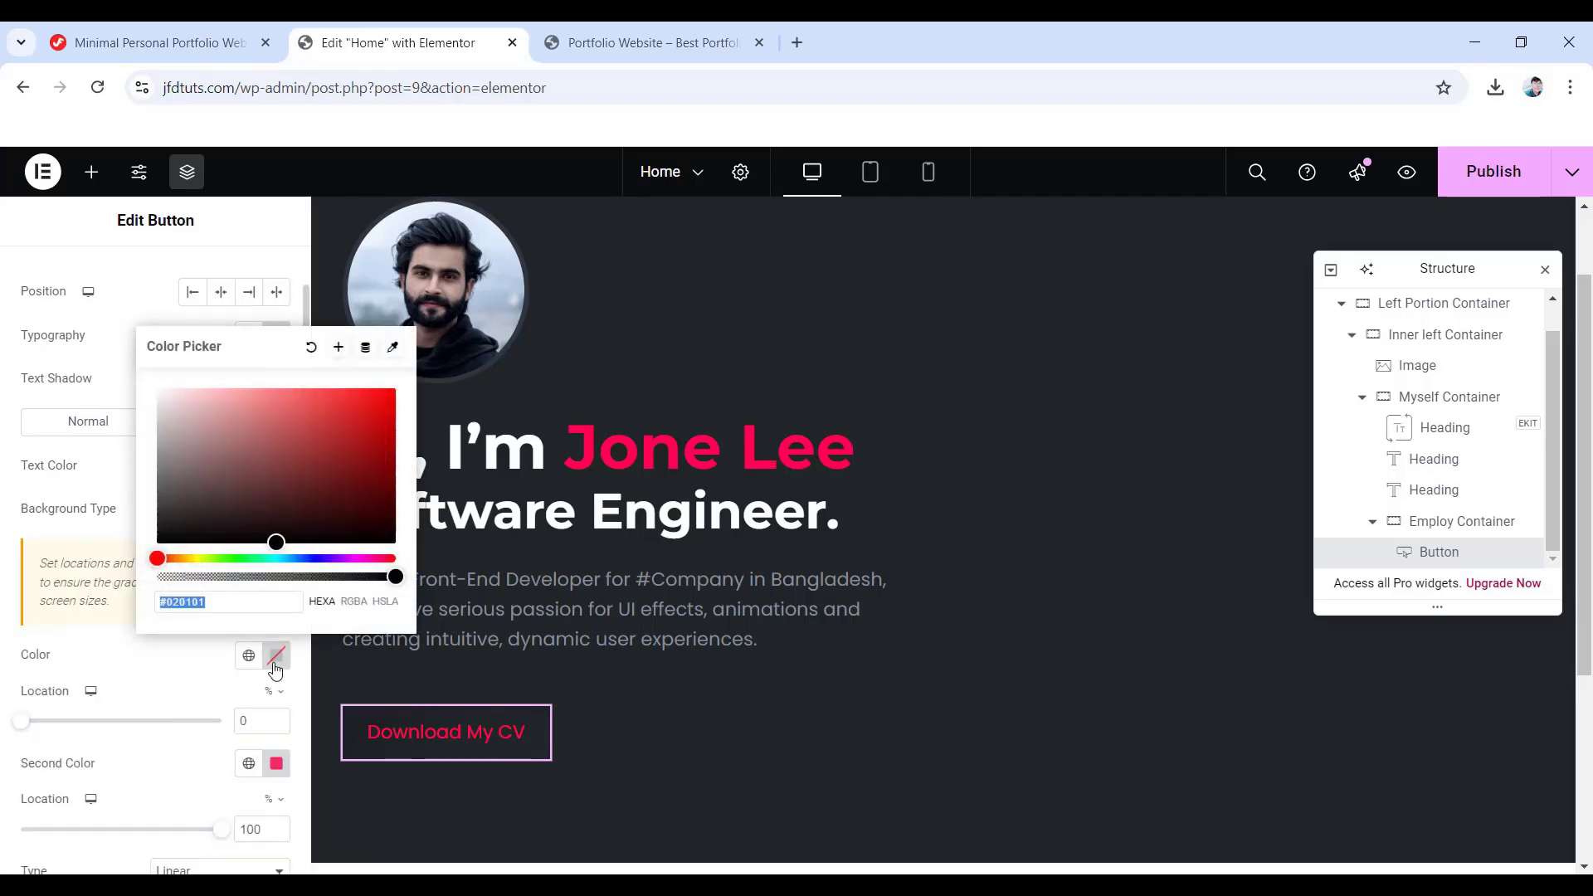
type("#212428")
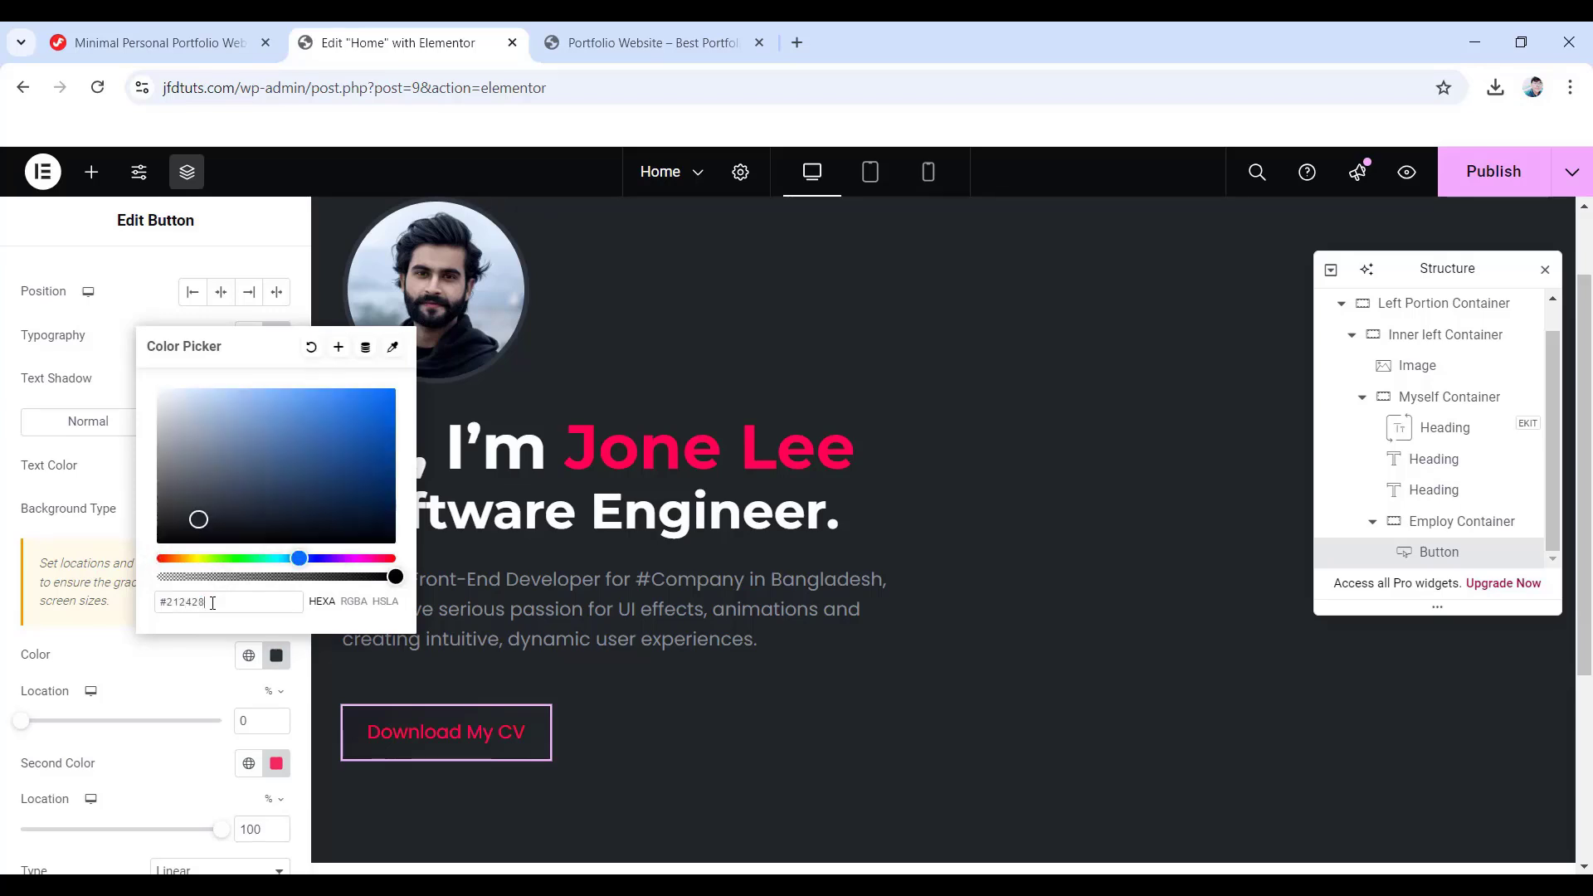
left_click(14, 526)
scroll(14, 526, "down", 1)
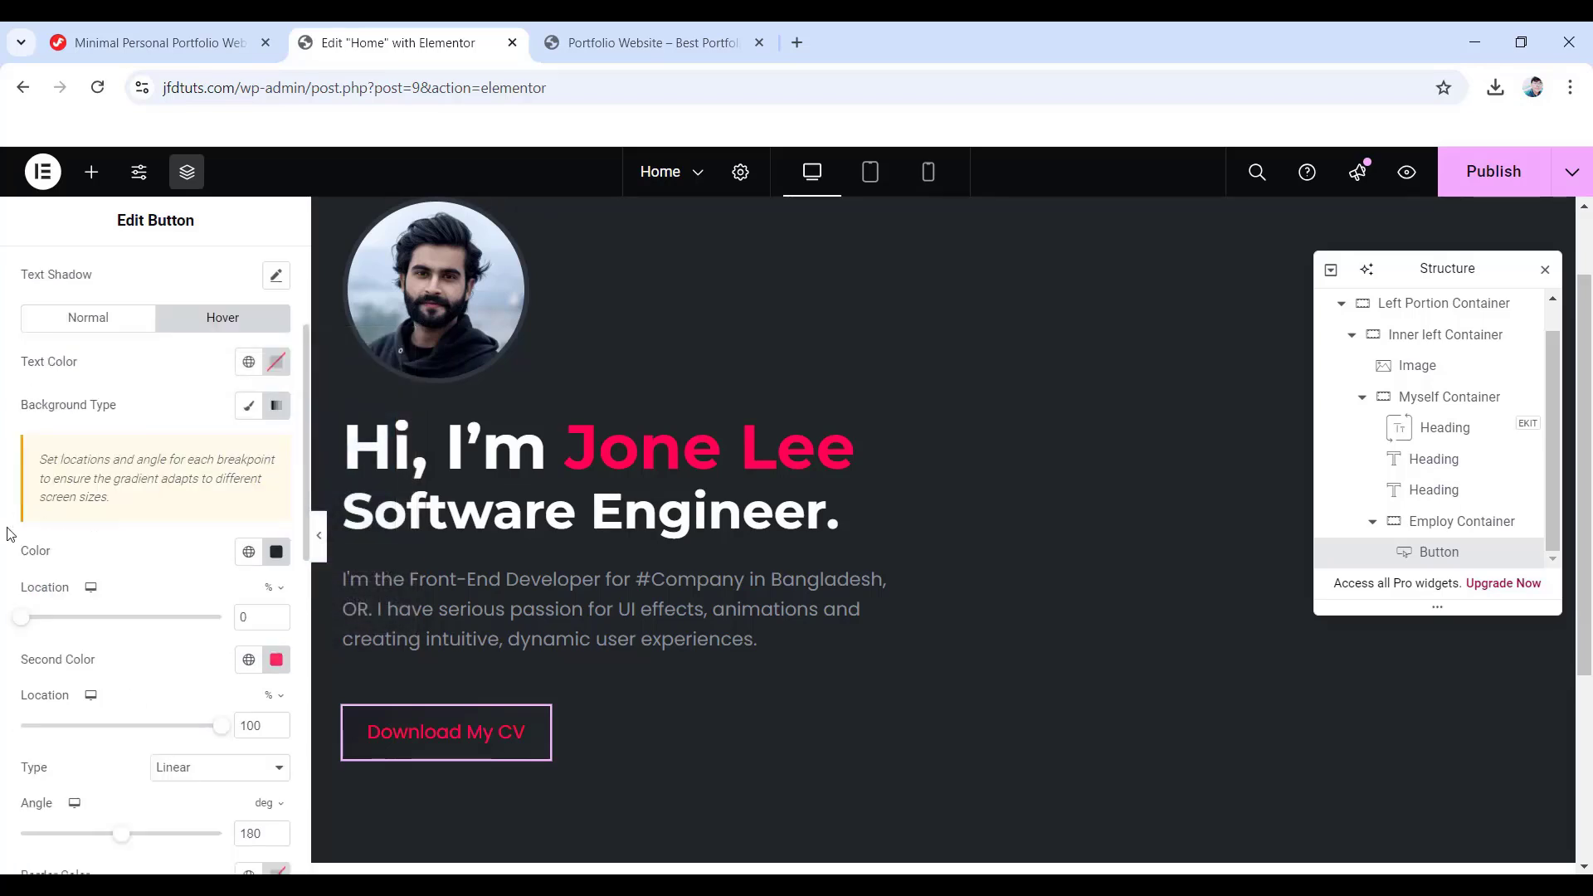
left_click(276, 661)
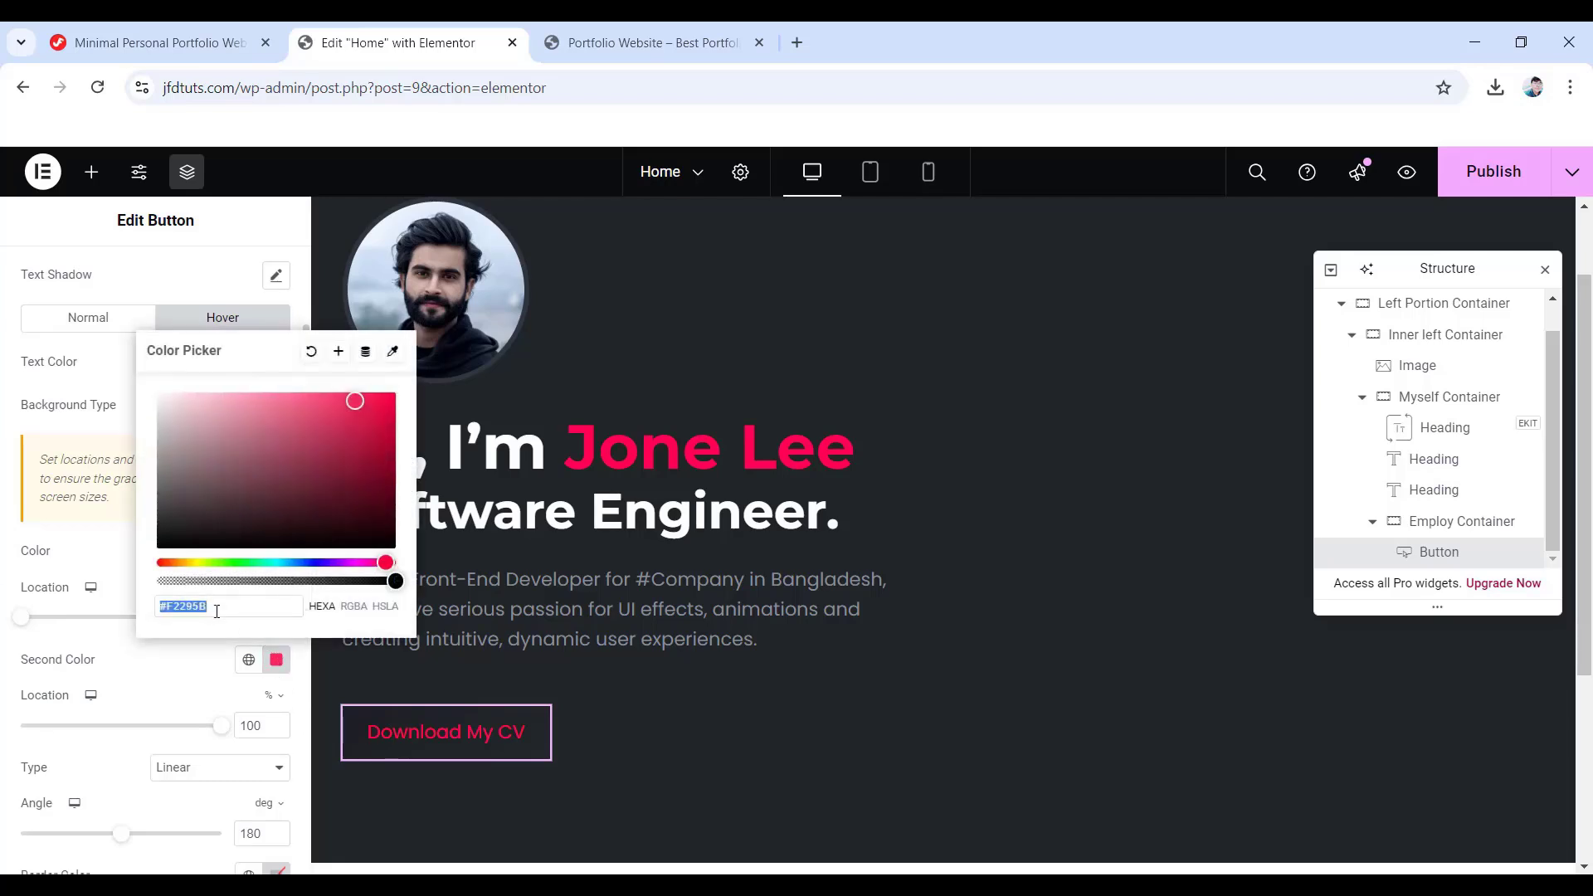
type("161")
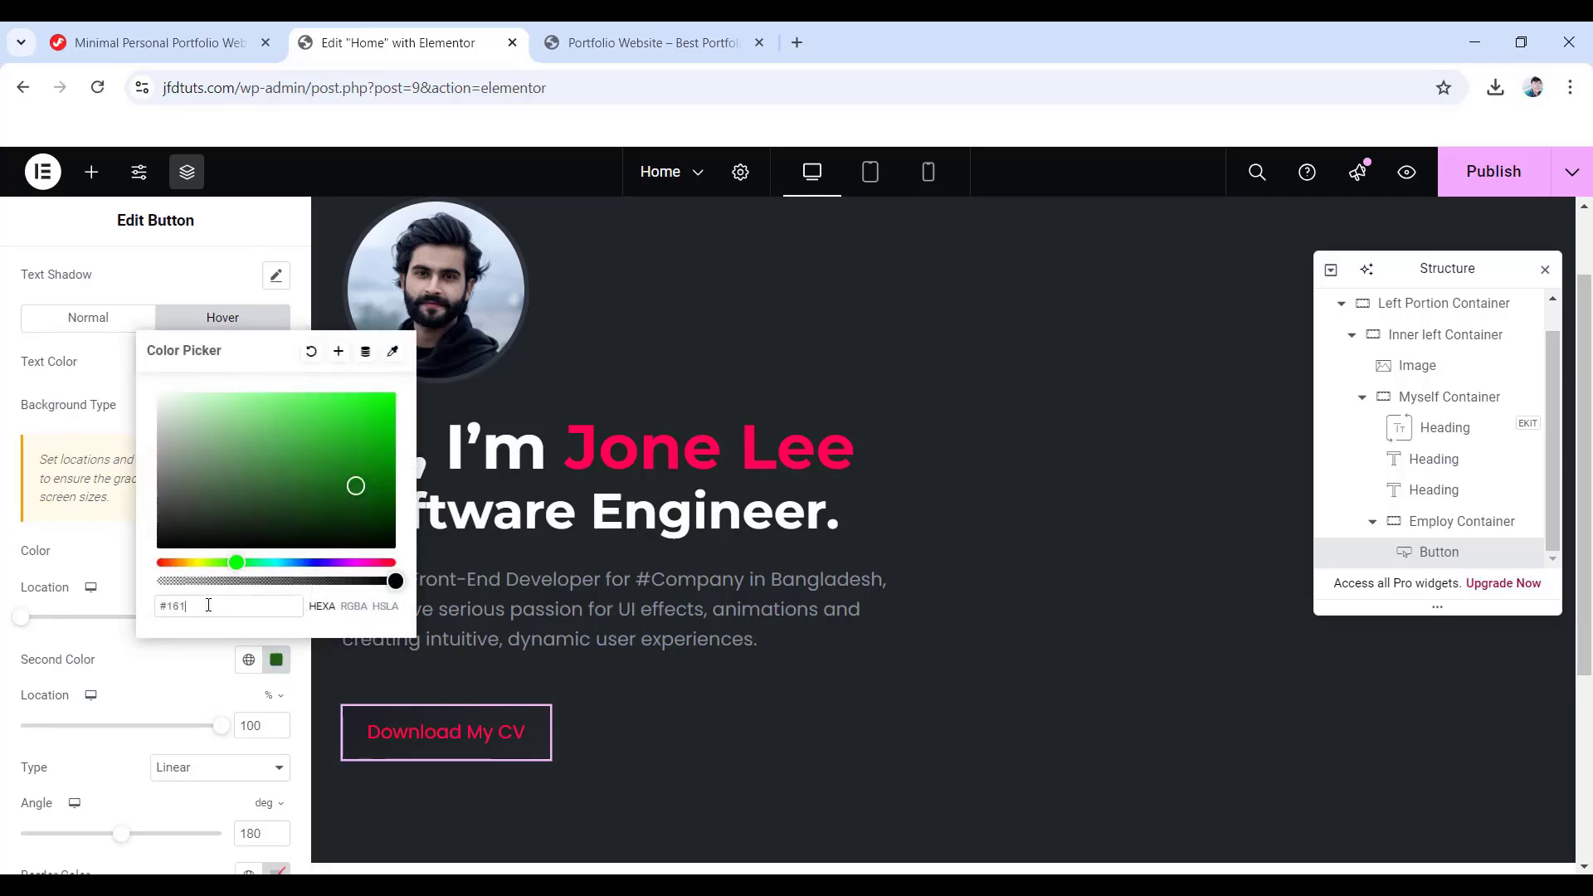
type("81f")
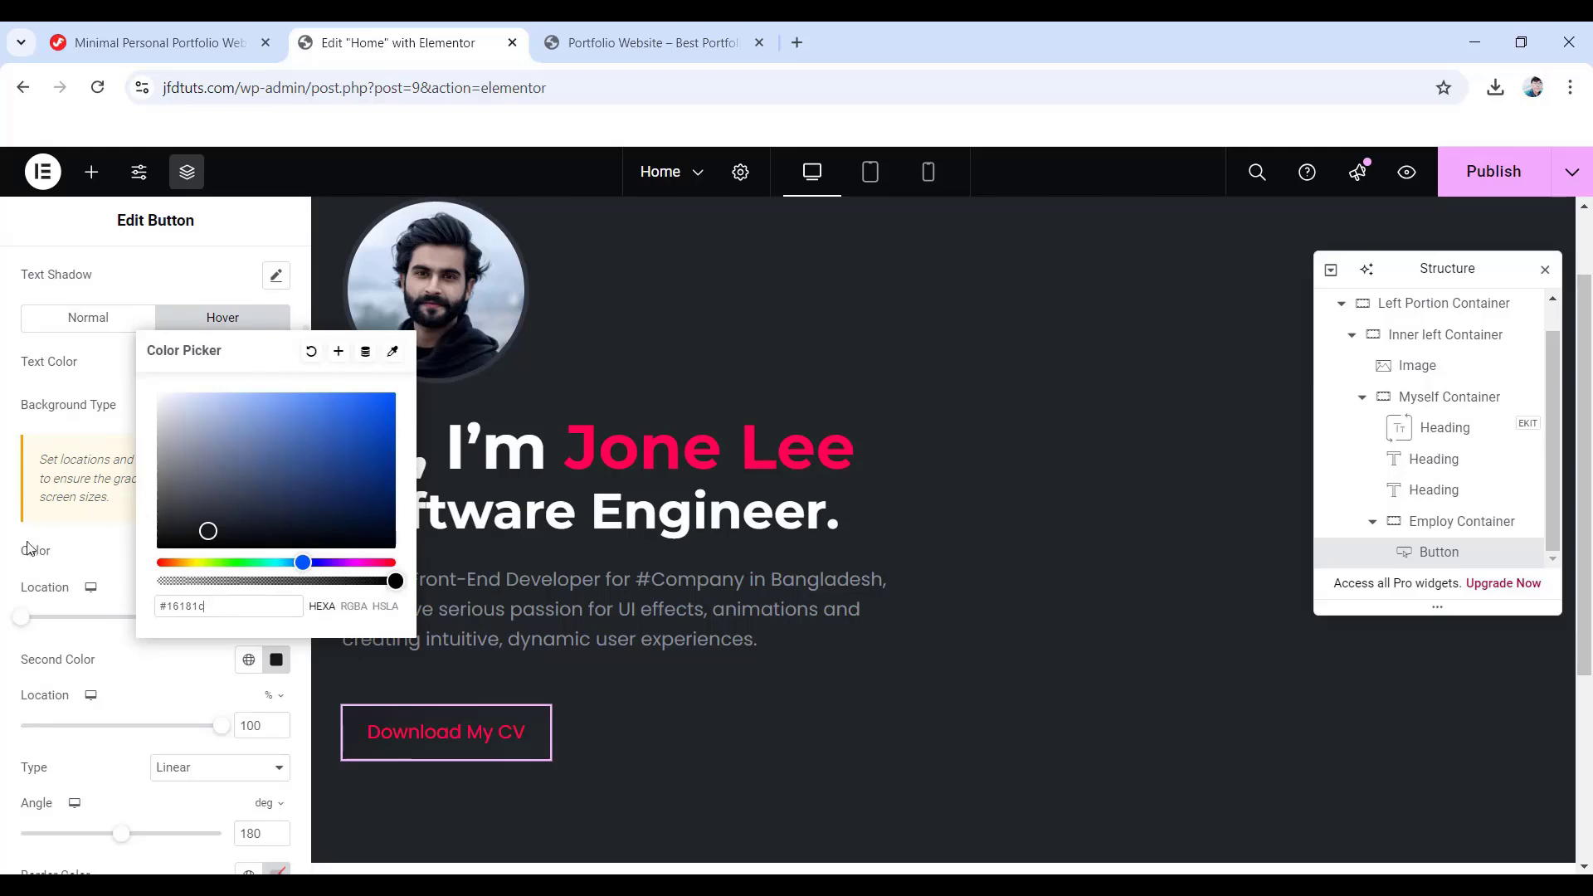
left_click(16, 545)
scroll(17, 545, "down", 1)
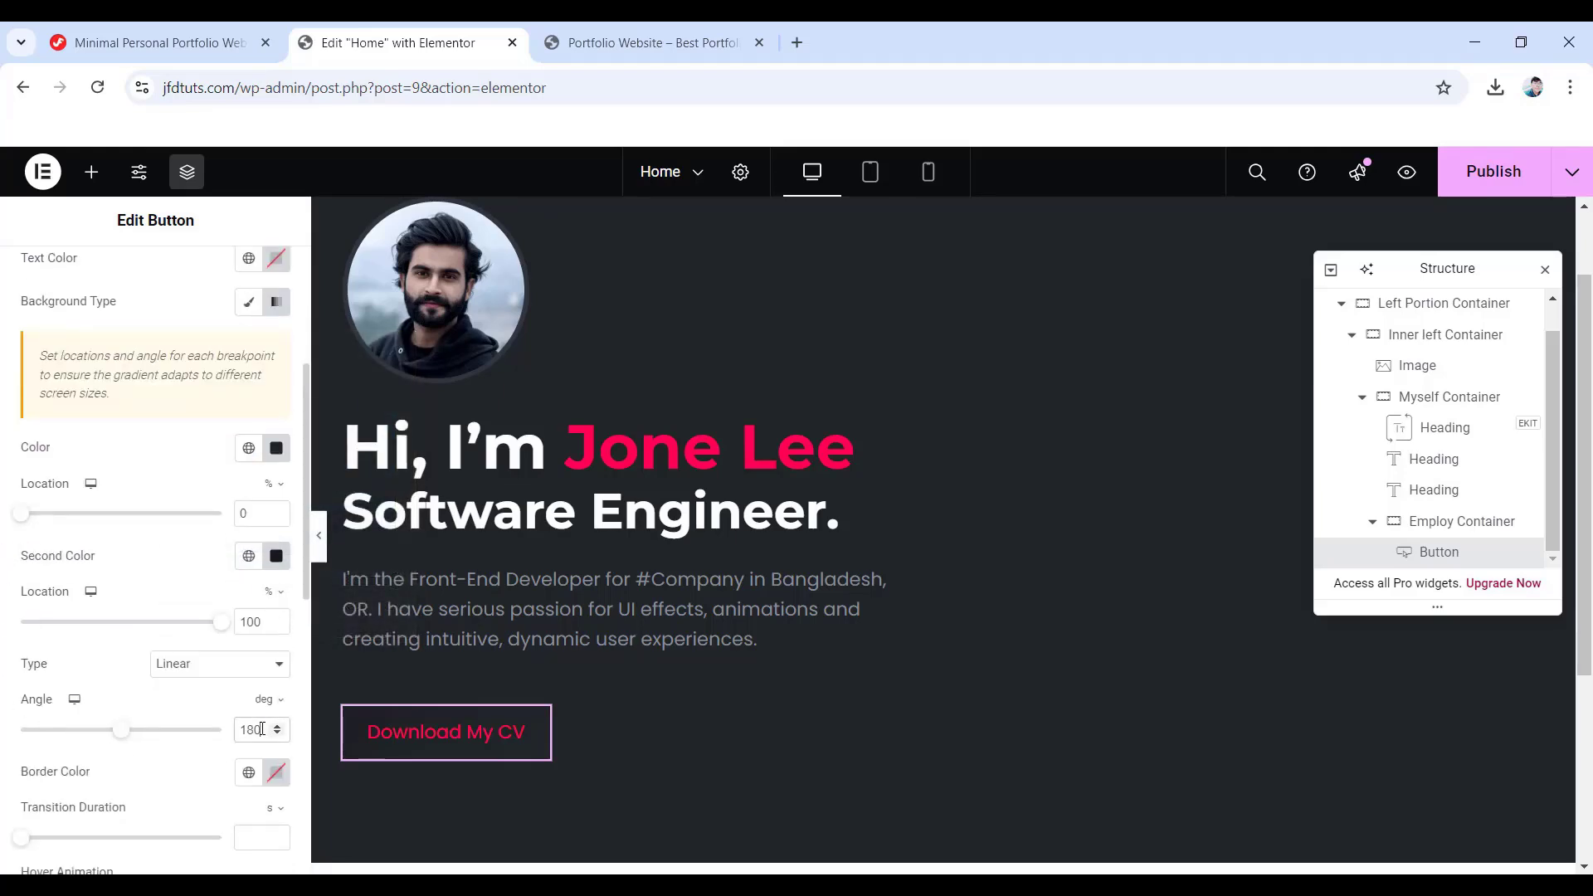
left_click_drag(264, 729, 224, 733)
type("145")
scroll(222, 733, "down", 2)
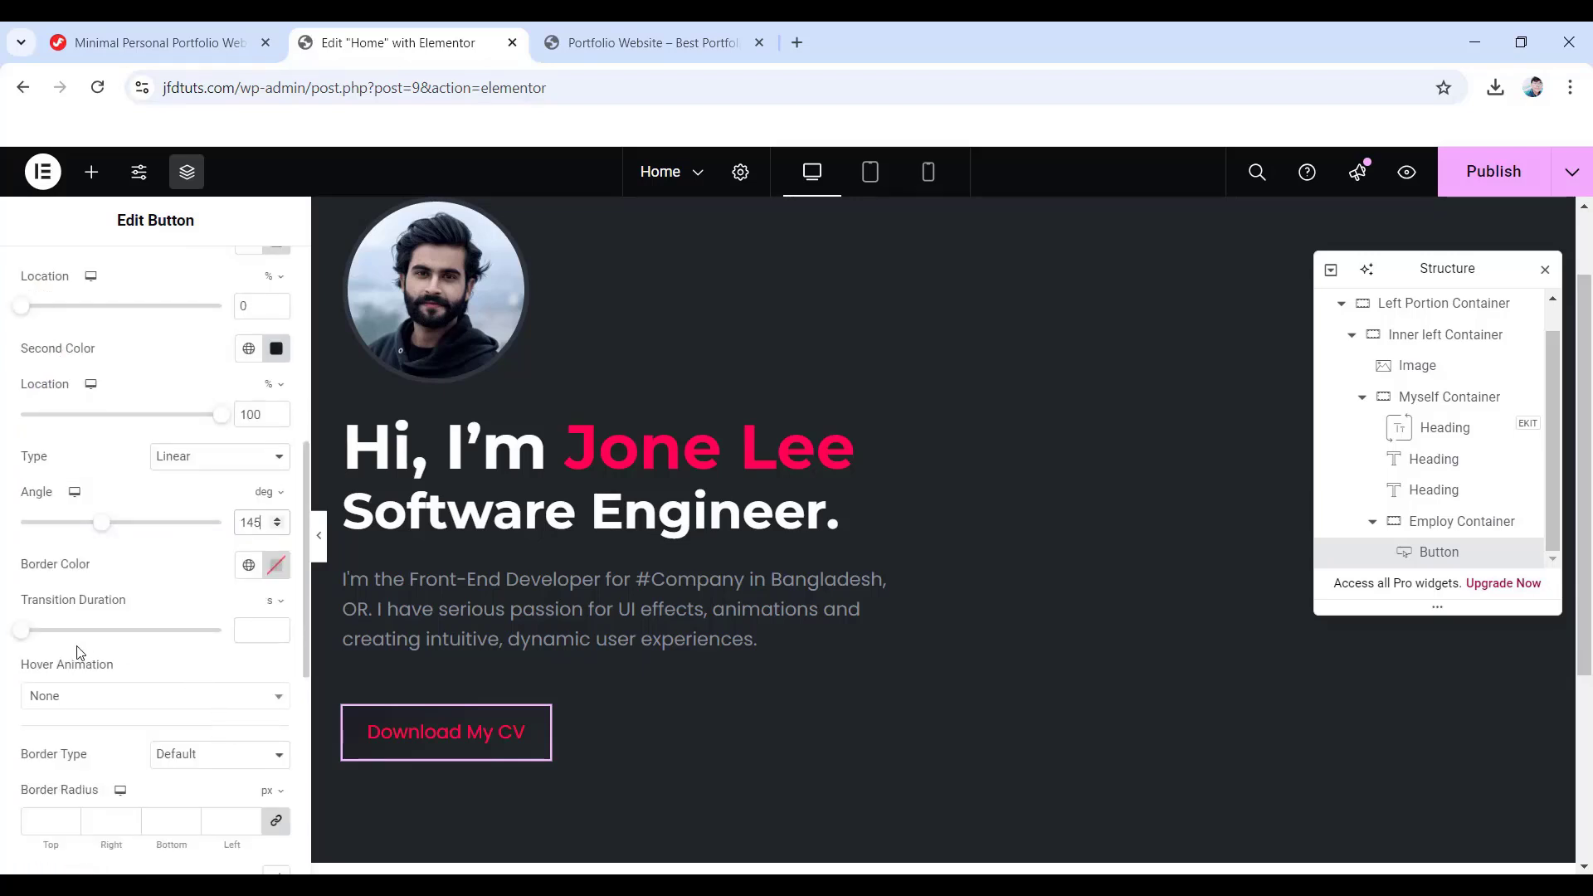
- Set the button's hover animation to Float and its border radius to 6 px on all corners
left_click(105, 705)
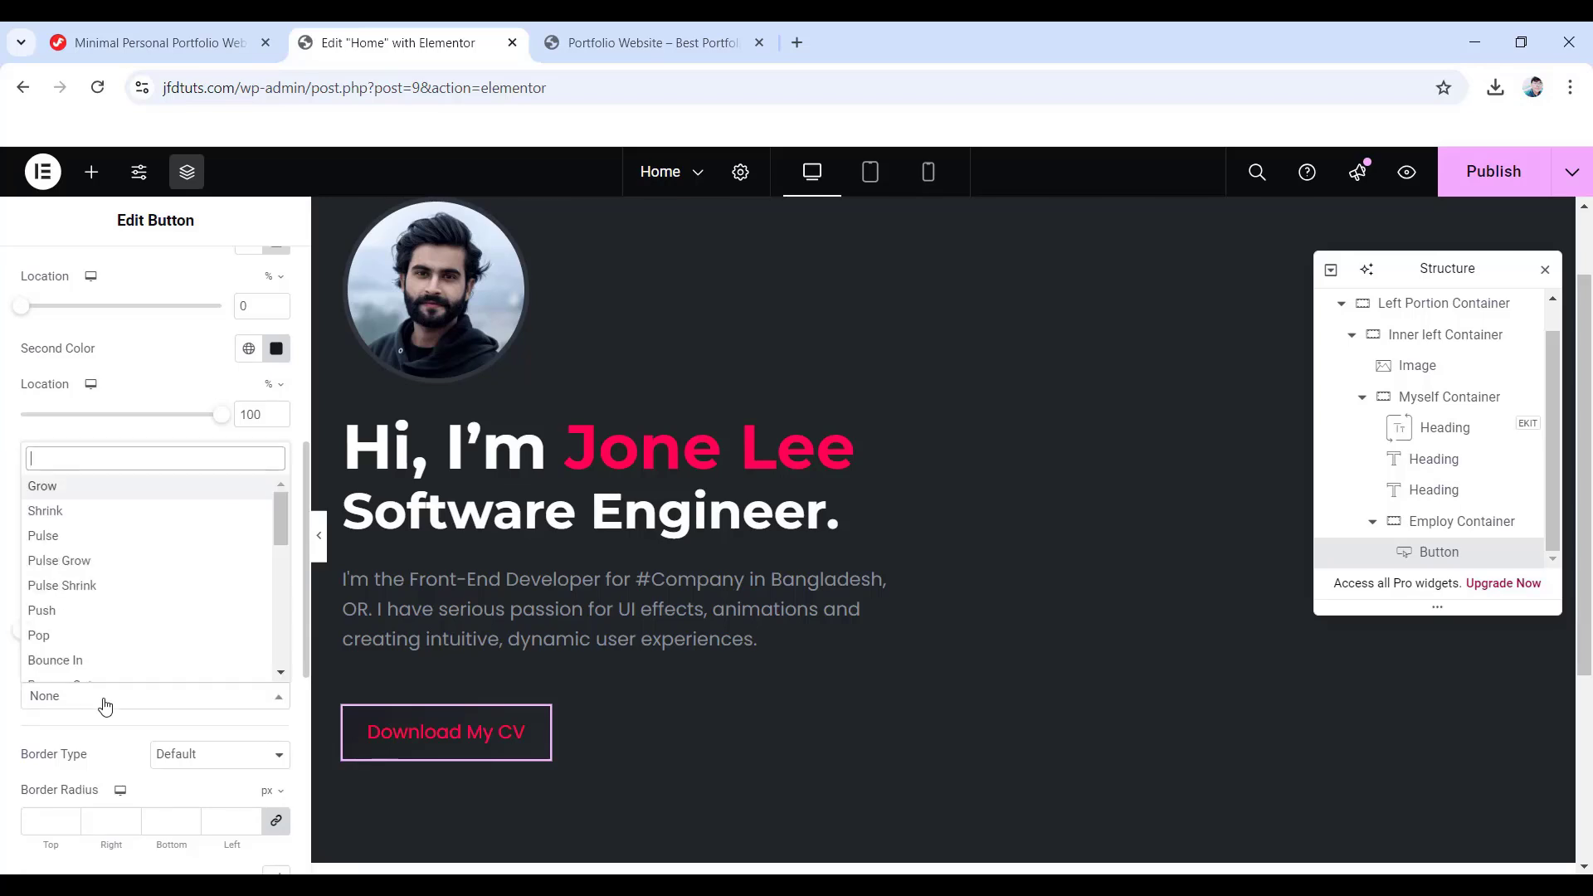
scroll(110, 639, "down", 5)
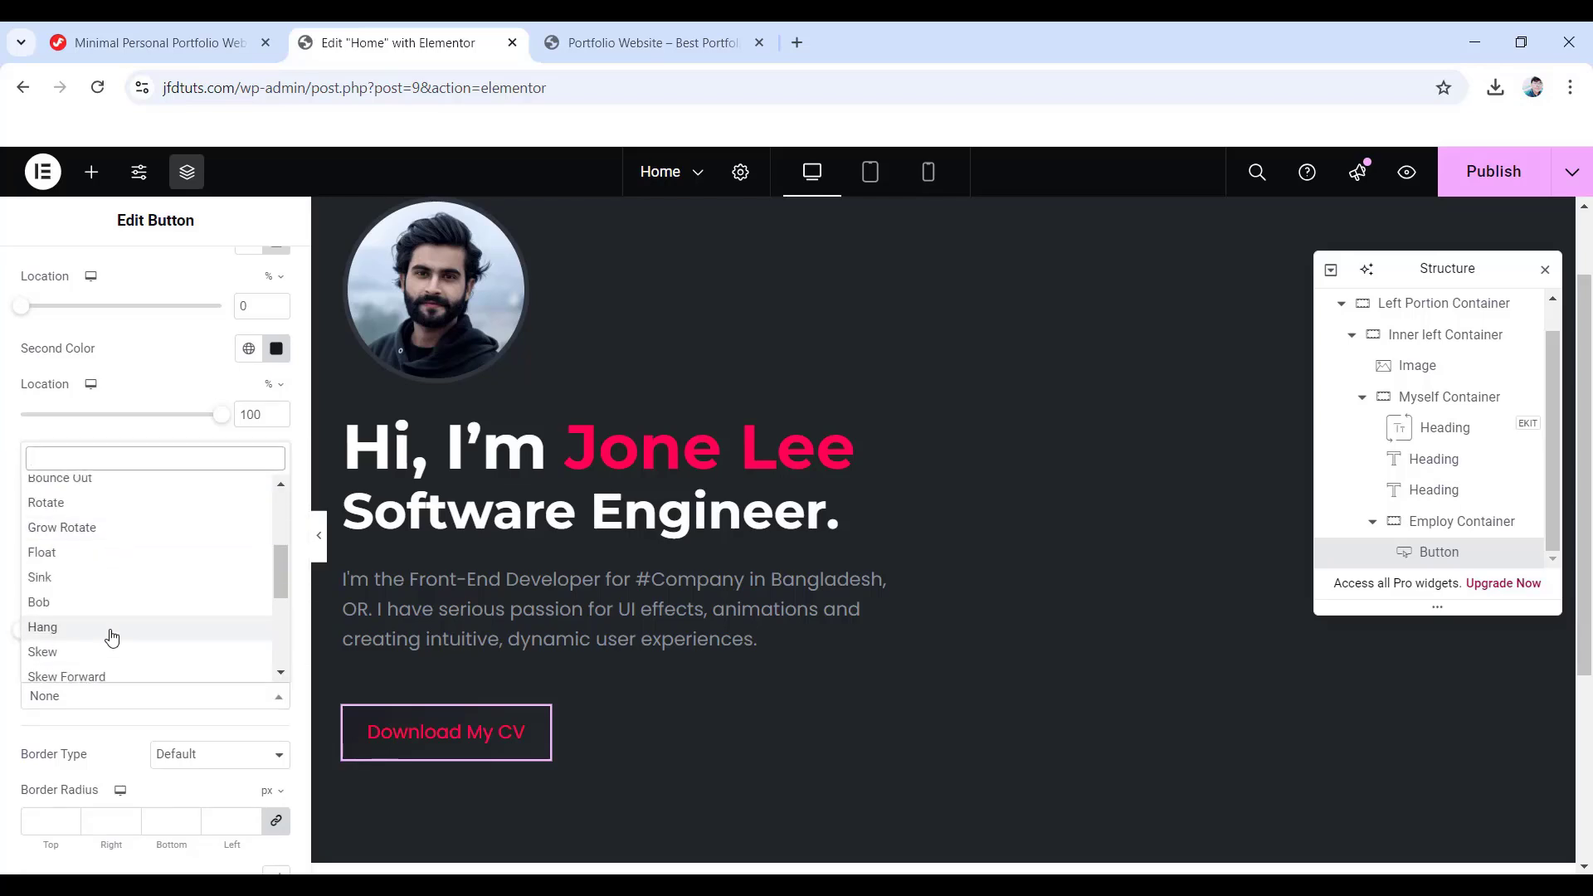
left_click(46, 553)
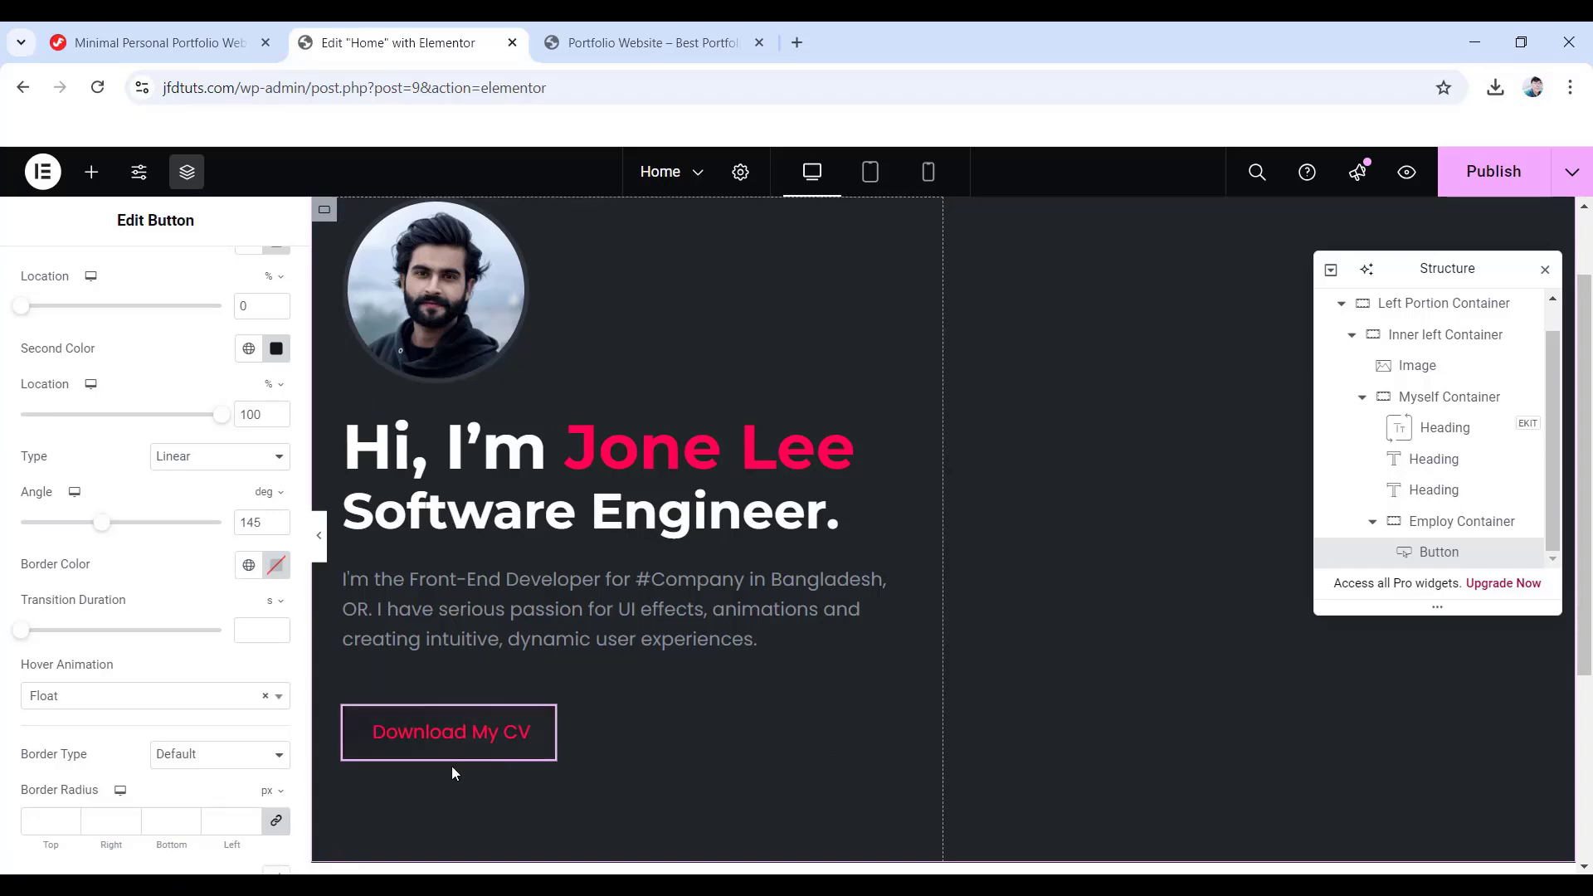
scroll(380, 755, "down", 1)
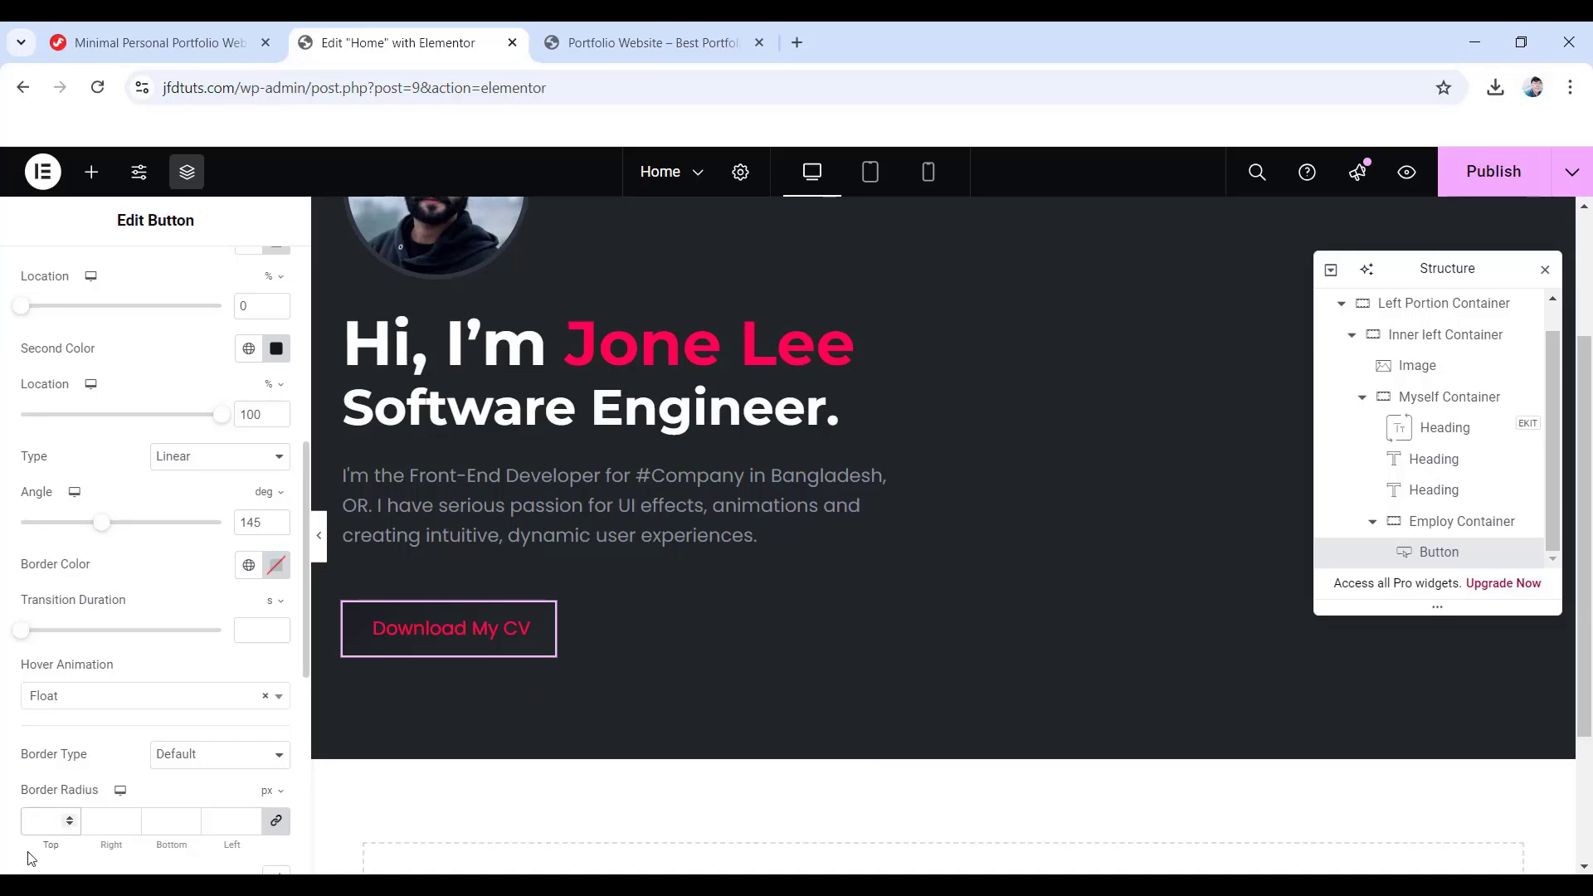
type("6")
scroll(71, 752, "down", 3)
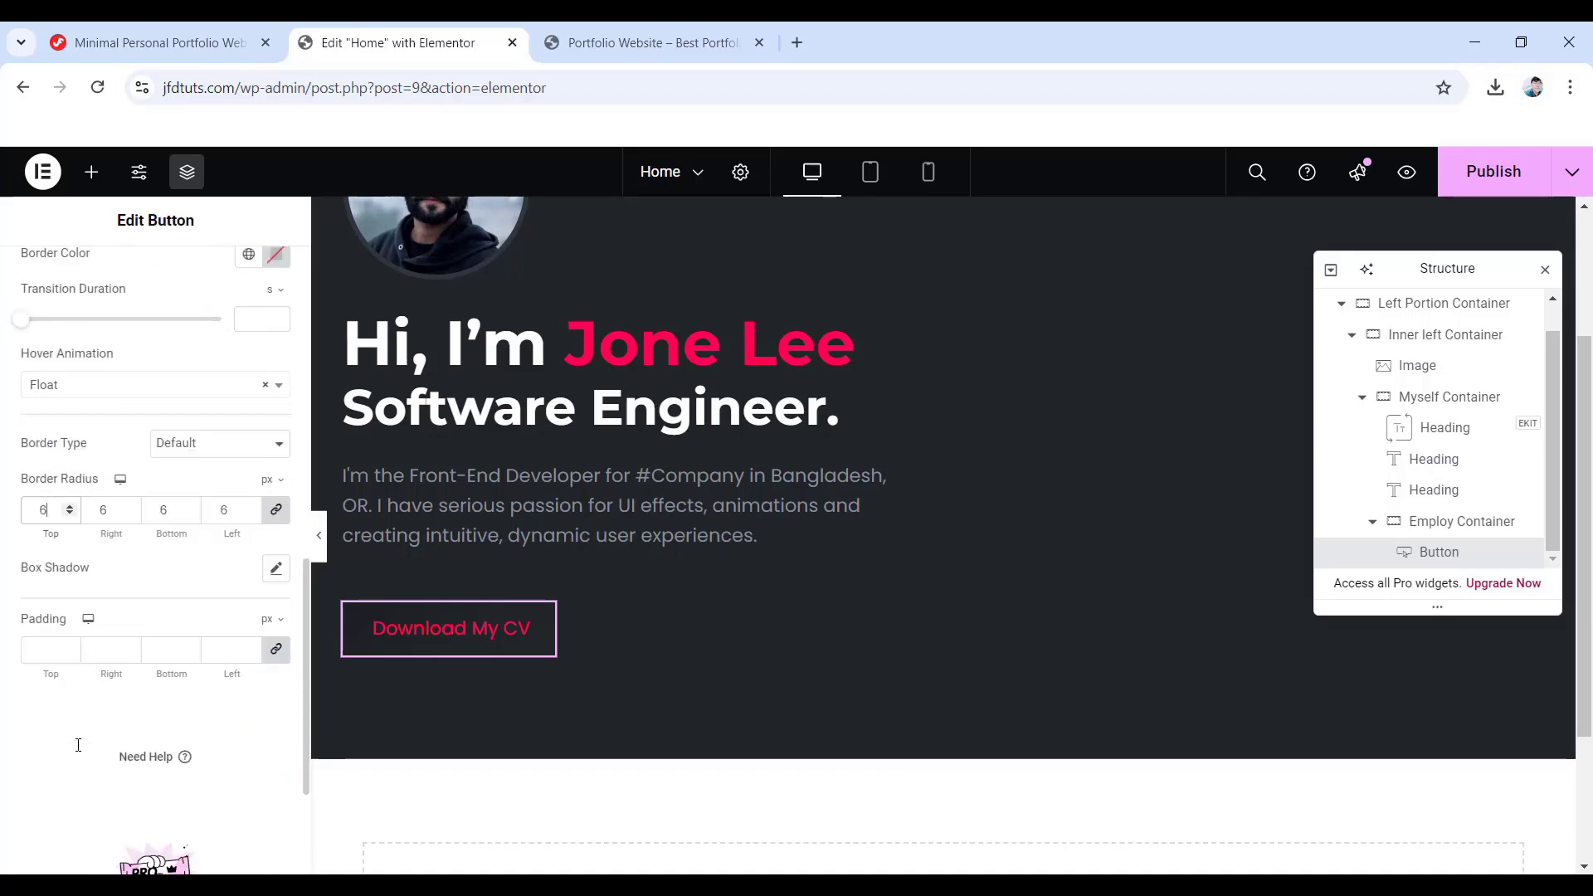
- Set the button's box shadow colour to #1c1e22
left_click(274, 569)
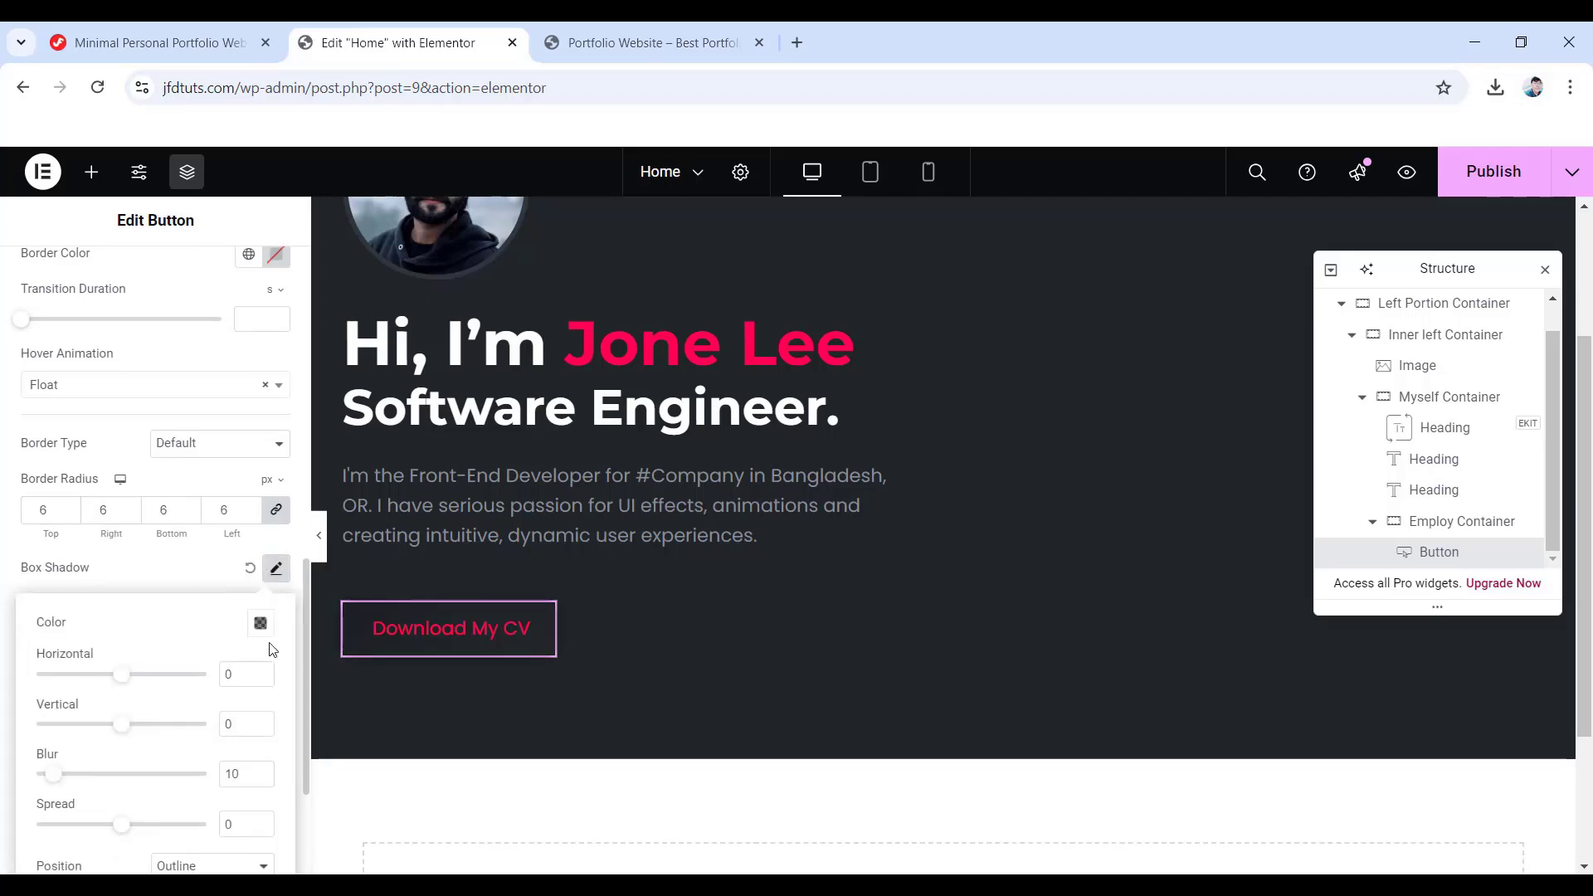
left_click(260, 624)
left_click(243, 571)
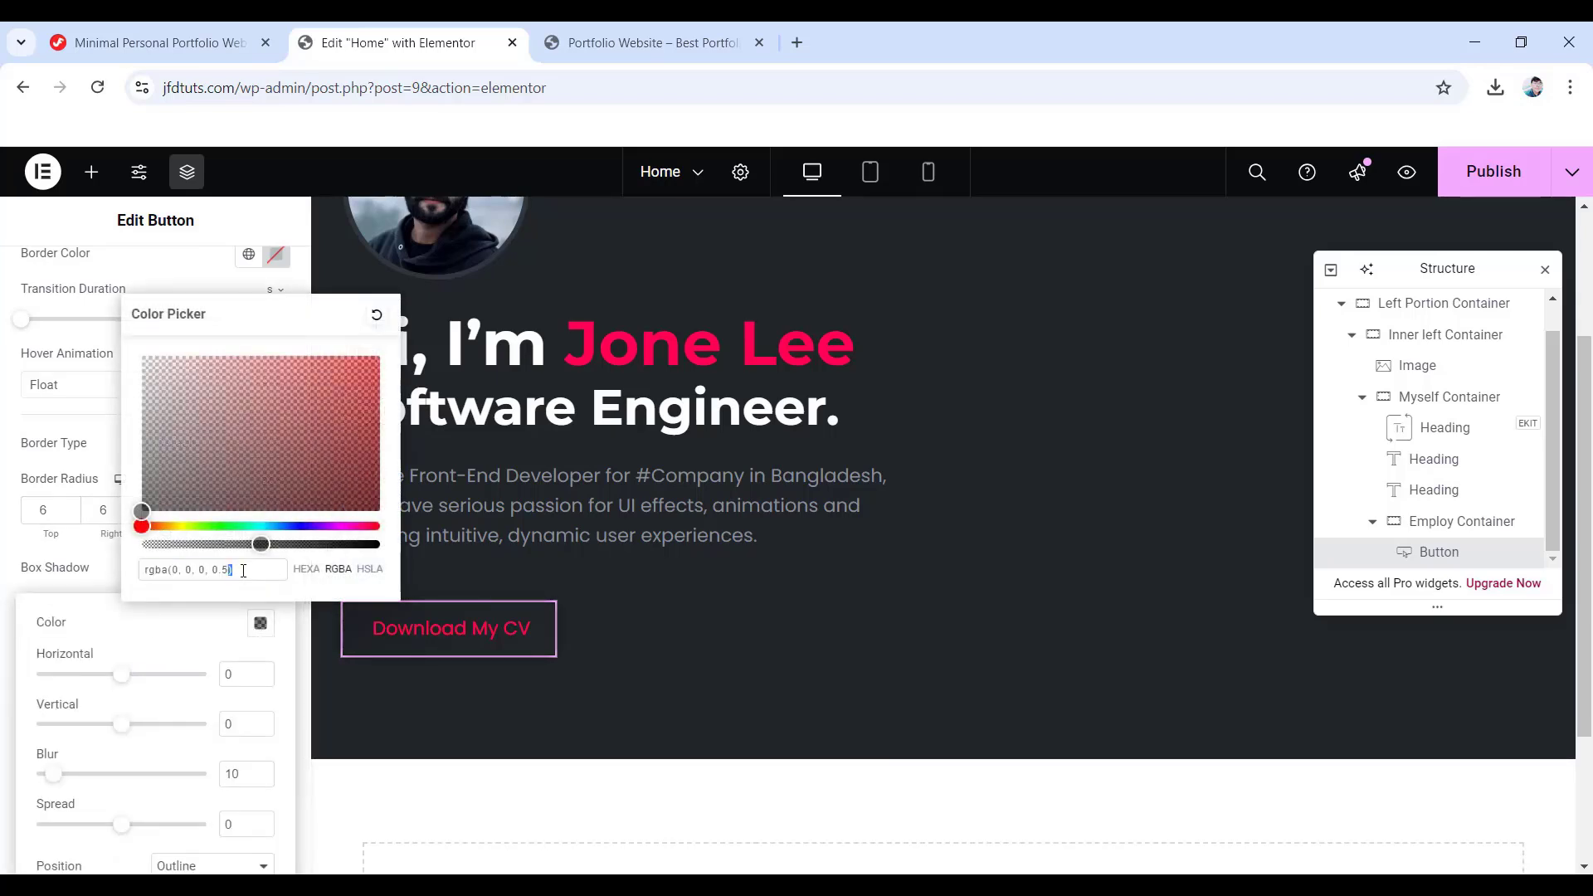
key("ctrl+a")
type("1c1")
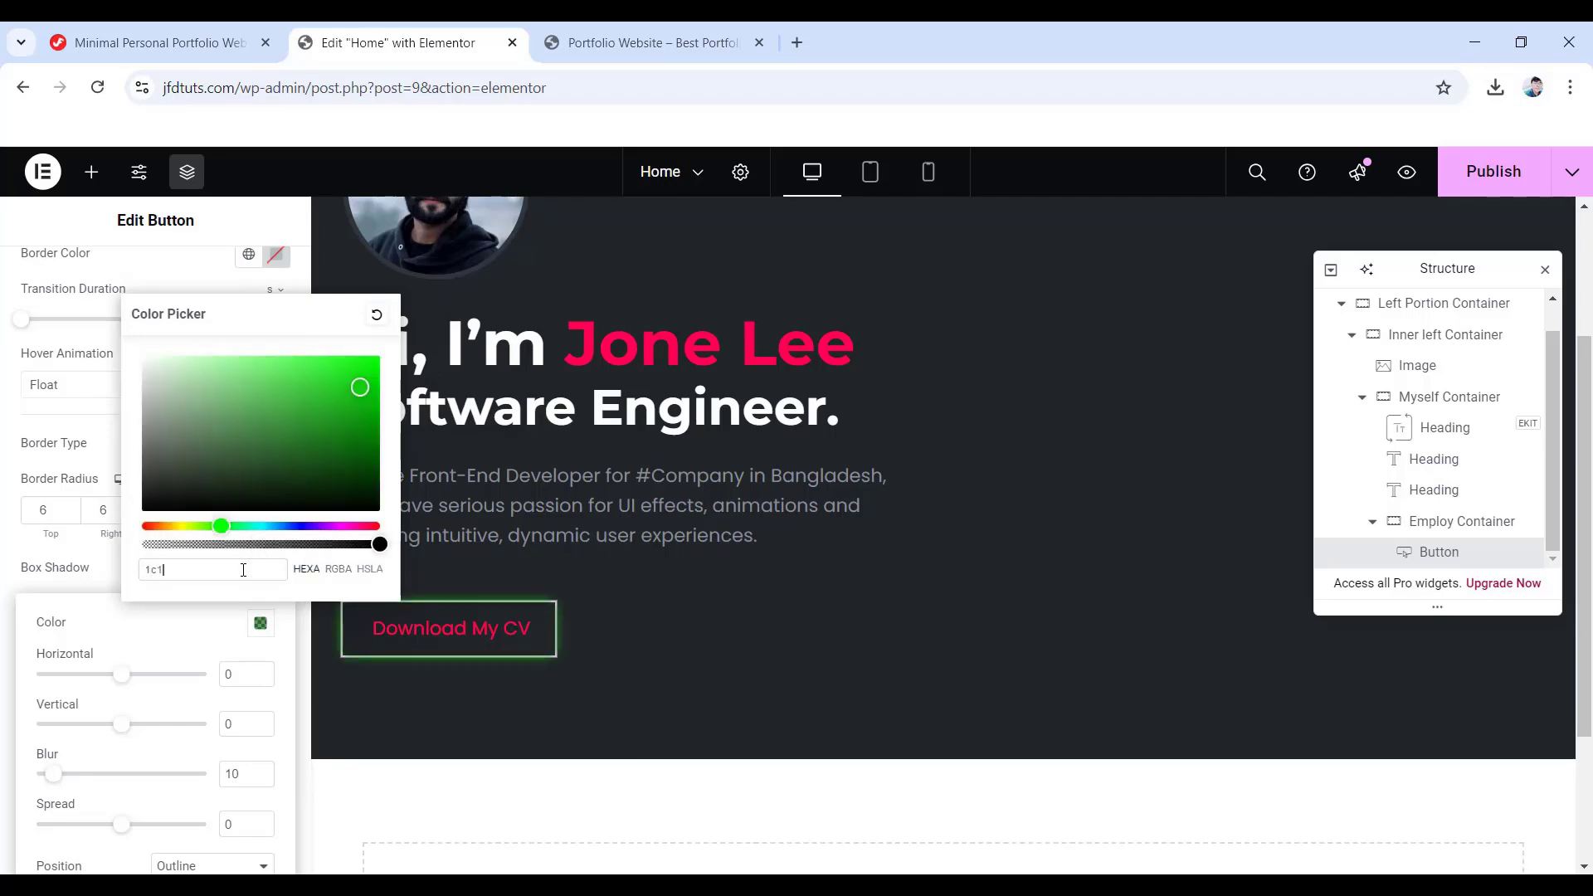
type("e22")
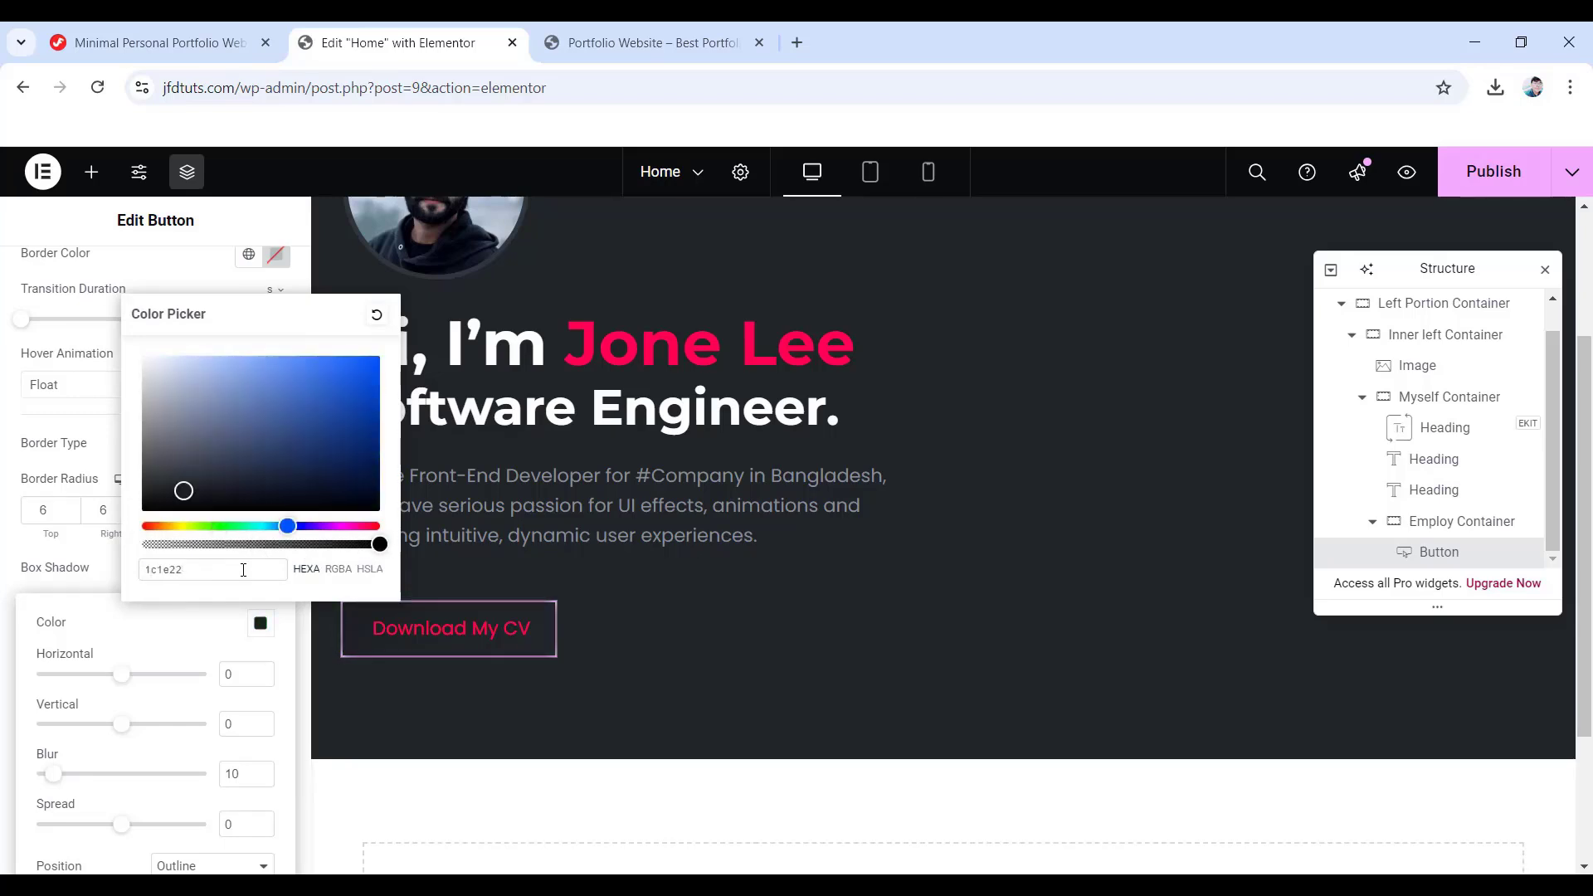
left_click(174, 656)
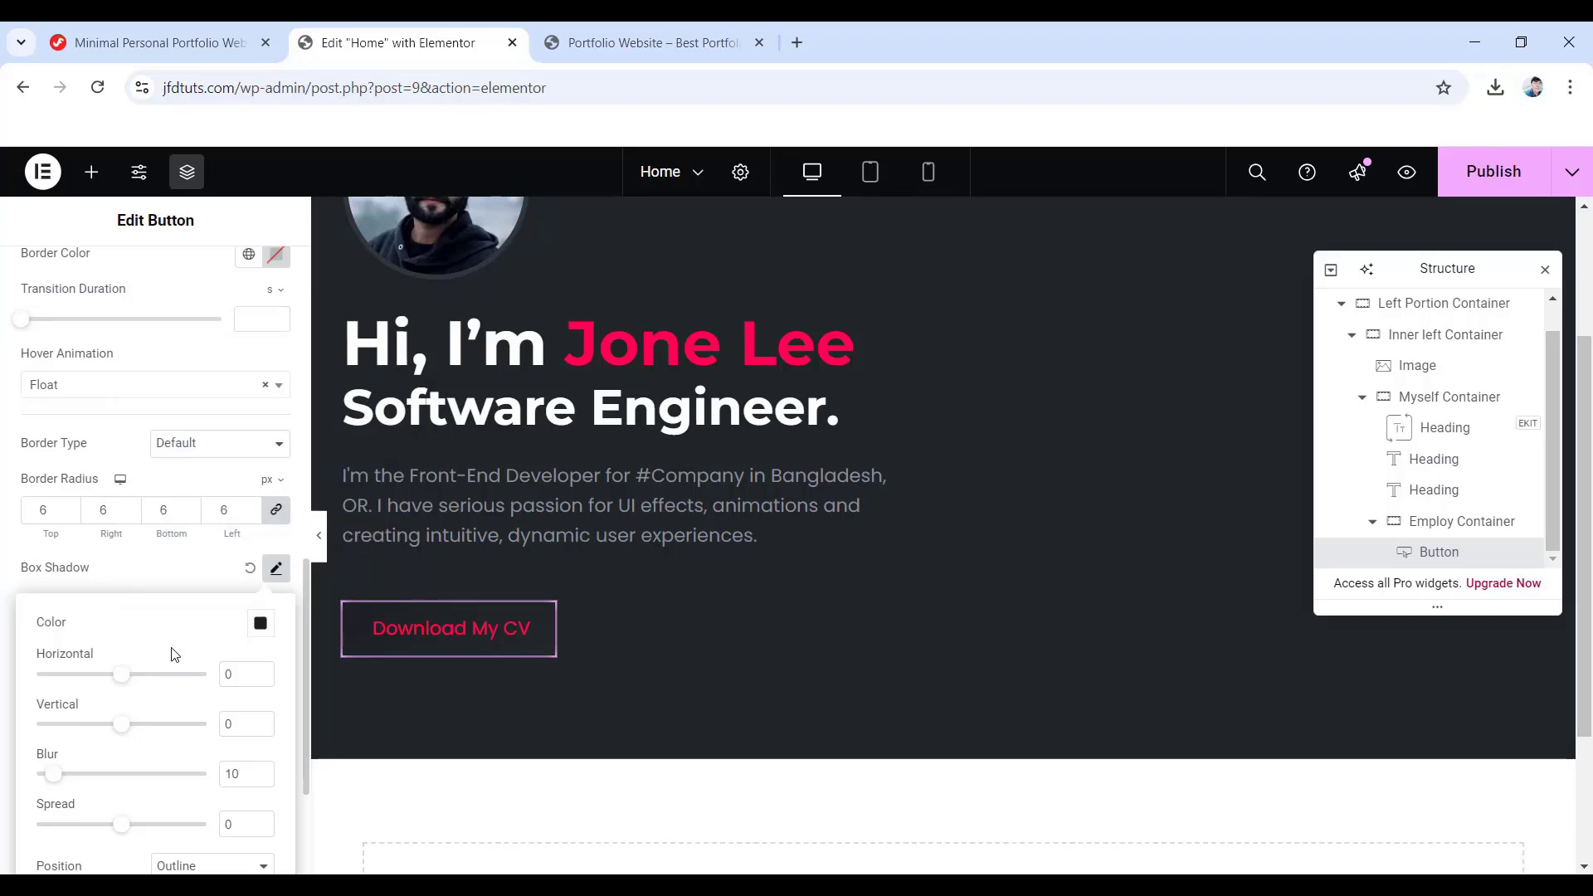
- Set the shadow offsets to 10 px horizontally and vertically with a 19 px blur
left_click(229, 674)
type("1")
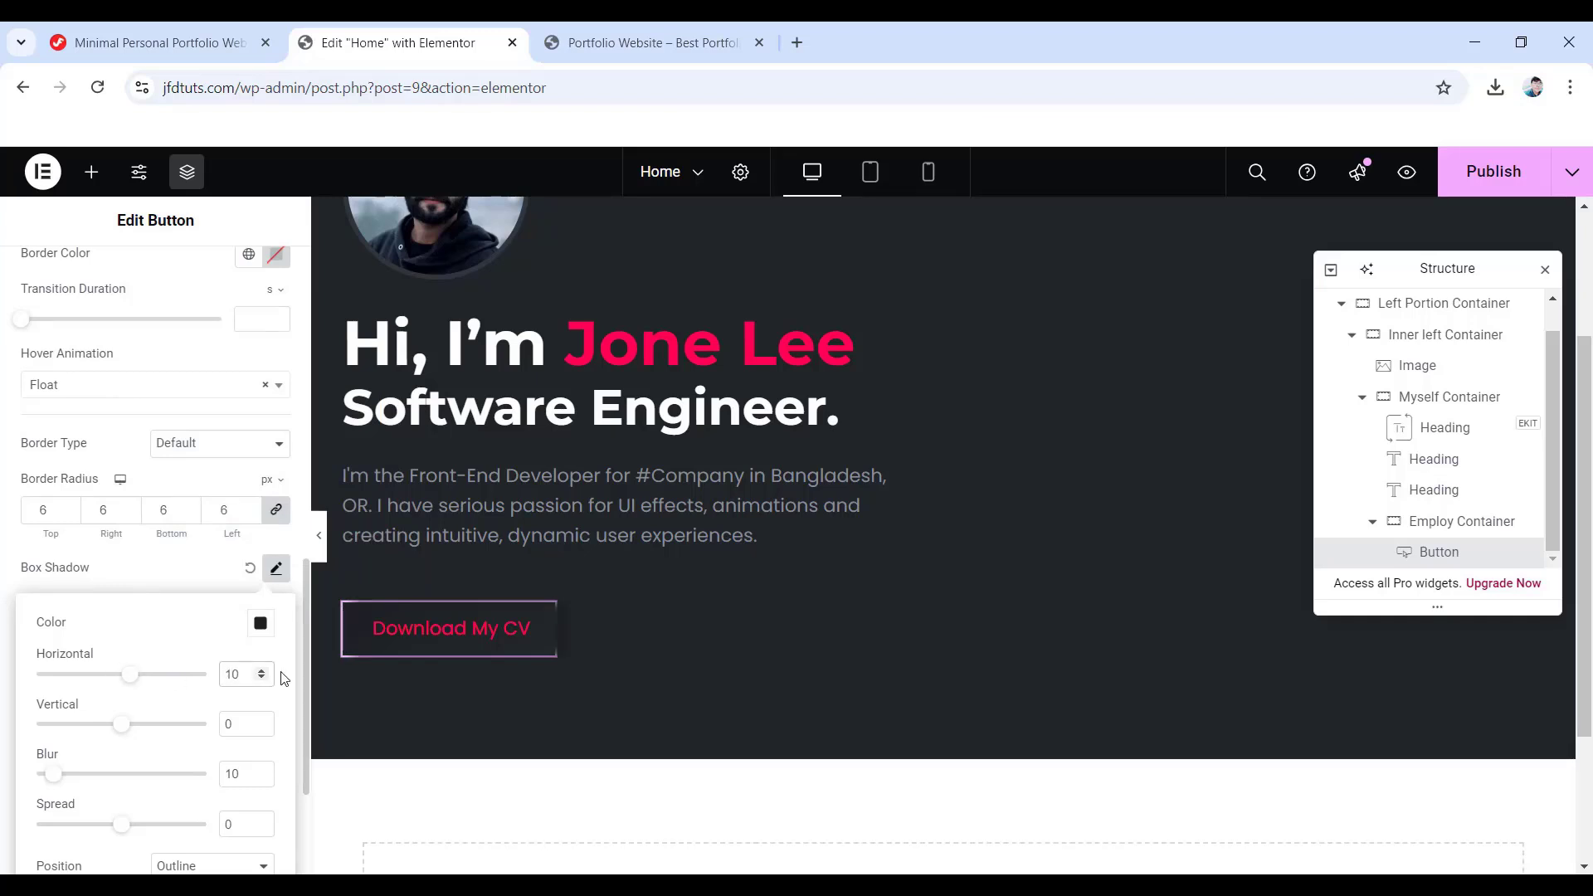
left_click(226, 723)
type("1")
double_click(226, 773)
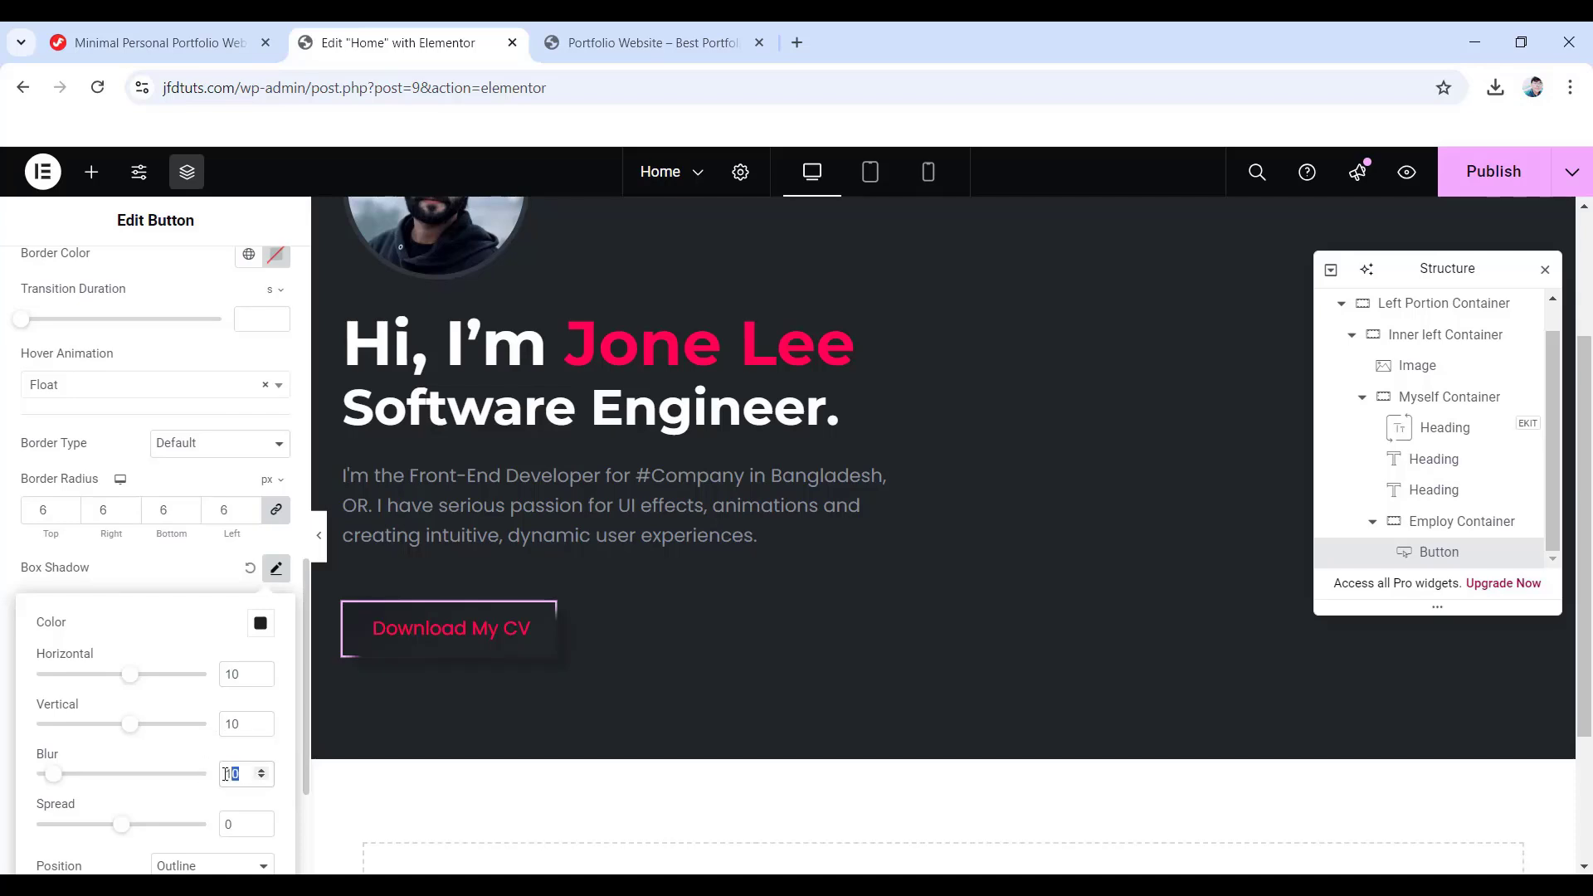
type("19")
scroll(234, 801, "down", 1)
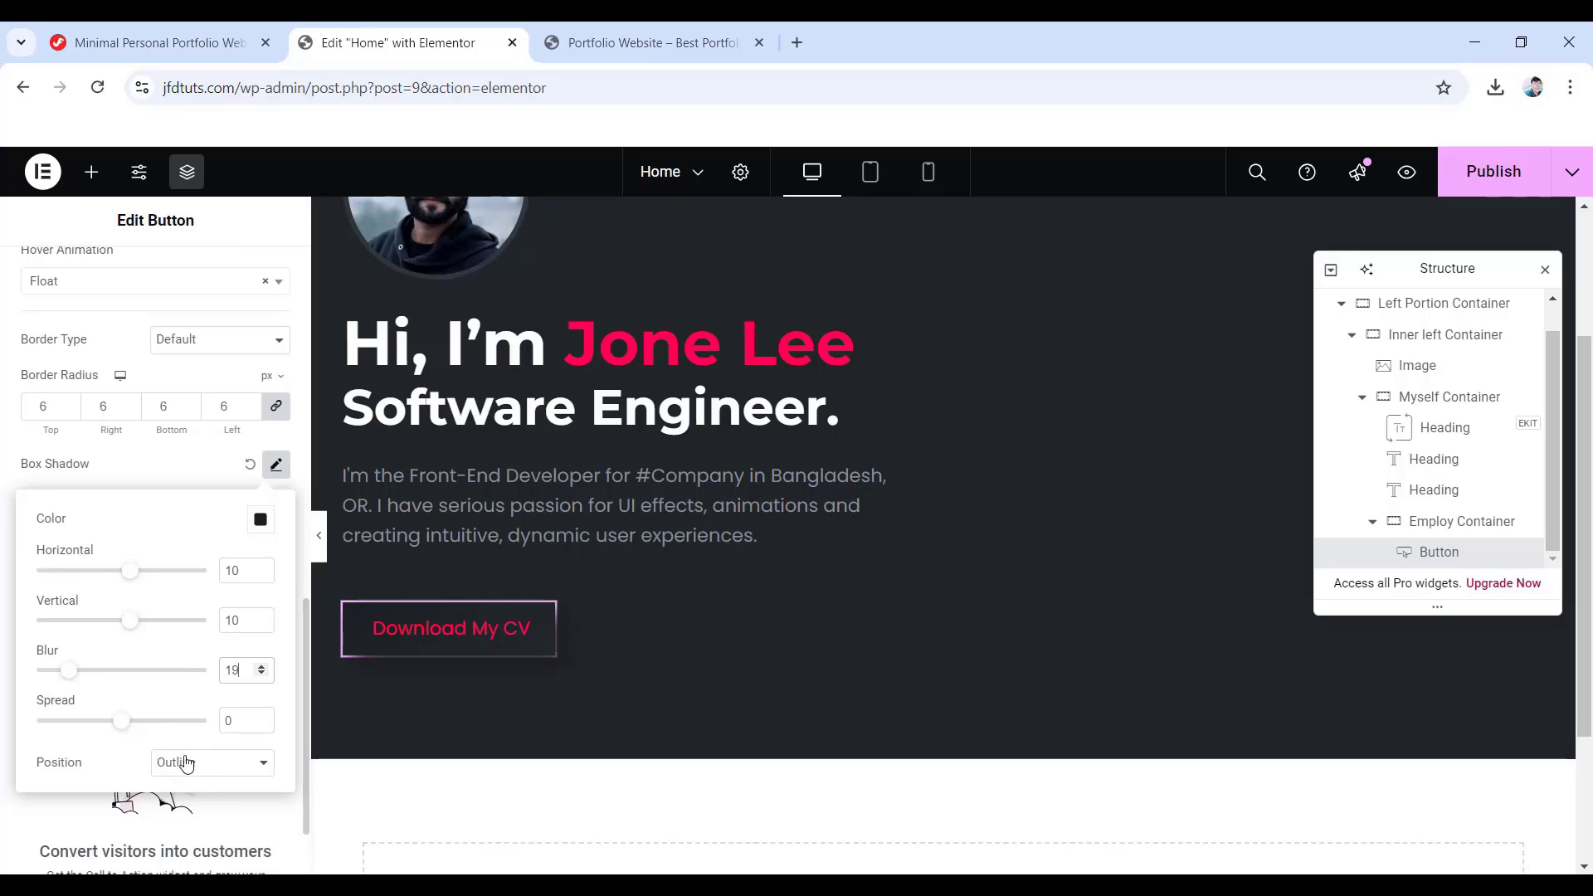
left_click(6, 446)
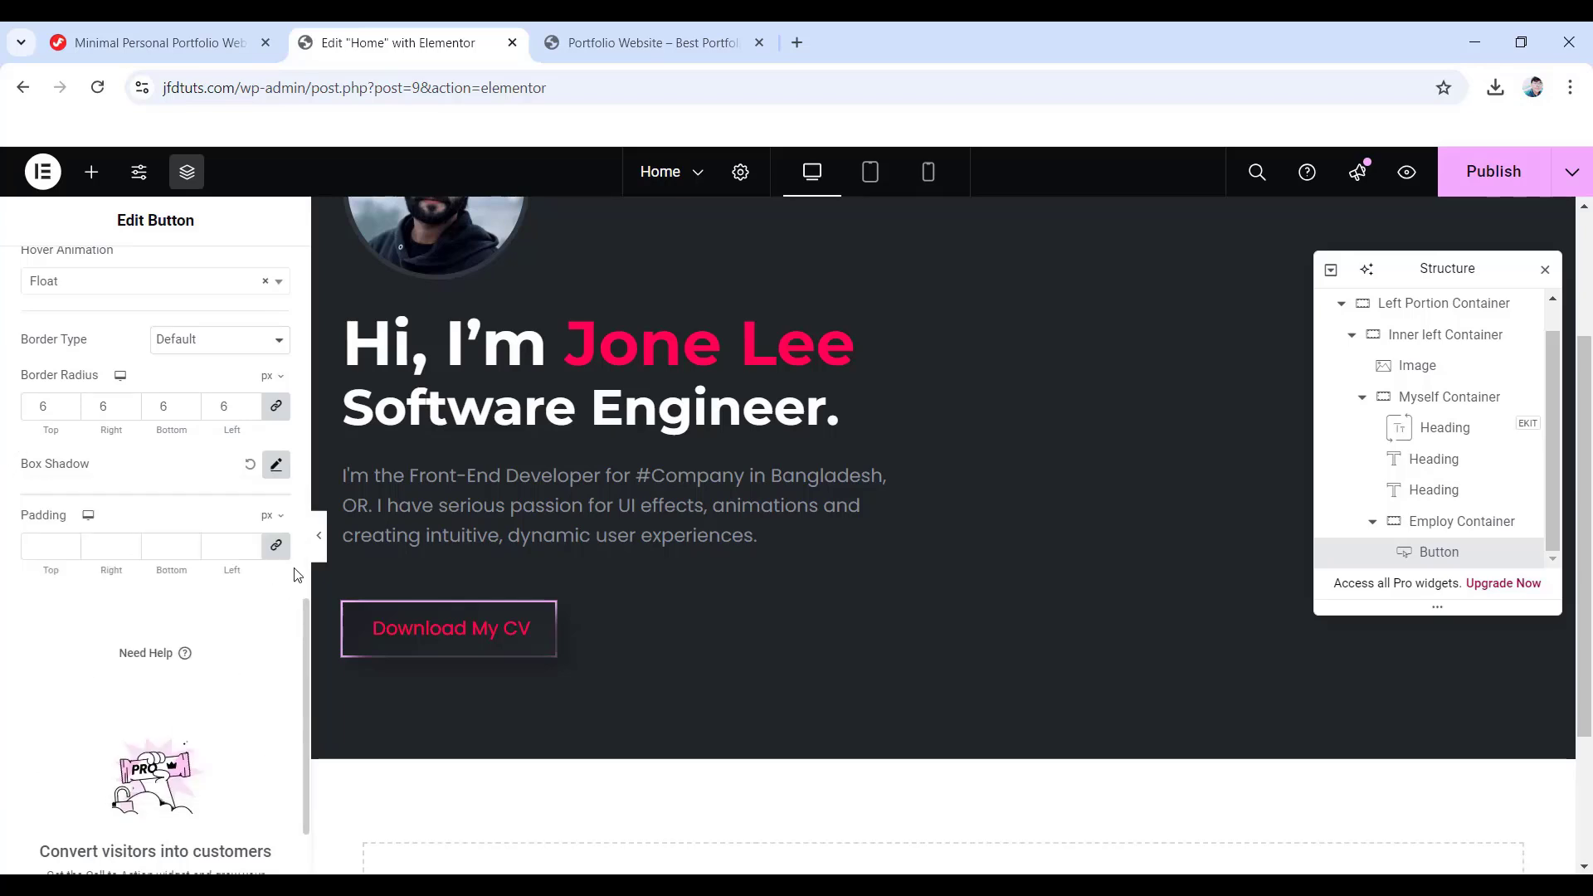
- Unlink the button padding and enter Top 15, Right 35, Bottom 15, Left 35 px
left_click(276, 545)
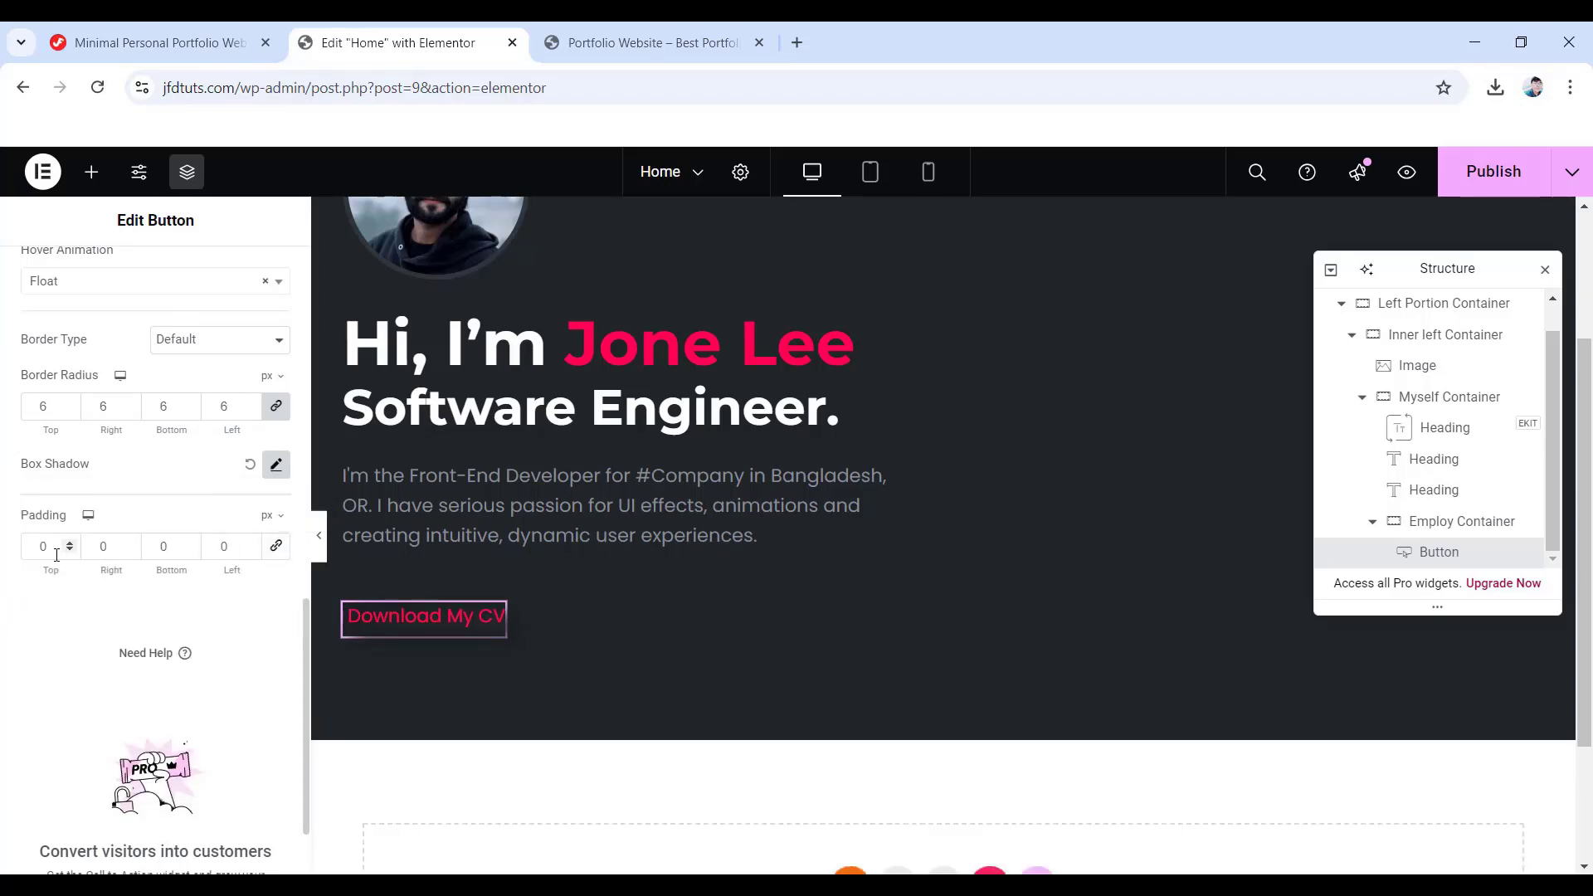
left_click_drag(56, 554, 3, 541)
type("15")
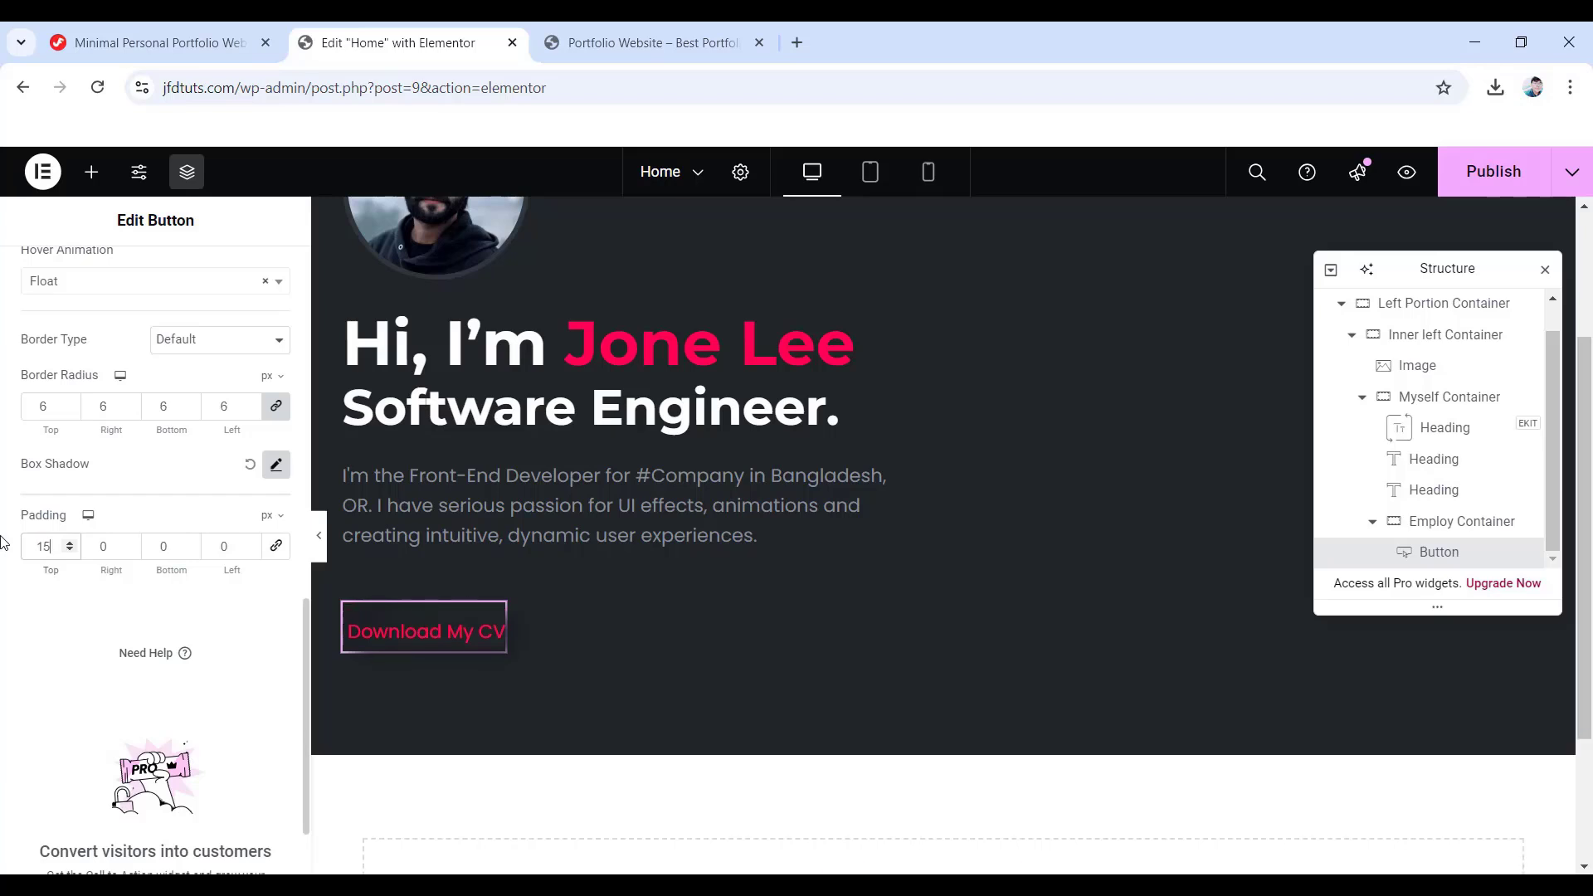
left_click(103, 547)
type("35")
key("Tab")
type("15")
key("Tab")
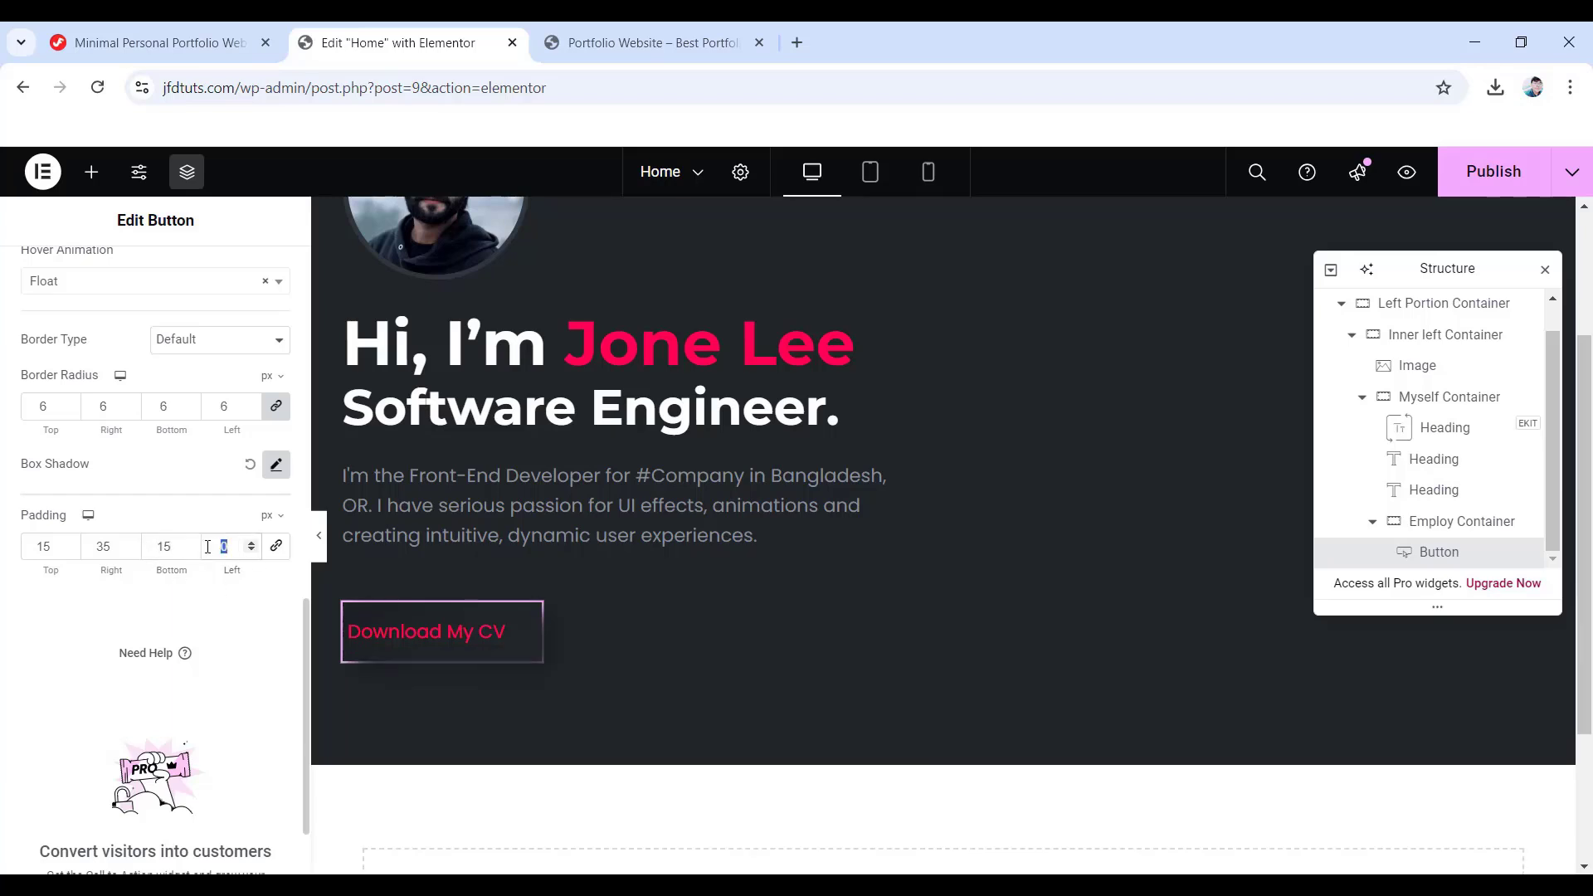
type("35")
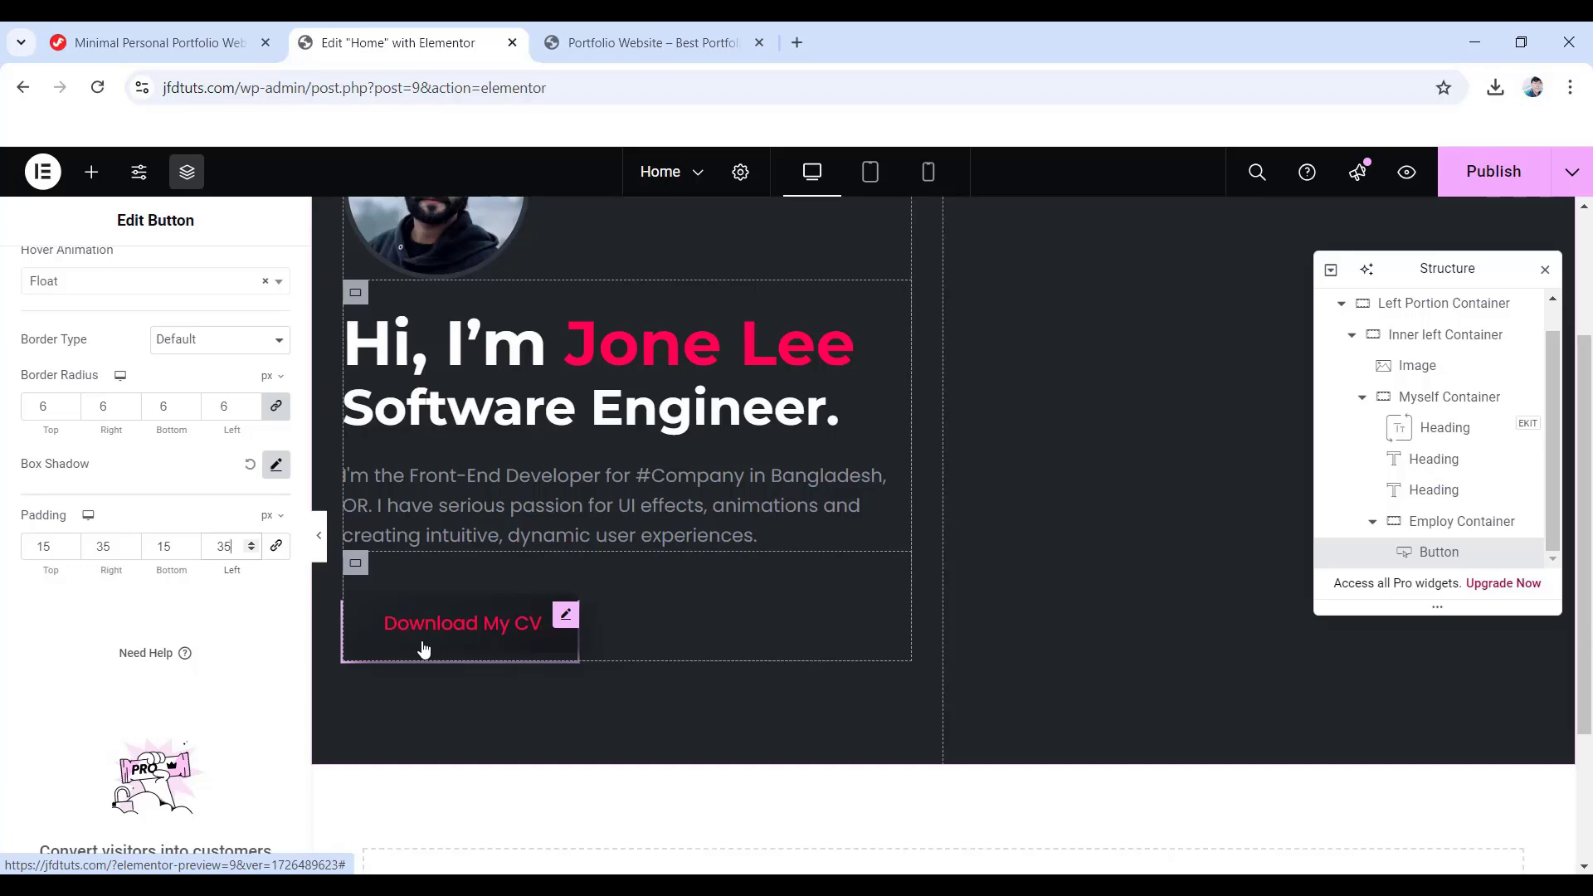
- Duplicate the Download My CV button and change the copy's text to 'Hire Me'
right_click(564, 621)
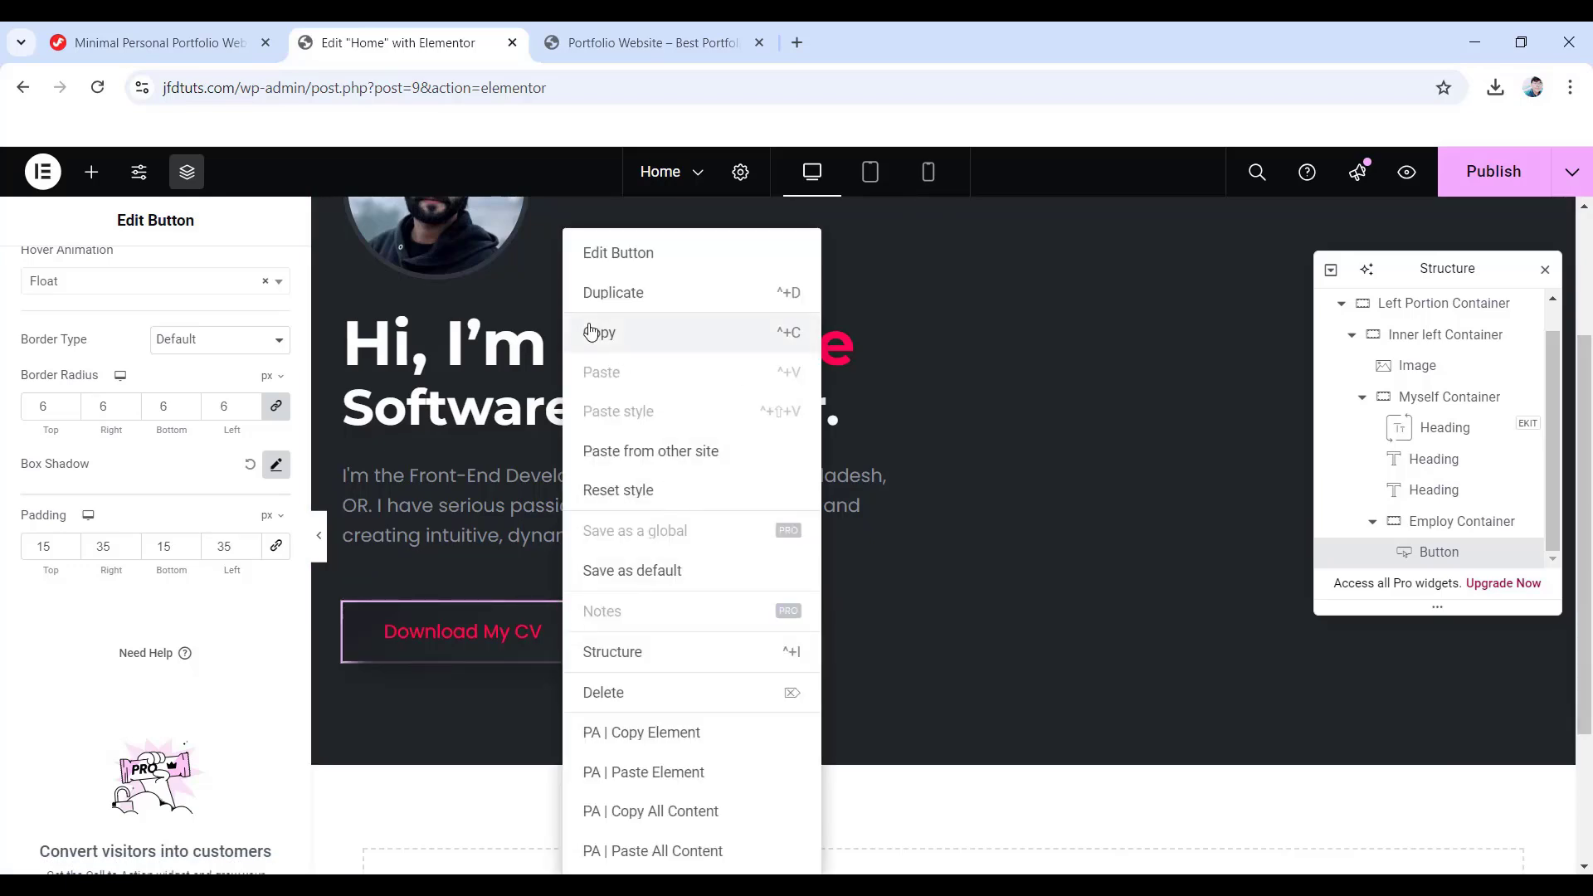
left_click(622, 297)
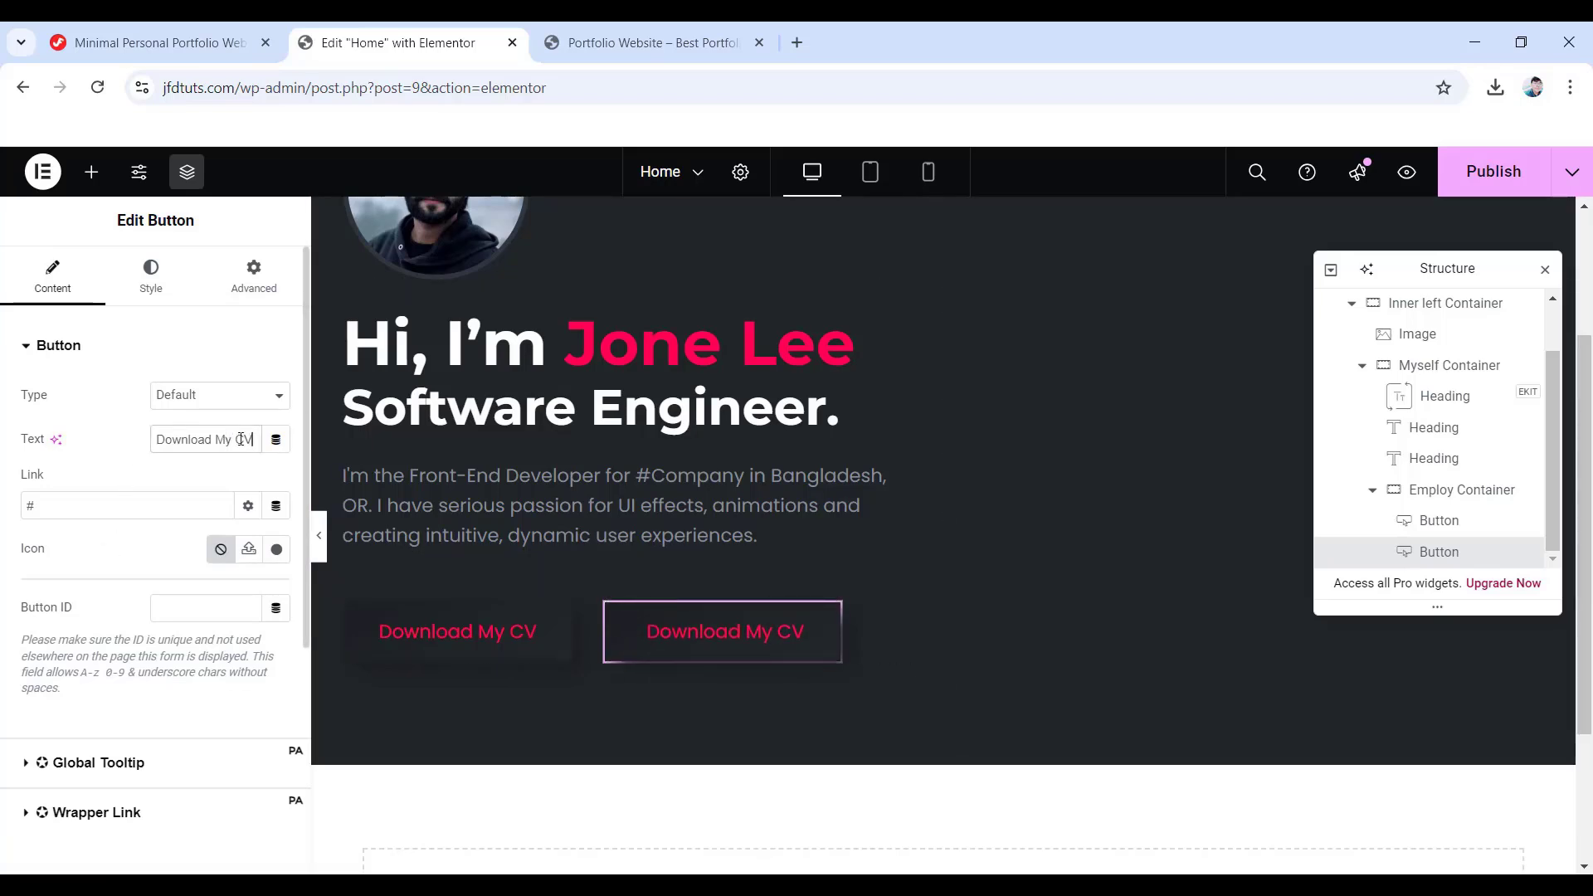
left_click_drag(241, 439, 137, 439)
type("Hire M")
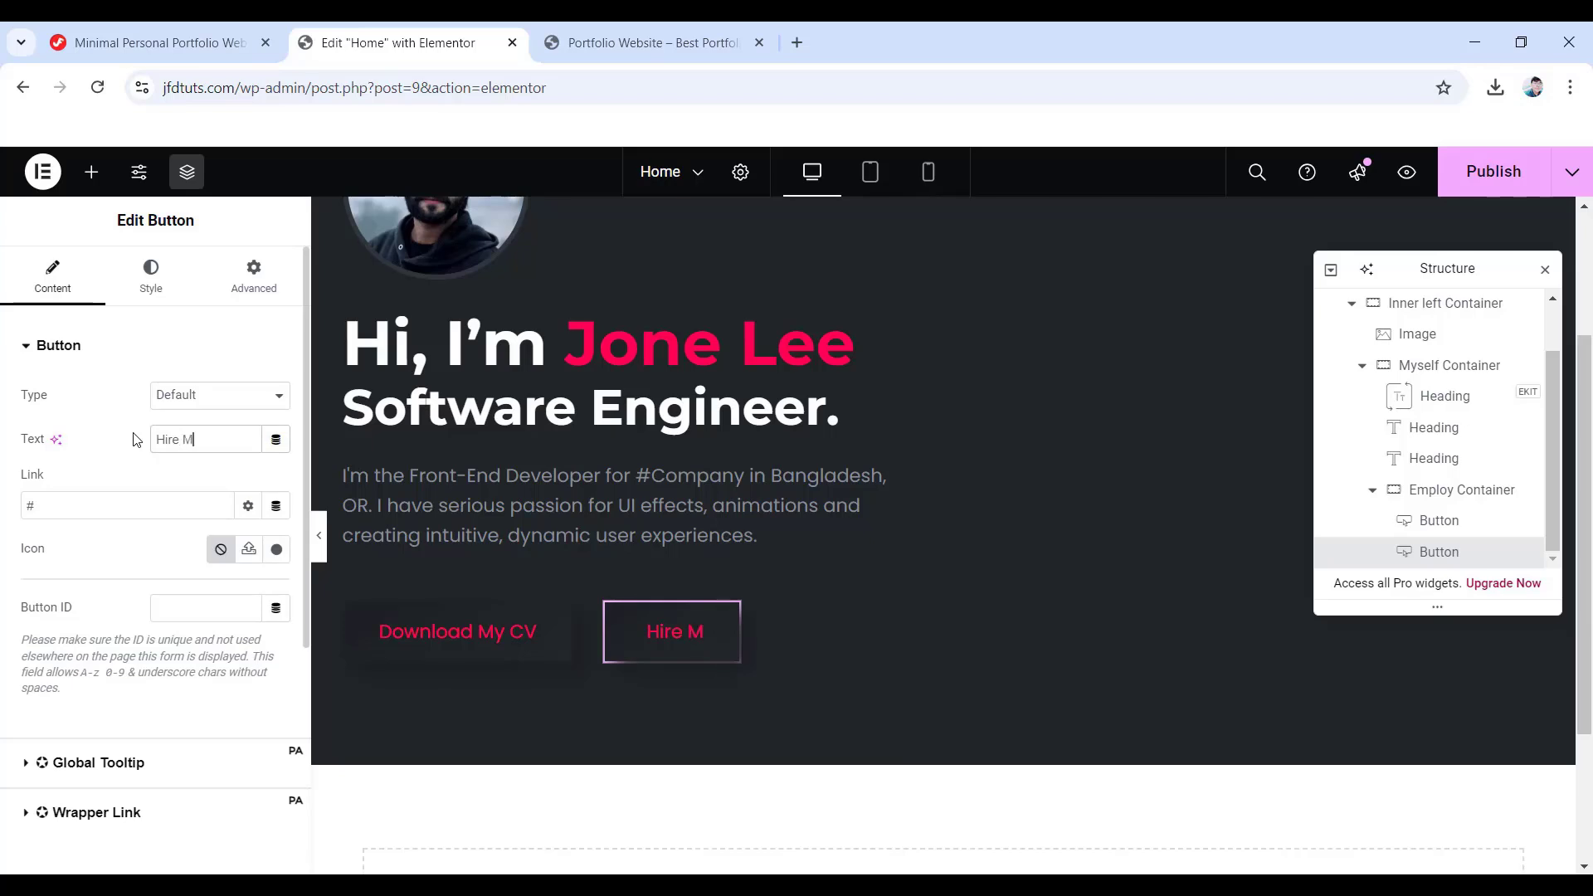
type("e")
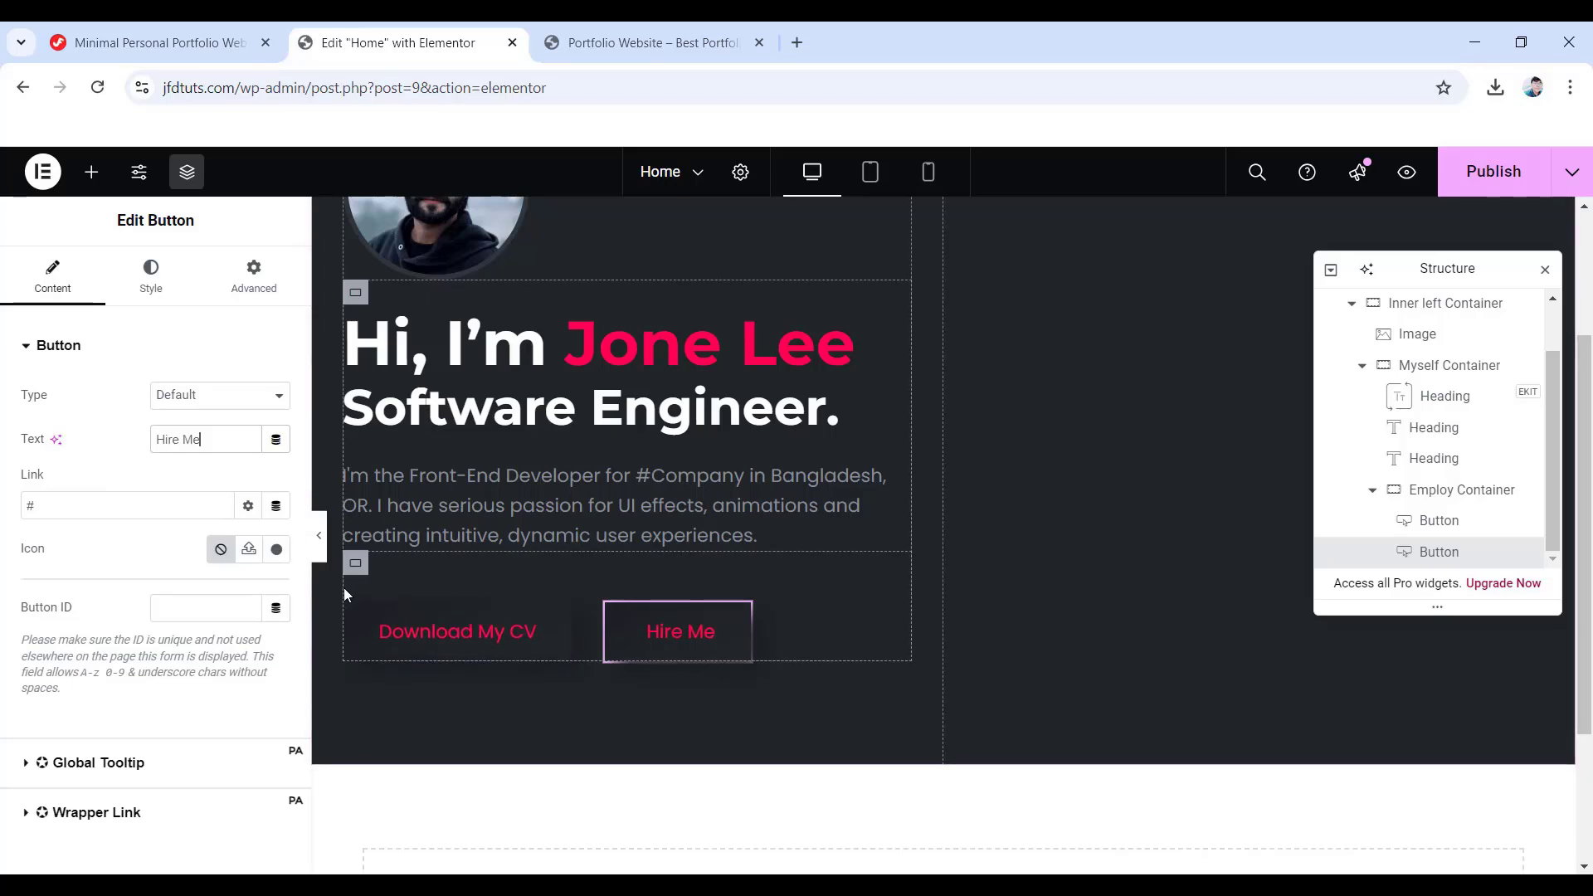
scroll(344, 587, "up", 3)
scroll(352, 554, "down", 1)
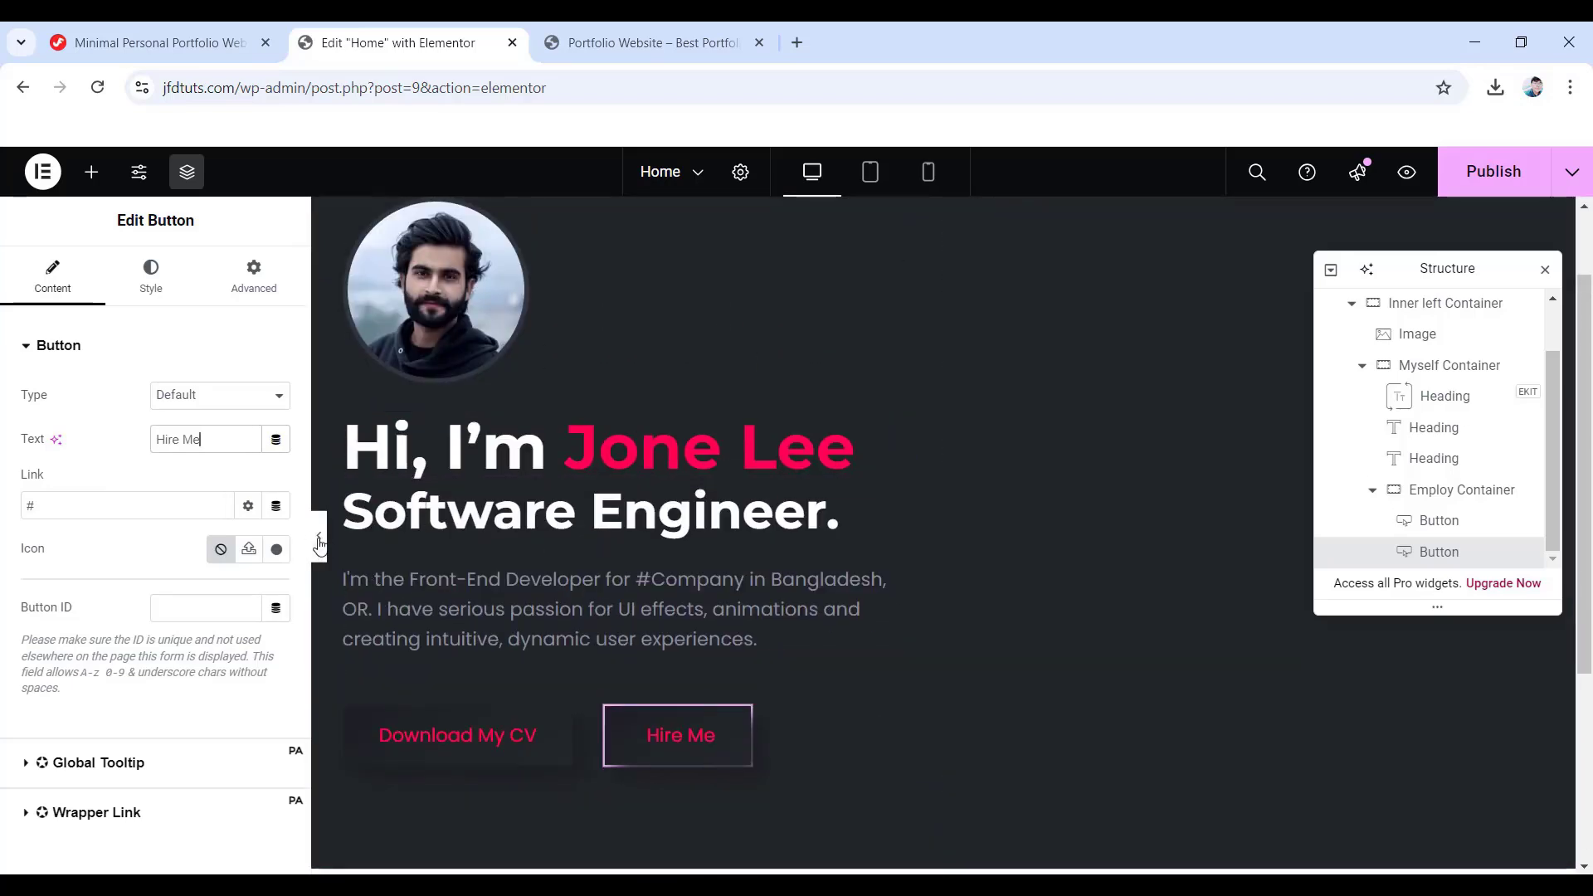
- Preview the hero with the editor panel hidden, restore the panel, and publish the Home page
left_click(319, 544)
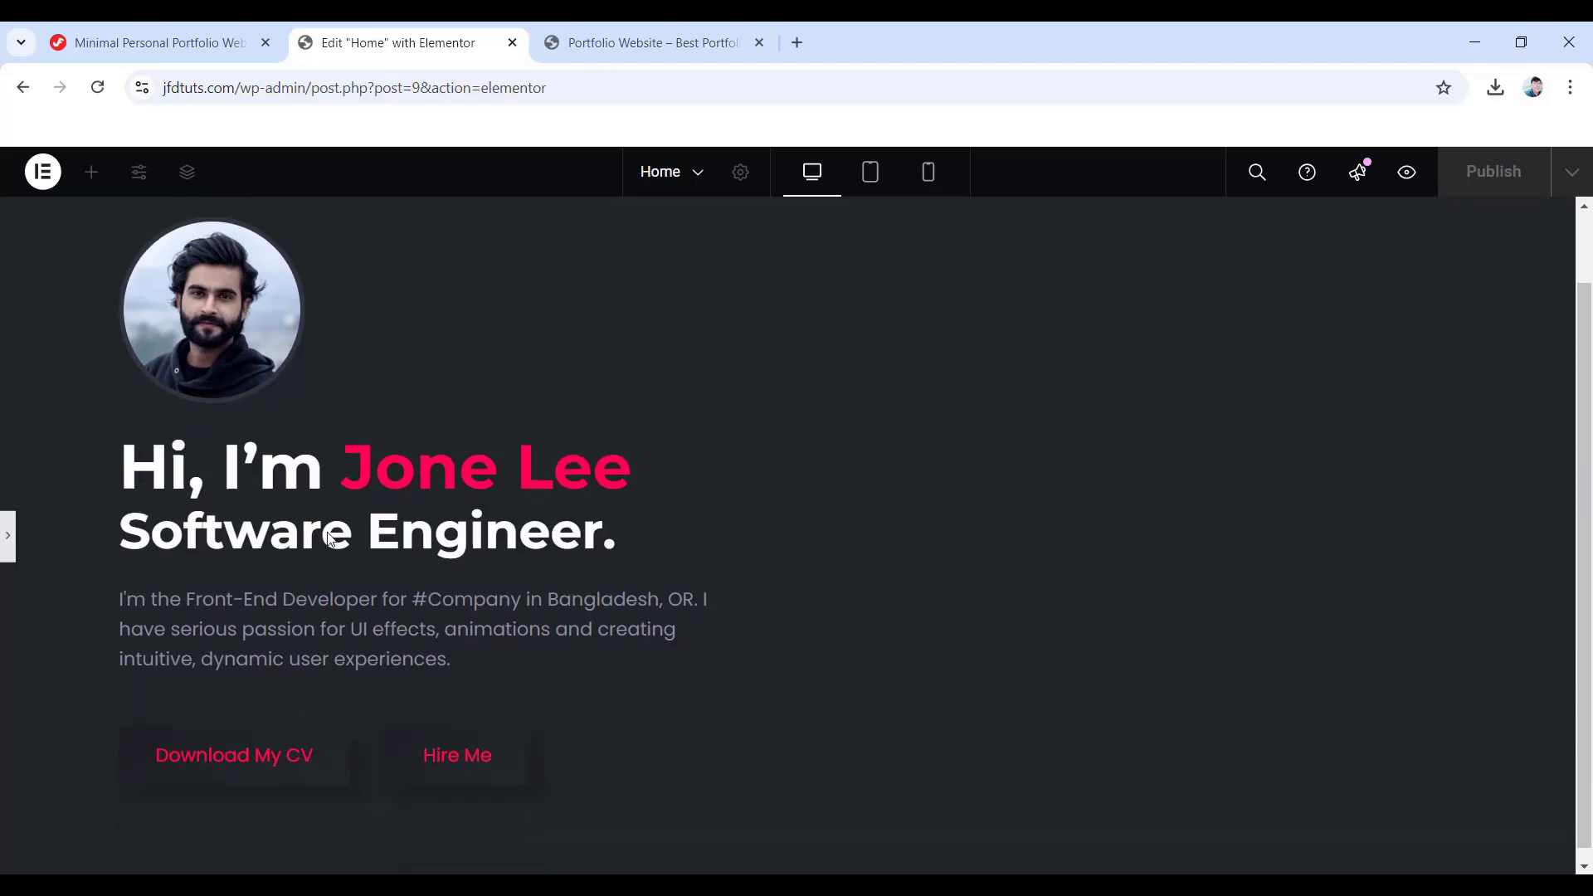
left_click(8, 538)
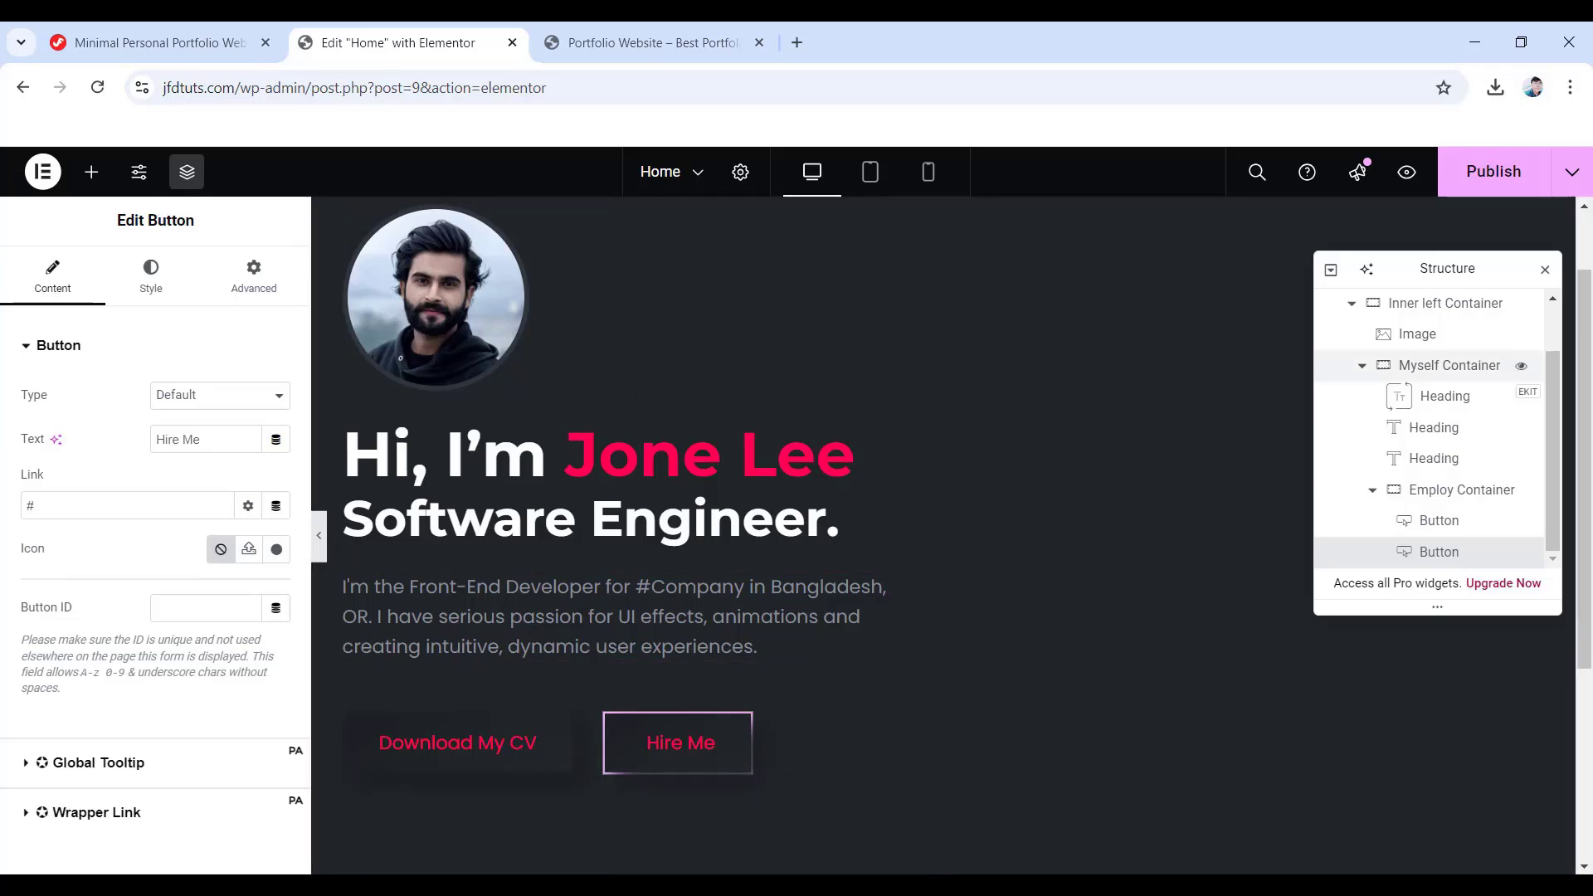
left_click(1497, 178)
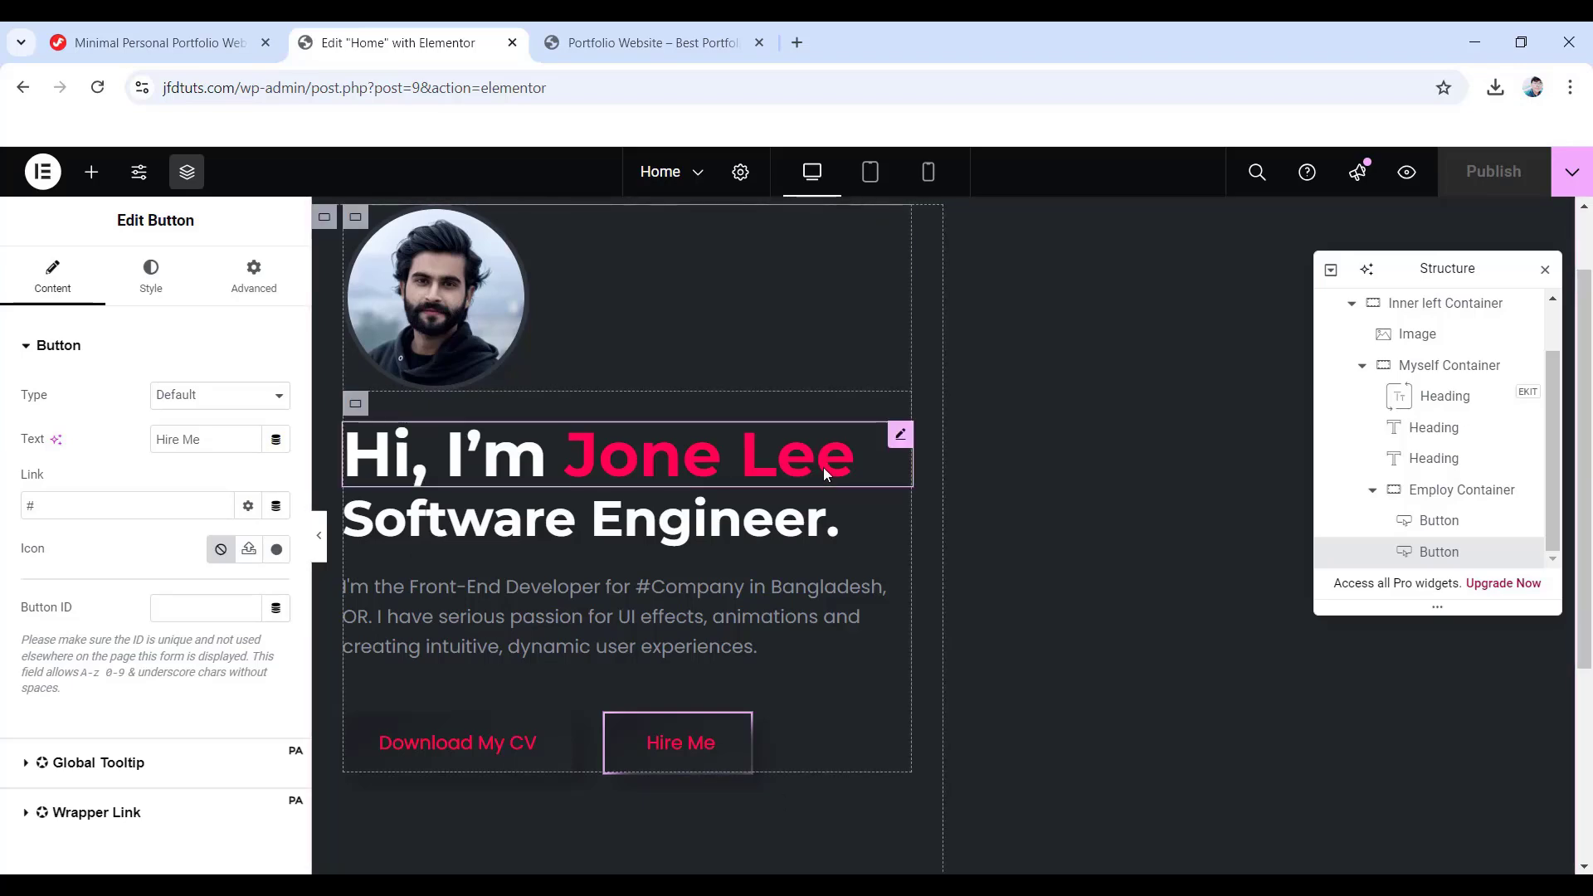
scroll(674, 622, "up", 1)
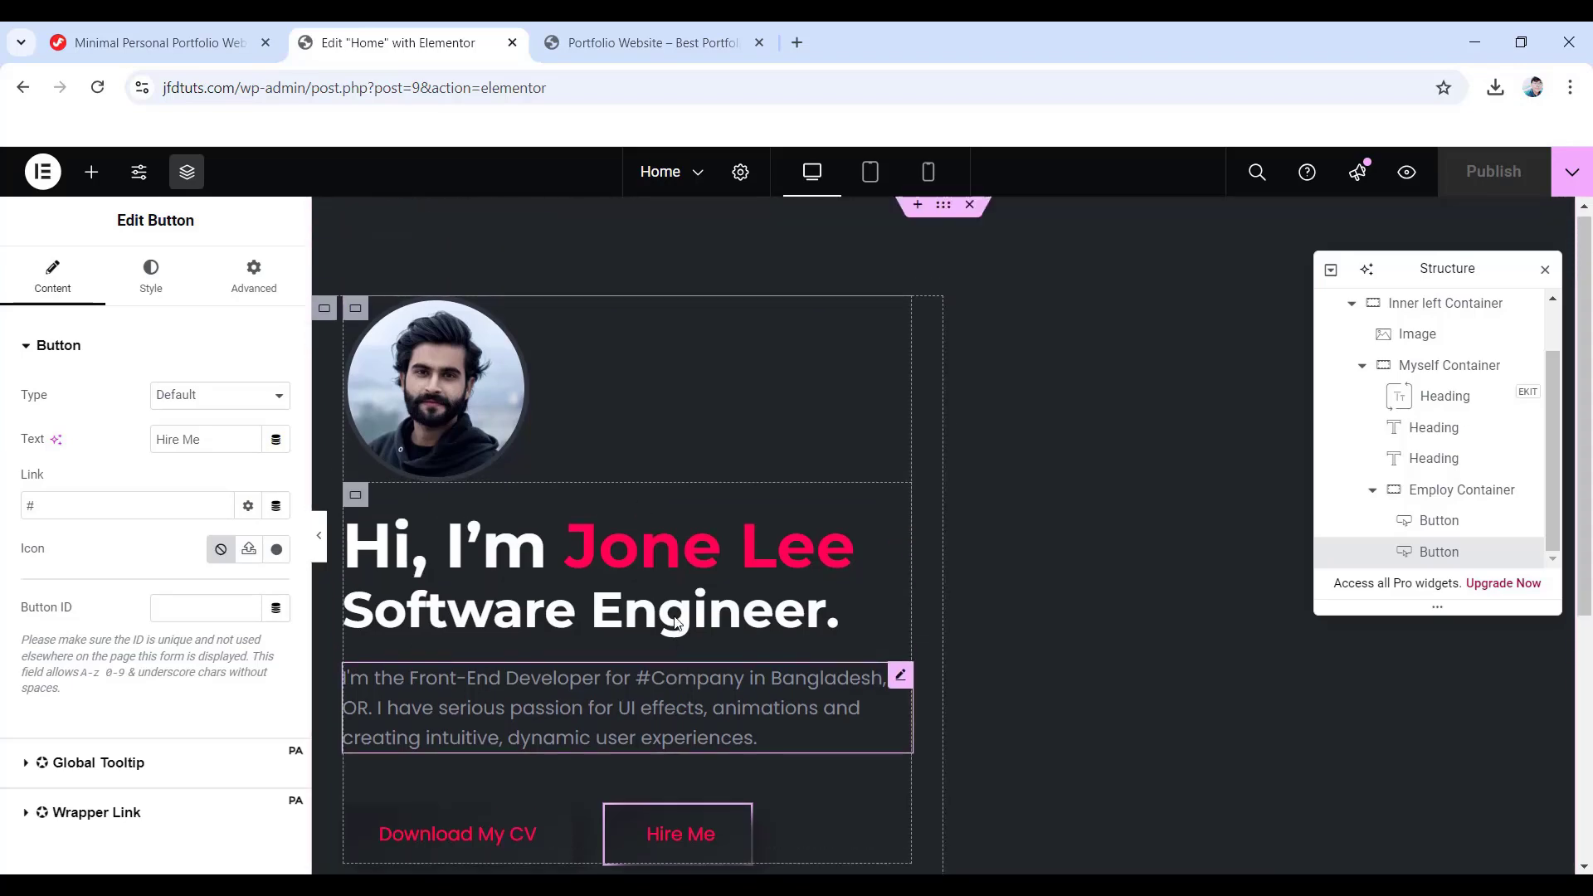
scroll(676, 623, "down", 1)
scroll(675, 622, "up", 1)
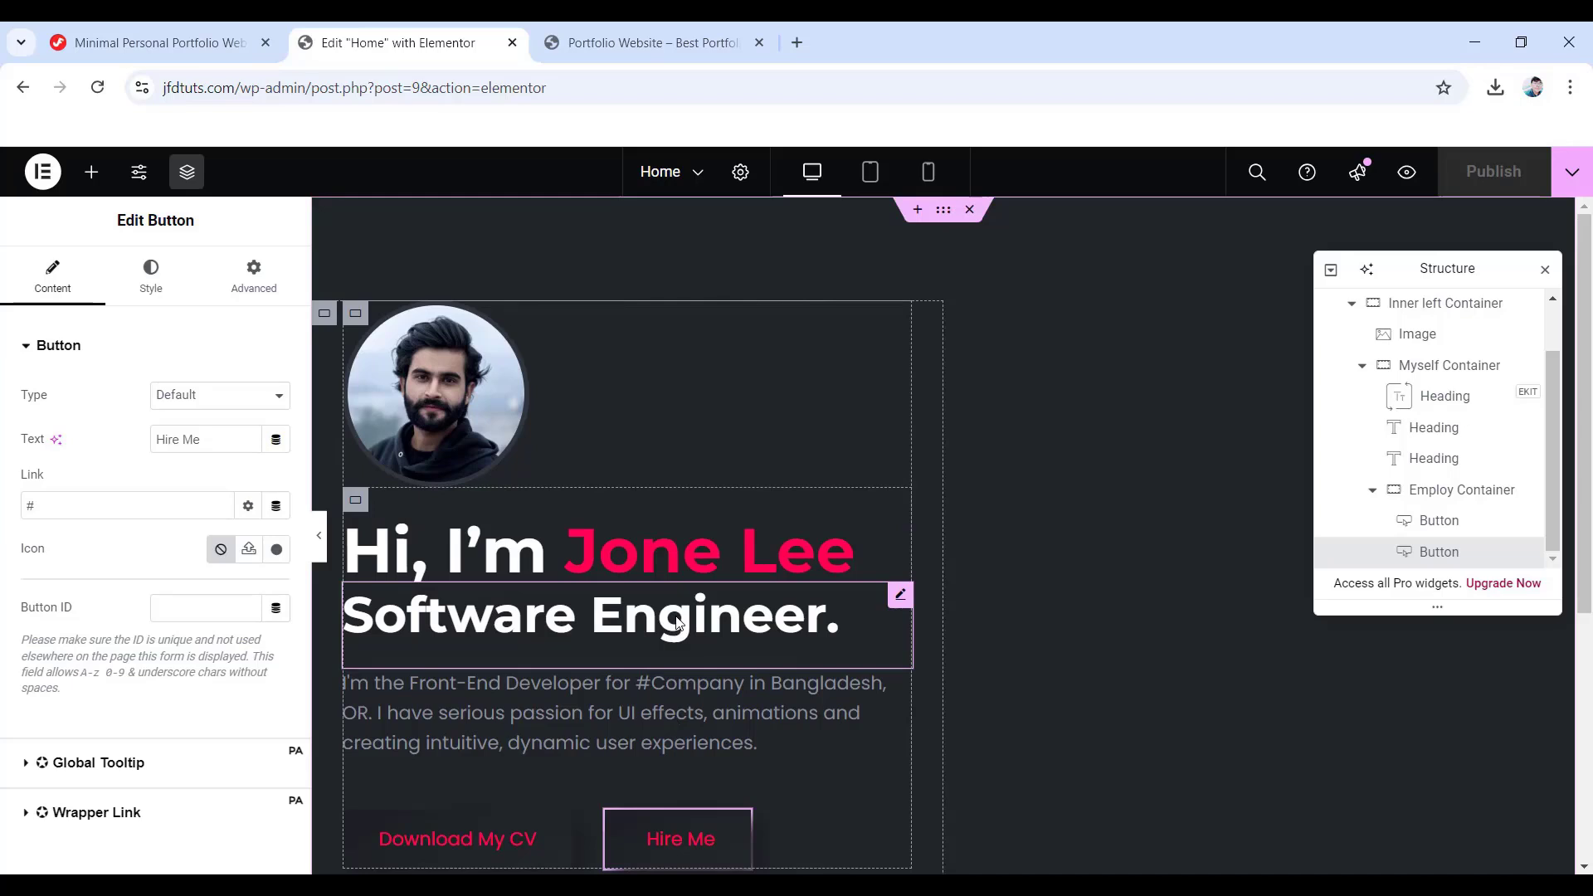
scroll(676, 622, "down", 1)
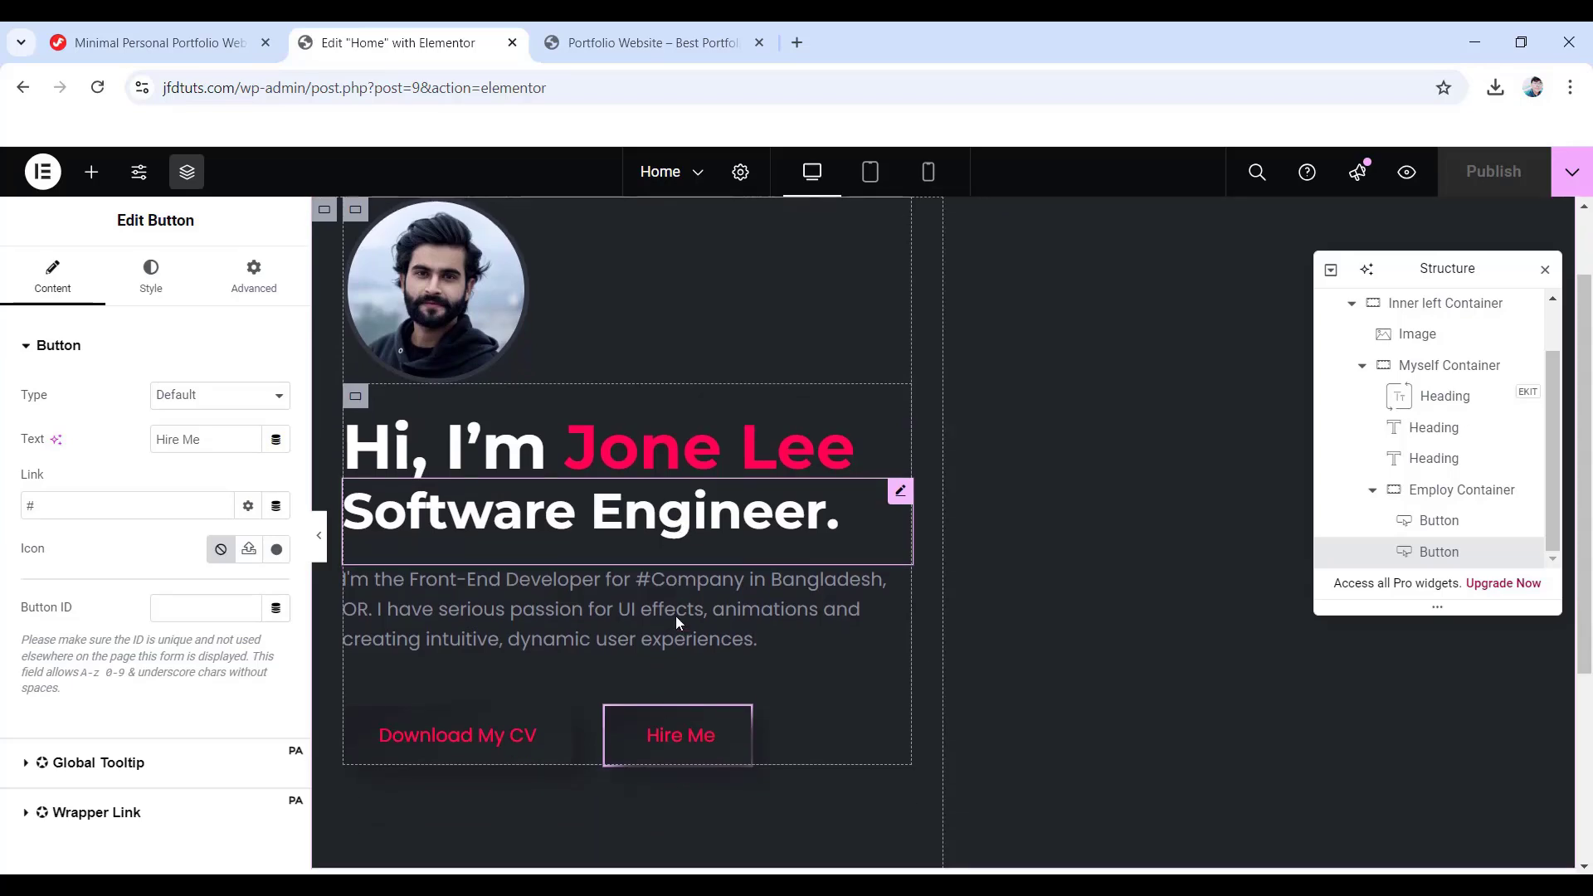
scroll(676, 622, "up", 1)
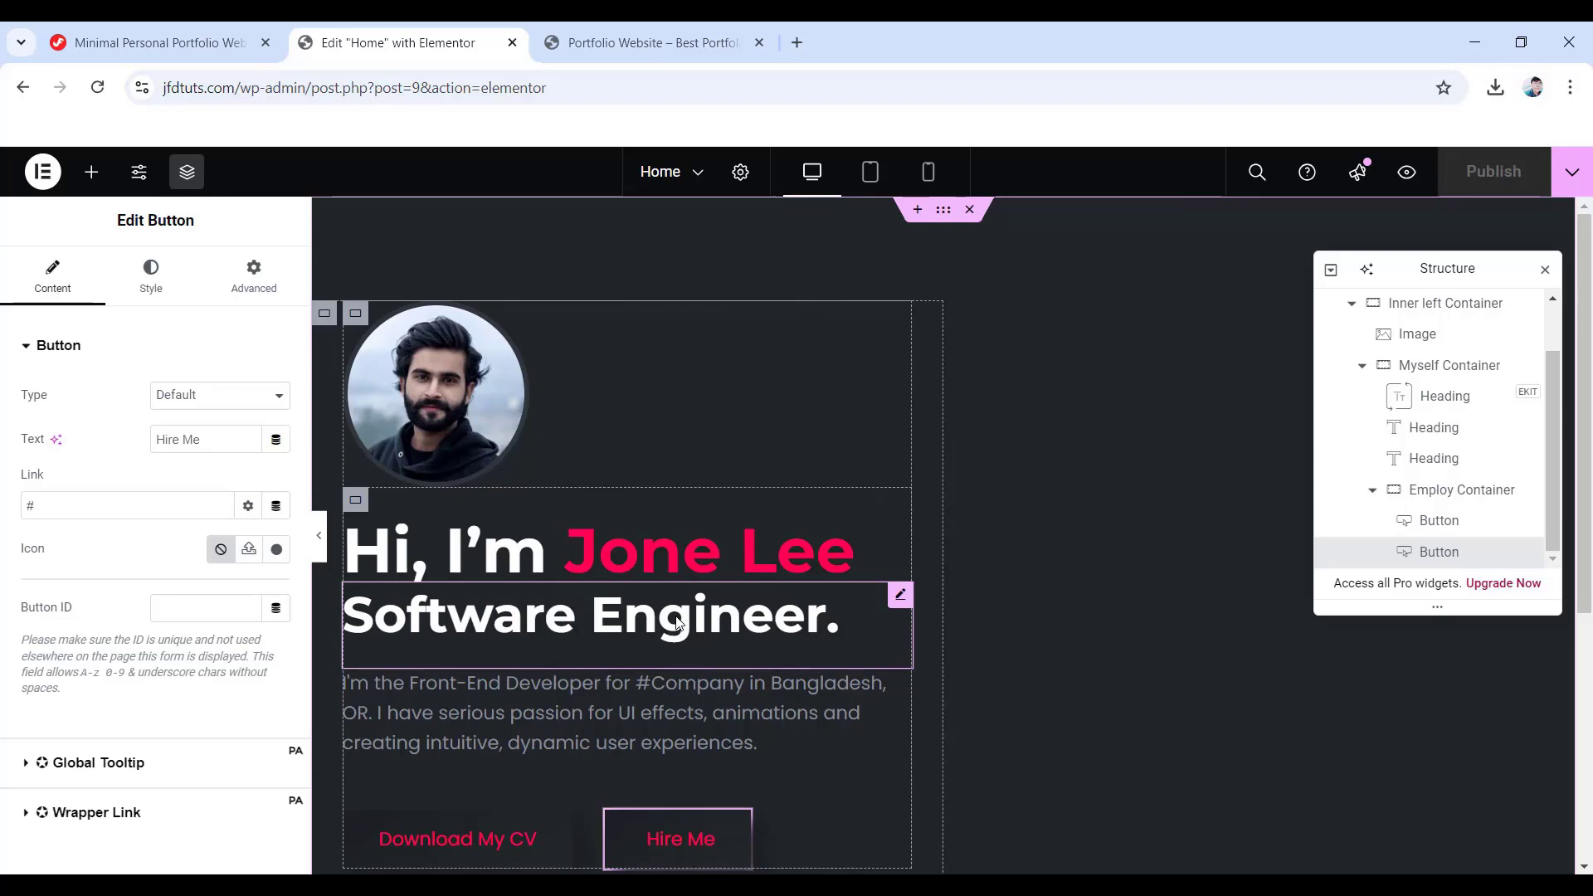
scroll(676, 623, "down", 1)
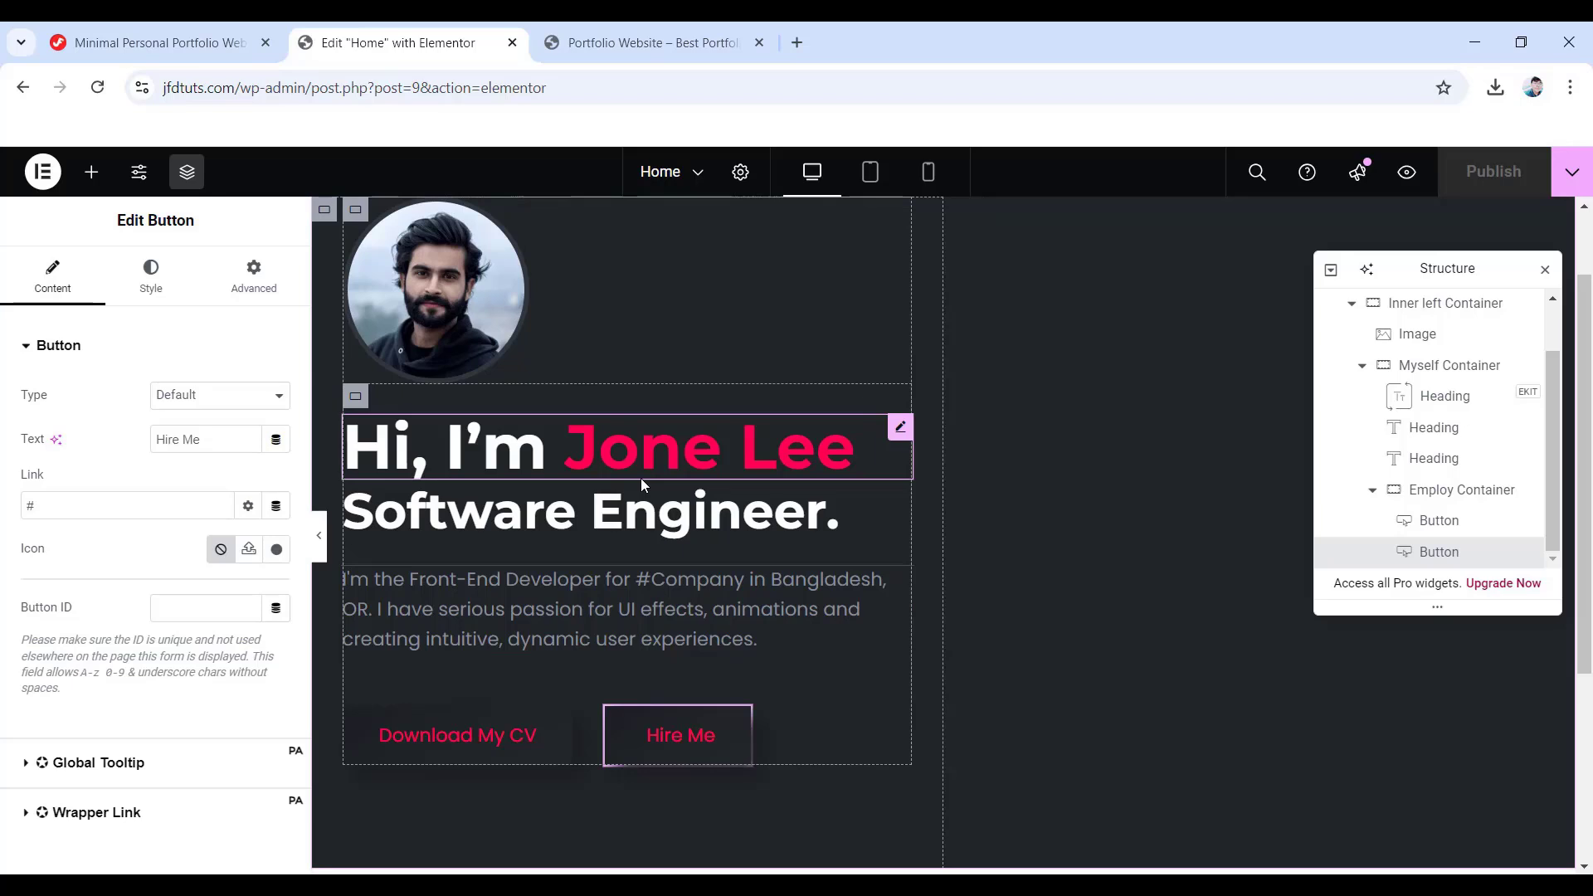
scroll(640, 478, "up", 1)
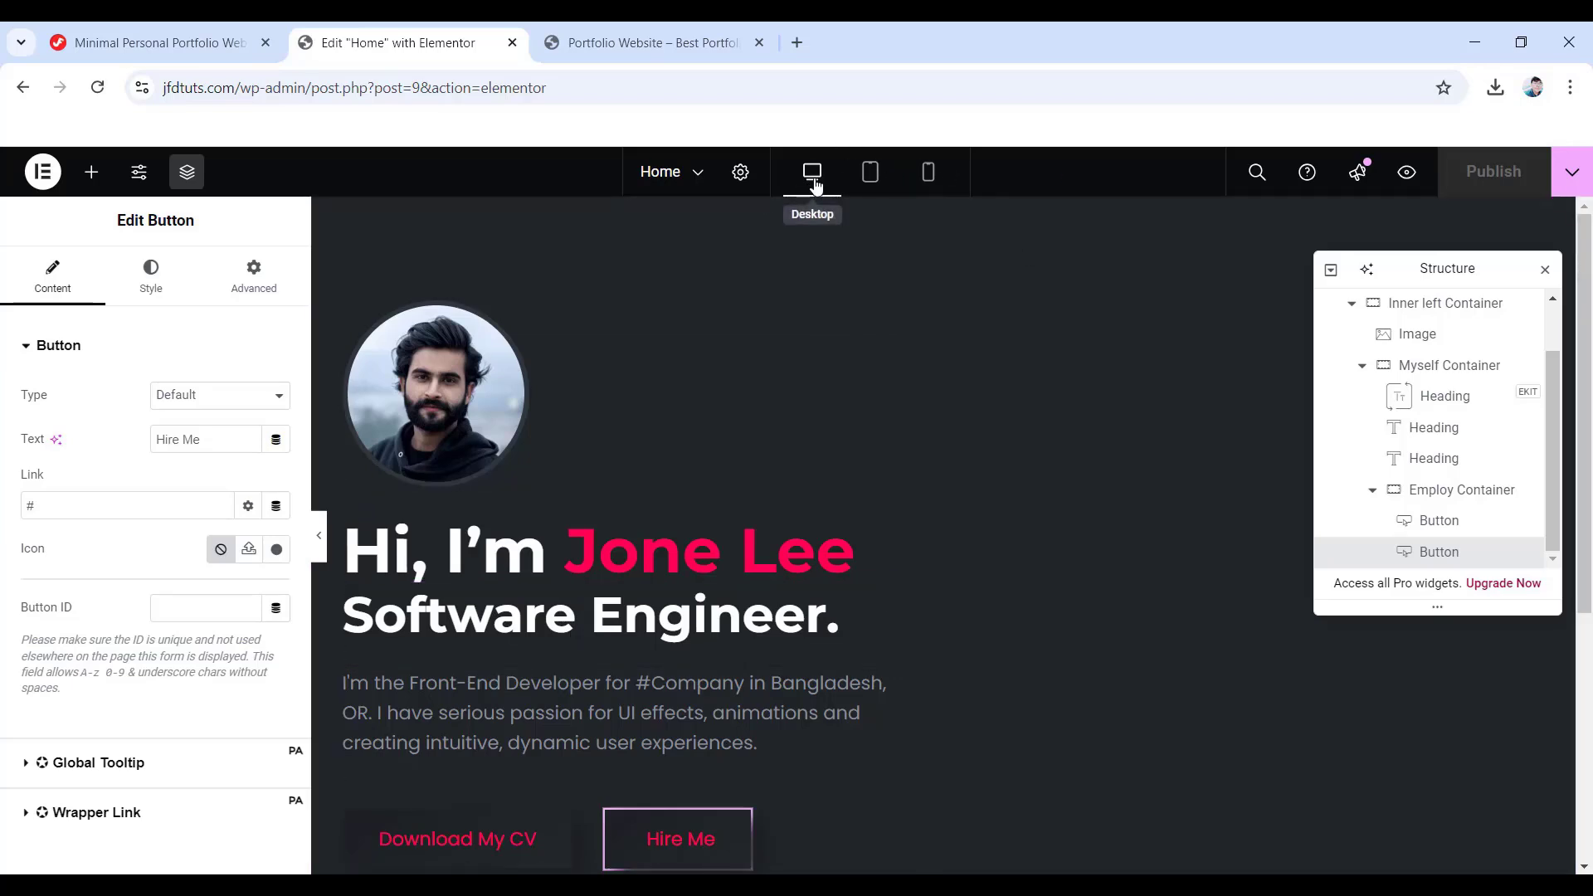
- Preview the Home page at tablet and mobile portrait widths, ending on tablet view
left_click(869, 176)
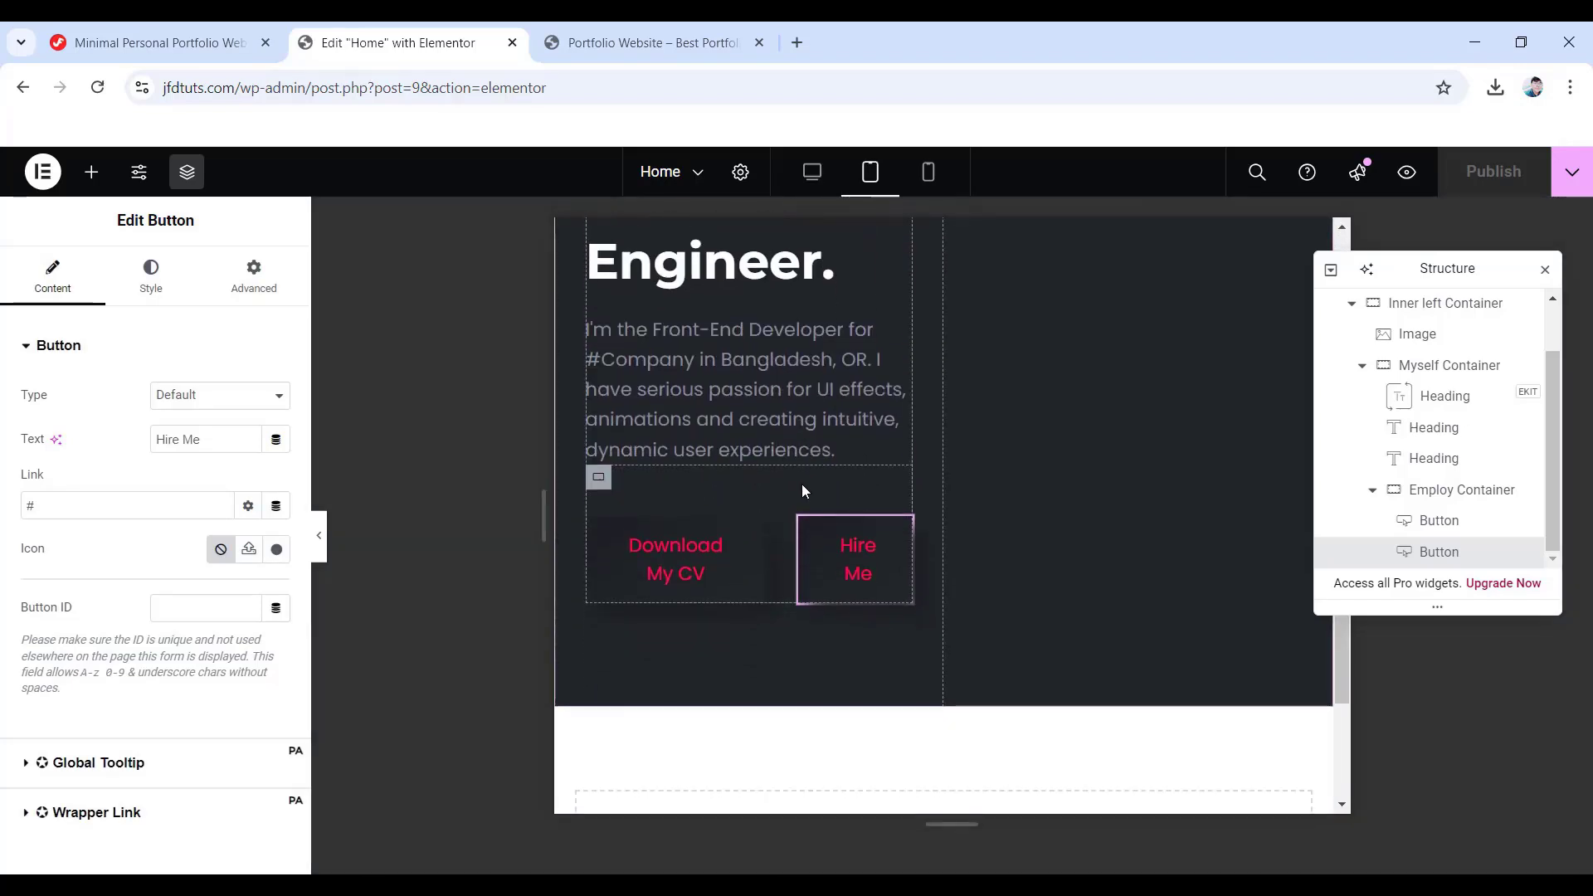
scroll(801, 485, "up", 5)
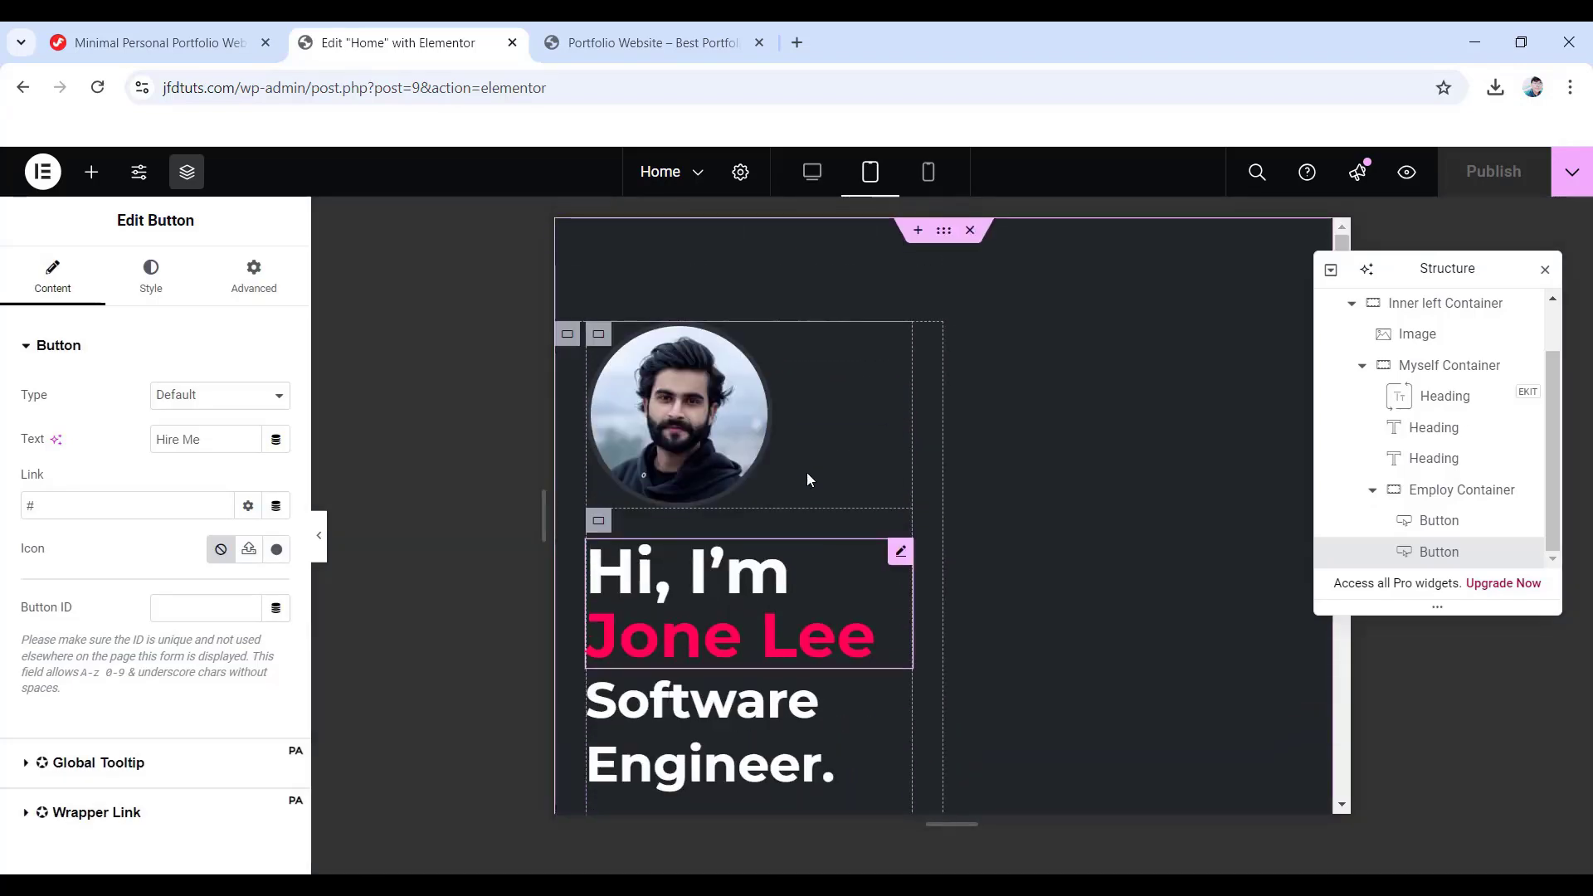
left_click(927, 174)
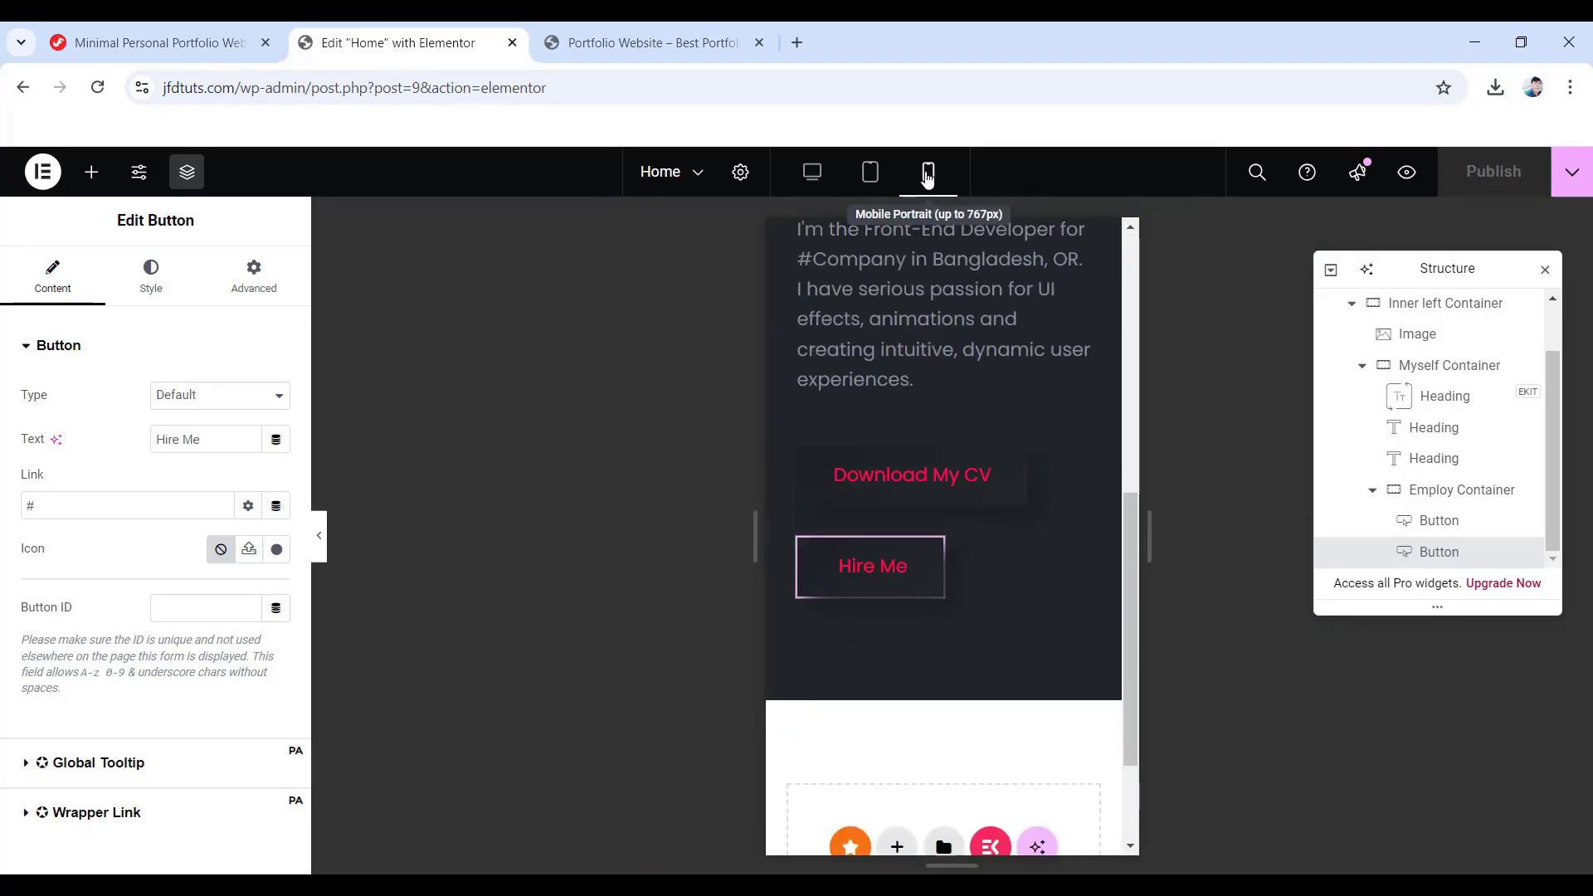
scroll(875, 401, "up", 5)
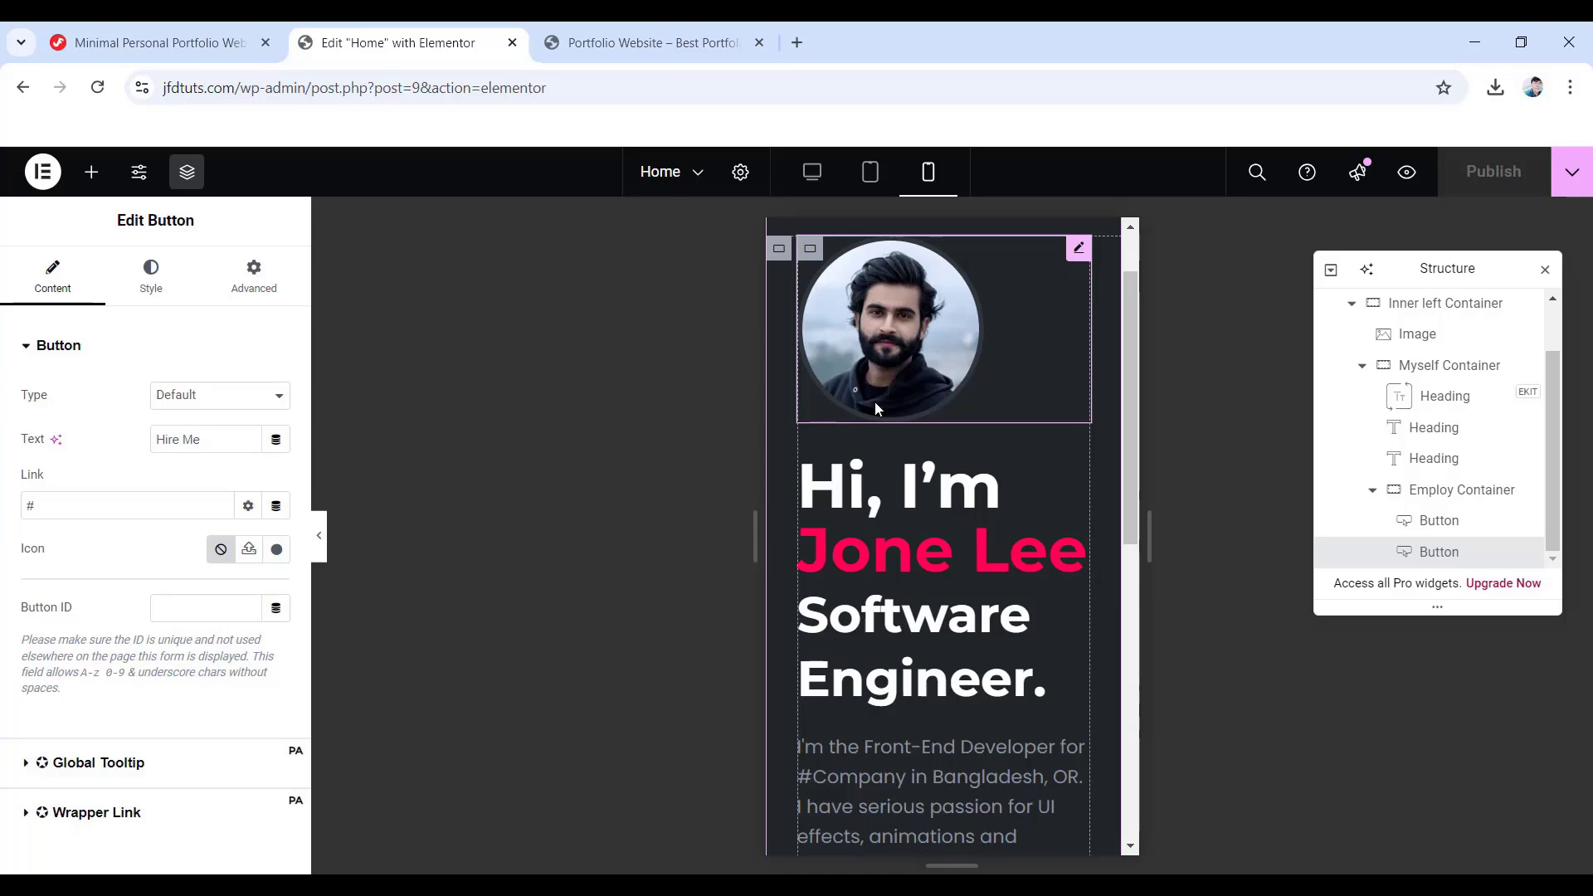
left_click(872, 182)
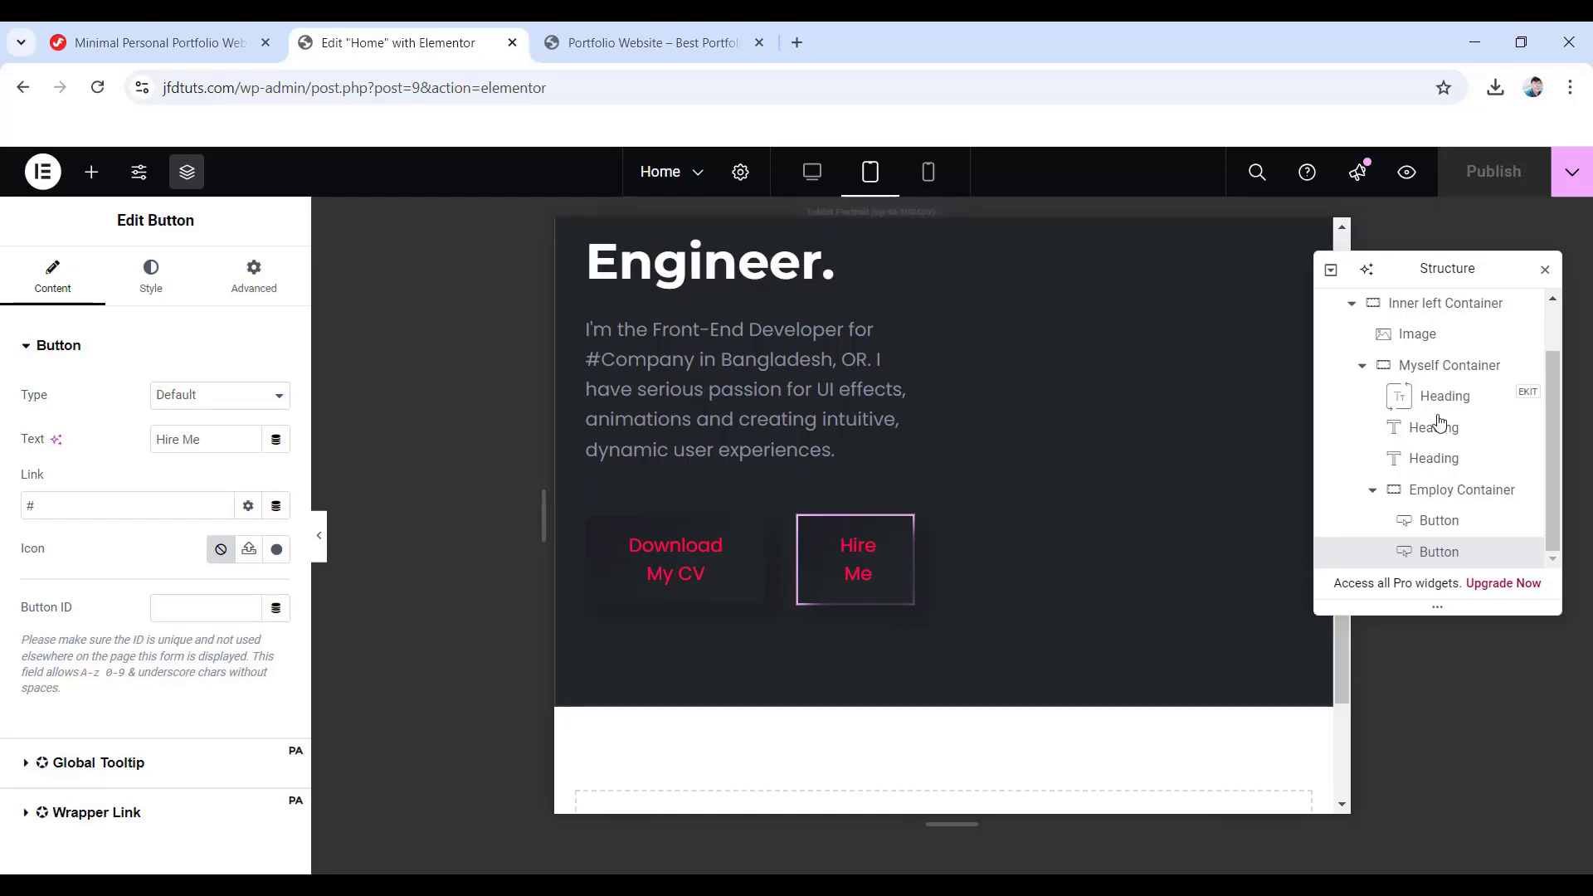
scroll(1398, 481, "up", 2)
- Set the Portfolio Container's Wrap to Wrap at tablet width, then select the Left Portion Container
left_click(1440, 314)
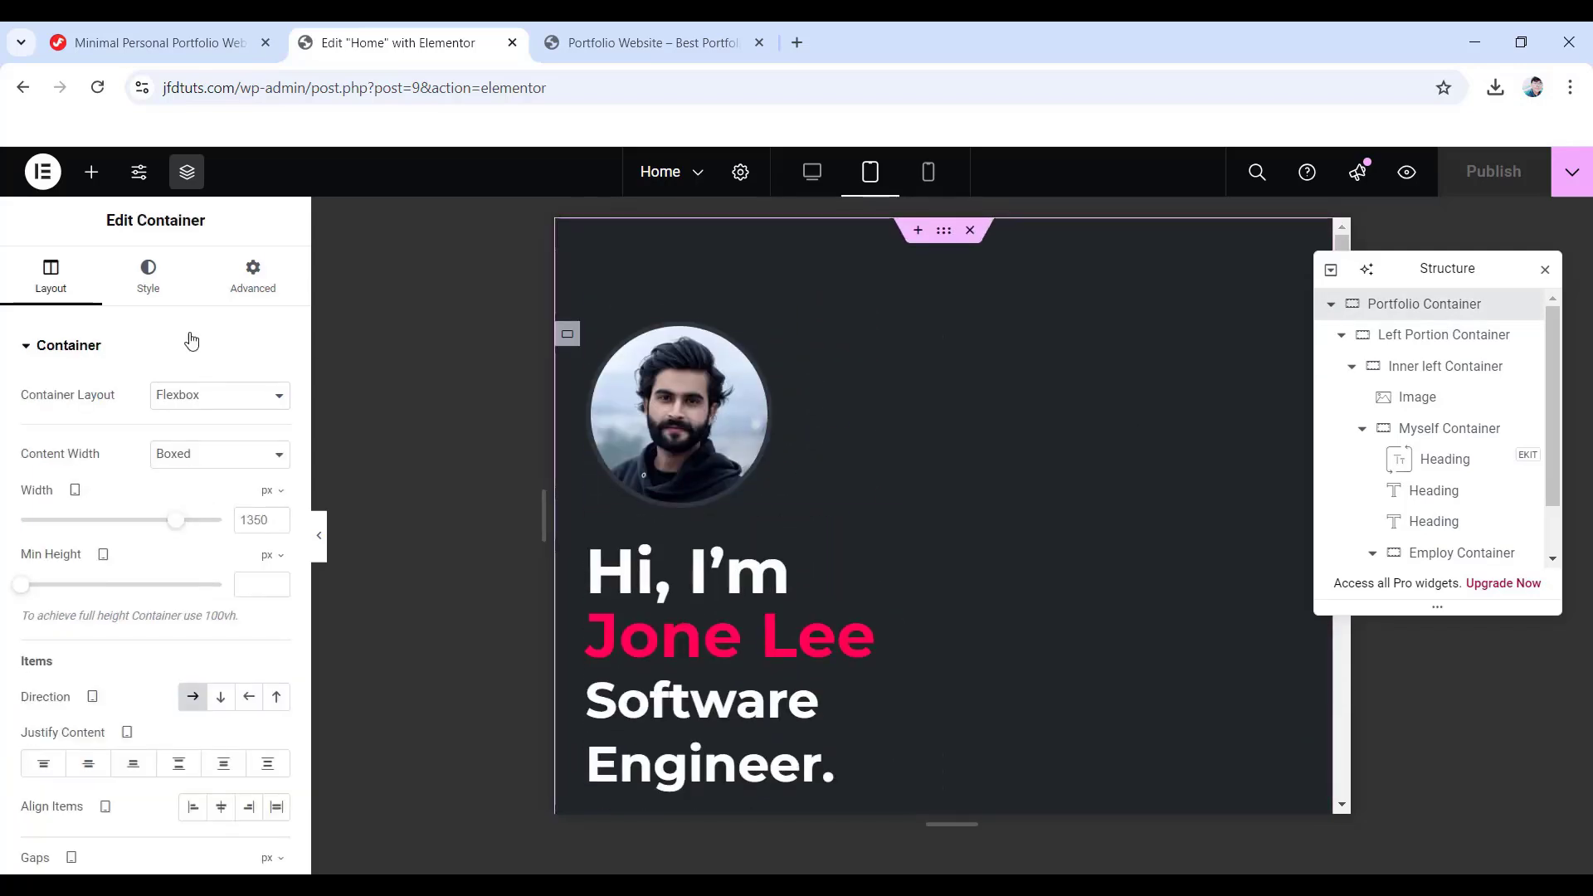
scroll(145, 473, "down", 4)
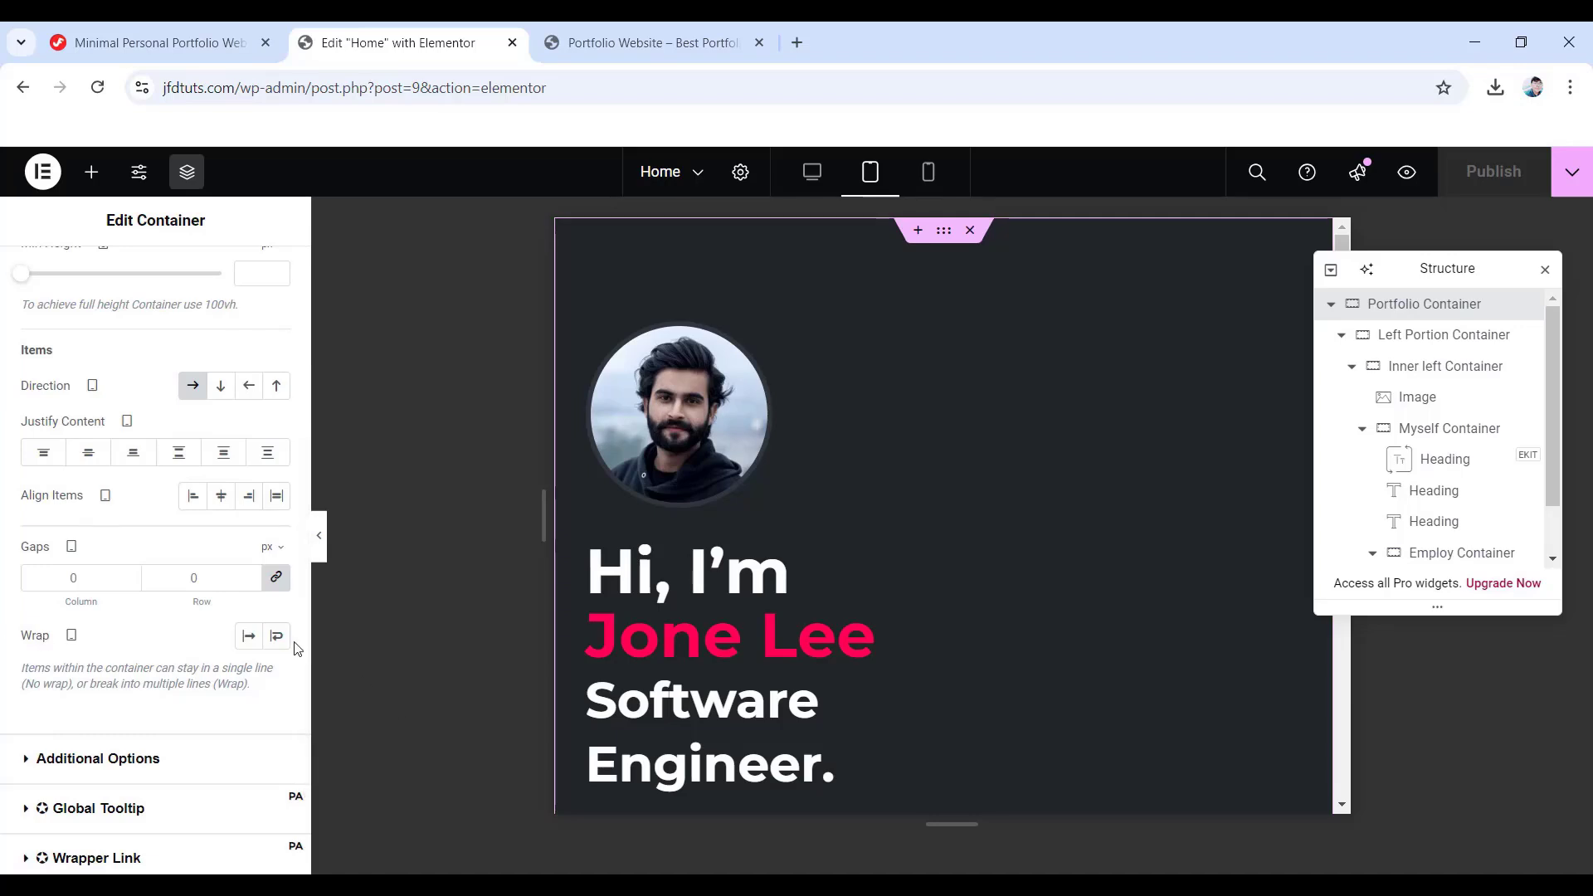
left_click(277, 636)
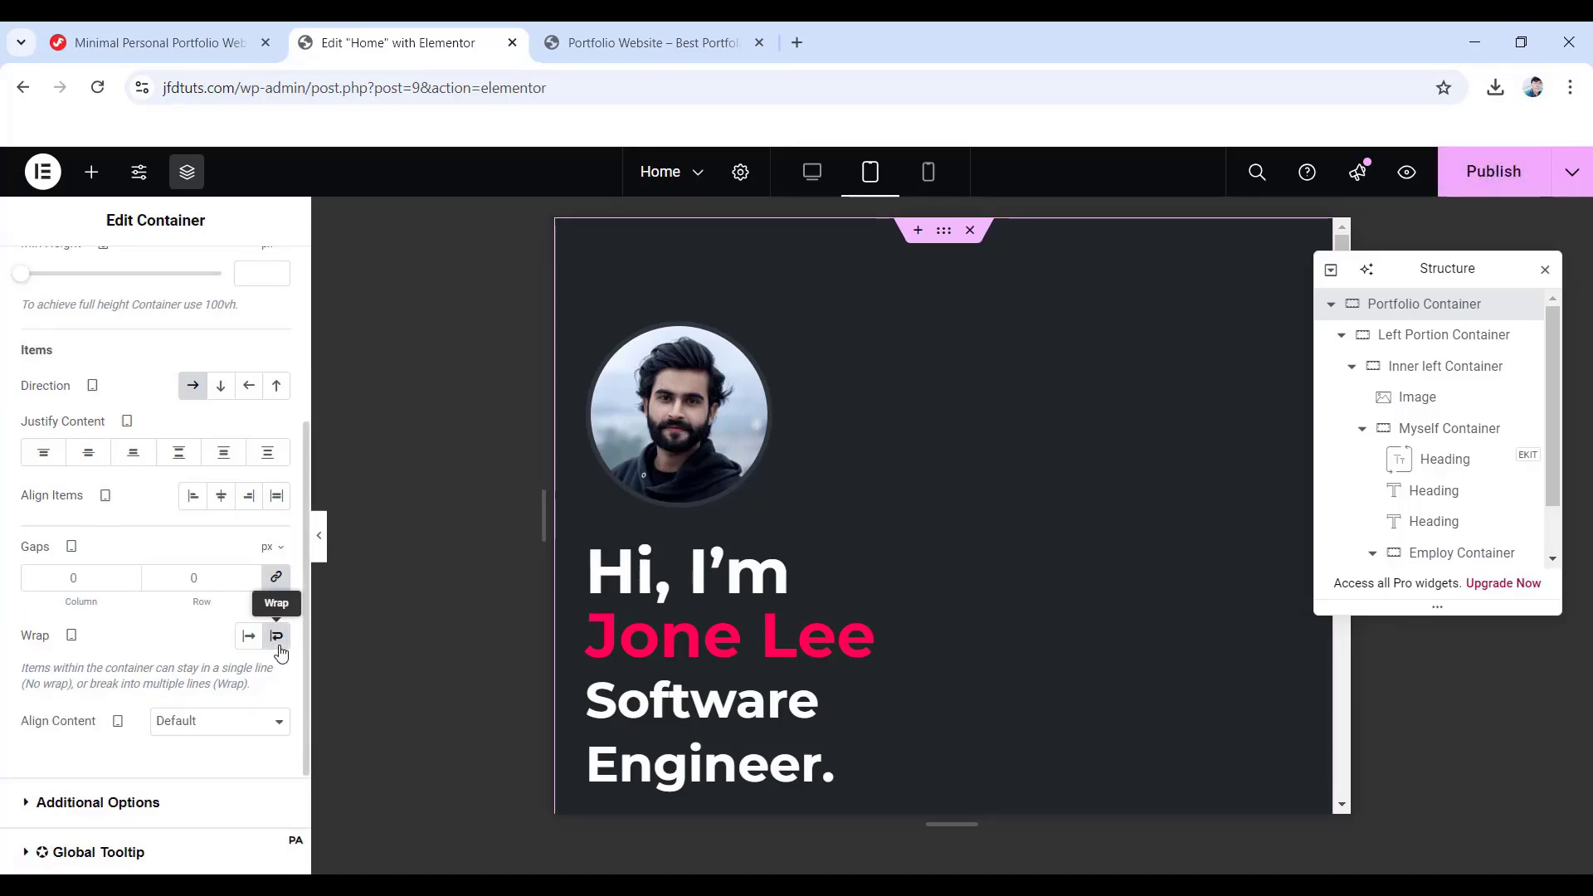
left_click(1427, 340)
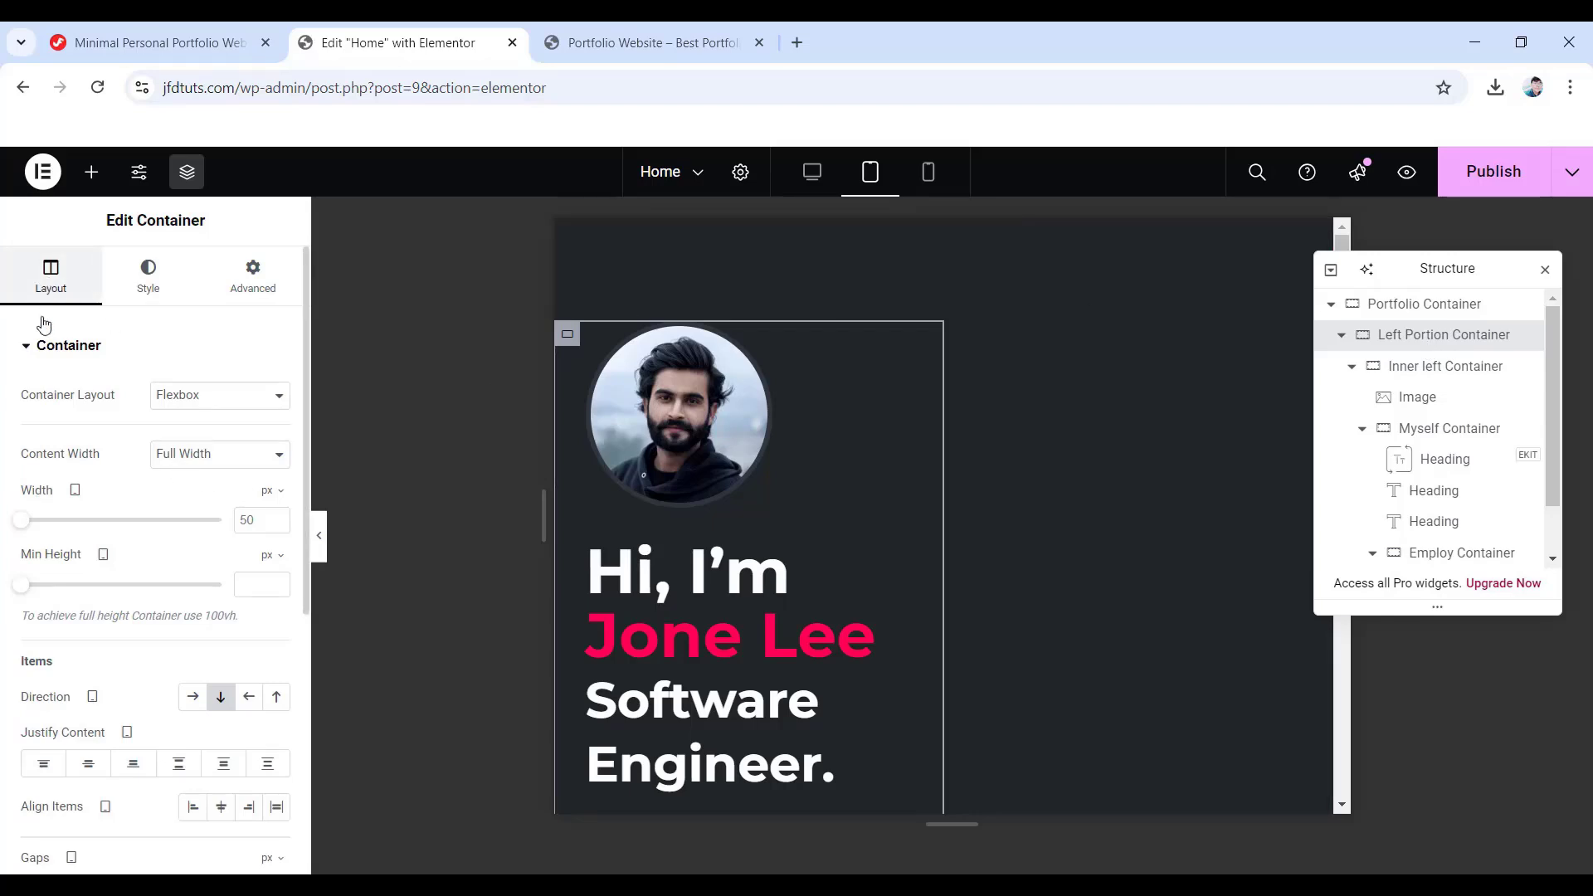
- Make the Left Portion Container 100% wide at tablet size
left_click(269, 491)
left_click(263, 521)
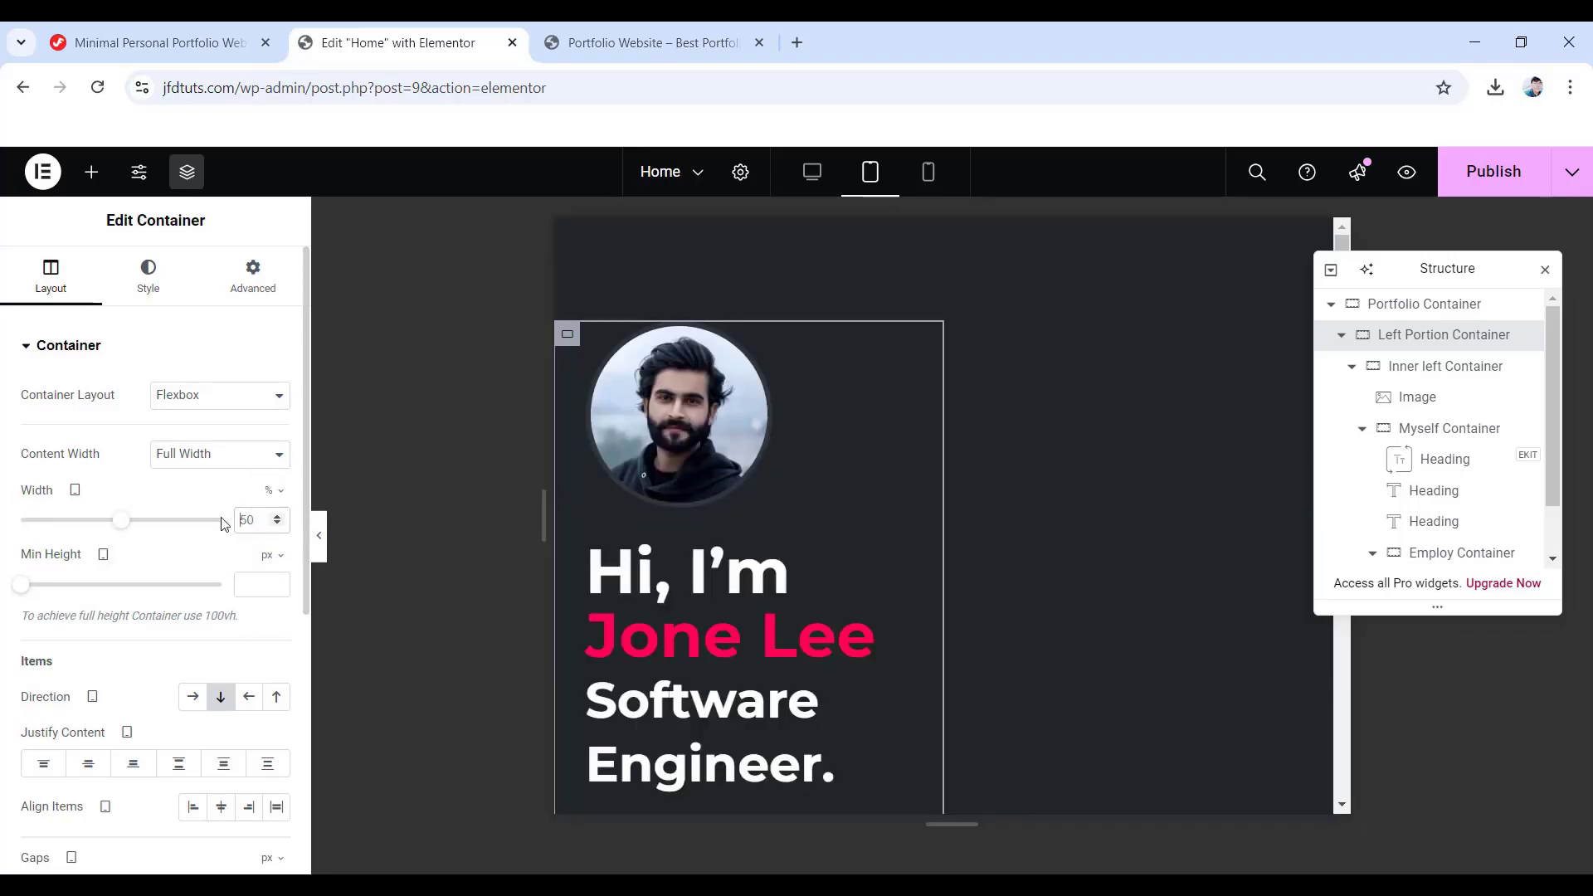
left_click(221, 519)
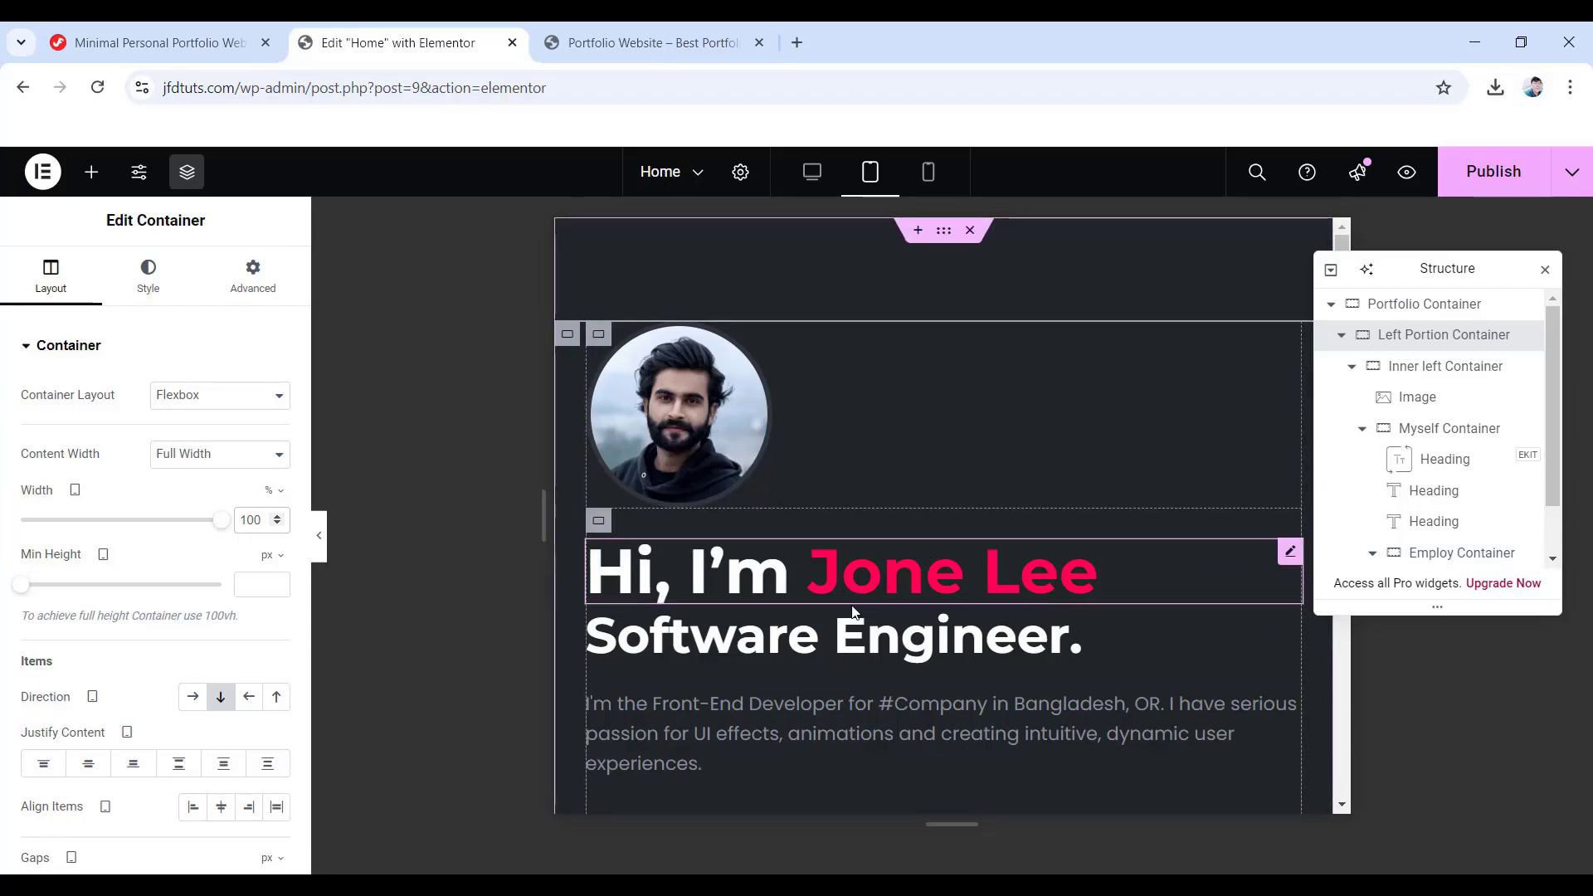
- Set its unlinked tablet padding to 0 top, 30 right, 60 bottom and 30 left
left_click(253, 282)
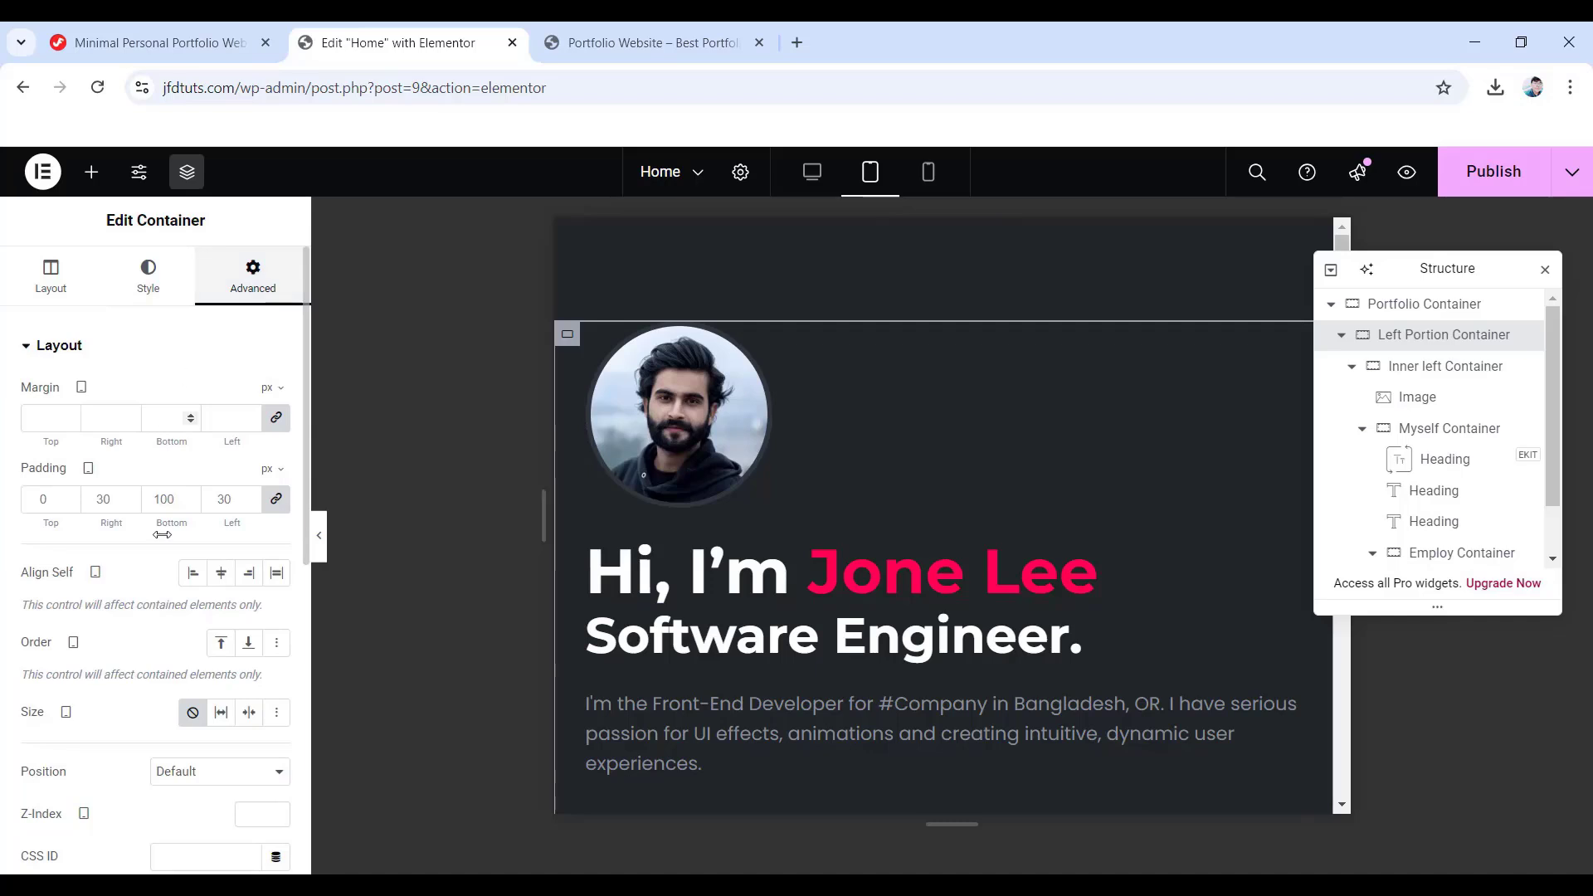
left_click(274, 501)
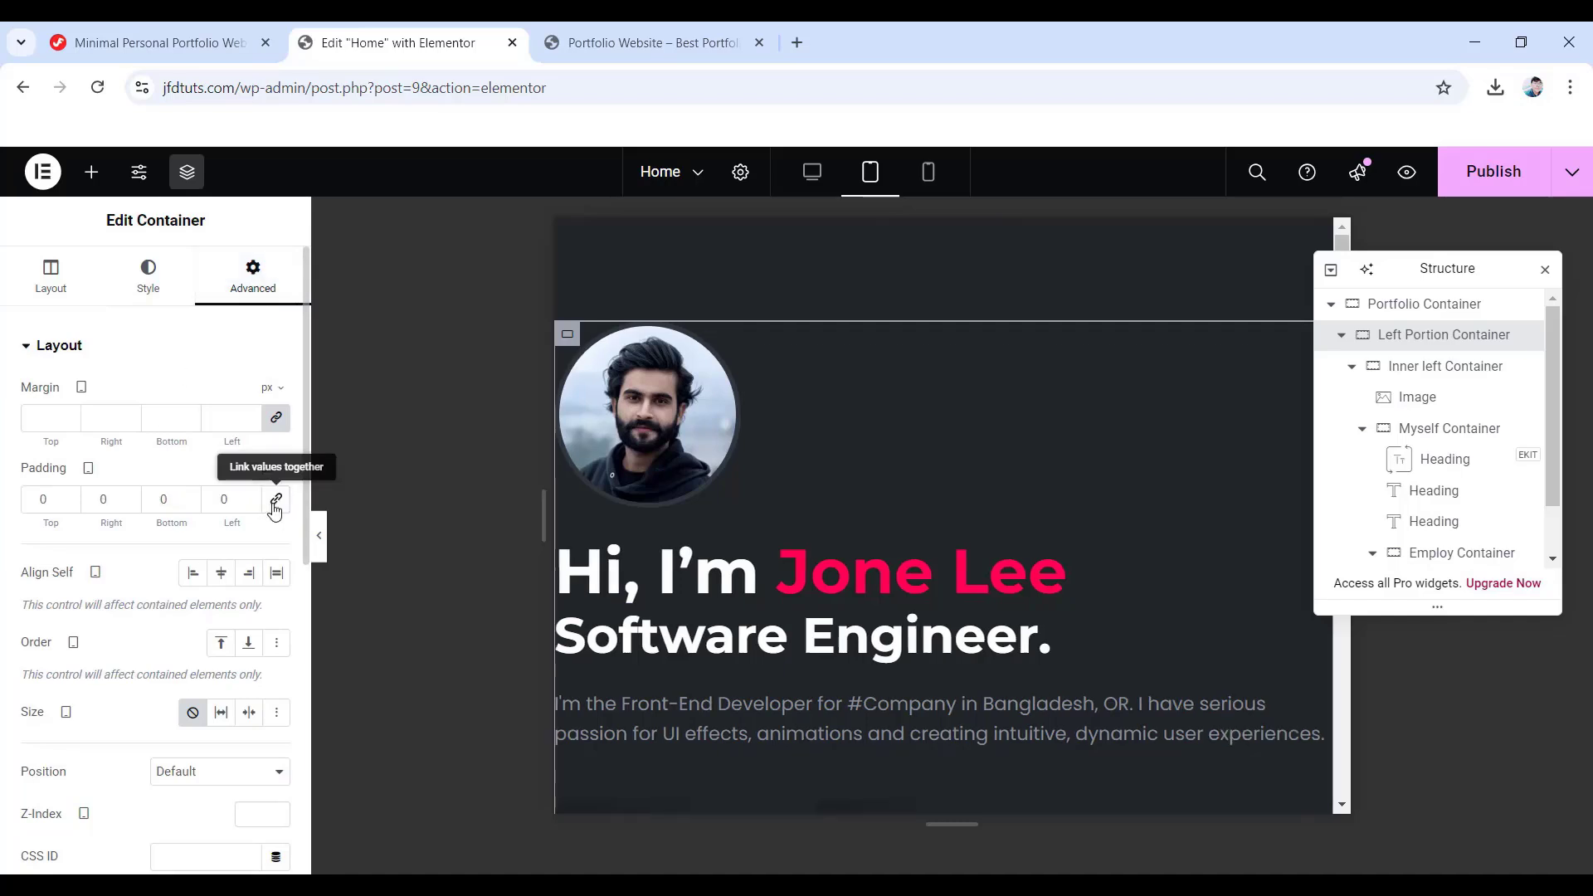
left_click(92, 498)
type("30")
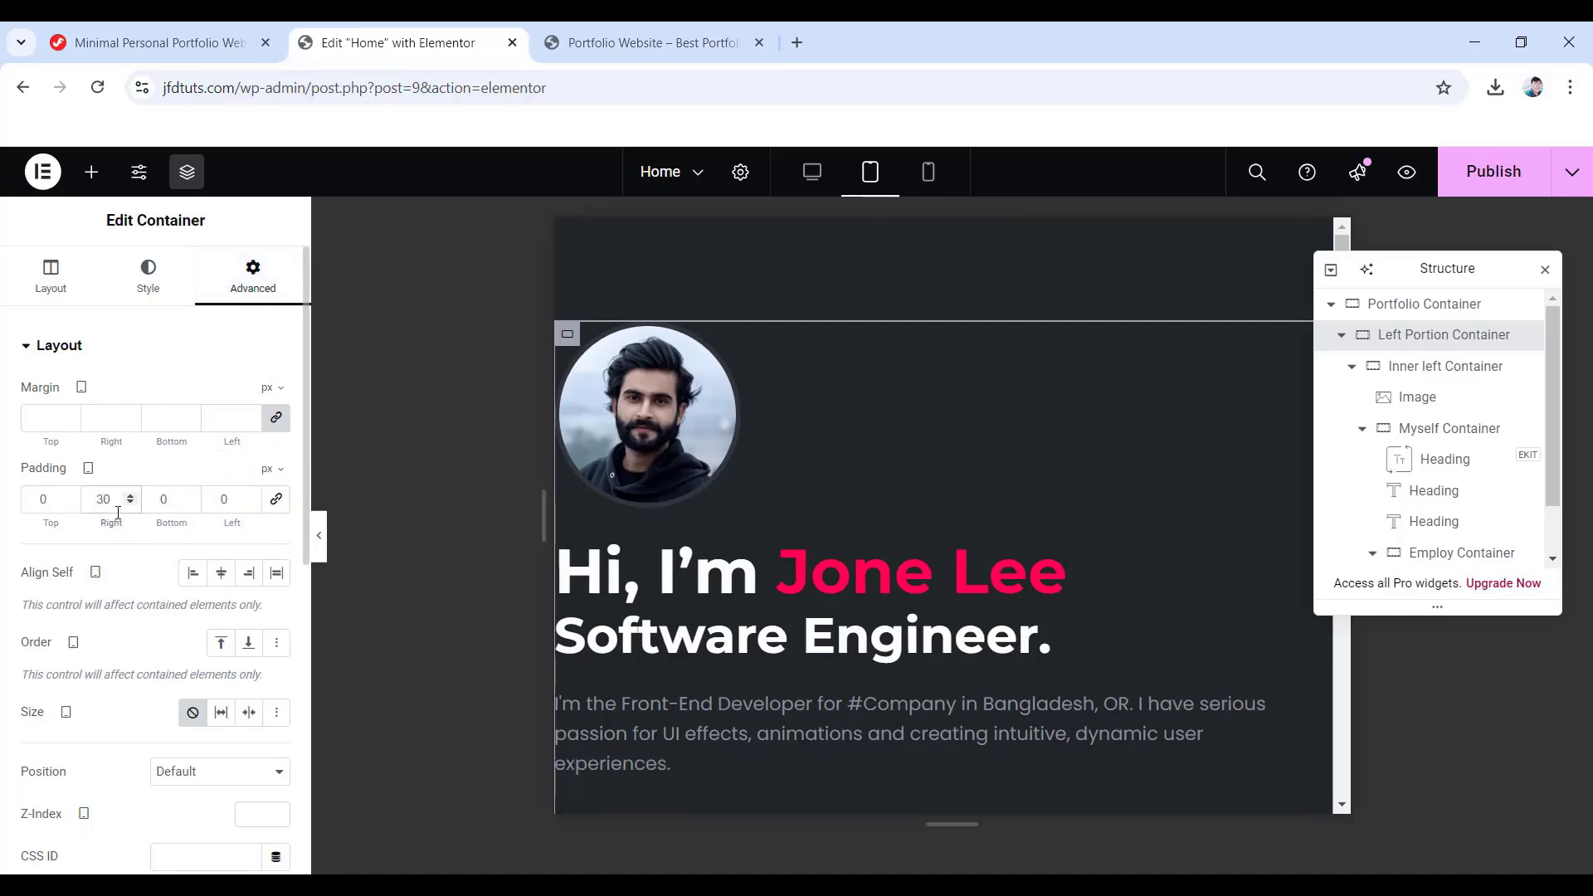
left_click(162, 499)
type("60")
left_click(217, 502)
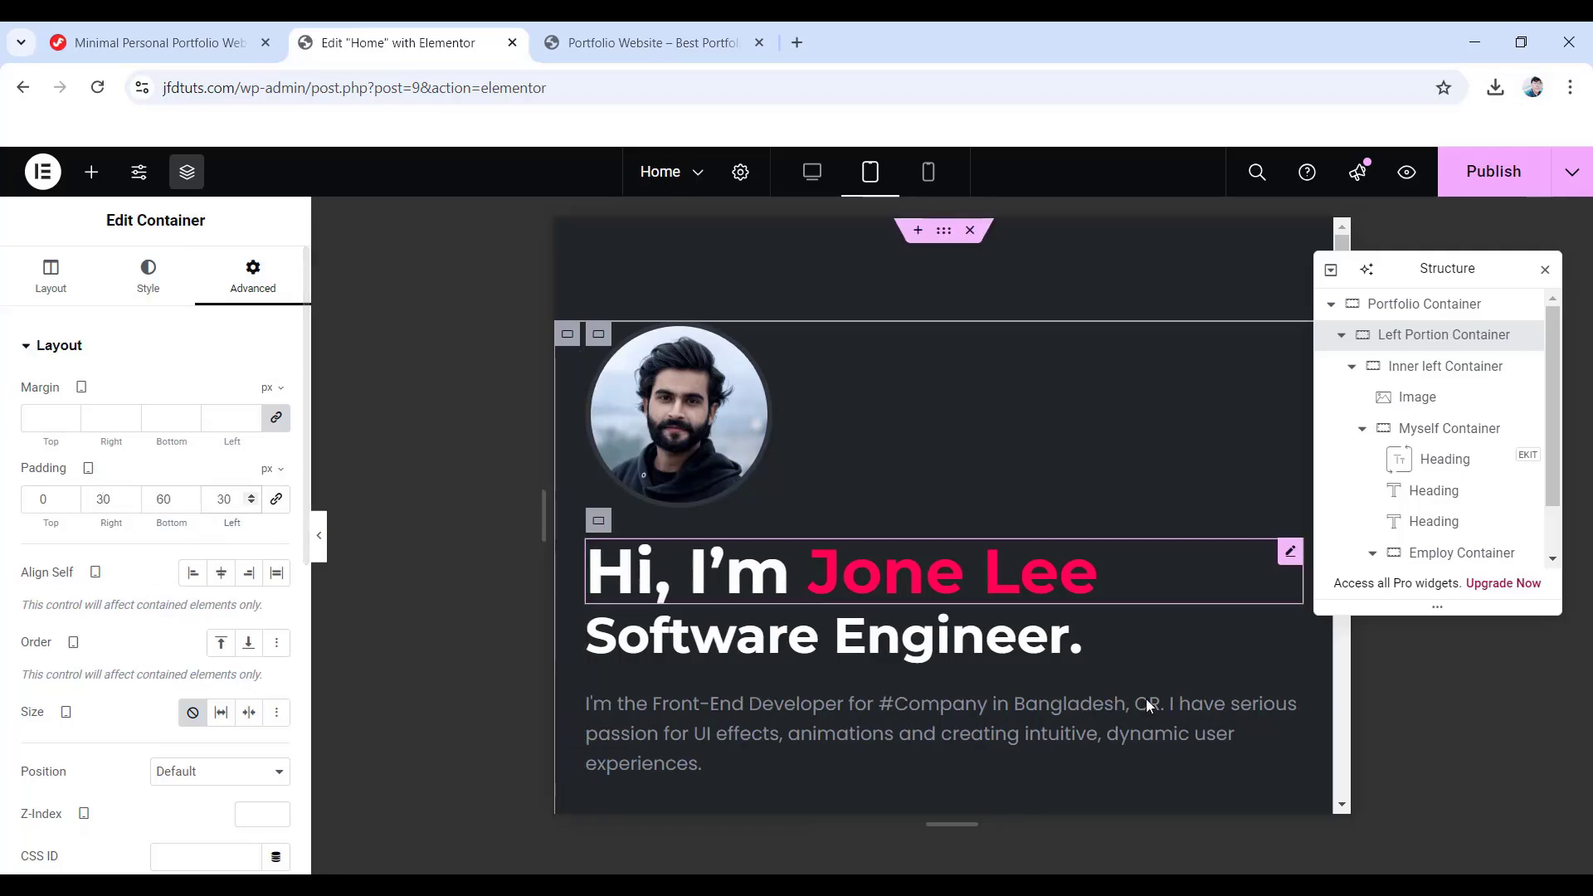
left_click(1434, 459)
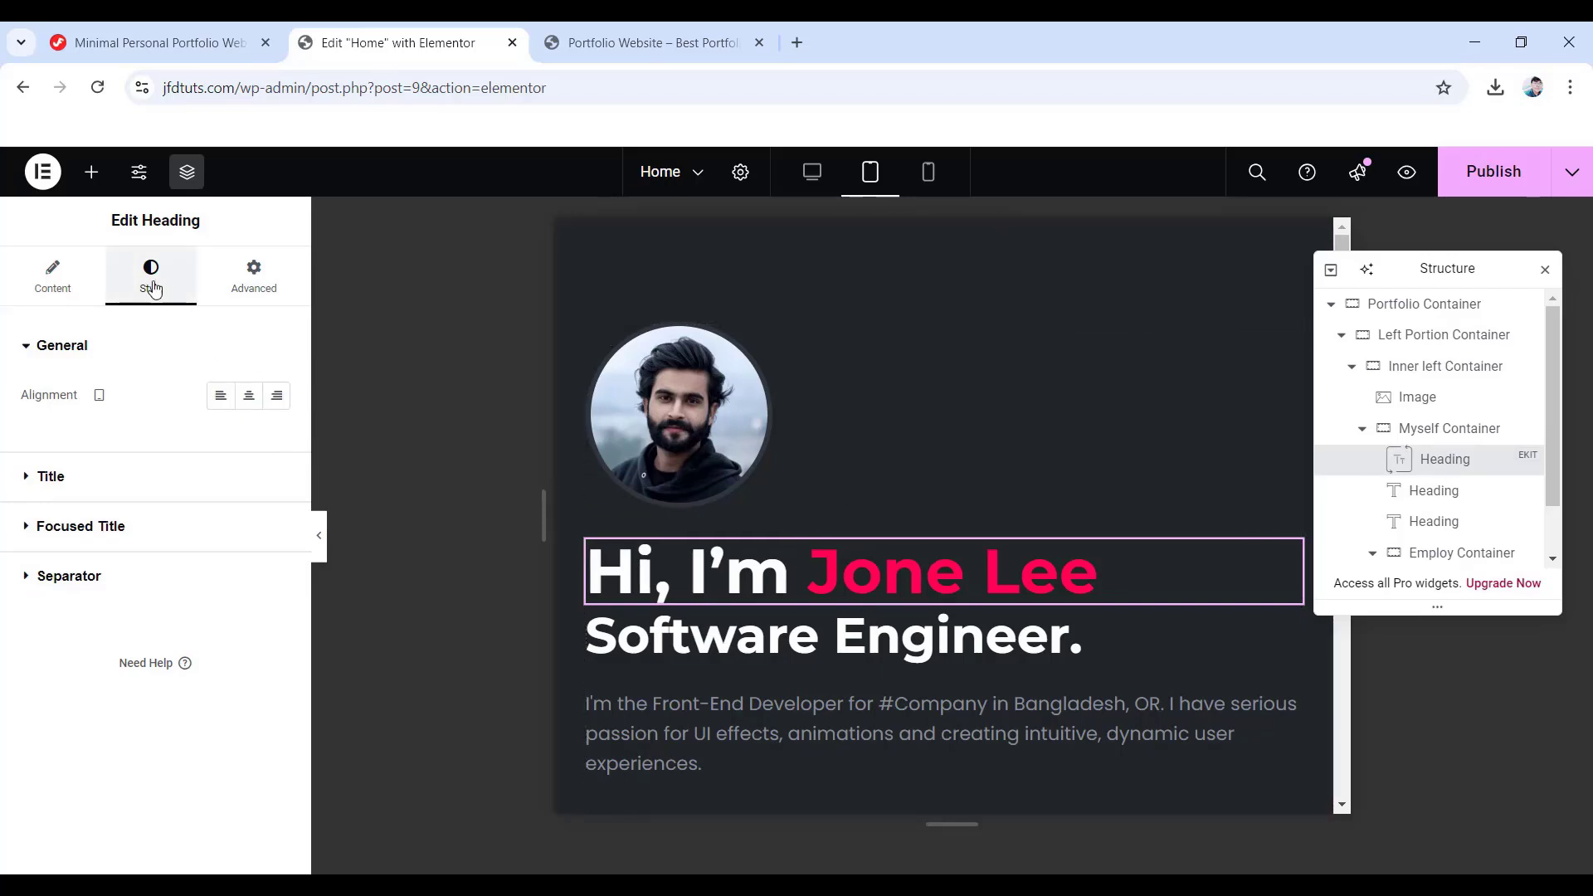
- Set the Hi, I'm Jone Lee title and focused title font sizes to 48 on tablet
left_click(56, 485)
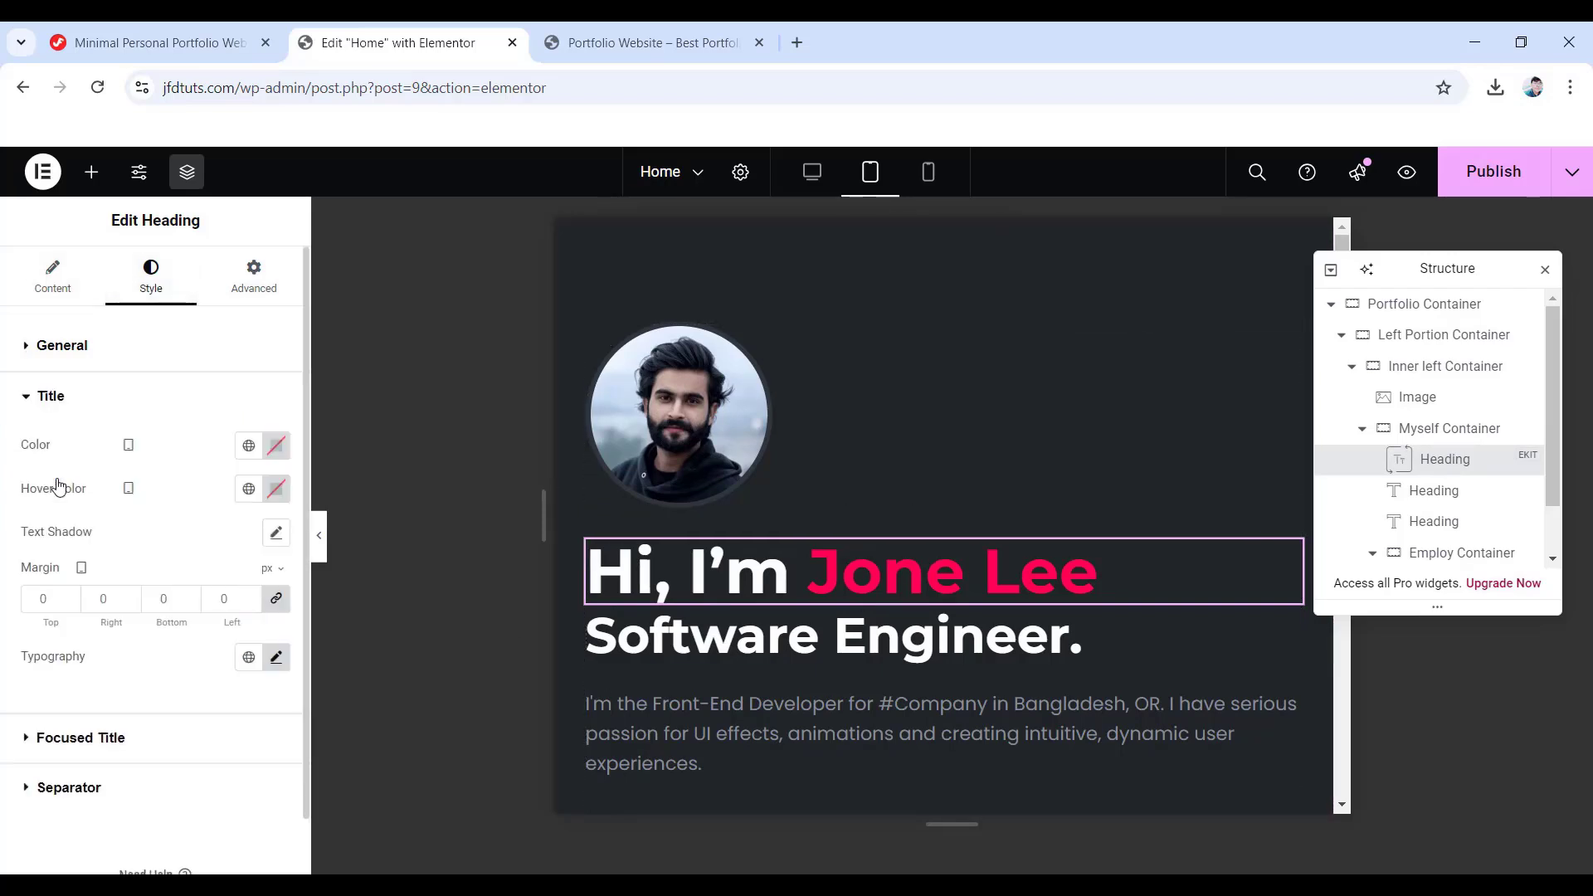
left_click(276, 657)
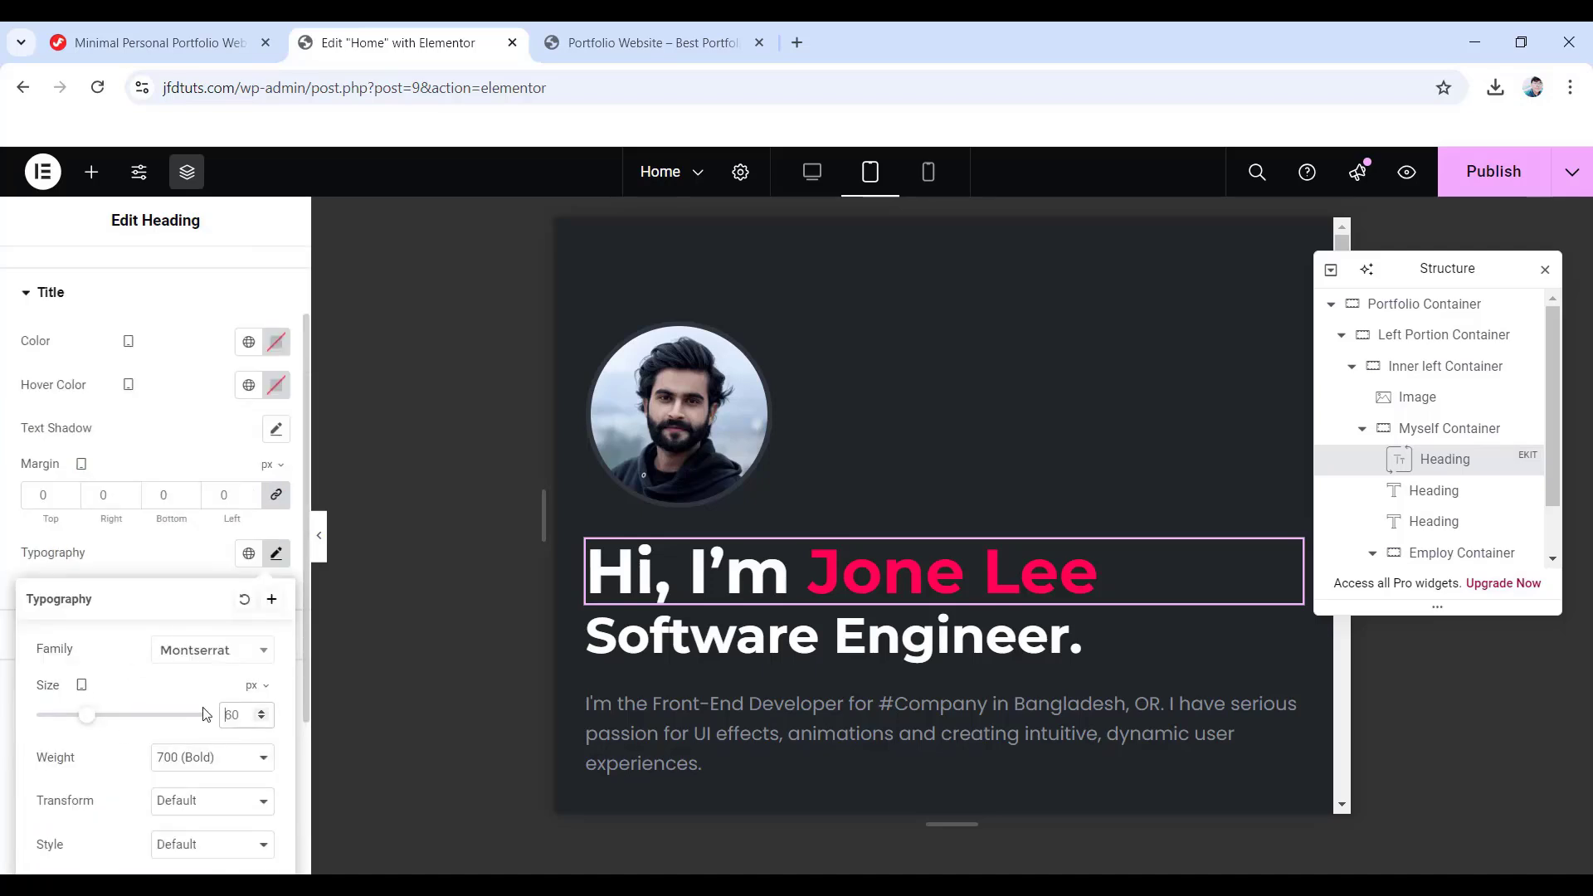
key("Delete")
key("Delete")
type("48")
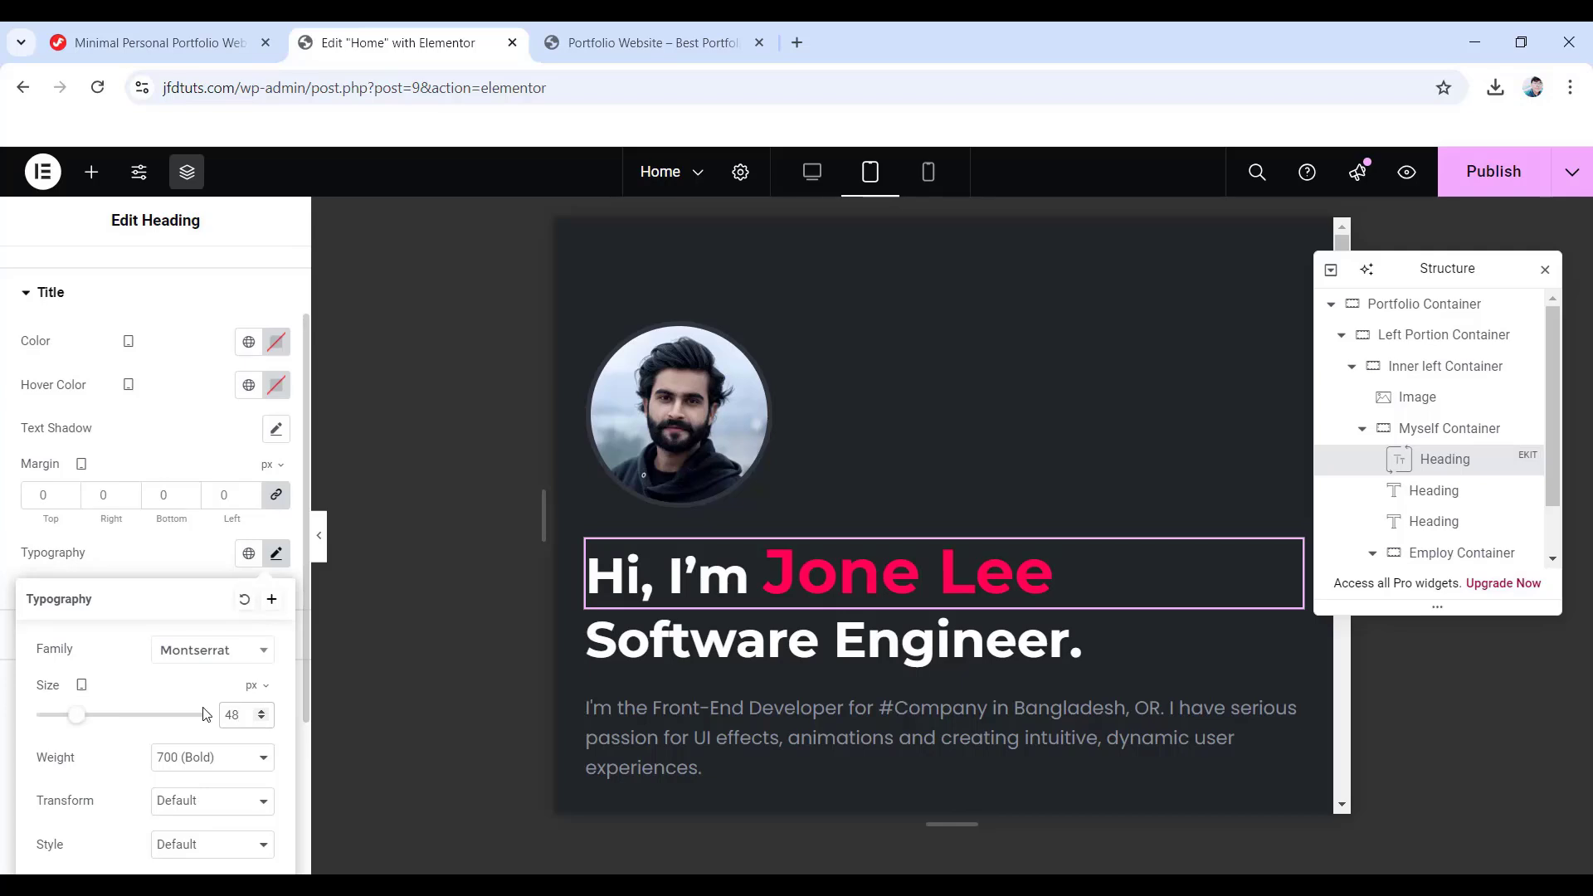
left_click(8, 475)
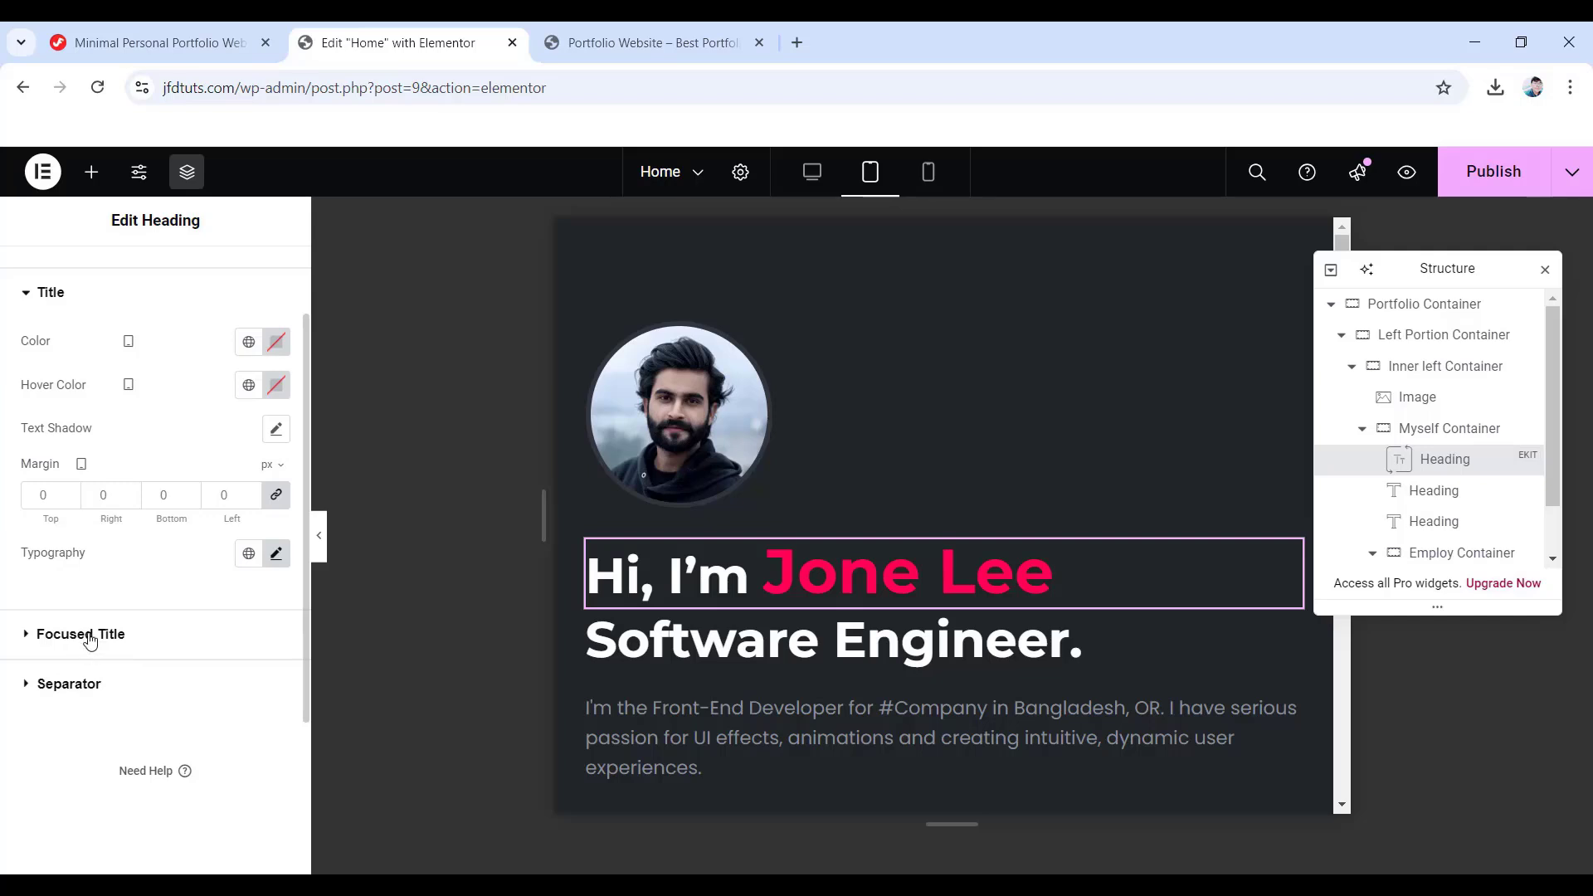
left_click(90, 637)
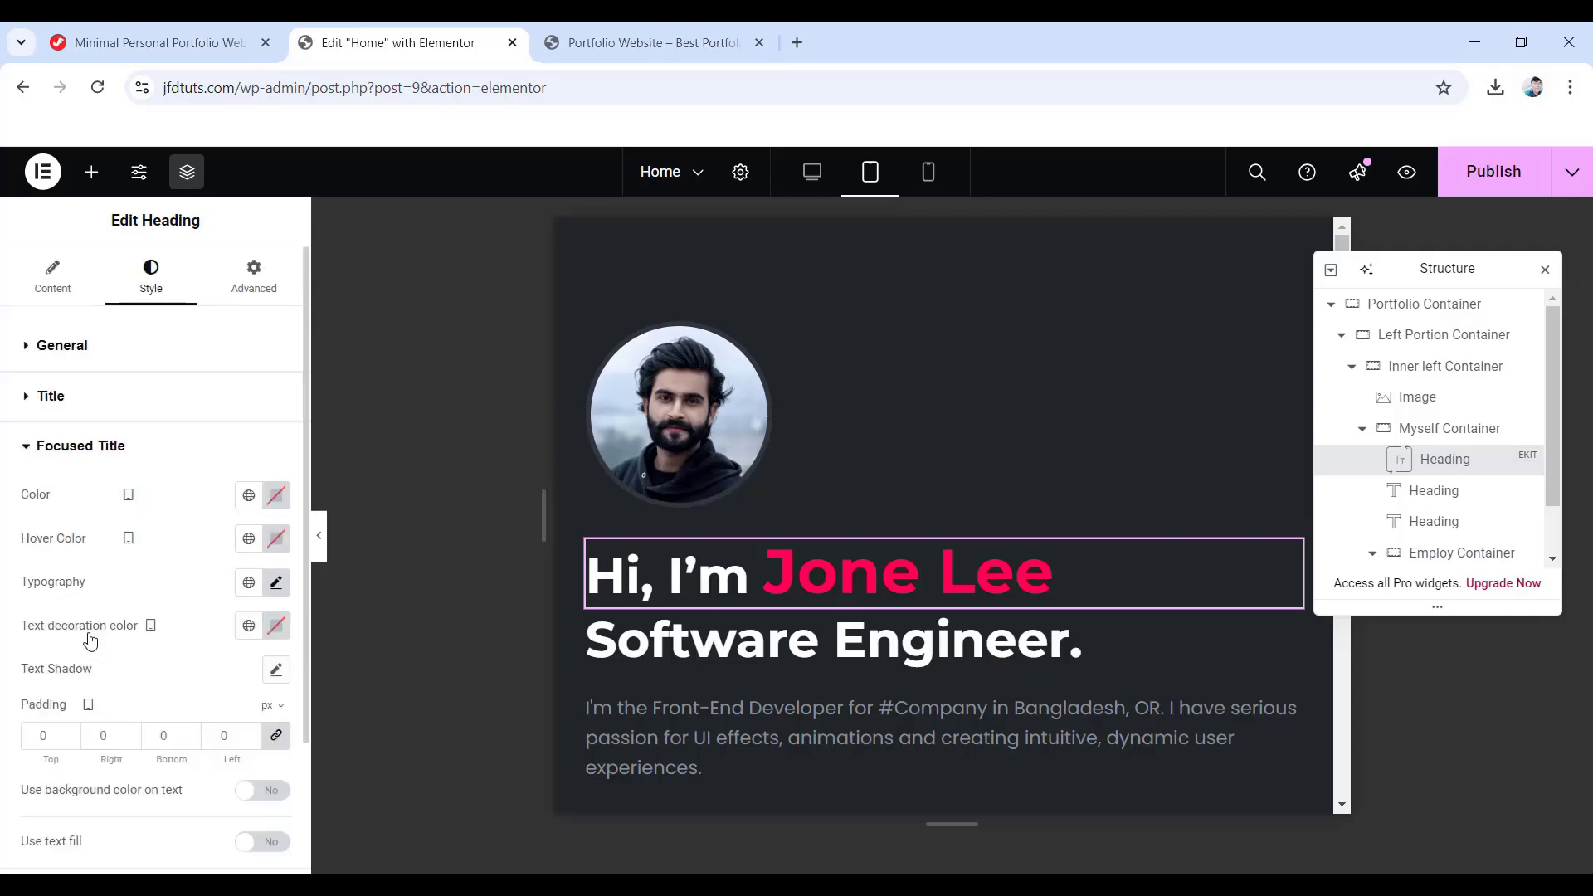
left_click(274, 584)
double_click(232, 744)
type("48")
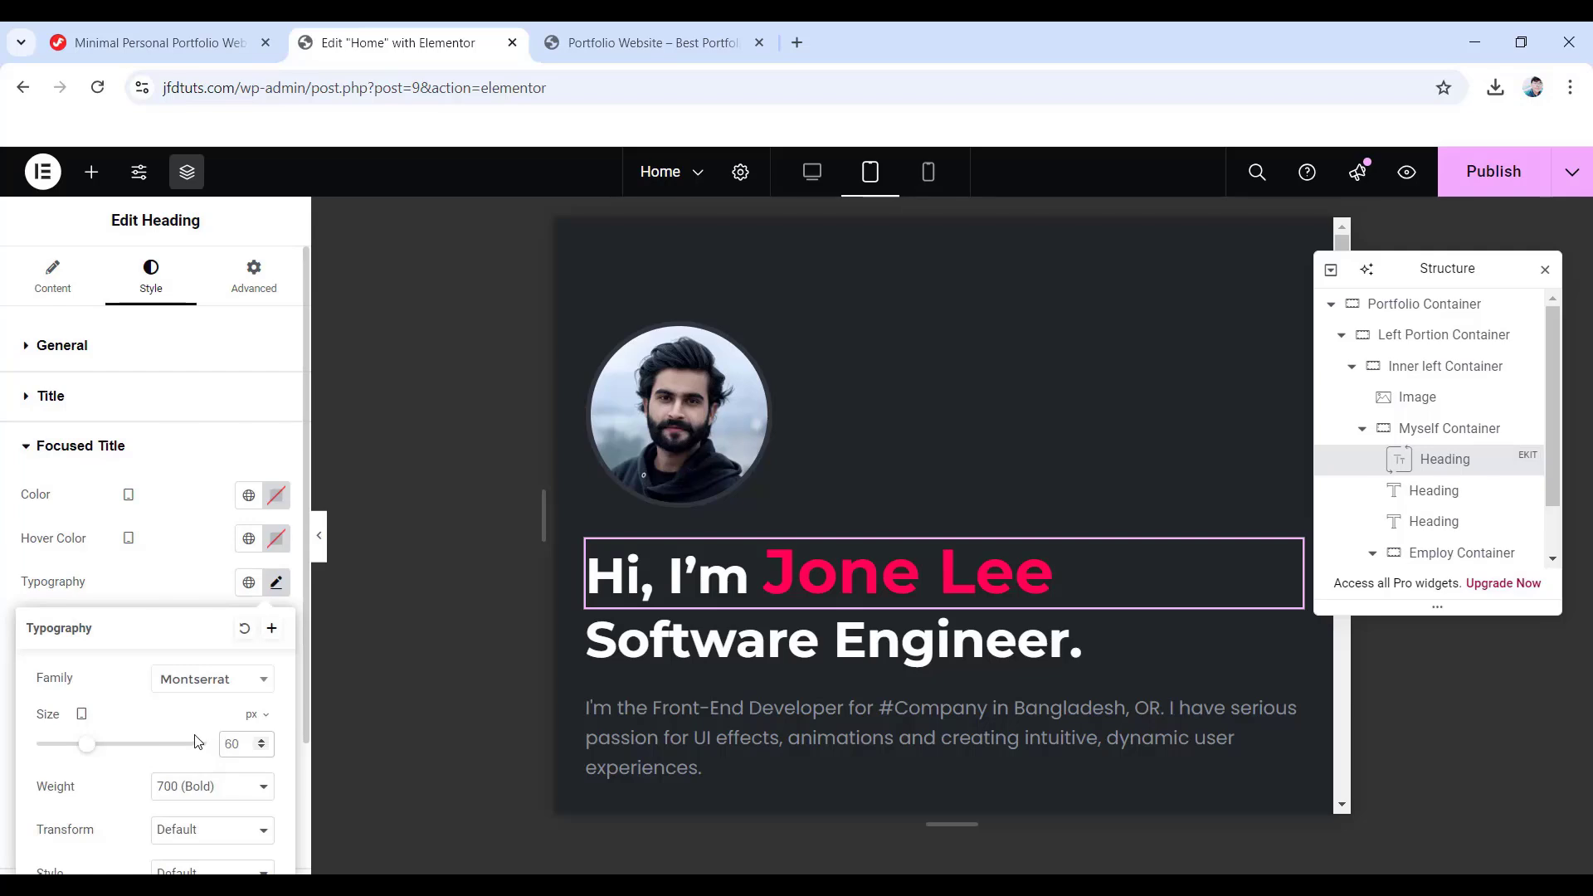
- Set the Software Engineer. heading size to 36, then switch to the Mobile Portrait preview
left_click(775, 657)
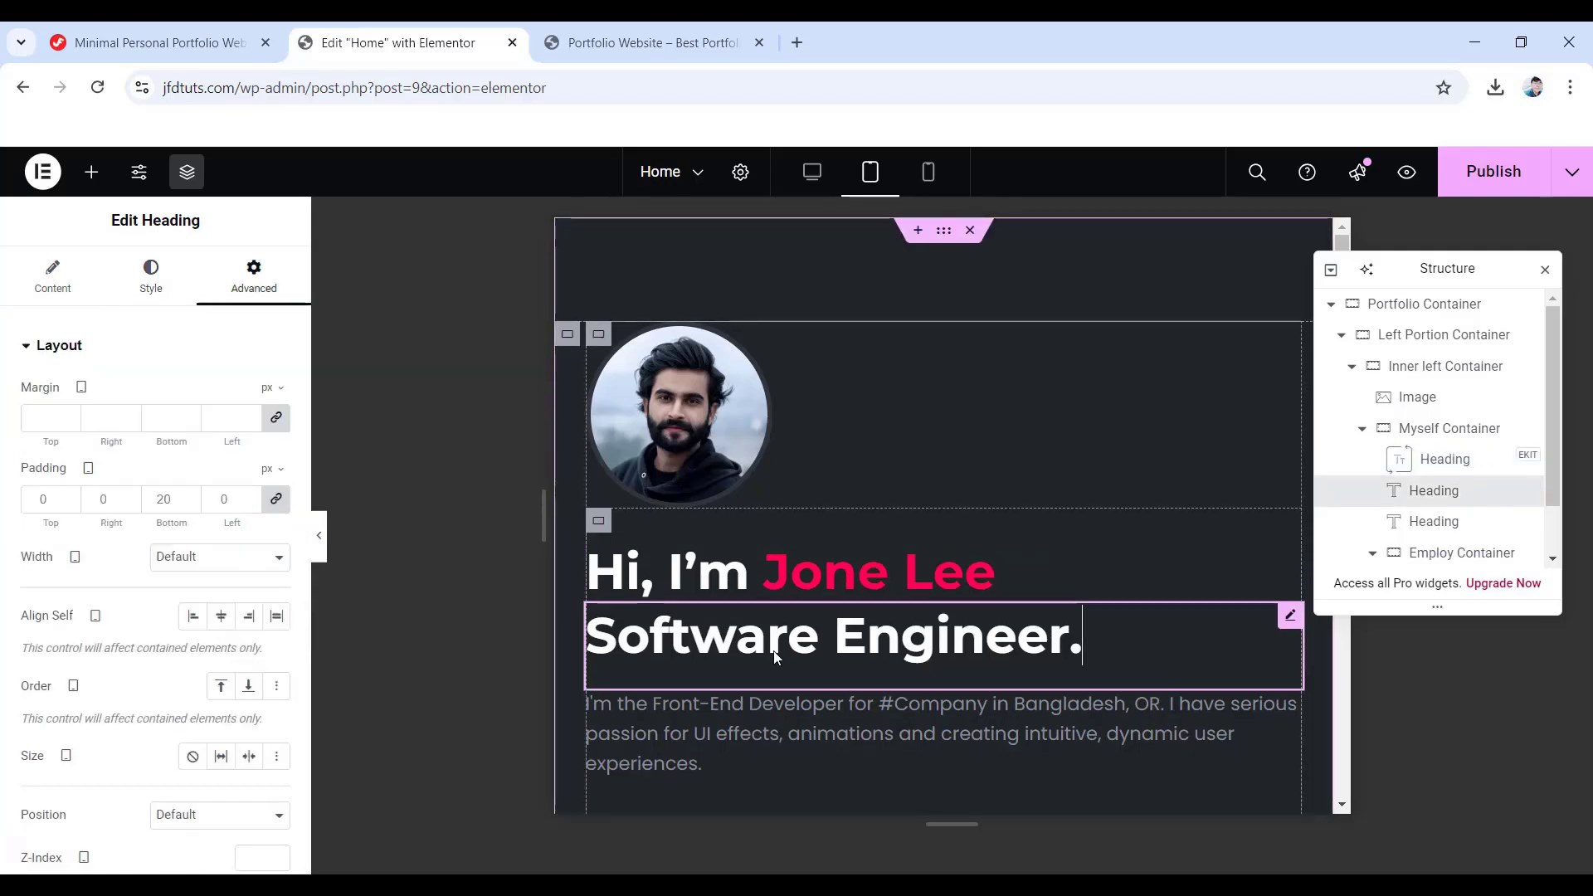
left_click(149, 283)
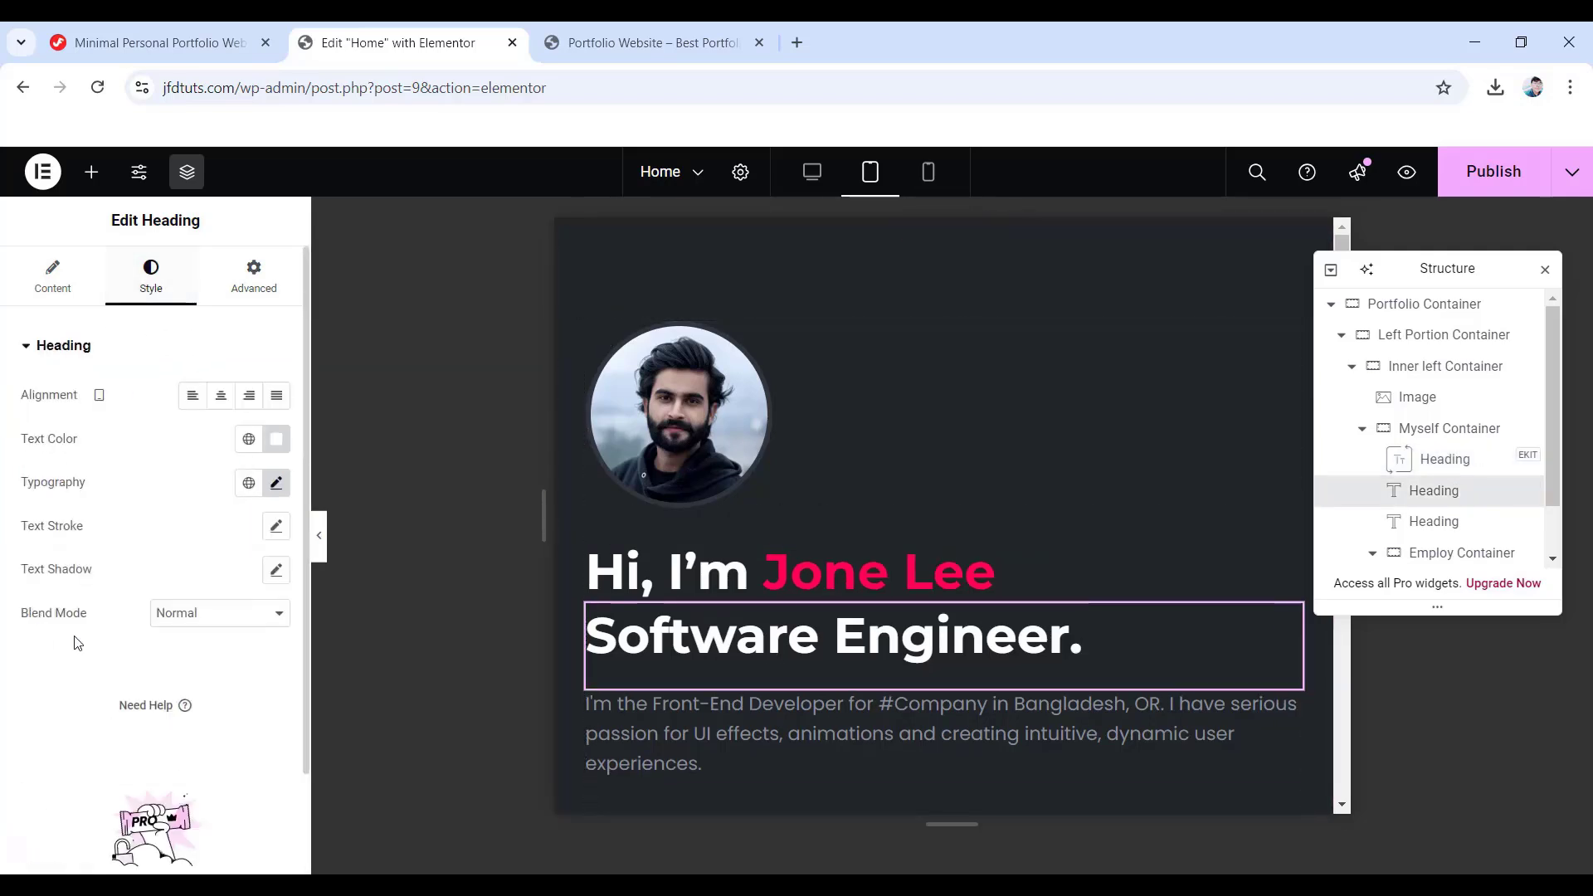
left_click(276, 484)
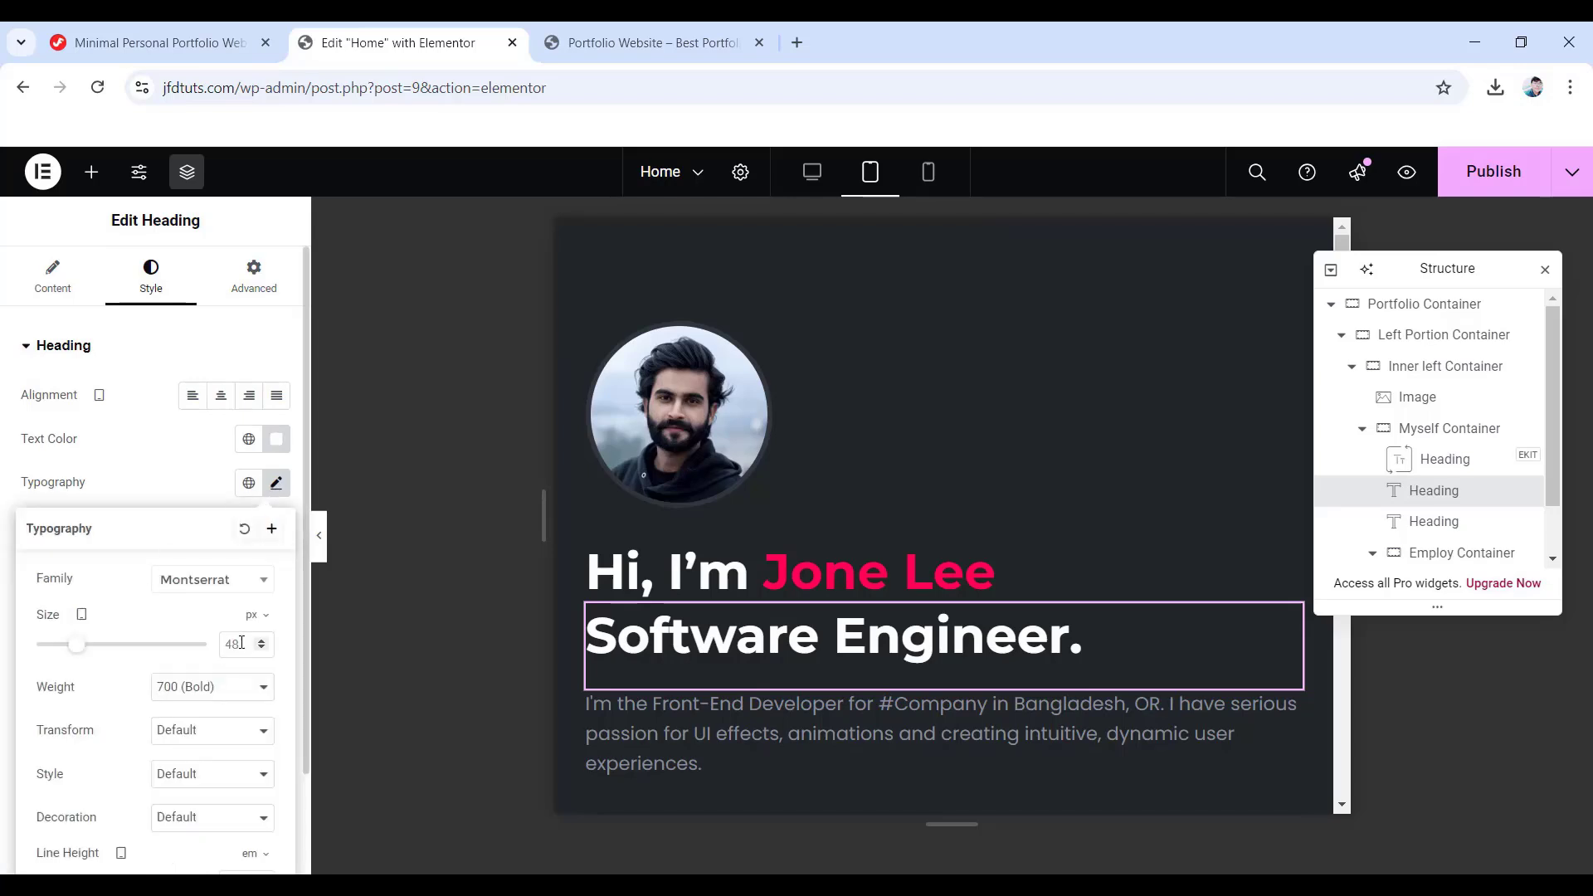
type("36")
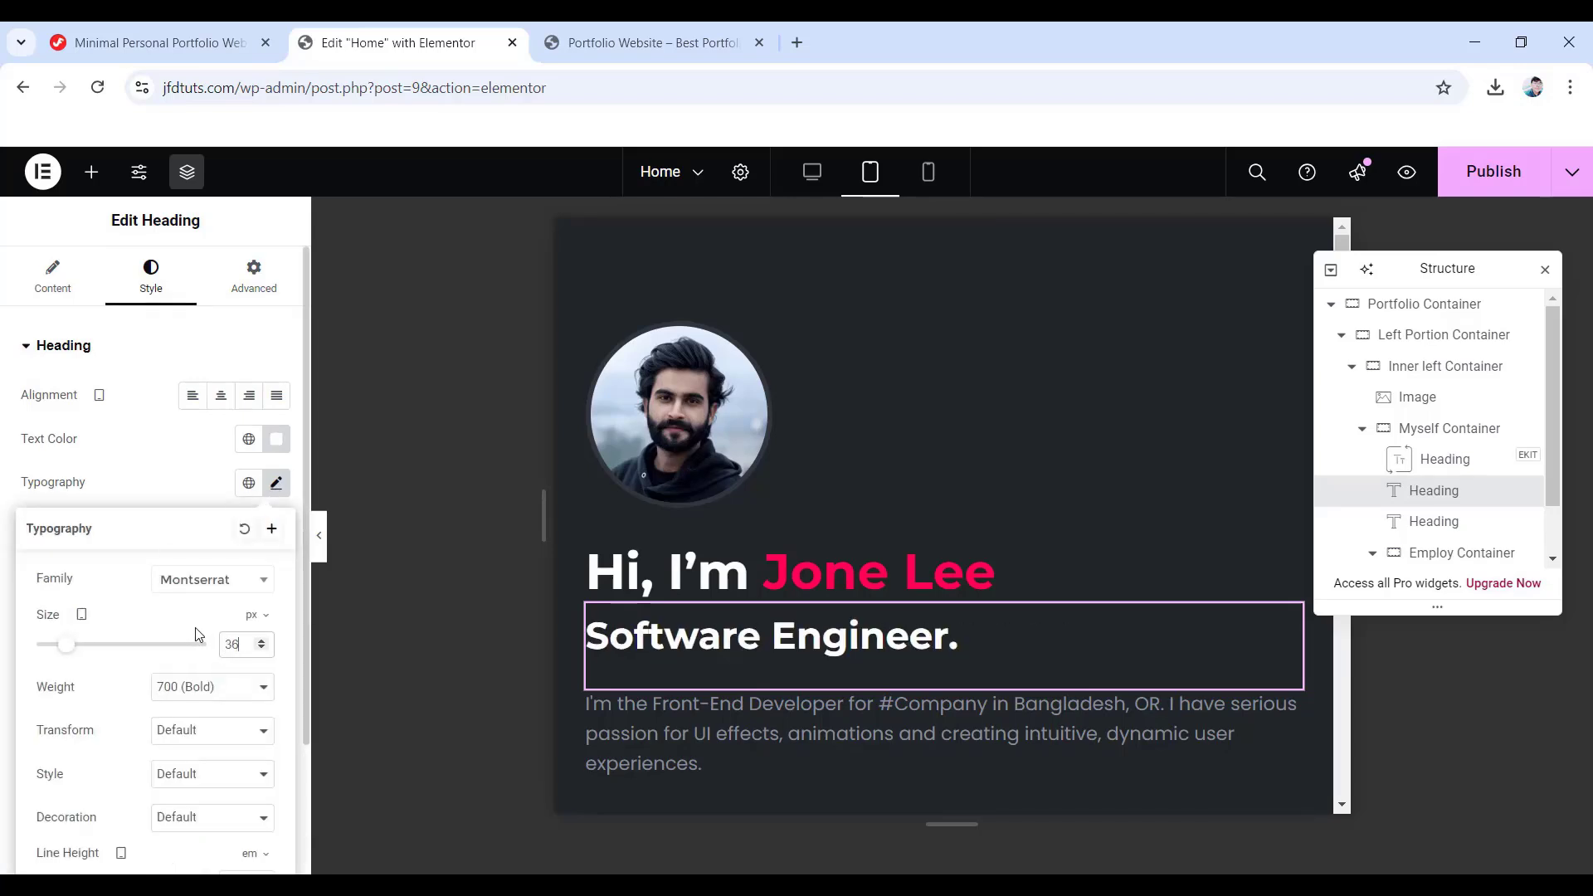
scroll(795, 604, "down", 3)
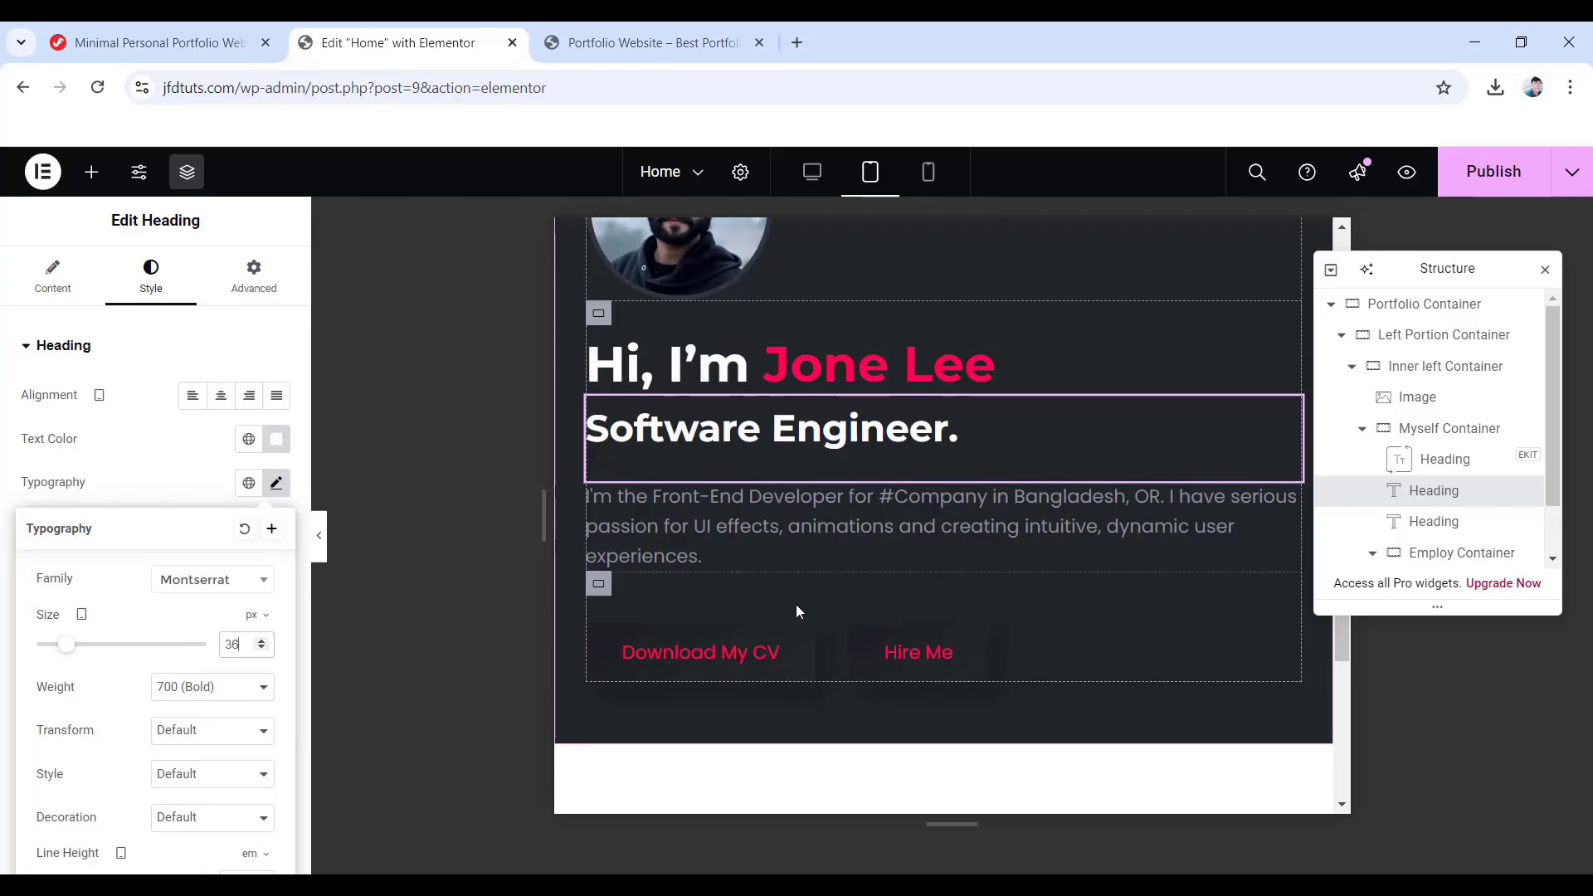
scroll(795, 604, "up", 2)
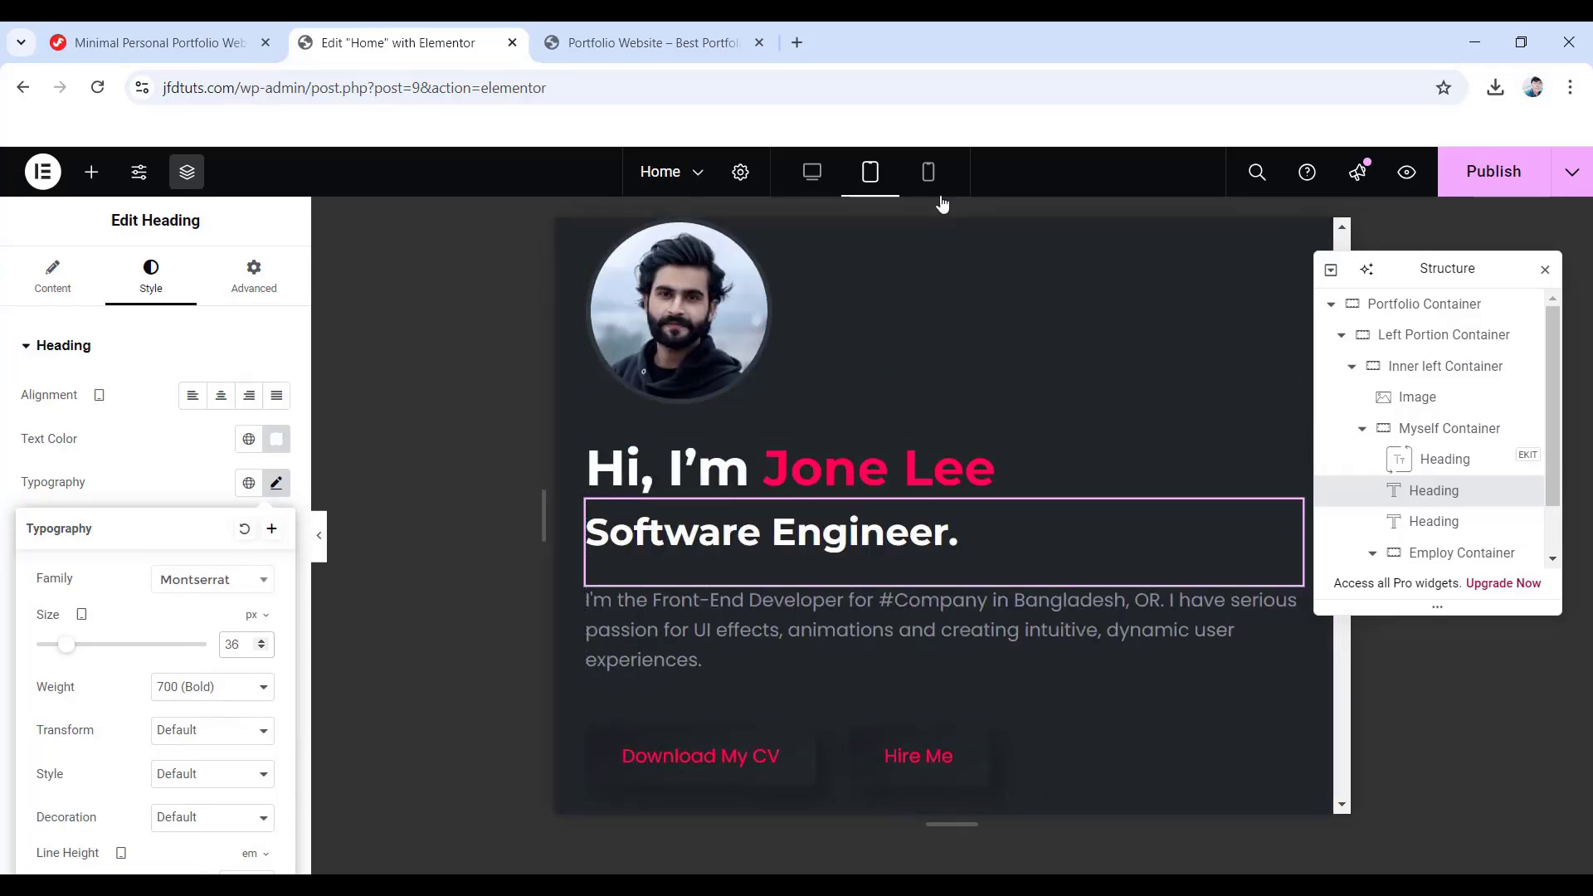
left_click(929, 172)
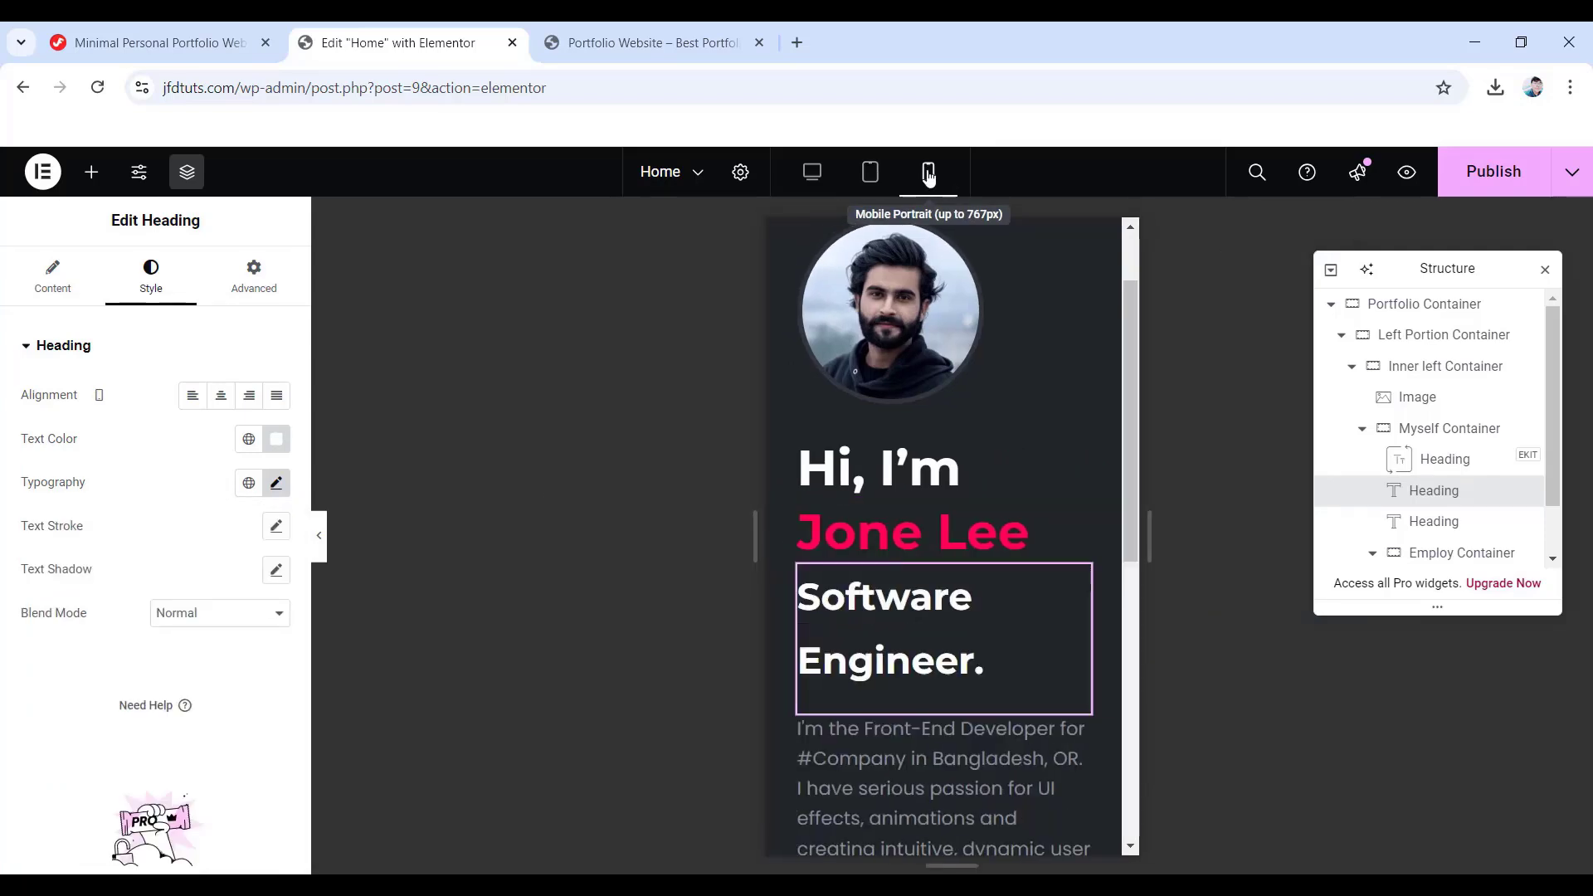
- Give the Left Portion Container mobile padding of 20 left and right, 0 top and bottom
left_click(1379, 307)
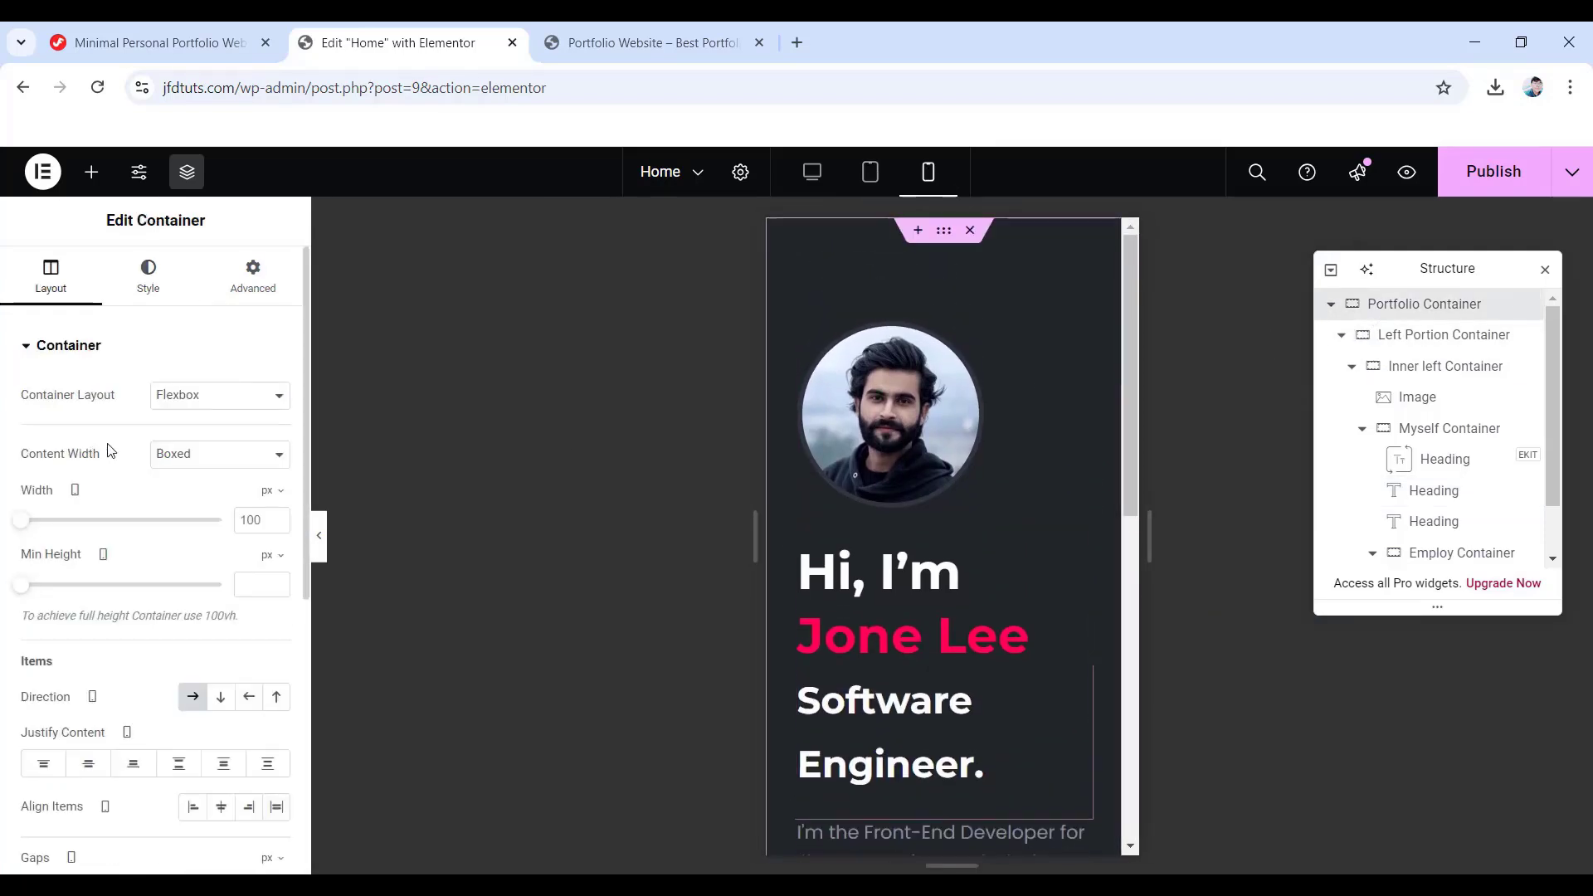
scroll(194, 532, "down", 5)
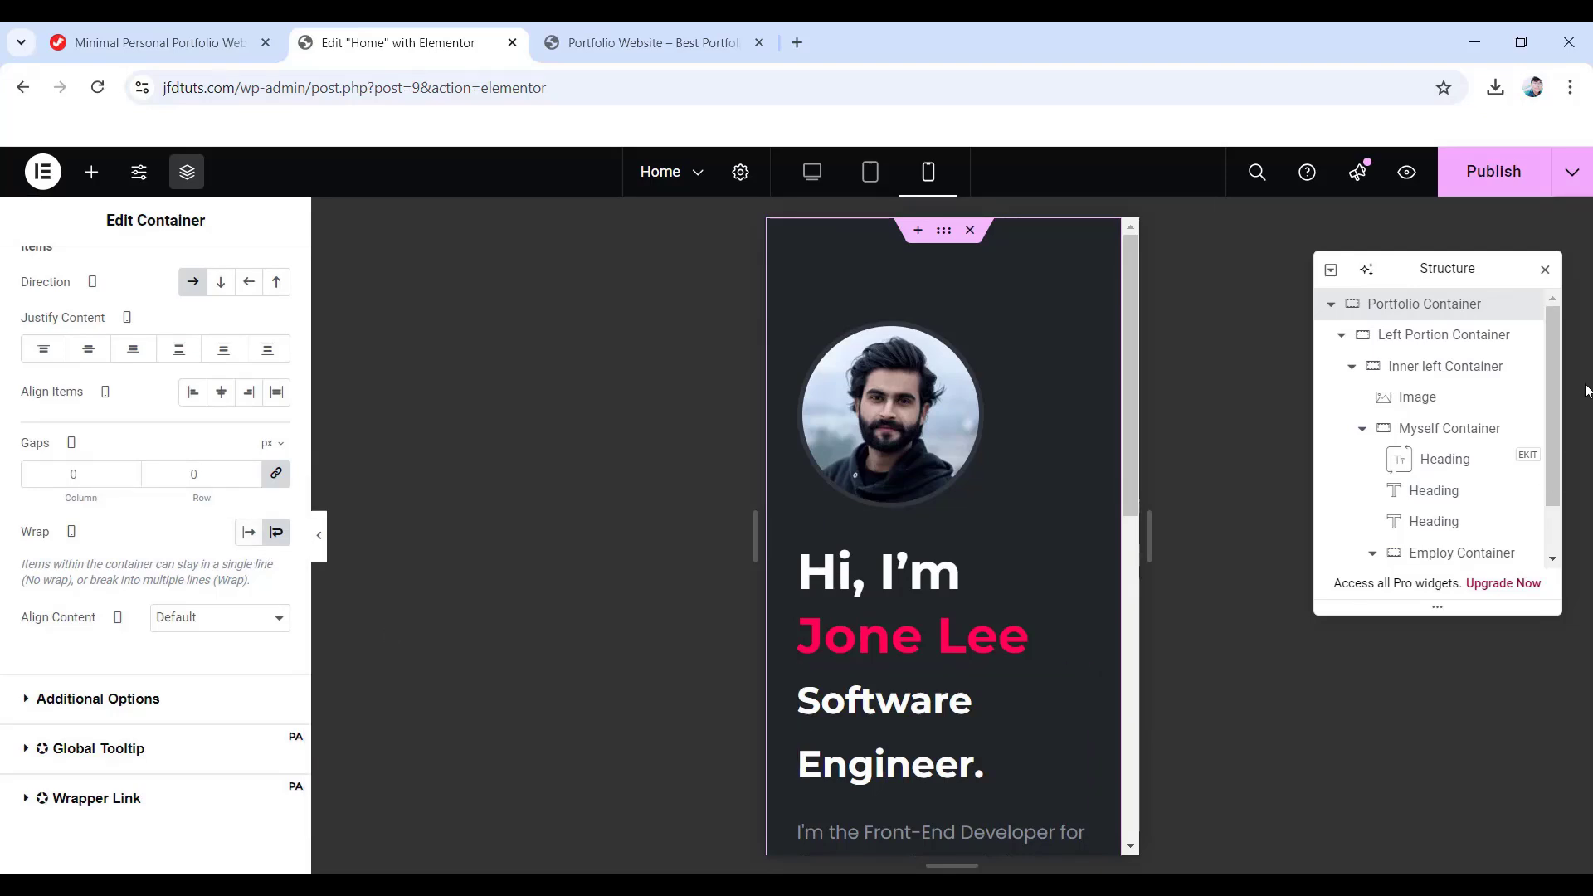
left_click(1451, 347)
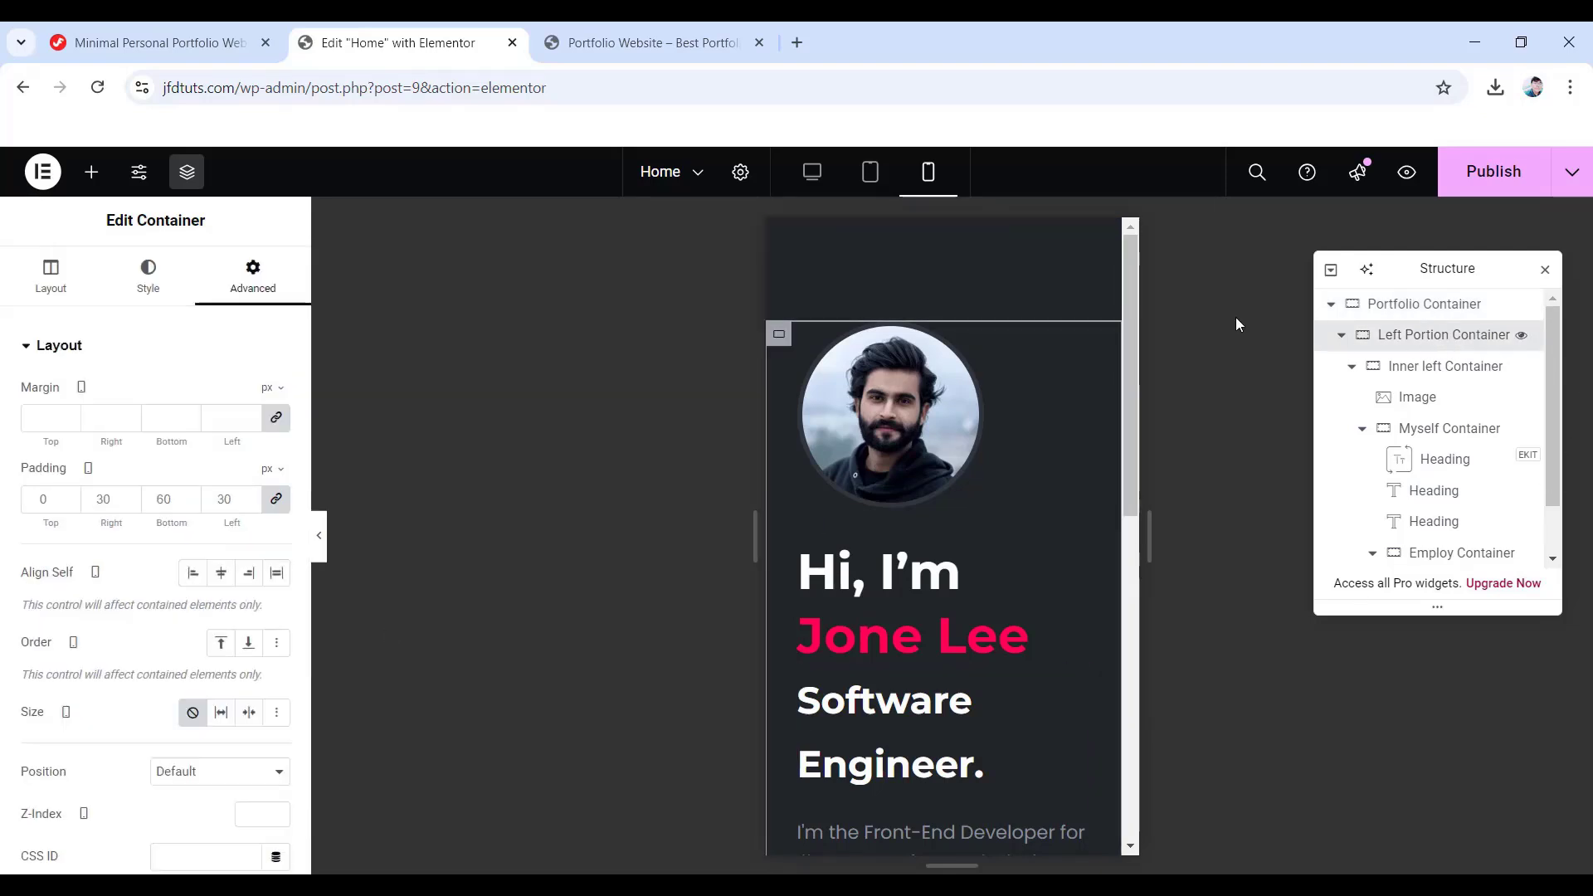
left_click(274, 501)
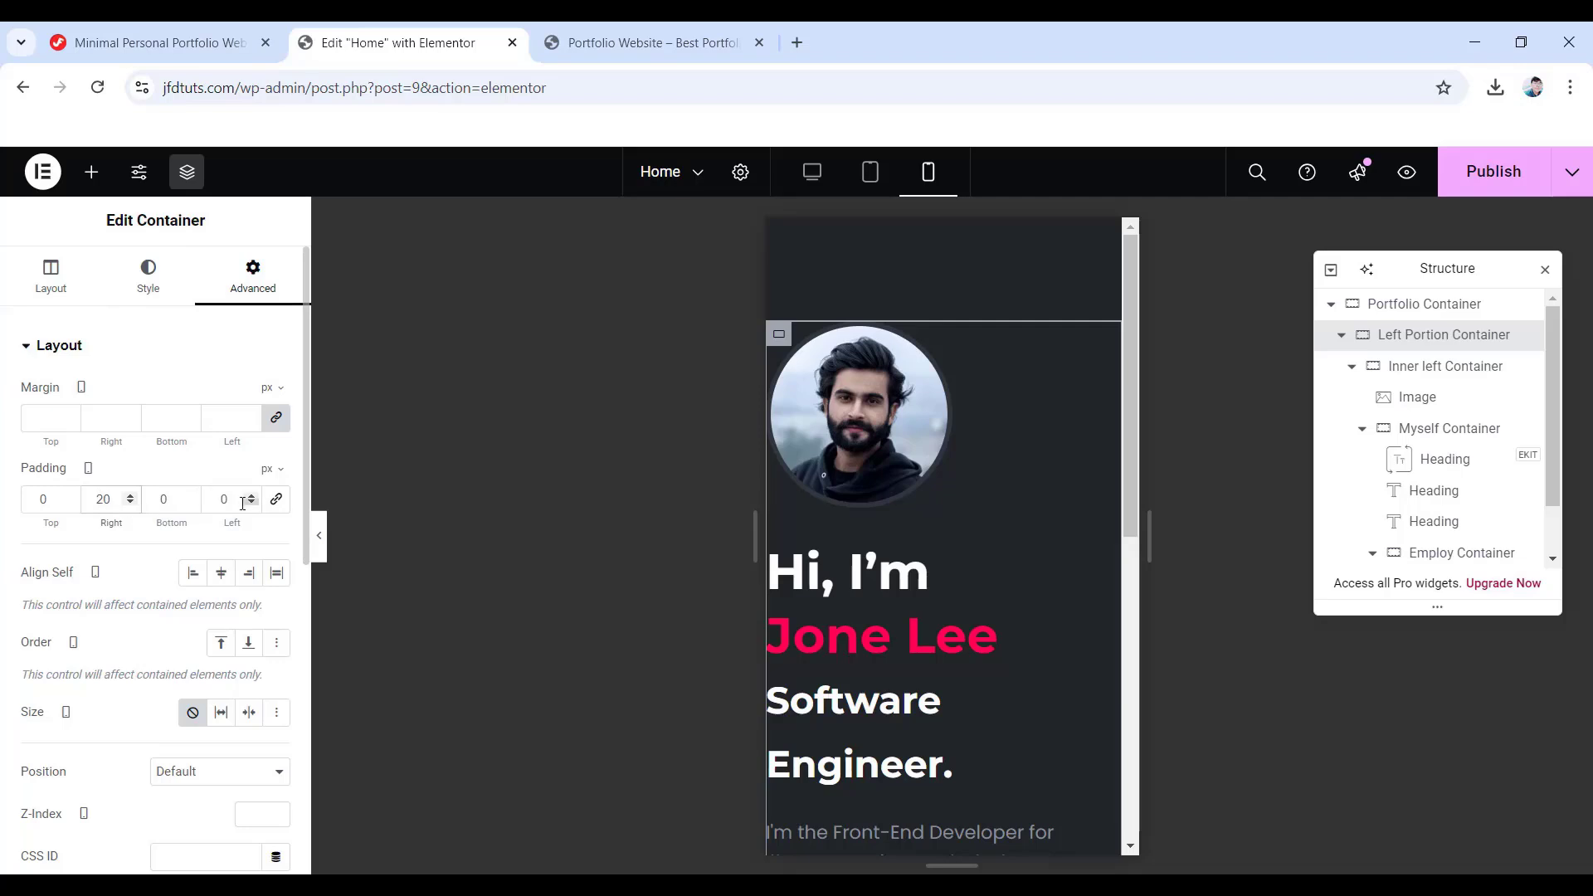
double_click(215, 502)
type("20")
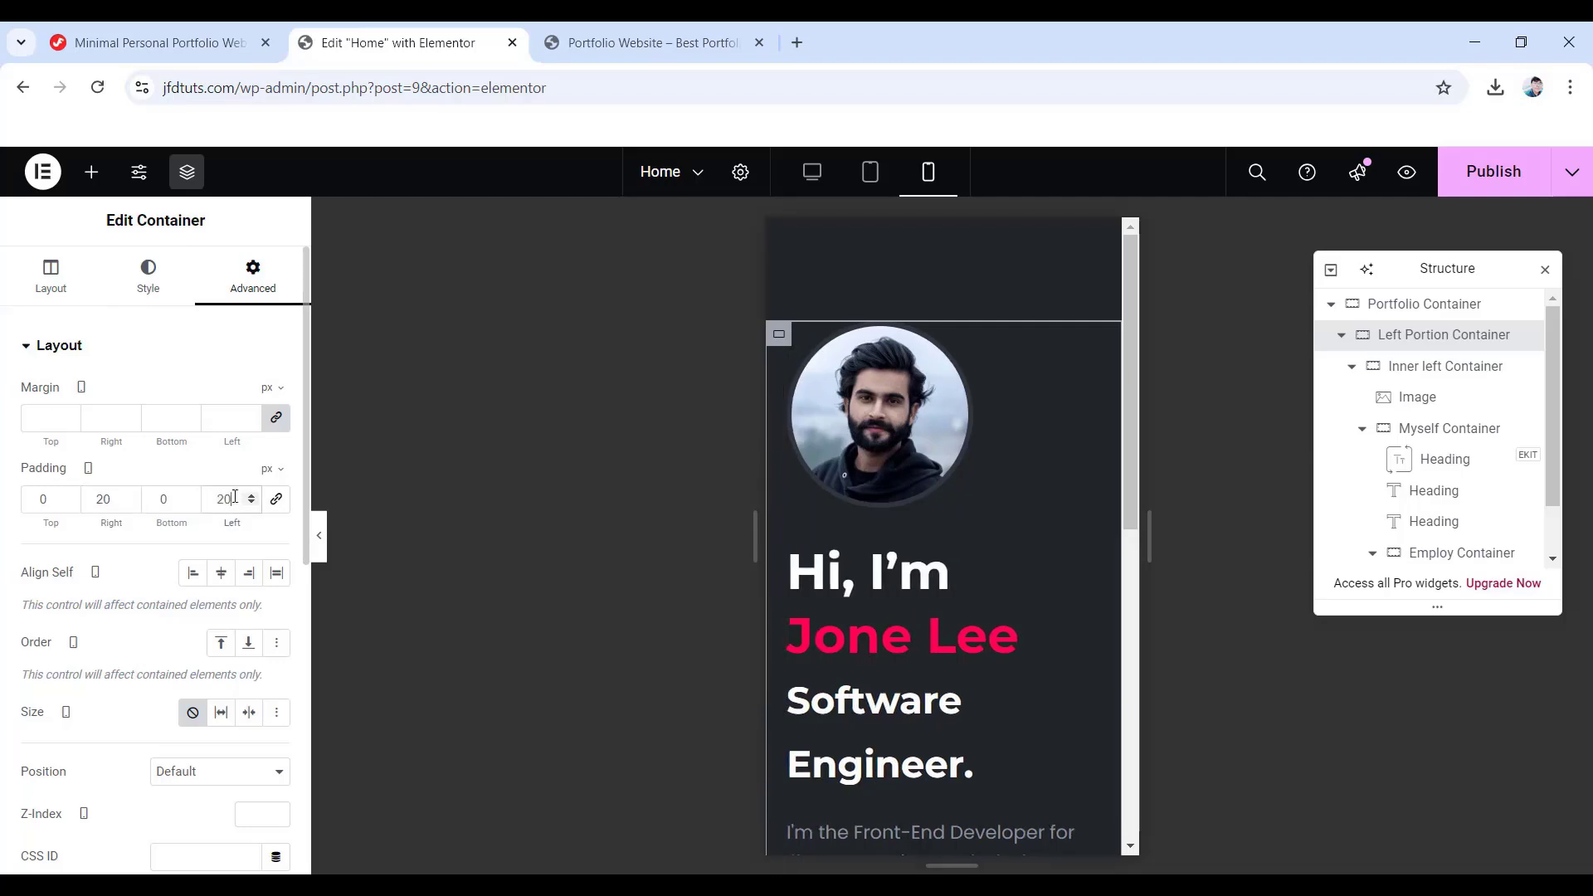
left_click(1387, 457)
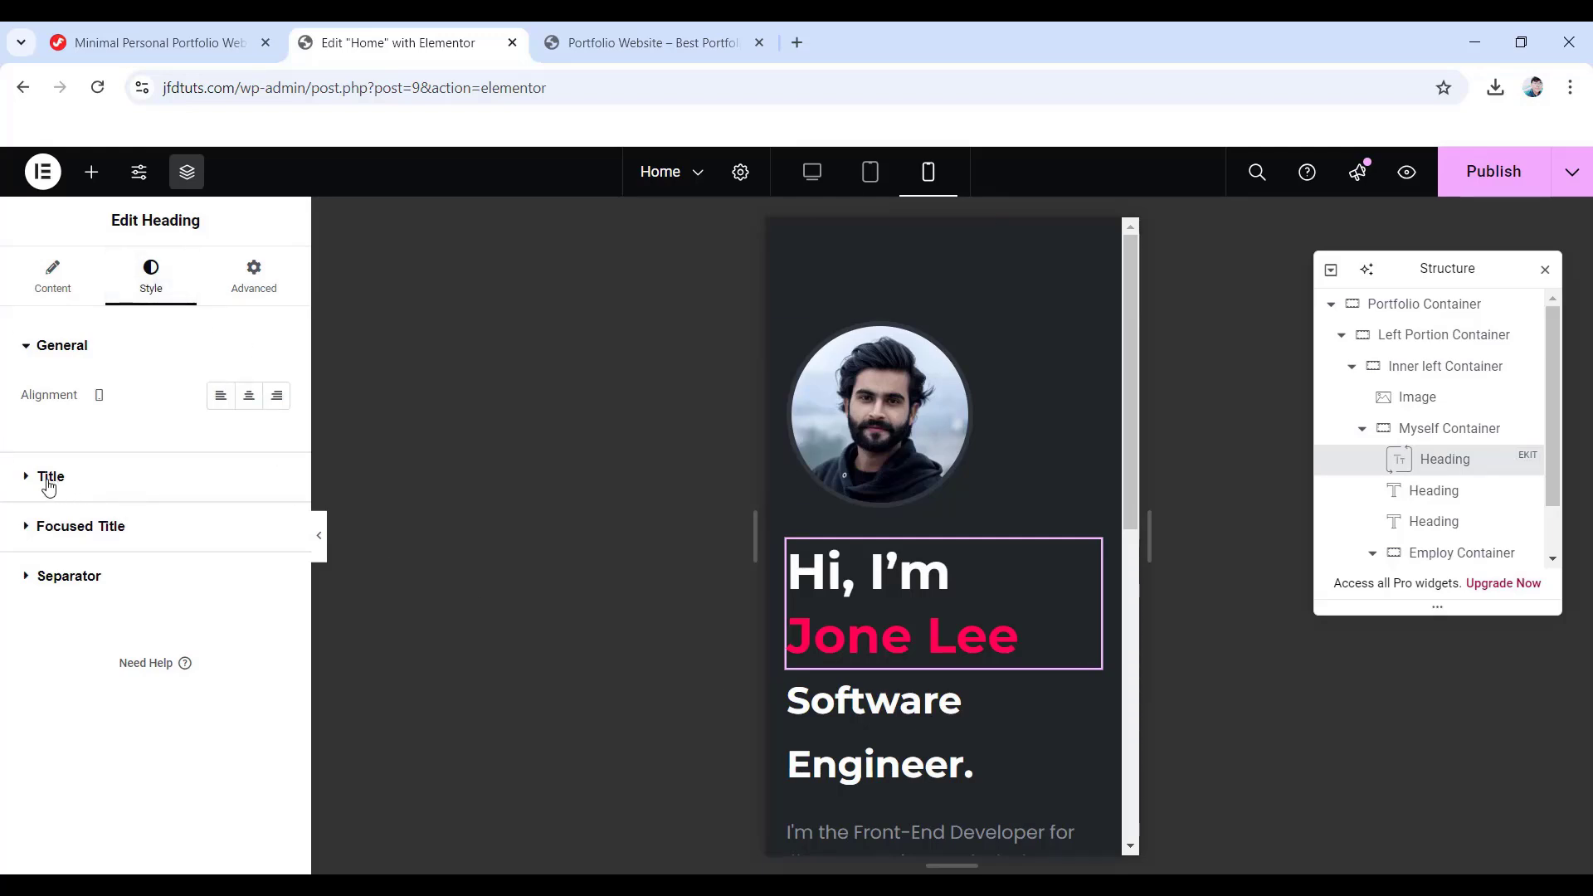
- On mobile, set the greeting title size to 32 with a 40 px line height
left_click(49, 478)
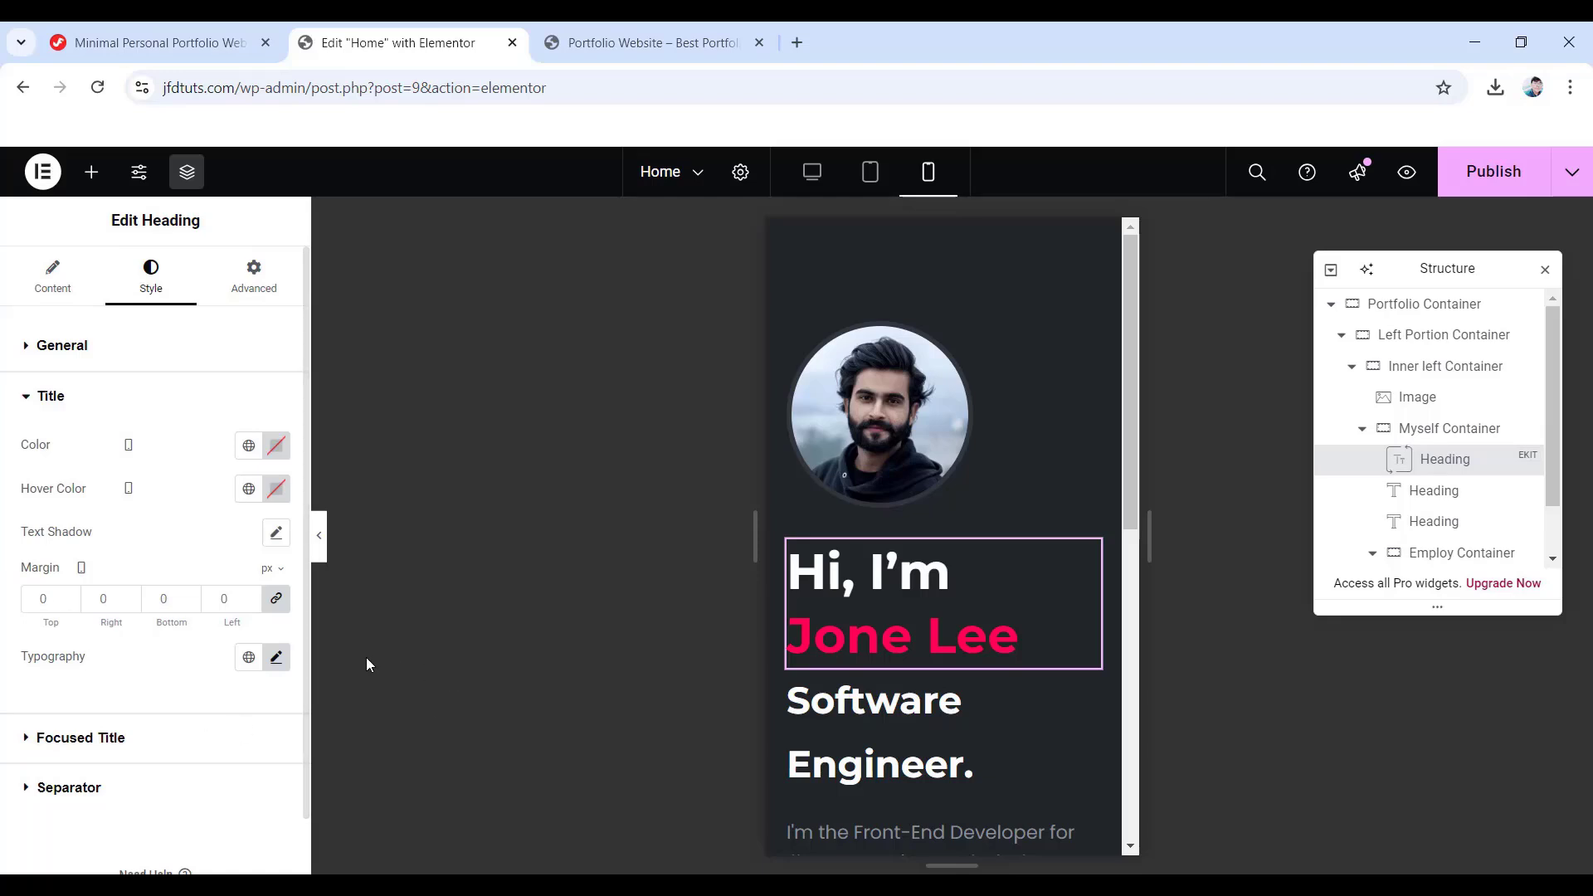
left_click(276, 658)
scroll(207, 595, "down", 4)
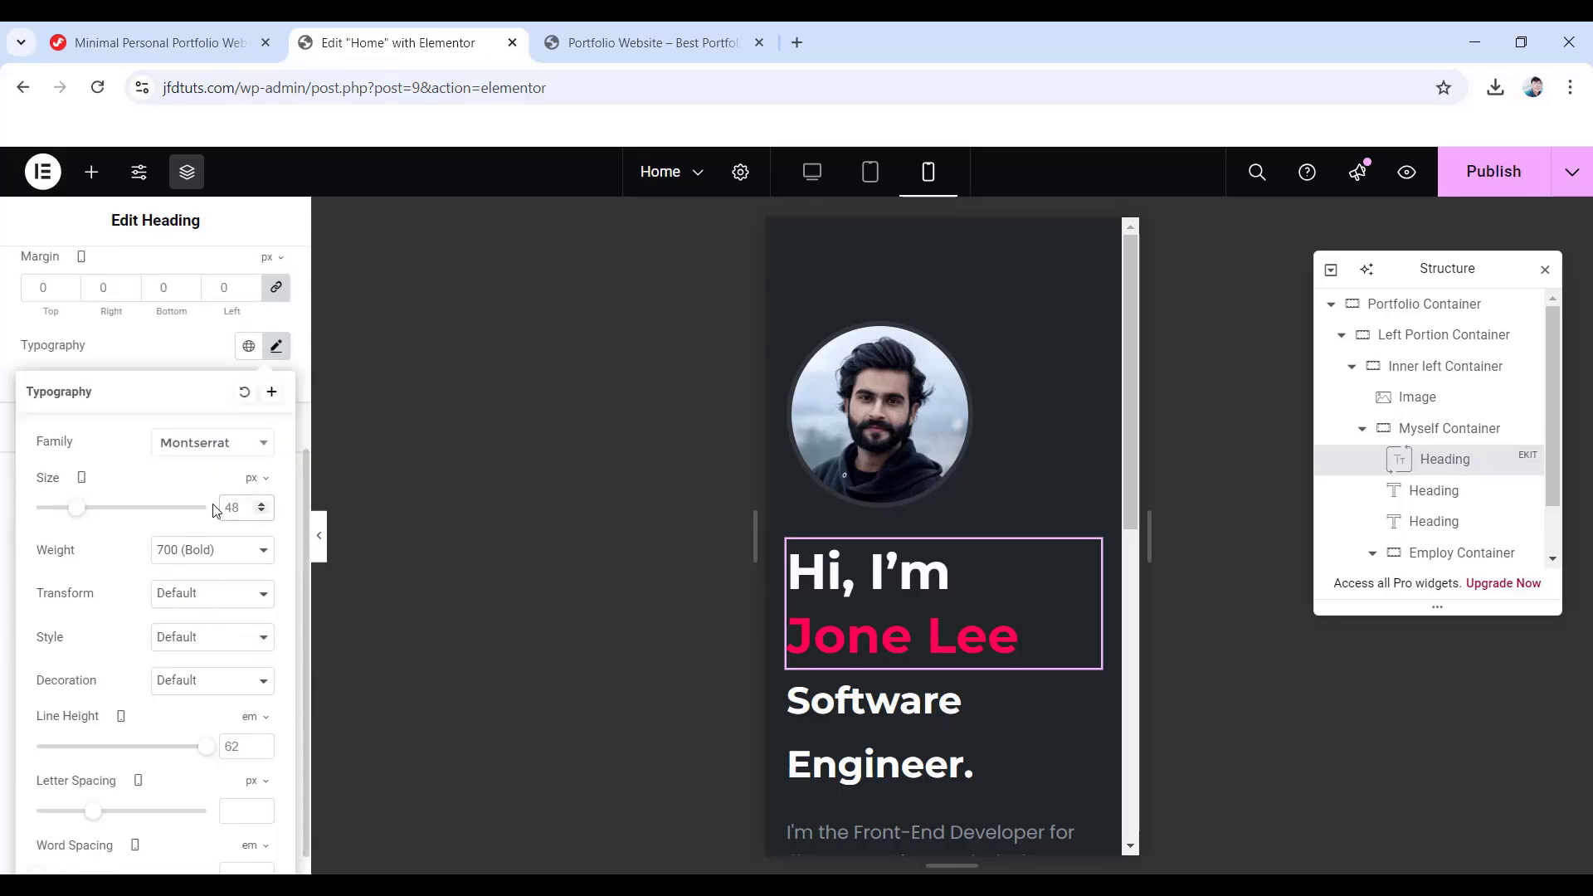
type("32")
scroll(217, 526, "down", 1)
left_click(238, 722)
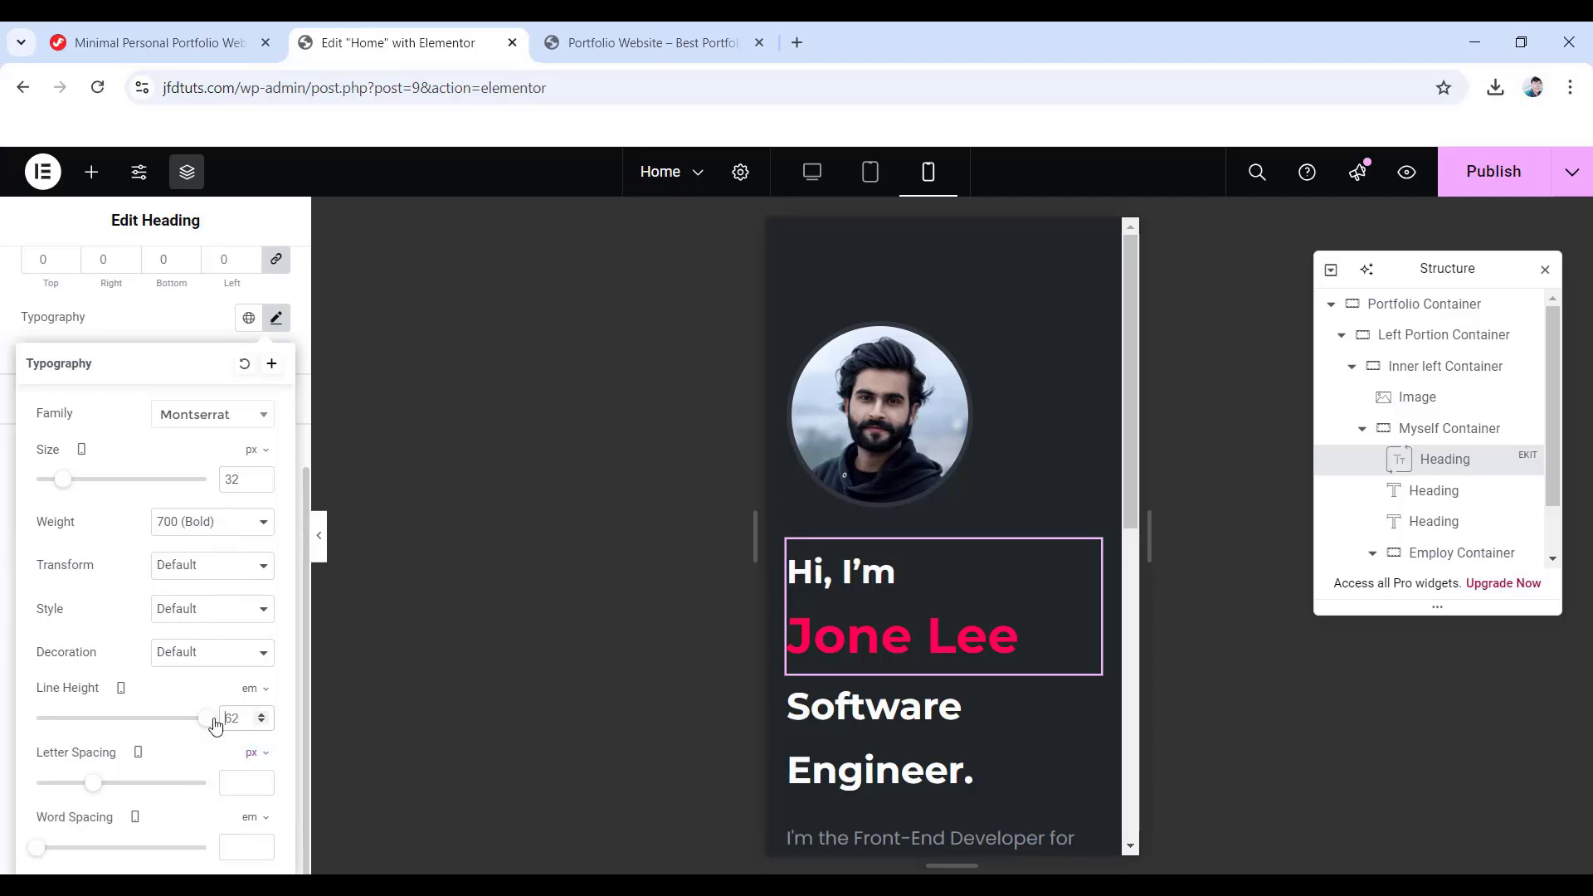
left_click(252, 690)
left_click(250, 696)
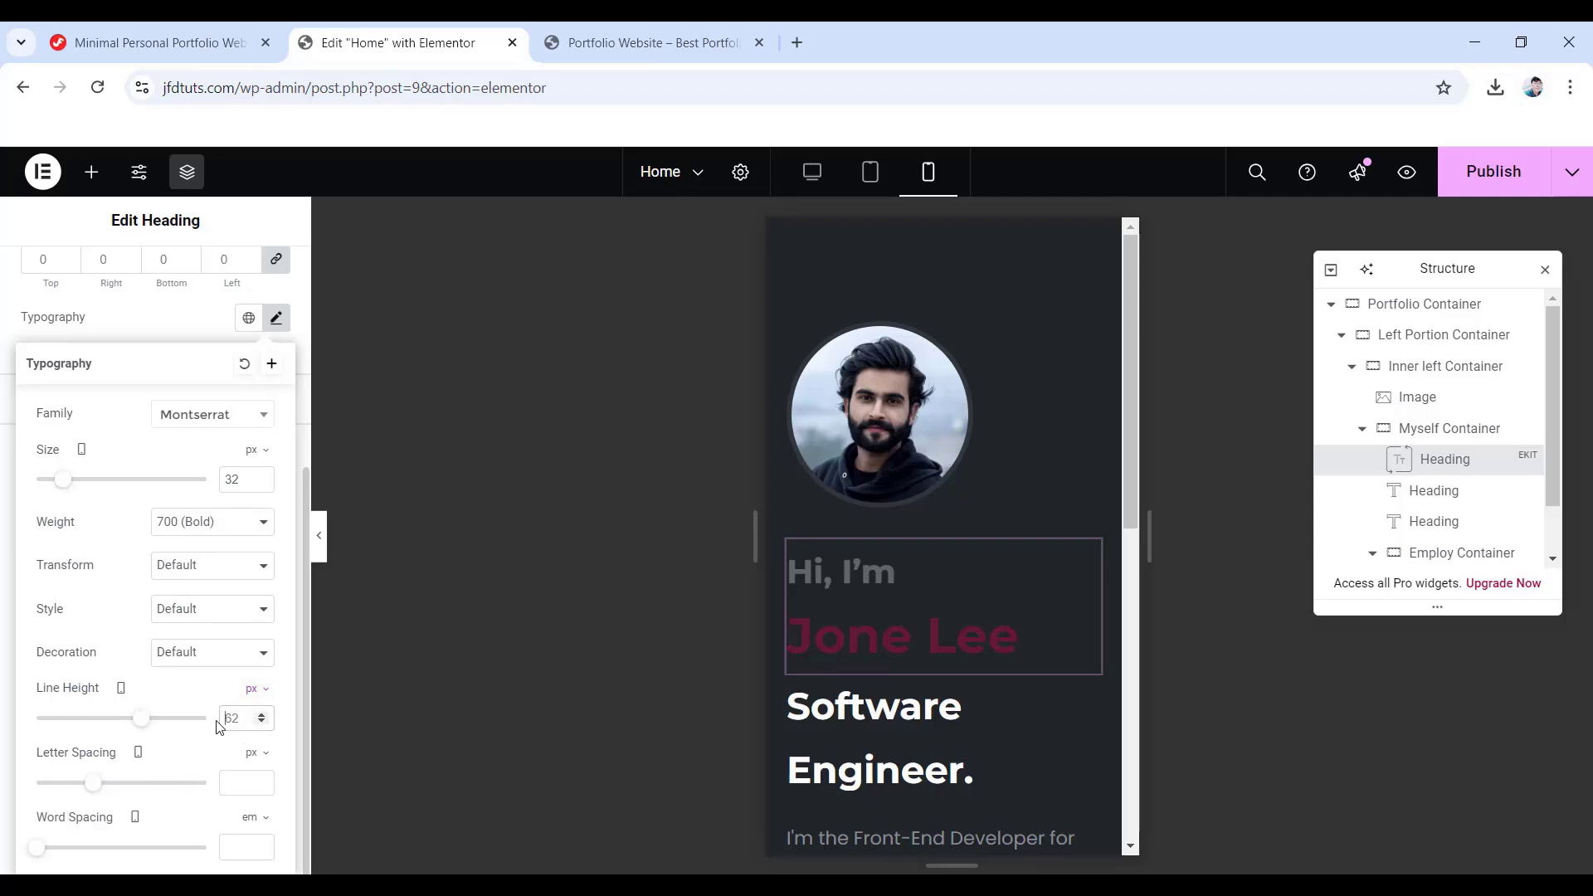
type("40")
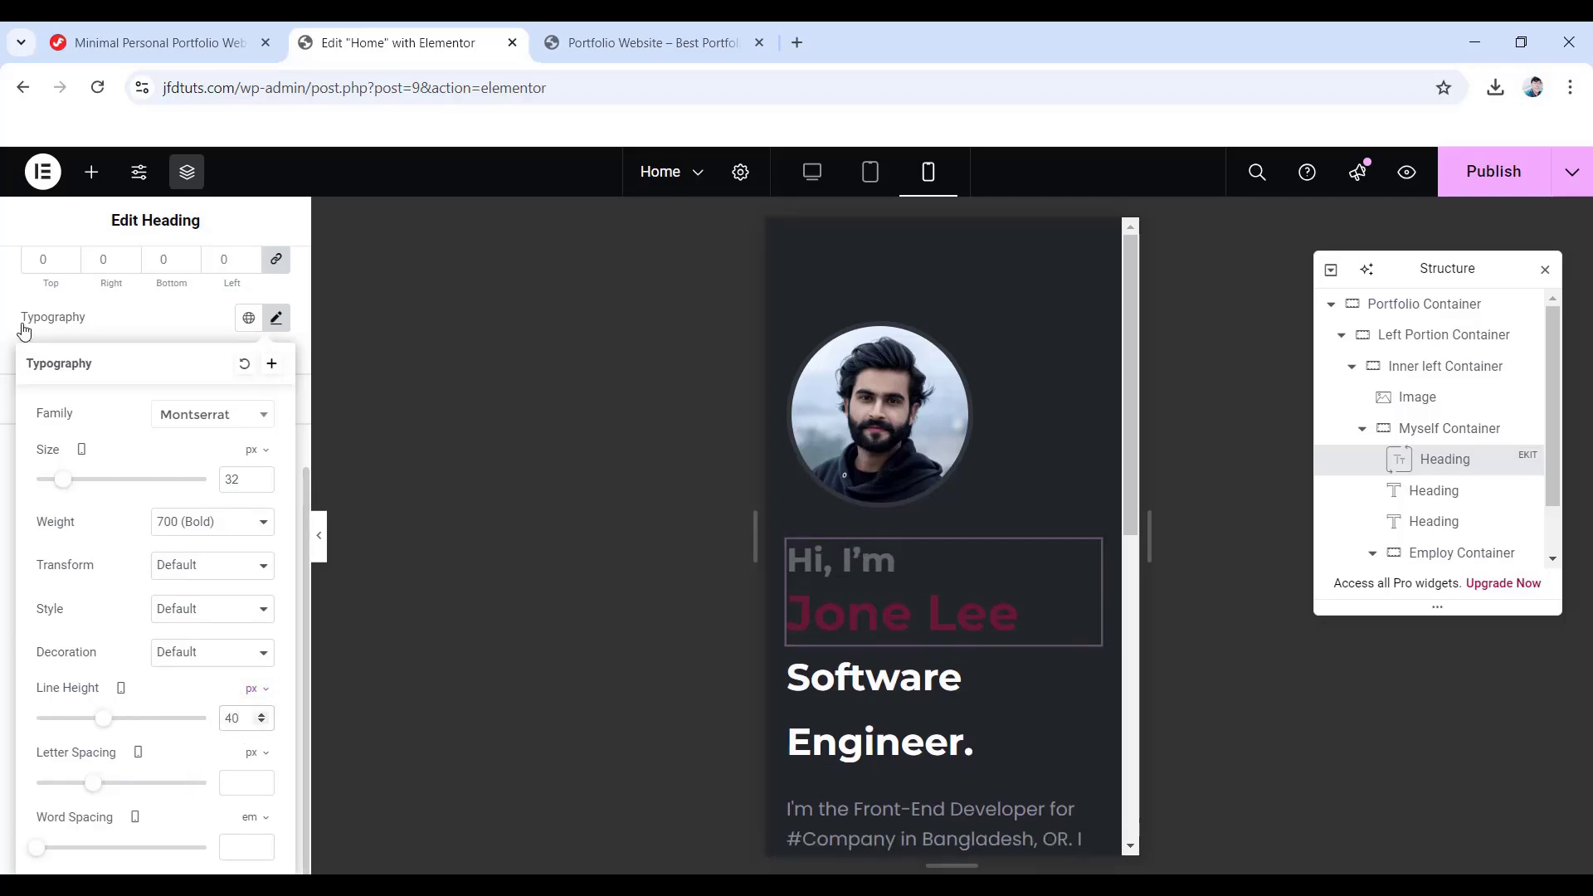
left_click(21, 324)
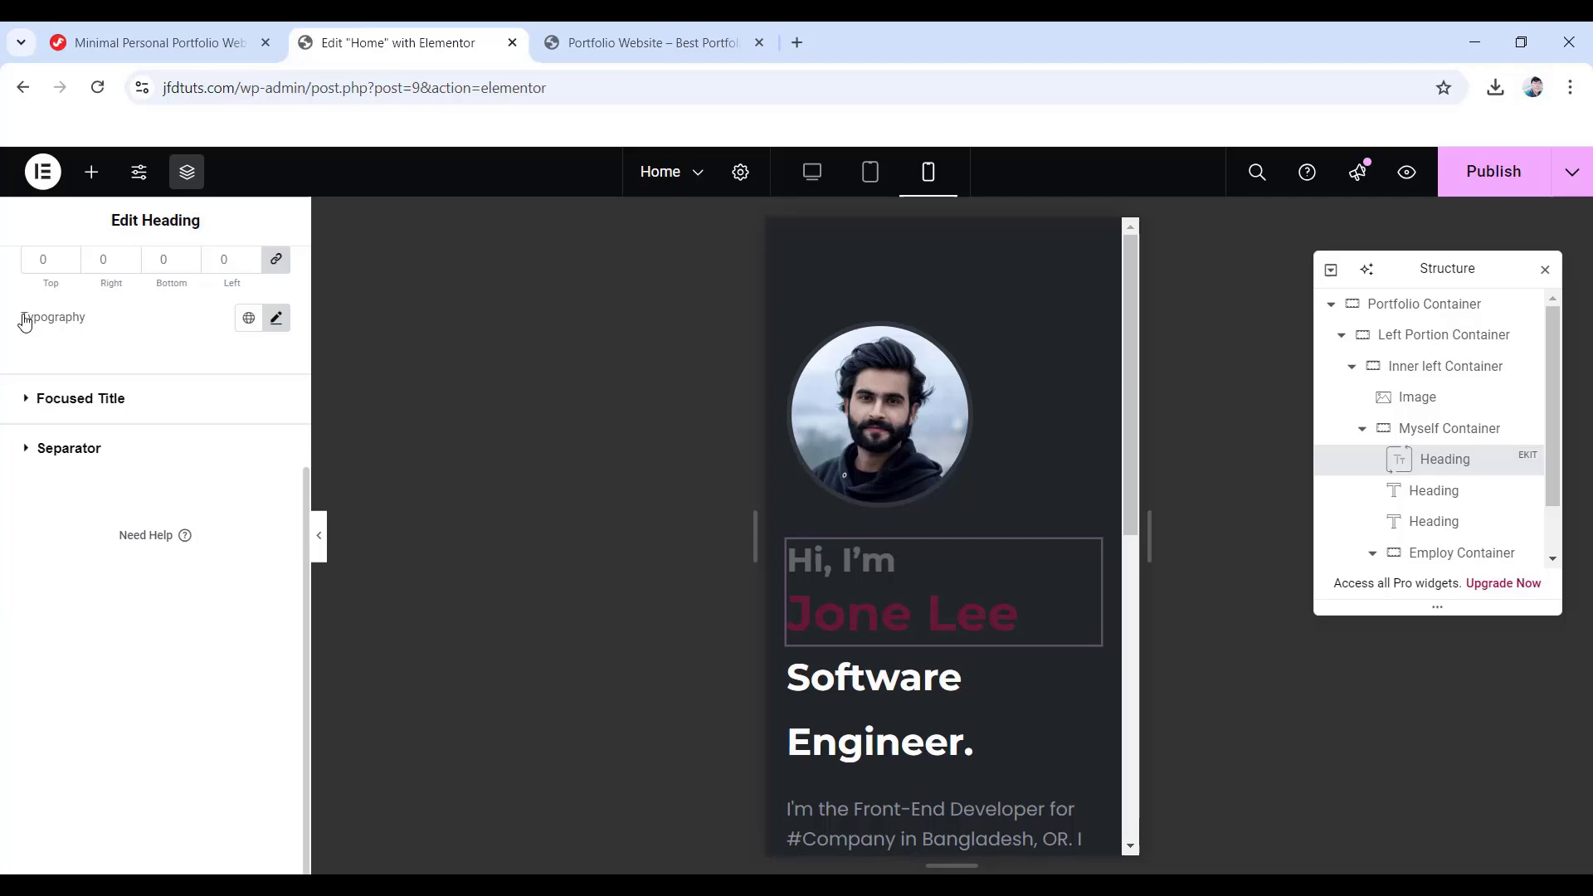
- Set the focused title to size 30 with 40 px line height and centre the greeting heading
left_click(95, 404)
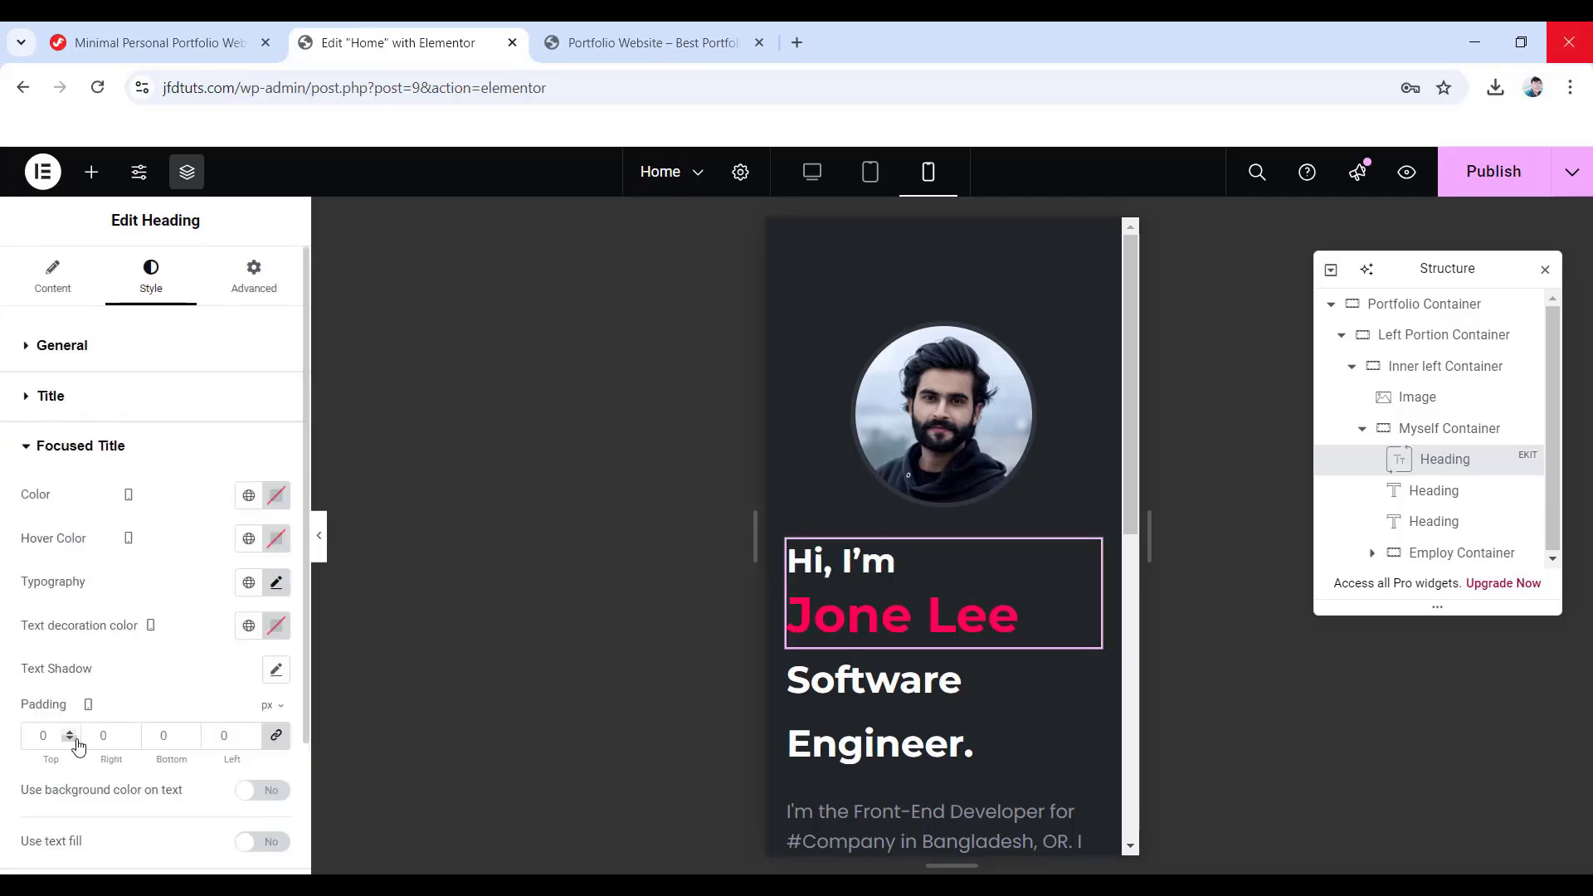
left_click(277, 584)
left_click(246, 746)
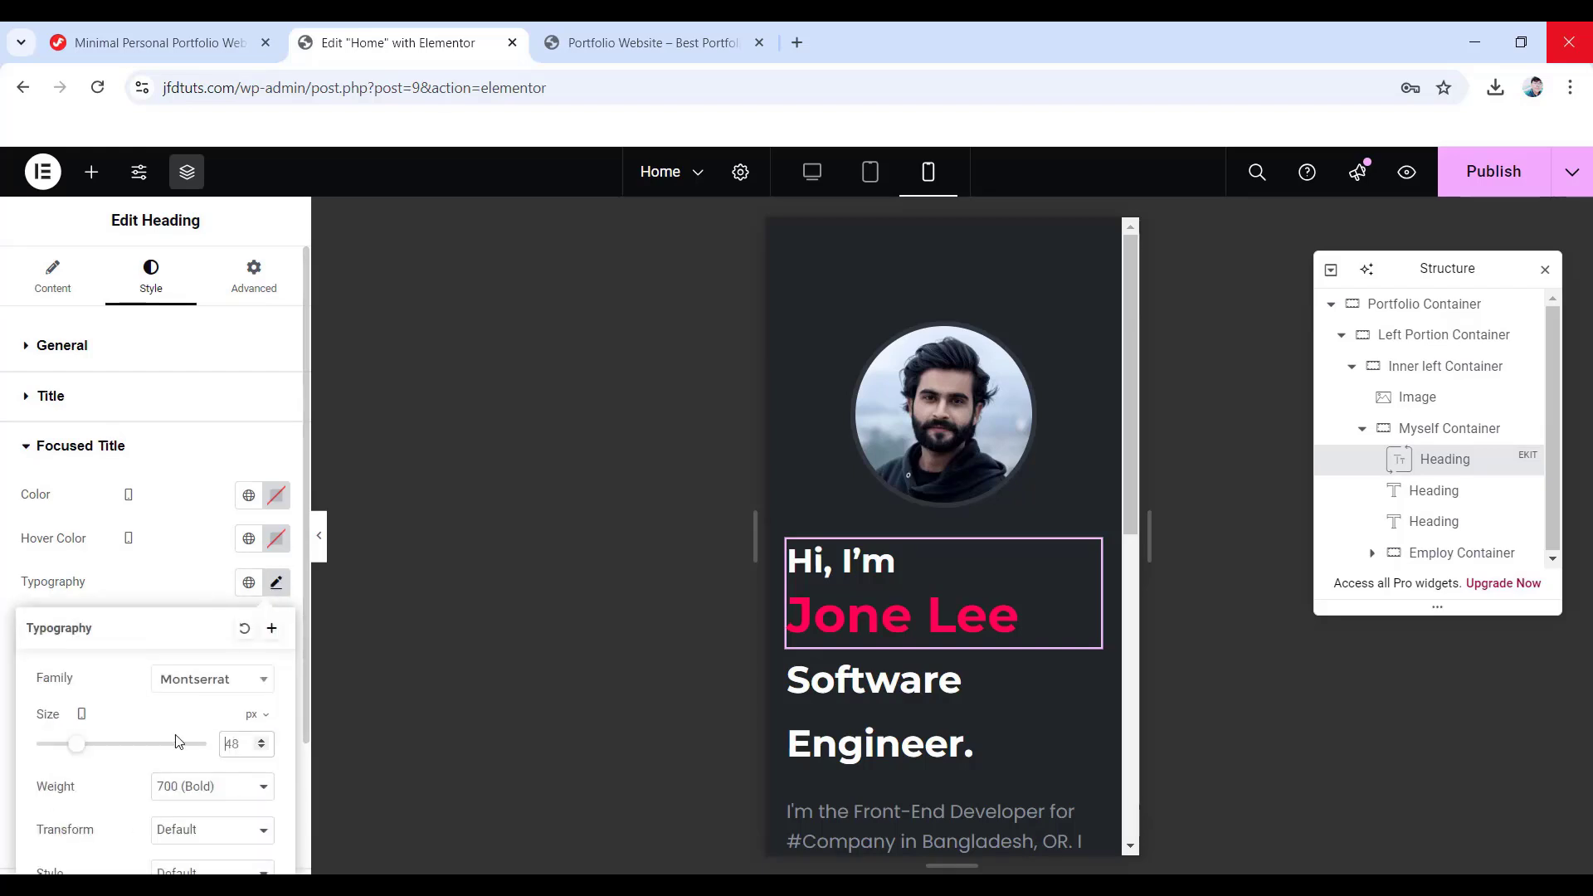
key("Delete")
key("Delete")
type("30")
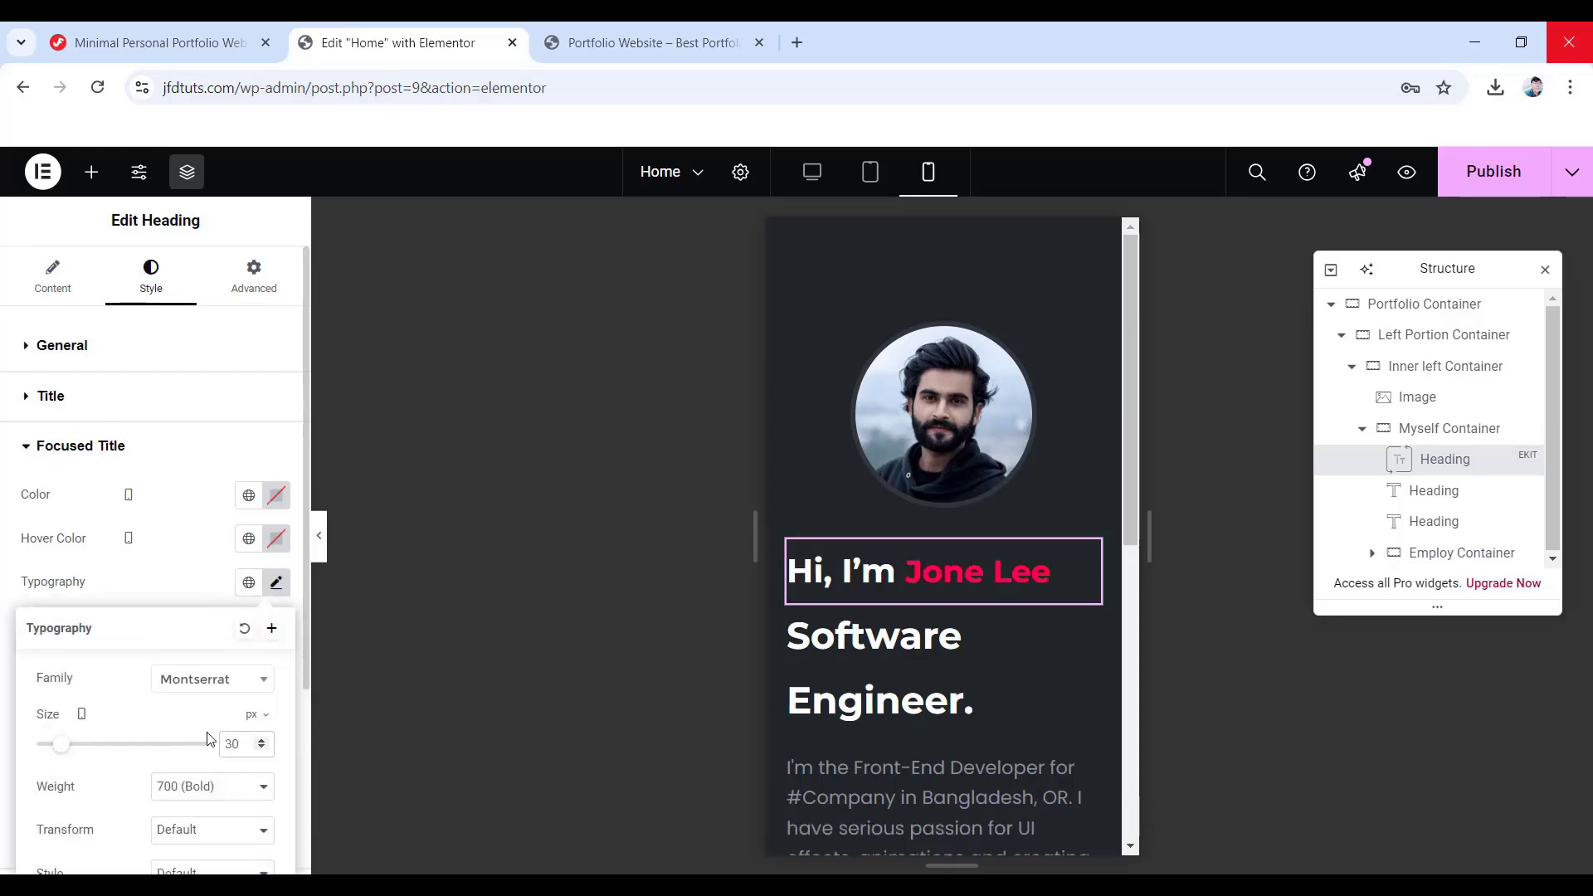
scroll(210, 739, "down", 3)
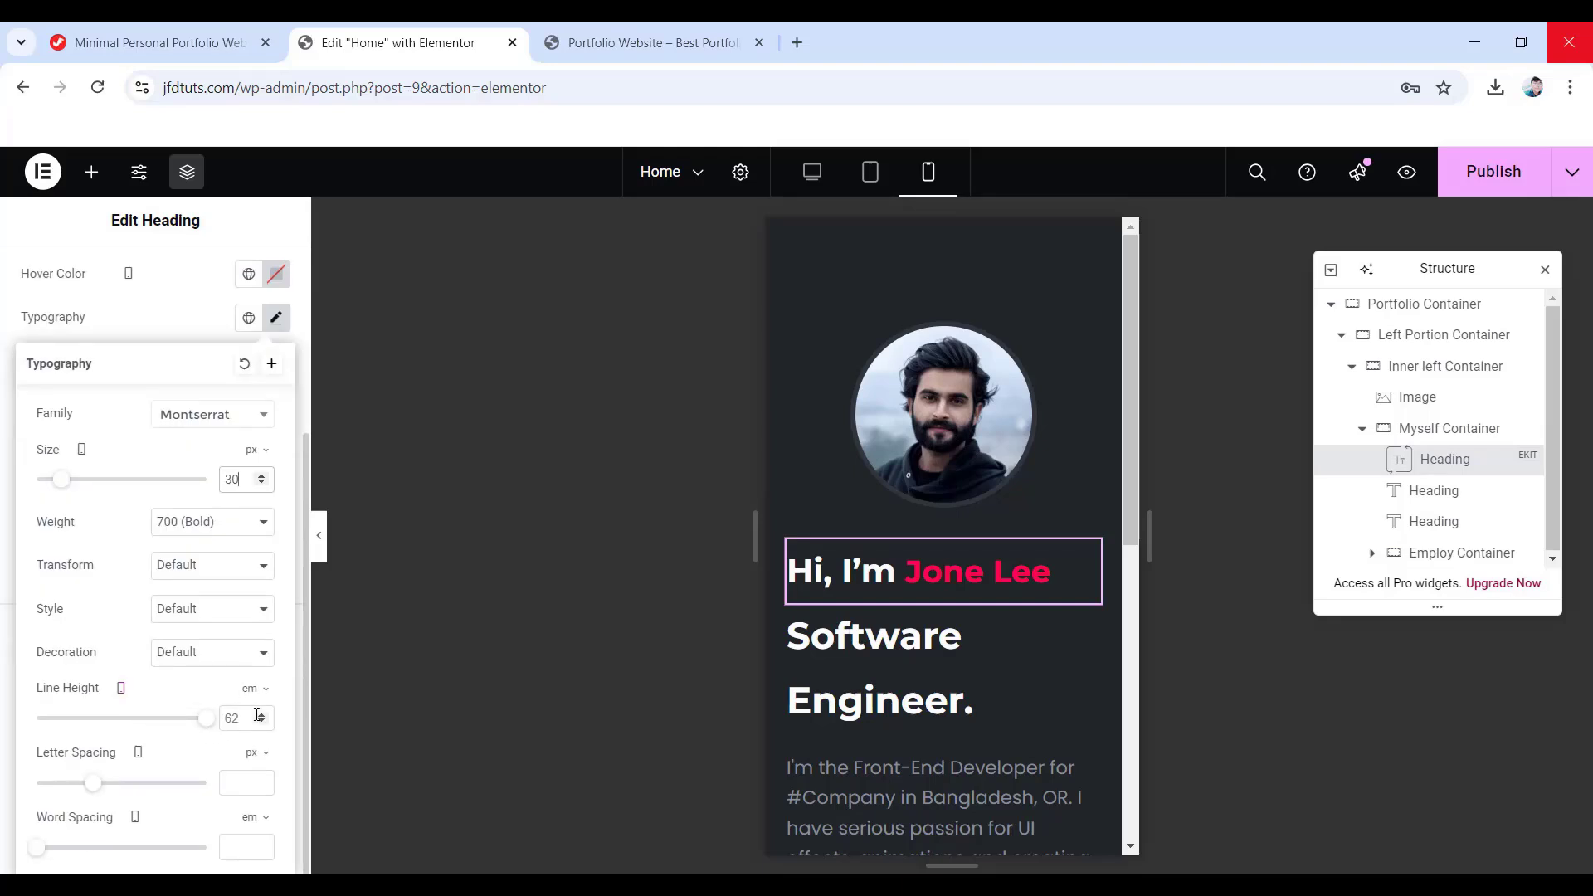
left_click(254, 689)
left_click(246, 690)
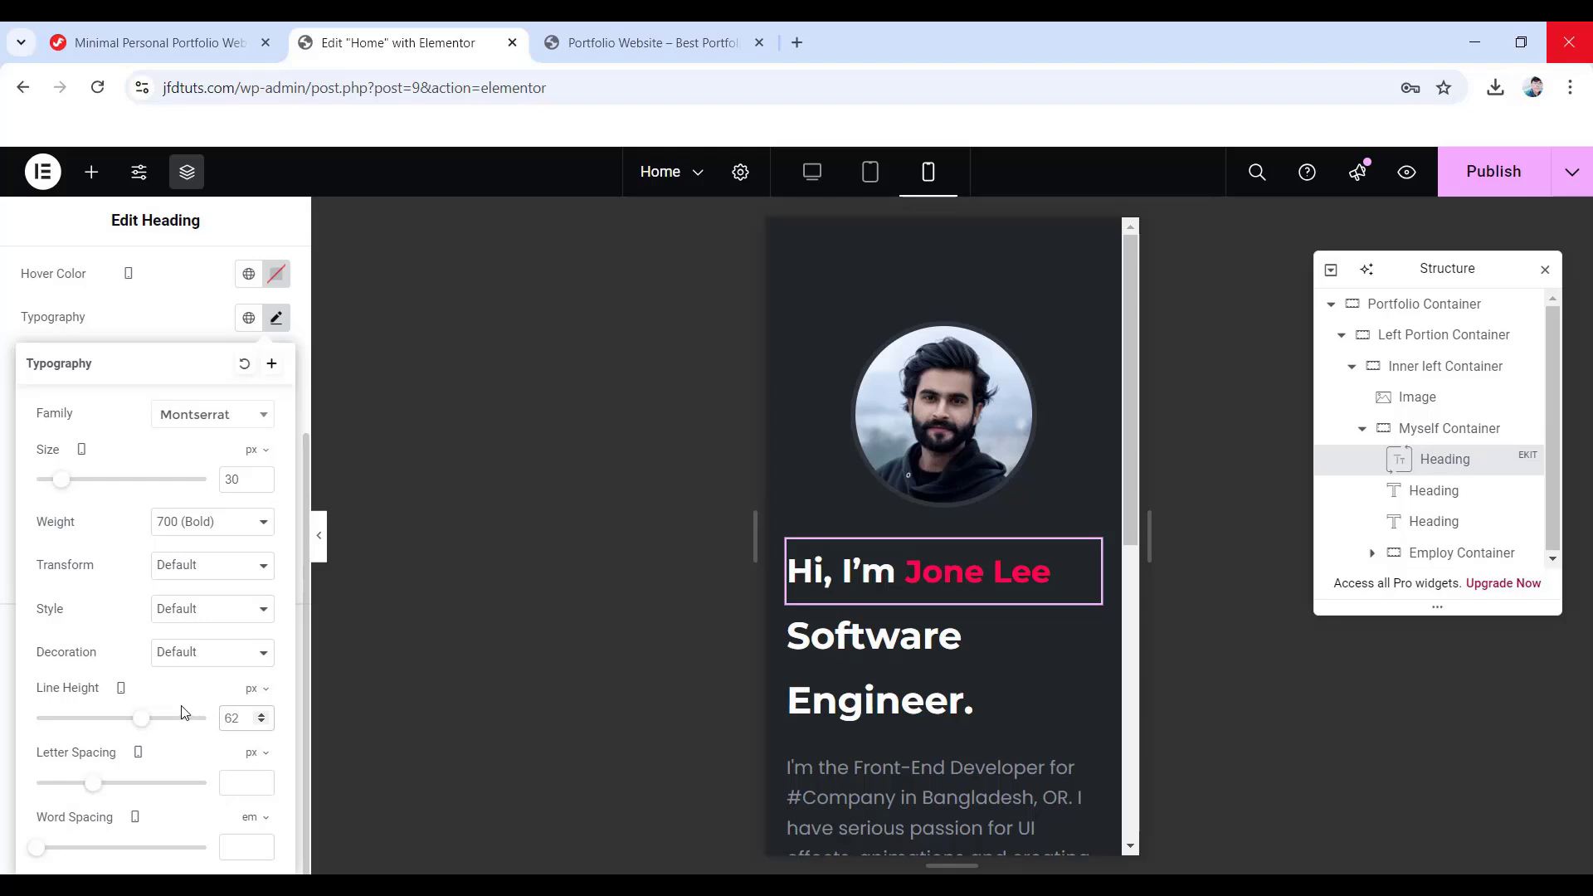
key("ctrl+a")
type("40")
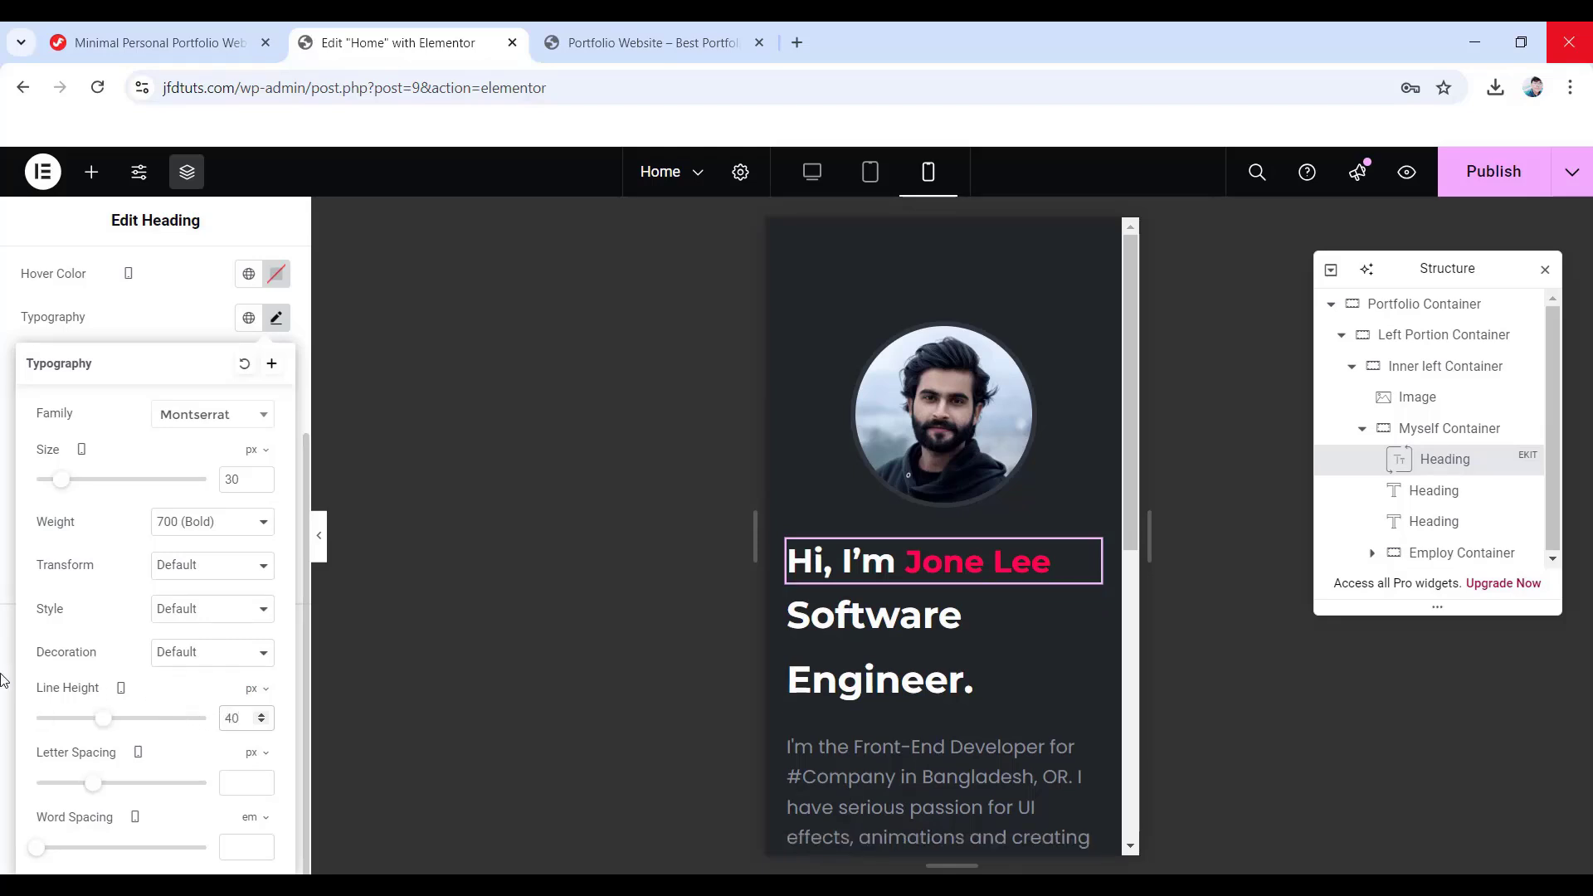
scroll(4, 677, "up", 3)
left_click(254, 280)
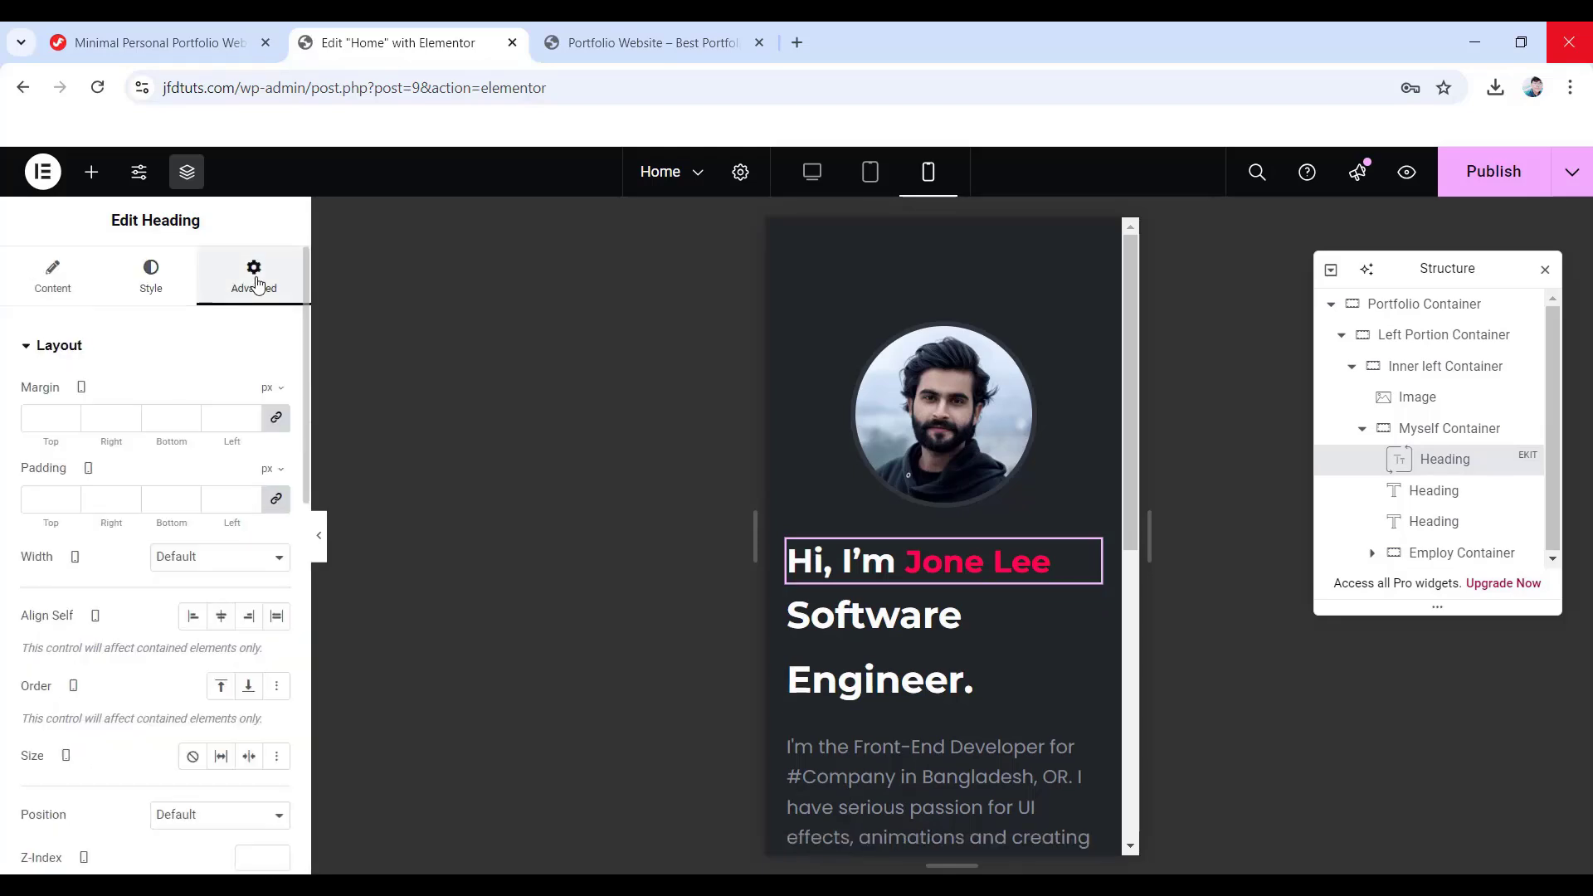
left_click(219, 626)
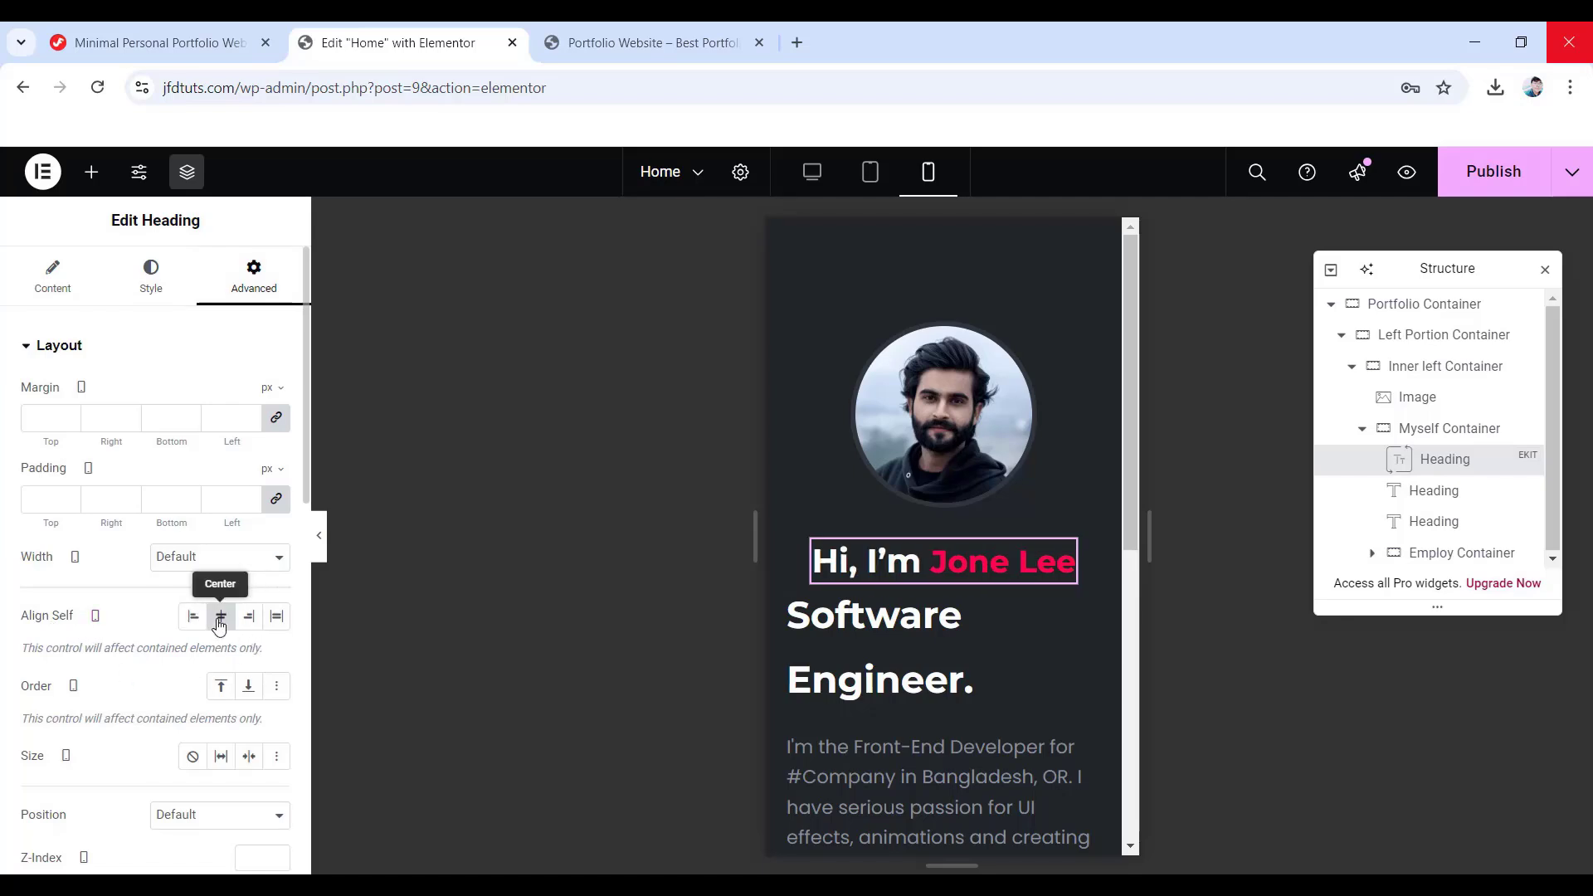
- Centre the Software Engineer. heading, shrink it to 26 with px line height, and clear its padding
left_click(1463, 500)
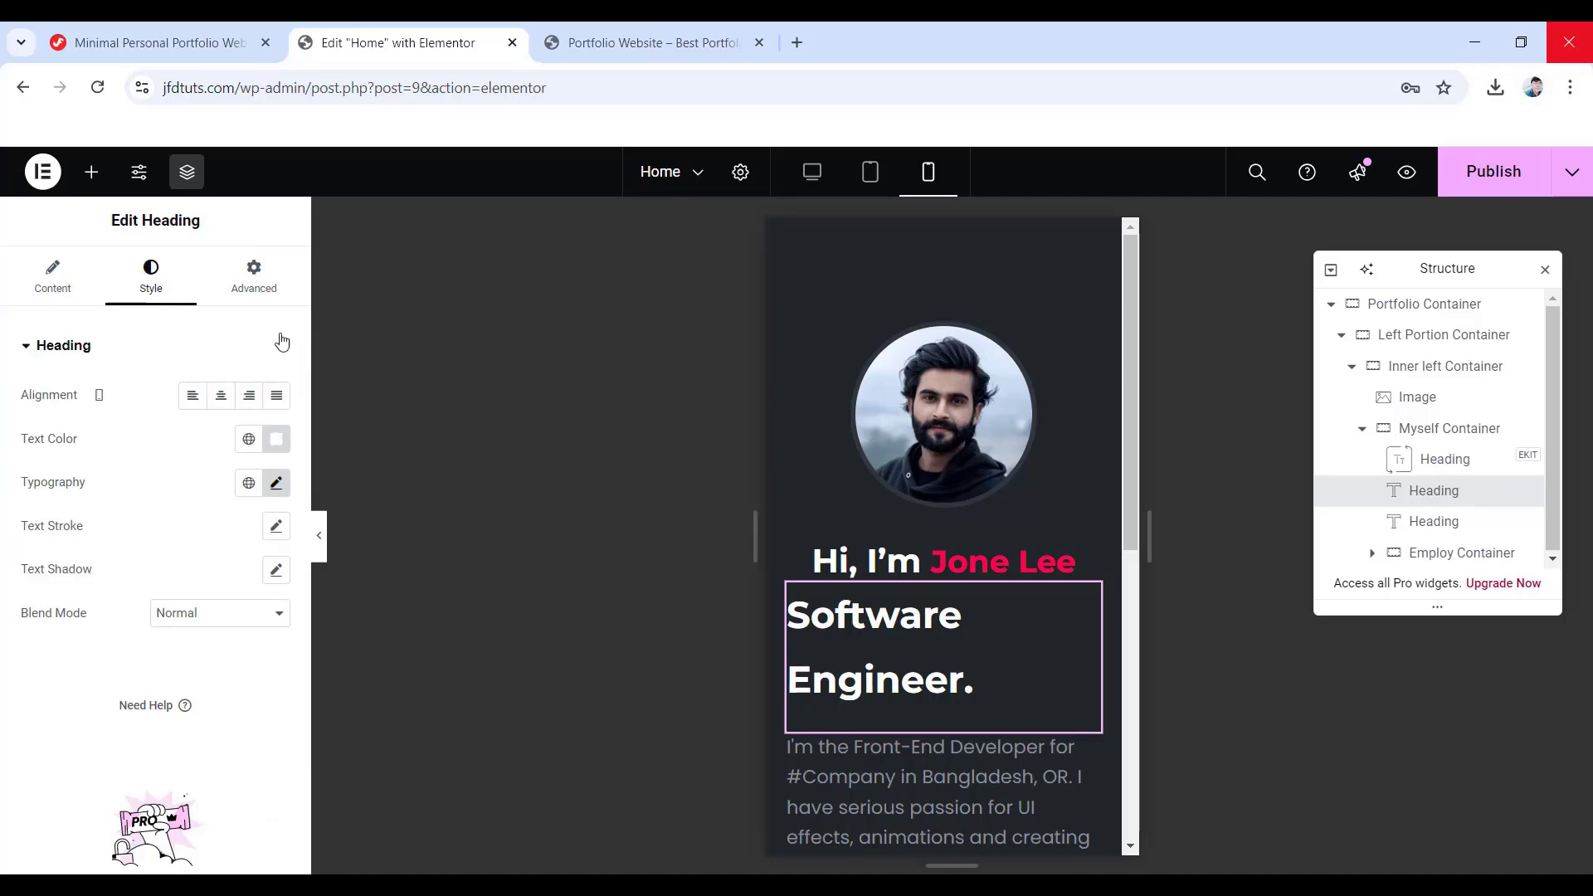
left_click(221, 398)
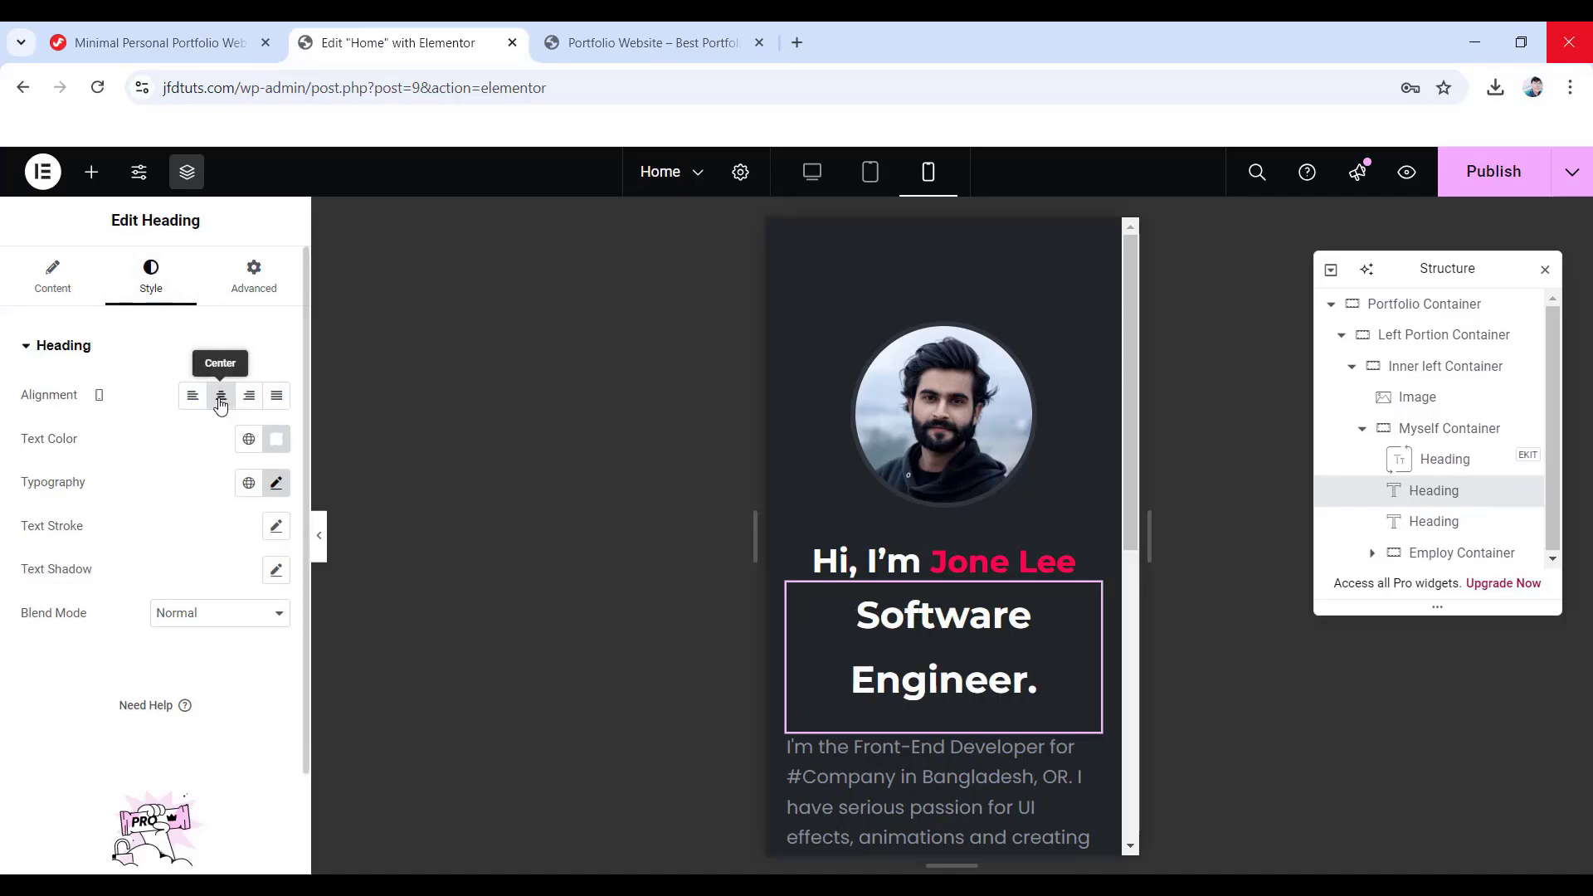
left_click(276, 483)
left_click(225, 648)
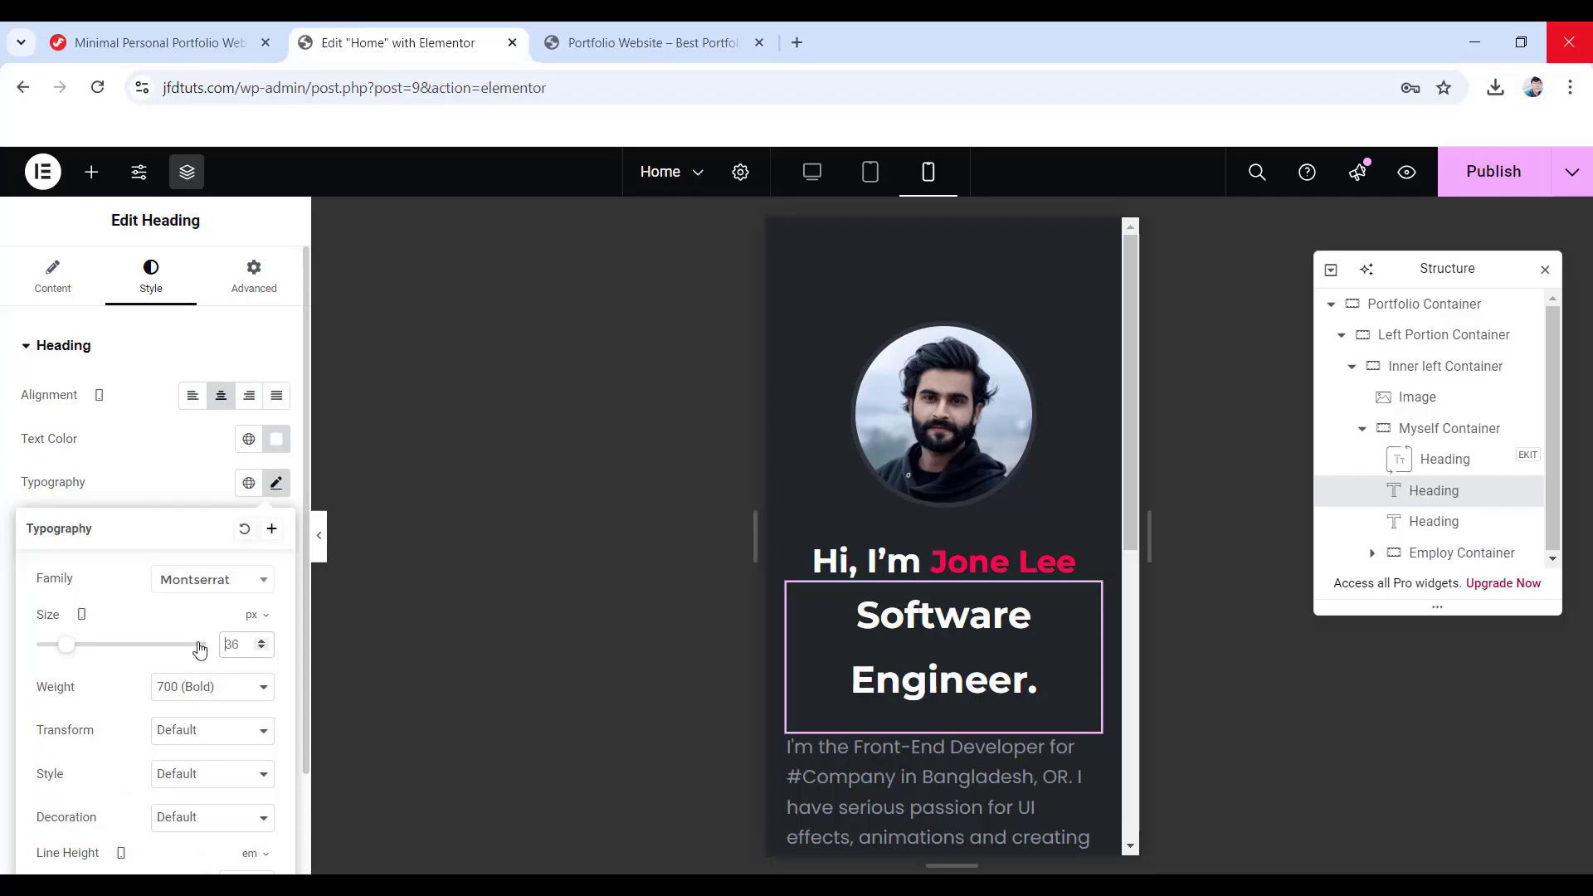
key("Delete")
key("Delete")
type("26")
scroll(208, 652, "down", 2)
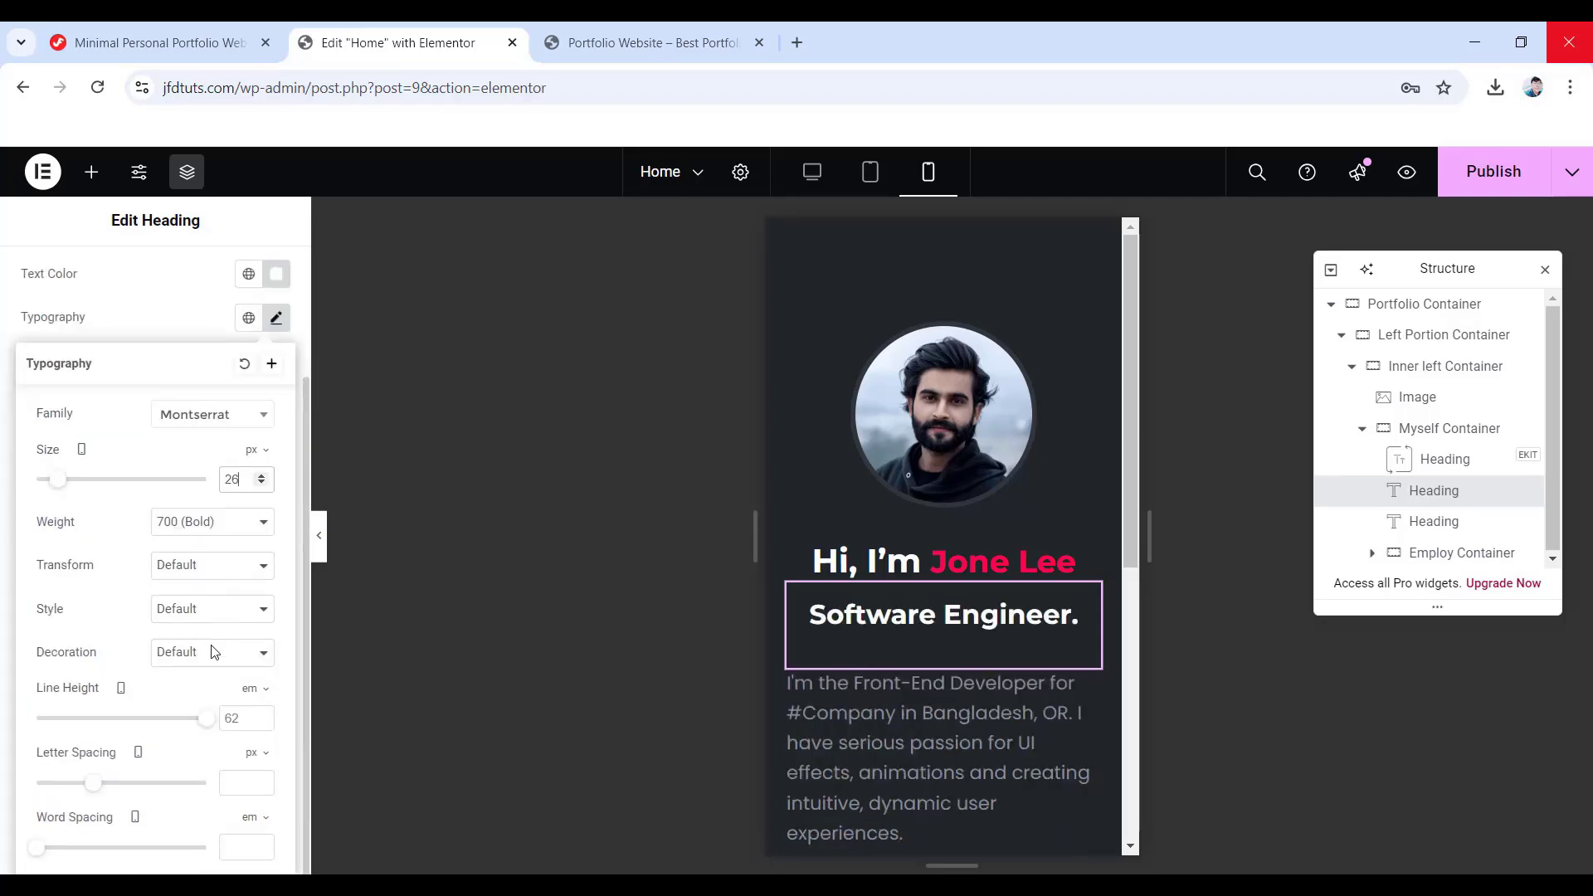
left_click(267, 690)
left_click(246, 695)
scroll(224, 539, "up", 3)
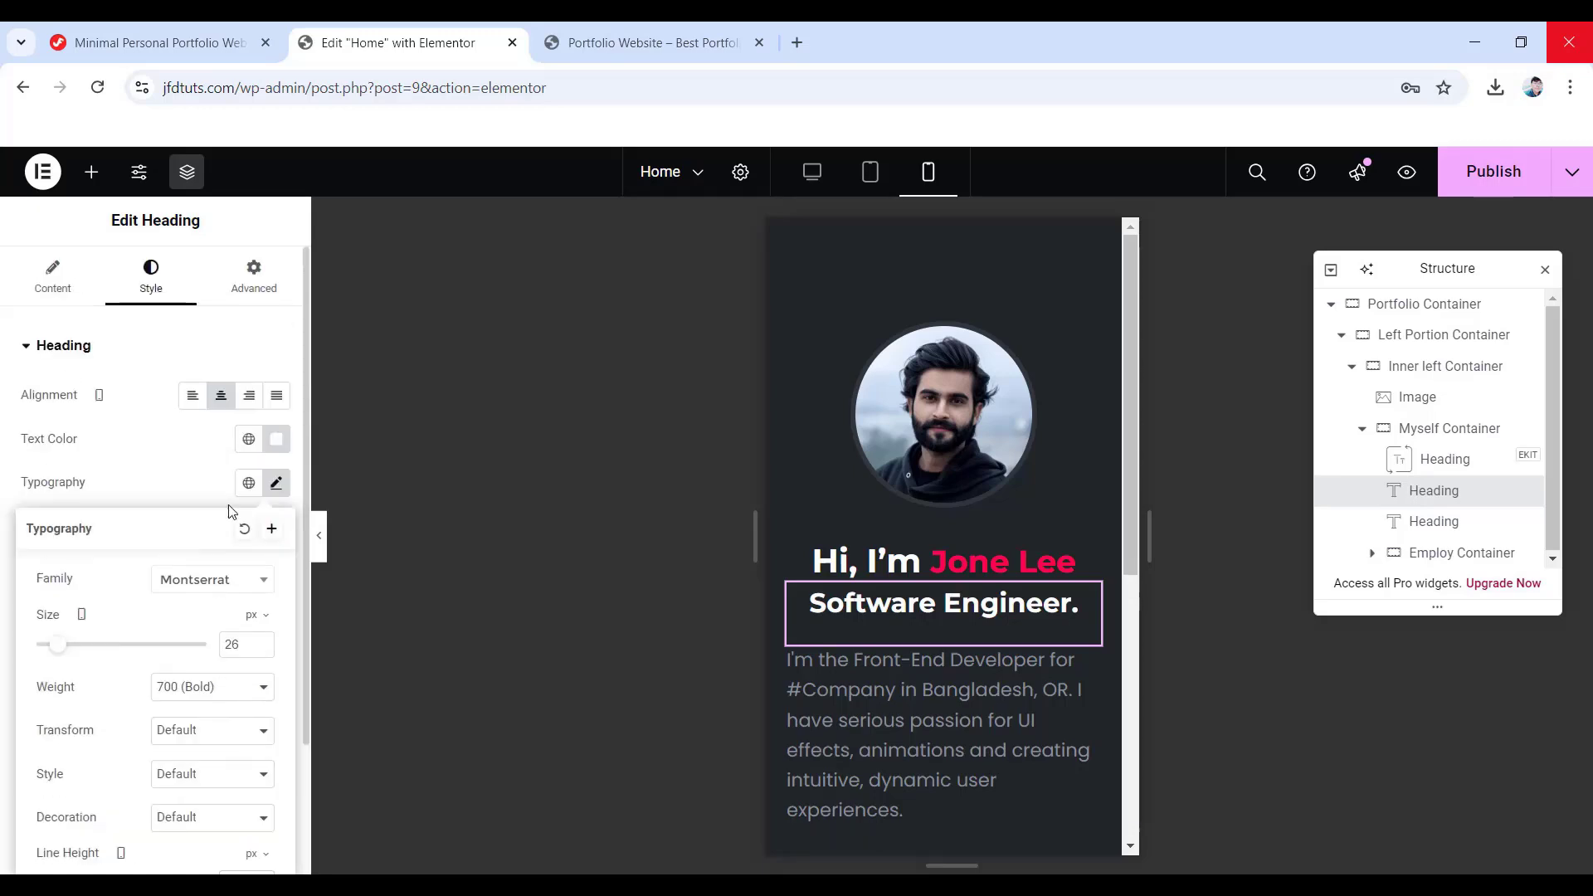
left_click(247, 284)
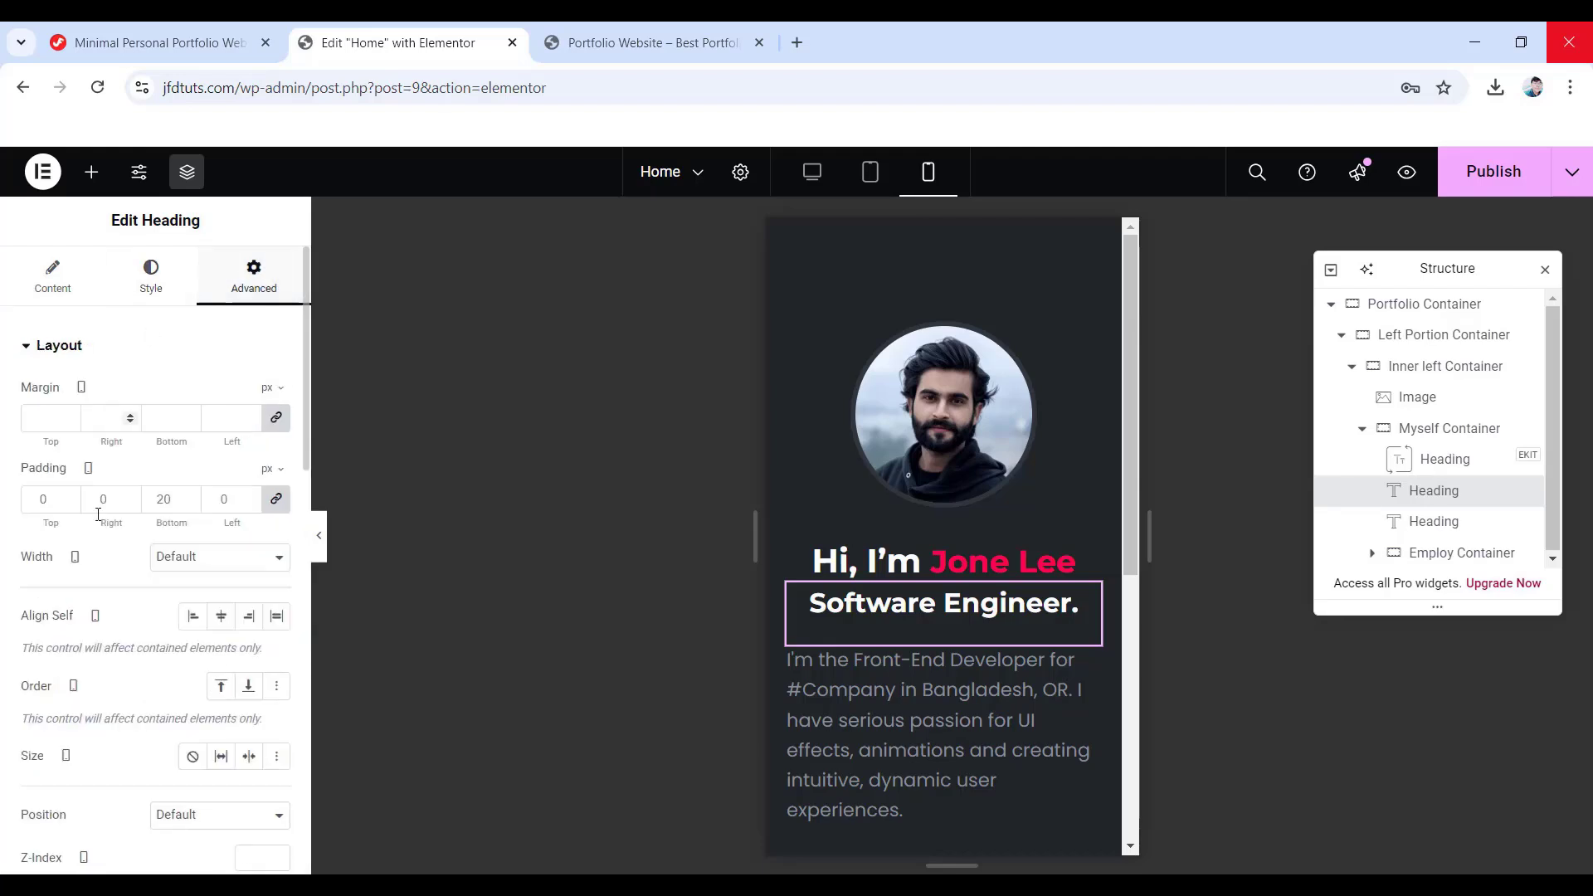
left_click(278, 502)
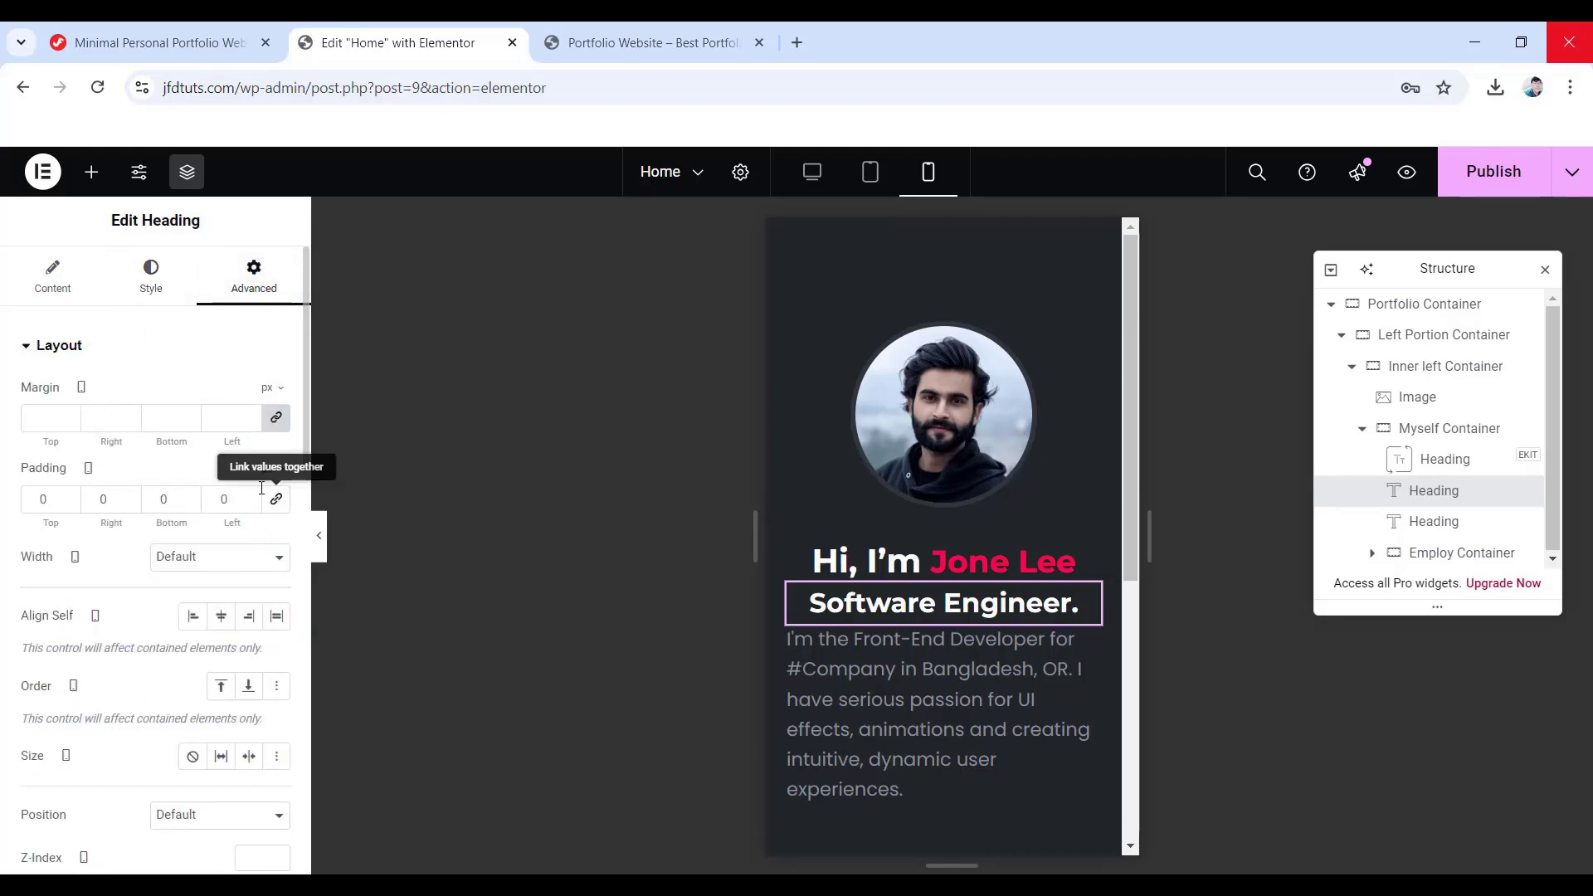
double_click(175, 498)
type("15")
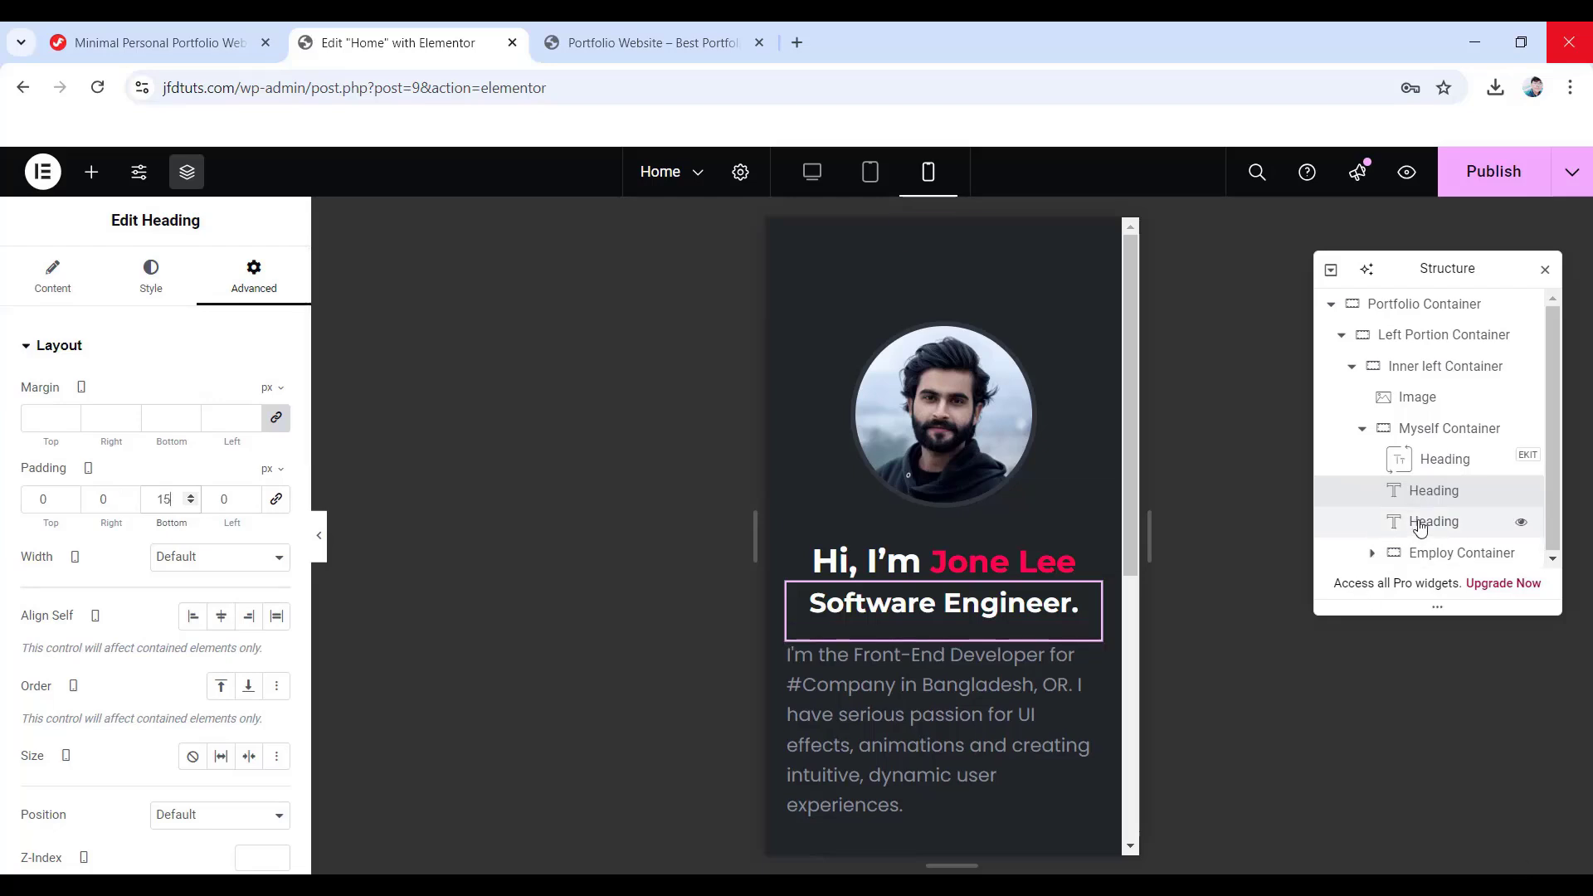
- Centre-align the intro paragraph text on mobile
left_click(1421, 524)
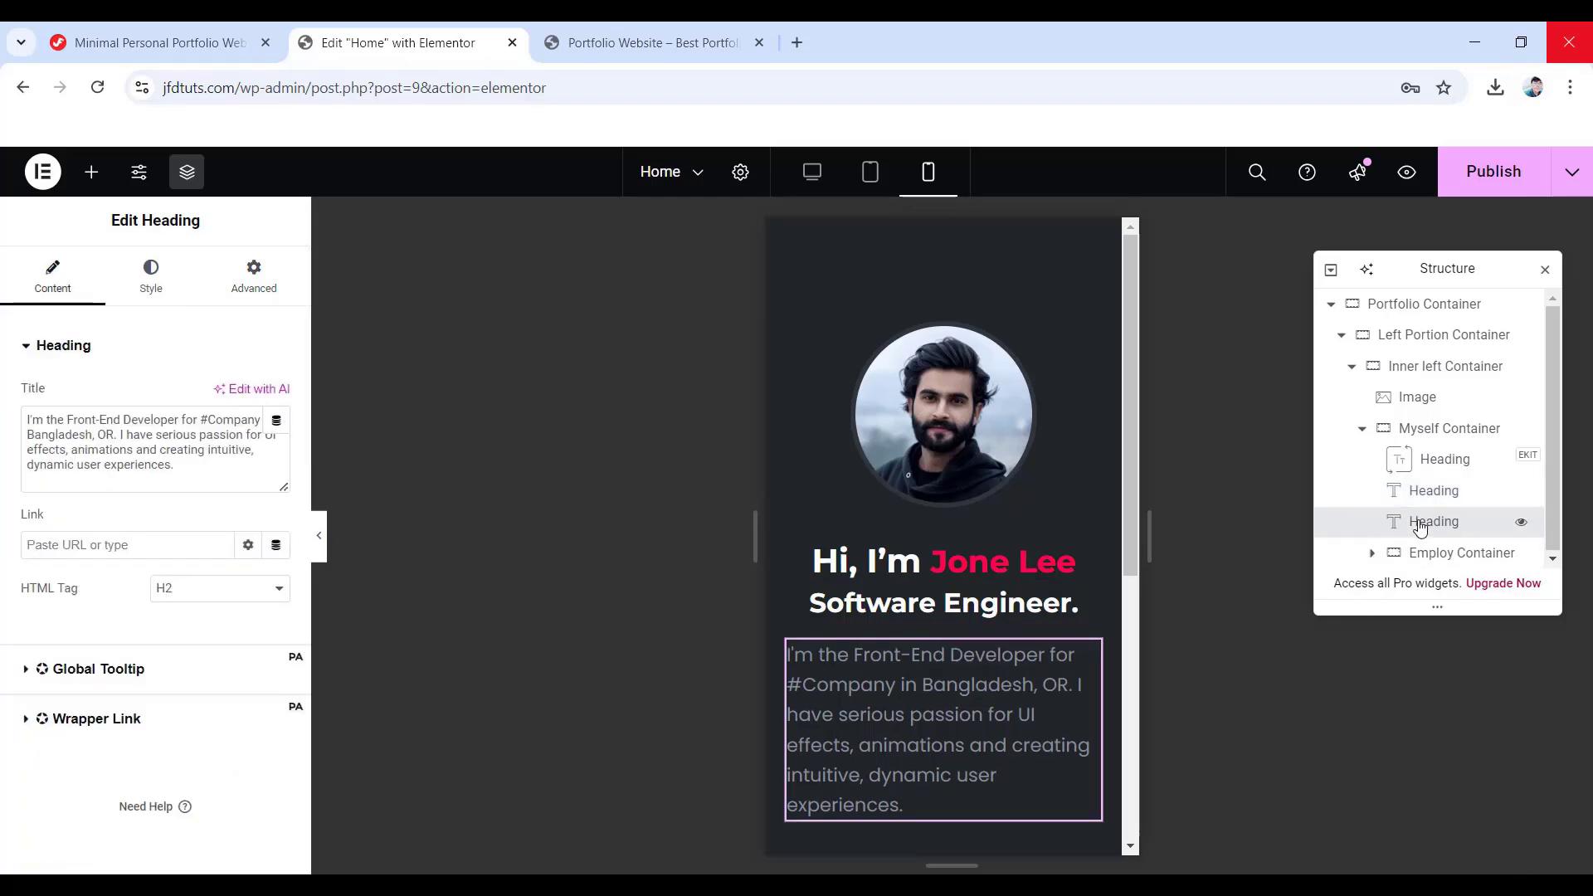
left_click(150, 275)
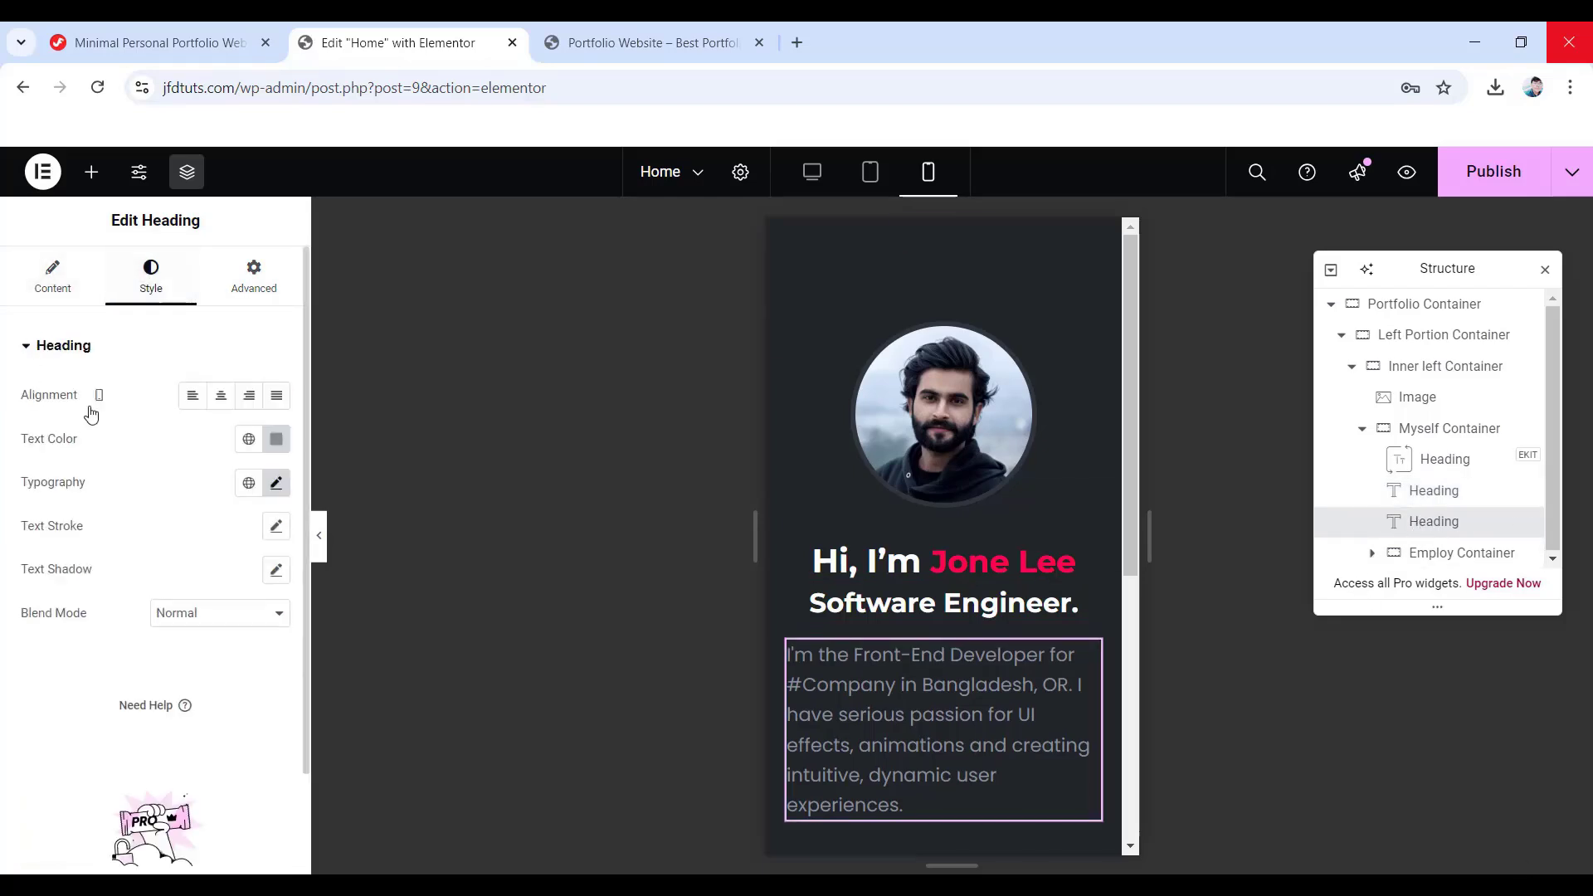
left_click(220, 395)
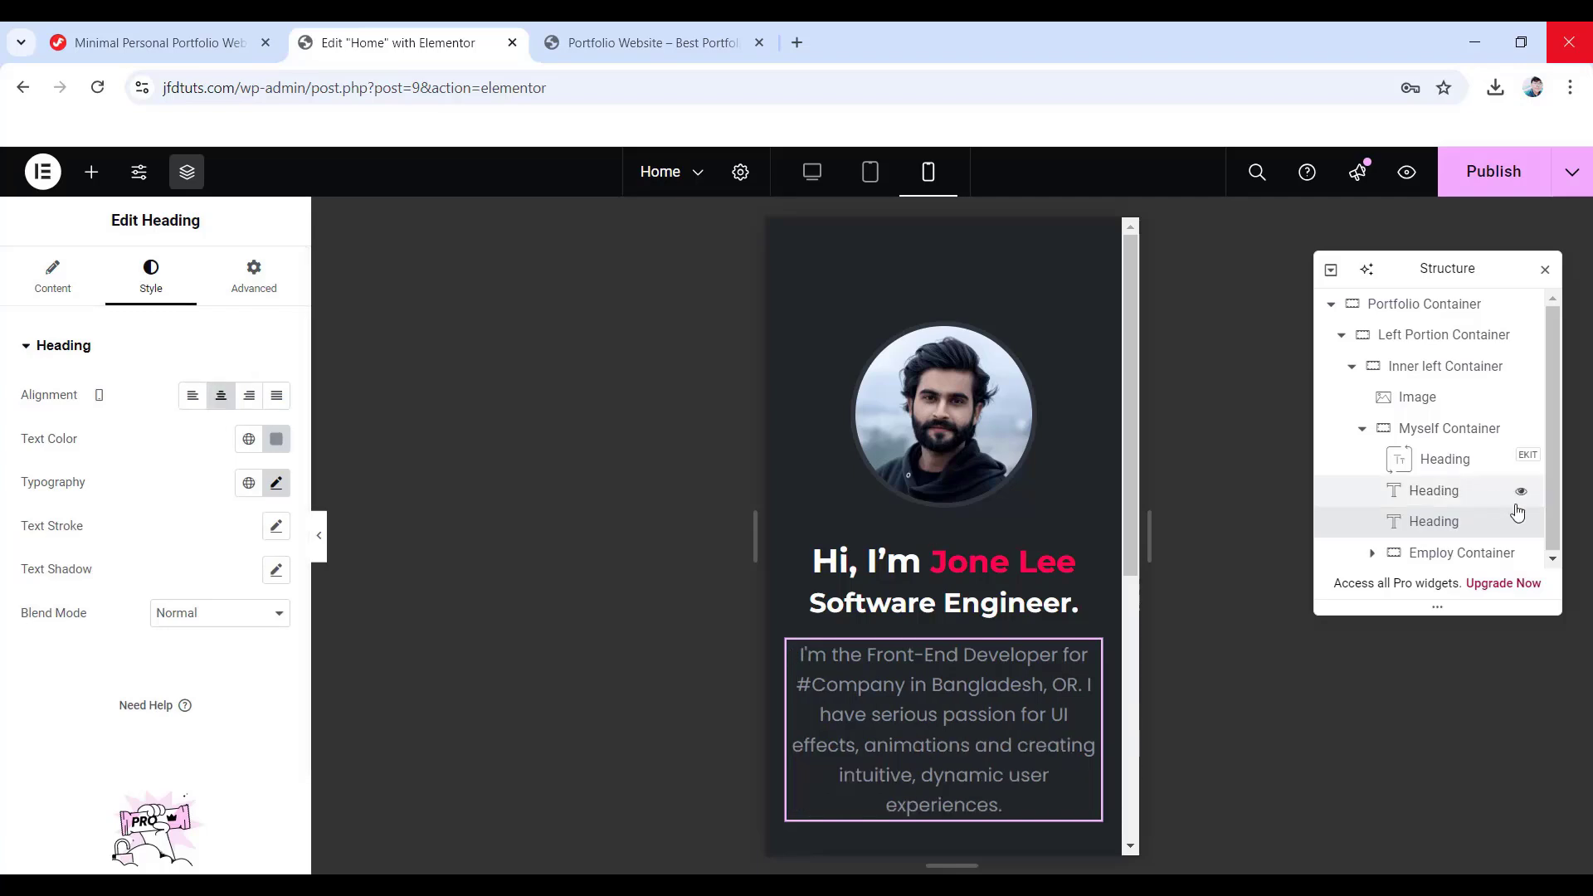
left_click(1446, 558)
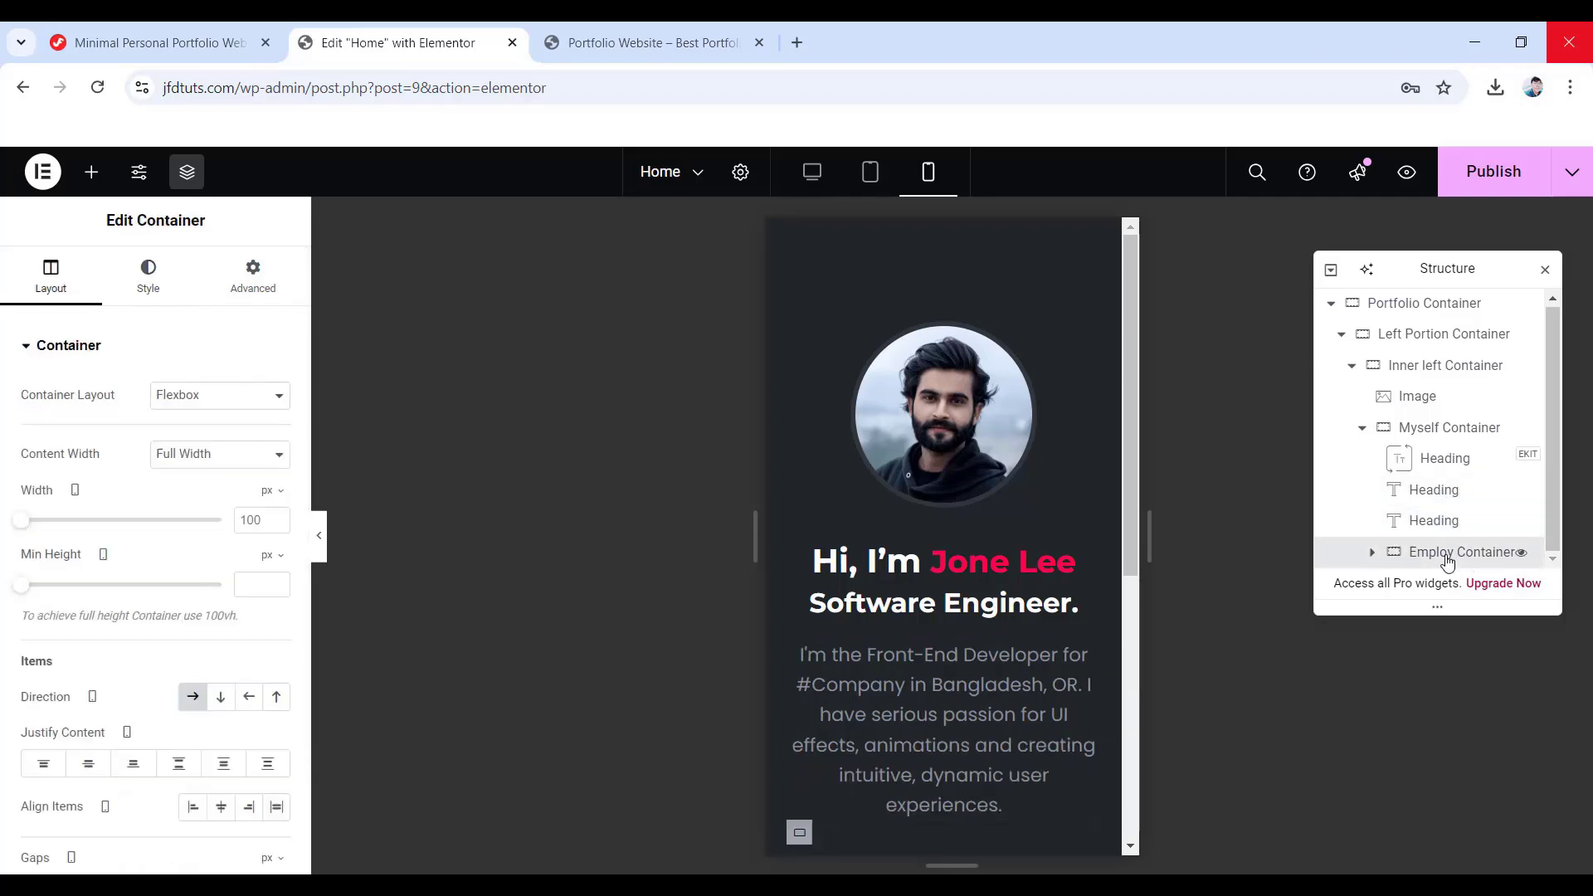
- Centre the Download My CV and Hire Me buttons with 40 px top and 50 px bottom padding
left_click(88, 764)
scroll(909, 724, "down", 5)
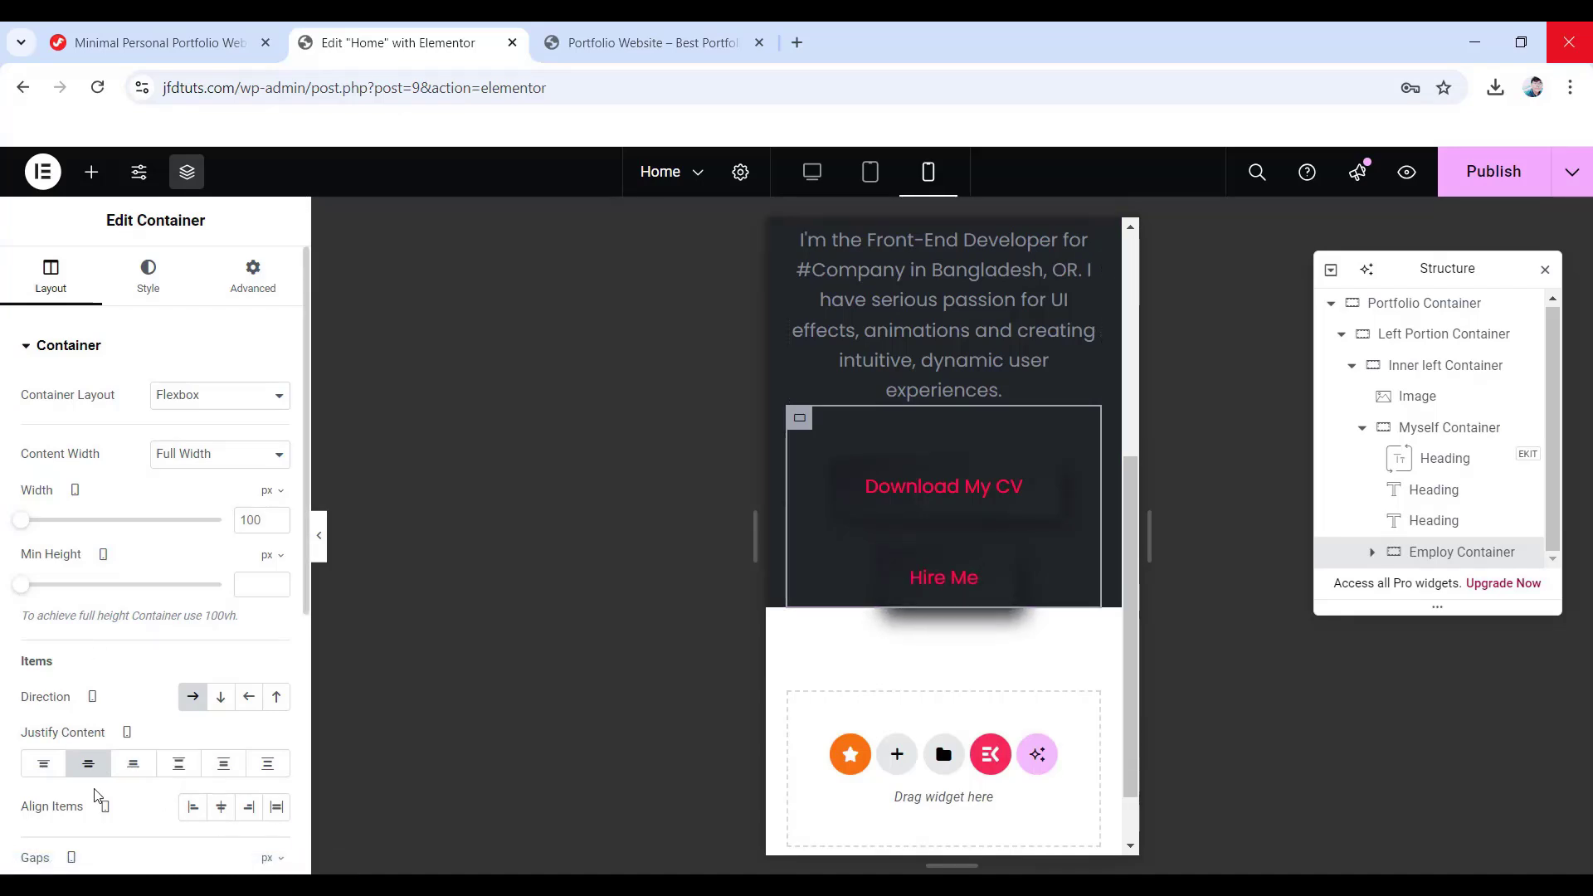
left_click(88, 764)
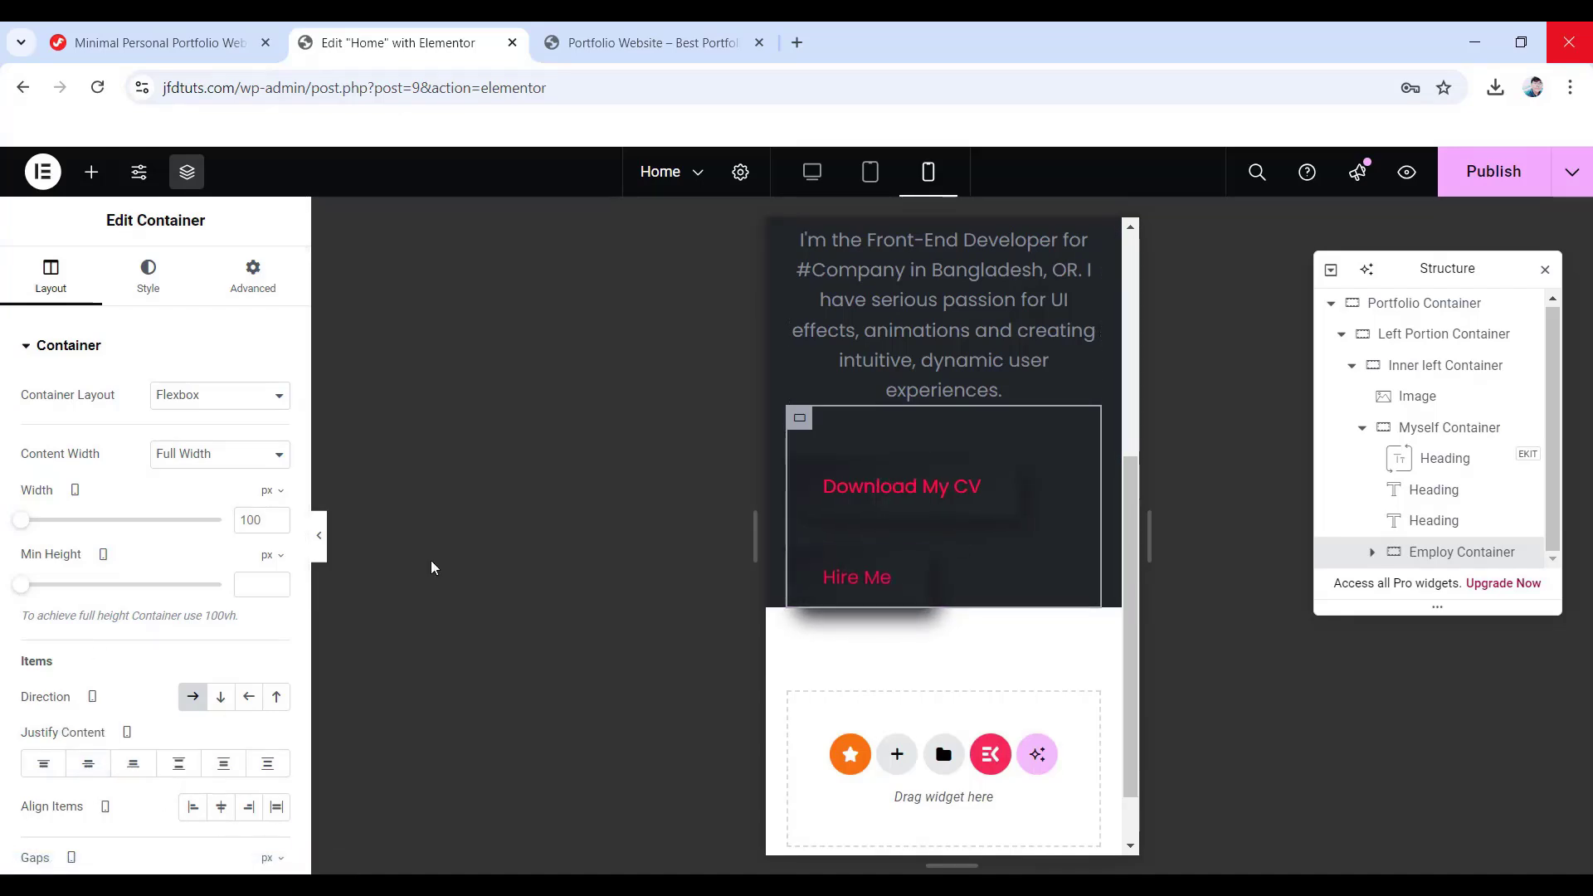
left_click(89, 763)
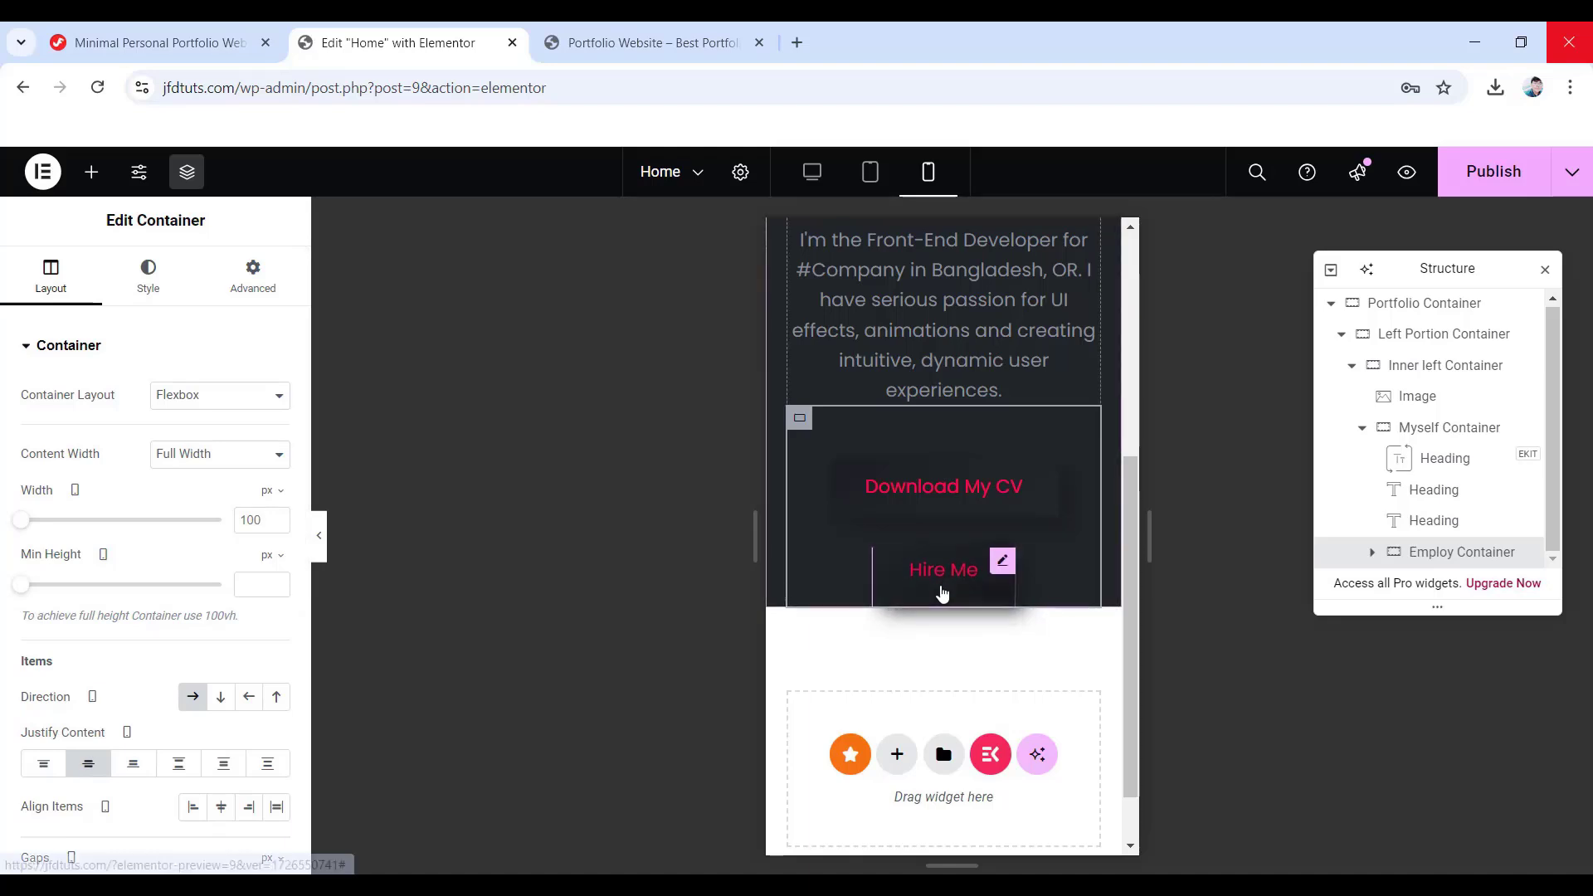
left_click(248, 294)
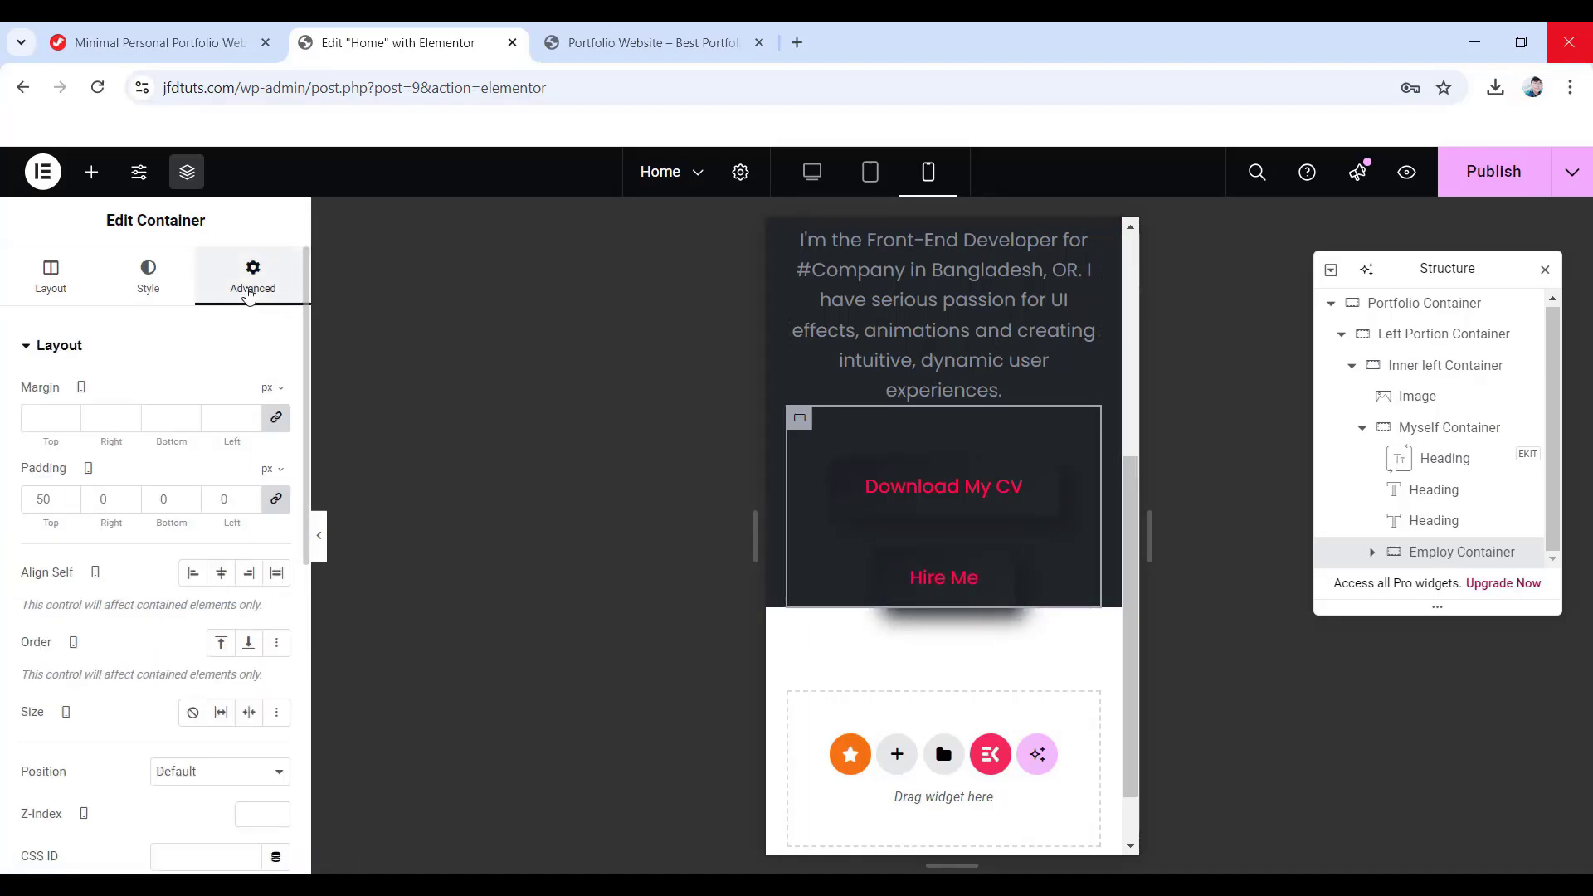
left_click(277, 499)
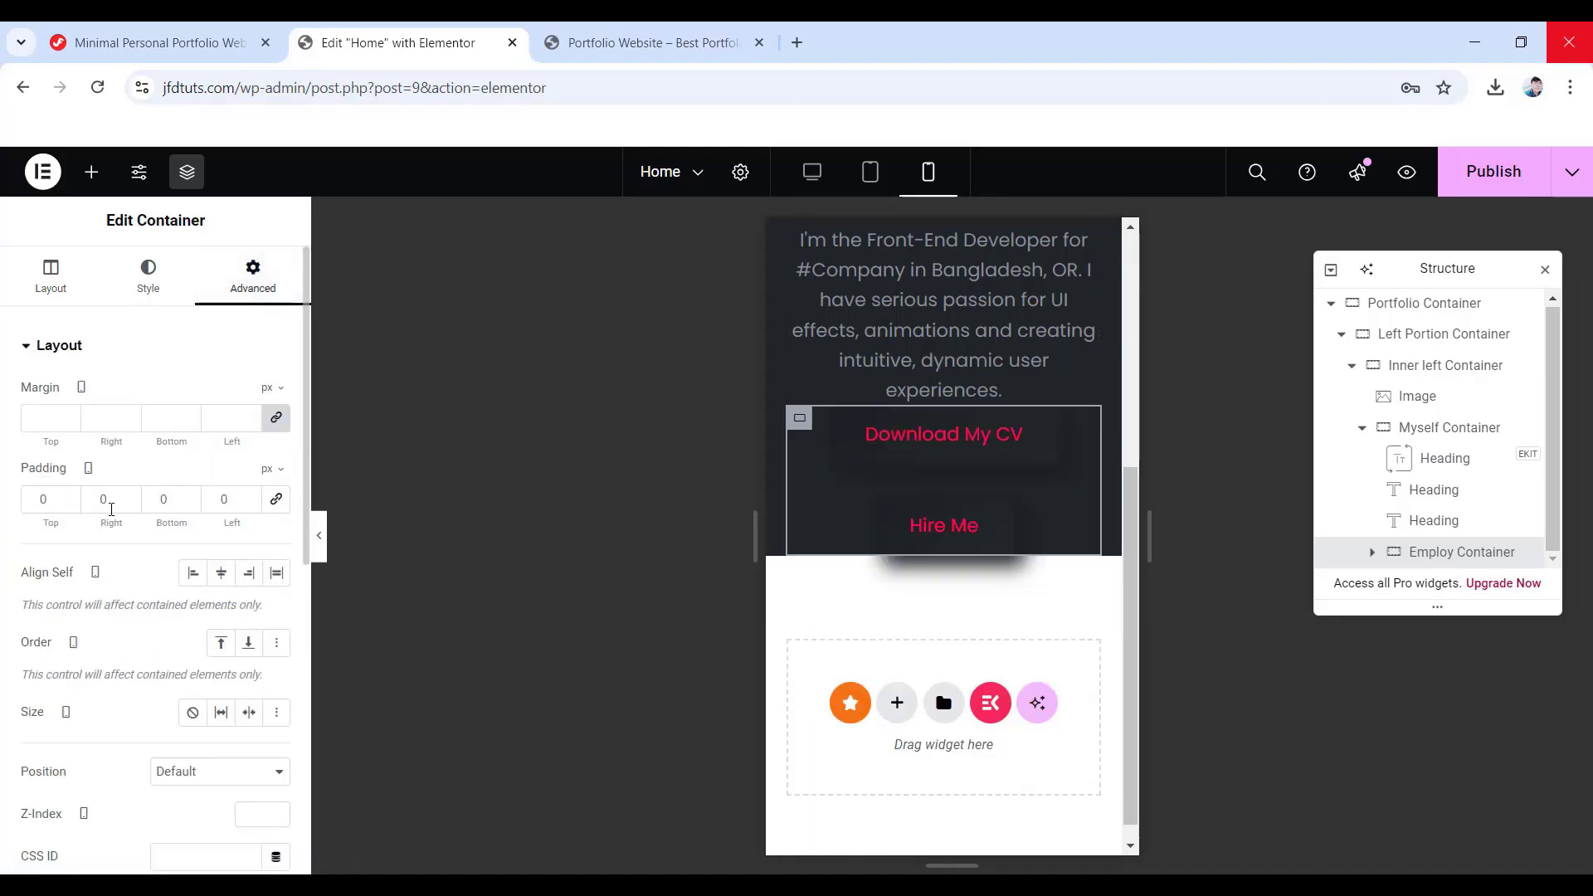
left_click_drag(47, 498, 22, 503)
type("40")
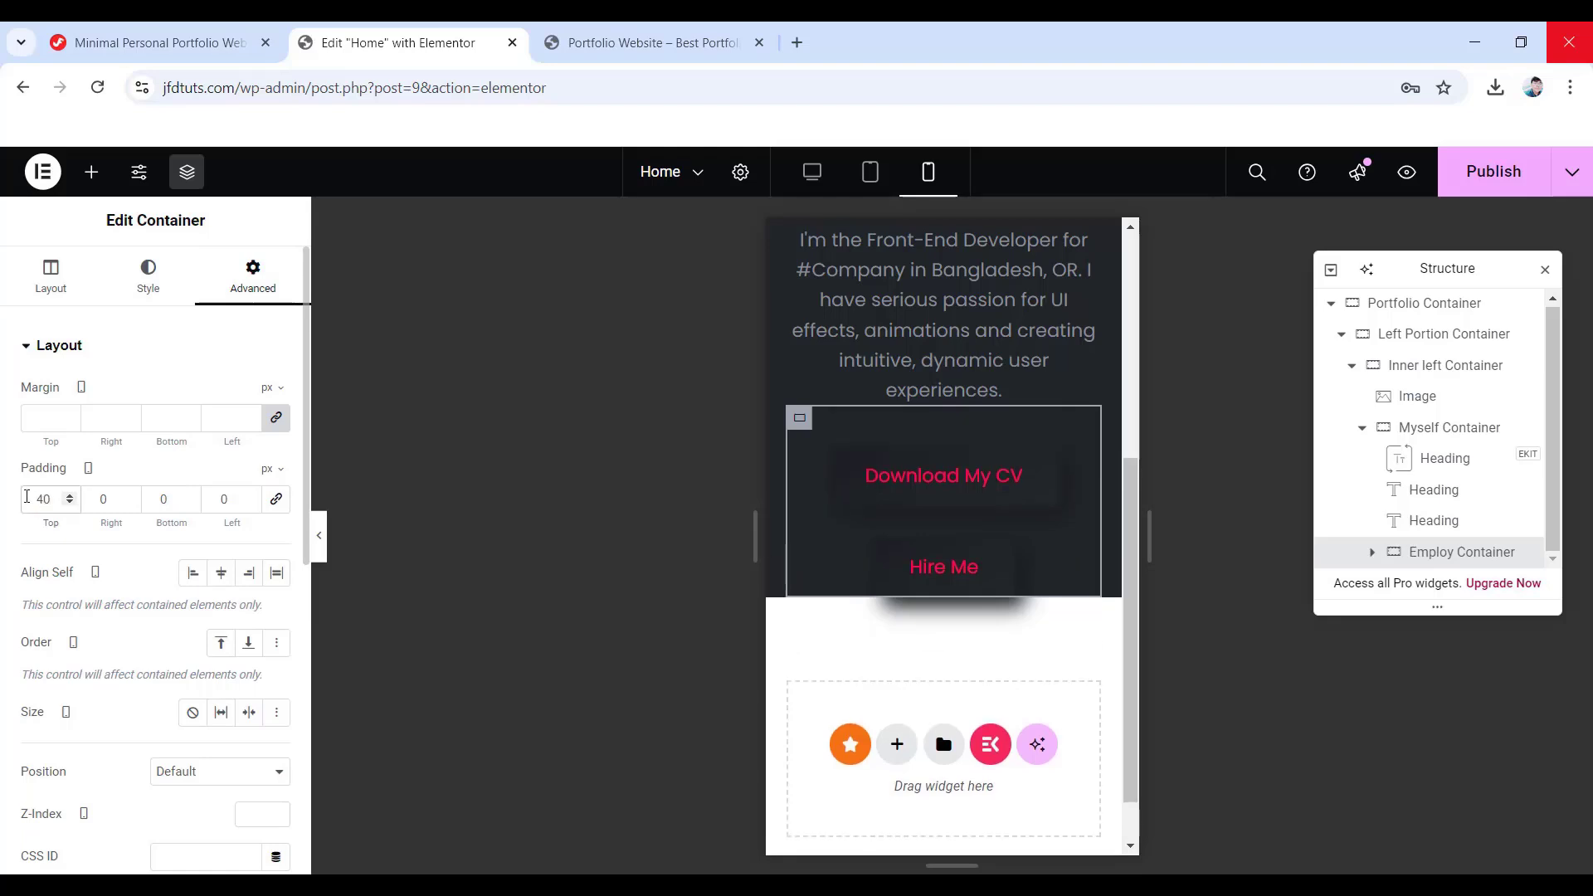
left_click_drag(174, 498, 139, 499)
type("50")
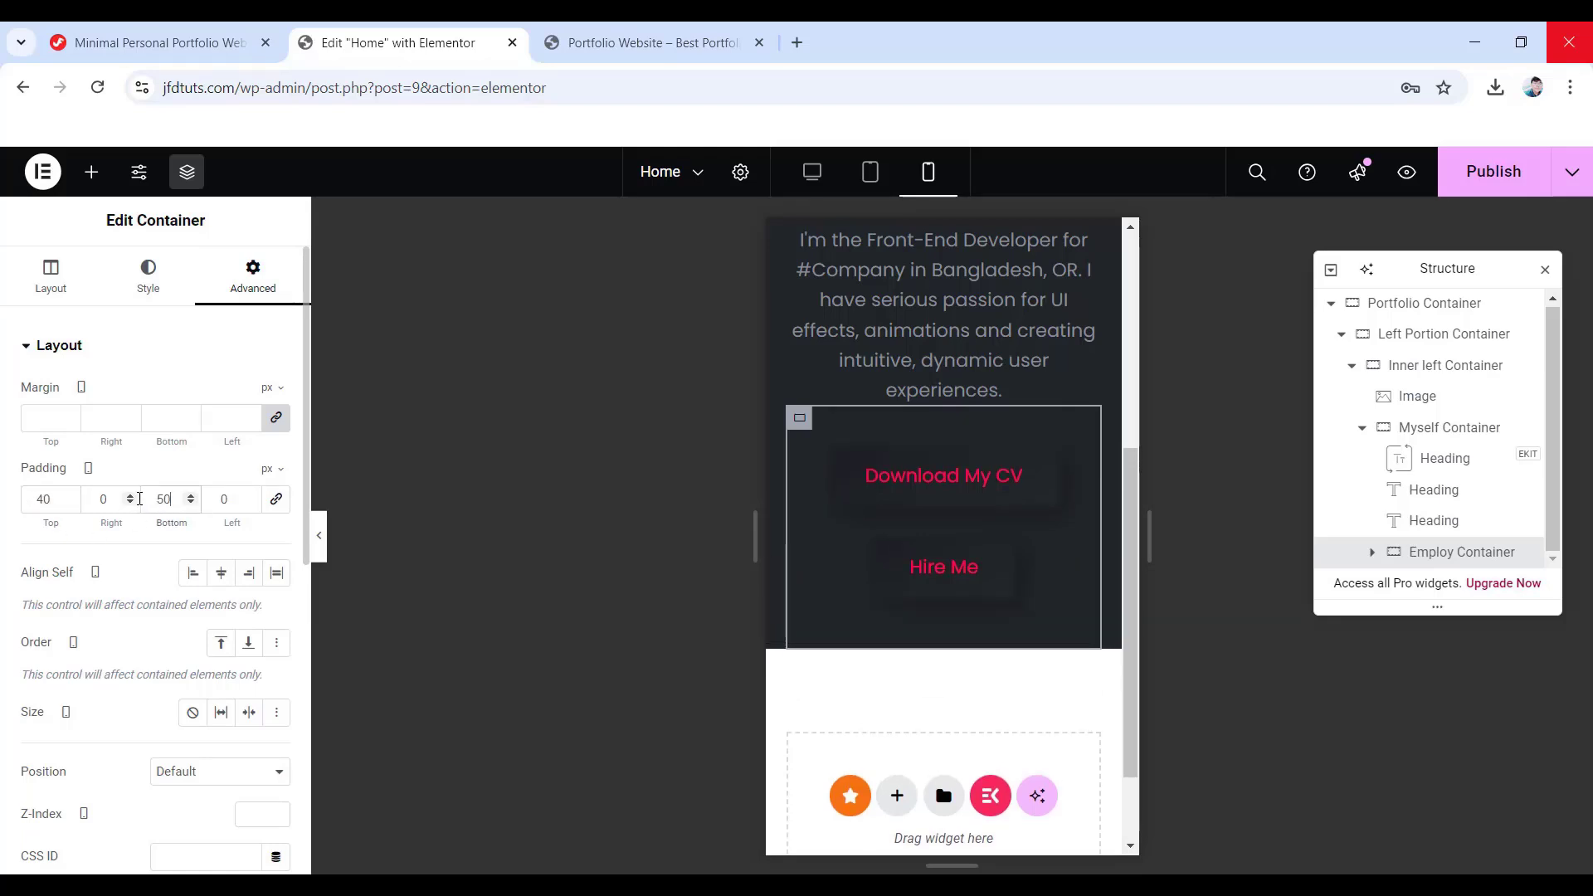
- Check the tablet and desktop previews, publish the page, and hide the editing panel
scroll(889, 649, "up", 3)
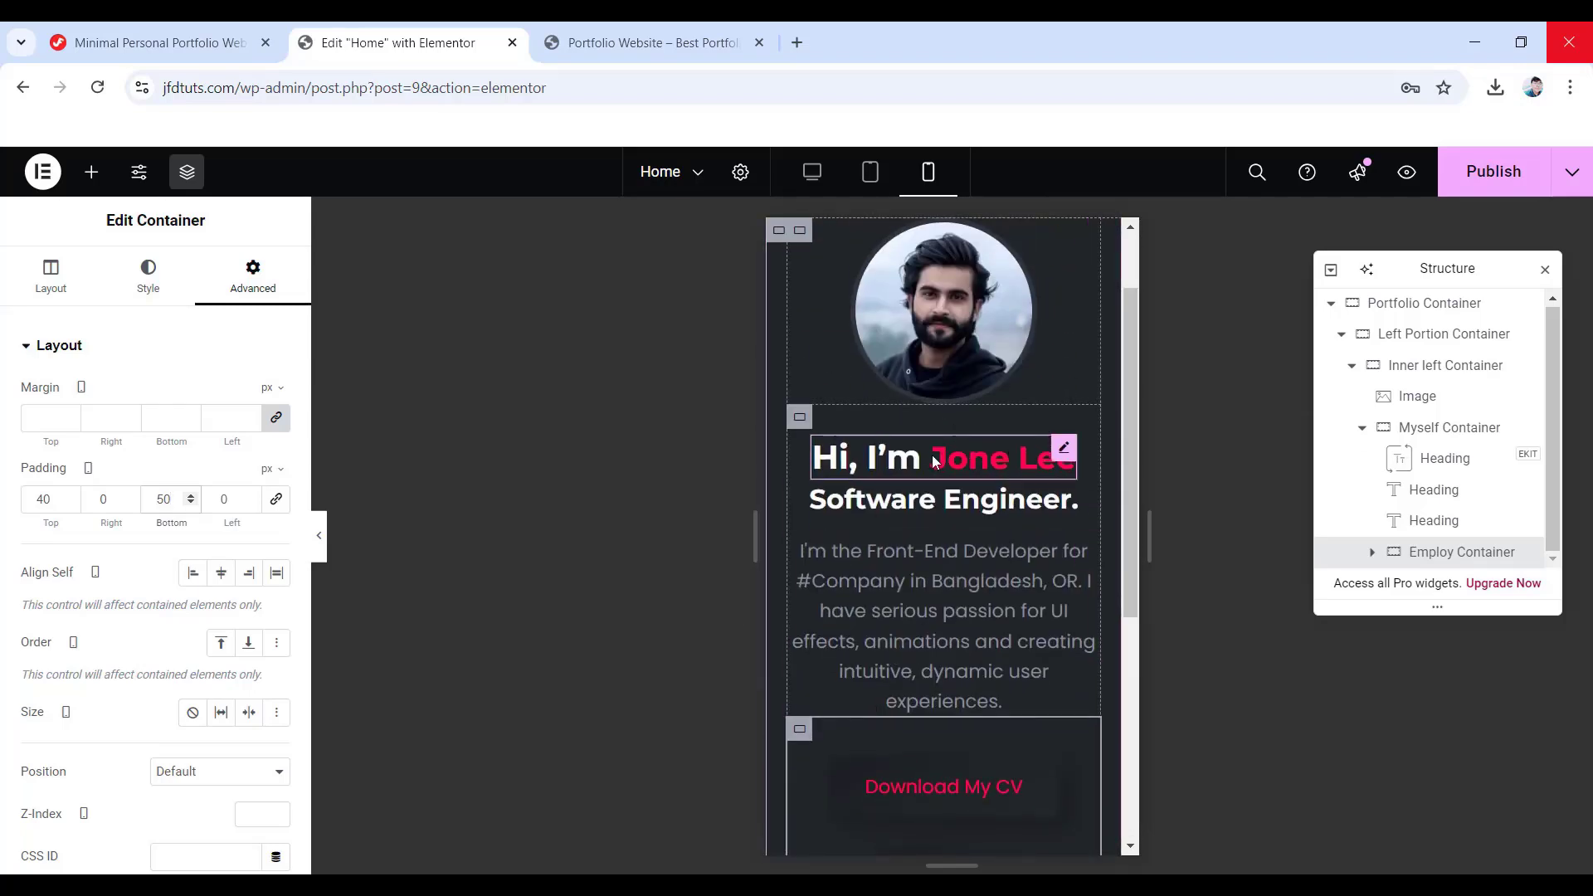
left_click(869, 172)
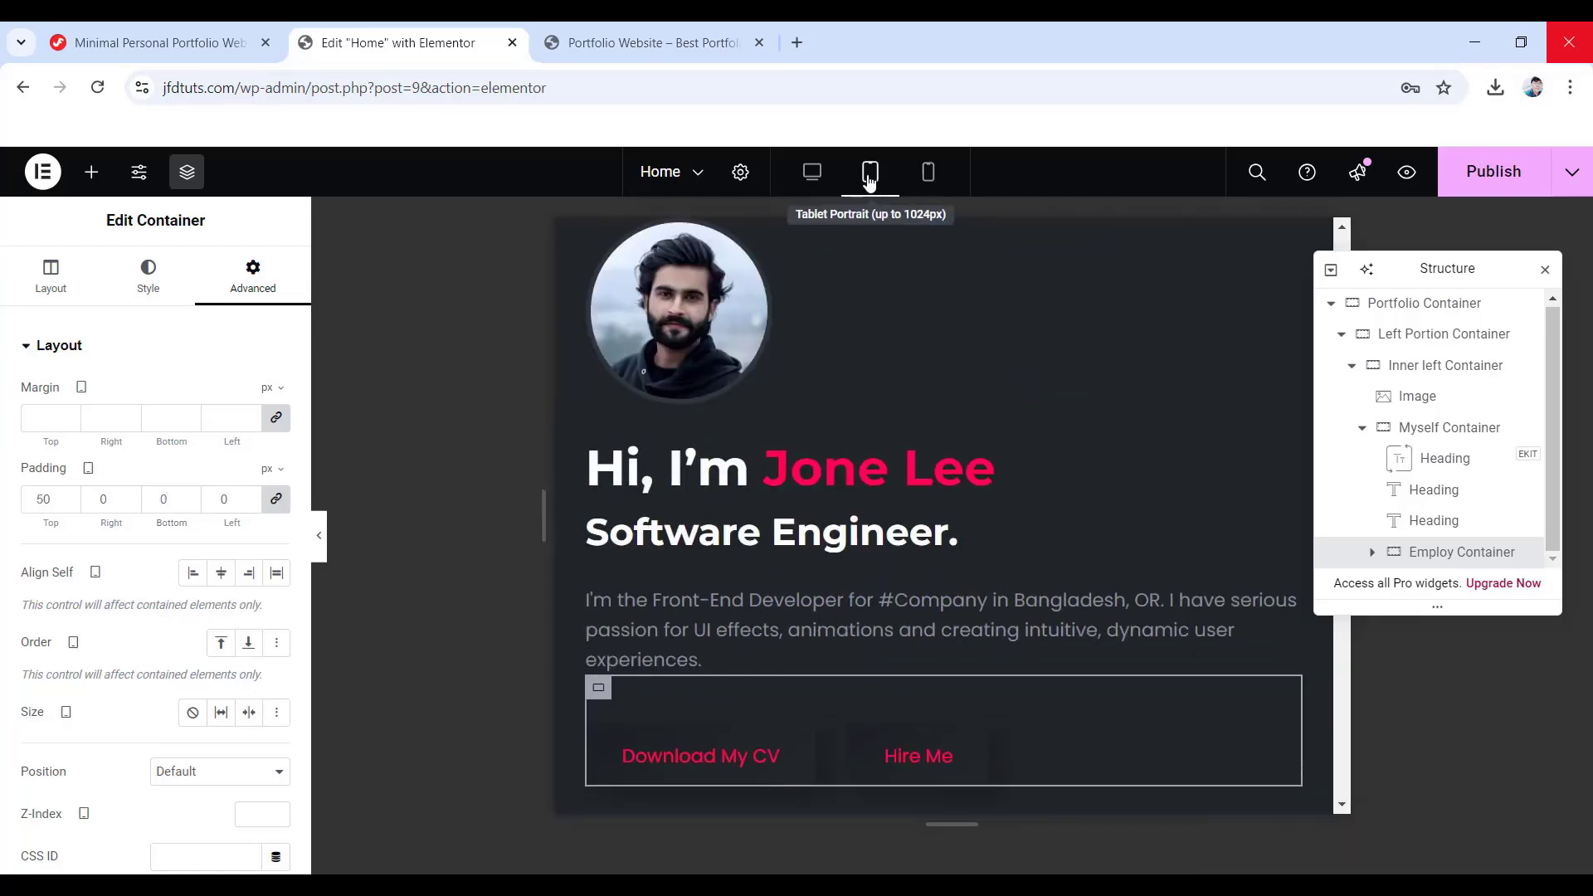
left_click(810, 174)
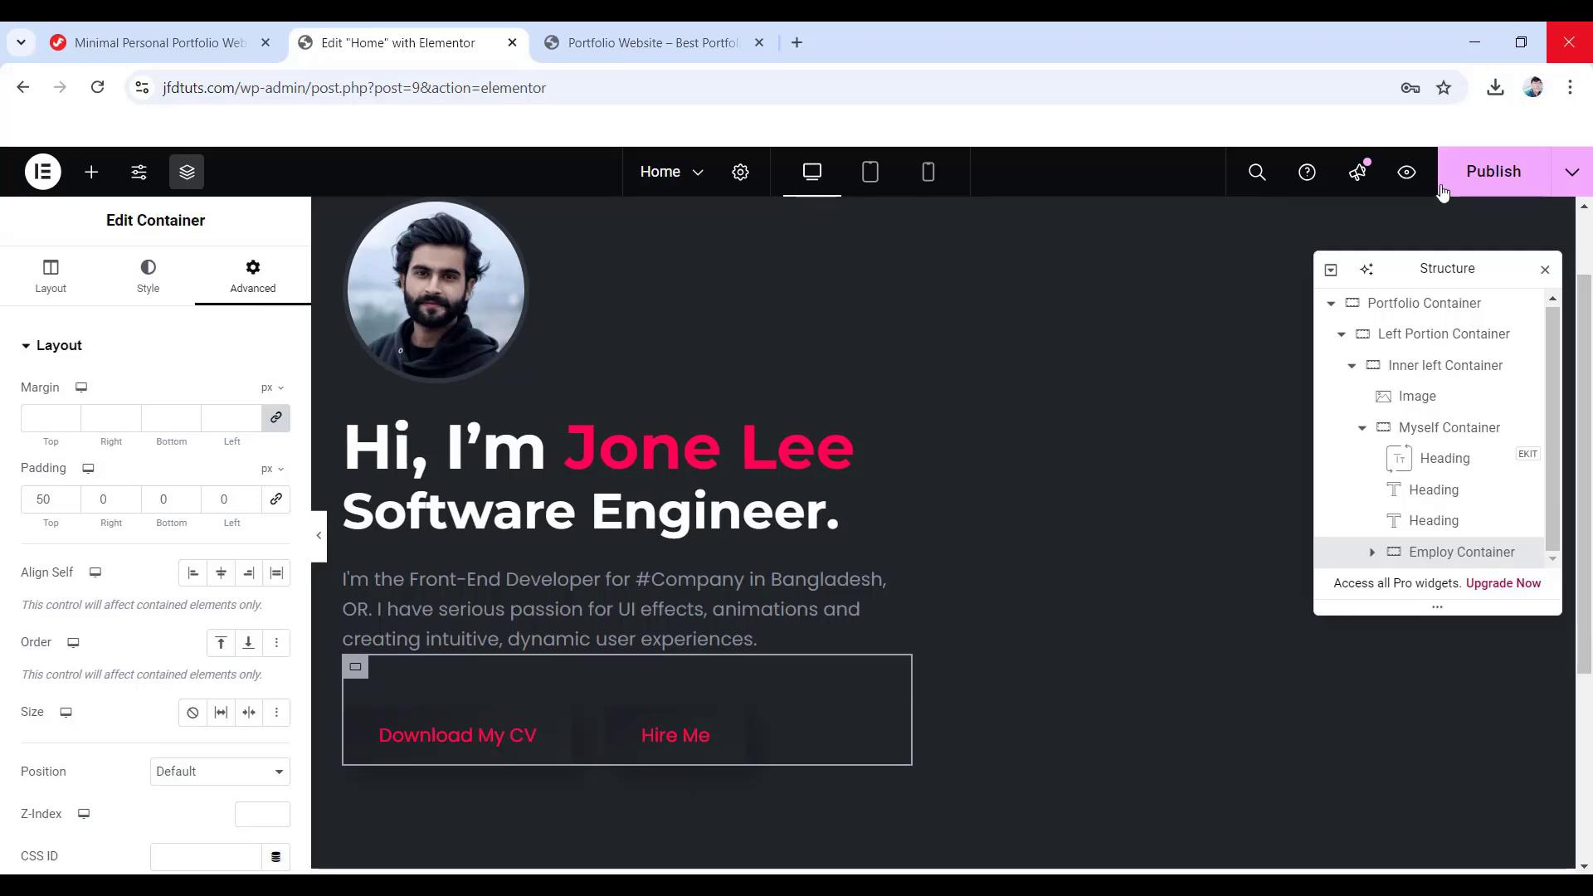
left_click(1491, 184)
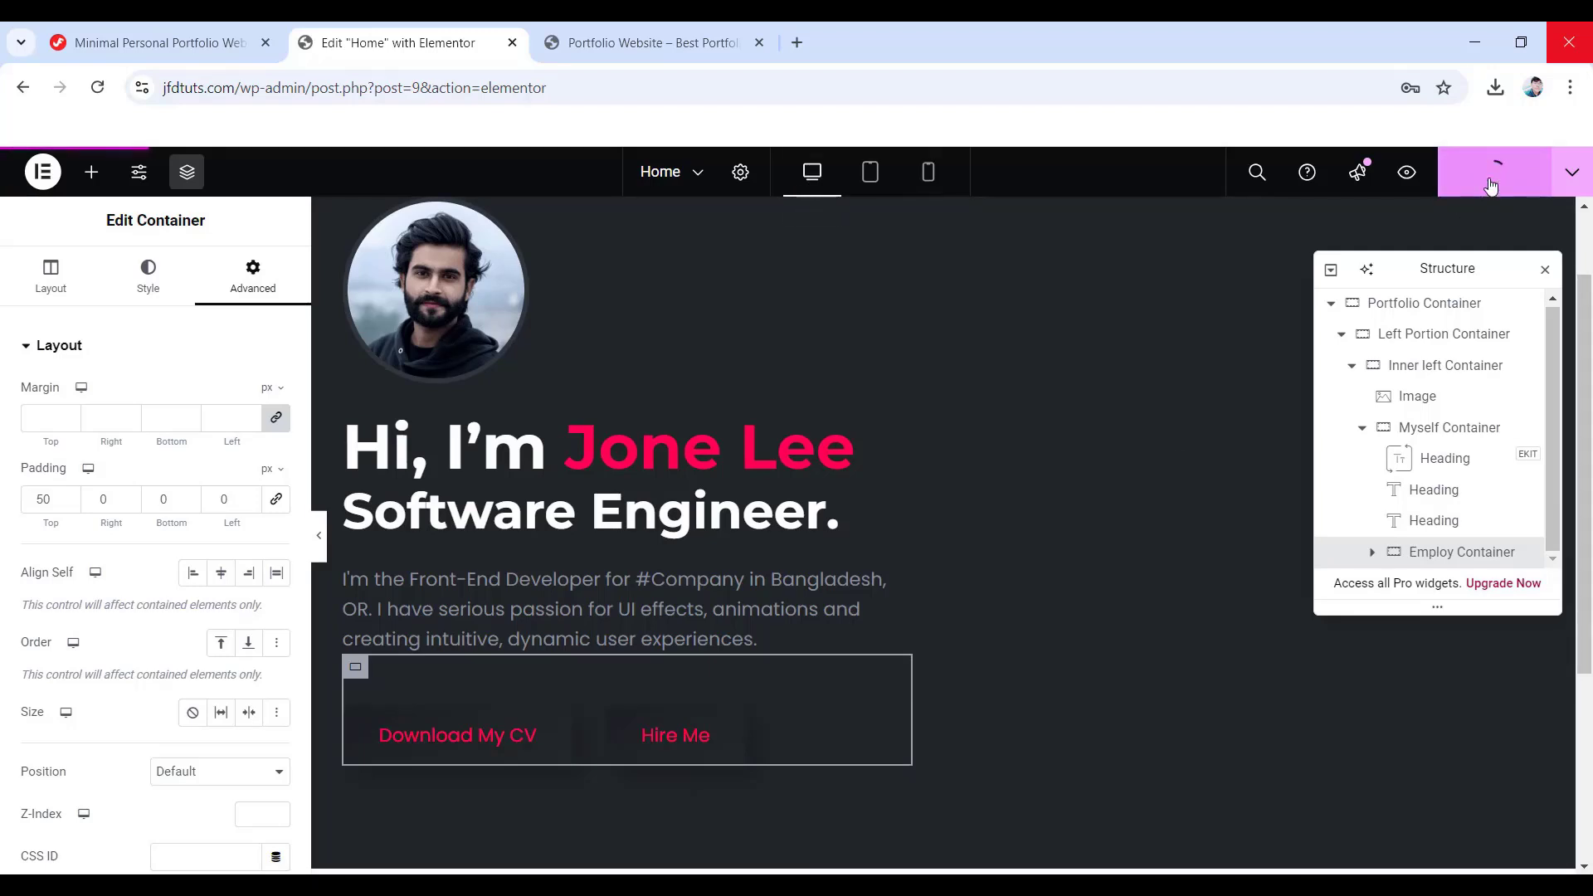
left_click(320, 543)
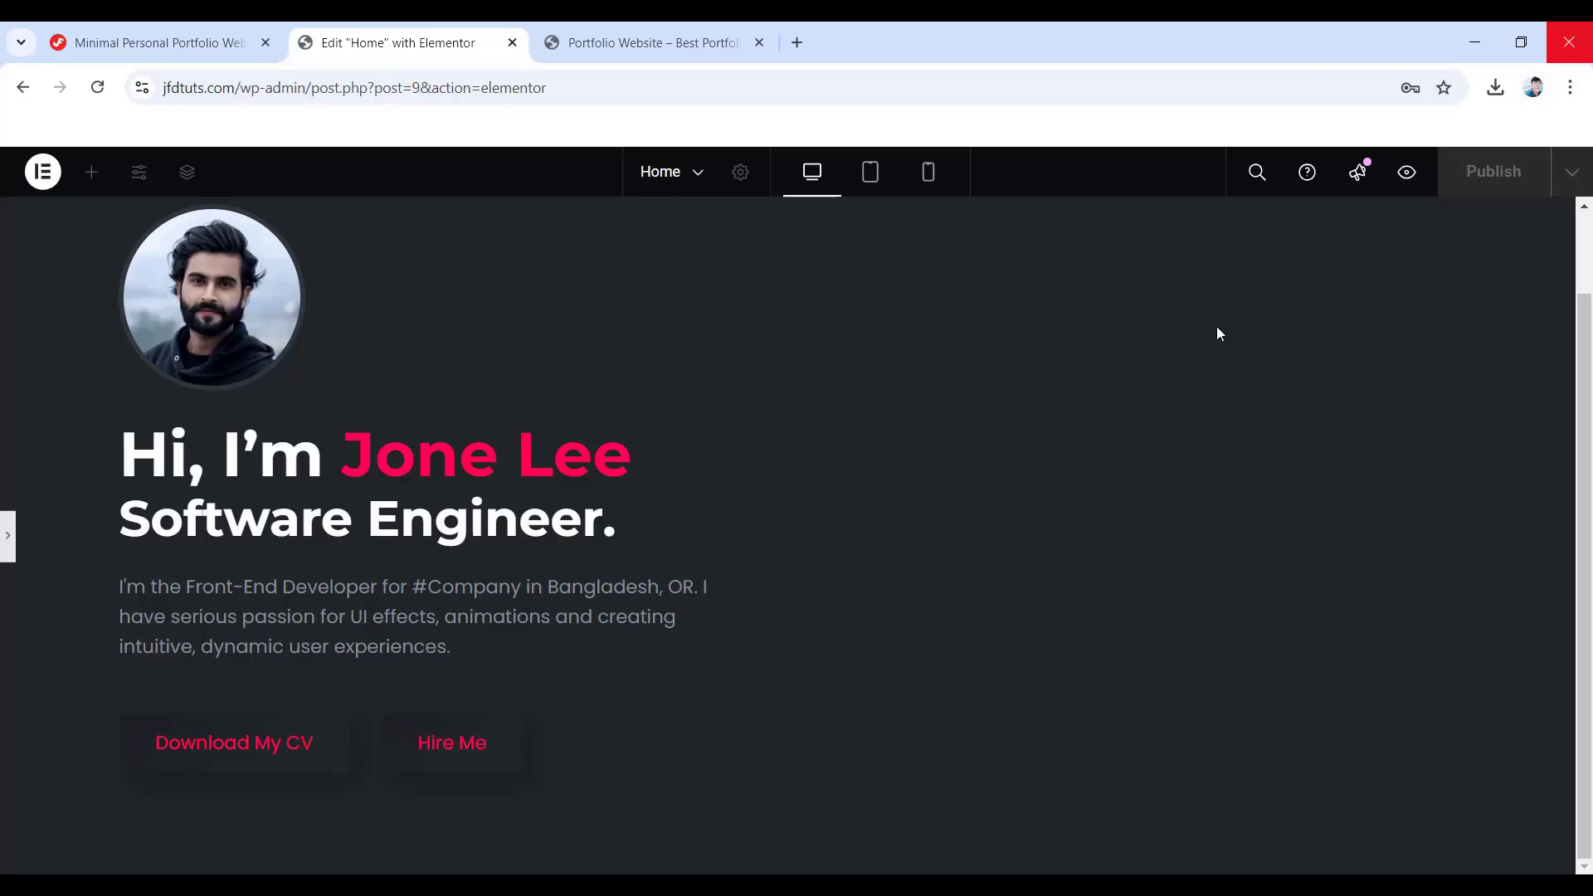
- Add a new container beside the Left Portion Container and name it Right Container
left_click(8, 561)
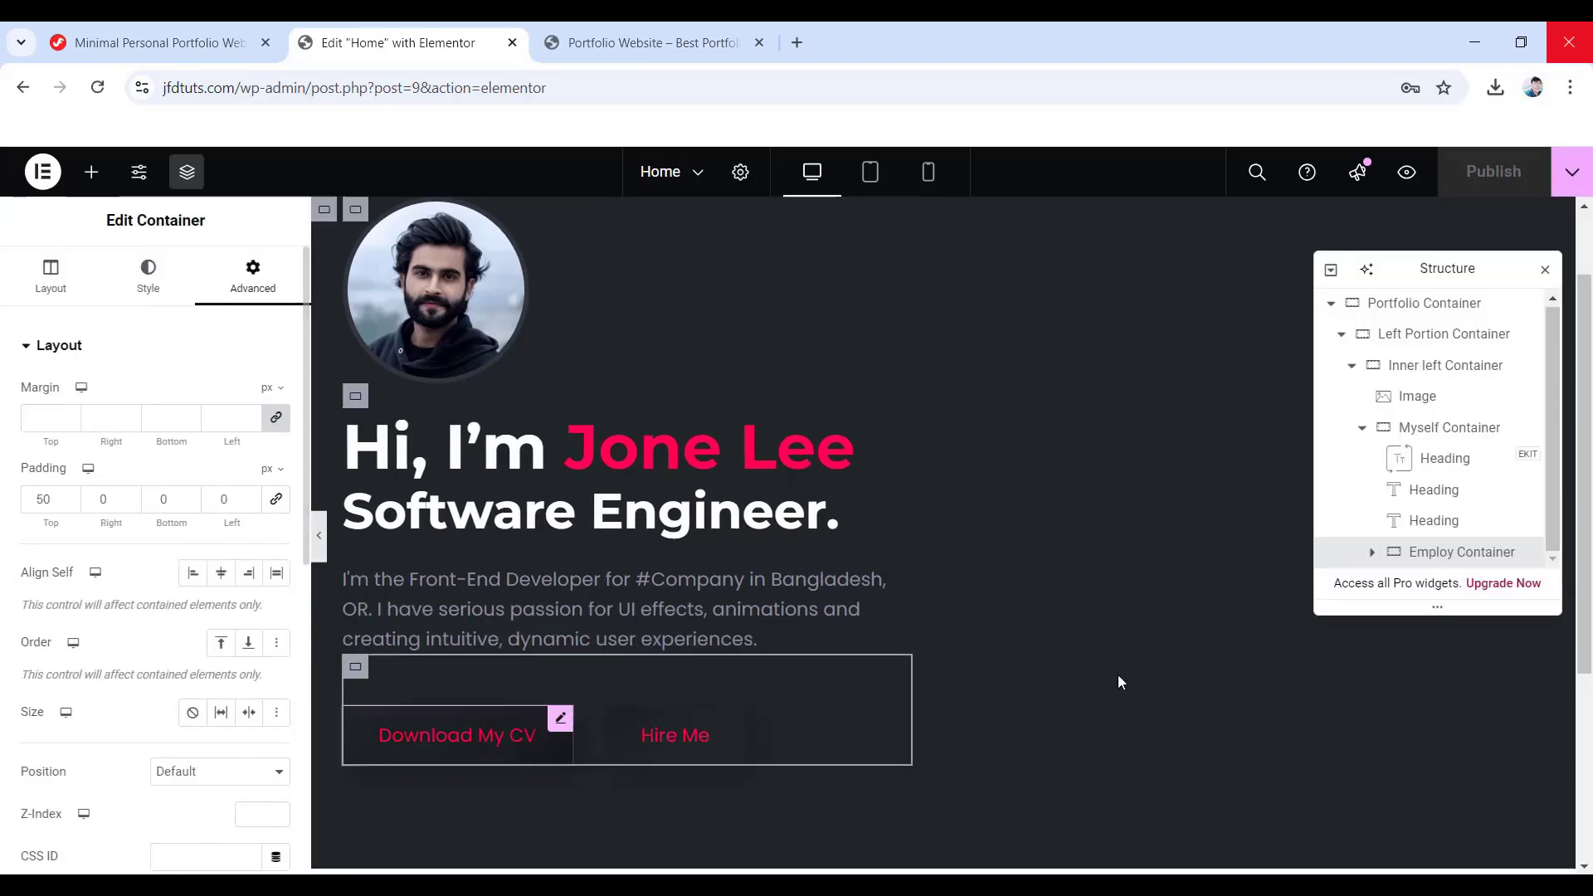
left_click(1343, 335)
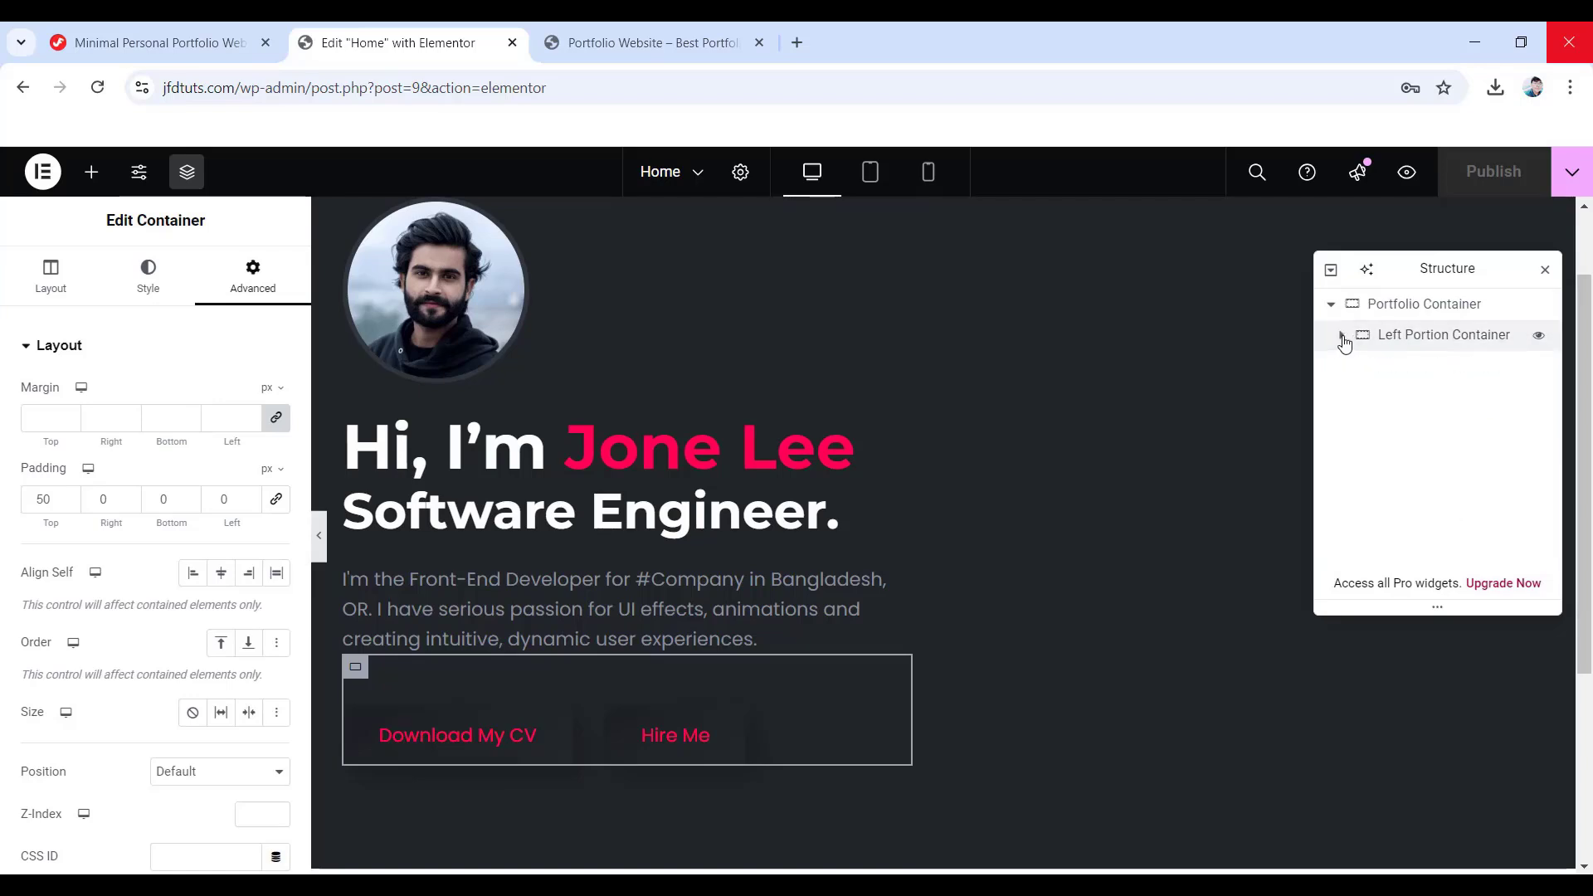
left_click(91, 172)
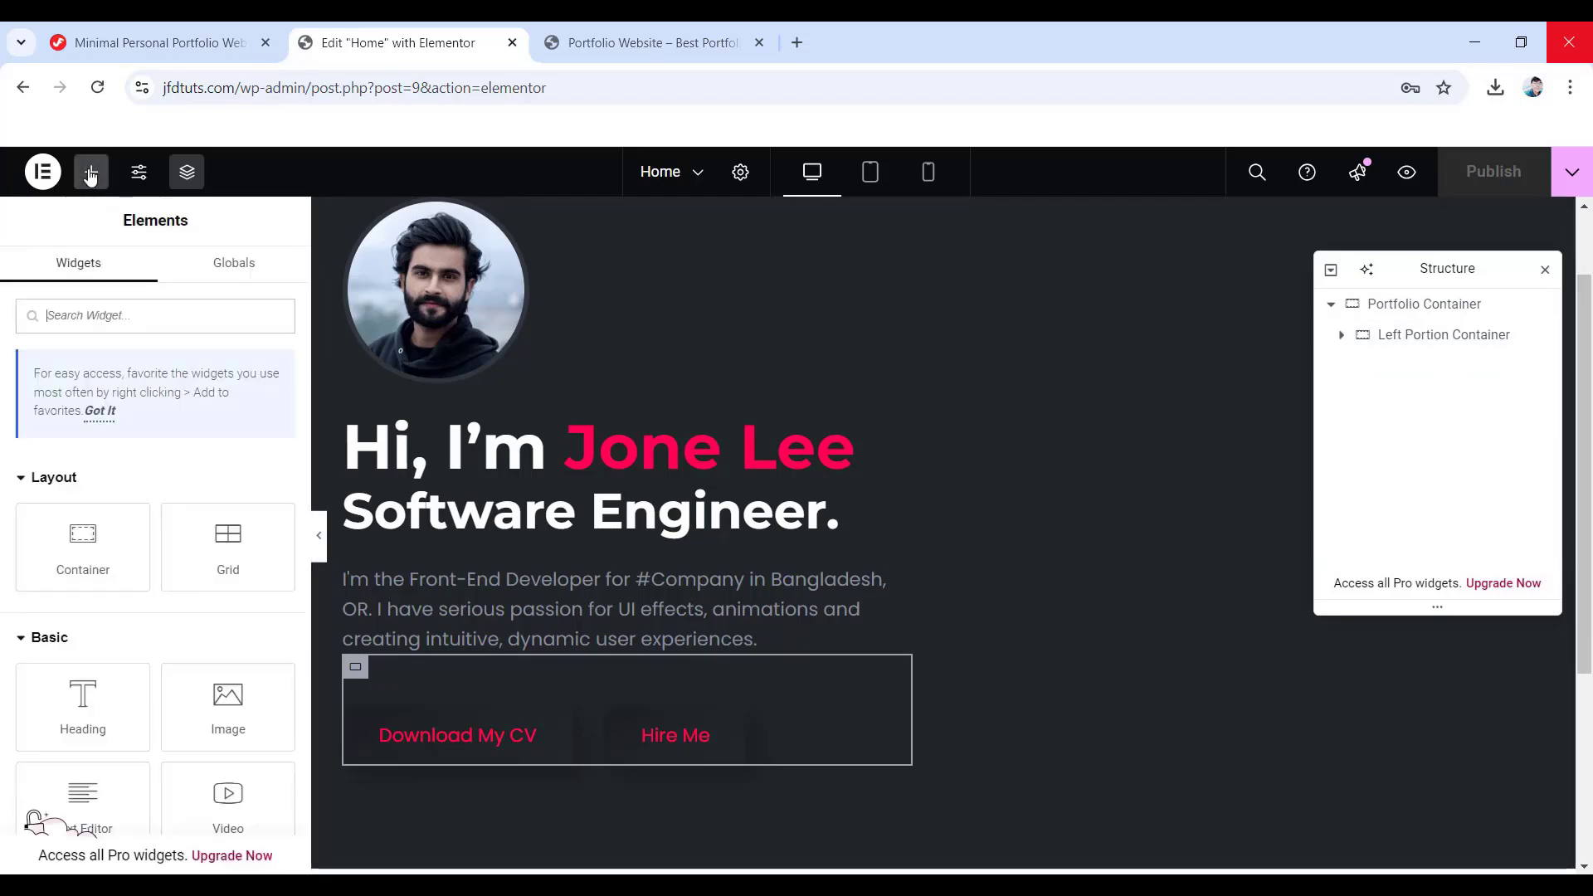
left_click_drag(83, 543, 942, 399)
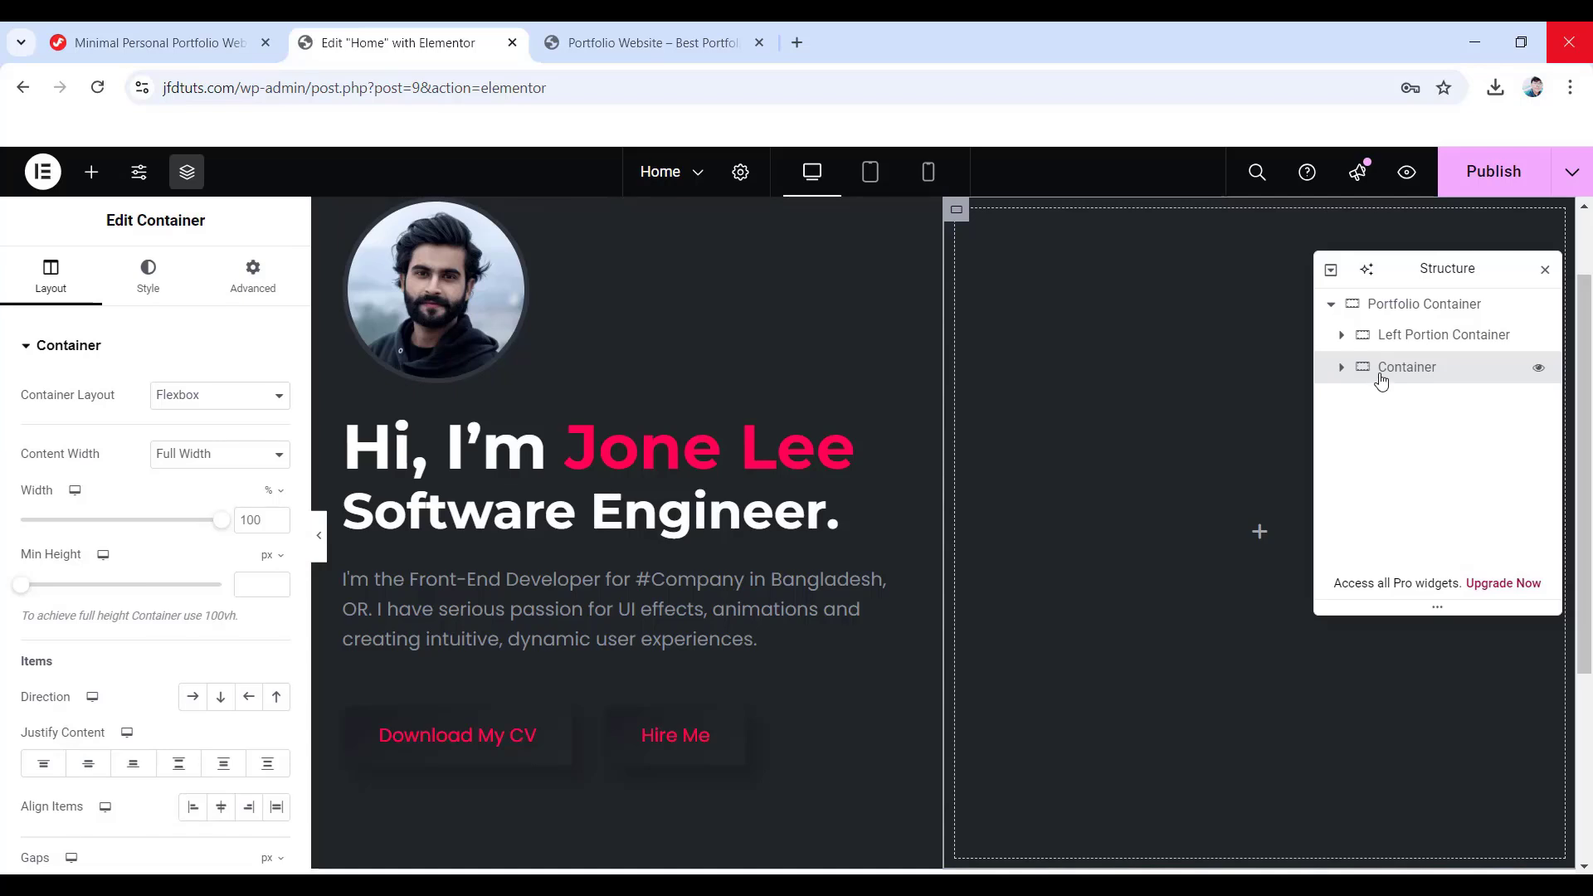
double_click(1406, 366)
type("Right Container")
key("Return")
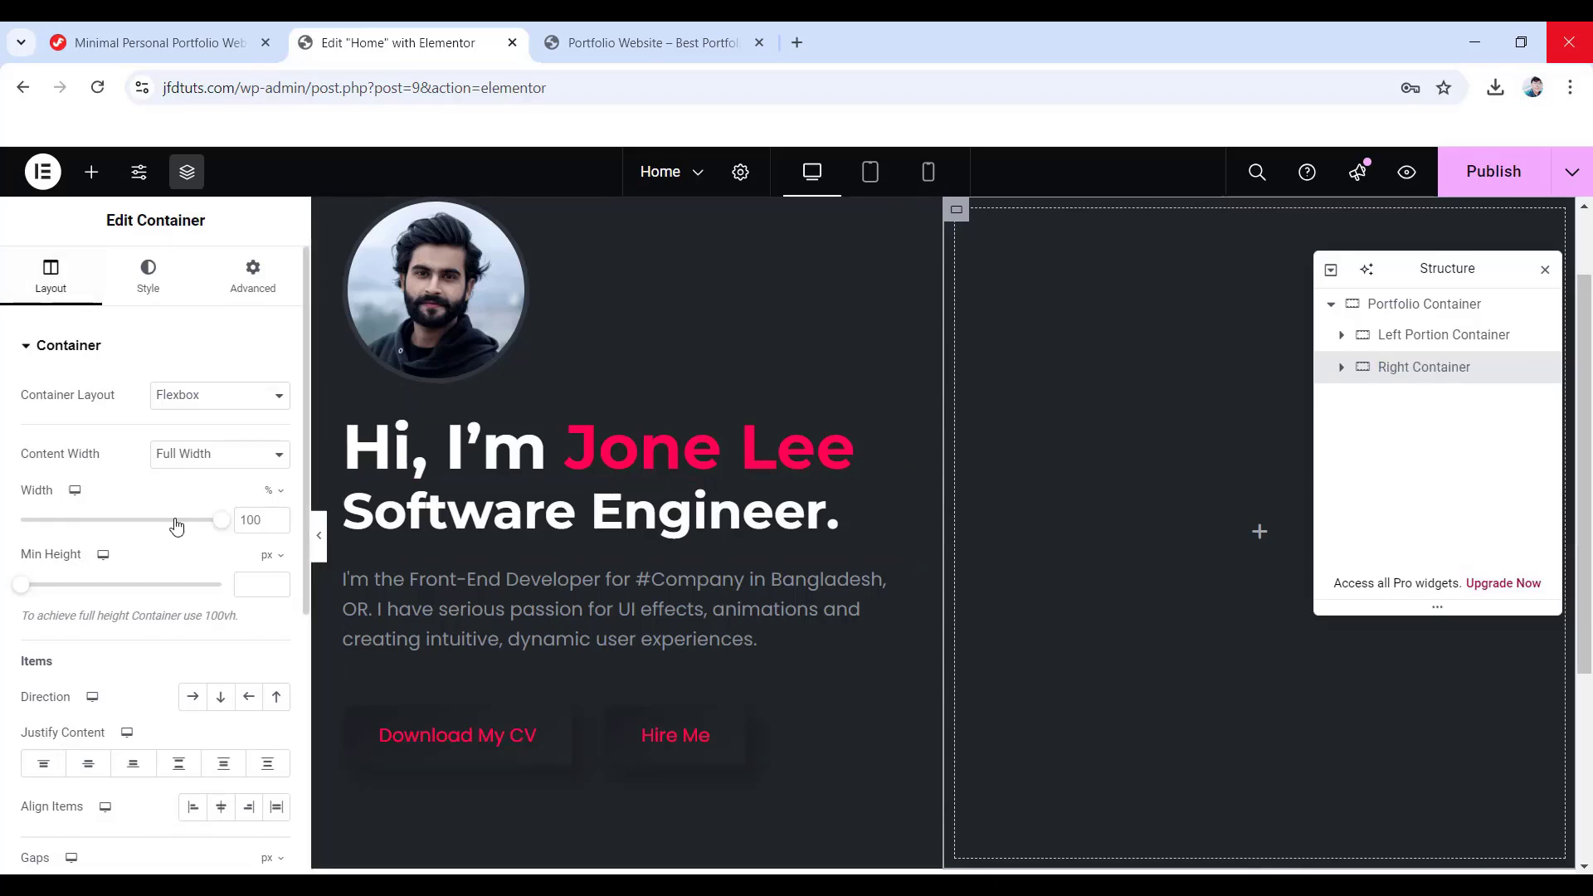
- Set the Right Container to 50% width with a vertical column direction
double_click(249, 520)
type("50")
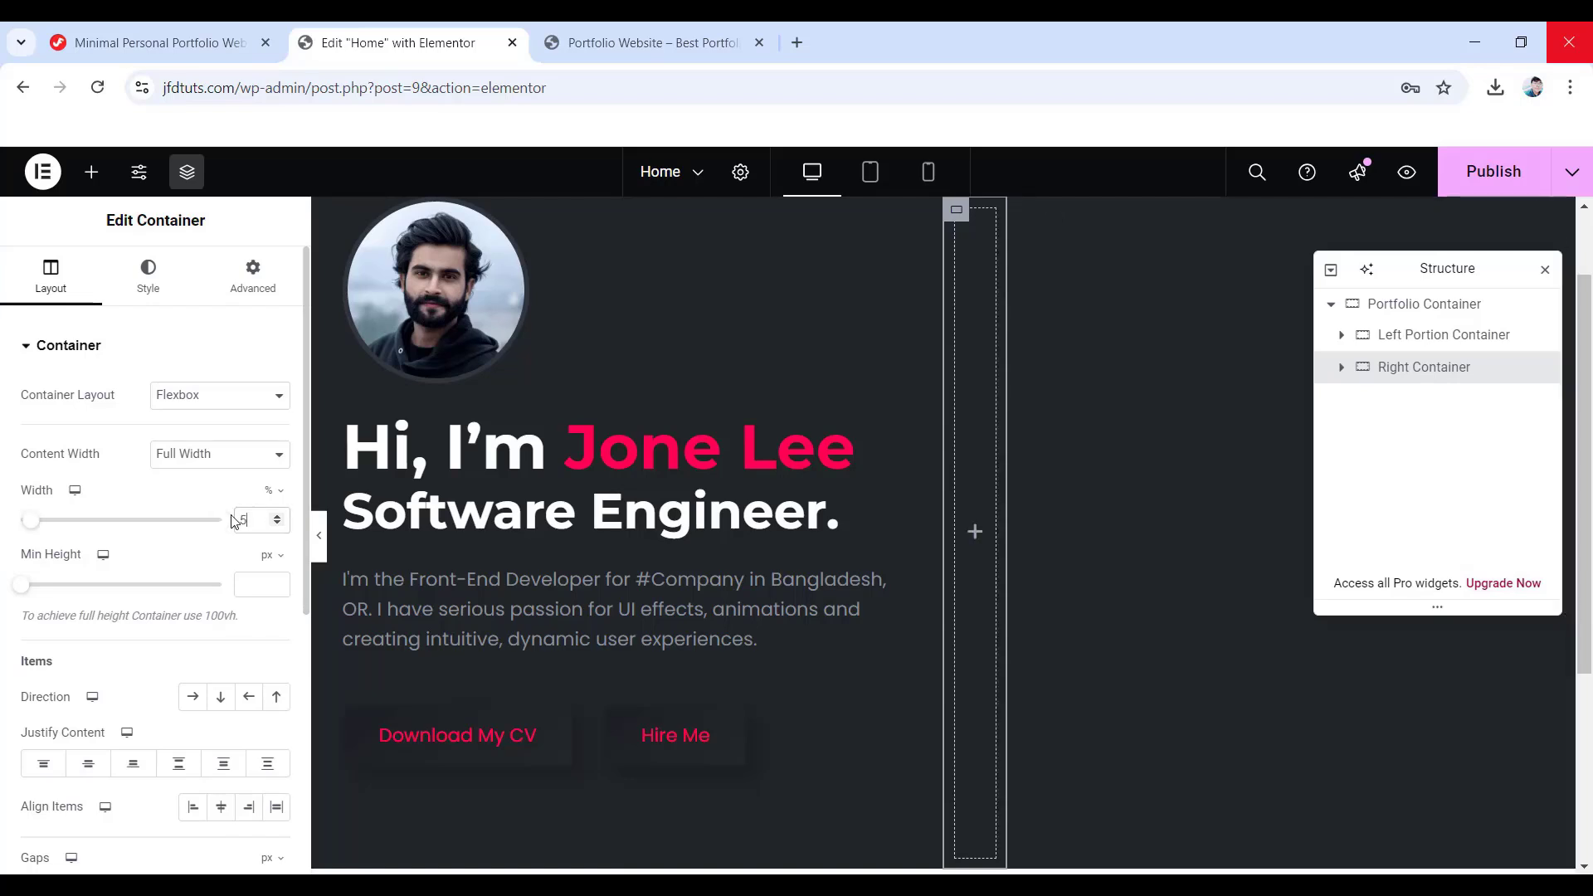
left_click(220, 697)
scroll(220, 707, "down", 3)
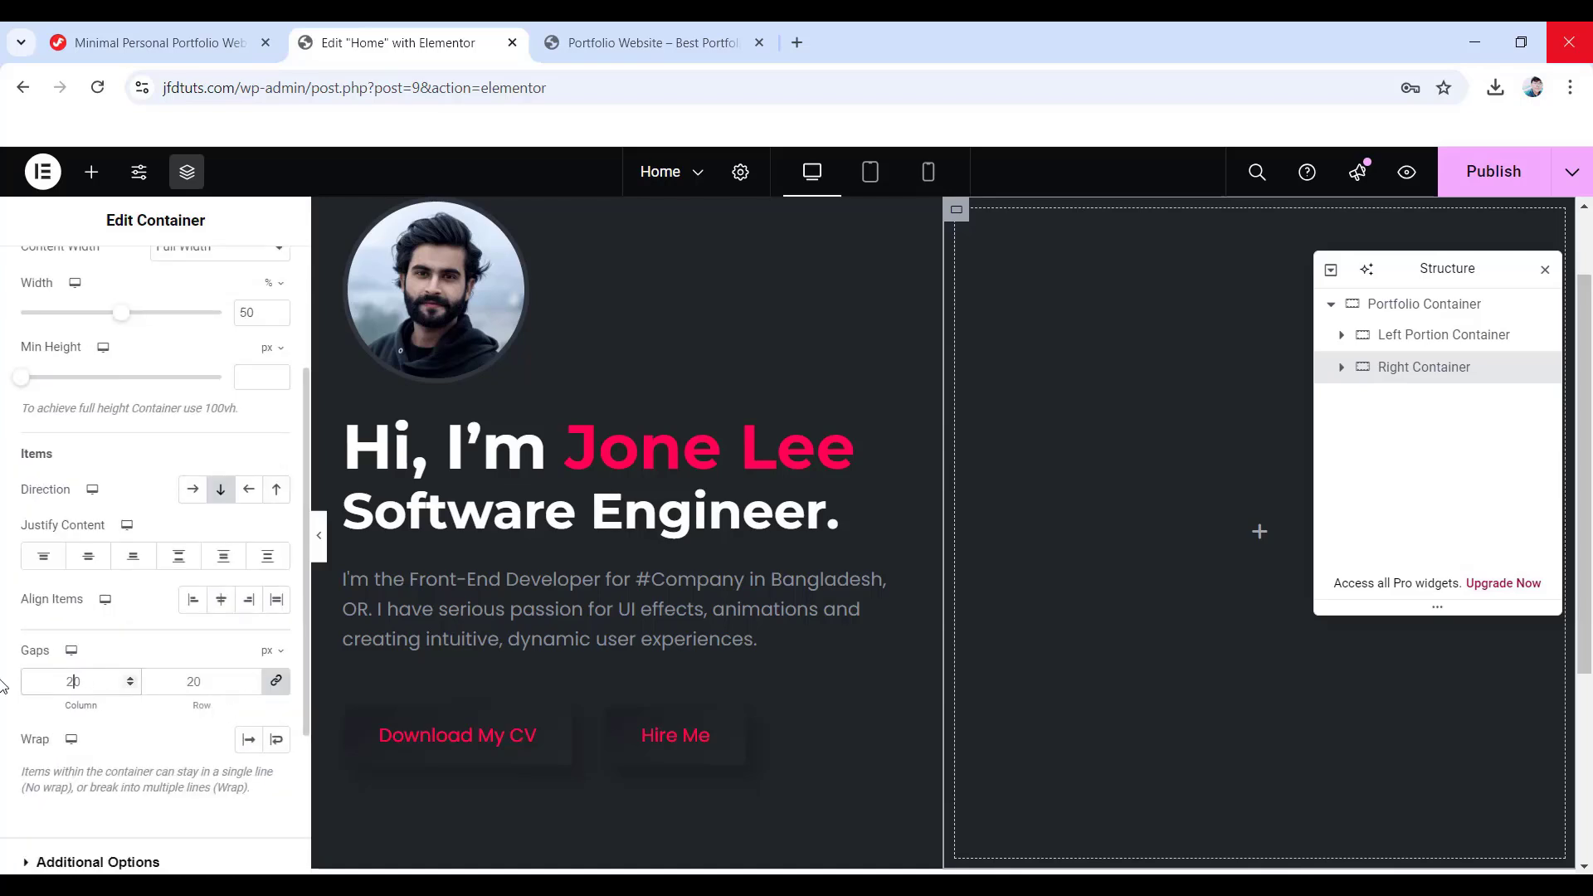
scroll(146, 515, "up", 5)
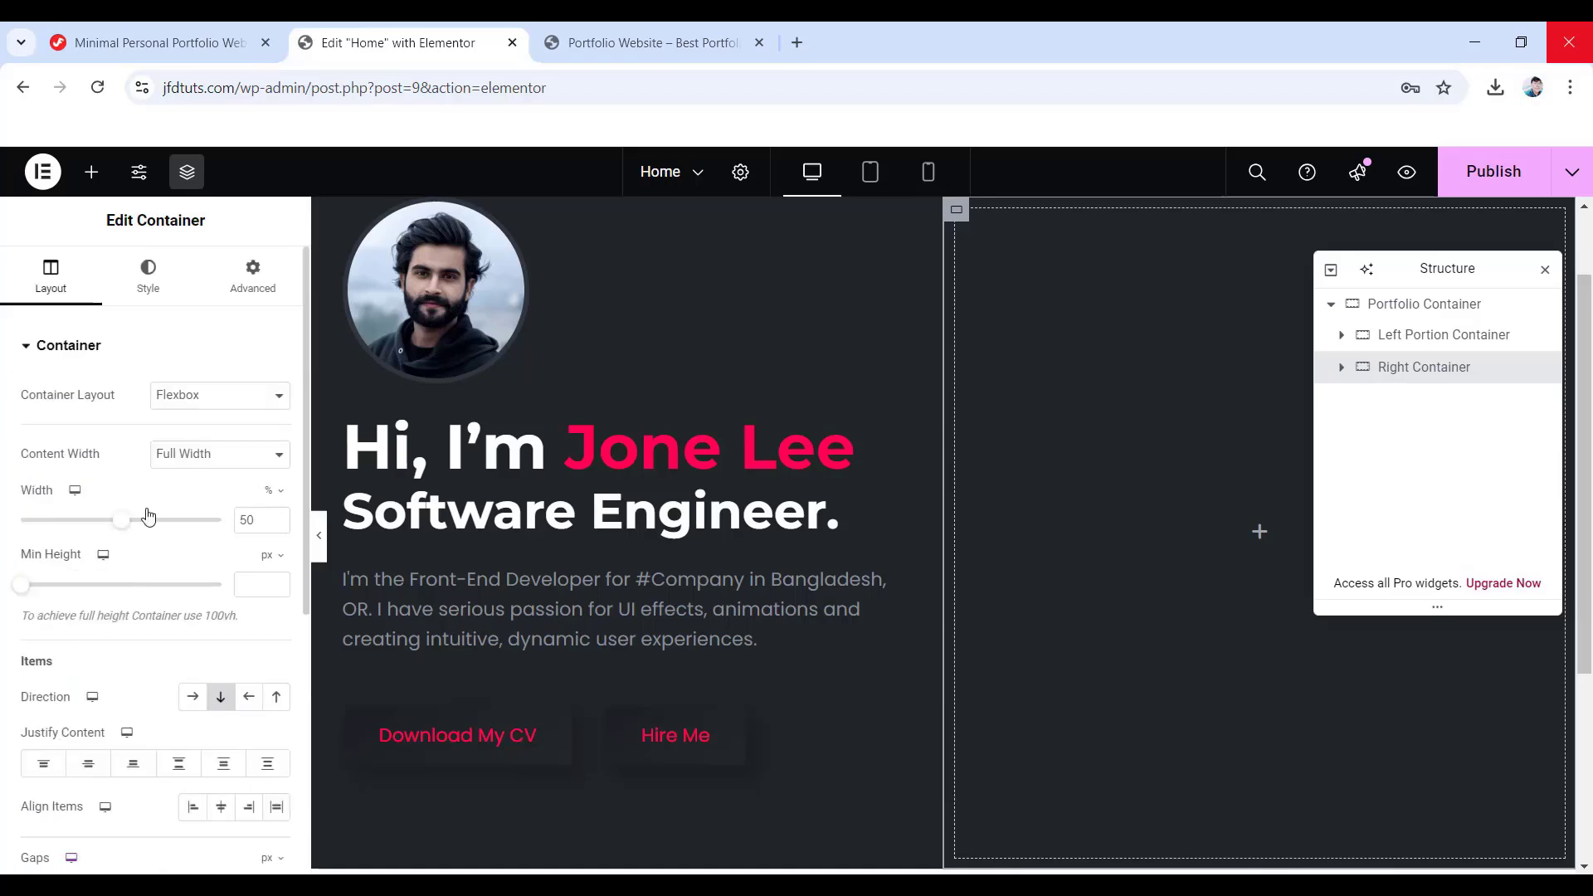
- Give the Right Container 30 px right and left padding
left_click(253, 278)
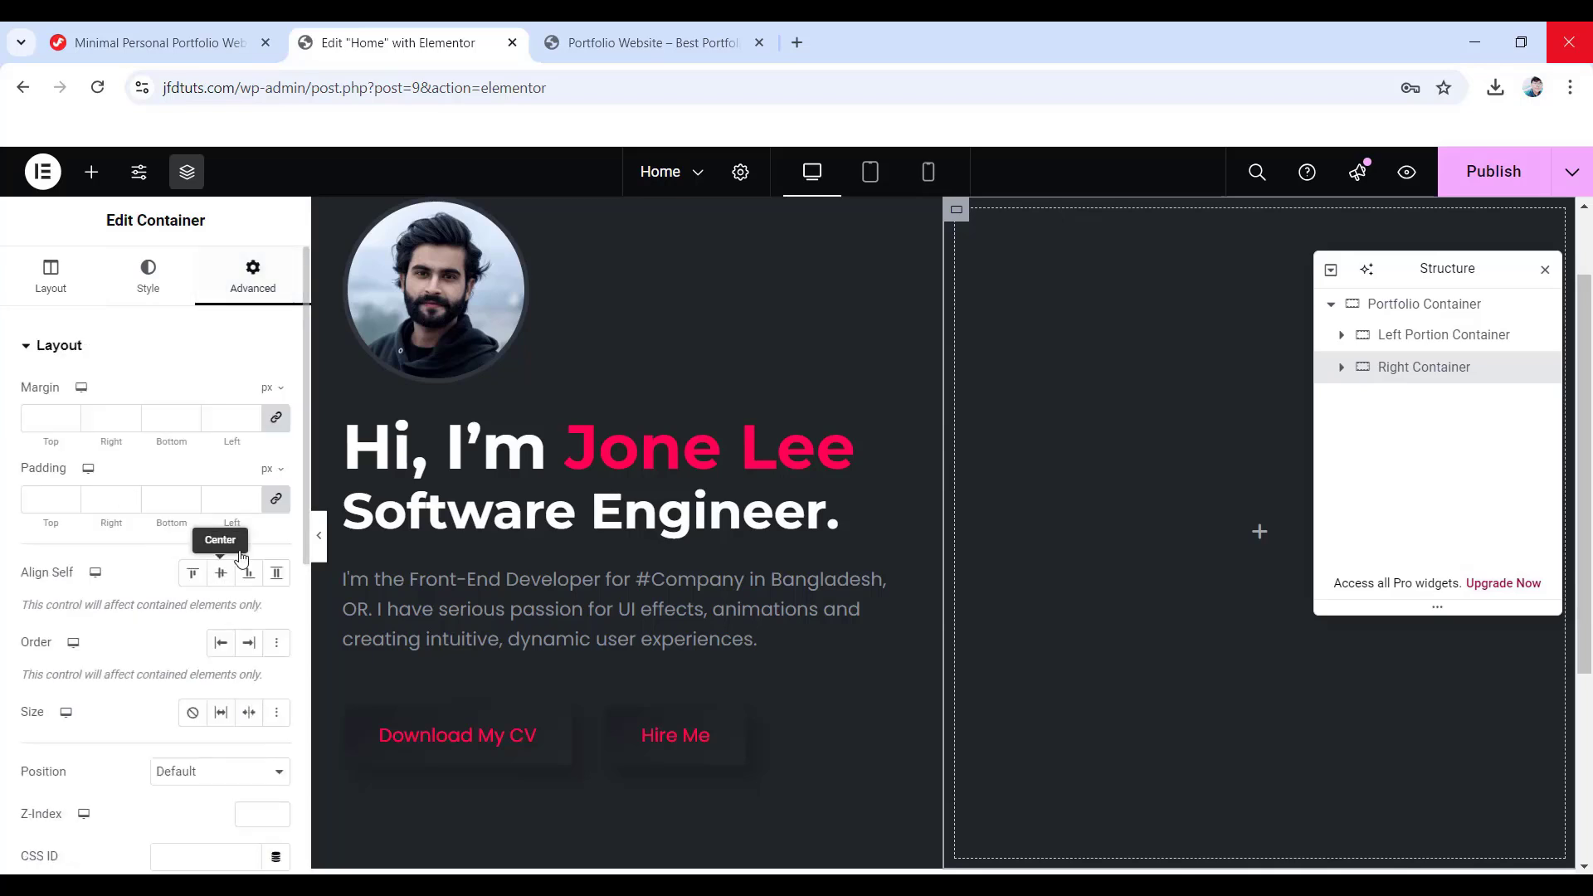
left_click(278, 501)
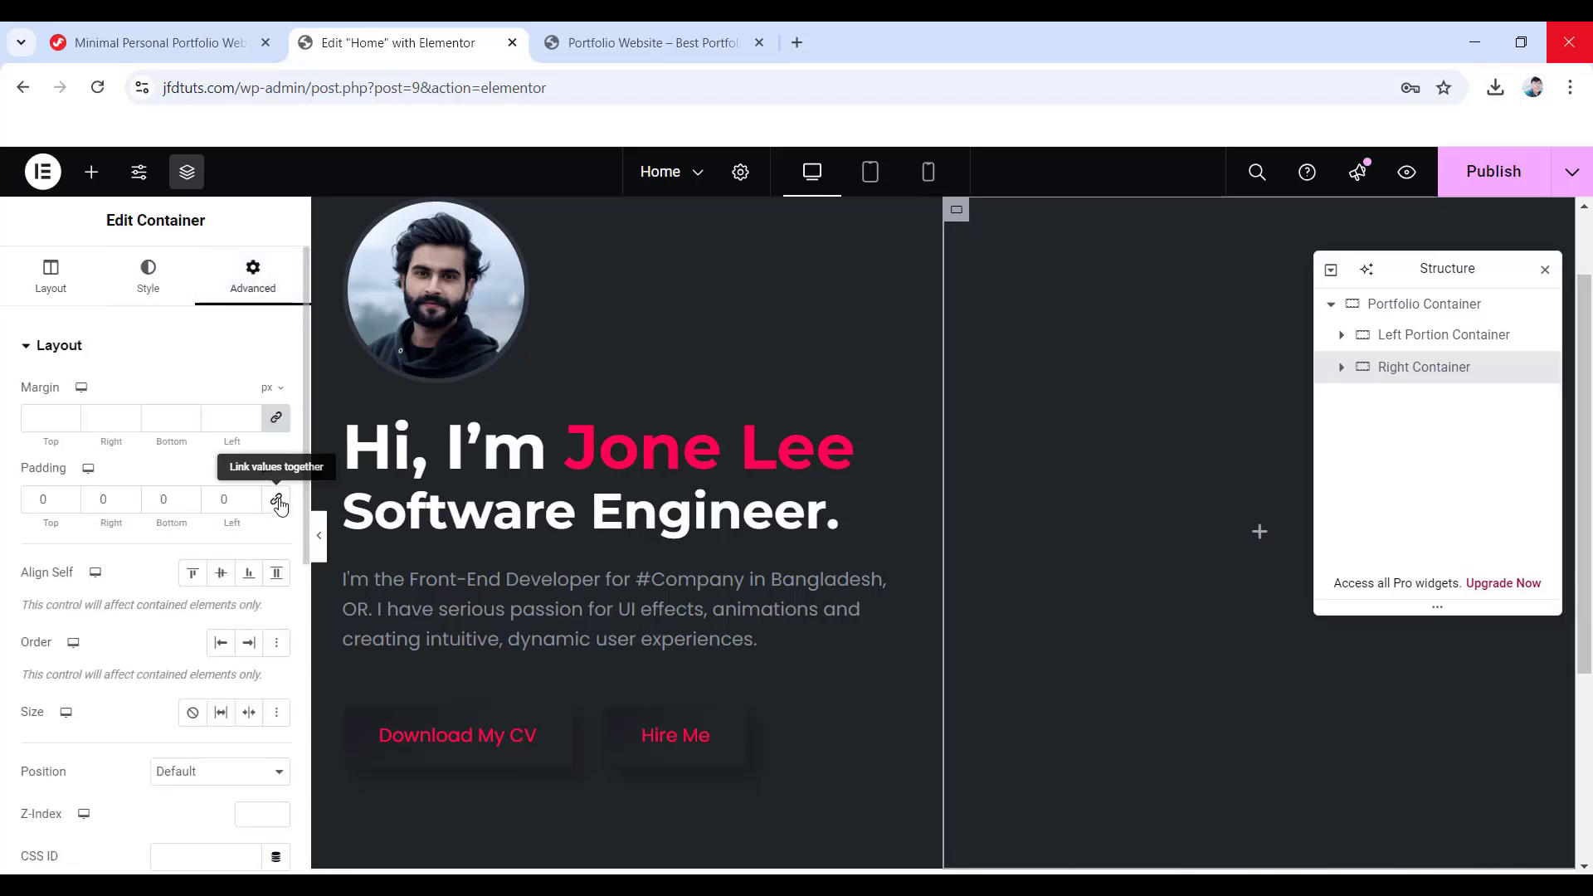
double_click(103, 498)
type("30")
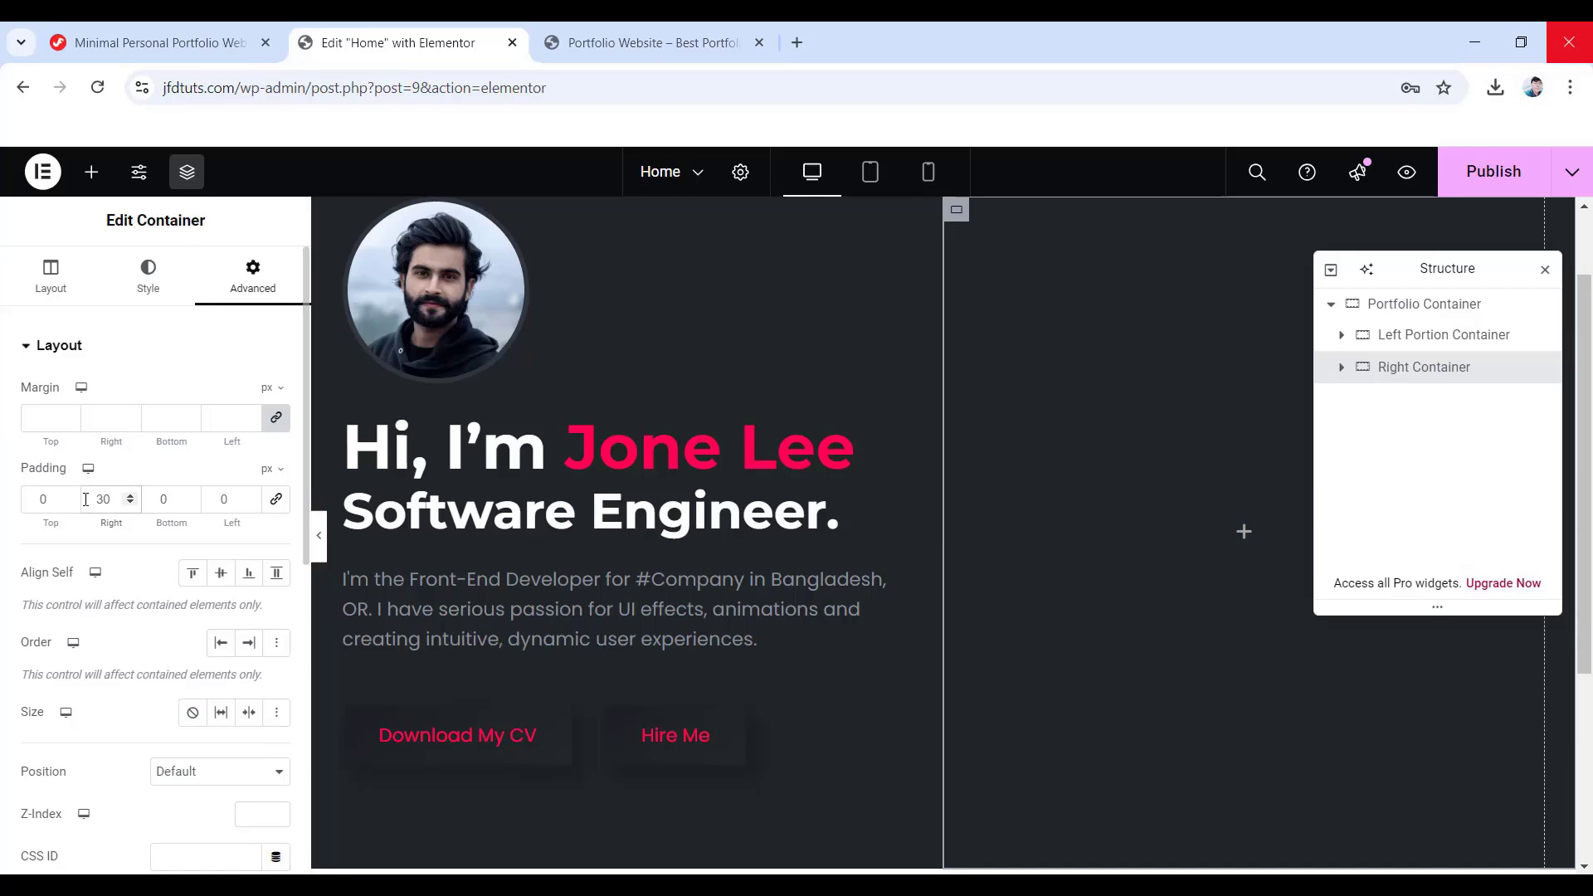
double_click(203, 497)
type("30")
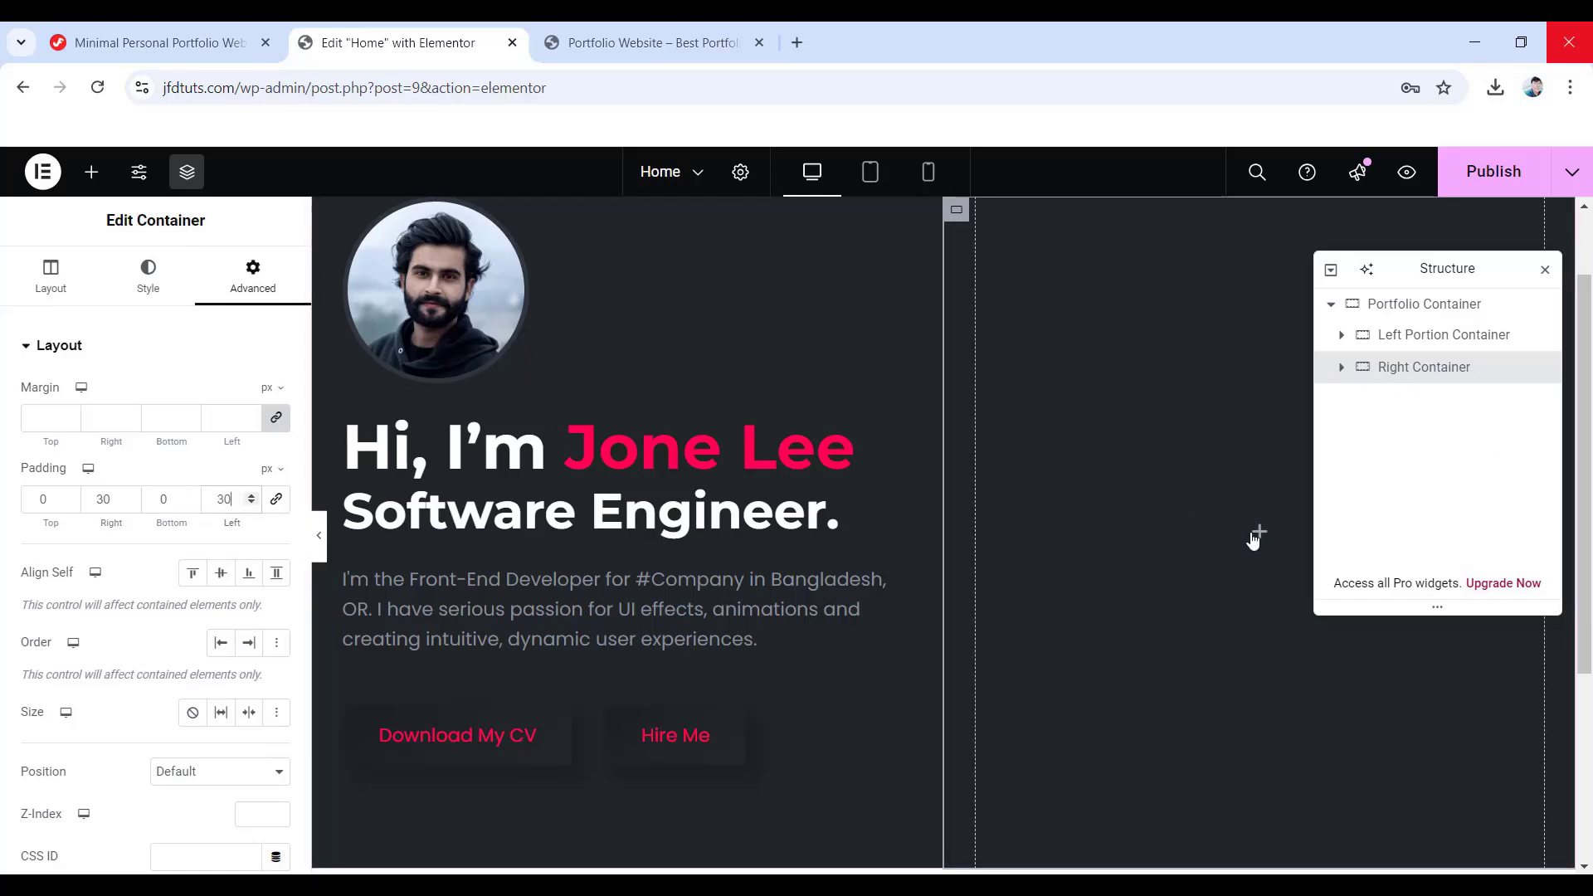
left_click(1257, 534)
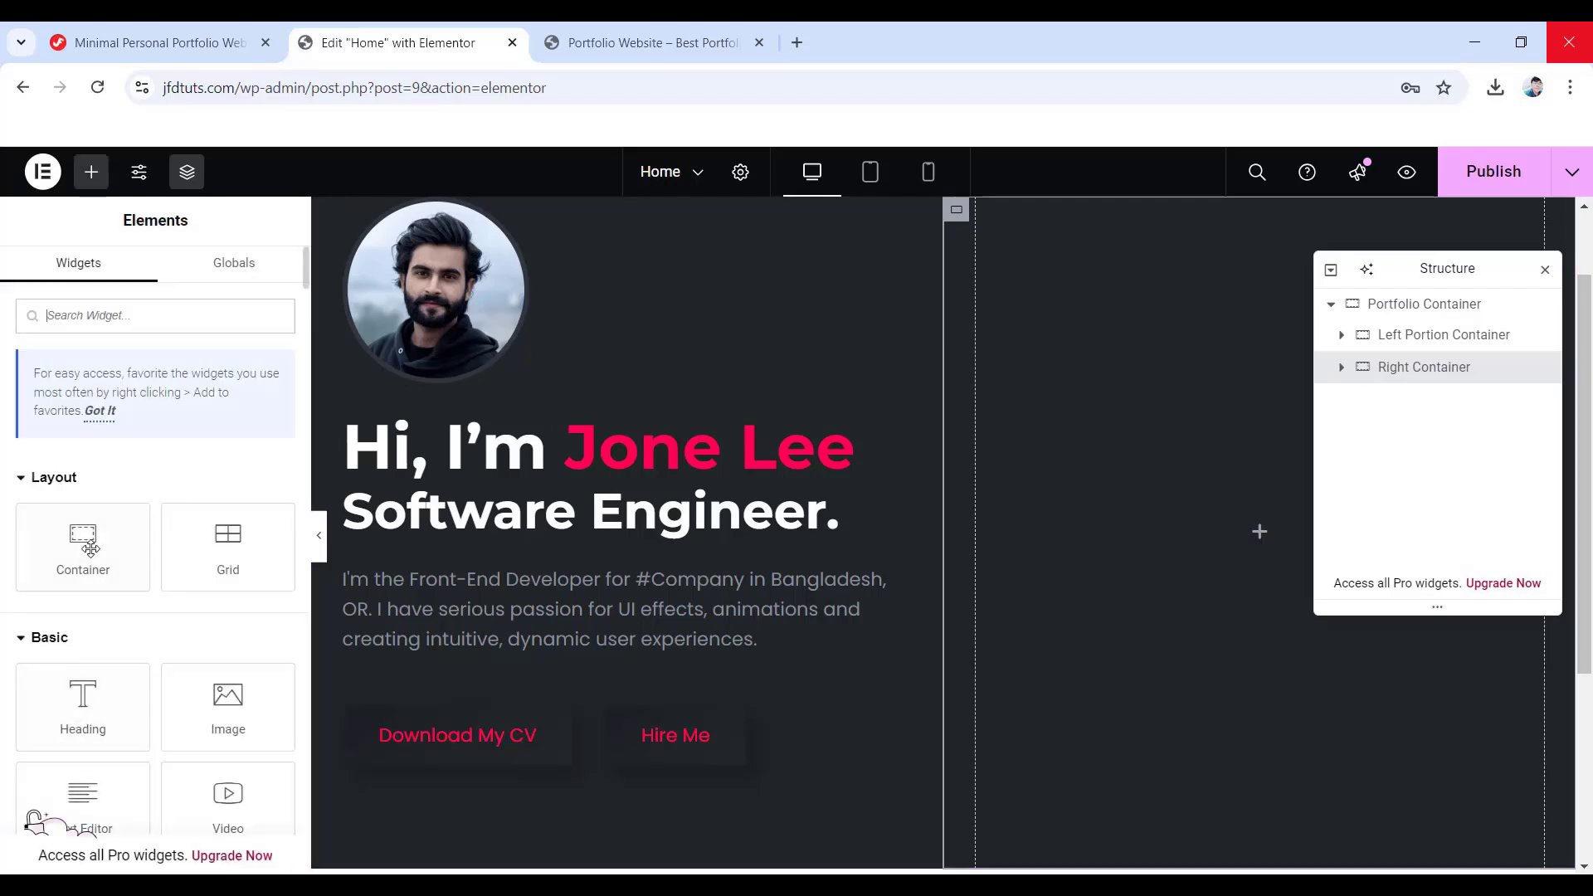
- Place a new container inside the Right Container with Boxed content width
left_click_drag(83, 546, 1194, 514)
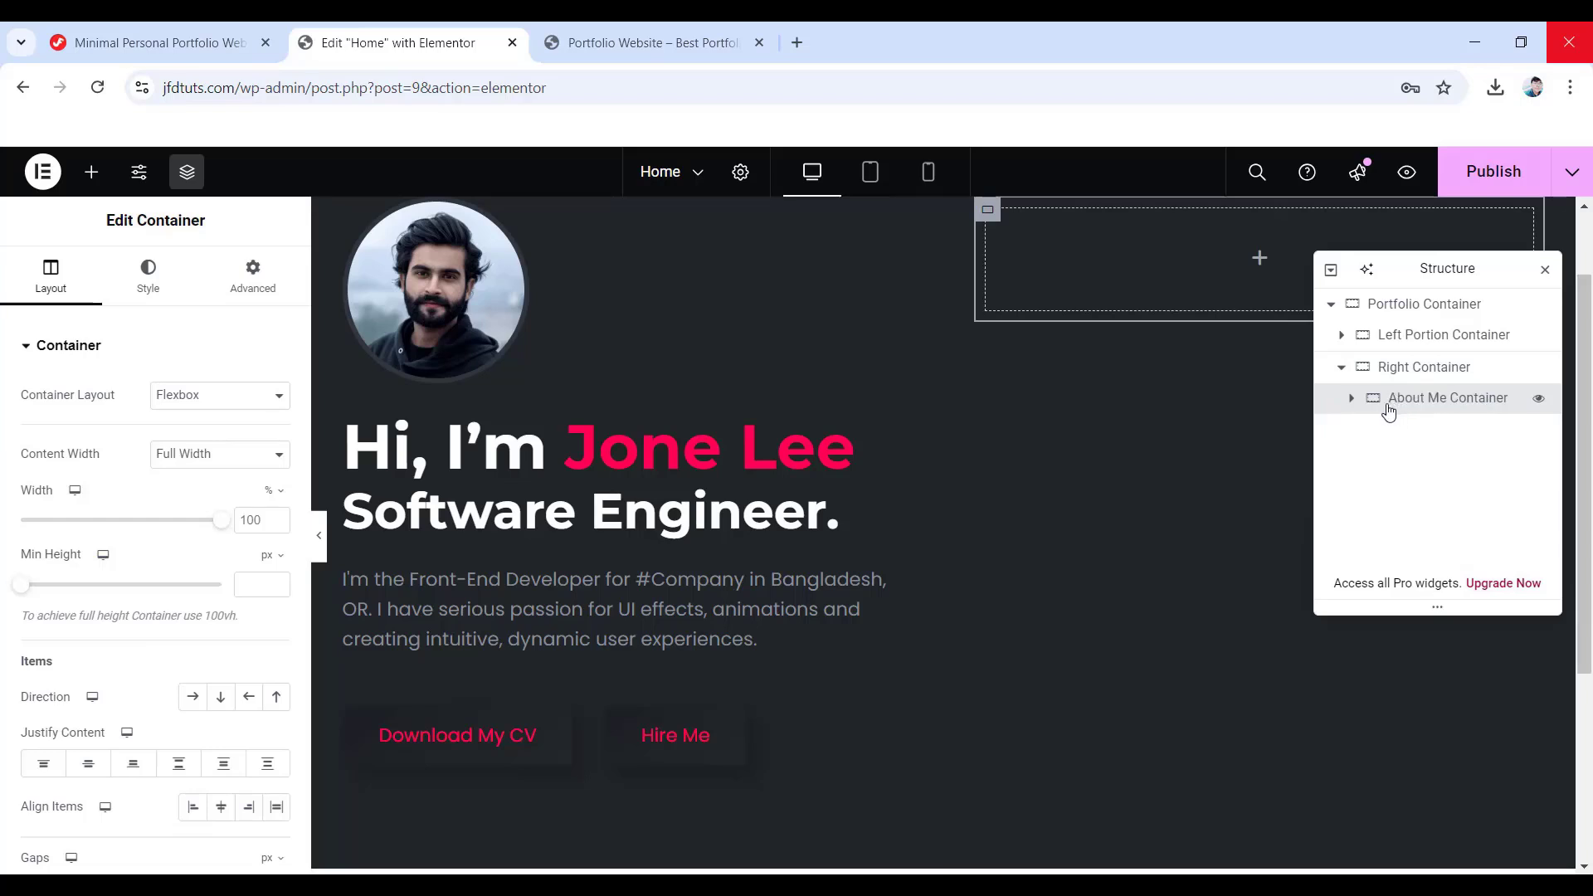
left_click(247, 468)
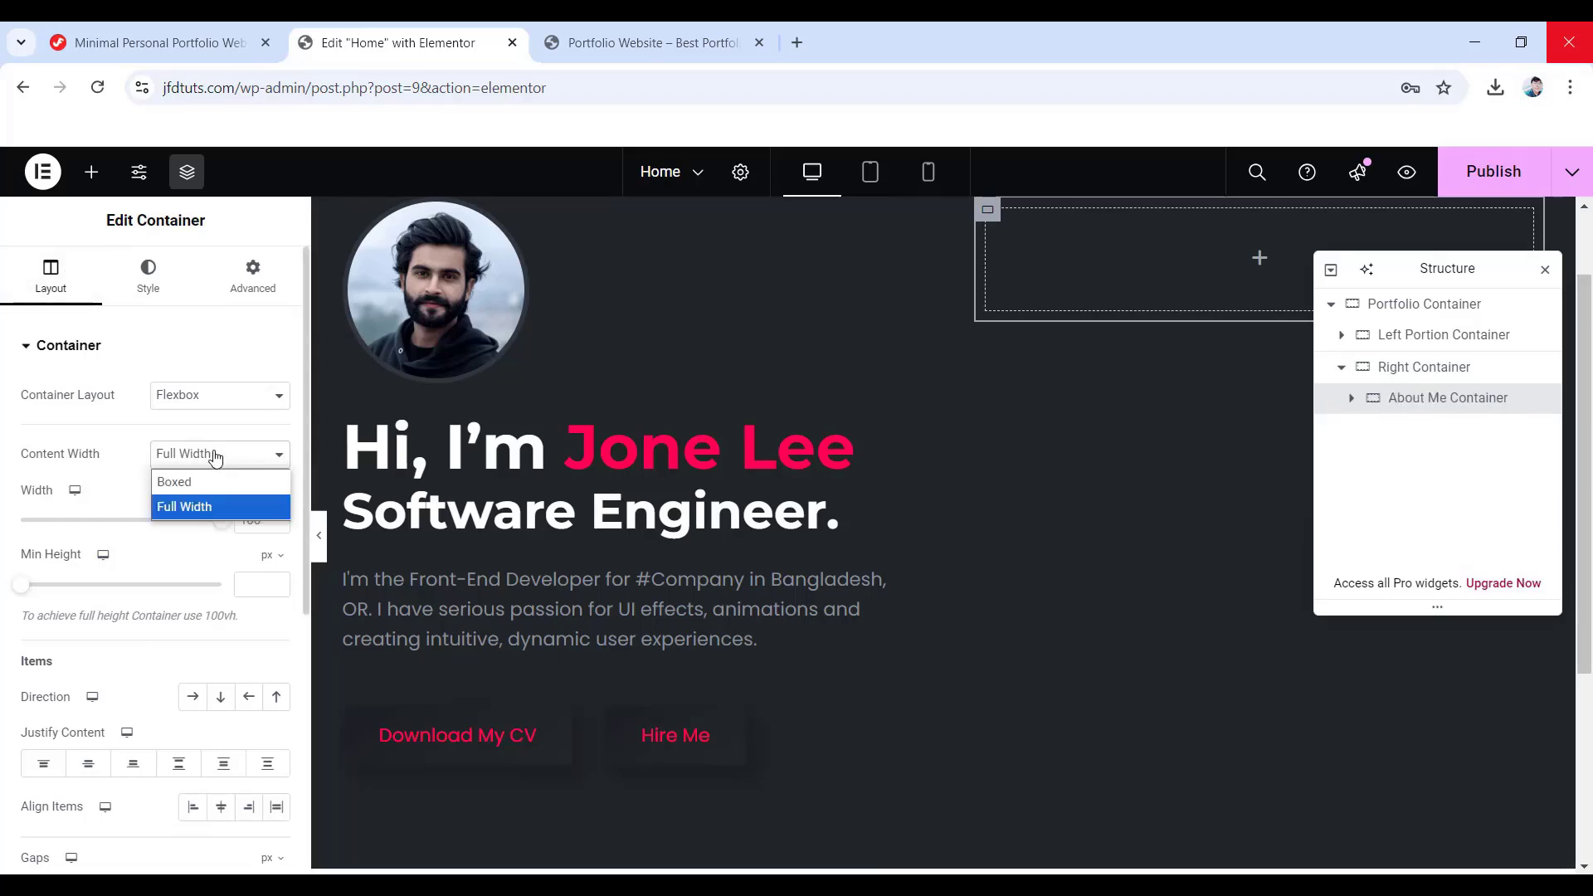
left_click(174, 477)
scroll(176, 490, "down", 5)
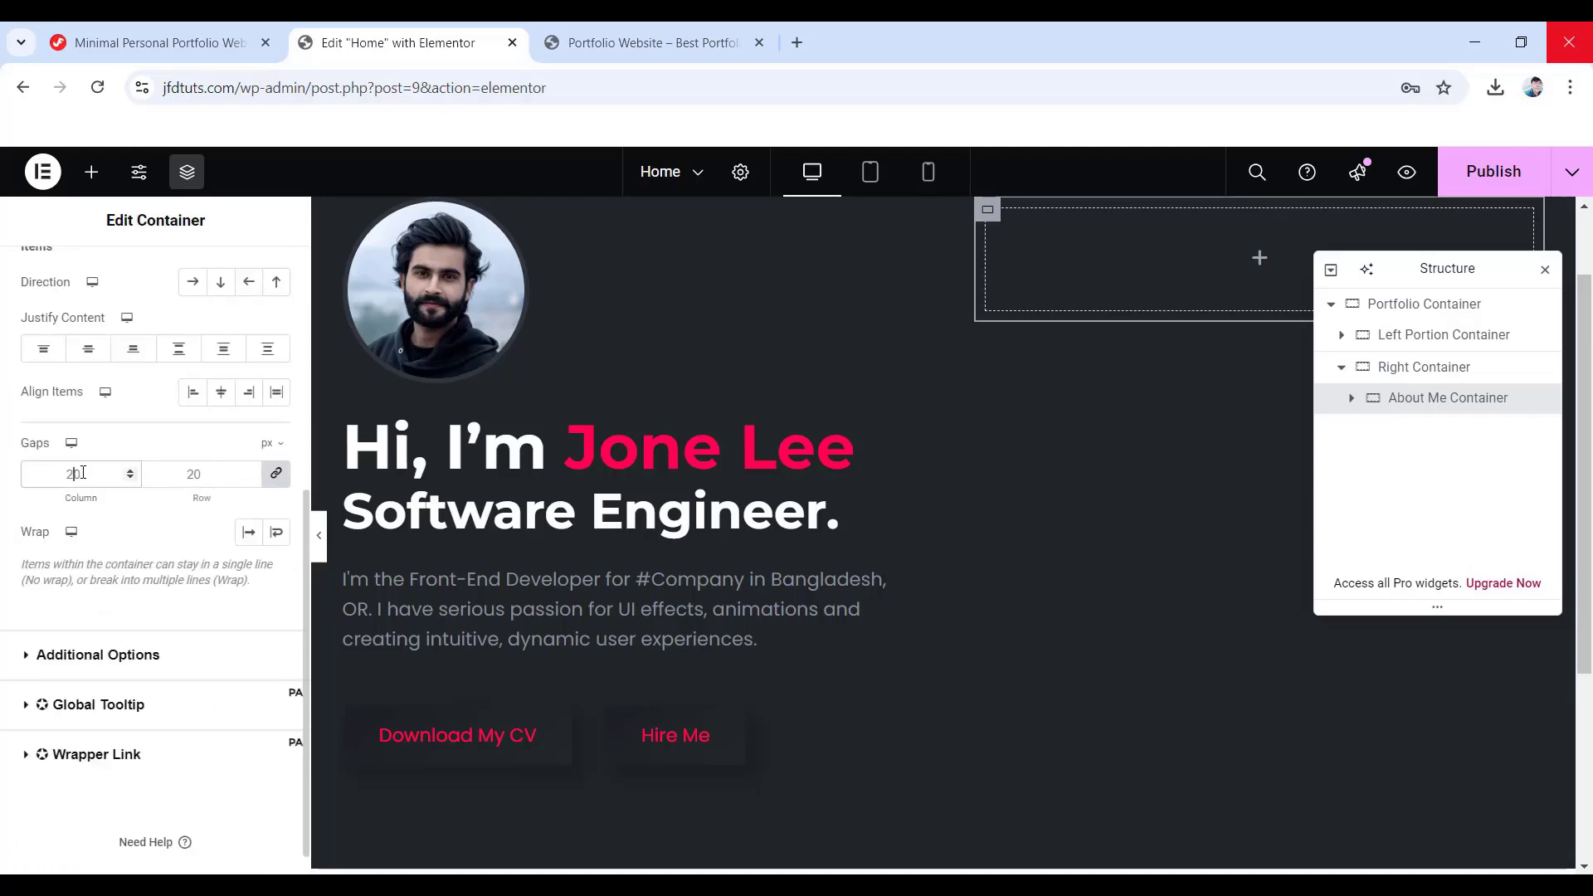
scroll(81, 477, "up", 5)
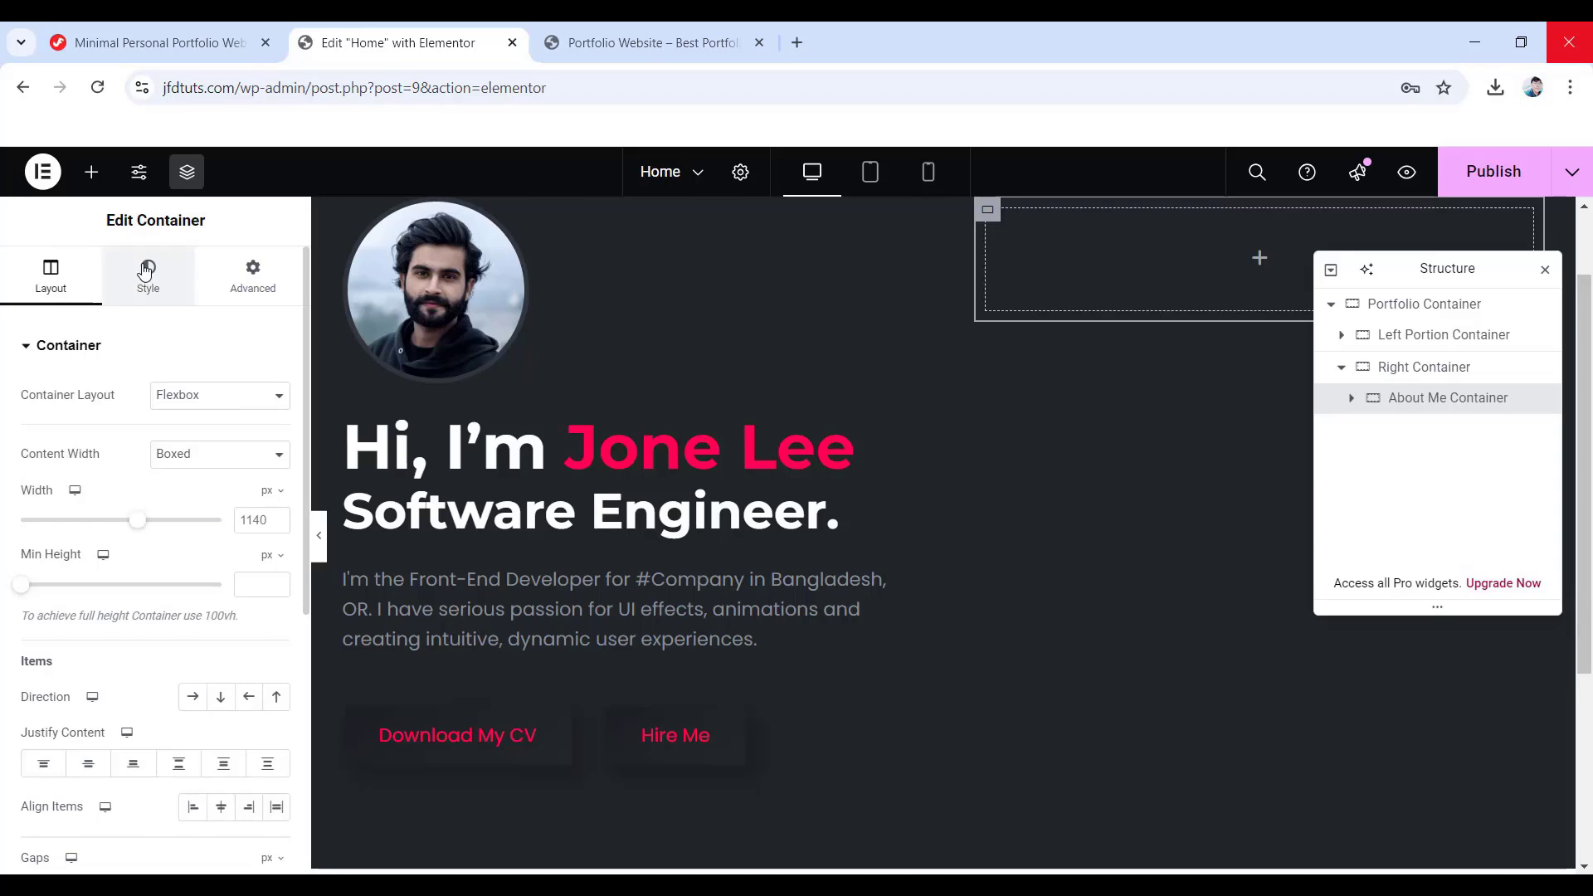
- Give the new container a 50 px bottom margin and padding of 35 top, 40 elsewhere
left_click(146, 271)
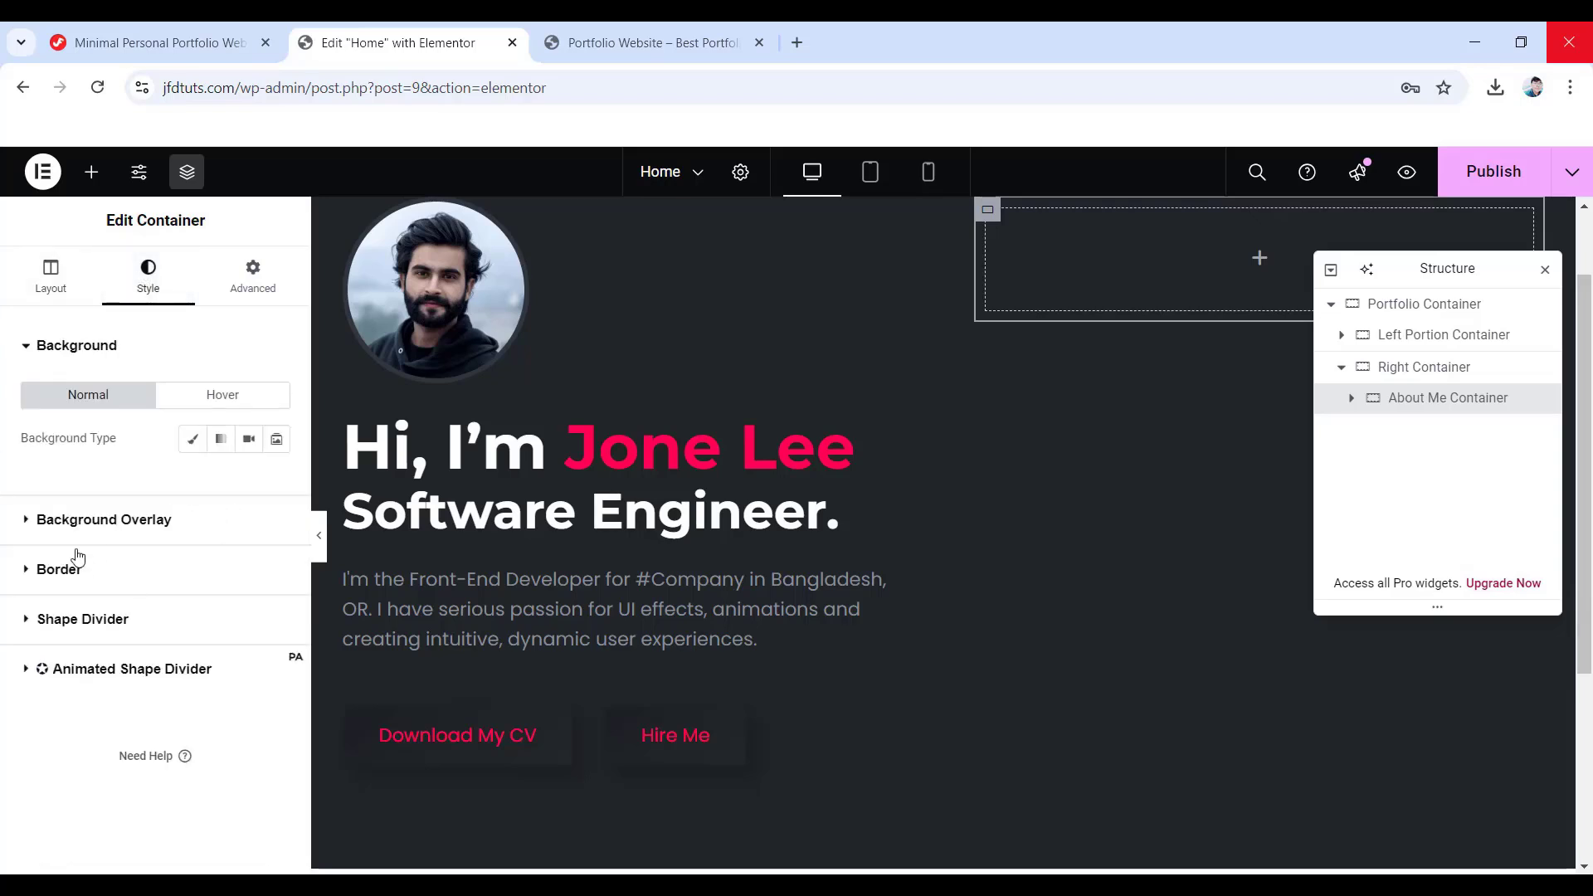
left_click(48, 570)
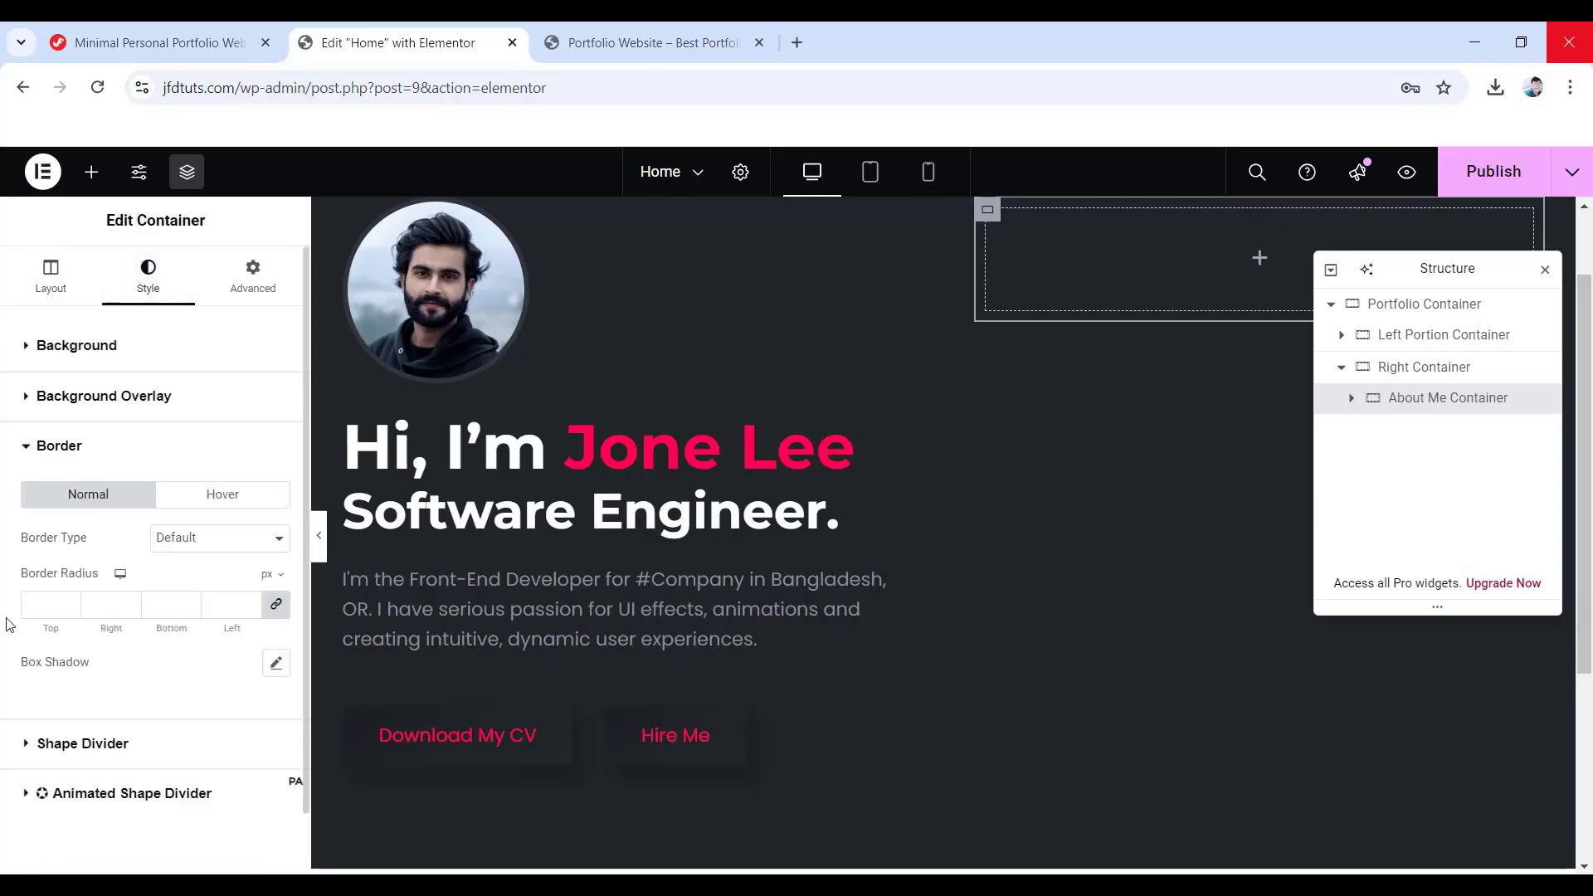
left_click(45, 604)
left_click(250, 282)
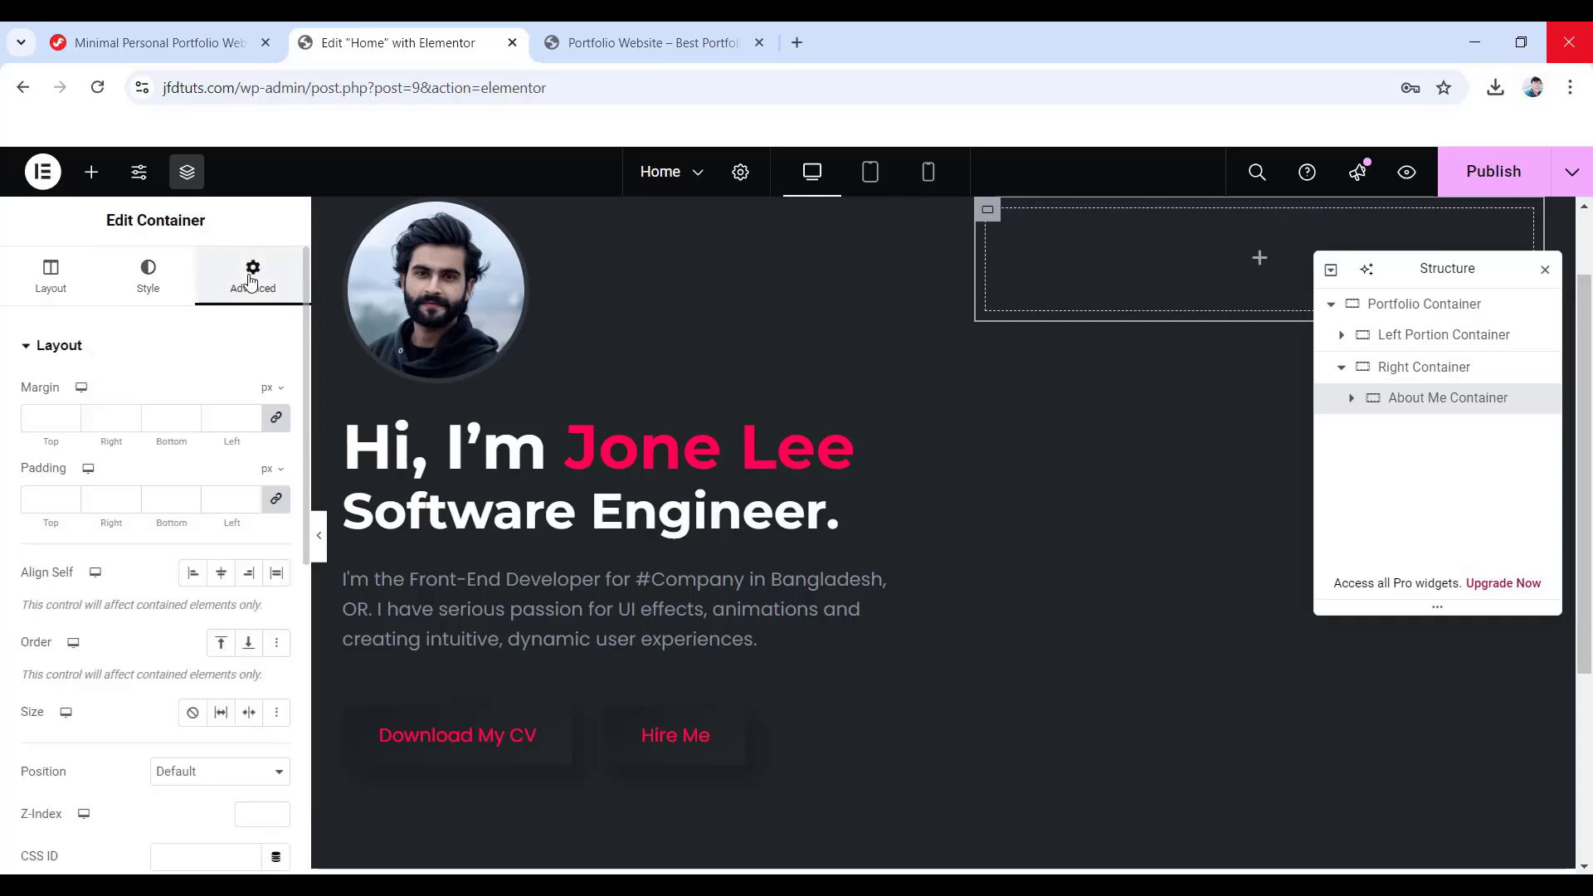
left_click(277, 419)
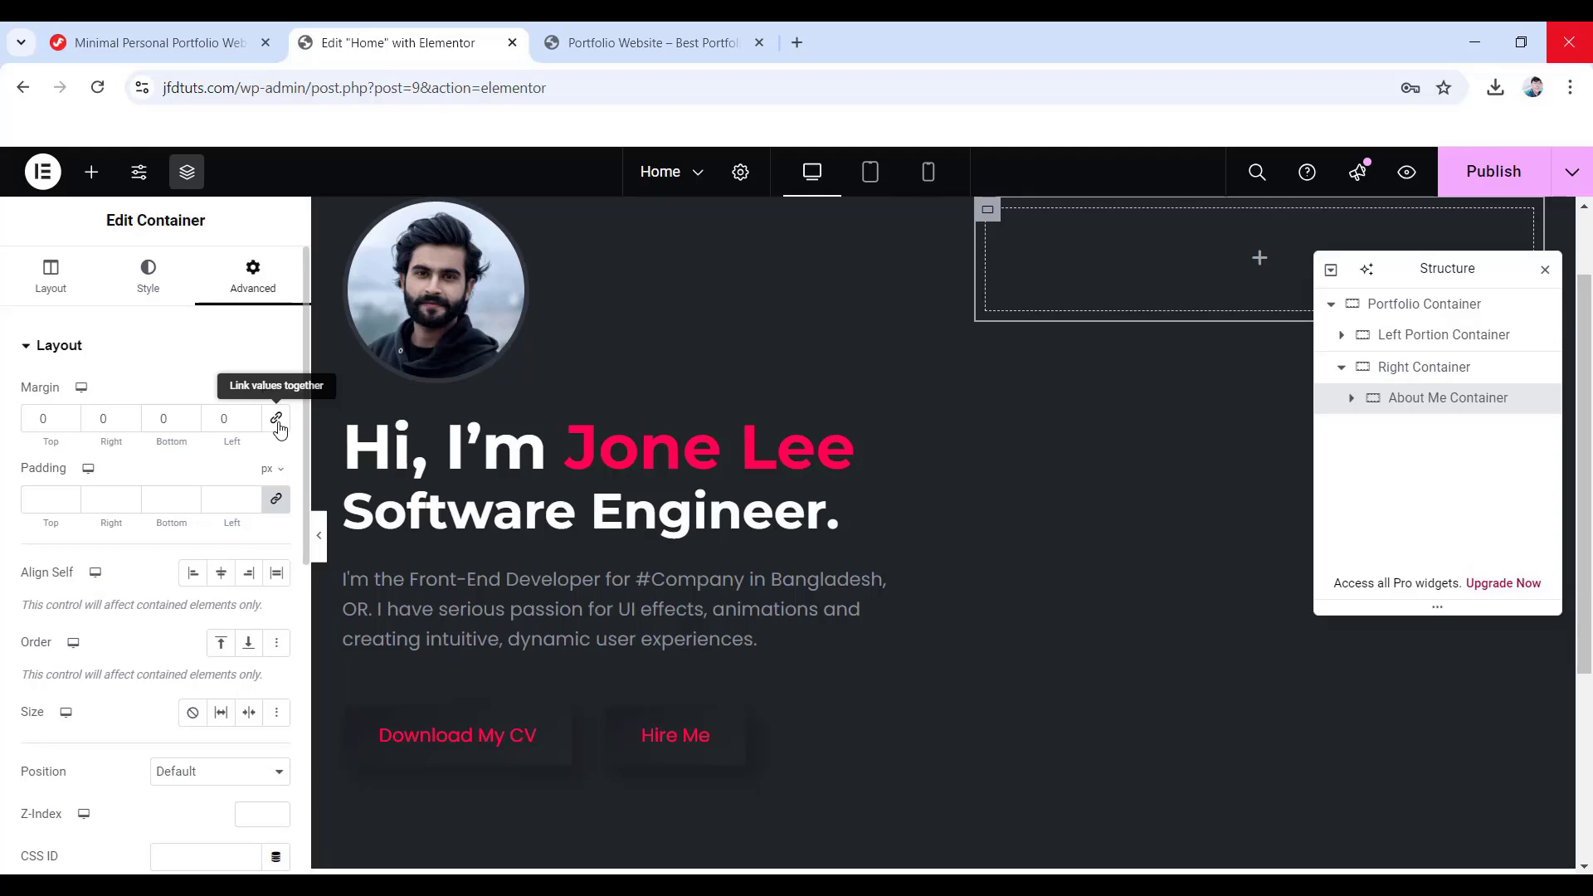
double_click(163, 419)
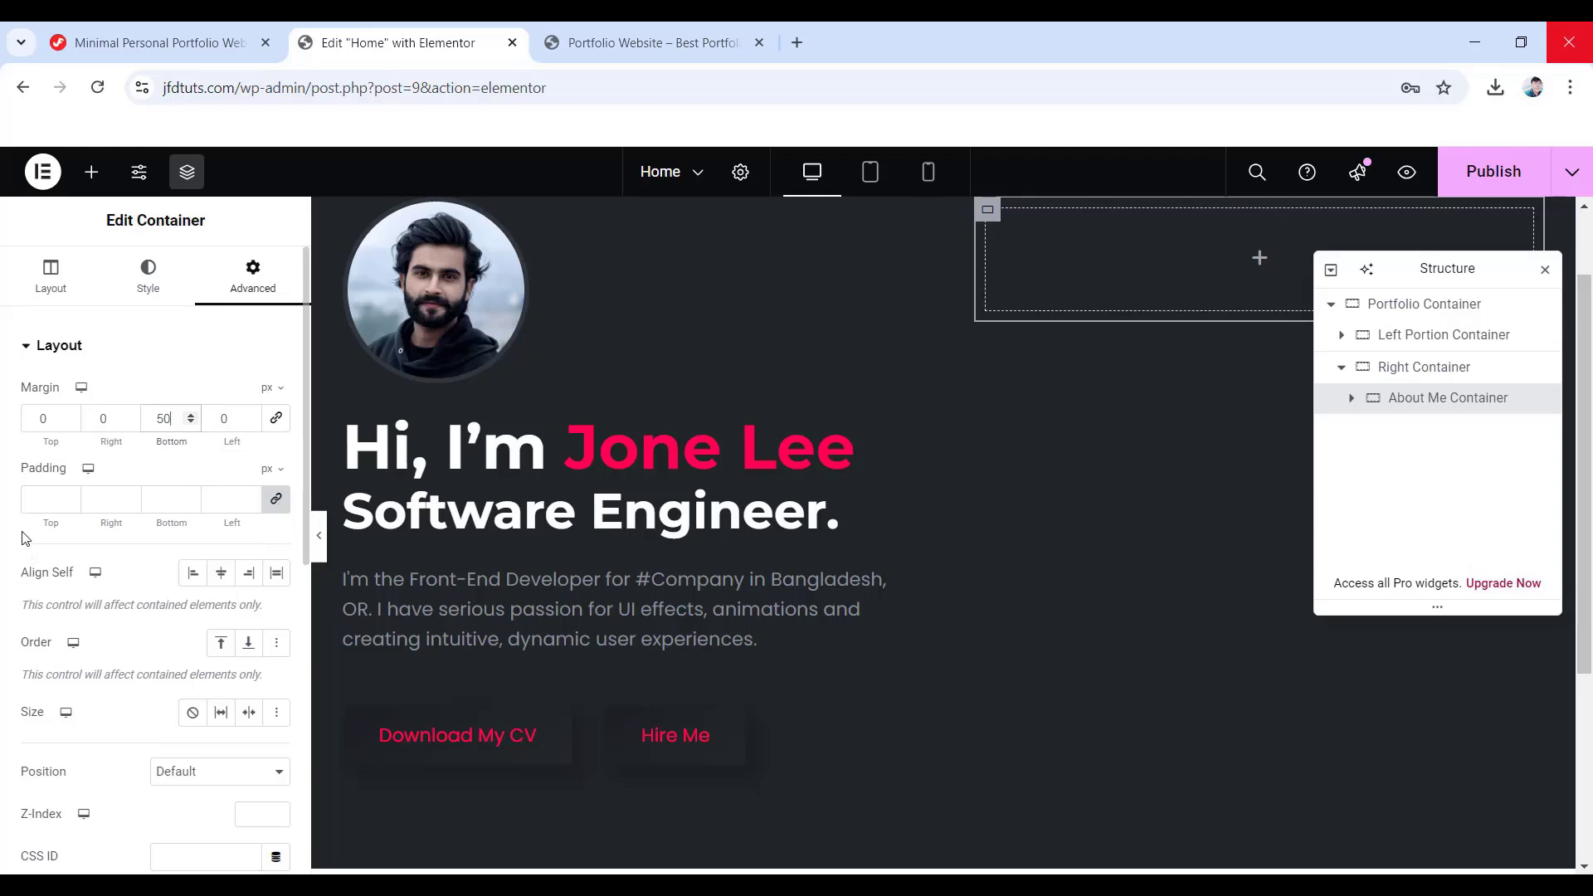
left_click(42, 499)
type("40")
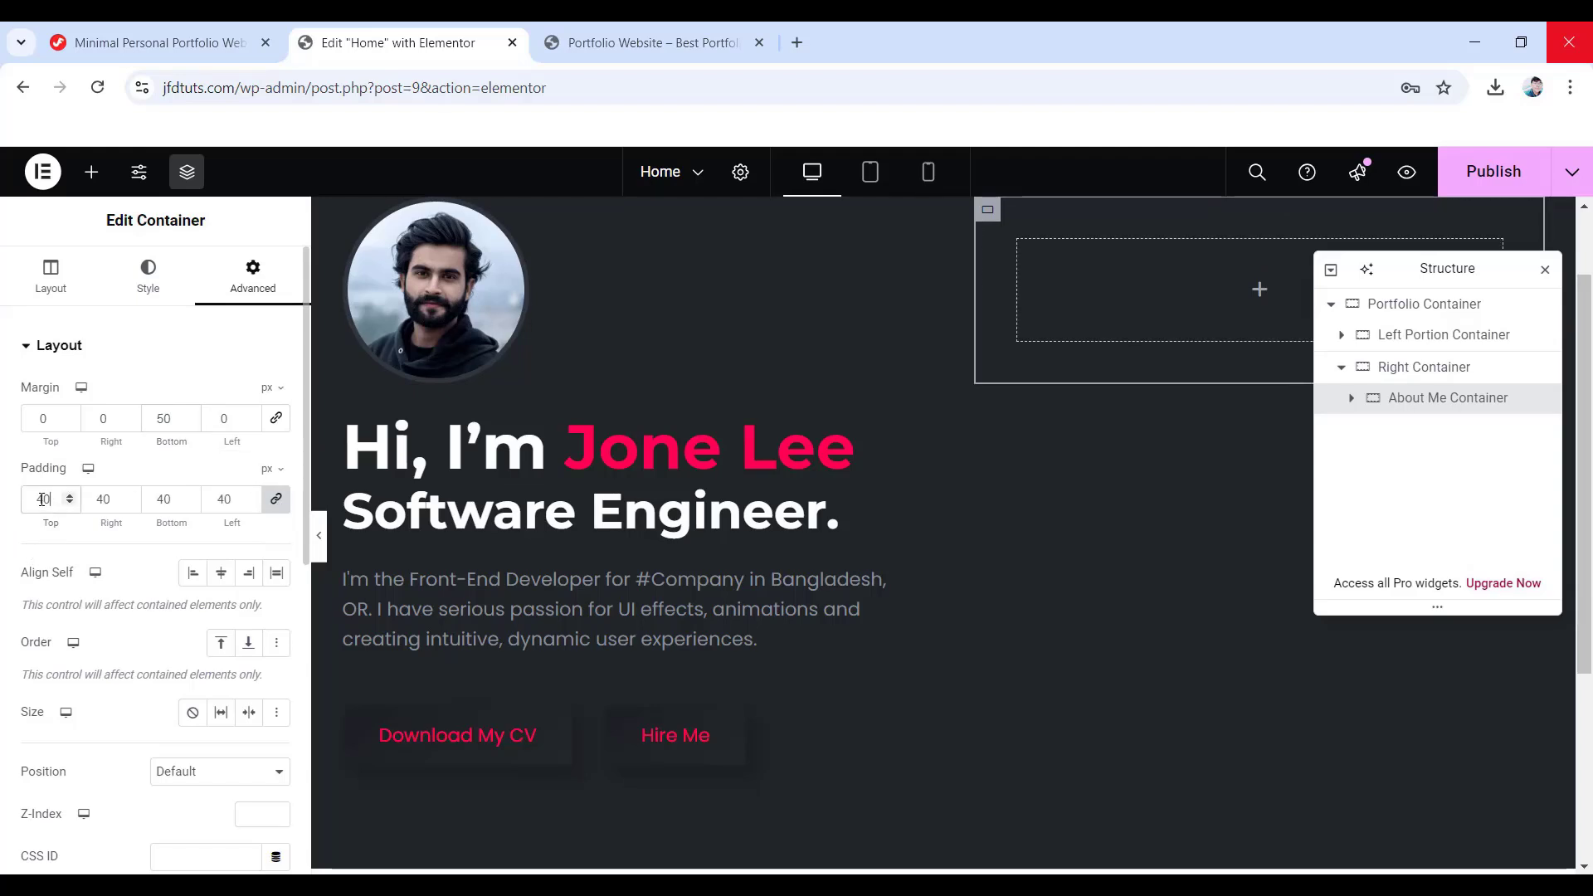
left_click(274, 500)
type("35")
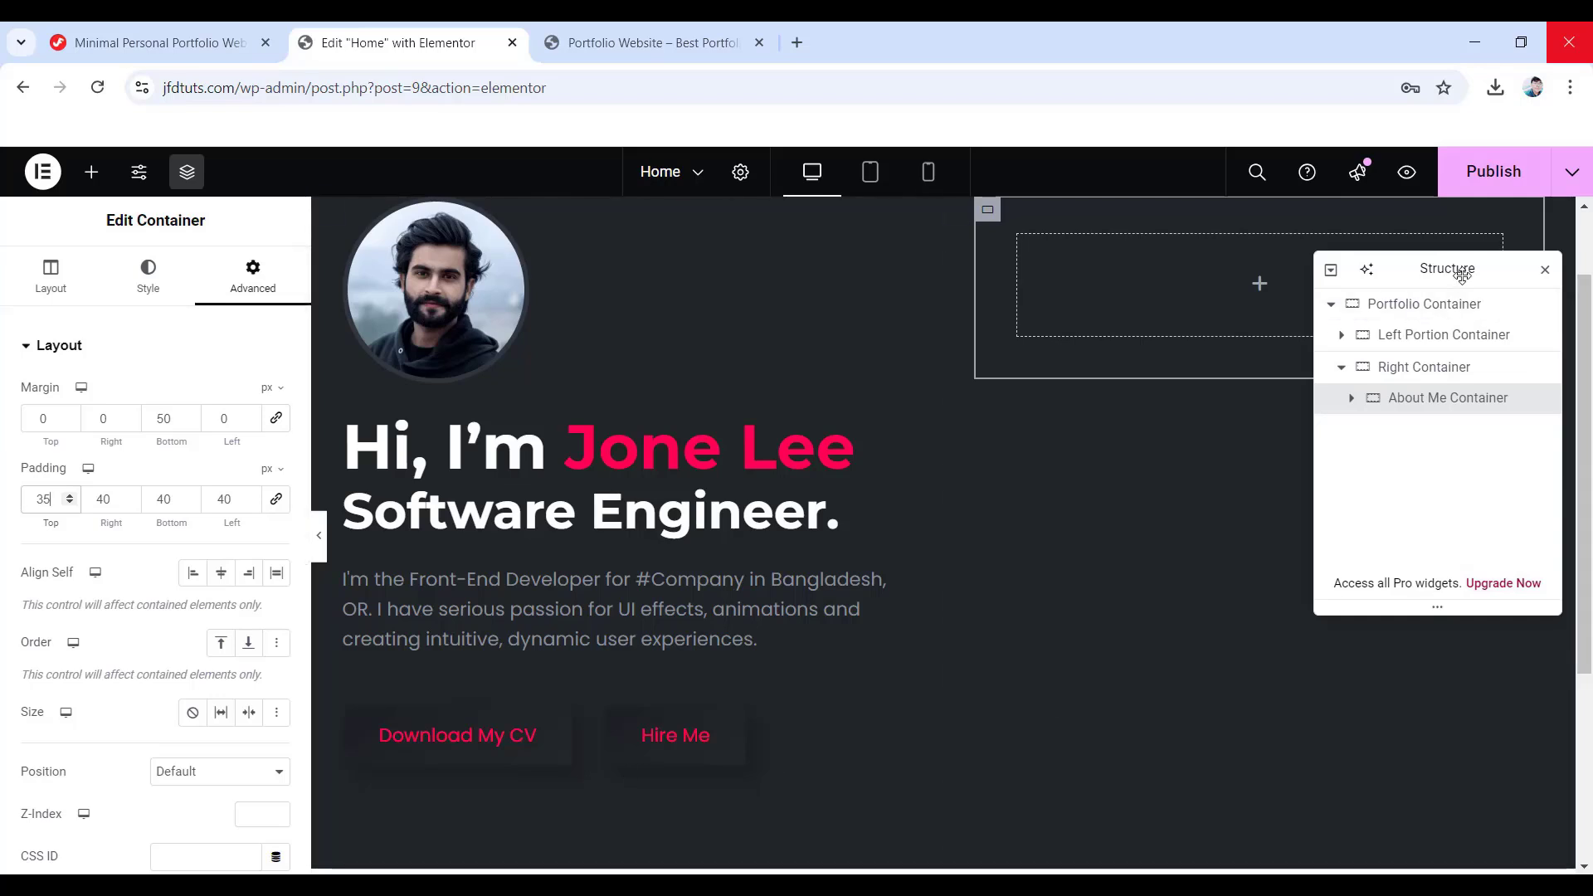
- Rename the right column to Right Portion Container
left_click_drag(1458, 268, 694, 341)
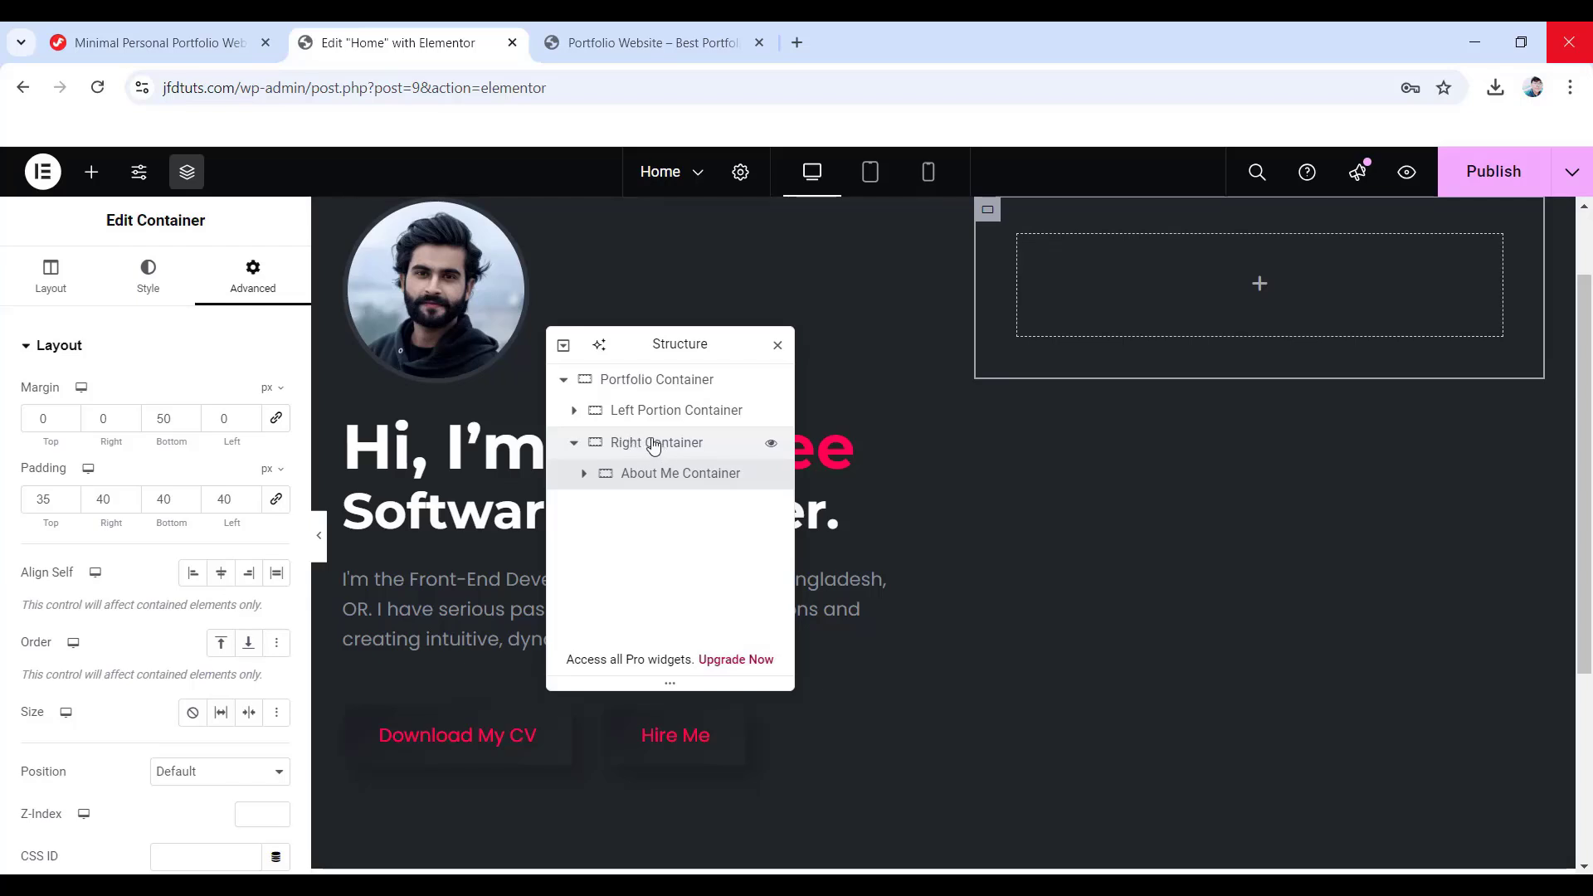
double_click(653, 446)
type("Right Portion Container")
key("Return")
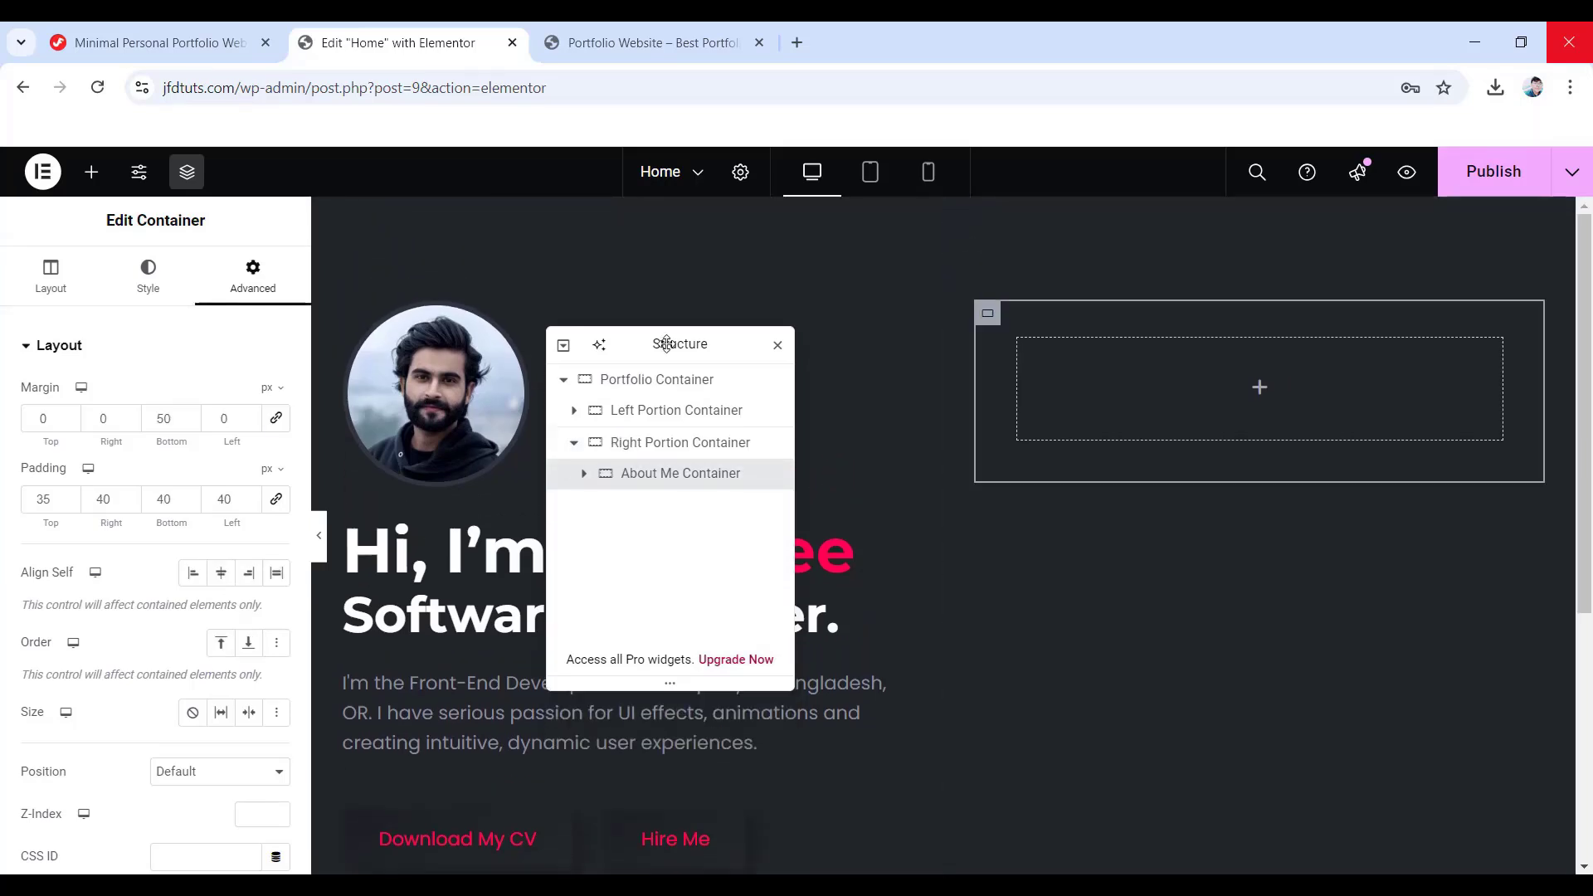
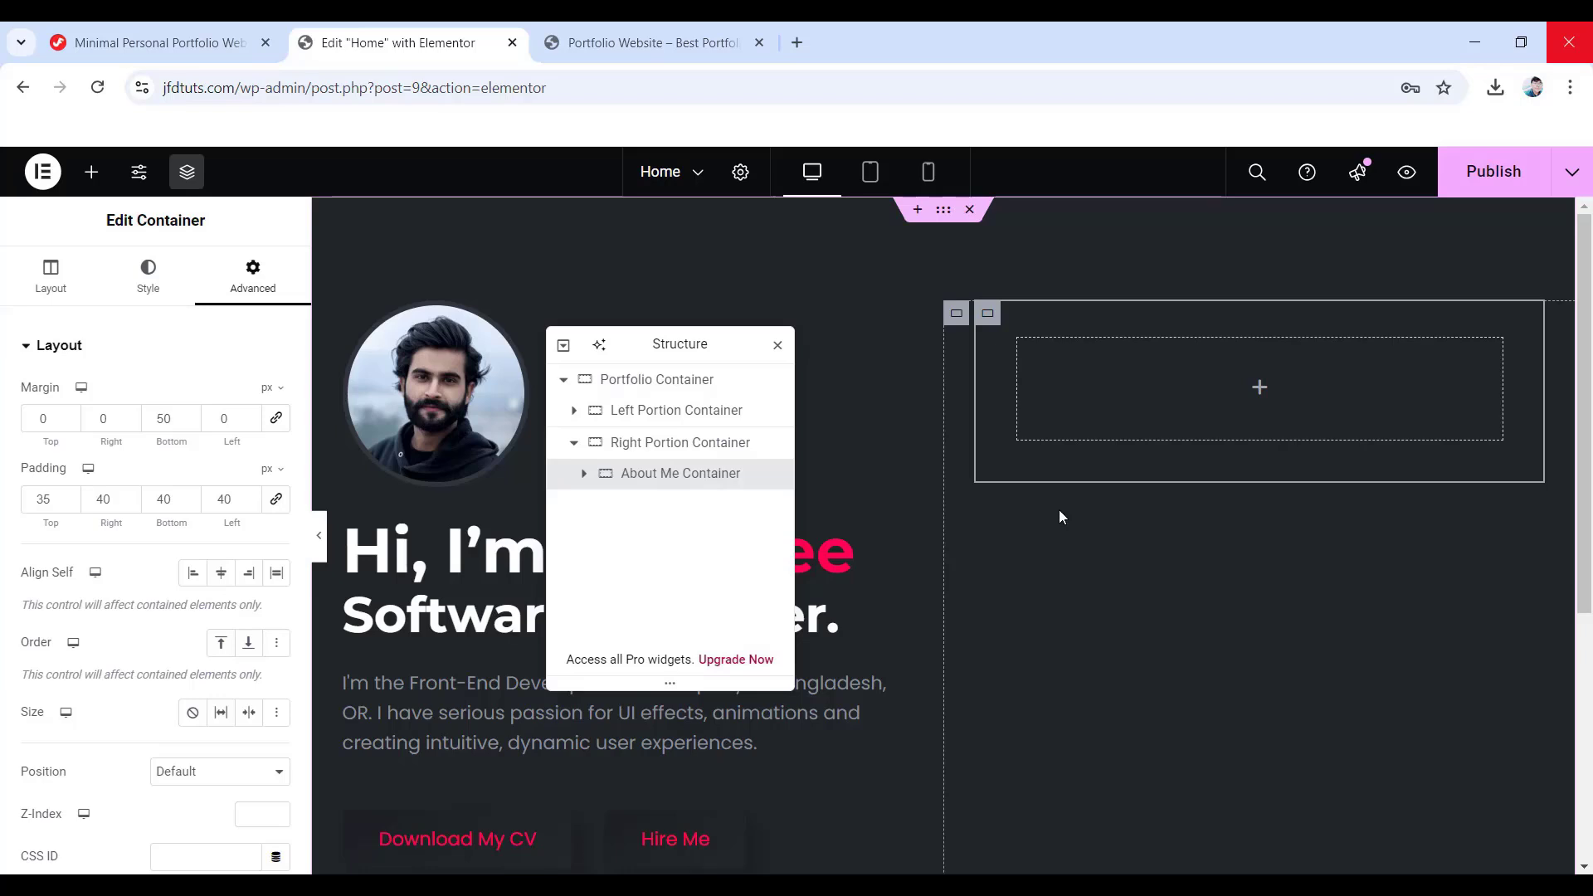
- Copy the full Box Shadow CSS code block from the Jim Fahad Digital tutorial page
left_click(147, 46)
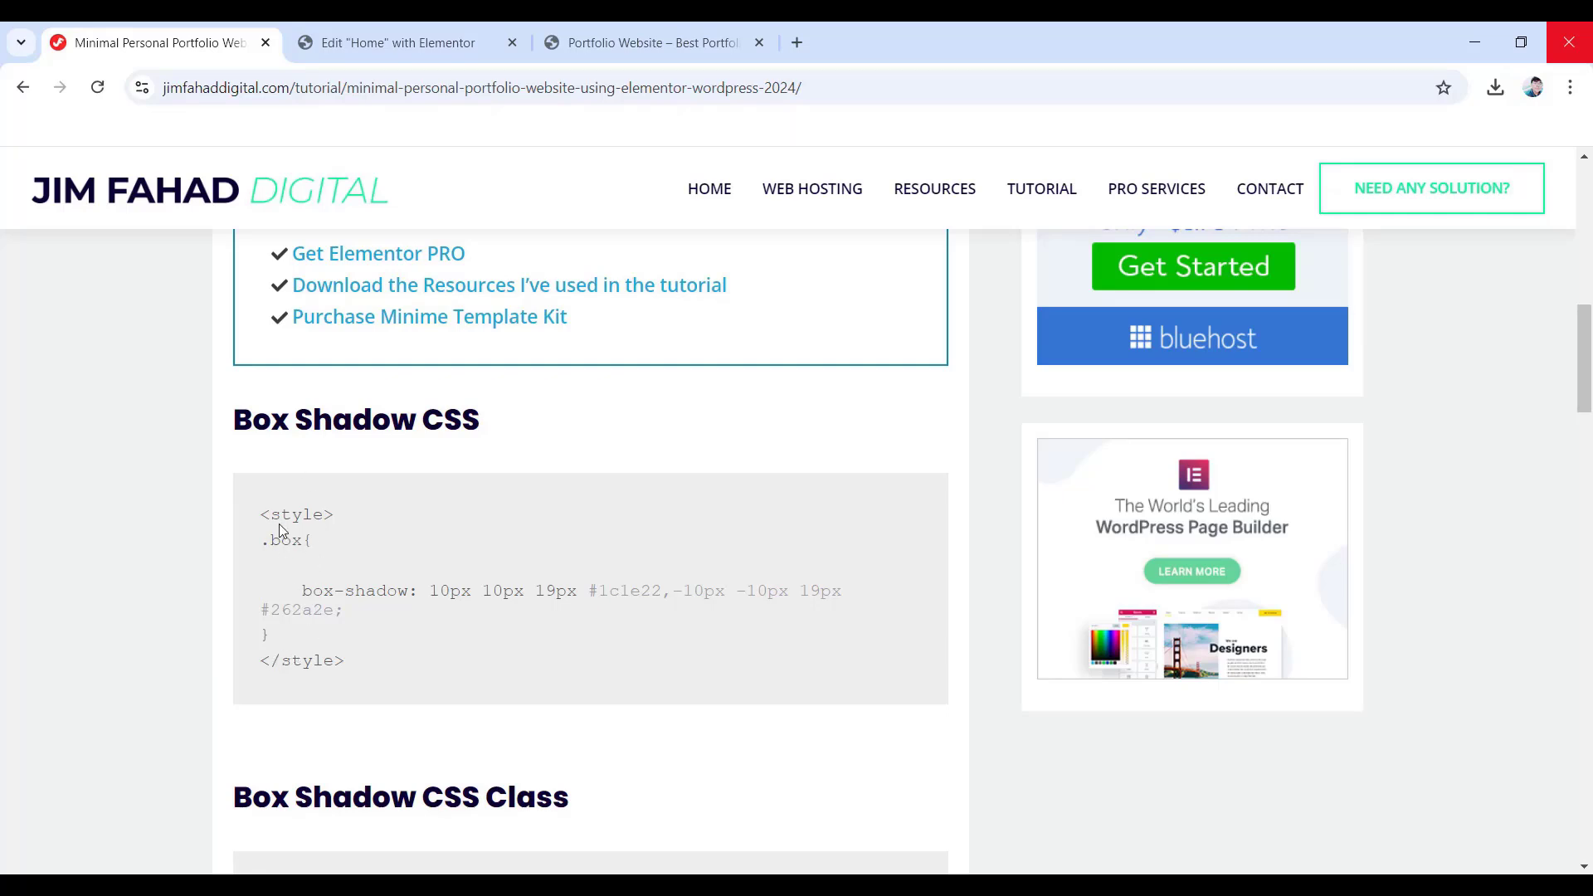
left_click_drag(263, 512, 356, 670)
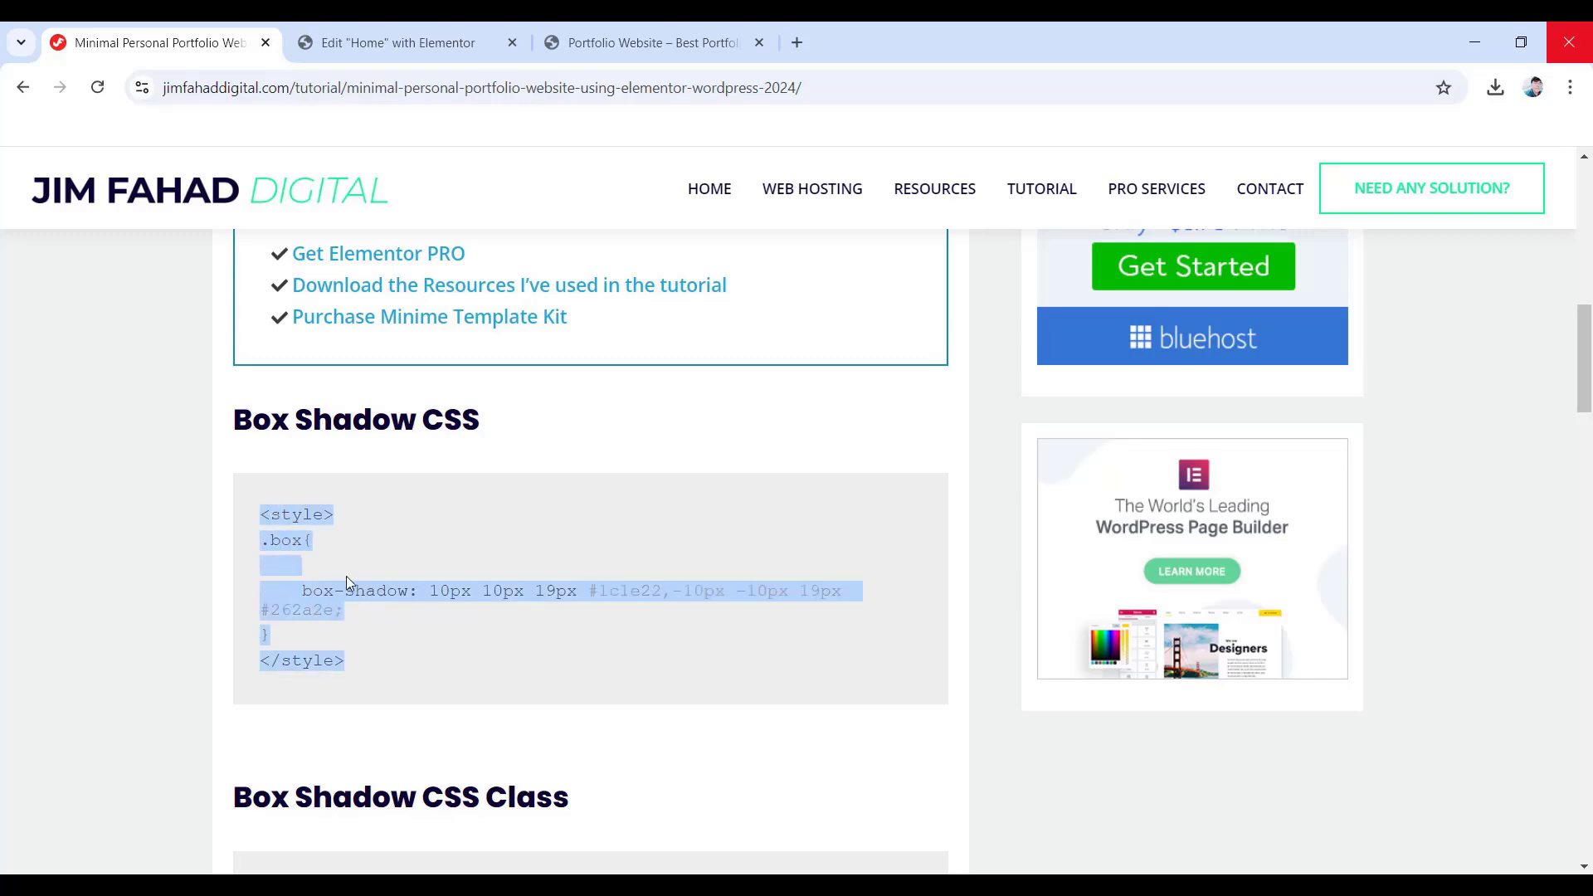
right_click(309, 609)
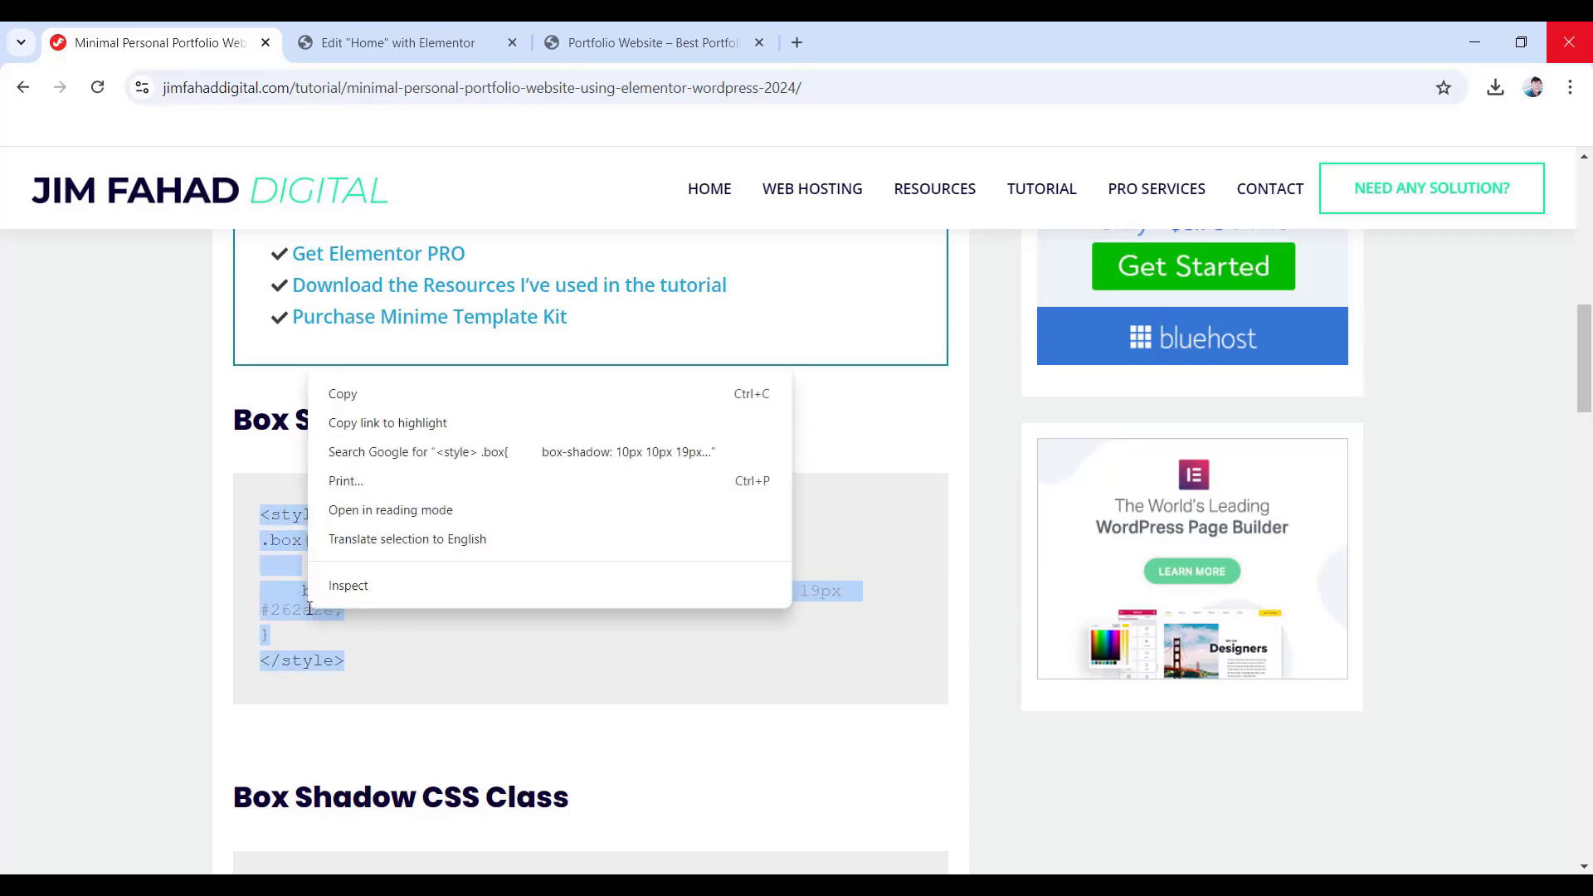
left_click(355, 398)
left_click(453, 46)
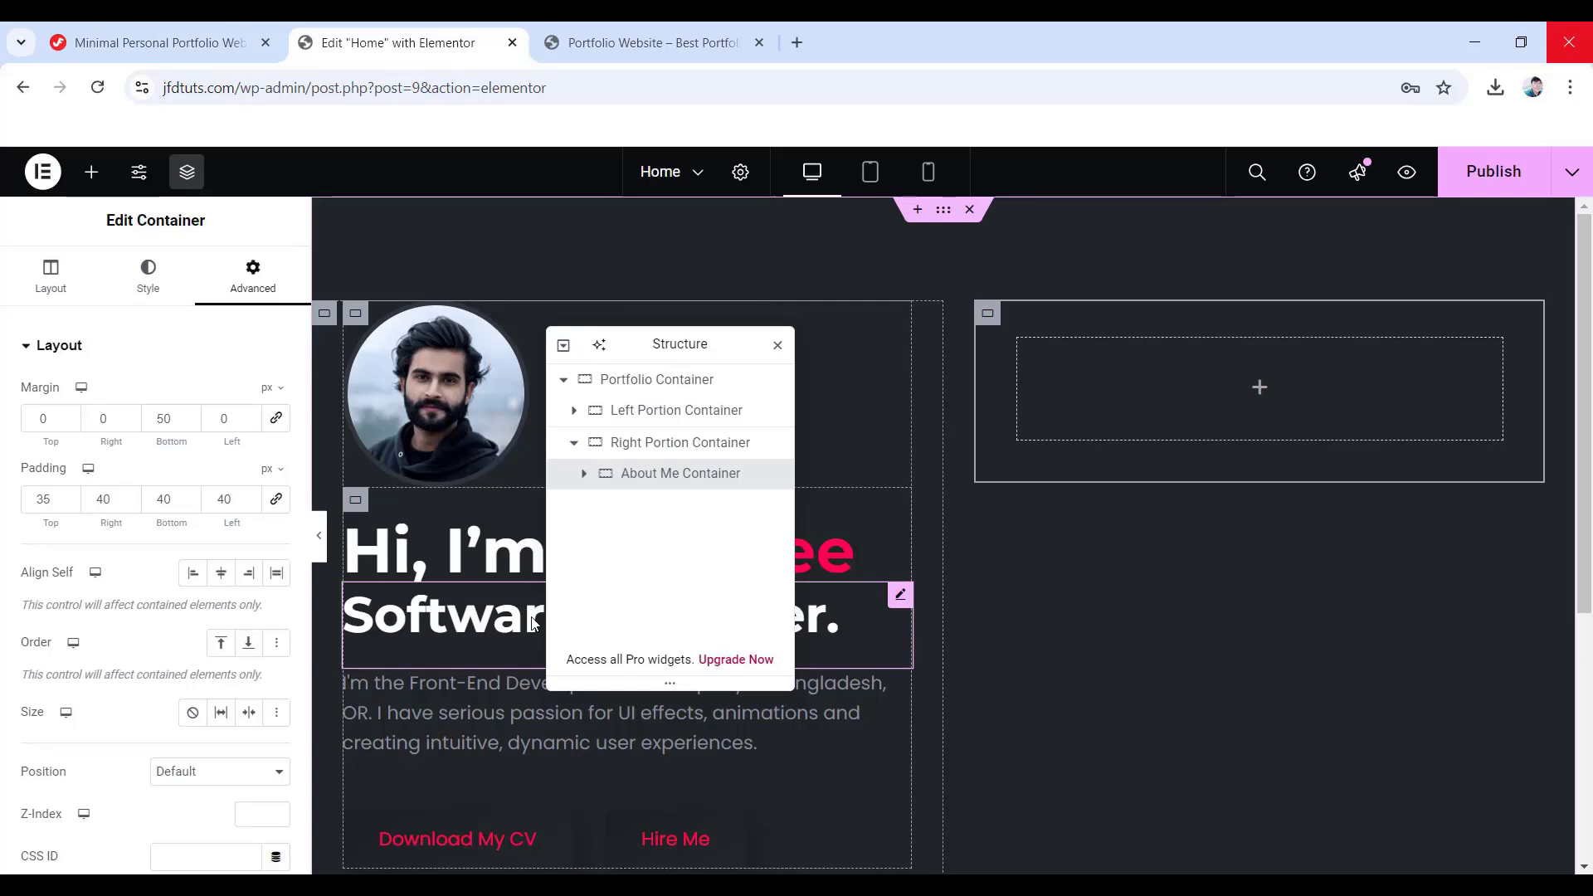
- Add a single-column flexbox container below the hero and name it 'HTML Container'
scroll(945, 715, "down", 5)
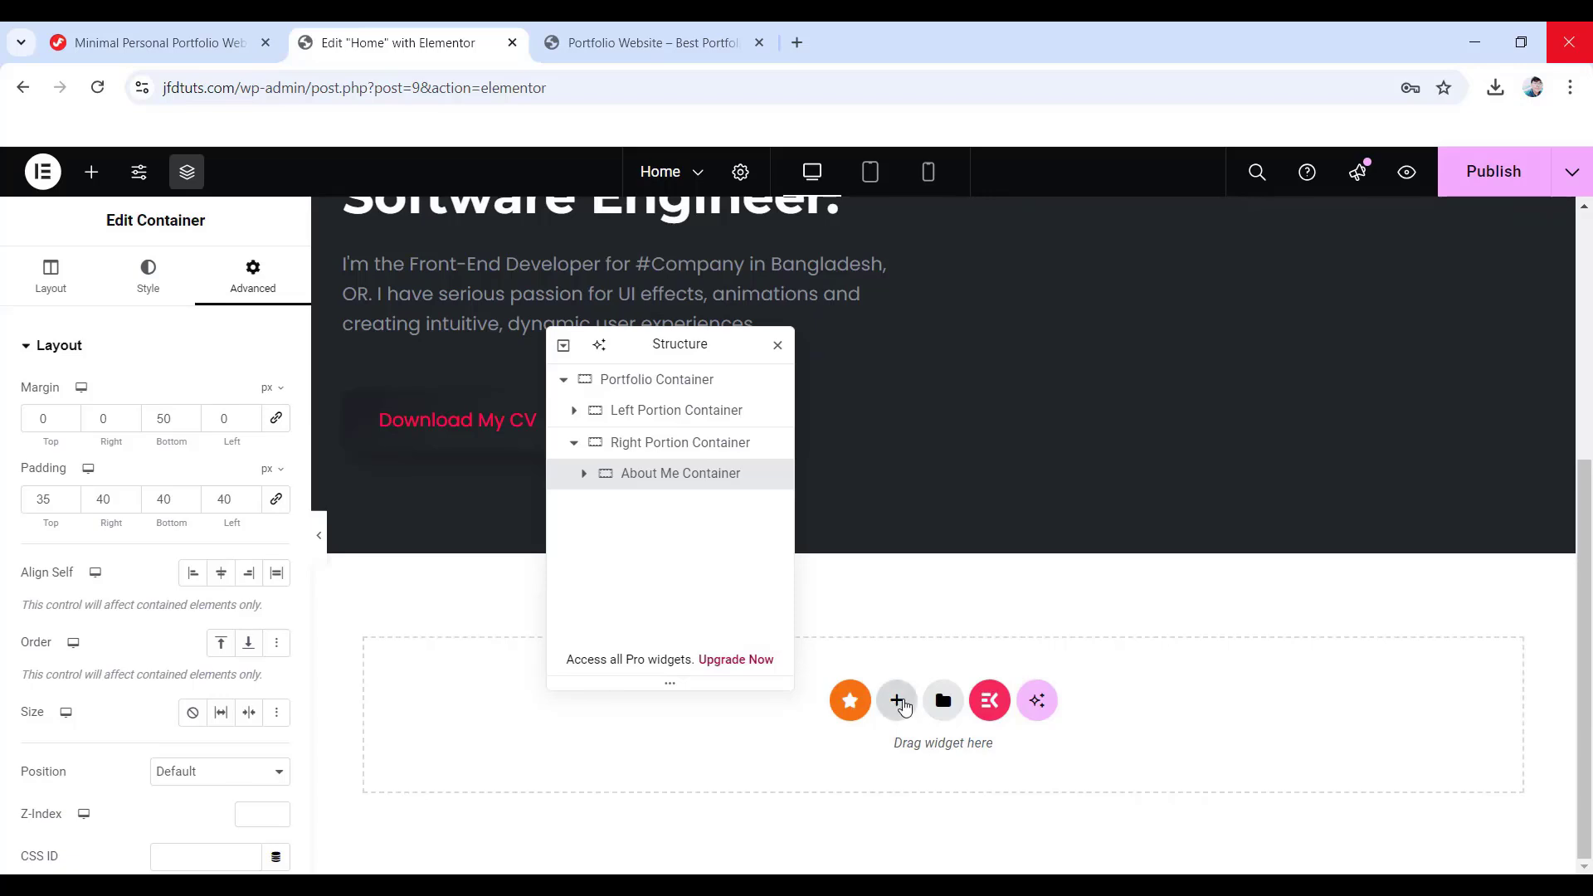
left_click(898, 702)
left_click(878, 755)
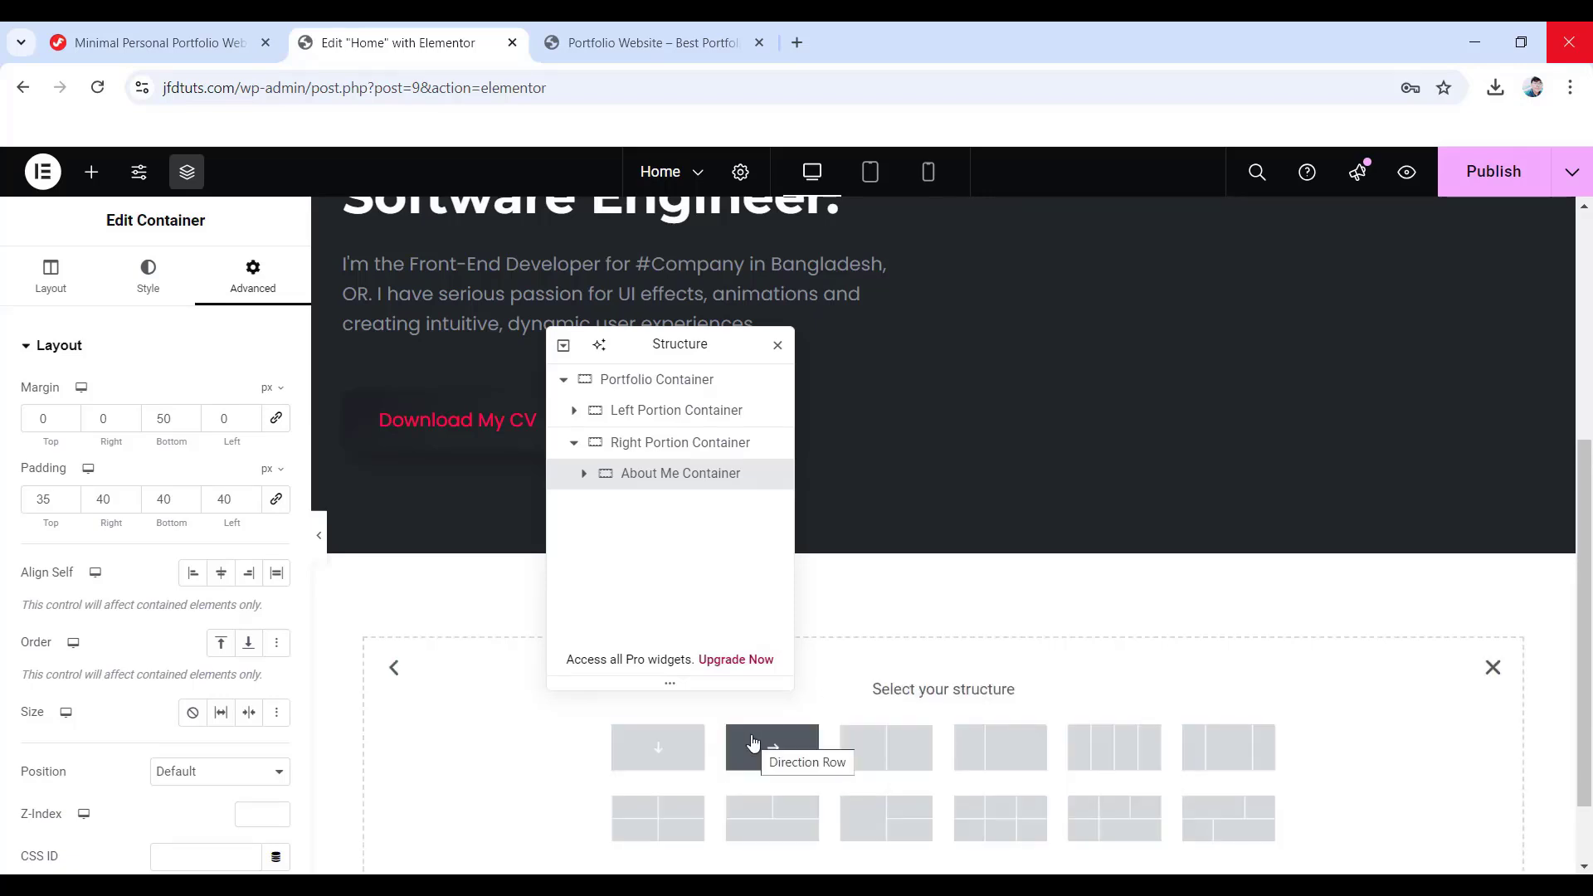
left_click(655, 755)
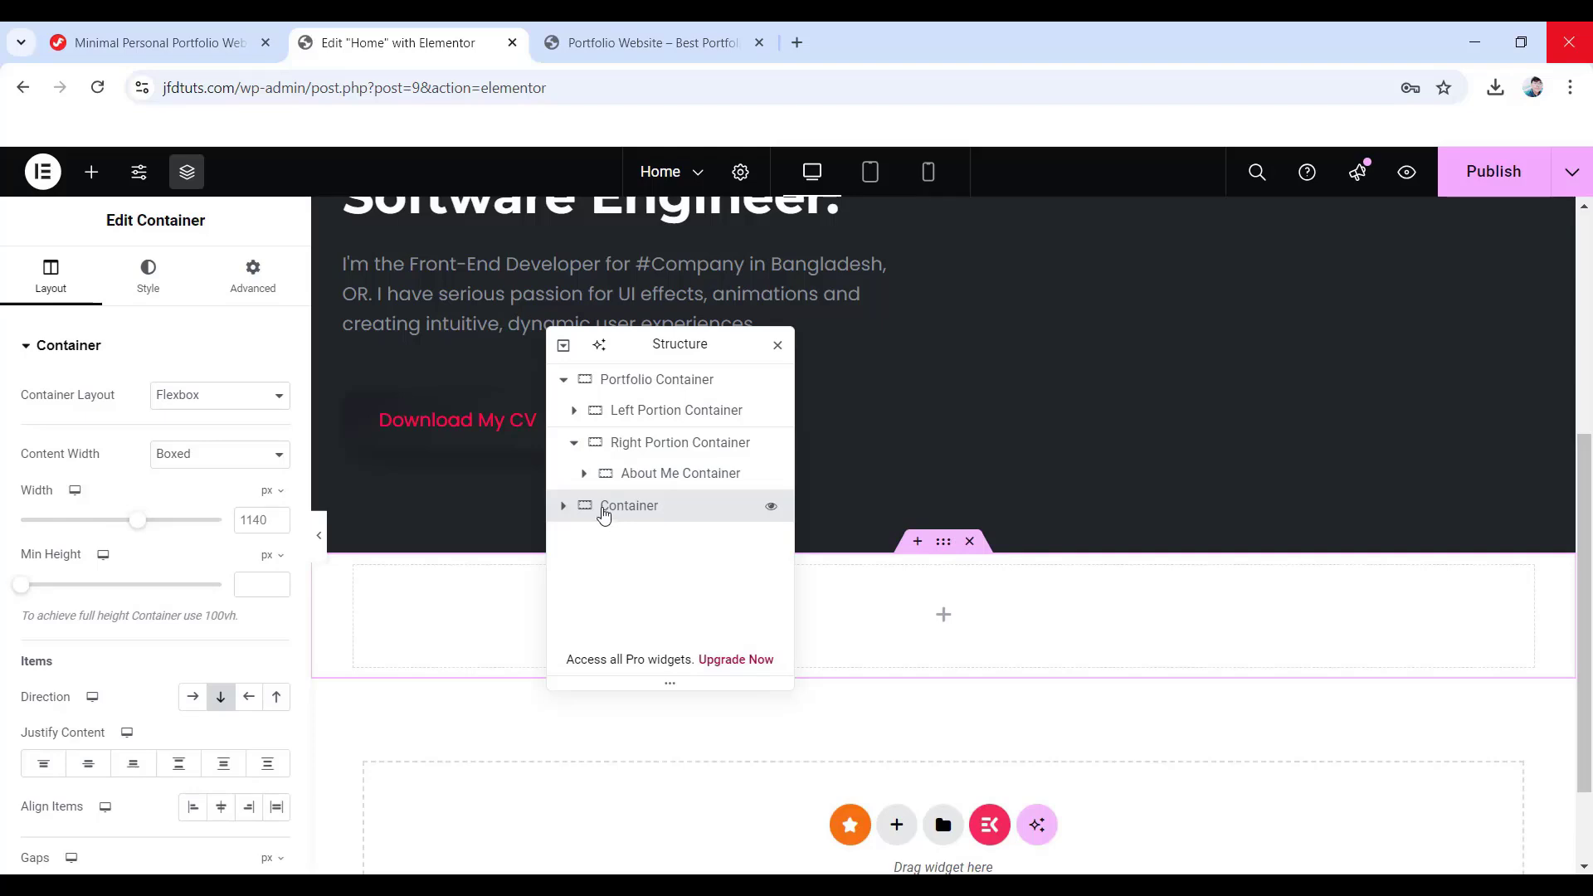
double_click(603, 512)
type("HTML Container")
key("Return")
- Place an HTML widget inside the HTML Container
left_click(91, 172)
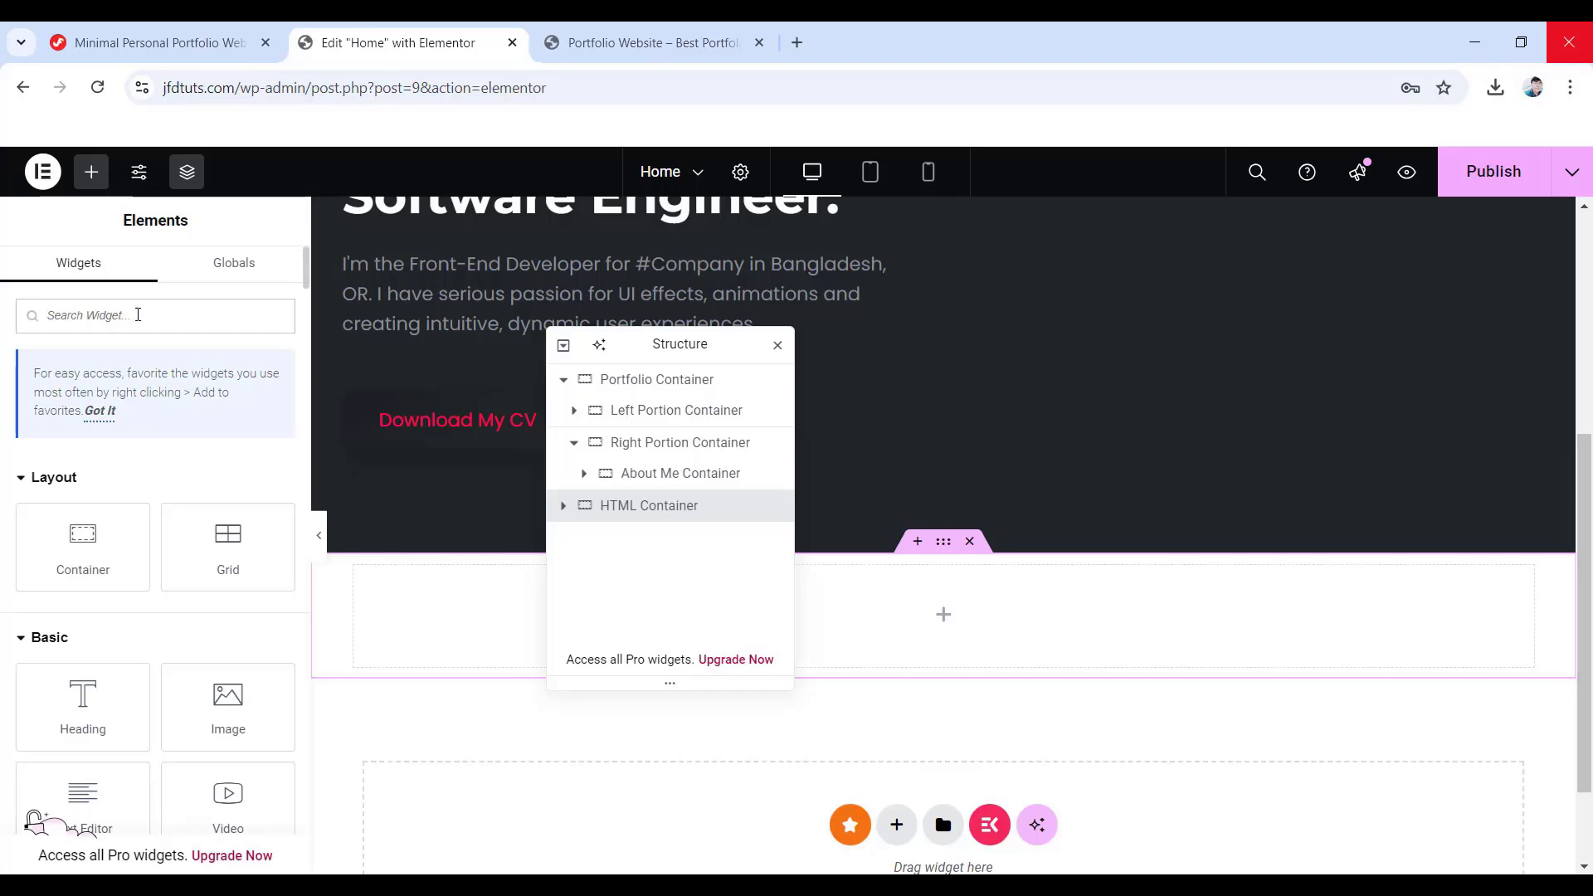
type("HTML")
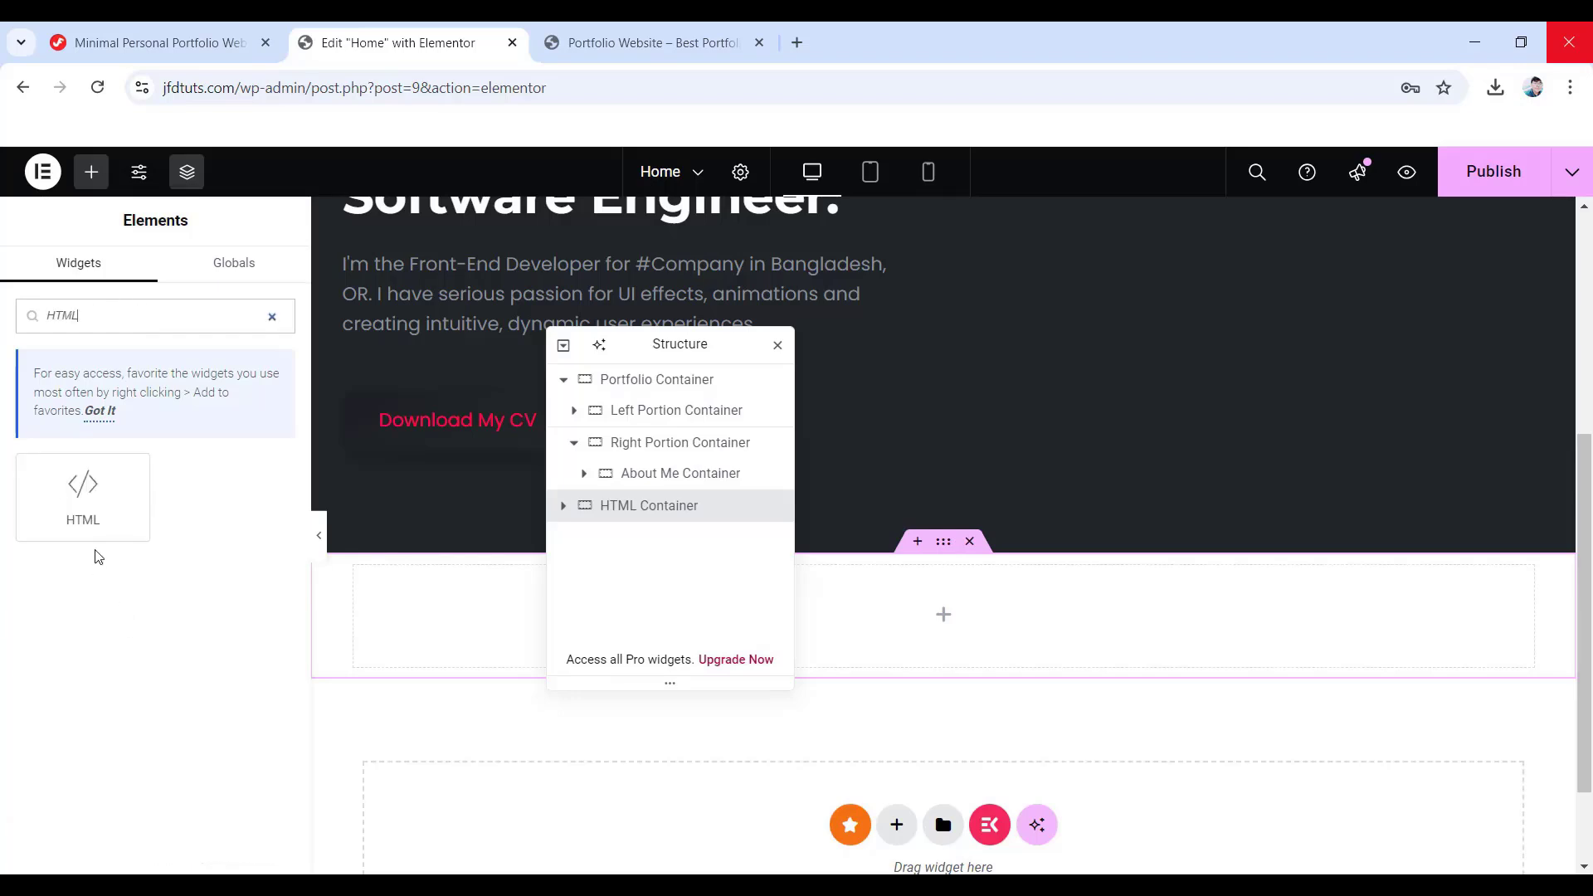
left_click_drag(87, 500, 954, 616)
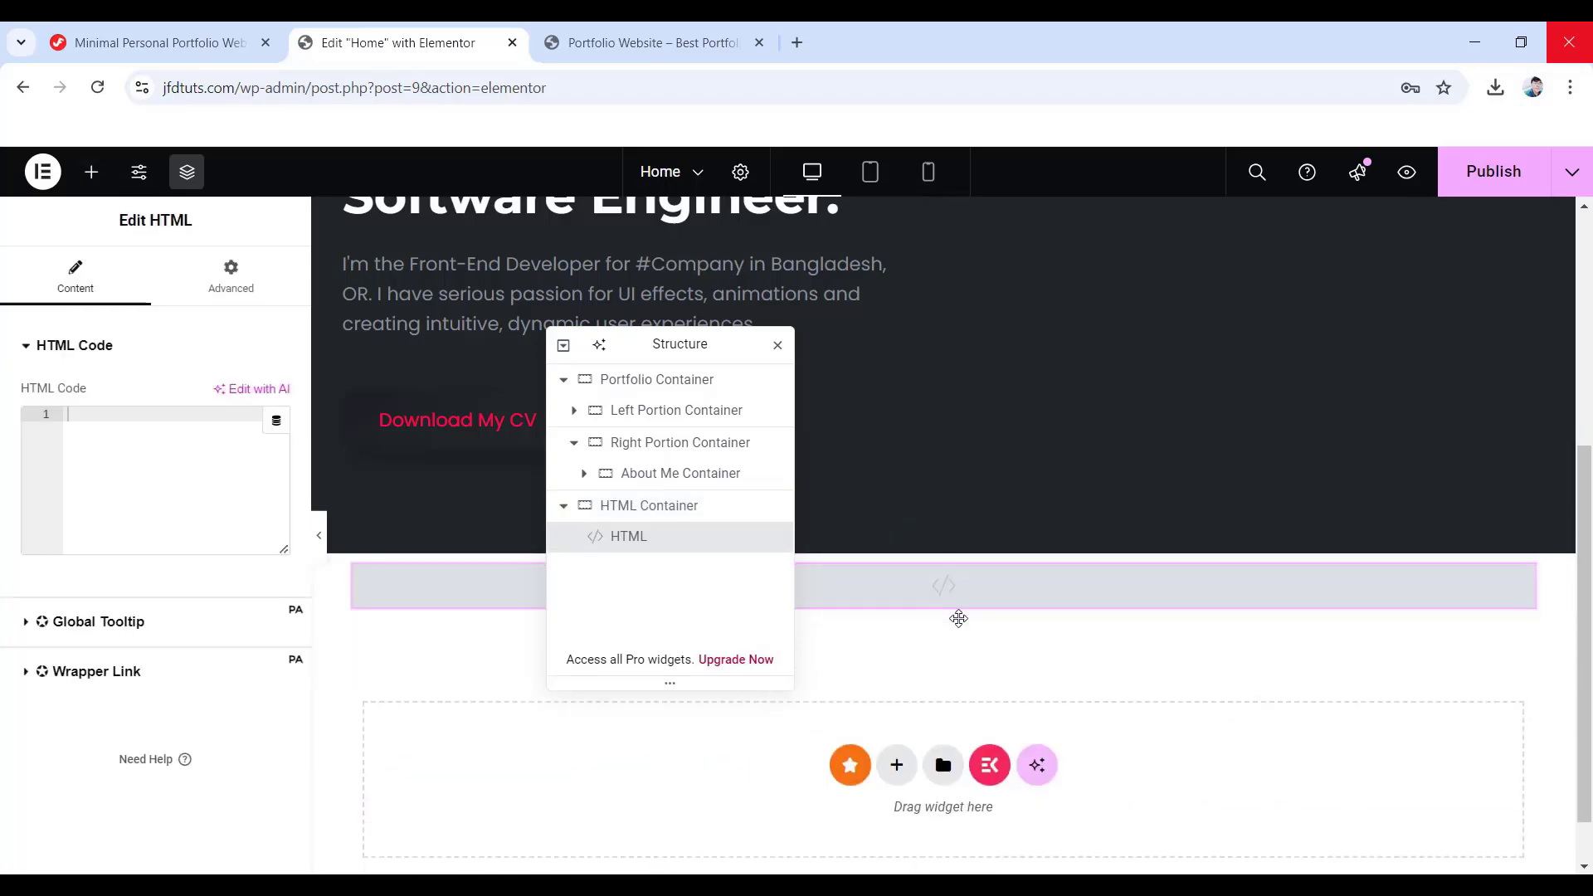
left_click_drag(689, 348, 1123, 336)
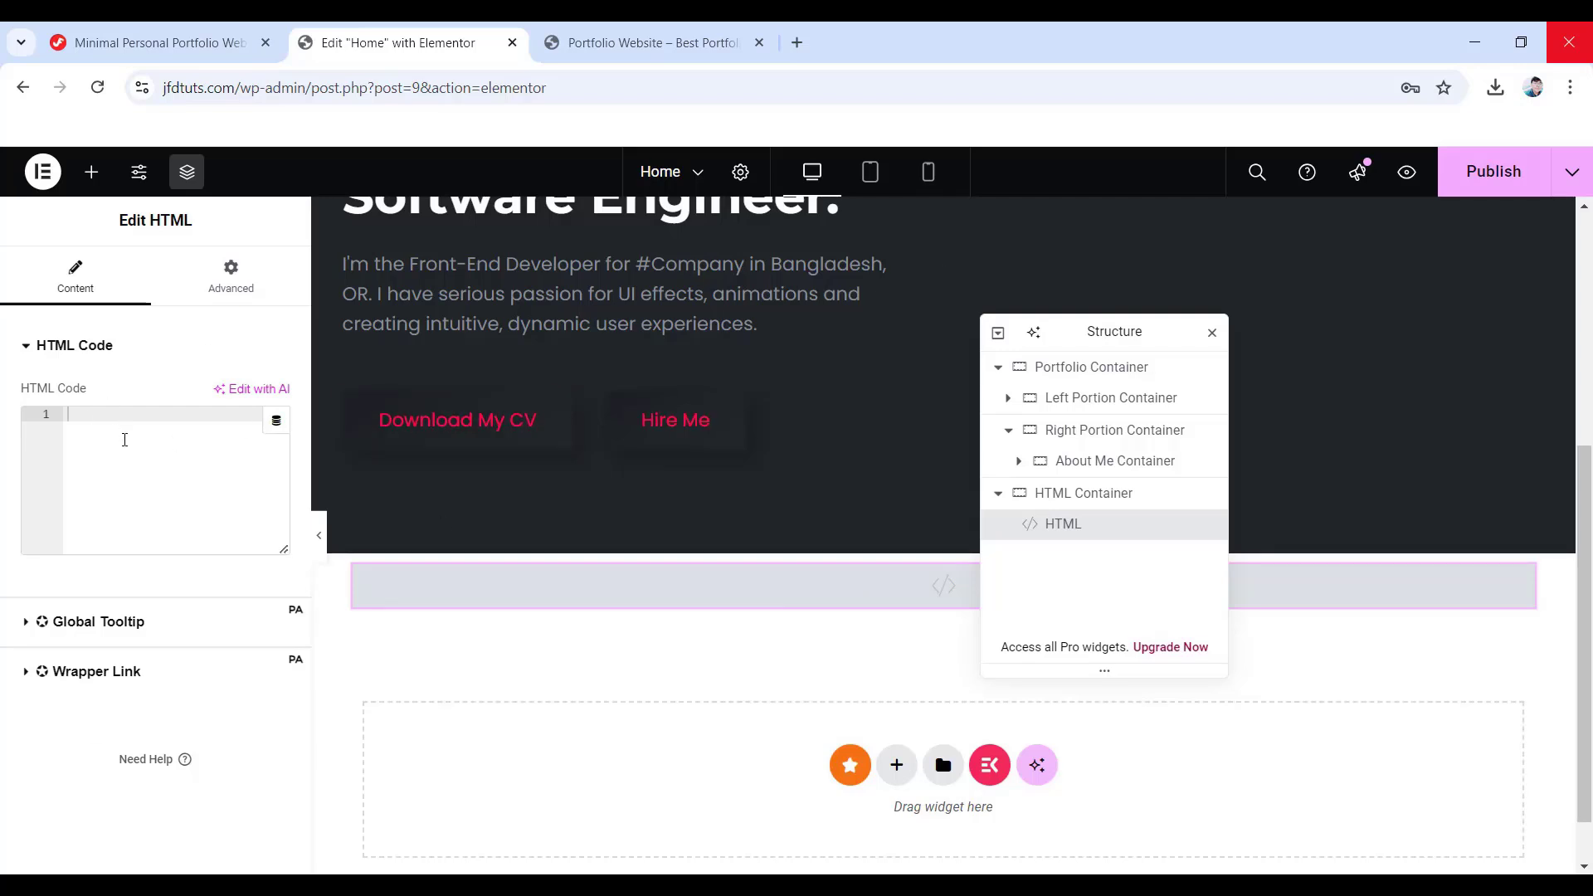
- Paste the copied .box box-shadow style block into the HTML widget's code
right_click(72, 413)
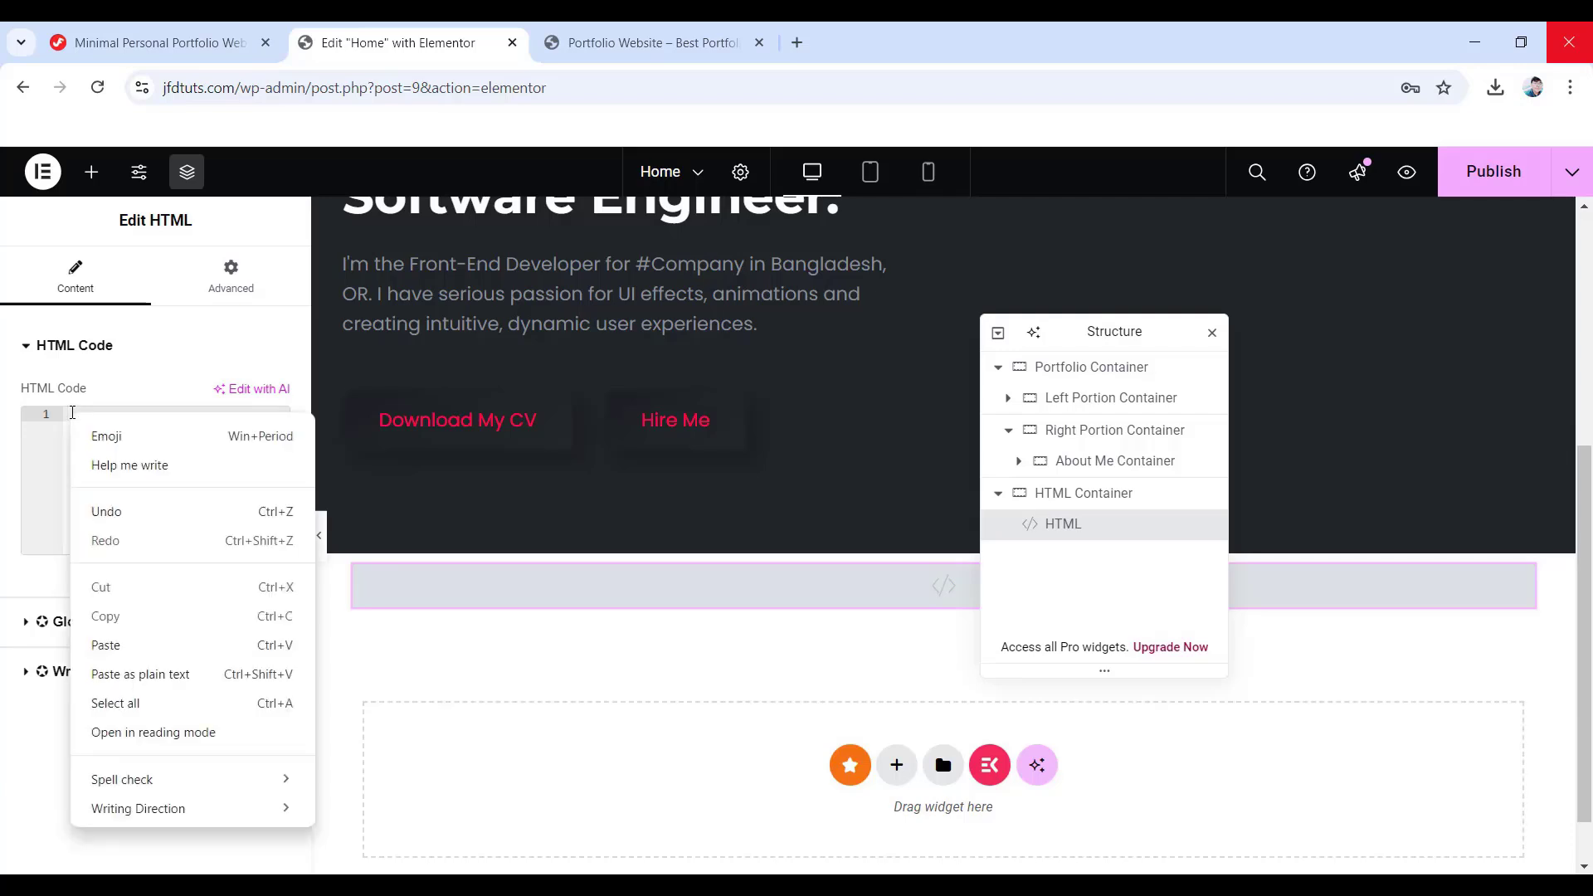
left_click(142, 647)
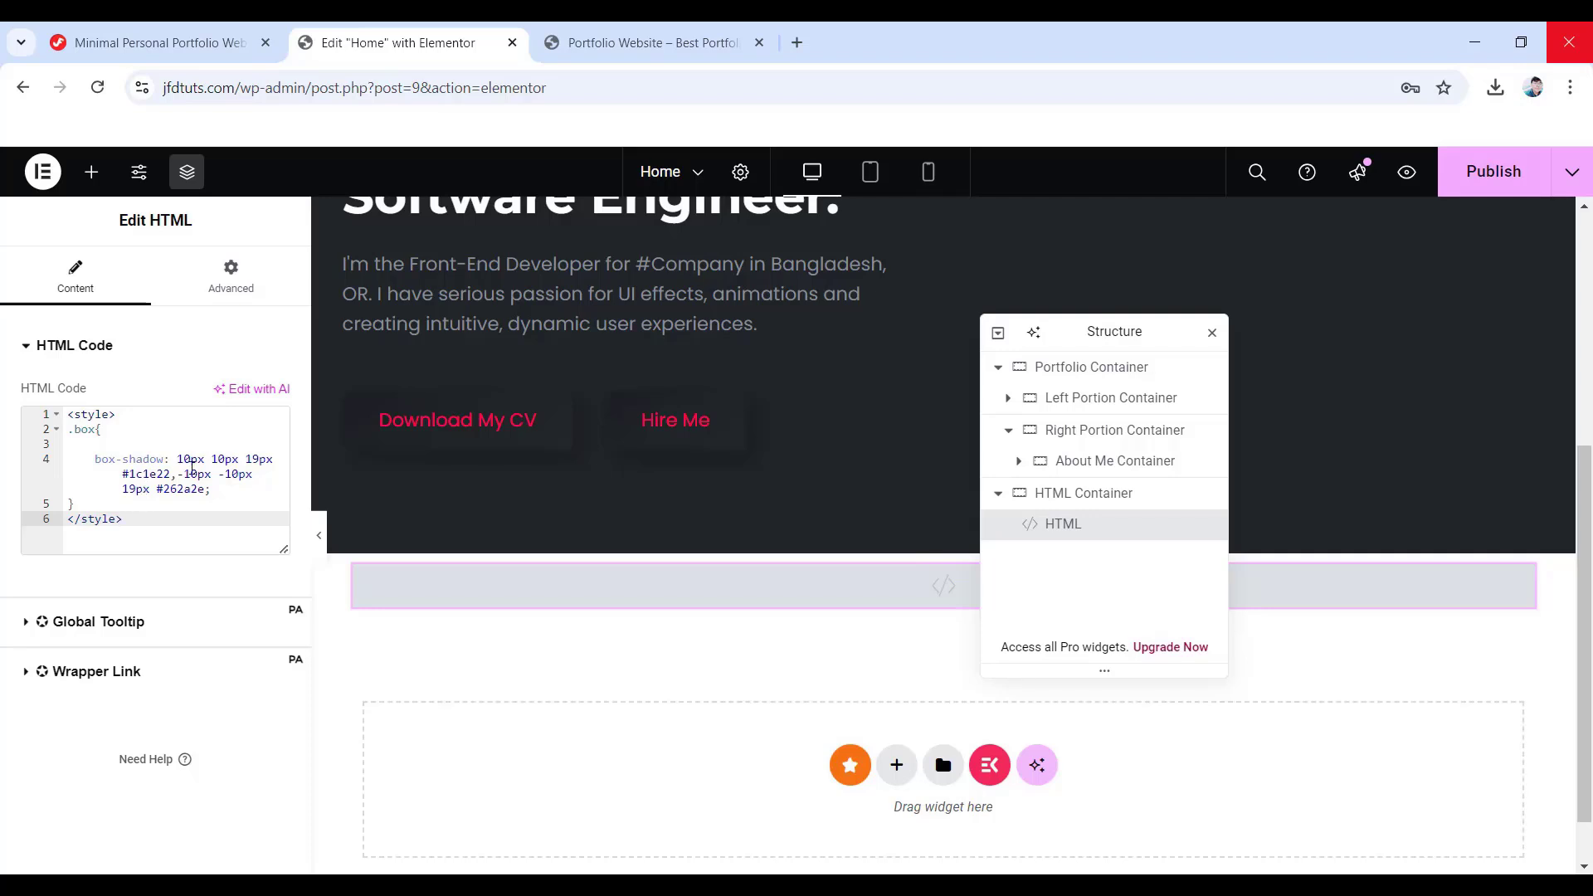
- Copy the class name 'box' from the tutorial's Box Shadow CSS Class section
left_click(190, 43)
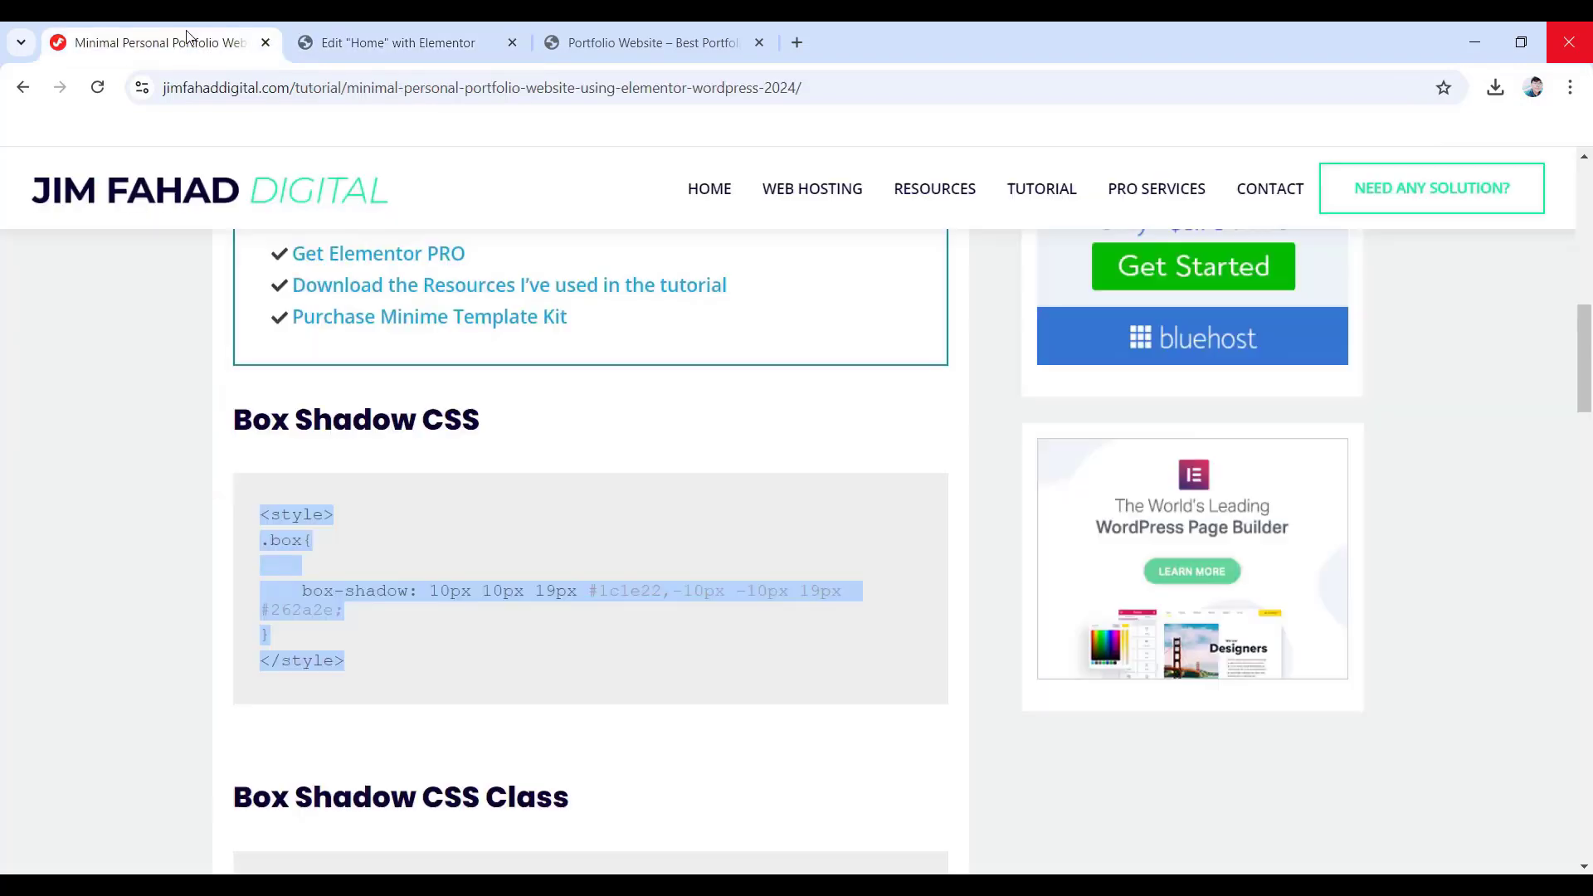
scroll(370, 536, "down", 4)
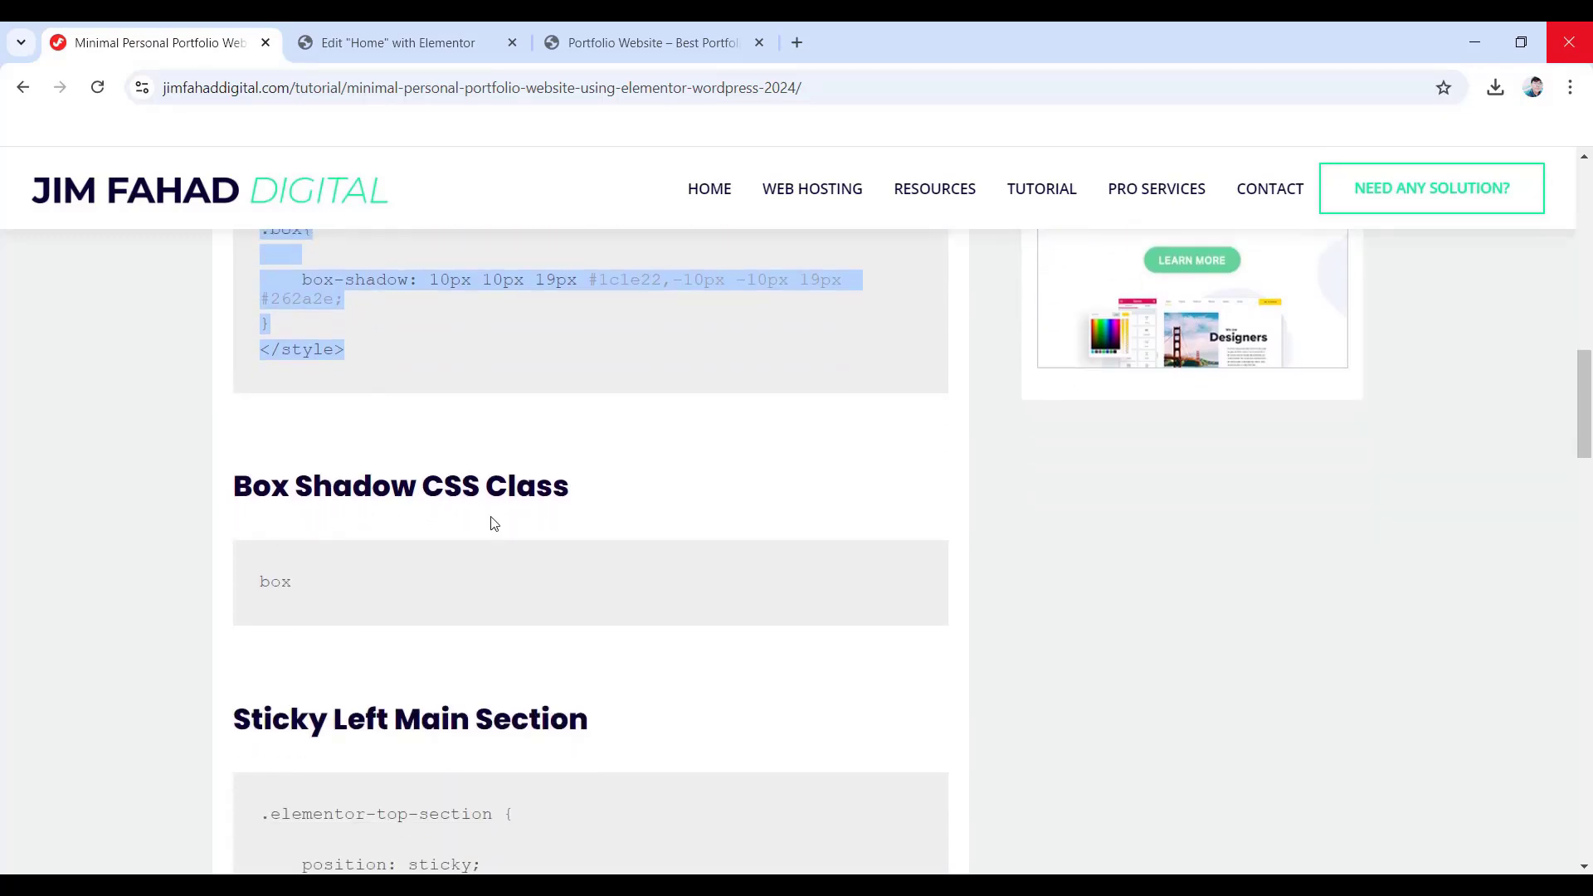
scroll(492, 523, "up", 2)
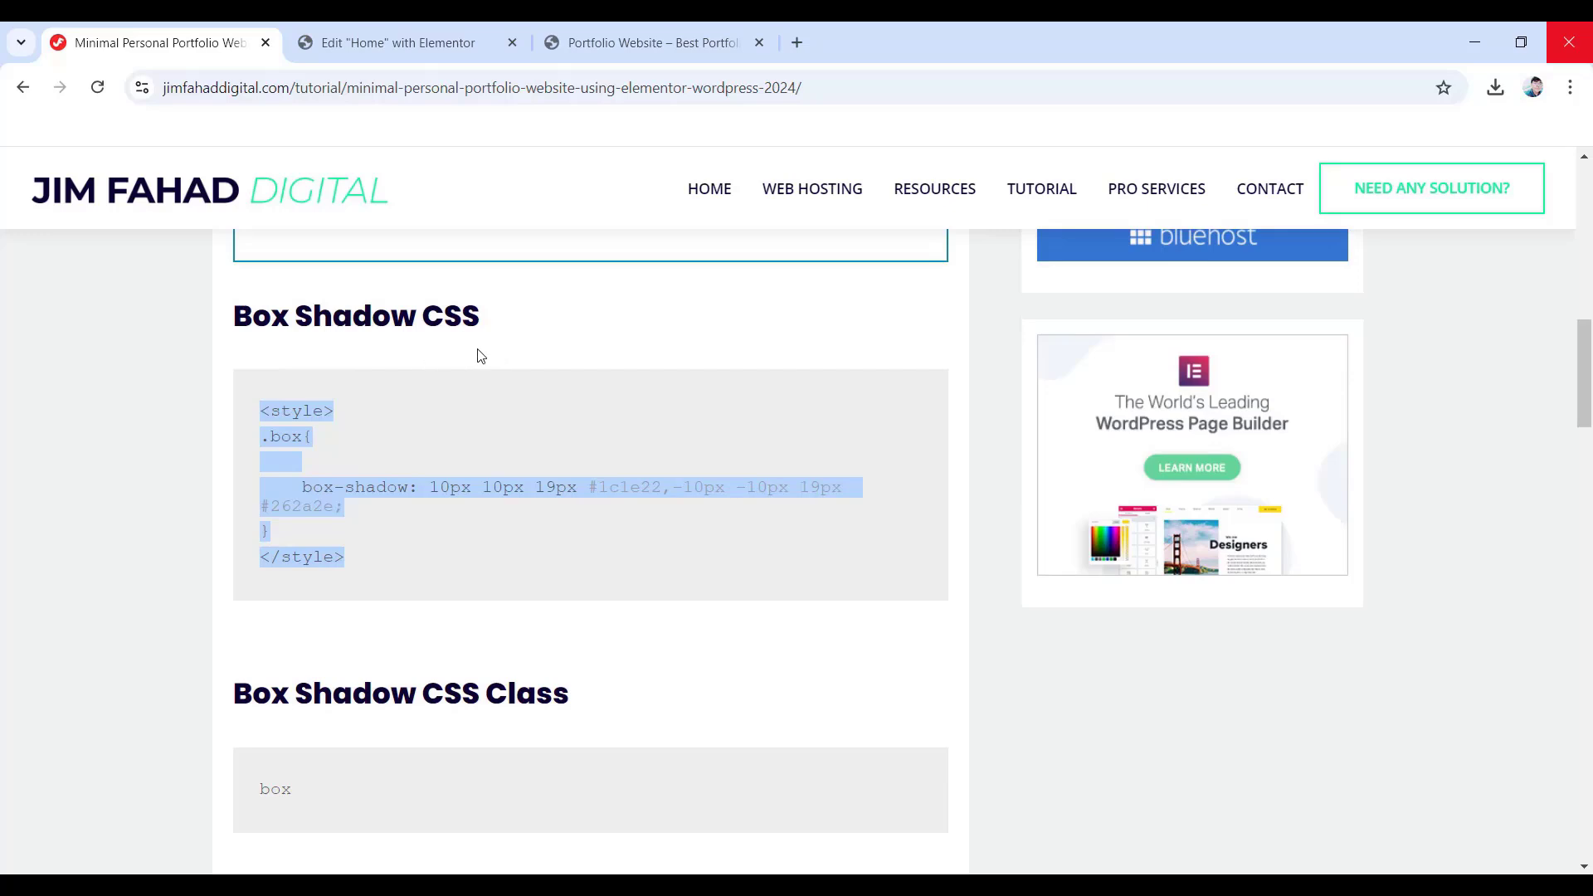
scroll(495, 516, "down", 2)
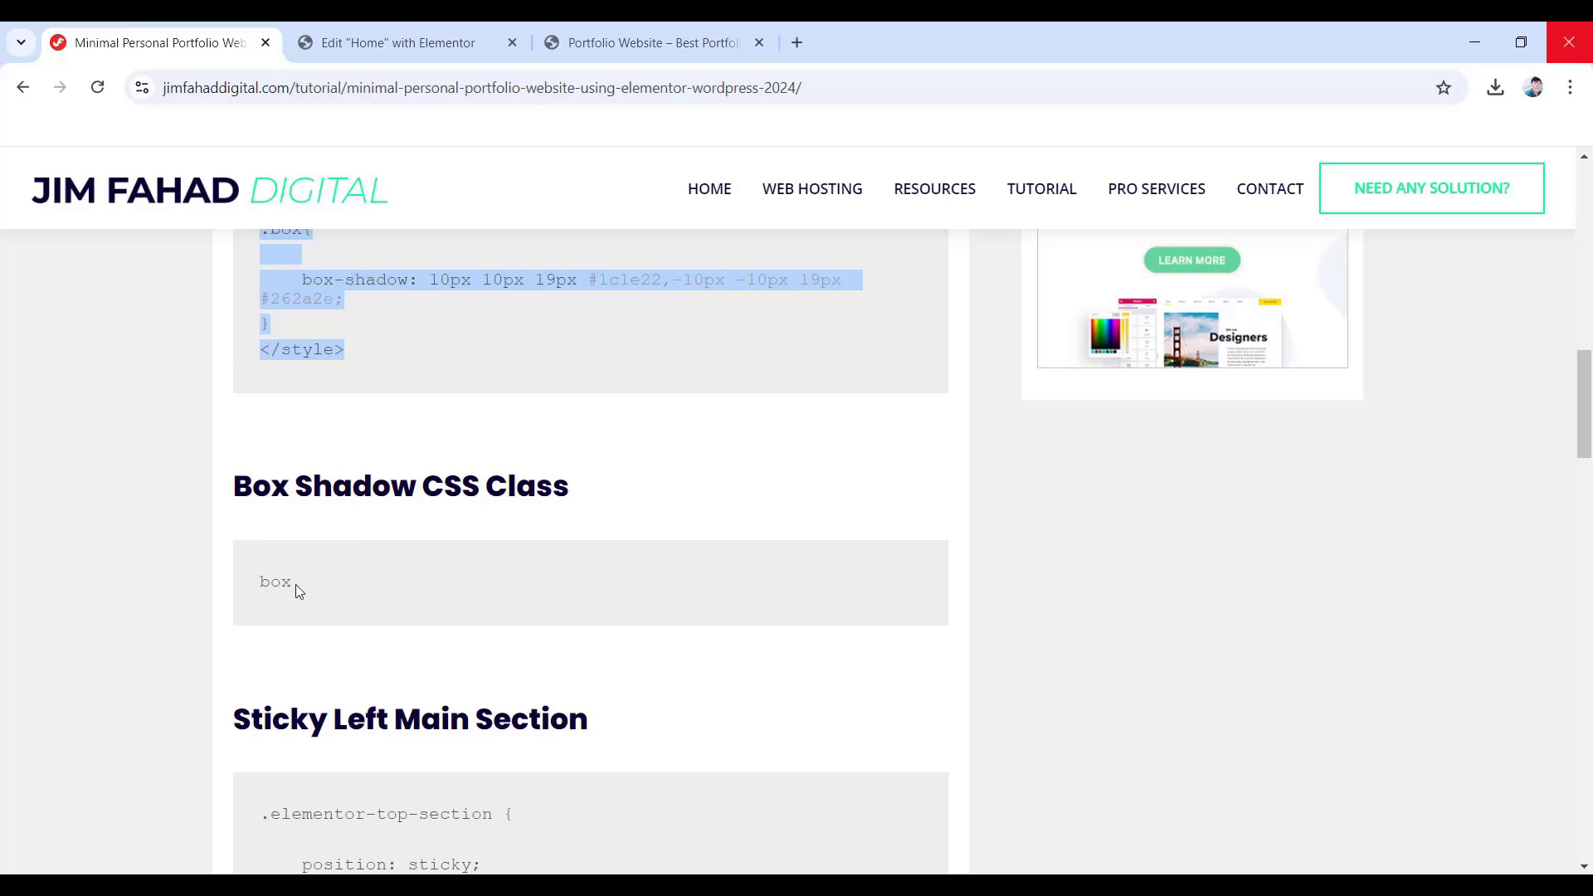
double_click(275, 584)
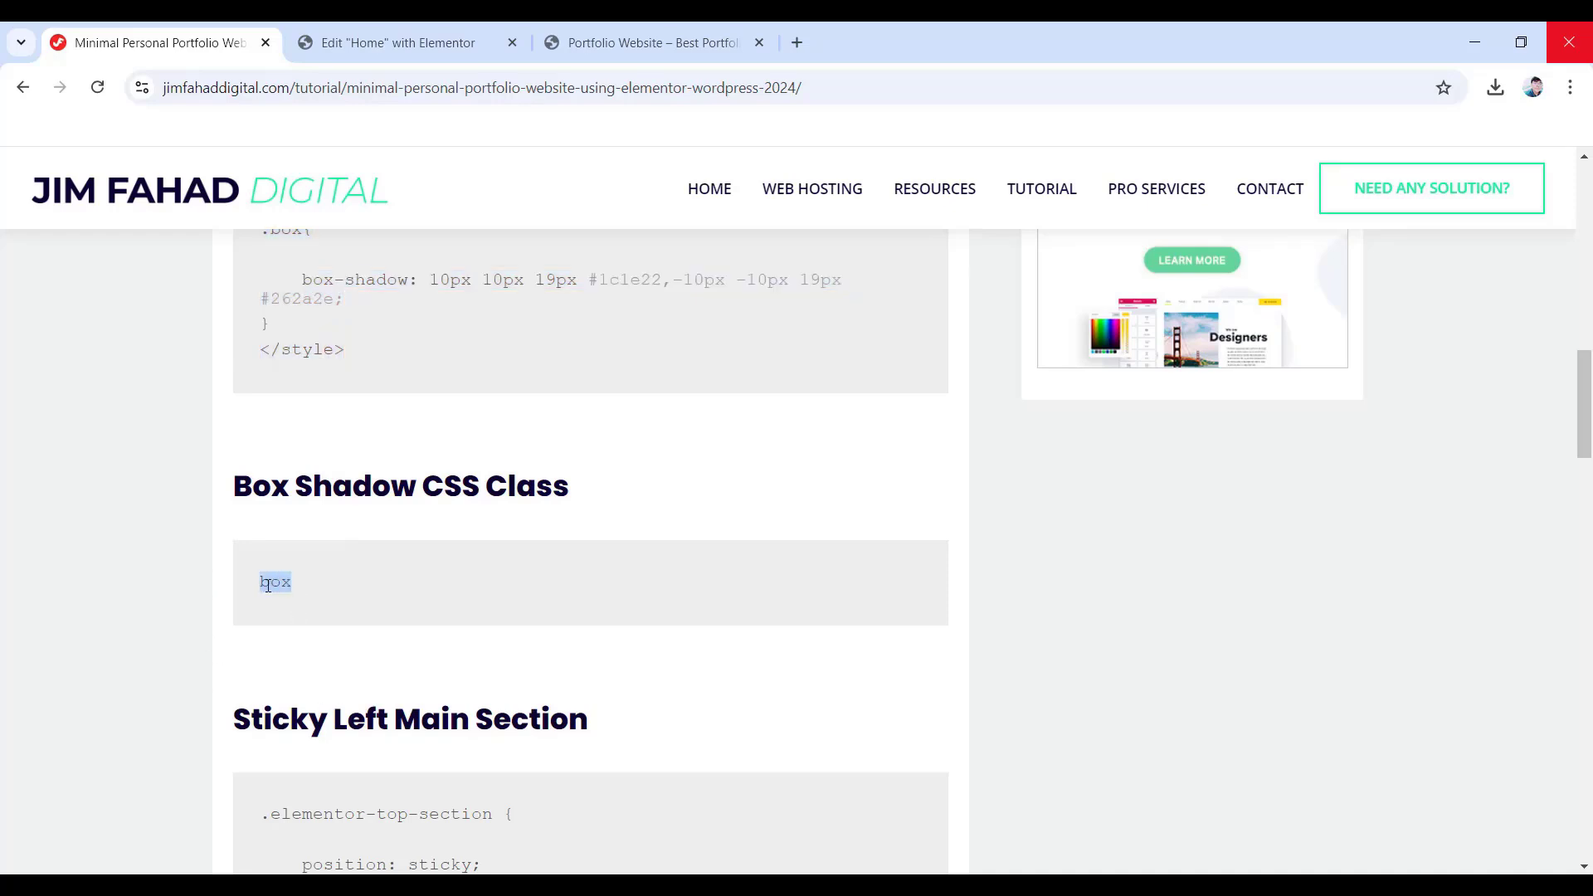
right_click(275, 584)
left_click(308, 608)
left_click(411, 40)
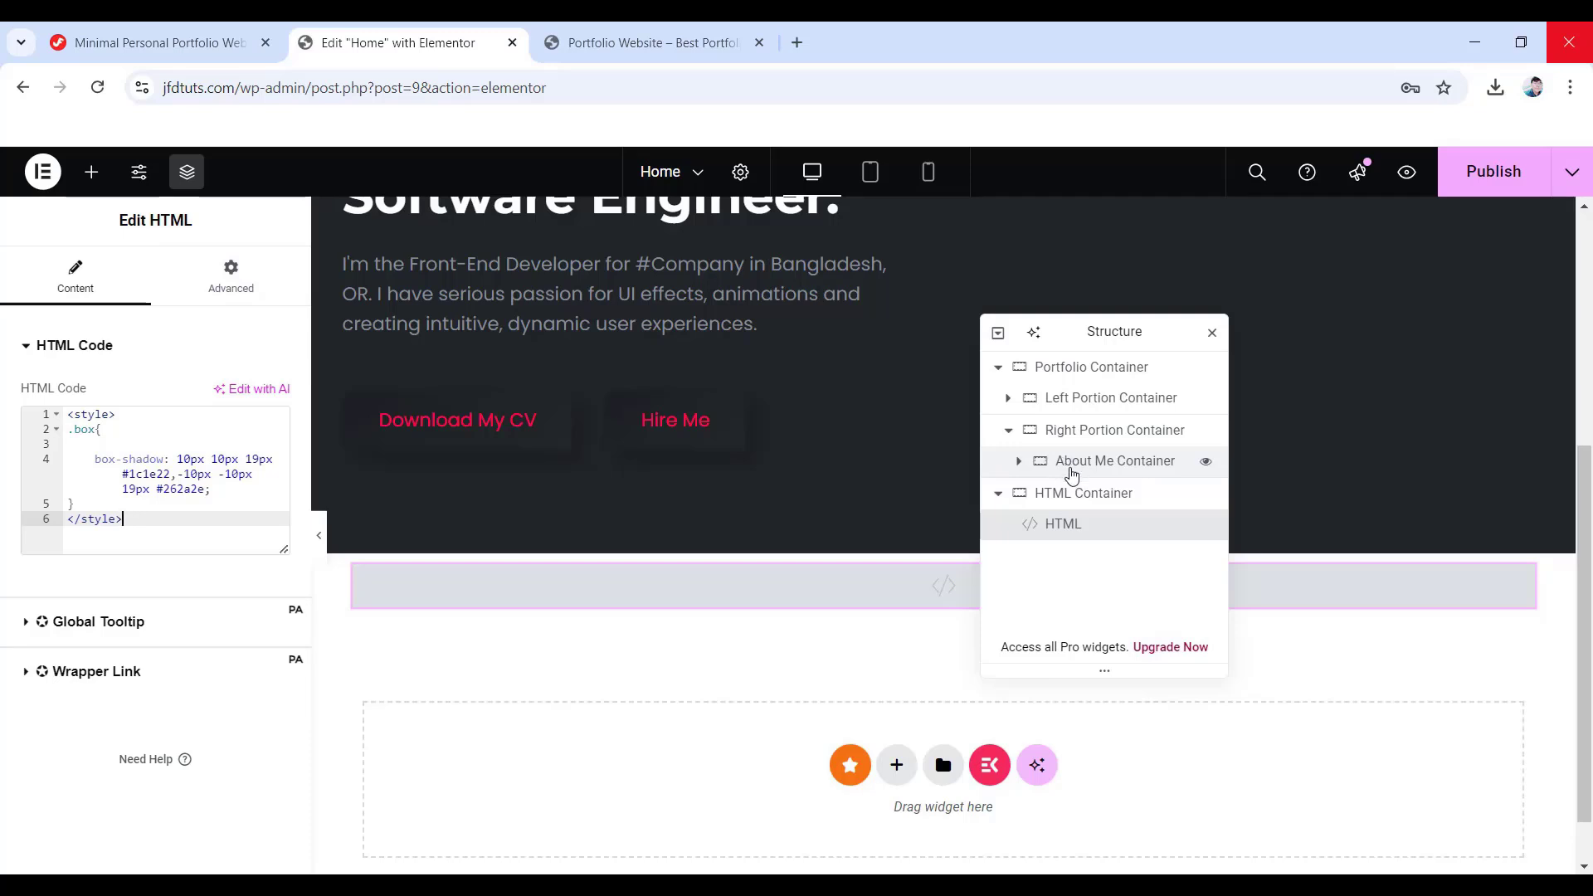
- Paste 'box' into the About Me Container's Advanced CSS Classes field
left_click(1071, 474)
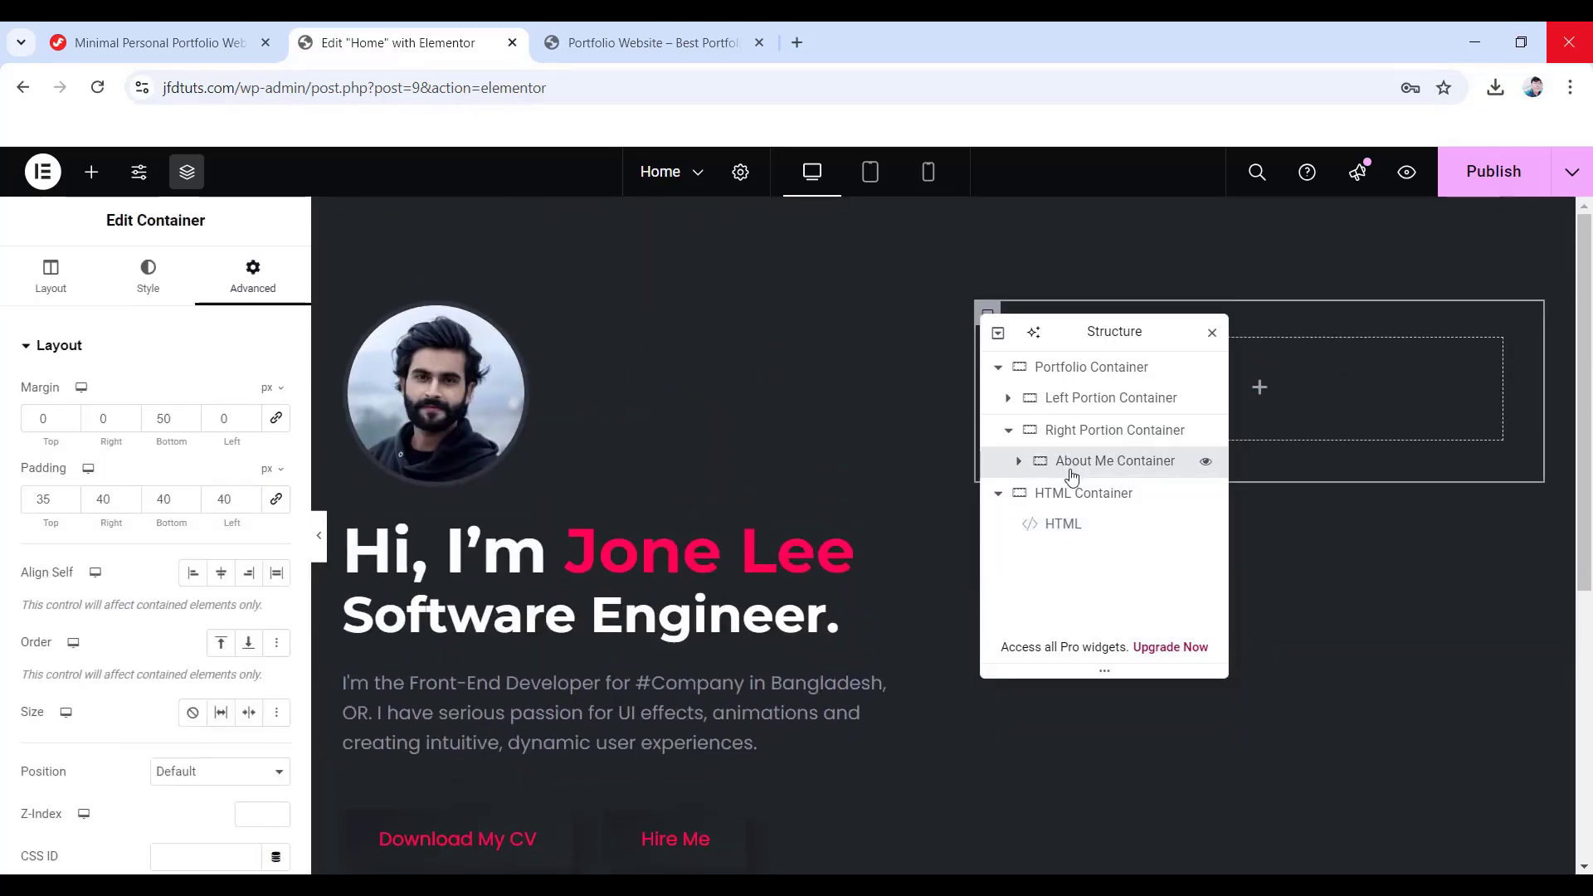
scroll(131, 584, "down", 1)
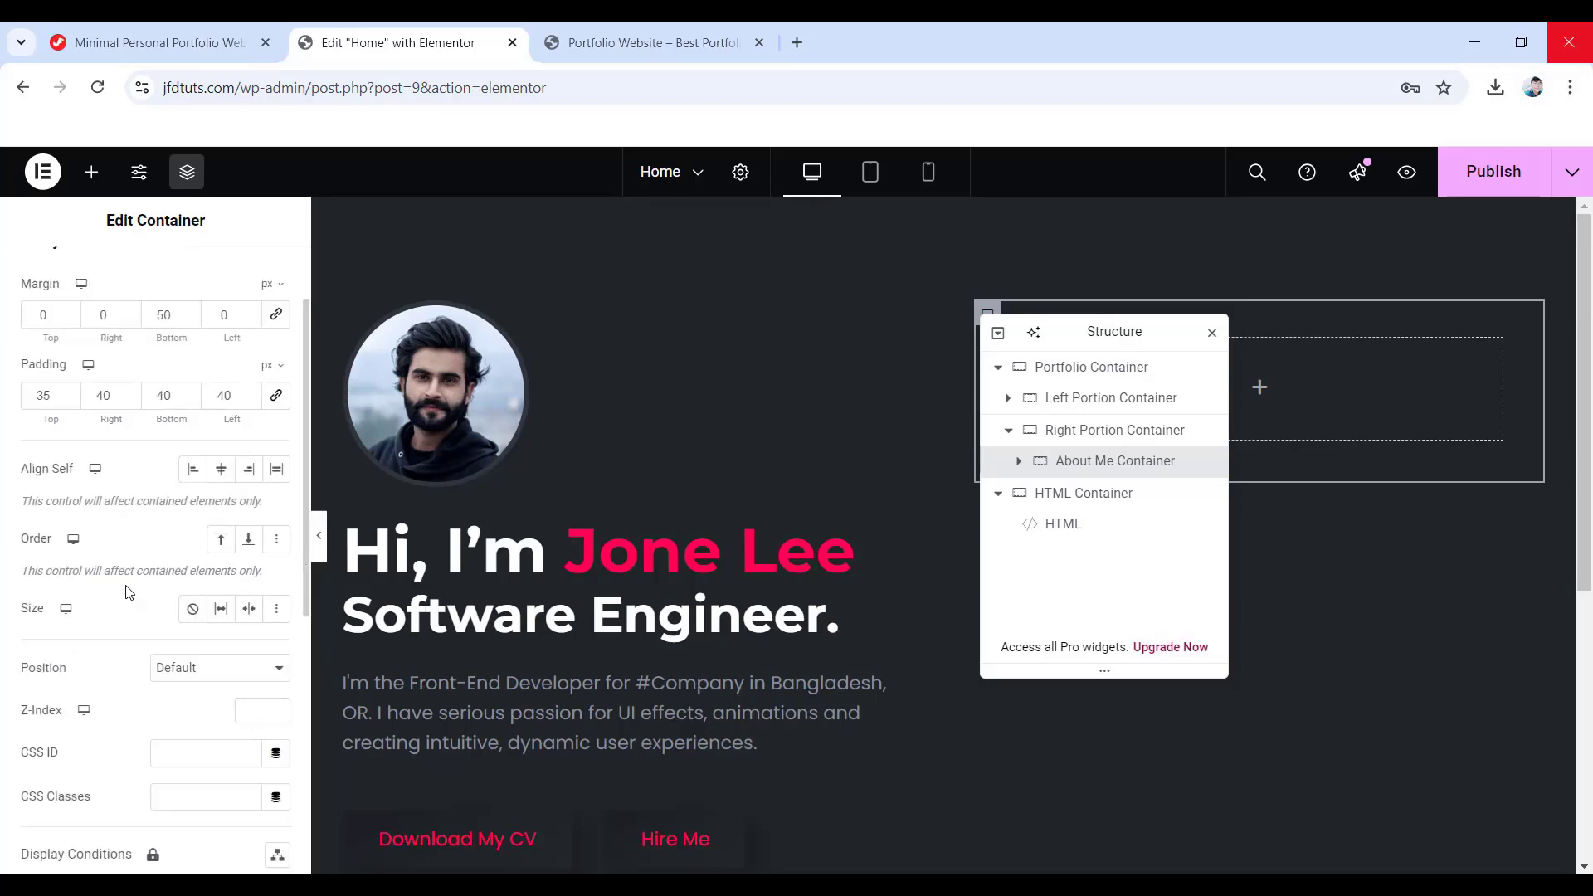
scroll(129, 591, "down", 1)
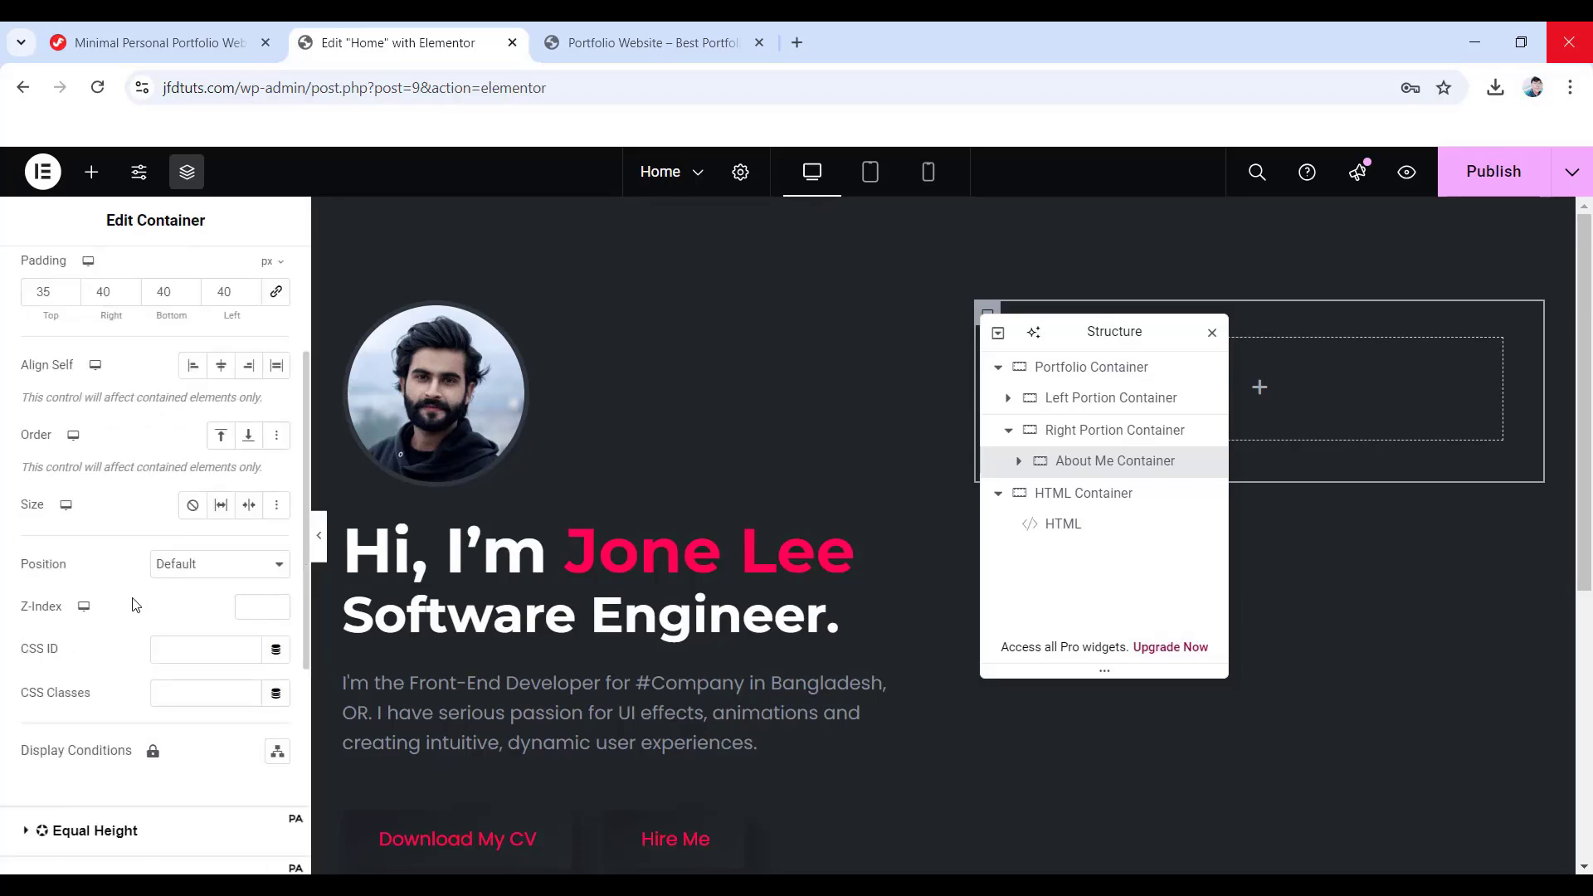
right_click(173, 694)
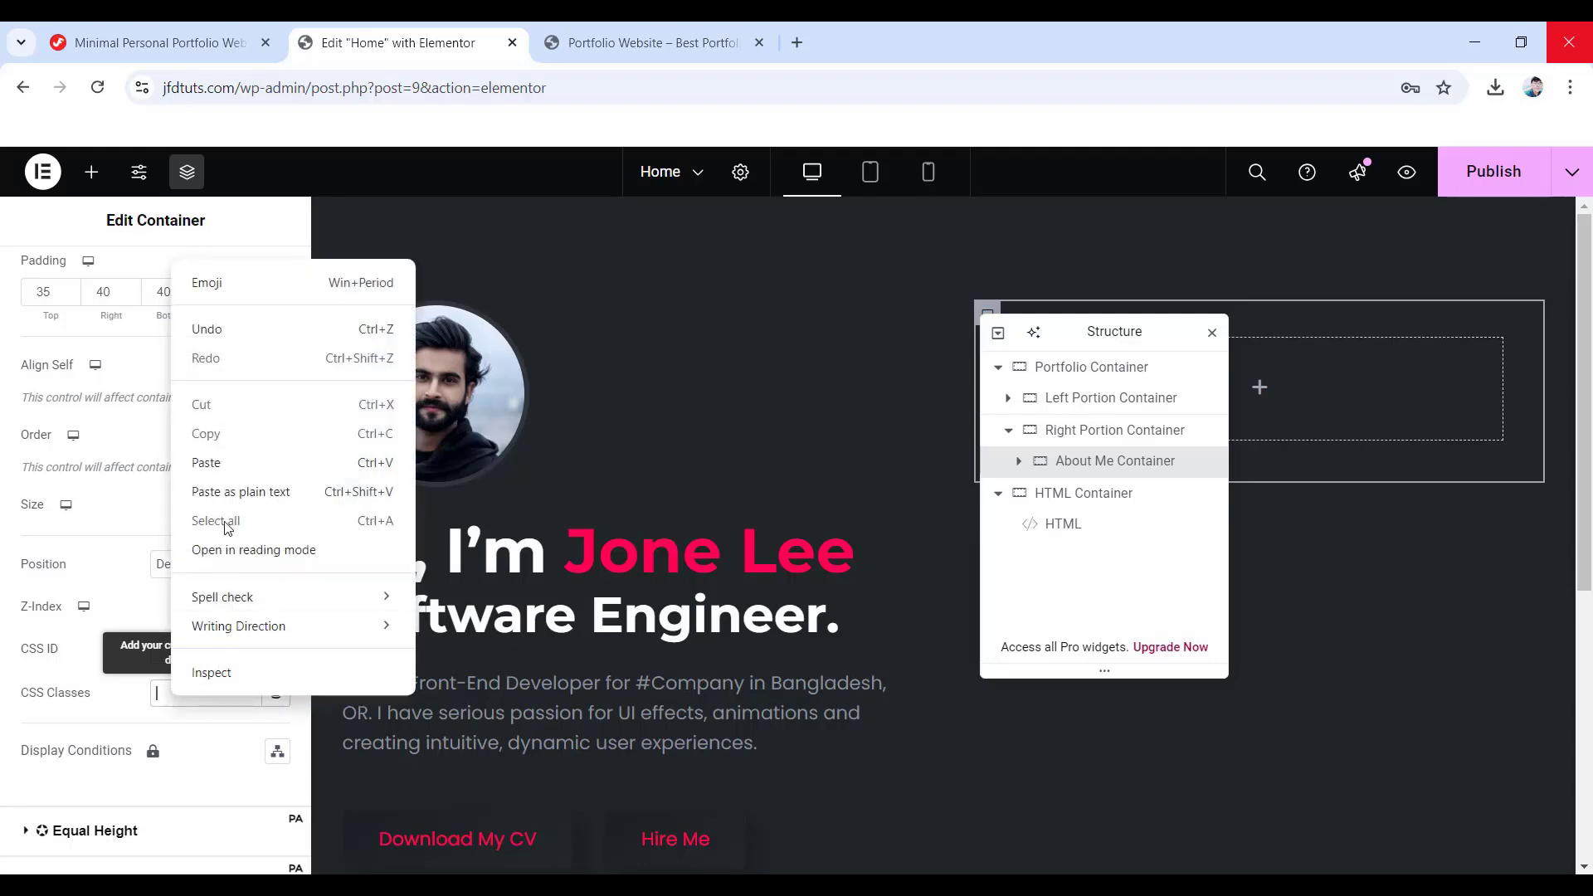
left_click(246, 468)
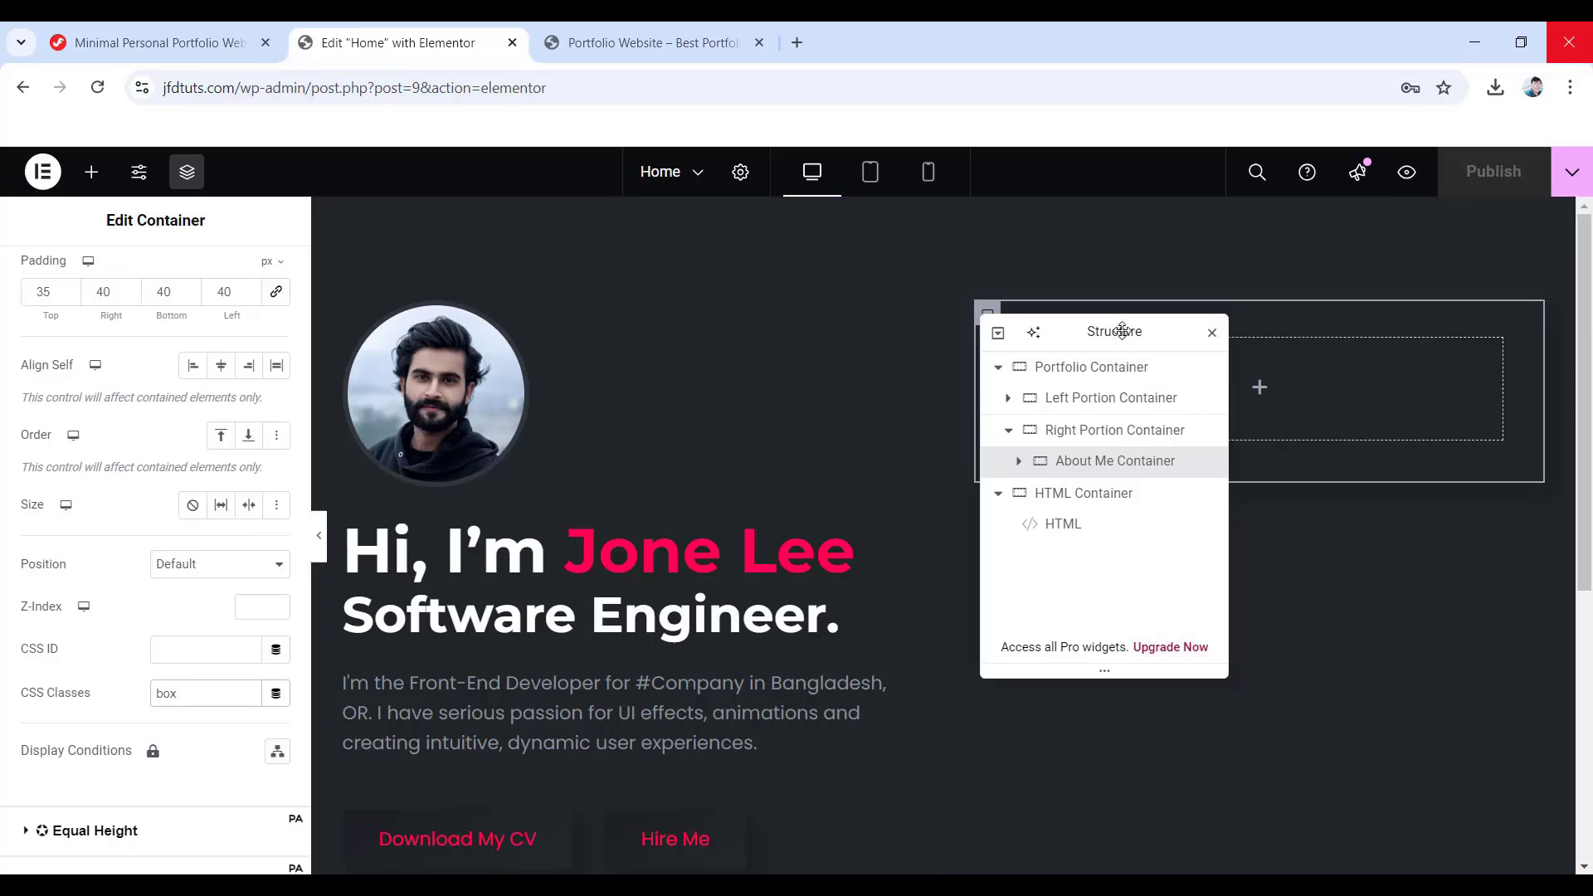
left_click_drag(1115, 329, 847, 341)
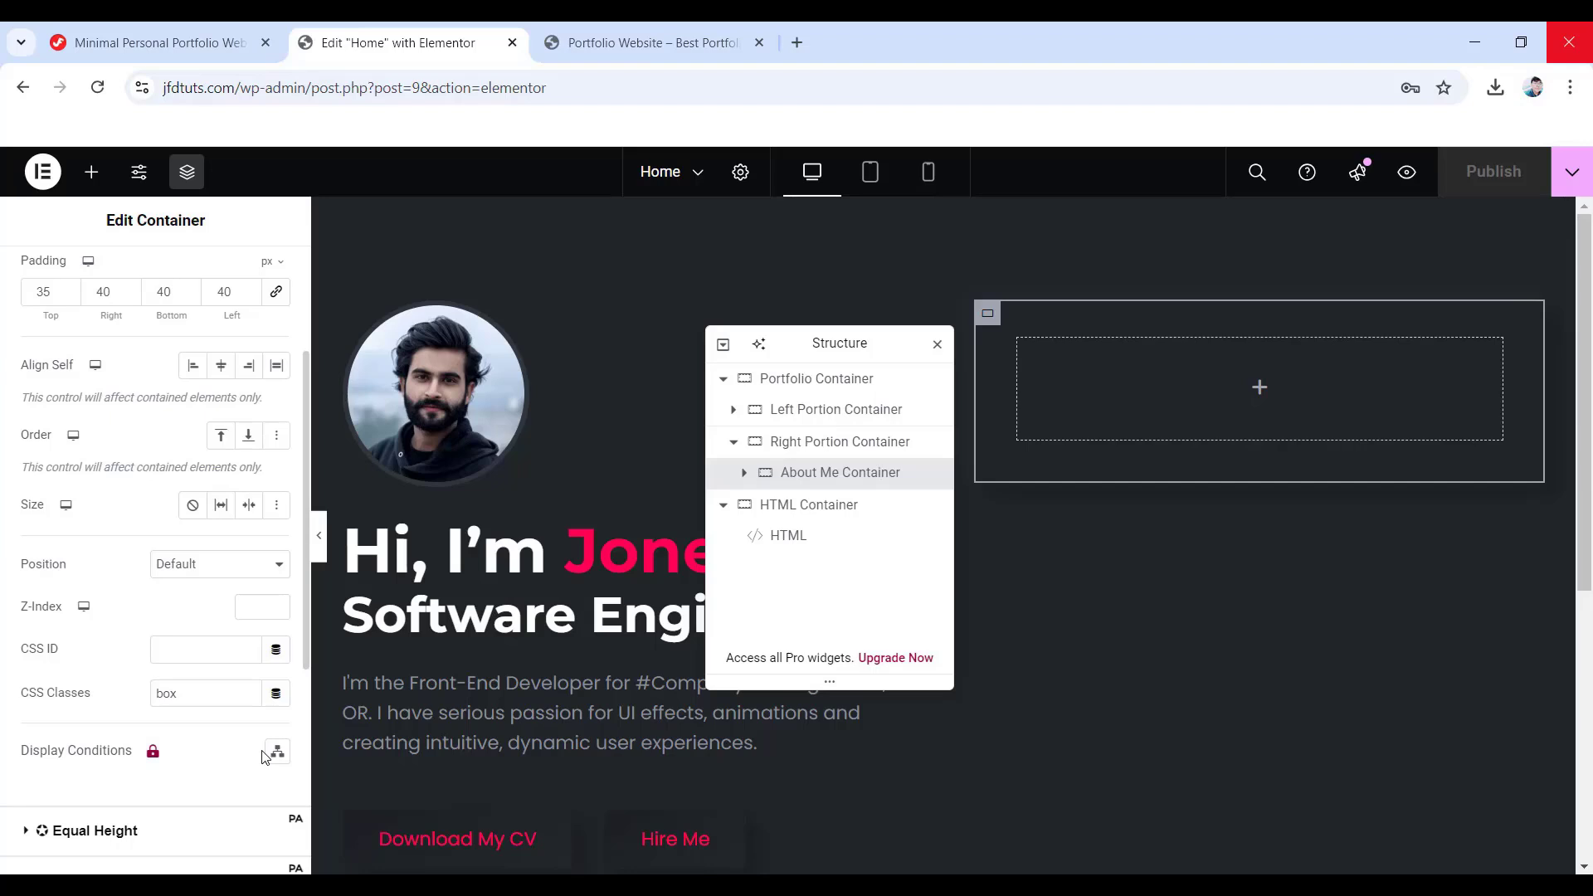
left_click(803, 473)
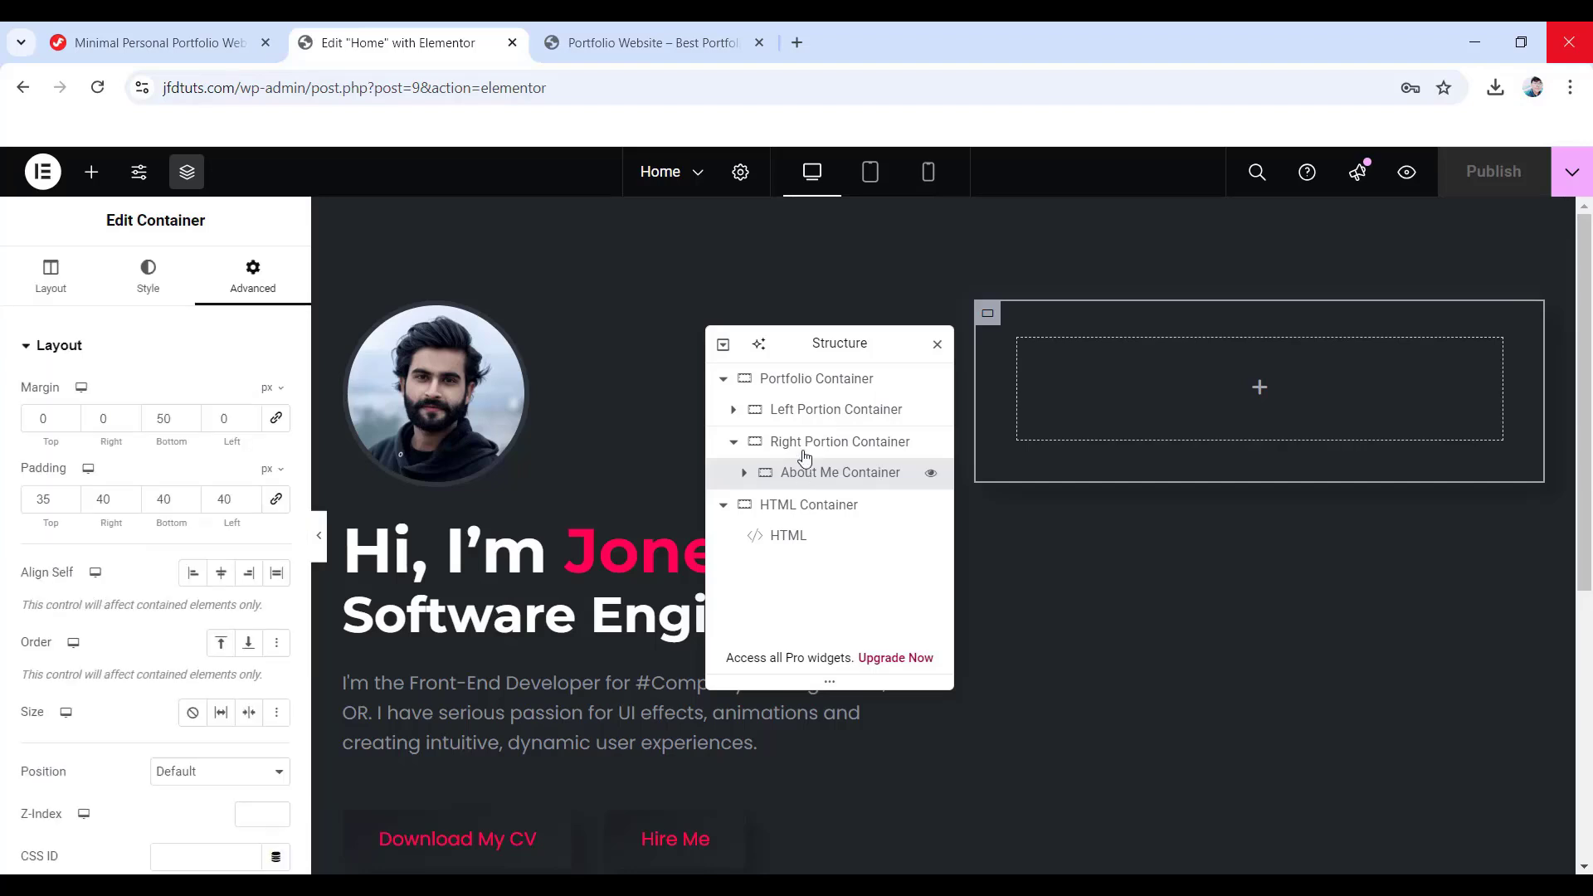
- Copy the Sticky Left Main Section CSS code from the tutorial page
left_click(207, 56)
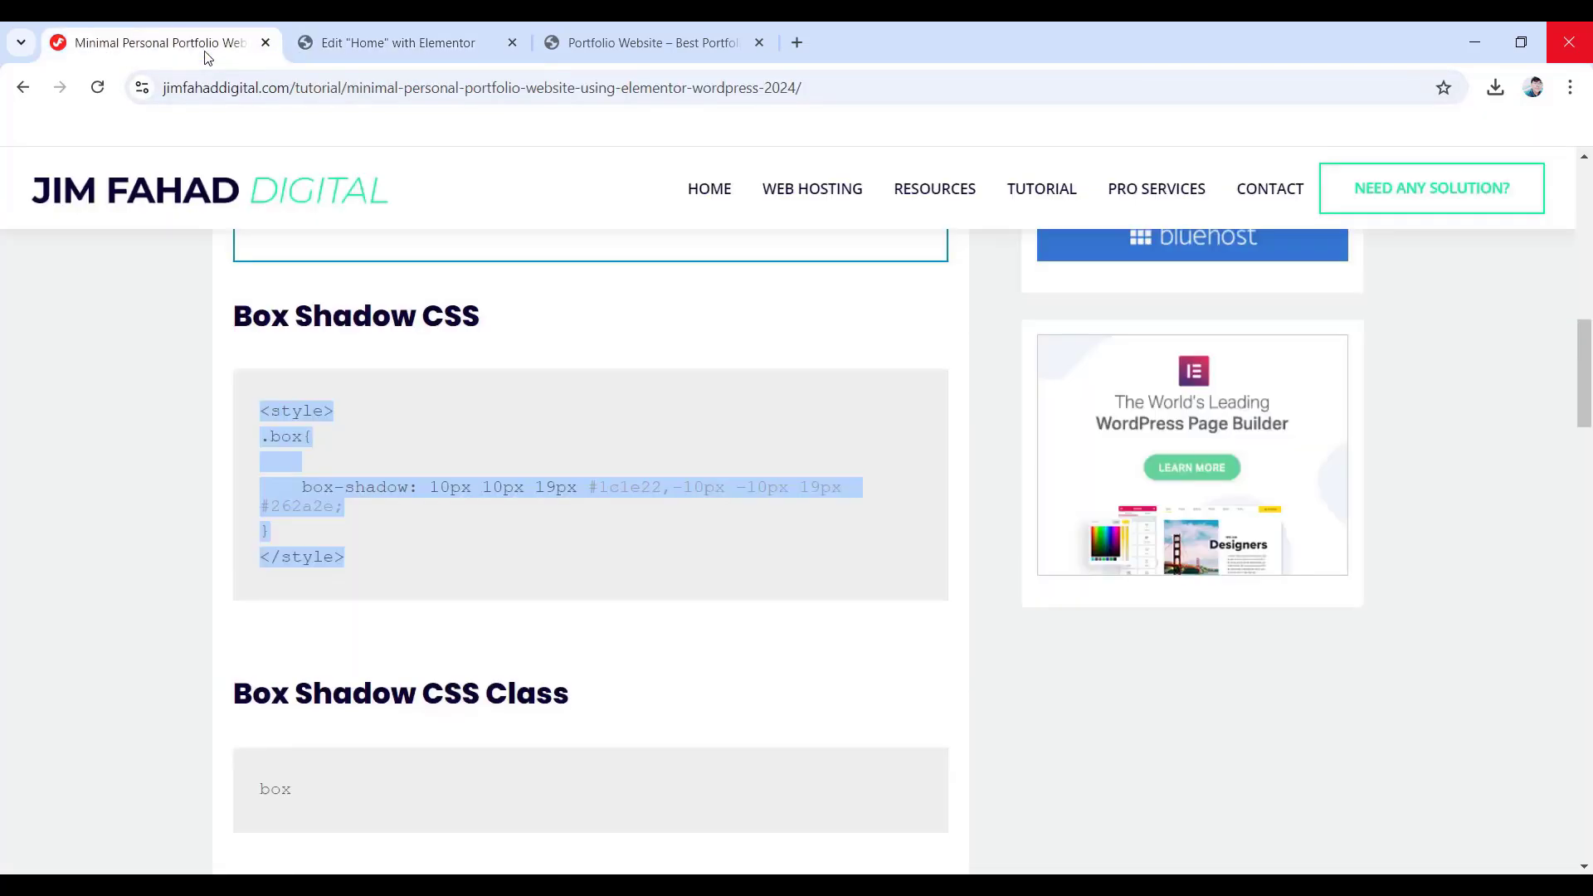
scroll(531, 513, "down", 4)
scroll(473, 516, "down", 2)
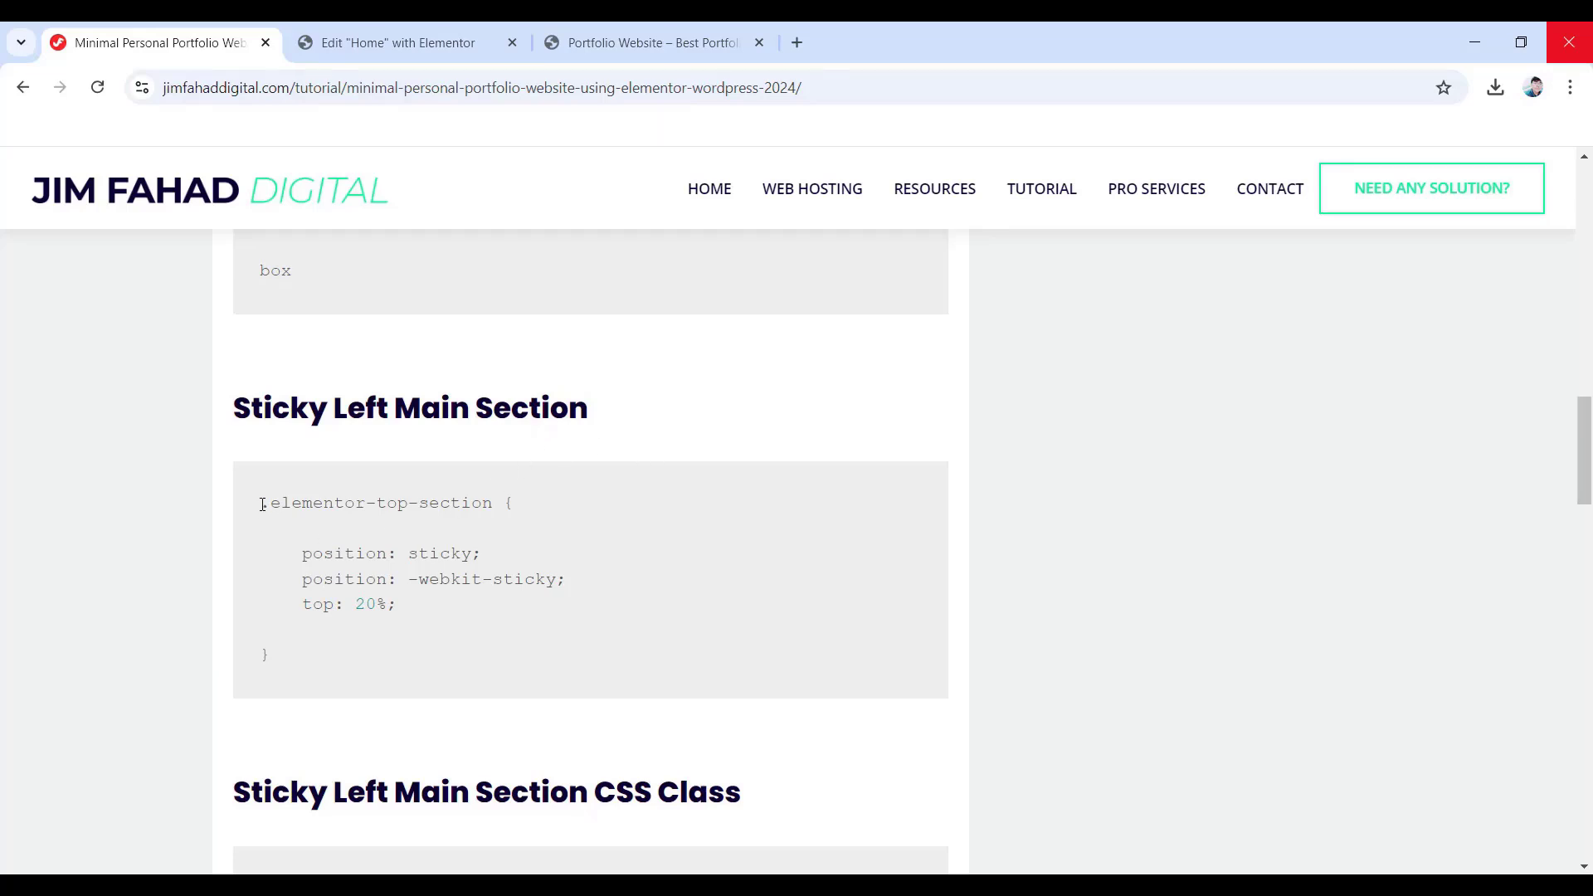
left_click_drag(263, 505, 306, 675)
right_click(329, 571)
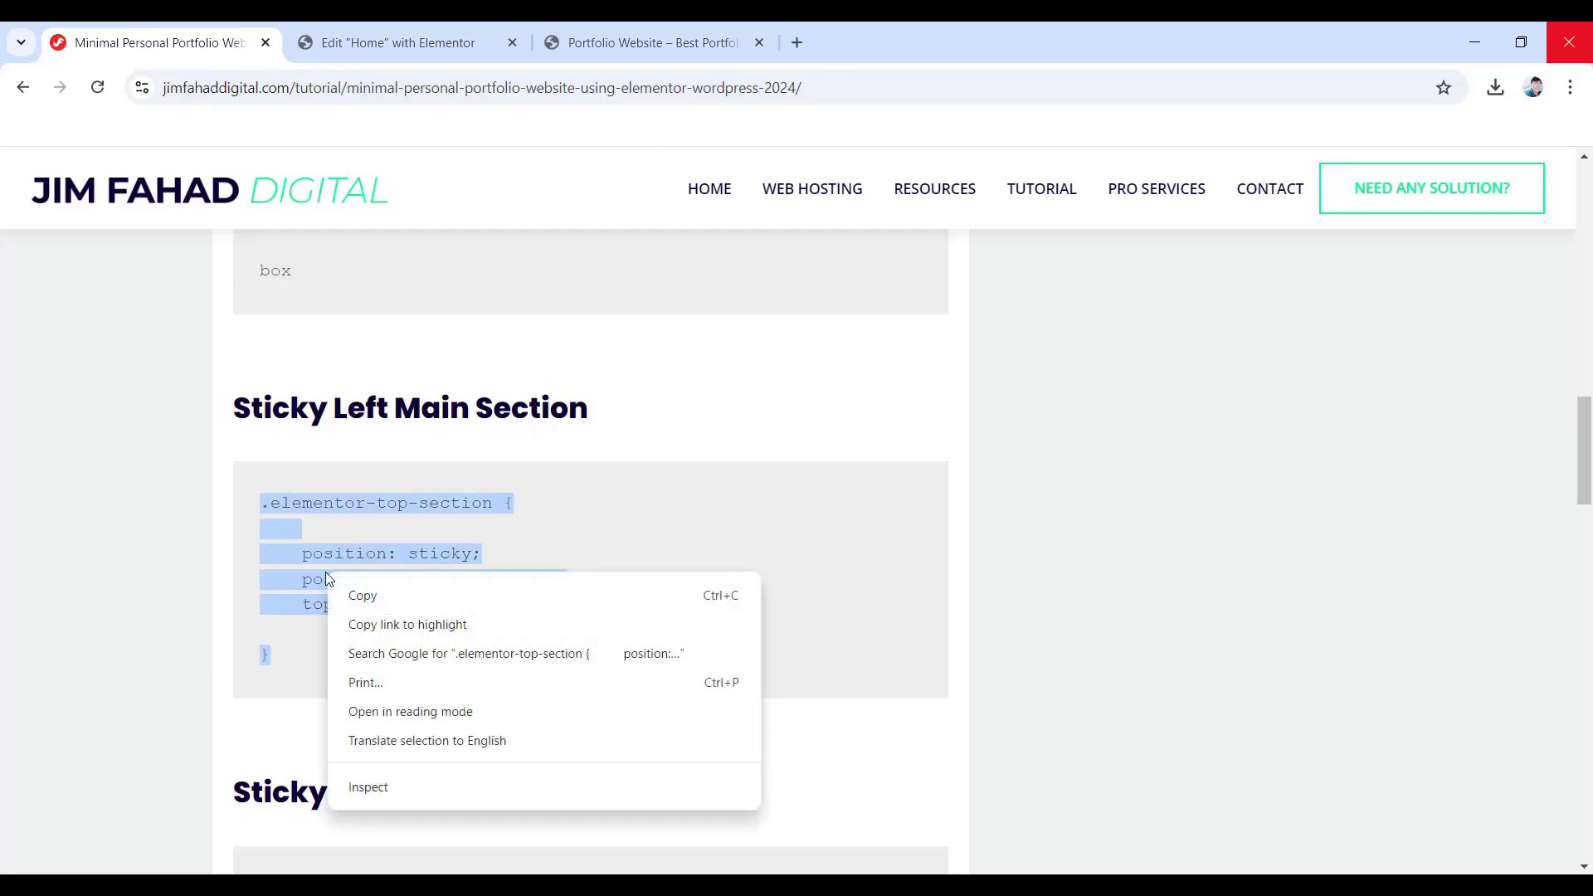
left_click(366, 602)
left_click(450, 33)
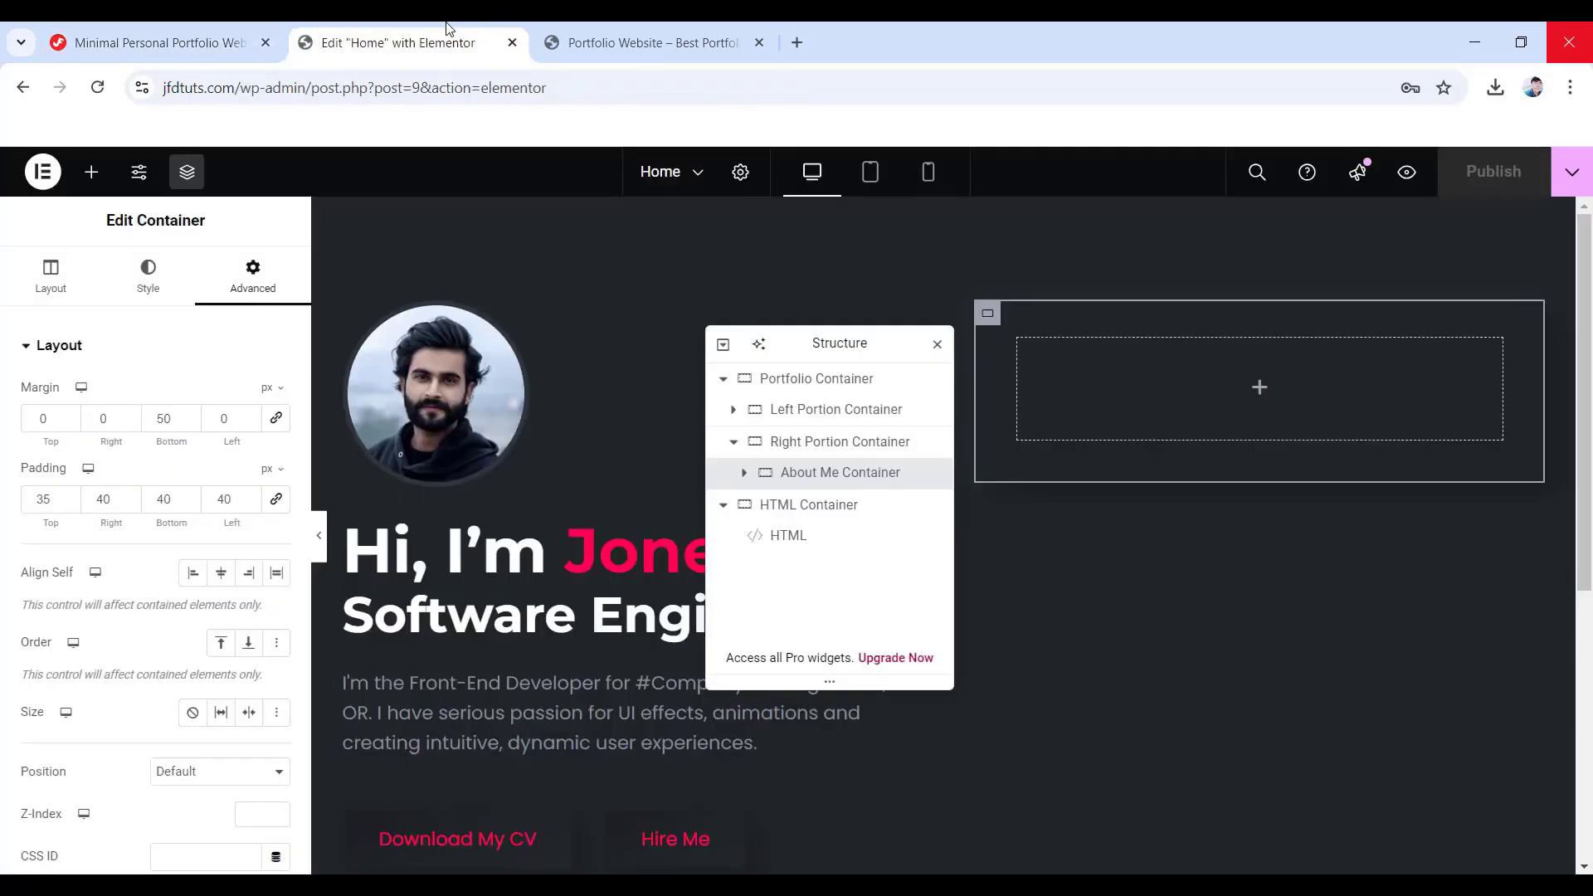
- Paste the sticky .elementor-top-section rule into the HTML widget after the .box rule
left_click(776, 543)
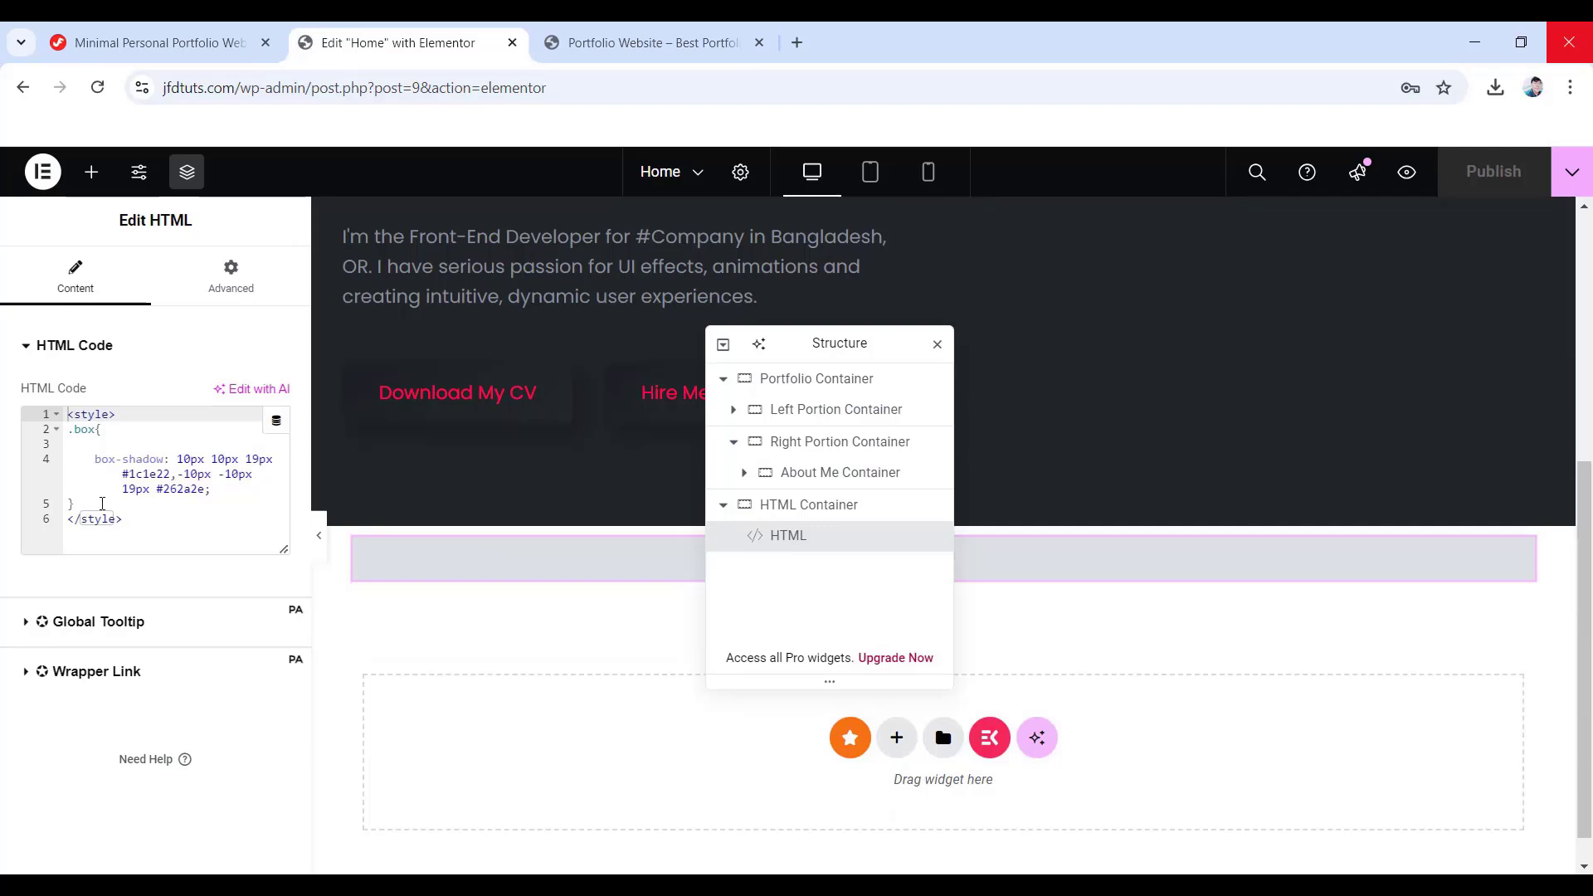
left_click(101, 502)
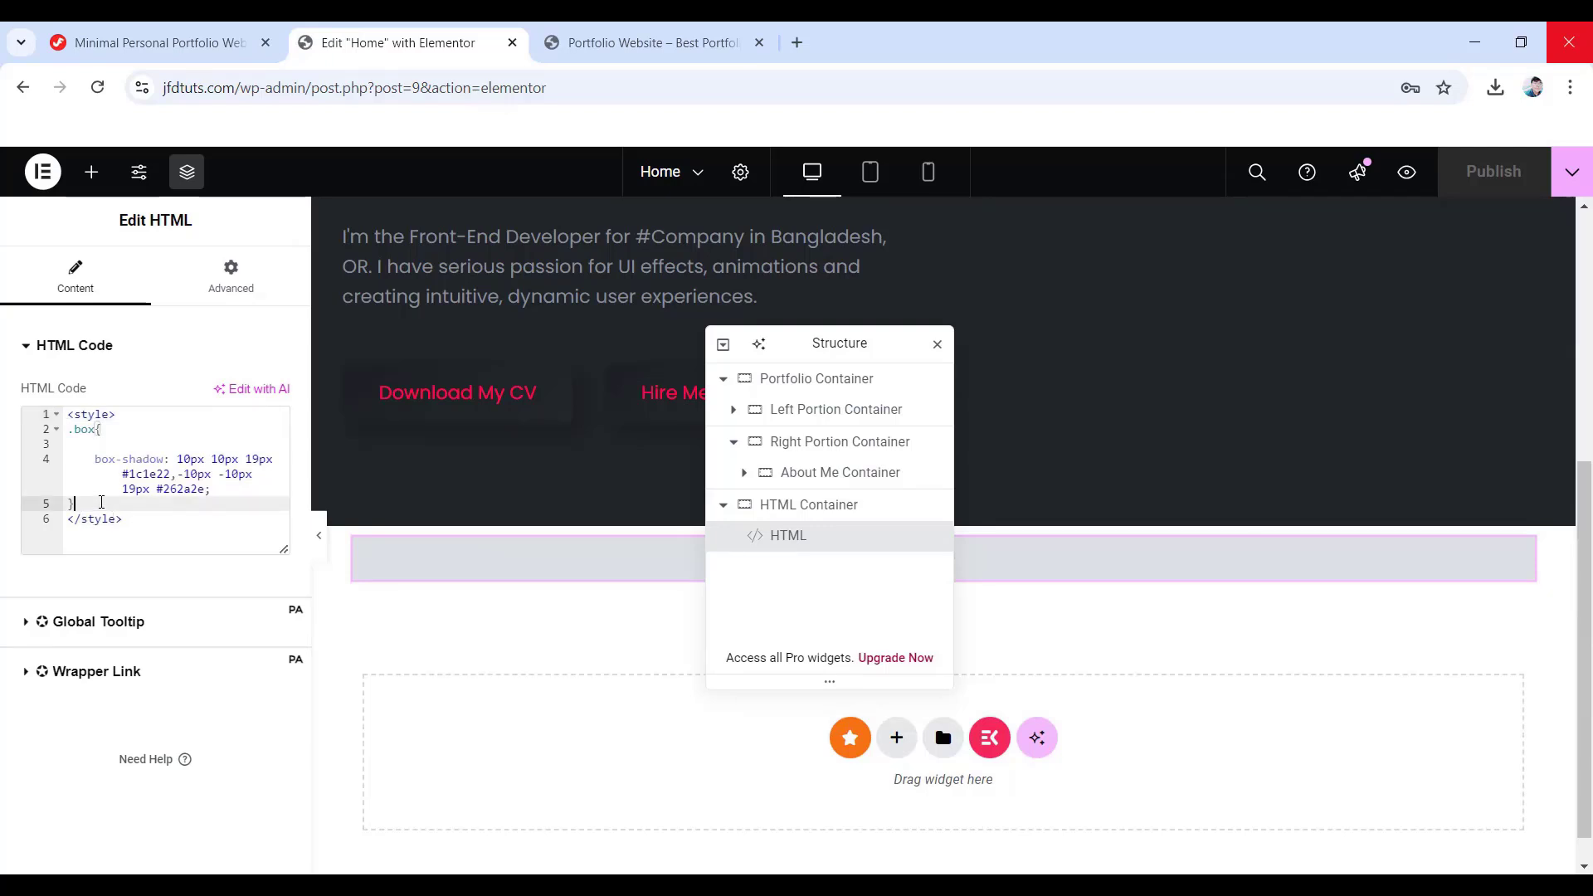
key("Return")
key("Return")
key("Return")
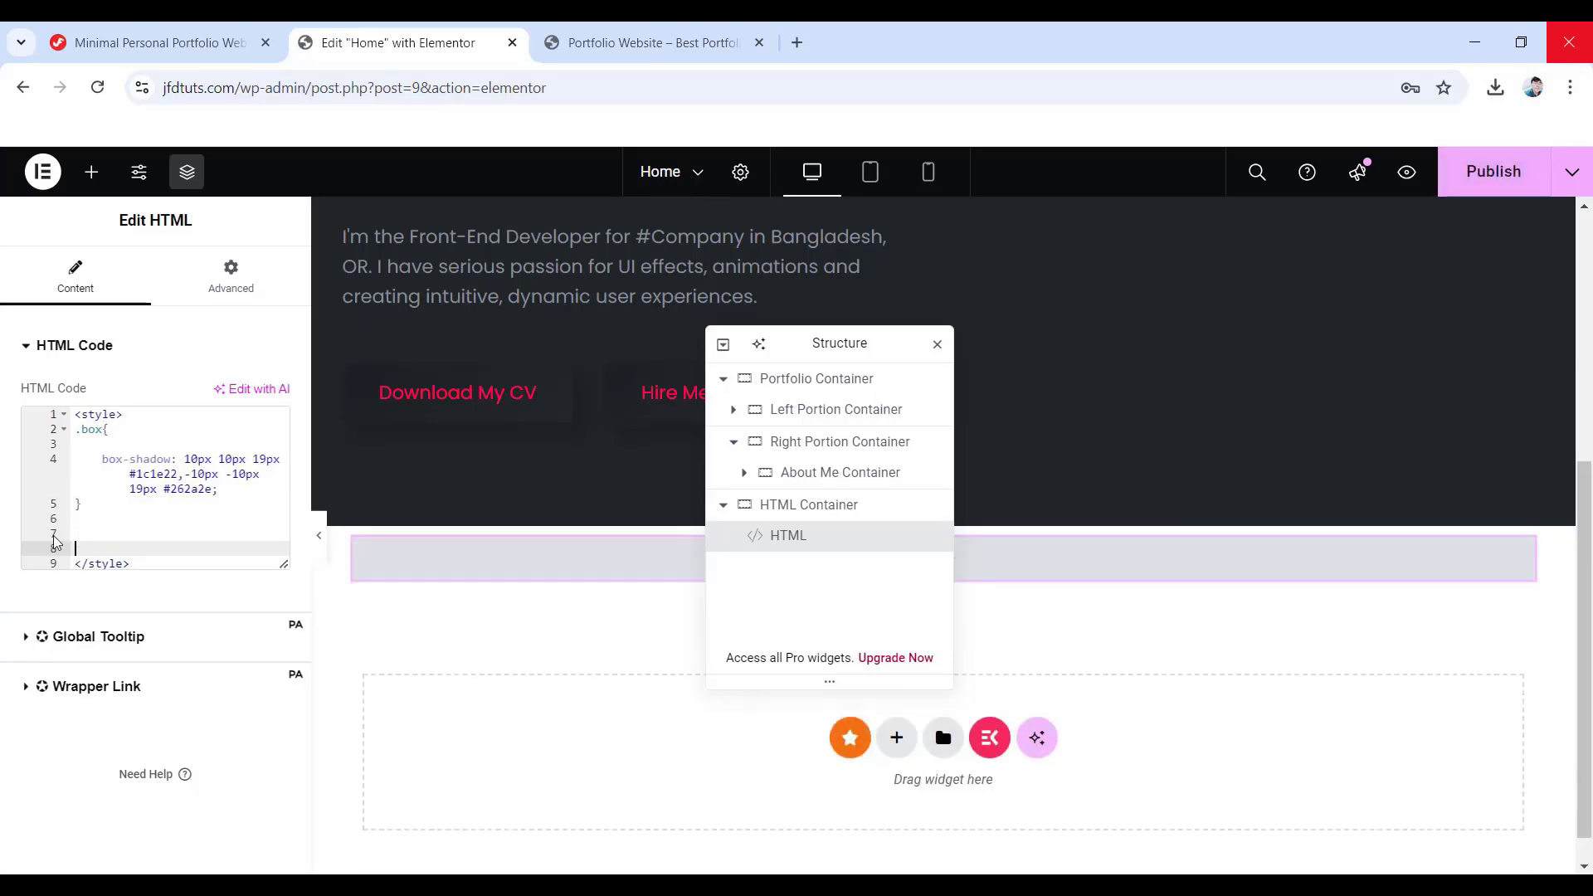
right_click(77, 532)
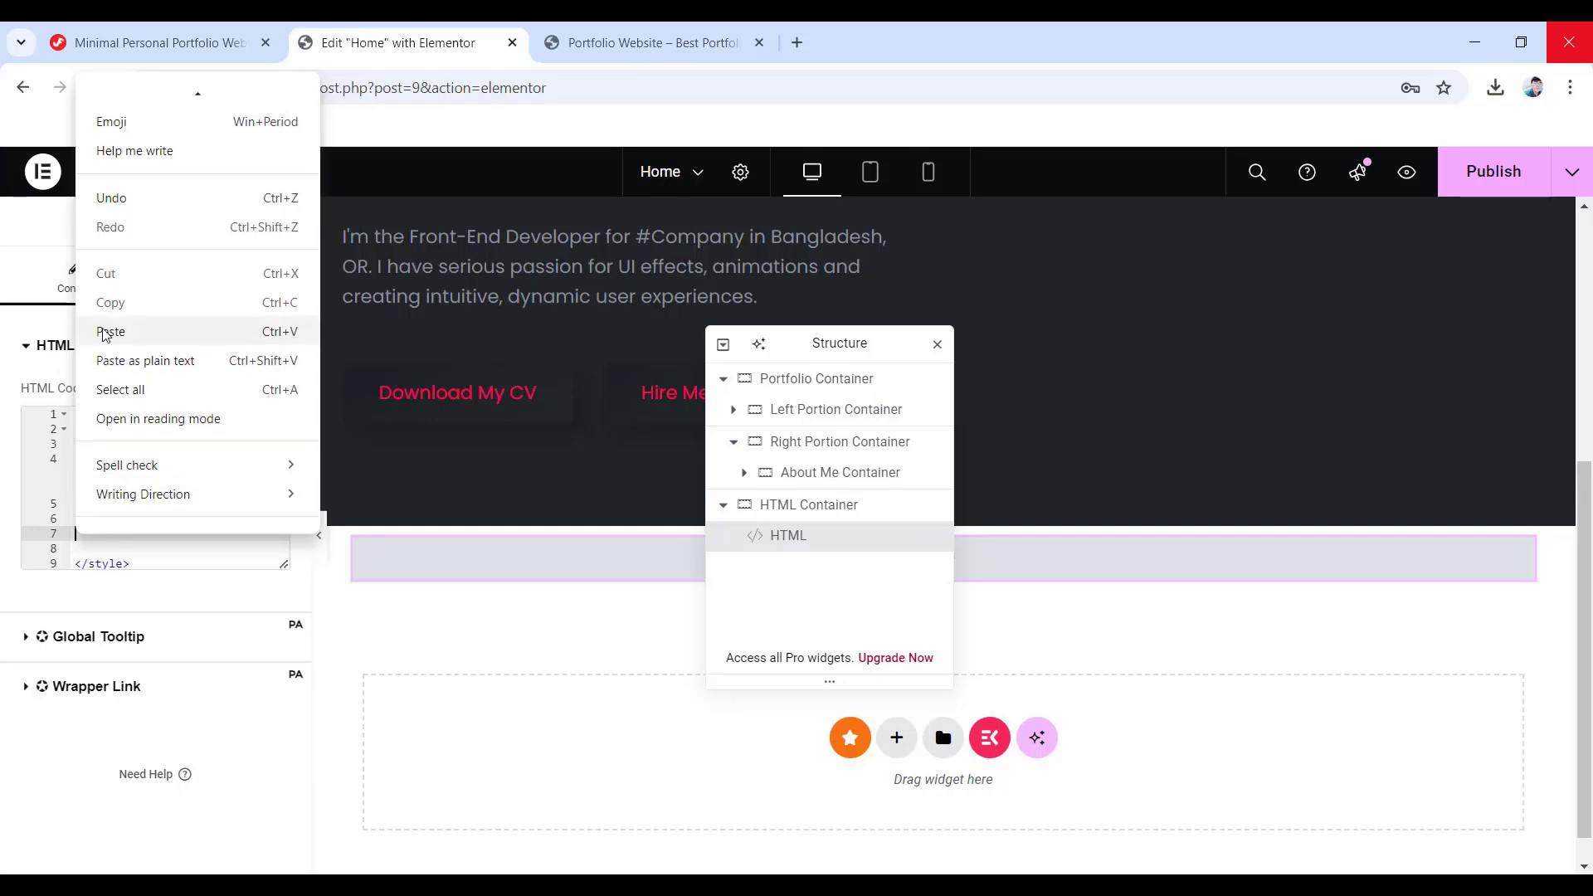
left_click(122, 335)
- Copy the class name 'elementor-top-section' from the tutorial page
left_click(157, 42)
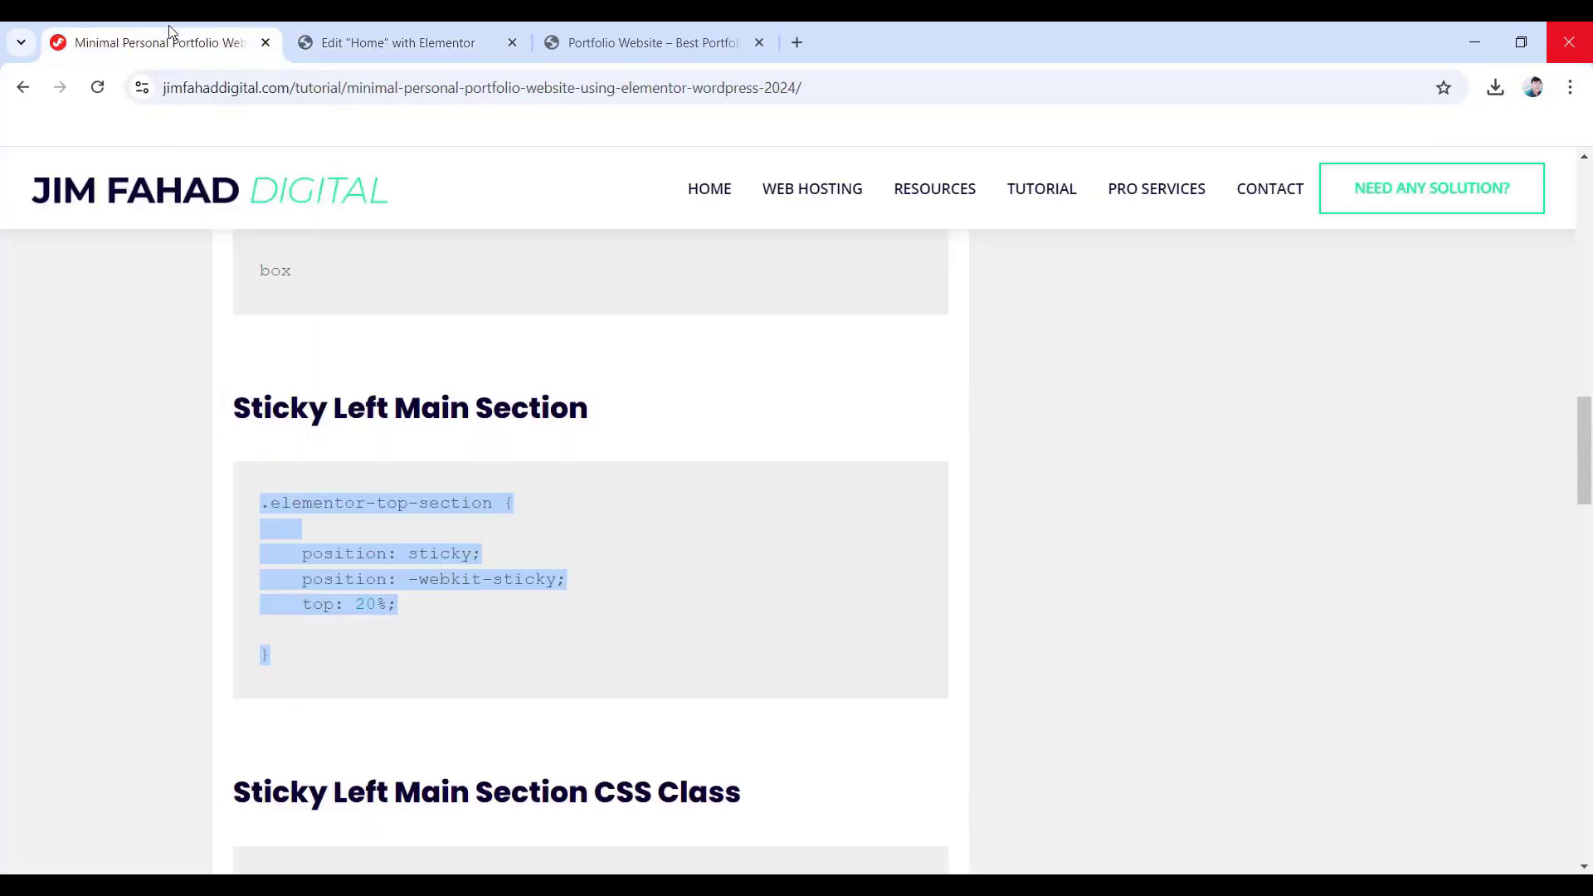
scroll(357, 485, "down", 3)
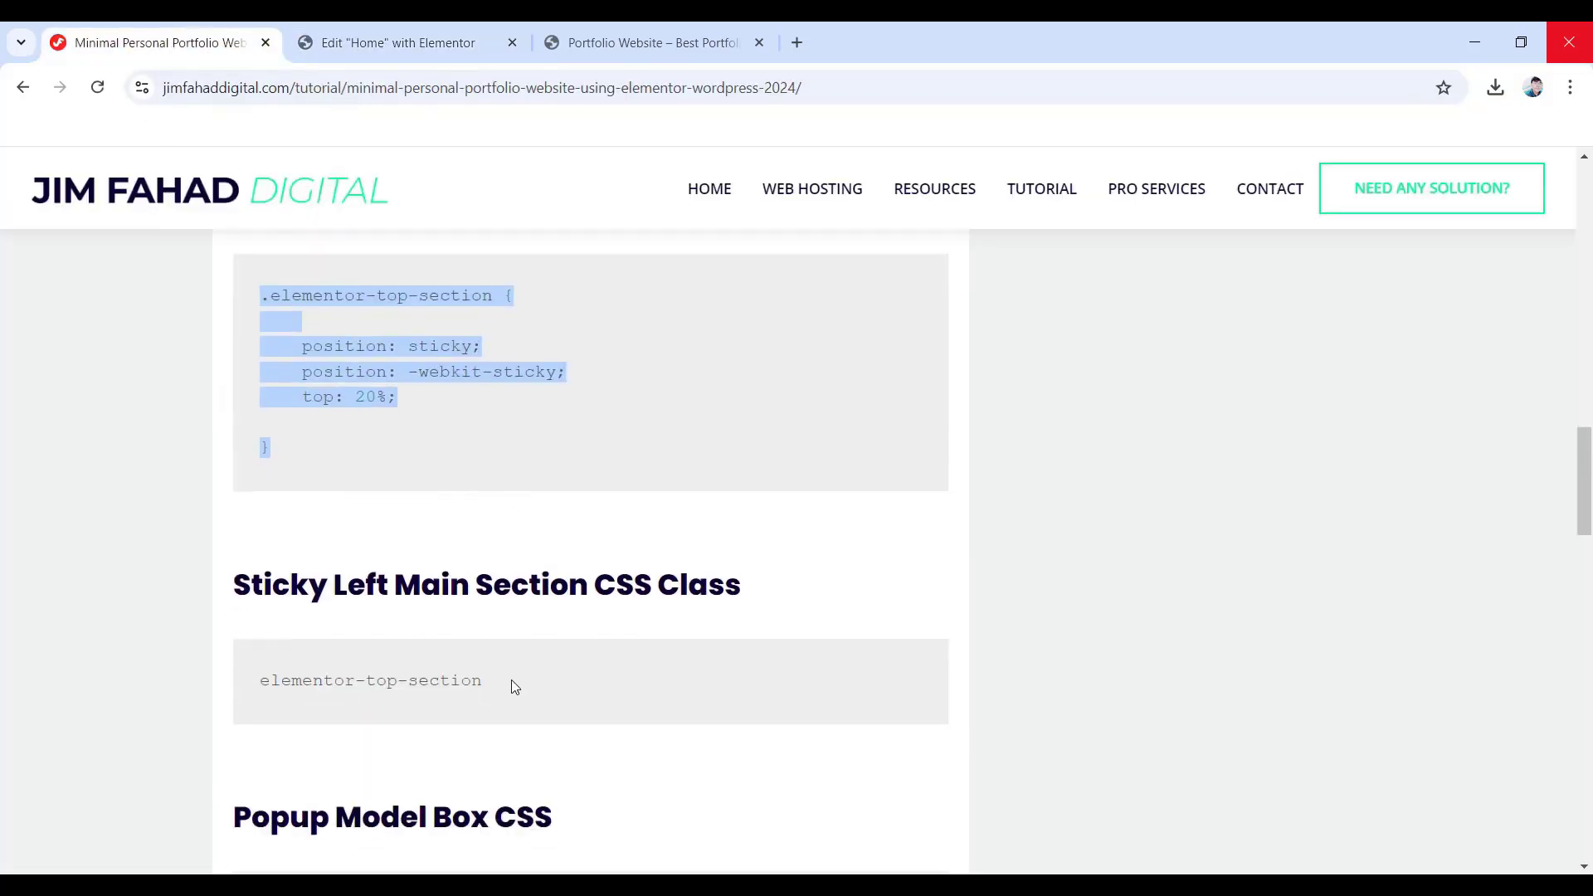
left_click_drag(484, 681, 260, 680)
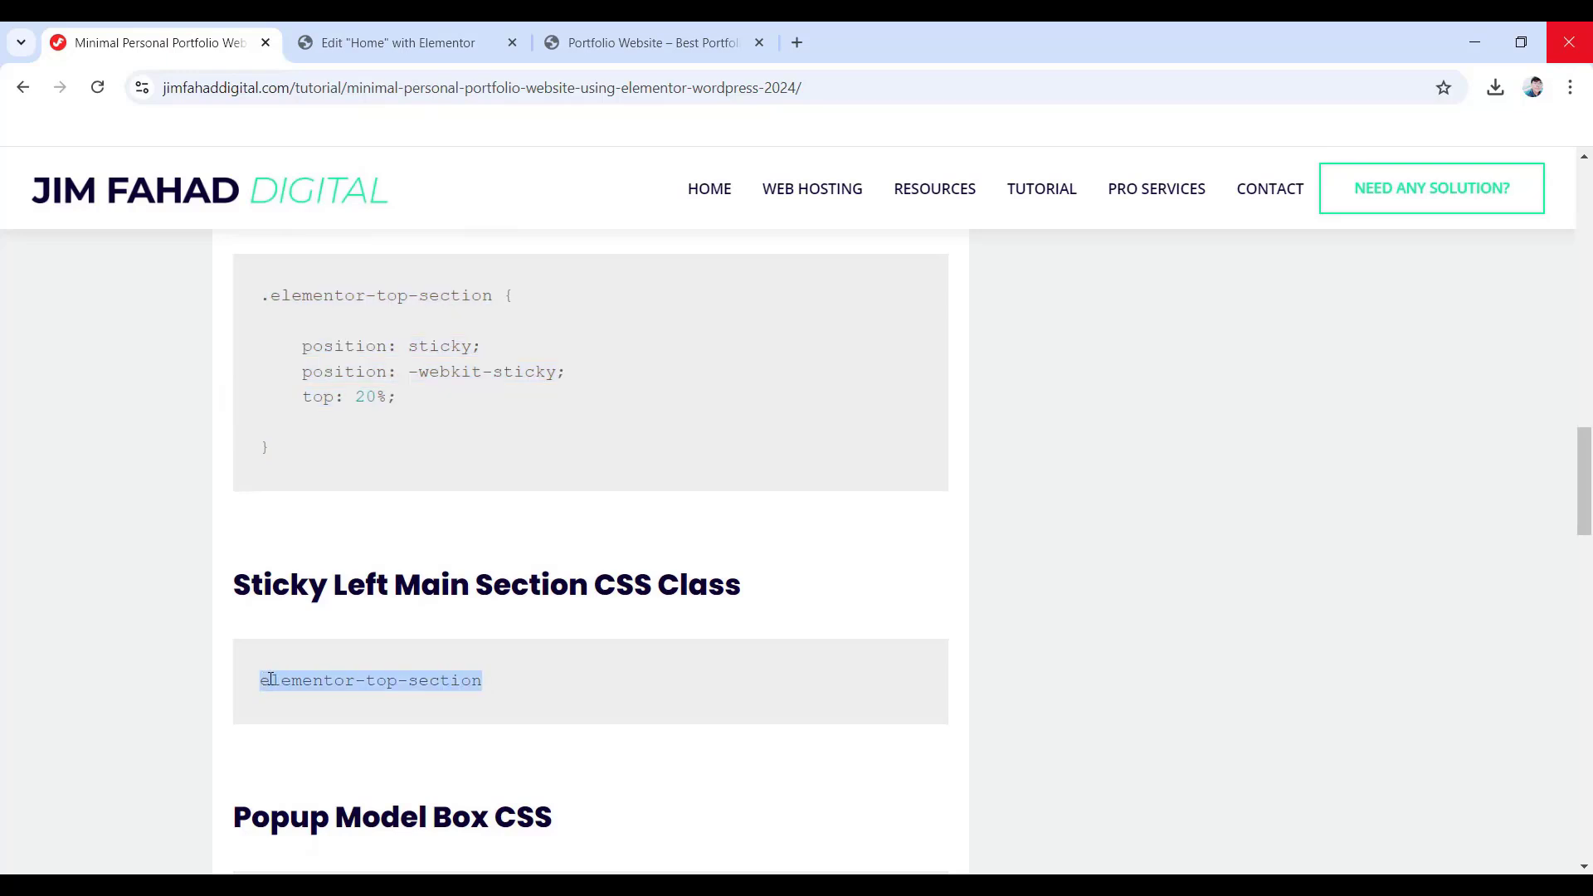
right_click(290, 680)
left_click(340, 471)
left_click(393, 41)
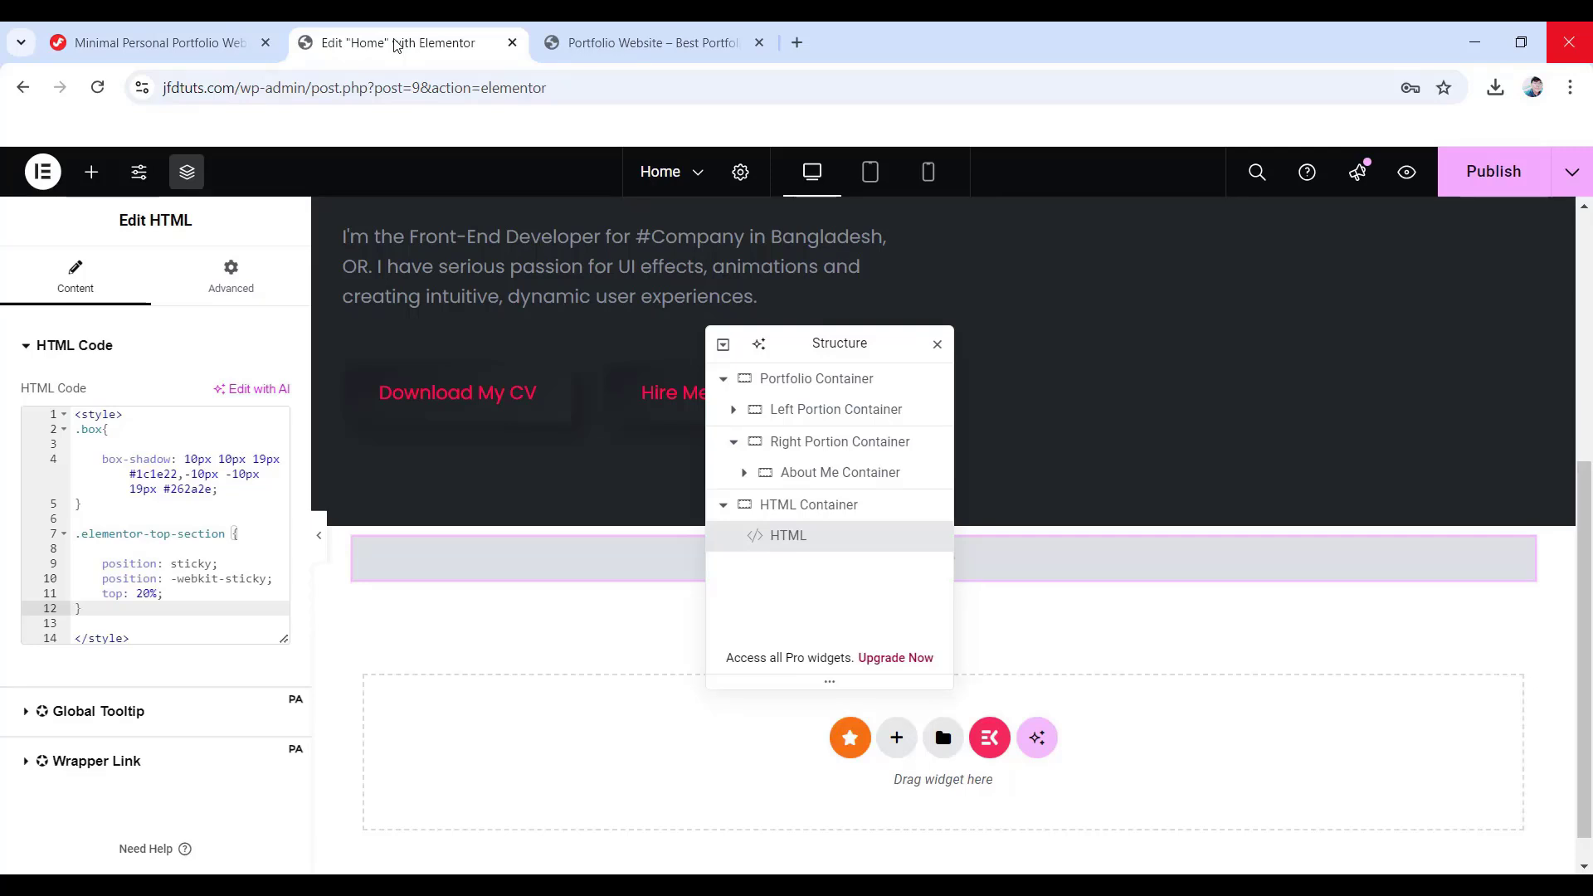
- Paste 'elementor-top-section' into the Inner left Container's CSS Classes field
left_click(733, 411)
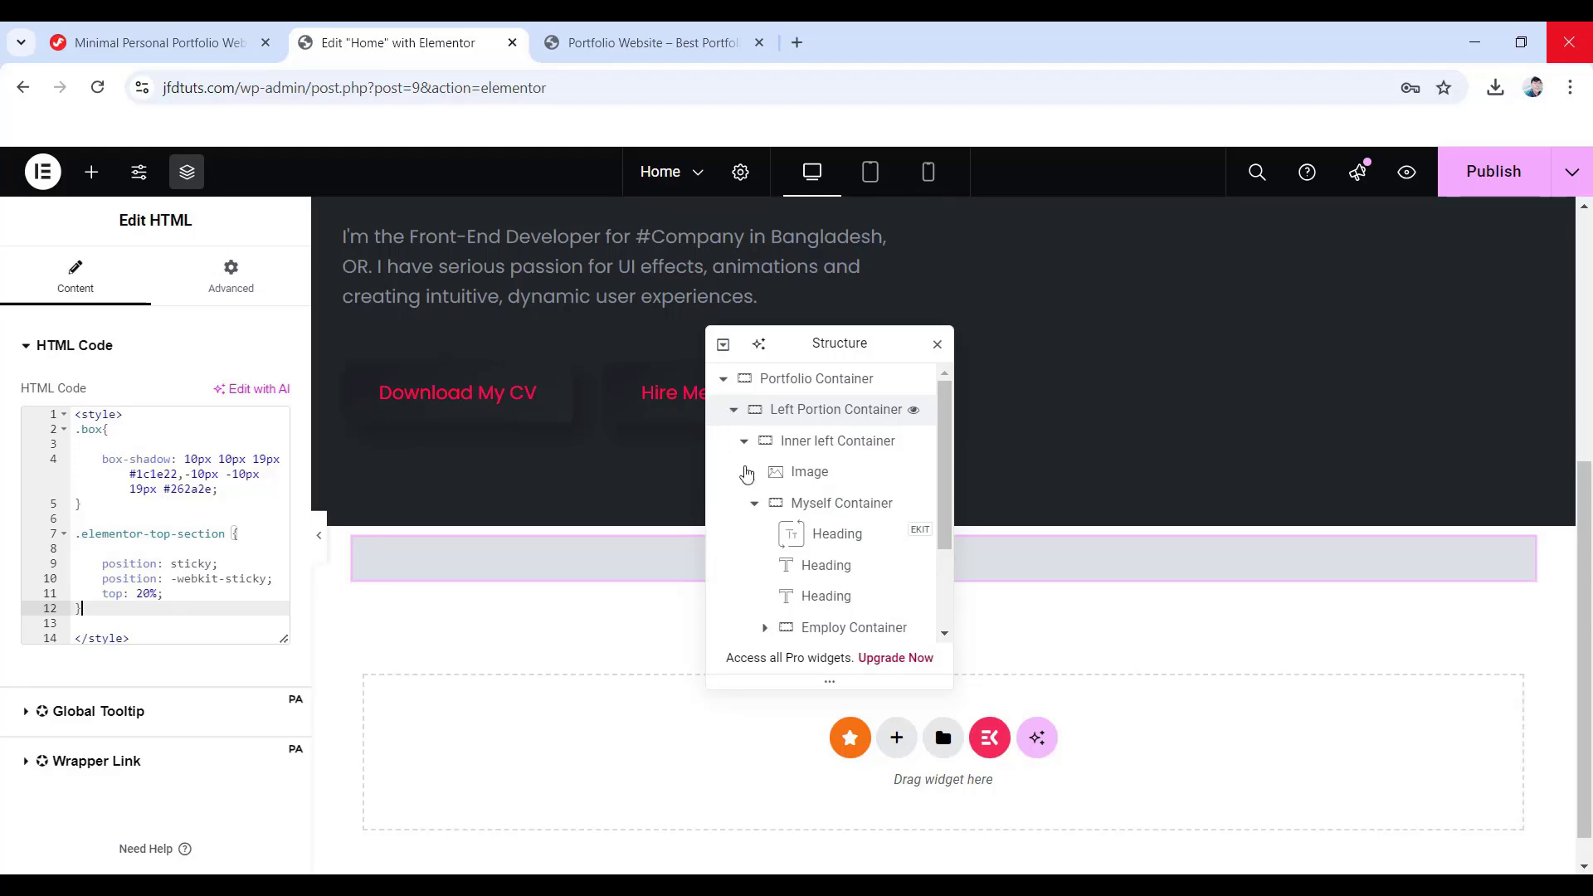
left_click(822, 446)
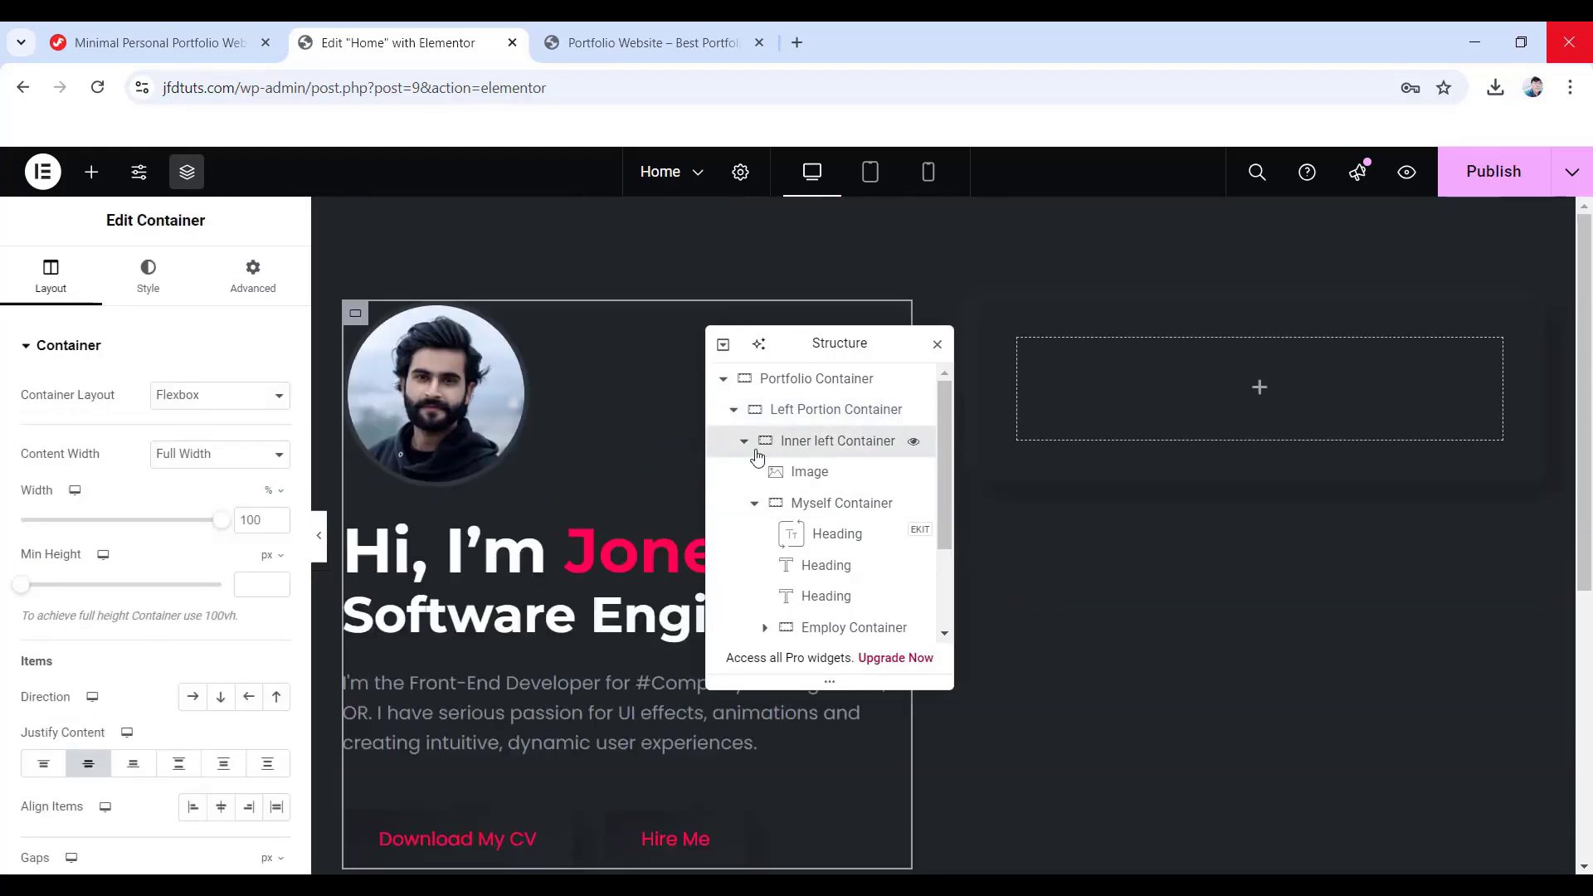
scroll(168, 475, "down", 4)
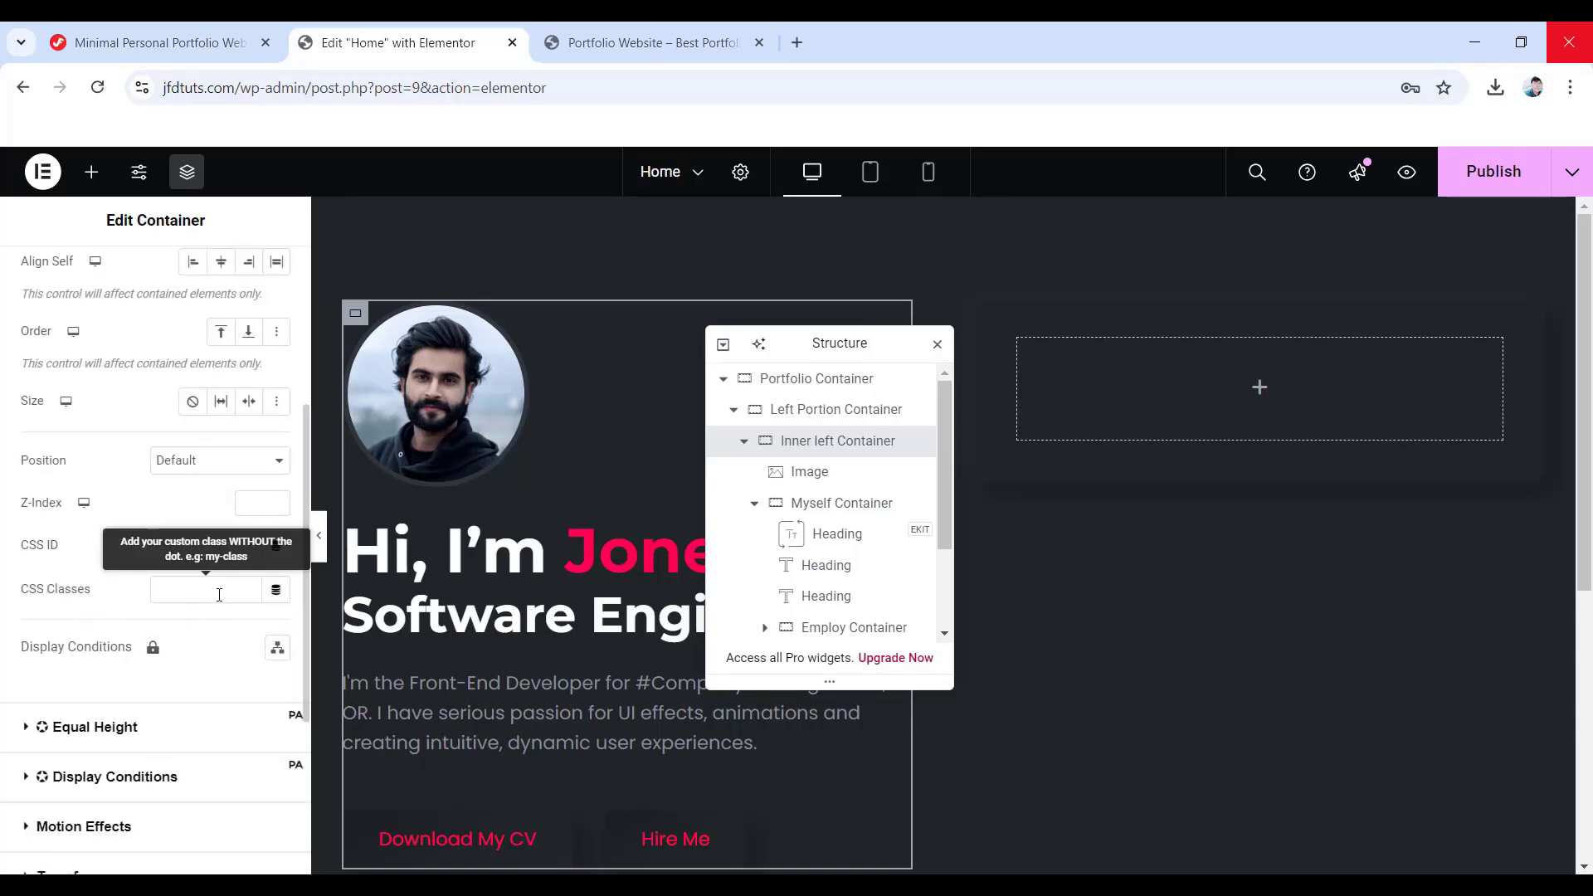
right_click(178, 591)
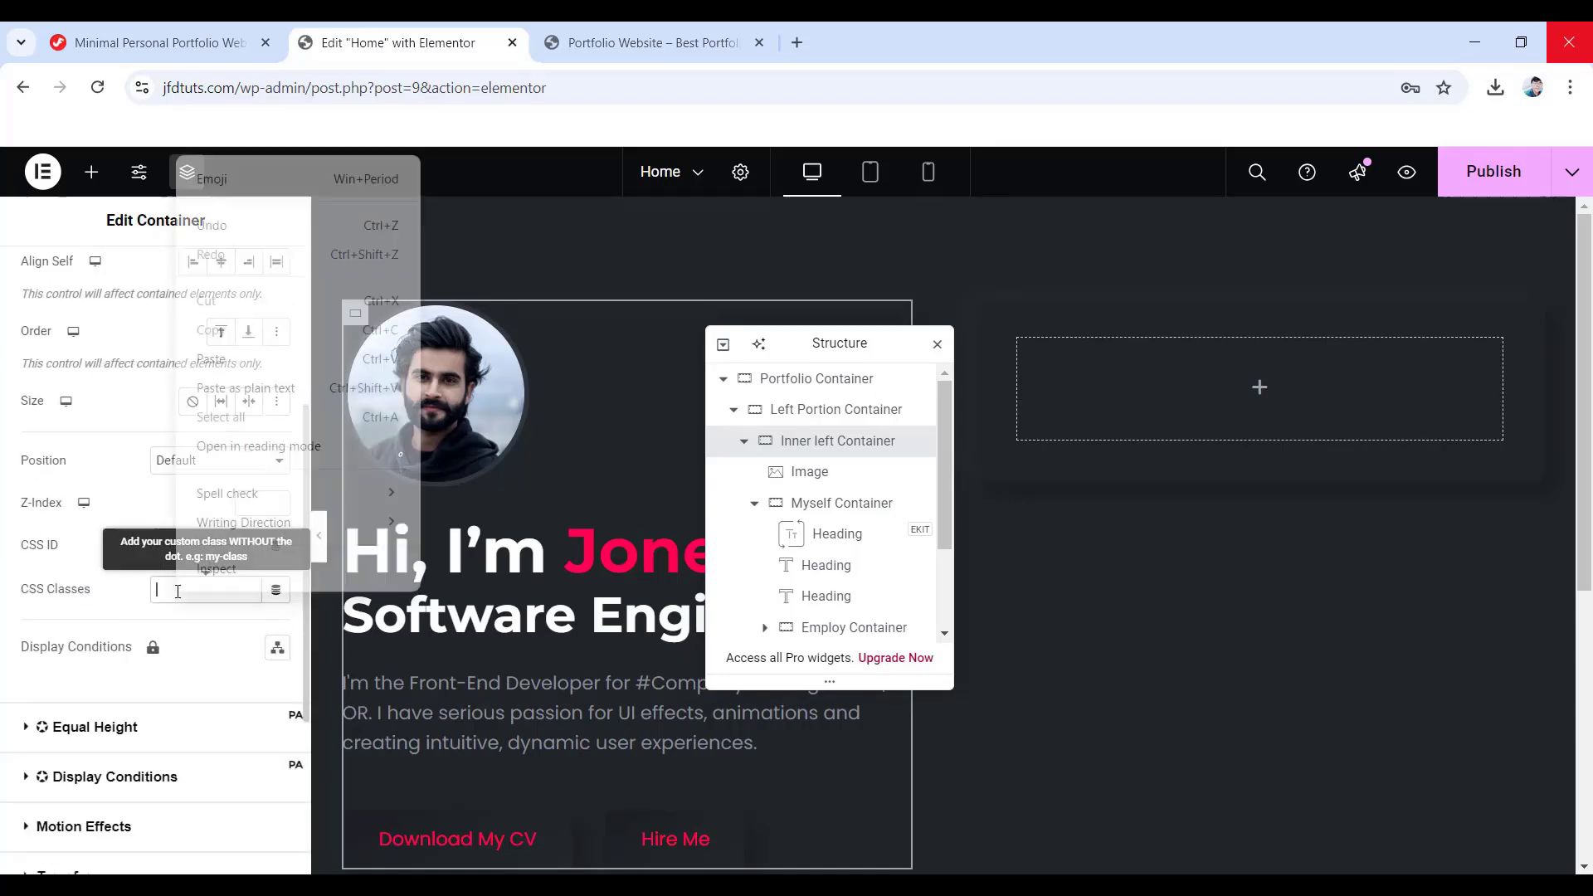
left_click(239, 361)
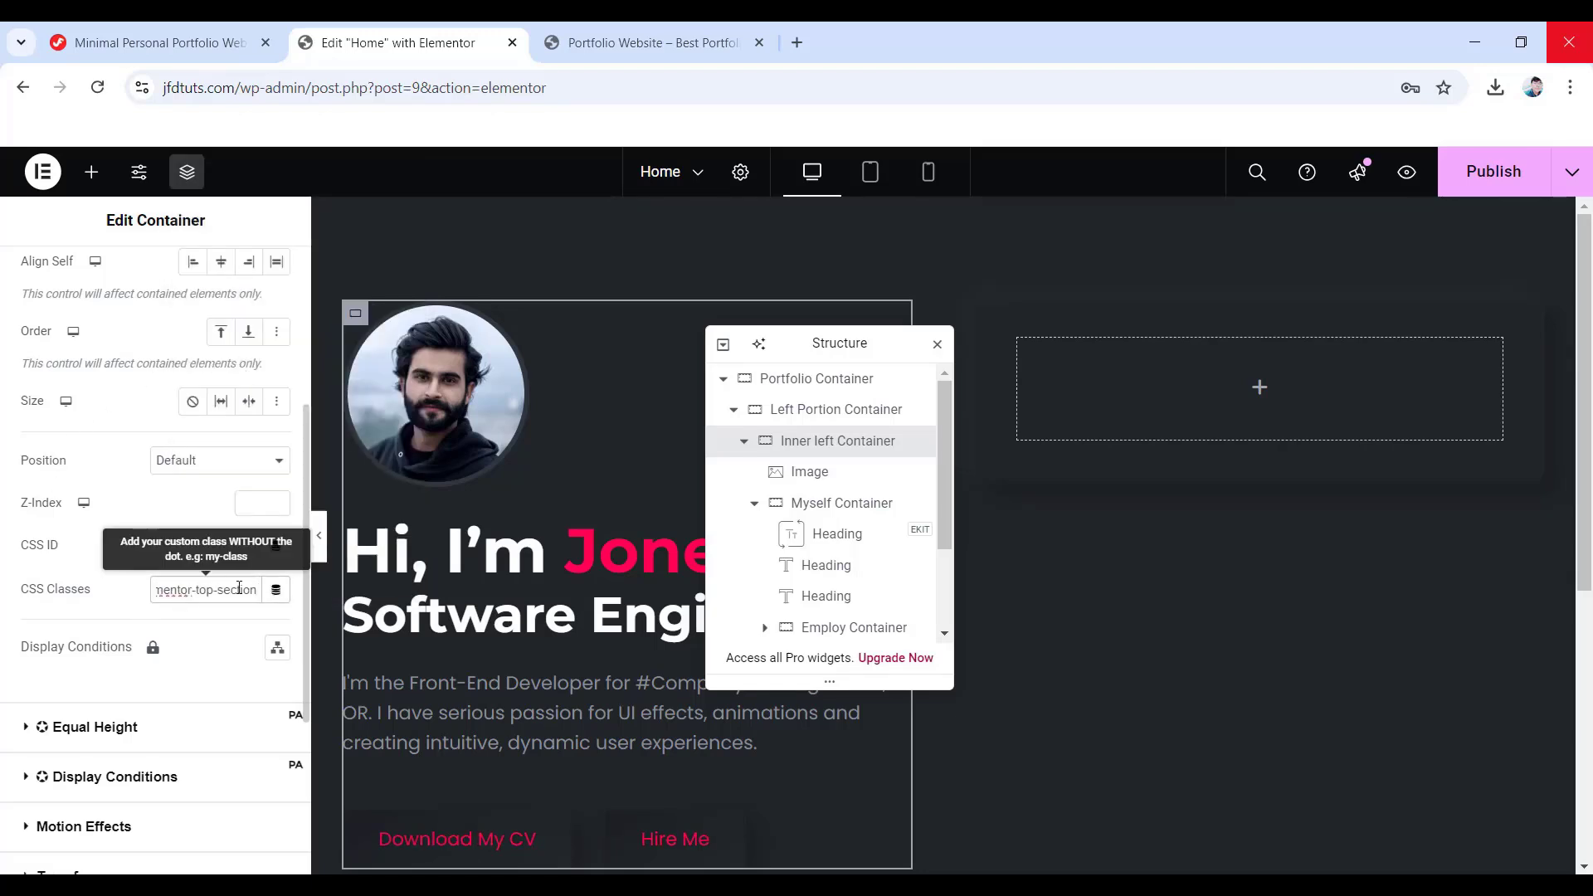
scroll(224, 598, "up", 1)
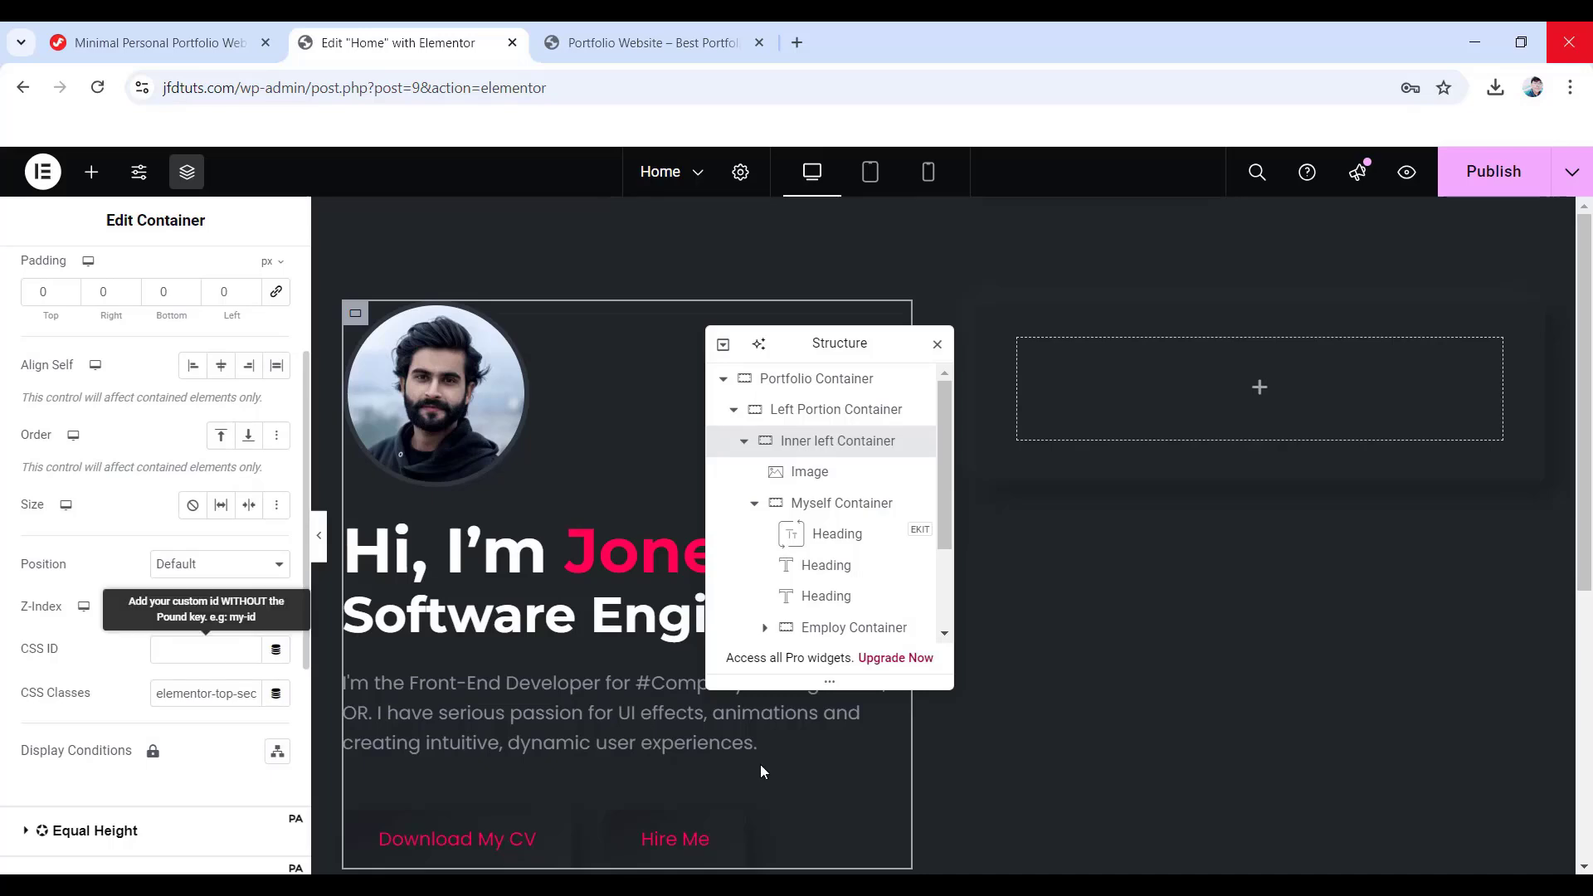
- Add a heading titled 'About Me' to the right container with white text colour
left_click(1260, 394)
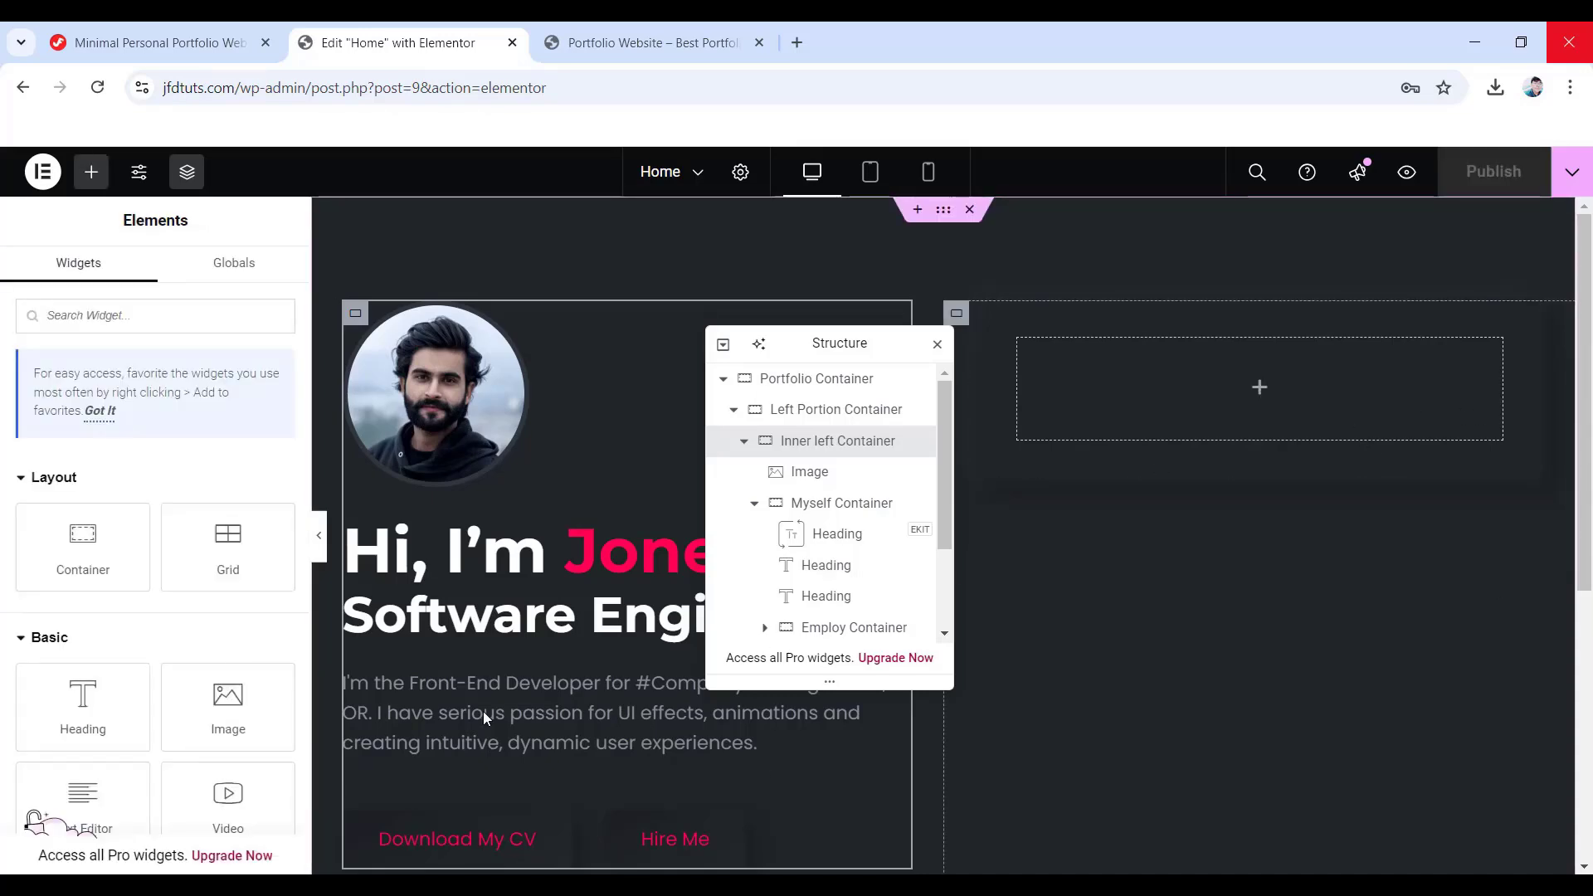
left_click_drag(83, 705, 1238, 407)
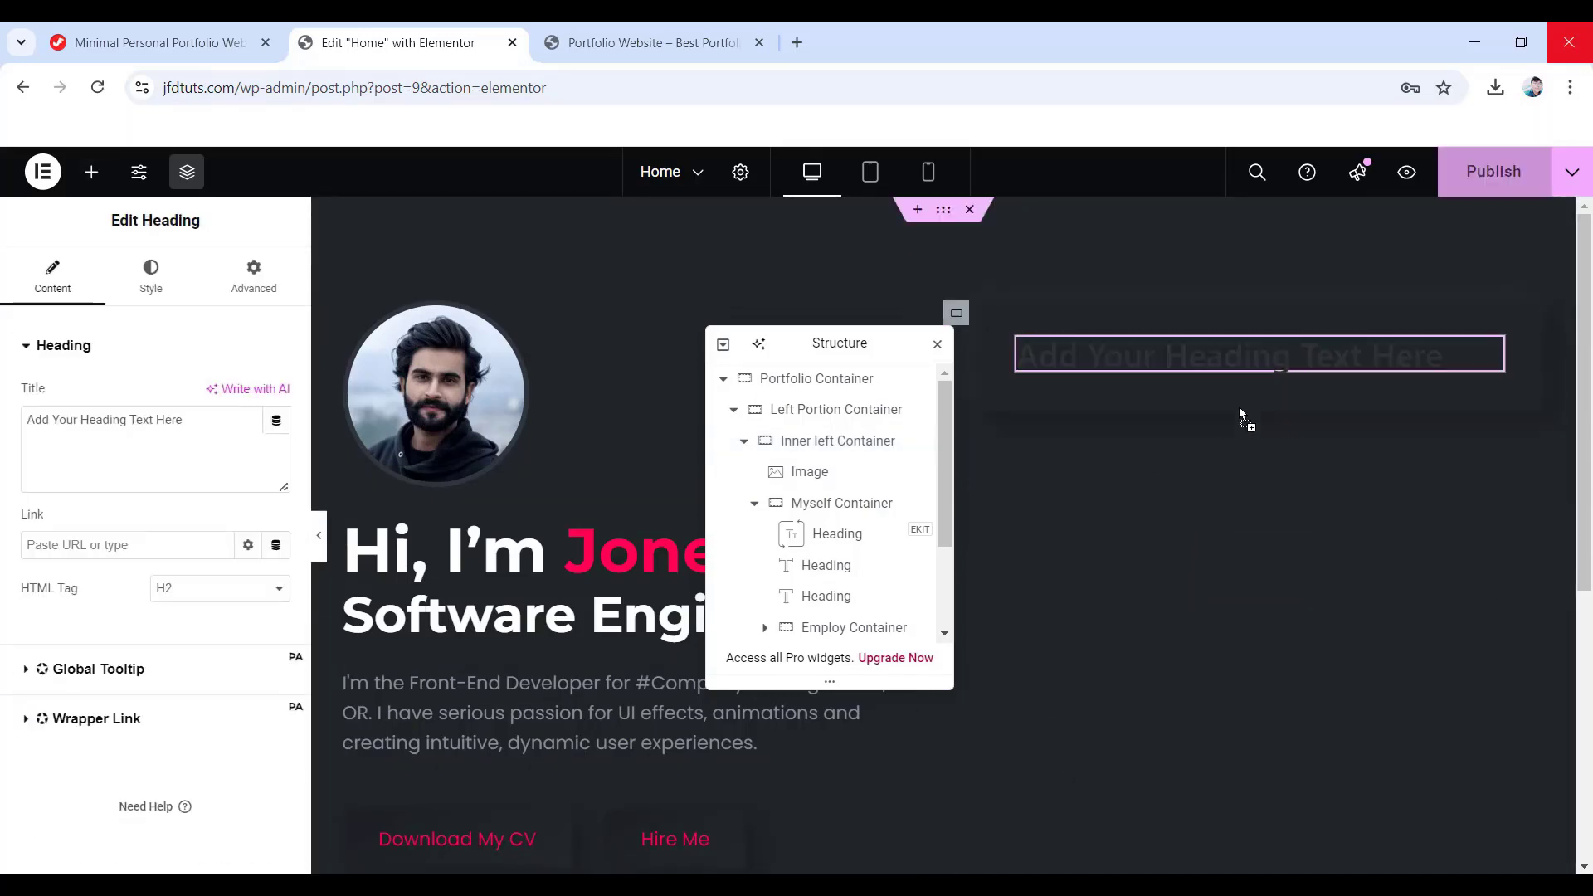
left_click_drag(222, 438, 26, 413)
type("About Me")
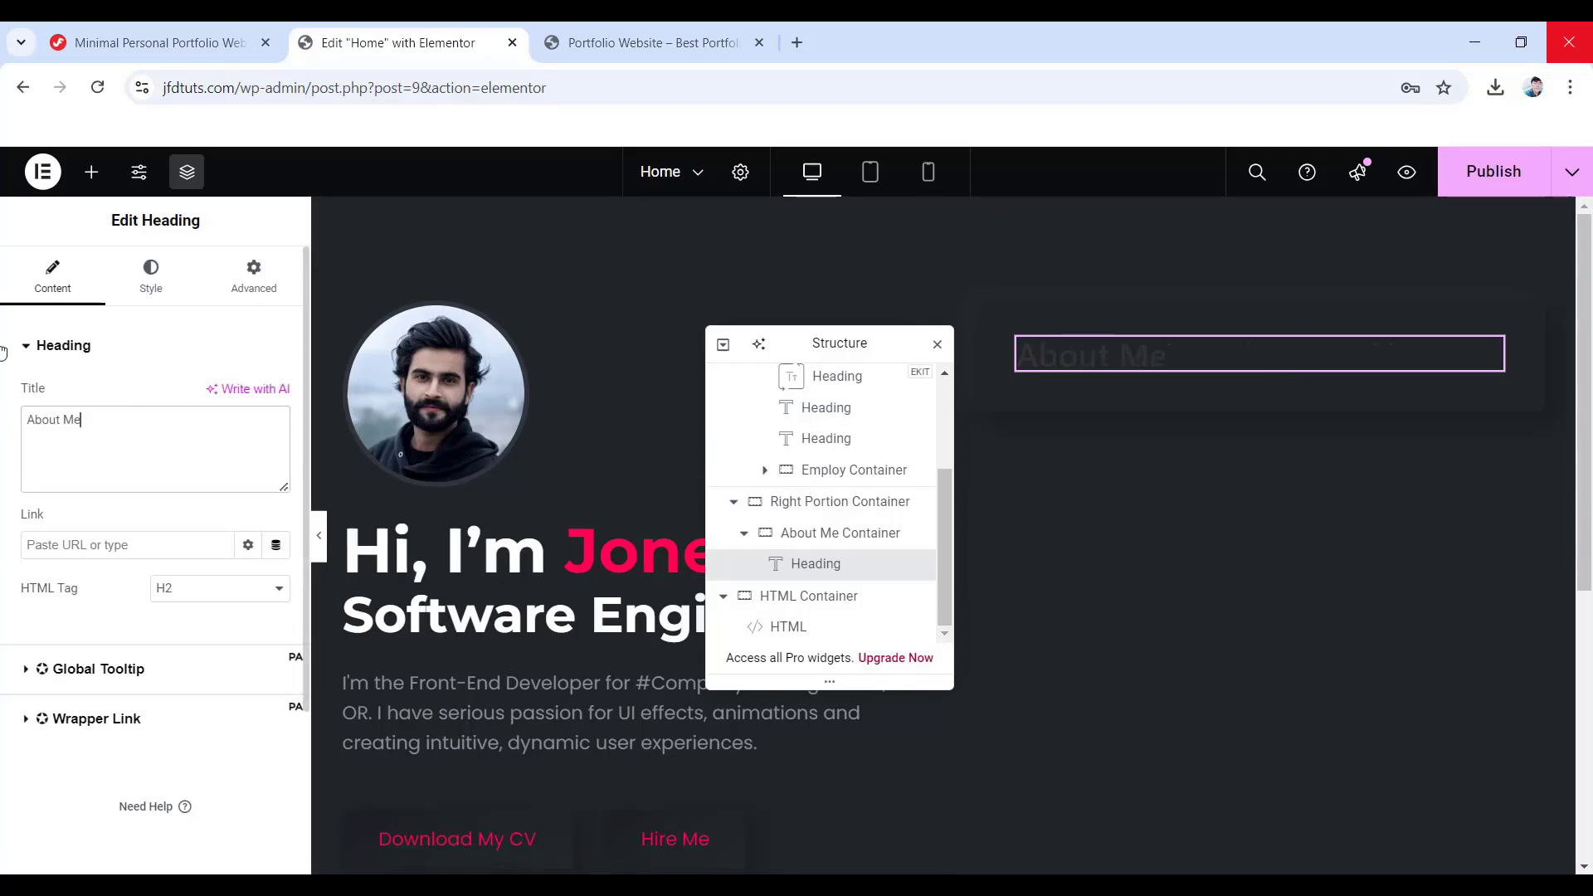
left_click(149, 278)
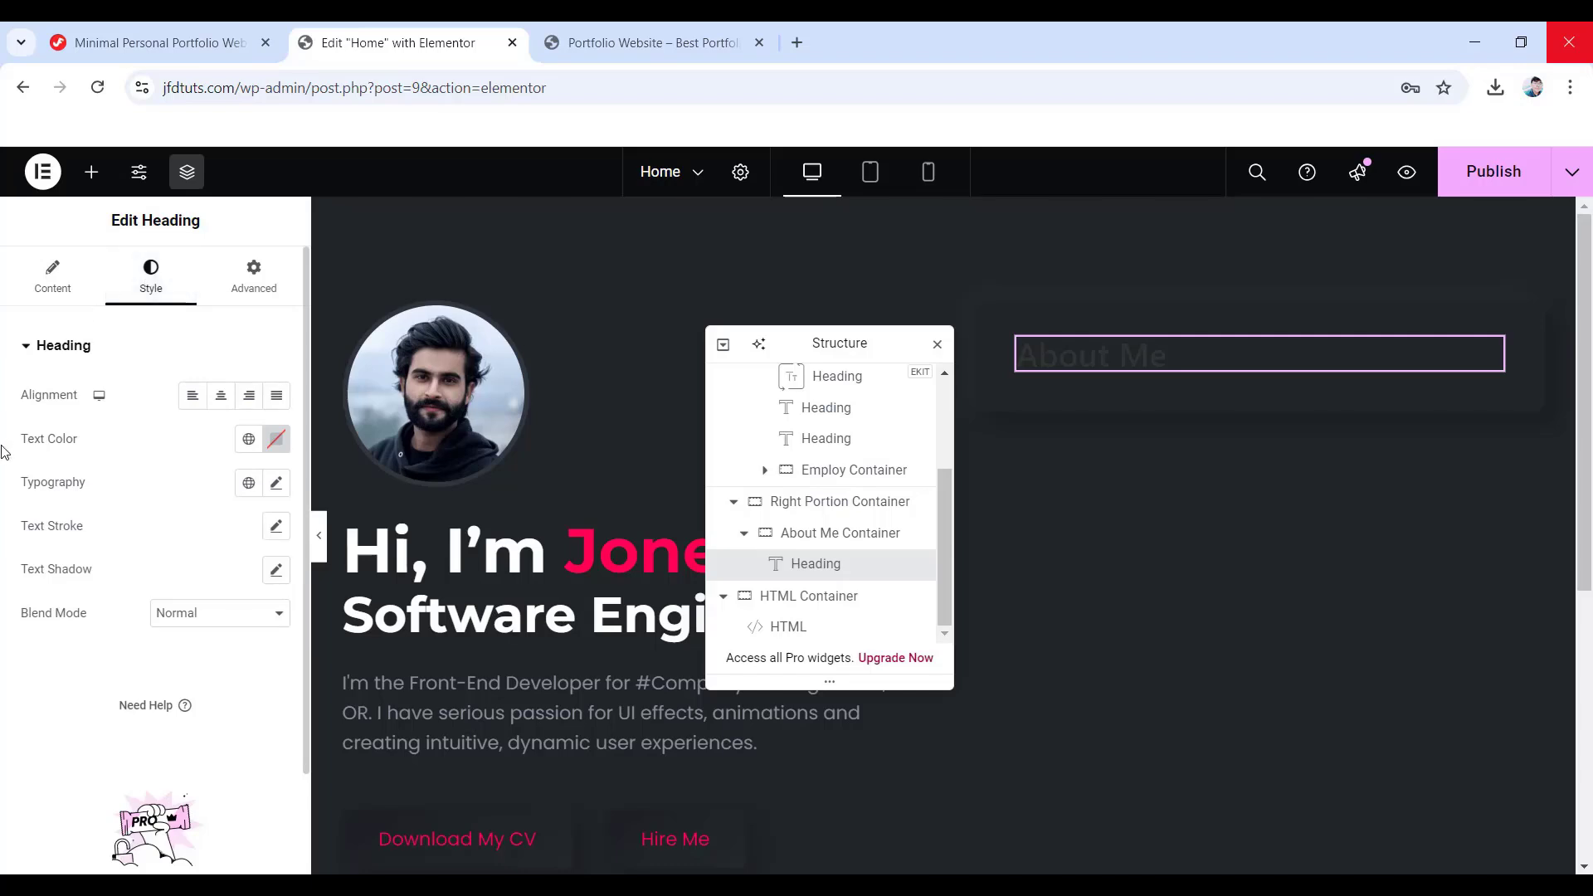
left_click(277, 439)
left_click(160, 524)
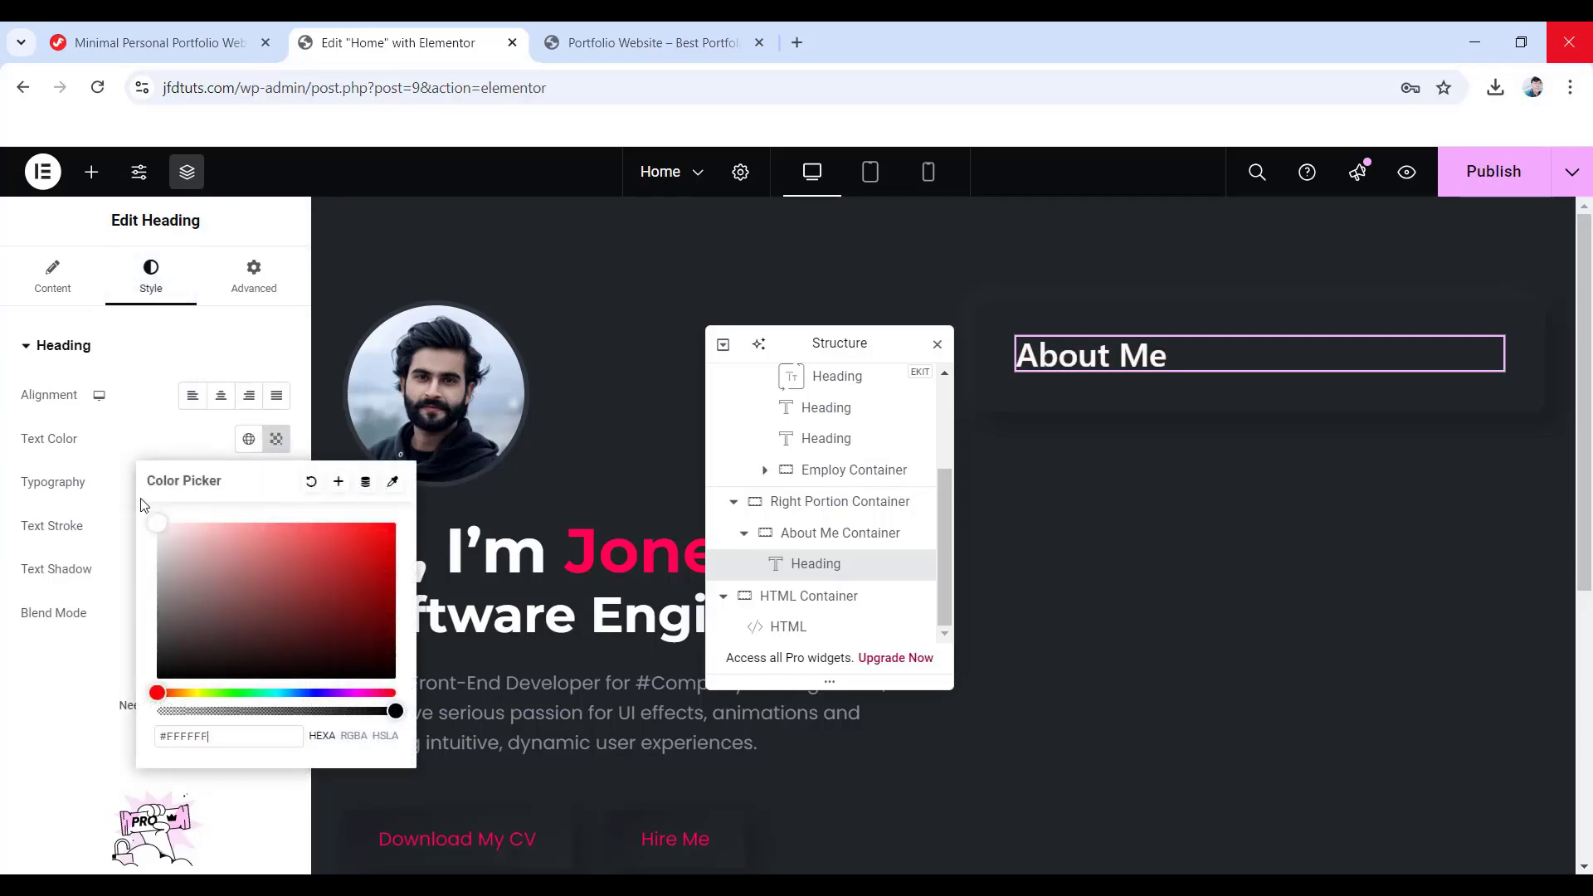
left_click(23, 450)
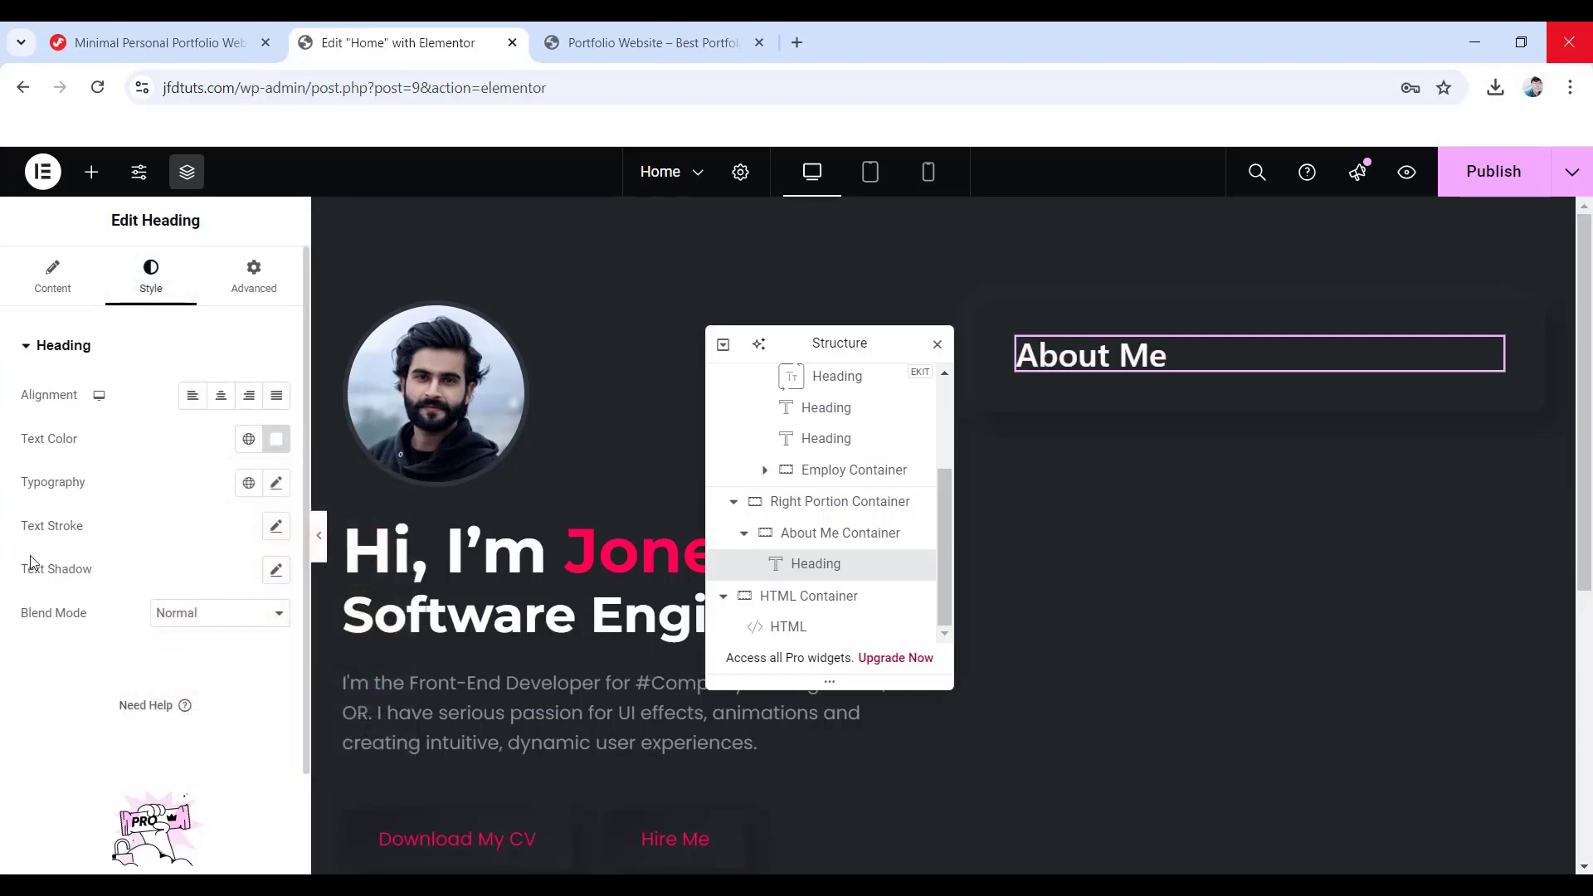
- Set the heading to weight 700 with 37 px line height and zero margins
left_click(276, 484)
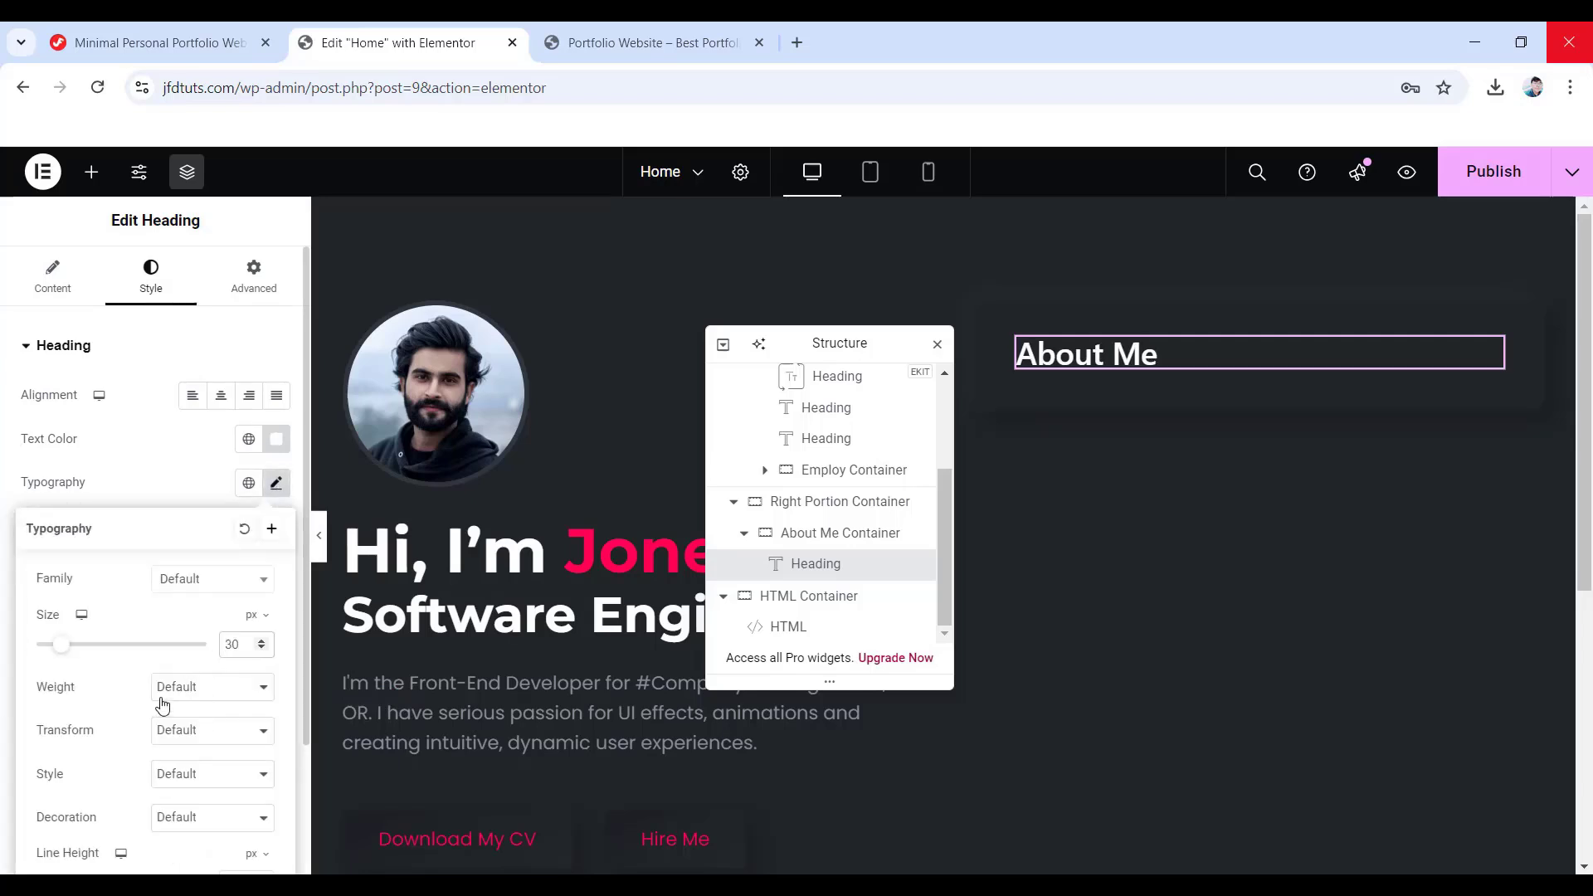
left_click(198, 697)
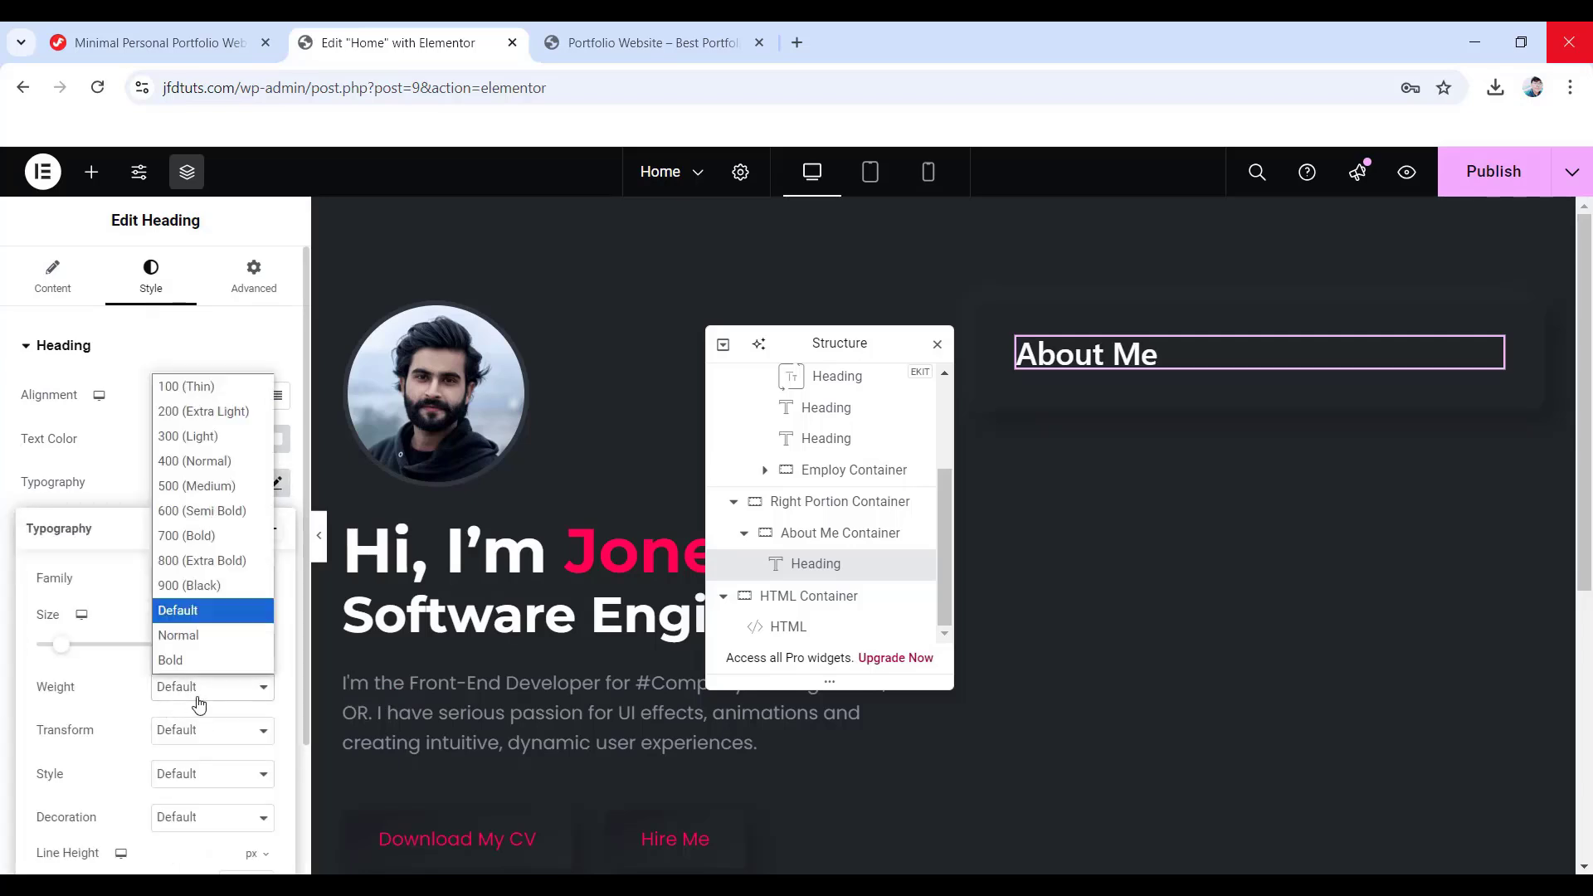
left_click(185, 531)
scroll(116, 602, "down", 2)
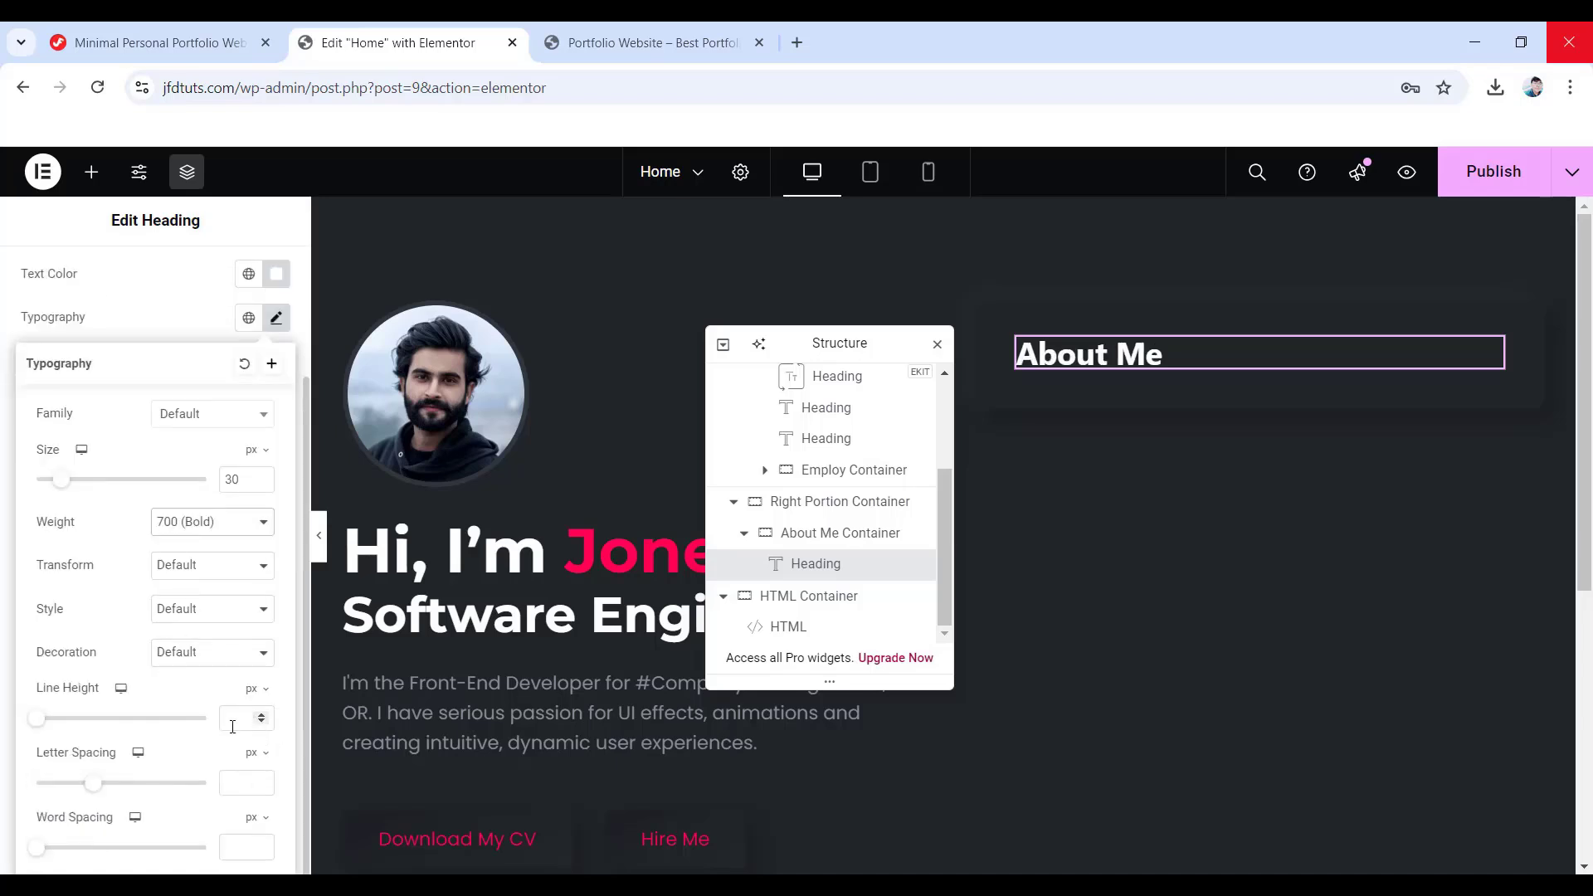
type("37")
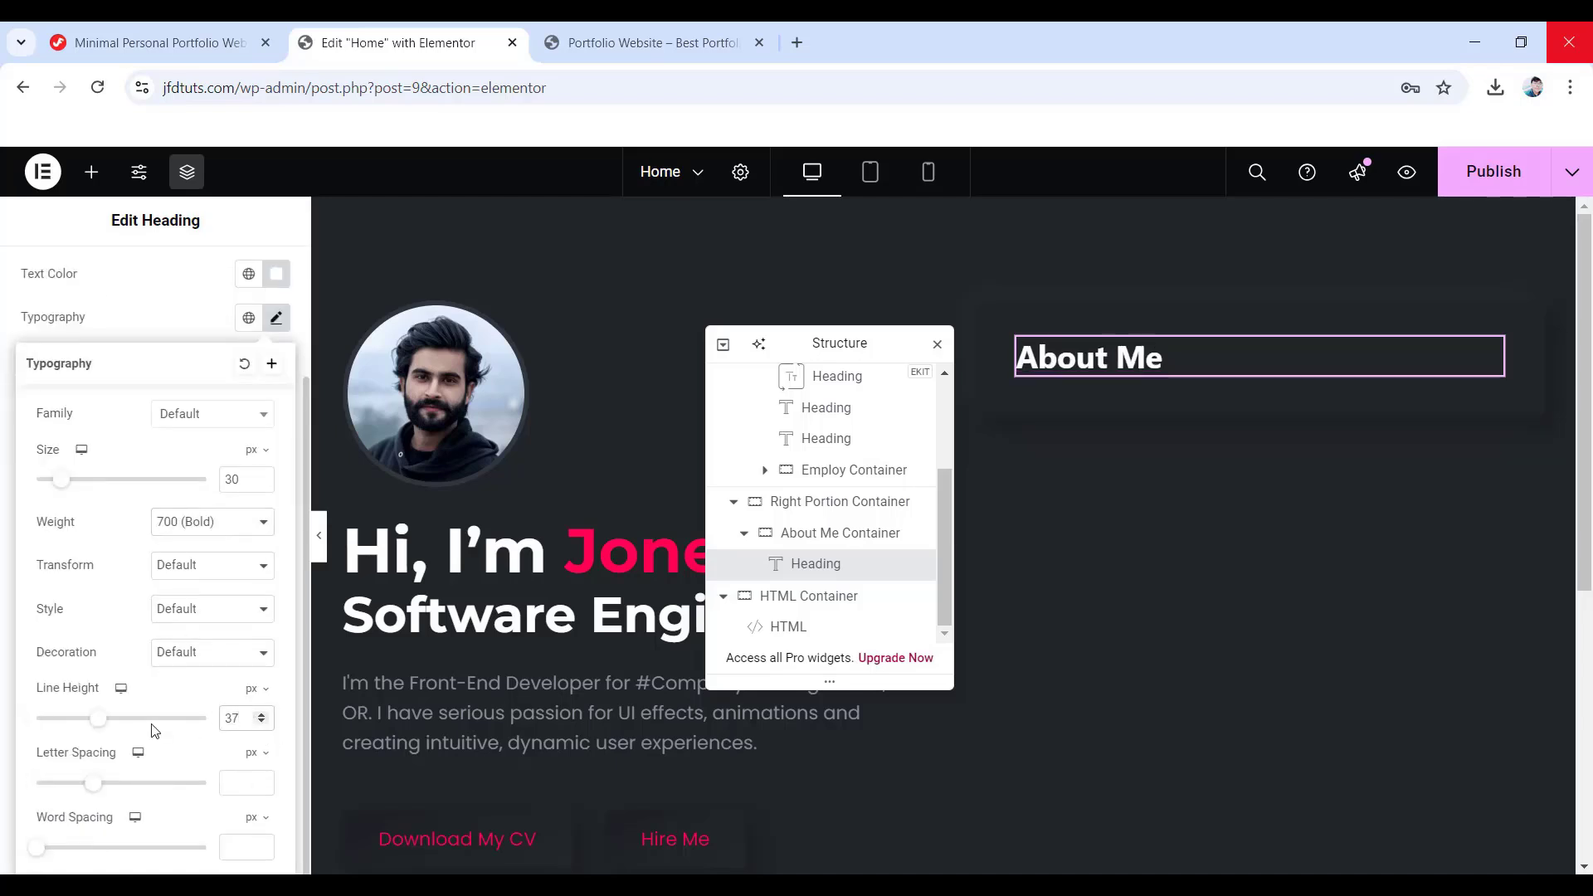
scroll(151, 730, "up", 5)
left_click(259, 285)
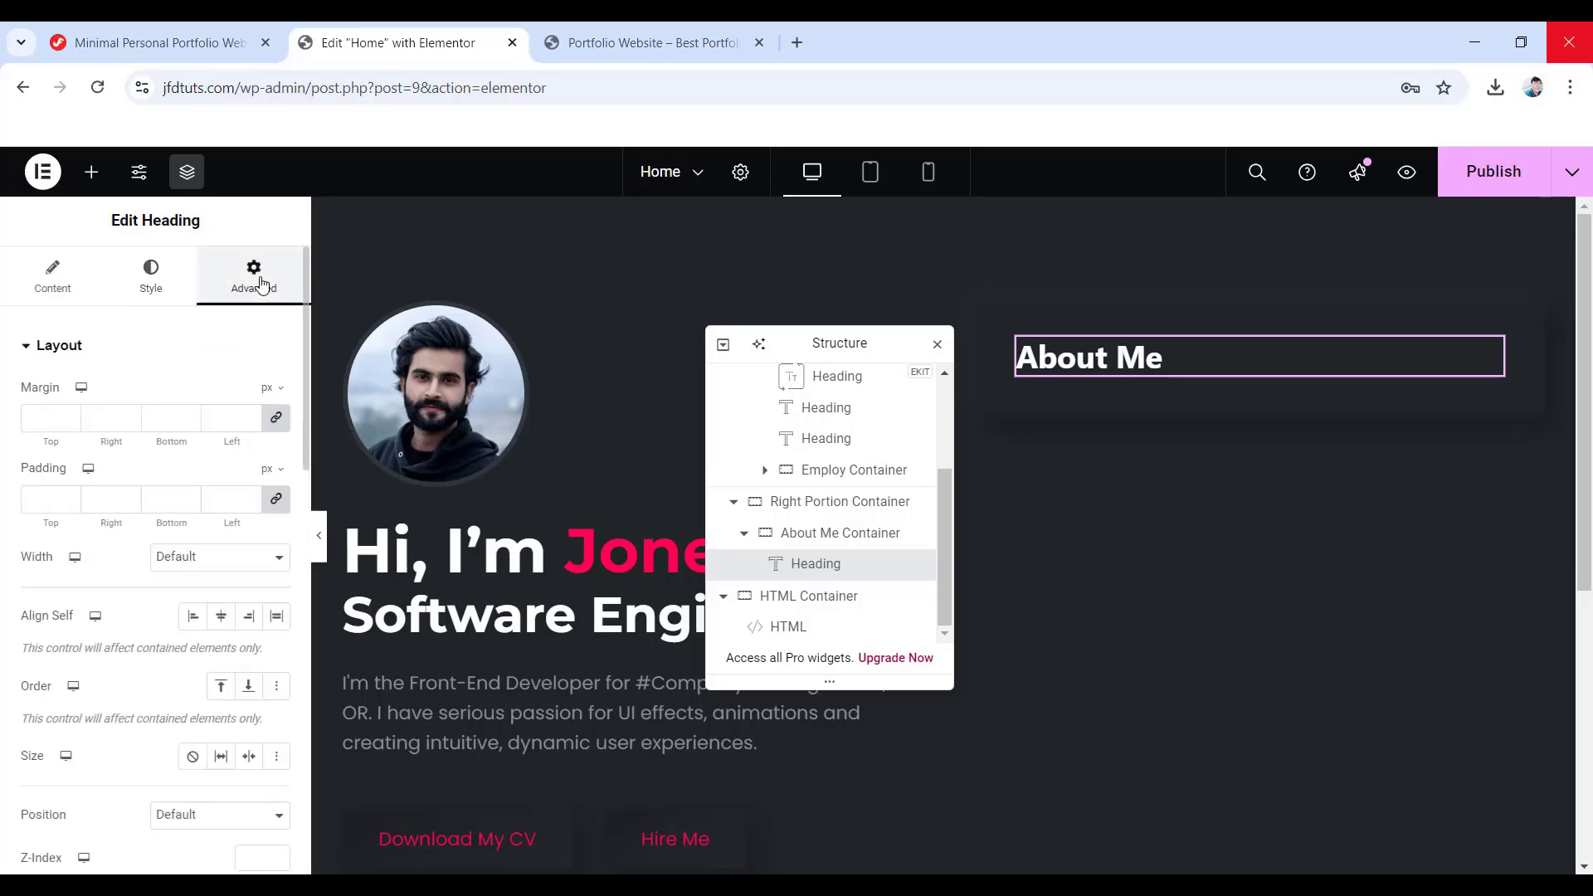
left_click(277, 417)
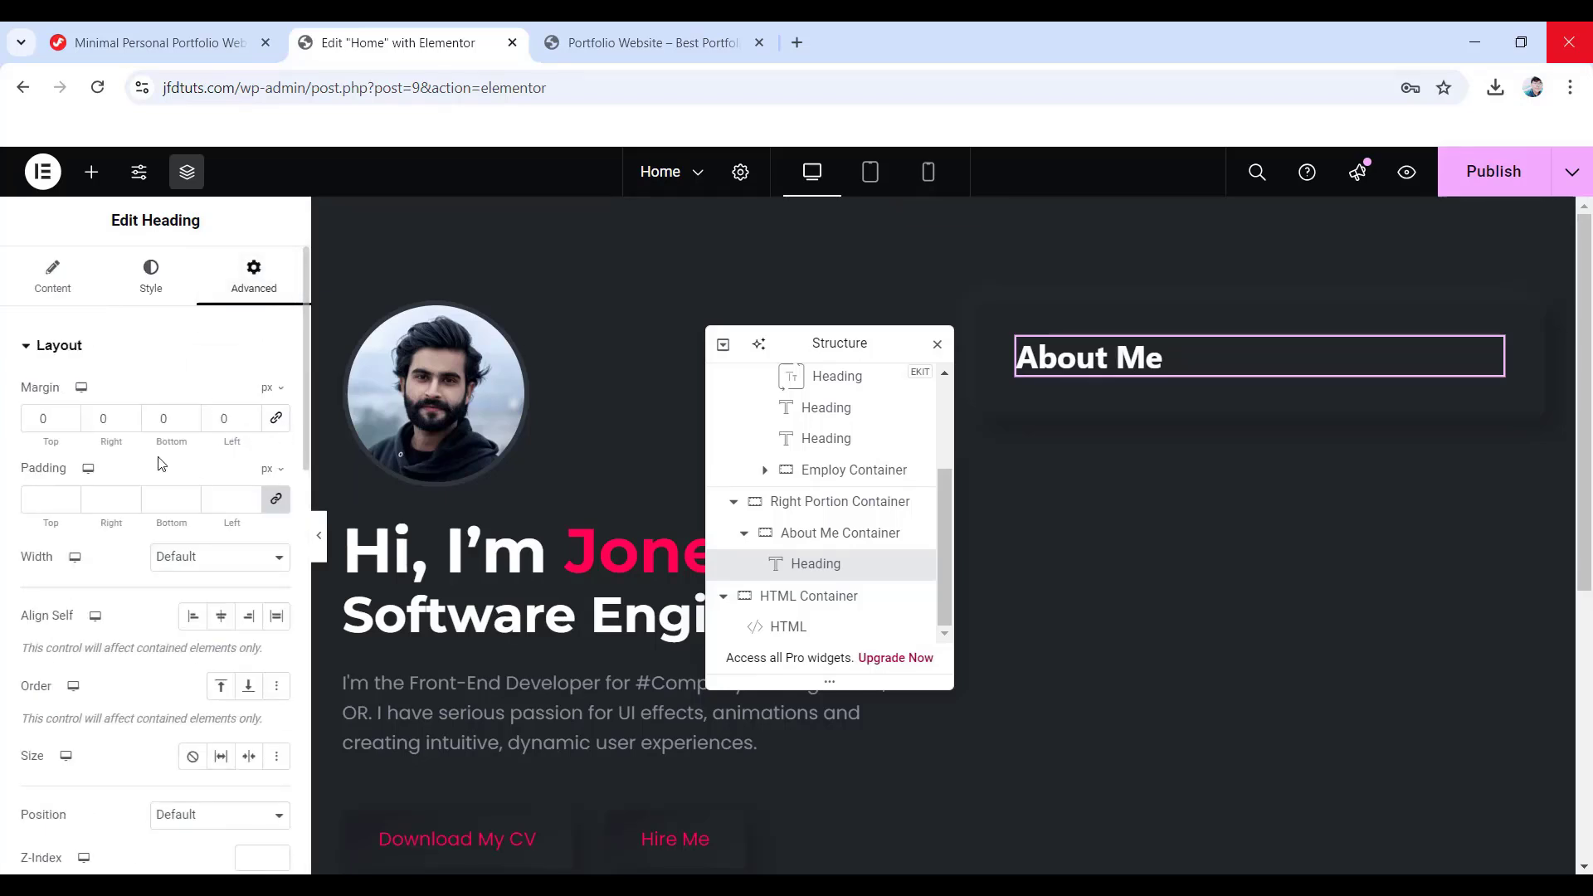
- Add a divider below the About Me heading, coloured #121418, with the gap cleared
left_click(91, 171)
scroll(128, 327, "down", 5)
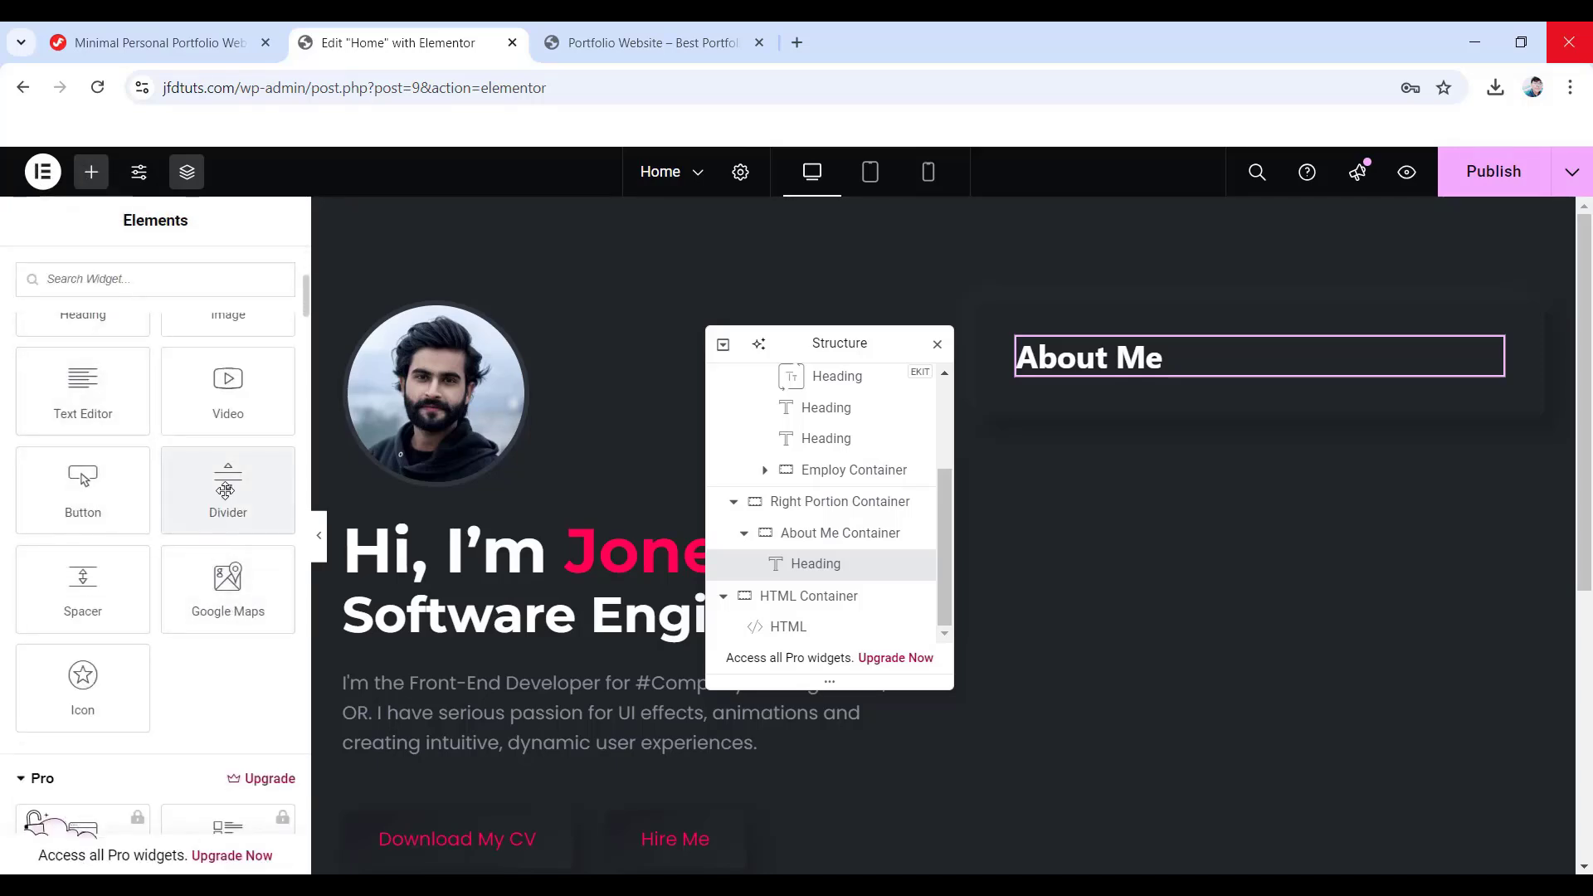
left_click_drag(226, 490, 1097, 373)
left_click(151, 274)
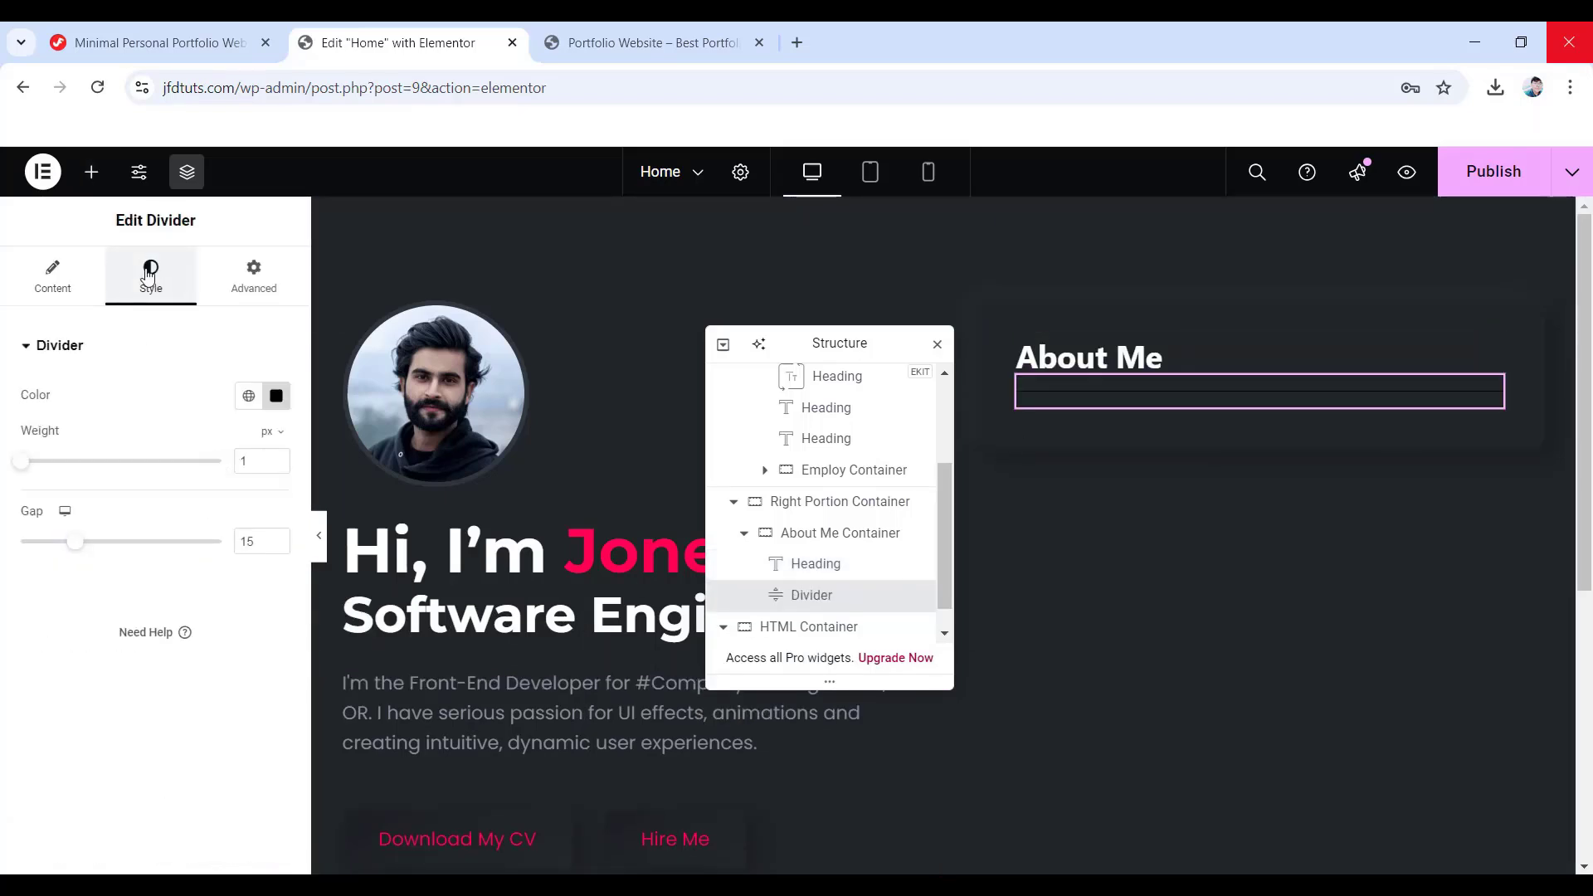
left_click(277, 398)
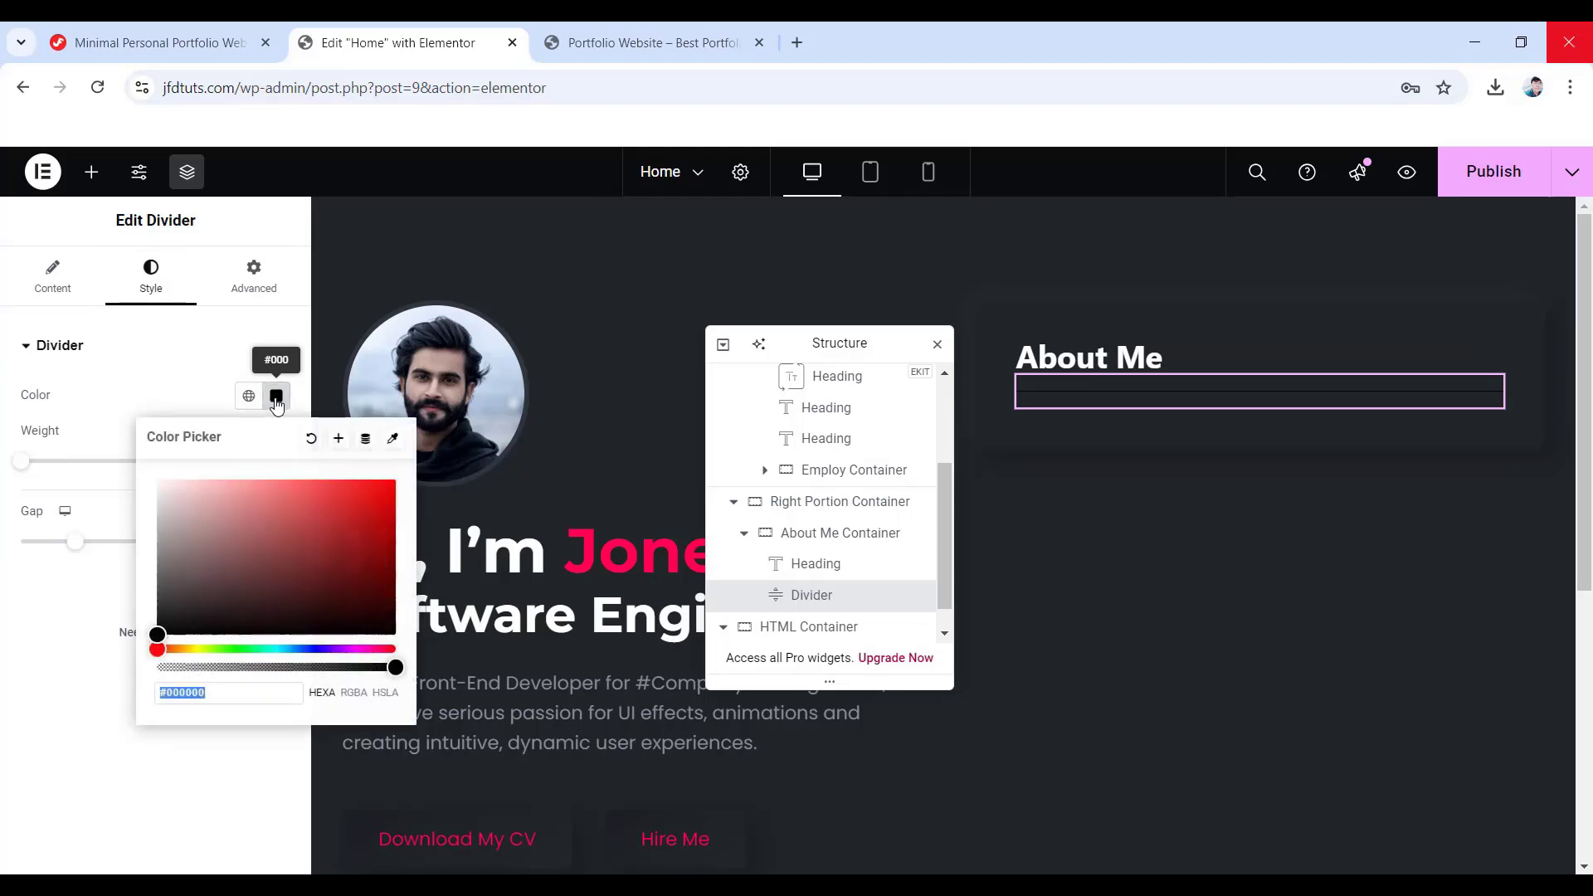
double_click(210, 695)
type("1")
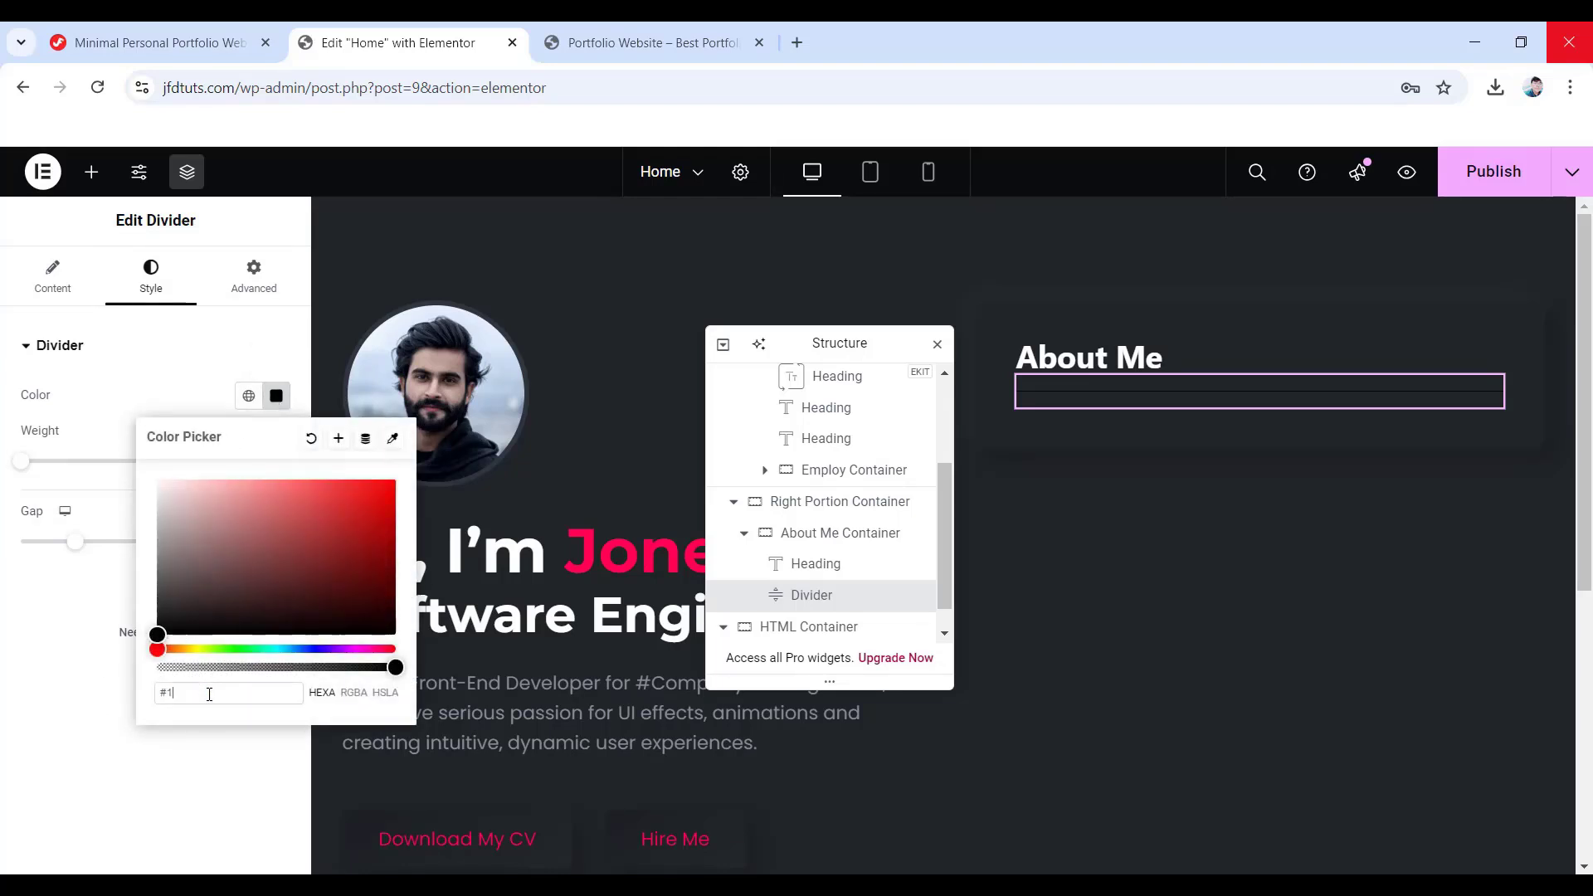
type("21418")
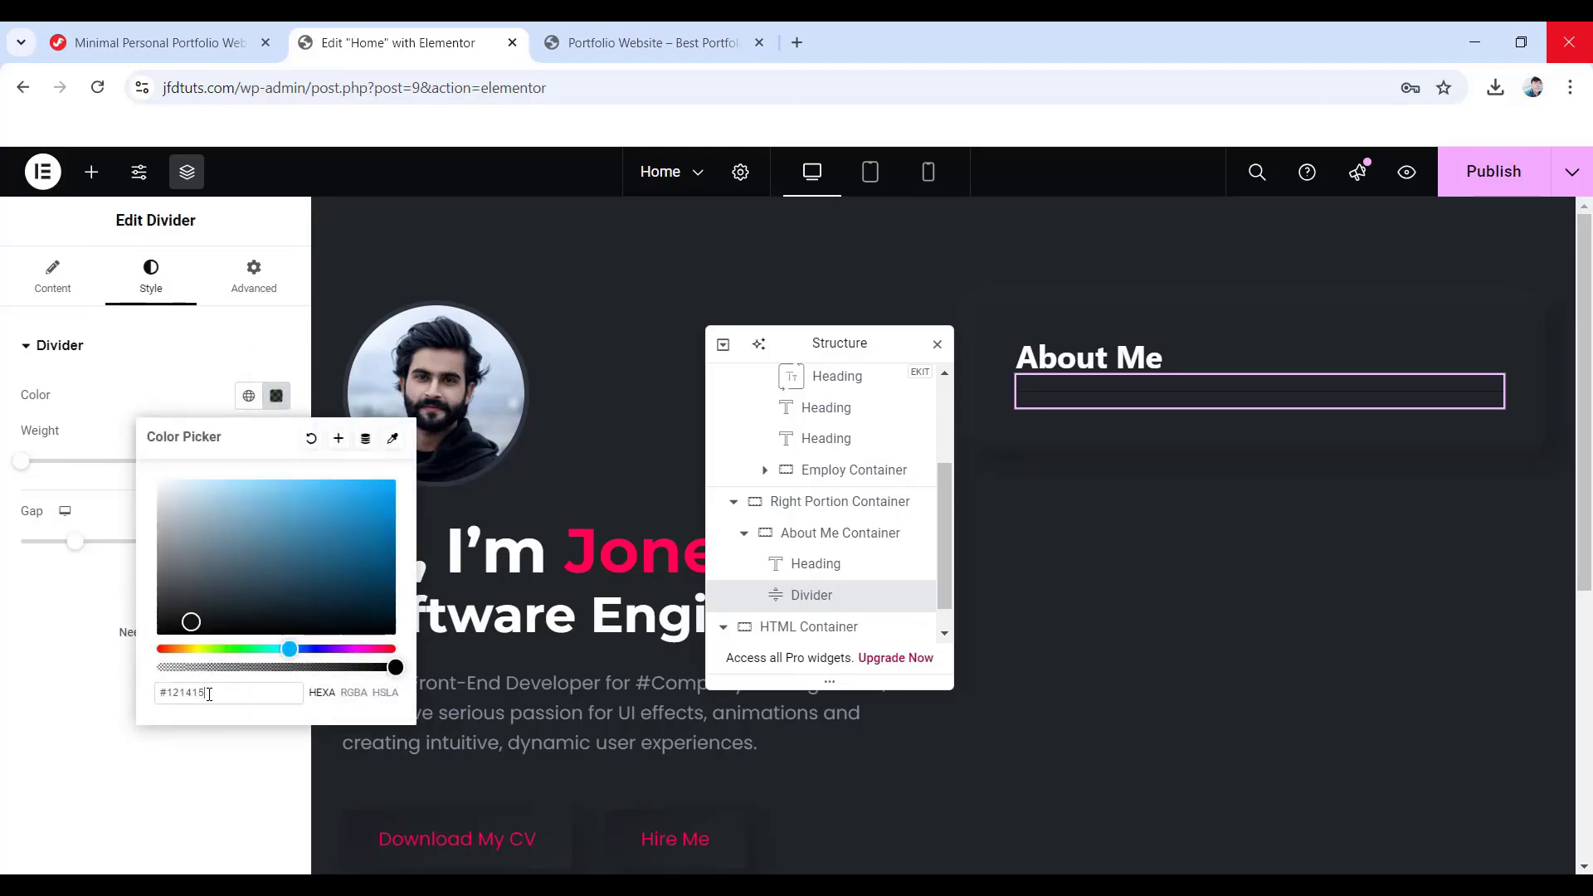
left_click(69, 674)
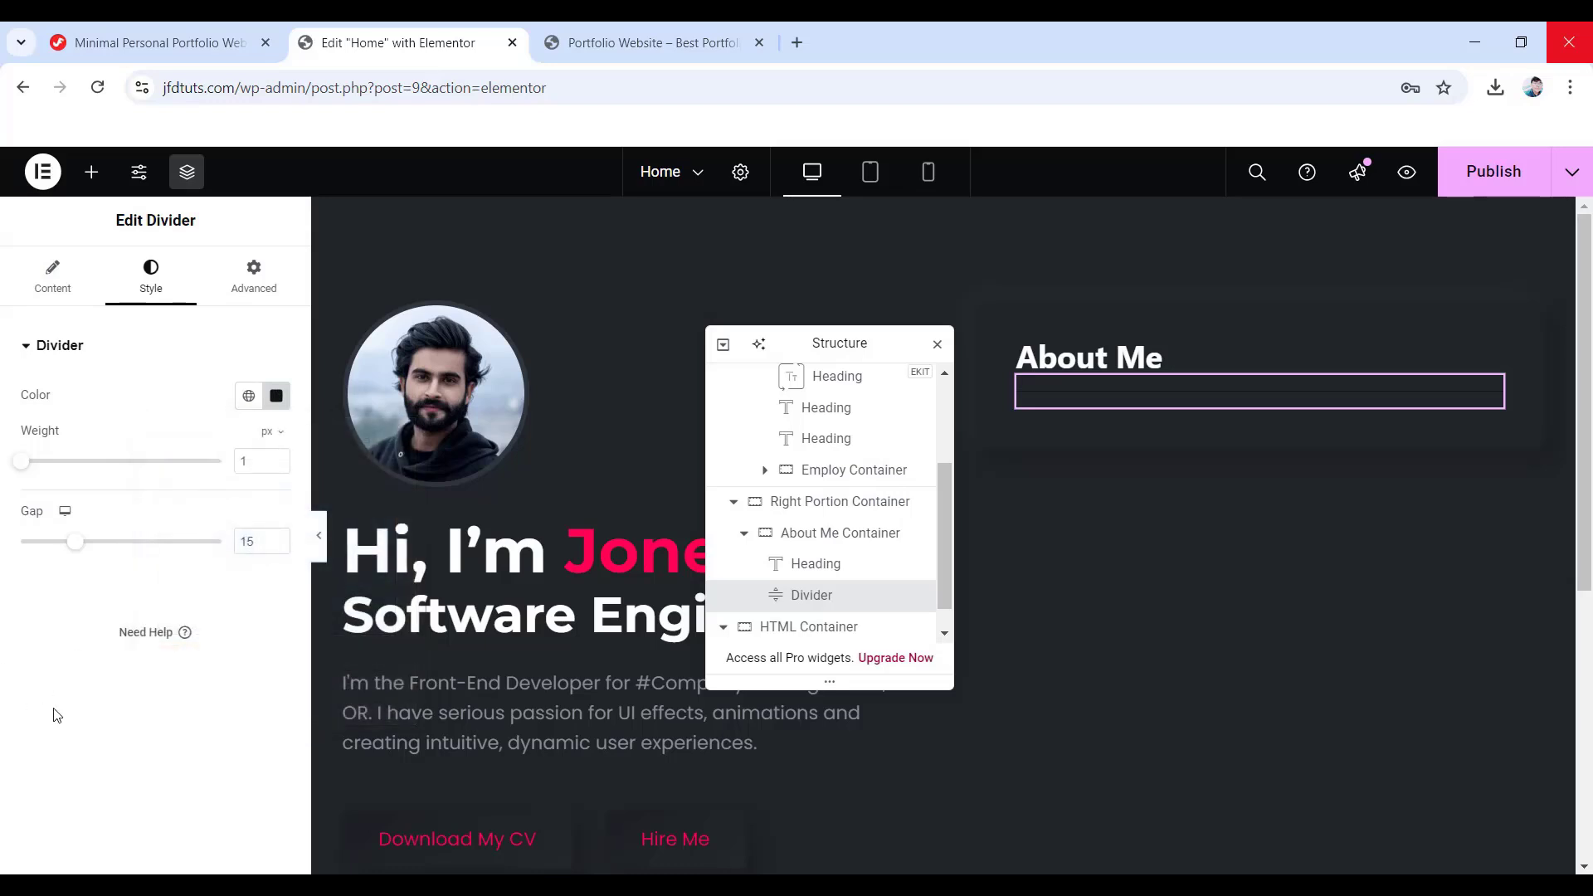
key("BackSpace")
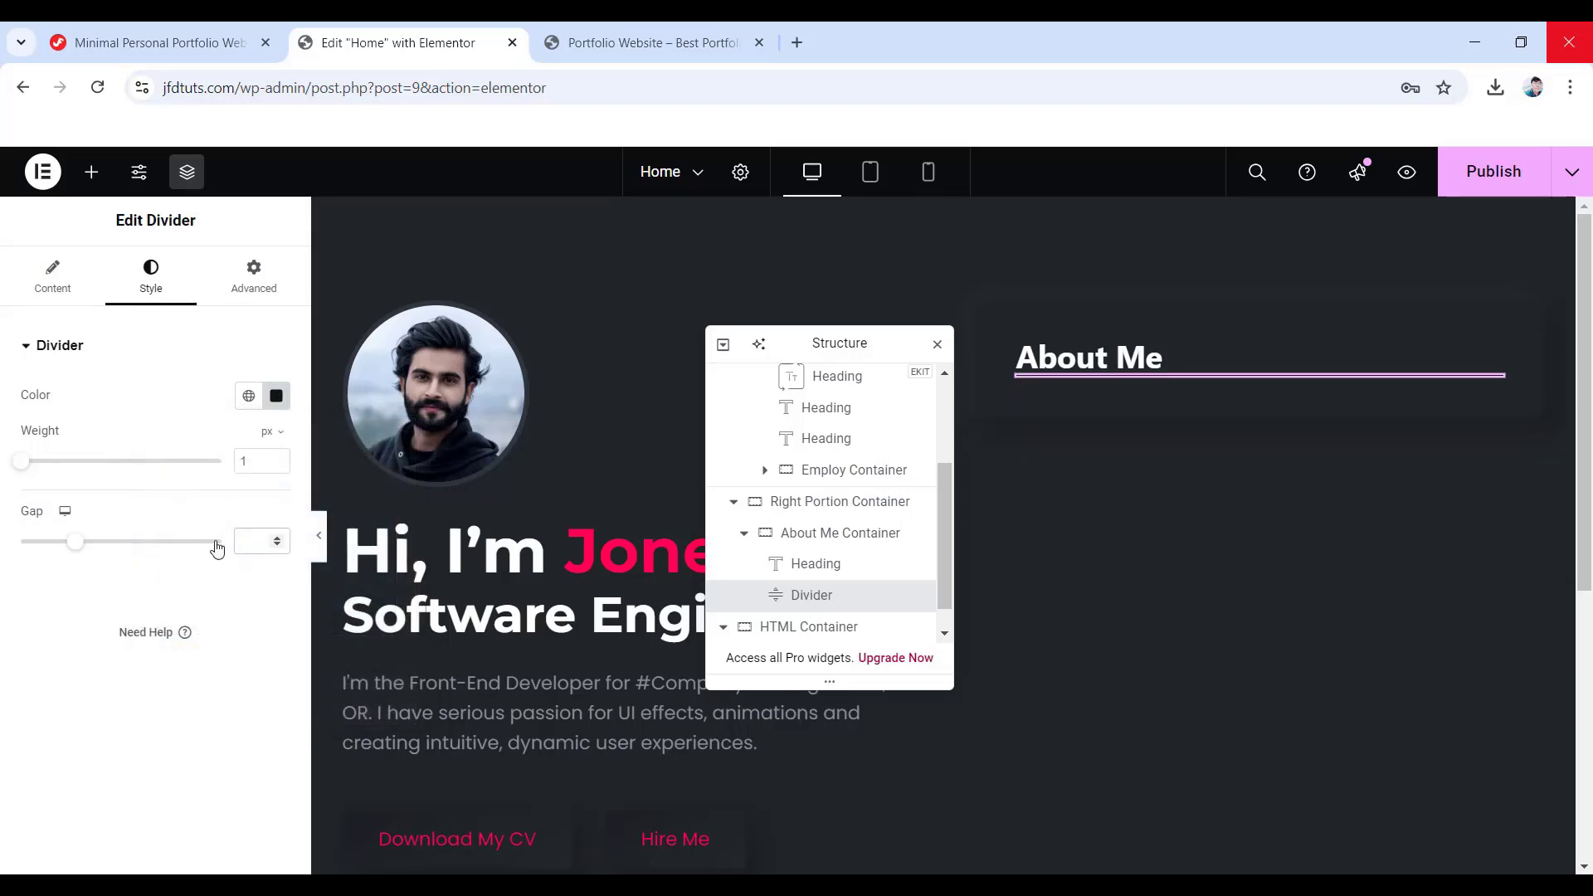
- Unlink the divider's padding and set the top padding to 18 px
left_click(253, 270)
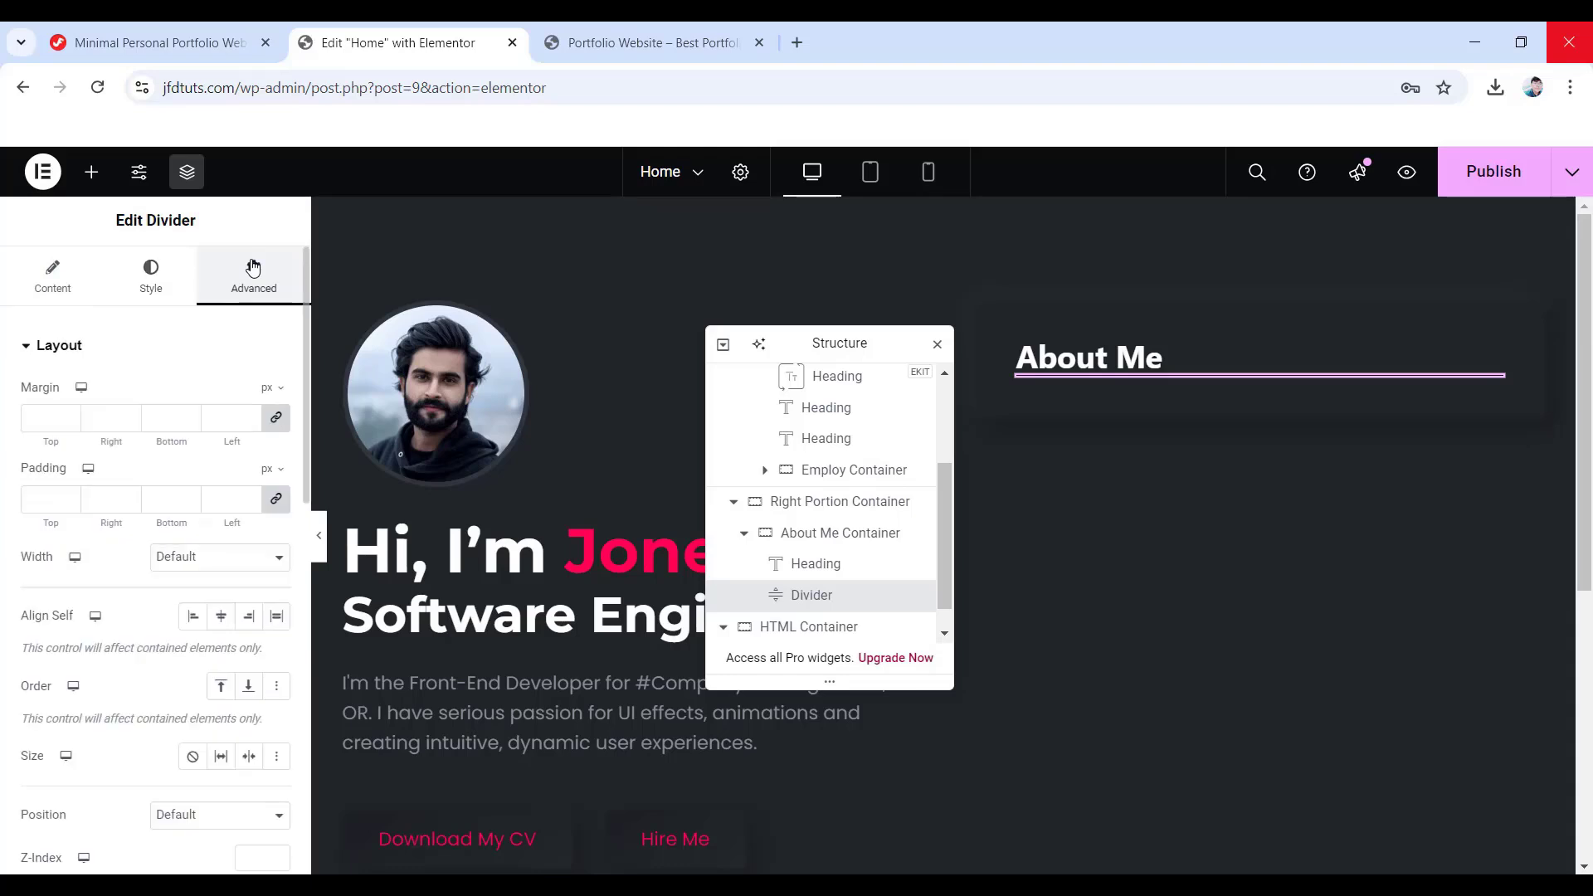
left_click(276, 500)
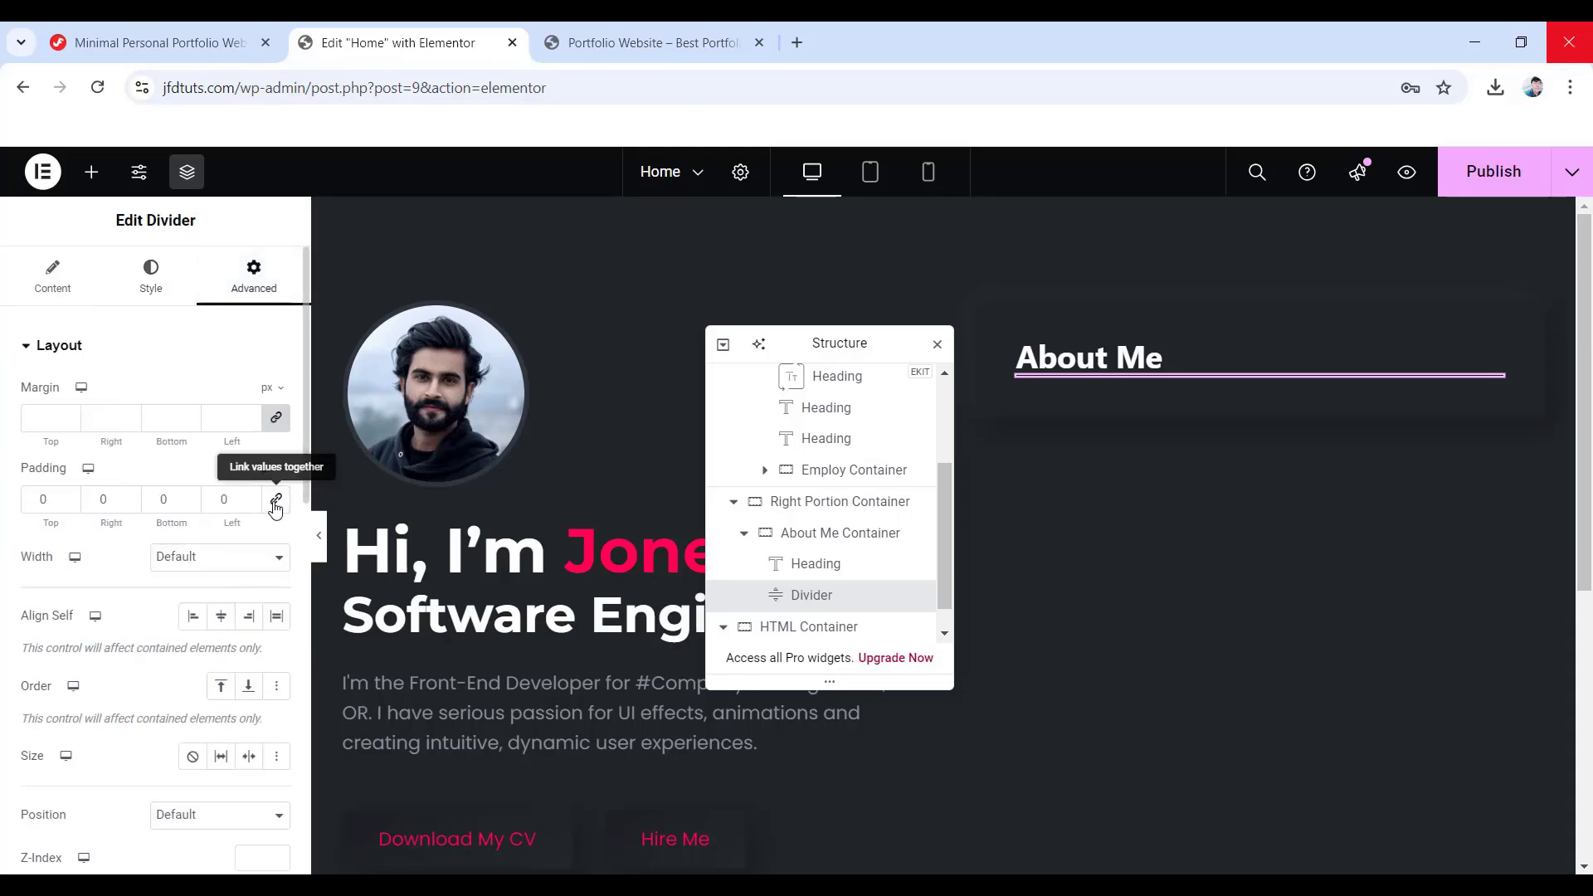
double_click(24, 497)
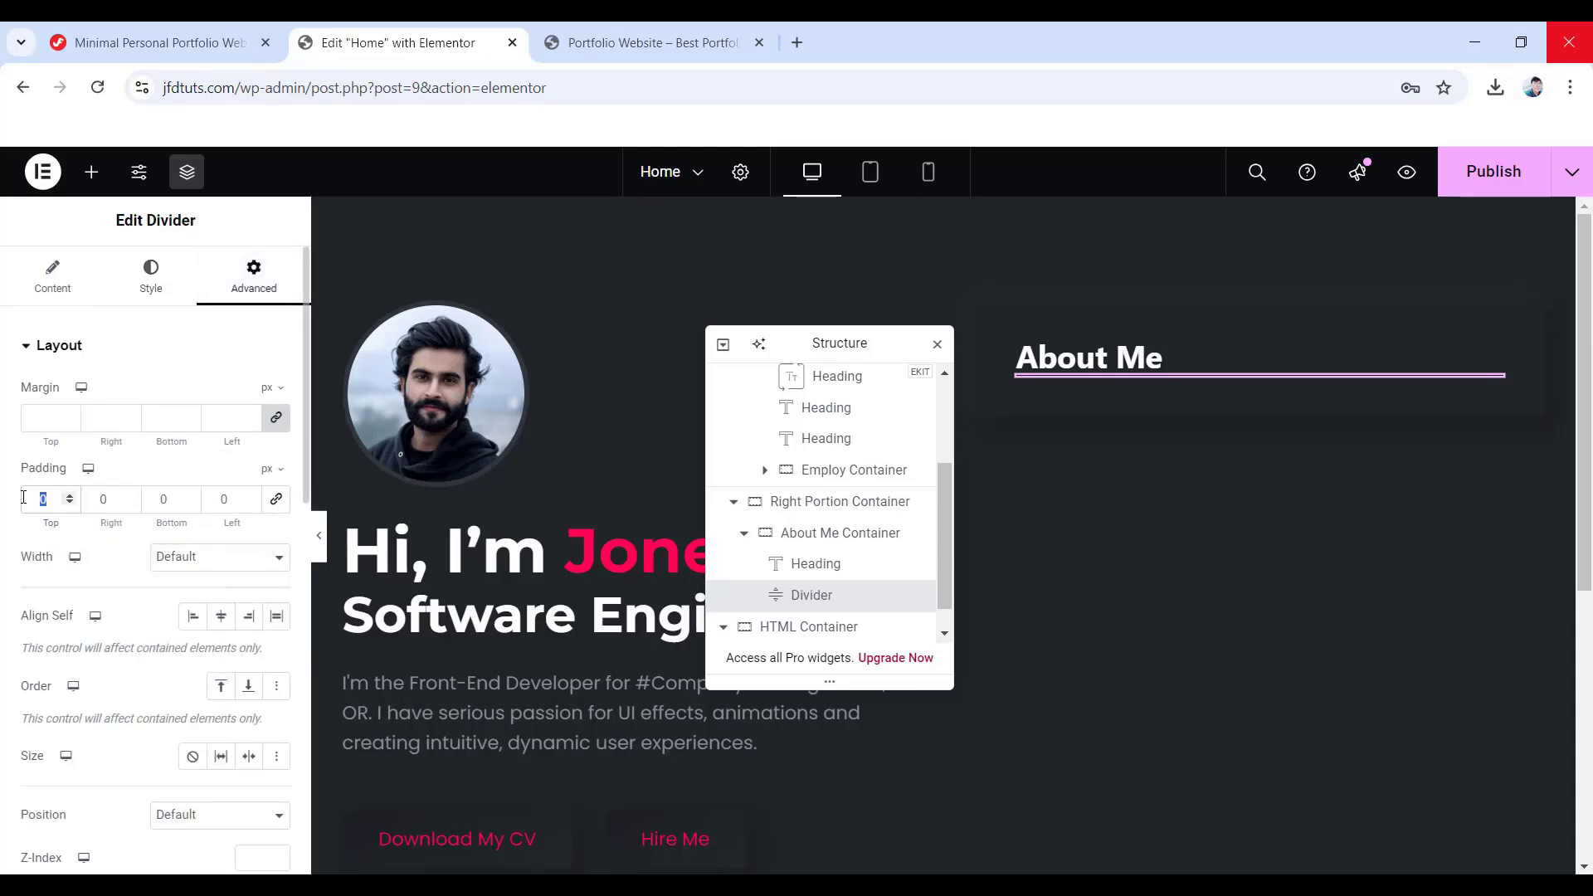
type("18")
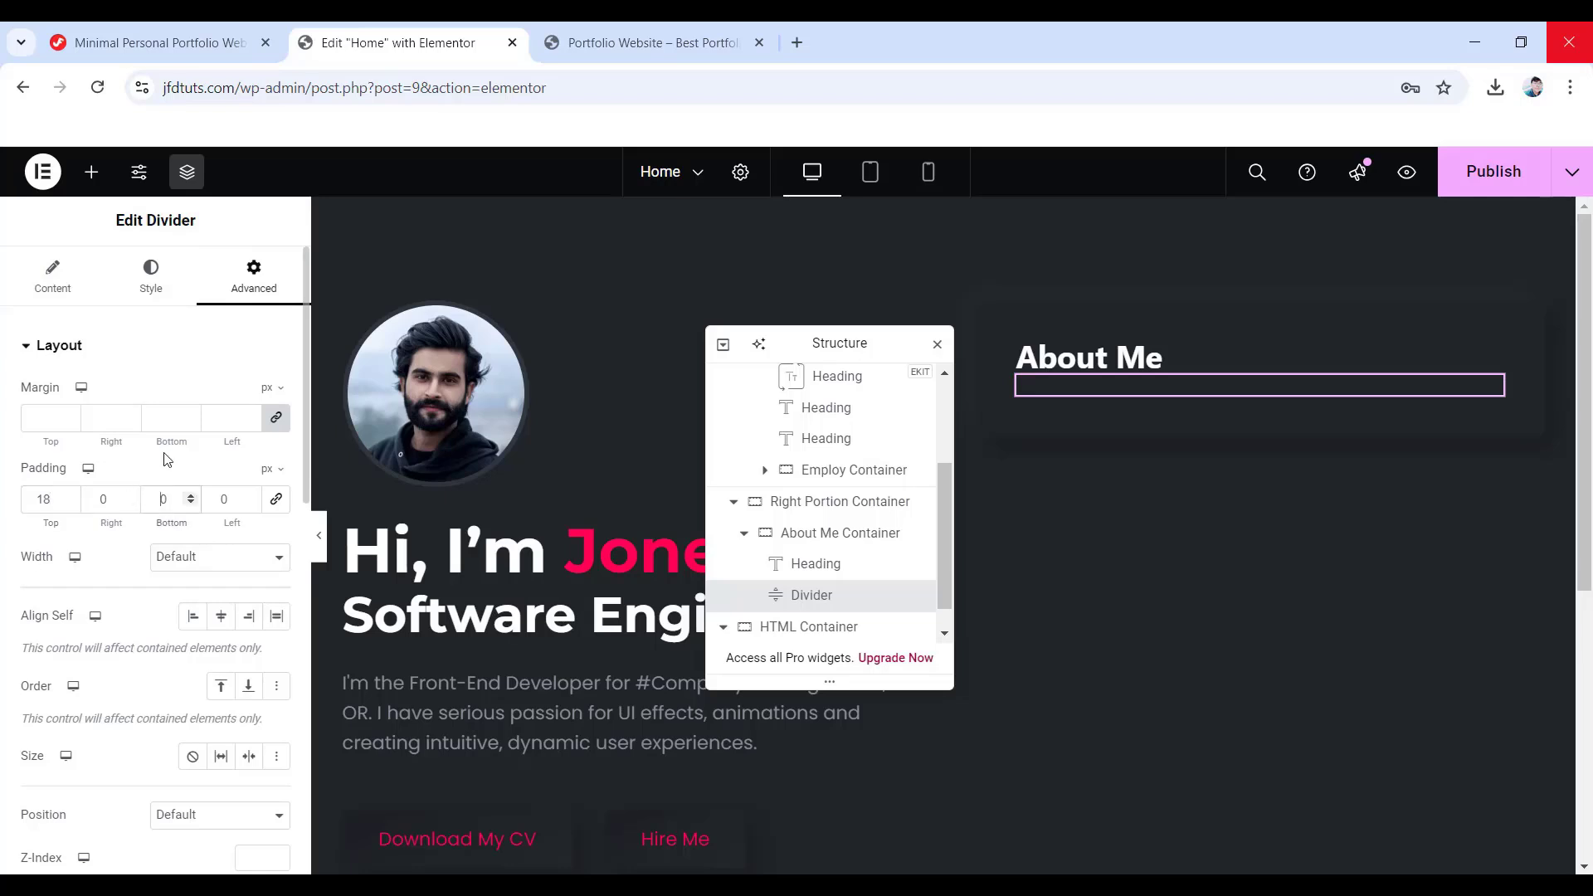
type("2")
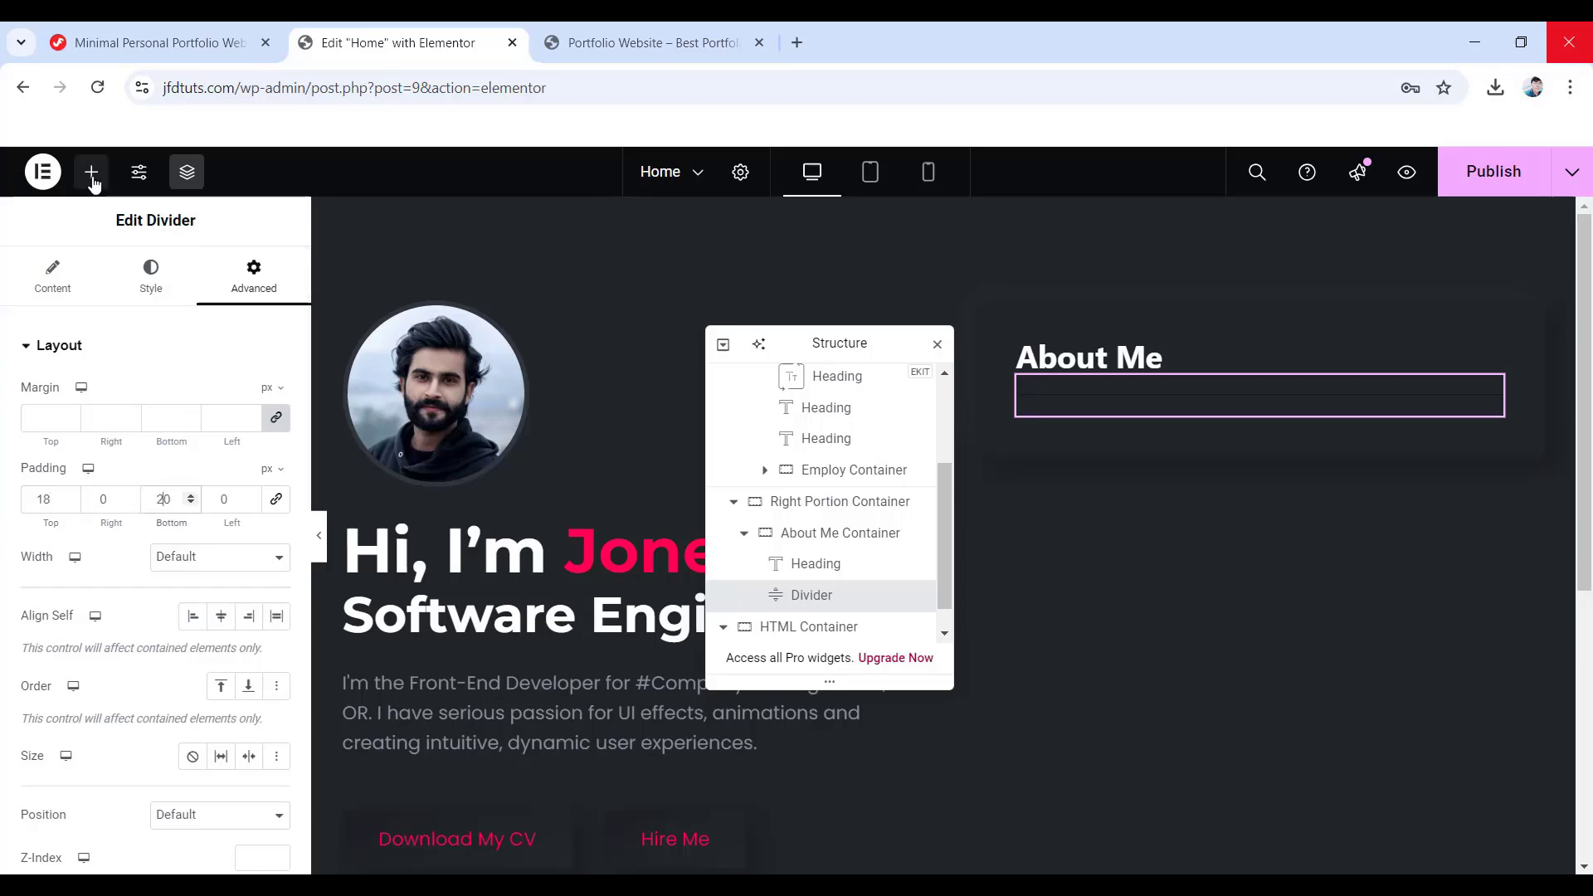
- Add a text block below the divider with the pasted intro paragraph in #878e99 grey
left_click(90, 172)
scroll(116, 548, "down", 3)
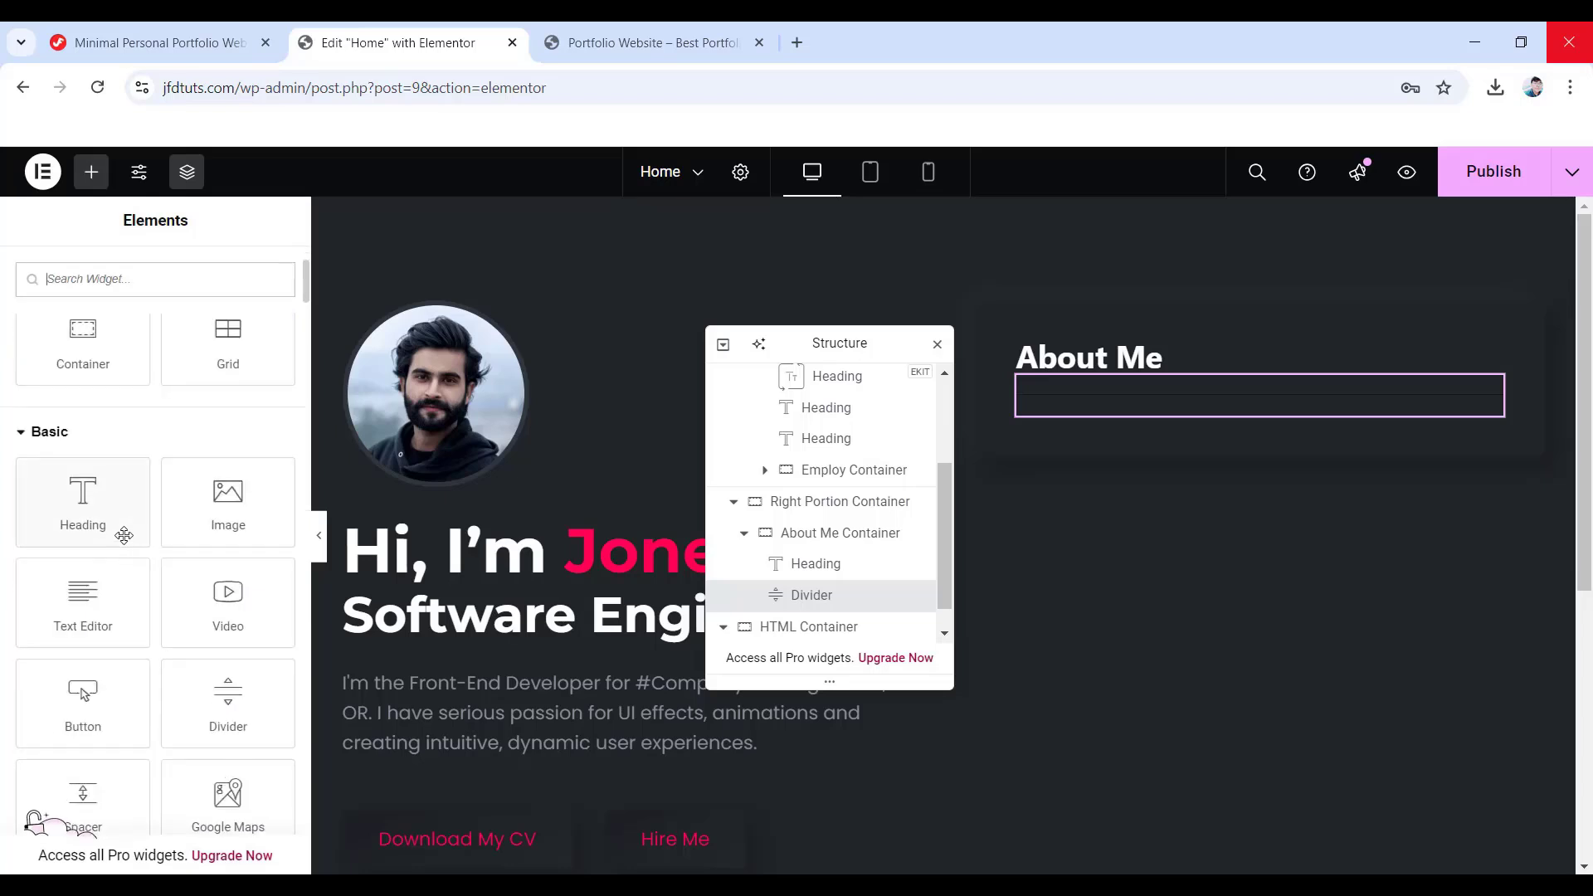
left_click_drag(87, 622, 1141, 409)
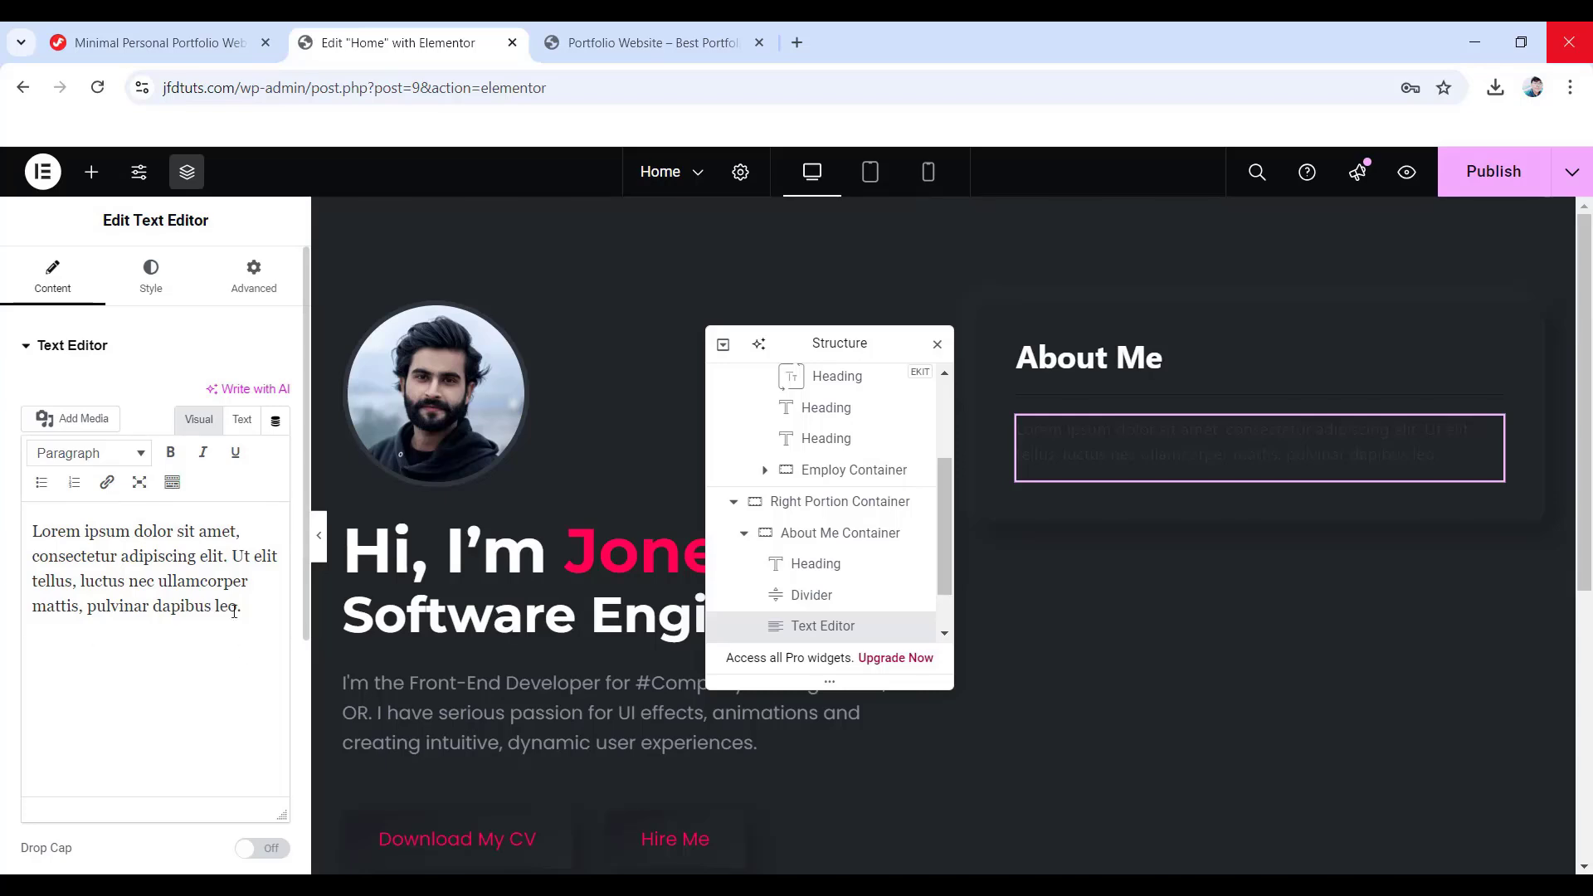
left_click_drag(254, 607, 29, 529)
type("Hi I am a Front-End developer & I can build your website as you want. I can customize plugin & wordpress theme. And I have two years of experience in figma. Now I am able to design your portfolio.")
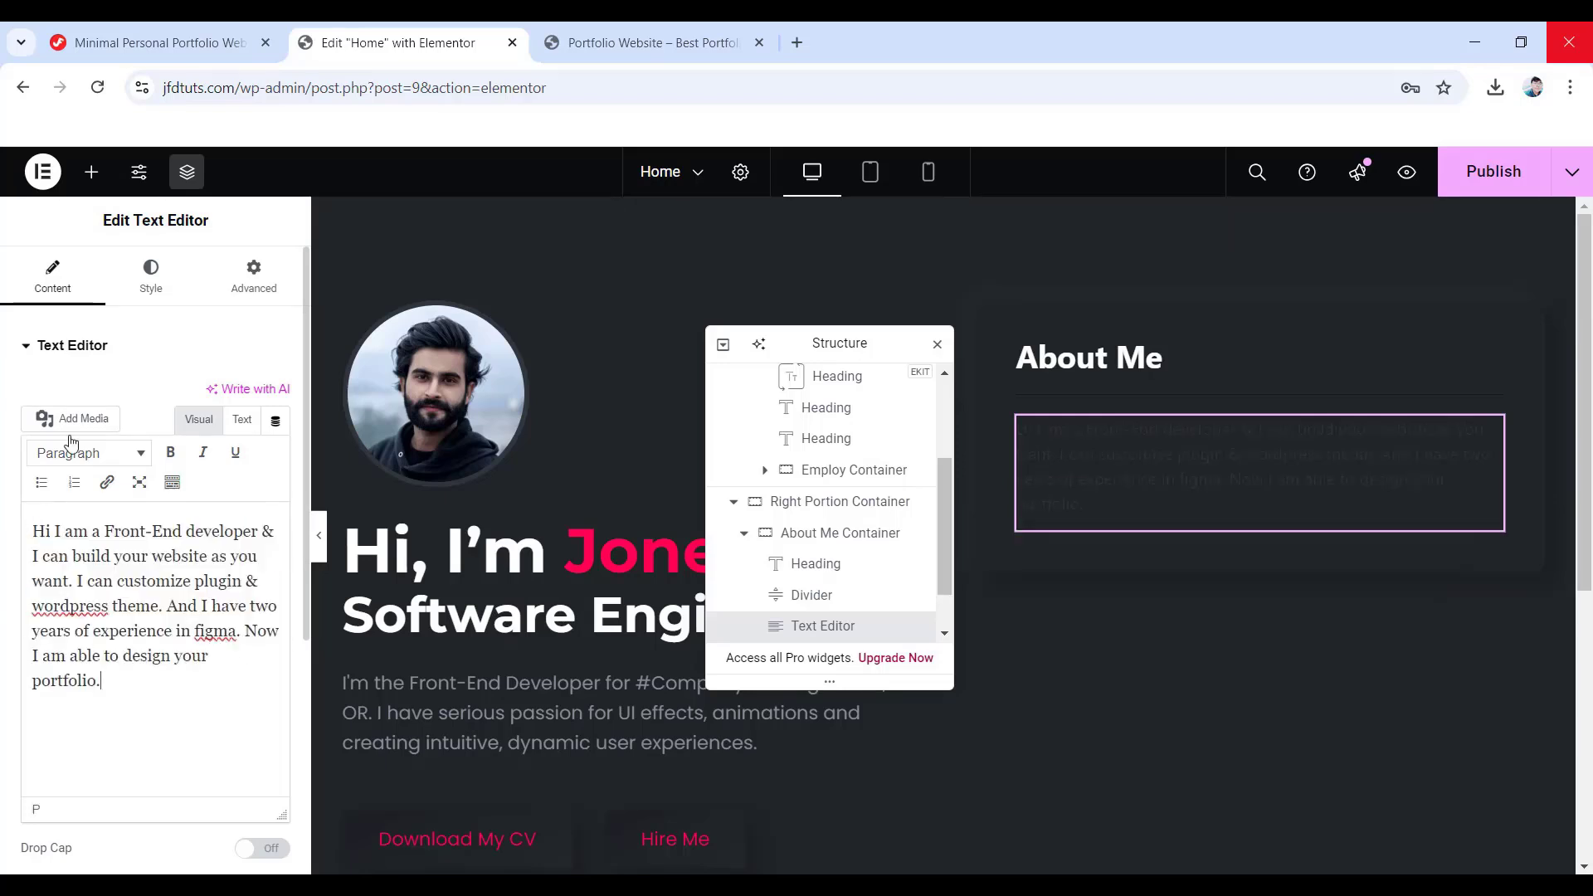
left_click(155, 282)
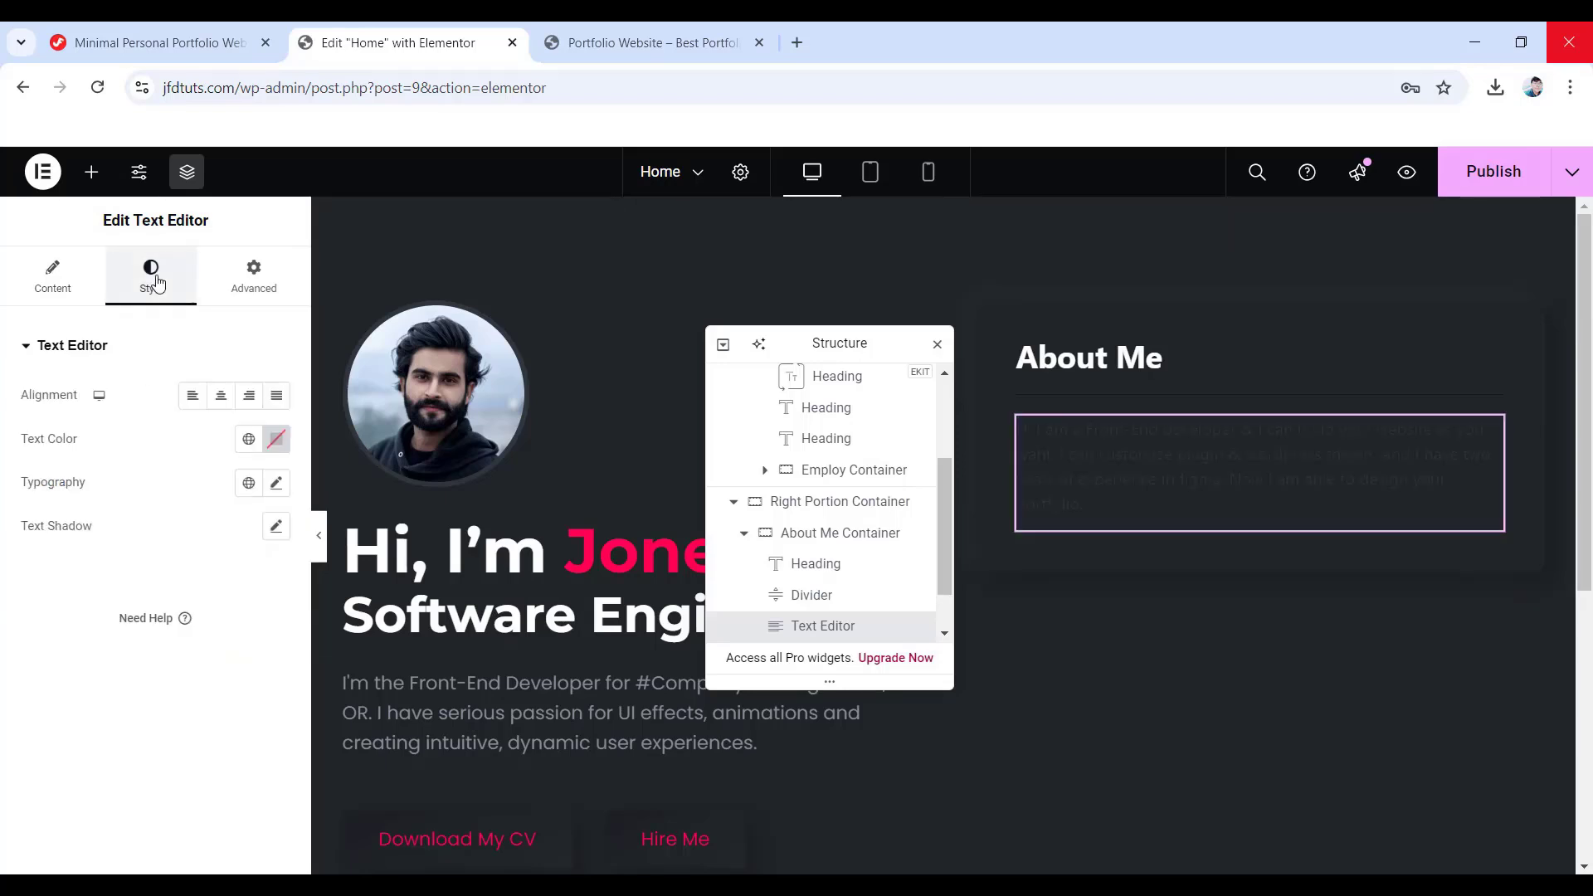
left_click(279, 445)
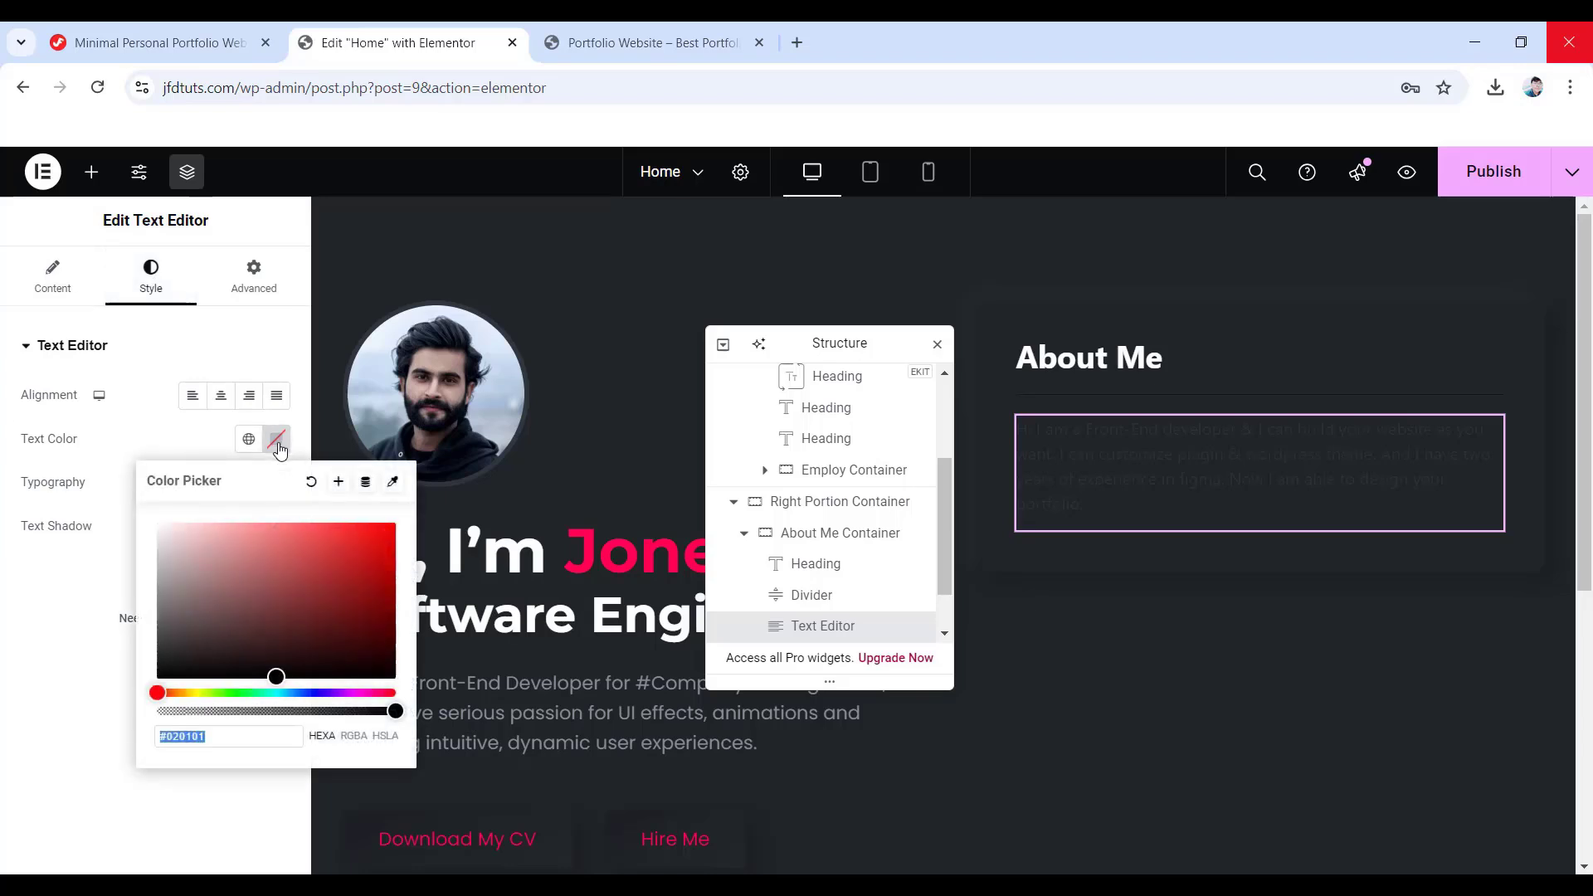
type("#878e99")
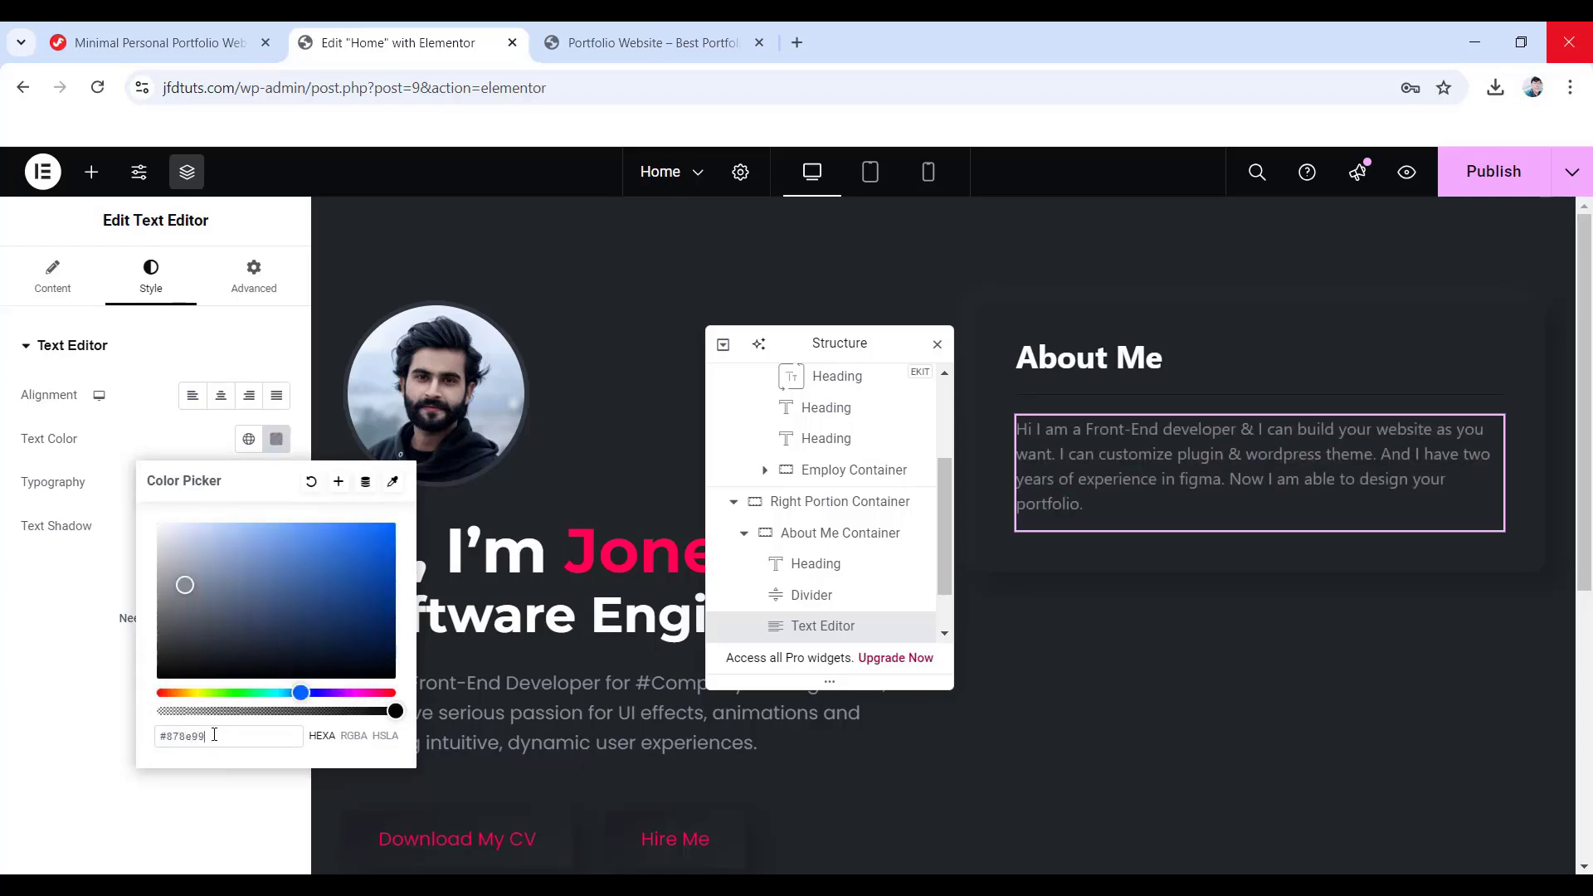
left_click(58, 753)
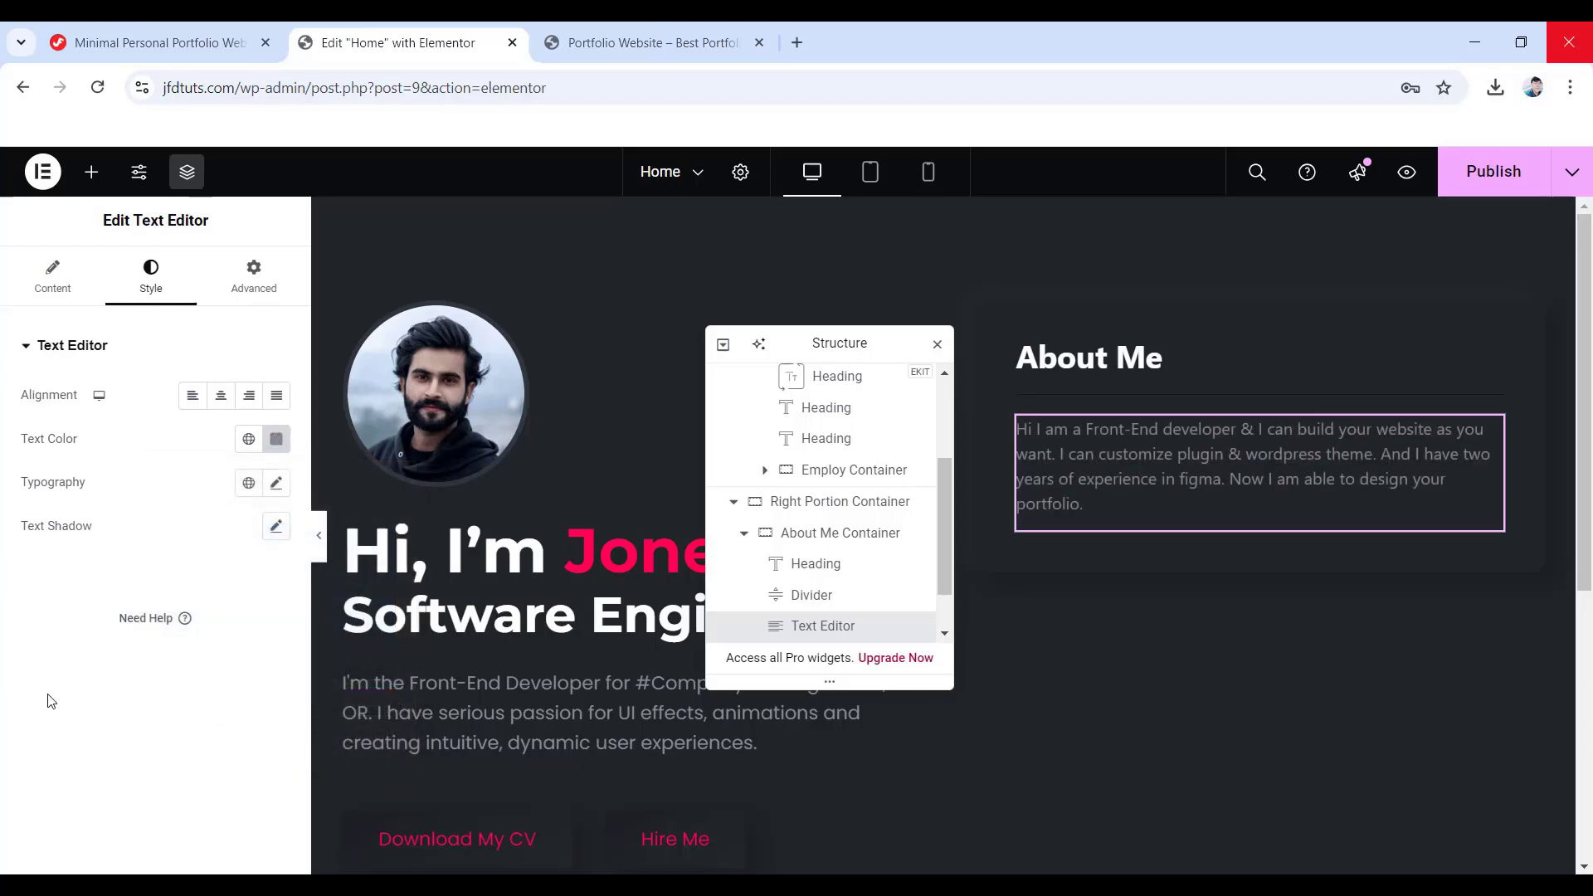
- Set the paragraph typography to Poppins, 18 px, weight 400
left_click(275, 484)
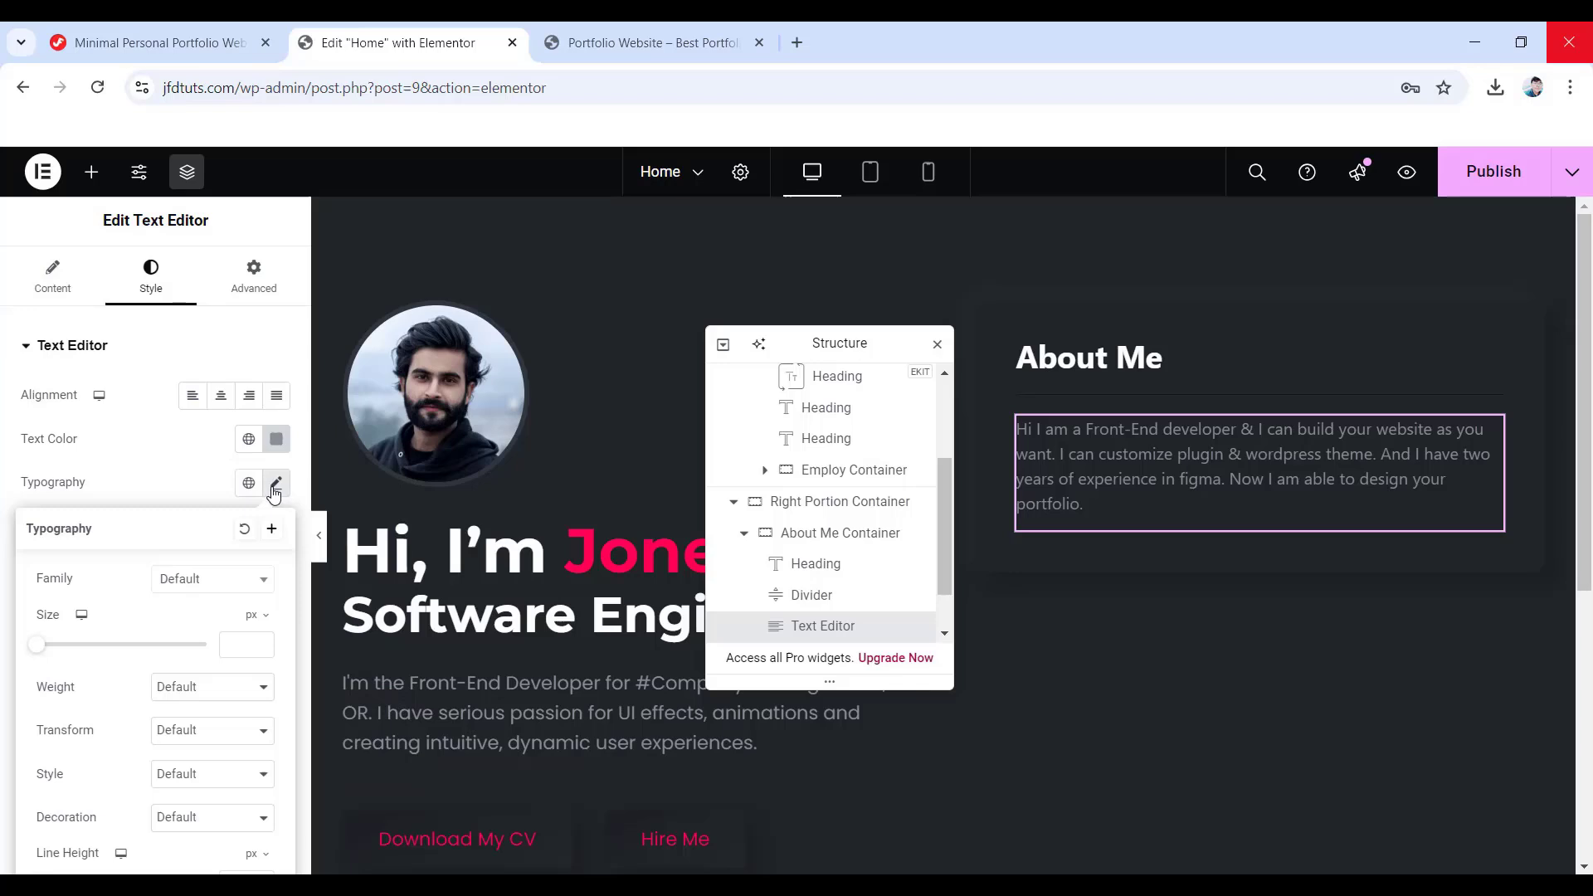
left_click(216, 580)
type("poppins")
key("Return")
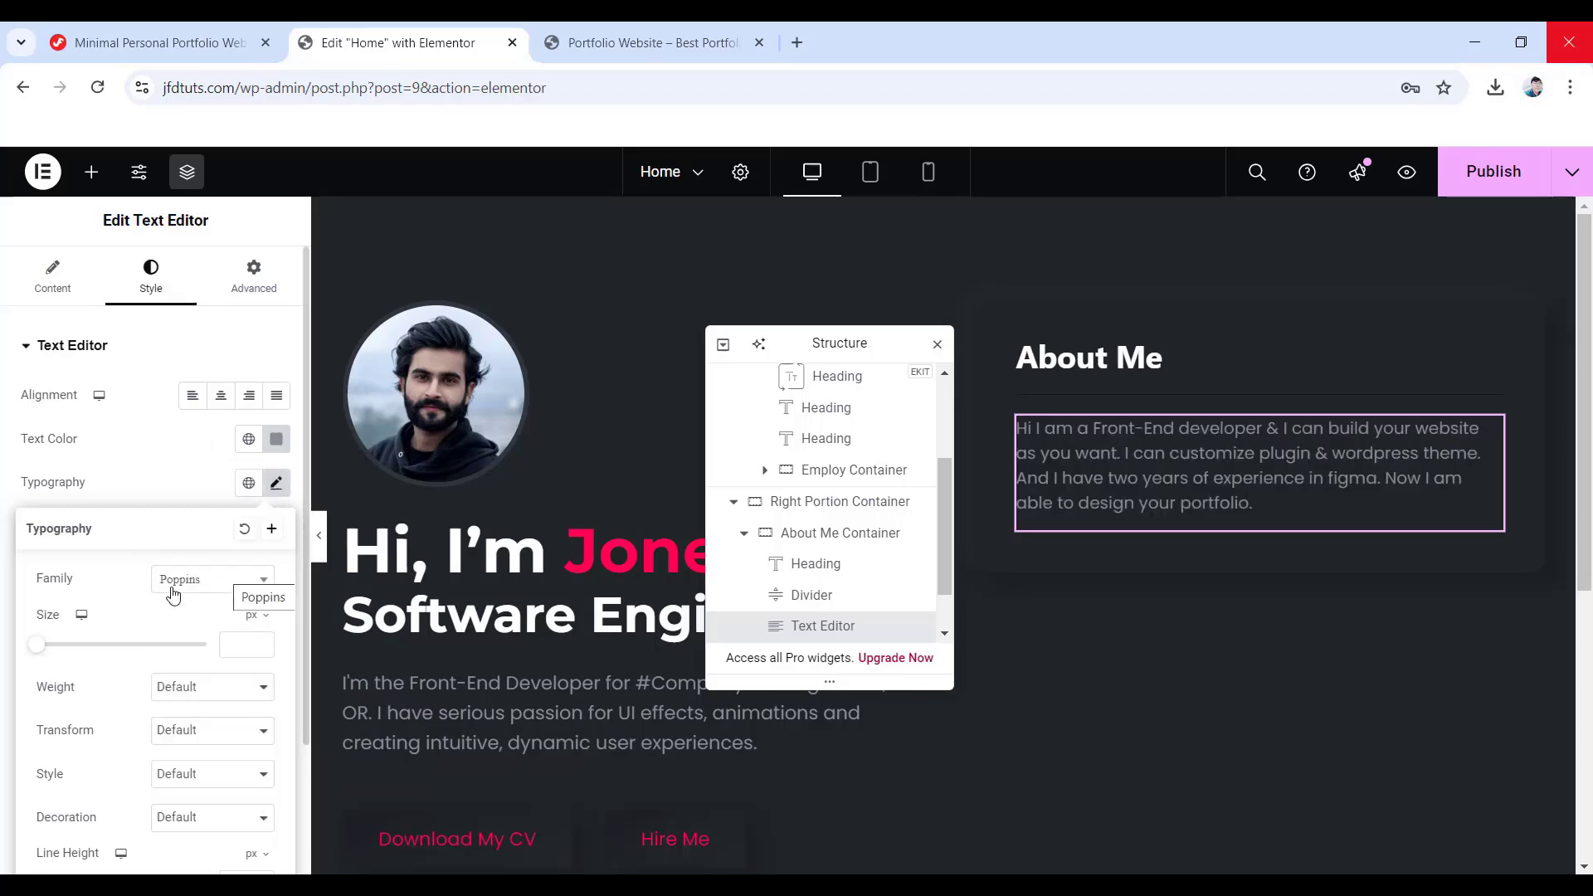
type("18")
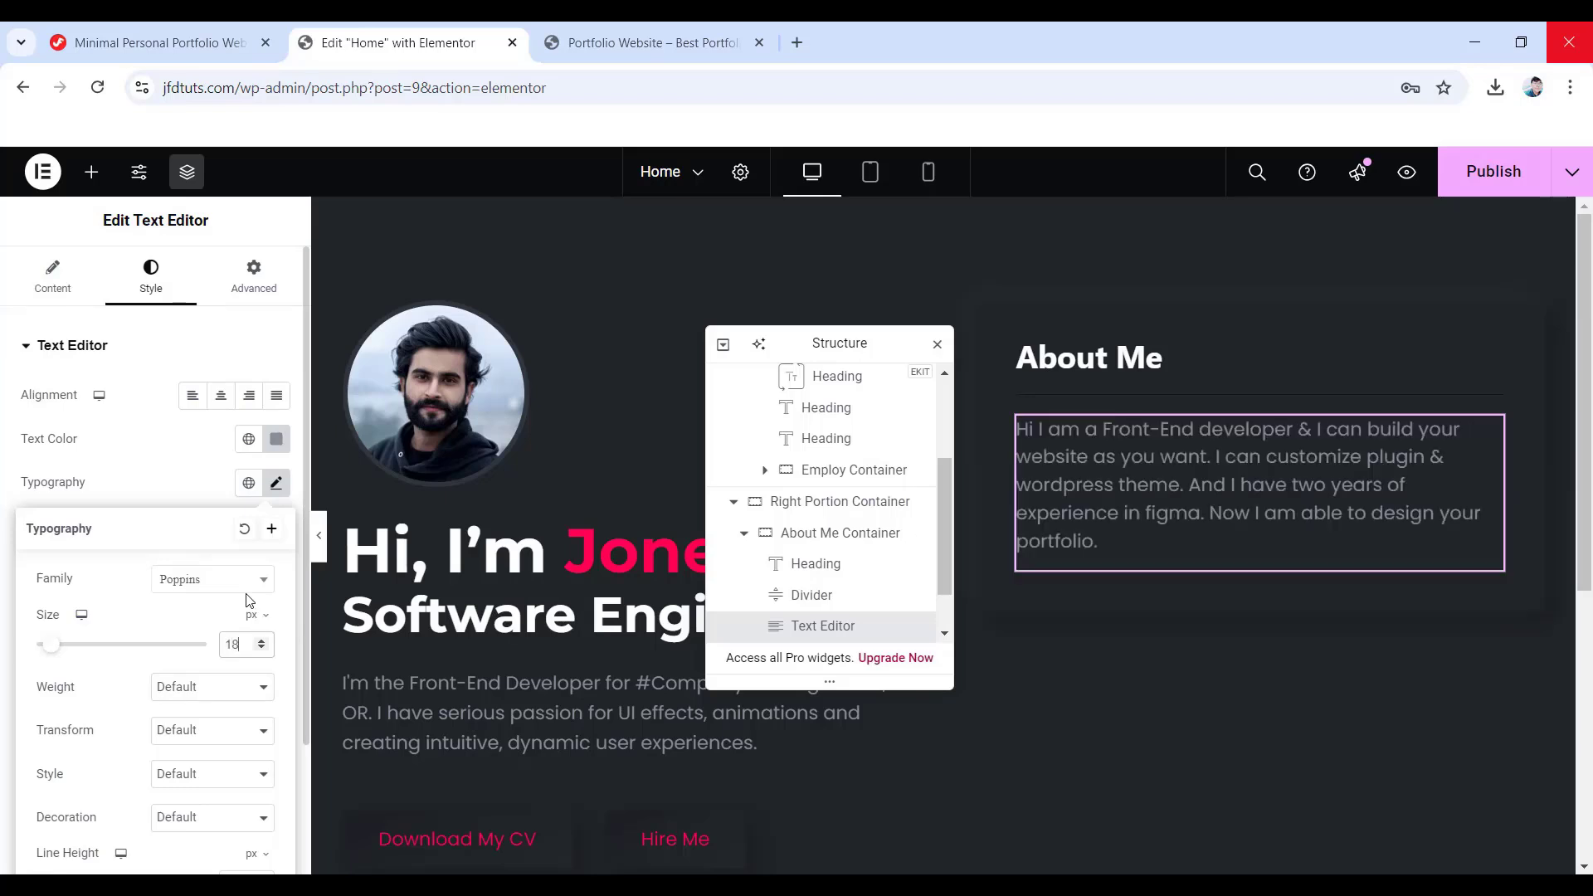
left_click(192, 706)
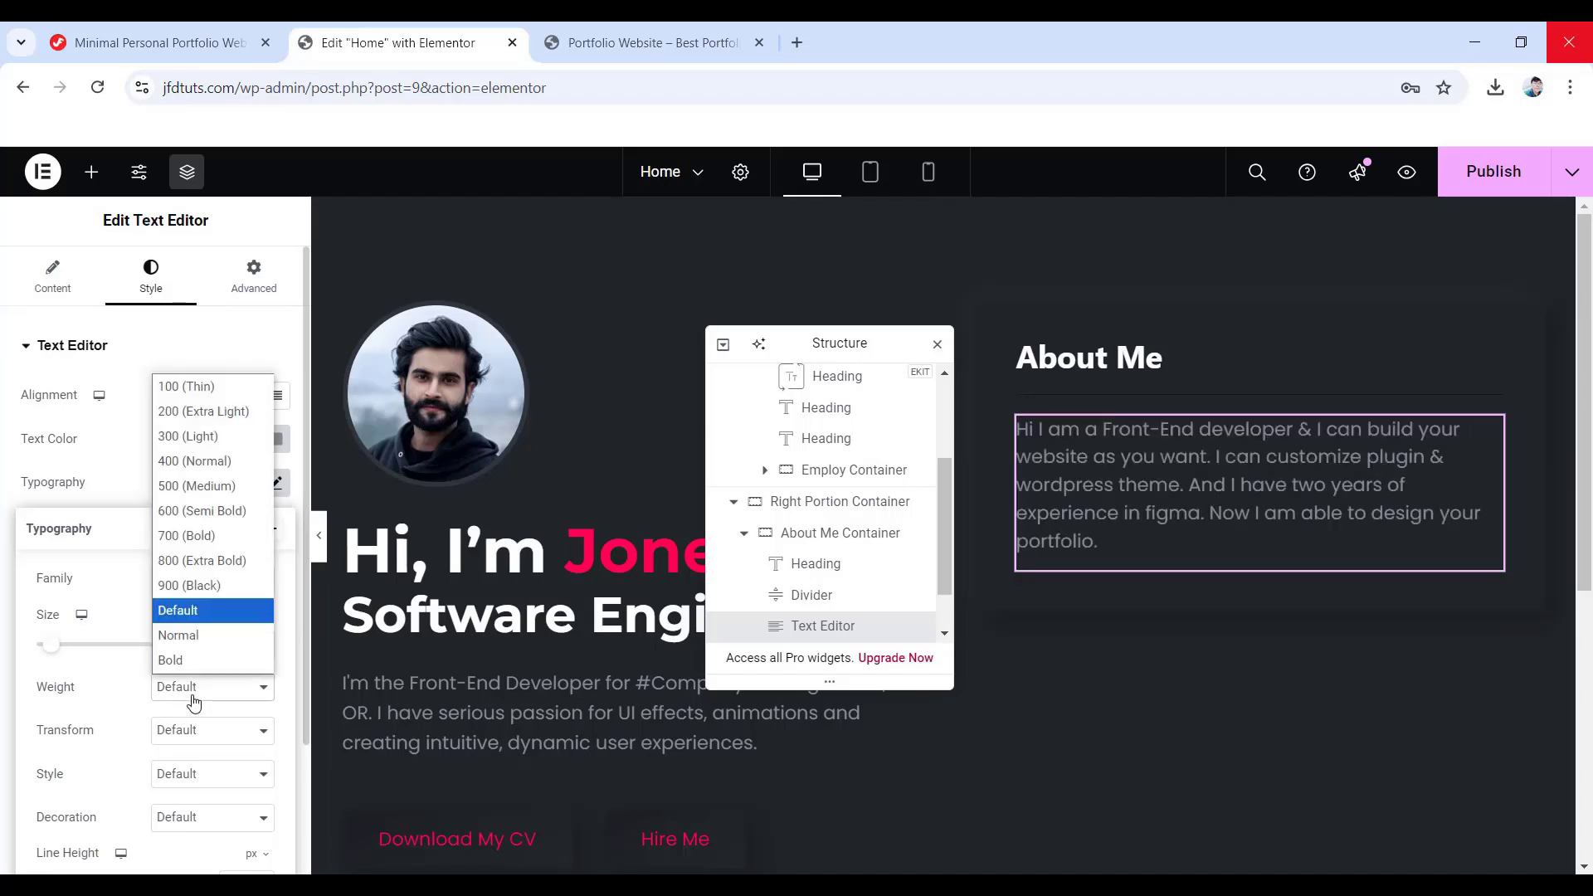
left_click(202, 467)
scroll(200, 741, "down", 2)
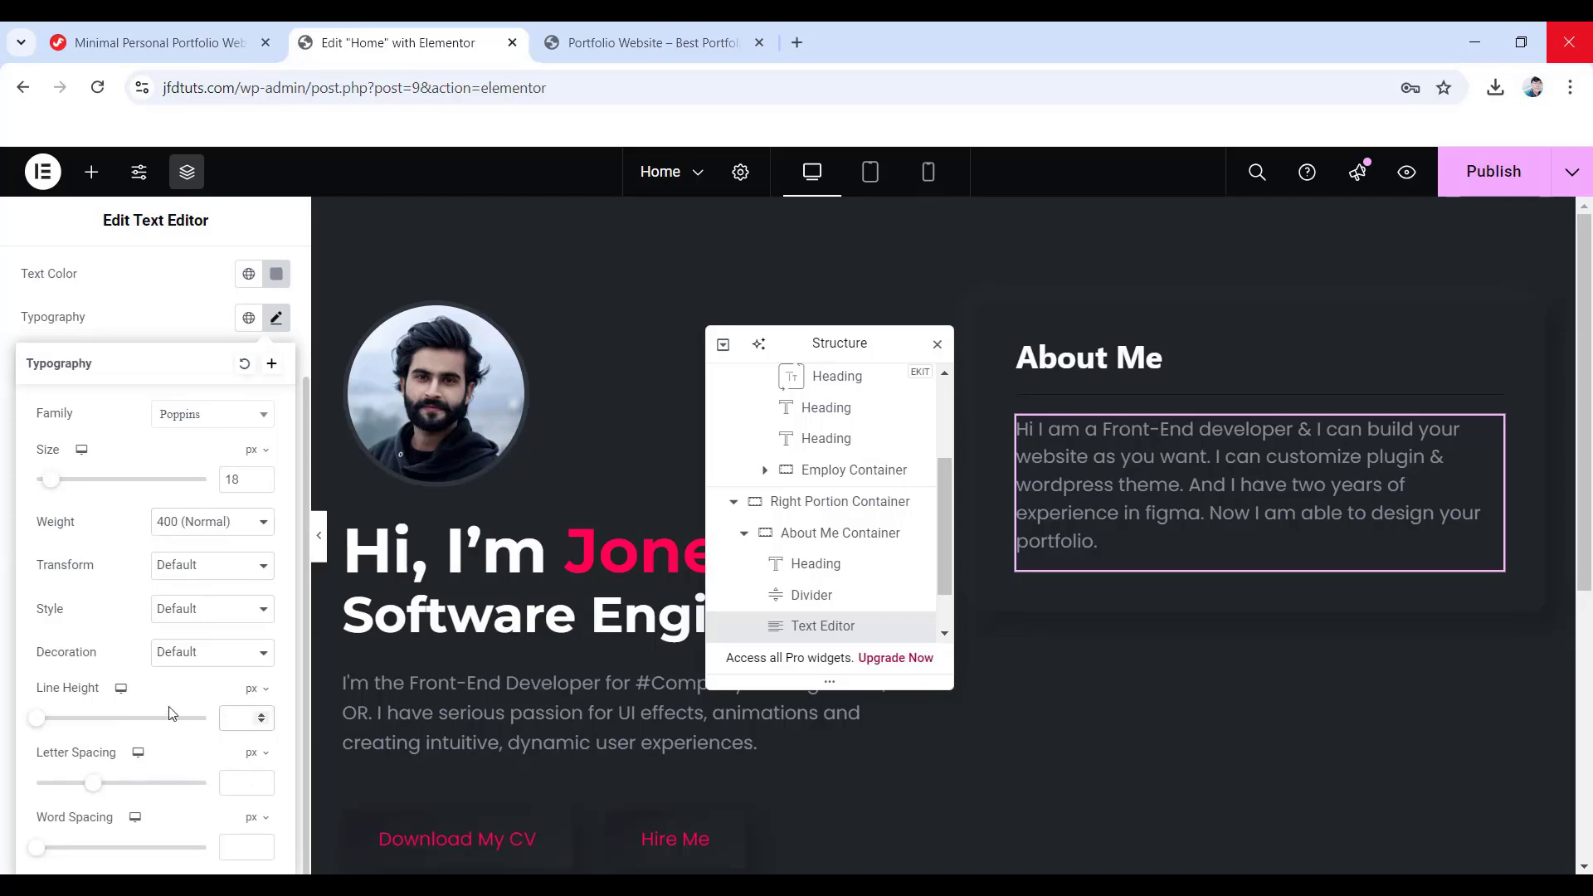
scroll(166, 708, "up", 2)
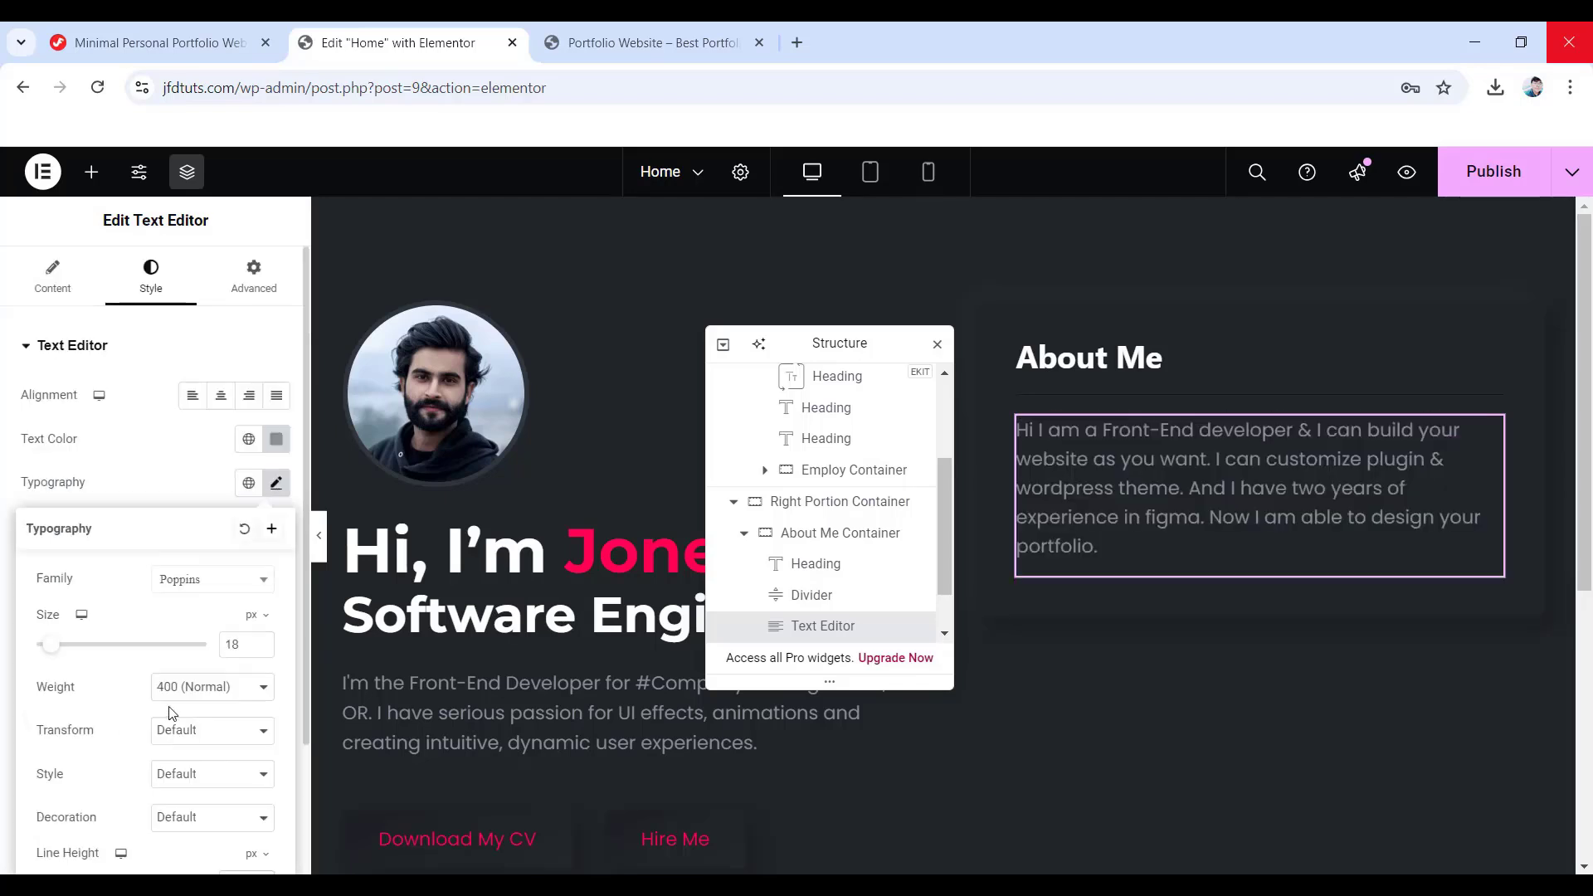
- Unlink the paragraph's margin and give it a 25 px bottom margin
left_click(263, 296)
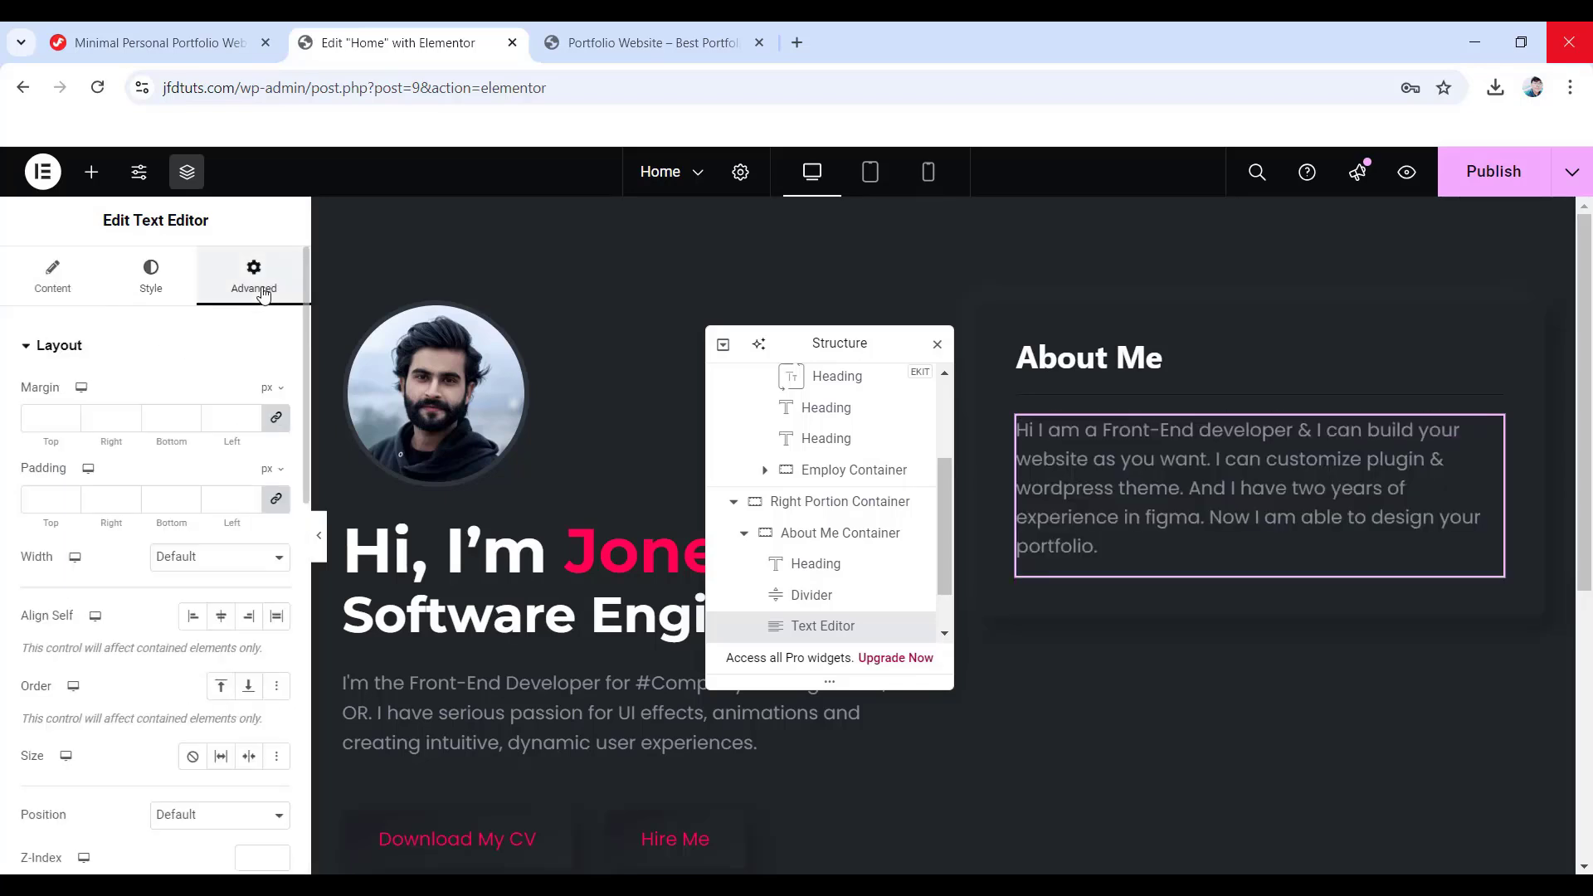
left_click(277, 418)
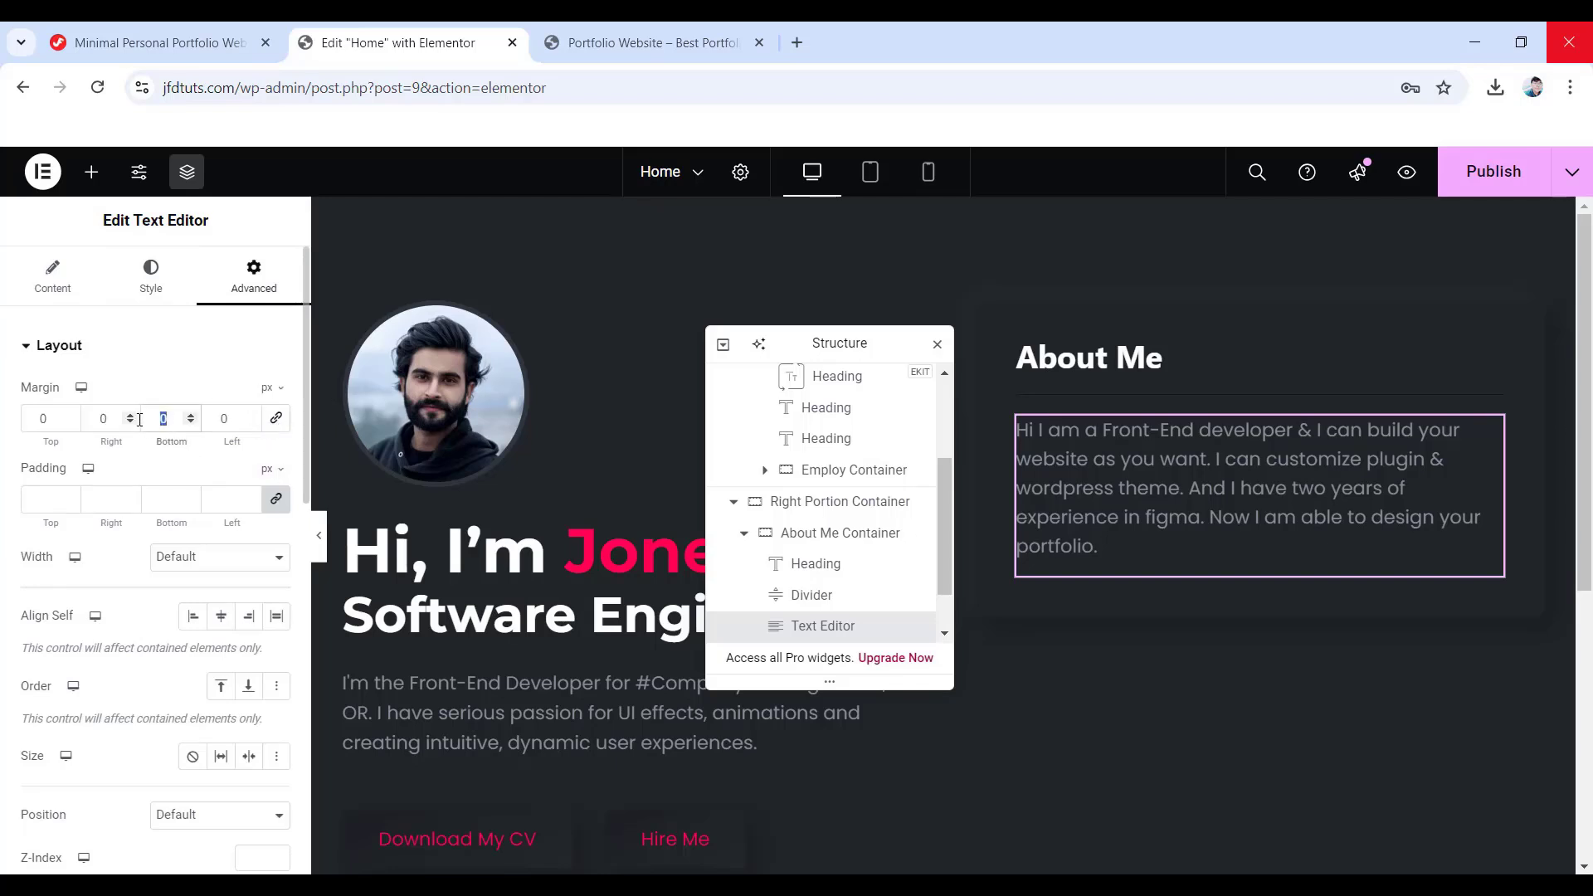
type("25")
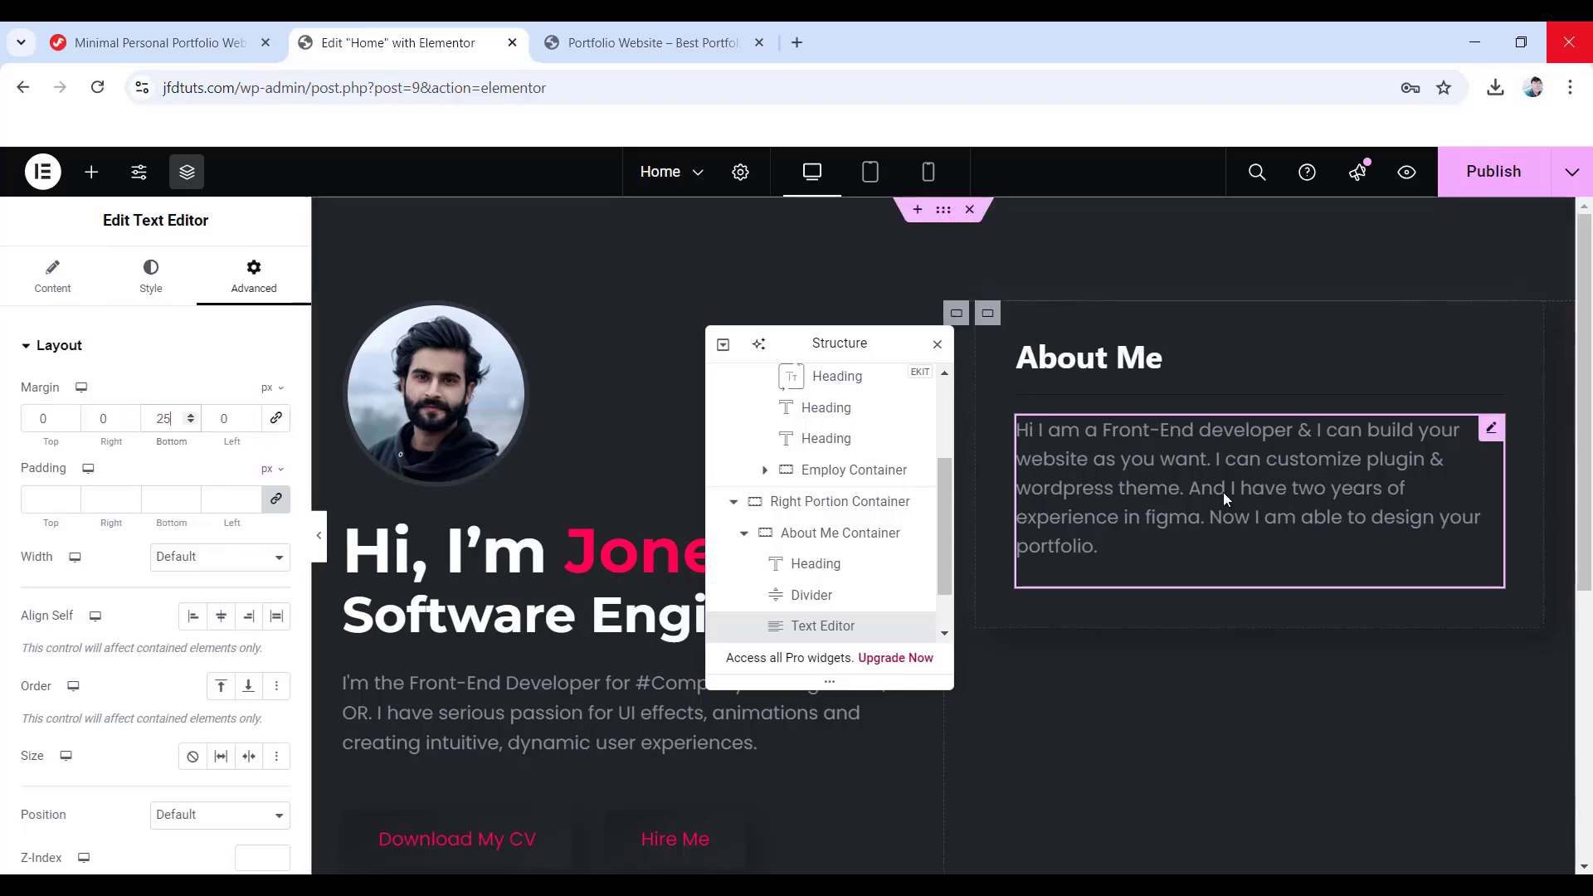
- Add a text block below the About Me paragraph and paste the skills sentence into it
left_click(93, 189)
left_click_drag(87, 795, 1253, 597)
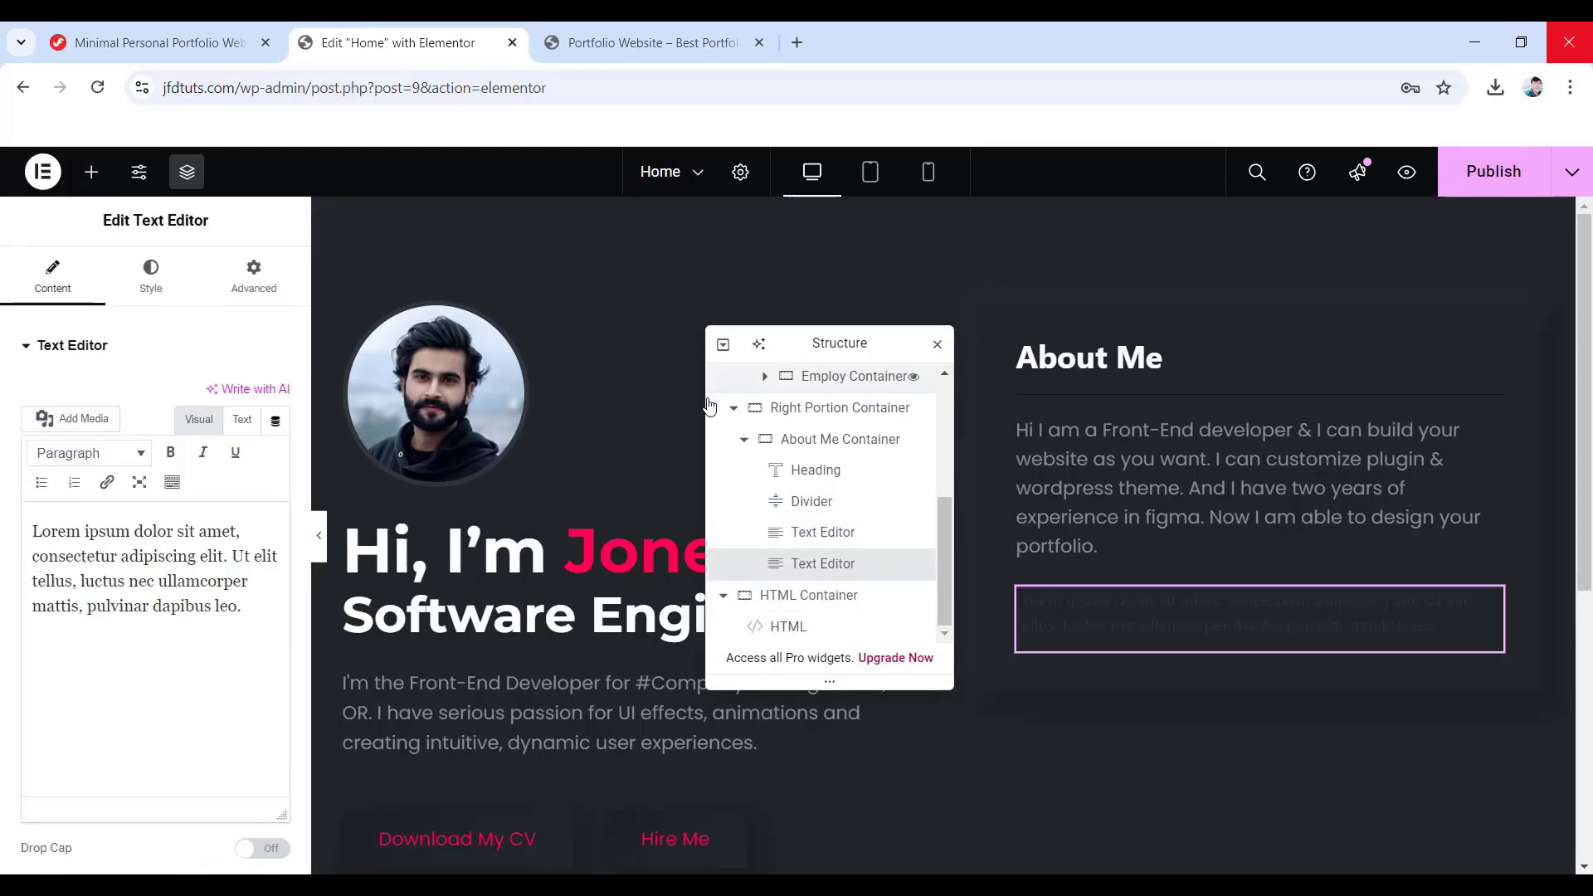
left_click_drag(250, 643, 29, 527)
type("I have three years of experience with HTML, CSS, JavaScript. And I can Design Your web application.")
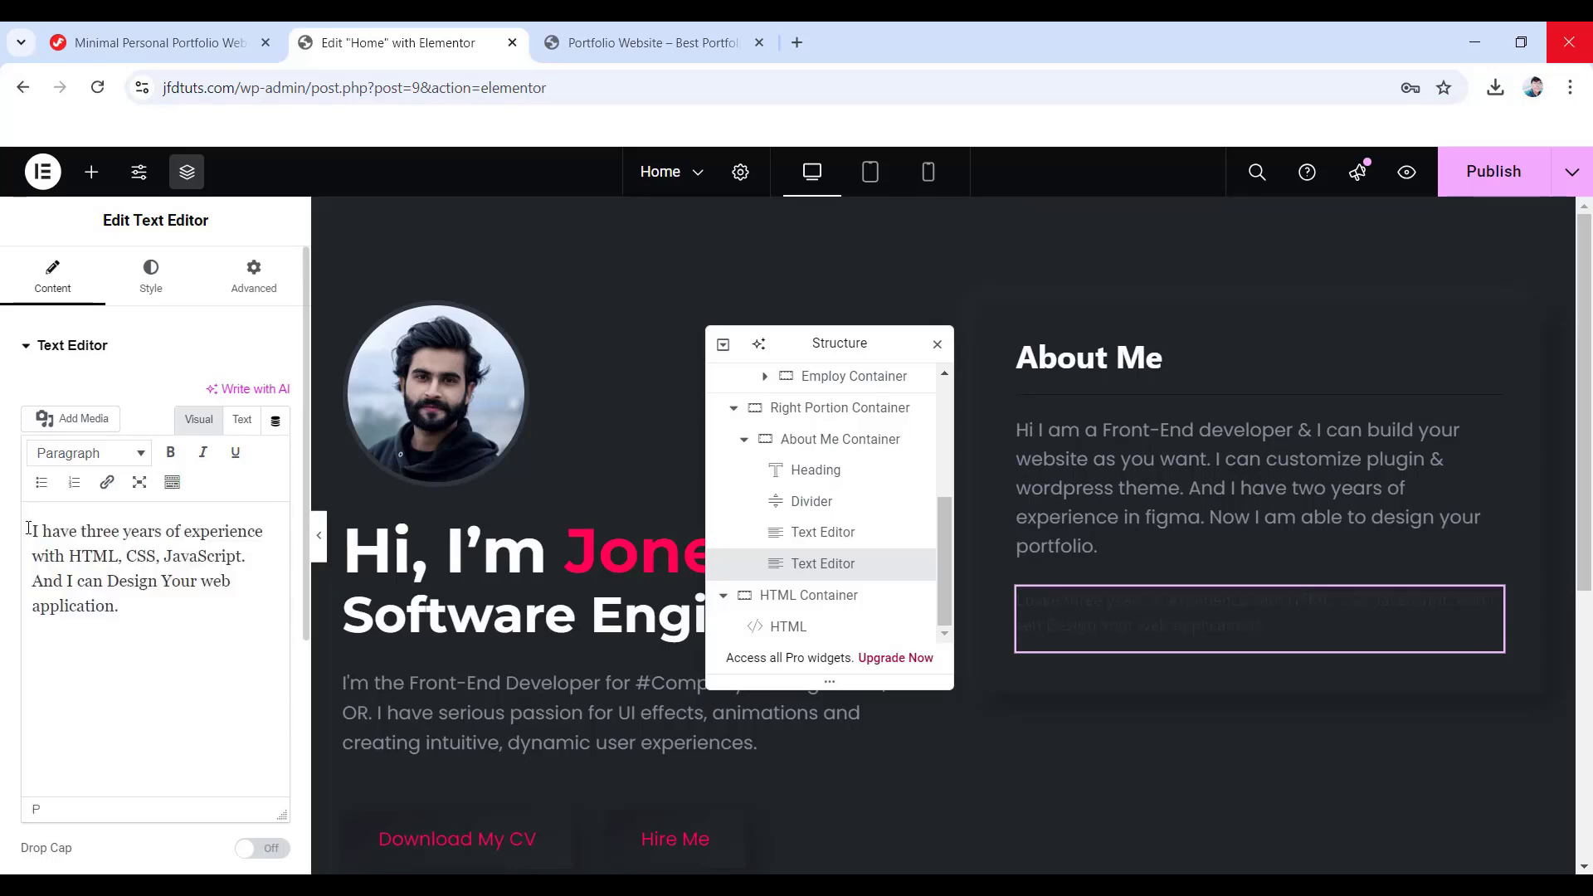
- Set the new paragraph's text colour to #878e99
left_click(150, 274)
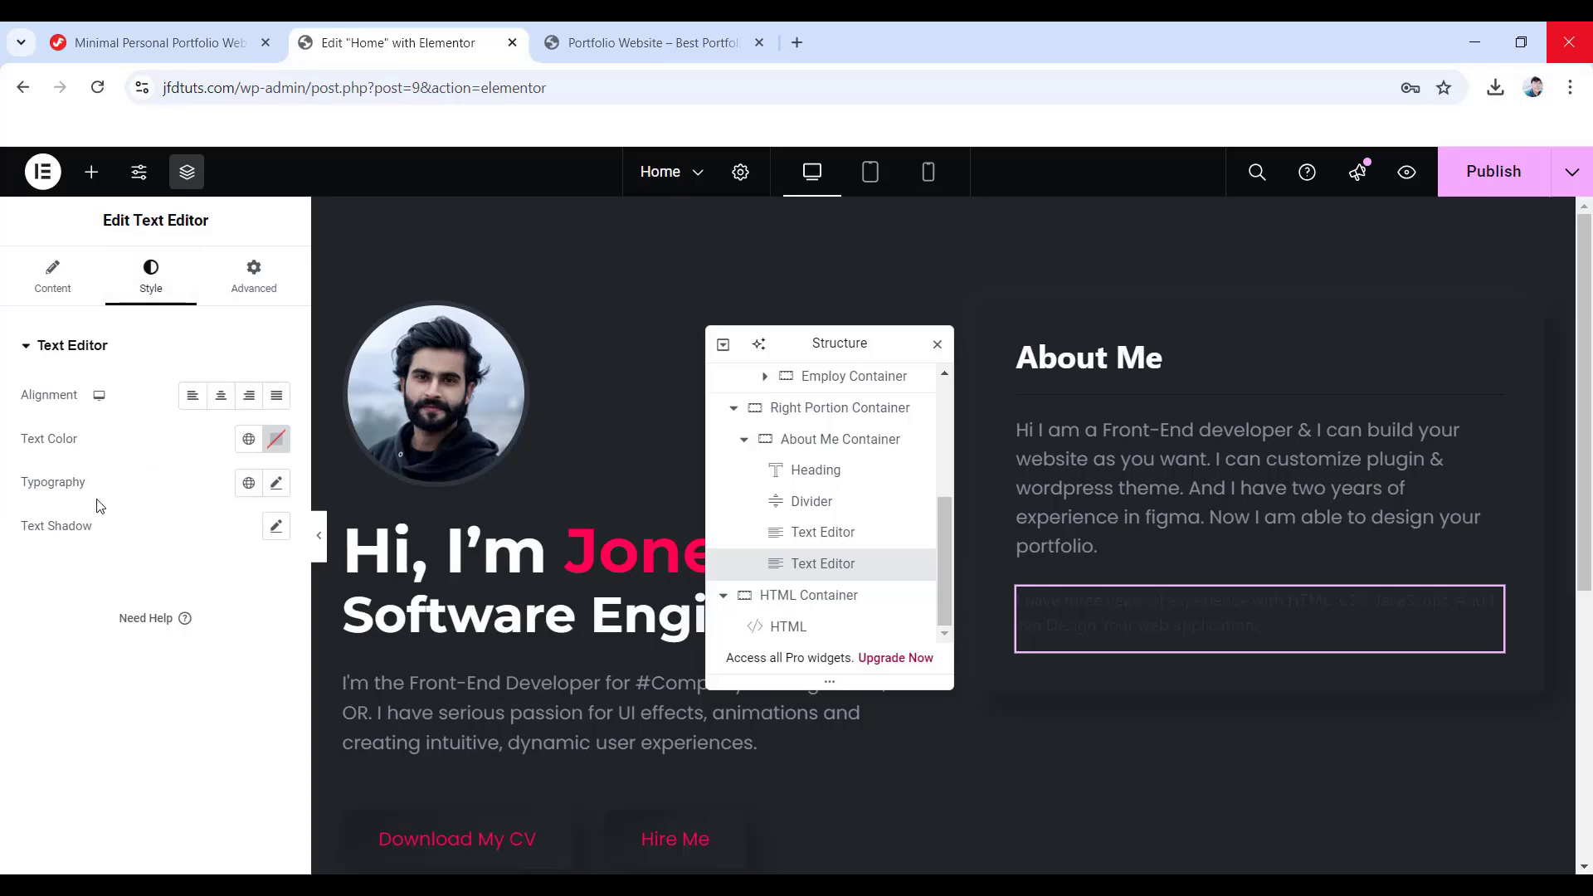
left_click(276, 441)
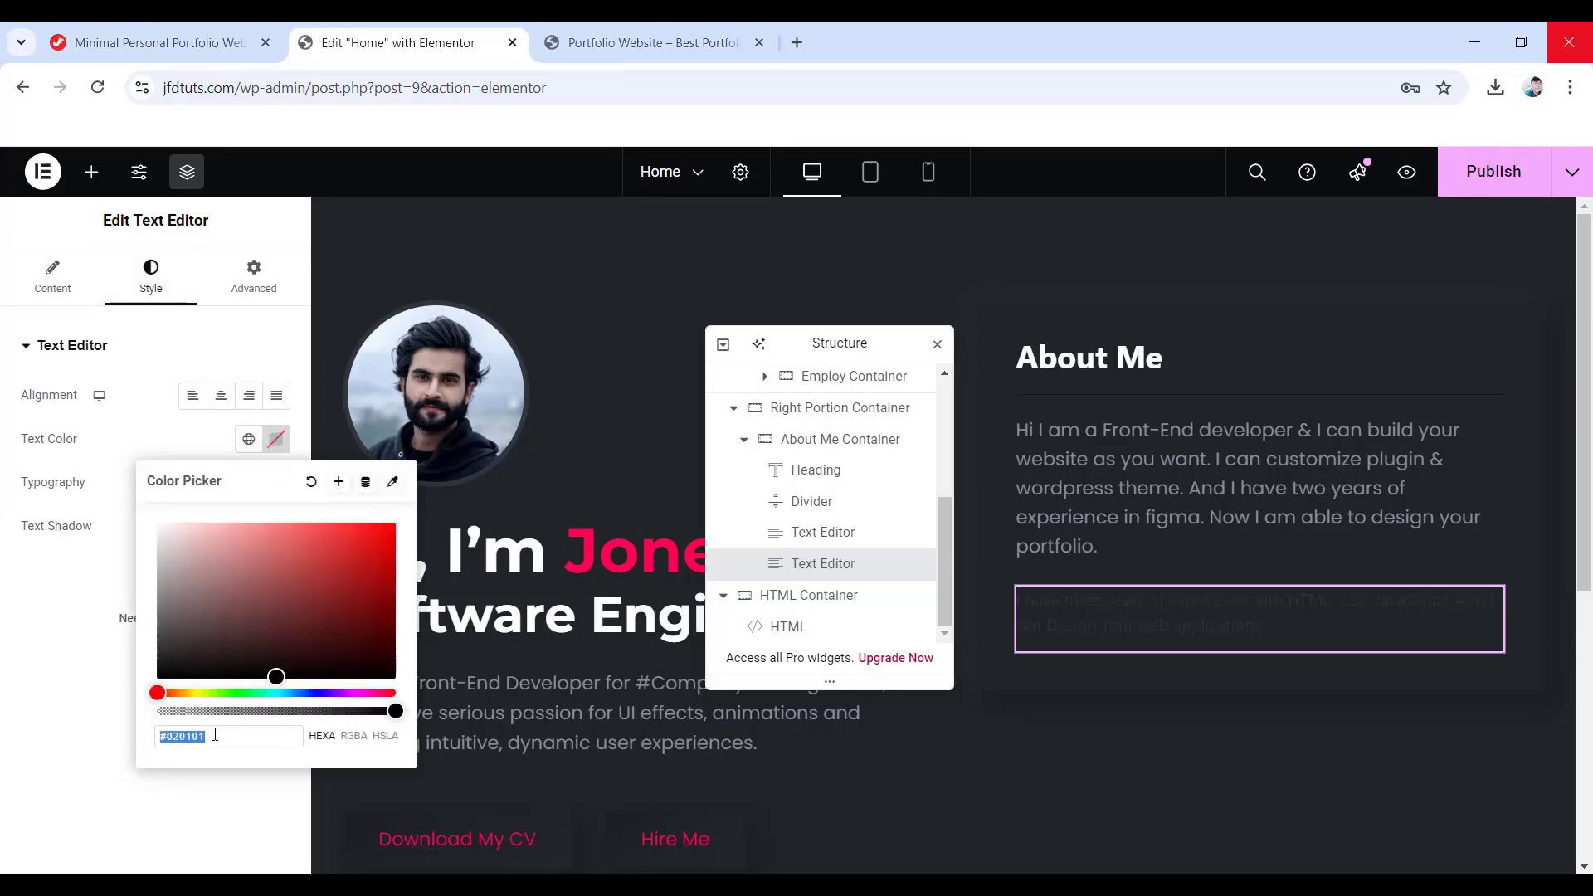
type("878e99")
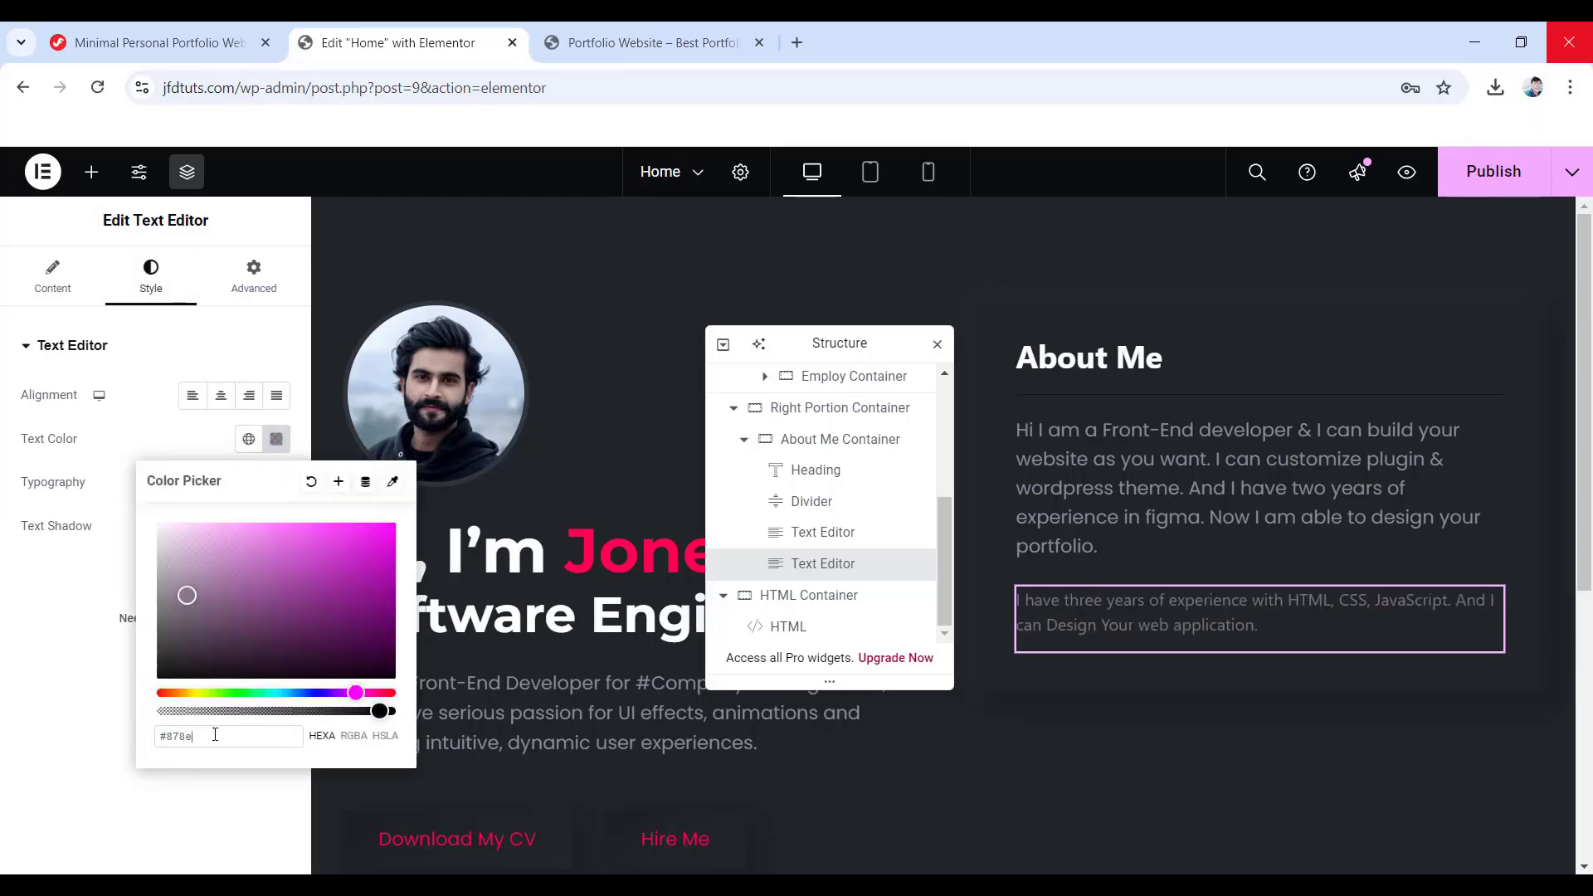
left_click(66, 663)
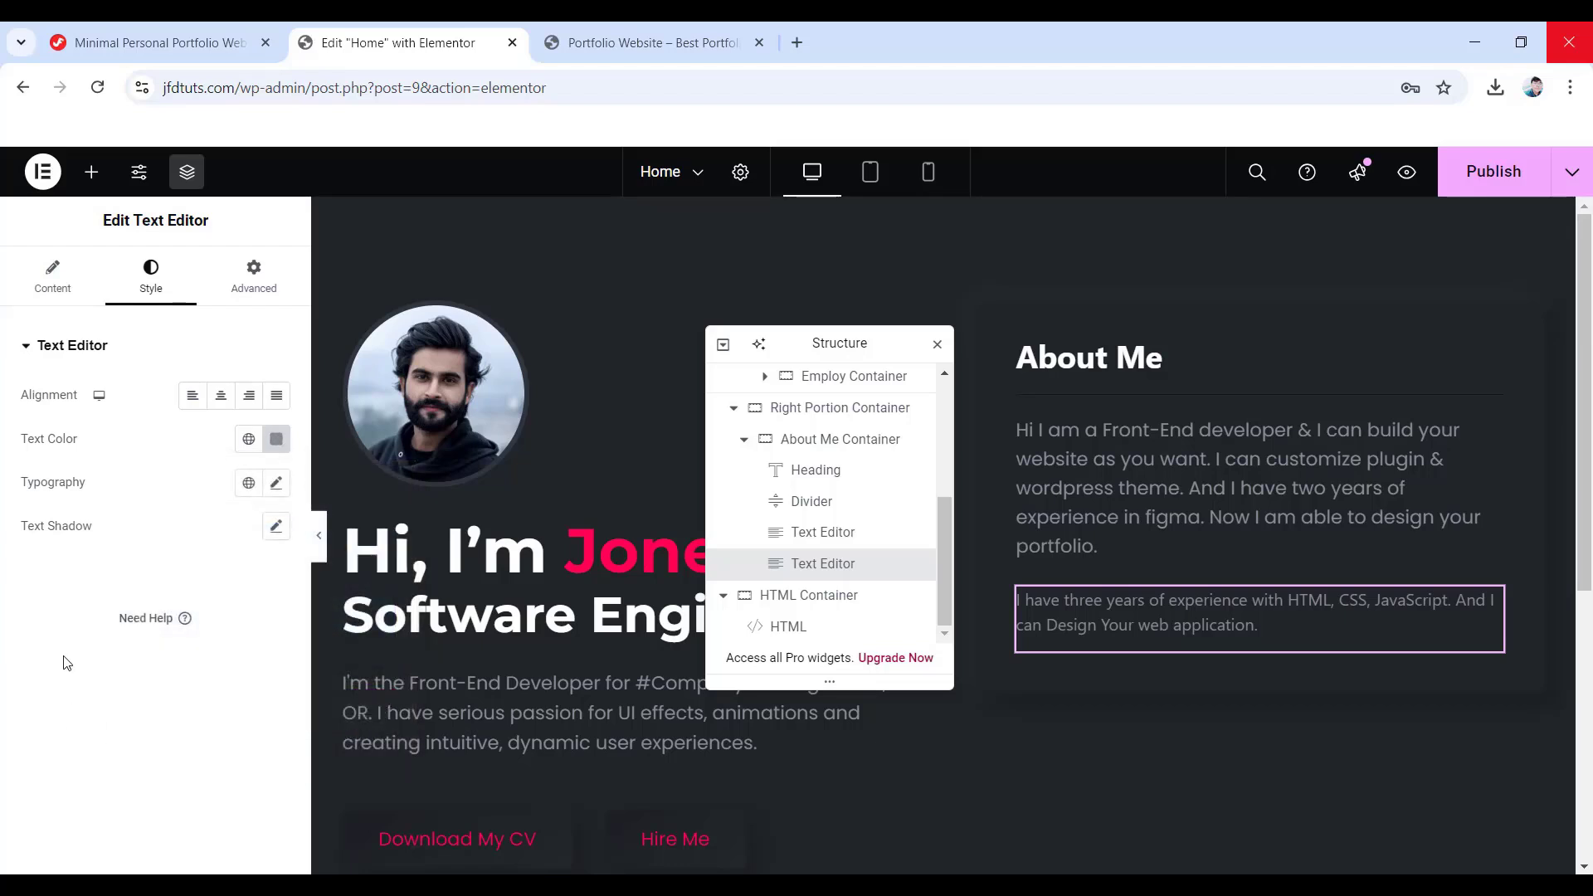
- Set the paragraph typography to Poppins, 18 px, weight 400, with 28 px line height
left_click(275, 485)
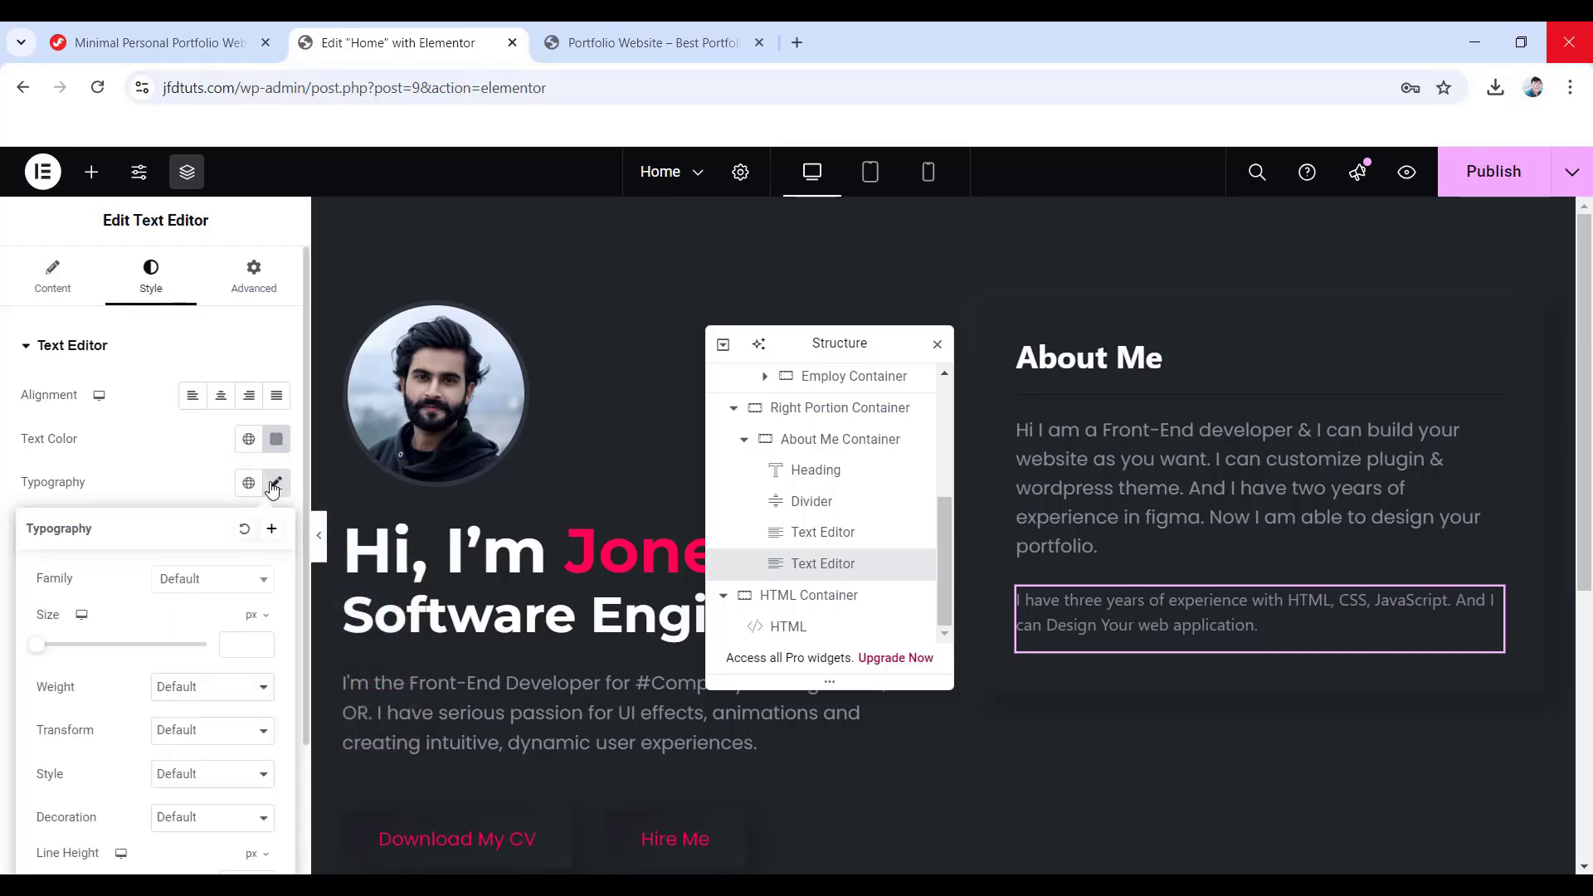
left_click(188, 580)
left_click(158, 646)
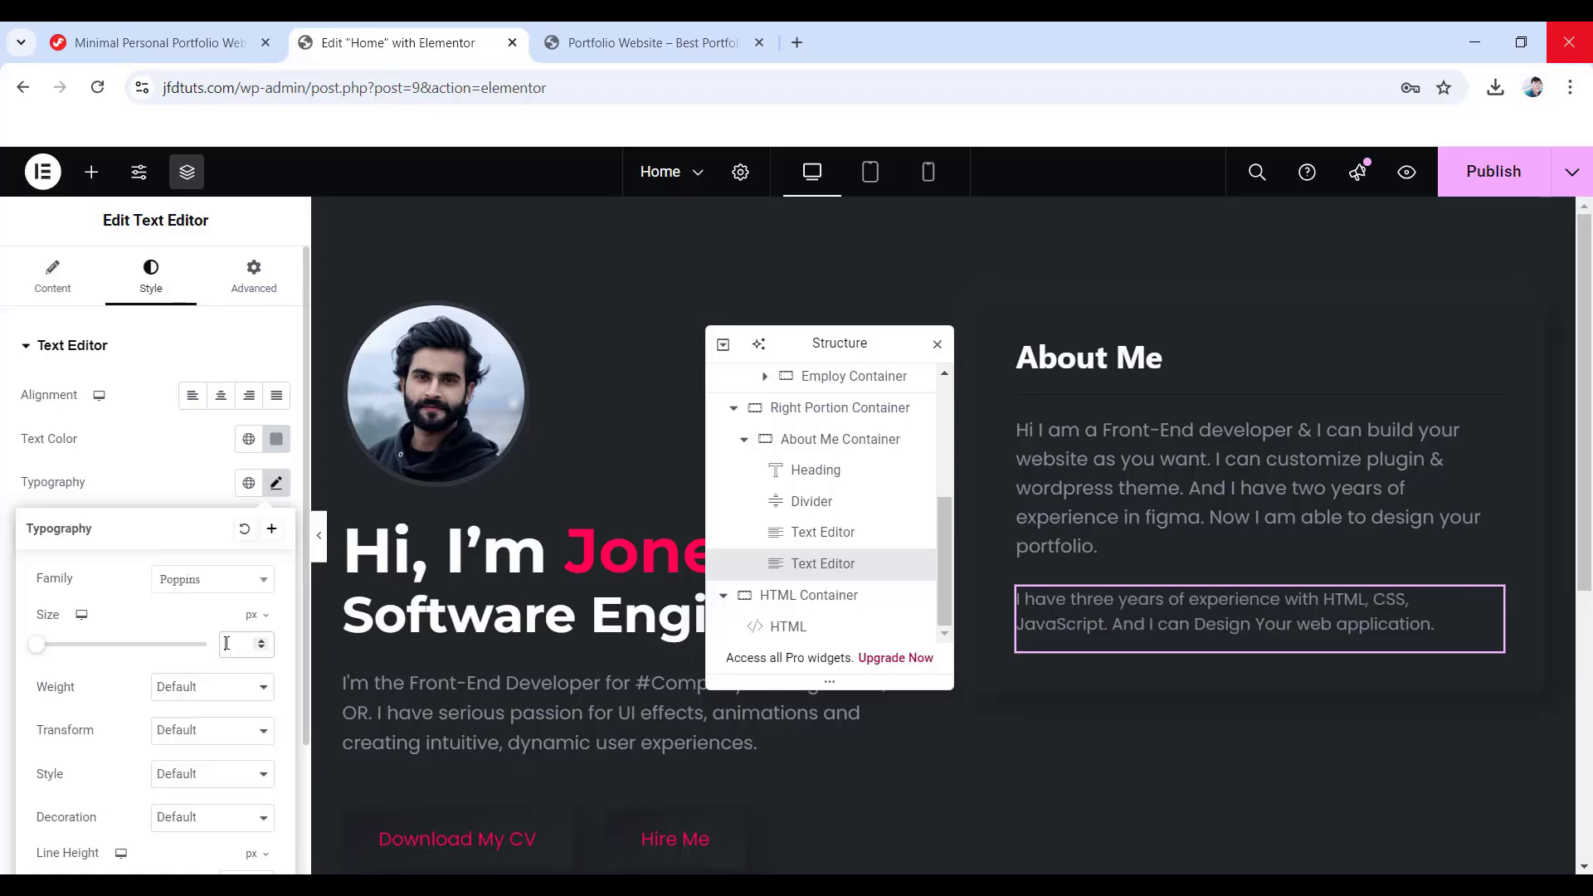
left_click(170, 688)
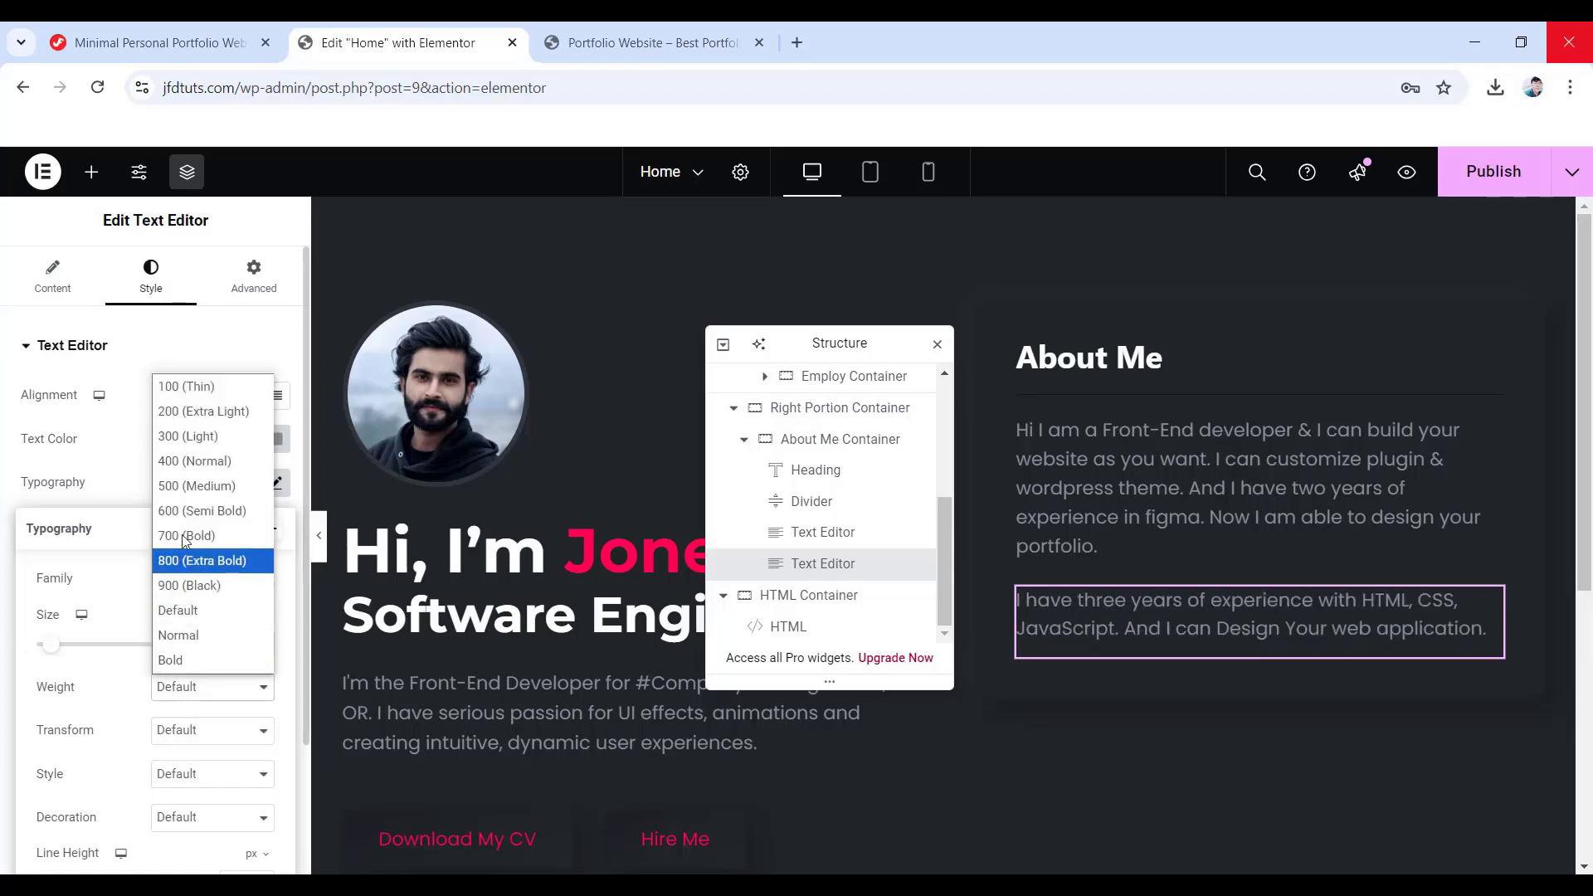
left_click(207, 463)
scroll(128, 718, "down", 2)
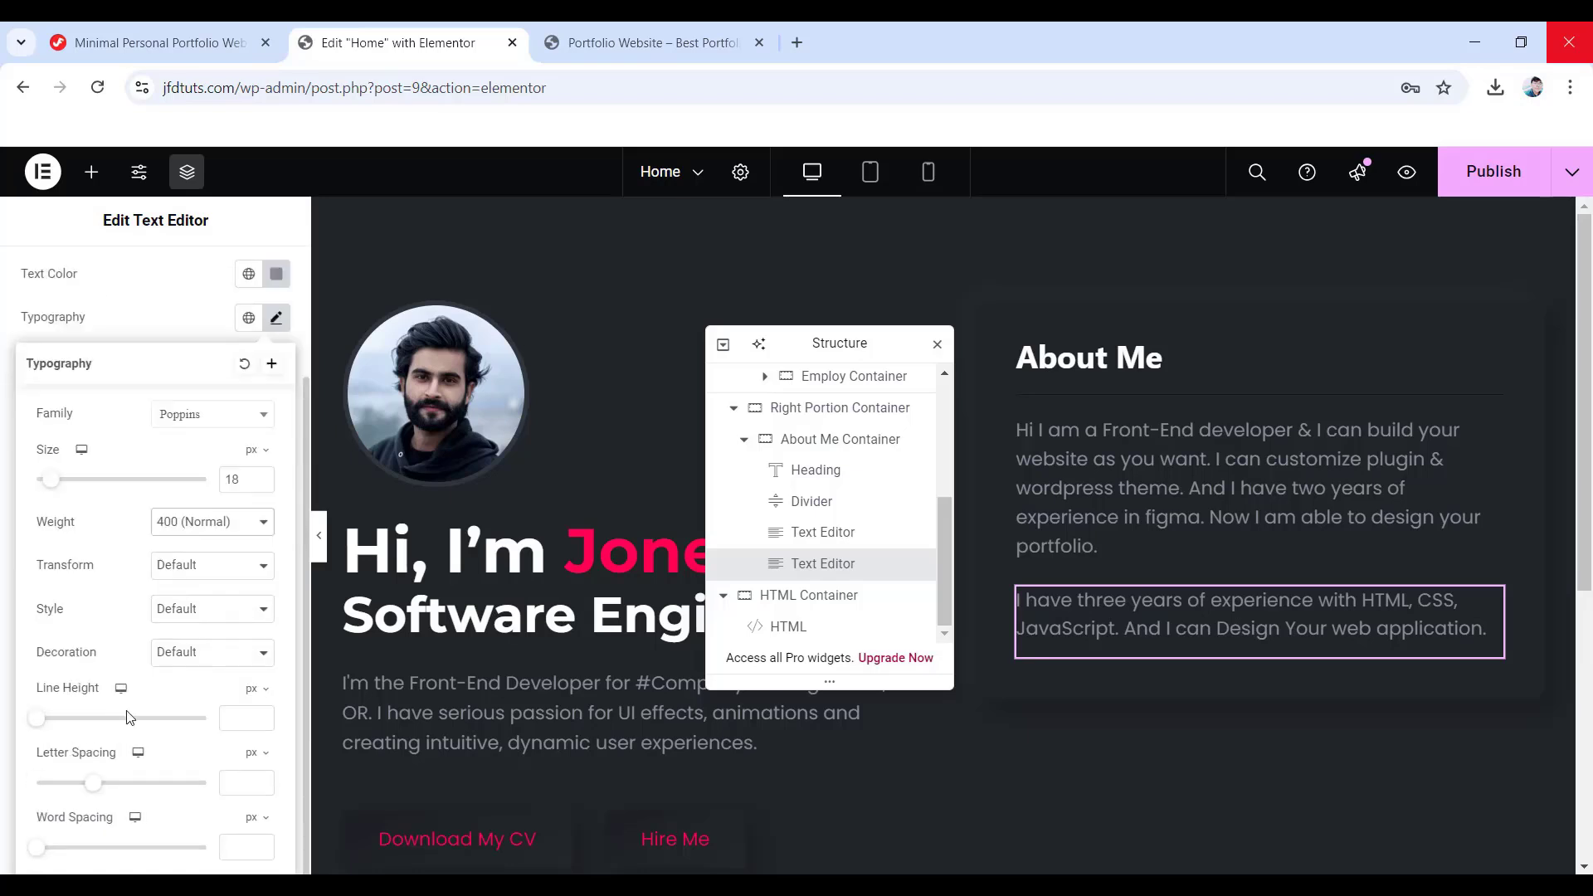
left_click(220, 719)
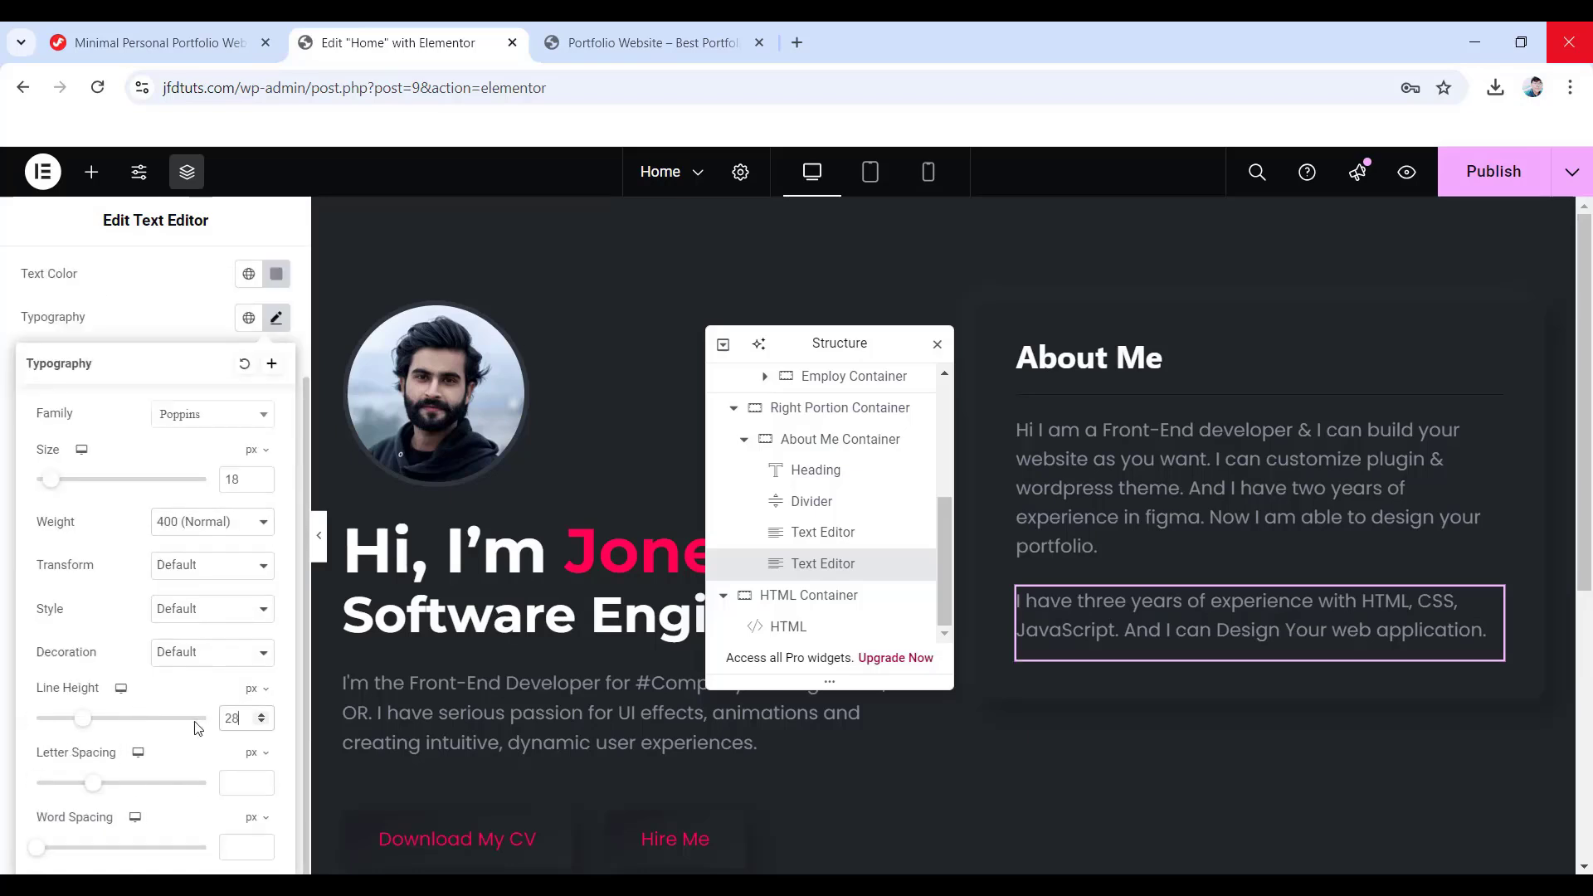
scroll(198, 728, "up", 2)
left_click(237, 293)
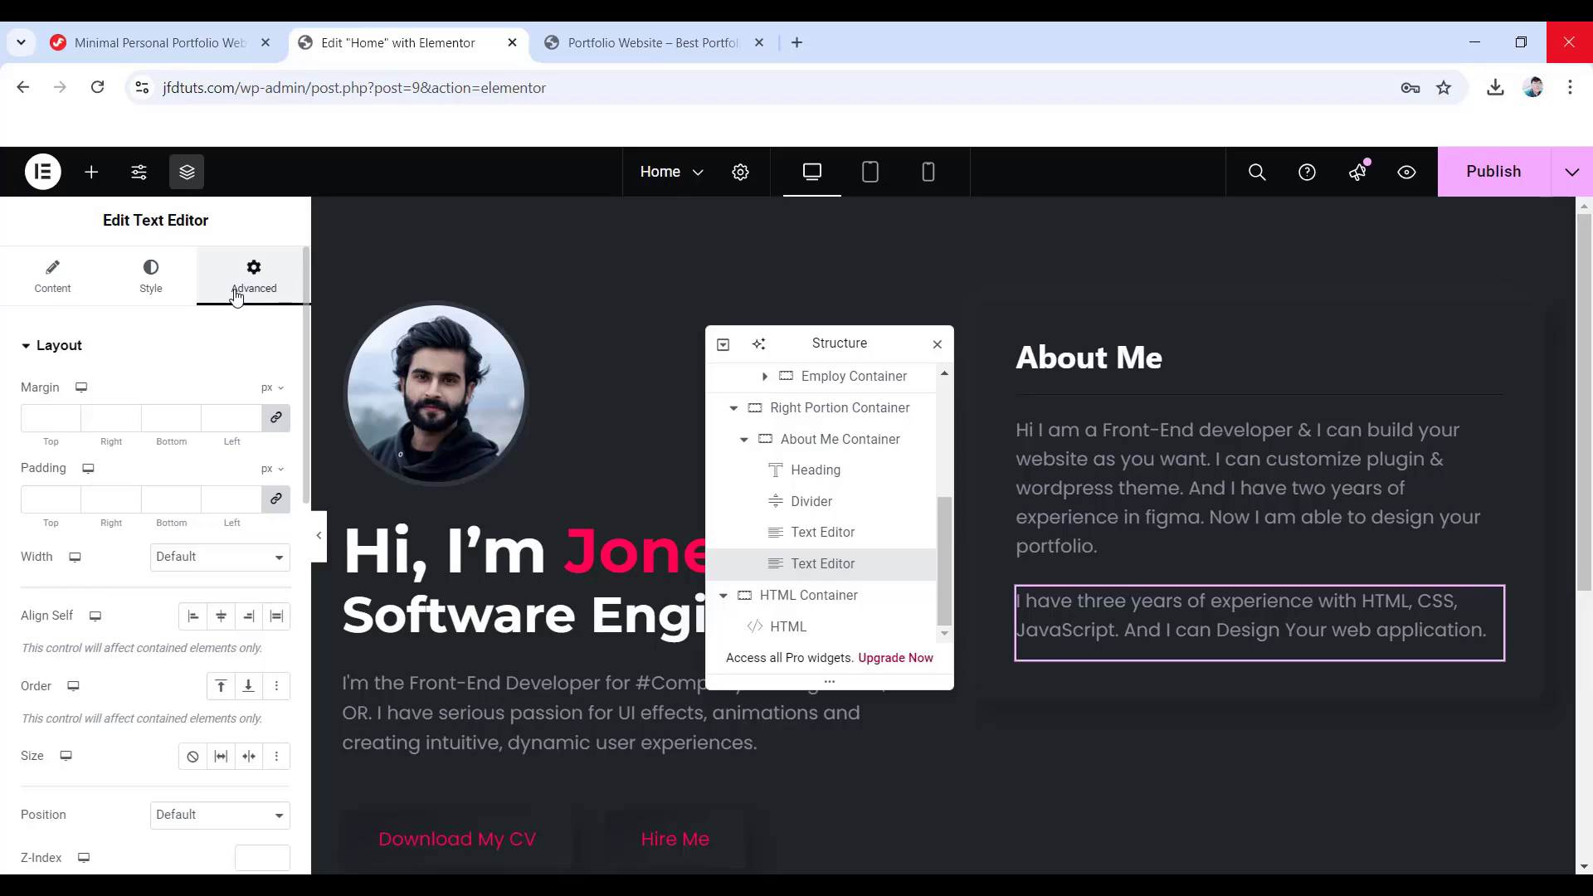
- Unlink the paragraph's margins and set the bottom margin to -16 px
left_click(278, 419)
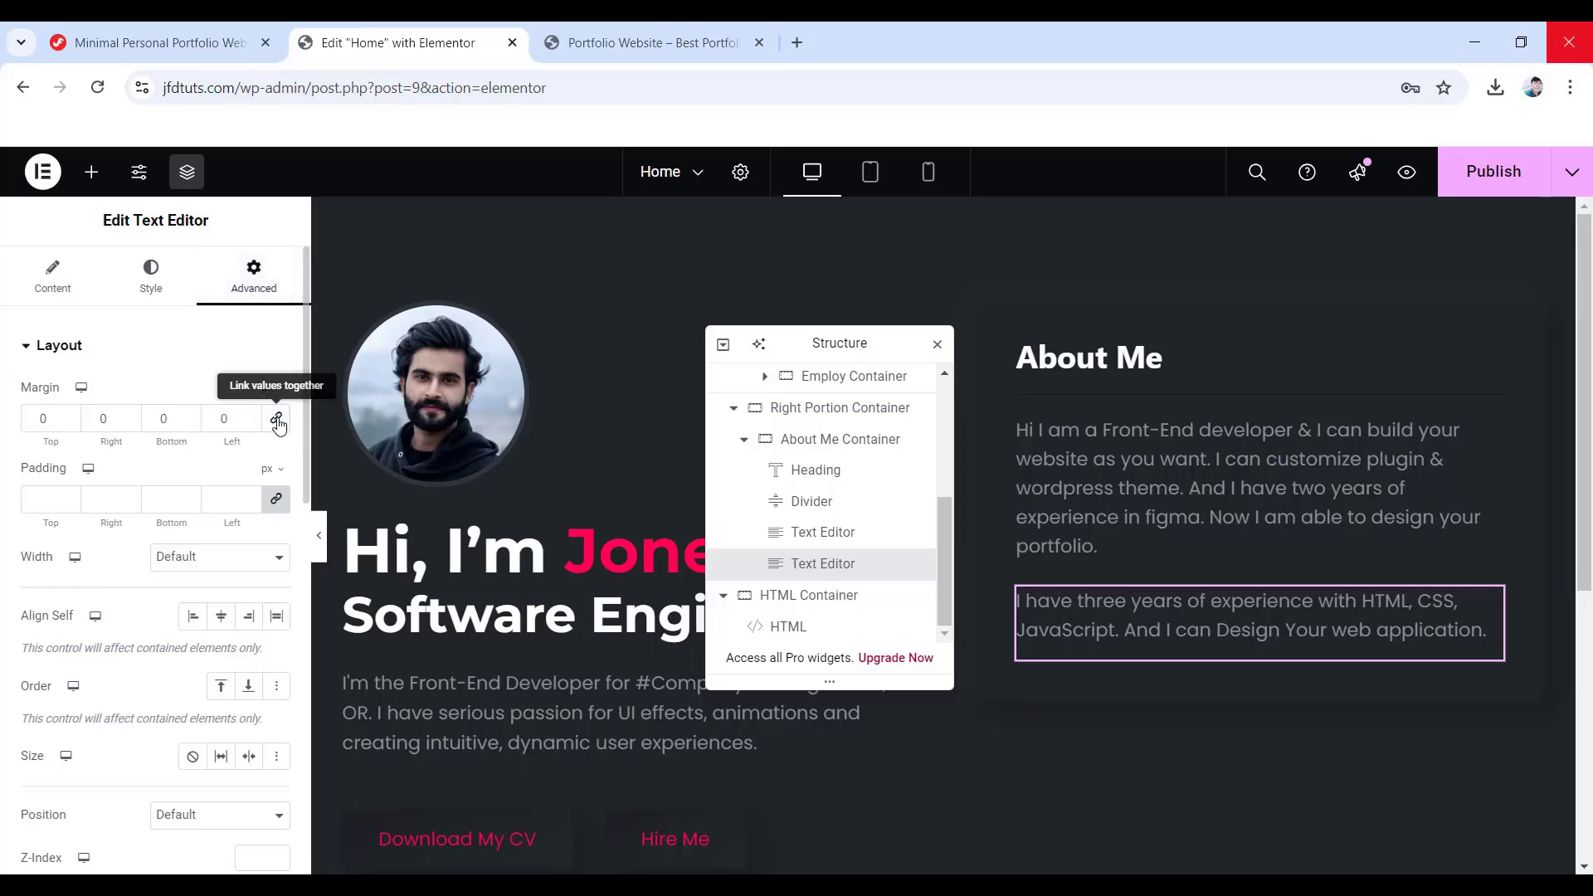
double_click(163, 418)
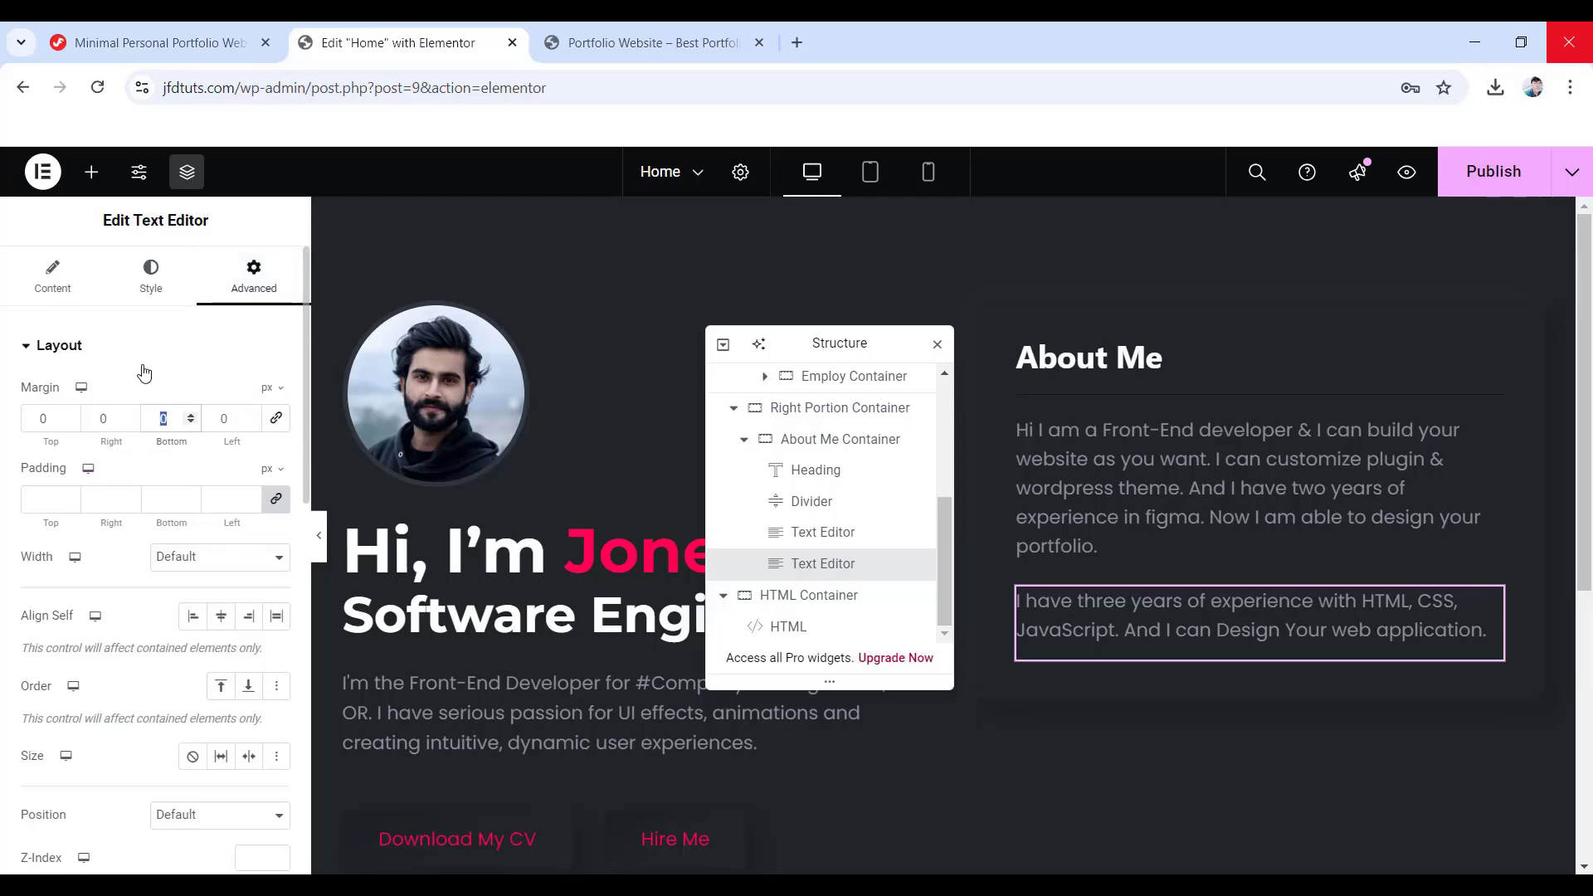
type("-16")
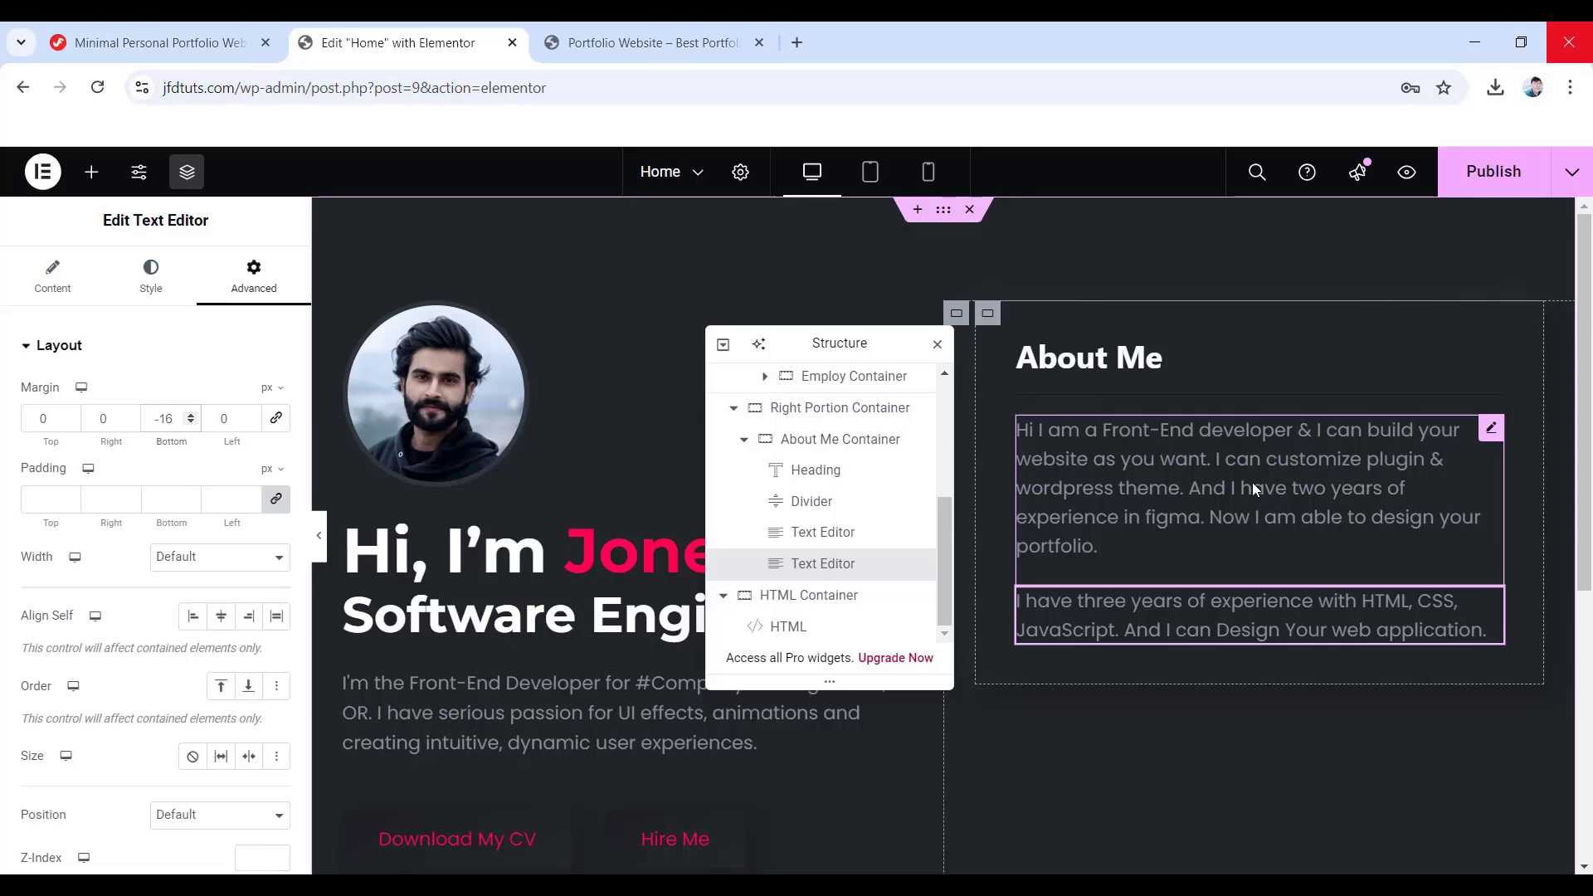
- Preview the page at tablet and then mobile width, and select the About Me Container
left_click(871, 173)
left_click_drag(834, 343, 1365, 357)
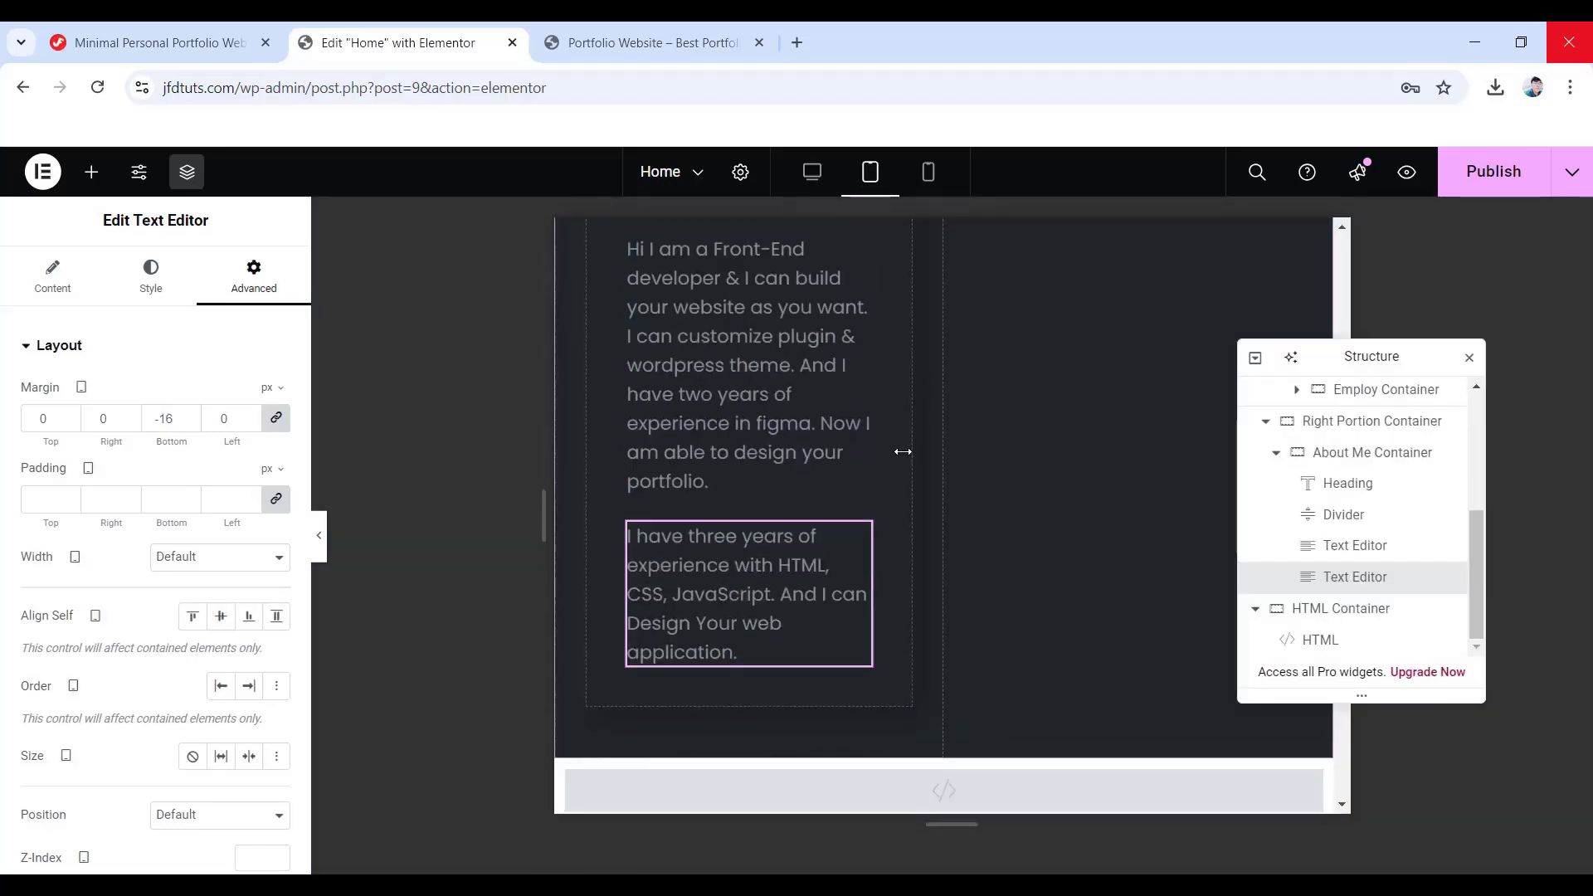
scroll(903, 452, "up", 4)
scroll(904, 452, "down", 3)
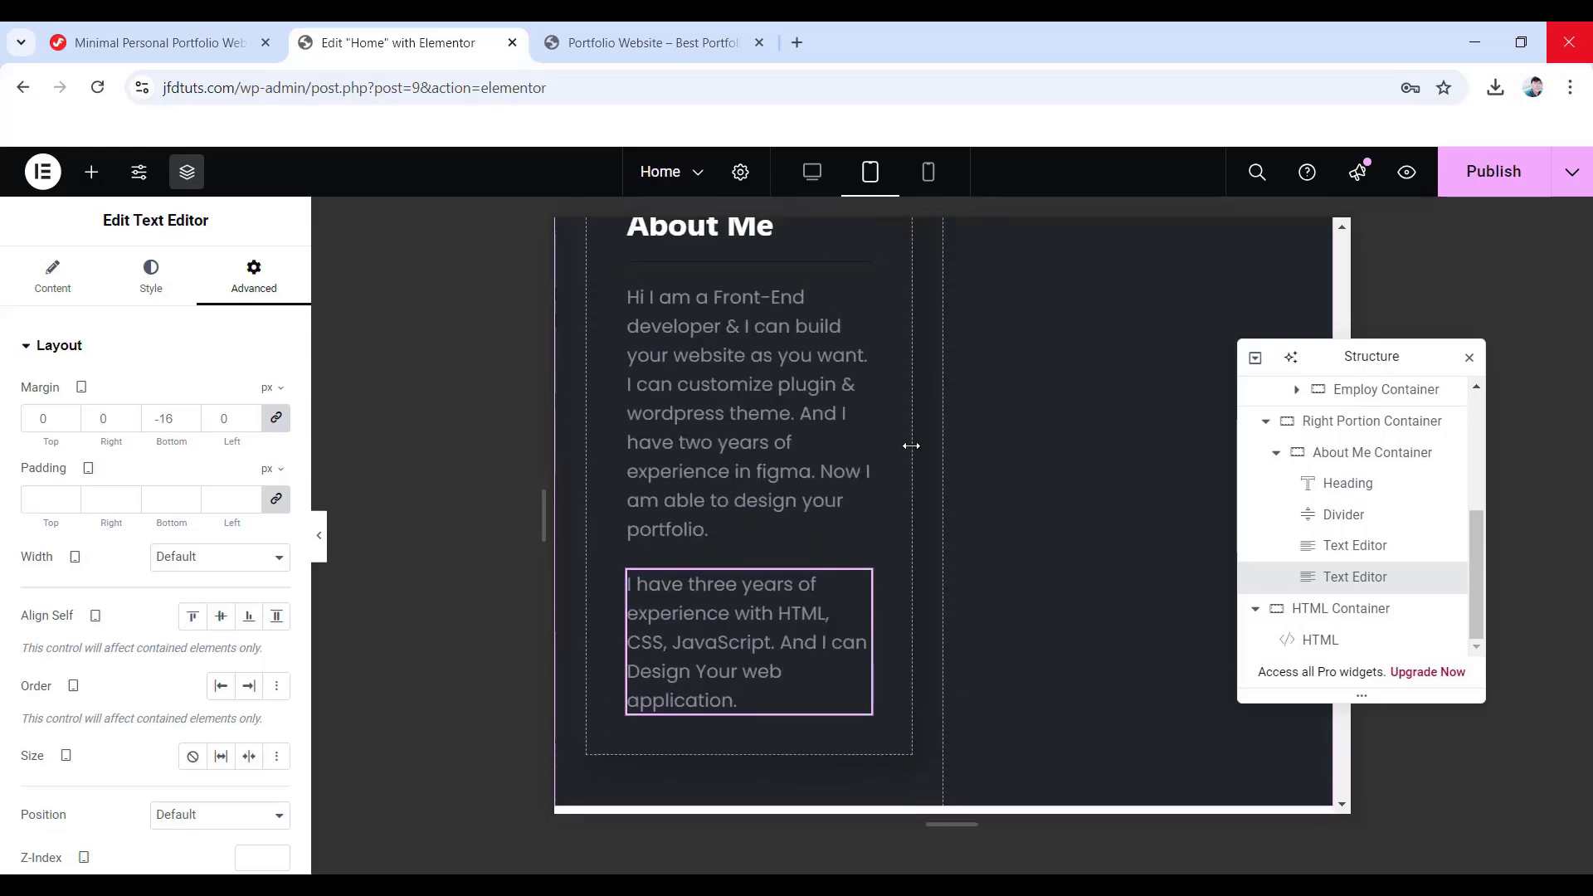
scroll(924, 445, "down", 2)
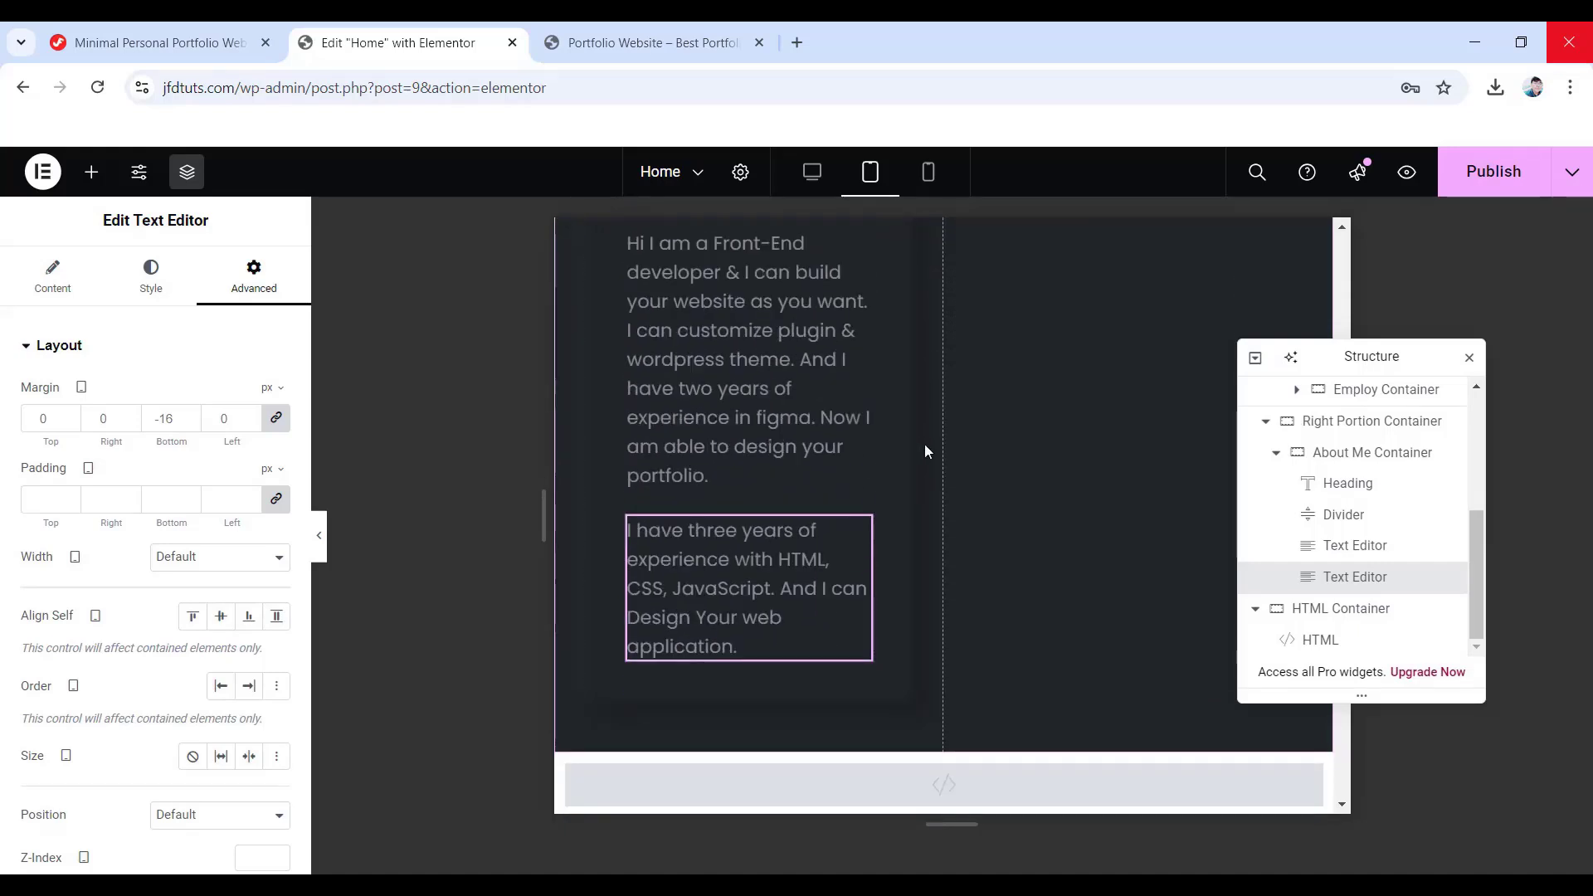
left_click(928, 176)
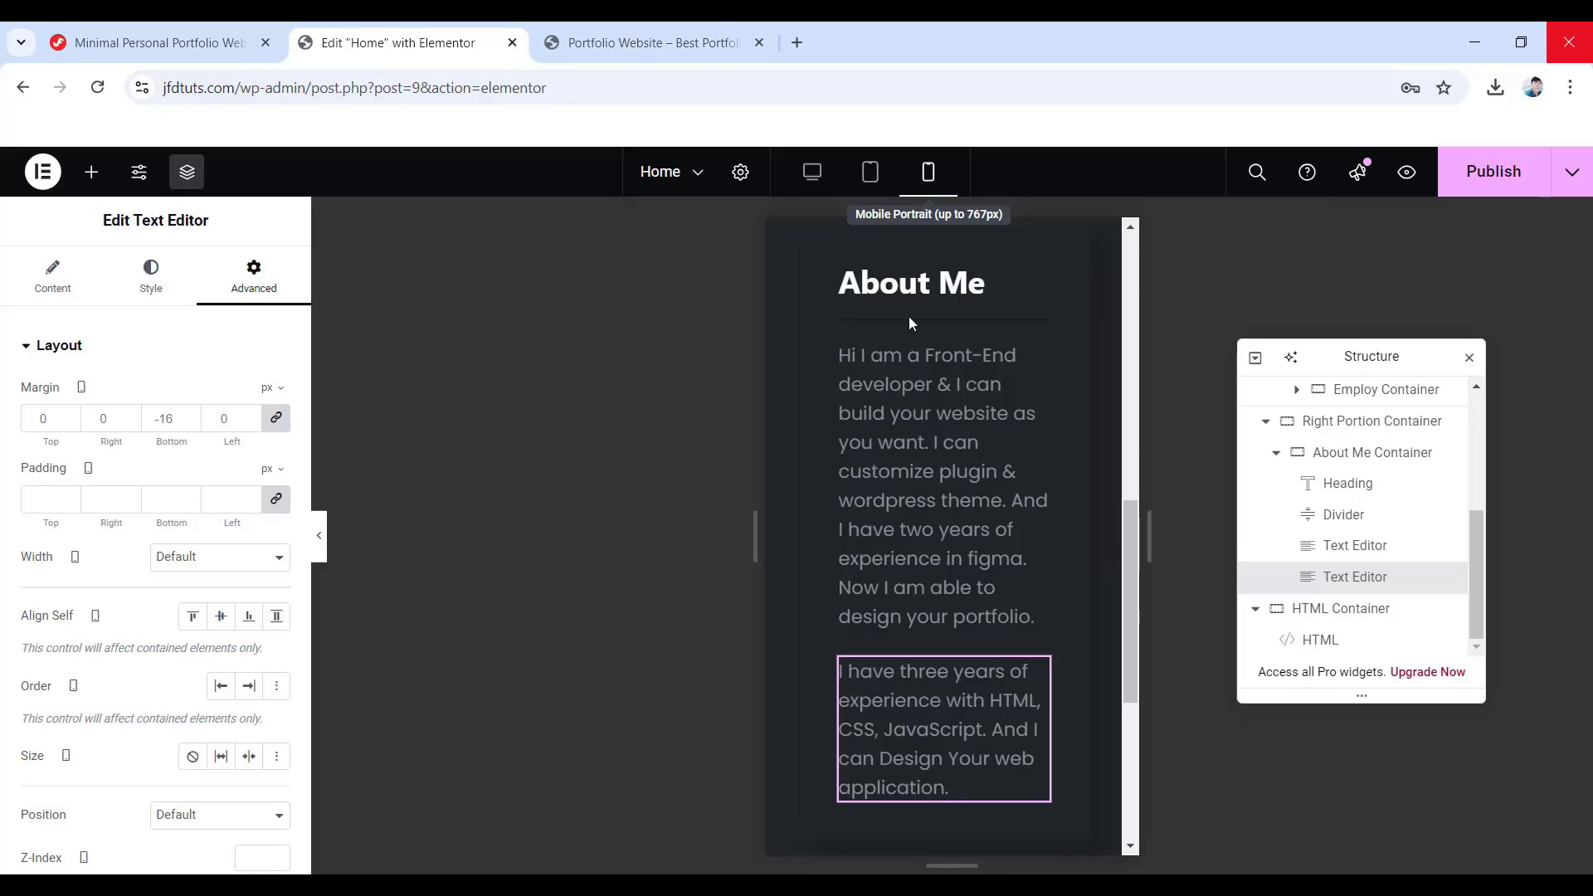
left_click(1355, 454)
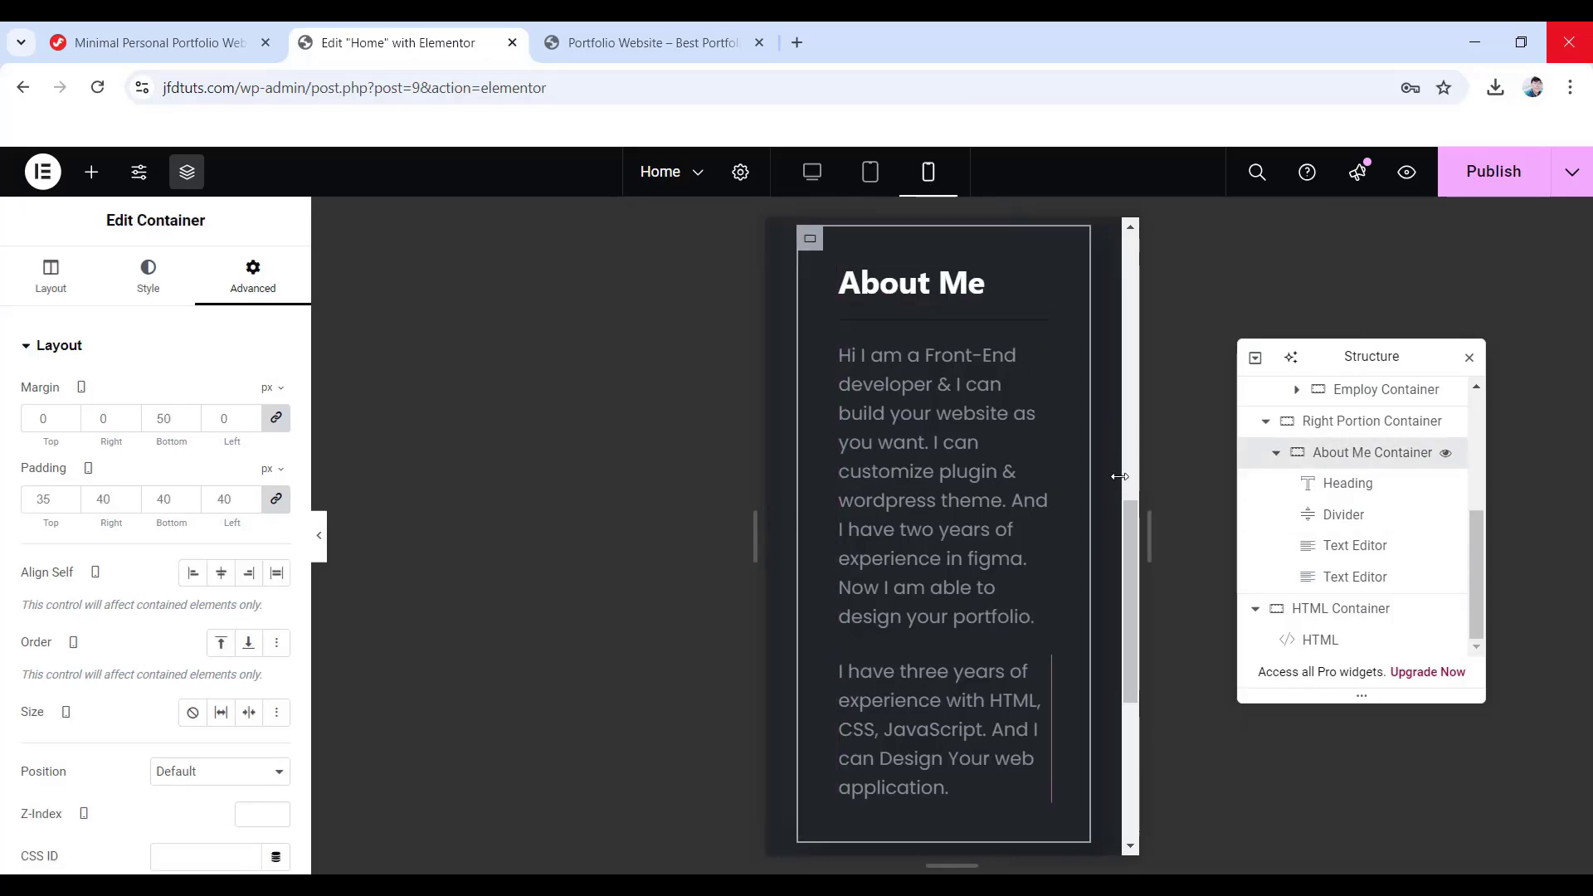
- Give the About Me Container unlinked 35/15/40/15 px padding on mobile
left_click(273, 501)
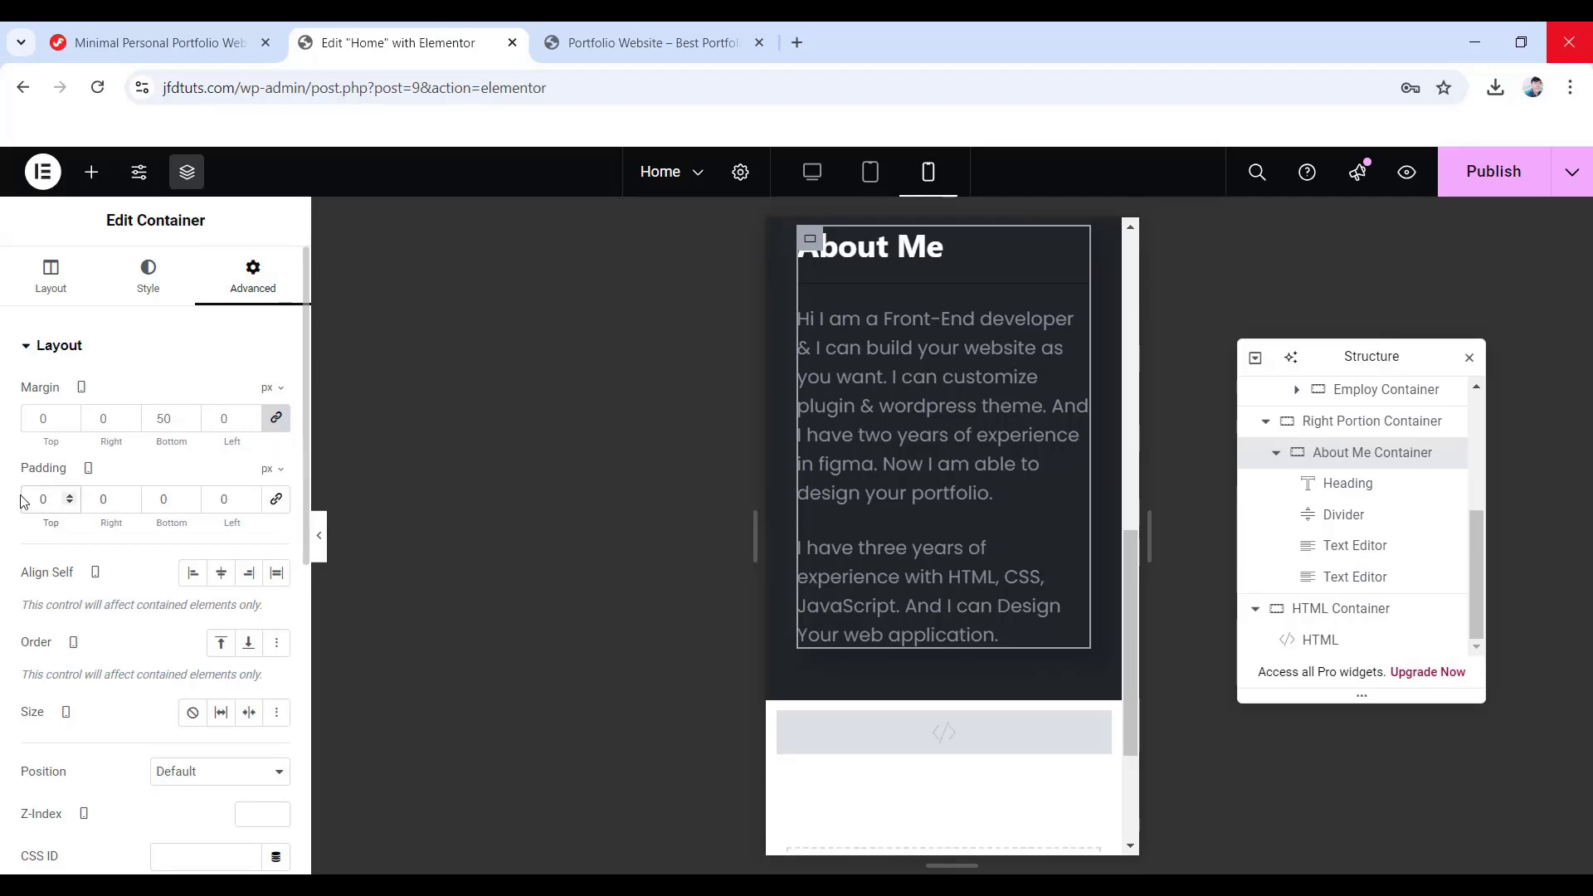
type("35")
double_click(90, 498)
type("1")
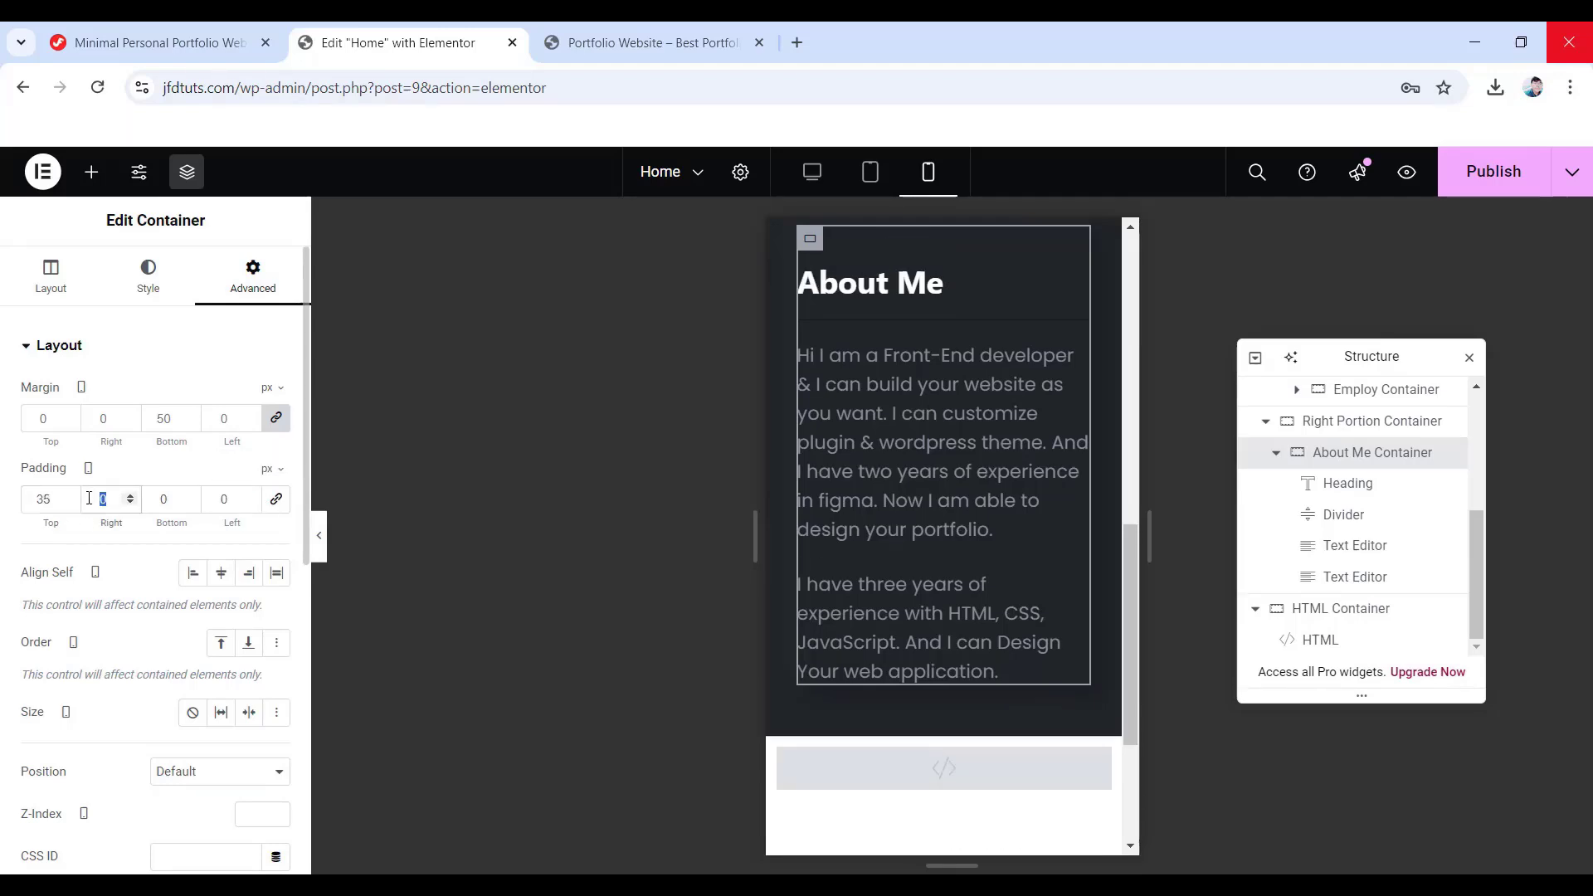
type("5")
double_click(145, 498)
type("4")
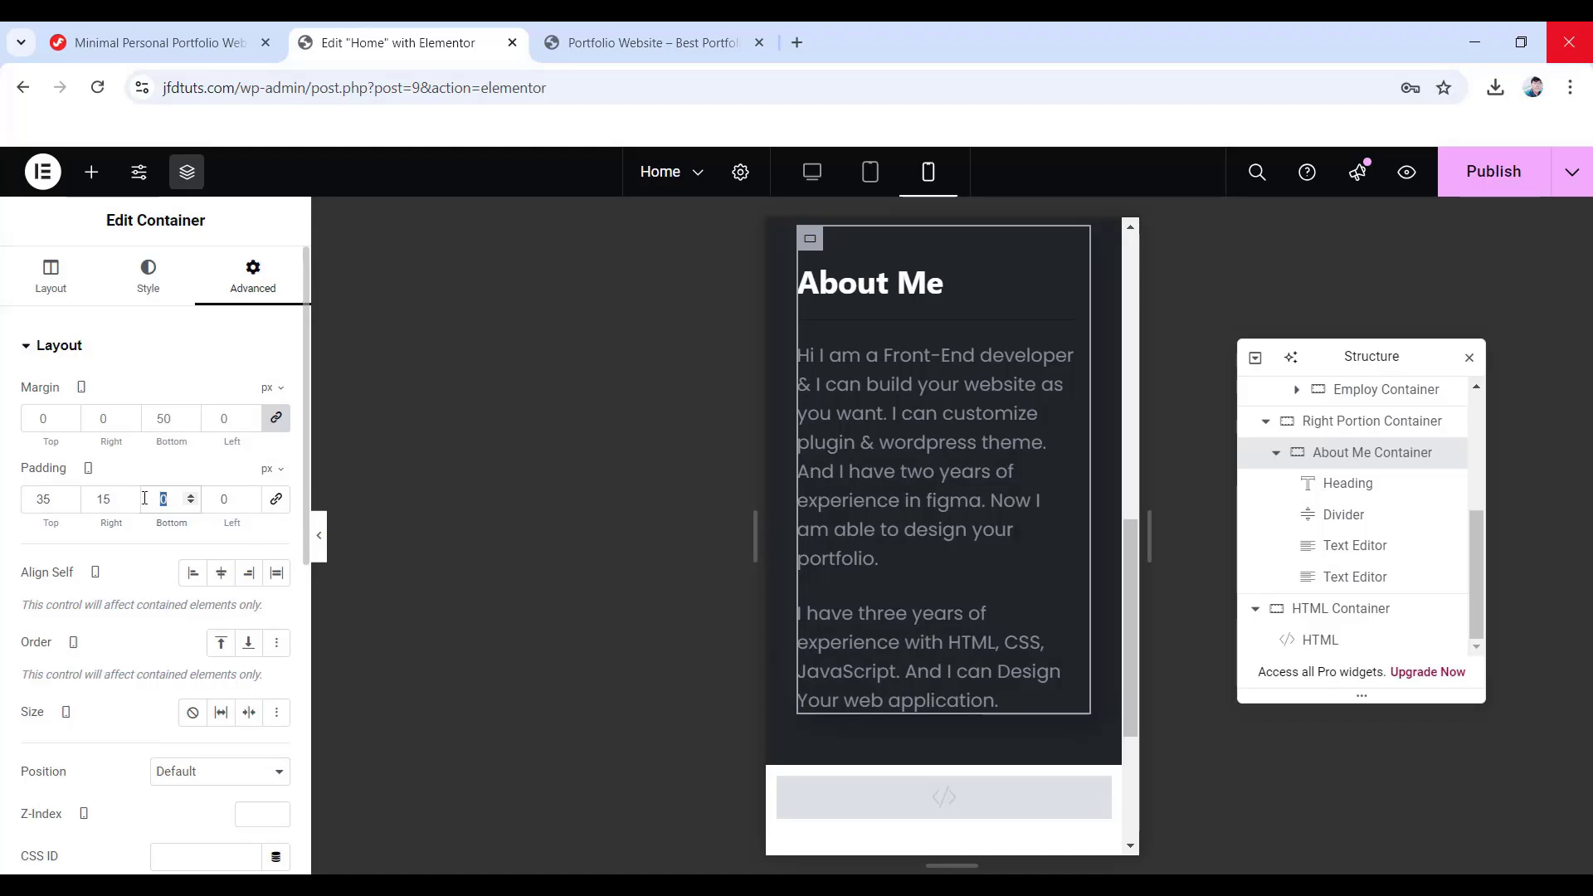
type("0")
double_click(214, 499)
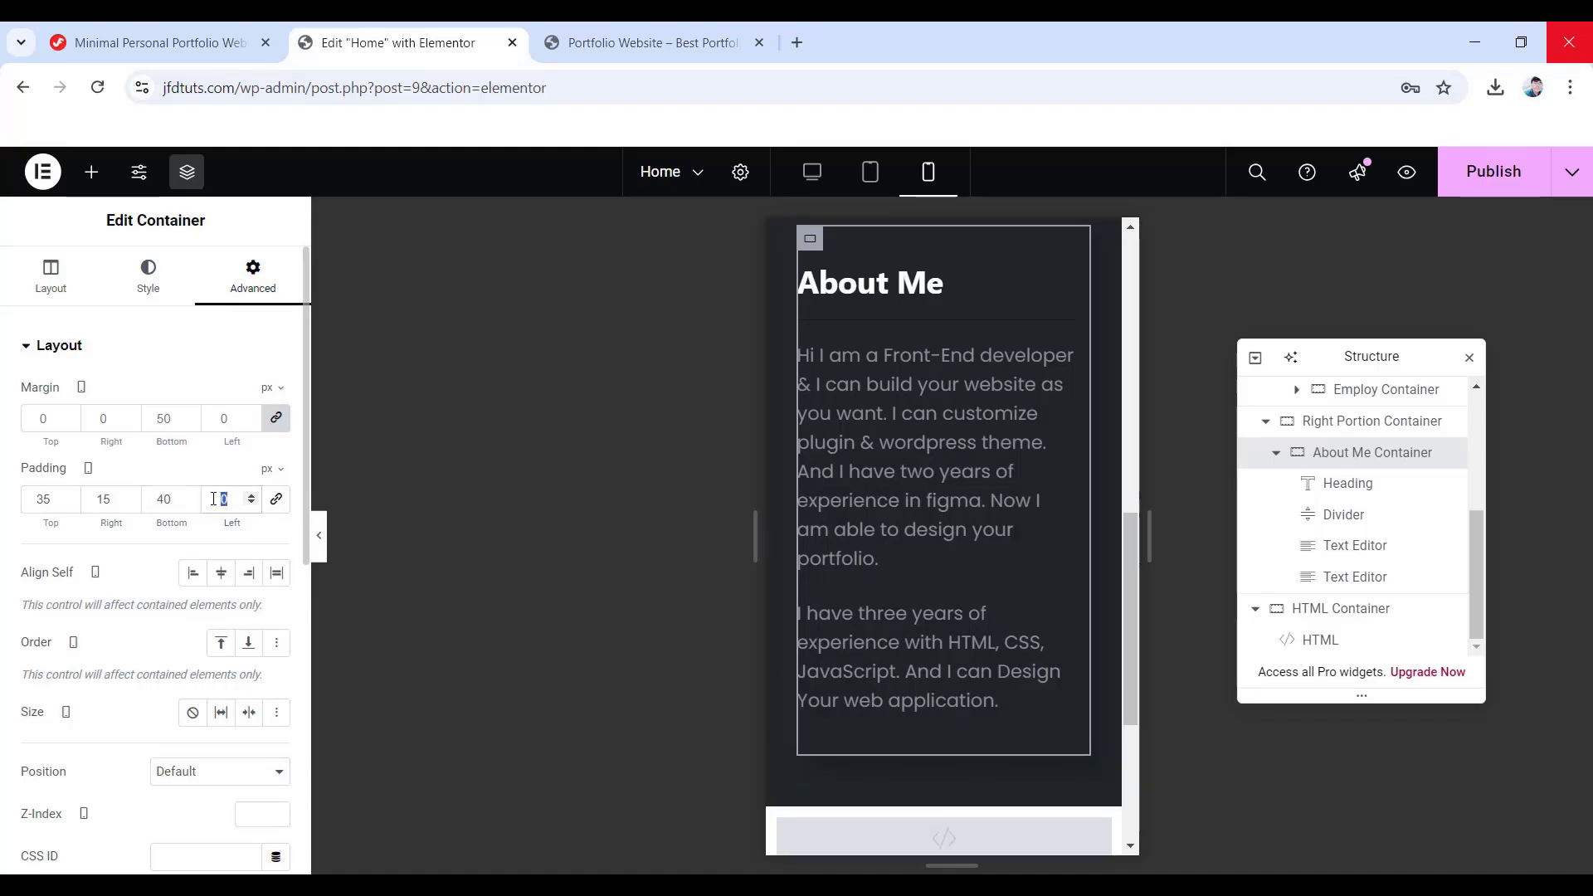
type("15")
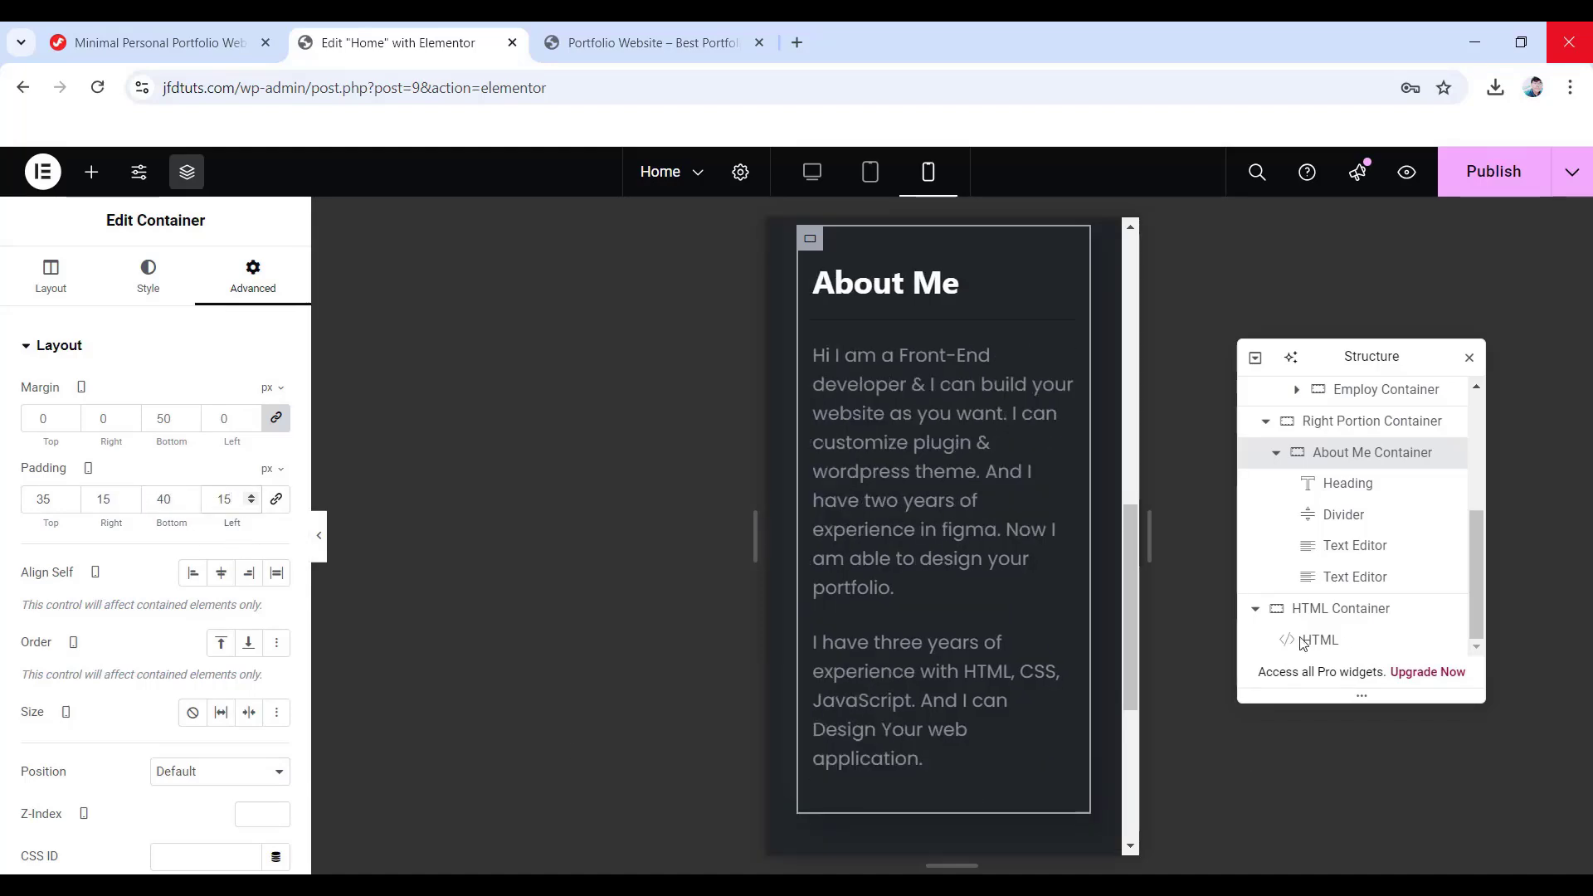
- Left-align the About Me heading at 24 px with 30 px line height, then return to desktop view
left_click(1349, 484)
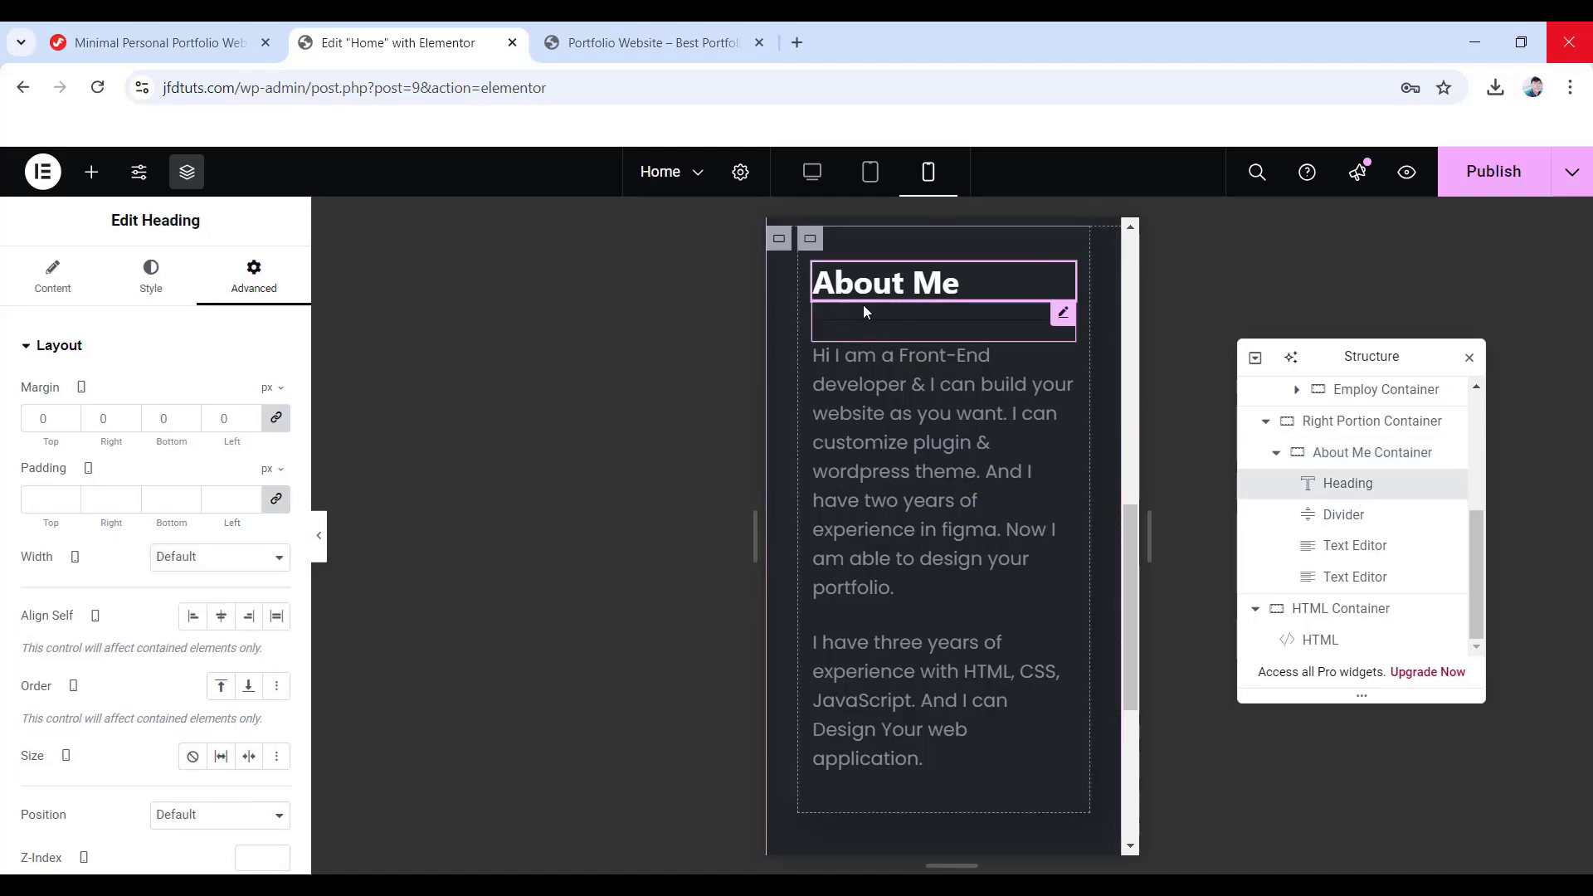
left_click(150, 286)
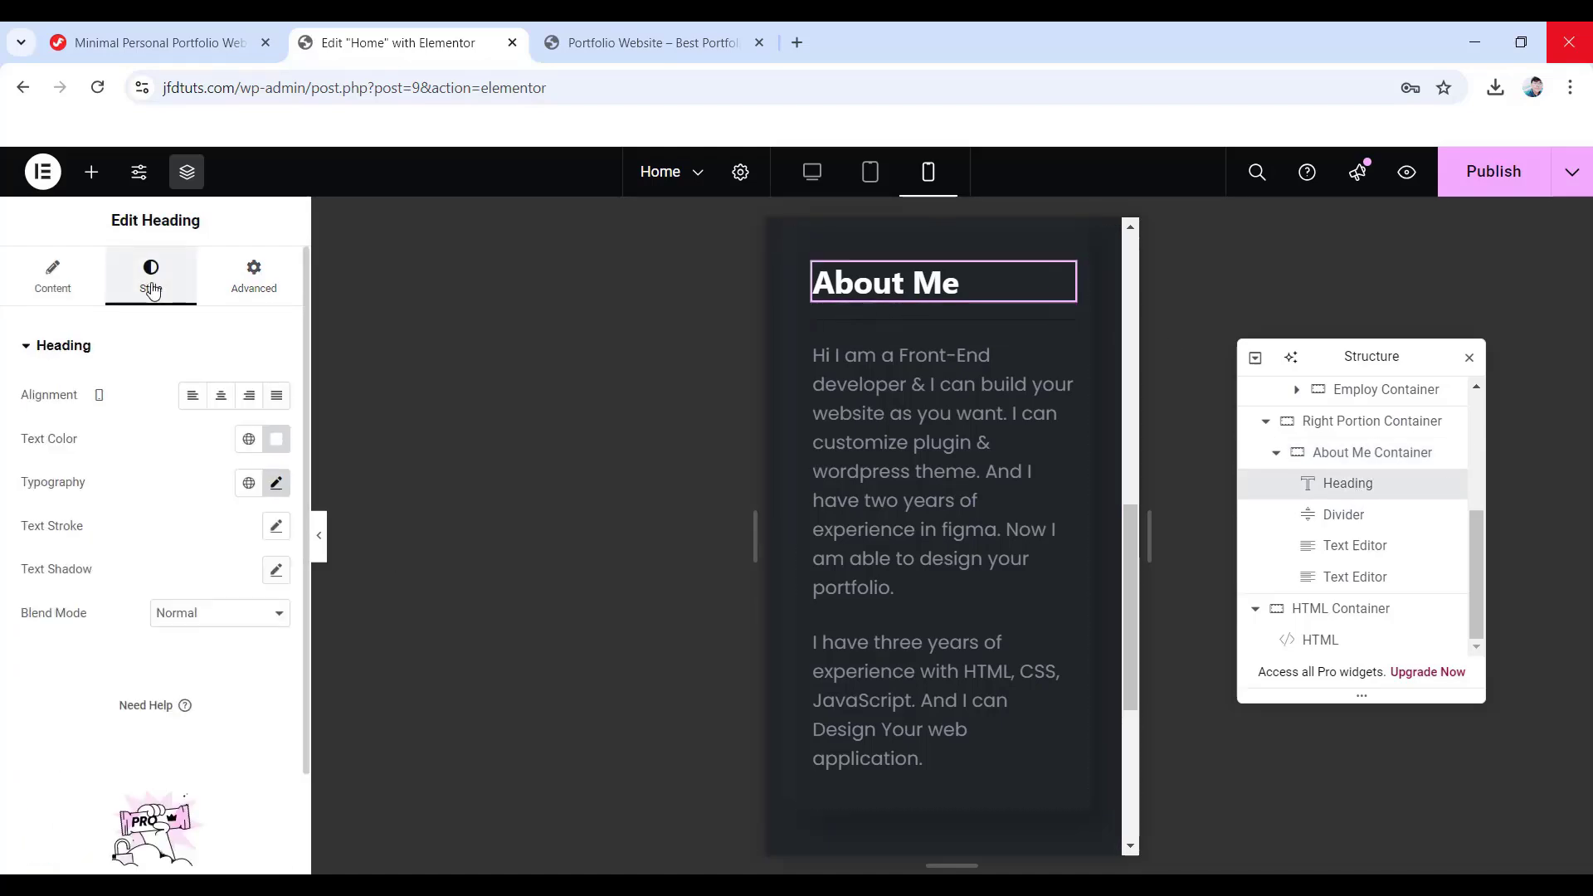
left_click(190, 404)
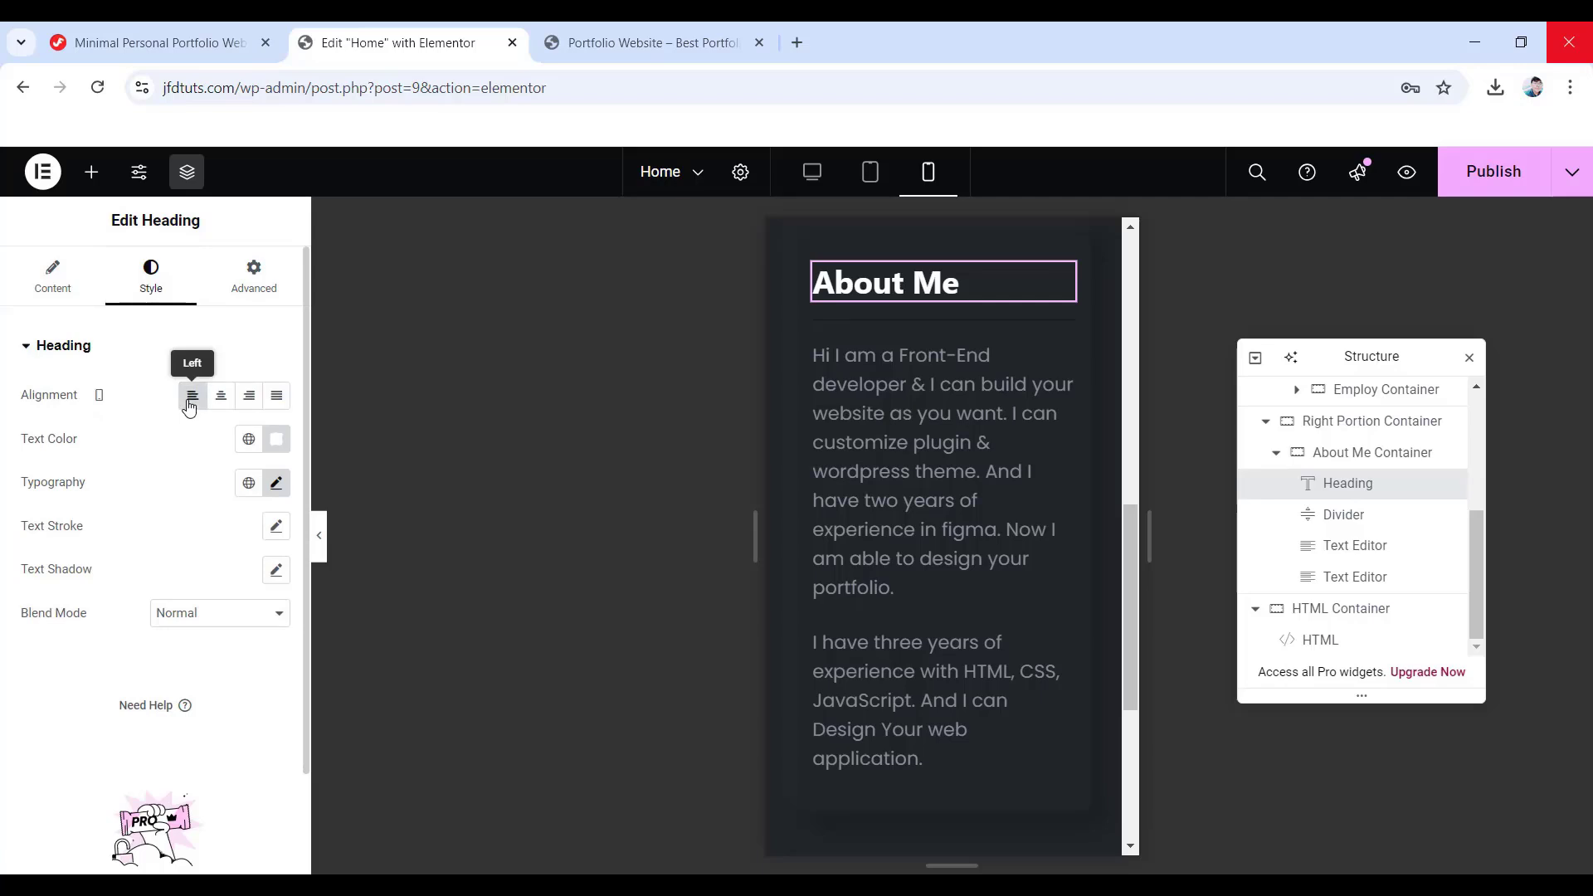
left_click(274, 485)
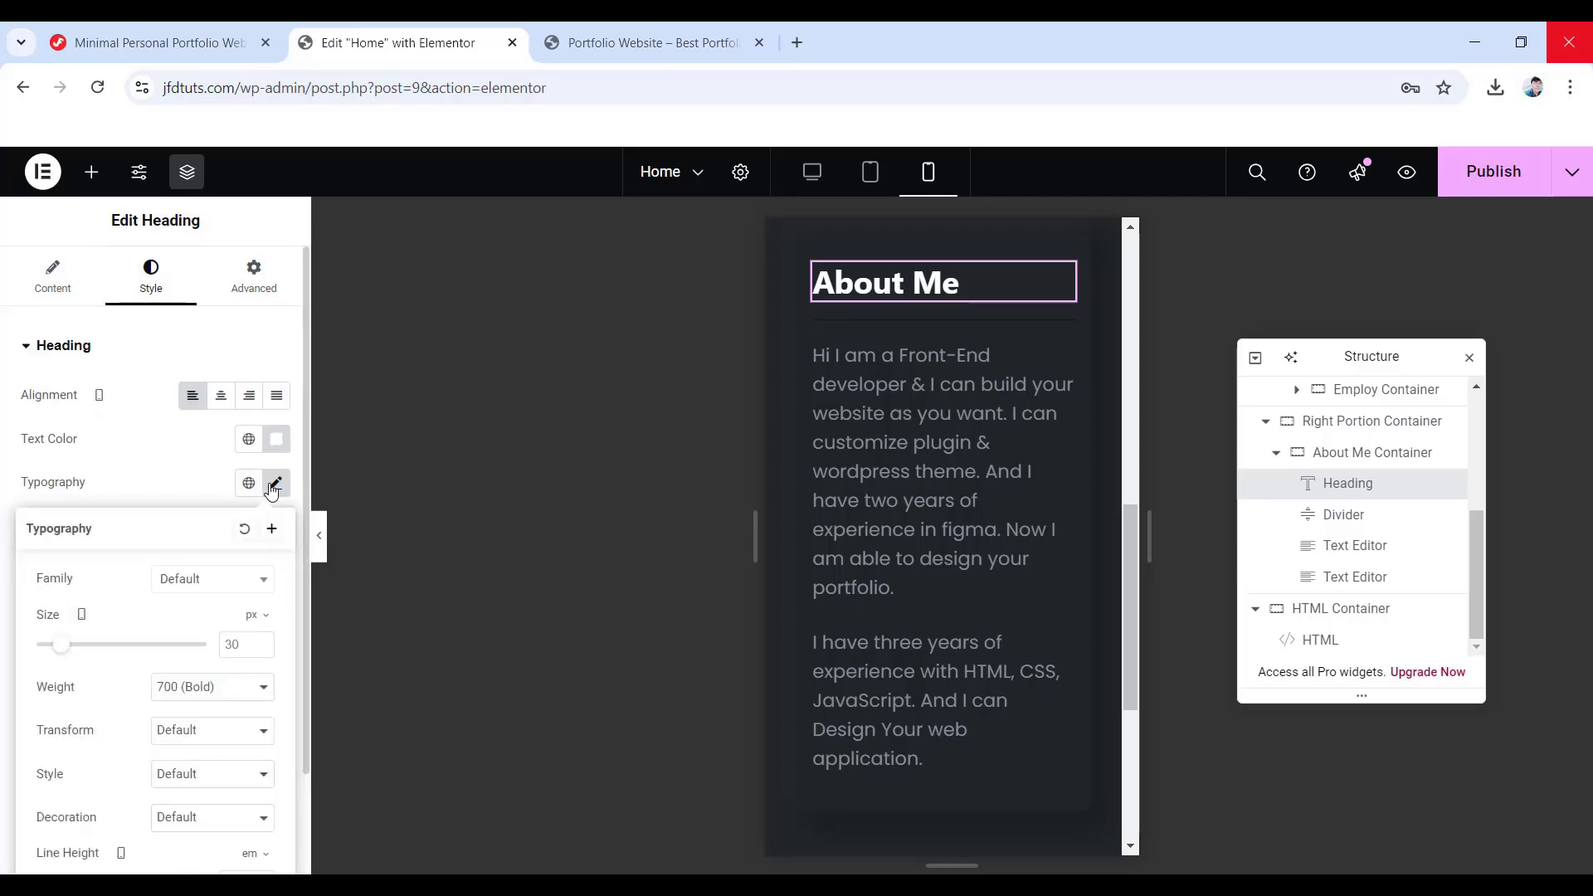
left_click(222, 644)
key("Delete")
key("Delete")
type("24")
scroll(166, 772, "down", 1)
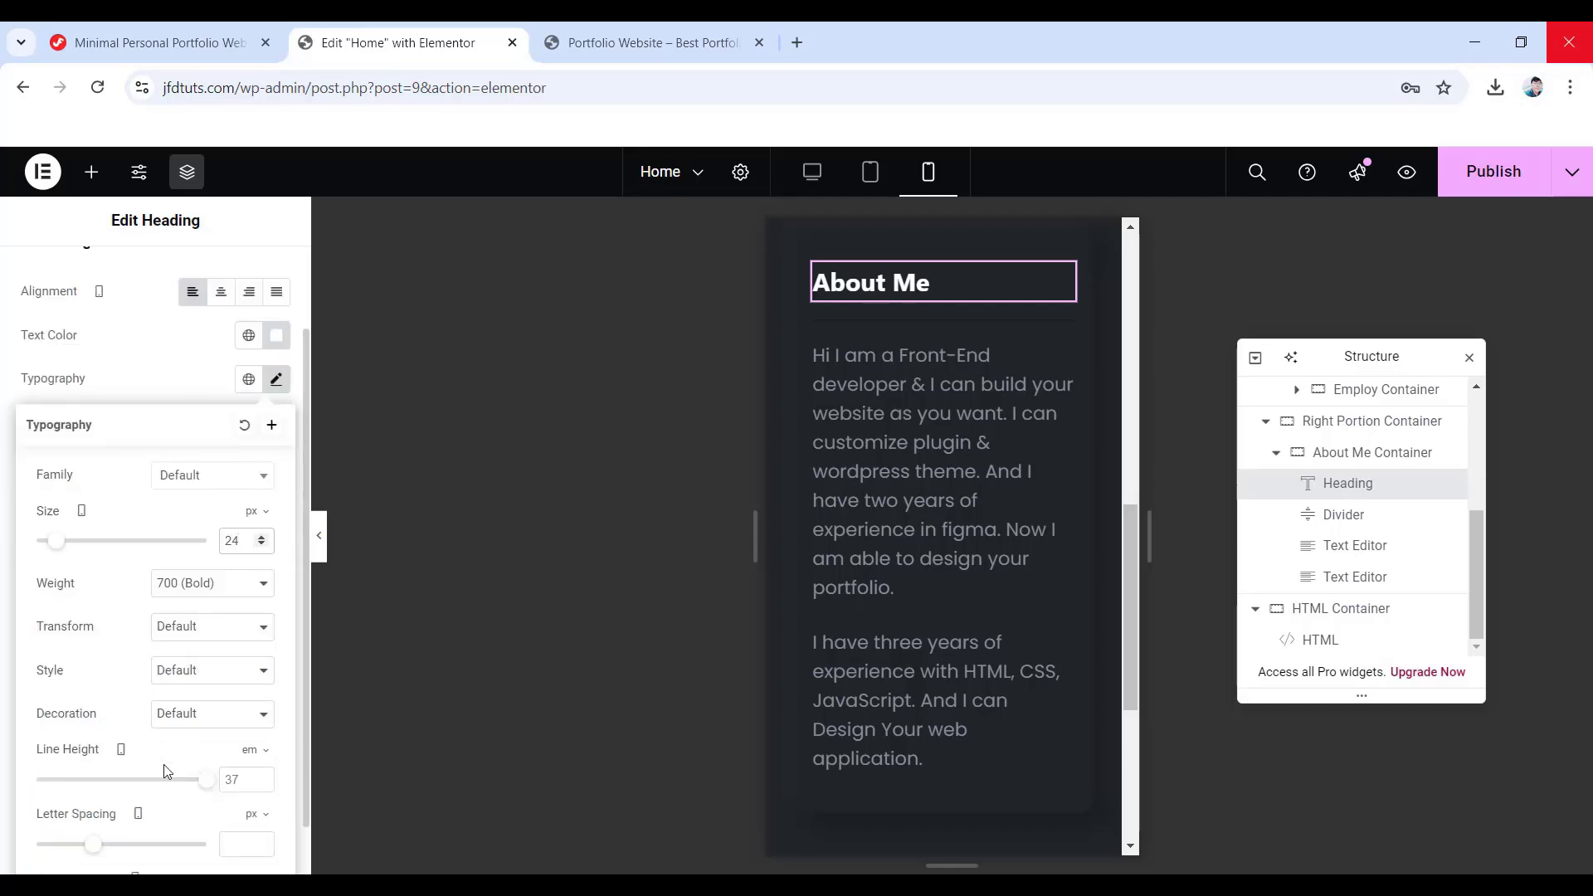
left_click(249, 751)
key("BackSpace")
type("0")
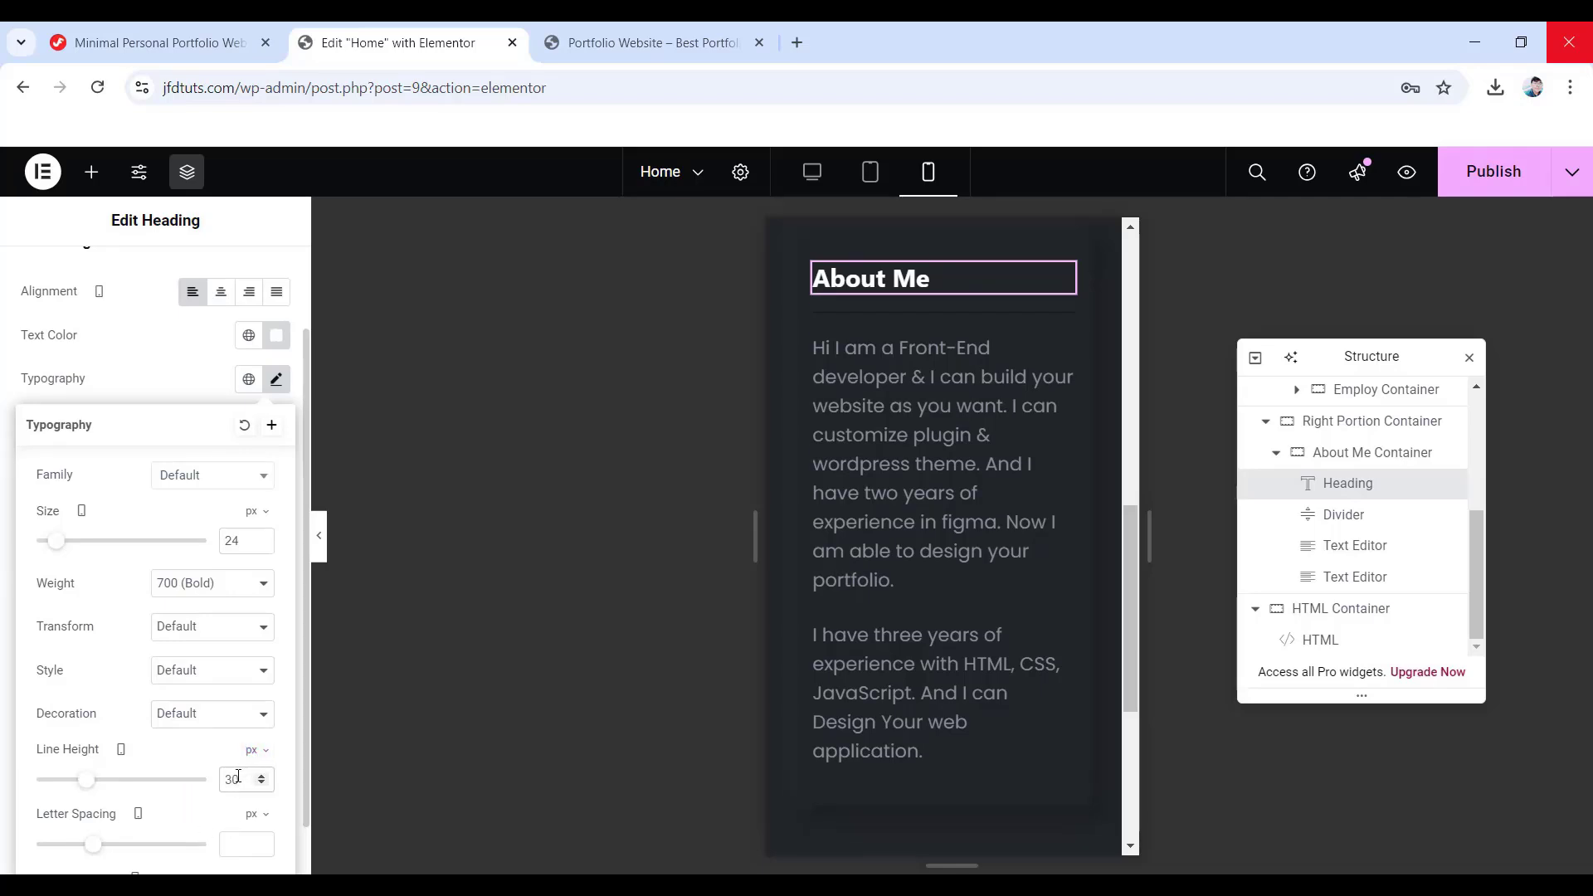
scroll(836, 666, "up", 3)
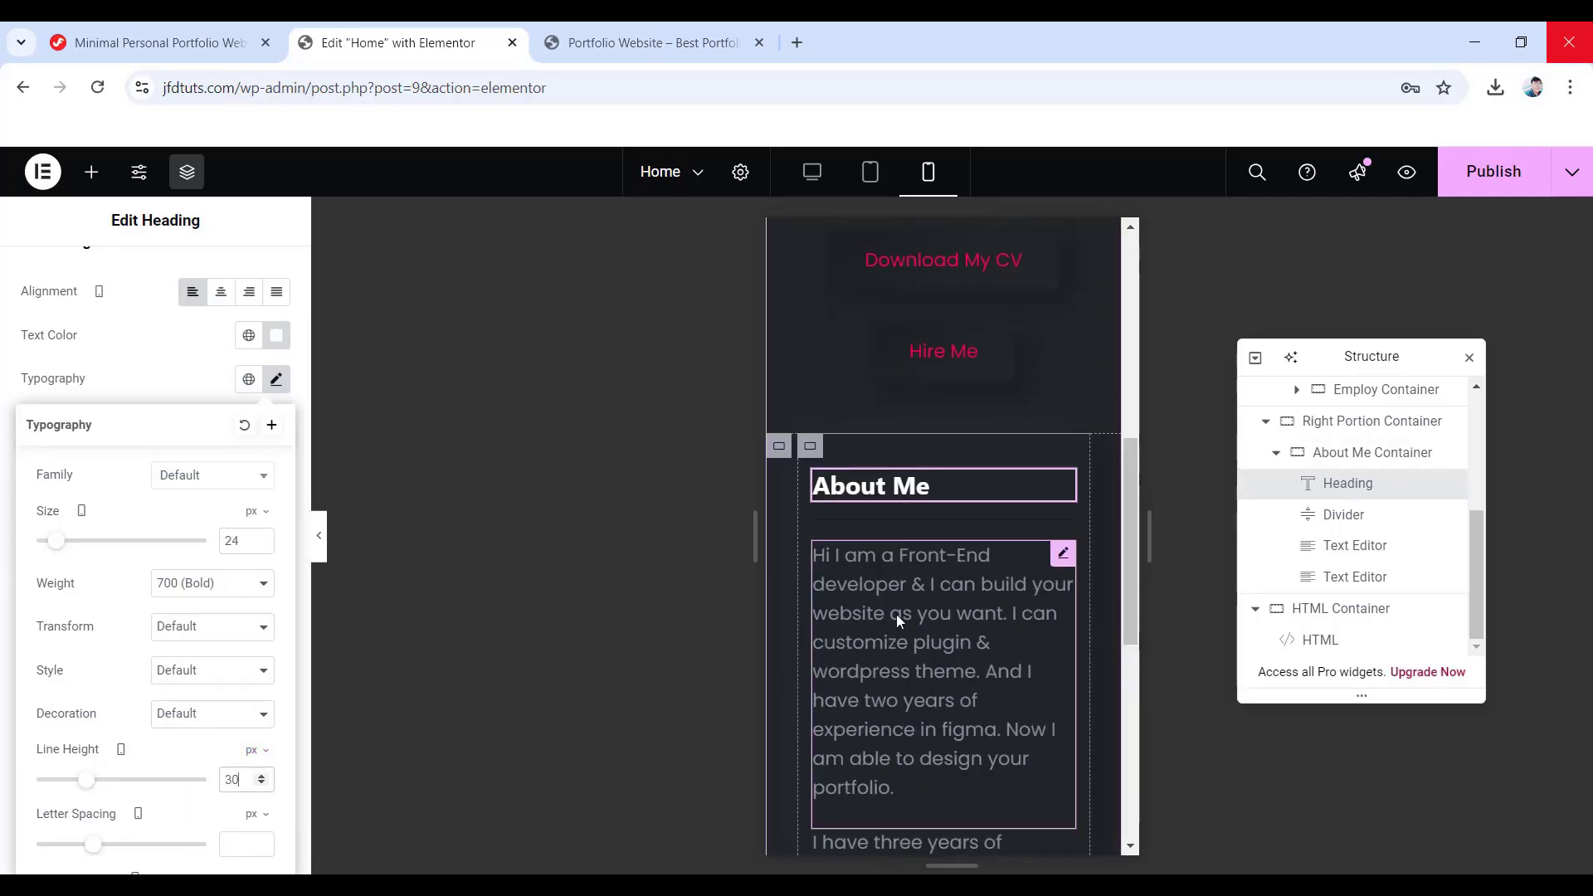
scroll(896, 614, "down", 3)
left_click(811, 173)
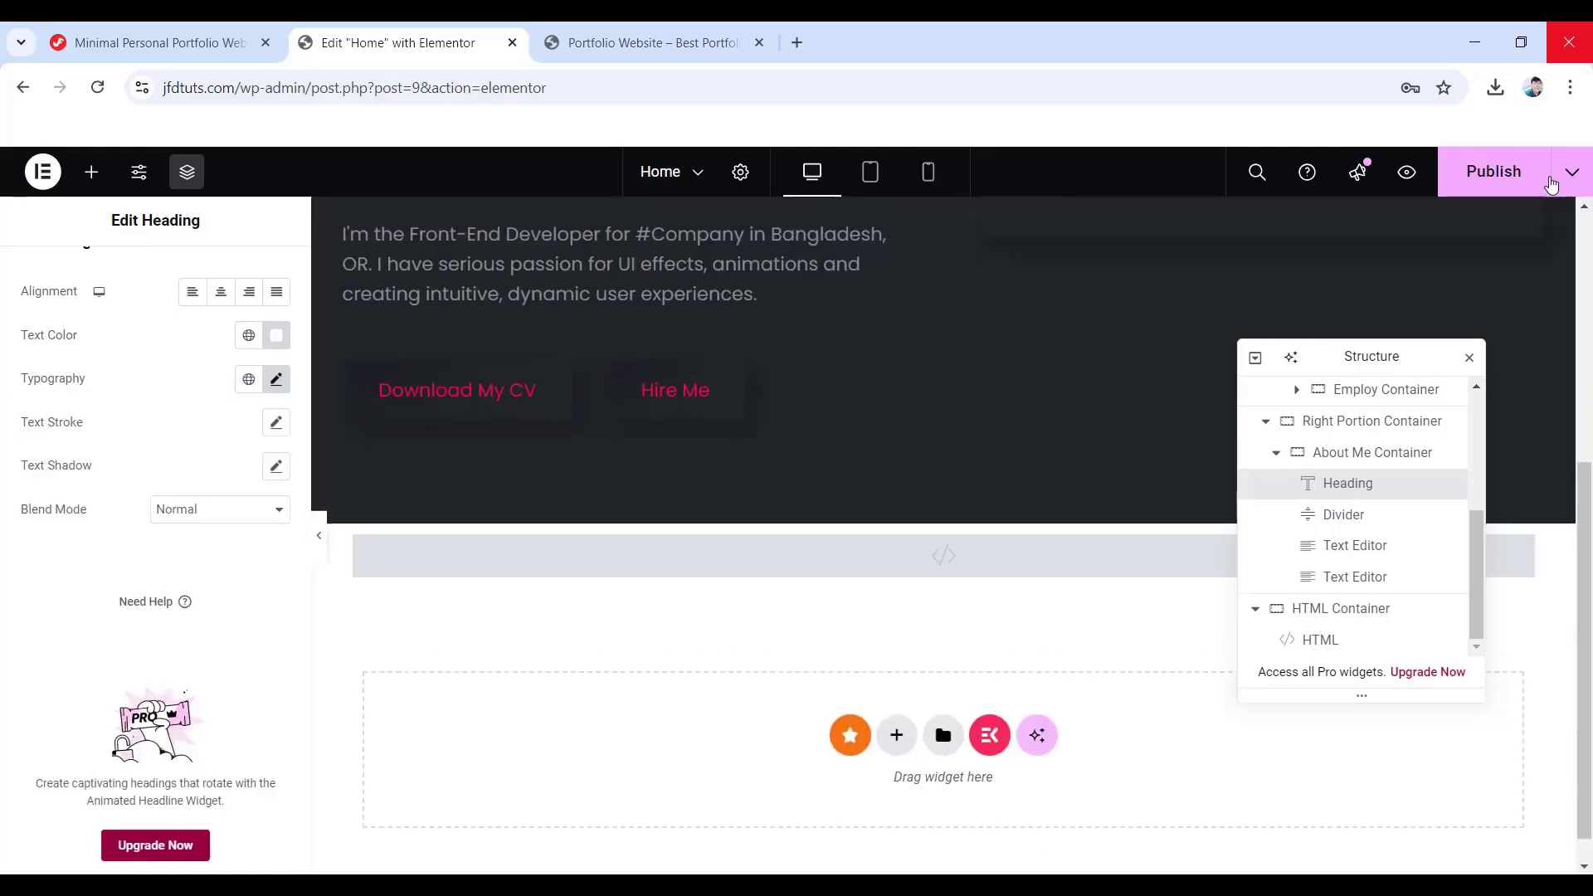
- Publish the page, move the Navigator aside, and drop a new Container below the About Me card
left_click(1489, 171)
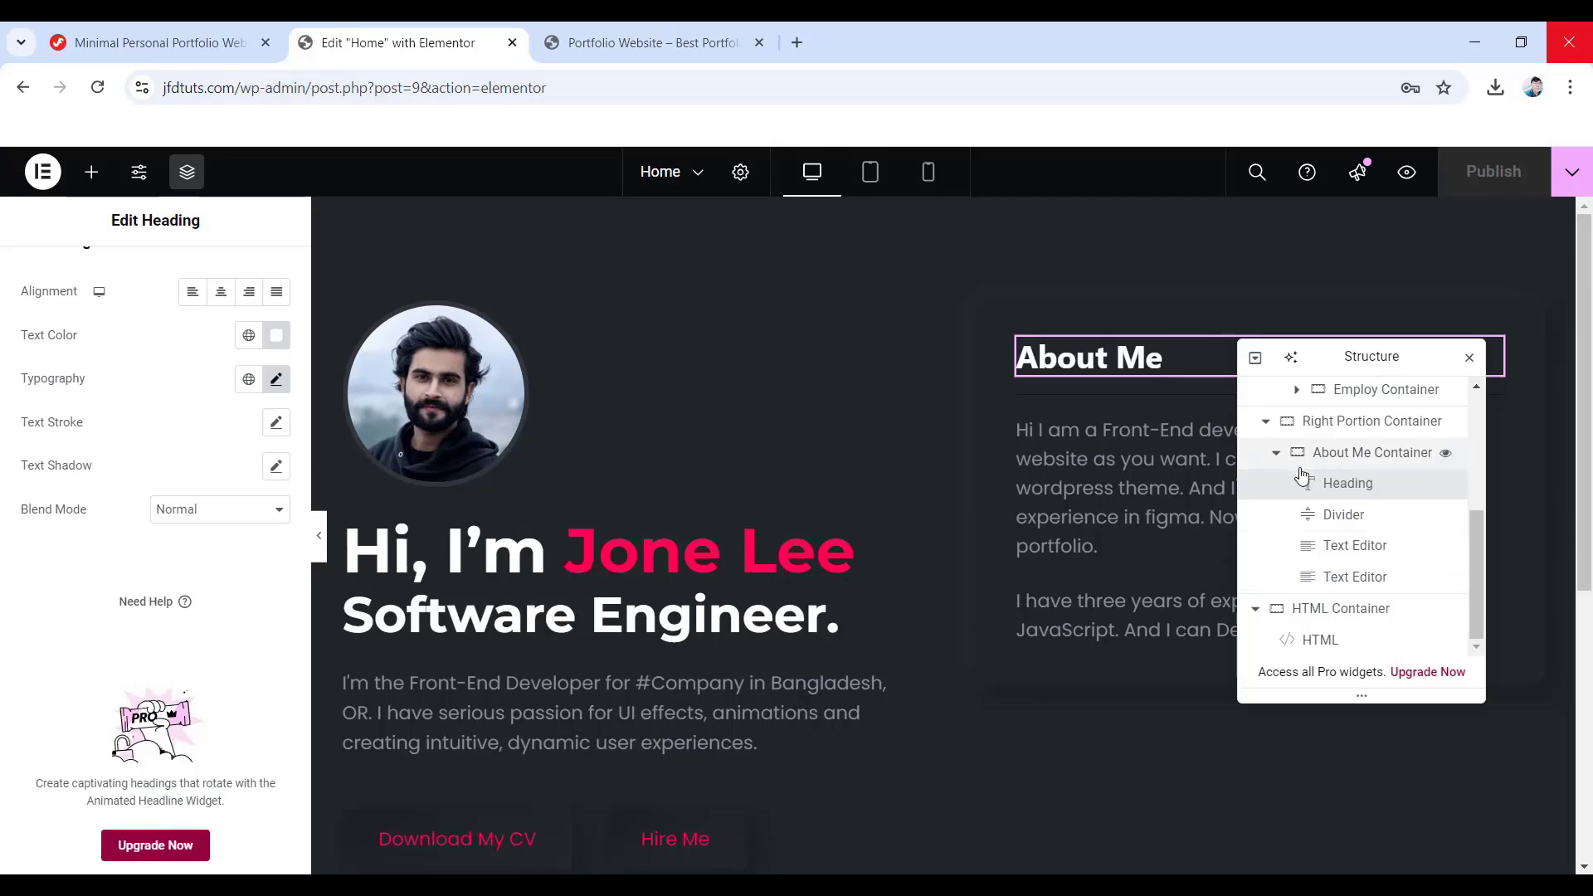
left_click(1277, 455)
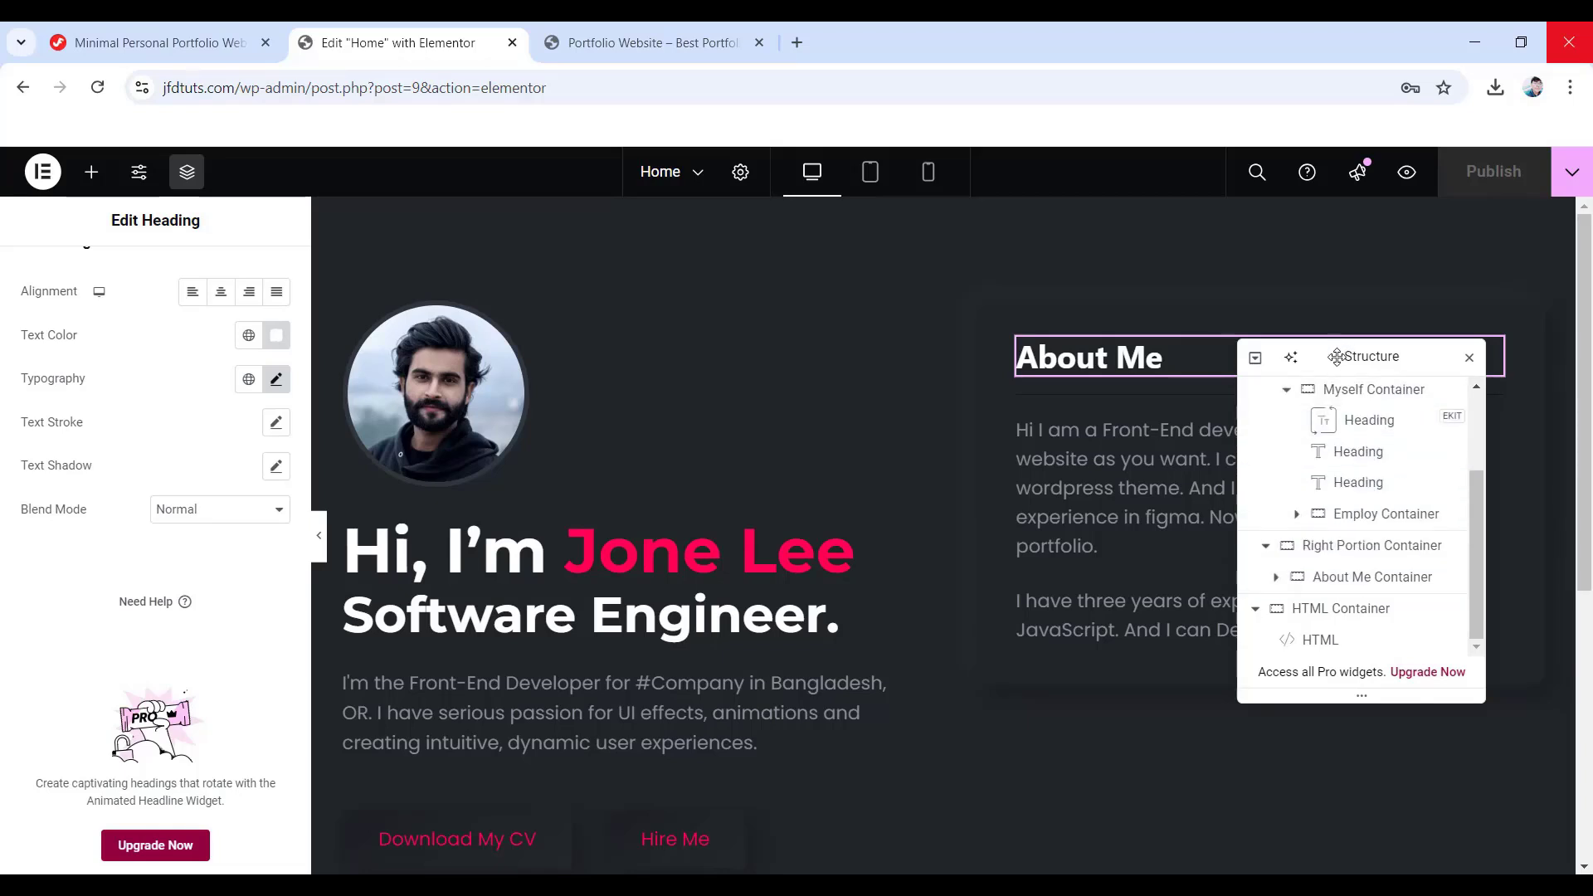
left_click_drag(1337, 356, 767, 325)
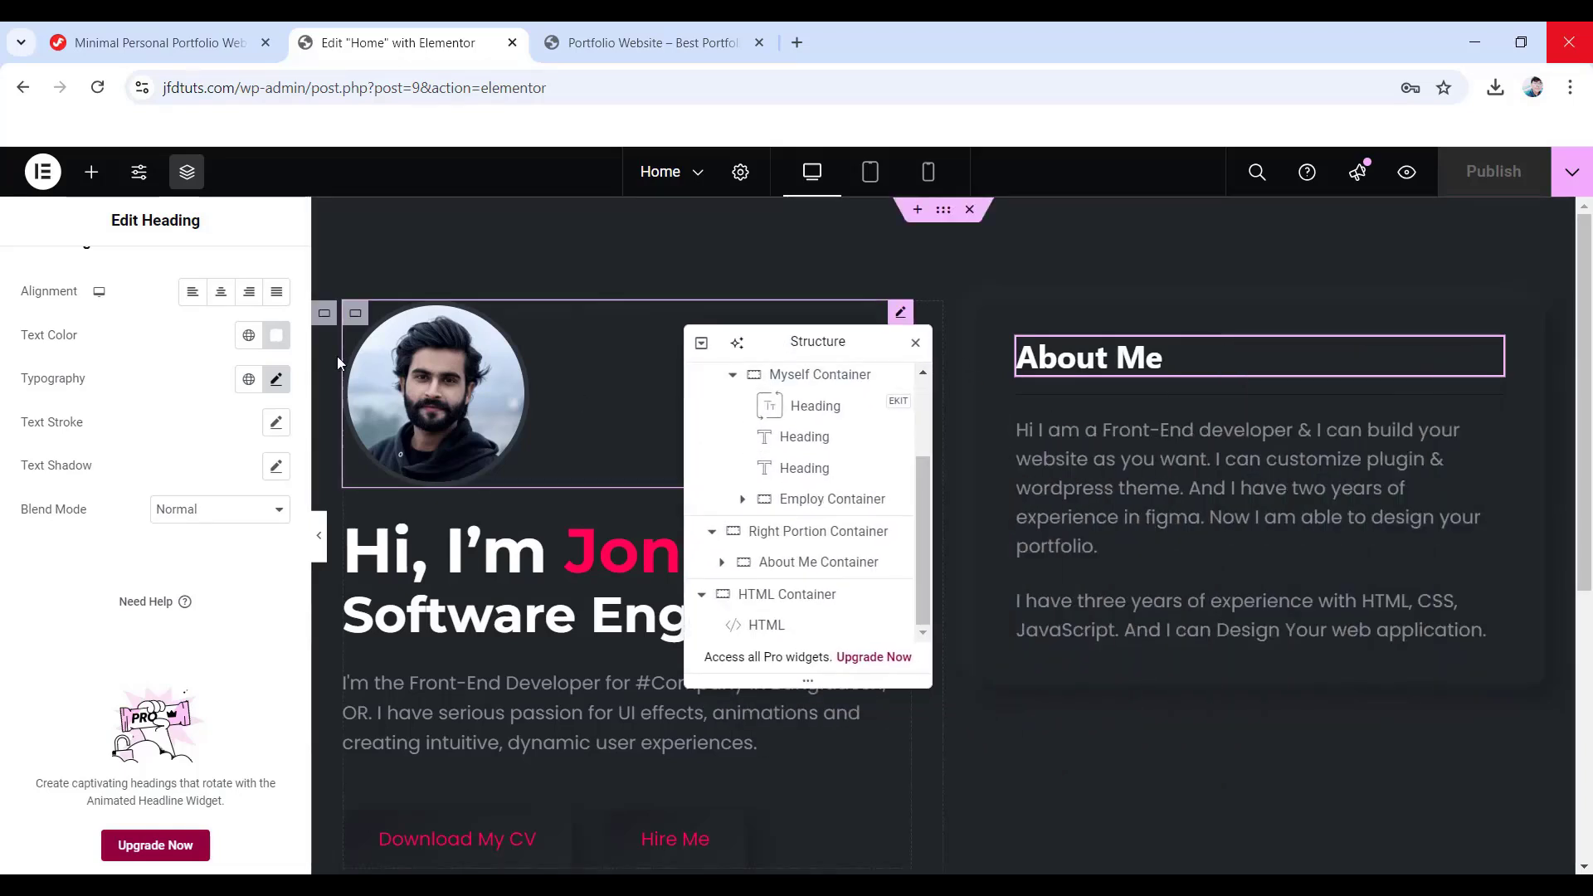
left_click(92, 172)
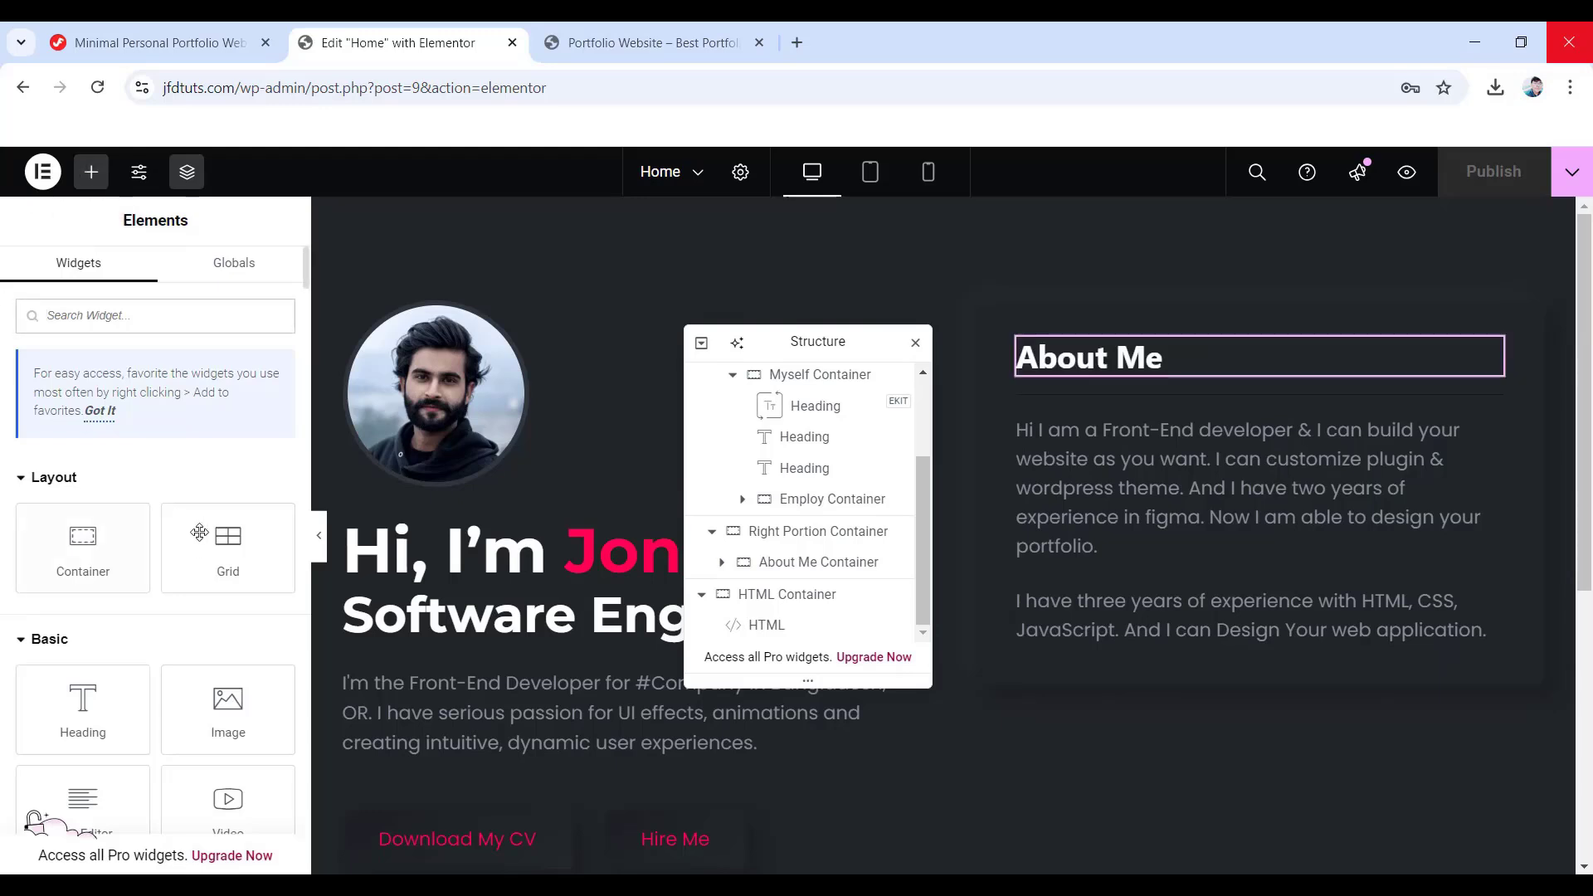
left_click_drag(63, 551, 1187, 677)
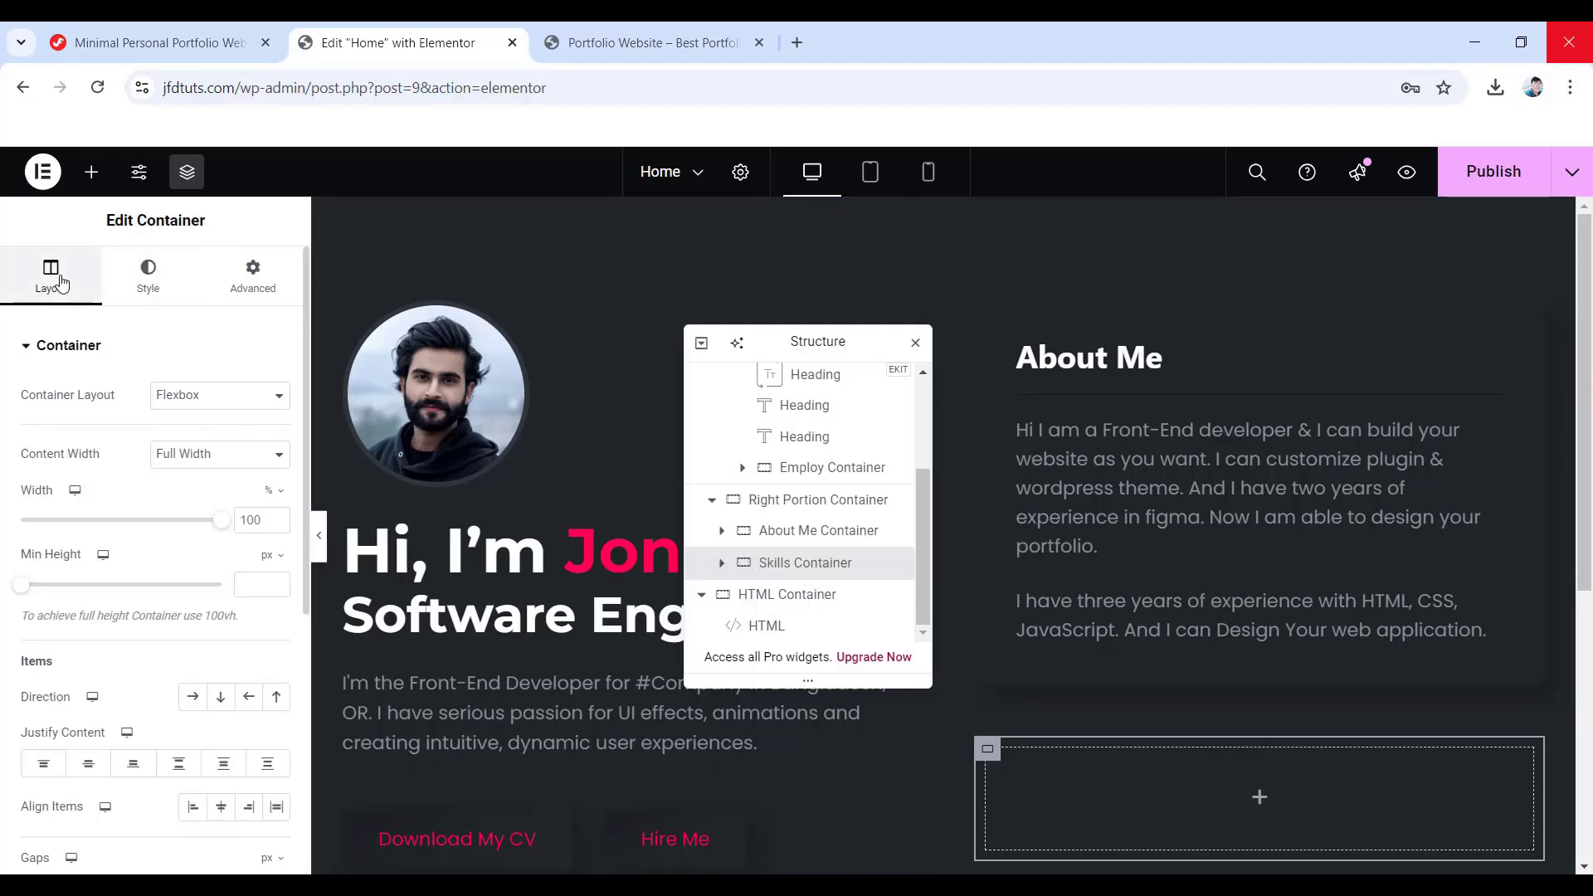
- Make the Skills Container boxed with 0 gap and a 10 px border radius
left_click(219, 453)
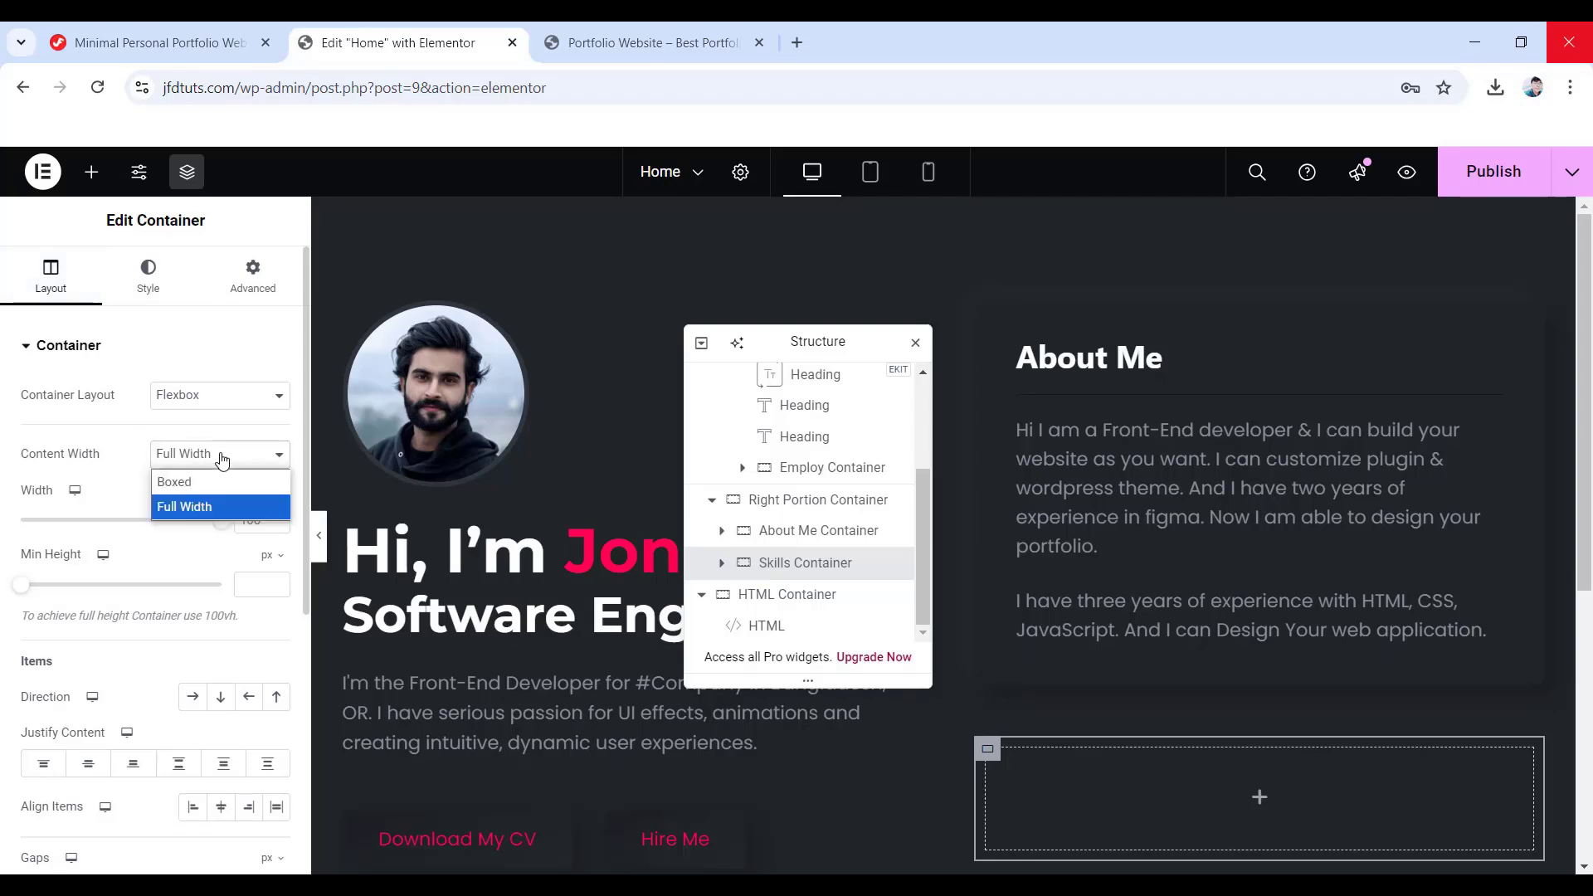
left_click(192, 483)
scroll(122, 610, "down", 3)
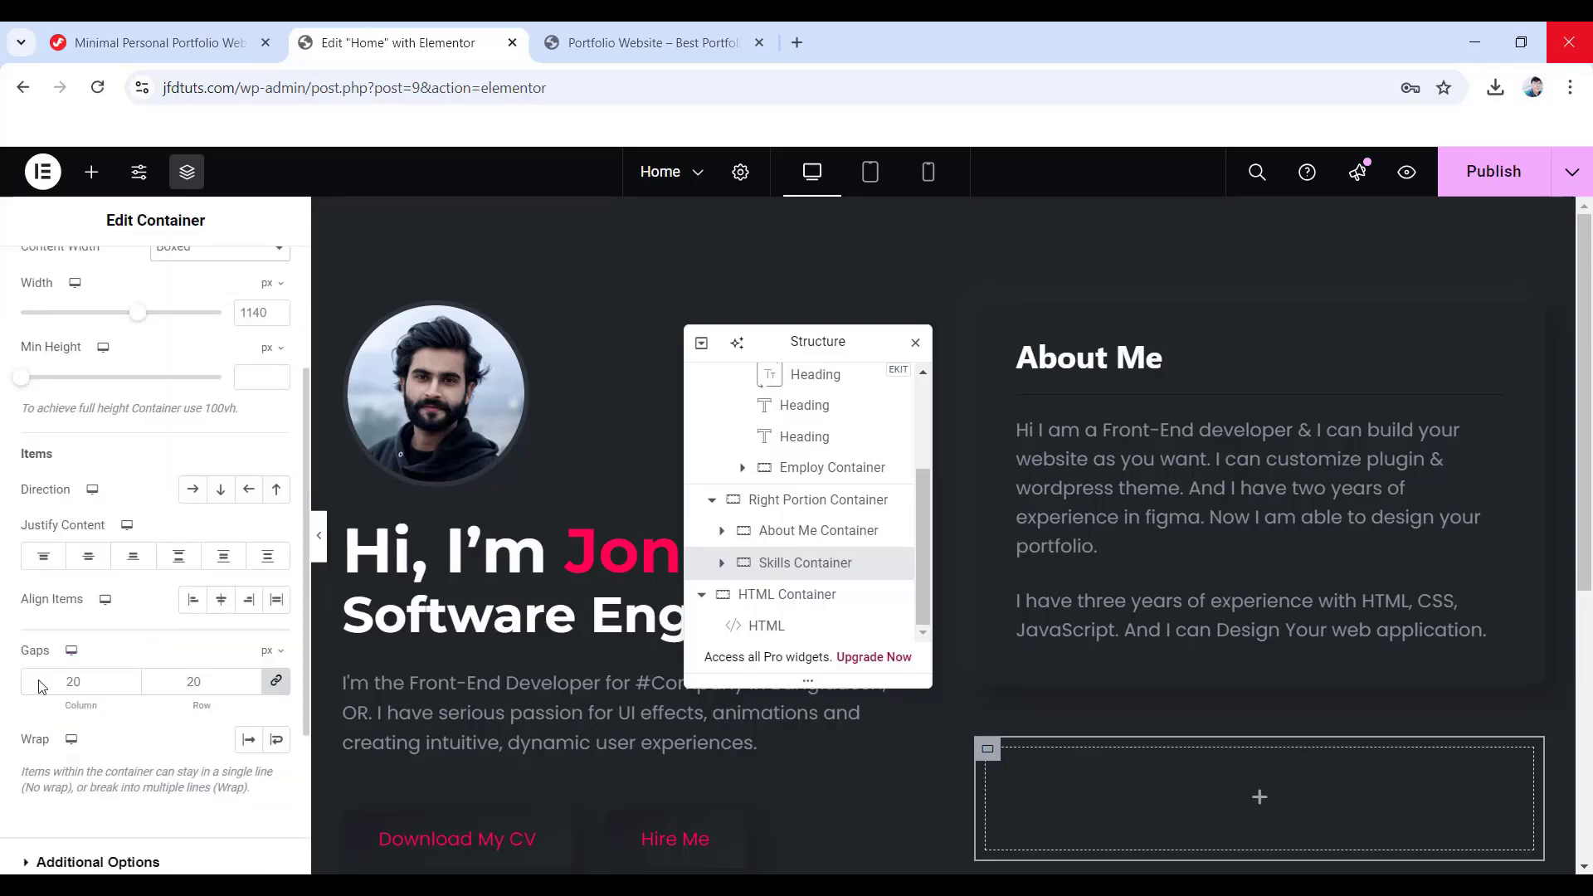
left_click(73, 681)
key("BackSpace")
scroll(124, 498, "up", 5)
left_click(148, 287)
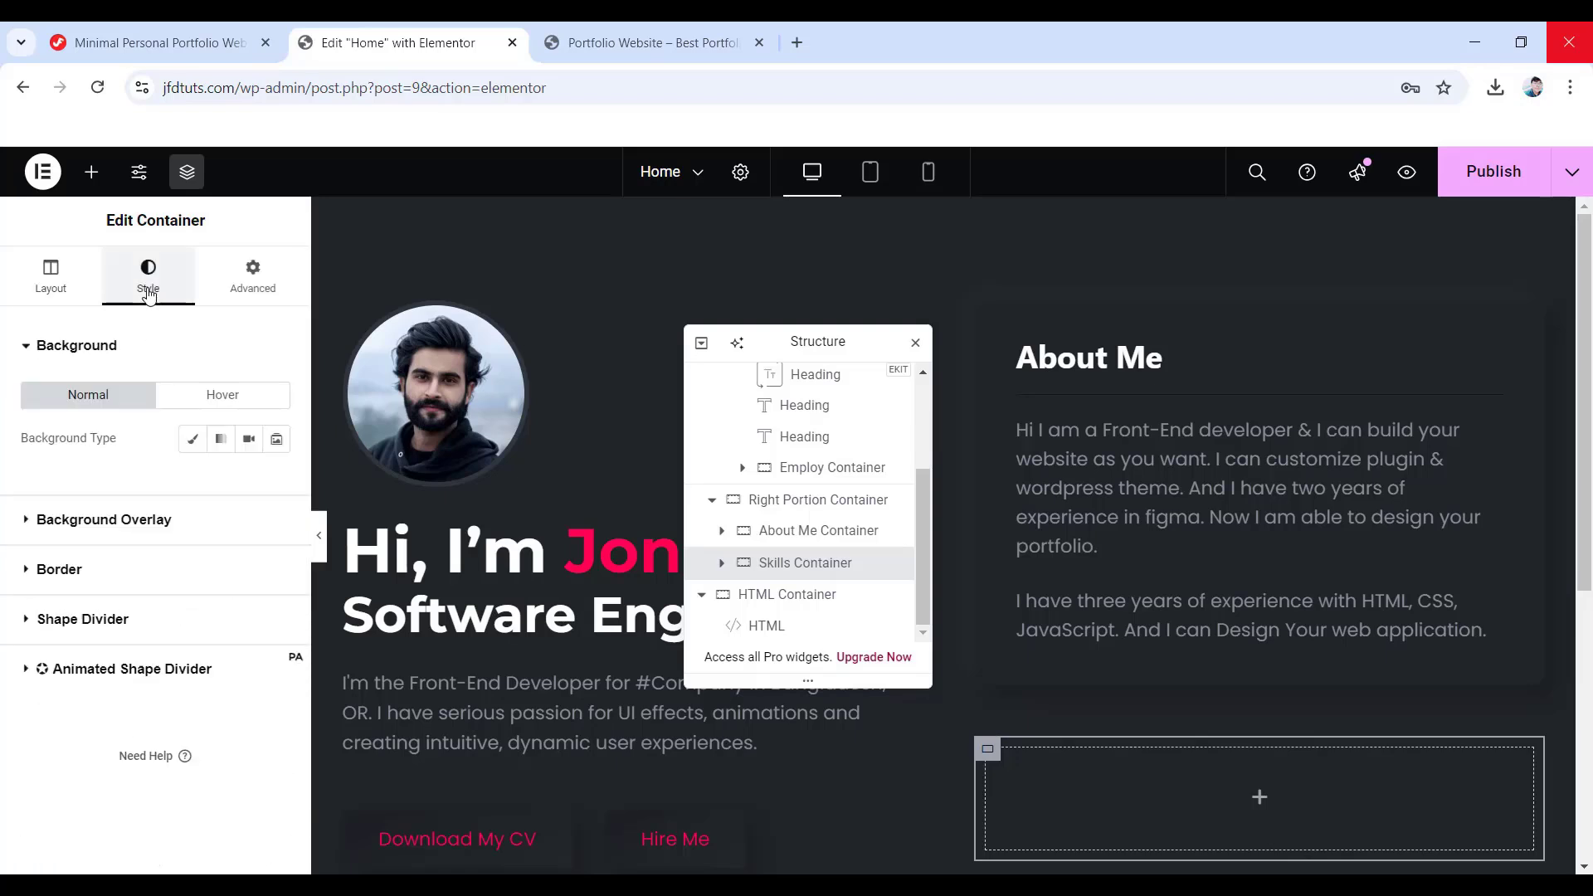
left_click(54, 569)
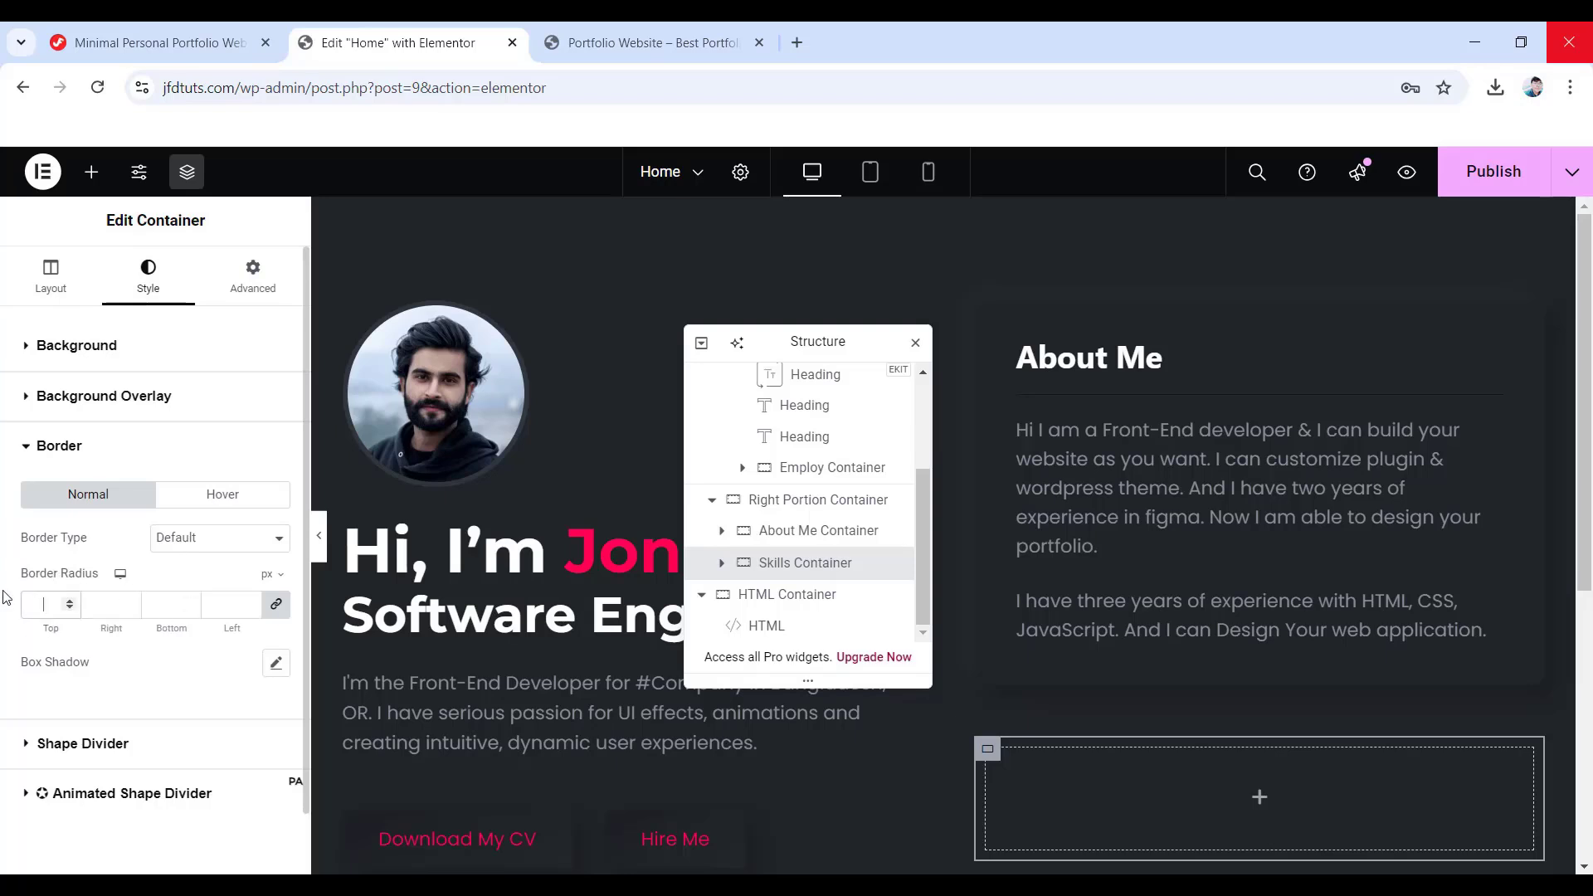
type("10")
- Set the Skills Container's bottom margin to 50 and padding to 35/40/40/40 px
left_click(245, 286)
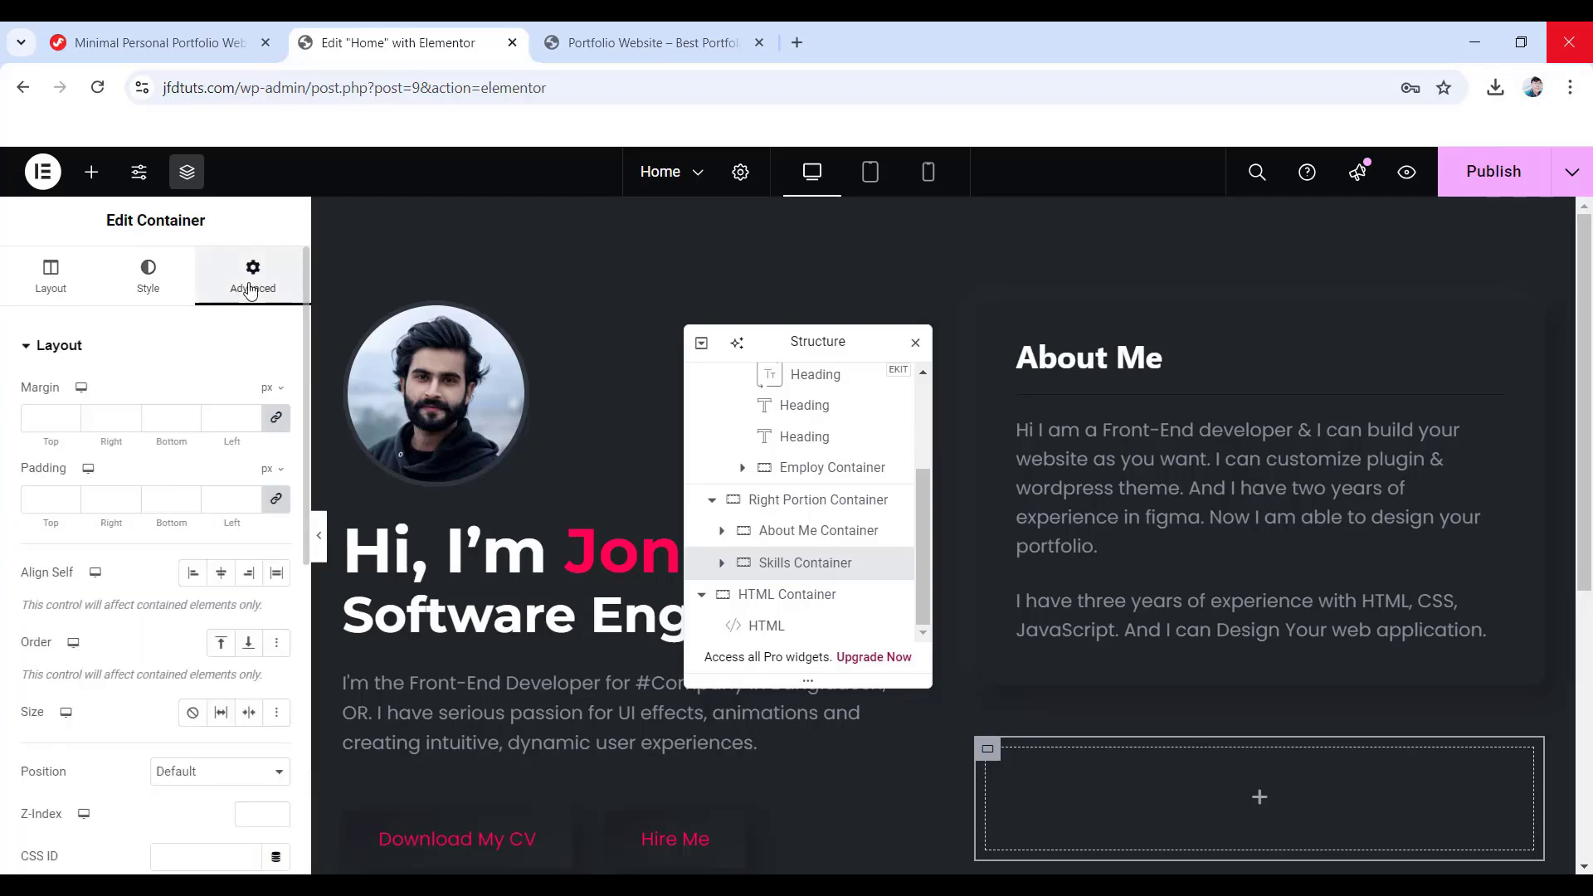
left_click(273, 417)
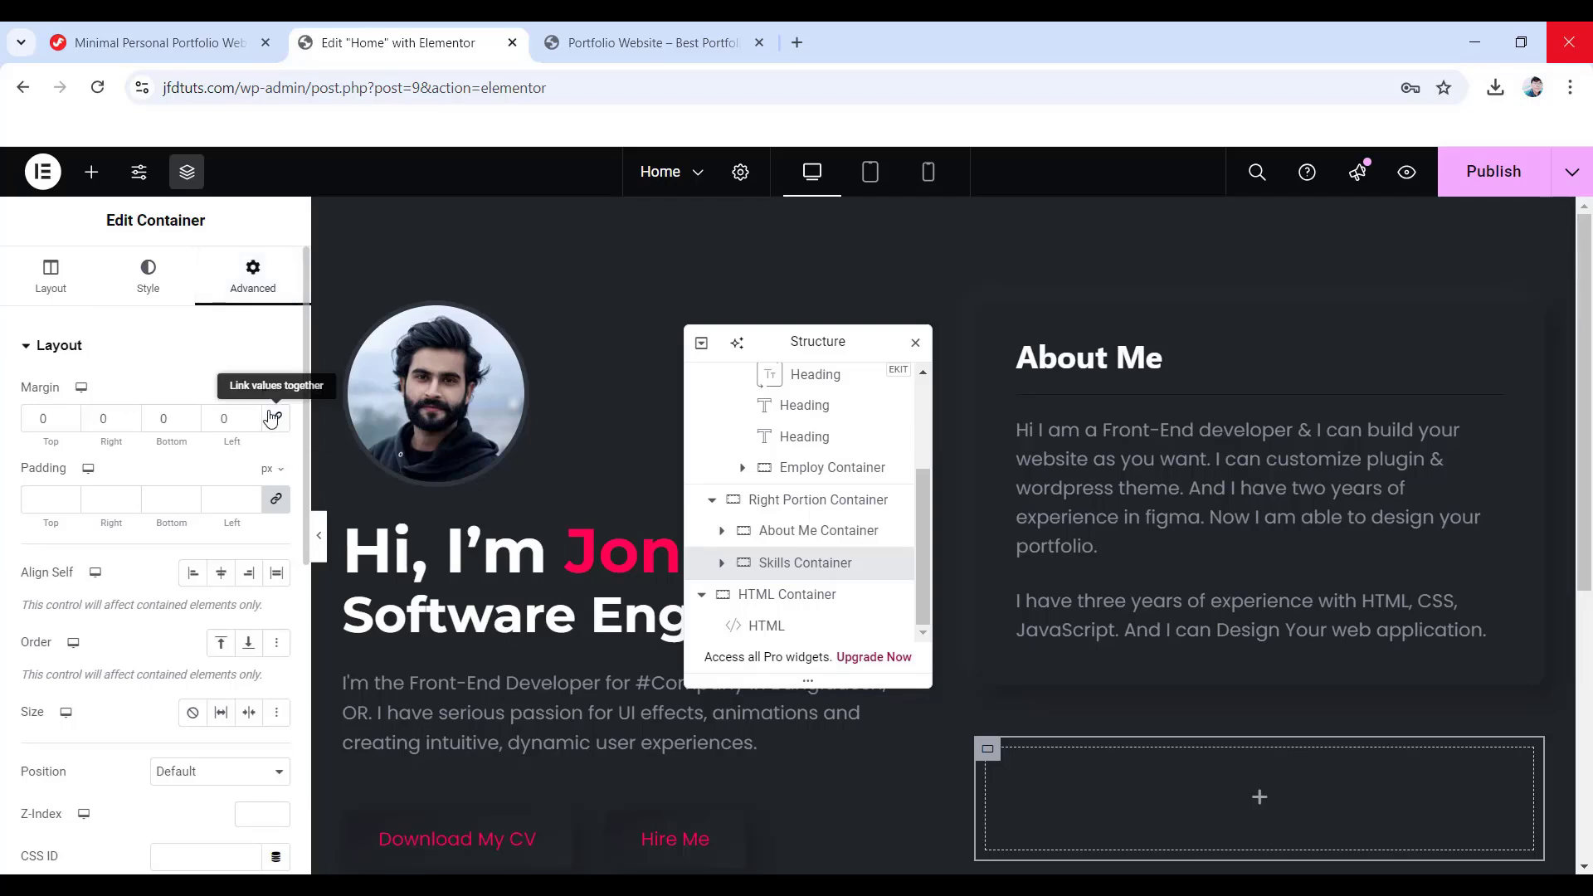
double_click(168, 421)
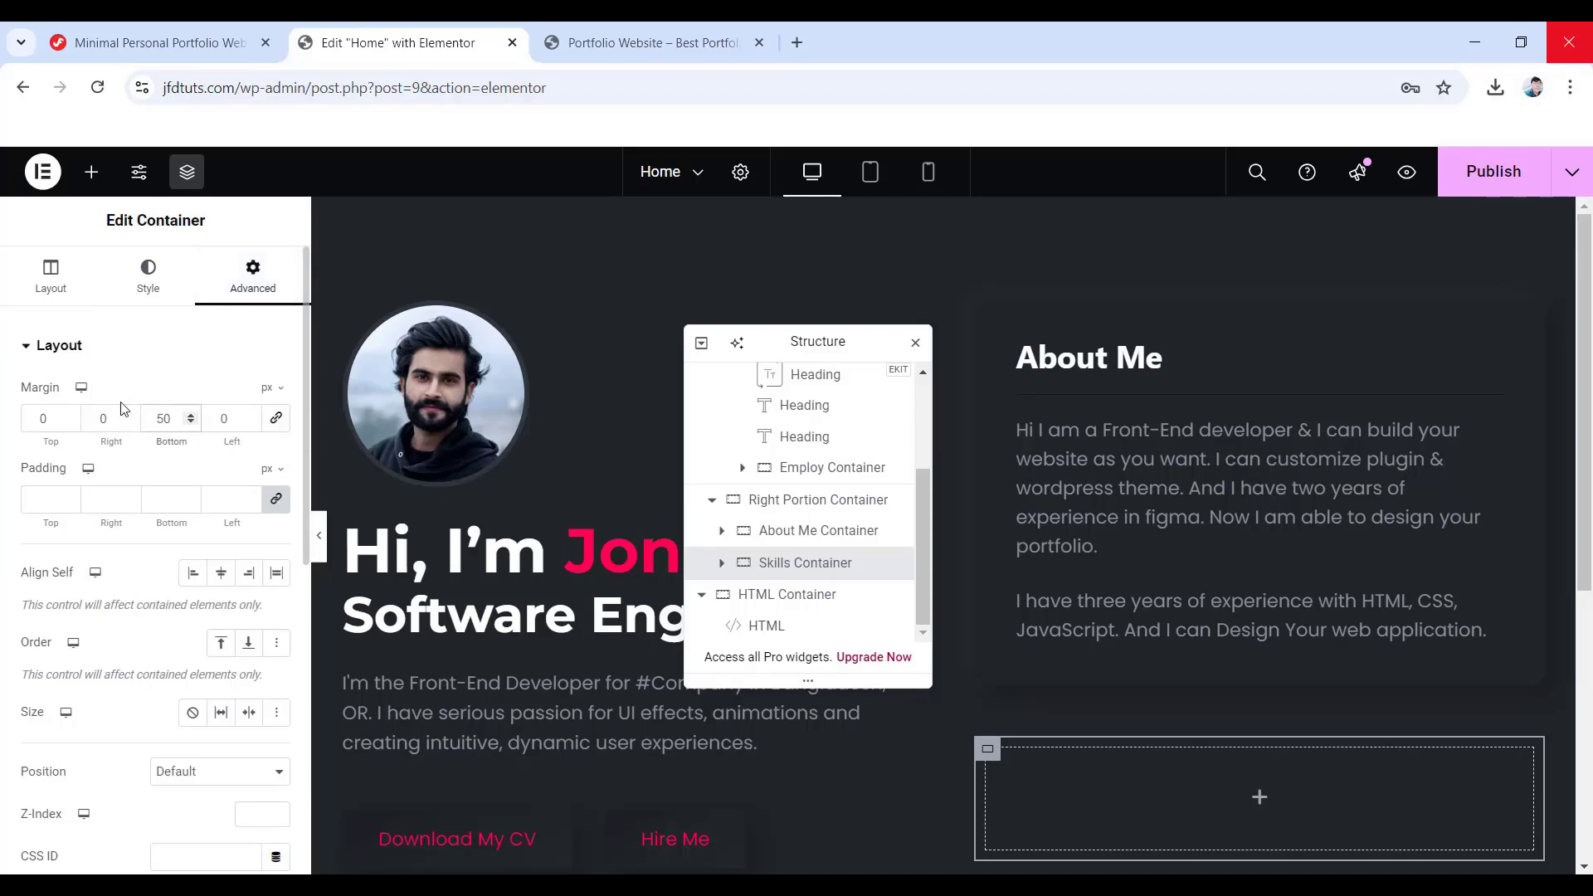
left_click(276, 500)
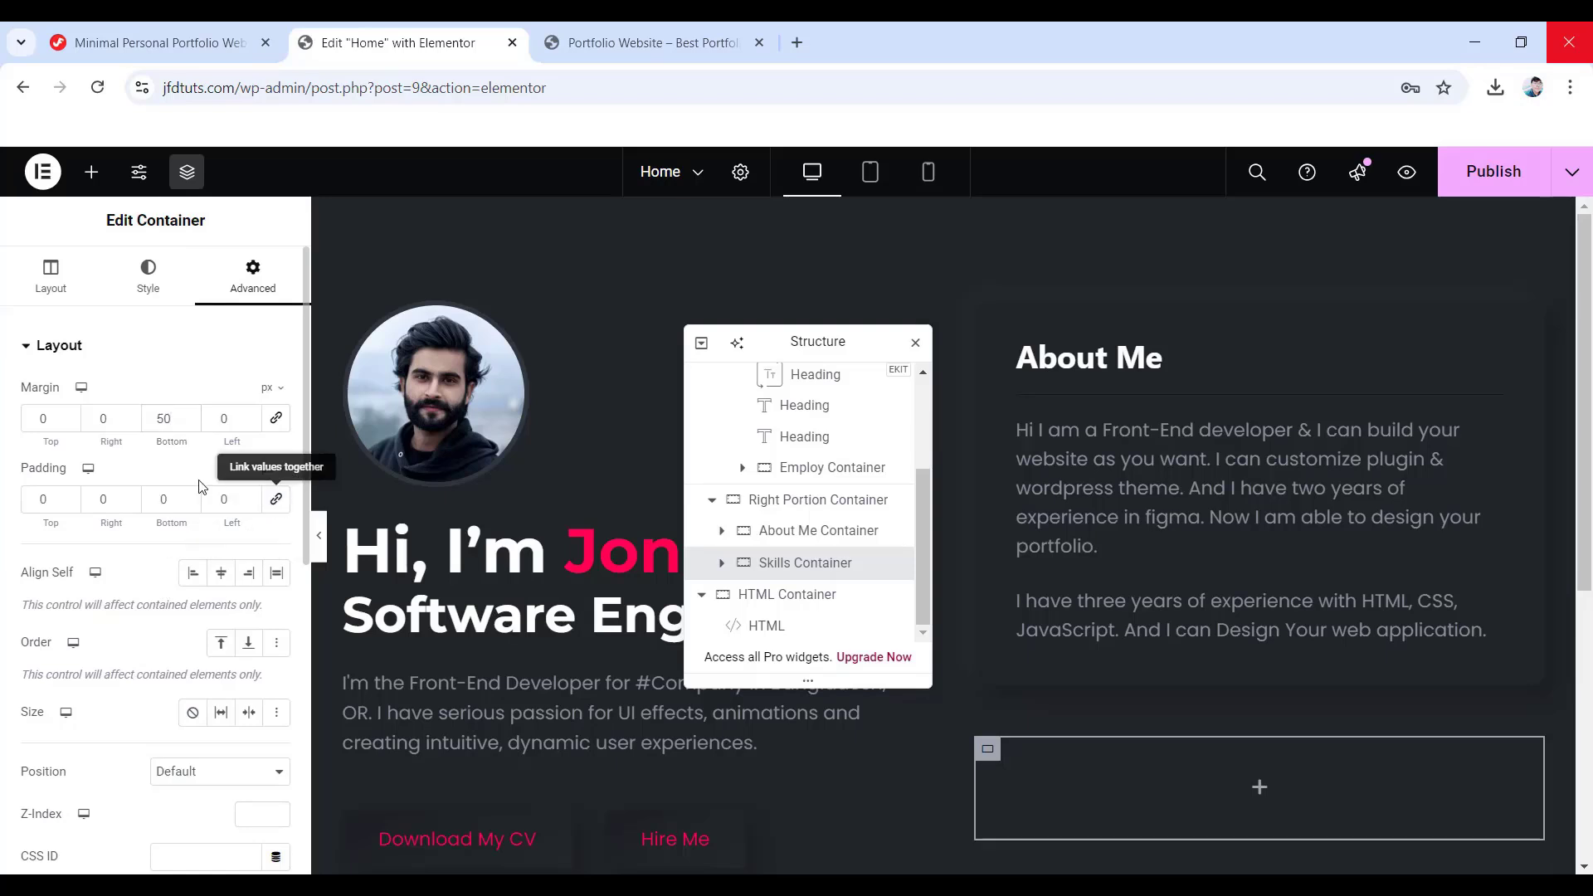
type("35")
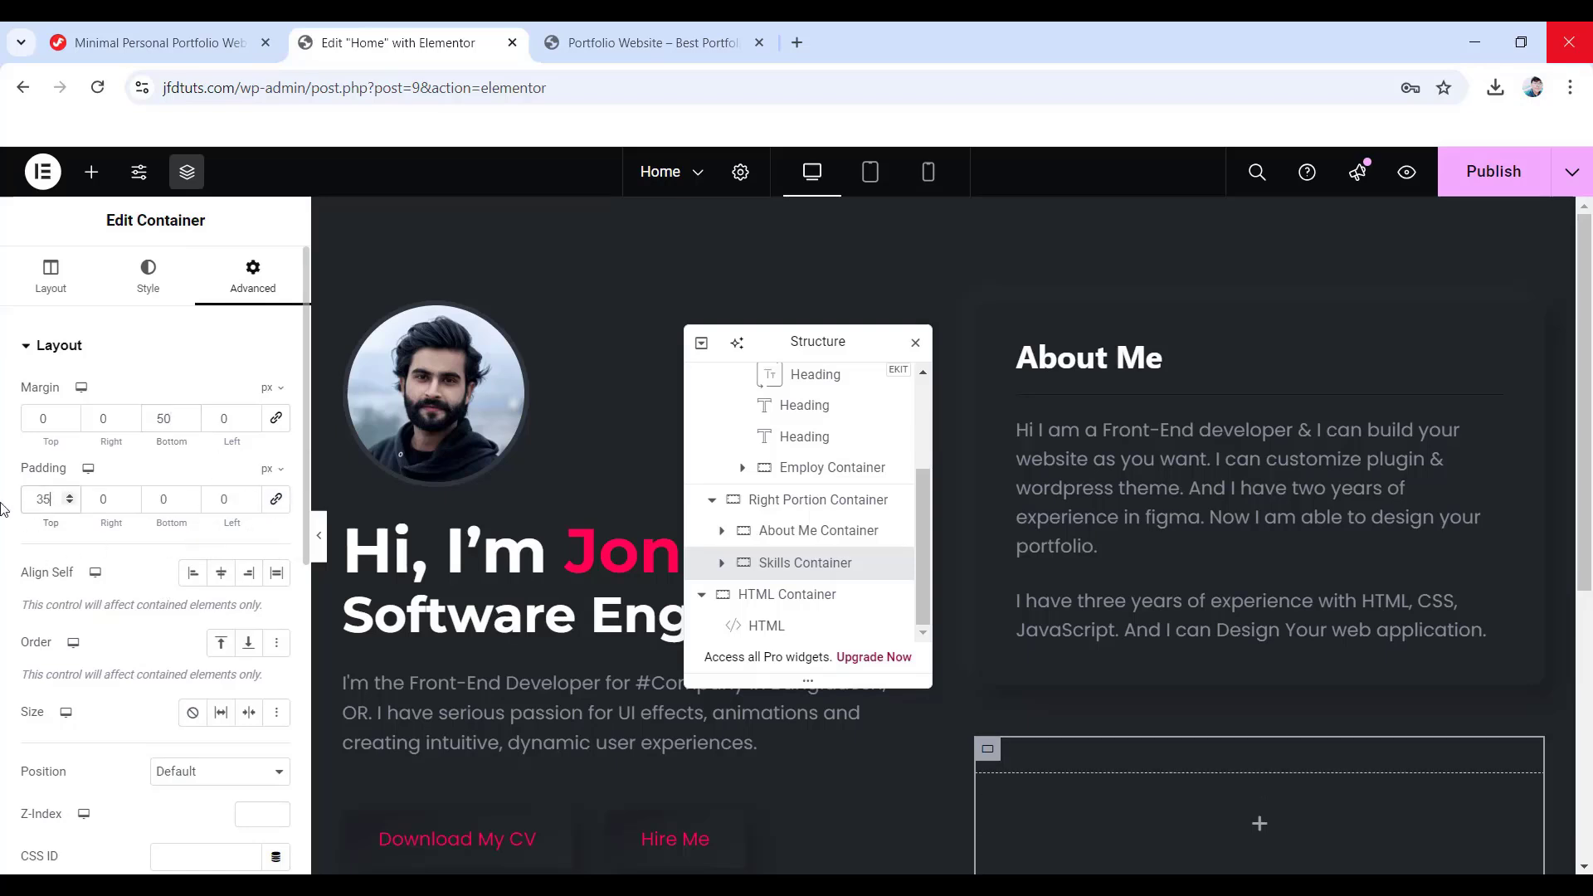
double_click(100, 501)
type("40")
double_click(158, 498)
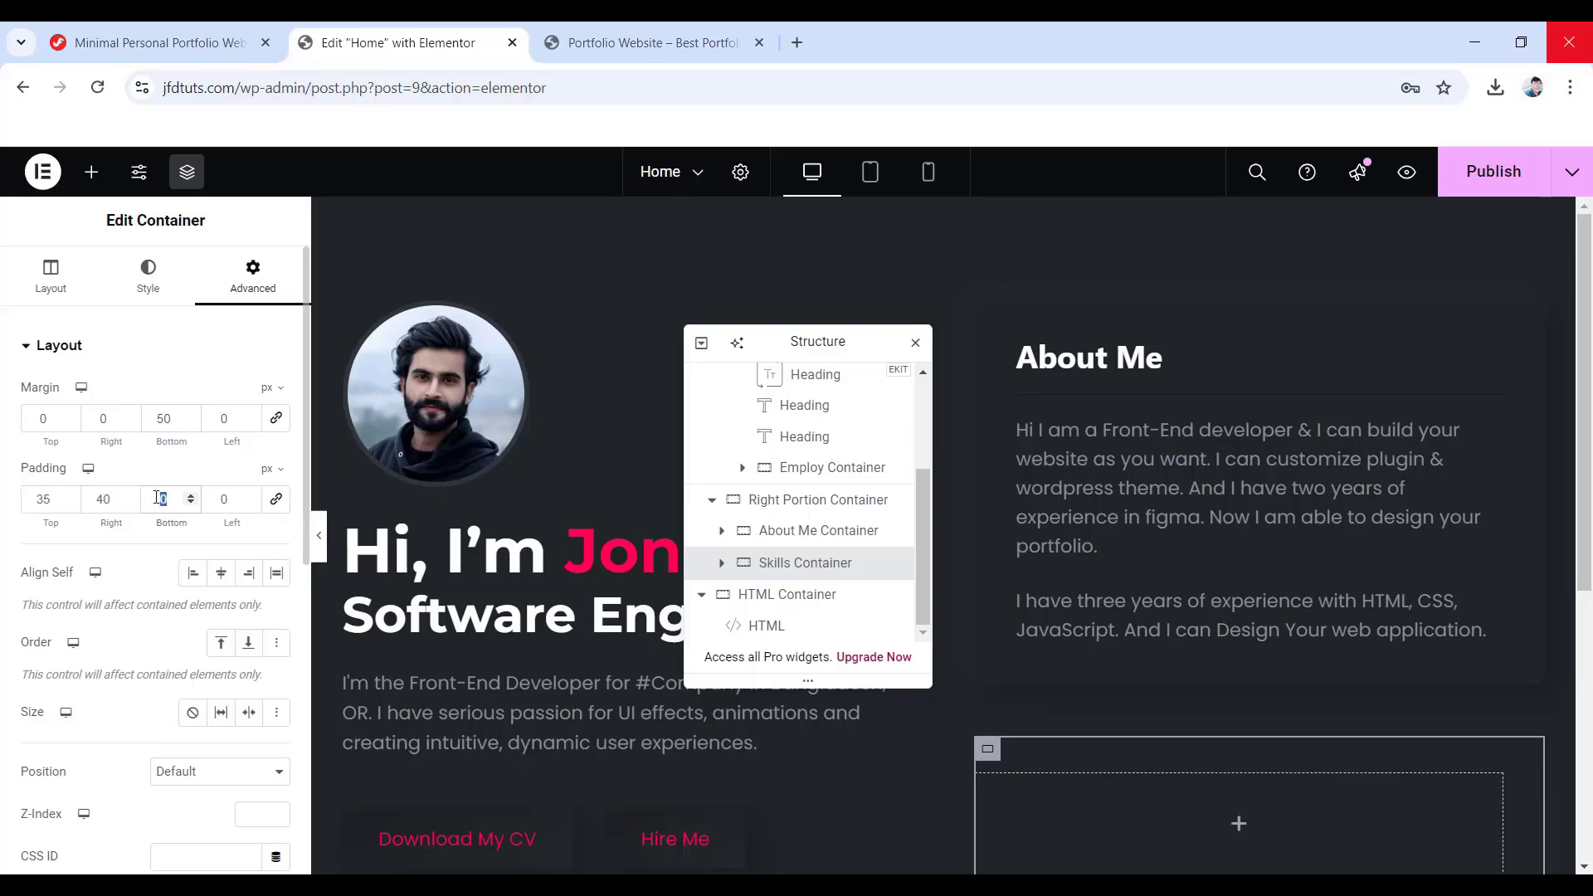
type("40")
double_click(214, 500)
type("40")
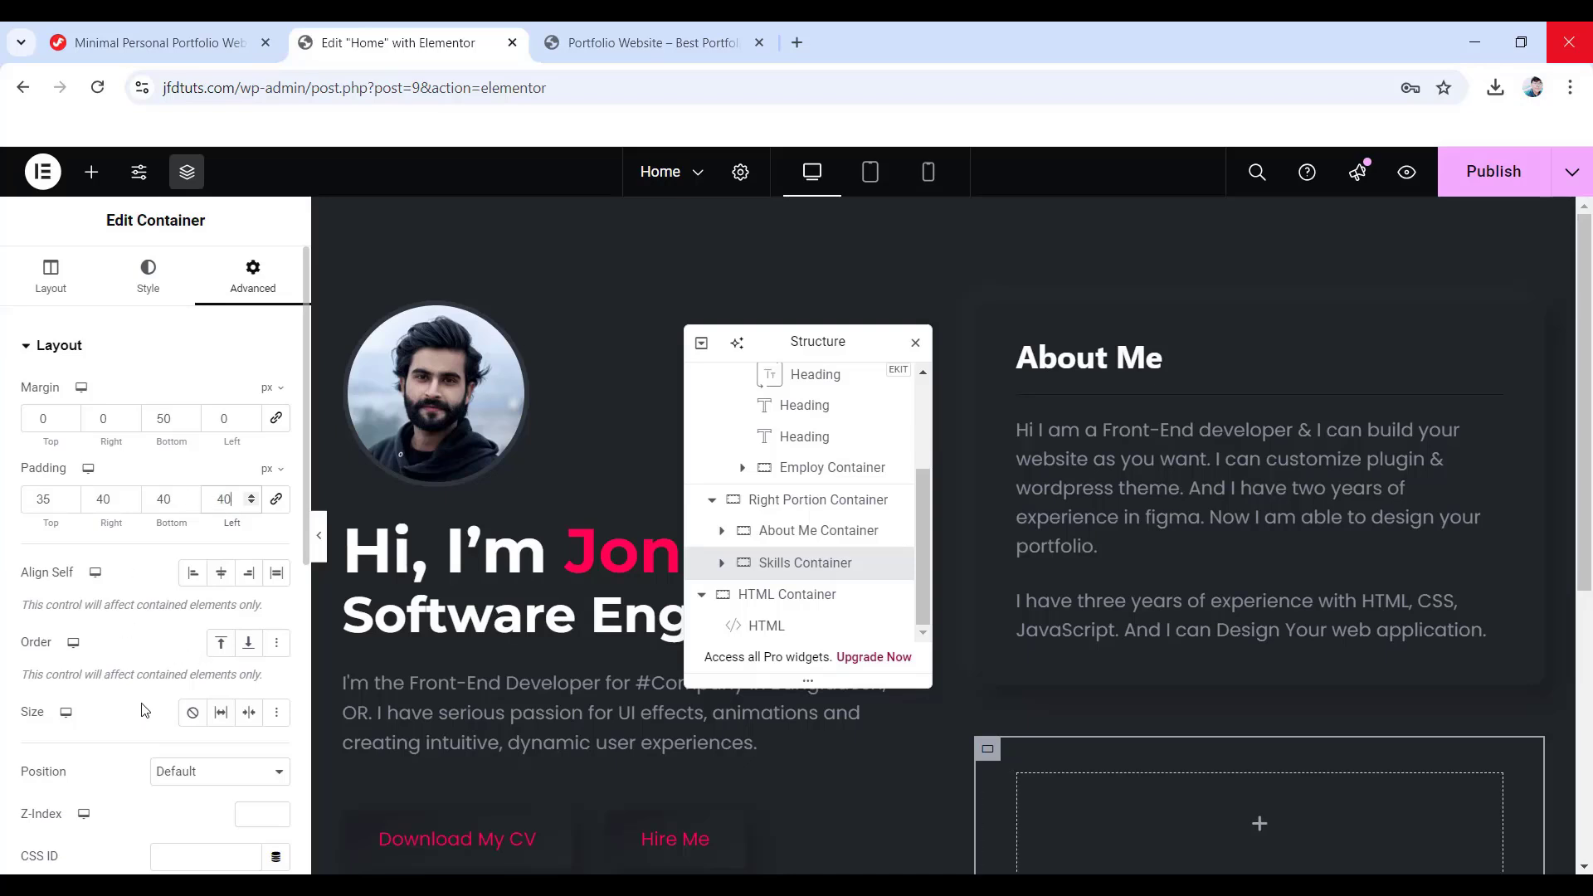
scroll(144, 709, "down", 3)
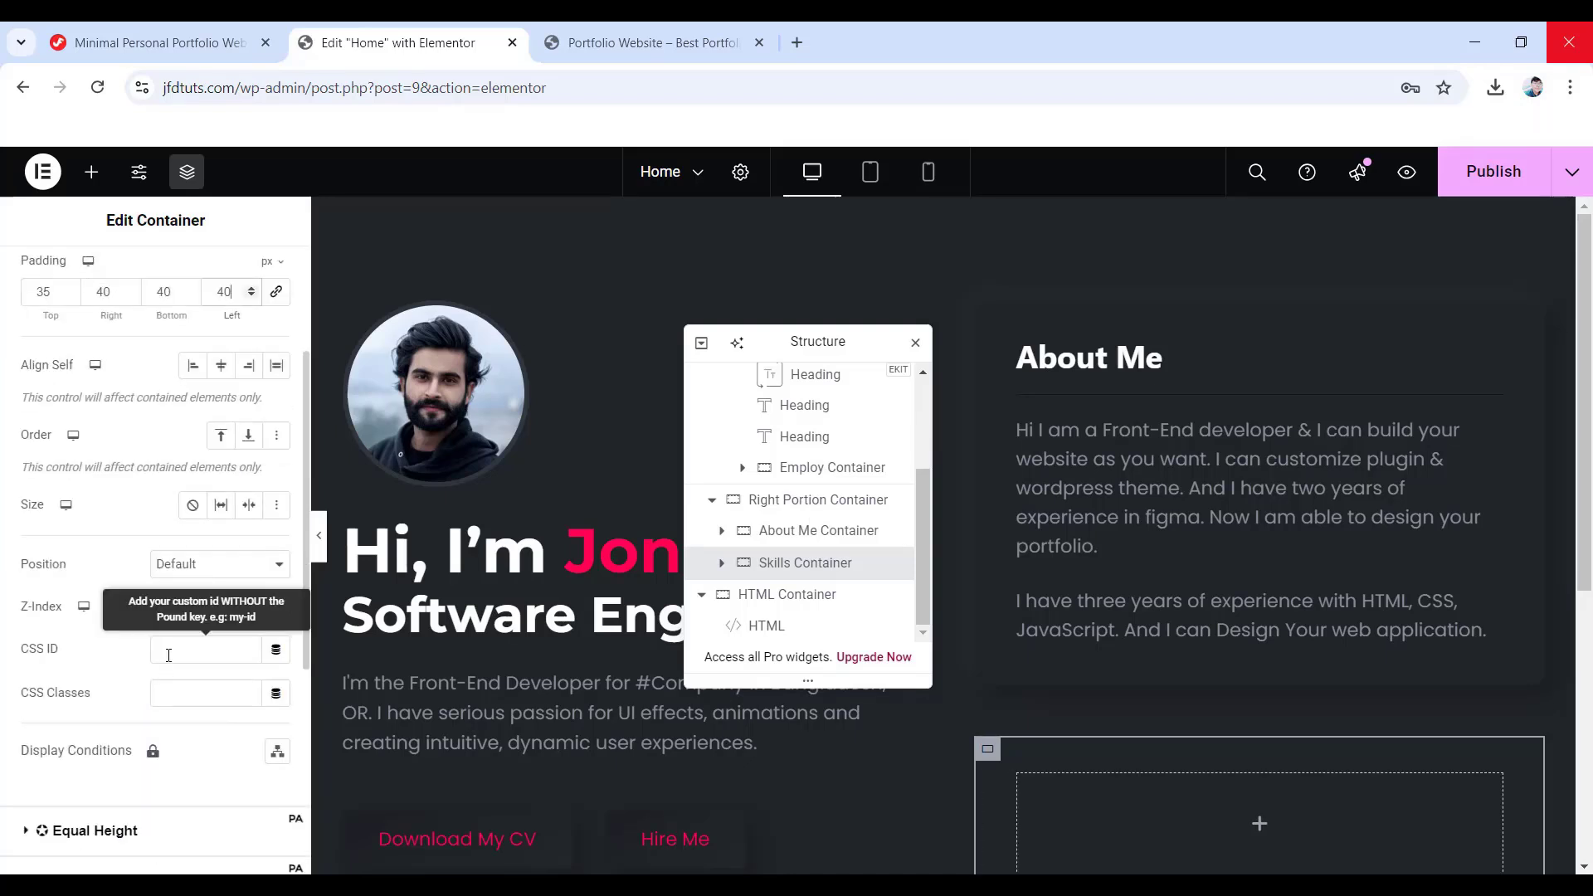
- Copy the 'box' CSS class from the About Me Container into the Skills Container
left_click(176, 691)
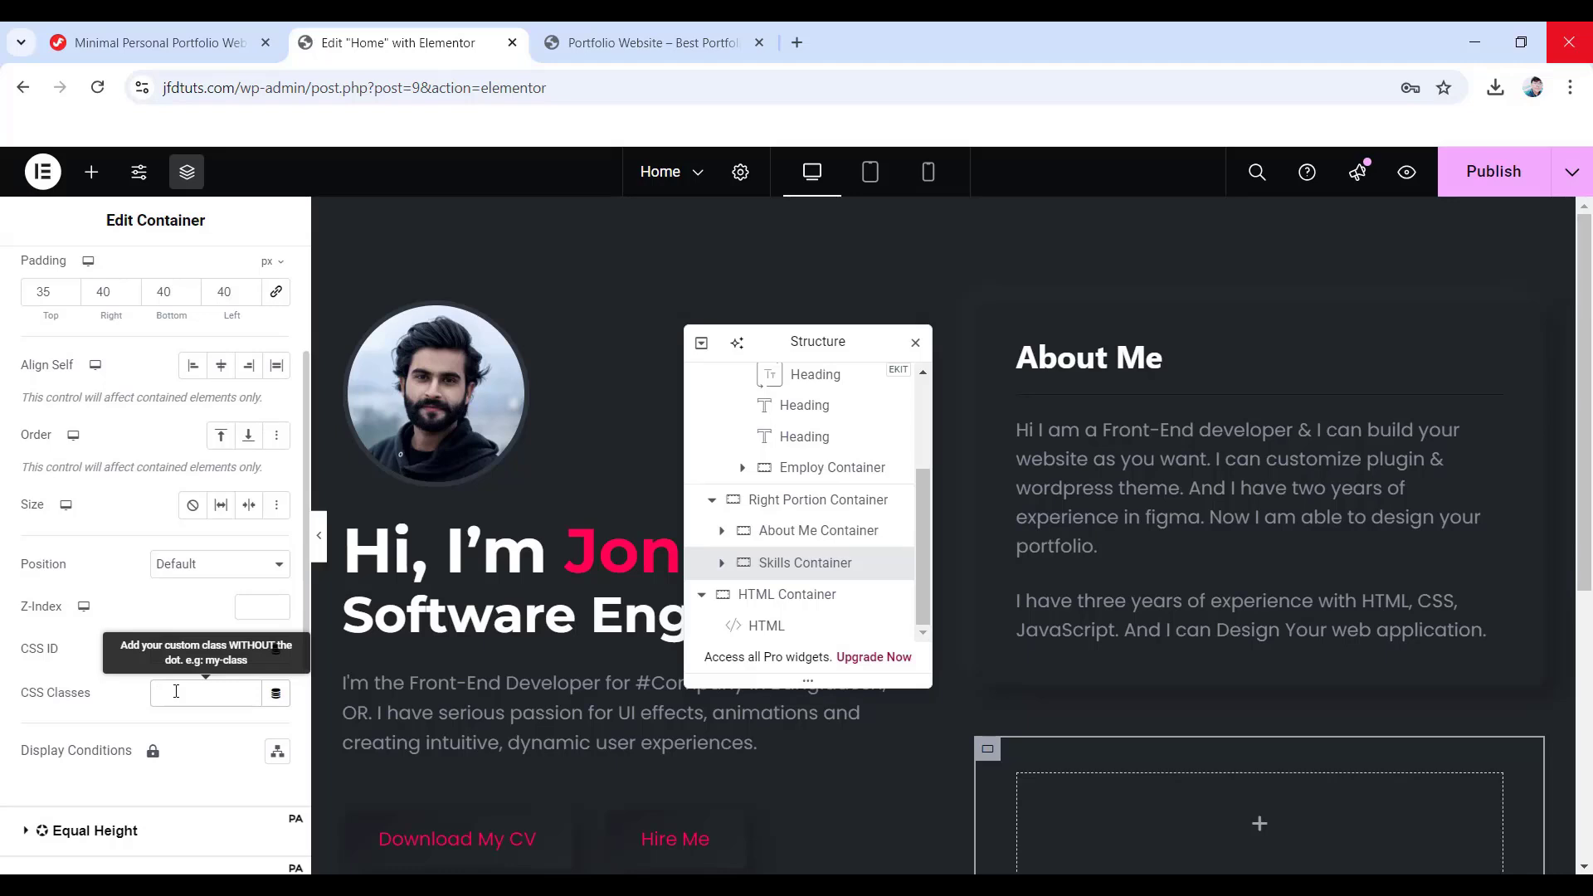
left_click(819, 530)
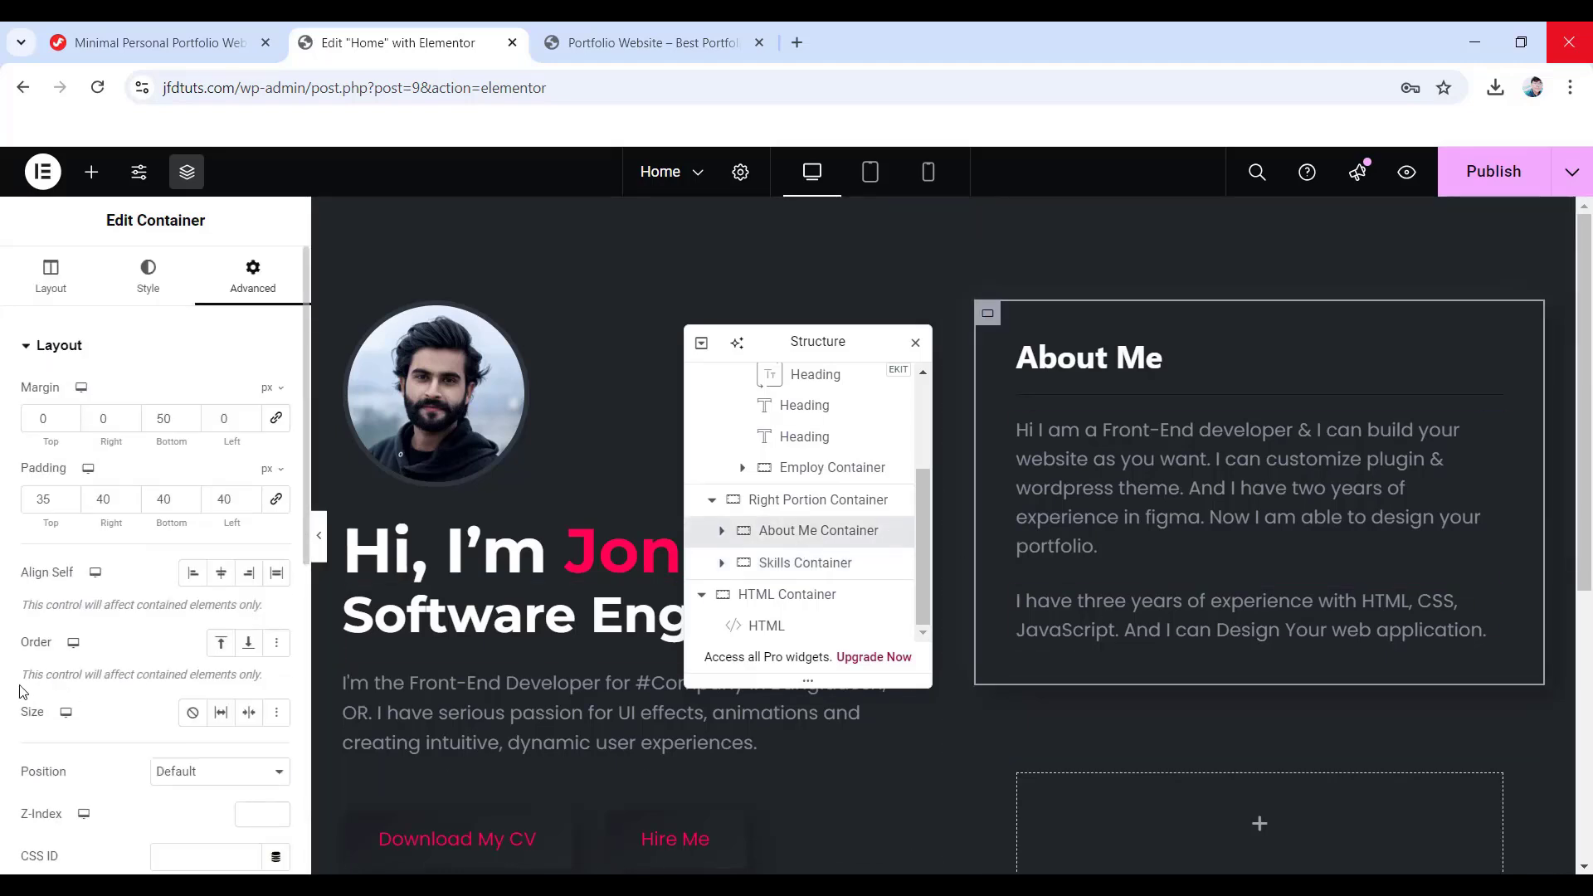
left_click_drag(178, 693, 137, 692)
key("ctrl+c")
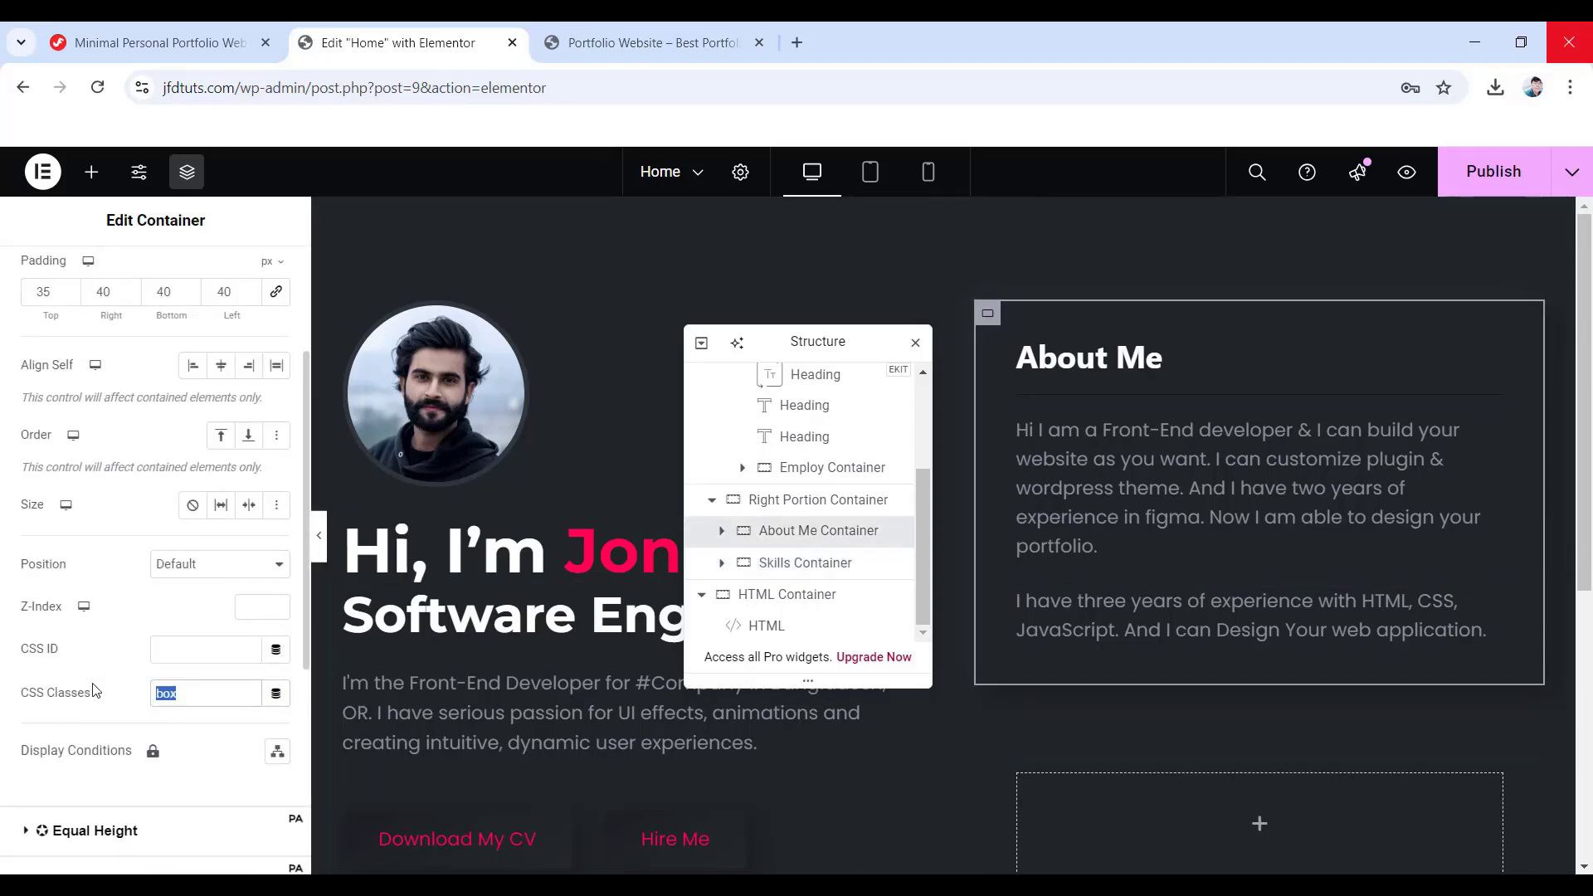
left_click(801, 565)
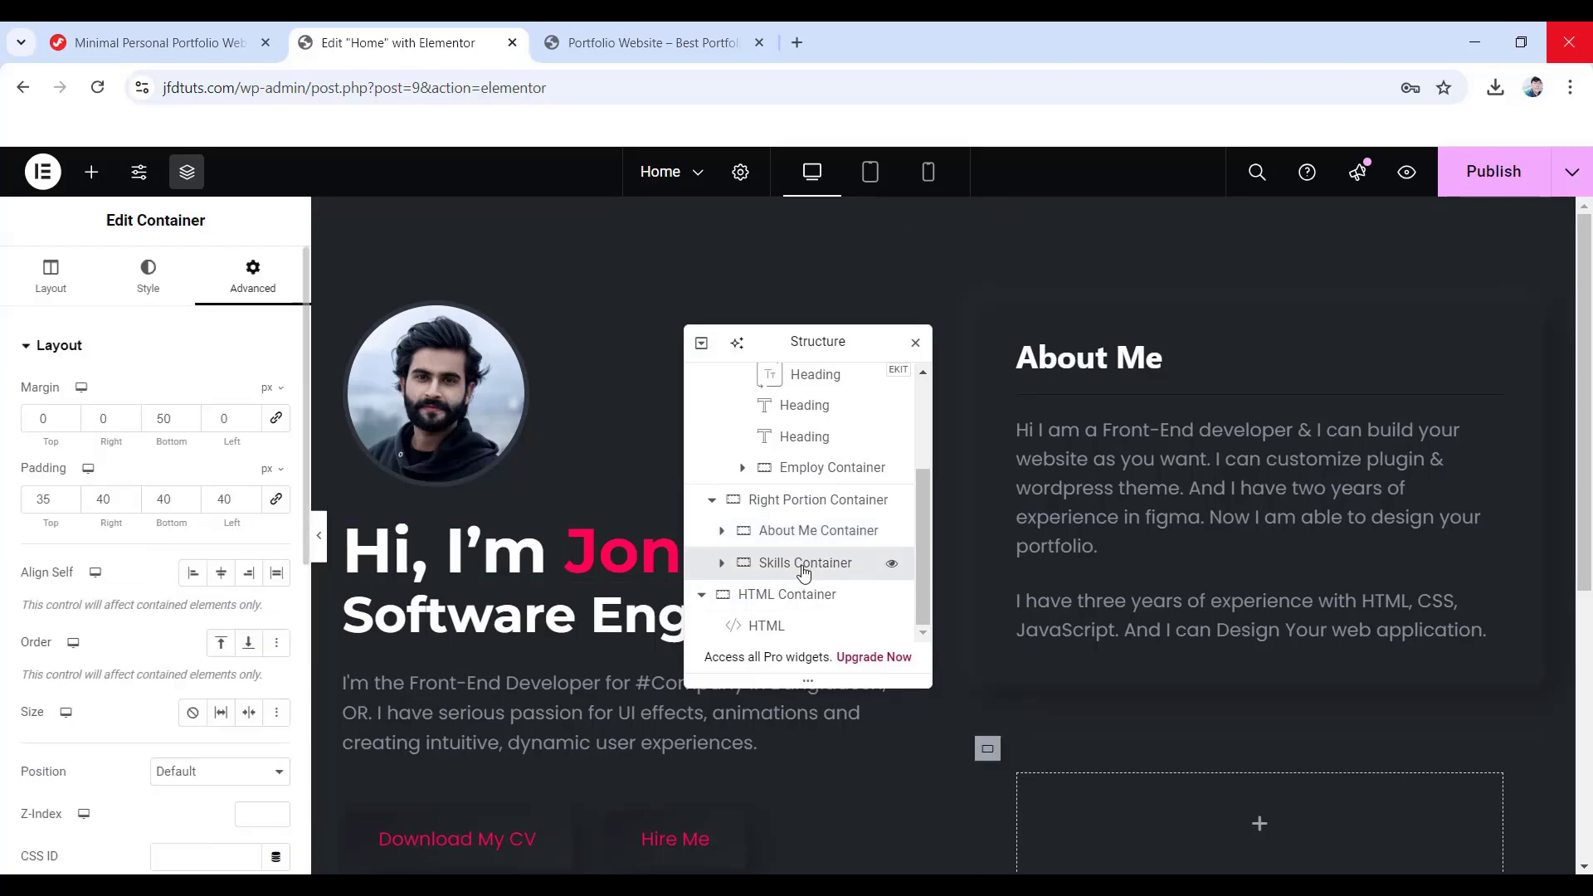
scroll(179, 696, "down", 3)
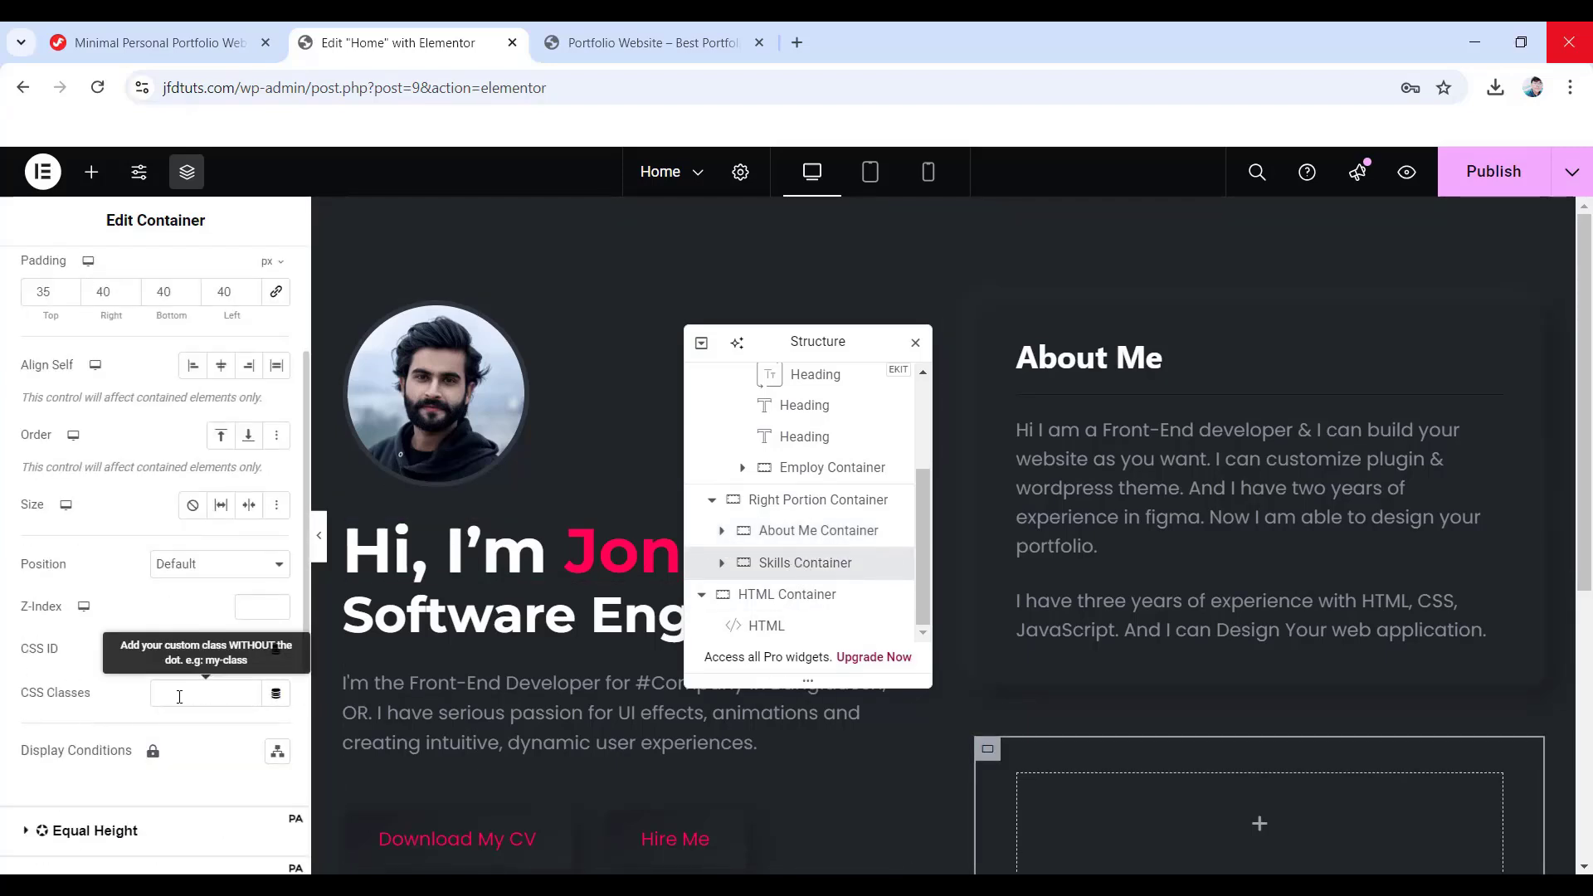
left_click(177, 697)
key("ctrl+v")
scroll(1134, 688, "down", 3)
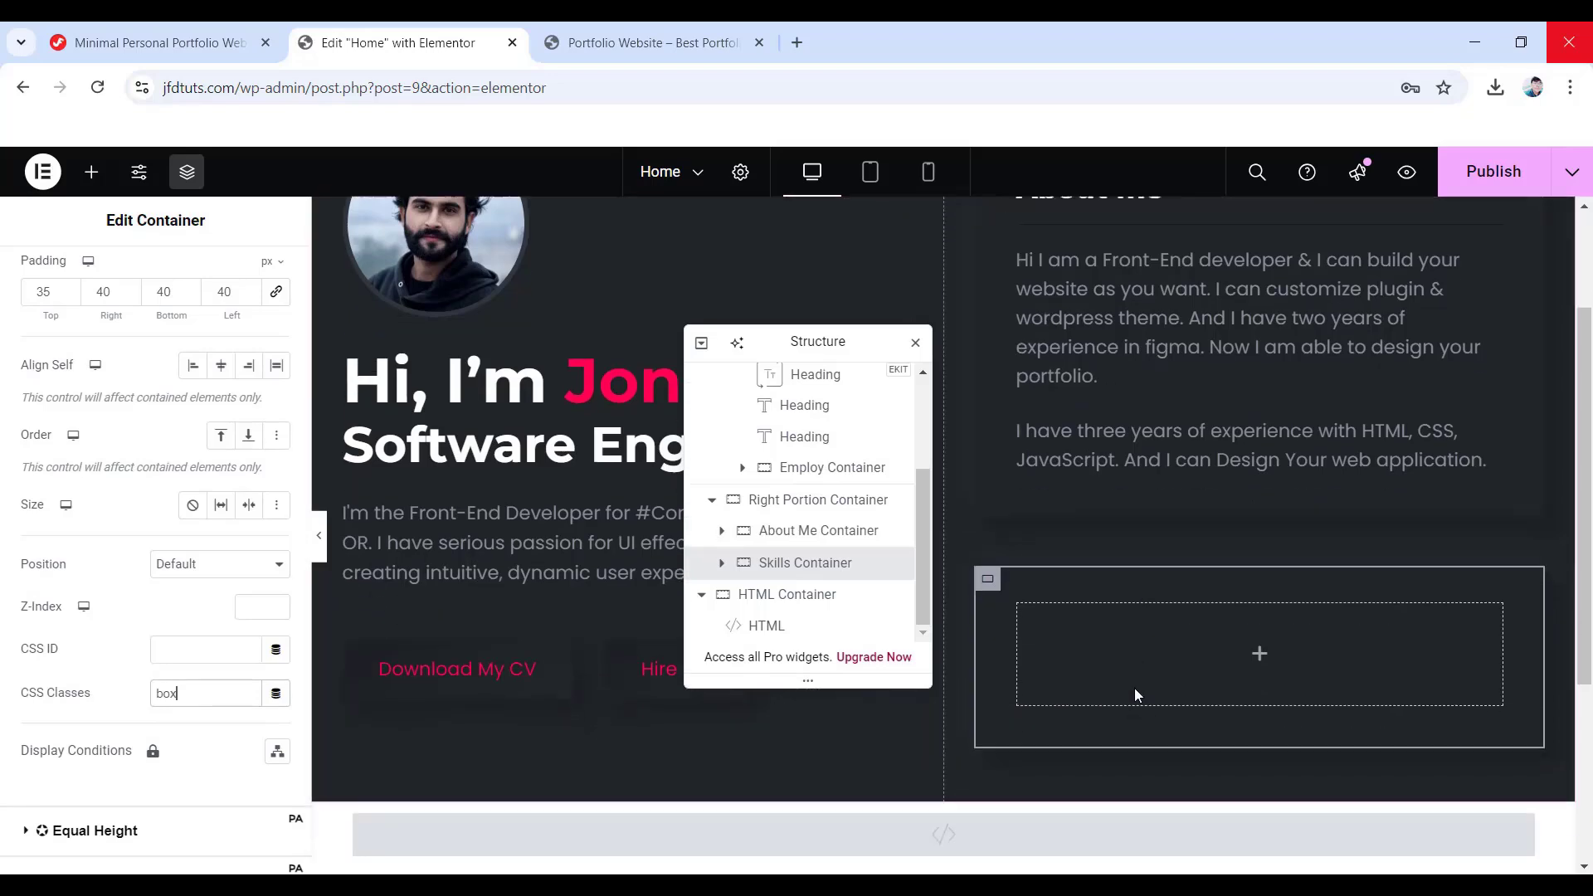
left_click(1257, 624)
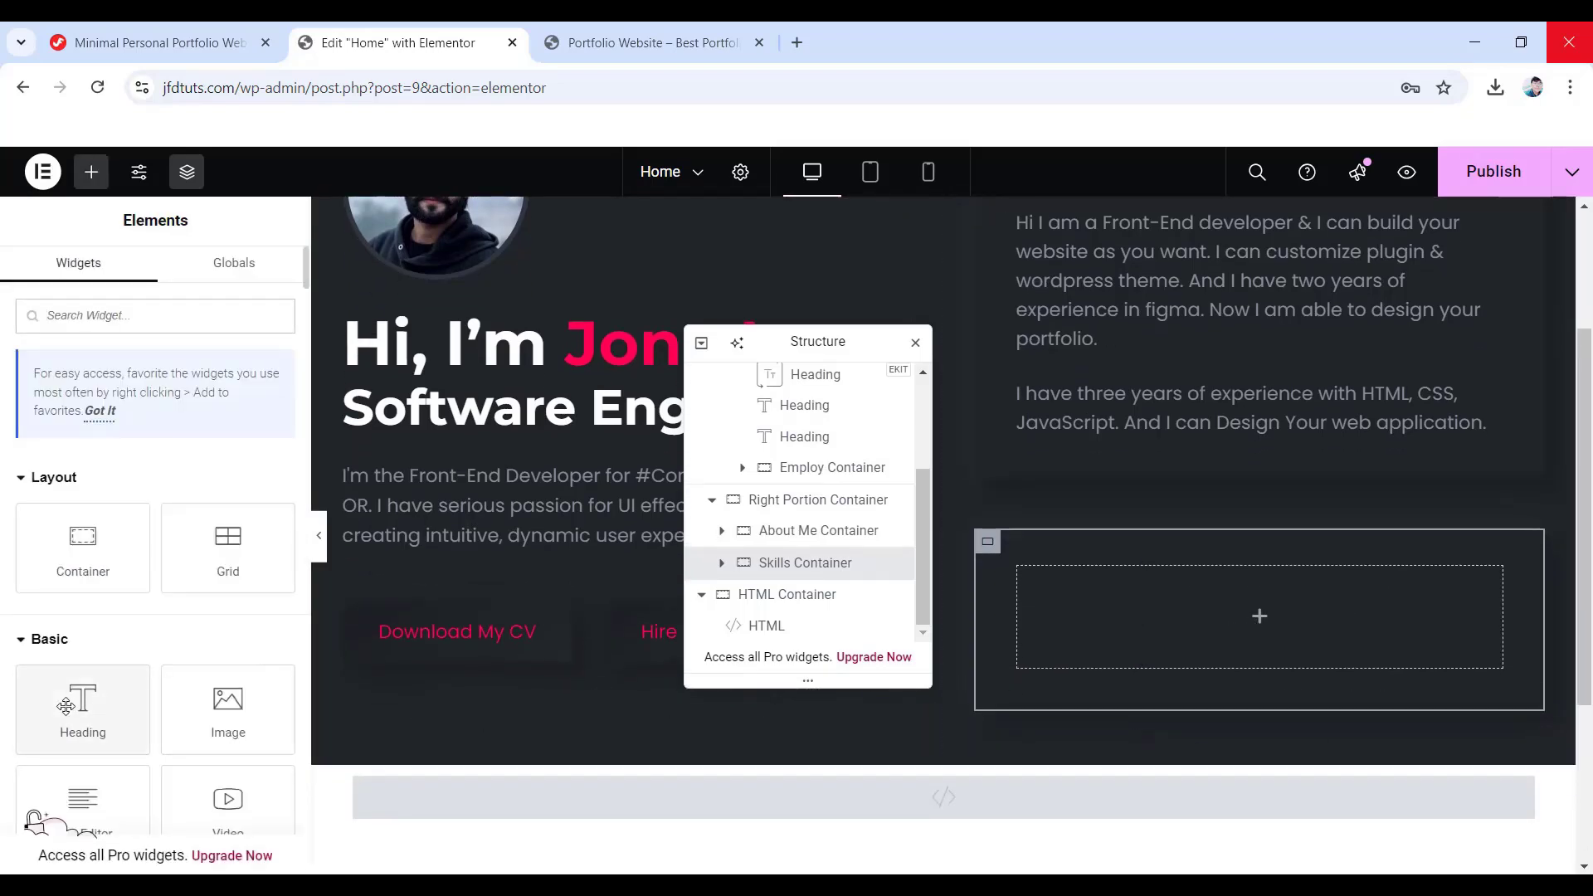
- Drop a heading into the Skills Container reading 'About My Skill' in white
left_click_drag(67, 707, 1252, 619)
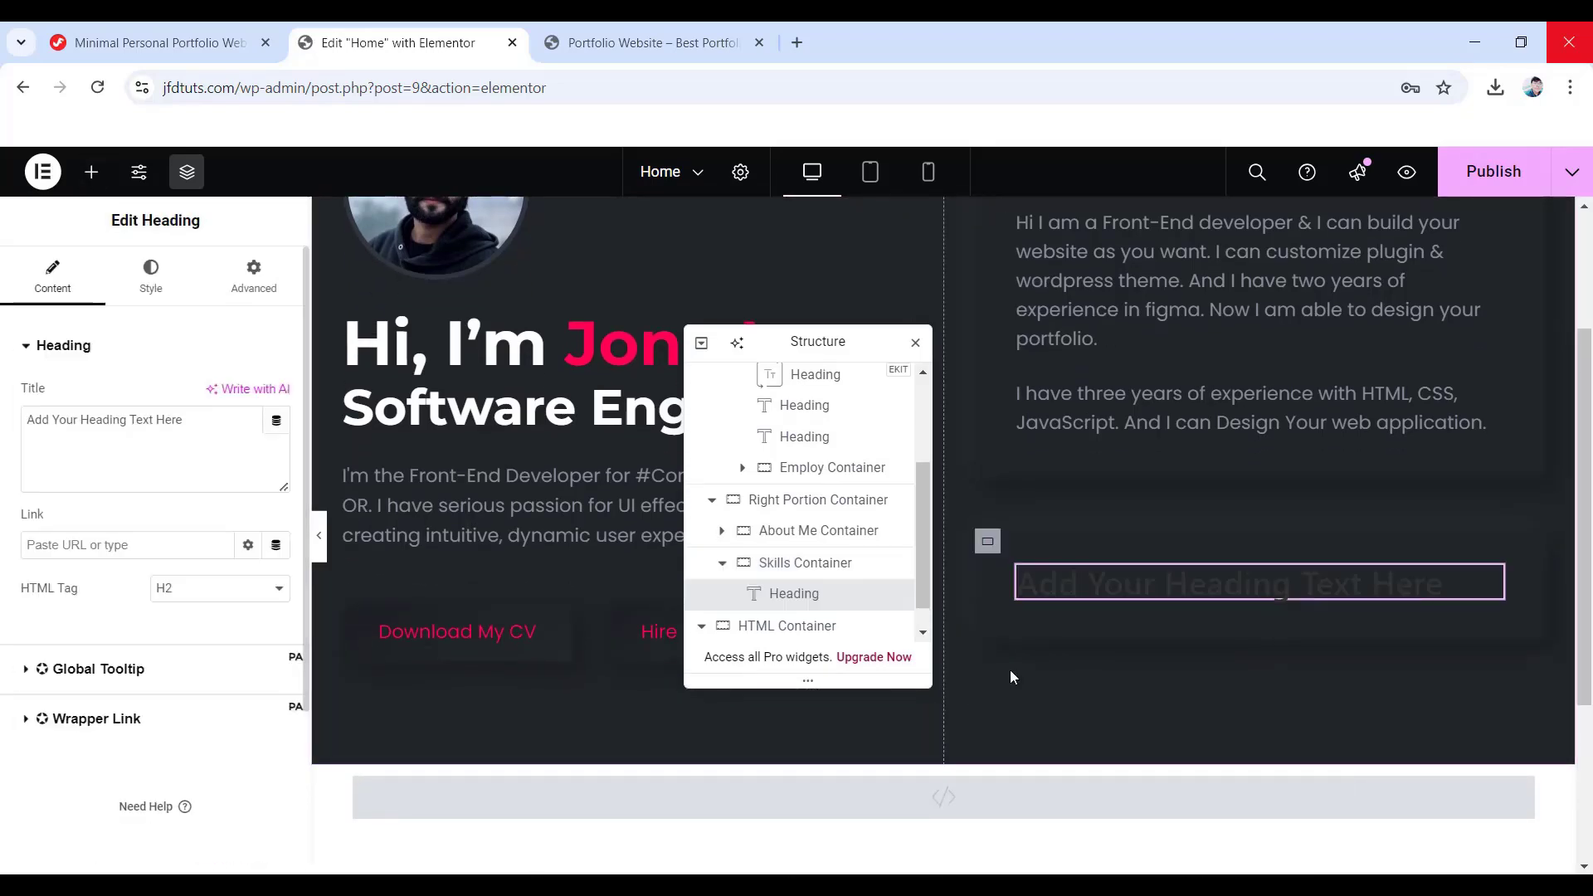
triple_click(199, 422)
type("About My Skill")
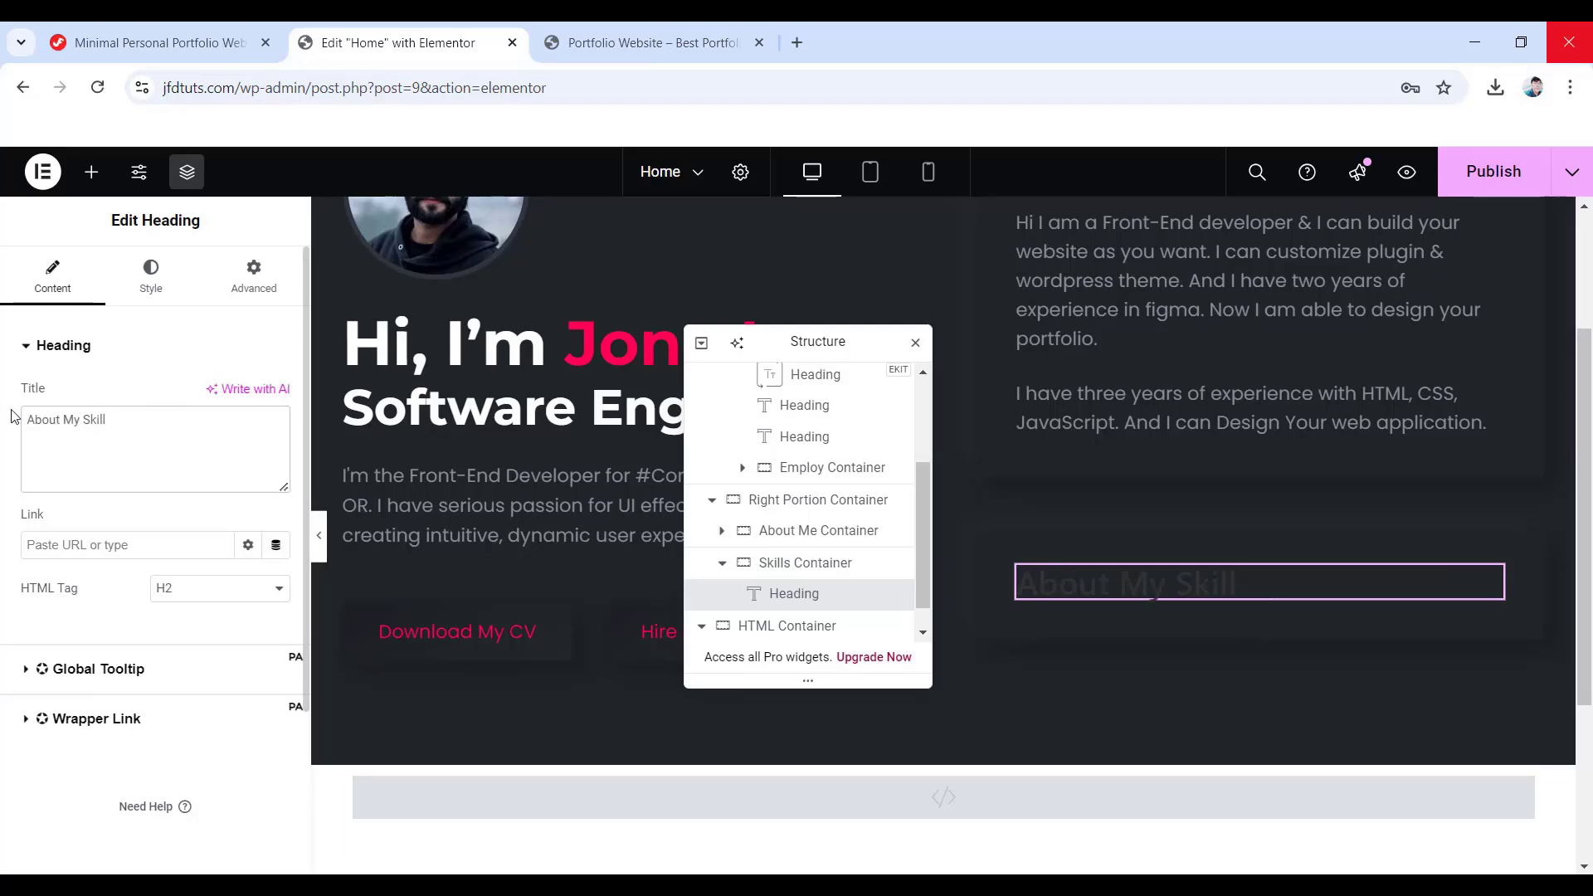
left_click(139, 281)
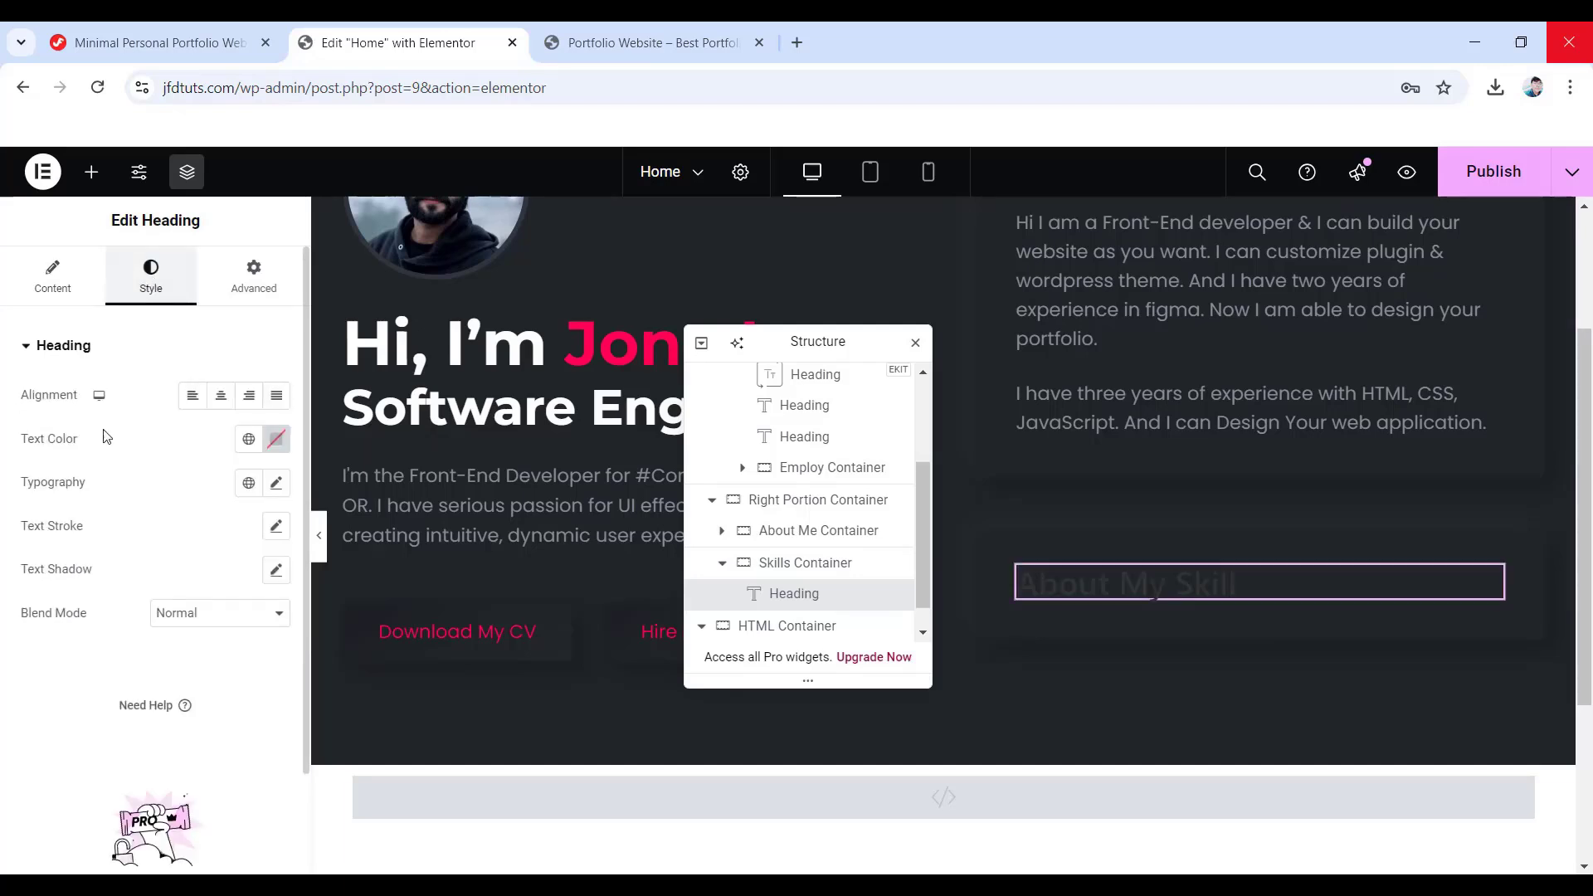
left_click(277, 440)
left_click(157, 524)
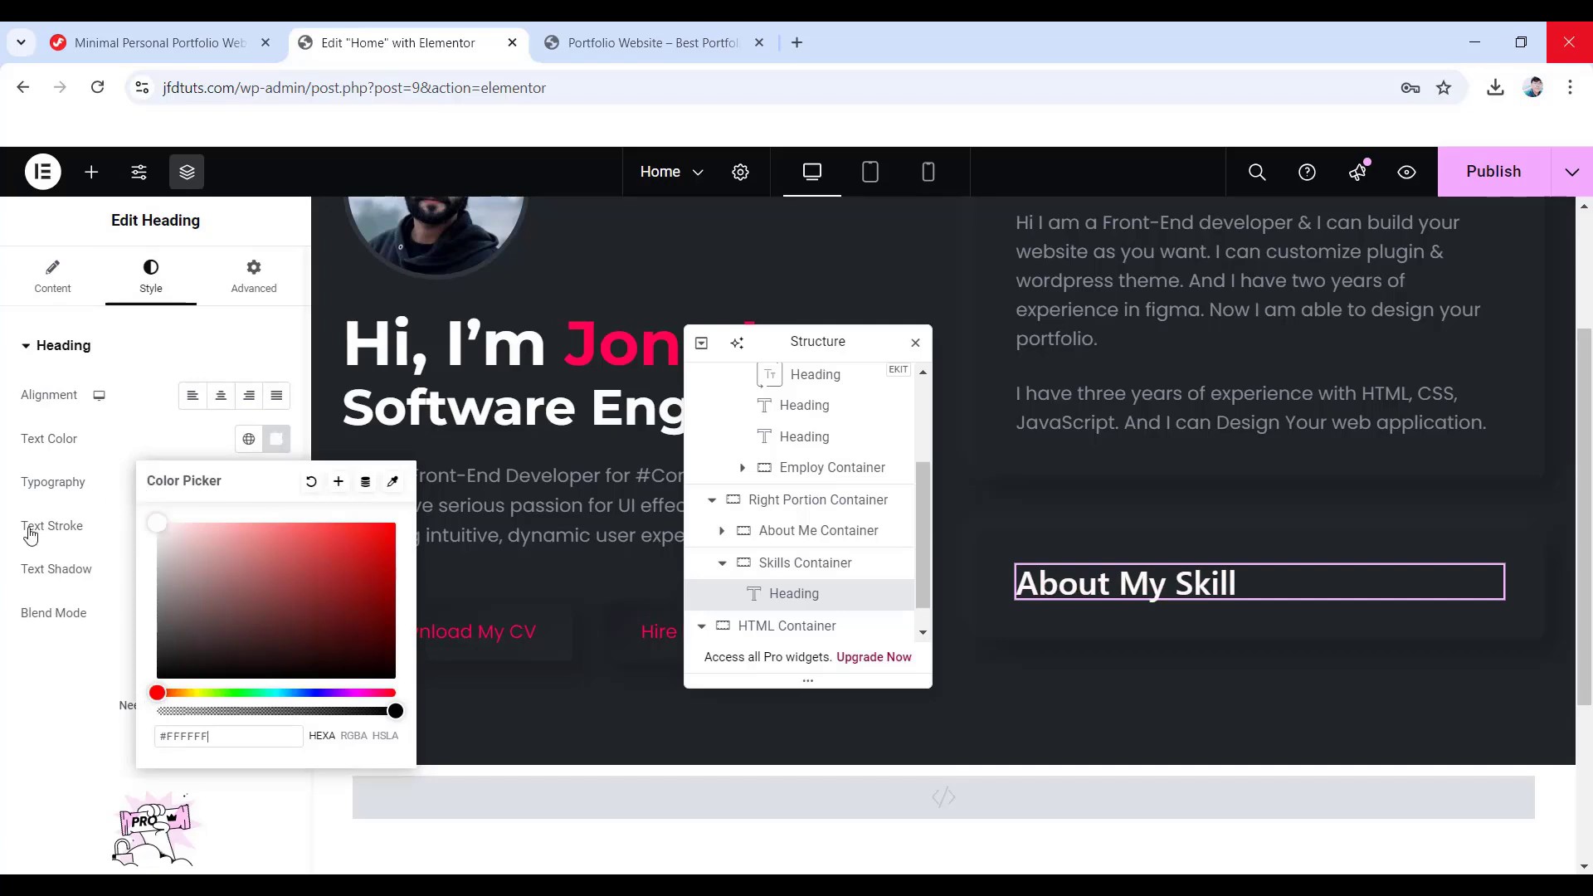
left_click(4, 508)
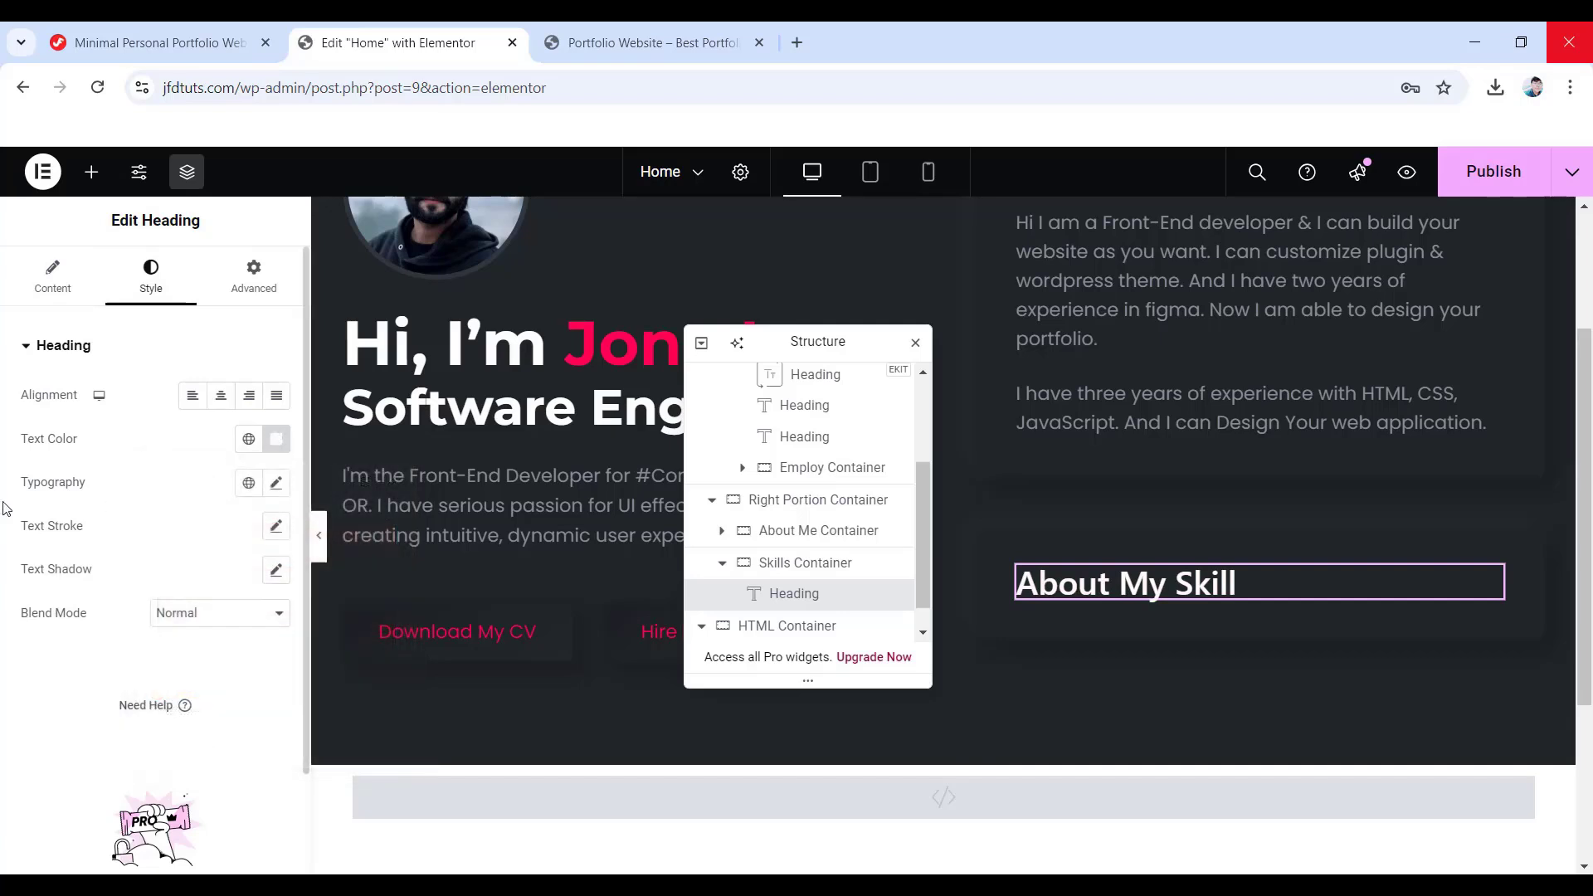
- Set the heading typography to Montserrat, 30 px, 700 bold
left_click(276, 483)
left_click(200, 585)
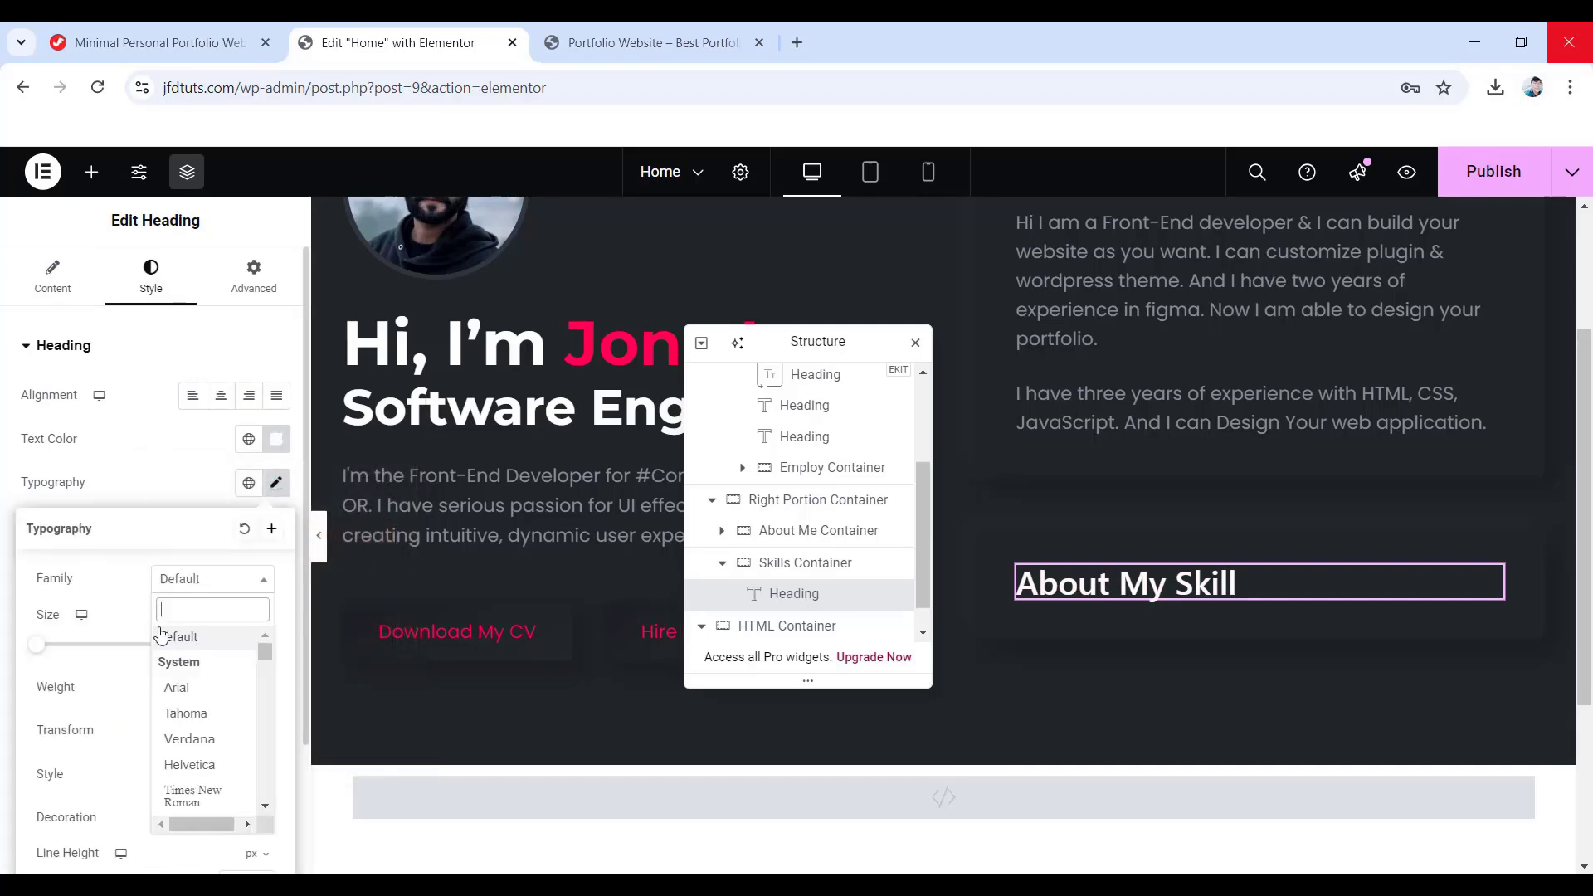
left_click(141, 633)
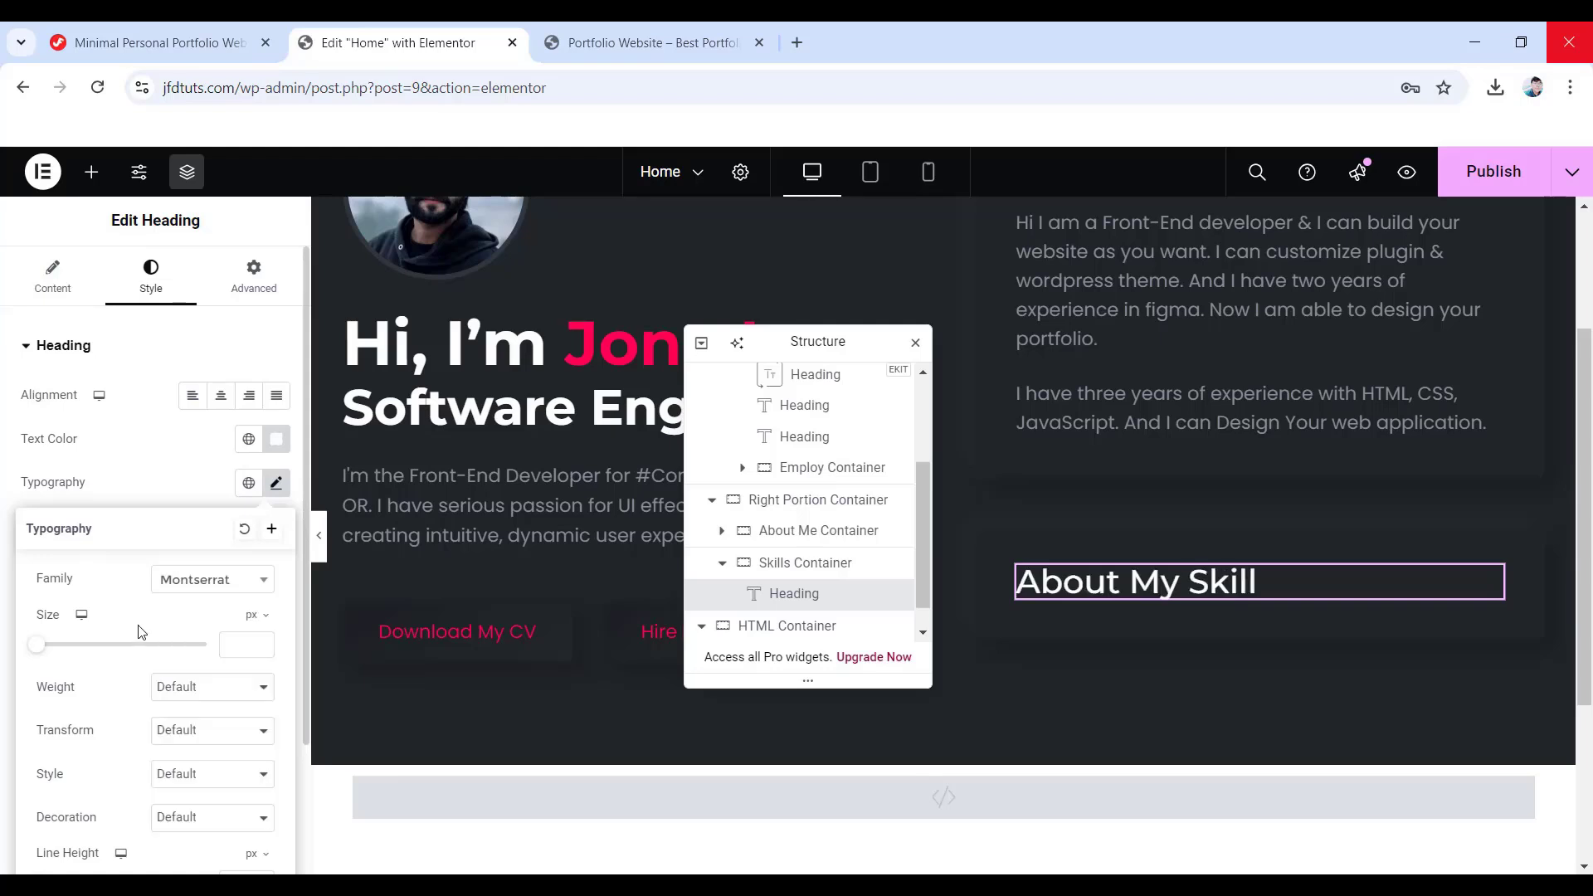
left_click(236, 644)
type("30")
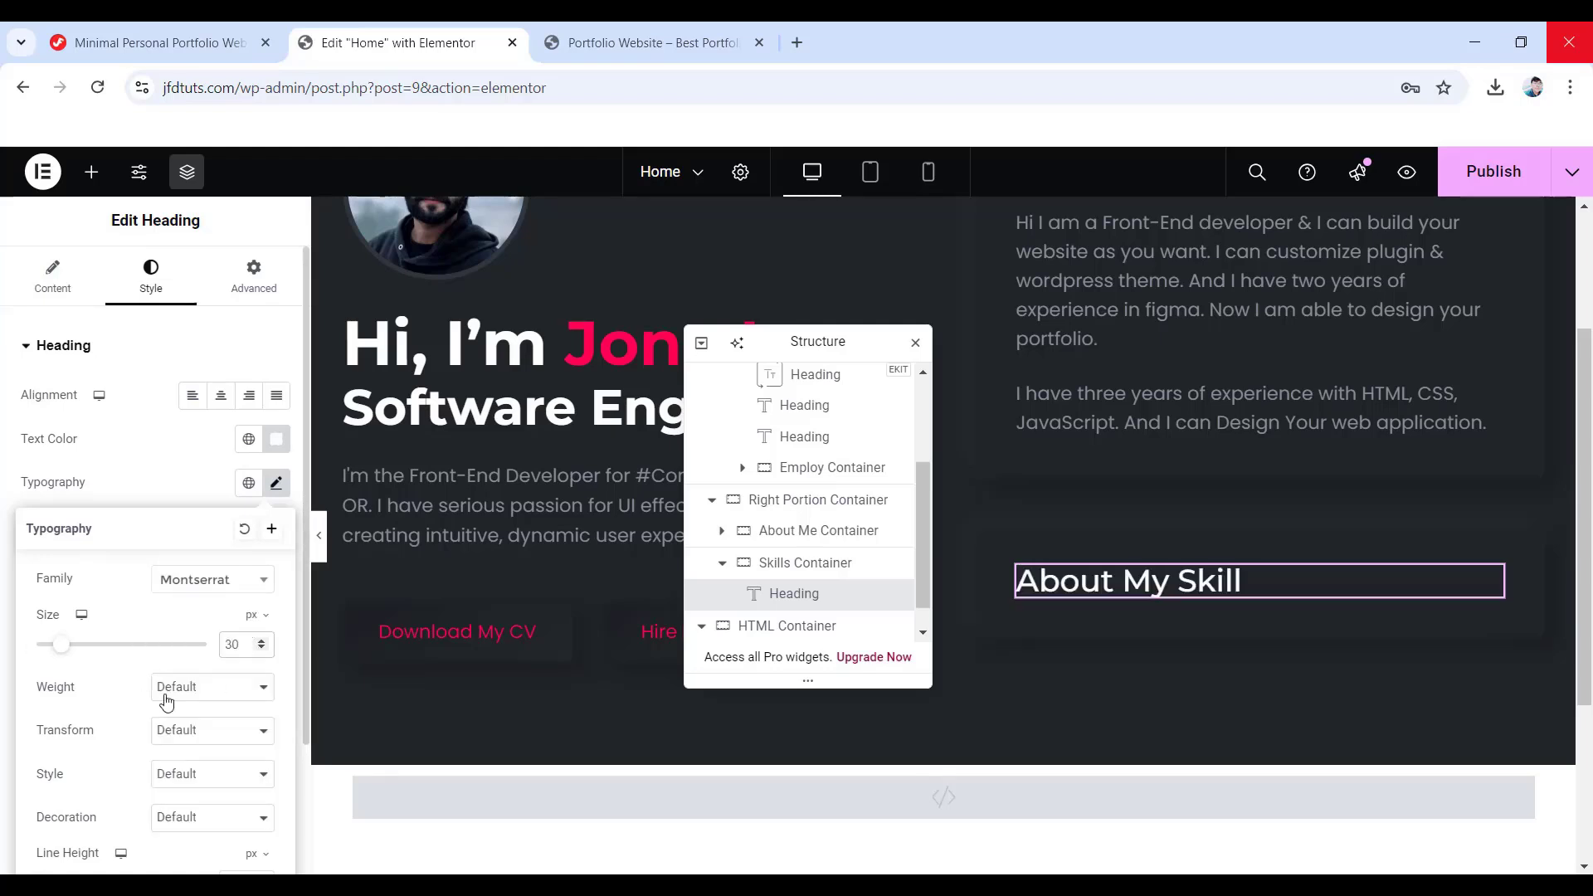
left_click(203, 688)
left_click(195, 536)
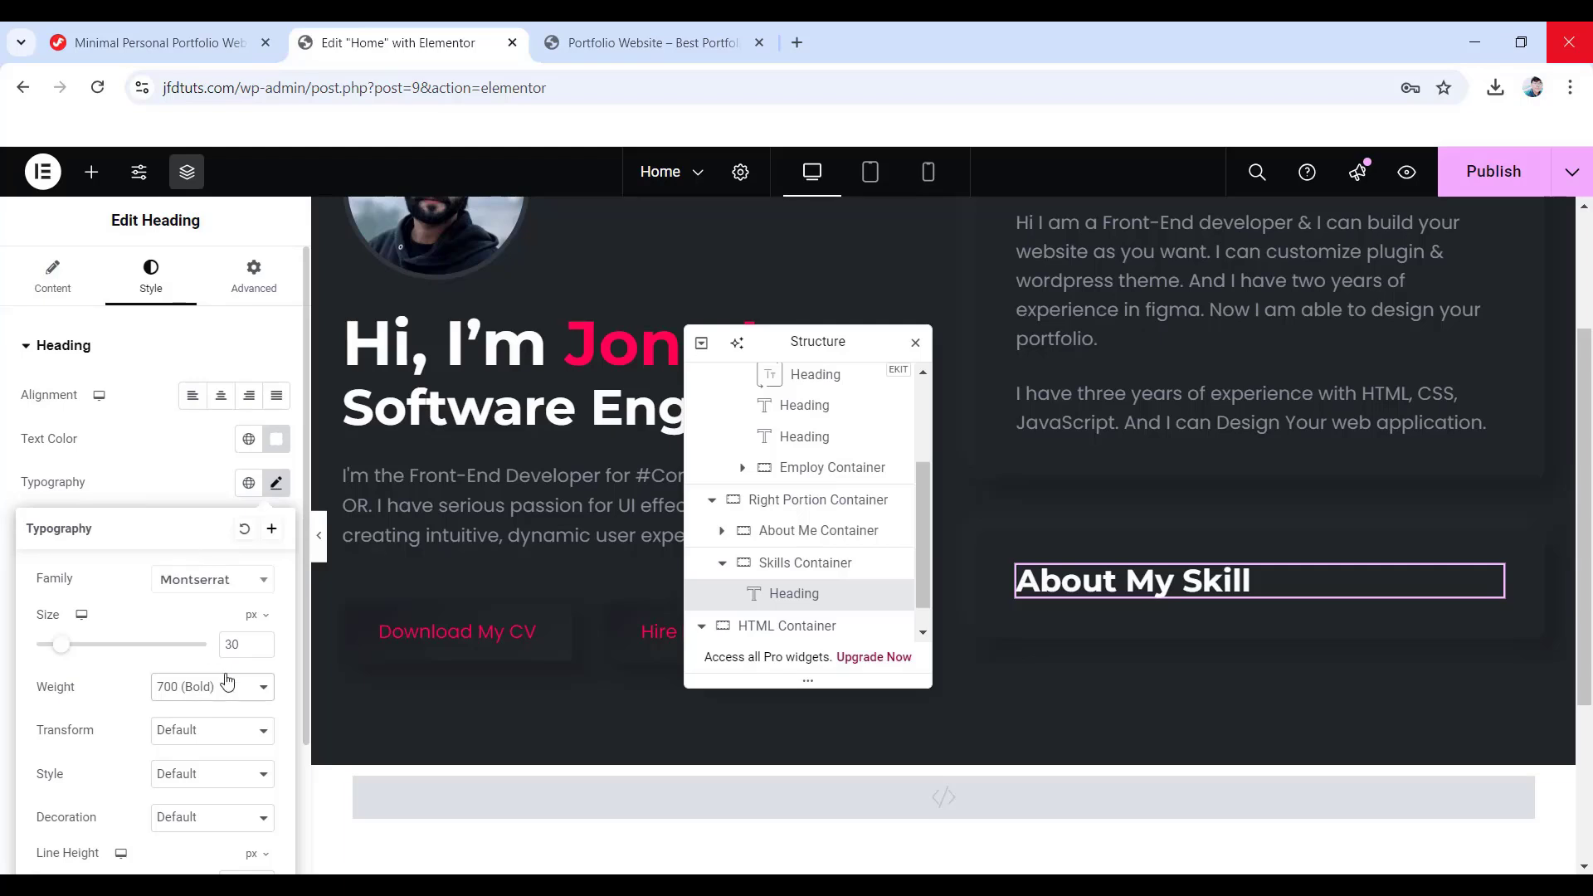
scroll(226, 680, "down", 1)
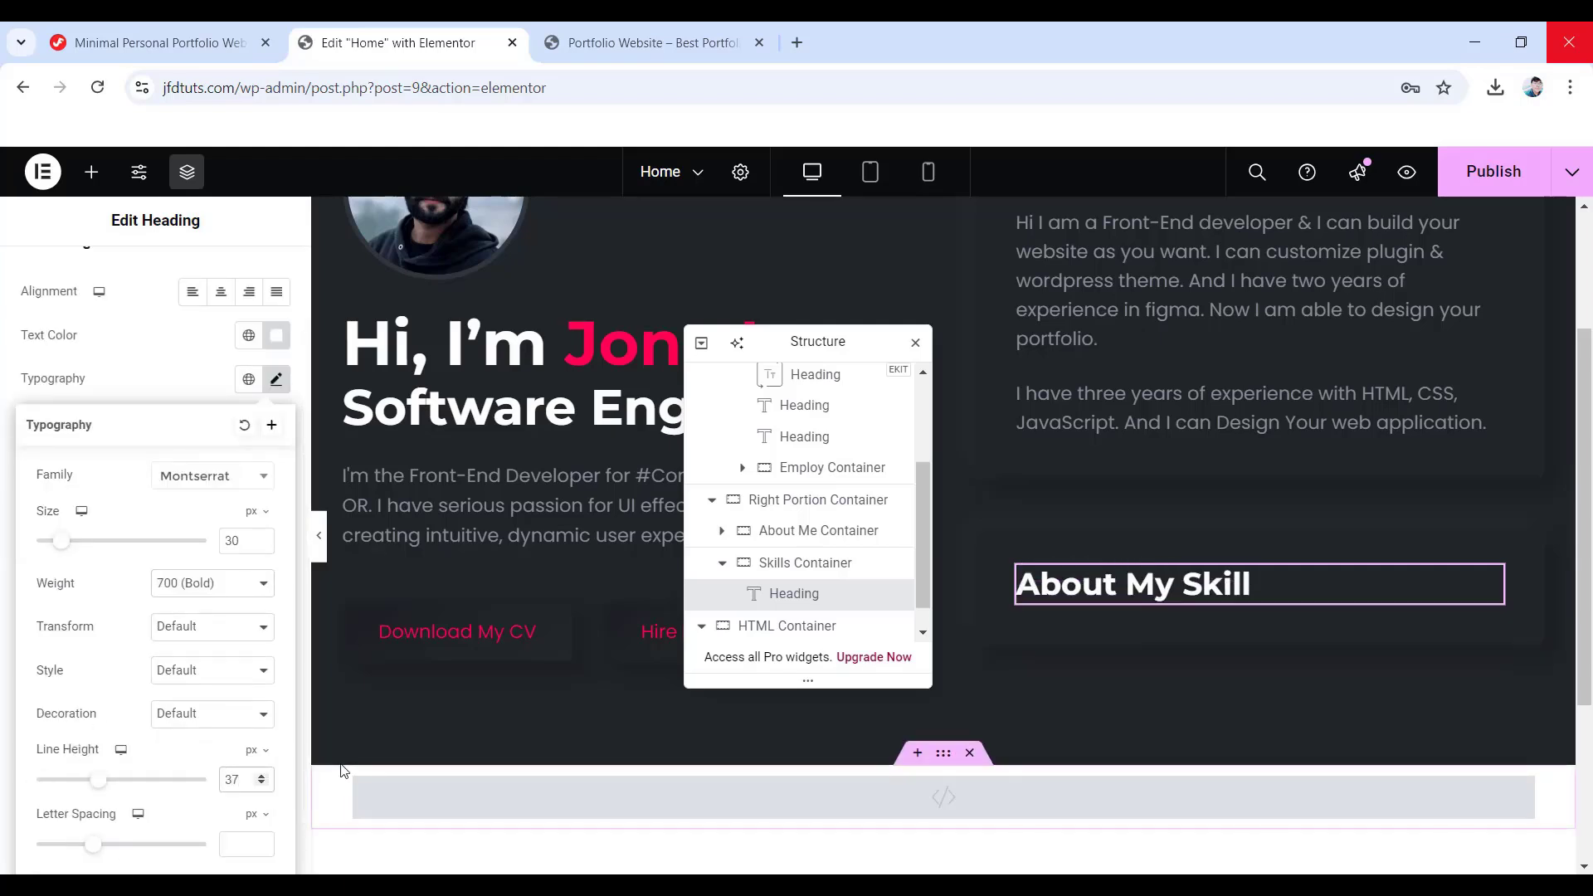
scroll(248, 701, "up", 1)
- Reset all of the heading's margins to 0
left_click(253, 297)
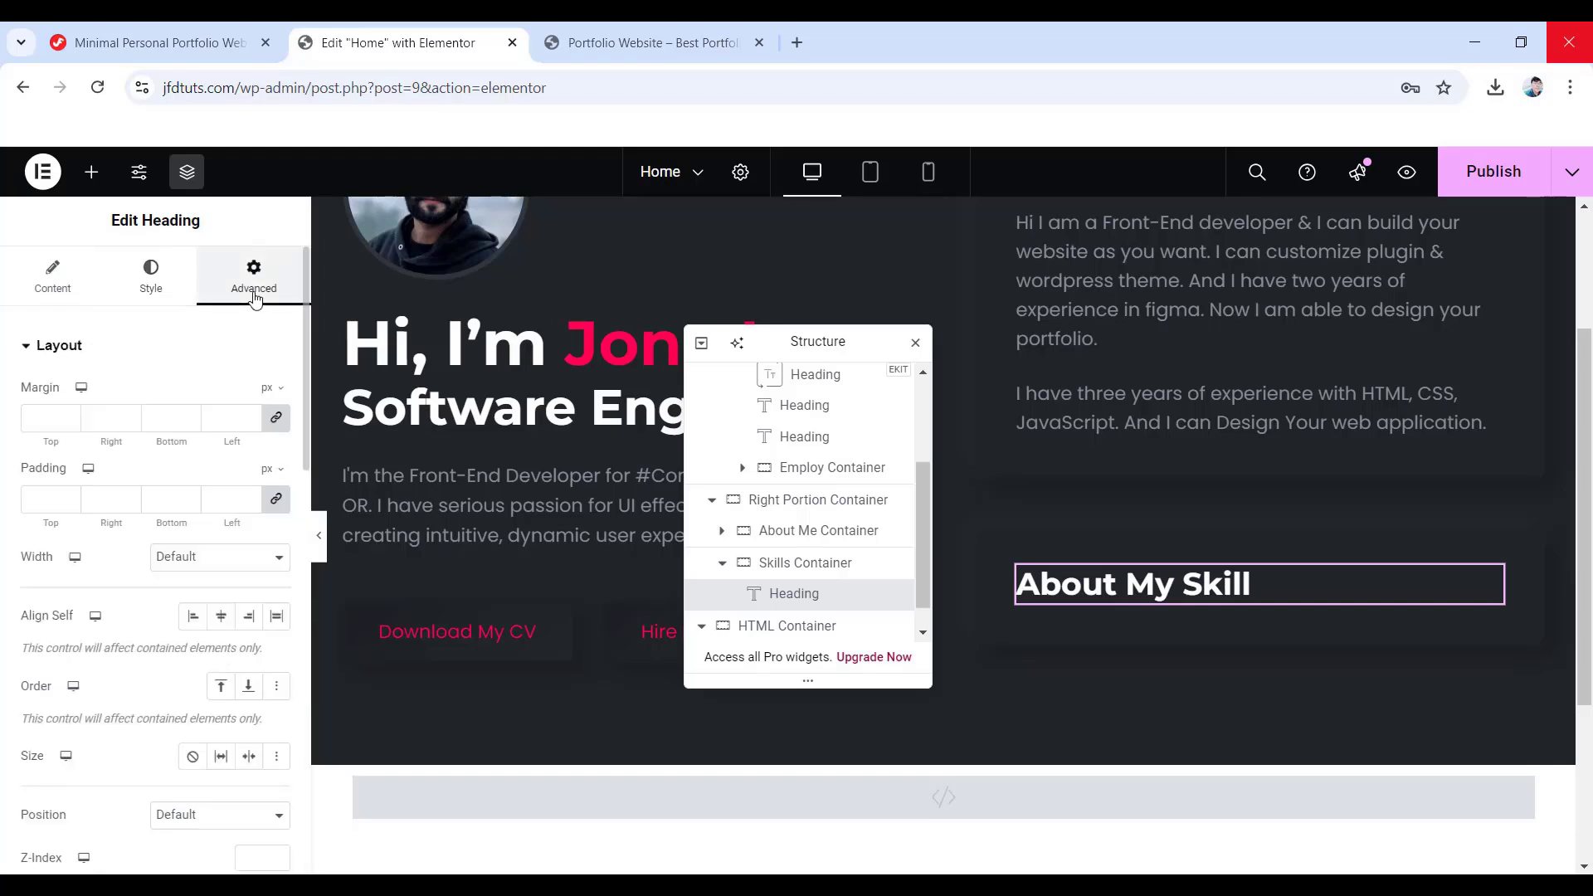
left_click(276, 418)
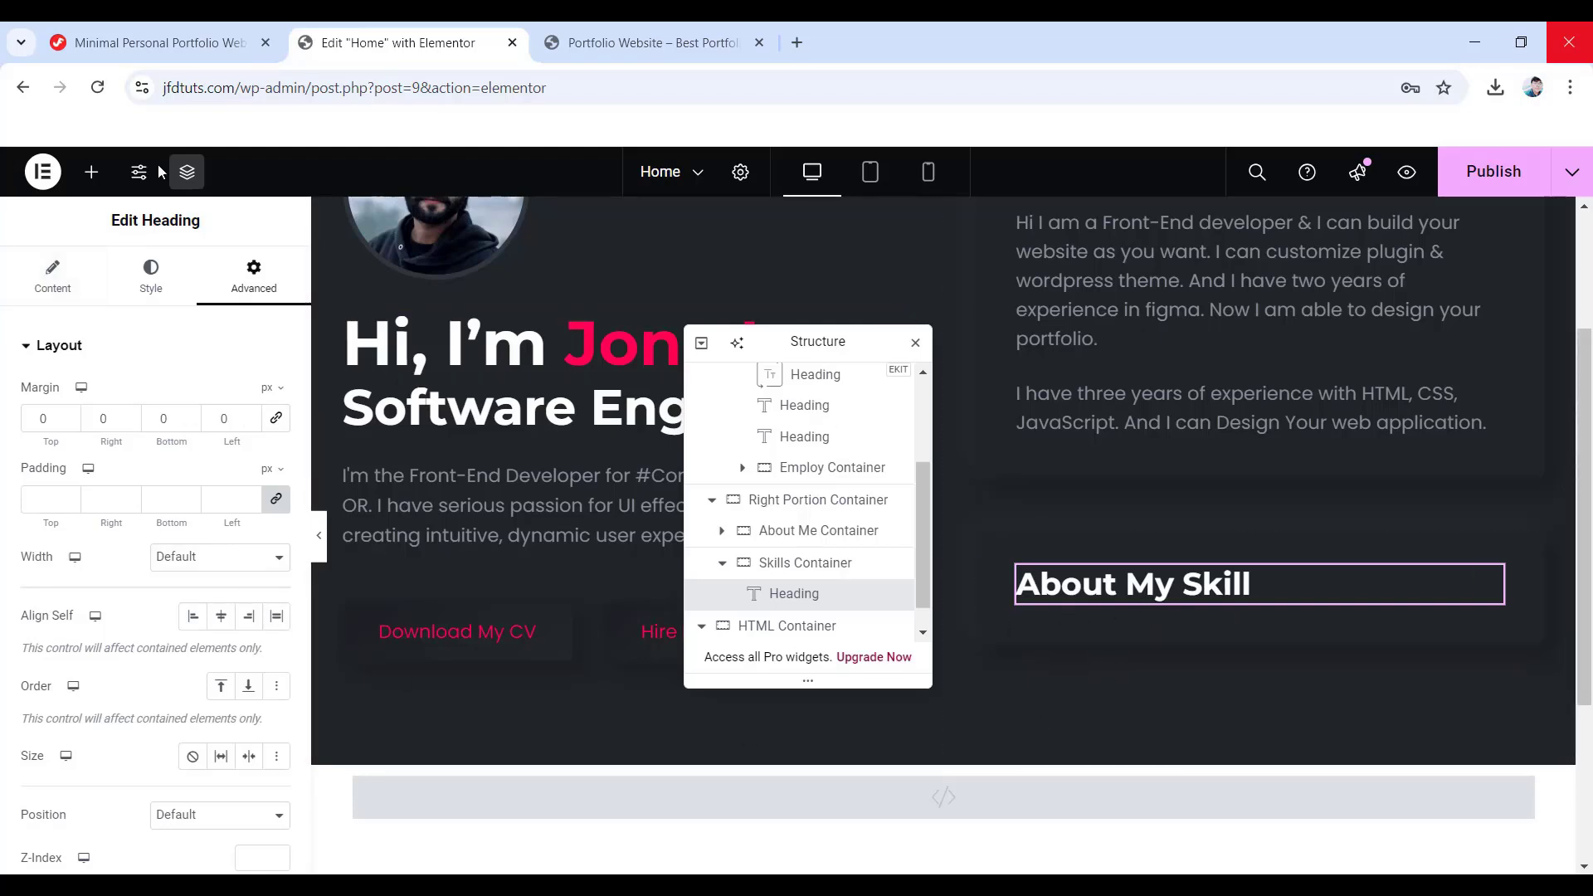
left_click(93, 183)
scroll(142, 526, "down", 2)
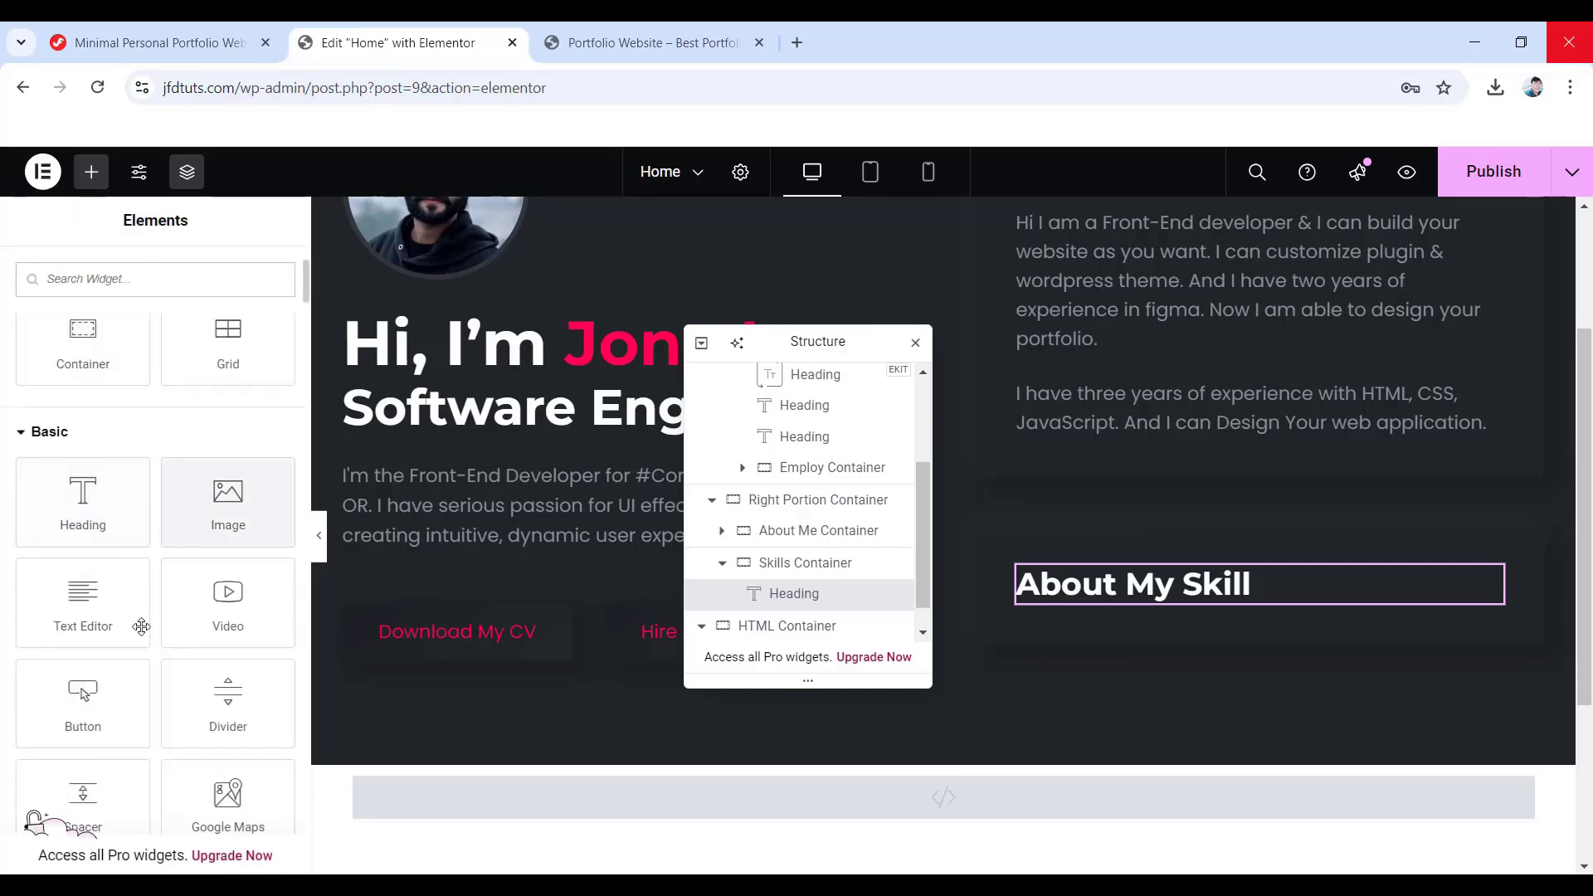
- Add a #121415 Divider under the About My Skill heading with its gap cleared
left_click_drag(216, 711, 1100, 596)
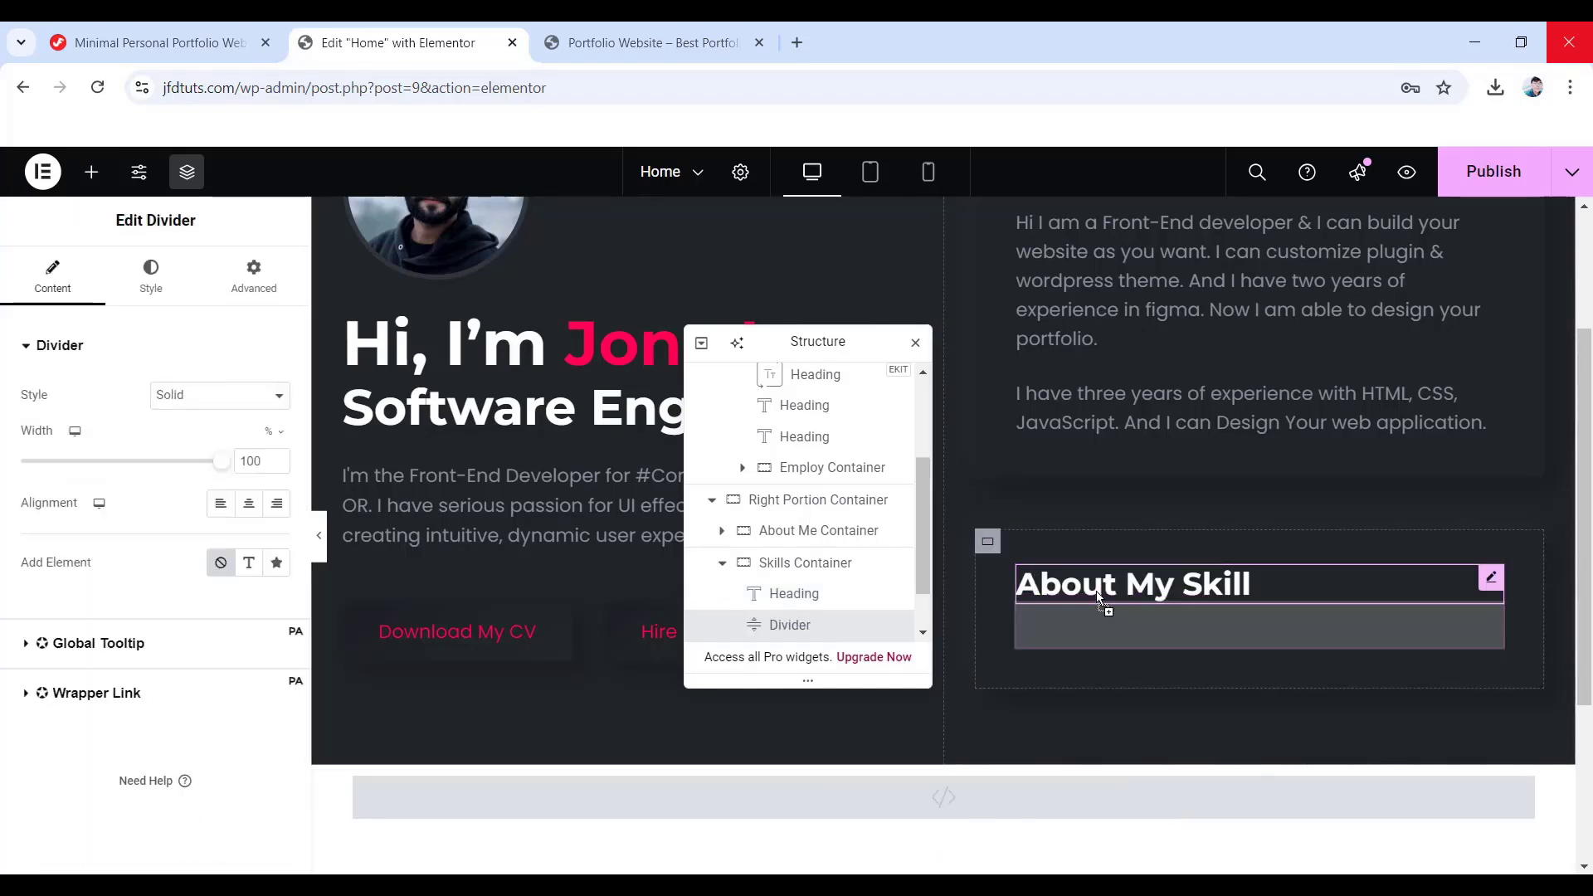
left_click(160, 286)
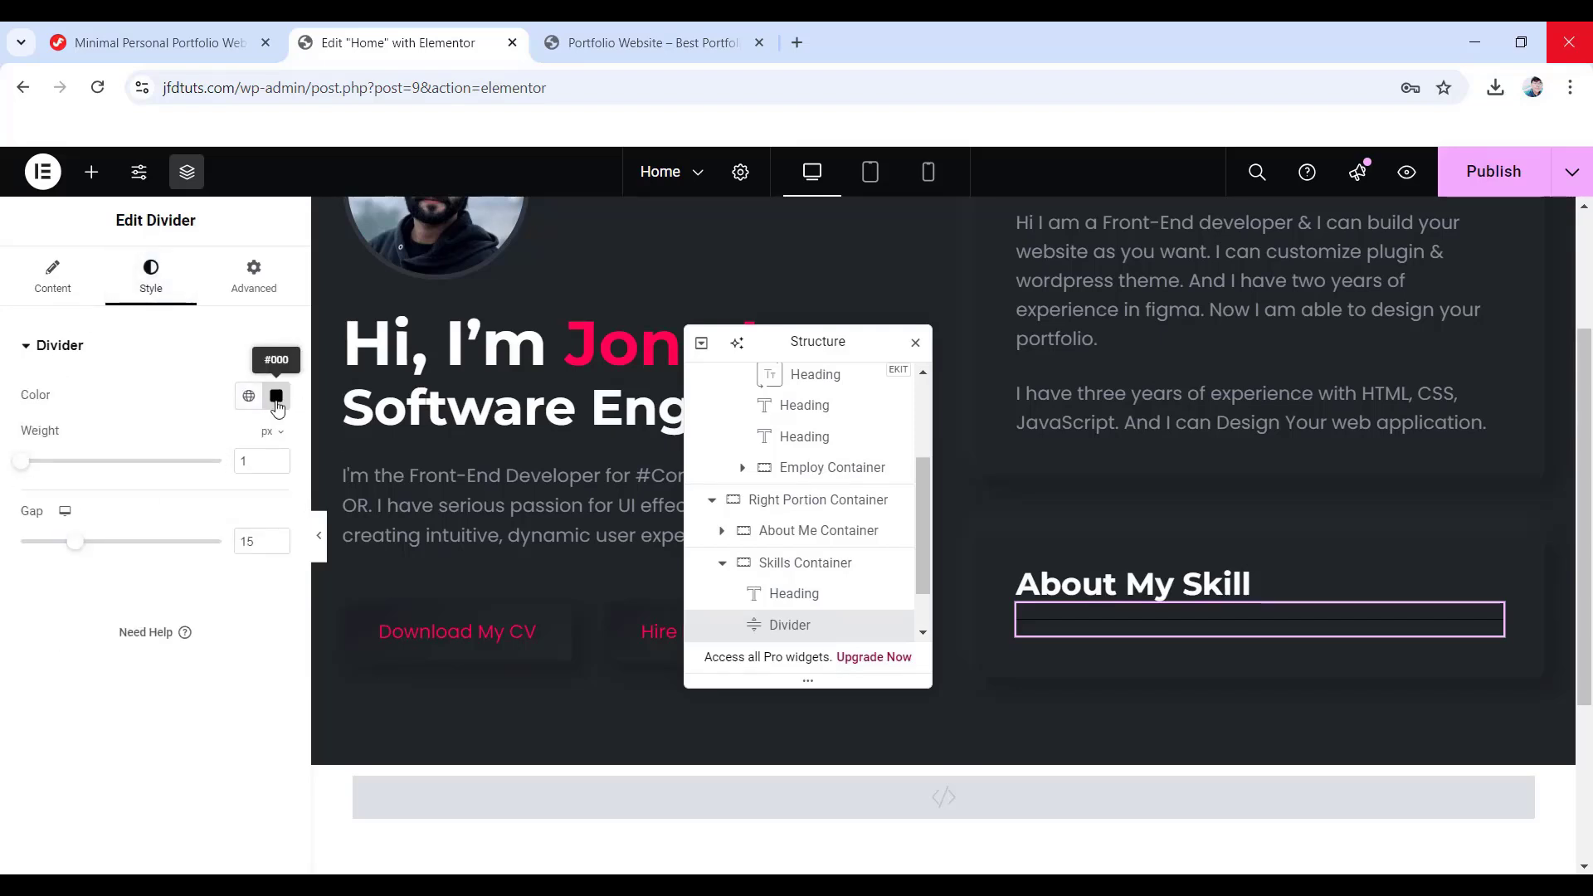
left_click(277, 395)
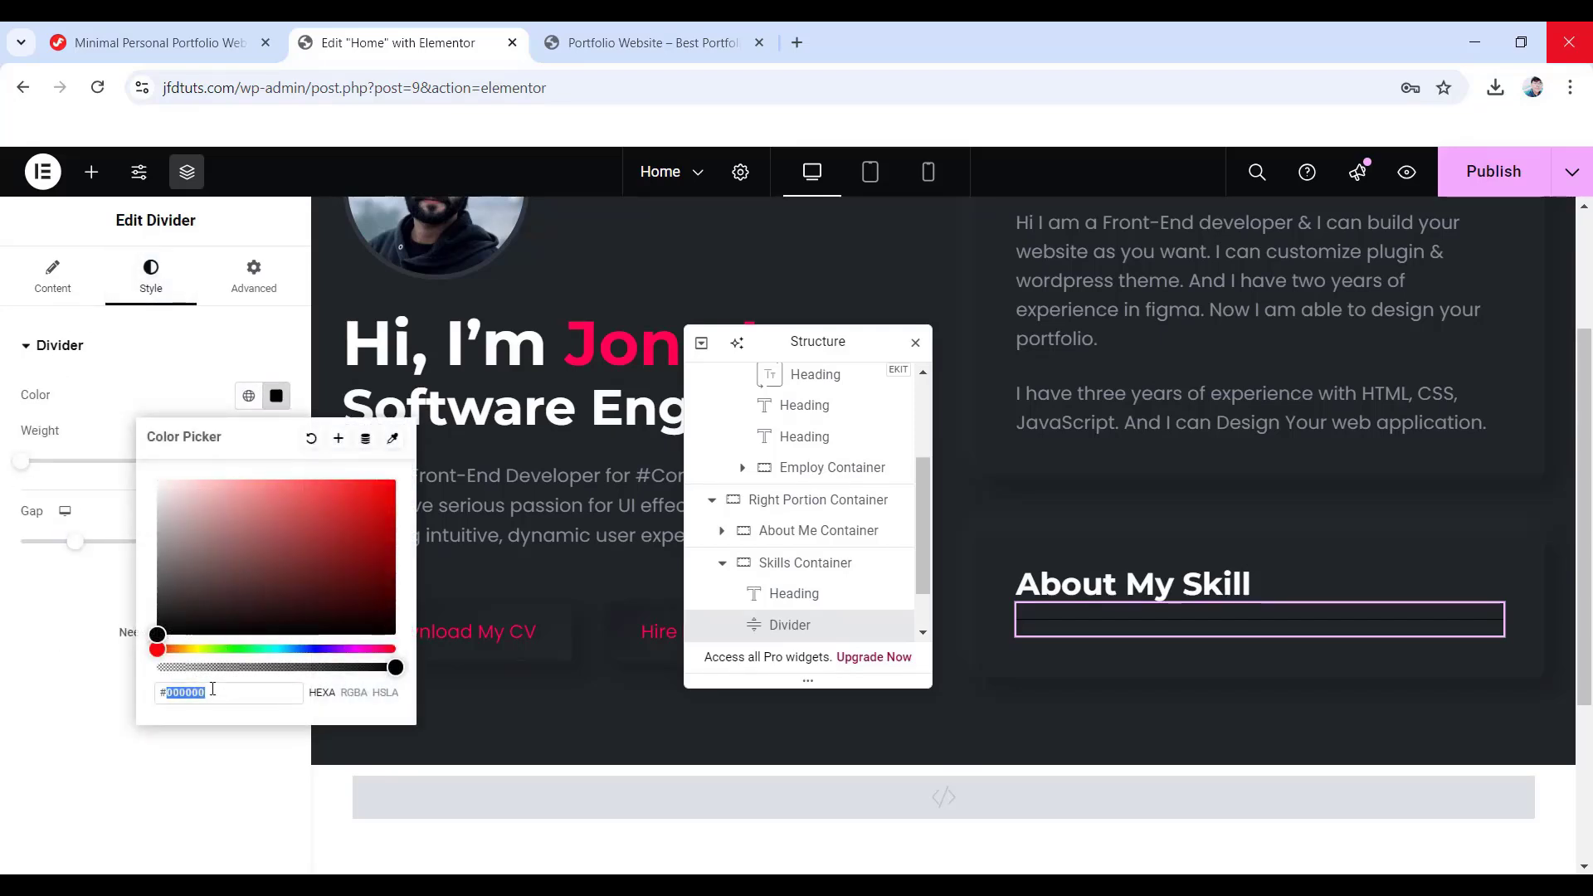
type("121415")
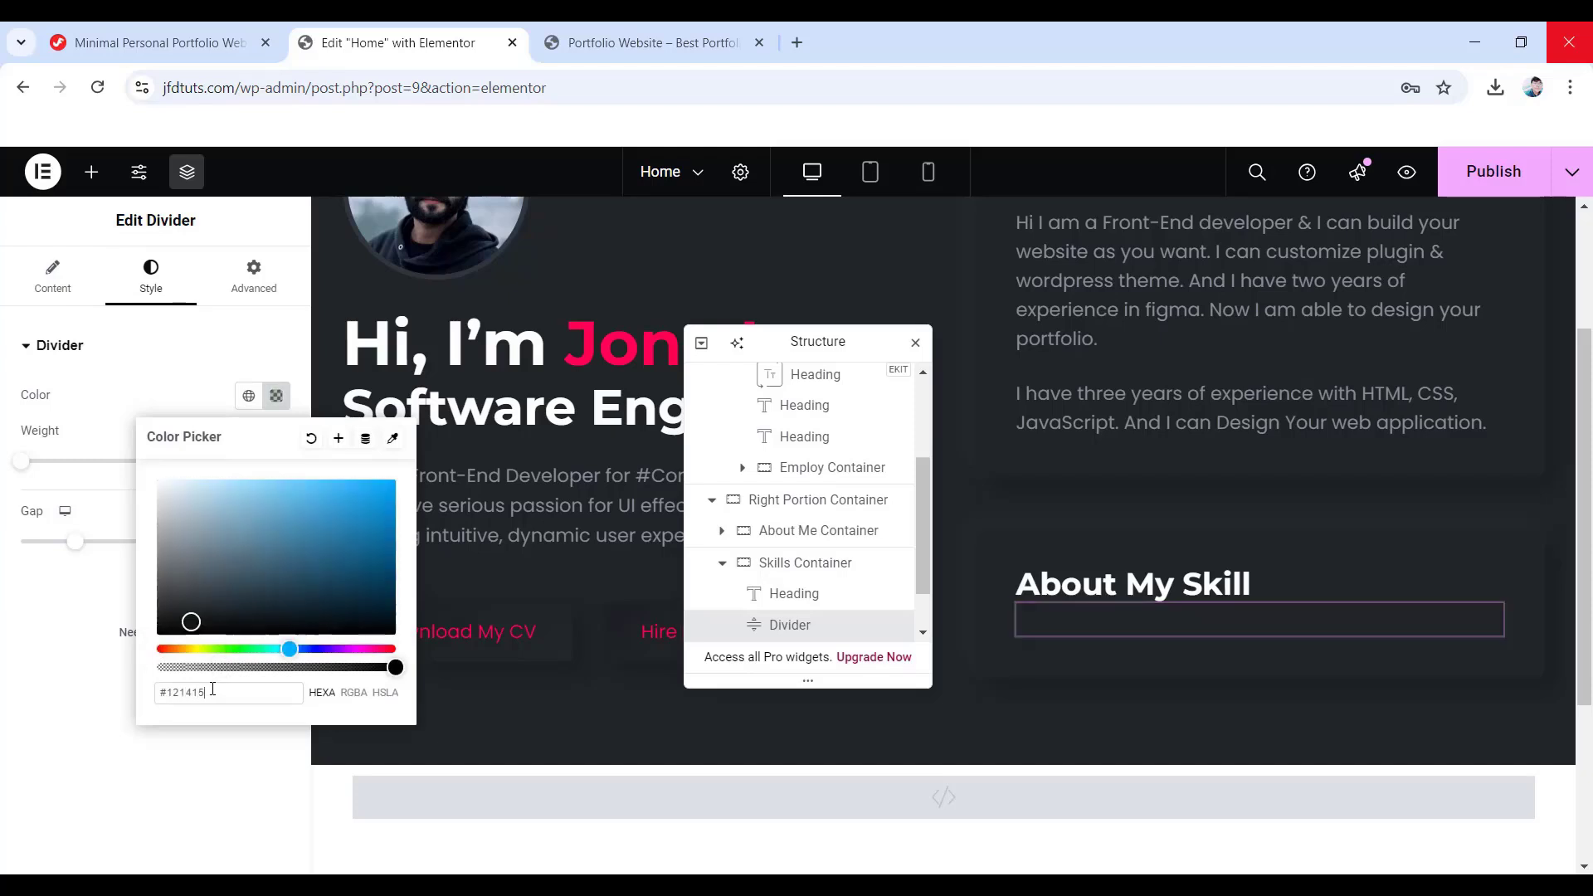
left_click(55, 680)
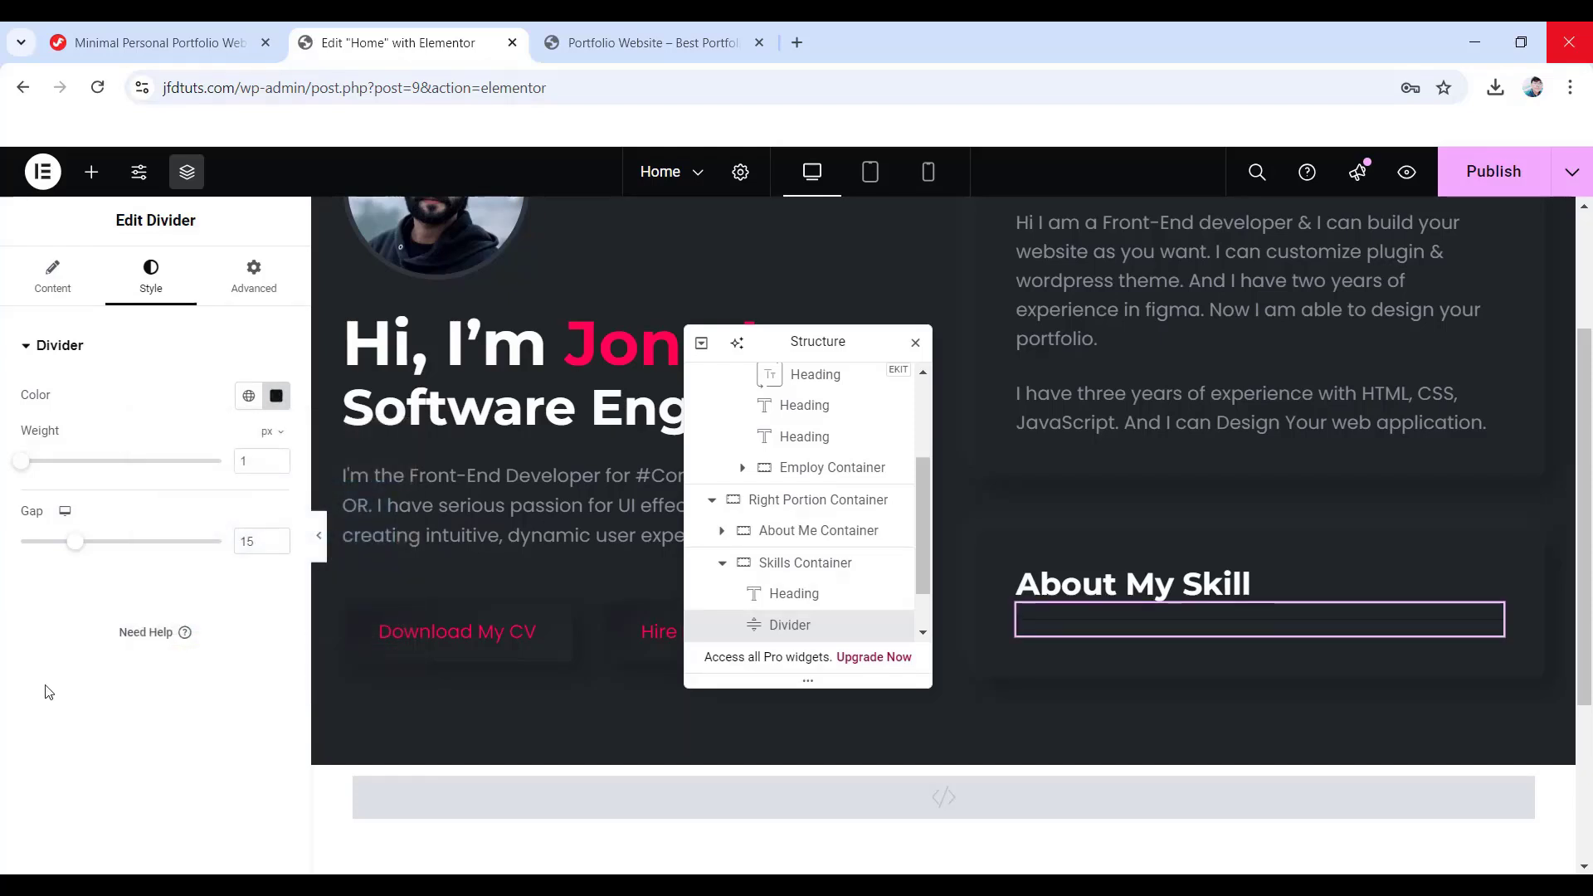
key("BackSpace")
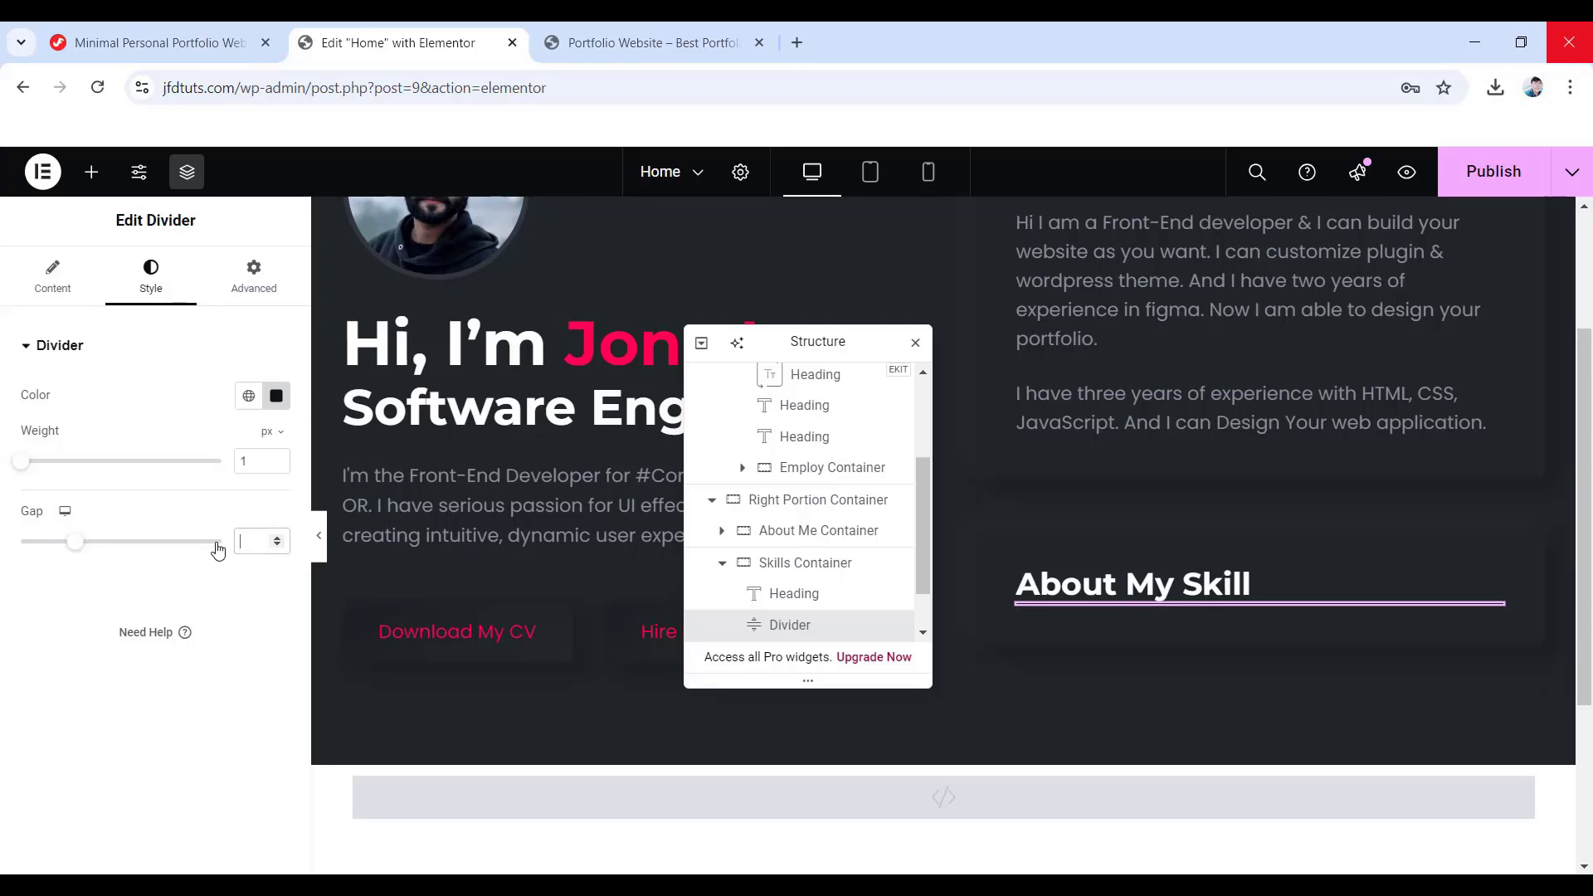
- Unlink the divider's padding, set the top to 18 px and select the bottom value
left_click(251, 278)
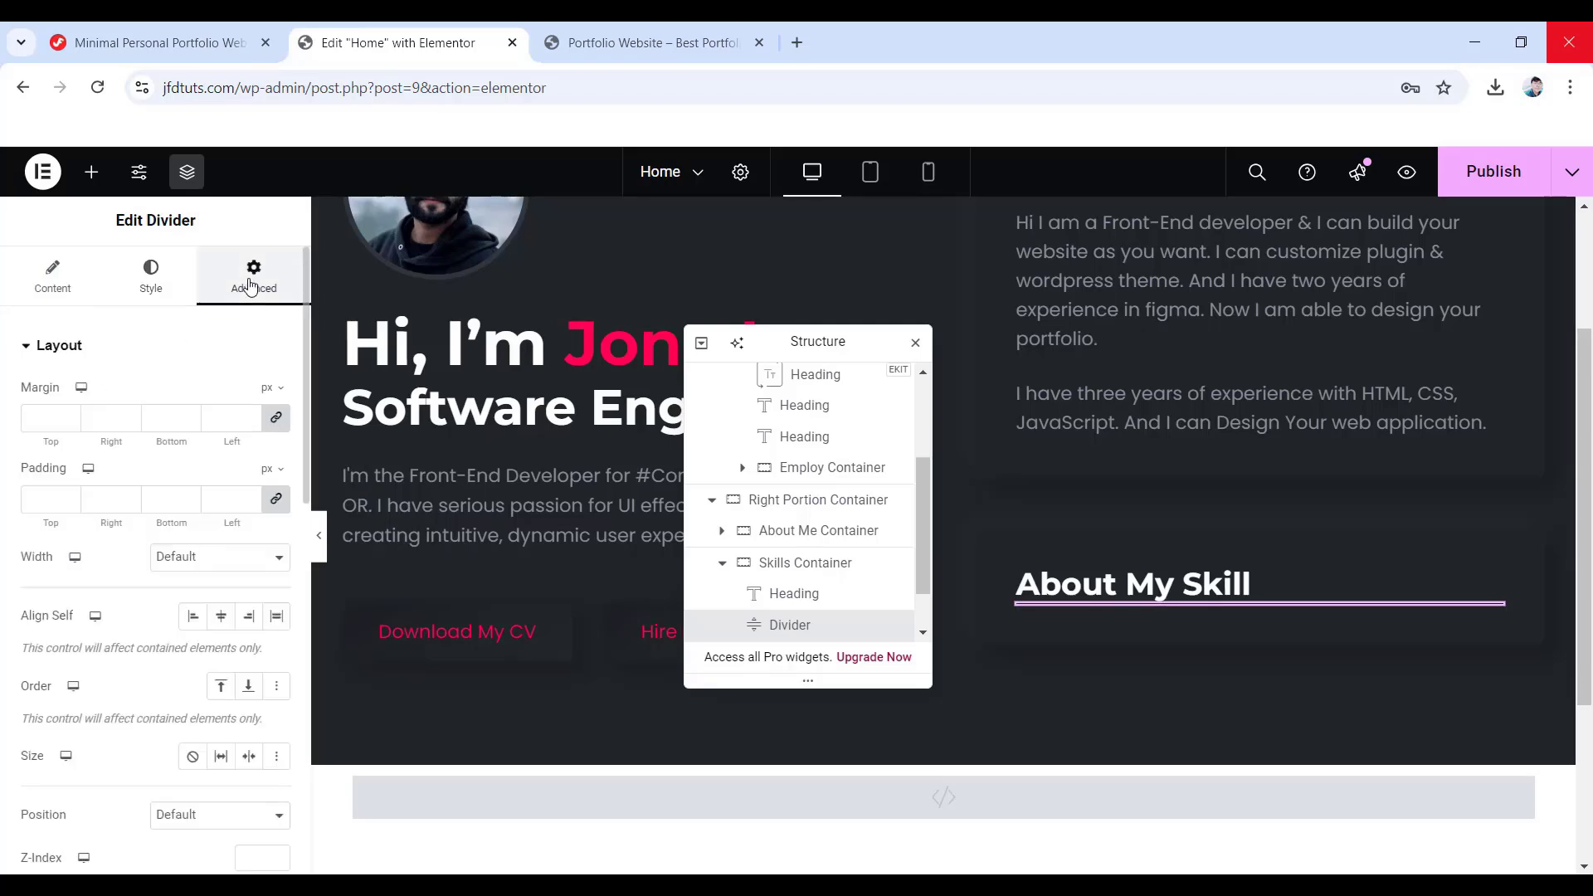
left_click(273, 499)
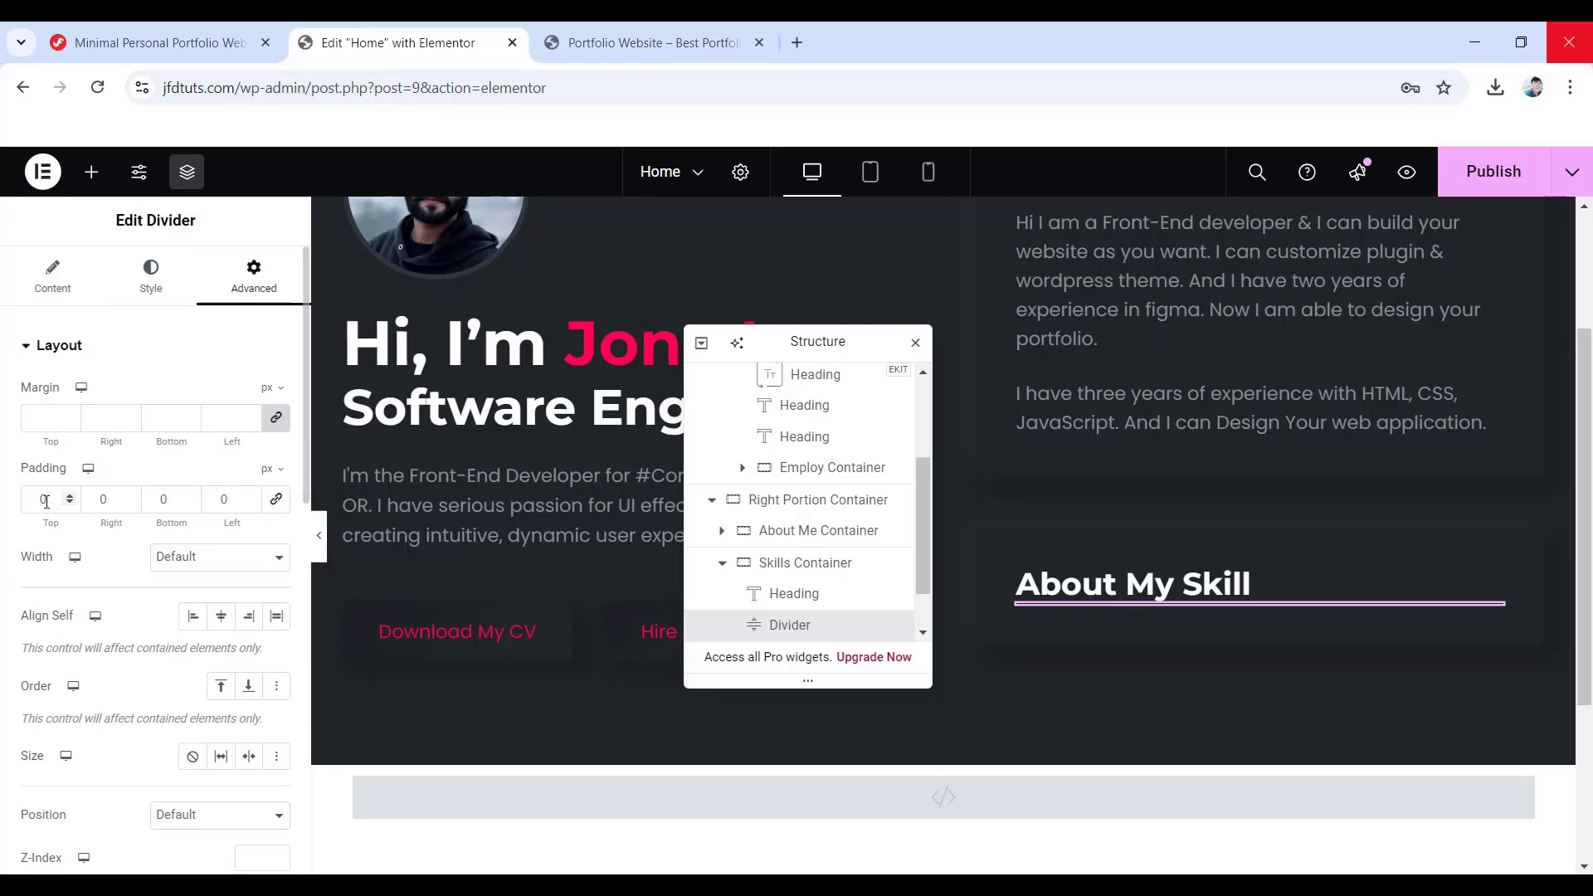
type("18")
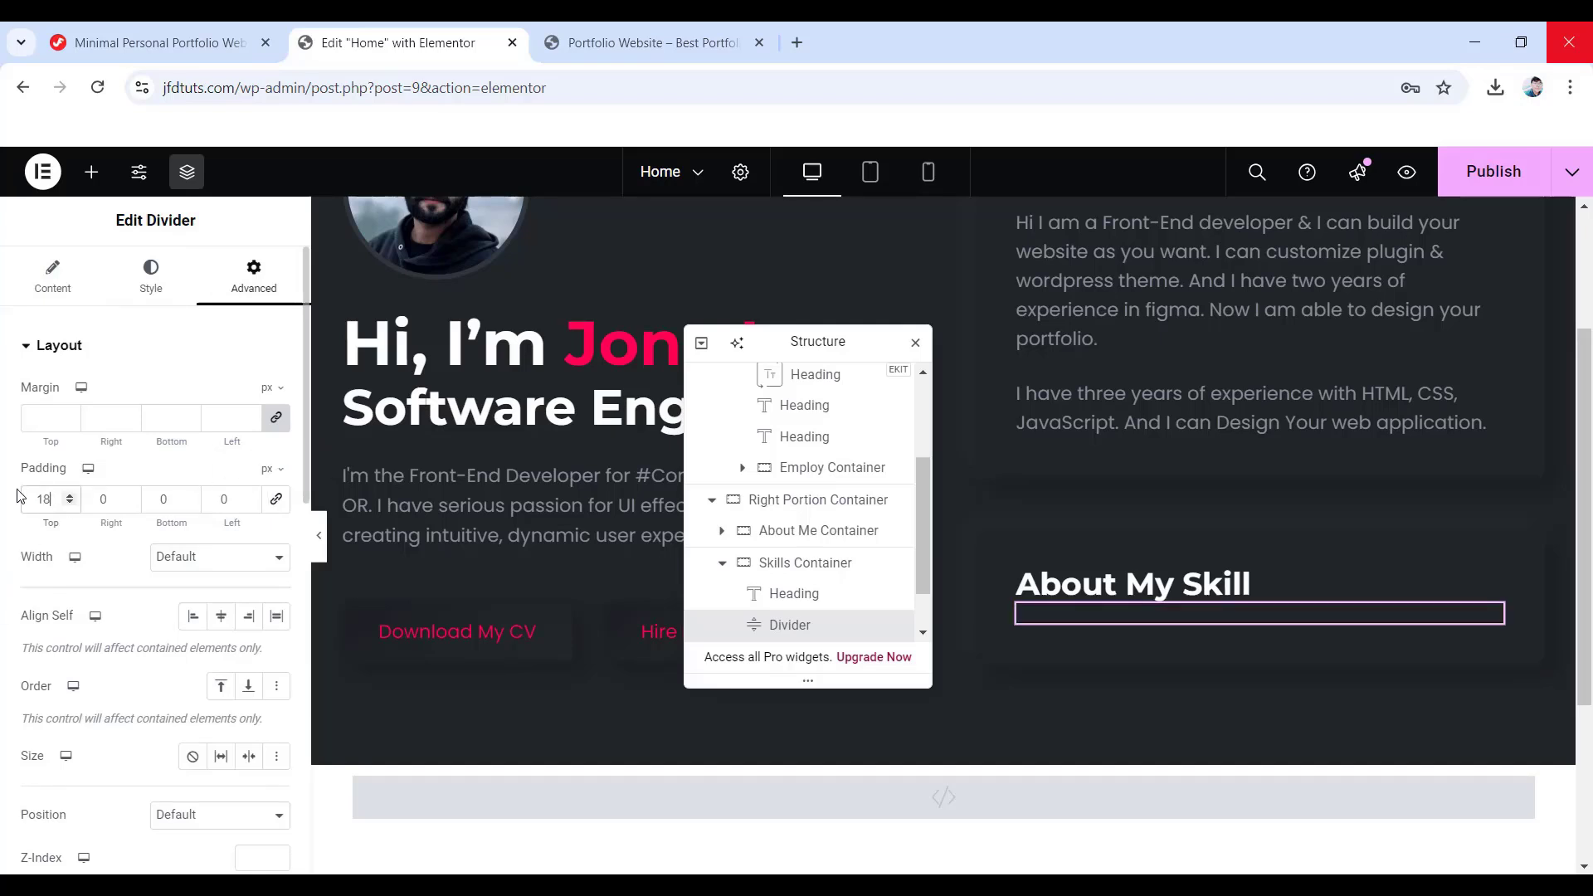
left_click(159, 501)
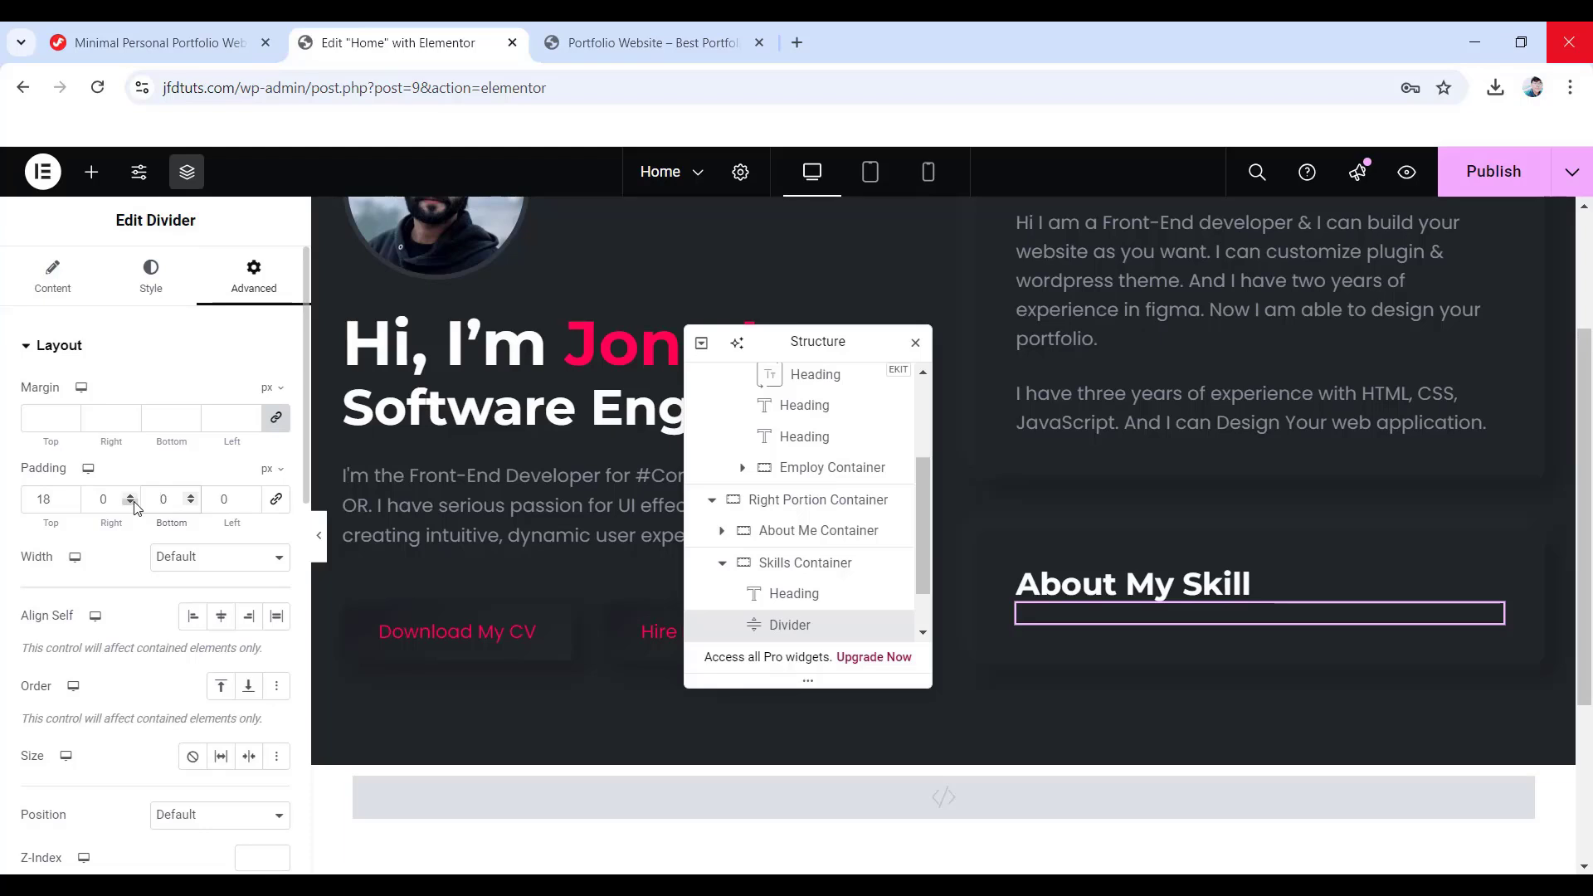
- Finish the divider's 20 px bottom padding and add a heading below it reading PRIMARY SKILLS ON
type("2")
left_click(92, 171)
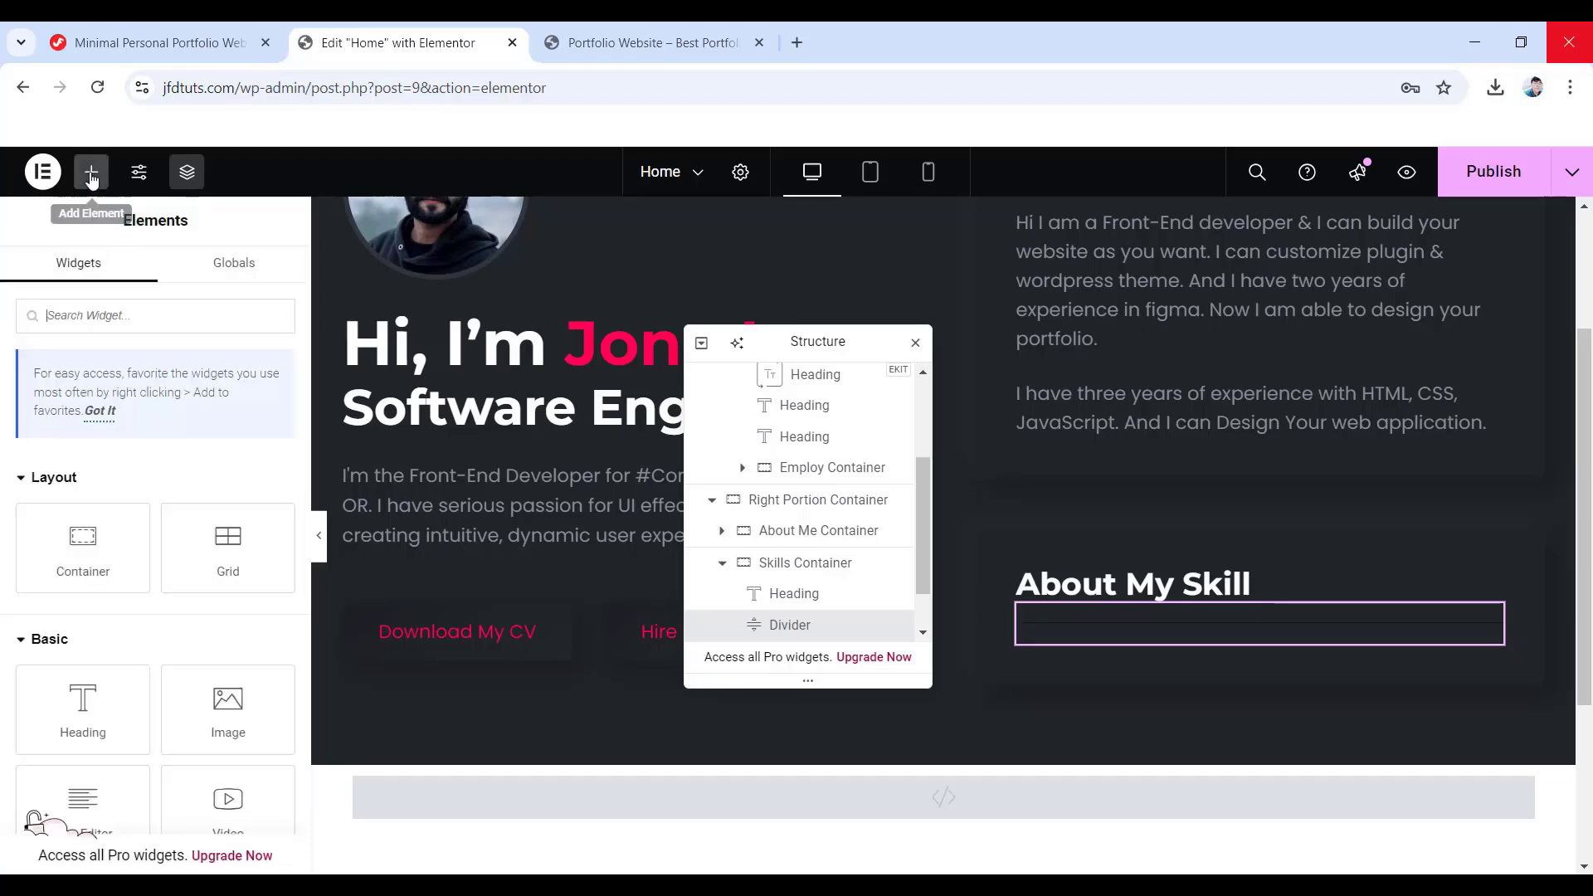
left_click_drag(83, 699, 1126, 643)
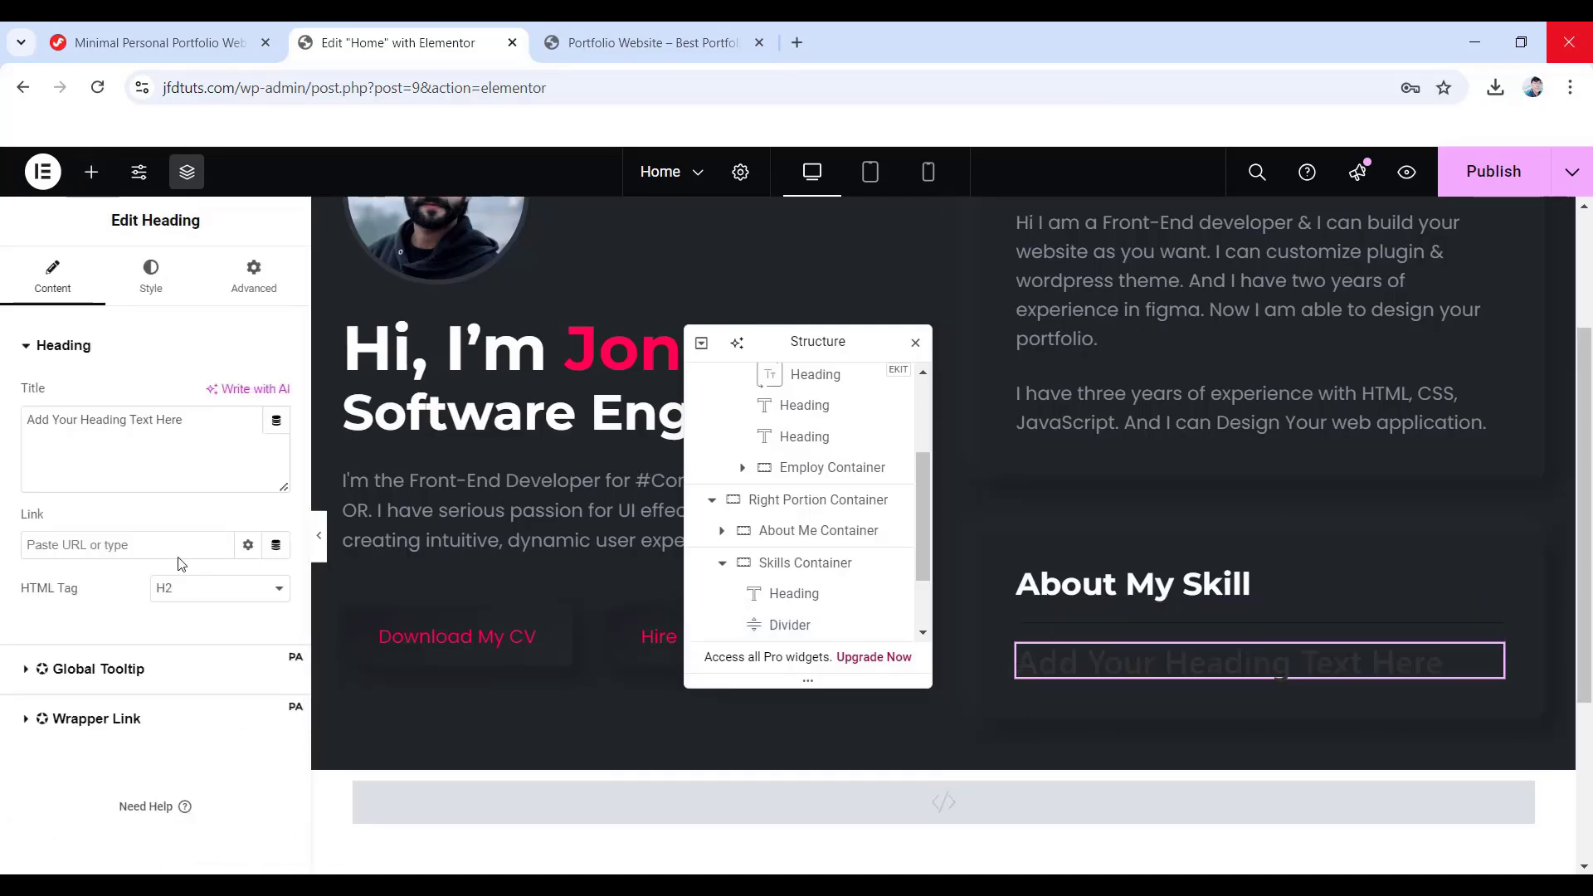
left_click_drag(184, 420, 25, 422)
type("PRIMARY SKILLS ON")
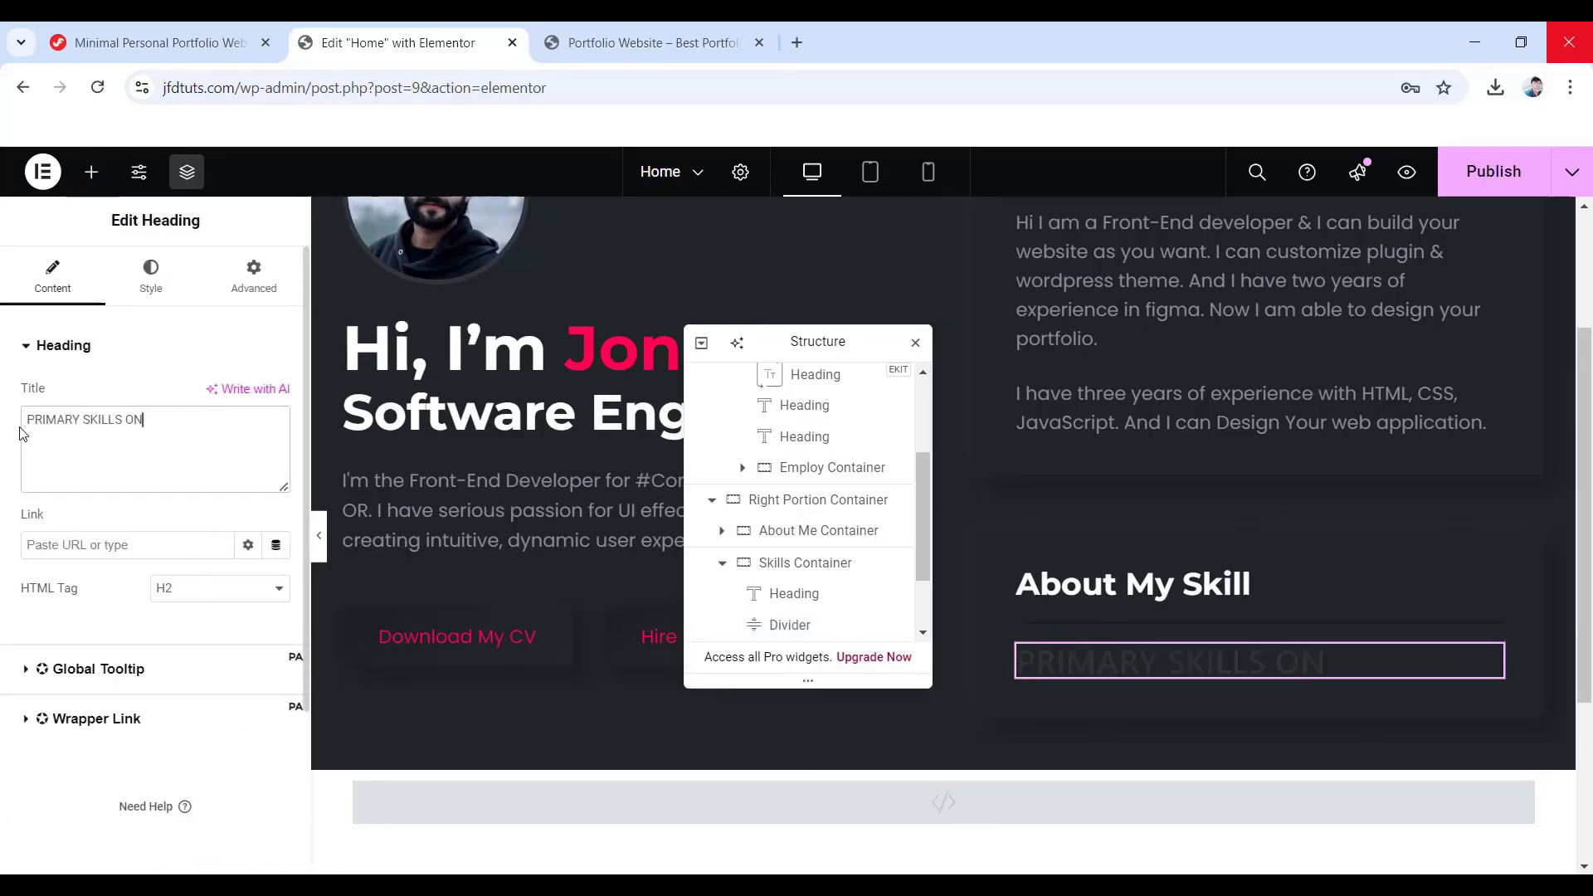
- Set the PRIMARY SKILLS ON heading colour to #c4cfde
left_click(152, 279)
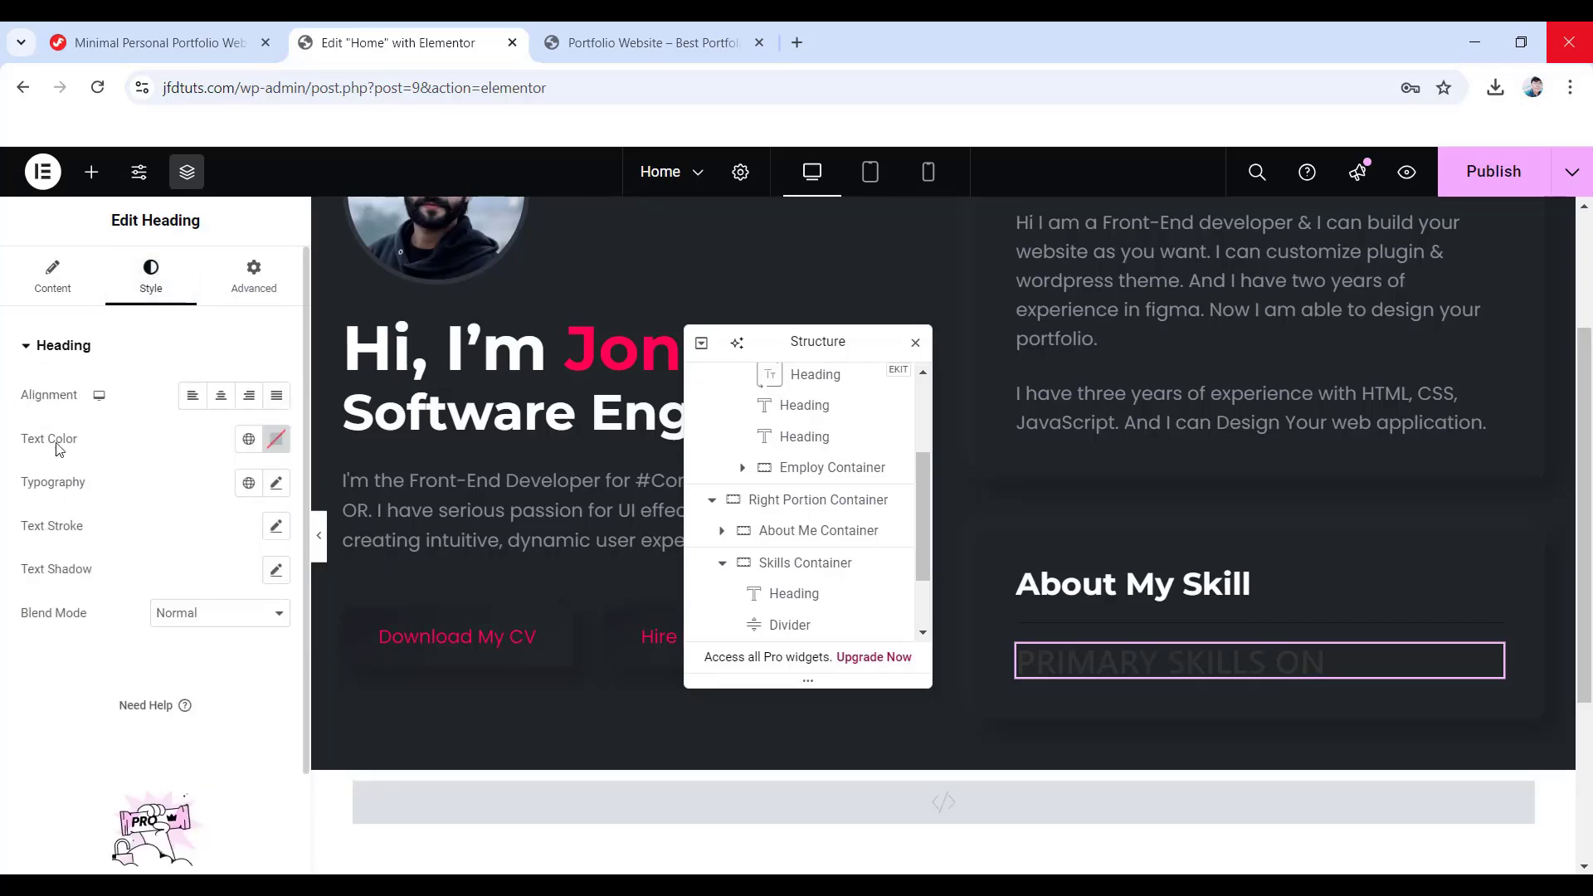
left_click(276, 438)
left_click(207, 736)
type("#c")
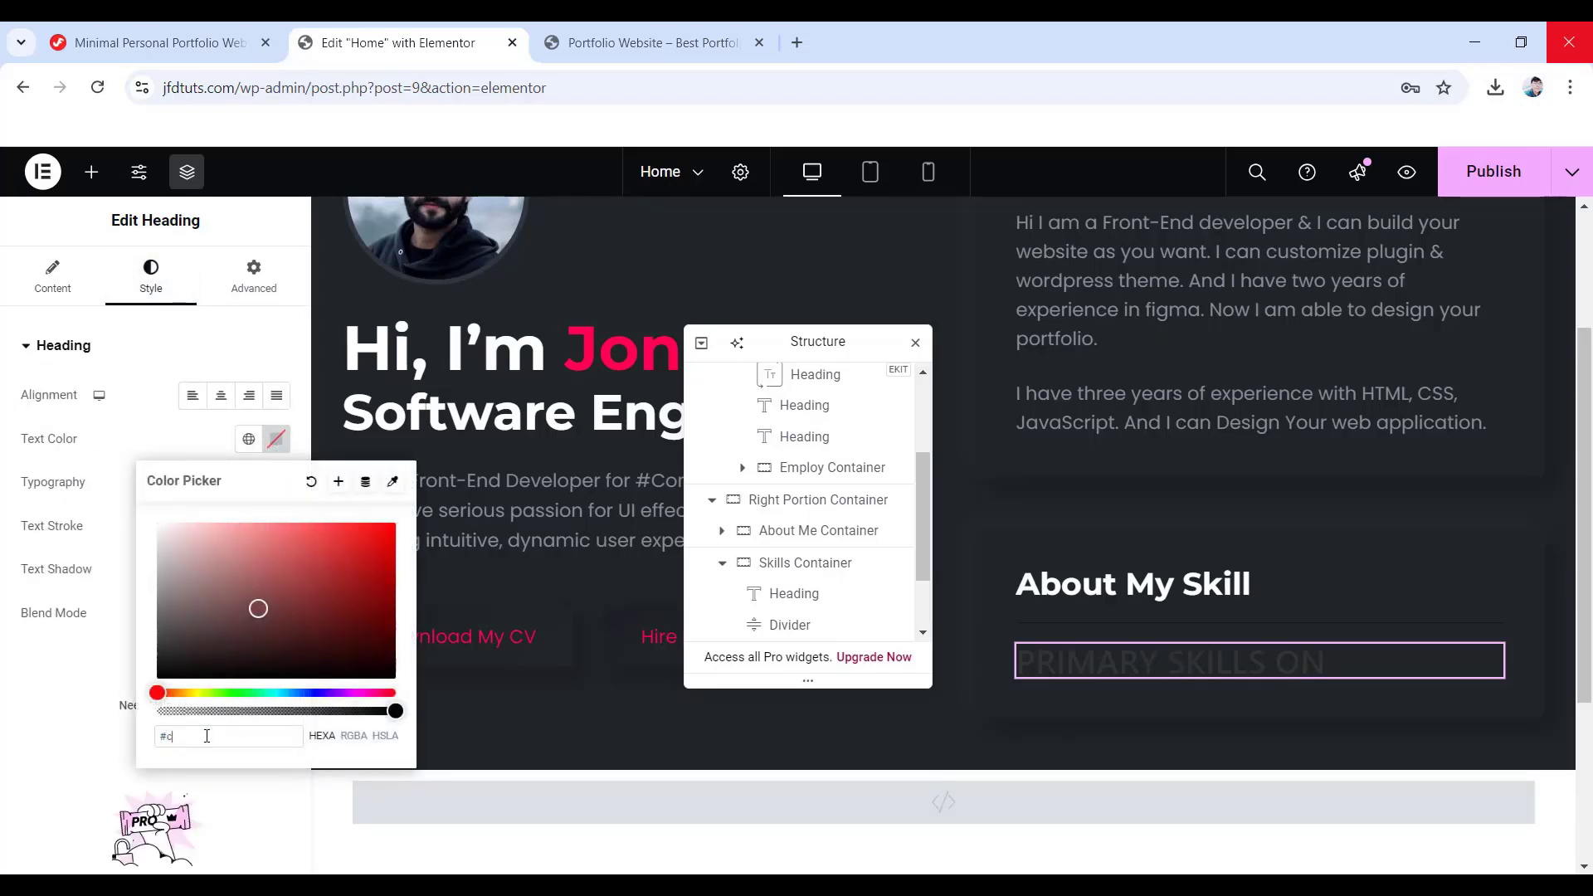
type("4cfd")
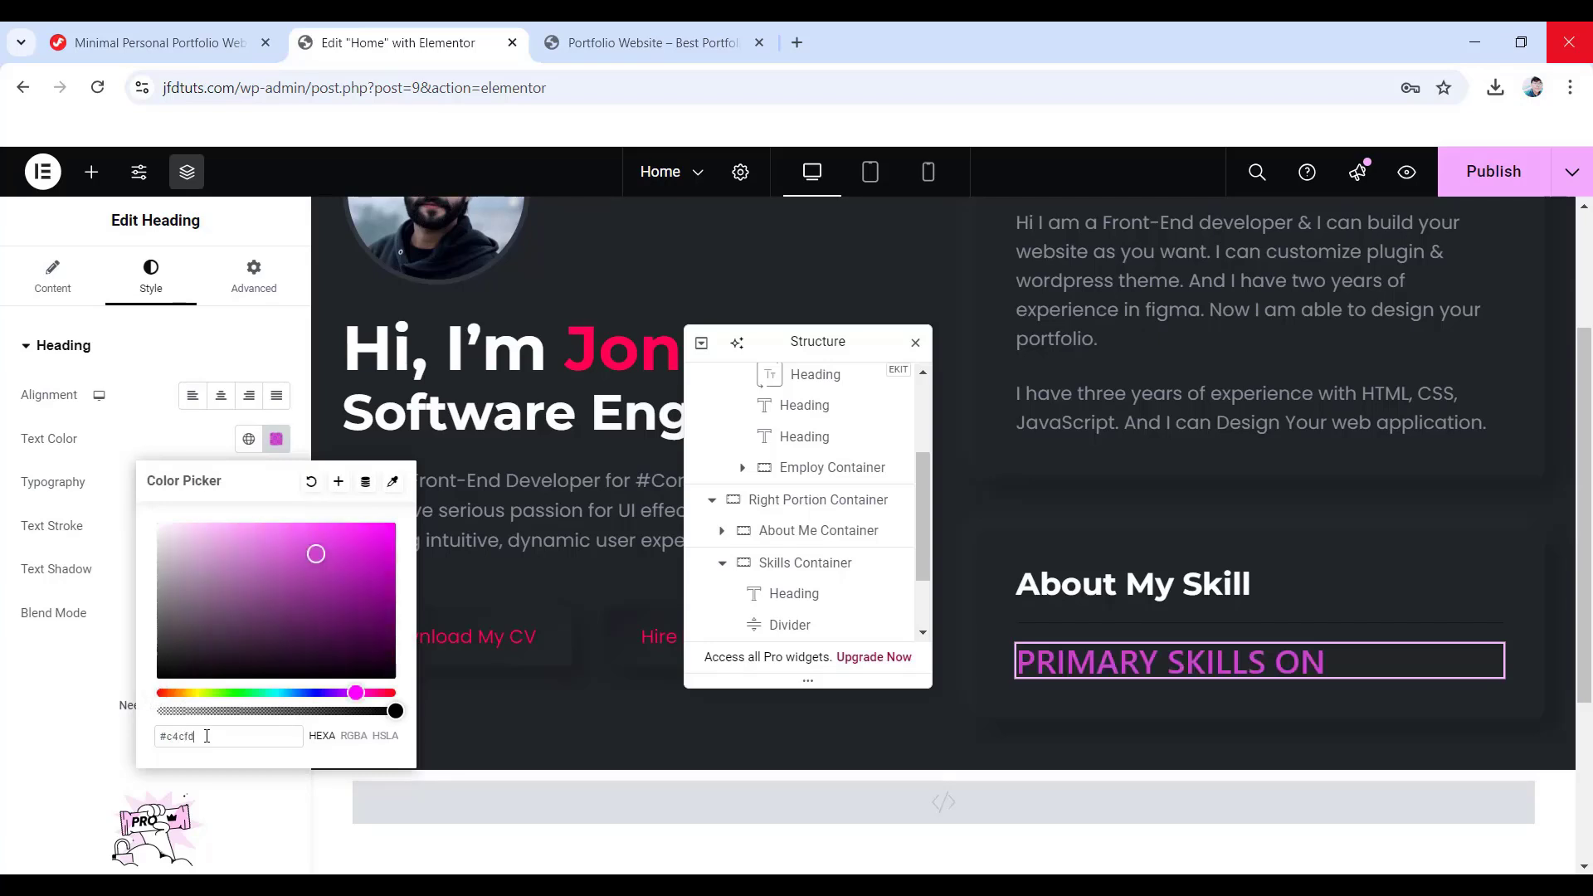
type("e")
left_click(39, 743)
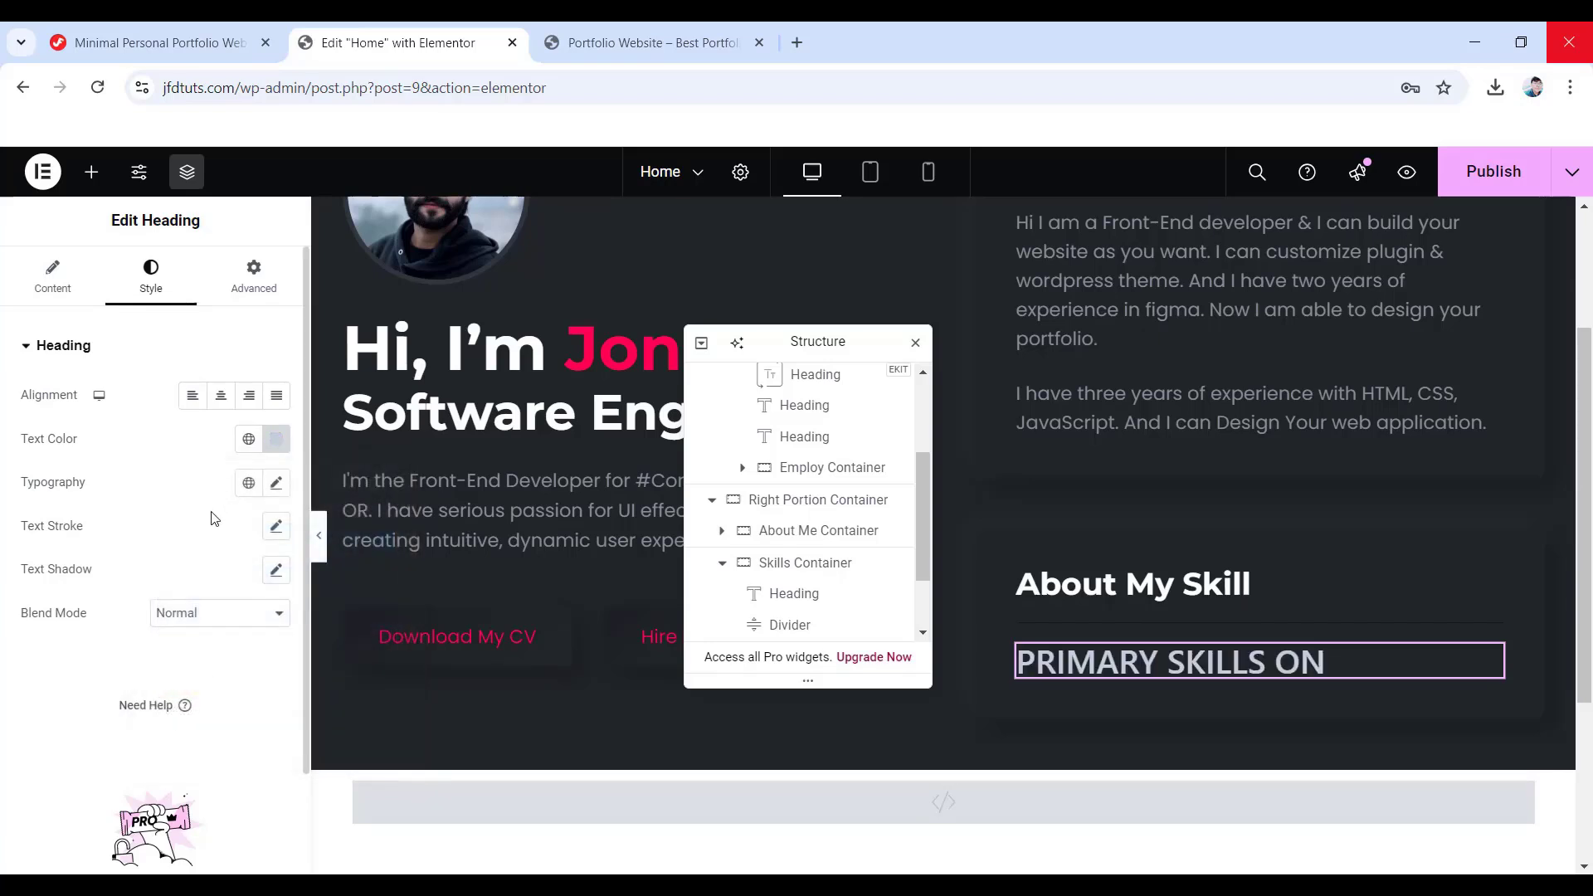
- Set its typography to Poppins 14 px, weight 300, 21 px line height, 2 px letter spacing
left_click(277, 483)
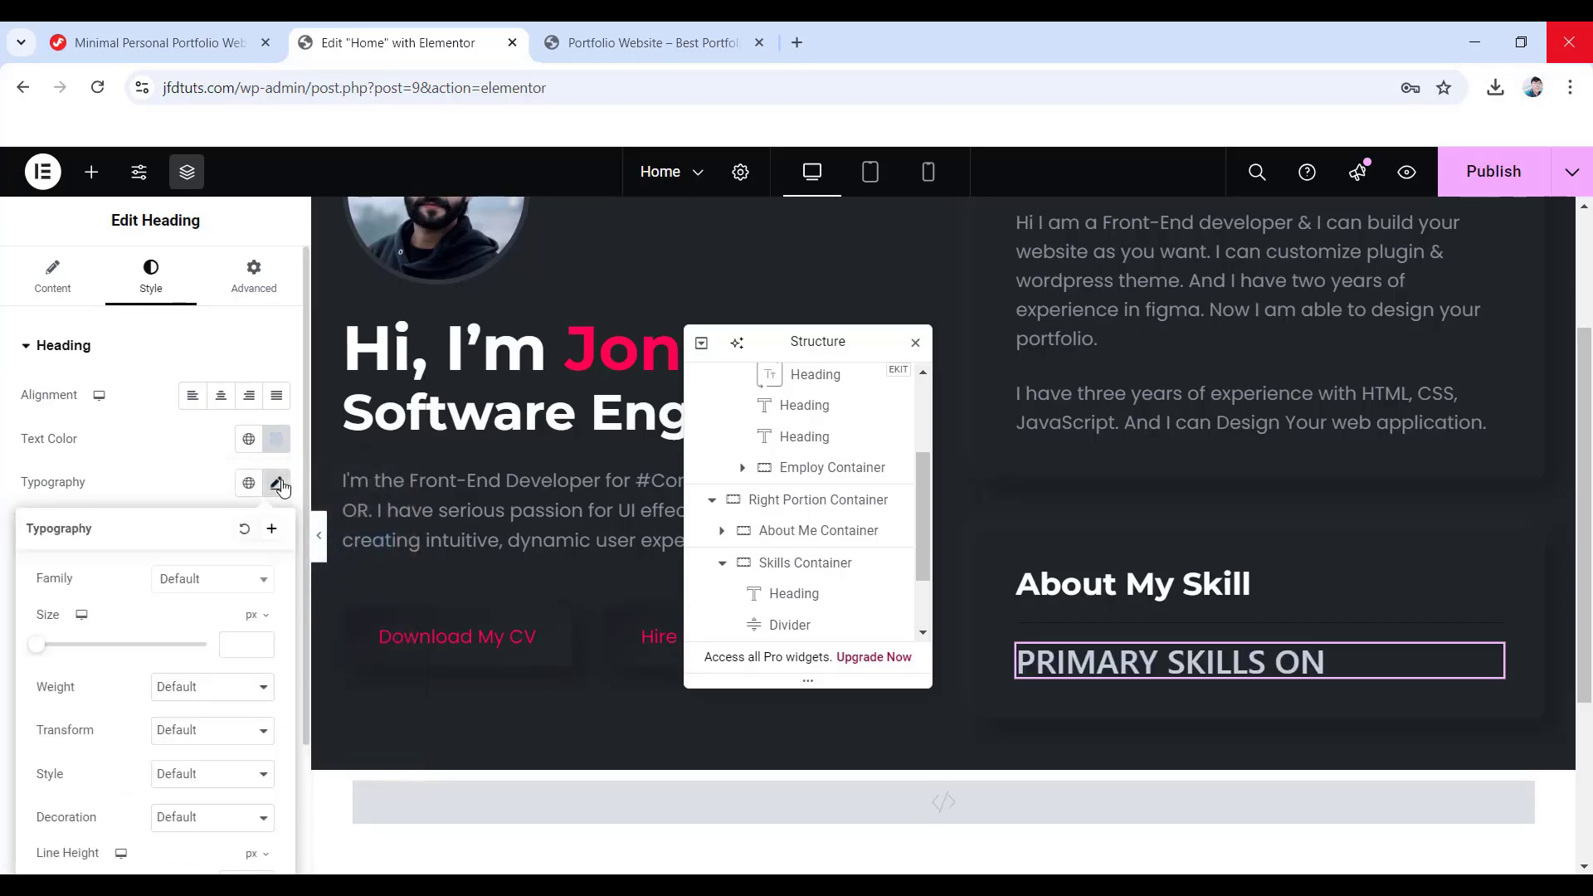
left_click(197, 581)
type("poppins")
key("Return")
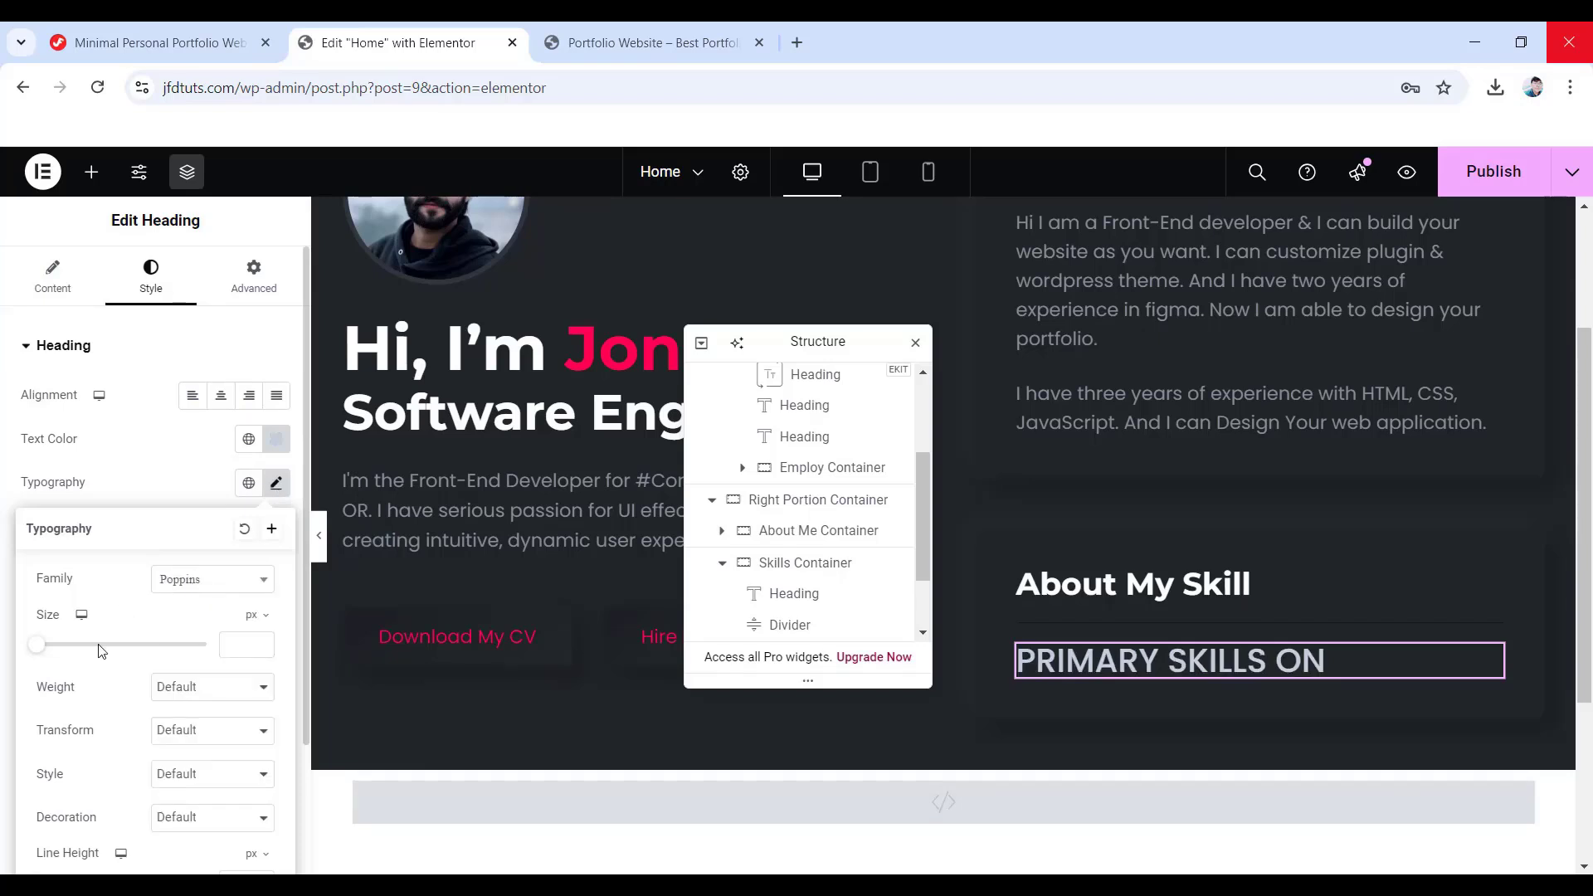
type("14")
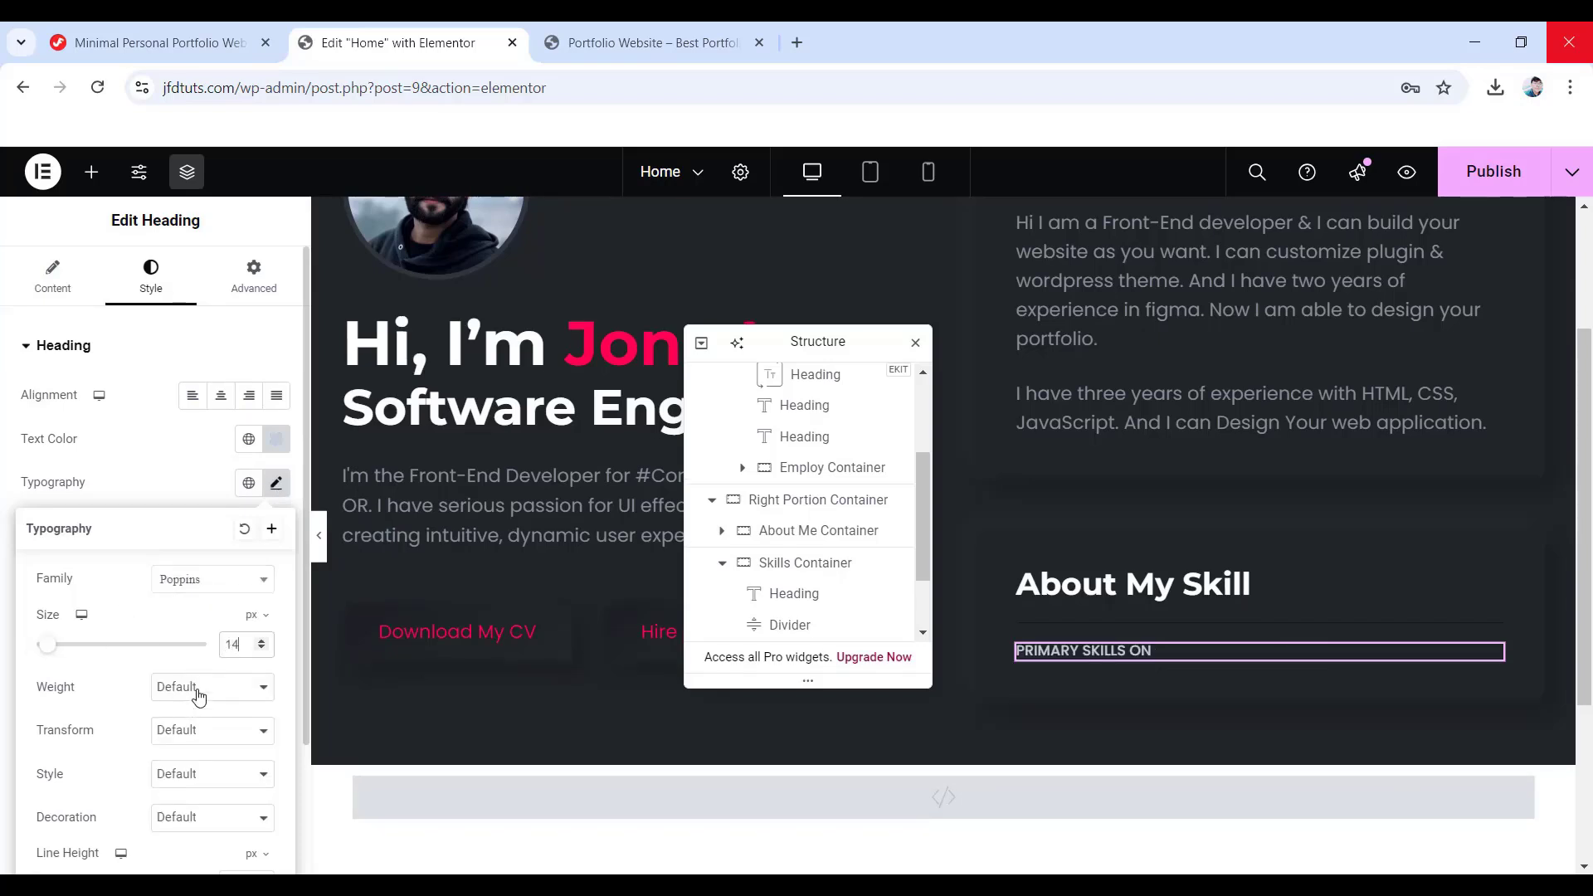
left_click(197, 687)
left_click(209, 444)
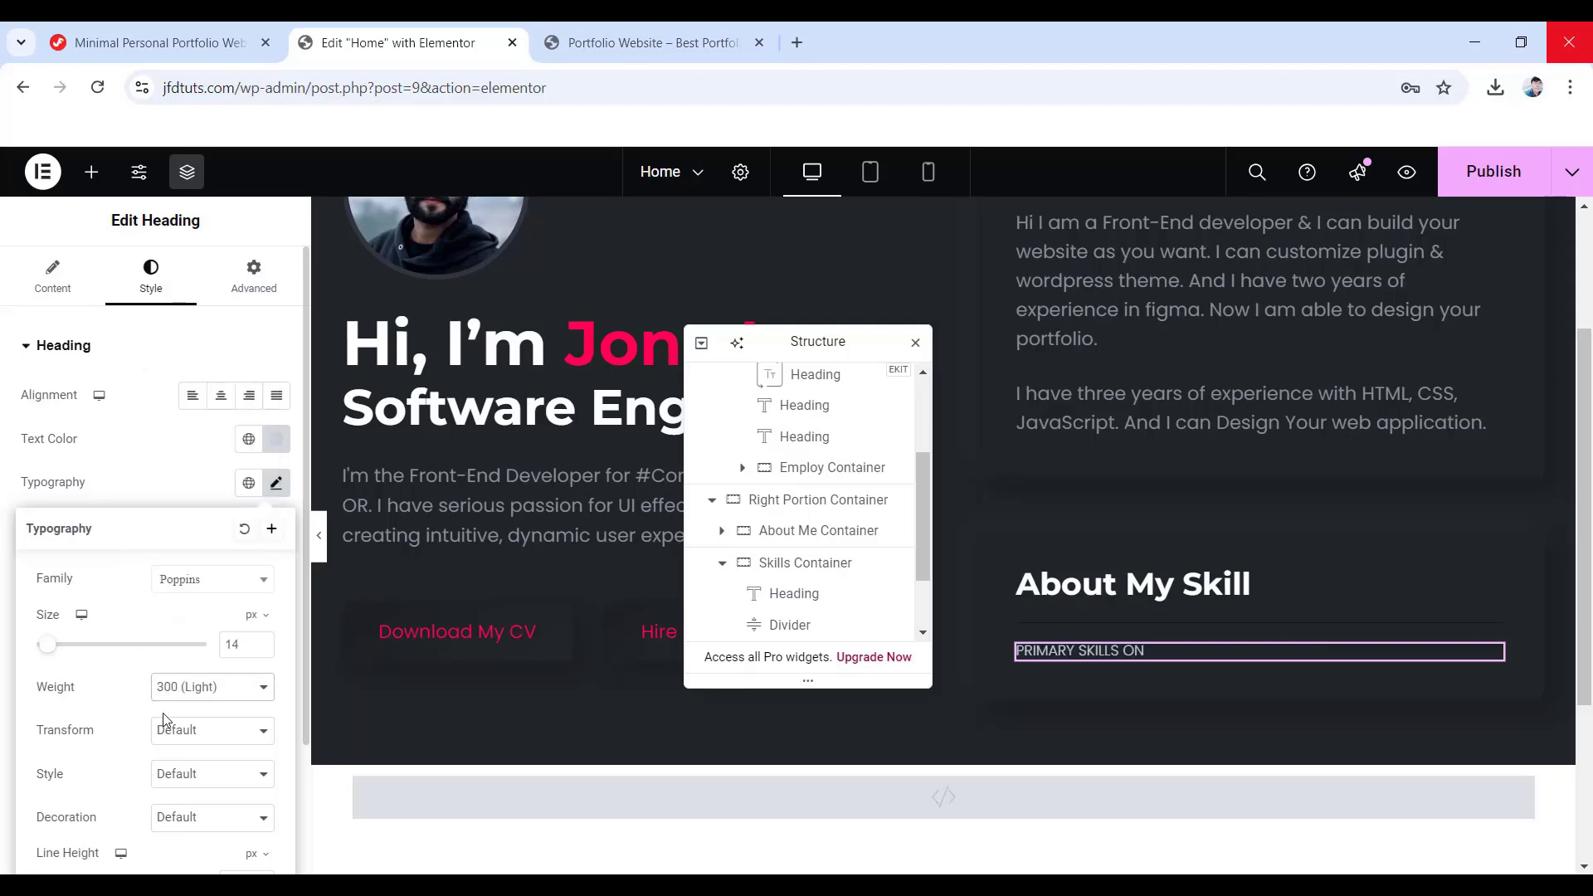
scroll(163, 720, "down", 2)
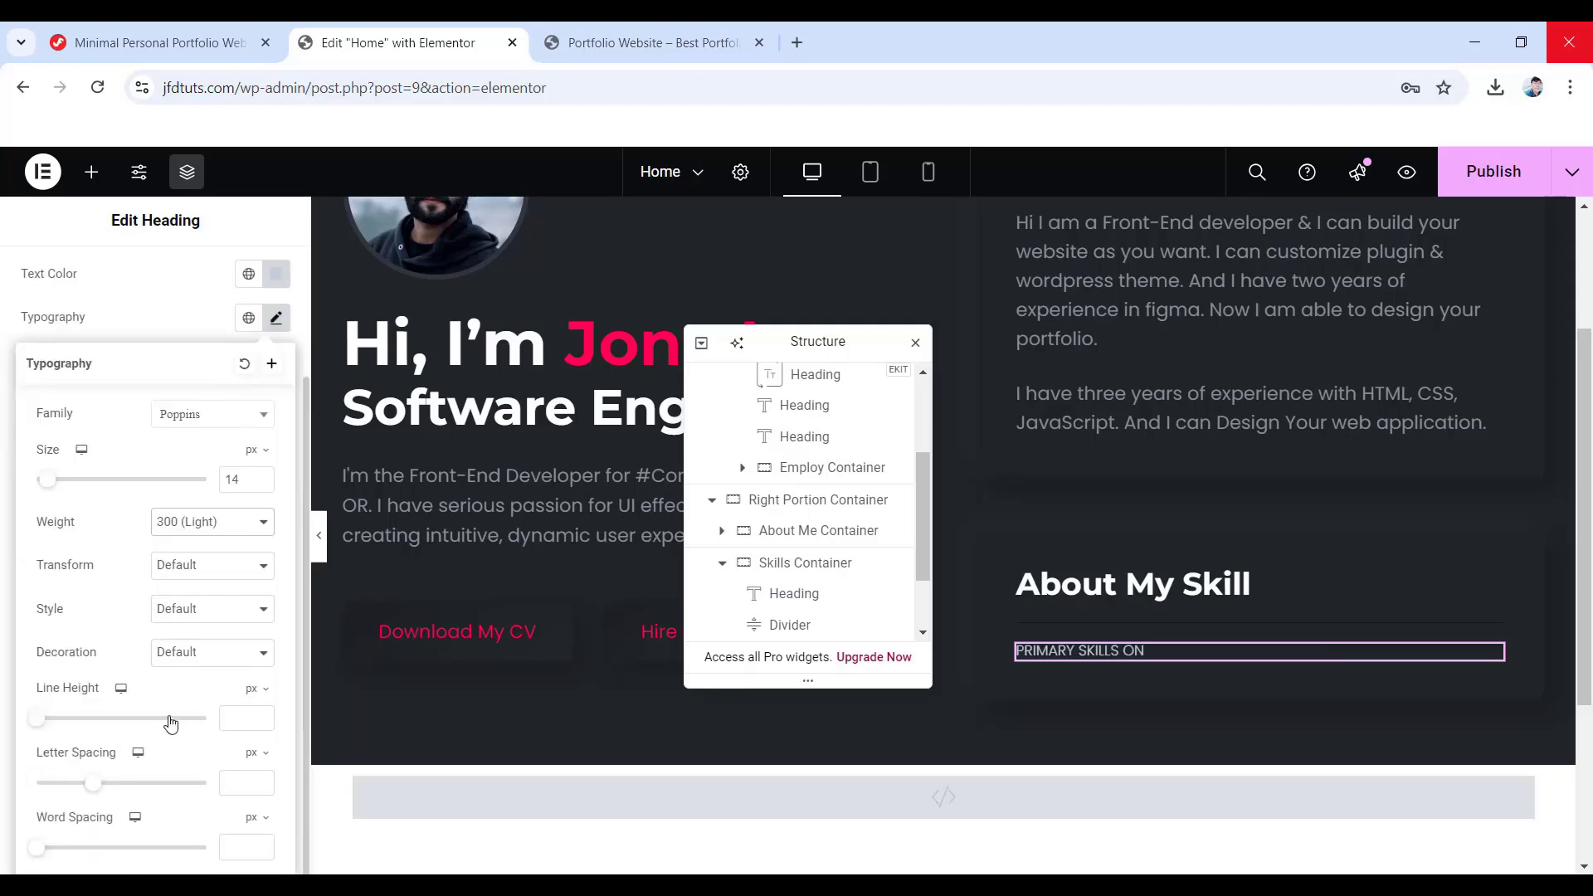
left_click(226, 719)
type("21")
key("Tab")
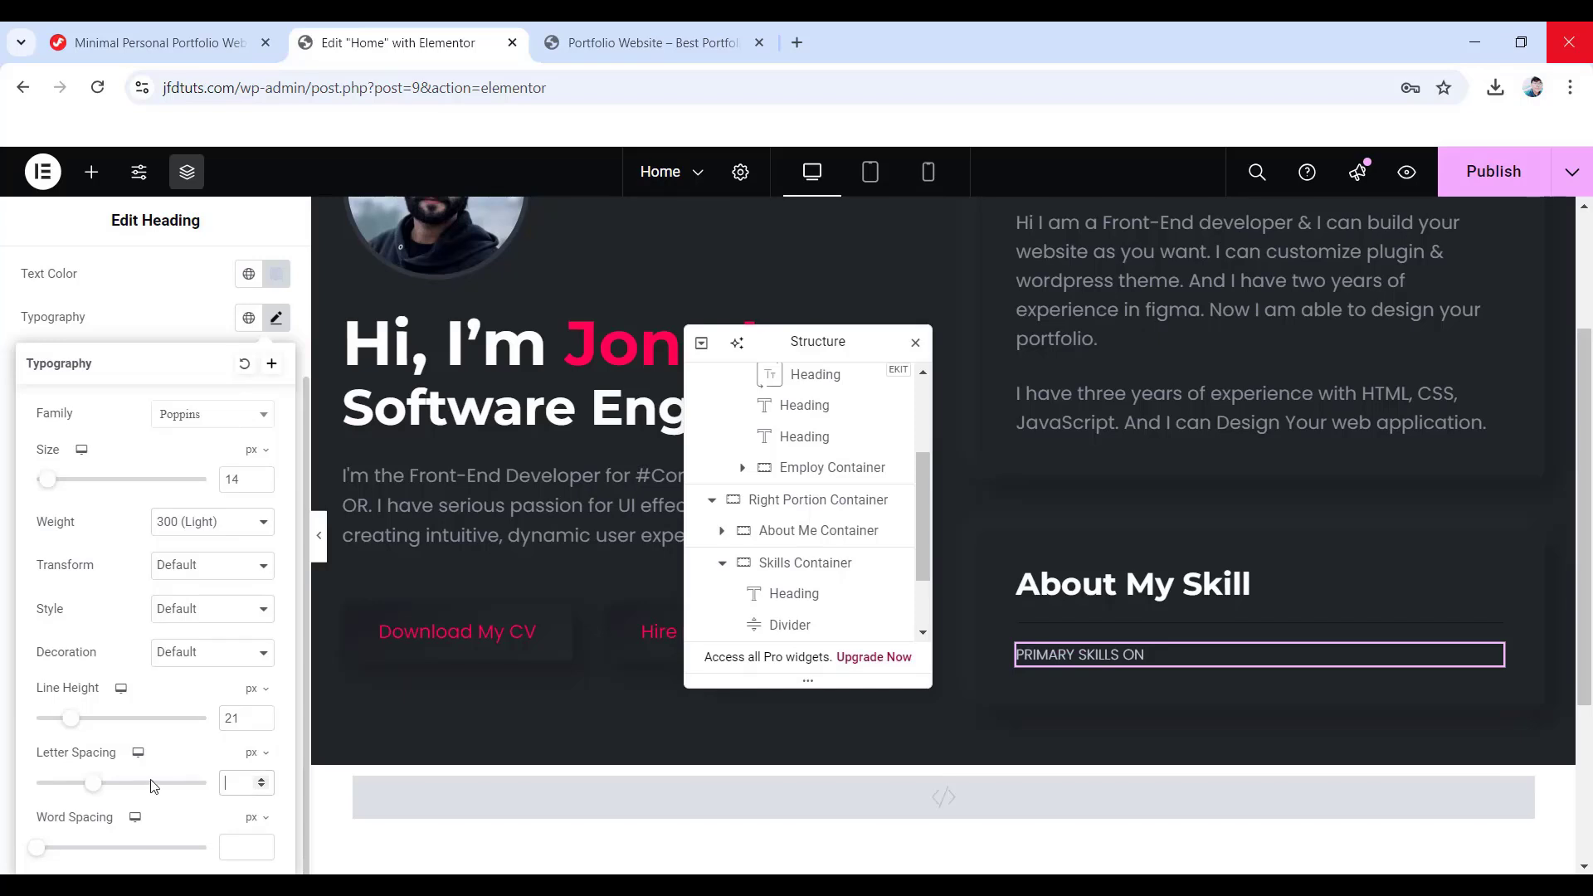
type("2")
- Unlink the heading's margins and set the bottom margin to 20 px
left_click(254, 278)
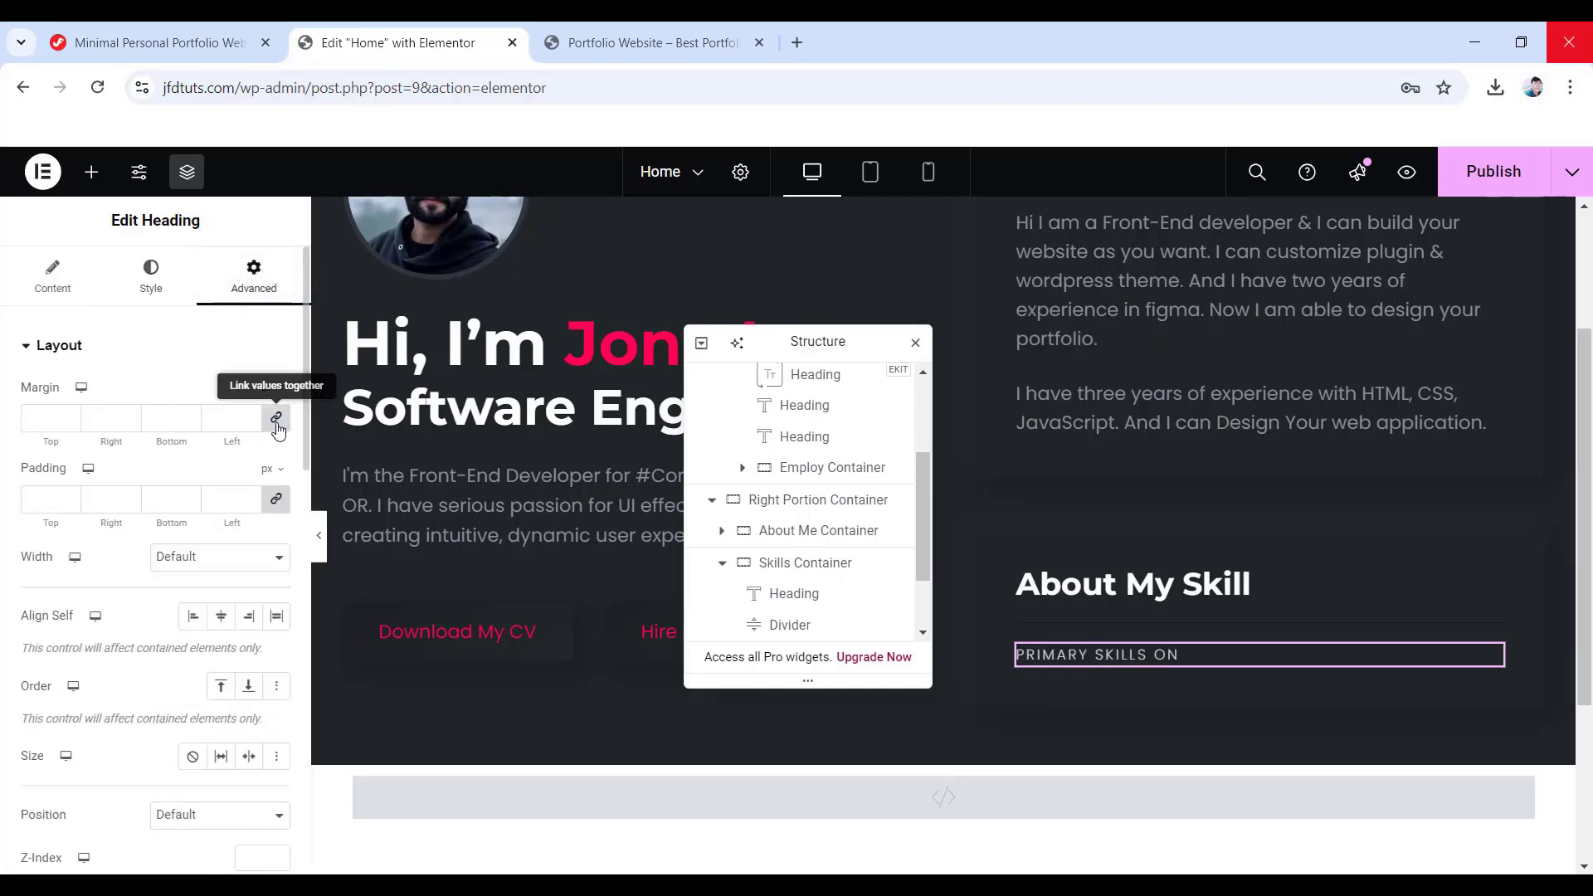
left_click(277, 417)
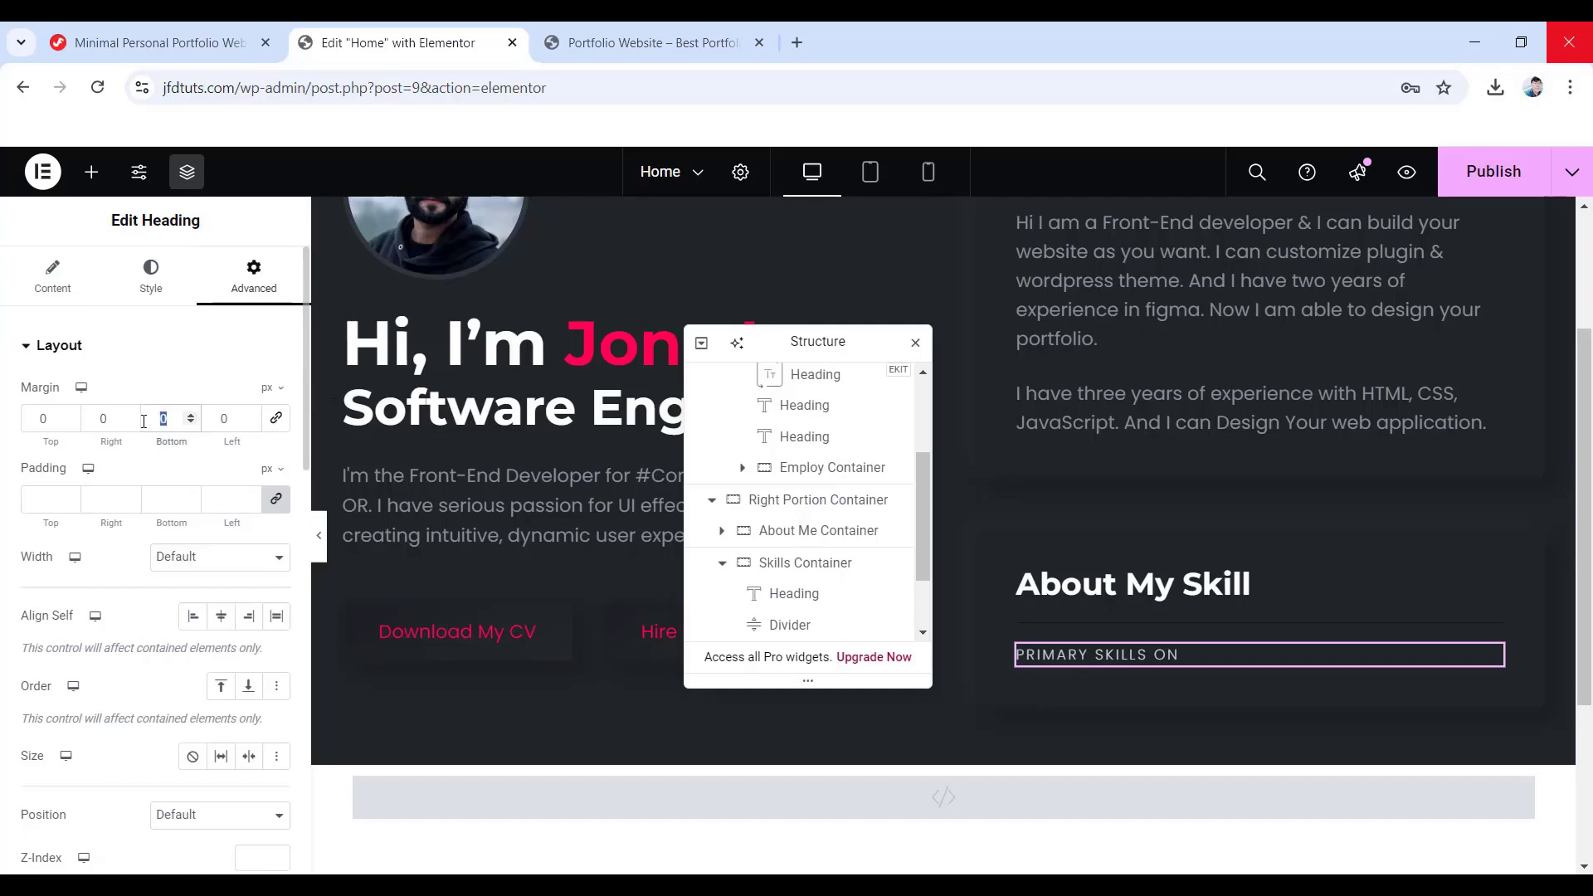
type("20")
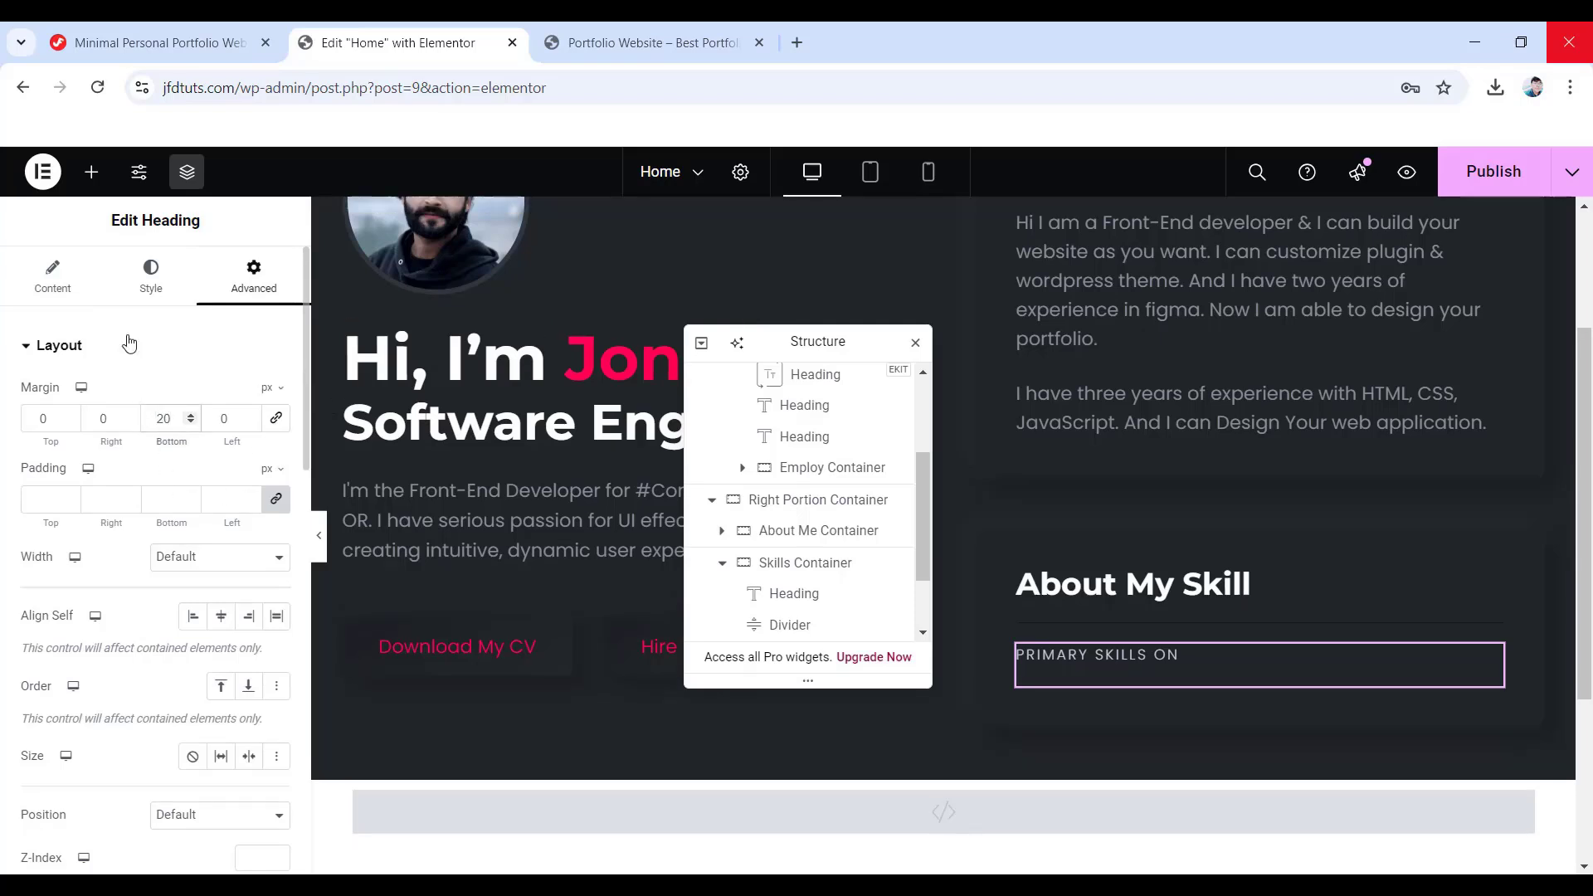
left_click(91, 174)
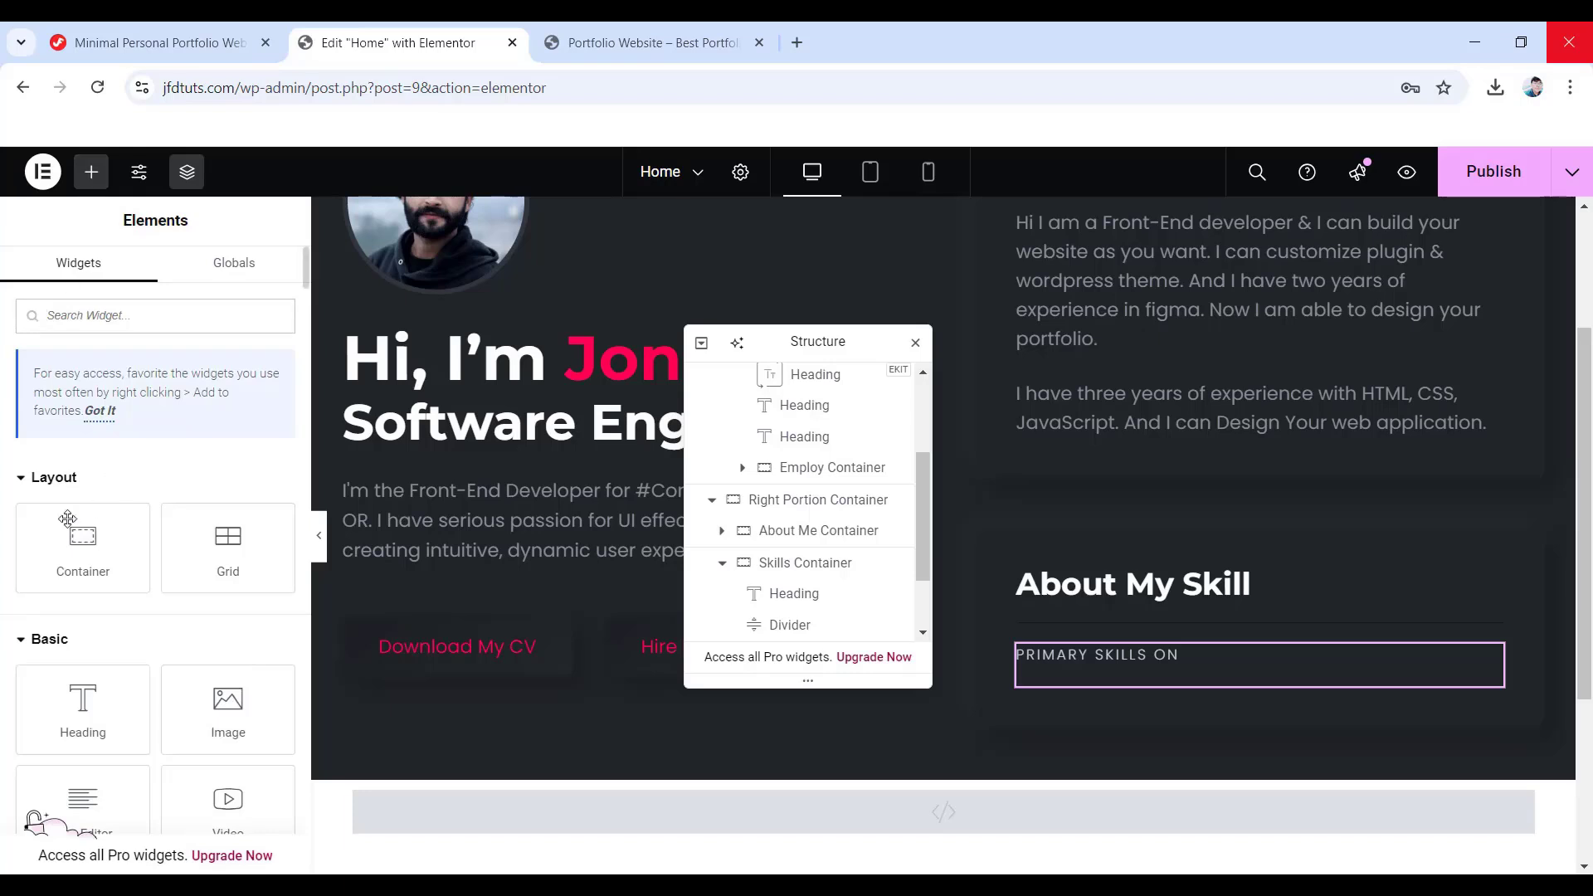
- Add a row-direction container below PRIMARY SKILLS ON with items justified space-between
left_click_drag(76, 552, 1128, 686)
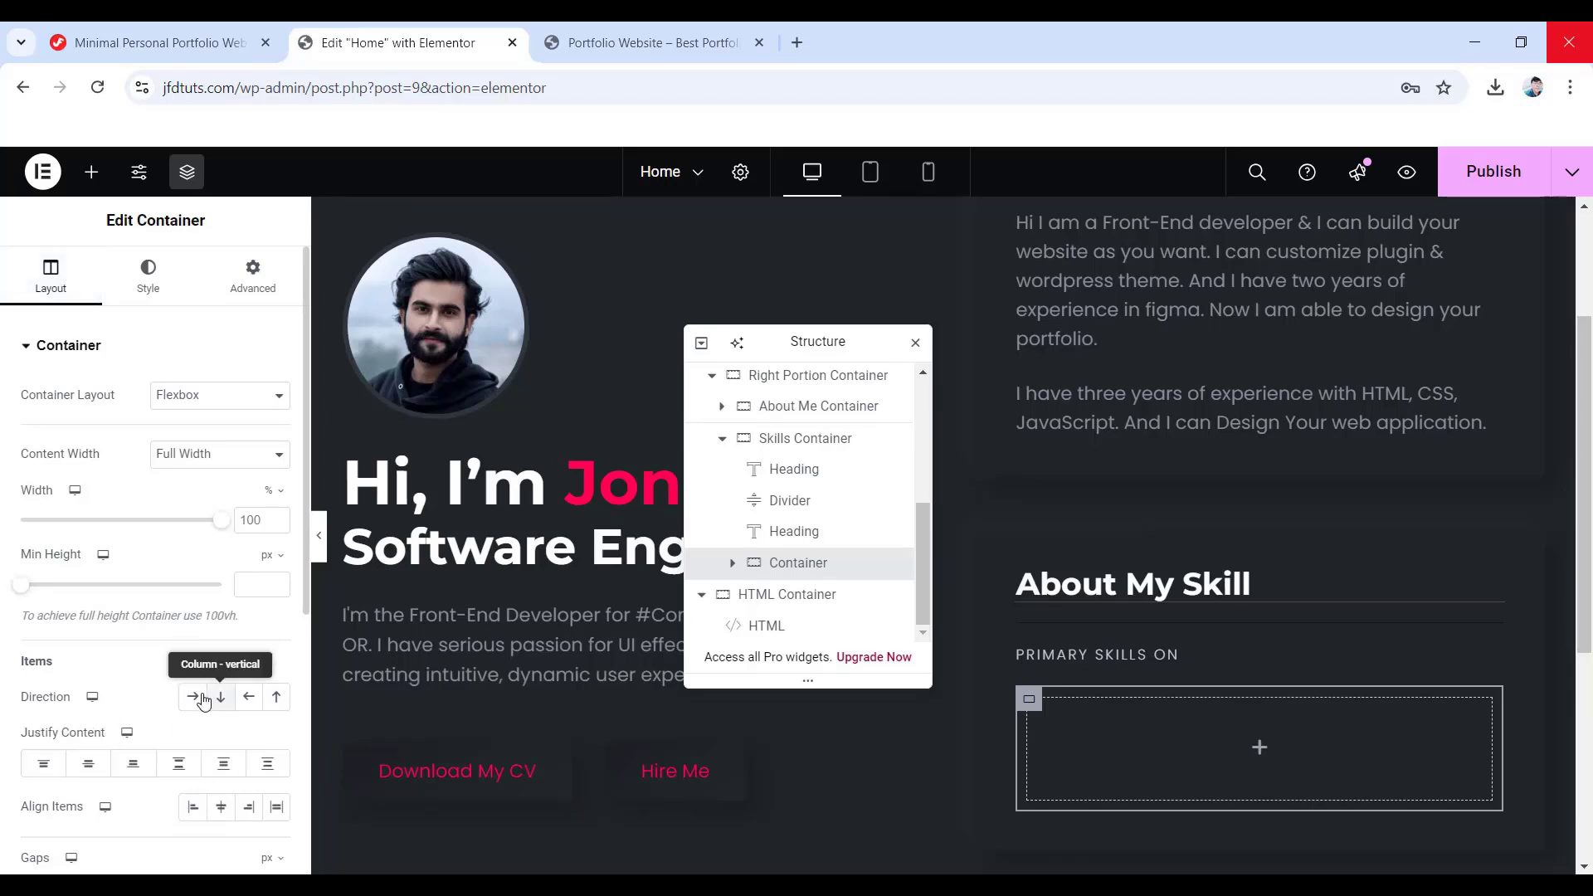
left_click(190, 699)
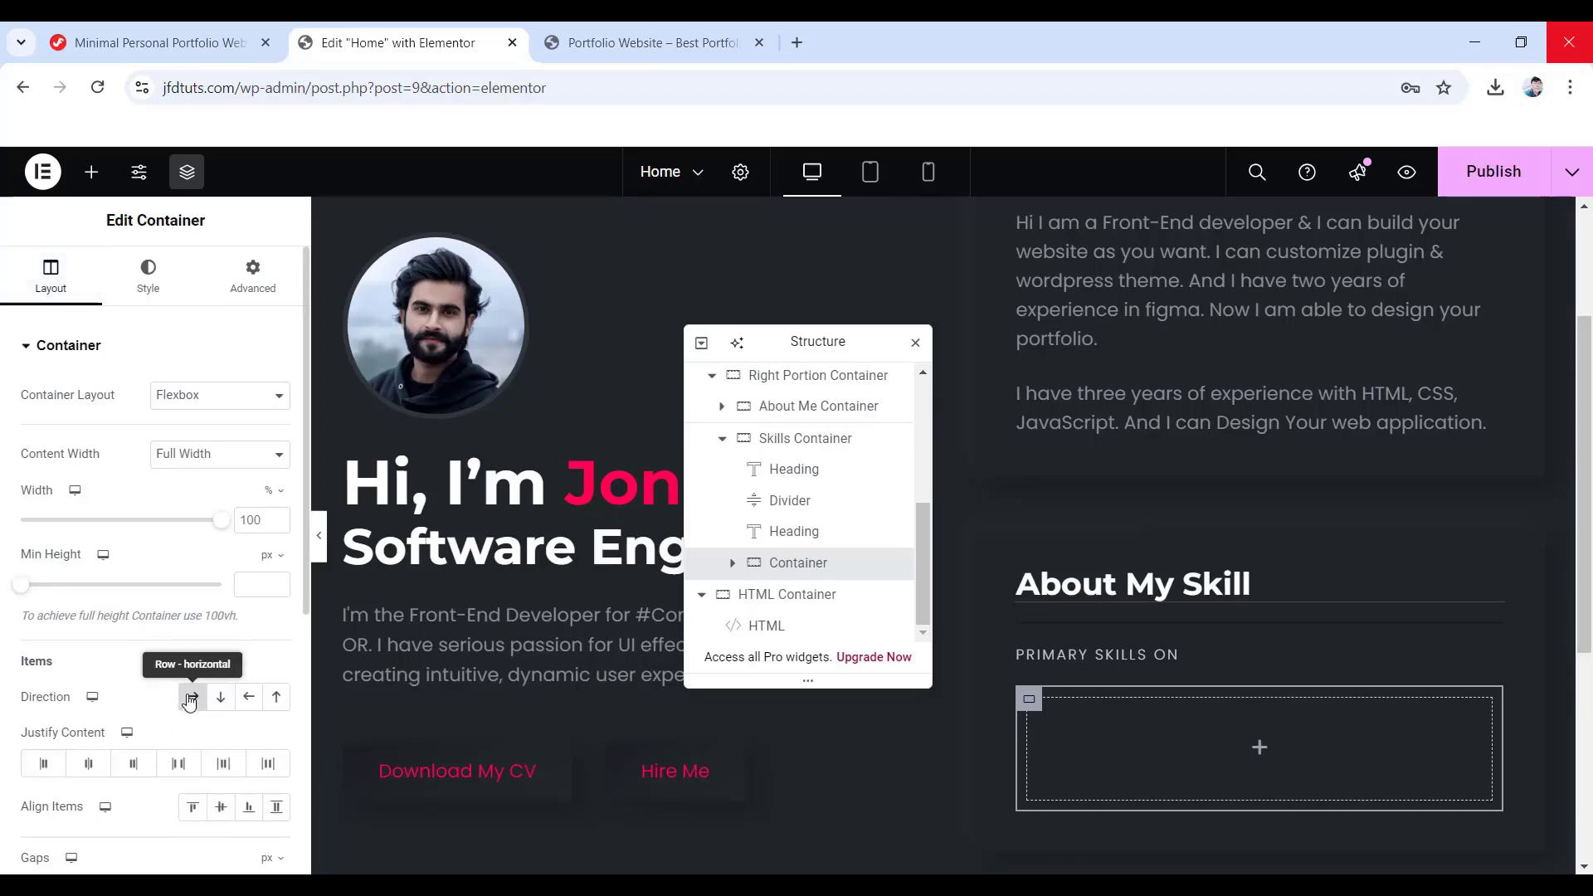
left_click(177, 764)
scroll(129, 754, "down", 1)
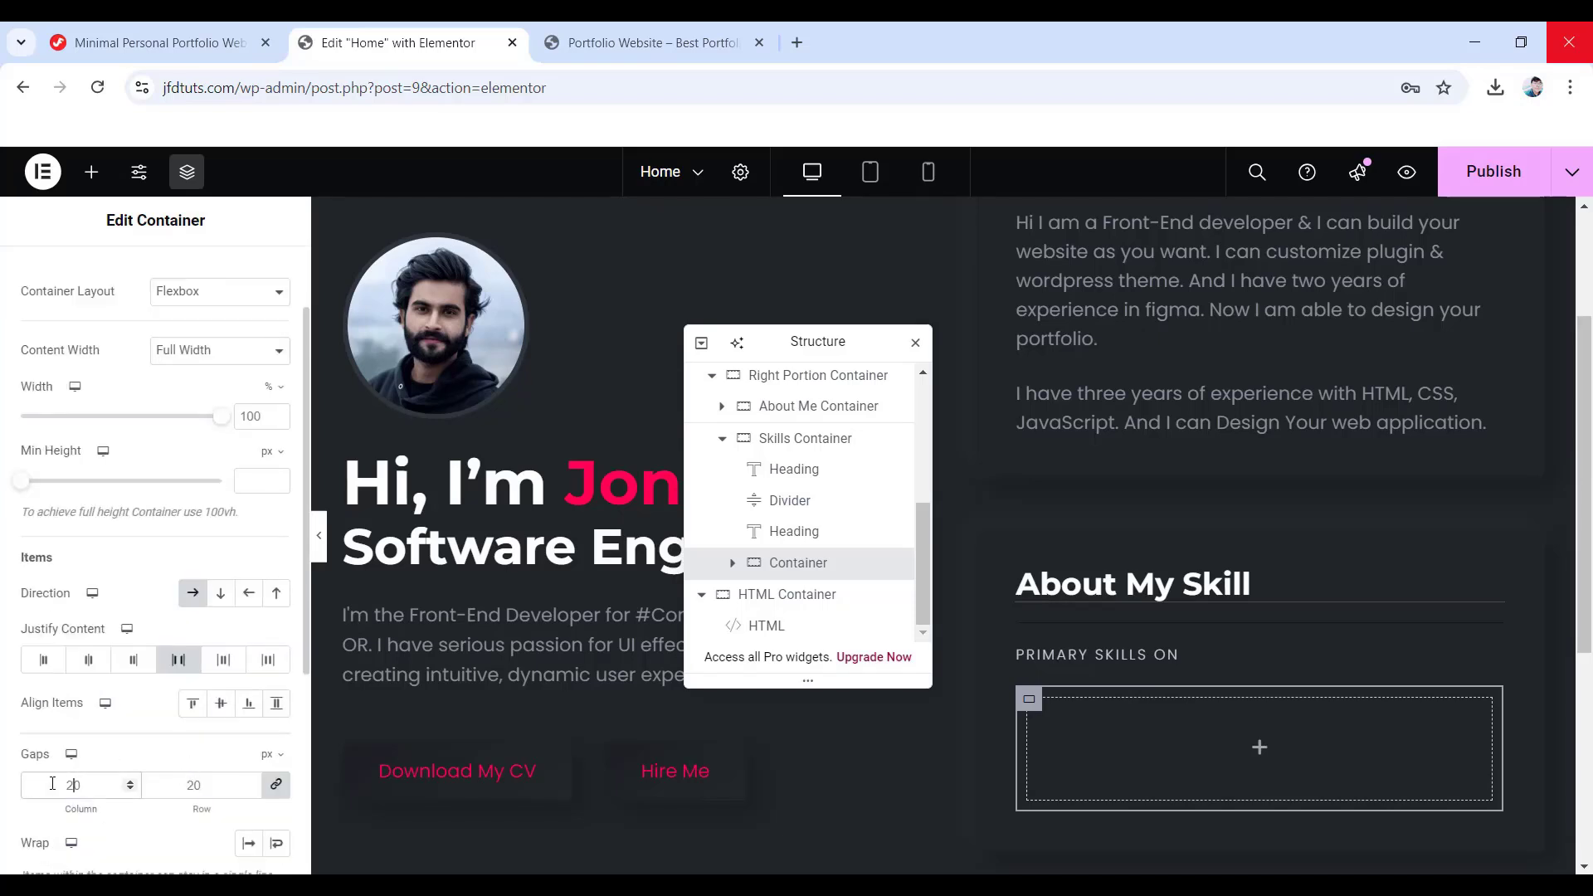
scroll(56, 785, "down", 1)
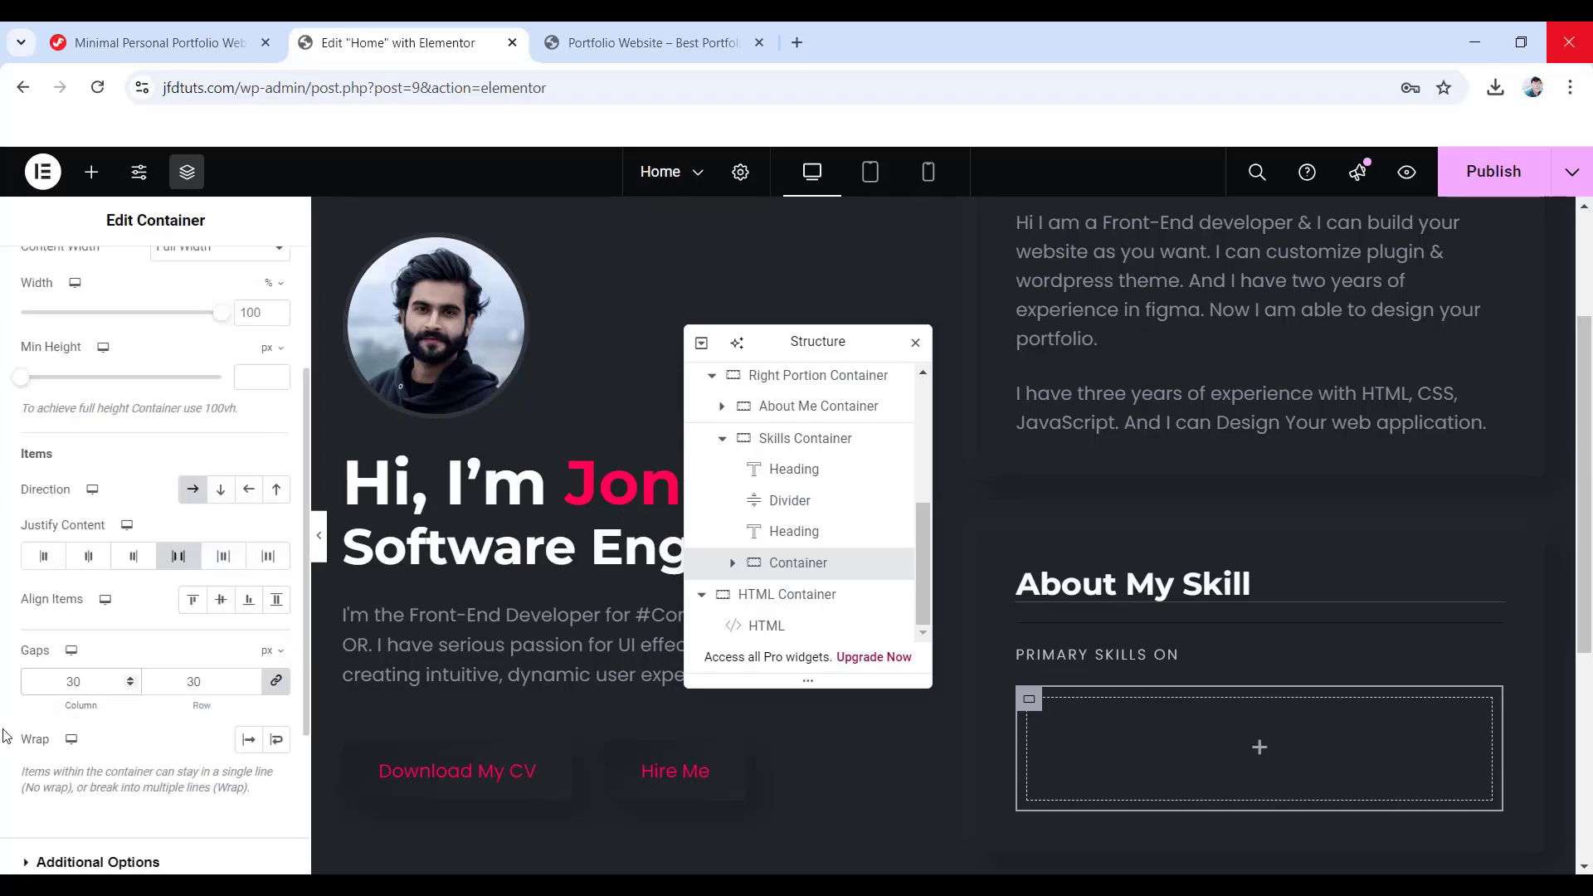
scroll(147, 641, "up", 2)
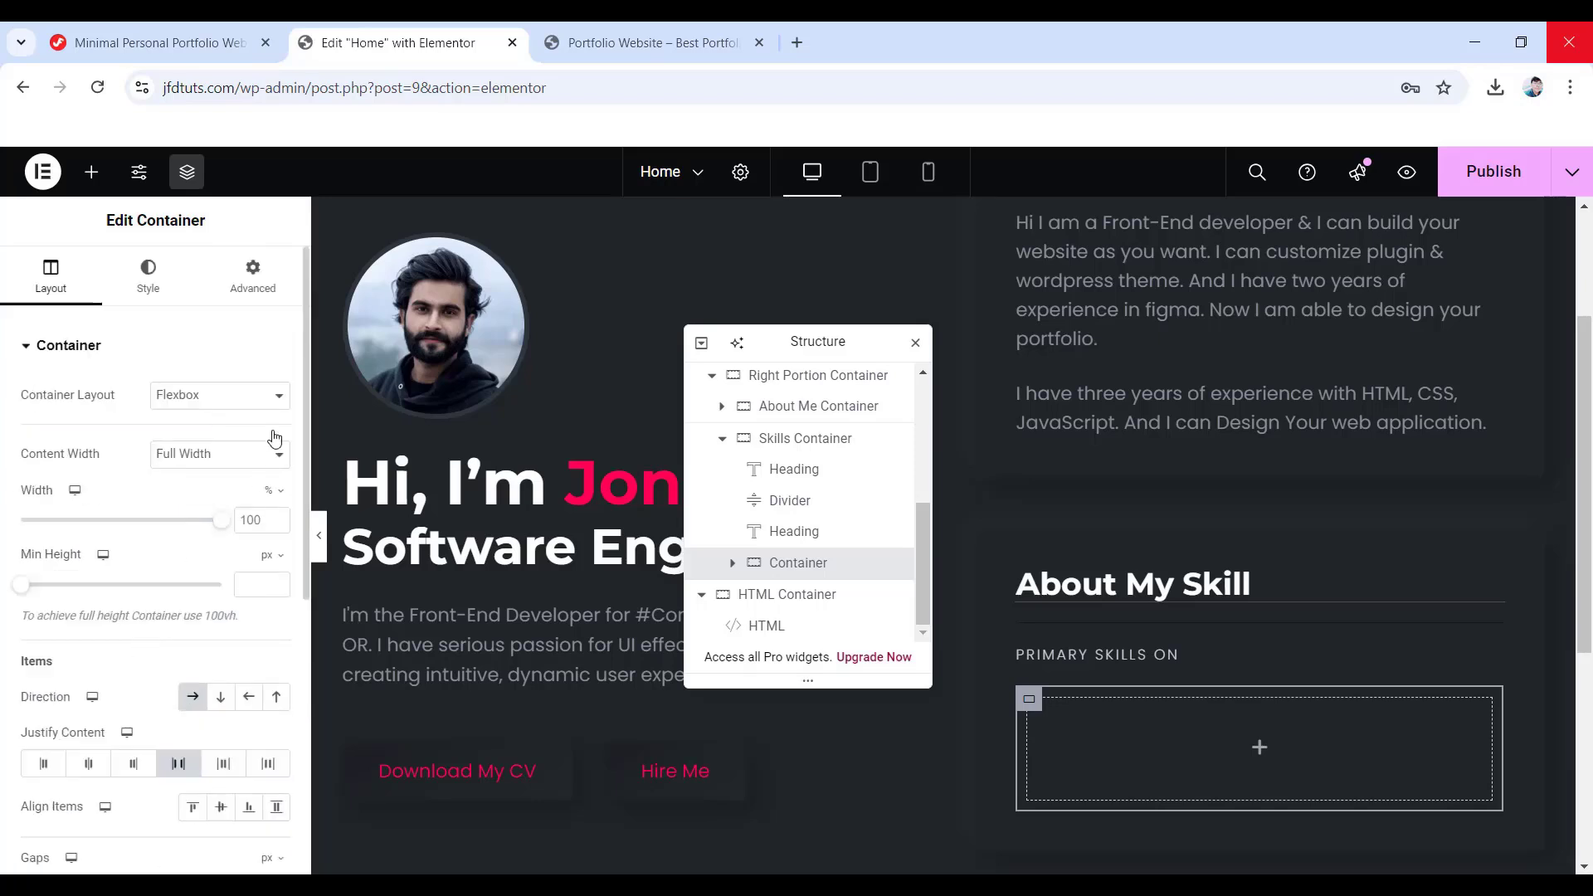
- Unlink the container's padding and set its bottom padding to 30 px
left_click(245, 286)
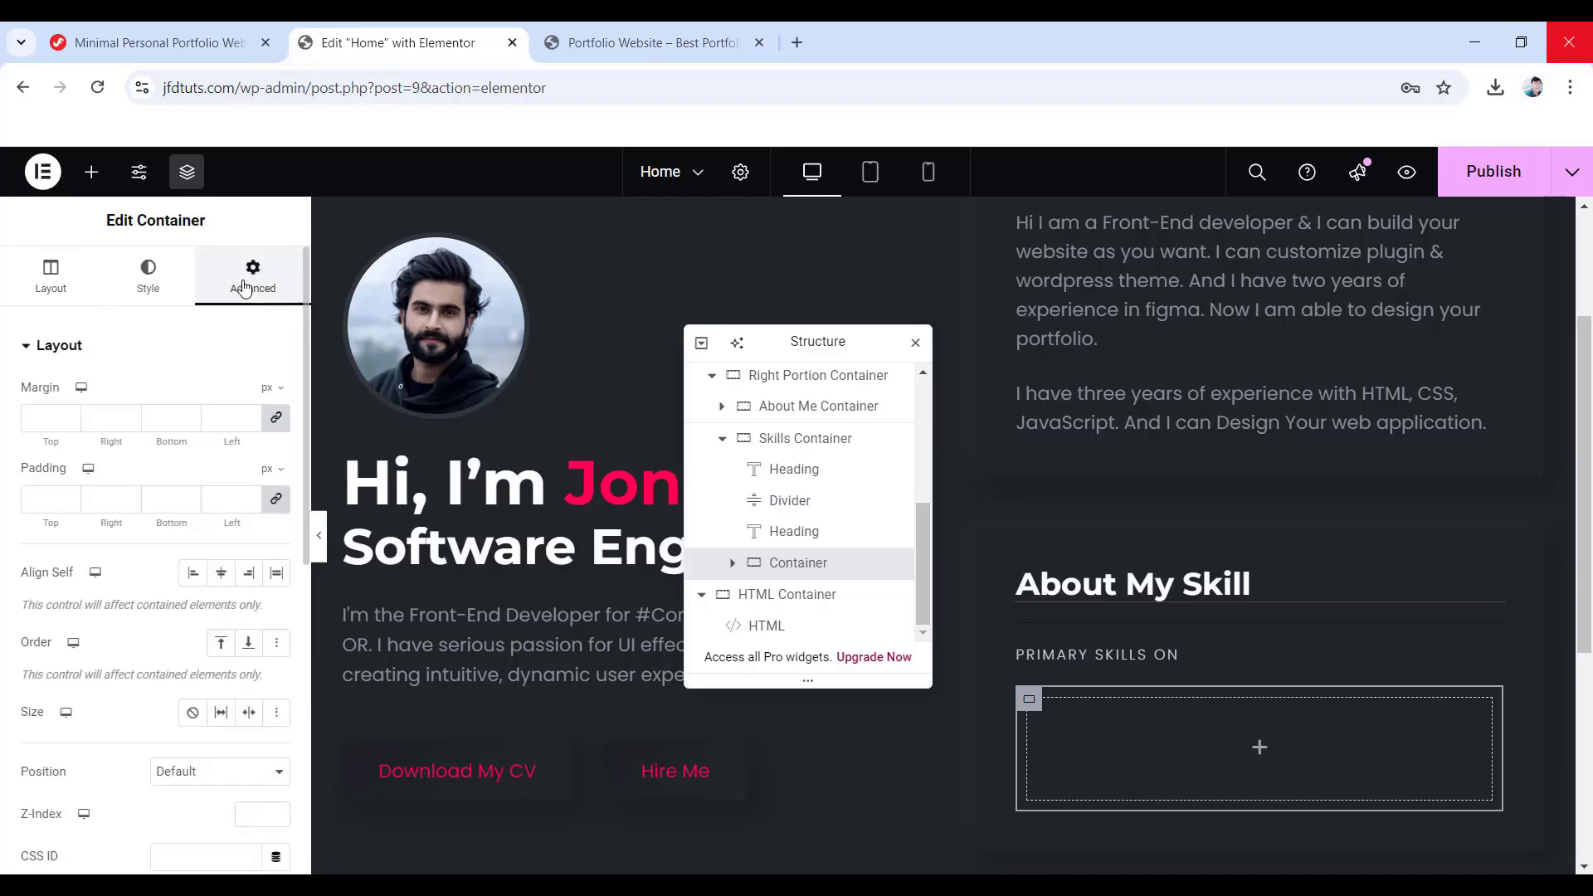
left_click(276, 500)
double_click(143, 498)
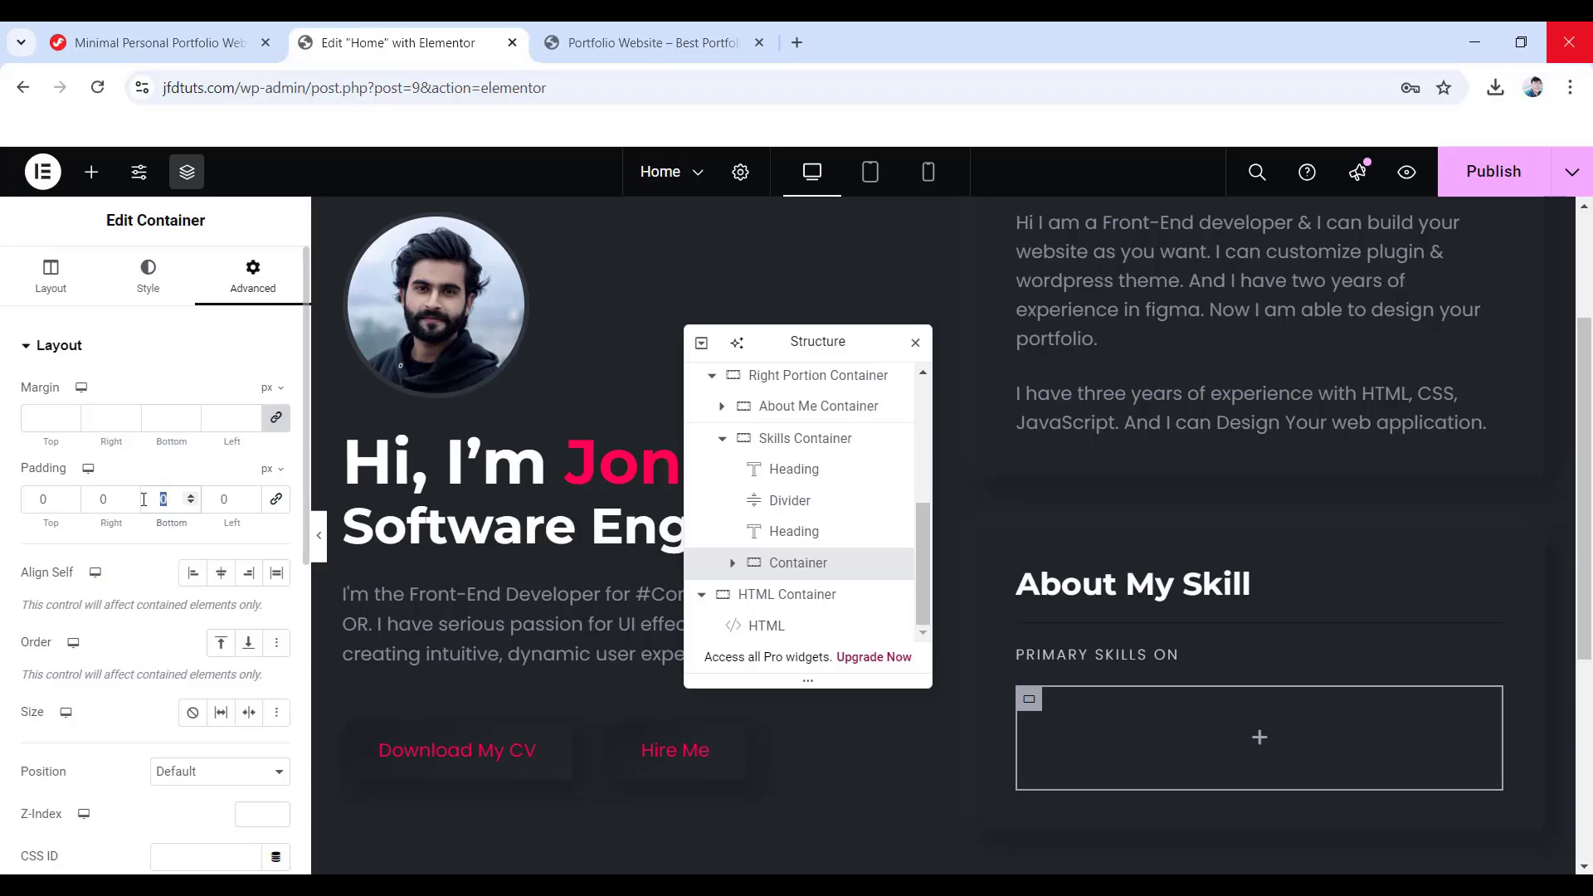
type("30")
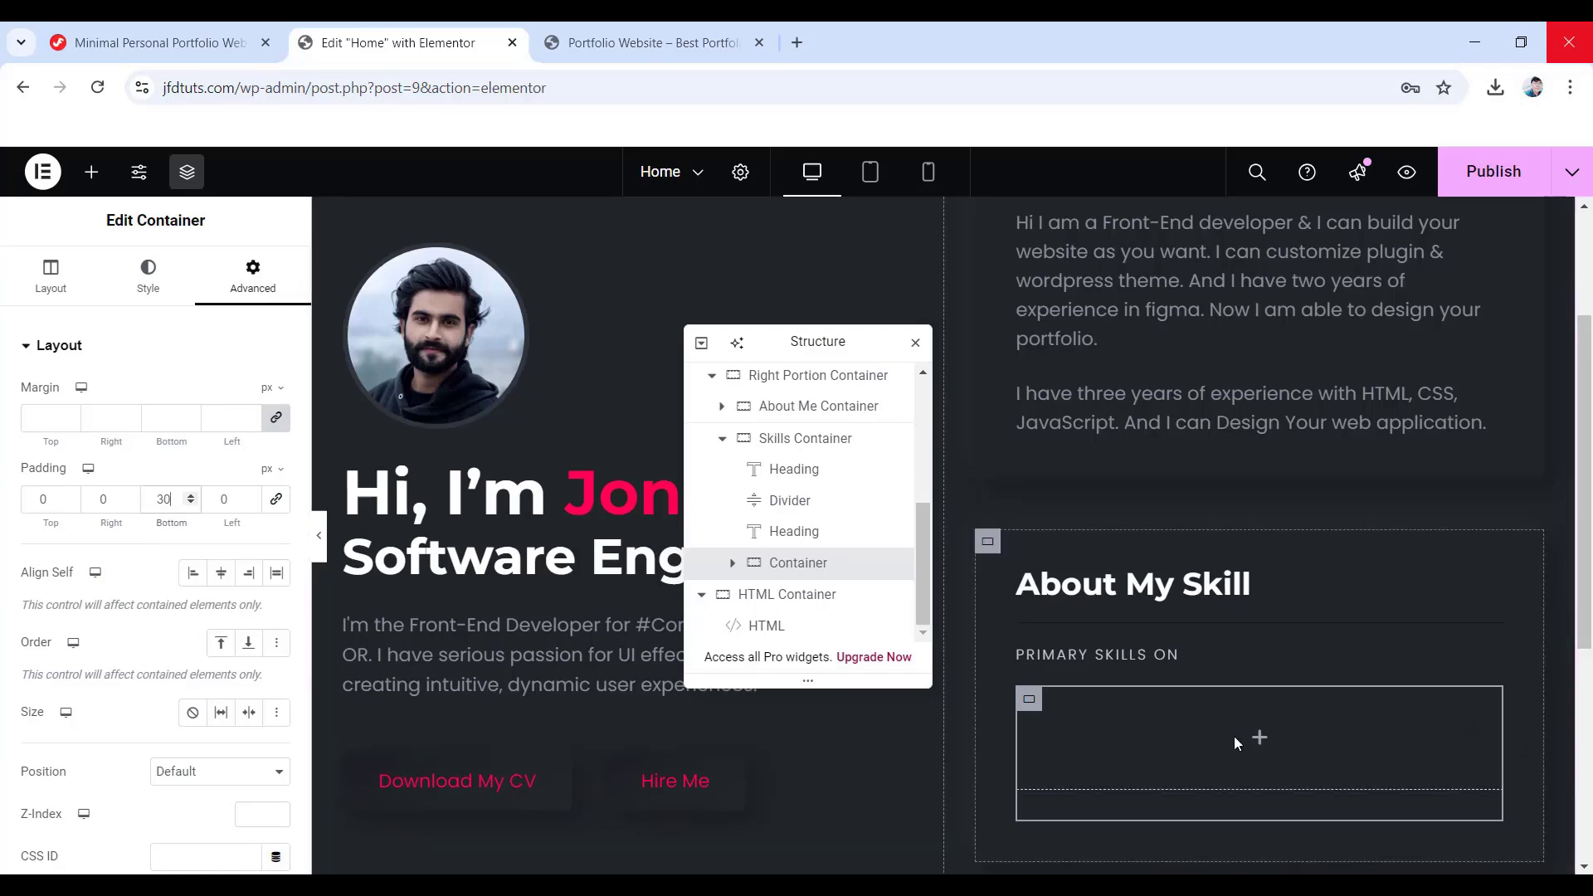
left_click(1257, 740)
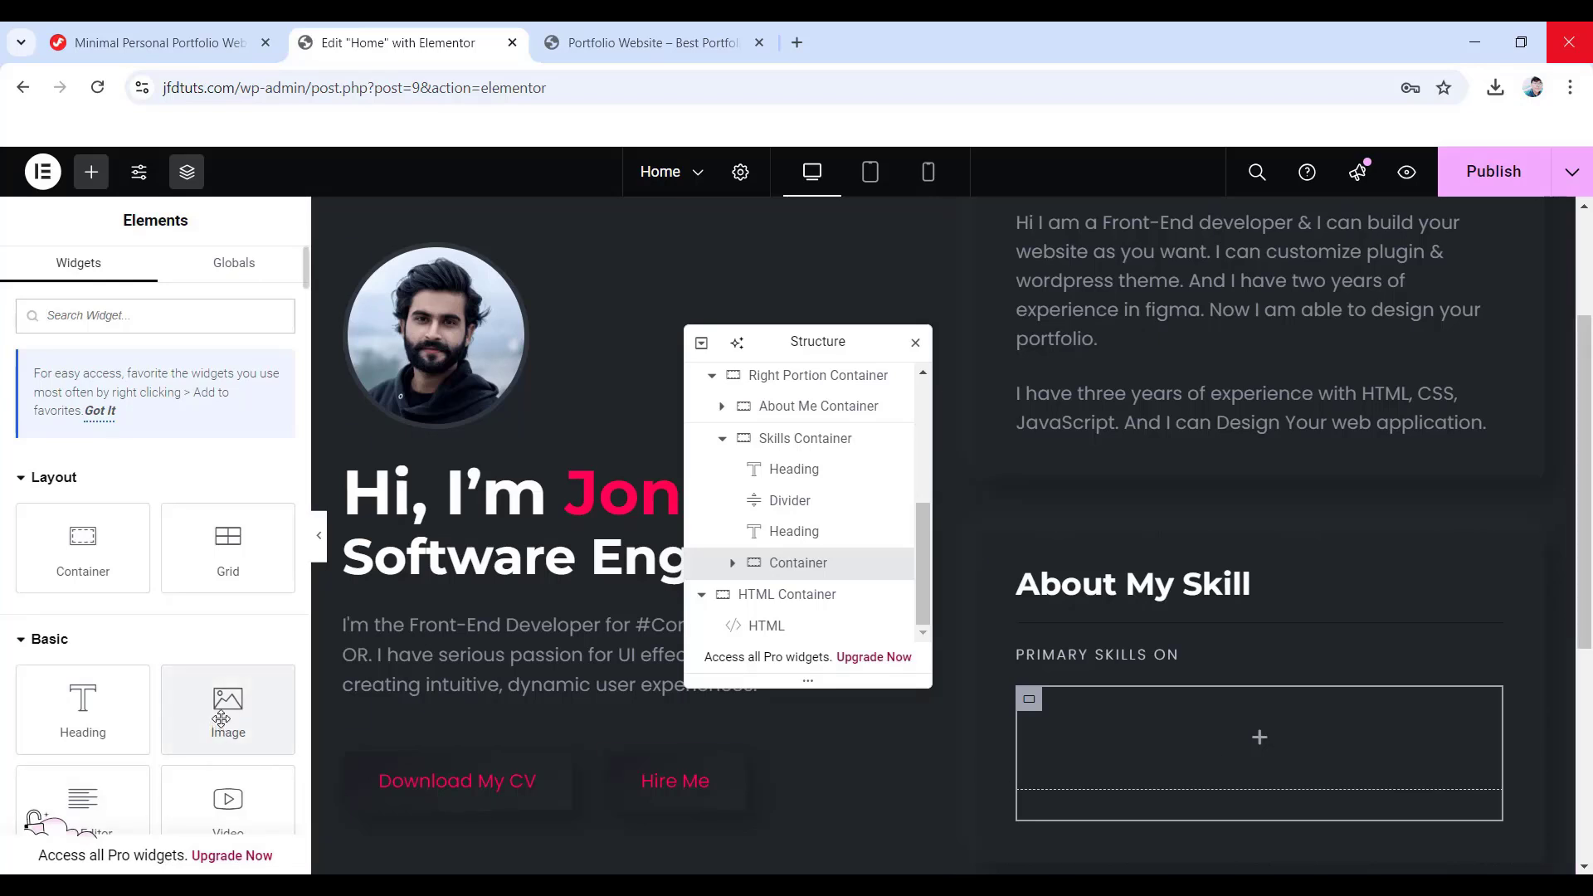
- Drop an Image widget into the empty container showing the InVision icon (icons-01.png)
left_click_drag(221, 712, 1271, 755)
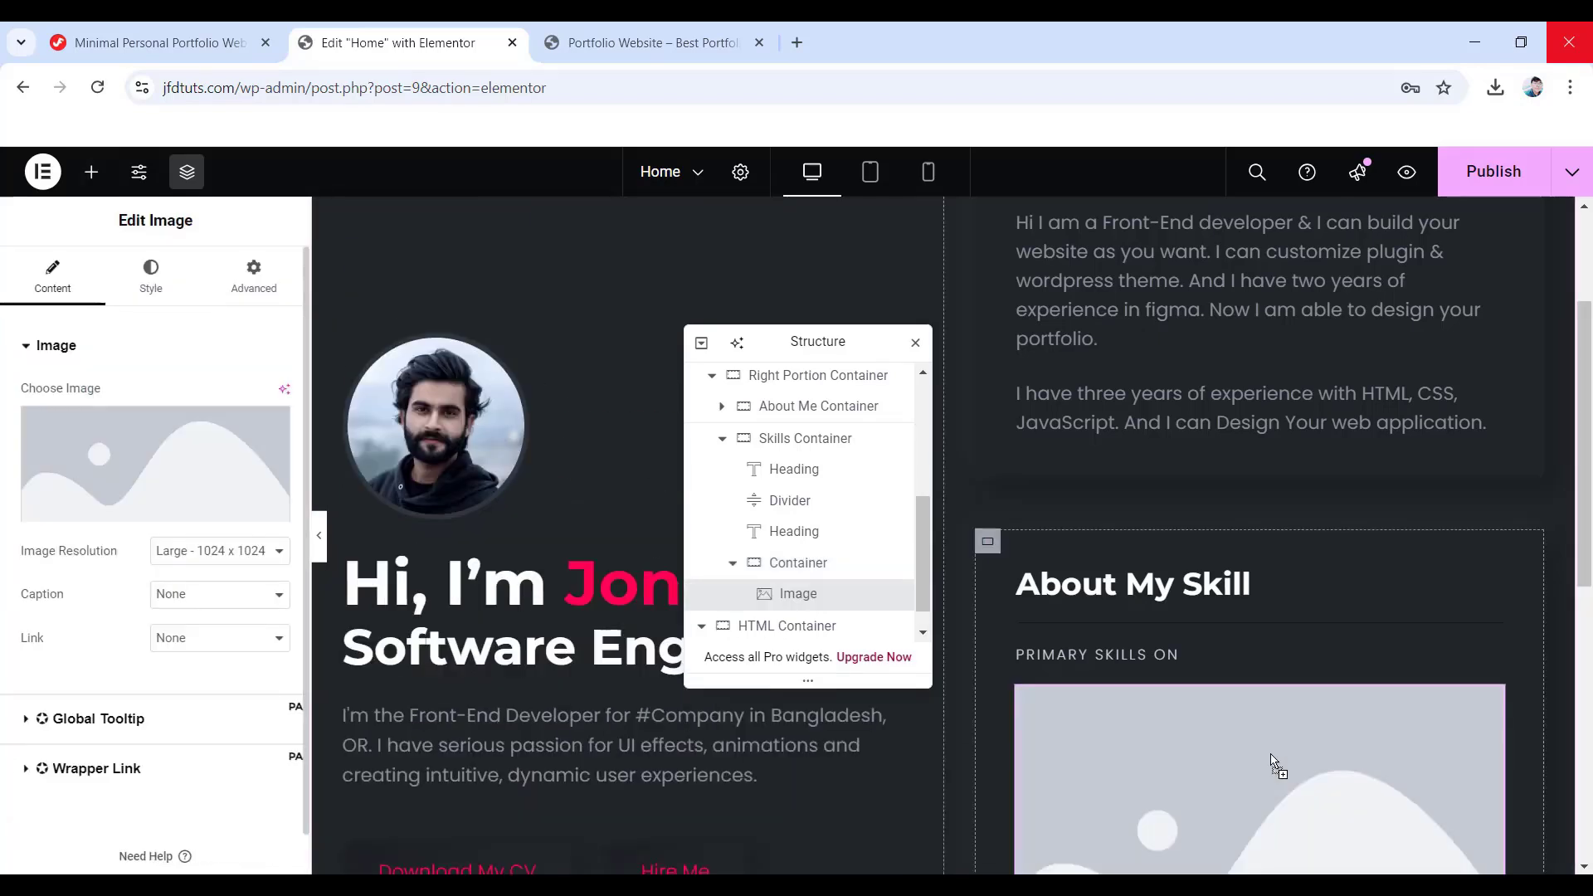
mouse_move(107, 473)
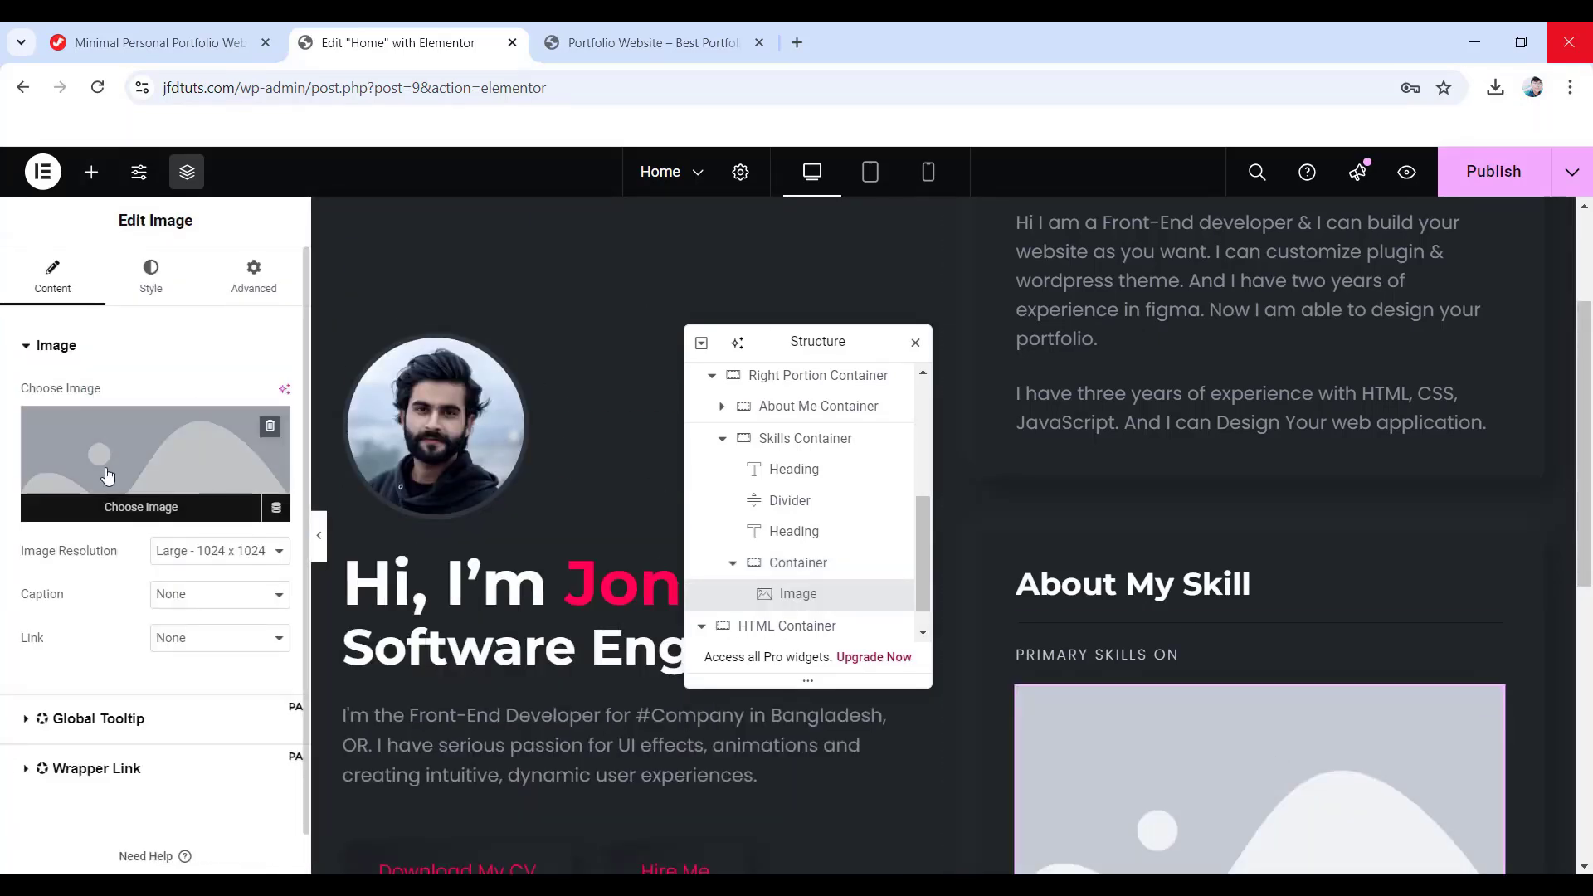
left_click(149, 475)
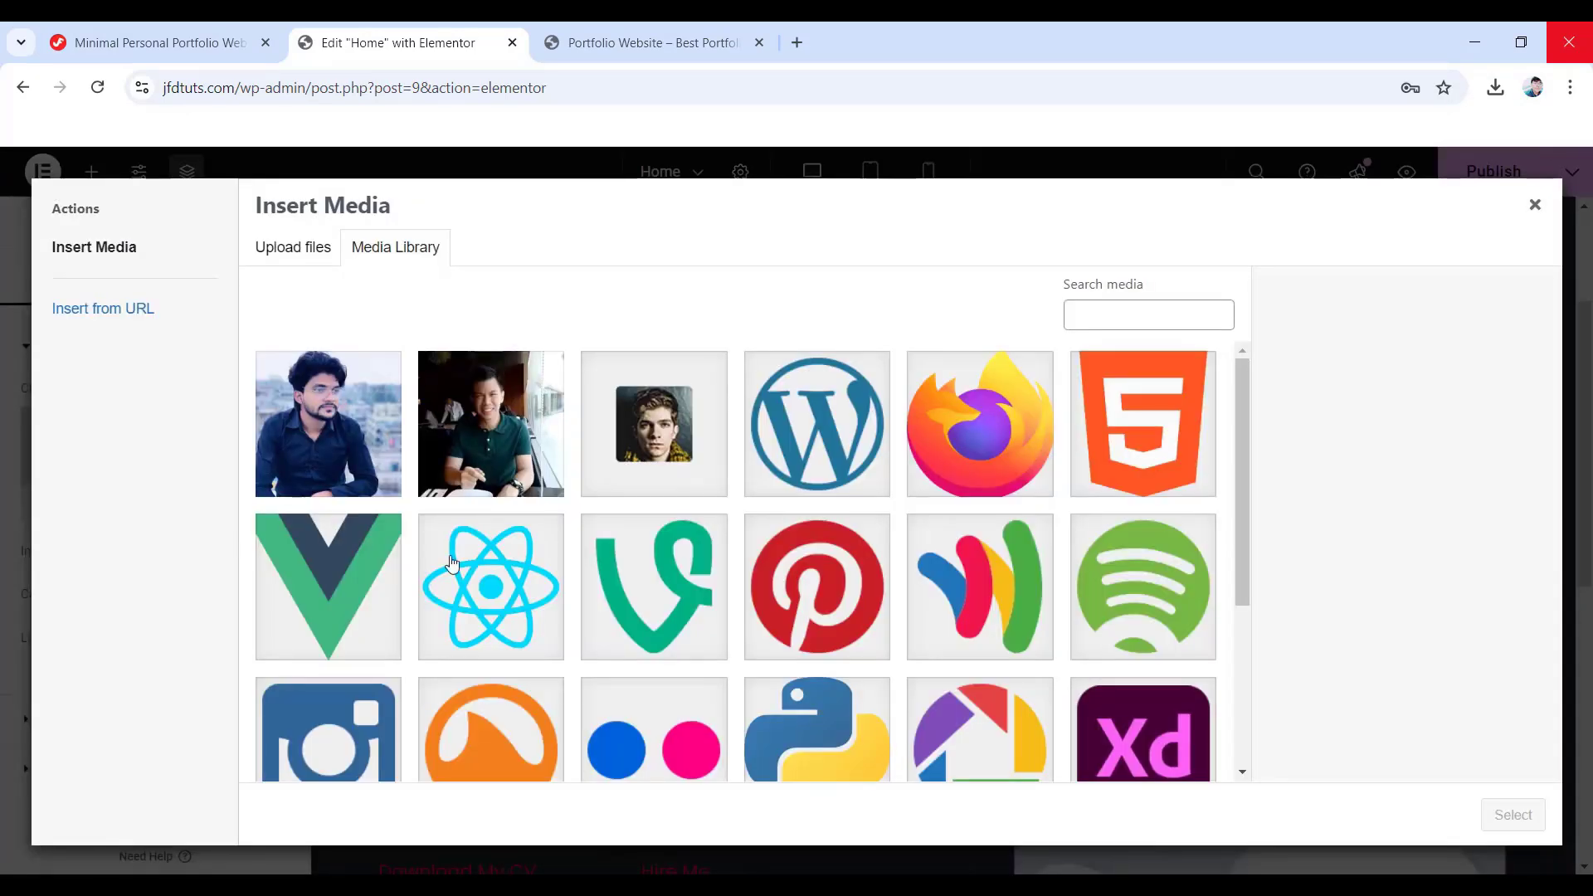
scroll(656, 531, "down", 3)
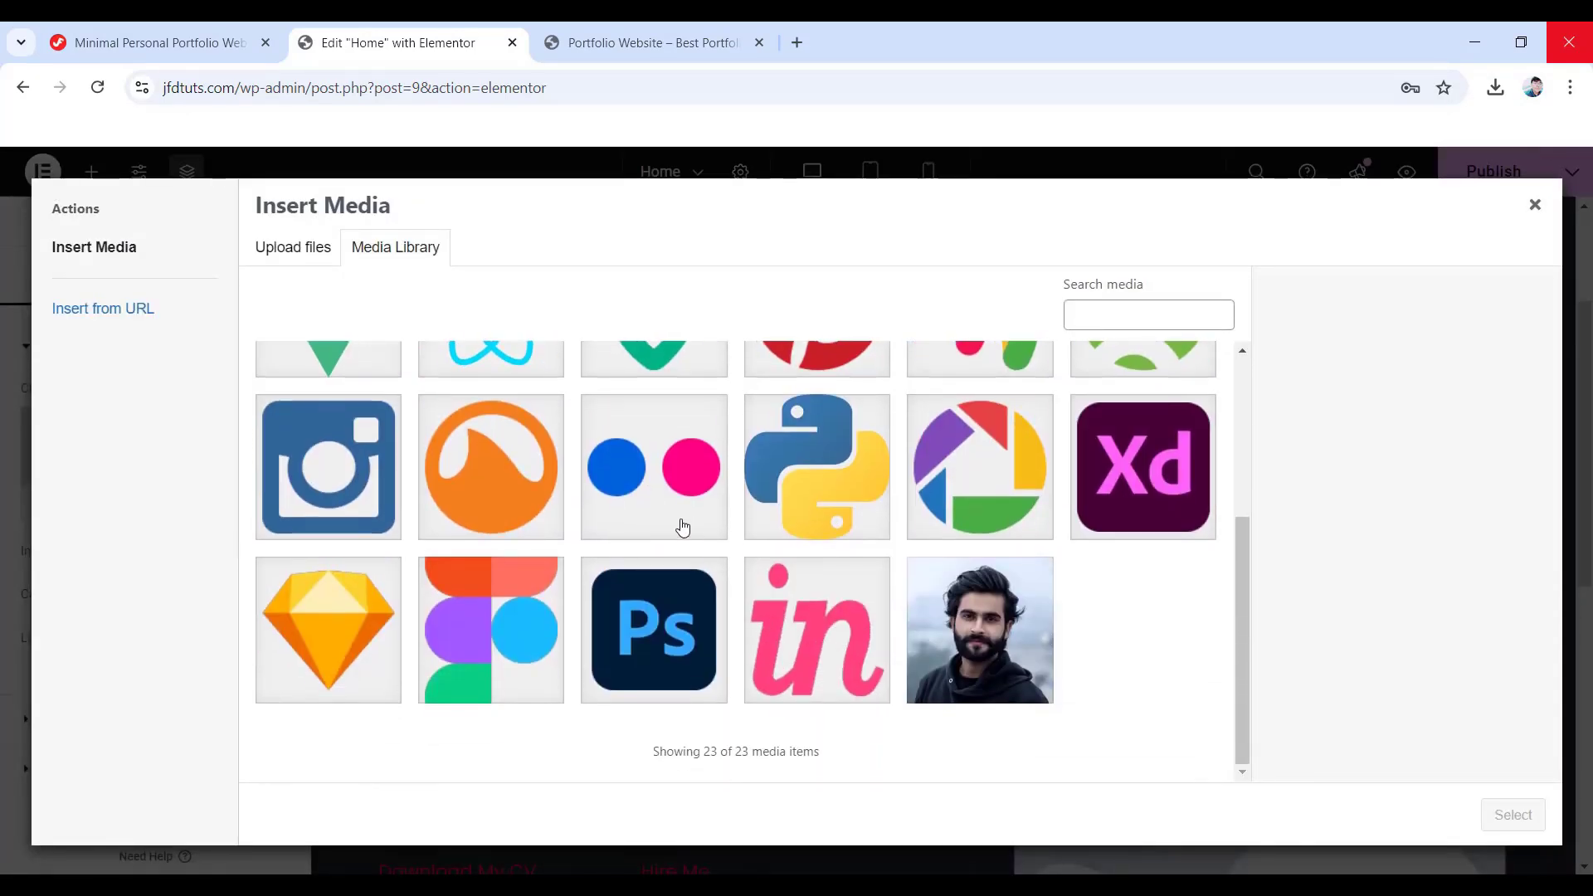
left_click(834, 616)
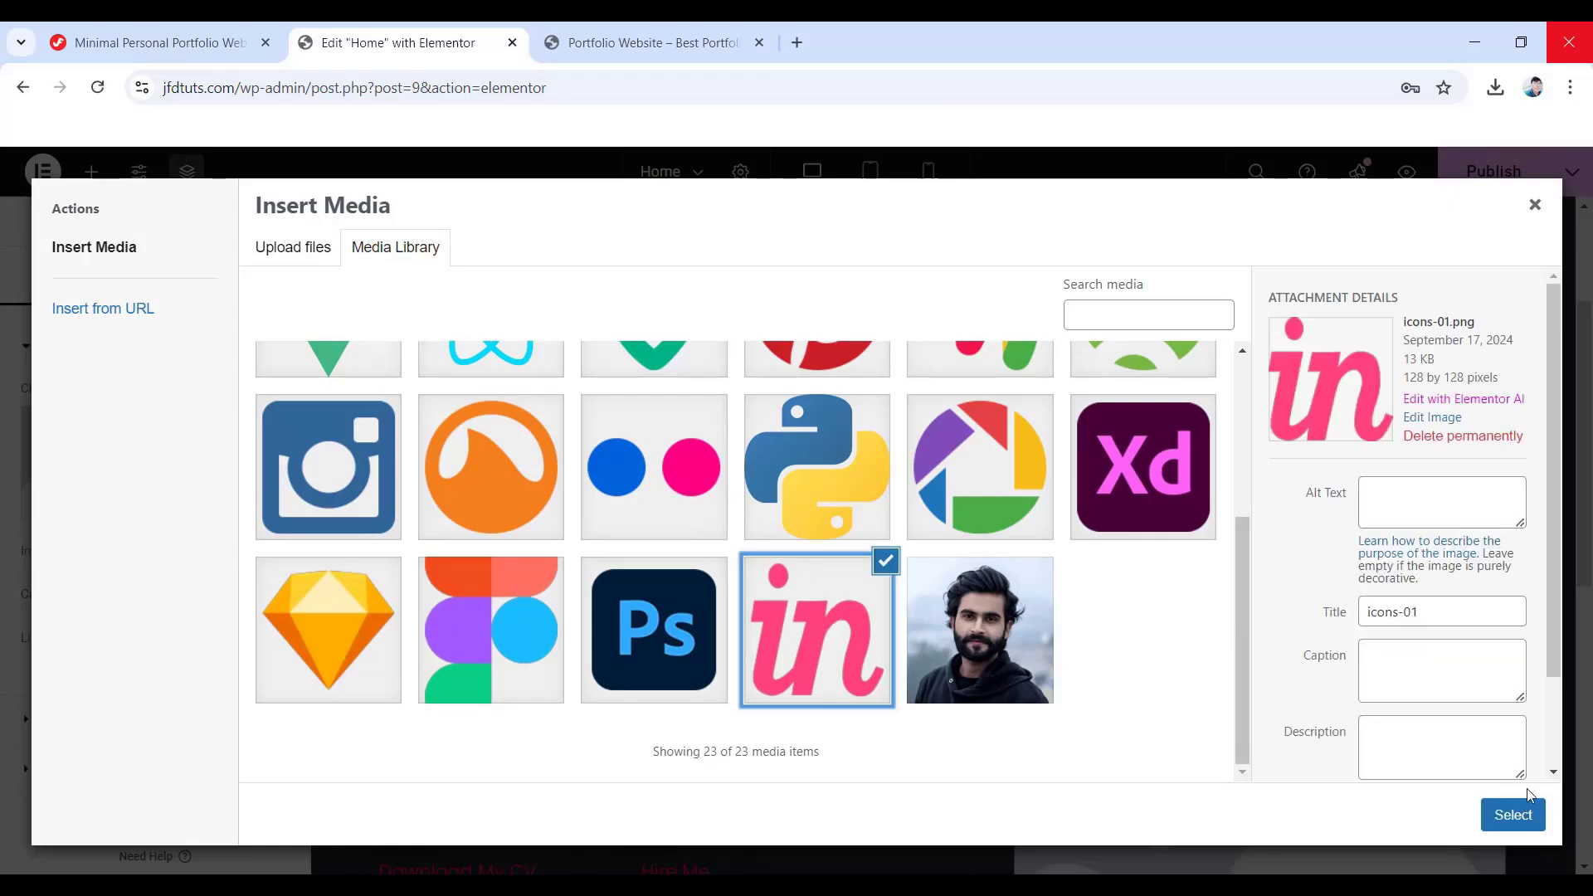
left_click(1511, 814)
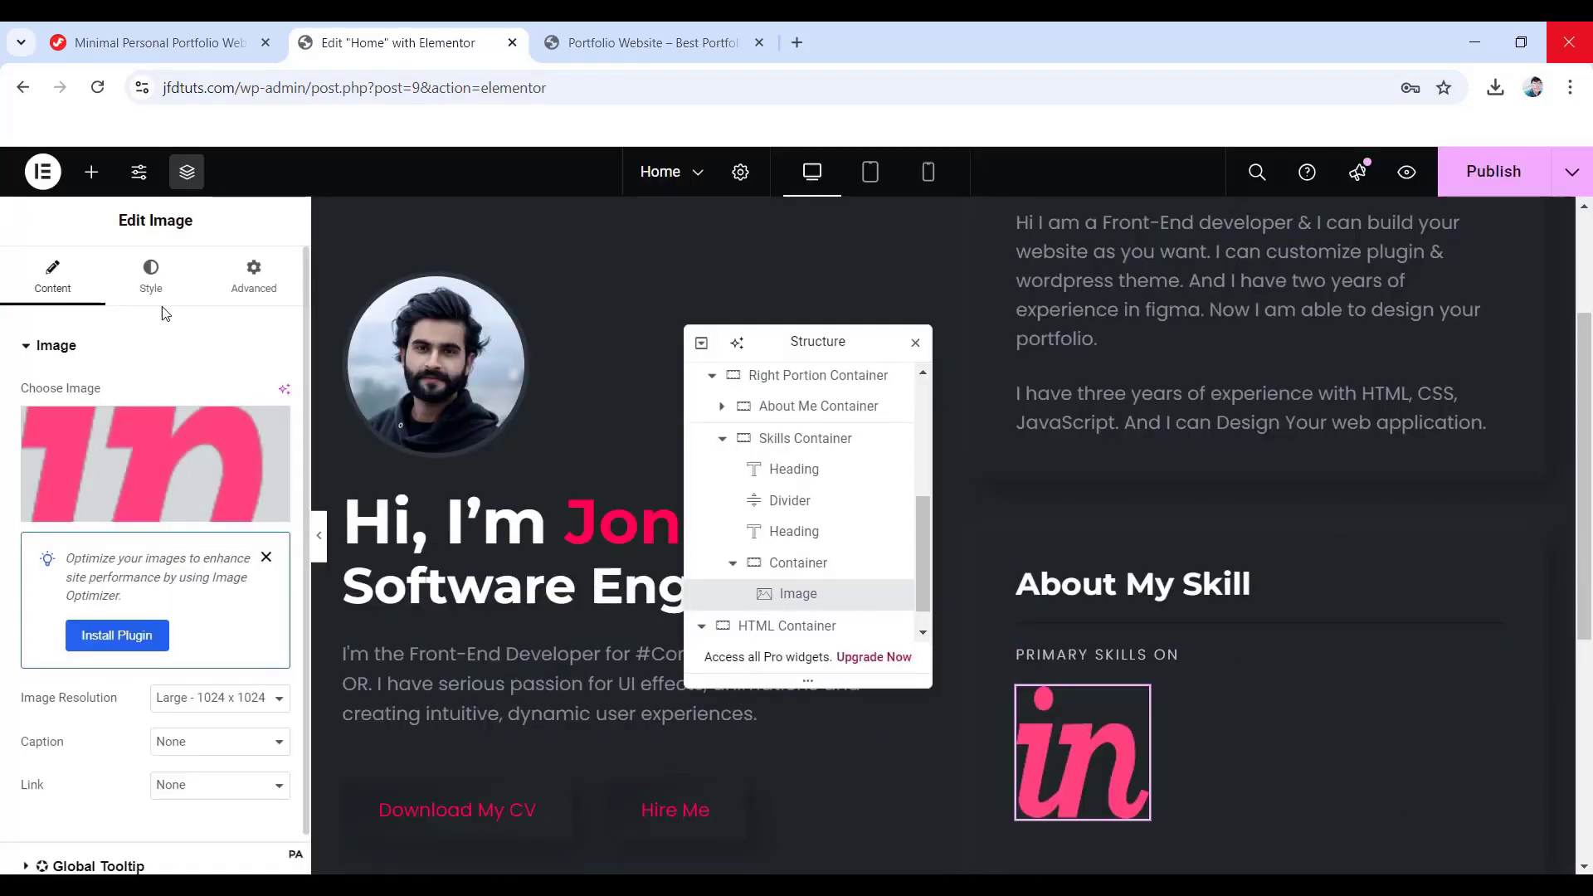
left_click(152, 282)
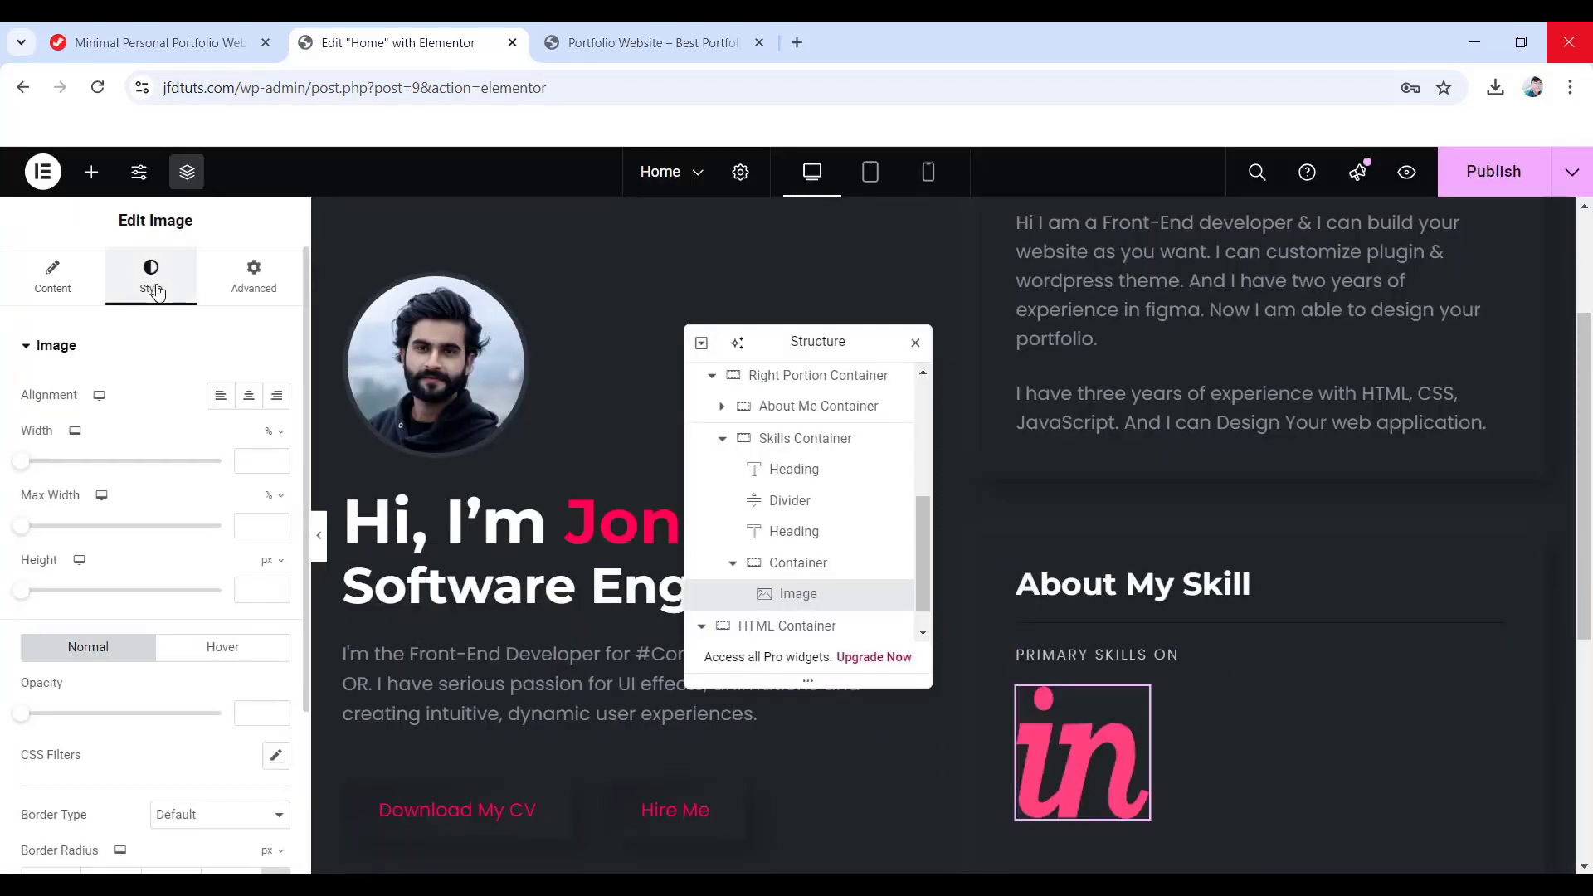
- Left-align the InVision icon image and set its width to 30 px
left_click(218, 396)
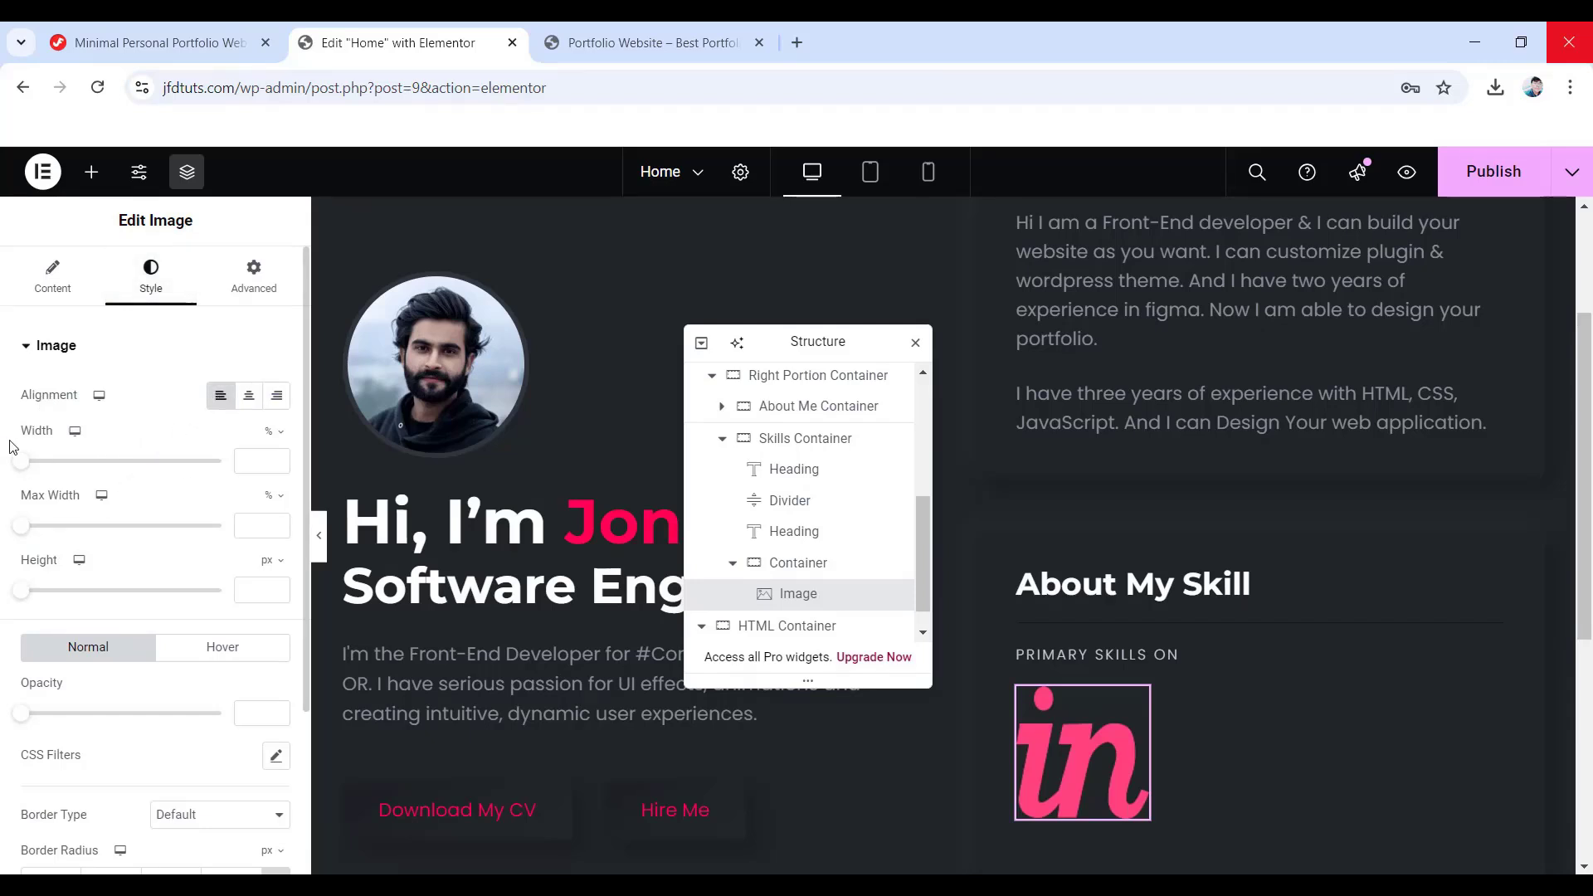
left_click(272, 432)
left_click(263, 435)
type("30")
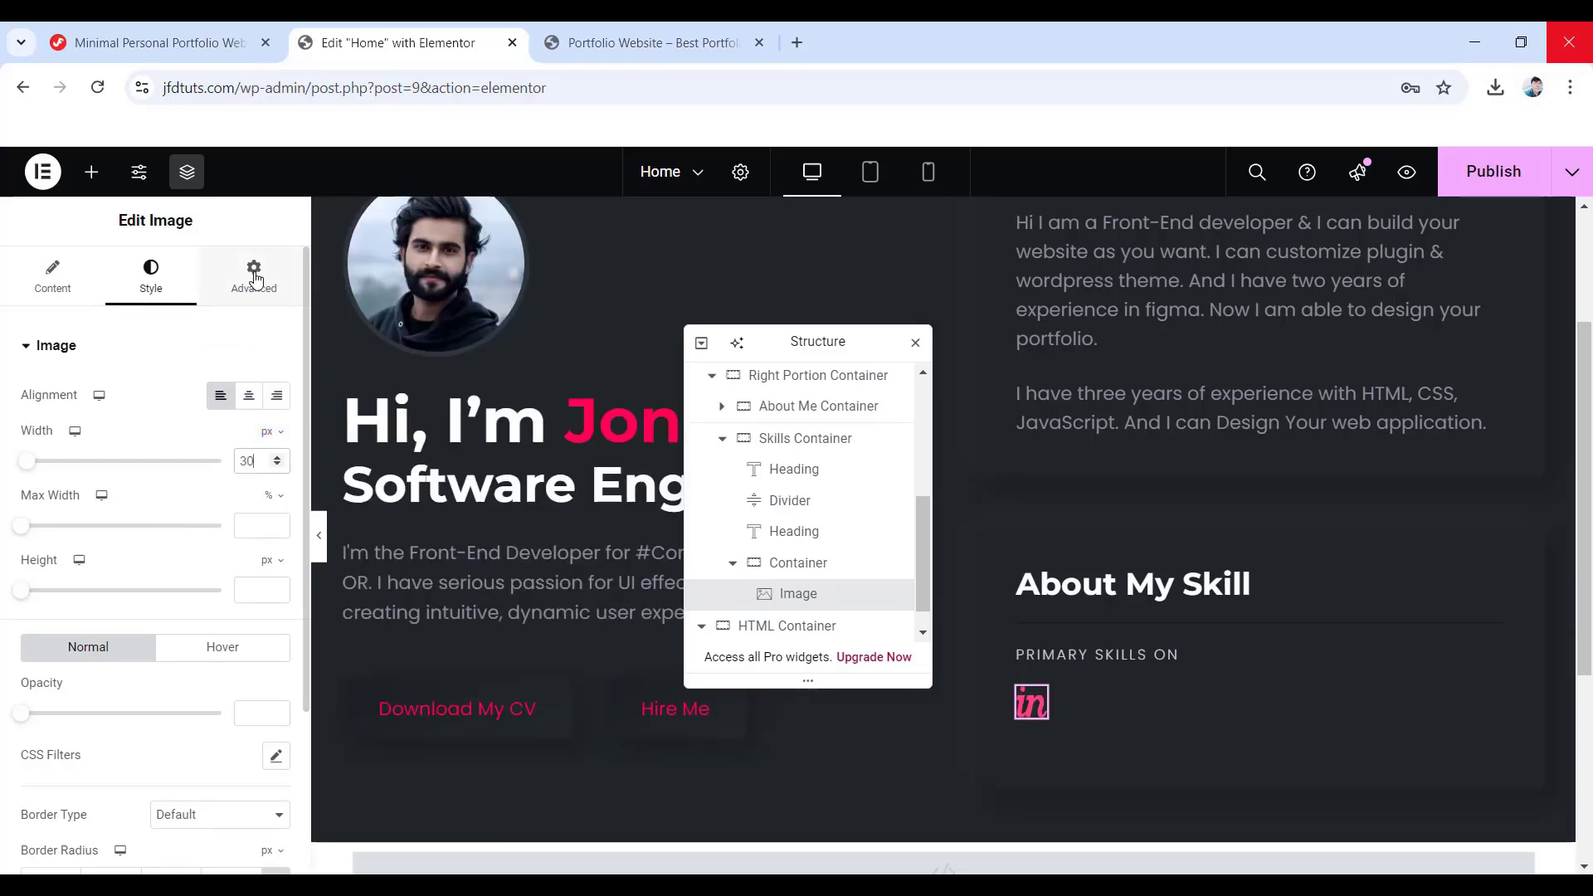
- Set the image's margins to 0 and padding to 26 px, align it to start, and add CSS class 'box'
left_click(254, 276)
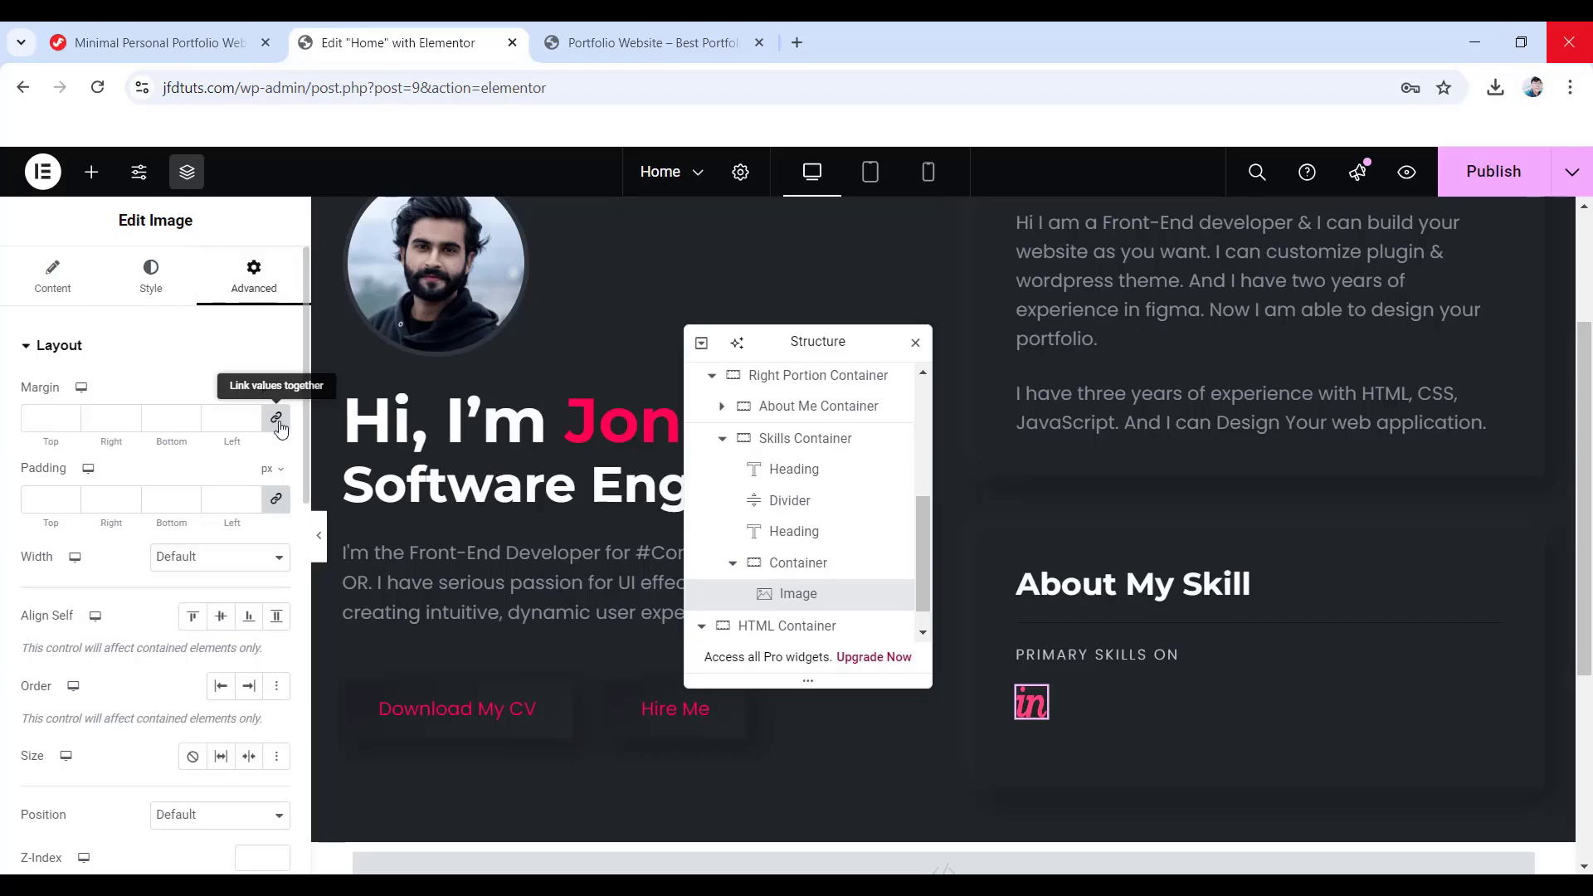
left_click(233, 418)
type("0")
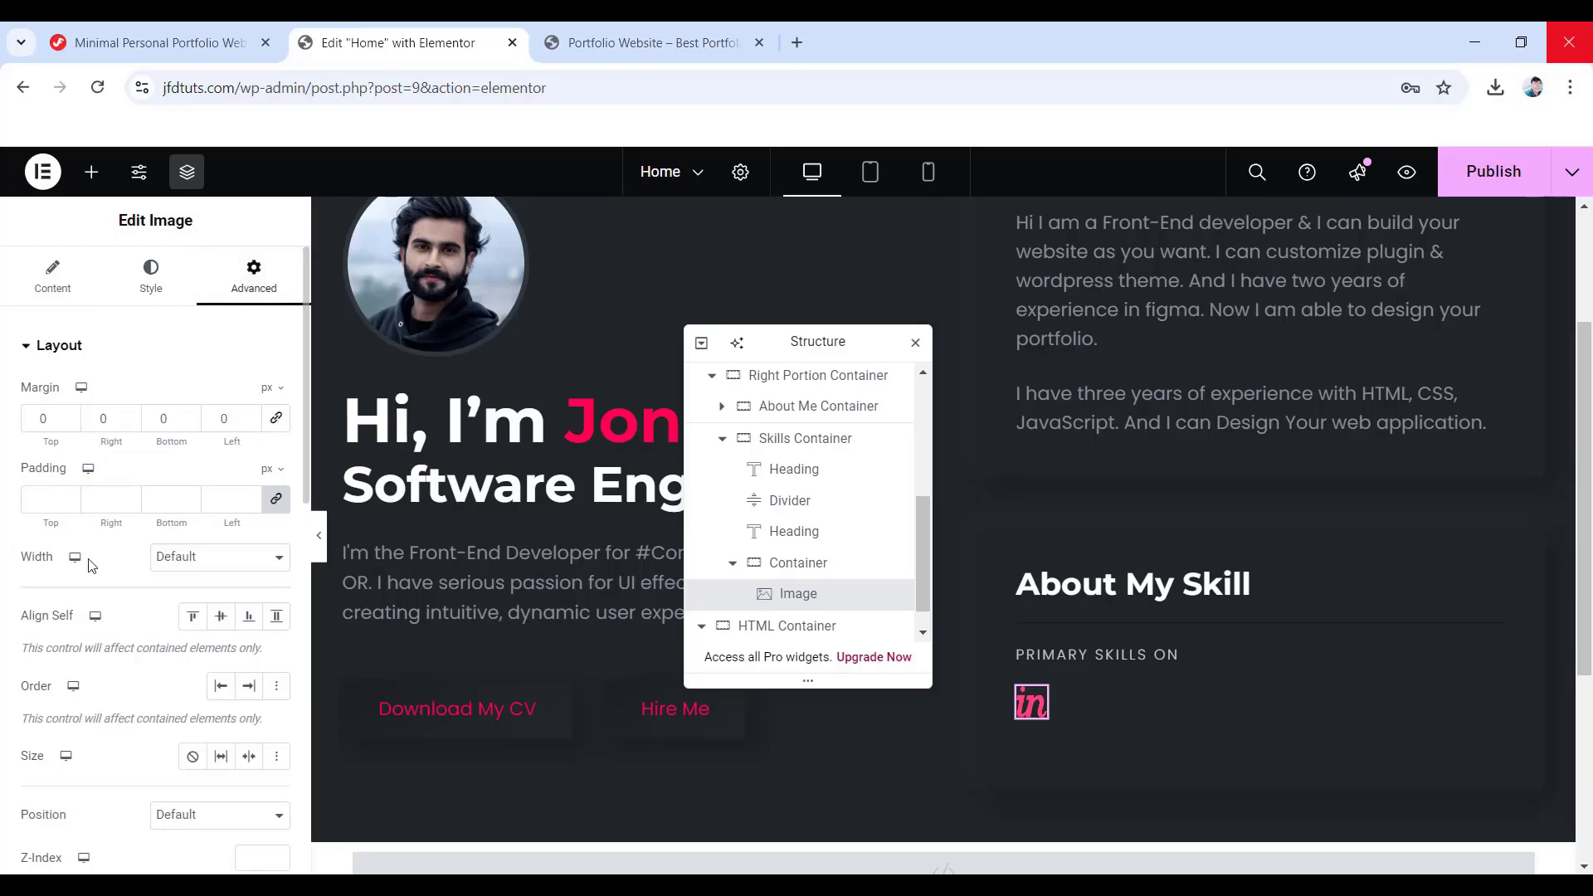
left_click(45, 498)
type("26")
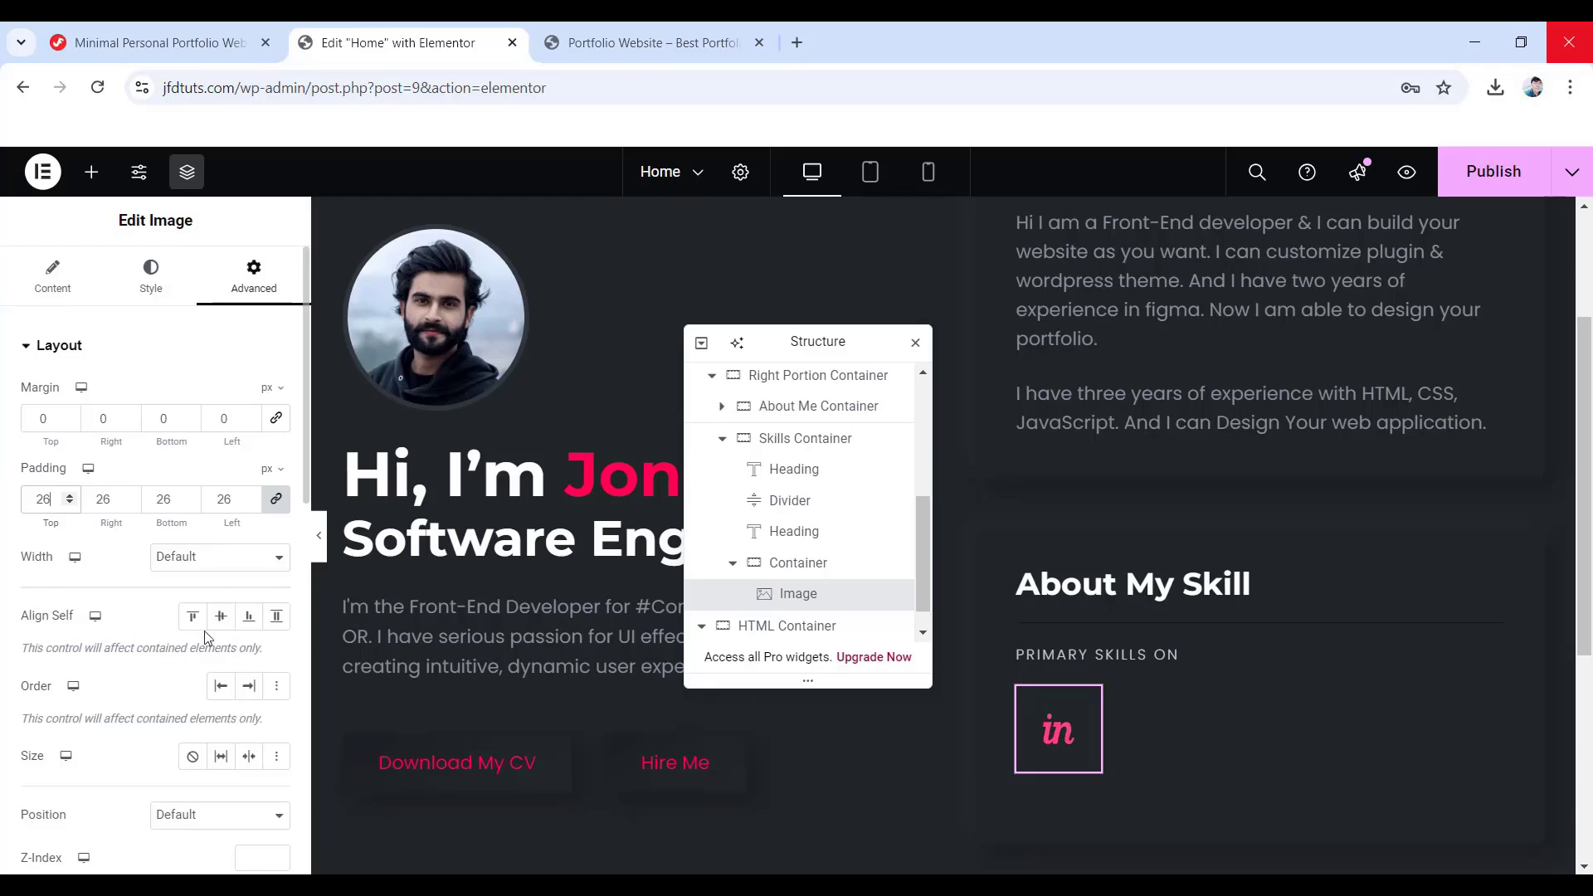
left_click(190, 621)
scroll(193, 634, "down", 3)
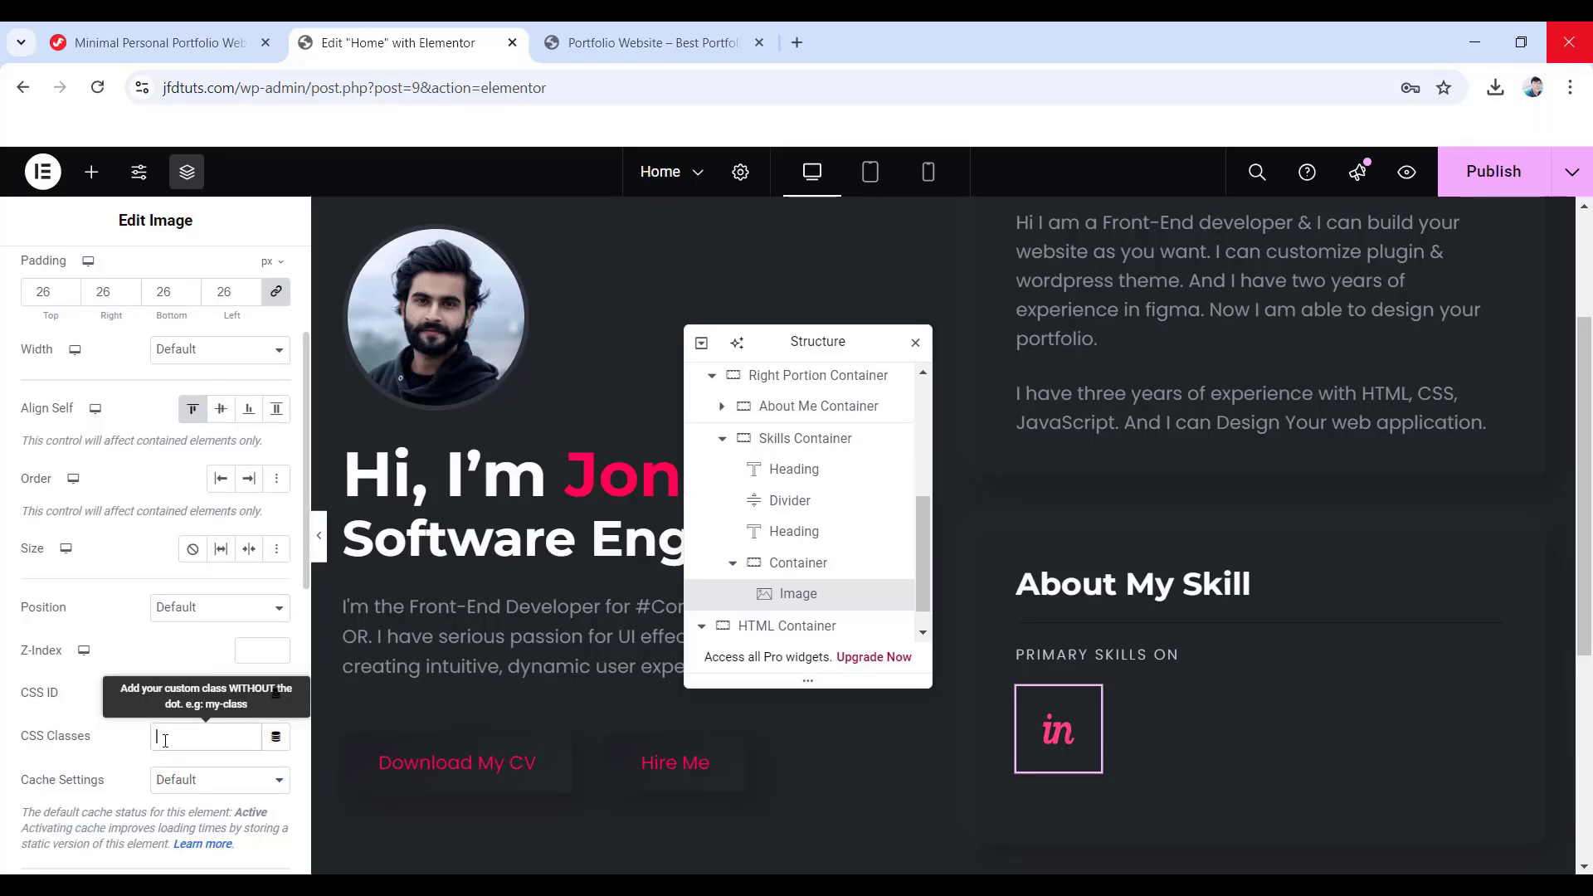
type("box")
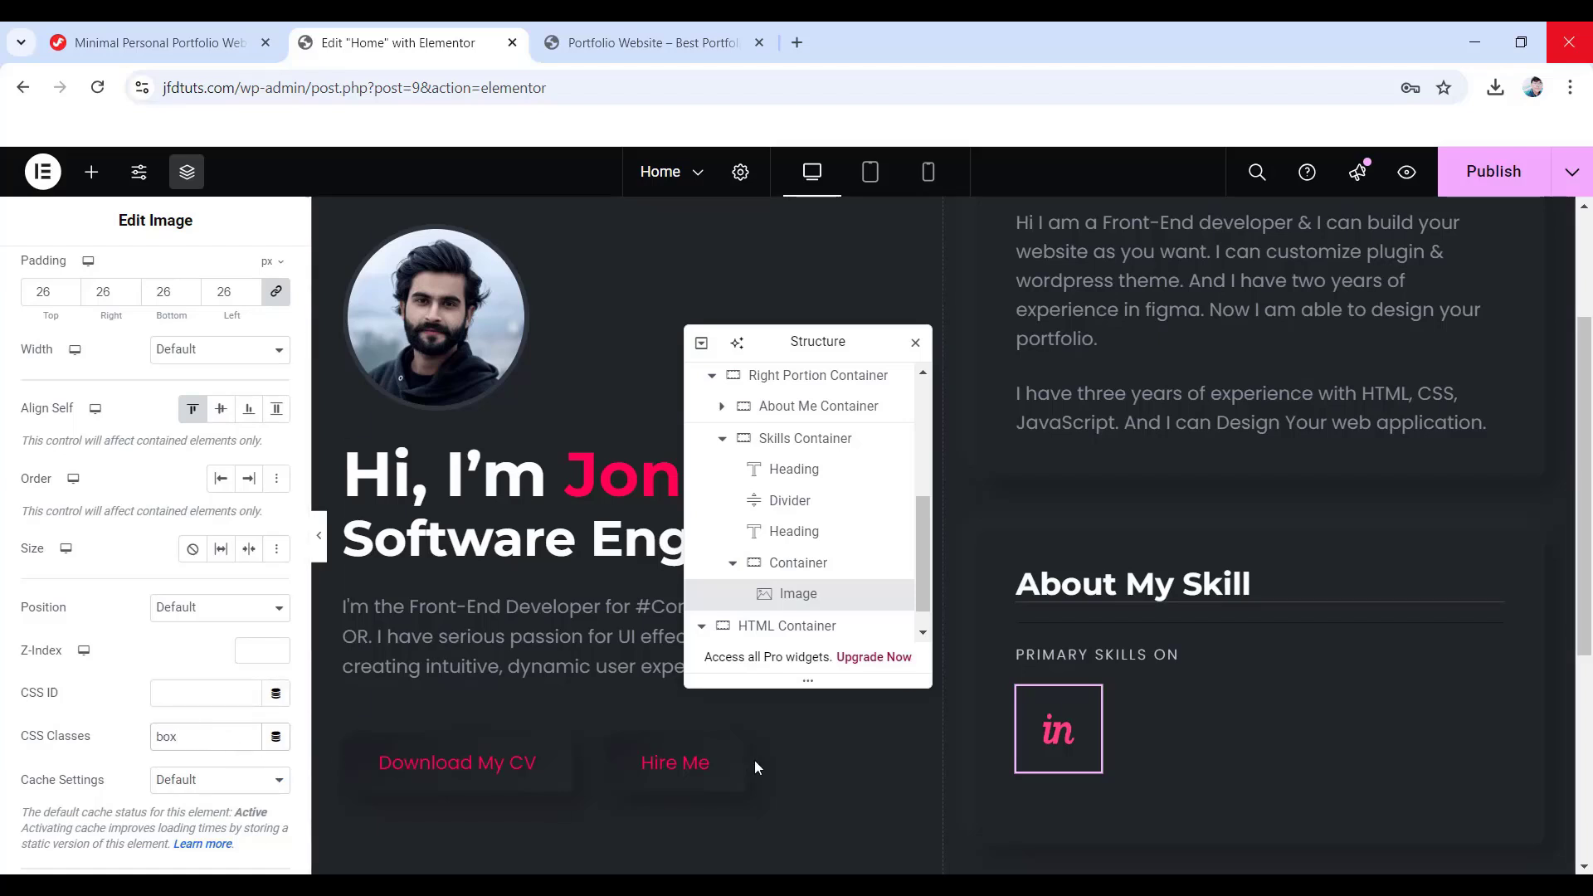
scroll(954, 746, "down", 1)
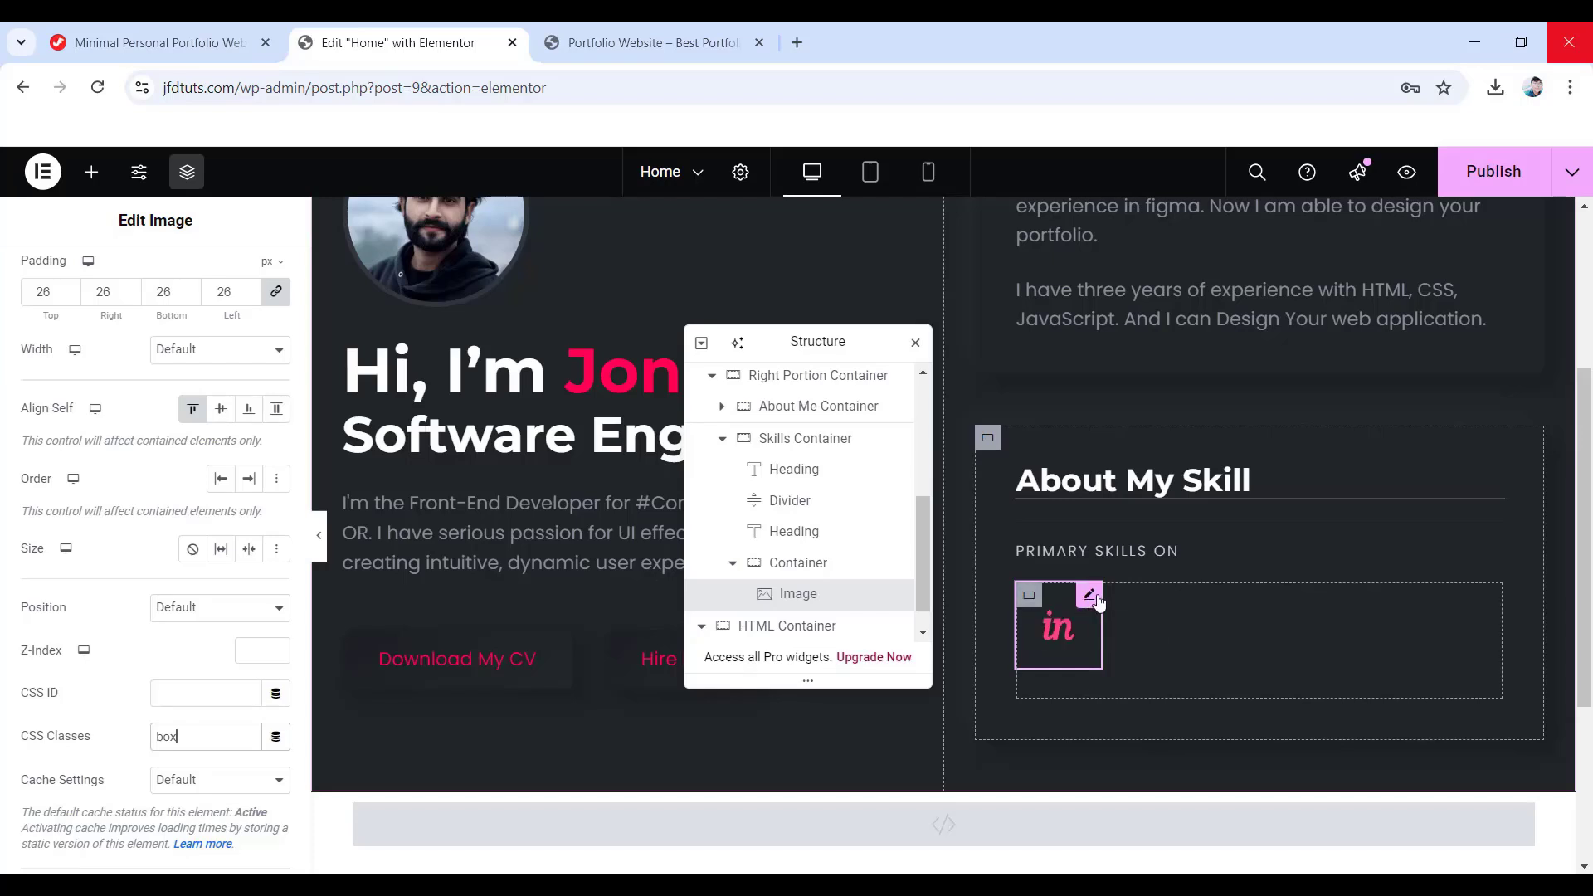
- Duplicate the InVision icon image and replace the copy with the Sketch icon (icons-02.png)
right_click(1092, 601)
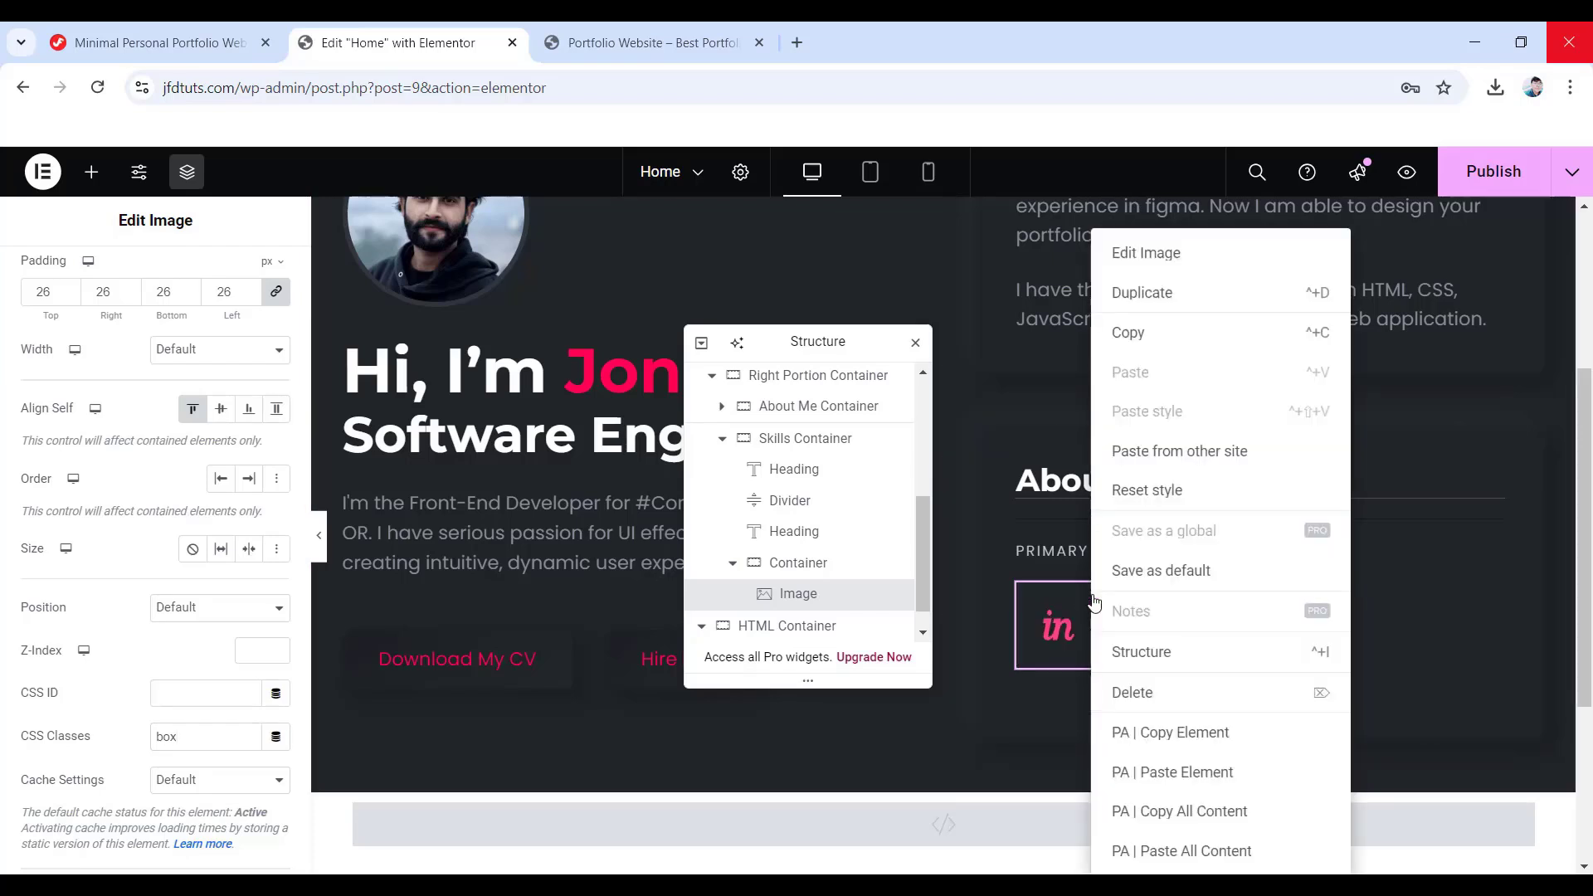
left_click(1142, 294)
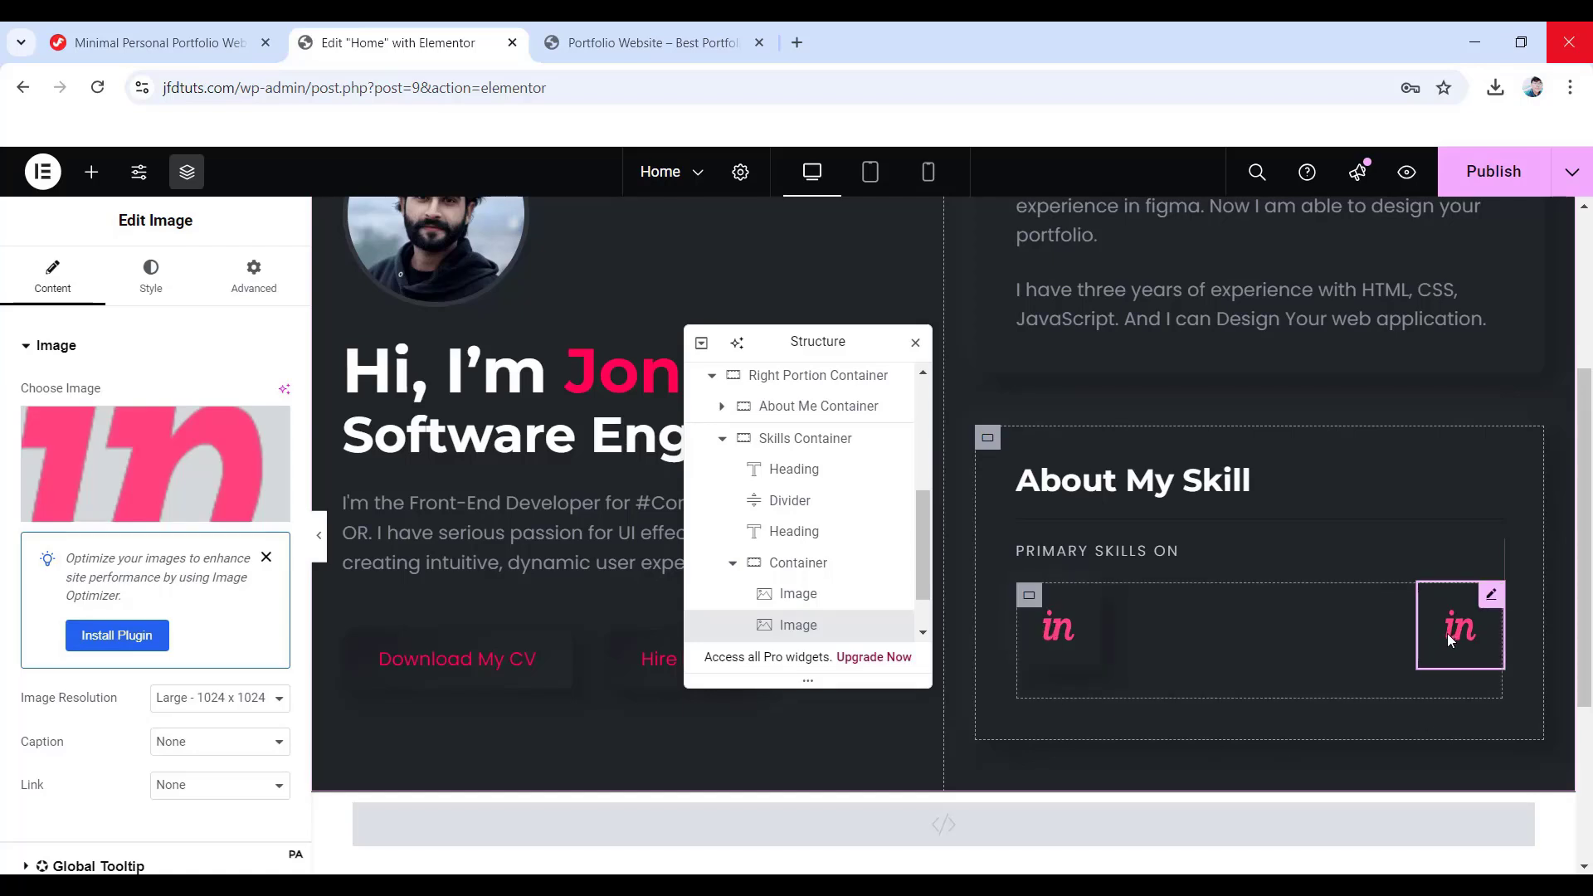
left_click(145, 478)
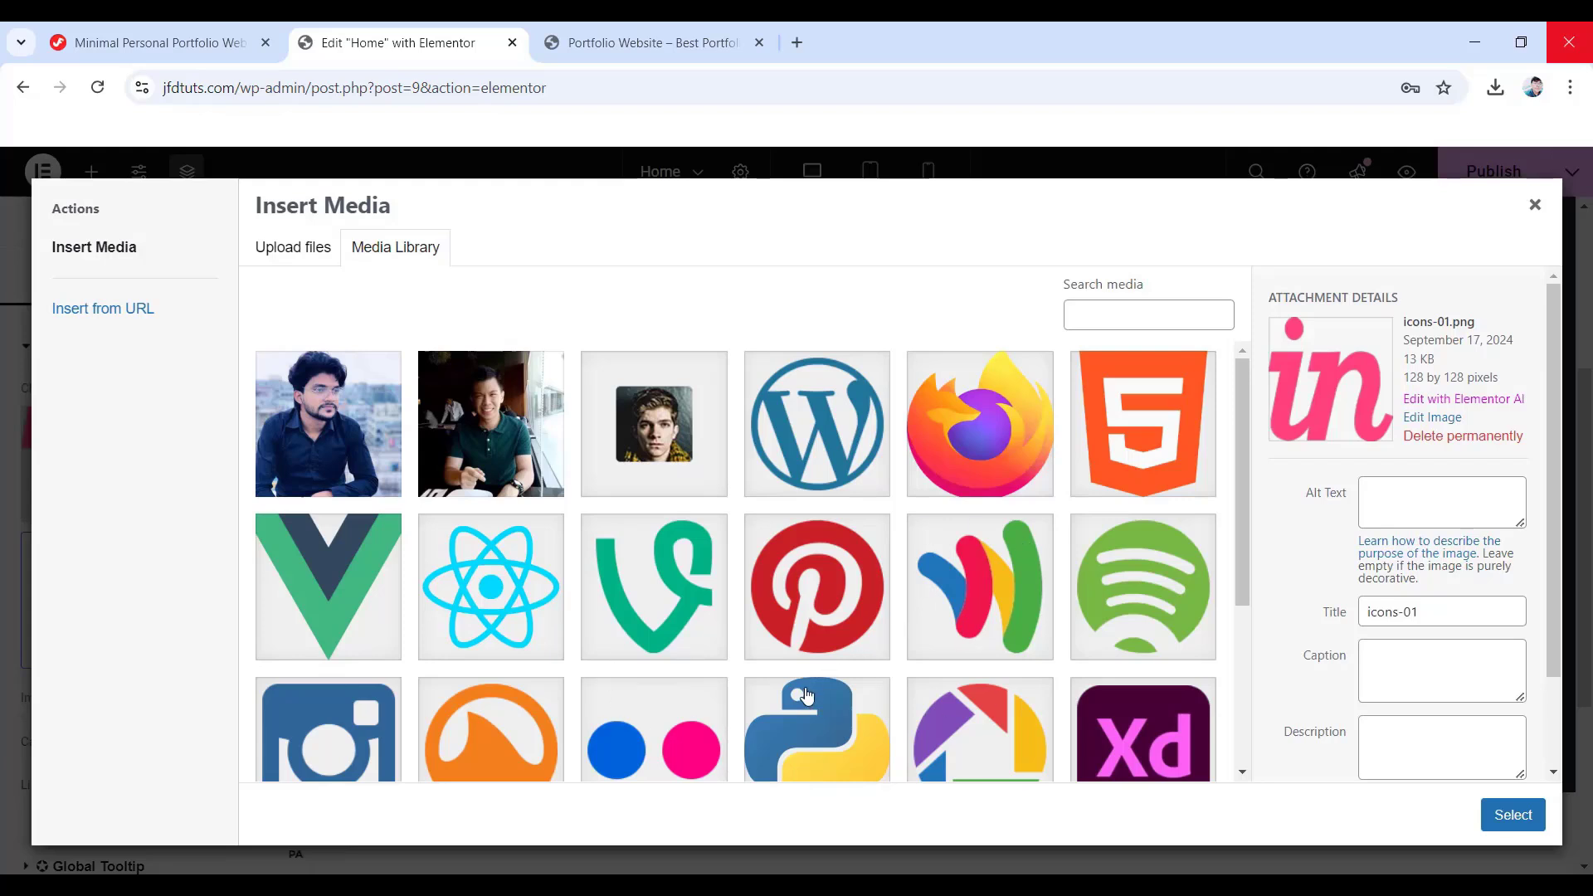
scroll(843, 558, "down", 3)
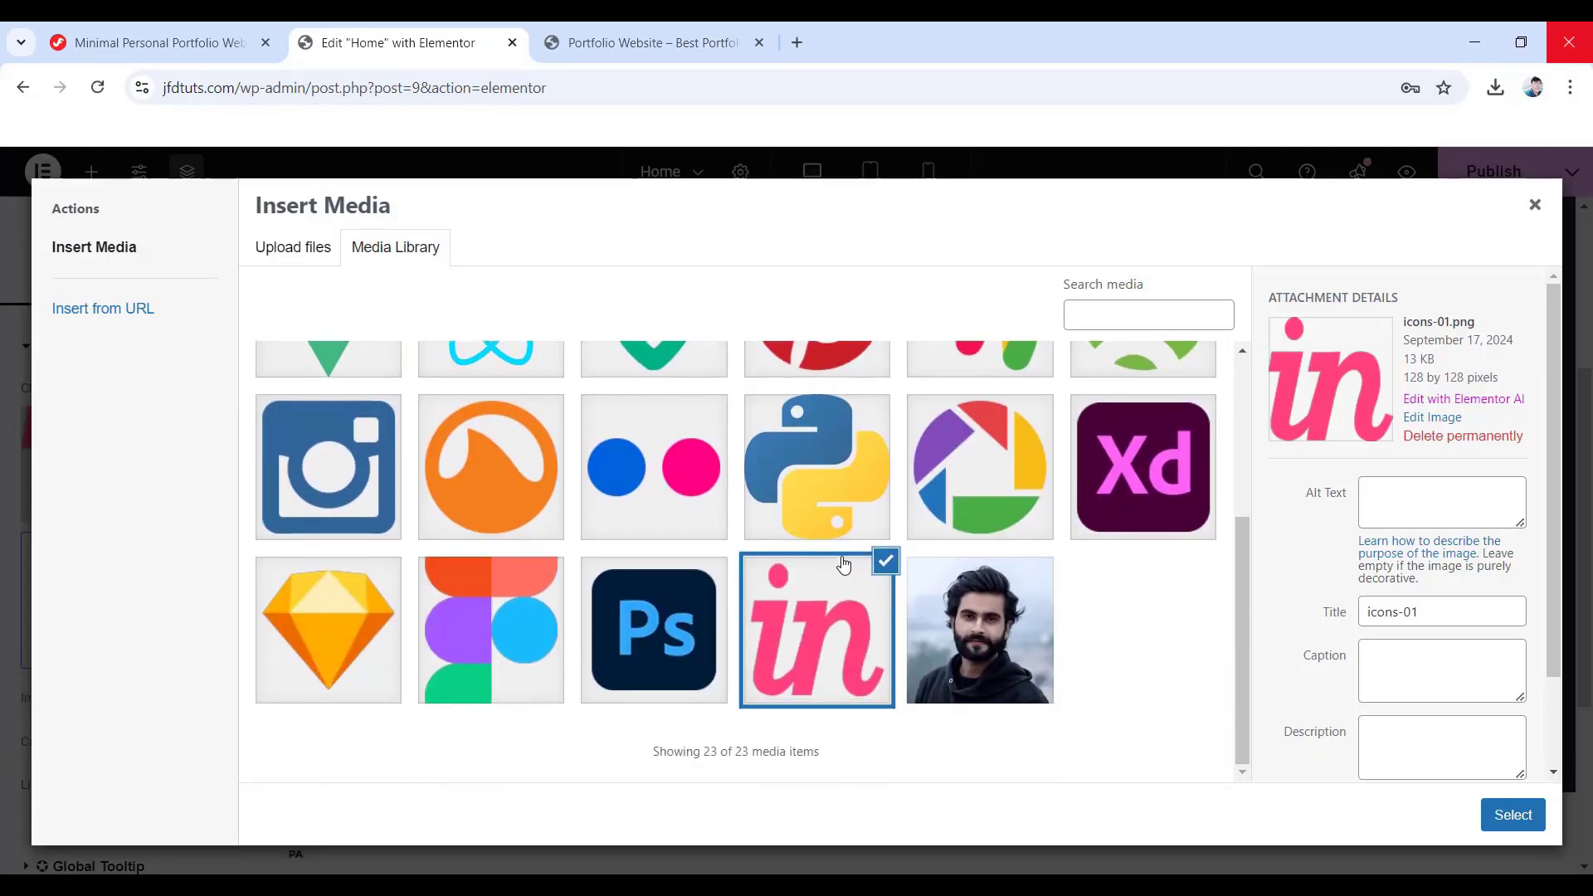
left_click(348, 659)
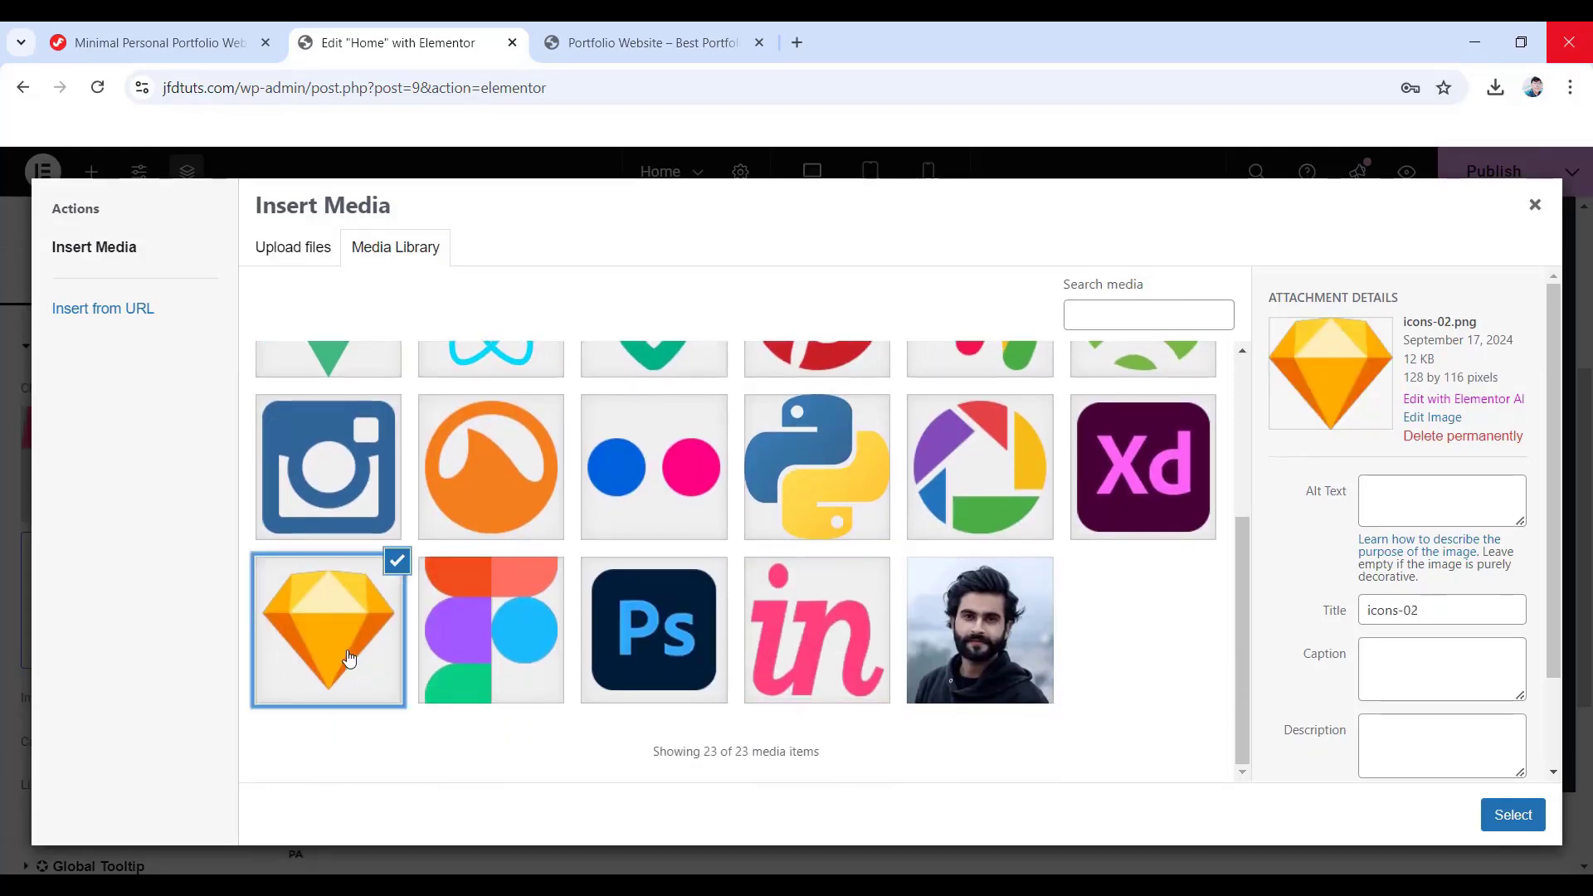
left_click(1506, 817)
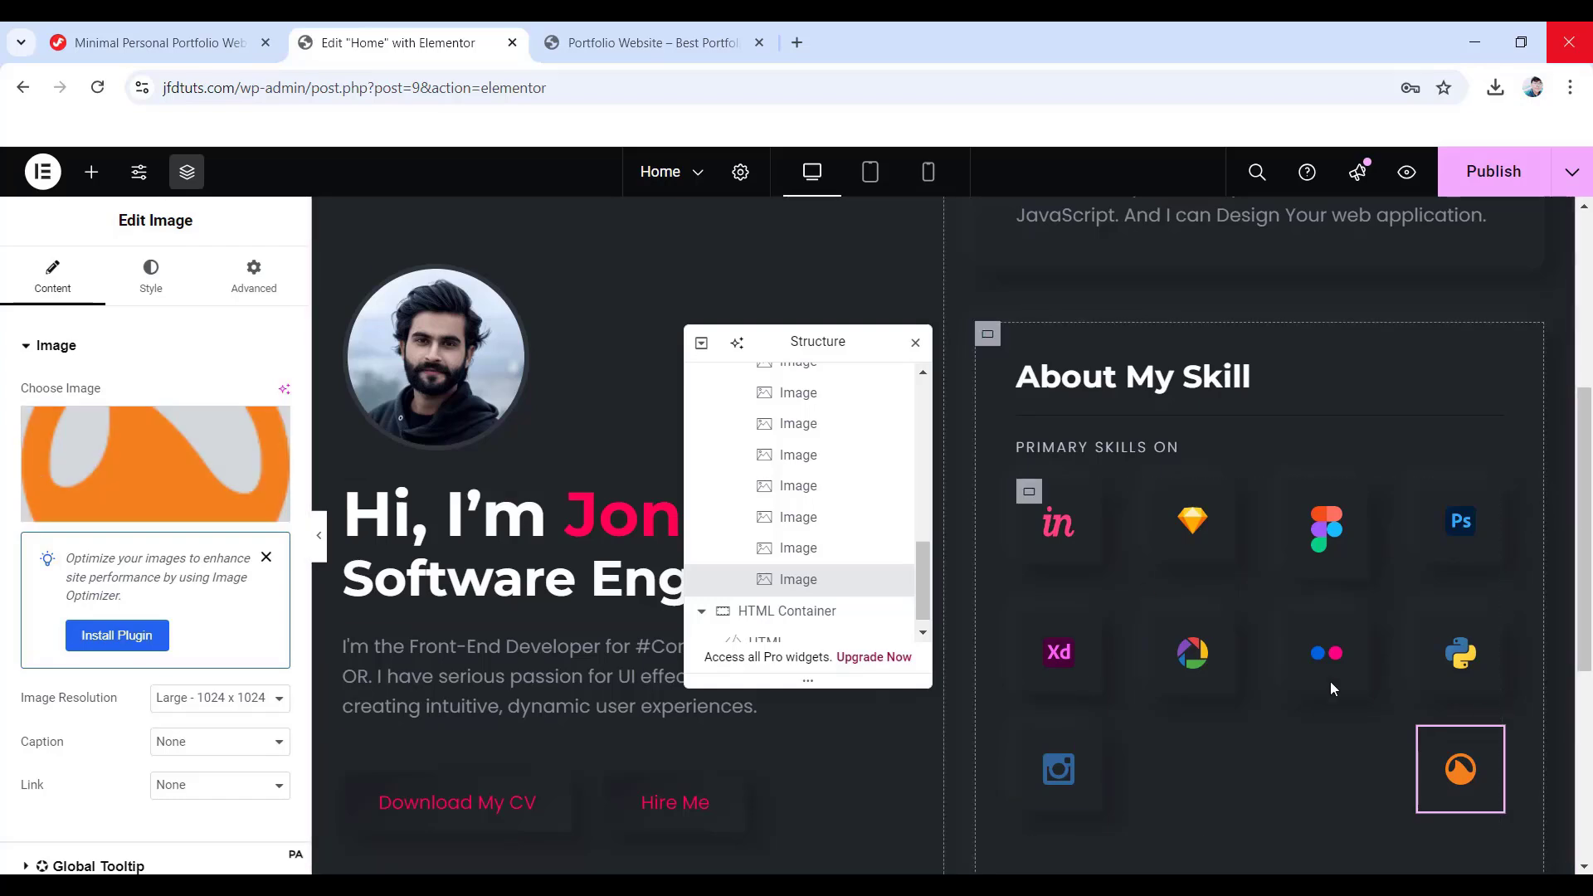
scroll(1322, 674, "down", 1)
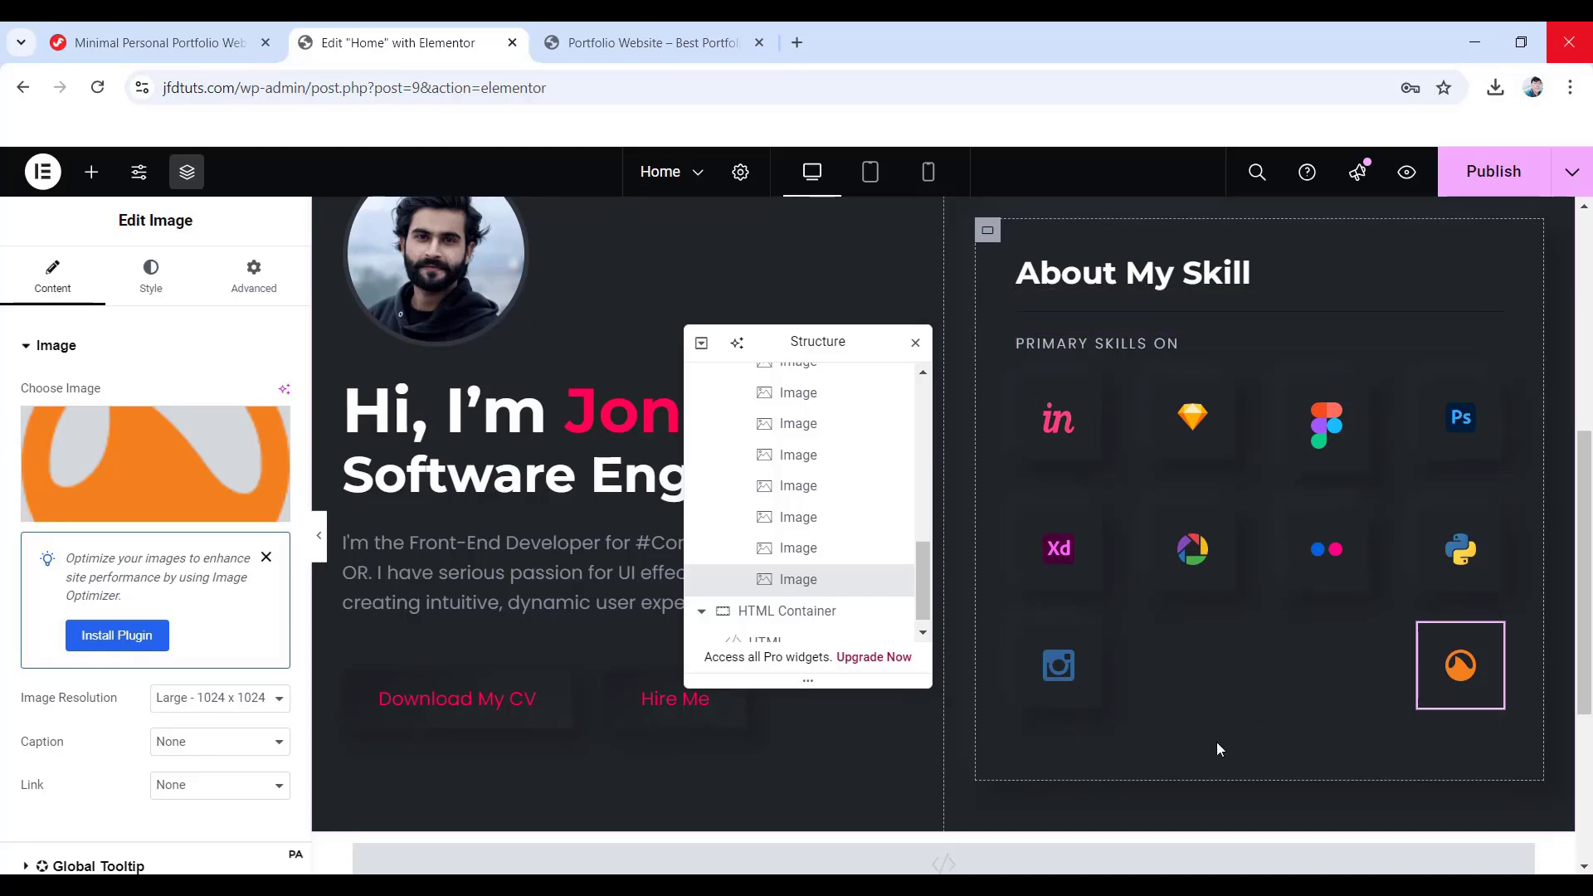
left_click(94, 175)
- Add a Heading below the icon container with the title SECONDARY SKILLS ON
scroll(813, 510, "up", 2)
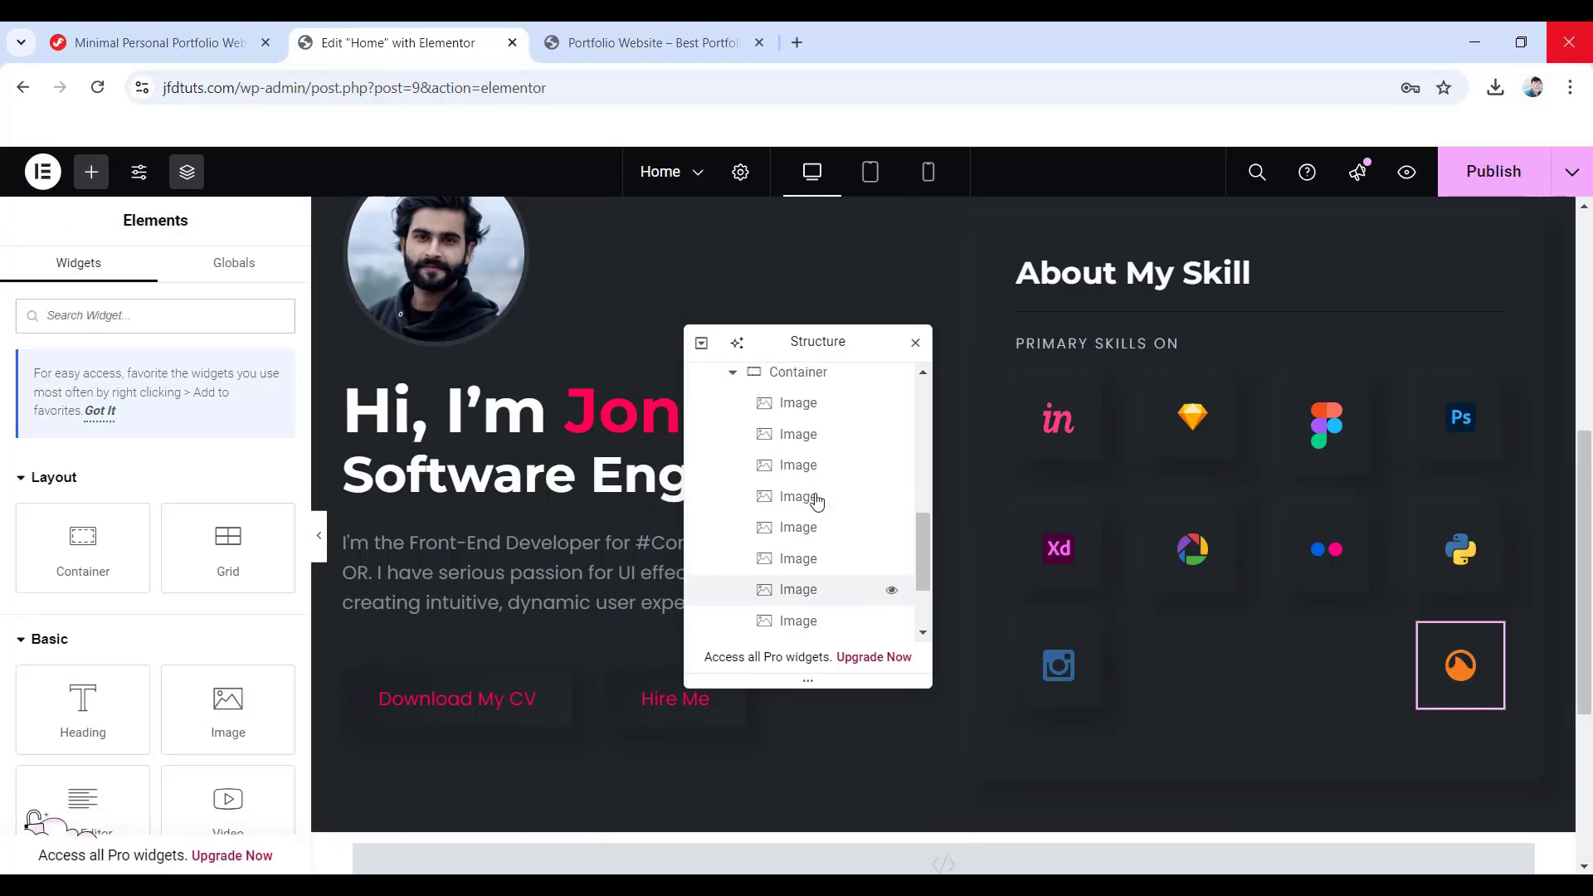
left_click(732, 375)
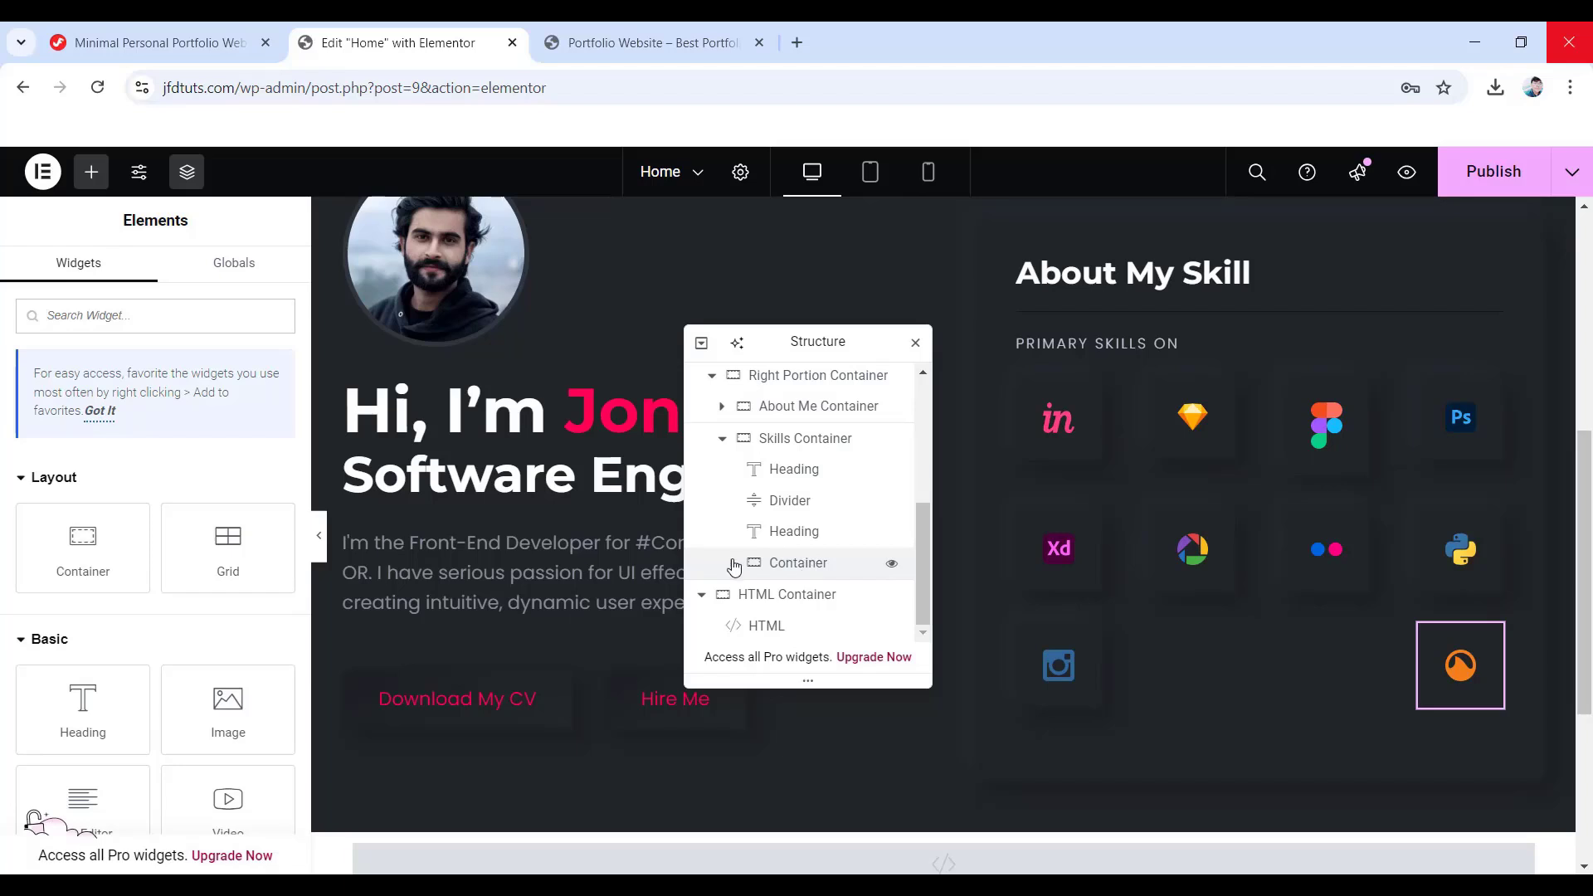
left_click_drag(80, 720, 1244, 741)
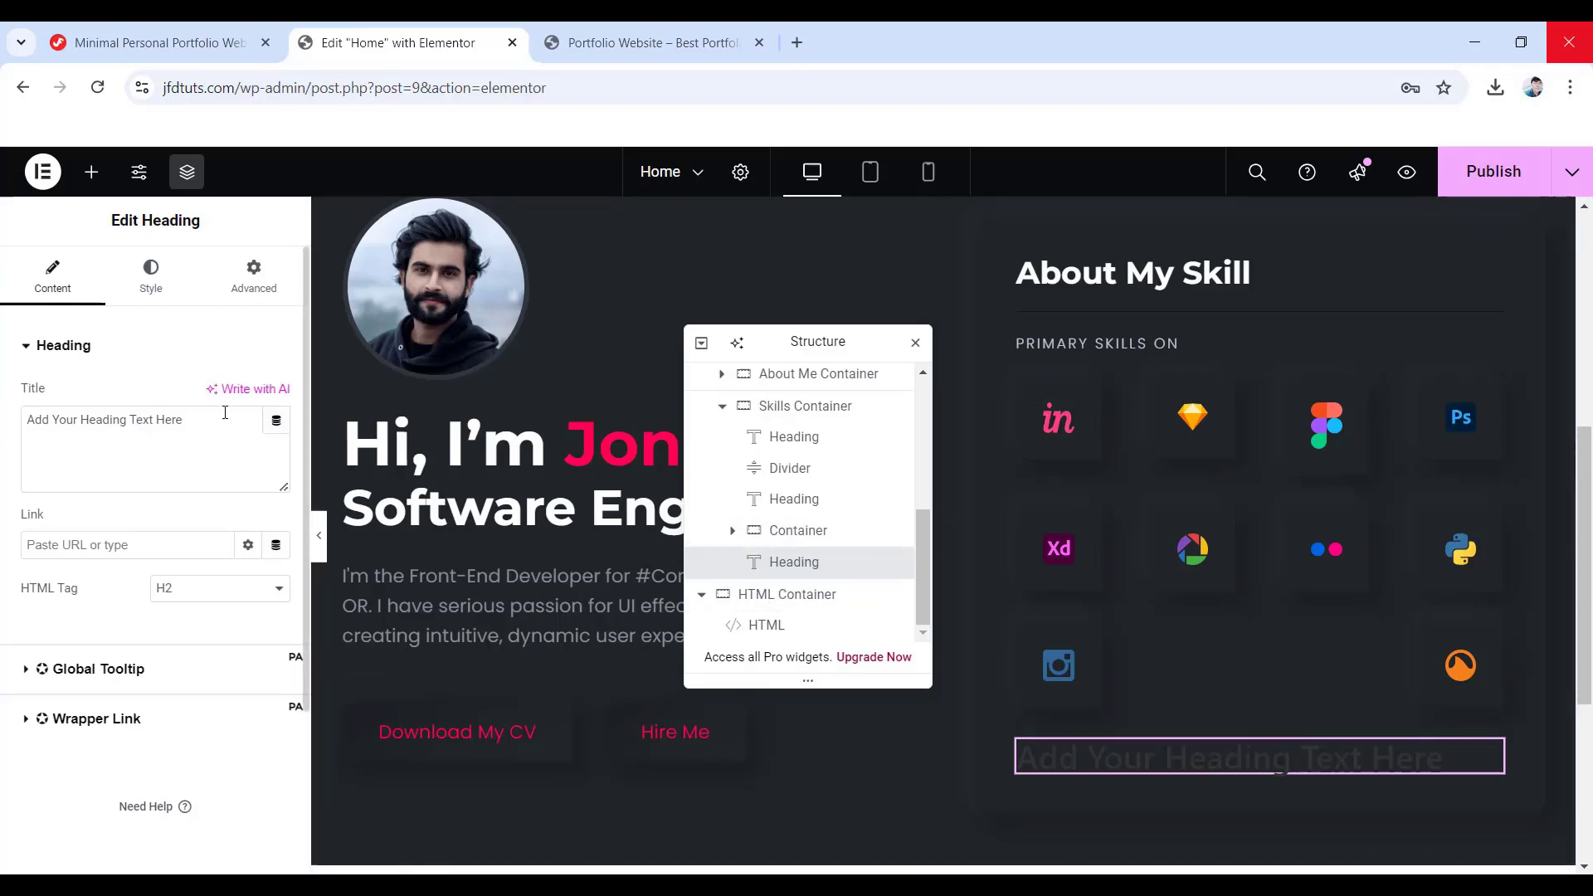
left_click_drag(225, 417, 13, 412)
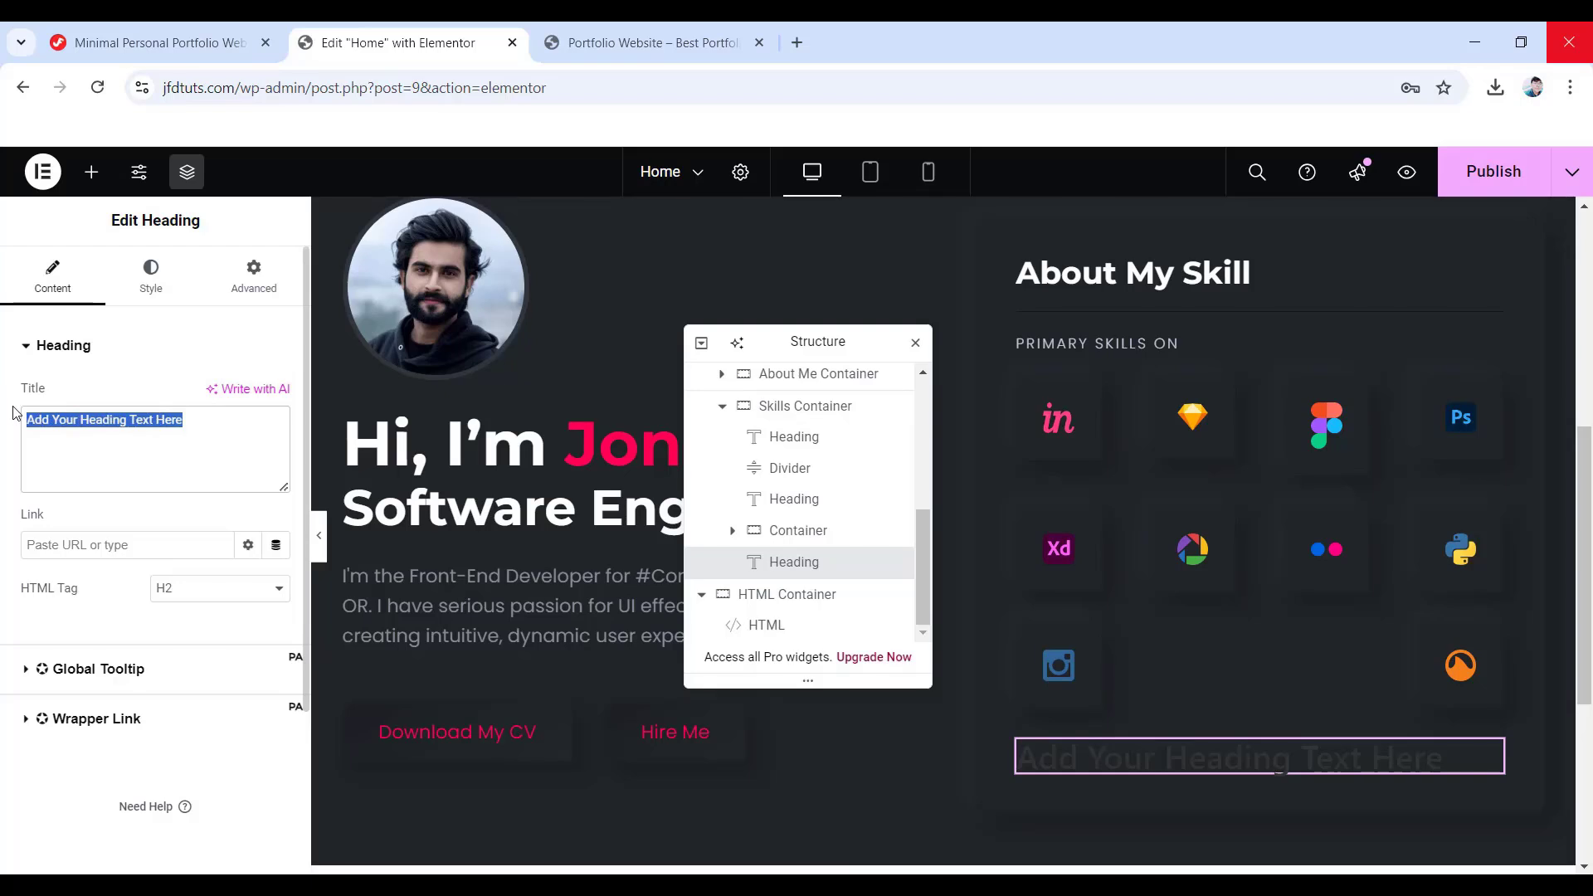
type("SECONDARY SKILLS ON")
- Set the heading's text colour to #c4cfde
left_click(149, 282)
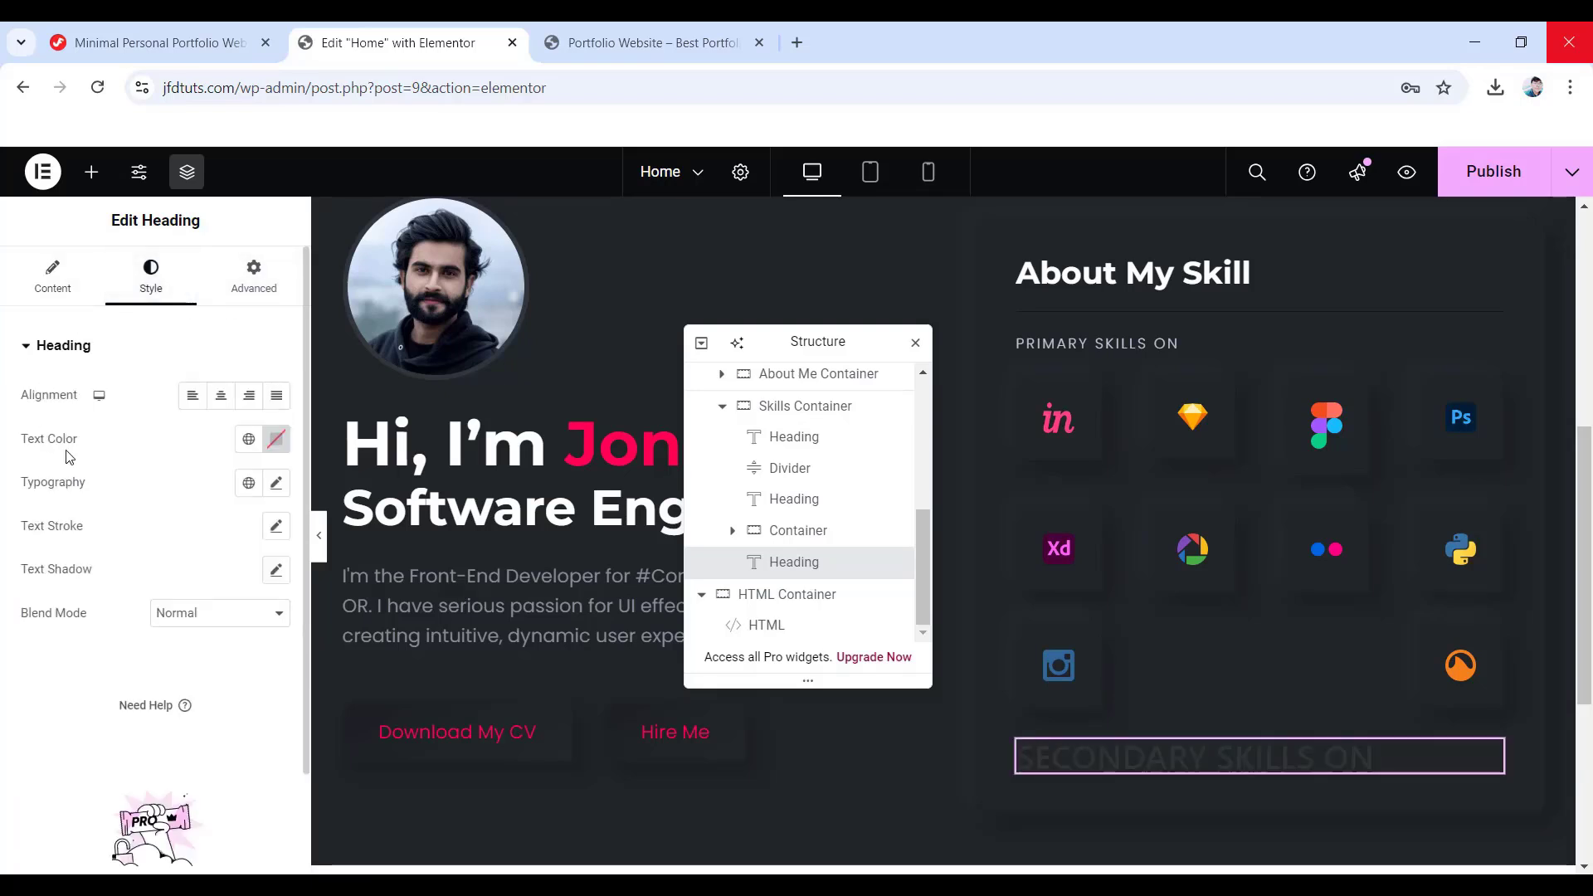
left_click(277, 439)
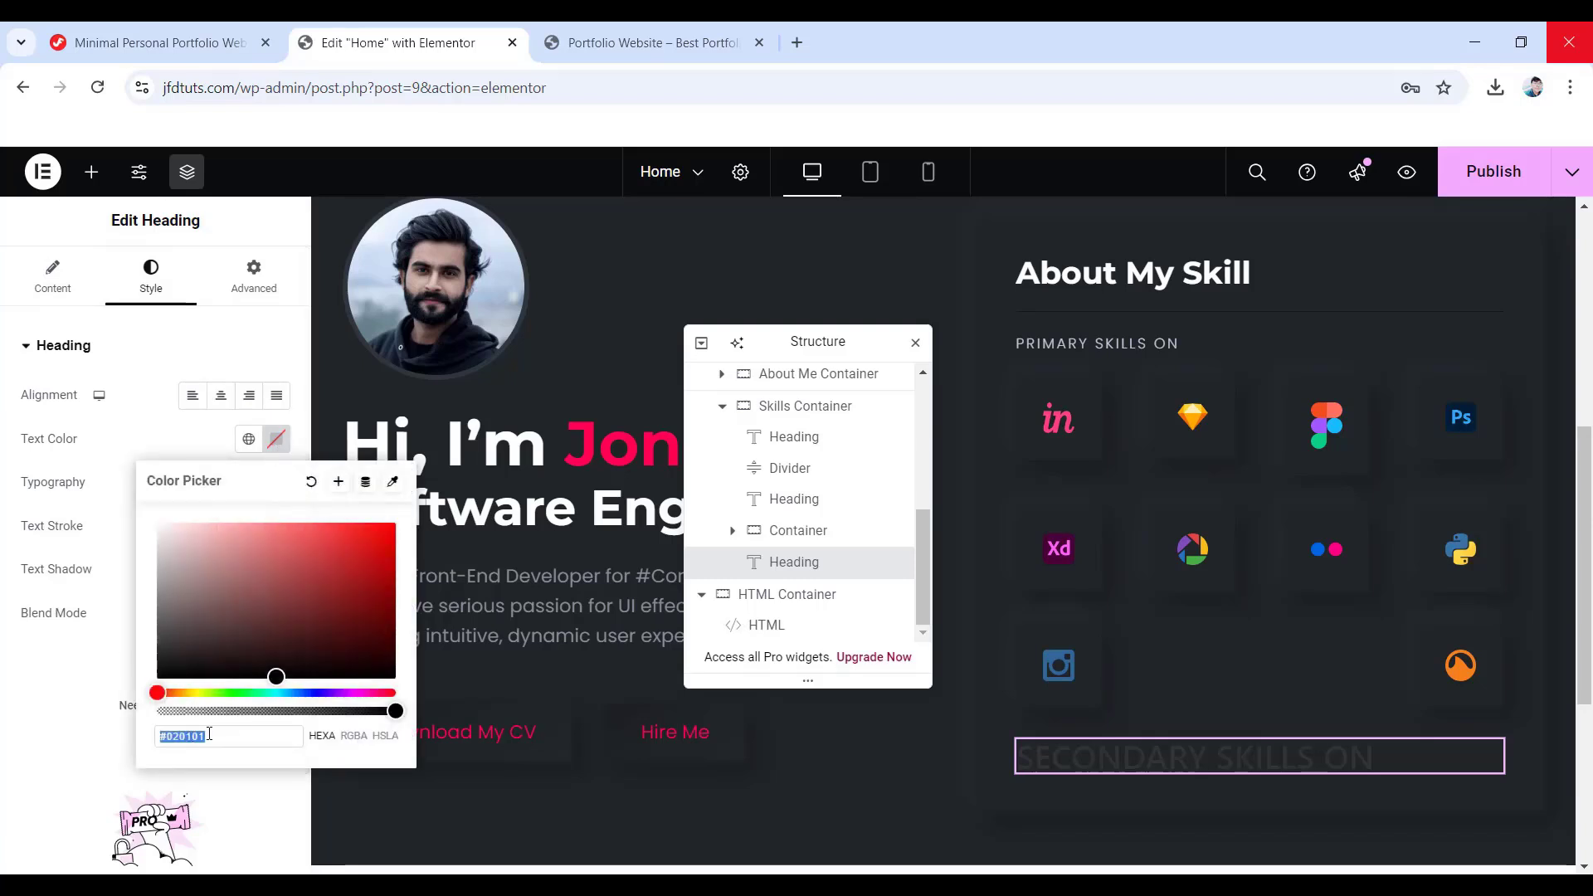
type("c4c")
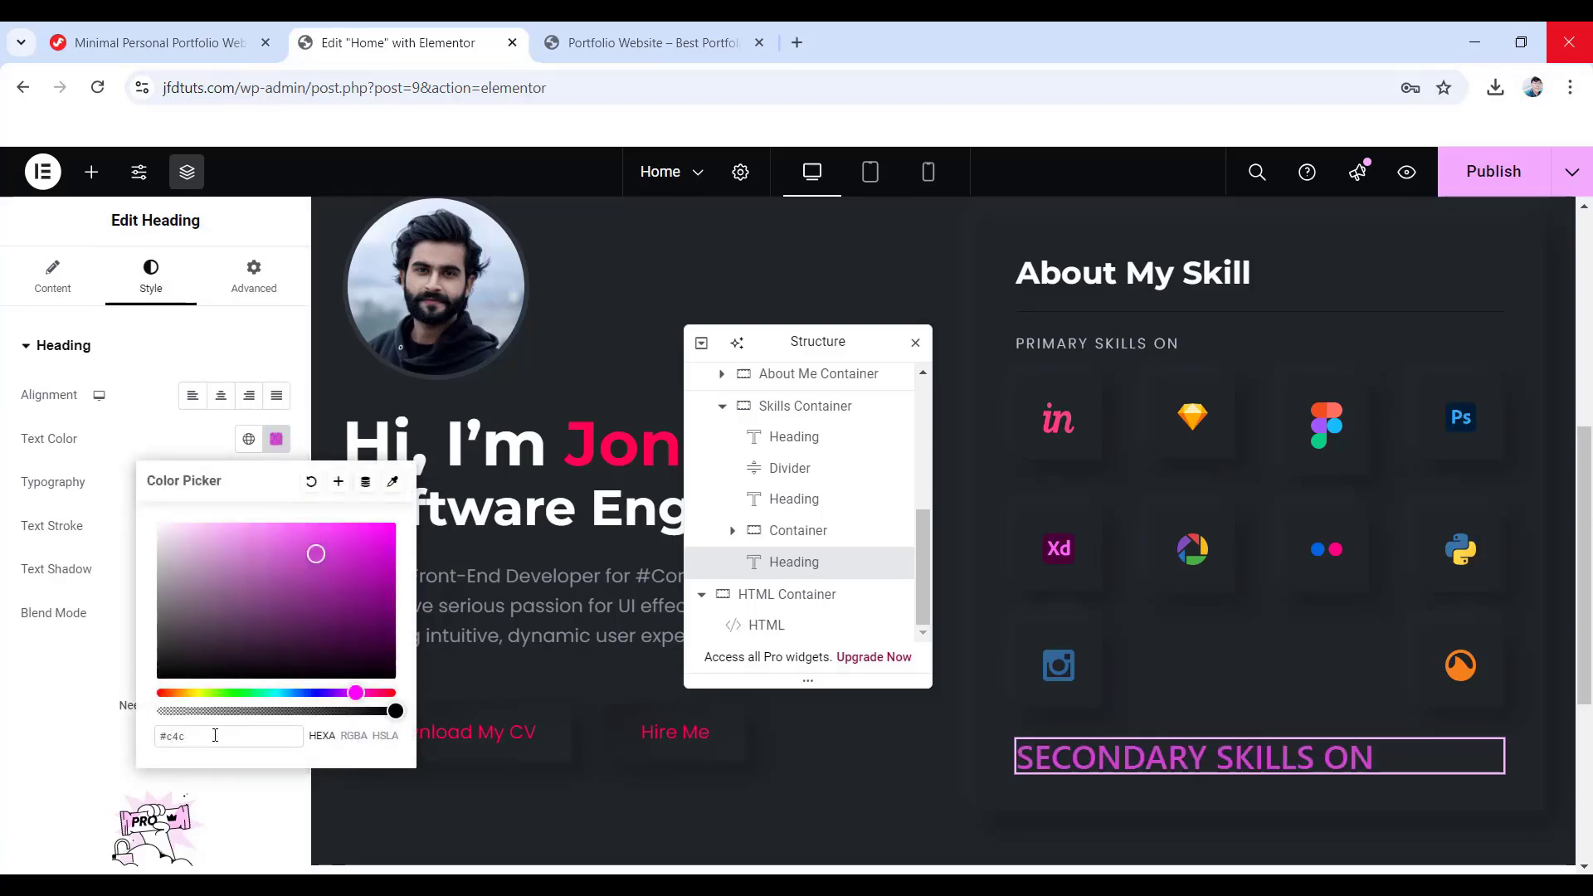
type("fde")
left_click(134, 620)
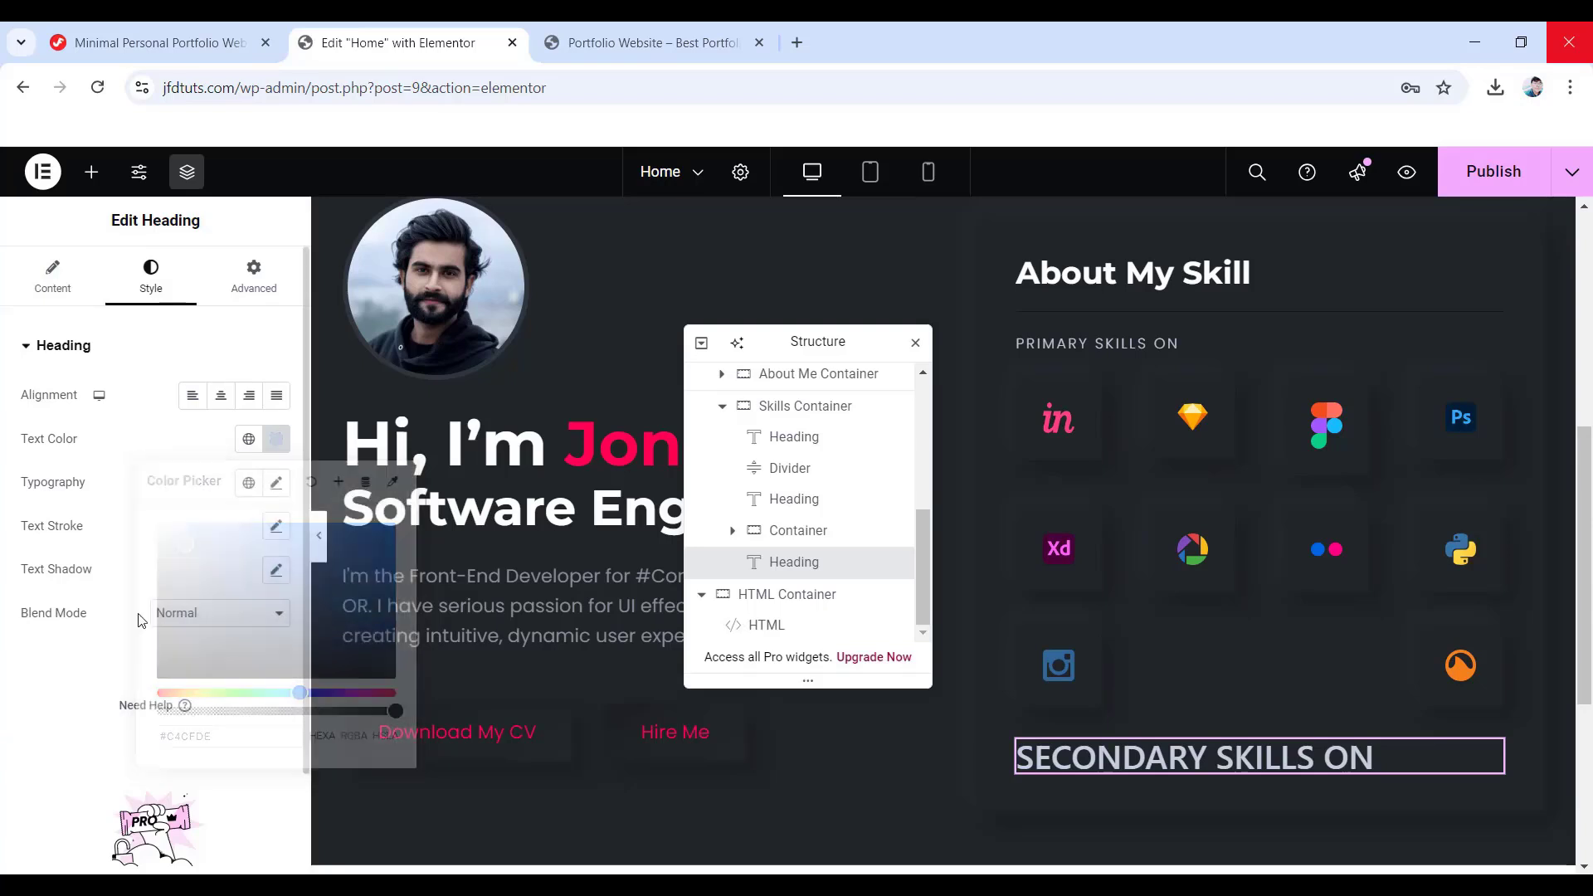
- Set the heading typography to Poppins 14 px, weight 300, line height 21, letter spacing 2
left_click(274, 484)
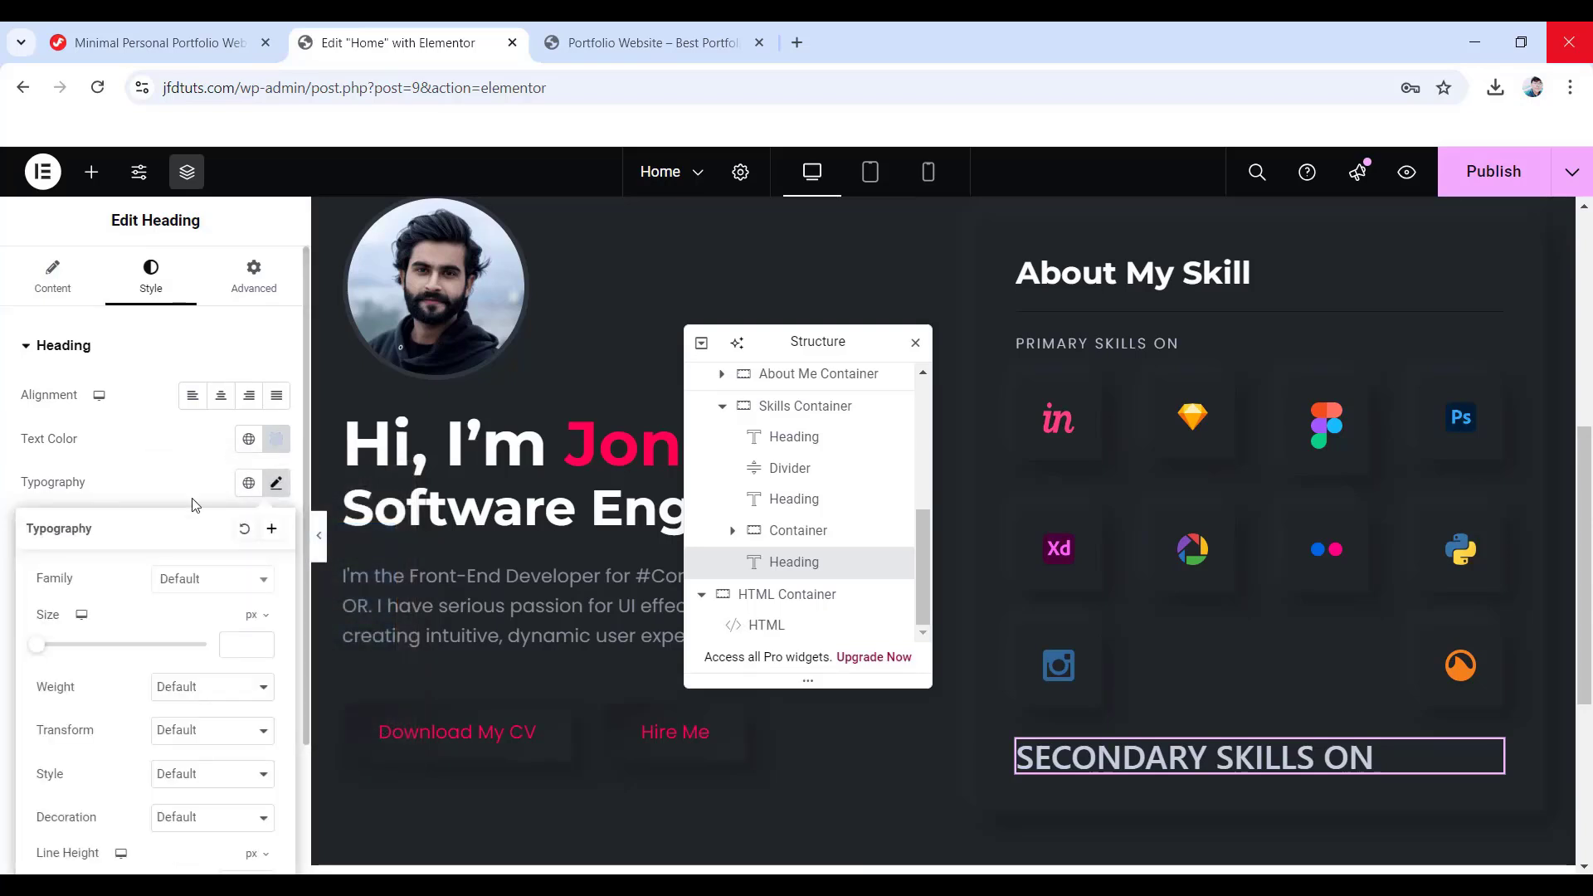
left_click(207, 579)
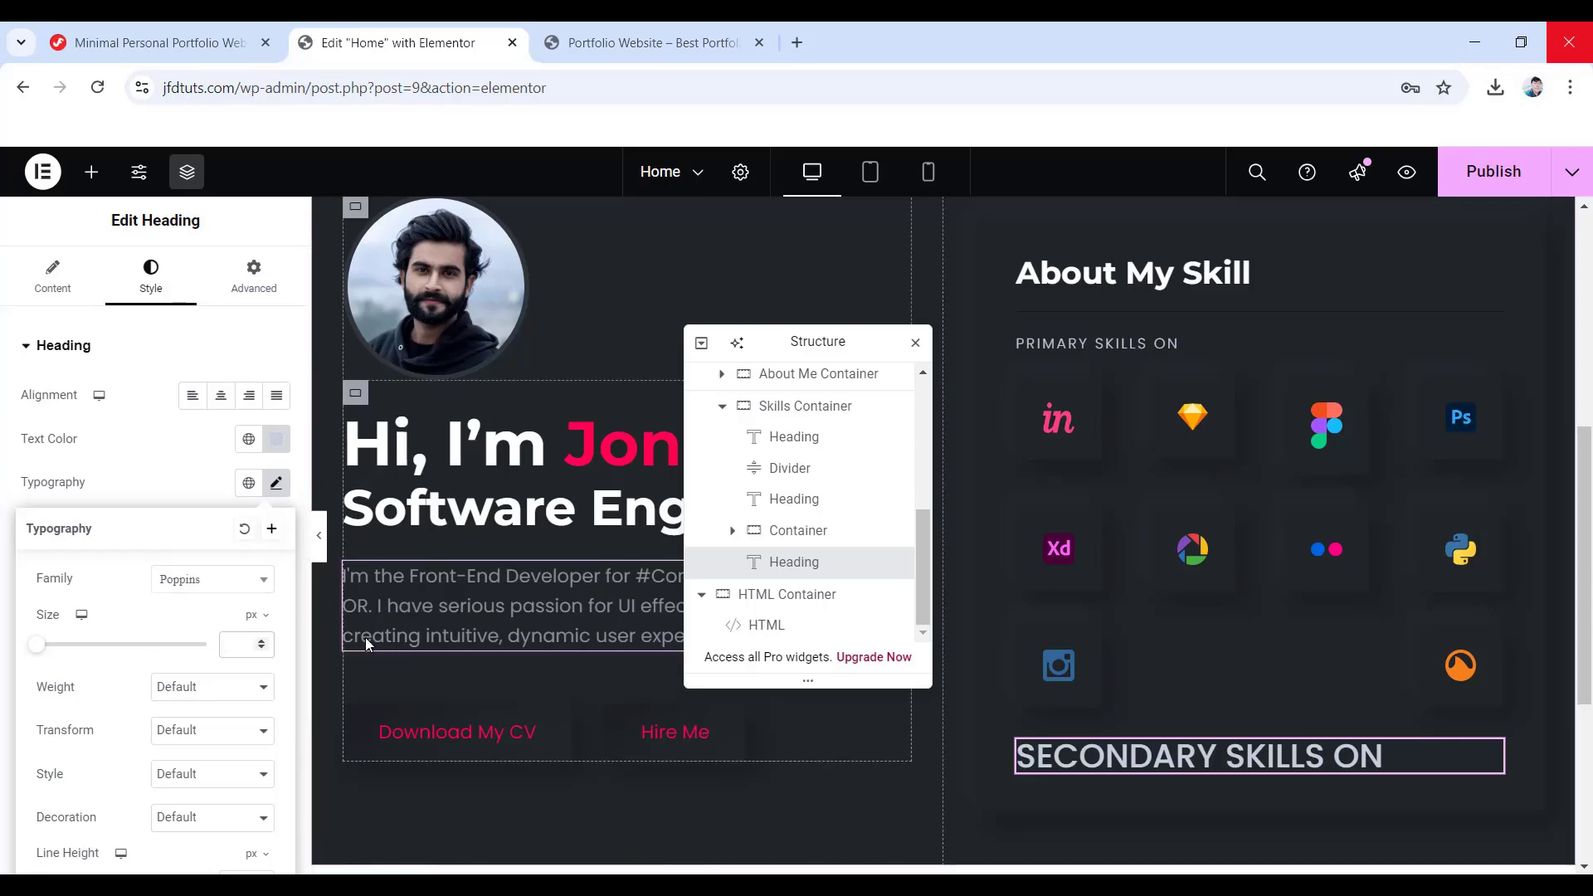
type("14")
left_click(207, 693)
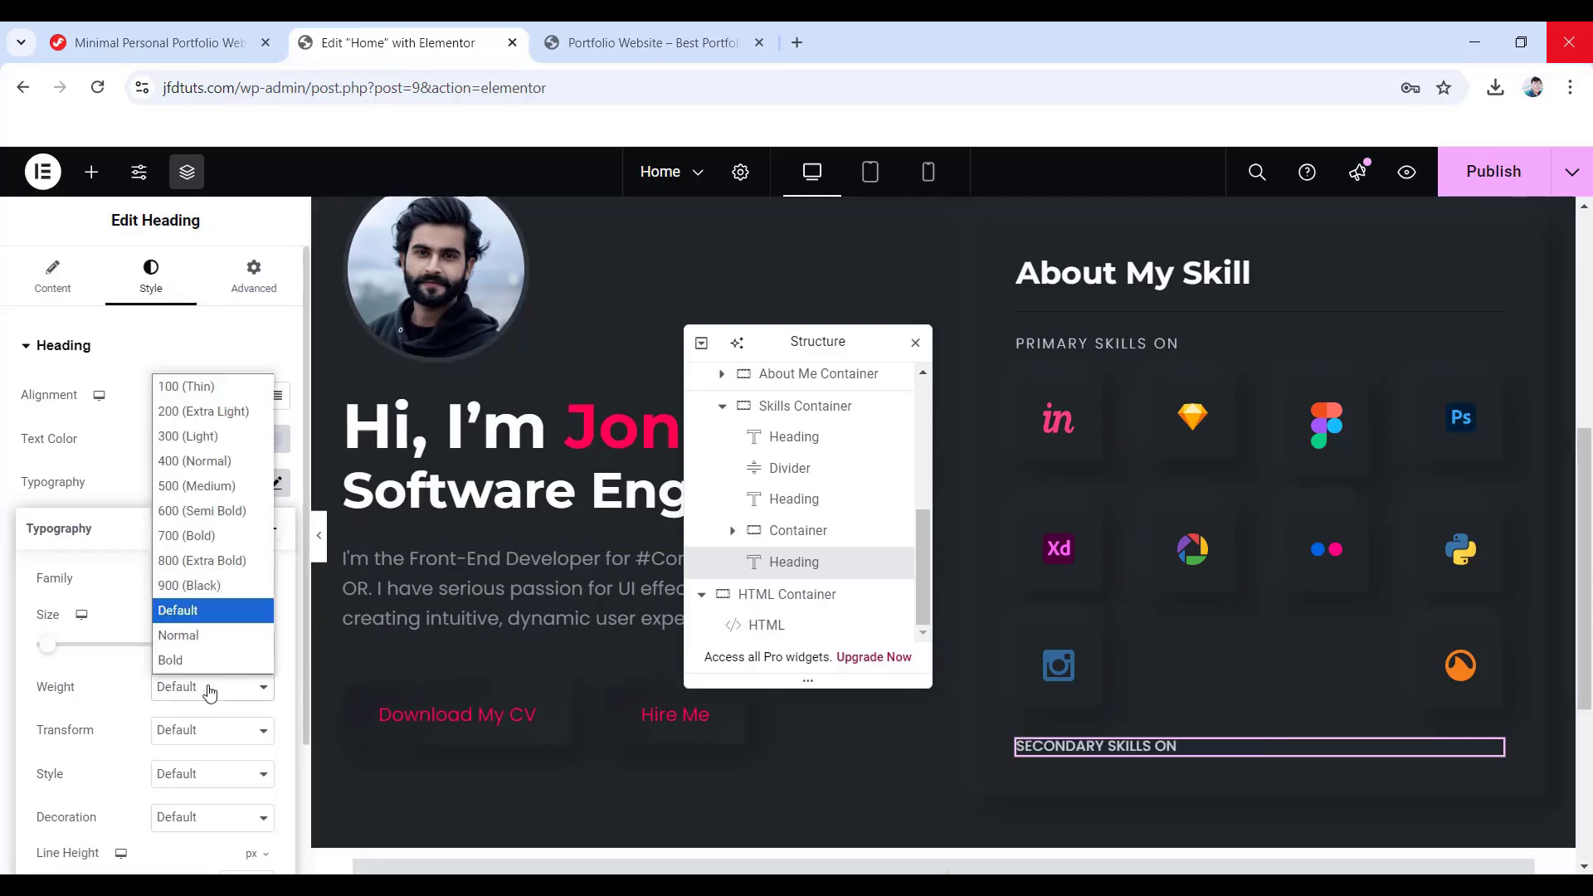
left_click(210, 437)
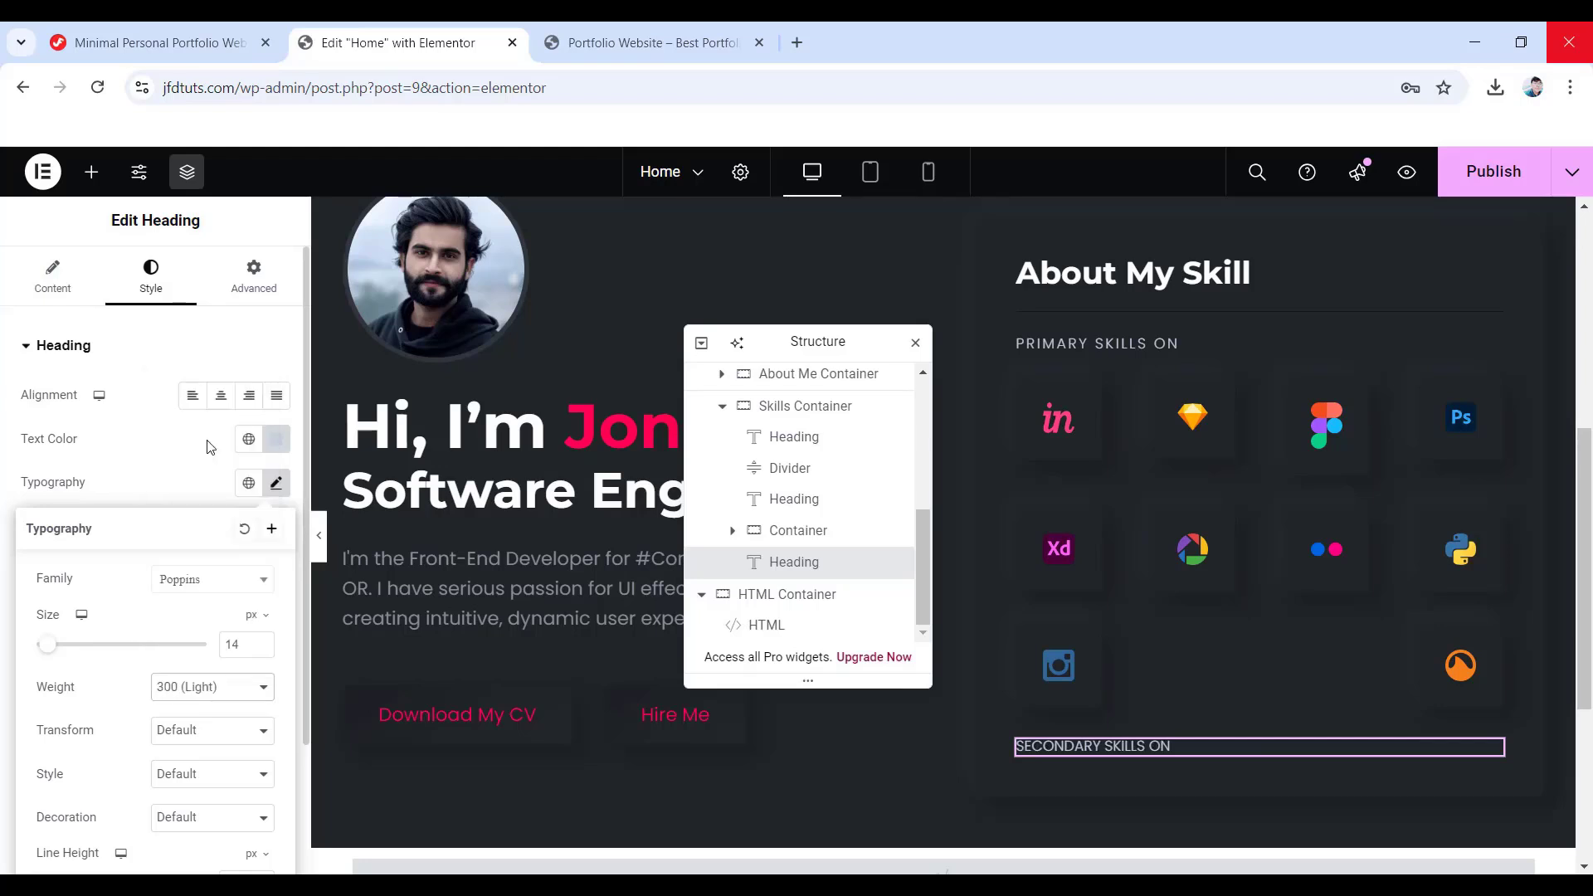
scroll(144, 656, "down", 2)
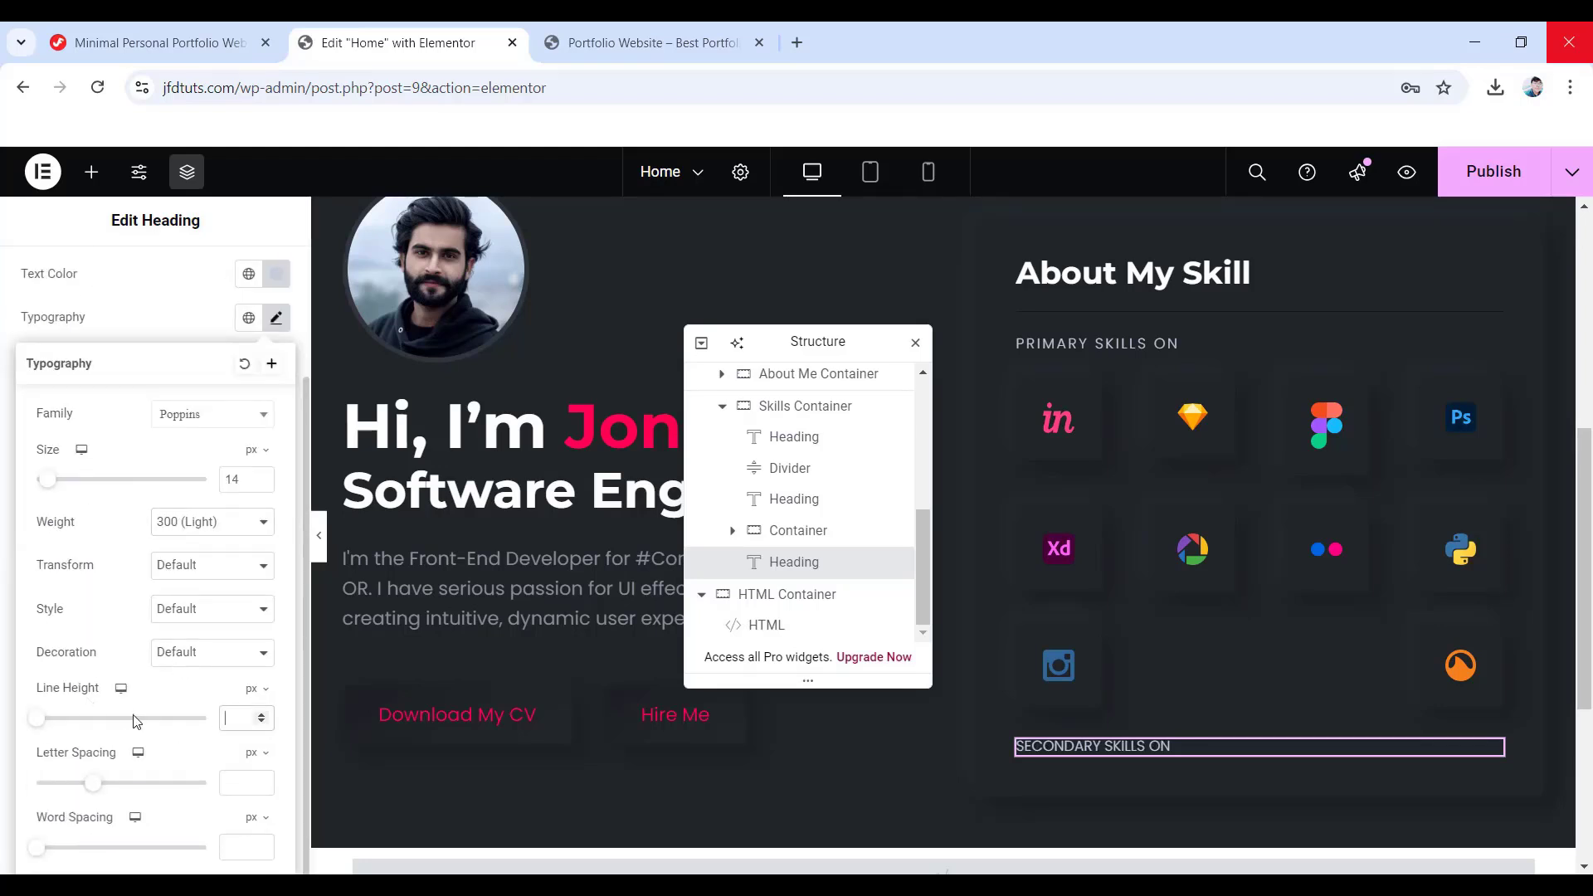
left_click_drag(136, 719, 71, 719)
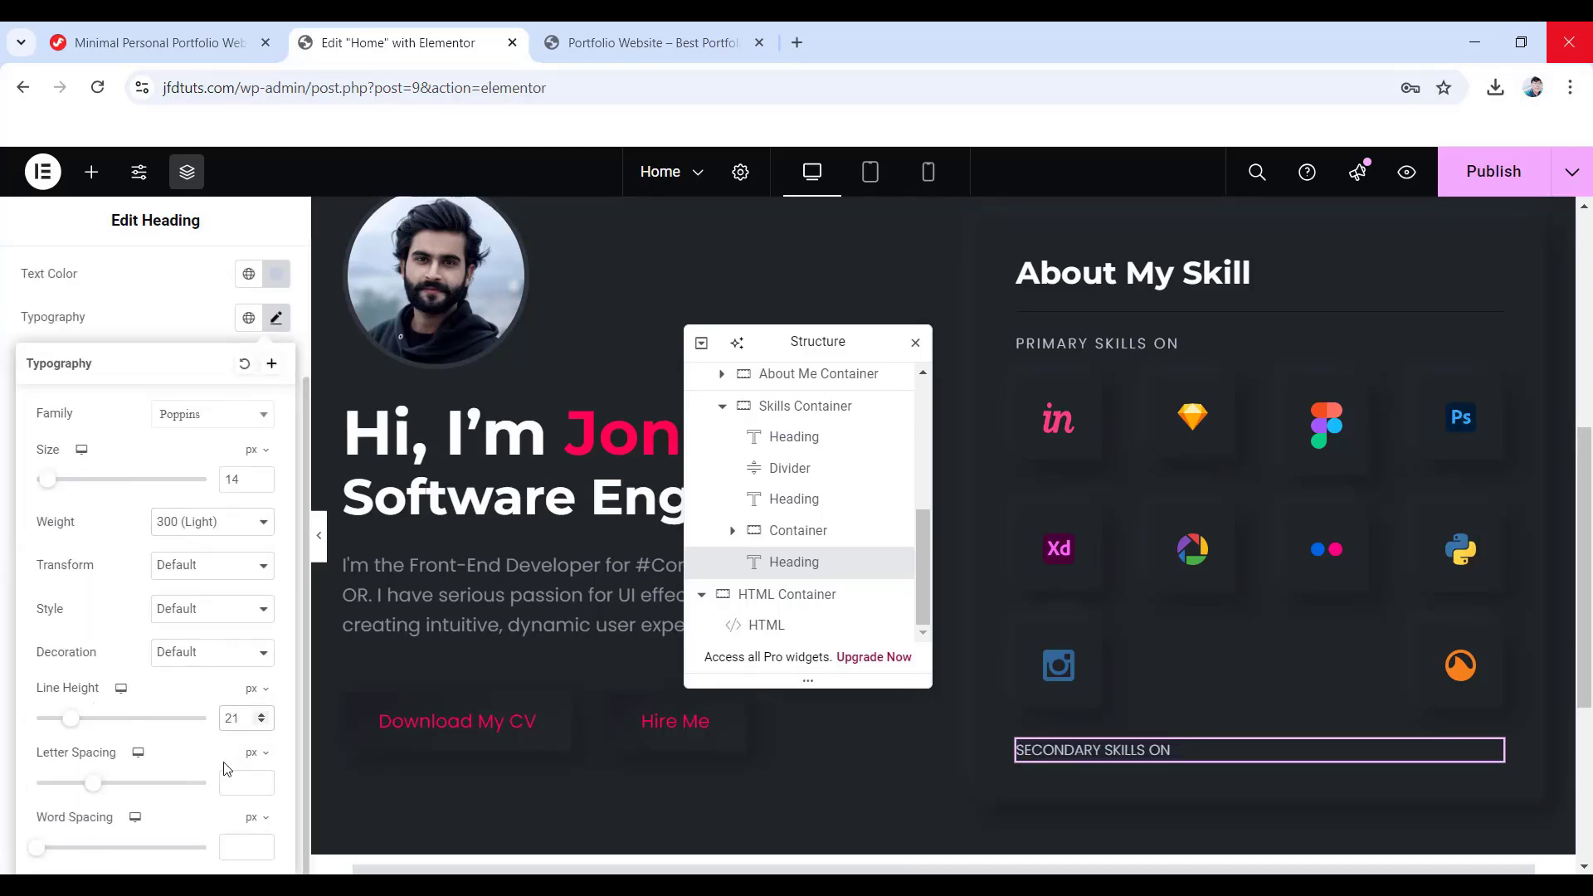
left_click(254, 787)
type("2")
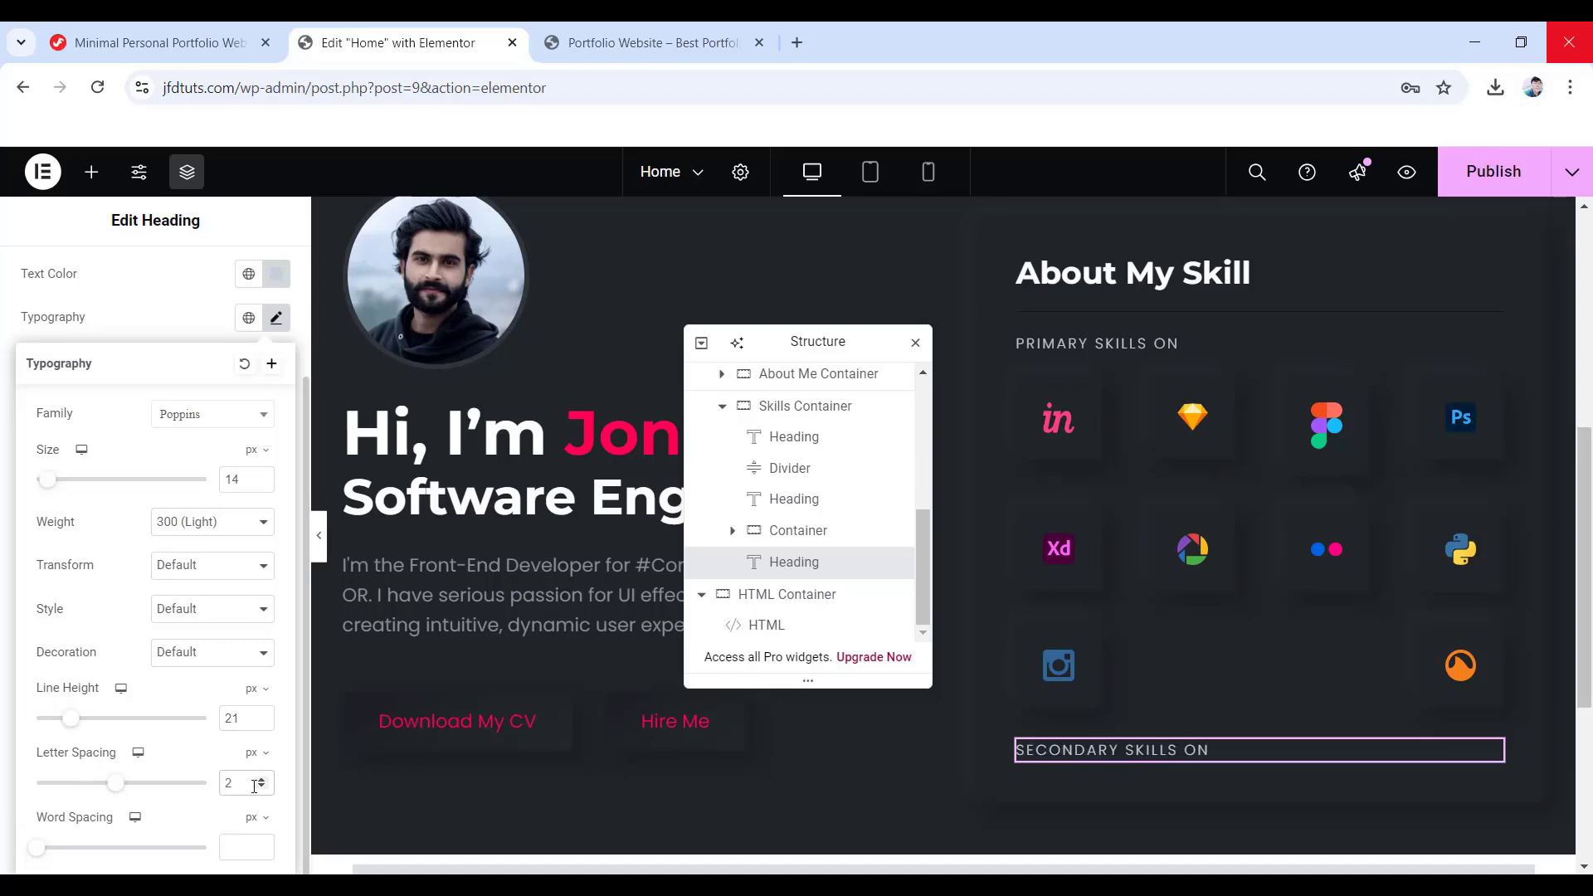
- Give the heading a 25 px top margin and 20 px bottom margin
scroll(207, 614, "up", 5)
left_click(255, 274)
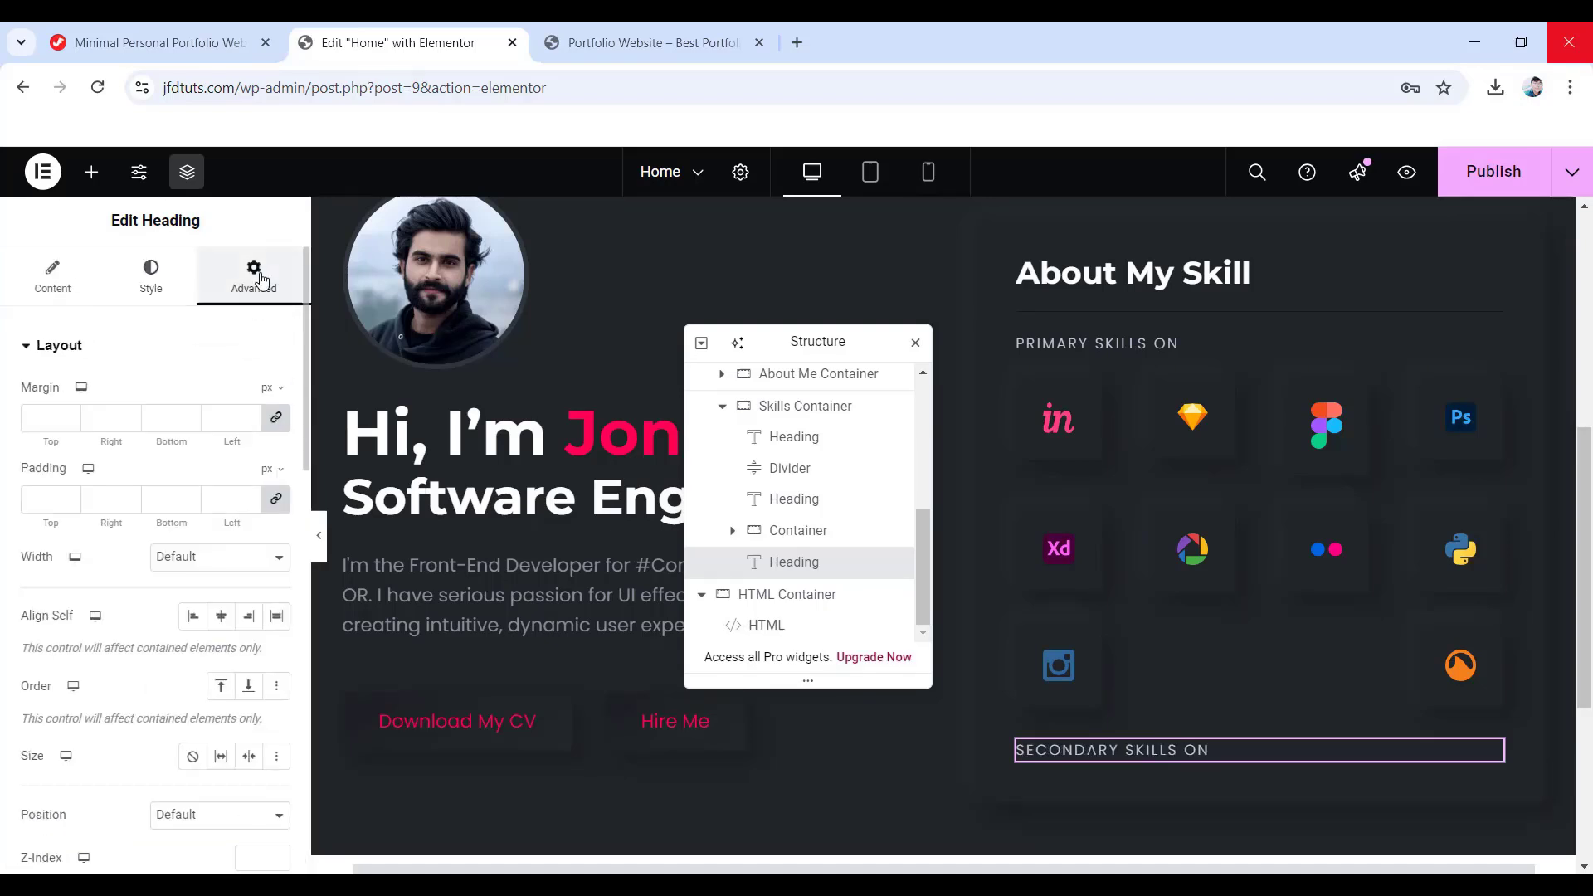
left_click(276, 418)
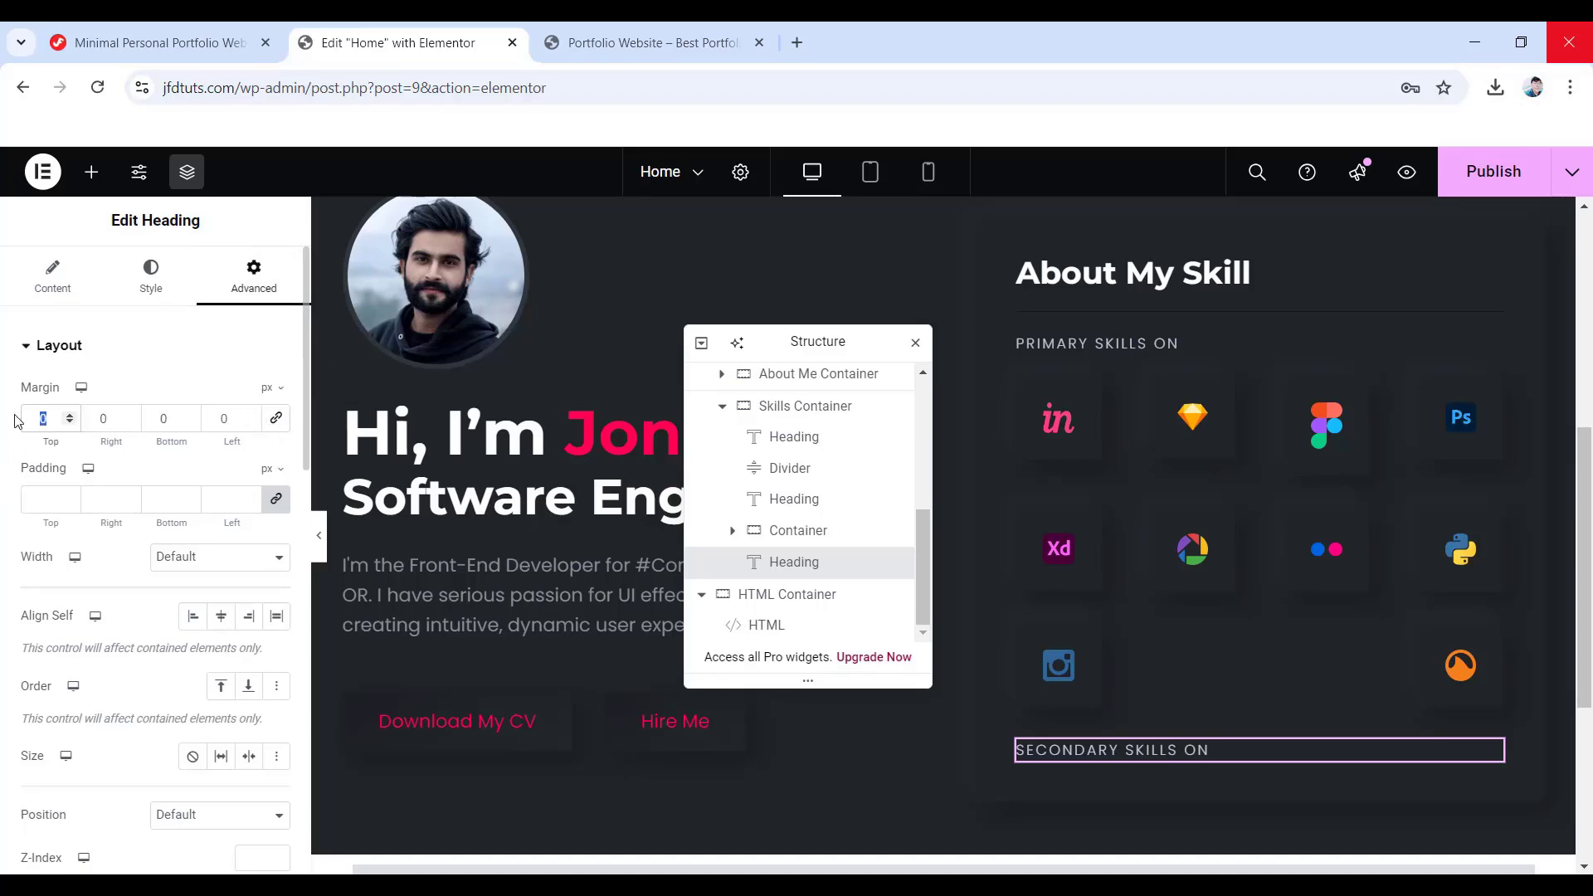
type("25")
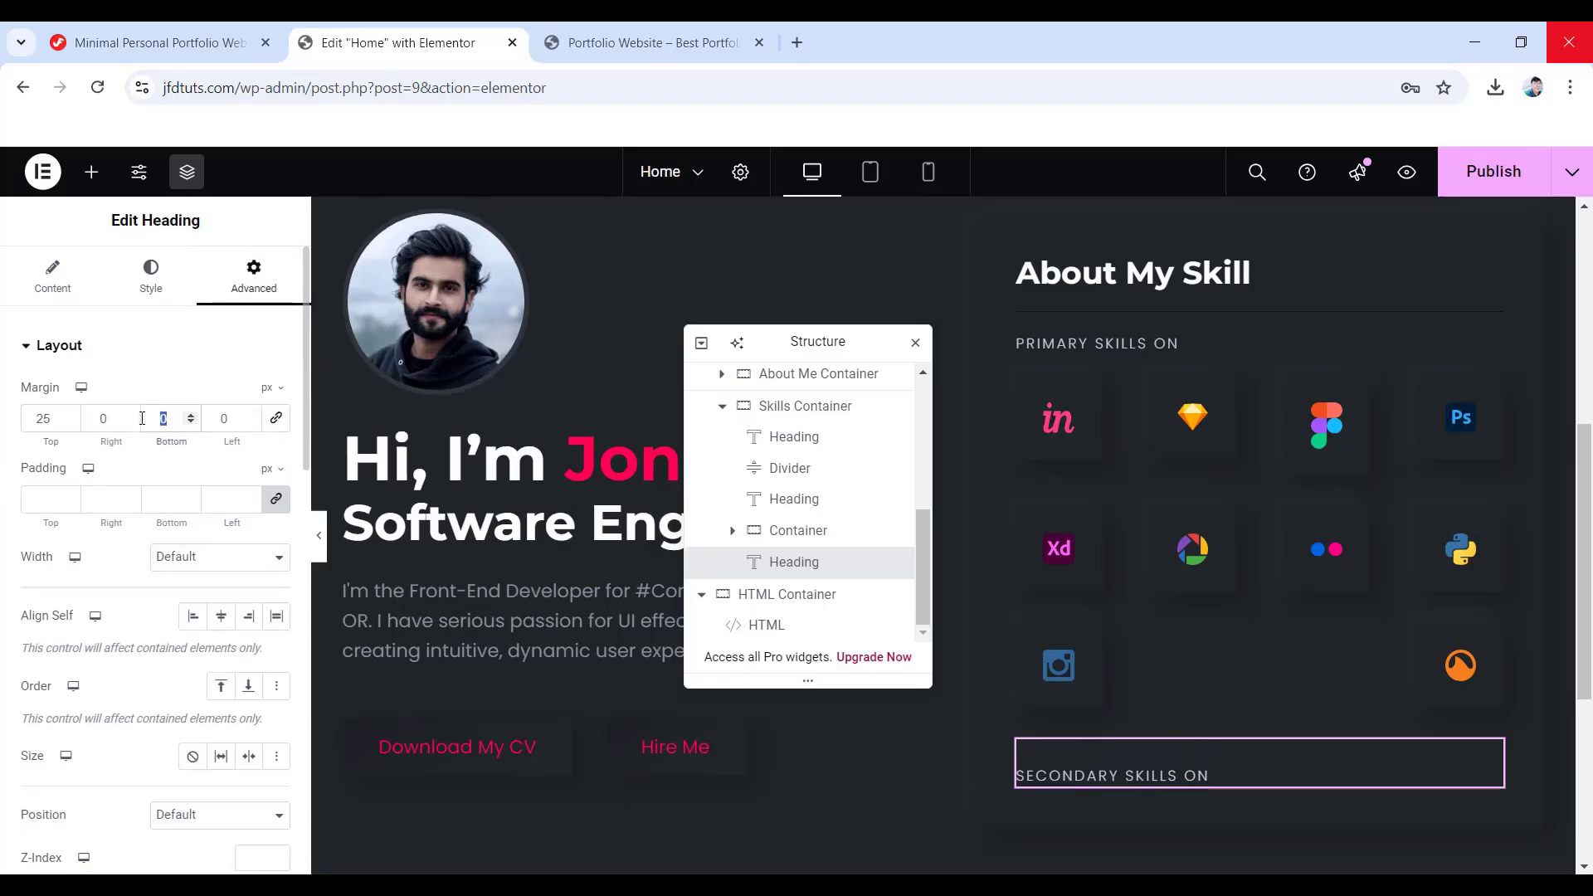
type("20")
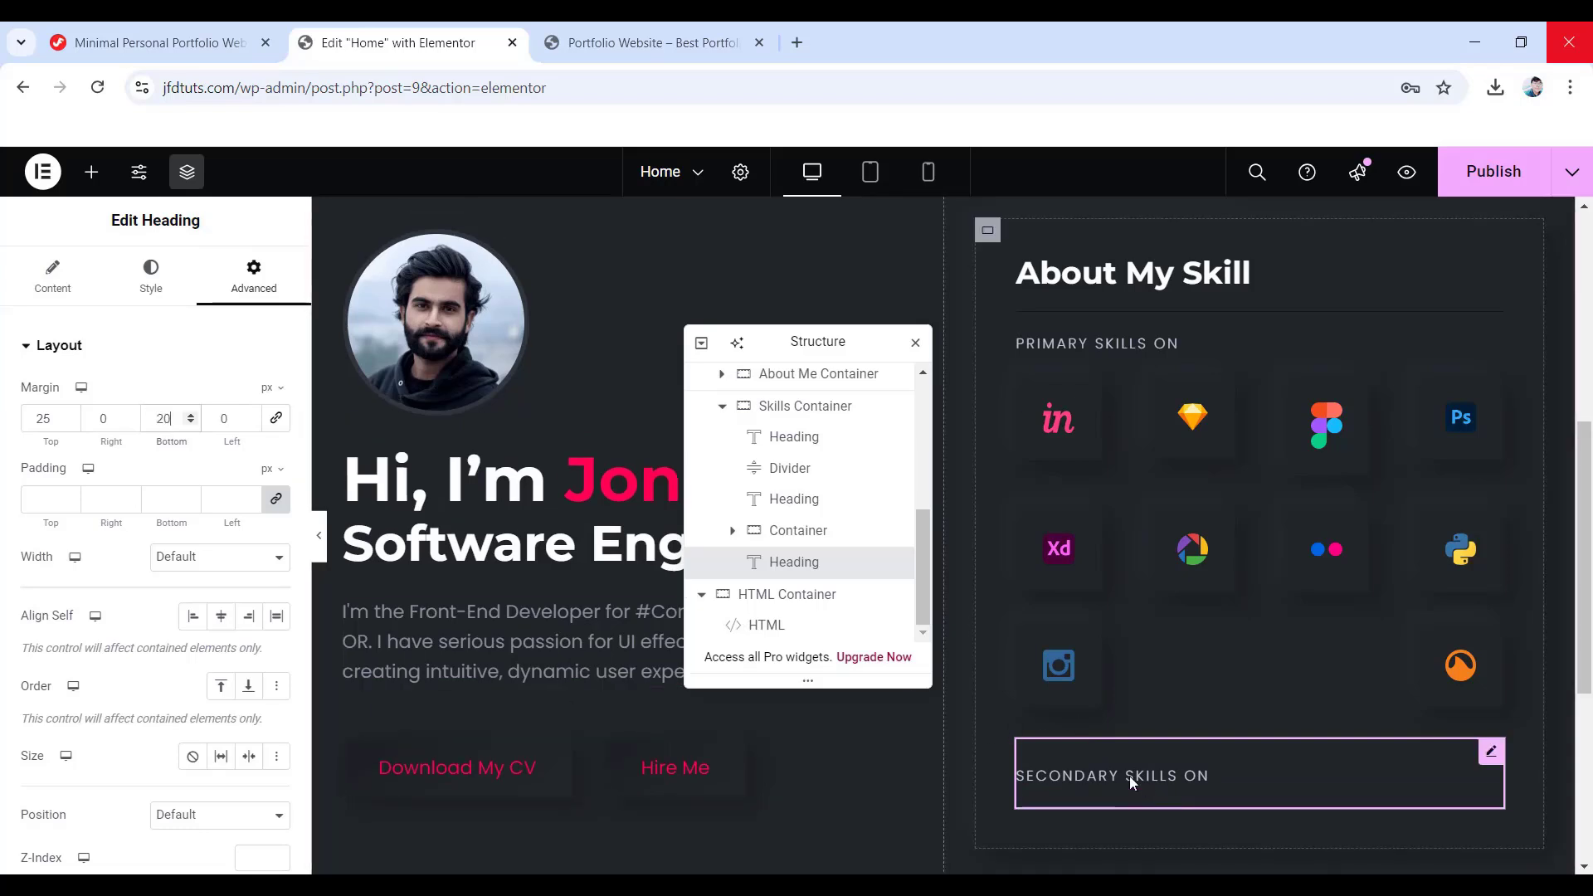
scroll(1129, 775, "down", 2)
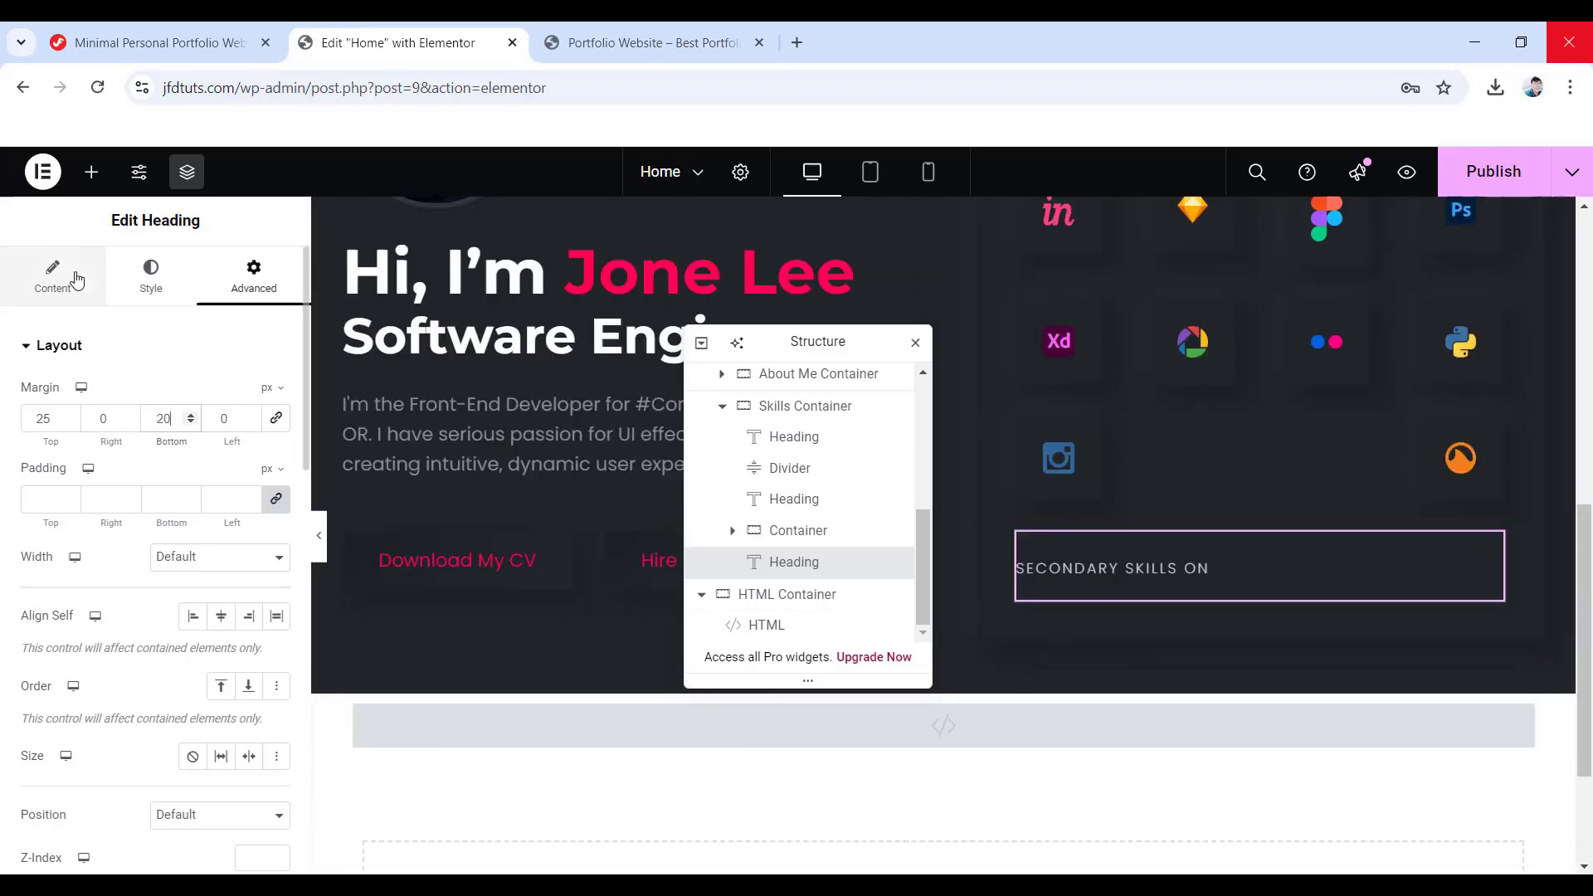
- Add a container under the heading laid out in a row, justified to start, with wrapping items
left_click(91, 172)
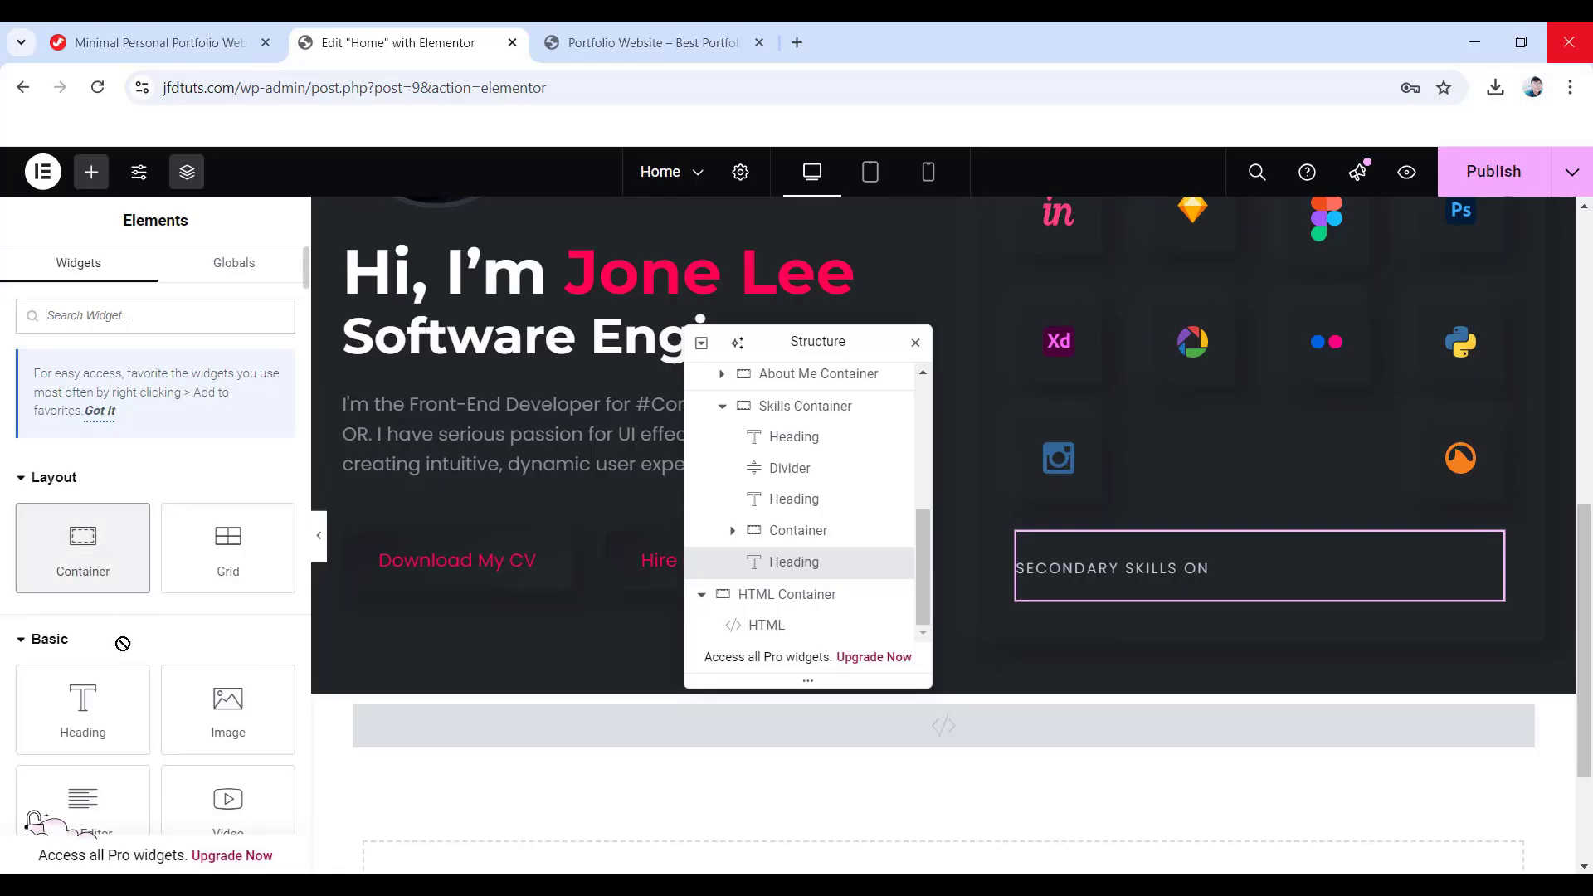
left_click_drag(123, 644, 1135, 594)
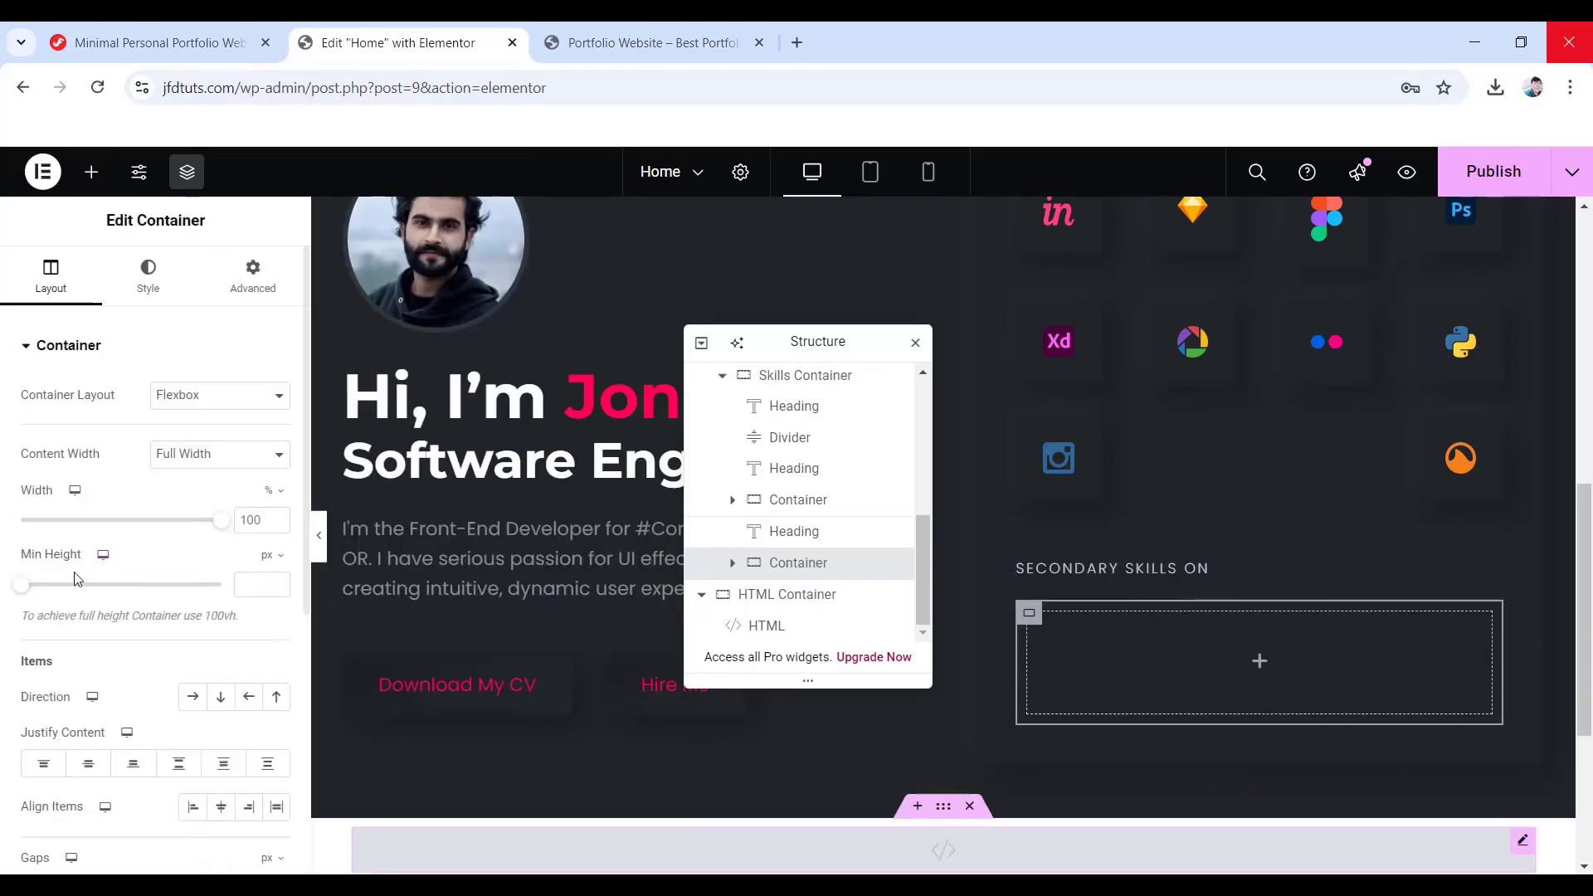
left_click(192, 704)
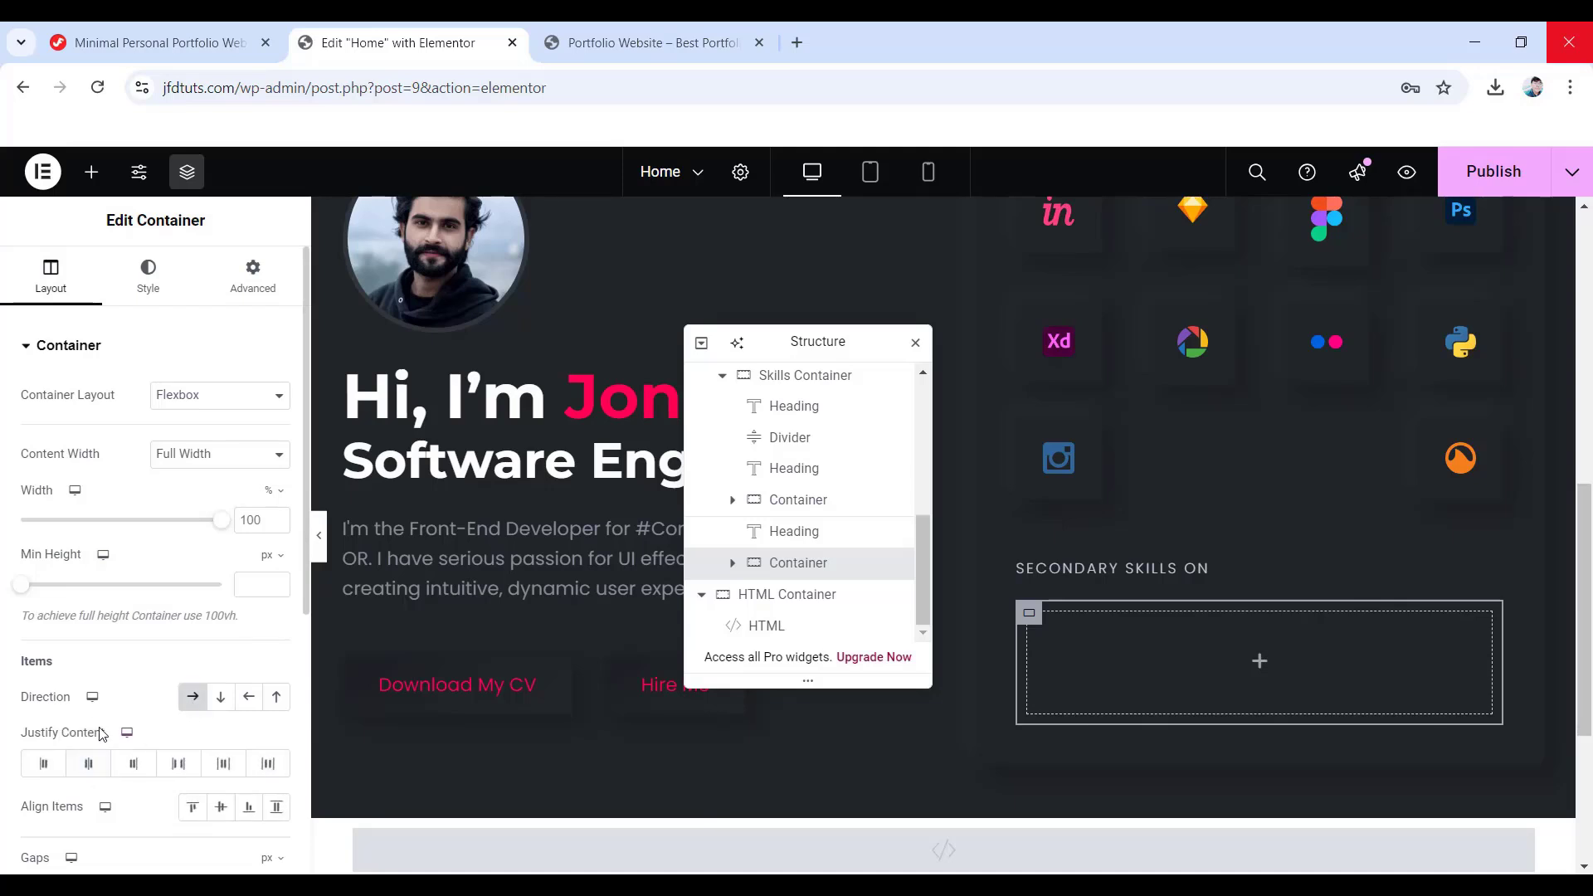
left_click(46, 767)
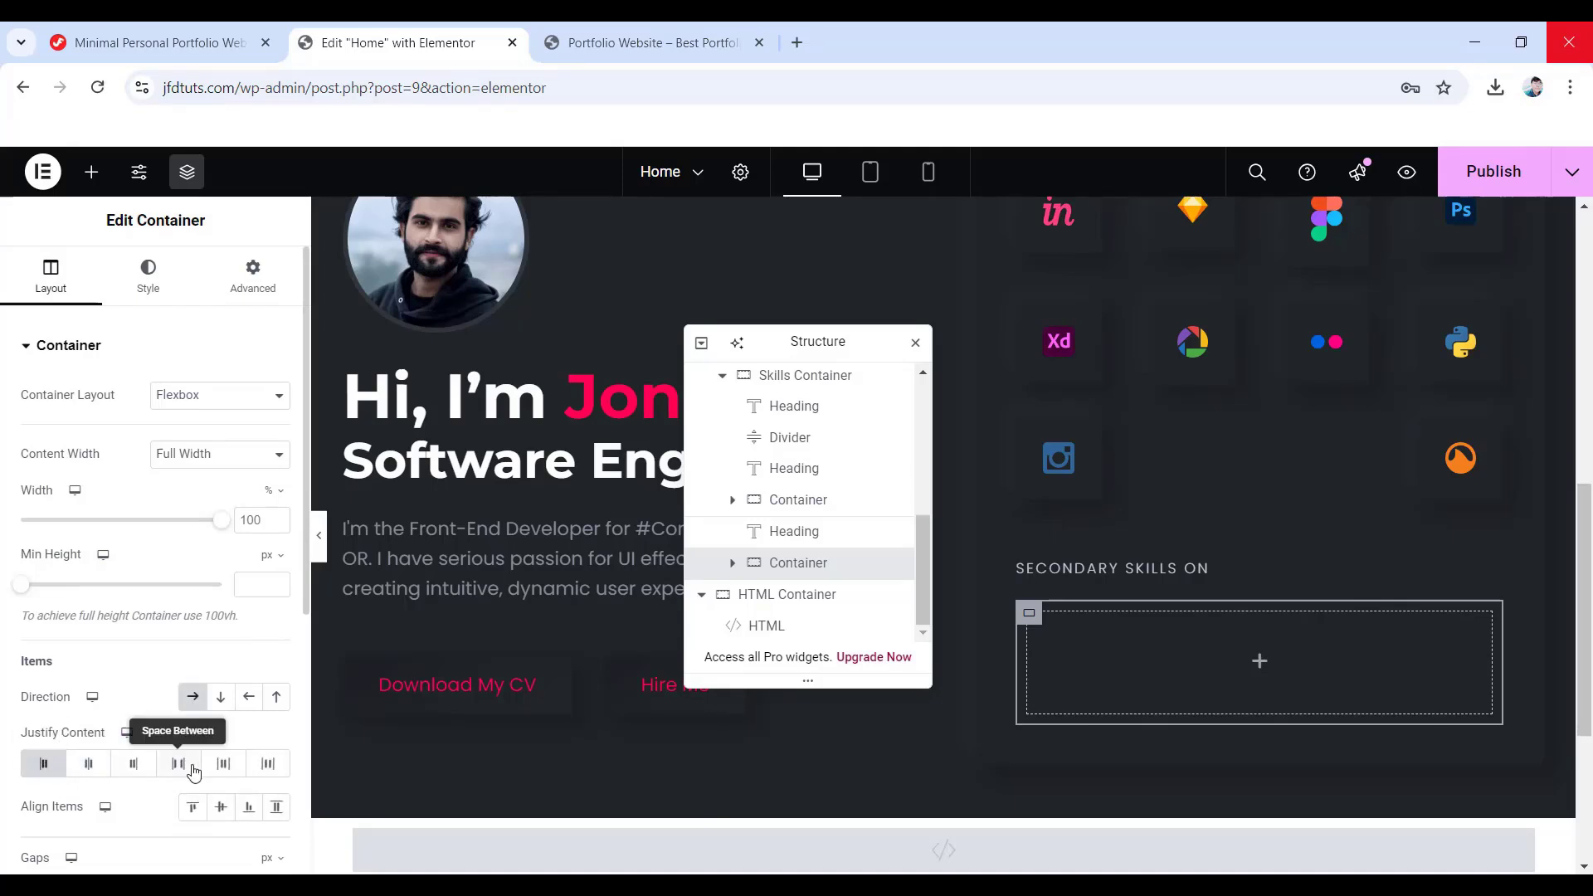
scroll(178, 767, "down", 3)
left_click(72, 681)
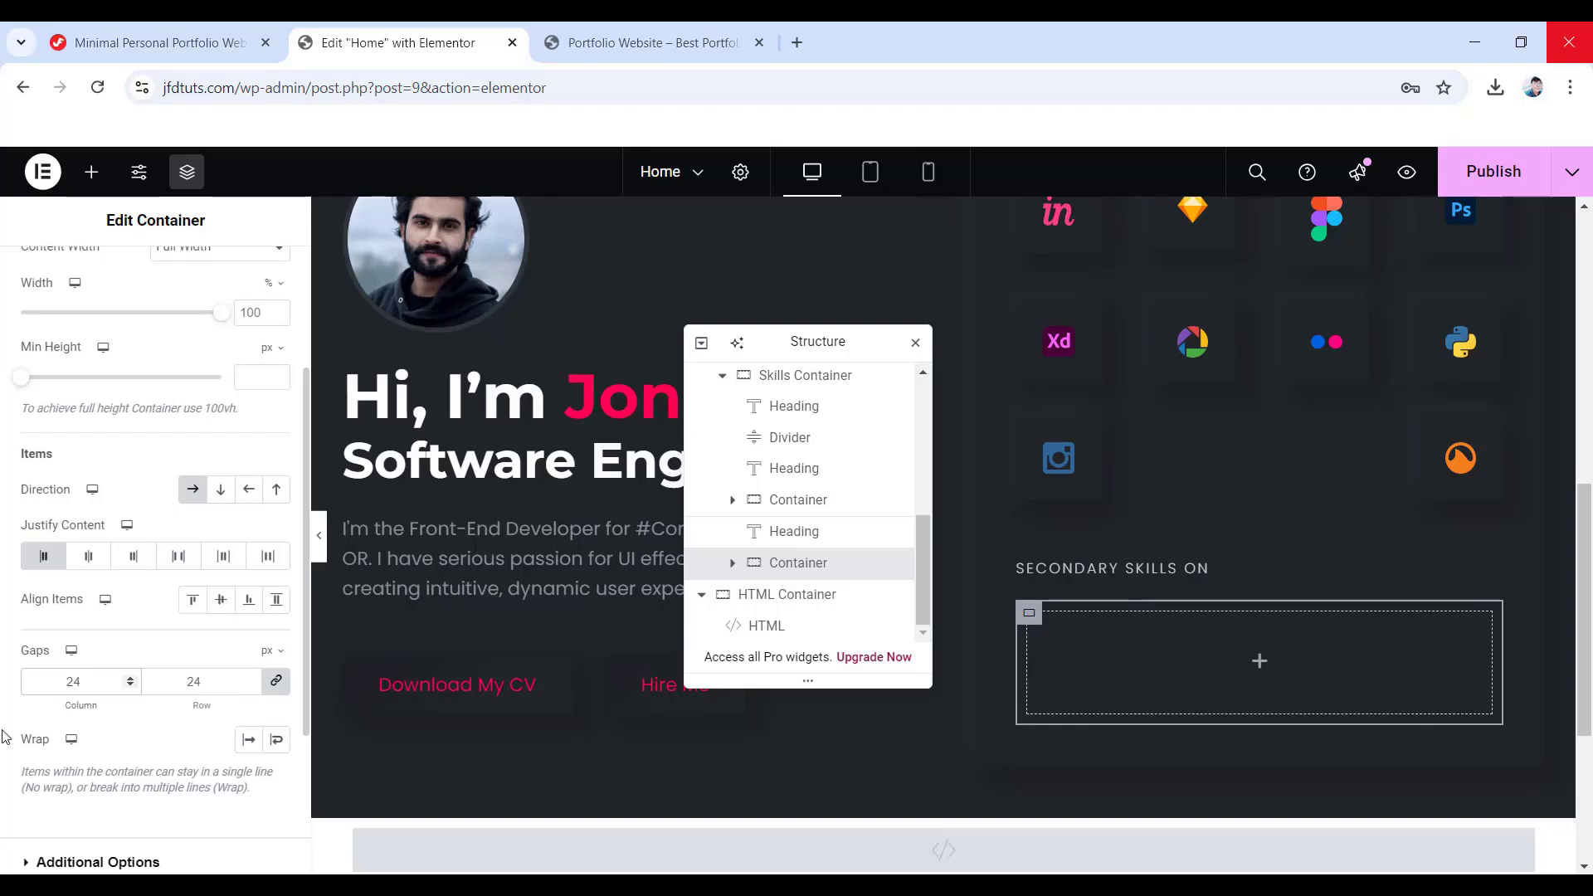
left_click(277, 739)
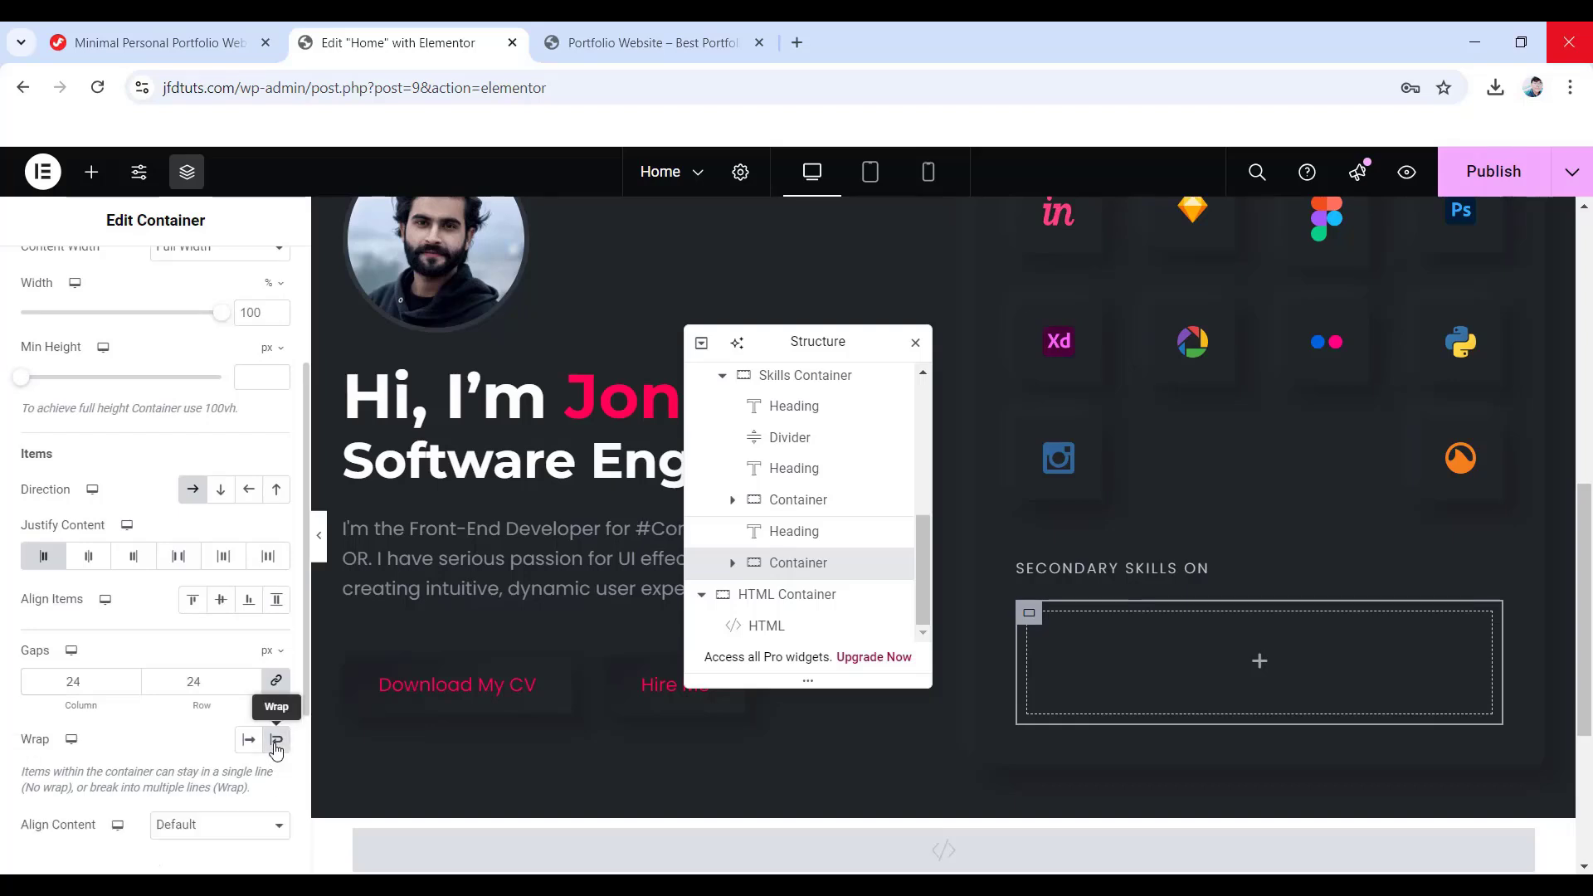
scroll(253, 473, "up", 3)
- Unlink the new container's padding and set the bottom padding to 30 px
left_click(243, 297)
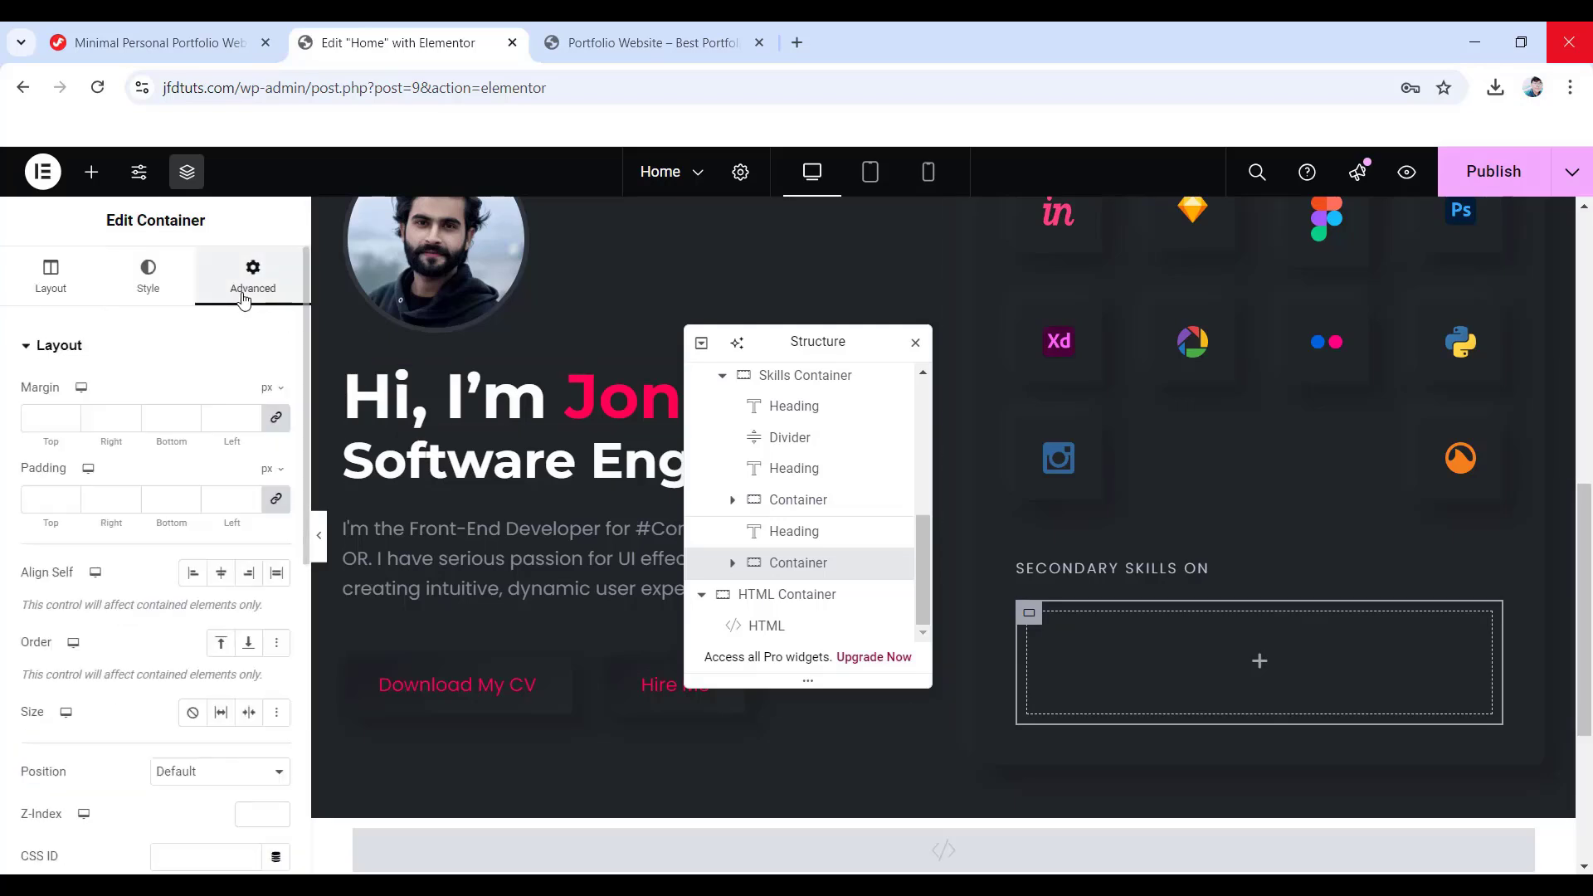
left_click(277, 502)
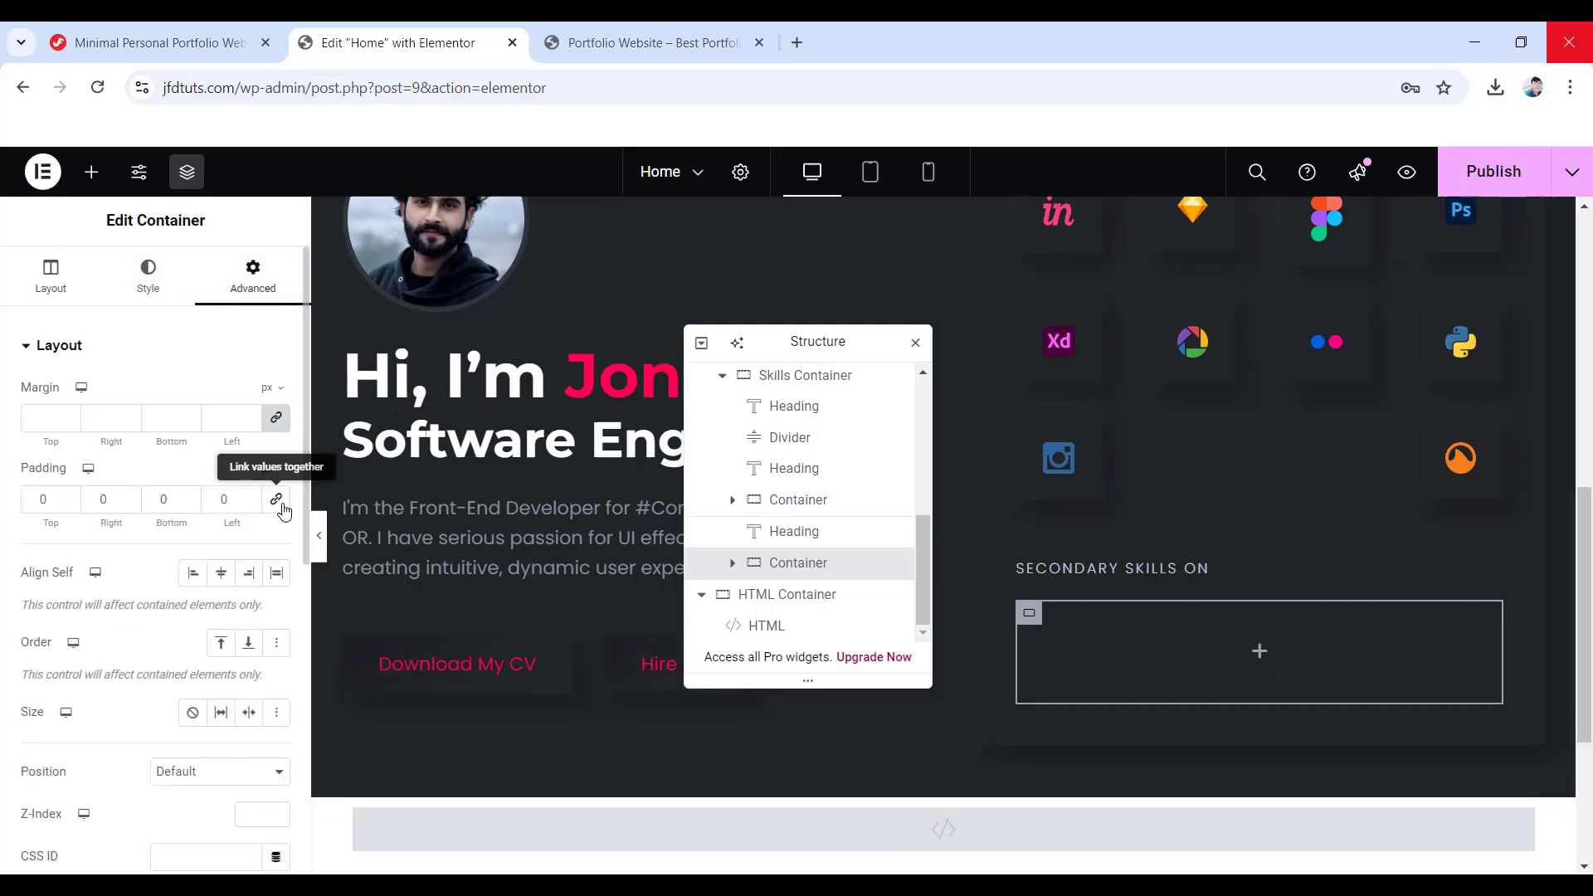
double_click(144, 501)
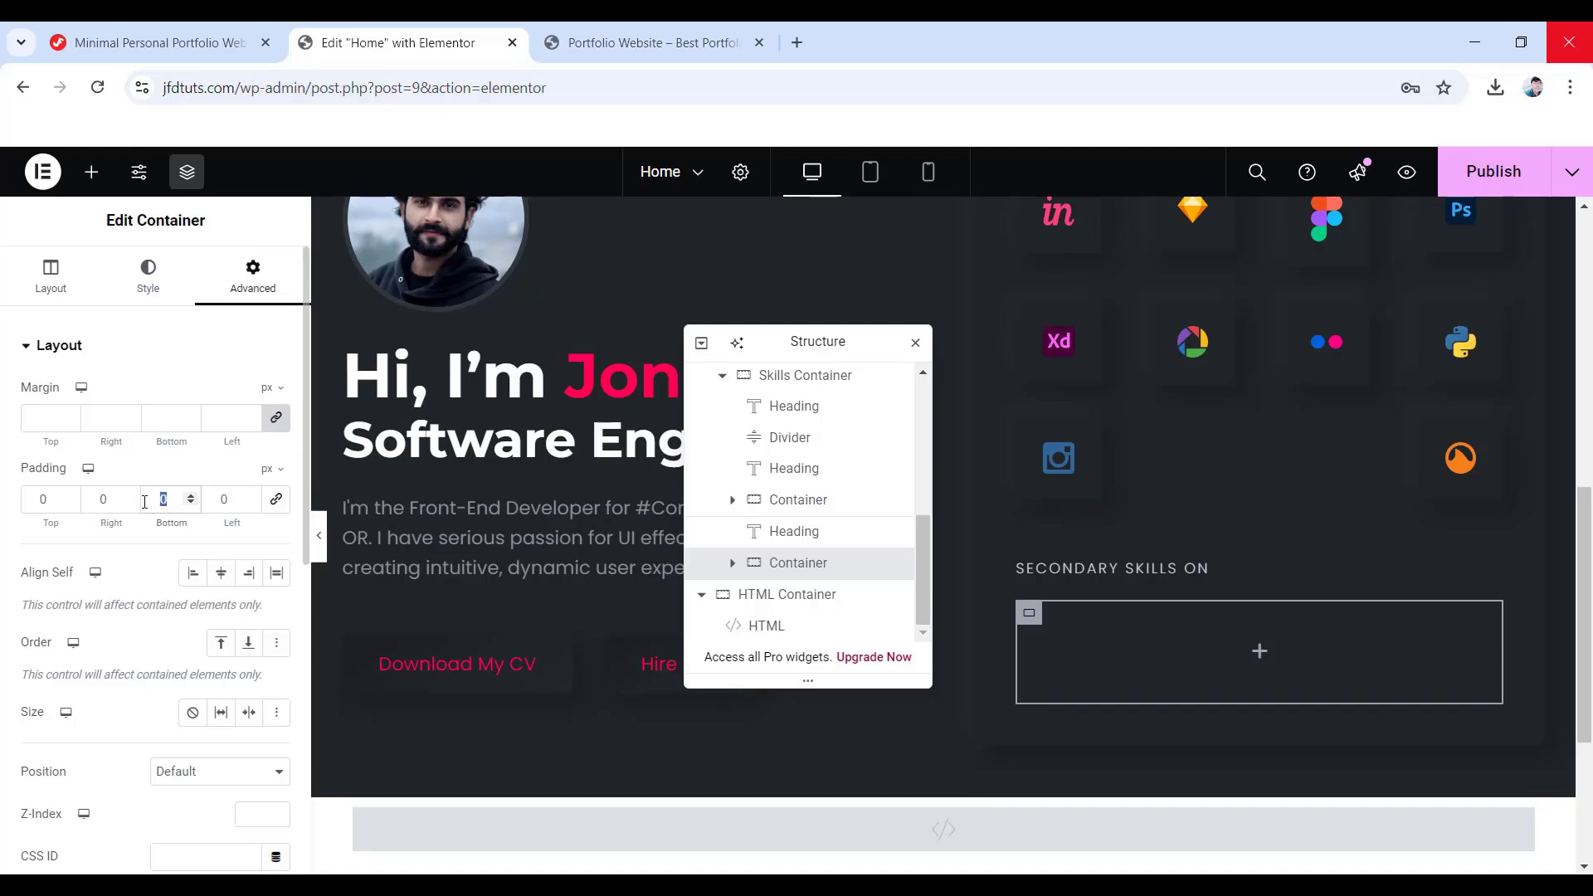
type("30")
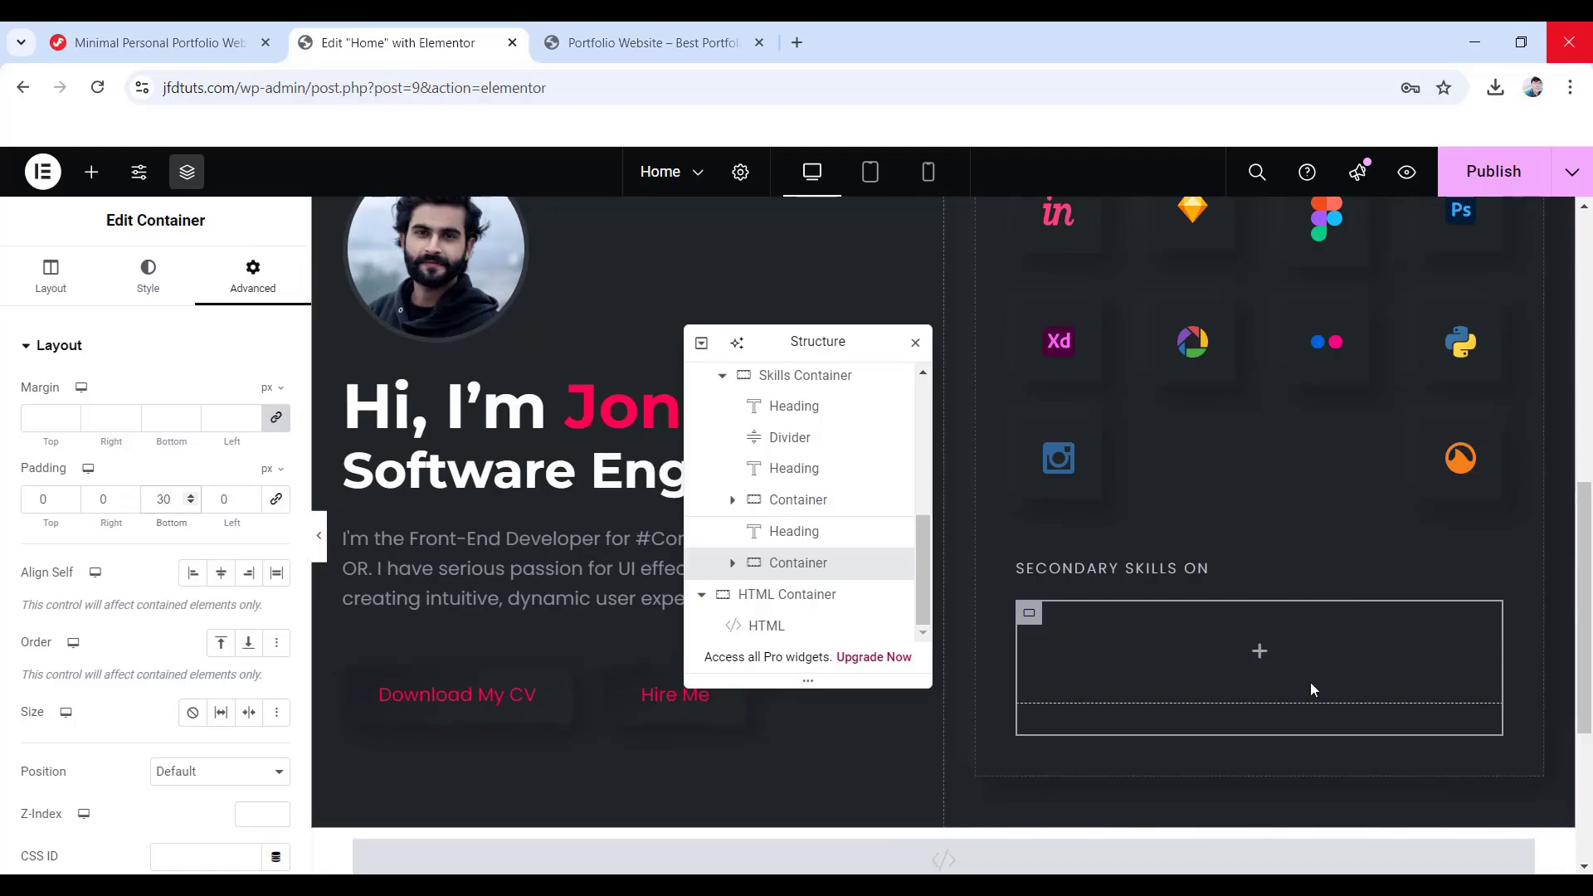
- Place an Image widget in the new container showing the icons-11 image
left_click(1259, 652)
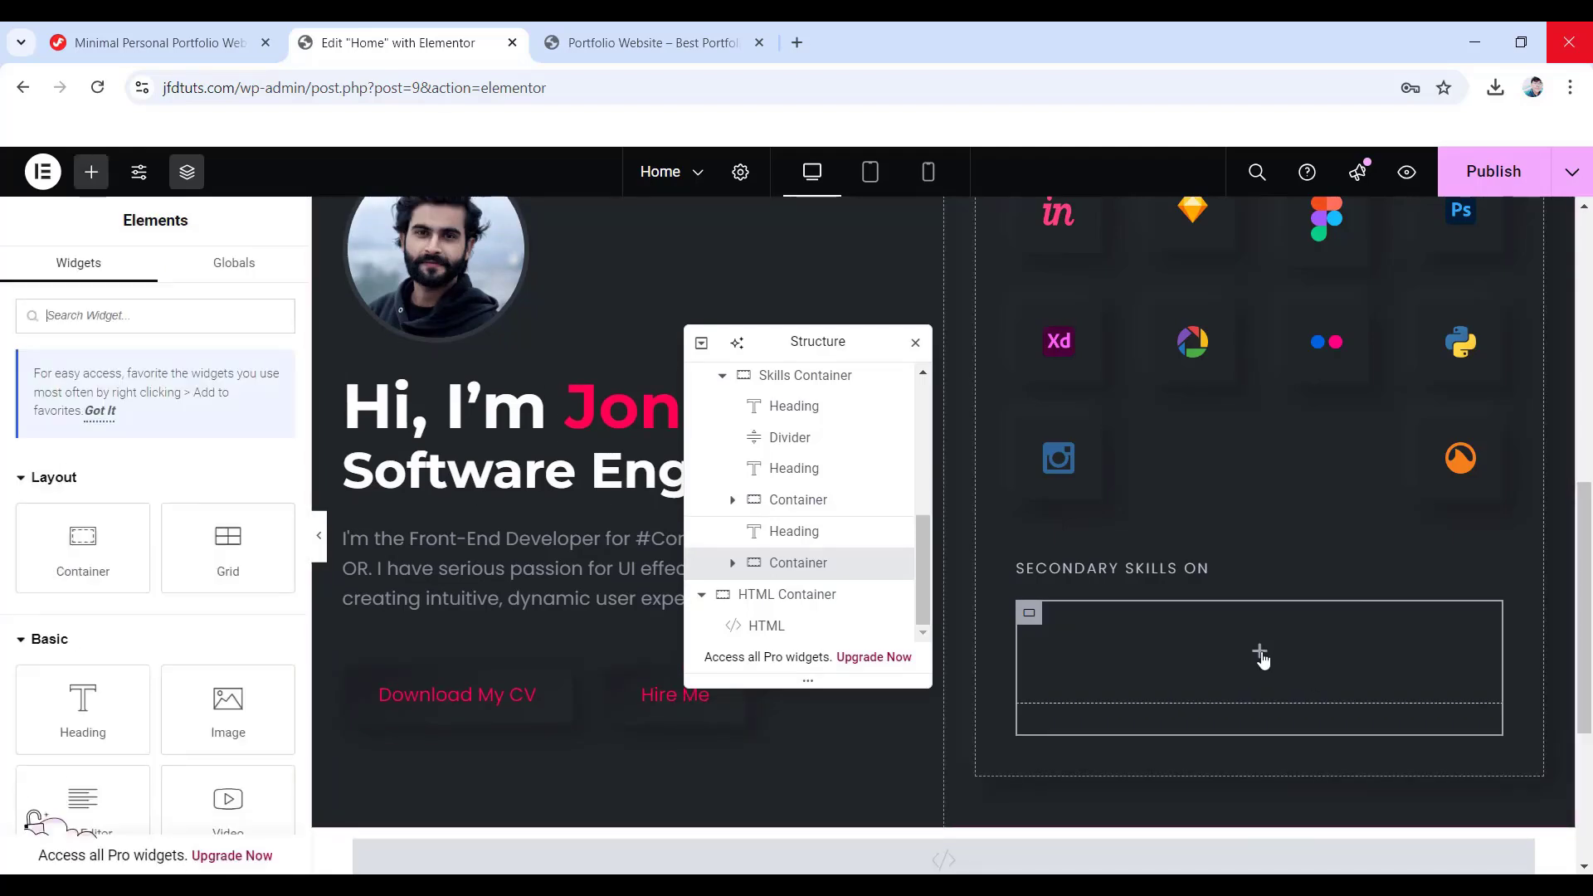
left_click_drag(214, 719, 1269, 664)
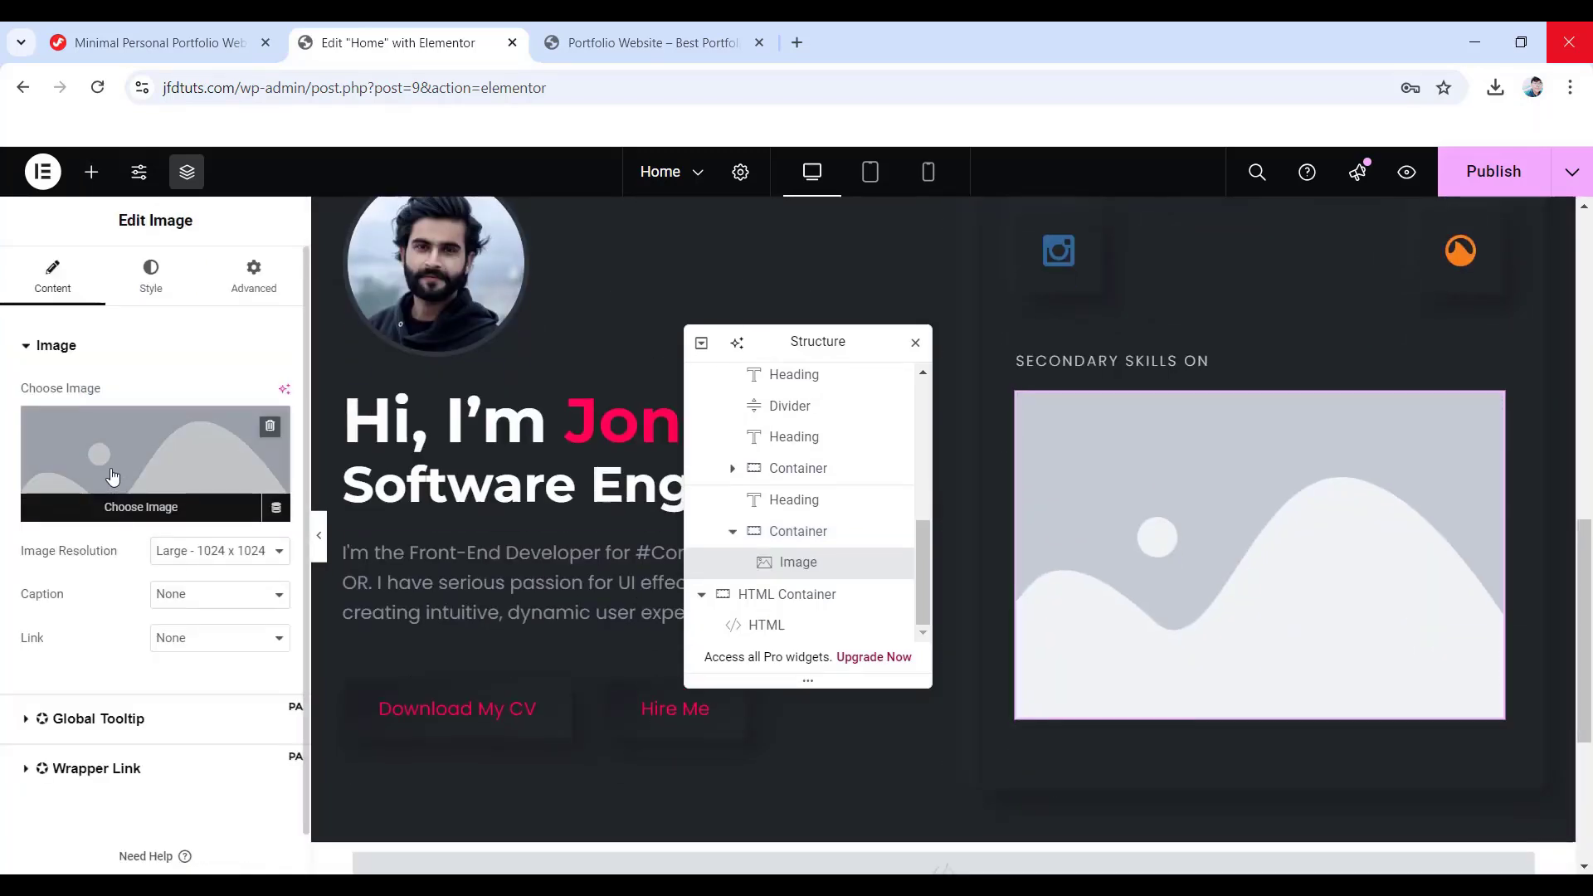
left_click(113, 477)
left_click(995, 618)
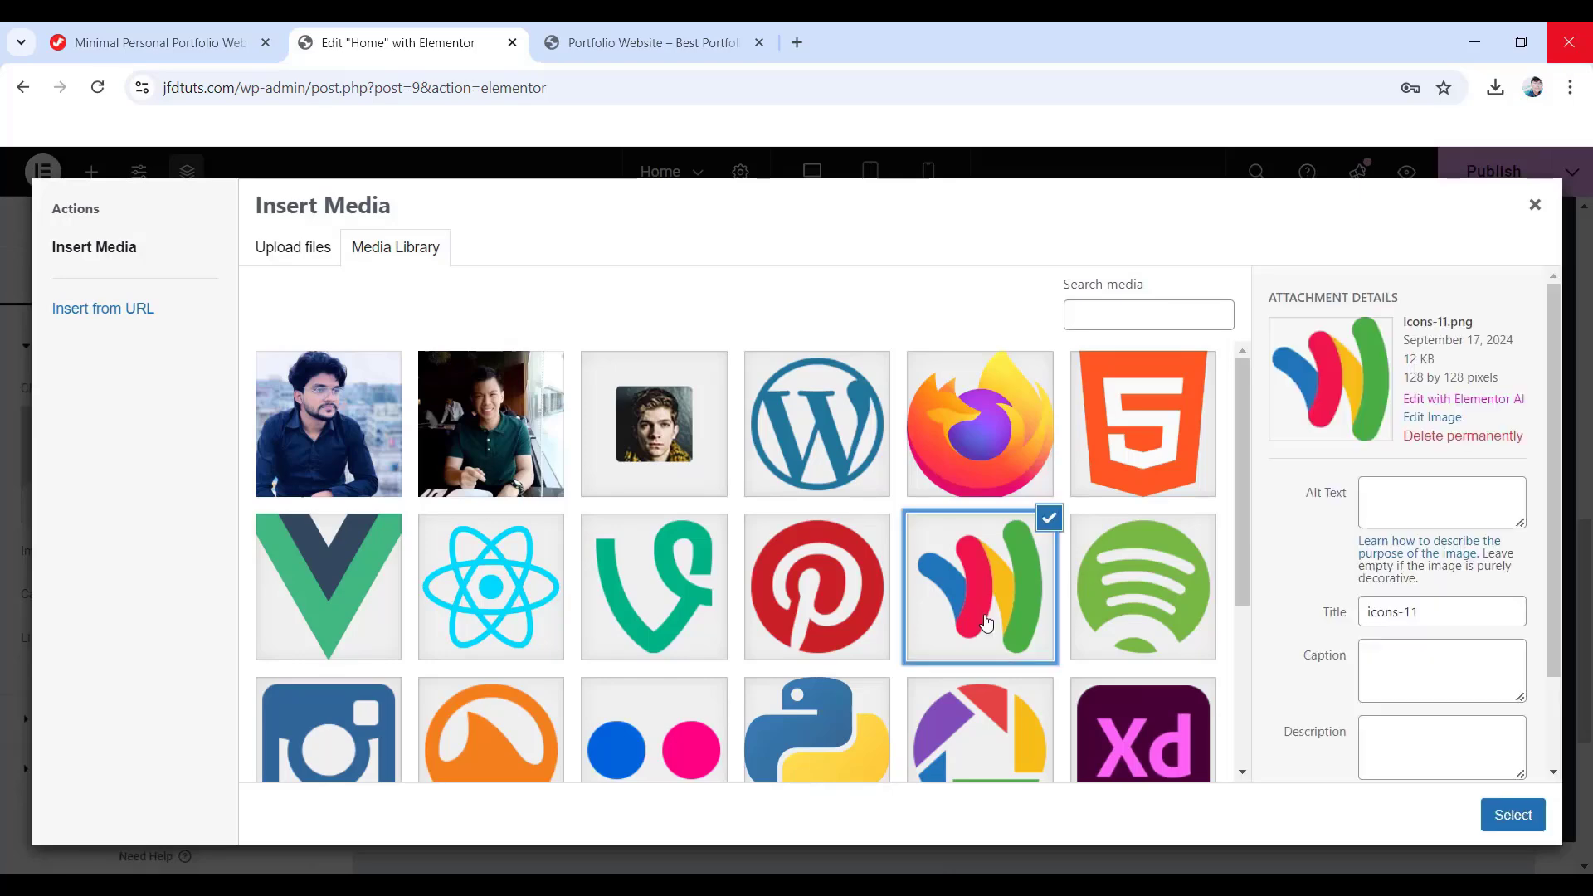
left_click(1505, 818)
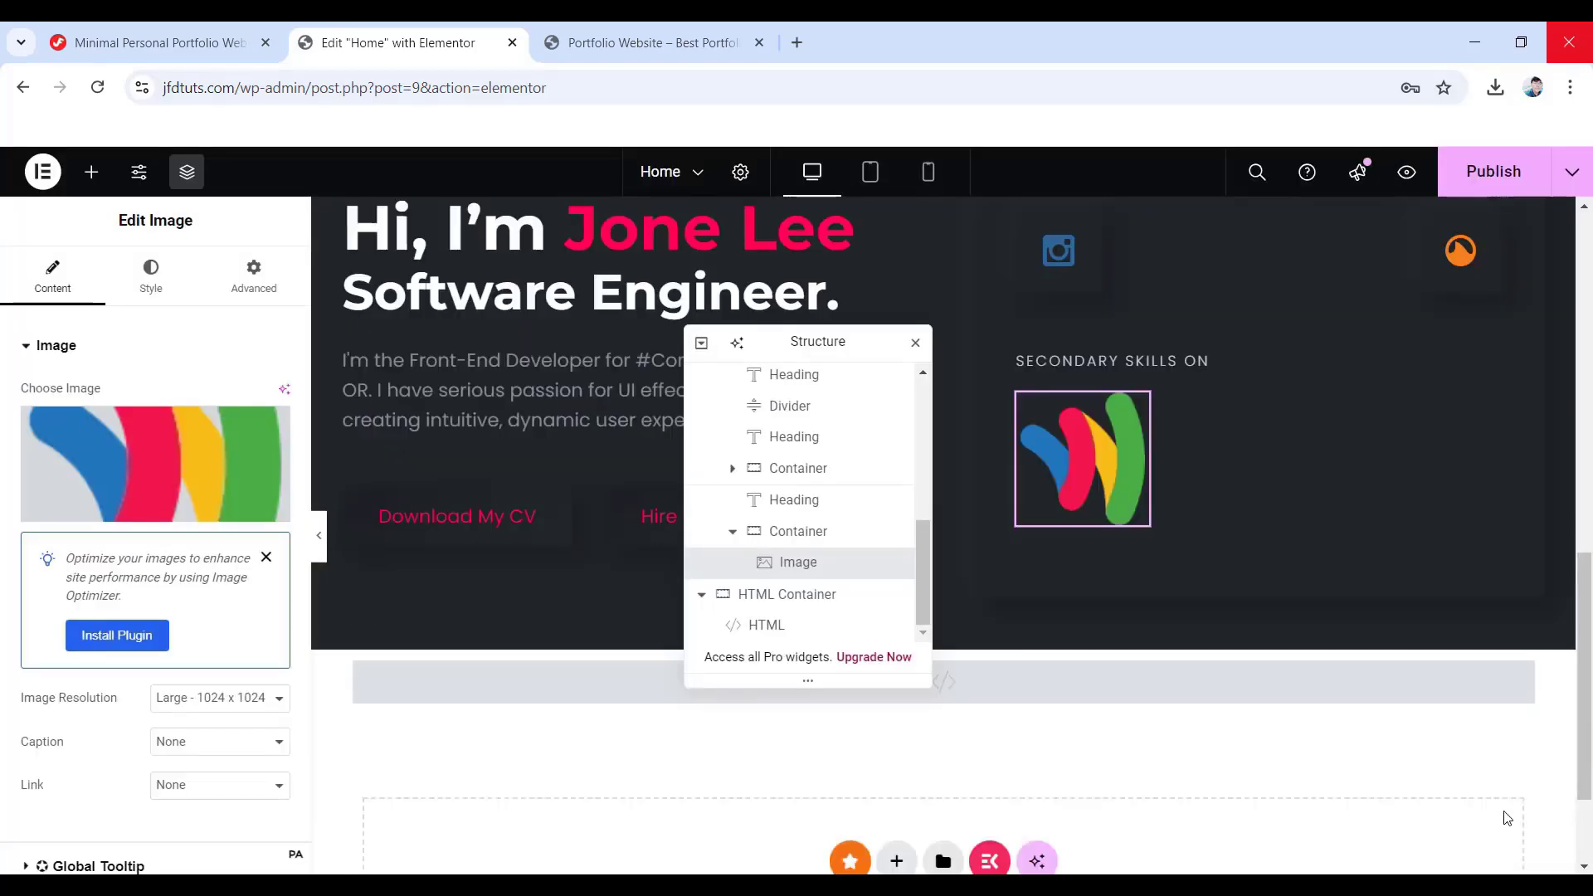
- Left-align the icon image and set its width to 33 px
left_click(153, 275)
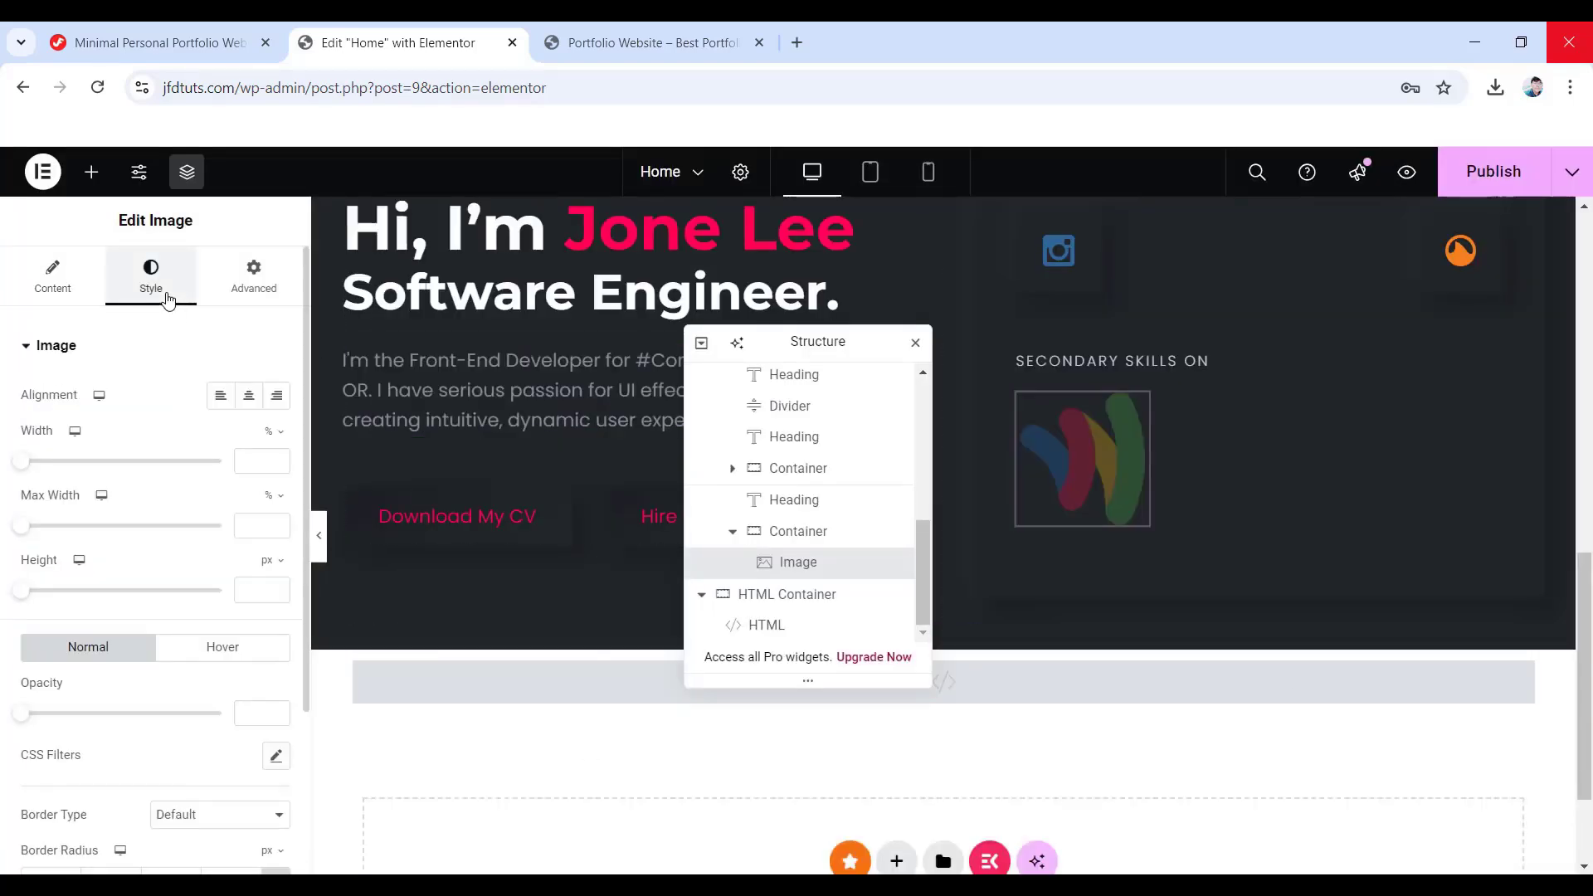
left_click(217, 397)
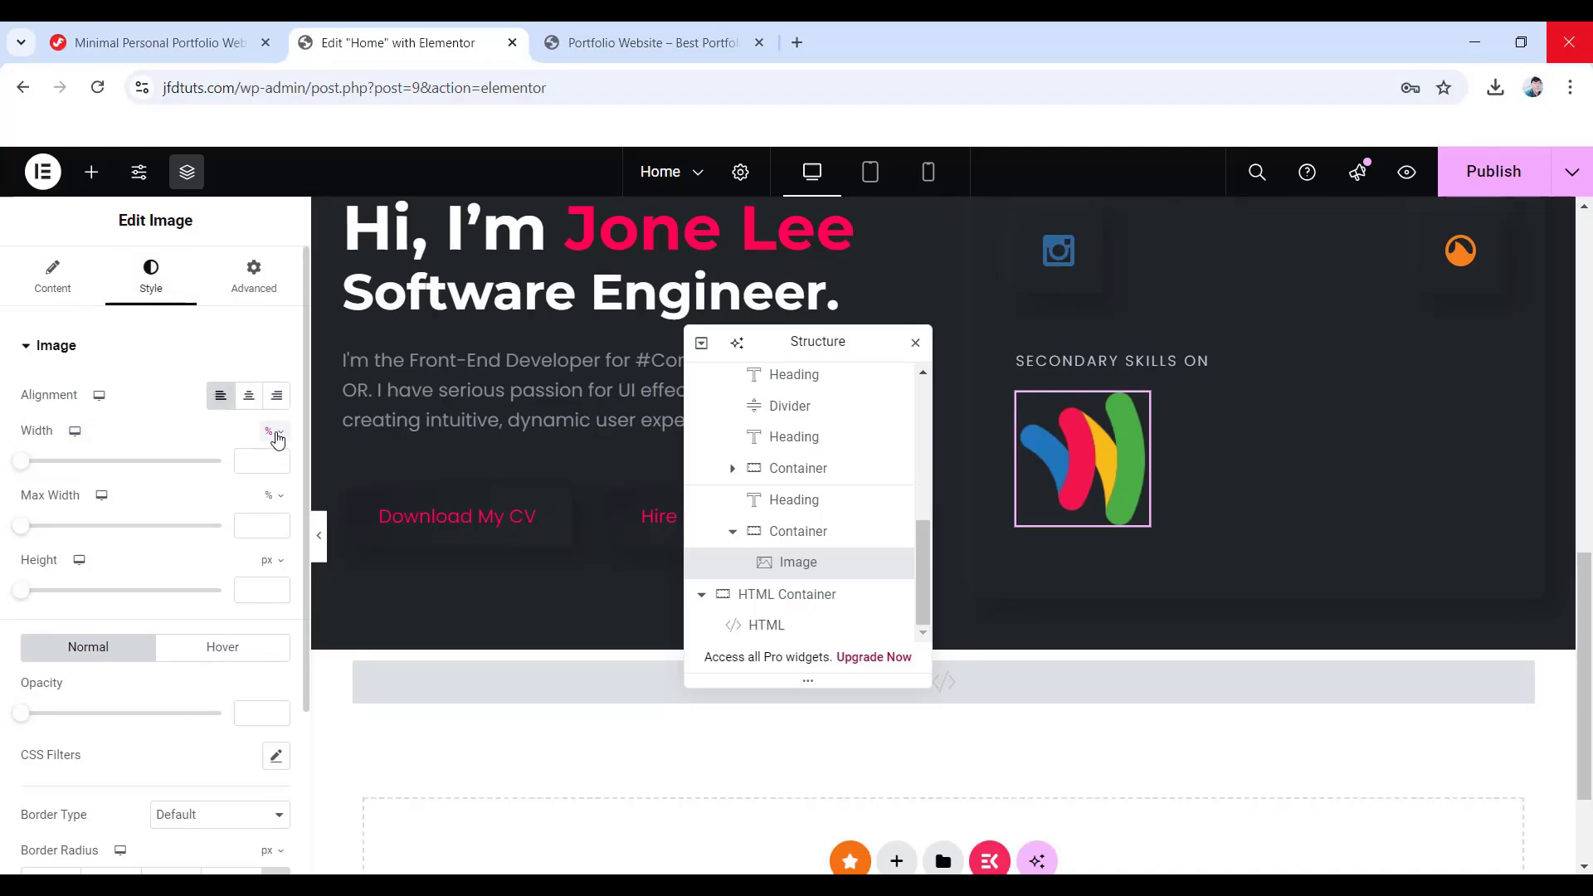
left_click(281, 436)
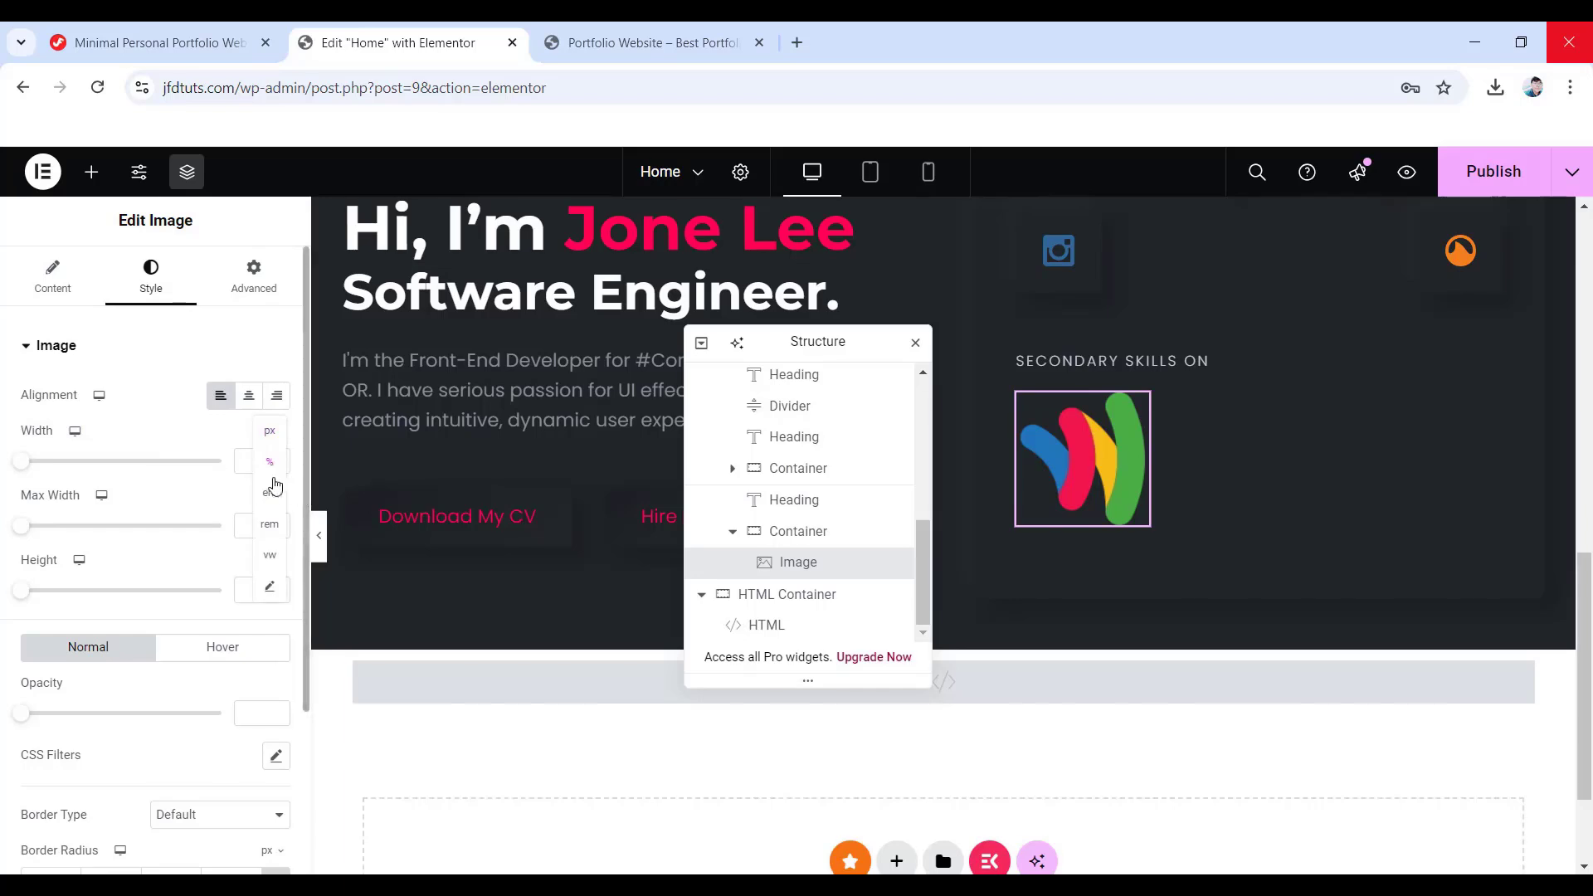
left_click(270, 440)
left_click(241, 461)
type("33")
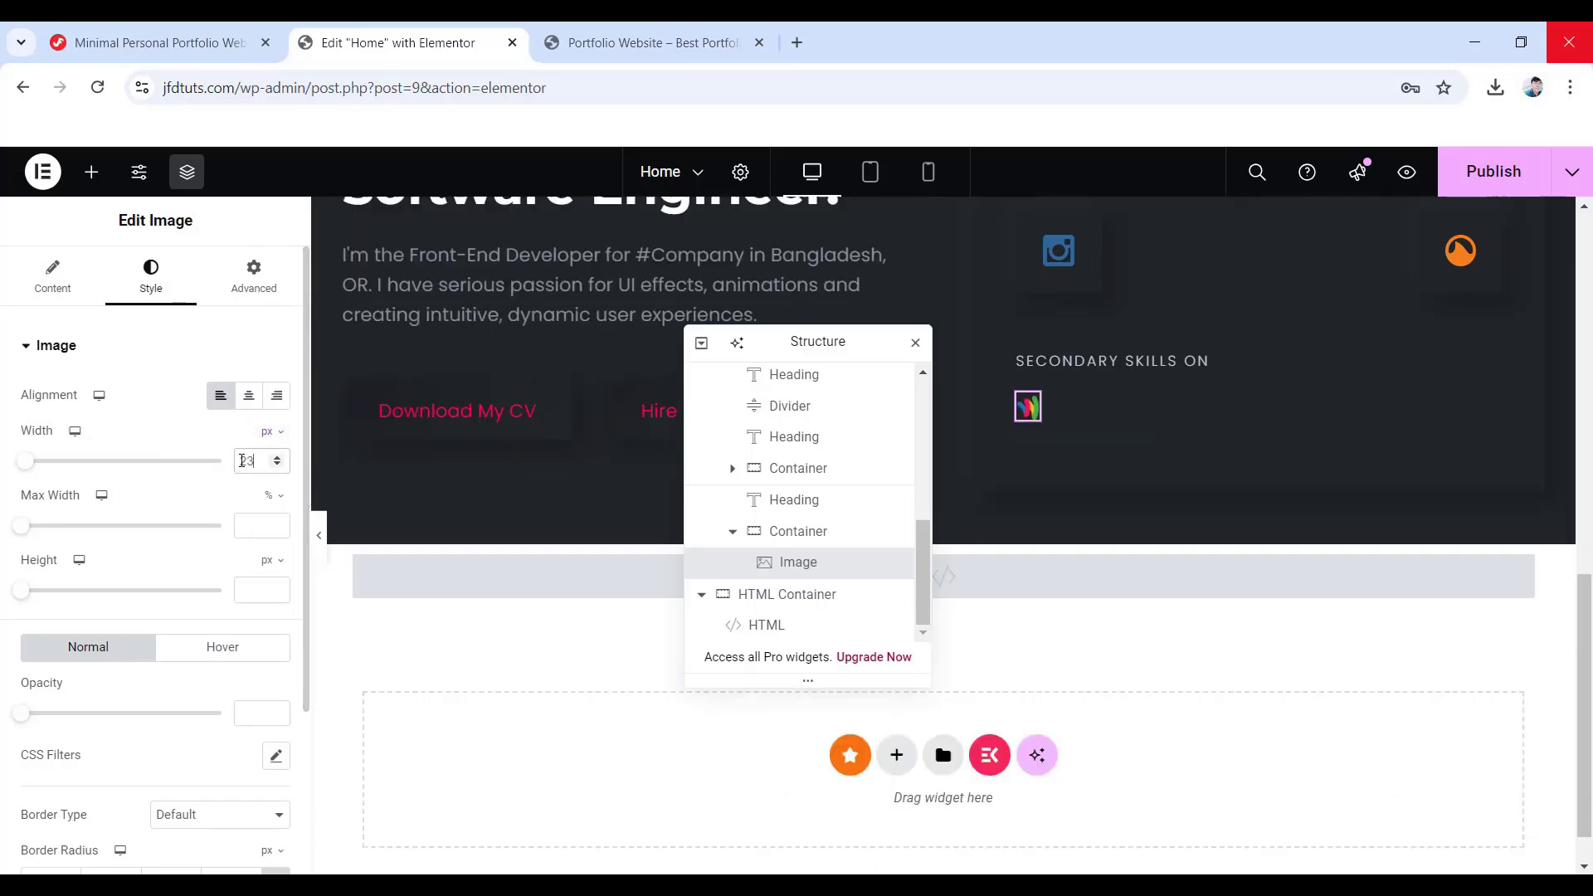
- Set the image padding to 18/19/18/19 px, align it to start, and add CSS class 'box'
left_click(269, 289)
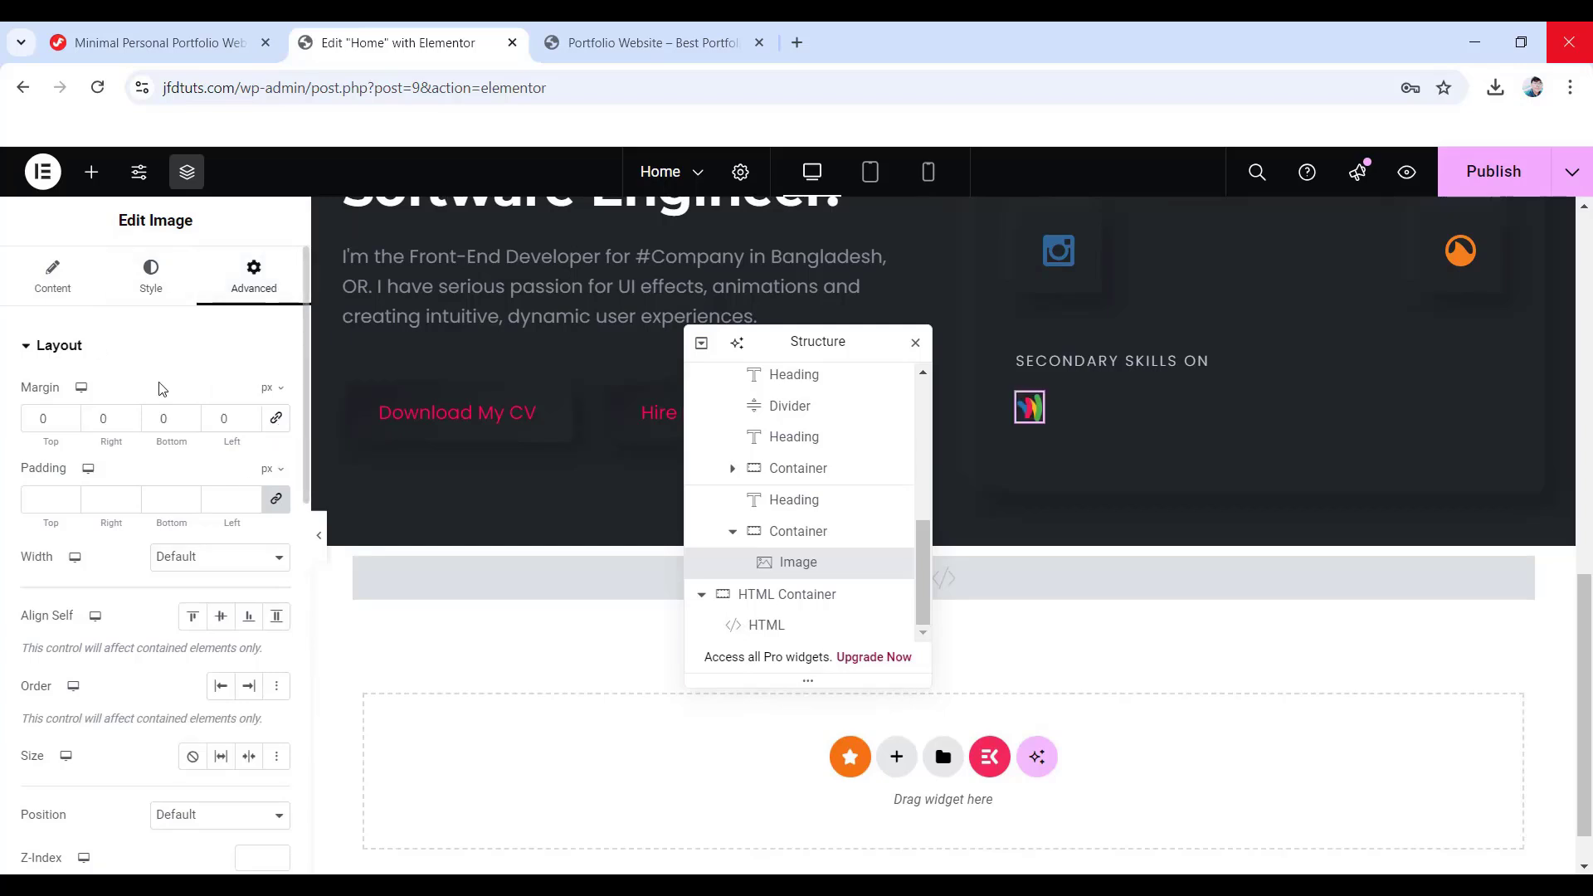
left_click(277, 501)
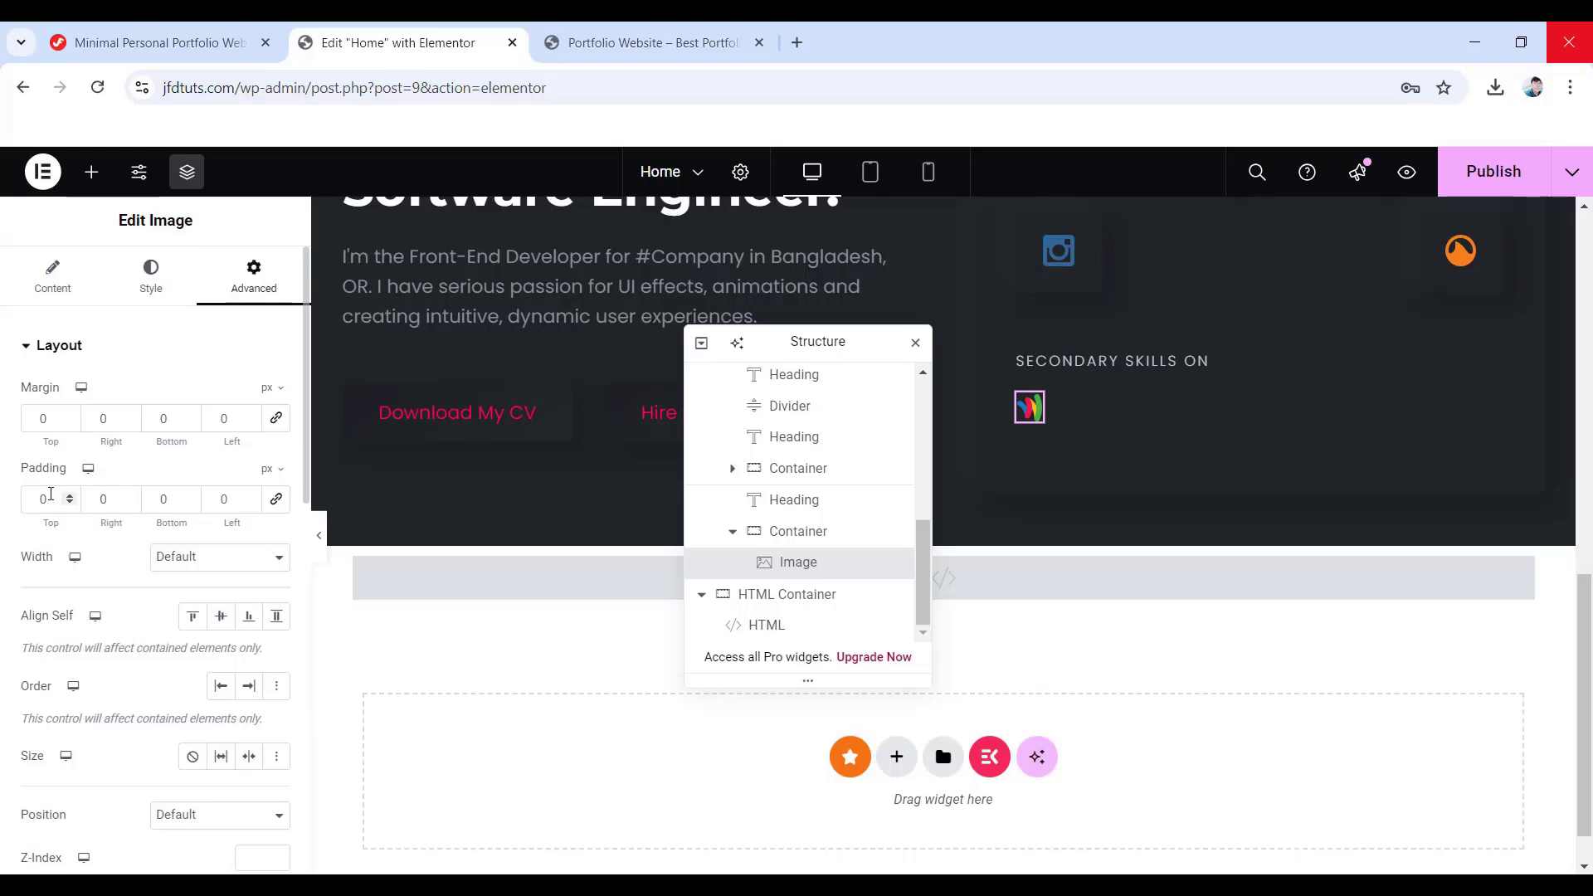
type("18")
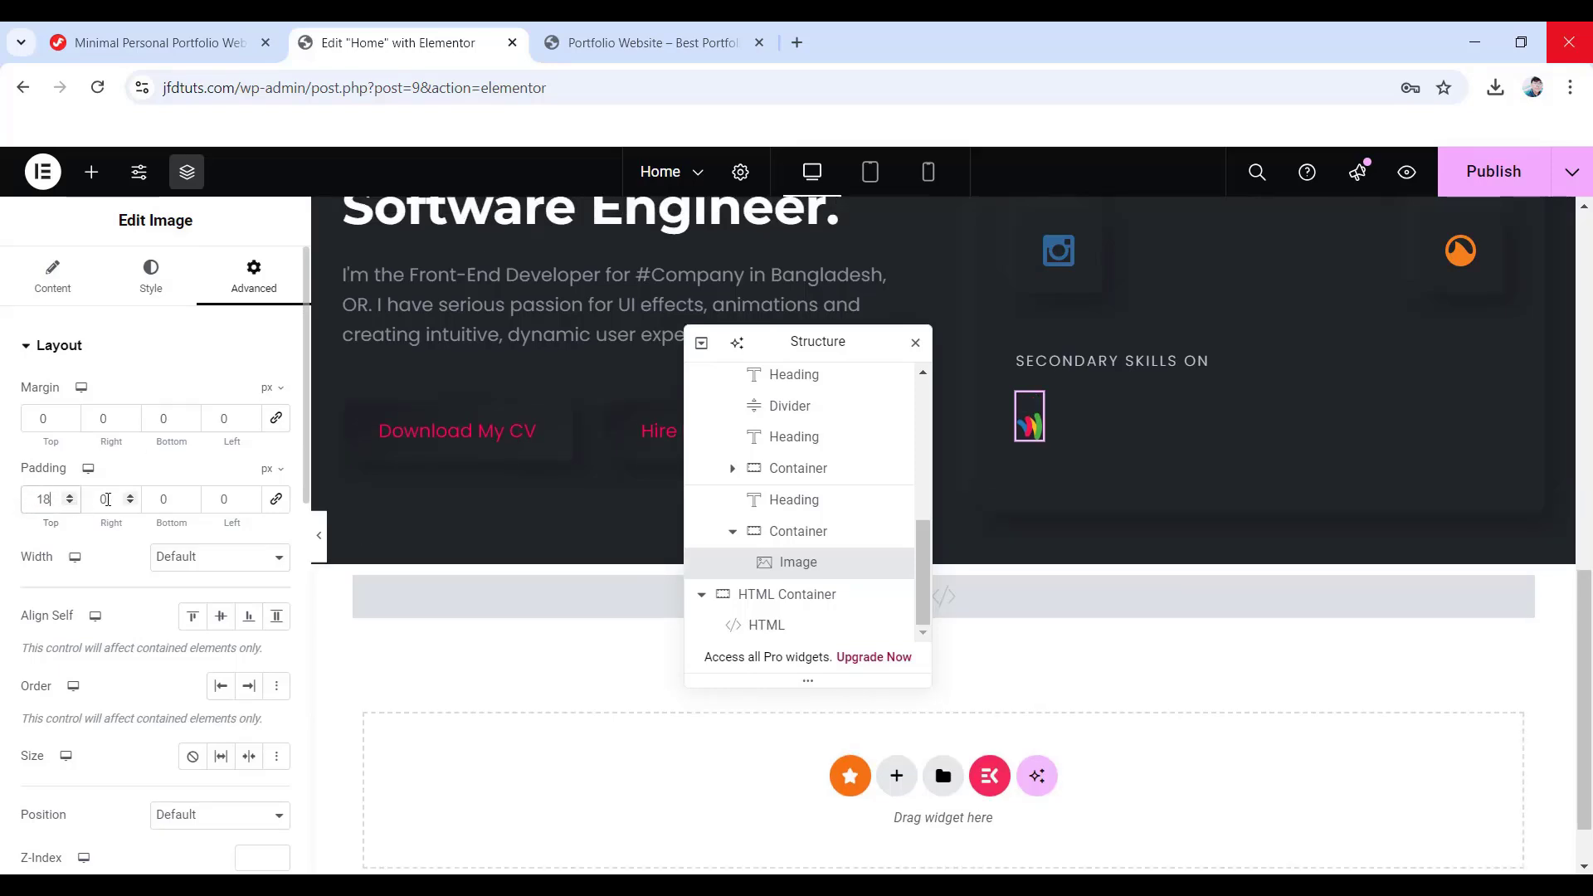
type("19")
double_click(155, 498)
type("18")
double_click(211, 499)
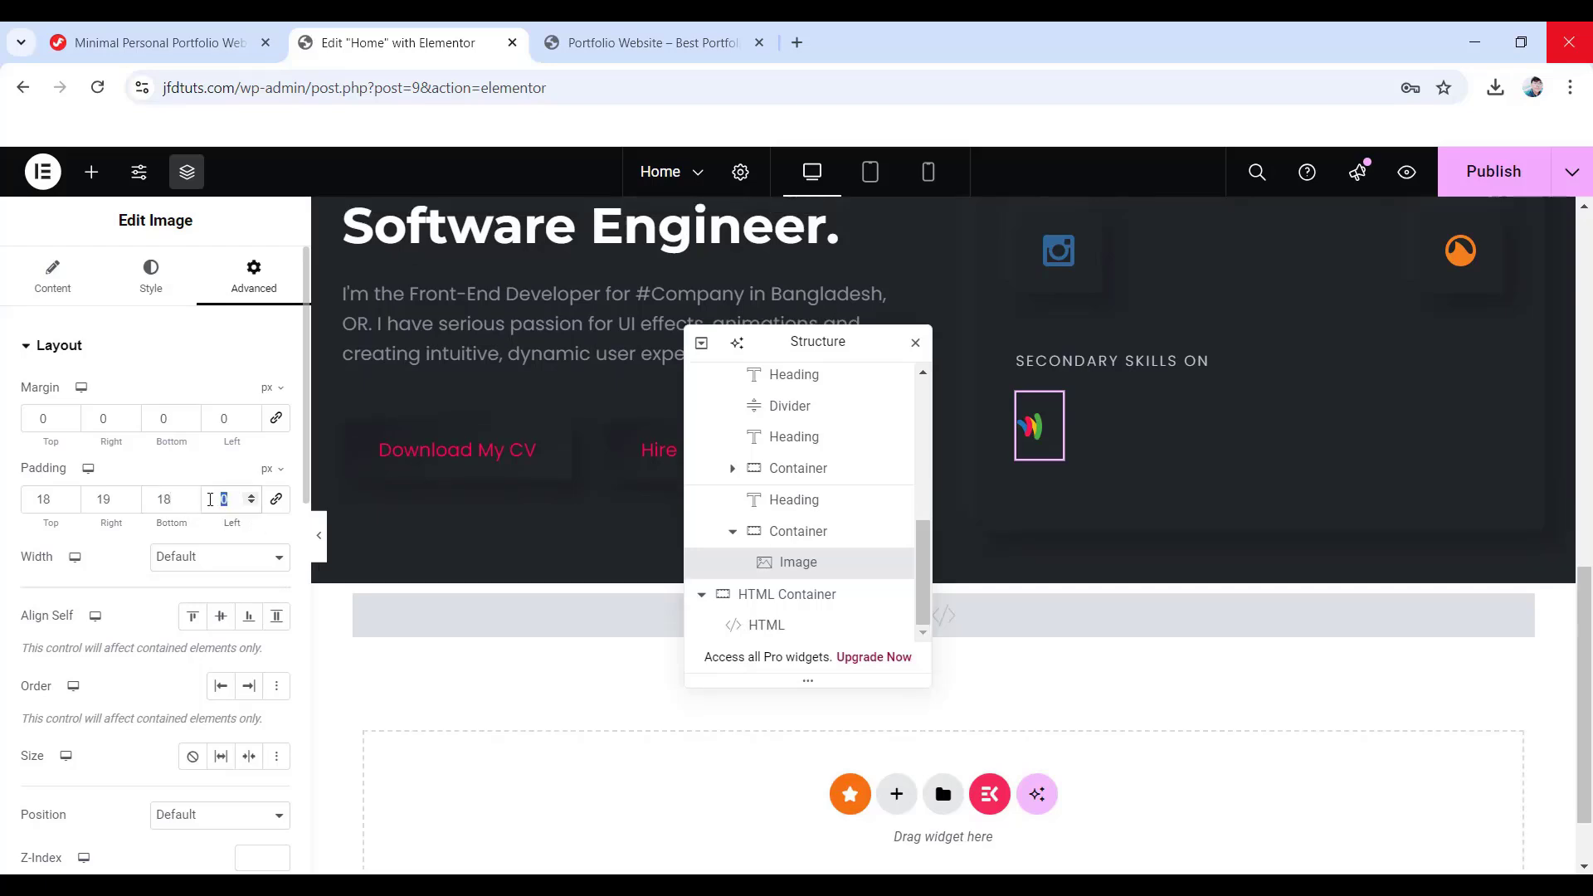
type("19")
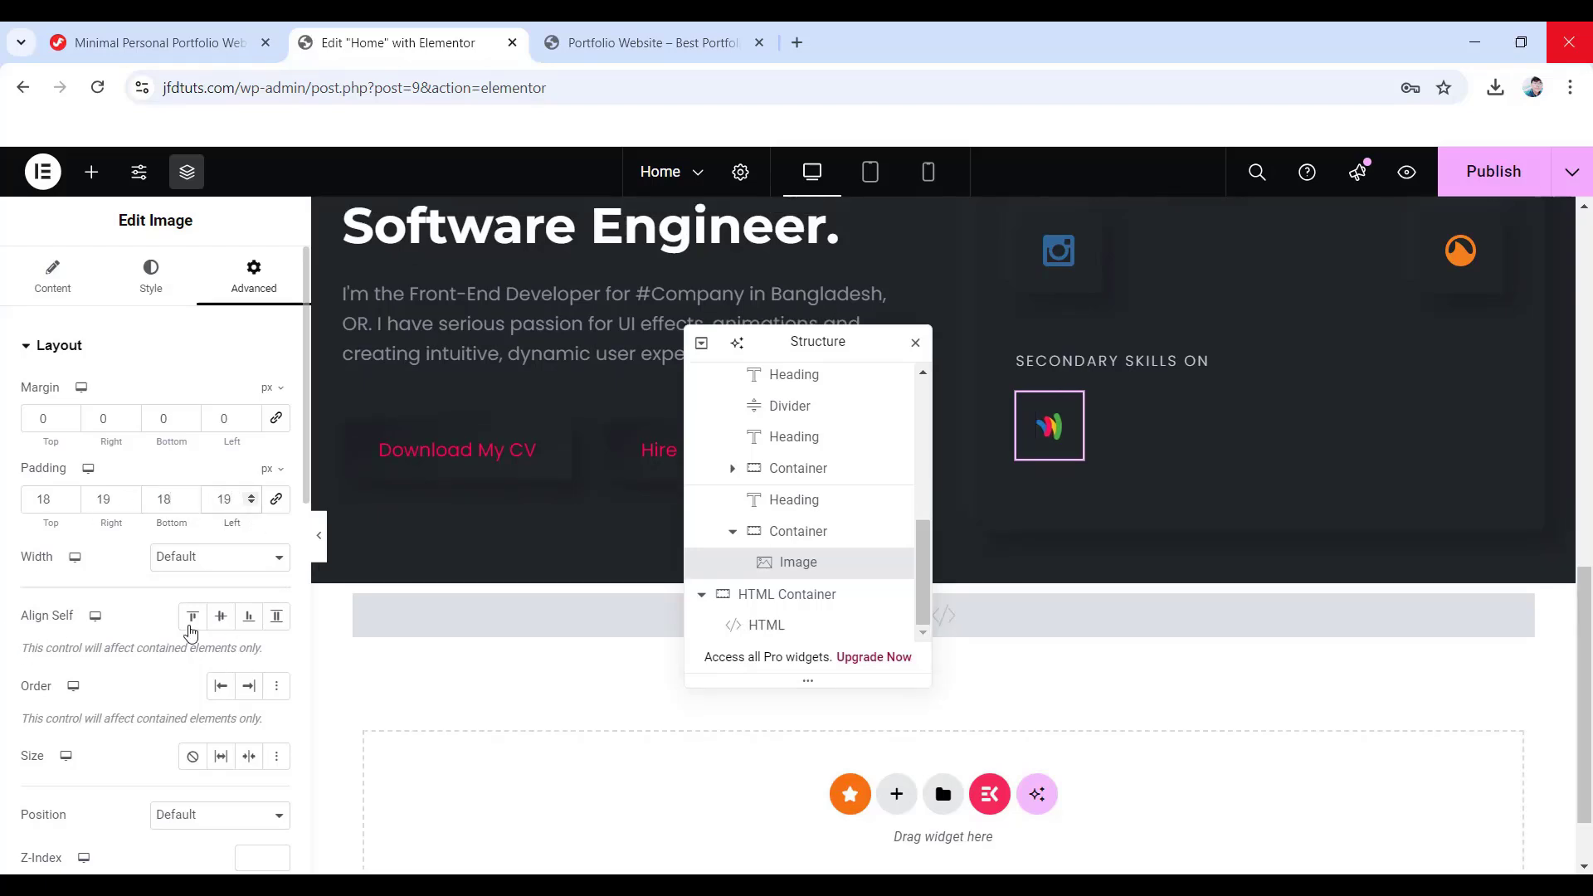
left_click(191, 617)
scroll(200, 659, "down", 1)
scroll(200, 659, "down", 1)
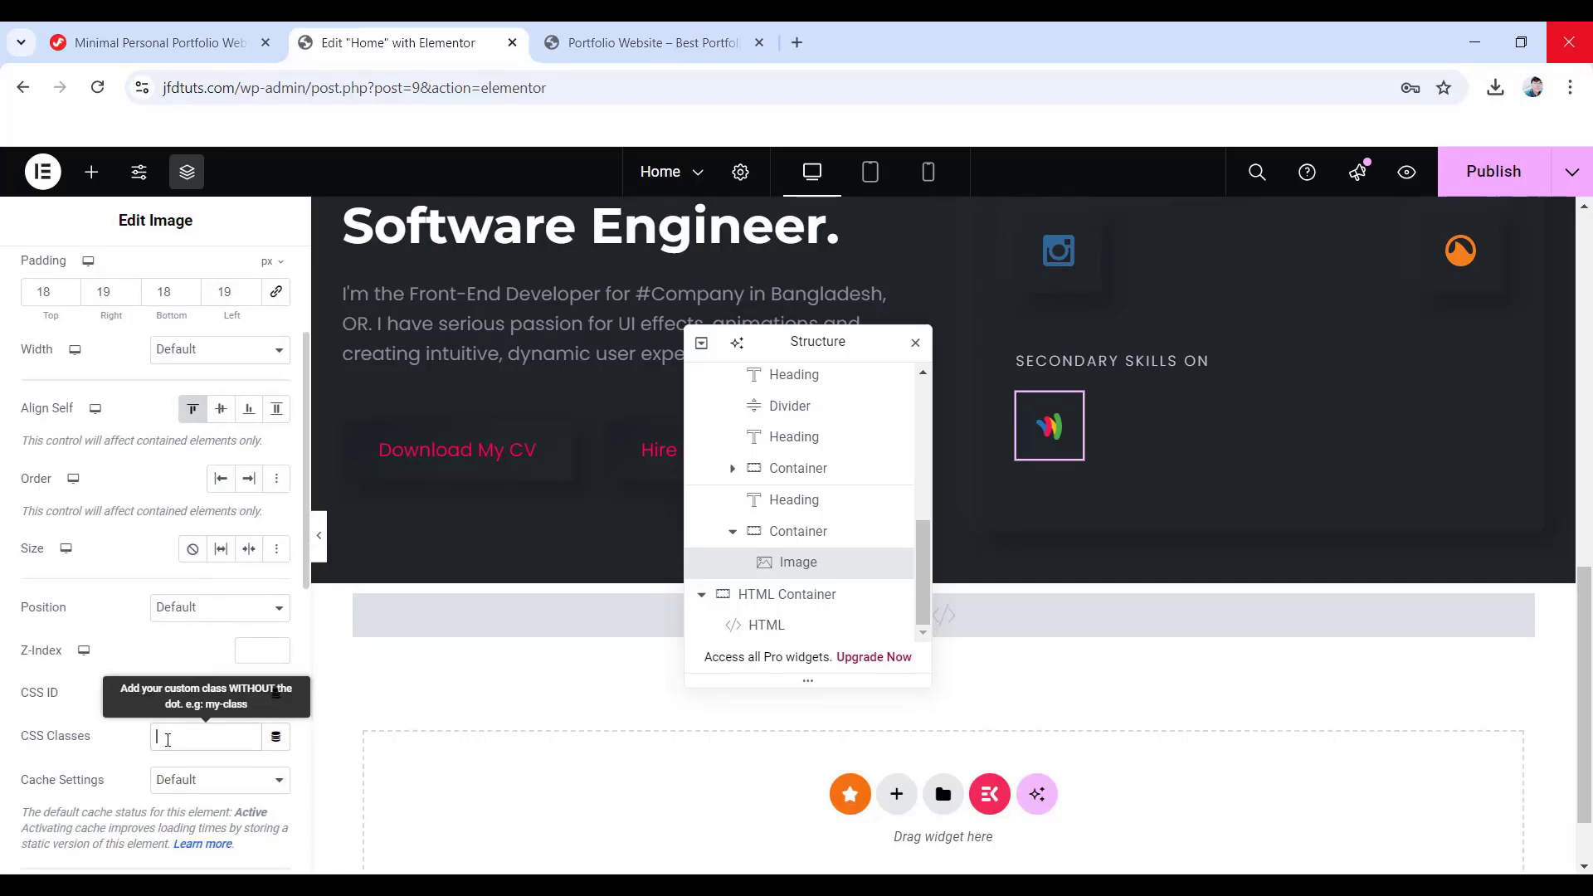
left_click(168, 738)
type("box")
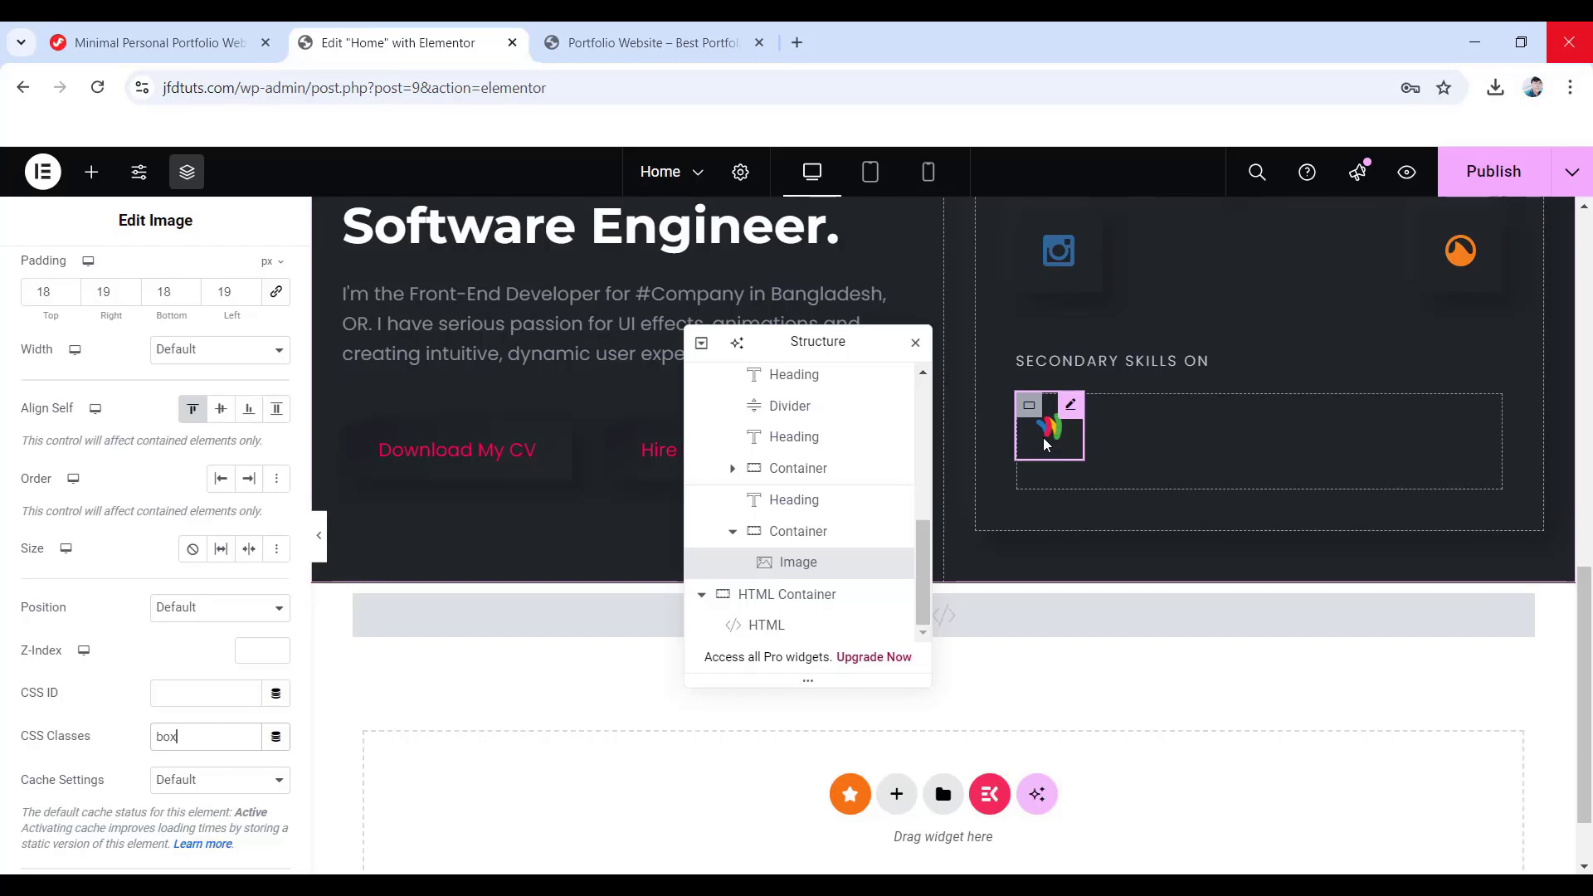
scroll(1070, 470, "up", 2)
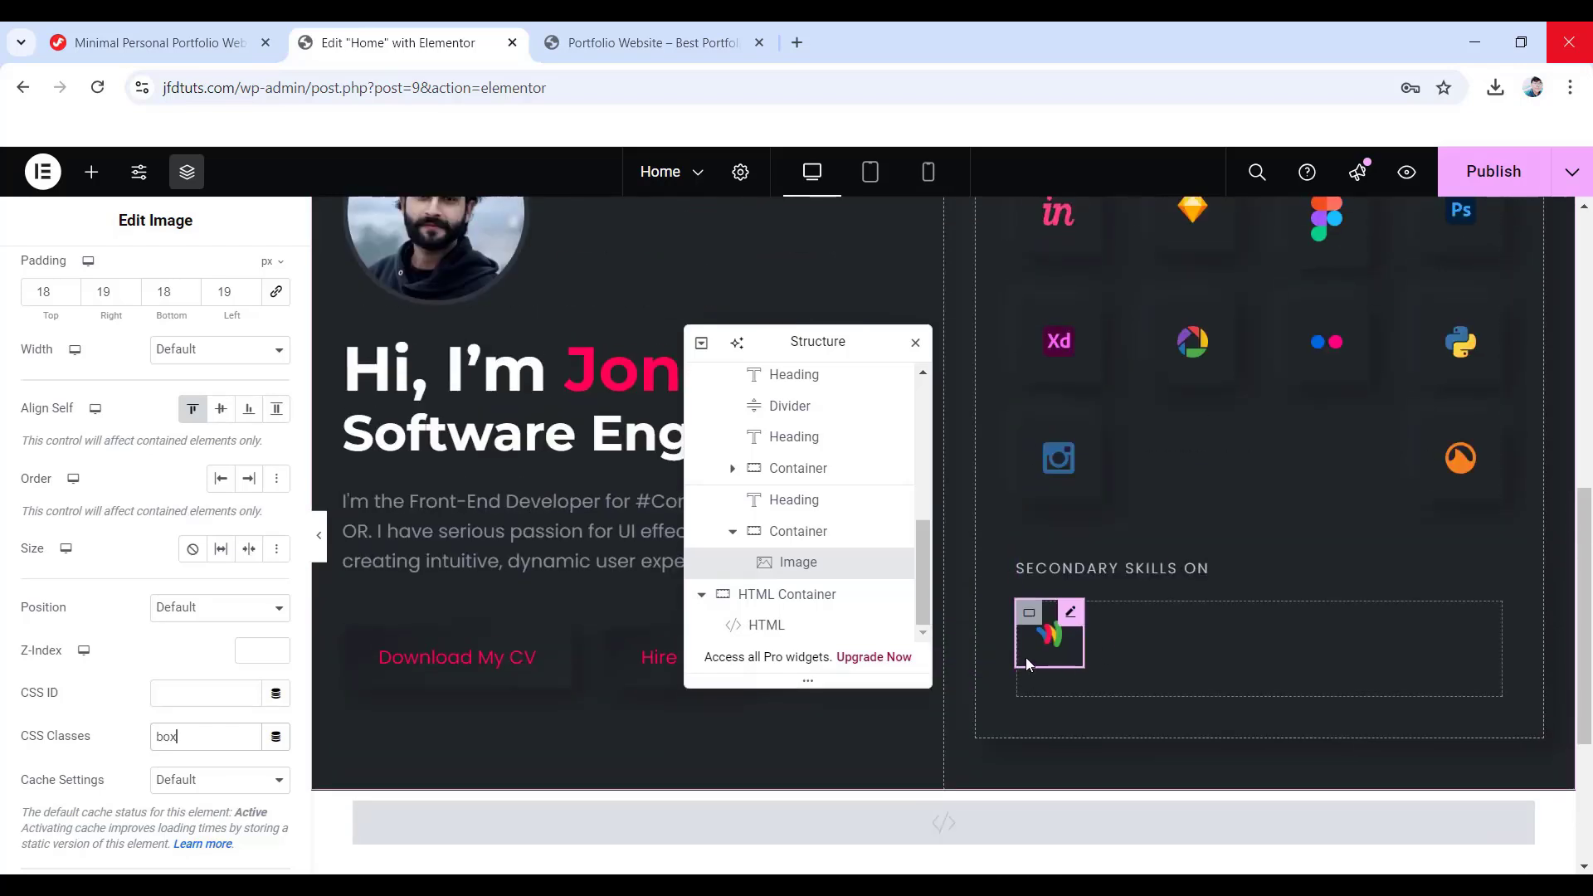
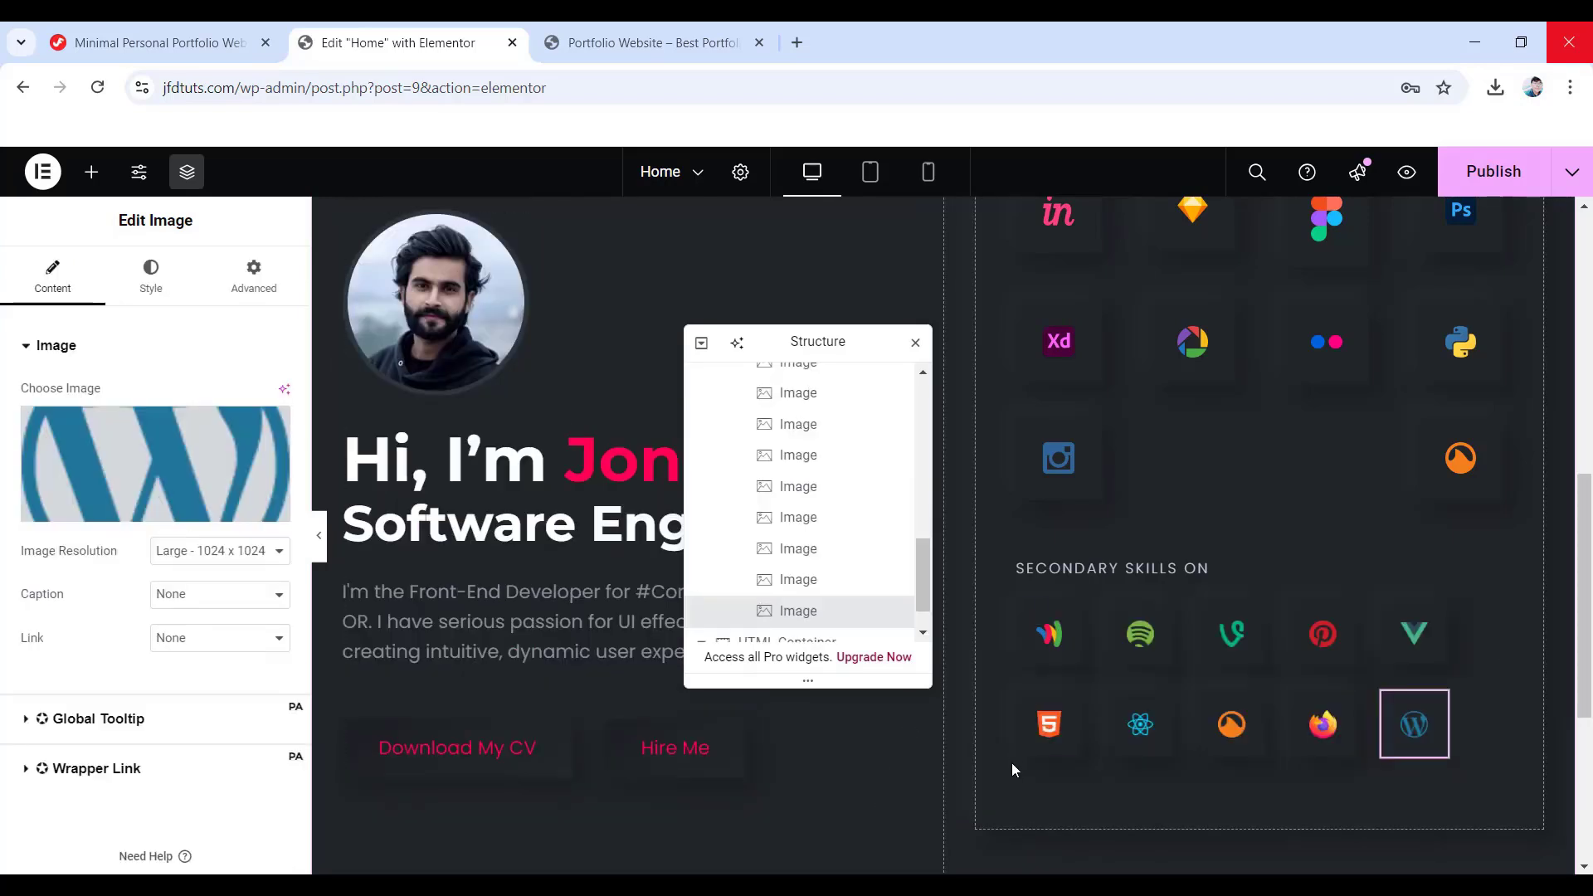
- Publish the page and switch the preview to tablet width
left_click(1498, 174)
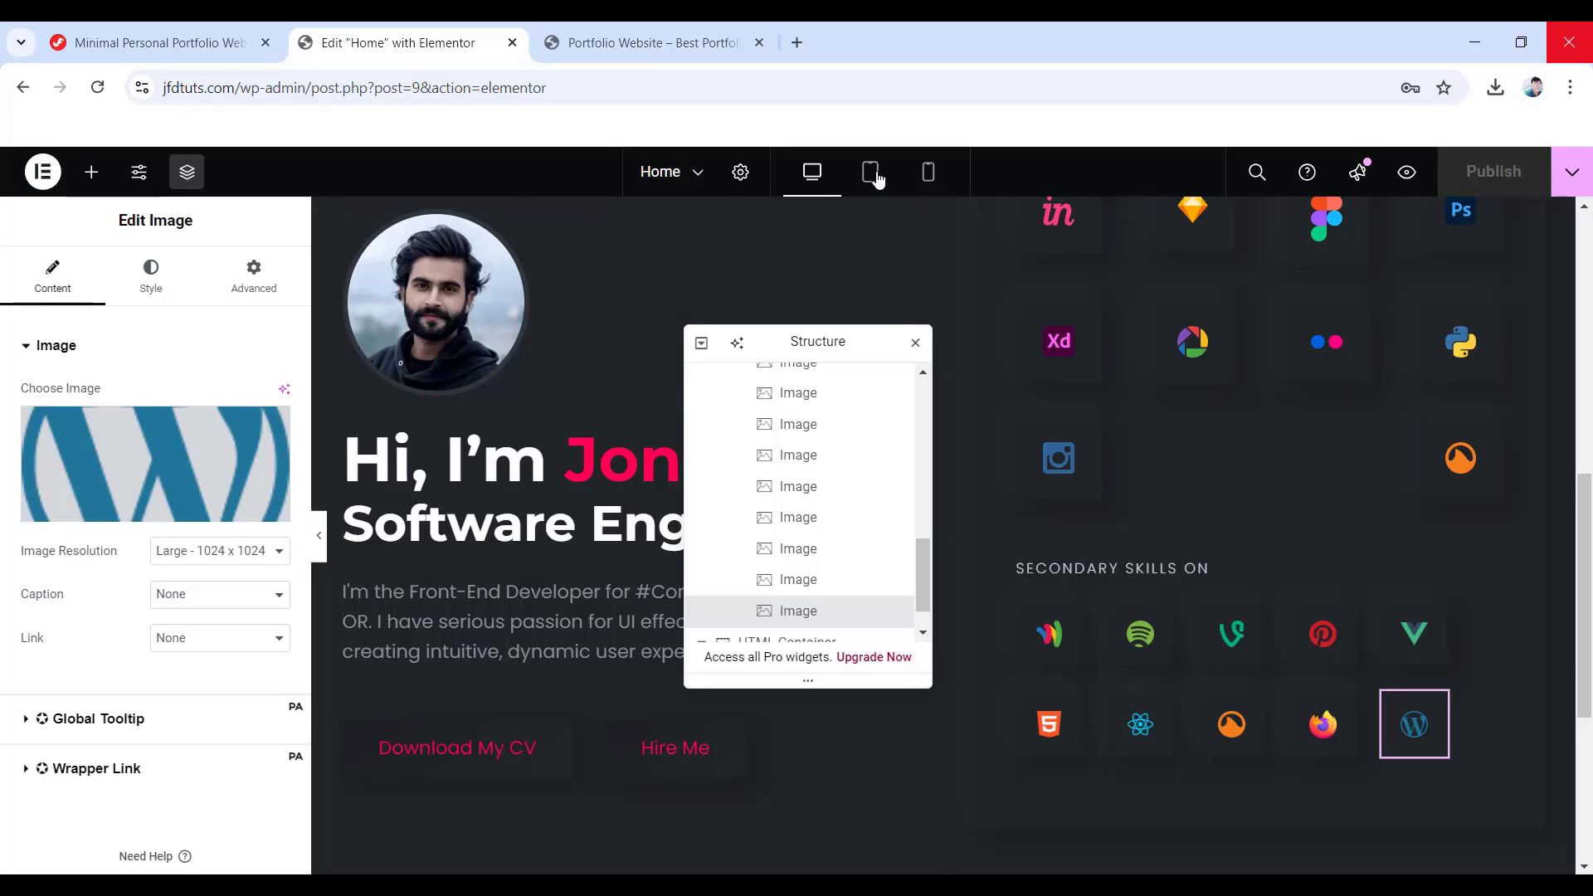
left_click(870, 172)
left_click_drag(808, 345, 1328, 411)
scroll(843, 452, "up", 6)
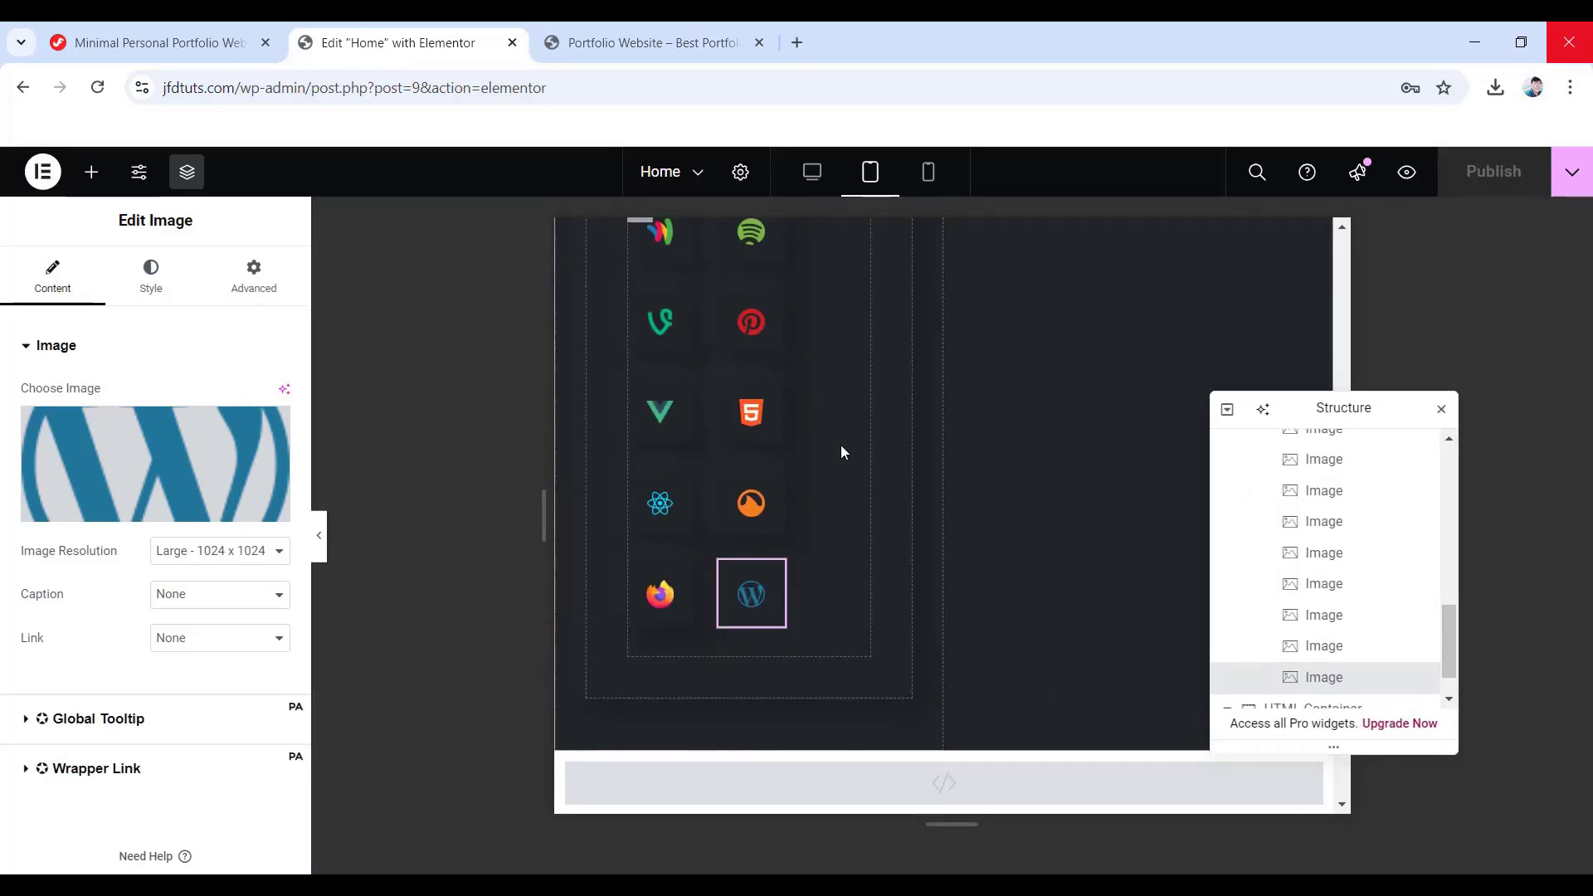
scroll(851, 458, "down", 4)
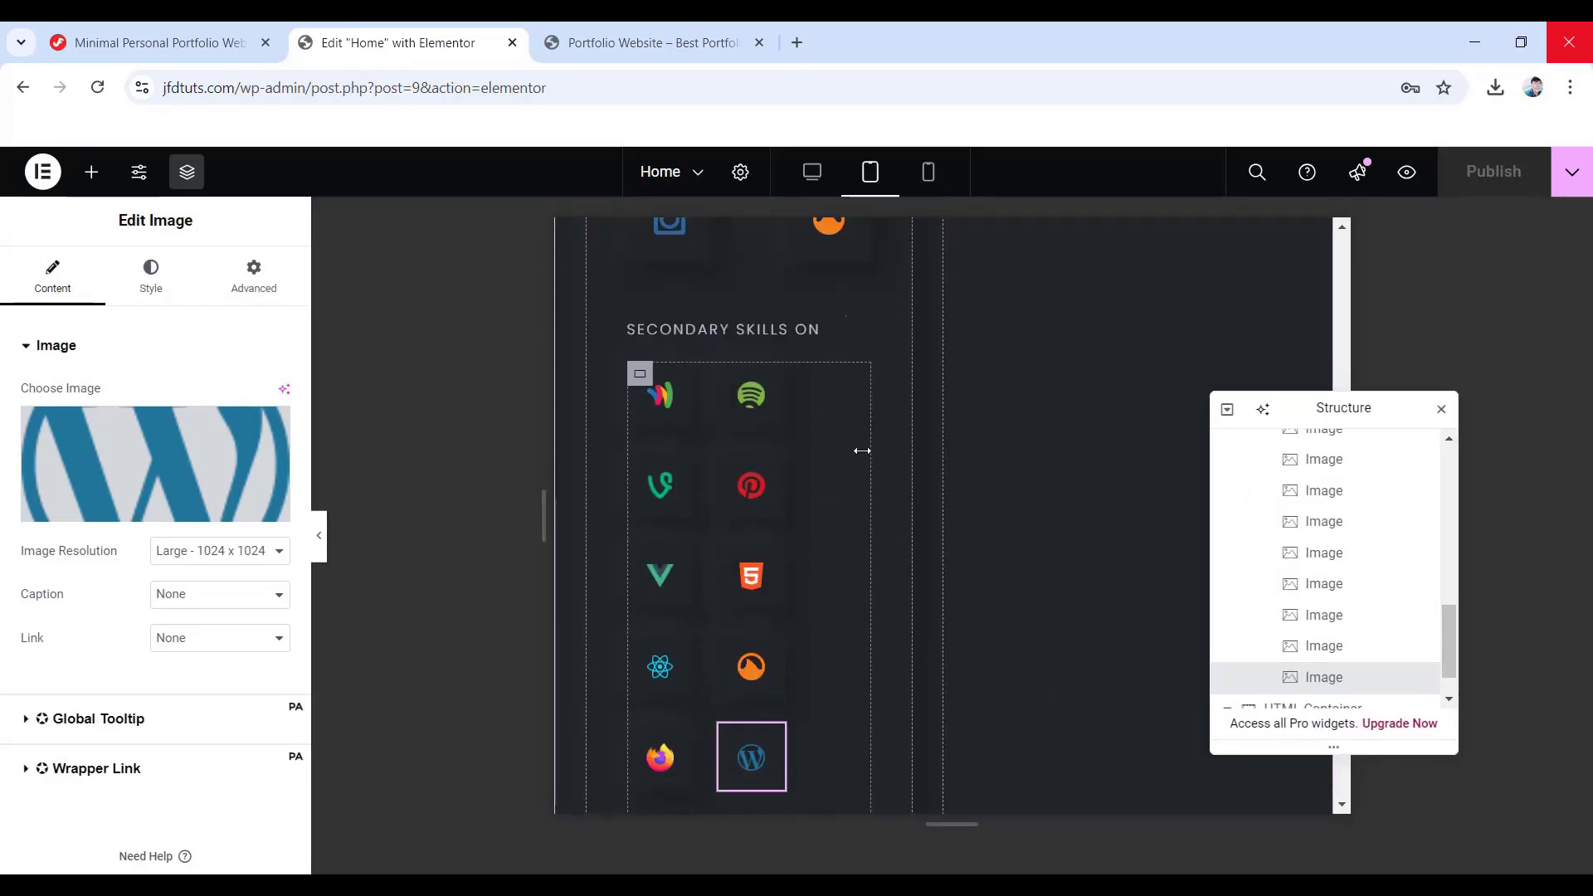
scroll(1333, 572, "up", 1)
scroll(1333, 573, "up", 2)
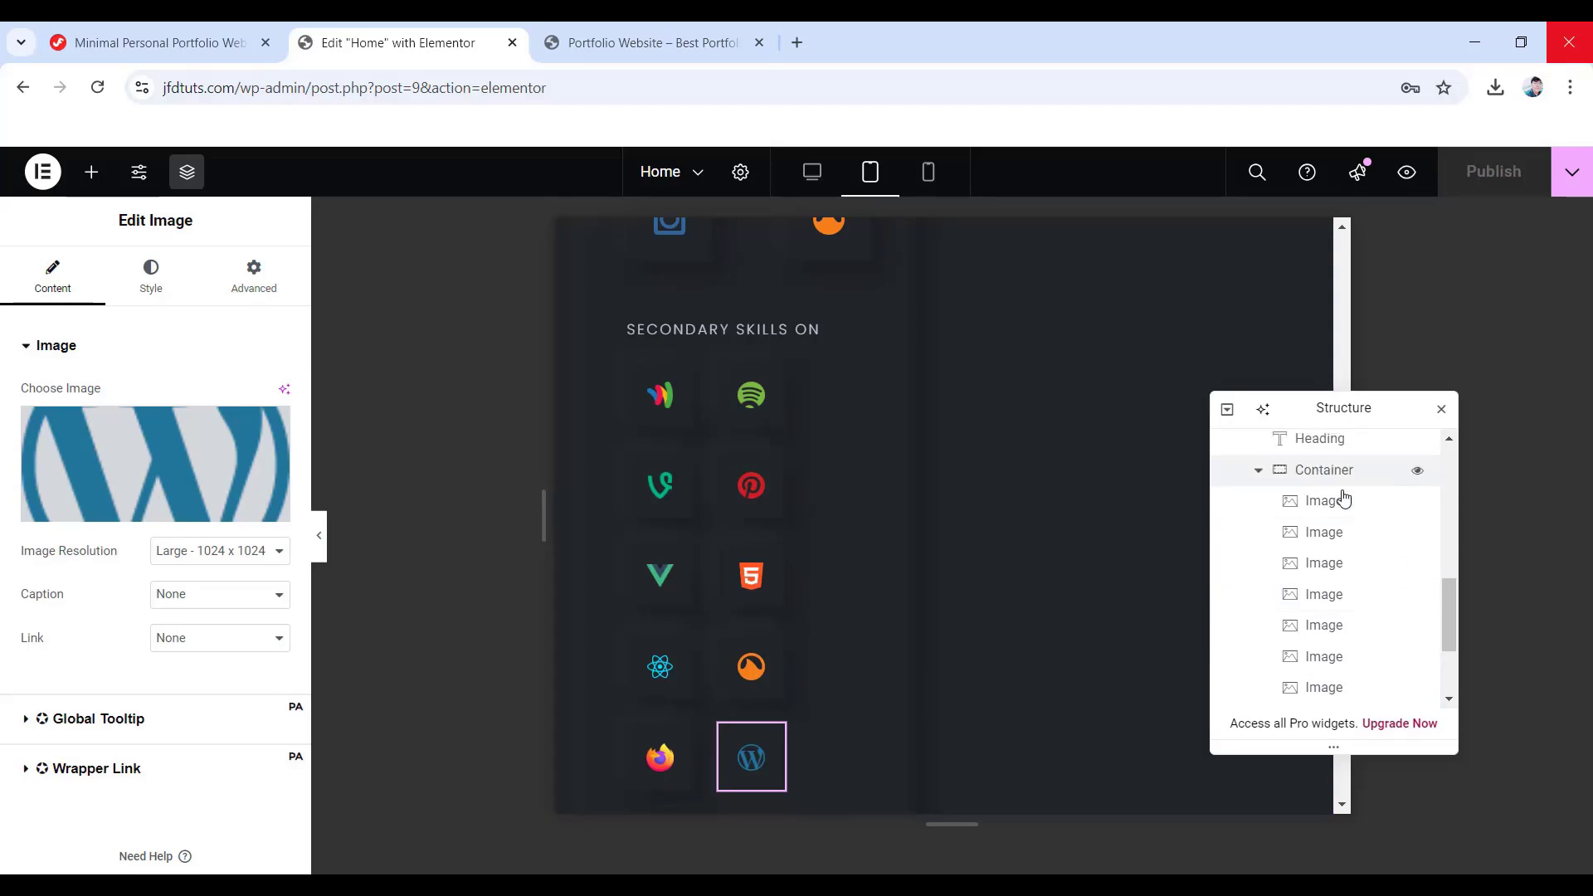
- Set the secondary skills container's tablet gaps to 34 px, then preview at mobile width
left_click(1323, 471)
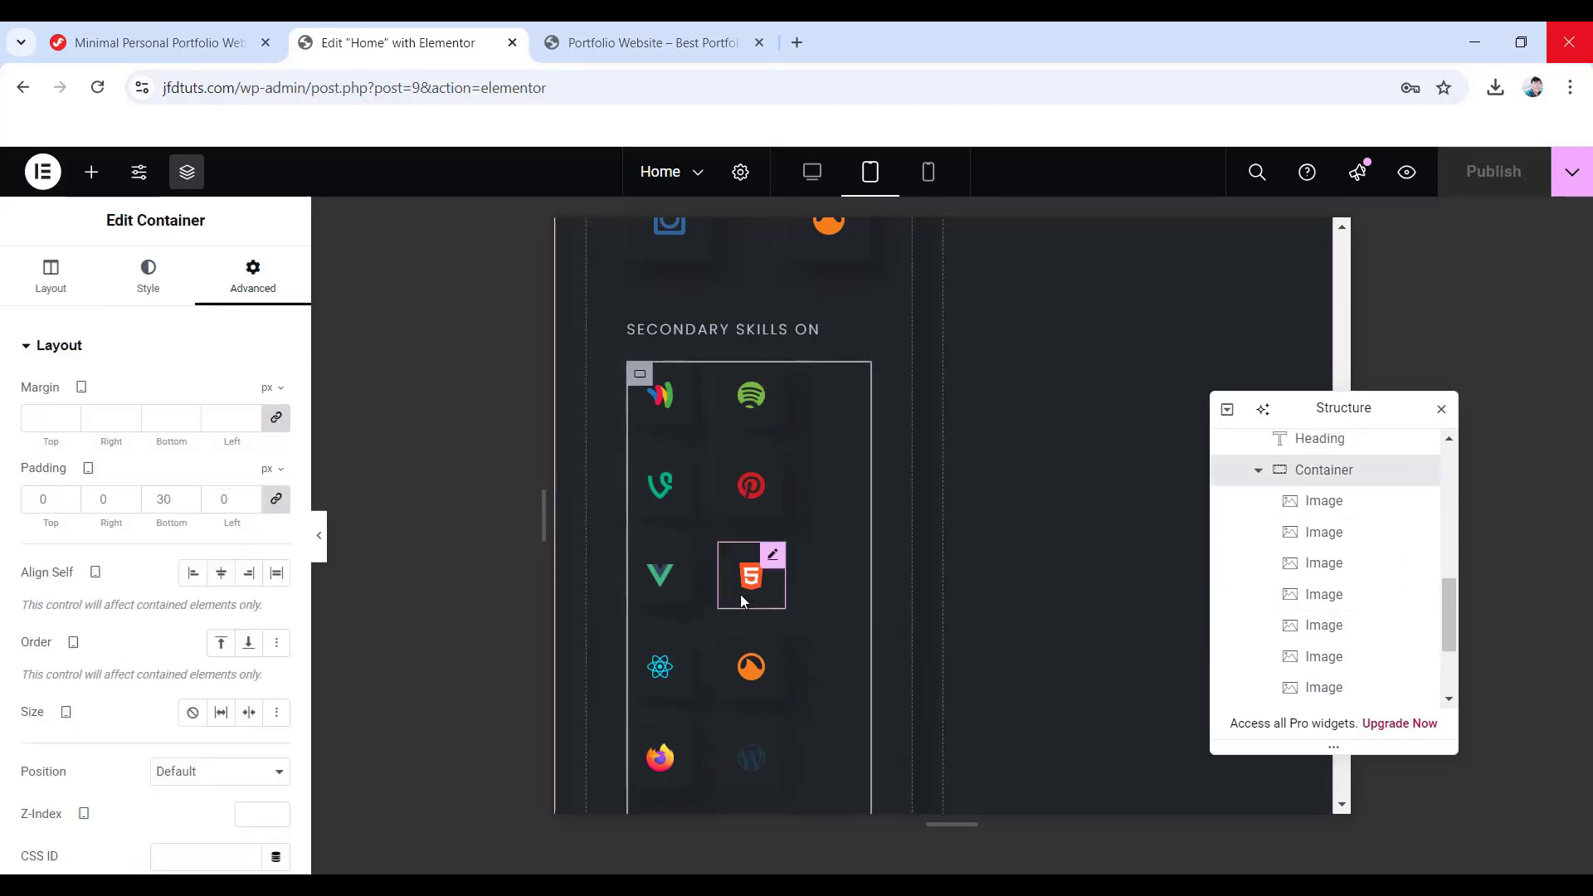
left_click(51, 278)
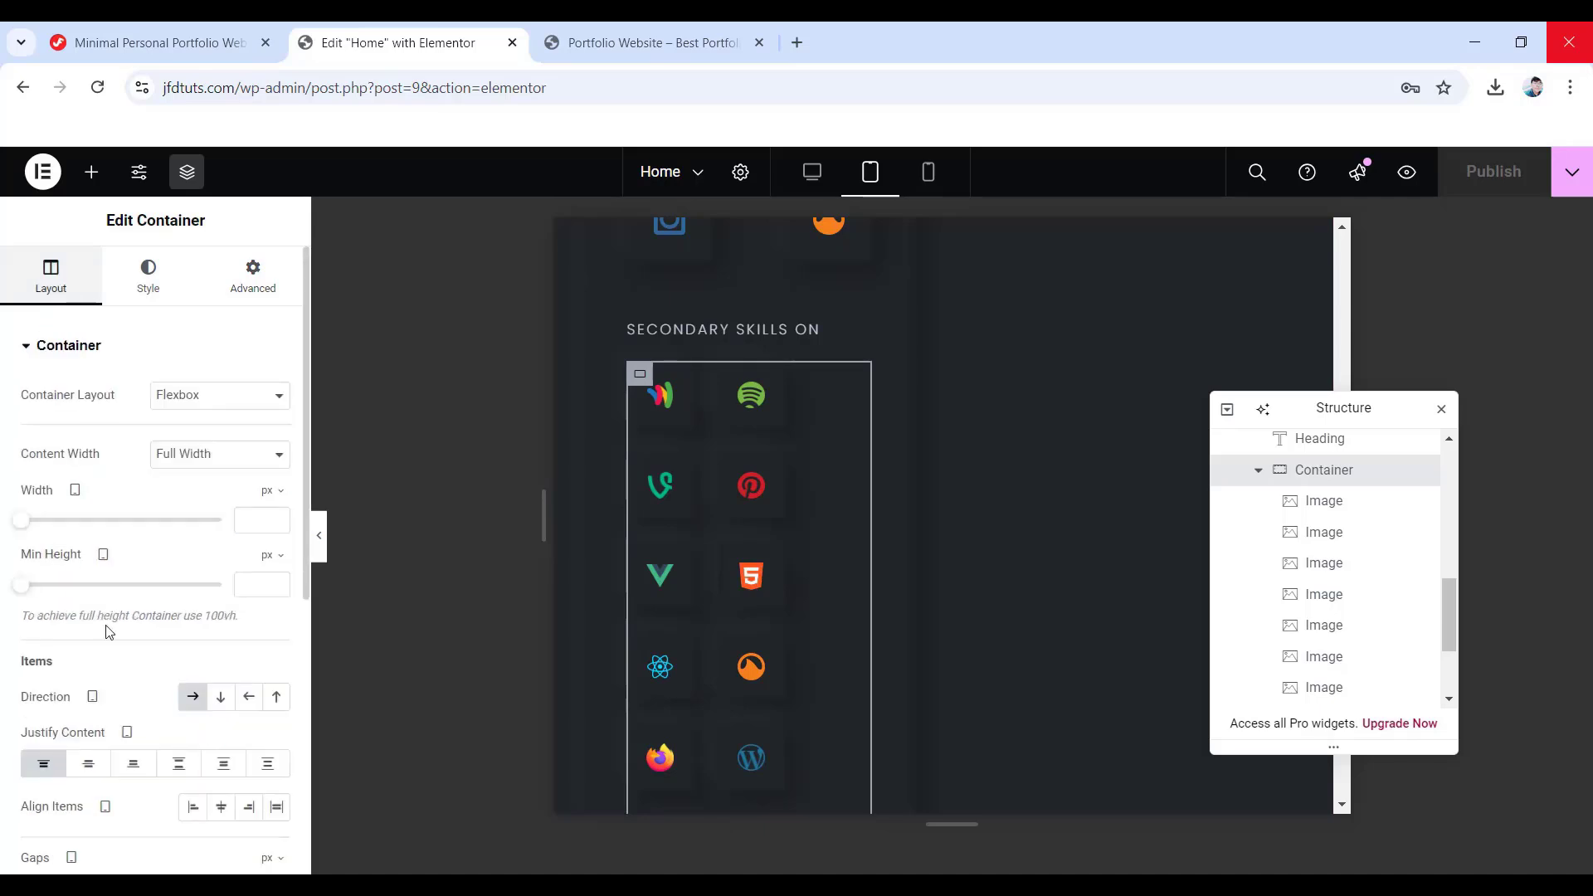
scroll(169, 676, "down", 3)
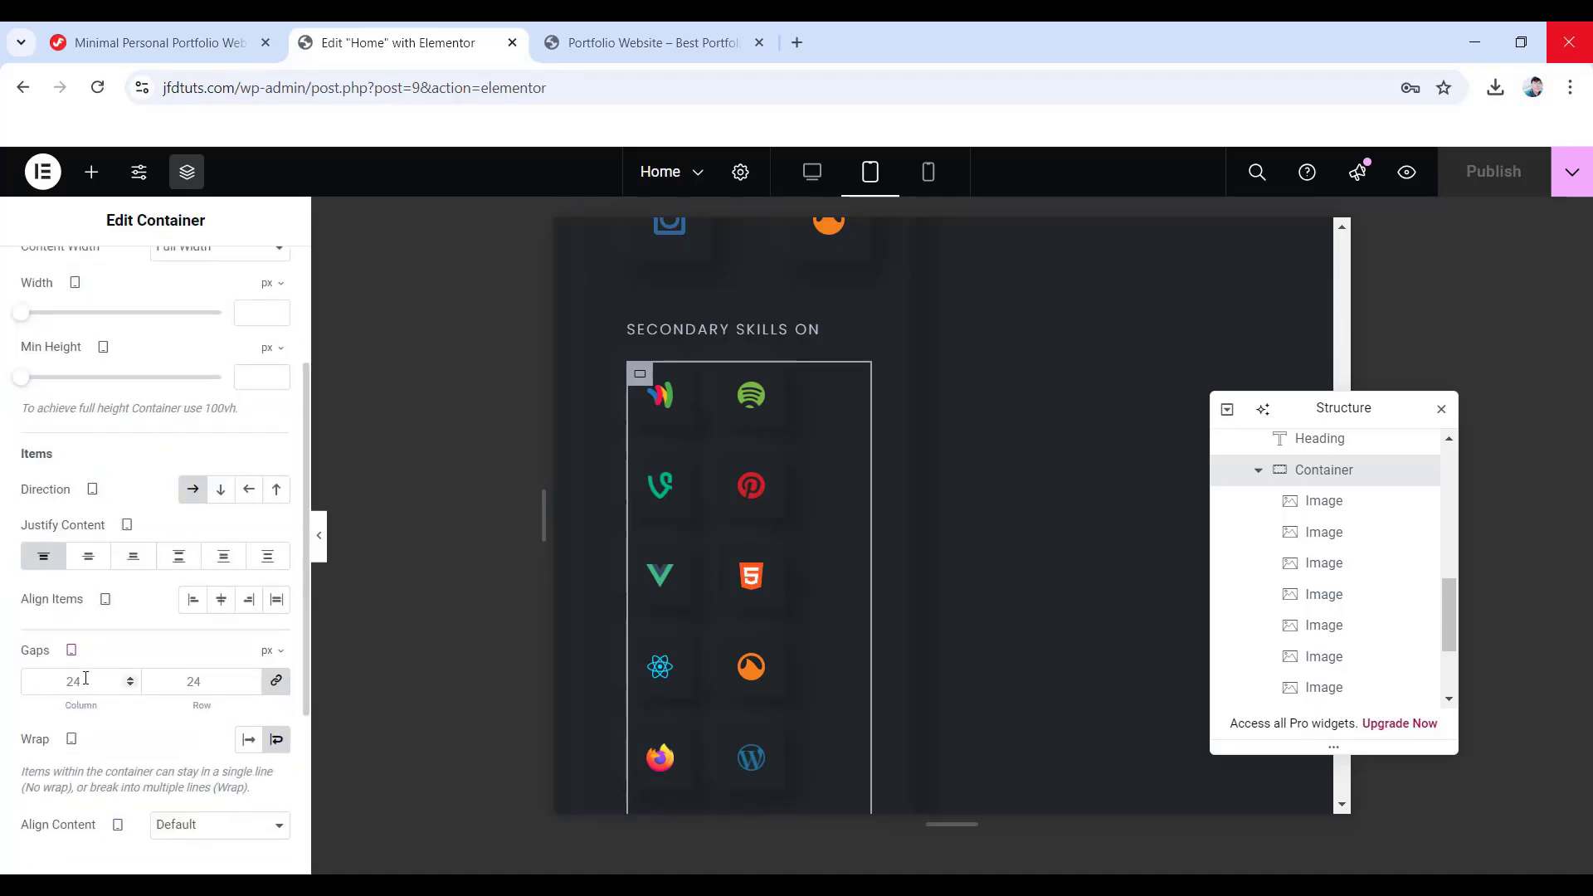
key("BackSpace")
key("BackSpace")
type("34")
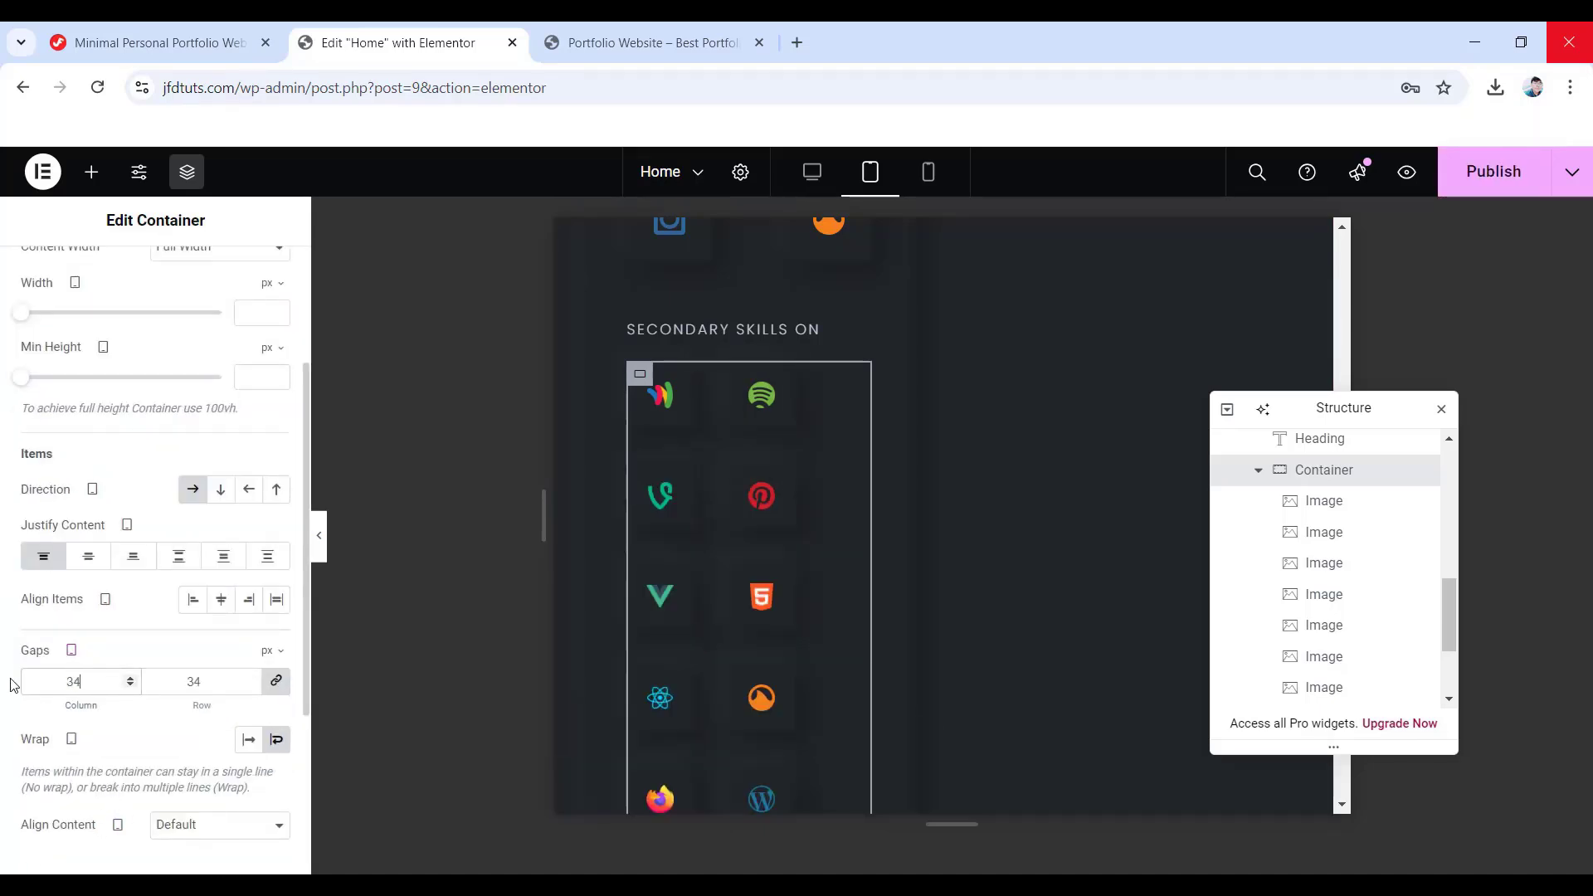
scroll(748, 614, "up", 10)
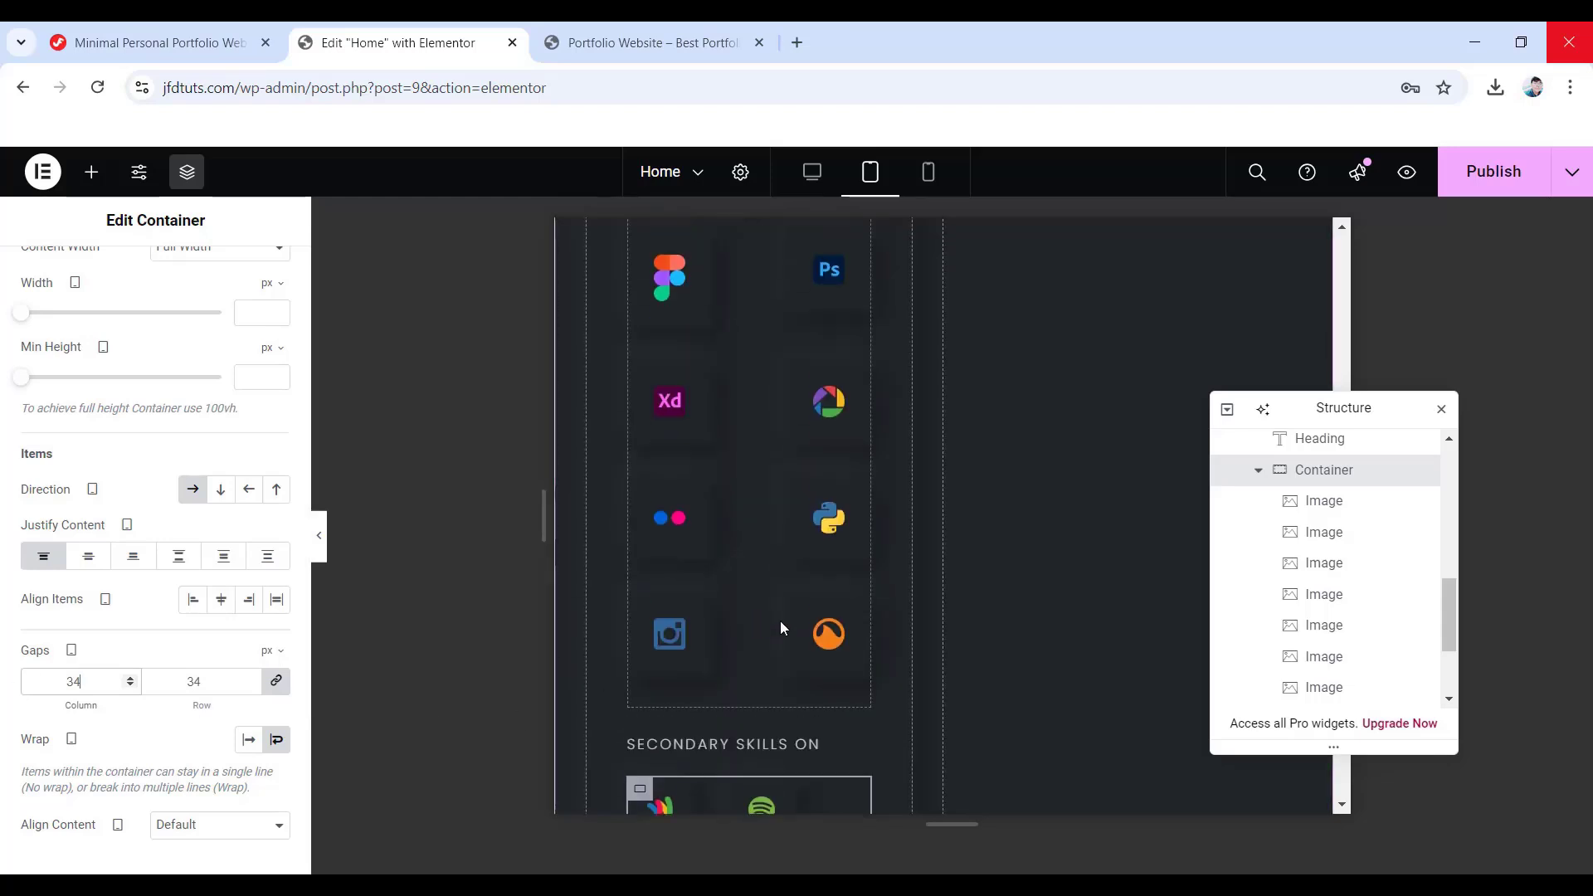
scroll(831, 628, "up", 6)
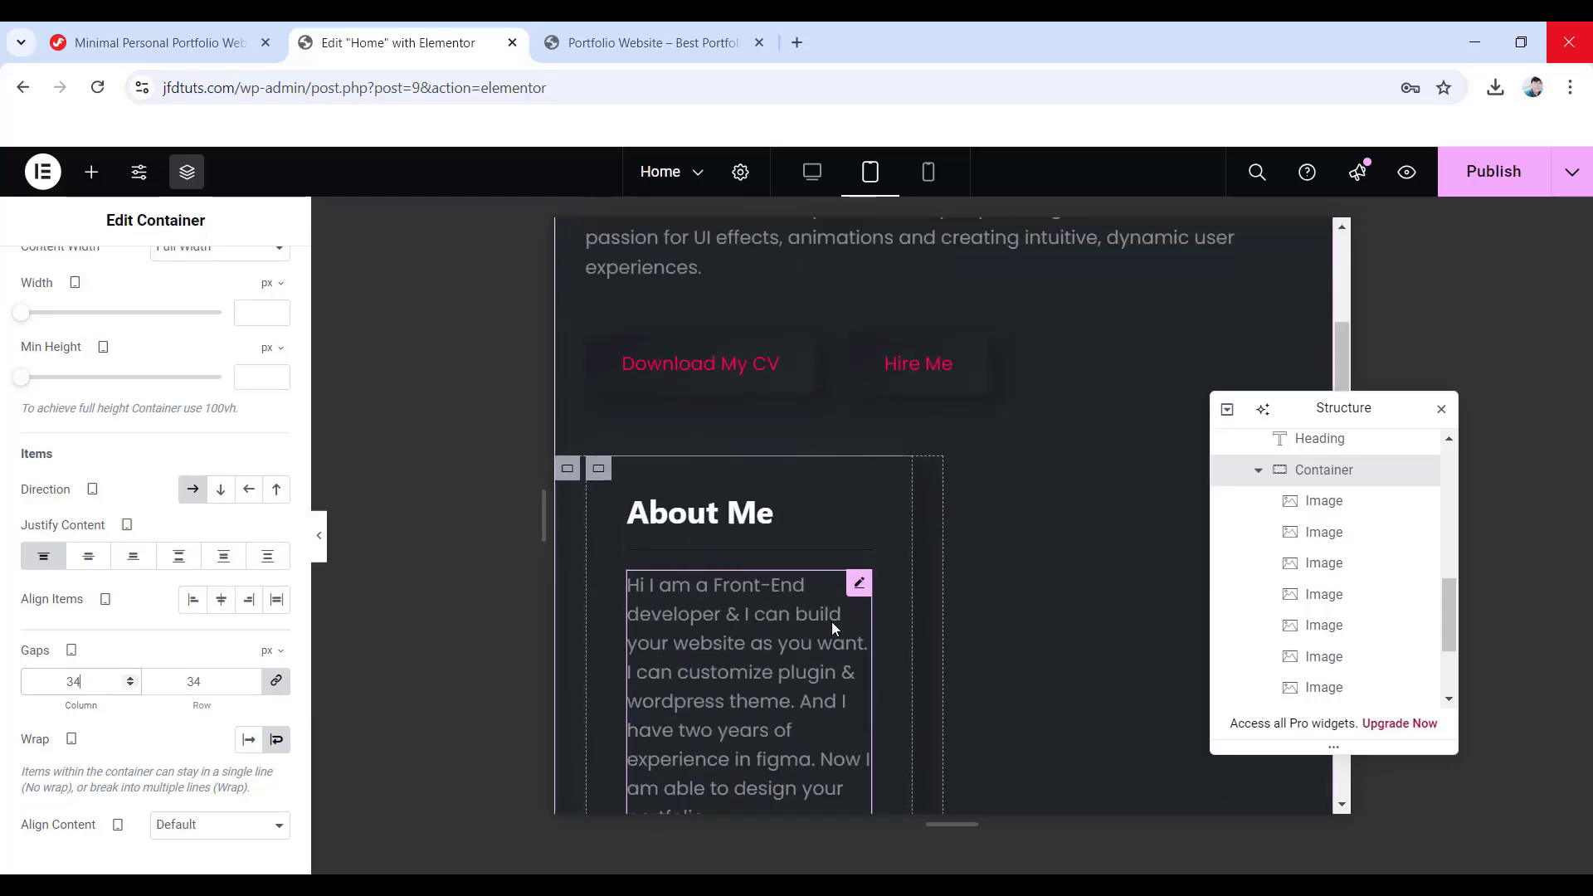
scroll(831, 628, "down", 8)
scroll(831, 628, "down", 10)
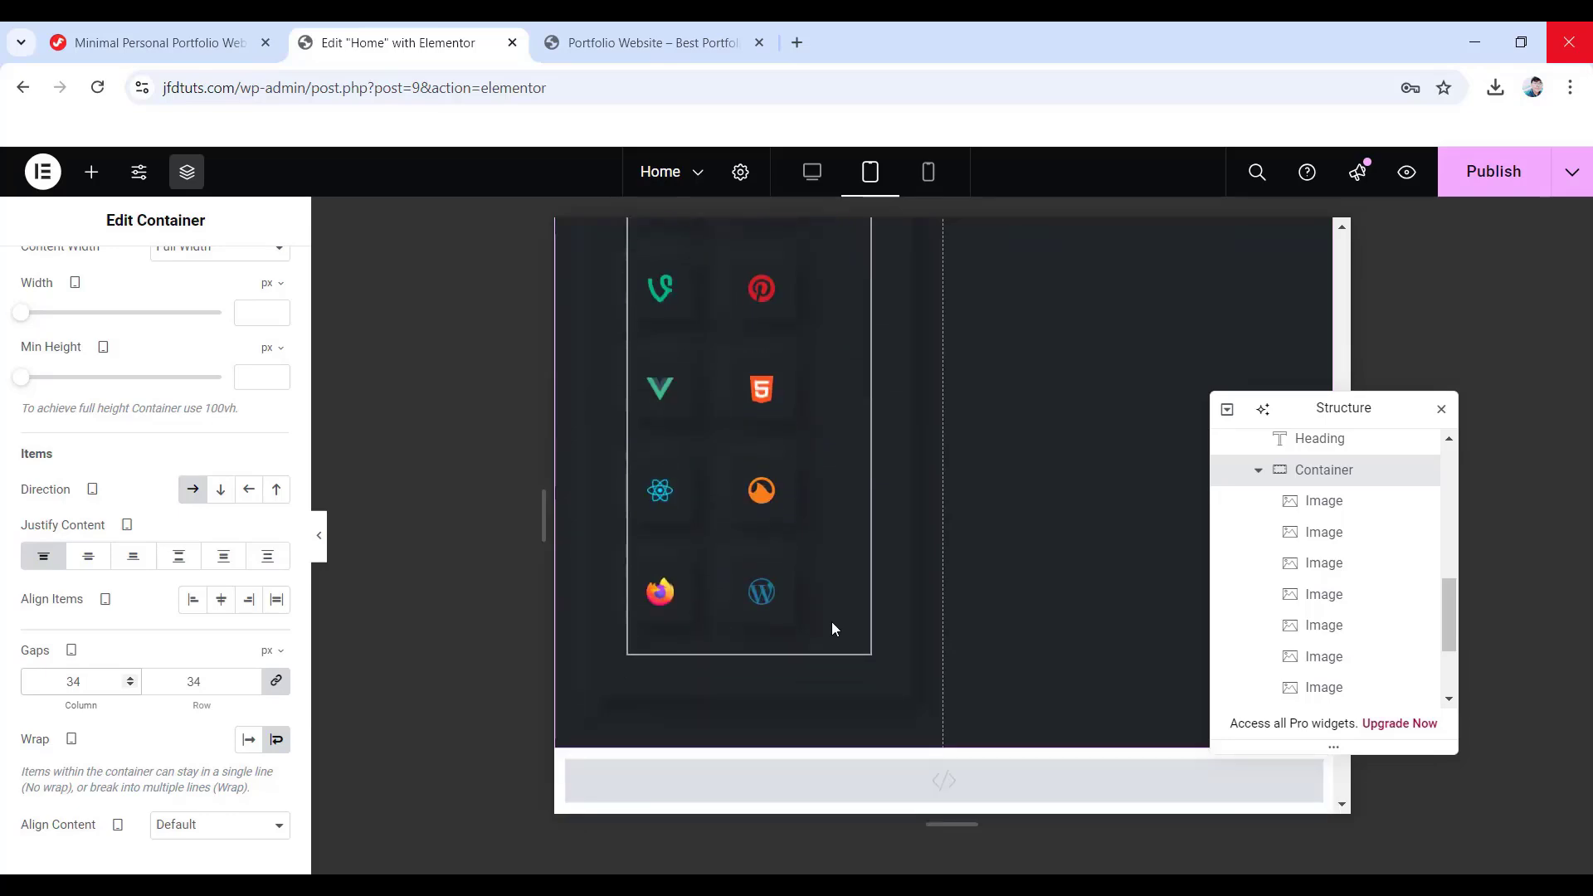
left_click(919, 176)
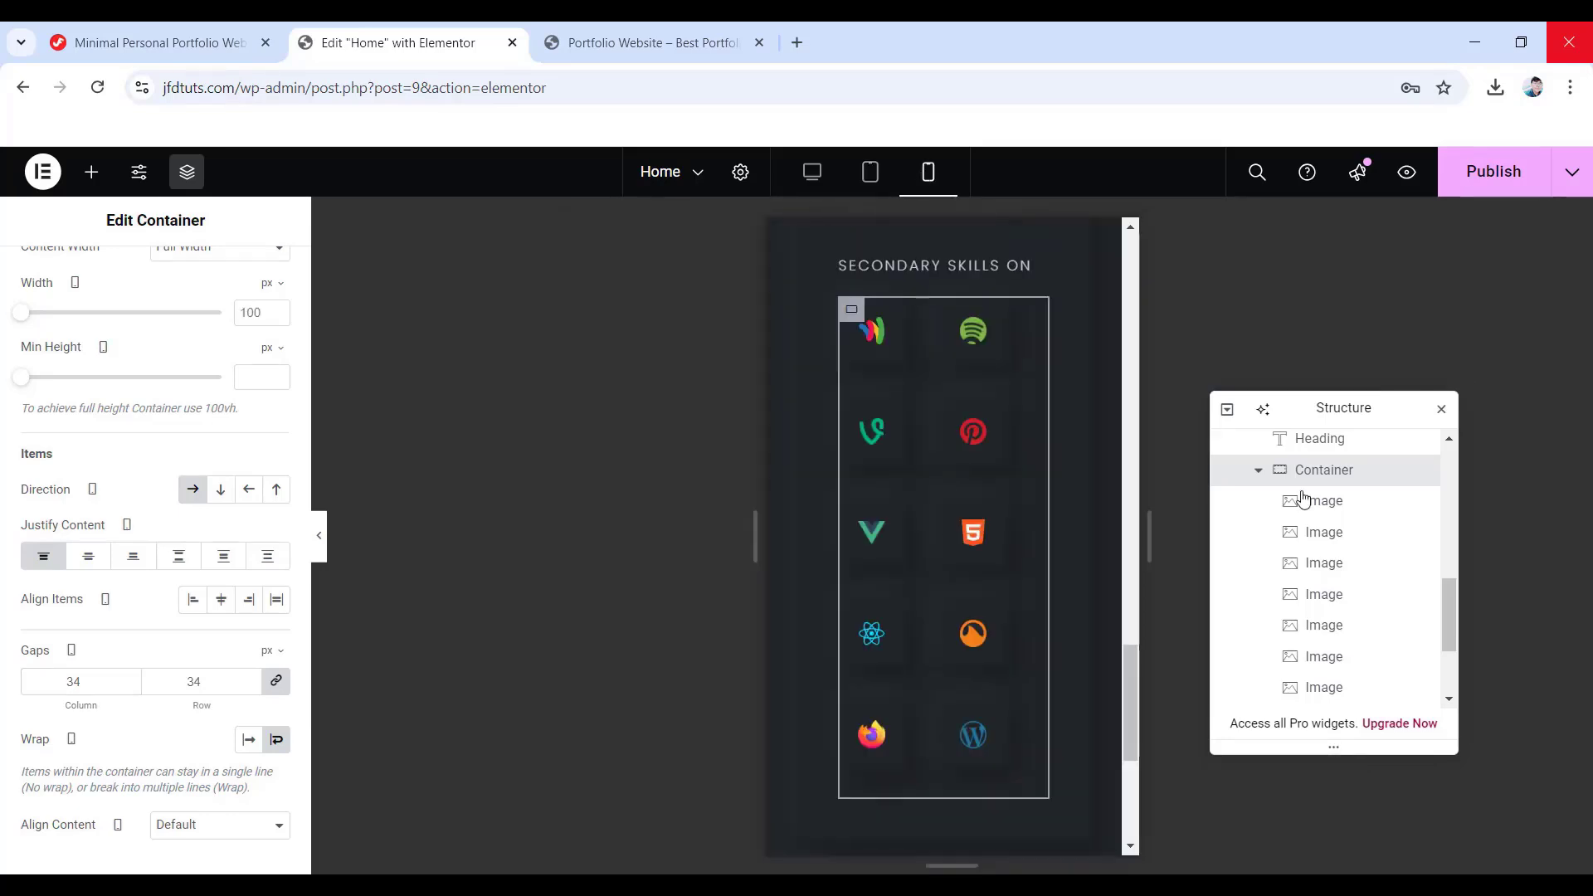
- Unlink the Skills Container padding and enter 35, 15, 40, 15 px for mobile
scroll(1316, 586, "up", 5)
scroll(1318, 588, "down", 2)
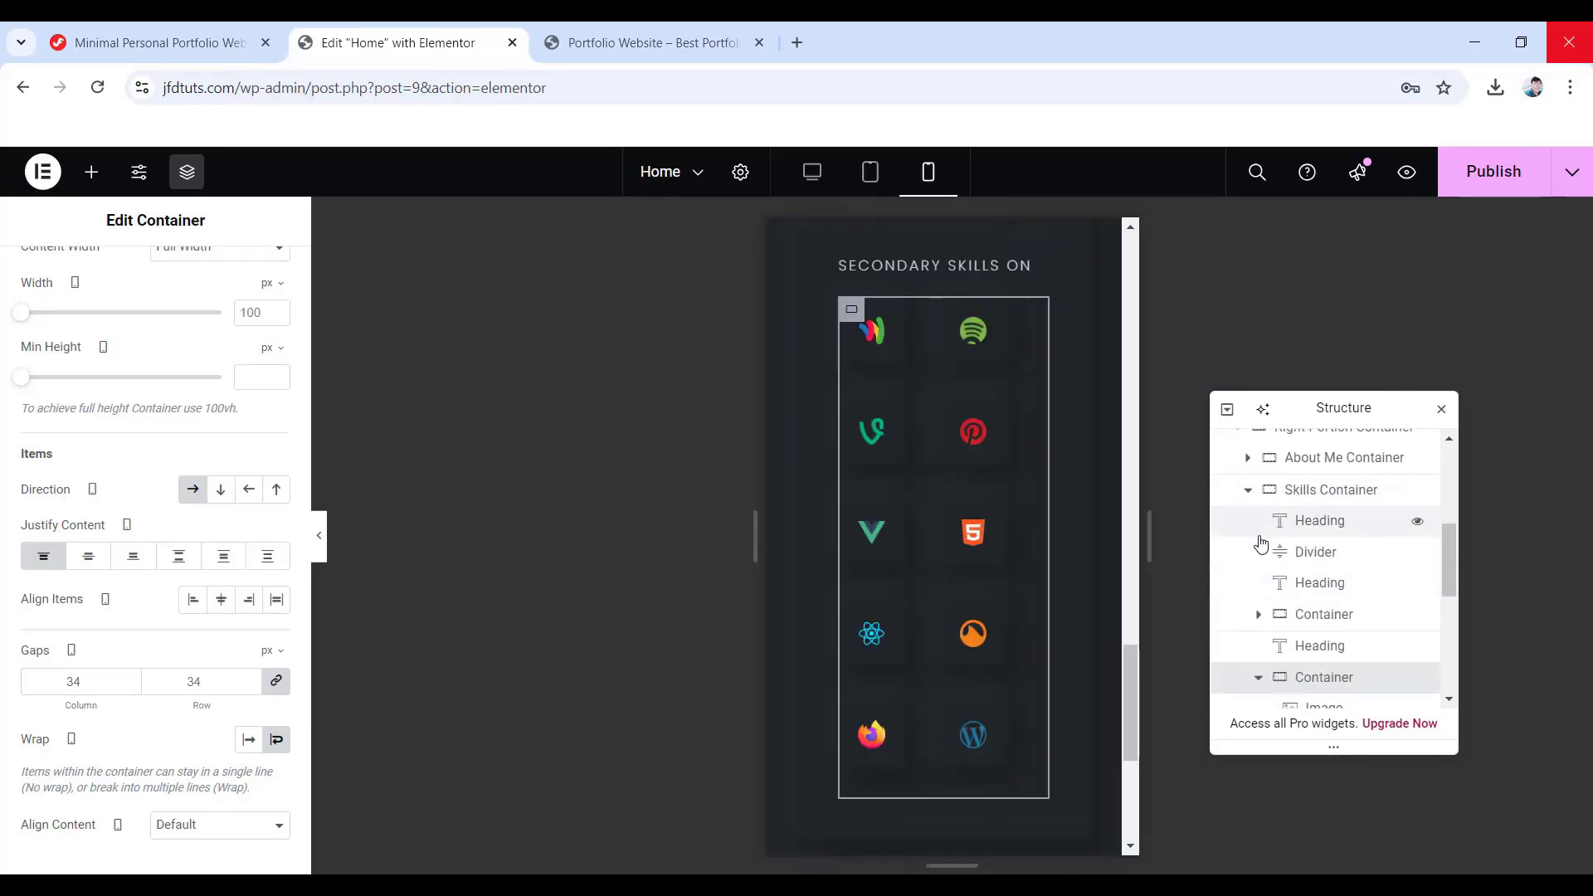
left_click(1330, 496)
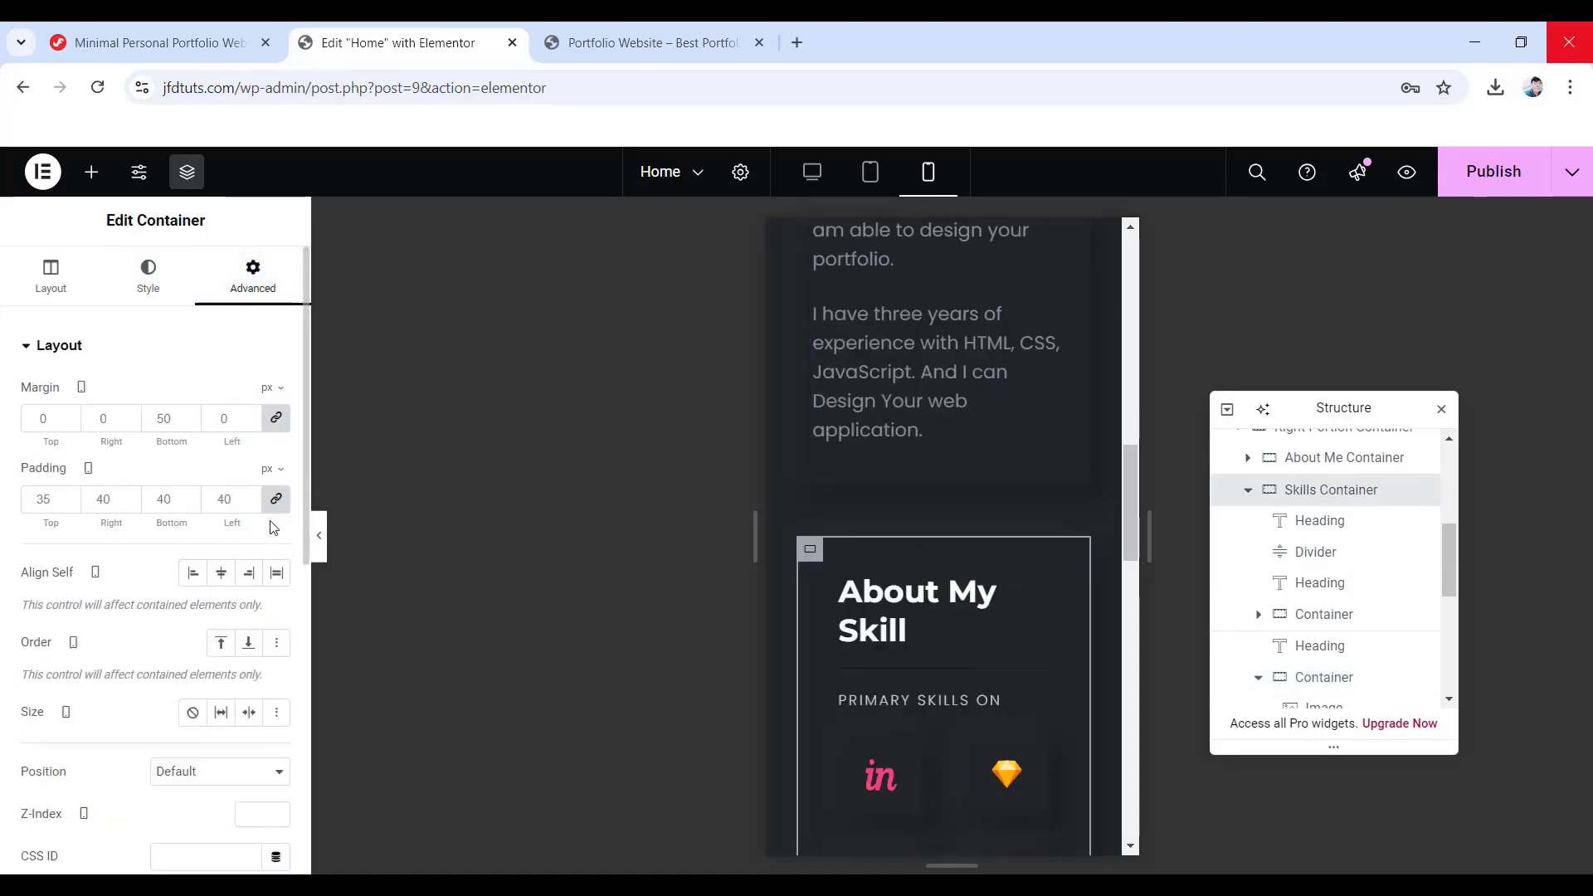
left_click(275, 499)
double_click(33, 498)
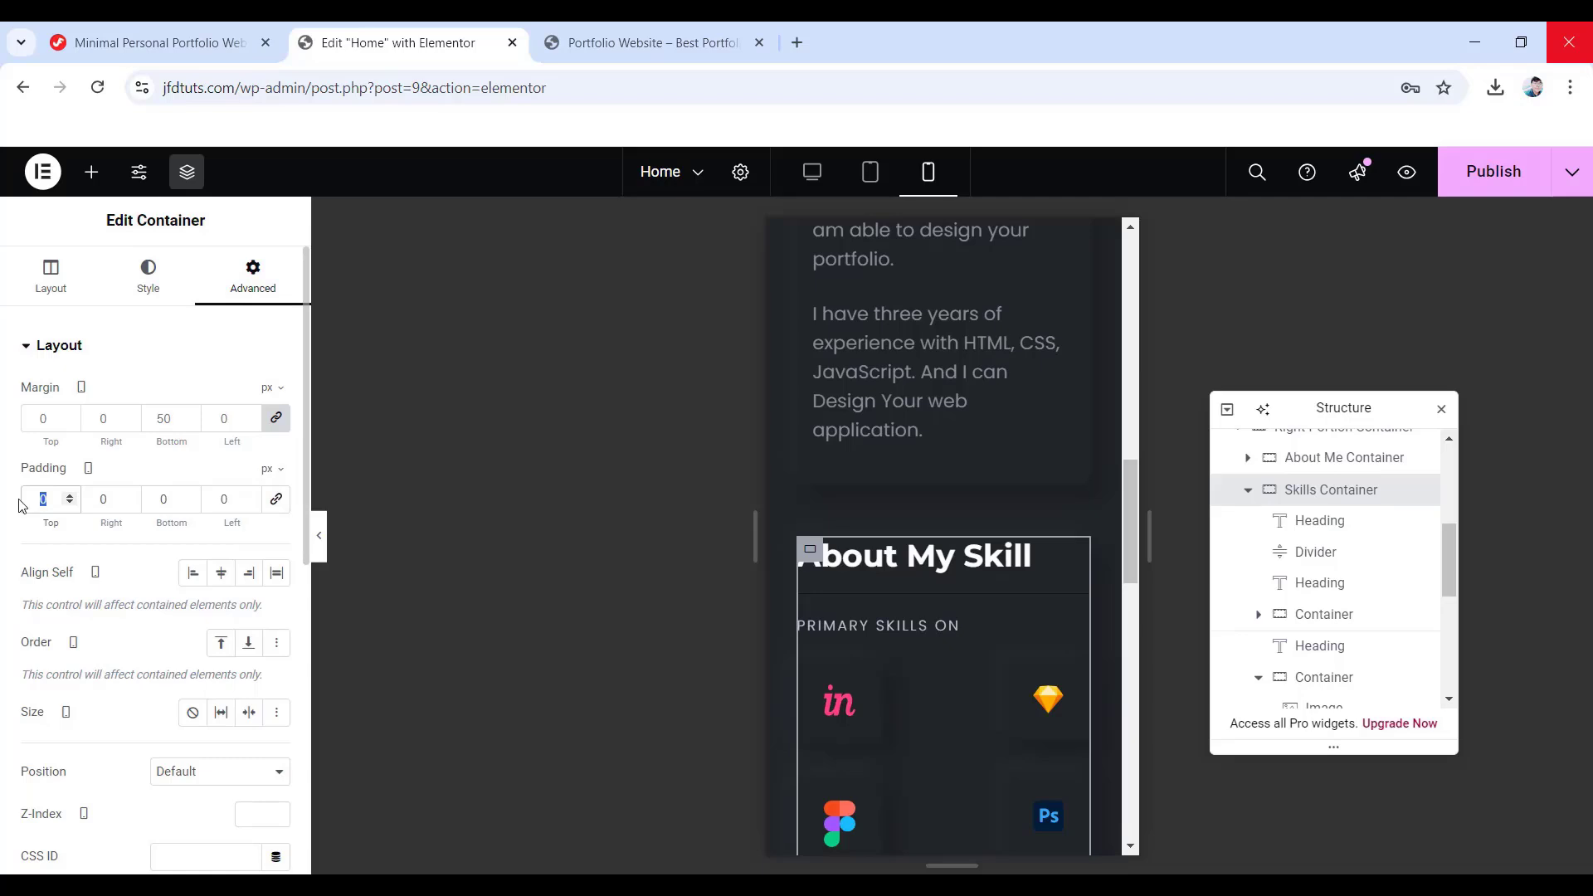
type("35 ")
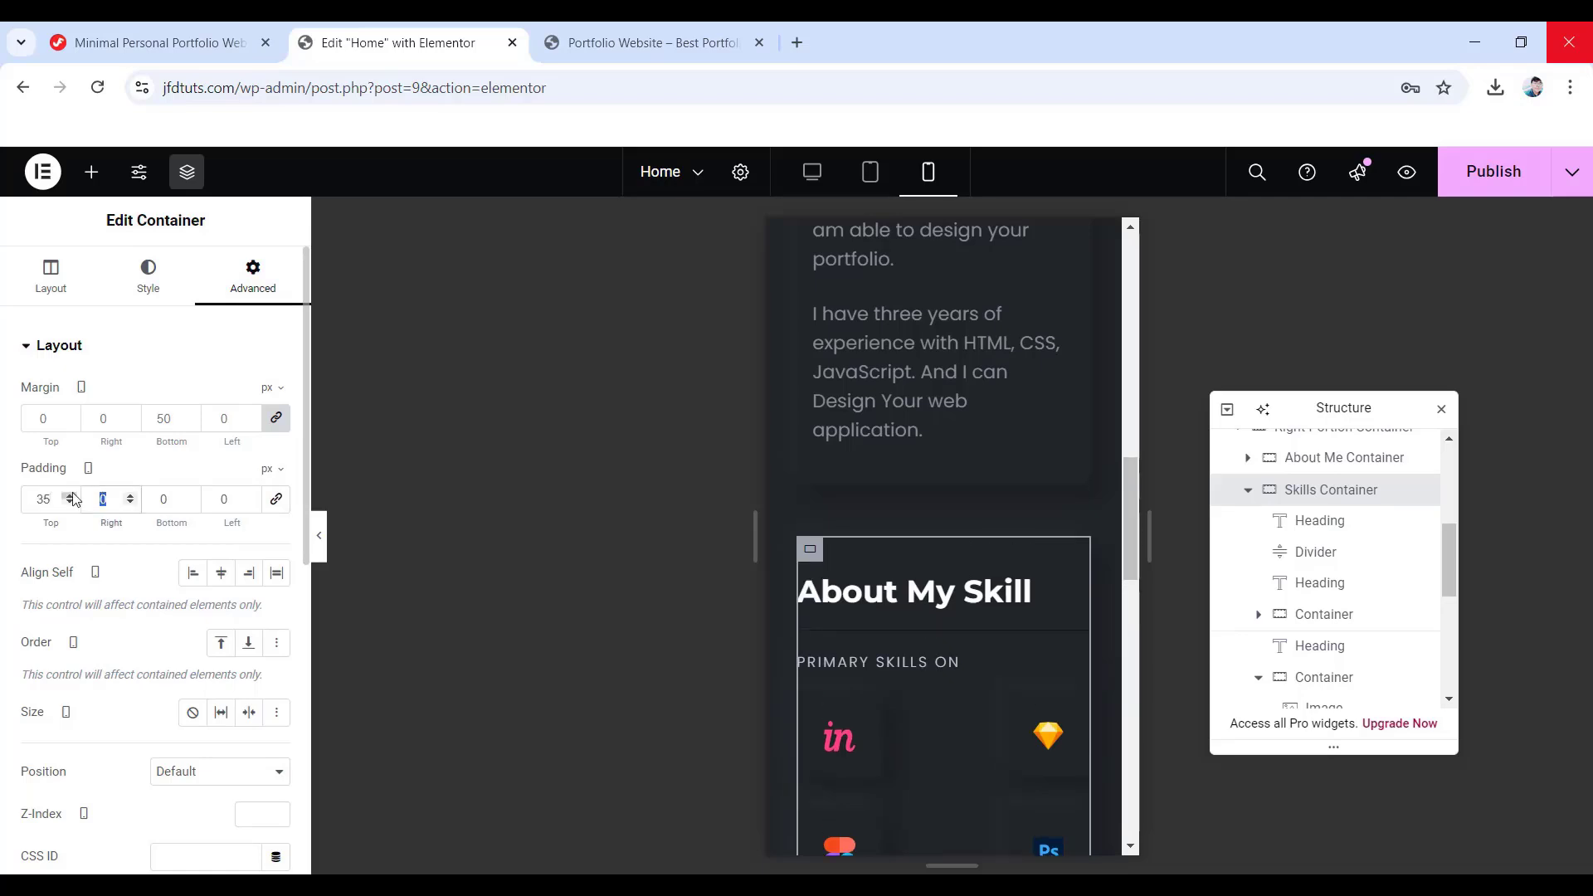
type("15 40")
key("Tab")
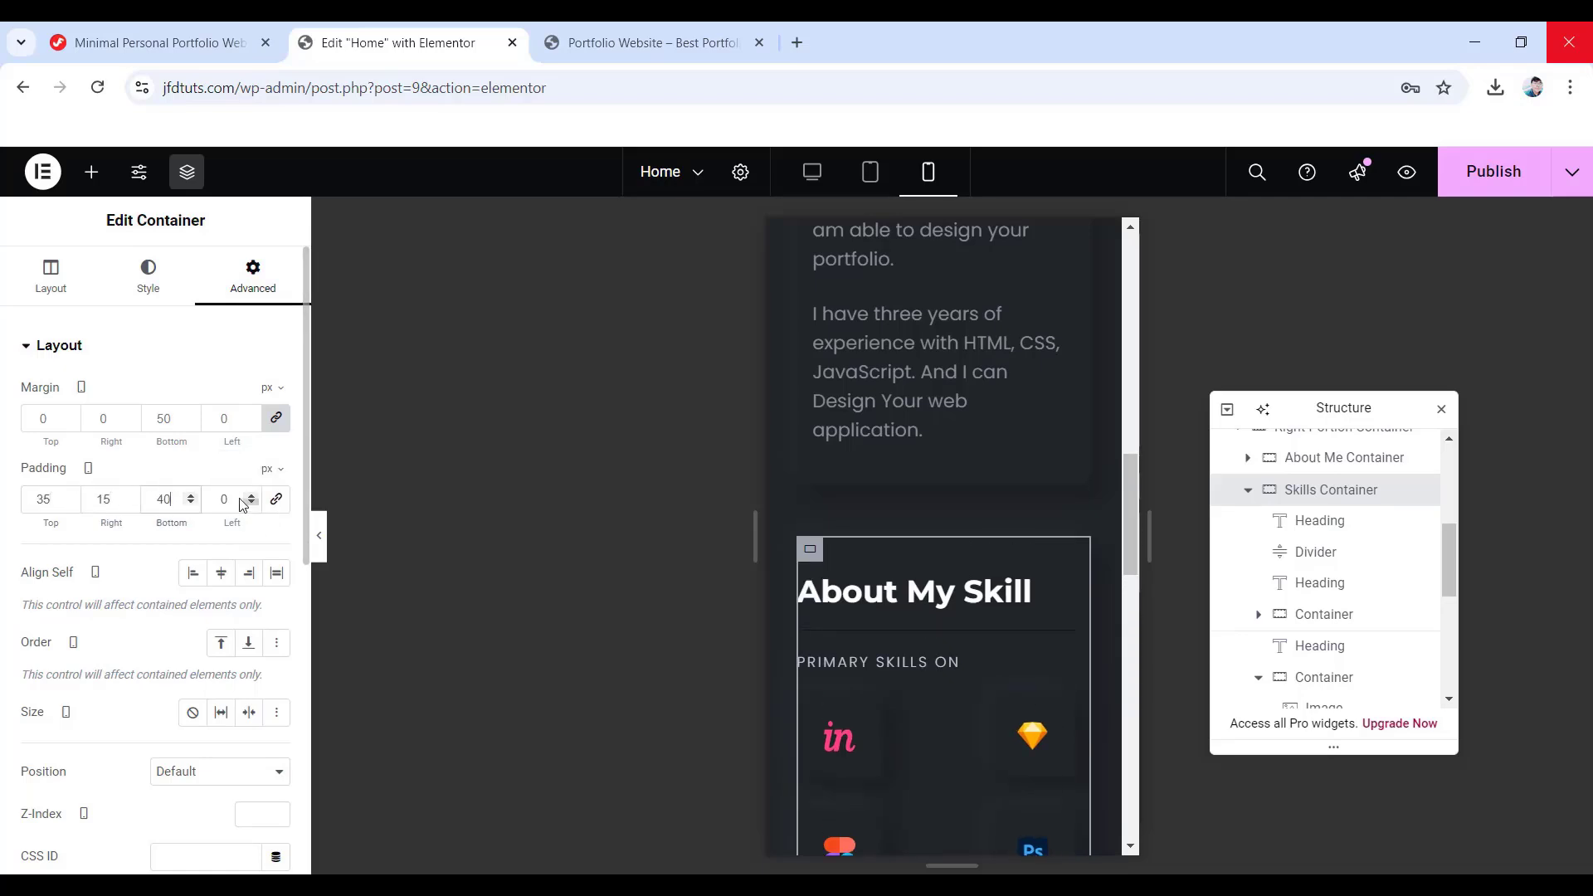
type("15")
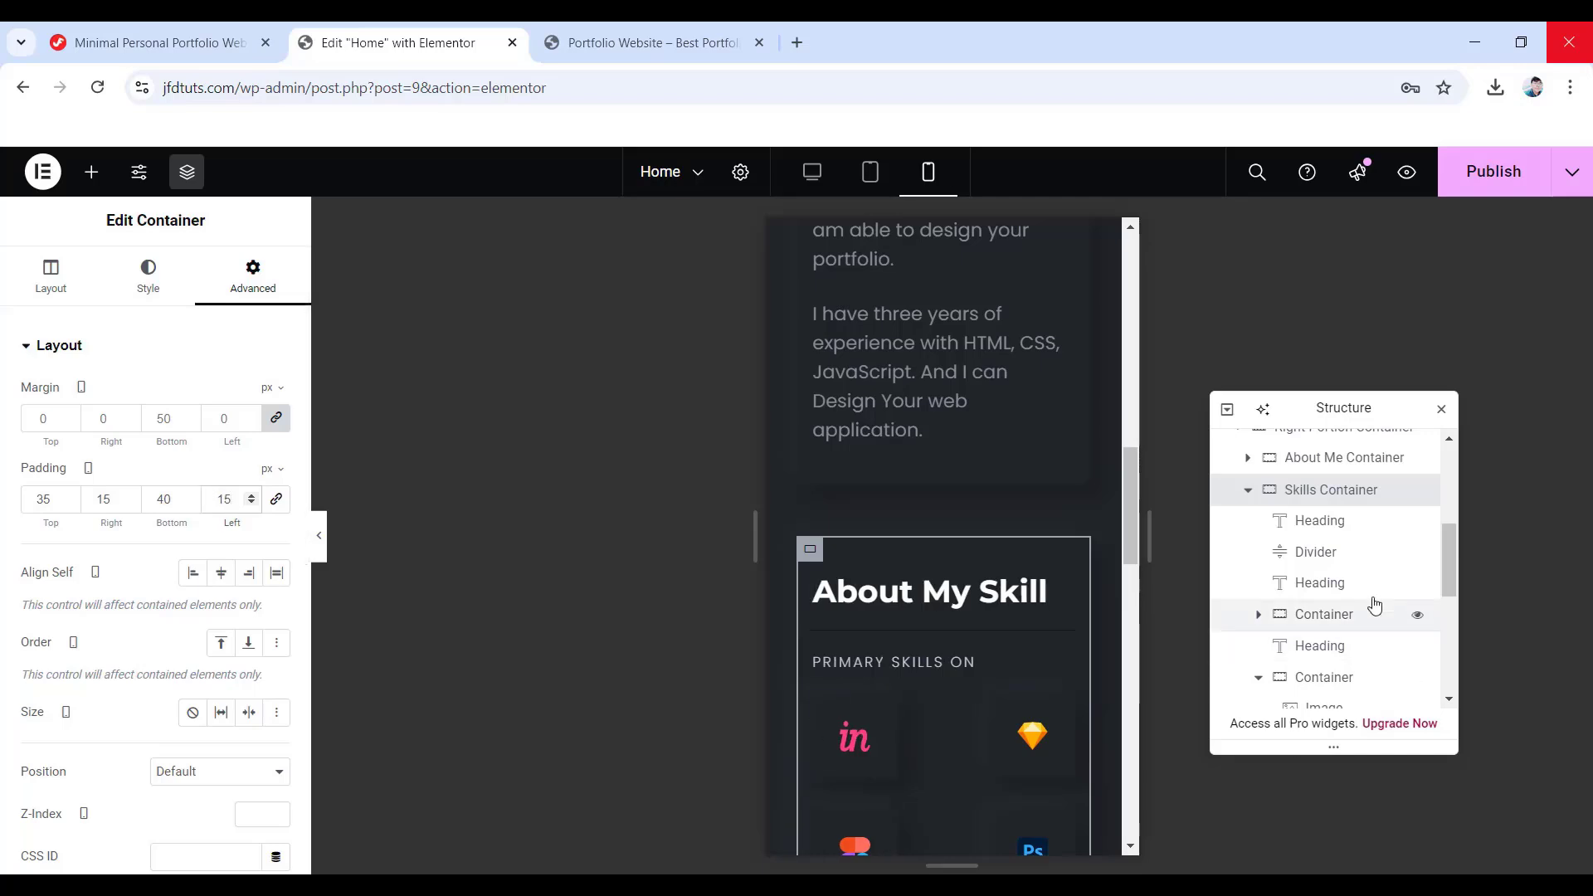
- Set the About My Skill heading typography to size 24 with a 30 px line height
left_click(1411, 520)
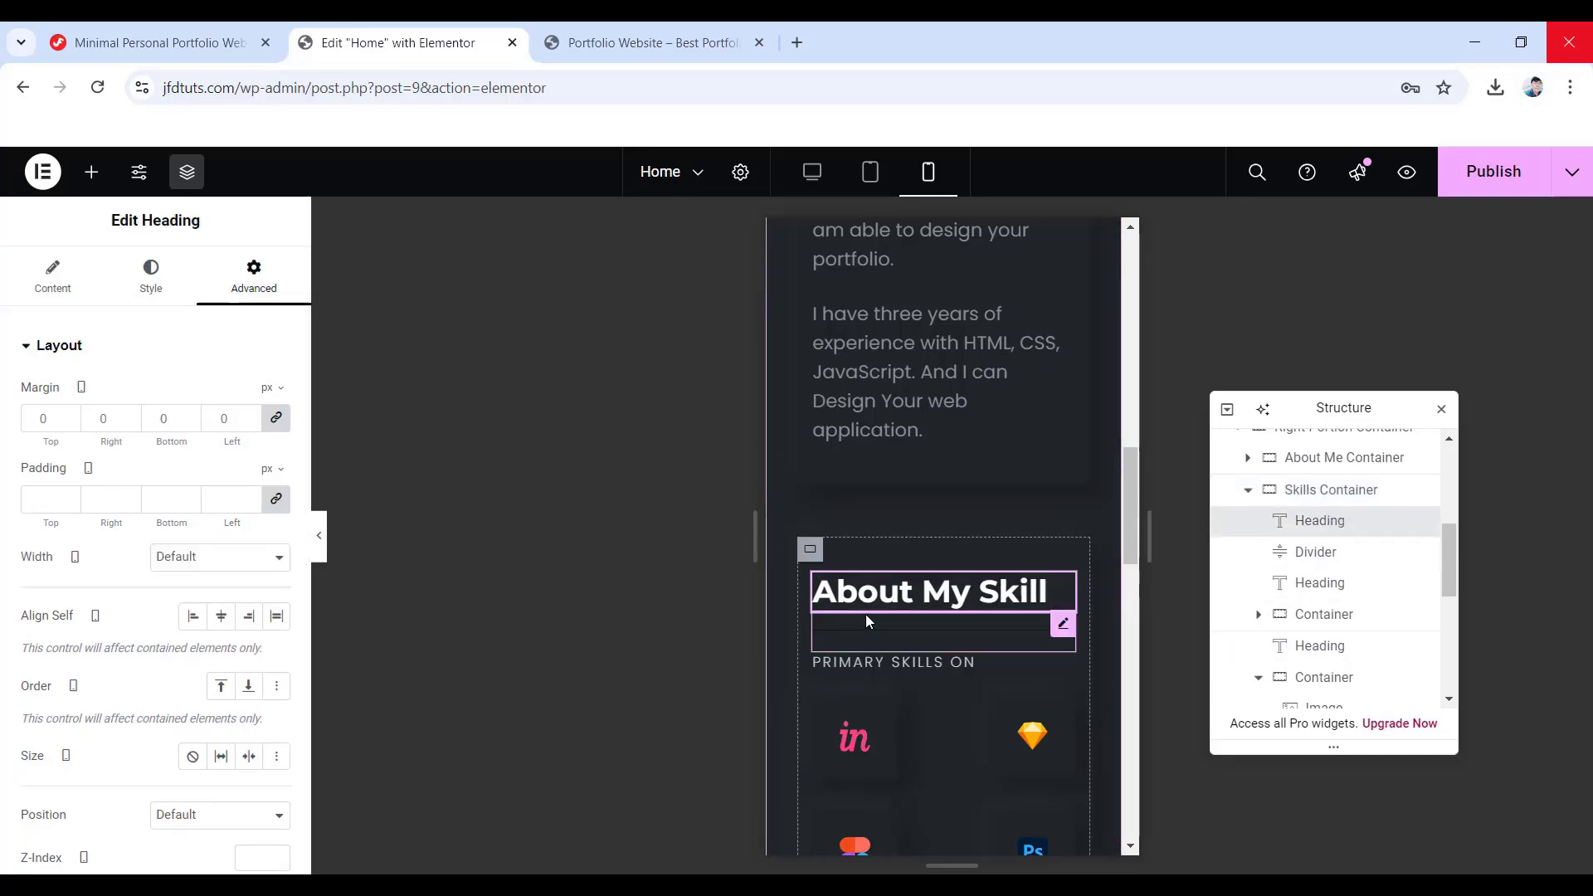
left_click(159, 279)
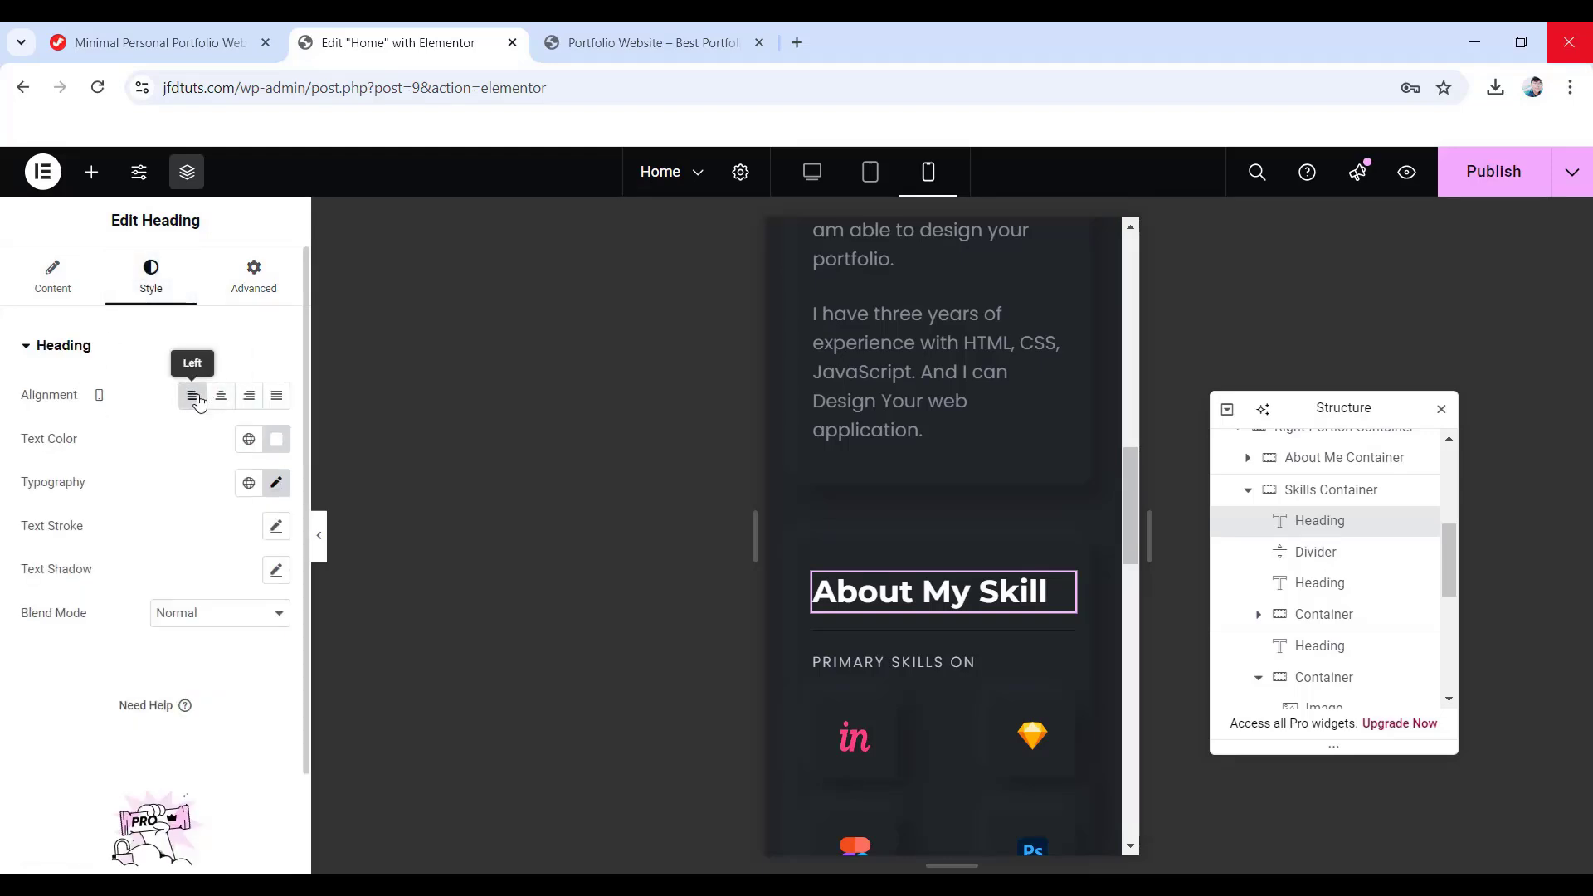
left_click(278, 485)
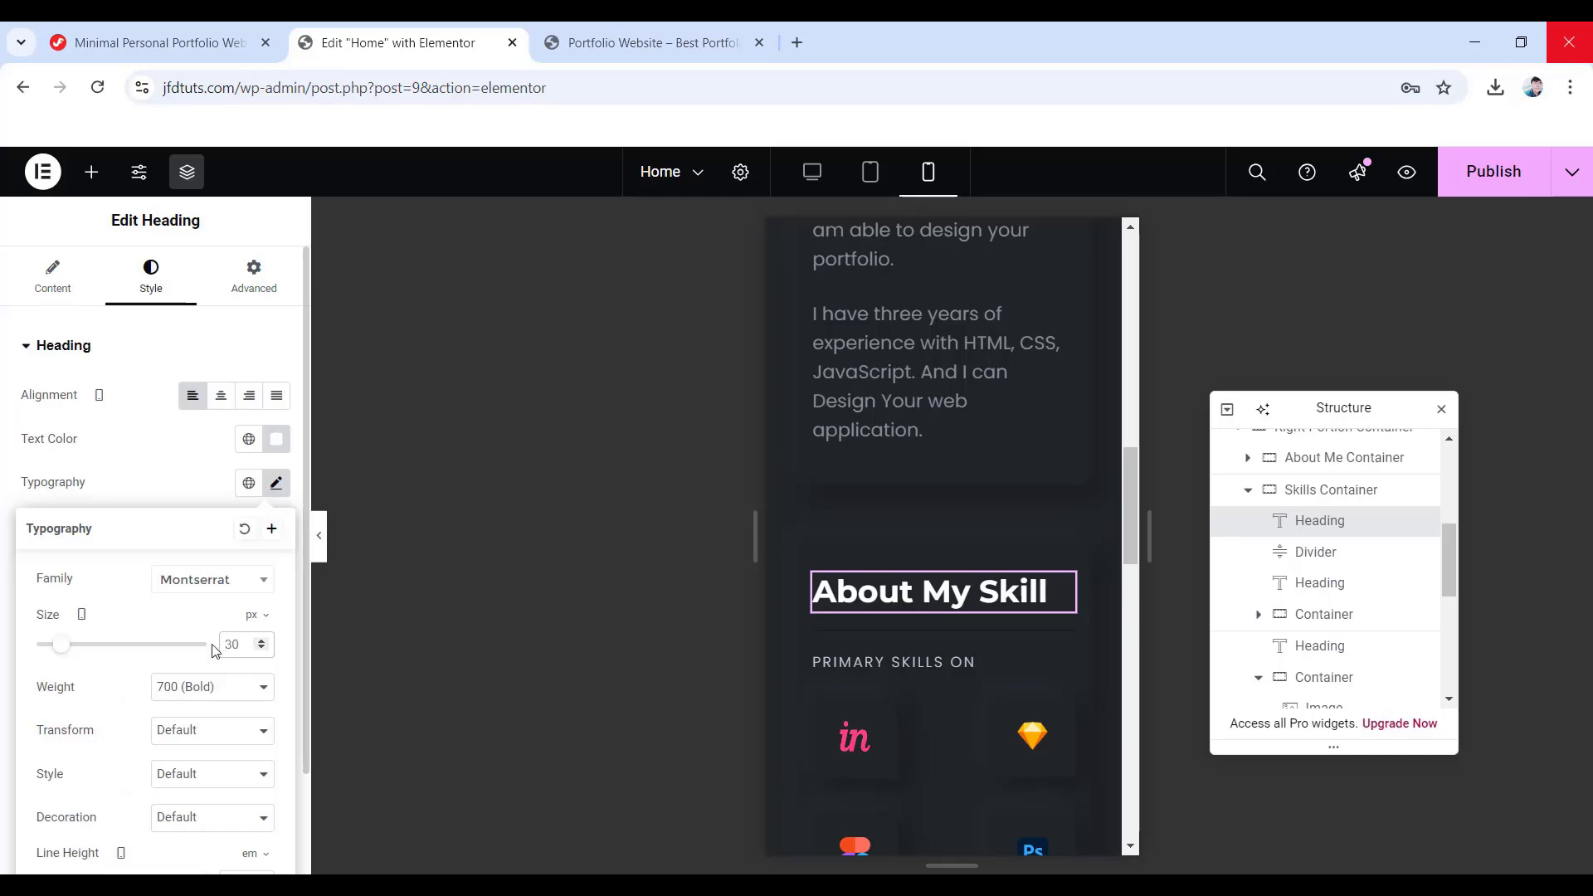
type("24")
scroll(191, 672, "down", 2)
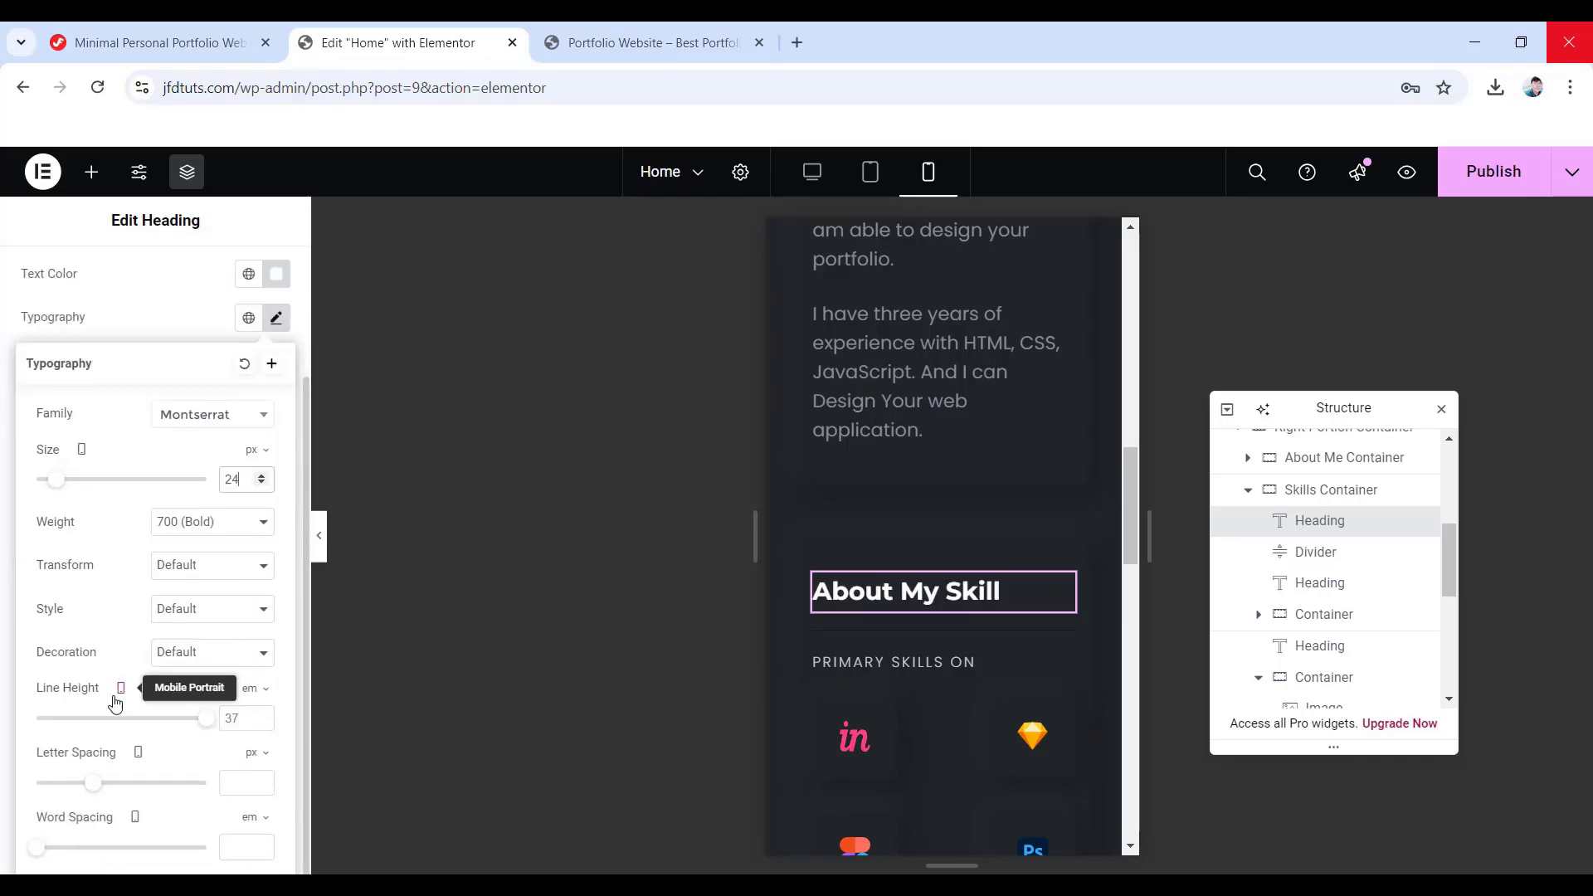
left_click(251, 689)
left_click(248, 690)
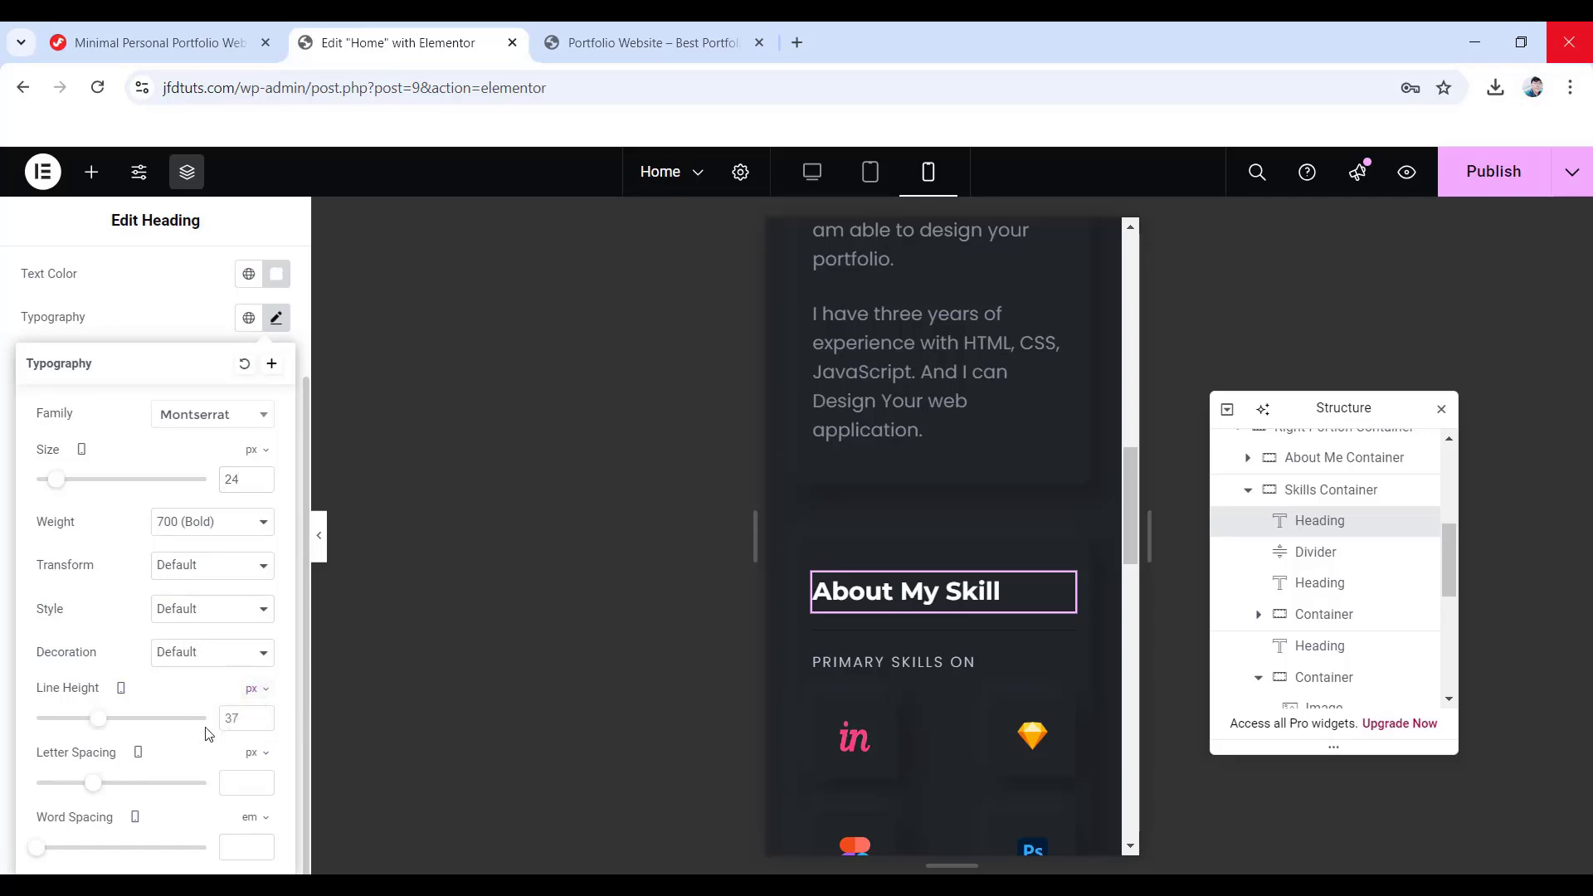
type("30")
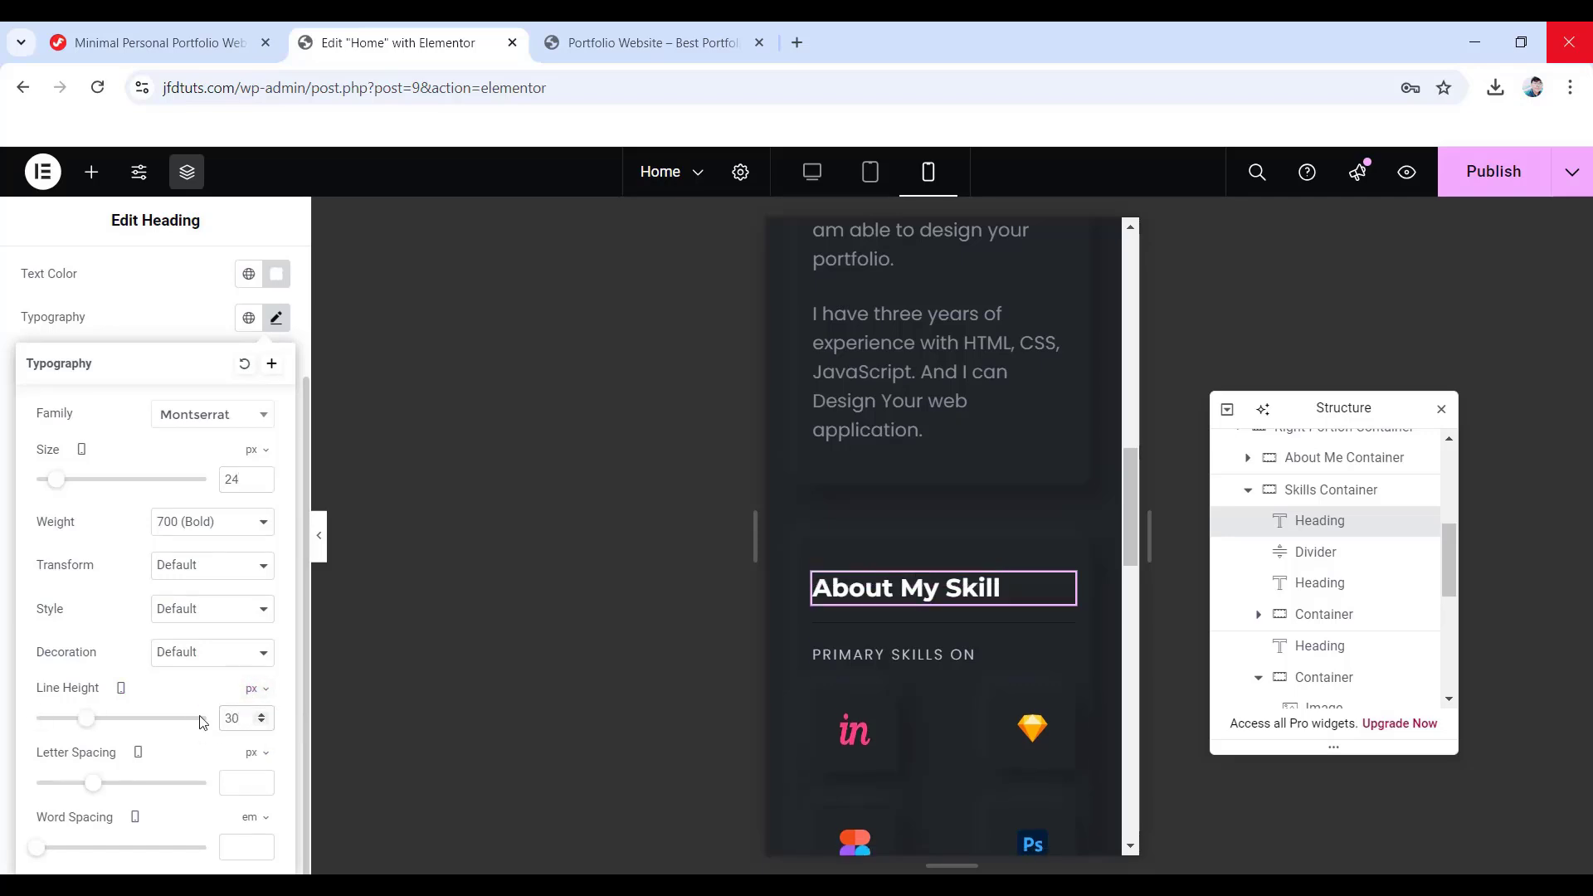
left_click(1331, 615)
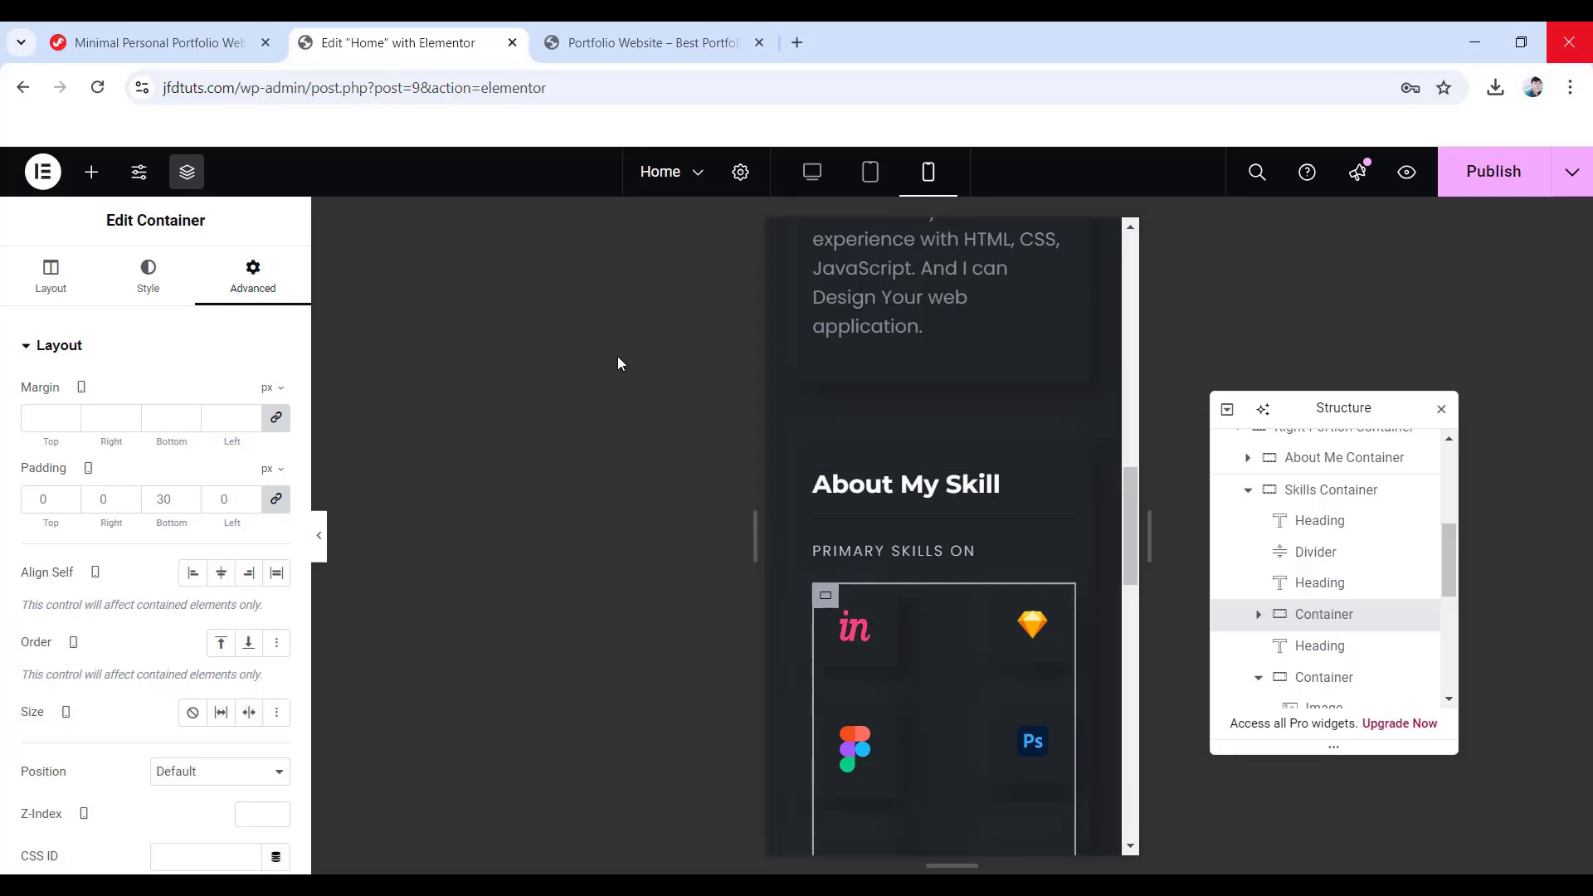
- Set the primary skills container's Justify Content to Center and its gaps to 34 px
left_click(51, 282)
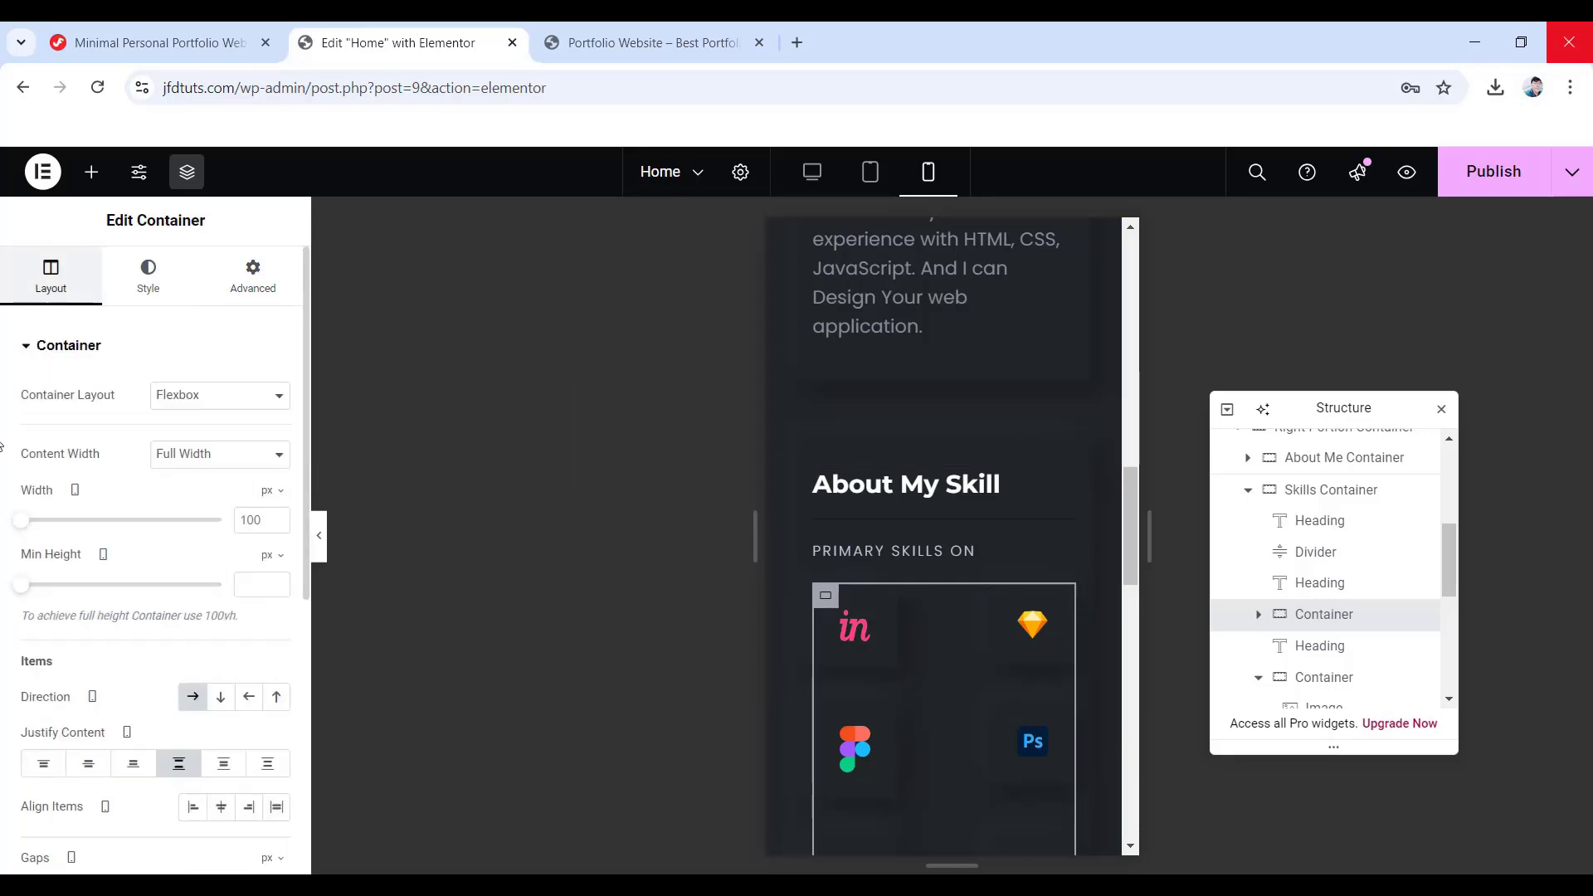
left_click(83, 765)
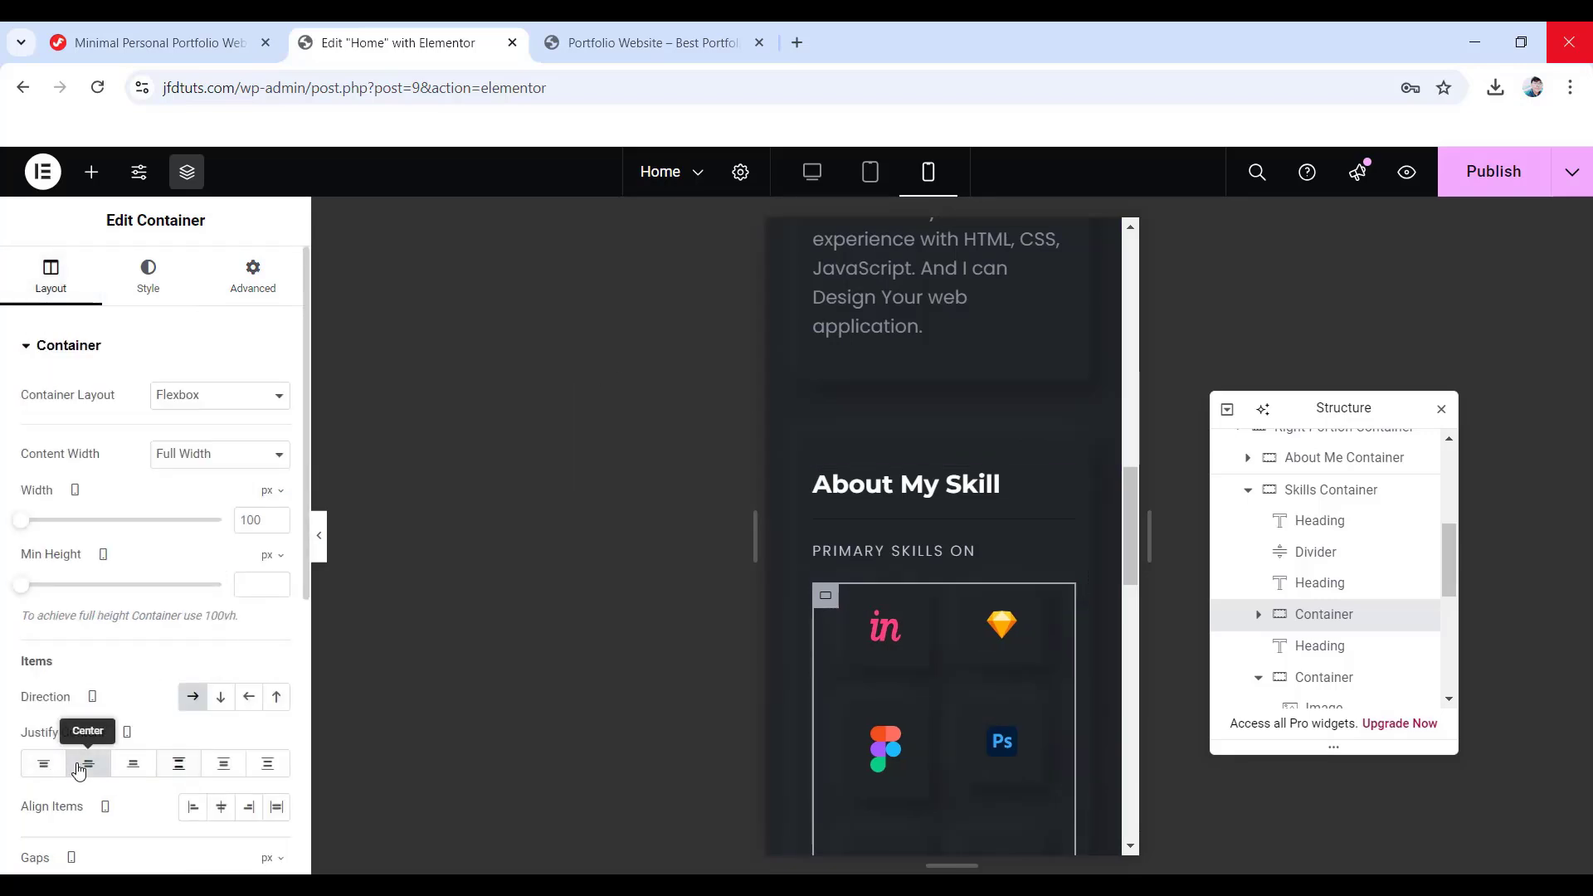
scroll(899, 731, "down", 3)
scroll(987, 559, "down", 1)
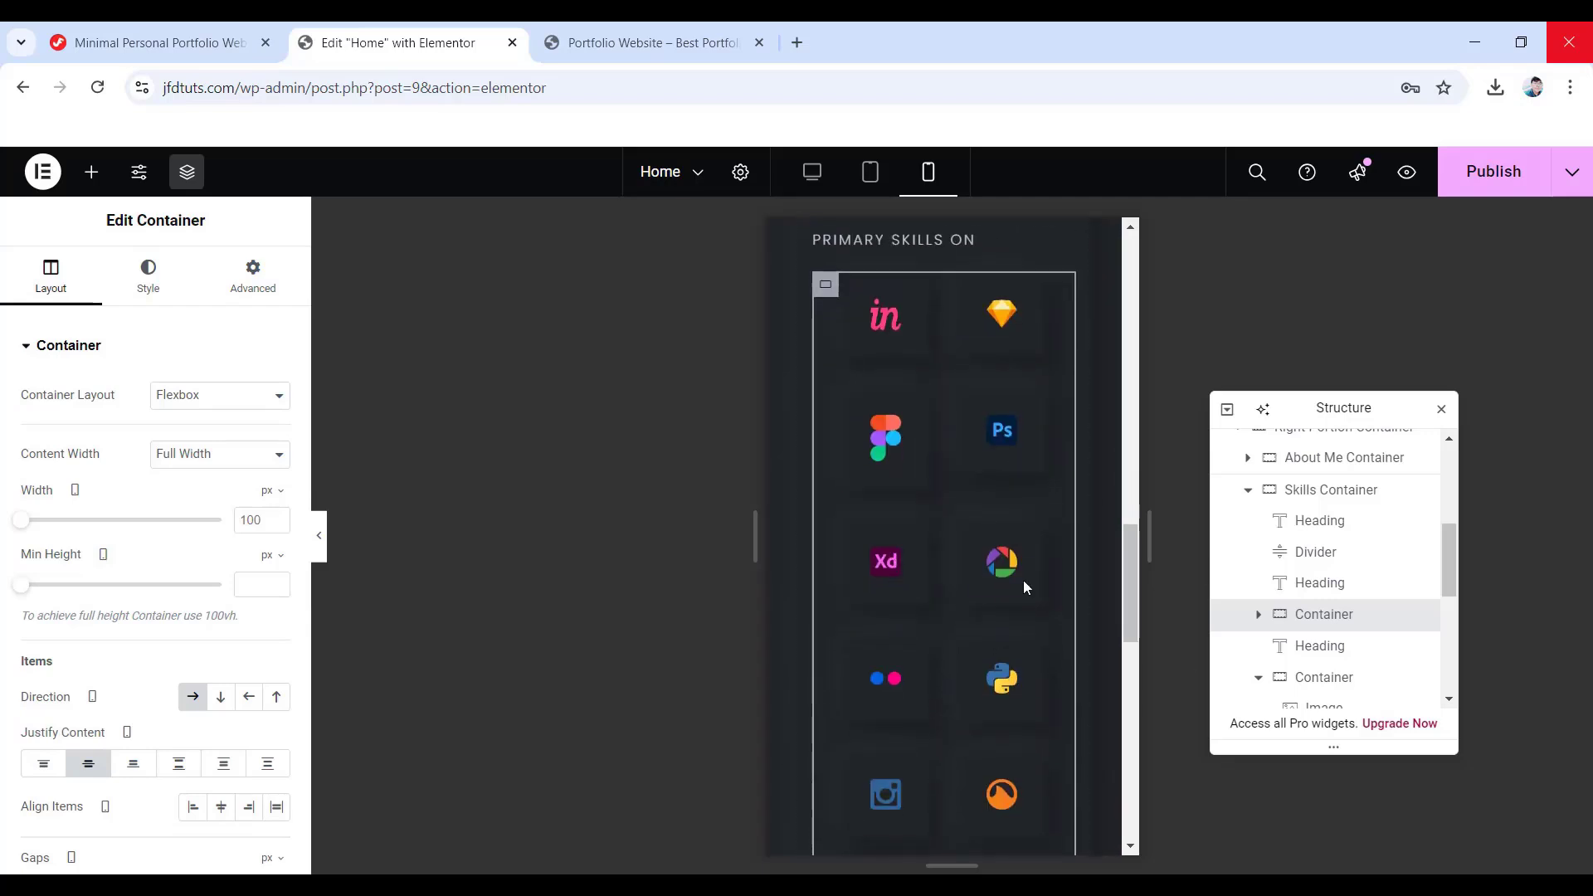
scroll(946, 475, "up", 1)
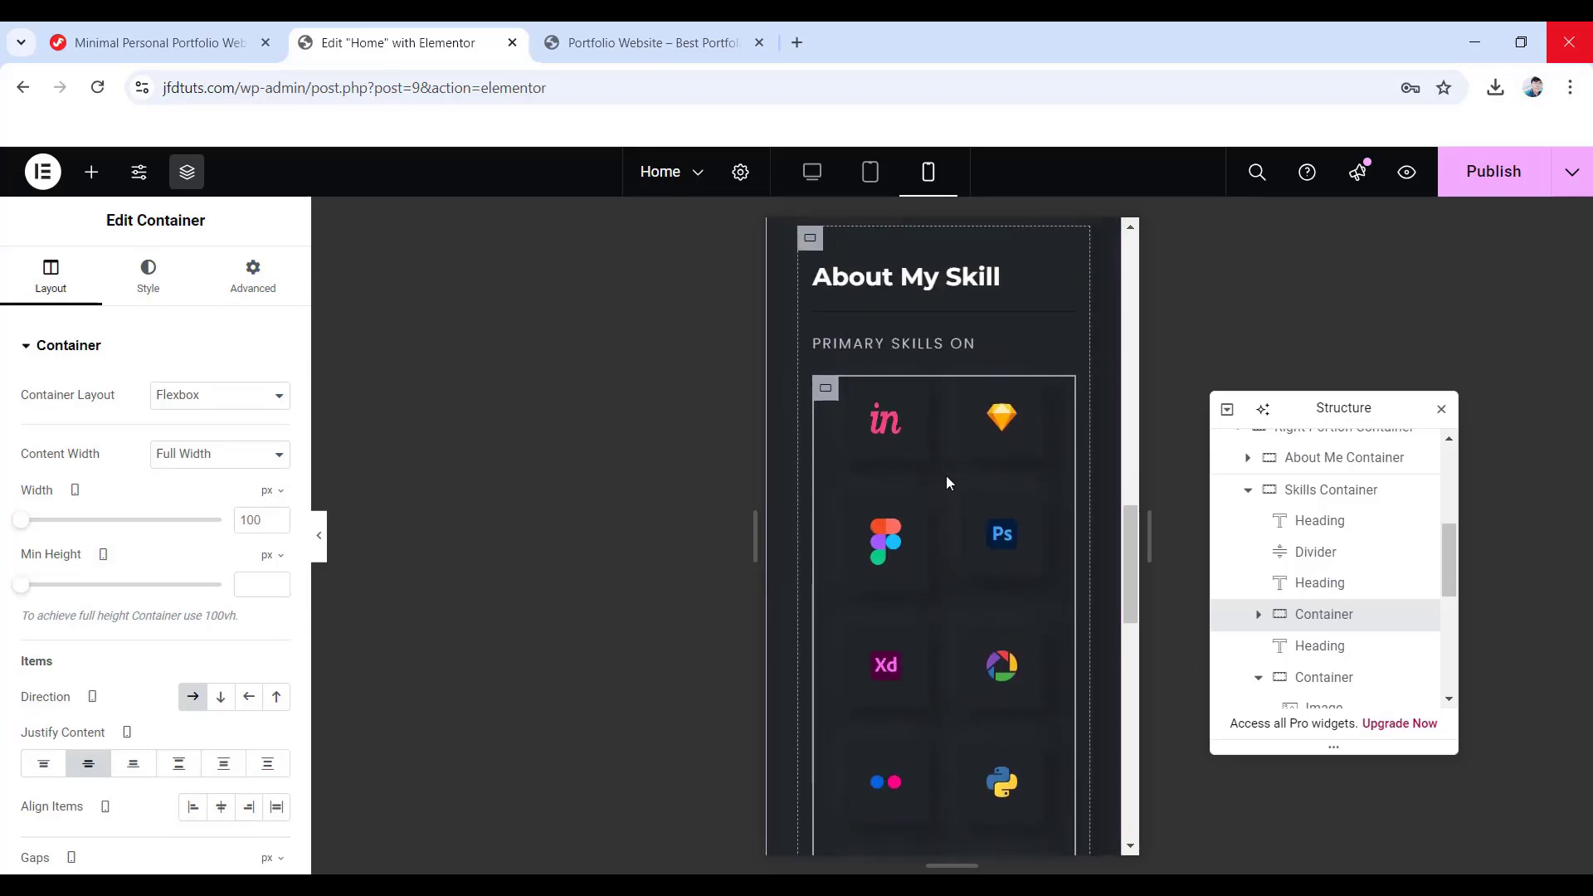
scroll(150, 651, "down", 3)
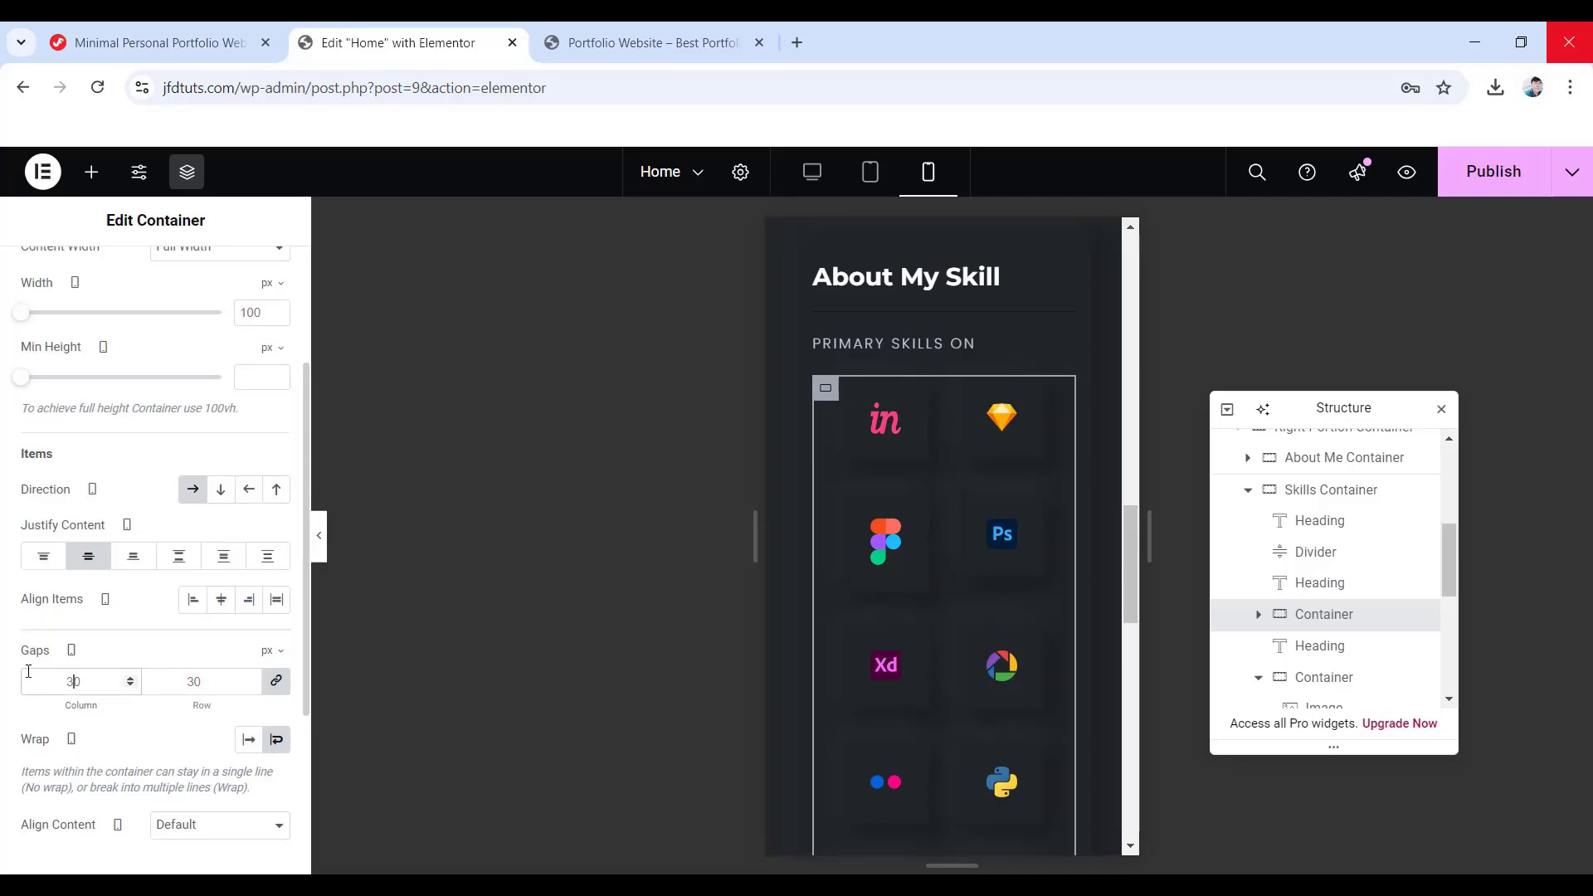
type("34")
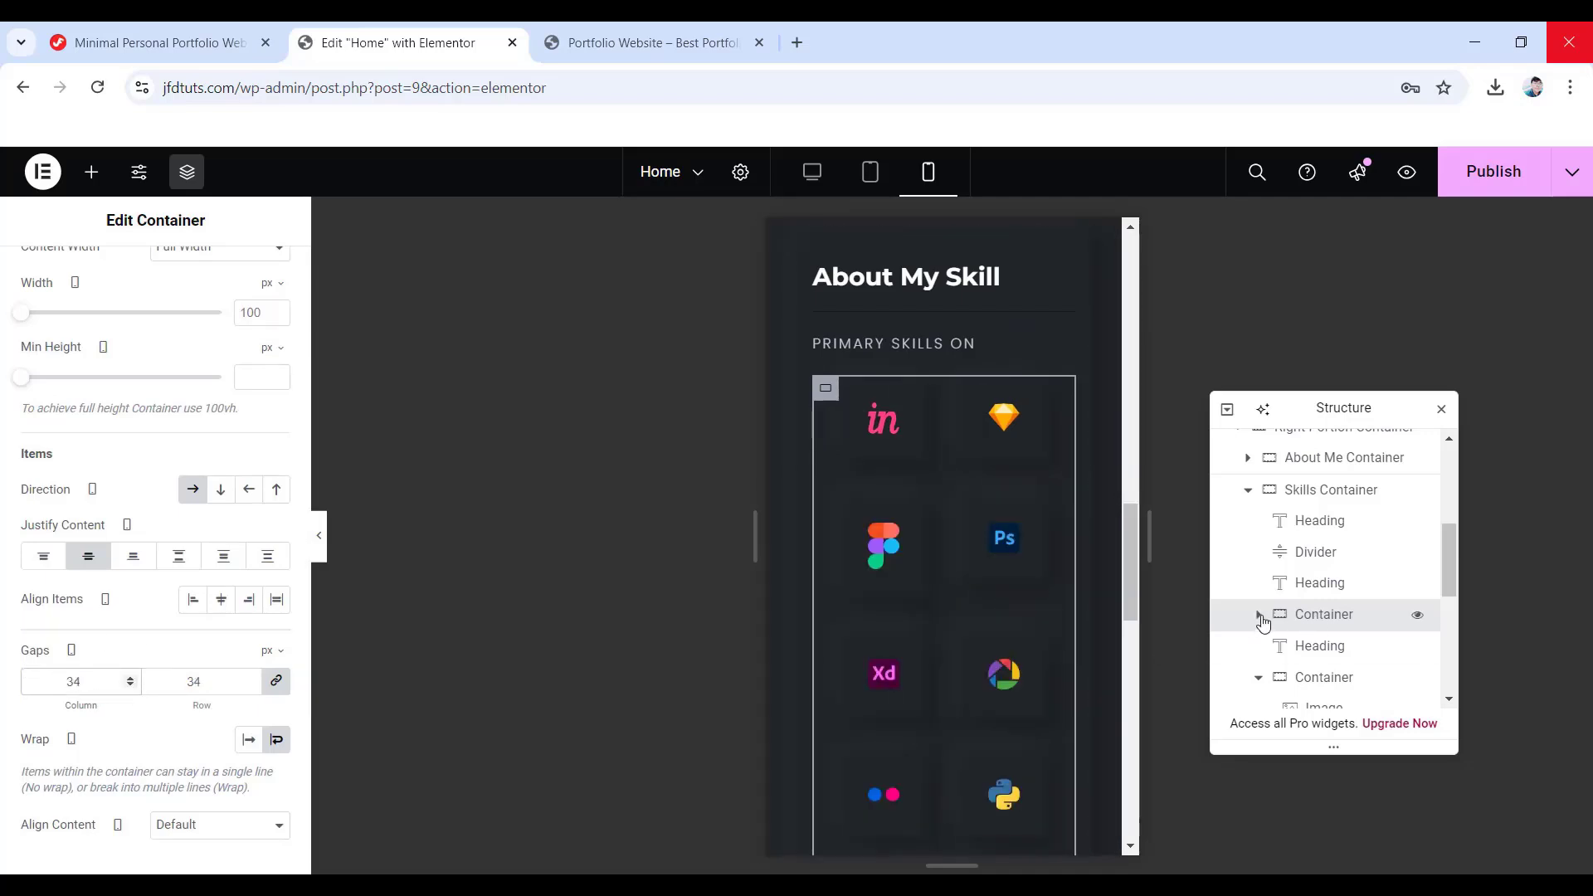
left_click(1260, 615)
- Set the InVision icon width to 27 px and copy the image
left_click(882, 453)
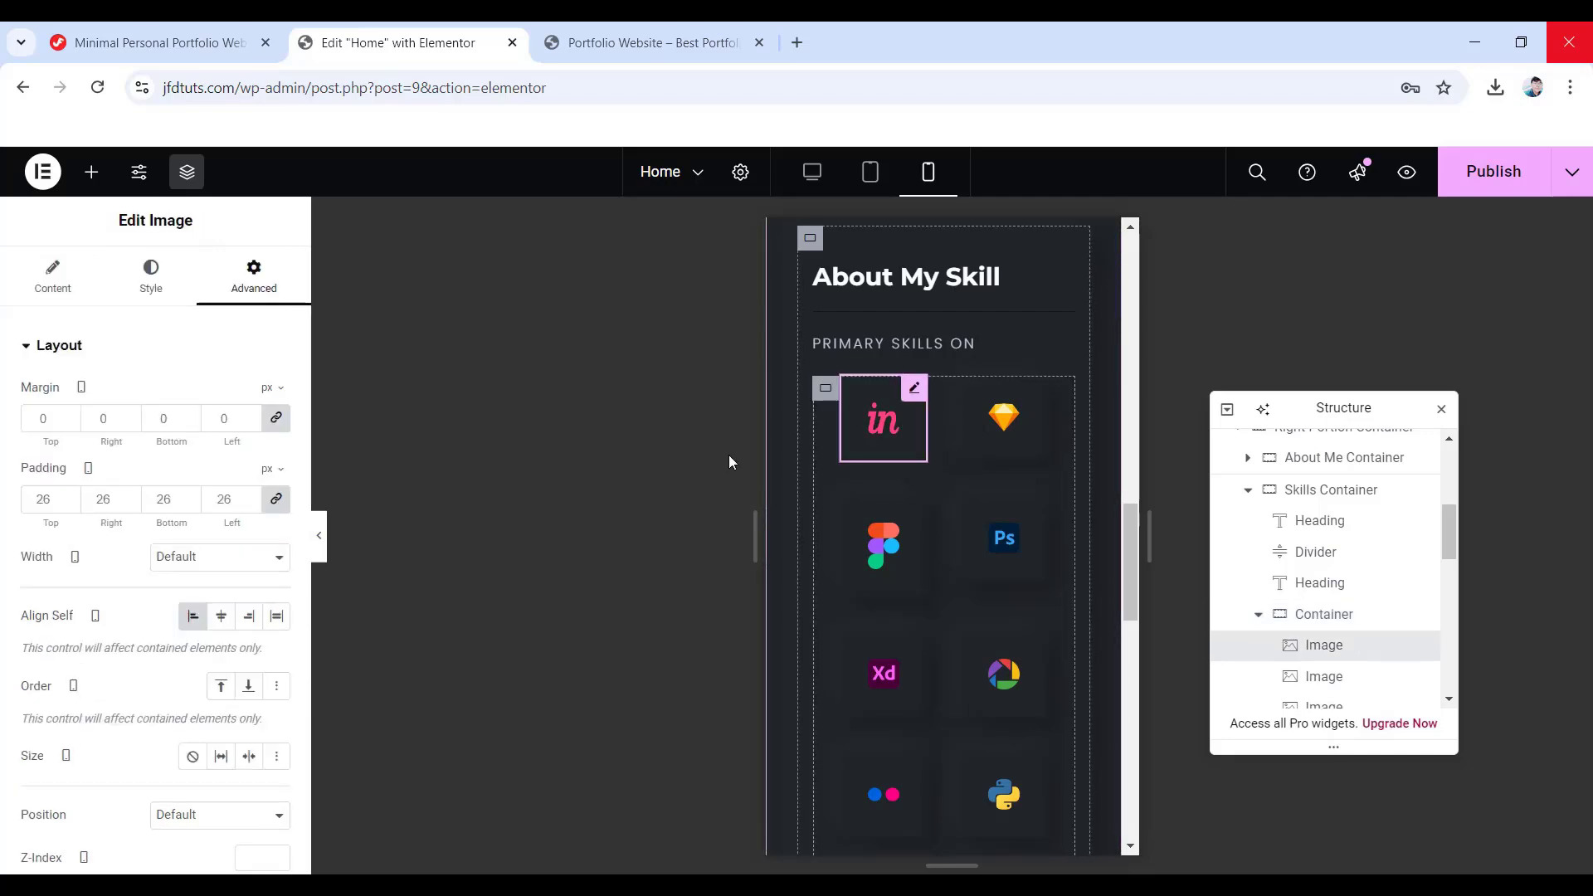
left_click(151, 278)
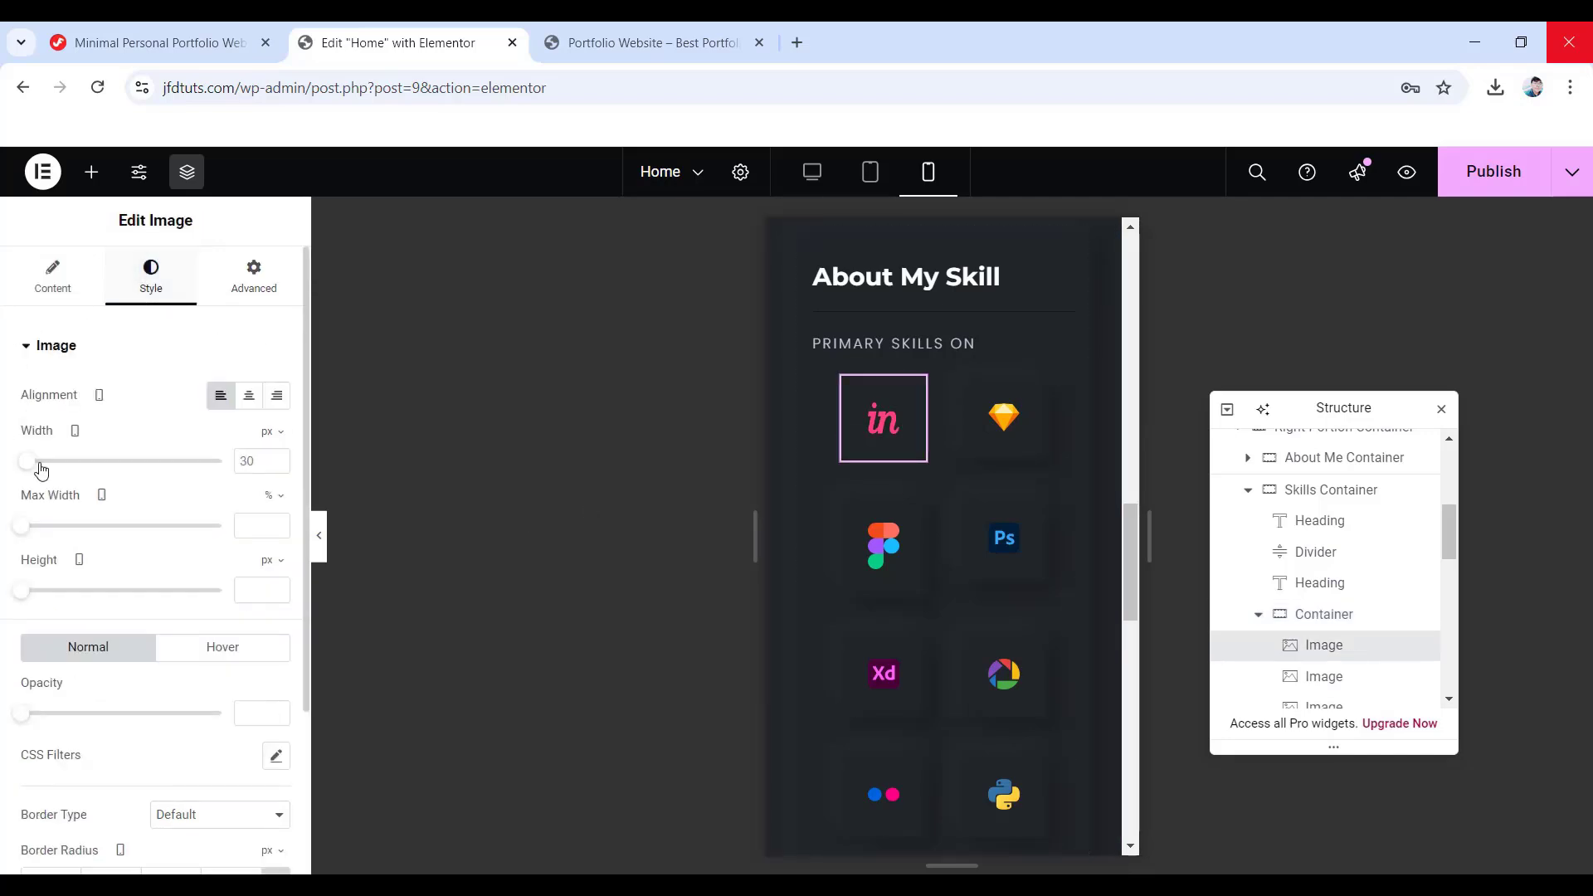
left_click(259, 460)
type("27")
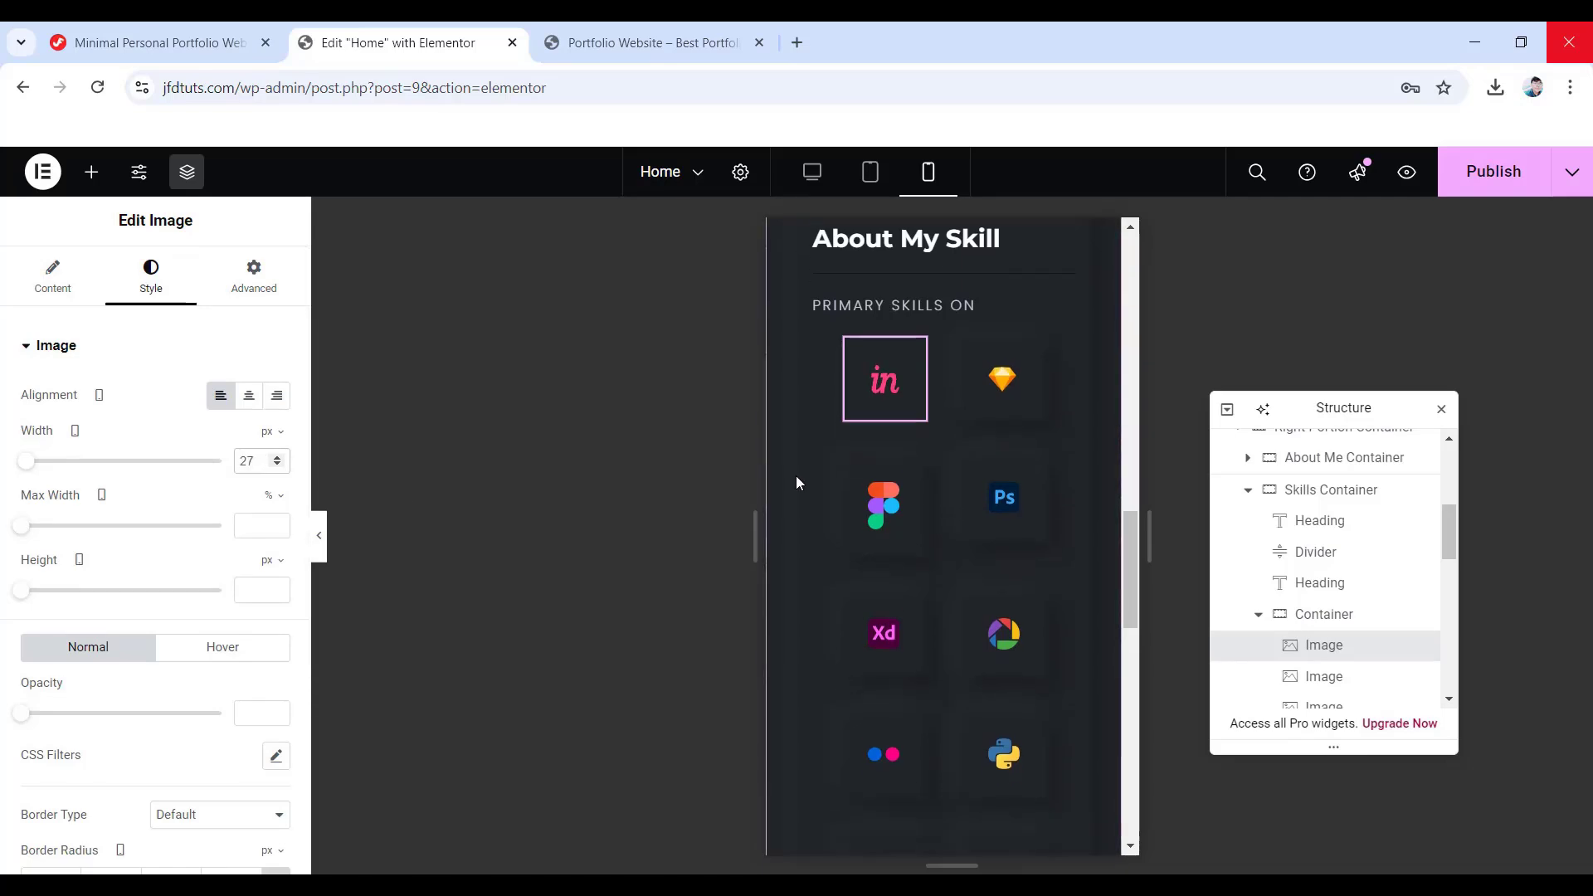
scroll(795, 475, "down", 1)
scroll(913, 415, "up", 1)
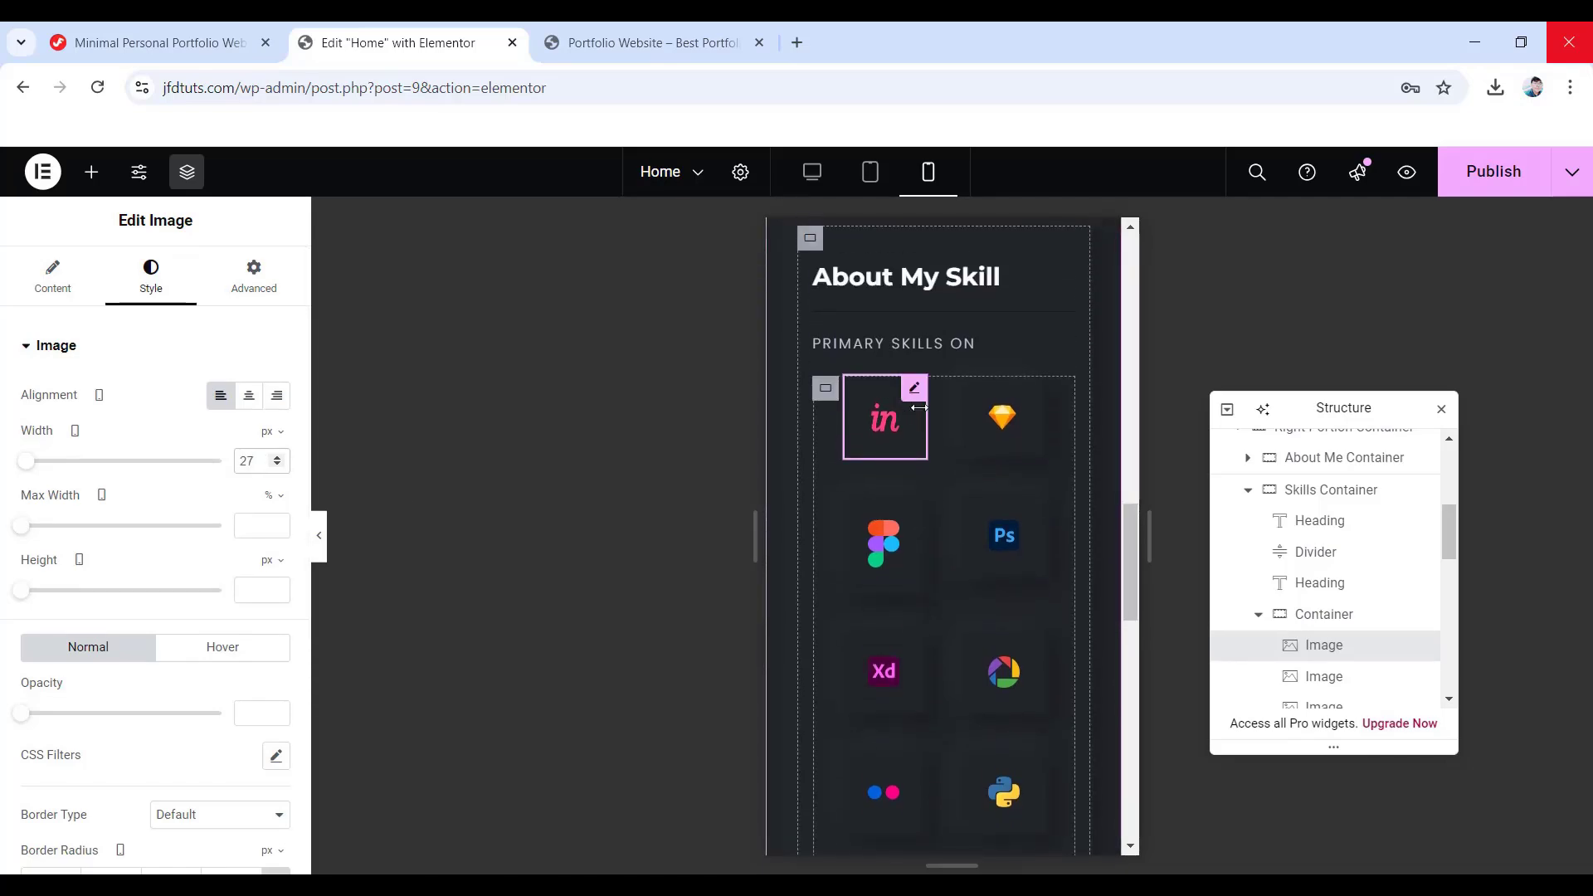
right_click(909, 406)
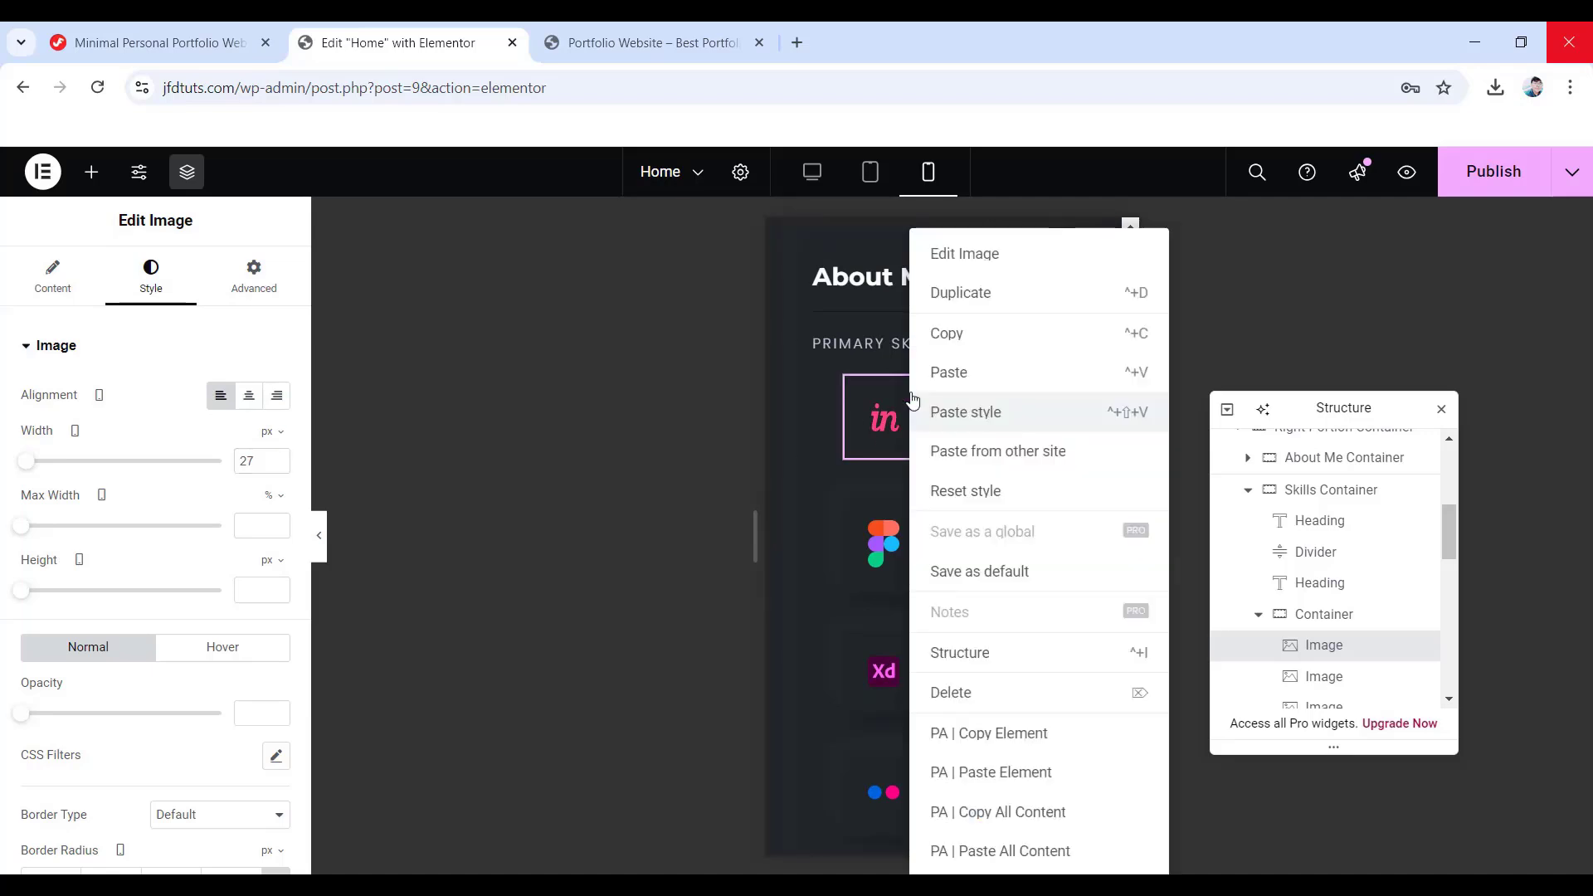
left_click(962, 346)
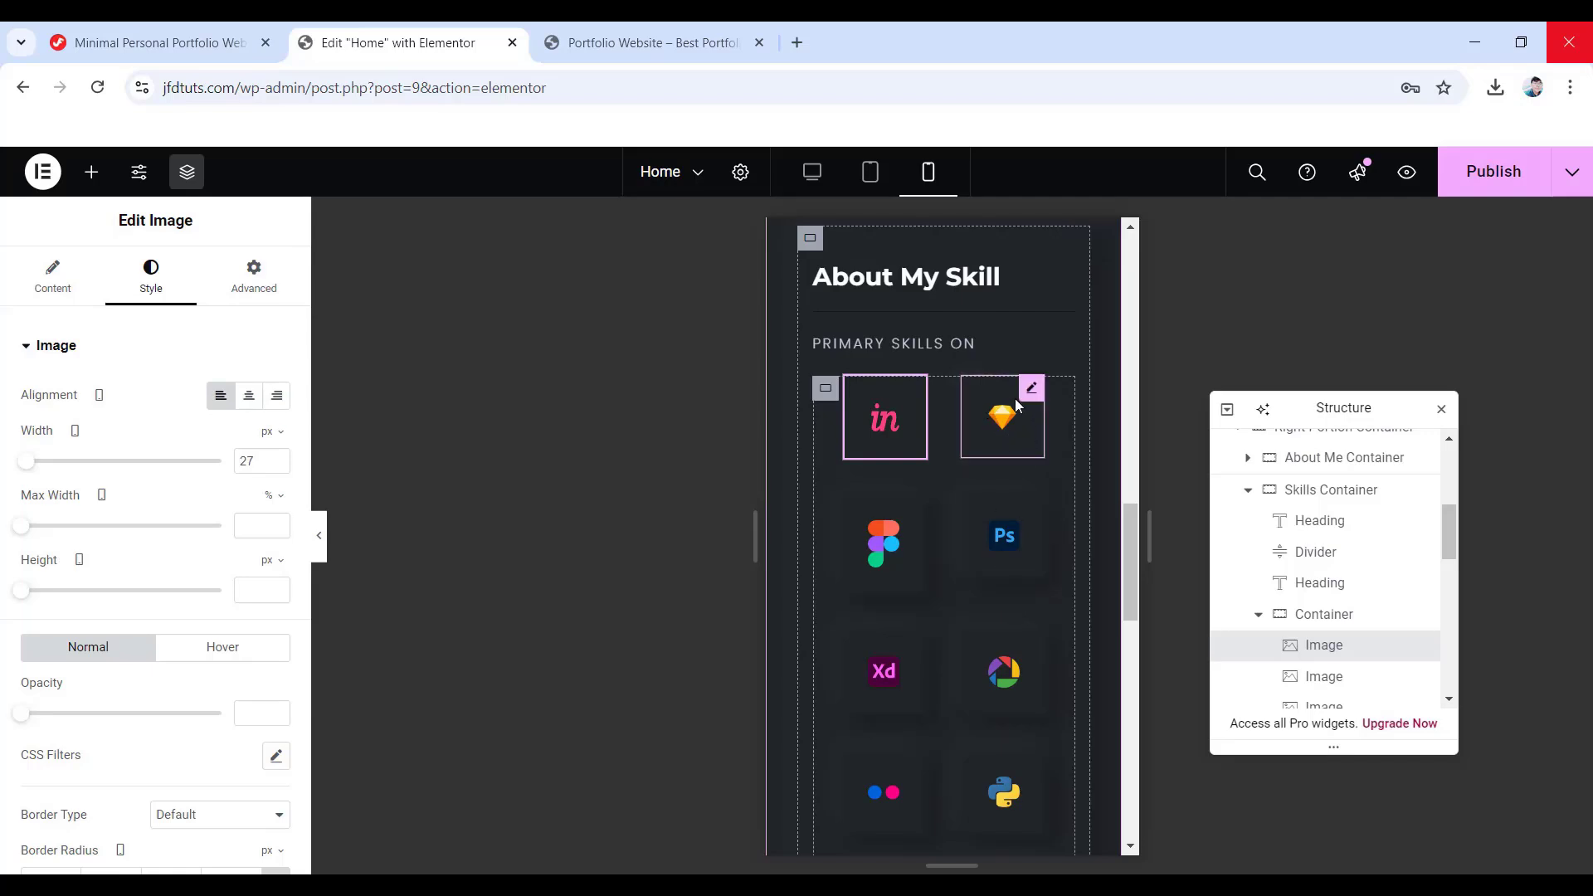
- Paste the InVision style onto the Sketch, Figma and Photoshop icons
right_click(1030, 395)
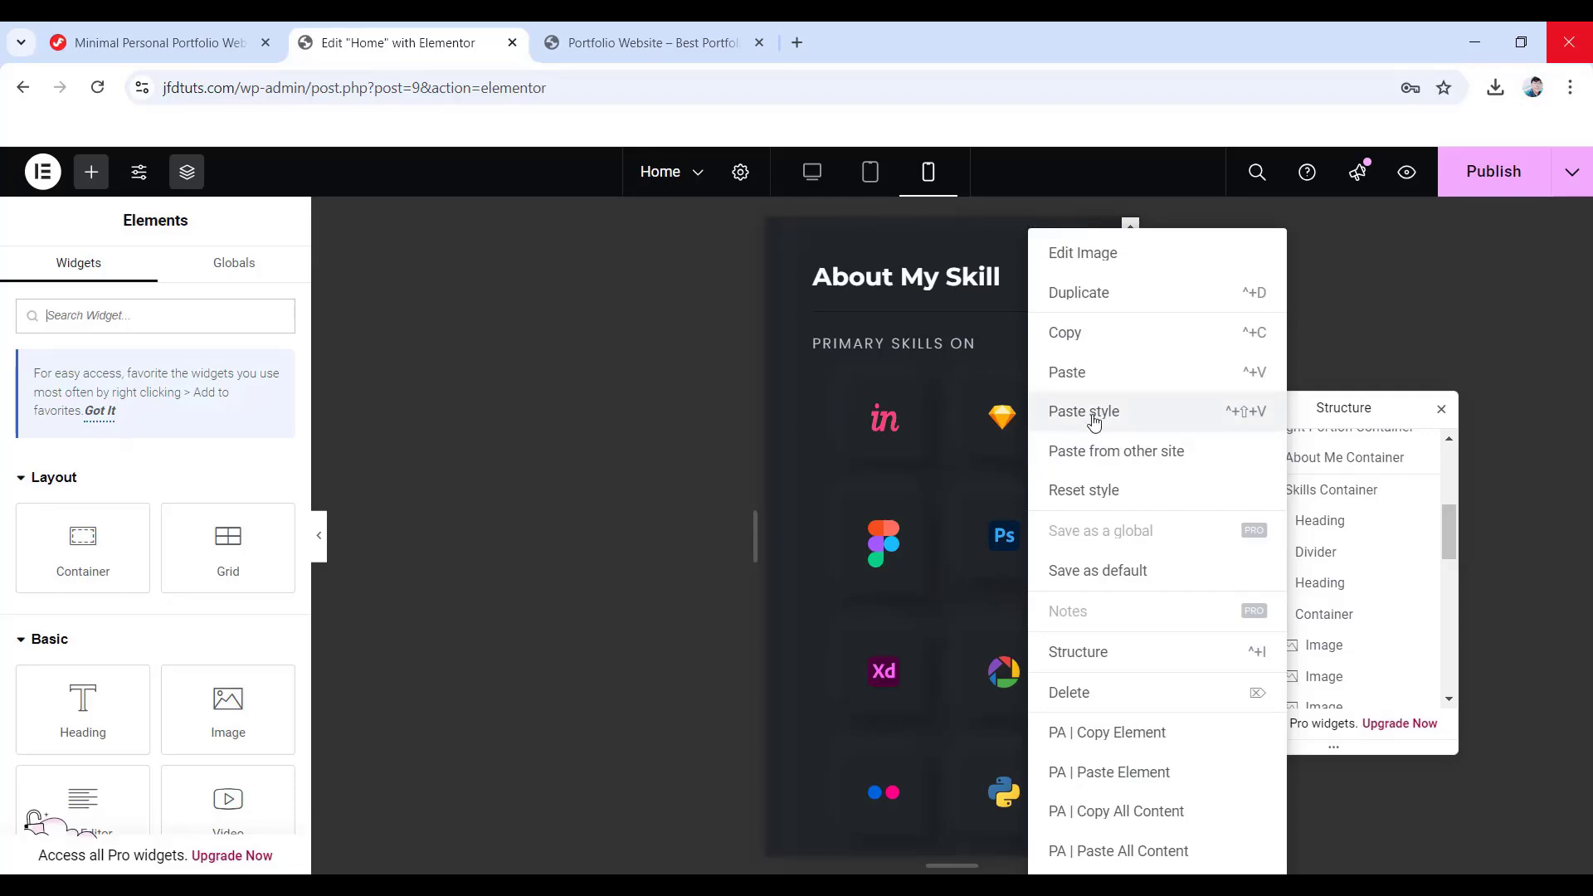
left_click(1094, 422)
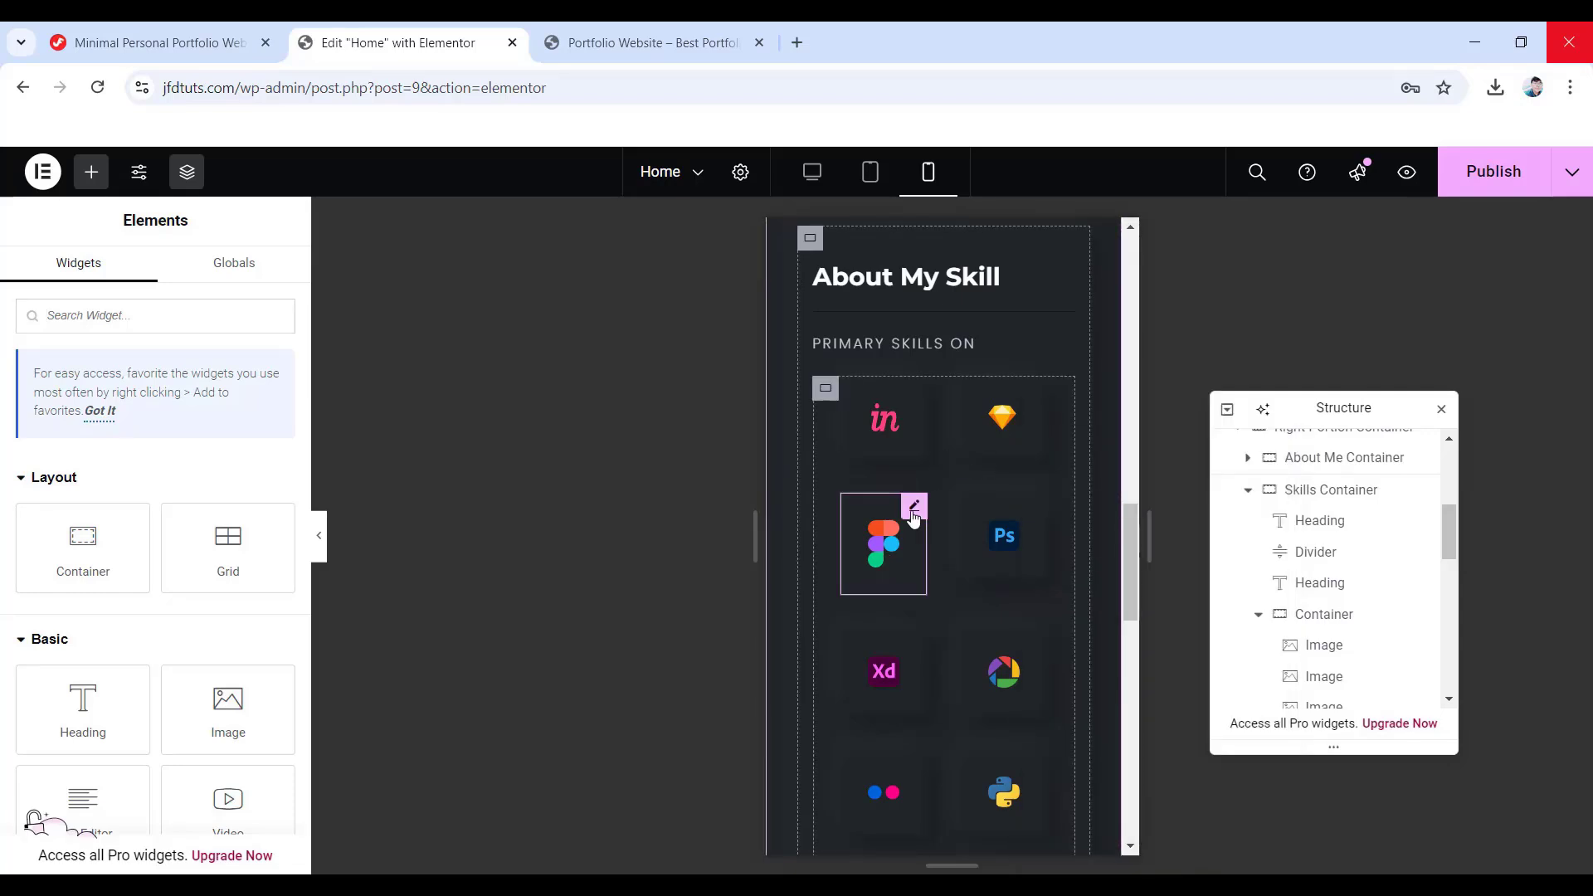
right_click(914, 516)
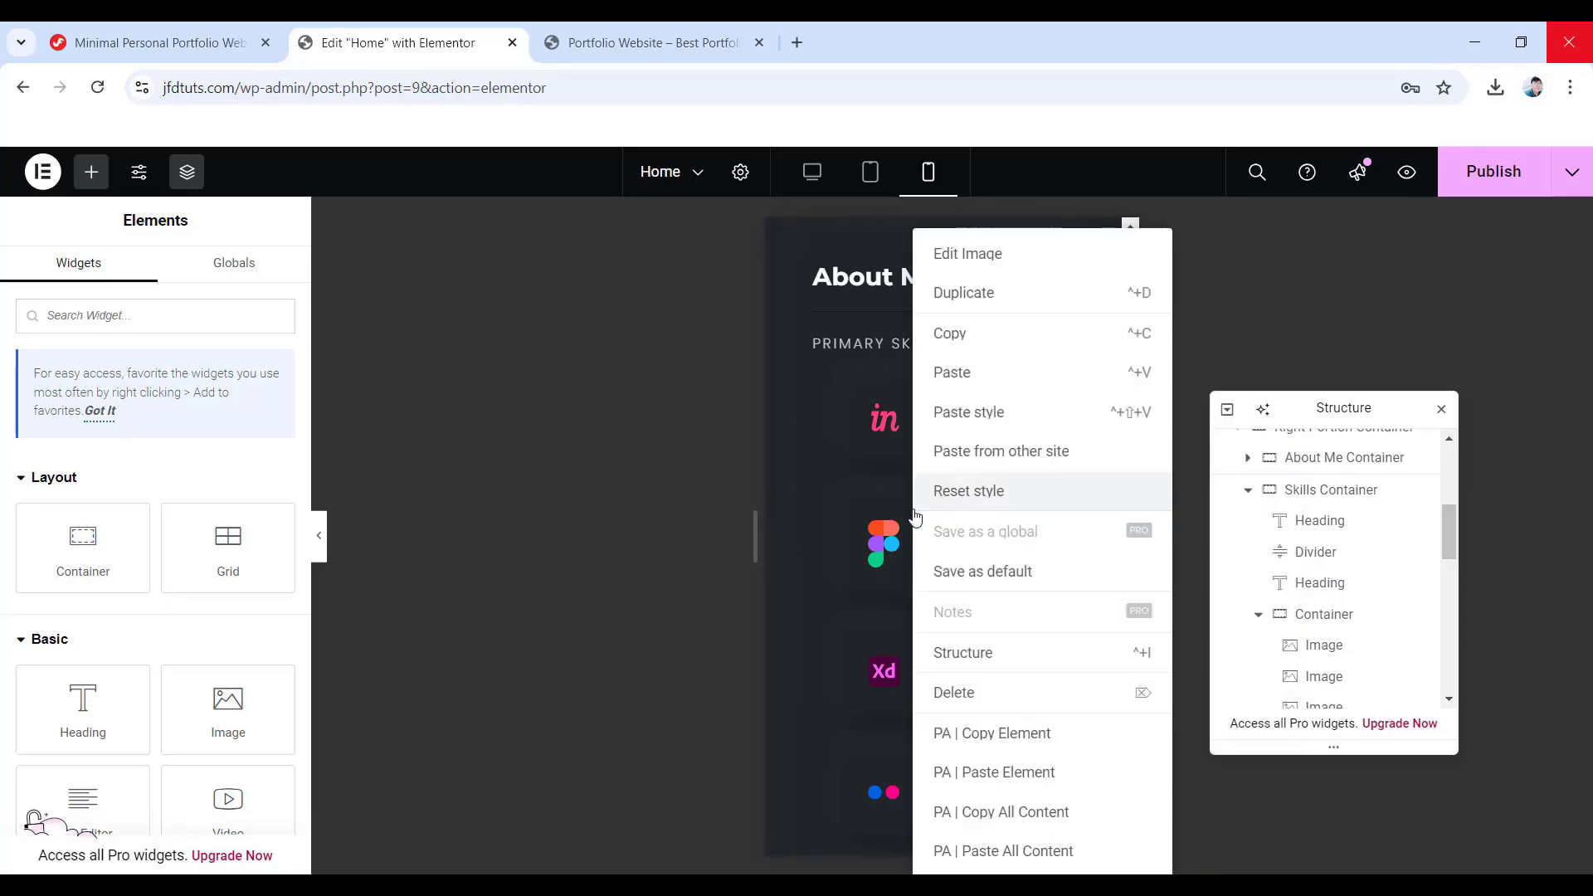
left_click(971, 412)
right_click(1033, 510)
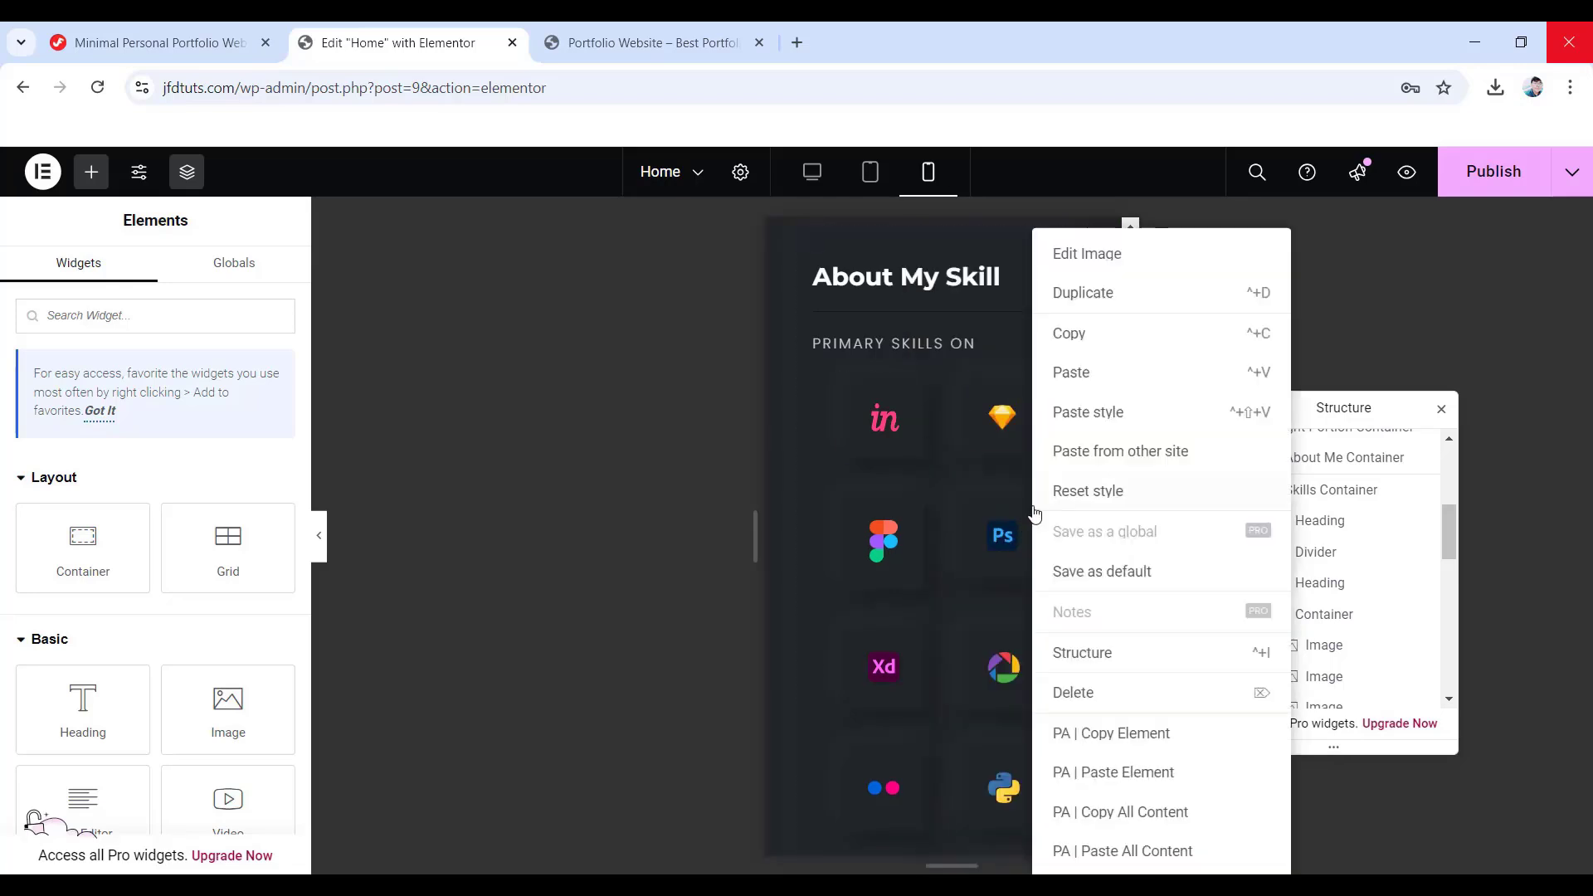
left_click(1095, 415)
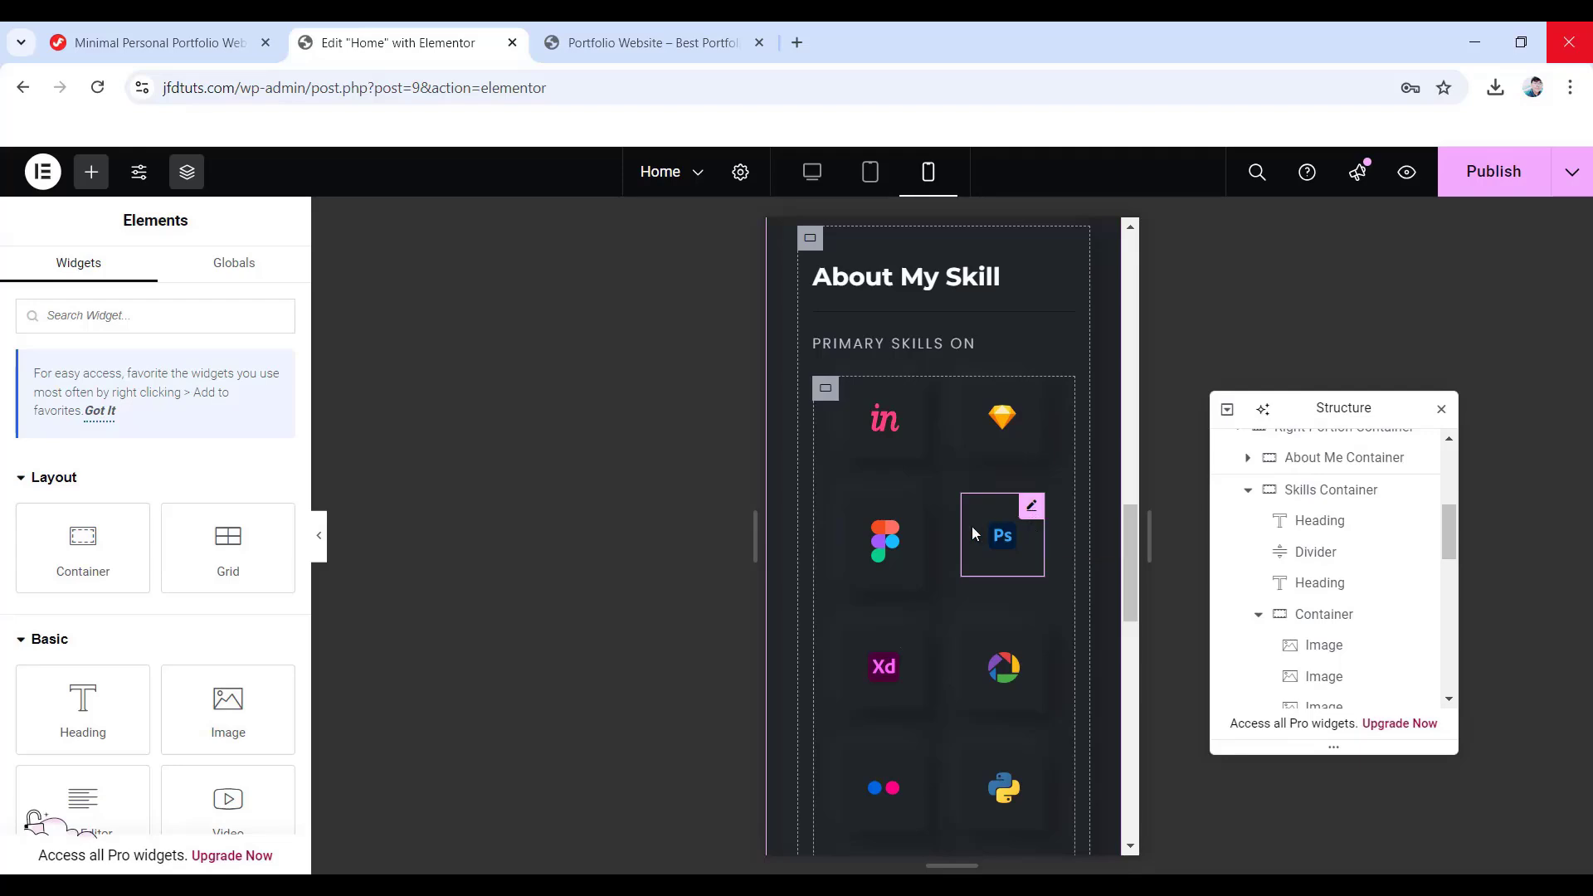
- Set the secondary skills container's Justify Content to Center on mobile
scroll(972, 526, "down", 4)
scroll(997, 520, "up", 2)
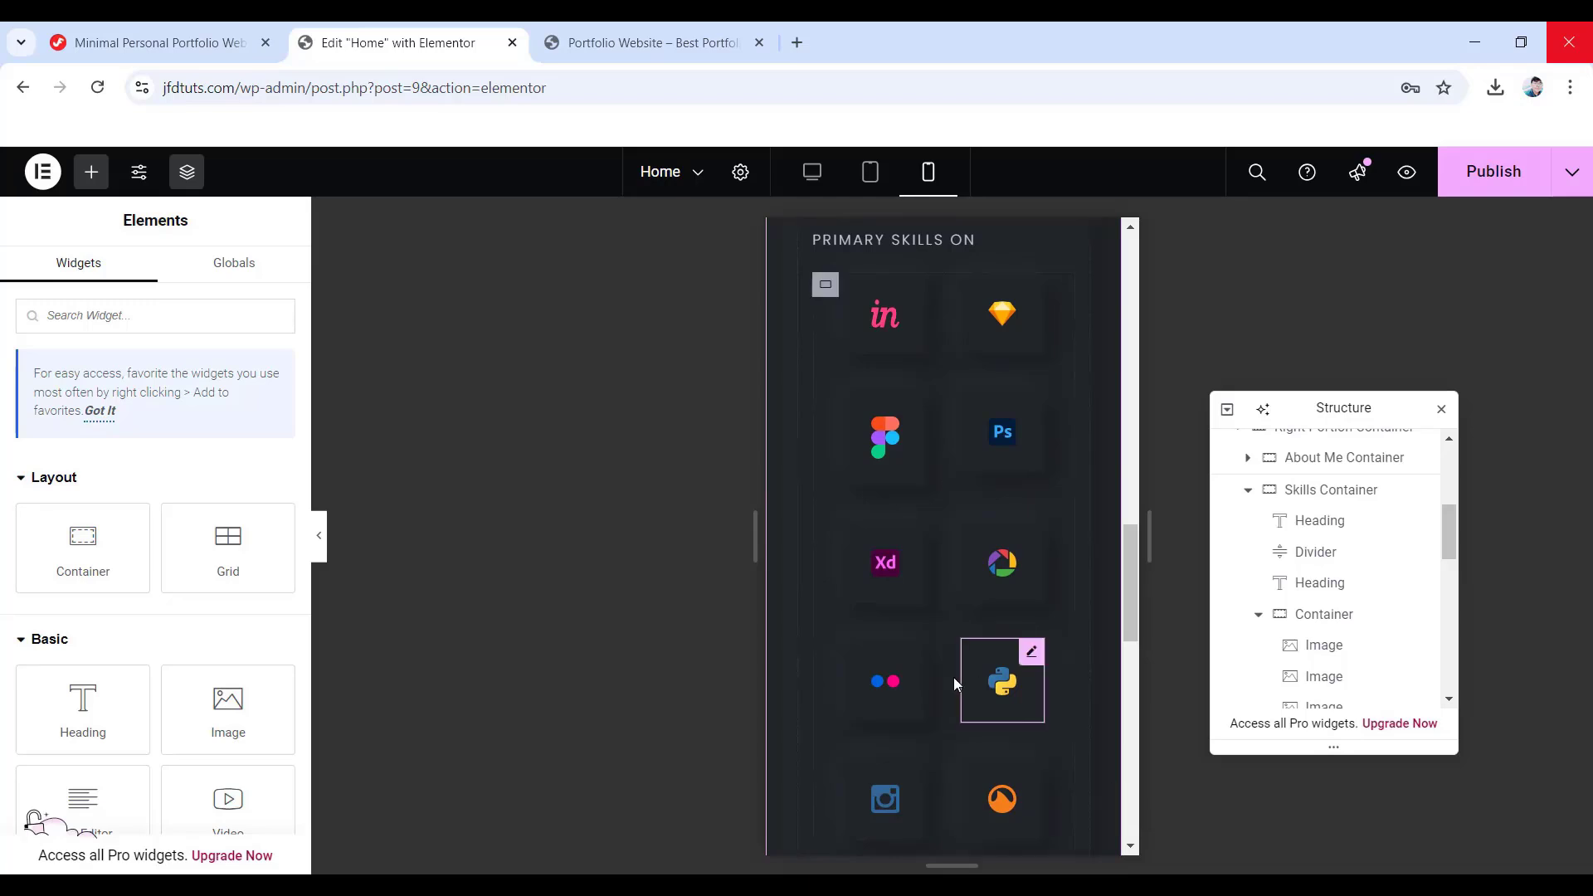
scroll(998, 647, "down", 5)
scroll(1001, 657, "down", 1)
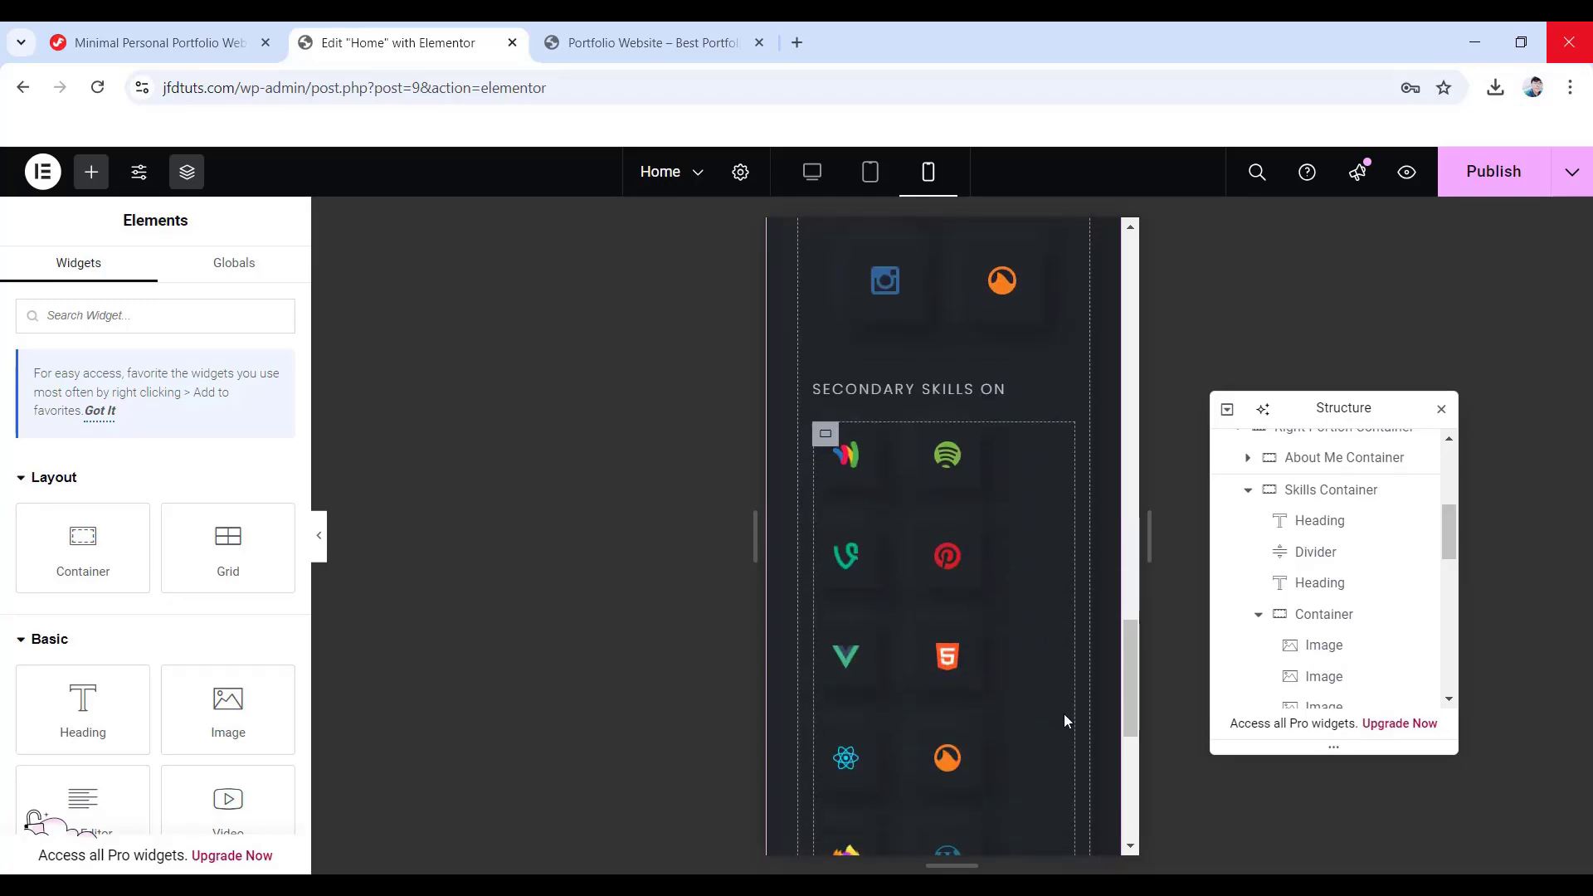
scroll(1321, 624, "down", 5)
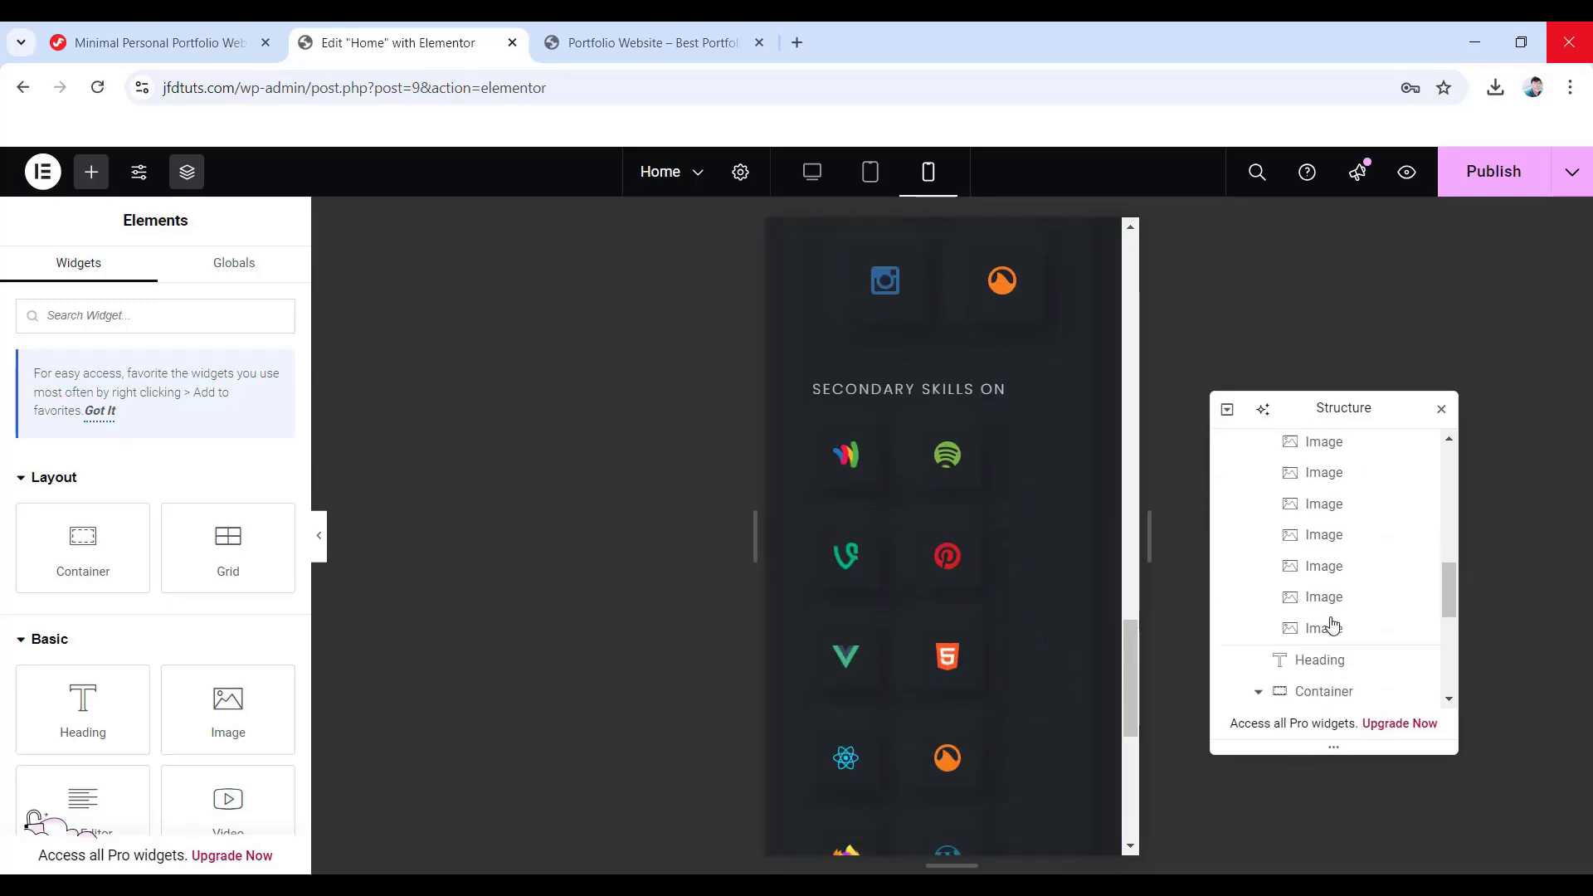
left_click(1368, 576)
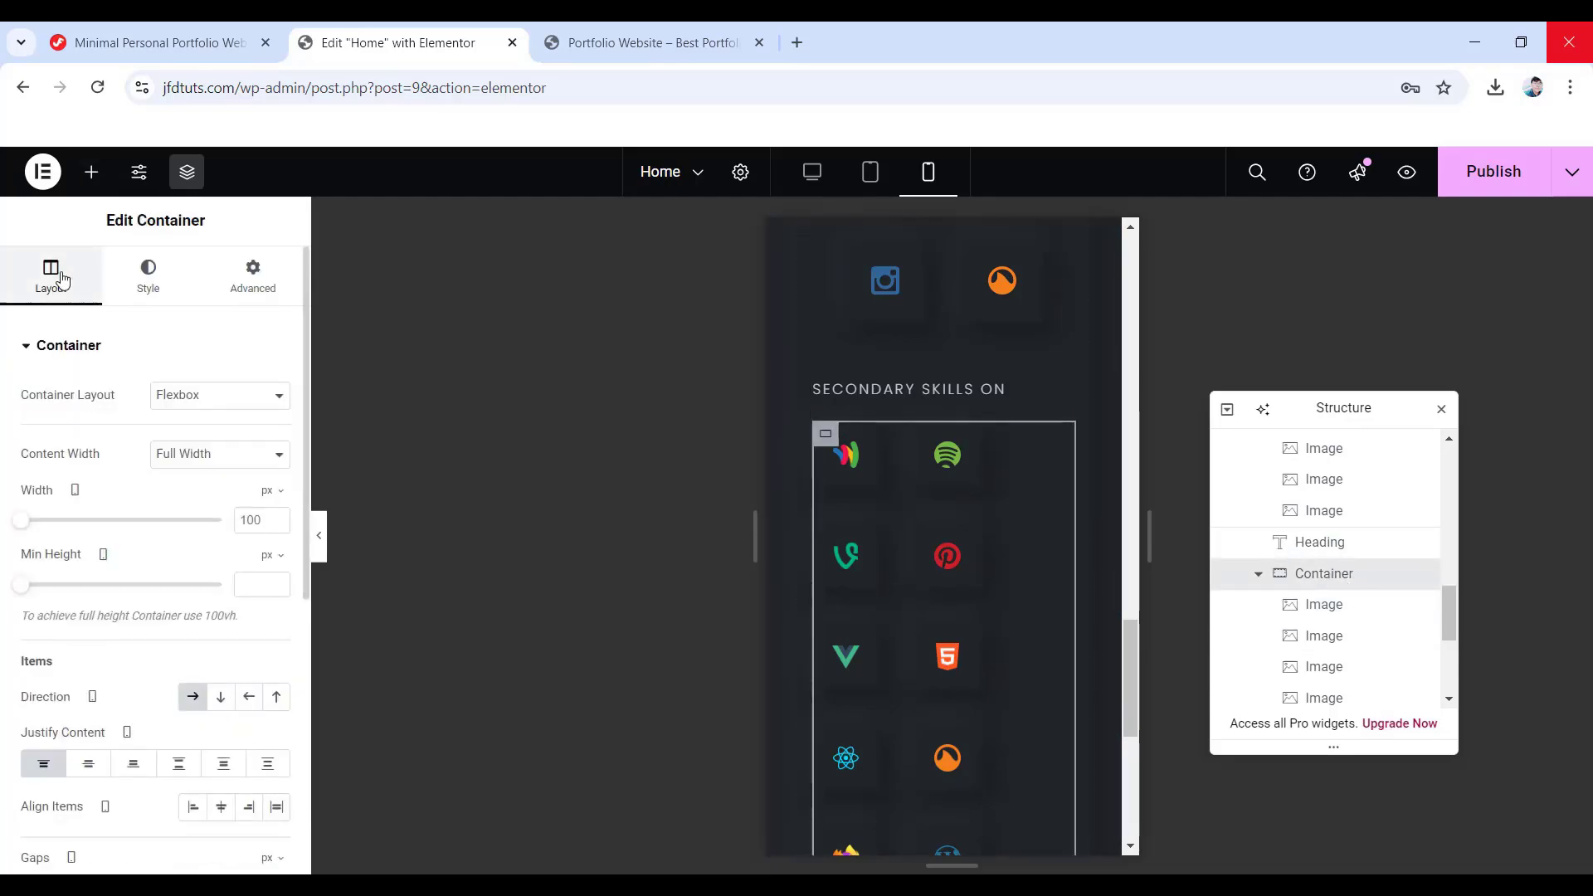
left_click(87, 767)
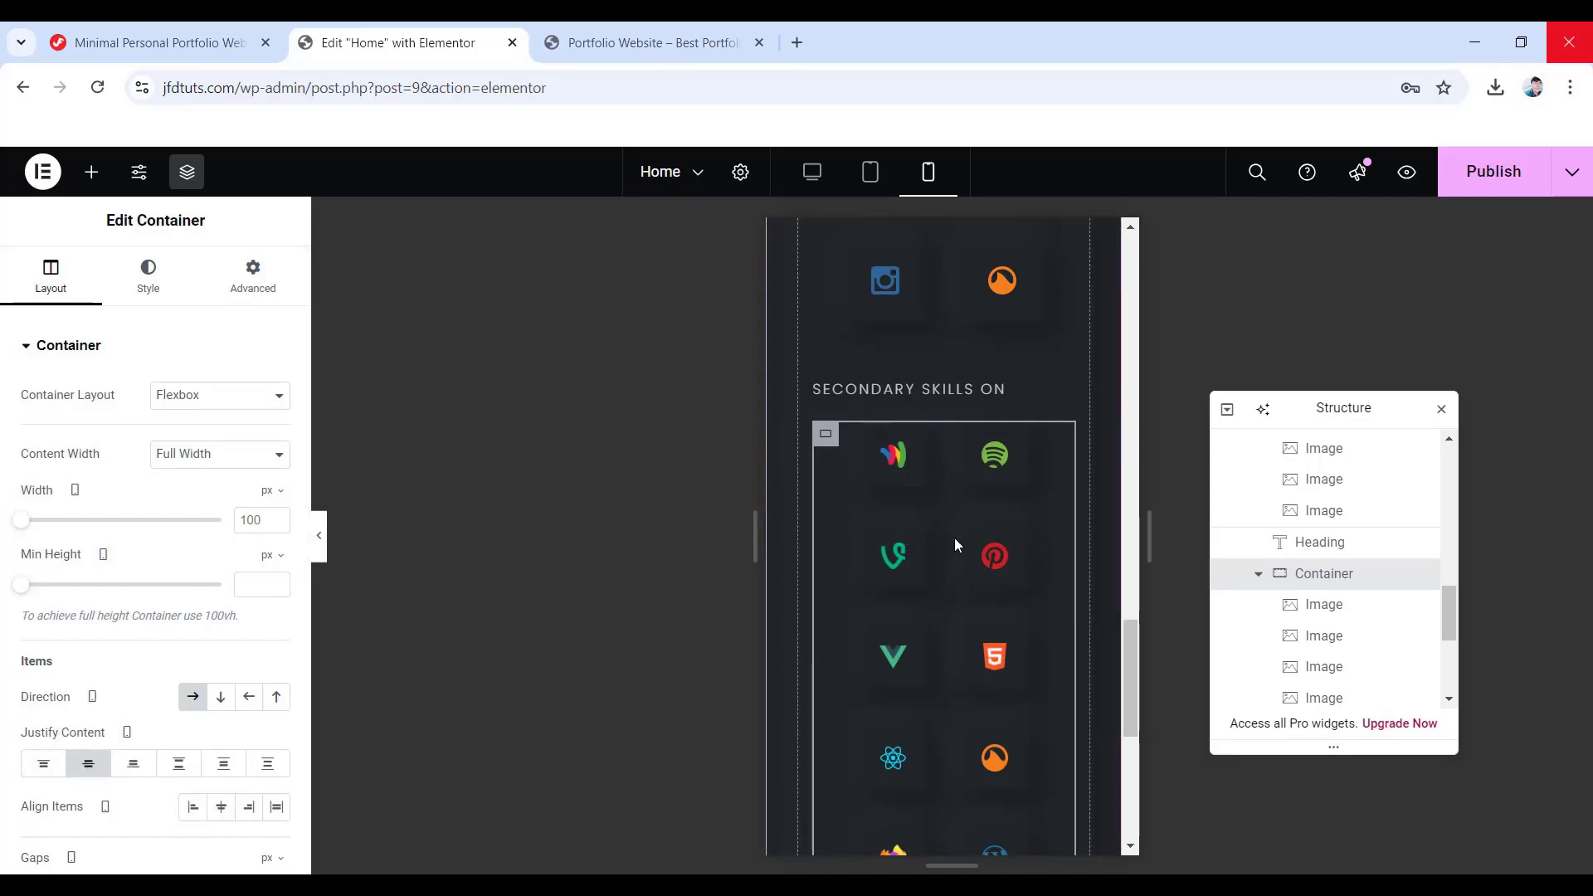
scroll(969, 658, "up", 10)
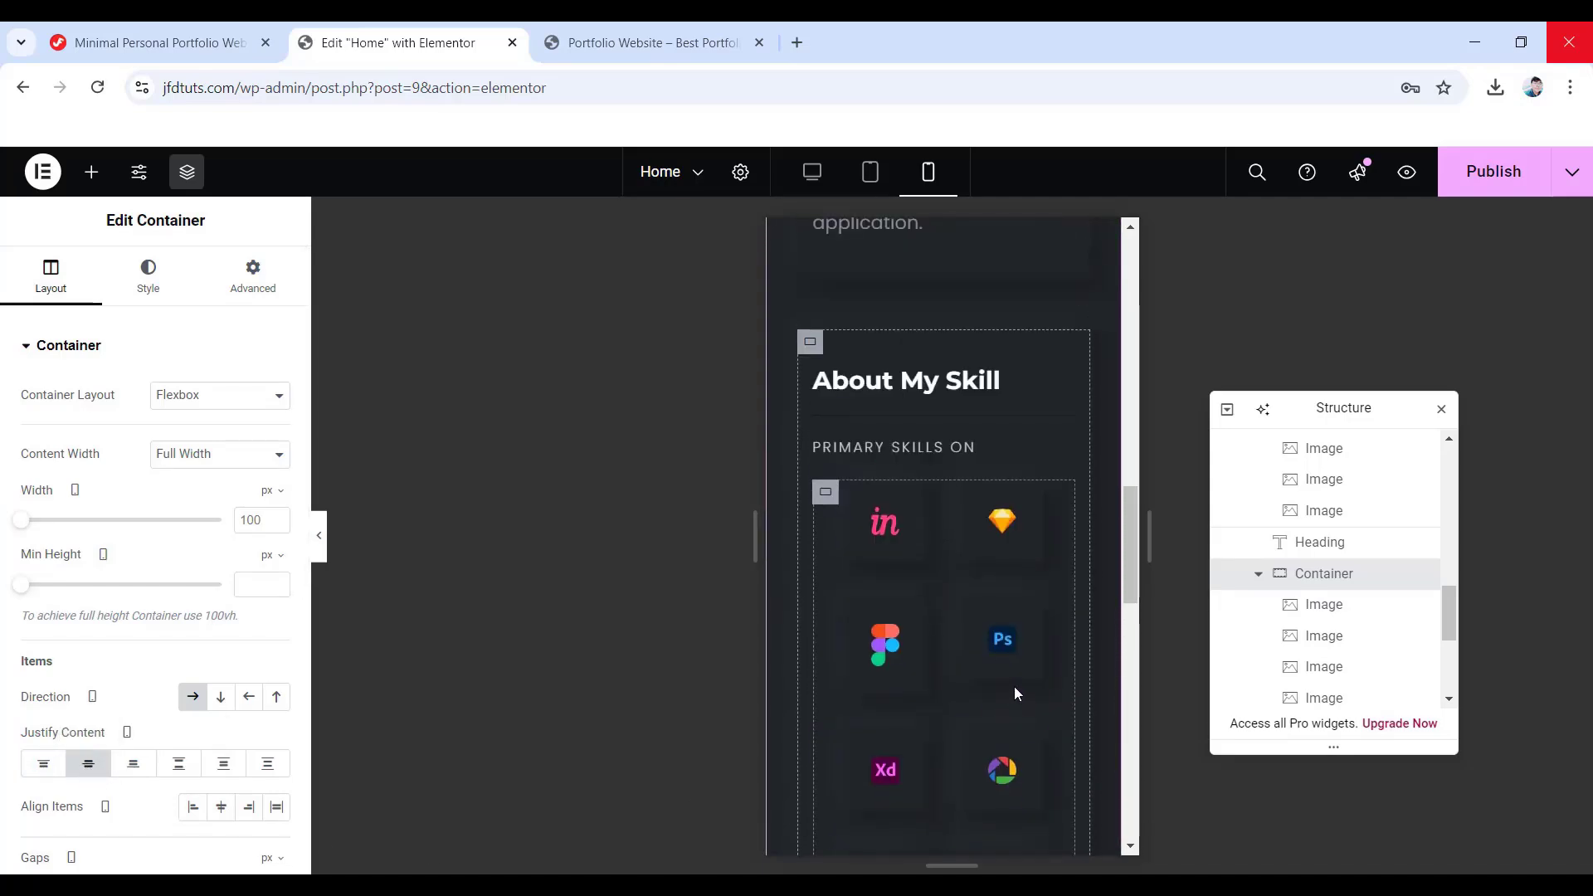
scroll(1017, 694, "up", 10)
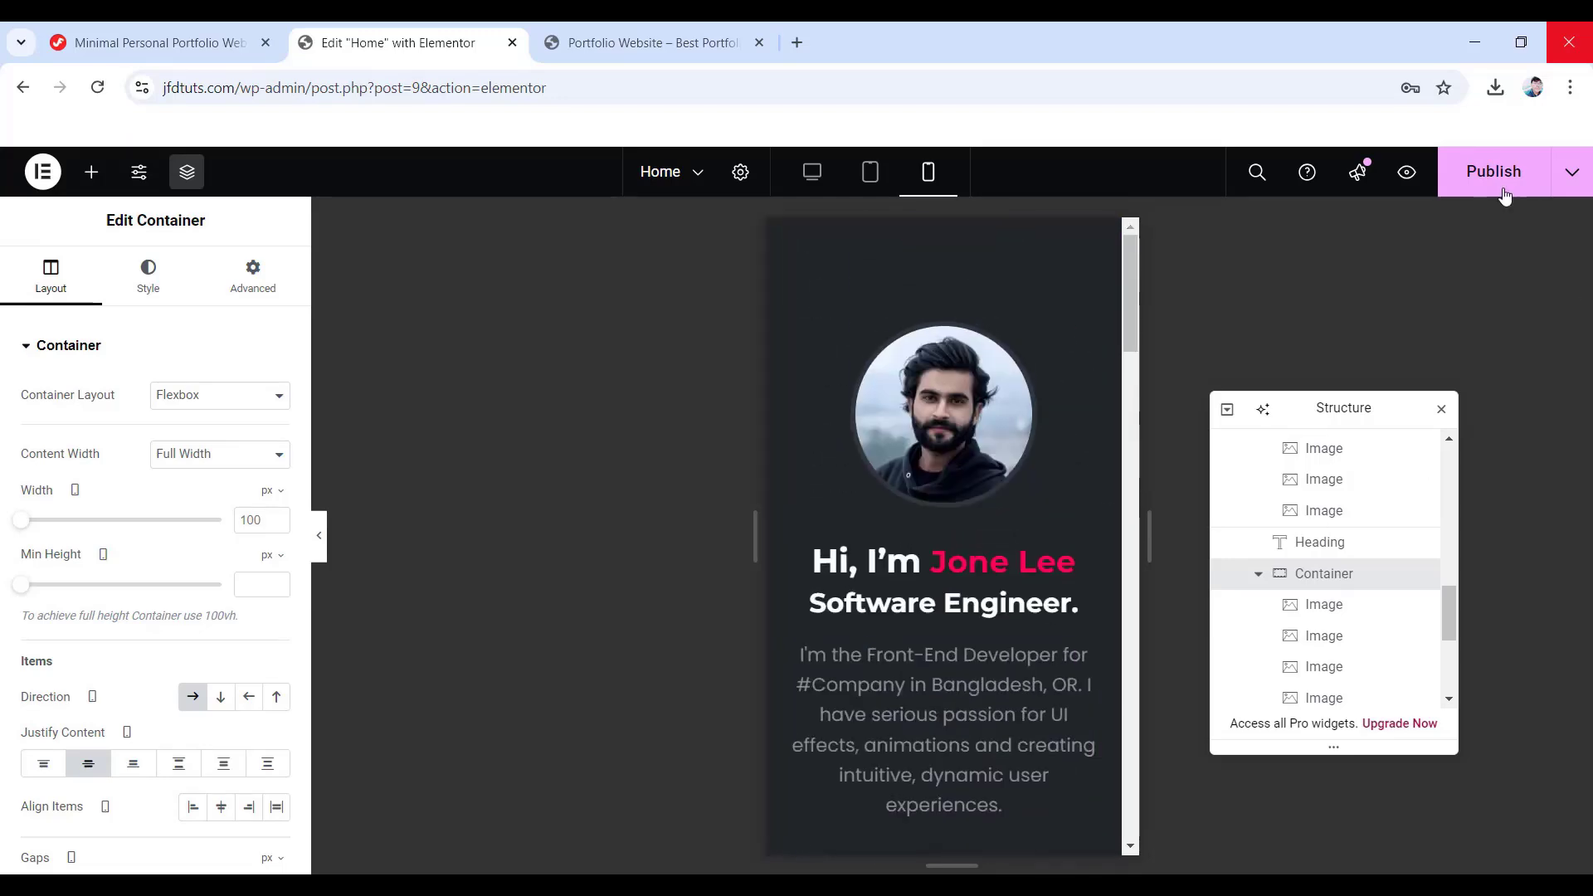
- Publish the changes, return to desktop preview, and collapse the Skills Container in the Navigator
left_click(1471, 180)
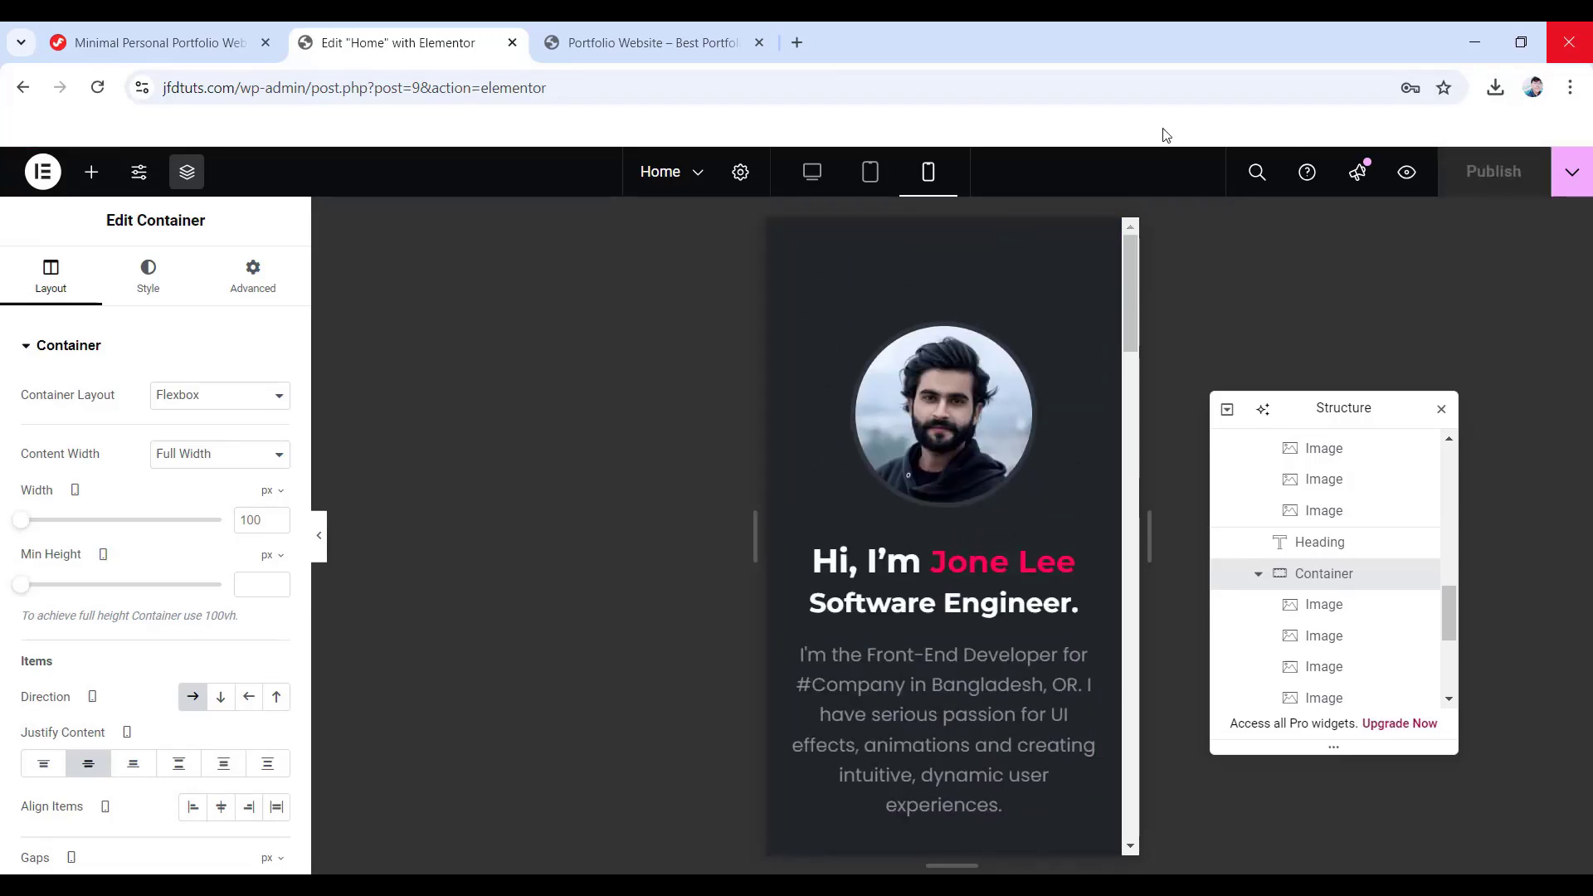
left_click(810, 184)
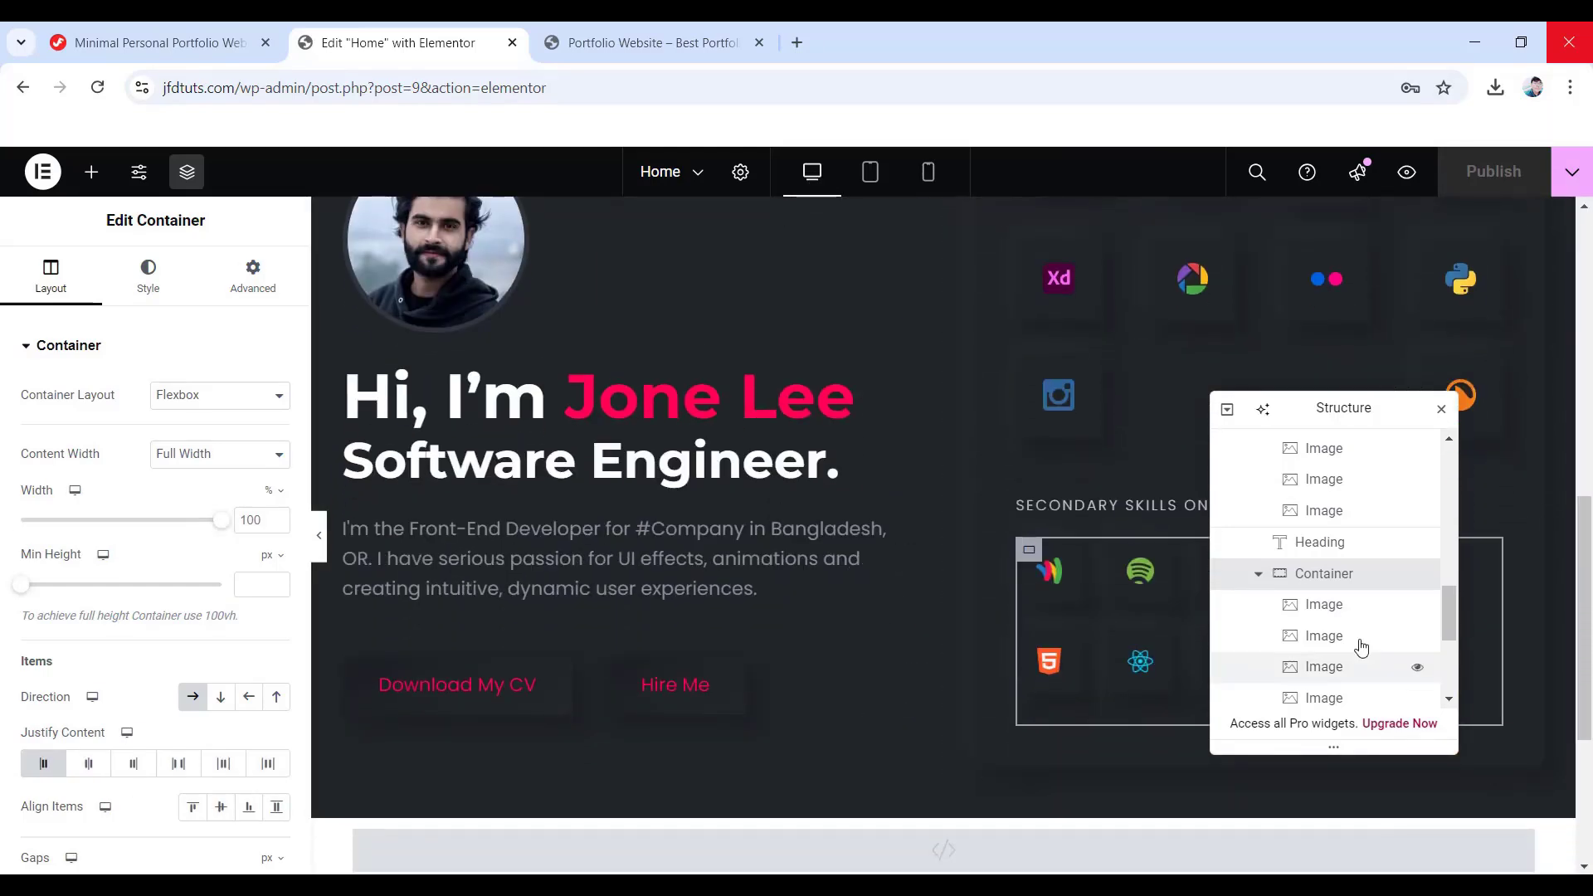
scroll(1323, 612, "down", 1)
scroll(1334, 615, "up", 3)
scroll(1328, 612, "up", 3)
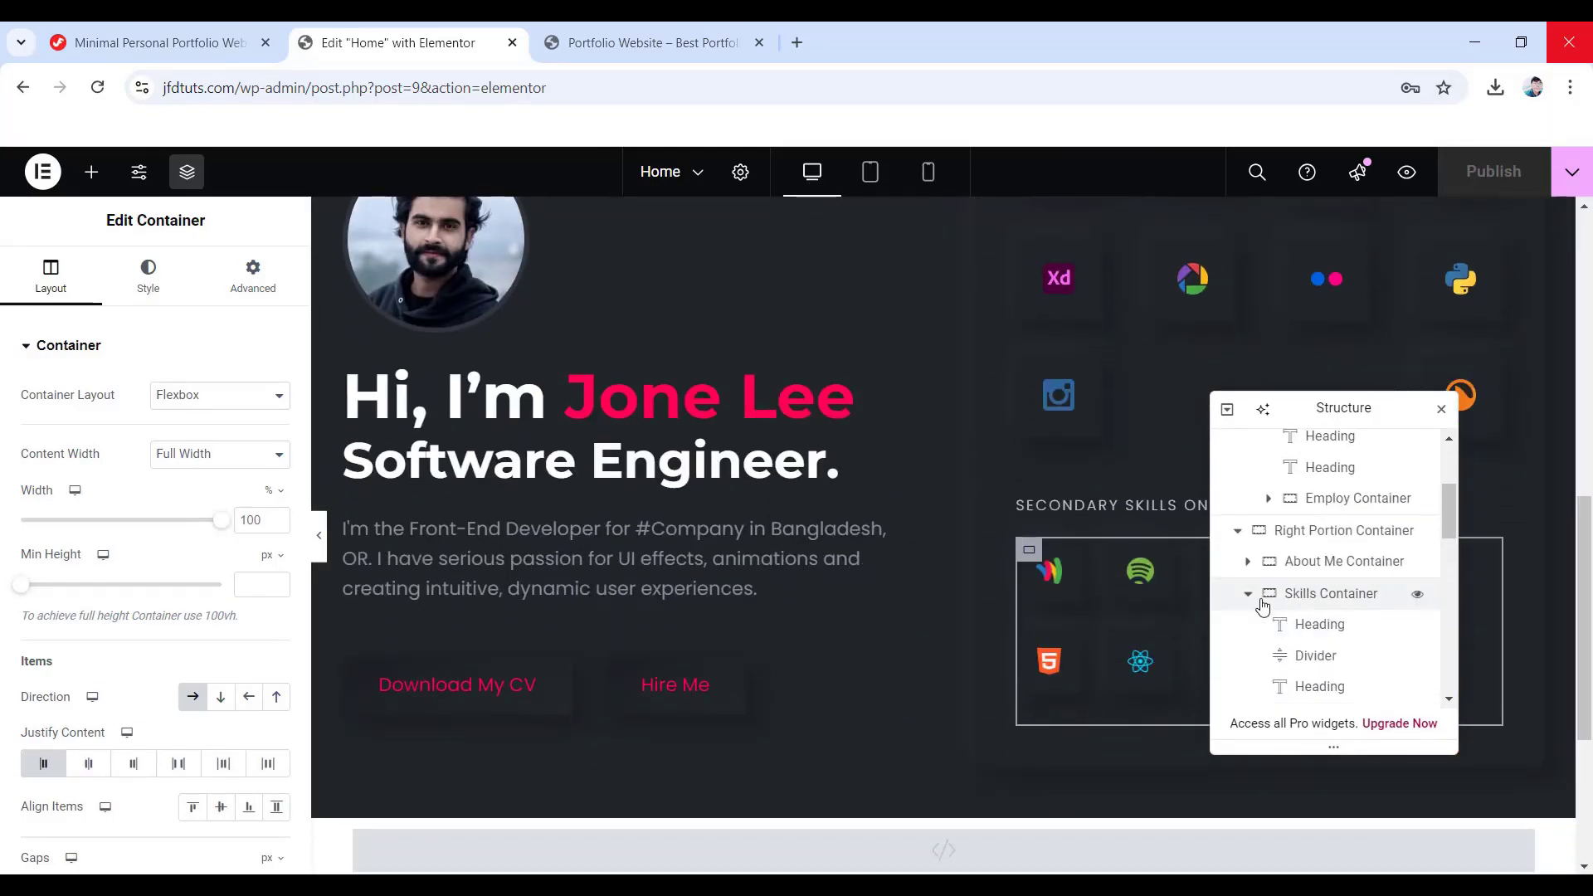
left_click(1249, 593)
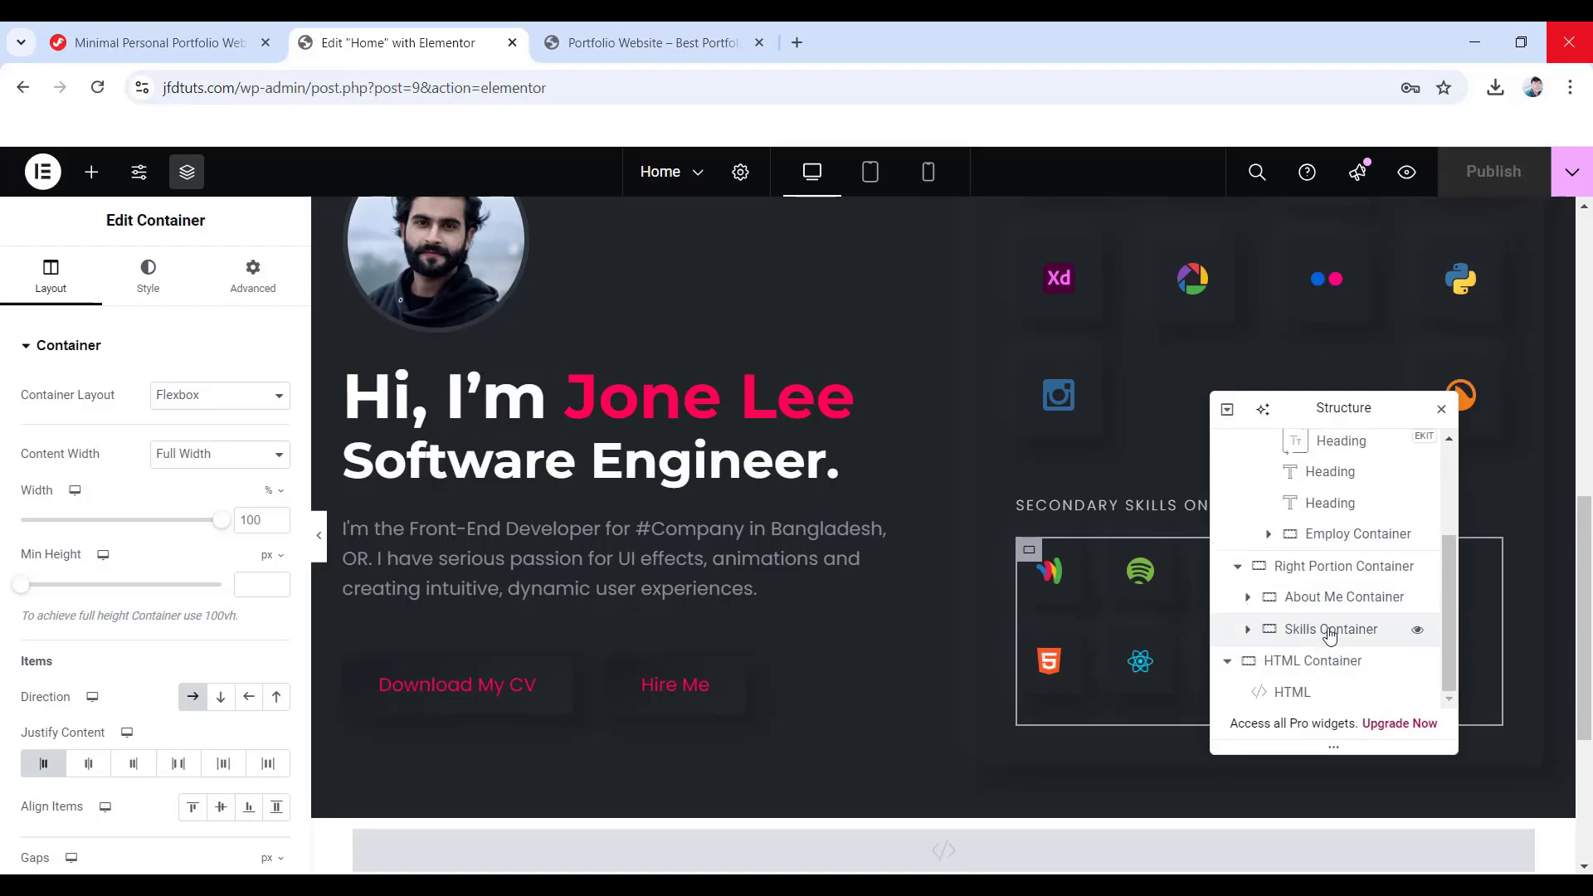
scroll(1018, 664, "down", 2)
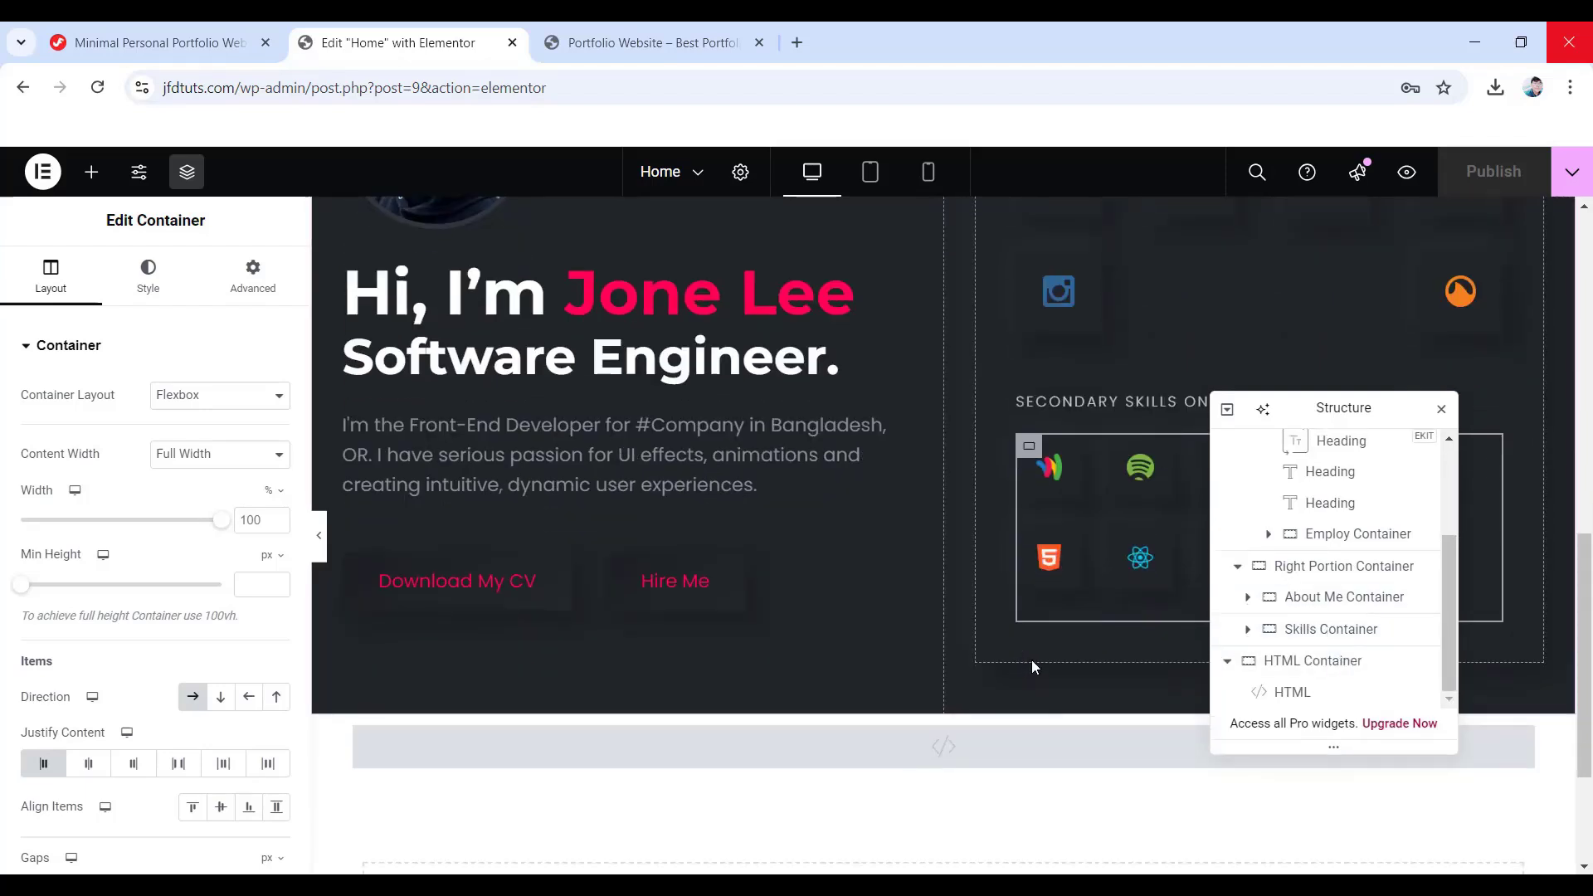
- Add a container below the Skills Container in the Right Portion and name it 'Services Container'
left_click(91, 174)
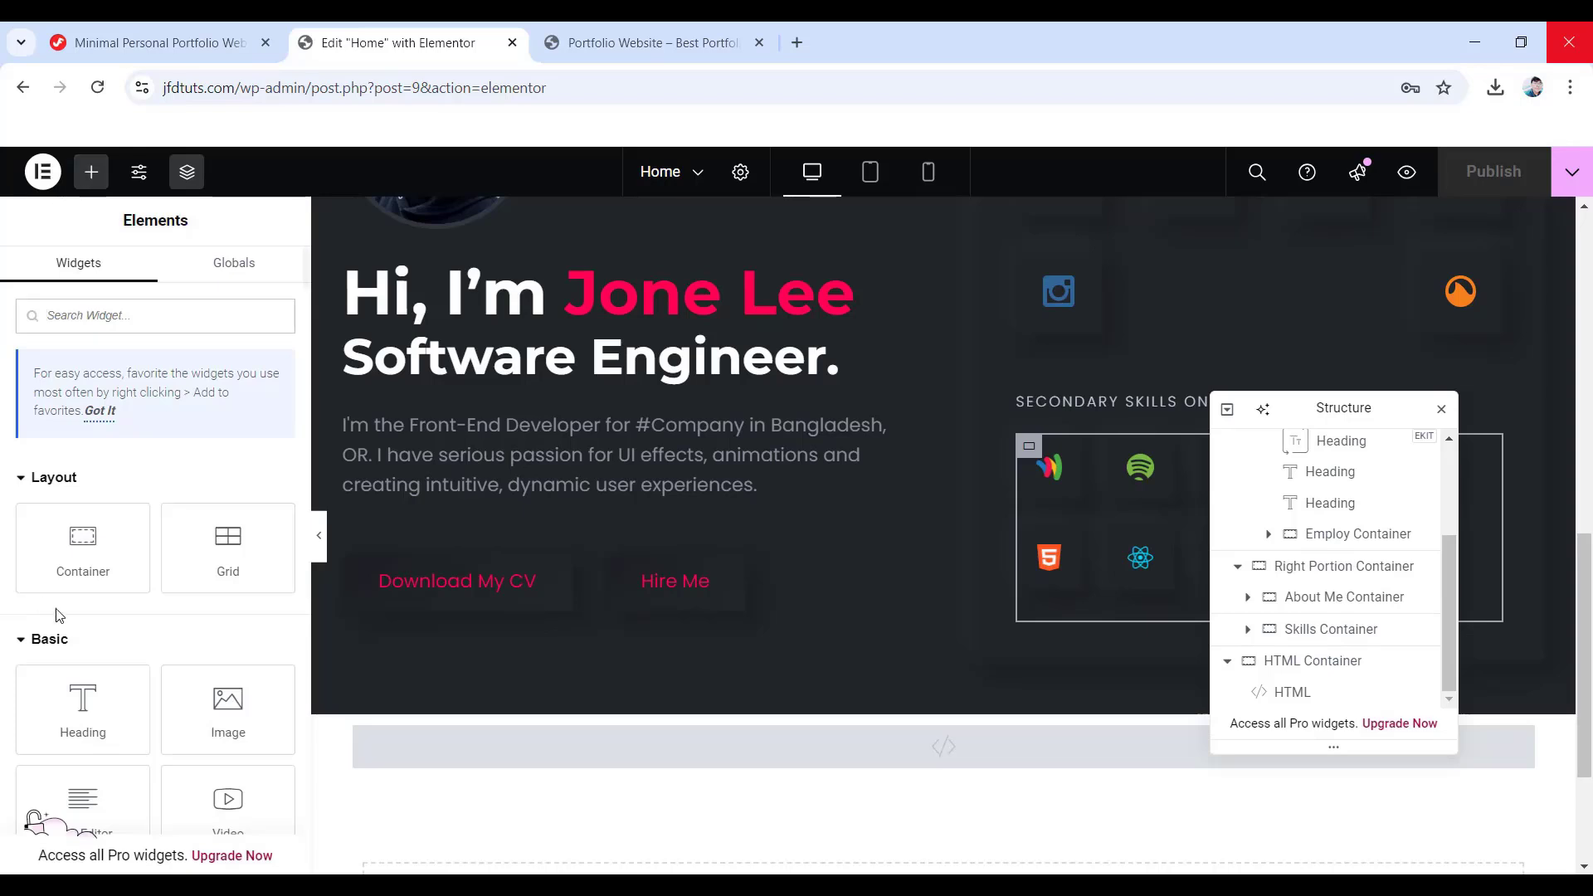
left_click_drag(74, 543, 1112, 622)
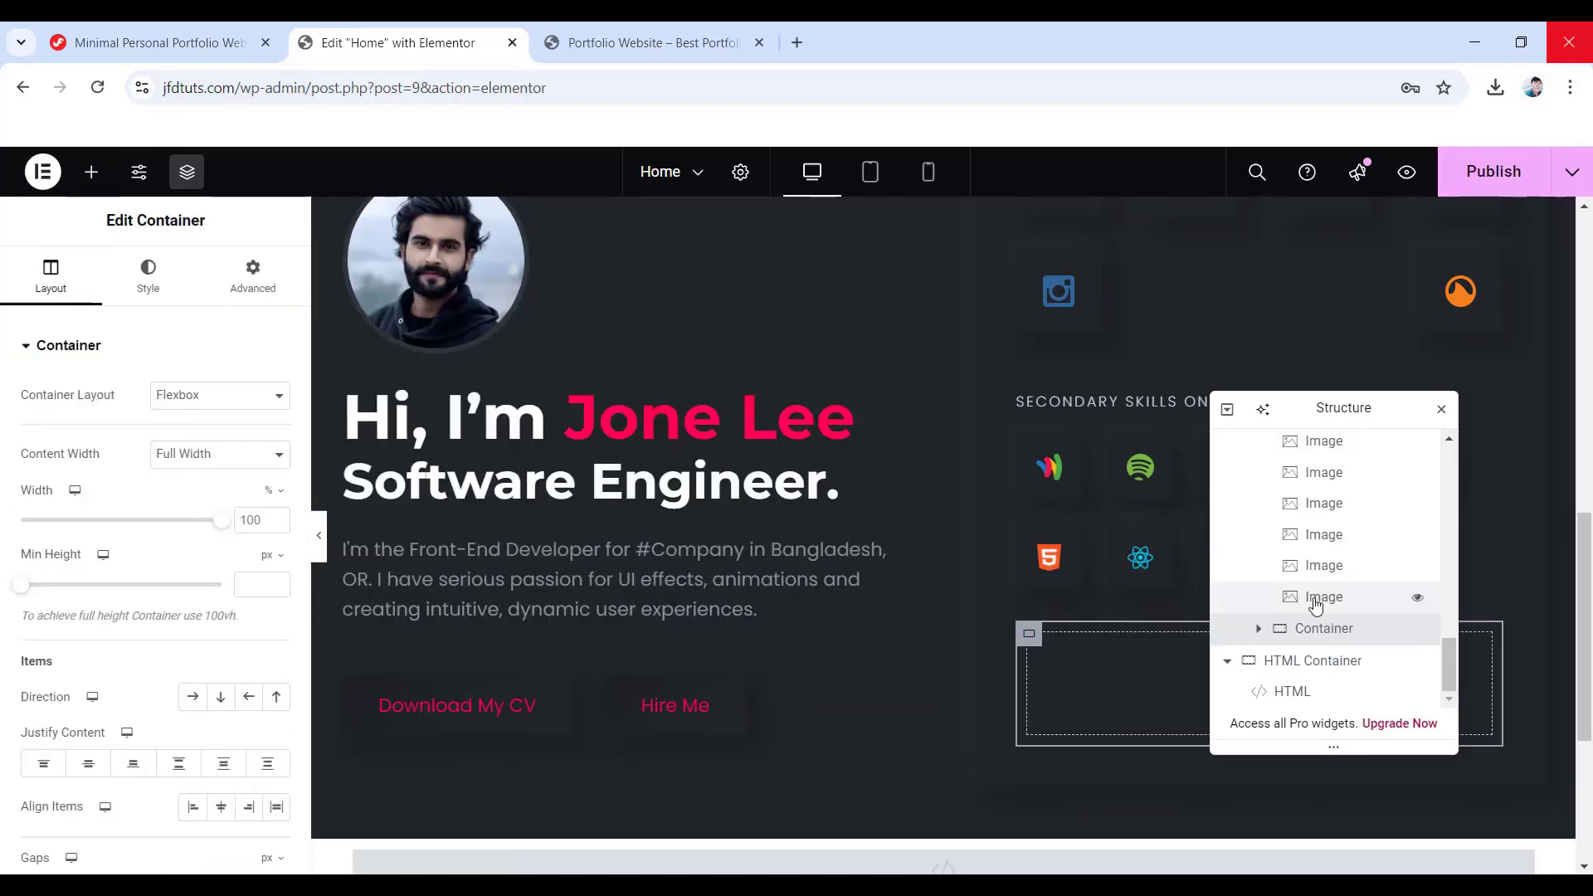
scroll(1328, 581, "down", 3)
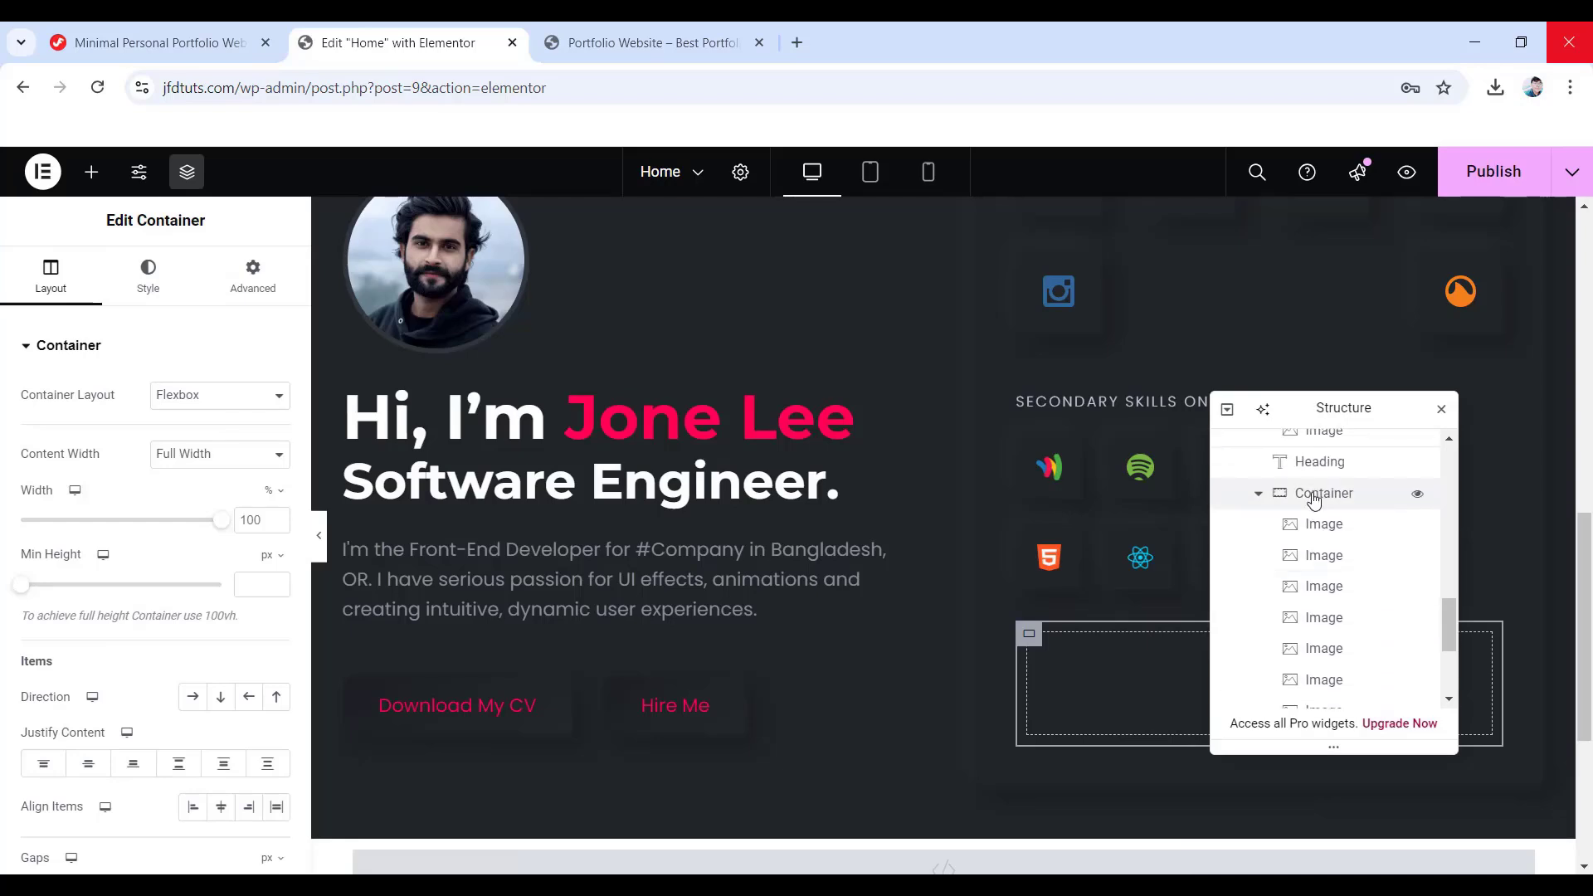
scroll(1315, 531, "up", 2)
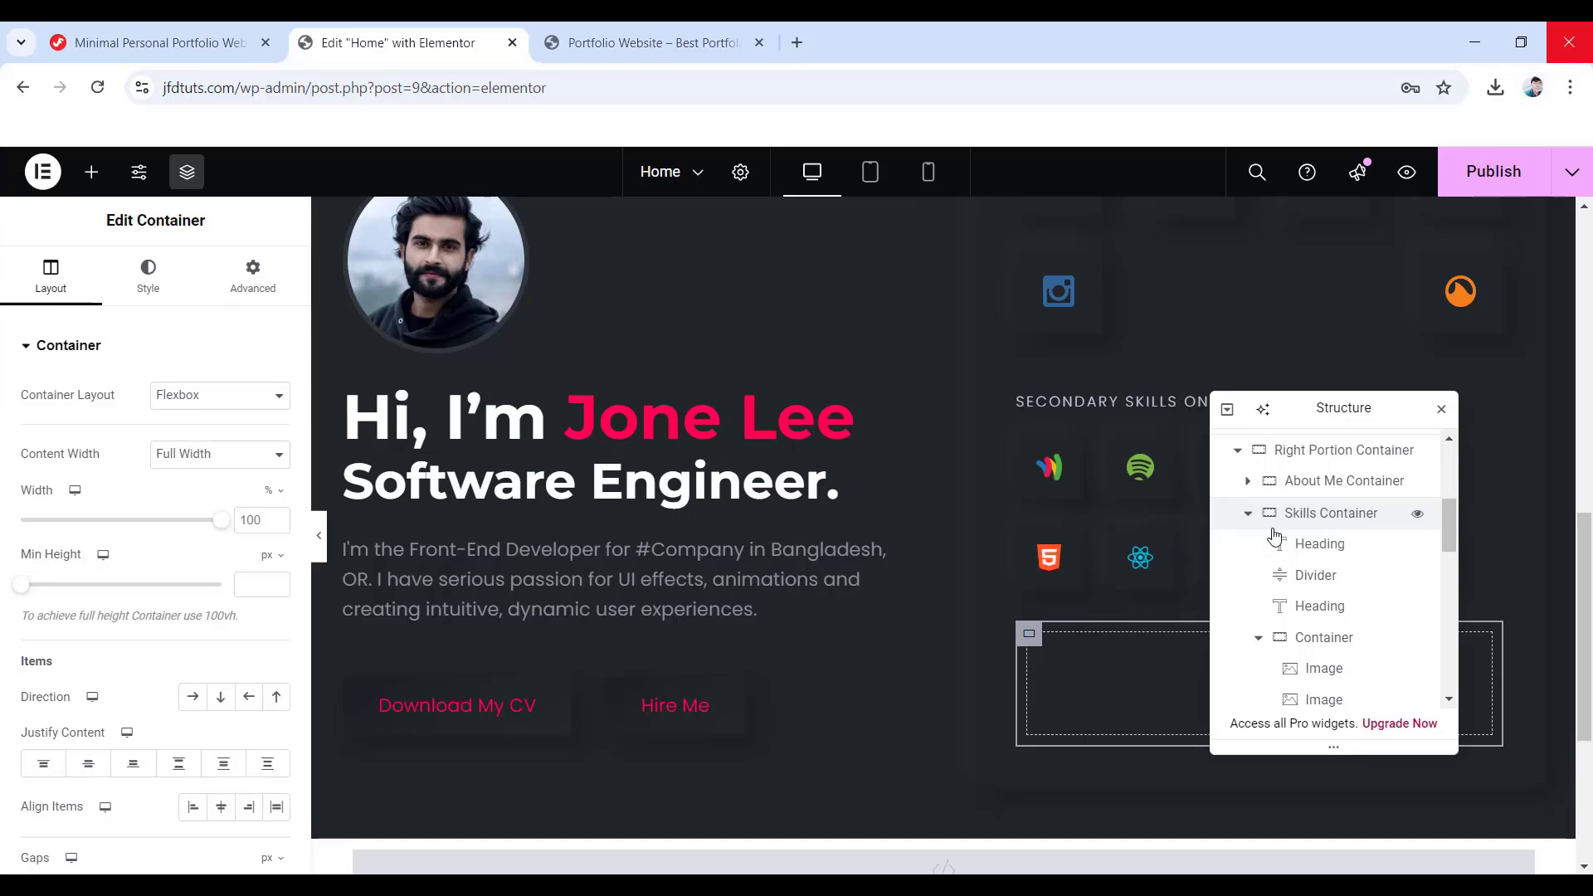
scroll(1340, 605, "down", 2)
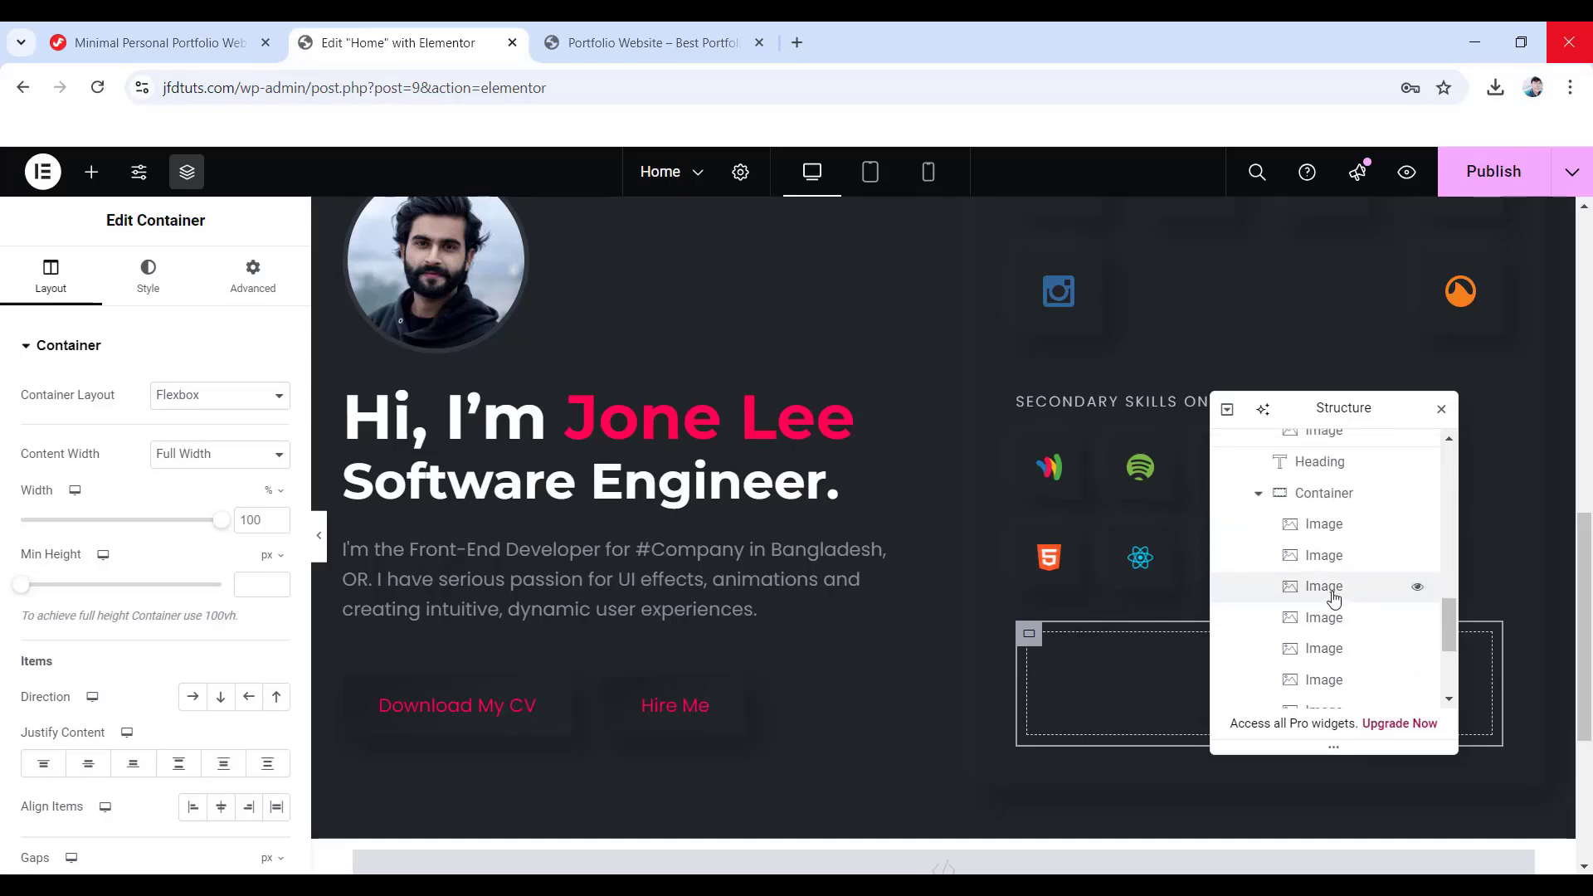
scroll(1336, 604, "down", 2)
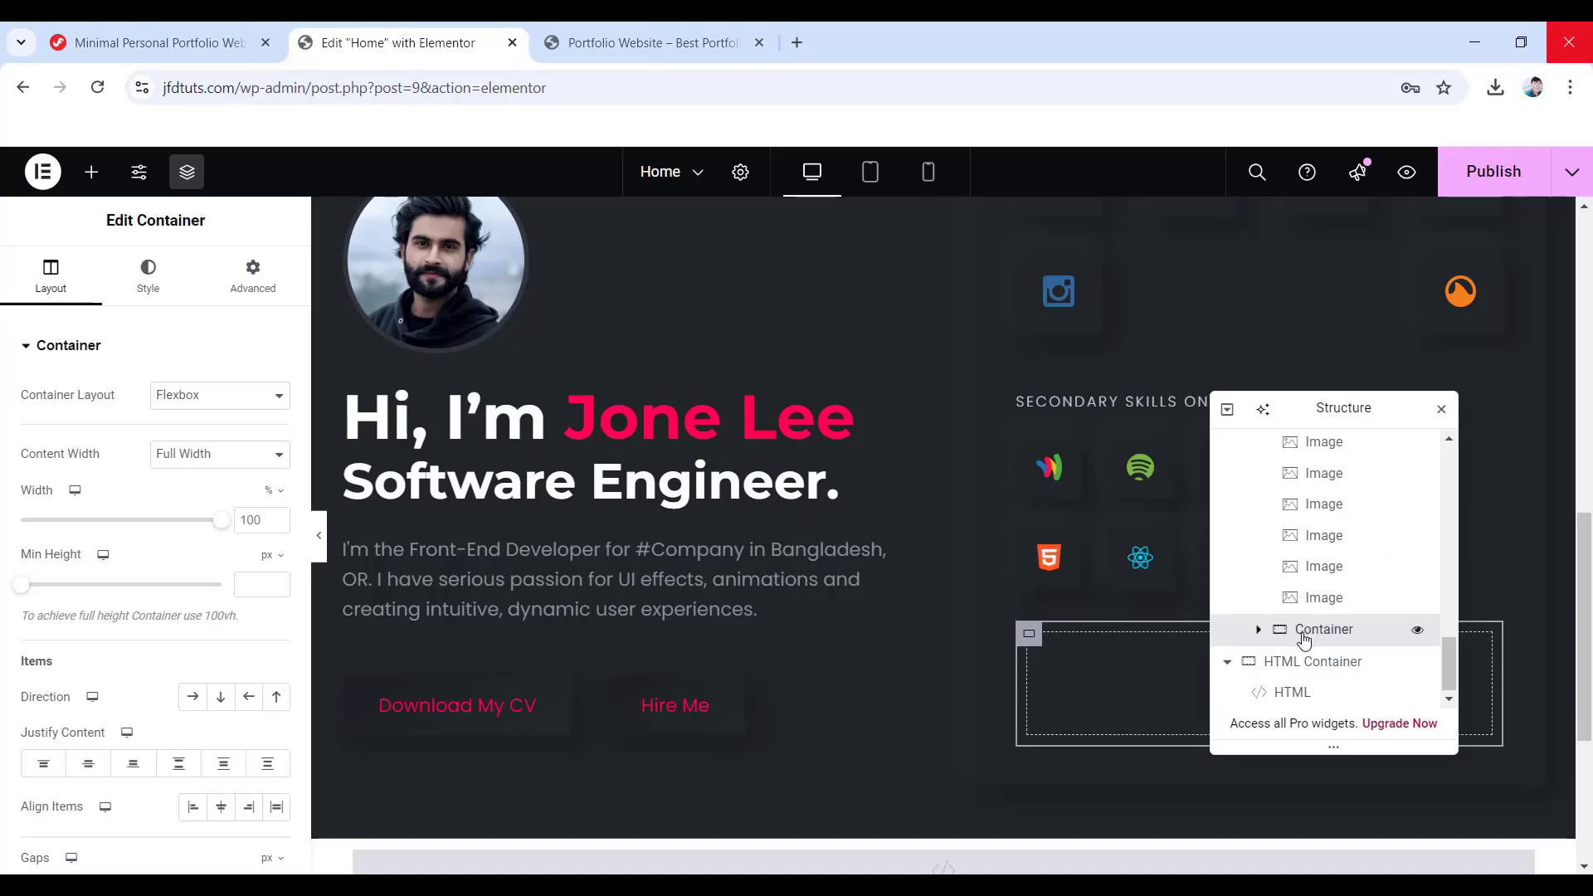
left_click_drag(1304, 641, 1327, 657)
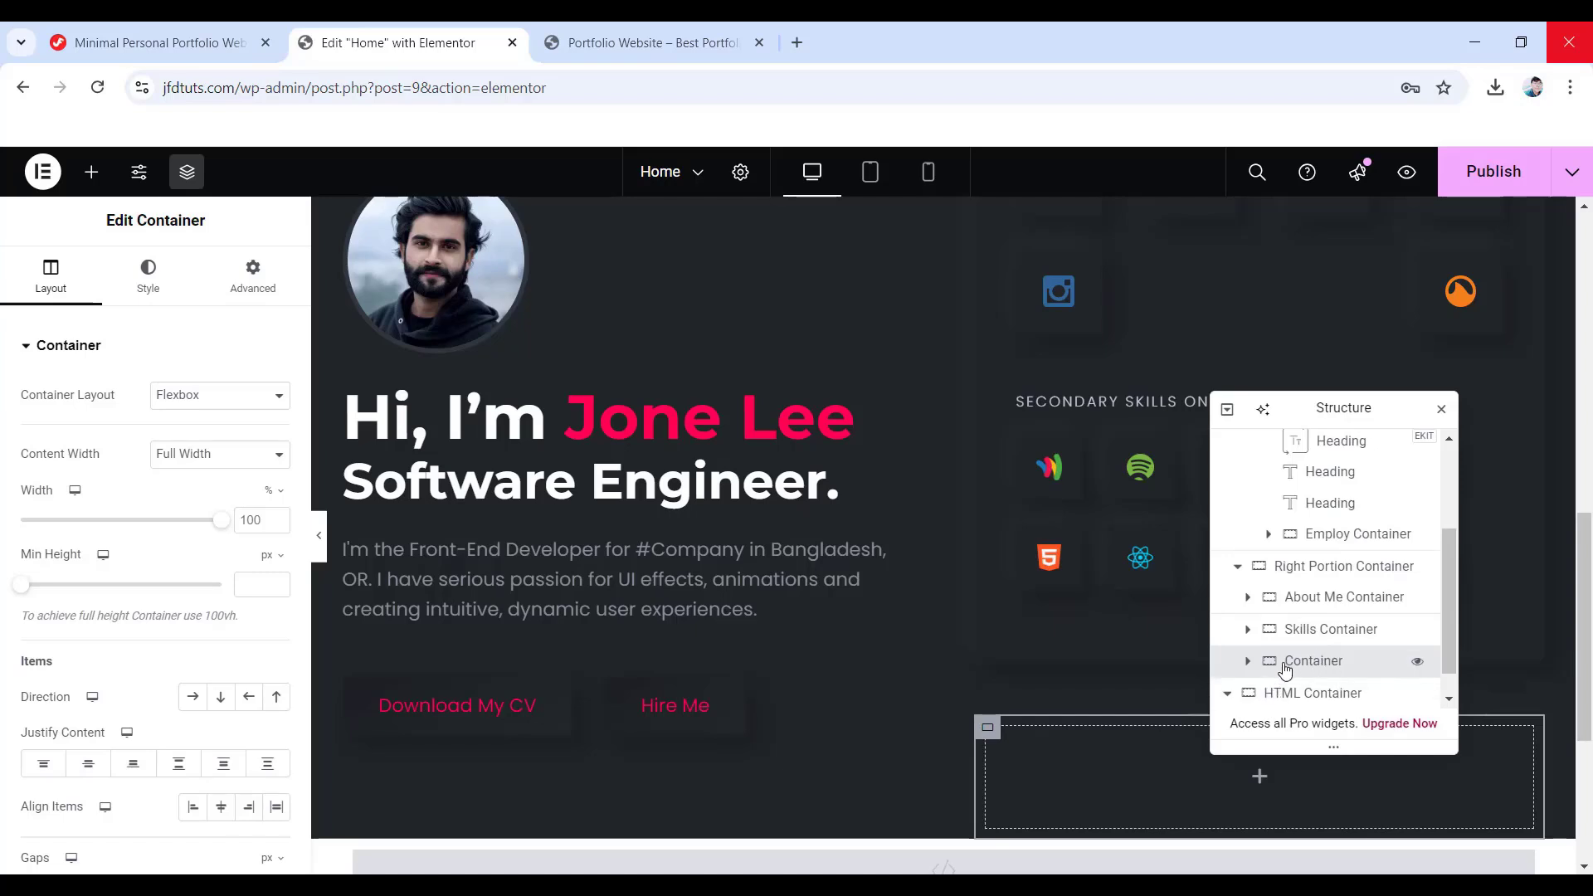
double_click(1291, 664)
type("Services Container")
left_click_drag(1279, 411, 807, 363)
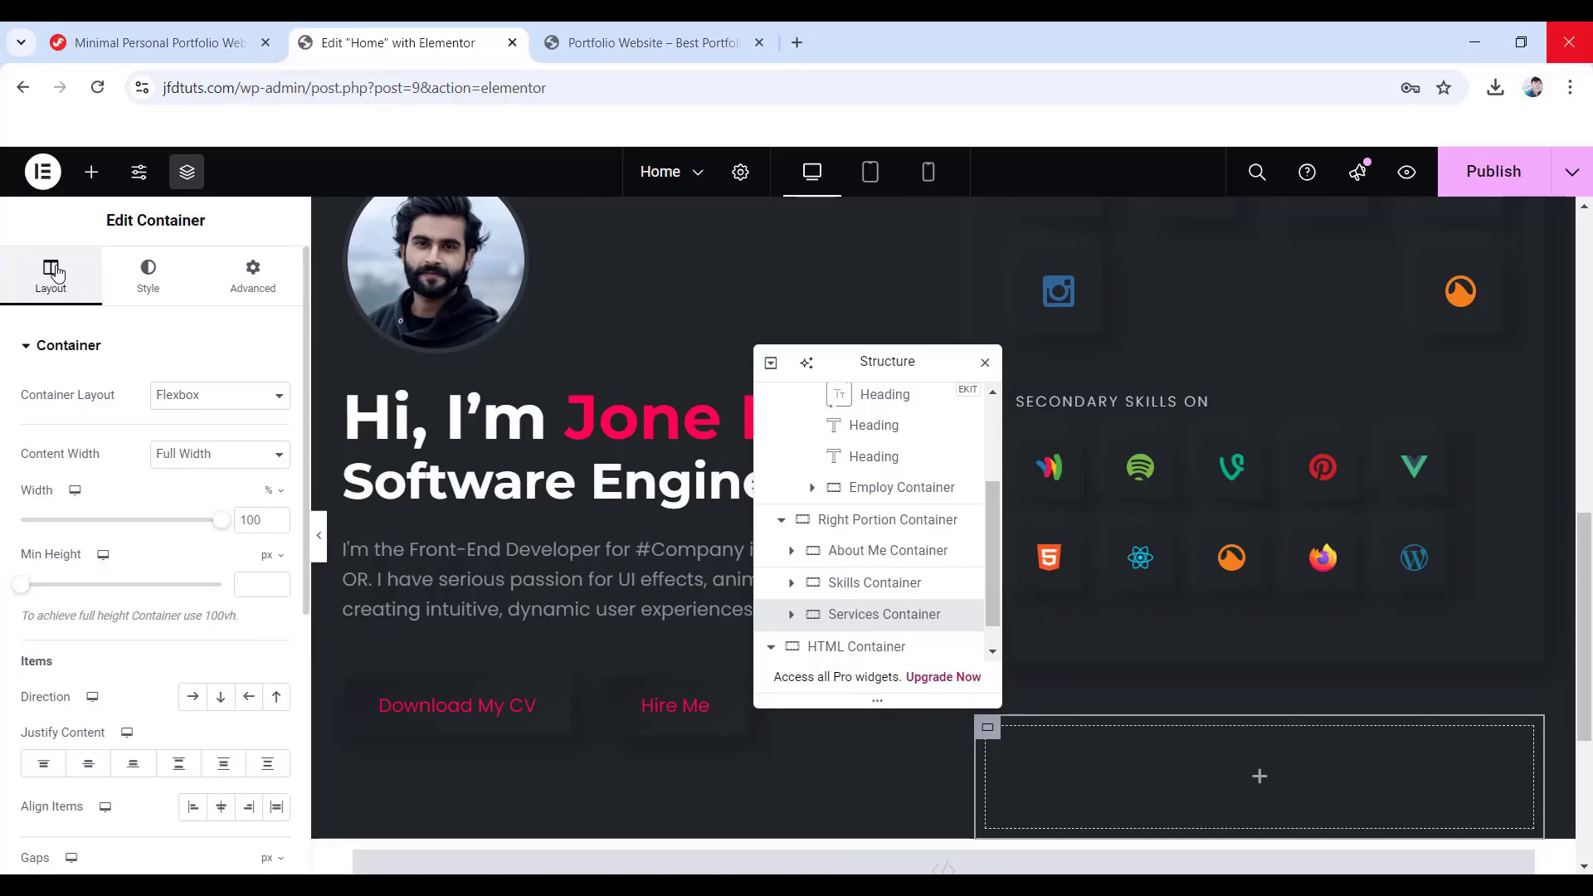
- Make the Services Container boxed with 0 gaps and a 10 px border radius
left_click(217, 463)
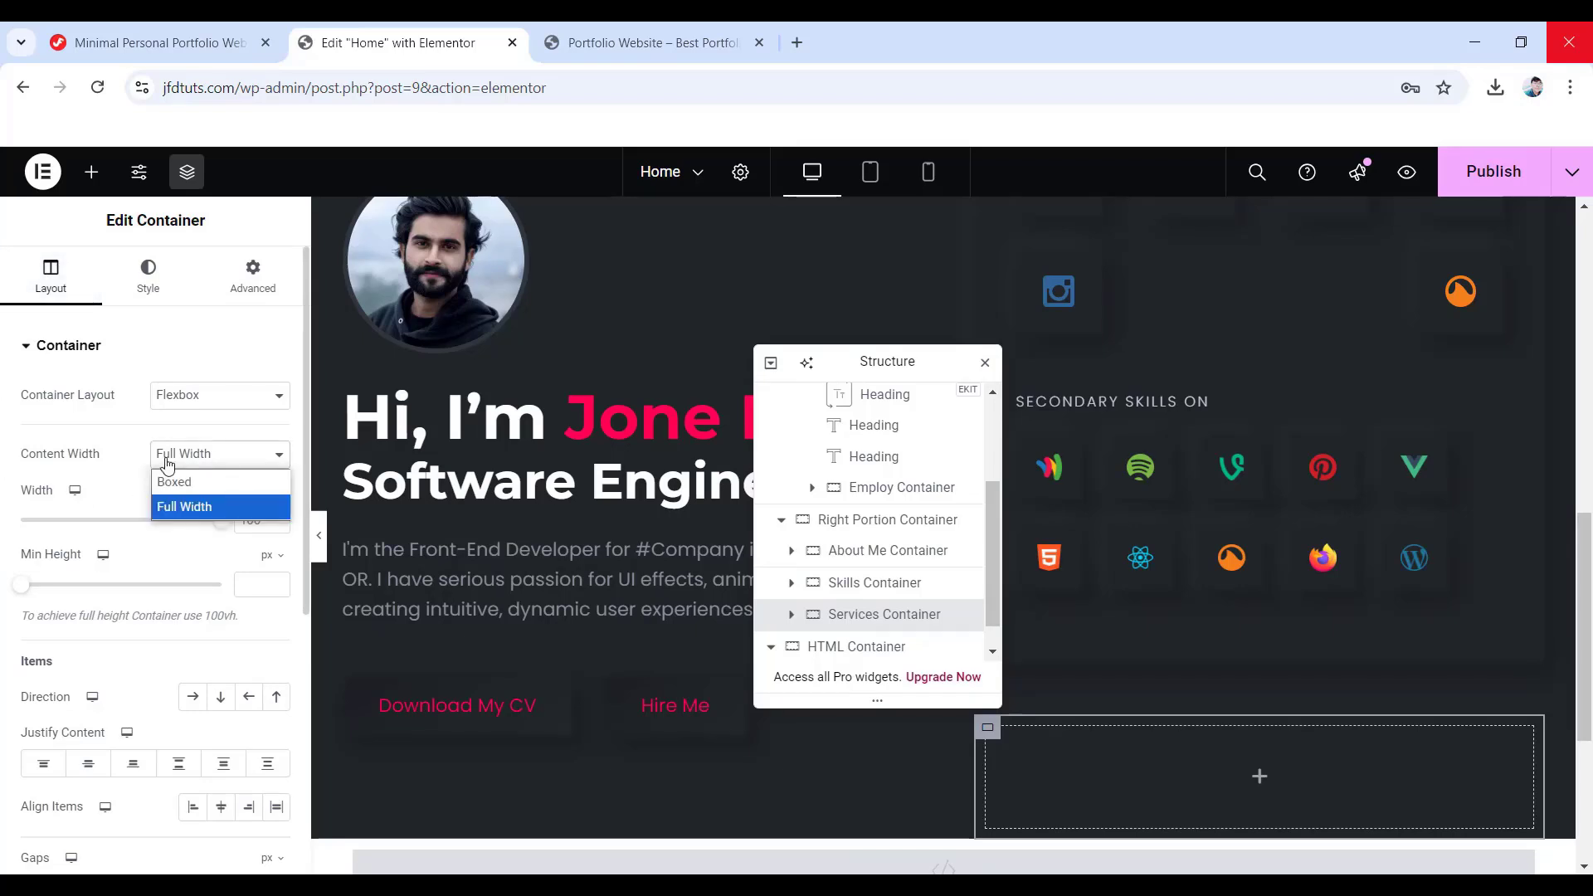
left_click(220, 485)
scroll(153, 641, "down", 3)
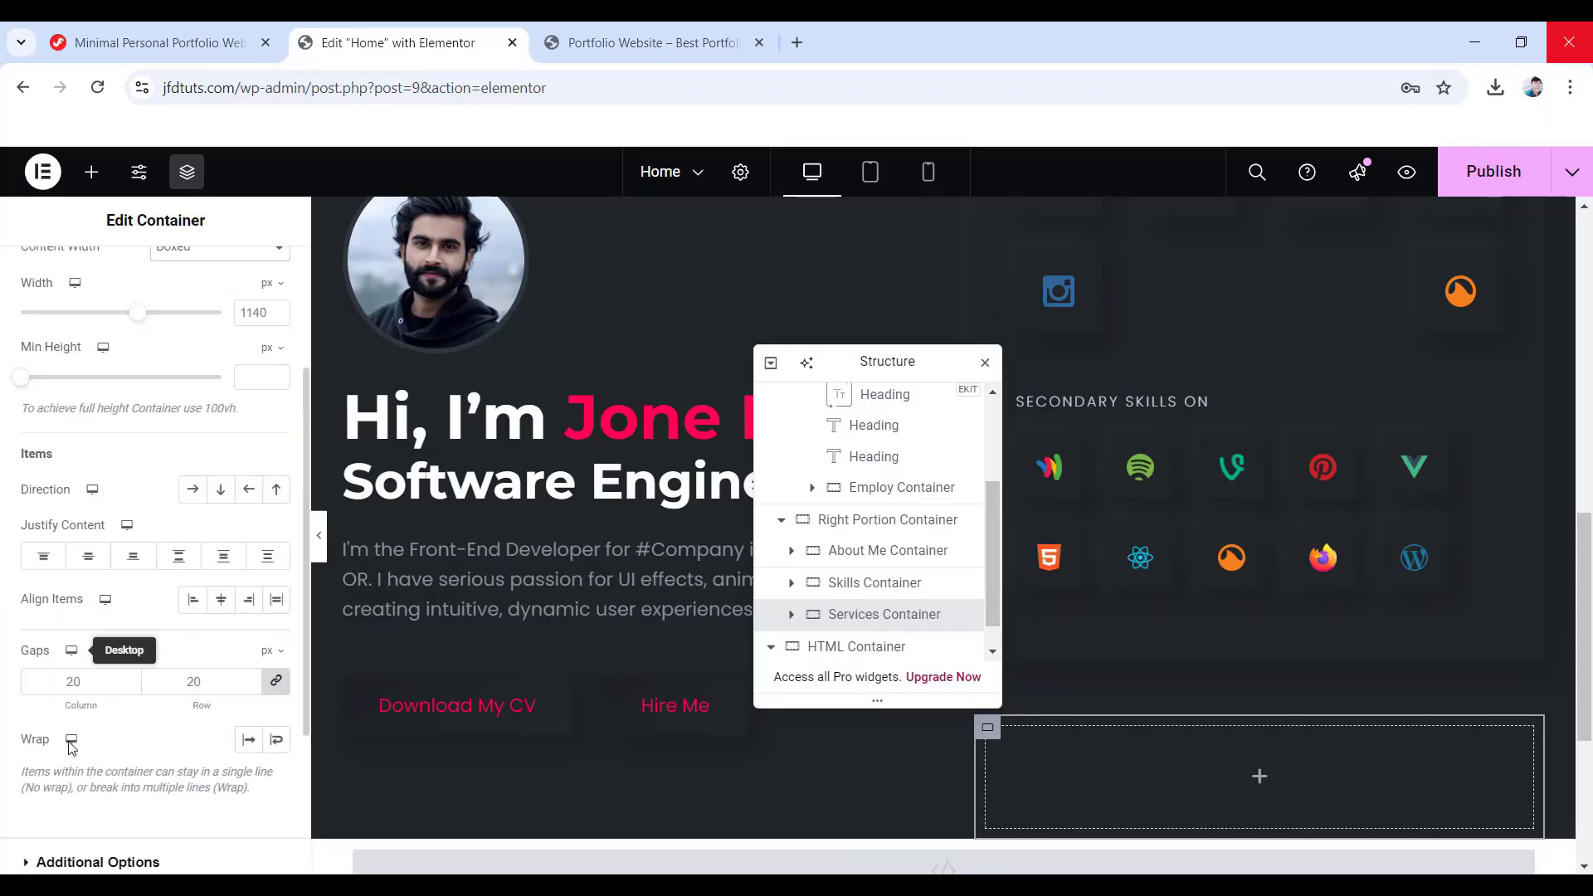
left_click(75, 681)
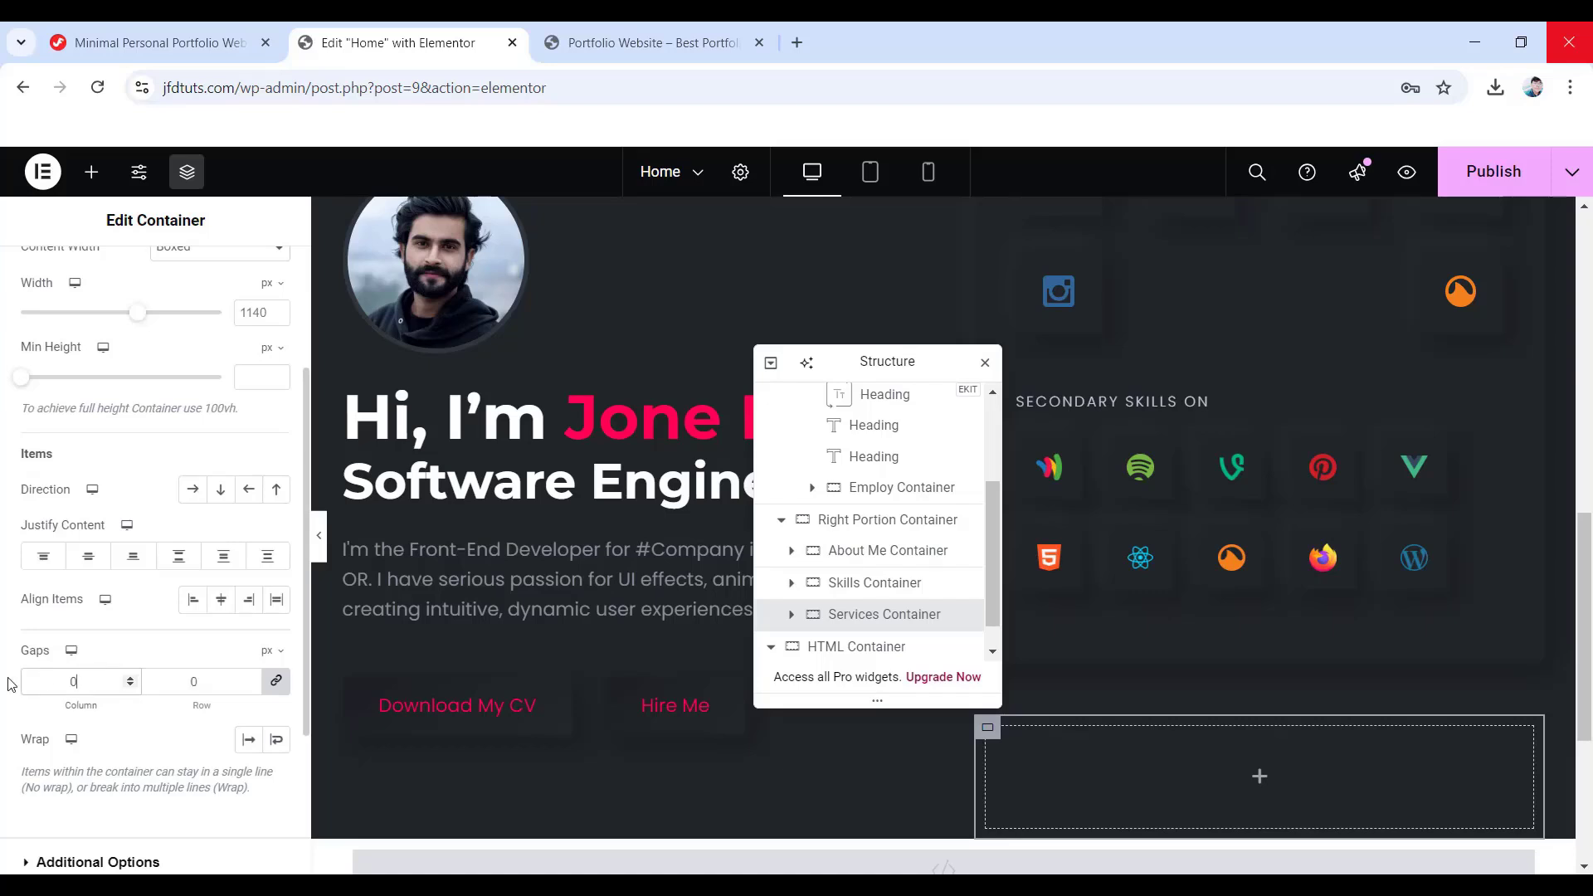
scroll(12, 681, "up", 5)
left_click(148, 281)
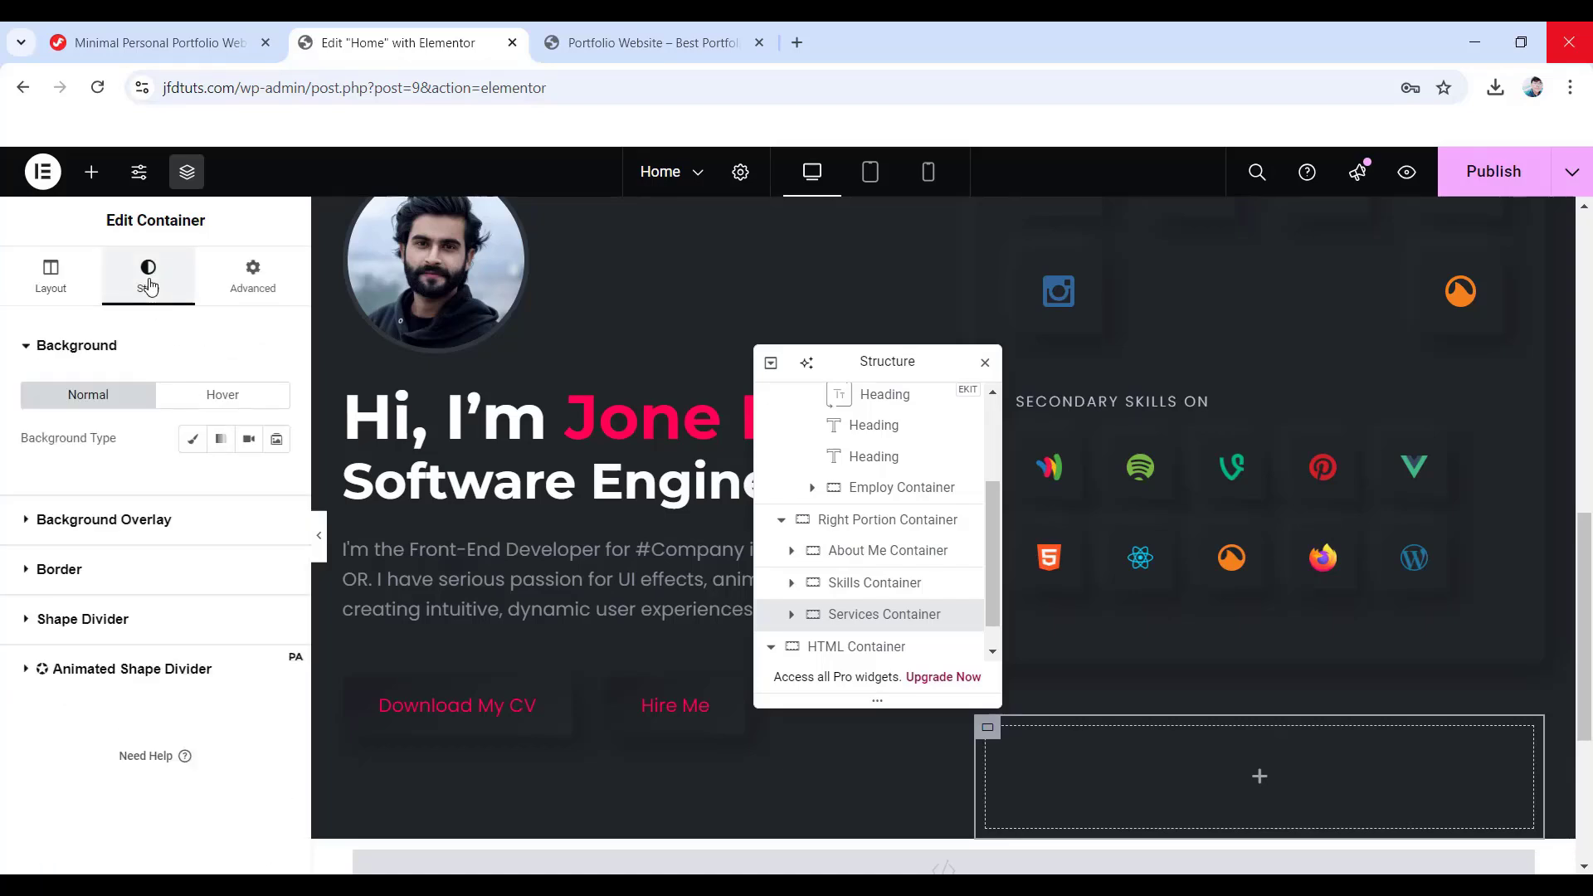
left_click(64, 570)
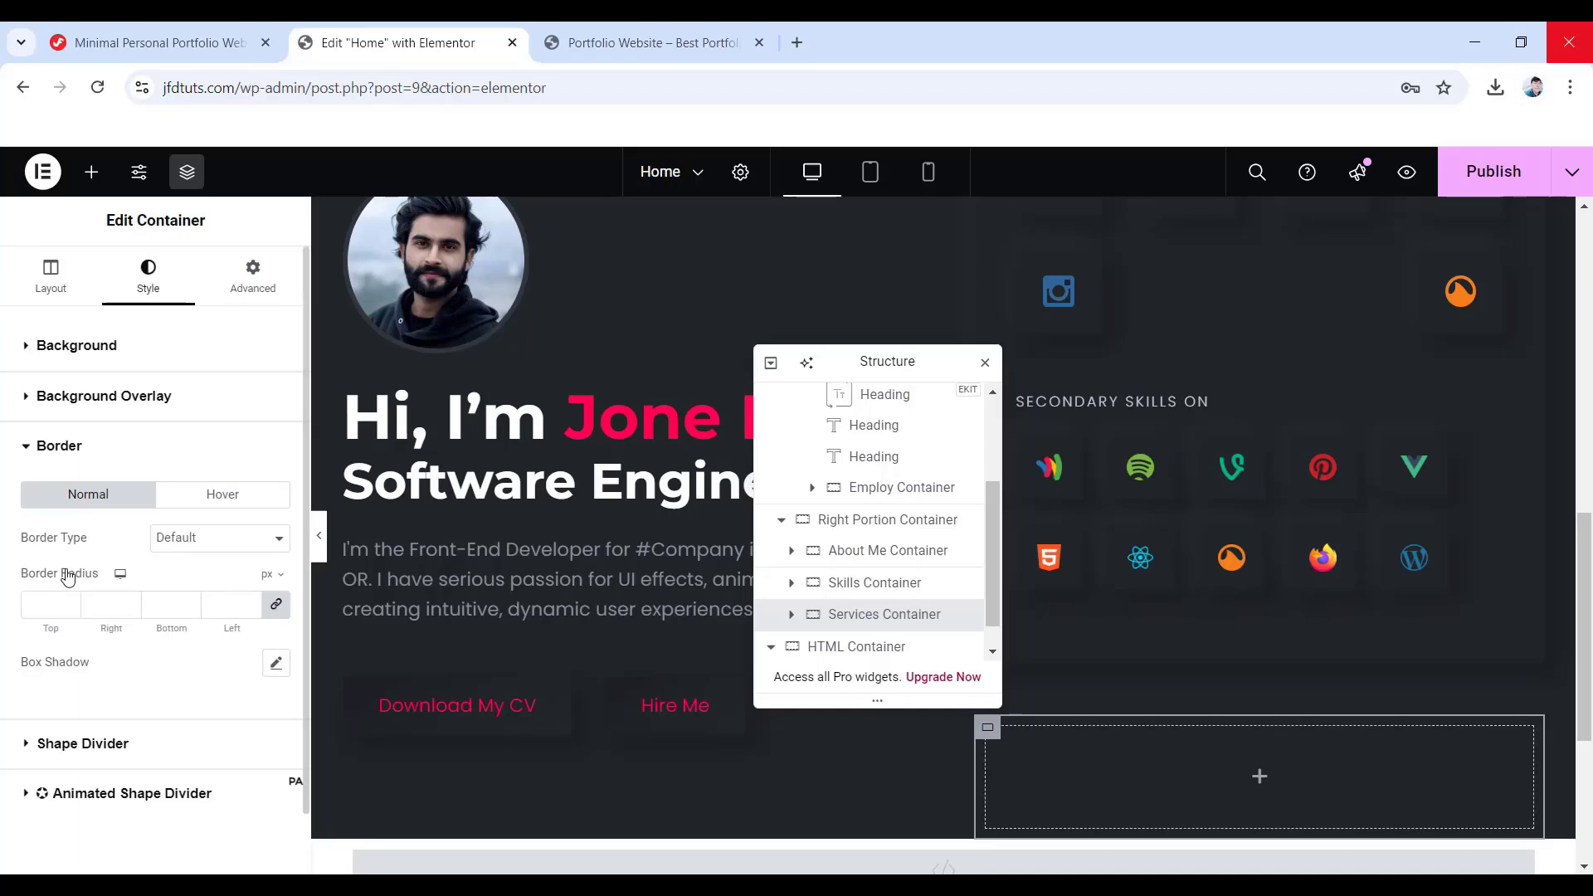
left_click(36, 607)
type("10")
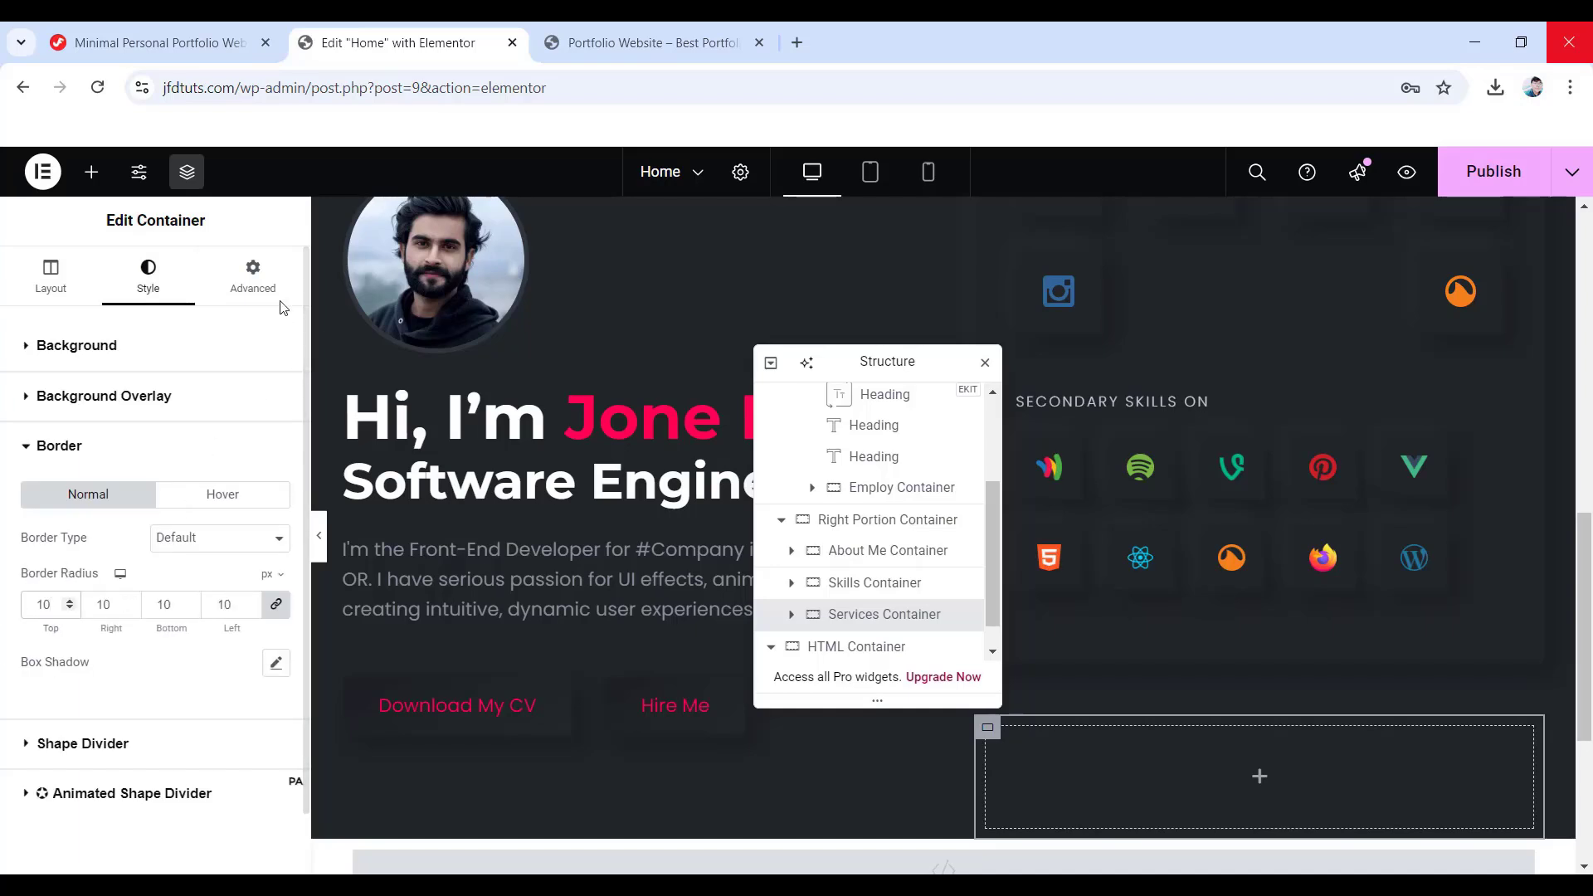
- Give it a 50 px bottom margin, 35/40/40/40 px padding and the CSS class 'box'
left_click(260, 279)
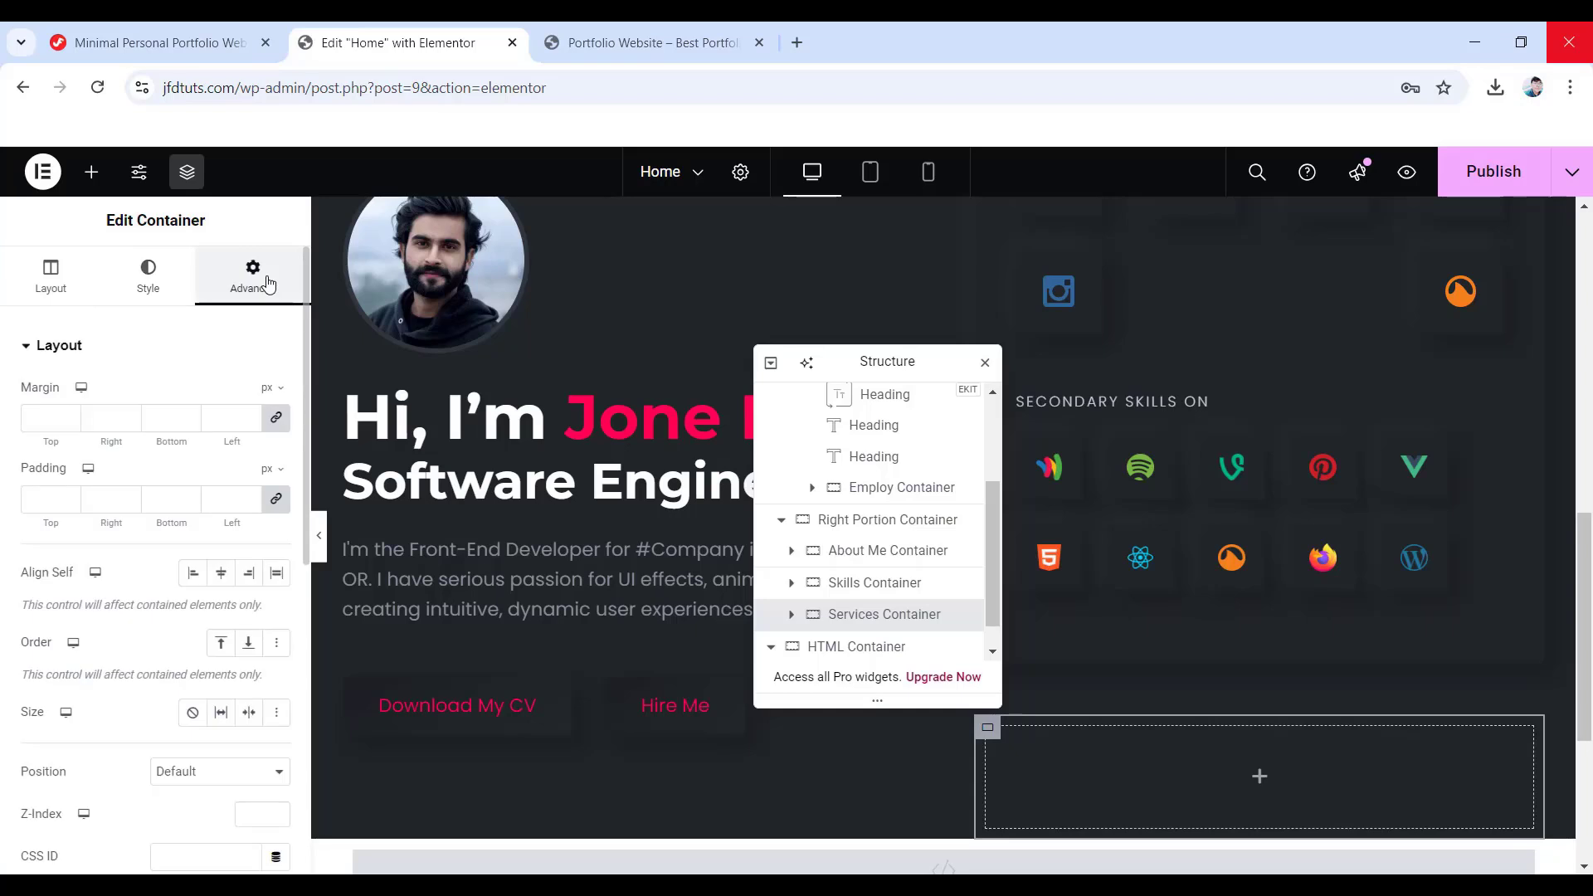
left_click(277, 416)
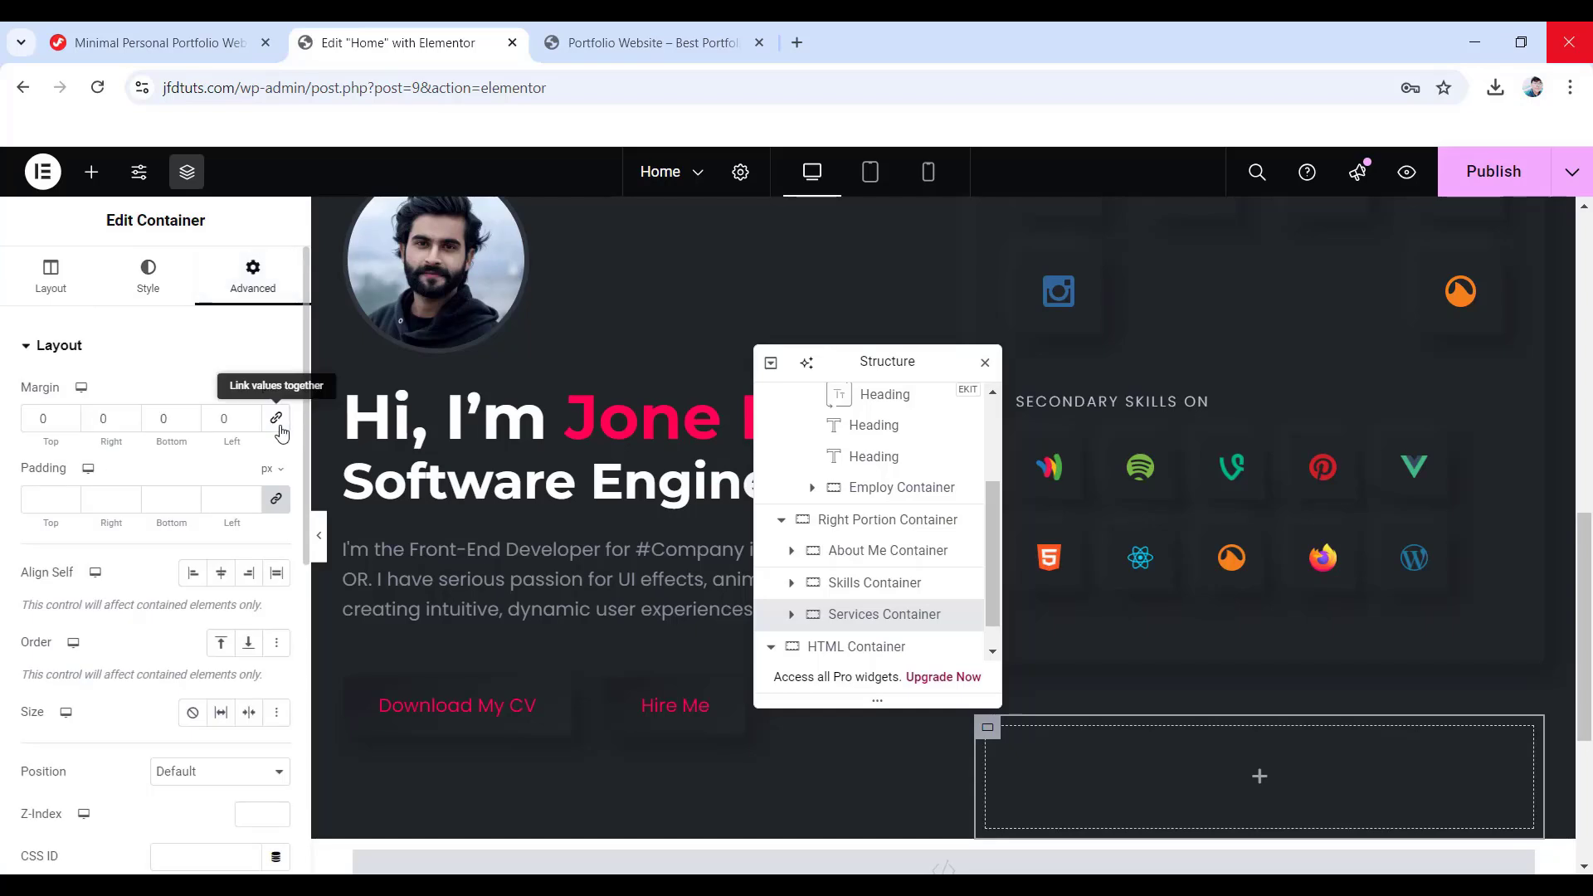
double_click(151, 419)
type("50")
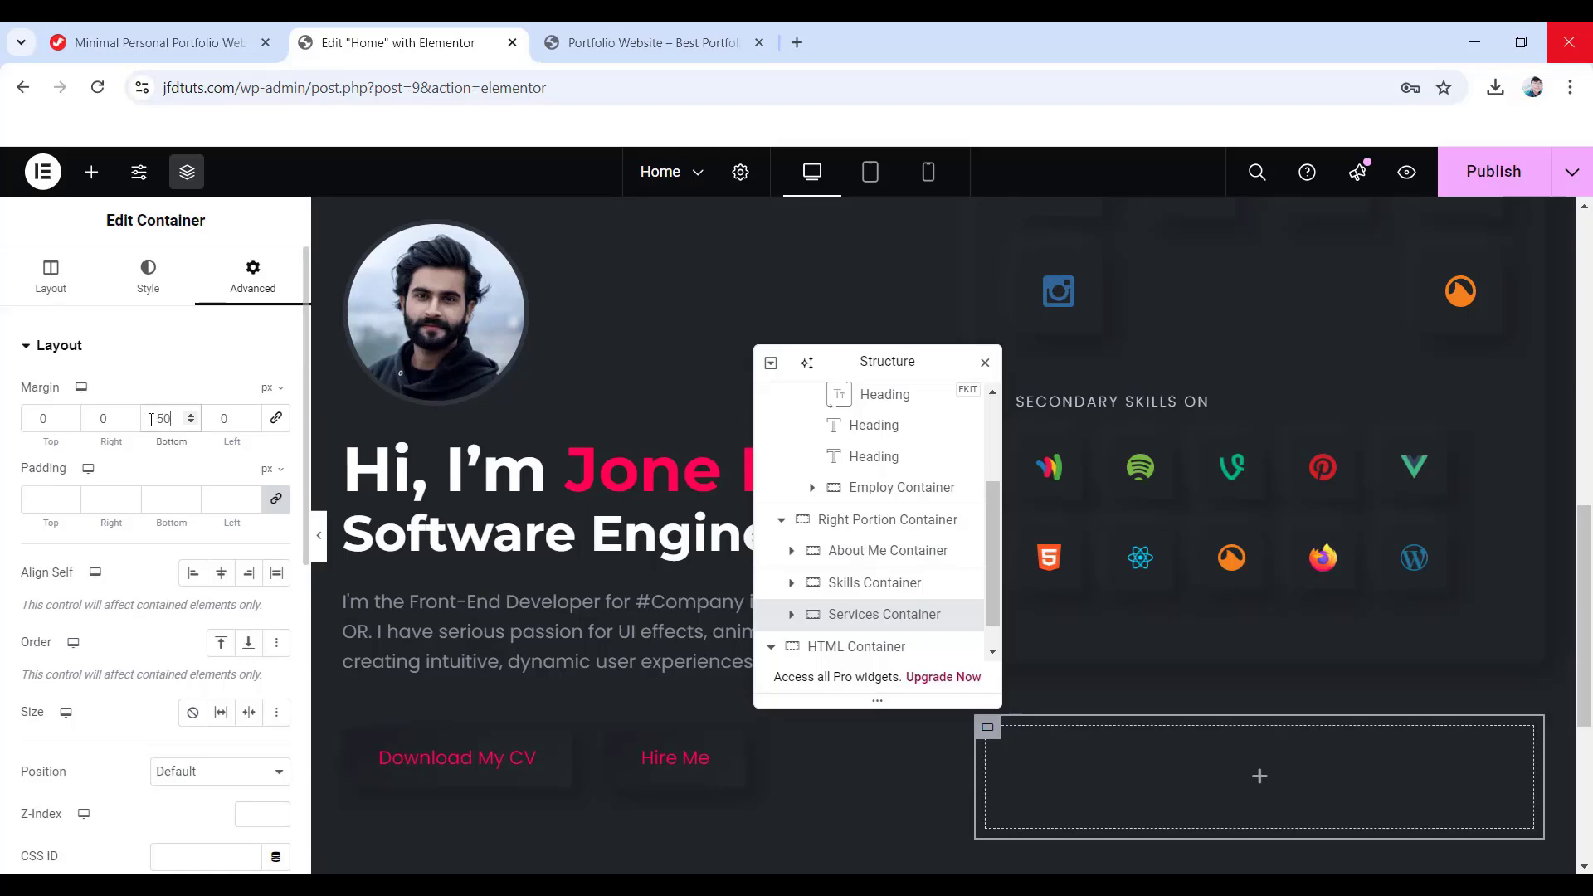
scroll(301, 456, "down", 1)
left_click(276, 396)
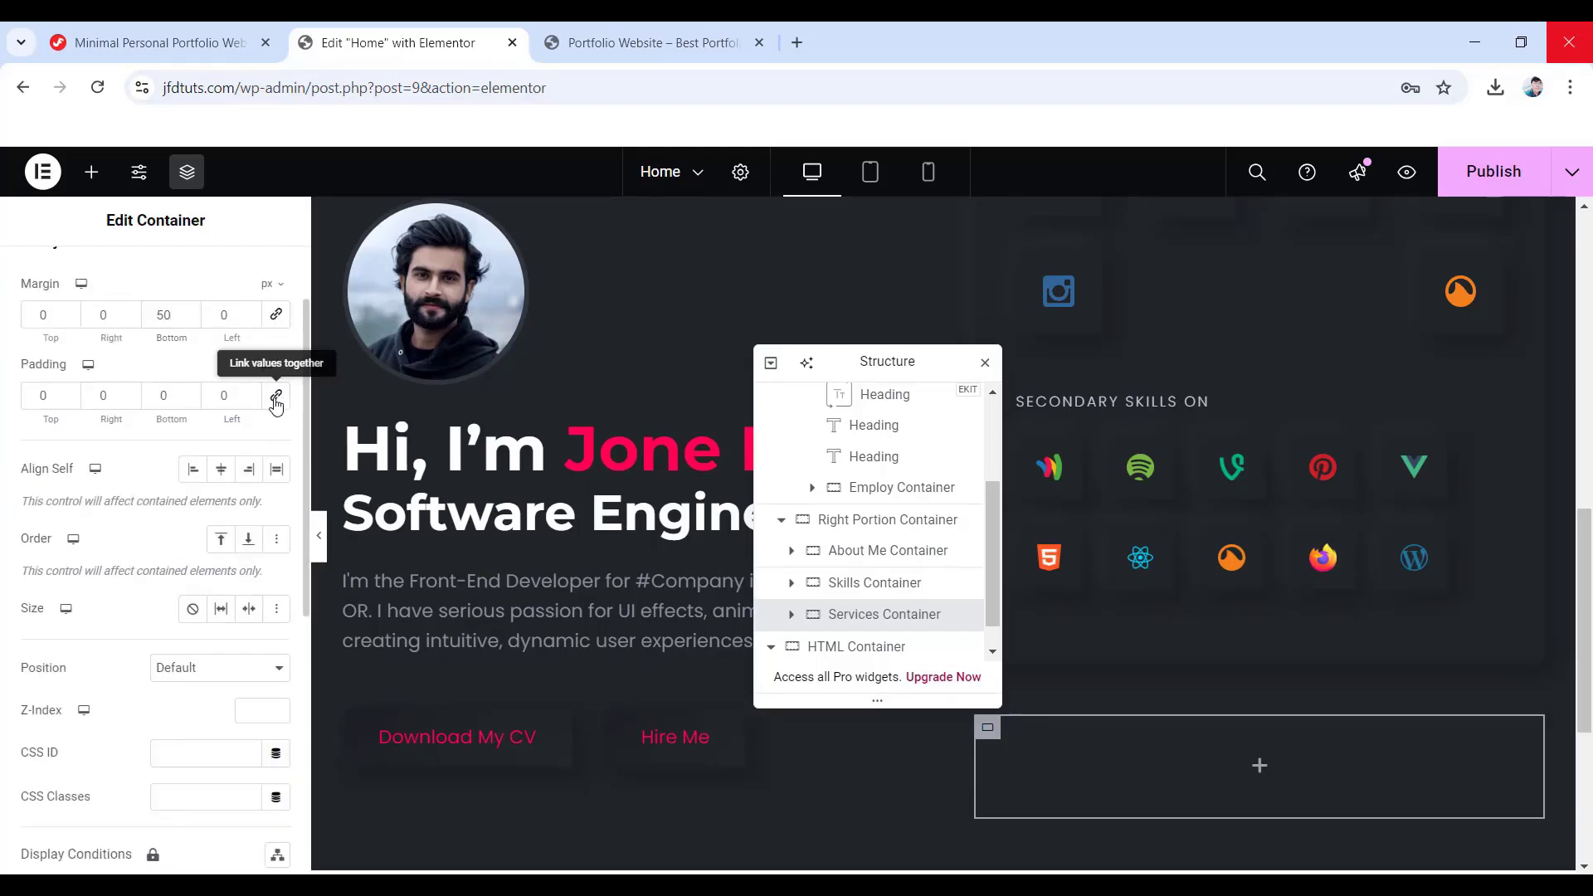
double_click(41, 396)
type("35")
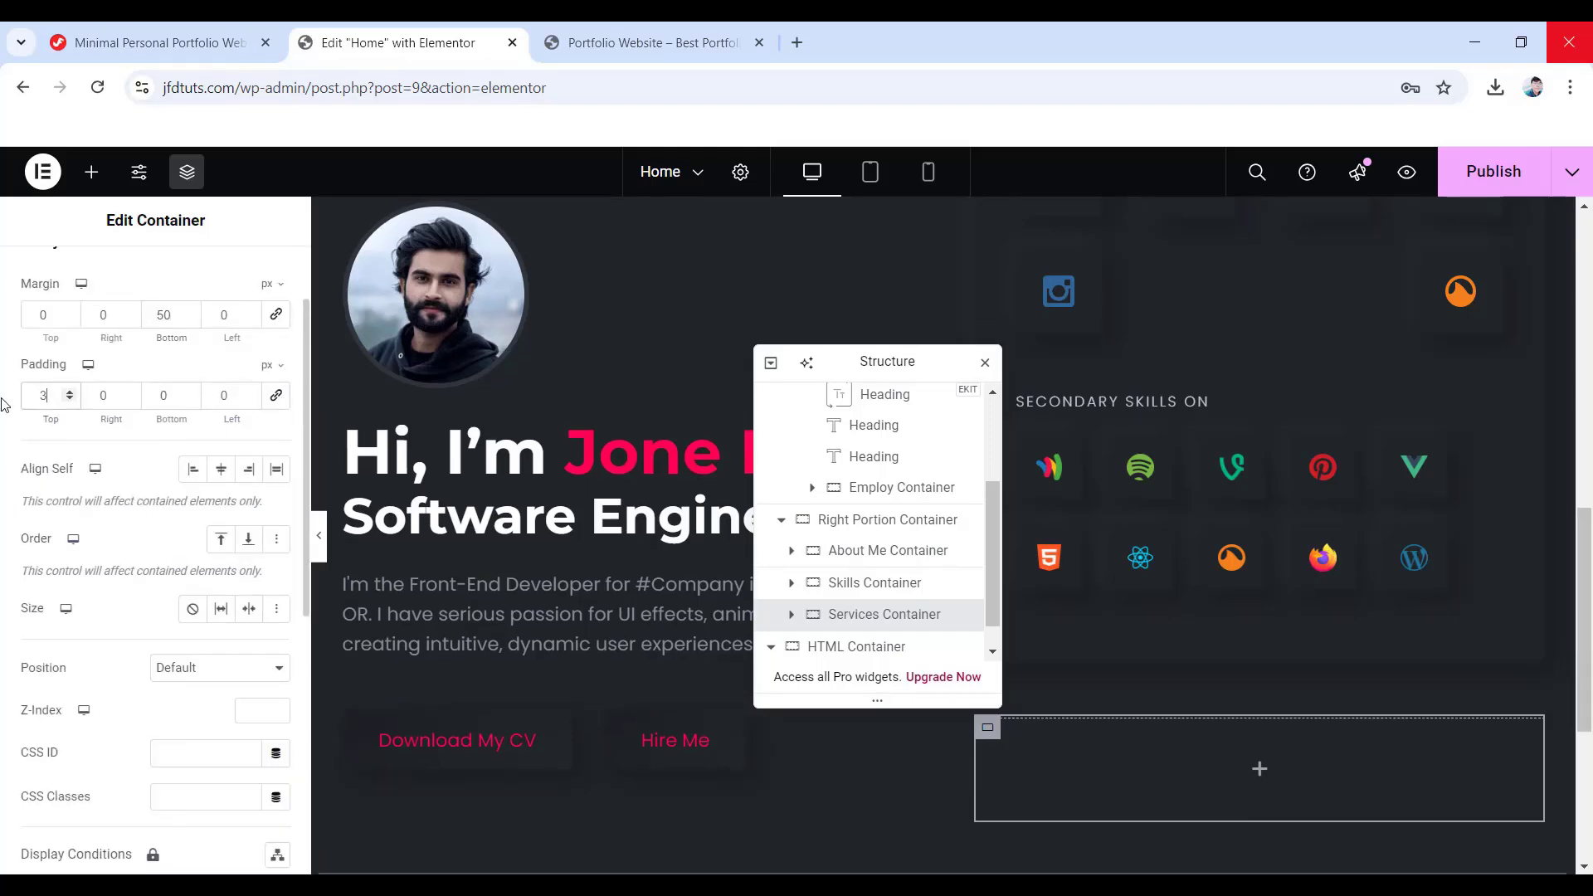
double_click(103, 394)
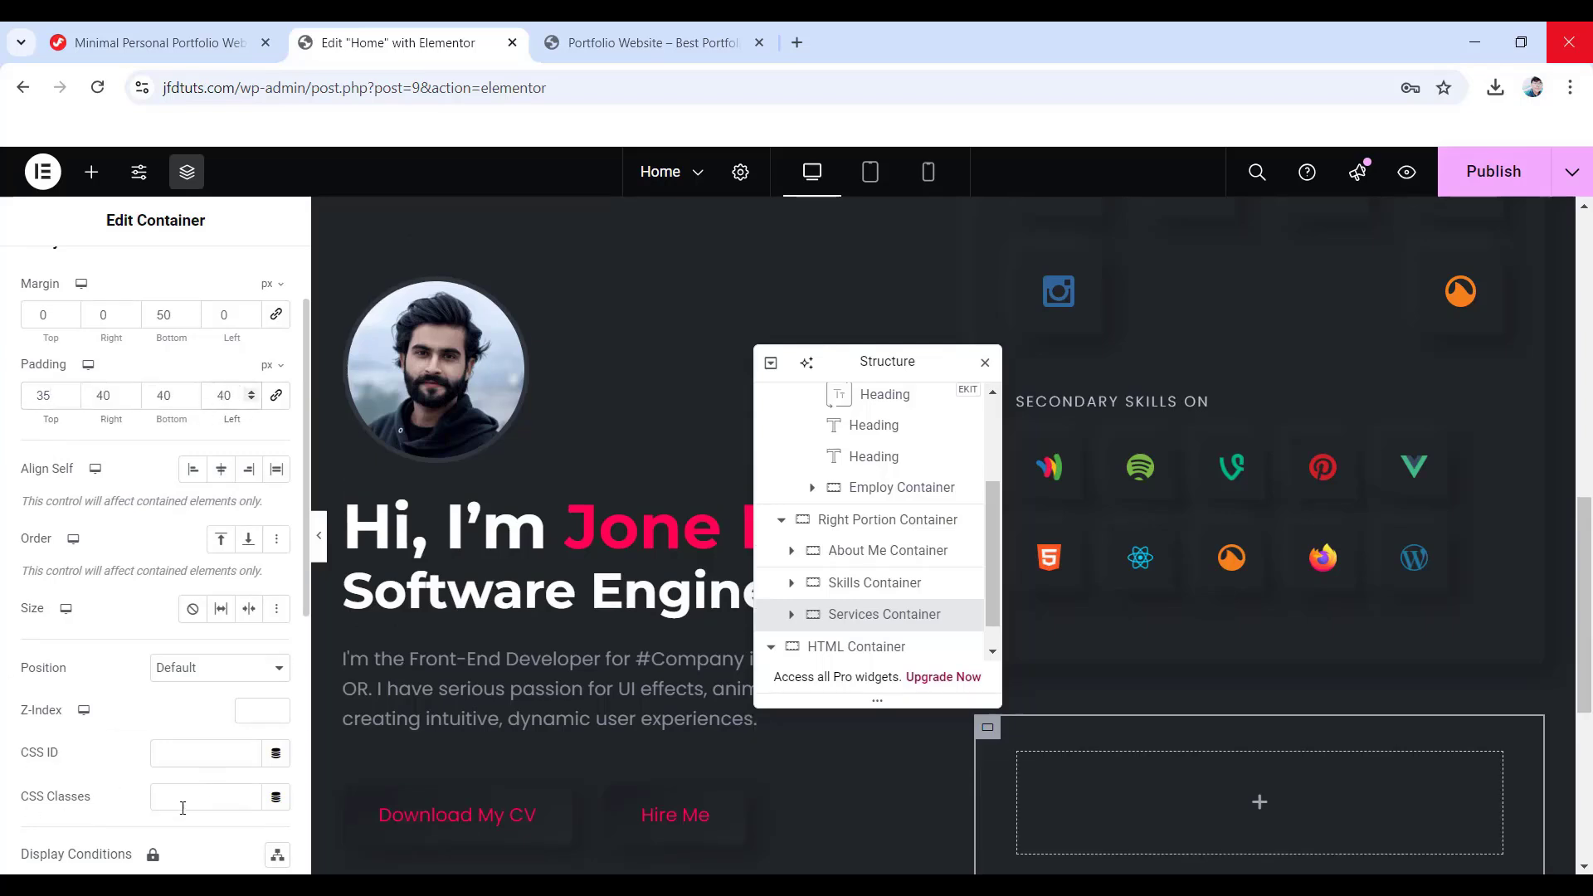
left_click(183, 803)
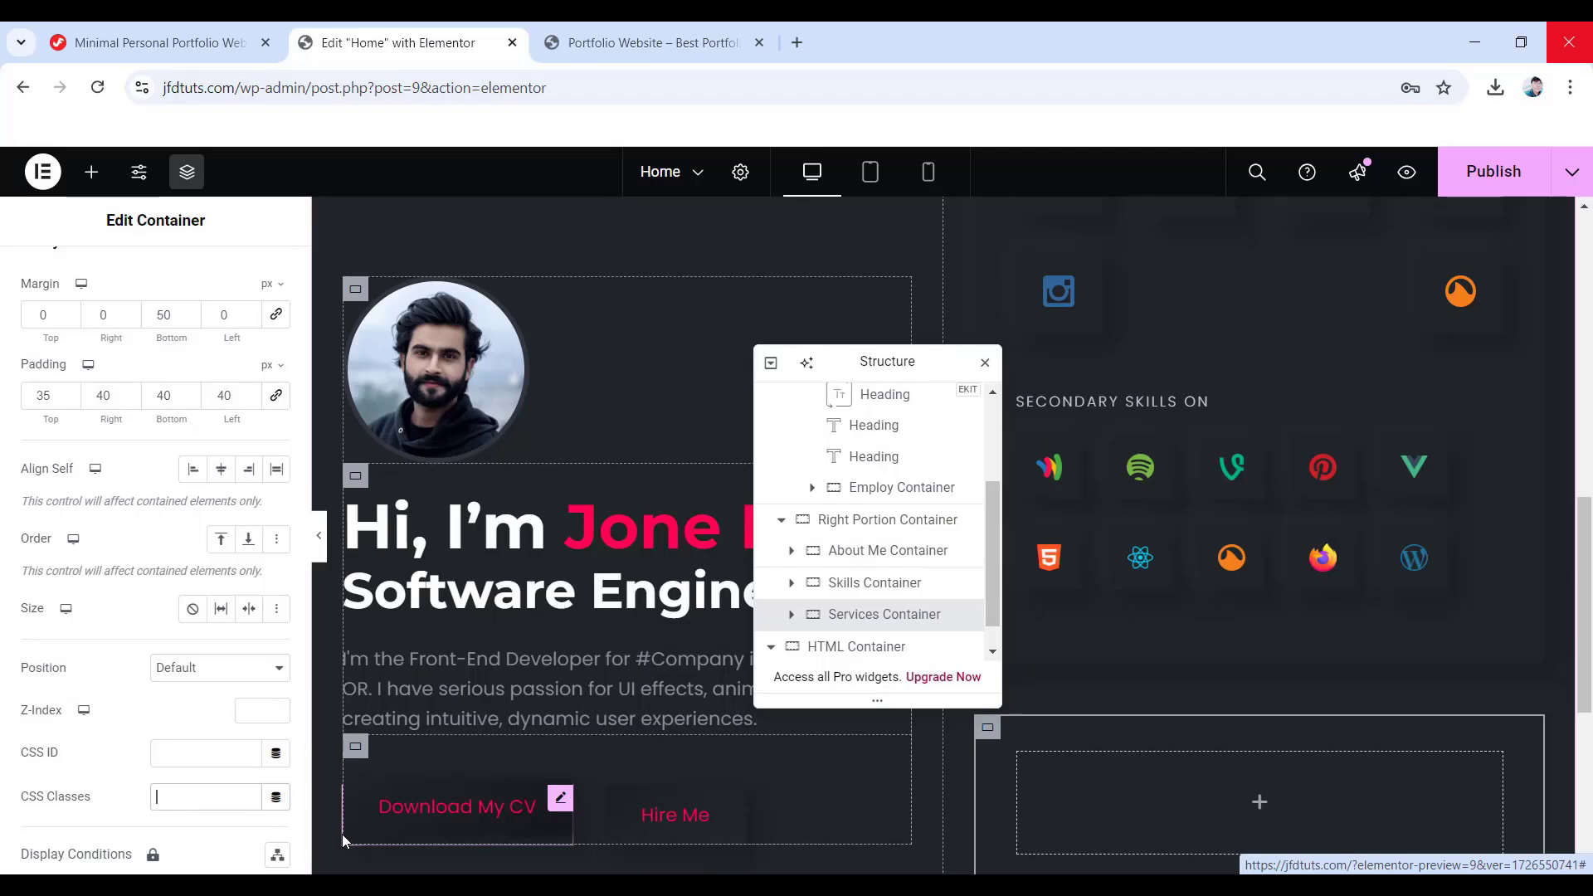
type("box")
scroll(1207, 720, "down", 1)
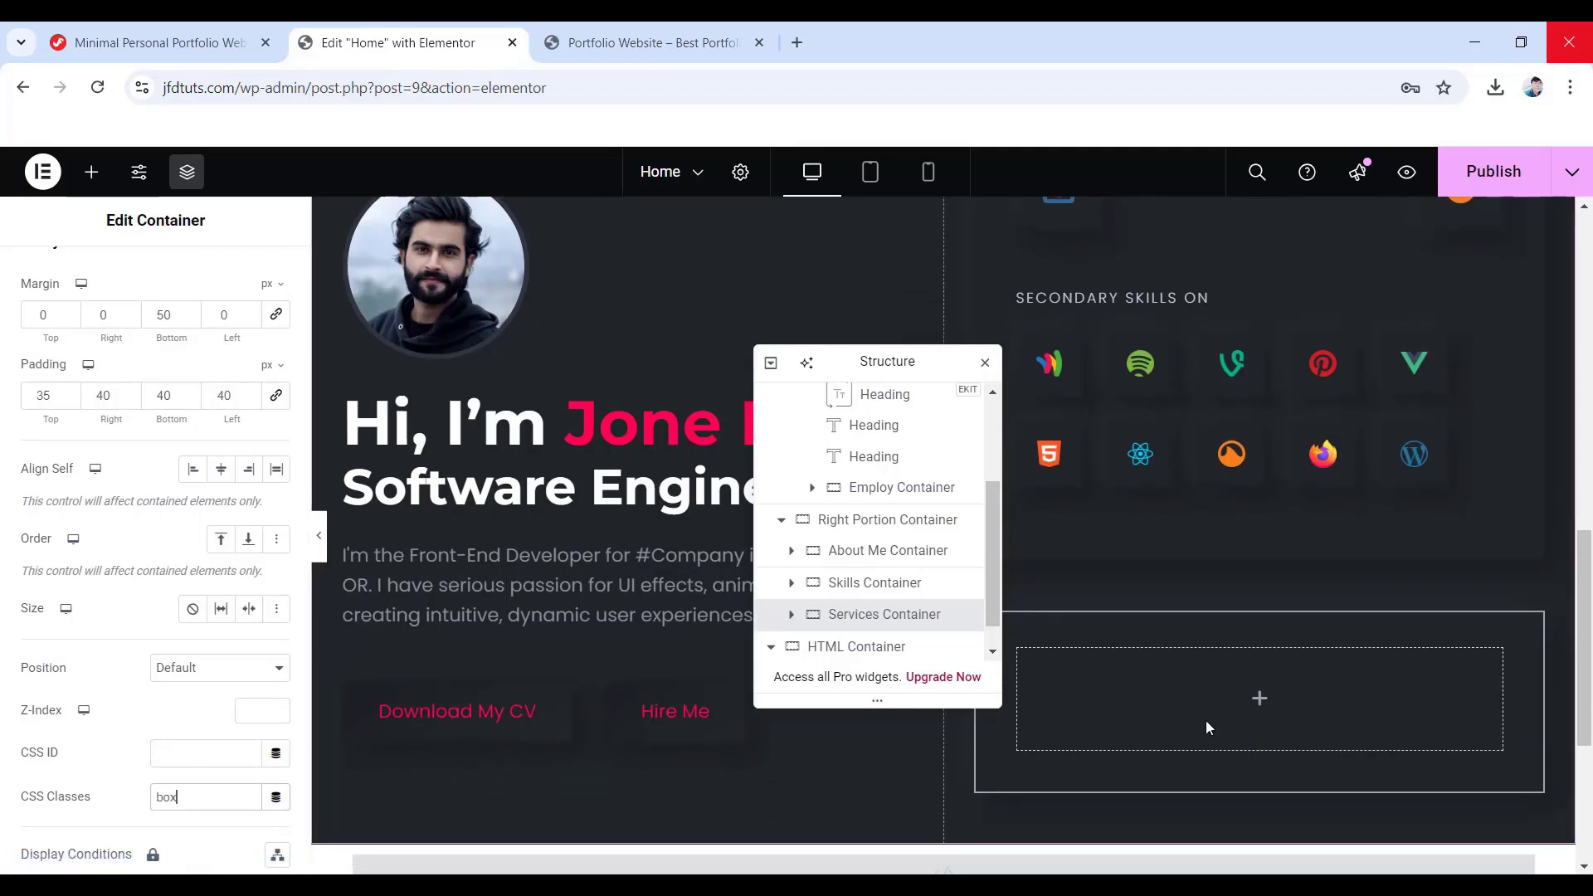
- Add a 'My Services' heading inside the Services Container with #FFFFFF text colour
left_click(1267, 705)
left_click_drag(66, 720, 1263, 697)
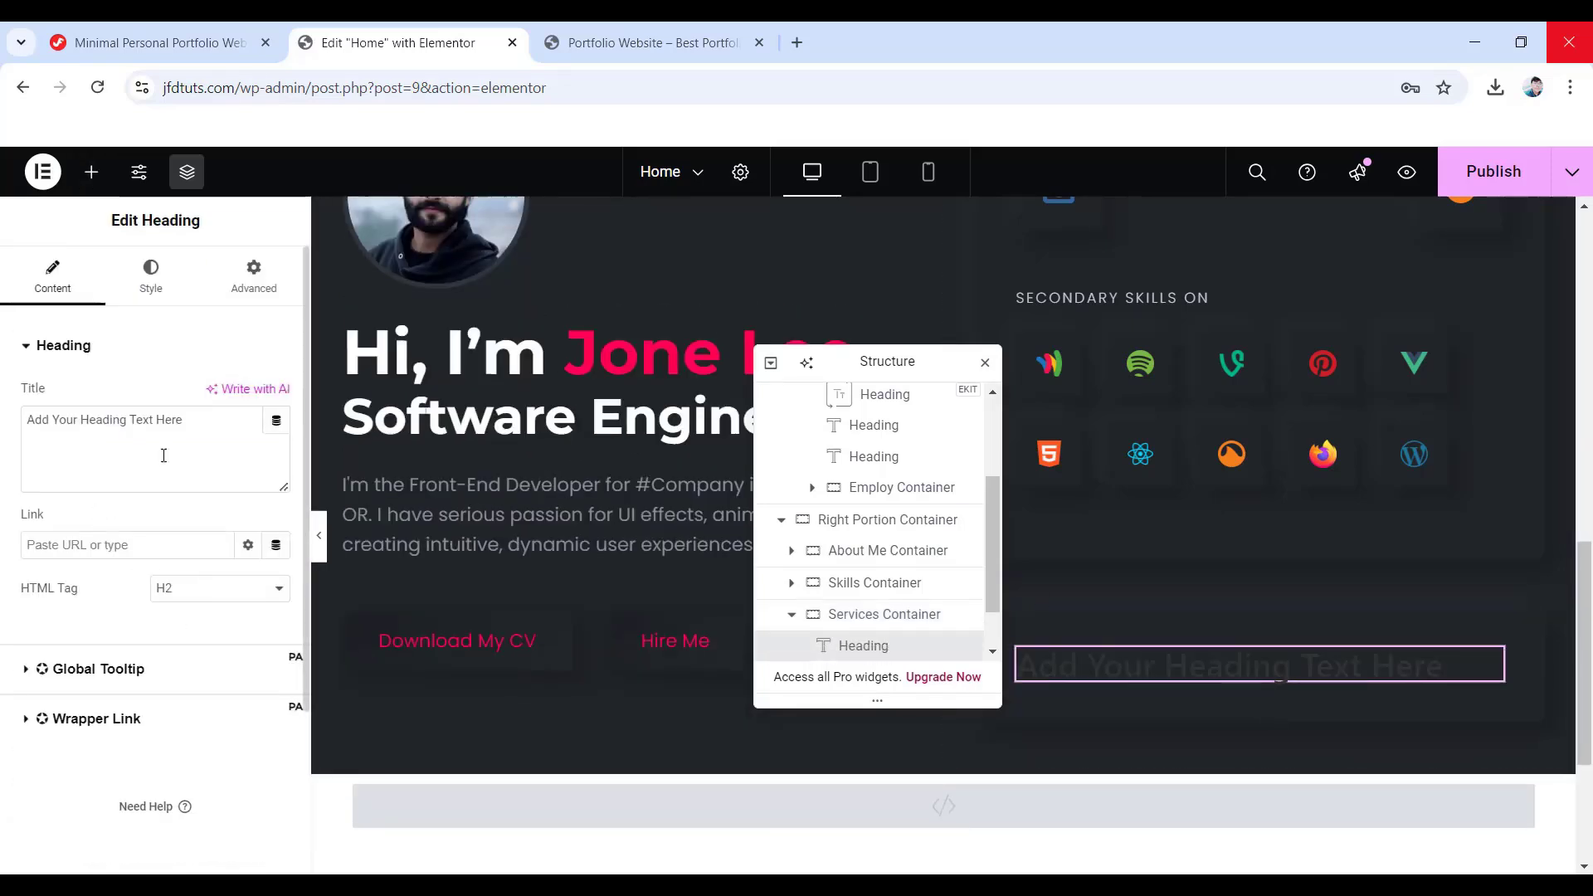
left_click_drag(199, 417, 2, 415)
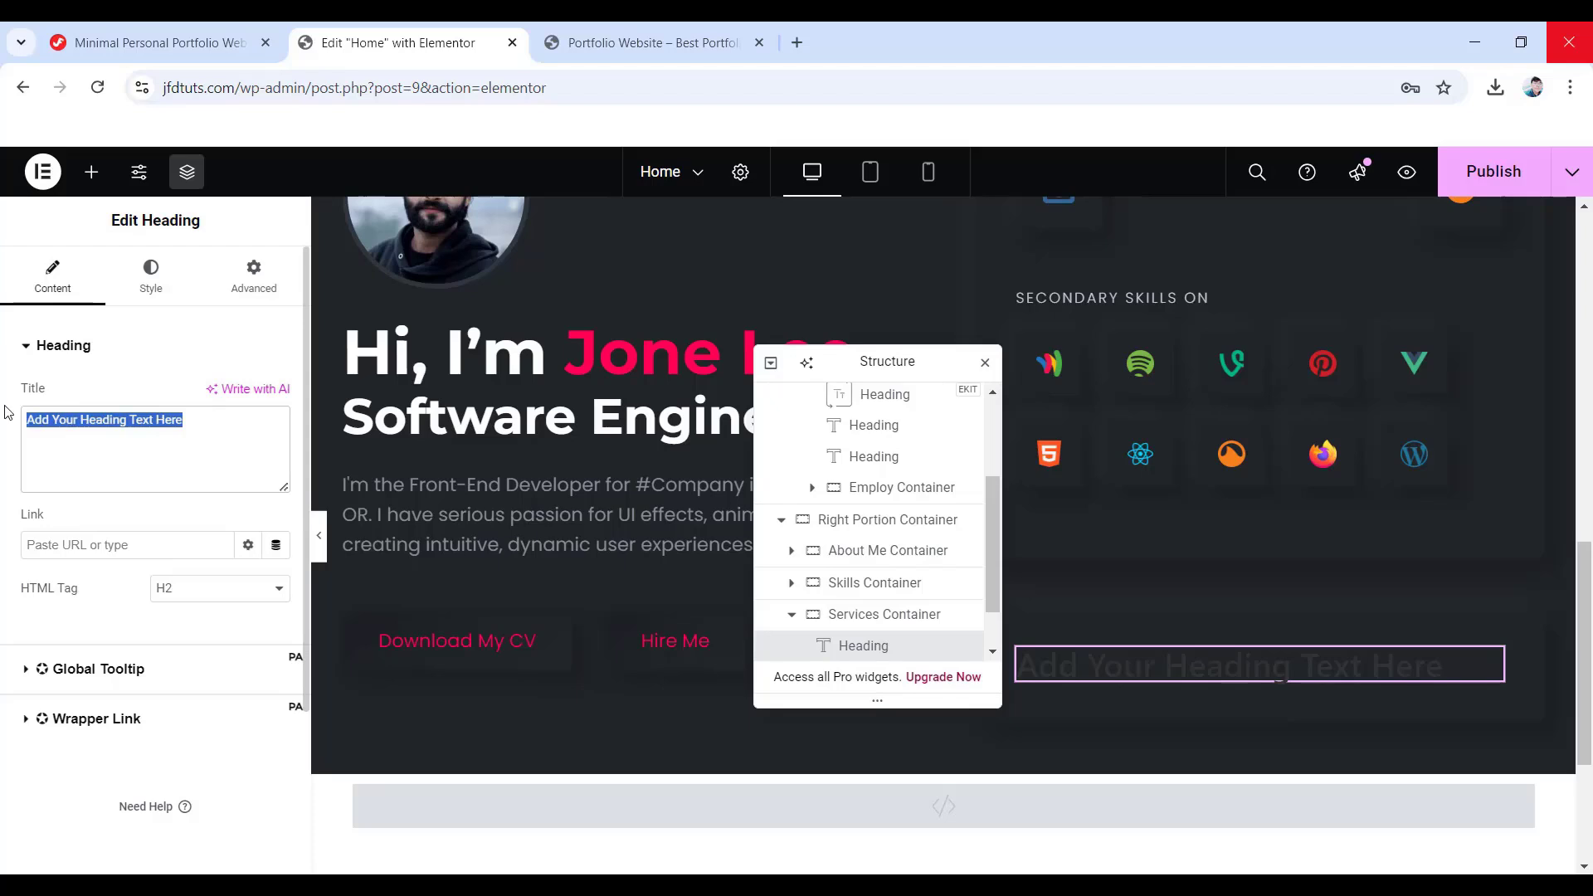
type("My Services")
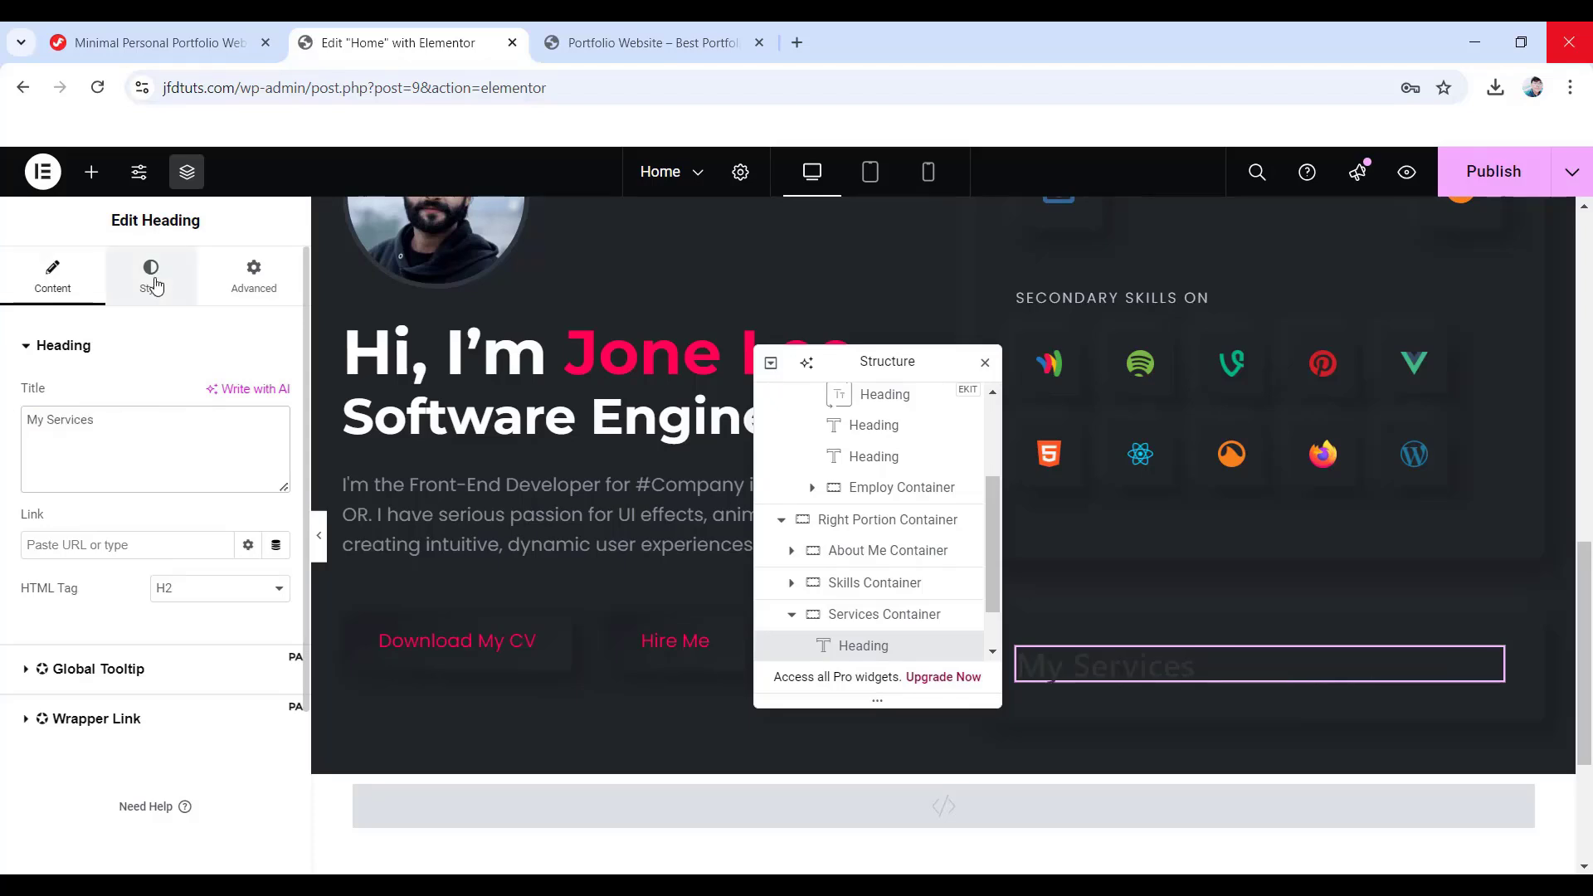
left_click(151, 274)
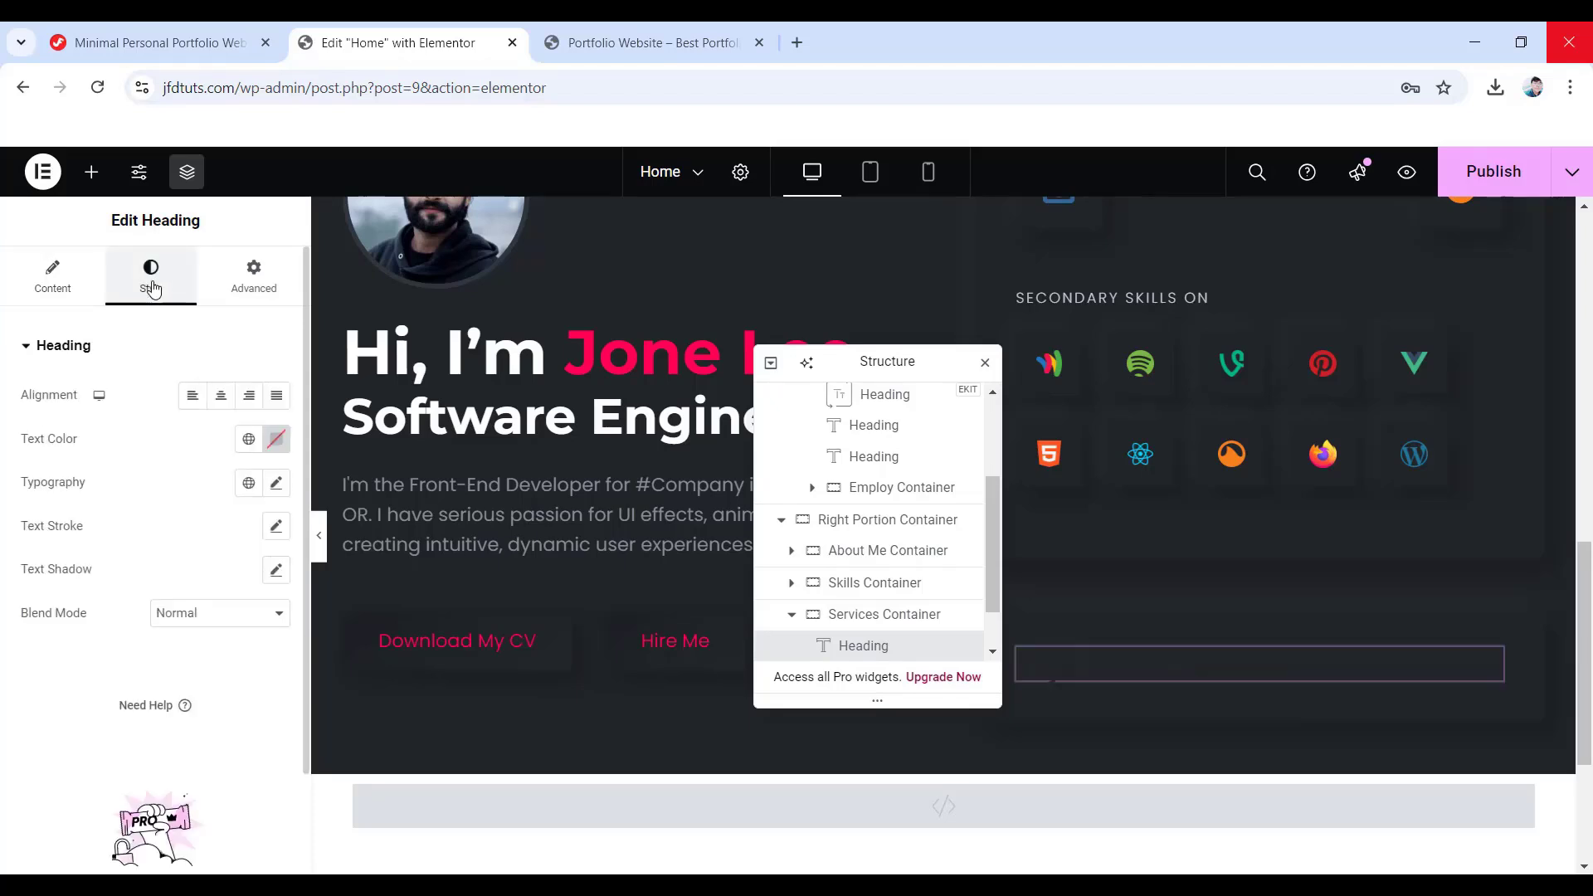
left_click(276, 439)
type("#FFFFFF")
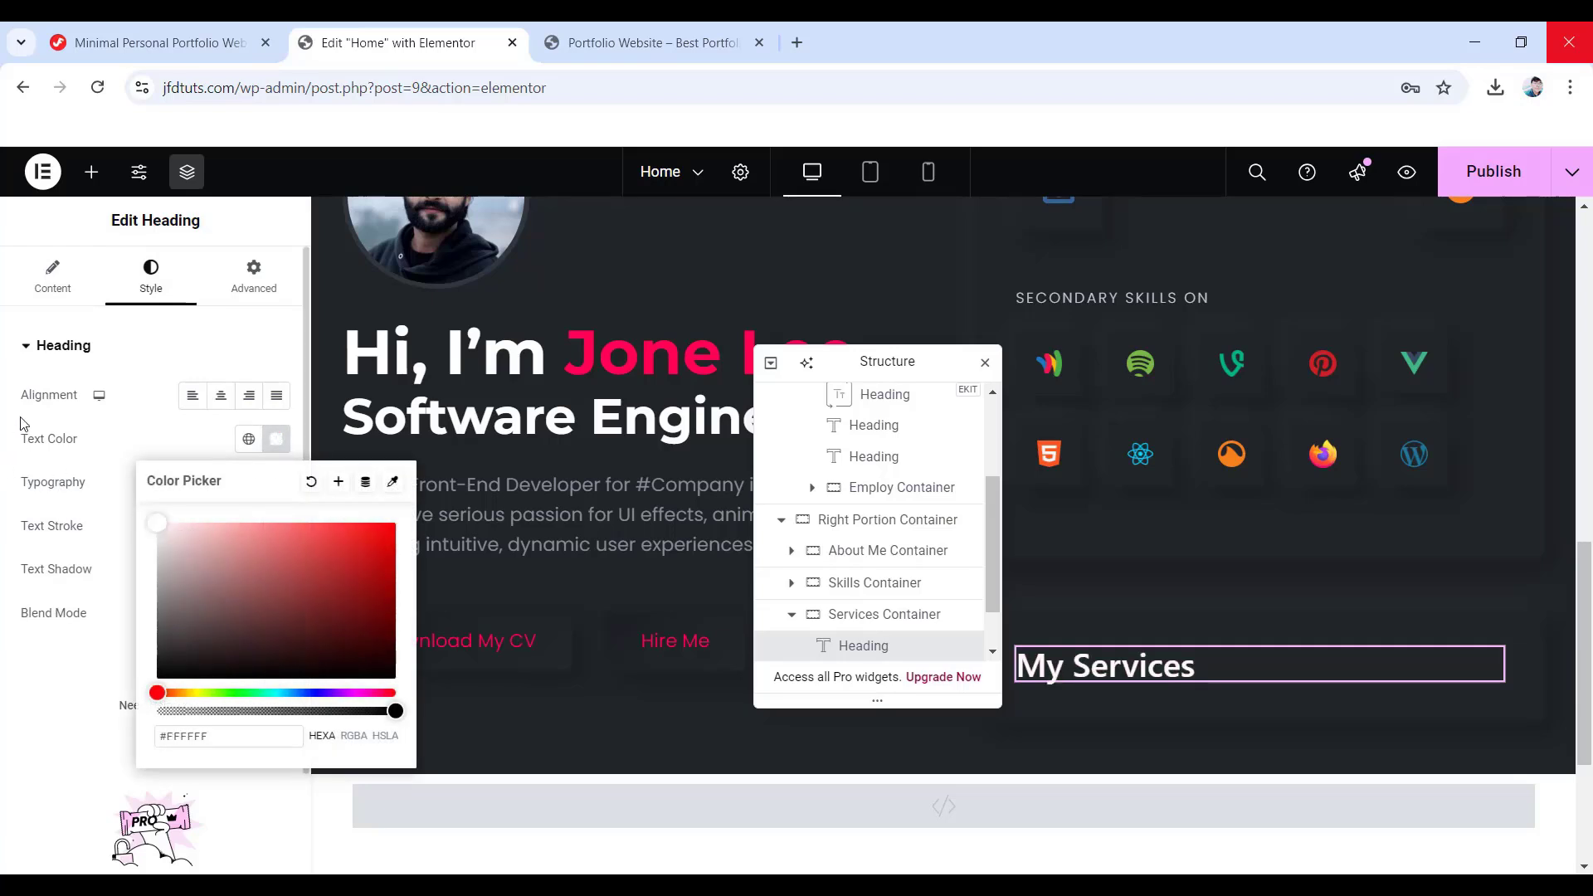
left_click(37, 448)
- Set the heading to Montserrat 30 px bold (700) and unlink its margins to zero
left_click(277, 483)
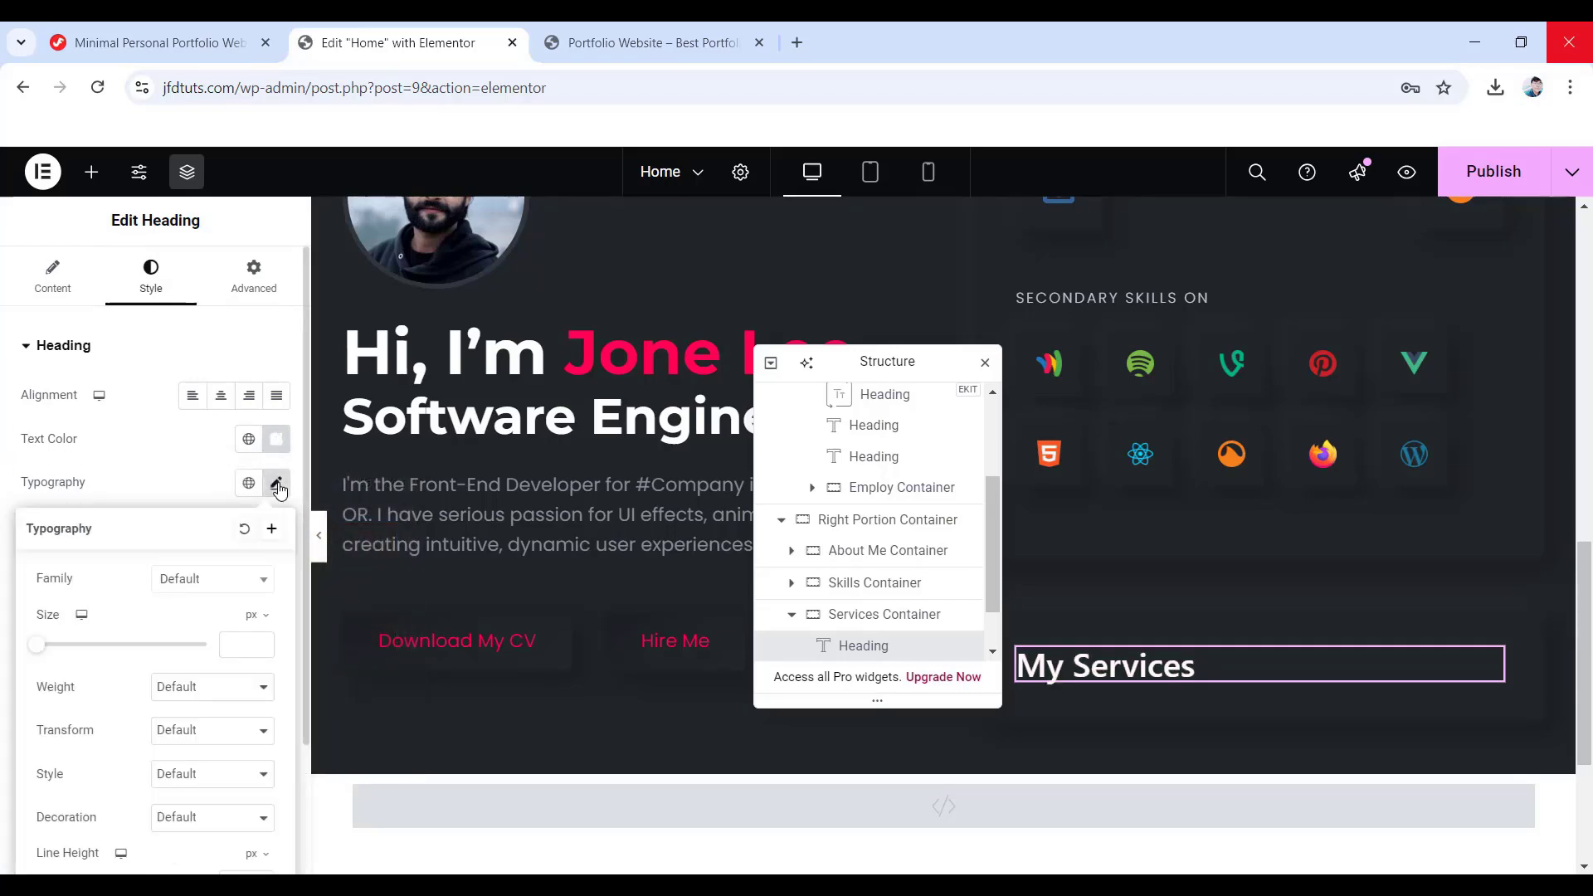
left_click(216, 580)
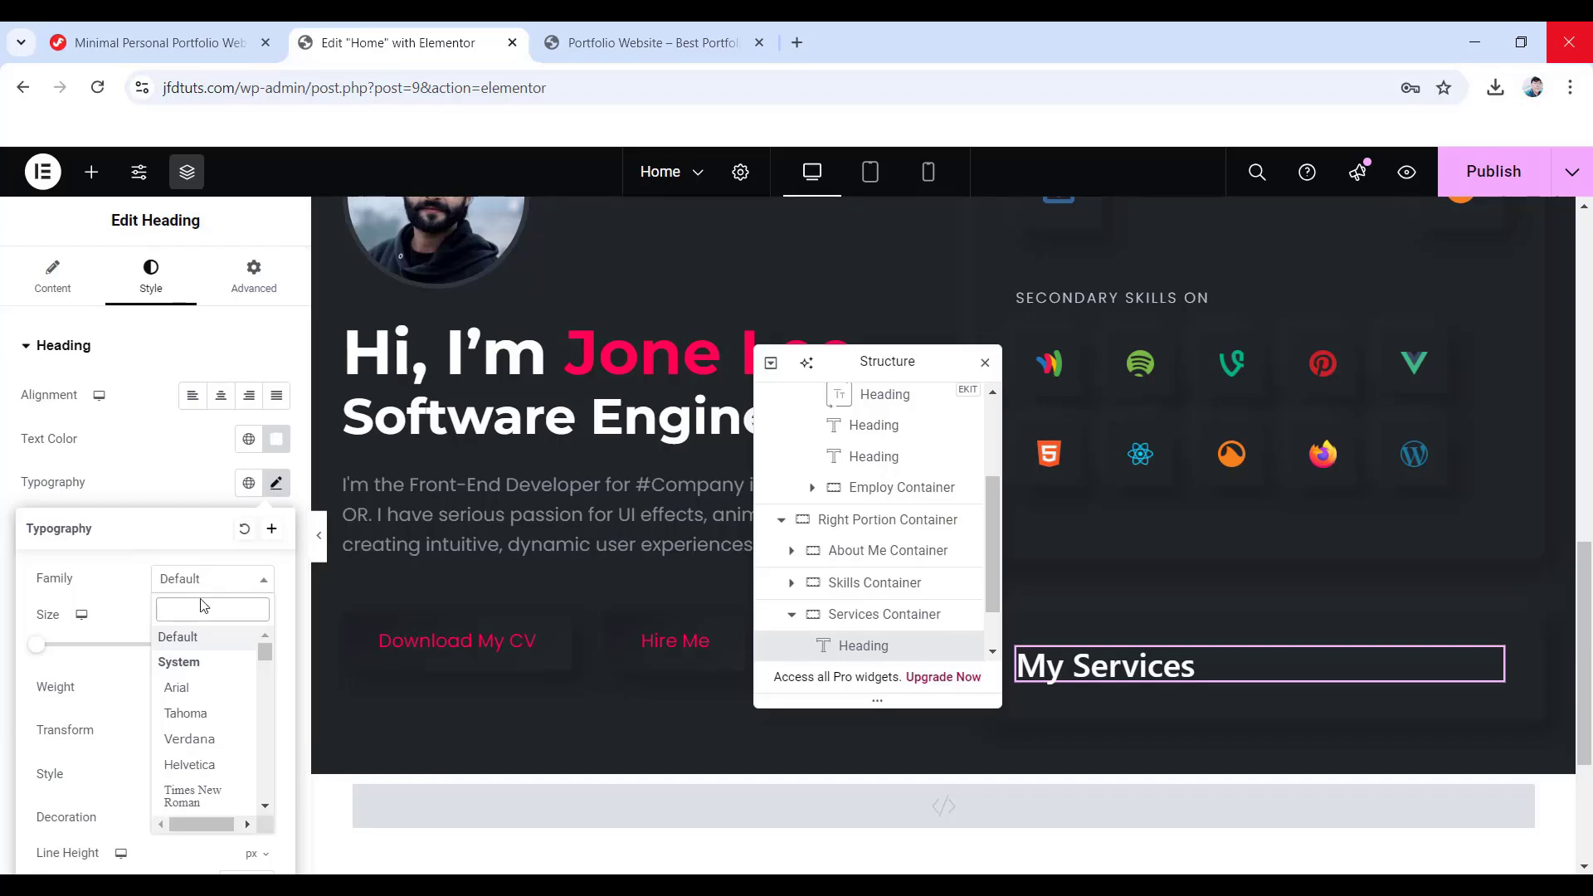
type("Montserrat")
key("Return")
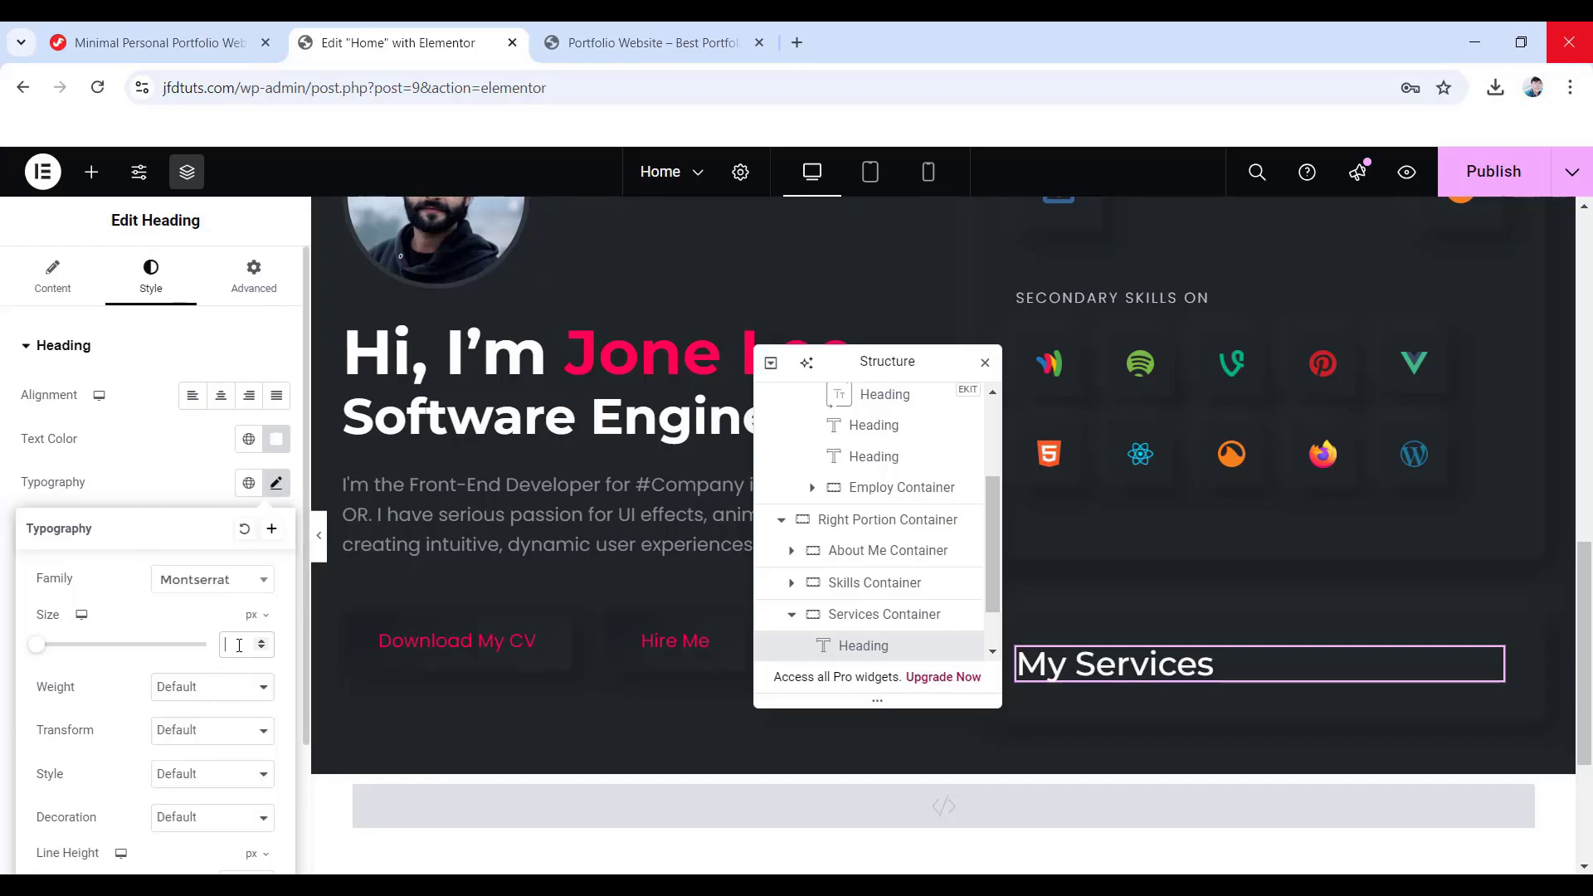
left_click(195, 687)
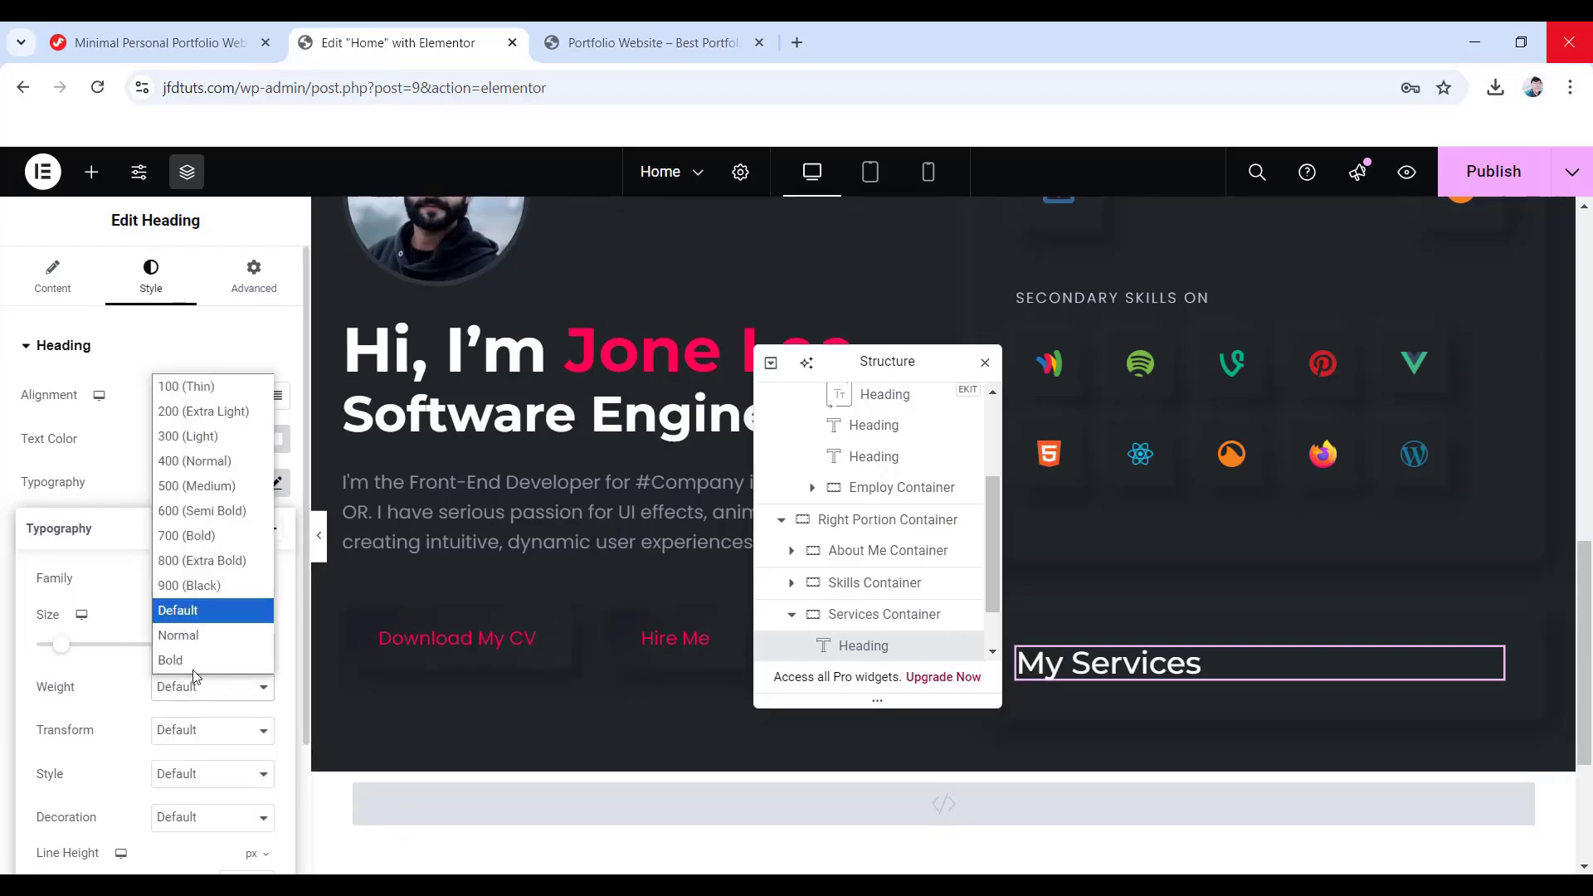
left_click(203, 535)
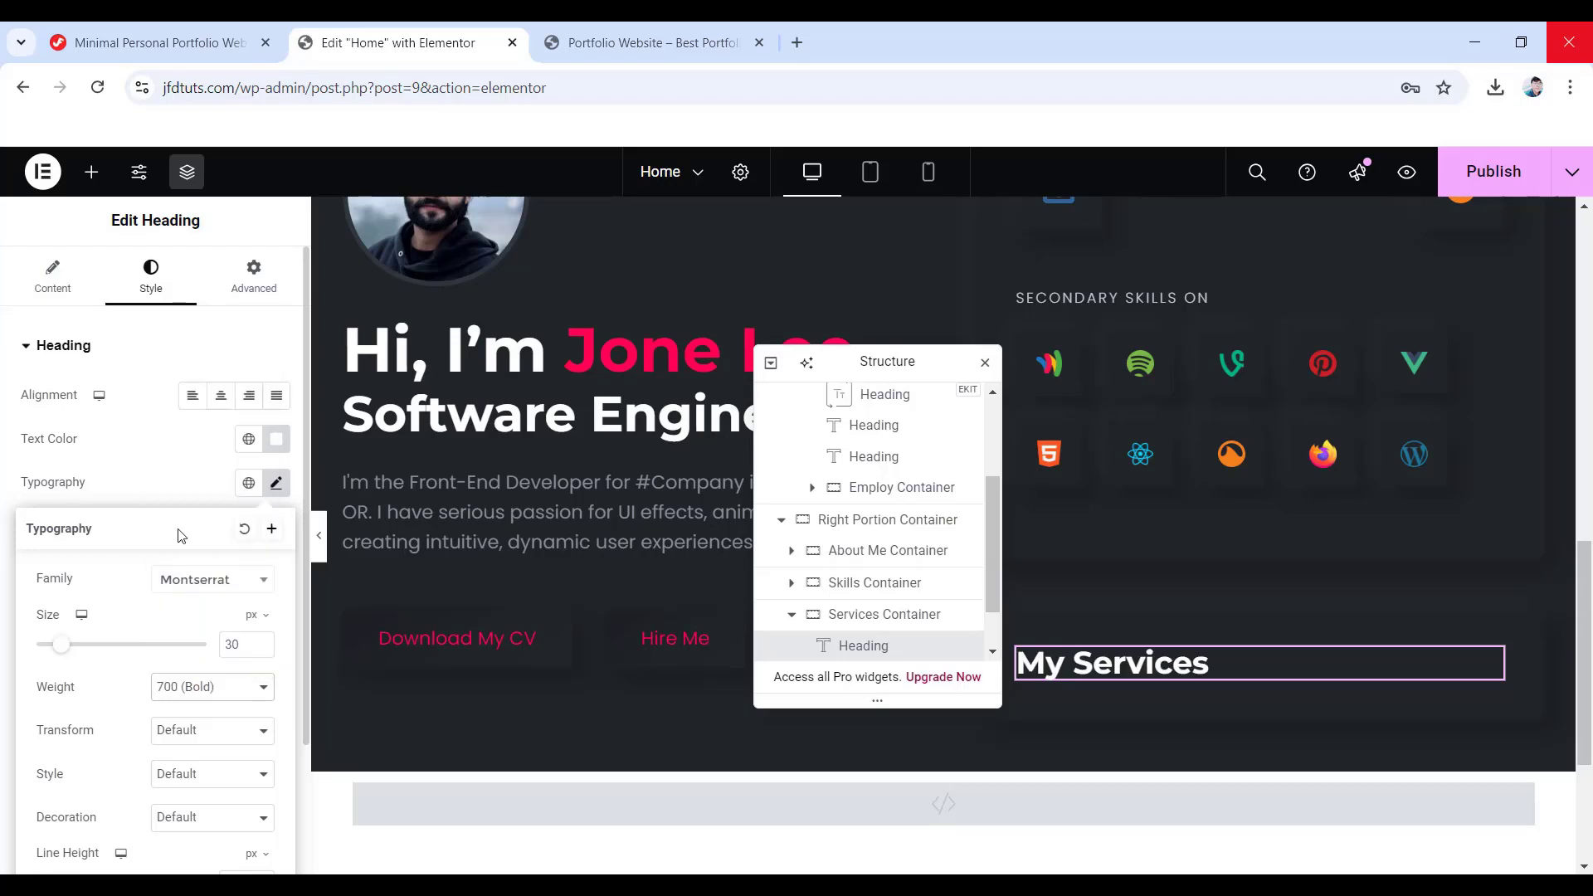
scroll(210, 712, "down", 2)
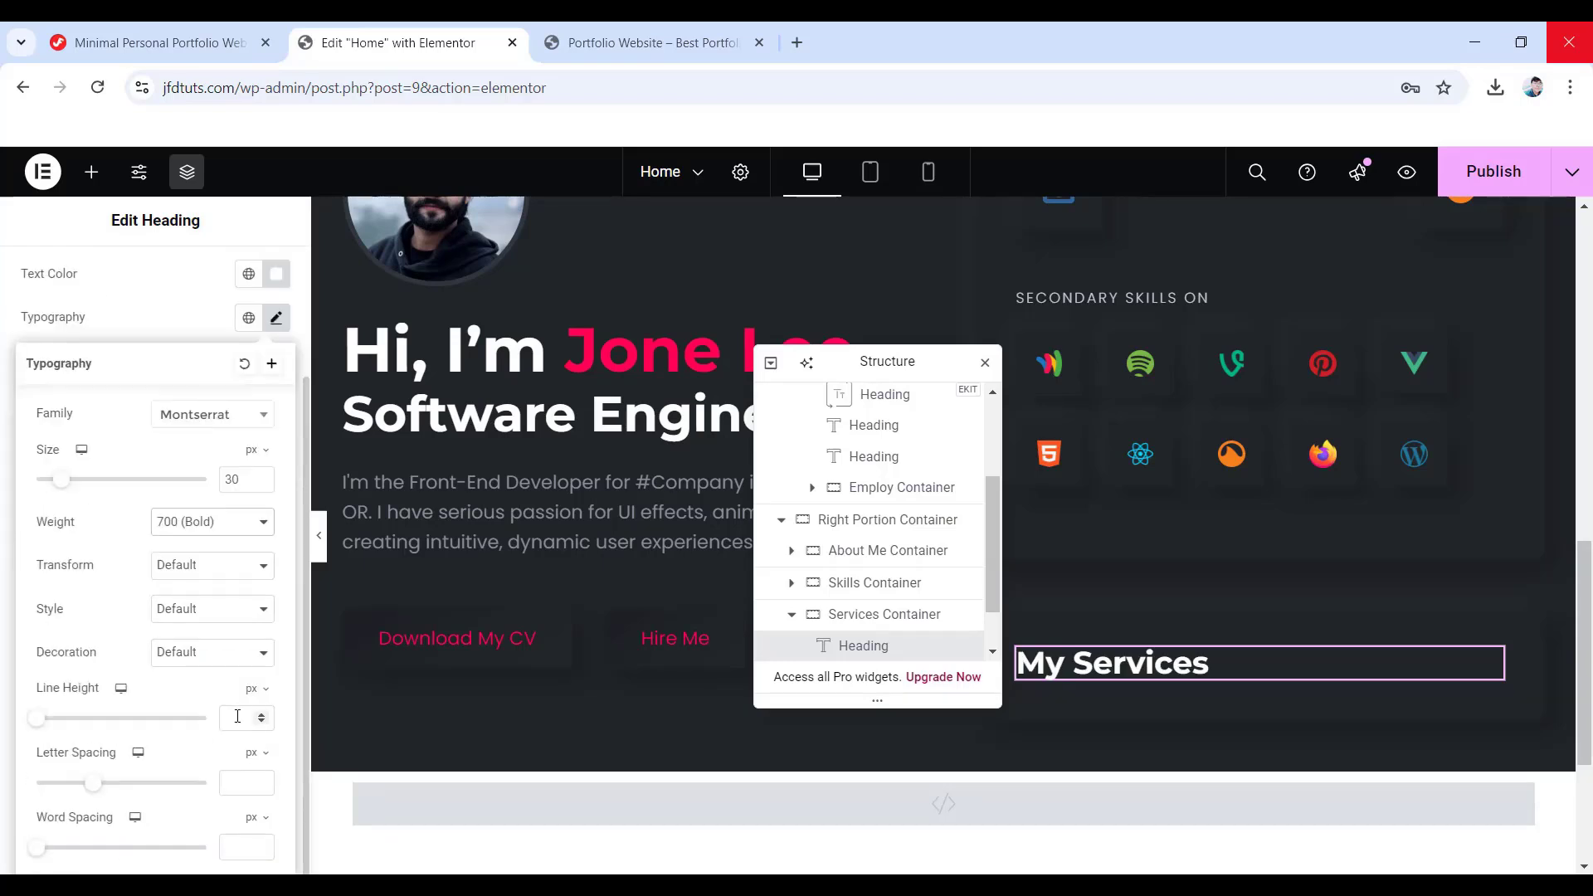
scroll(98, 664, "up", 3)
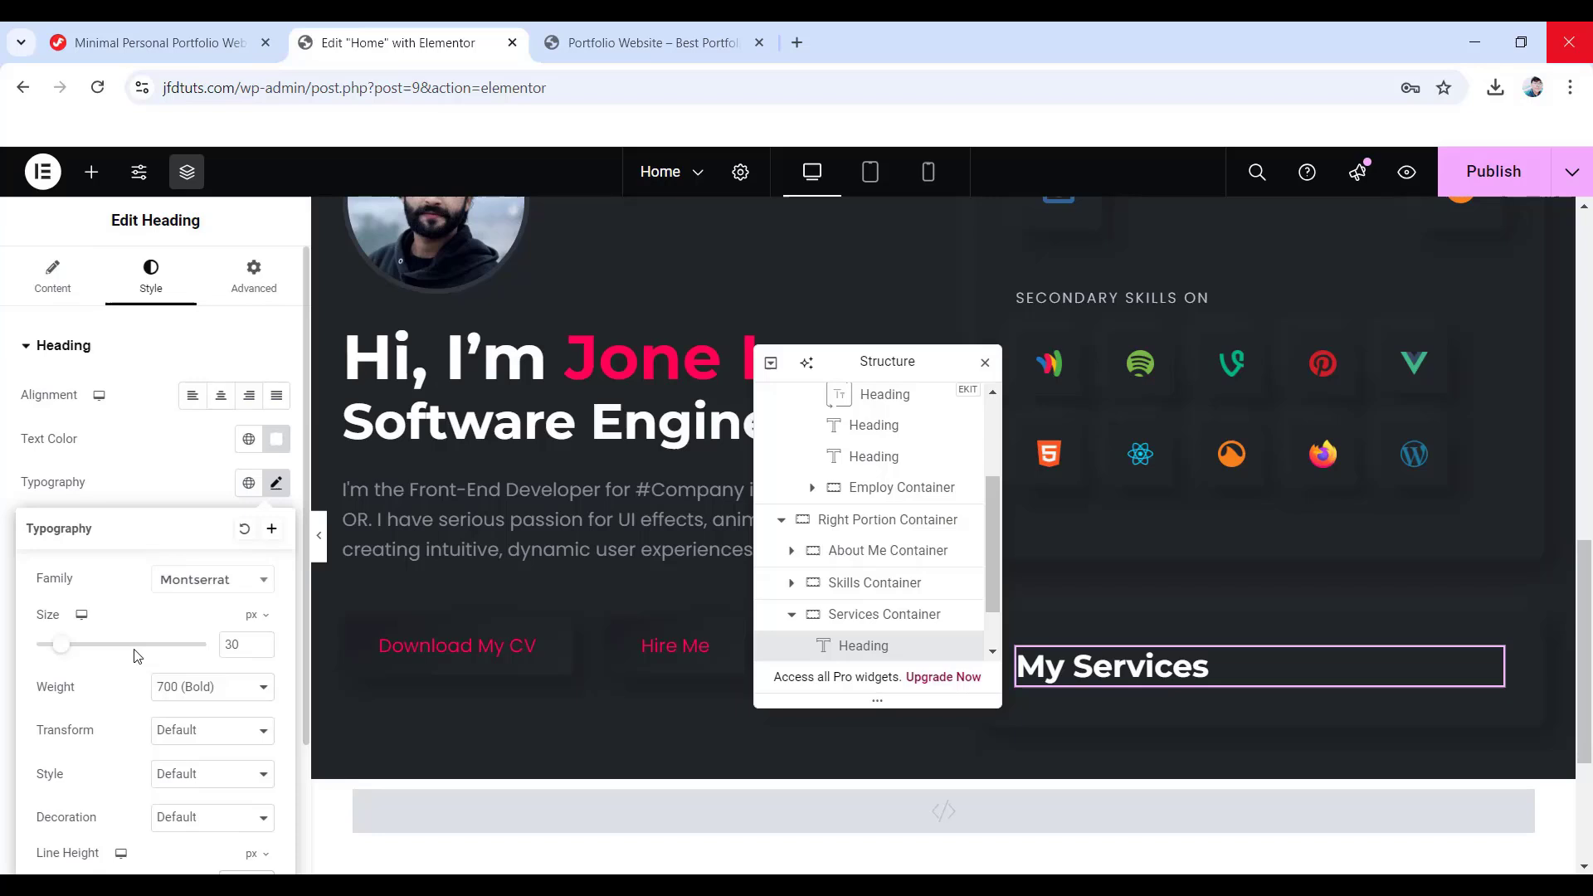
left_click(261, 299)
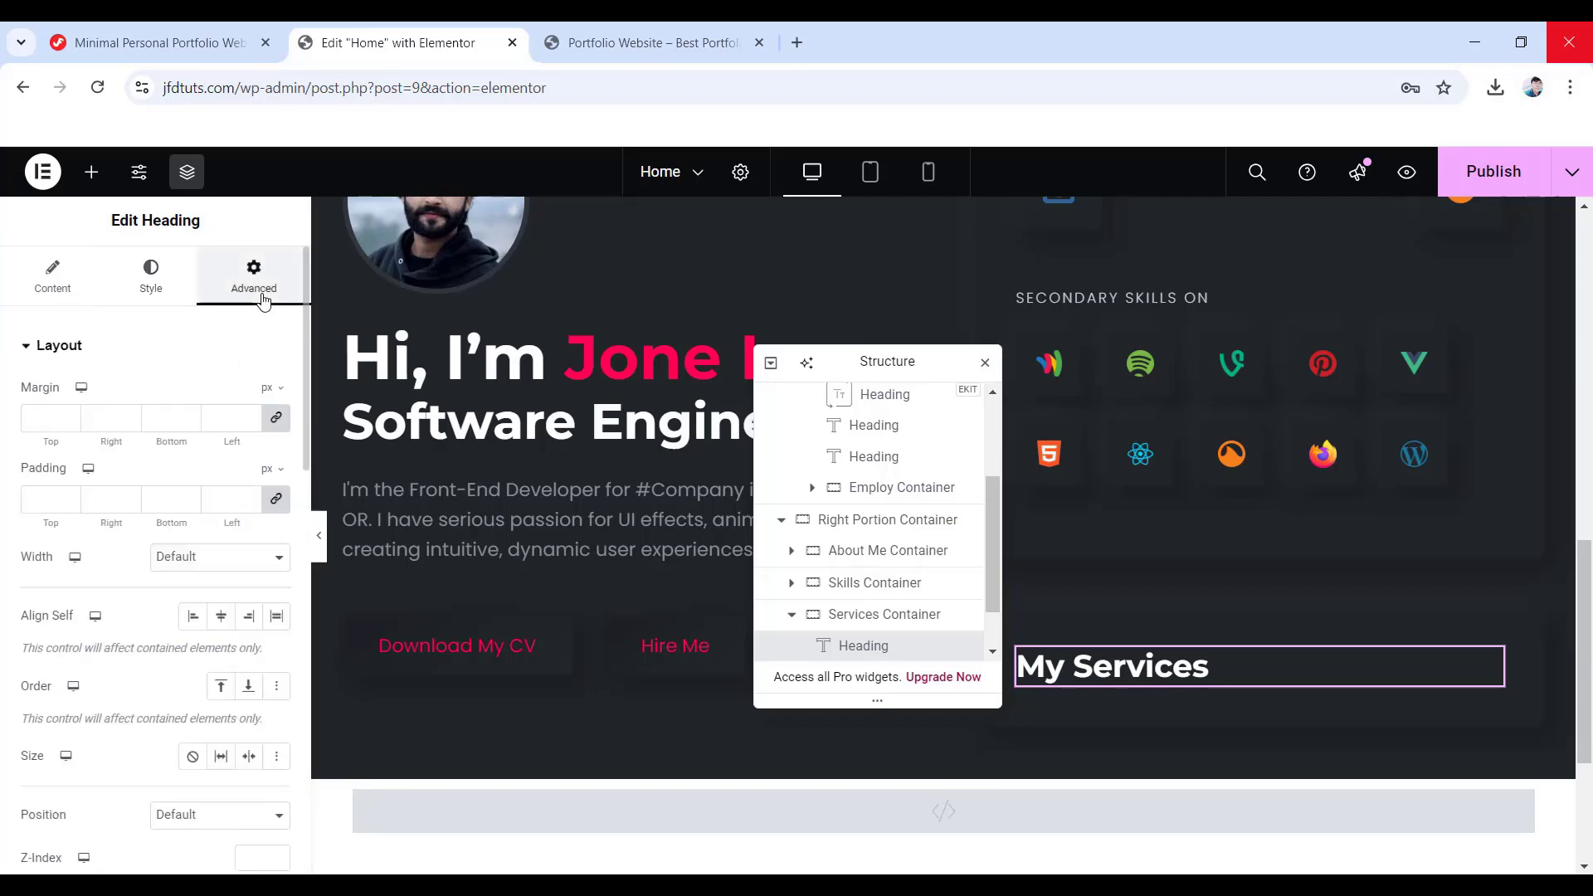
left_click(276, 417)
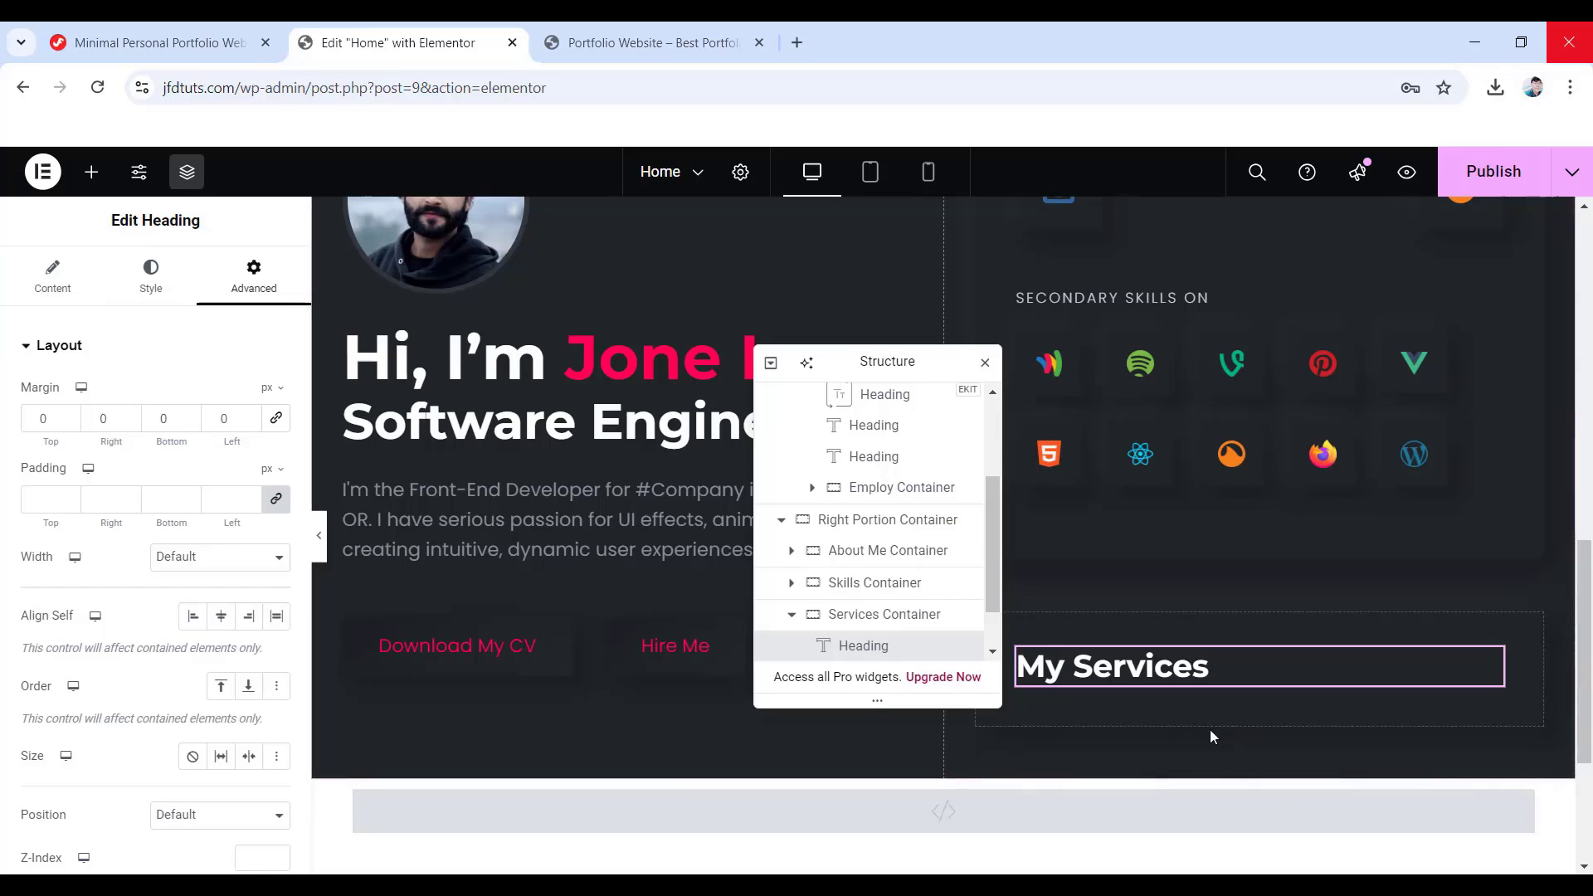
left_click_drag(907, 365, 813, 373)
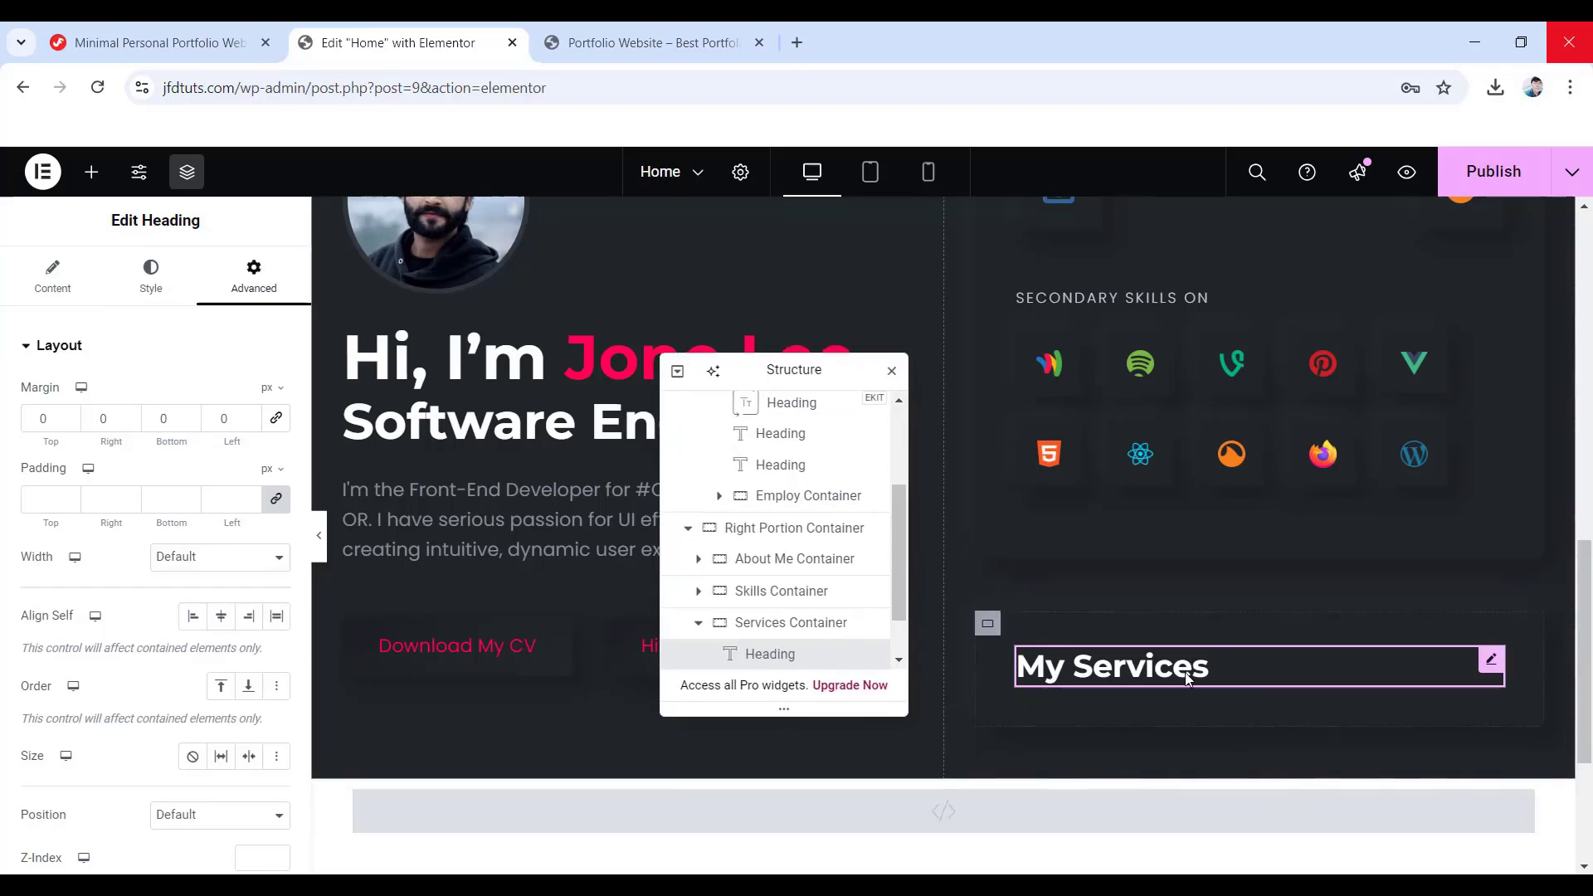
- Copy the divider from the About My Skill section
scroll(1162, 701, "up", 4)
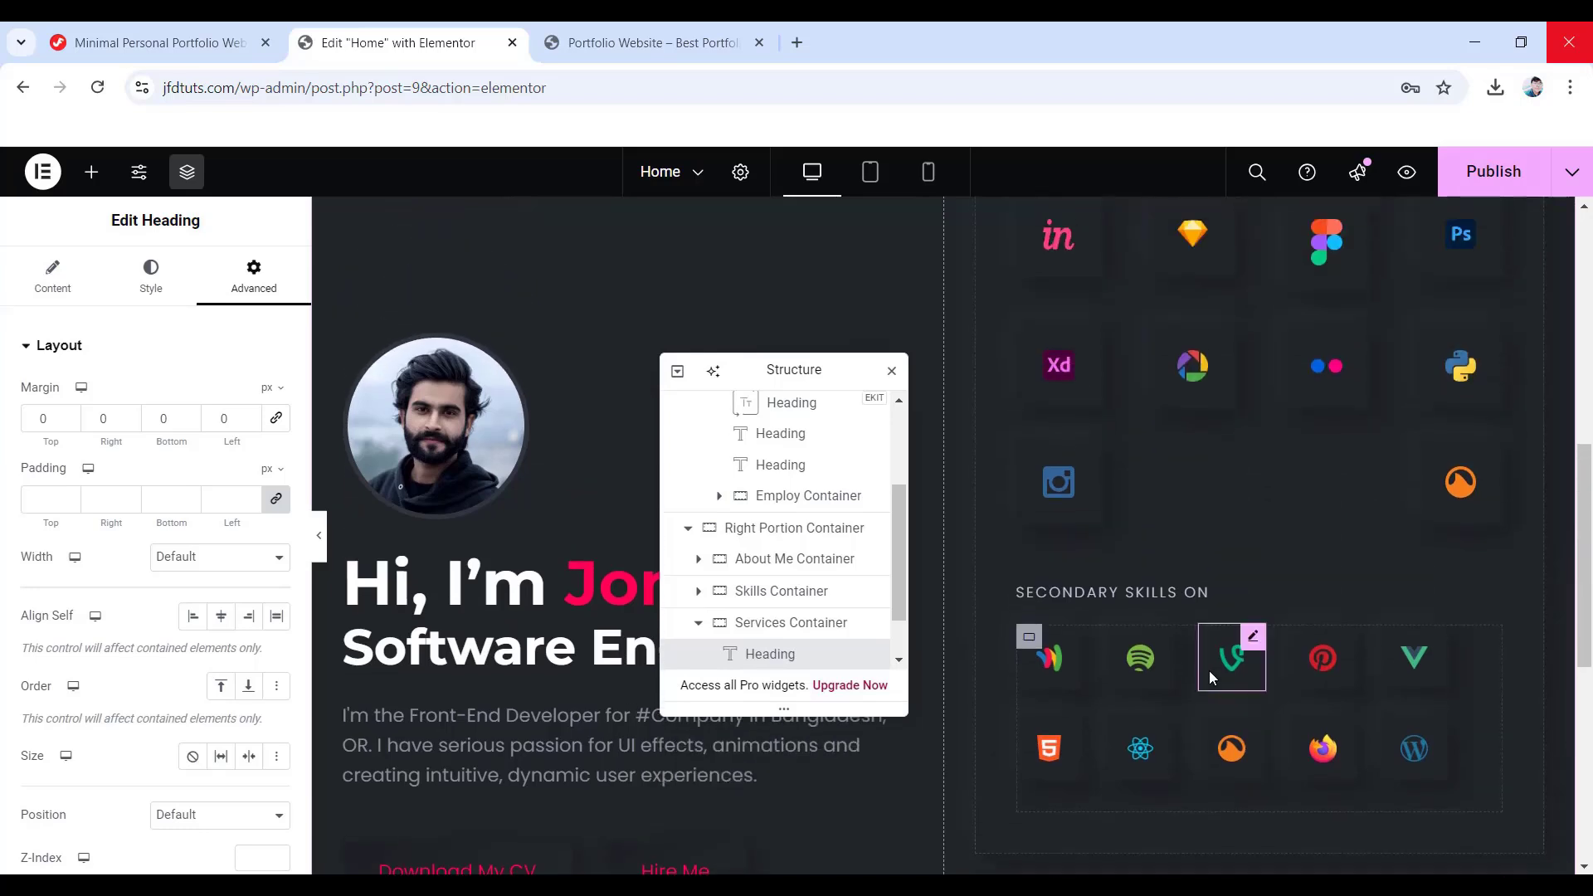
scroll(1207, 668, "up", 4)
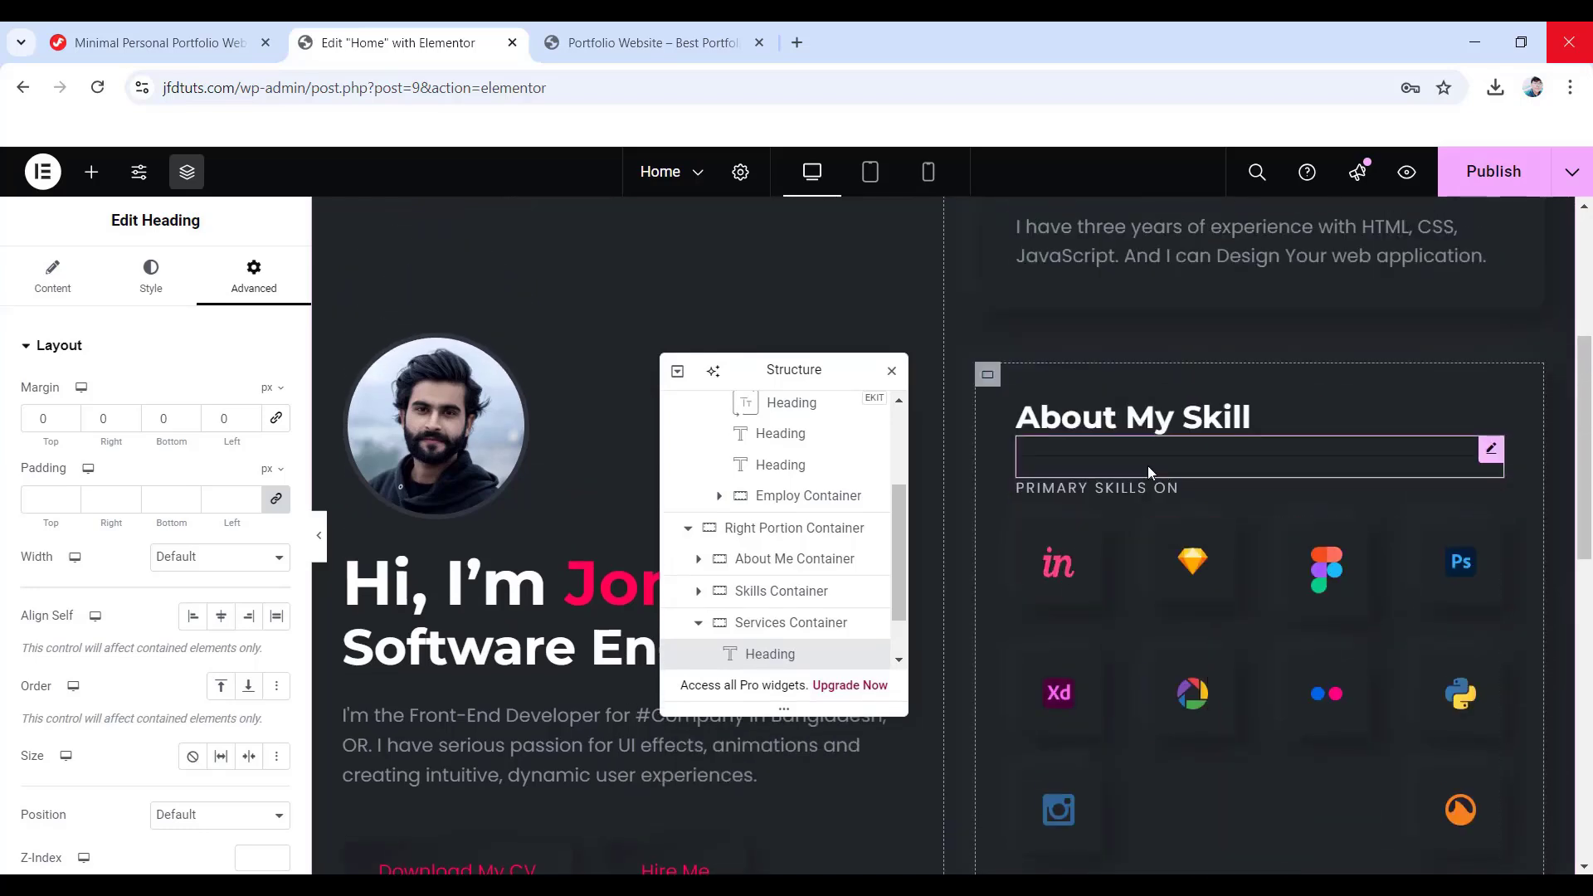
left_click(1125, 460)
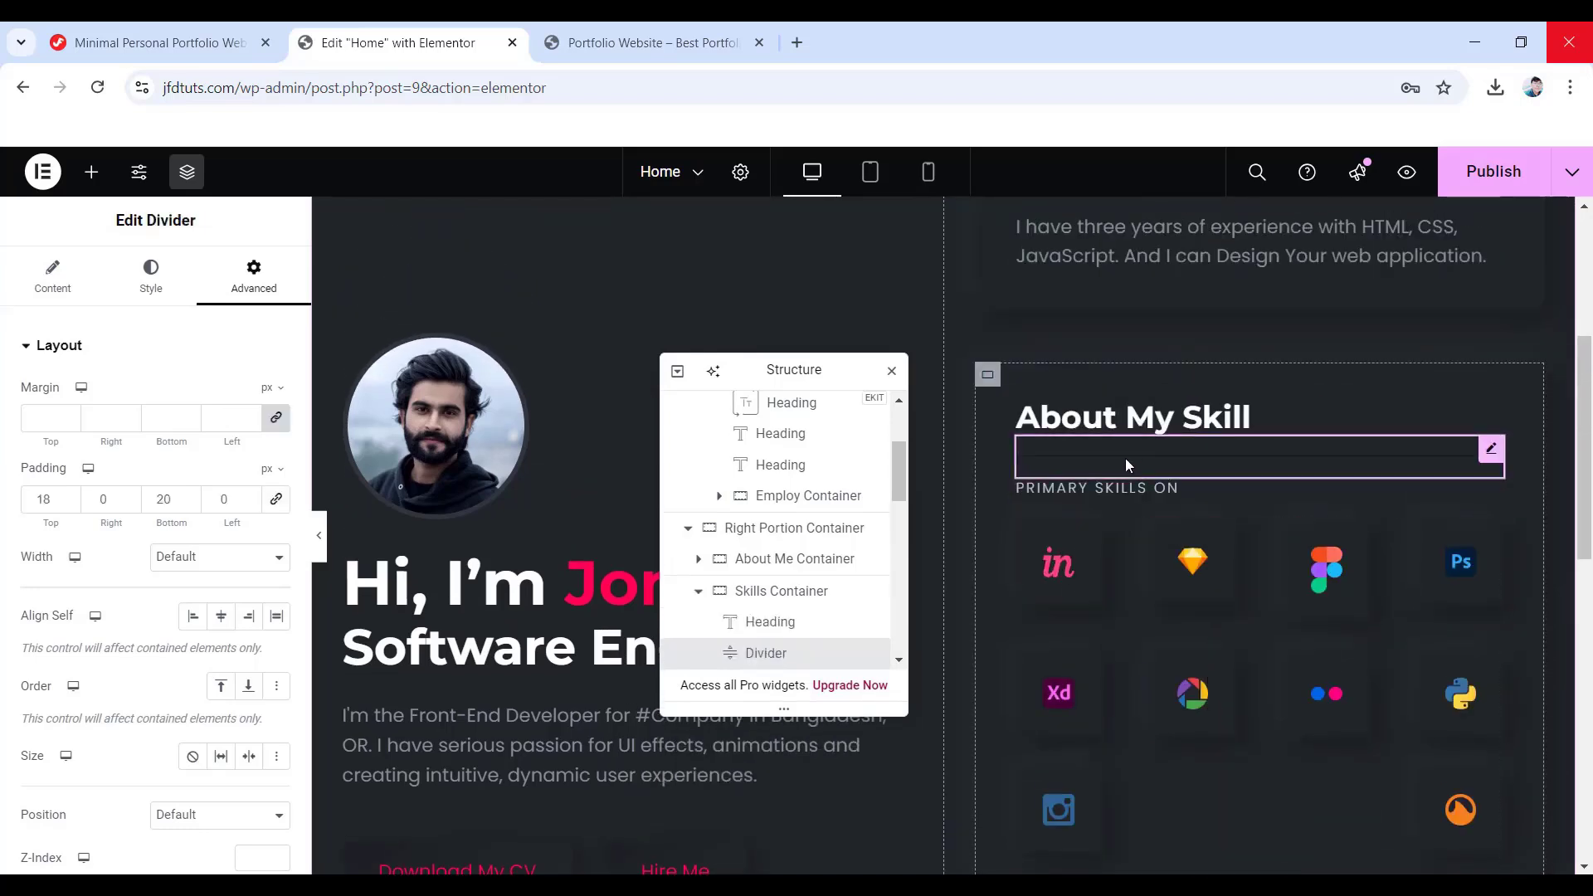
right_click(756, 653)
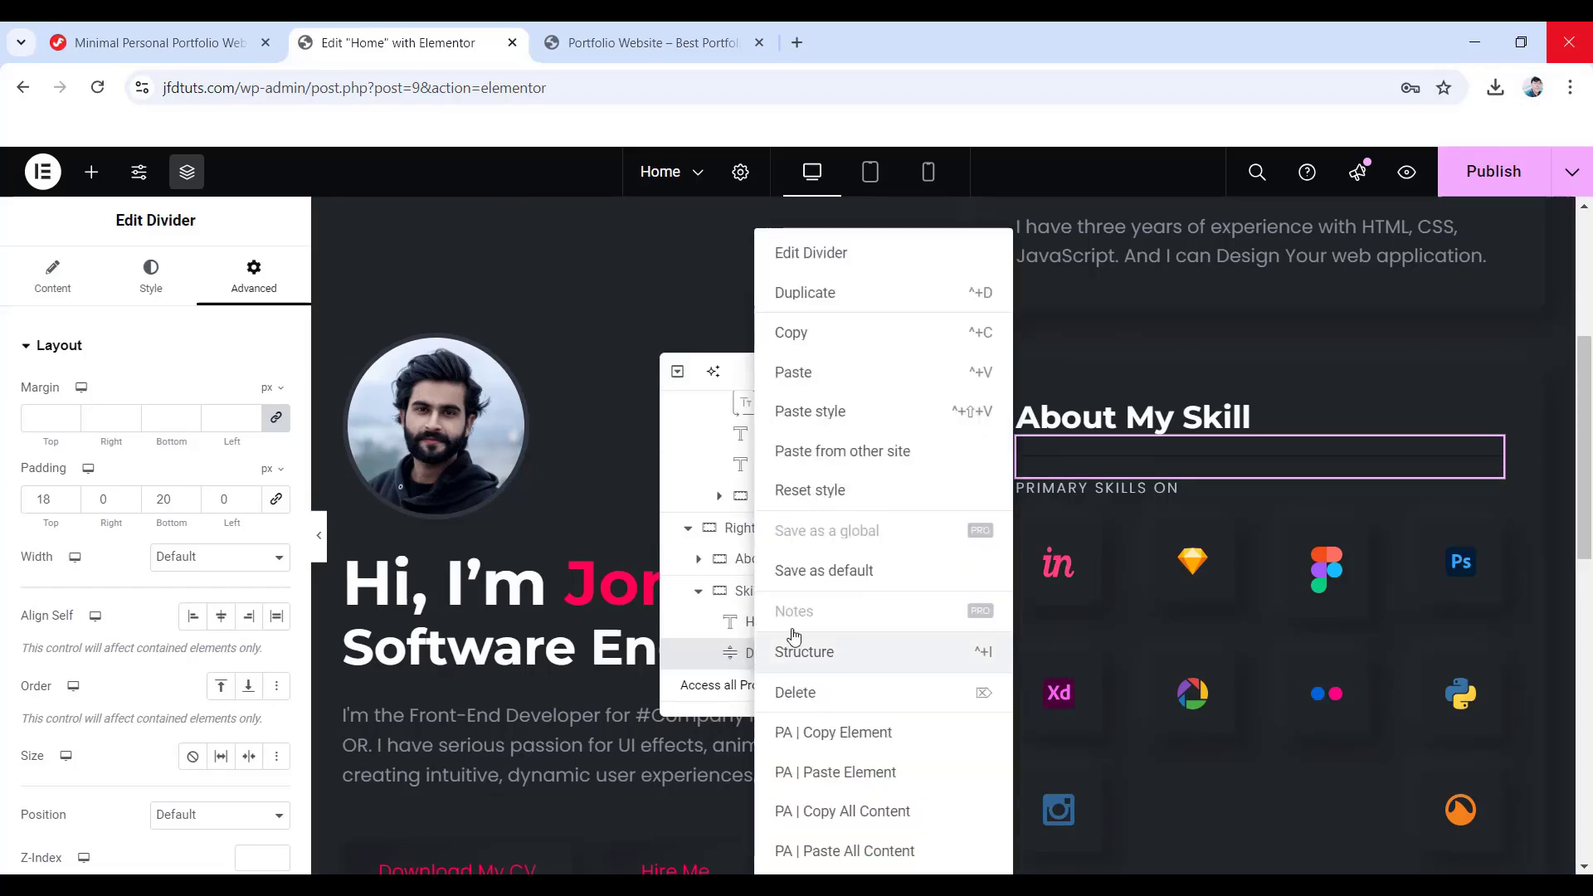
left_click(798, 336)
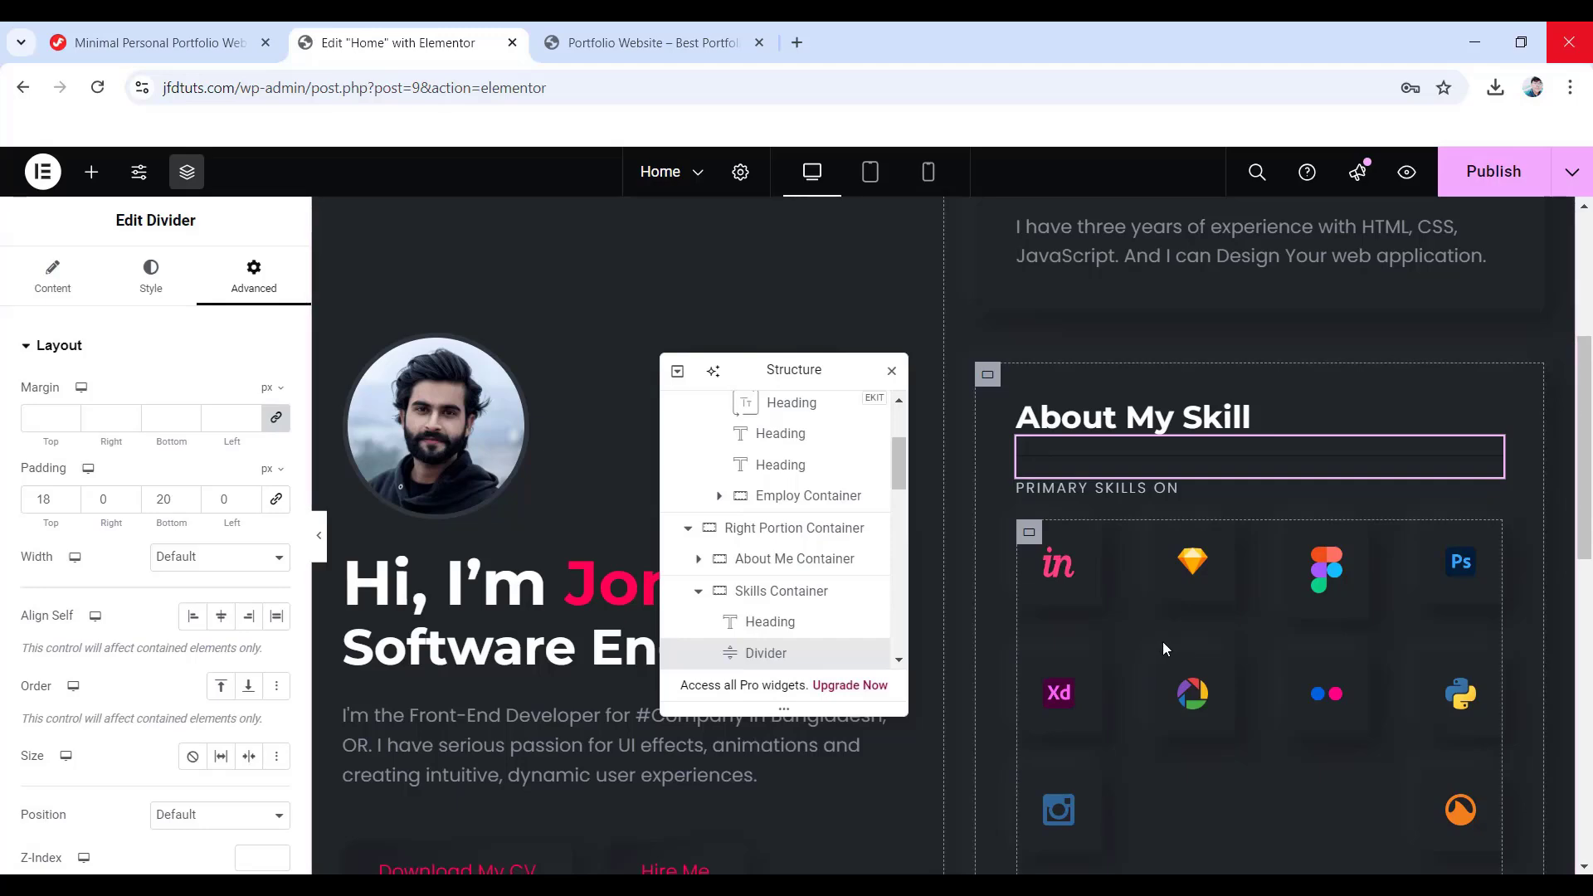
- Paste the divider beneath My Services and confirm its 18 px top and 20 px bottom padding
scroll(1163, 643, "down", 4)
scroll(1163, 641, "down", 5)
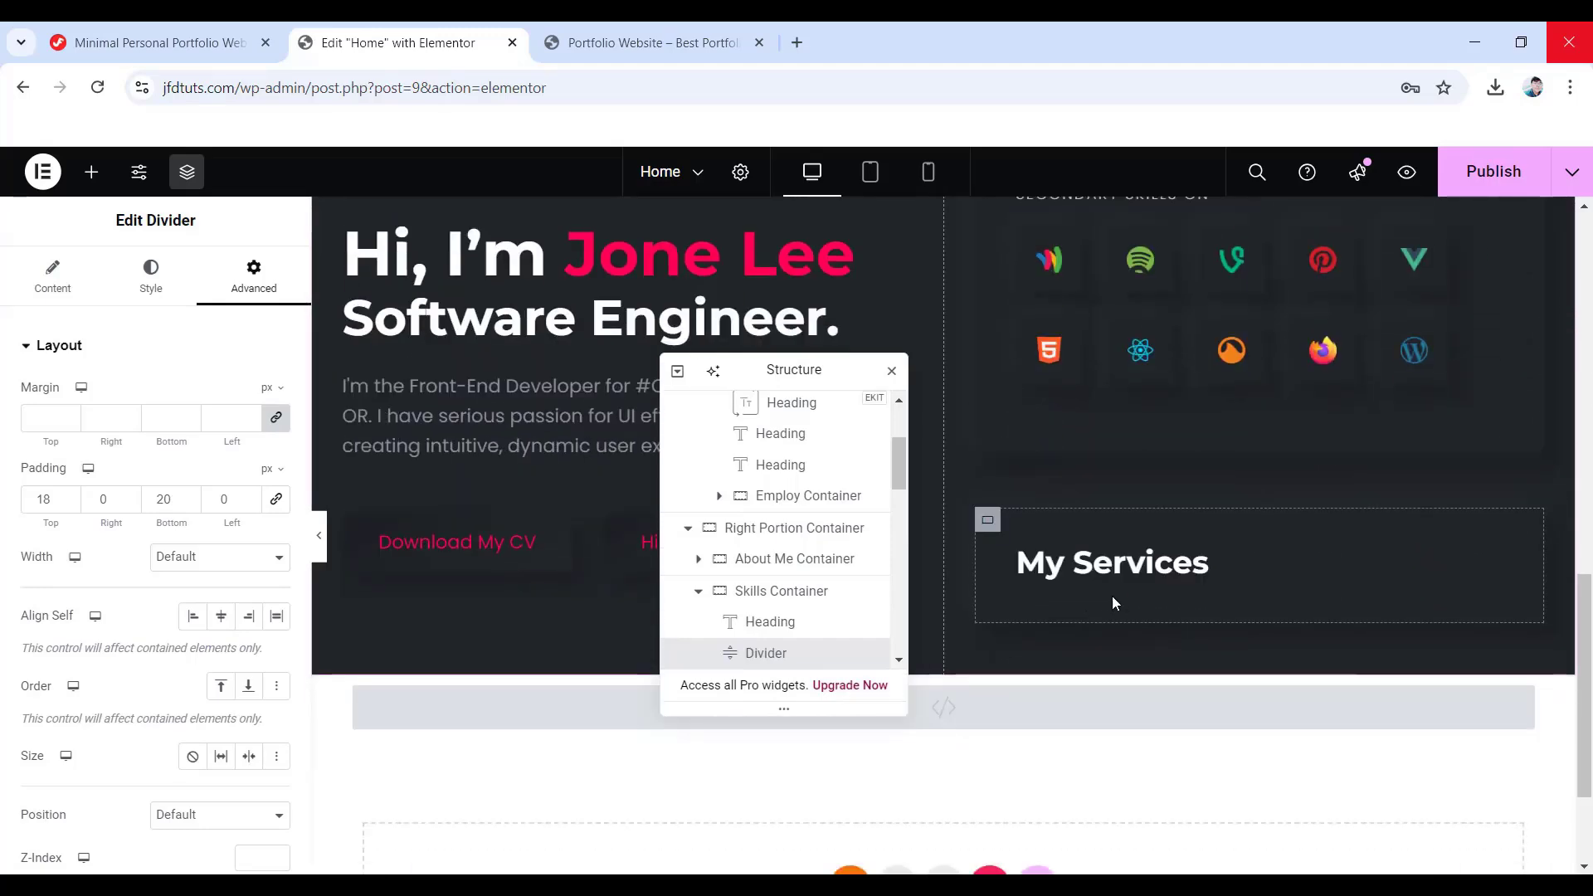
right_click(1109, 592)
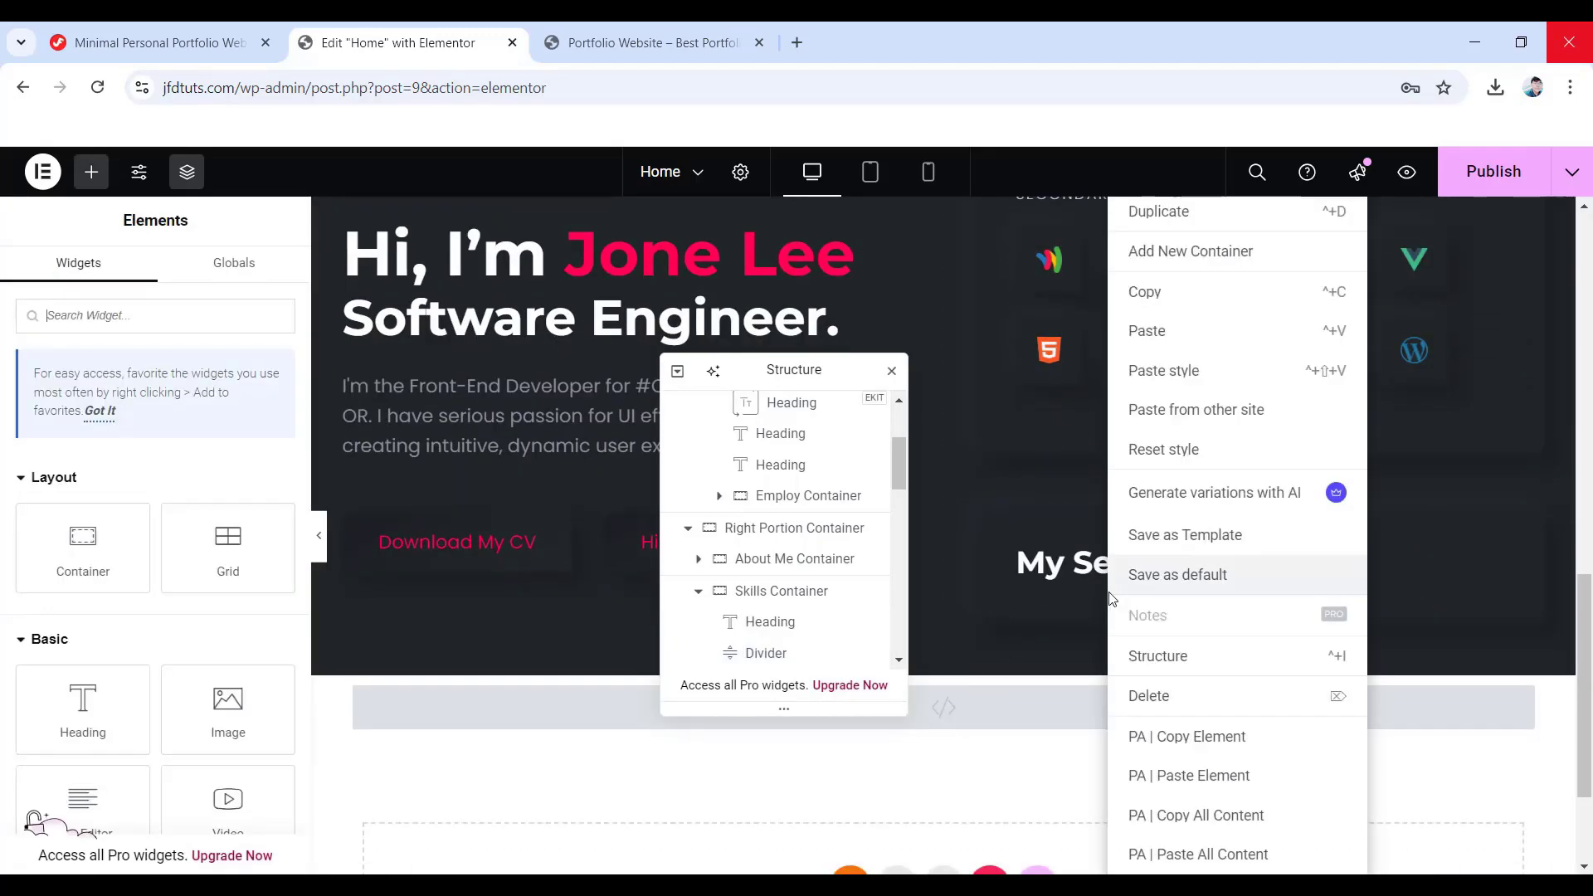
left_click(1173, 330)
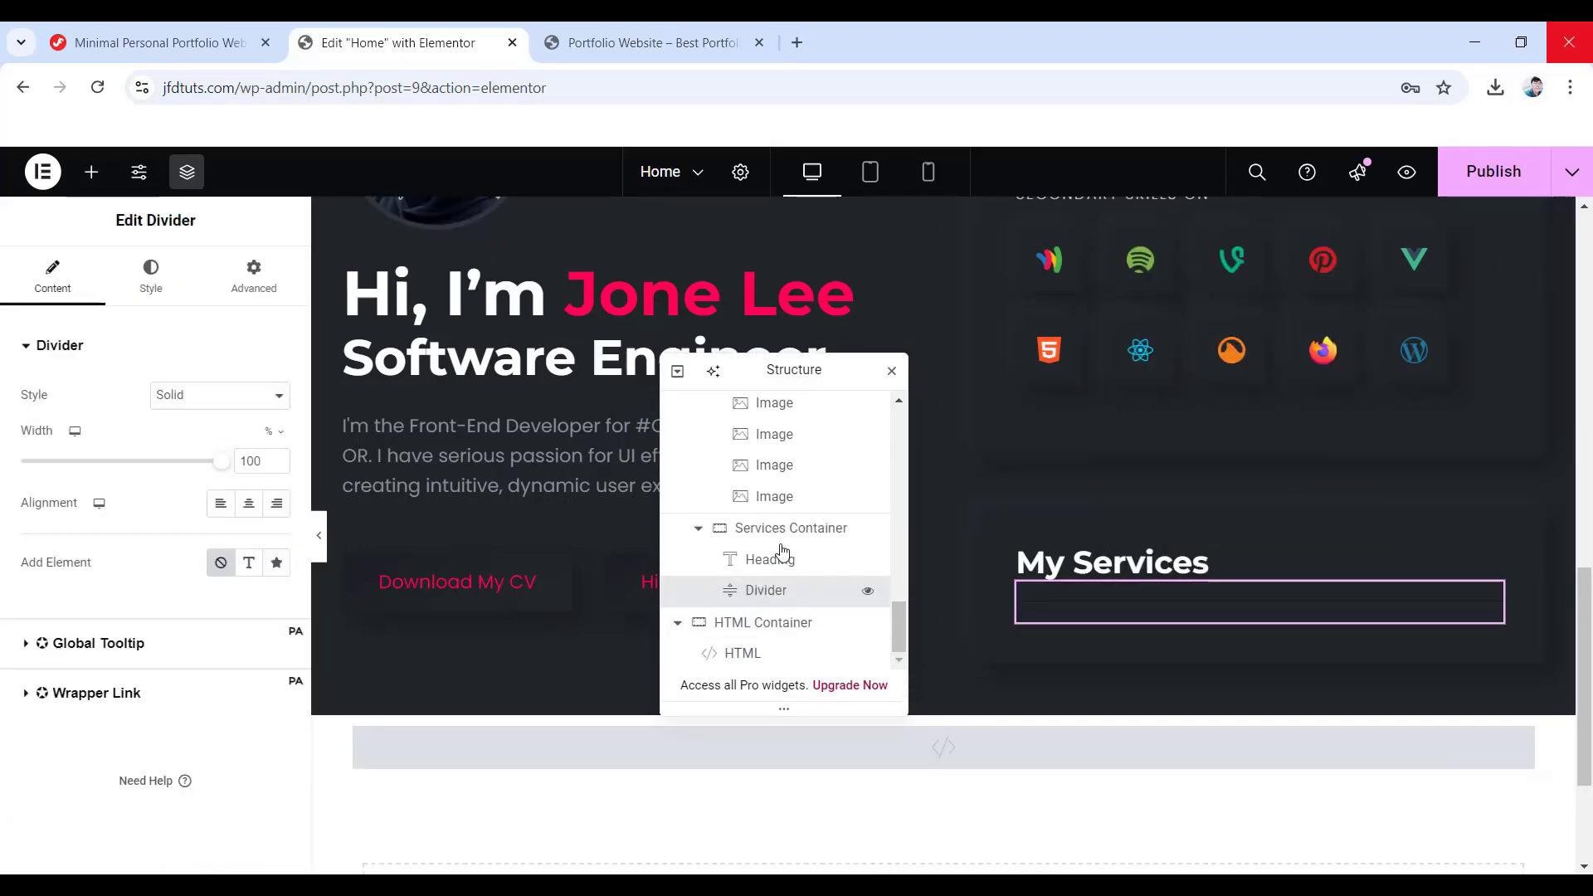
left_click(152, 278)
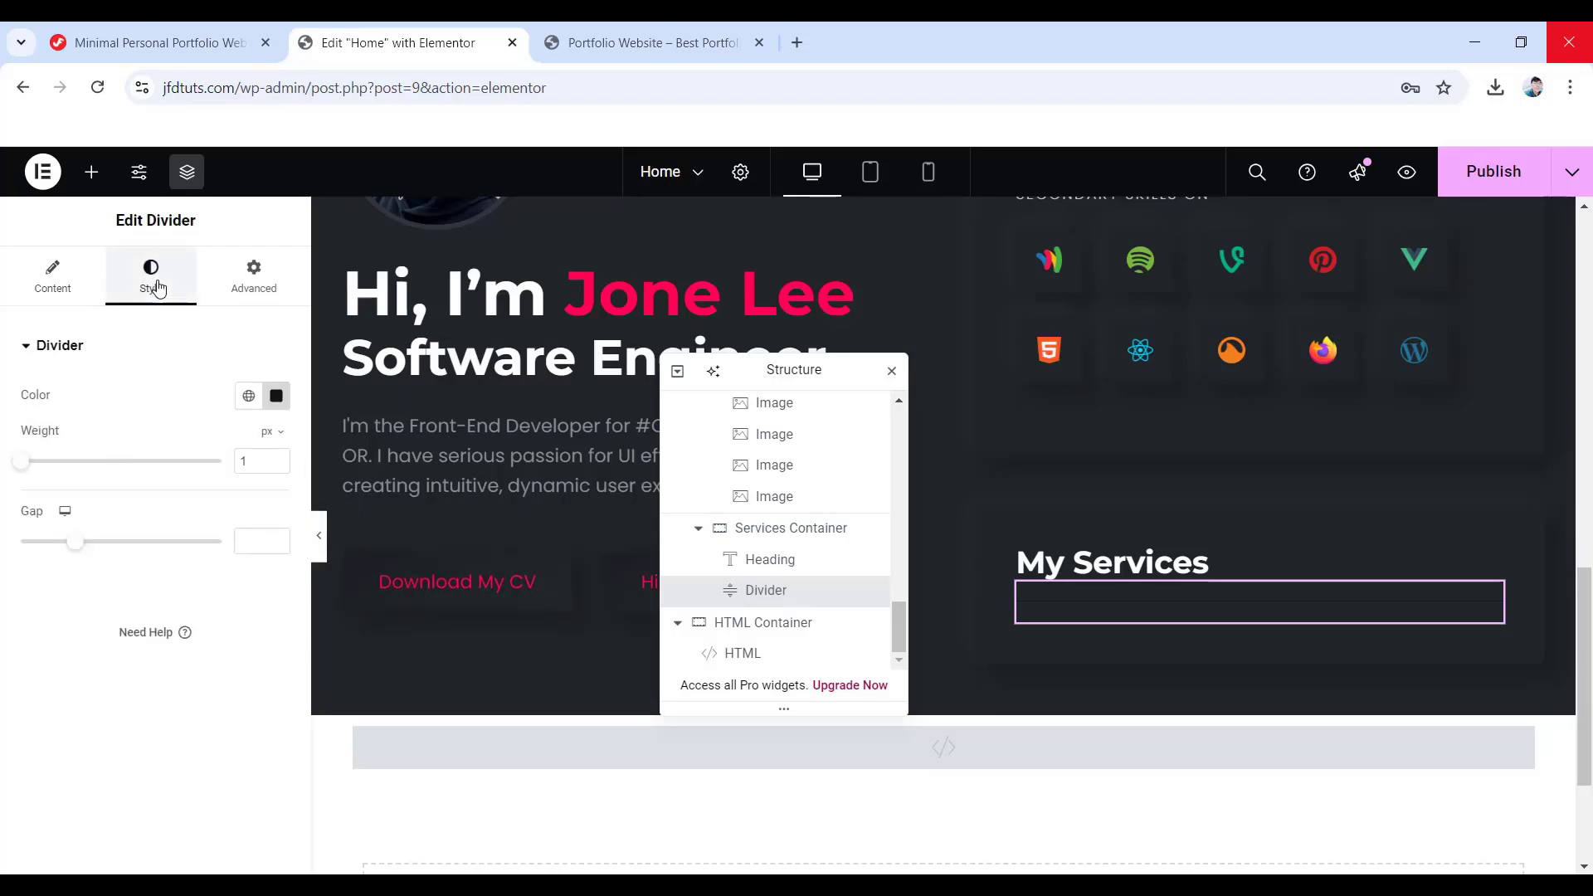
left_click(263, 282)
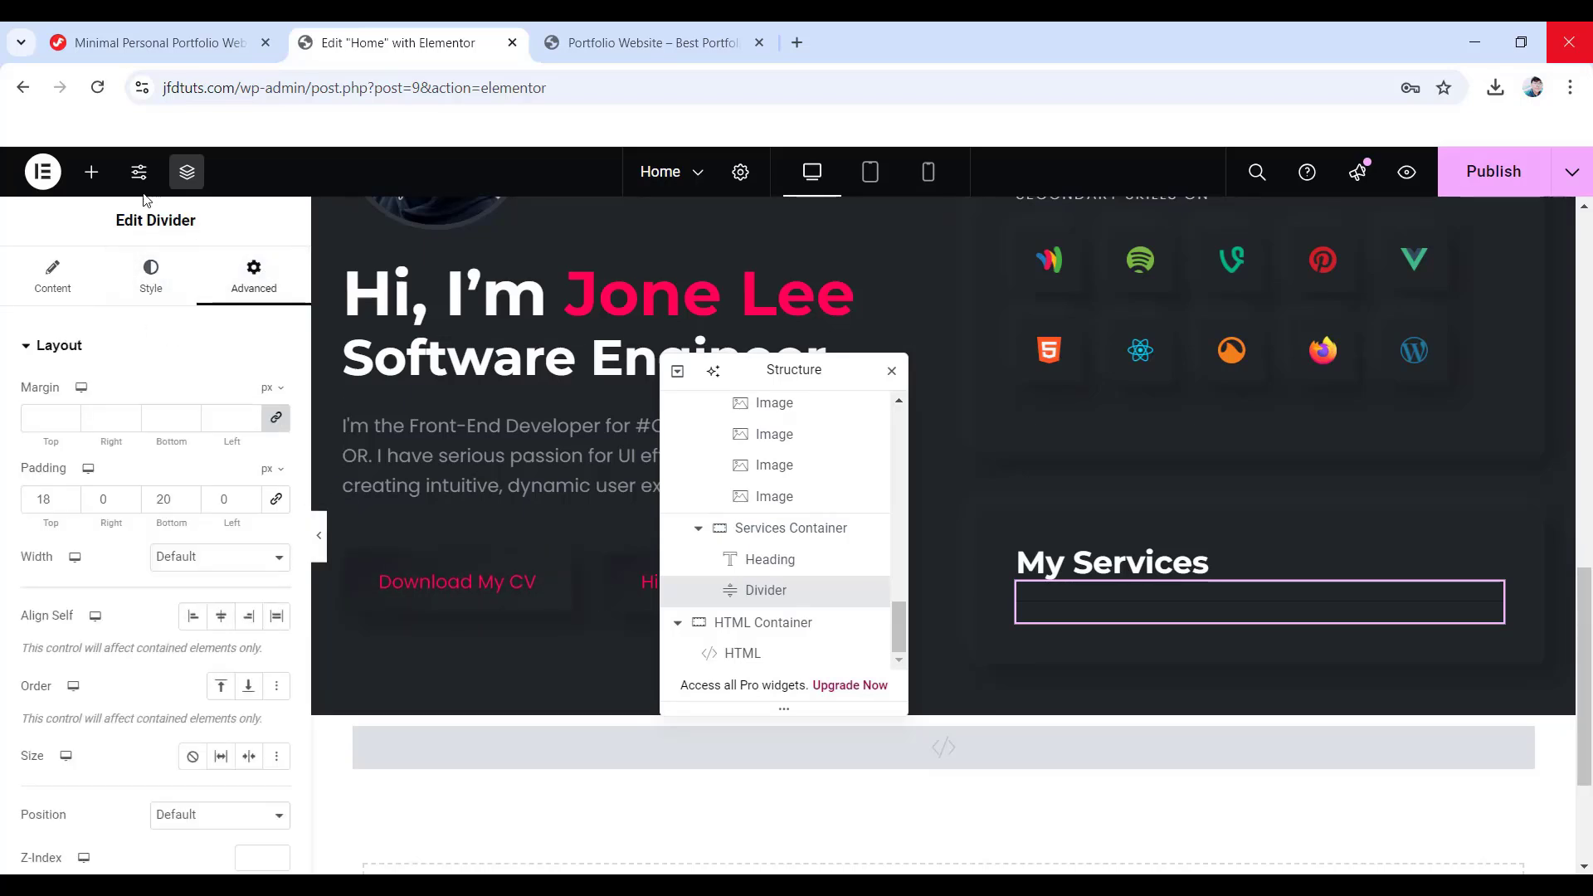
left_click(91, 171)
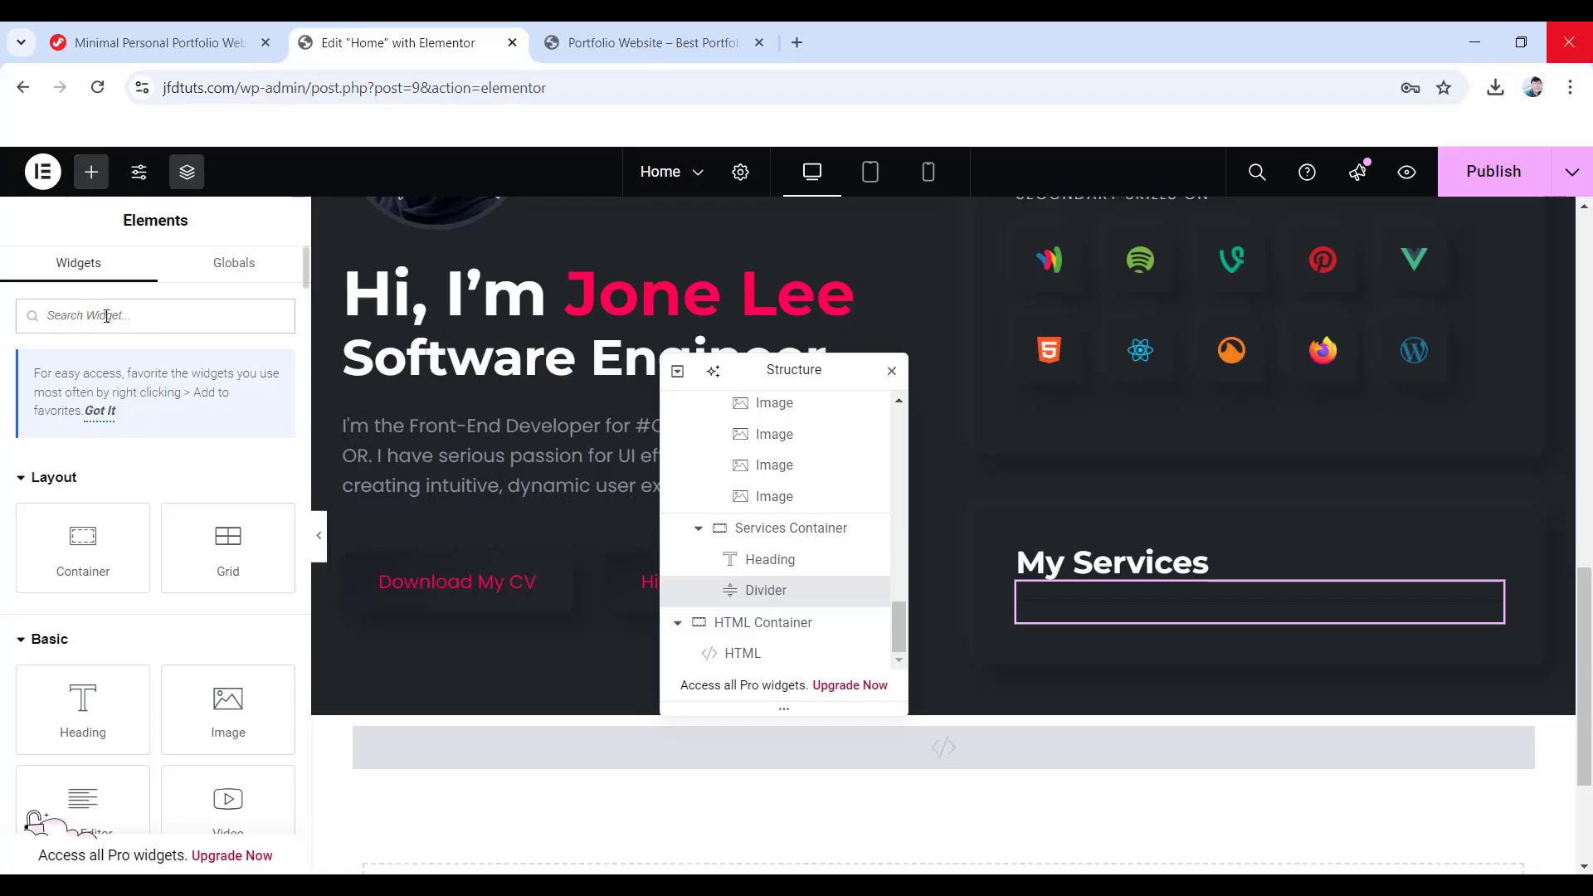
- Place an Icon List below the My Services divider with its first item reading Business Strategy
type("icon list")
left_click_drag(67, 502, 1082, 624)
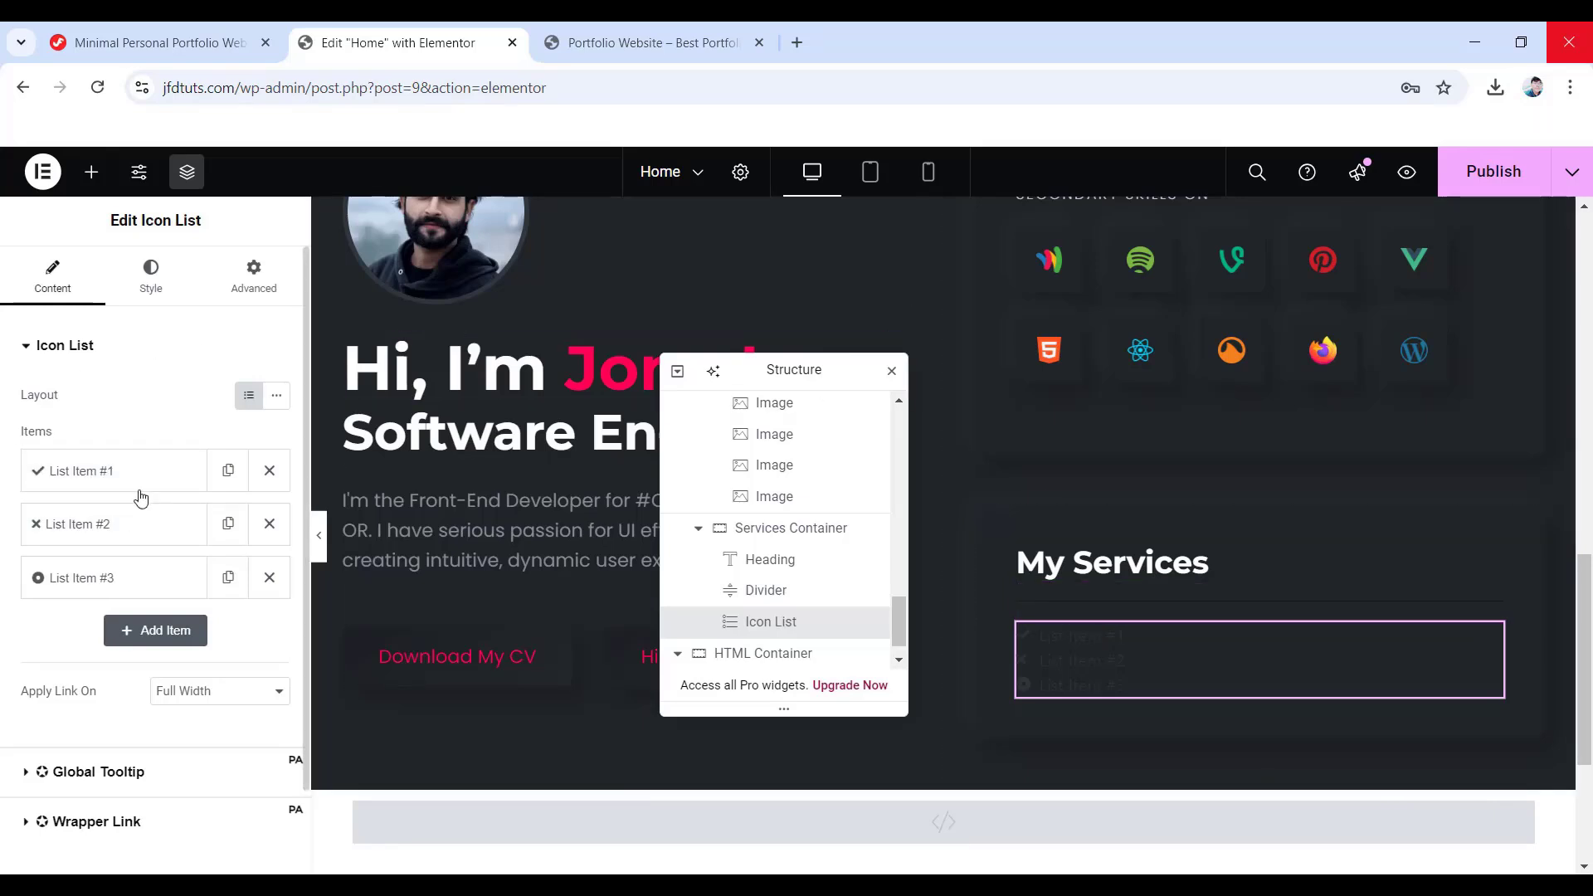
left_click(88, 474)
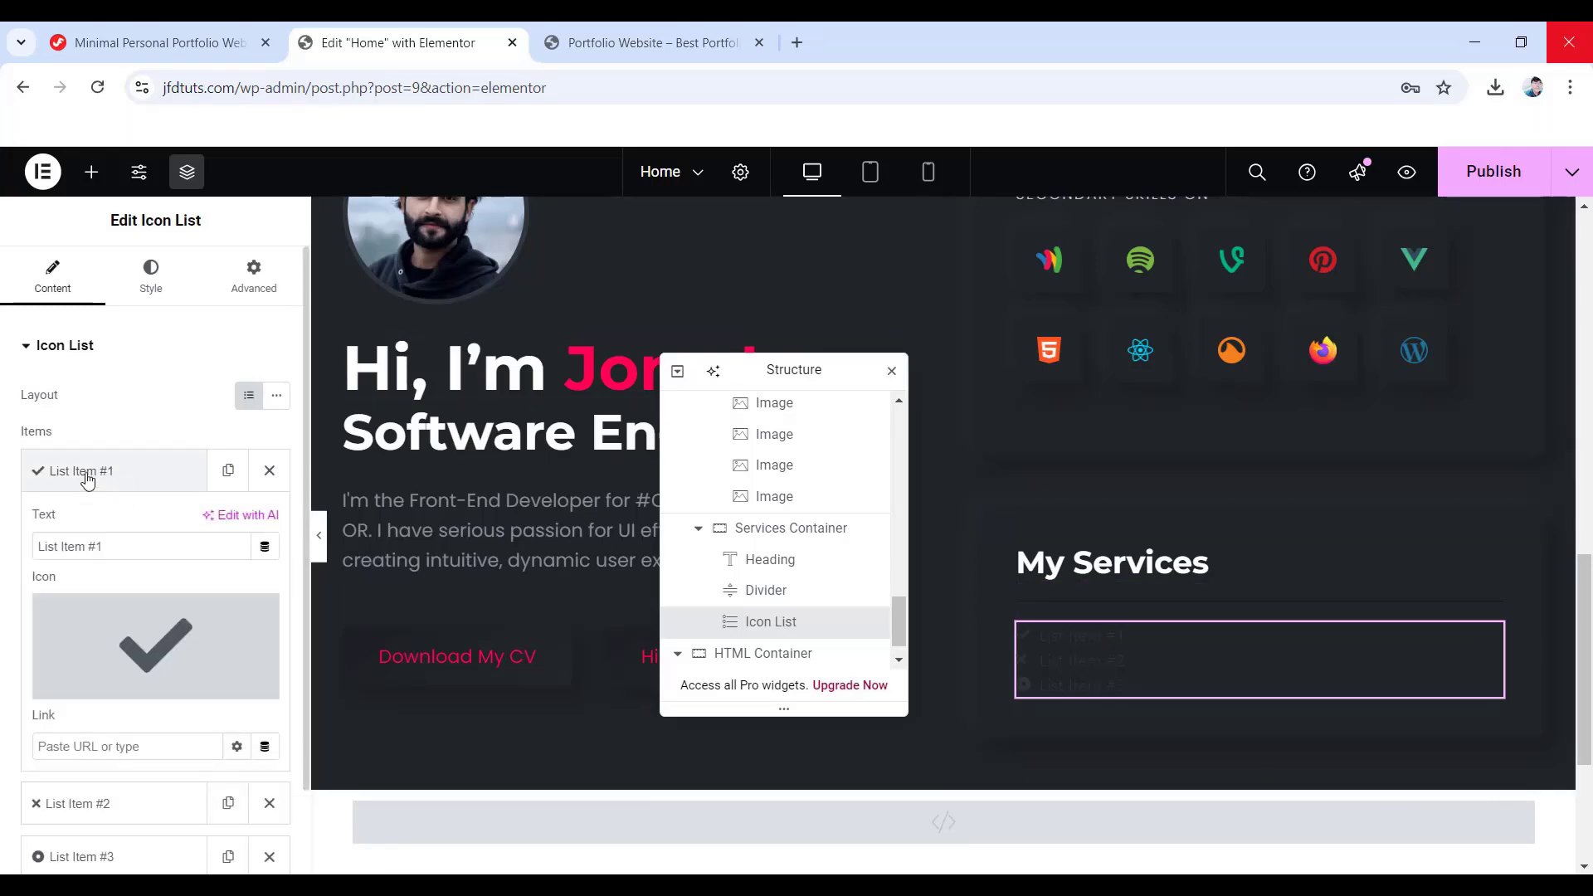
left_click_drag(116, 547, 10, 548)
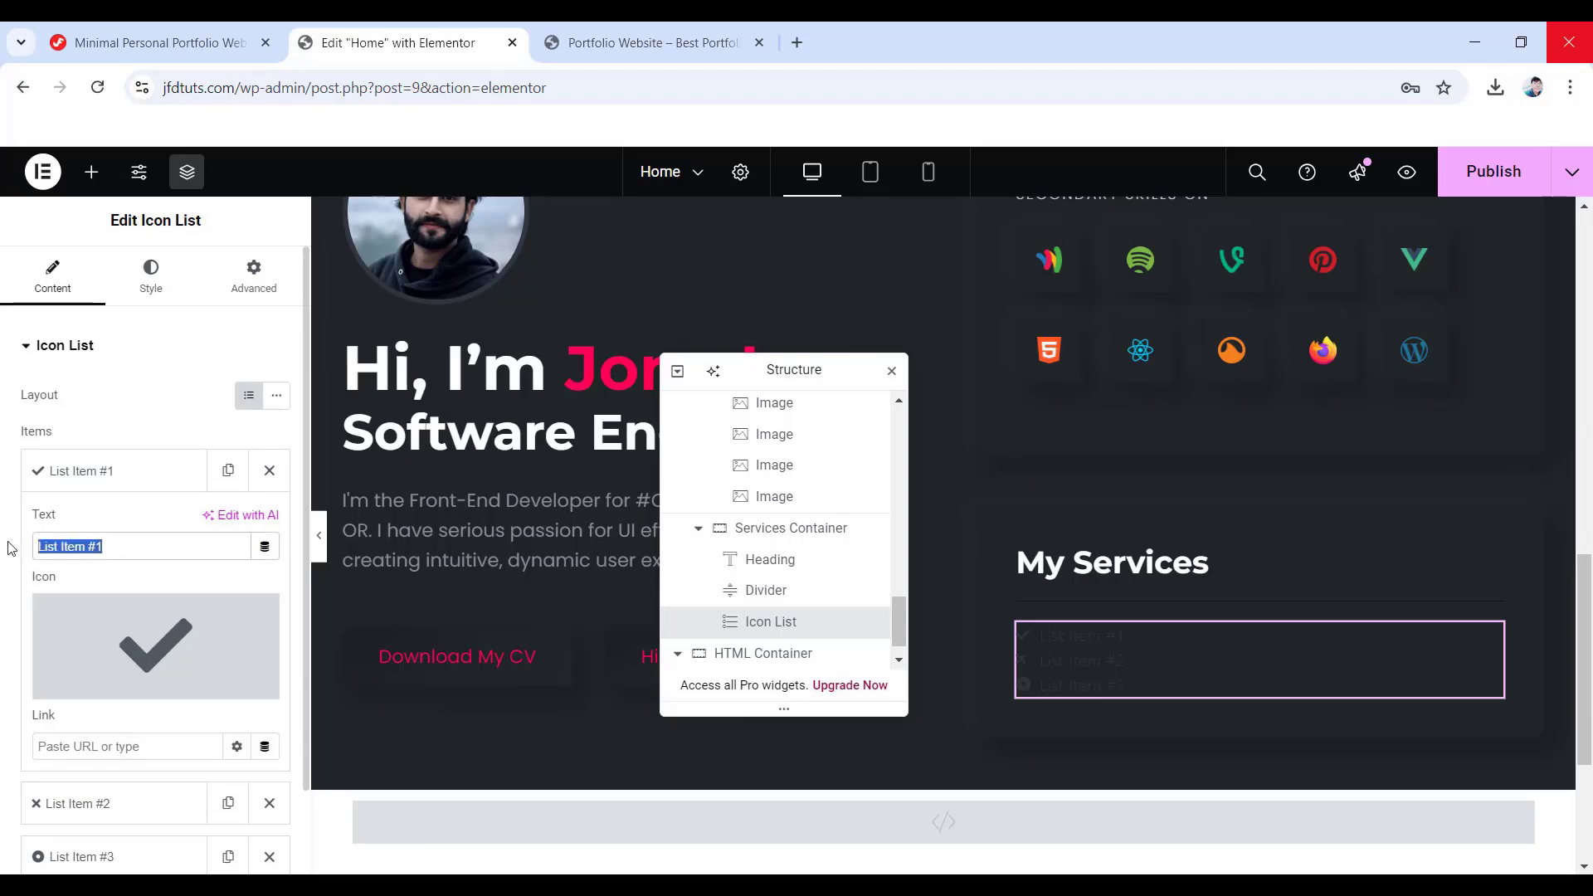
type("Business Strategy")
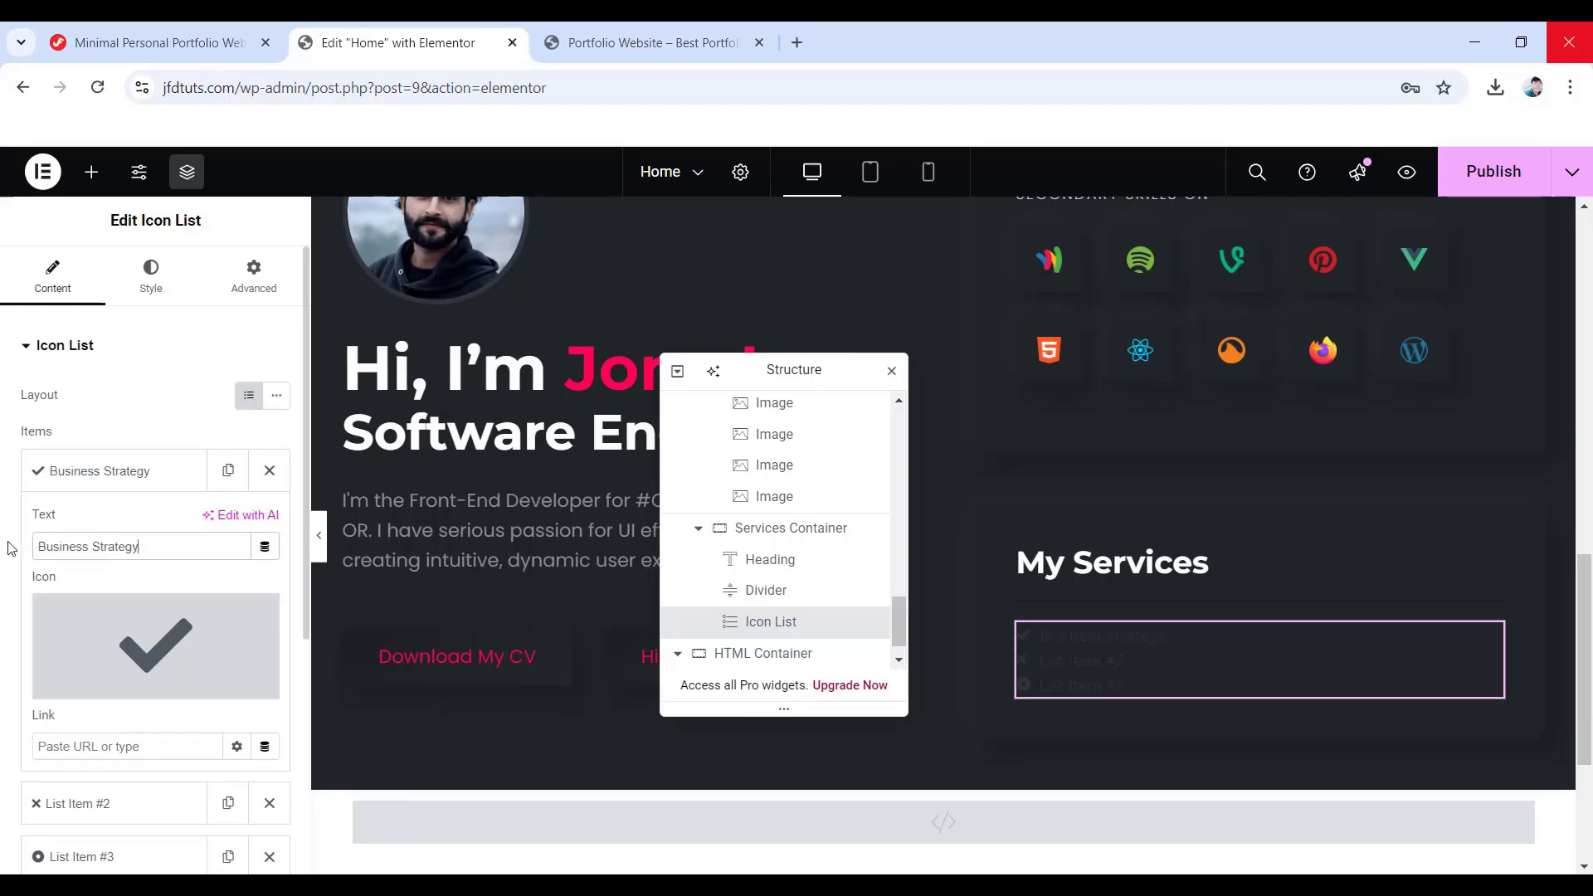
- Give the first list item the solid Circle icon from the Icon Library
left_click(145, 651)
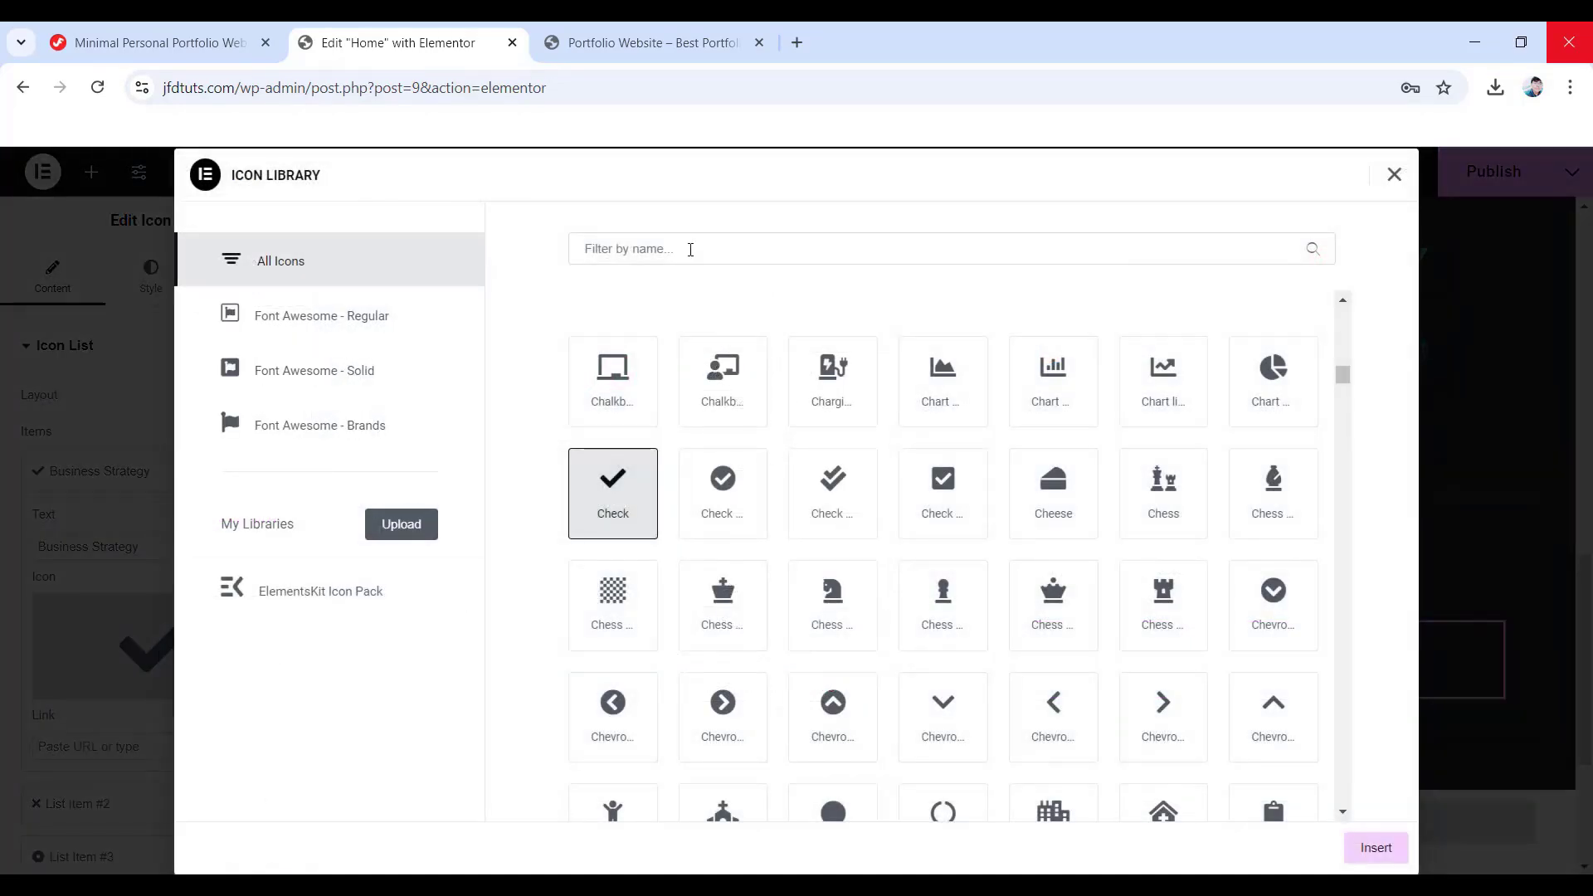
left_click(651, 250)
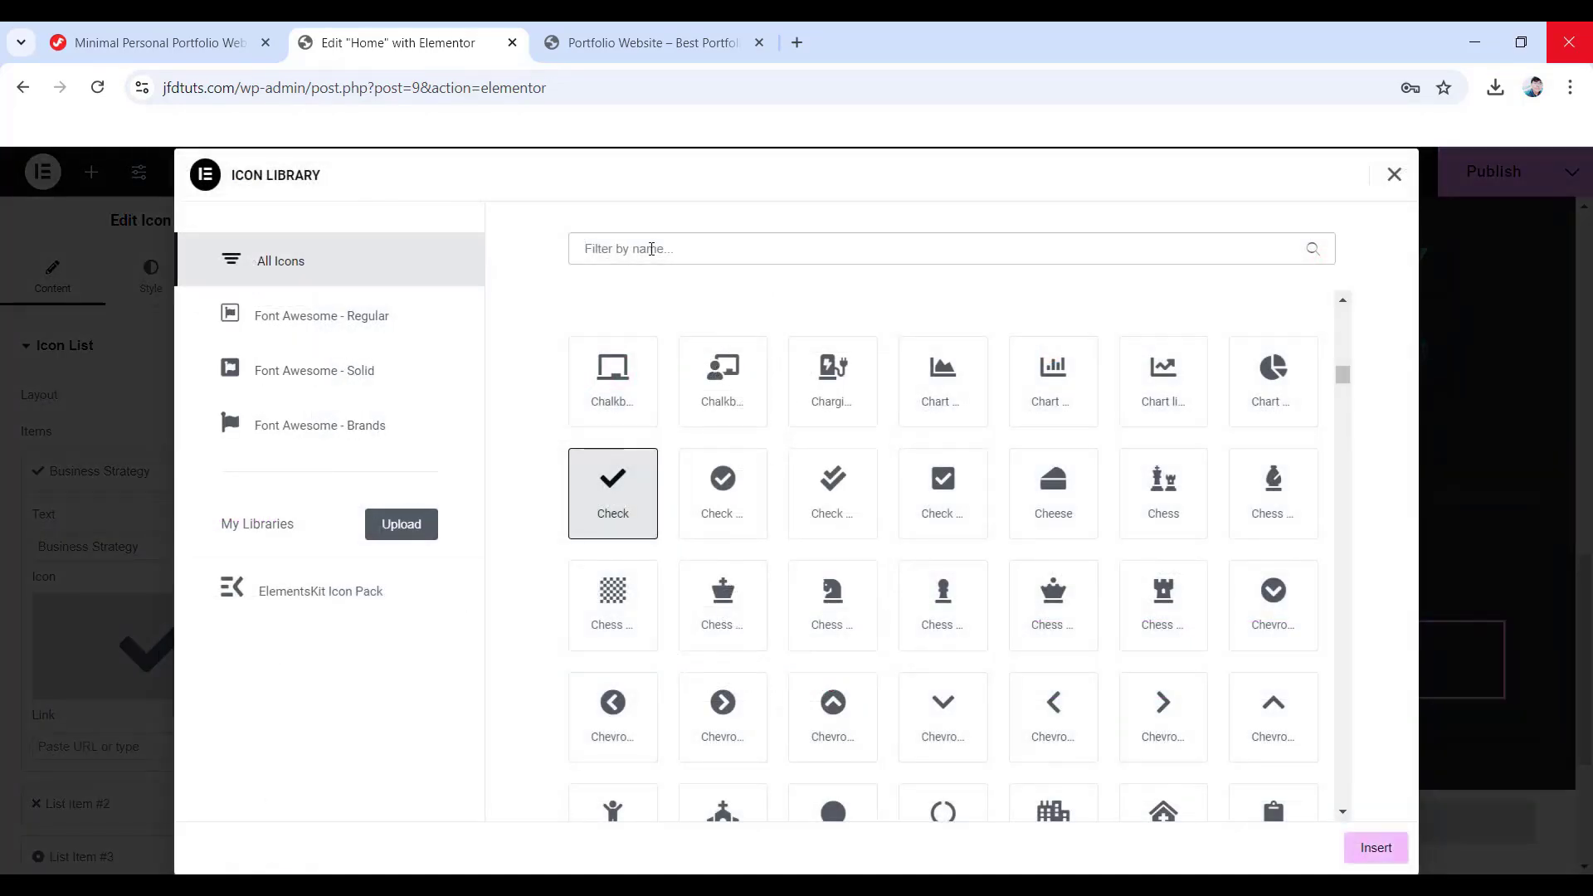
type("circle")
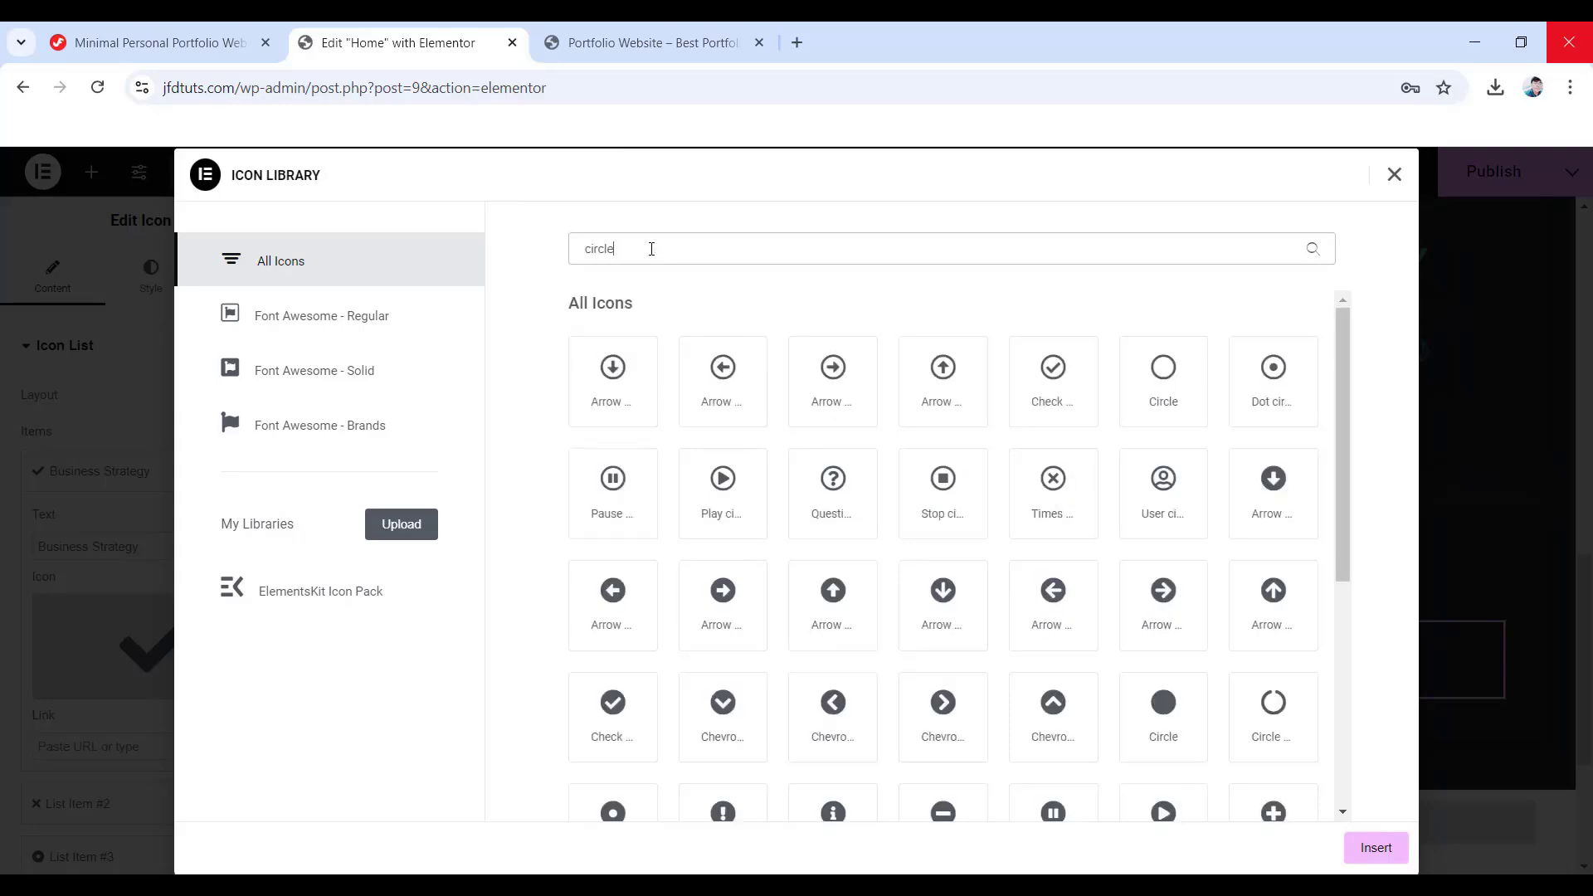
left_click(1171, 720)
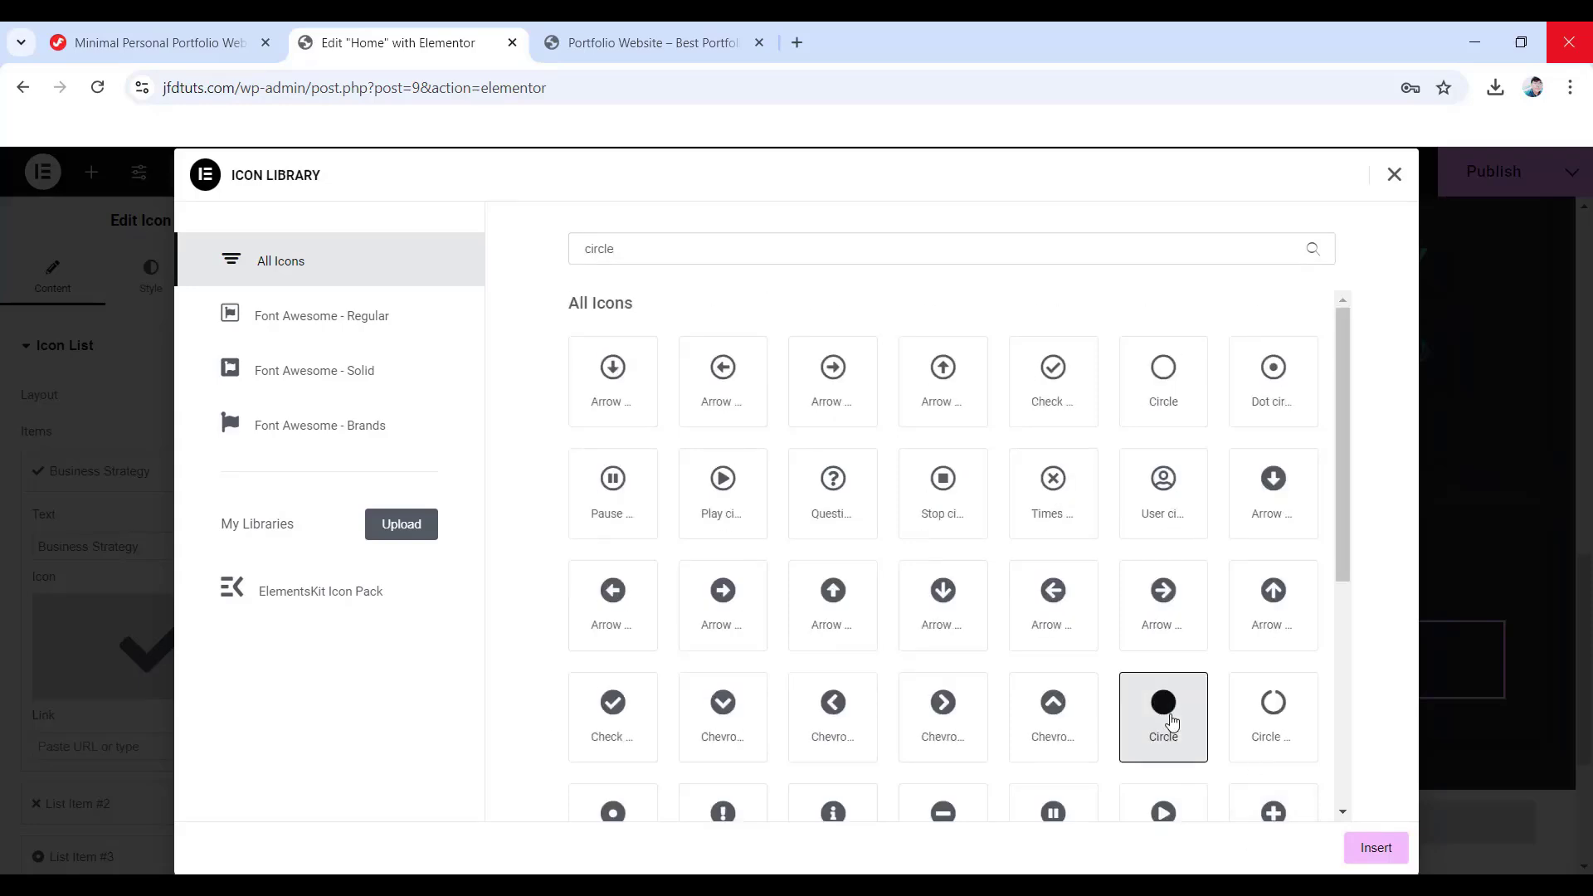
left_click(1402, 860)
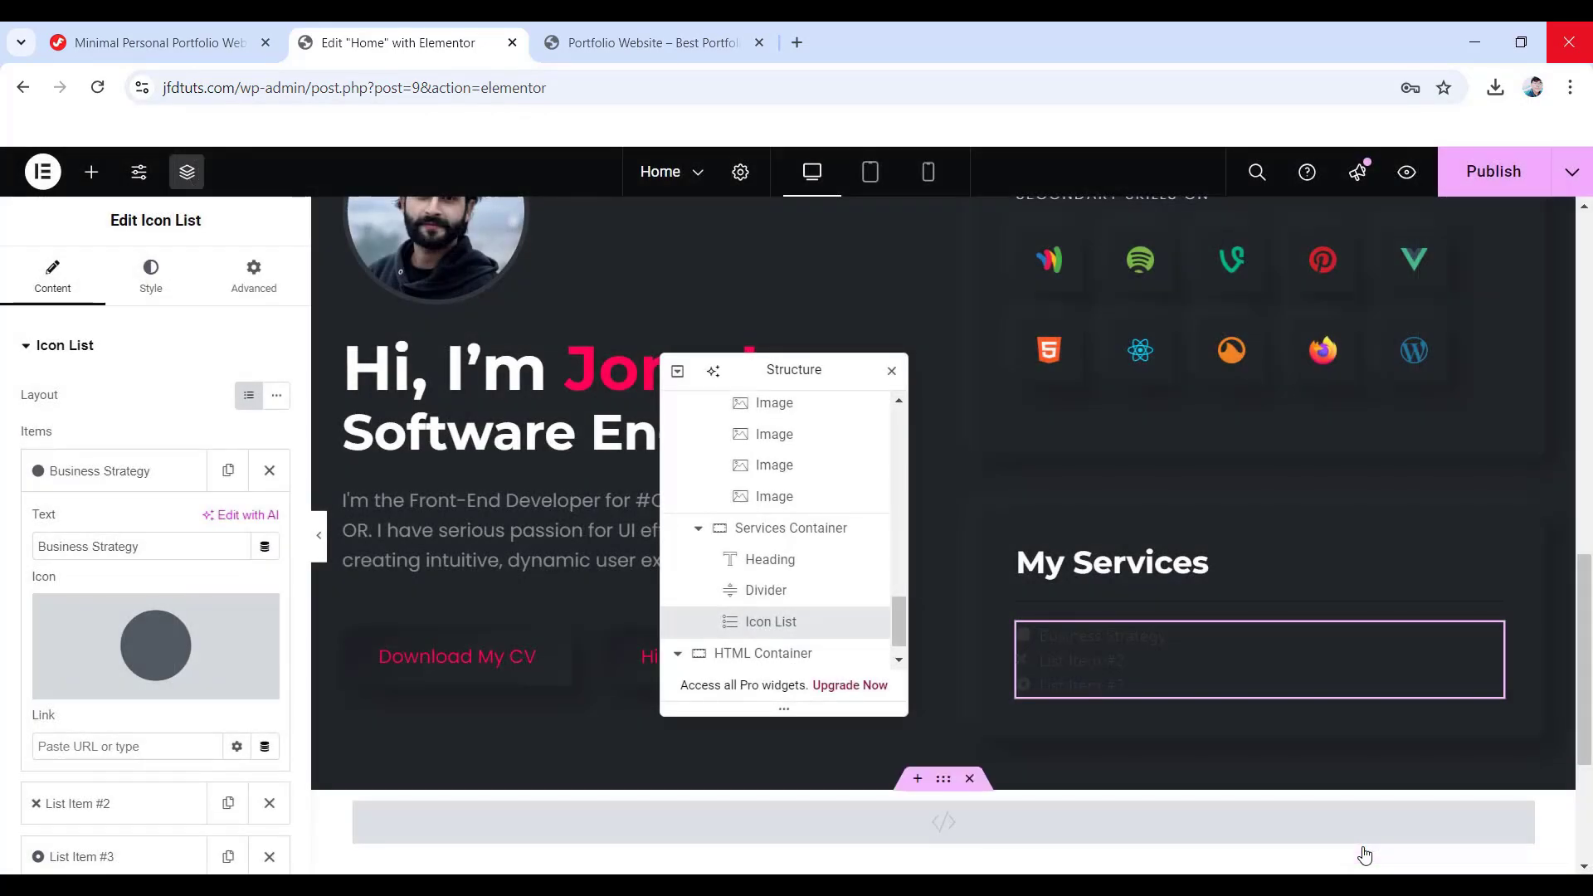
left_click(154, 279)
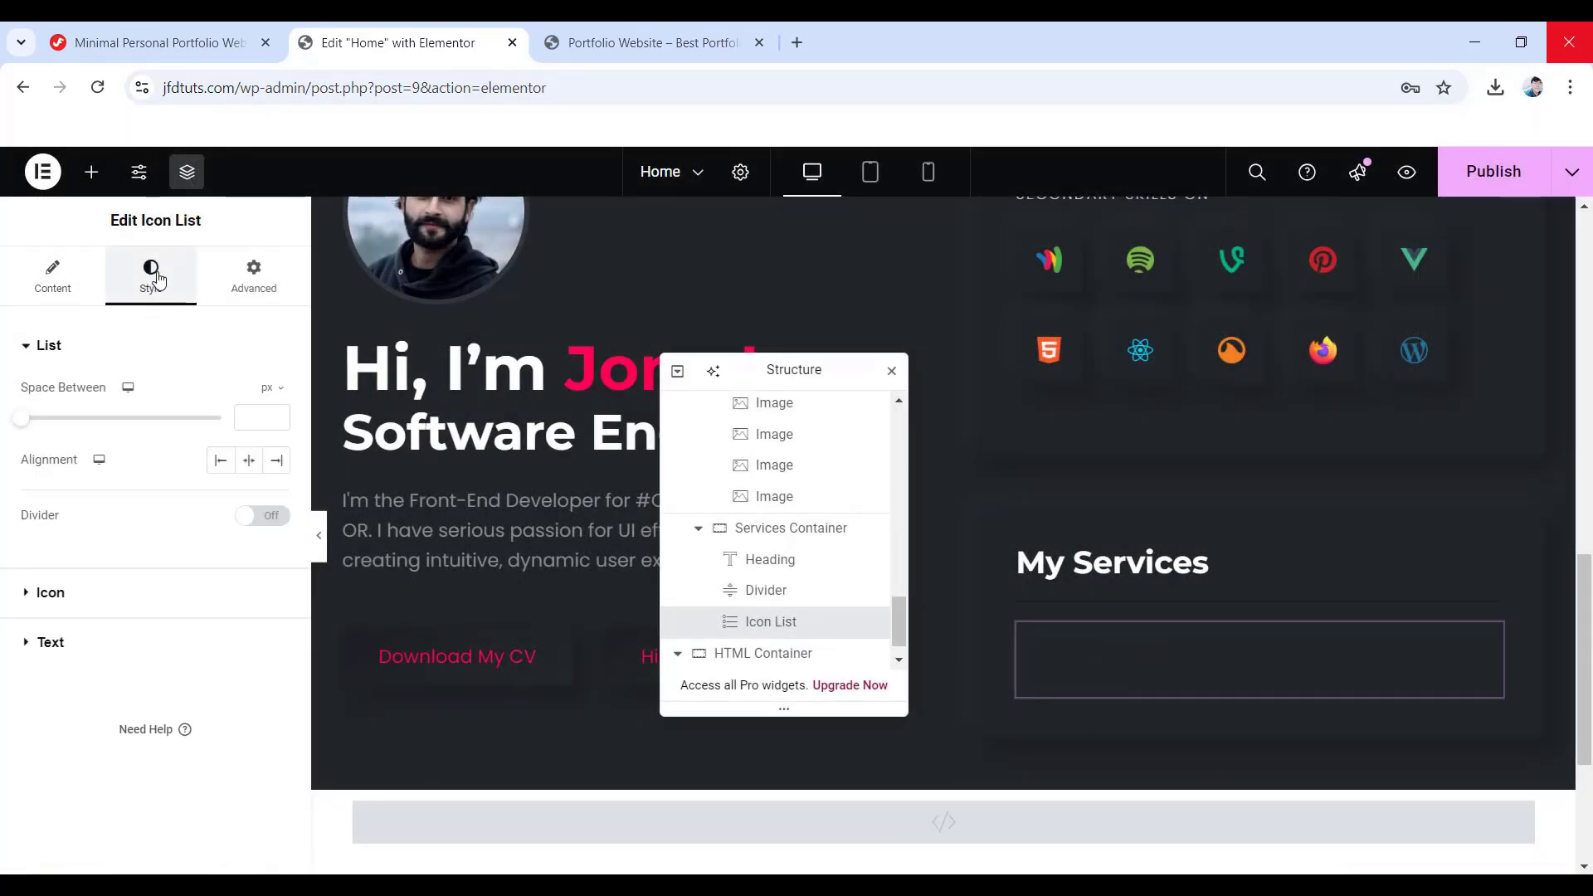
- Set 8 px list spacing and style the icons #878e99, size 8, with a 10 px gap
left_click(245, 418)
type("8")
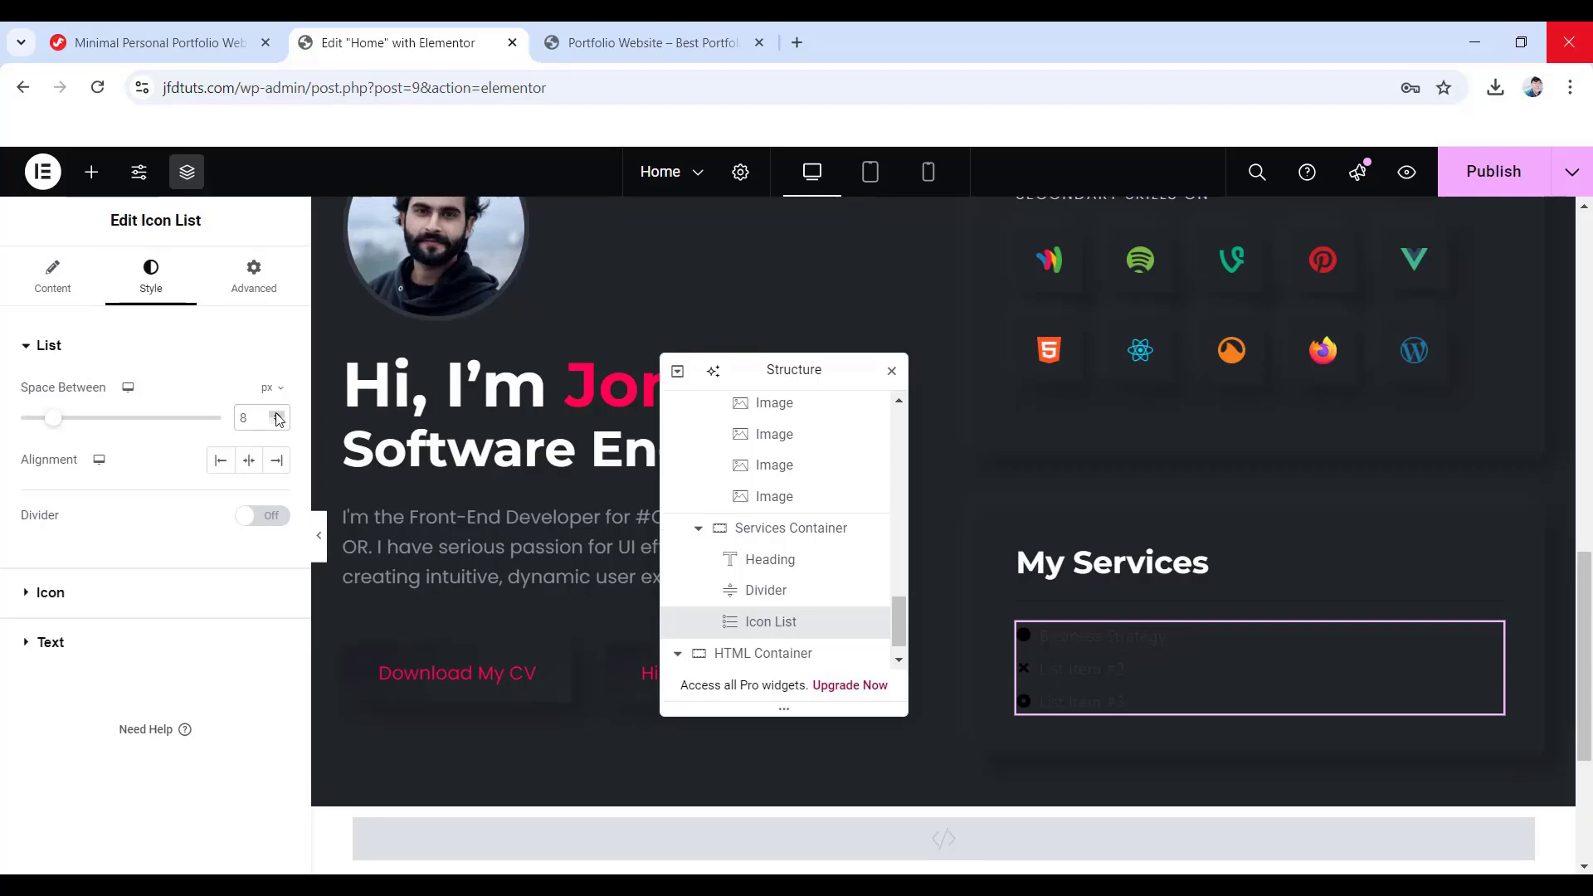
left_click(43, 594)
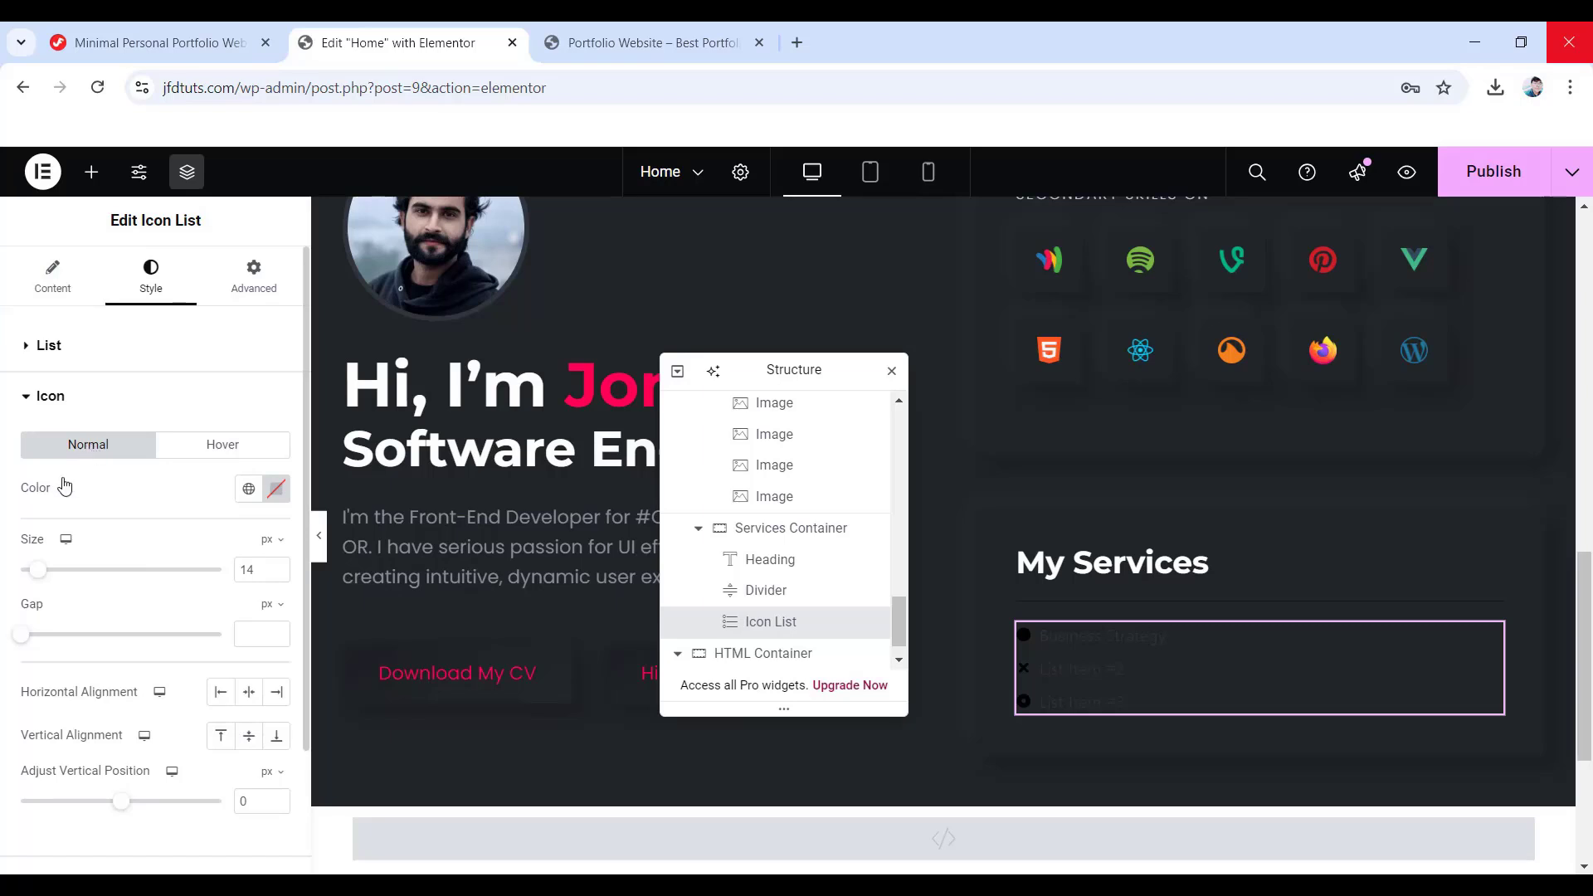
left_click(276, 495)
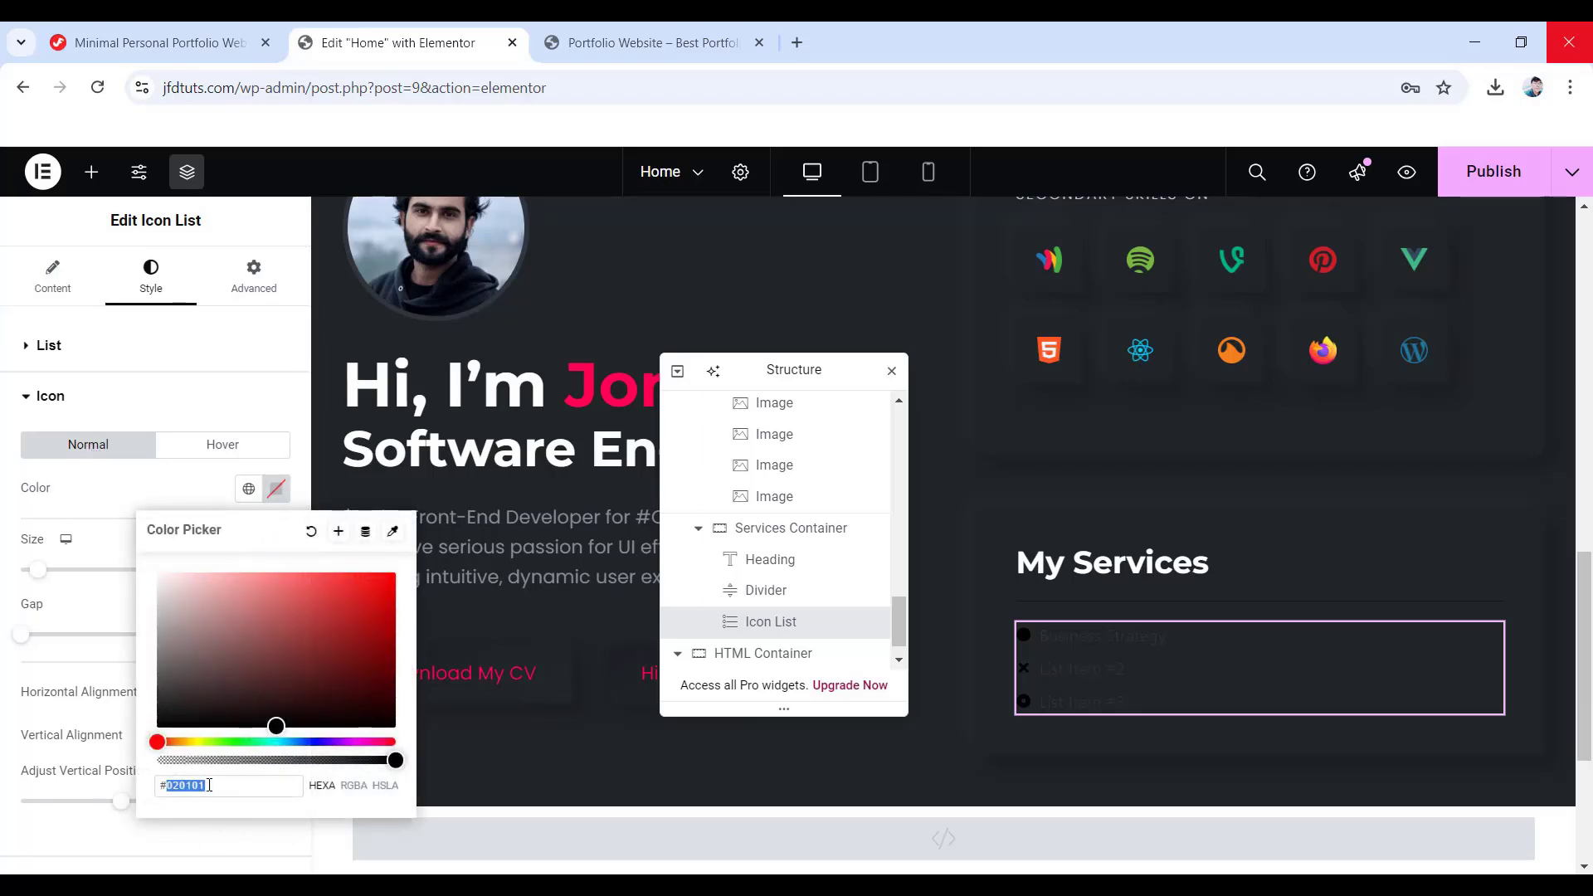
type("878e")
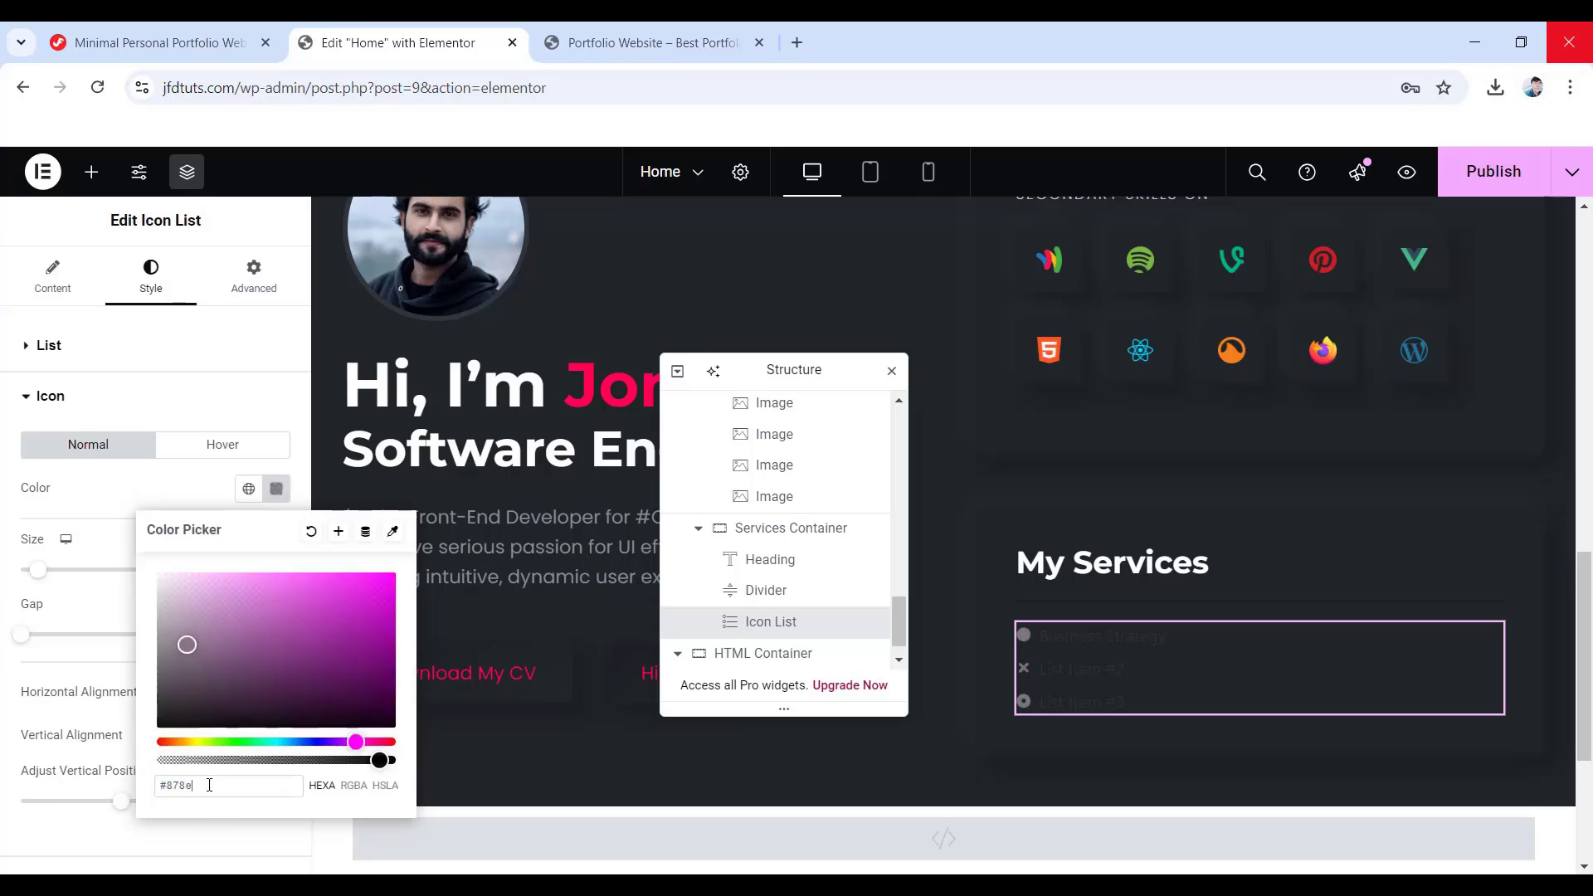
type("99")
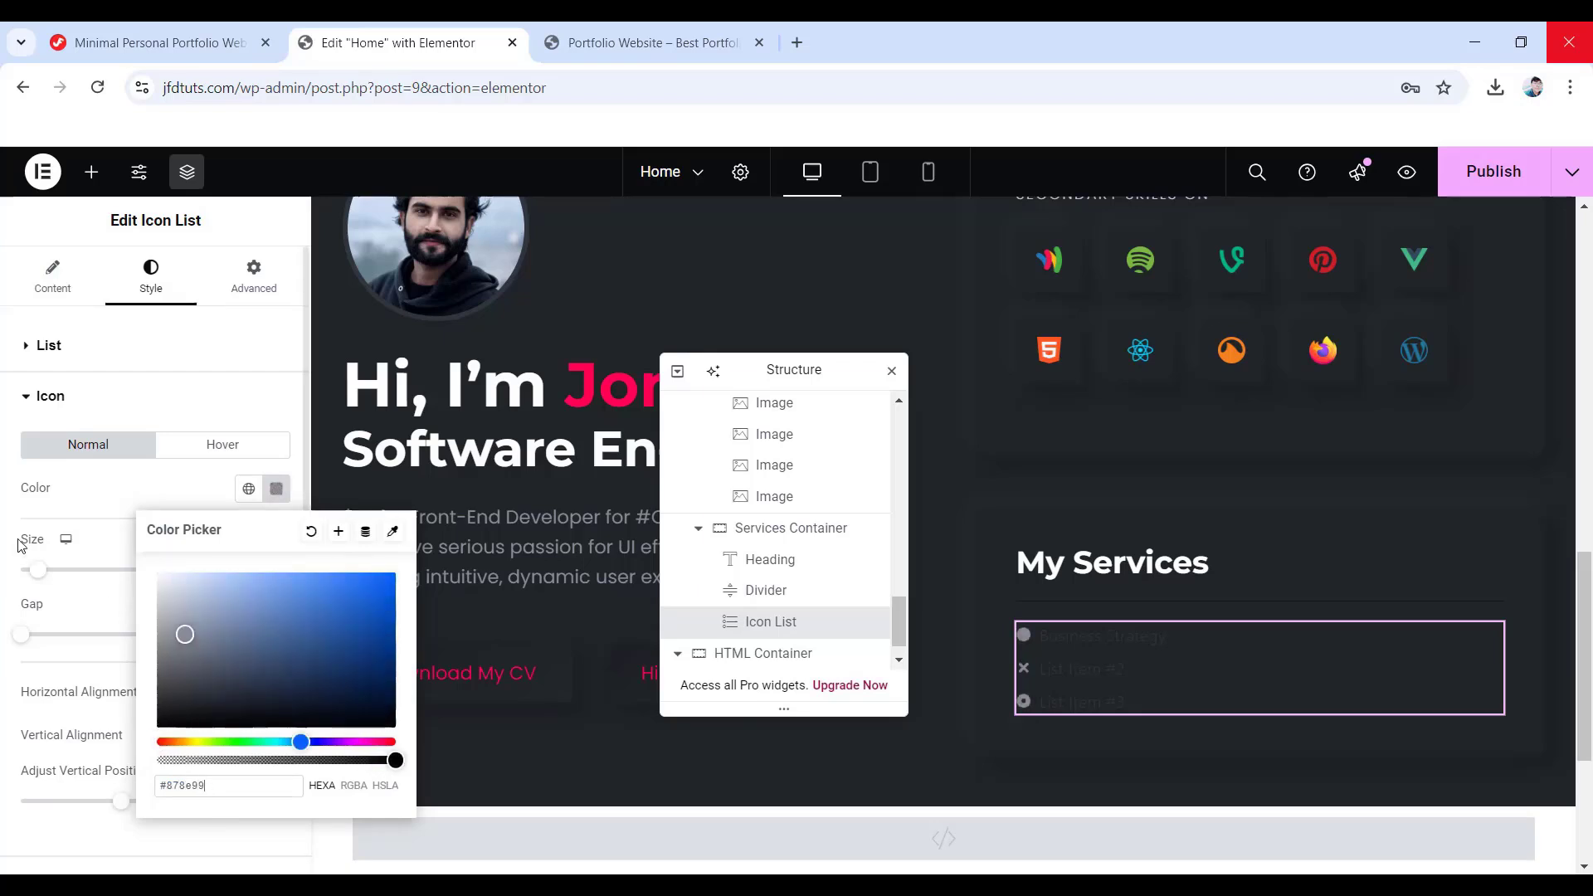
left_click(20, 514)
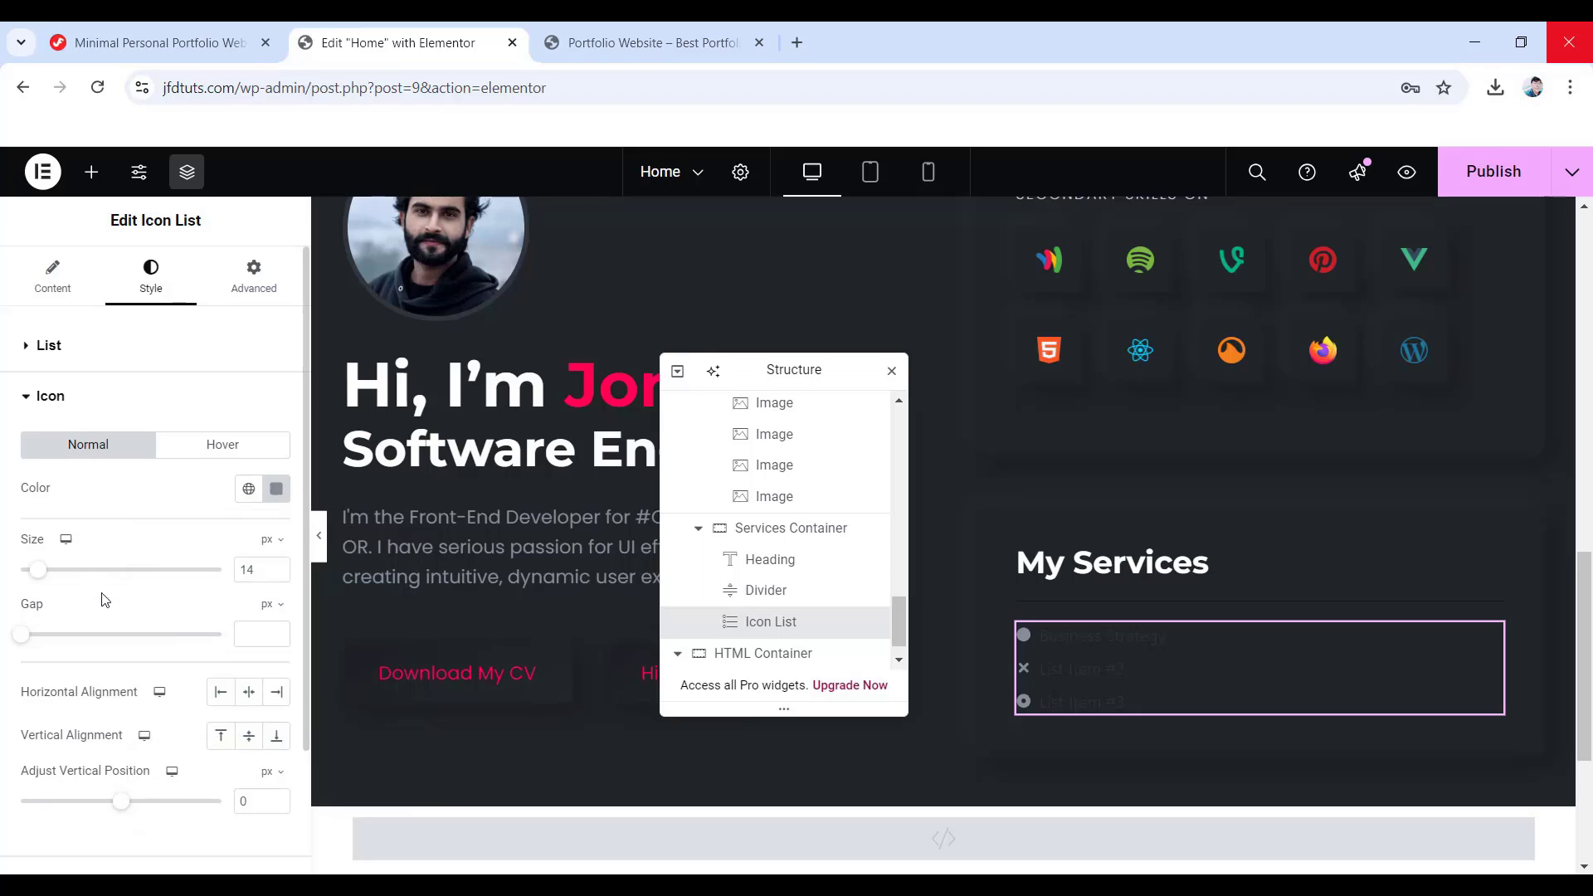
left_click_drag(259, 574, 214, 567)
type("8")
left_click(247, 634)
type("10")
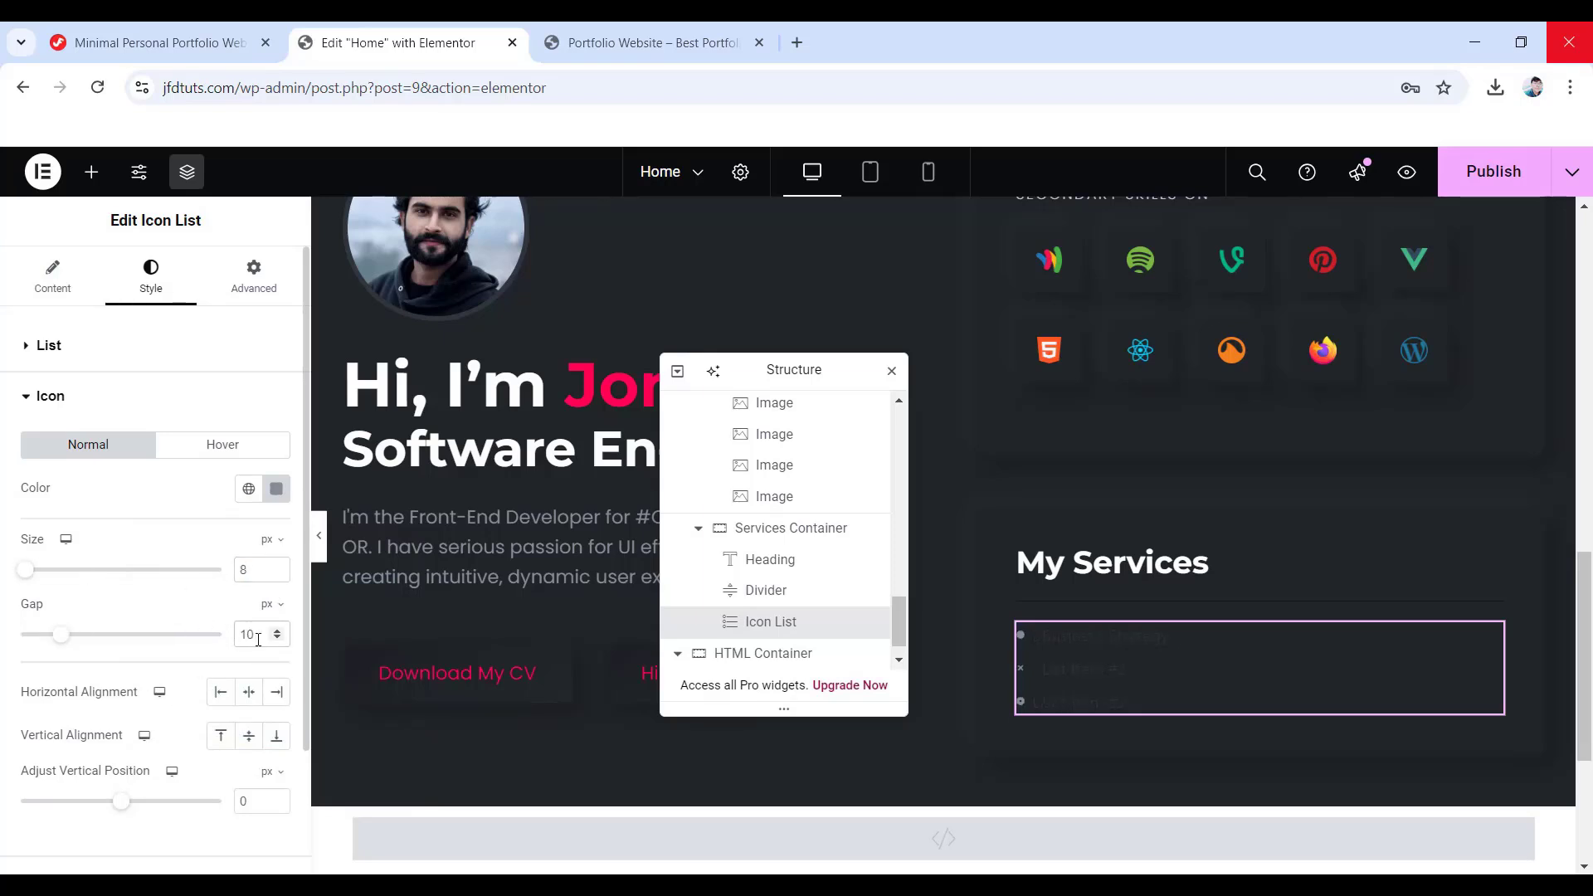
scroll(95, 671, "down", 2)
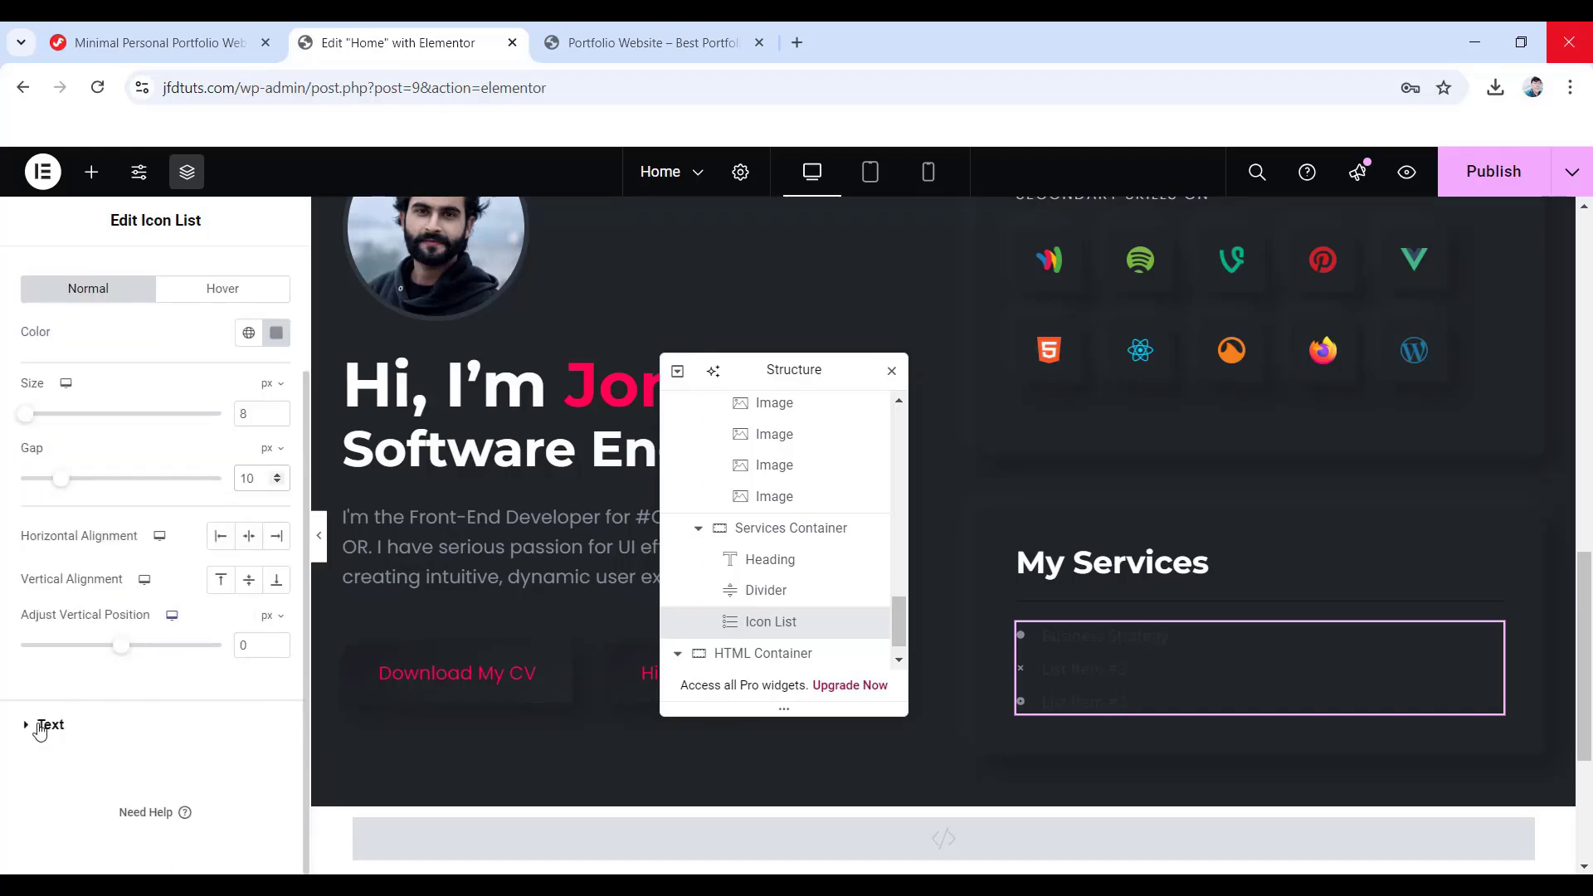
- Set the list text typography to Poppins at size 16 with a chosen font weight
left_click(41, 726)
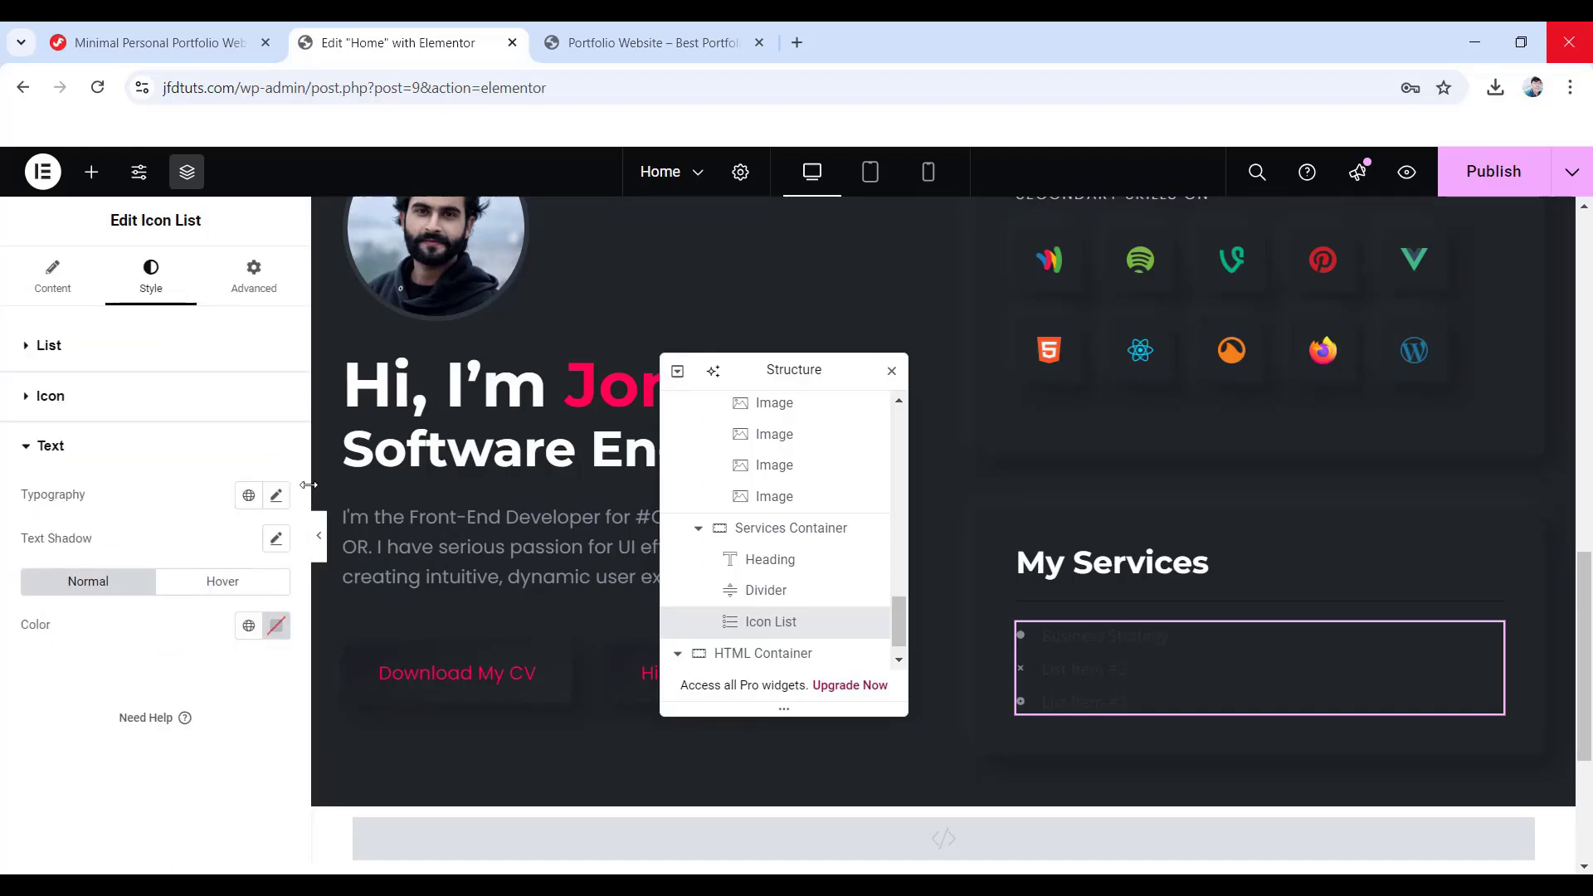
left_click(276, 495)
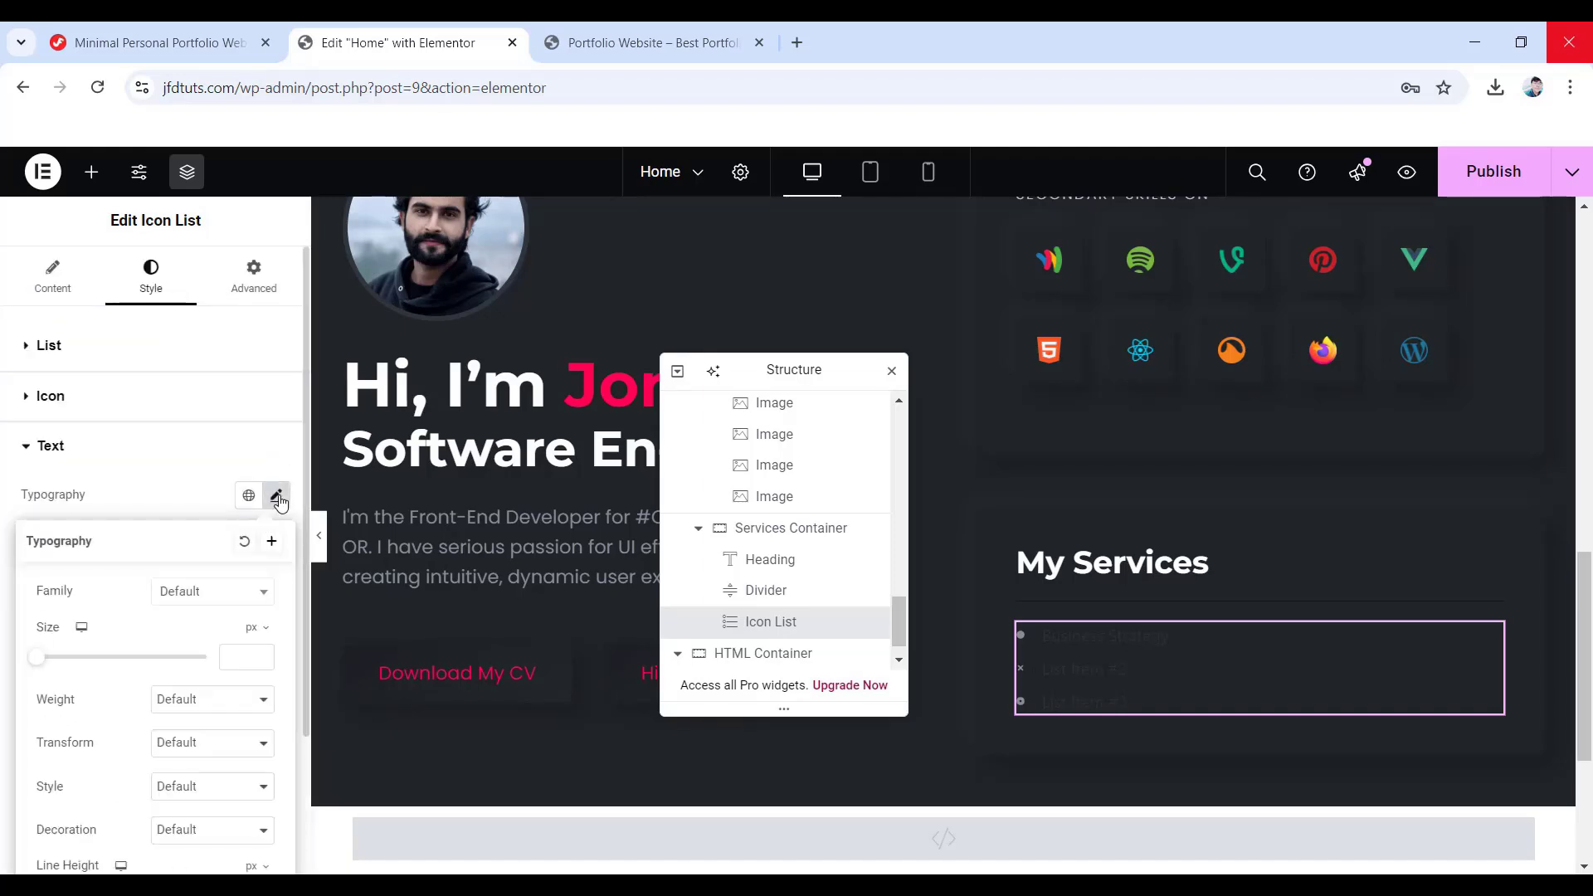
left_click(181, 597)
left_click(242, 659)
type("16")
left_click(199, 701)
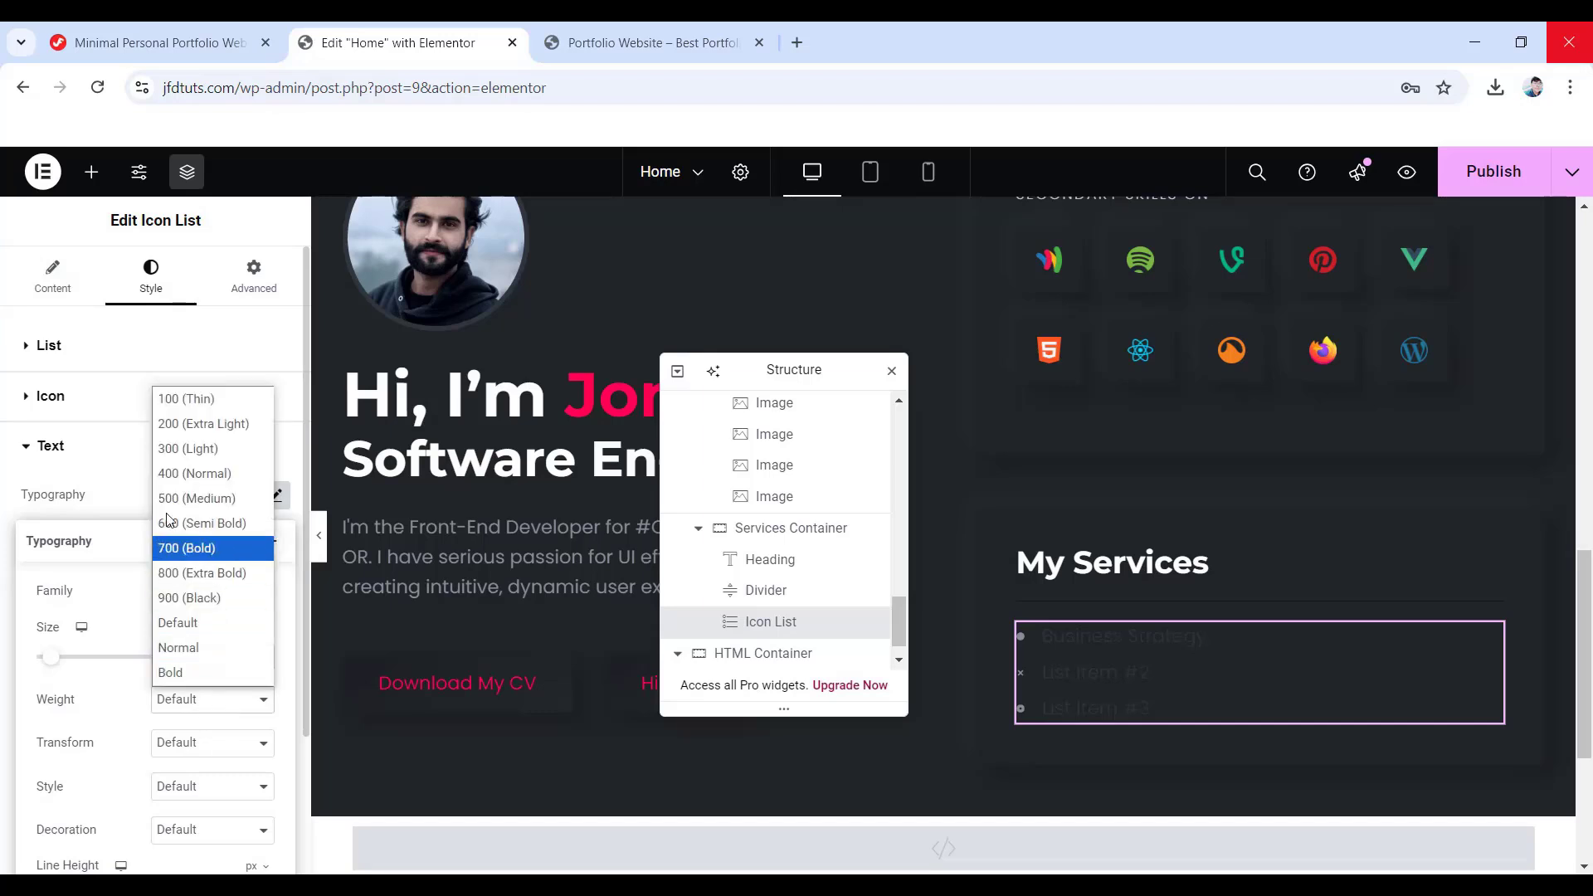
left_click(196, 473)
left_click(221, 473)
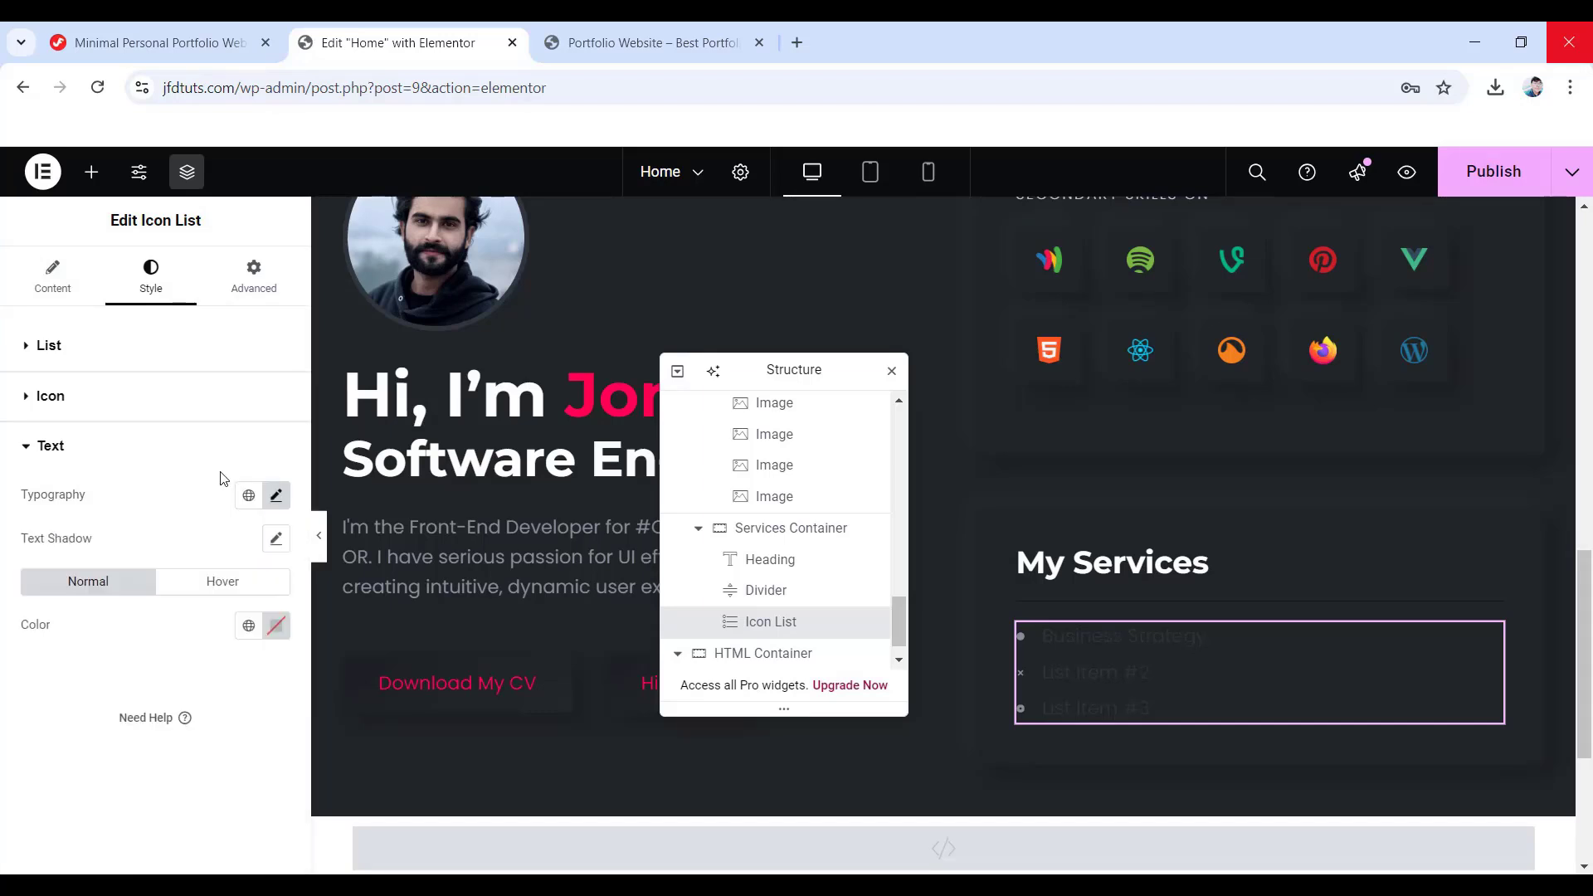
- Colour the list text grey #878e99 to match the icons
left_click(280, 628)
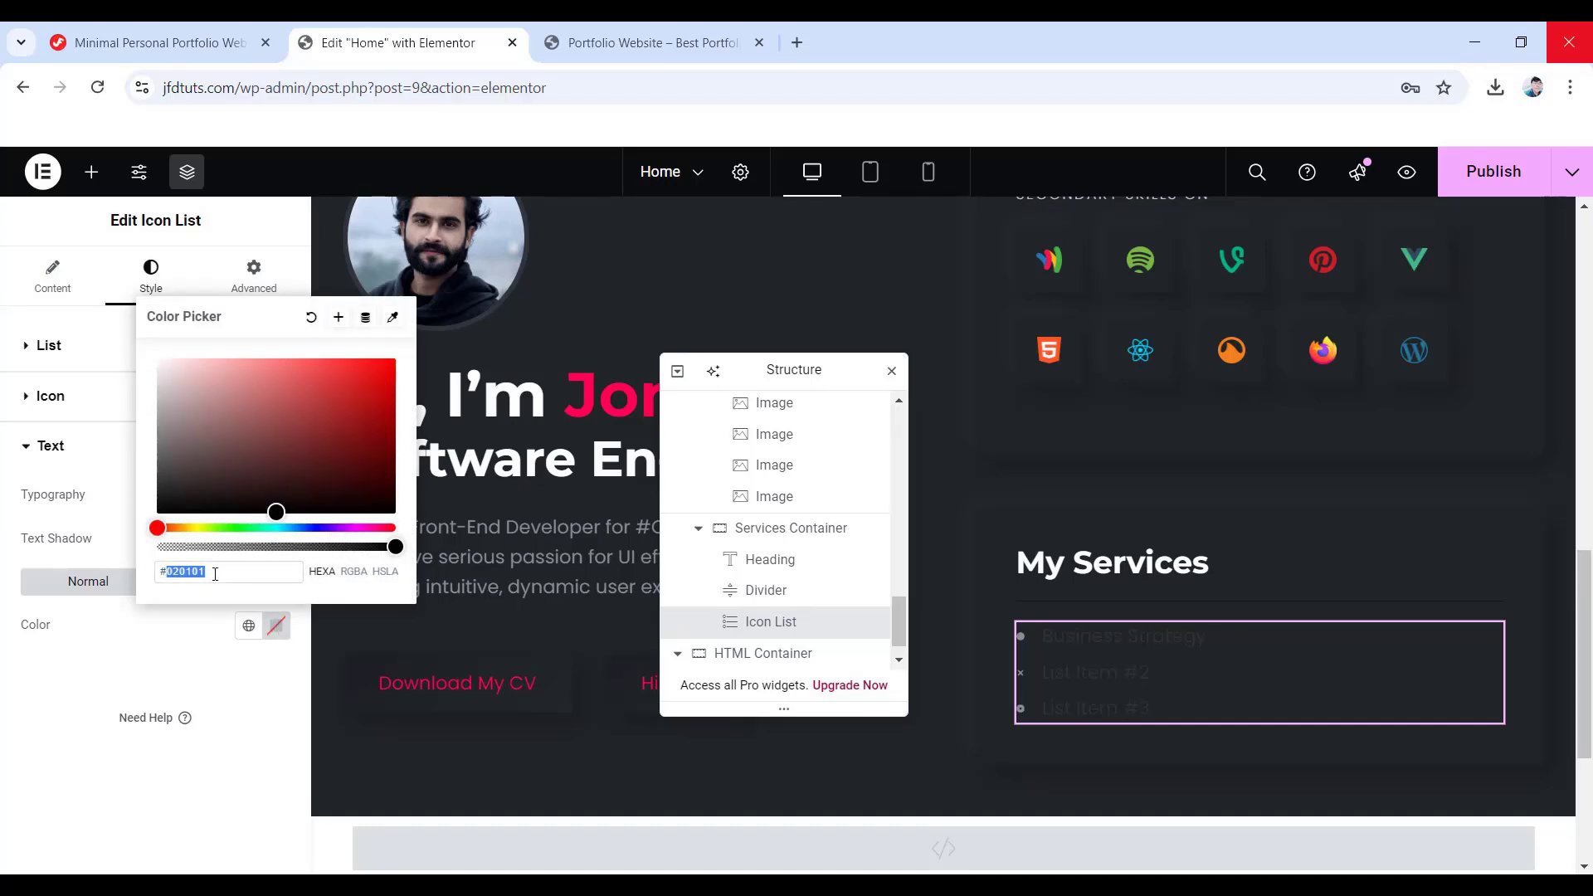
type("878e9")
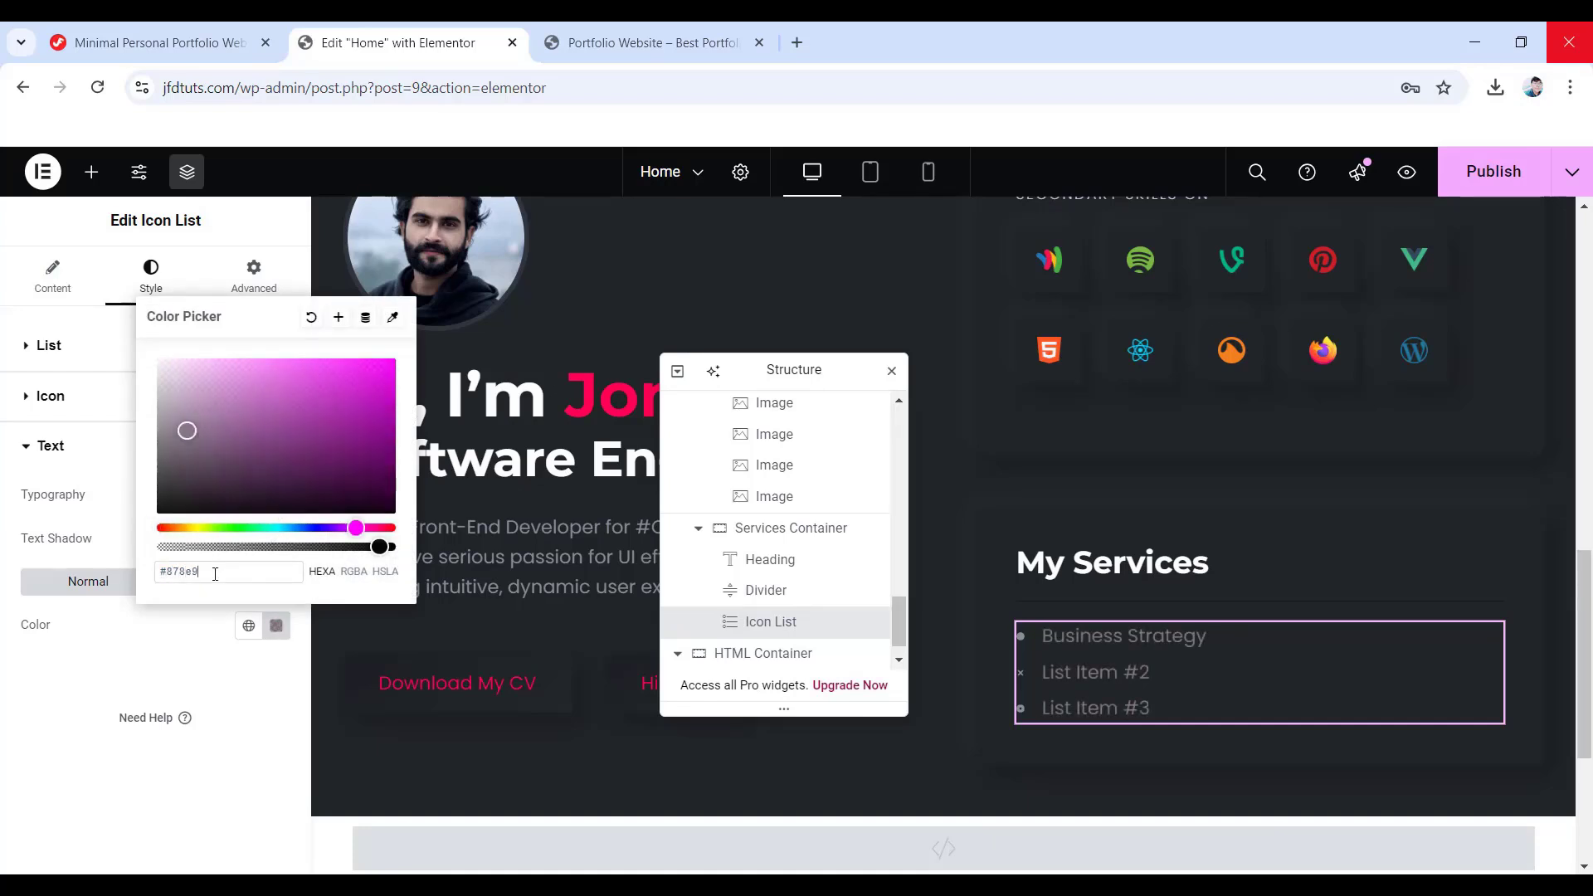
type("9")
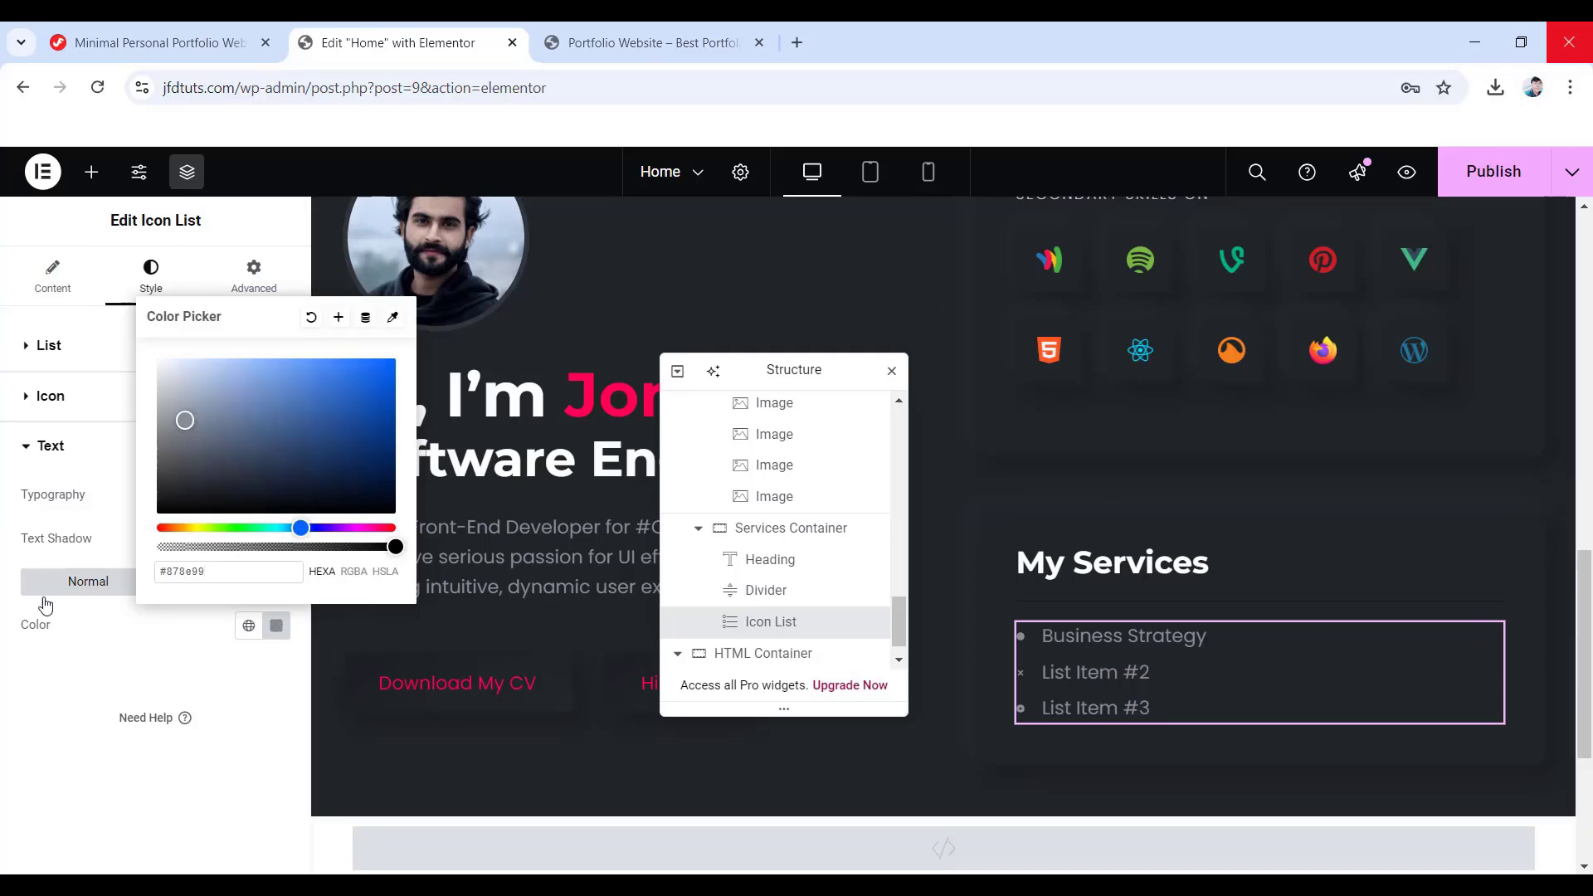
left_click(118, 657)
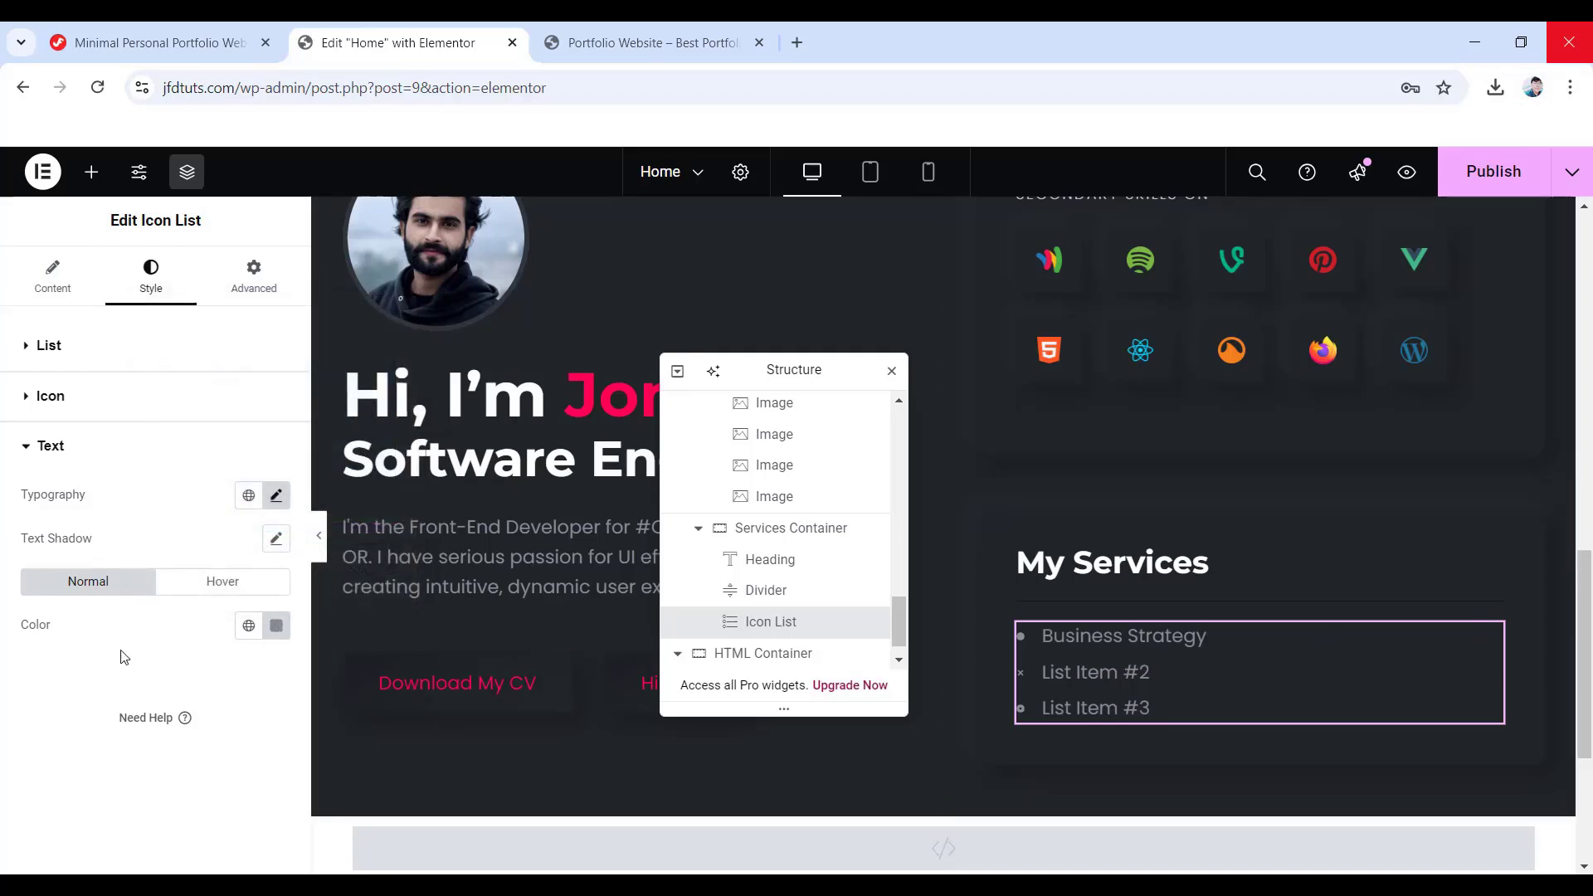
- Delete List Items #2 and #3 and duplicate Business Strategy three times
left_click(49, 286)
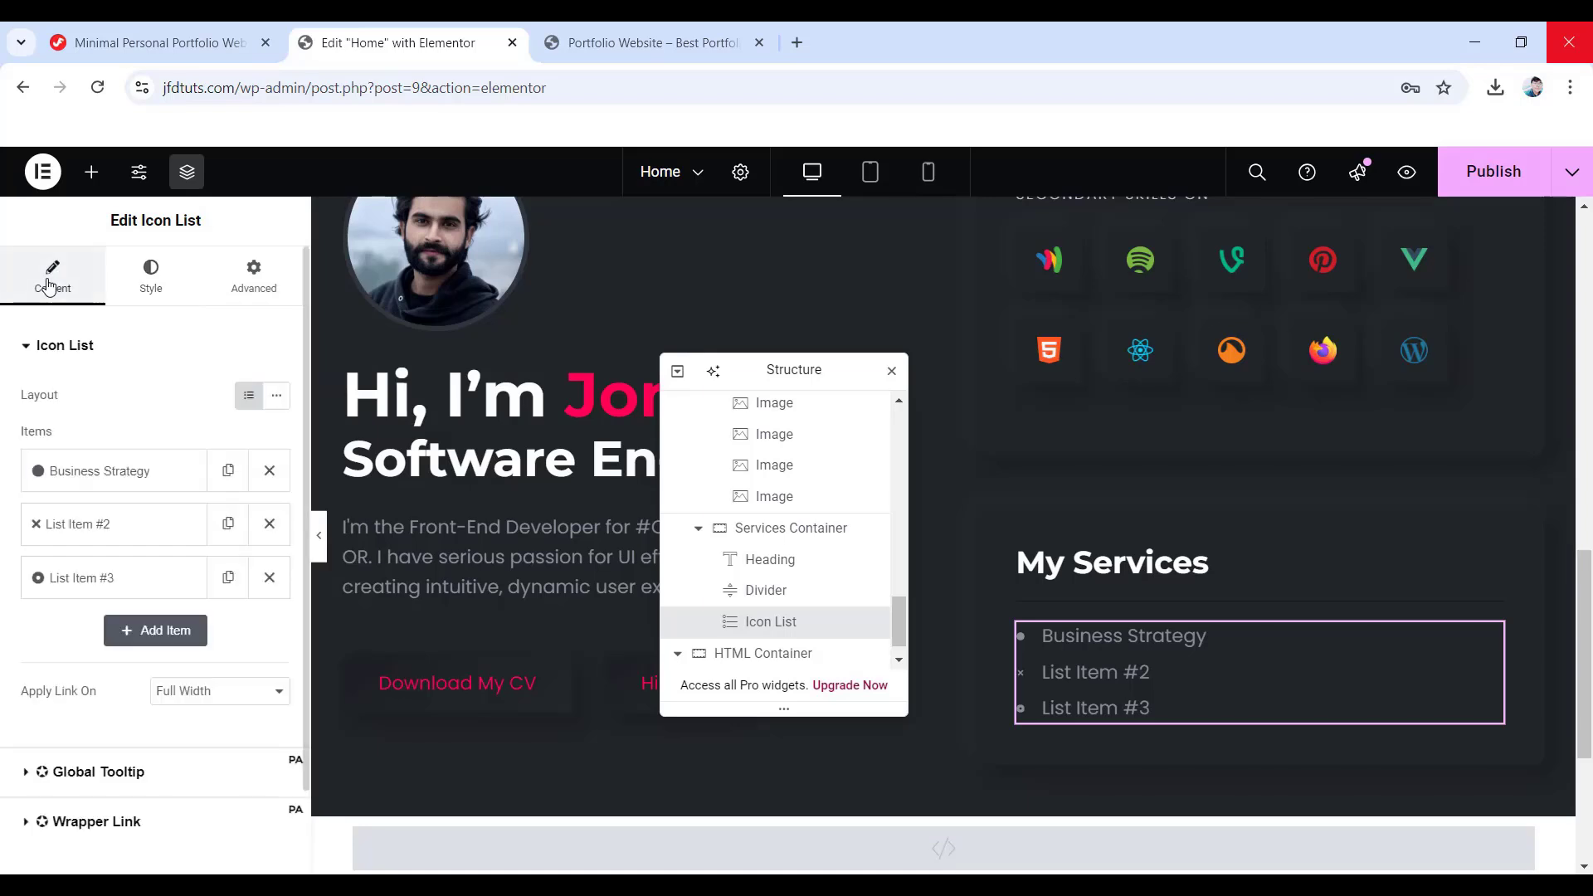
left_click(268, 523)
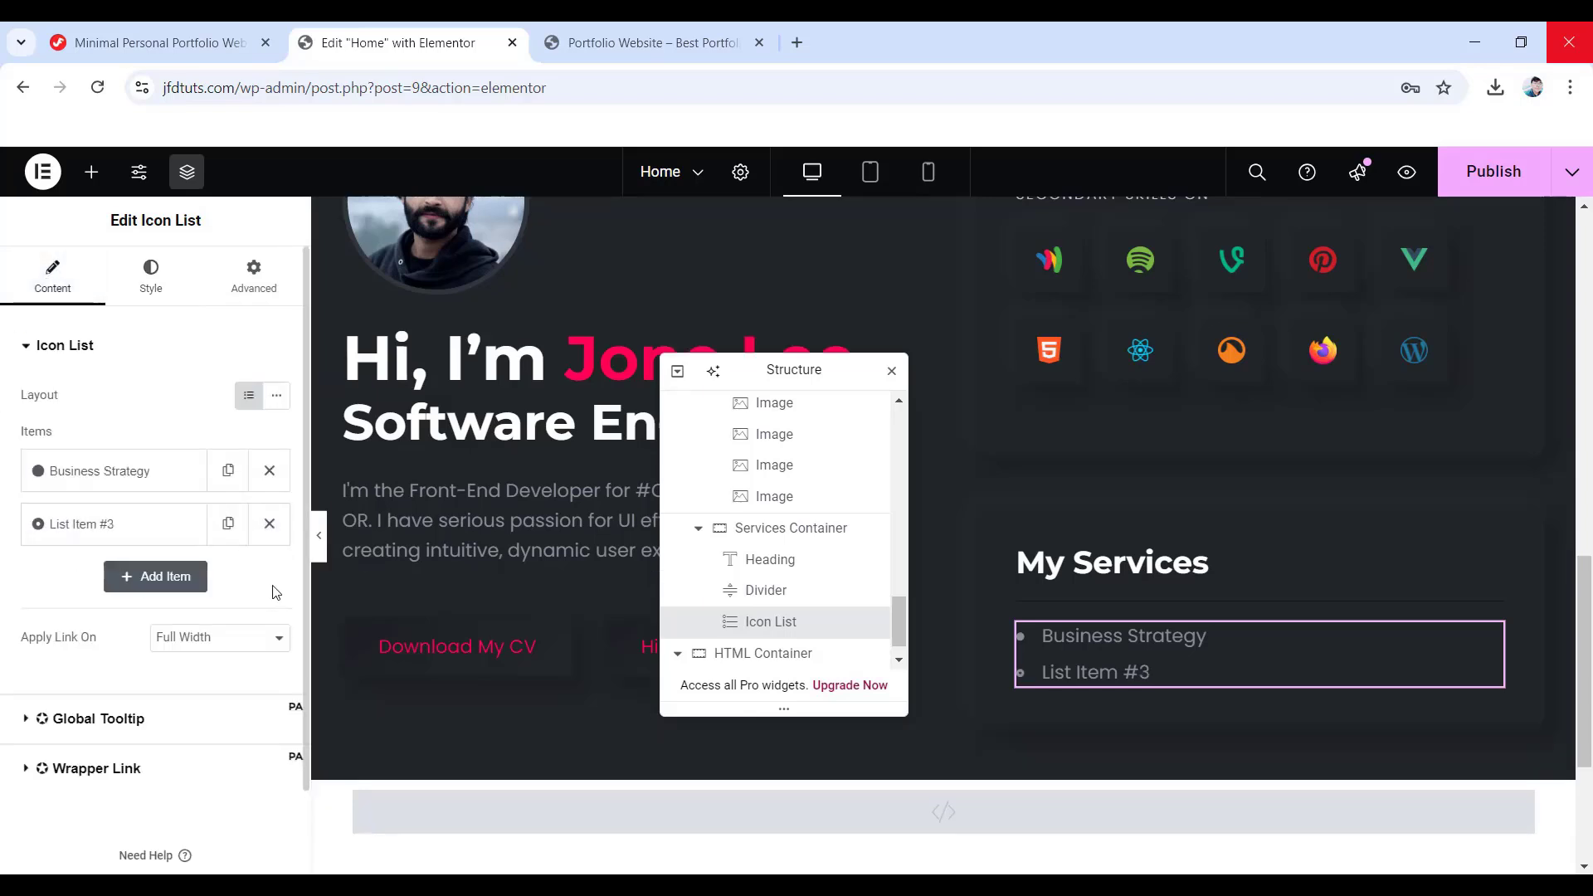
left_click(269, 523)
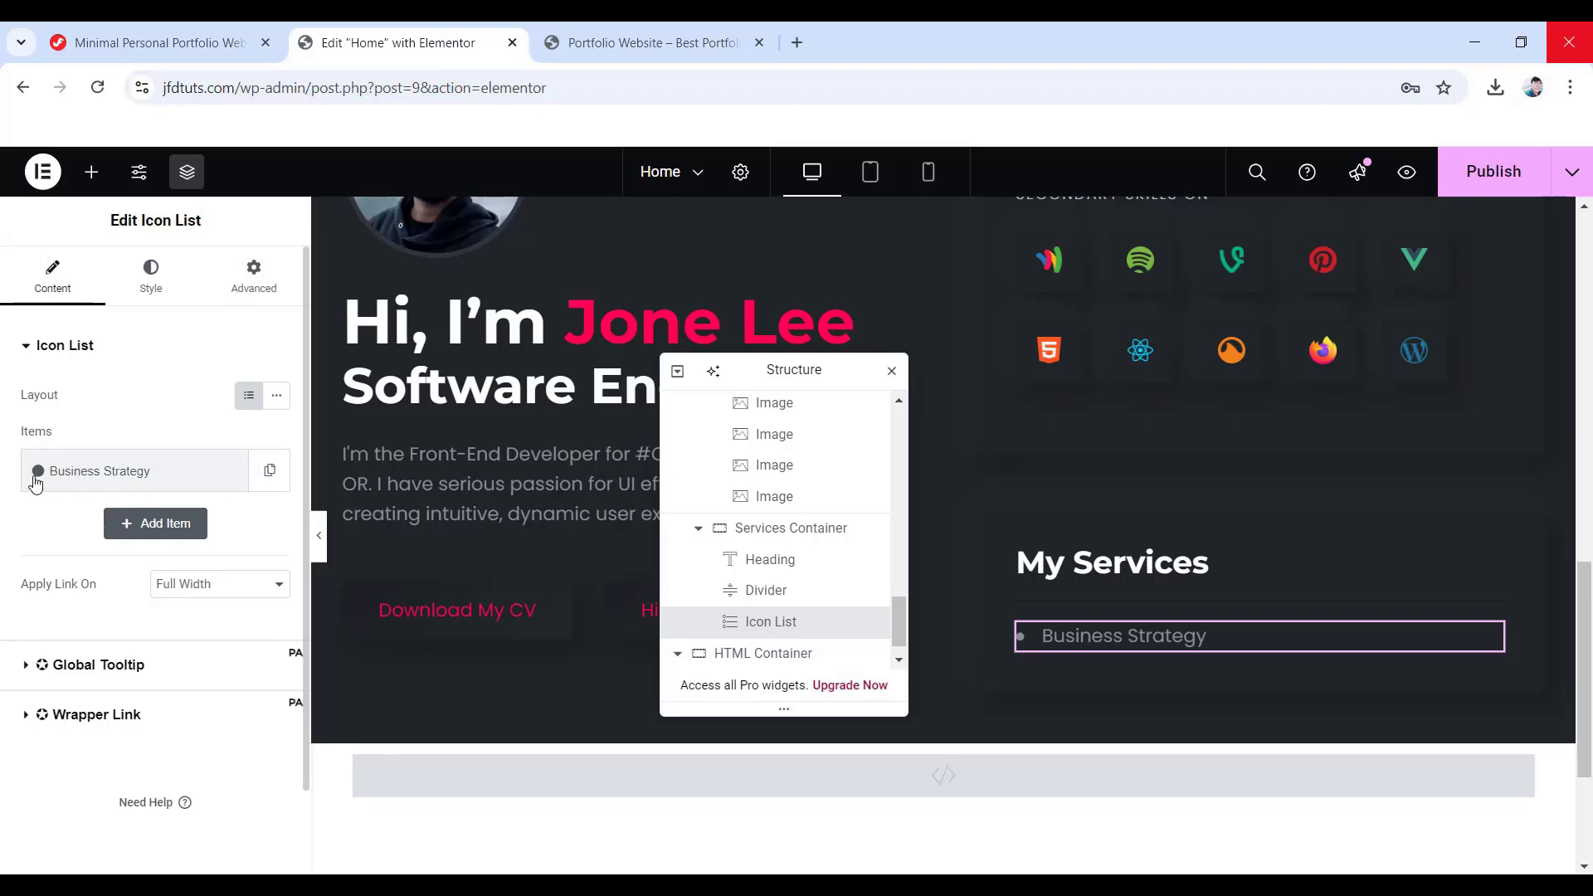
left_click(265, 473)
left_click(228, 524)
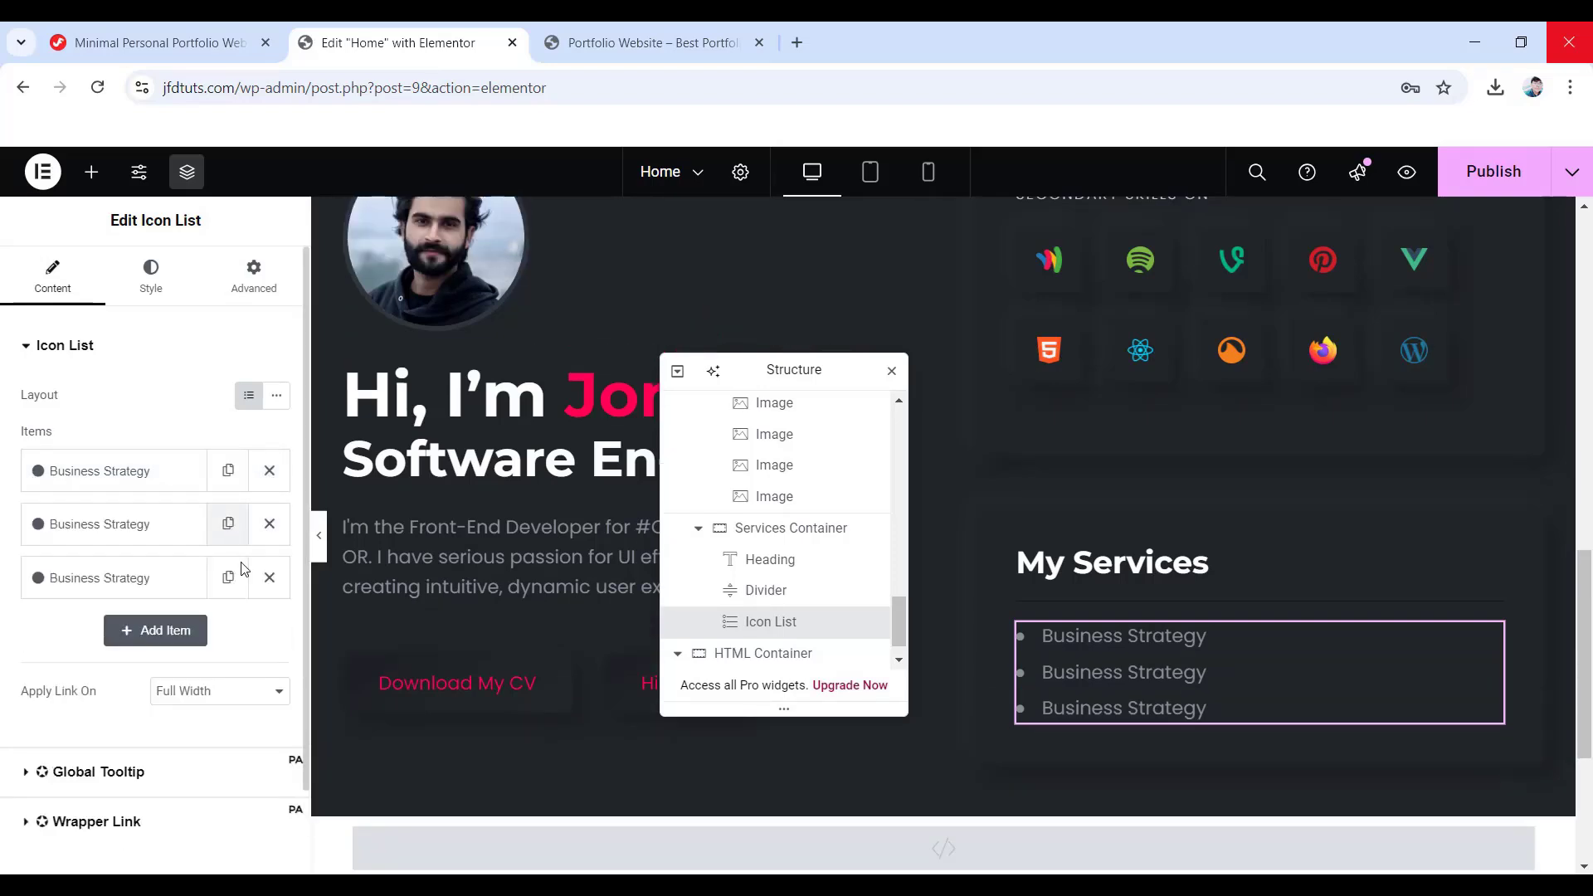
left_click(228, 578)
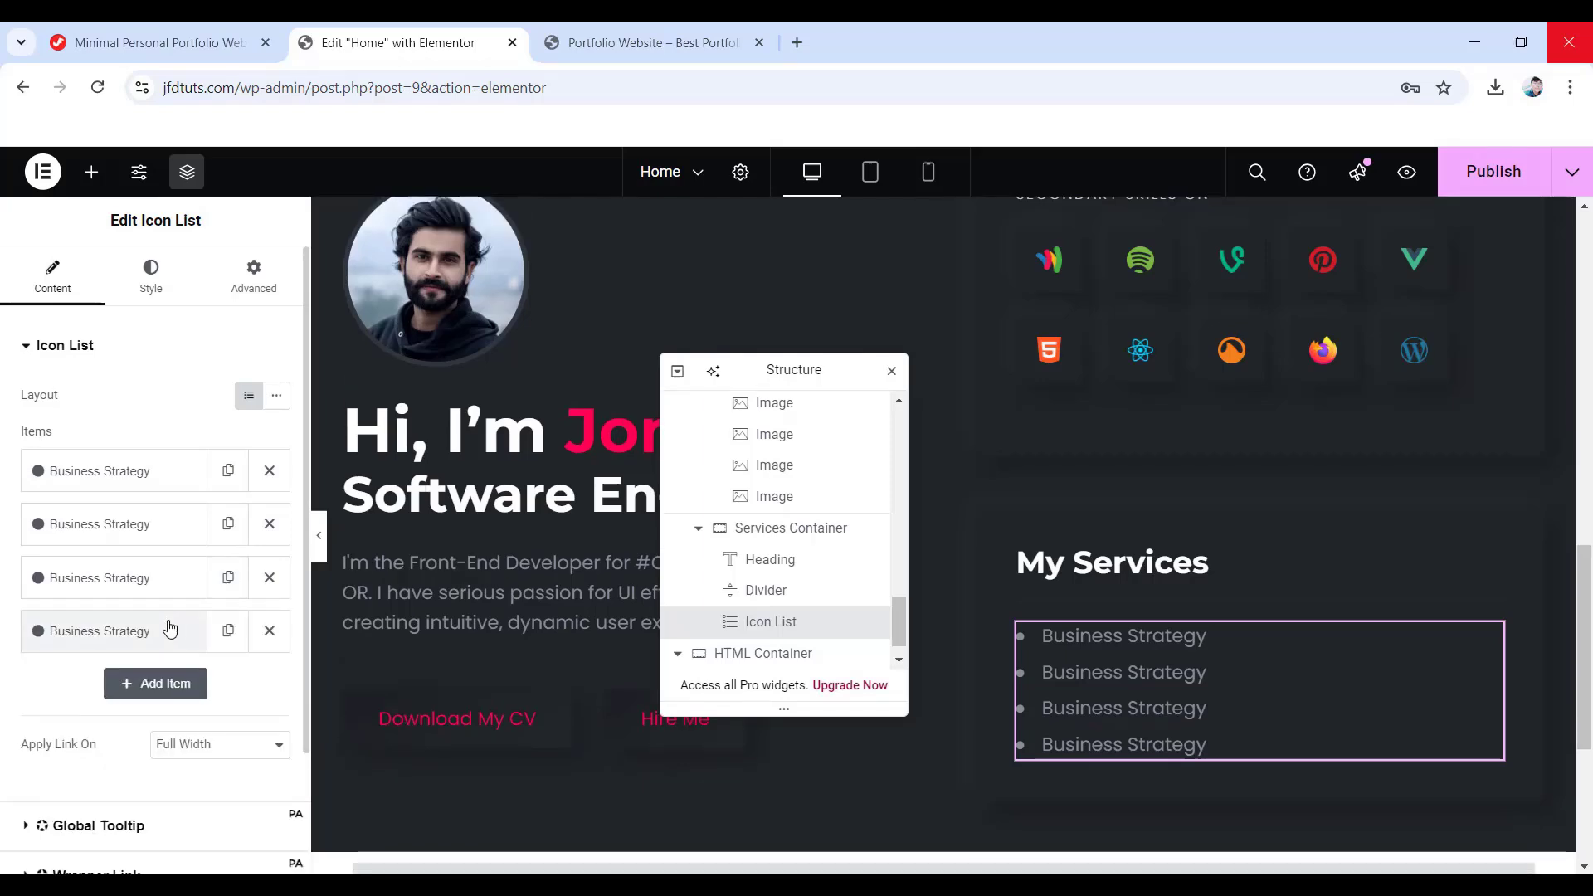
- Rename the copies to Business Development, App Development and Mobile App Development, previewing at tablet width
left_click(106, 524)
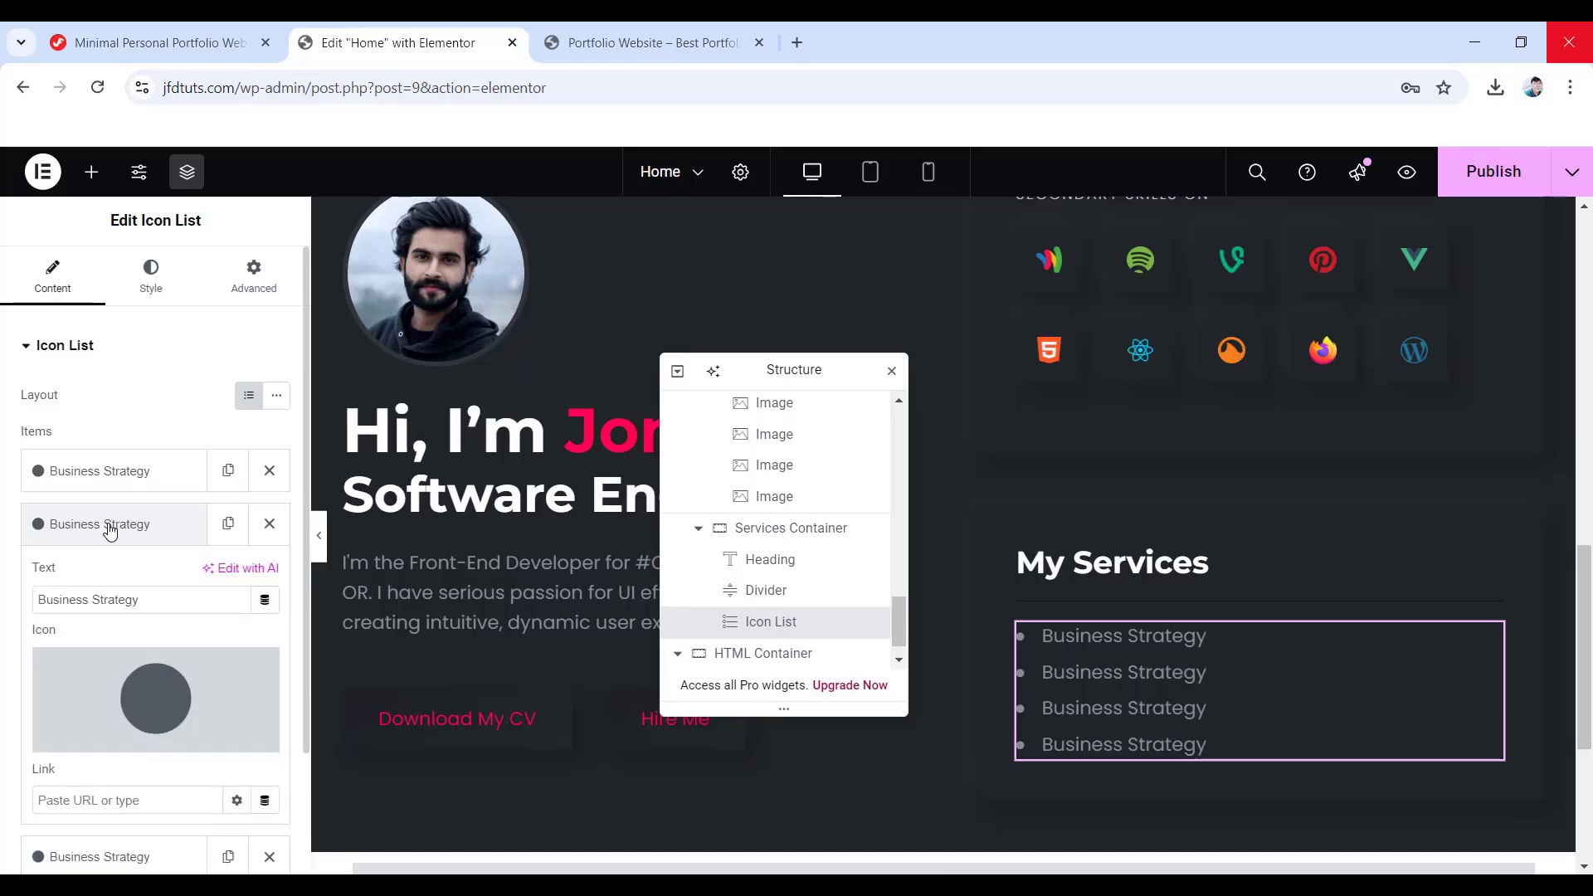
scroll(114, 645, "down", 1)
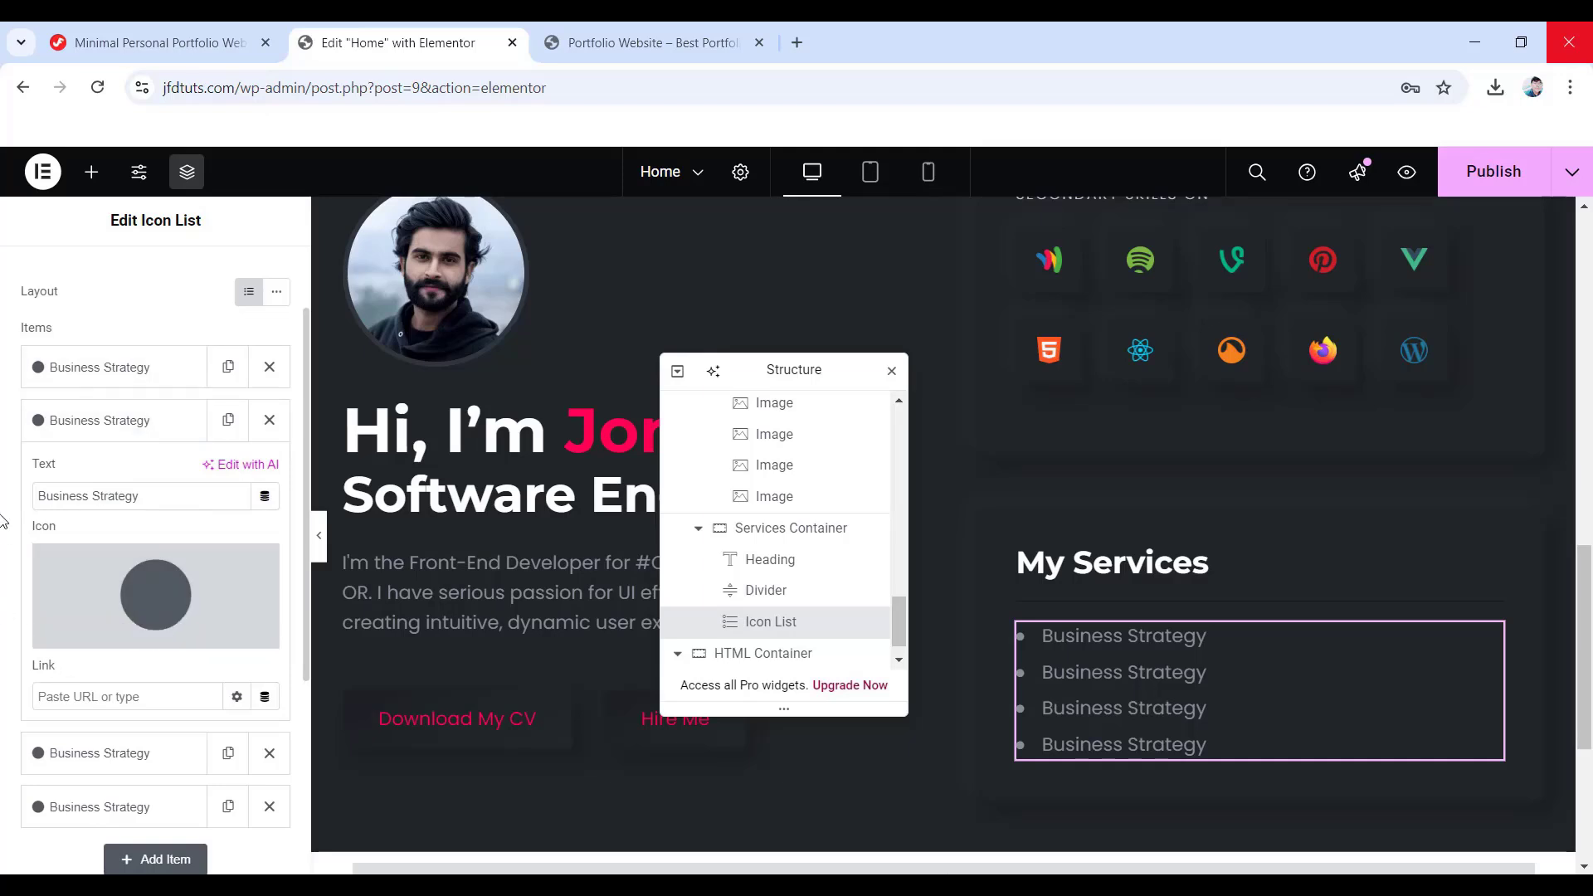
left_click_drag(149, 496, 11, 501)
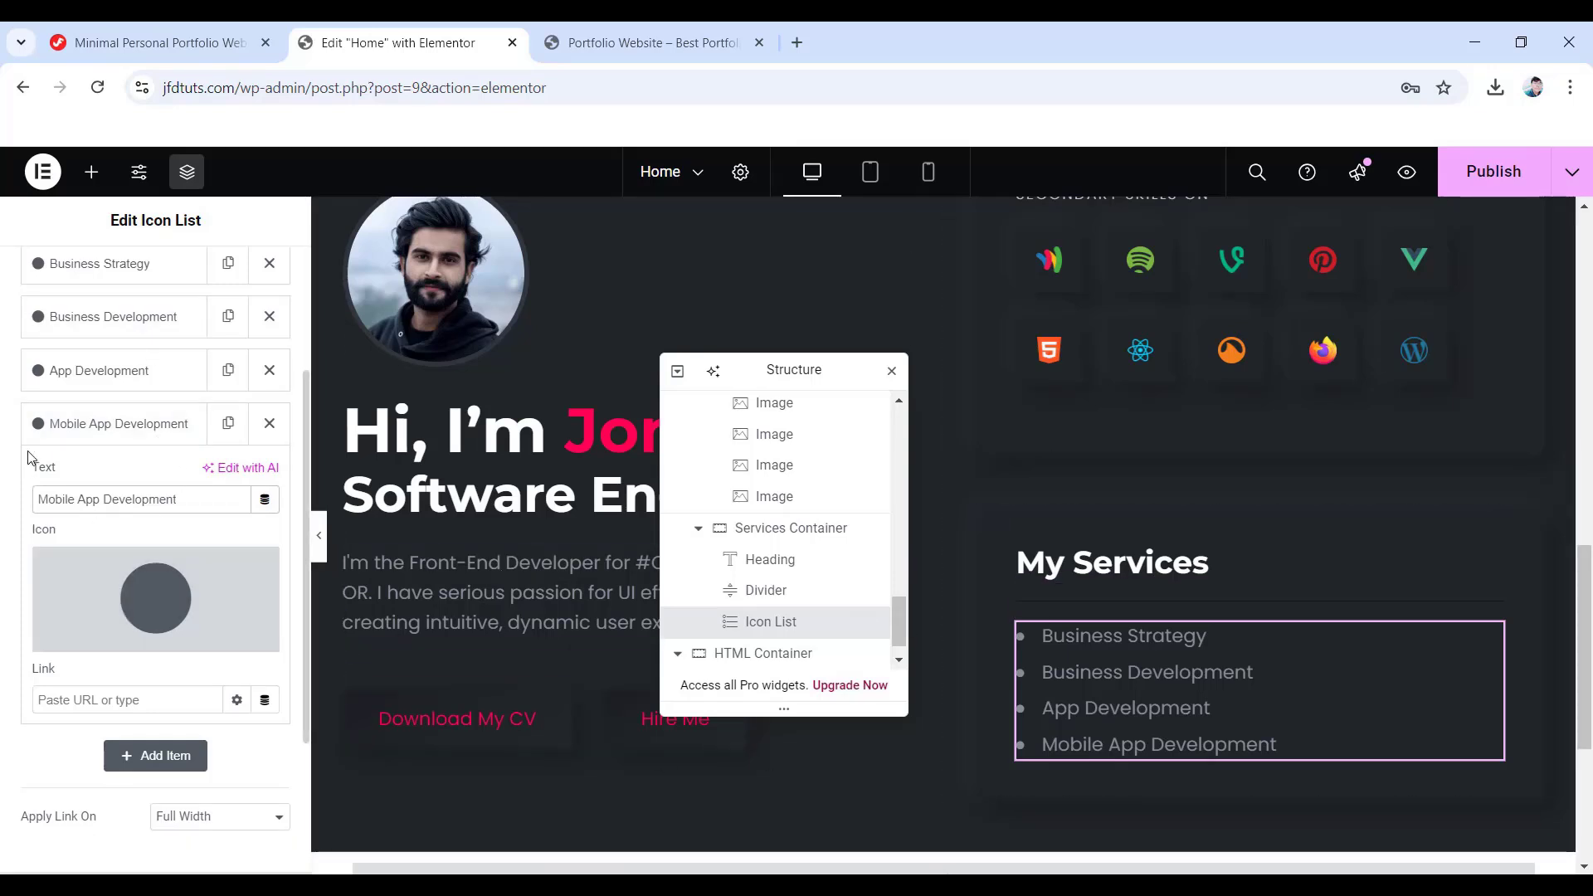
left_click(874, 176)
left_click_drag(775, 373, 1362, 401)
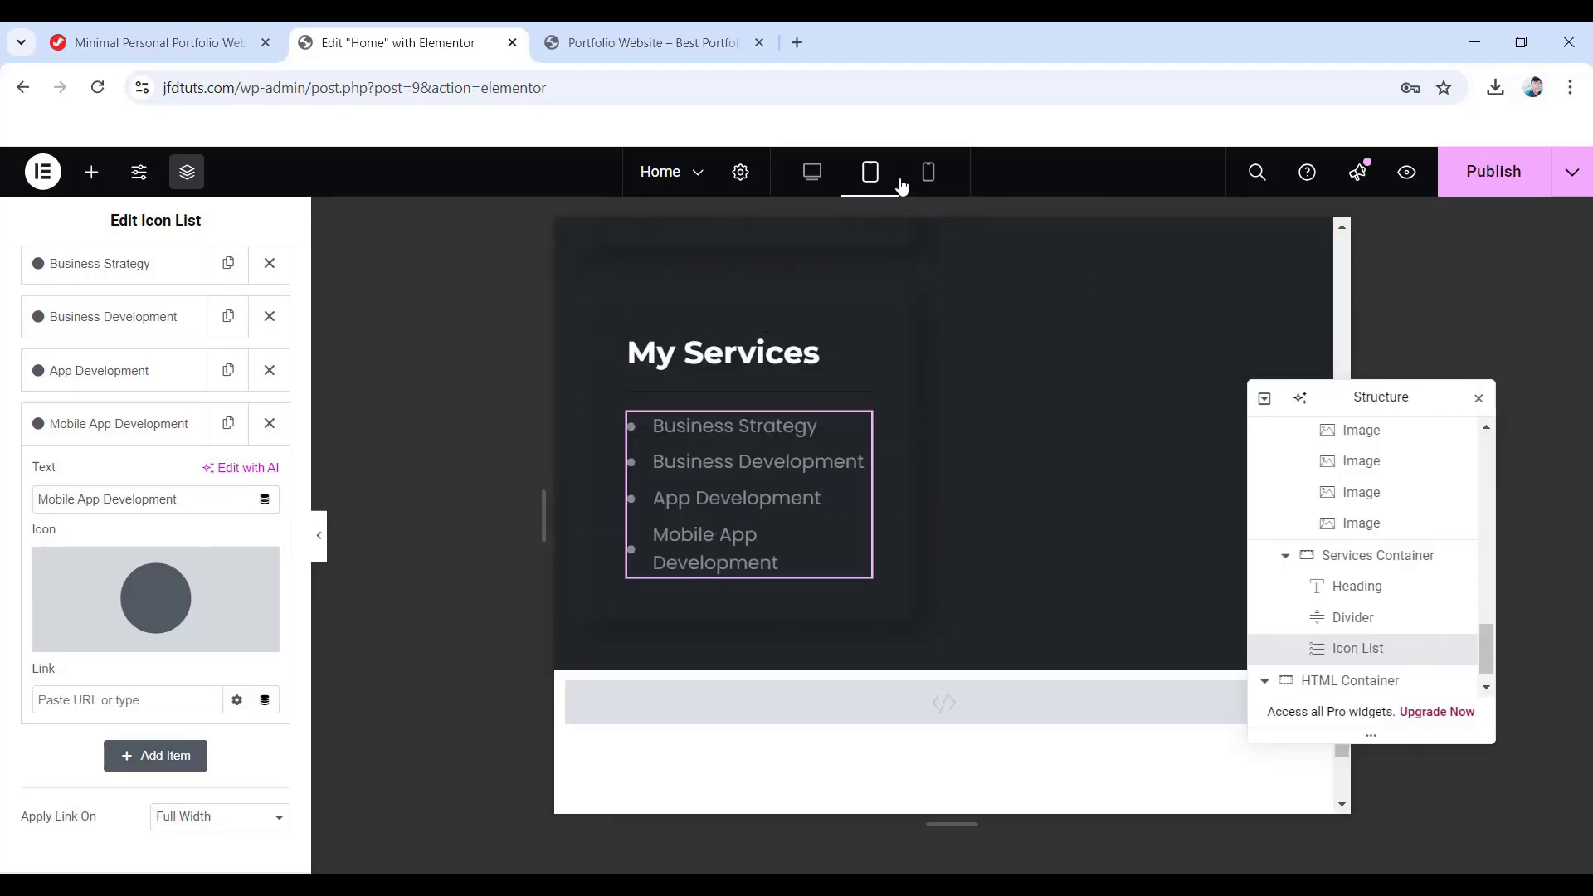
- In mobile view, set Services Container padding to 35, 15, 40, 15 px (top, right, bottom, left)
left_click(932, 181)
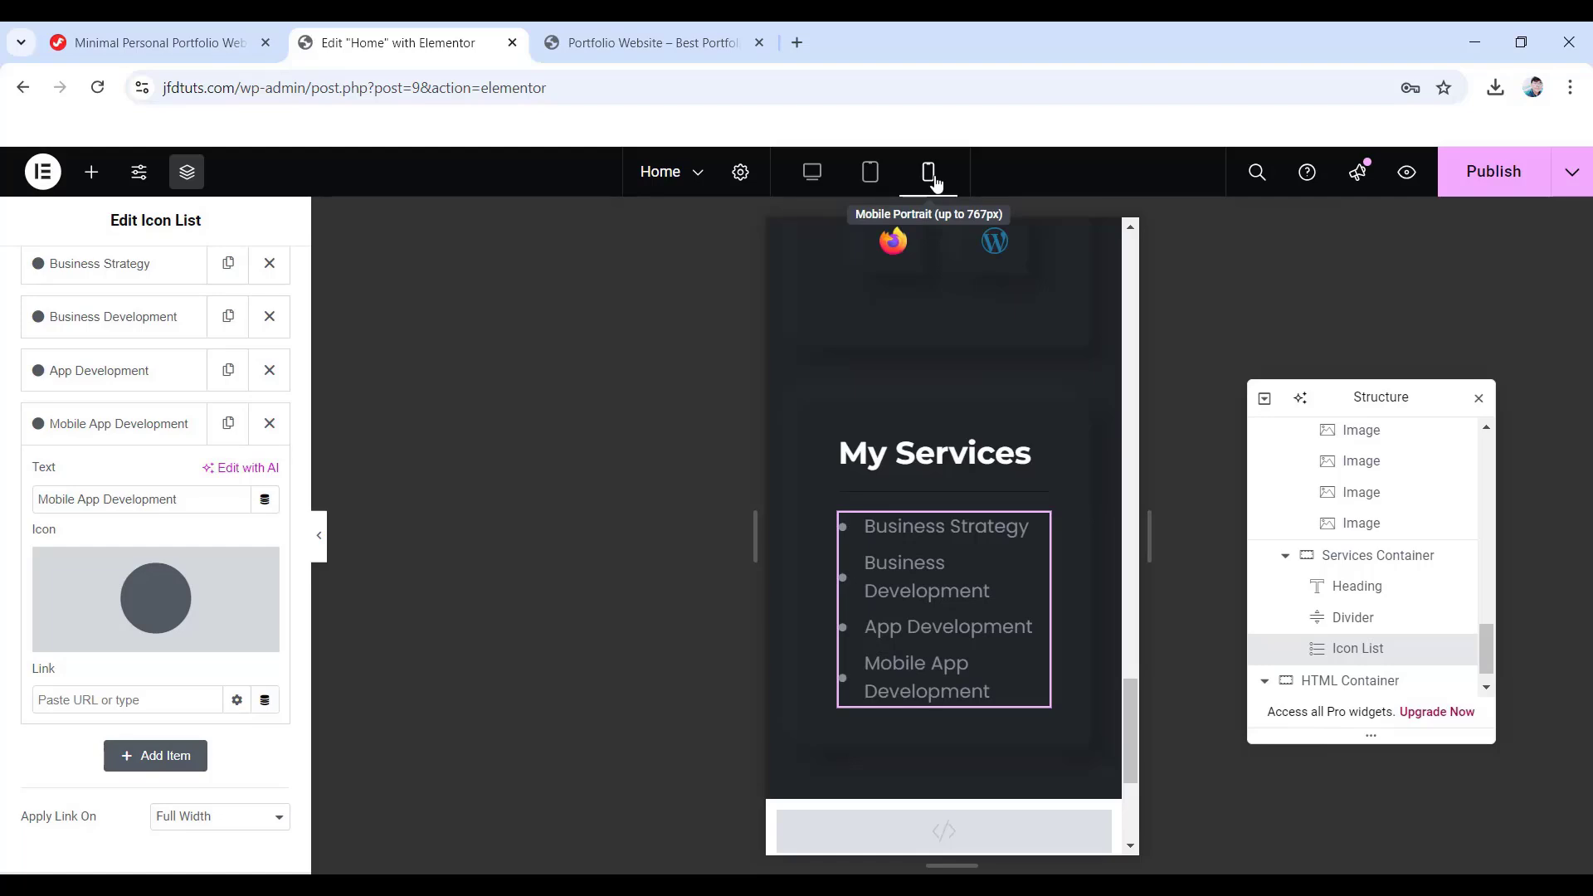
left_click(1384, 557)
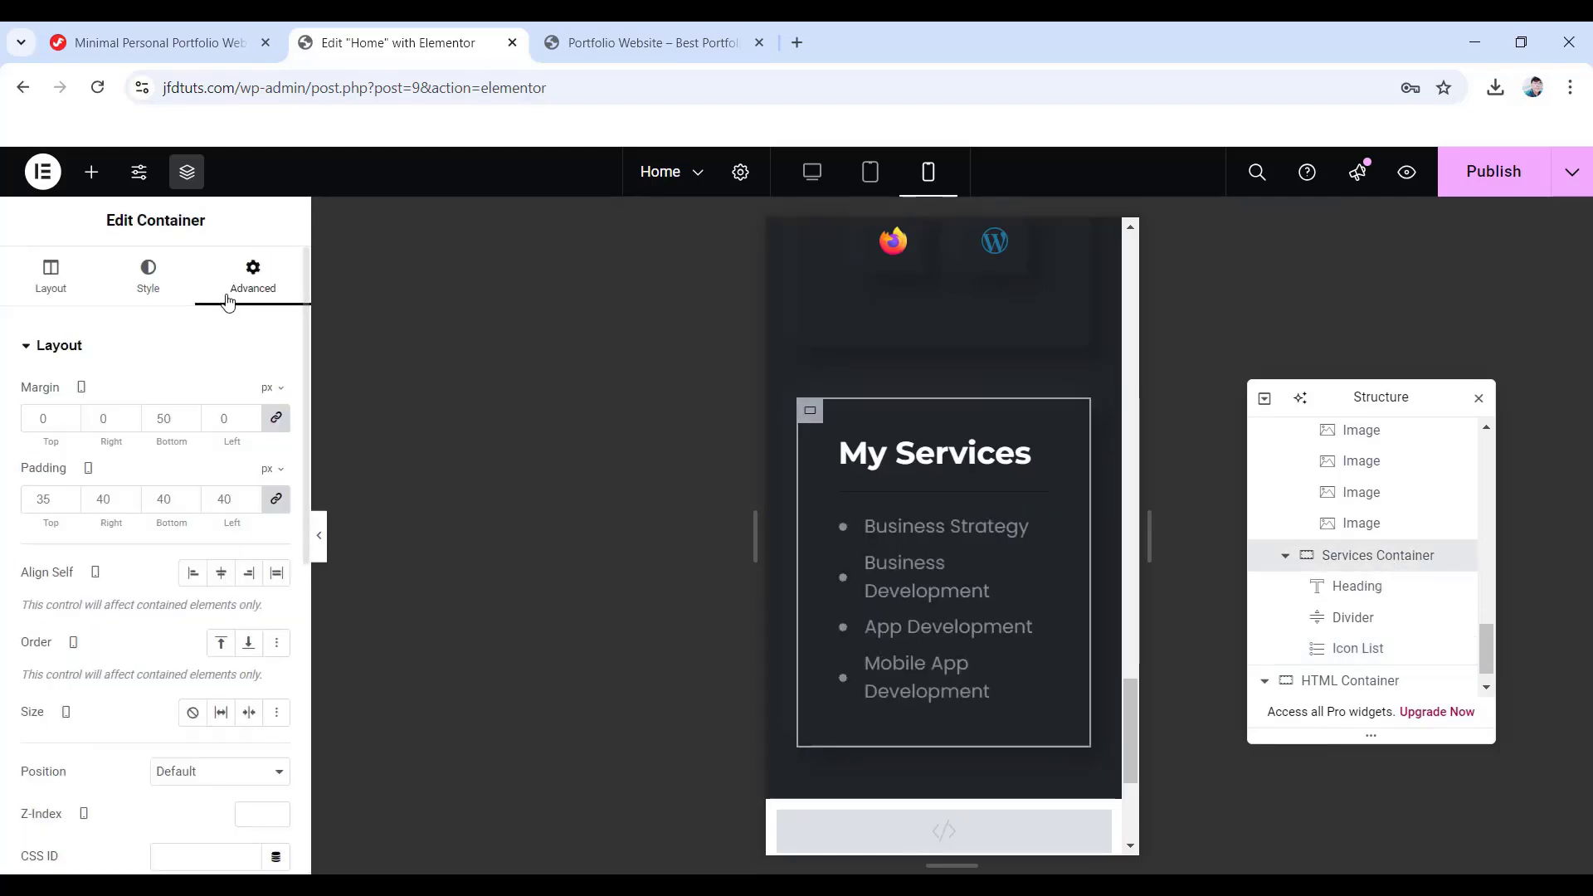
left_click(276, 499)
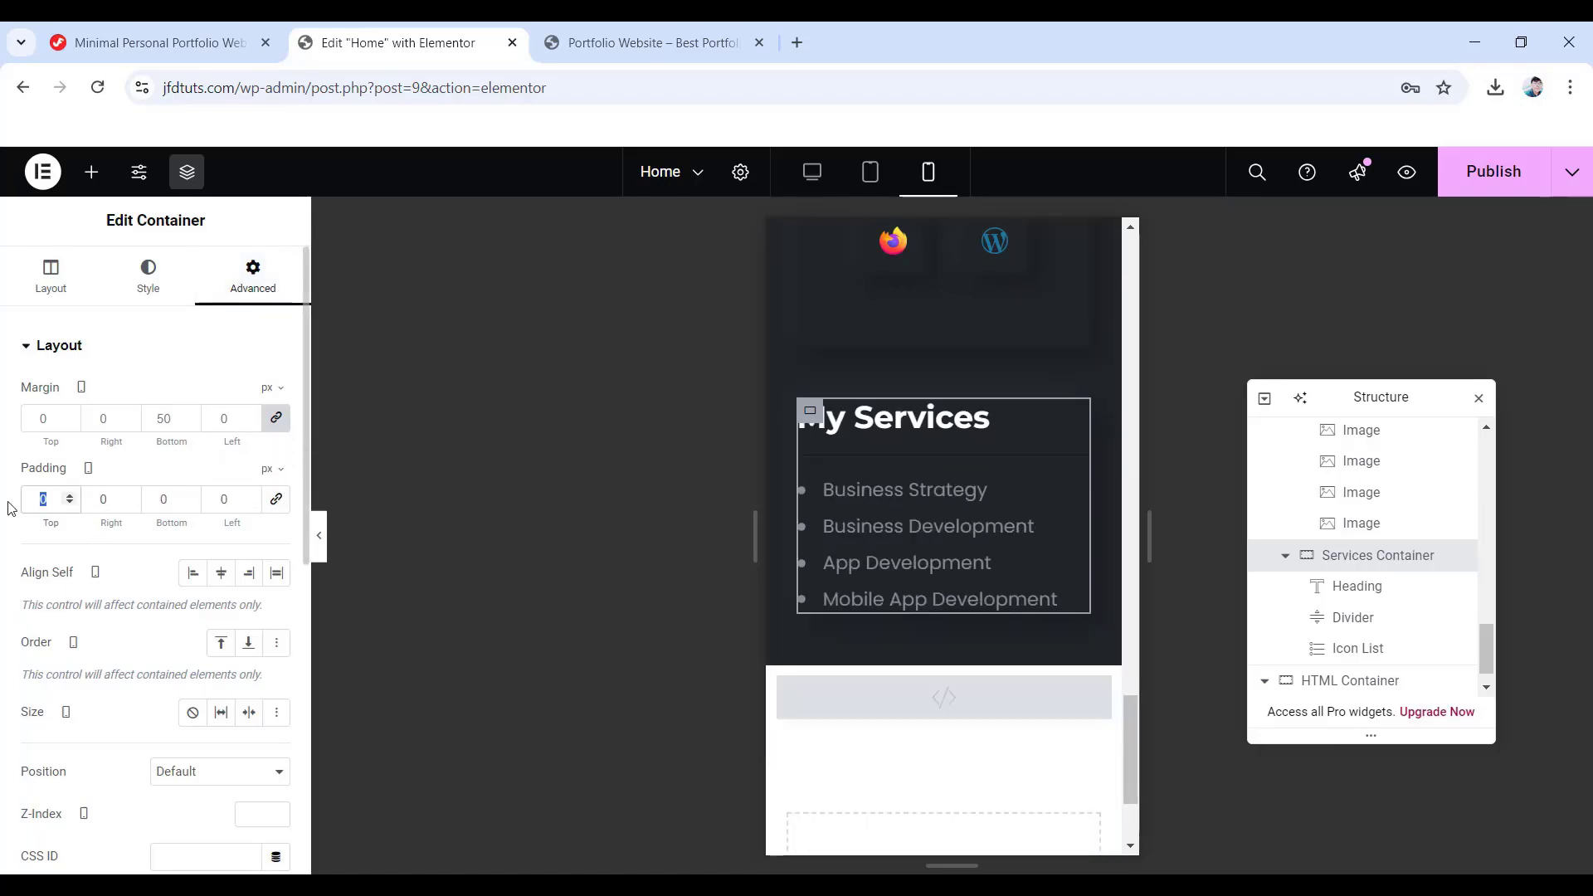
type("35")
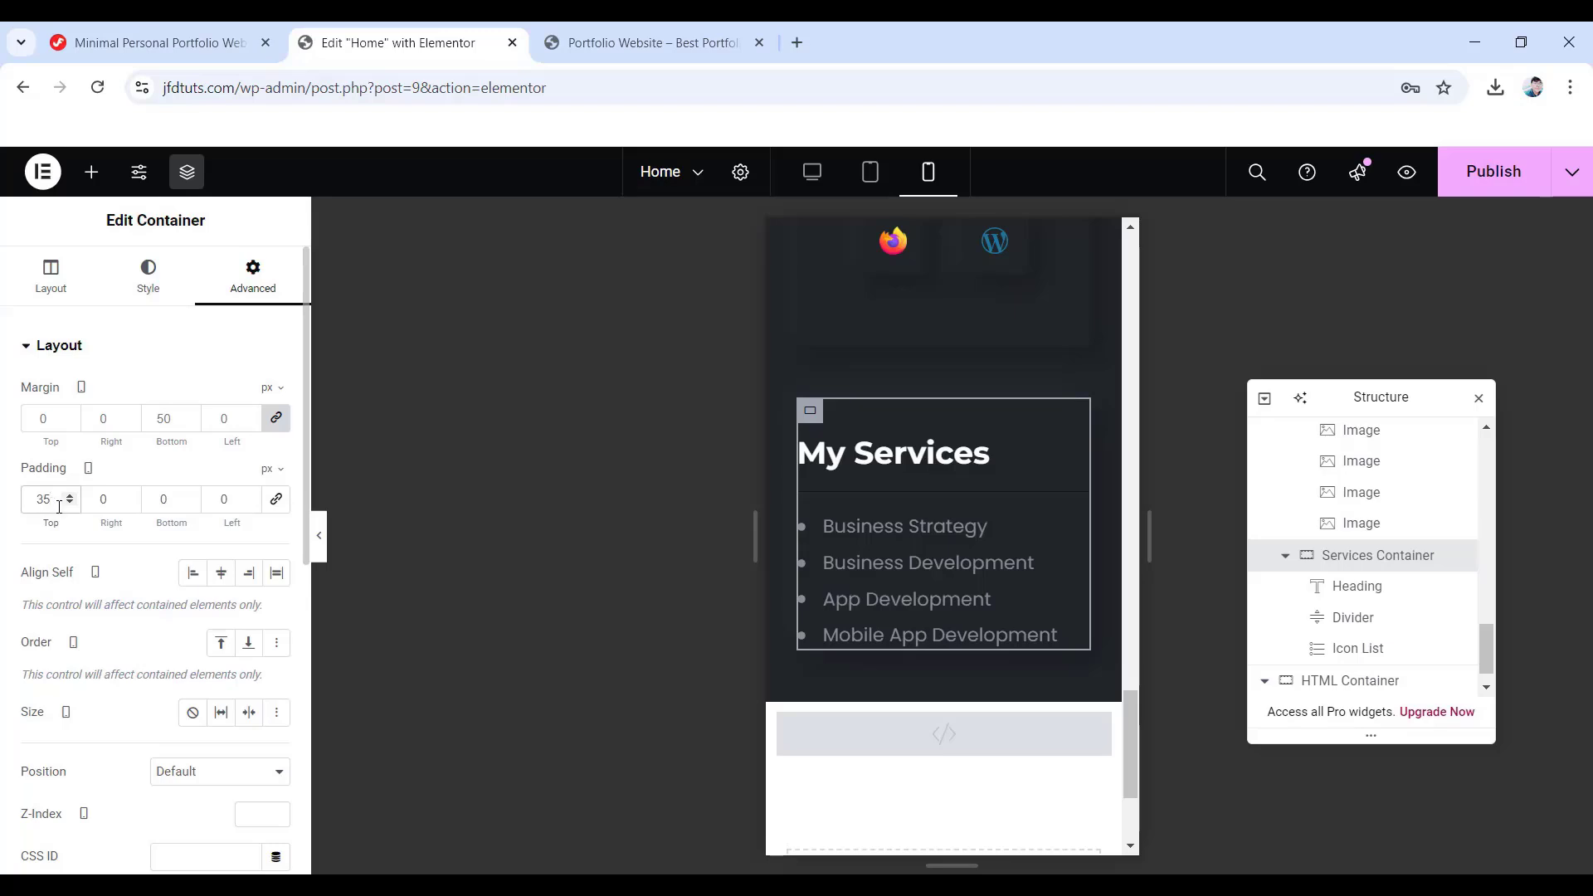
key("Tab")
type("15")
key("Tab")
type("40")
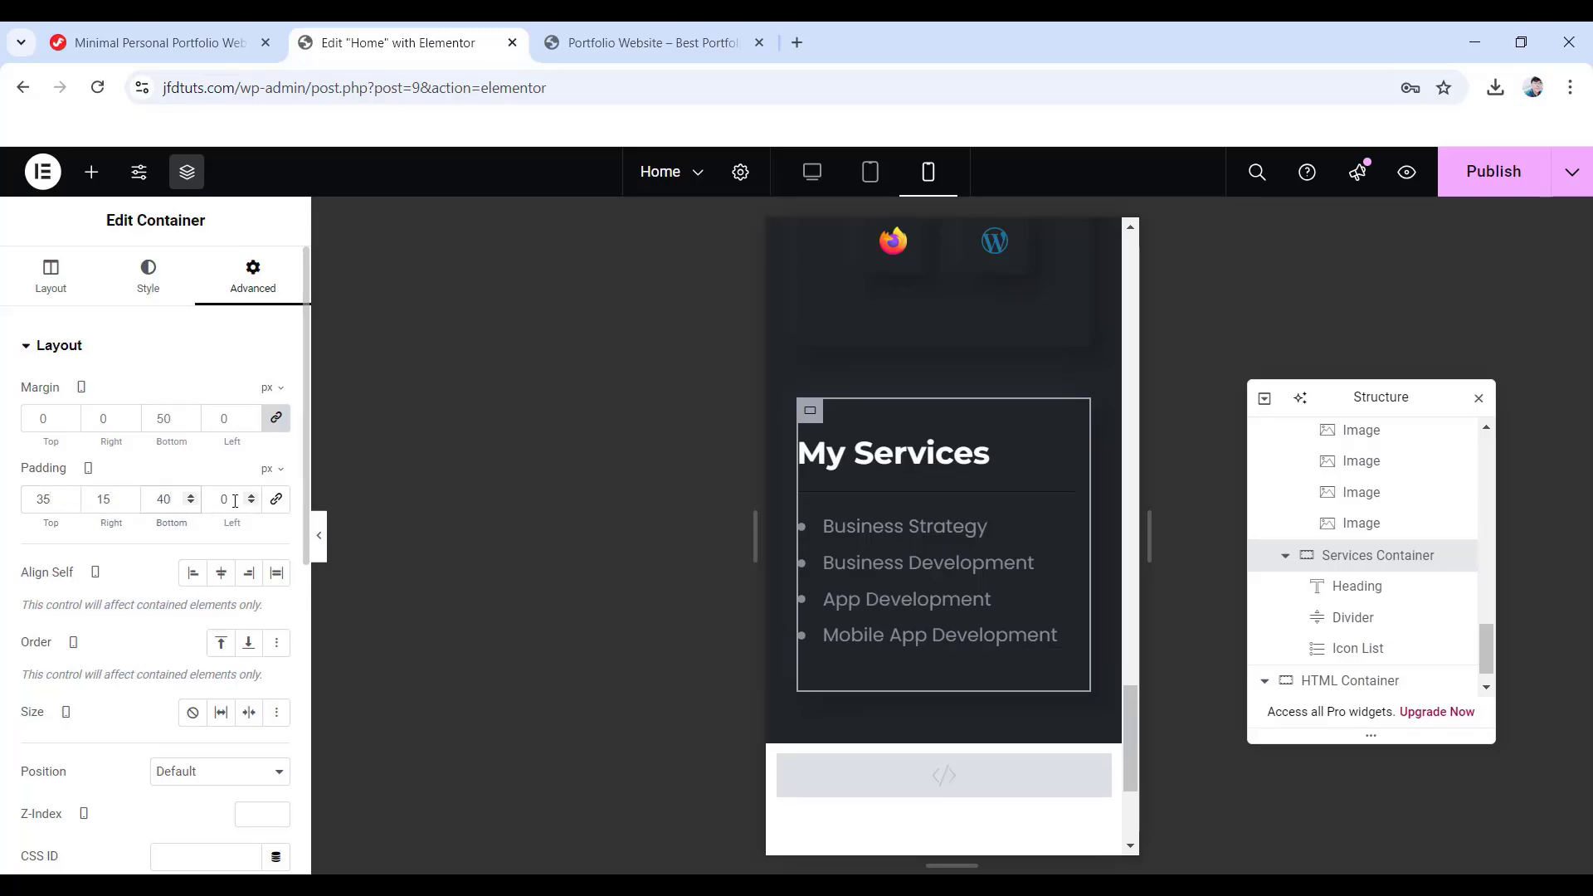
double_click(235, 501)
type("15")
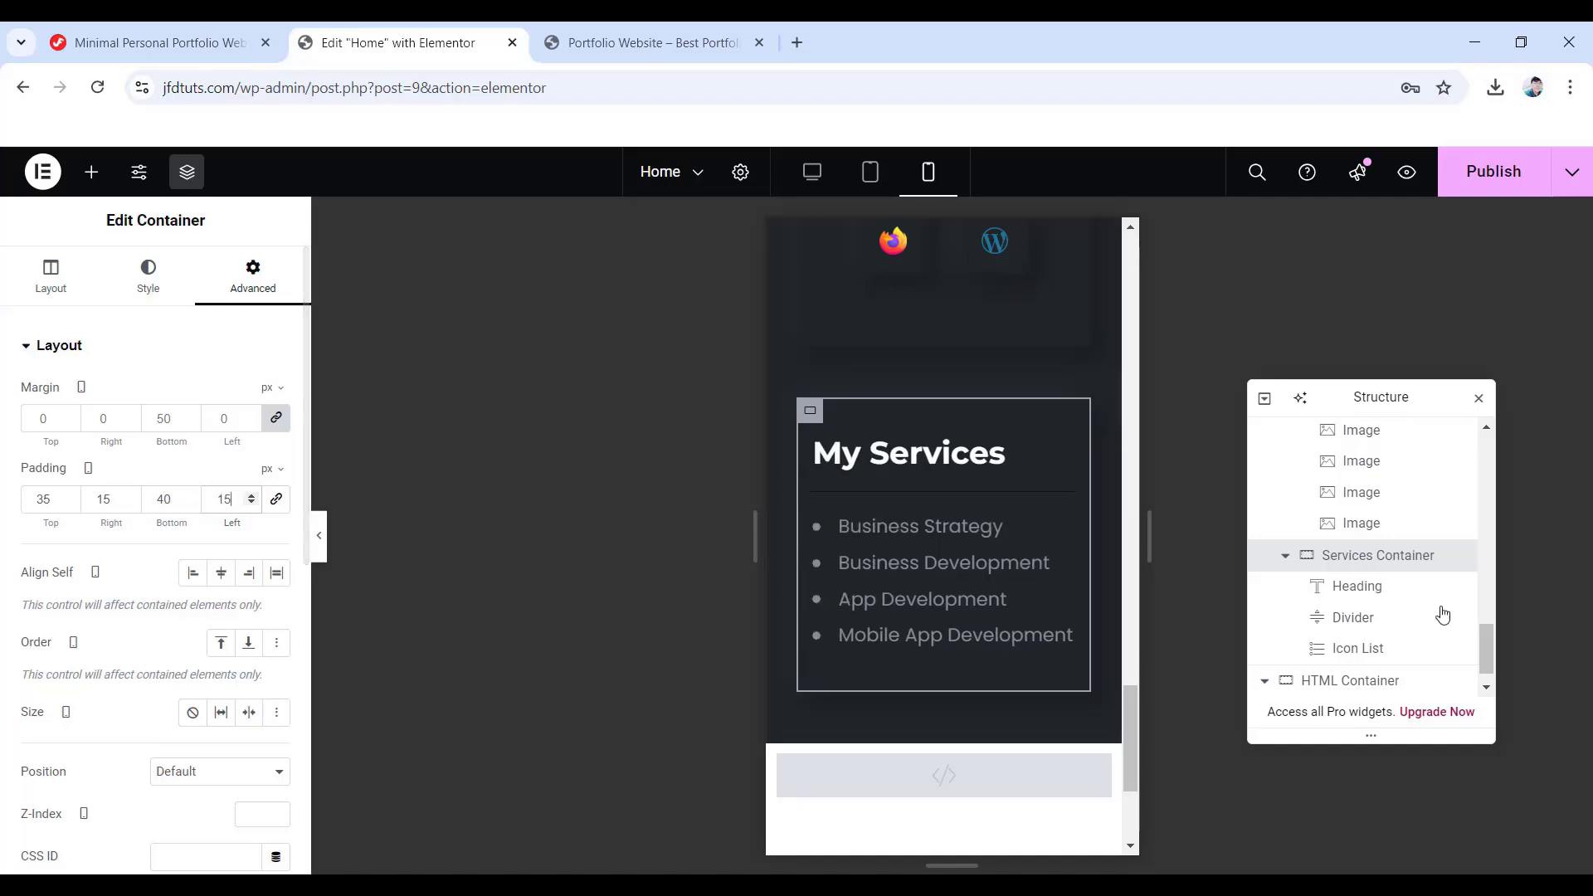
left_click(1345, 591)
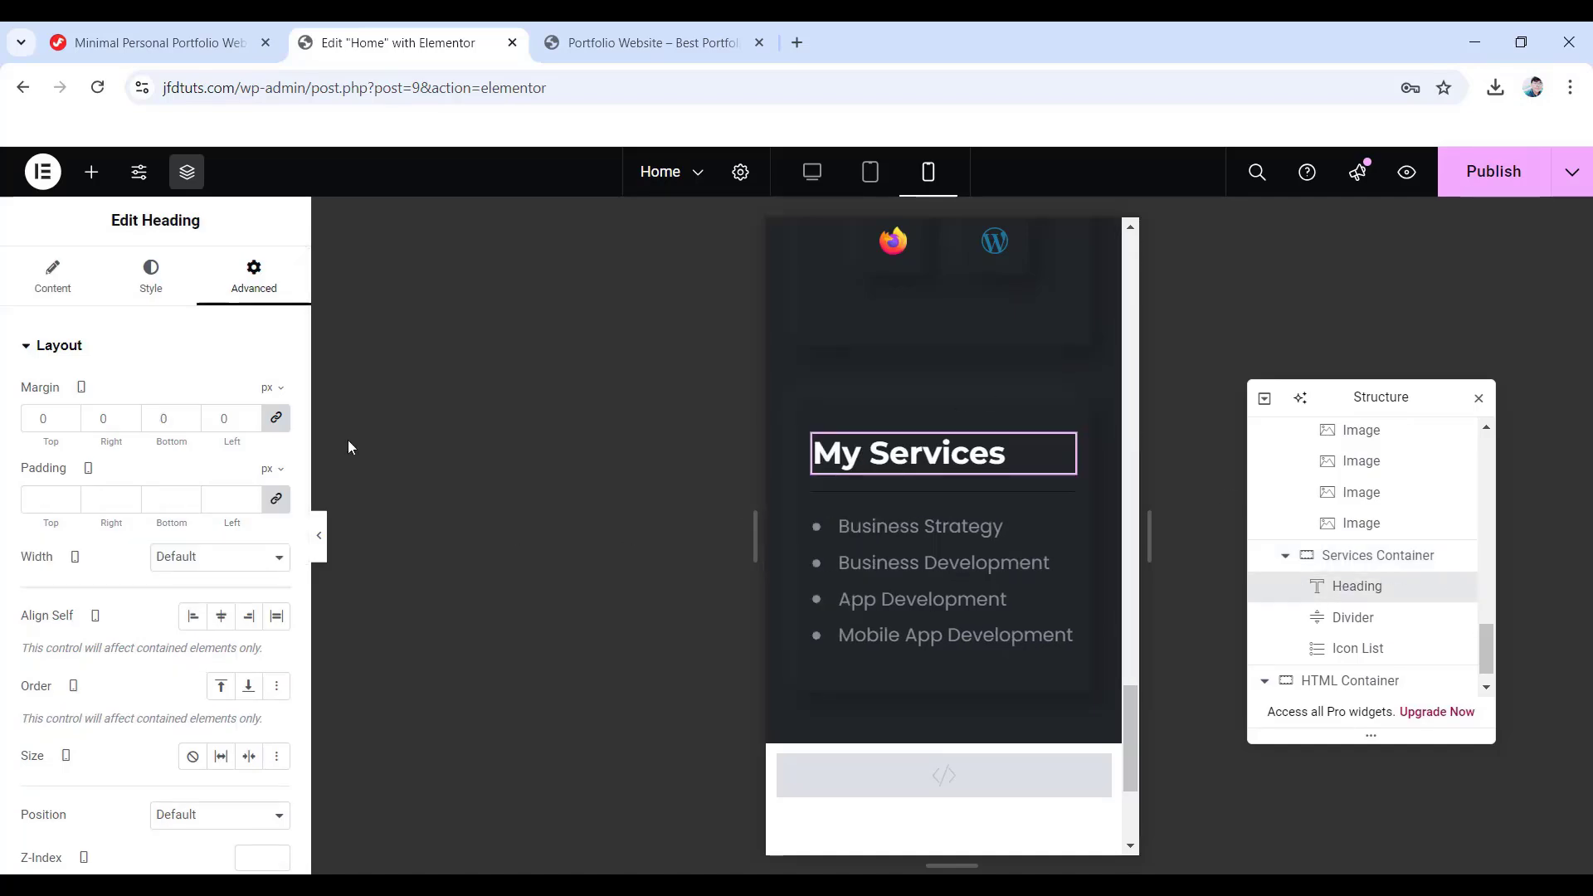
- On mobile, left-align My Services at 24 px with 30 px line height, then publish
left_click(151, 276)
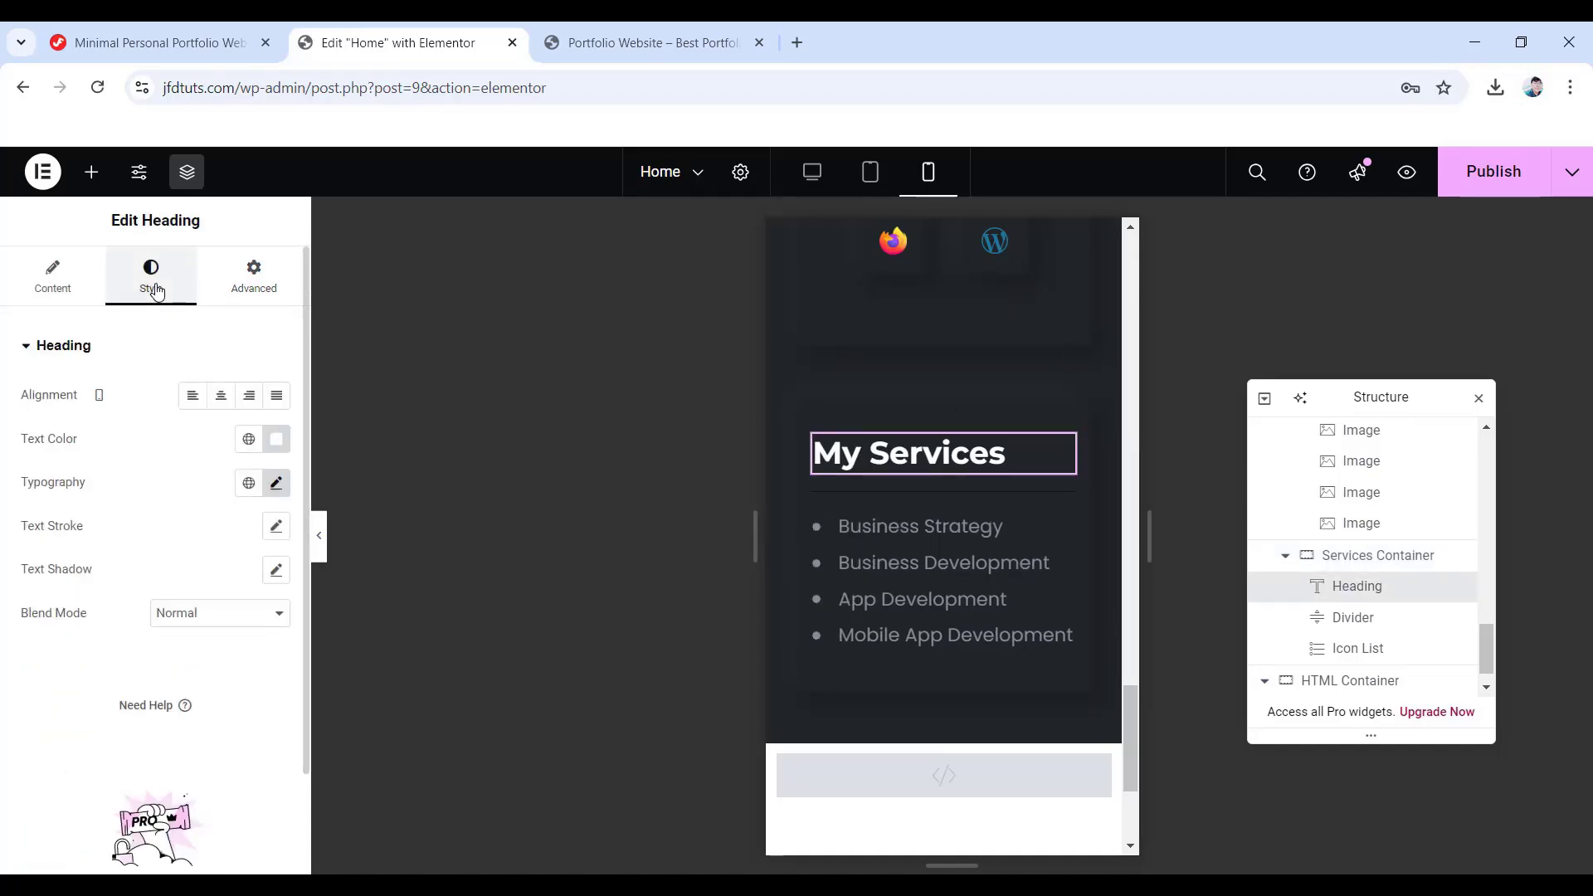
left_click(193, 396)
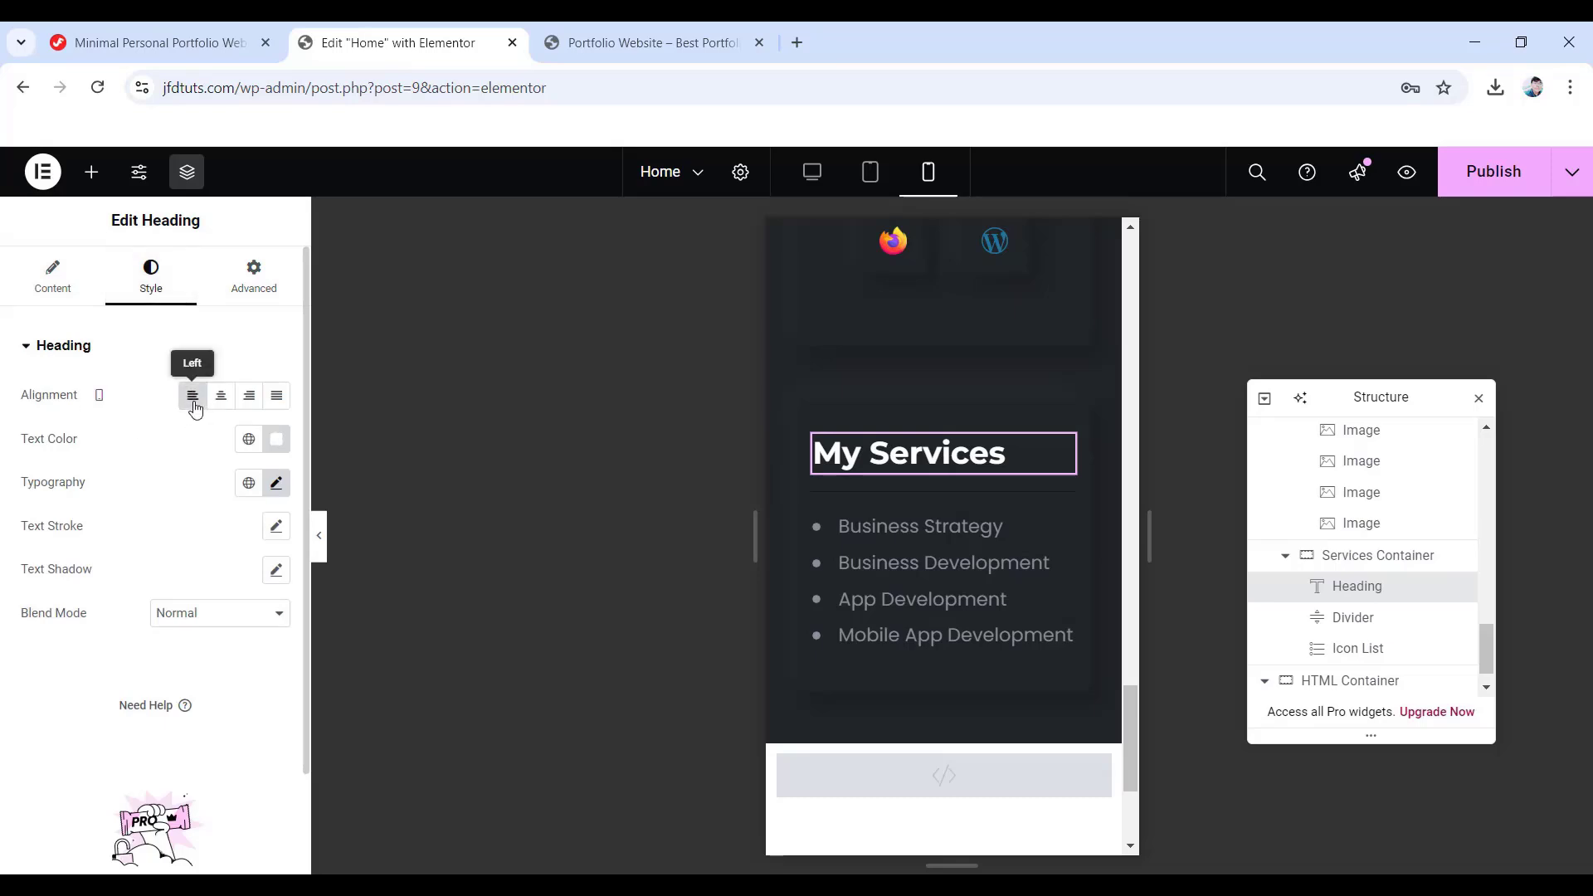
left_click(277, 484)
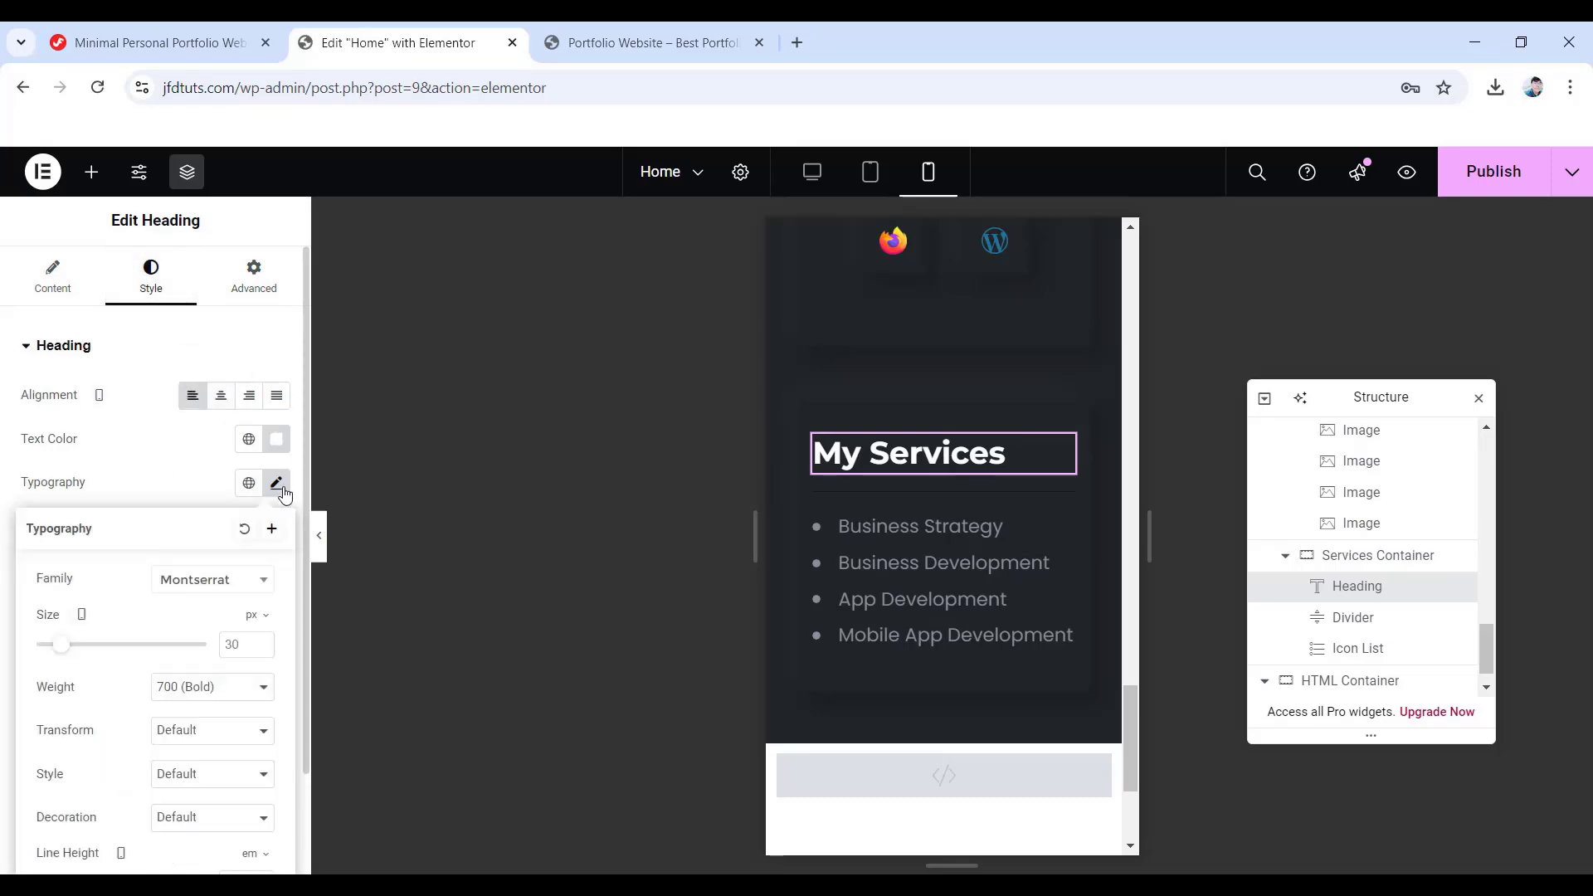
double_click(246, 644)
type("24")
scroll(203, 664, "down", 2)
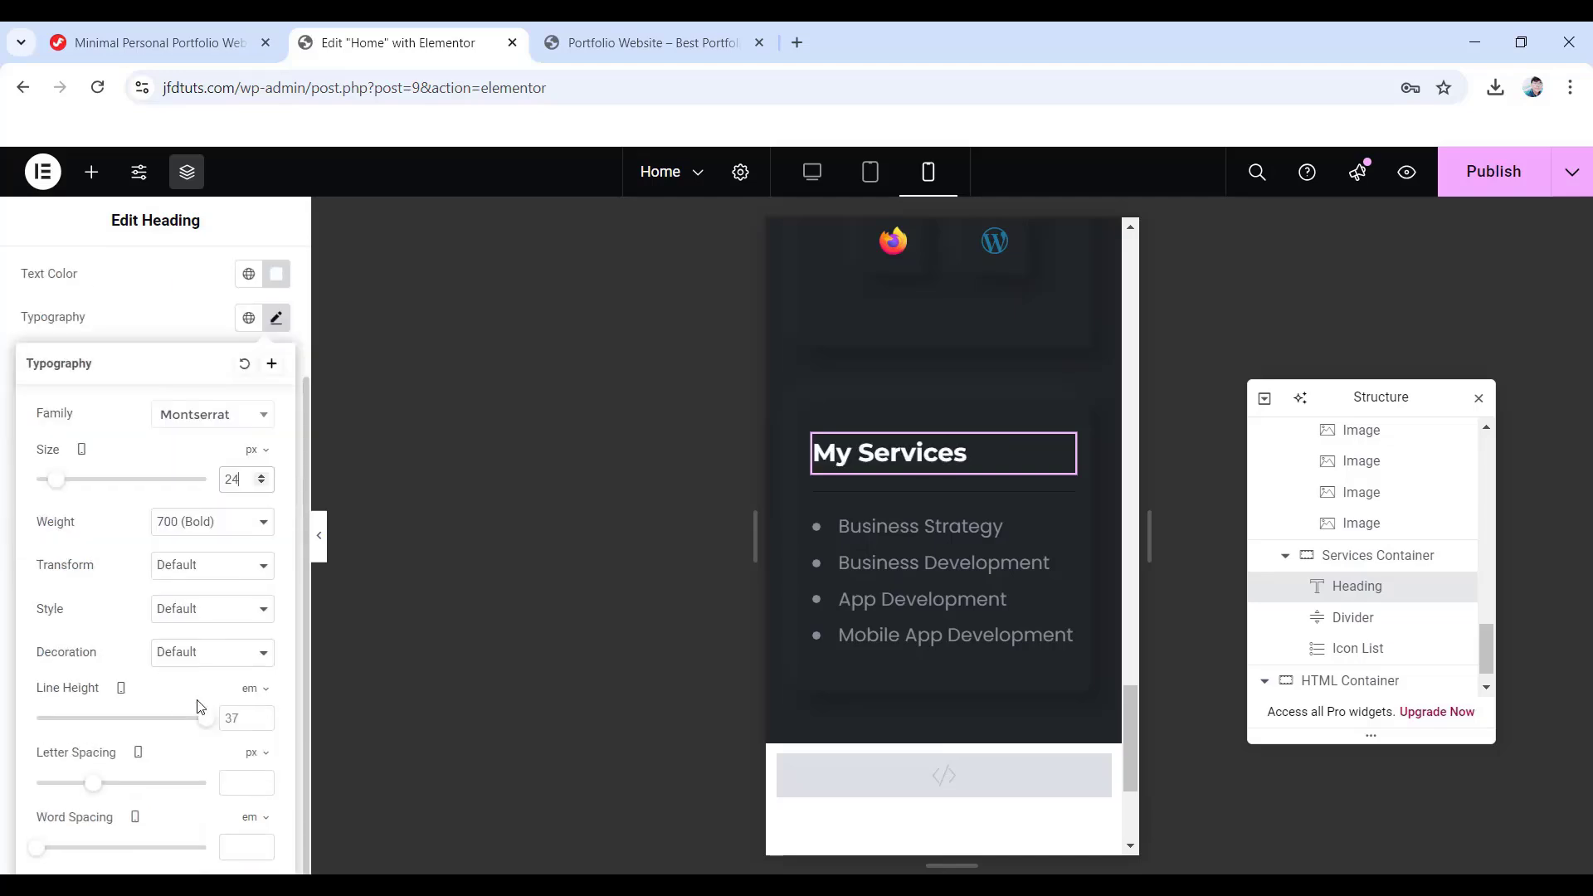
left_click(256, 700)
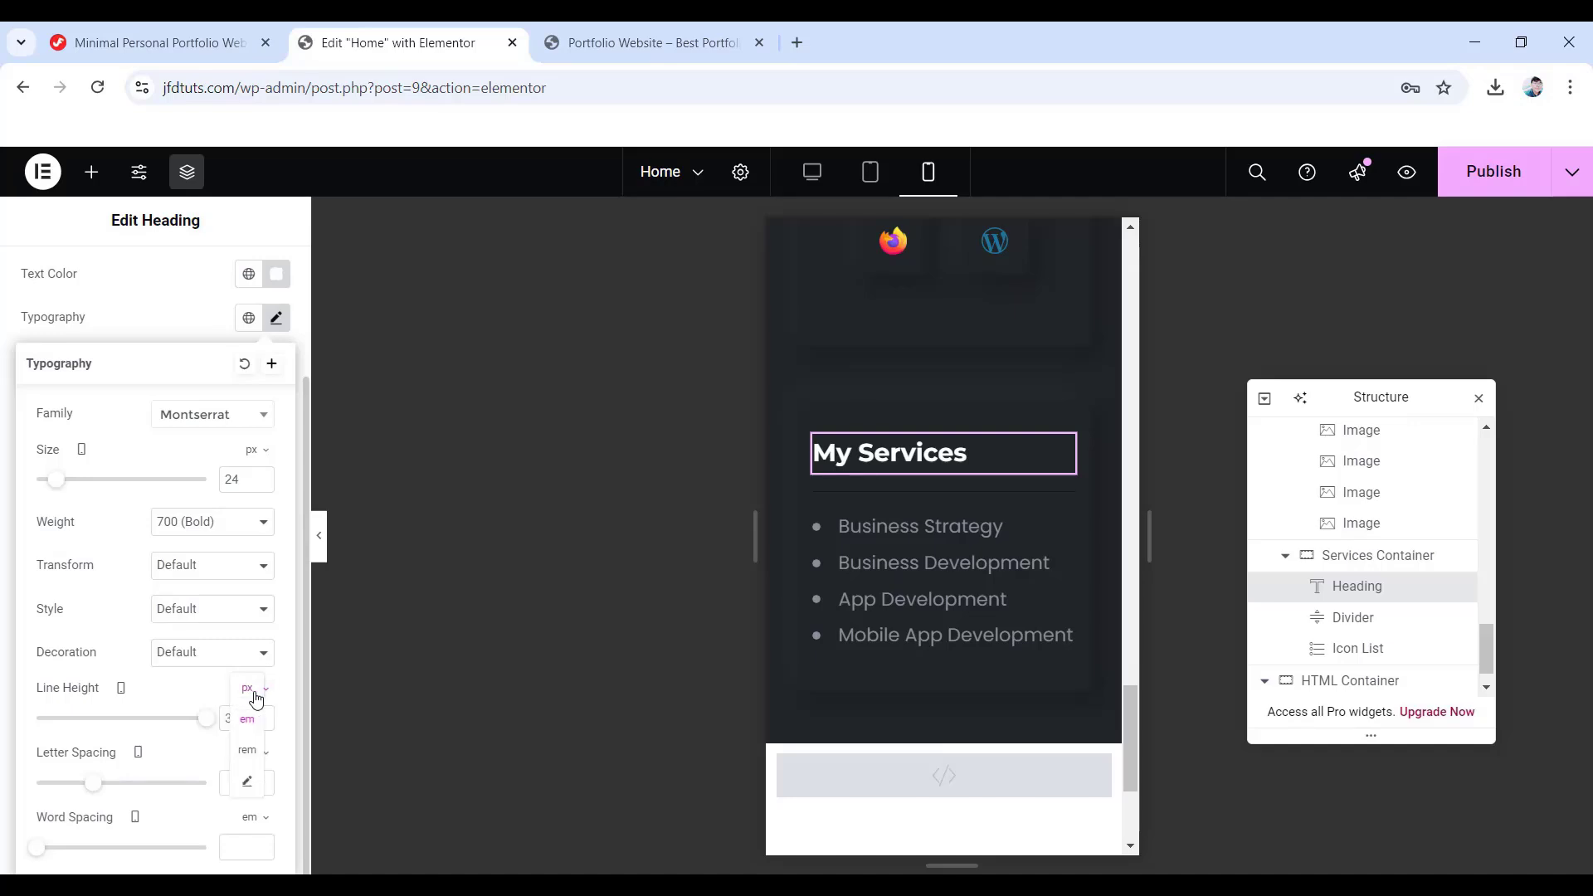
left_click(253, 695)
key("BackSpace")
type("0")
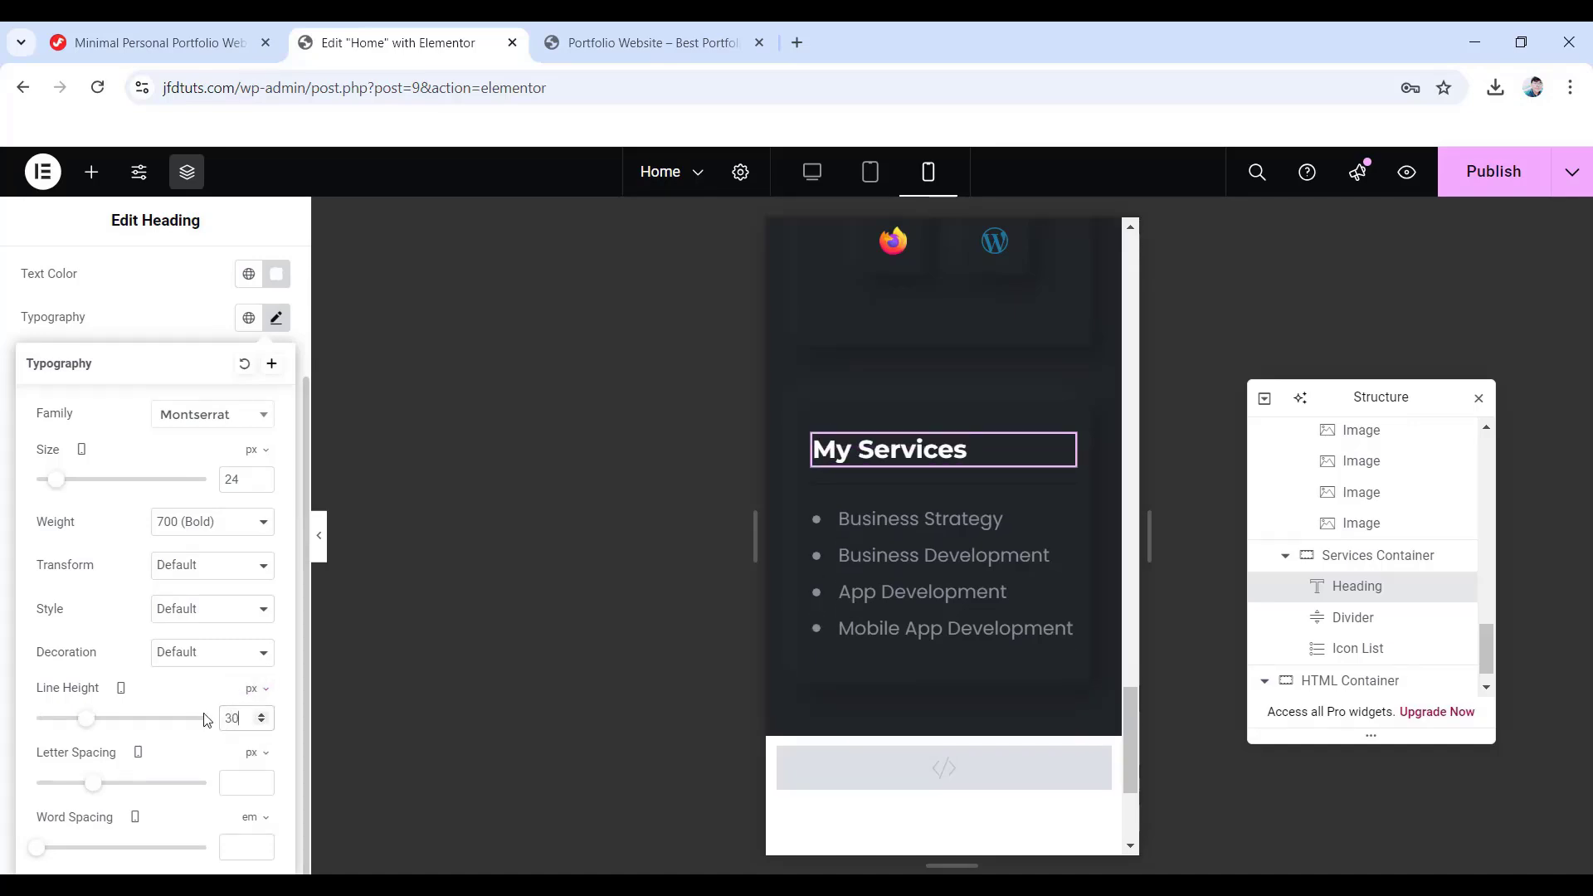
scroll(1017, 608, "up", 3)
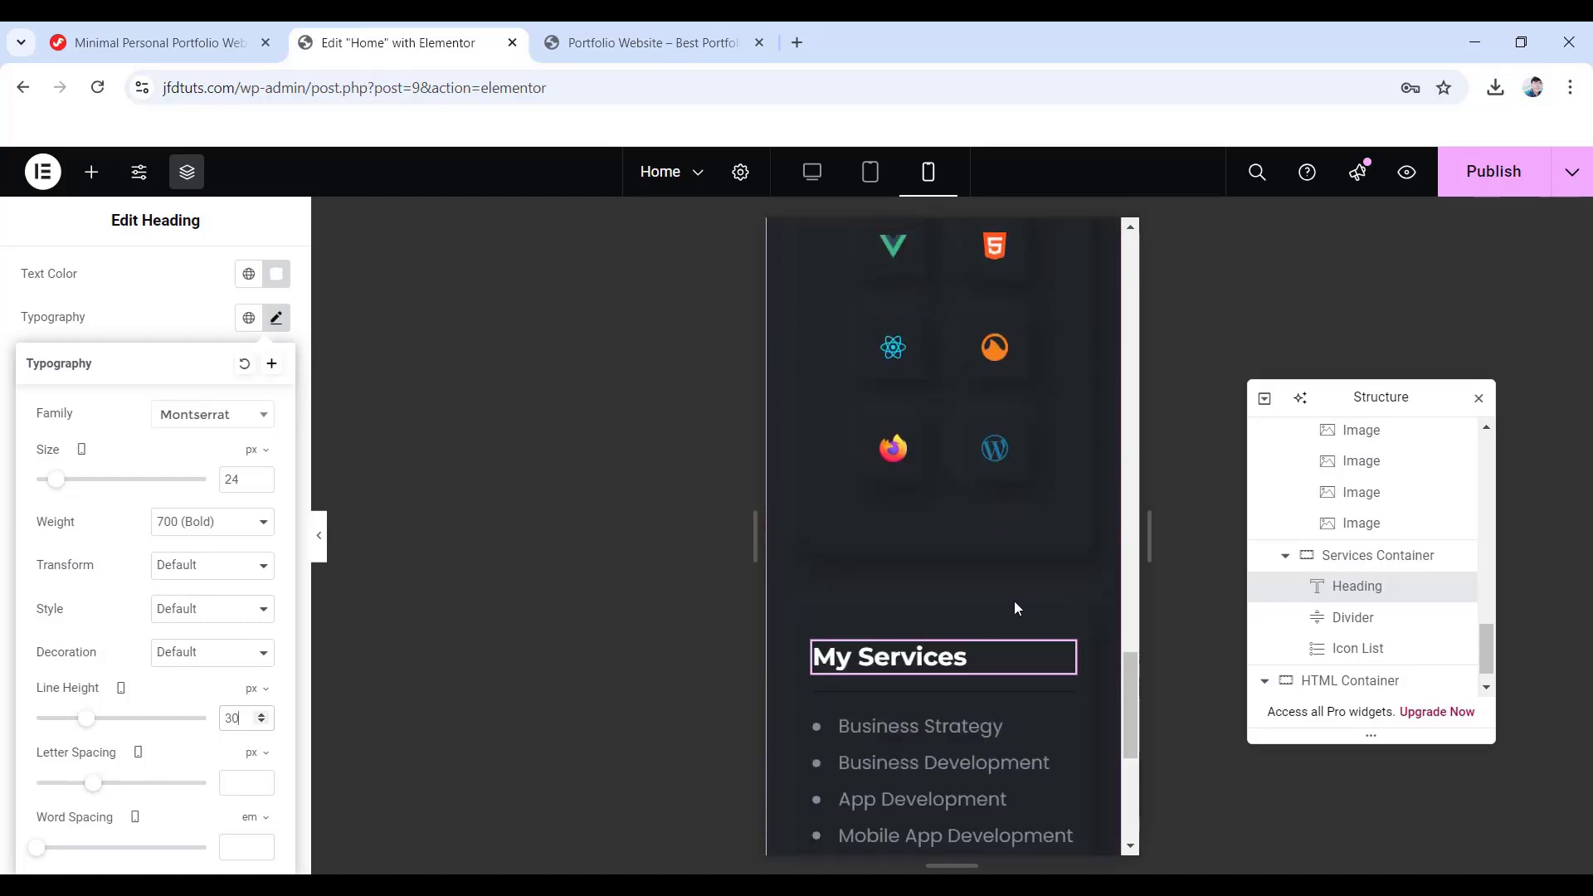
left_click(1495, 174)
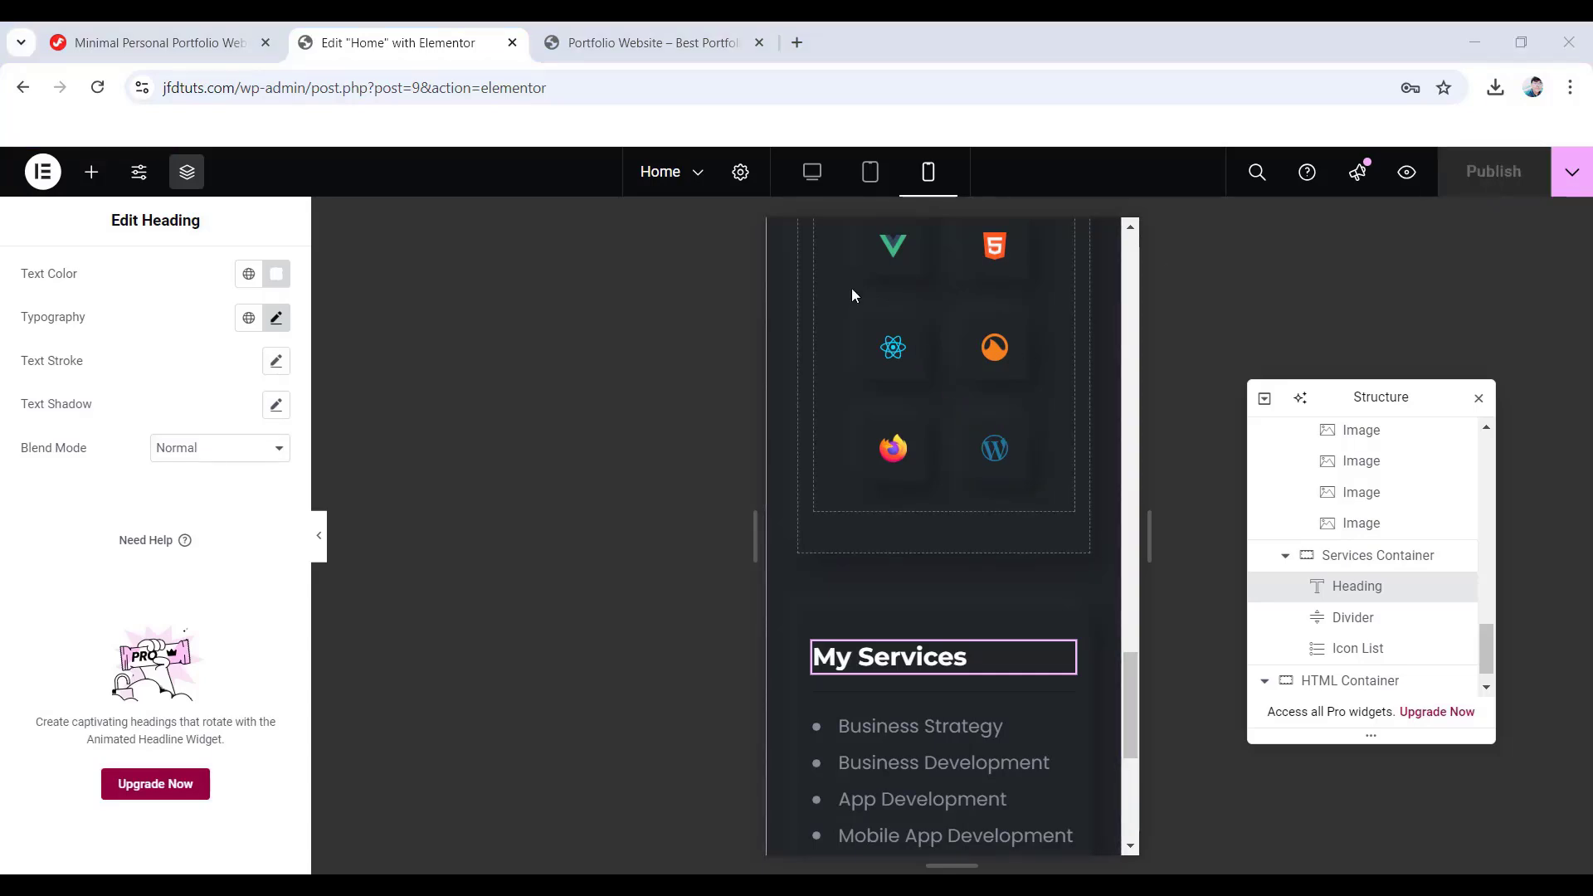
- Back in desktop view, drop a new empty My Portfolio Container below the Services Container
left_click(815, 178)
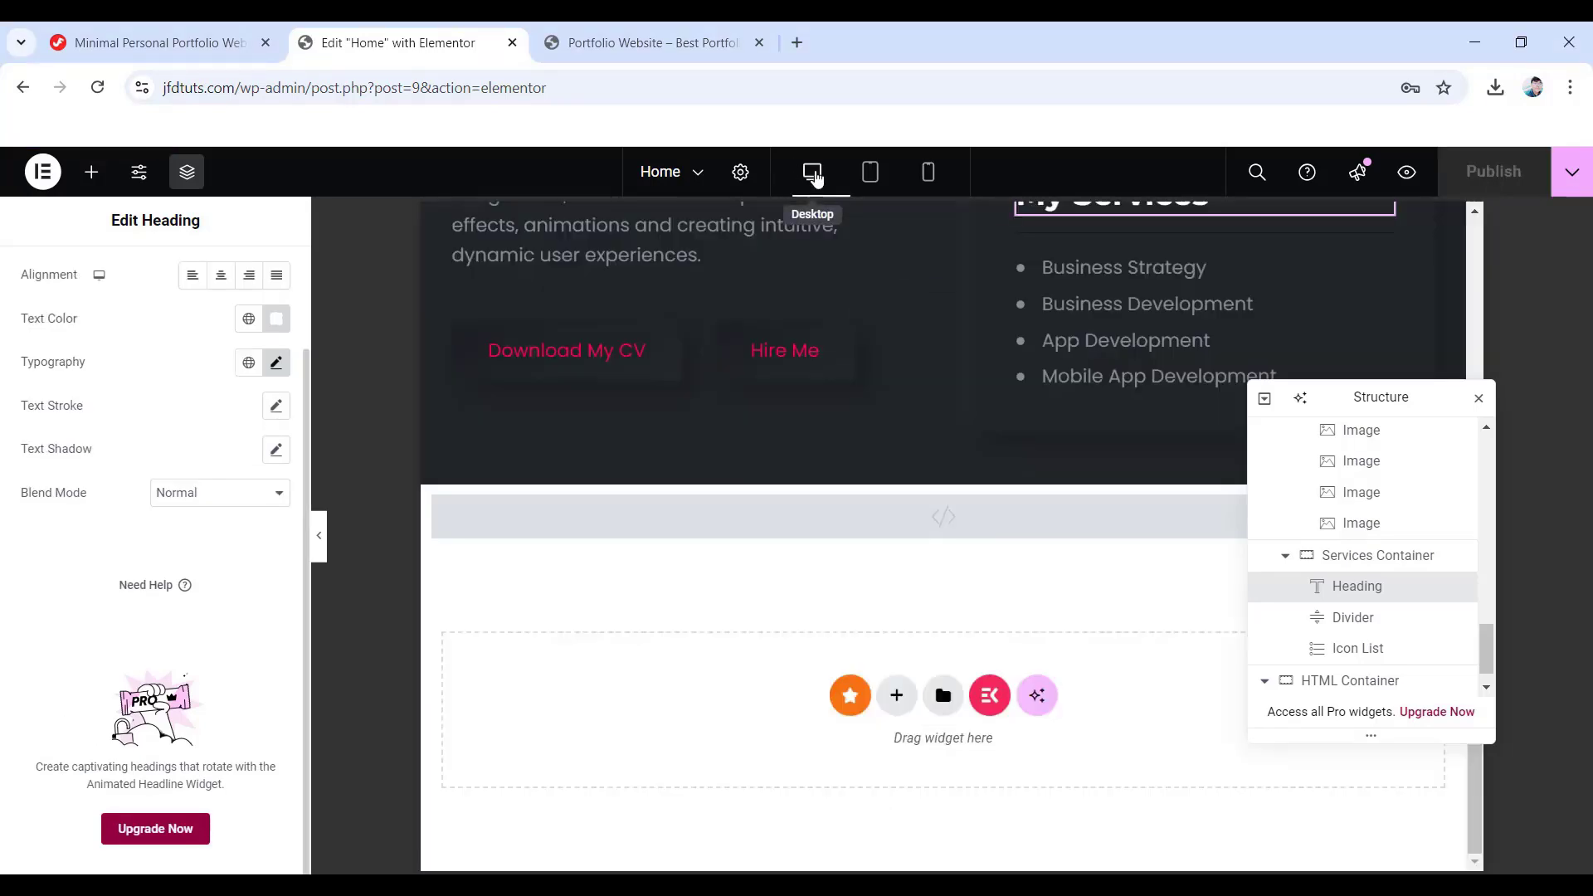
left_click(1286, 561)
scroll(1328, 531, "up", 5)
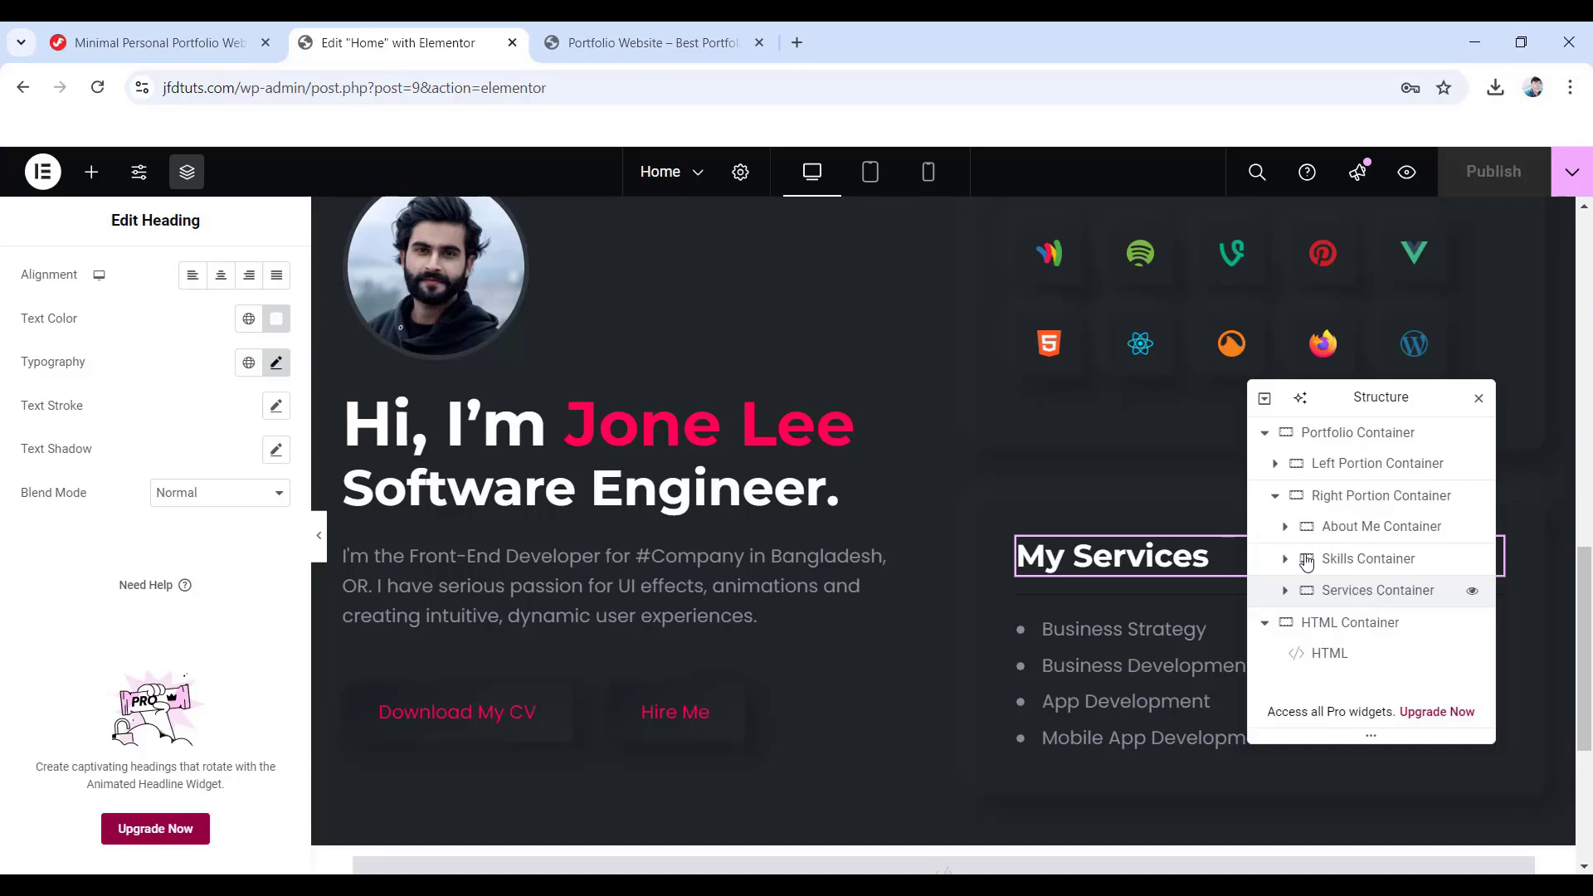
left_click(90, 172)
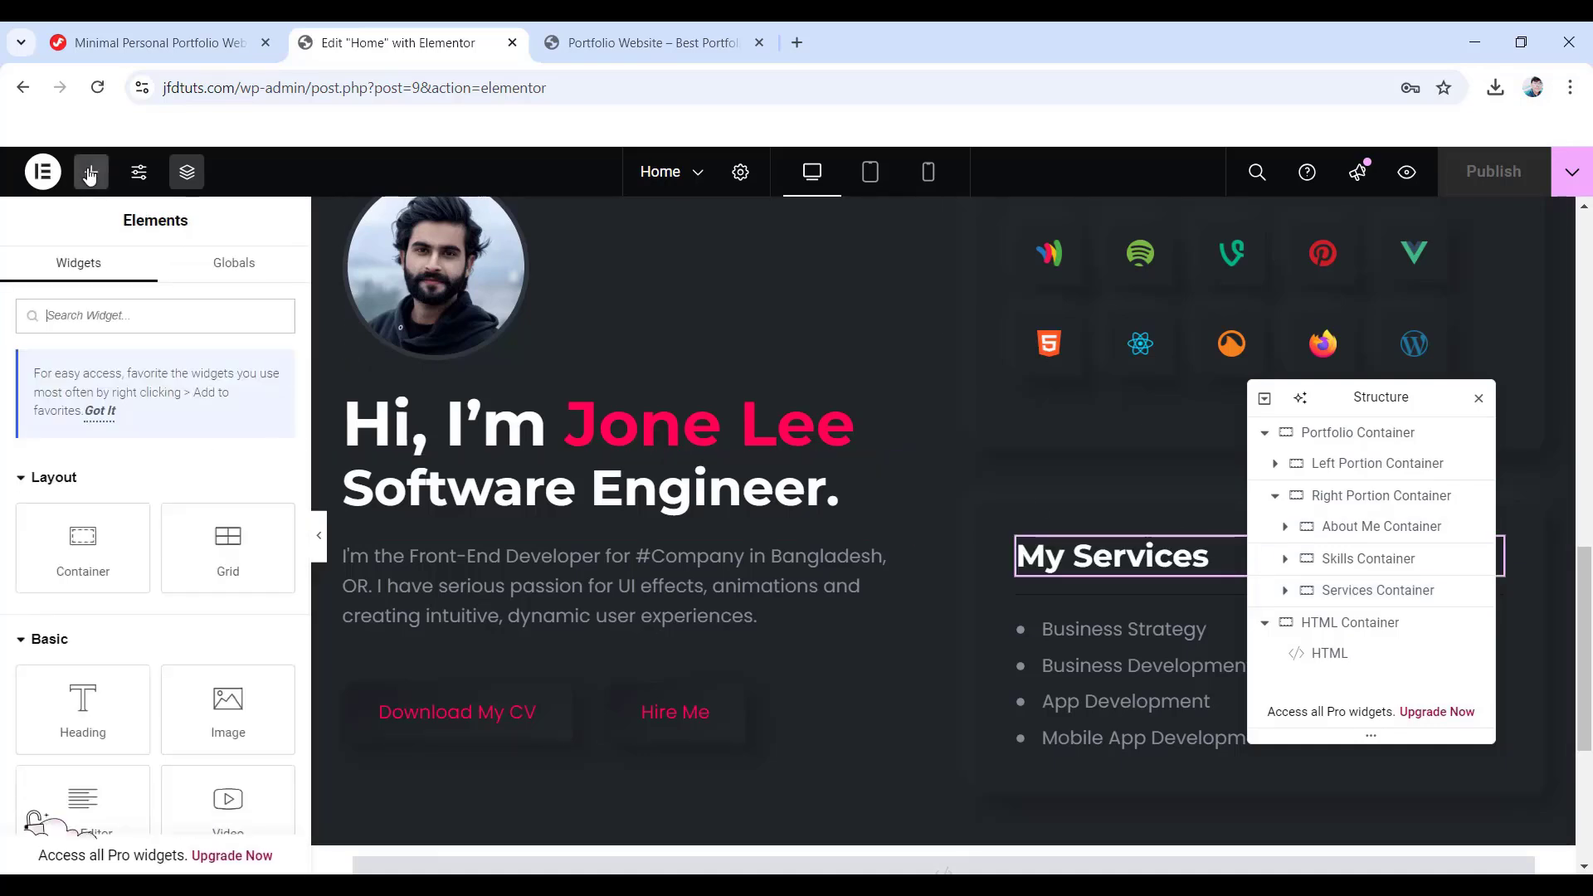
left_click_drag(83, 547, 1157, 792)
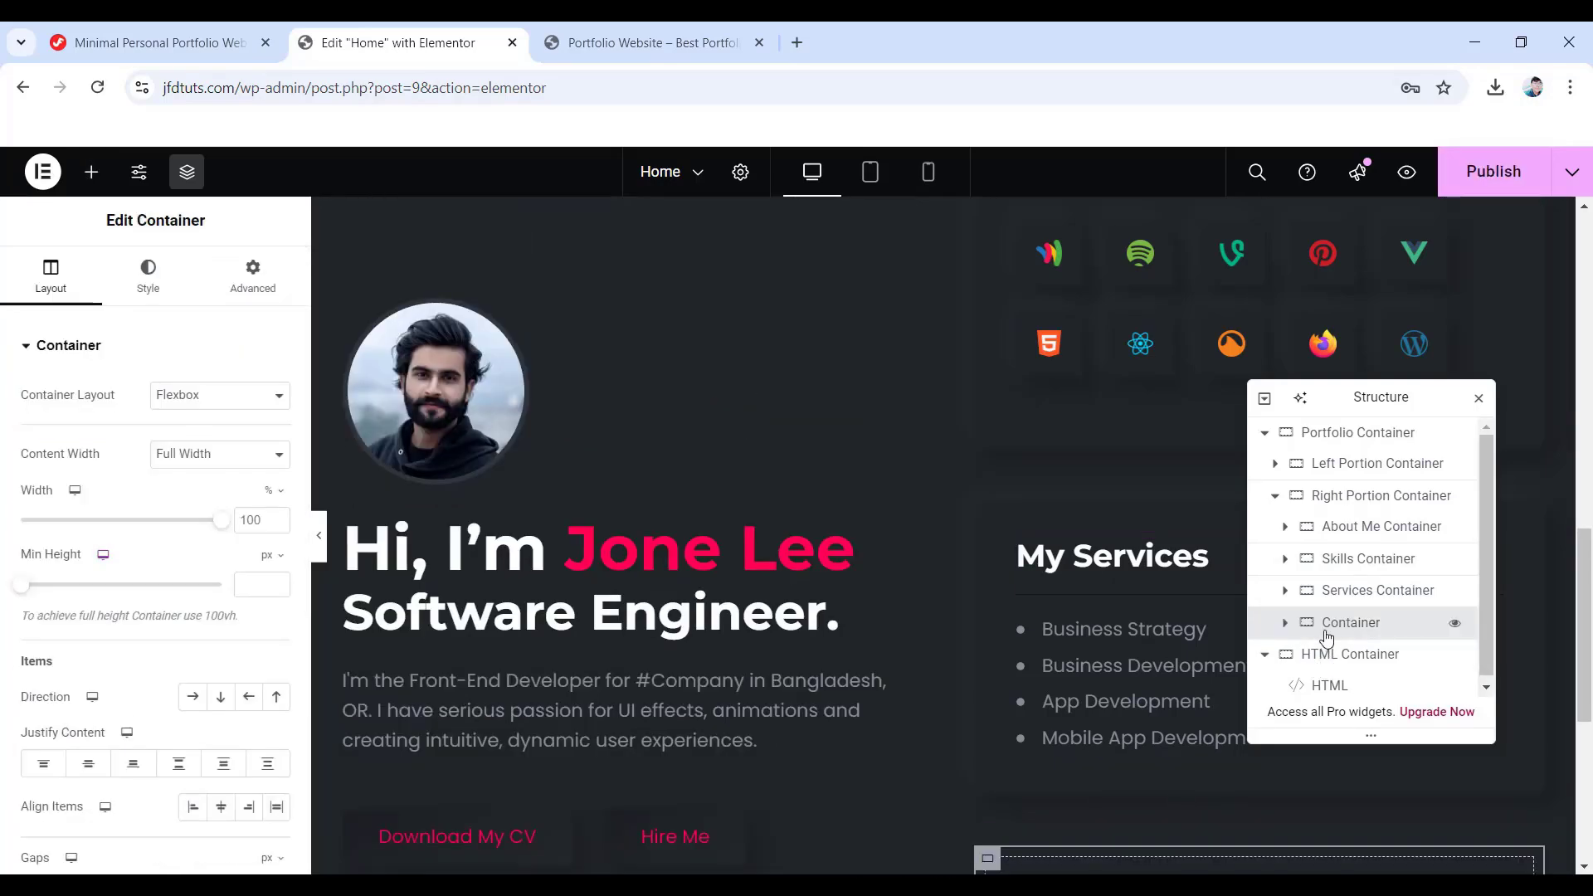
scroll(1163, 783, "down", 3)
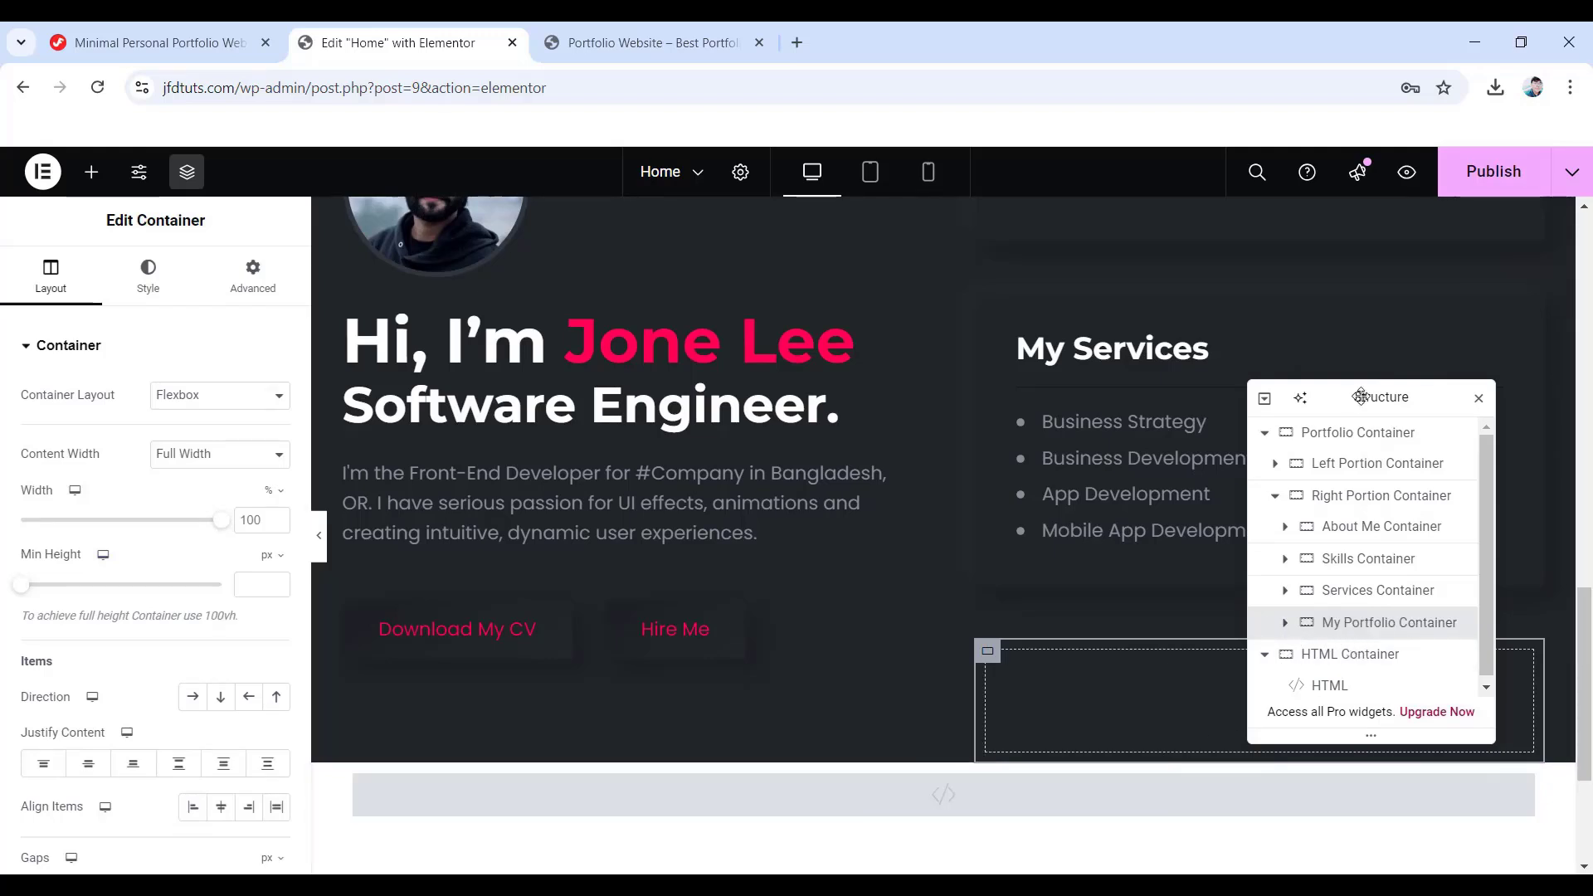
left_click_drag(1358, 388, 688, 435)
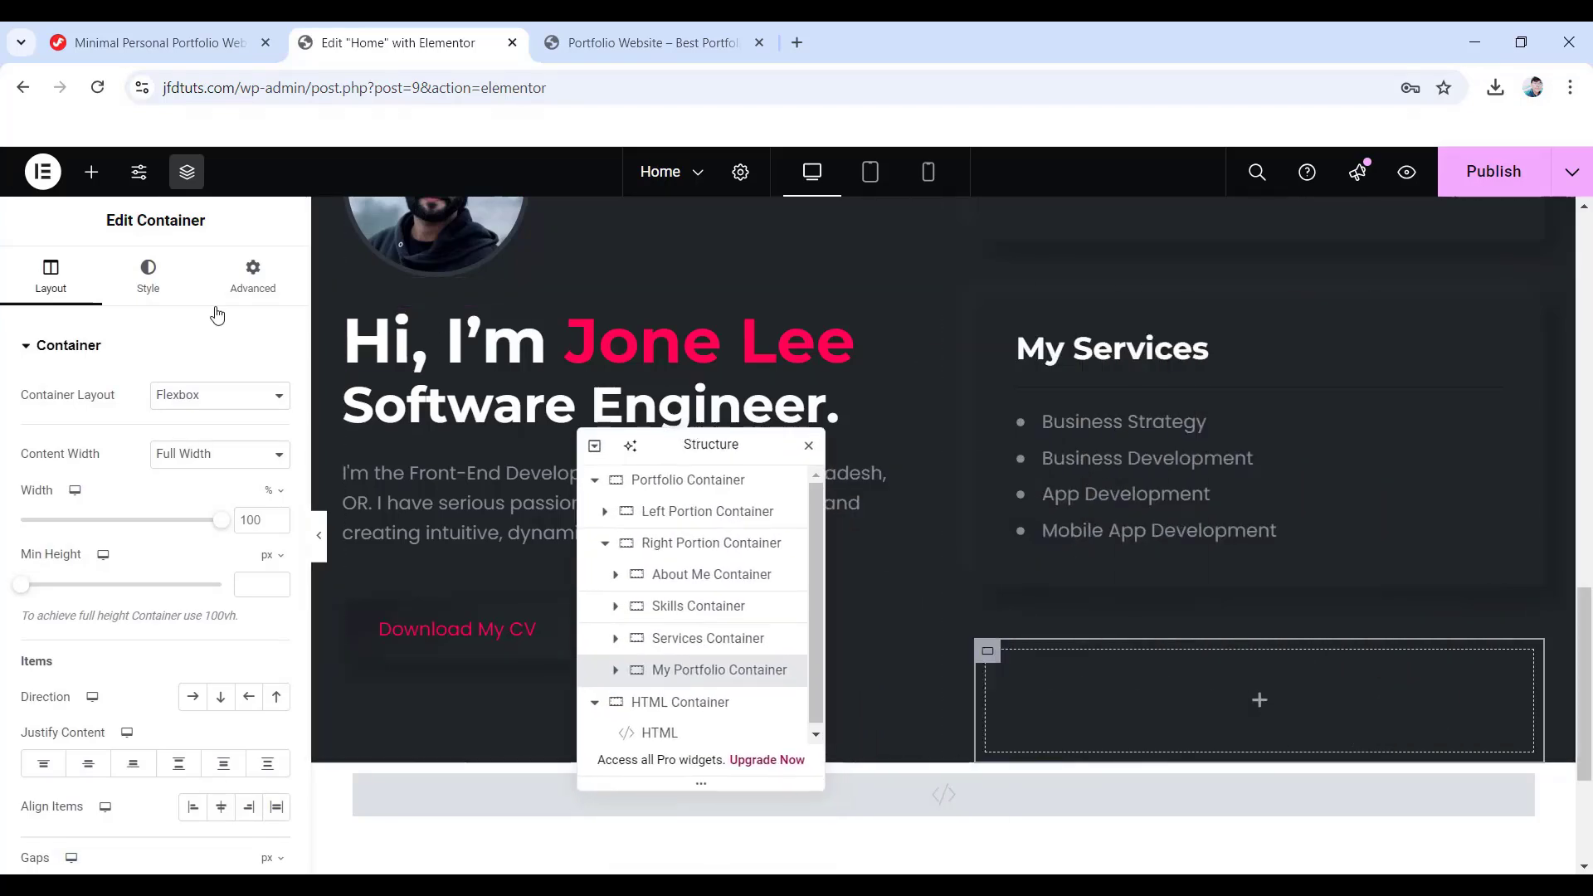
scroll(117, 624, "down", 3)
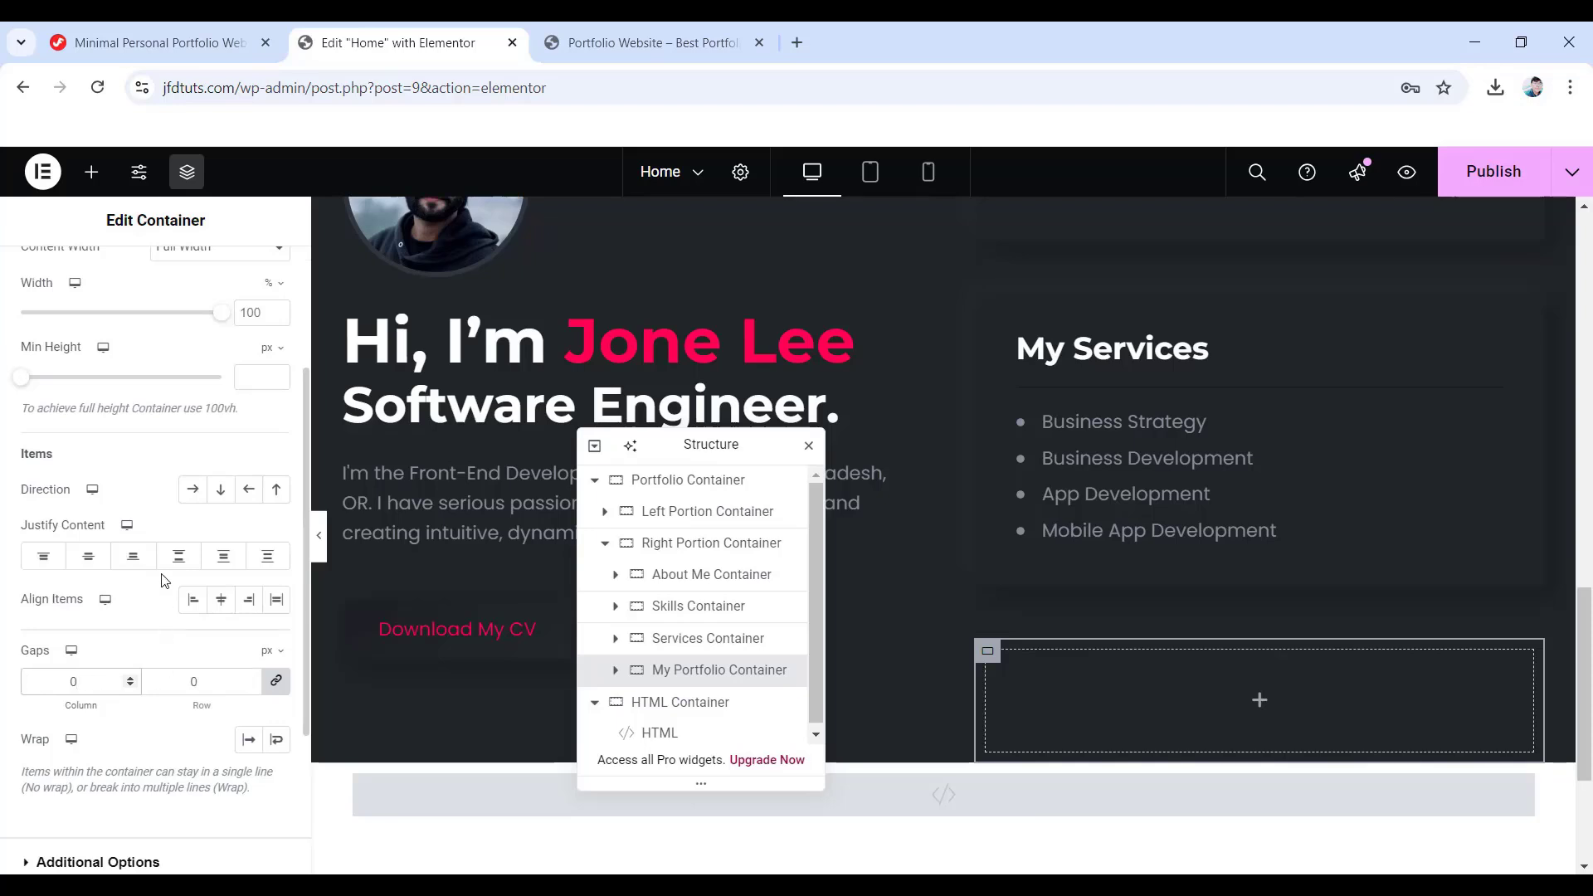
scroll(166, 581, "up", 3)
- Round the My Portfolio container's corners with a 10 px border radius
left_click(141, 292)
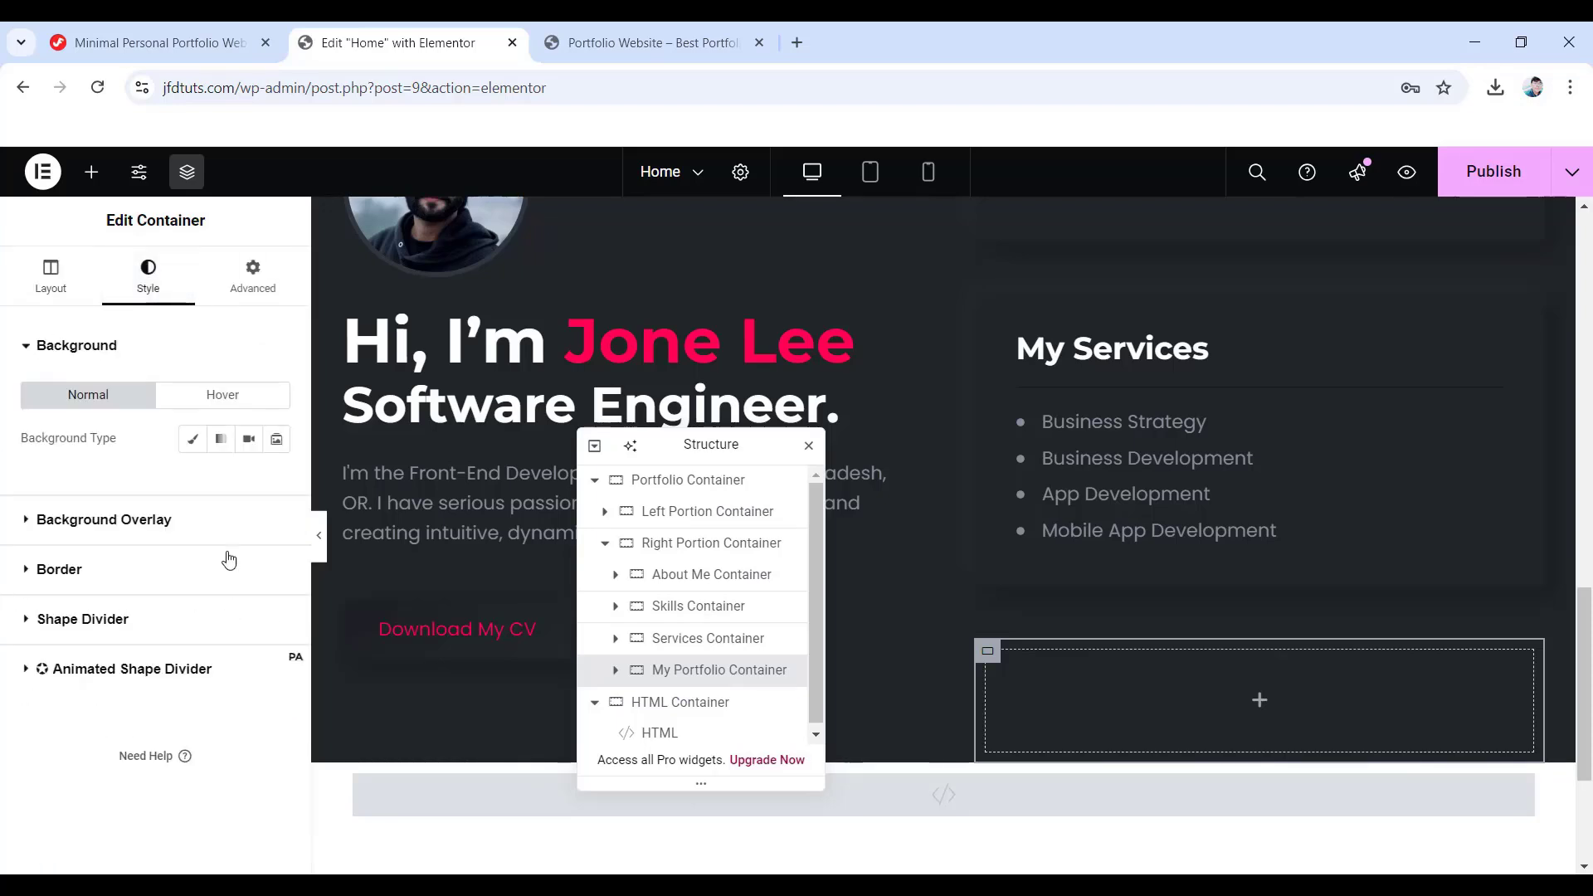
left_click(59, 570)
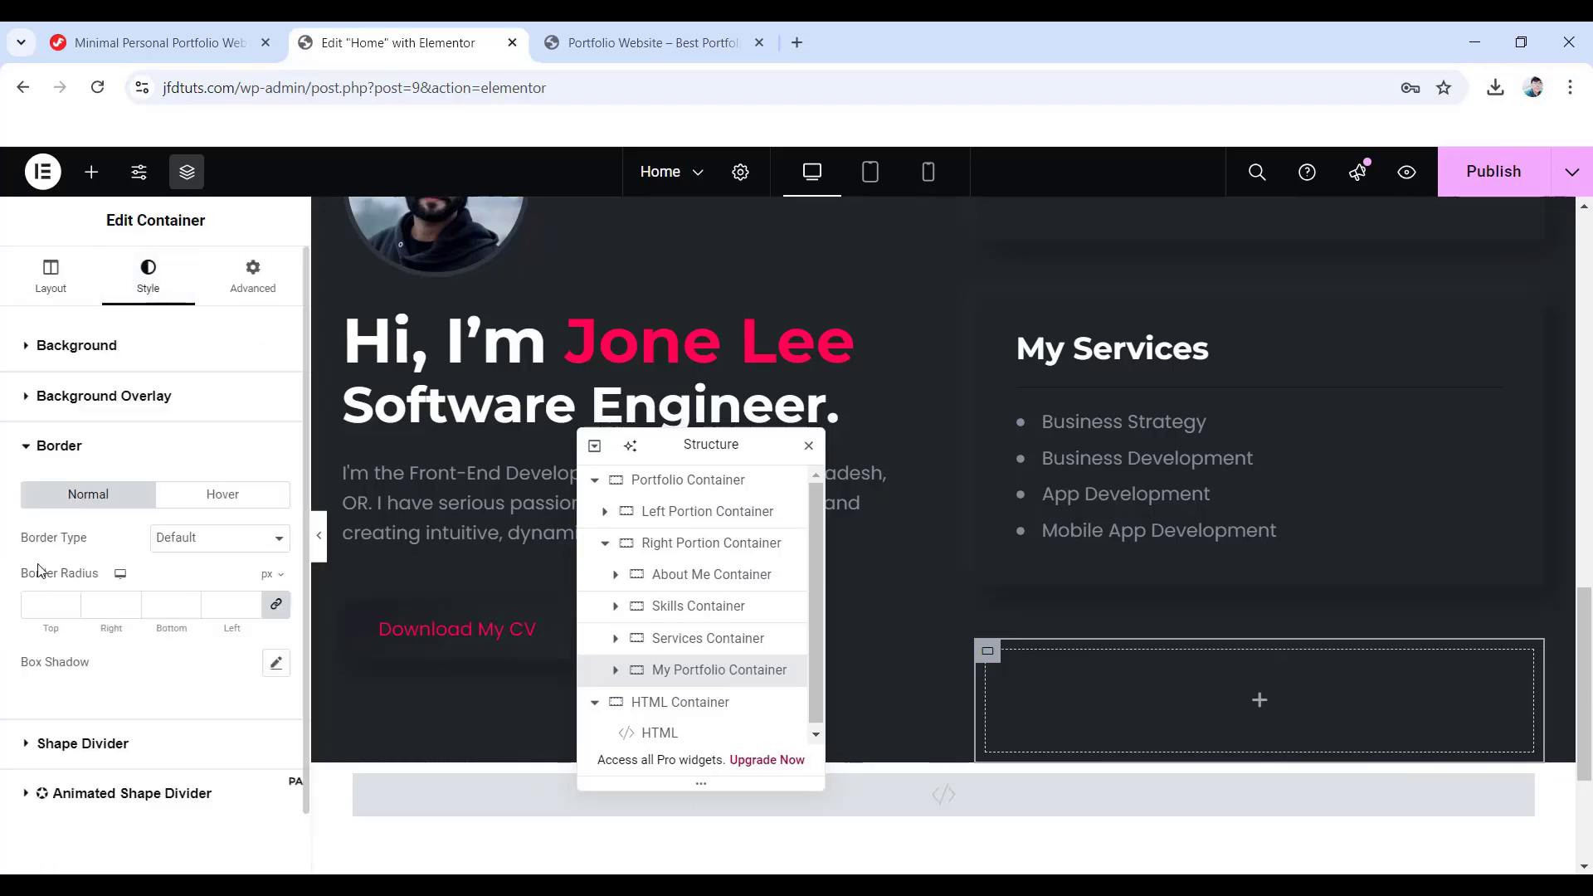
left_click(66, 605)
type("10")
- Give the container a 50 px bottom margin and 40 px padding, with 35 px on top
left_click(280, 257)
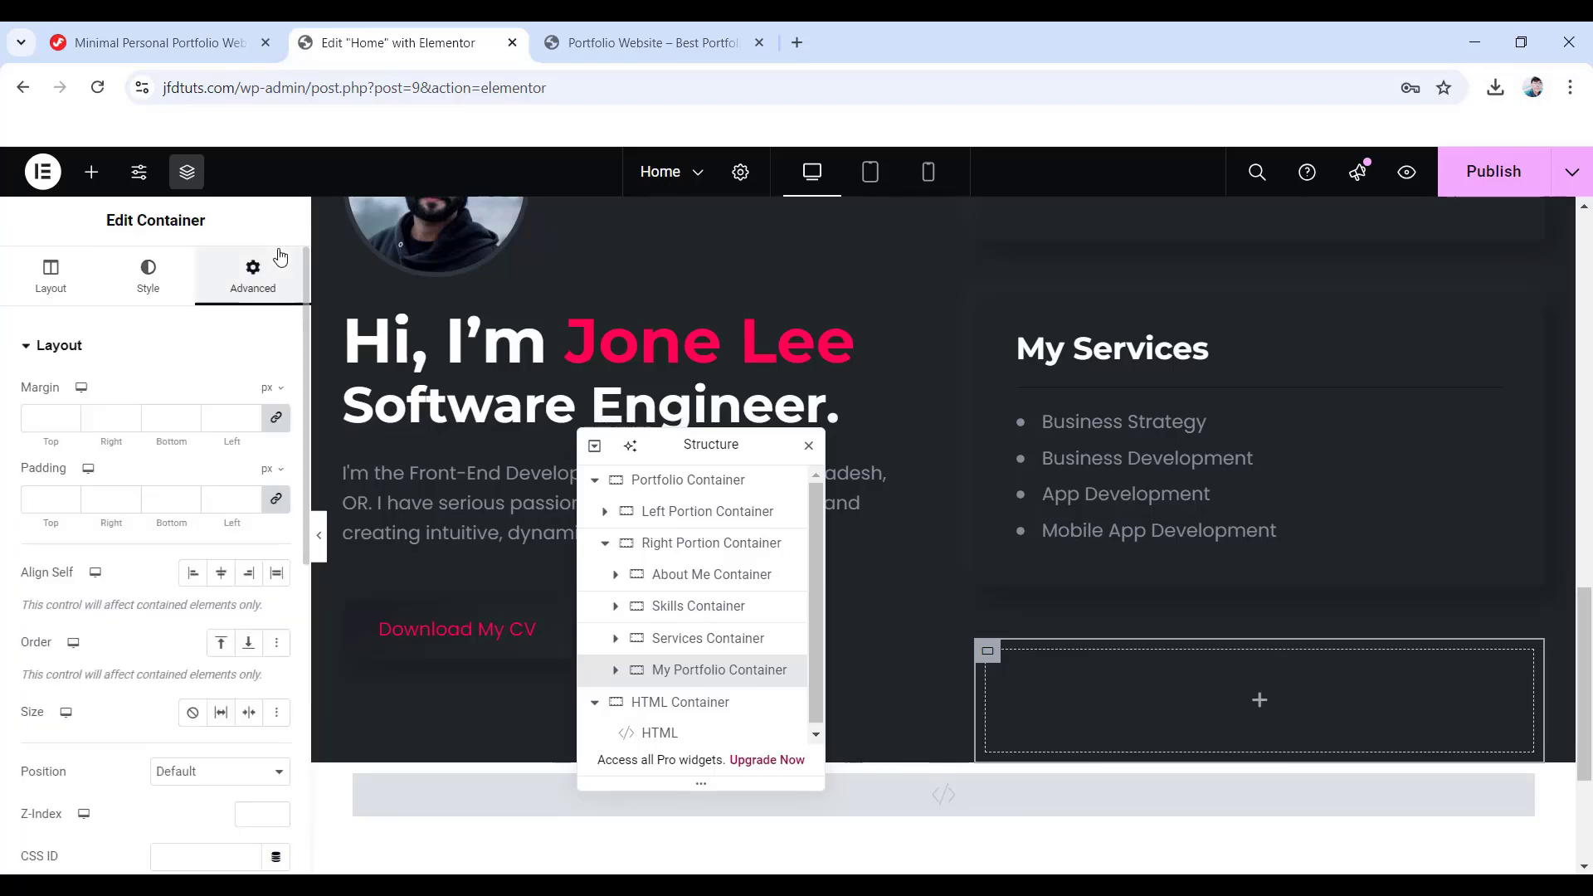
left_click(277, 419)
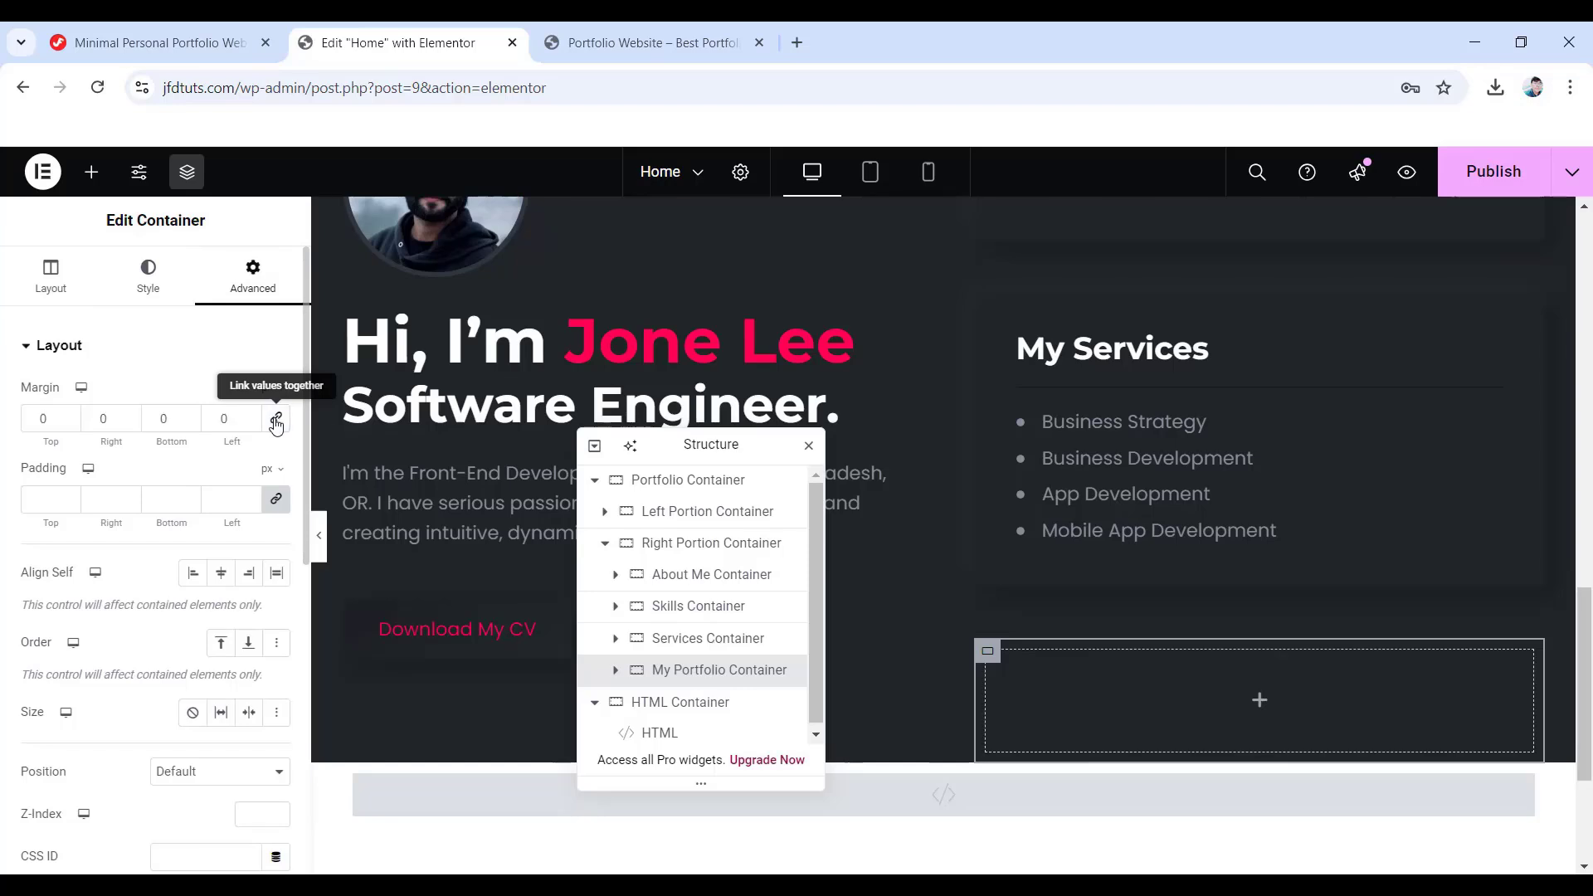
left_click(166, 418)
type("50")
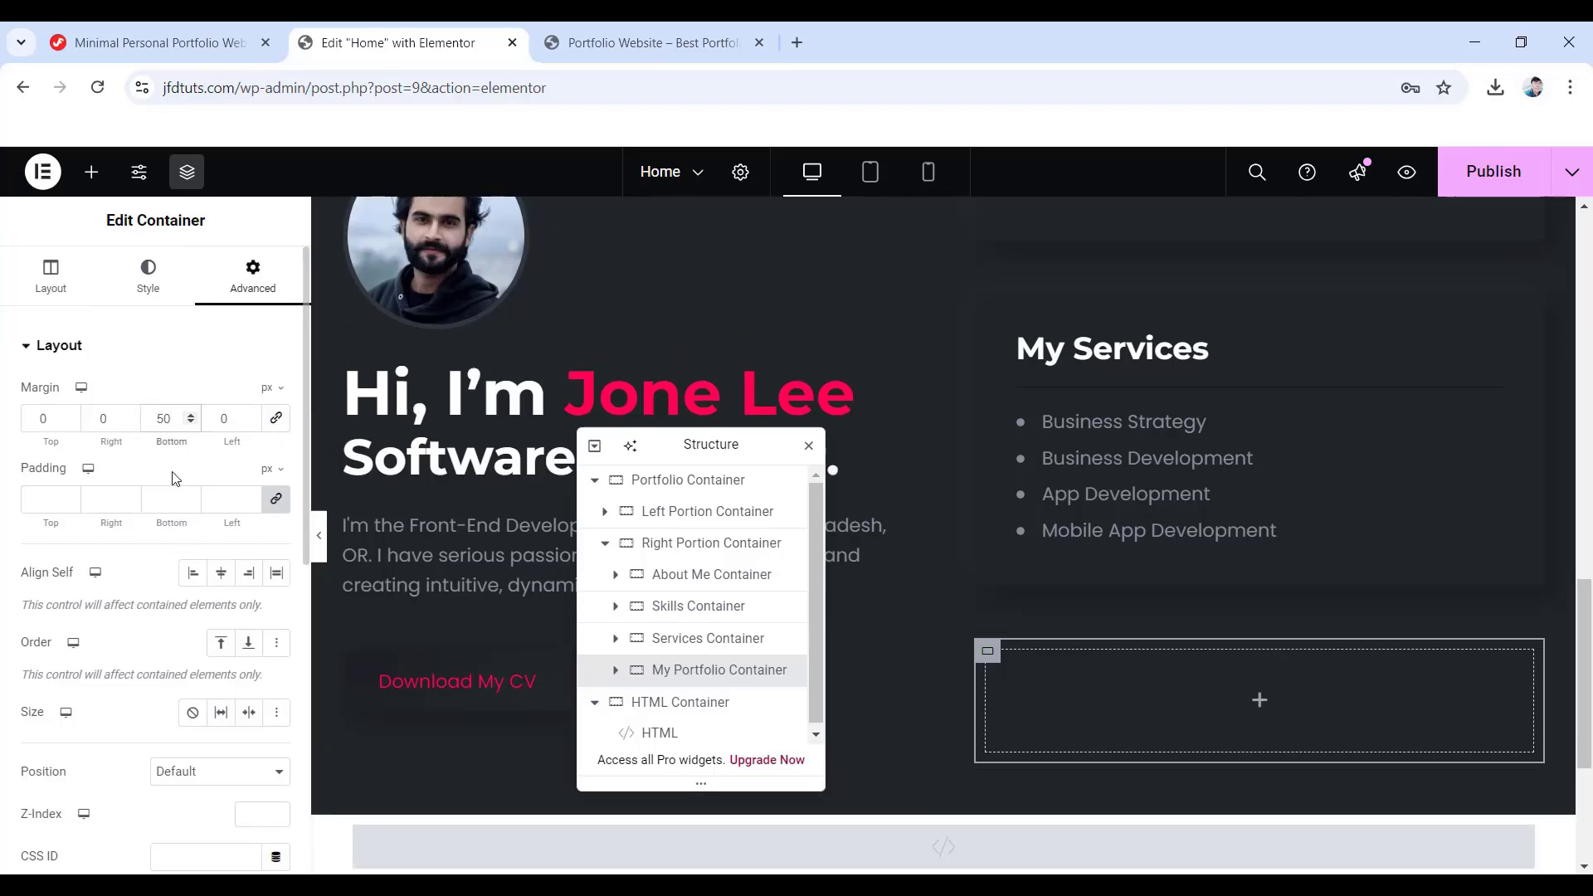
left_click(45, 501)
type("40")
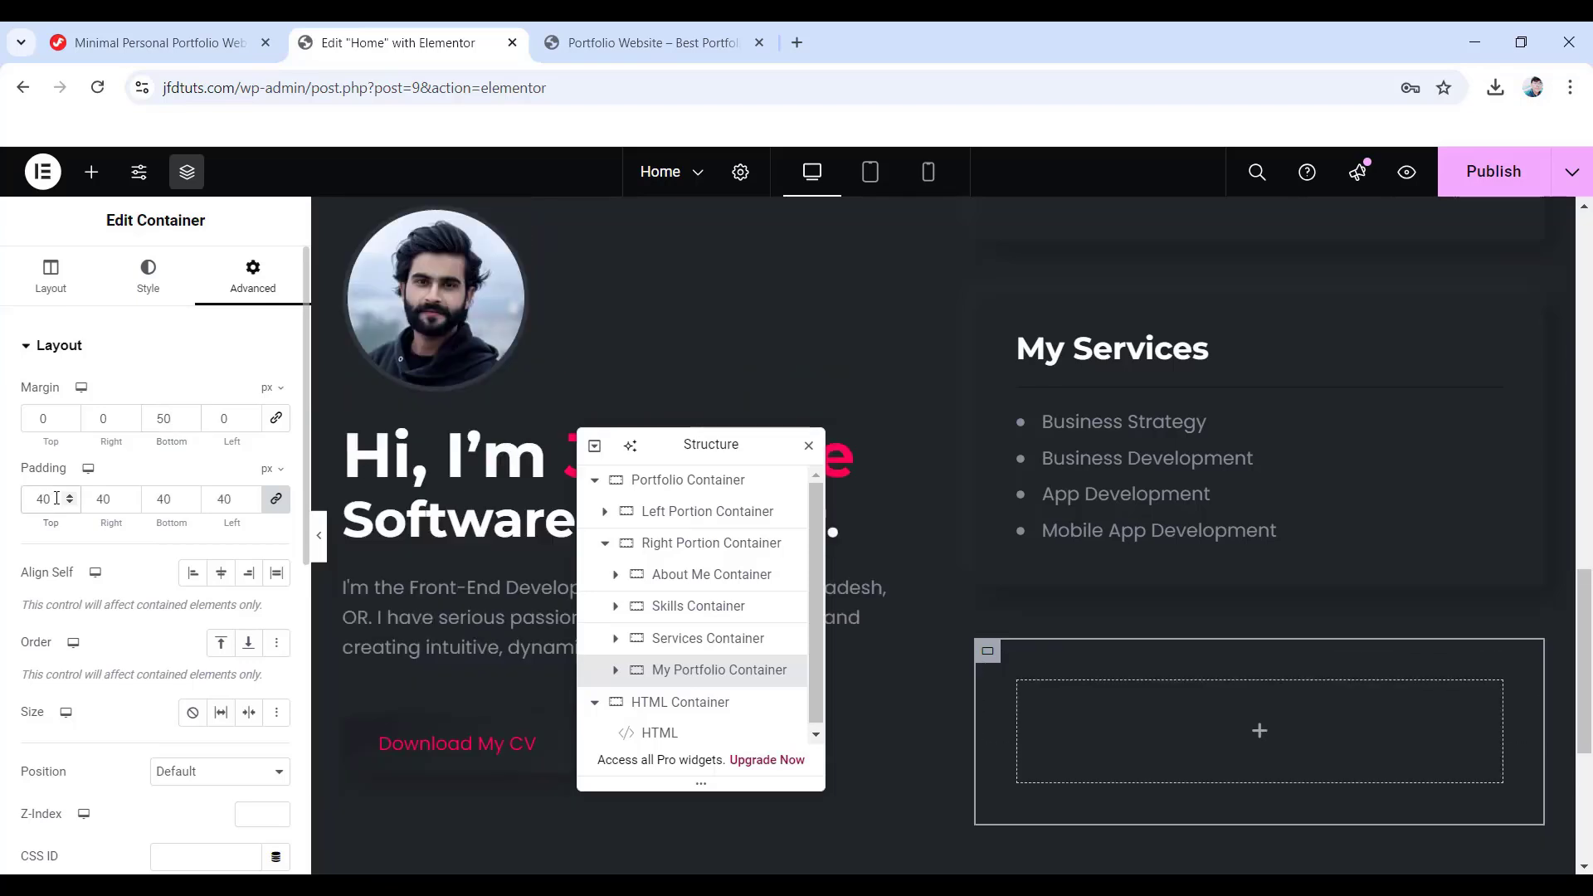
left_click(282, 504)
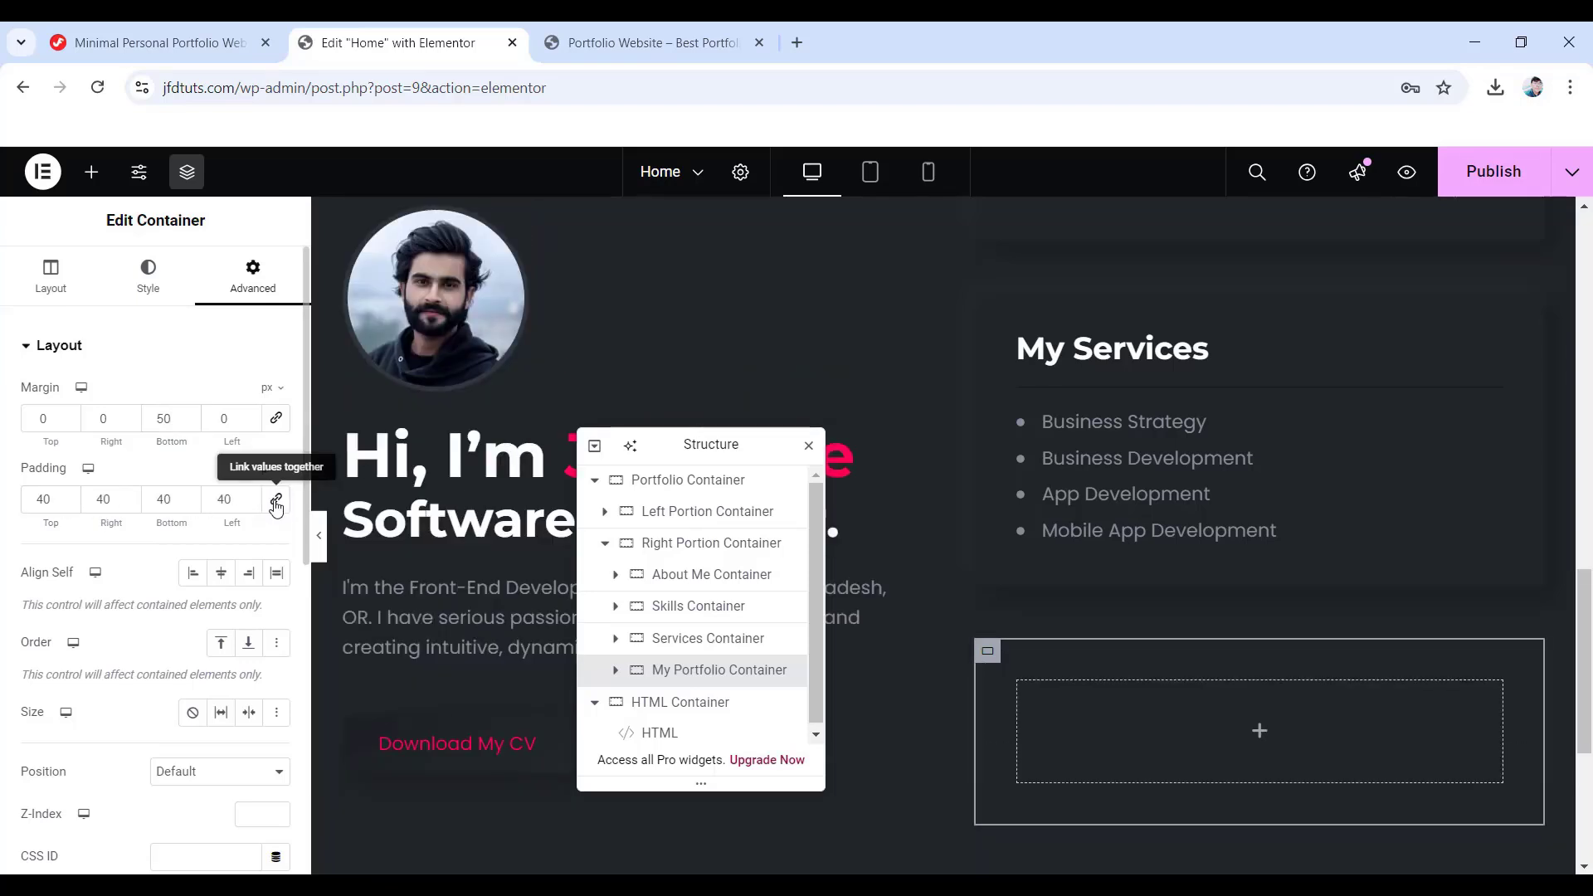
double_click(23, 497)
type("3")
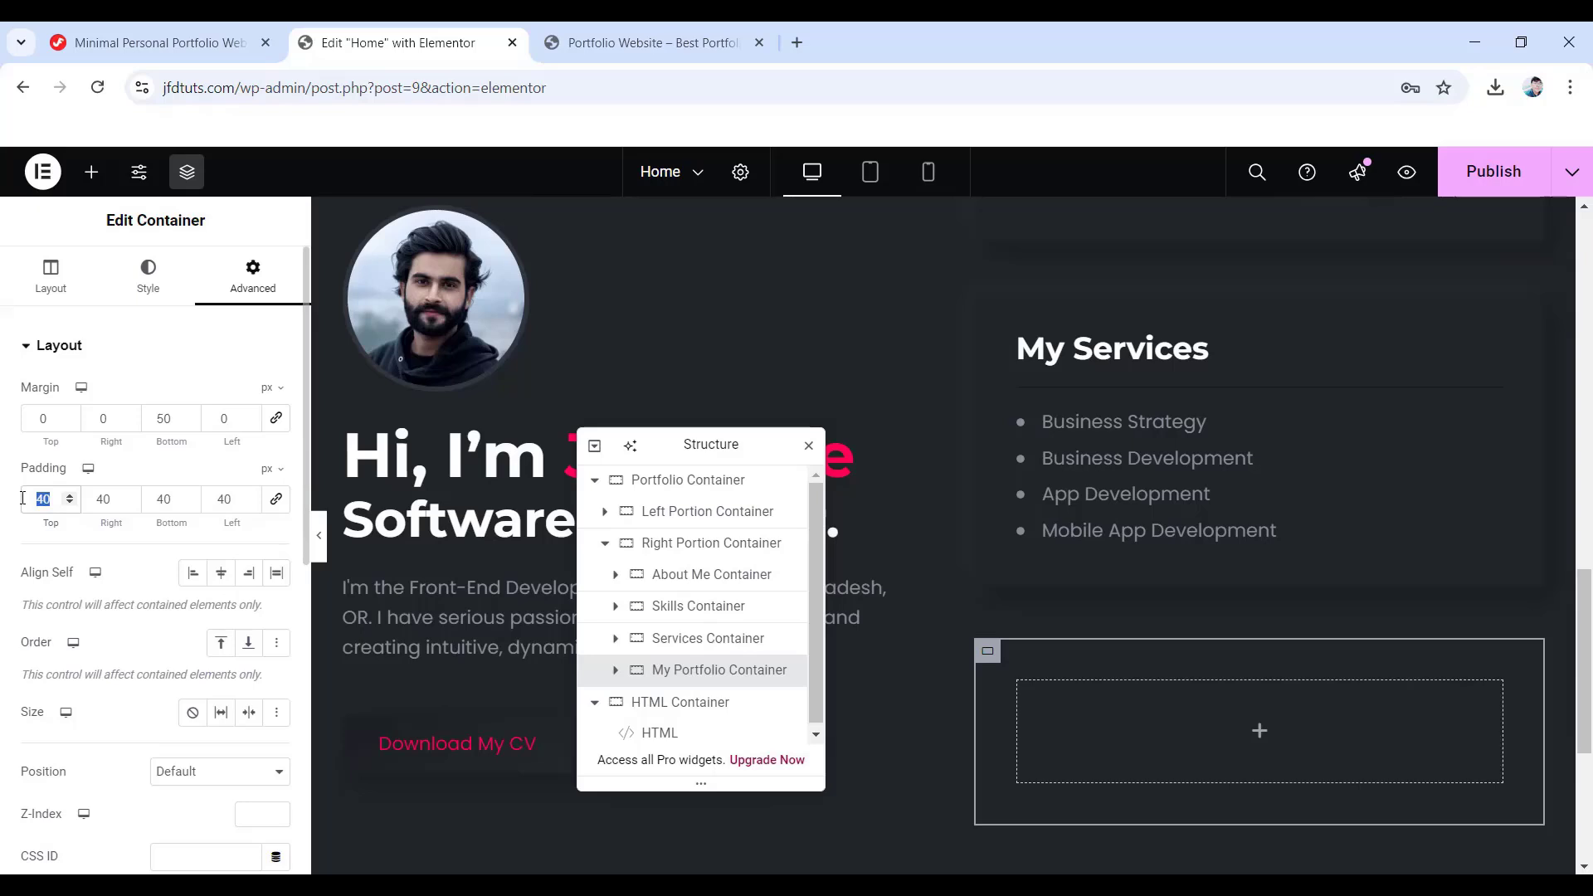
type("5")
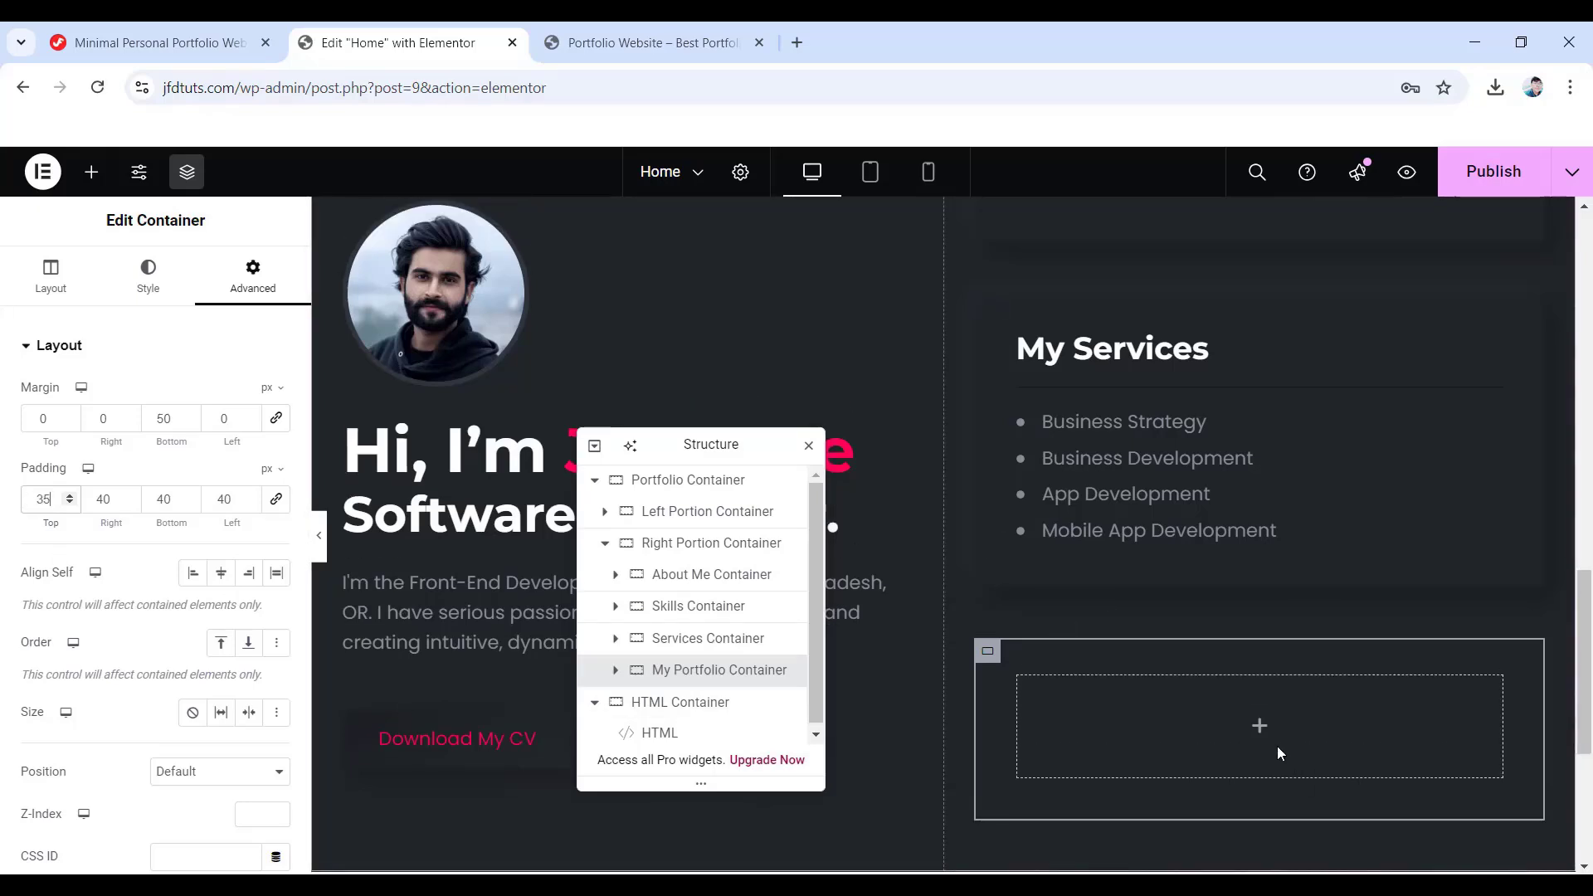
- Add a heading reading My Portfolio inside the empty portfolio container
left_click(1261, 728)
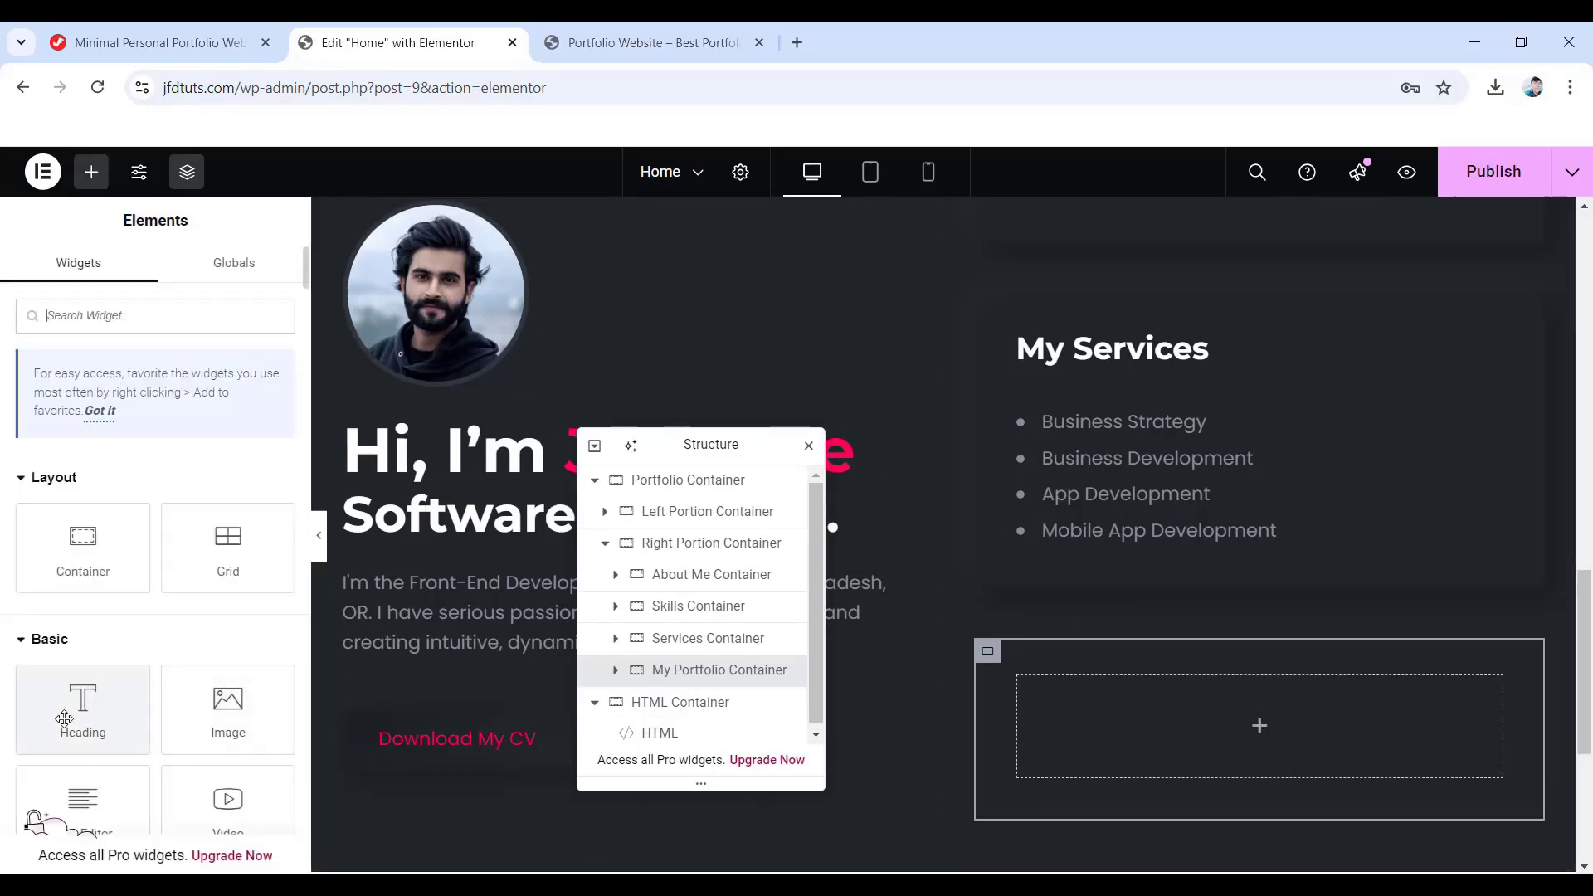
left_click_drag(119, 741, 1227, 714)
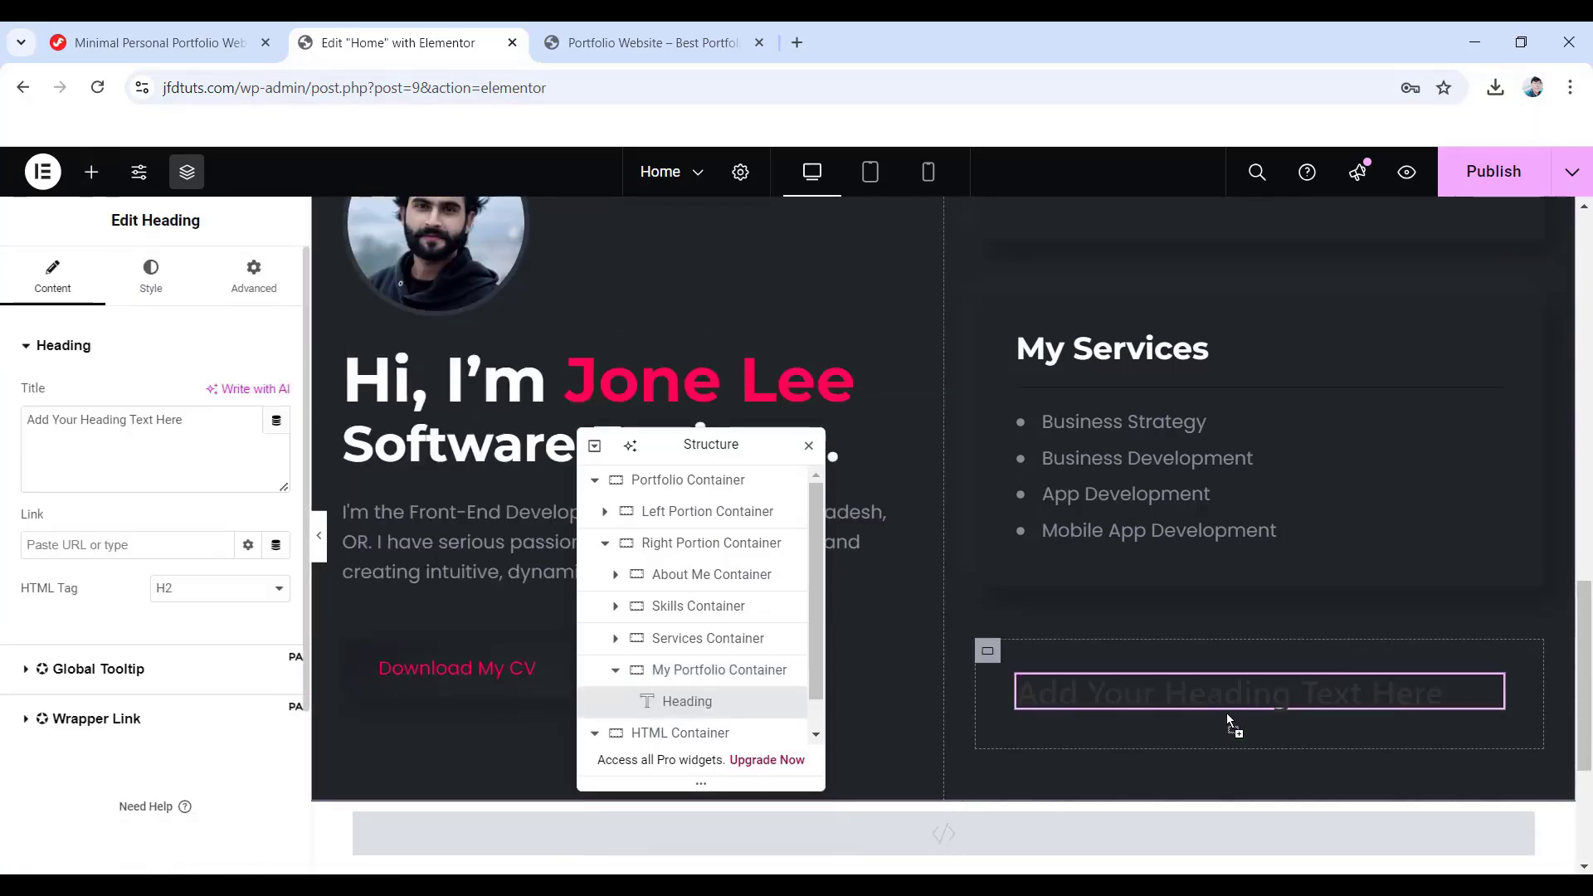
triple_click(133, 419)
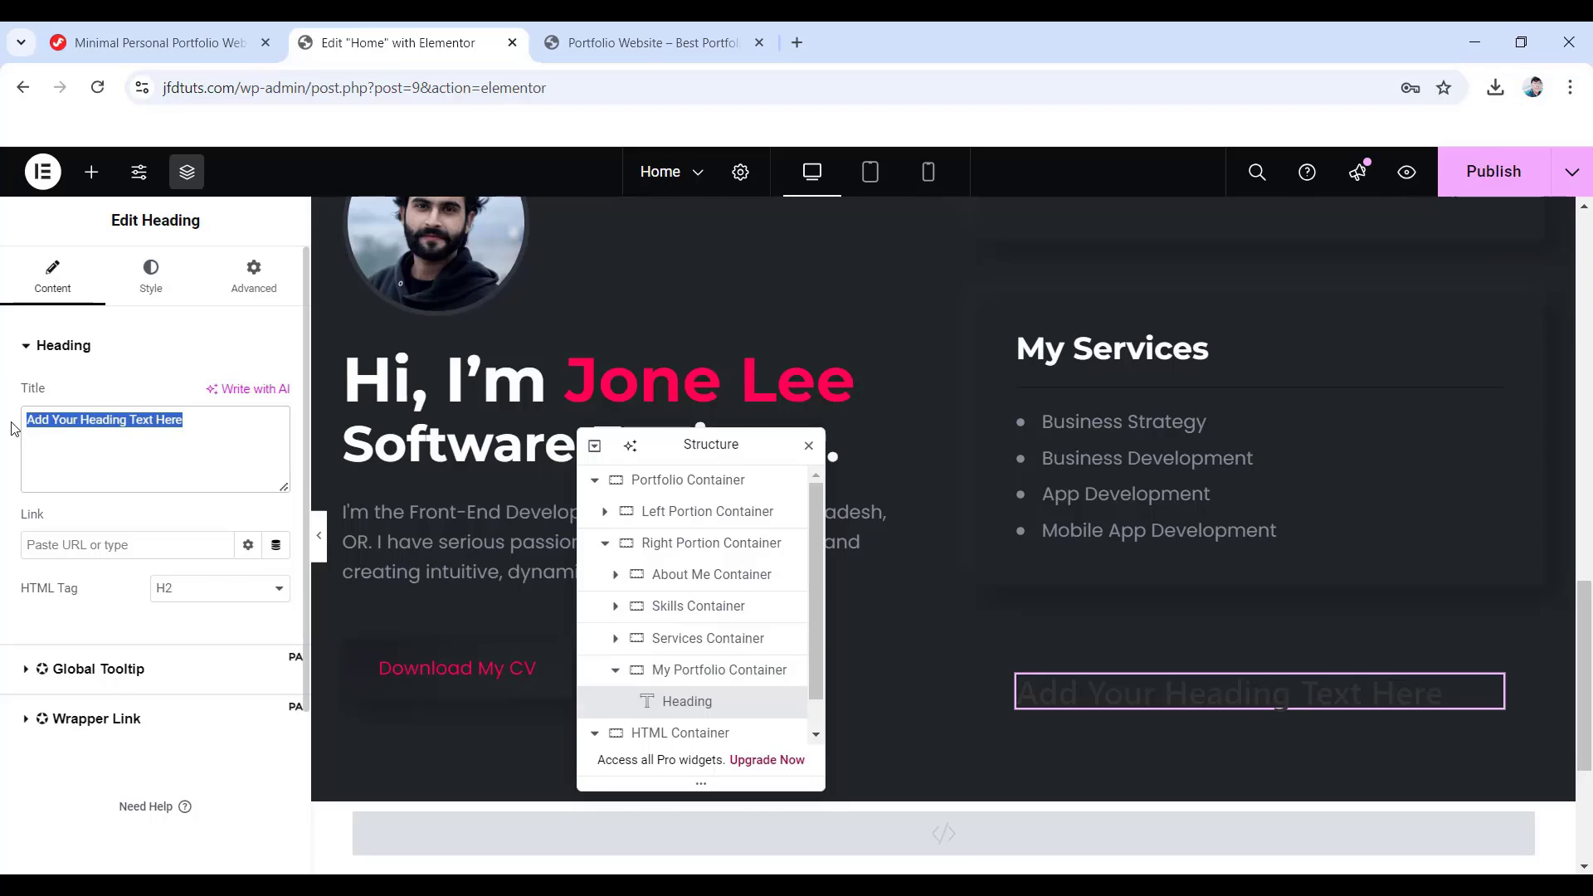
type("My Portfolio")
- Make the My Portfolio heading text white
left_click(133, 290)
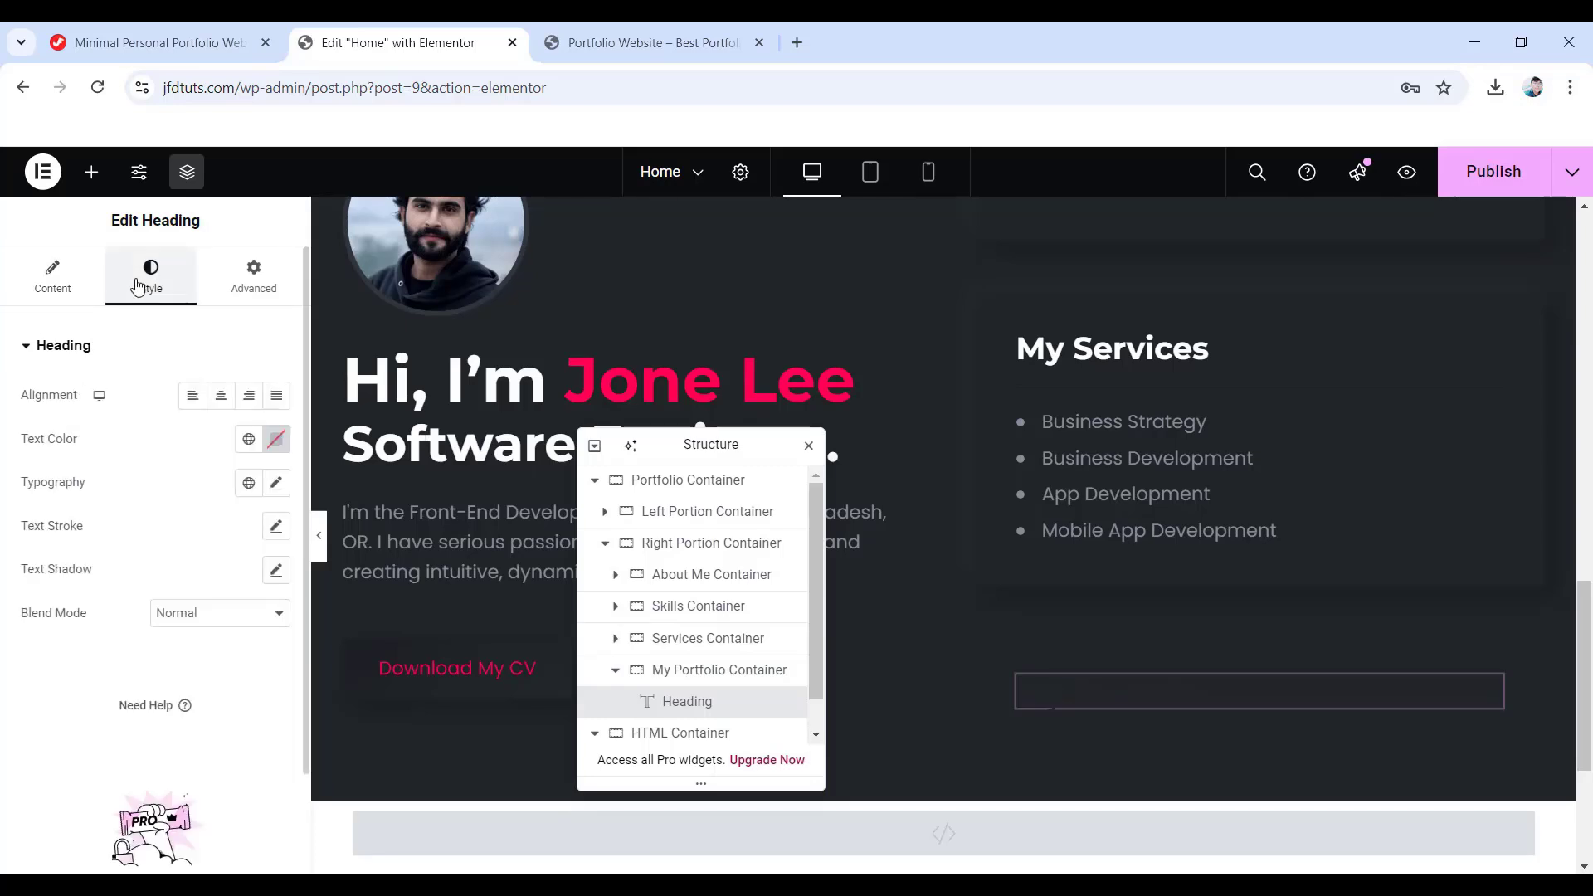
left_click(277, 439)
left_click(160, 524)
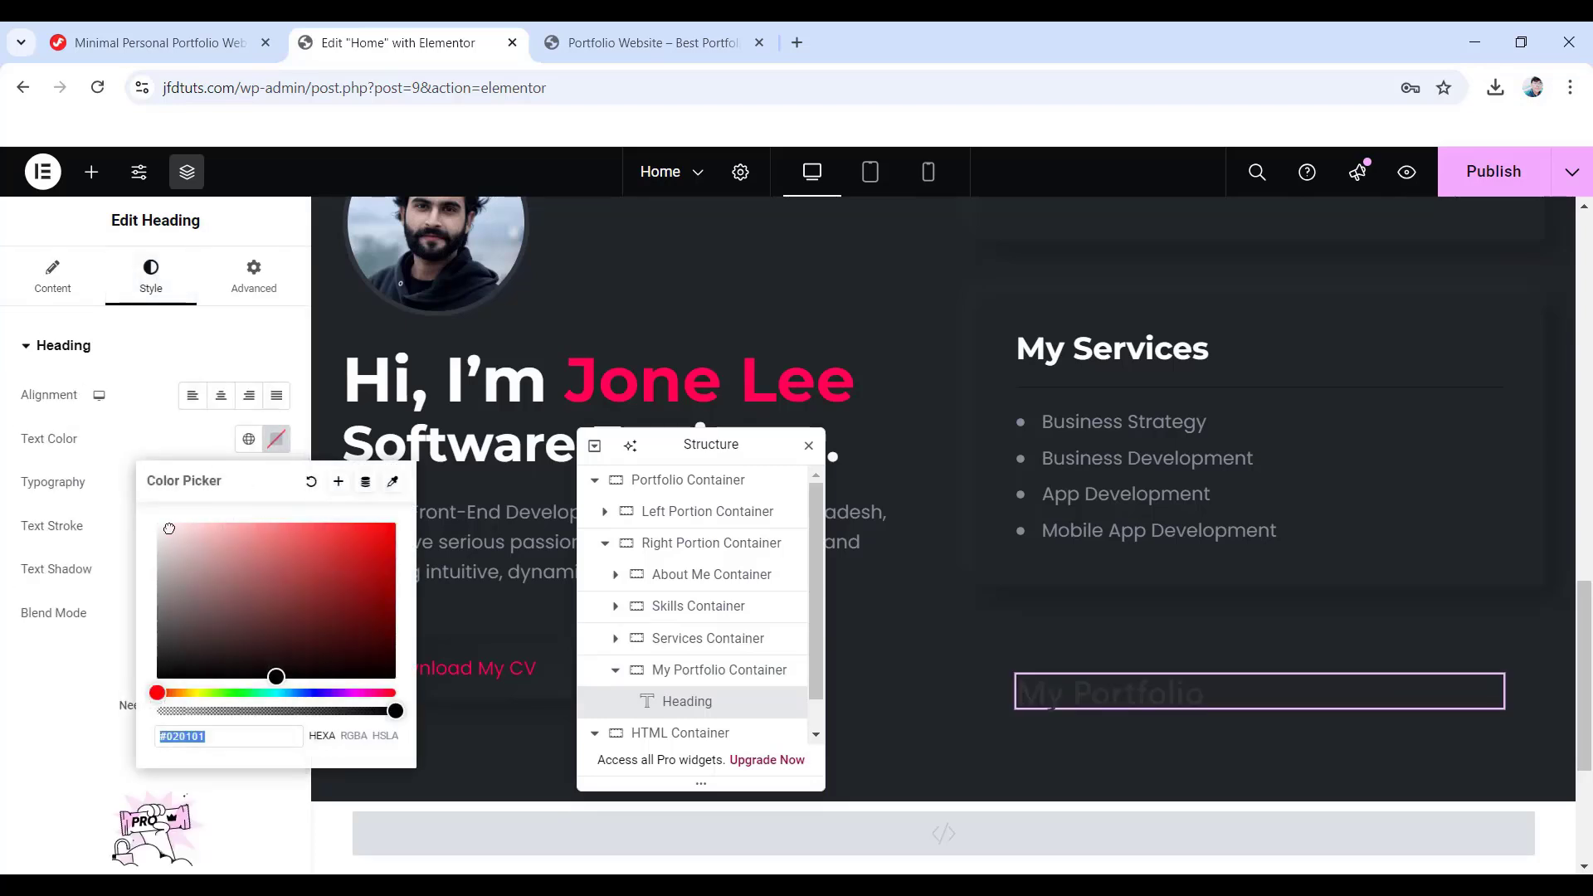
left_click(6, 357)
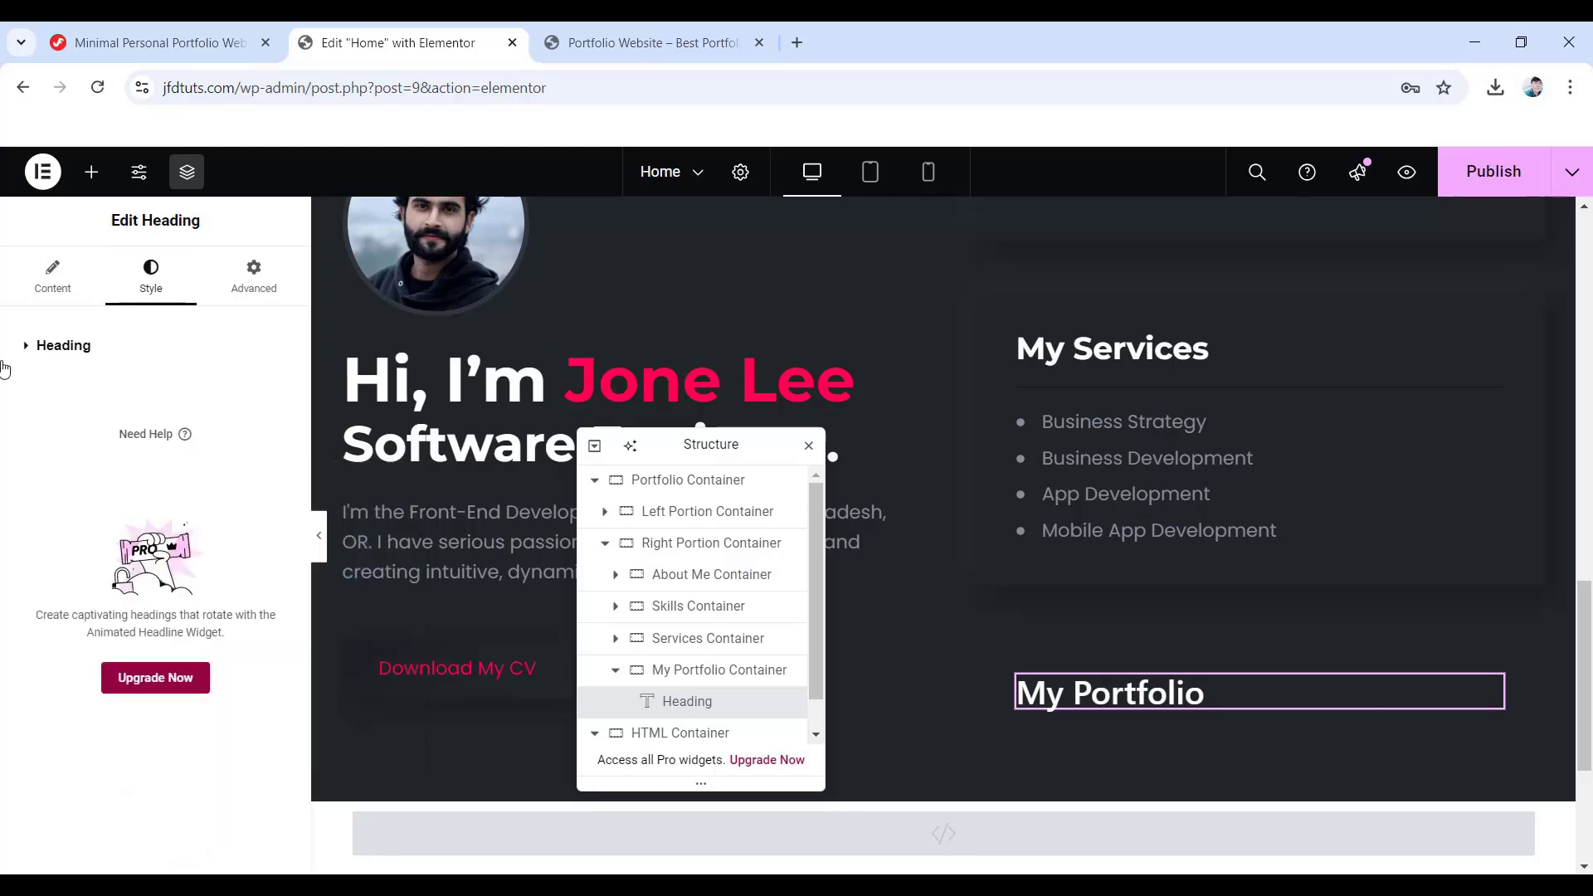
left_click(60, 358)
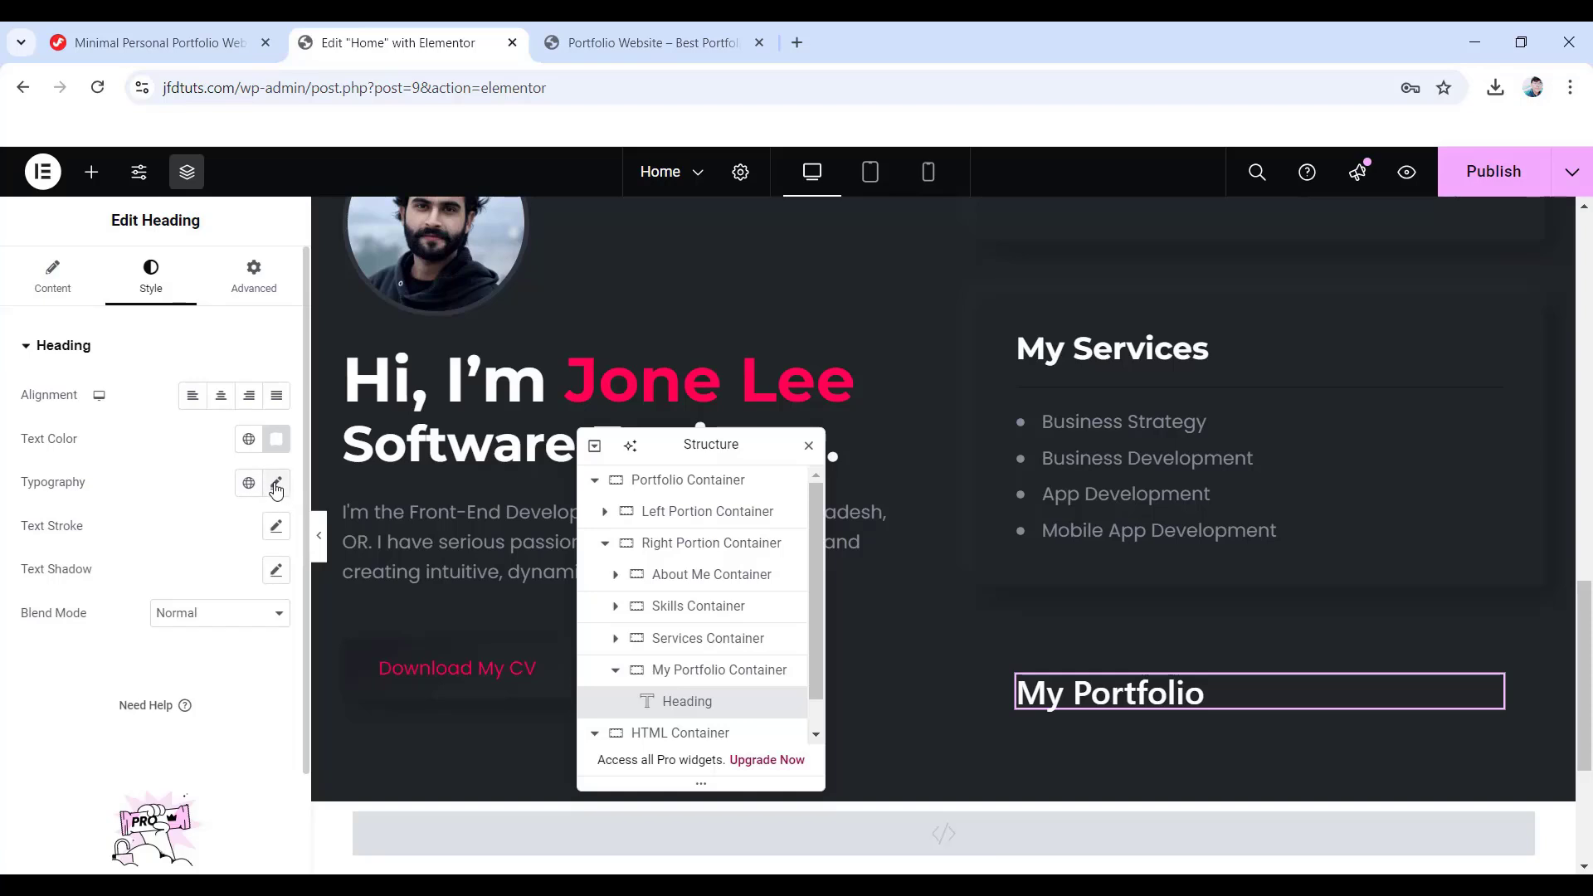
- Set the heading typography to Montserrat, size 30, weight 700 bold
left_click(276, 484)
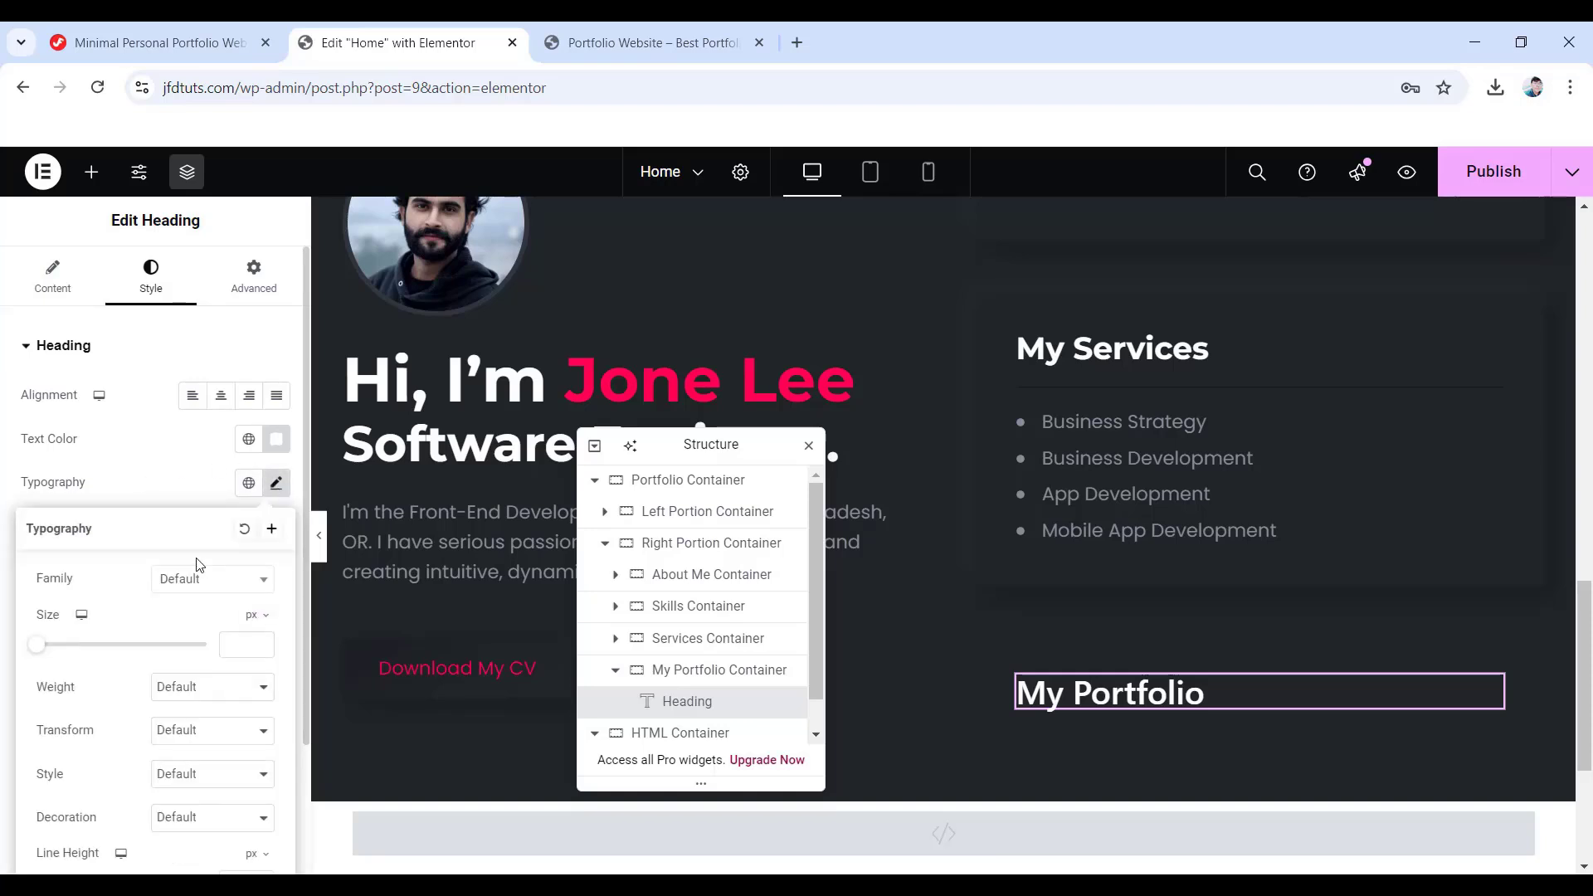
left_click(228, 586)
type("mont")
key("Return")
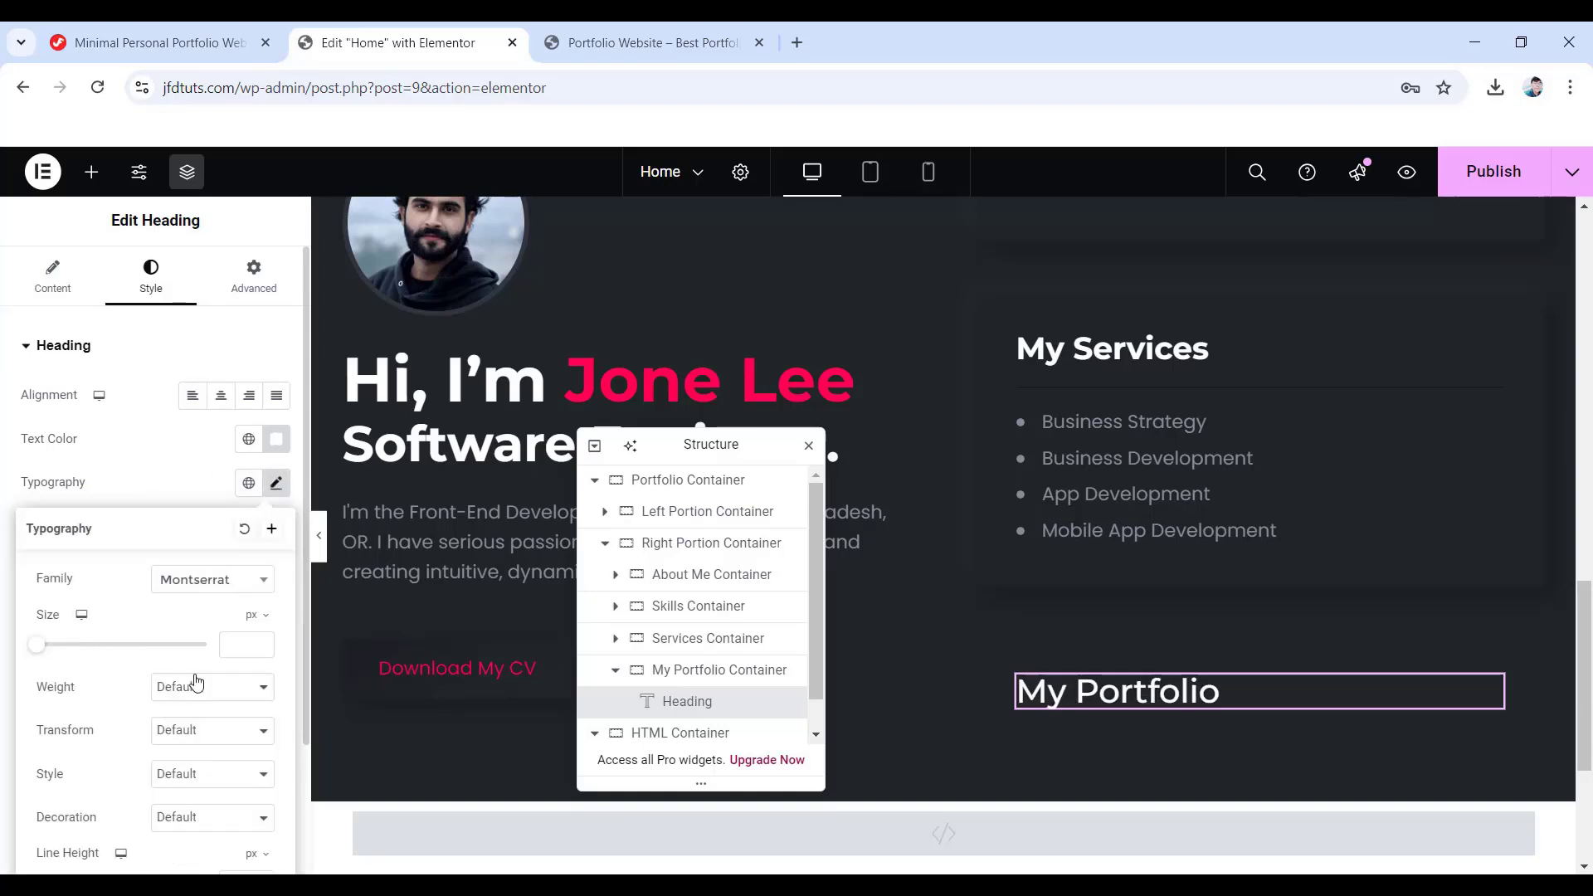
left_click(236, 649)
type("30")
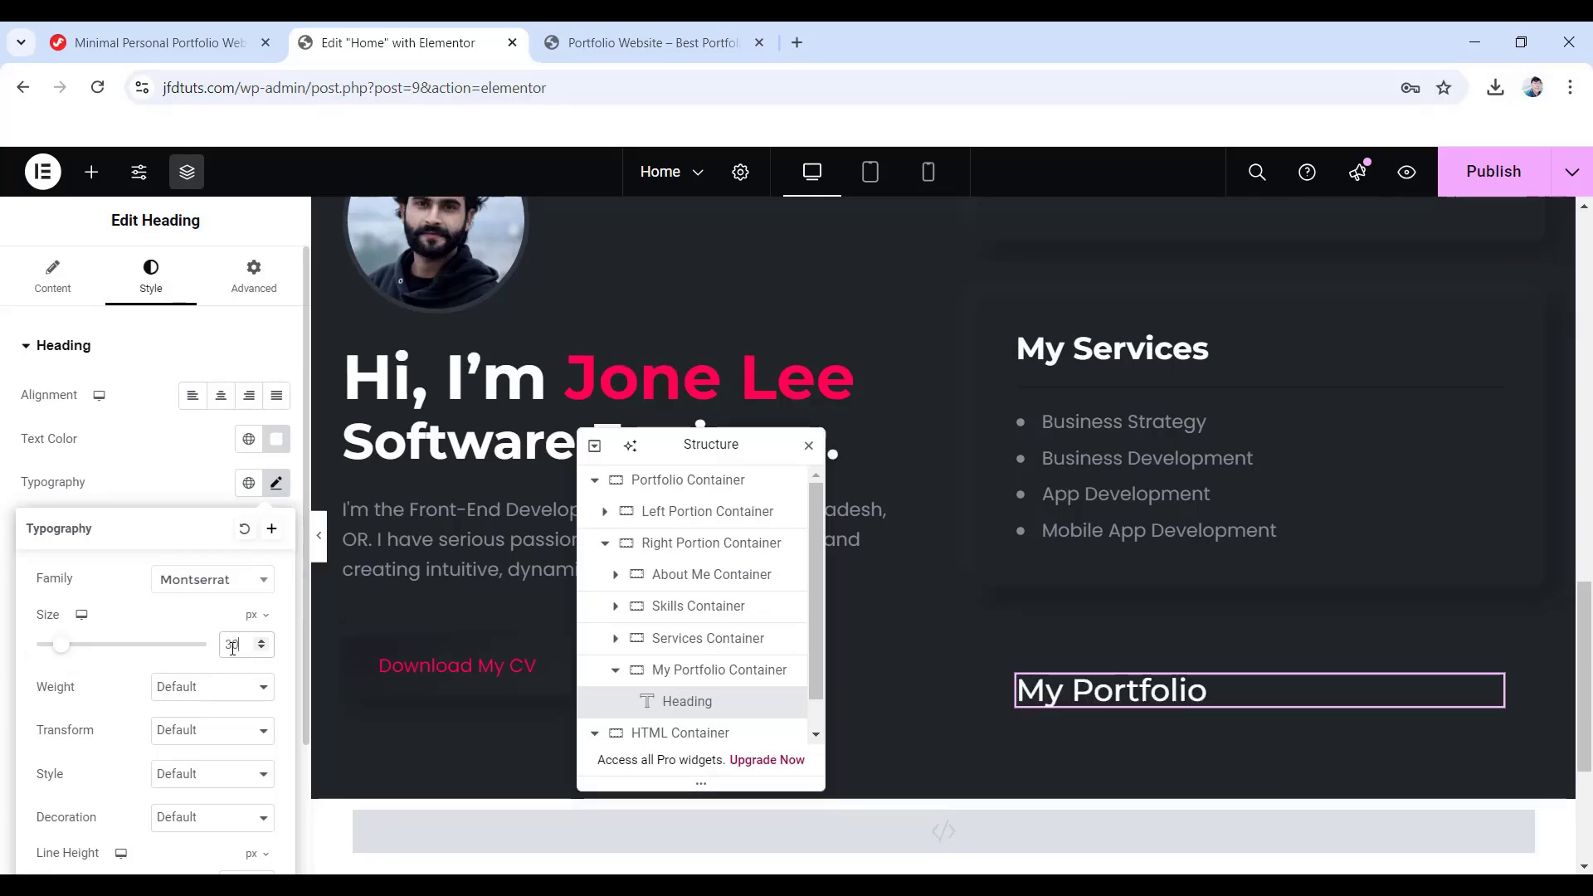
left_click(193, 692)
key("Up")
key("Up")
key("Up")
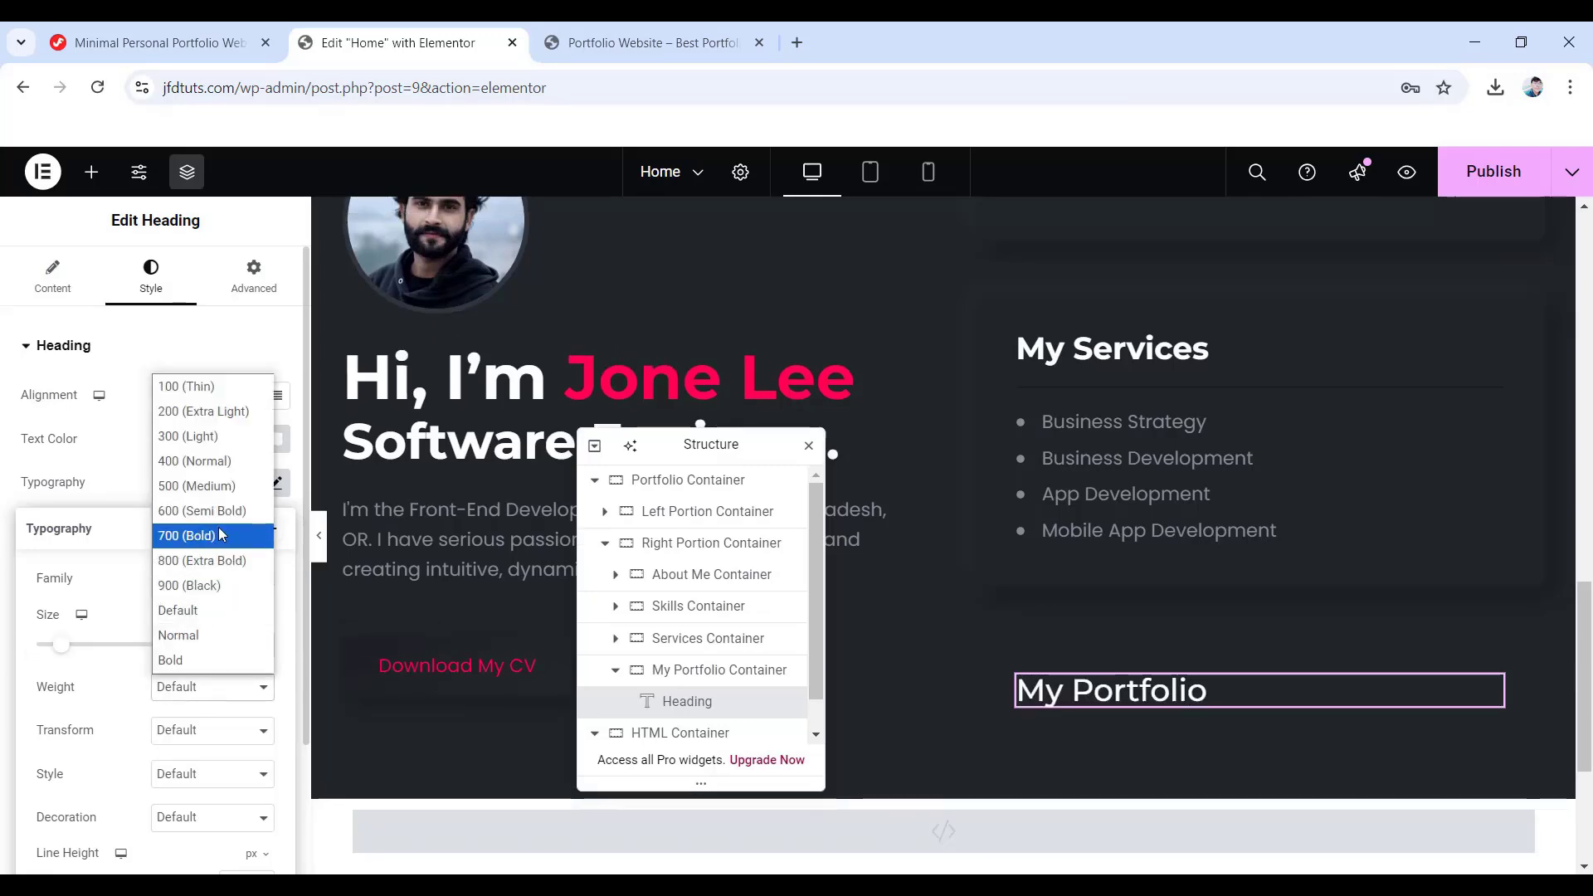
key("Return")
scroll(141, 704, "down", 2)
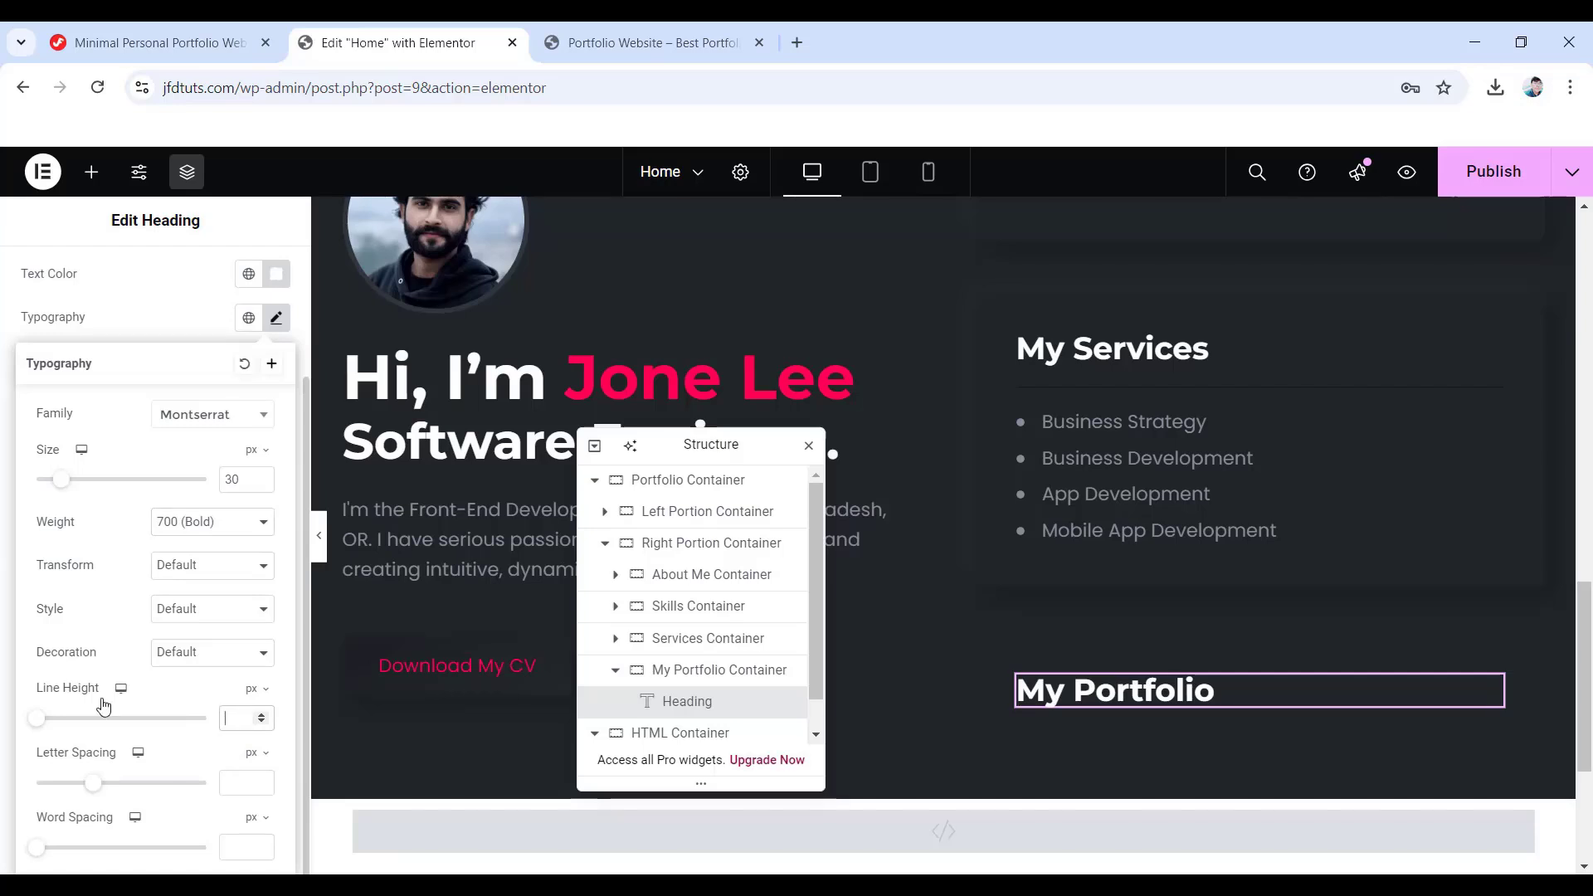
scroll(103, 705, "up", 2)
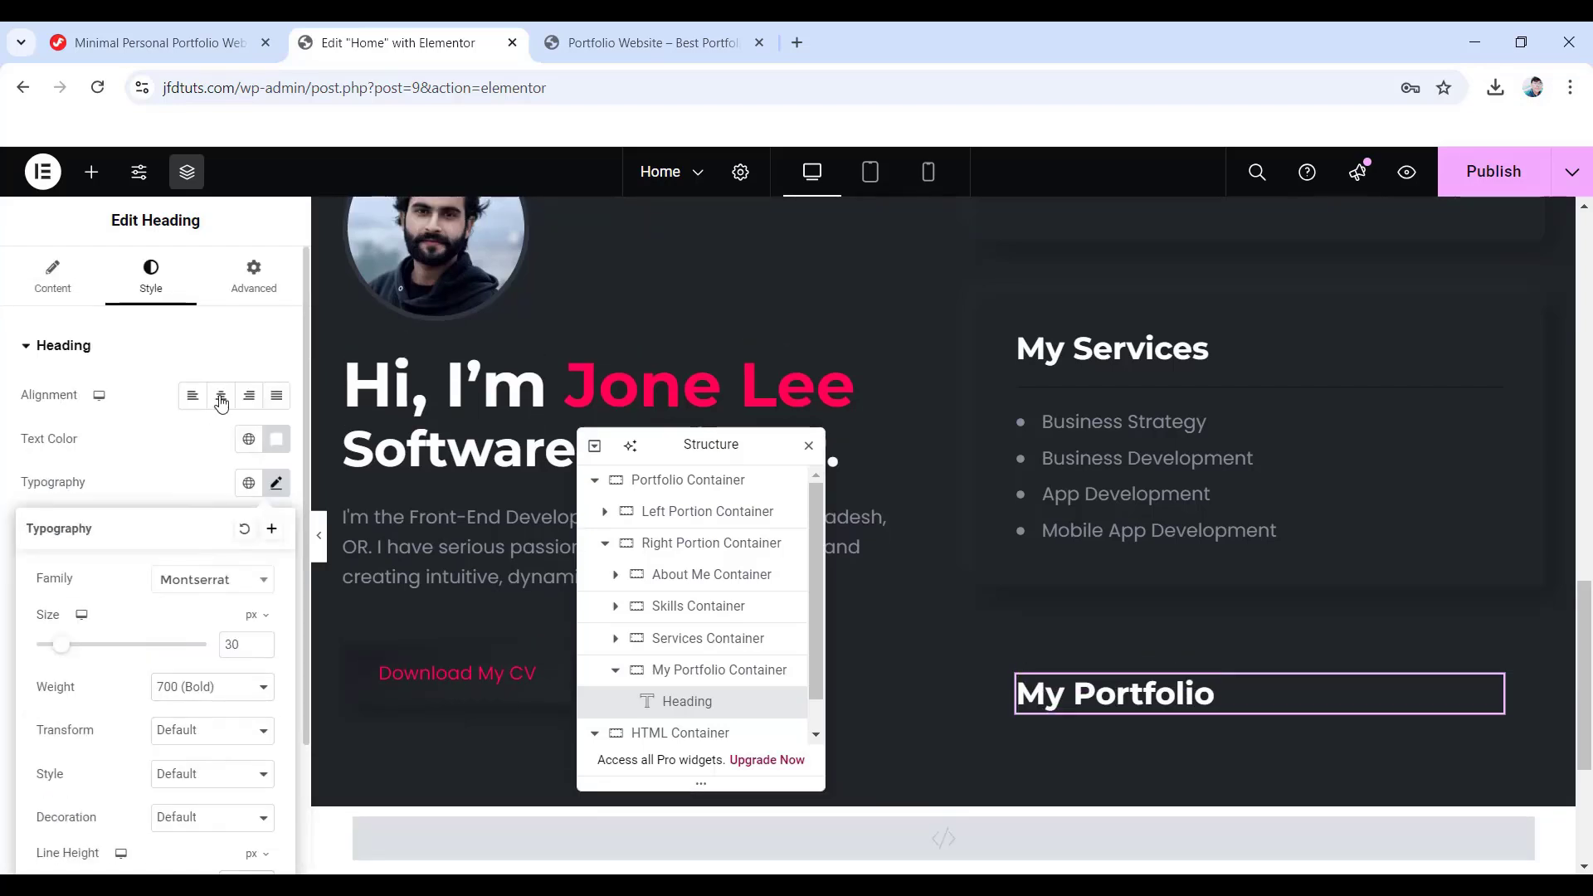
left_click(267, 282)
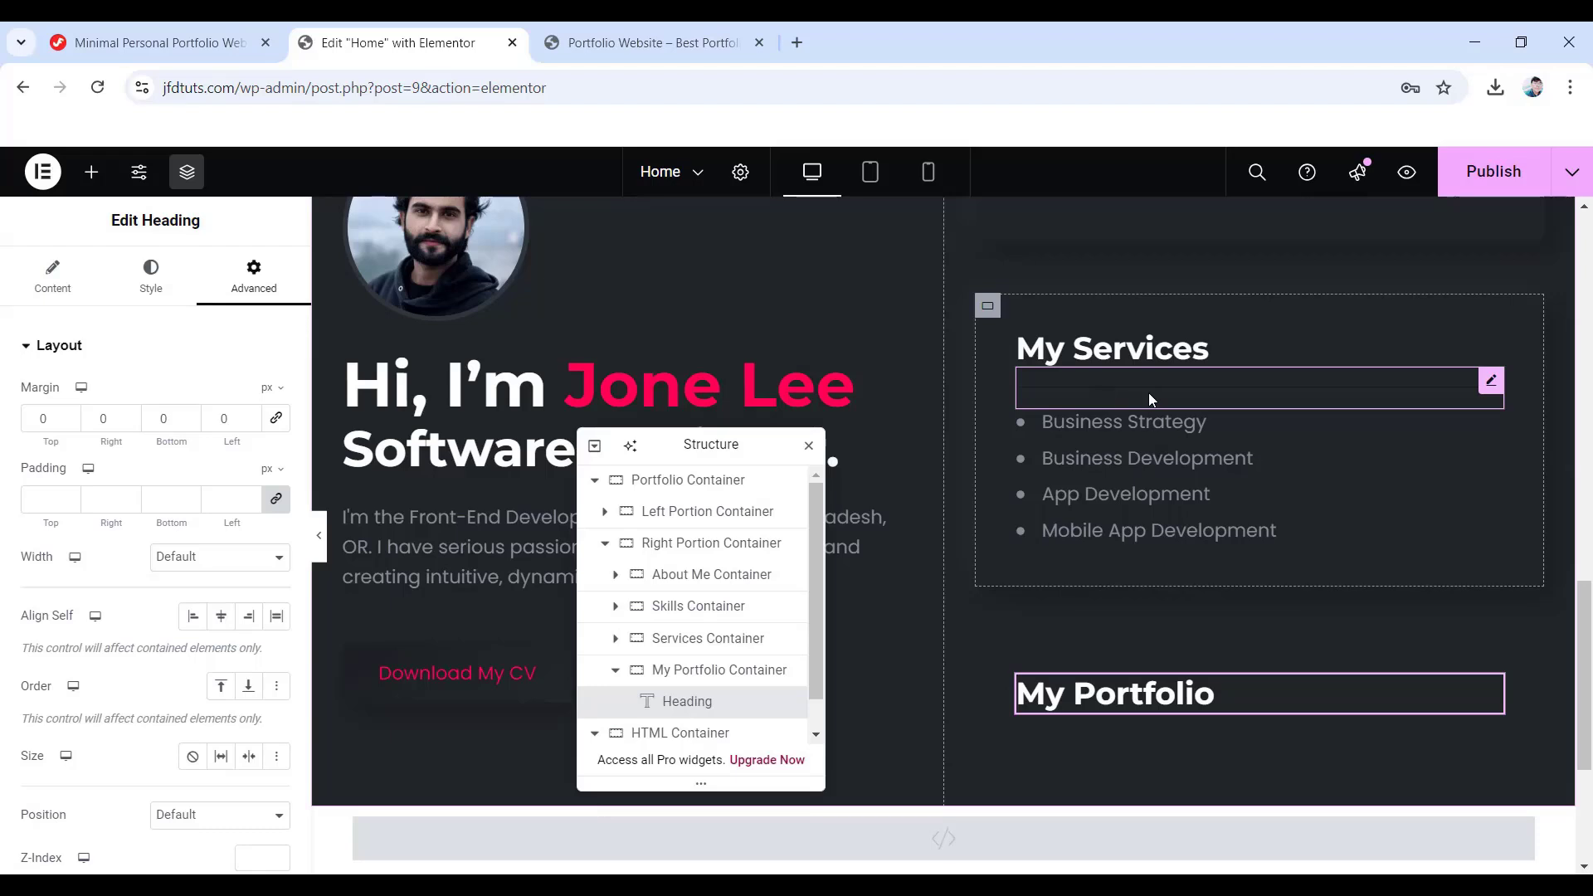
- Copy the My Services divider and paste it into the My Portfolio container
right_click(1491, 386)
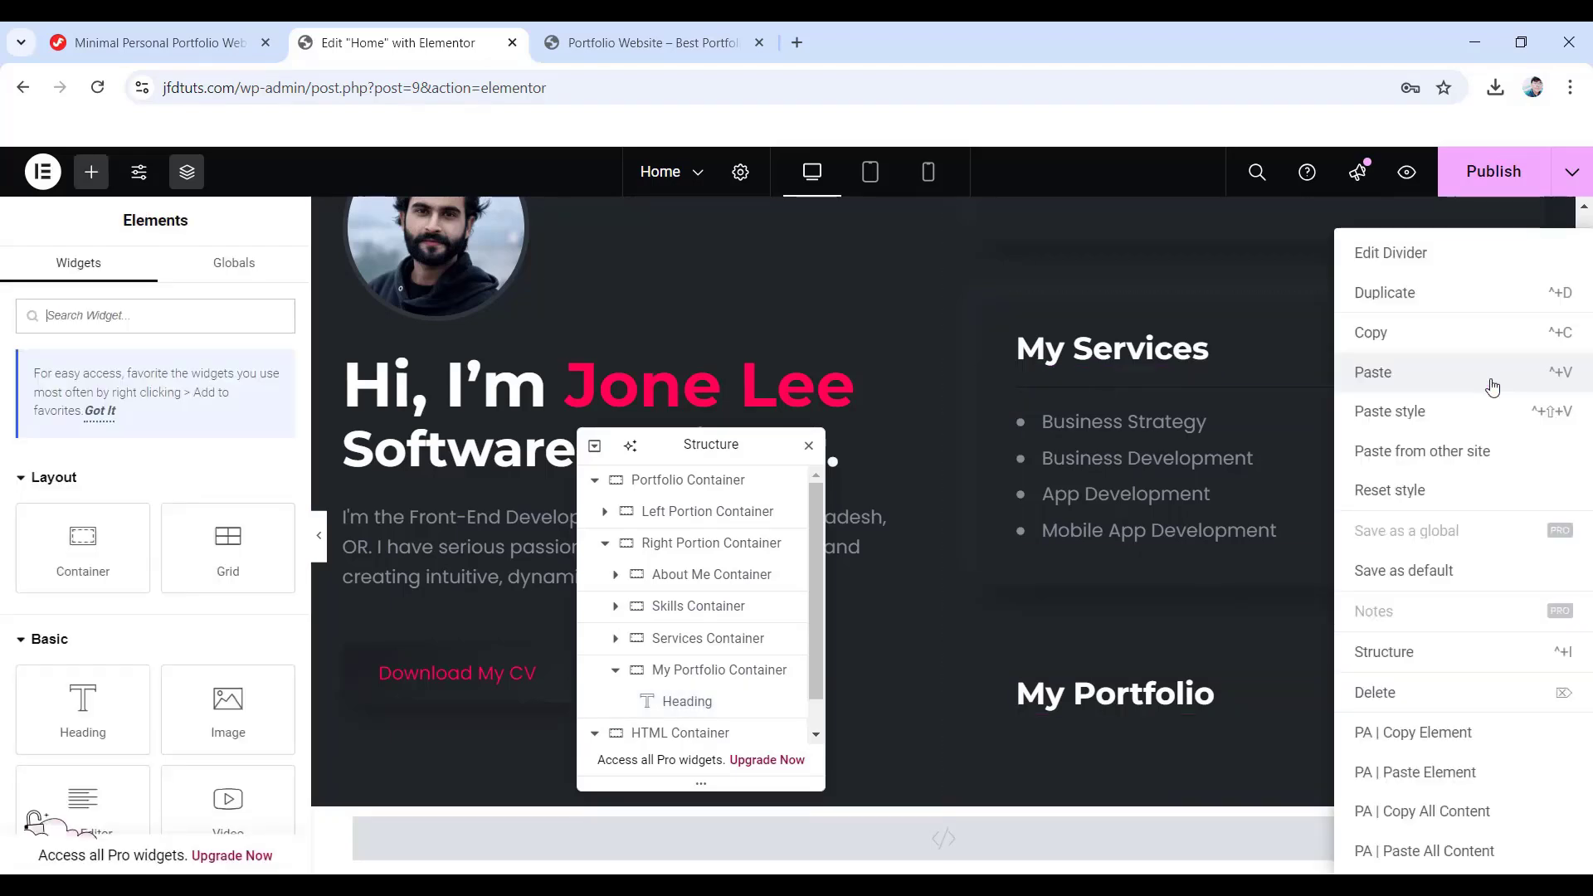
left_click(1411, 328)
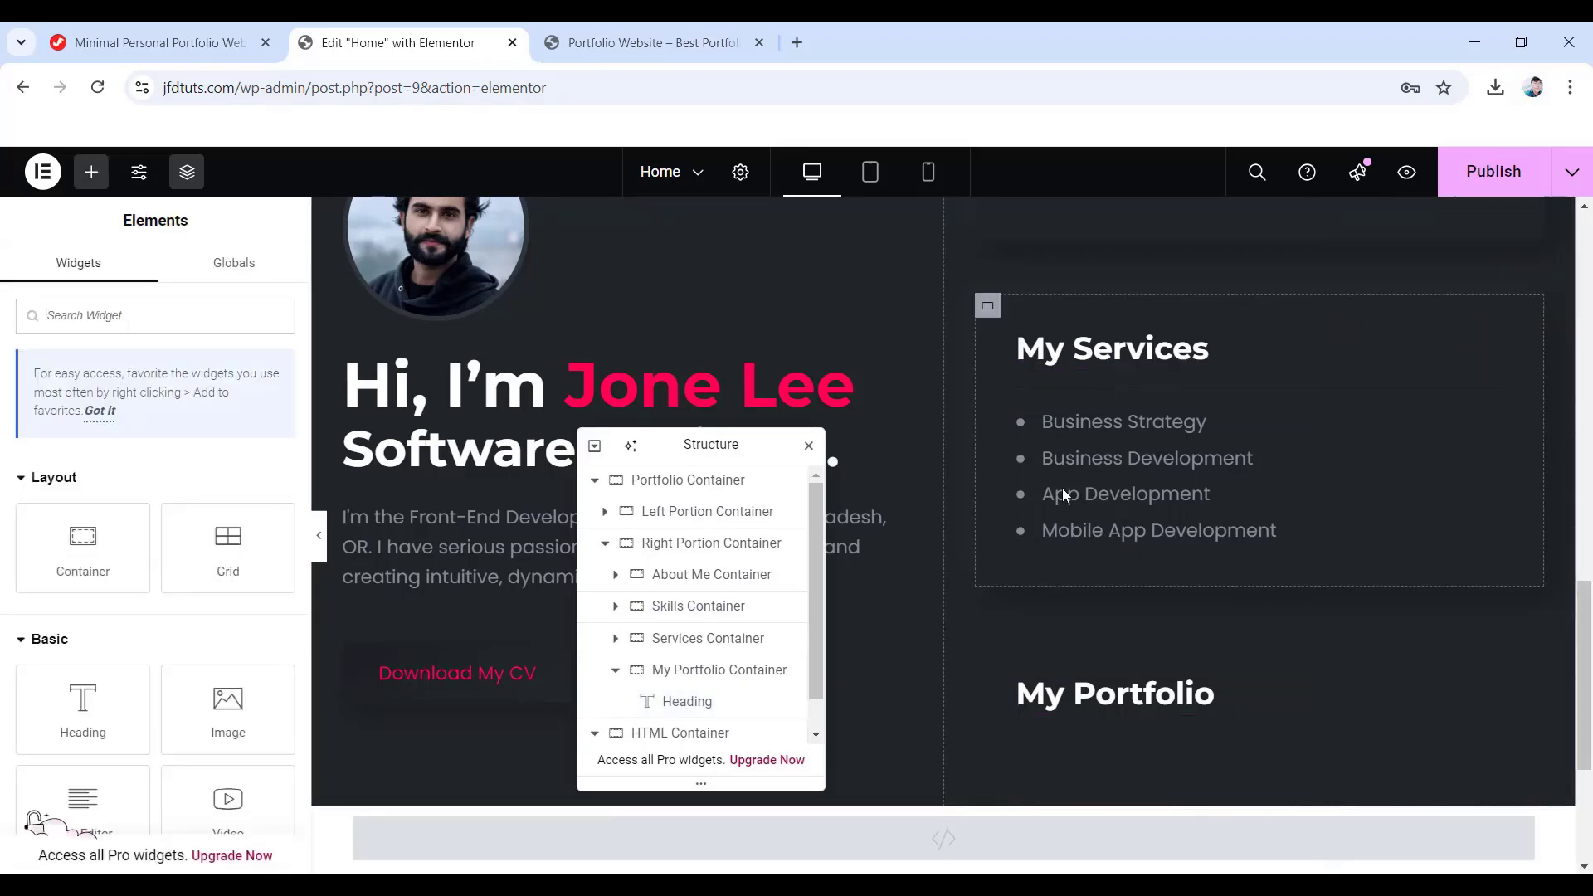
right_click(1103, 719)
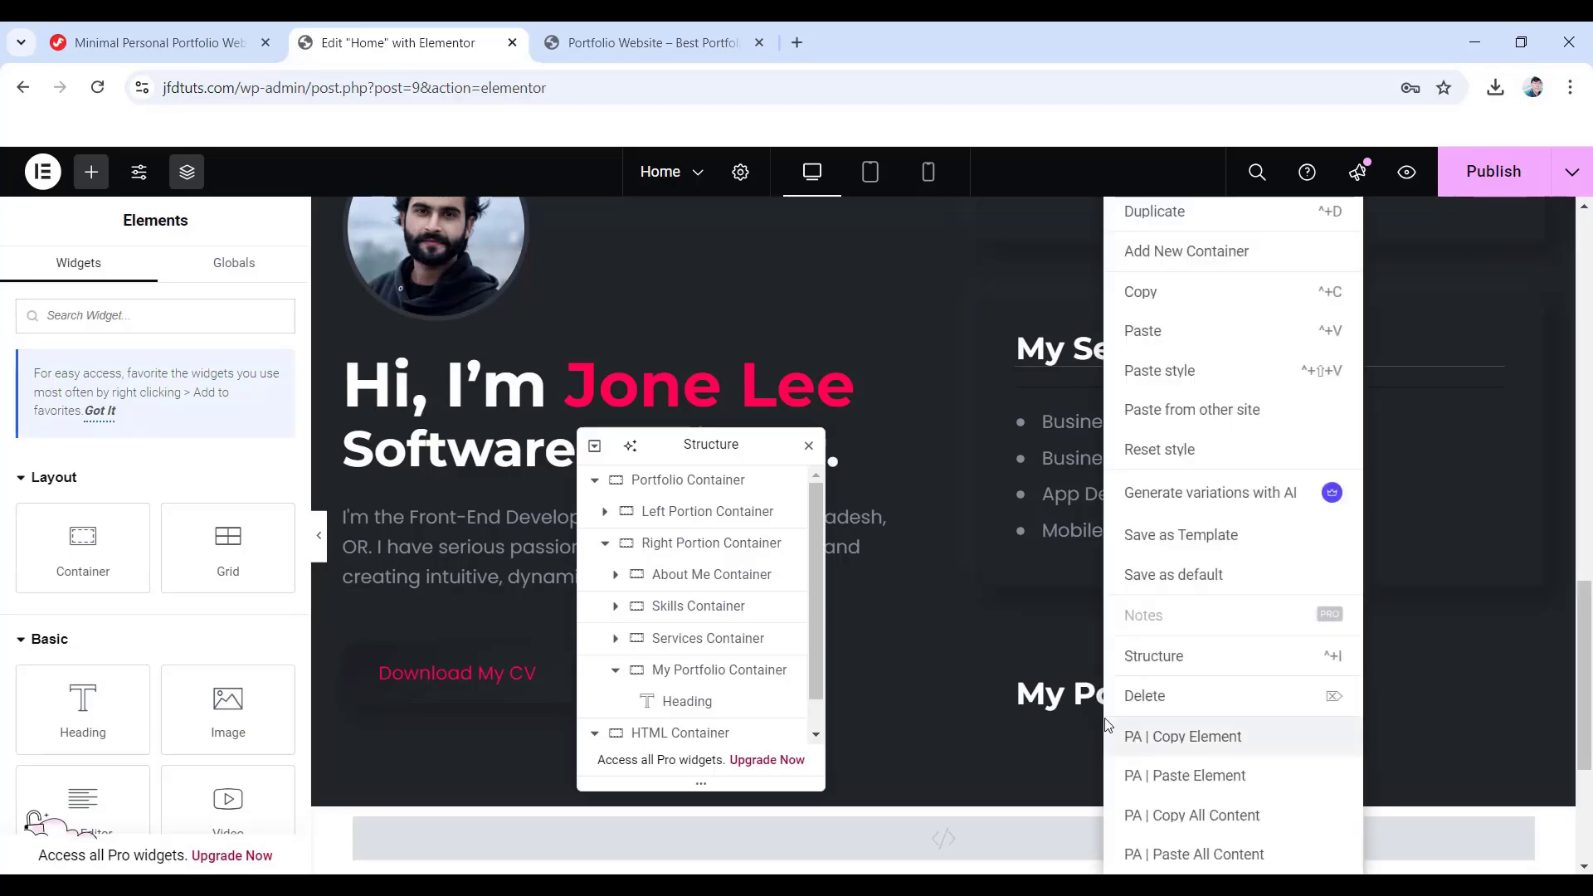
left_click(1162, 342)
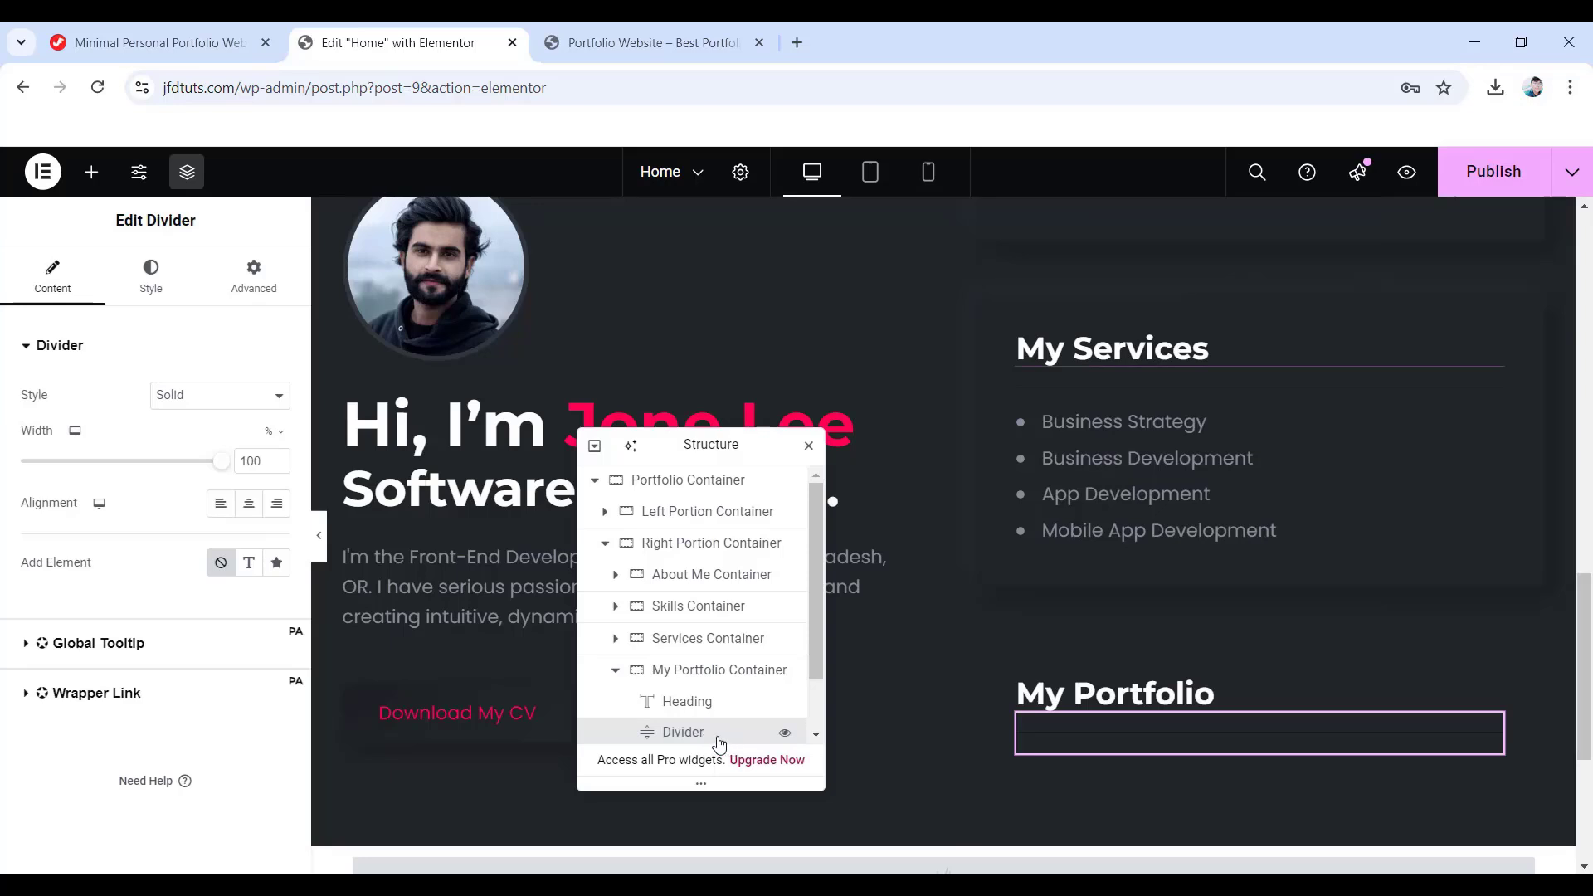
- Search widgets for 'modal' and drag a Modal Box widget under the divider
left_click(93, 171)
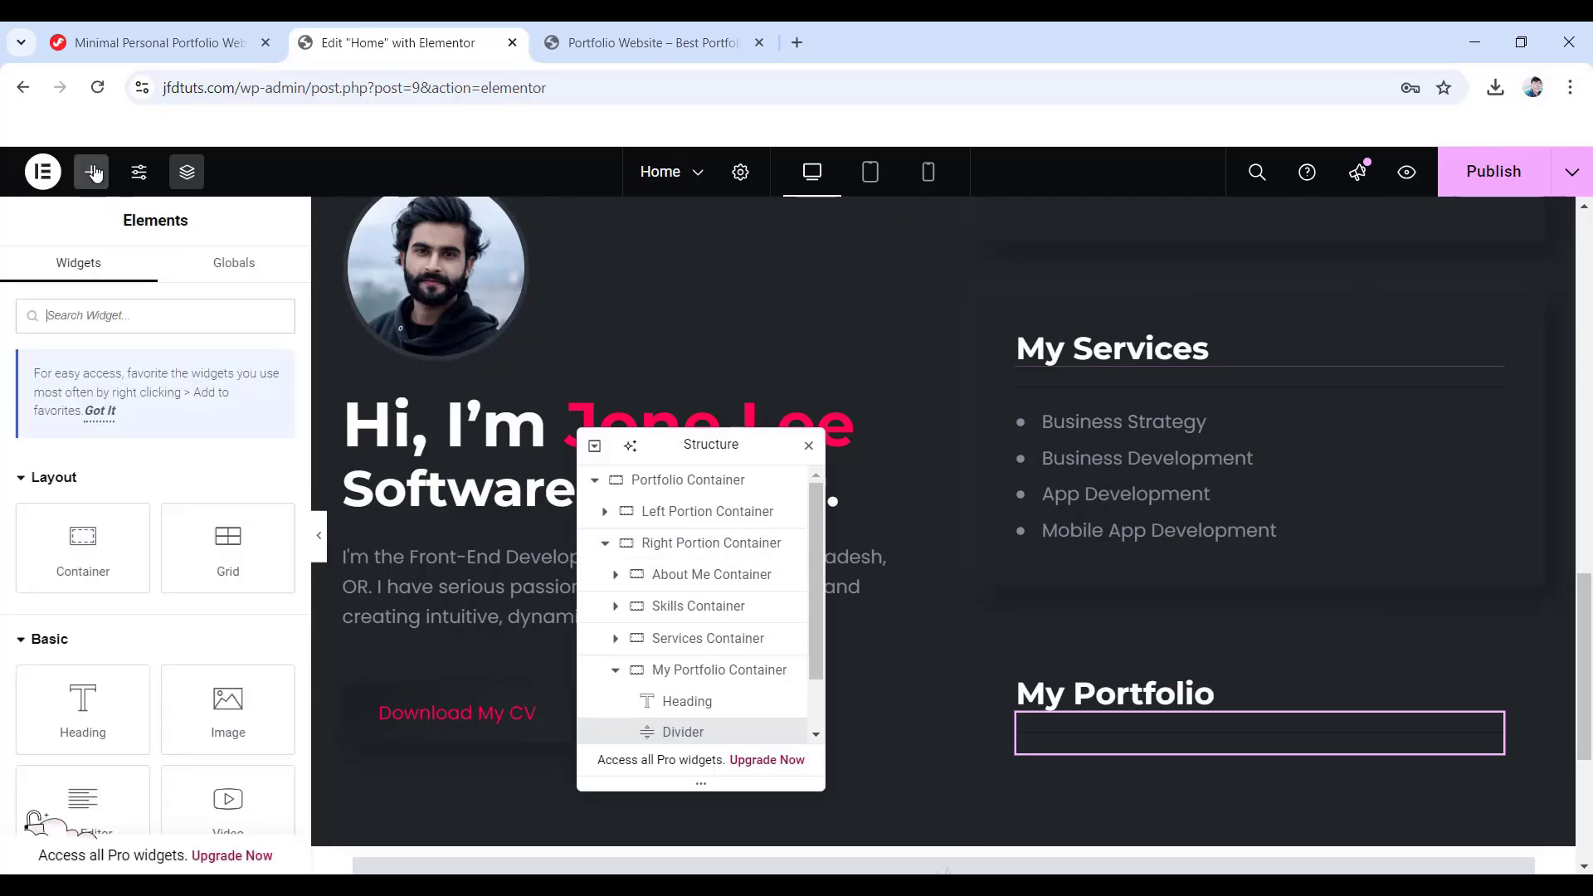
left_click(153, 323)
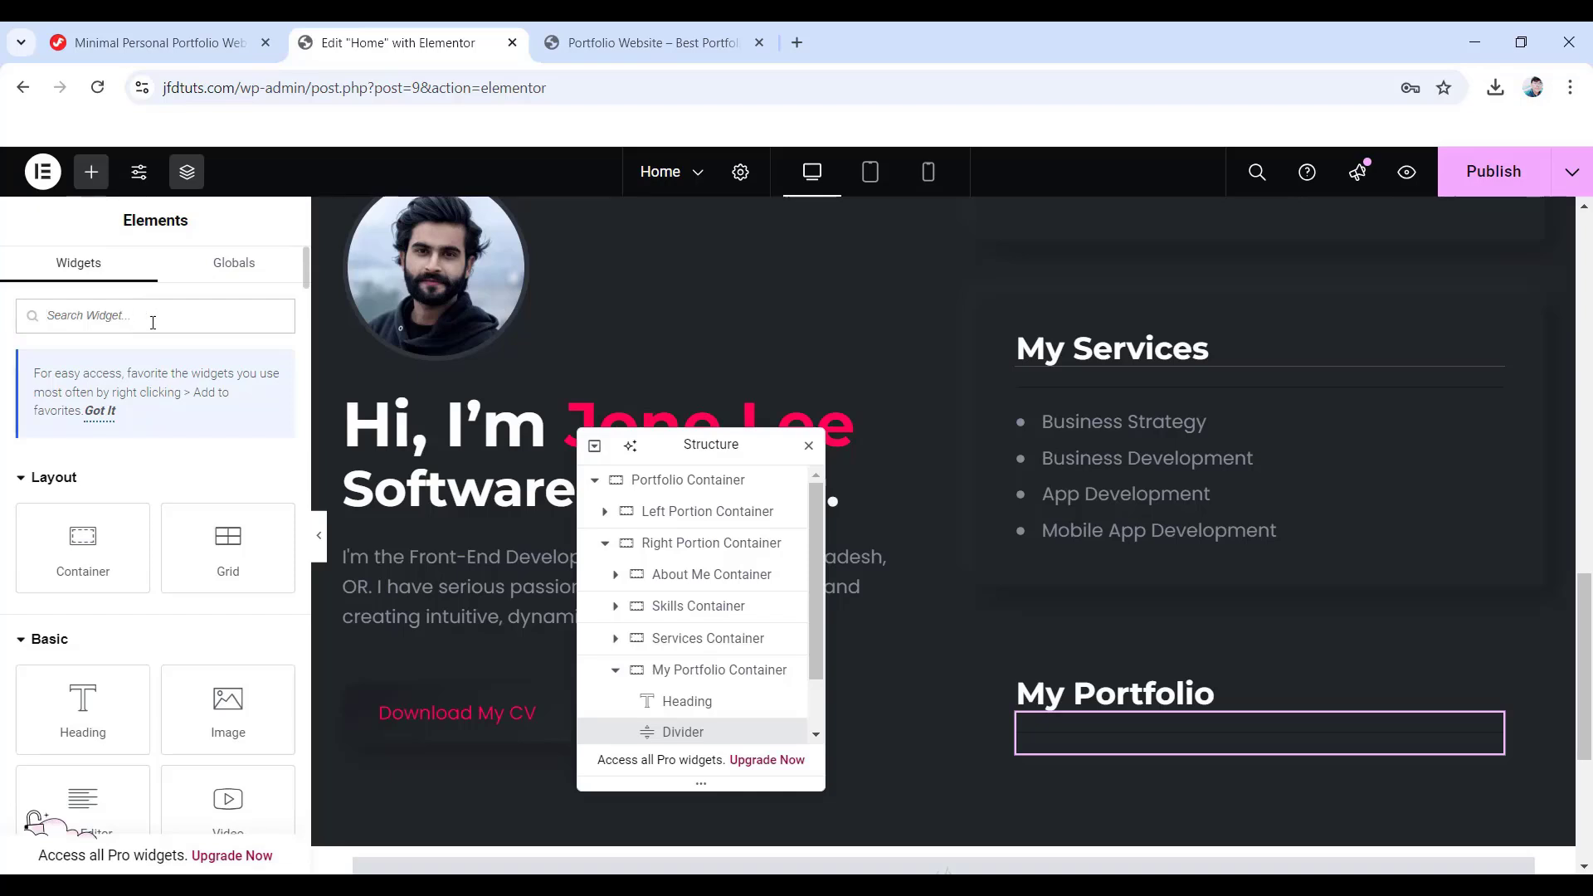
type("modal")
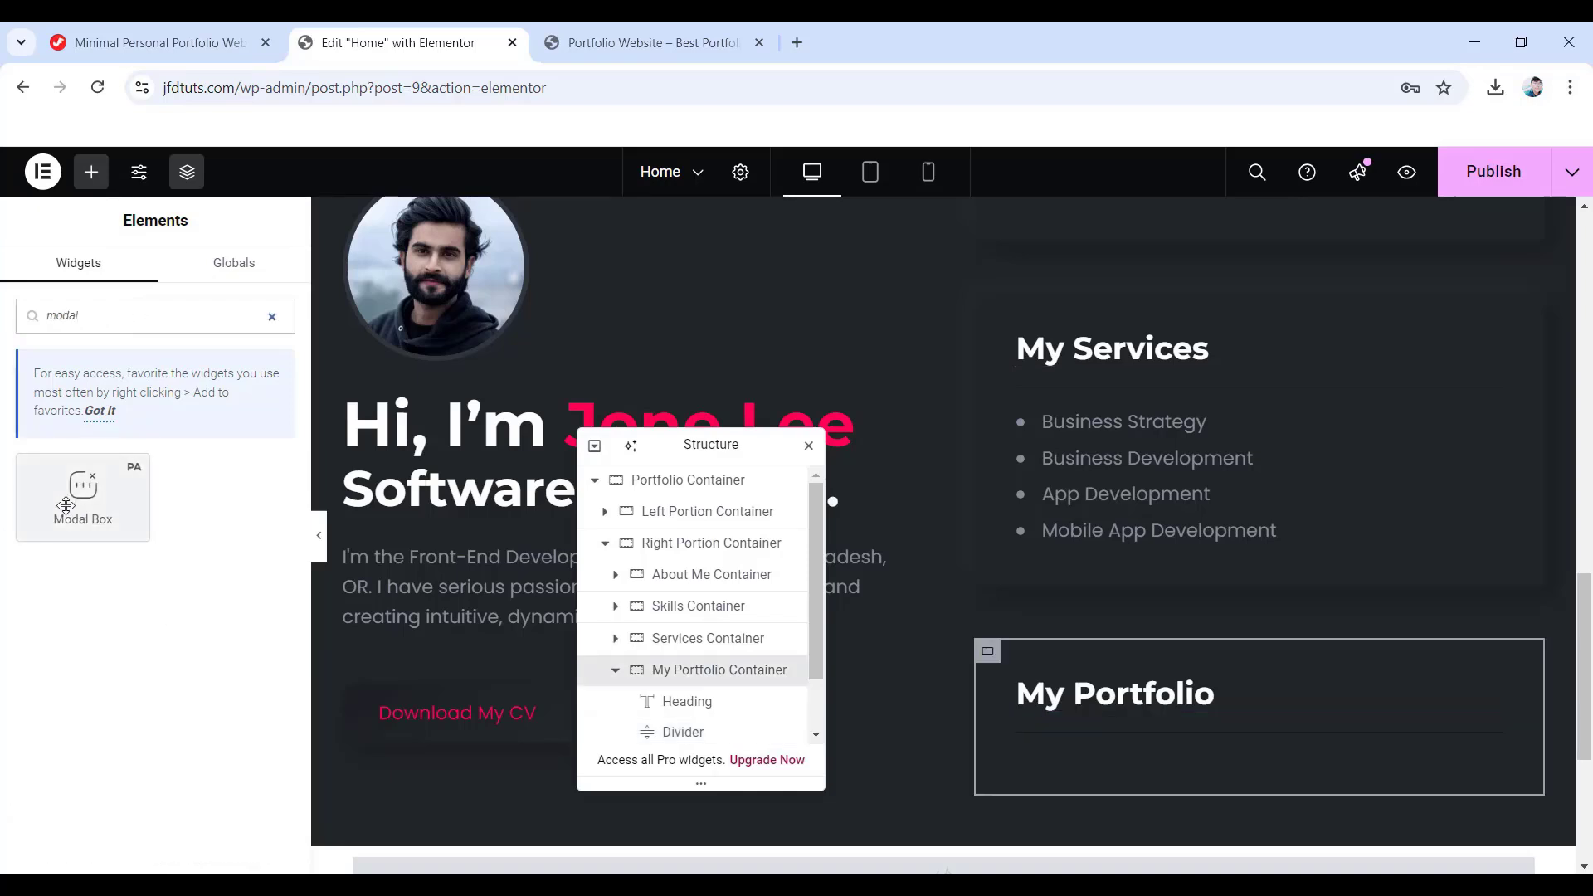
left_click_drag(83, 498, 1098, 738)
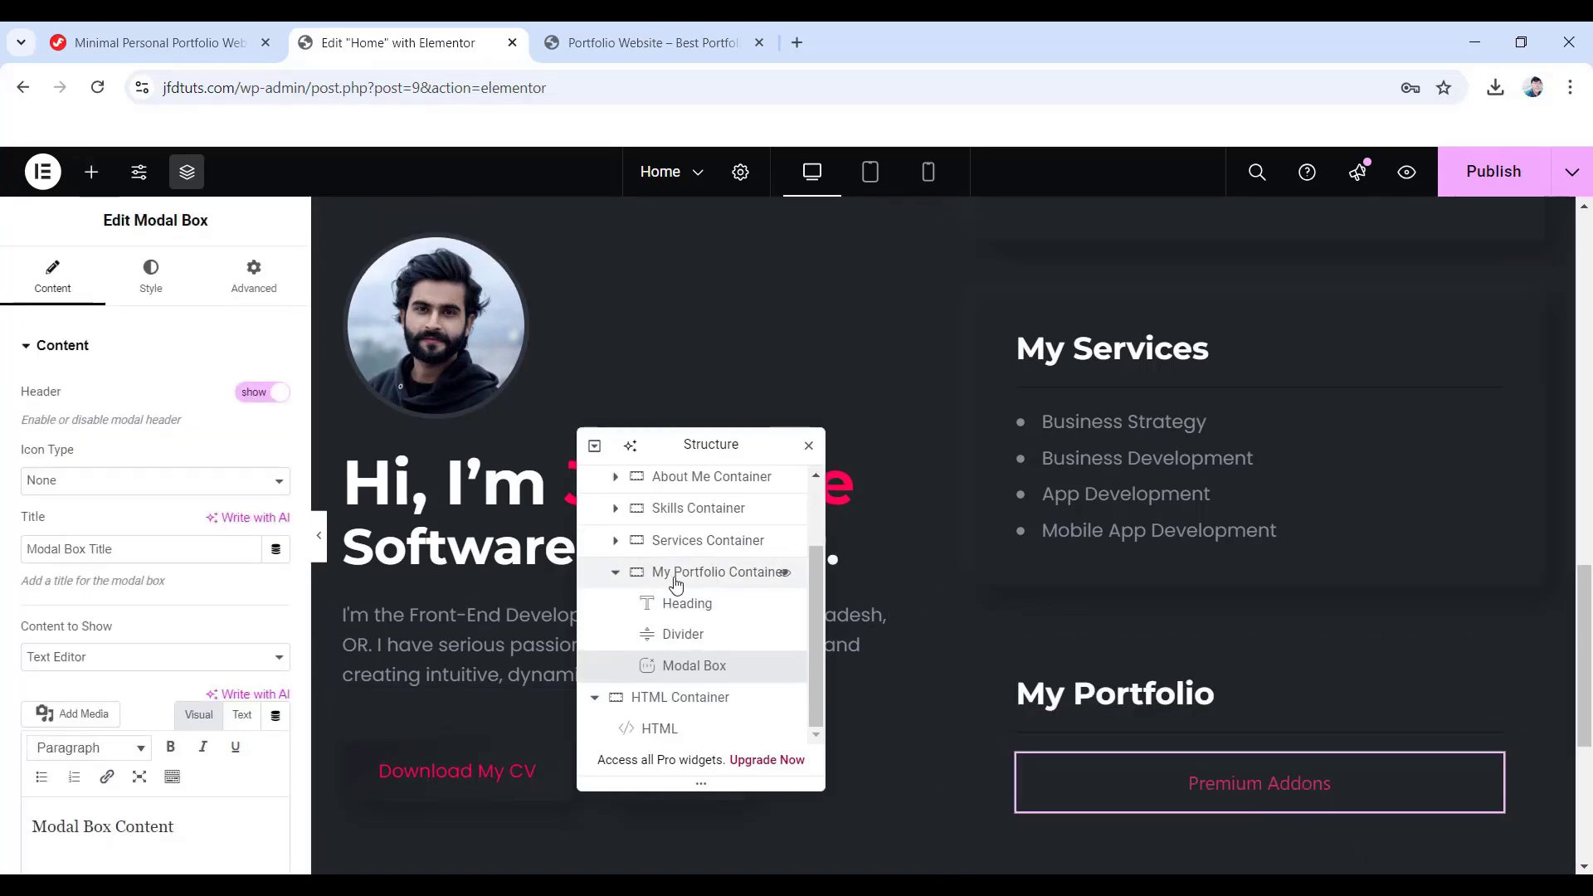
- Give the My Portfolio container the 'box' class
left_click(676, 581)
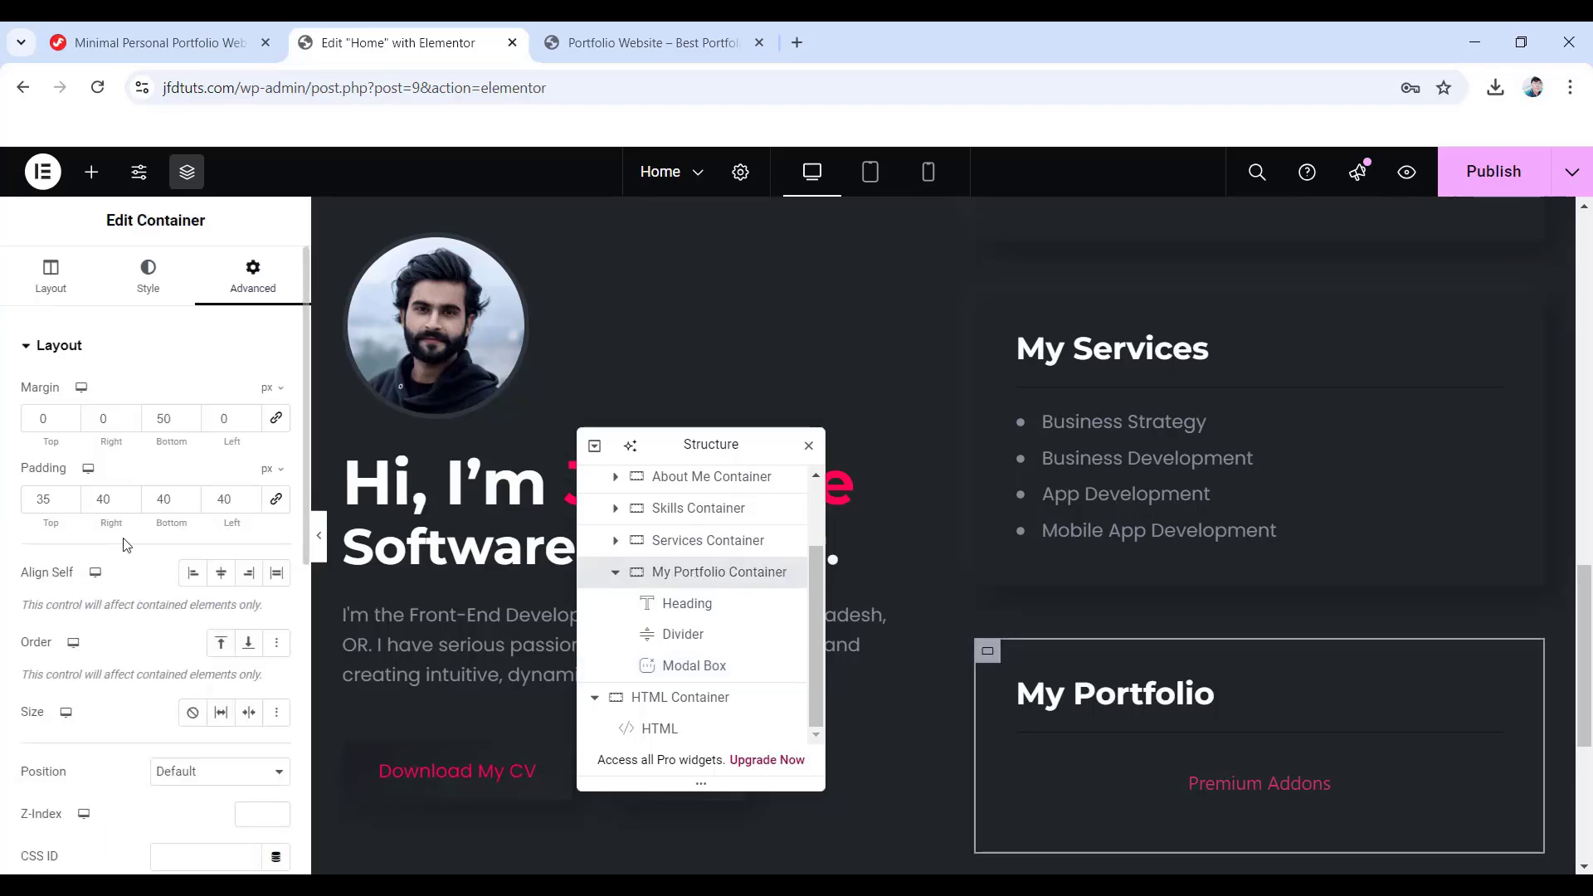
scroll(126, 544, "down", 5)
scroll(168, 534, "up", 2)
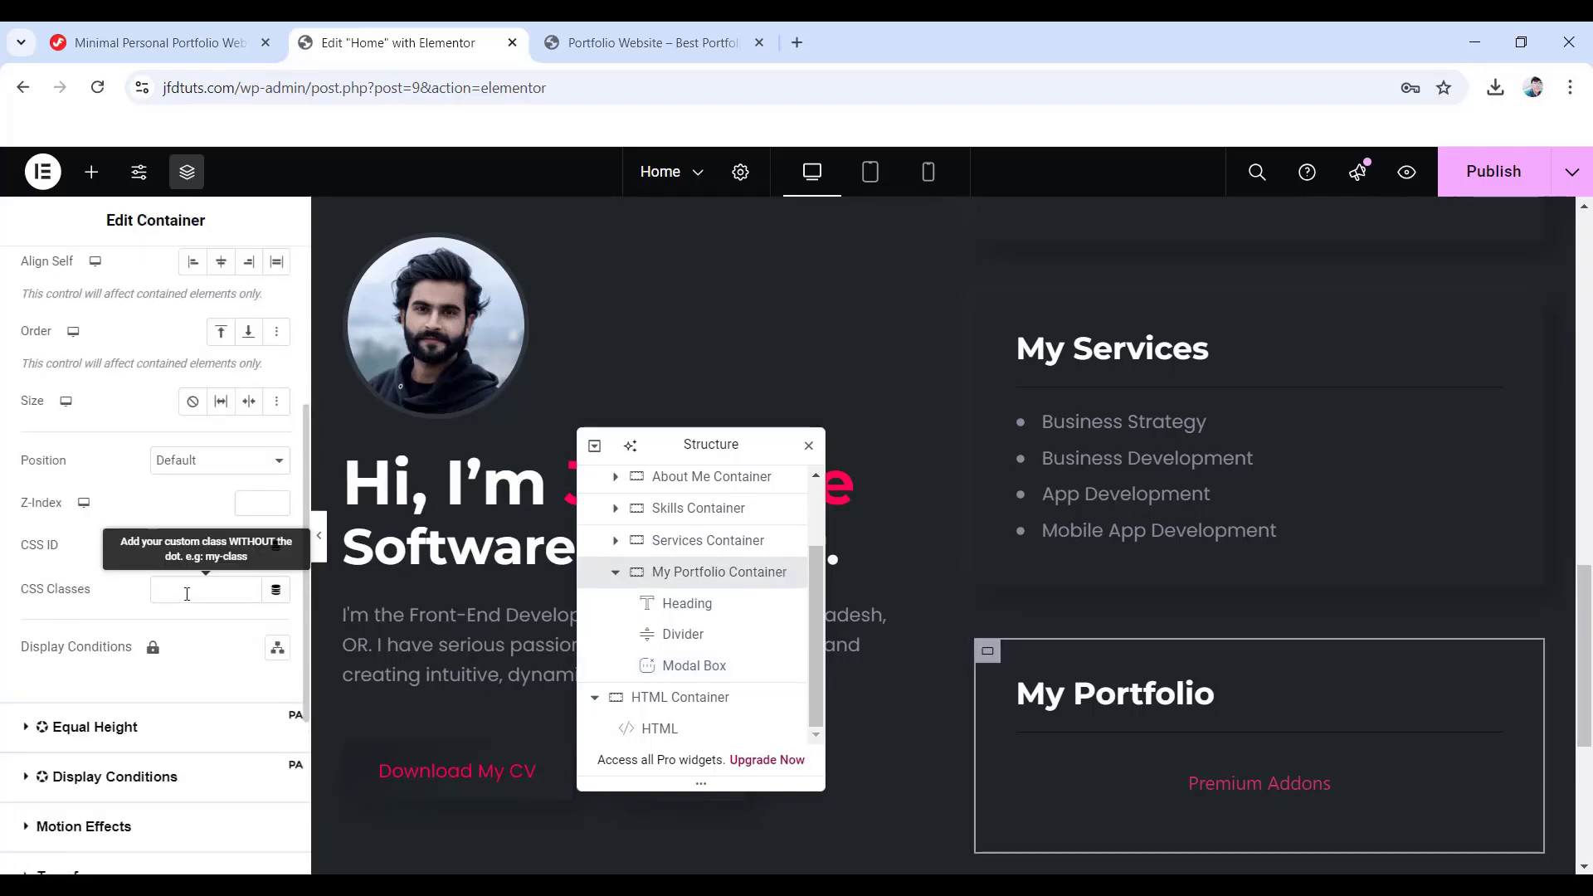
type("box")
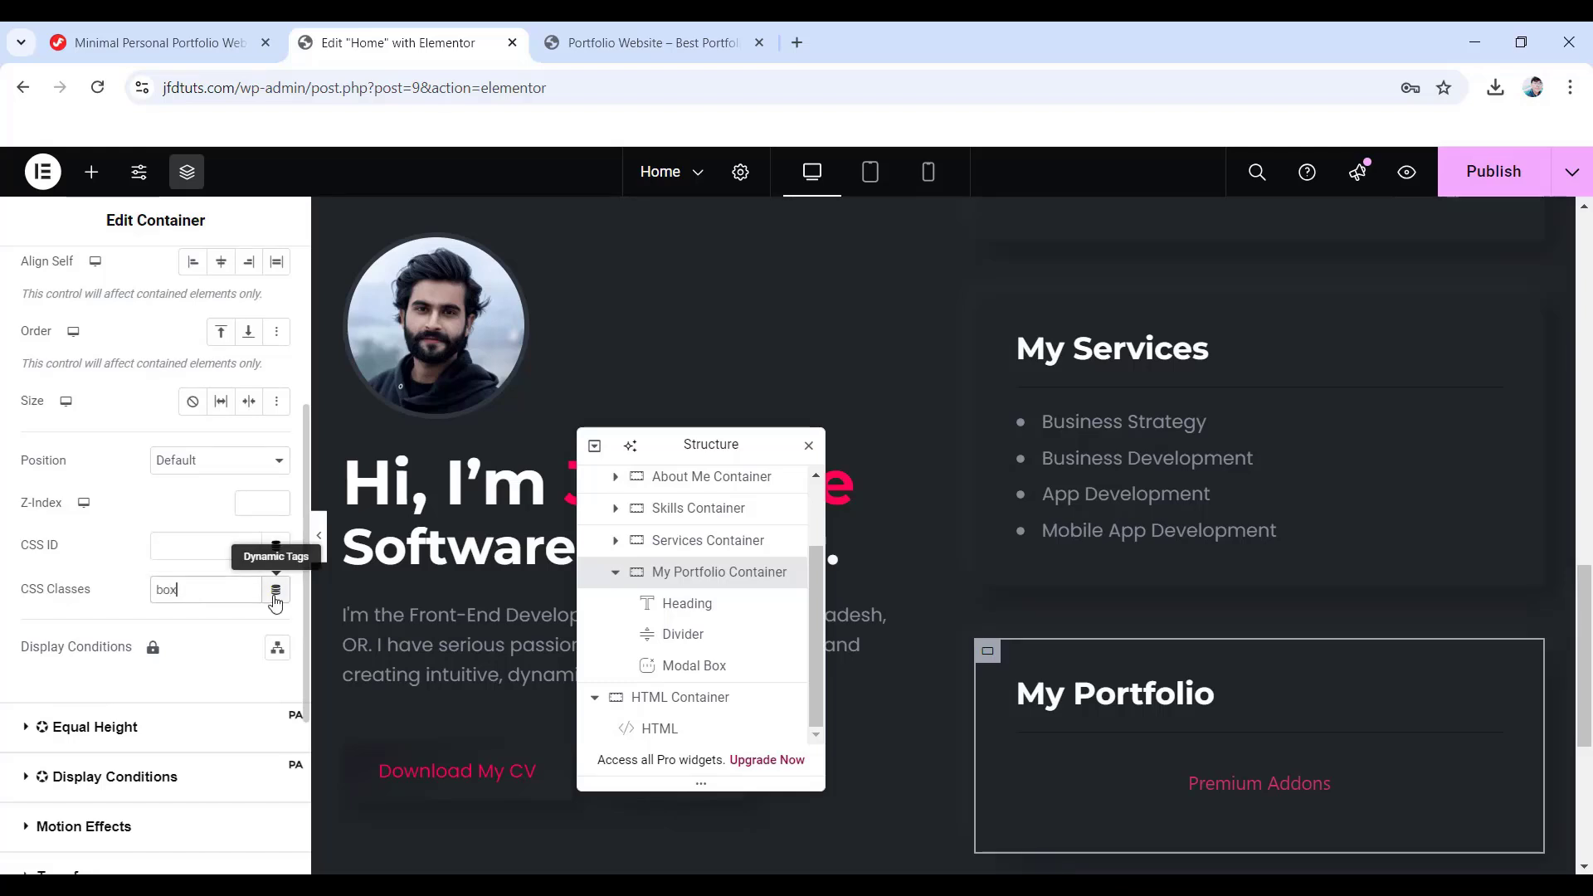
- Hide the Modal Box header and set its content to Elementor Template
left_click(677, 669)
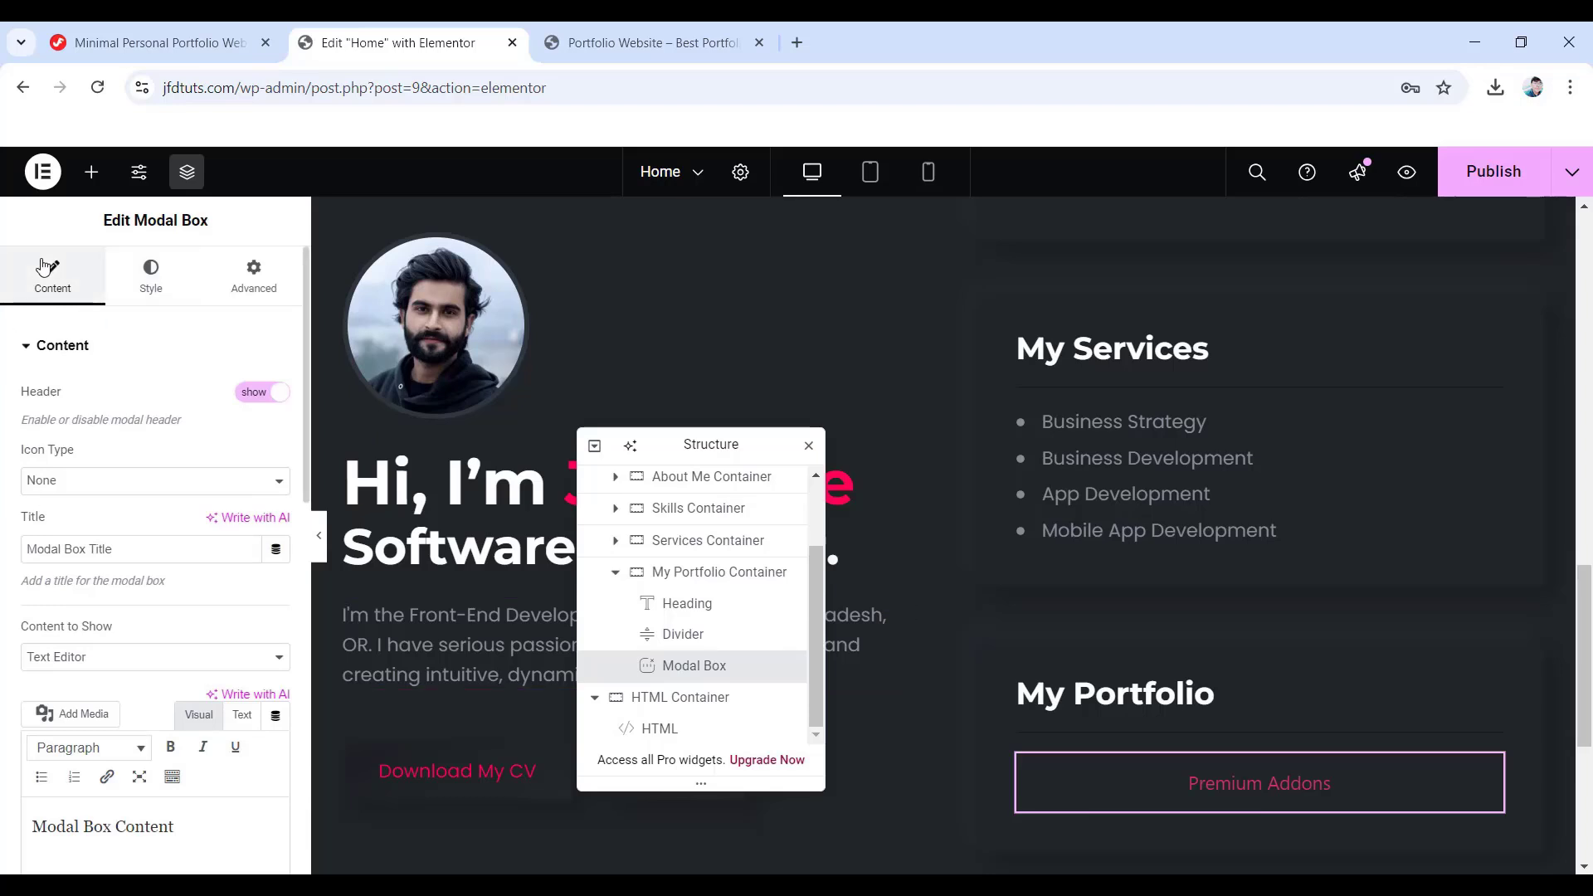
left_click(251, 400)
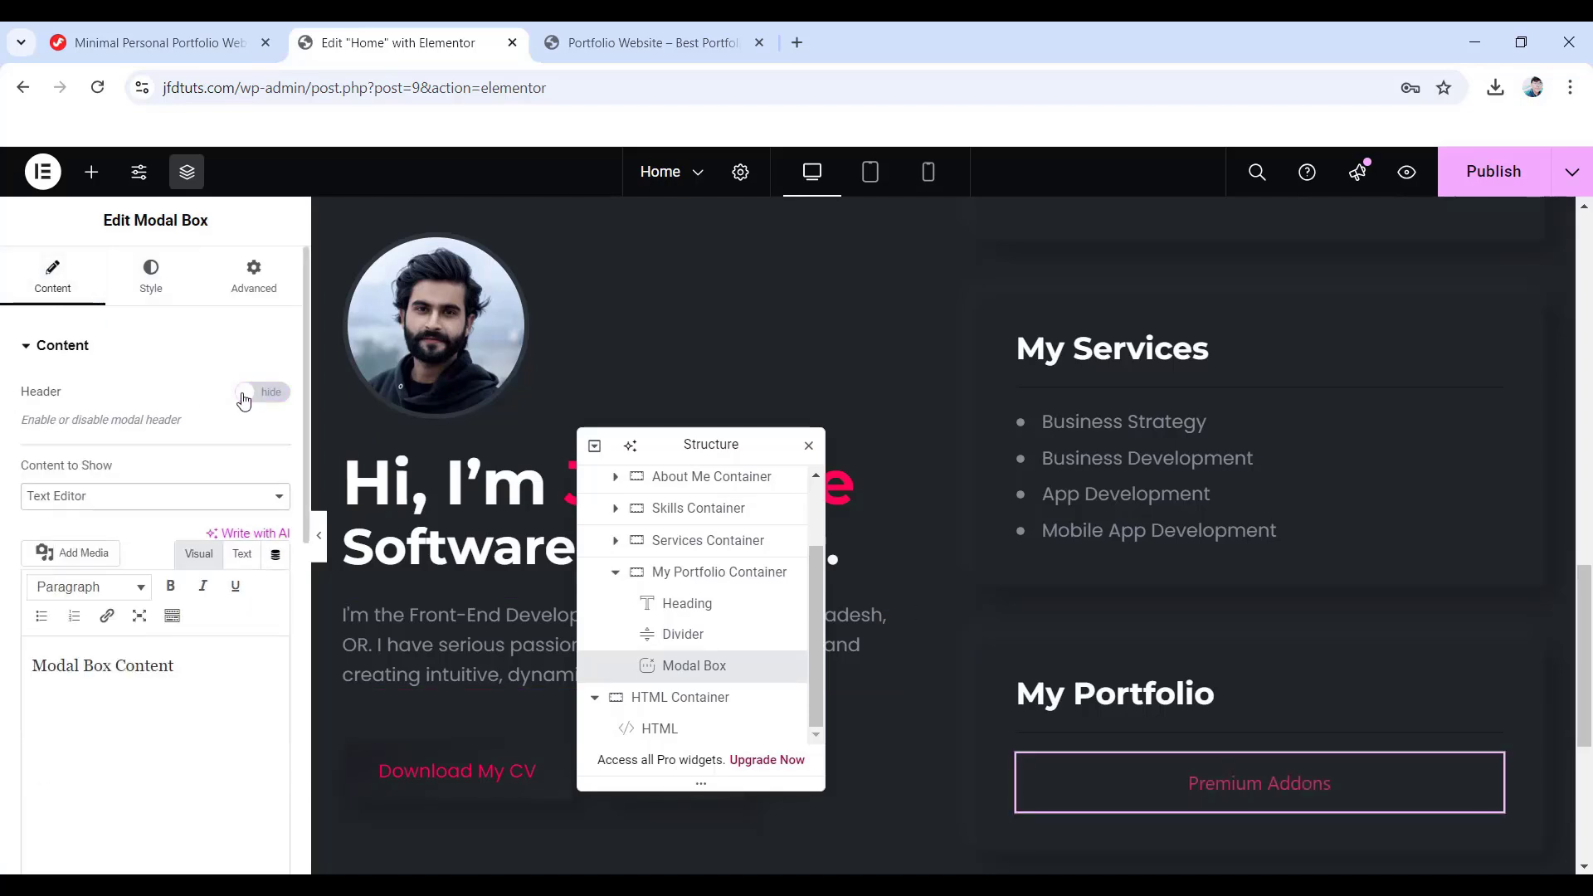
left_click(176, 500)
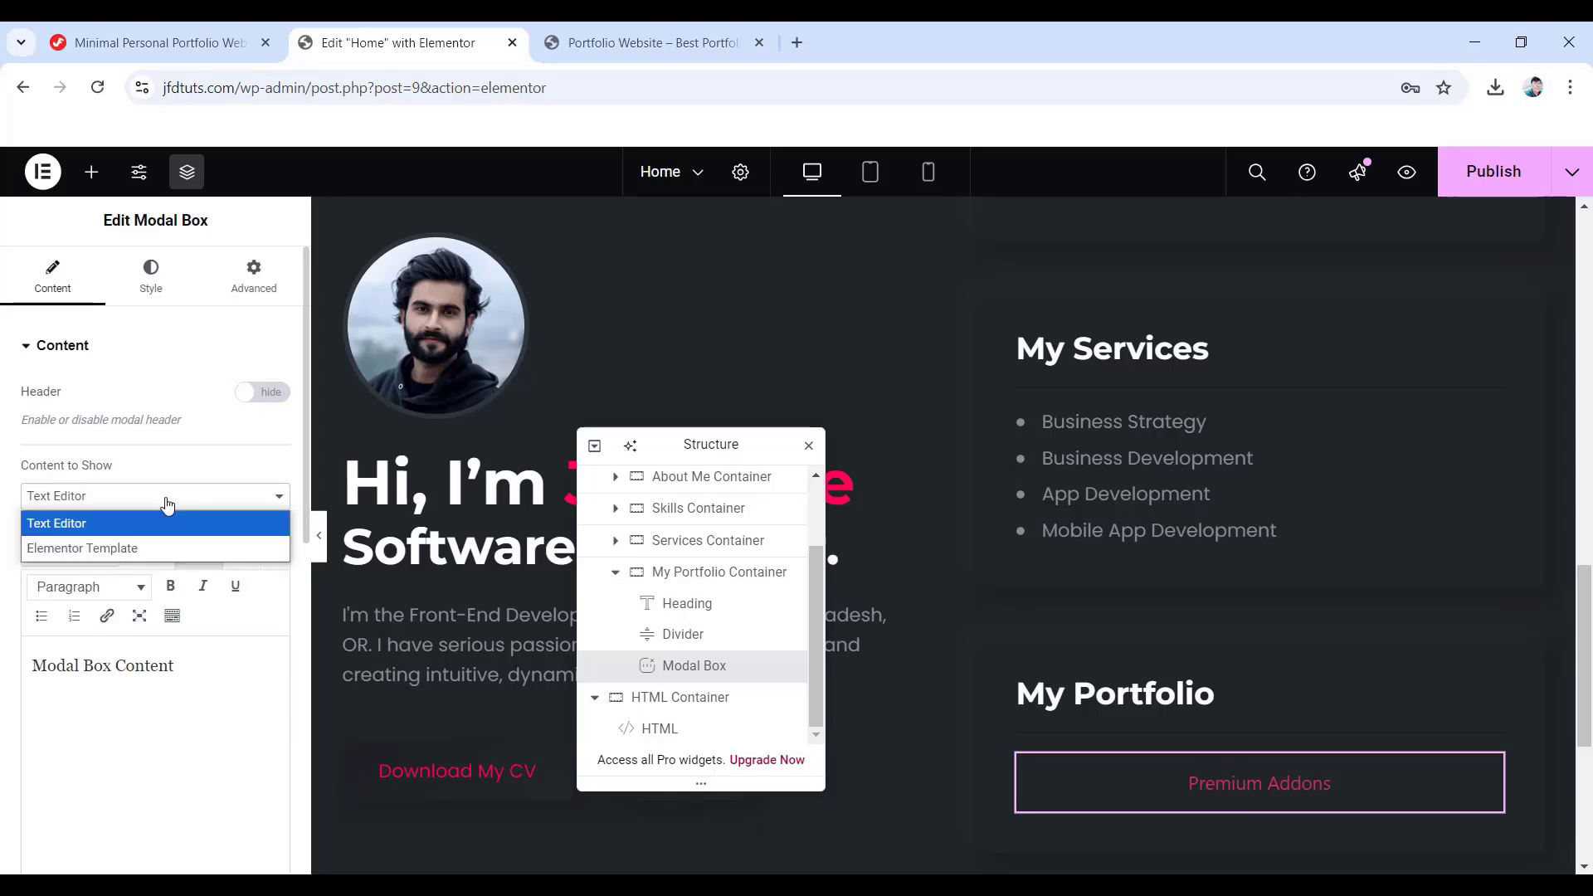
left_click(148, 543)
scroll(146, 541, "down", 3)
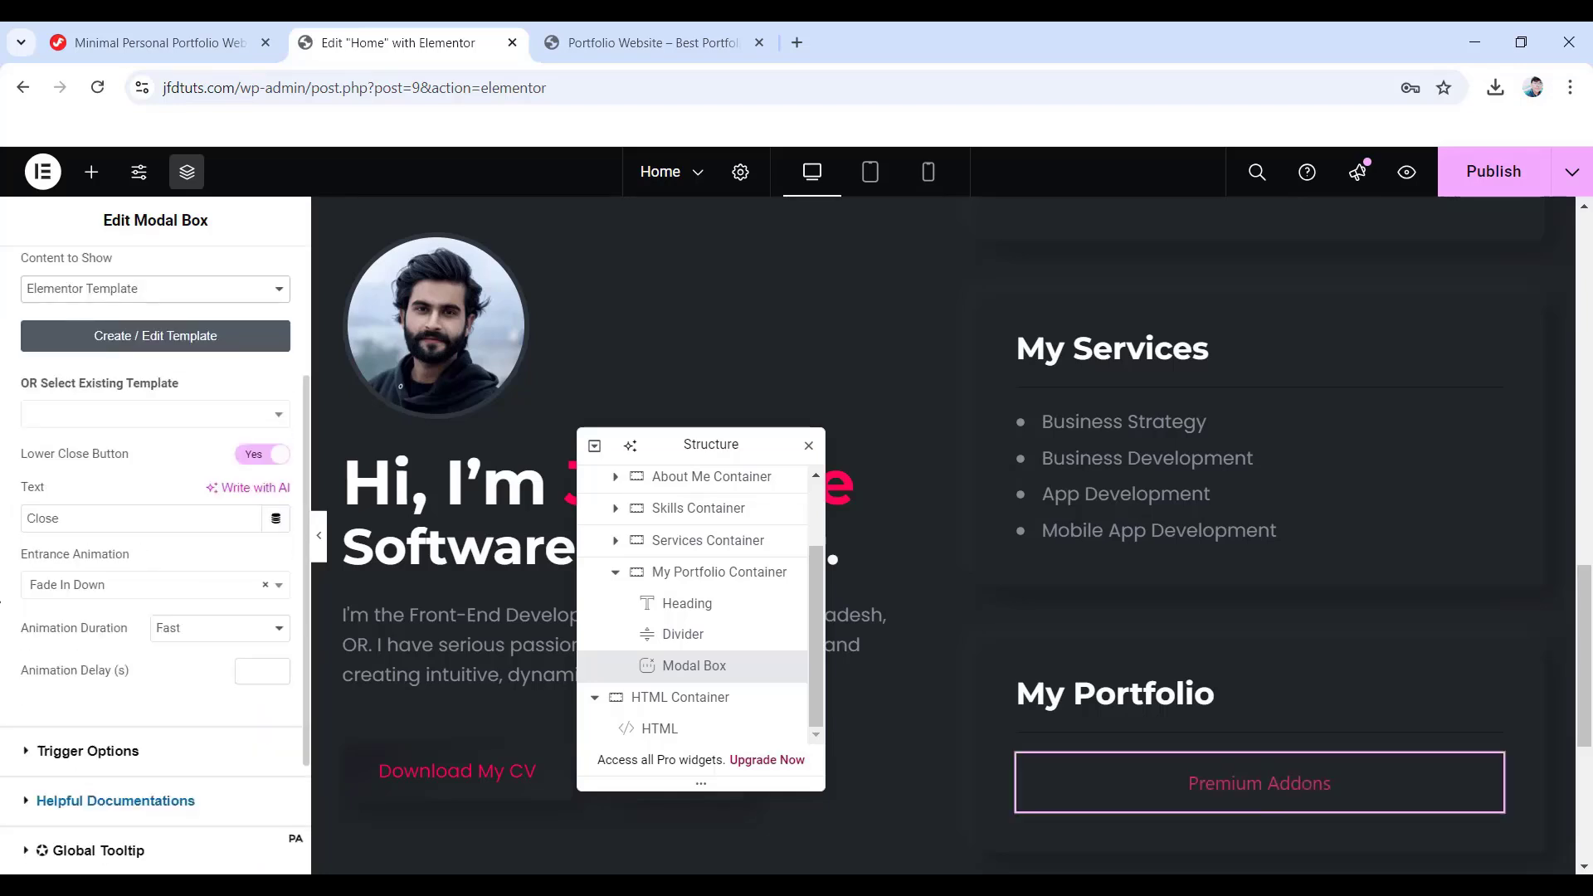
- Switch the modal trigger from a button to left-aligned text 'The services provided for design'
left_click(109, 760)
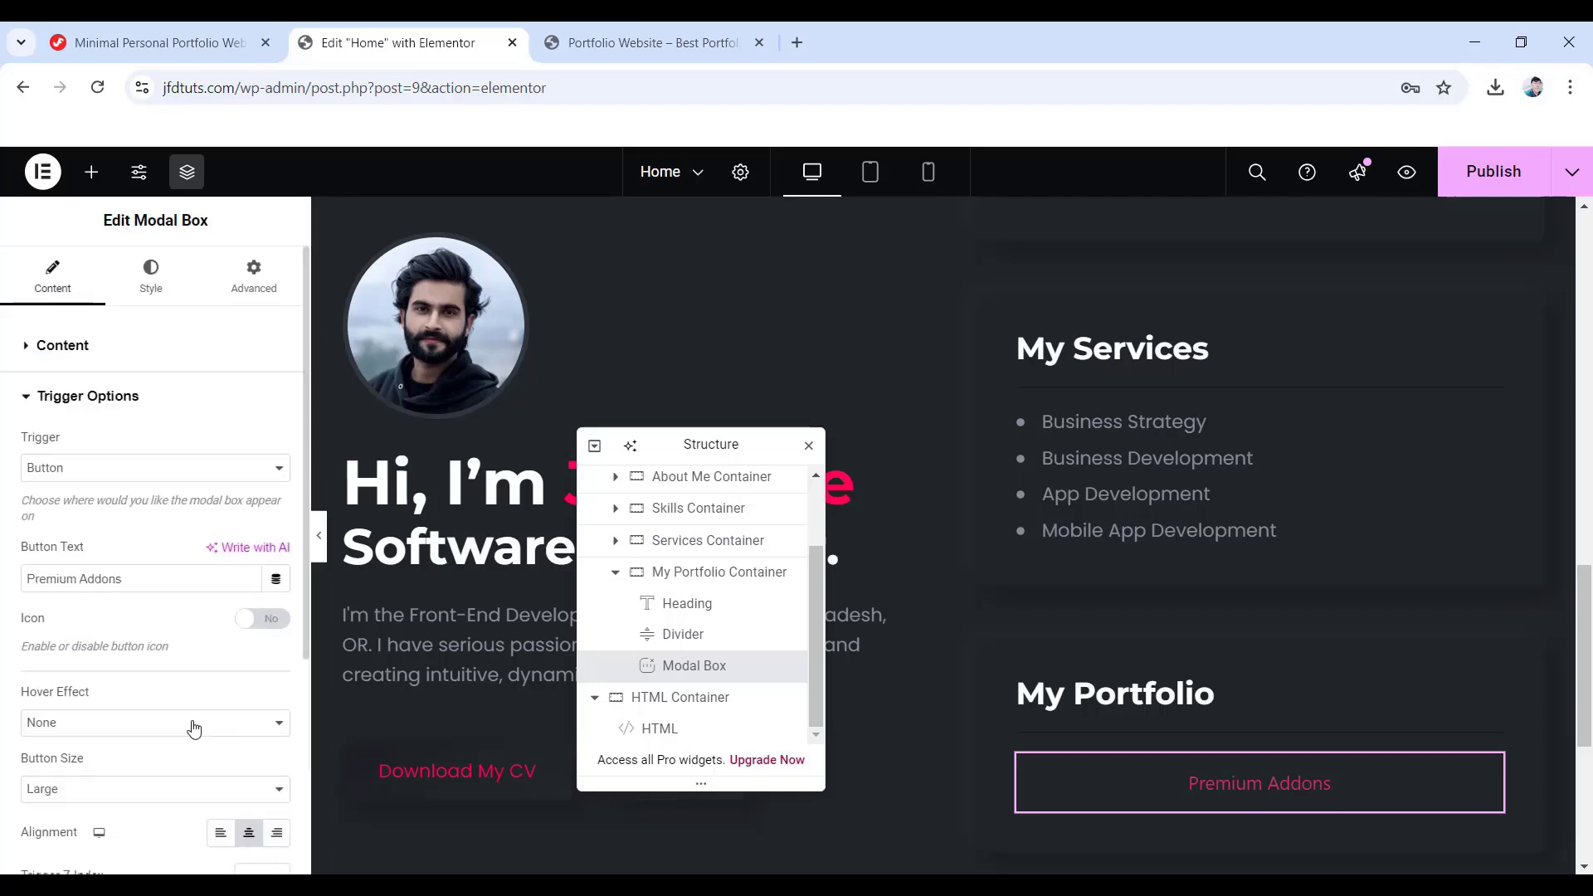
left_click(131, 470)
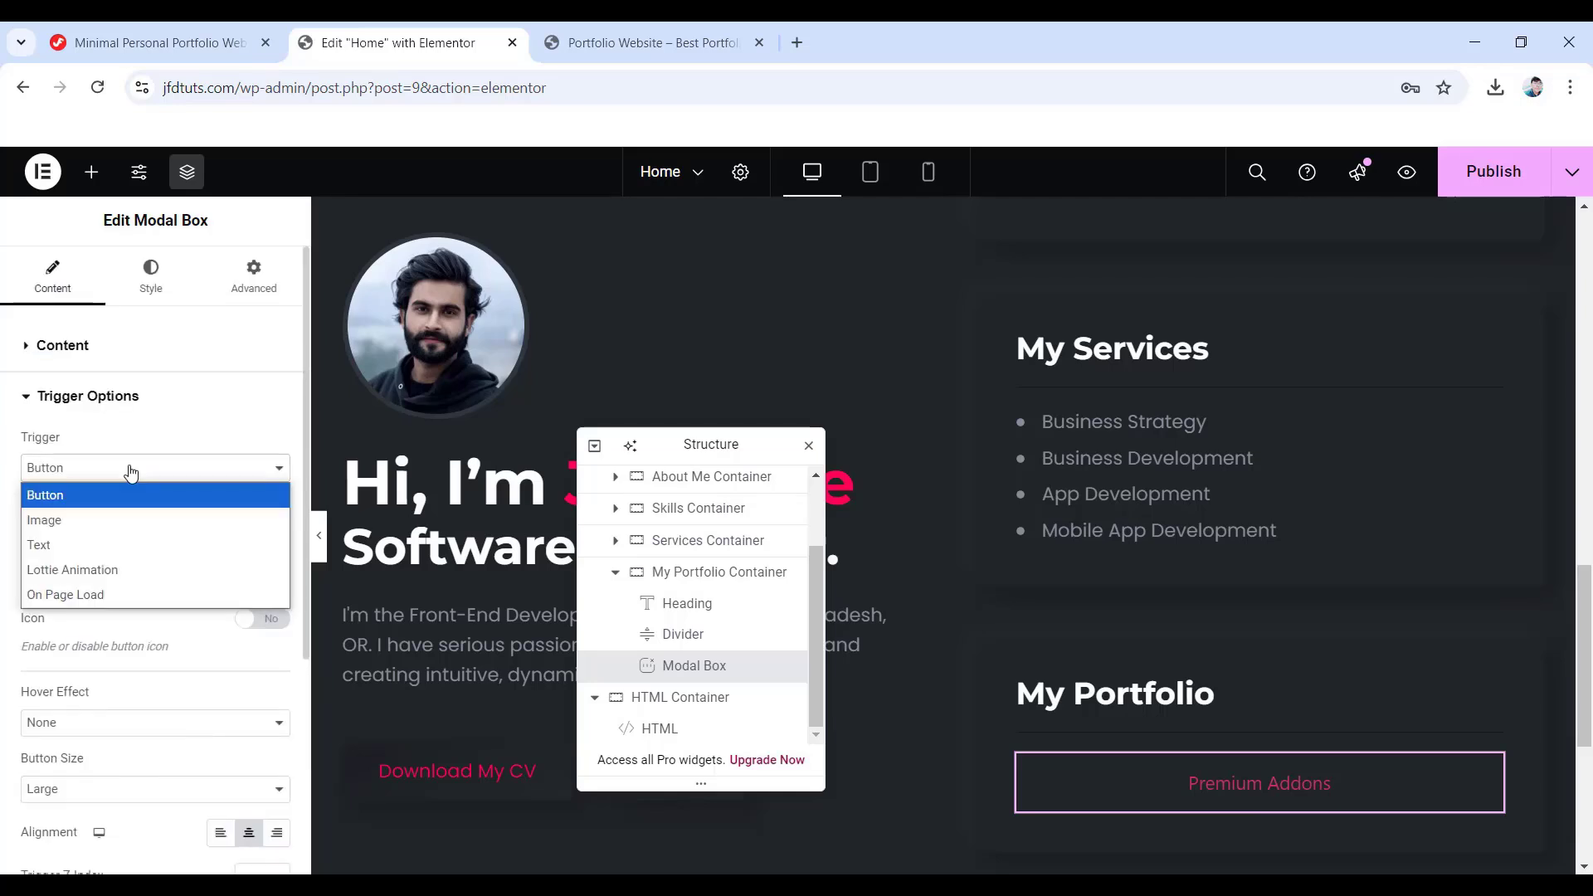
left_click(53, 546)
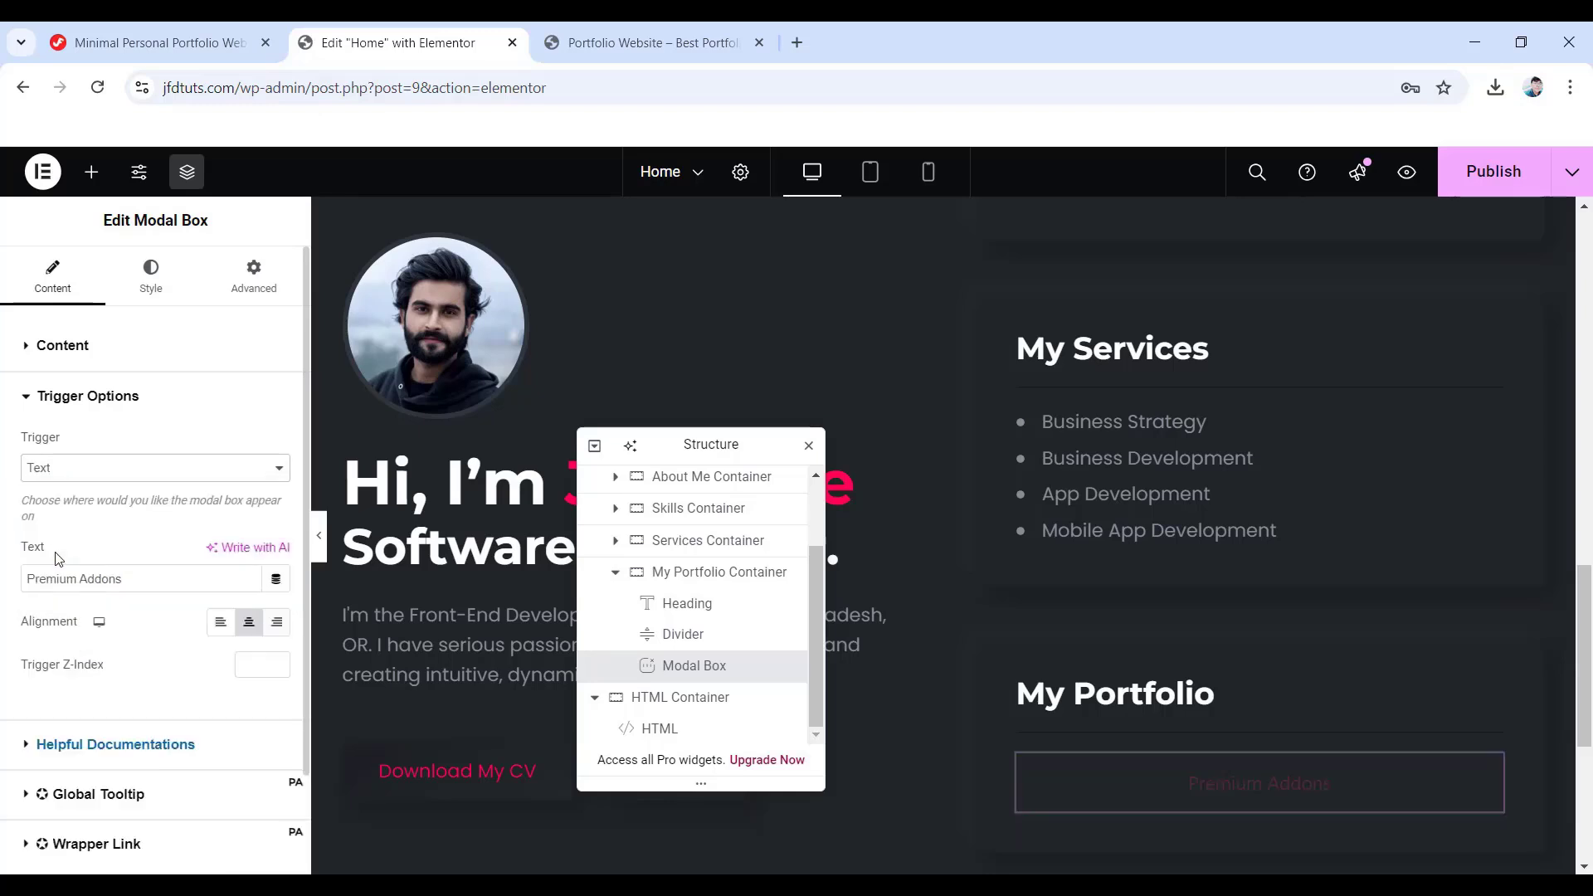
triple_click(125, 580)
type("The services provided for design")
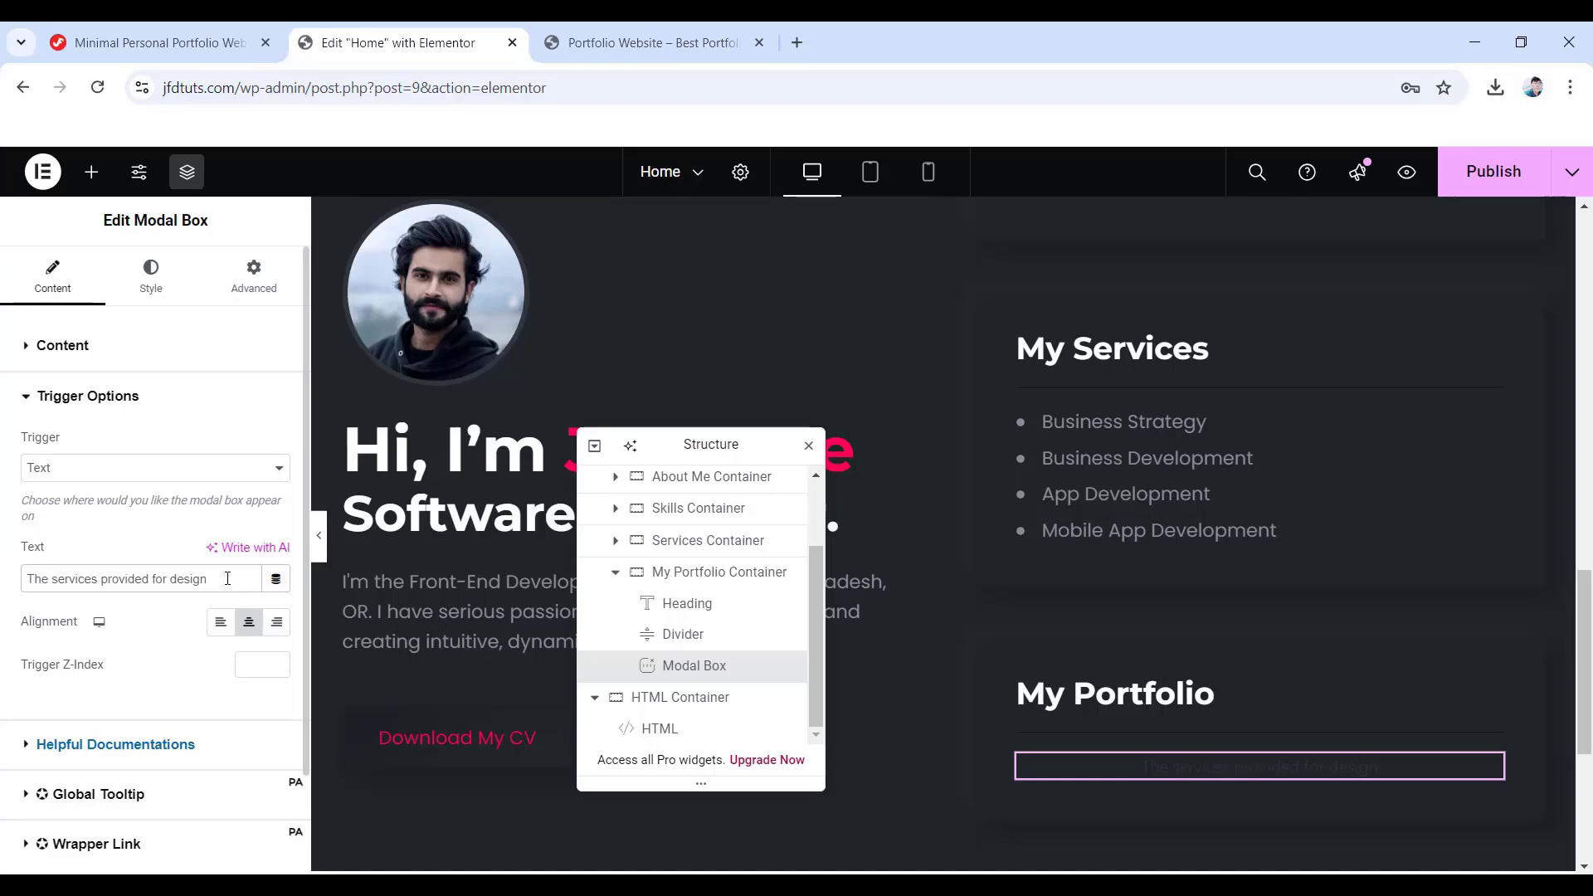
left_click(220, 627)
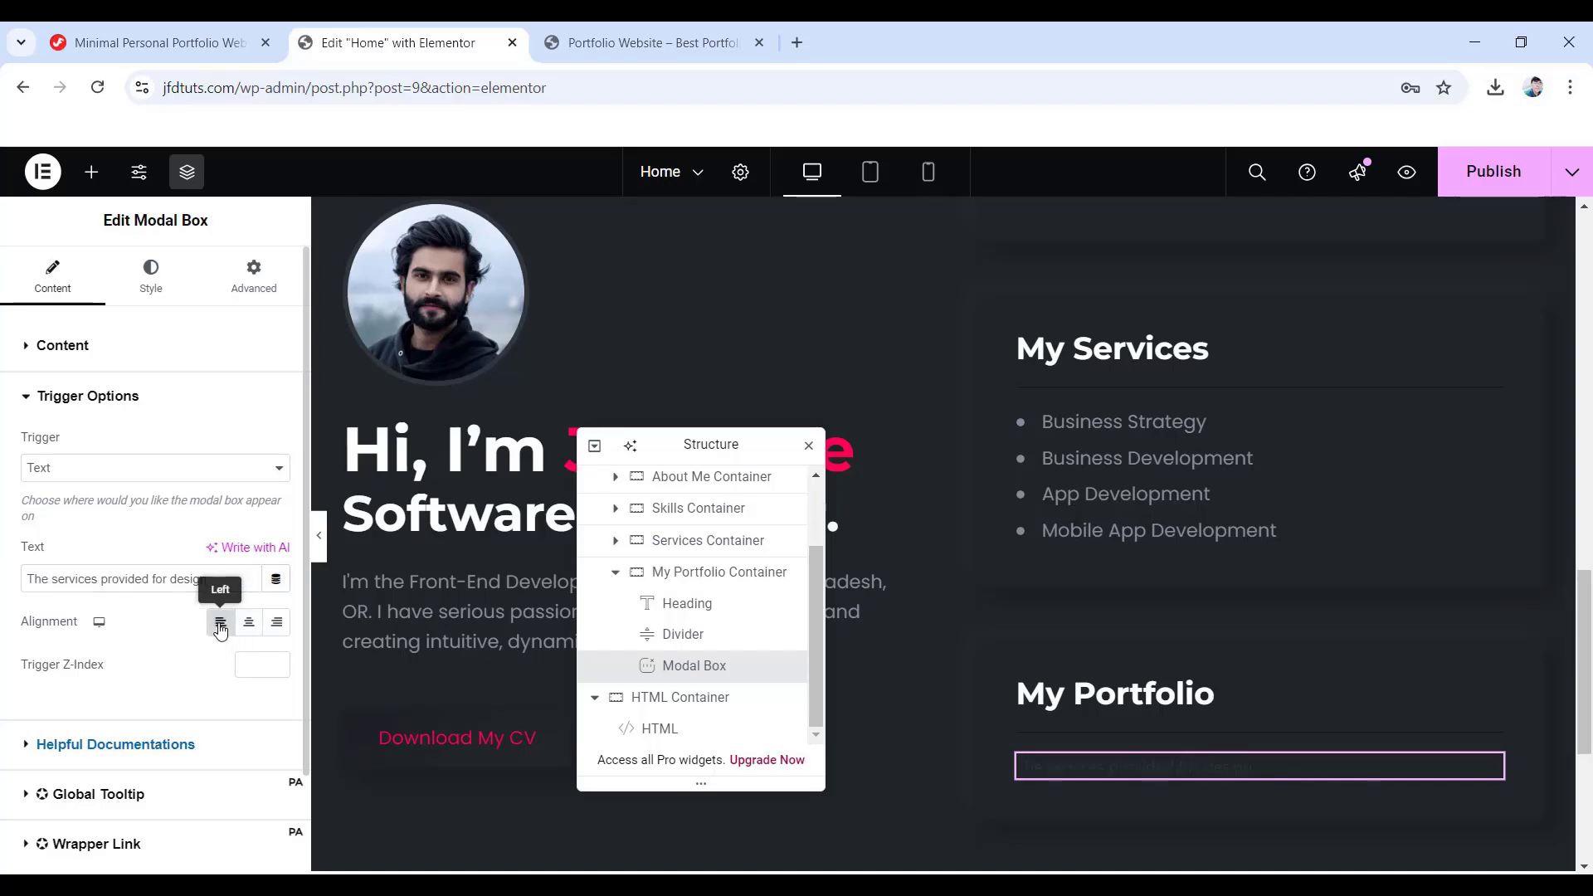
left_click(159, 281)
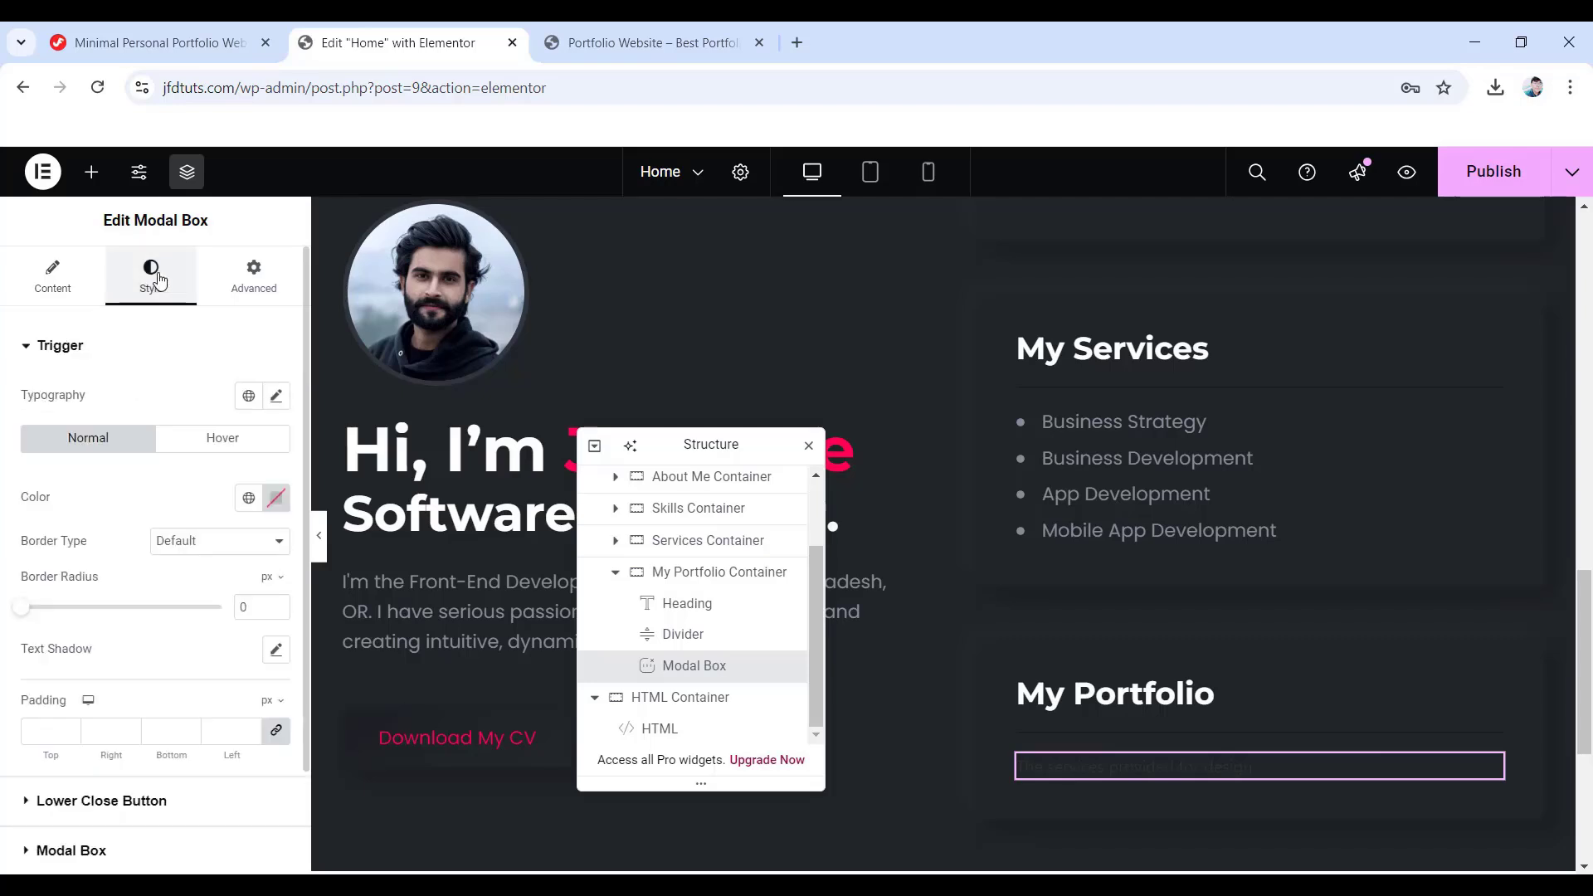
- Set the trigger text typography to Poppins, 18 px, weight 400, line height 30
left_click(277, 397)
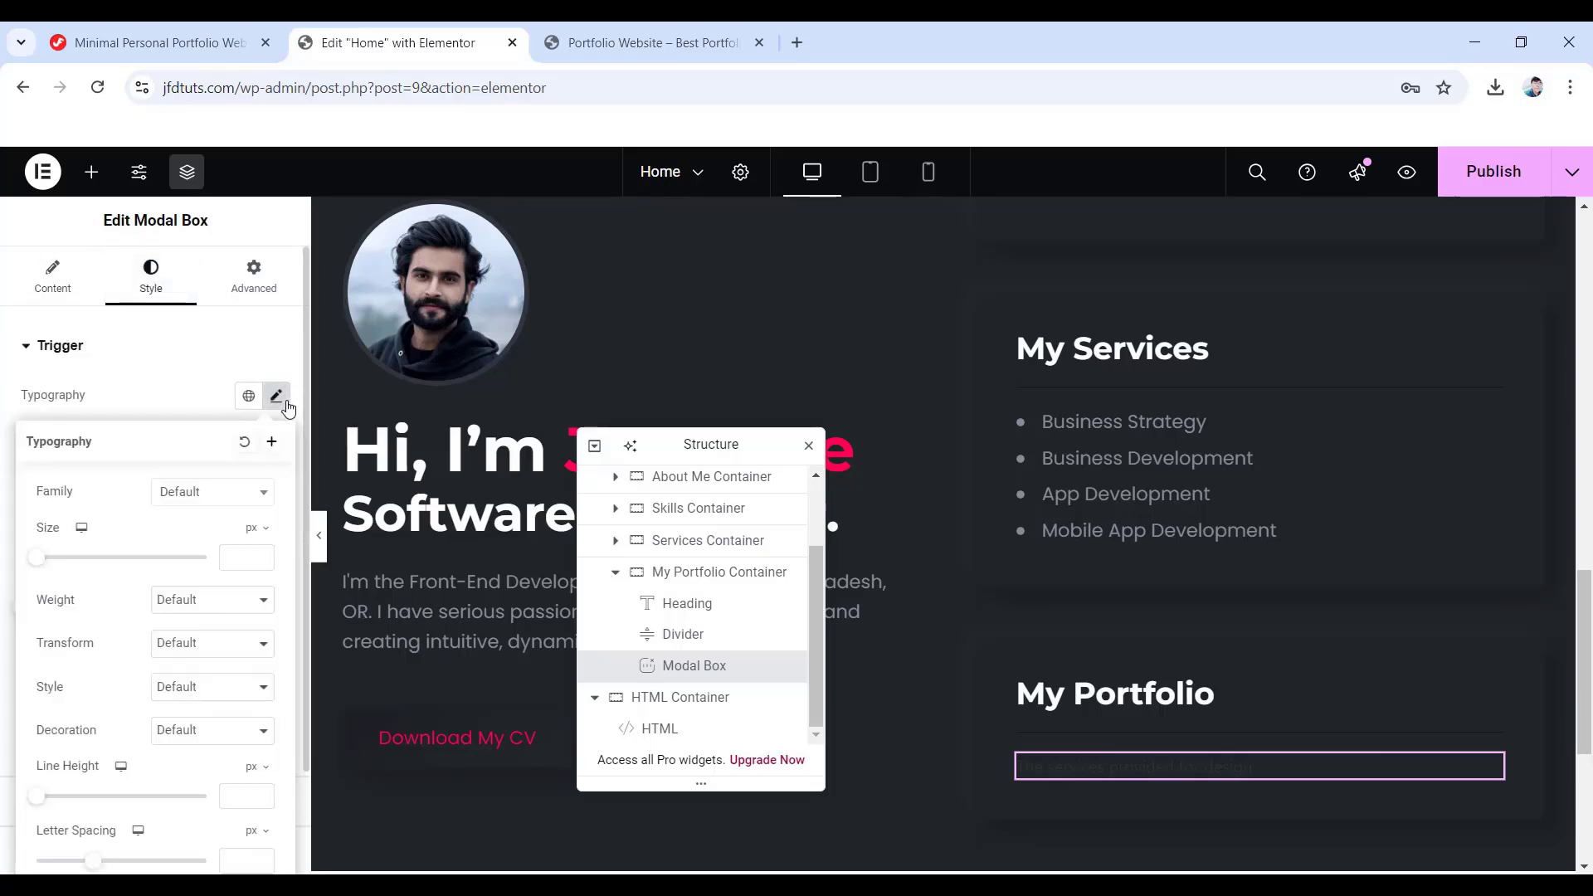
left_click(204, 492)
type("Poppins")
key("Return")
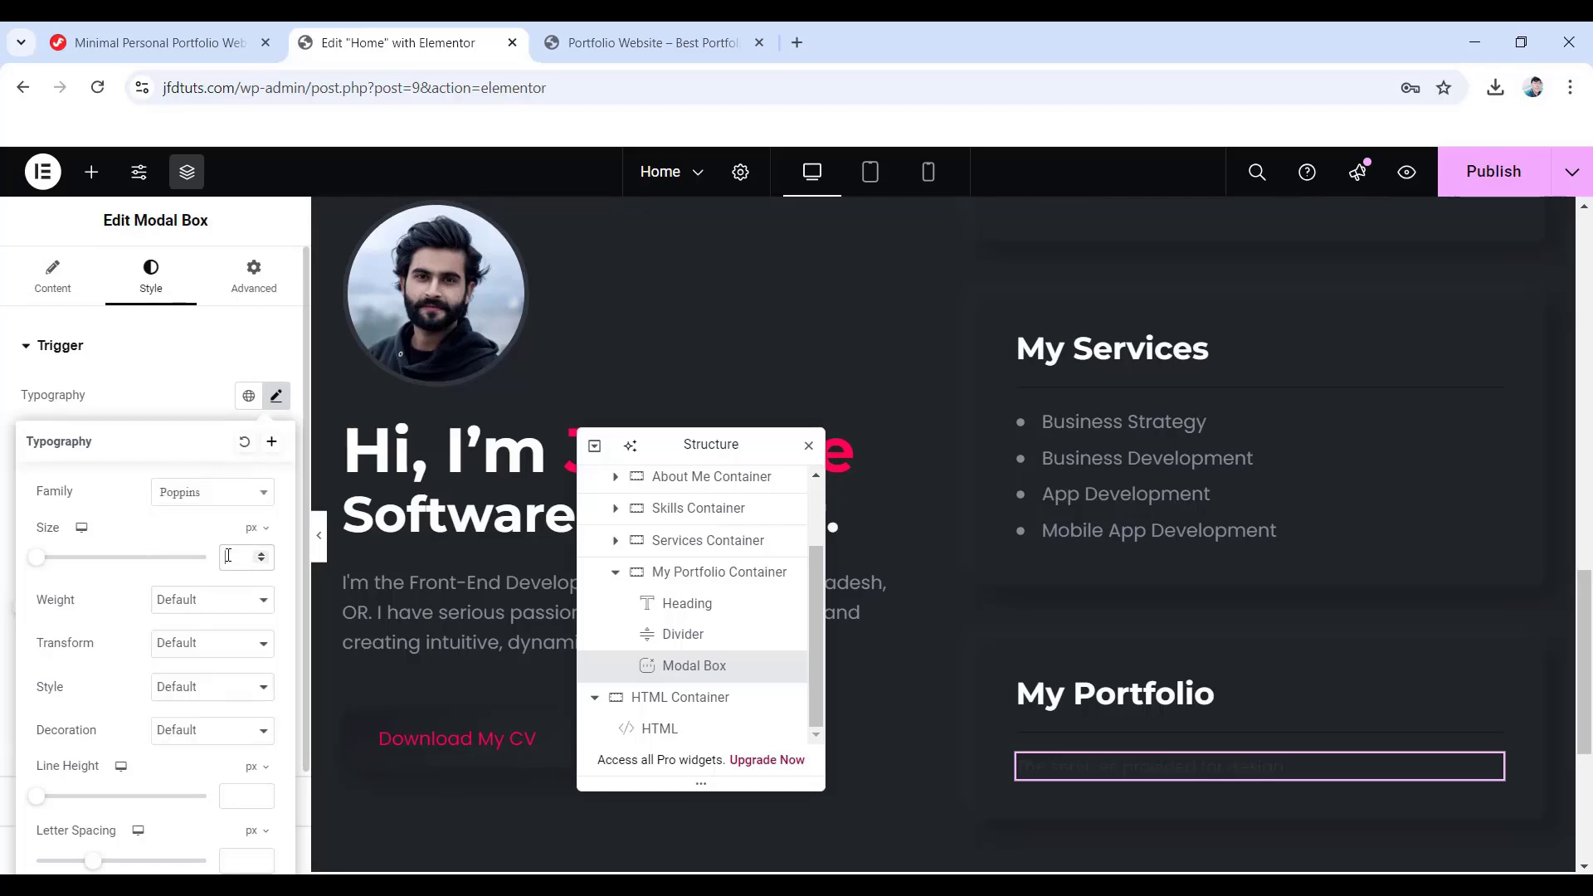
left_click(225, 552)
type("18")
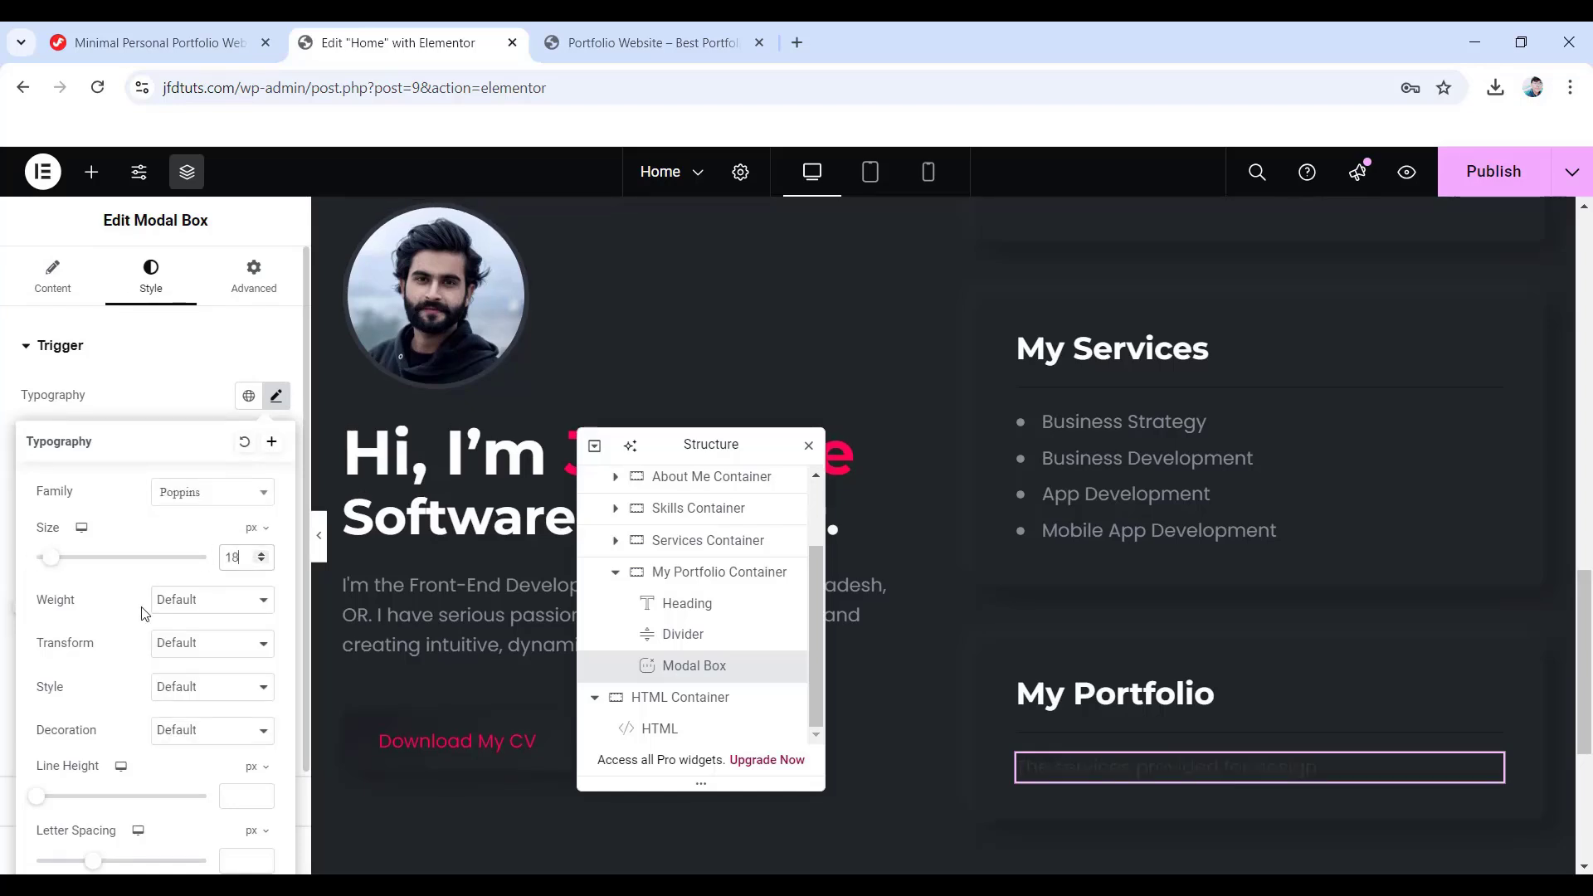
left_click(202, 613)
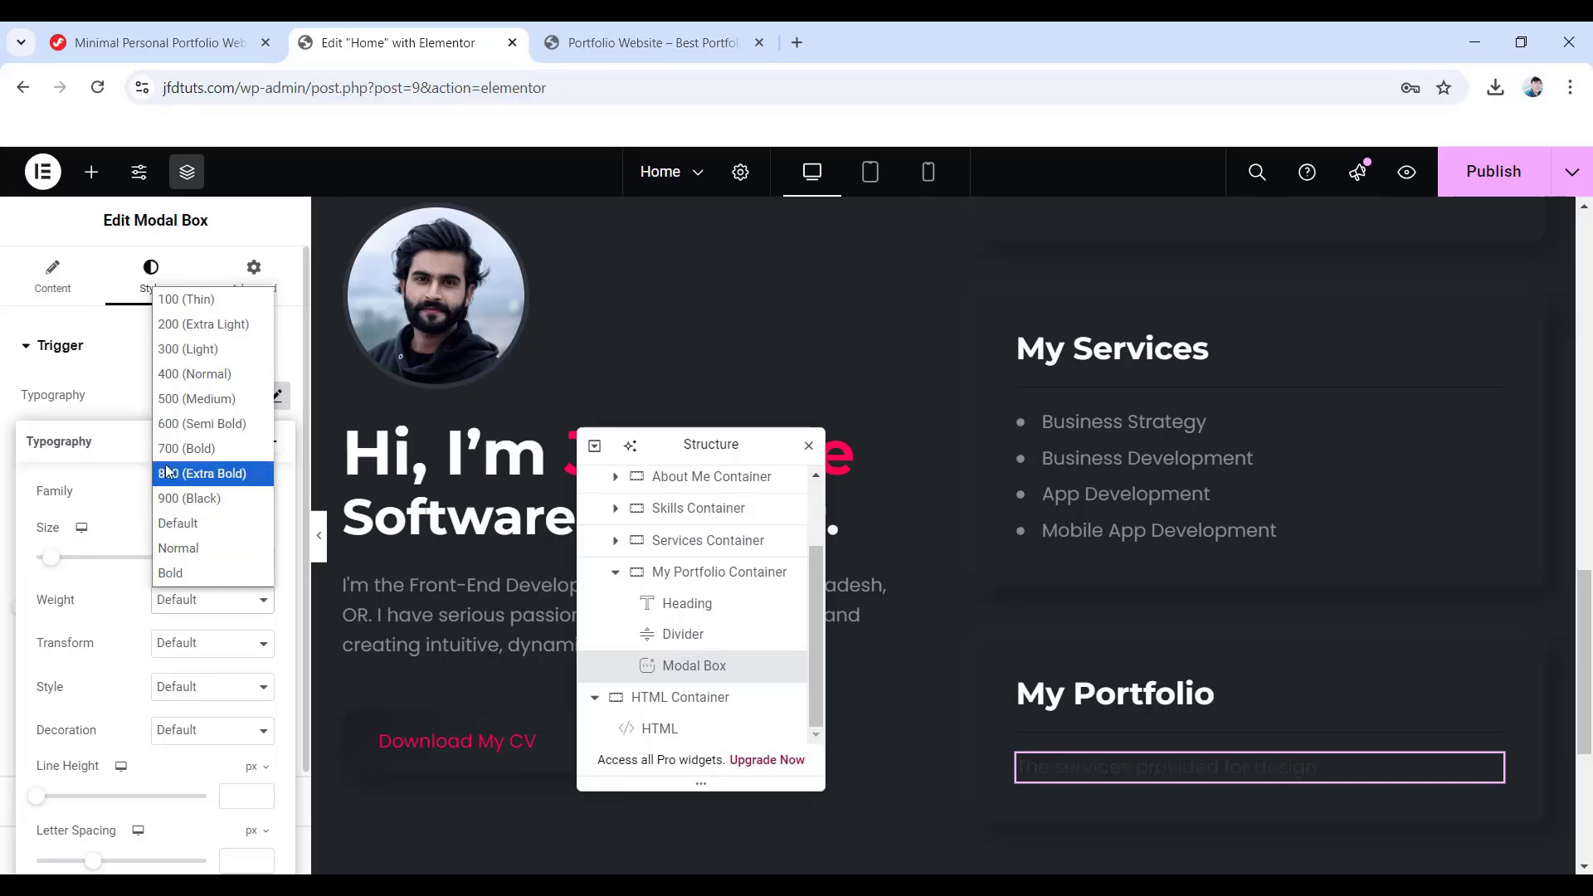
left_click(215, 384)
scroll(199, 594, "down", 2)
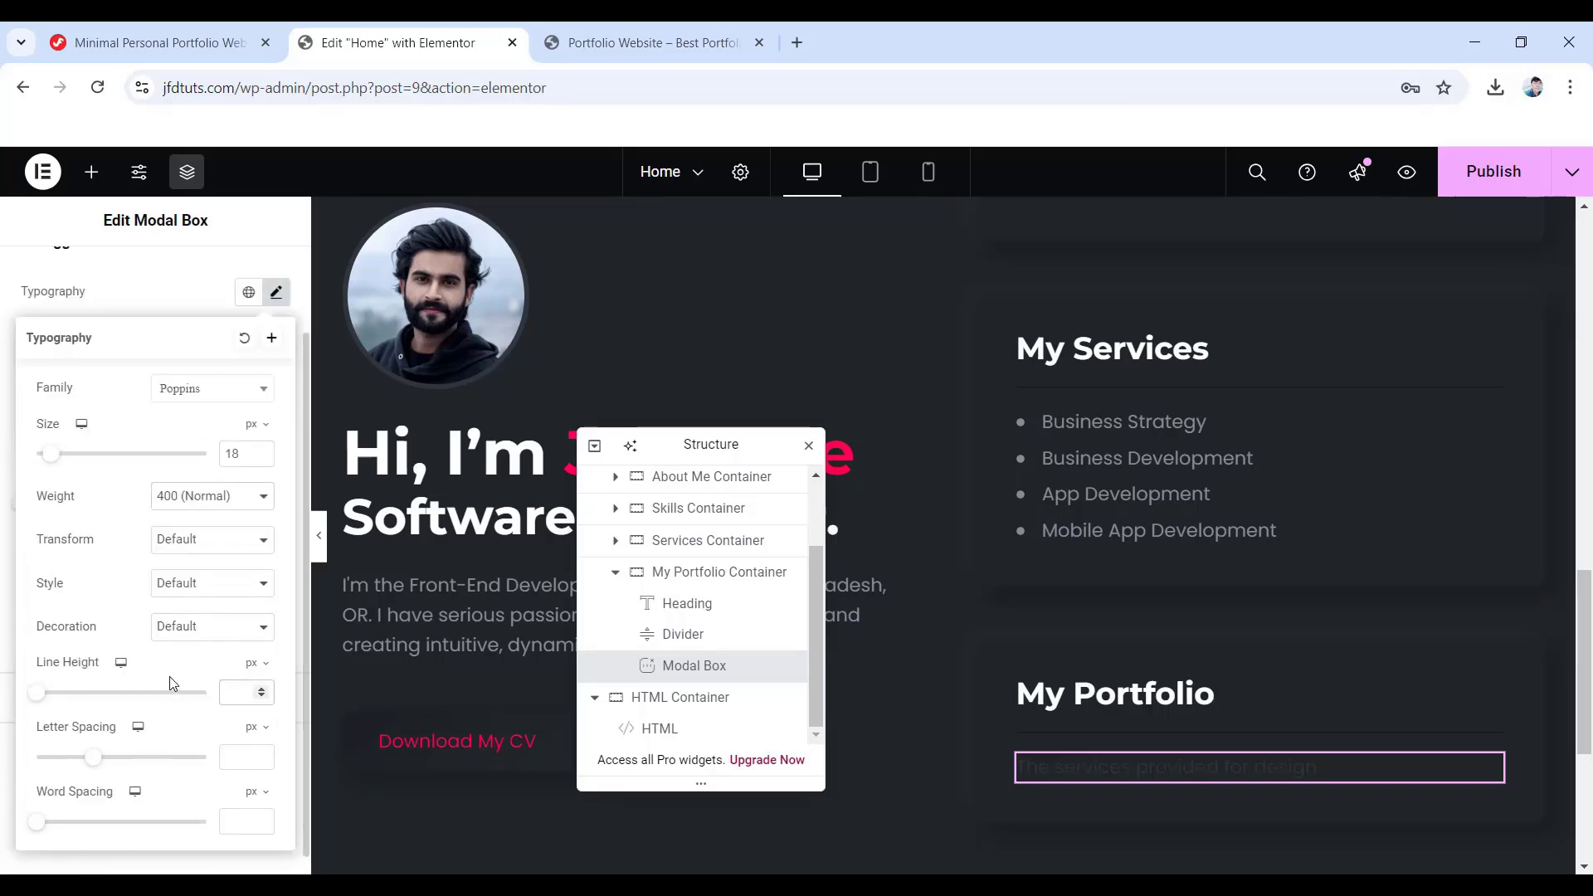
left_click_drag(173, 691, 85, 692)
scroll(40, 544, "up", 2)
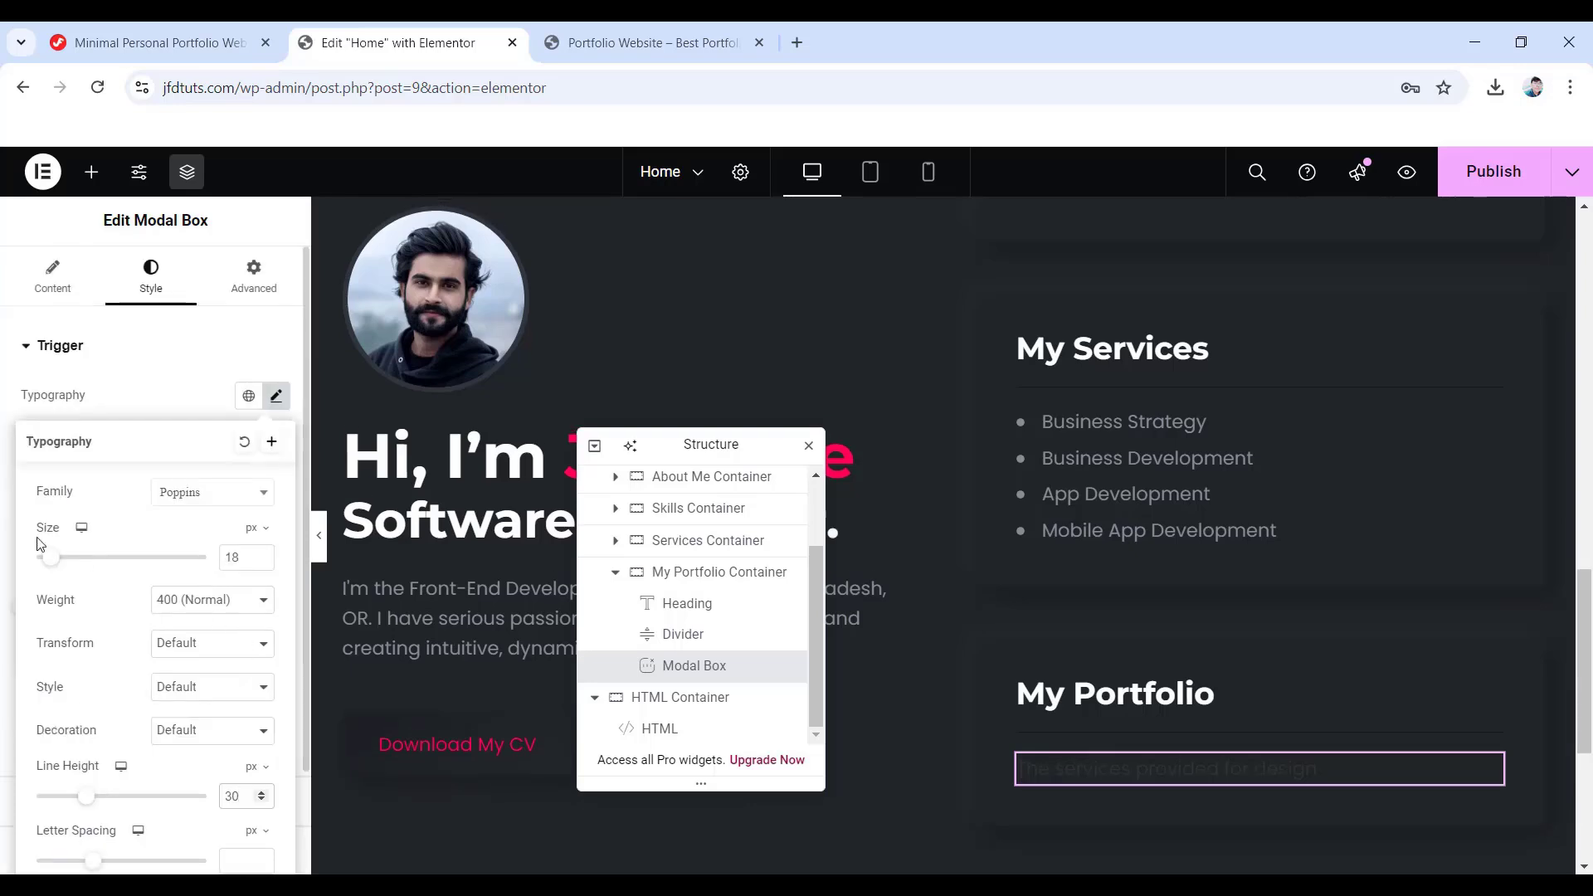
left_click(103, 393)
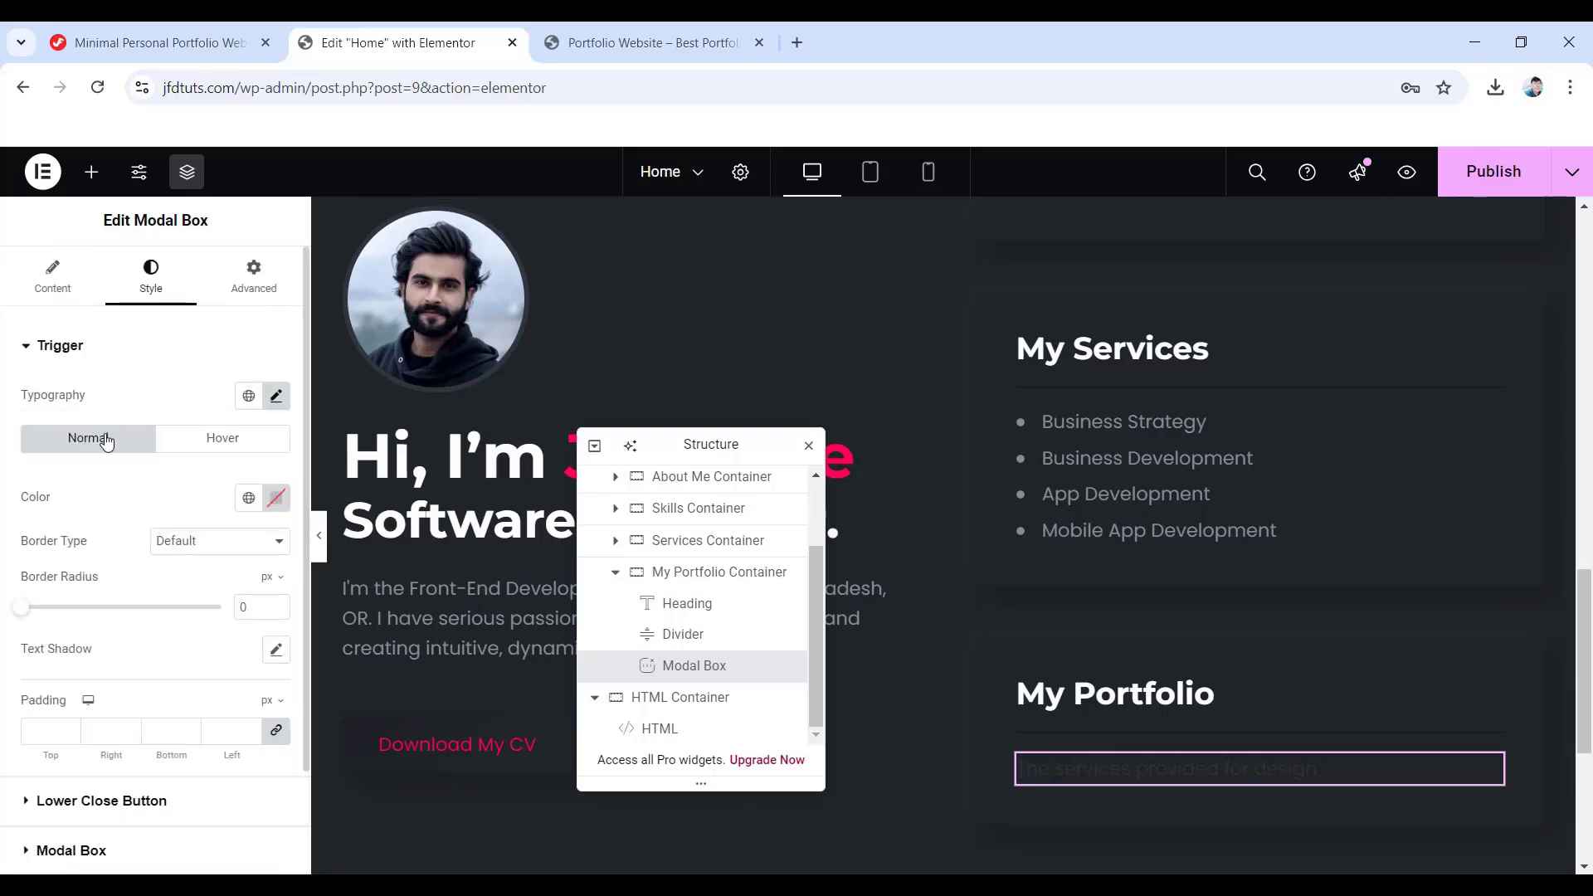
- Colour the trigger text #878E99, #FD0350 on hover, and unlink its padding values
left_click(276, 499)
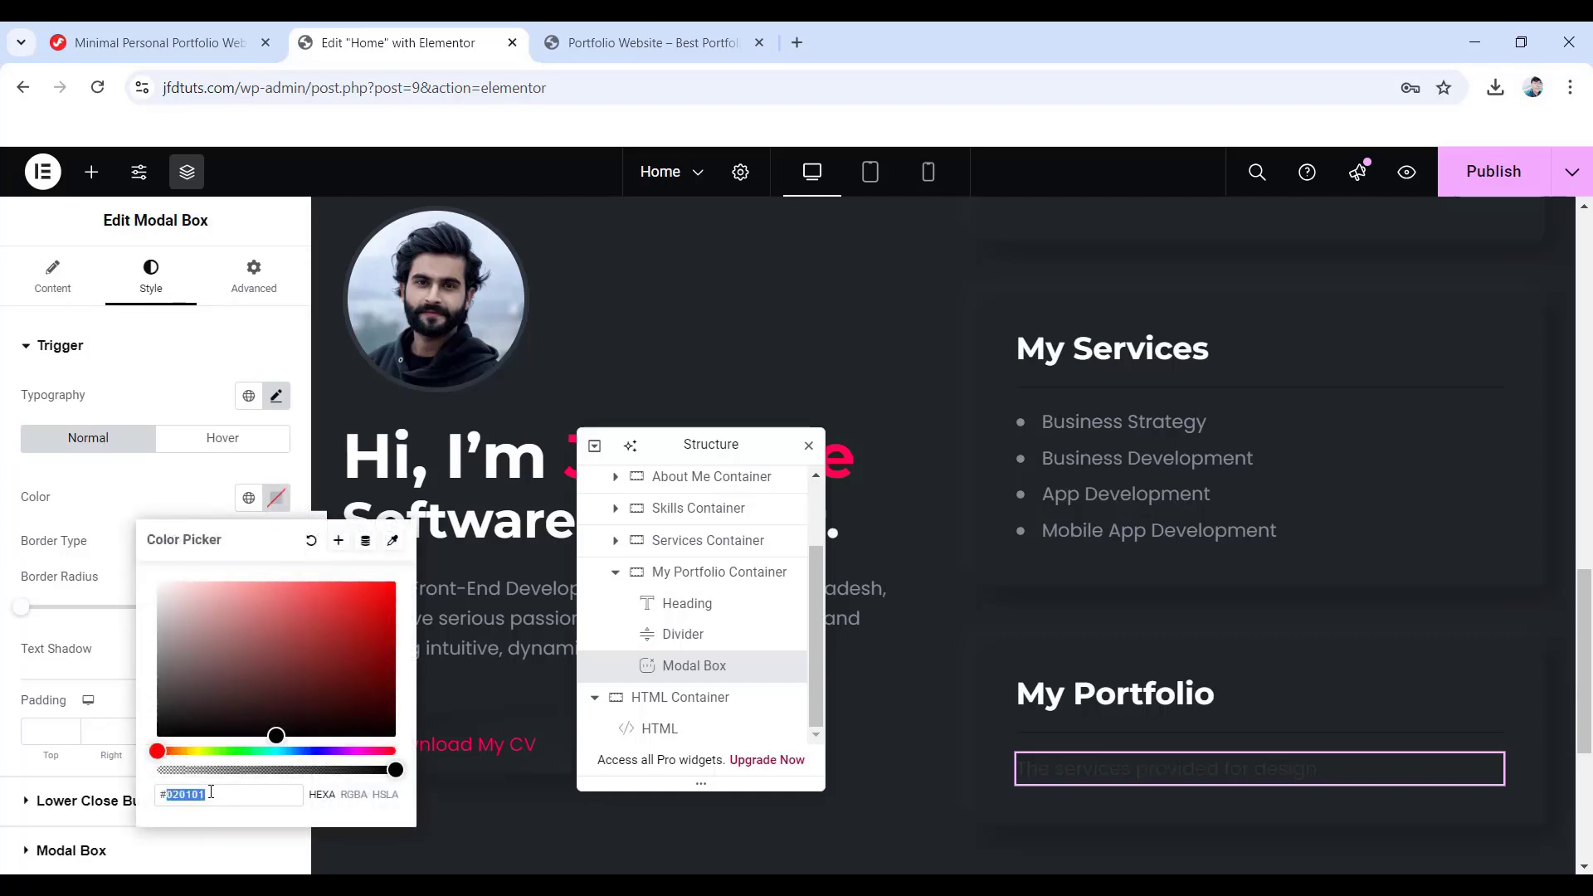
type("878e")
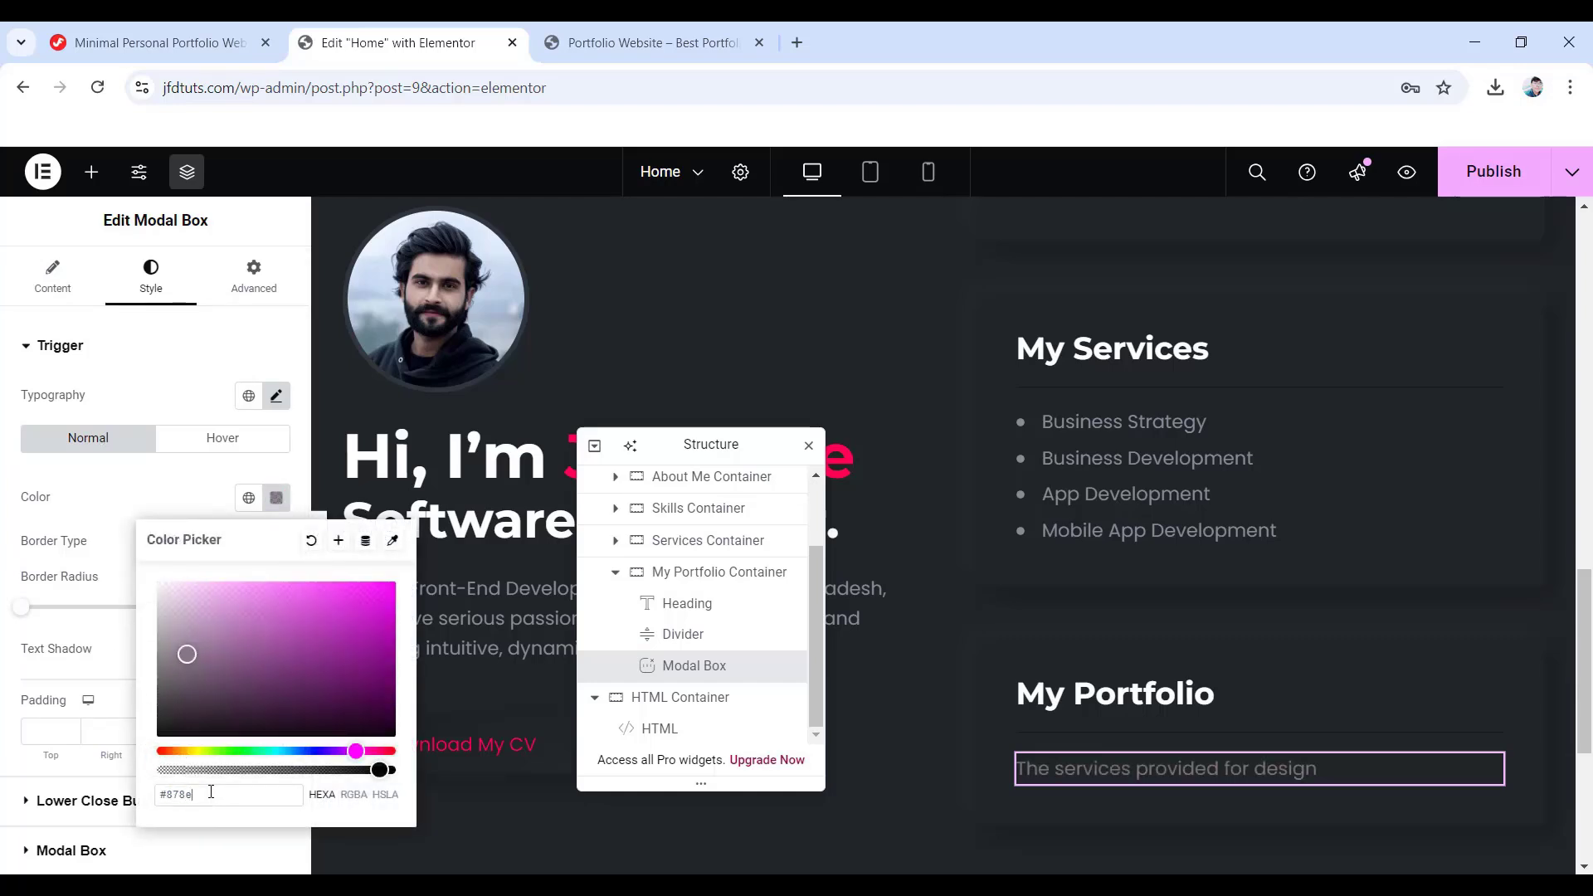
type("99")
left_click(14, 515)
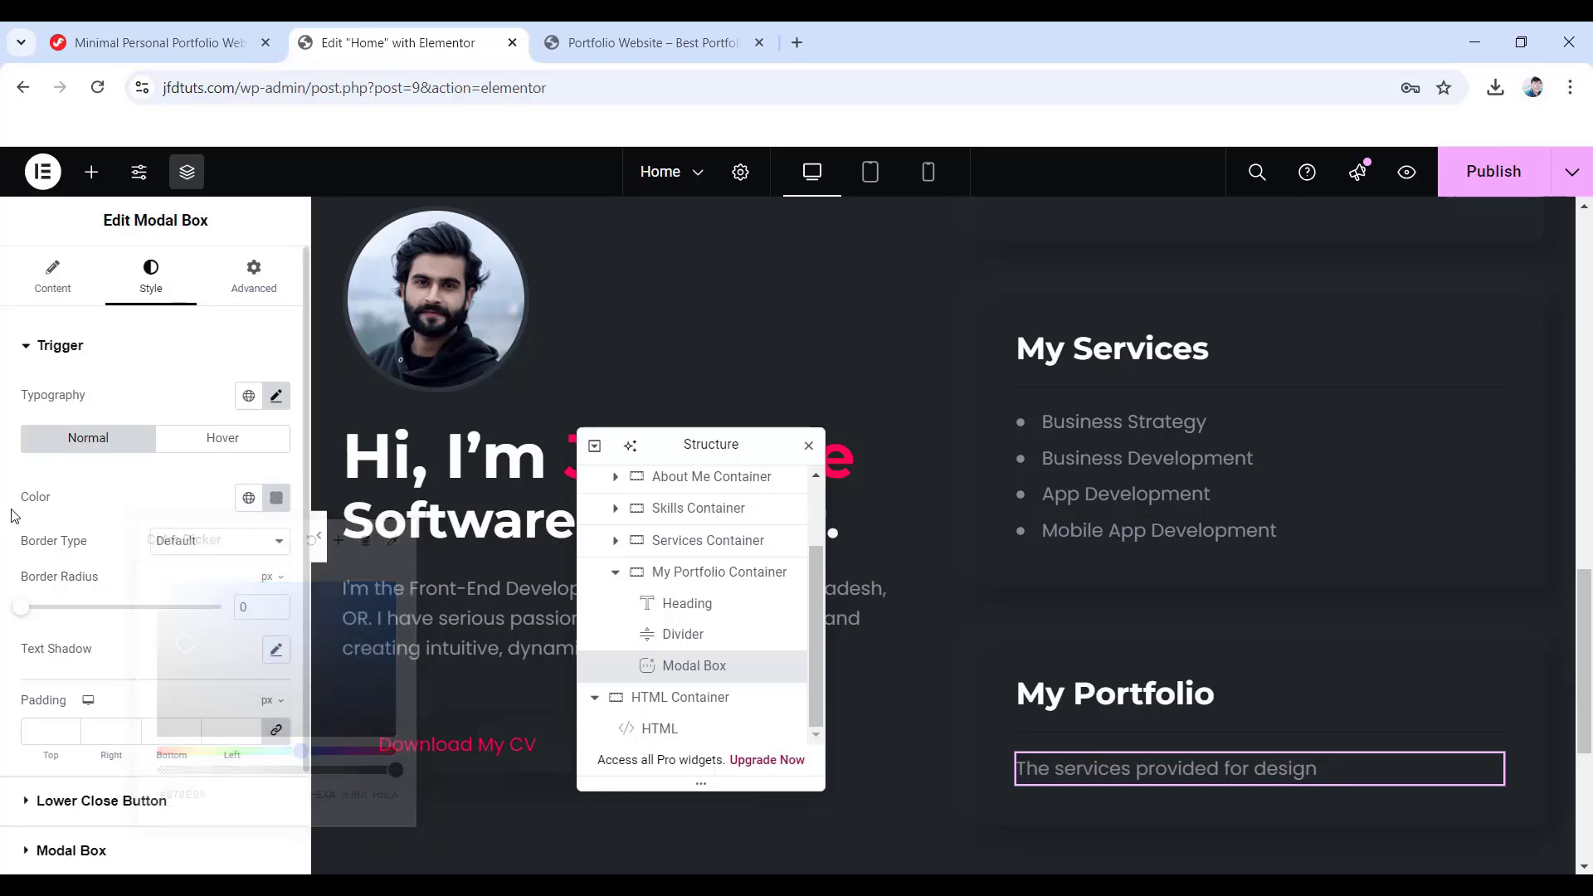
left_click(241, 429)
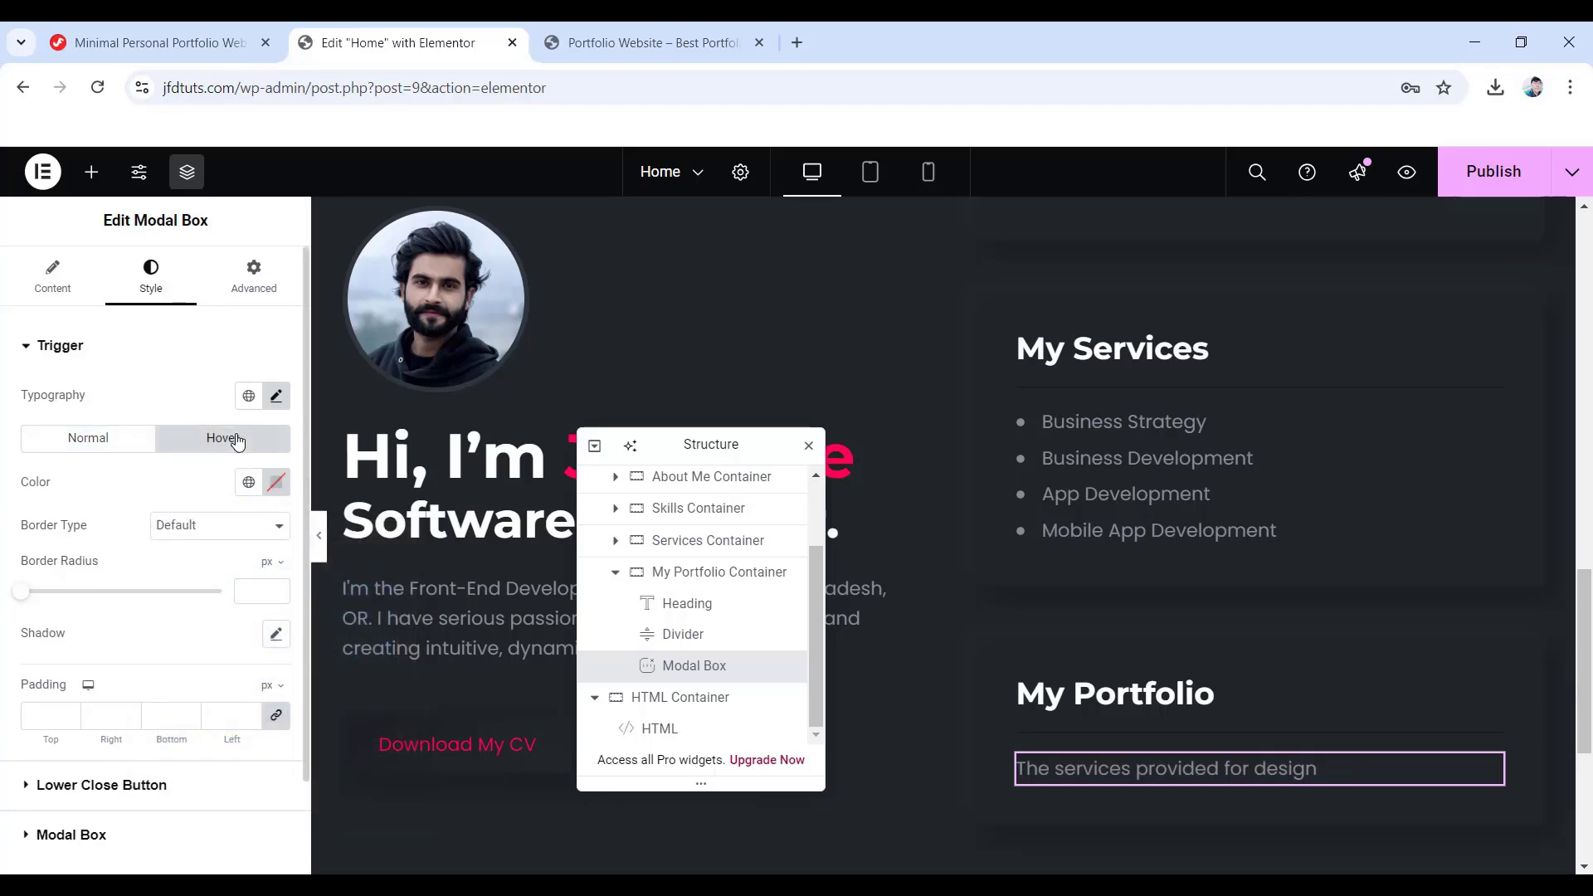
left_click(276, 482)
double_click(224, 780)
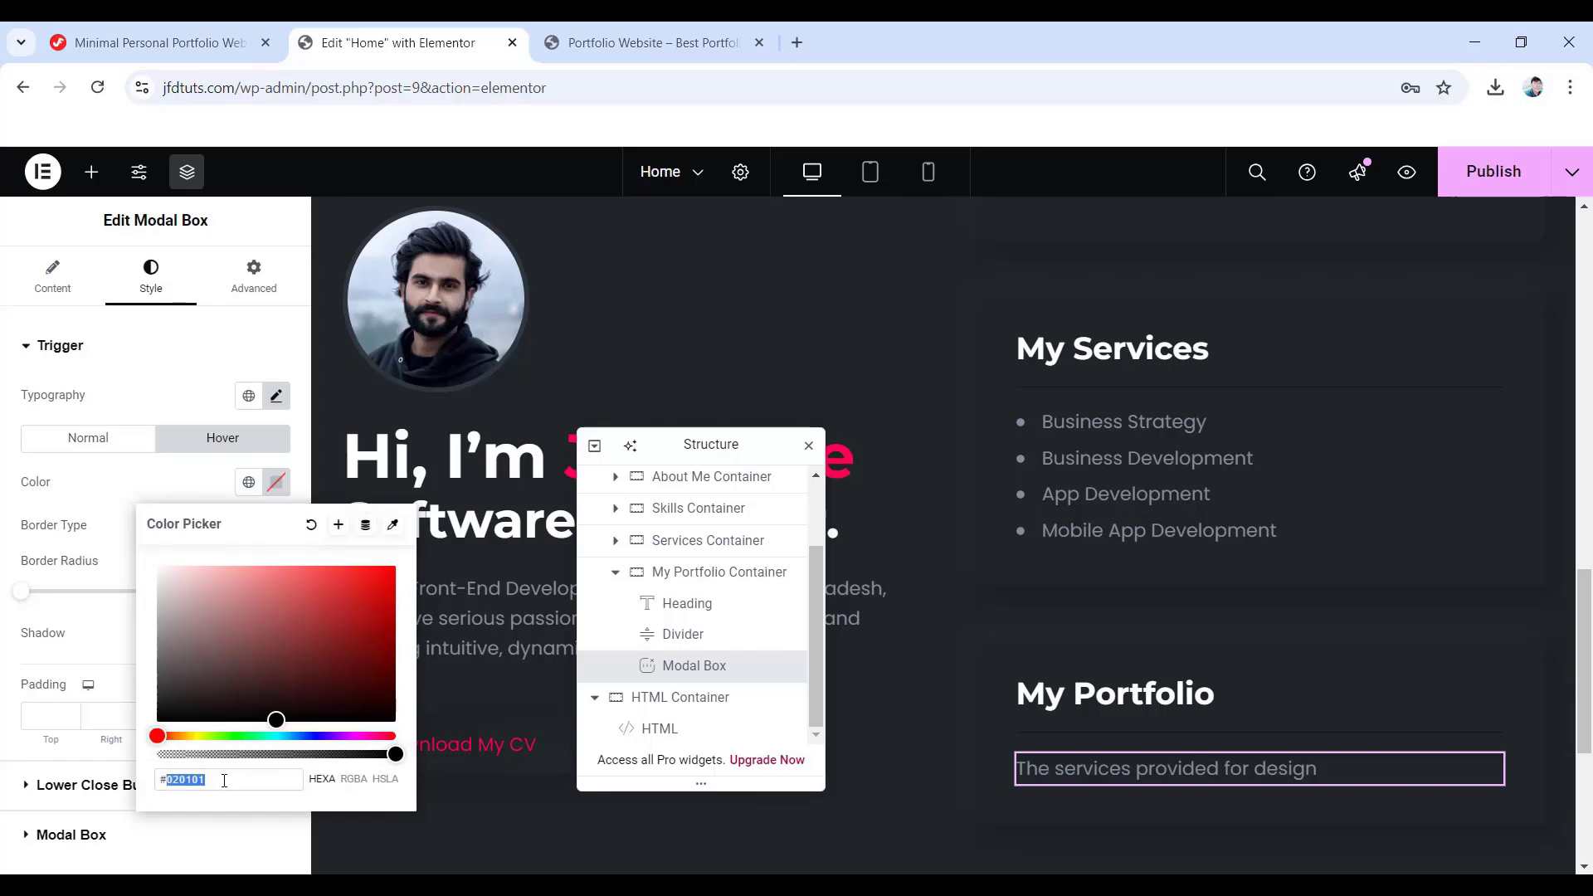
type("fd0")
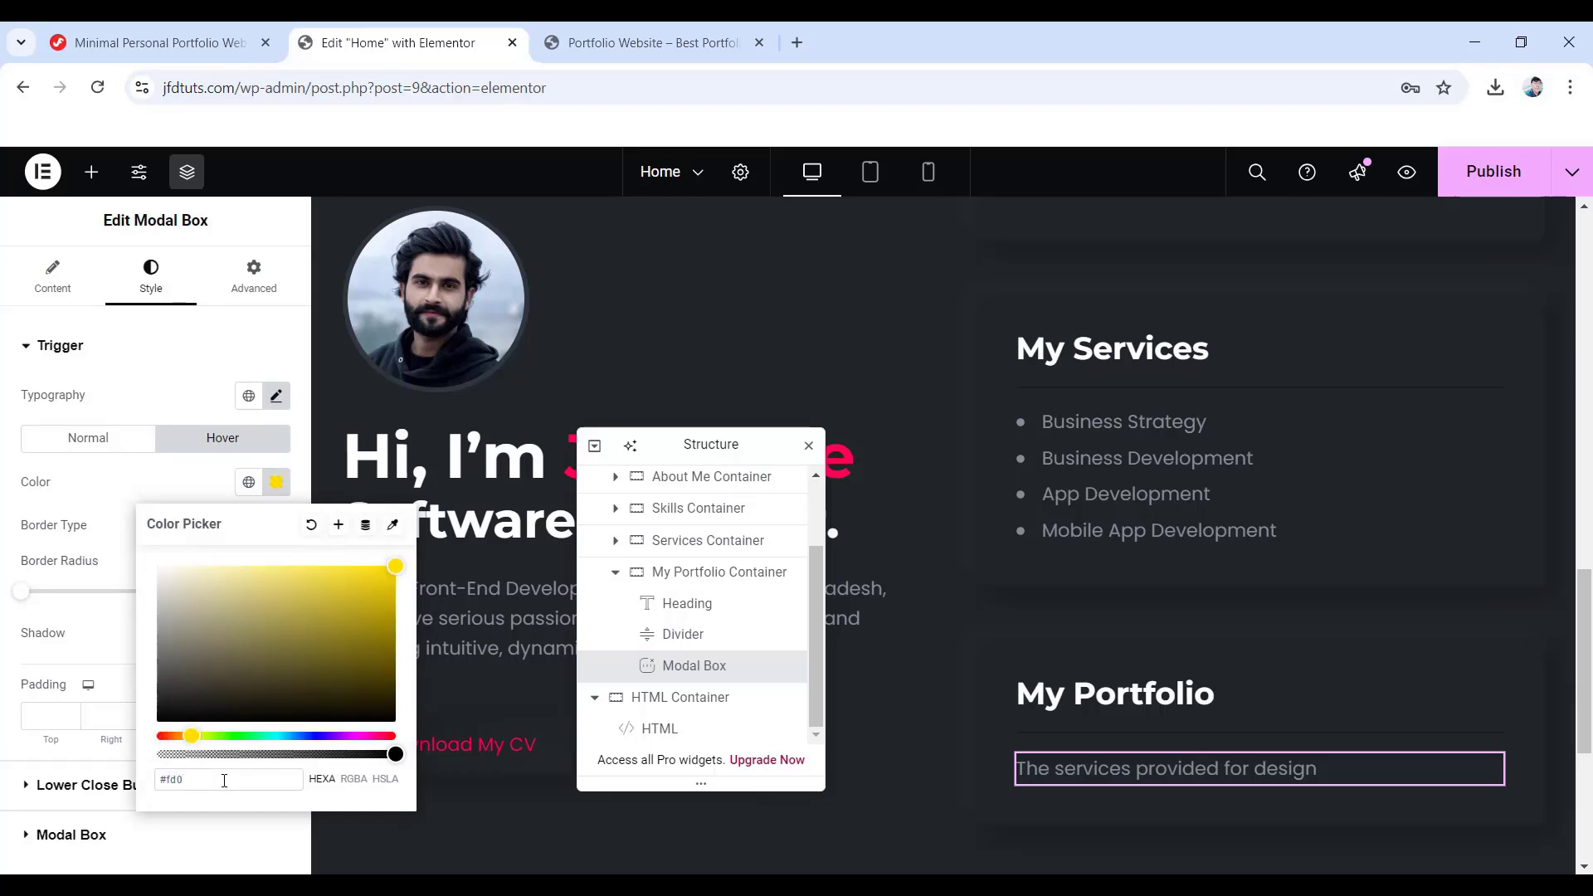
type("350")
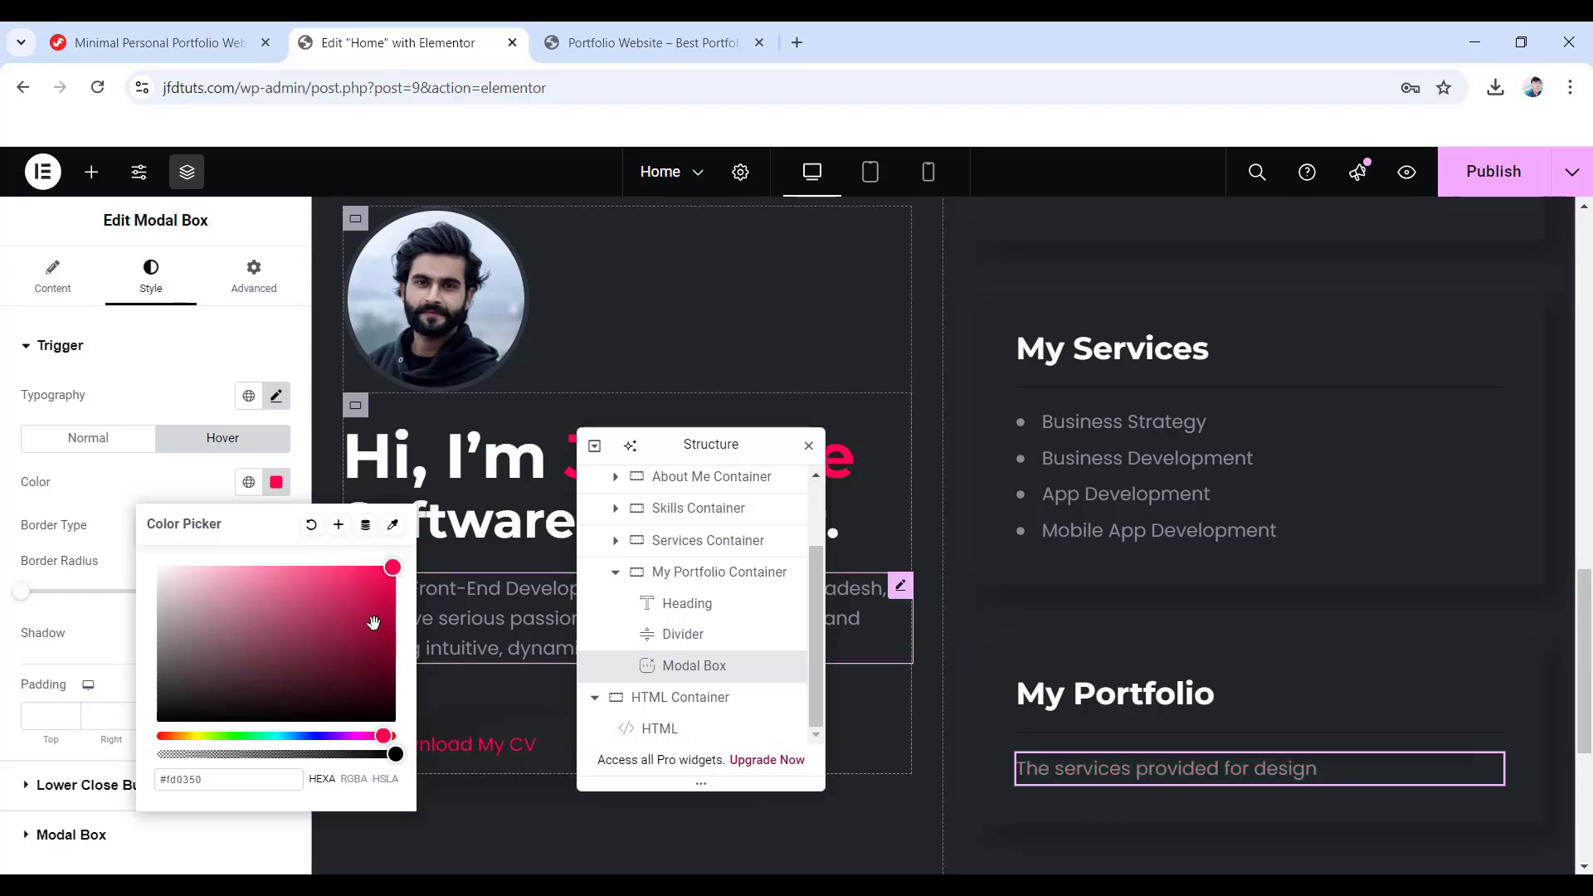
left_click(39, 504)
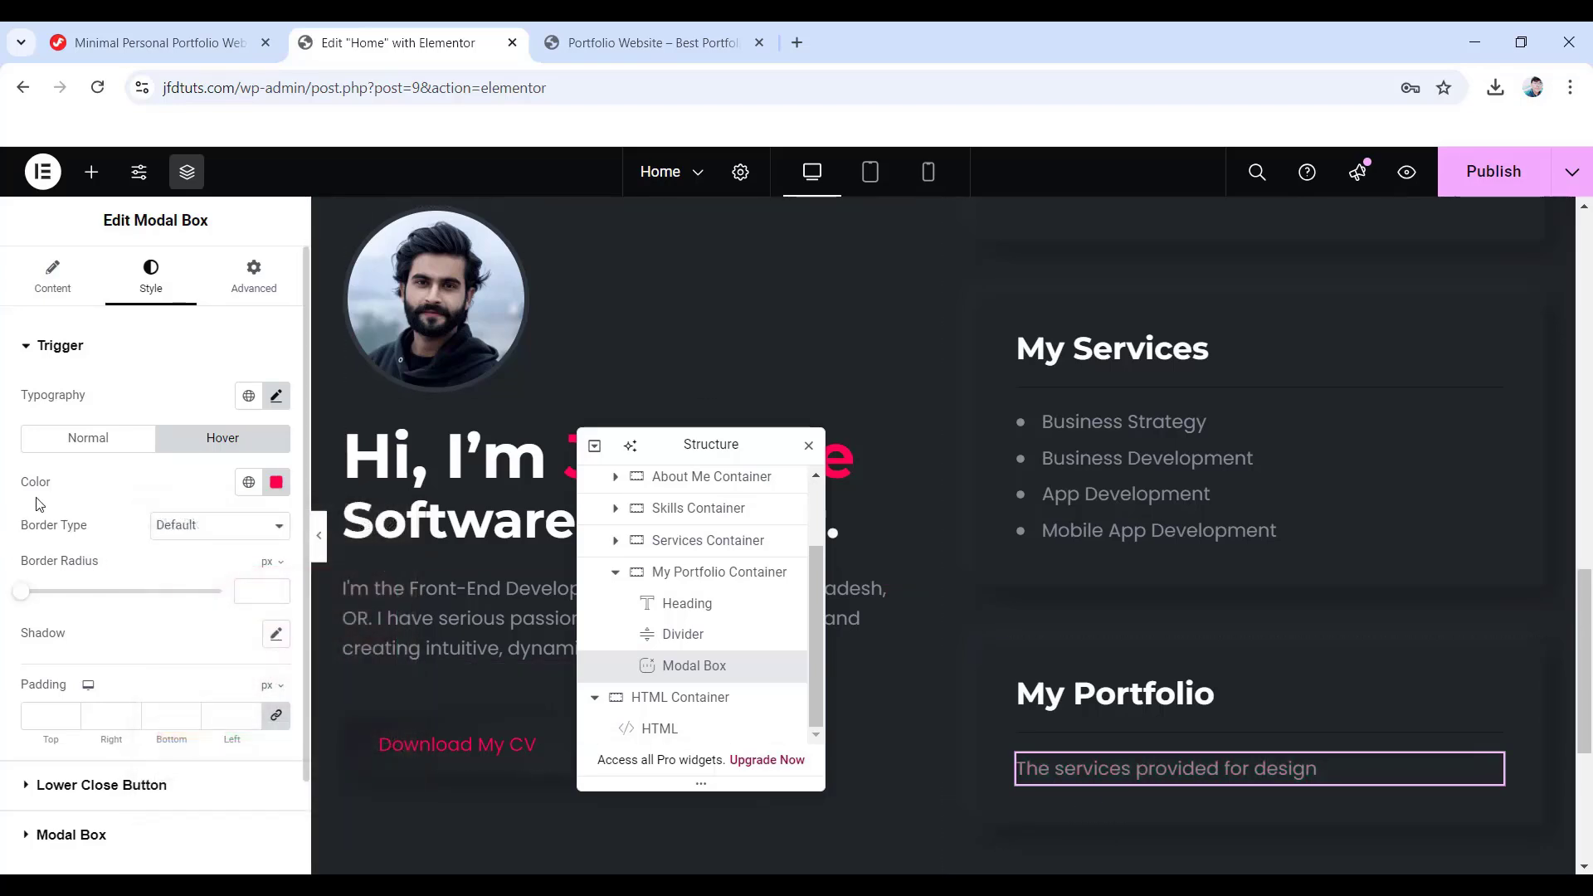
left_click(277, 719)
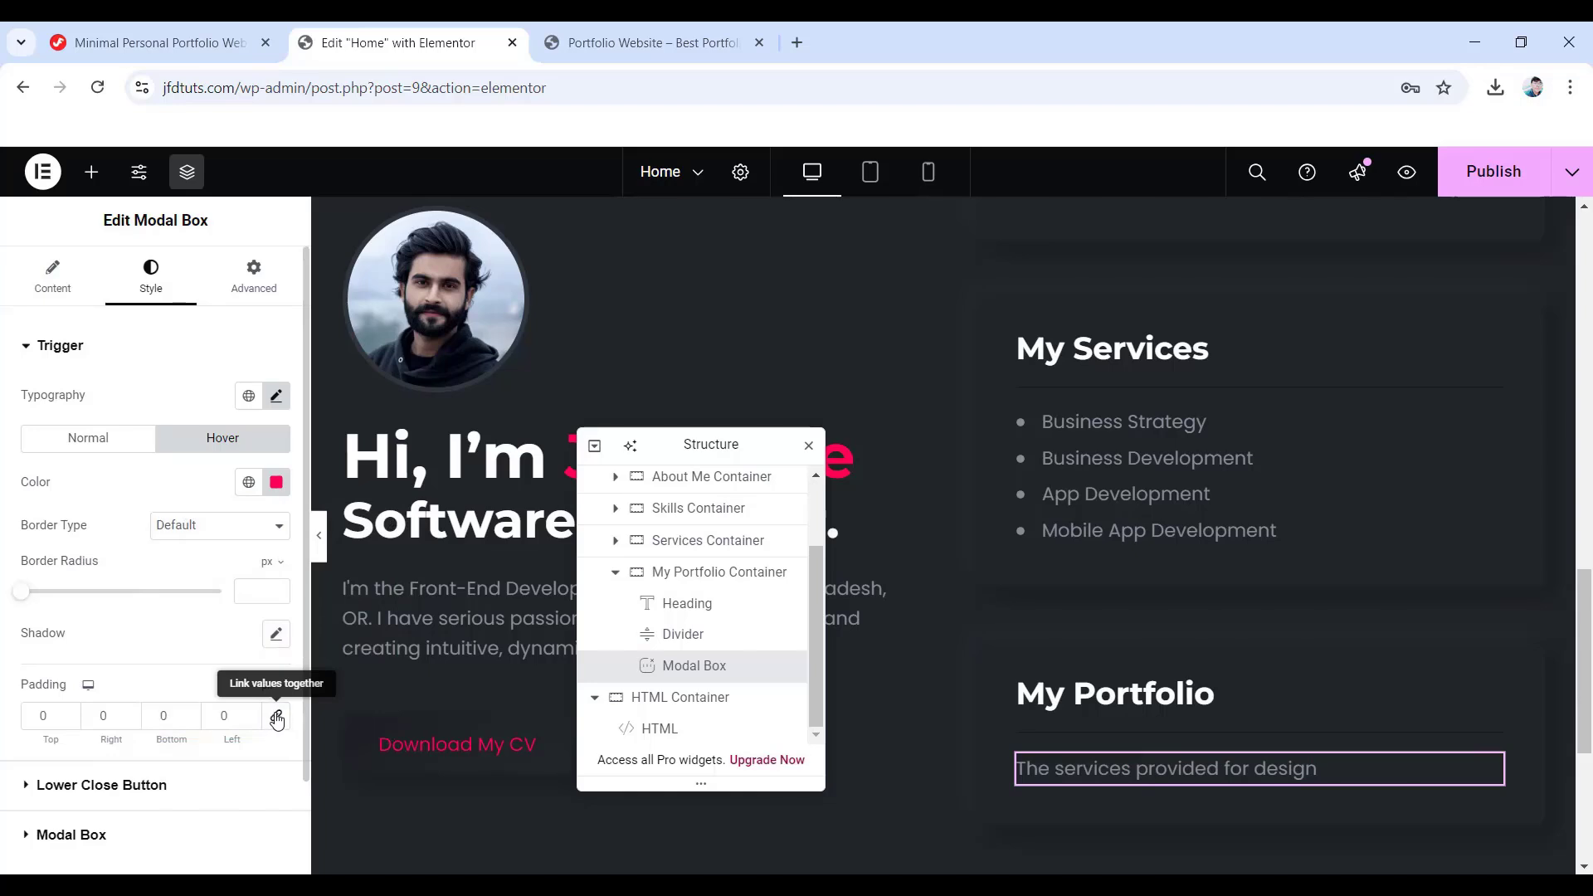
- Set the lower close button typography to Montserrat, 16, weight 400, line height 22
left_click(122, 792)
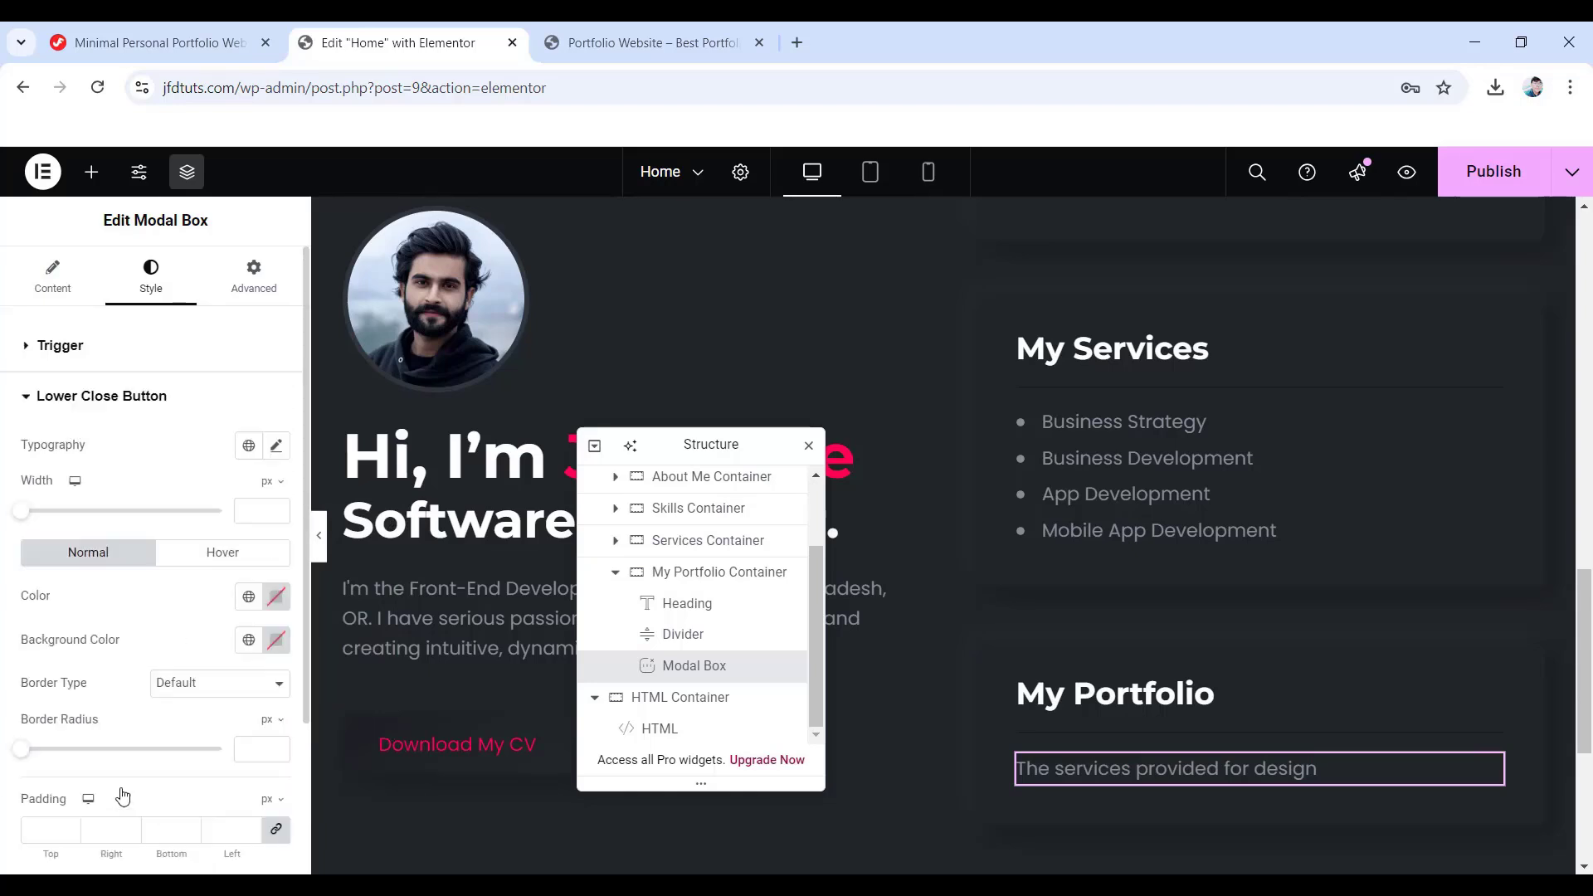
left_click(276, 448)
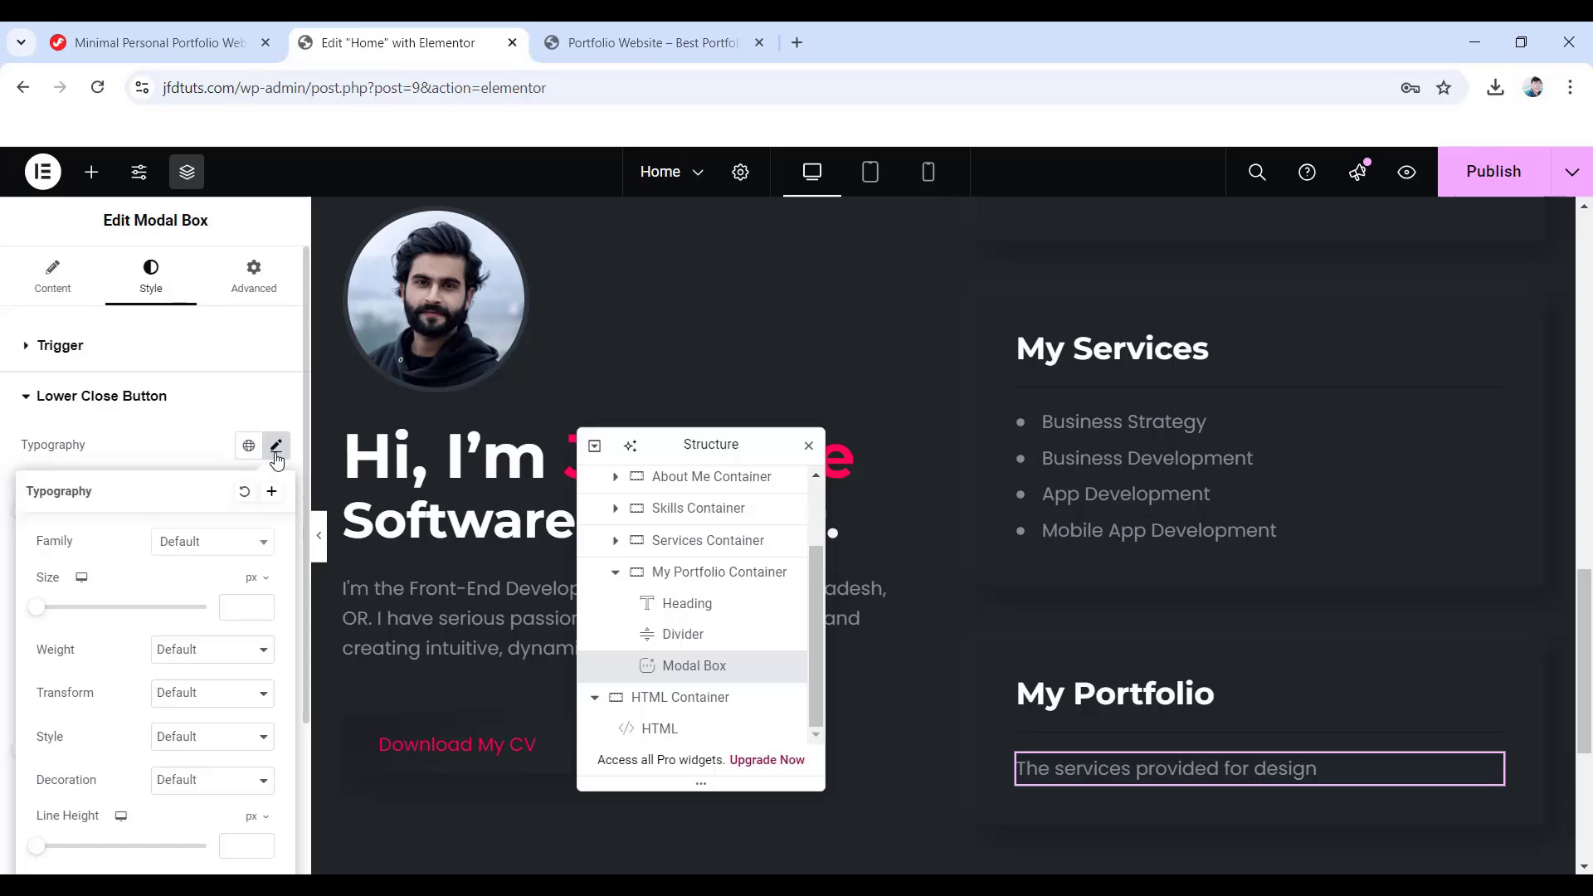
left_click(211, 543)
left_click(194, 629)
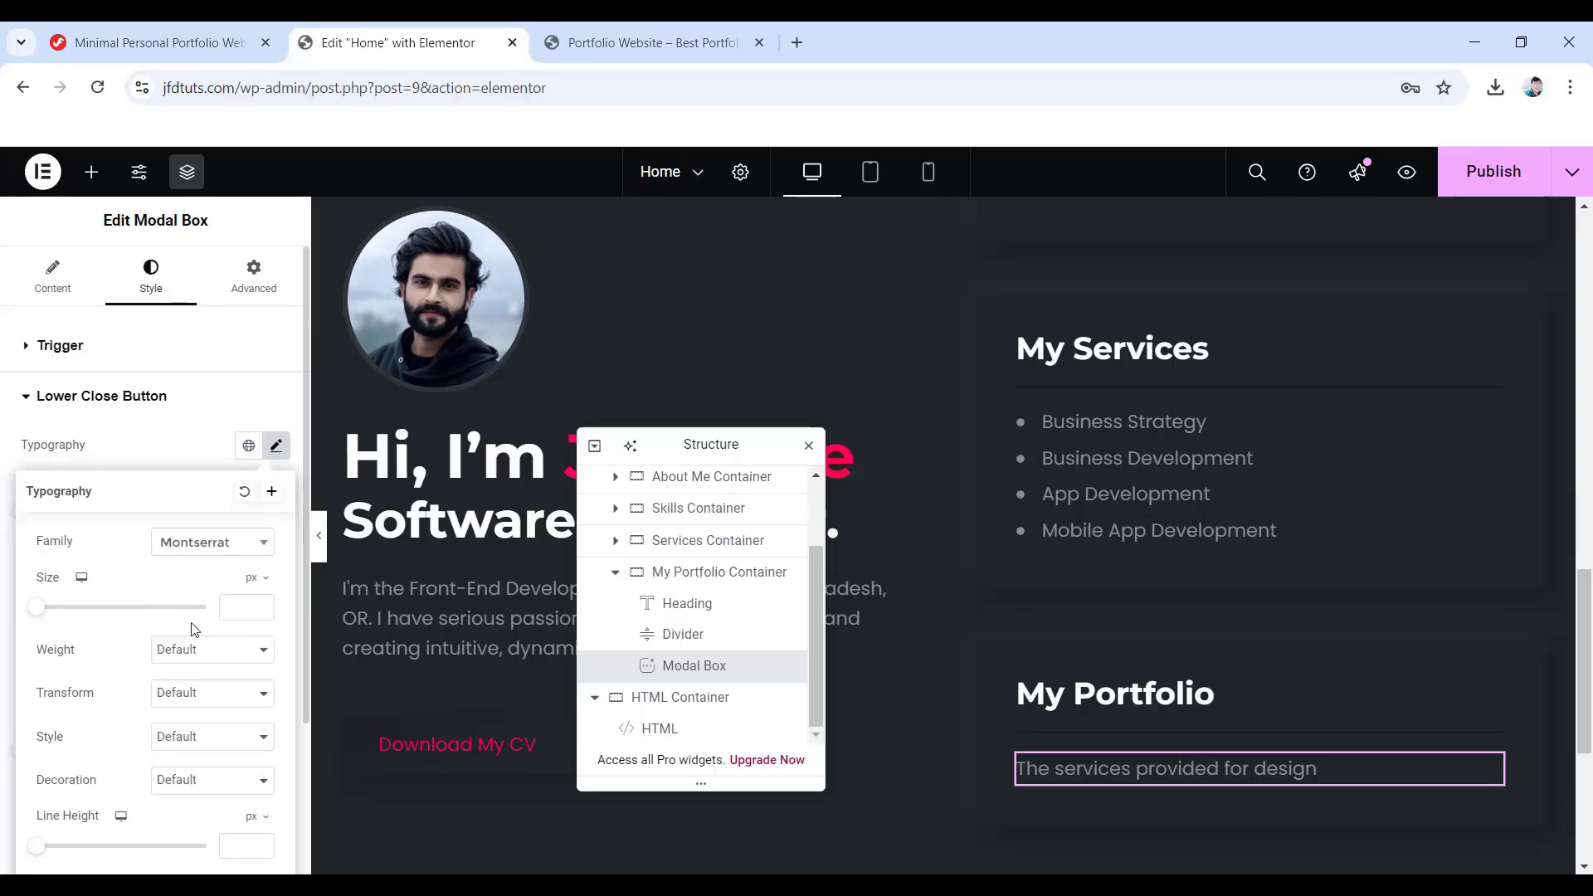
left_click(233, 610)
type("16")
left_click(203, 651)
left_click(199, 425)
scroll(199, 489, "down", 1)
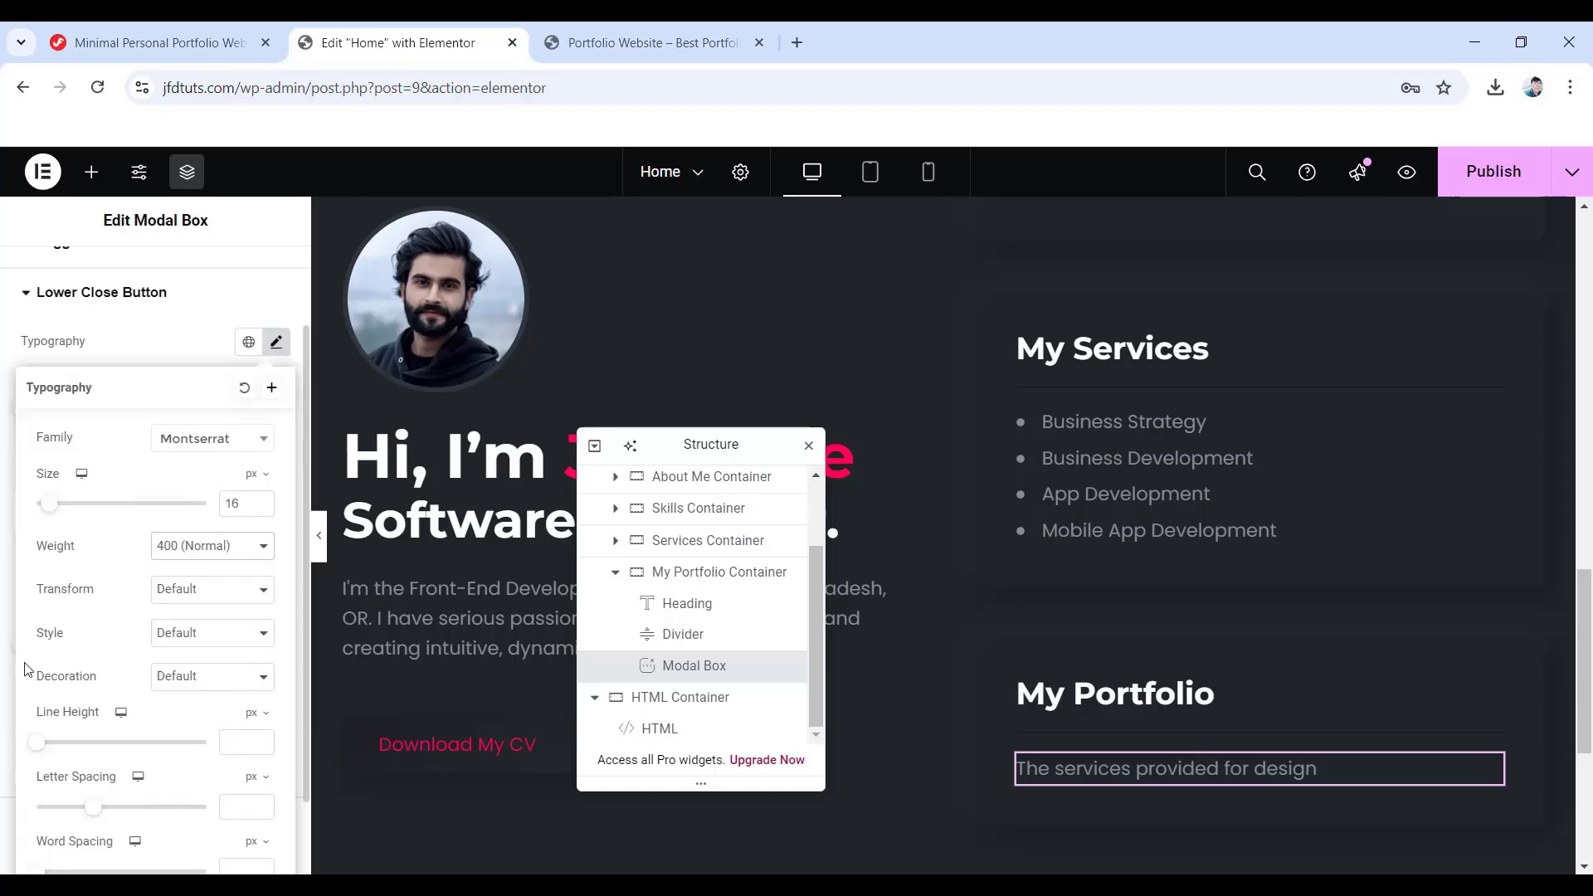
left_click(234, 733)
type("22")
left_click(10, 366)
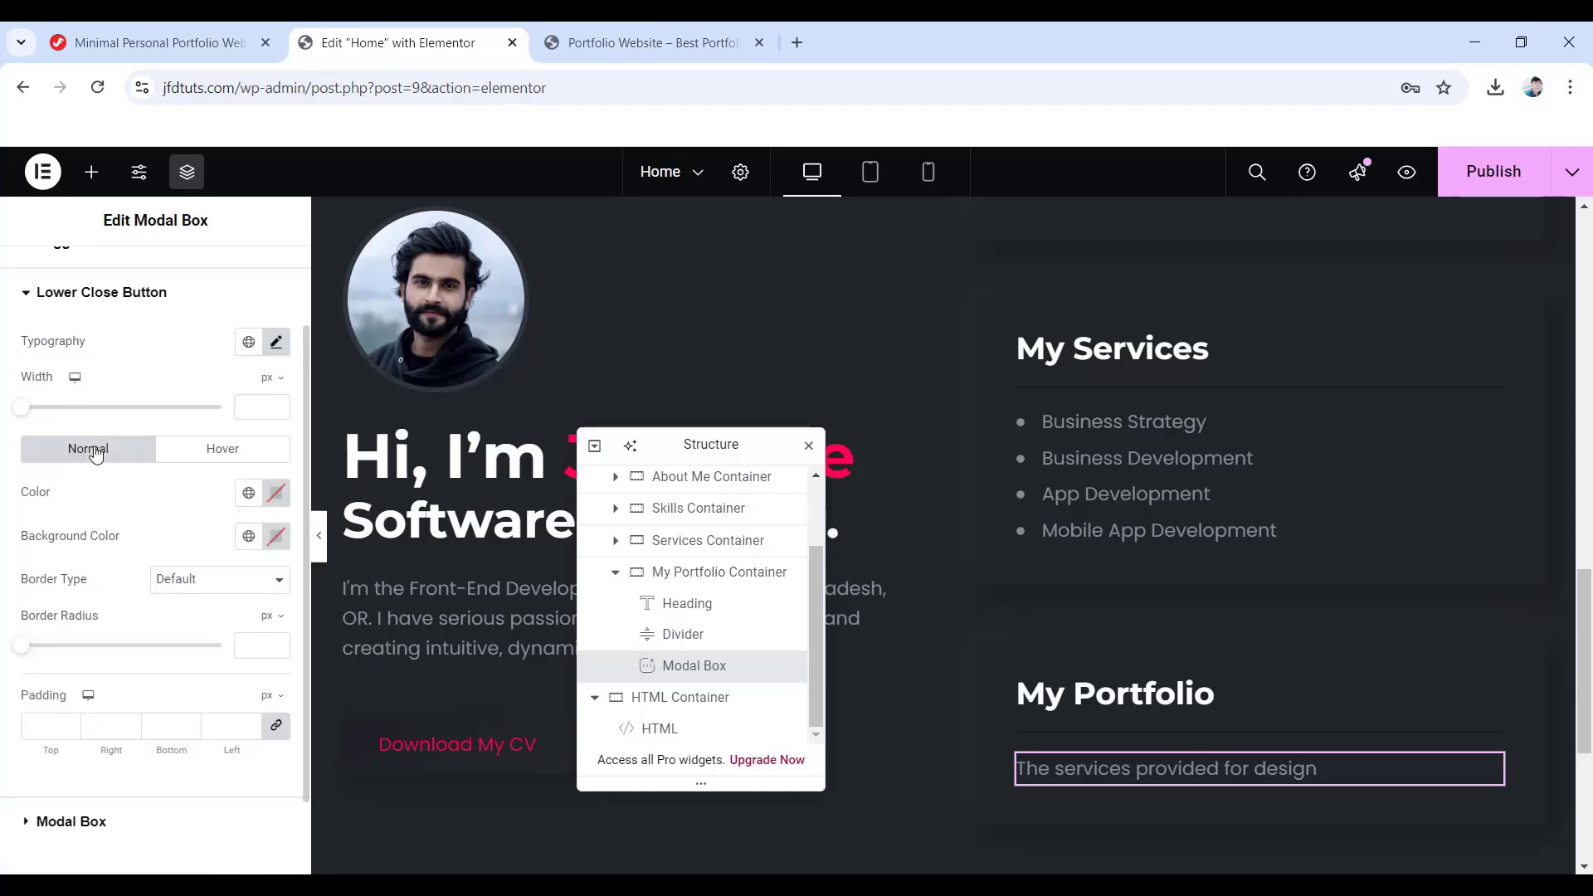
- Give the lower close button a #ff014f background and a solid border
left_click(276, 493)
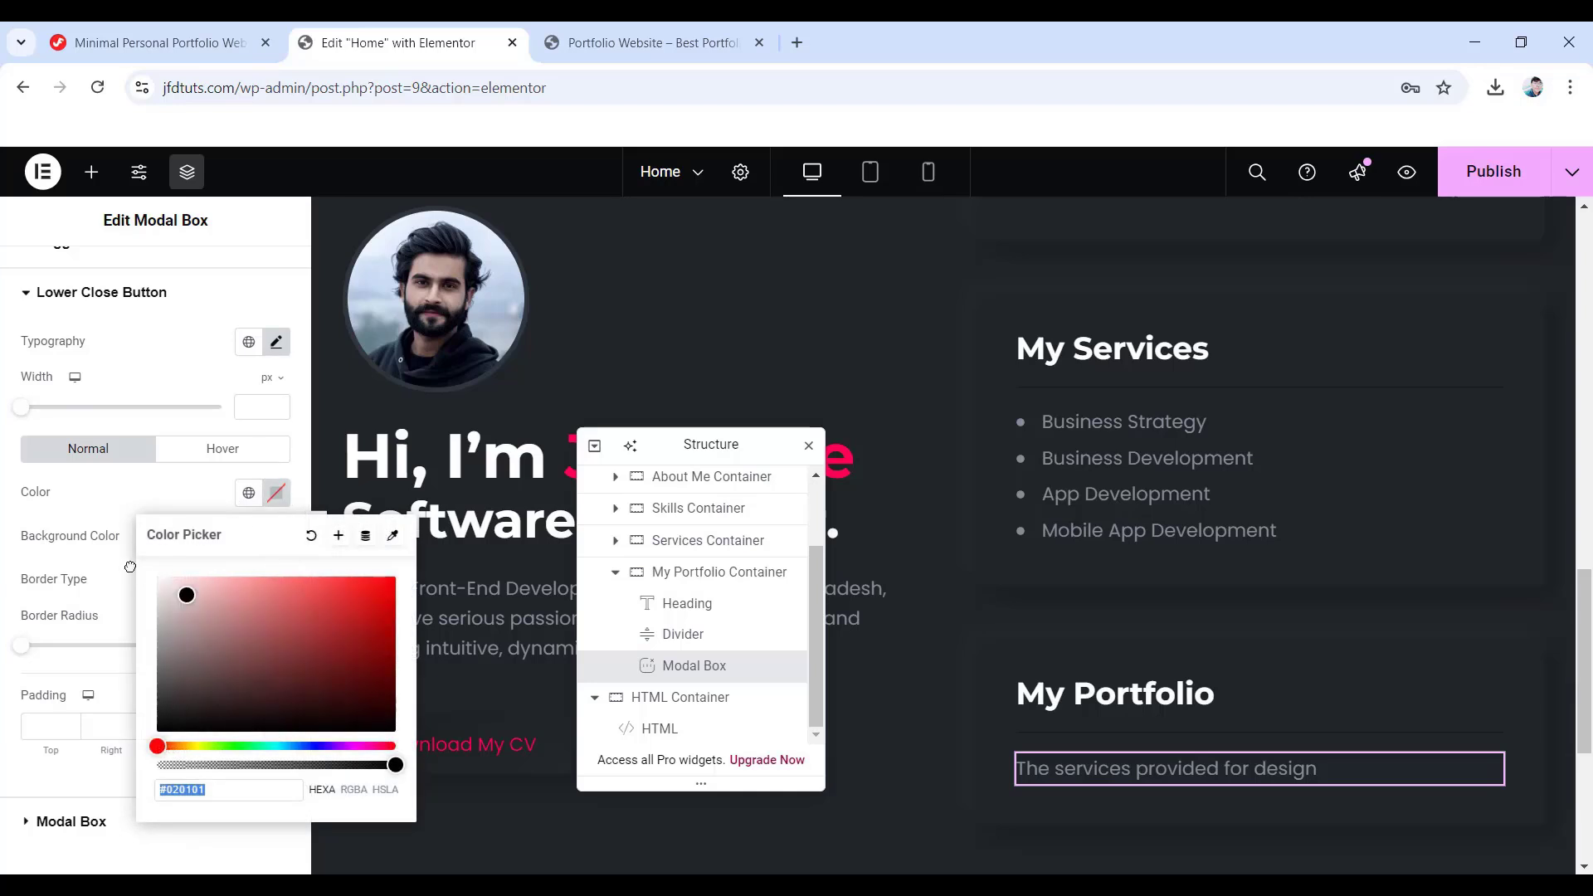
left_click(14, 499)
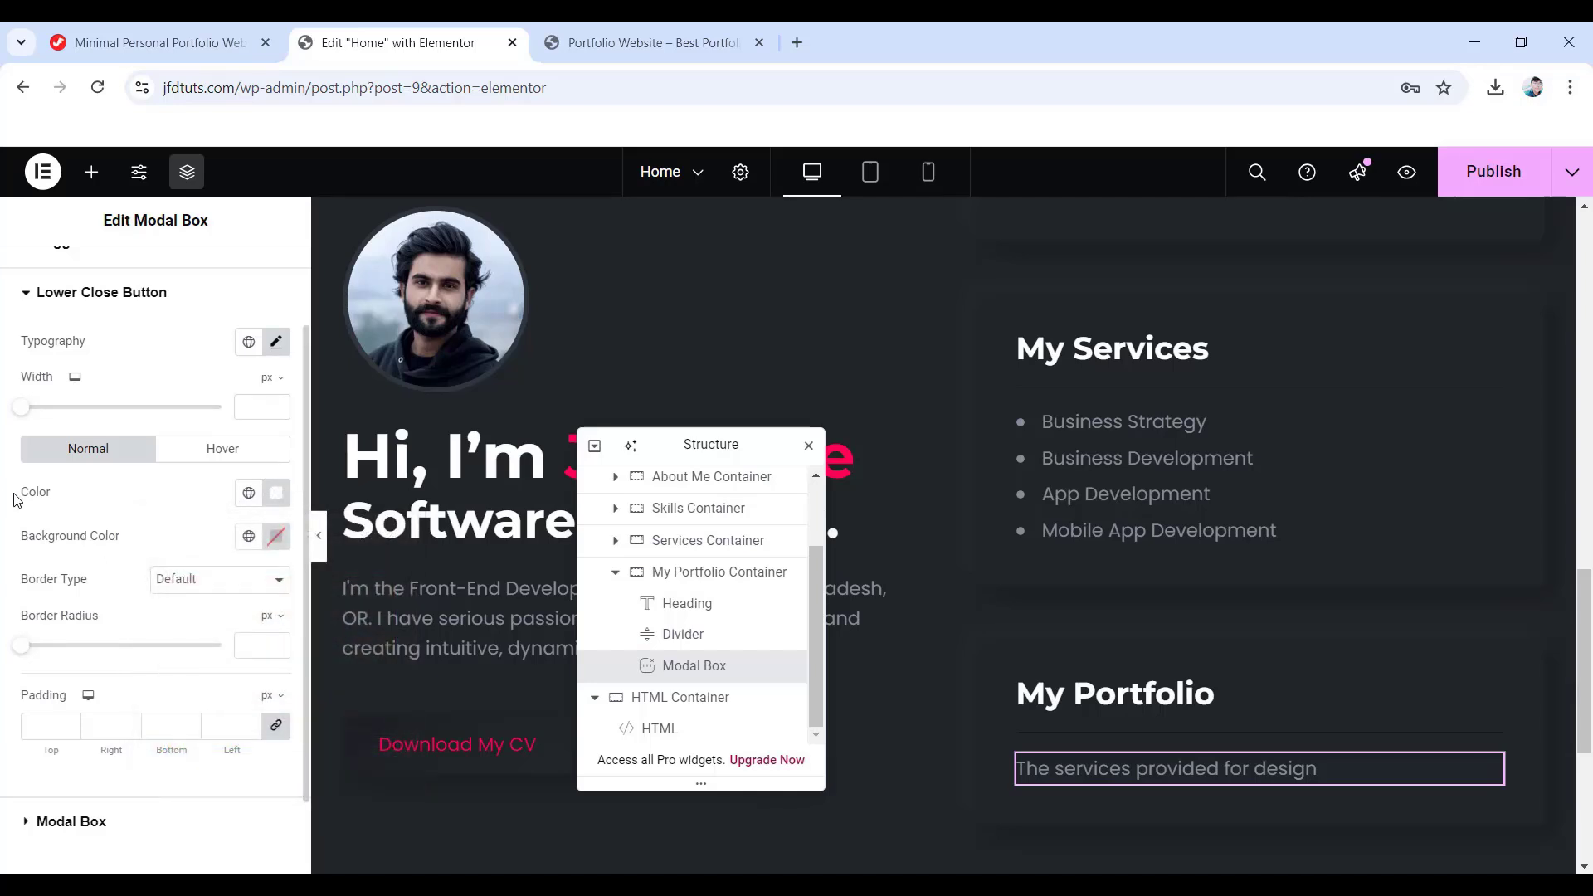
left_click(276, 536)
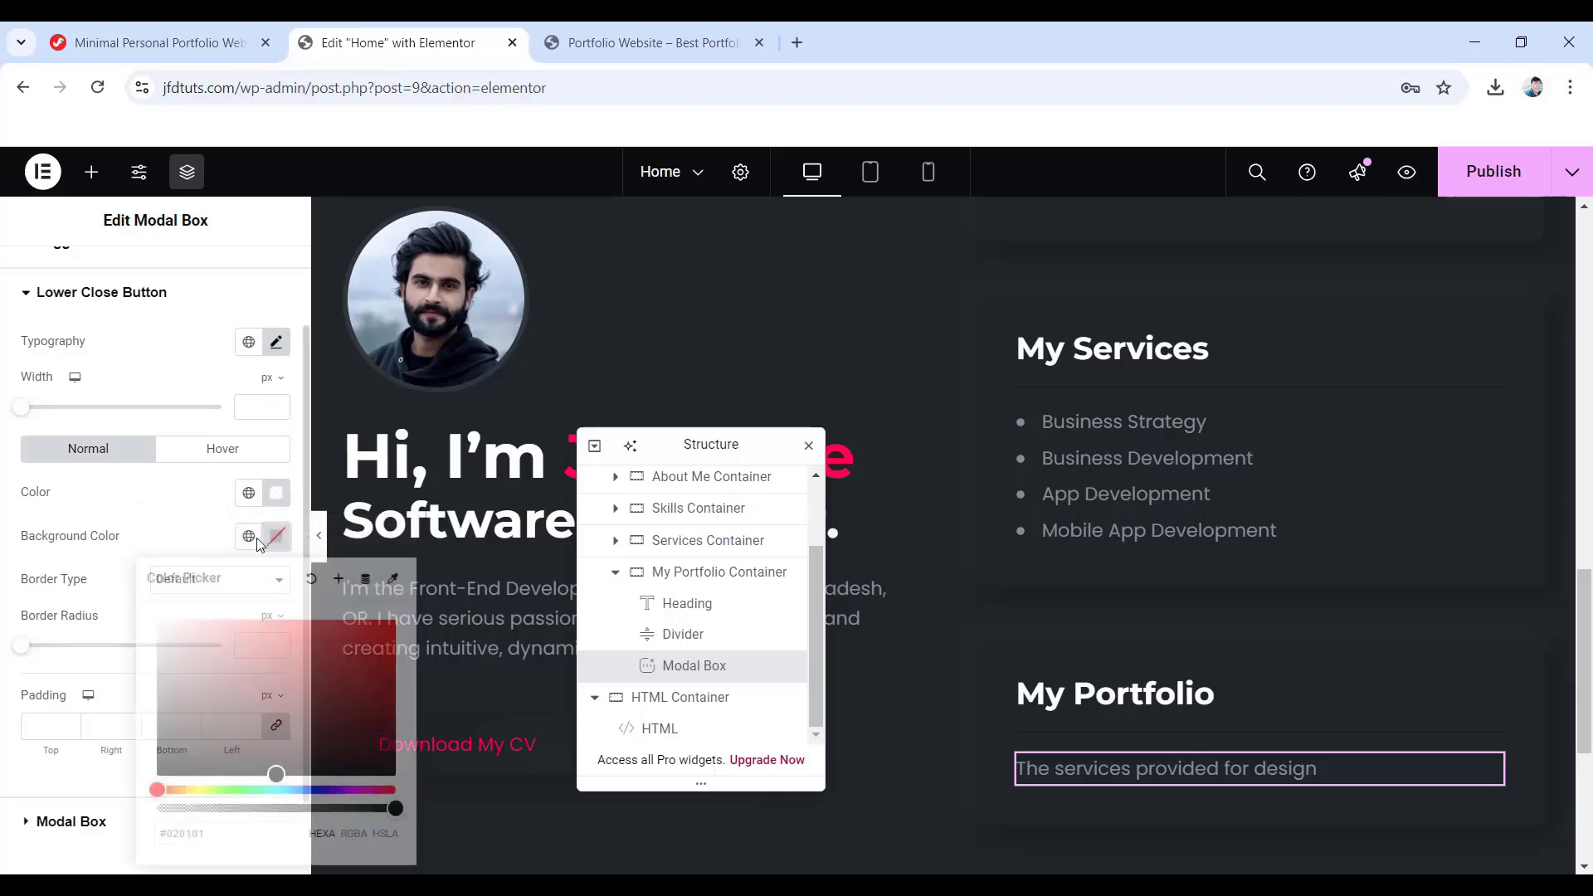
left_click_drag(159, 833, 207, 836)
type("#ff")
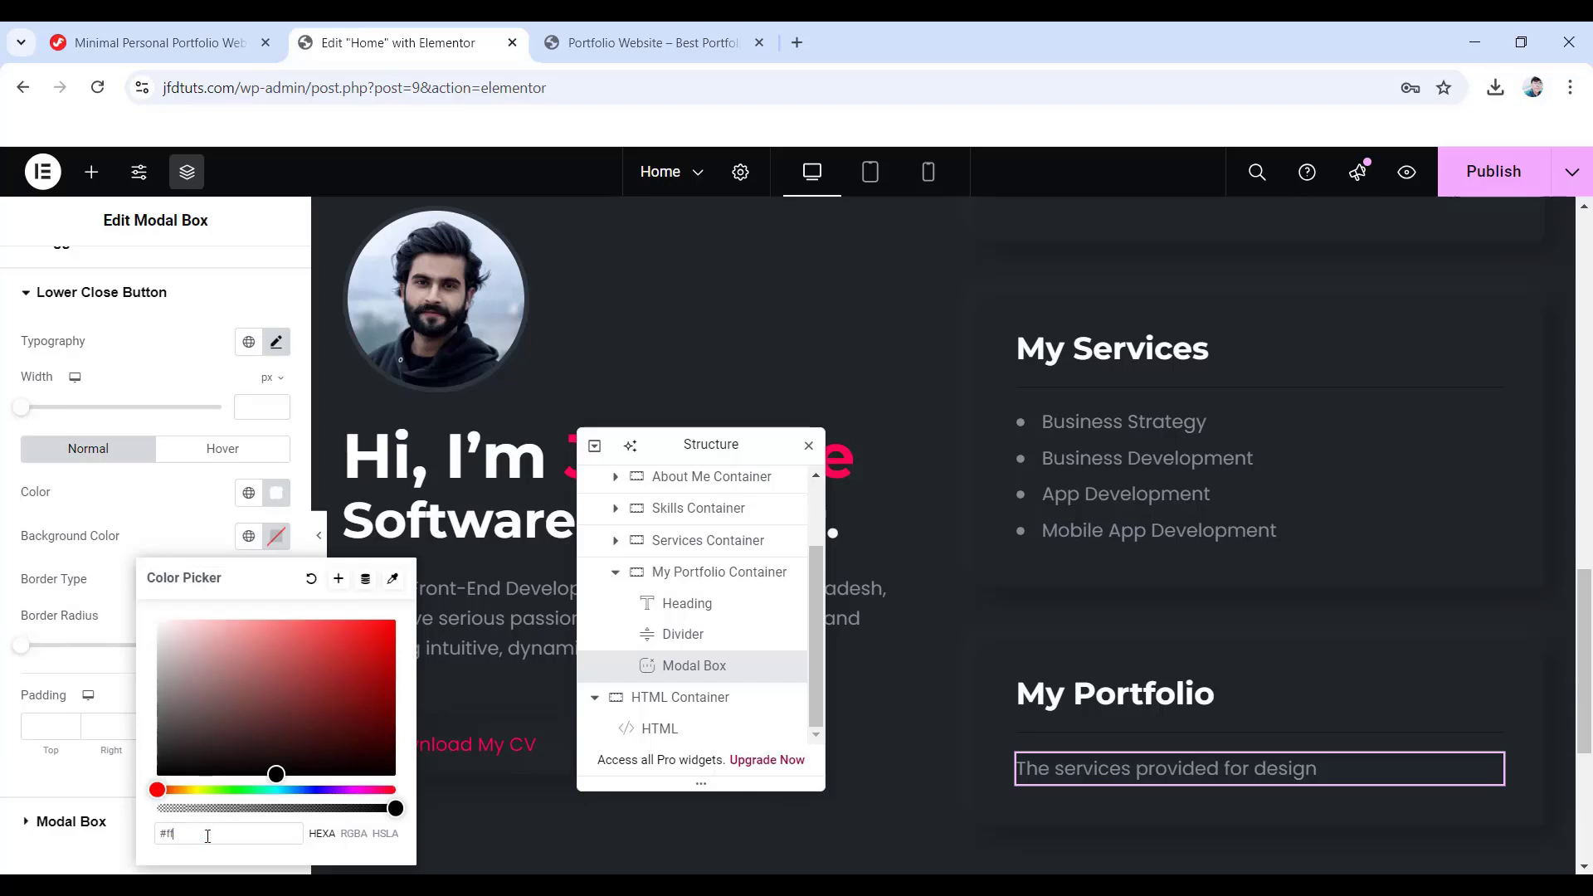
type("014f")
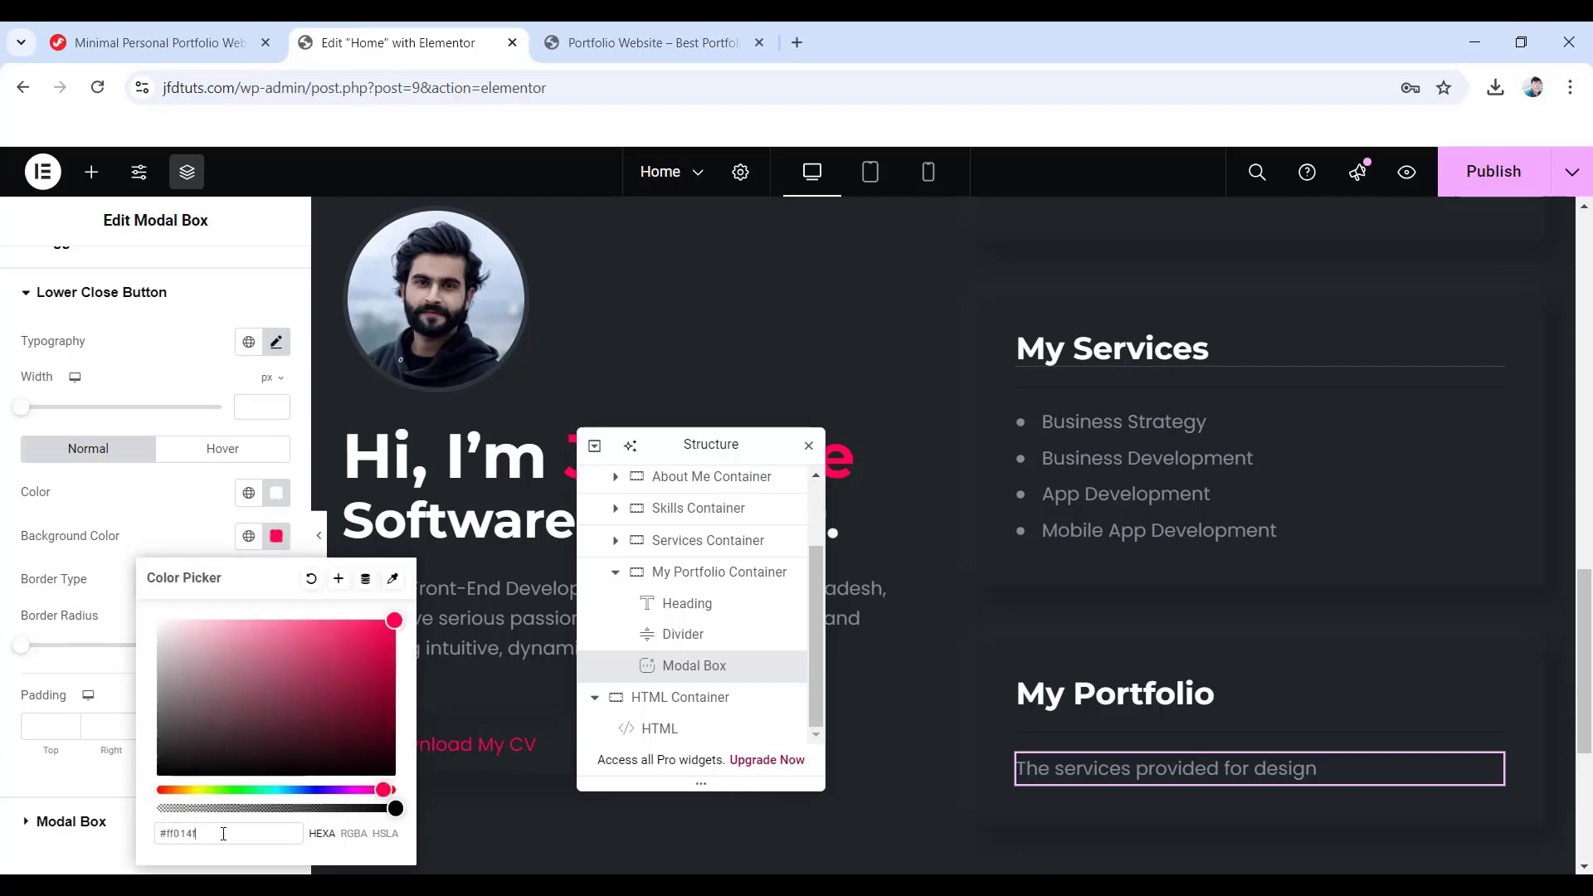
left_click(4, 545)
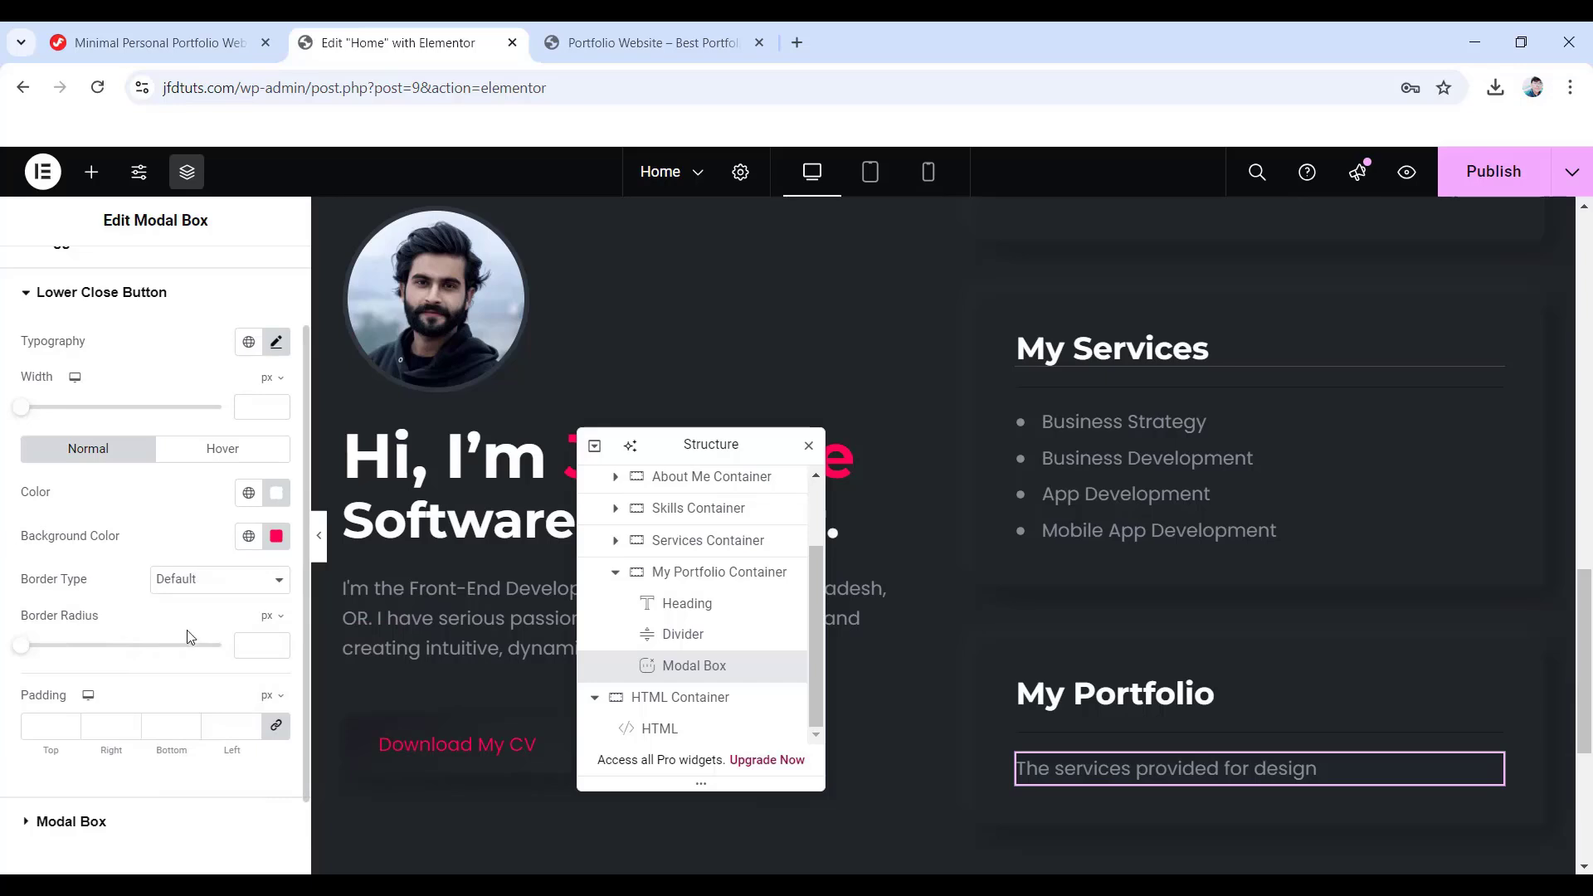
left_click(216, 588)
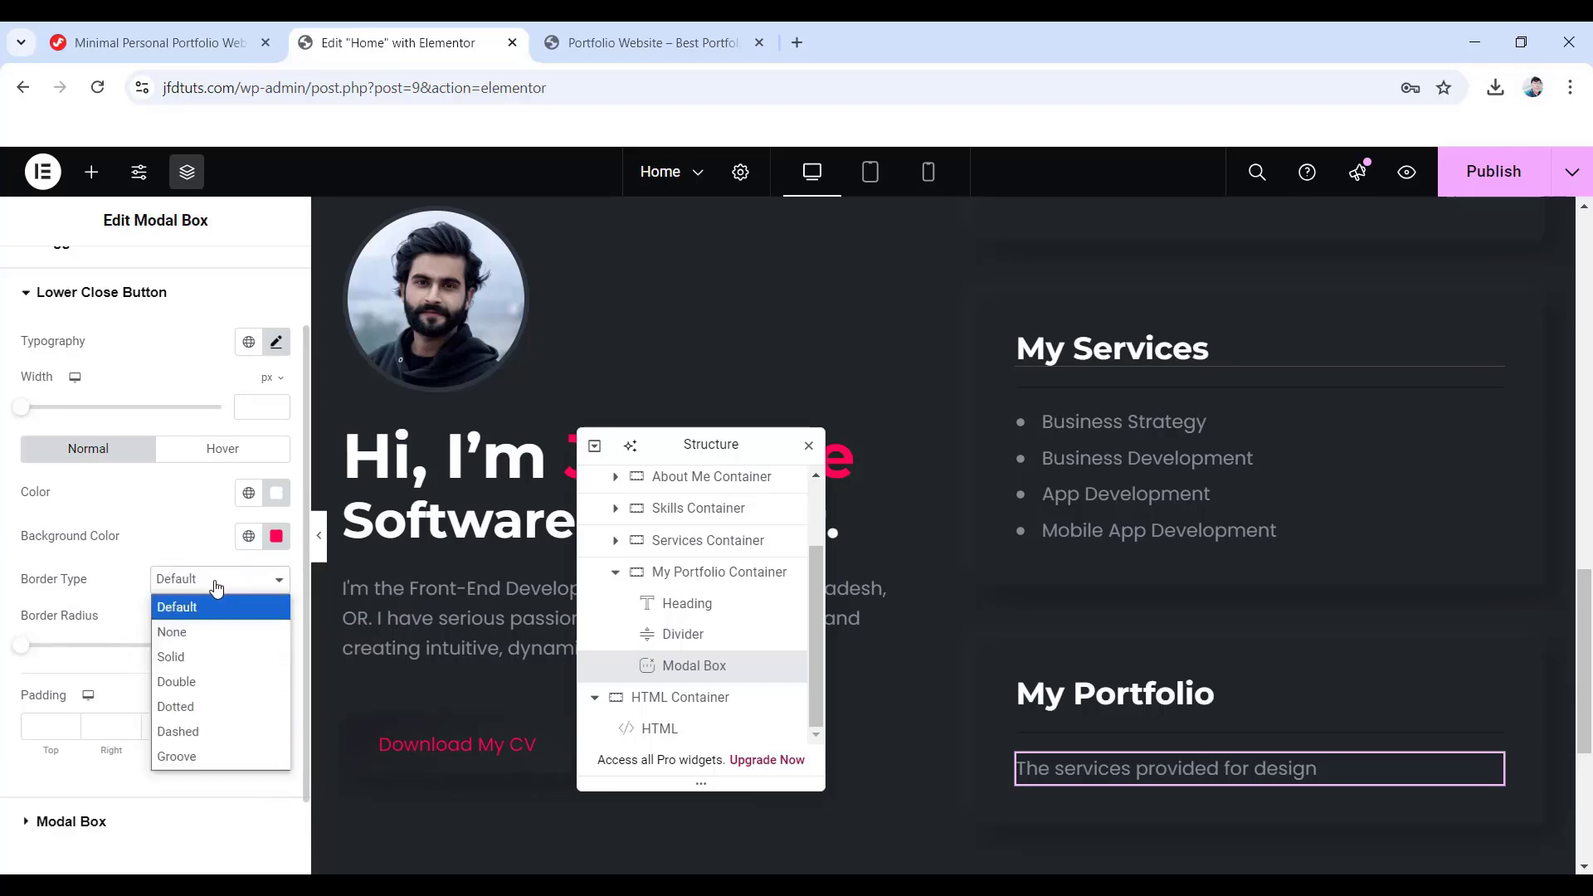
left_click(201, 651)
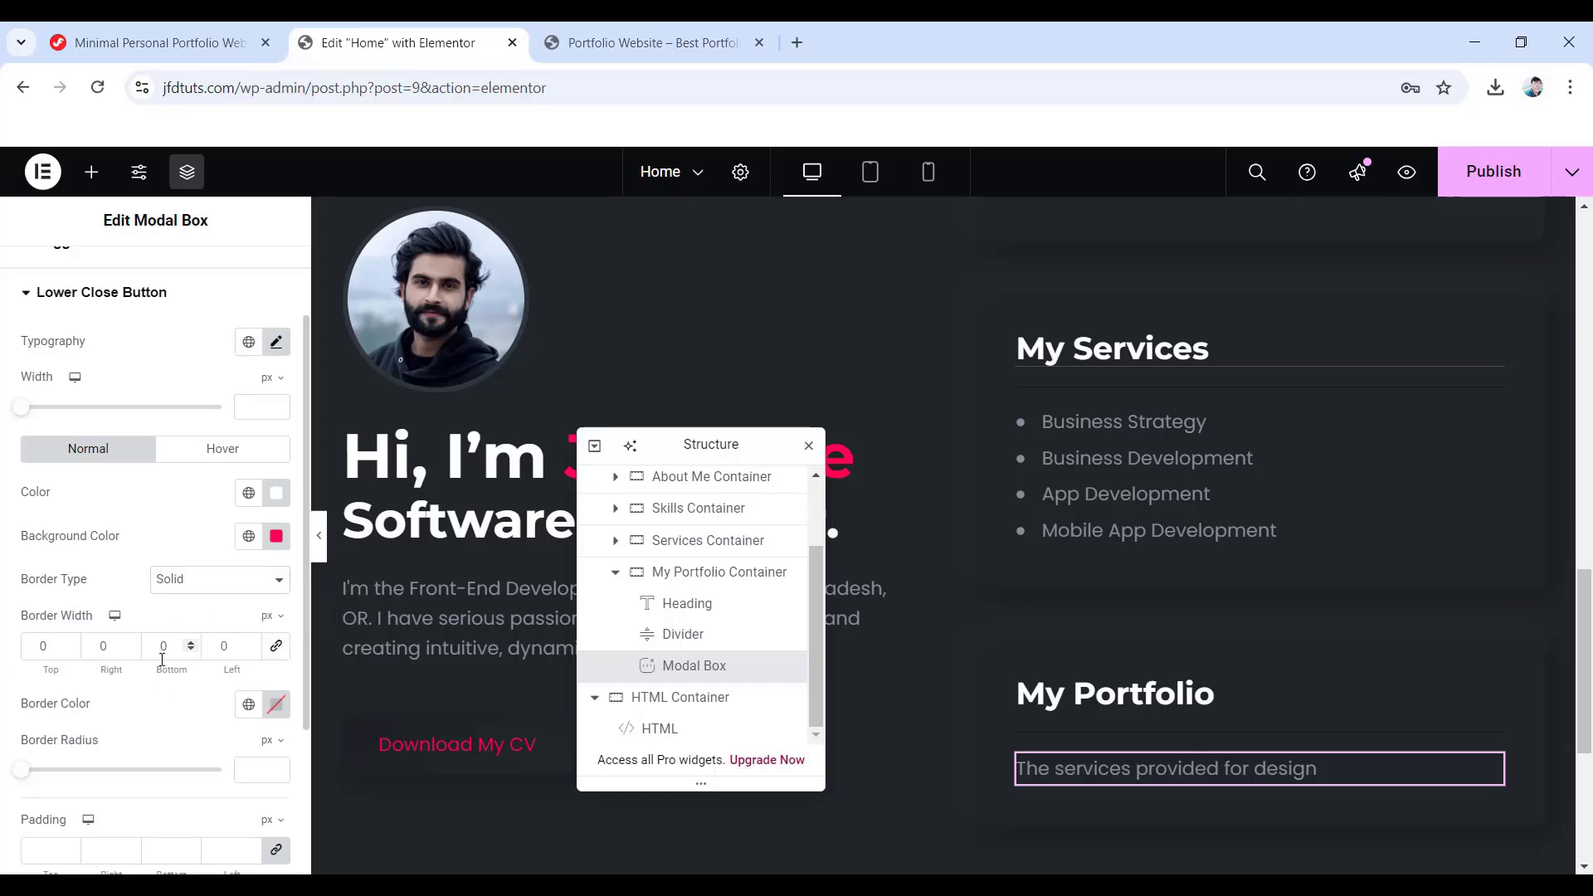
- Set the close button's hover text colour to #ff014f and hover background to #FFFFFF
left_click(200, 452)
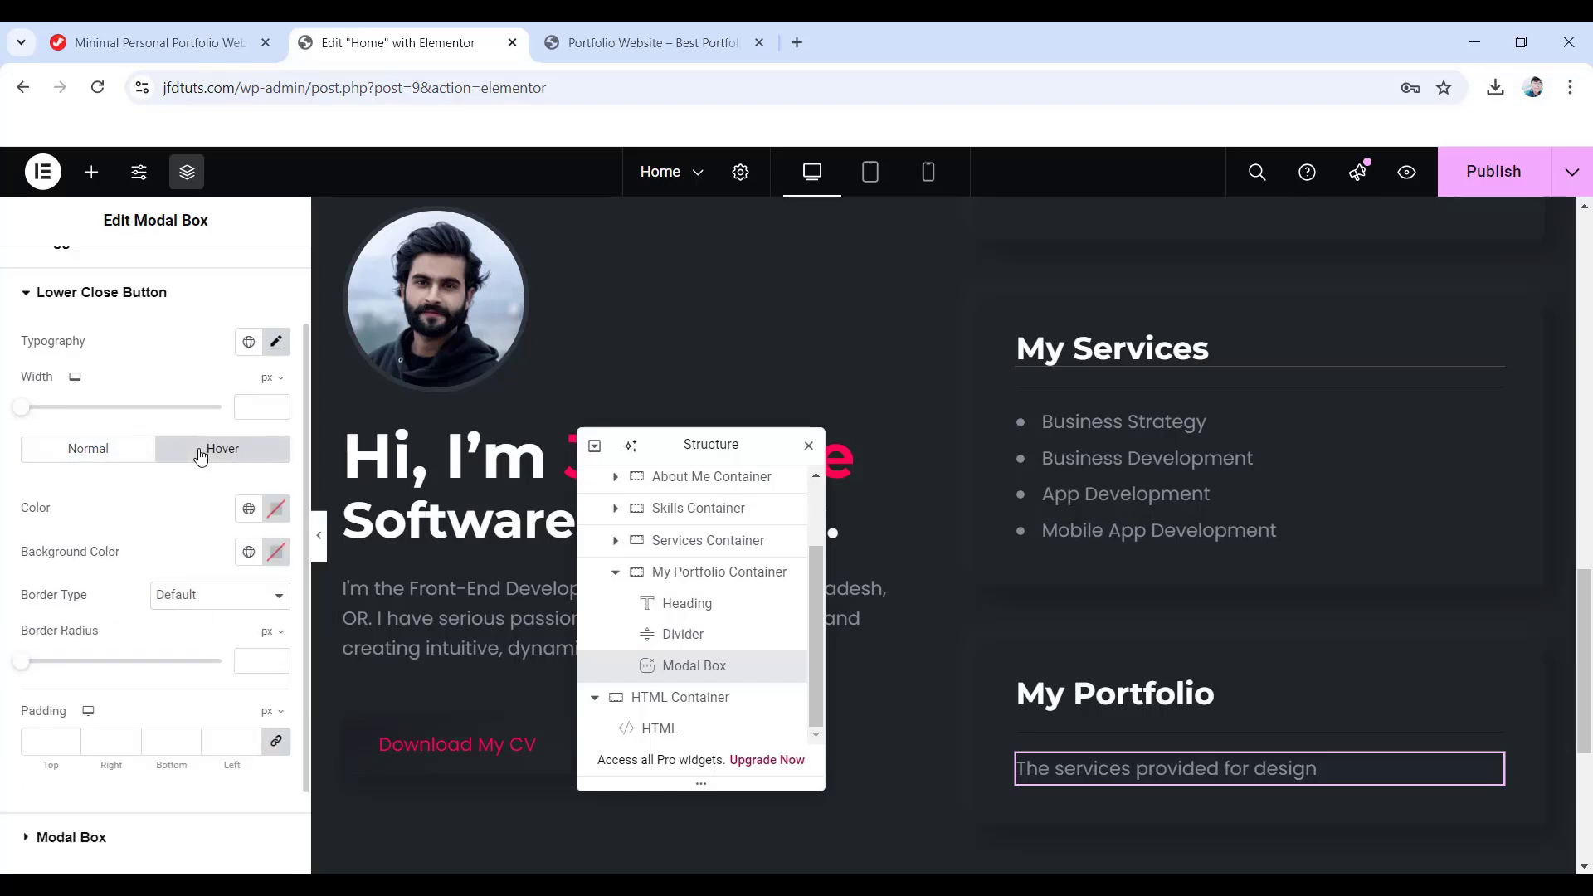
left_click(277, 509)
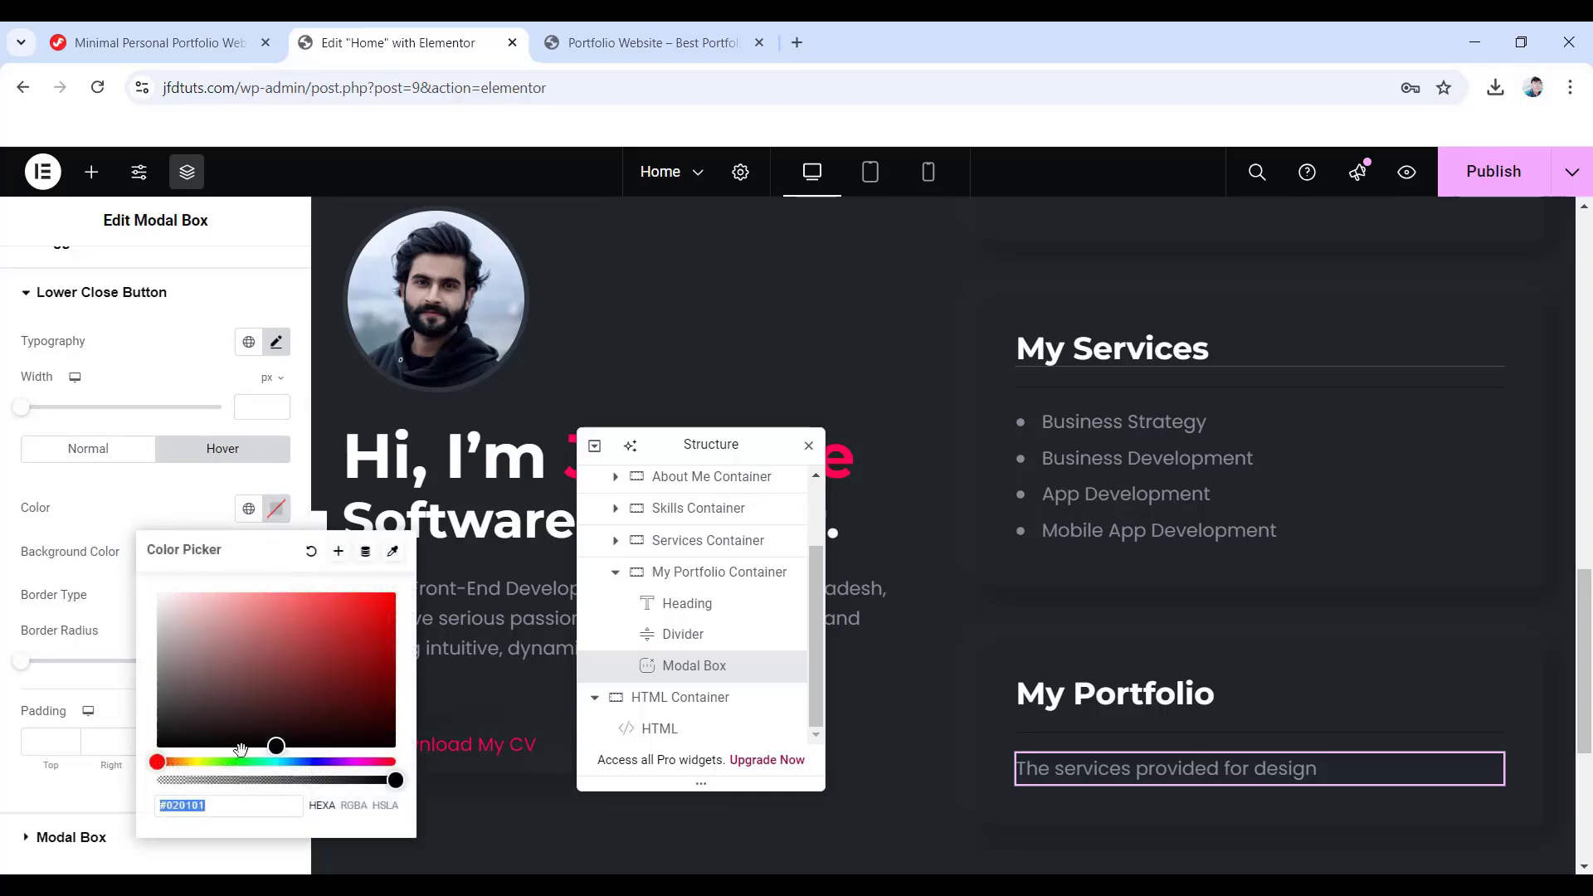
double_click(201, 805)
type("ff01")
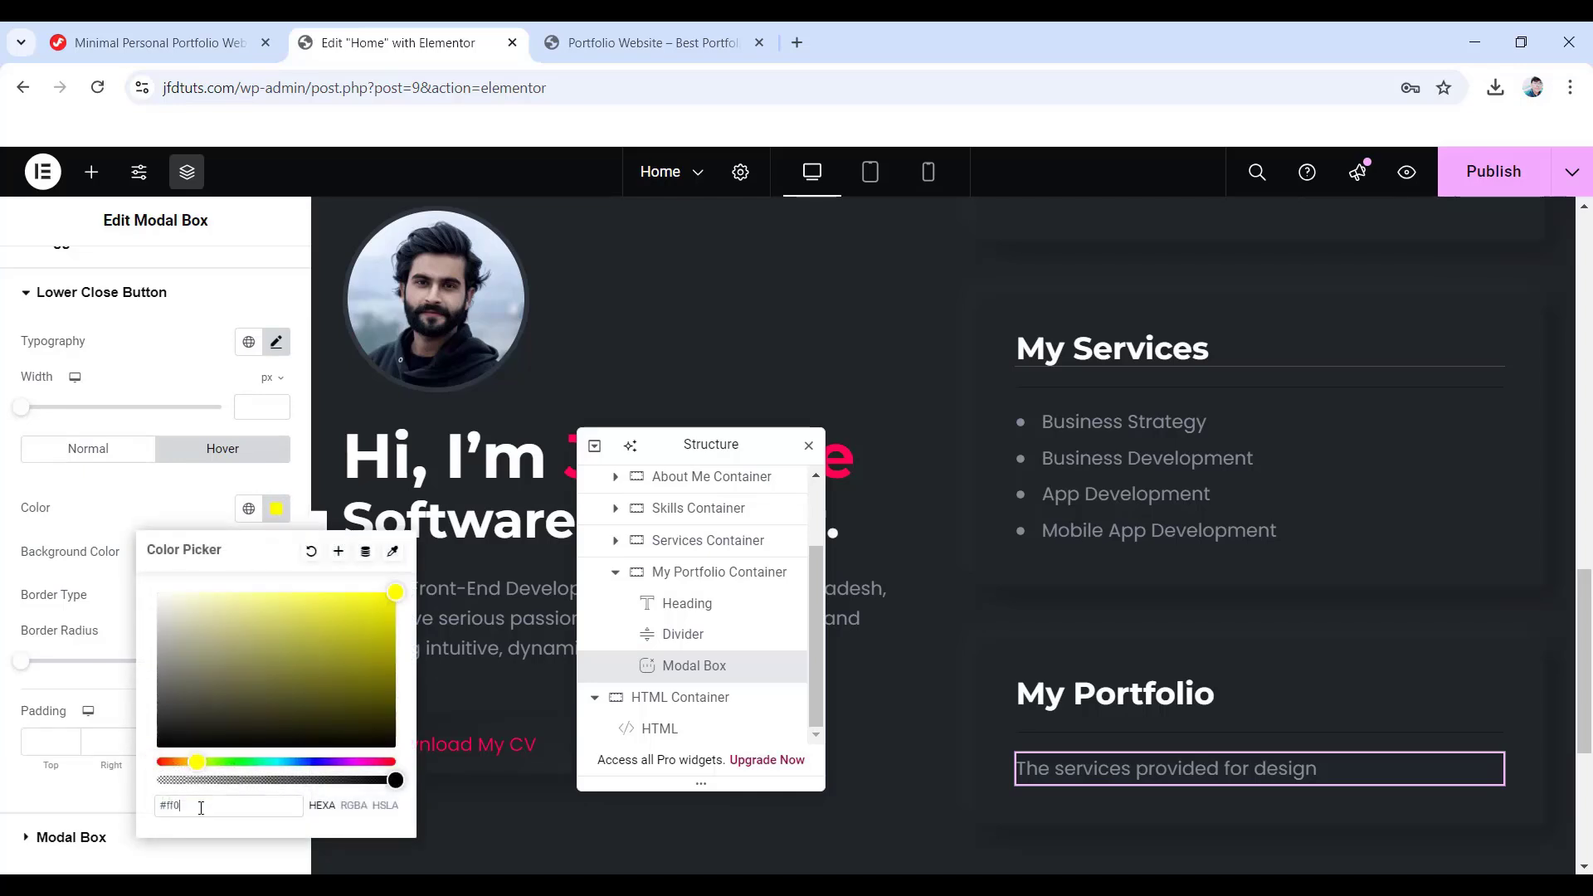
type("4f")
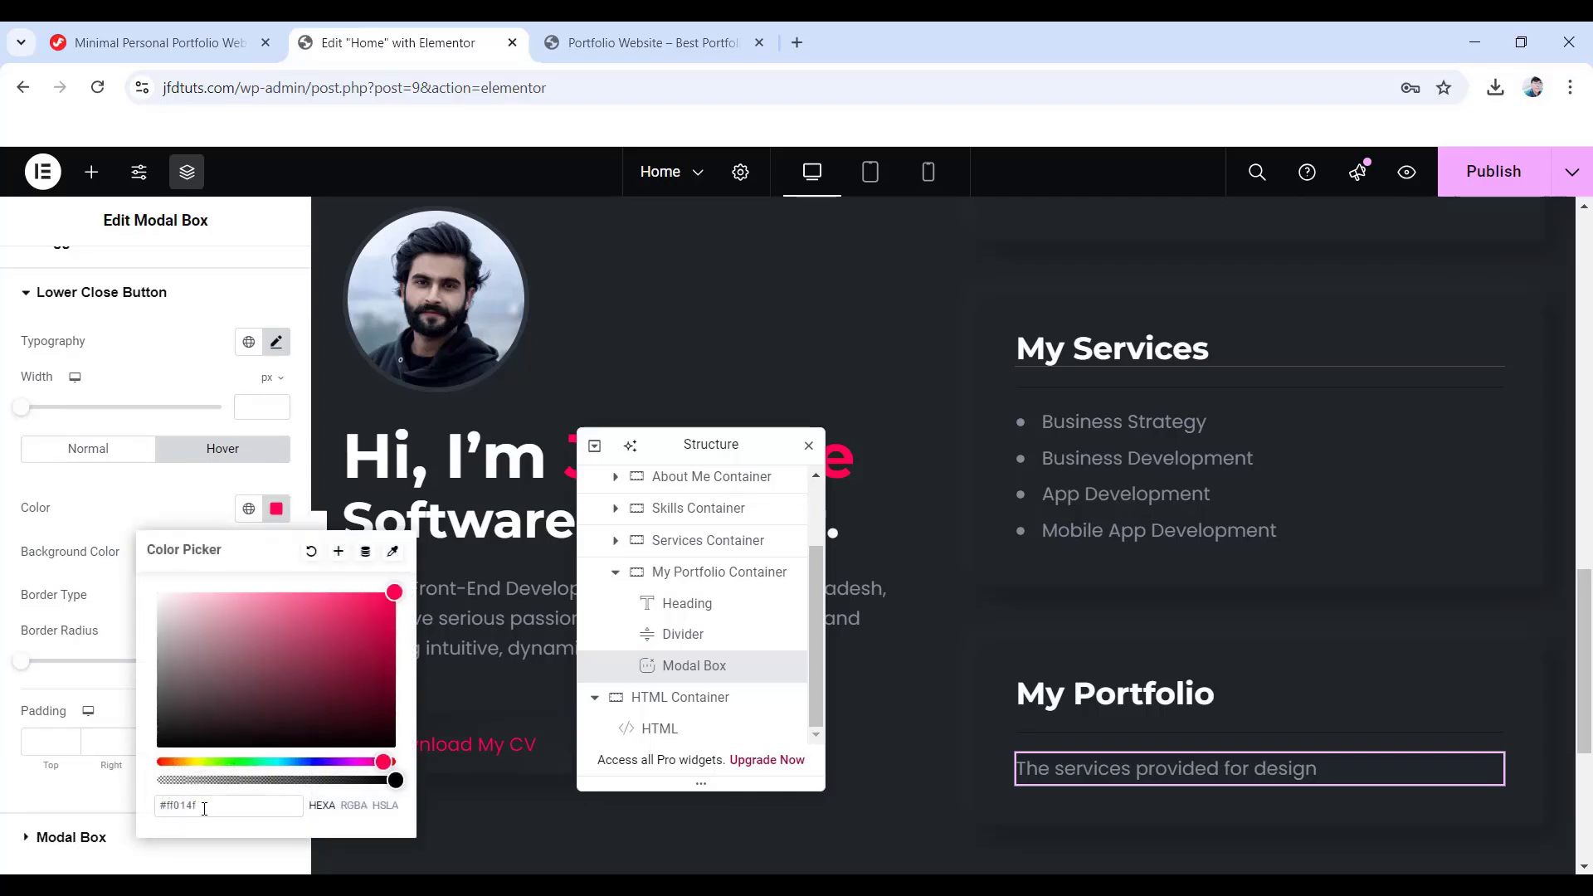
left_click(51, 635)
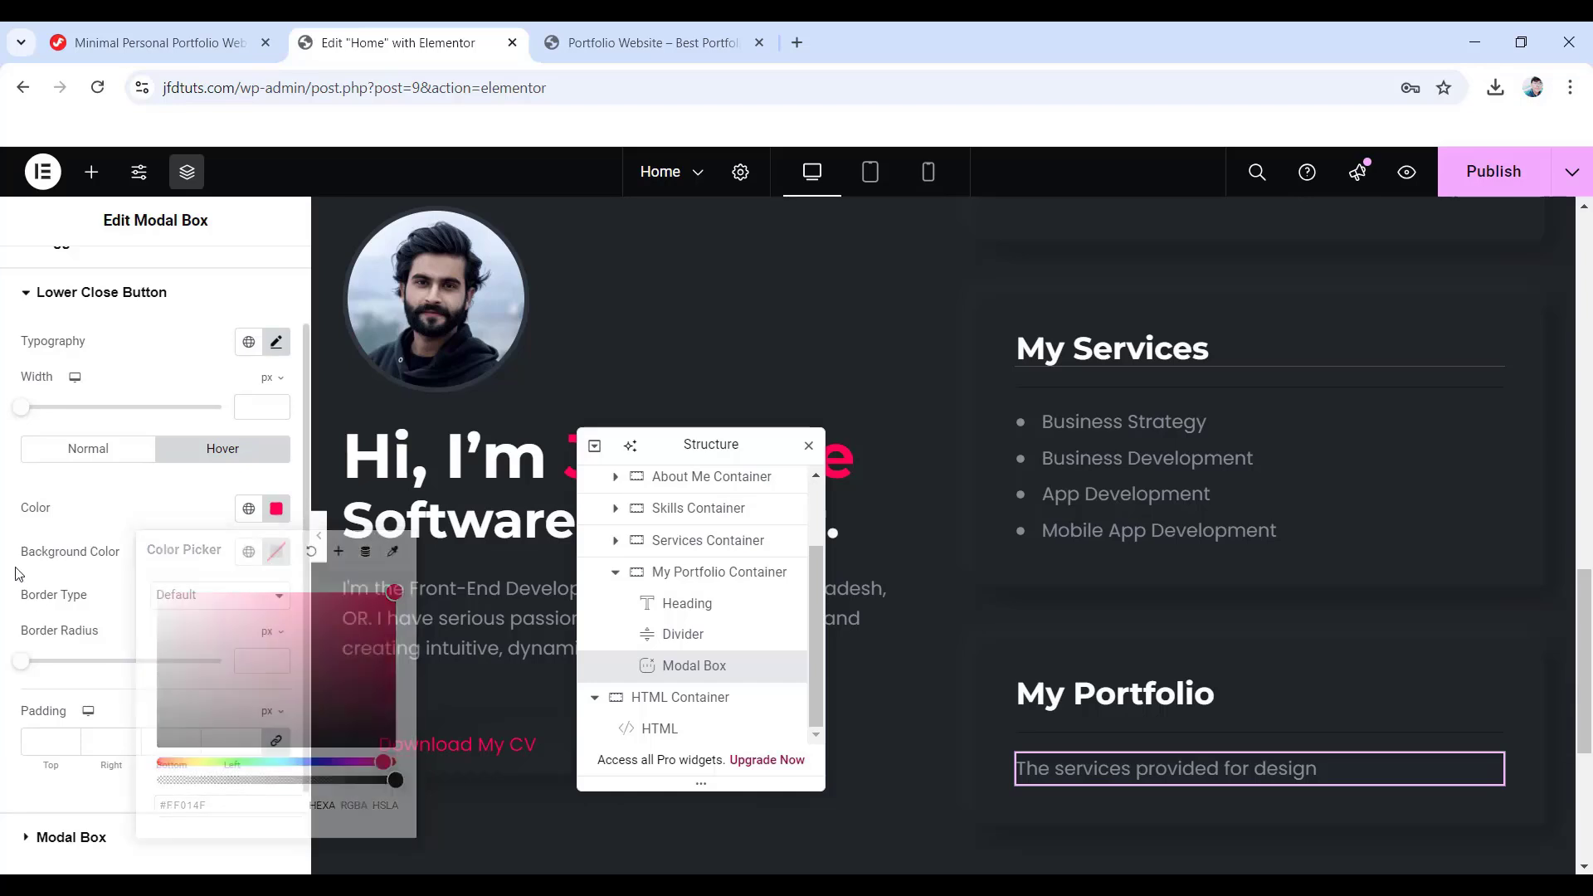
left_click(278, 552)
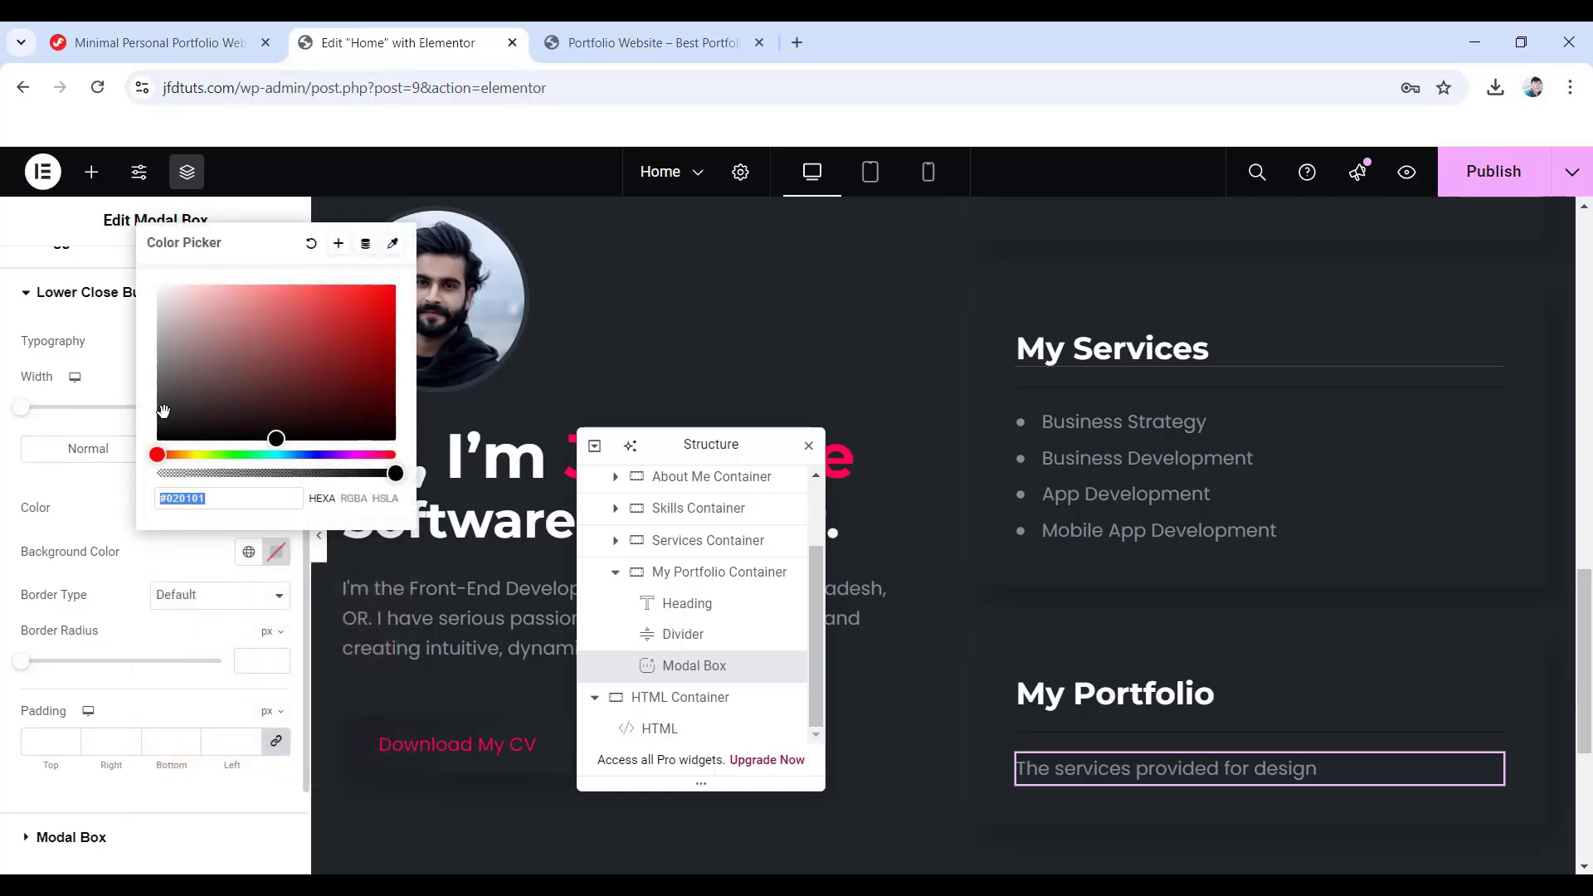
left_click(117, 231)
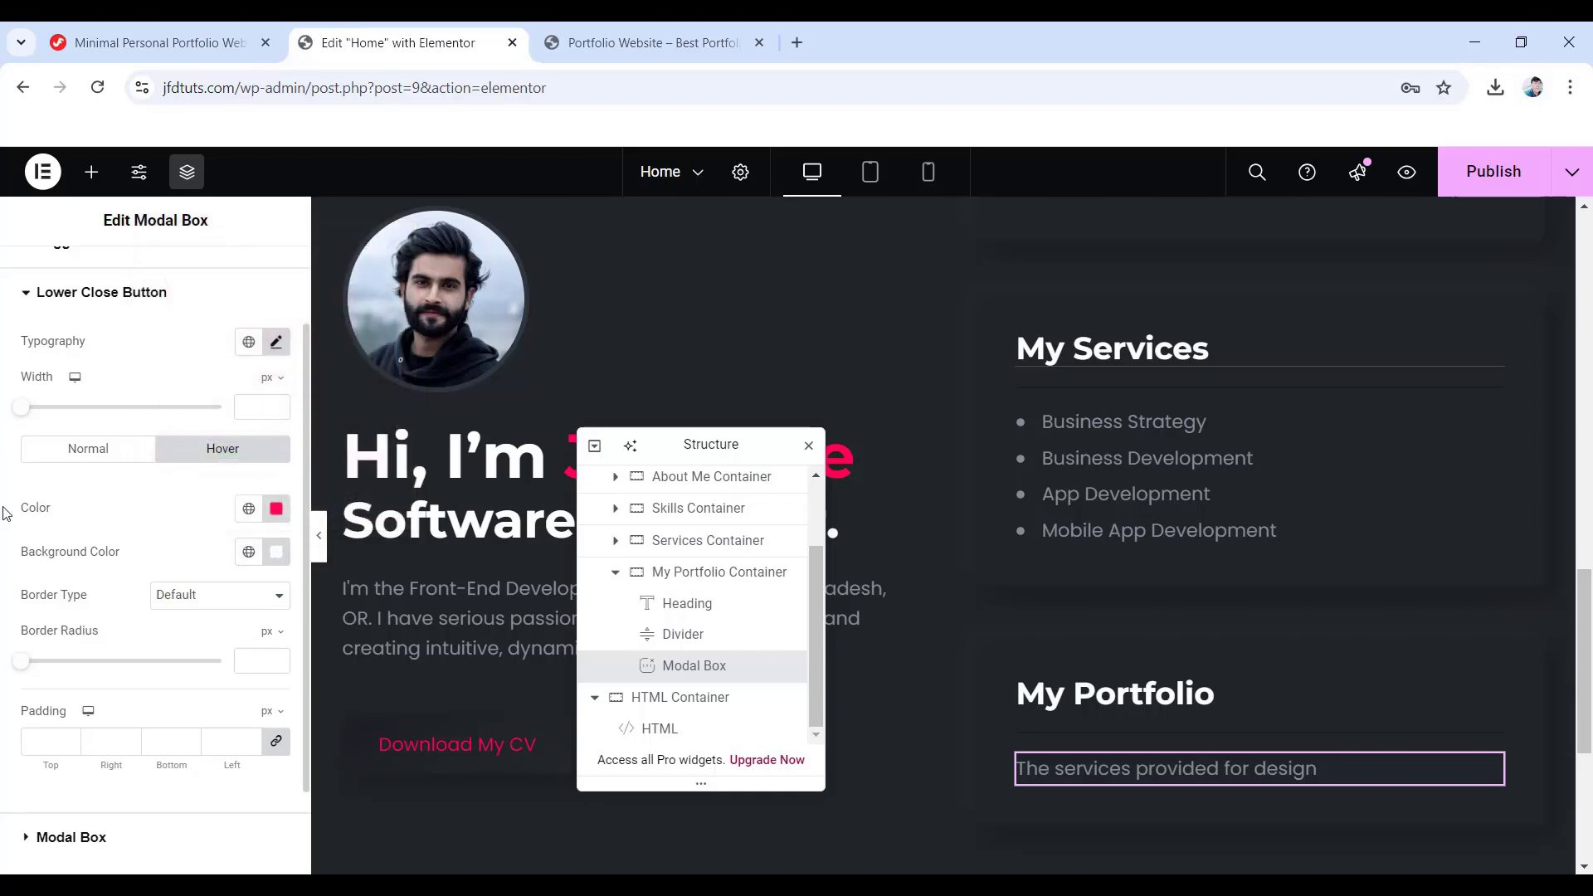
scroll(44, 618, "down", 1)
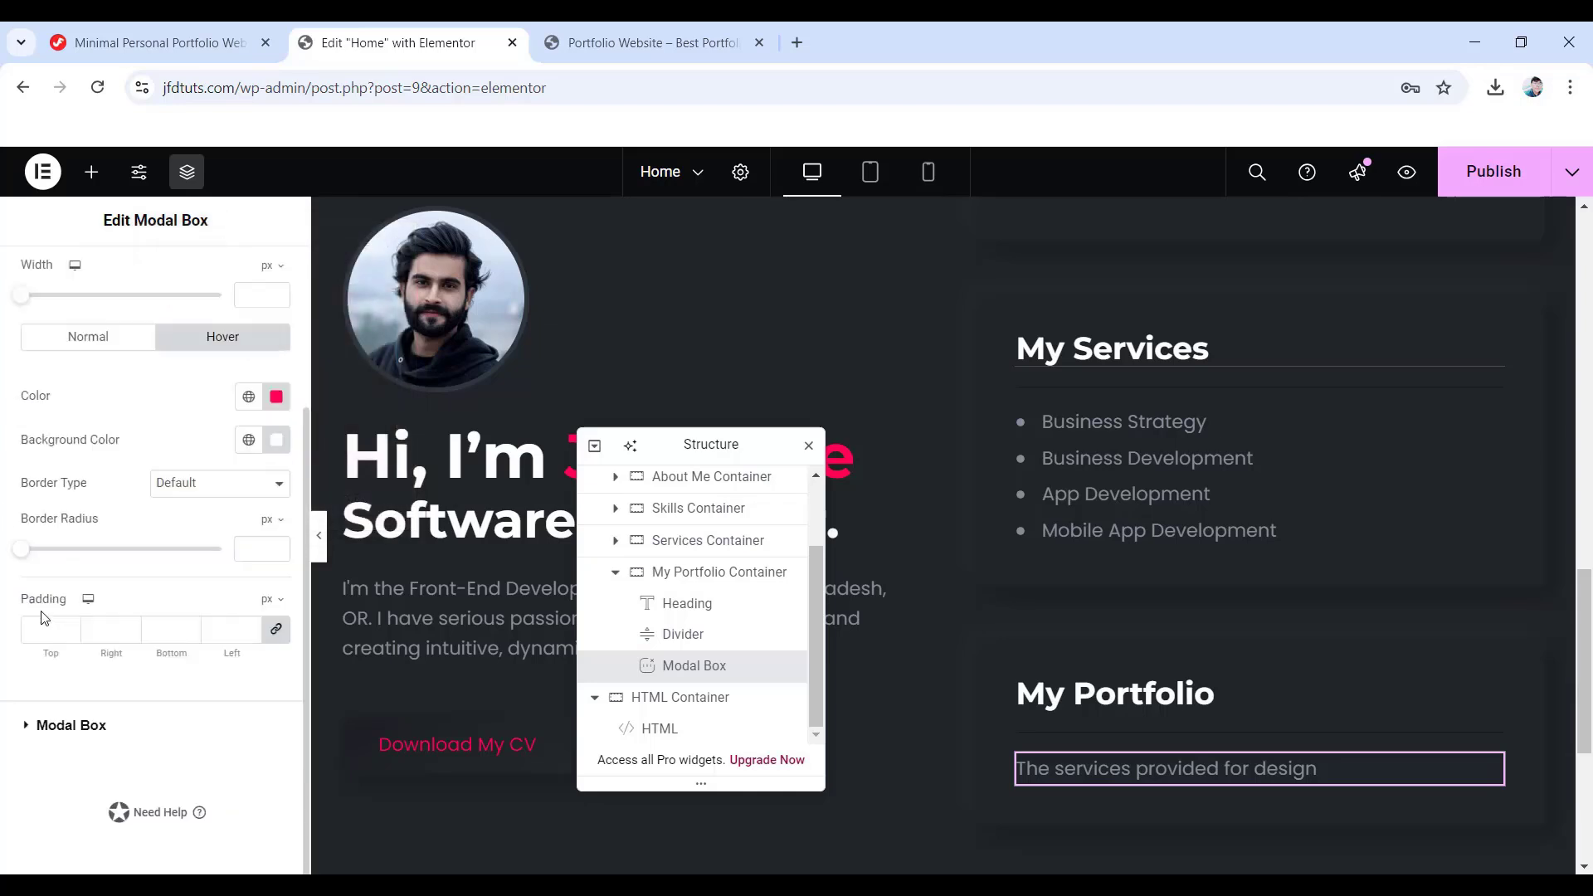
- Make the modal content background fully transparent and set the modal width to 1100
left_click(55, 727)
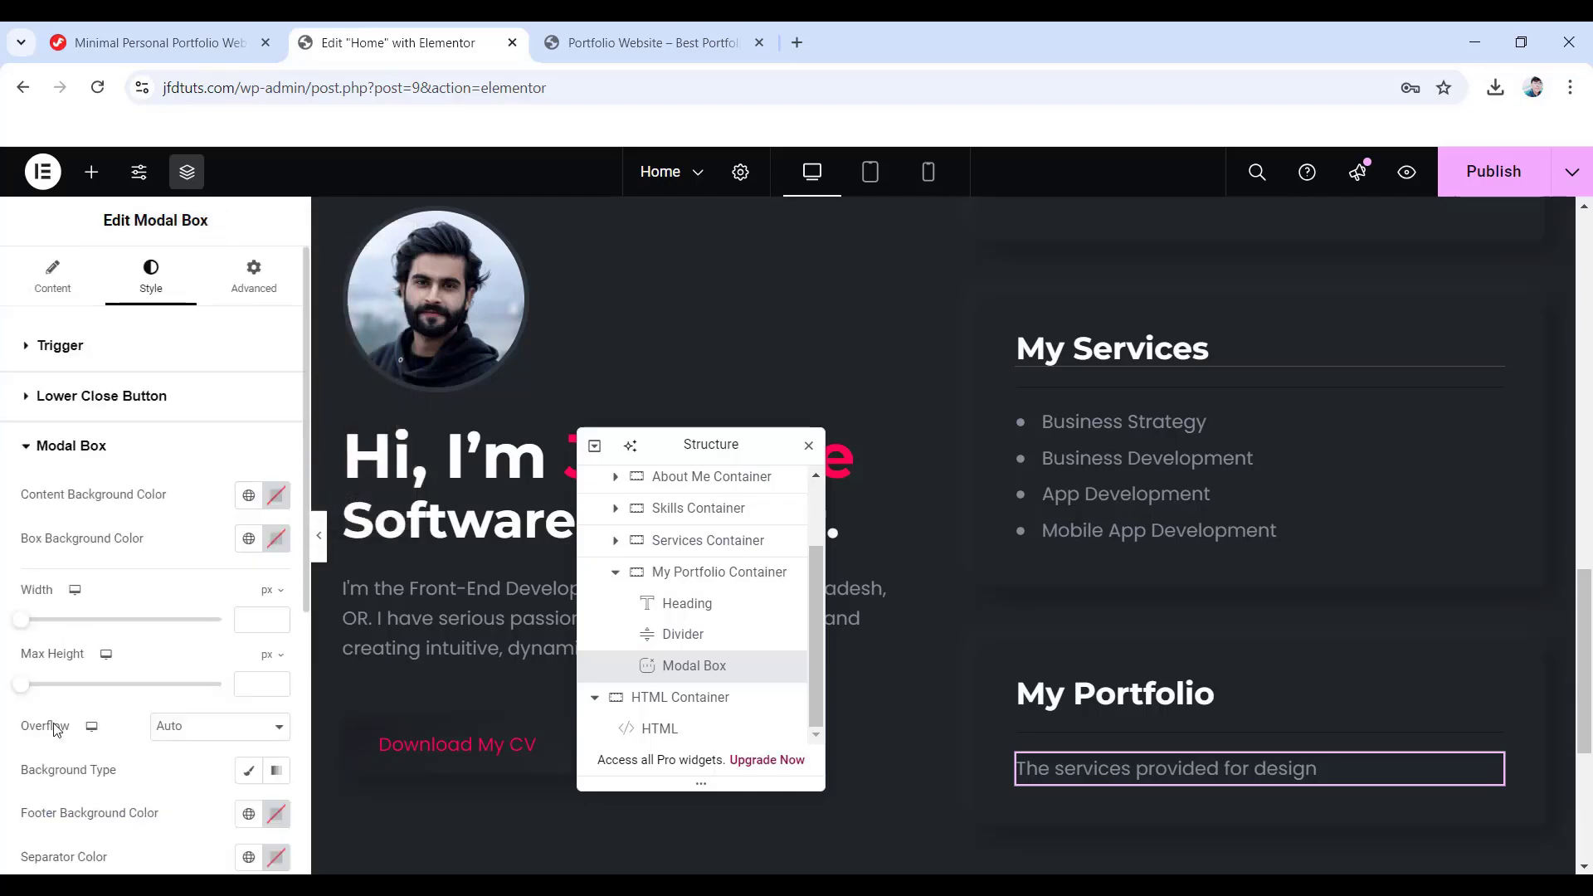
left_click(276, 495)
left_click_drag(211, 765, 151, 763)
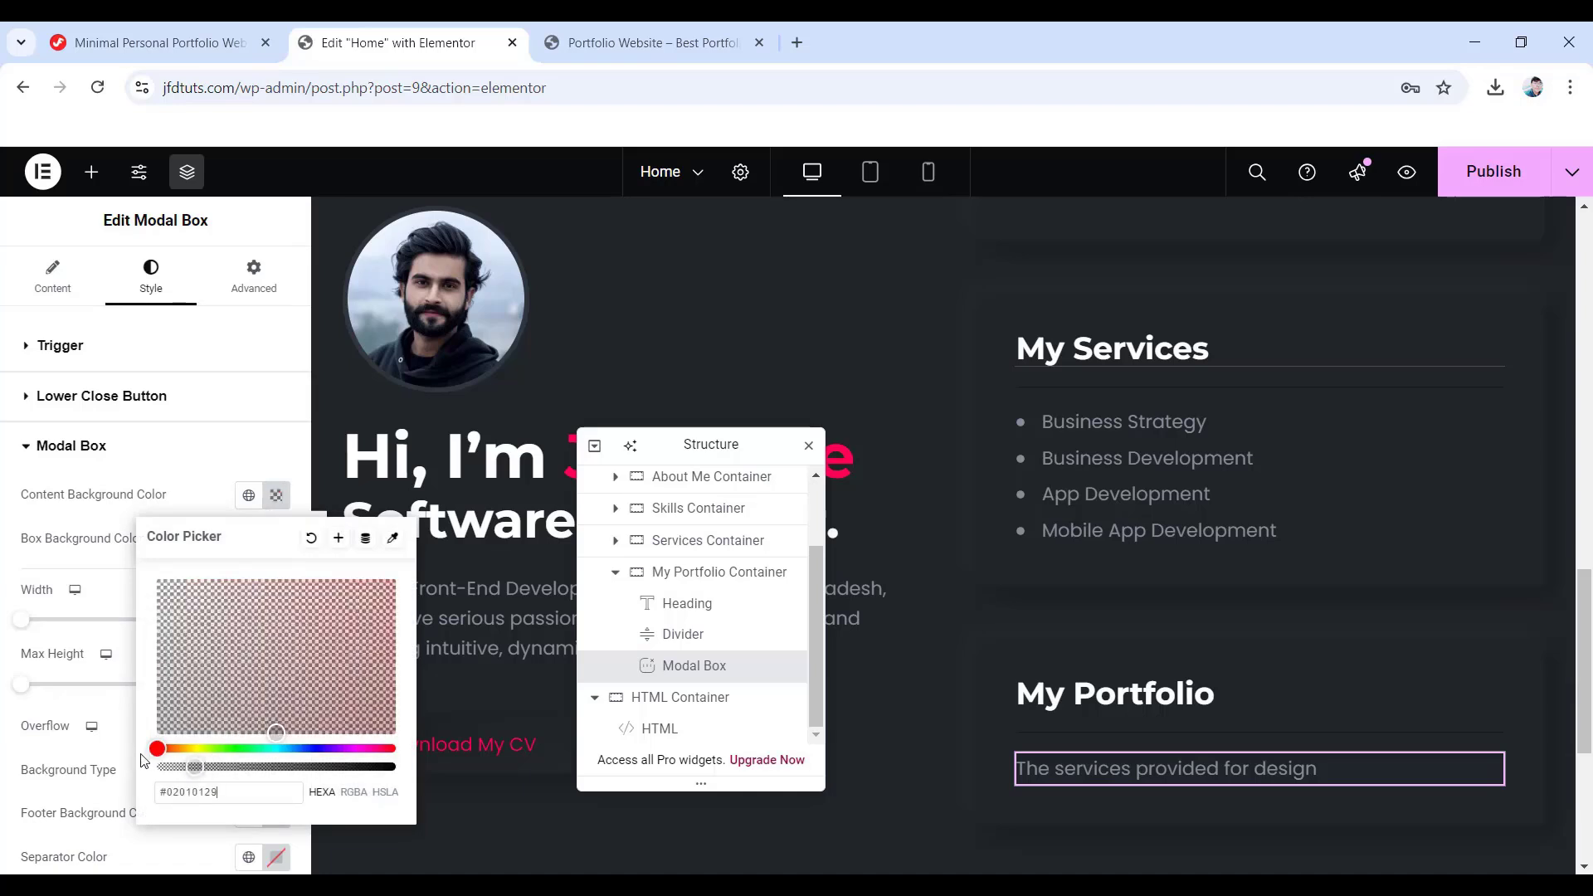
left_click(132, 657)
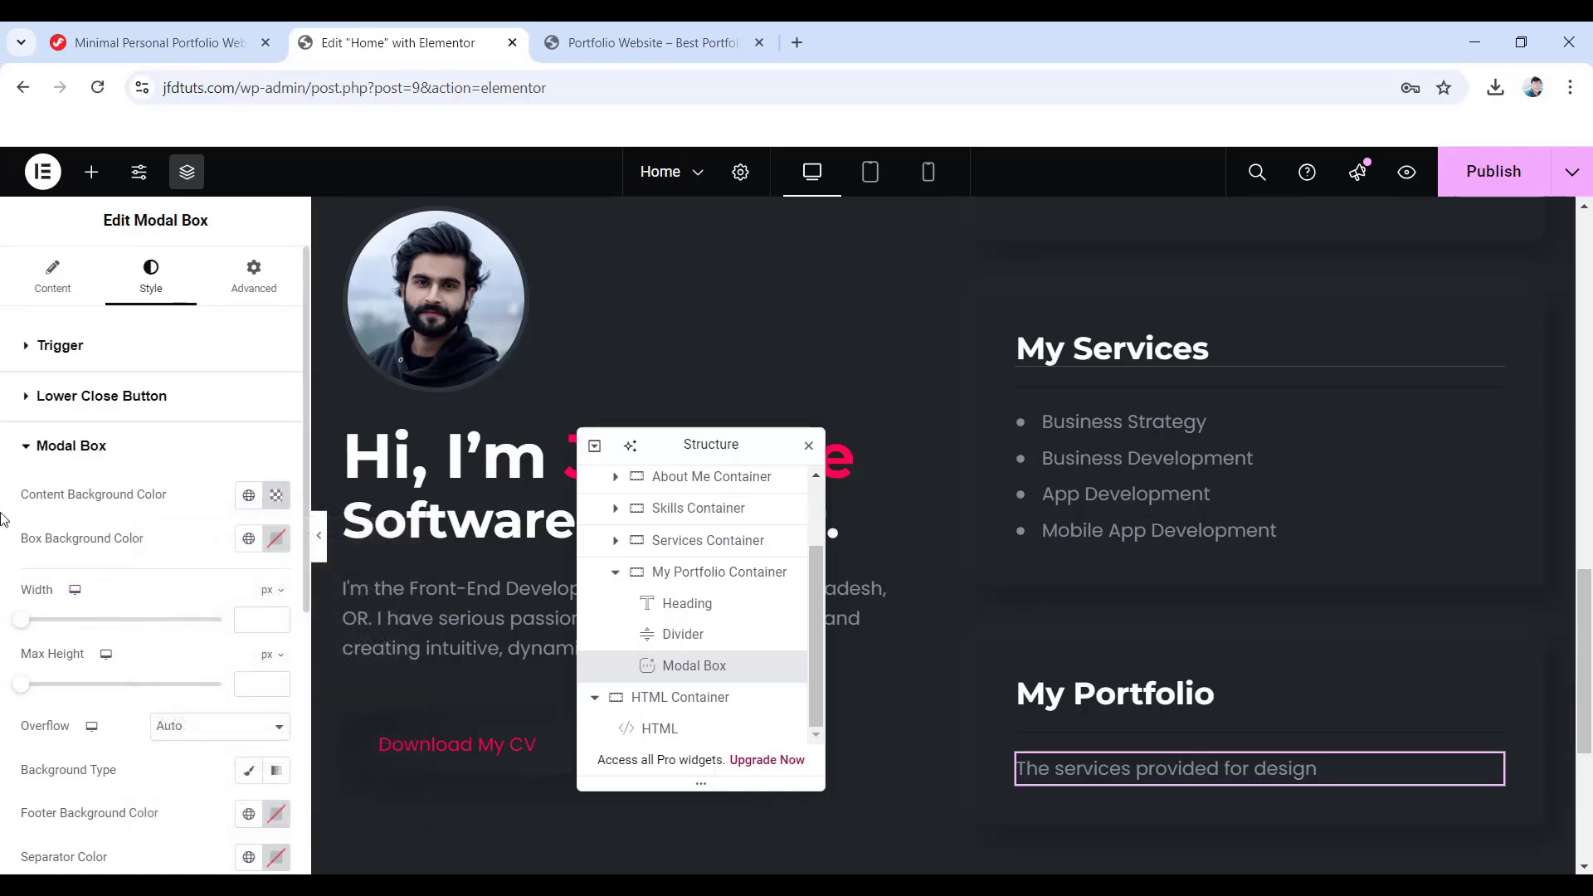
left_click(264, 620)
type("1100")
scroll(185, 628, "down", 1)
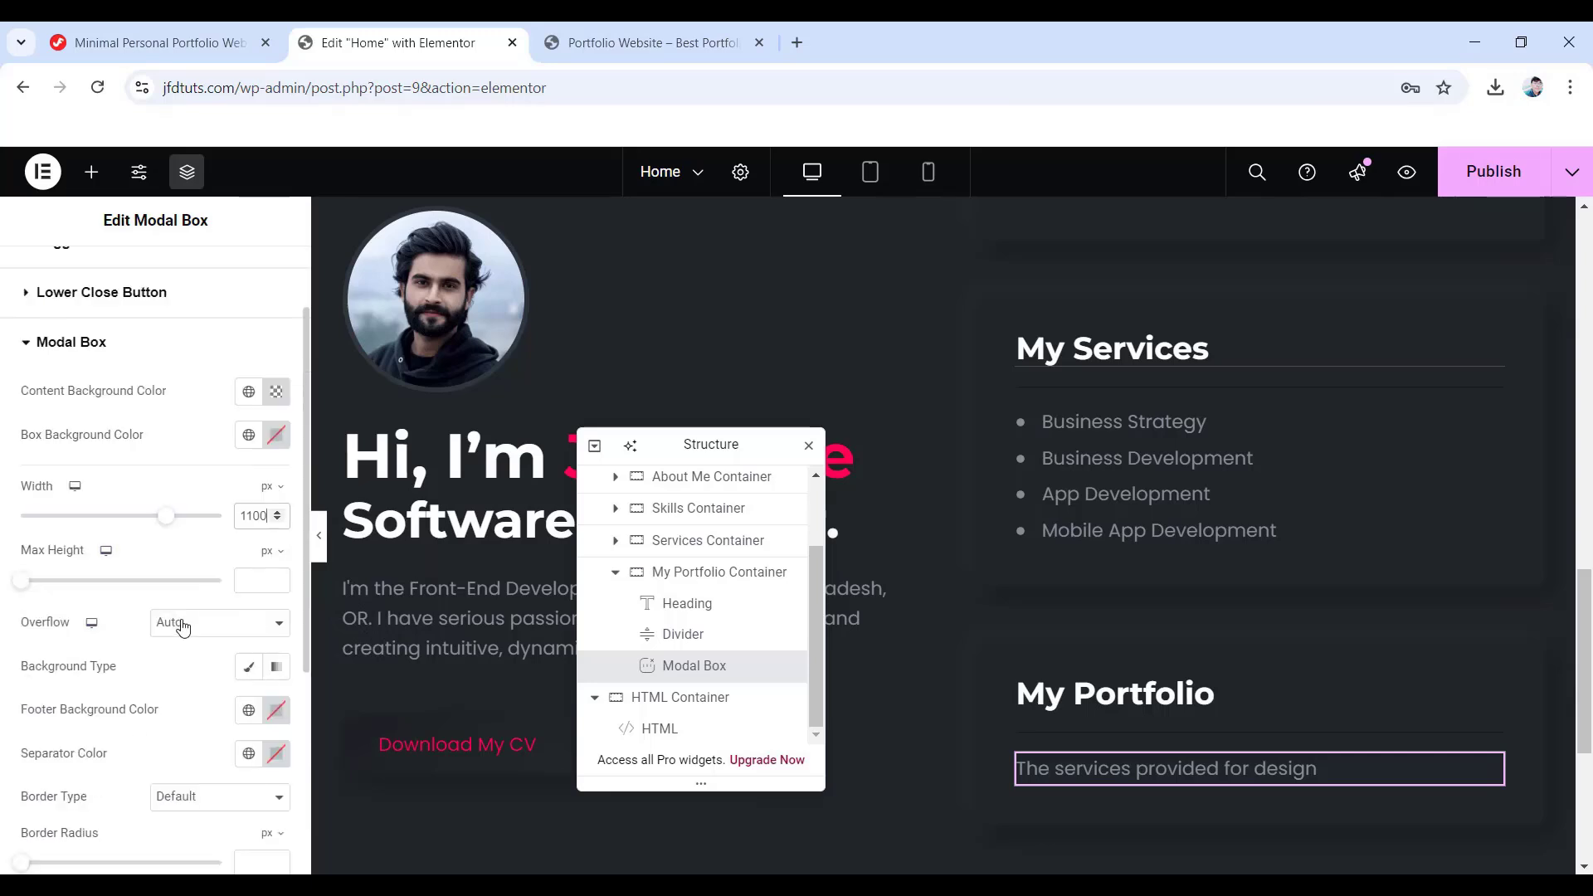
- Use a Classic background, a #1e2024 footer background and no border on the modal
left_click(247, 668)
scroll(243, 681, "down", 2)
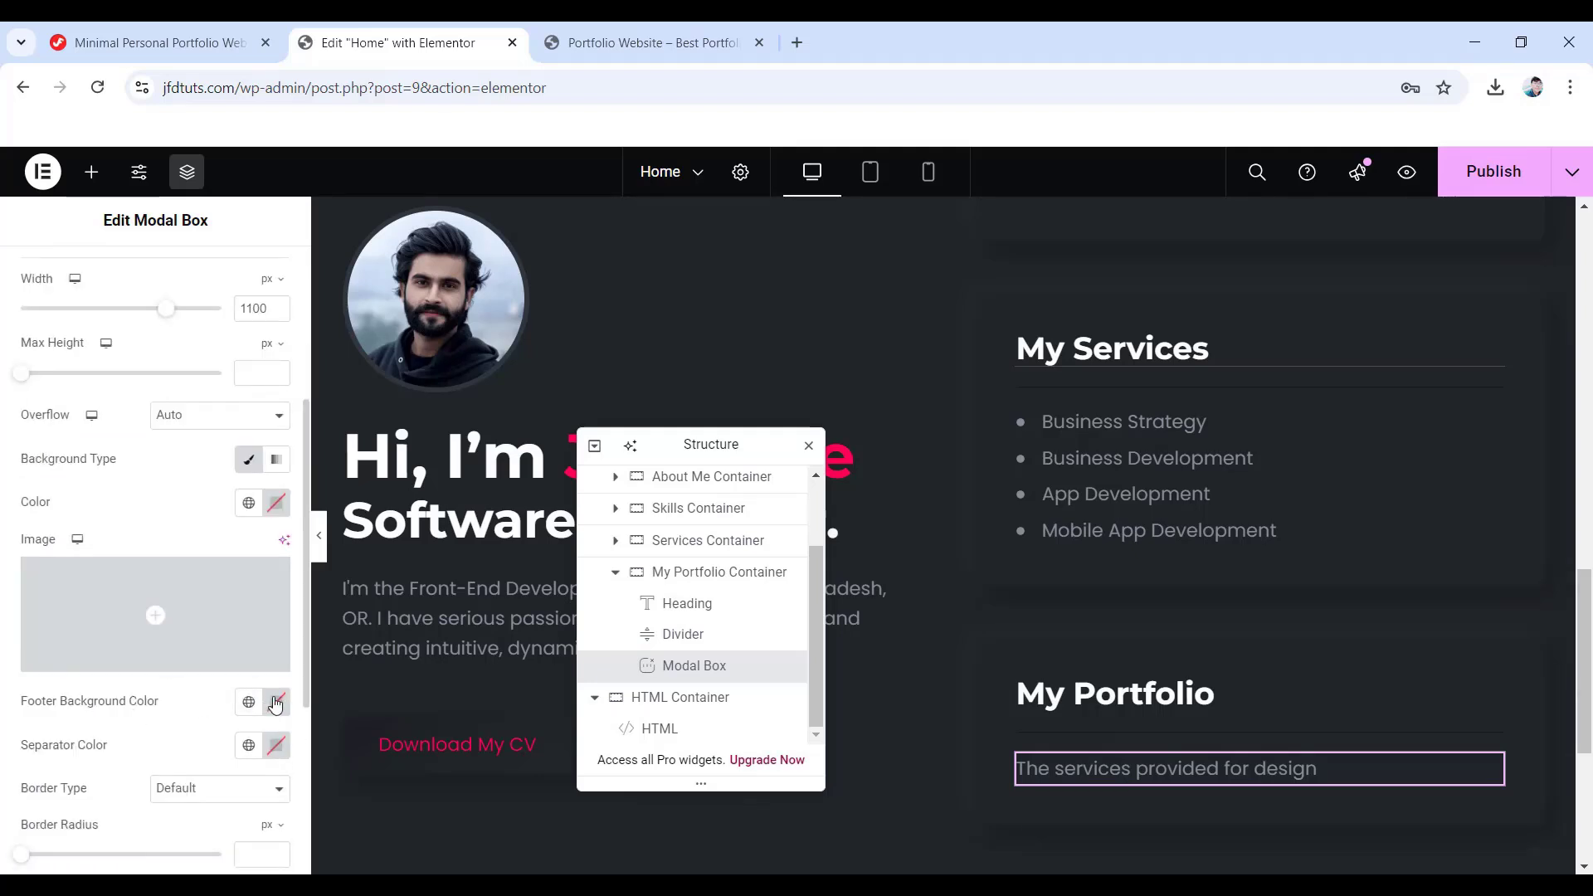
left_click(277, 702)
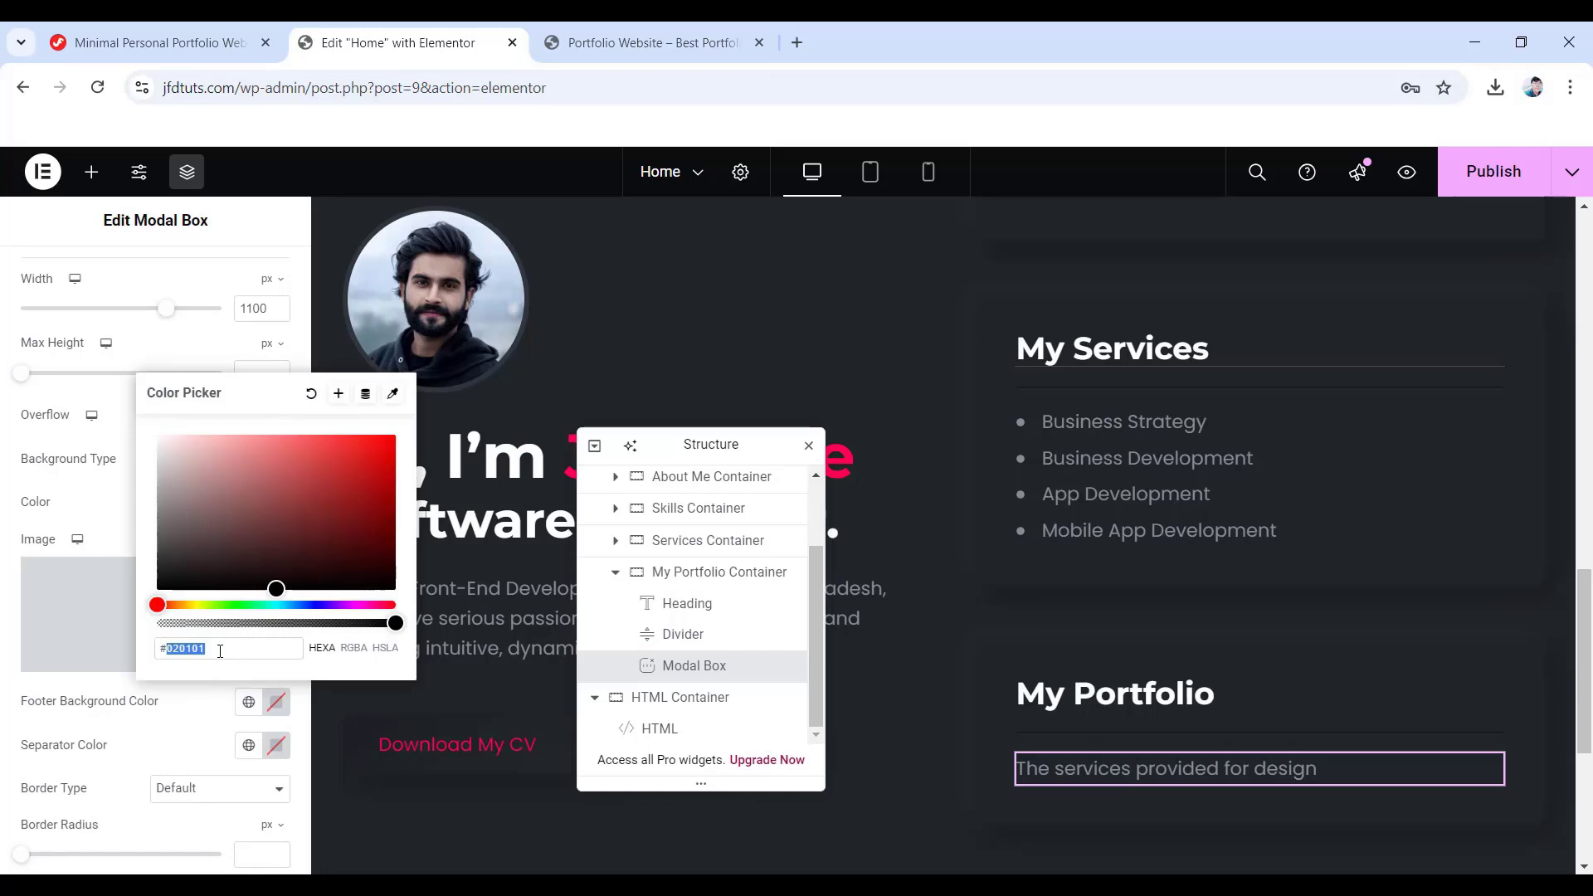
type("#1e2024")
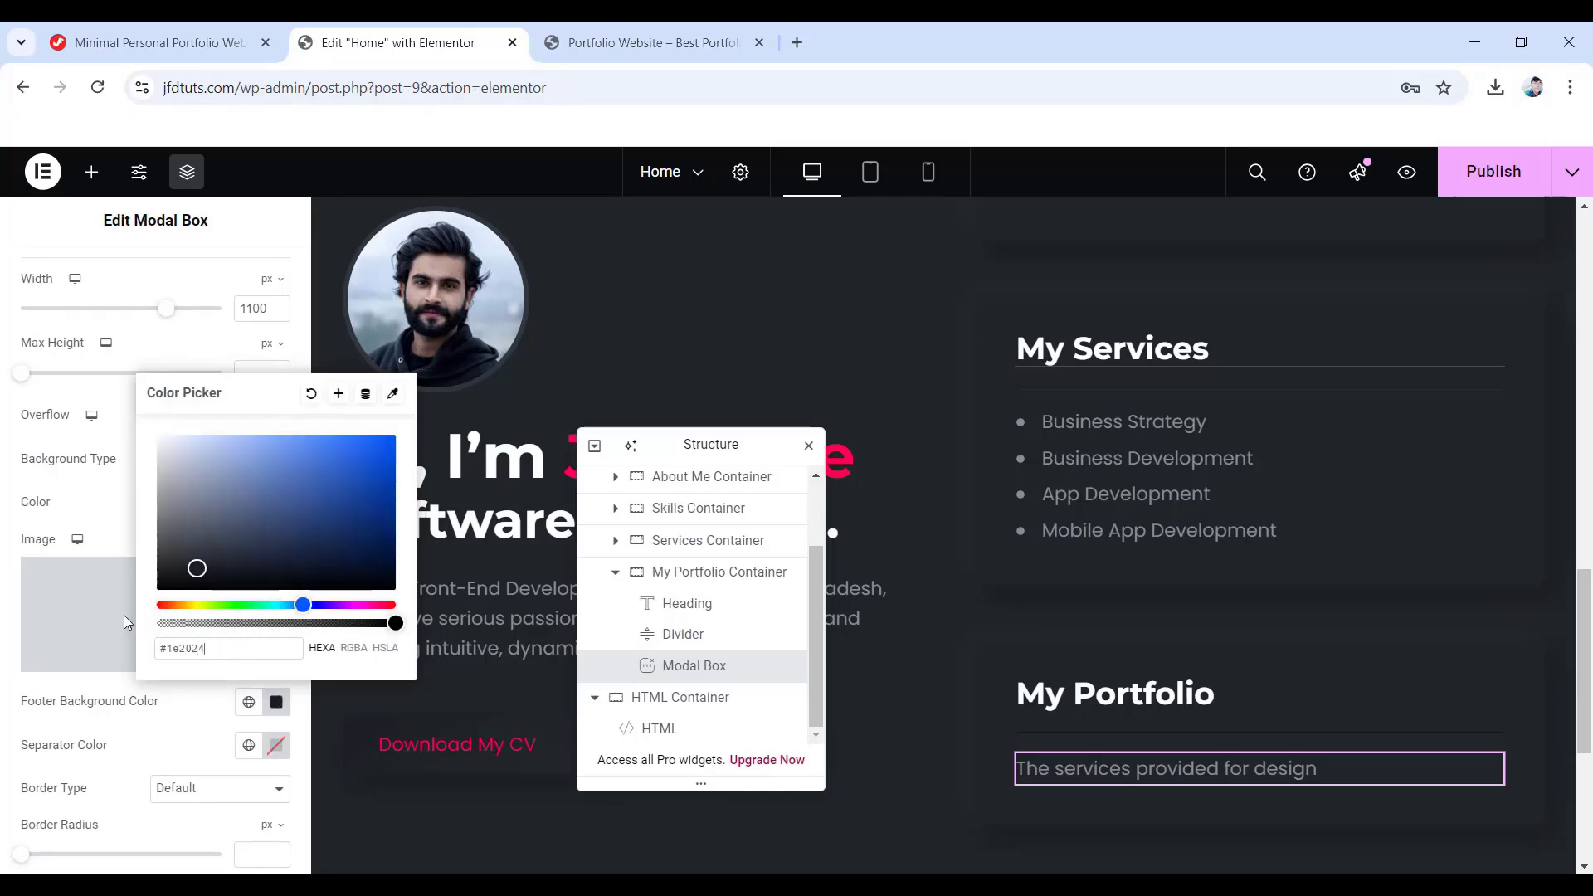
left_click(124, 621)
left_click(192, 794)
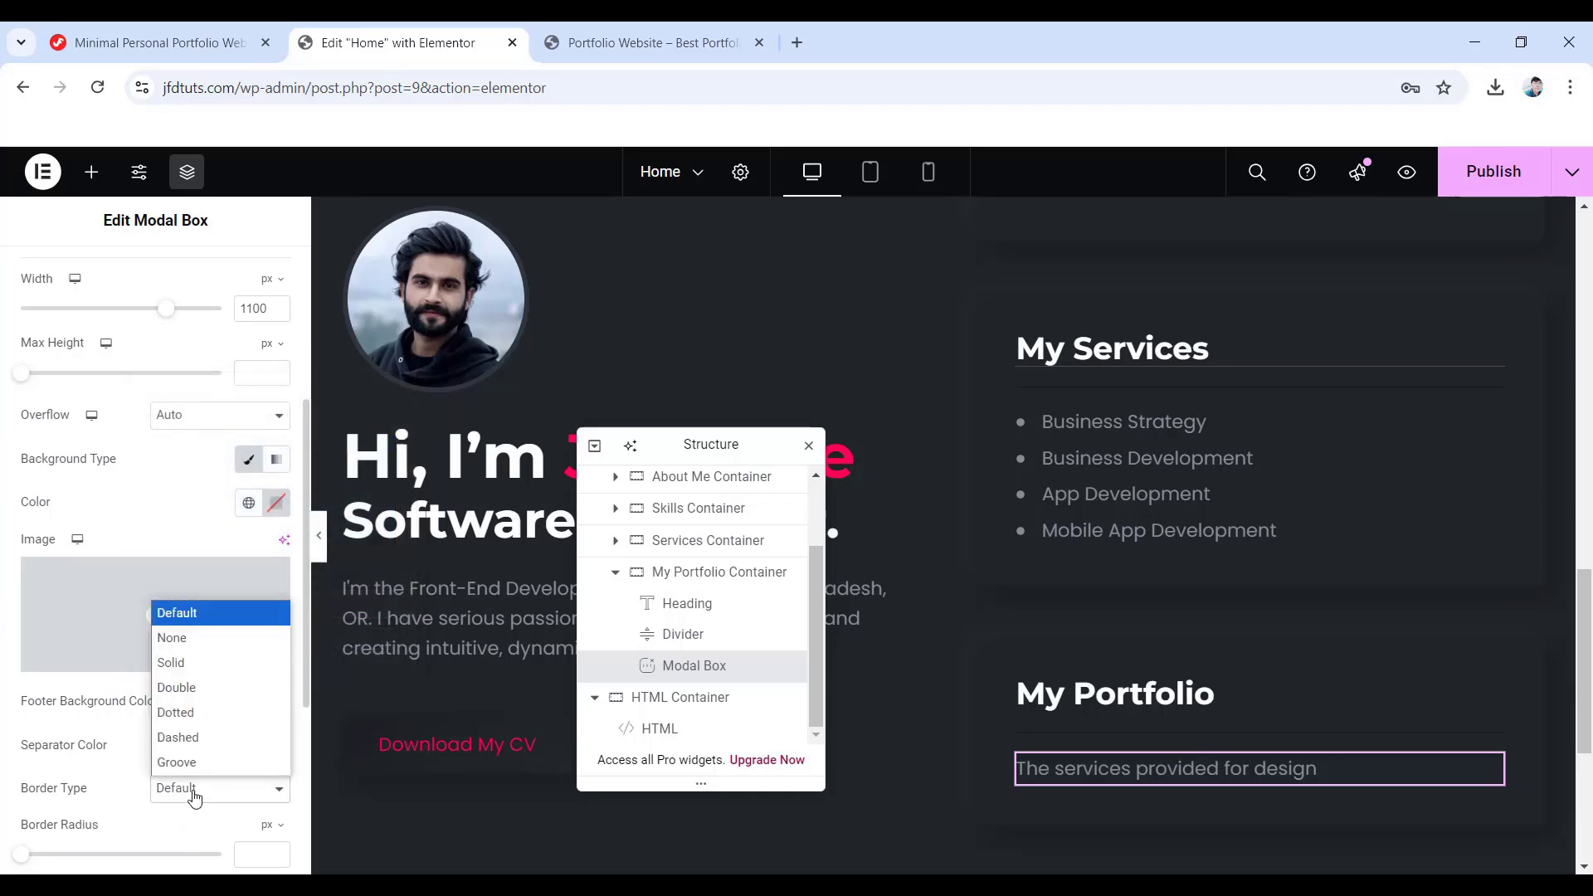
left_click(202, 638)
scroll(268, 743, "down", 1)
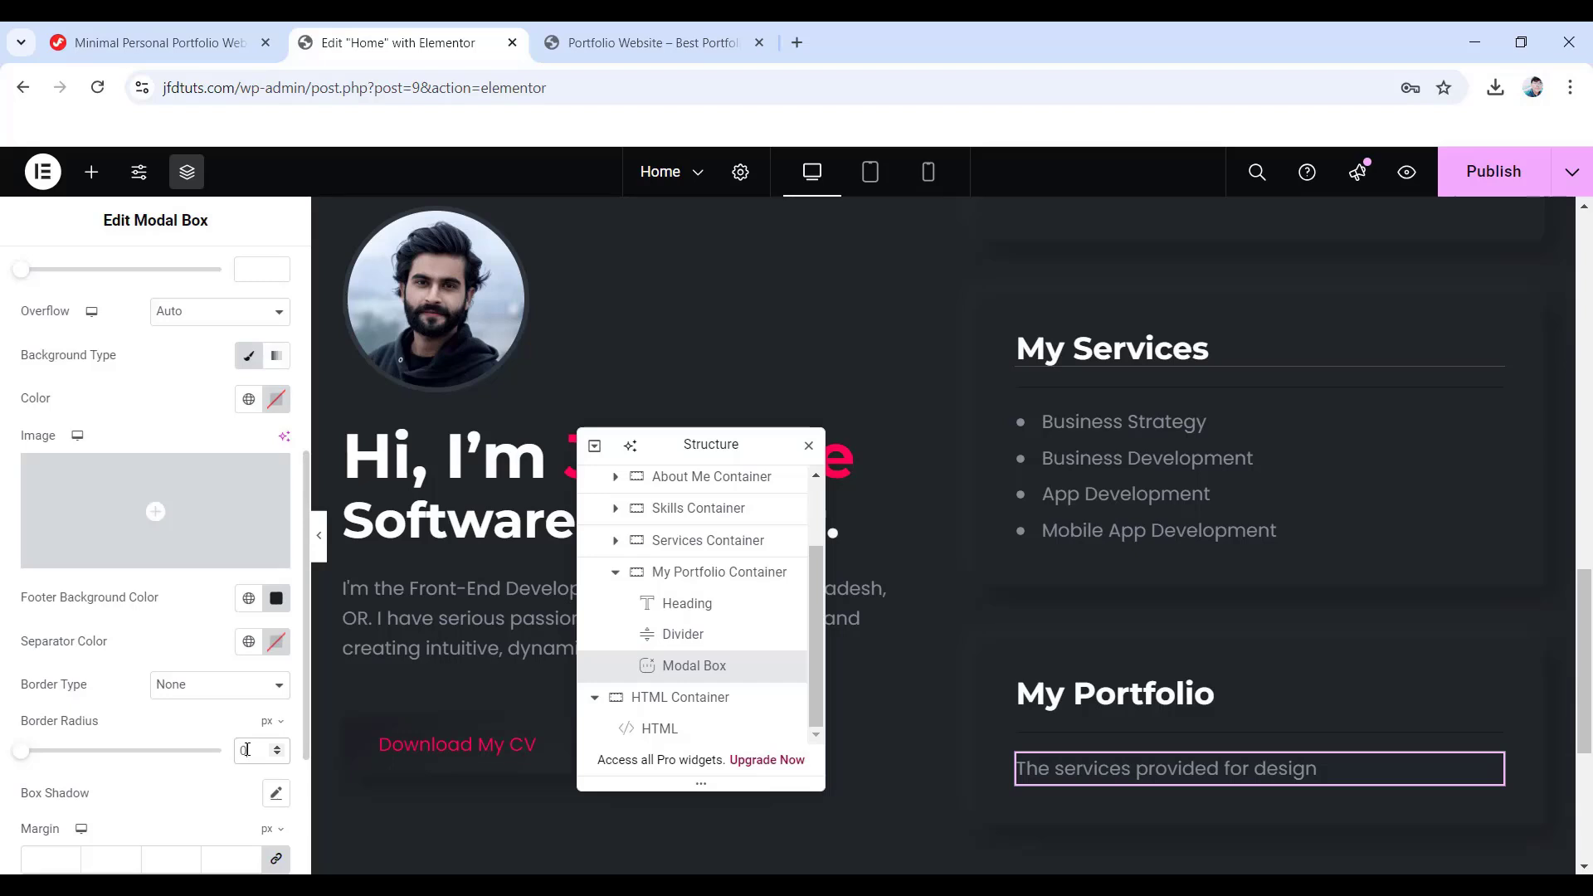
scroll(234, 754, "down", 1)
scroll(229, 746, "down", 1)
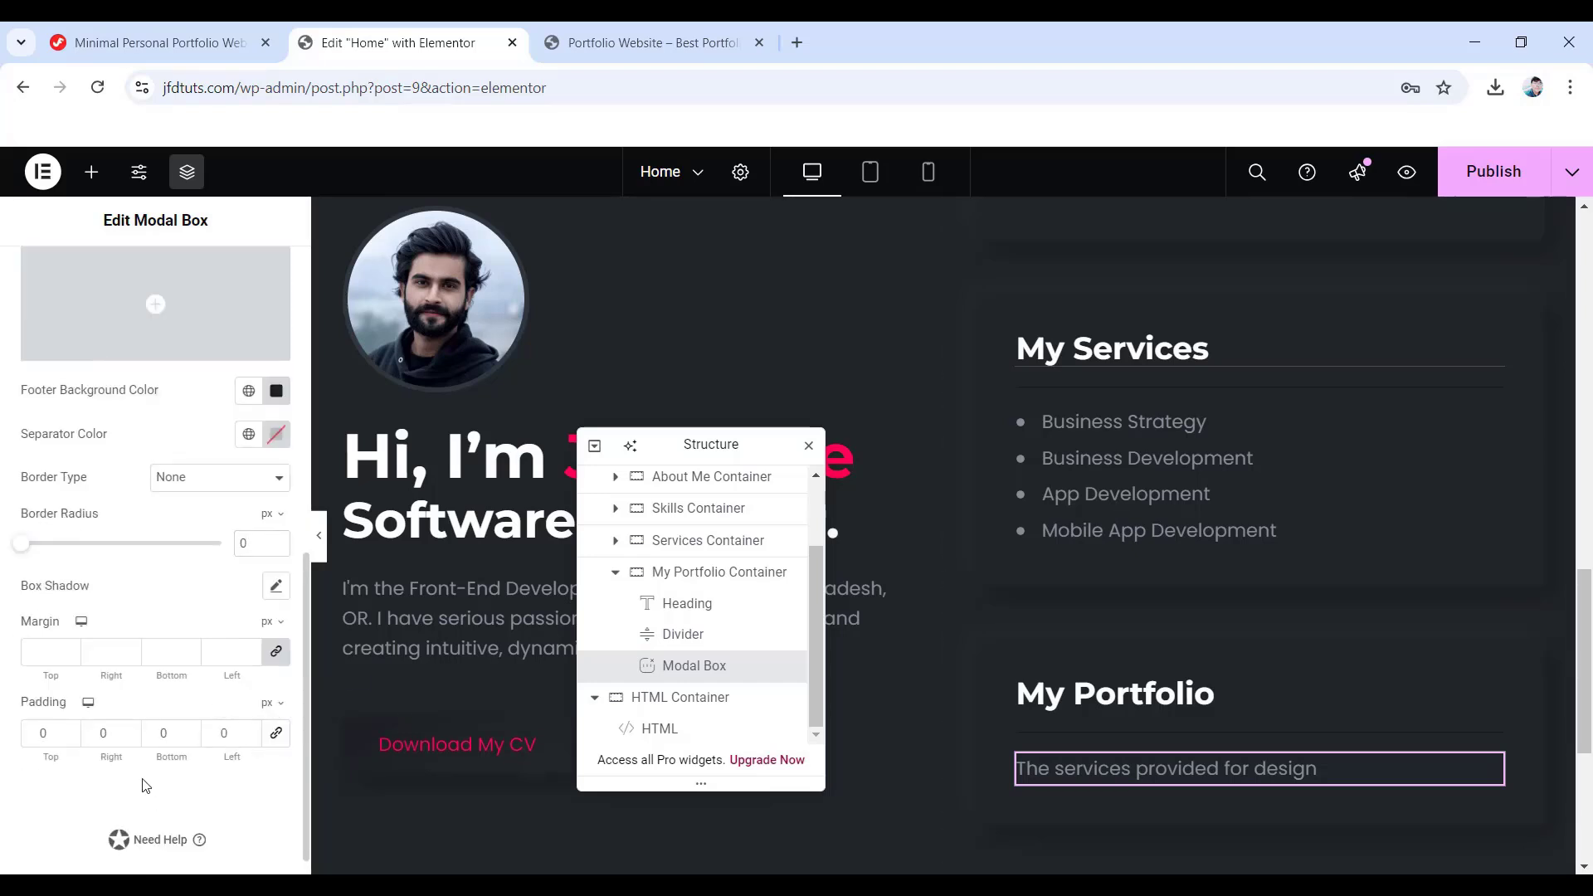
scroll(145, 785, "up", 5)
- Unlink the Modal Box widget's padding and set the bottom to 5, other sides 0
left_click(250, 278)
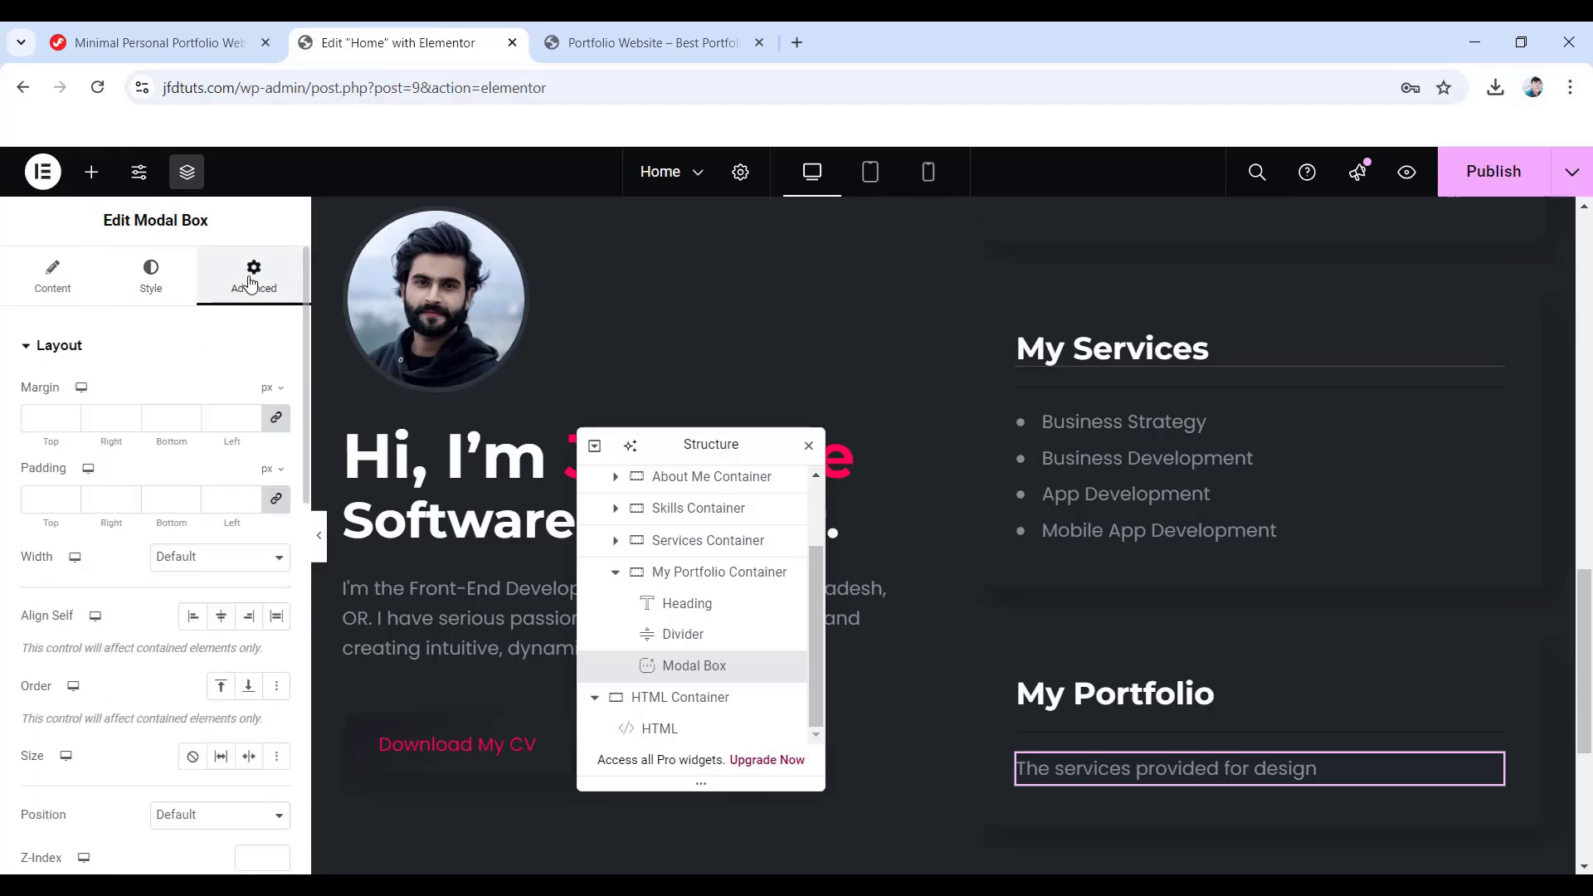
left_click(283, 499)
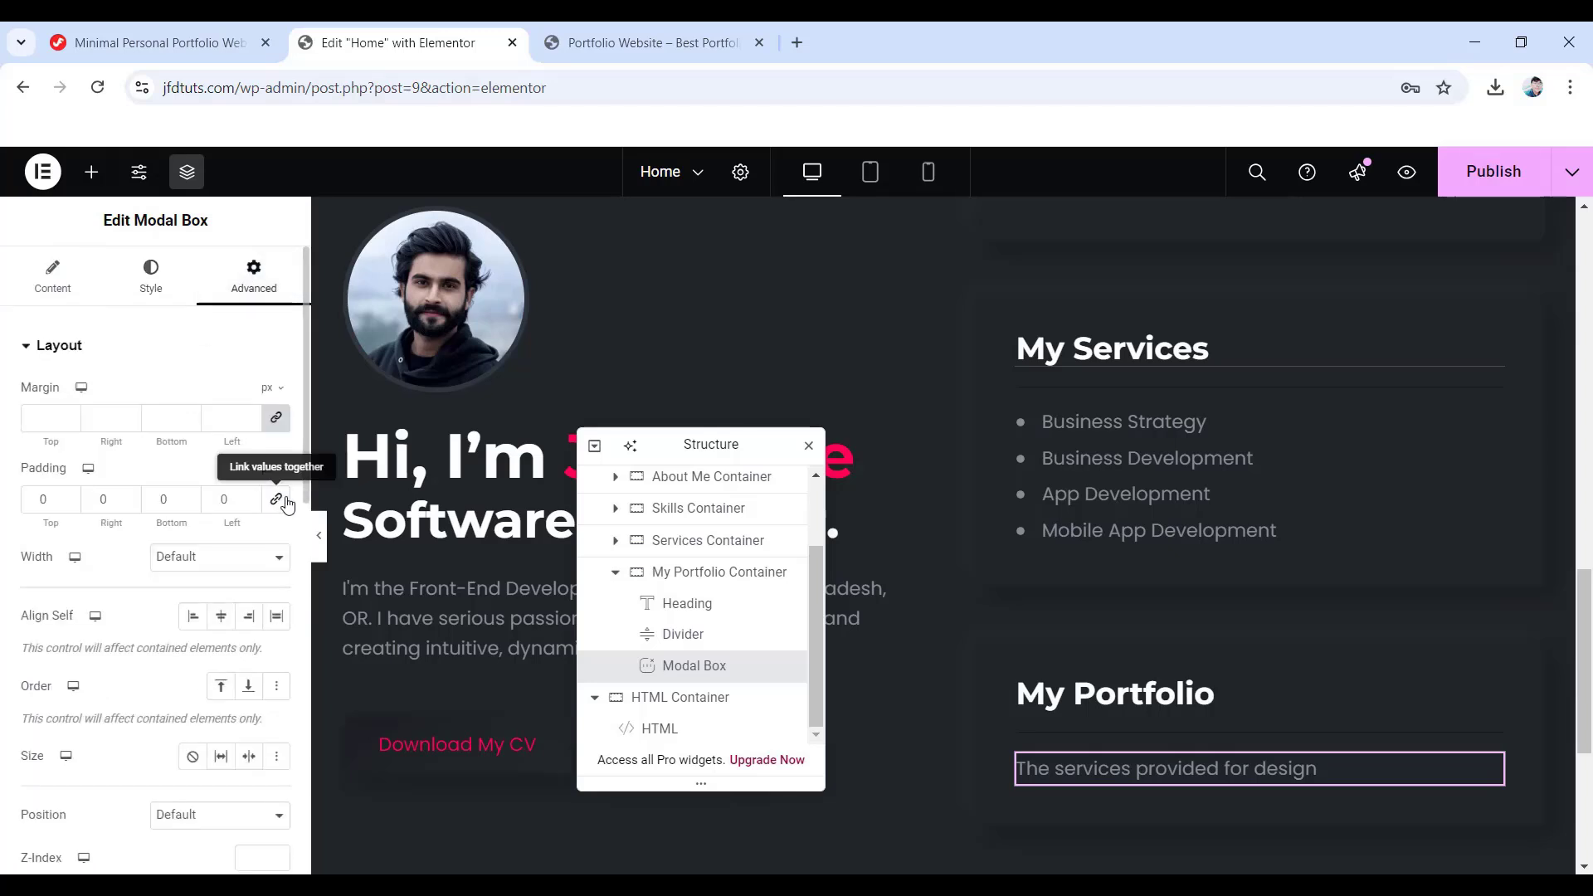
double_click(161, 502)
type("5")
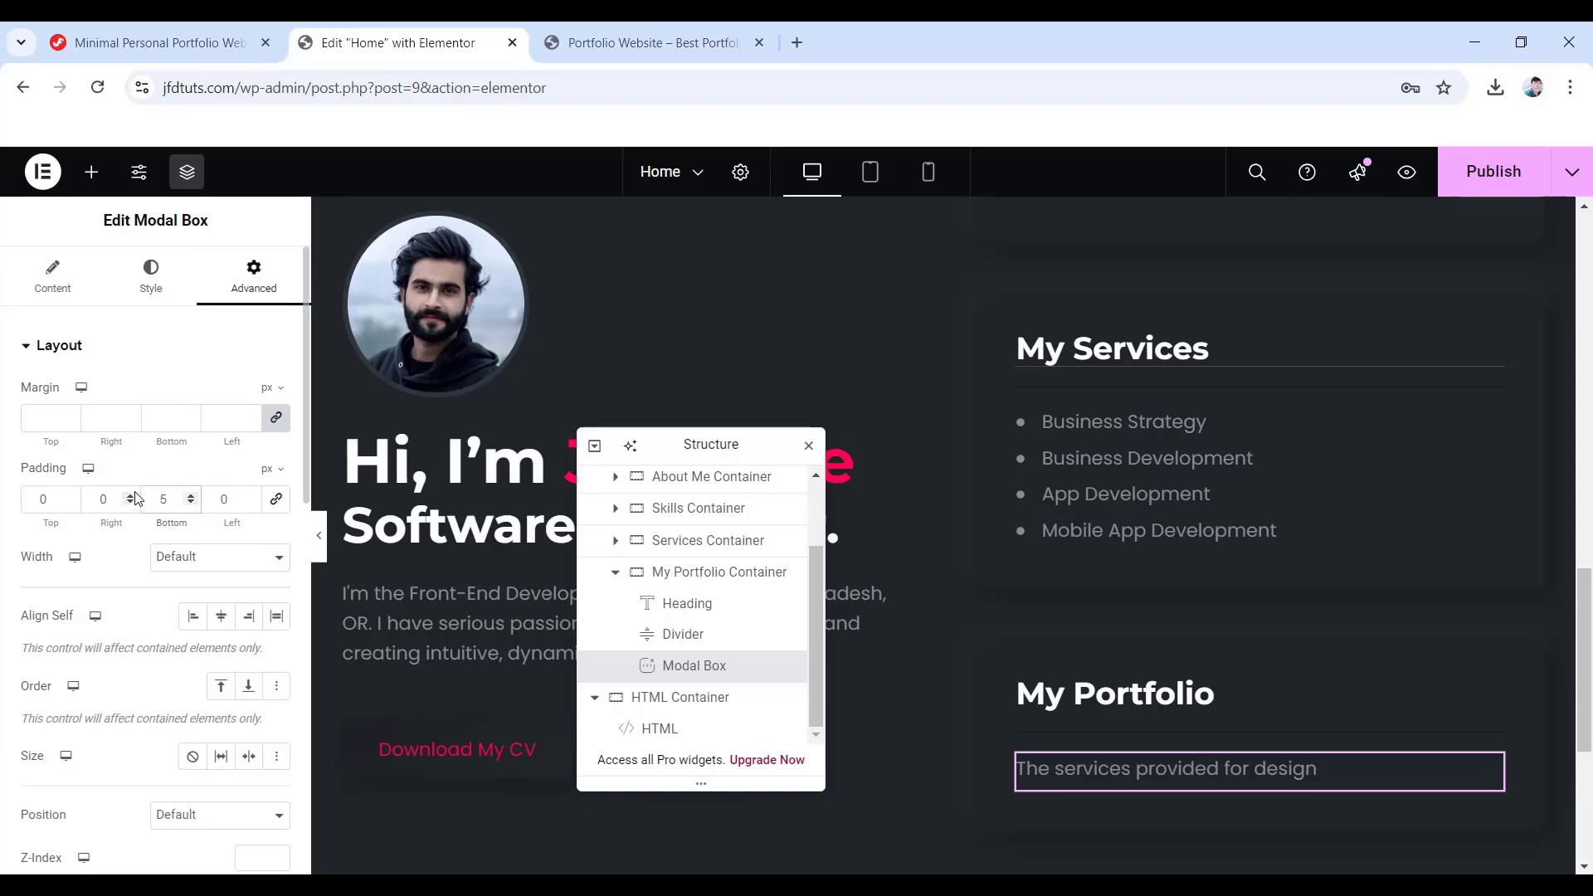
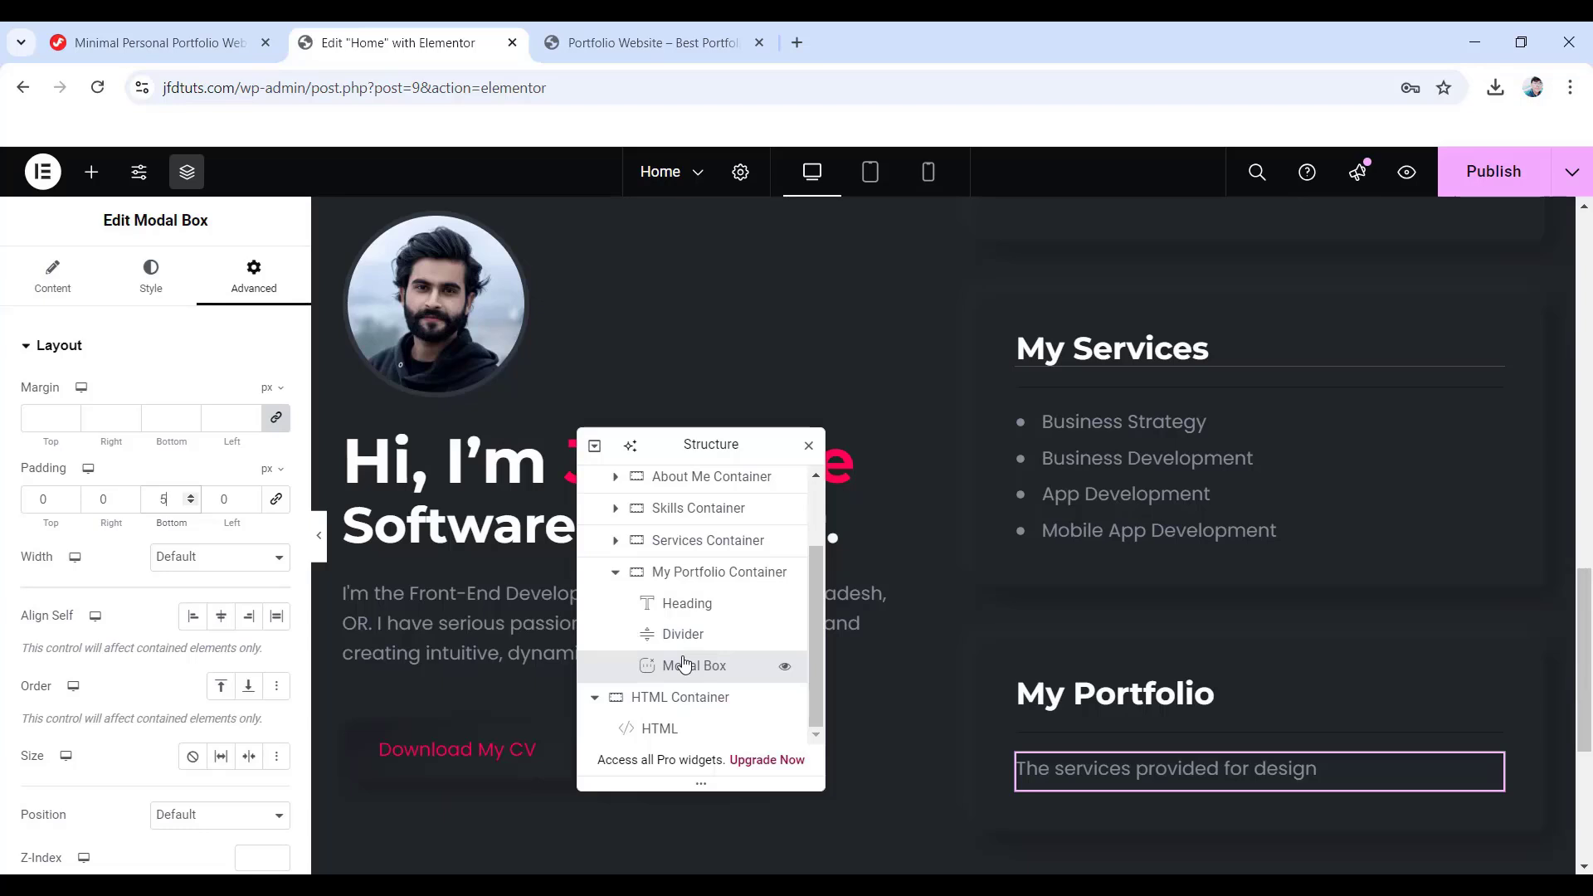
- Copy the full Popup Model Box CSS code from the Jim Fahad Digital tutorial page
left_click(137, 37)
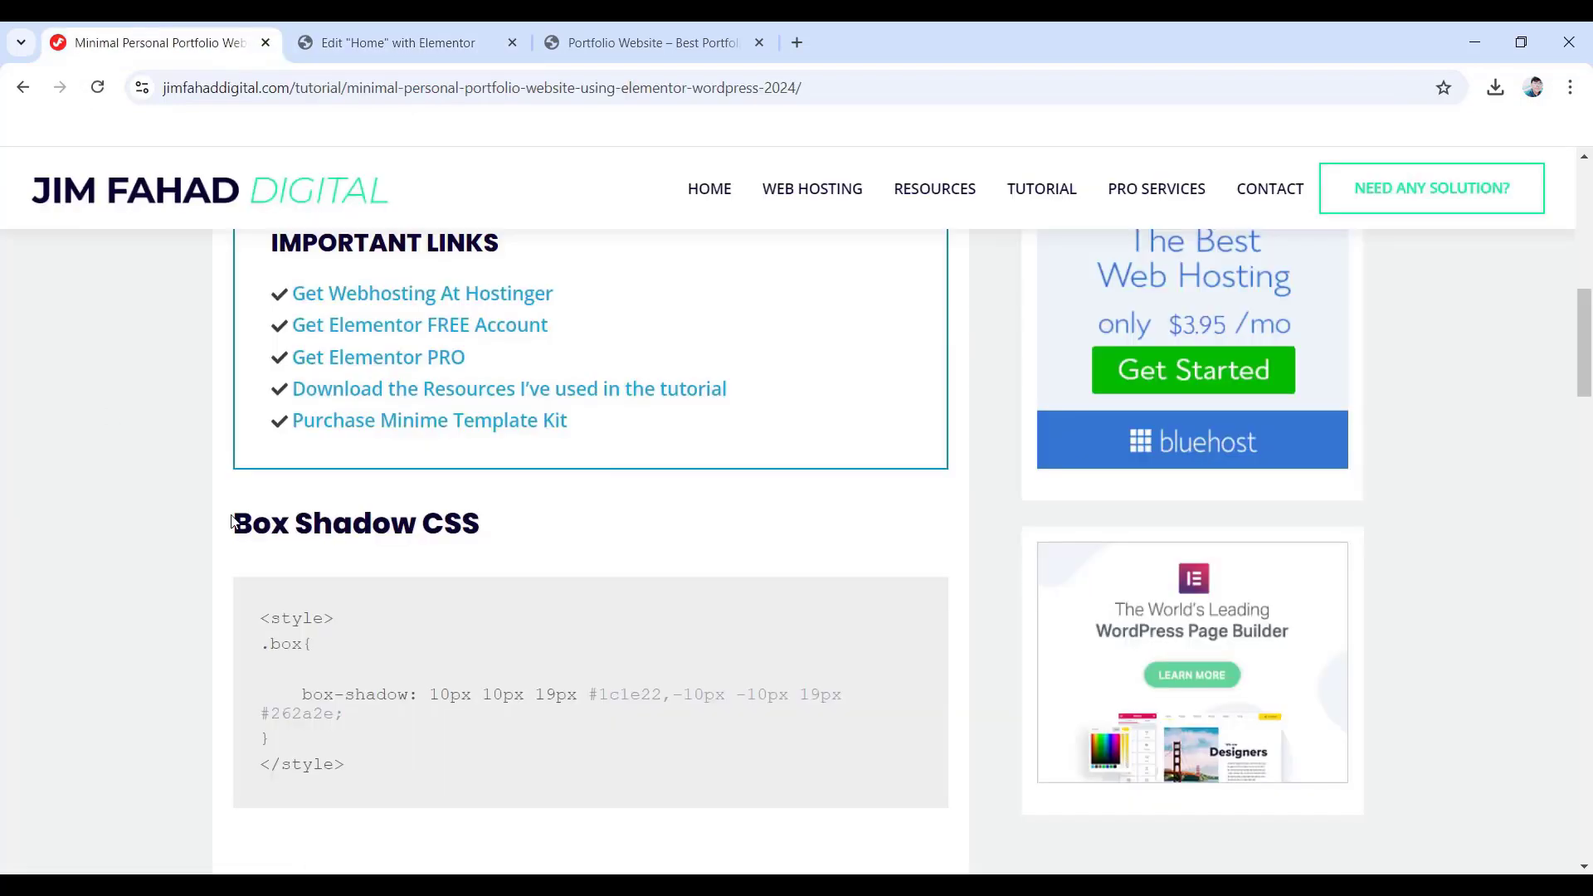
scroll(489, 599, "down", 13)
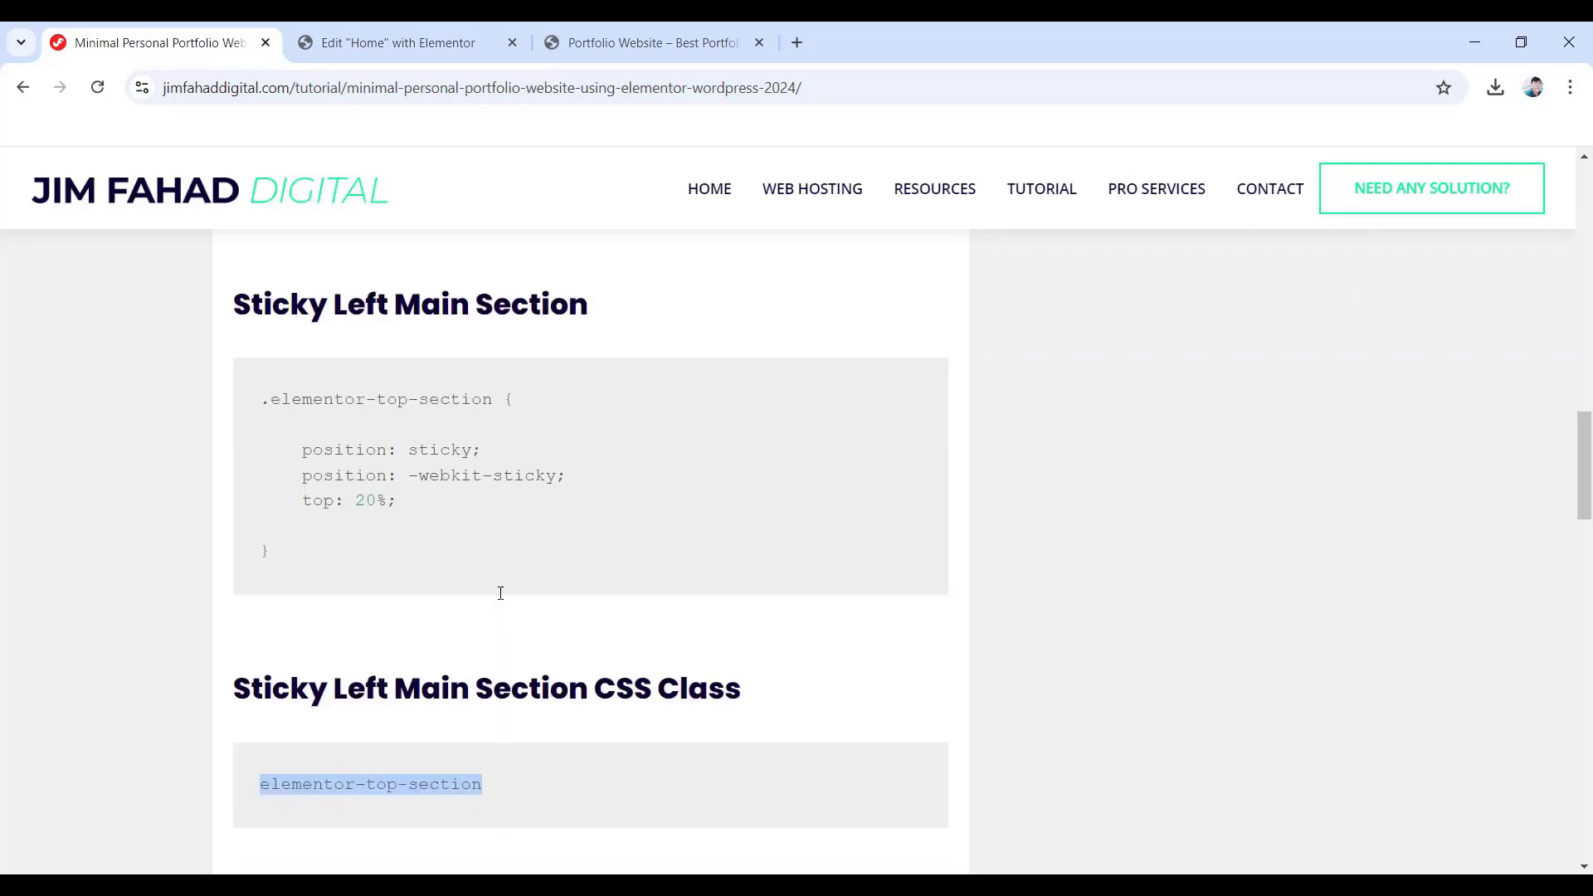
scroll(500, 596, "down", 4)
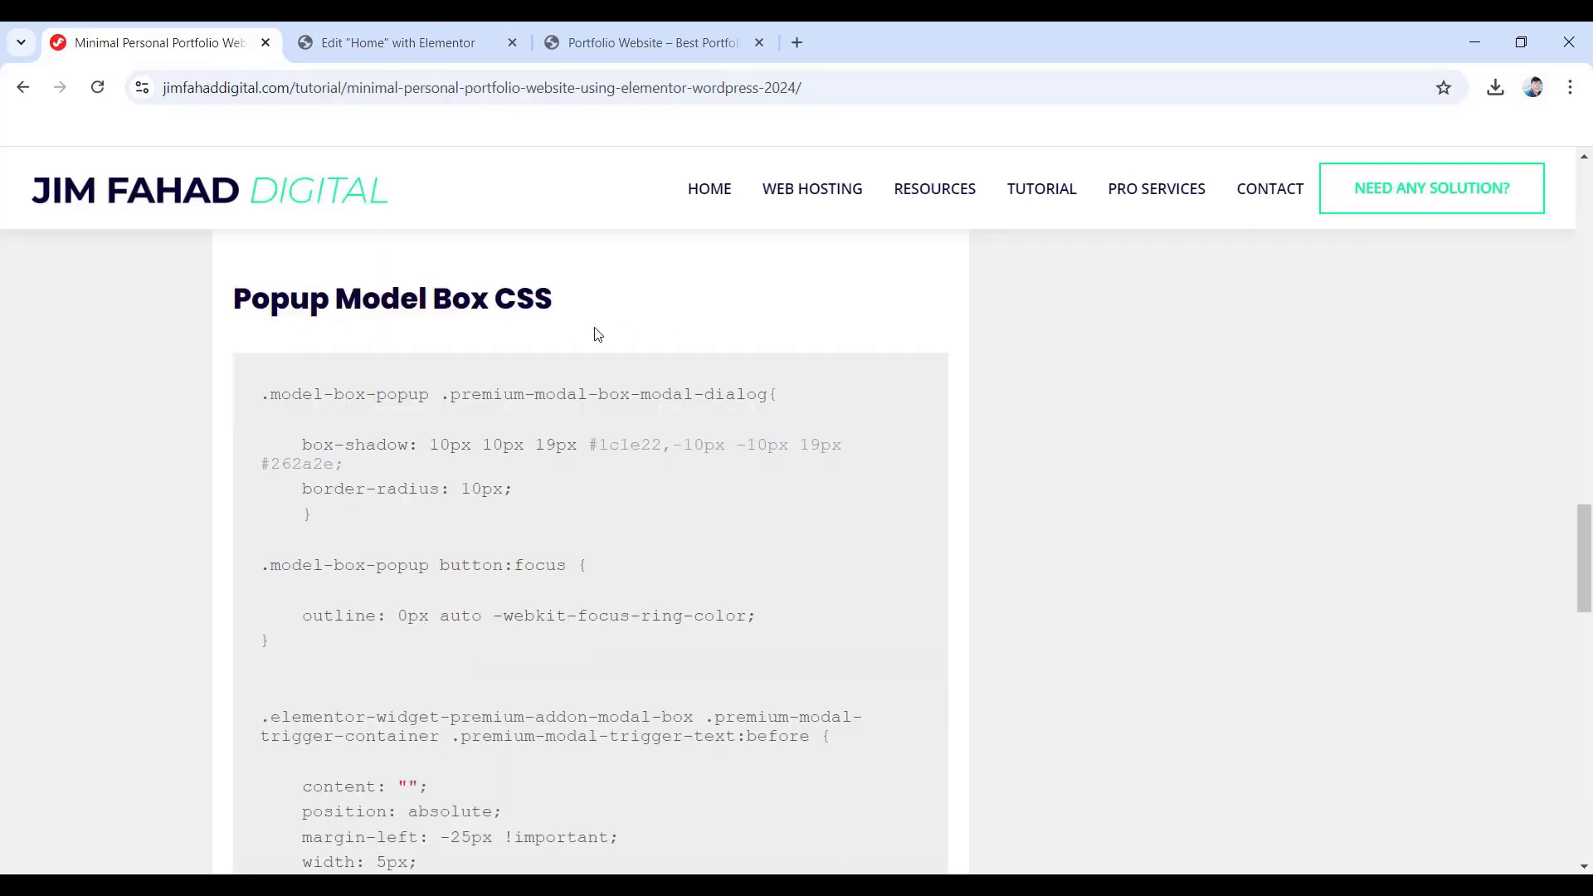
scroll(425, 390, "down", 5)
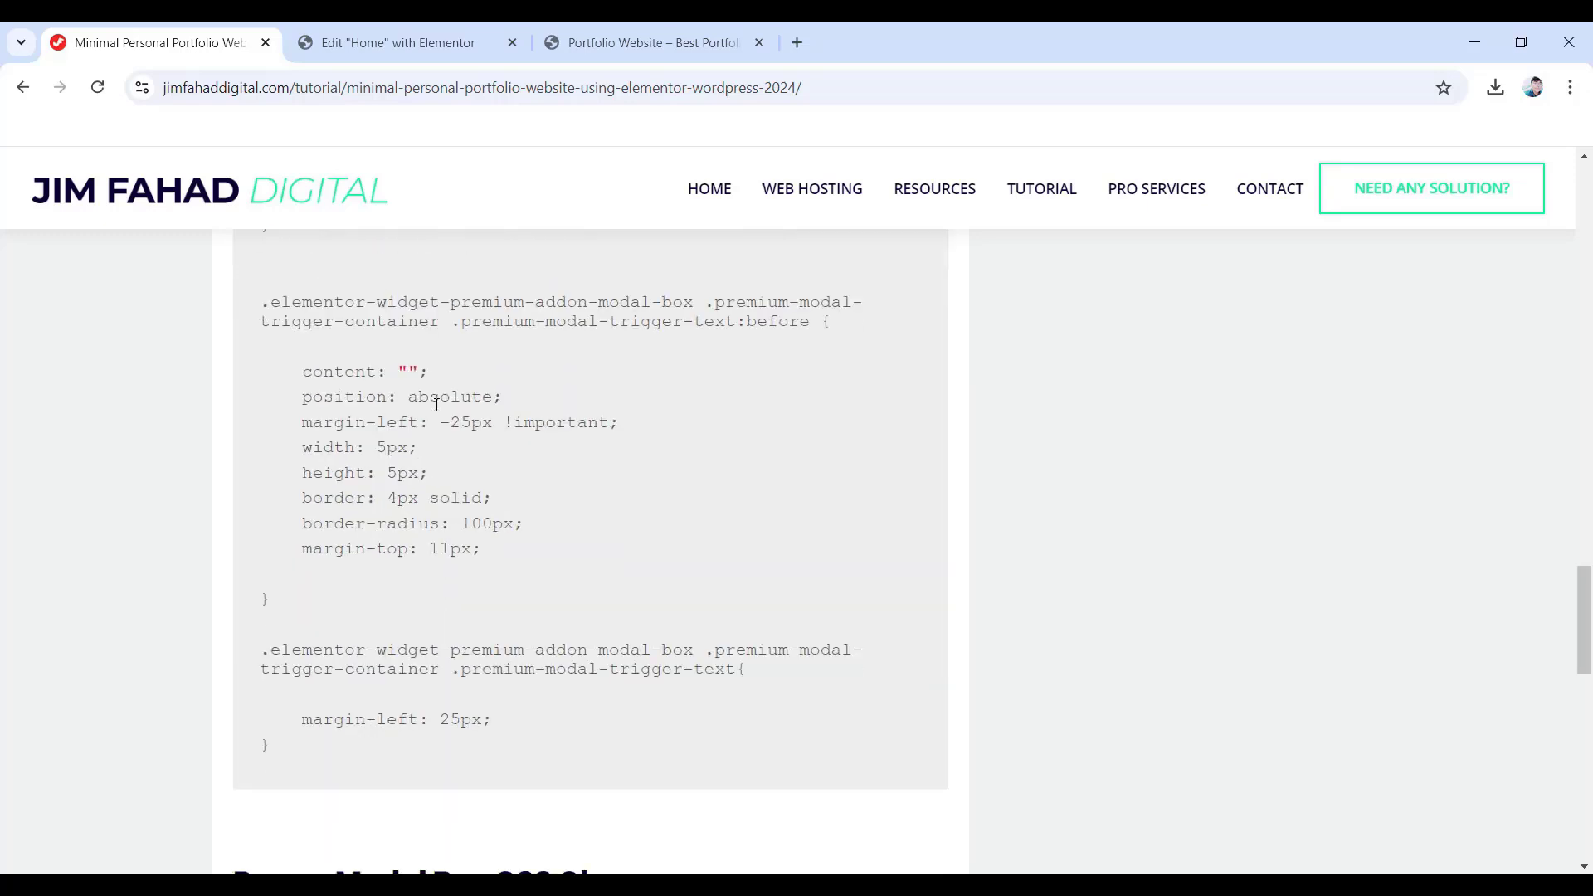
scroll(420, 401, "up", 4)
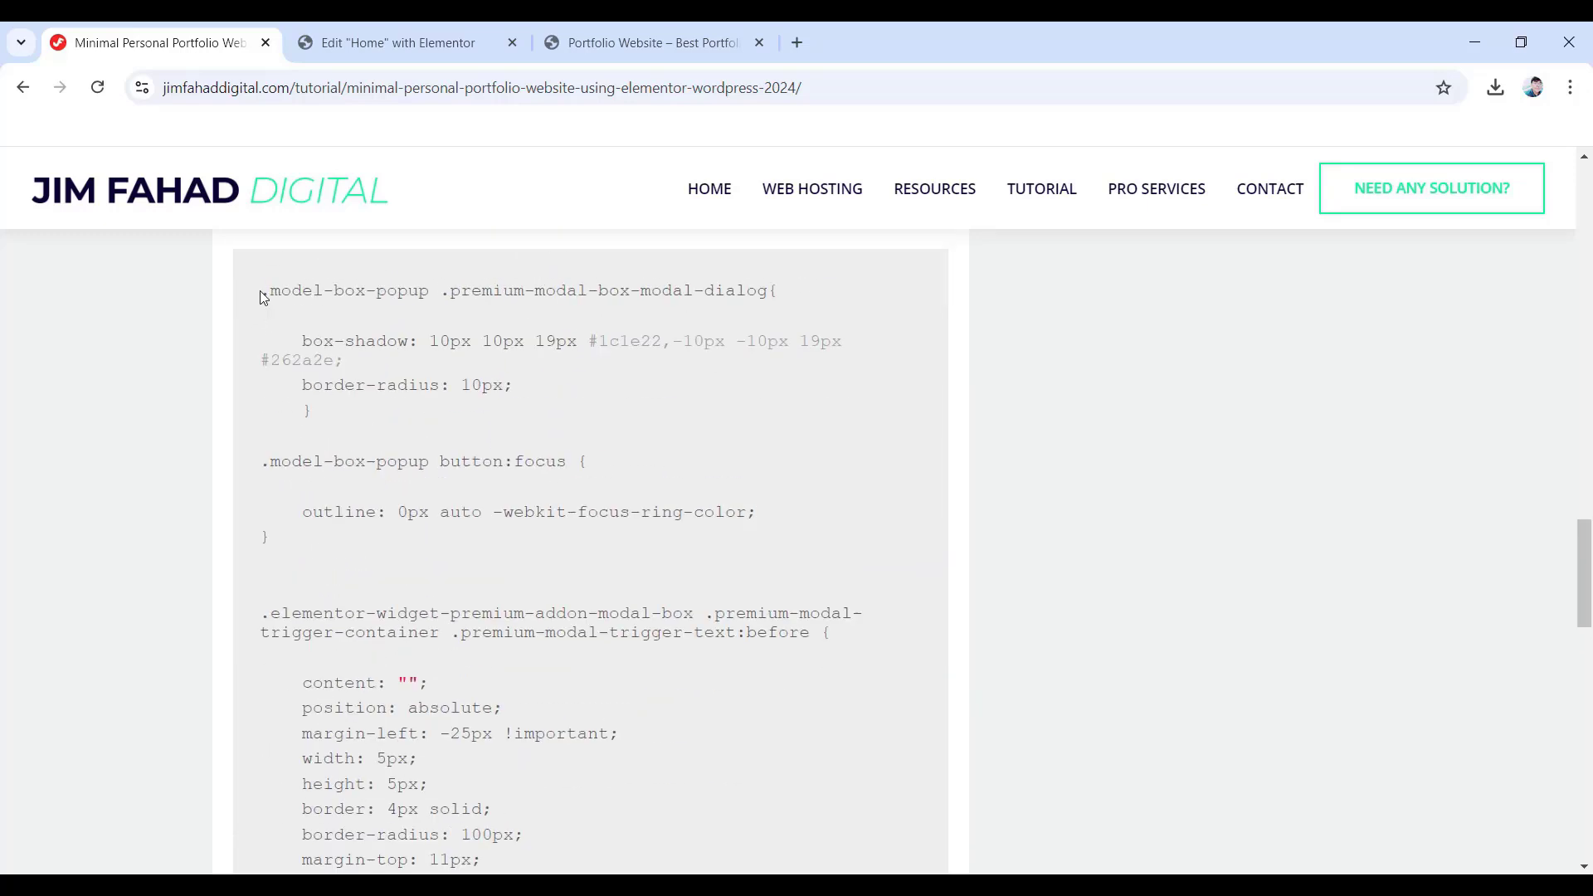
left_click_drag(263, 292, 307, 749)
scroll(357, 531, "down", 4)
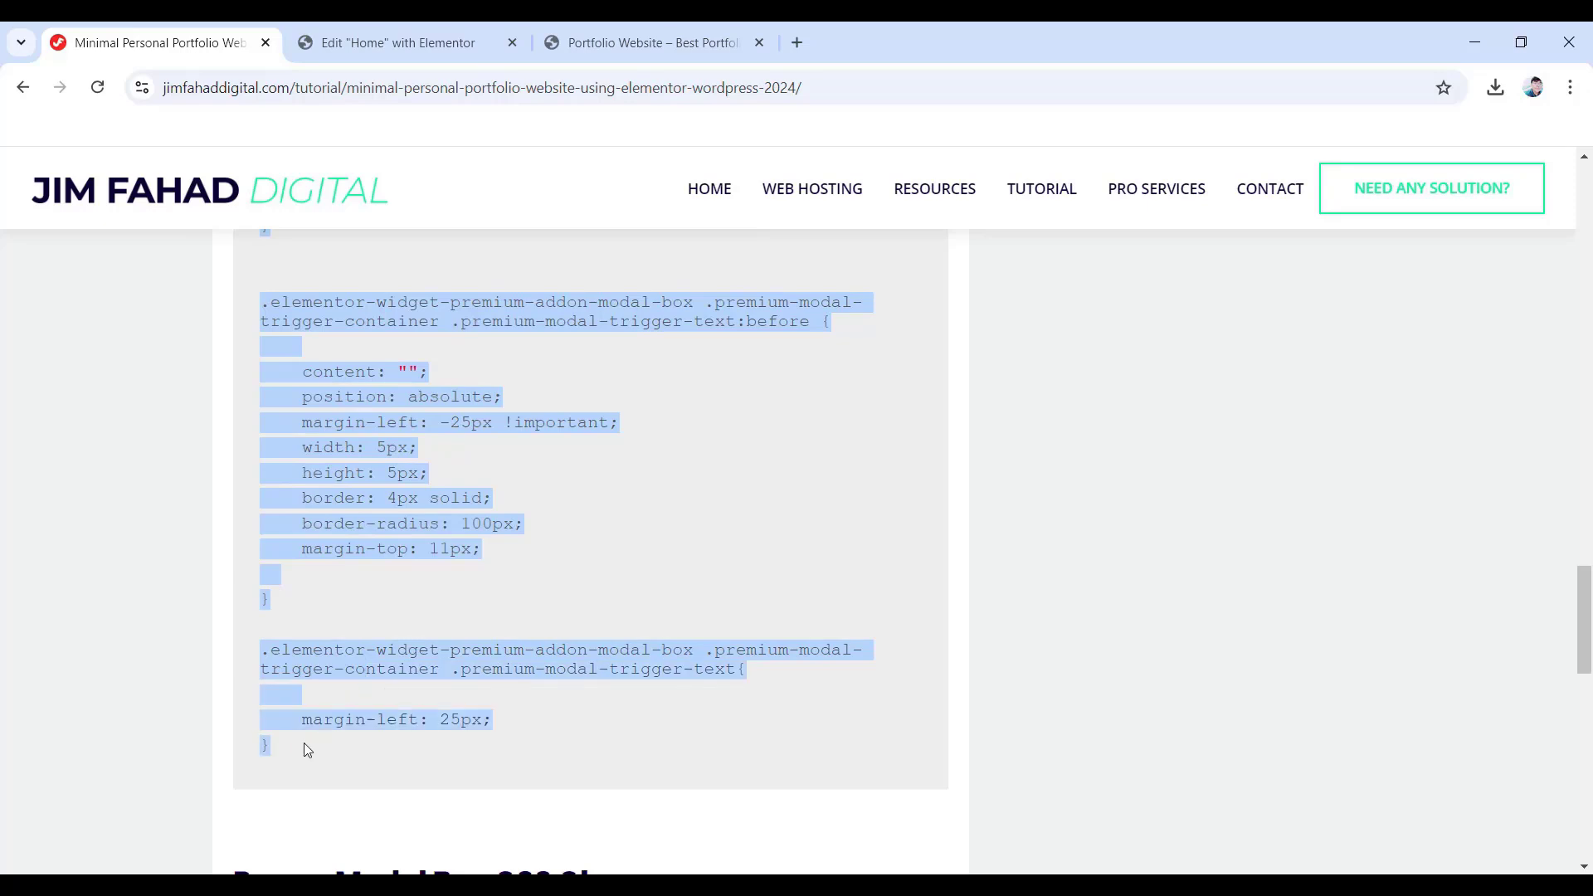
right_click(334, 412)
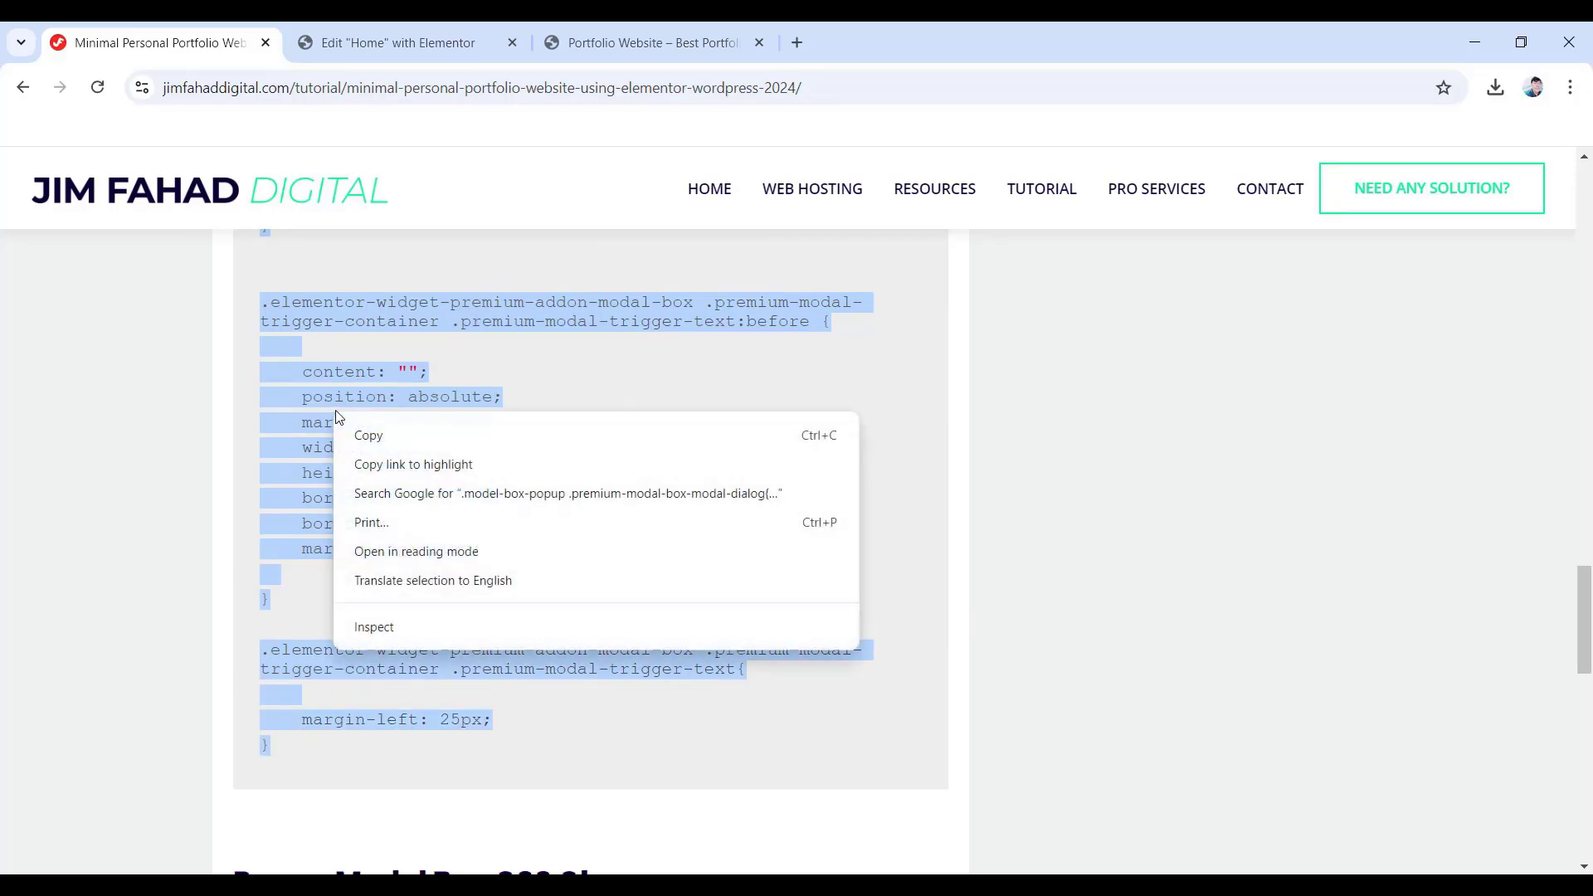
left_click(377, 435)
- Paste the popup modal CSS into the home page HTML widget below the sticky section rule
left_click(391, 38)
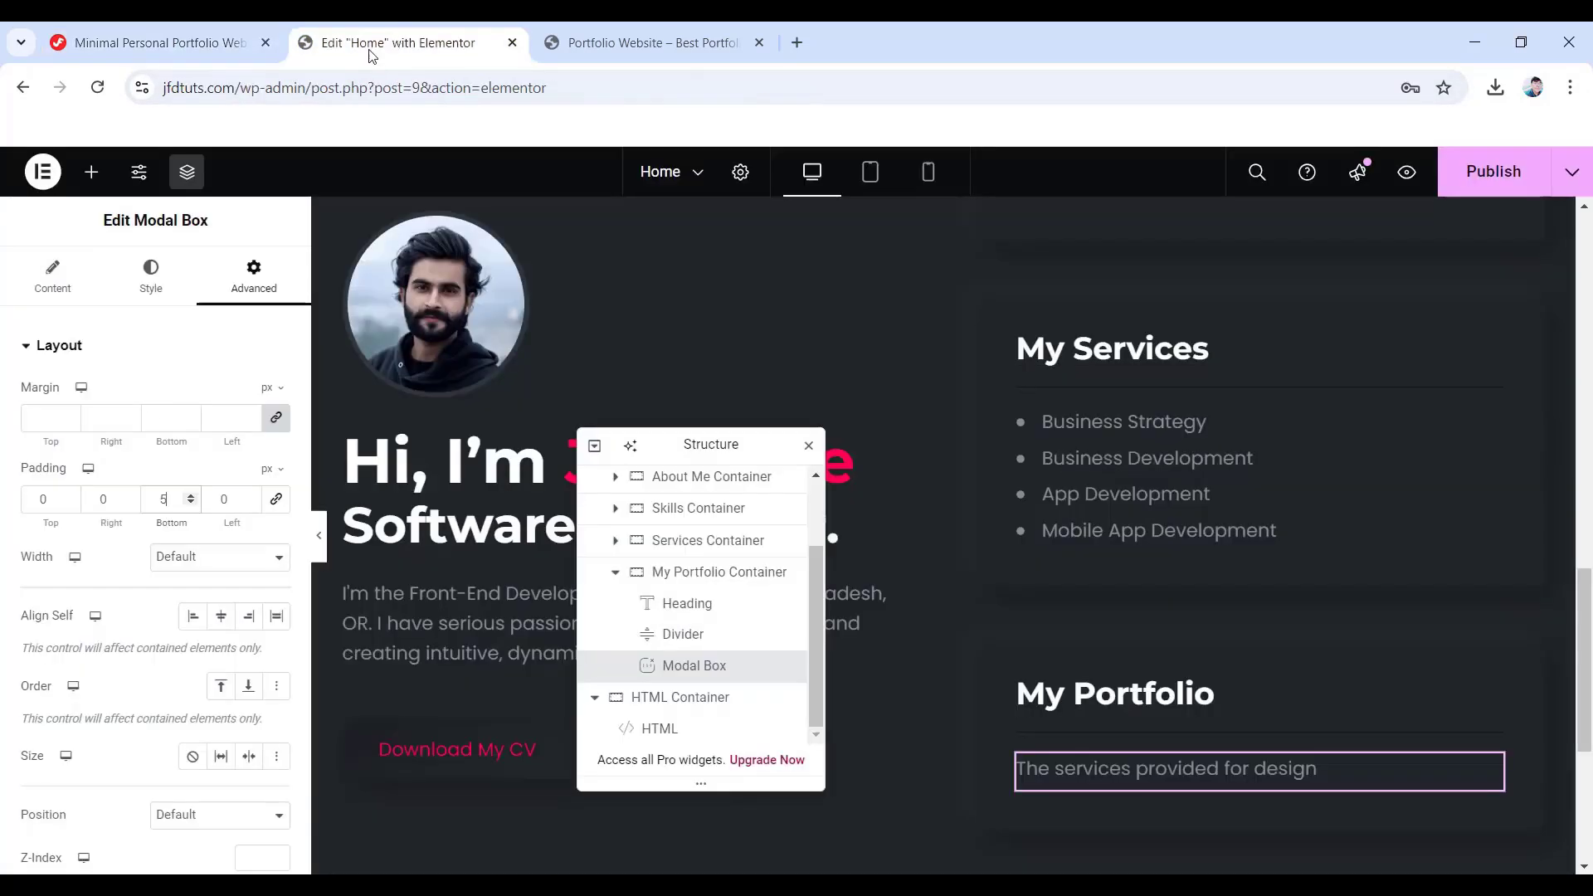
left_click(650, 735)
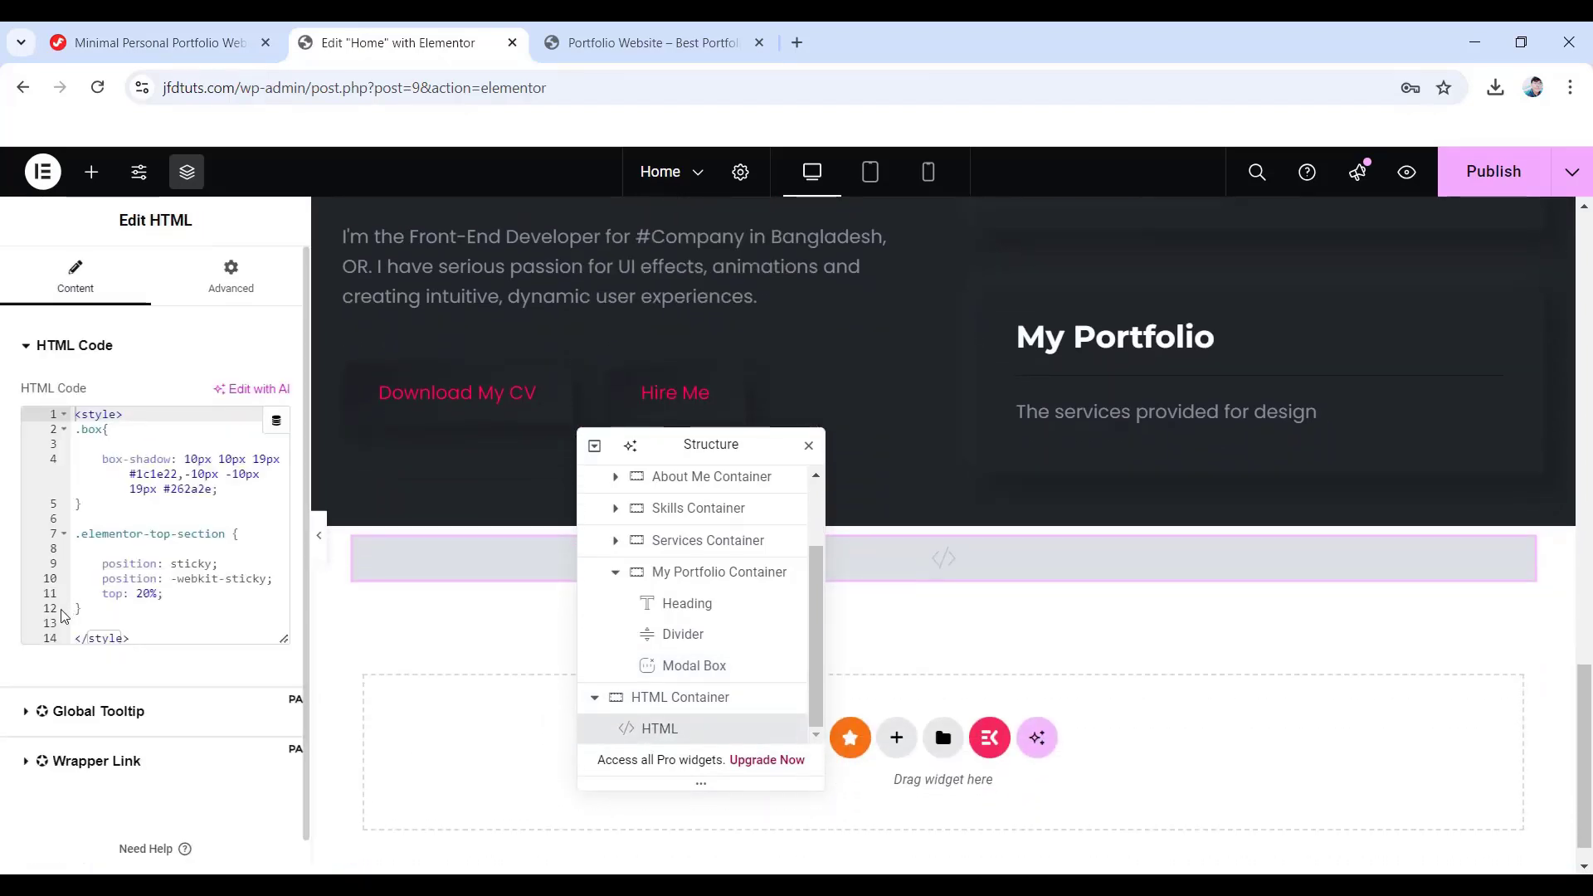
left_click(93, 611)
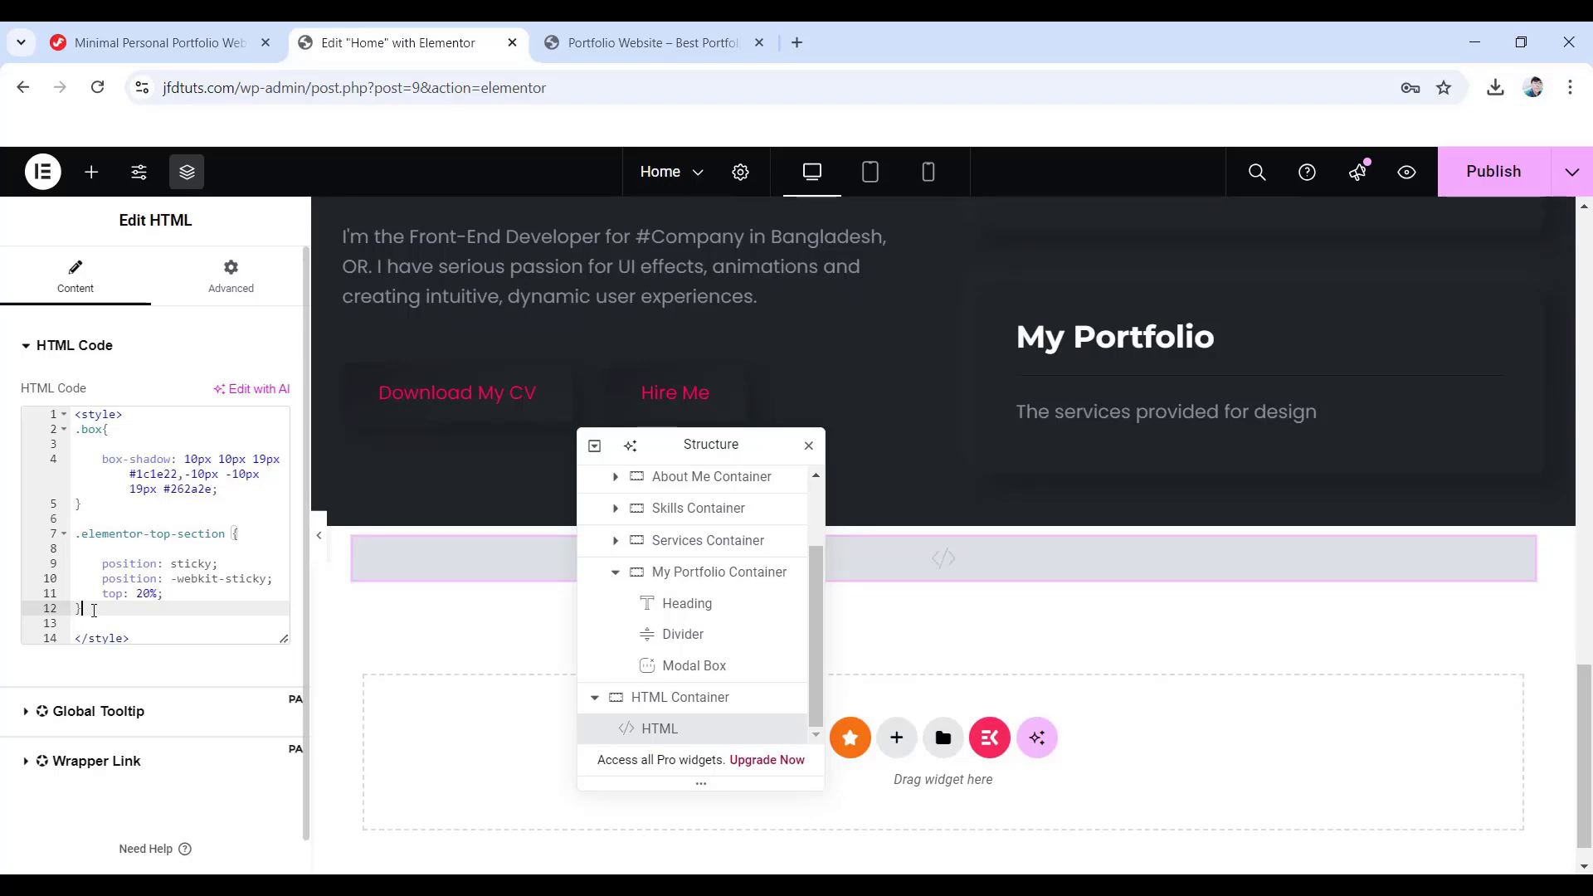
key("Return")
key("Return")
key("Return")
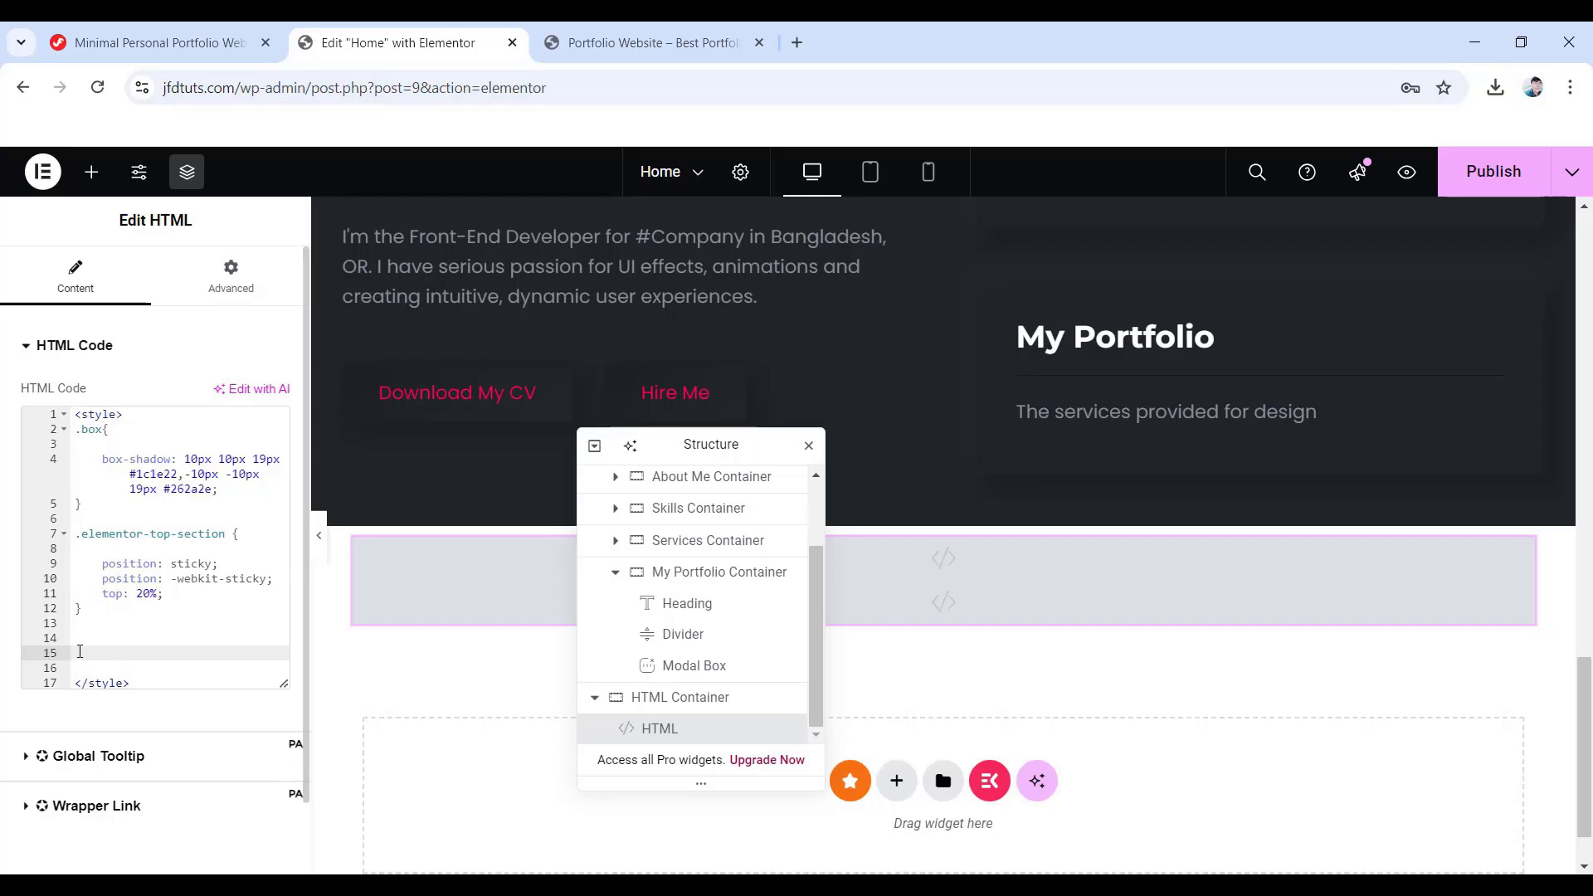
right_click(80, 651)
left_click(135, 427)
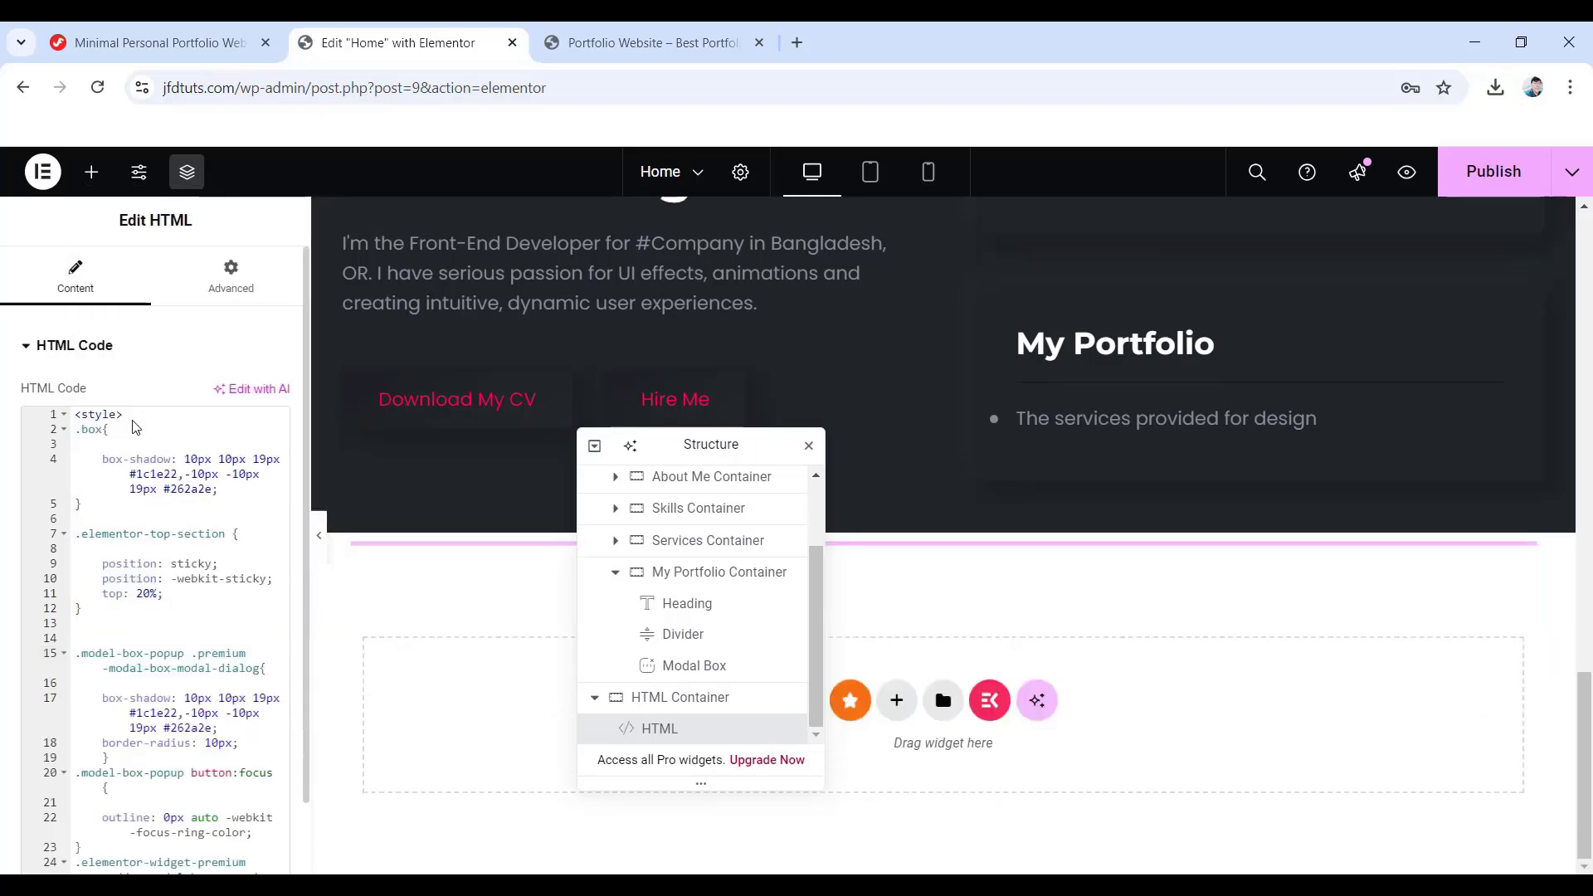
scroll(151, 747, "down", 1)
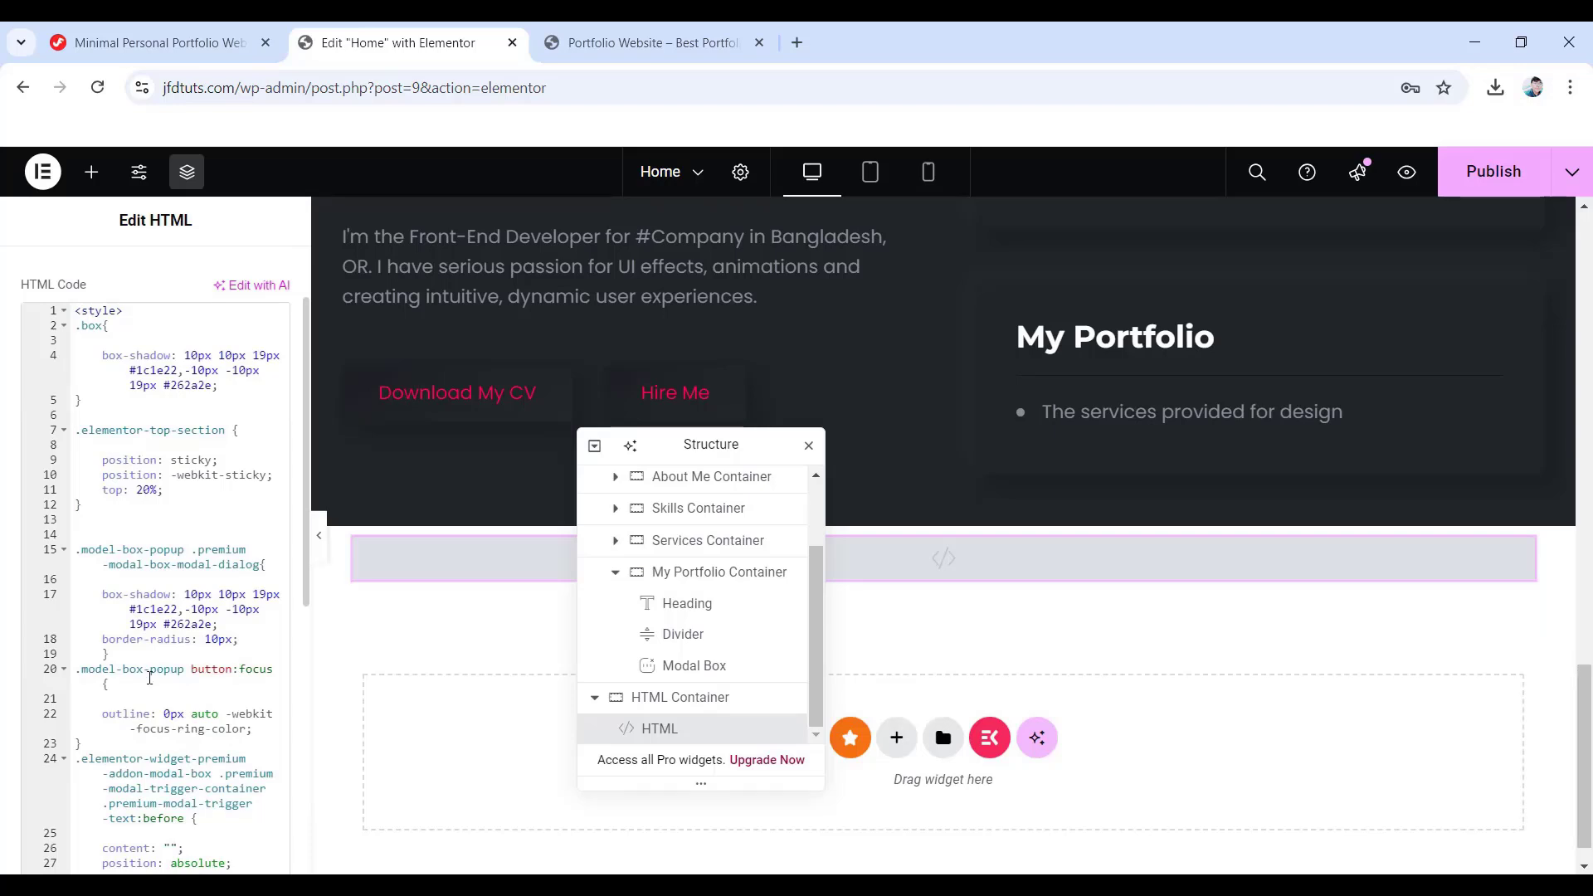
left_click(111, 29)
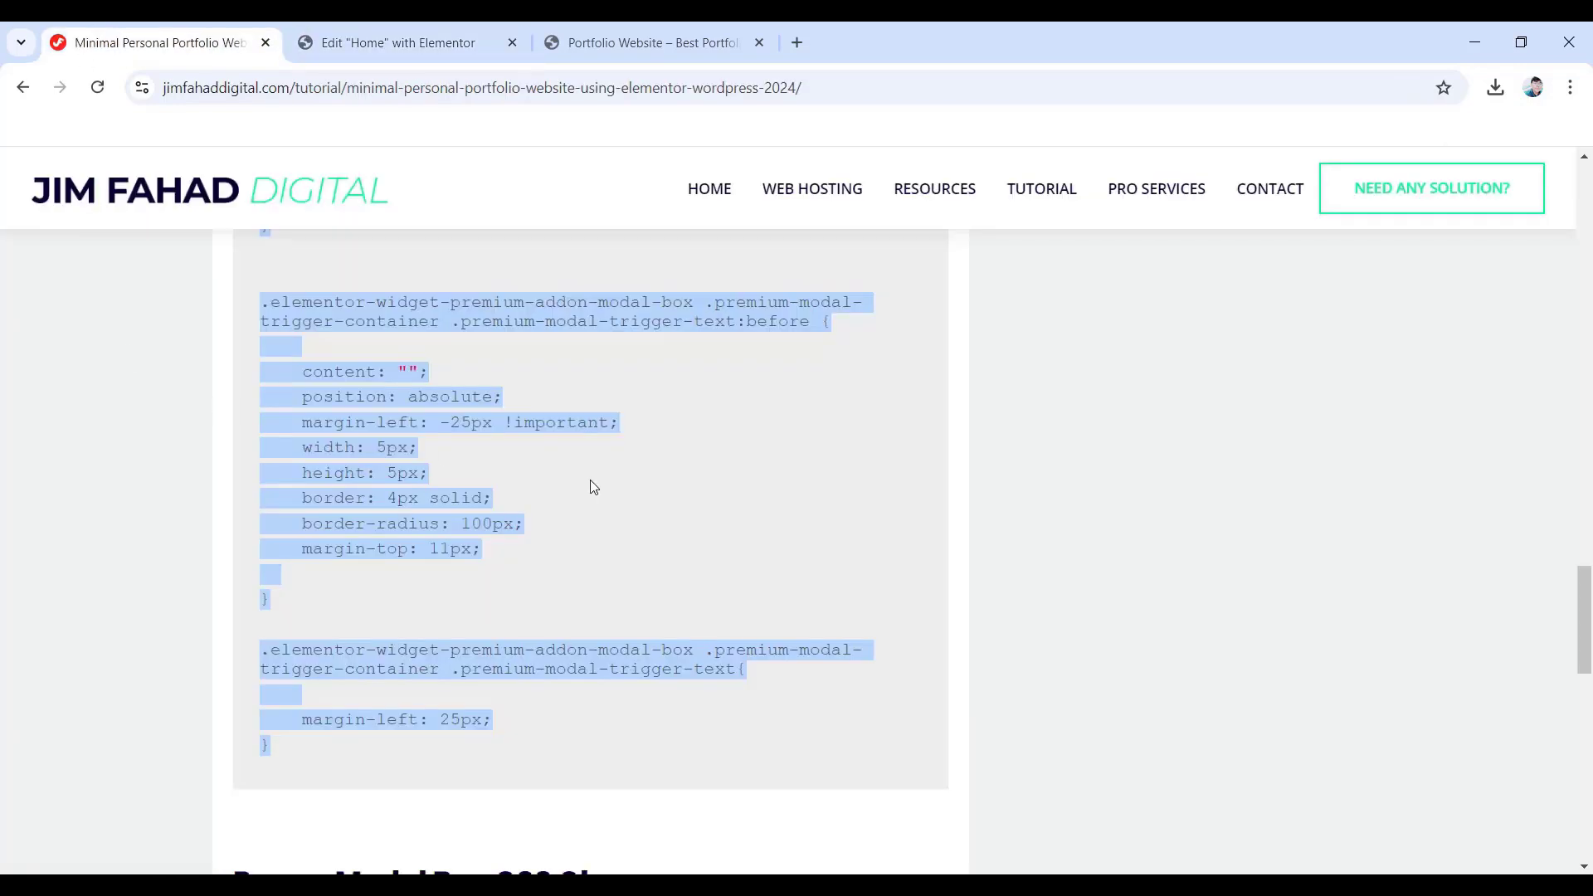
- Copy 'model-box-popup' from the tutorial and enter it as the portfolio Modal Box's CSS class
scroll(532, 498, "down", 5)
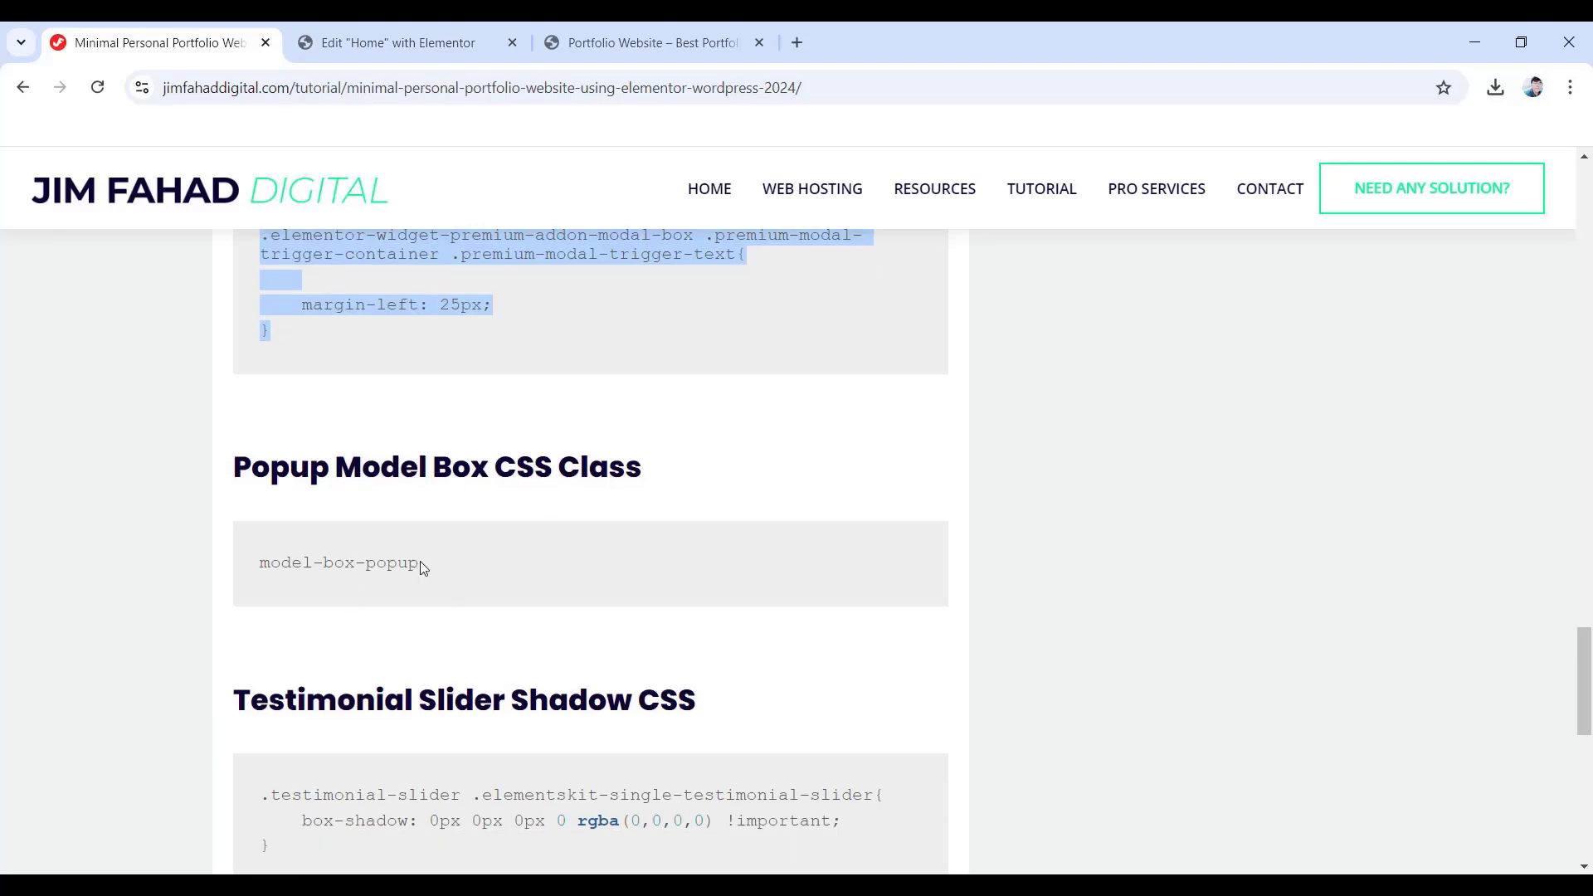
left_click(423, 568)
left_click_drag(417, 563, 255, 565)
key("ctrl+c")
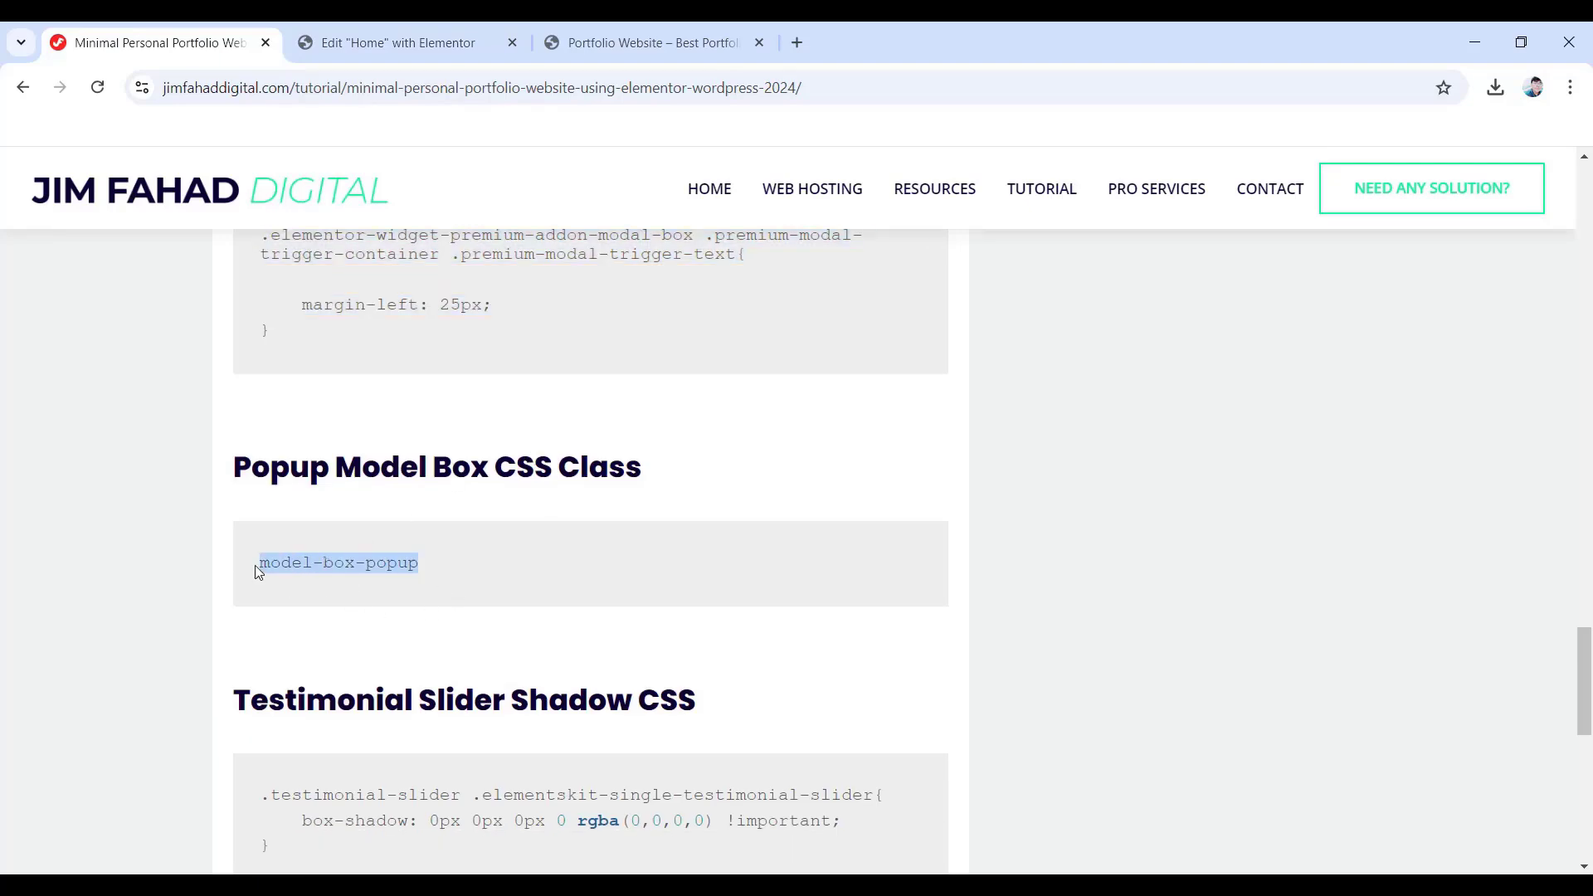
left_click(427, 54)
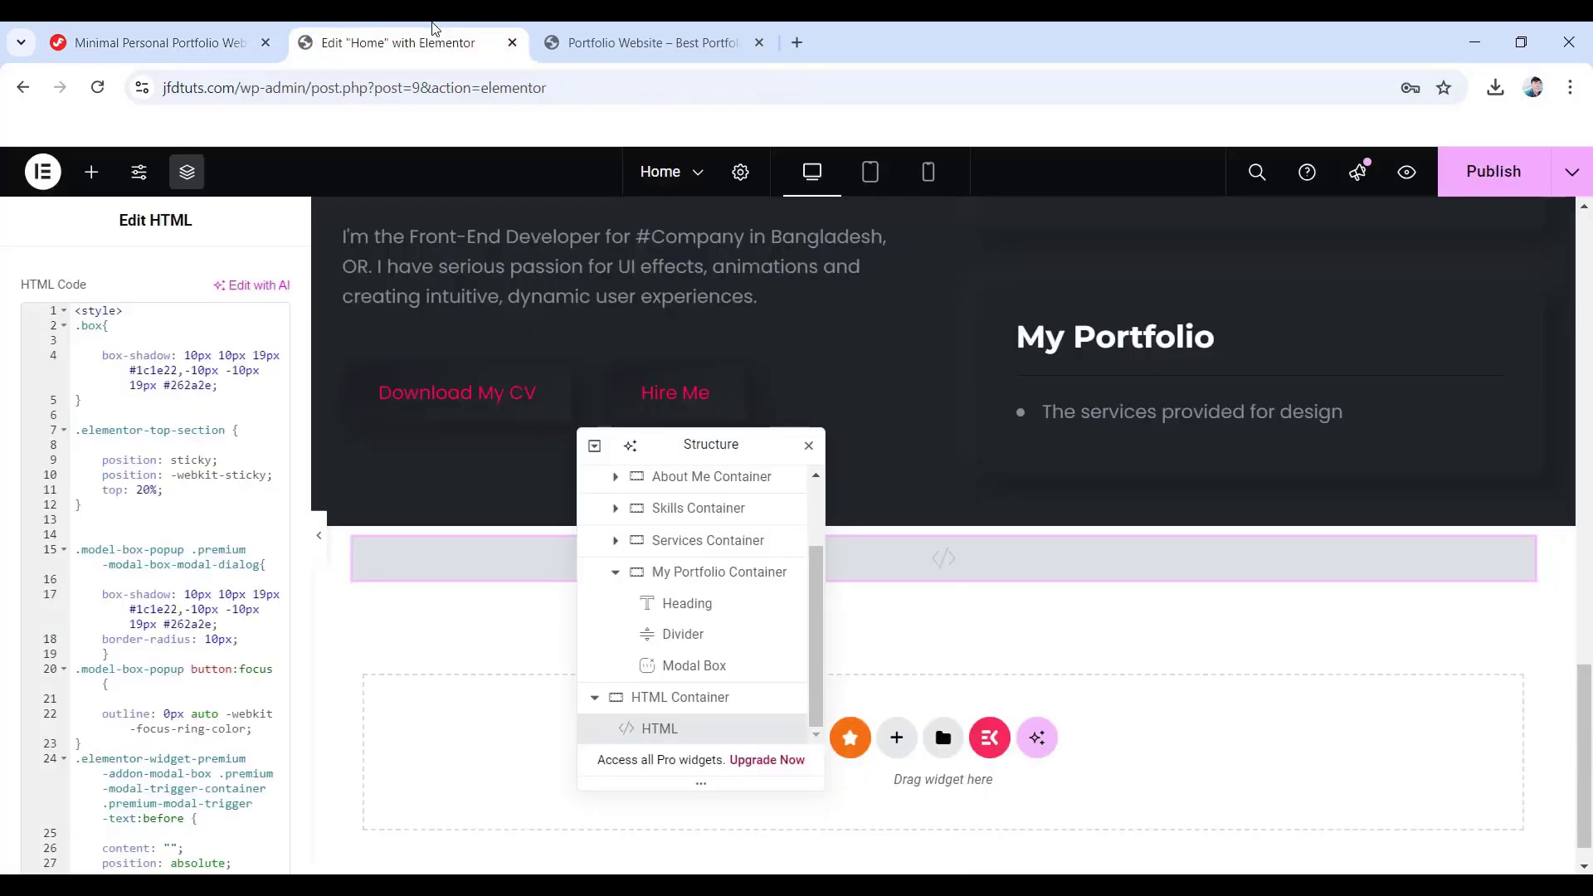
left_click(671, 674)
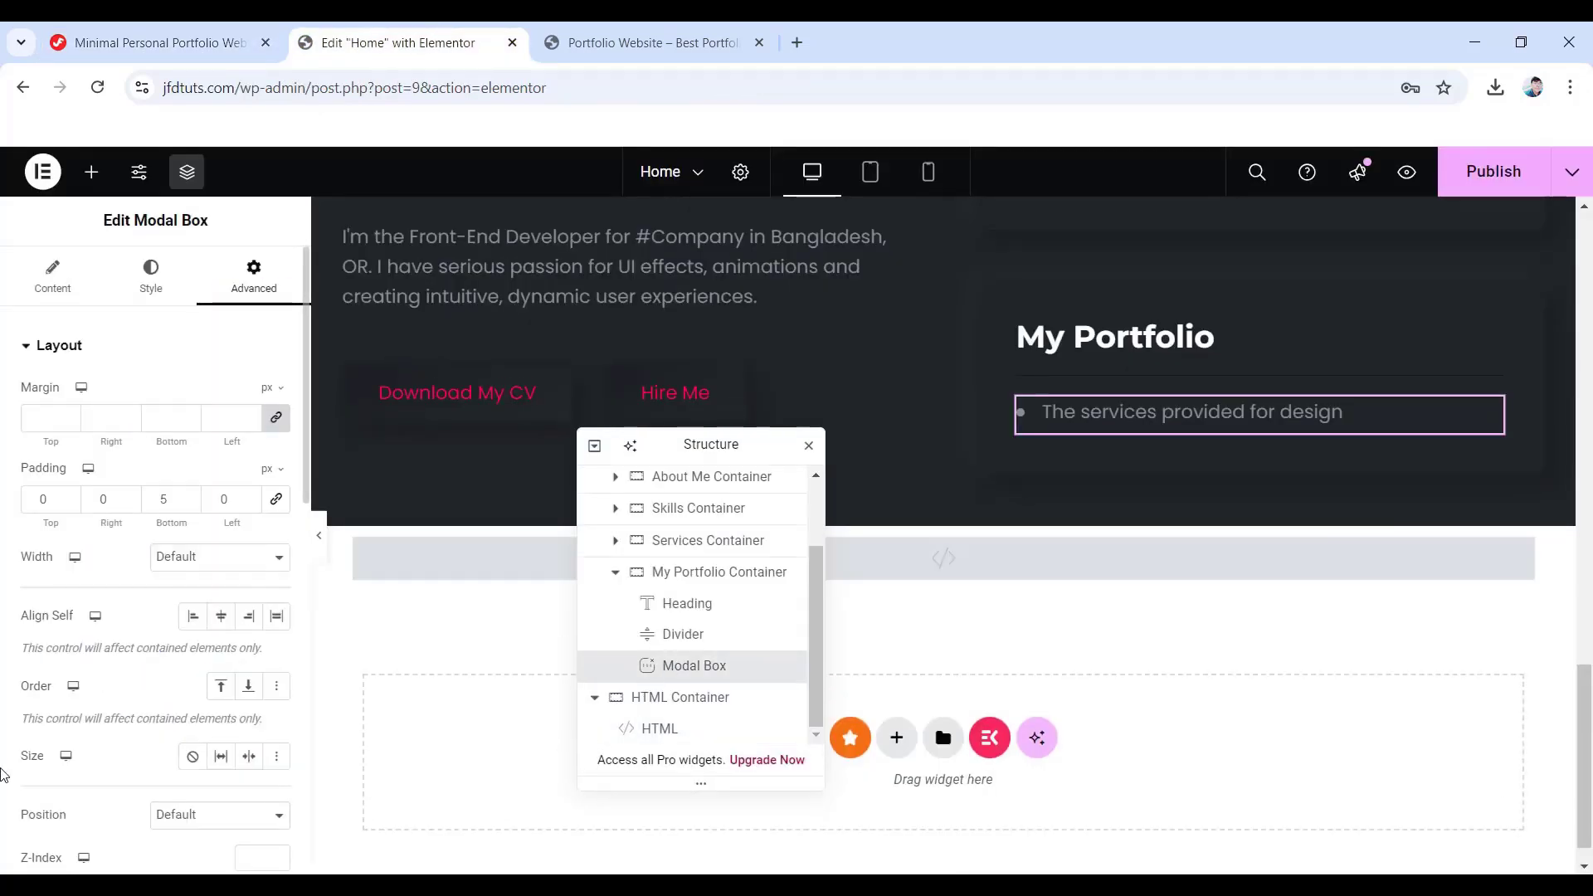
scroll(10, 770, "down", 3)
left_click(176, 742)
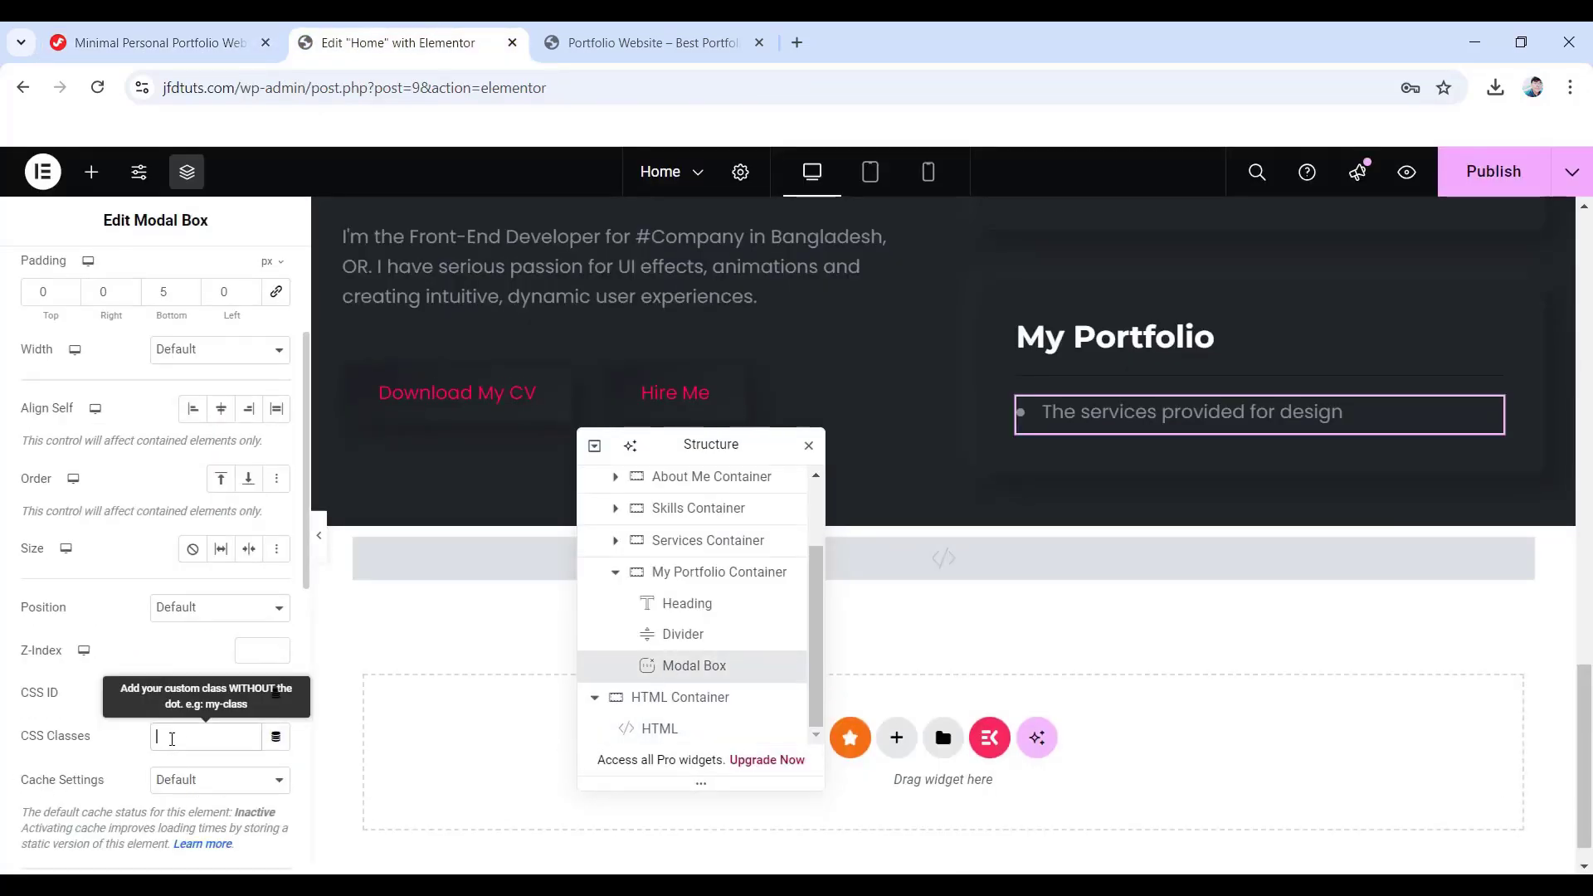
key("ctrl+v")
left_click(320, 536)
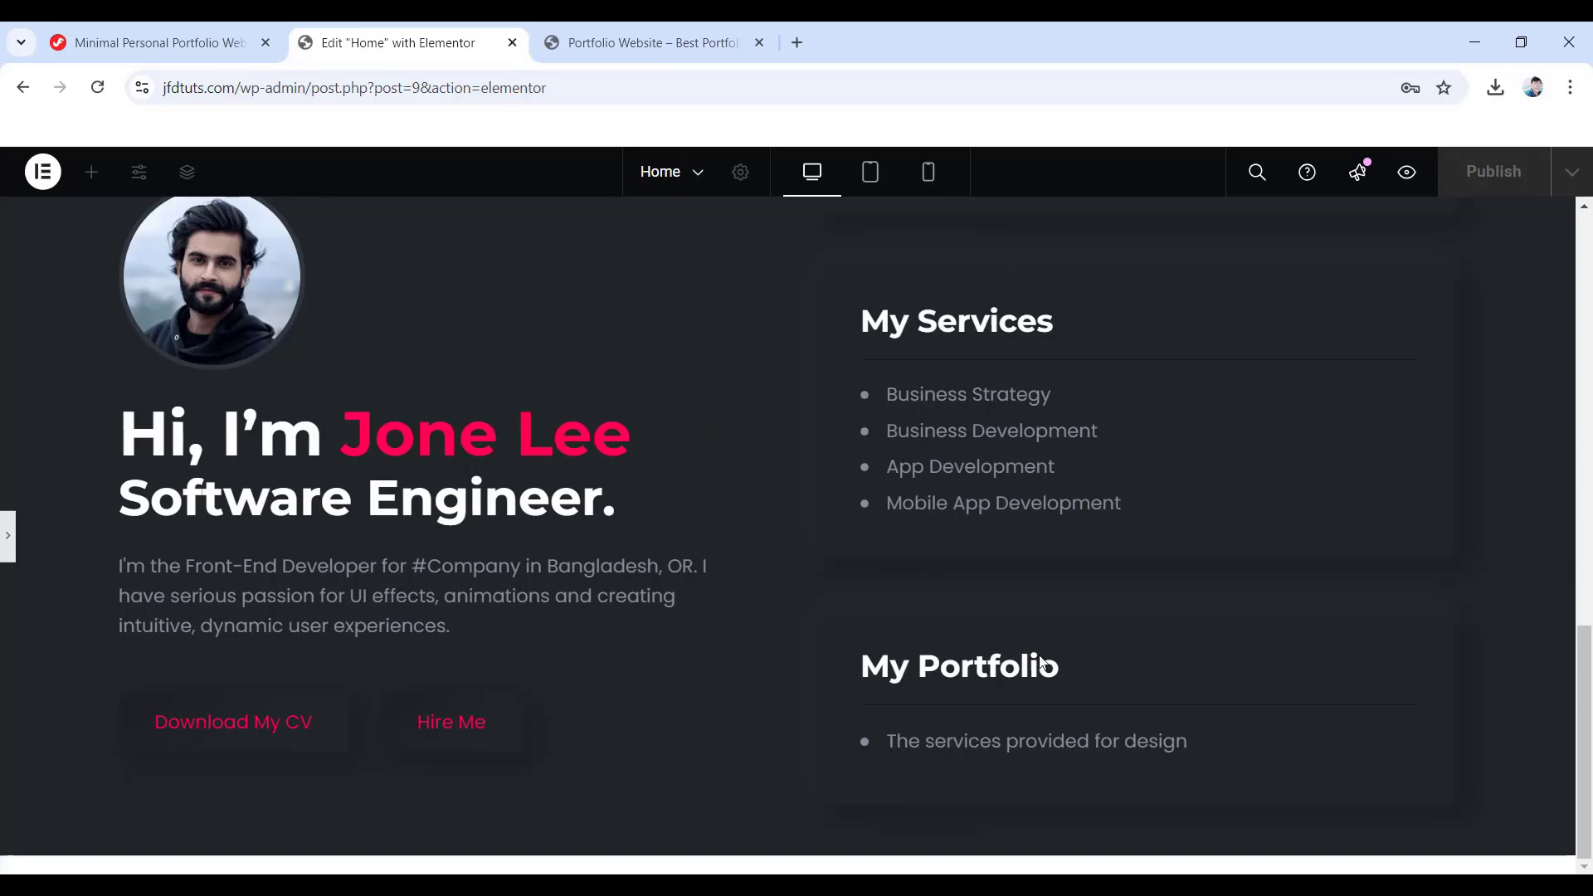
- Open and close the My Portfolio popup twice to check the dark overlay and Close button
left_click(989, 746)
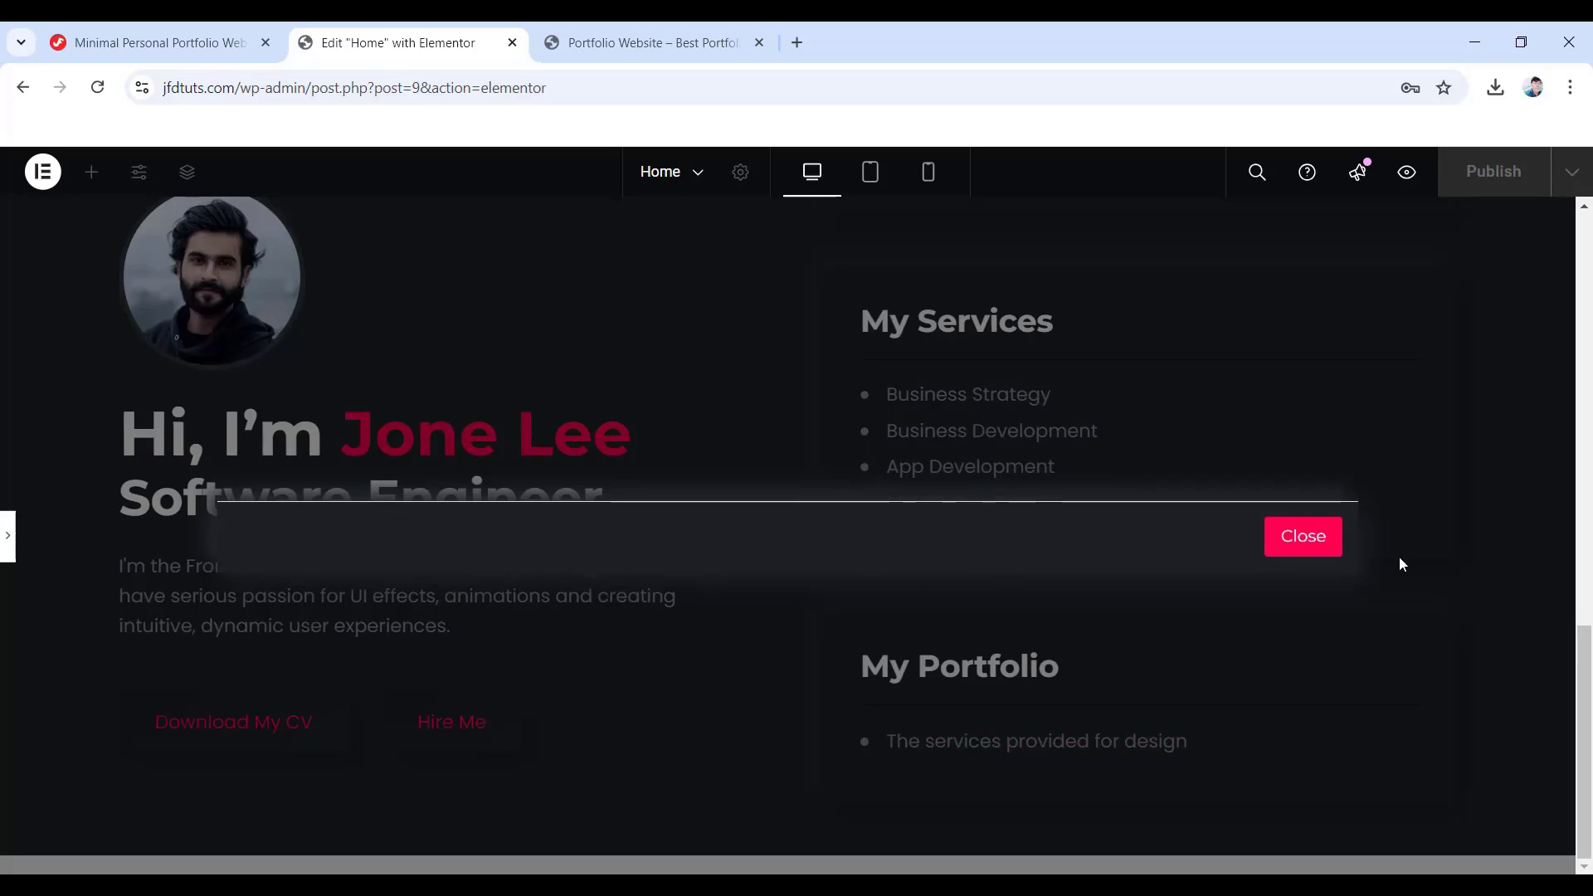
left_click(1312, 538)
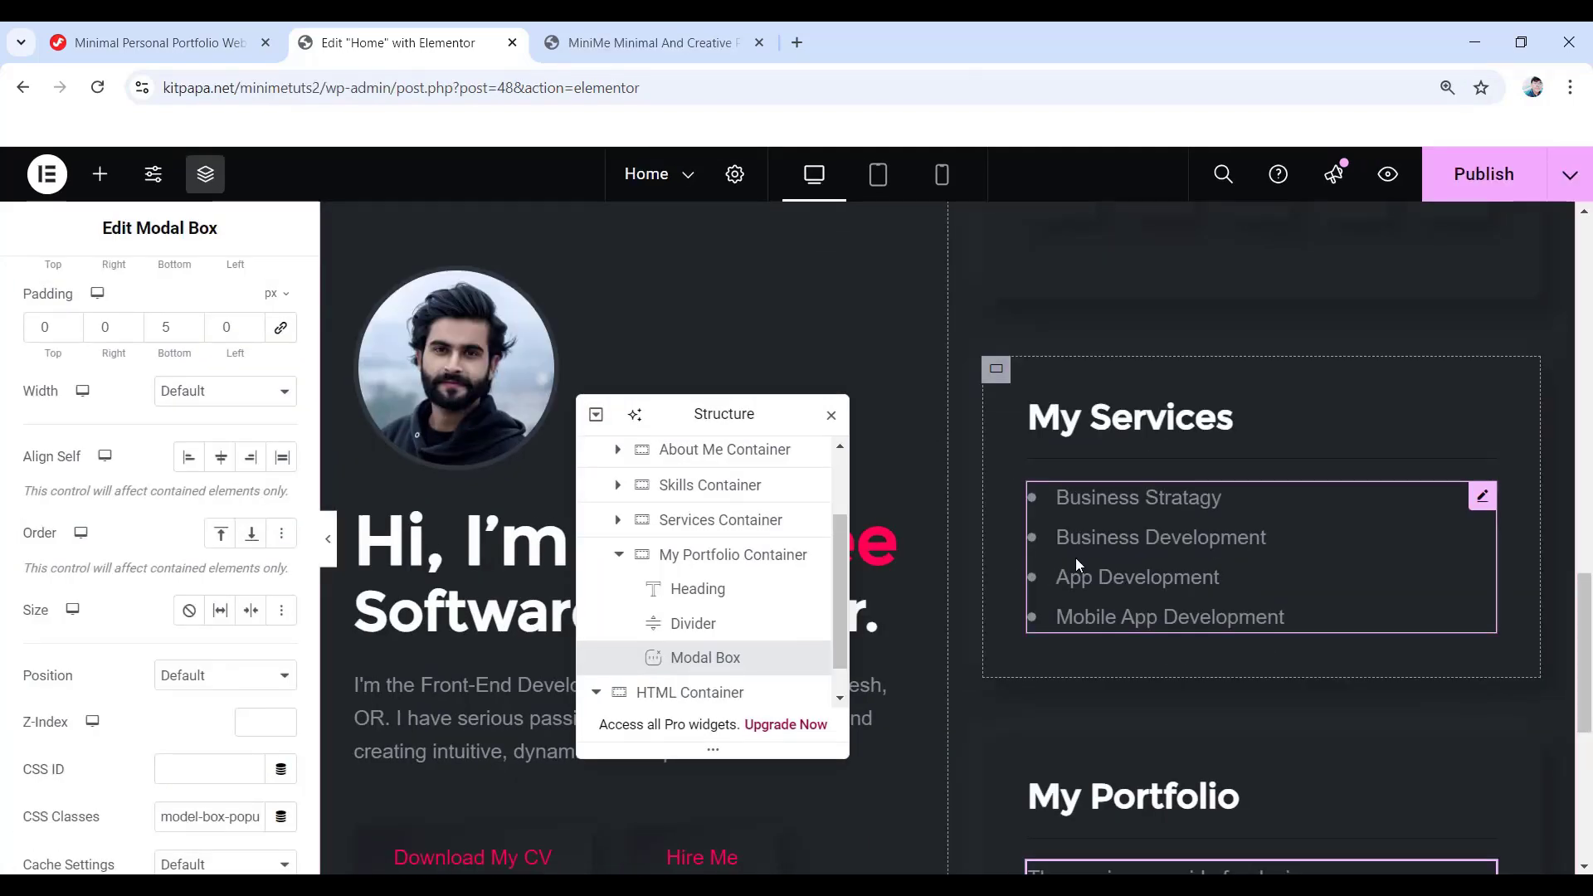
scroll(1075, 557, "down", 4)
left_click(1086, 572)
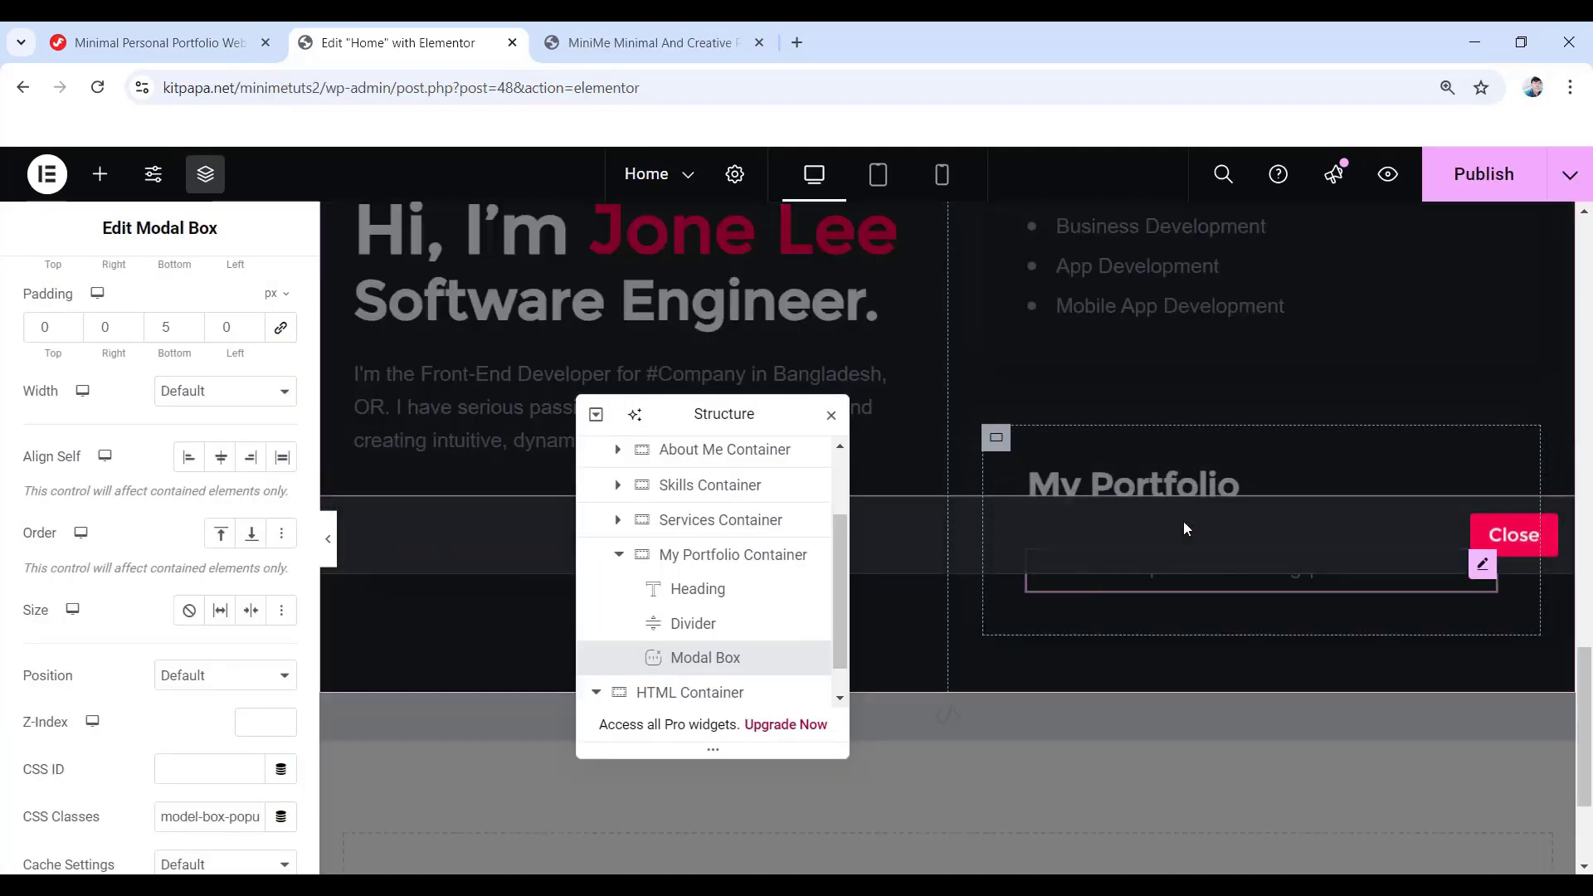
left_click(1153, 677)
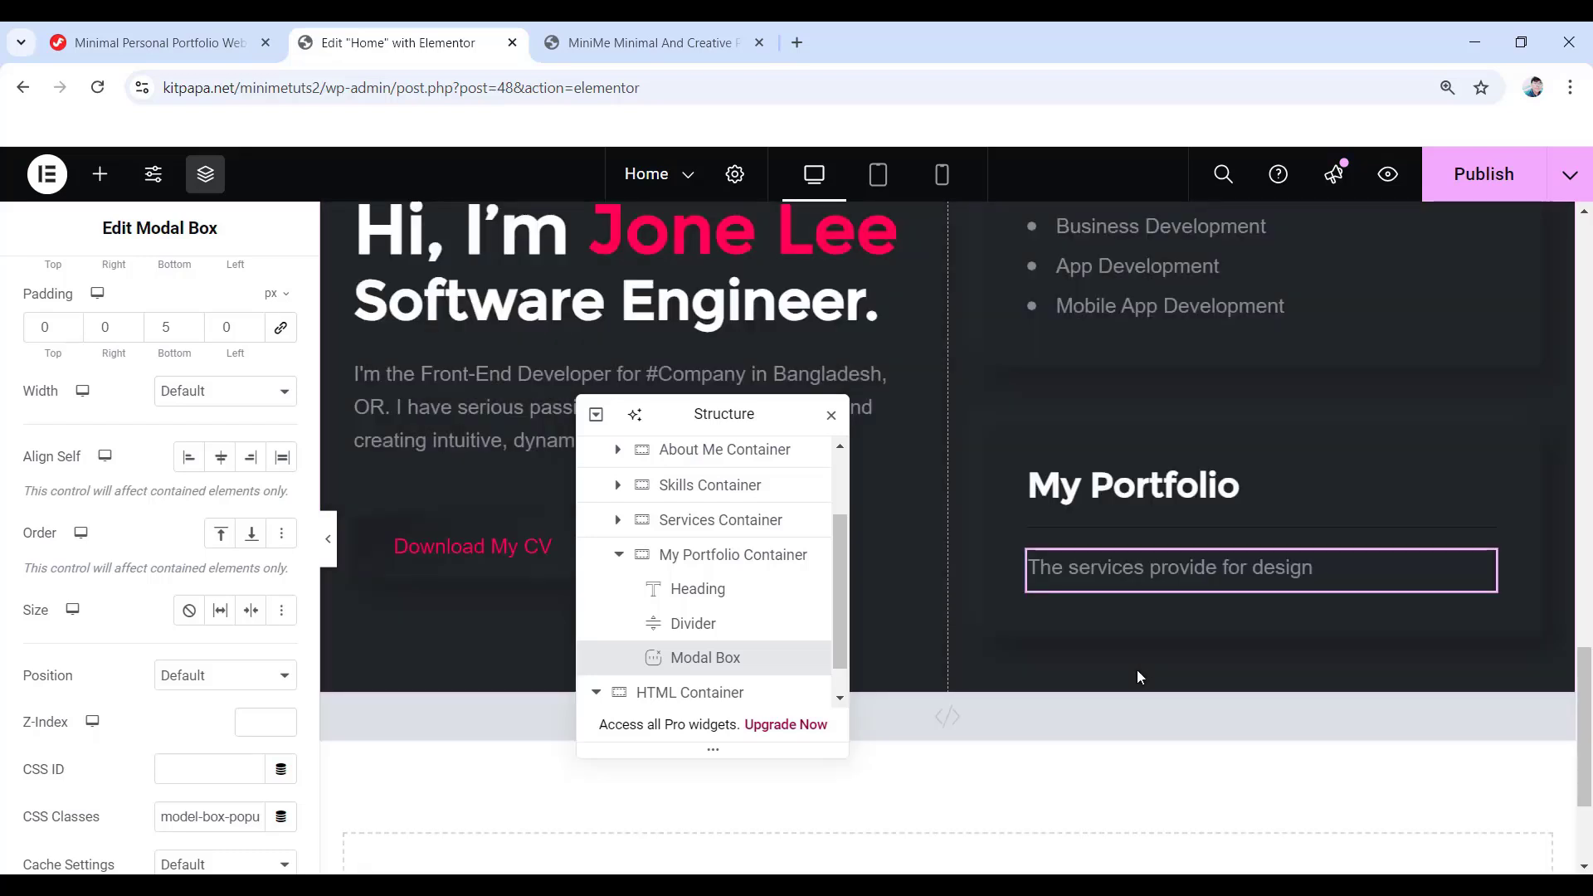
- Open the WordPress dashboard from Elementor's menu in a new browser tab
left_click(47, 181)
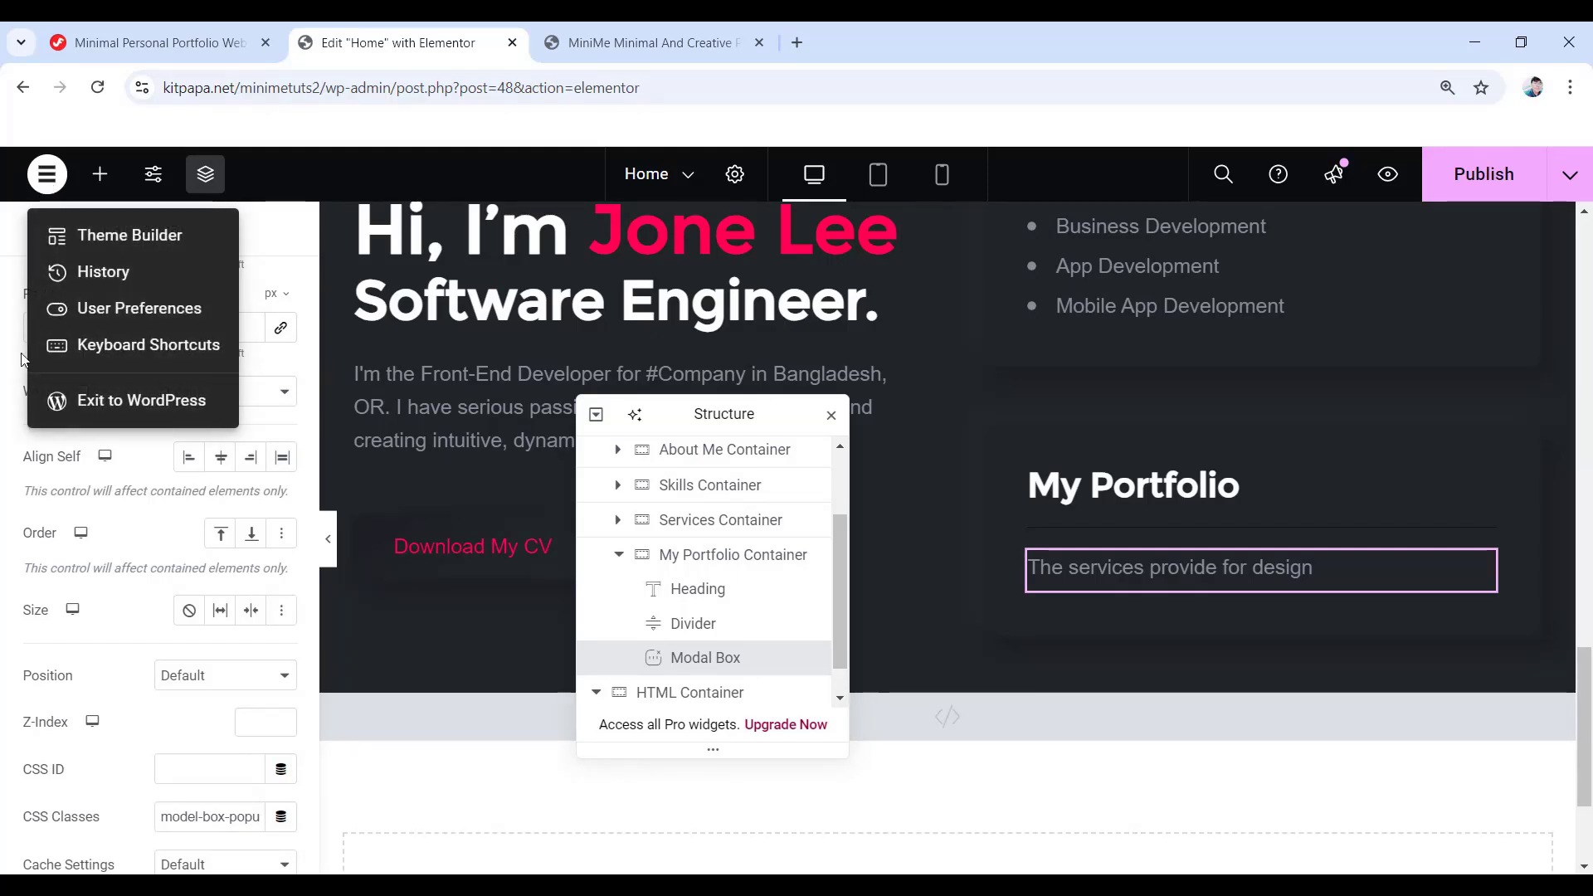
right_click(120, 404)
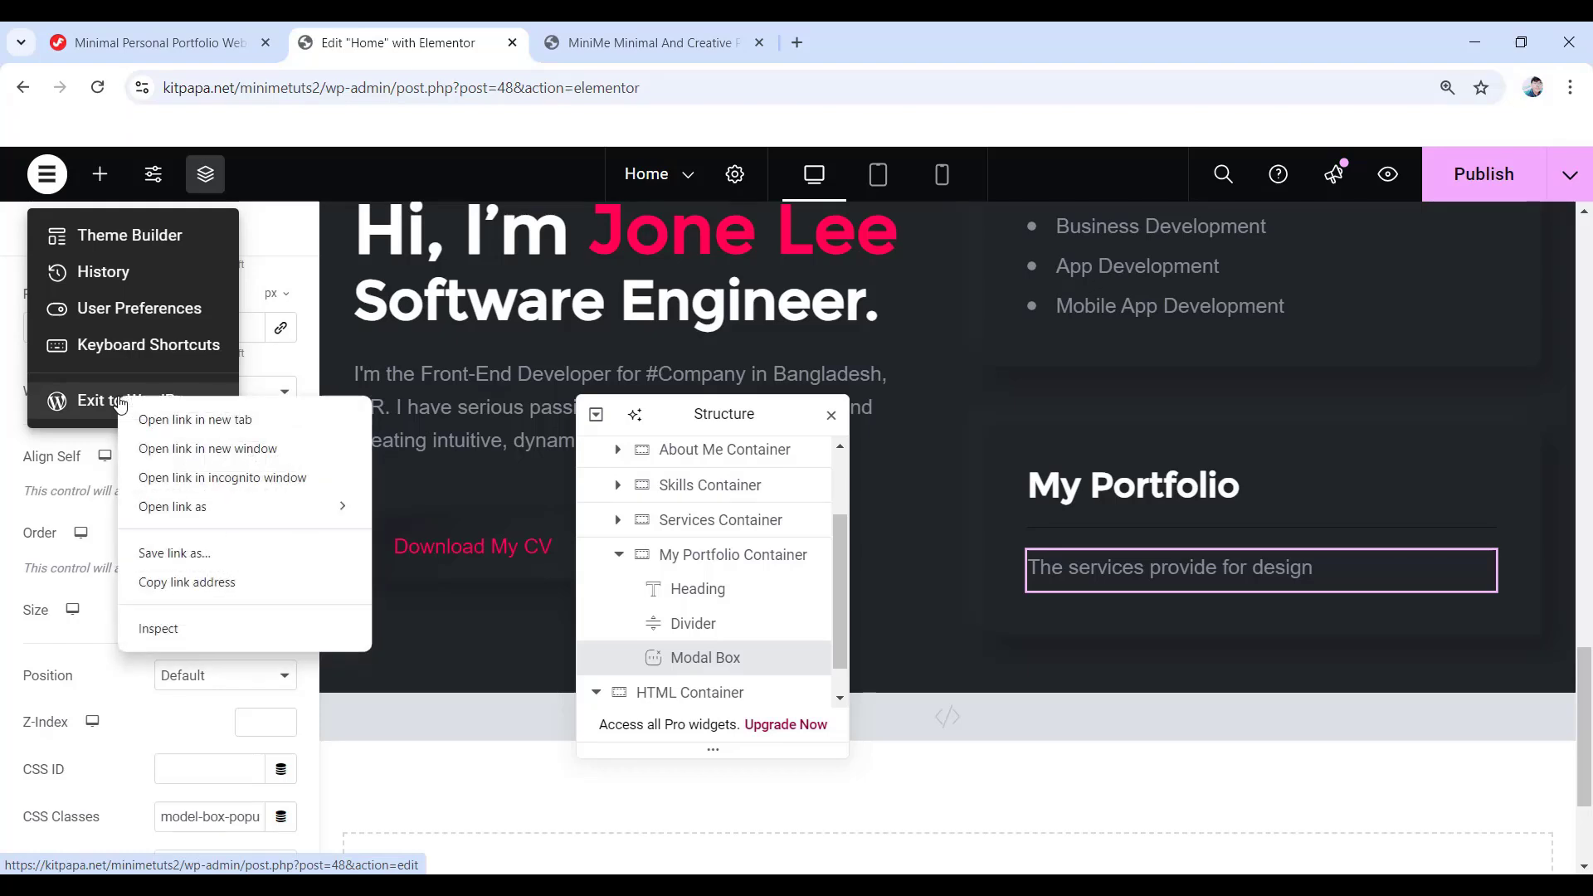
left_click(215, 421)
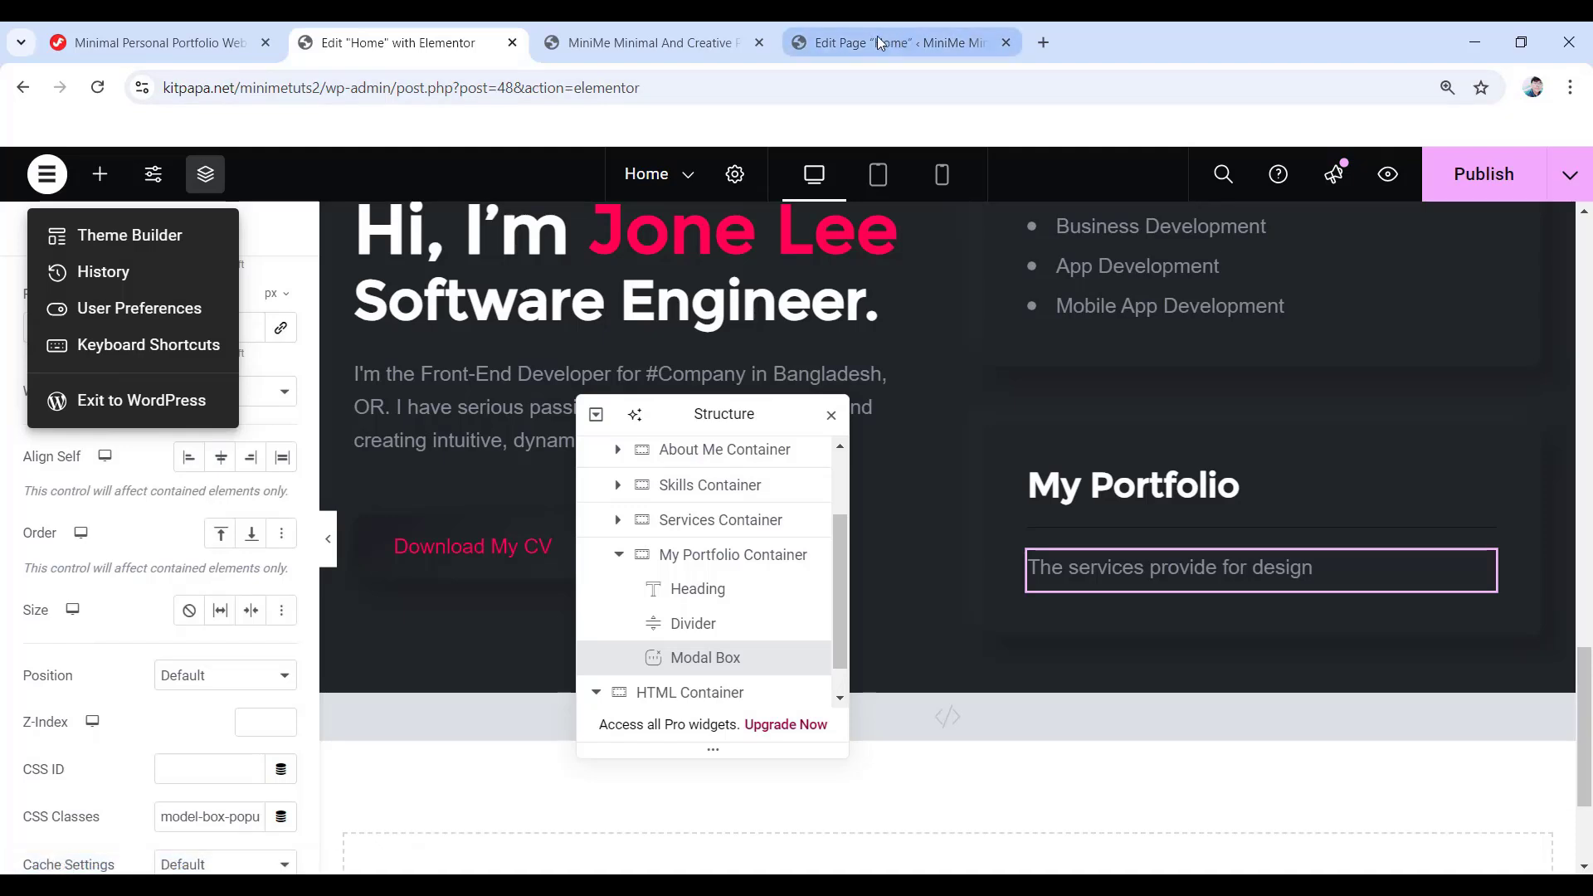
left_click_drag(878, 37, 640, 70)
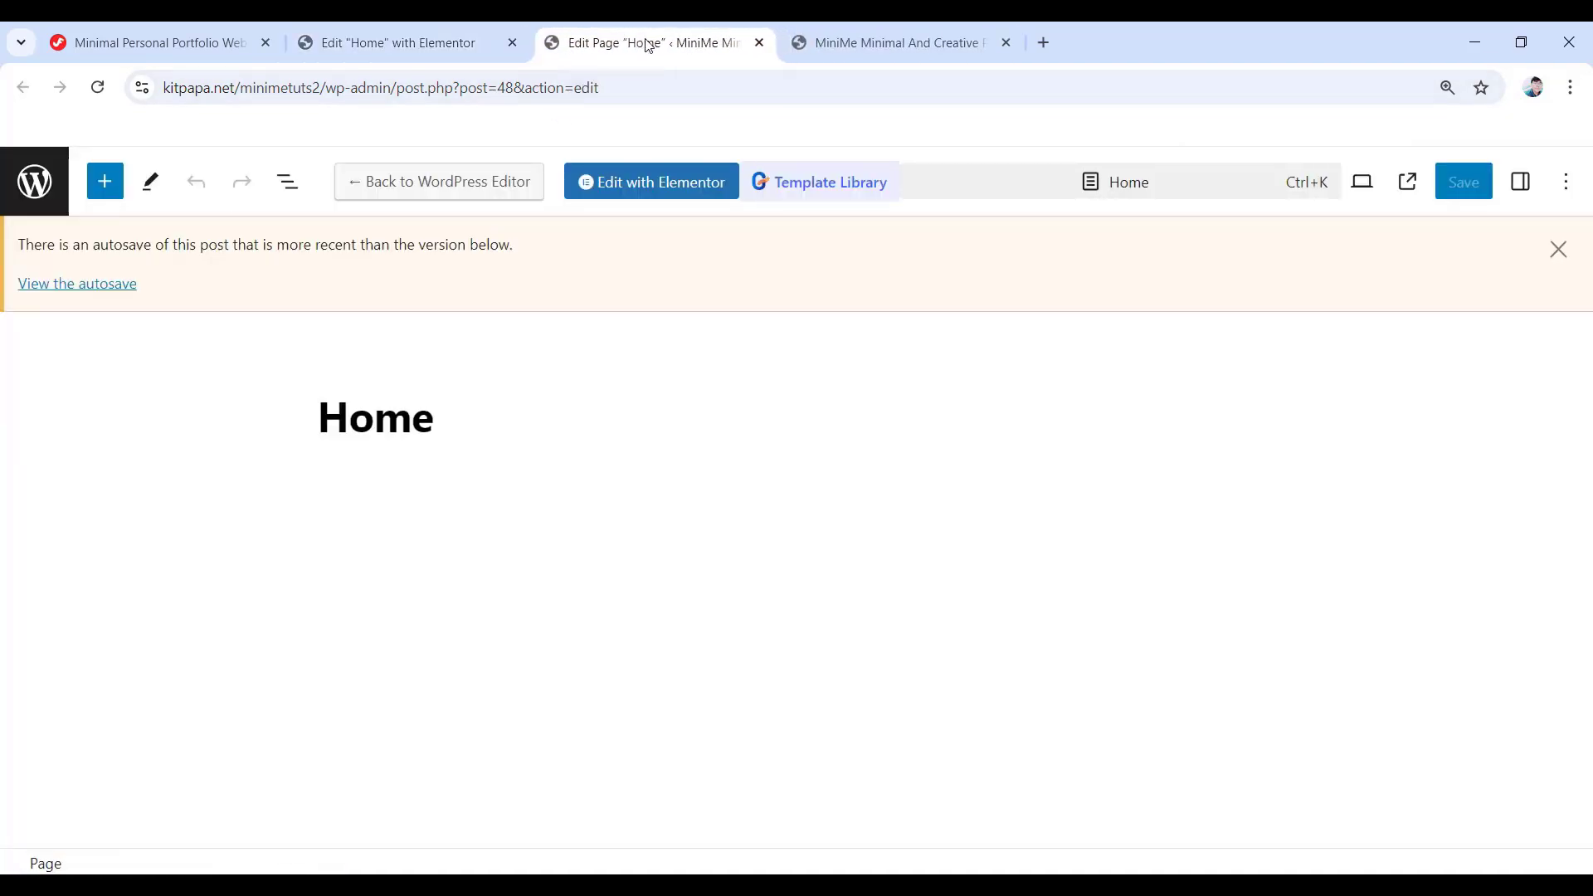
- Go to Templates > Saved Templates in the dashboard, which lists no templates yet
left_click(29, 187)
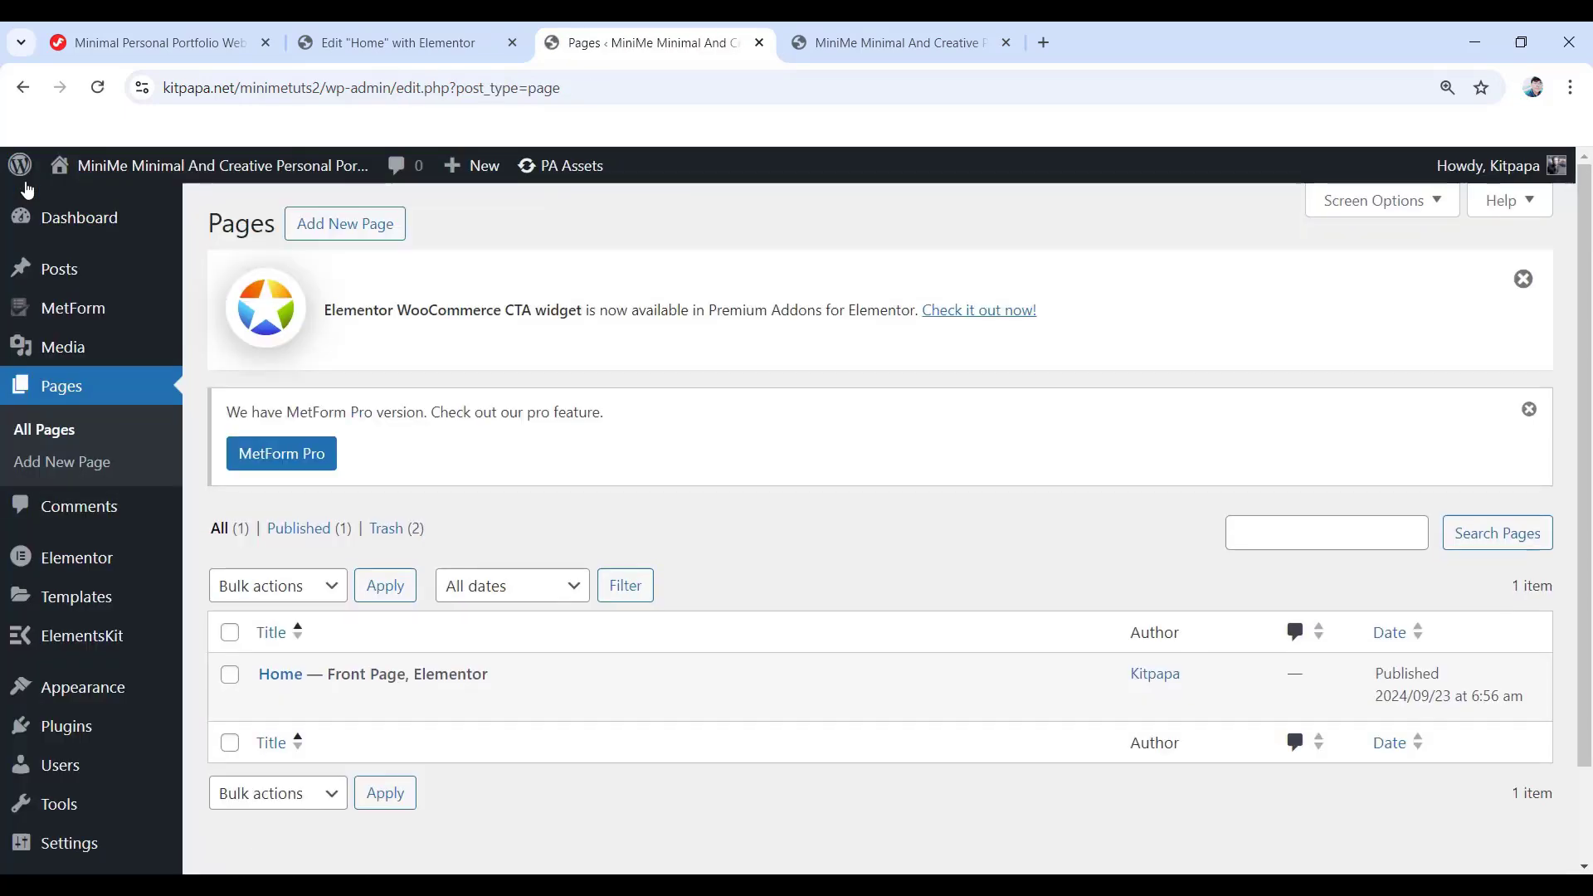
left_click(79, 601)
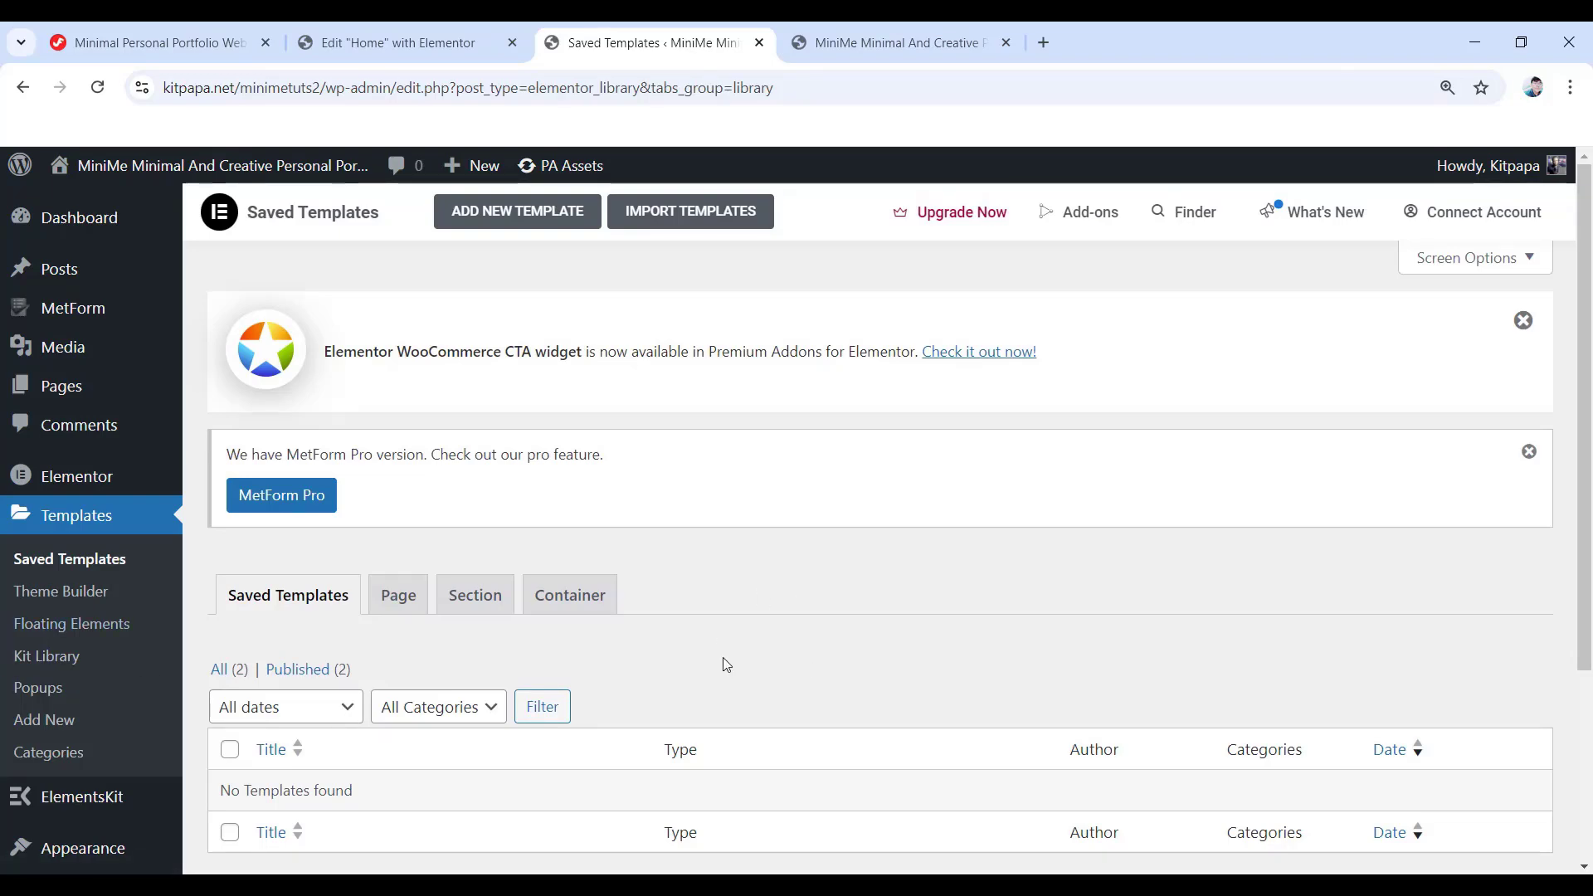
left_click(394, 43)
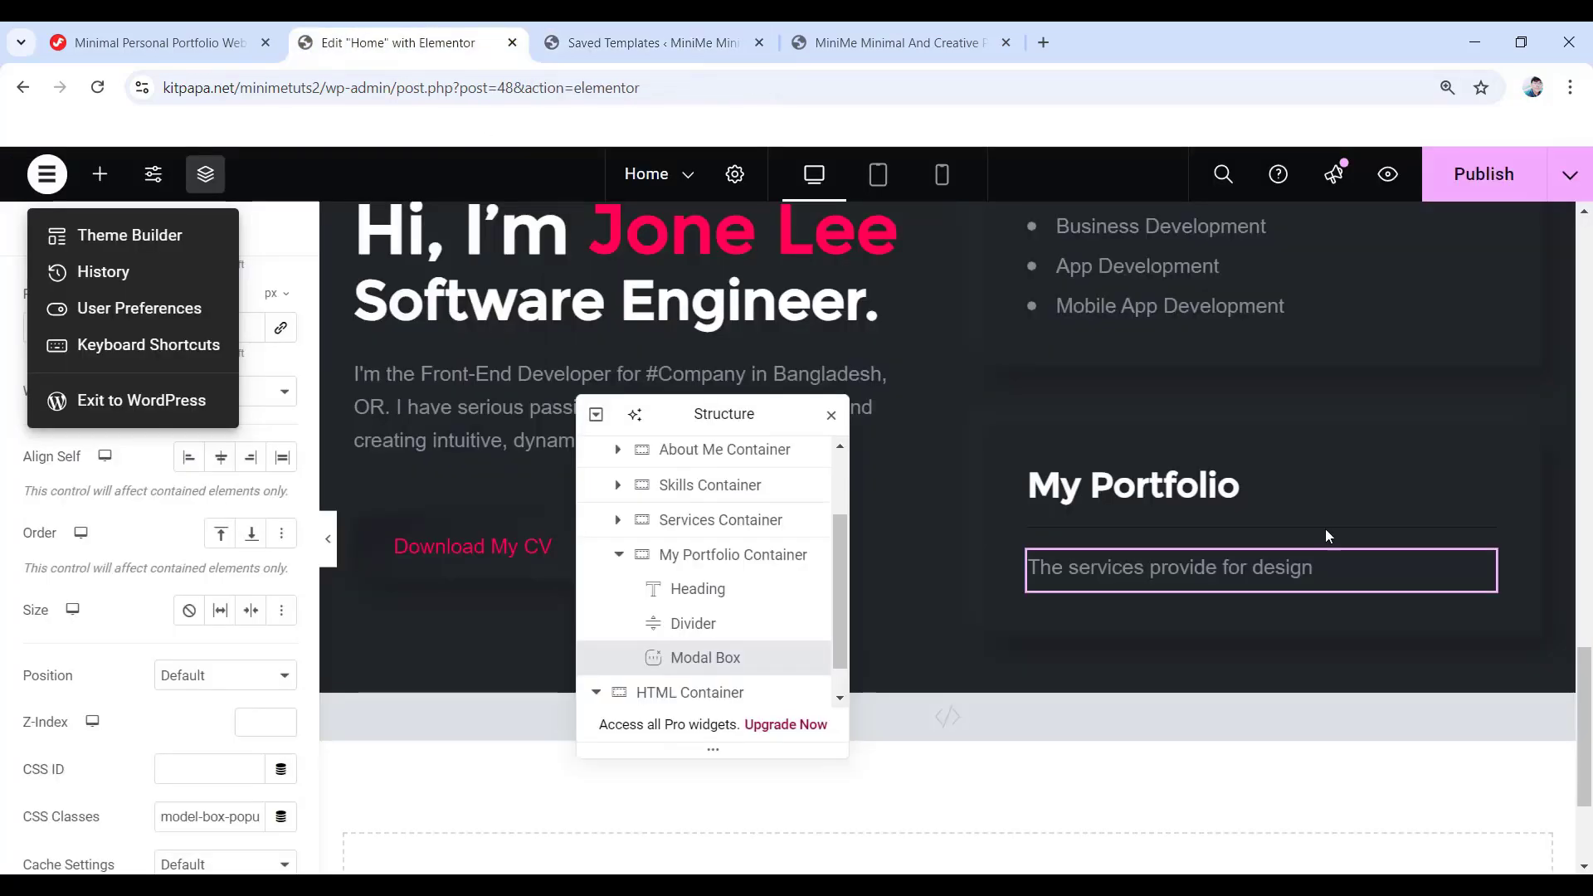
left_click(656, 43)
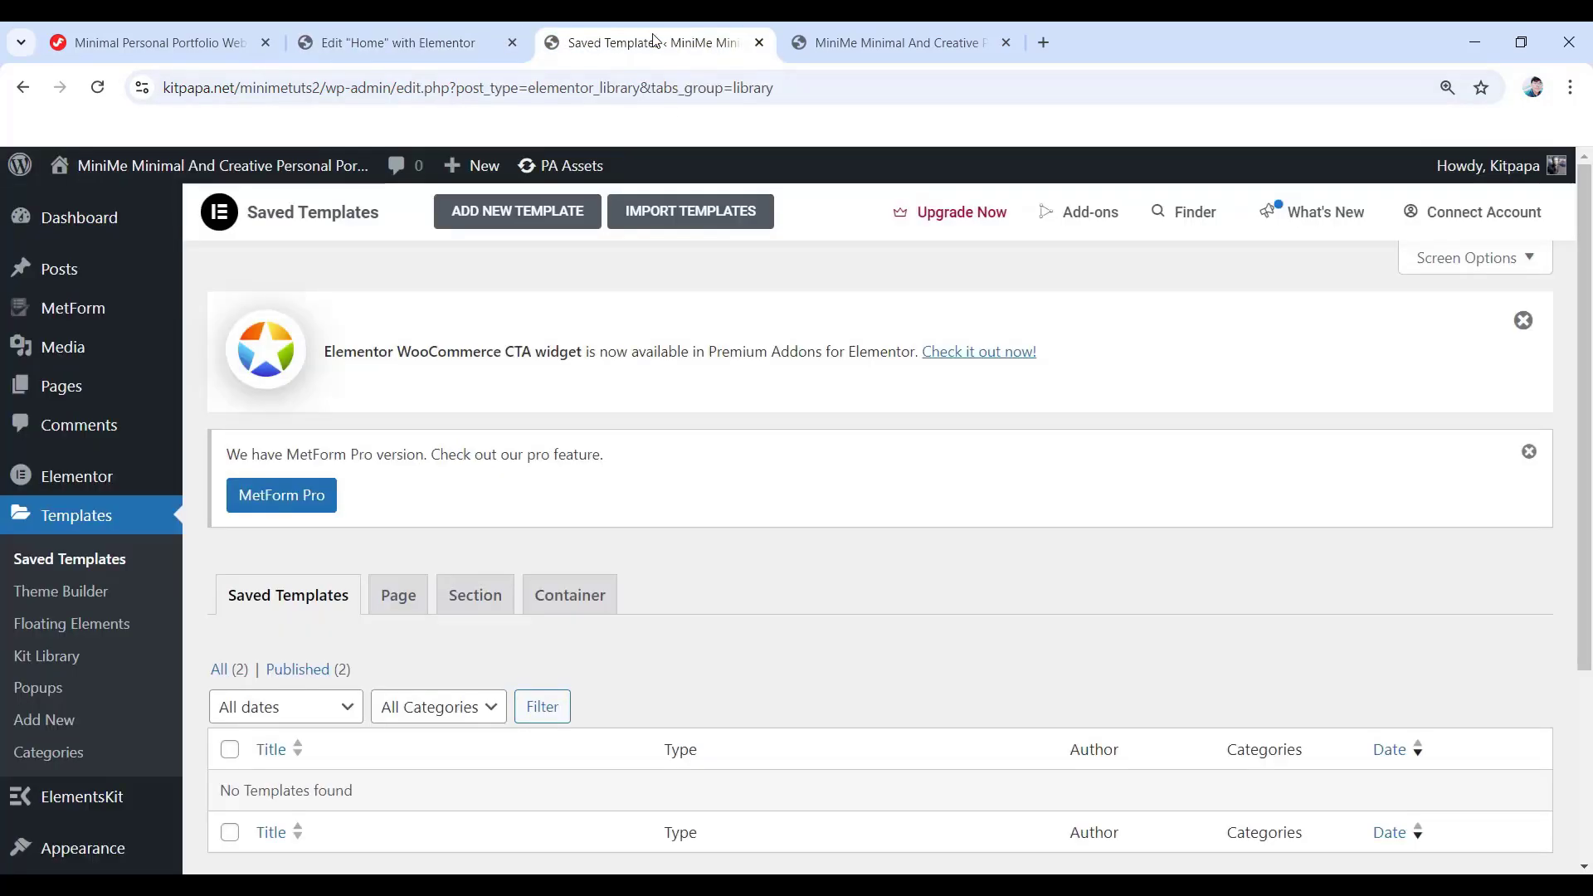
- Create a Container-type template named 'The services provided for design' and open it in Elementor
left_click(522, 213)
left_click(926, 505)
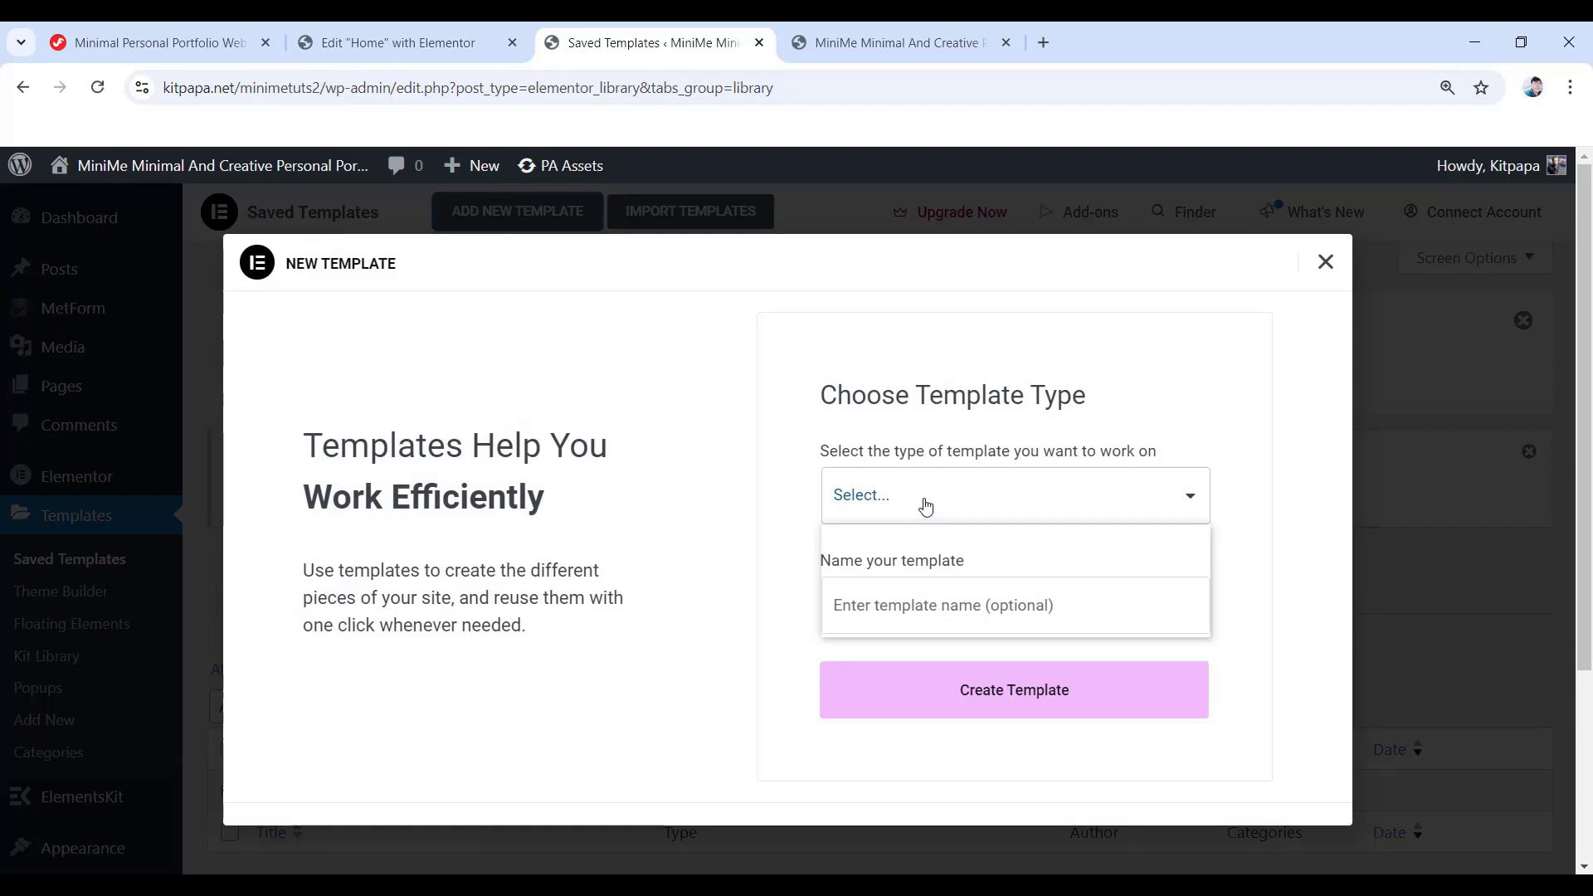
left_click(871, 569)
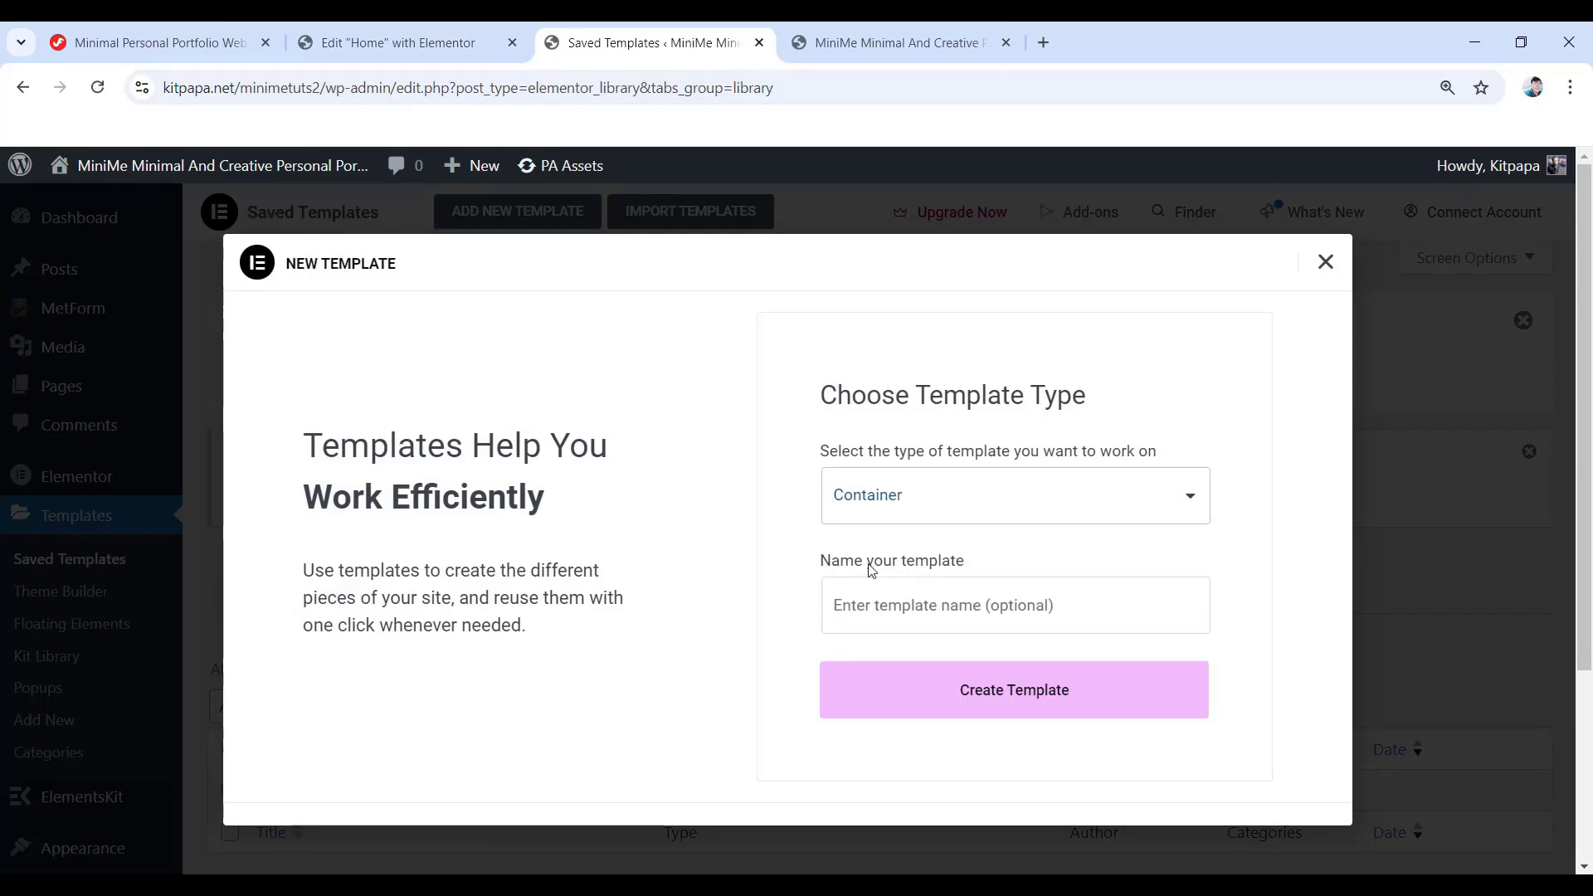
left_click(933, 611)
left_click(390, 42)
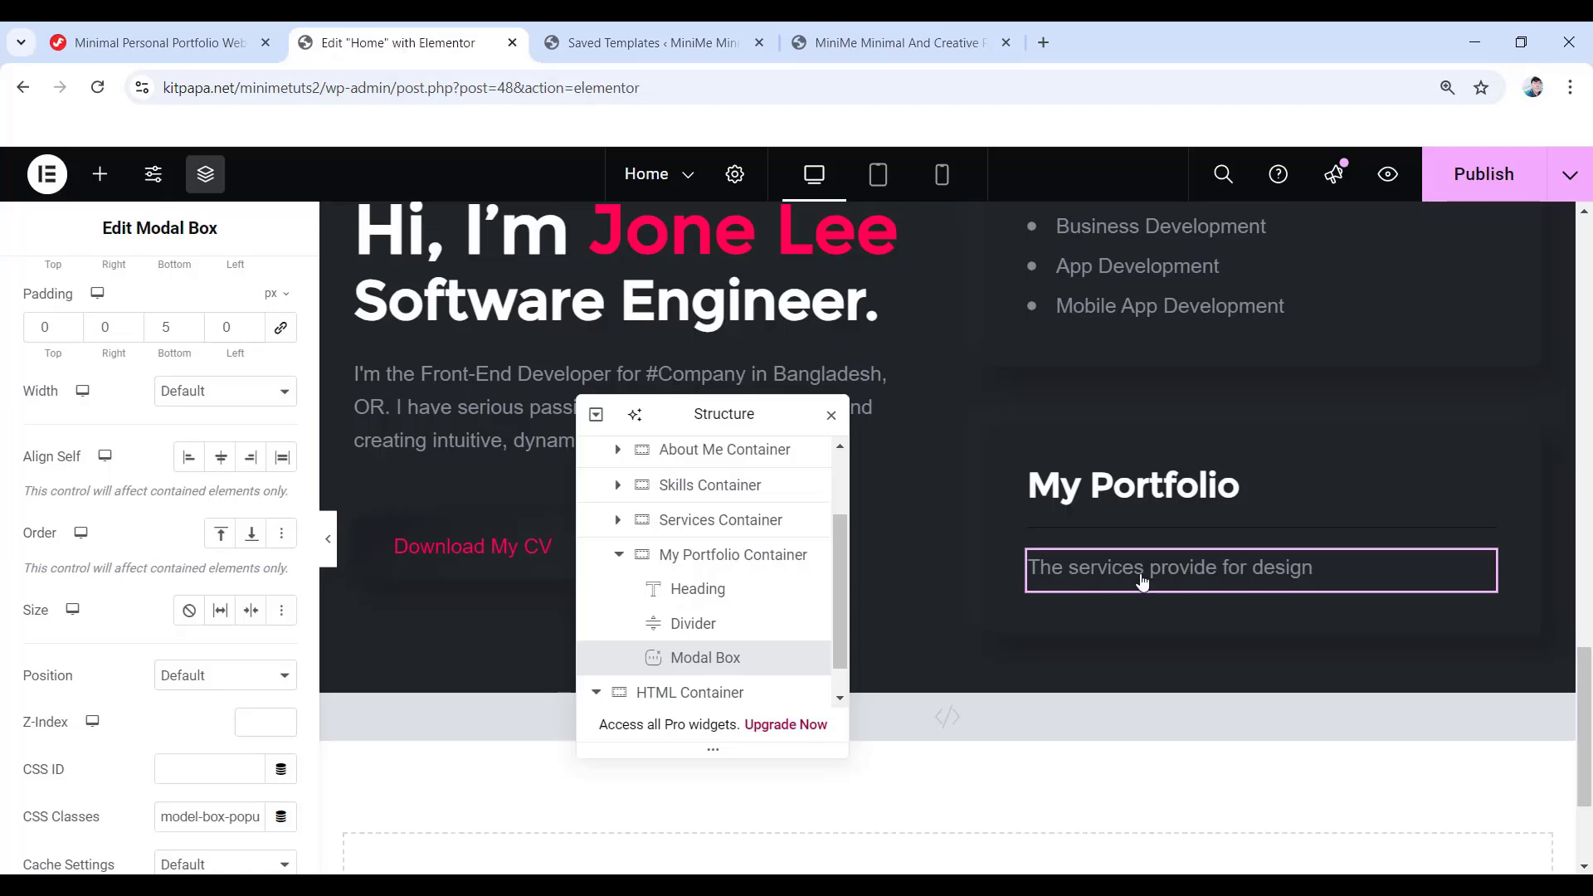
left_click(700, 25)
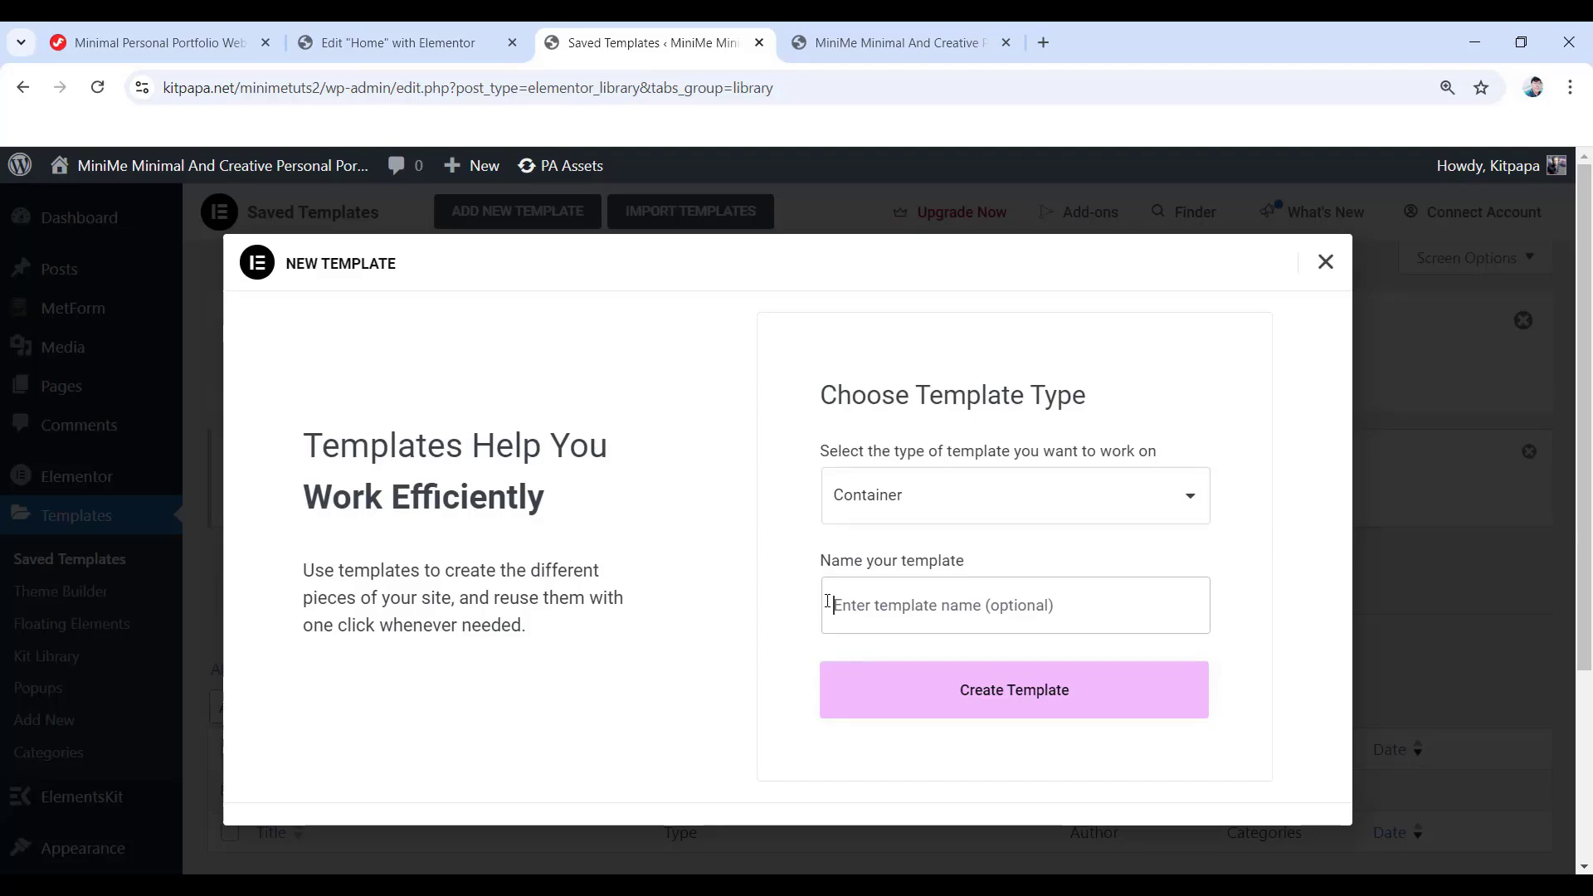
type("The services provided for design")
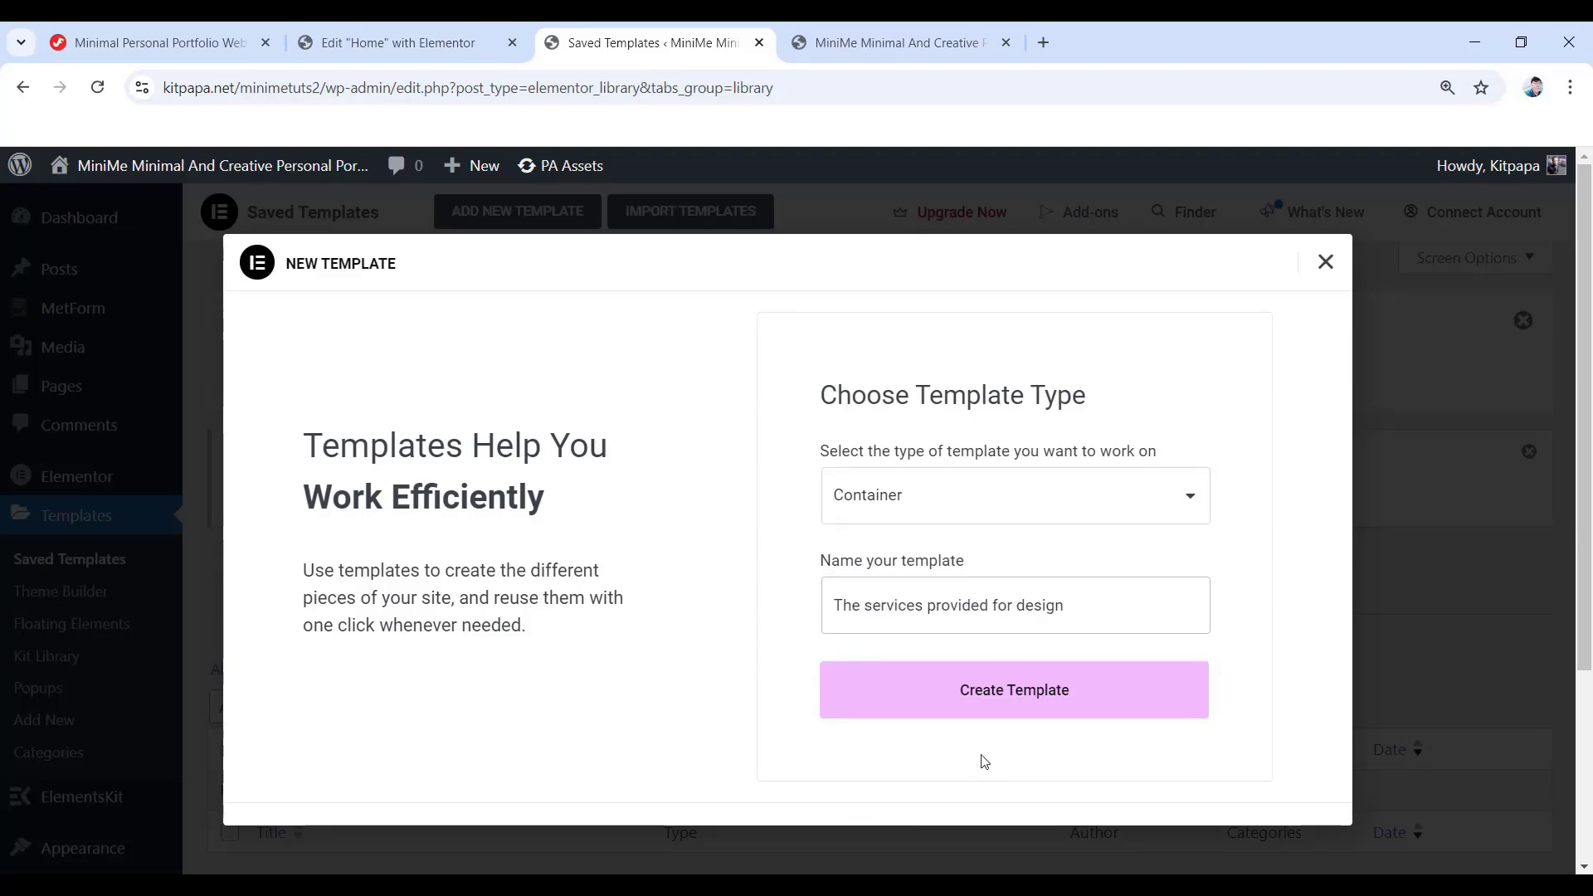
left_click(1019, 694)
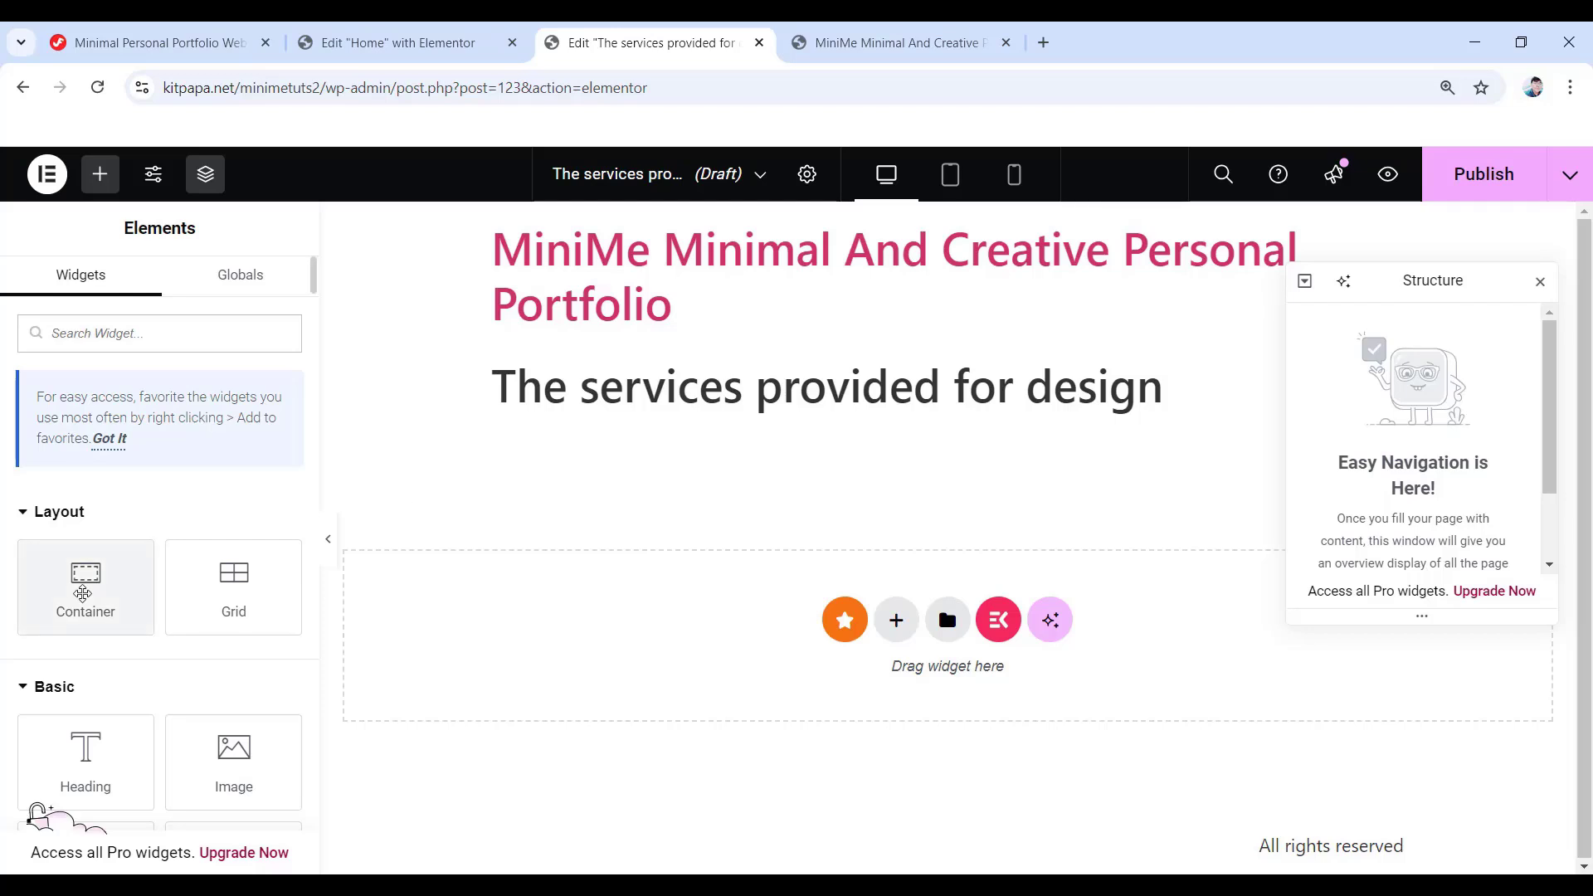
- Add a Full Width container, 1230 px wide, with Column direction
left_click_drag(85, 581, 651, 652)
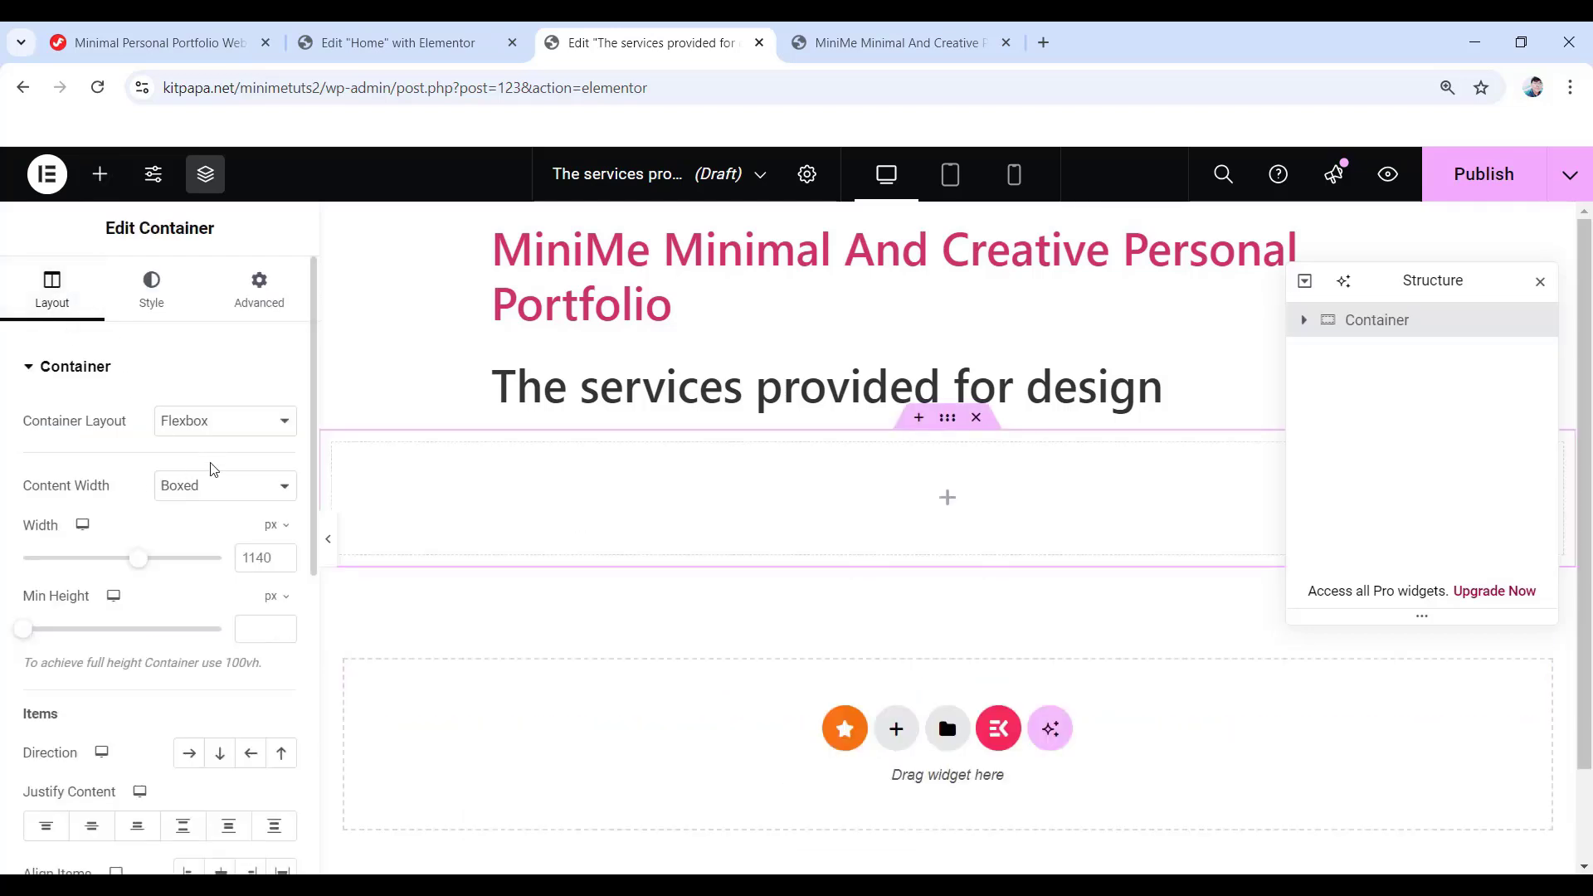
left_click(199, 488)
left_click(215, 540)
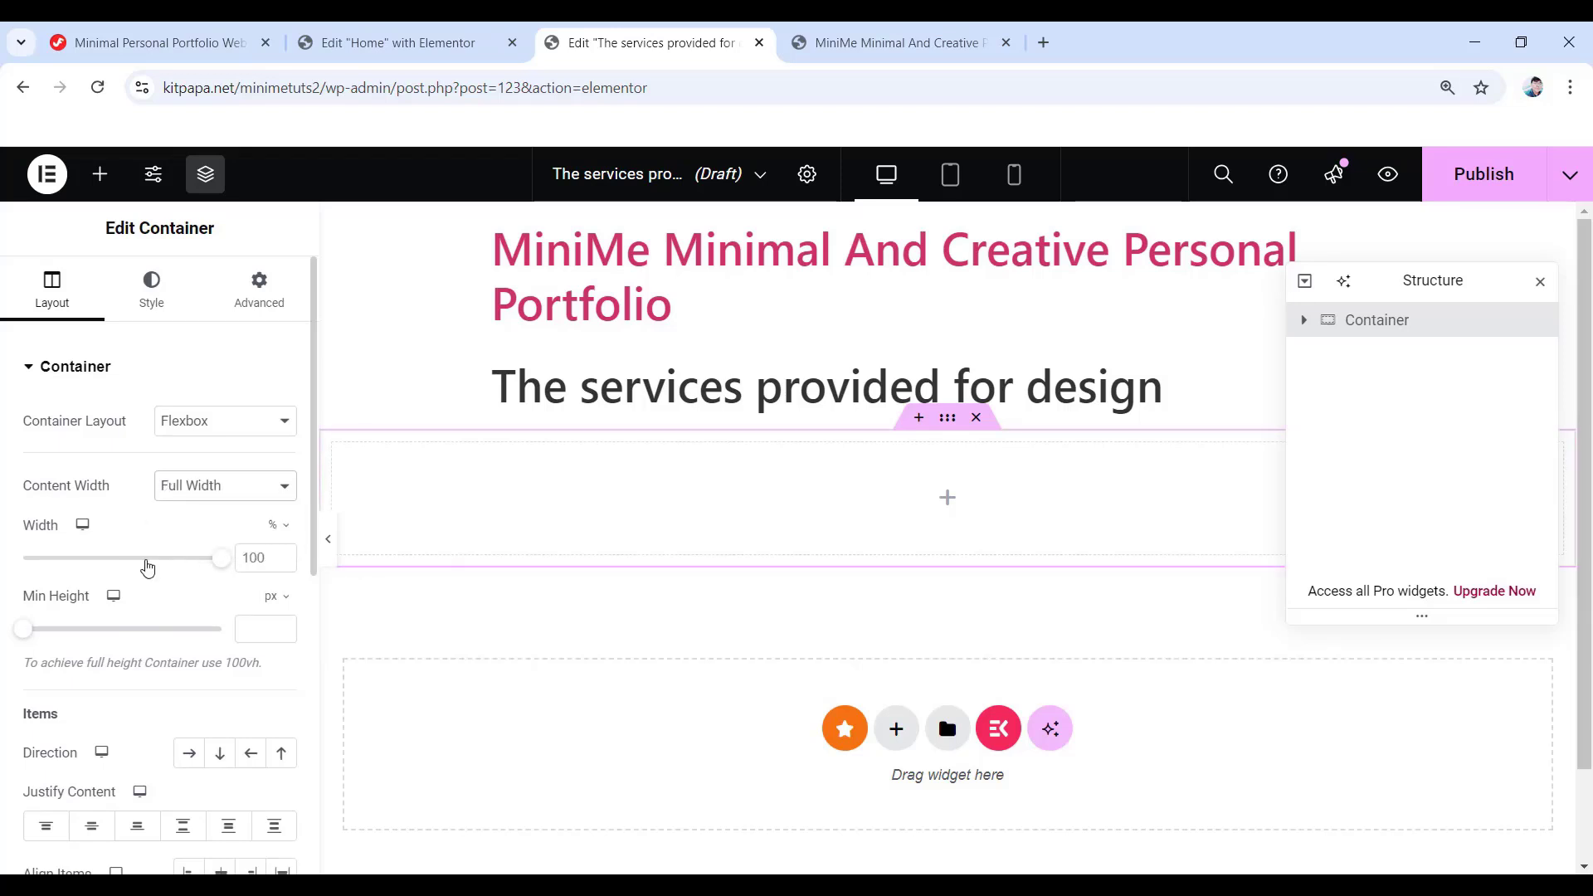
left_click(279, 525)
left_click(275, 526)
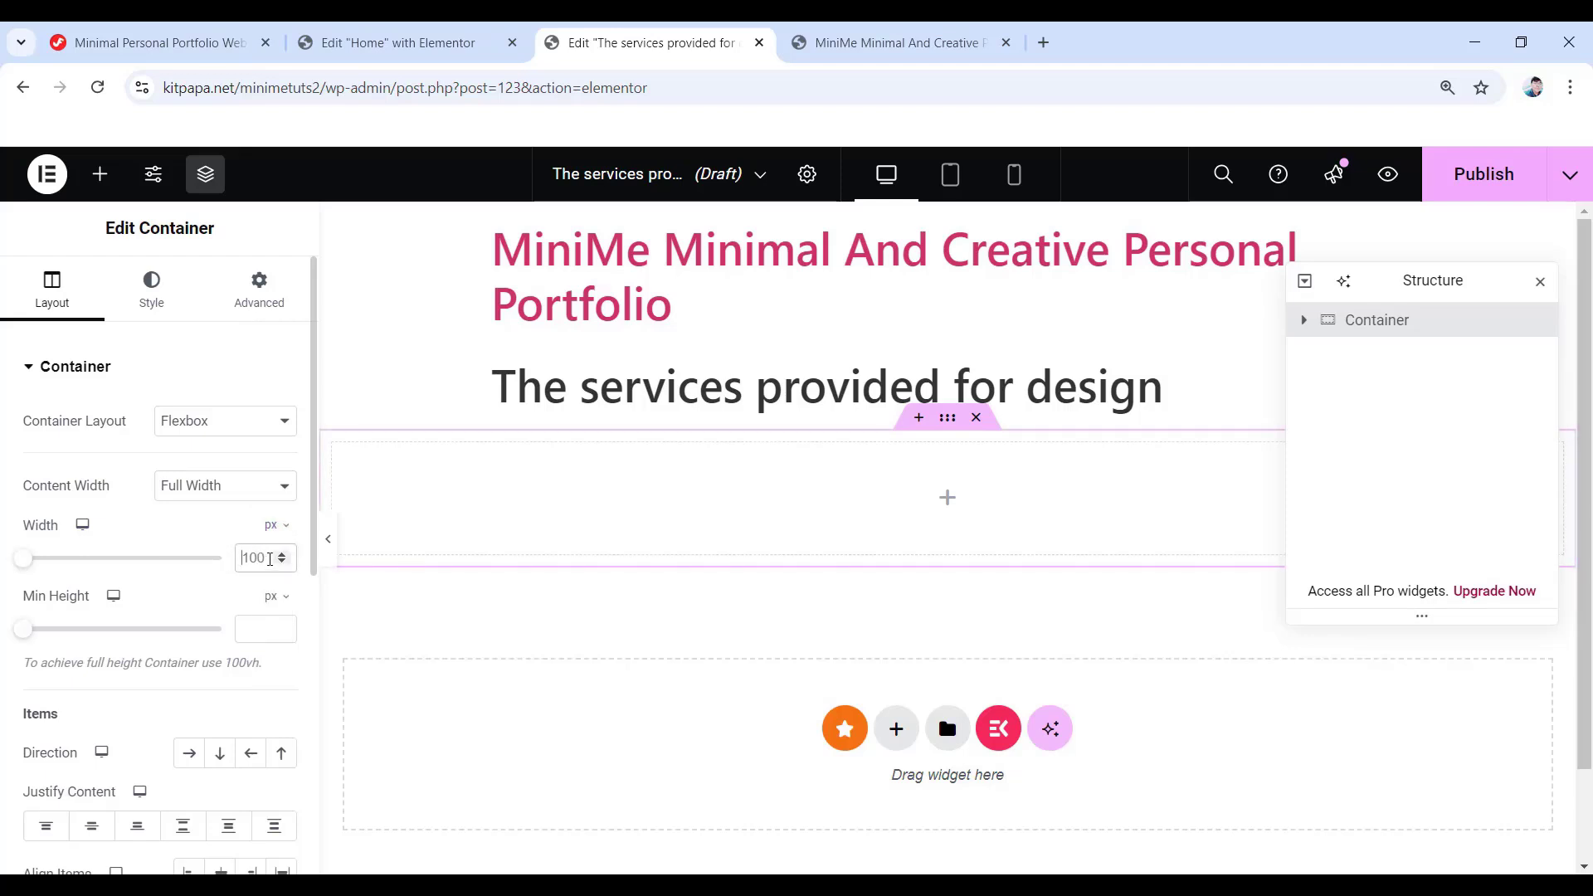
double_click(266, 558)
type("1230")
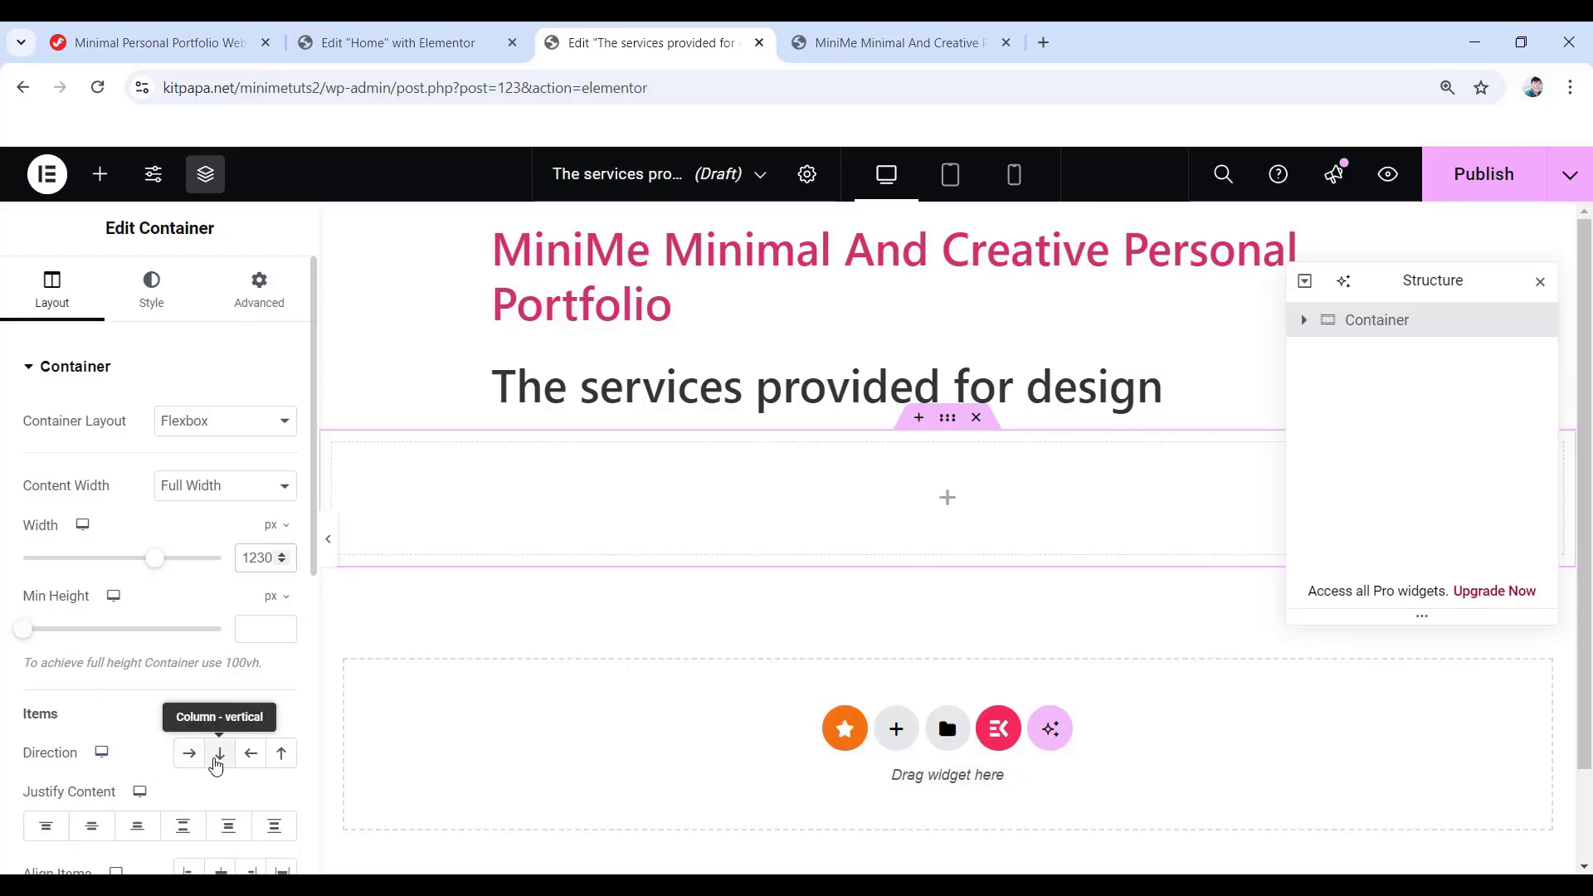
left_click(217, 755)
scroll(215, 759, "down", 4)
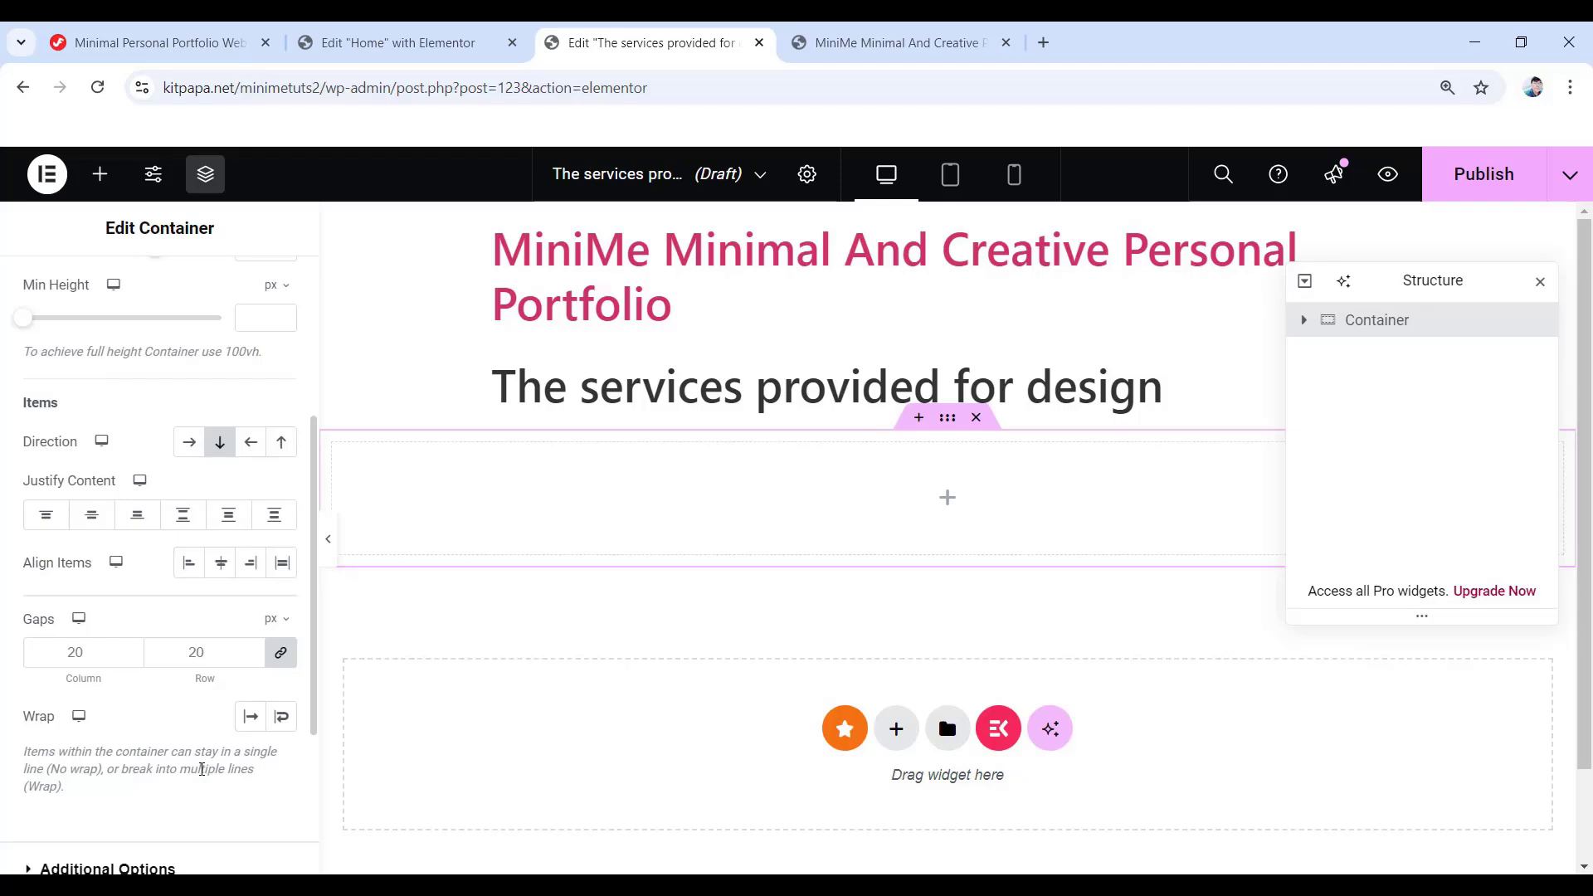
scroll(215, 758, "up", 4)
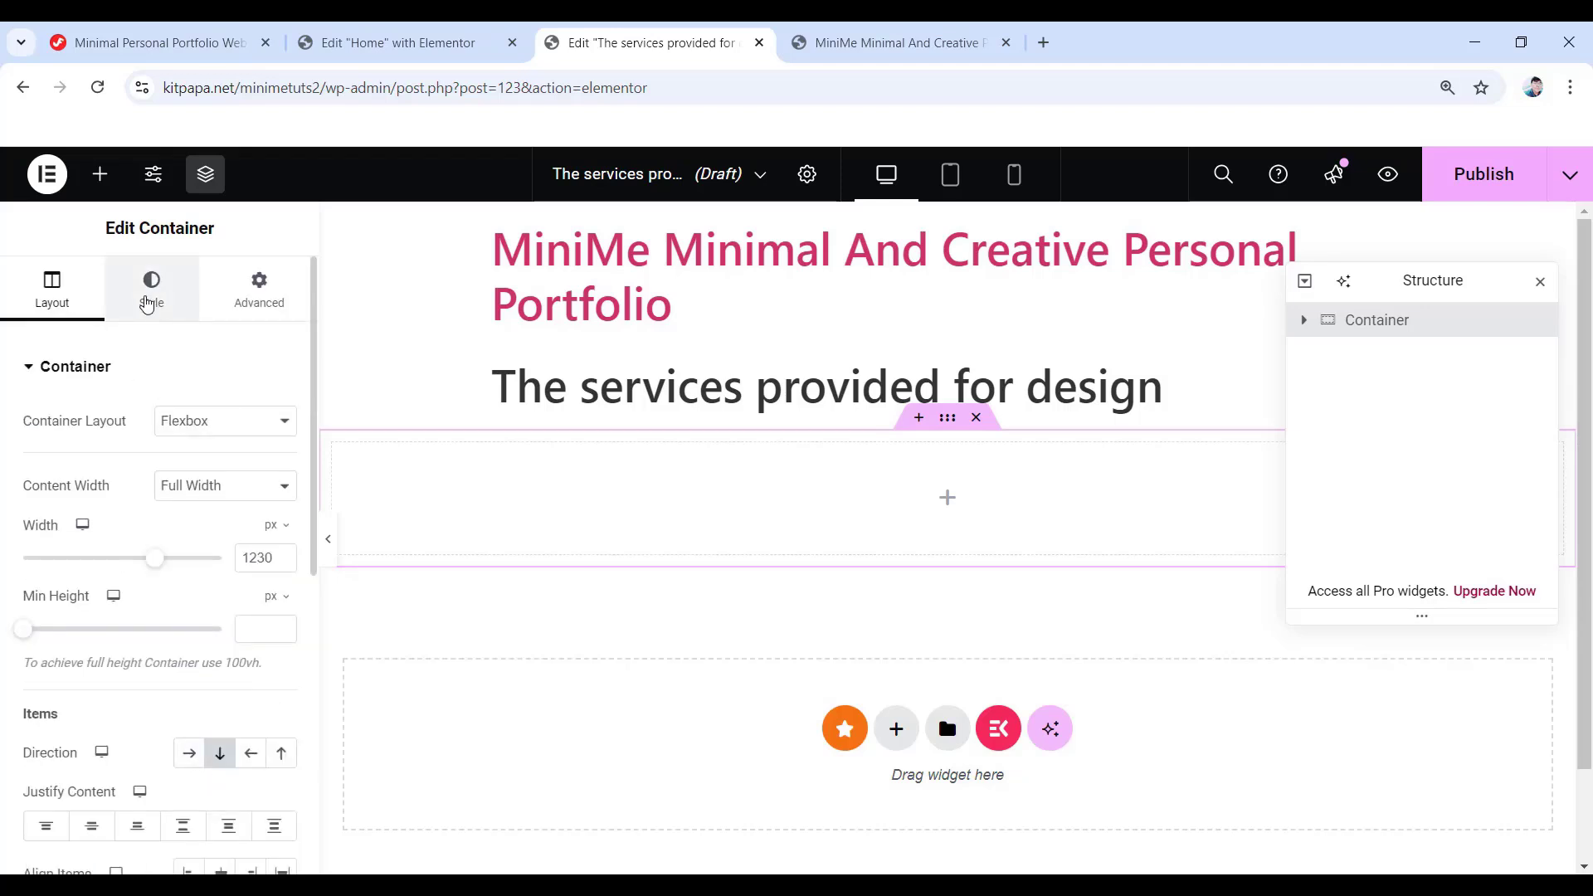
- Set the container's border radius and padding to 0 on every side
left_click(158, 289)
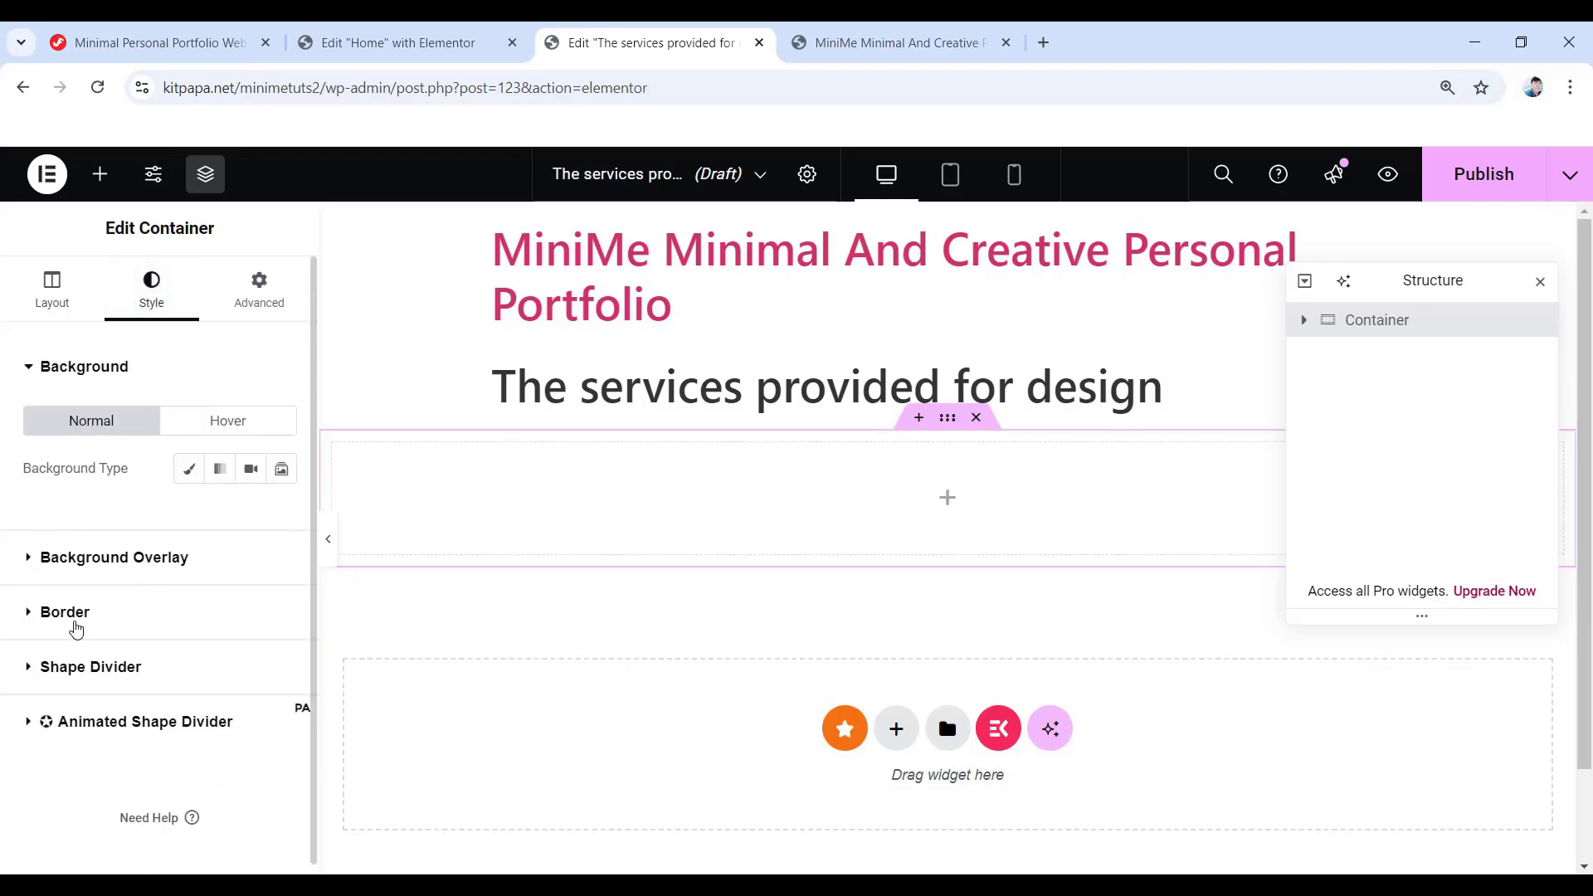
left_click(70, 615)
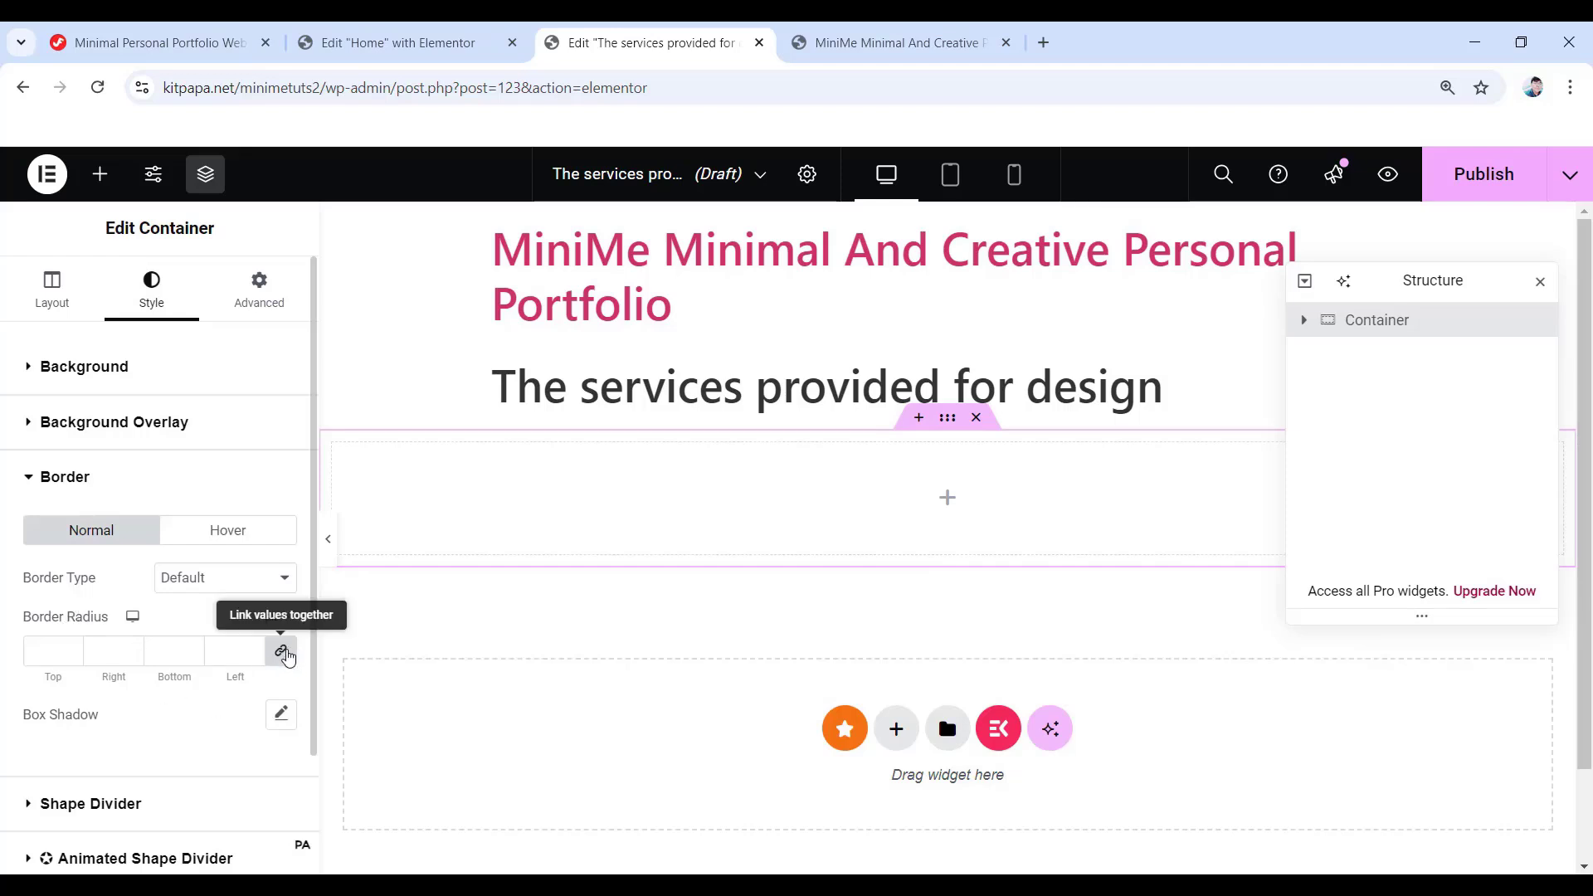
left_click(283, 652)
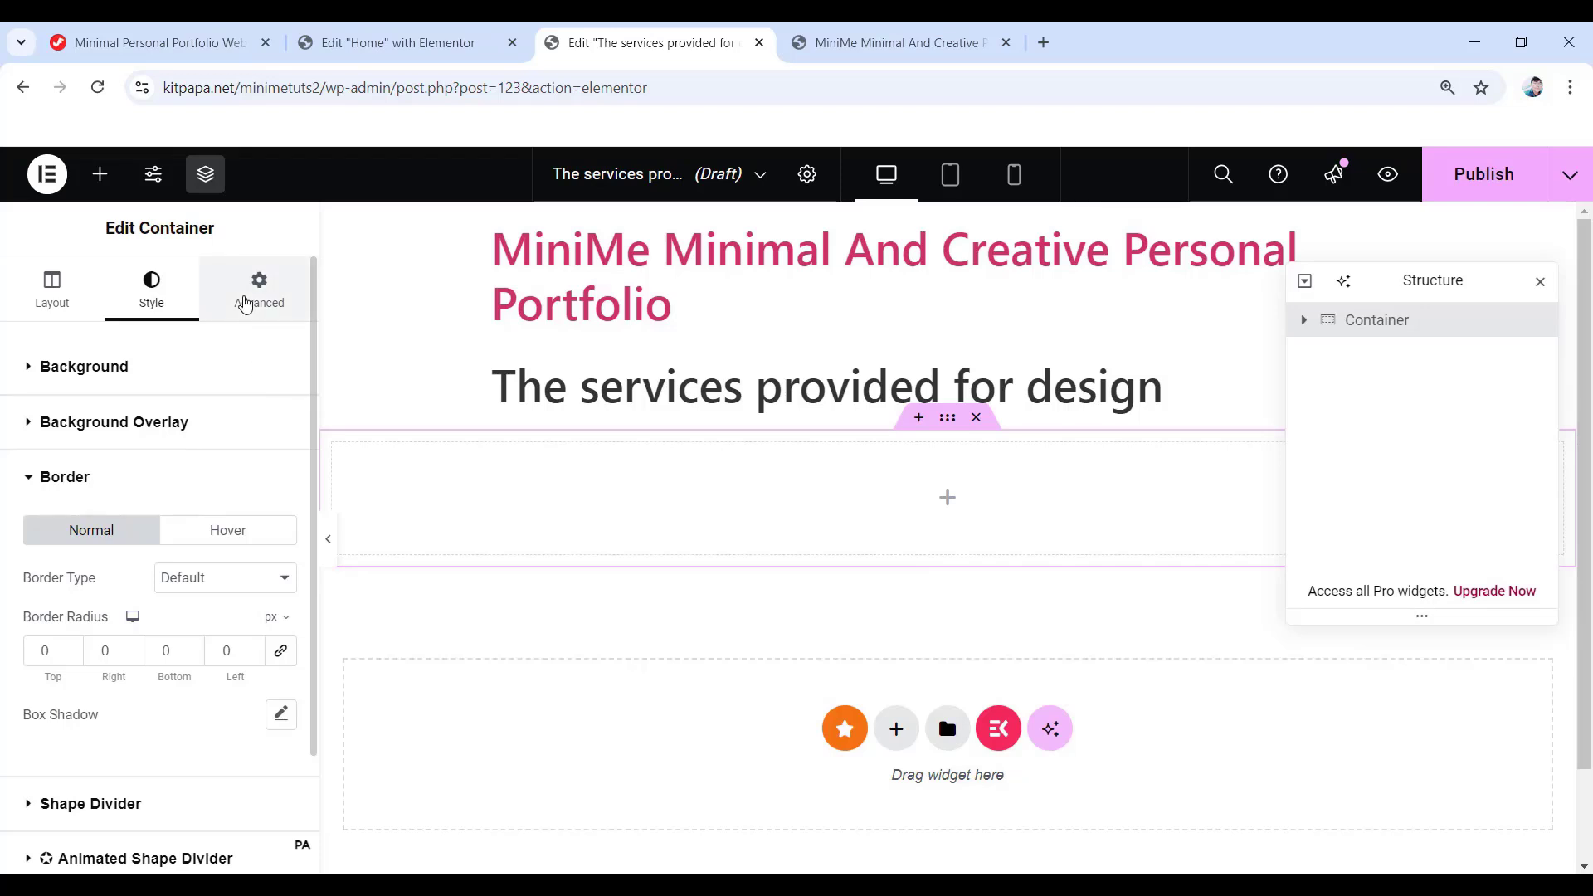
left_click(244, 303)
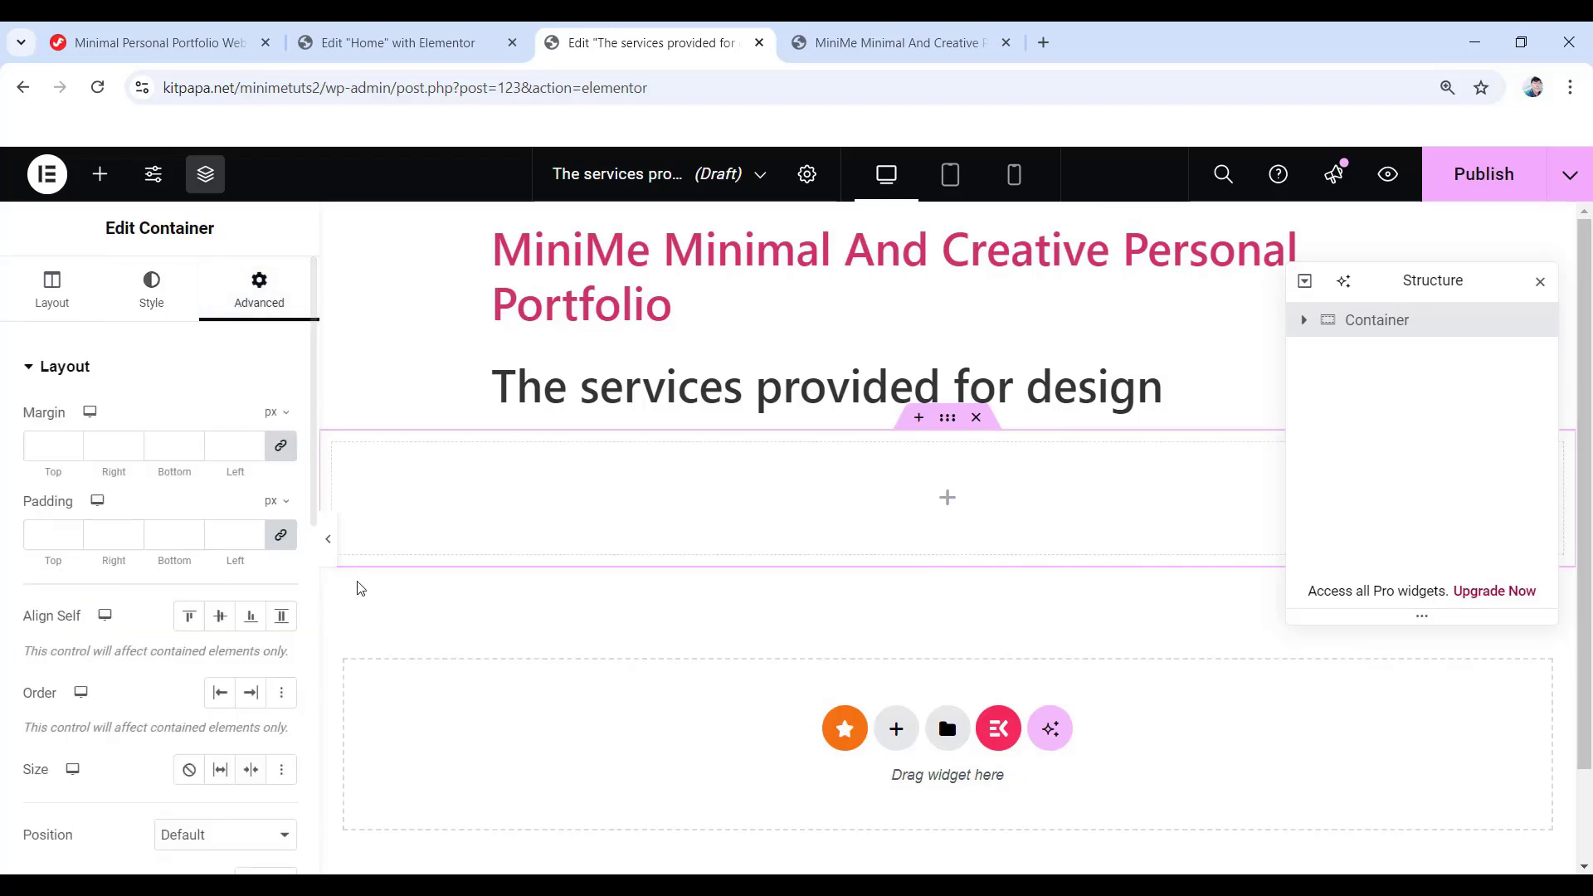
left_click(280, 535)
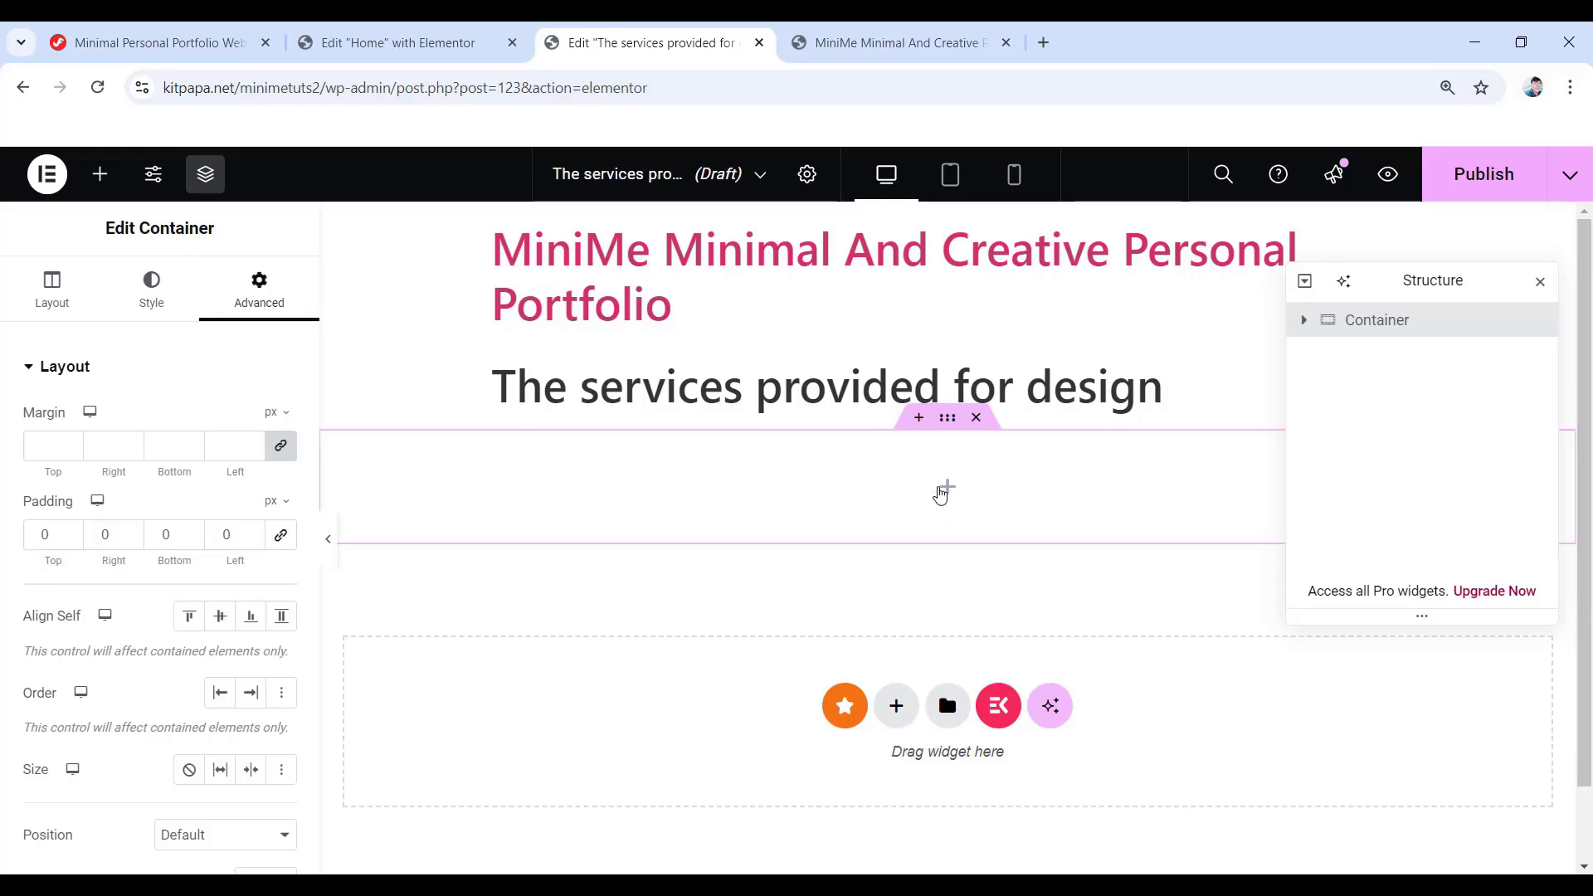
left_click(942, 491)
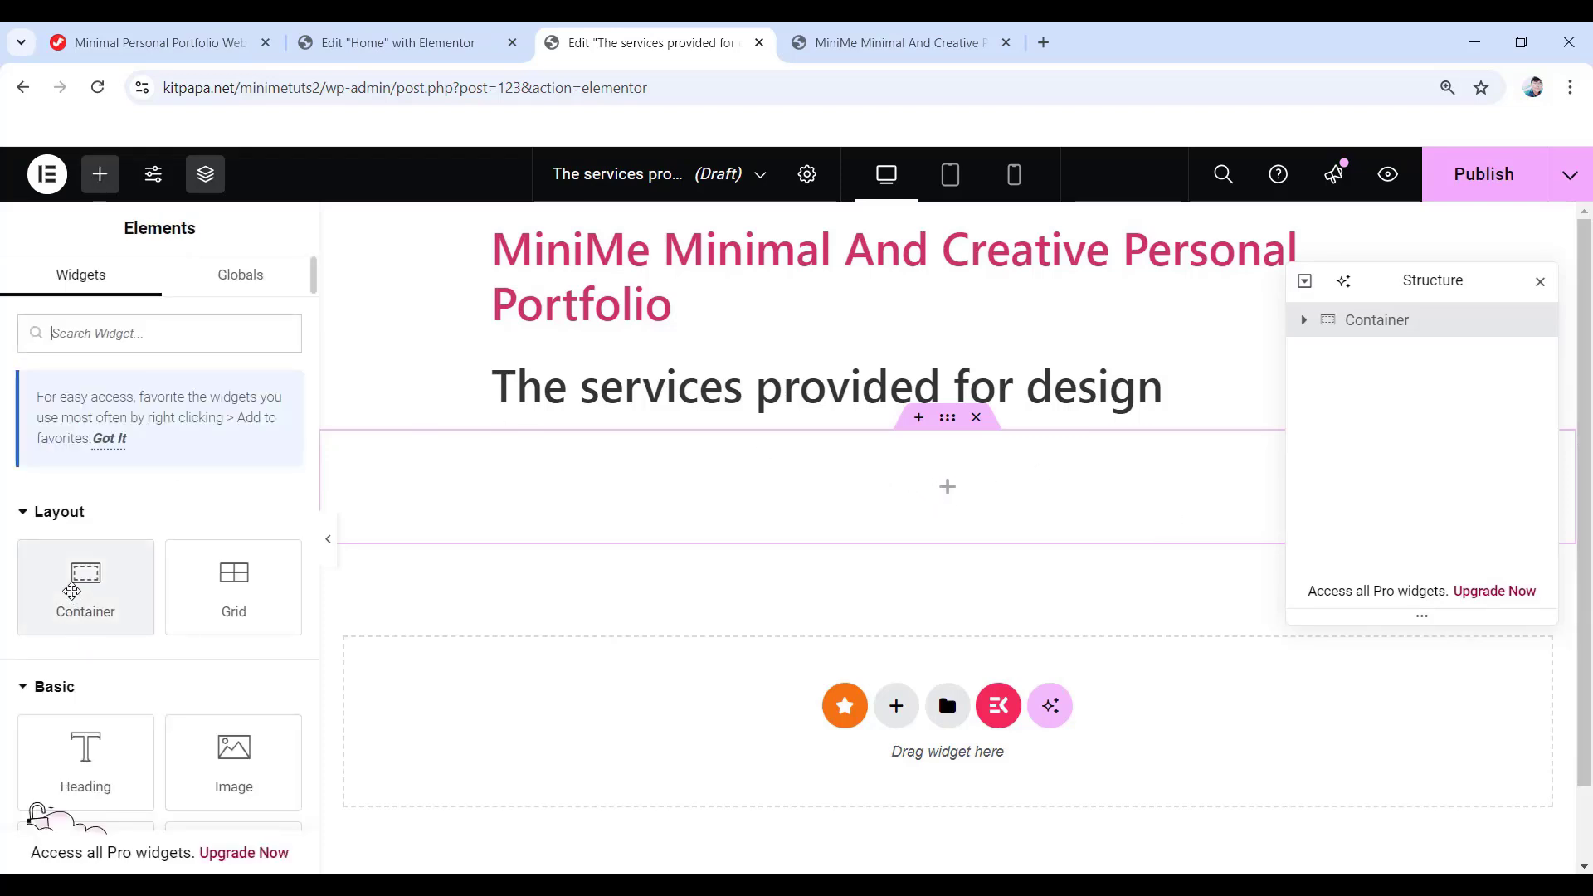
- Nest a Full Width inner container set to Row direction with 0 column and row gaps
left_click_drag(73, 591, 916, 502)
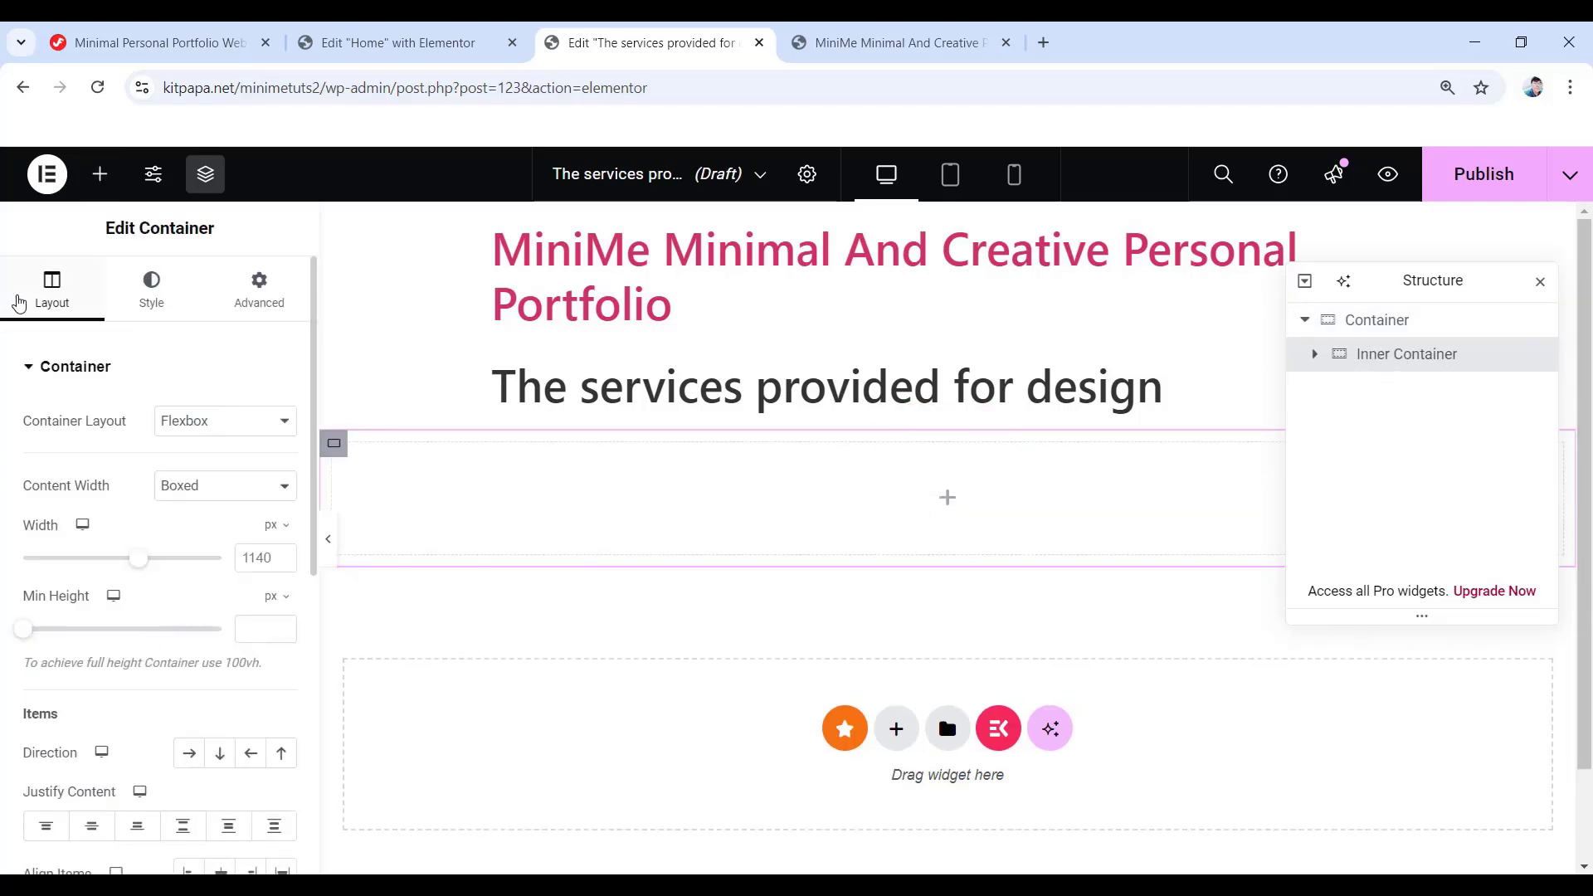
left_click(240, 488)
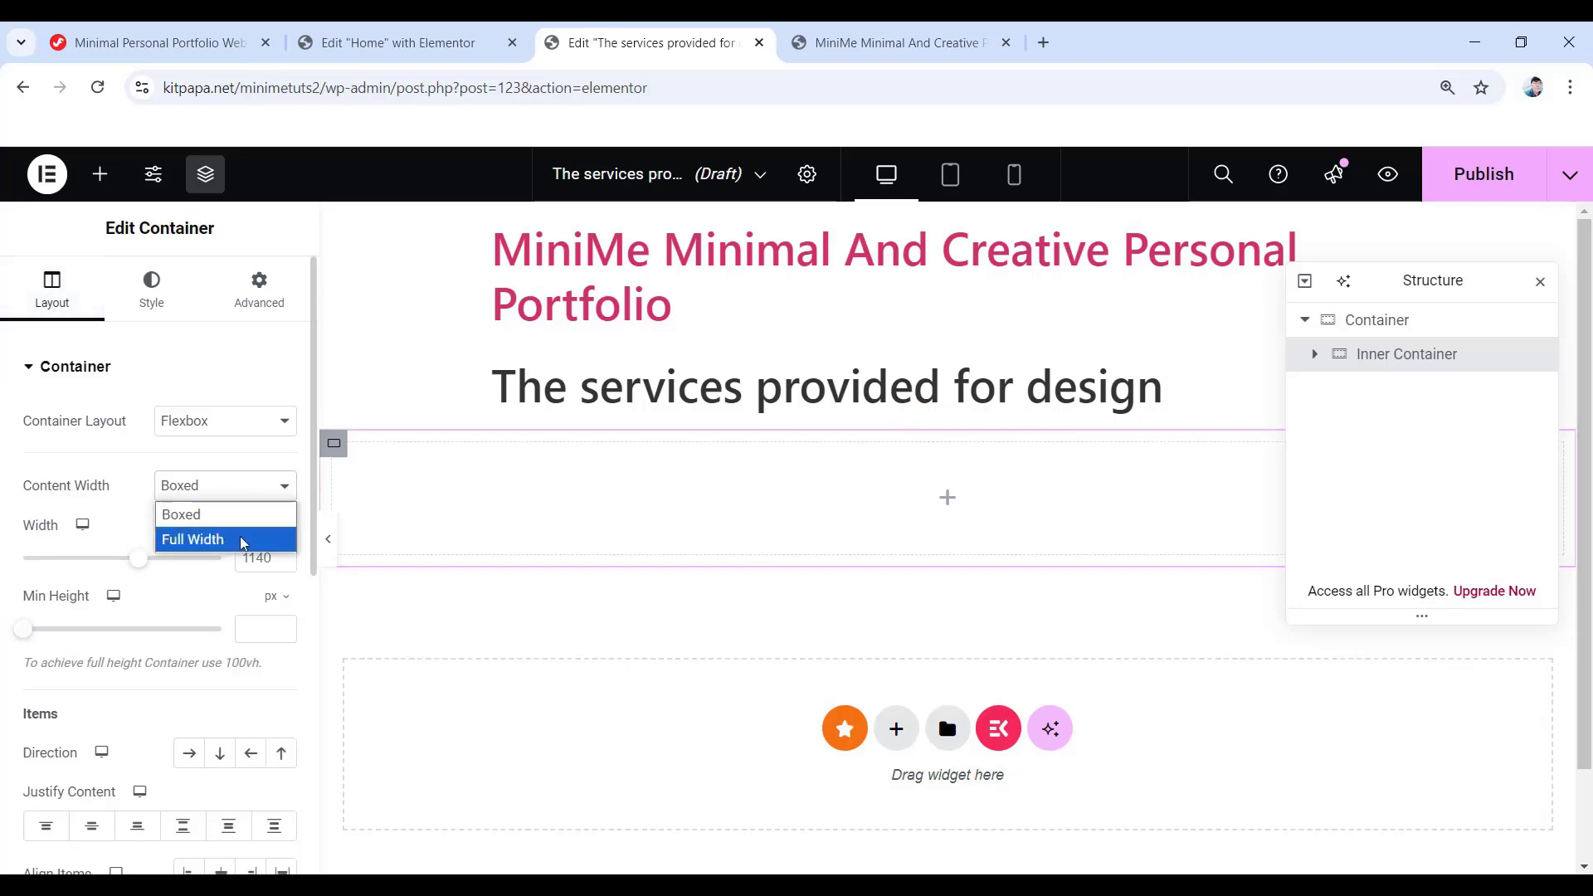
left_click(241, 536)
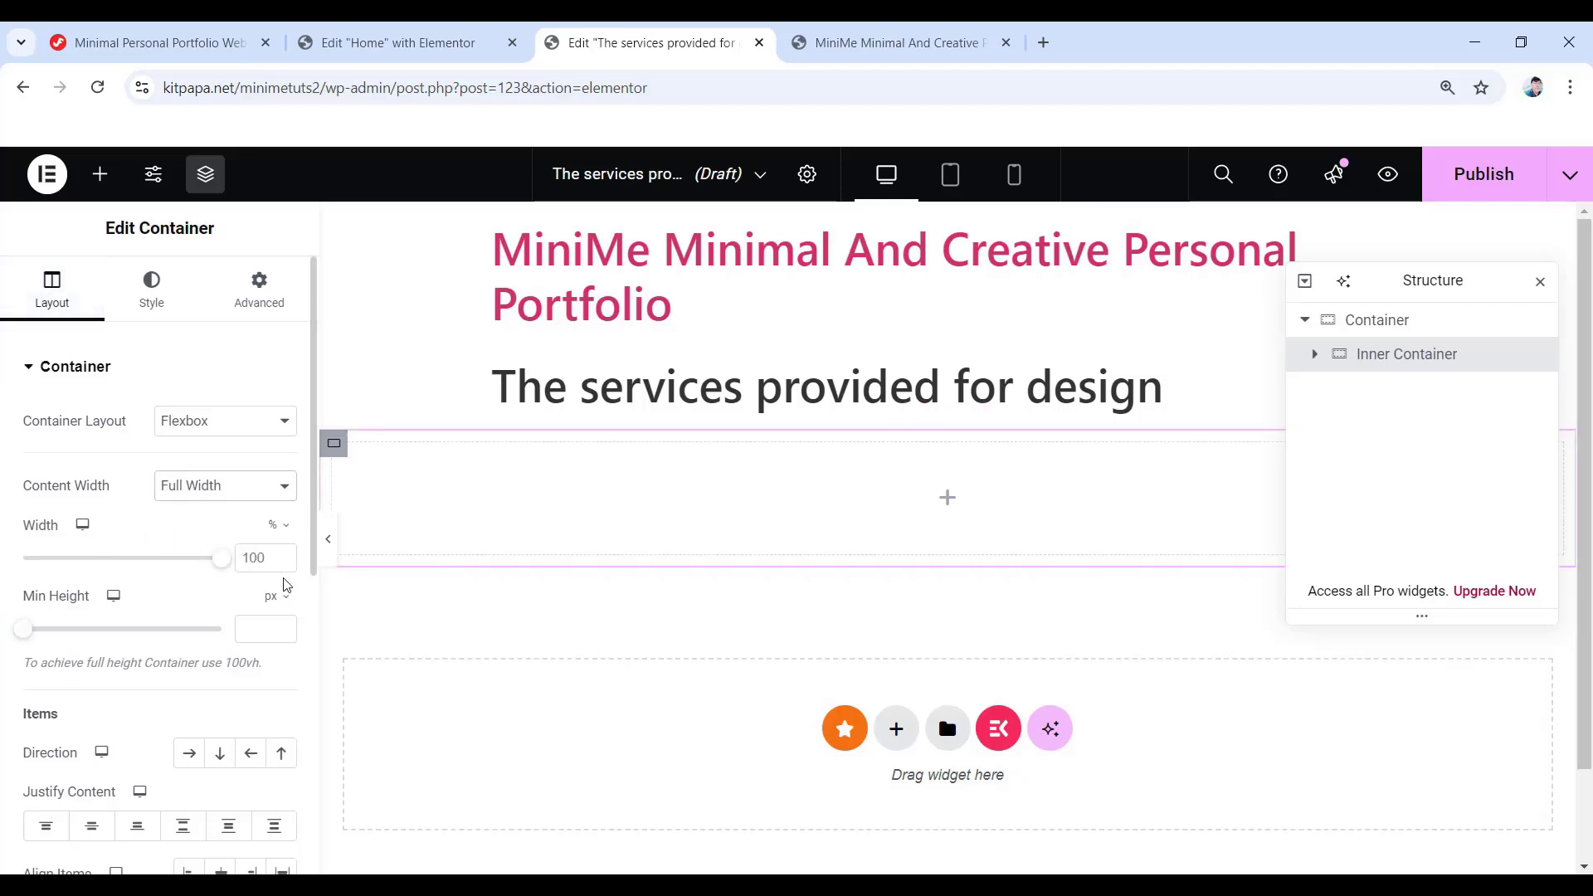
left_click(189, 755)
scroll(124, 730, "down", 3)
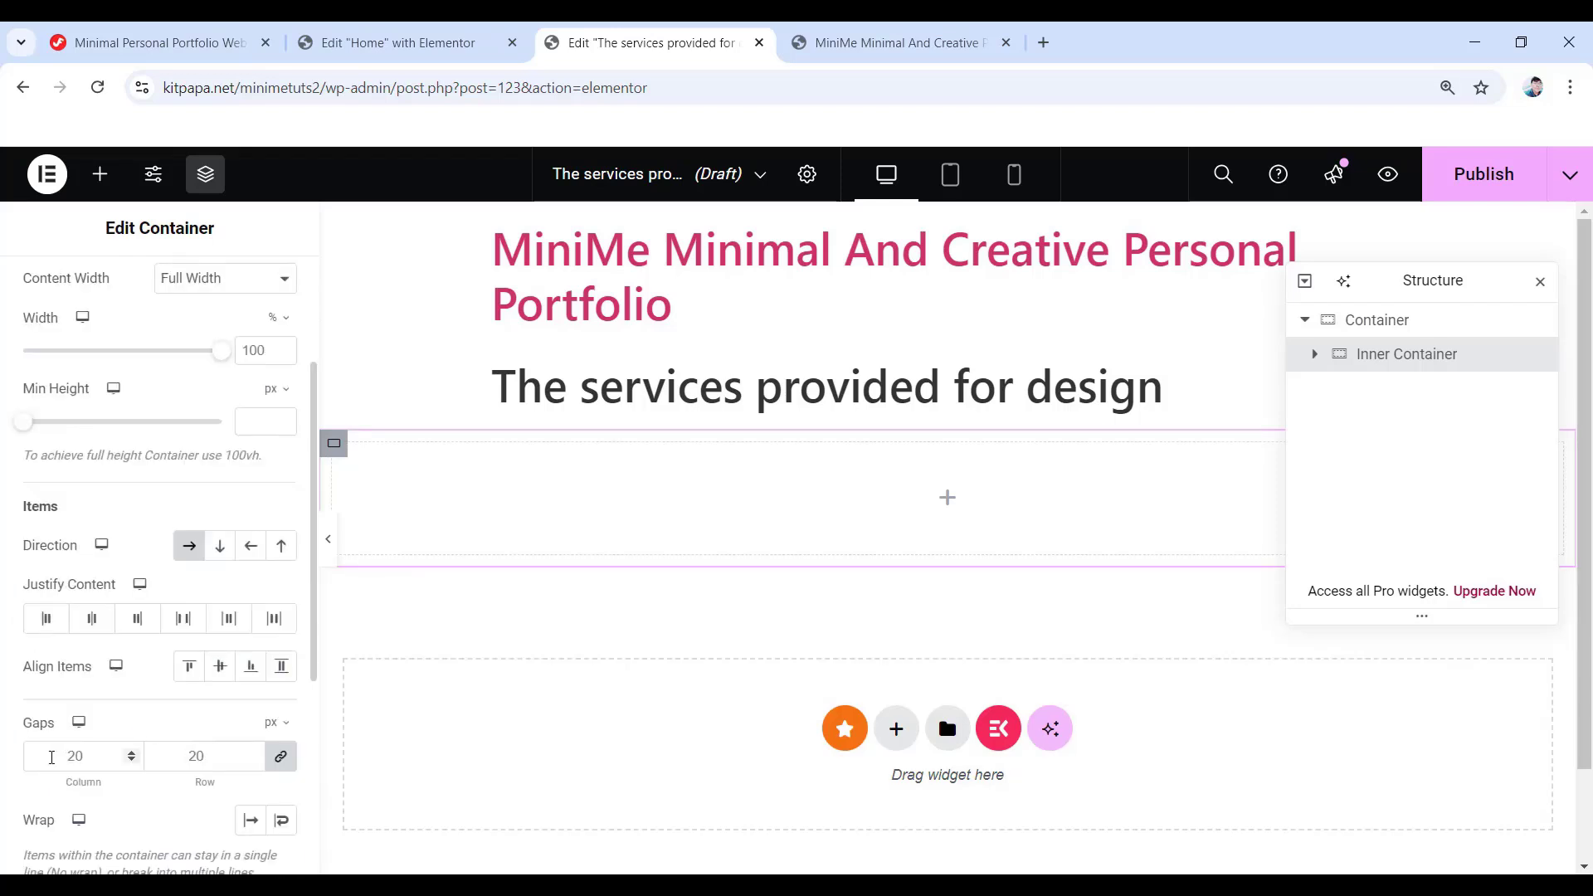
left_click(280, 756)
scroll(129, 801, "up", 5)
left_click(151, 286)
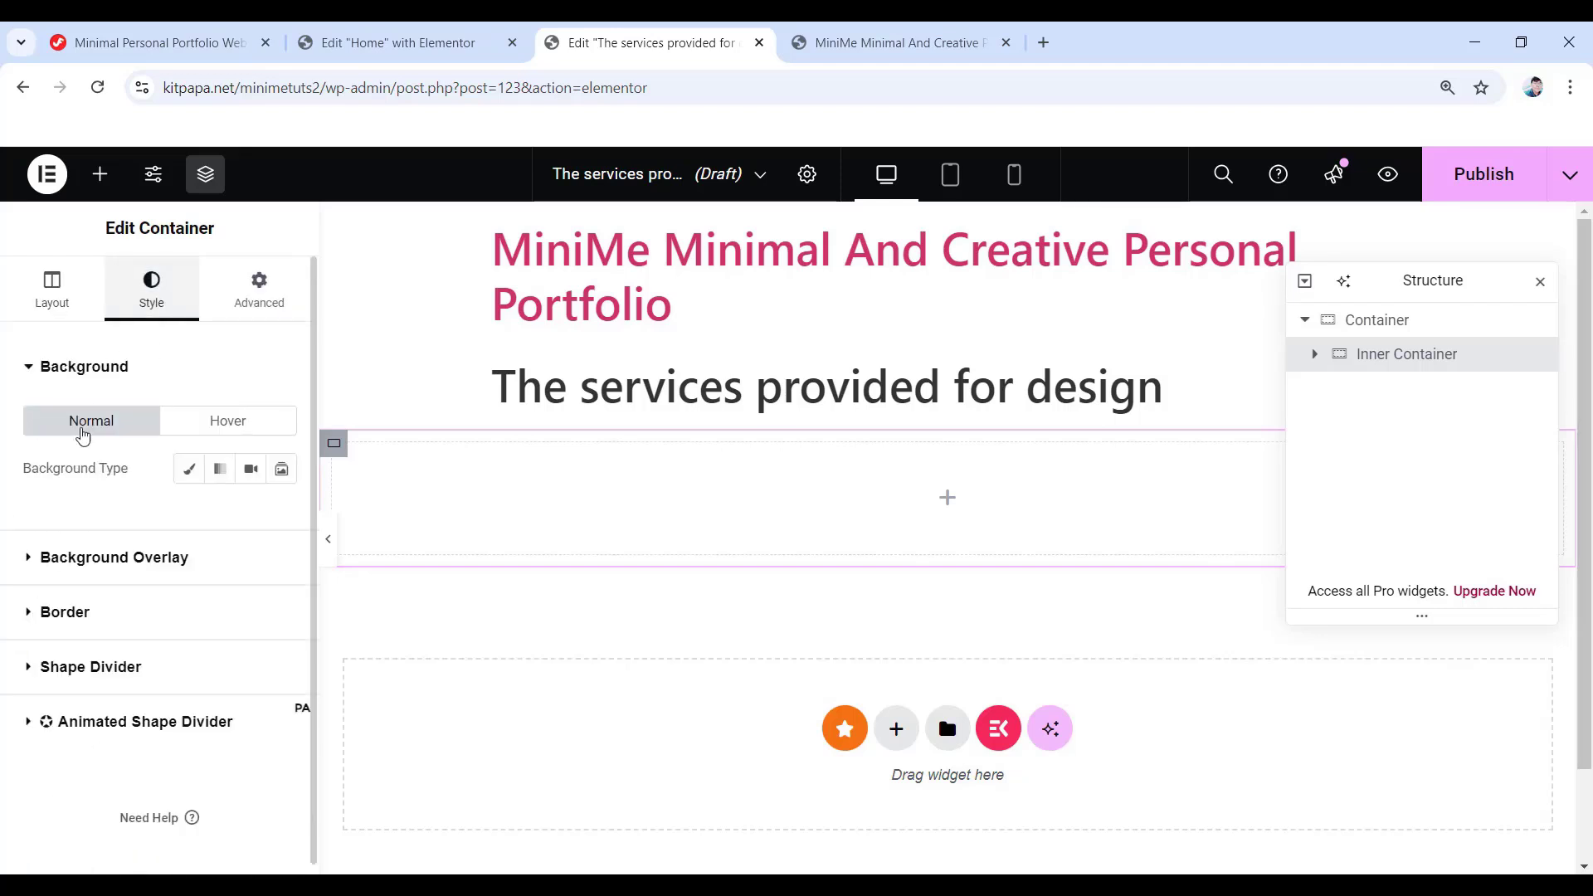
- Give the inner container a gradient background from #1e2024 to #23272b at 145°
left_click(219, 480)
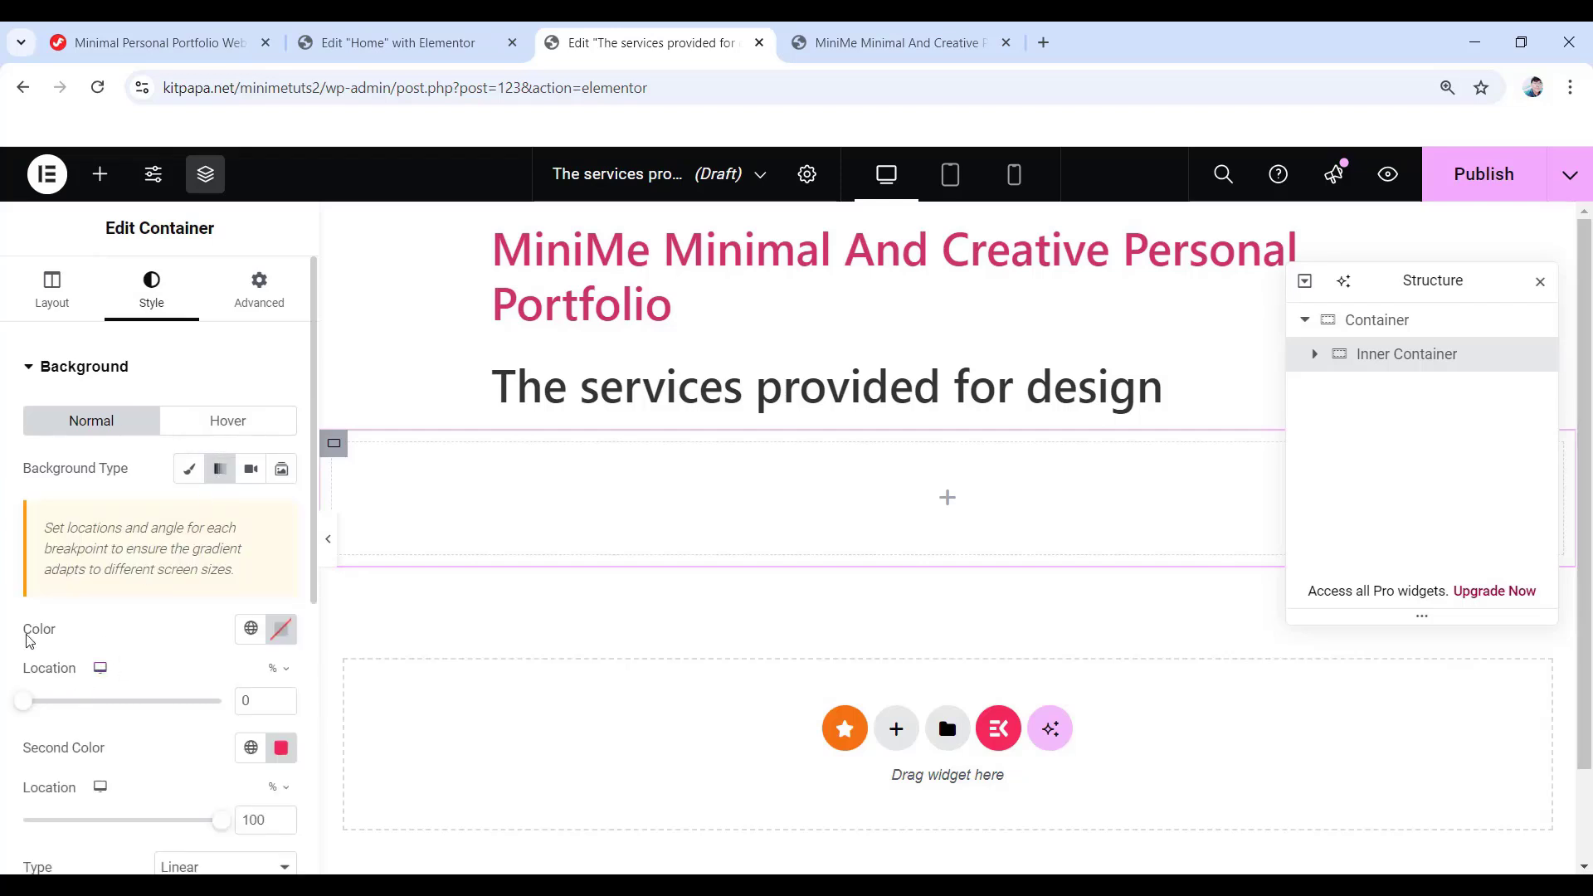
left_click(280, 629)
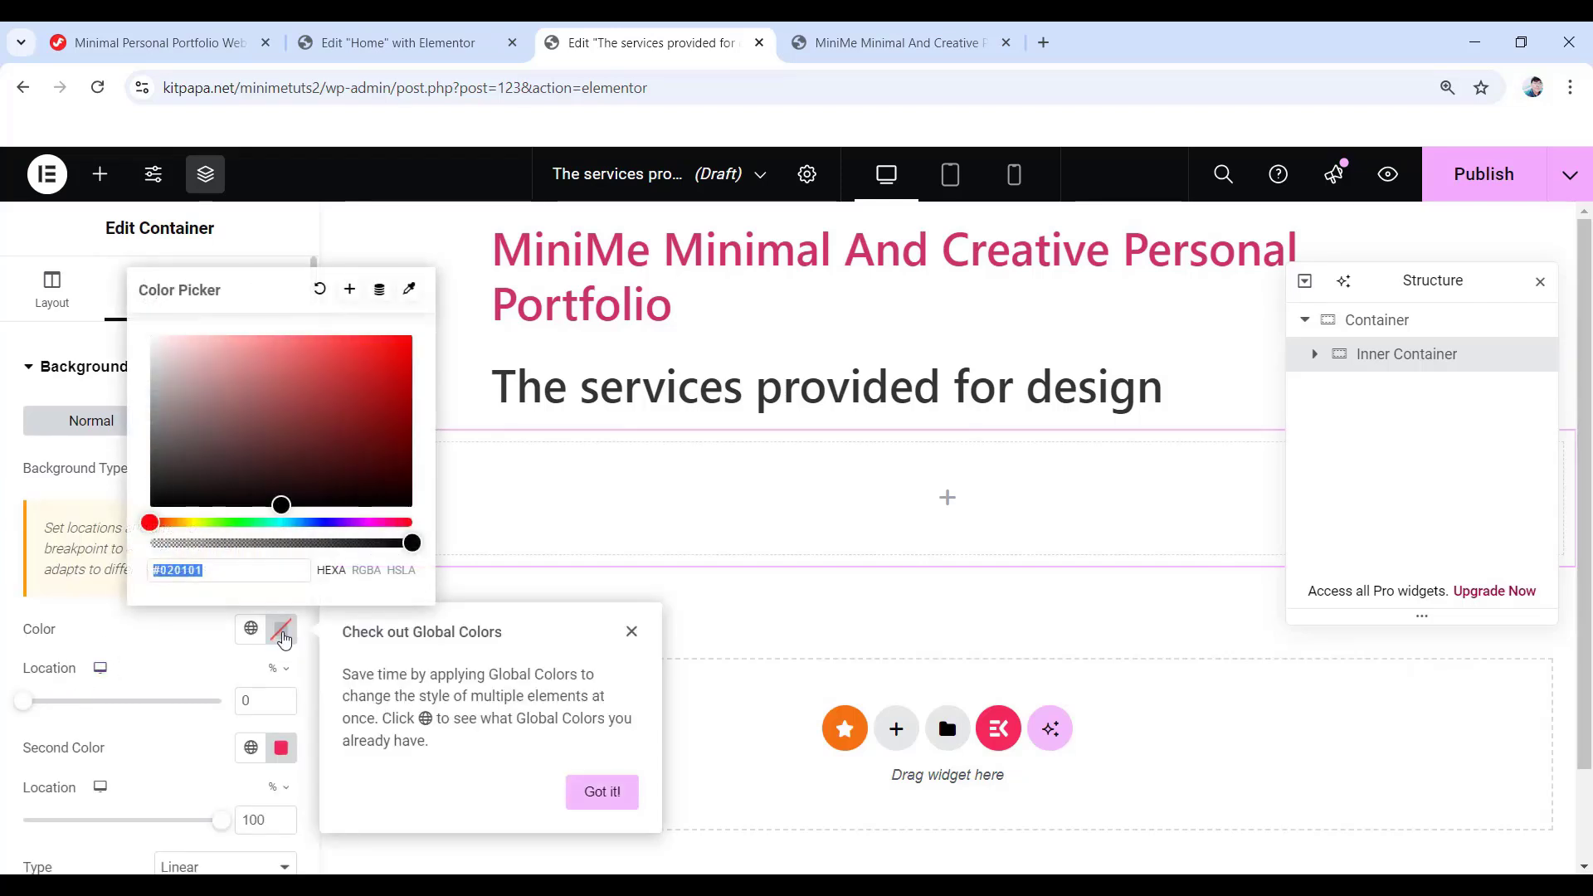
type("1e2024")
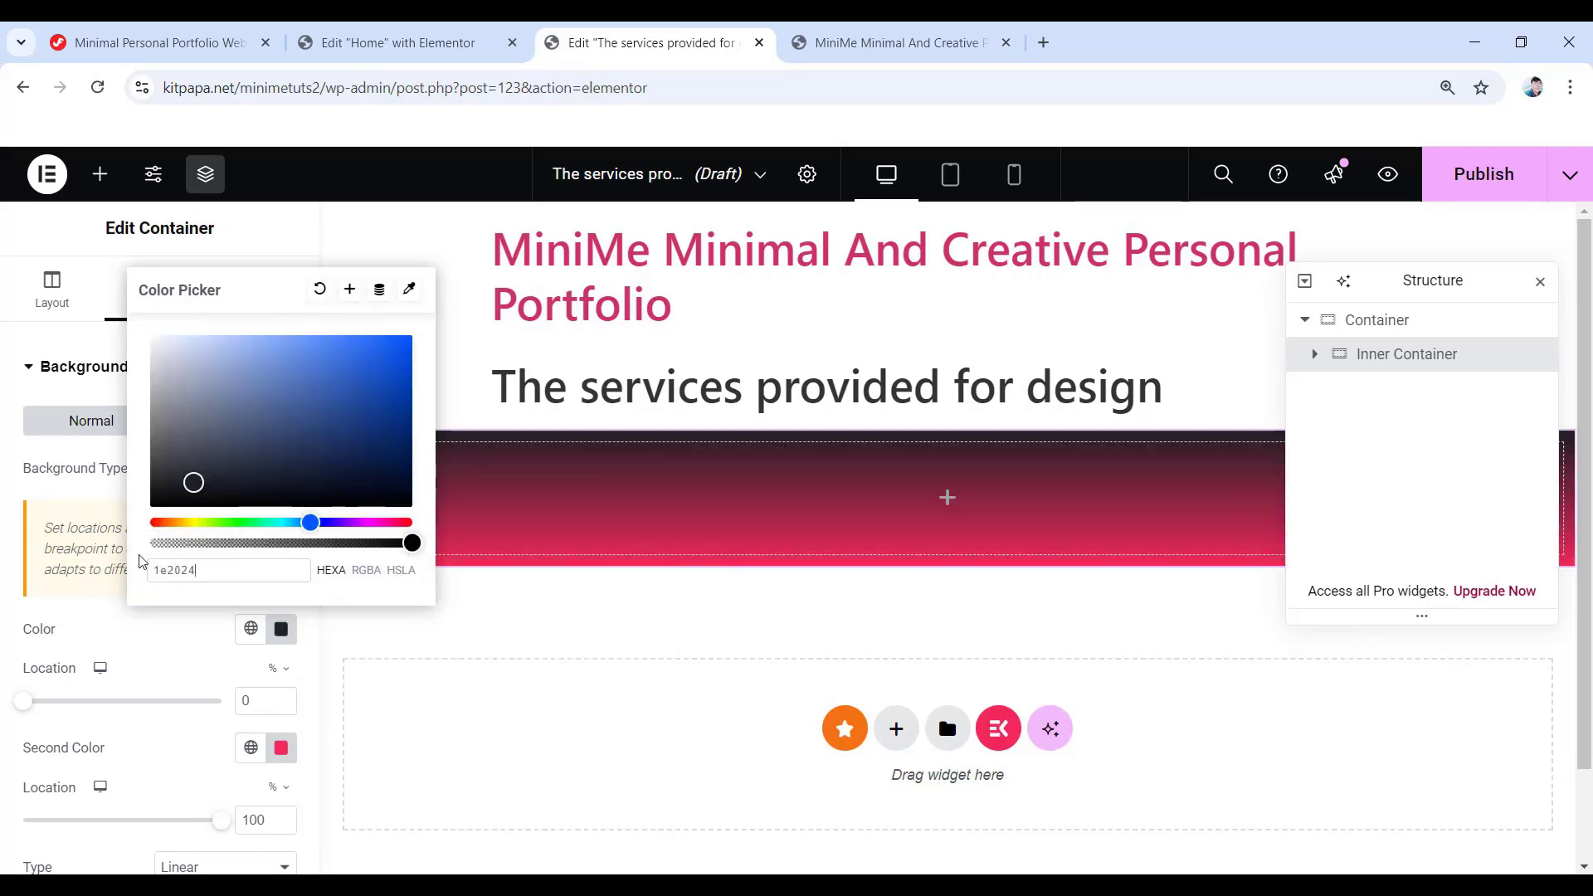
left_click(4, 612)
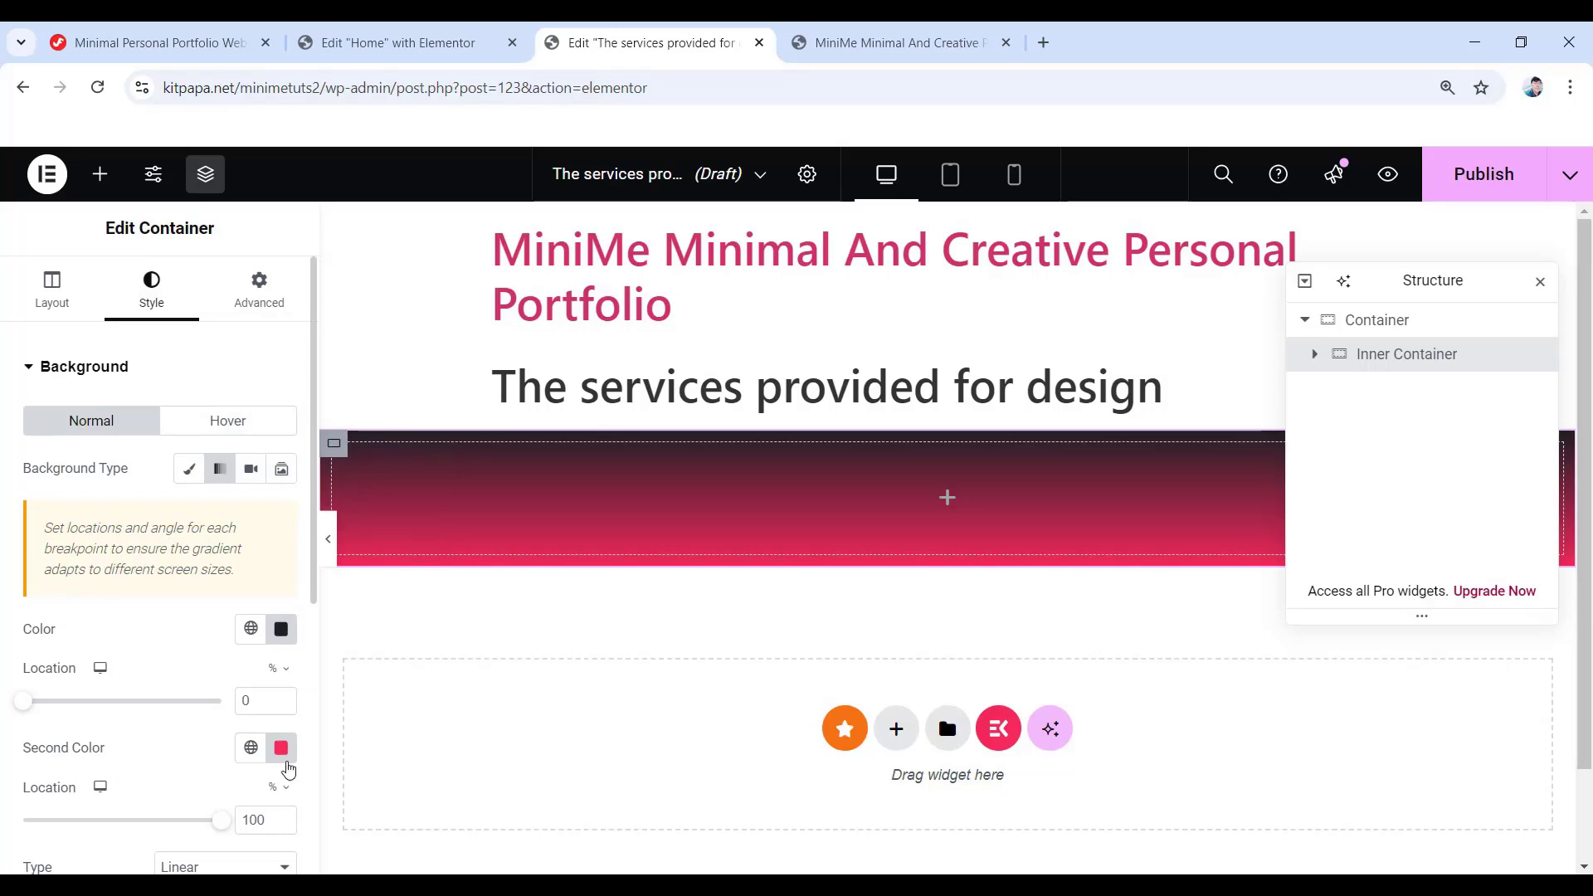
left_click(282, 751)
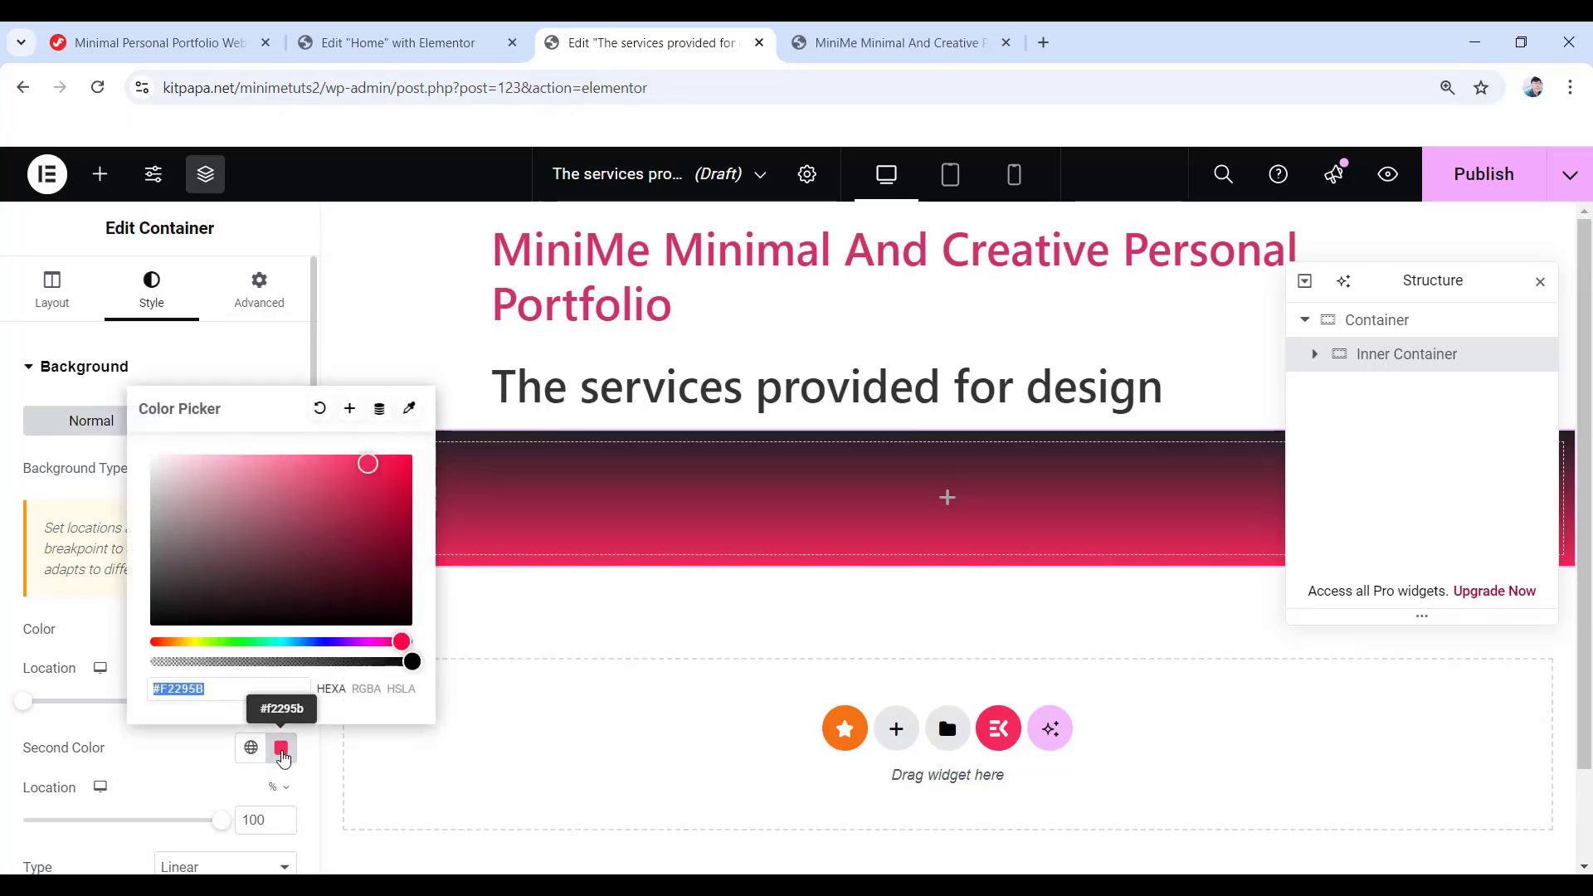
type("2")
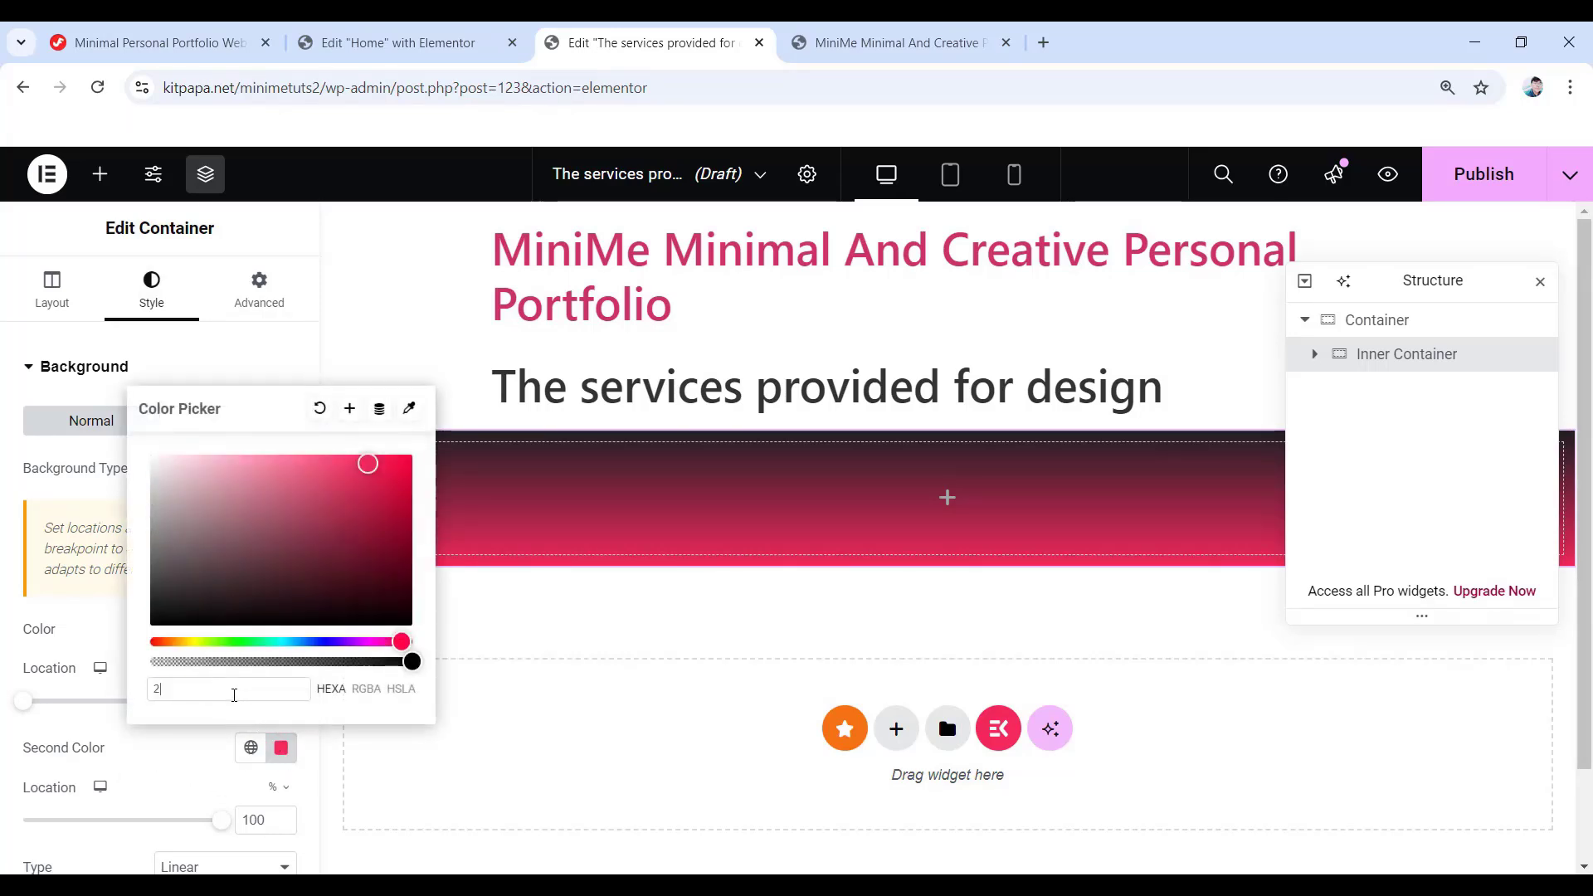
type("3272b")
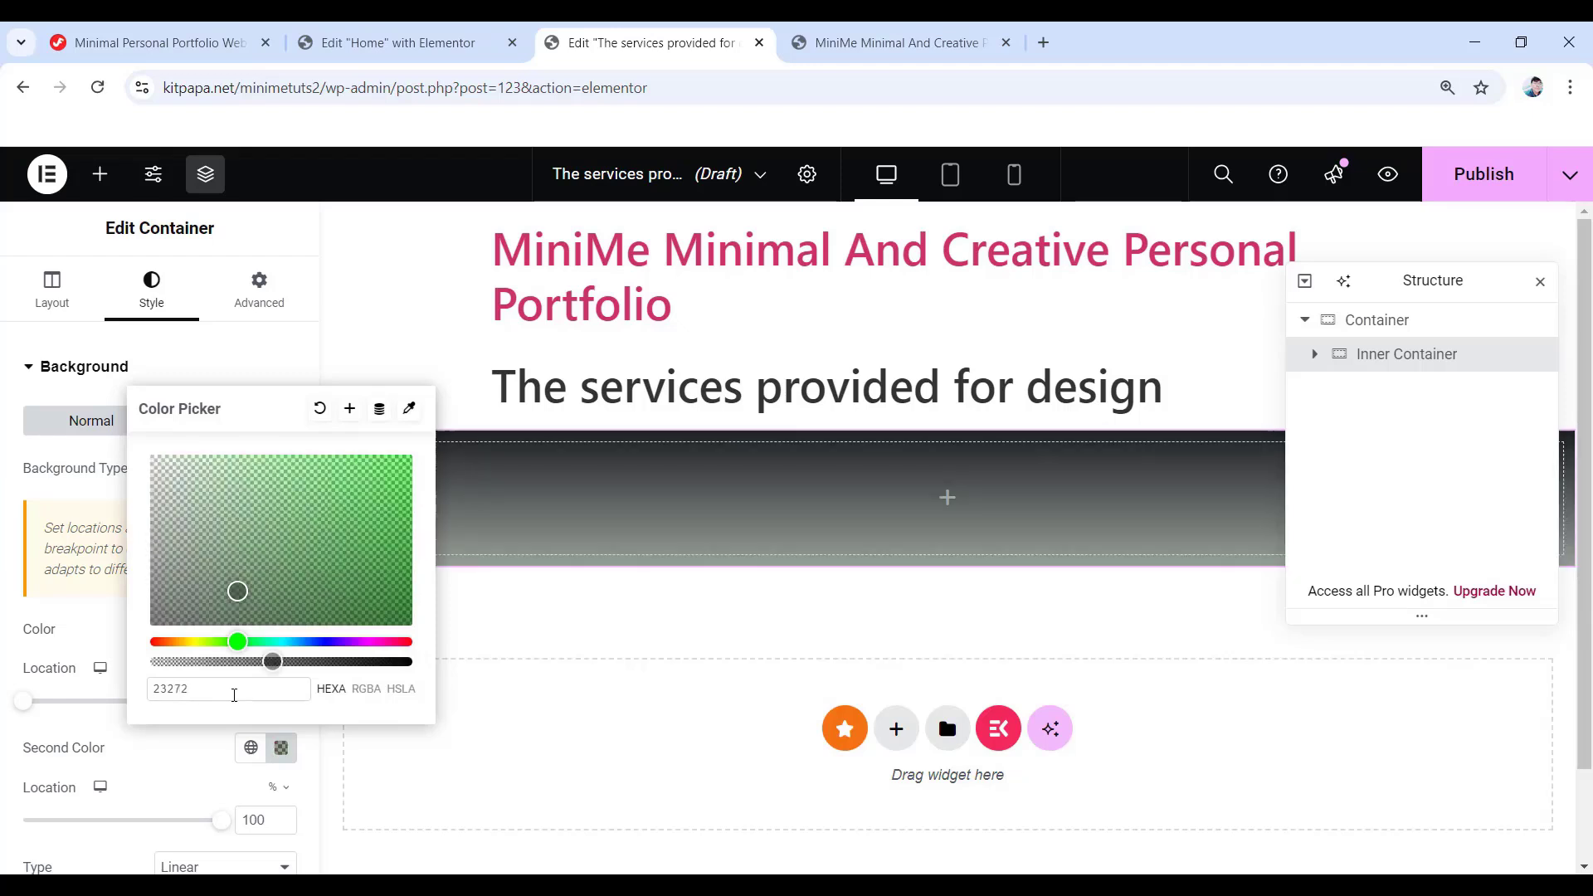
left_click(12, 637)
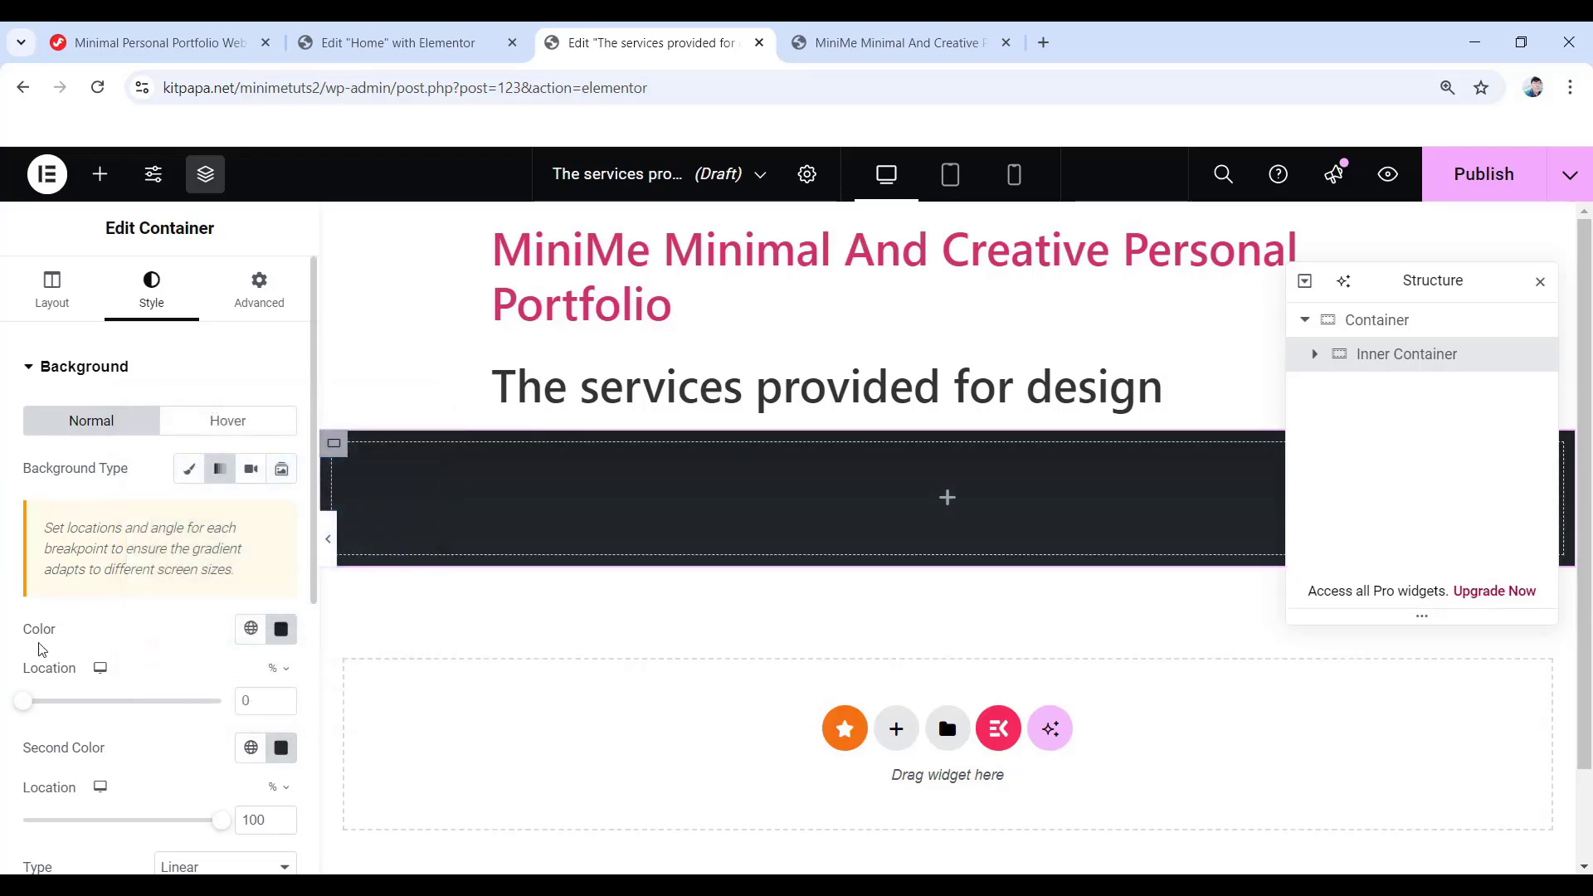
scroll(152, 720, "down", 3)
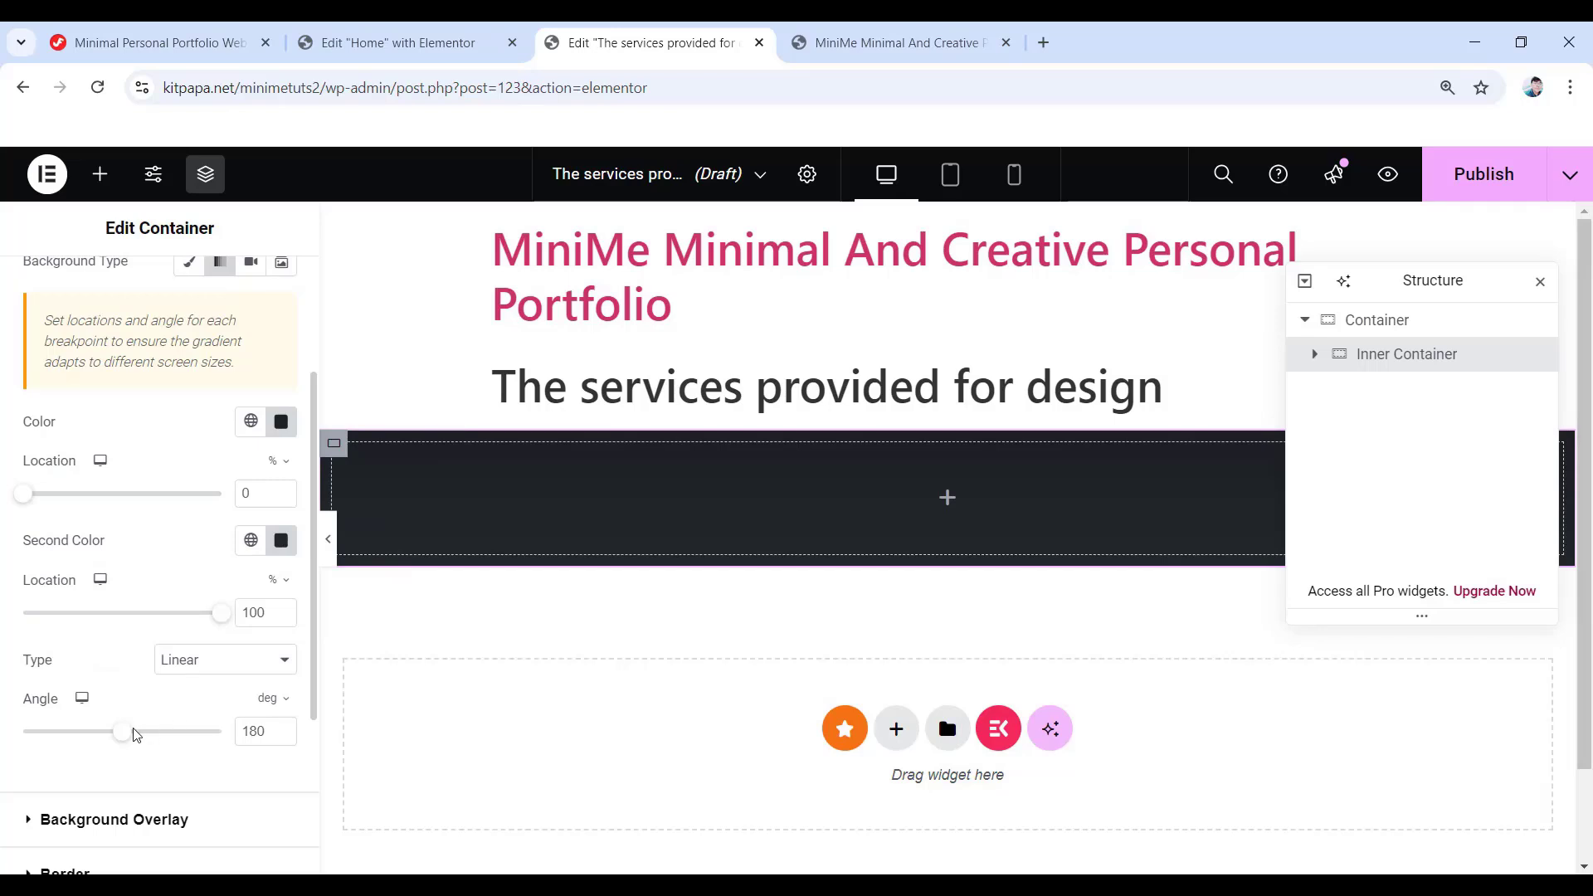
left_click_drag(262, 735, 233, 741)
type("145")
scroll(220, 747, "down", 3)
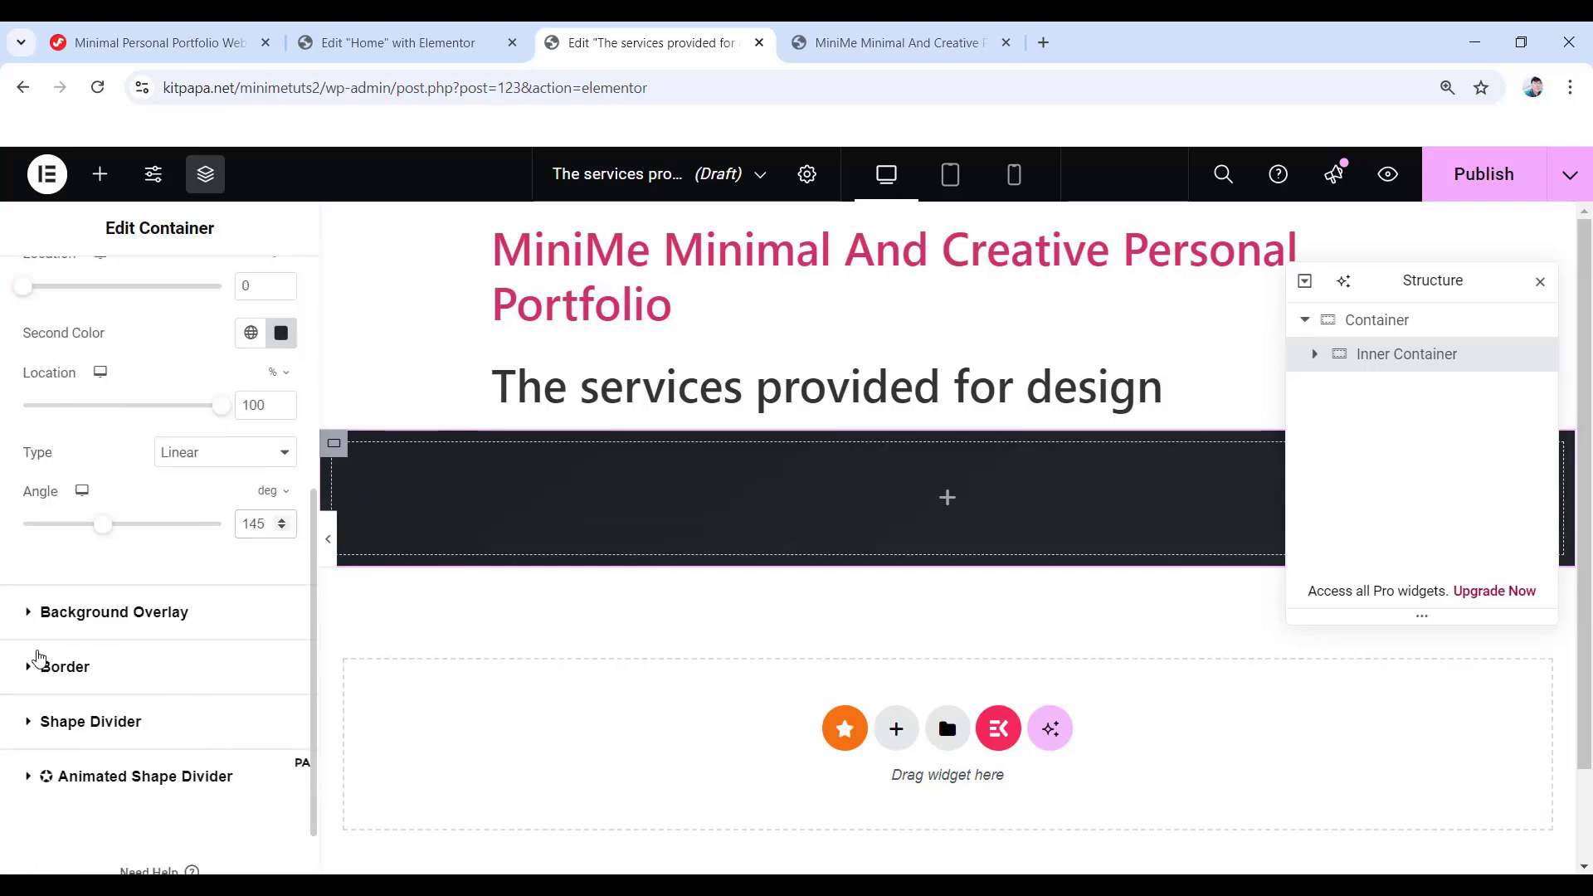
- Link the corner radius values and set 45 px padding on all sides
left_click(65, 667)
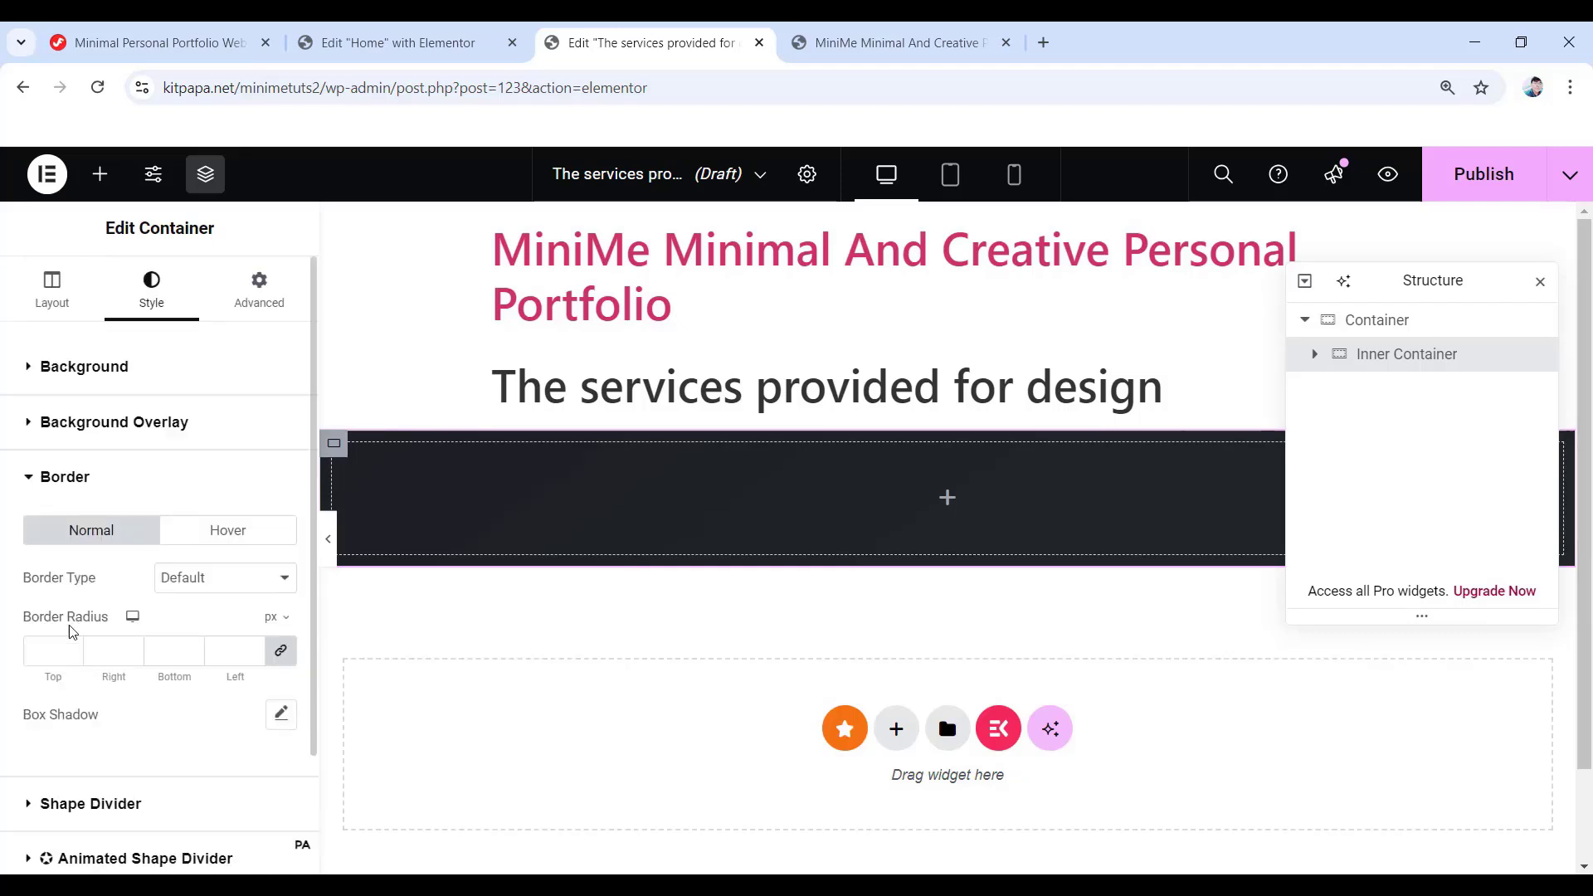
left_click(283, 655)
left_click(259, 287)
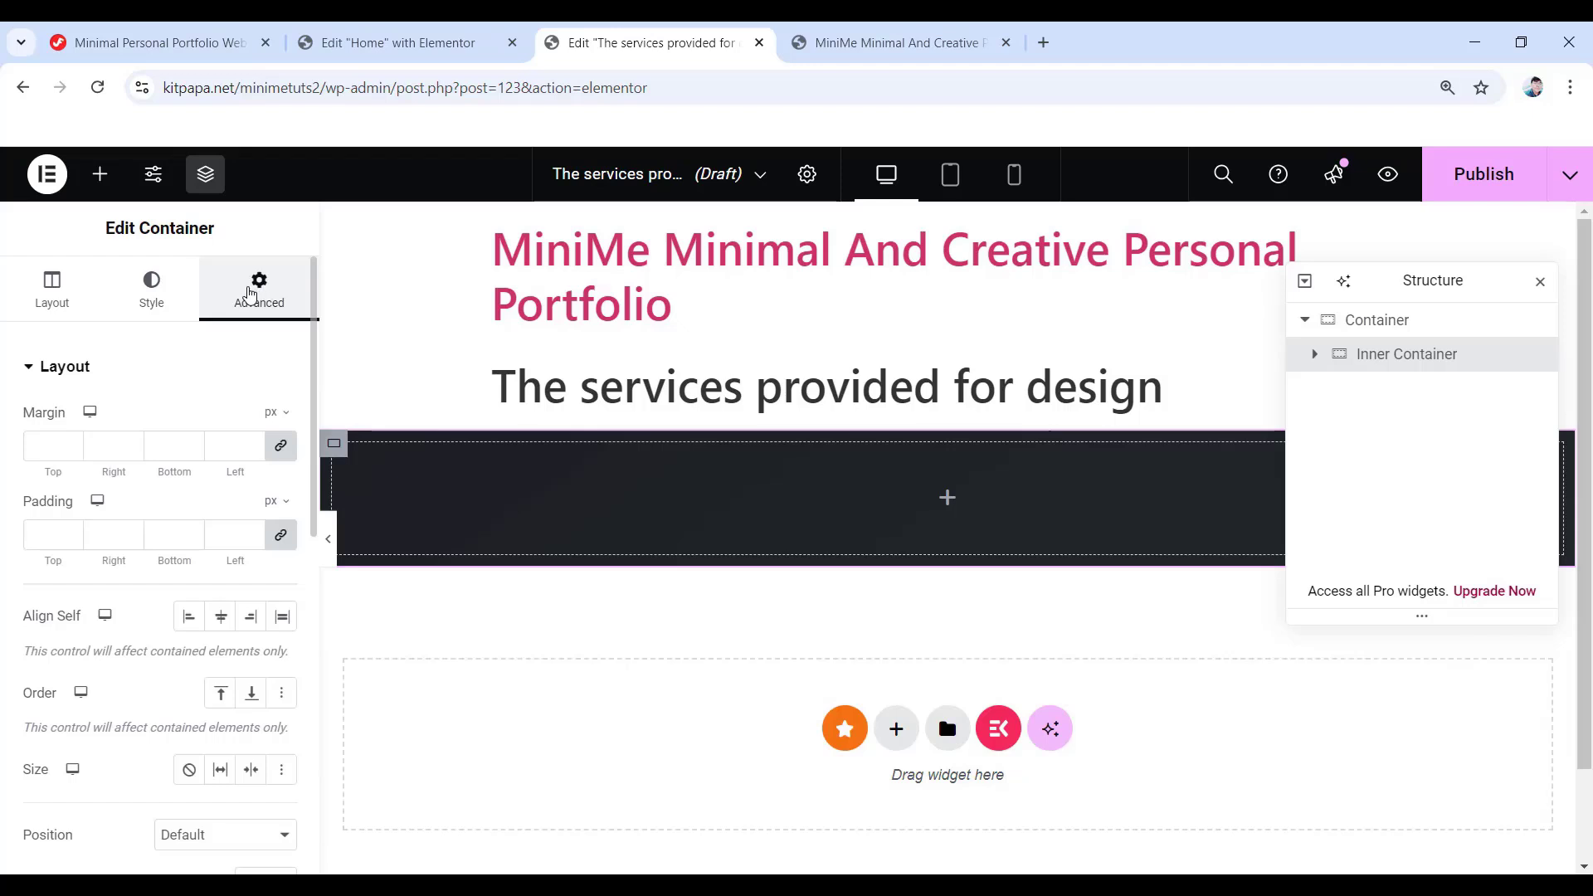
left_click(45, 534)
type("45")
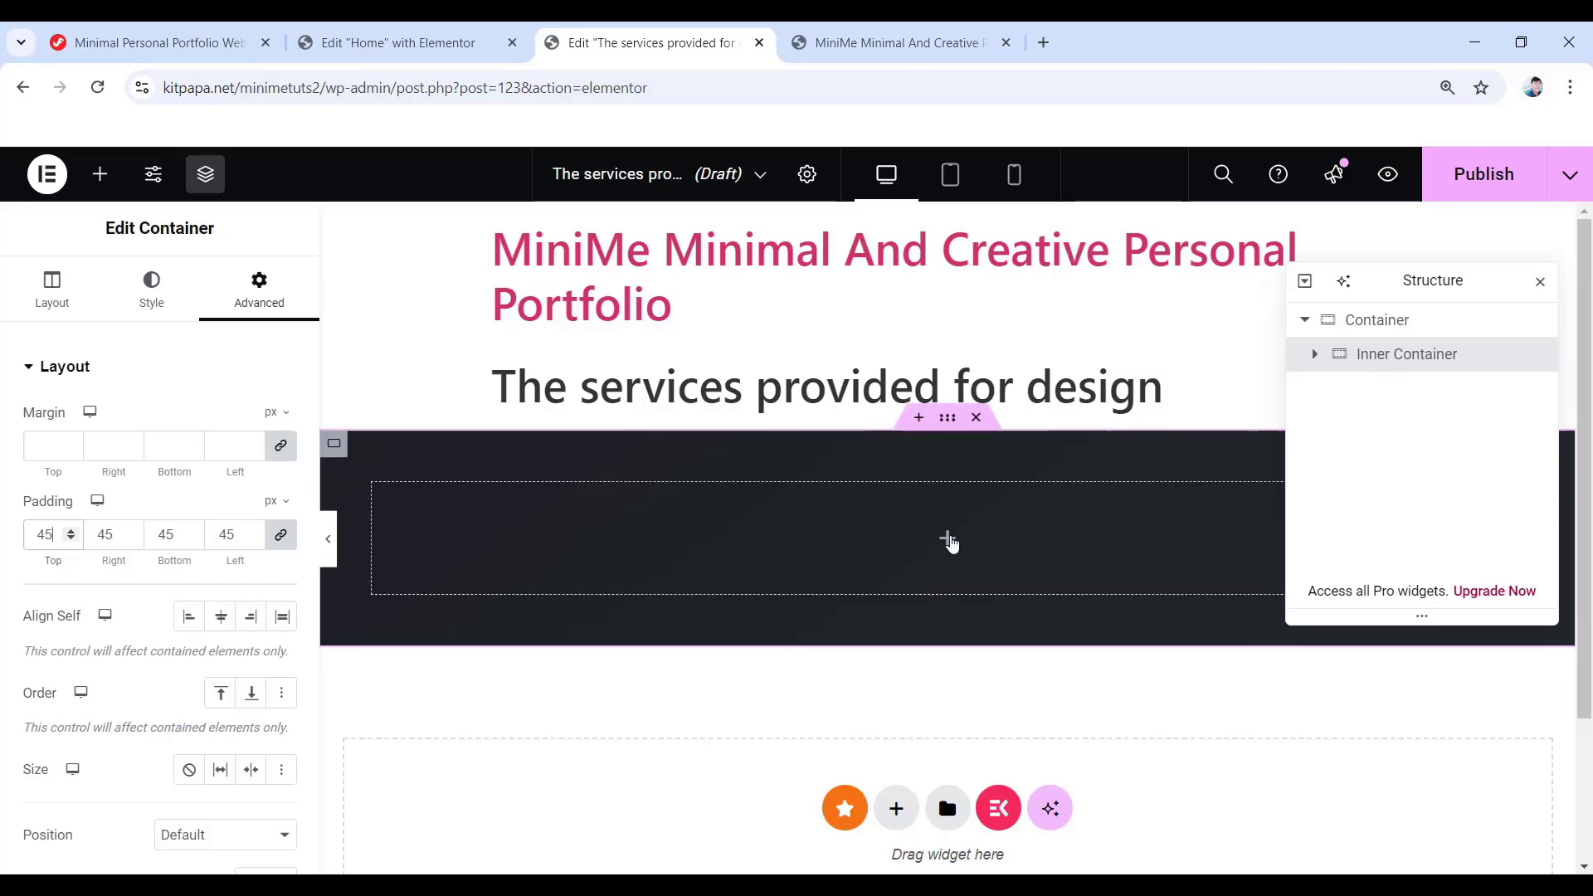
left_click(946, 538)
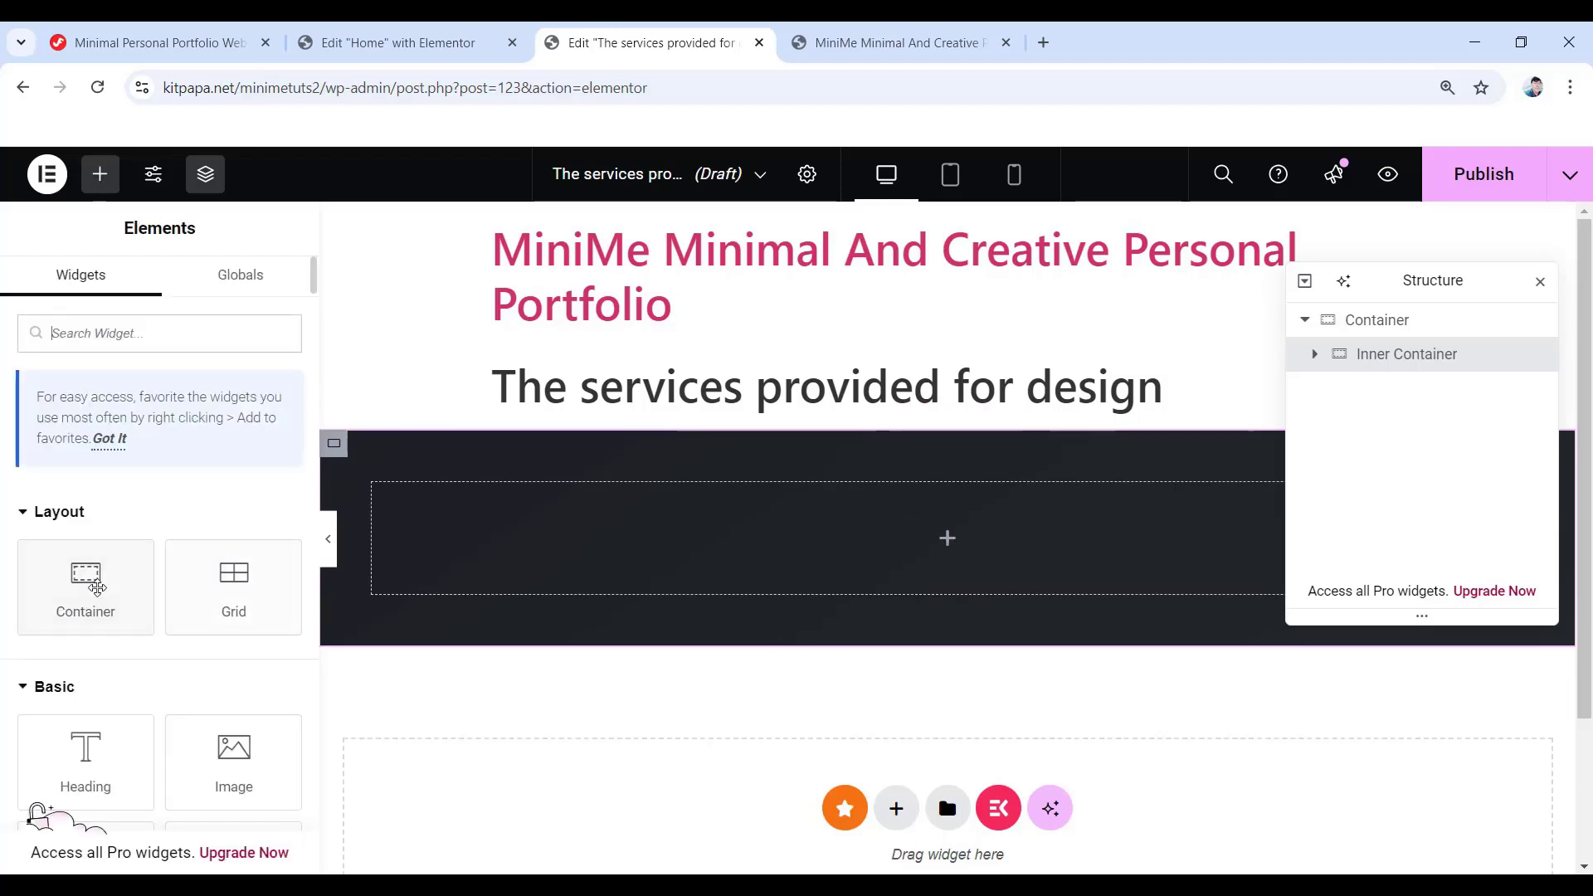
- Add a container named 'Left Container' inside the card, 50% wide, with Column direction
left_click_drag(86, 587, 894, 566)
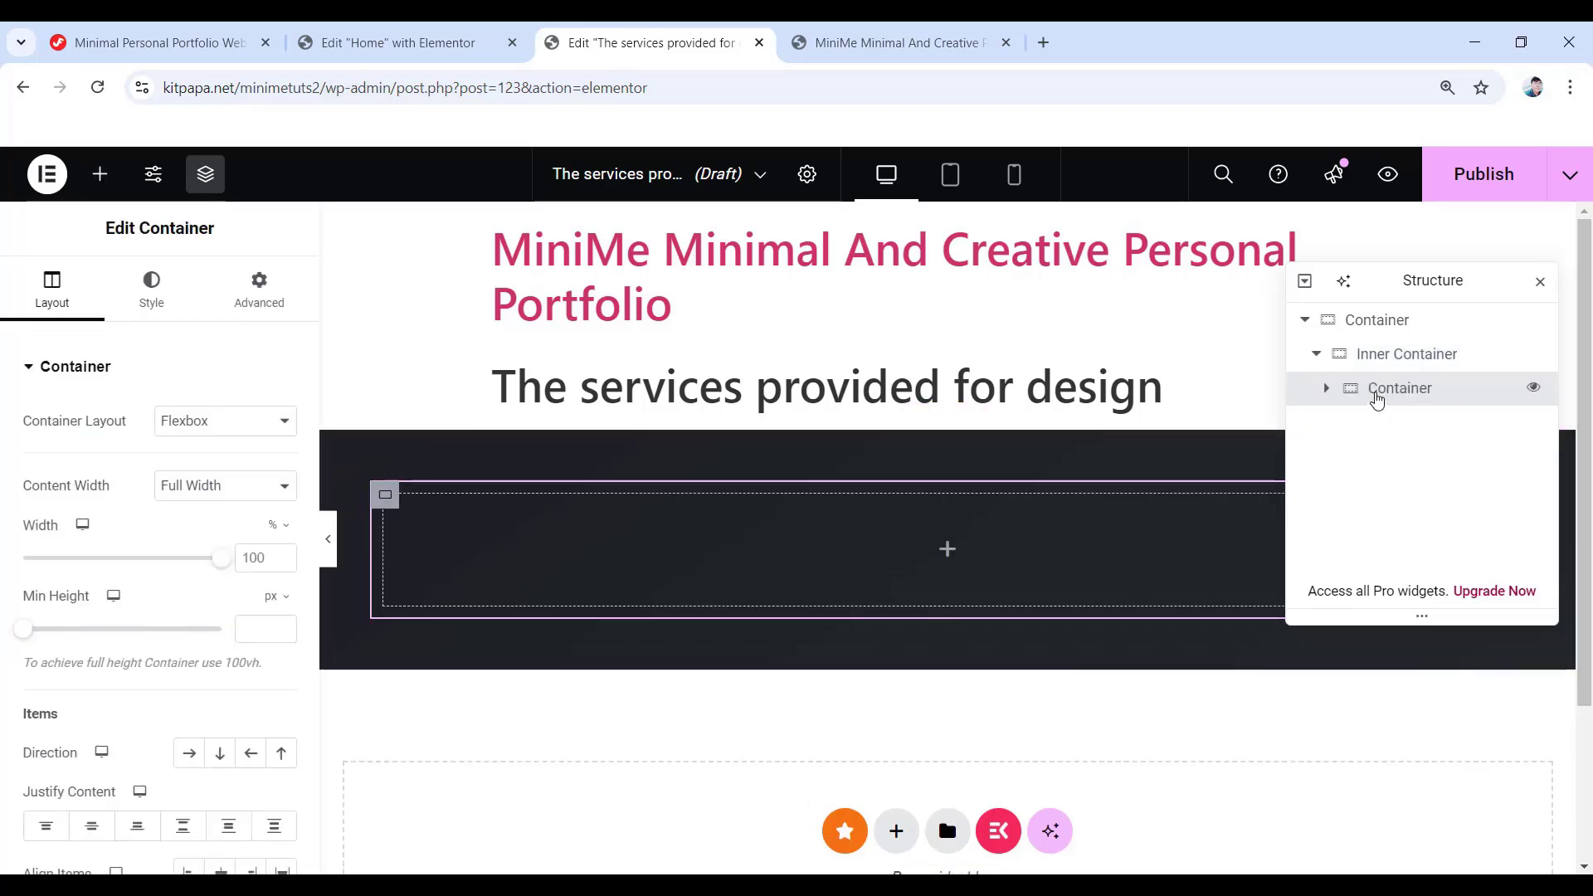
double_click(1400, 389)
type("Left Container")
key("Return")
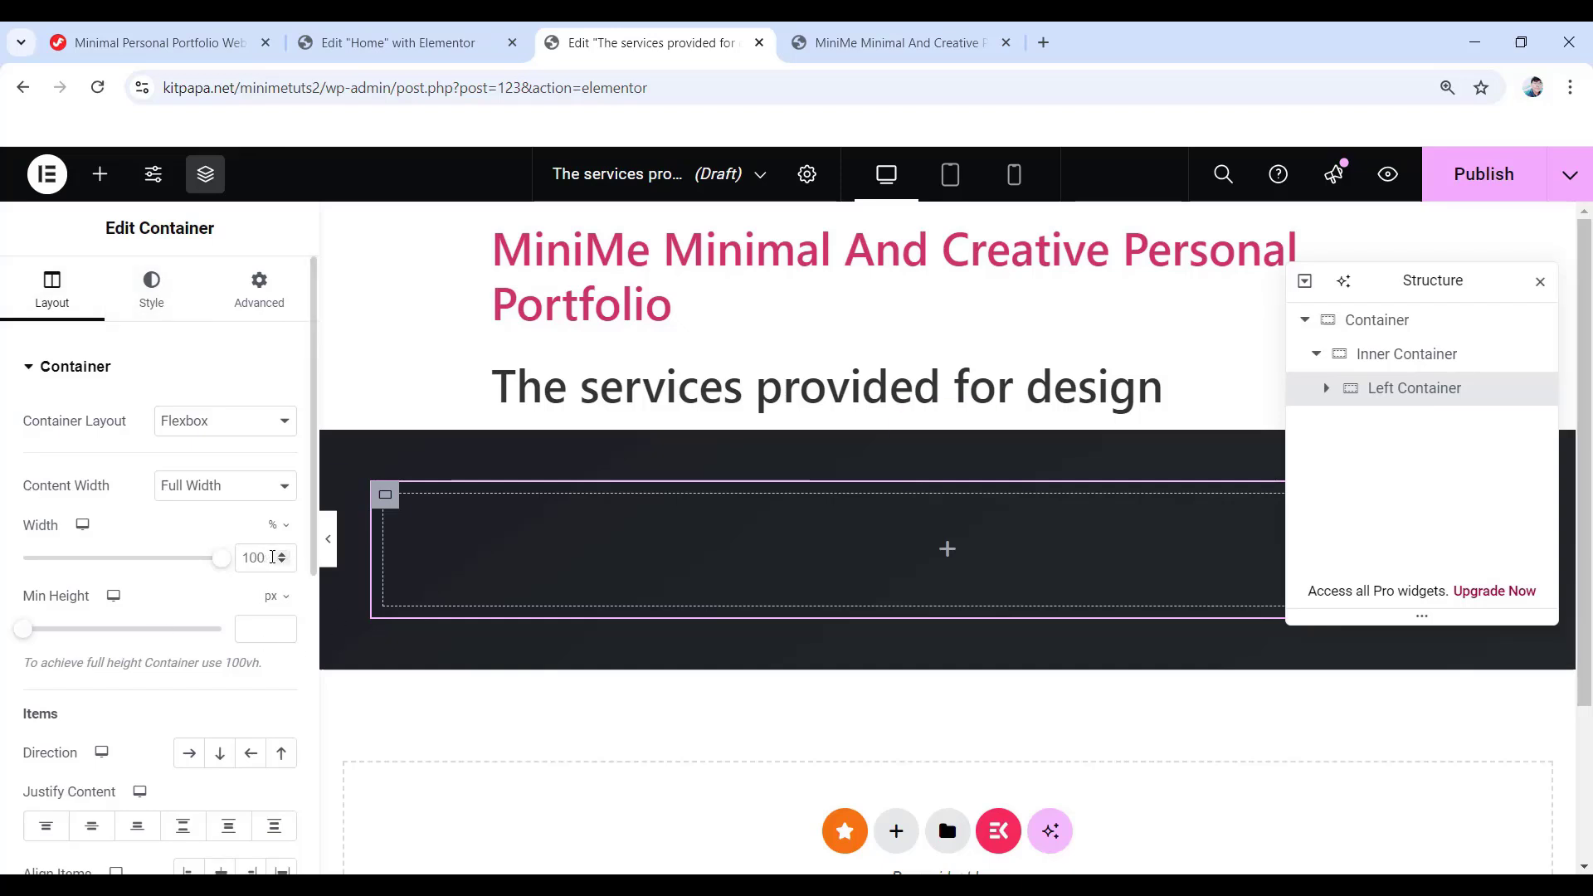
double_click(273, 557)
type("50")
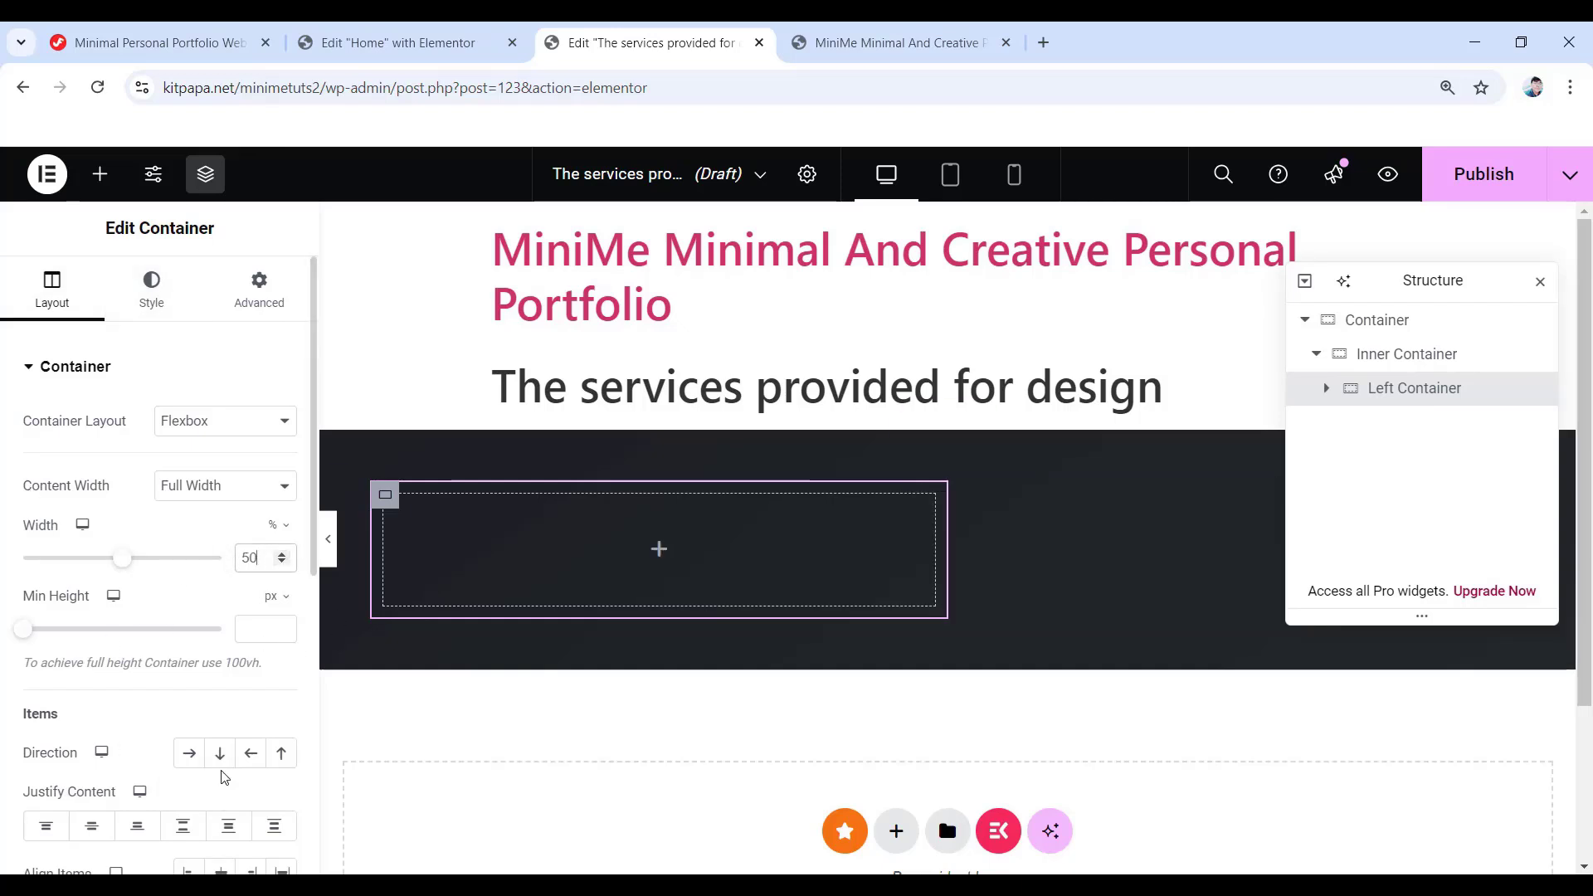
left_click(222, 762)
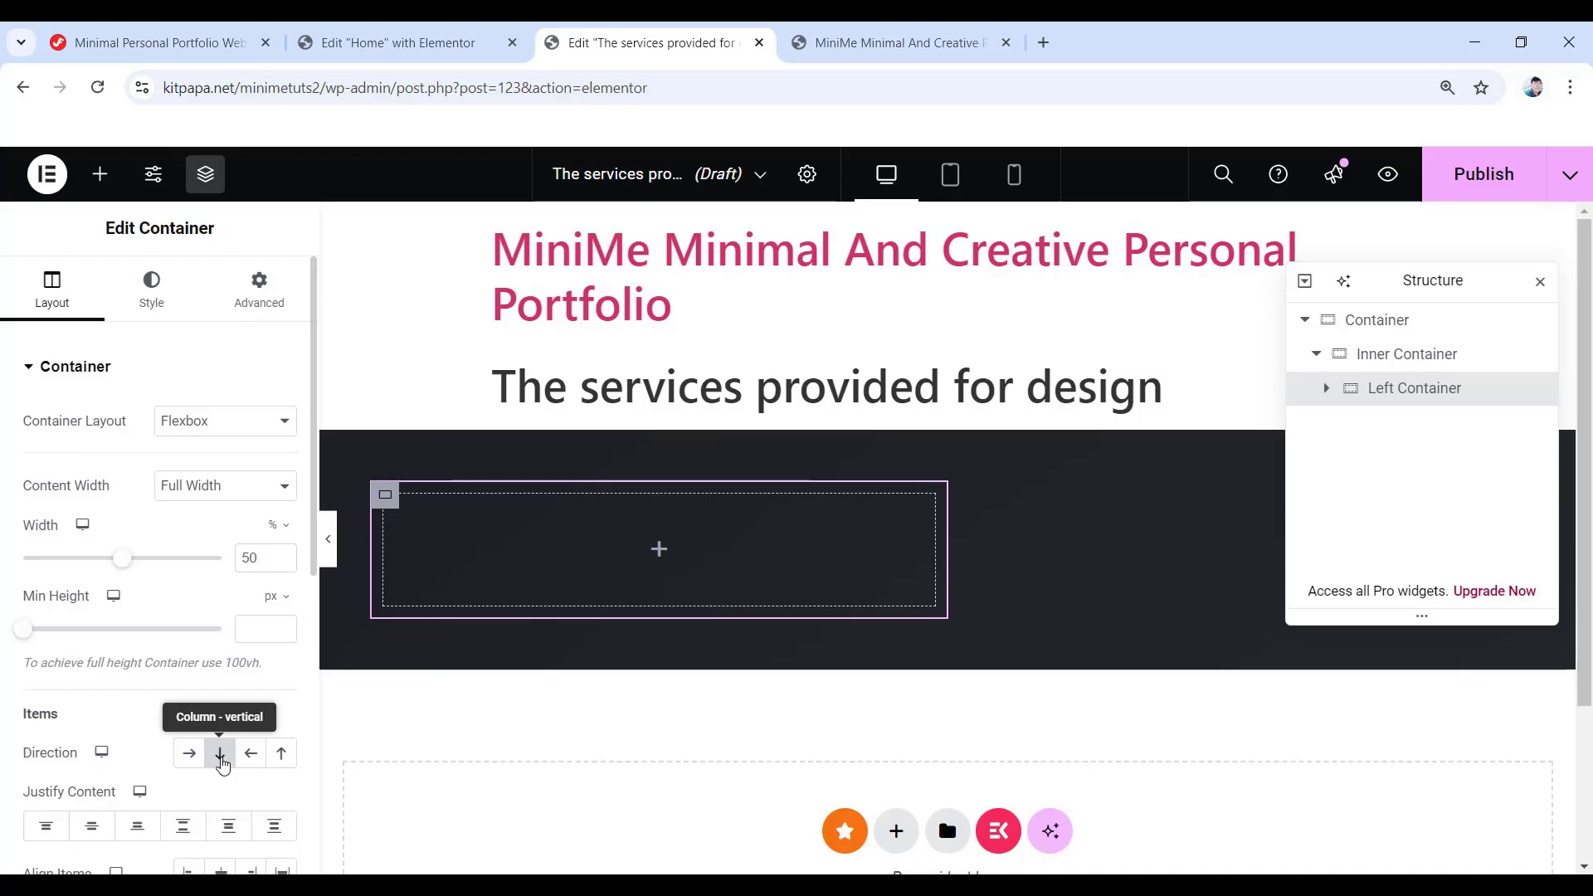
- Give Left Container a 10 px border radius and padding of 0/15/0/15
left_click(151, 292)
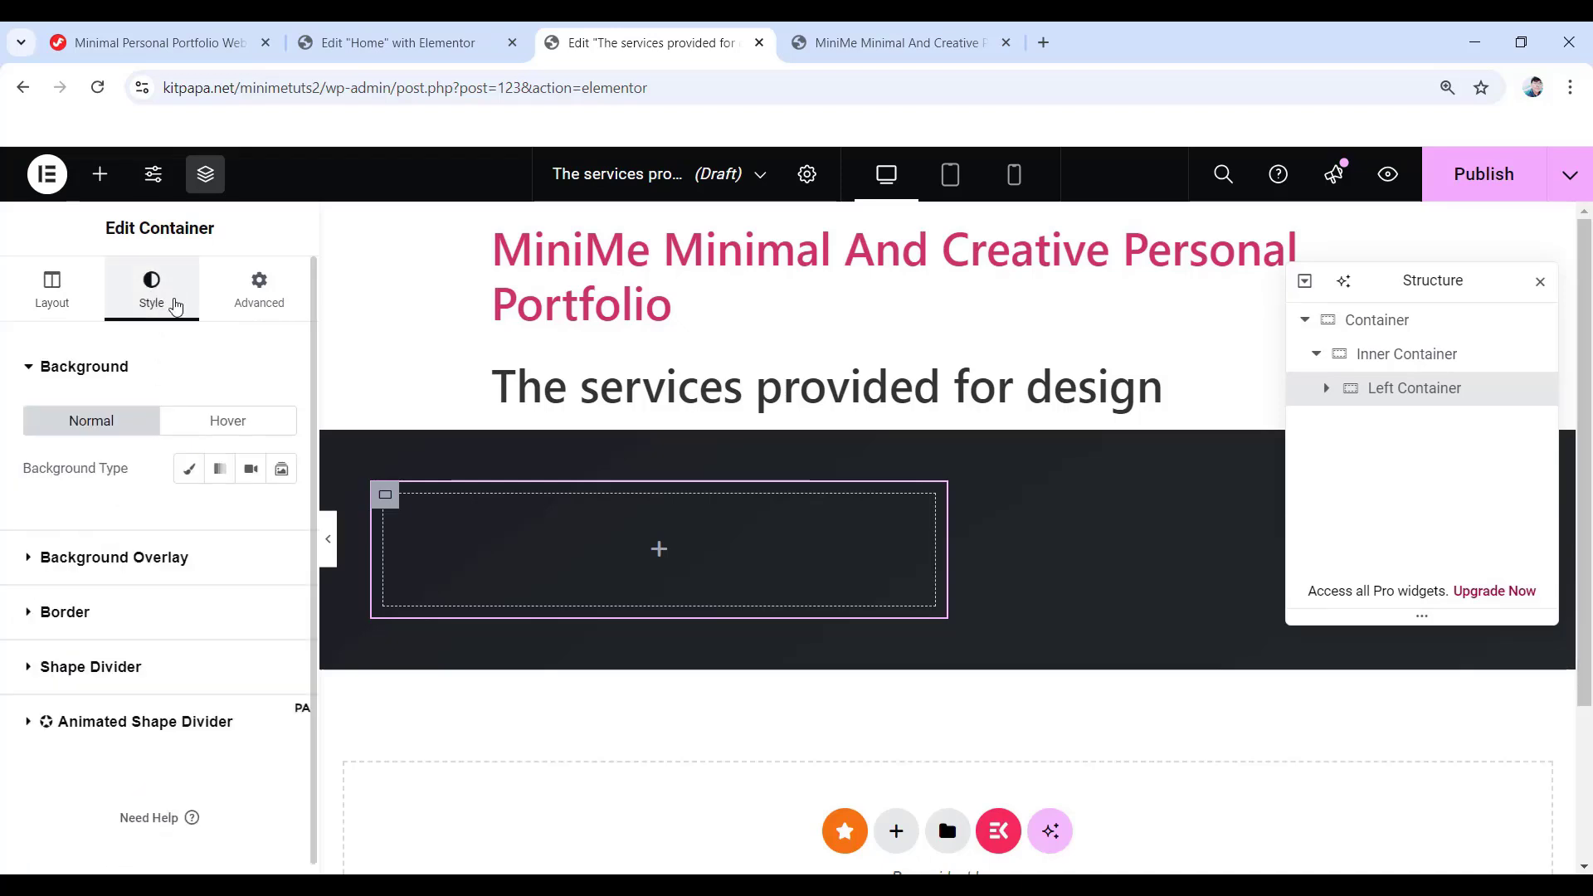
left_click(59, 612)
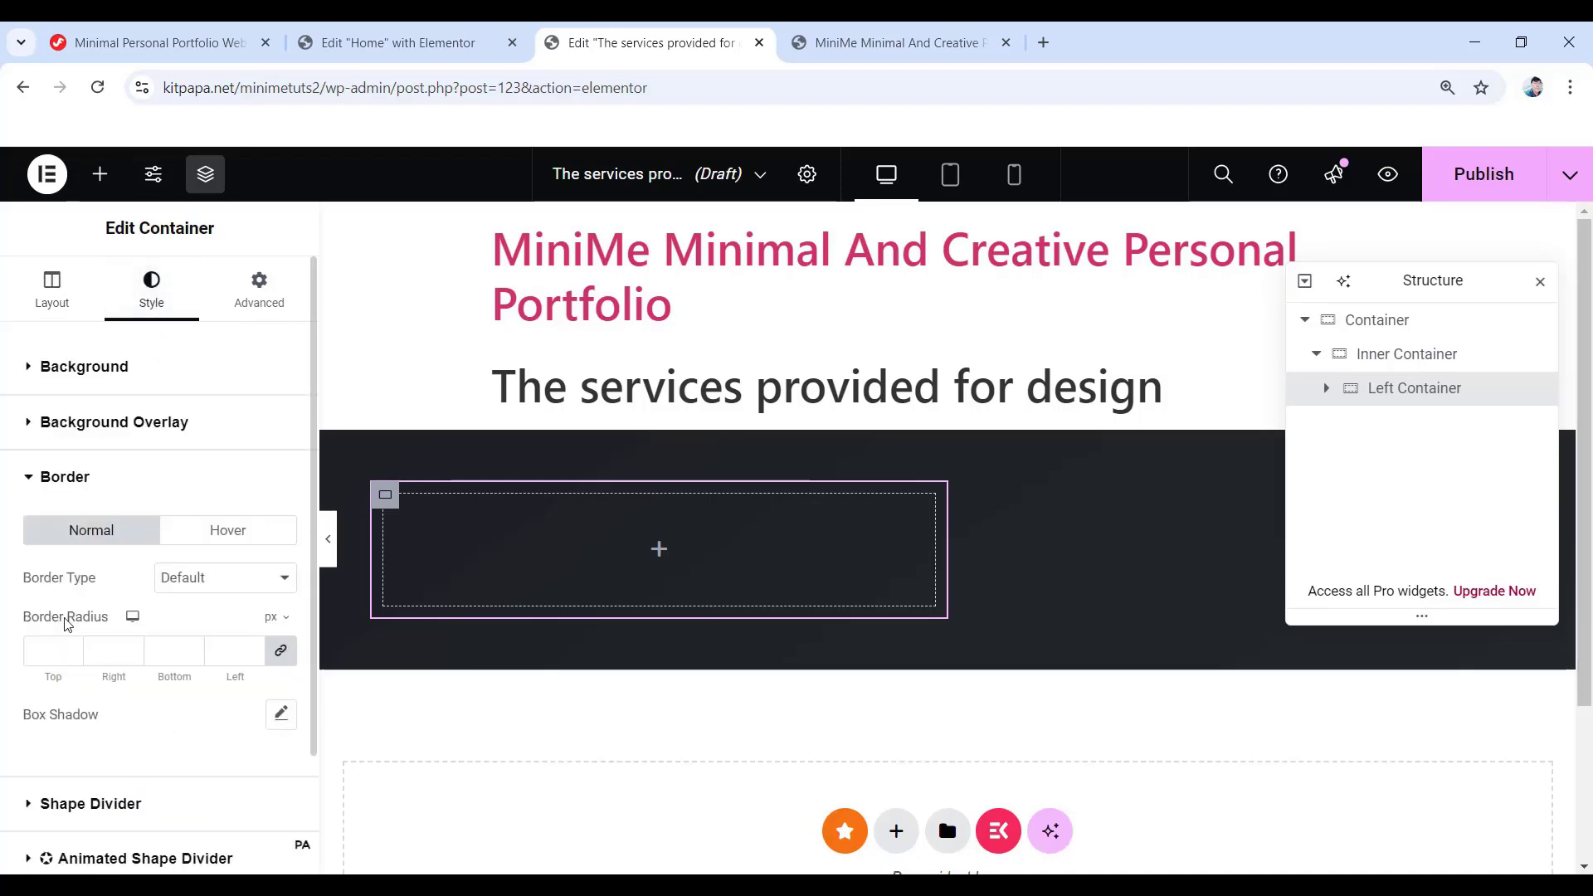
left_click(40, 652)
type("10")
left_click(270, 311)
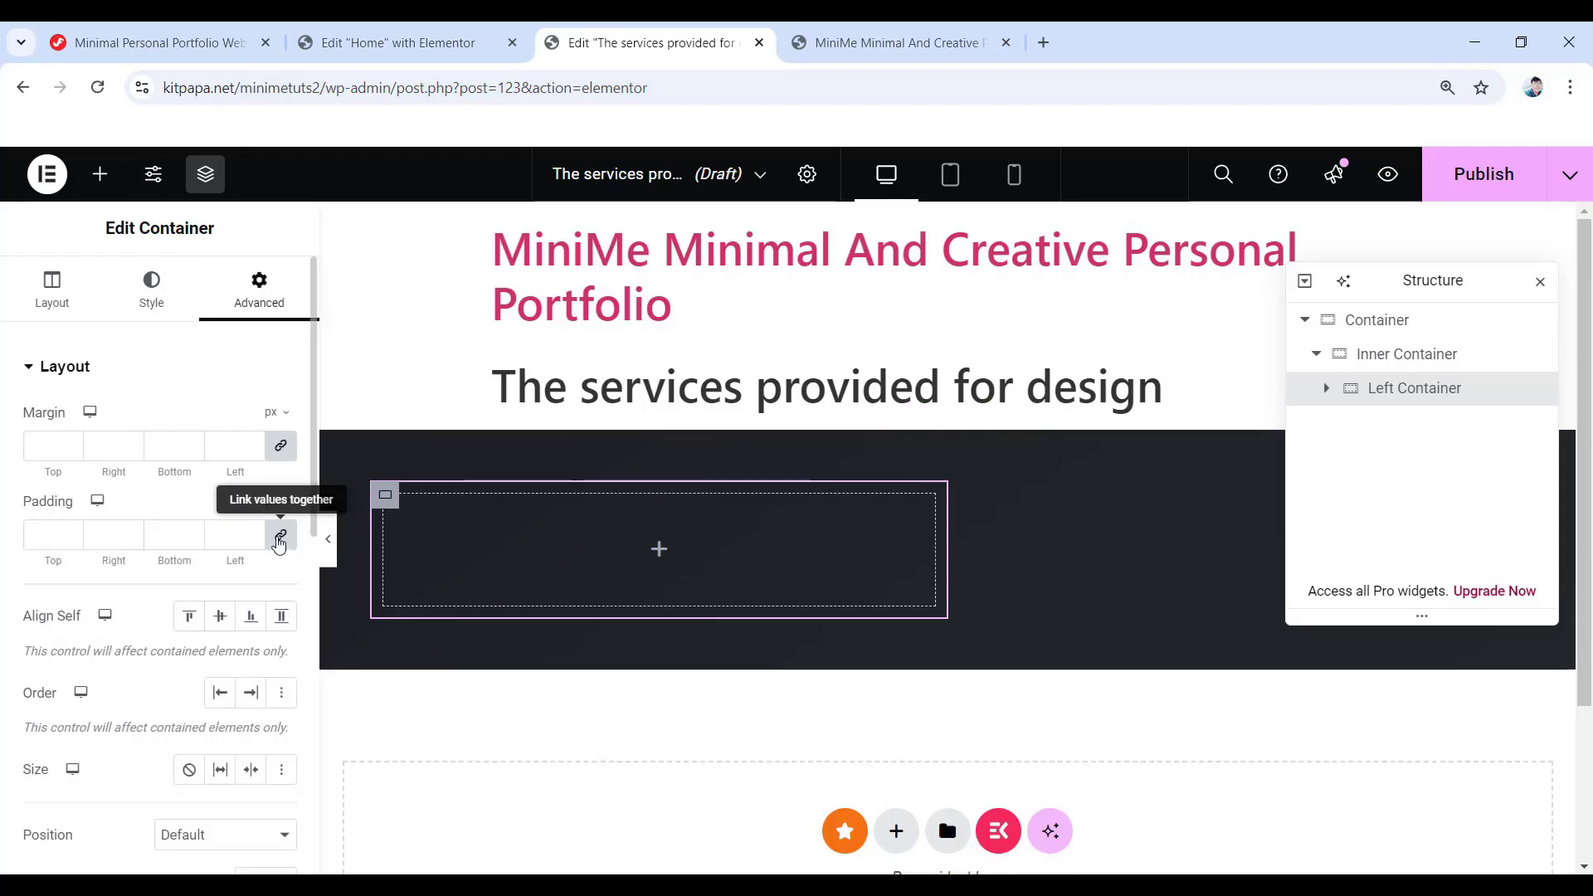
left_click(280, 535)
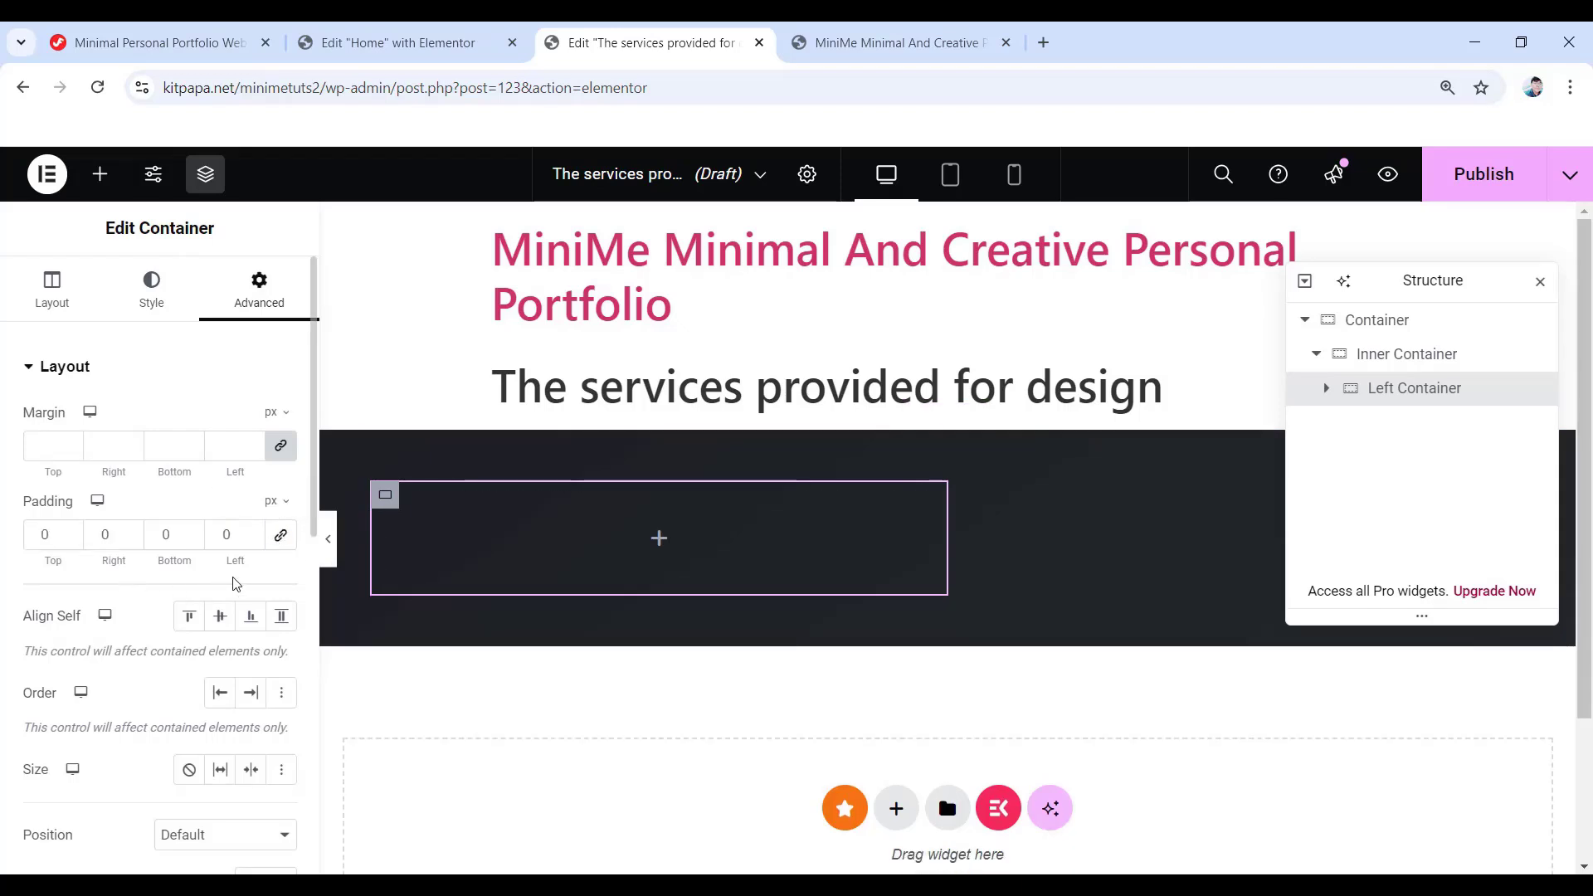
double_click(108, 535)
type("15")
double_click(226, 535)
type("15")
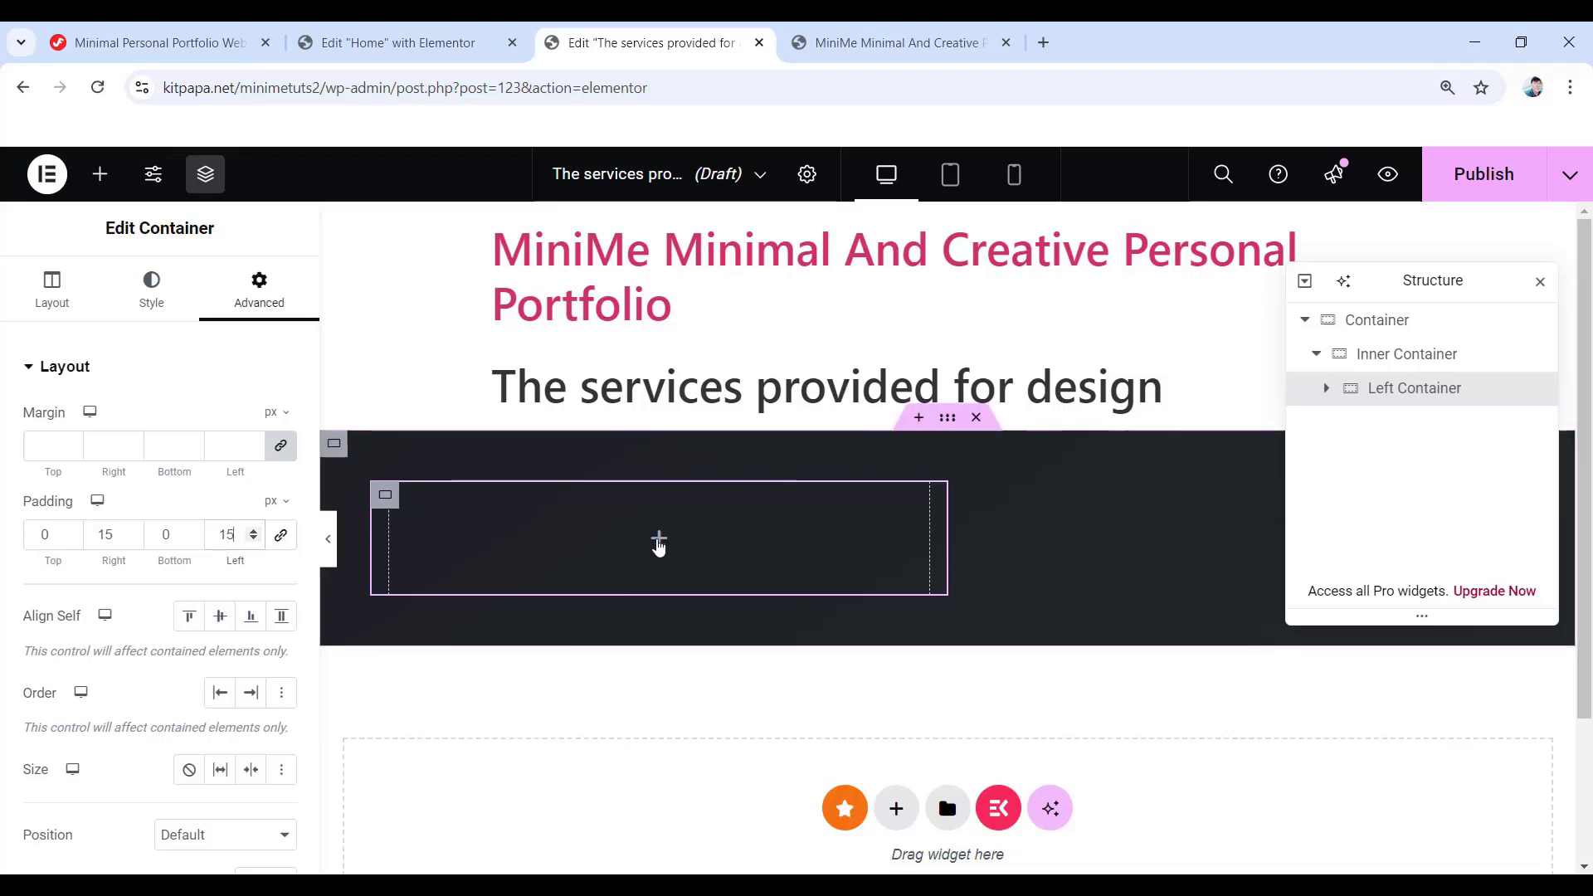
left_click(658, 541)
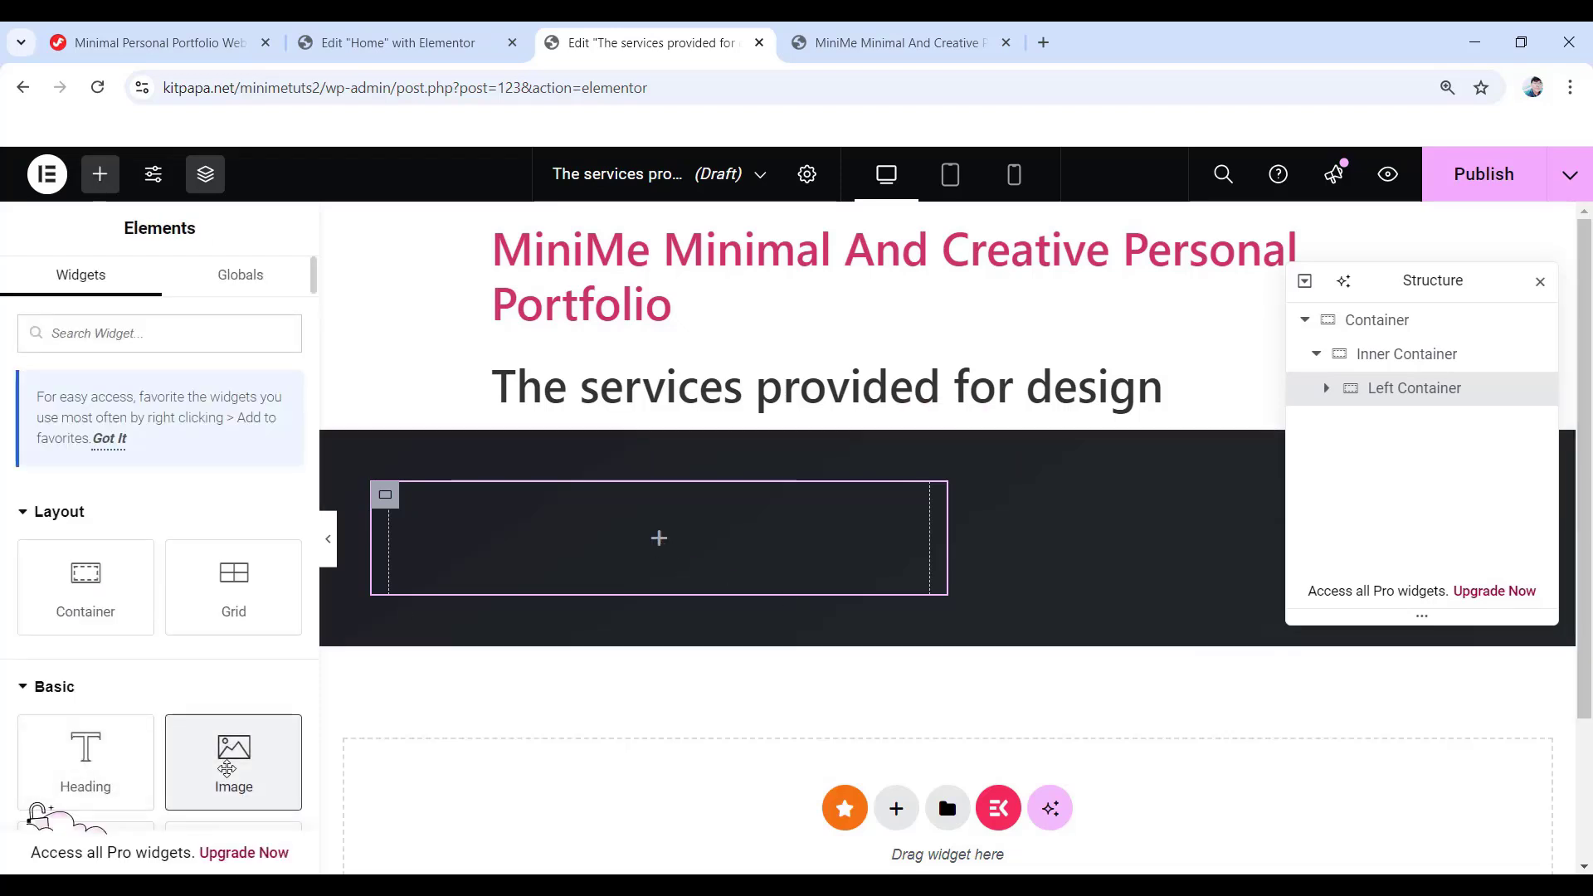
- Add an Image widget to Left Container showing portfolio-05.webp
left_click_drag(234, 759, 648, 555)
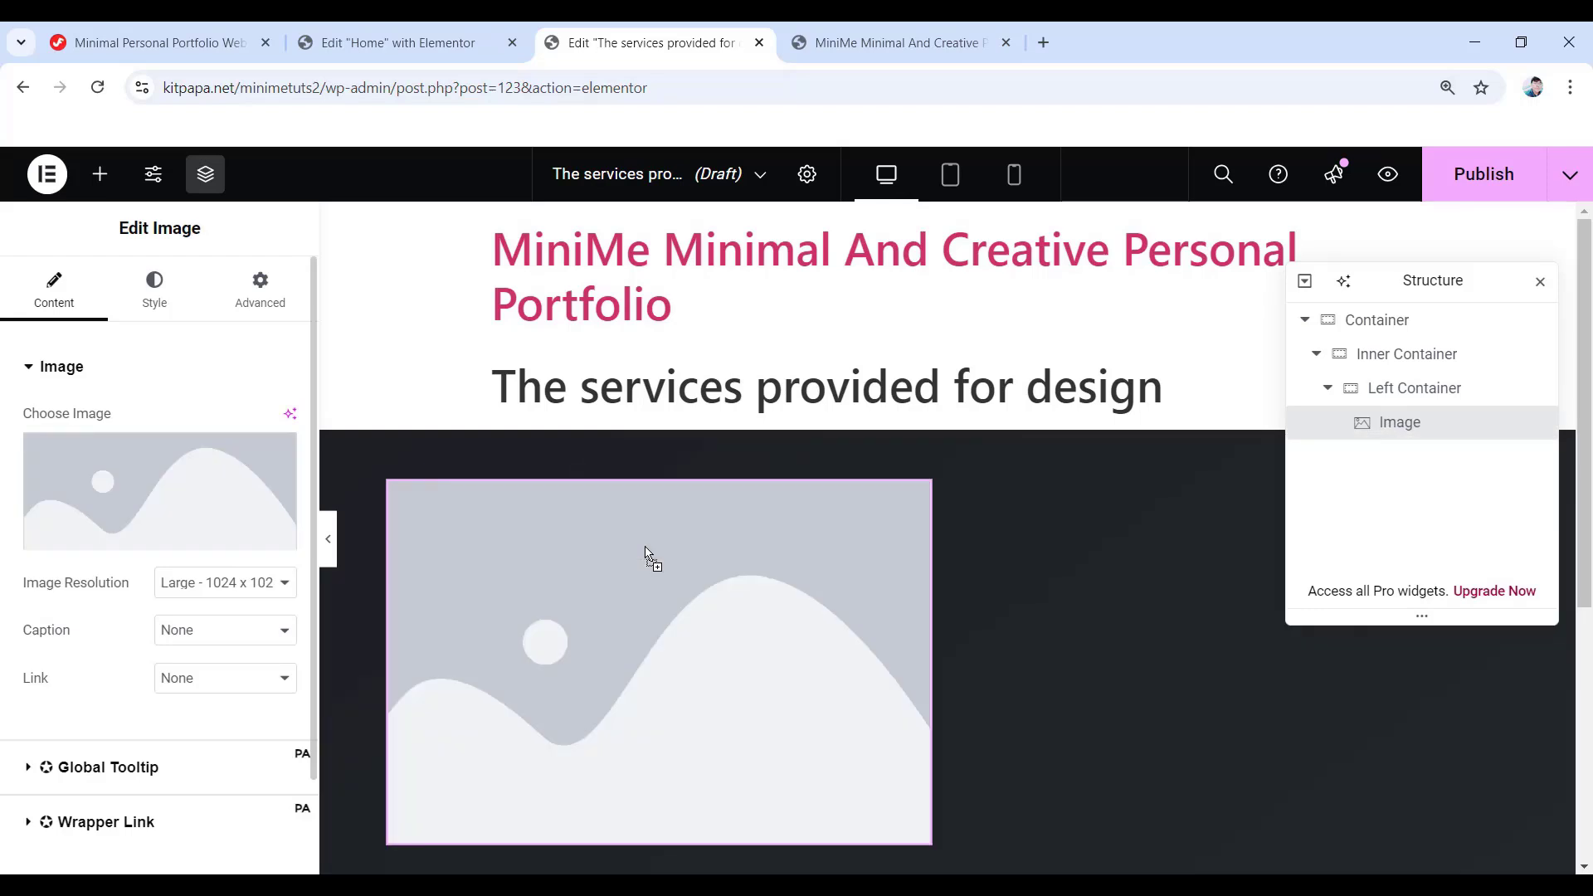
left_click(154, 491)
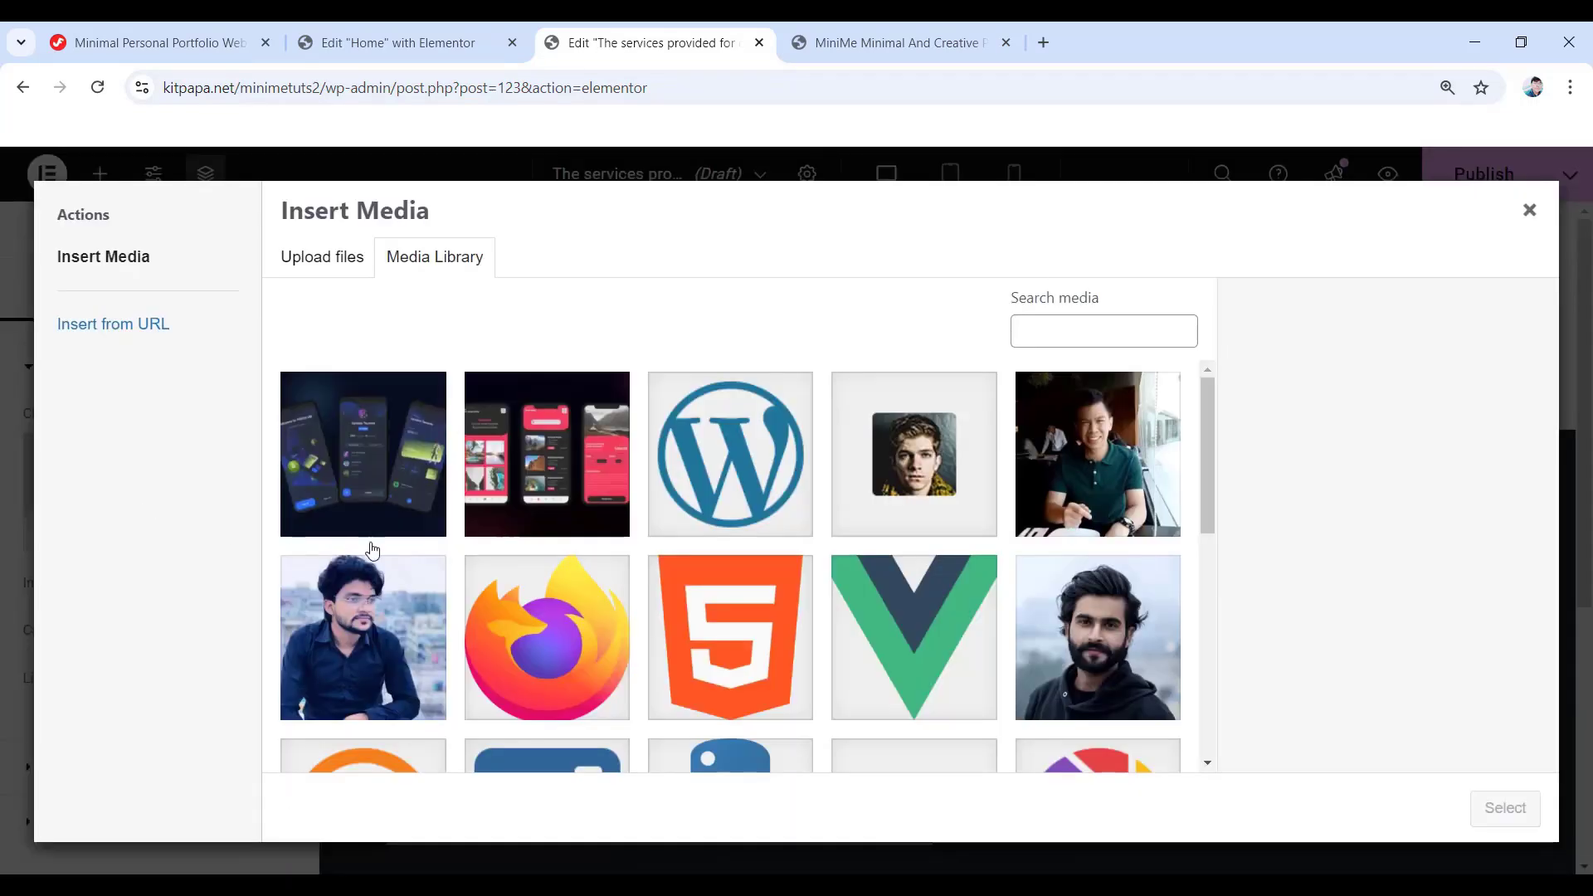
left_click(404, 470)
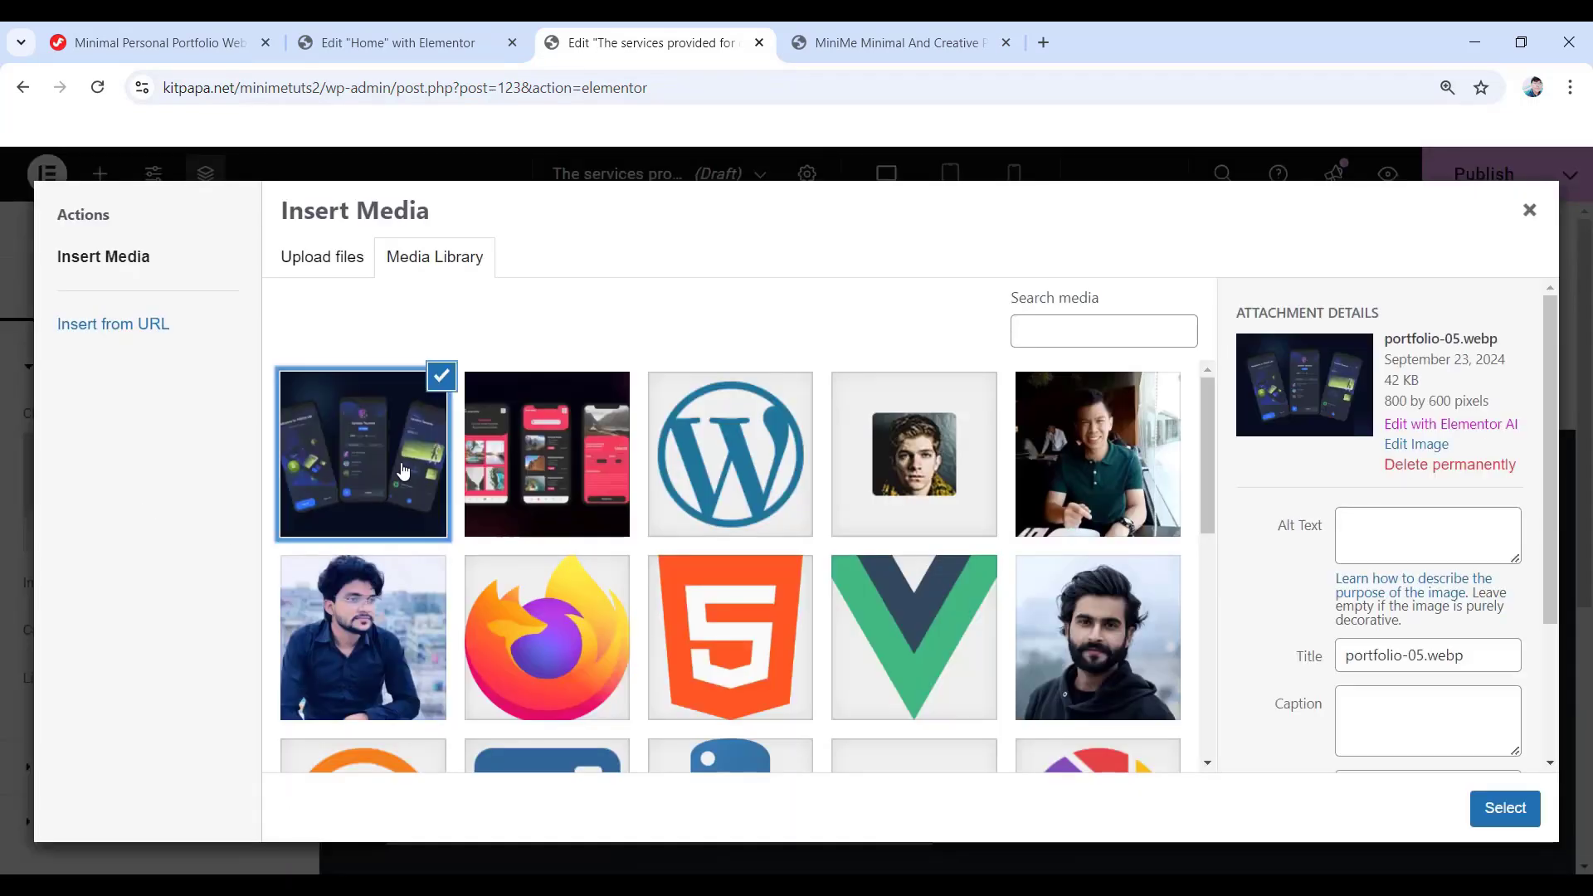
left_click(1483, 809)
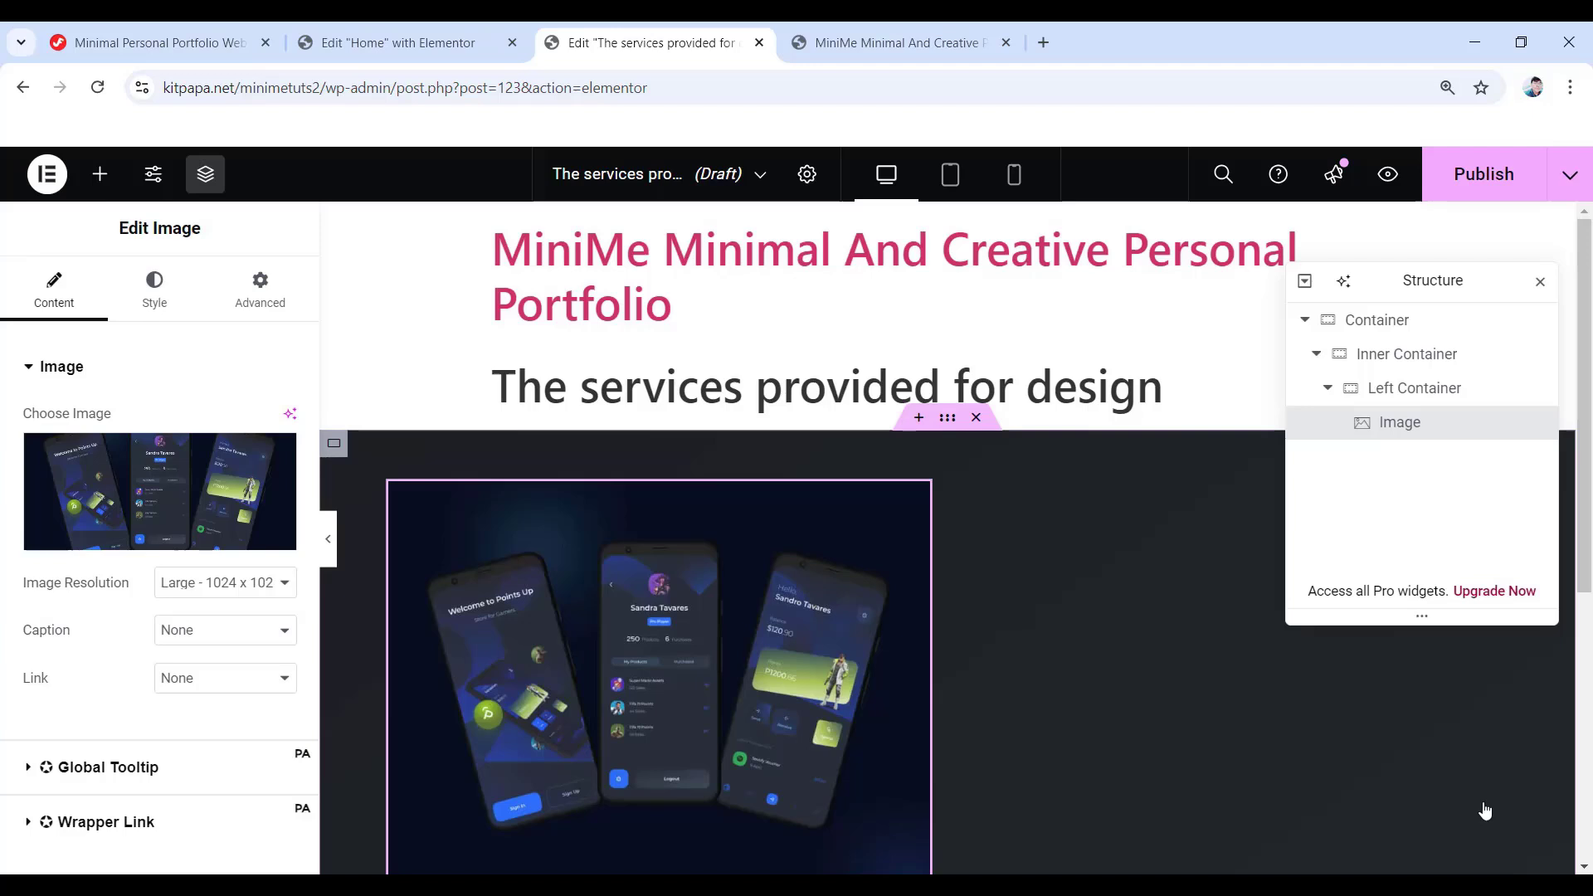
- Set the image width to 100, height to 100% and object fit to Cover
left_click(170, 311)
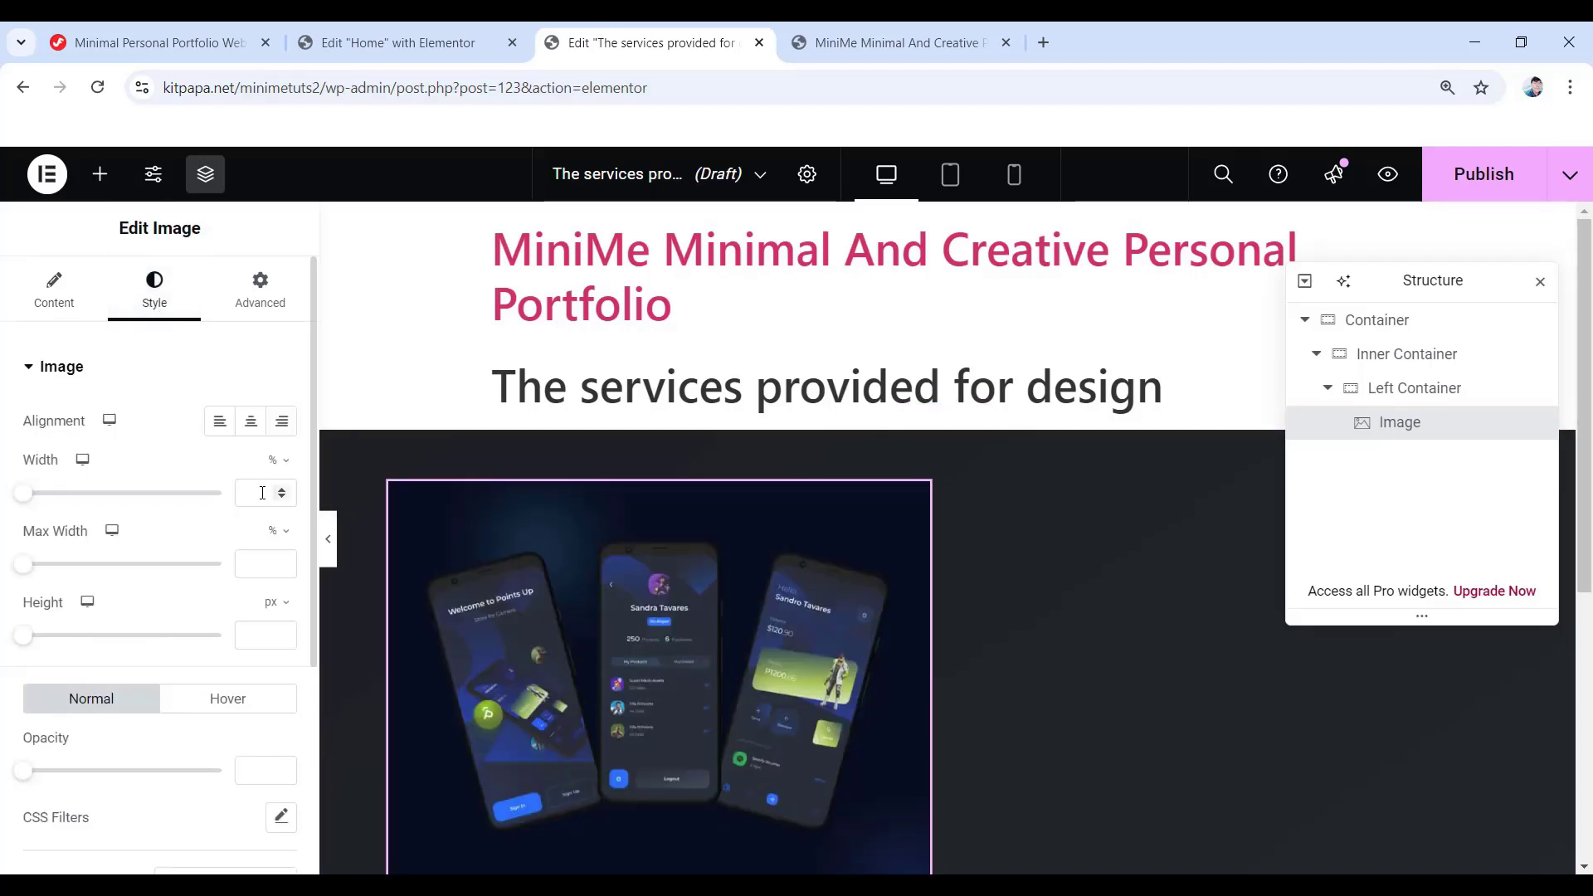
left_click(244, 489)
type("100")
left_click(272, 602)
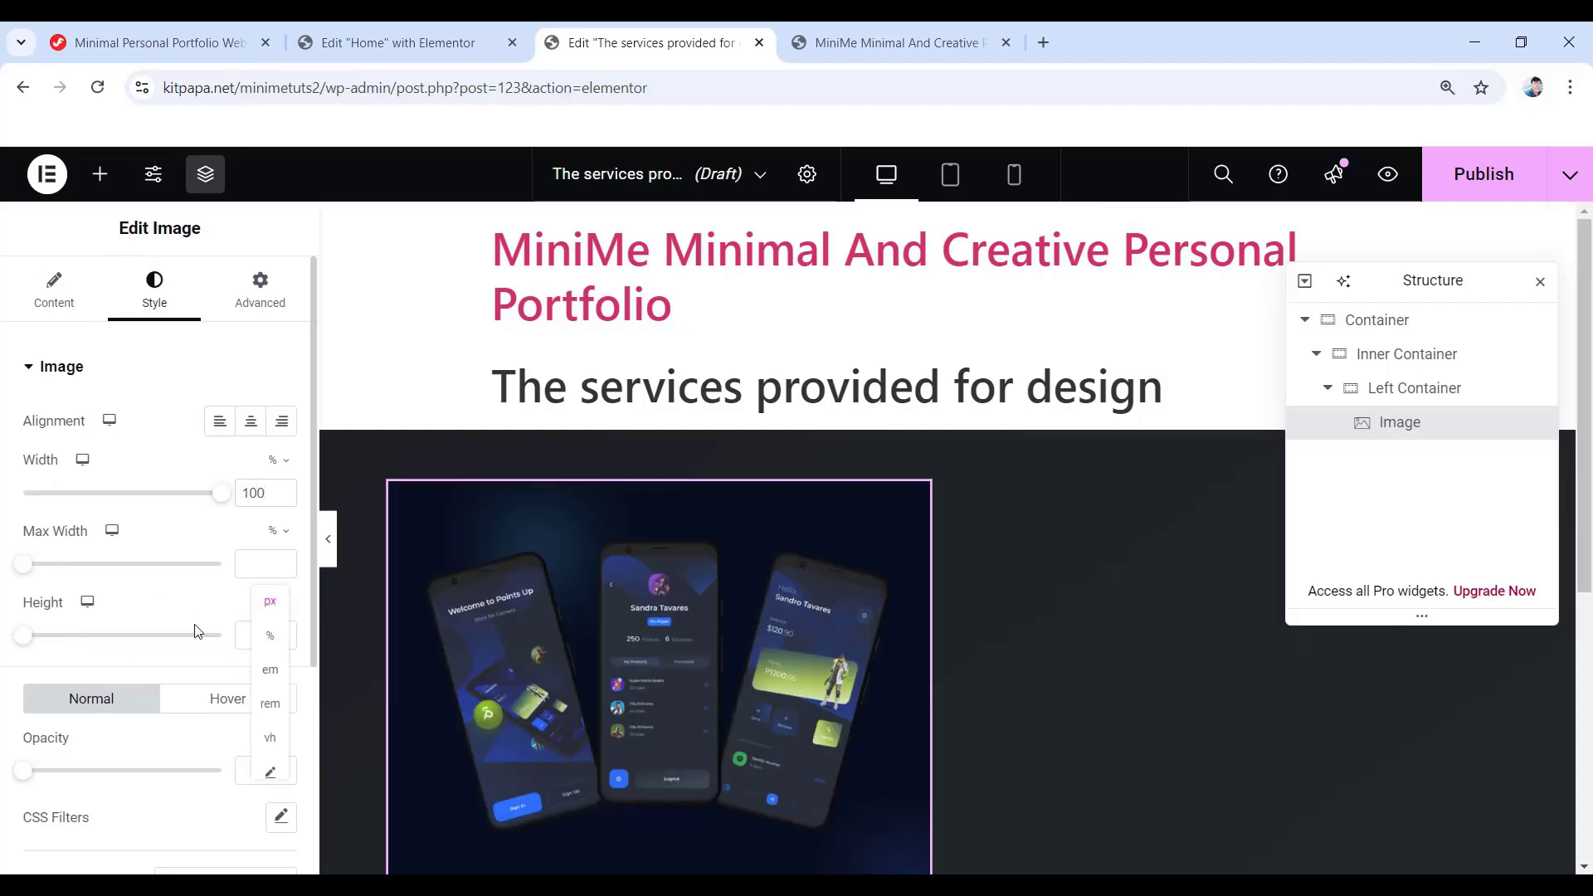
left_click(271, 637)
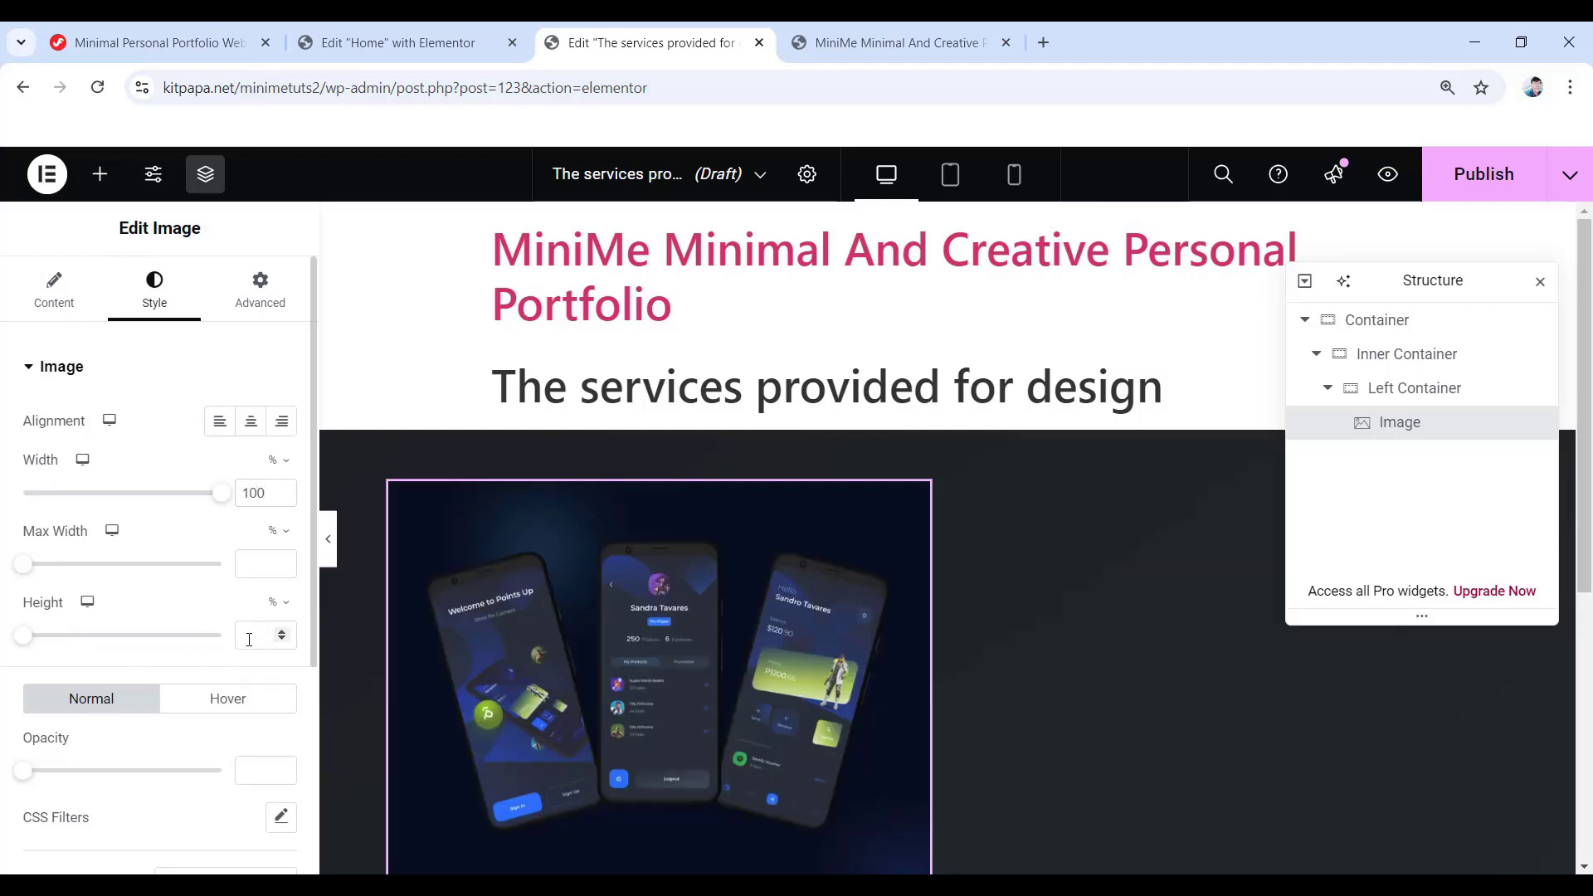
left_click(223, 636)
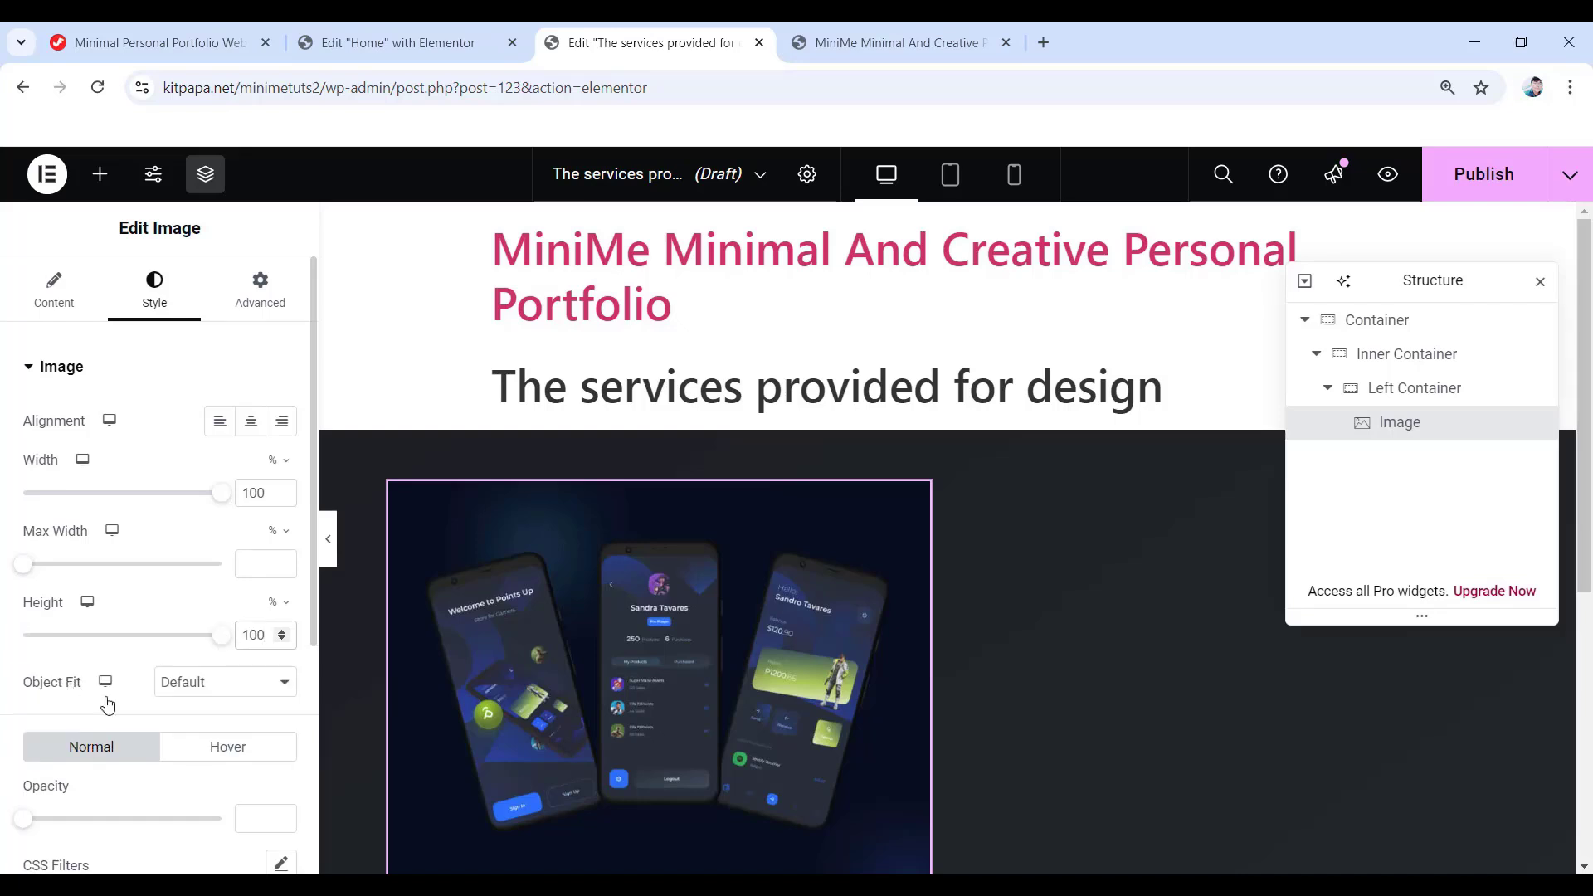
left_click(187, 694)
left_click(190, 760)
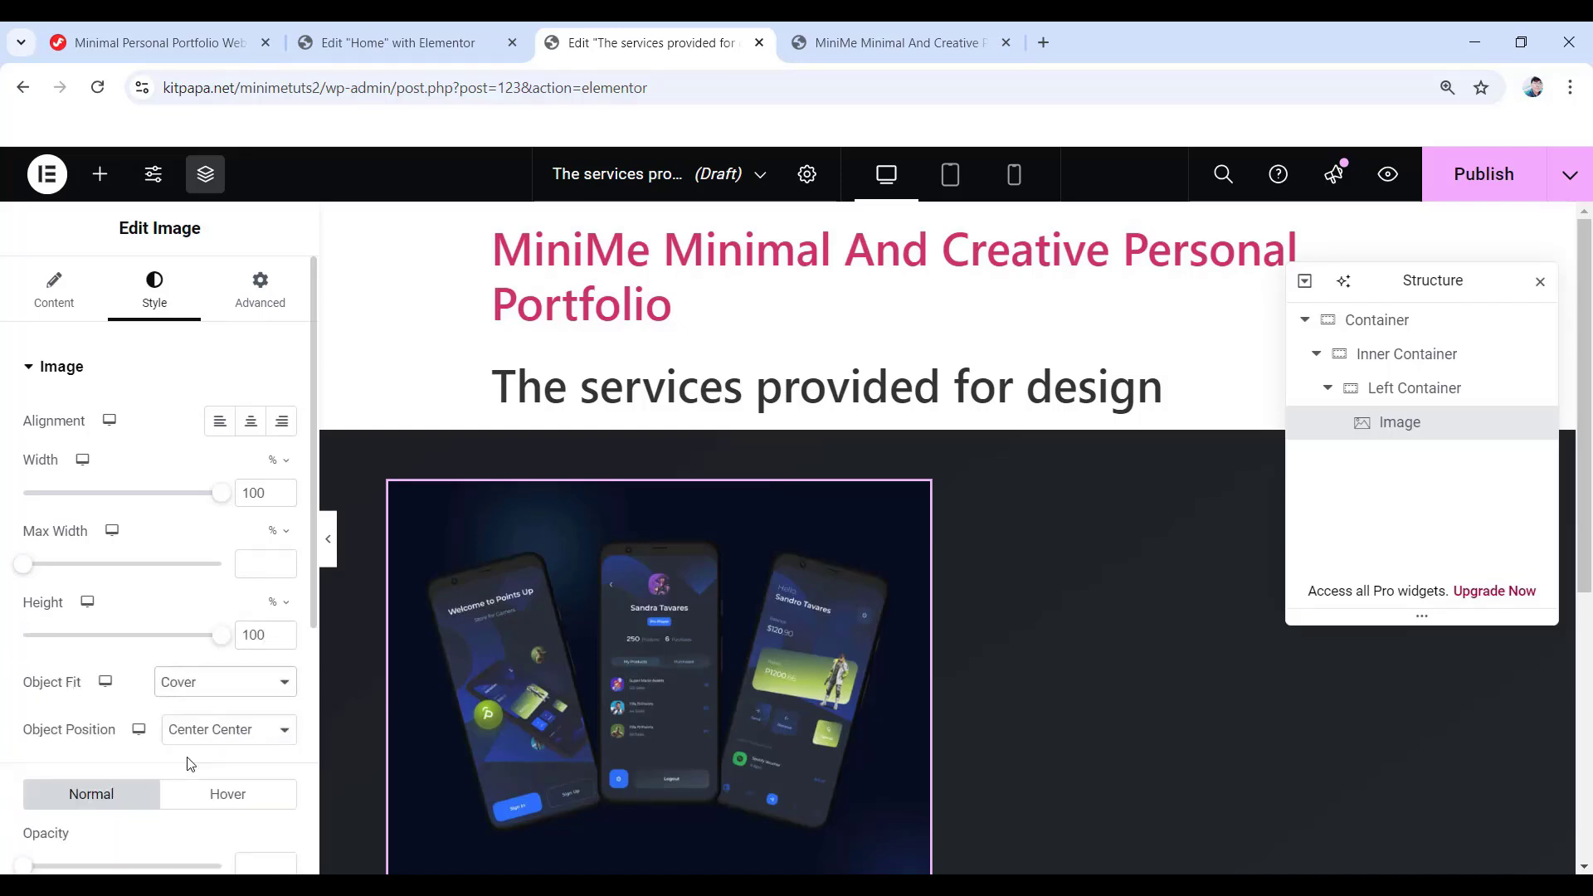
scroll(178, 749, "down", 5)
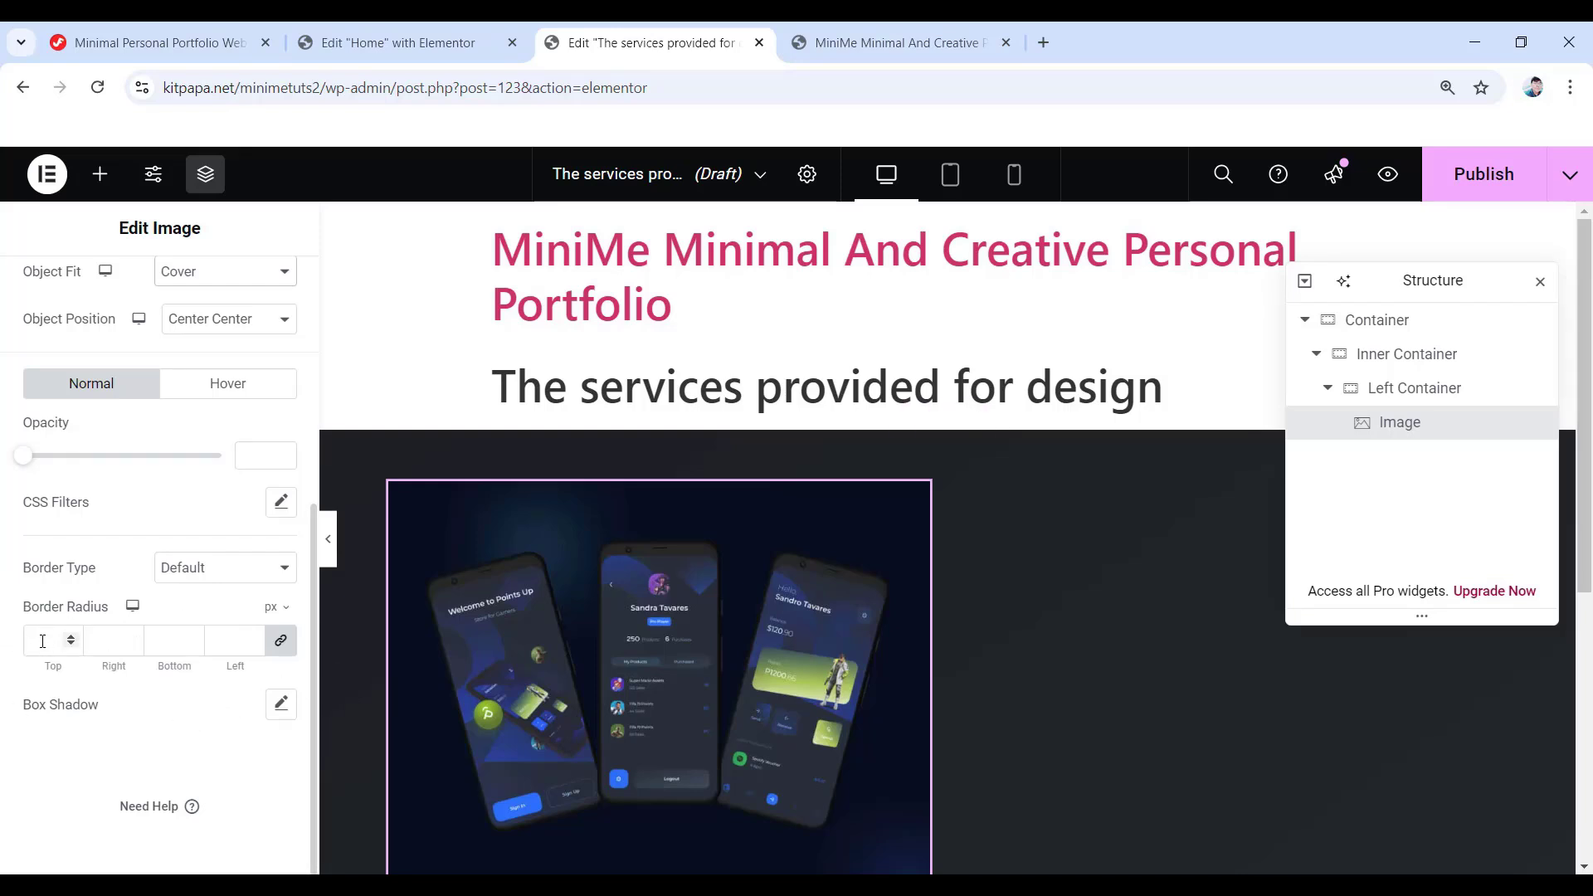
- Round the image's corners by 10 px on all sides and move the Navigator aside
left_click(42, 640)
type("10")
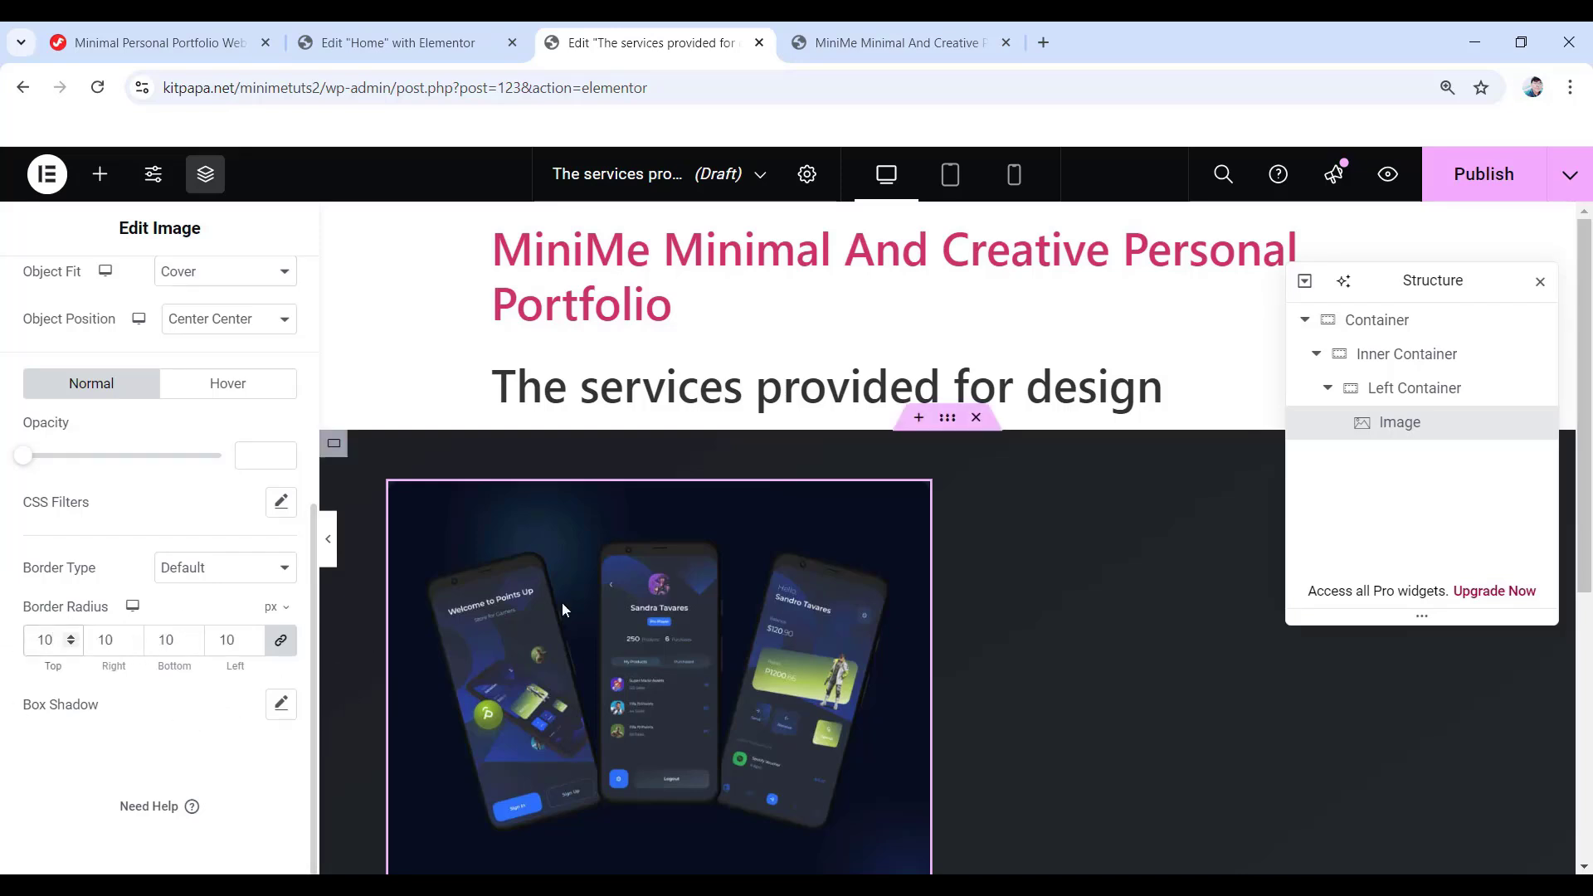
scroll(630, 642, "down", 3)
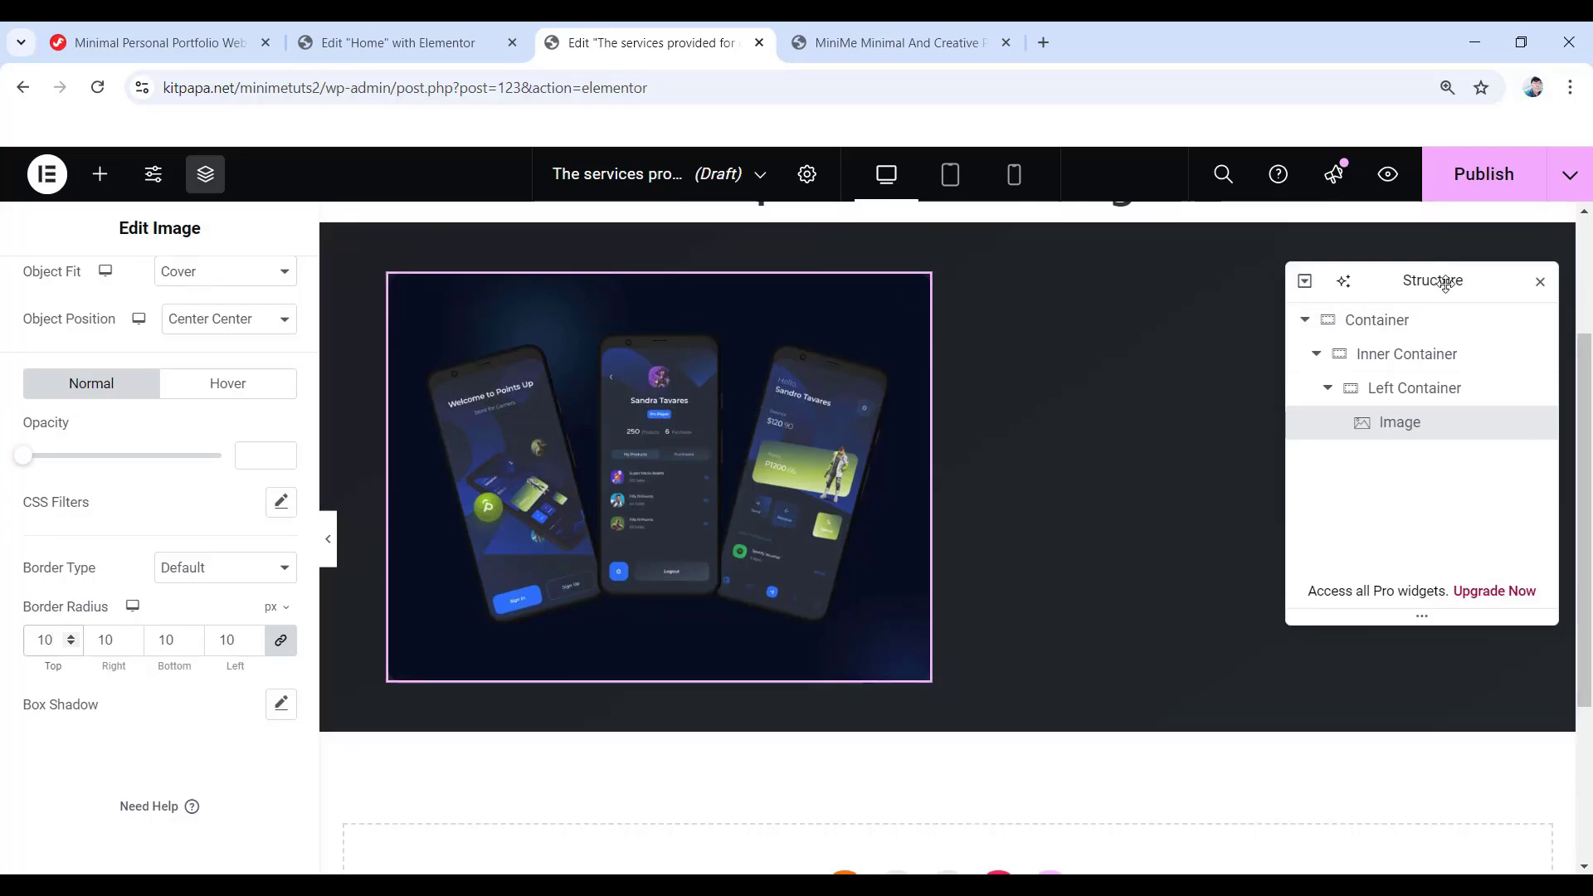
left_click_drag(1450, 279, 645, 362)
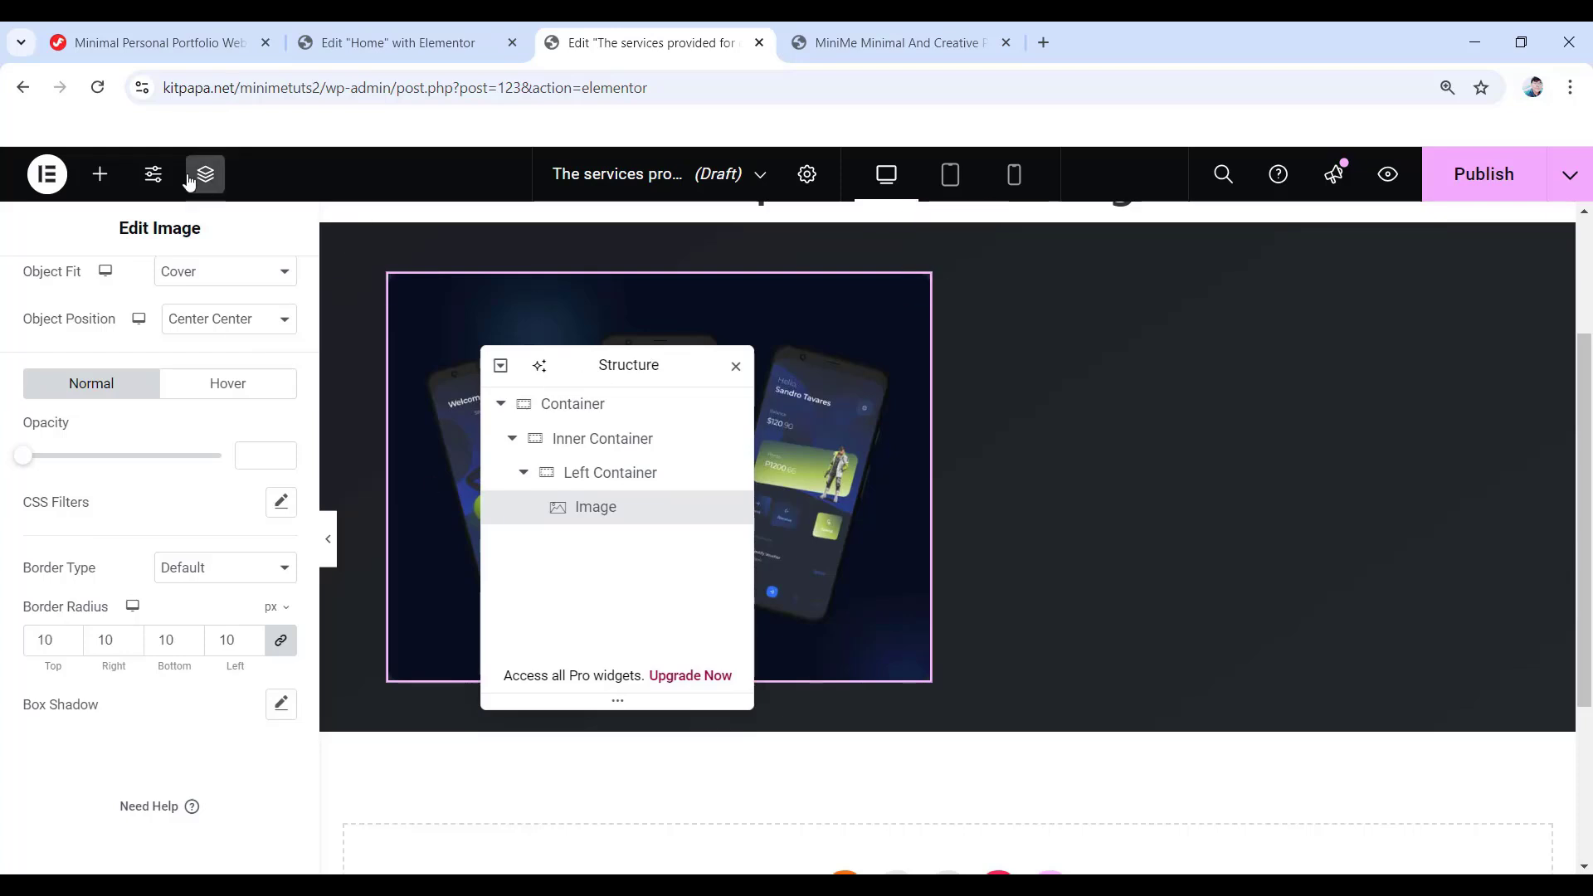
left_click(97, 186)
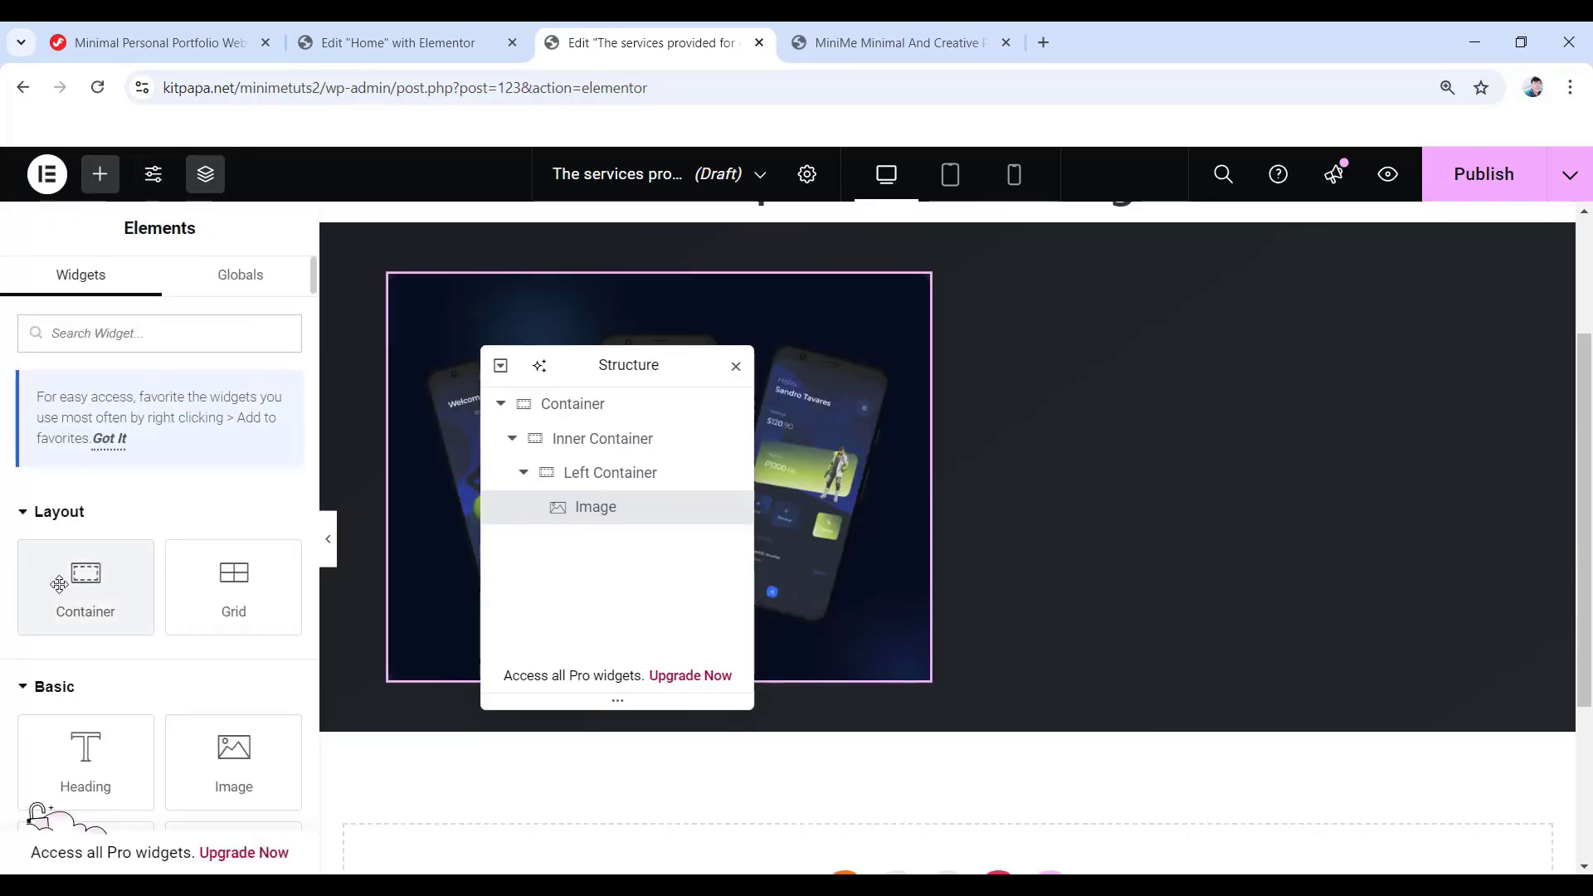
- Add a container inside Inner Container after Left Container, named 'Right Container'
left_click_drag(78, 571, 989, 480)
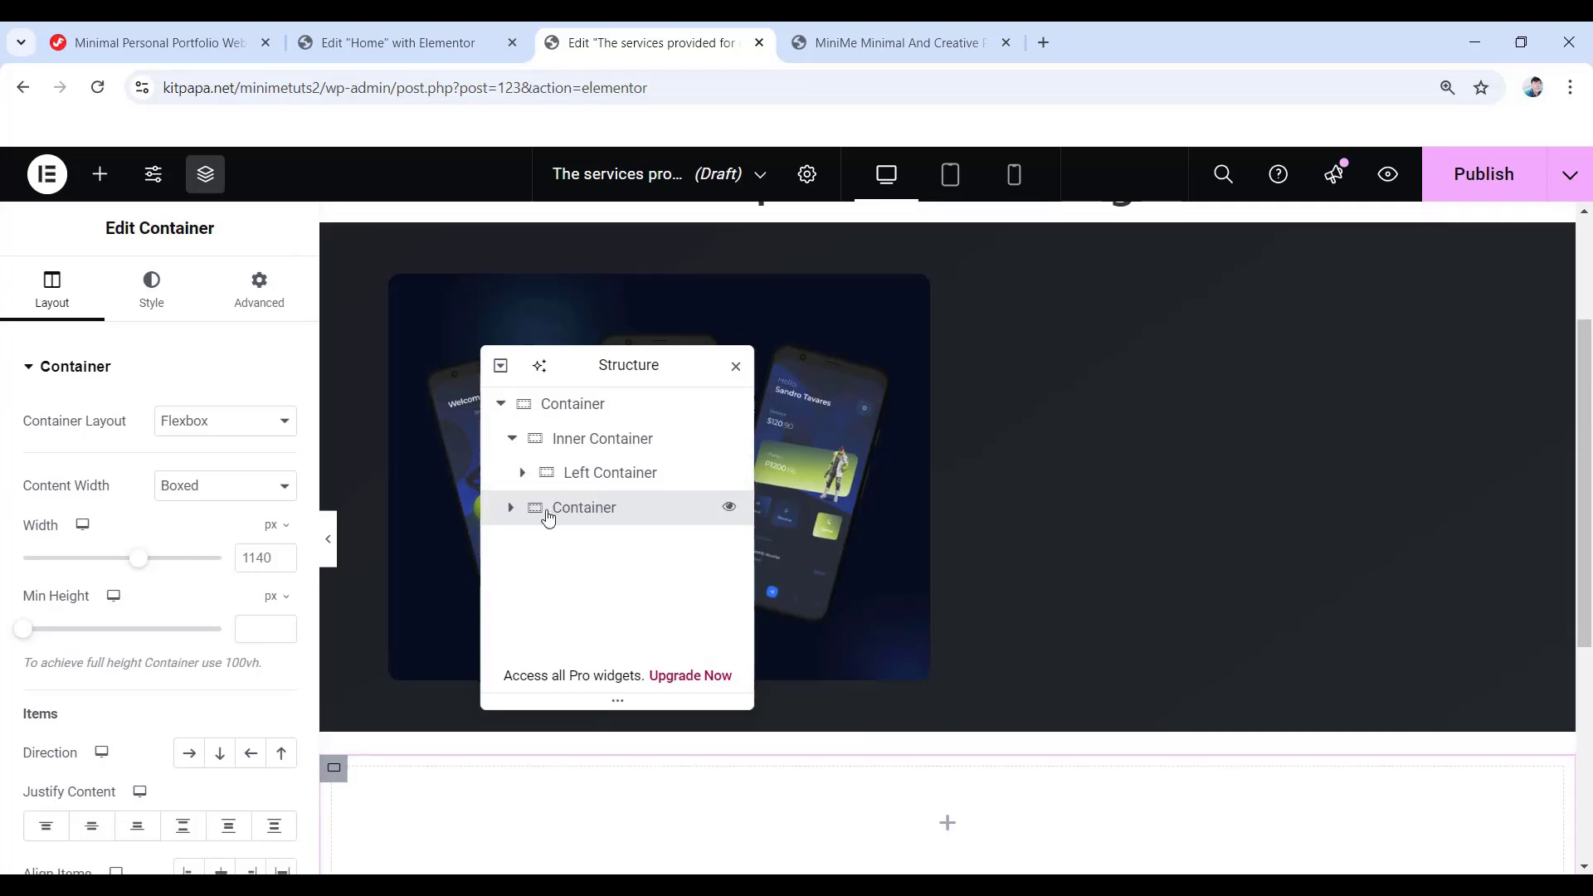
left_click(511, 439)
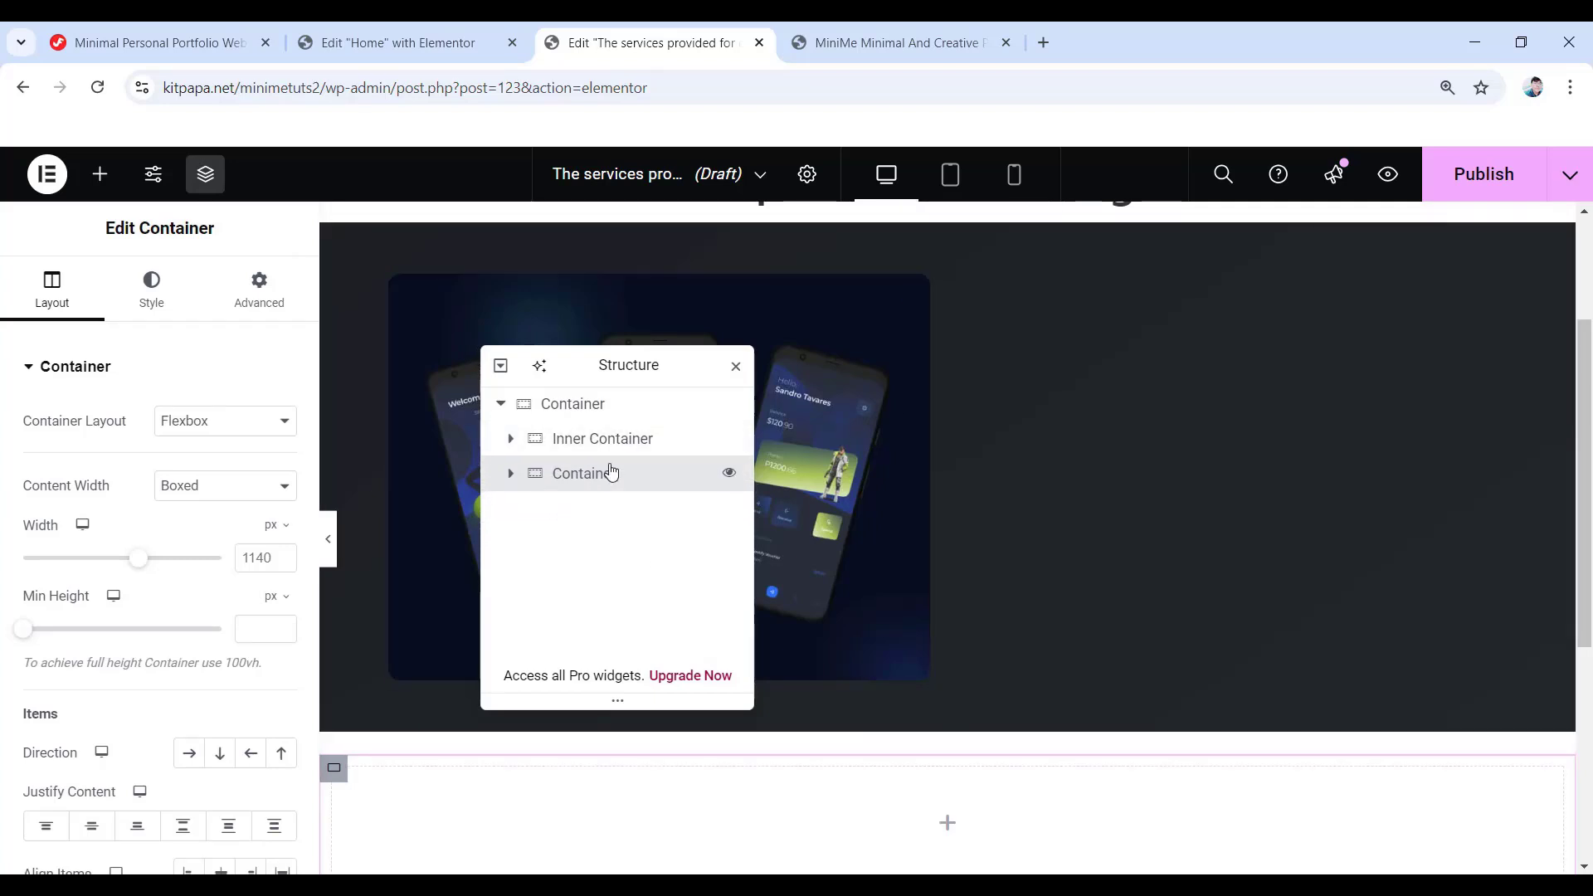
left_click(511, 439)
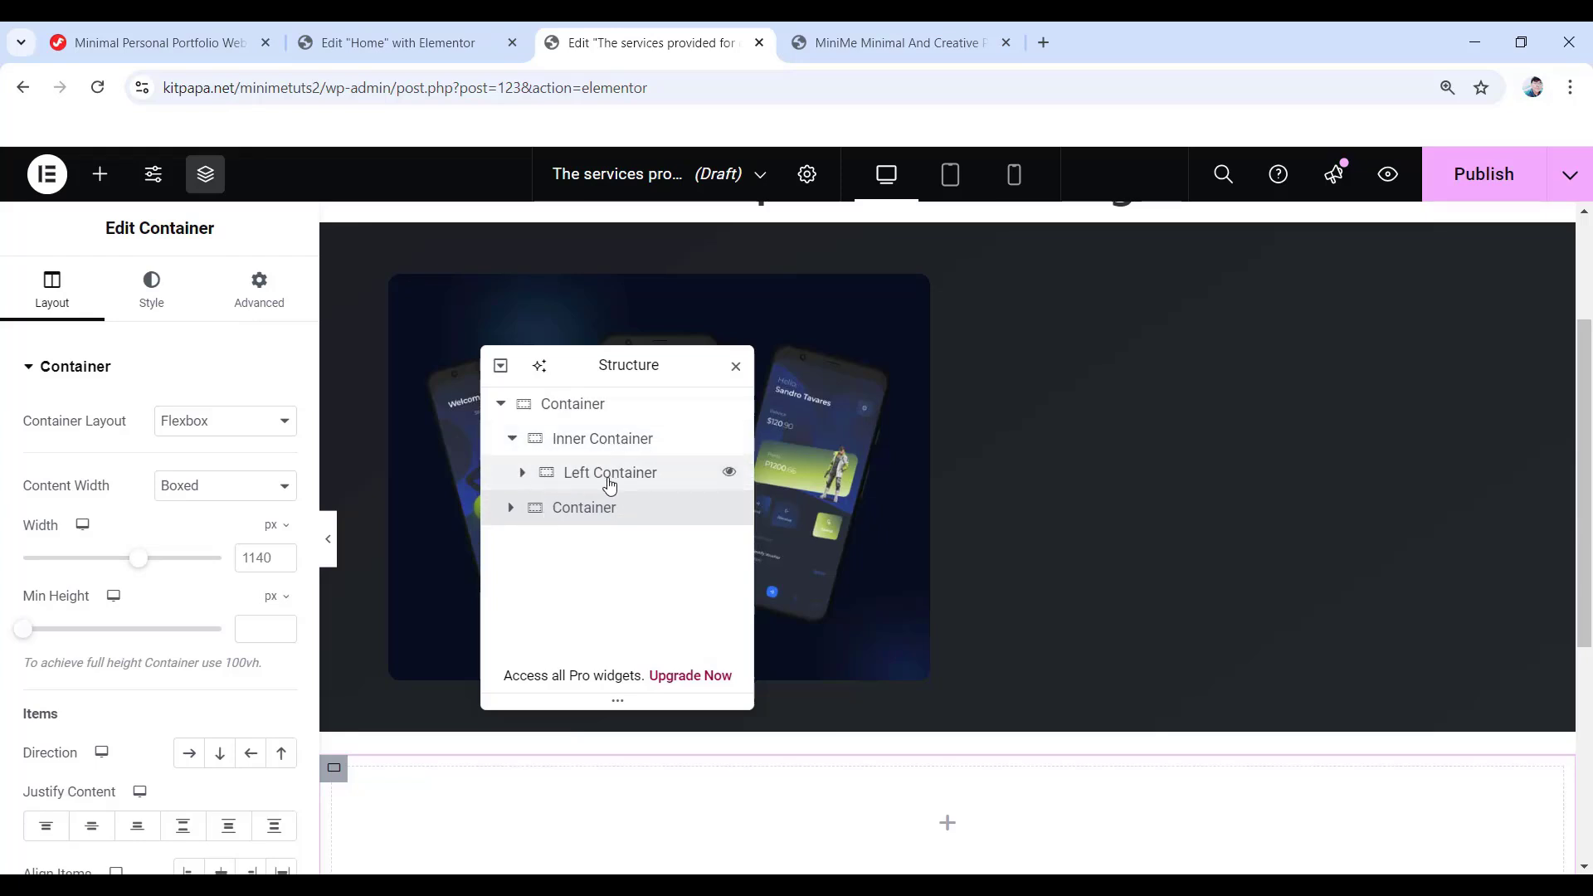
mouse_move(585, 515)
left_mouse_down()
mouse_move(594, 465)
mouse_move(598, 523)
mouse_move(608, 512)
left_mouse_up()
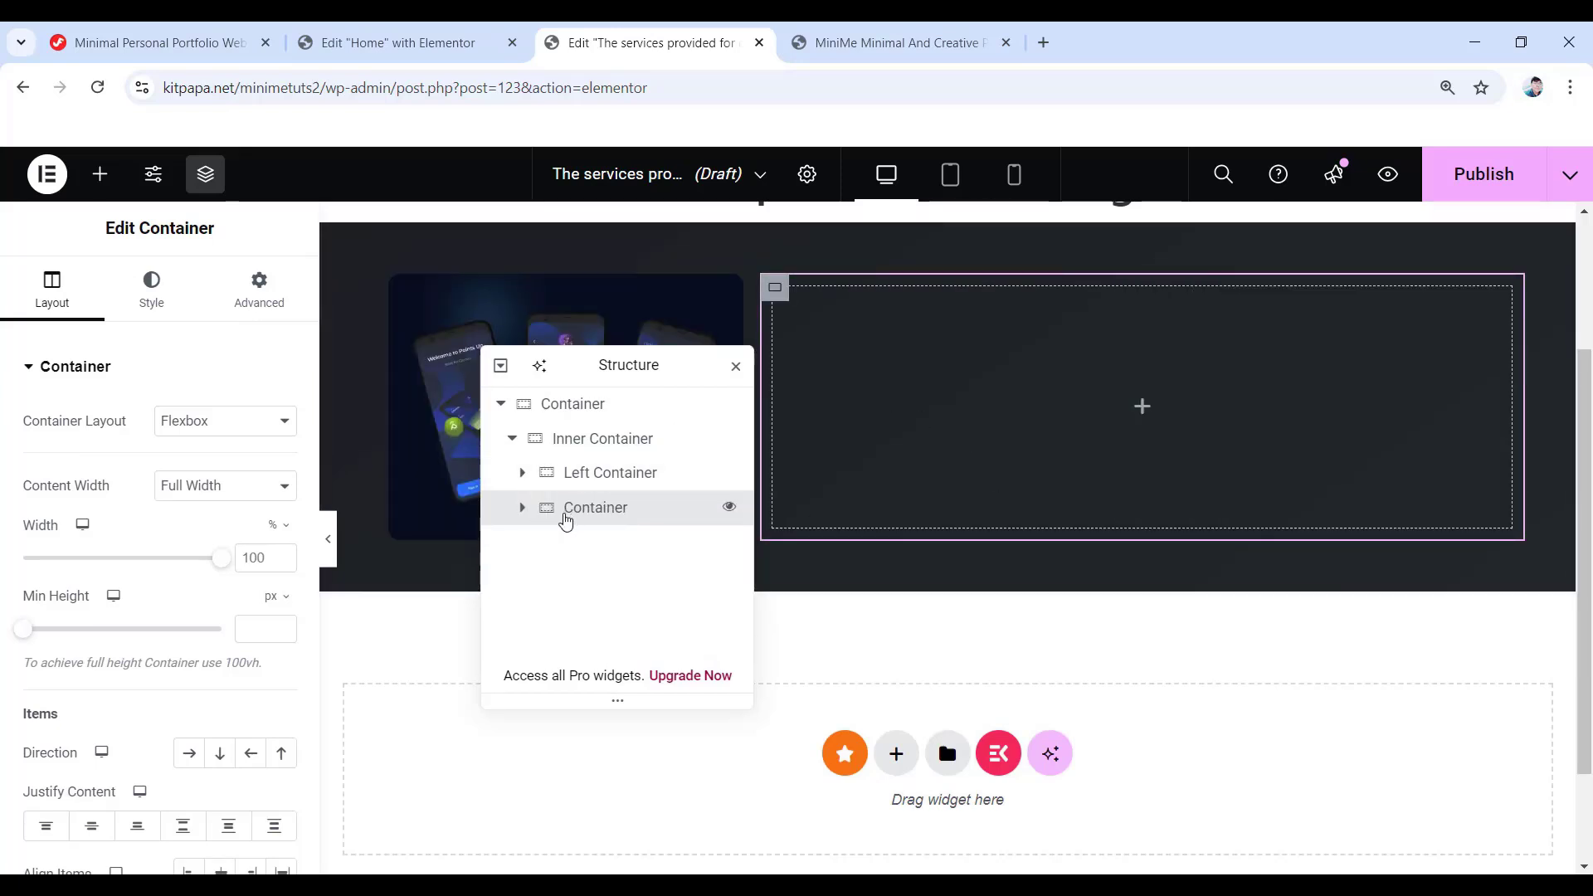
double_click(581, 508)
type("Right Container")
key("Return")
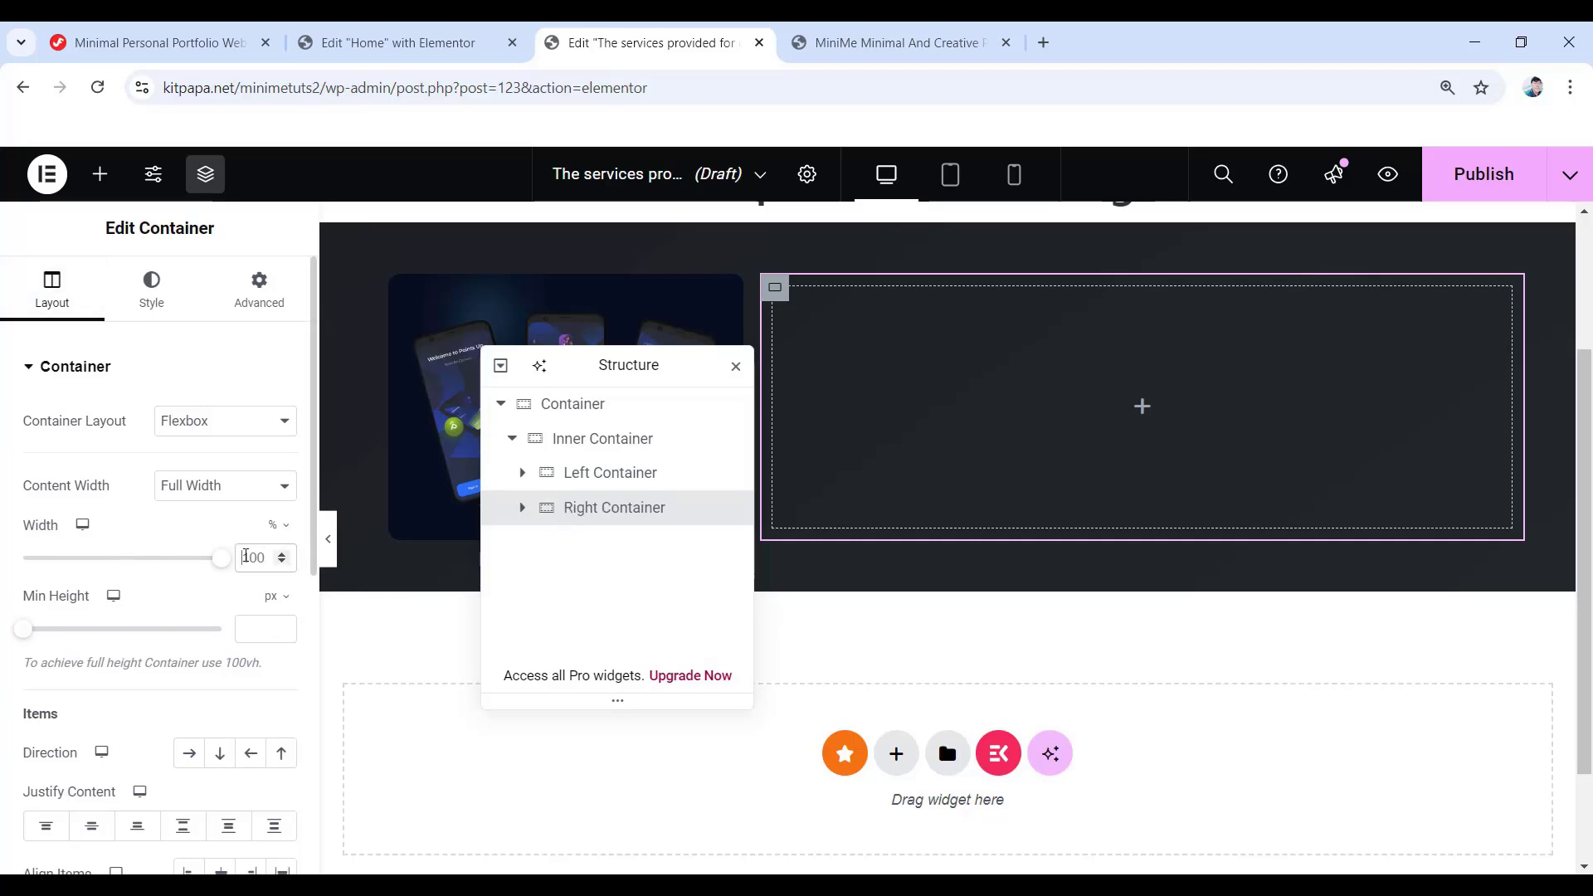
- Set Right Container to 50% width, column direction, centred justification and zero gaps
double_click(247, 557)
type("50")
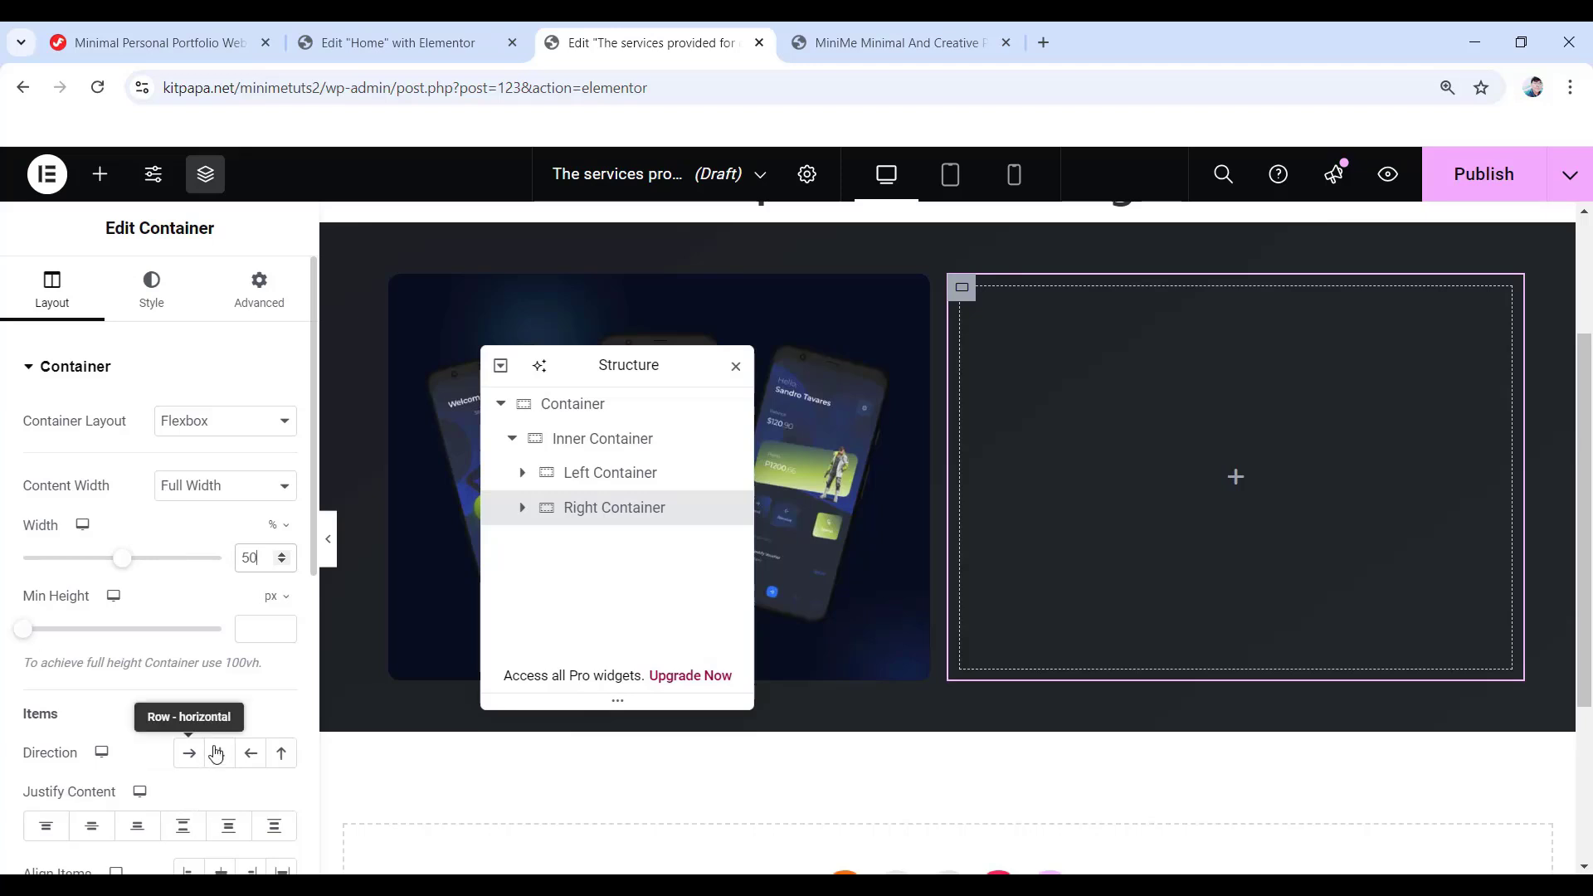
left_click(215, 754)
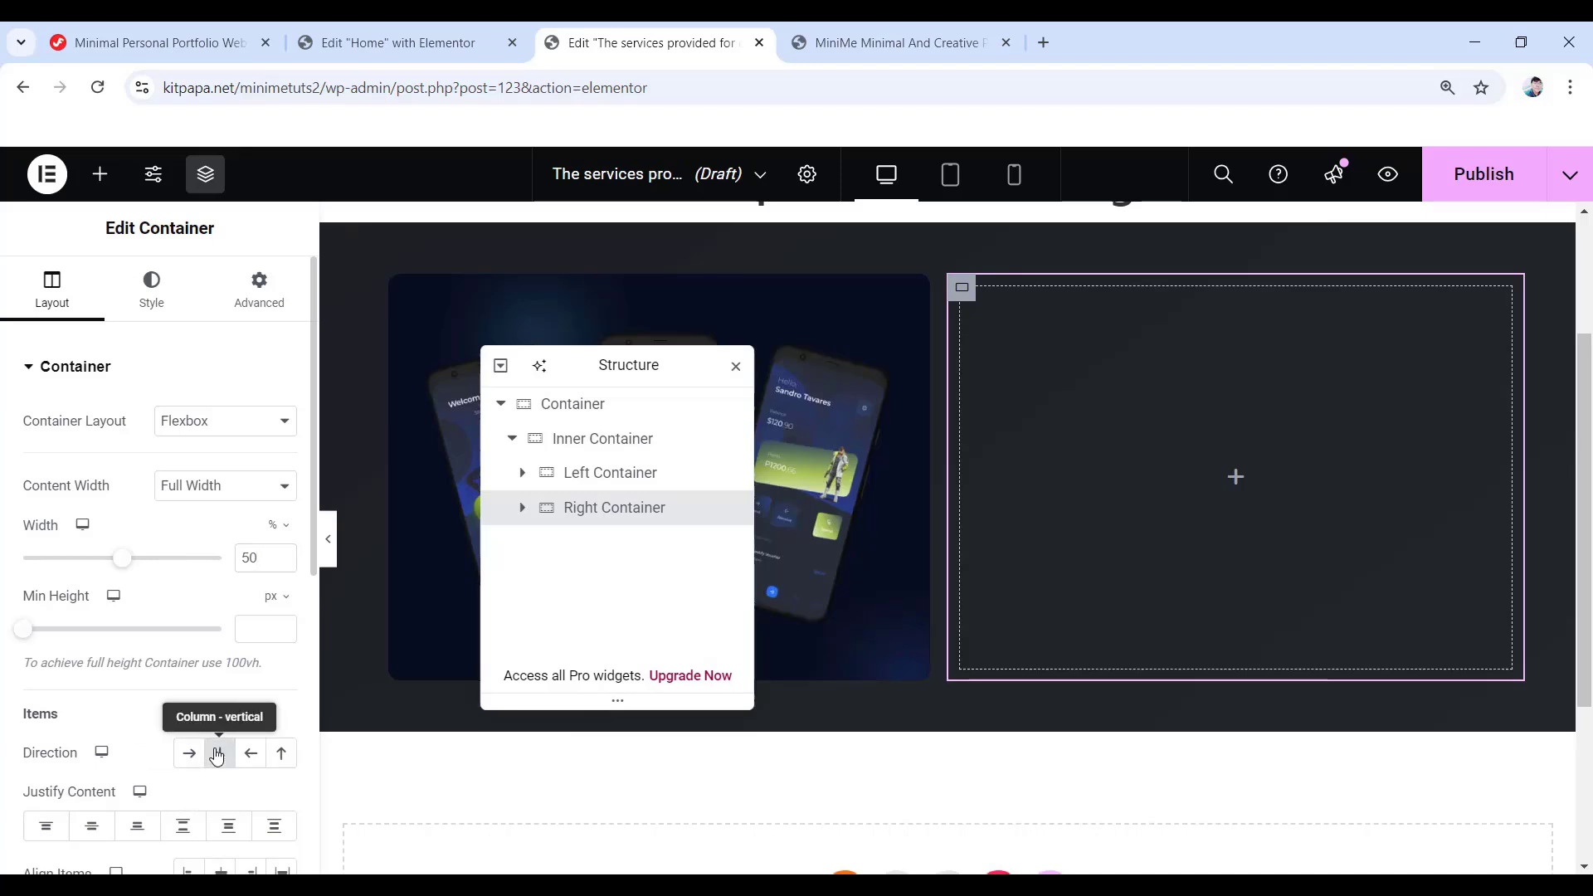
left_click(86, 828)
scroll(87, 827, "down", 3)
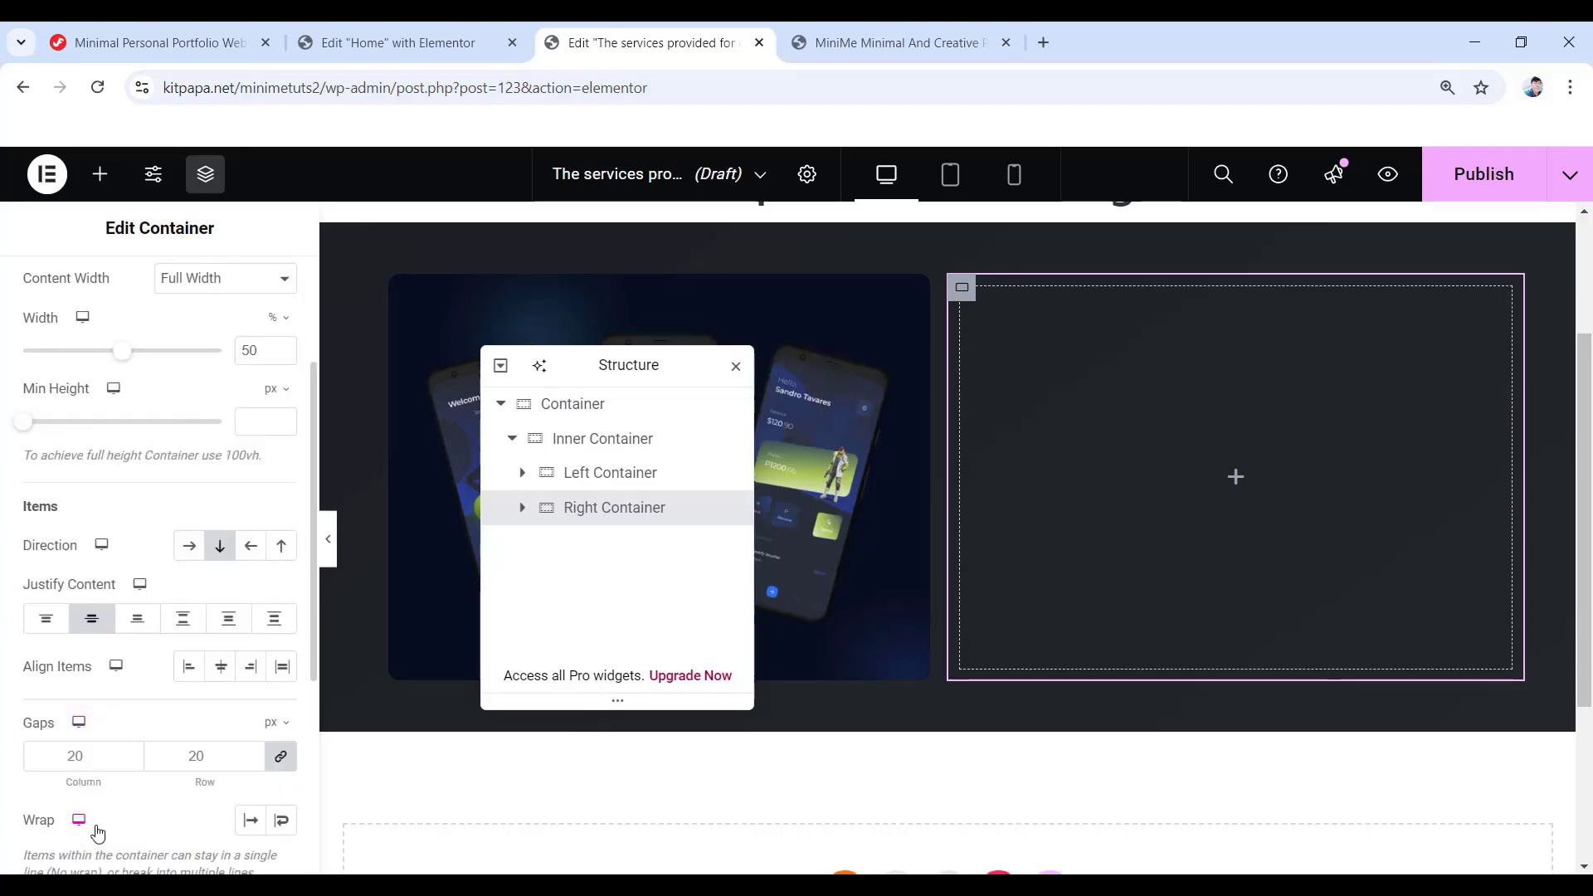
left_click(252, 759)
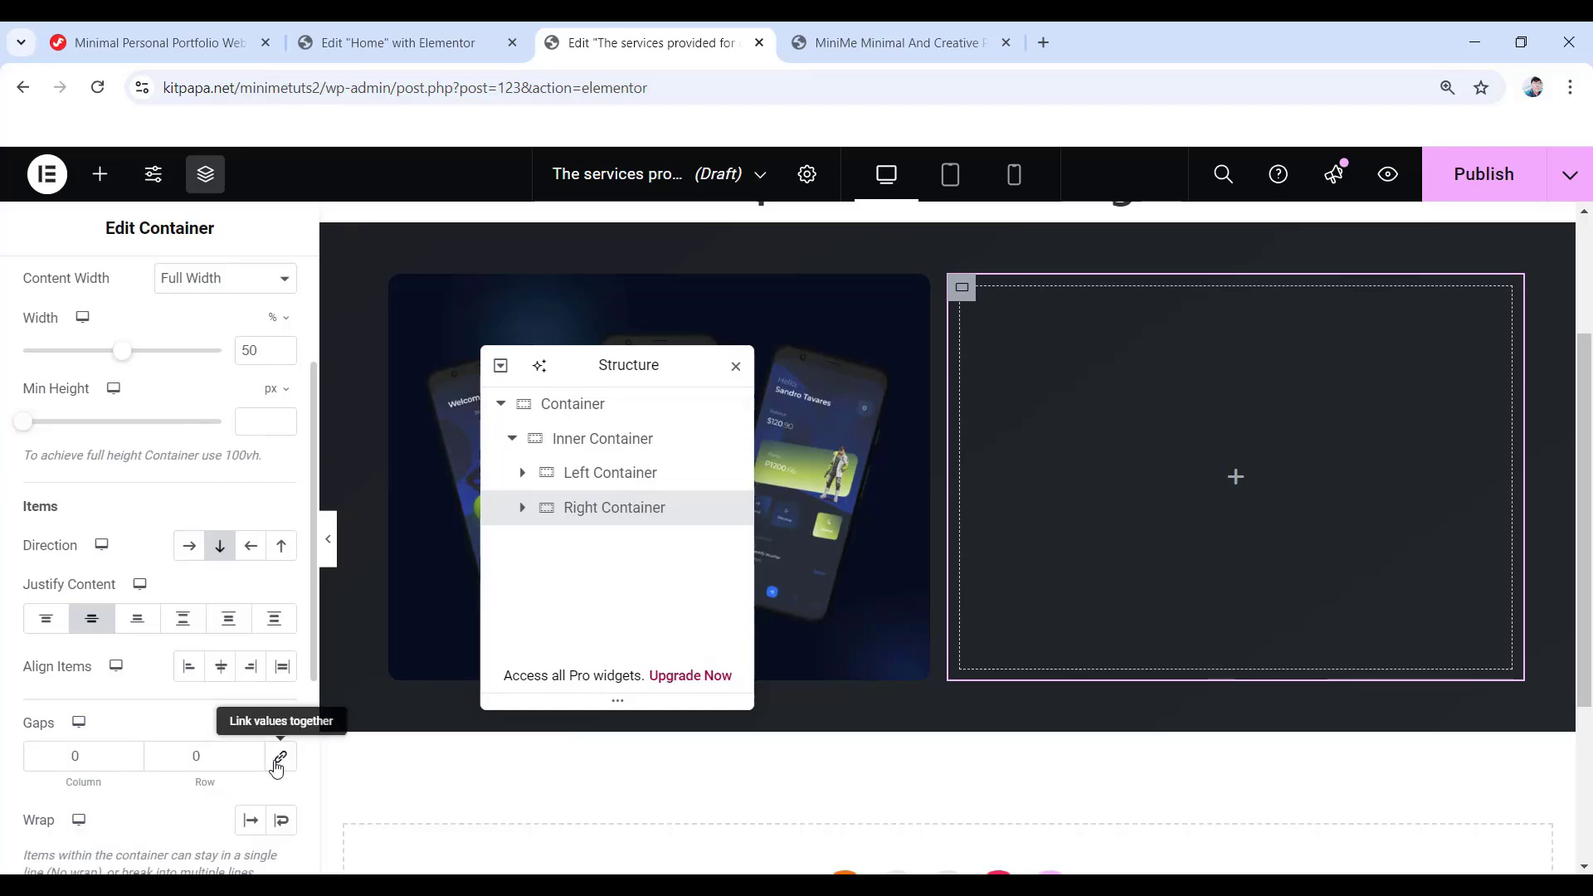
scroll(220, 554, "up", 3)
- Set the container's padding to 0 with 30 px on the left
left_click(257, 294)
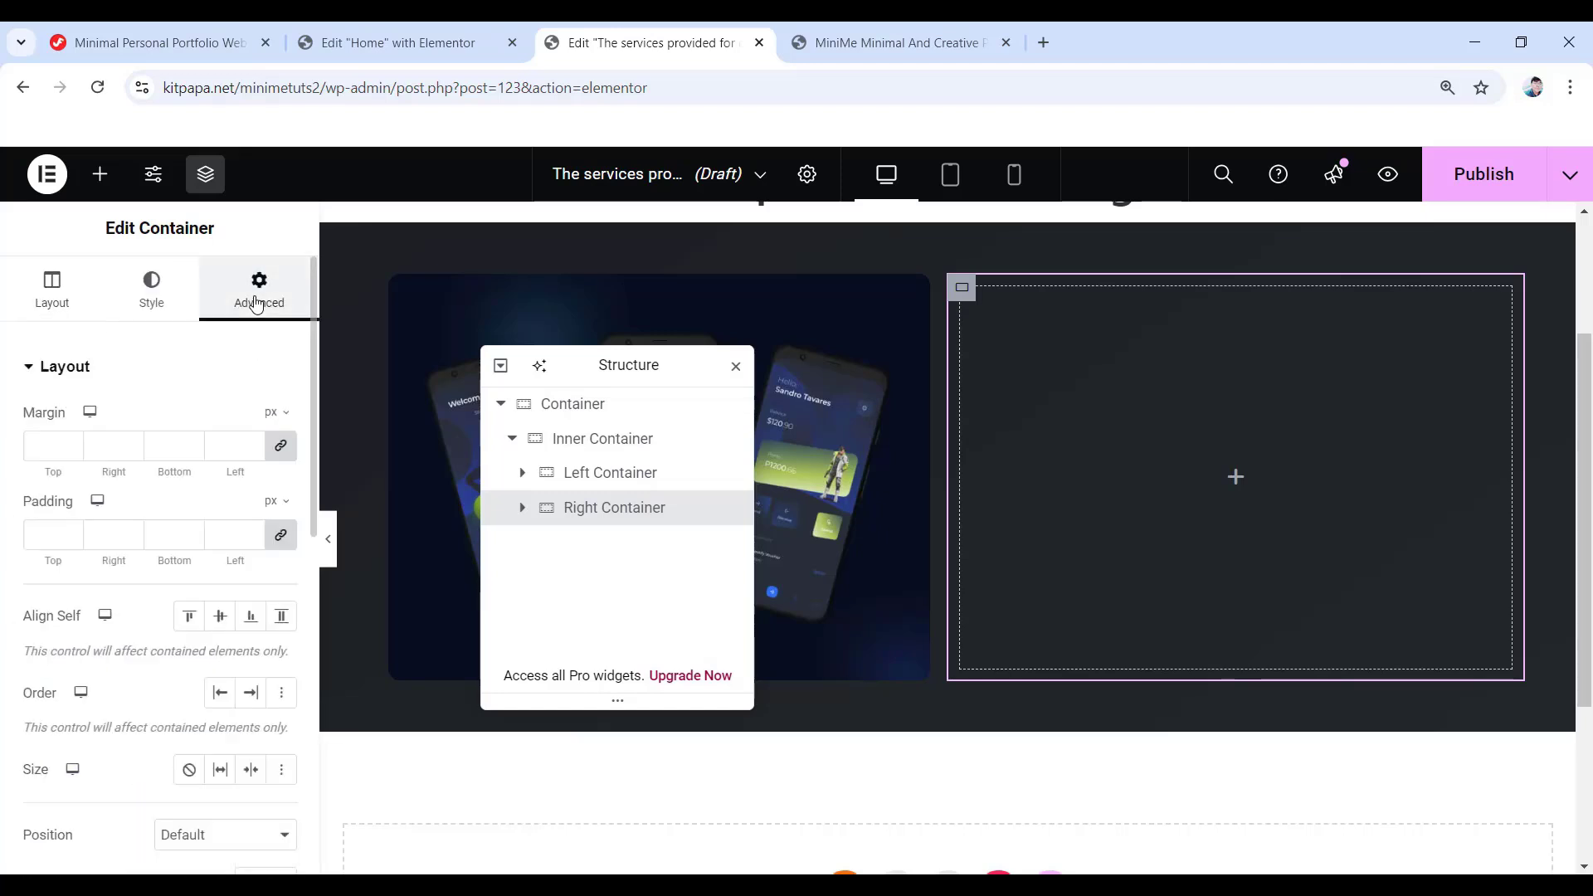
left_click(279, 537)
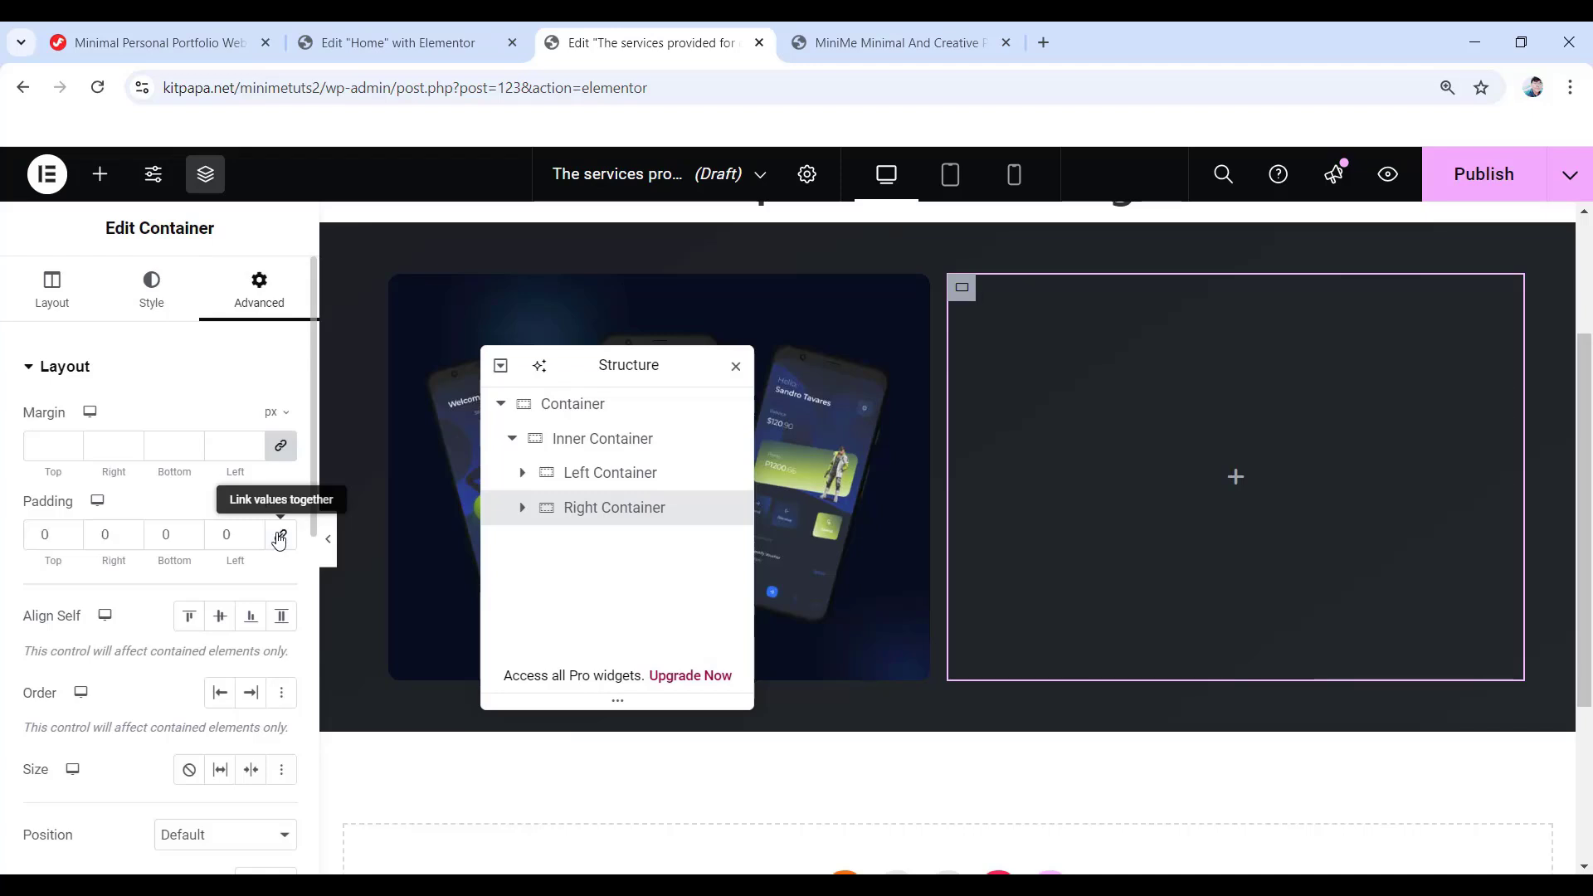
double_click(214, 531)
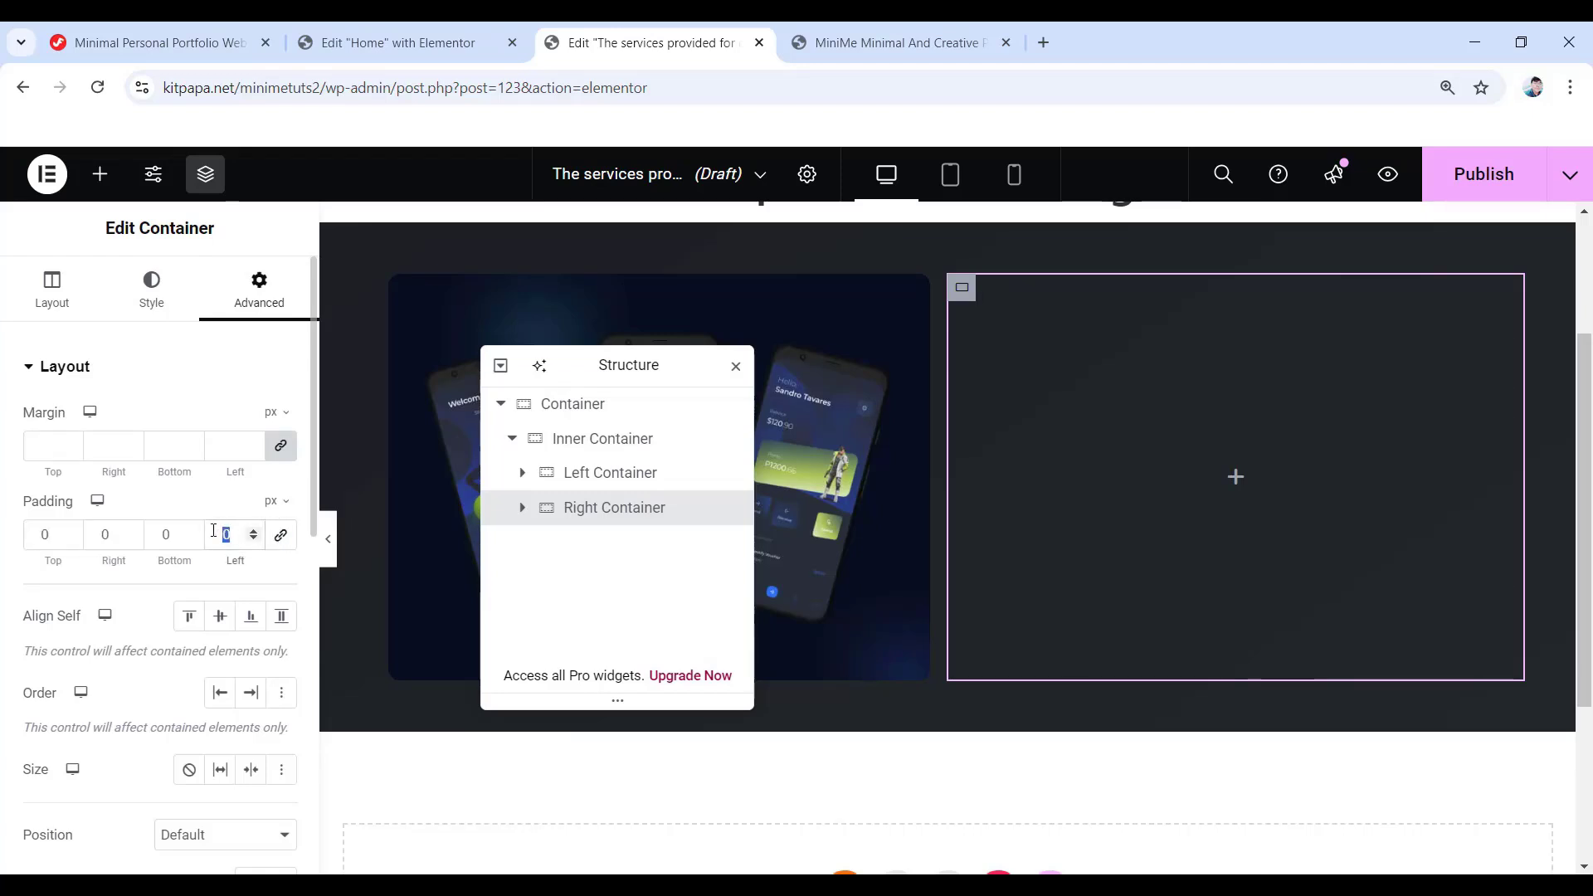
type("30")
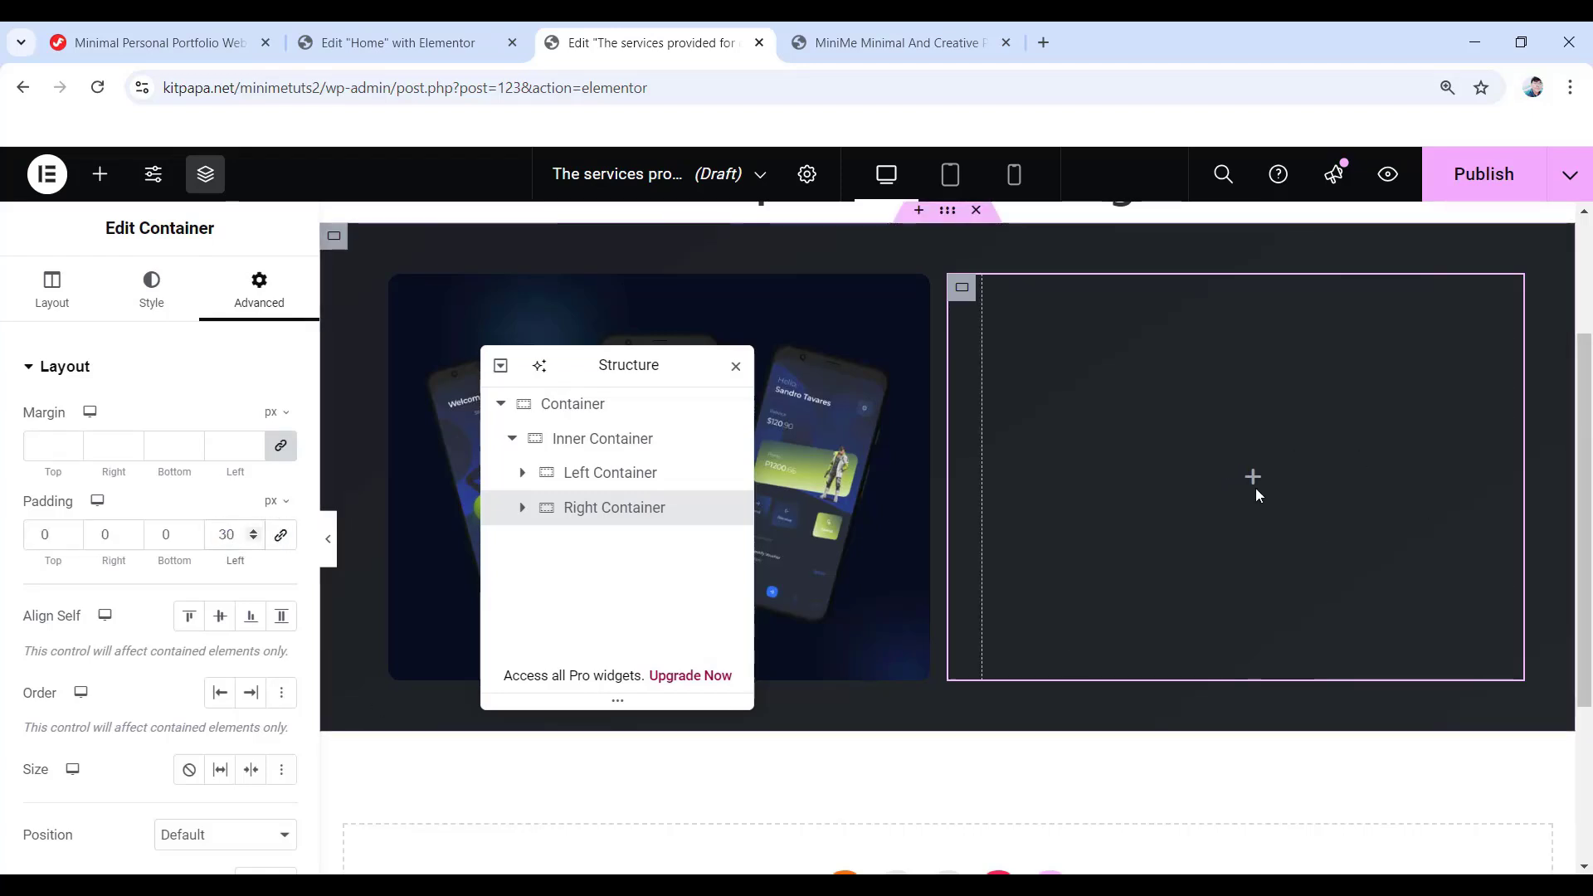
left_click(1252, 476)
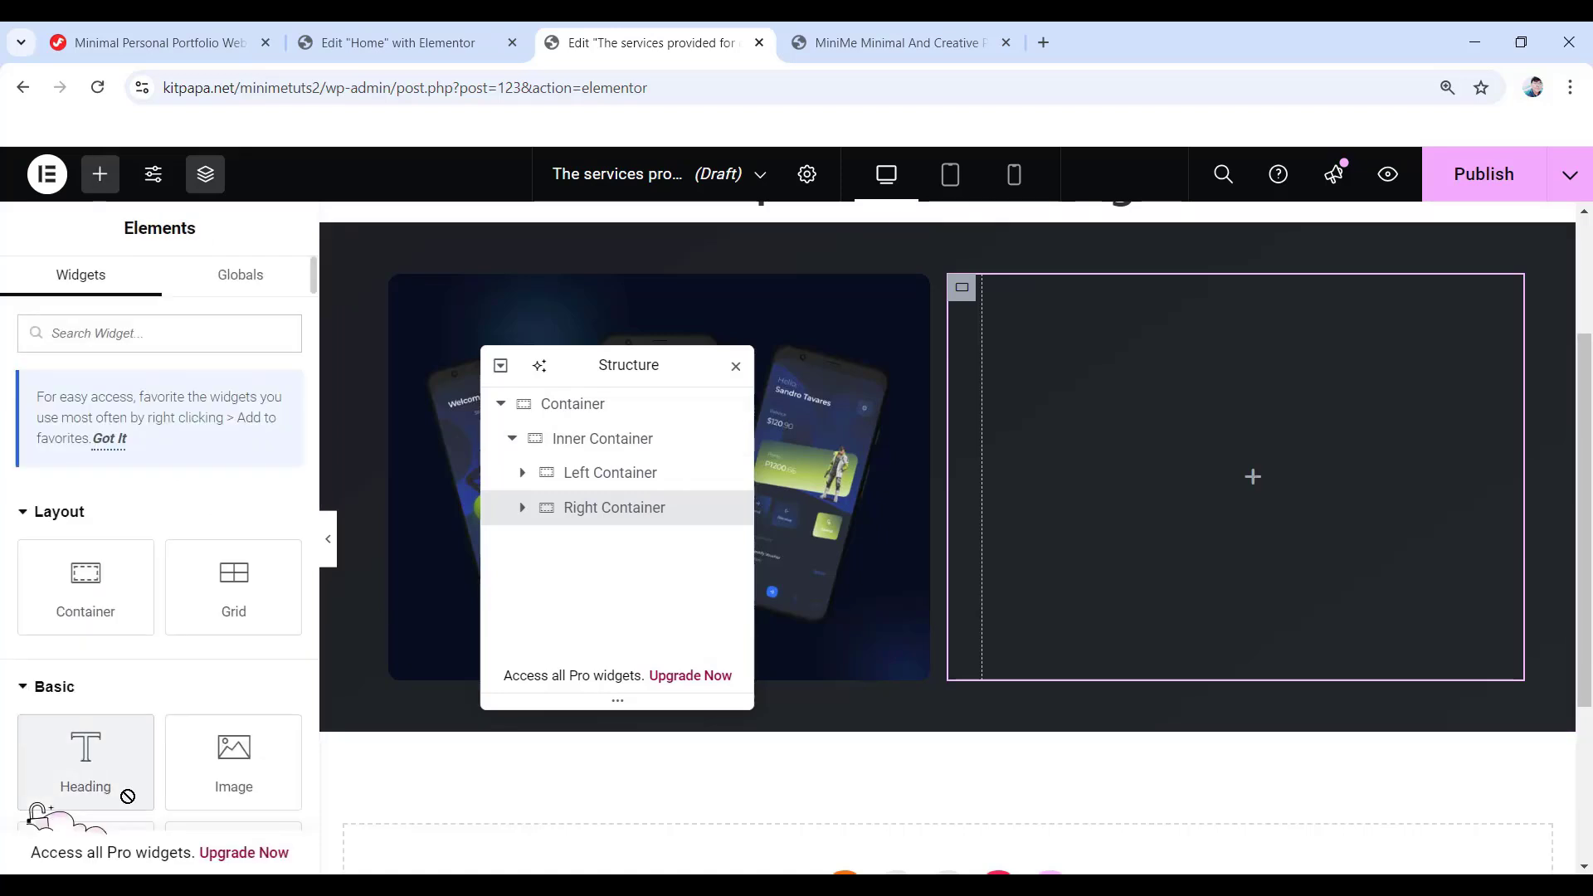
- Add a 'Featured - Web Design' heading to Right Container, coloured #878e99
left_click_drag(128, 797, 1177, 490)
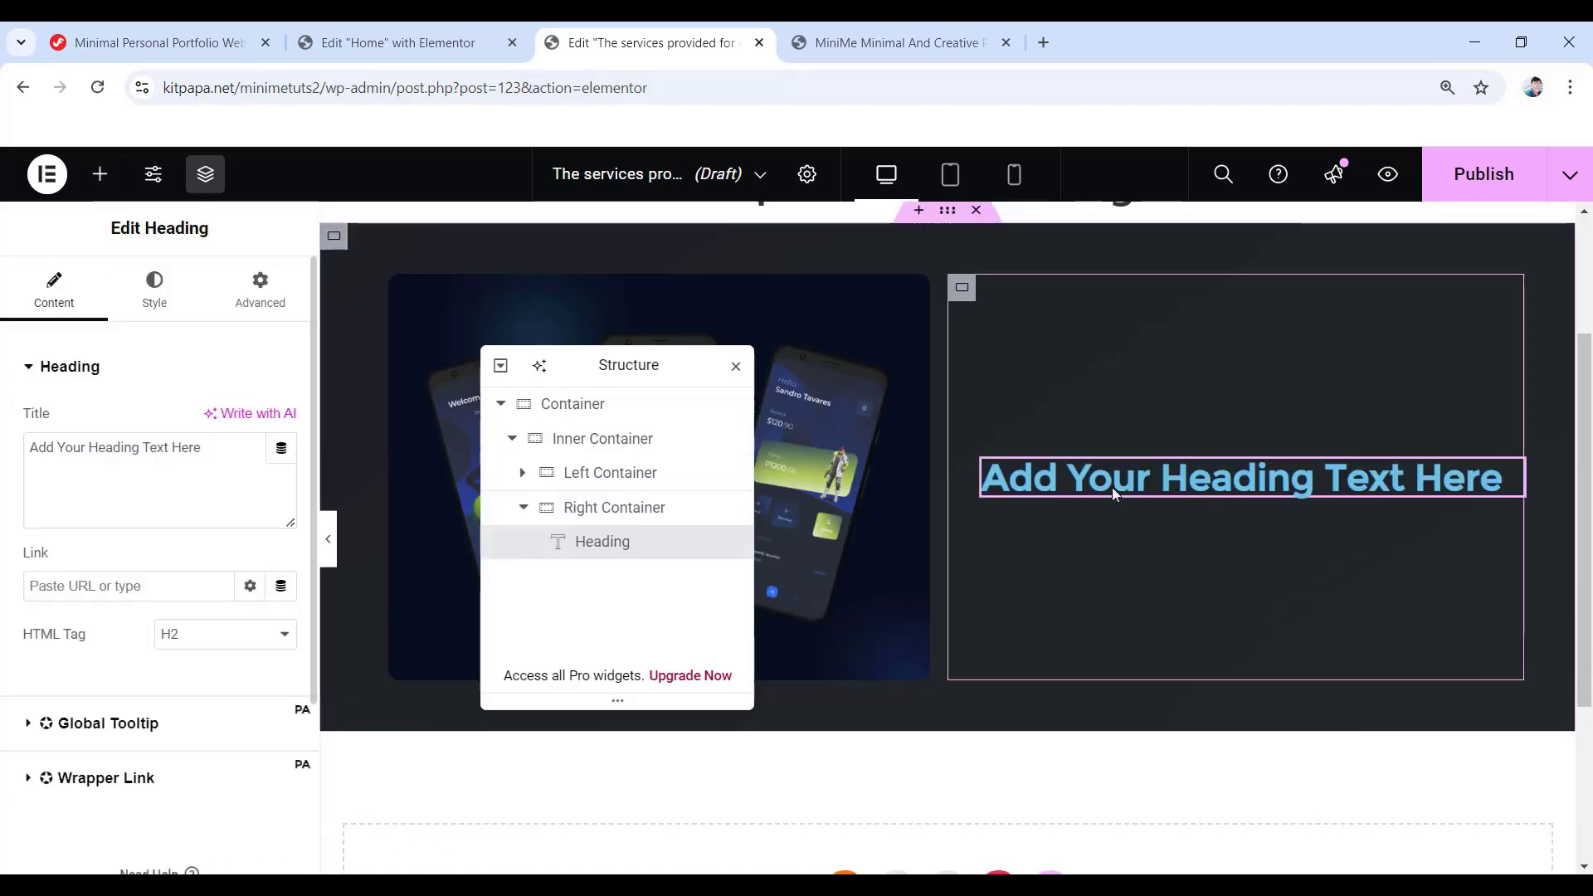
left_click_drag(219, 448, 23, 445)
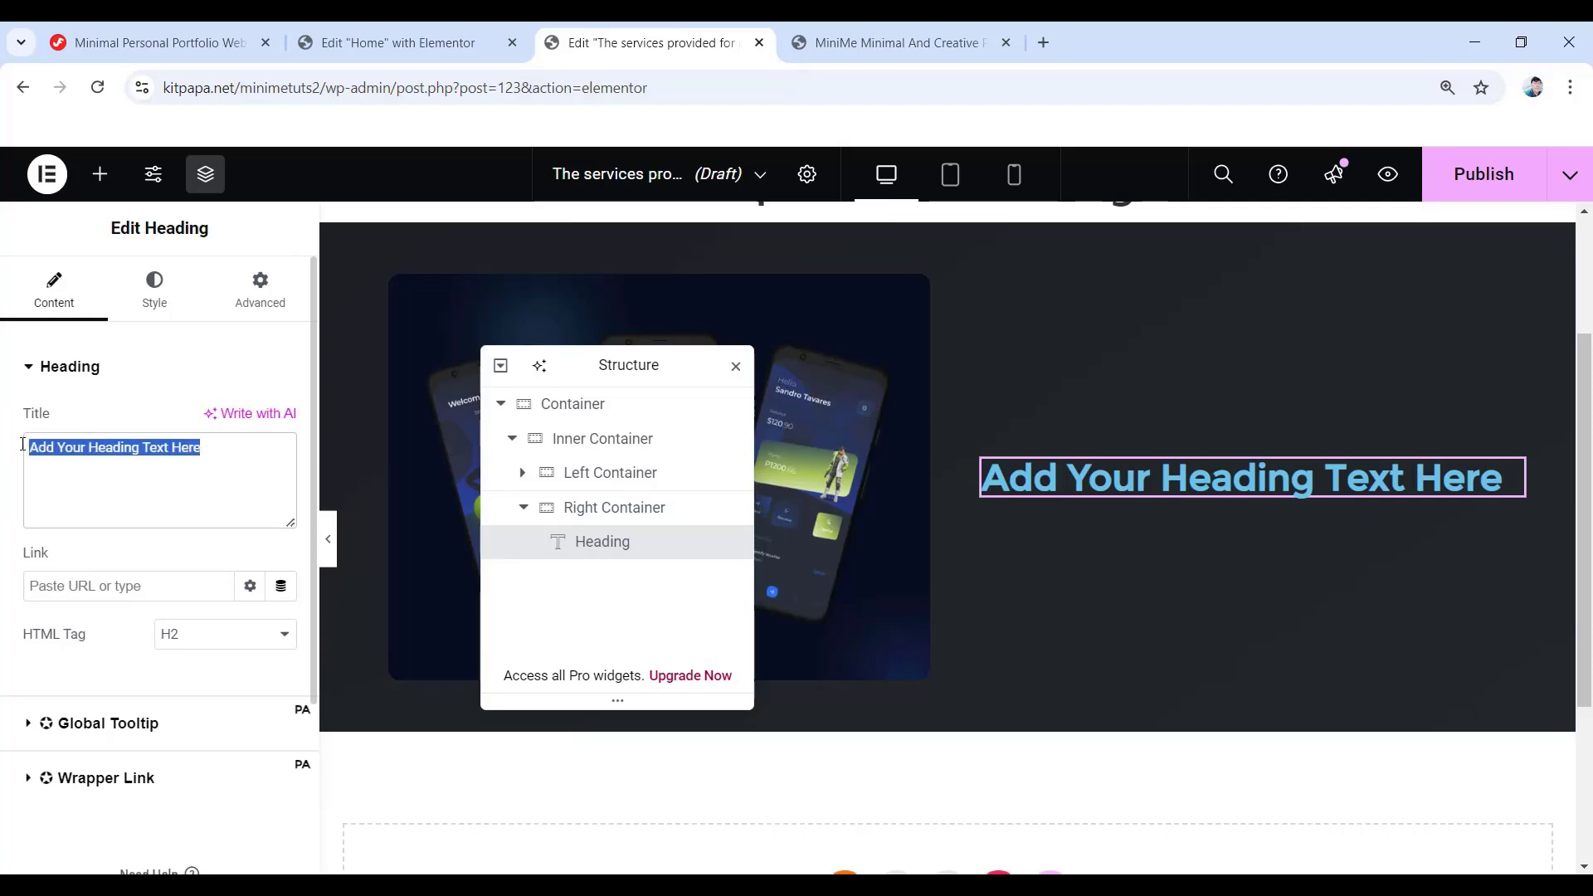
type("Featured - Web Design")
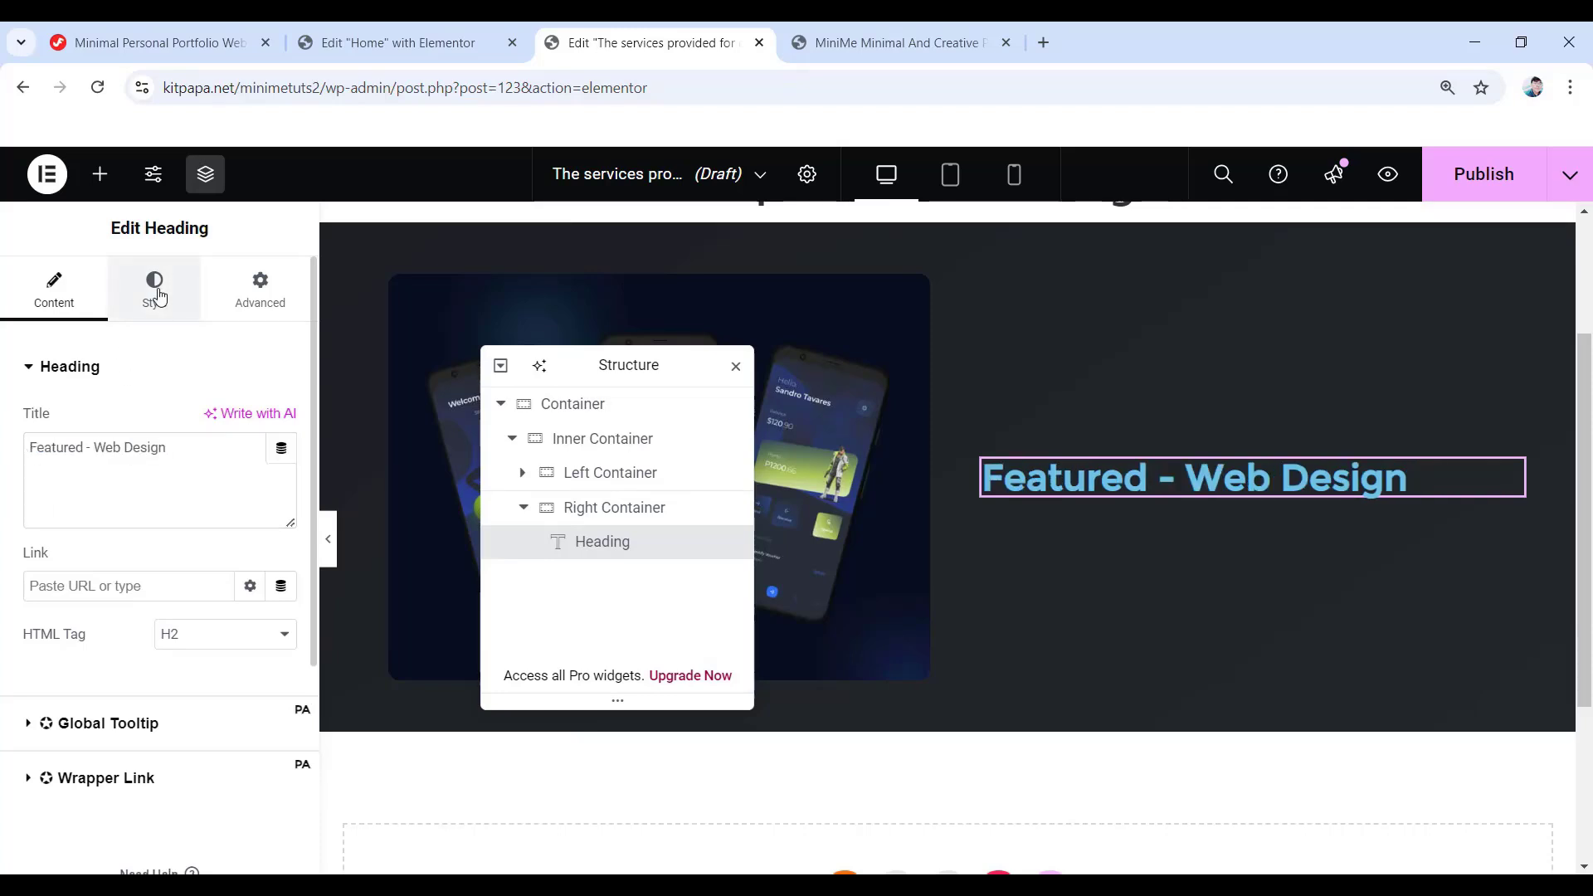
left_click(156, 295)
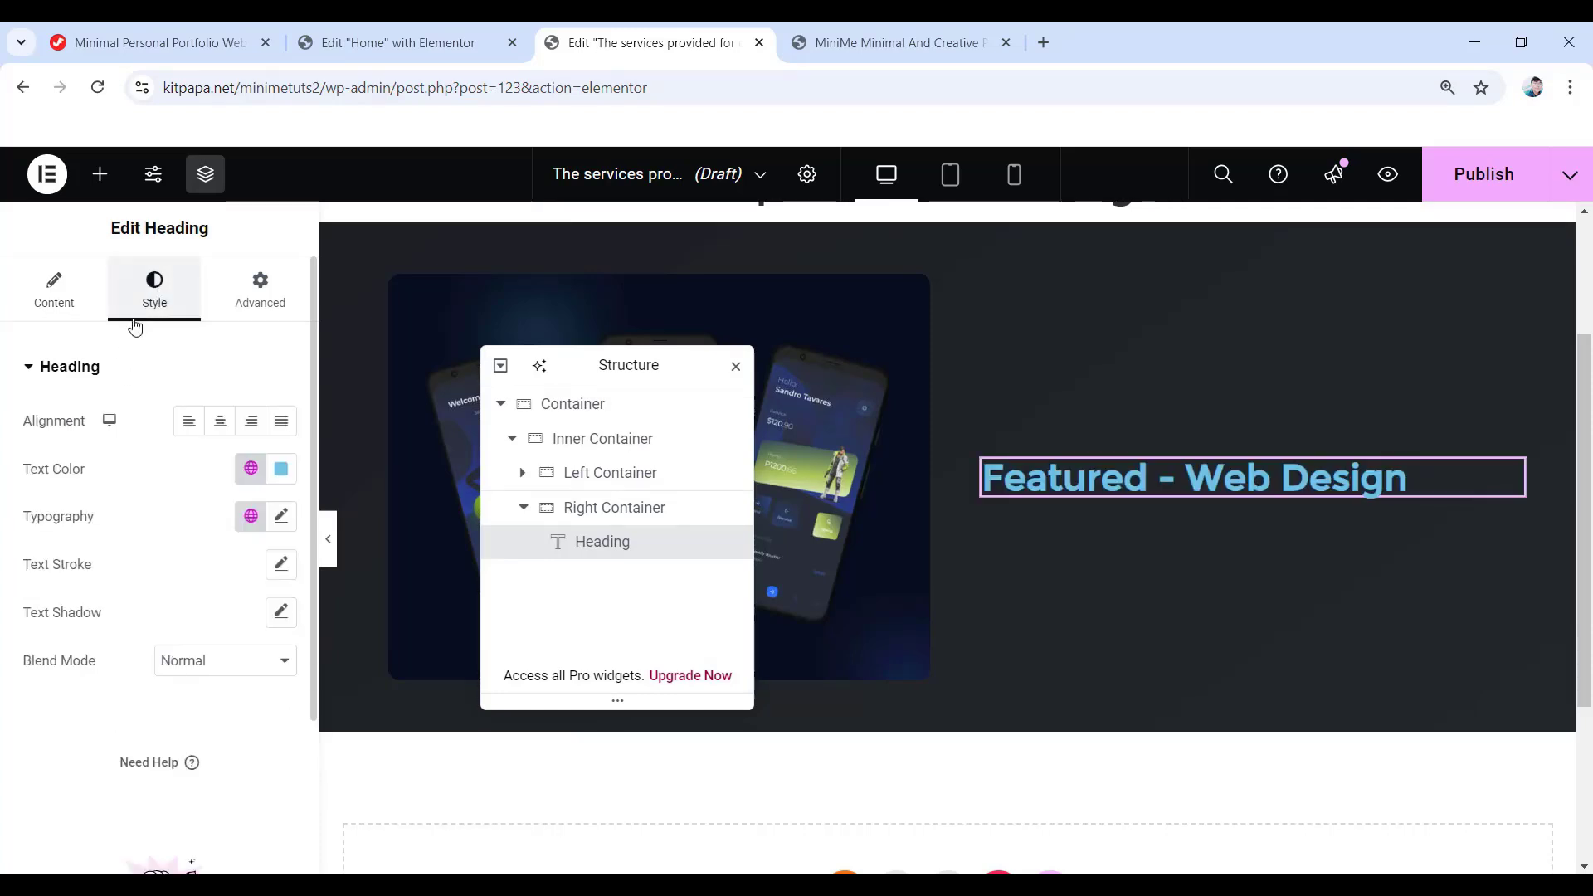
left_click(283, 471)
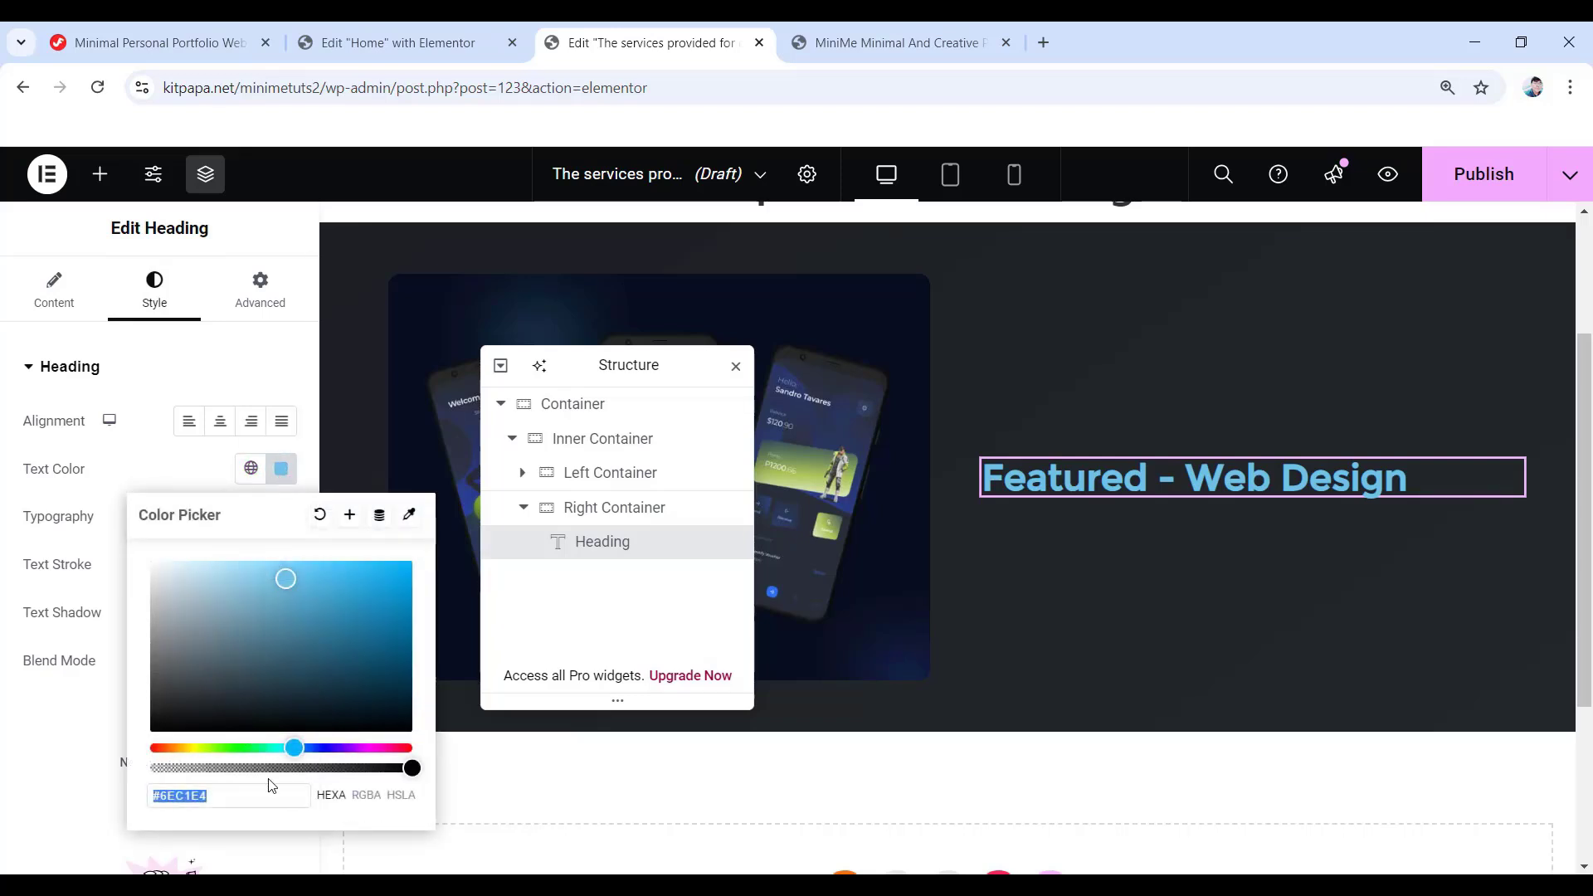
type("878e99")
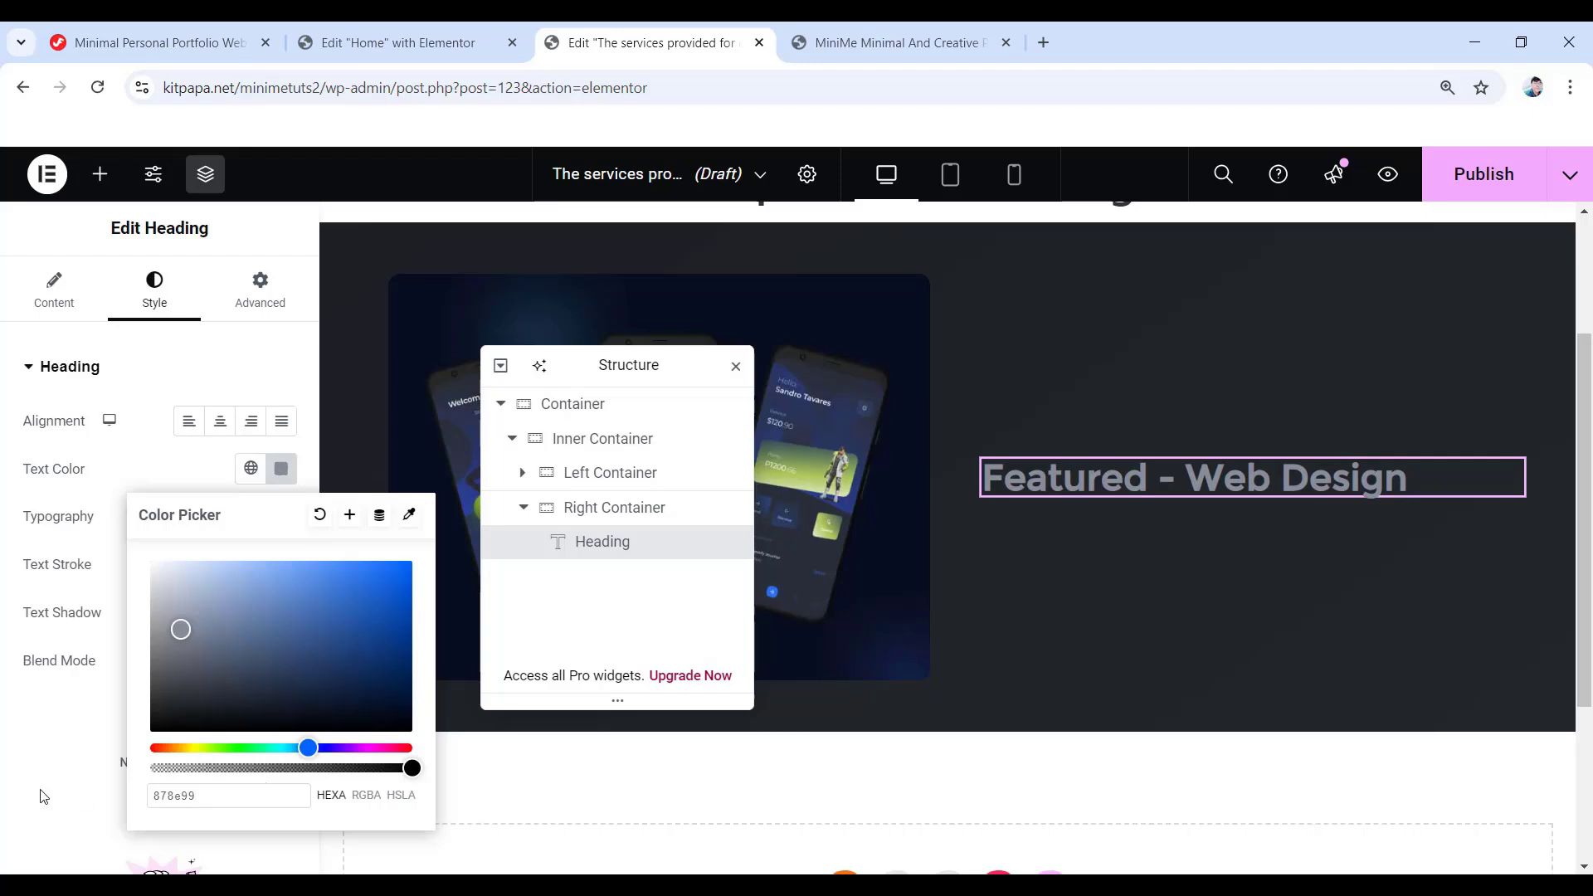
left_click(18, 718)
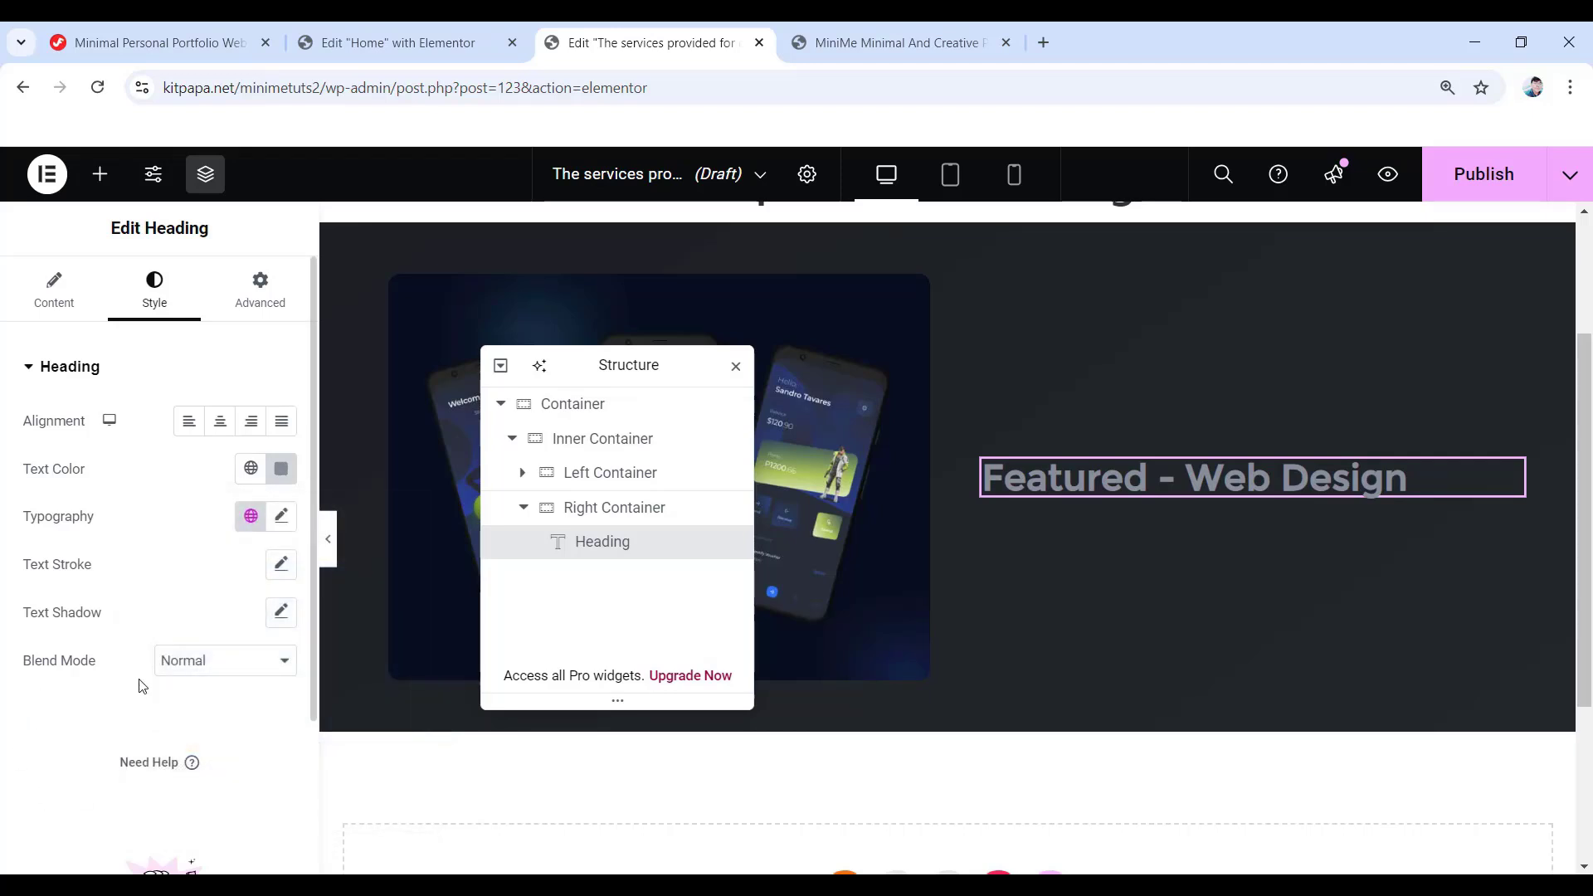
- Set the heading typography to Montserrat 16 px, weight 500, 30 px line height
left_click(283, 521)
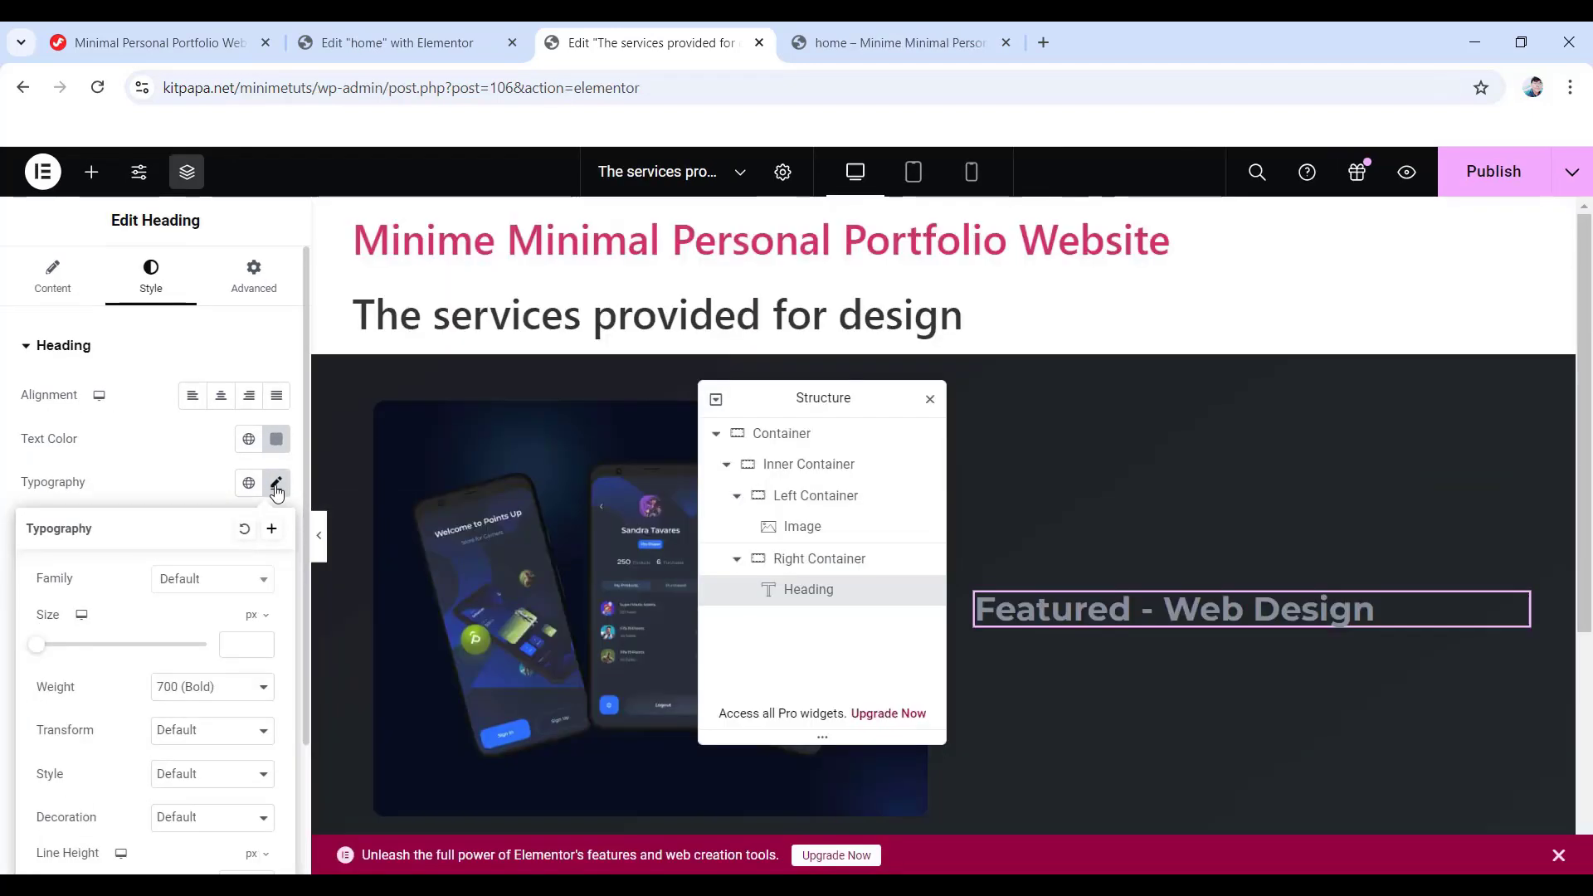
left_click(214, 585)
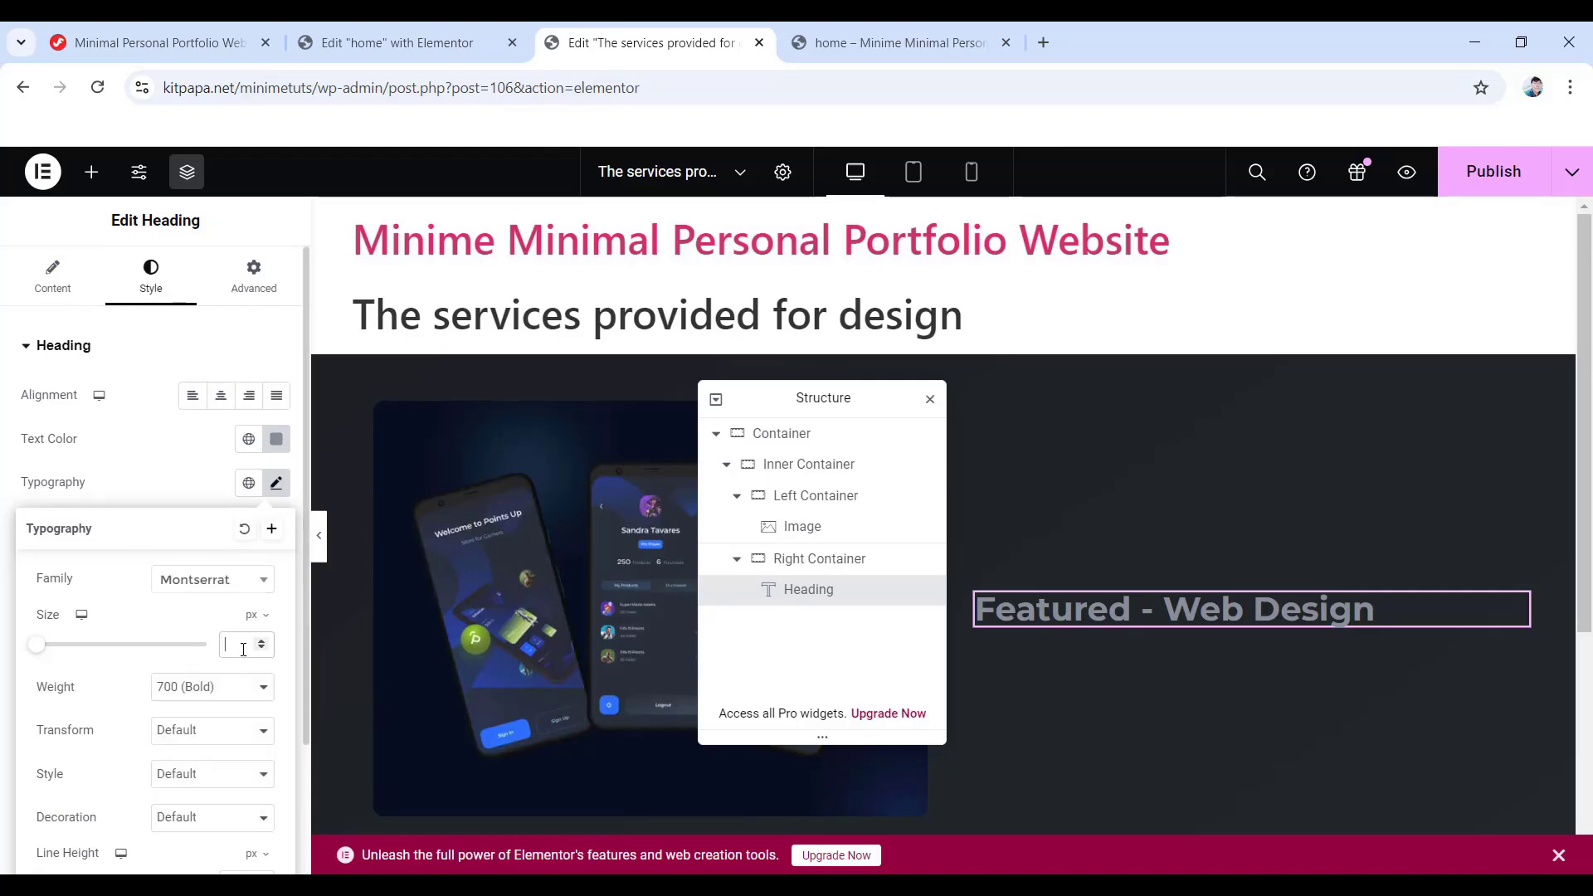
type("16")
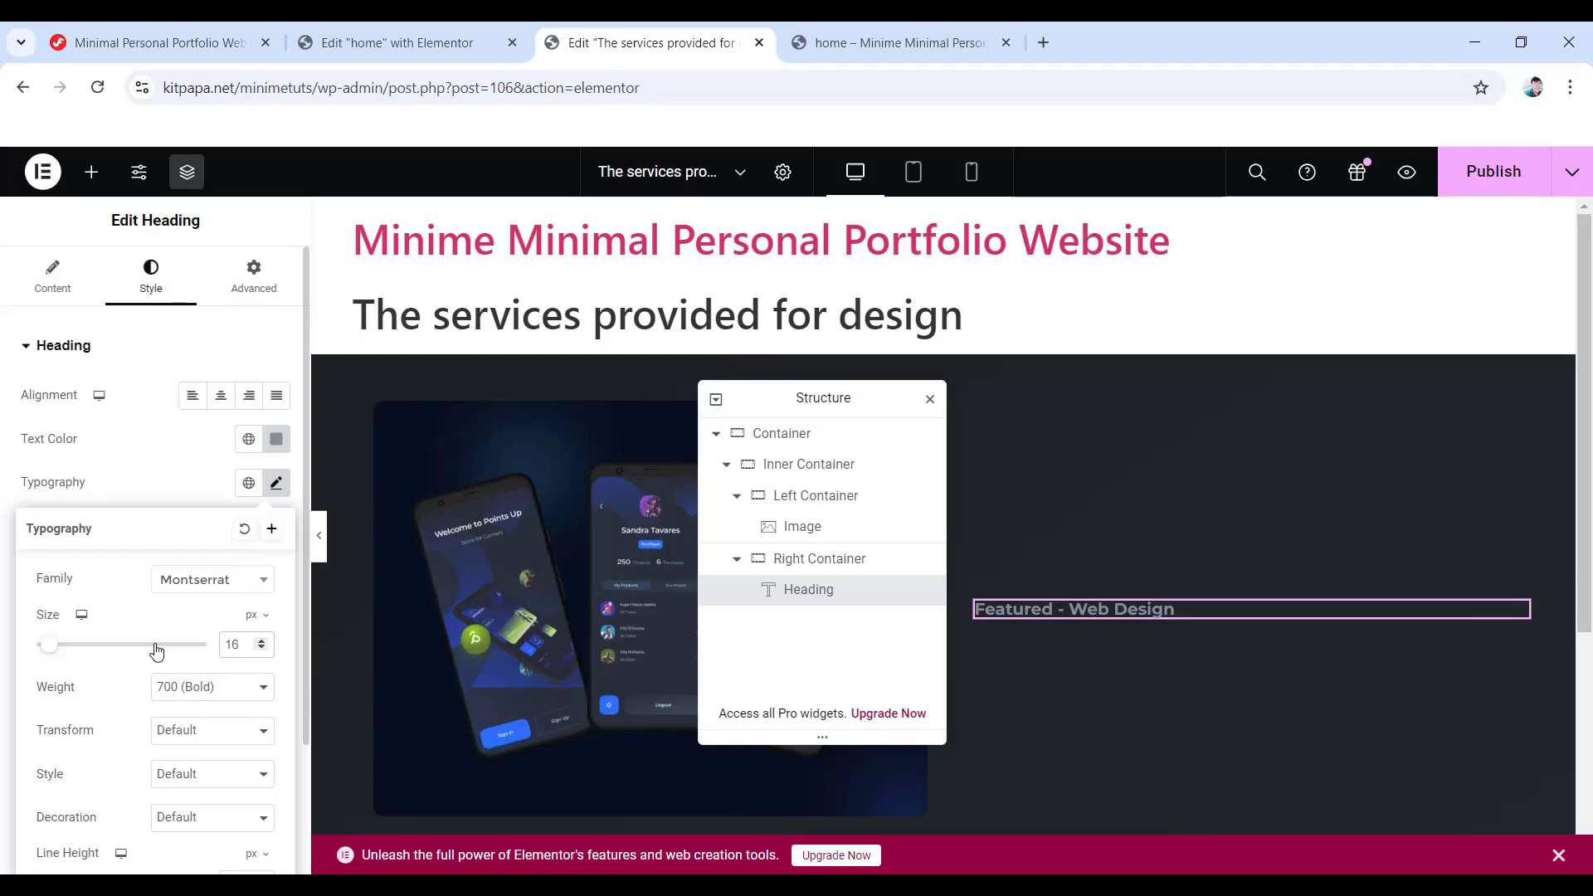
left_click(230, 693)
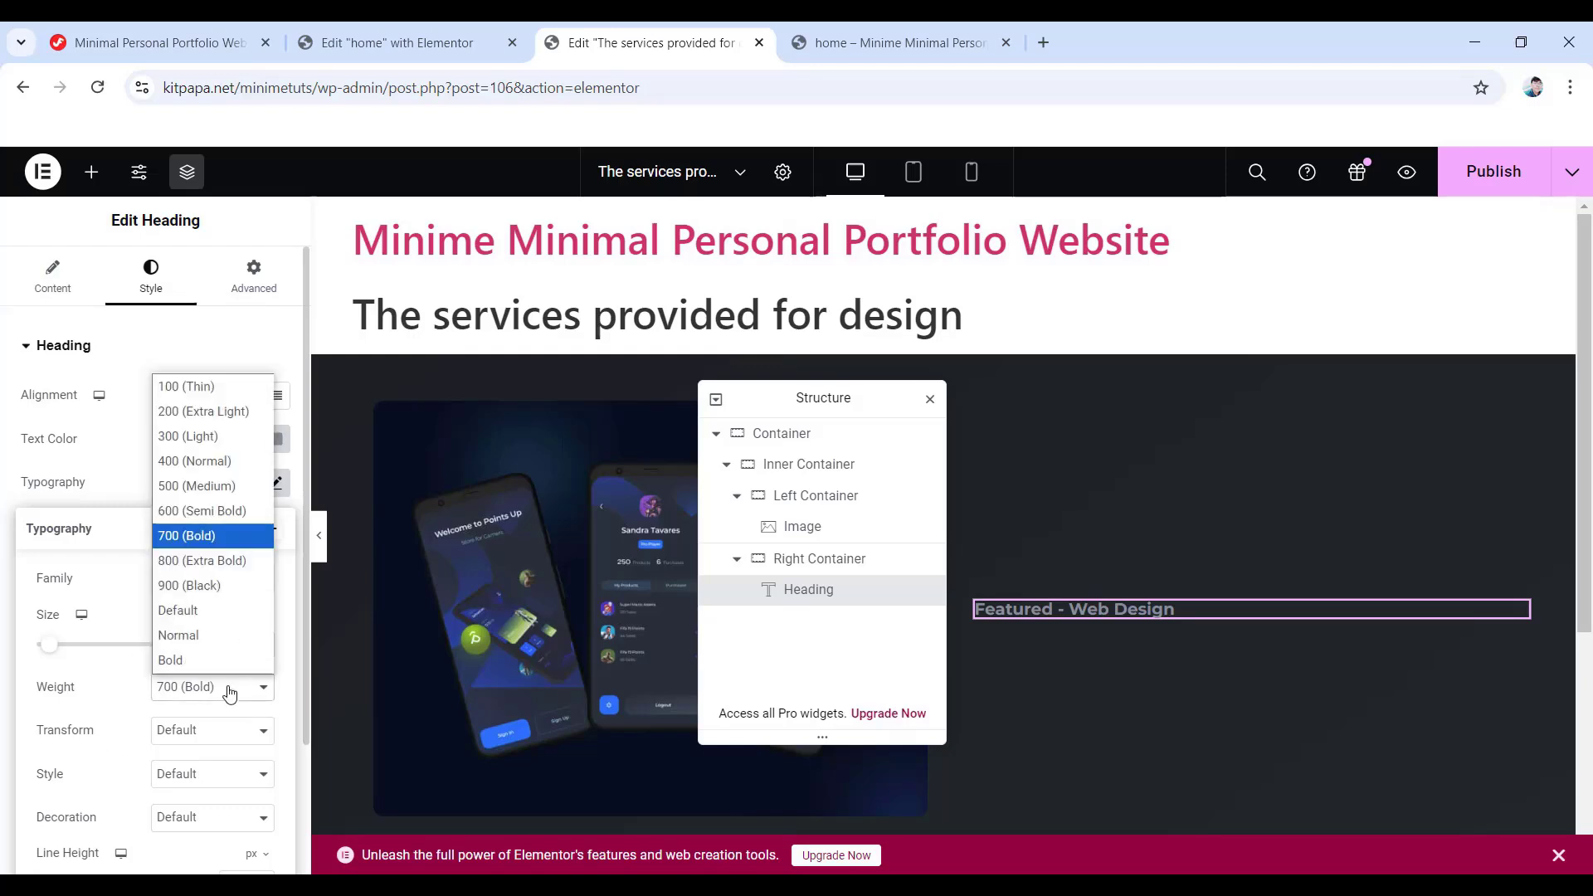
left_click(211, 489)
scroll(141, 645, "down", 2)
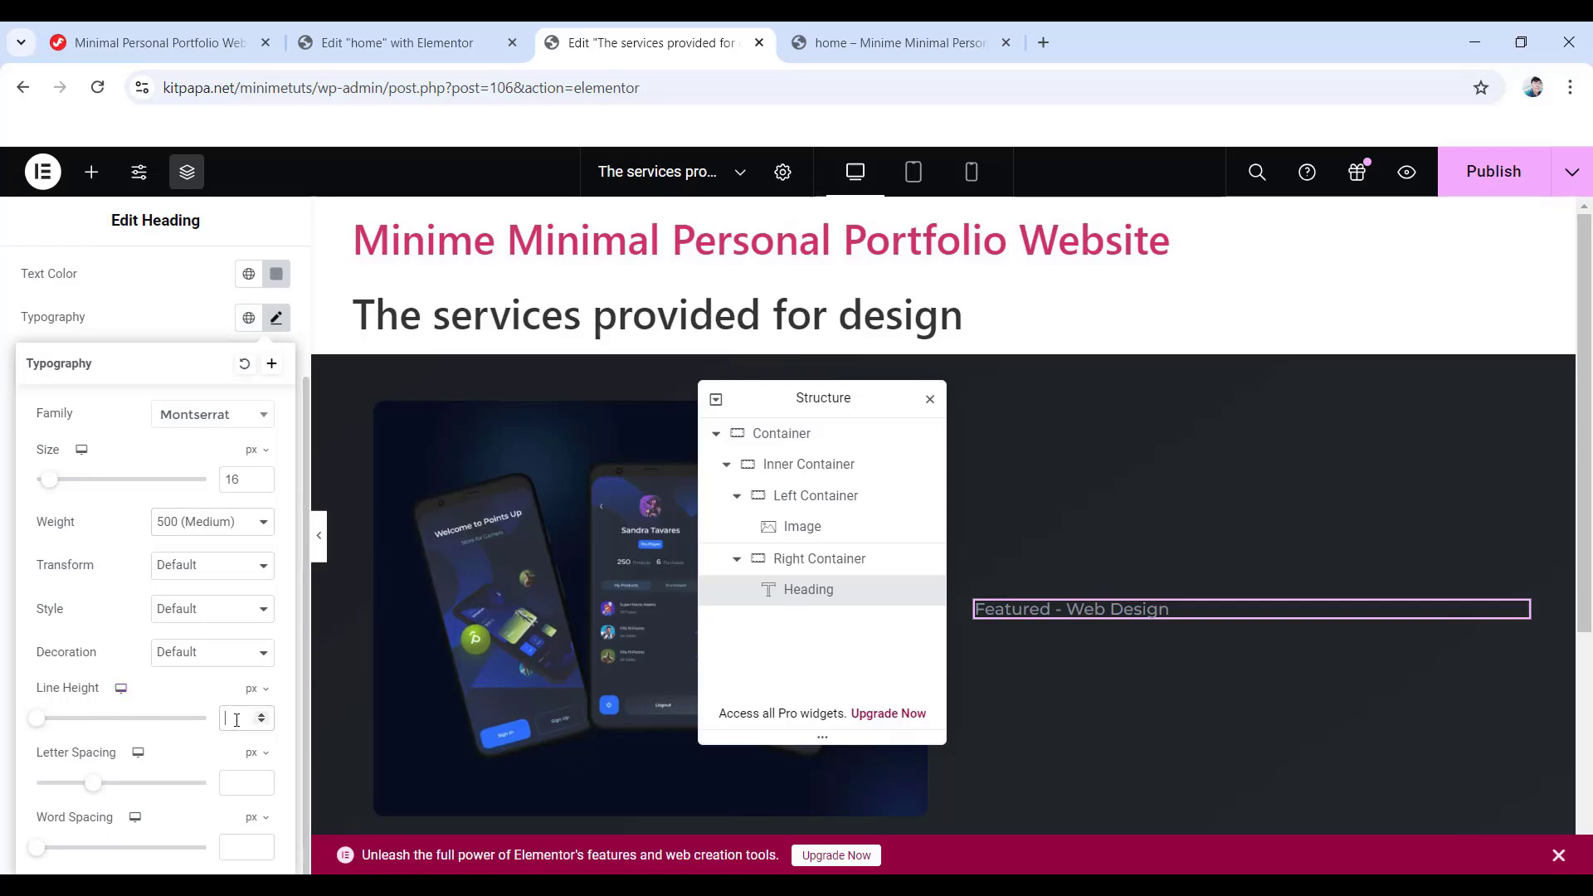
type("30")
scroll(184, 423, "up", 2)
- Unlink the heading's margins and give it a 5 px bottom margin
left_click(270, 279)
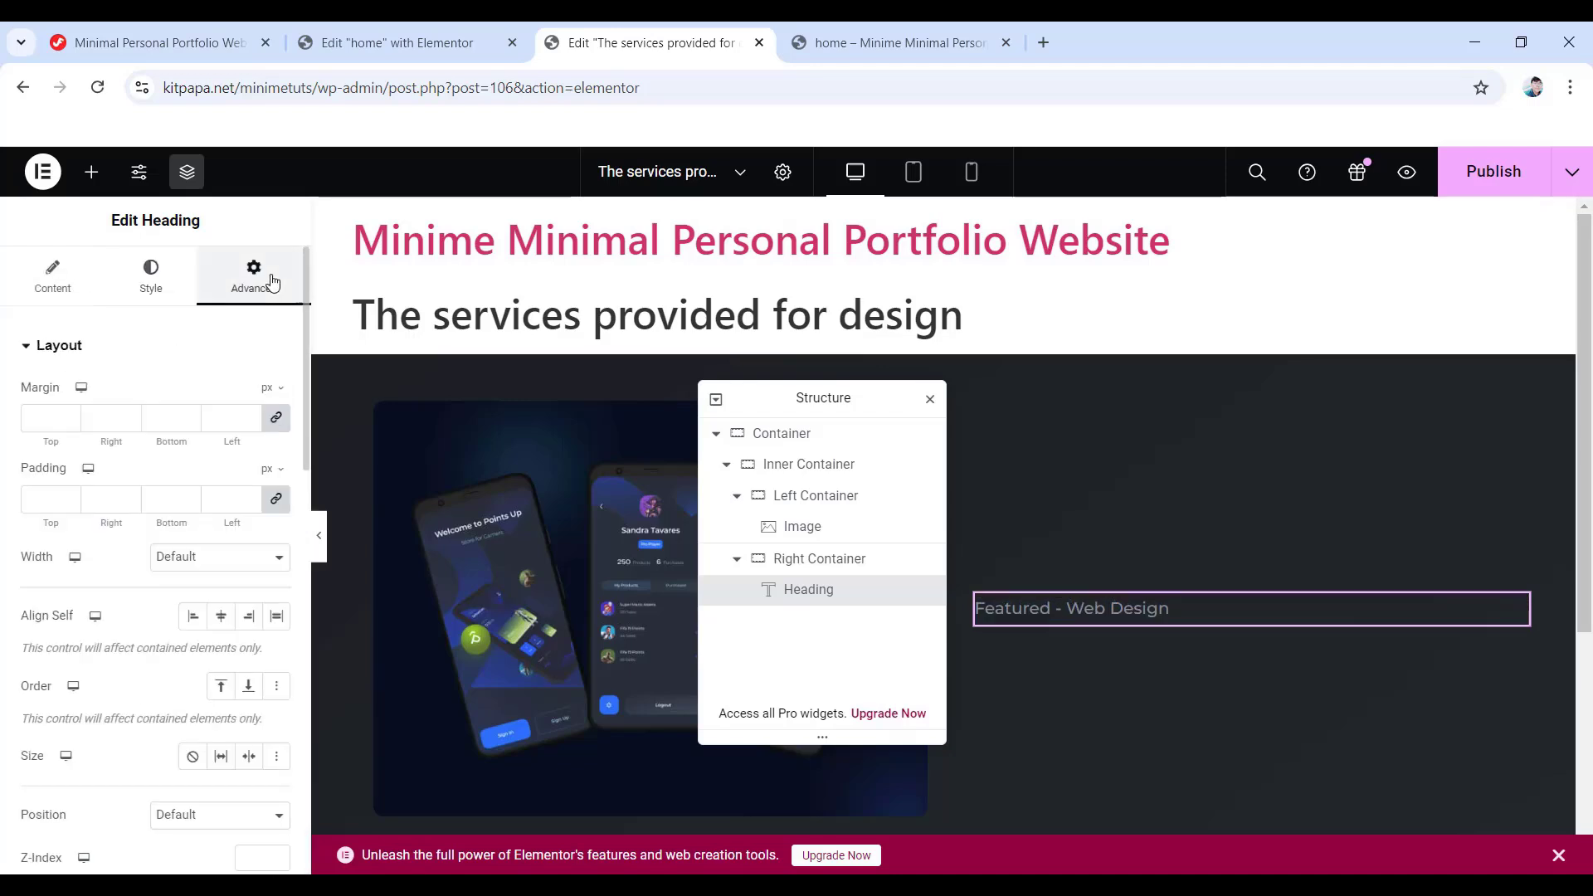
left_click(277, 417)
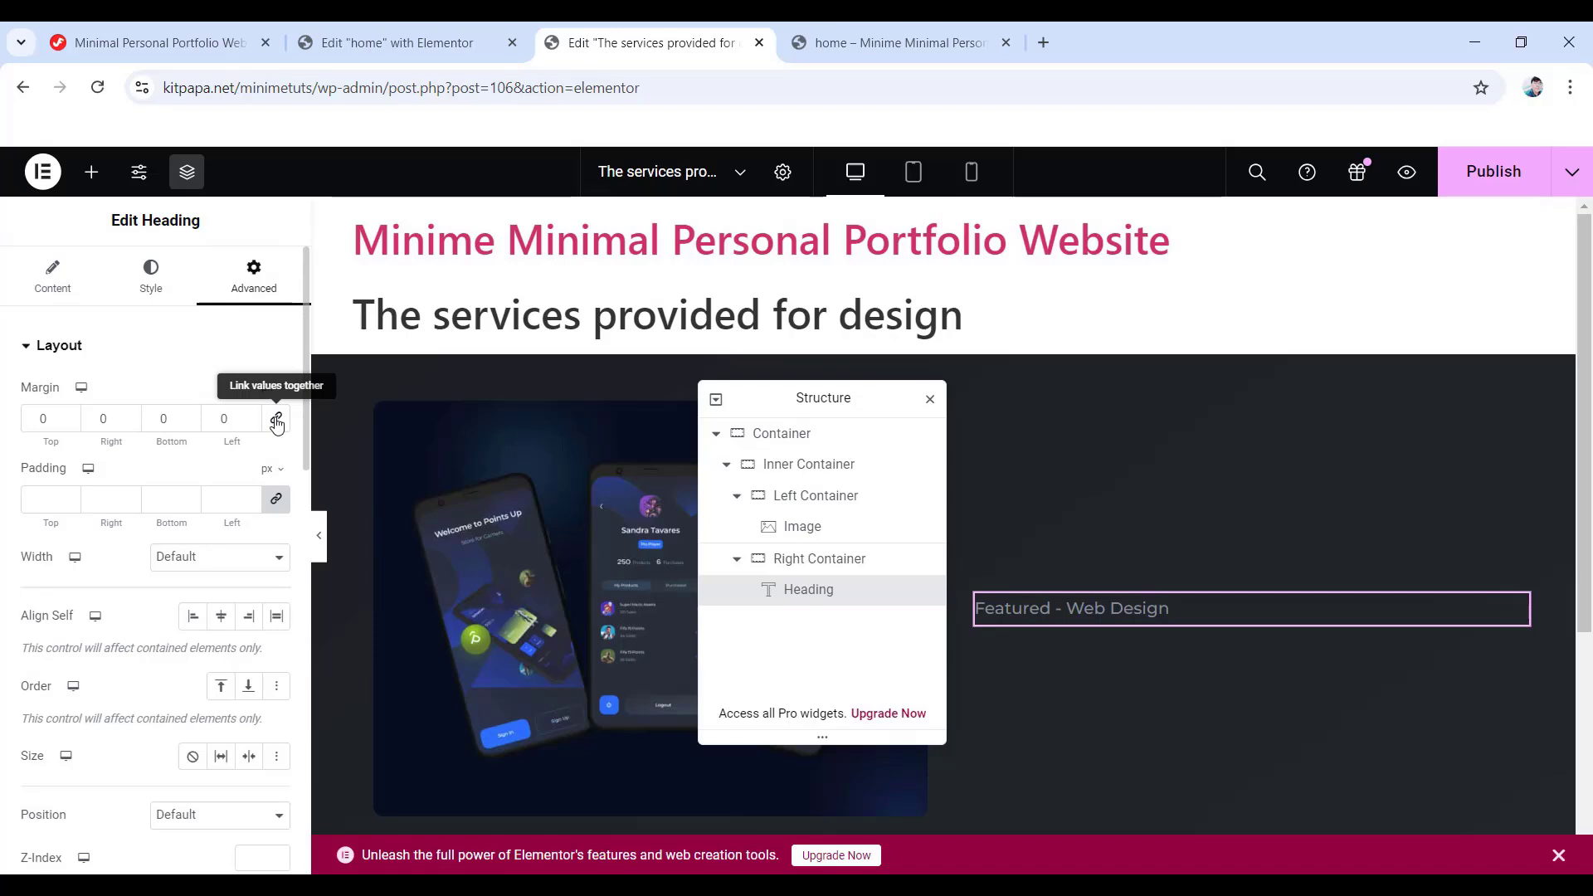
double_click(186, 418)
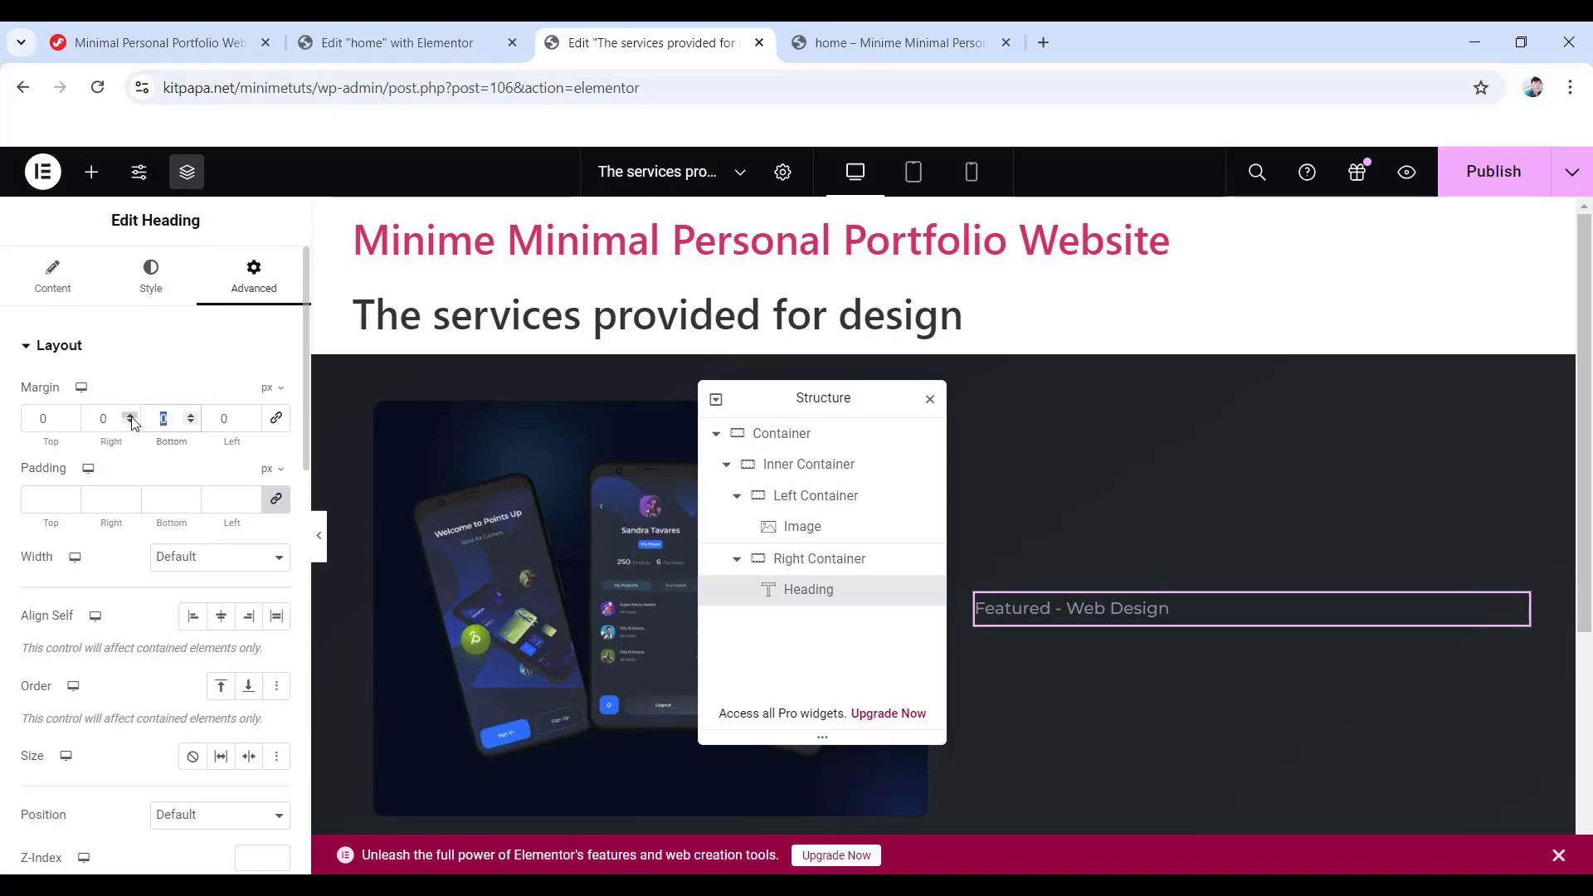
type("5")
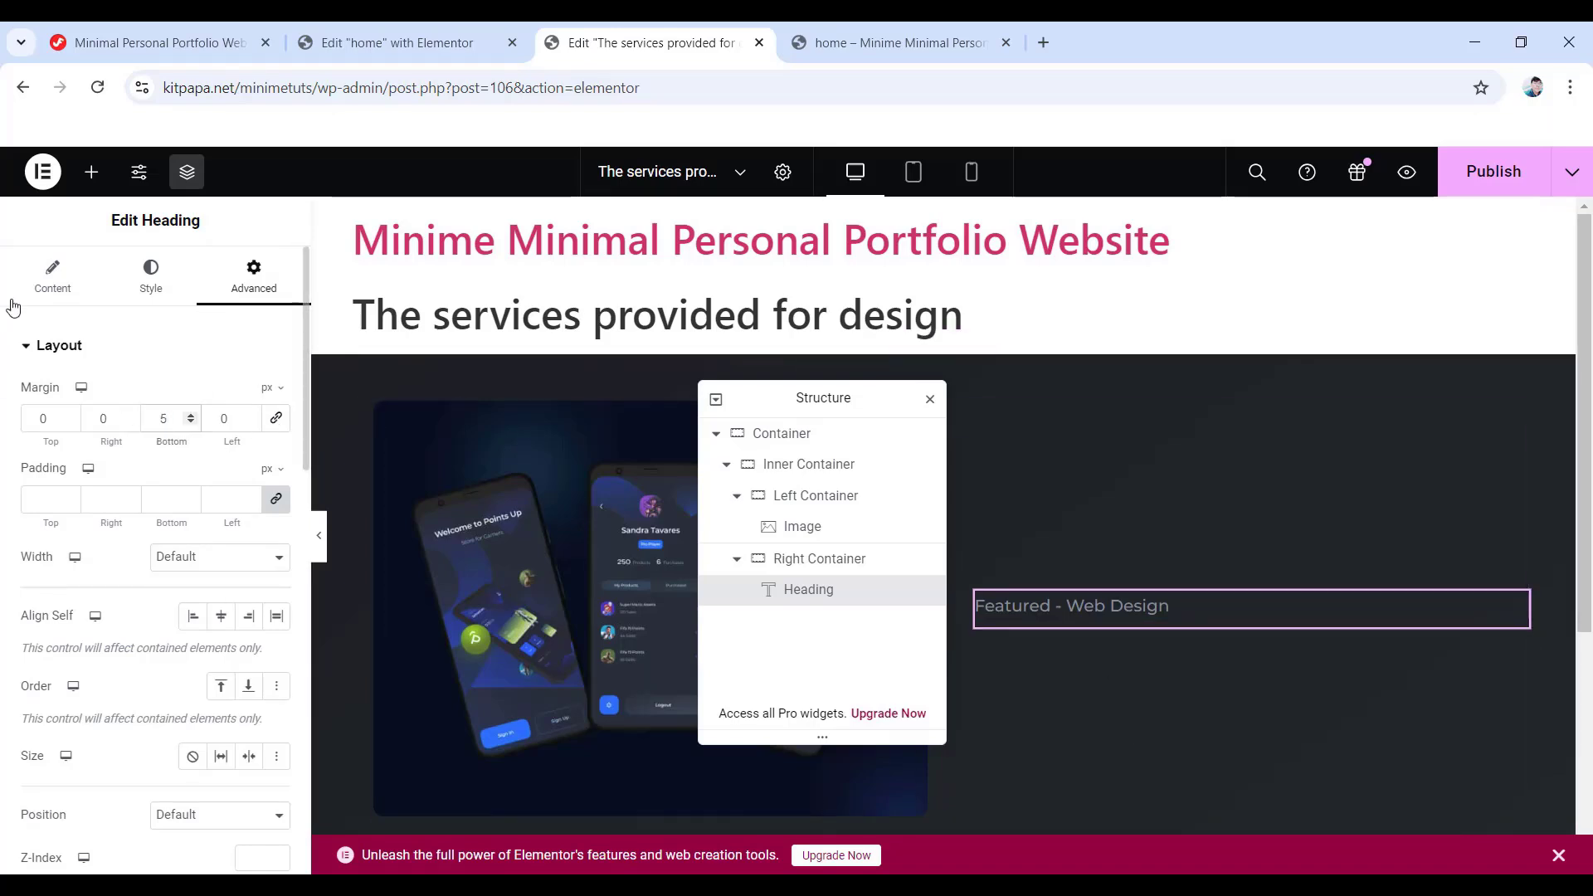
left_click(92, 172)
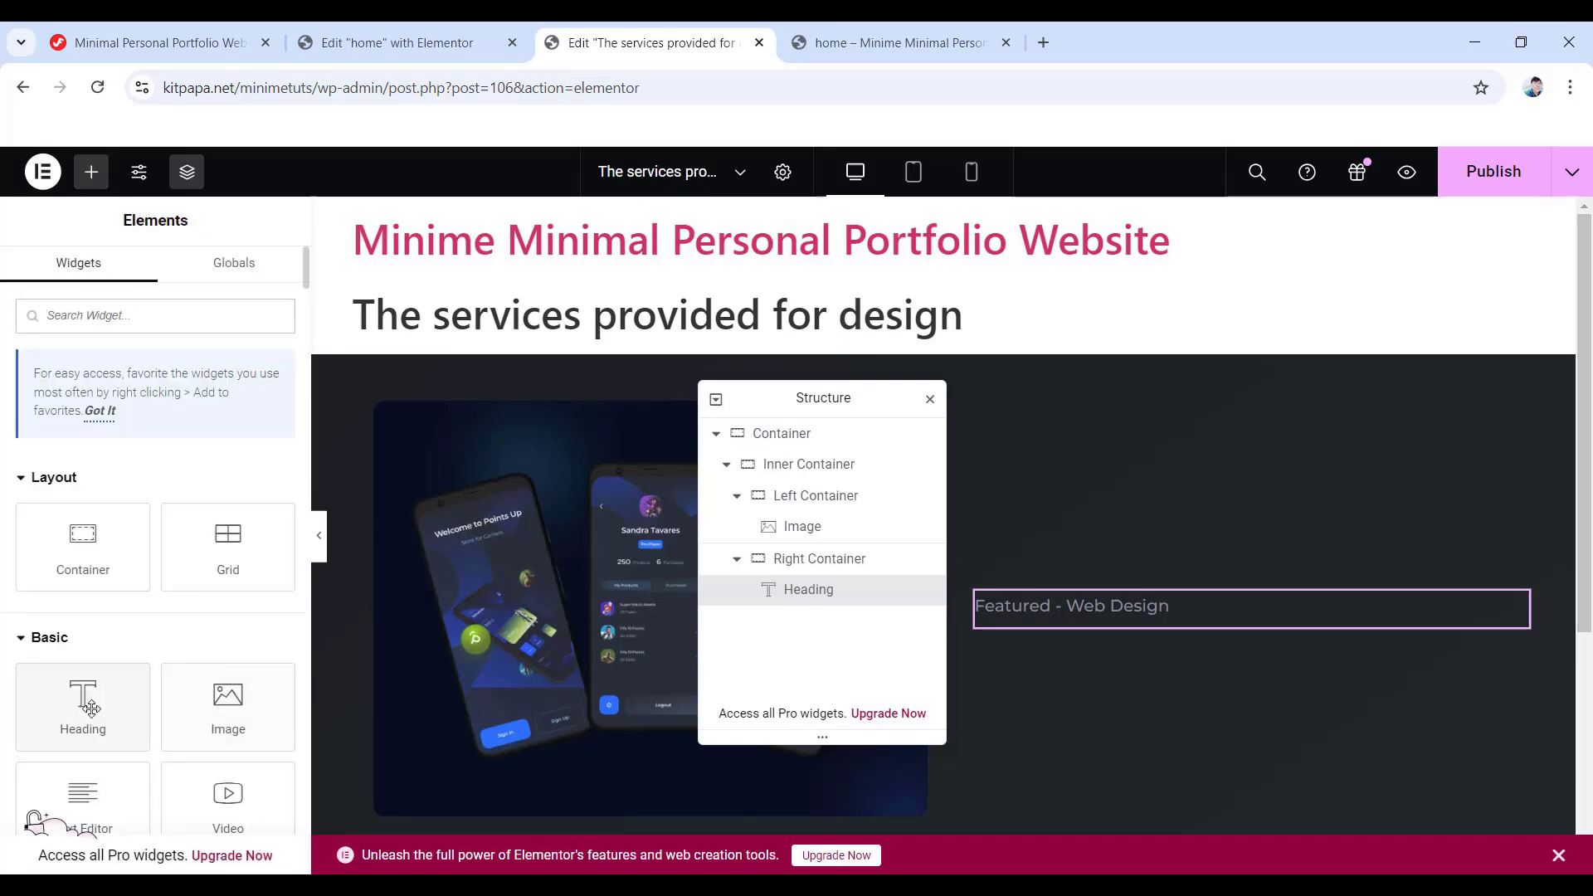
- Add a heading 'Design for technology & services' below, coloured #c4cfde
left_click_drag(91, 706, 1091, 619)
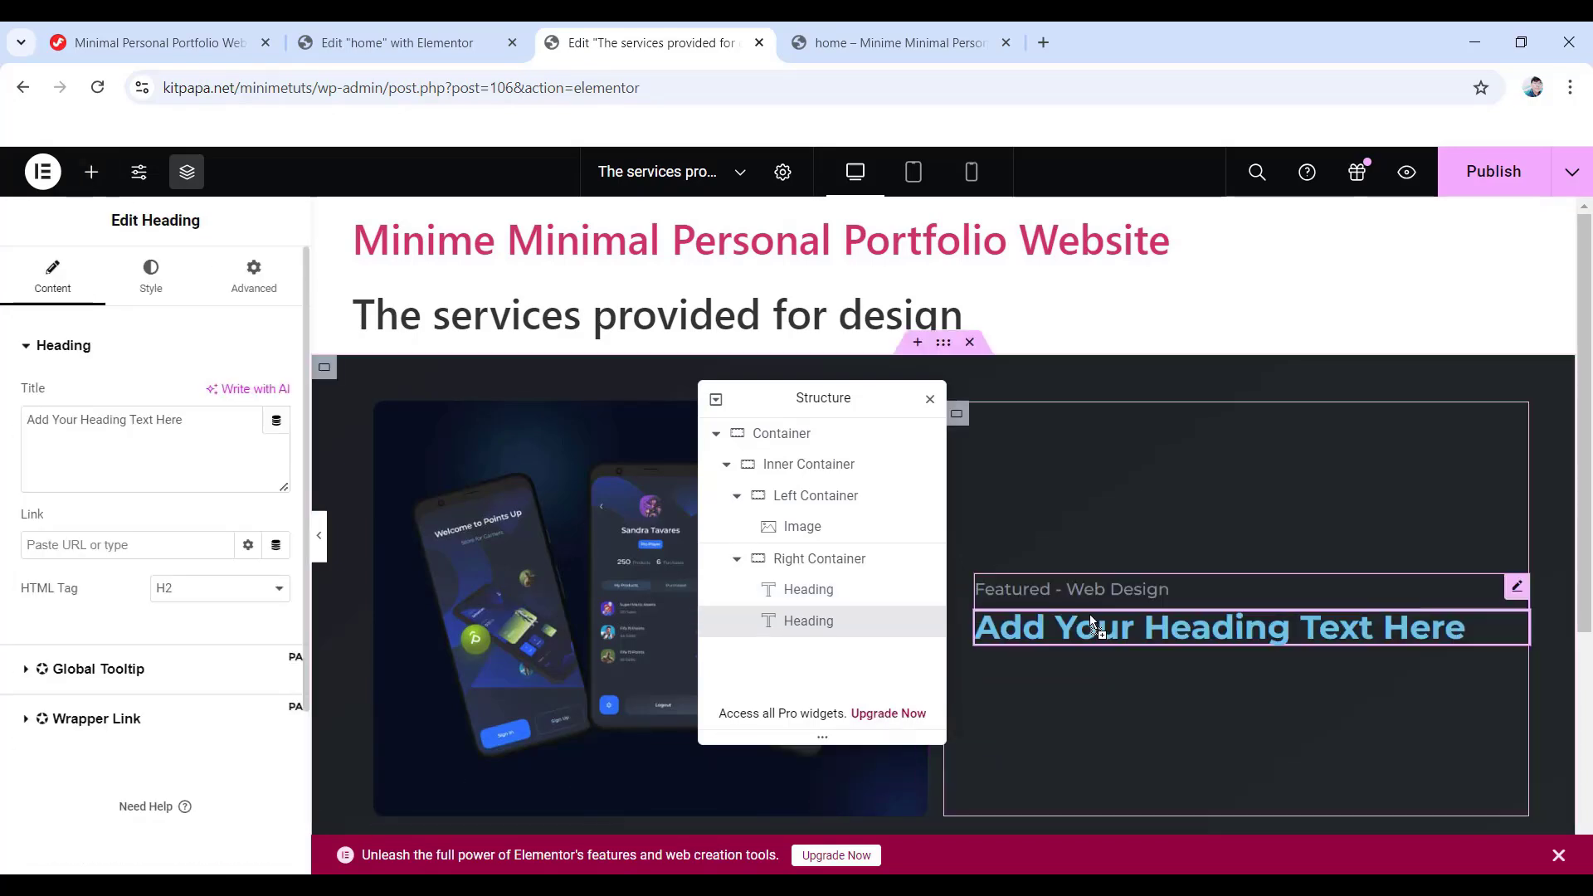
left_click_drag(217, 427, 5, 423)
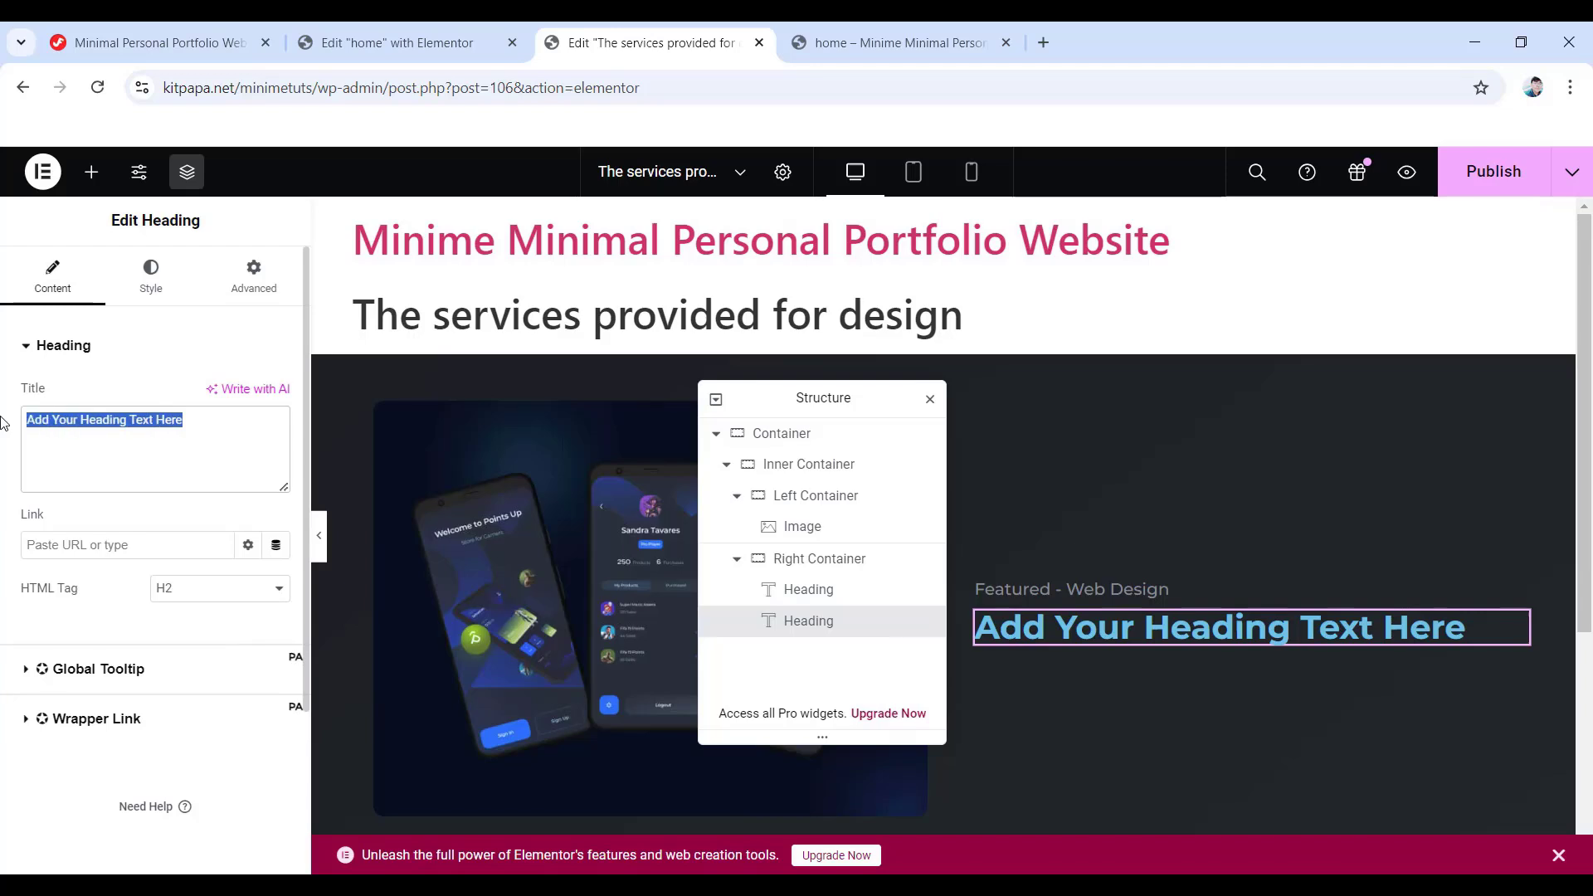
type("Design for technology & services")
left_click(149, 291)
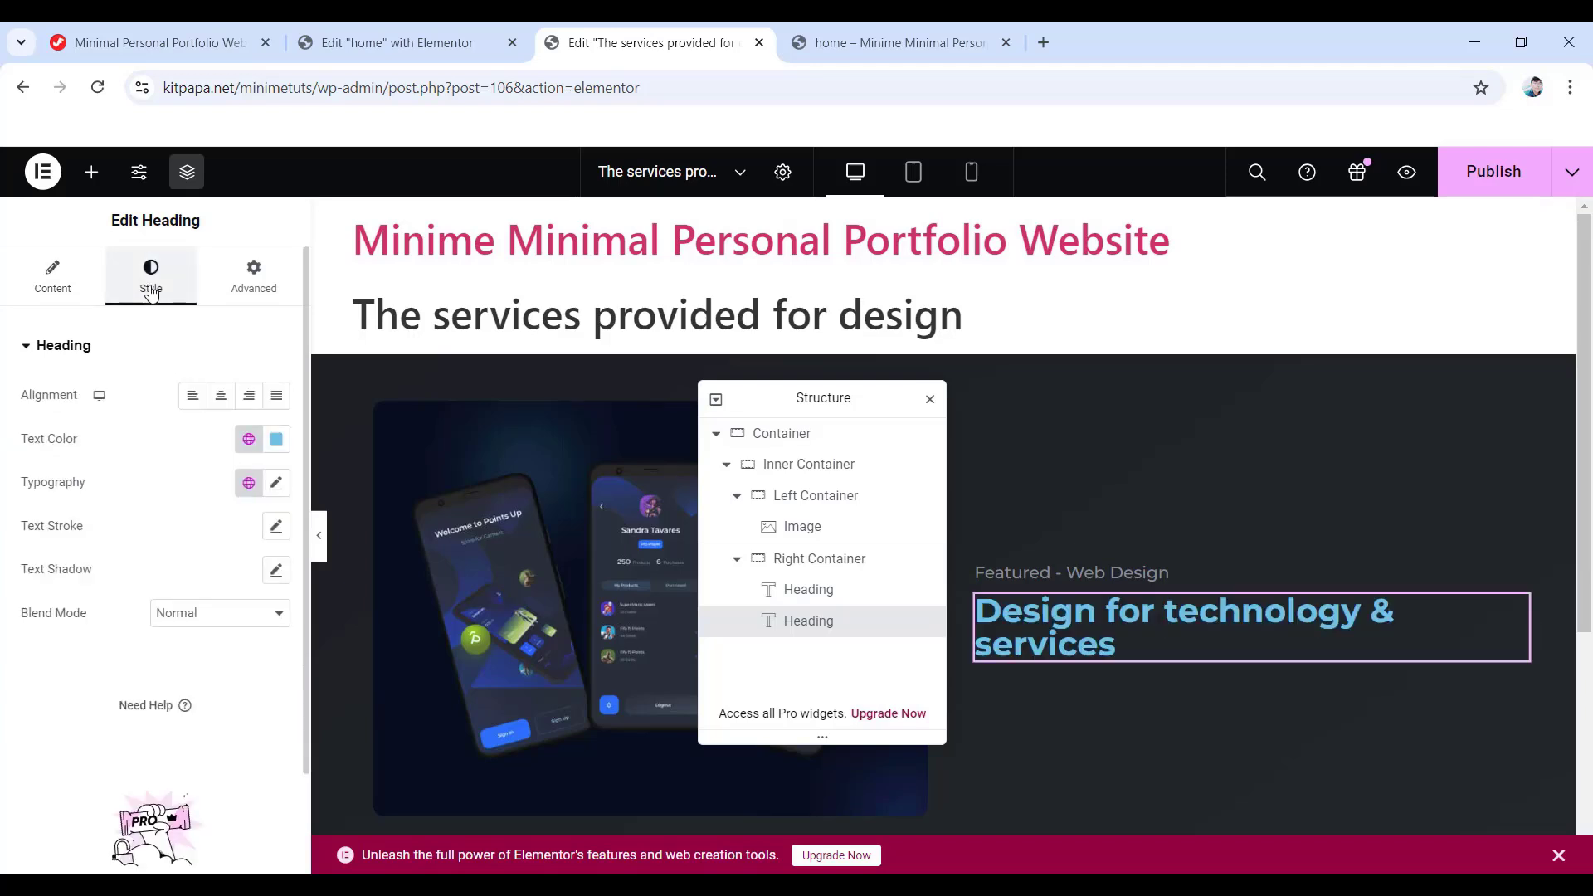
left_click(275, 444)
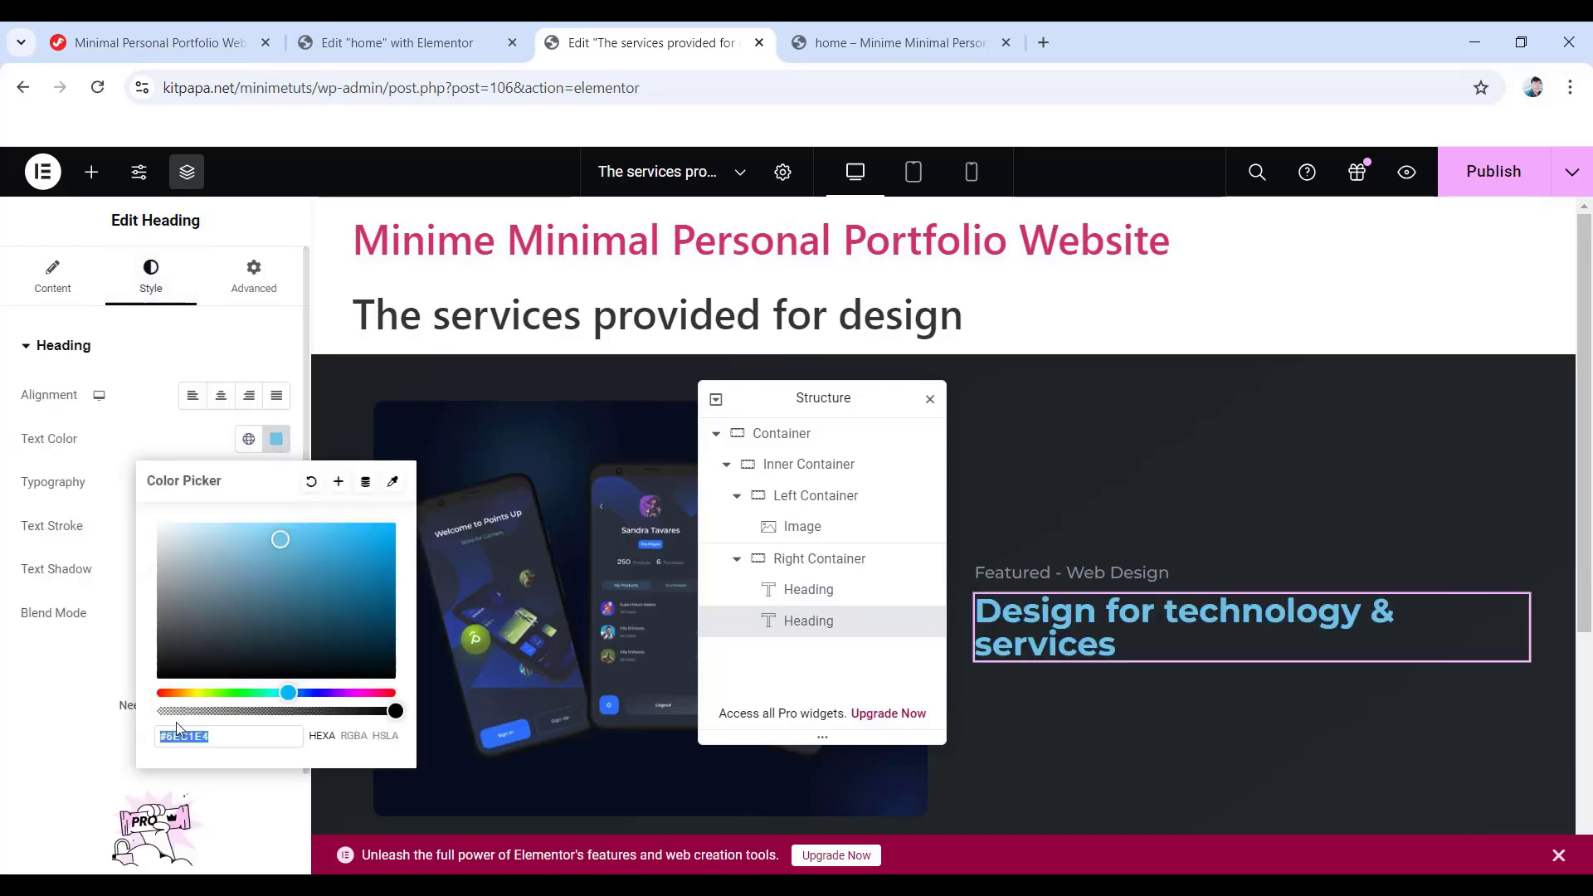
type("c4")
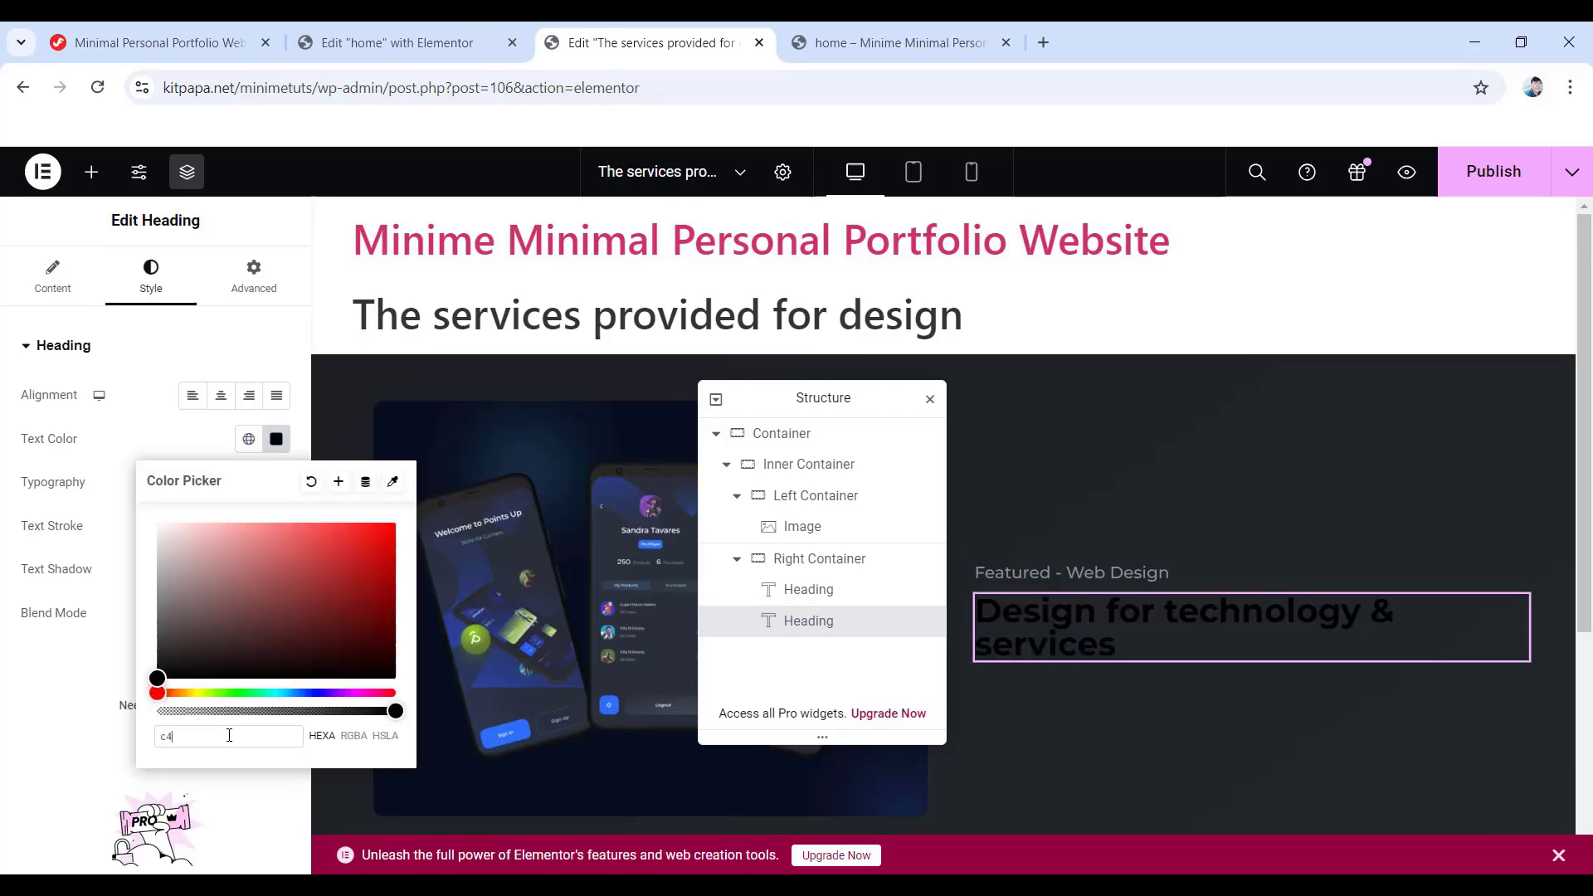
type("cfde")
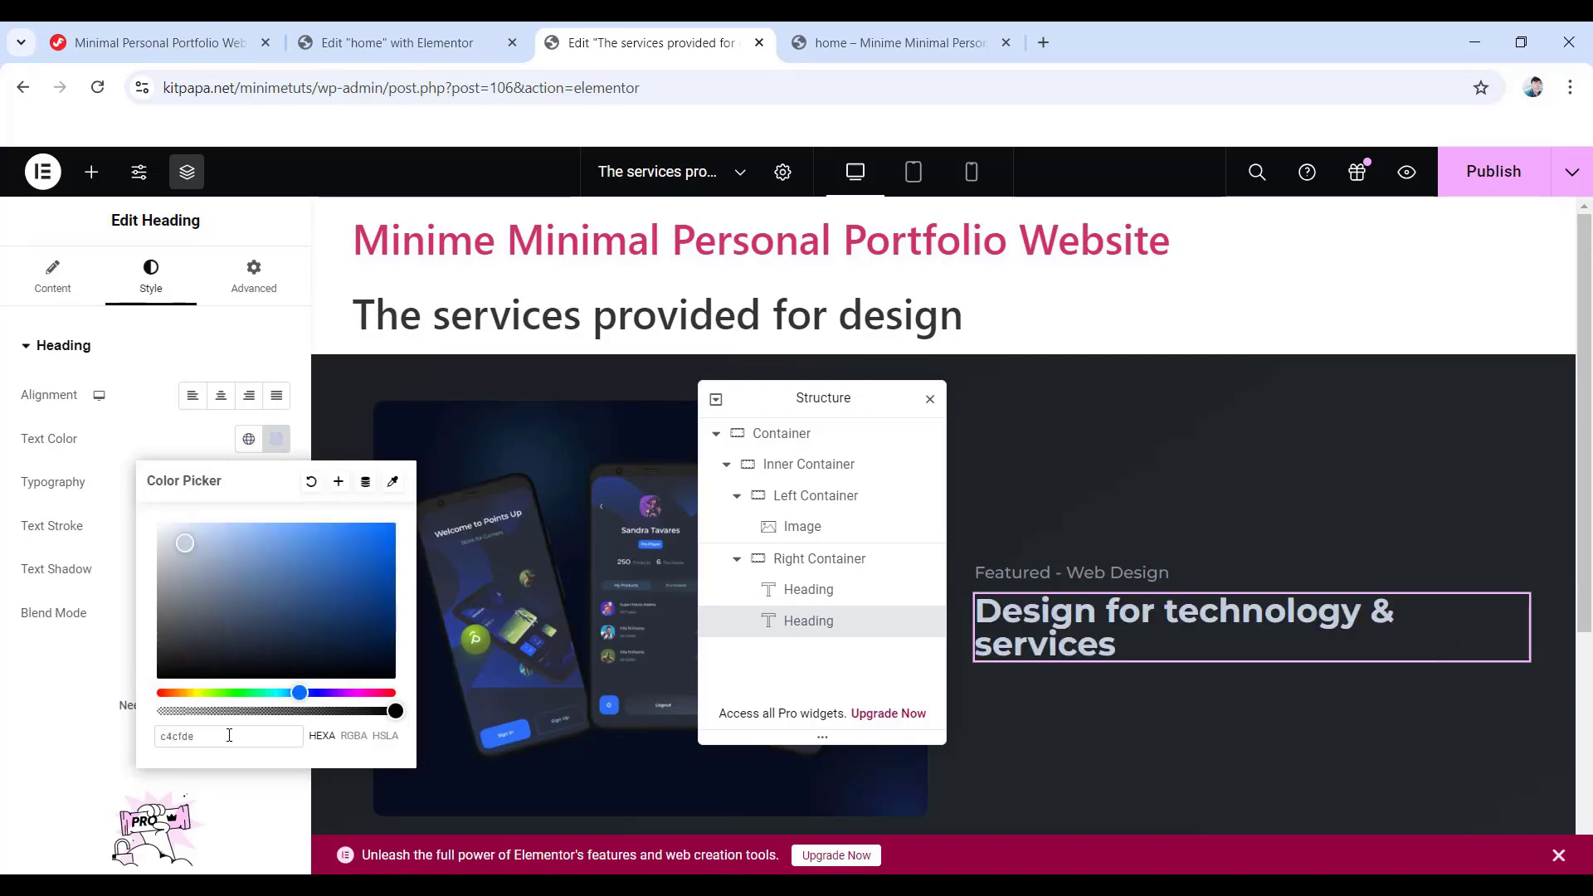
left_click(253, 491)
- Set the heading's font size to 34 px with a 44 px line height
left_click(277, 485)
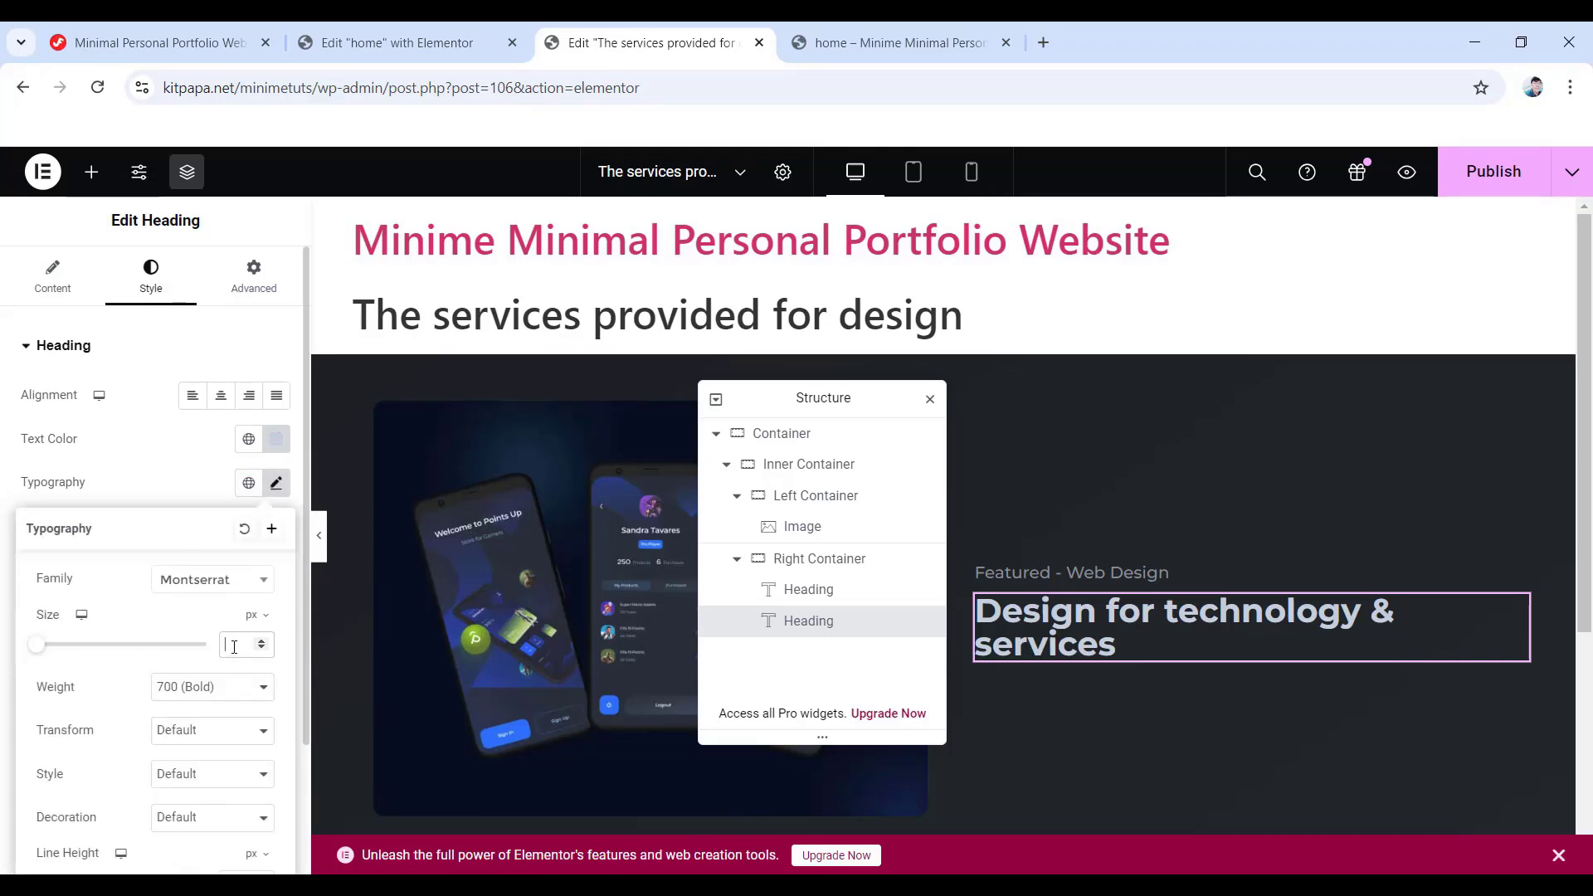
type("34")
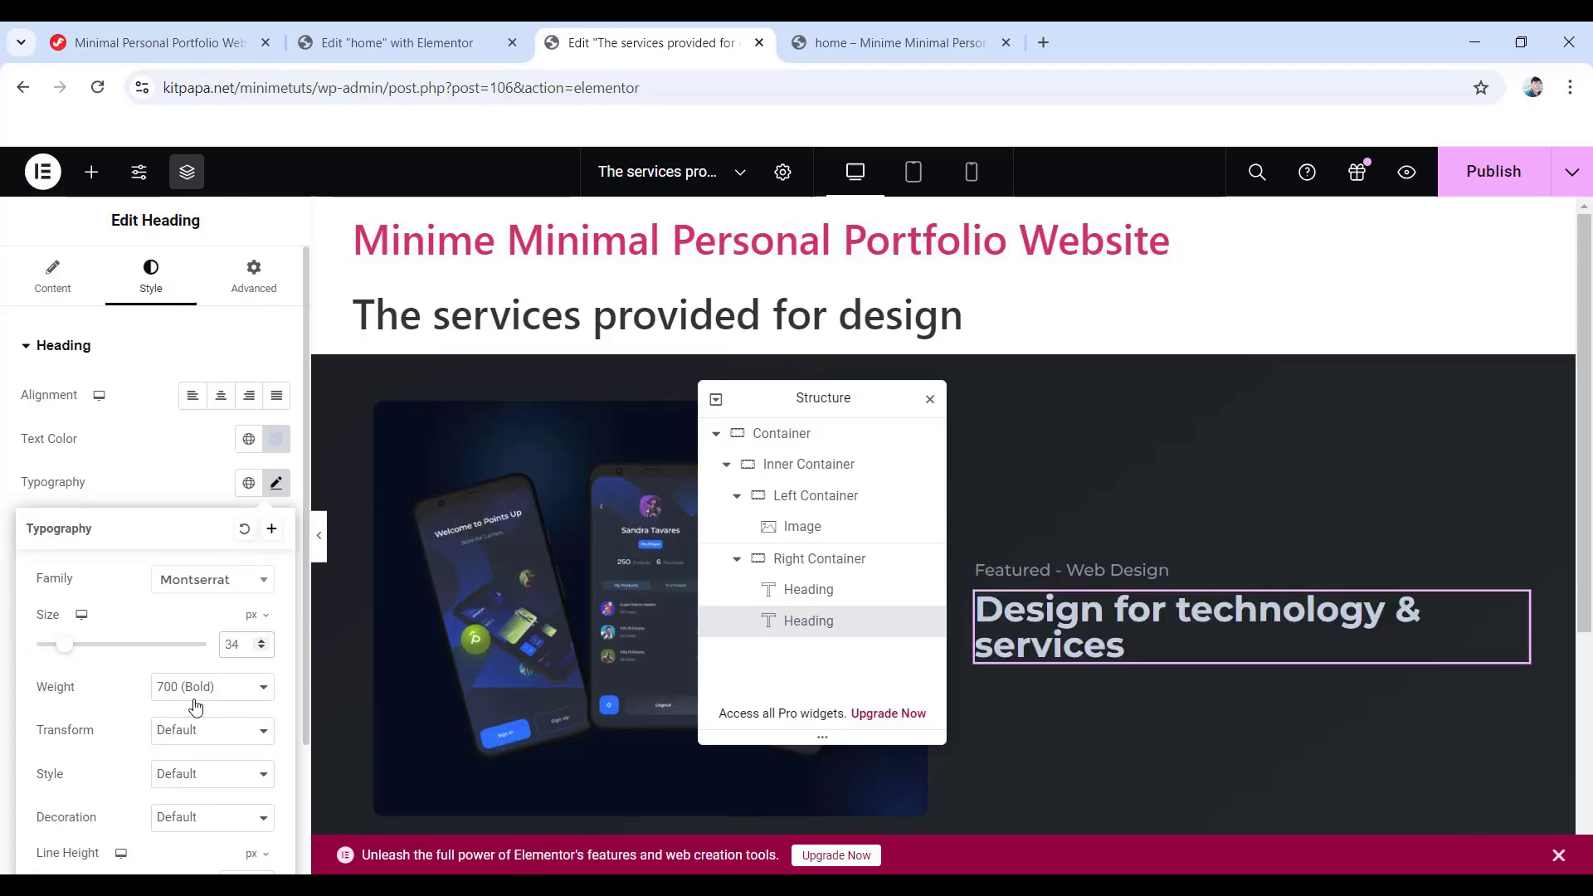
scroll(196, 706, "down", 2)
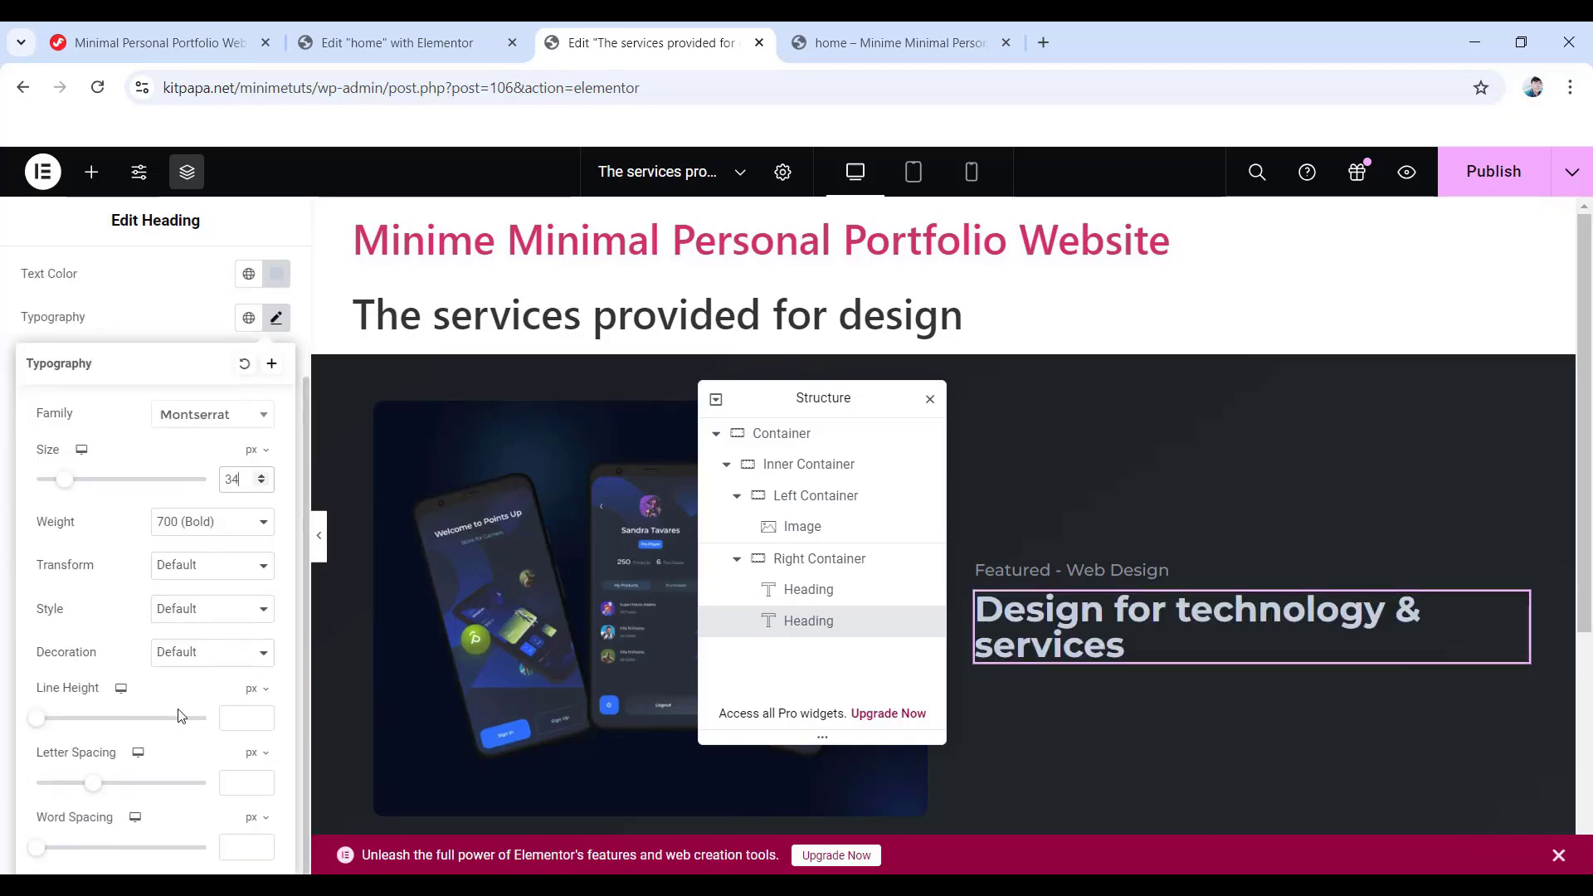
type("44")
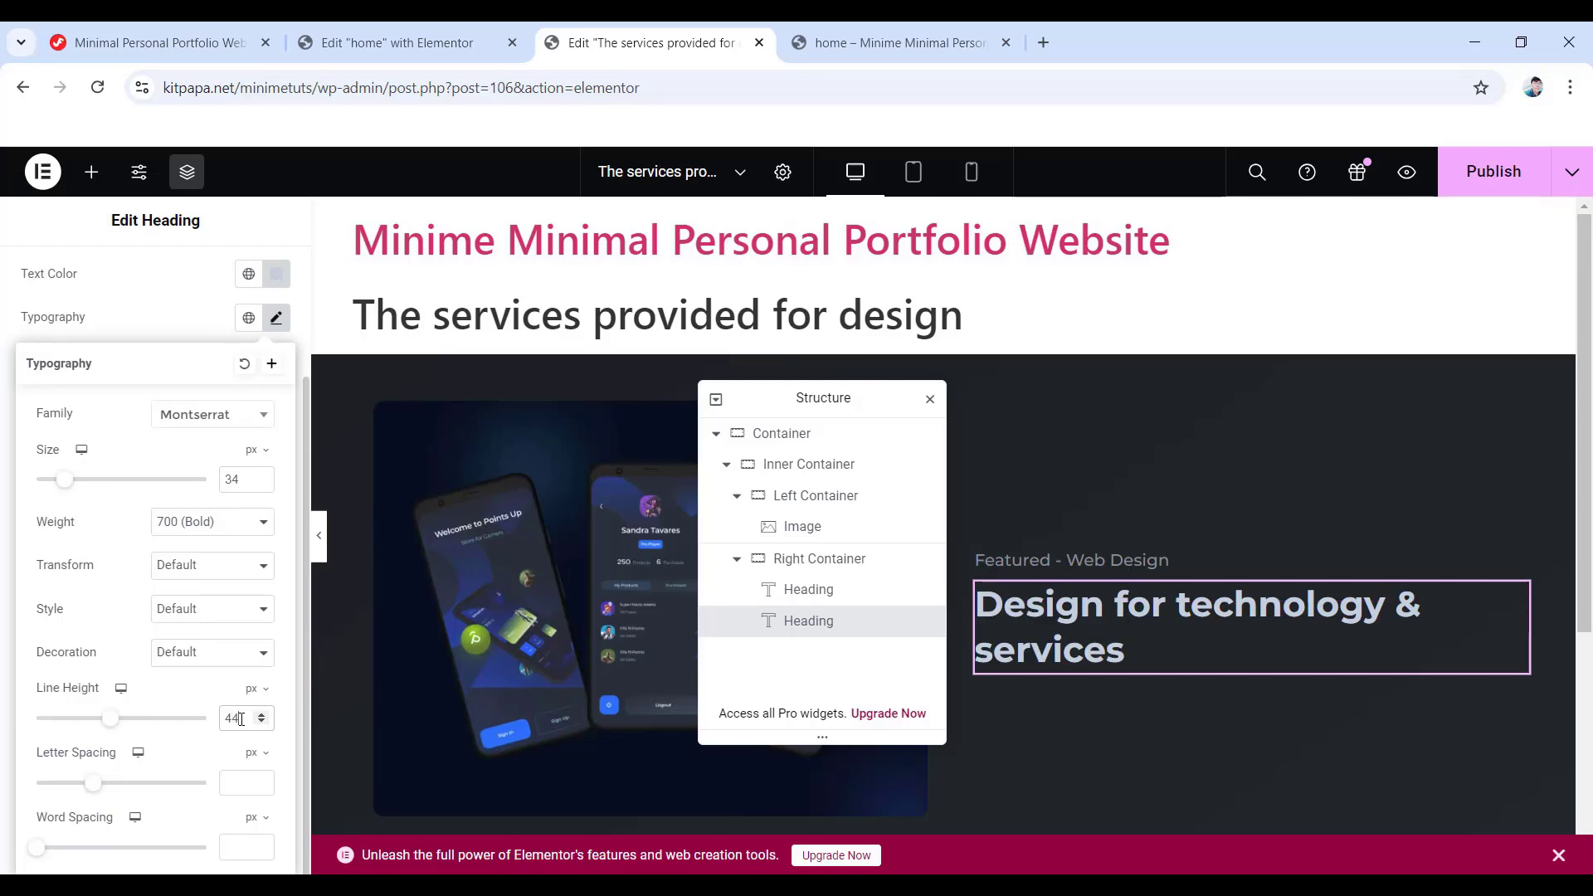
scroll(241, 415, "up", 5)
- Give the heading 20 px bottom padding
left_click(253, 267)
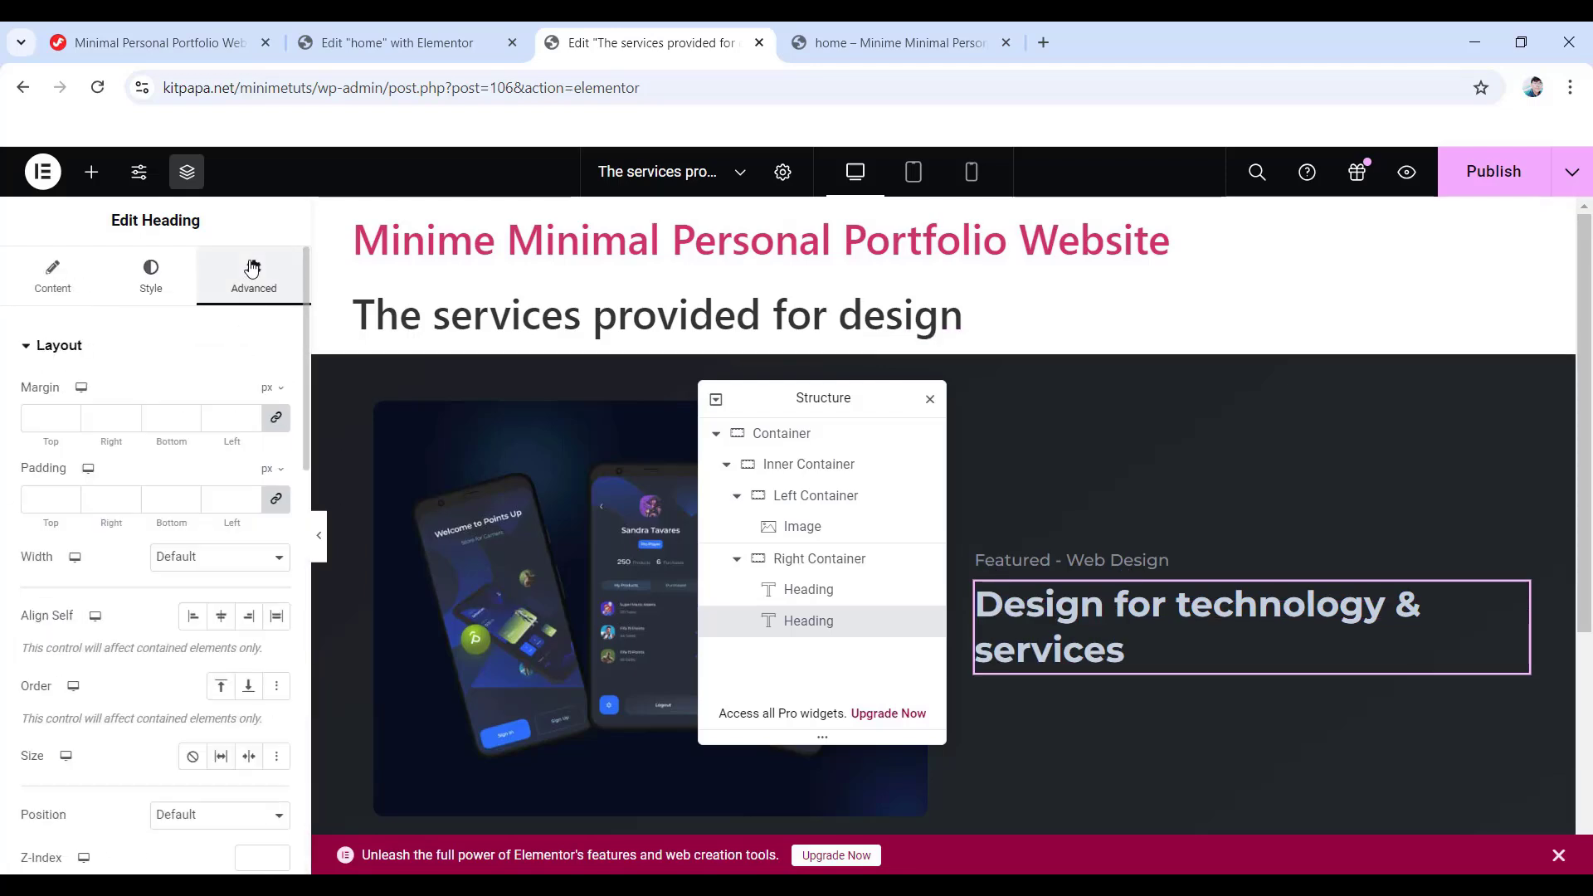
left_click(276, 418)
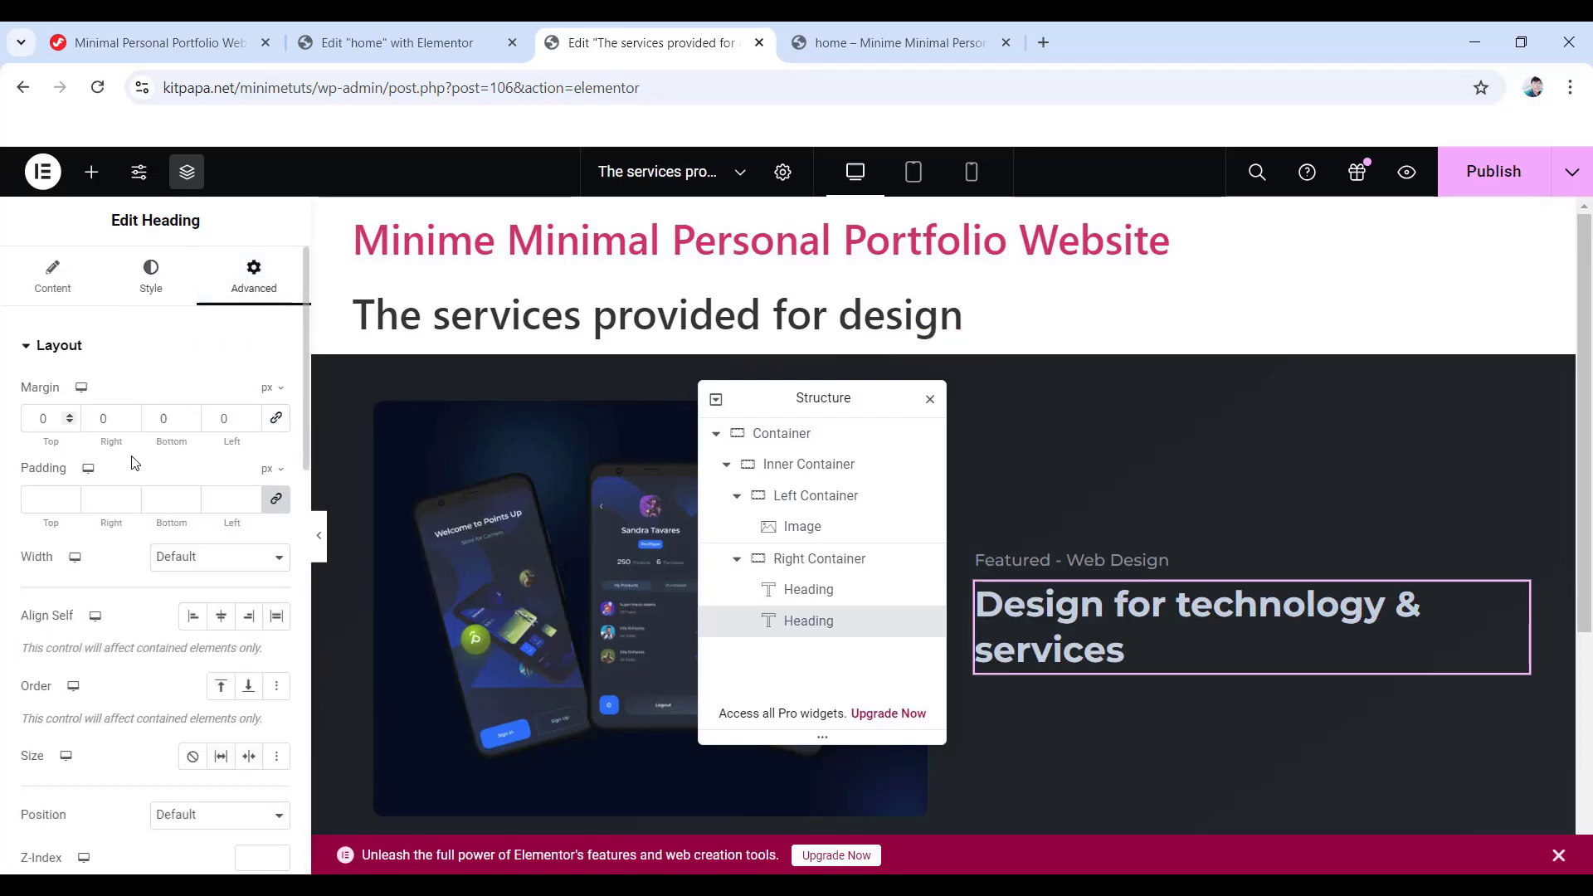
left_click(277, 498)
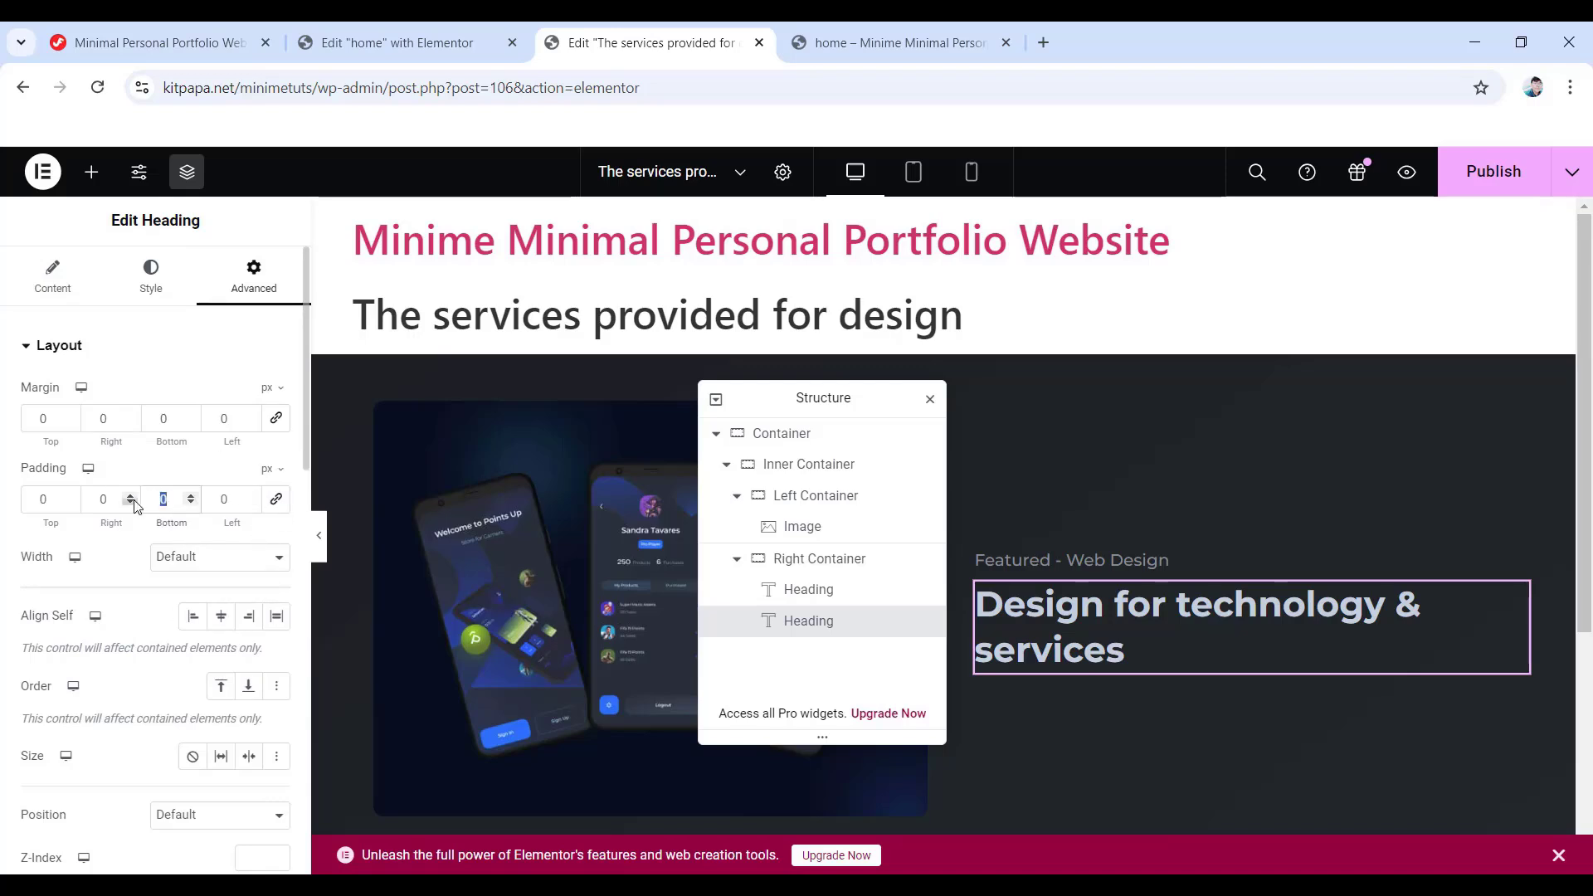
type("20")
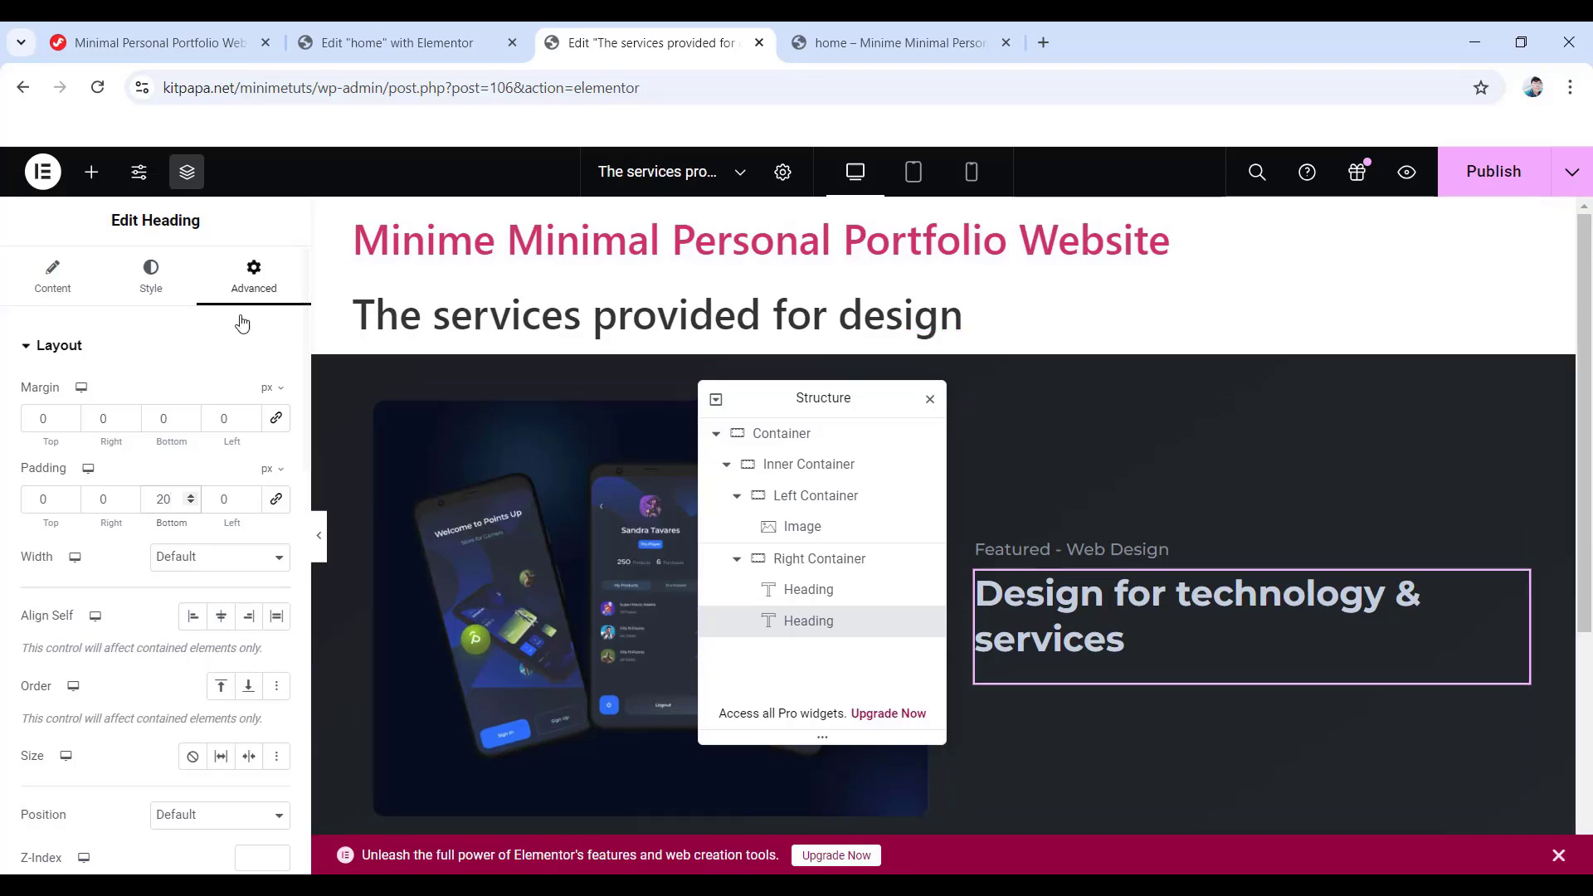
left_click(89, 174)
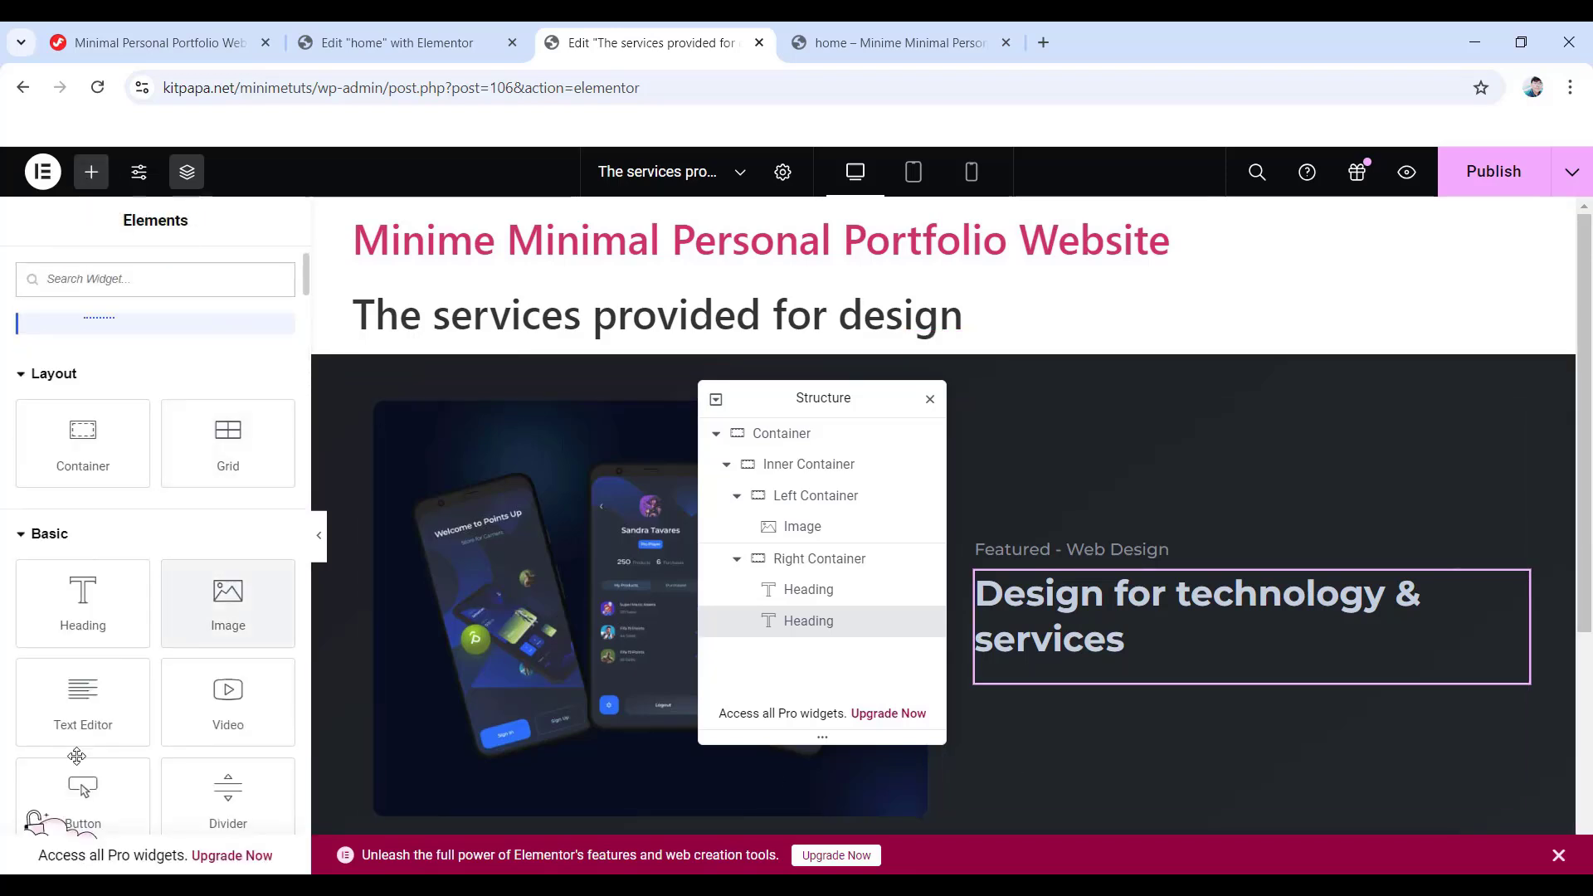
- Add a text block under the heading with the pasted paragraph, coloured #878e99
left_click_drag(81, 706, 1116, 686)
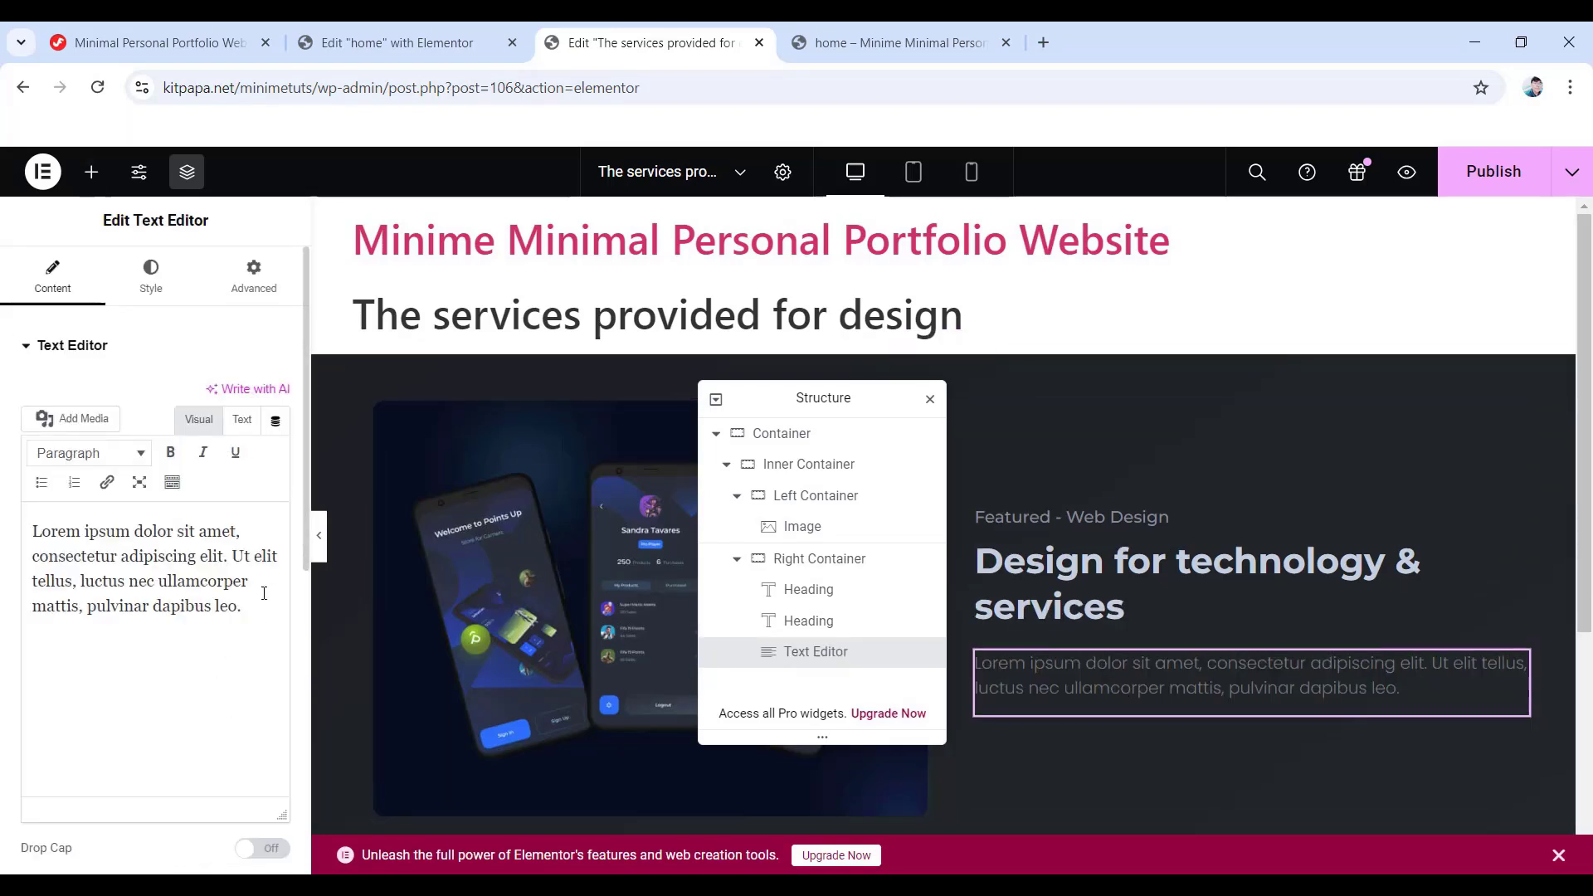
left_click_drag(251, 604, 33, 528)
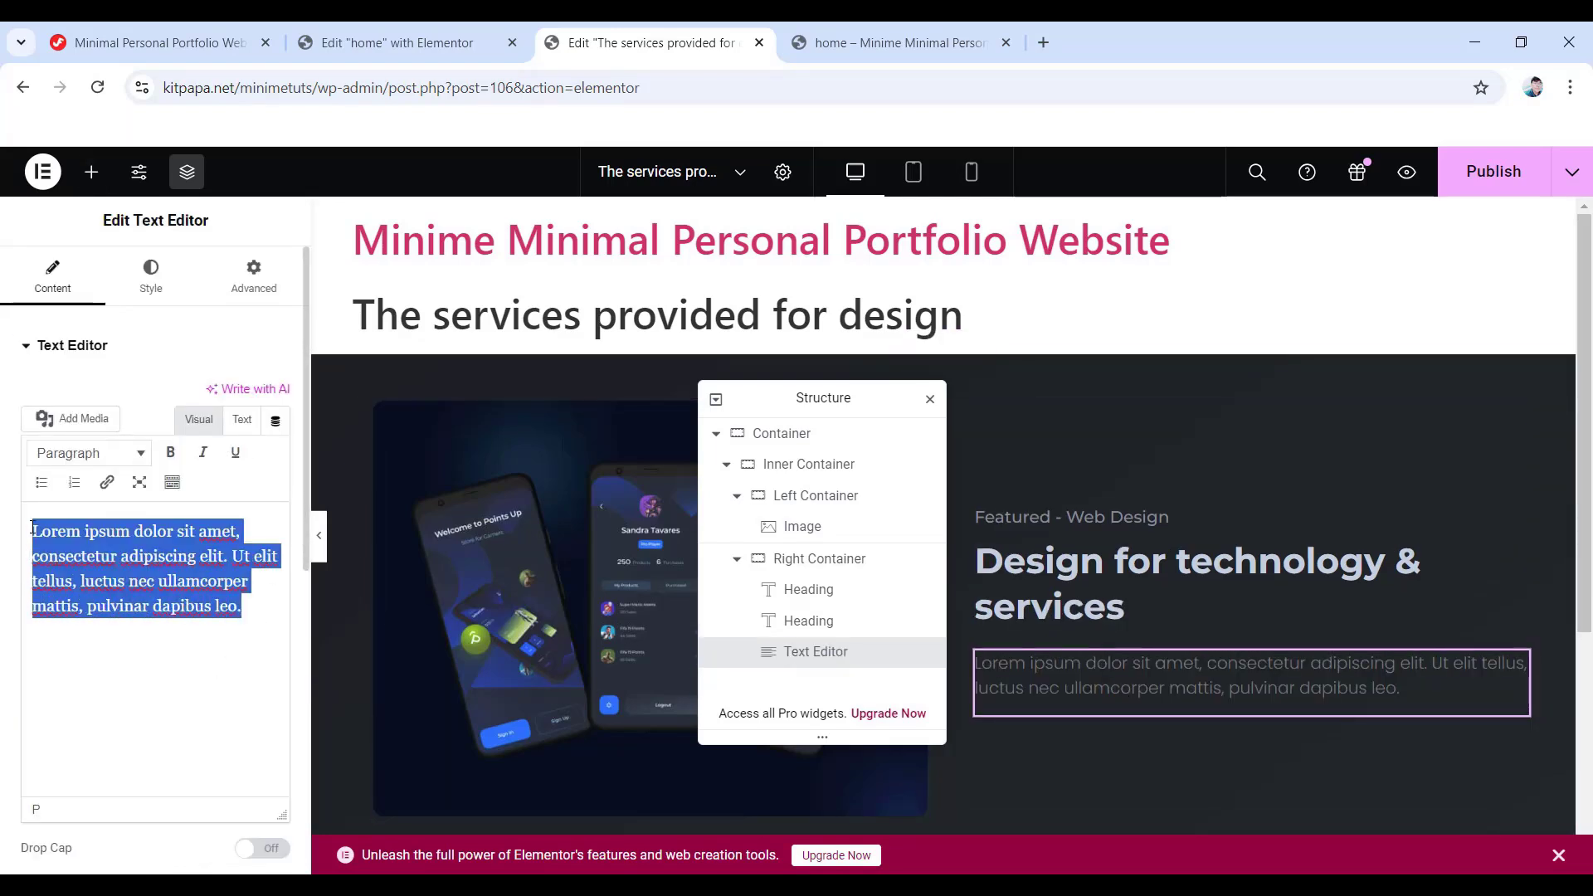
type("Cupiditate distinctio assumenda explicabo veniam temporibus eligendi.")
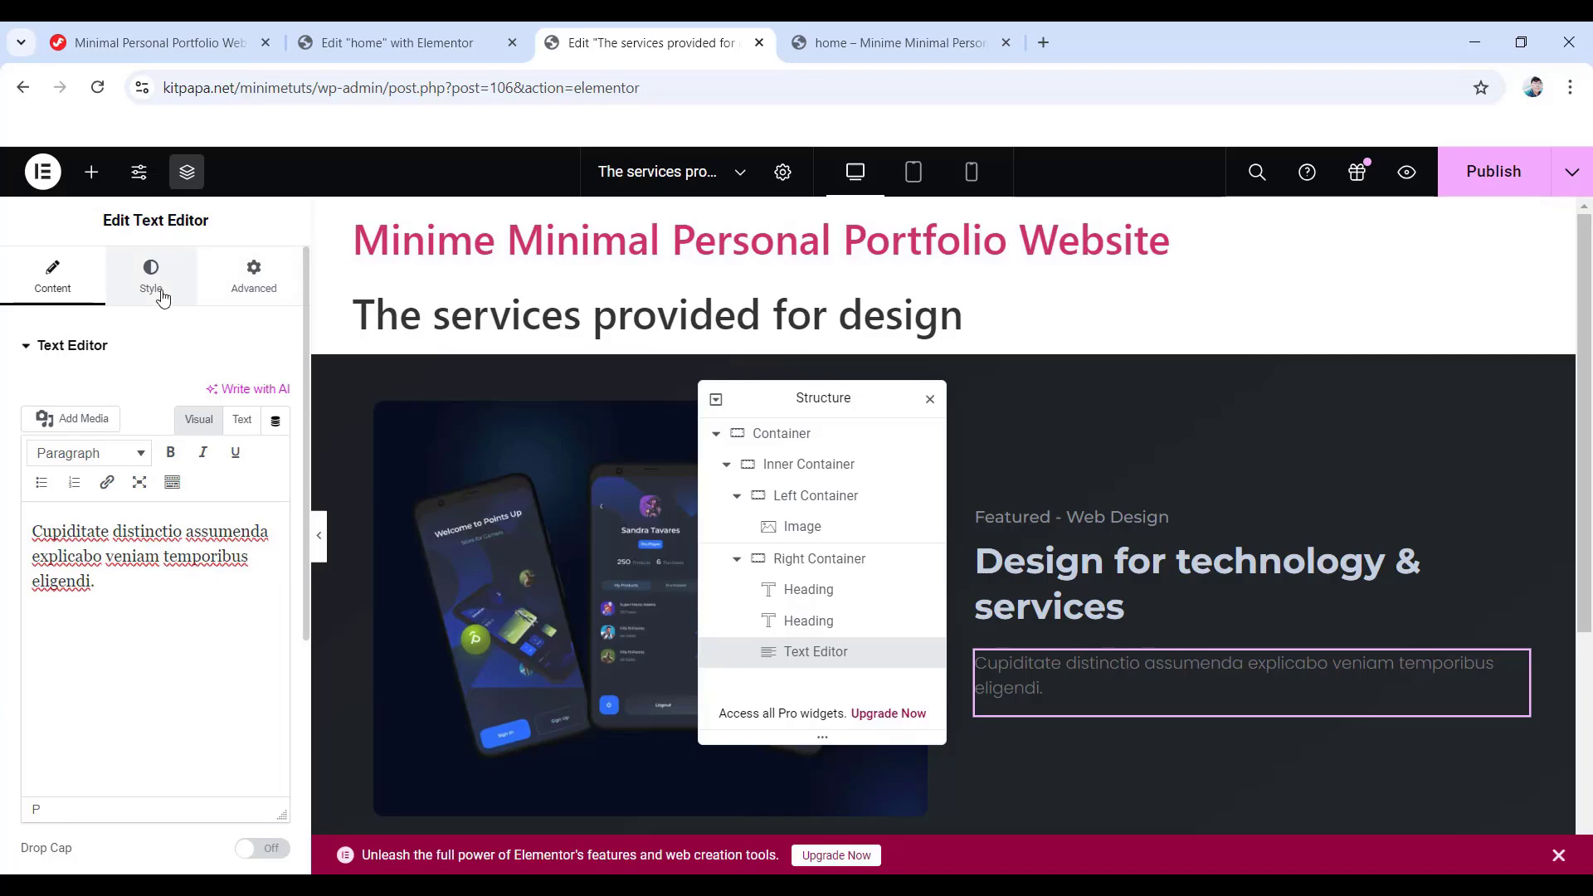
left_click(158, 288)
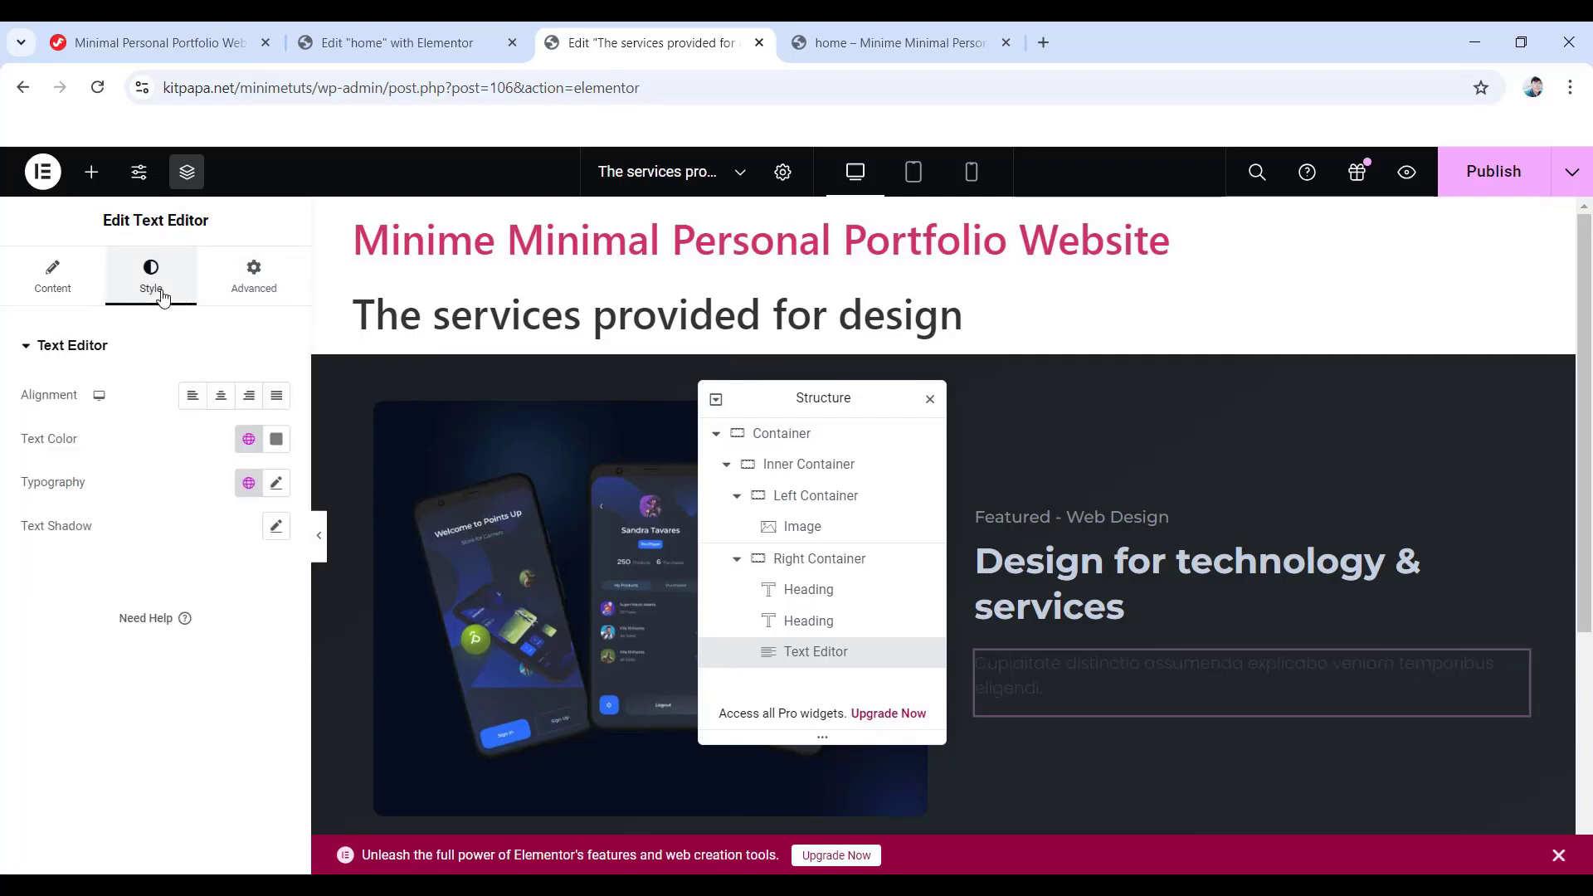
left_click(274, 440)
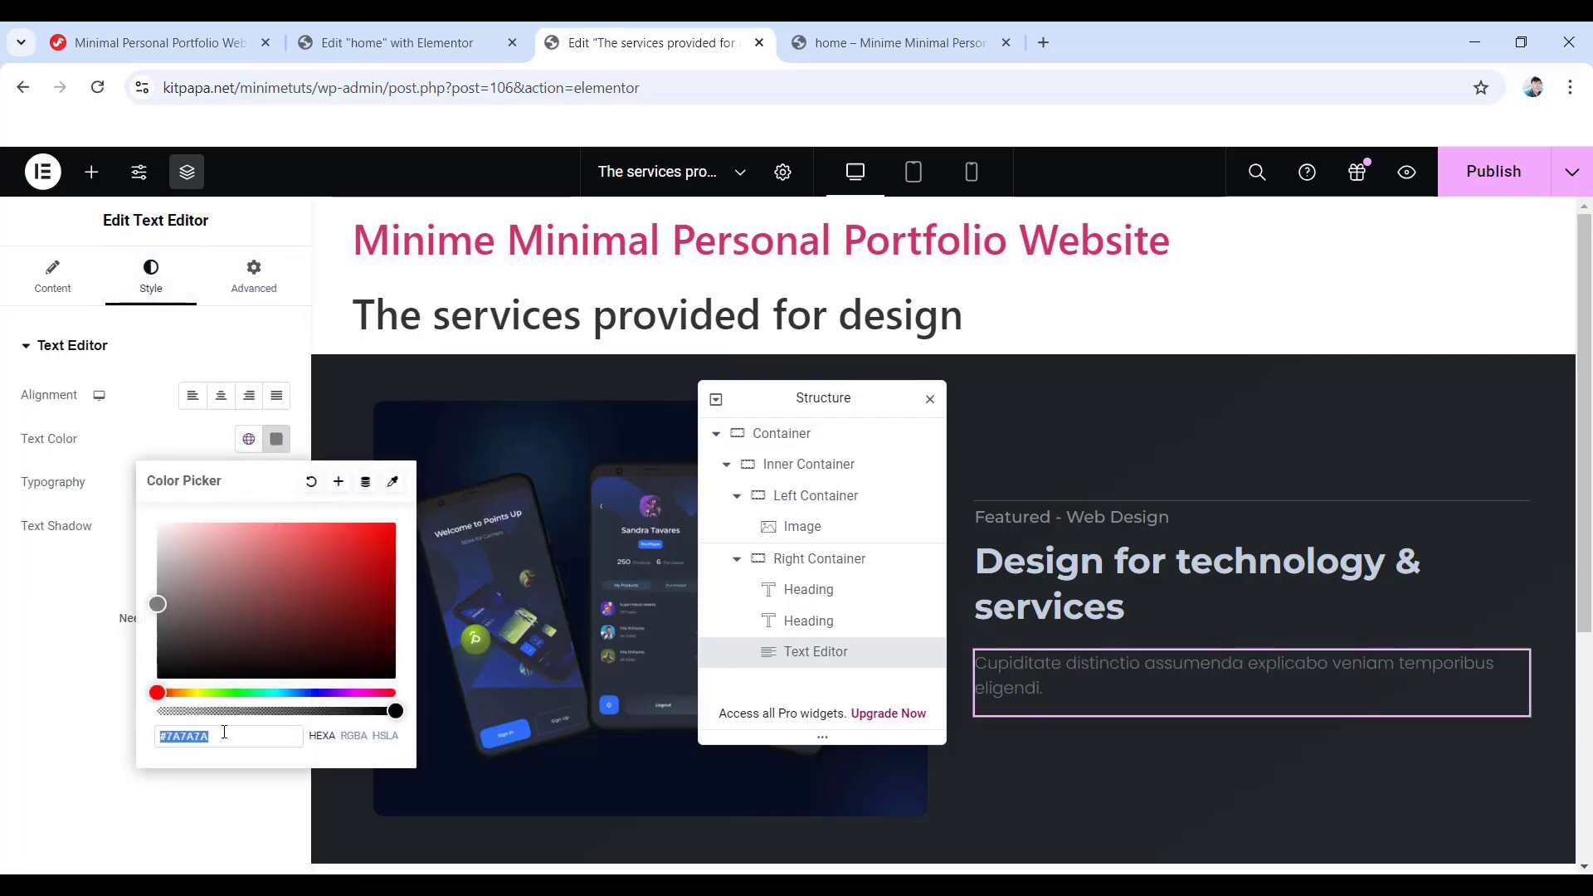
type("878")
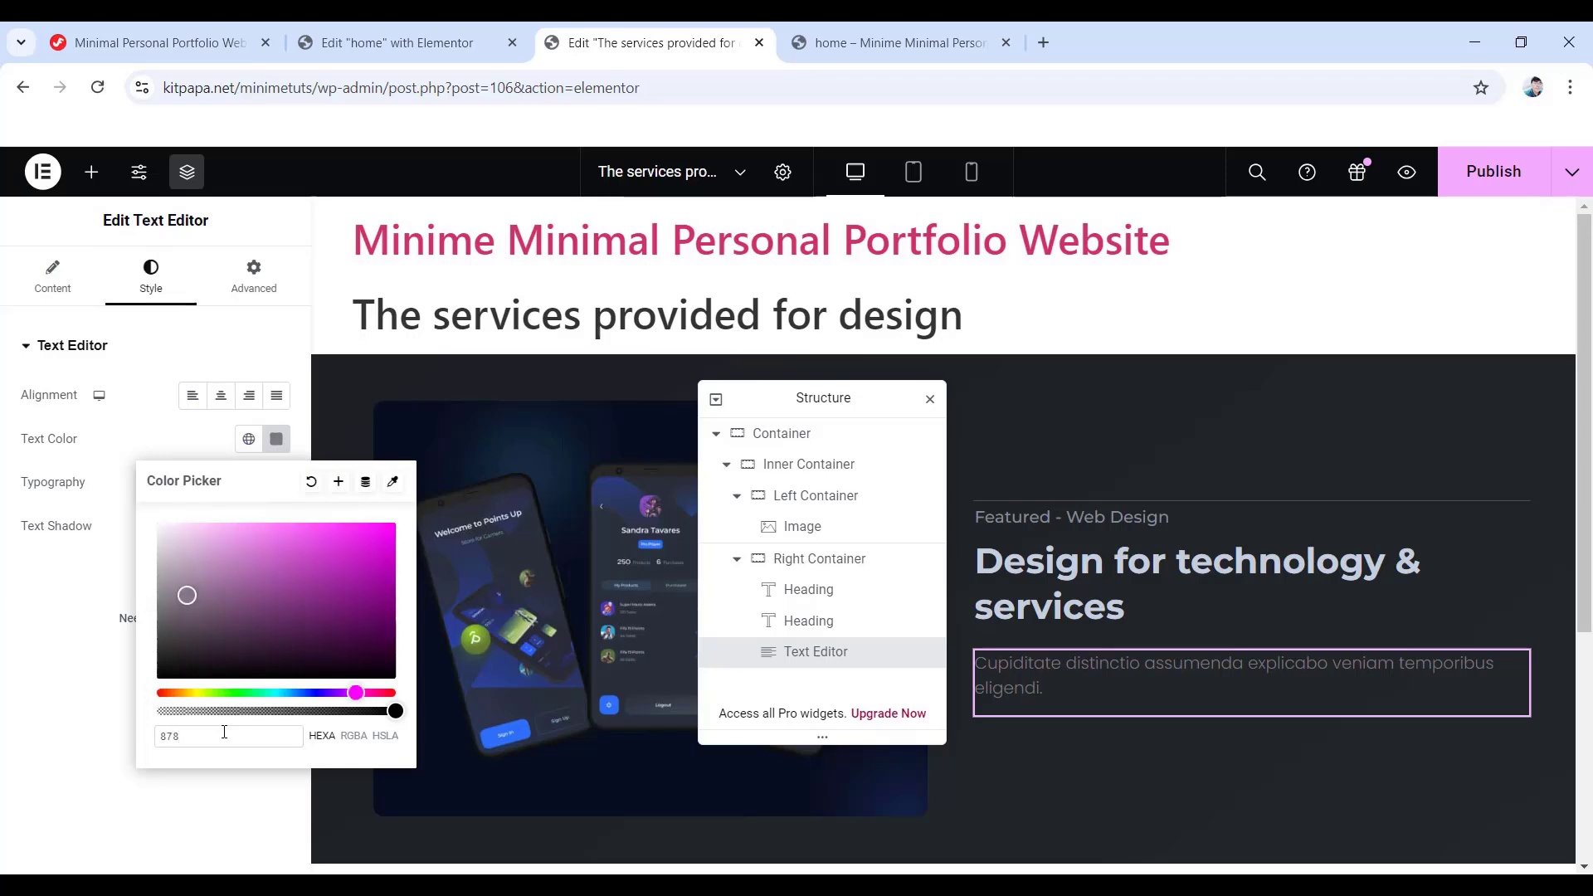
type("e99")
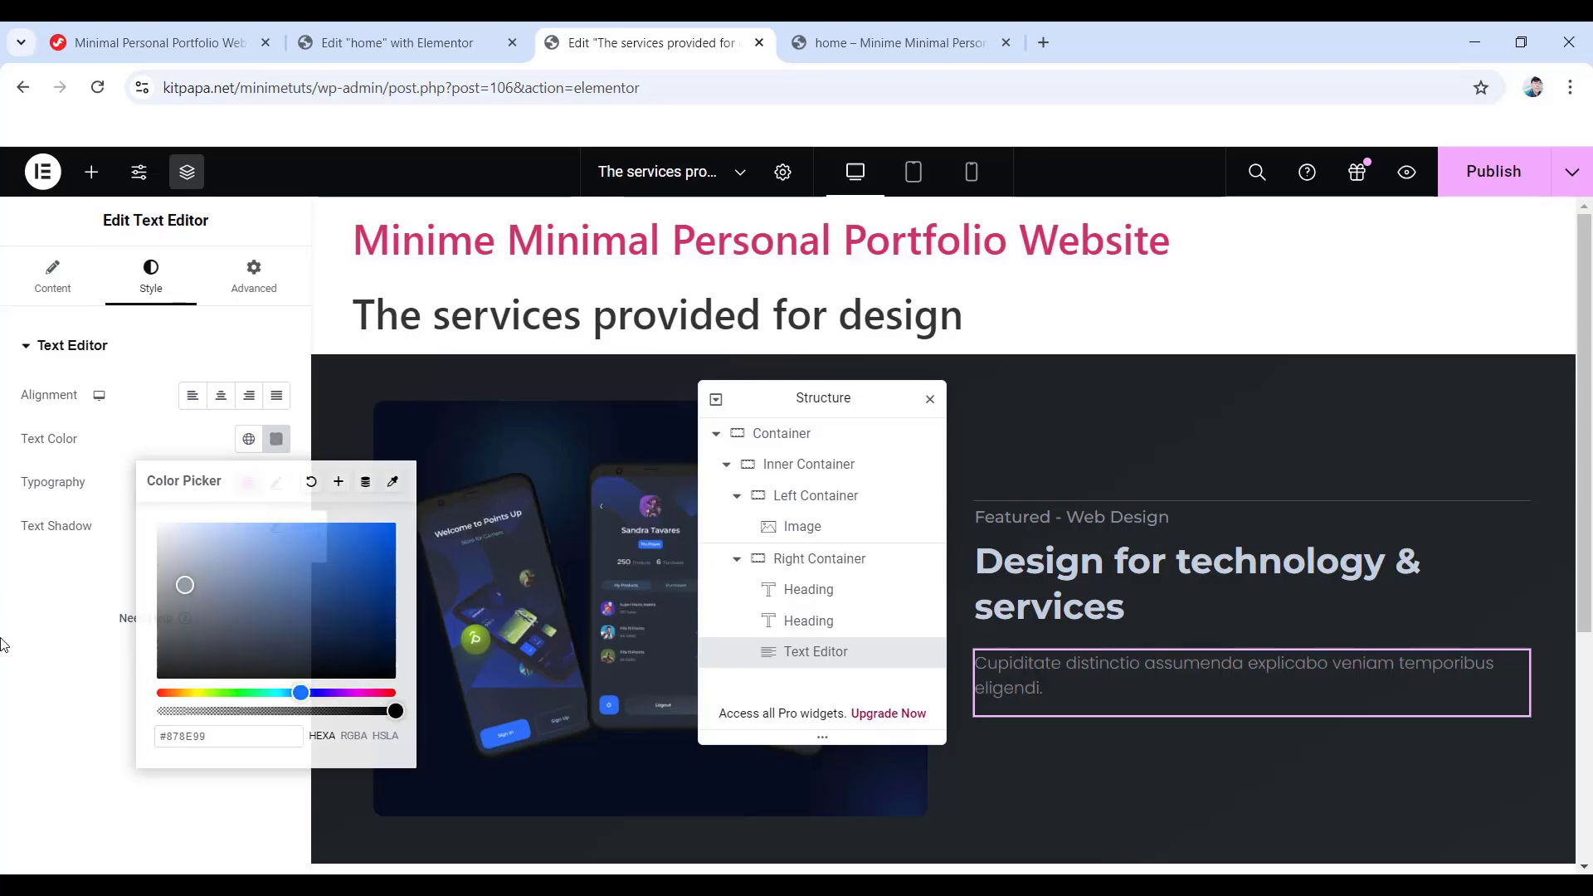
left_click(2, 666)
- Set the paragraph typography to 18 px Poppins, weight 400, 30 px line height
left_click(278, 485)
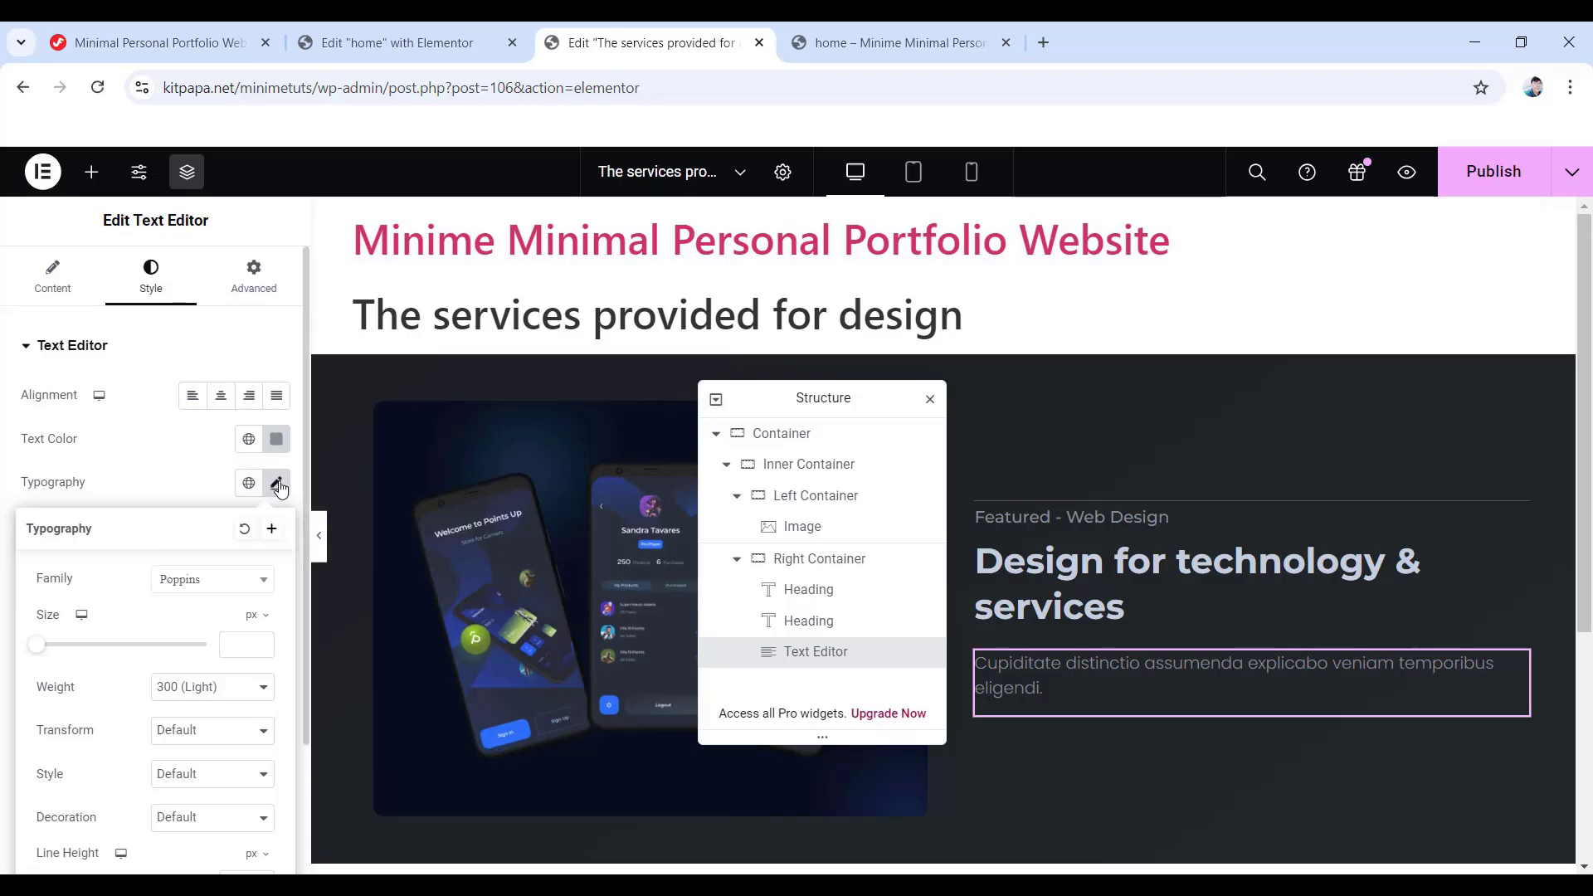
left_click(240, 645)
type("18")
left_click(228, 687)
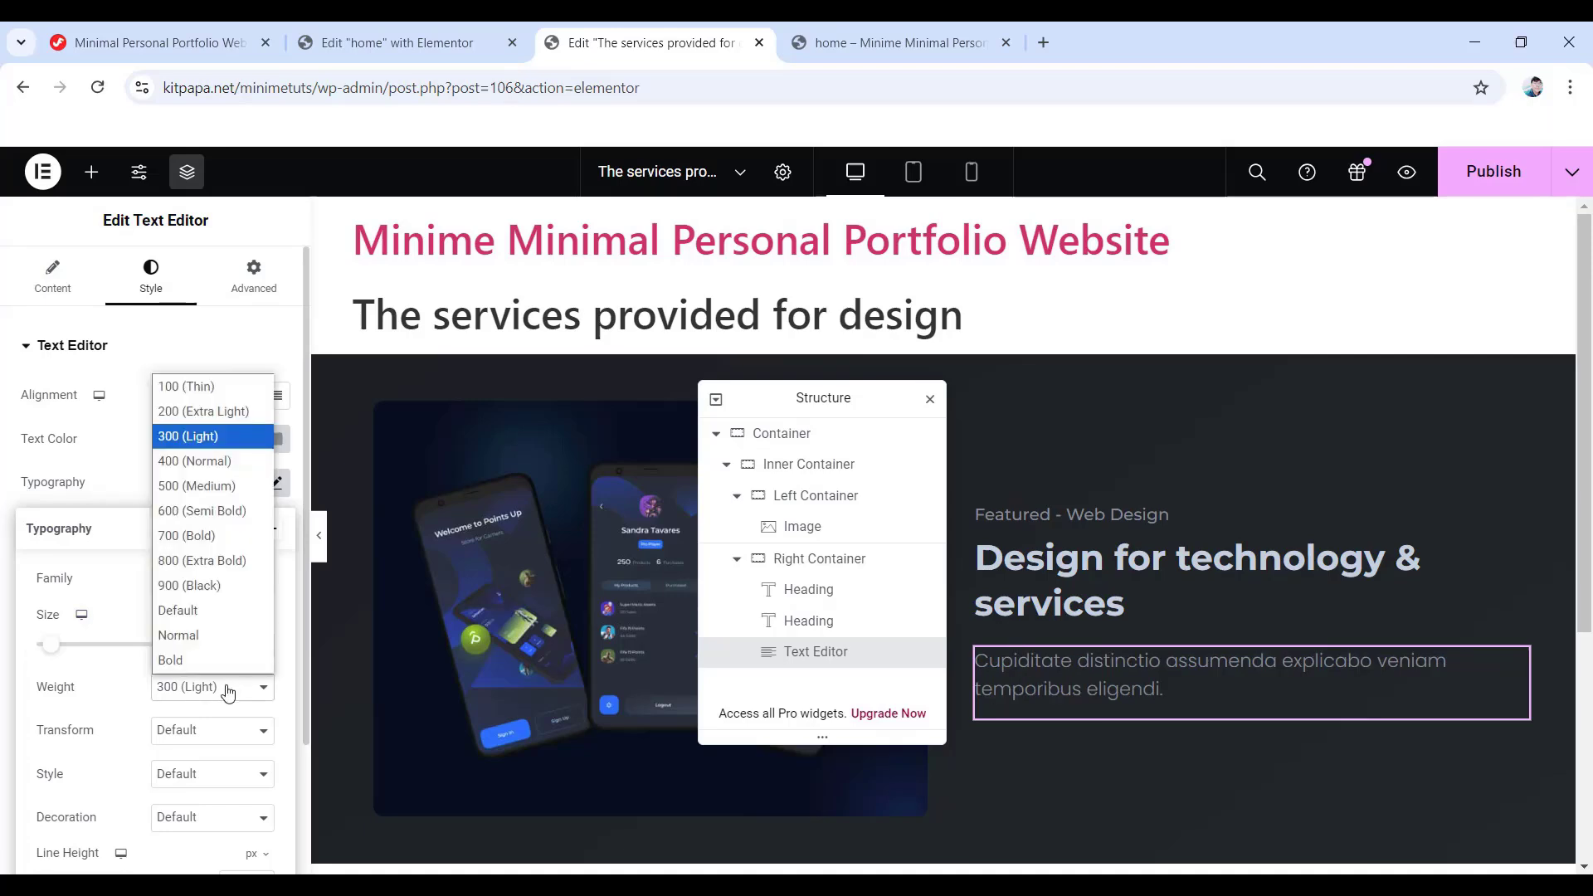
left_click(212, 464)
scroll(177, 689, "down", 1)
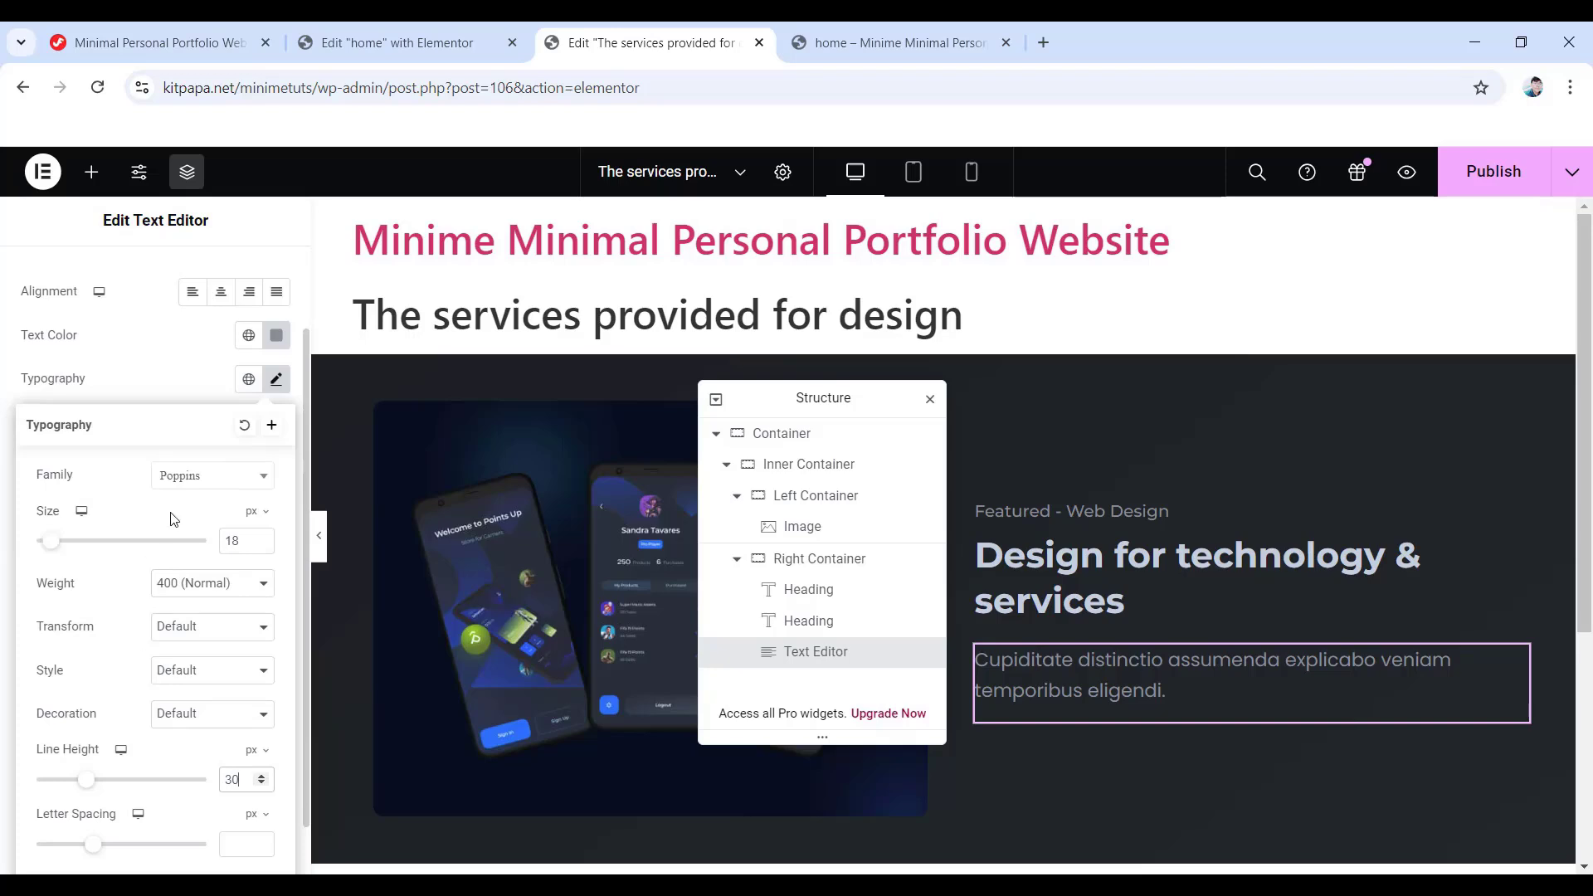
scroll(292, 796, "up", 3)
- Unlink the paragraph's margins and set a 30 px bottom margin
left_click(253, 276)
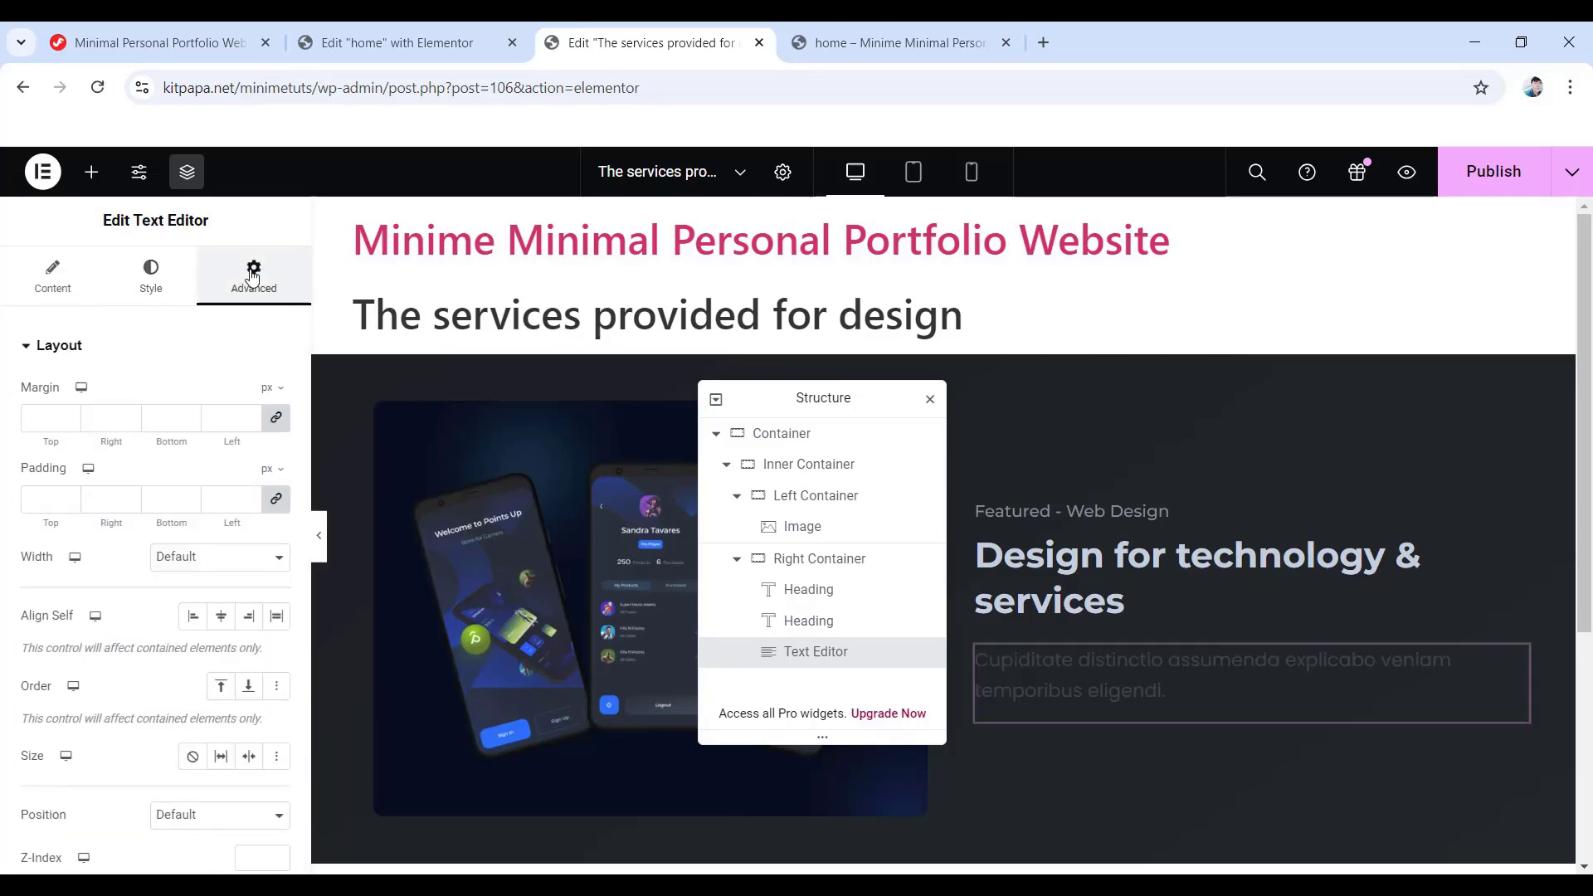
left_click(276, 417)
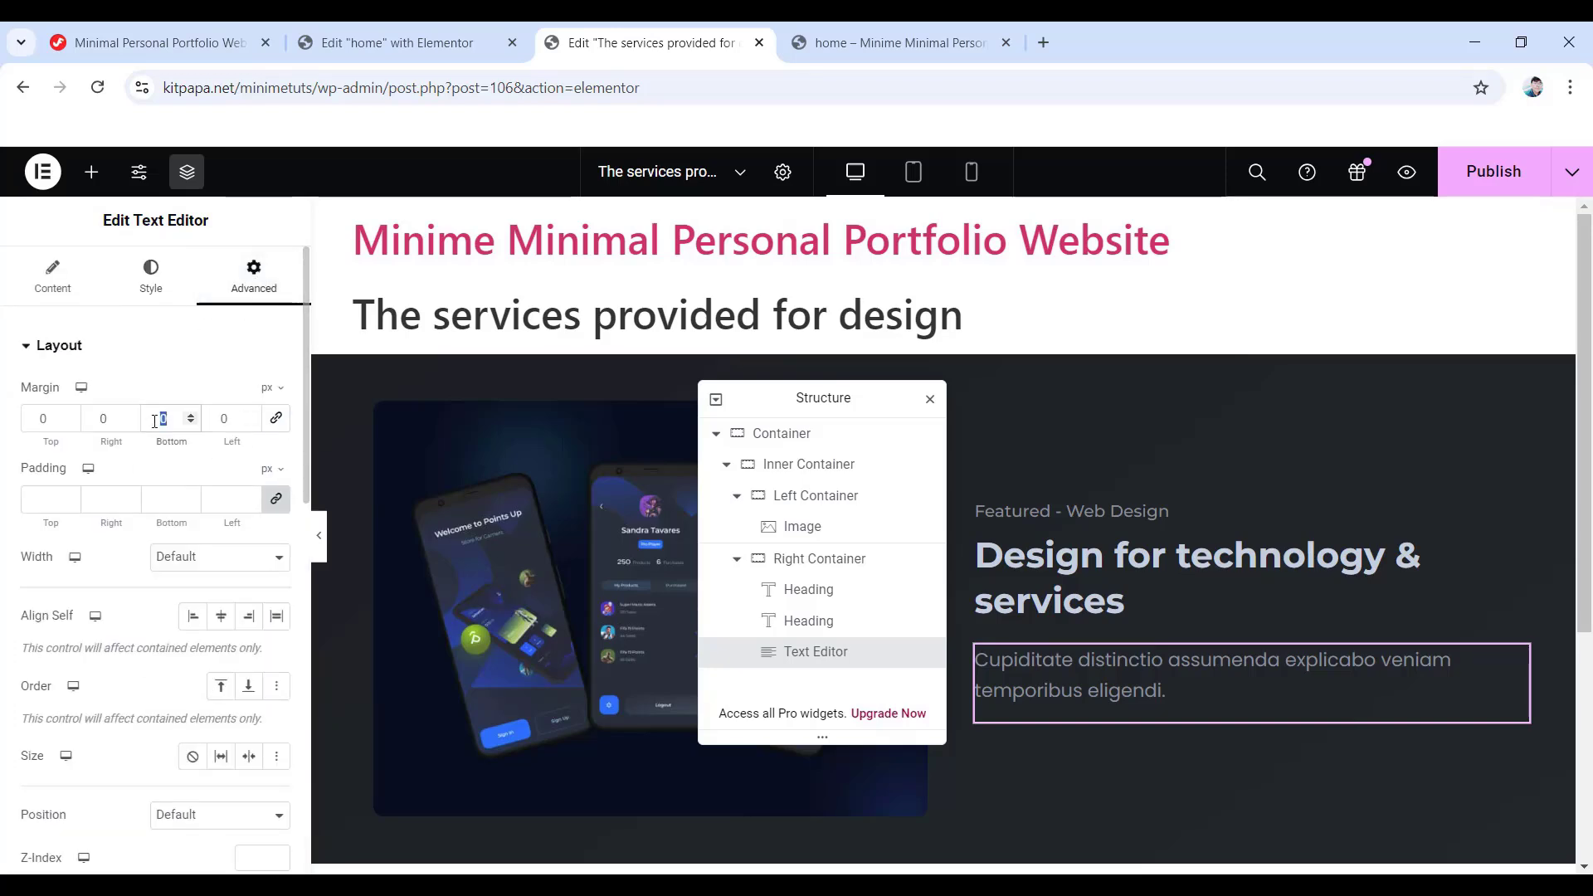
type("30")
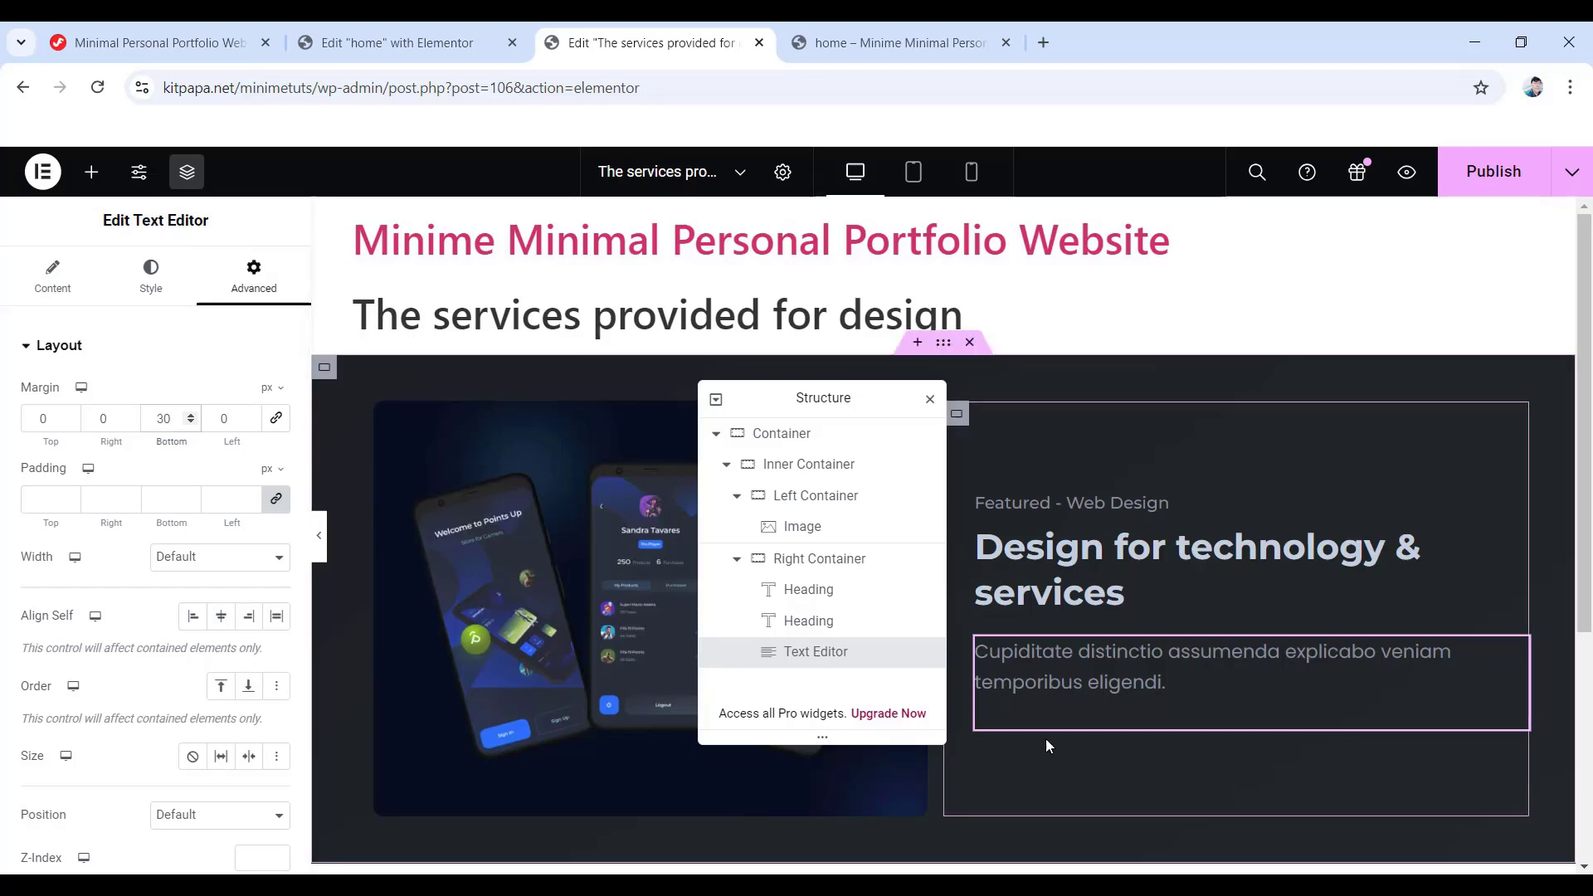
left_click(91, 172)
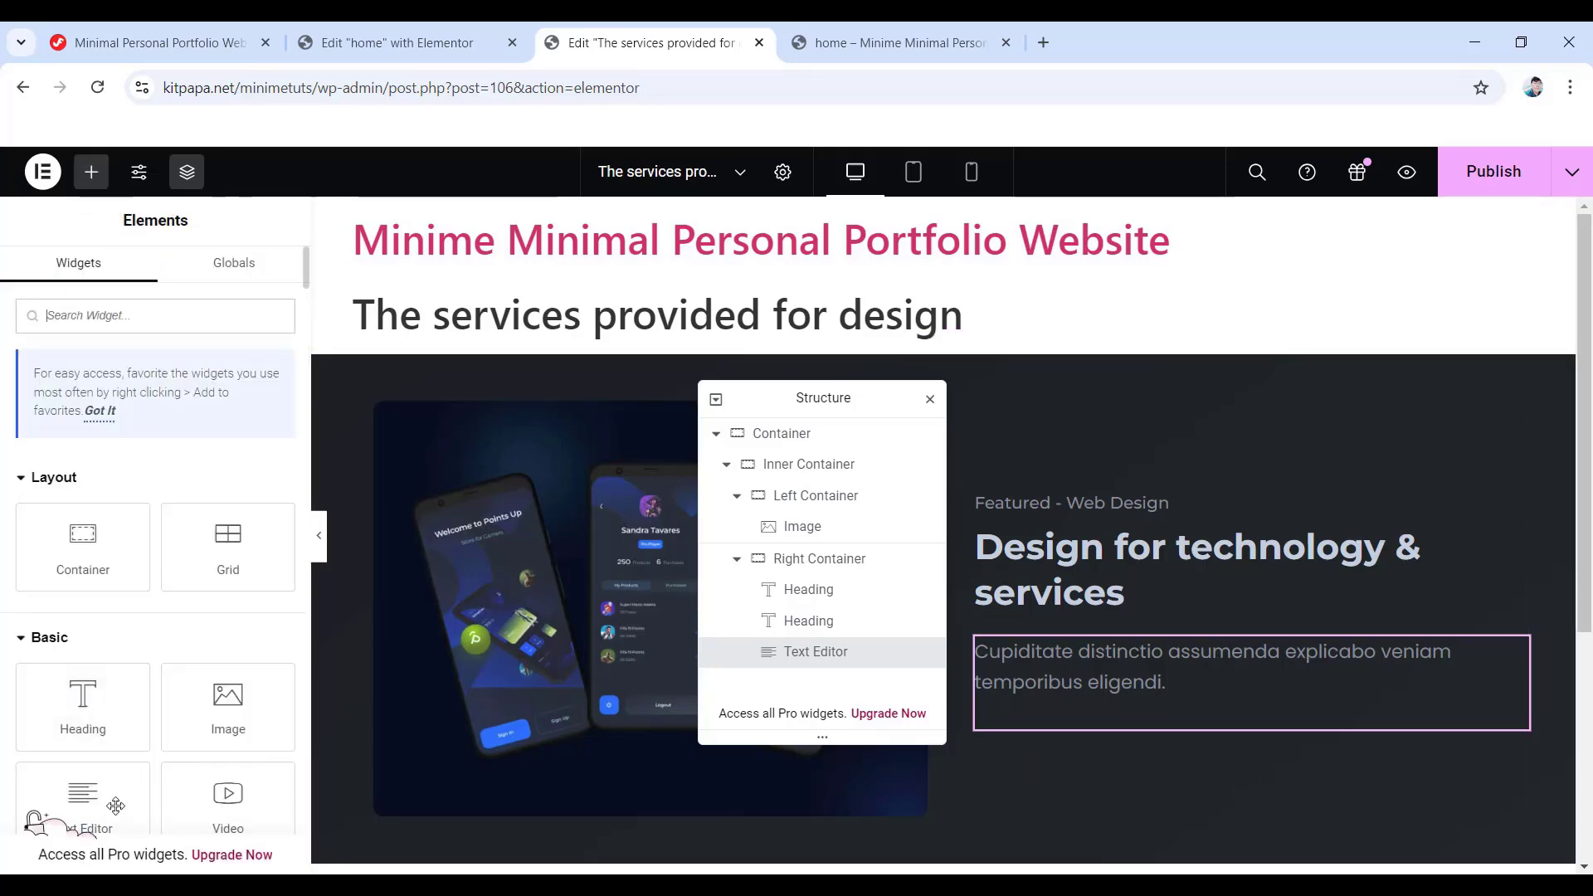
- Add a second text block with the 'Dolorum alias' paragraph, coloured #878e99
left_click_drag(116, 806, 1095, 720)
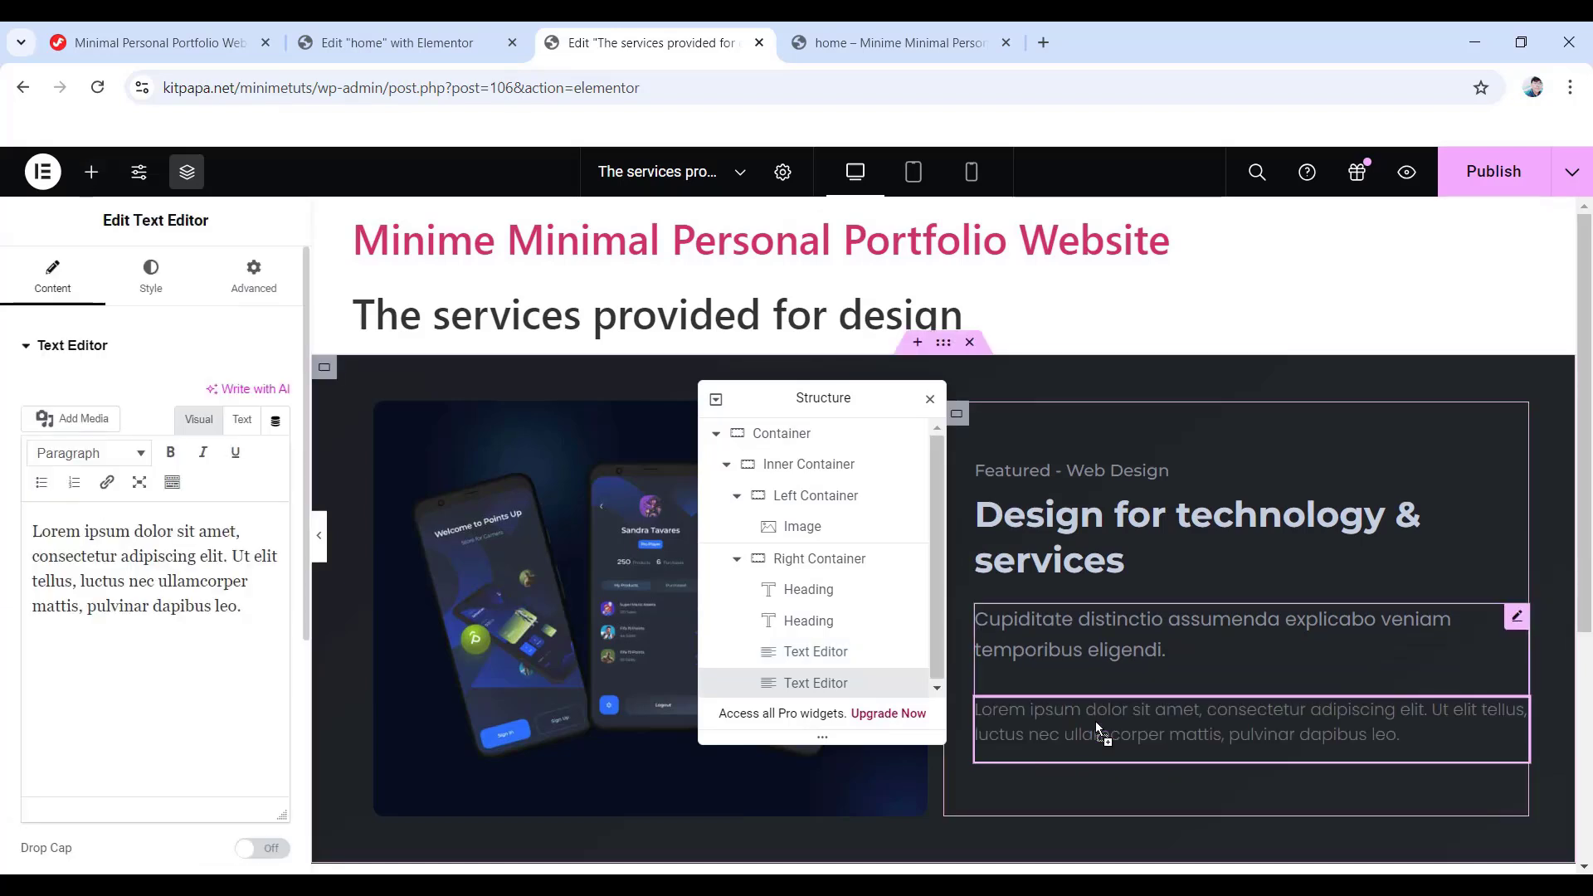
left_click_drag(242, 606, 29, 528)
type("Dolorum alias suscipit rerum maiores aliquam earum odit, nihil culpa quas iusto hic minus!")
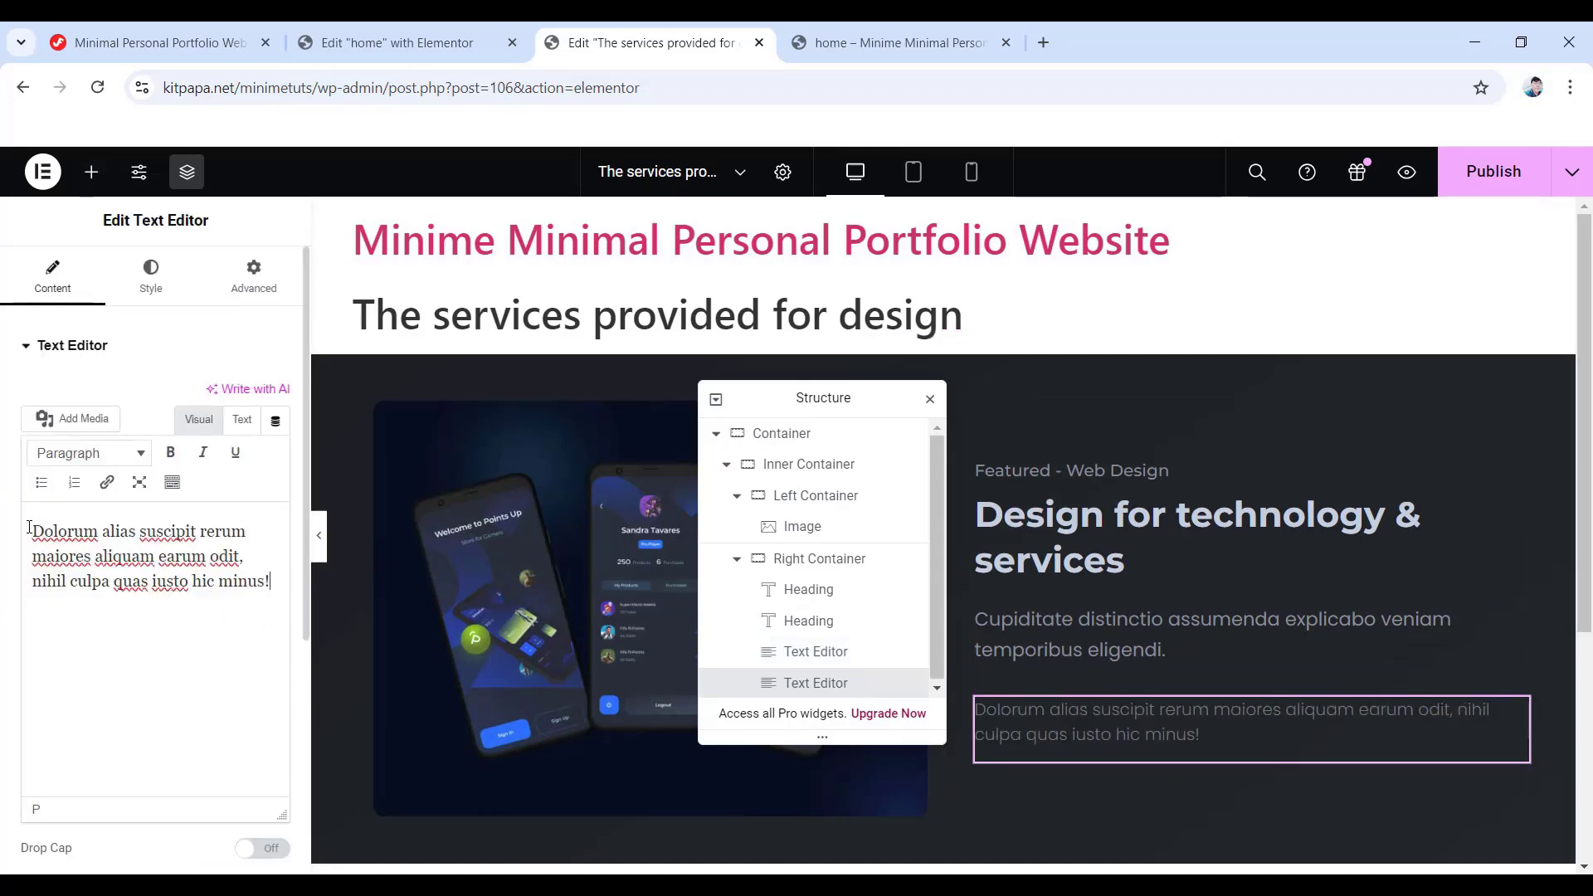
left_click(150, 290)
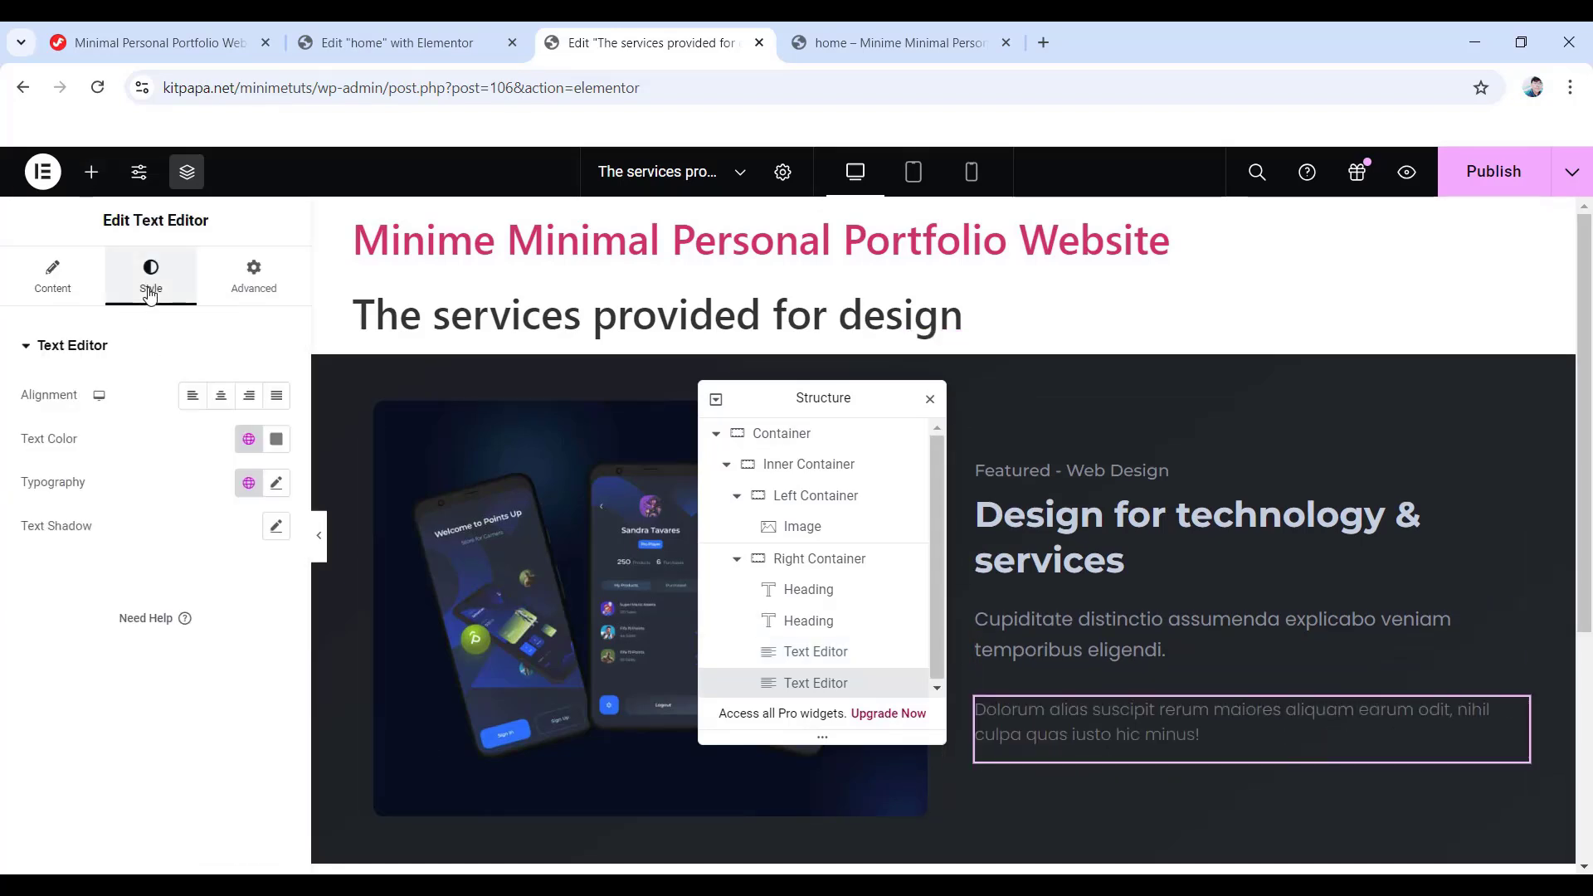
left_click(280, 438)
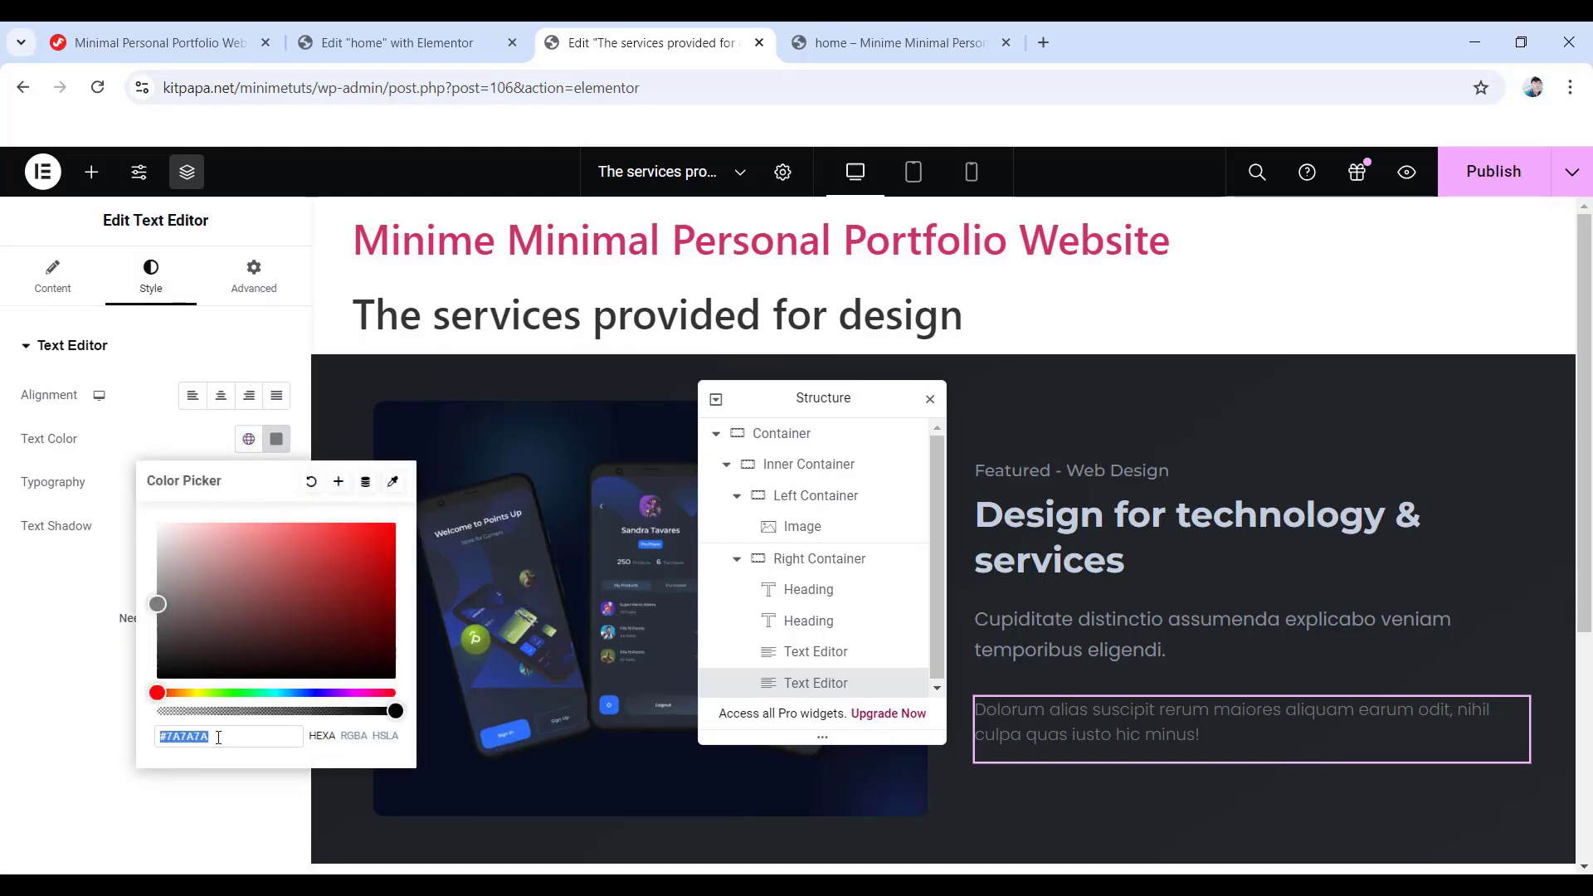
type("878e")
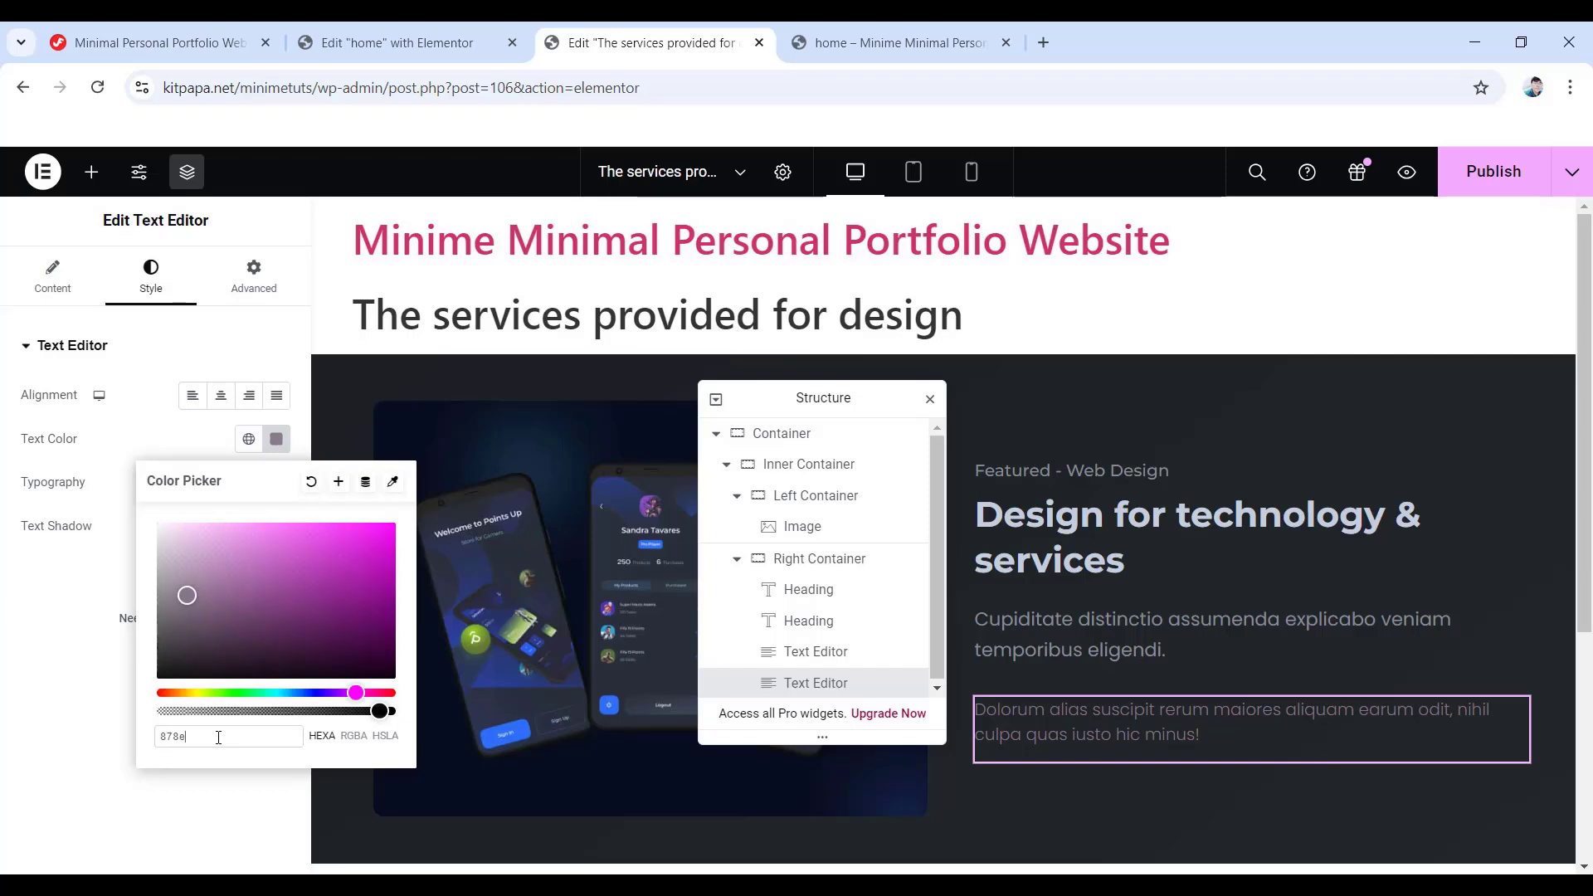
type("99")
left_click(79, 688)
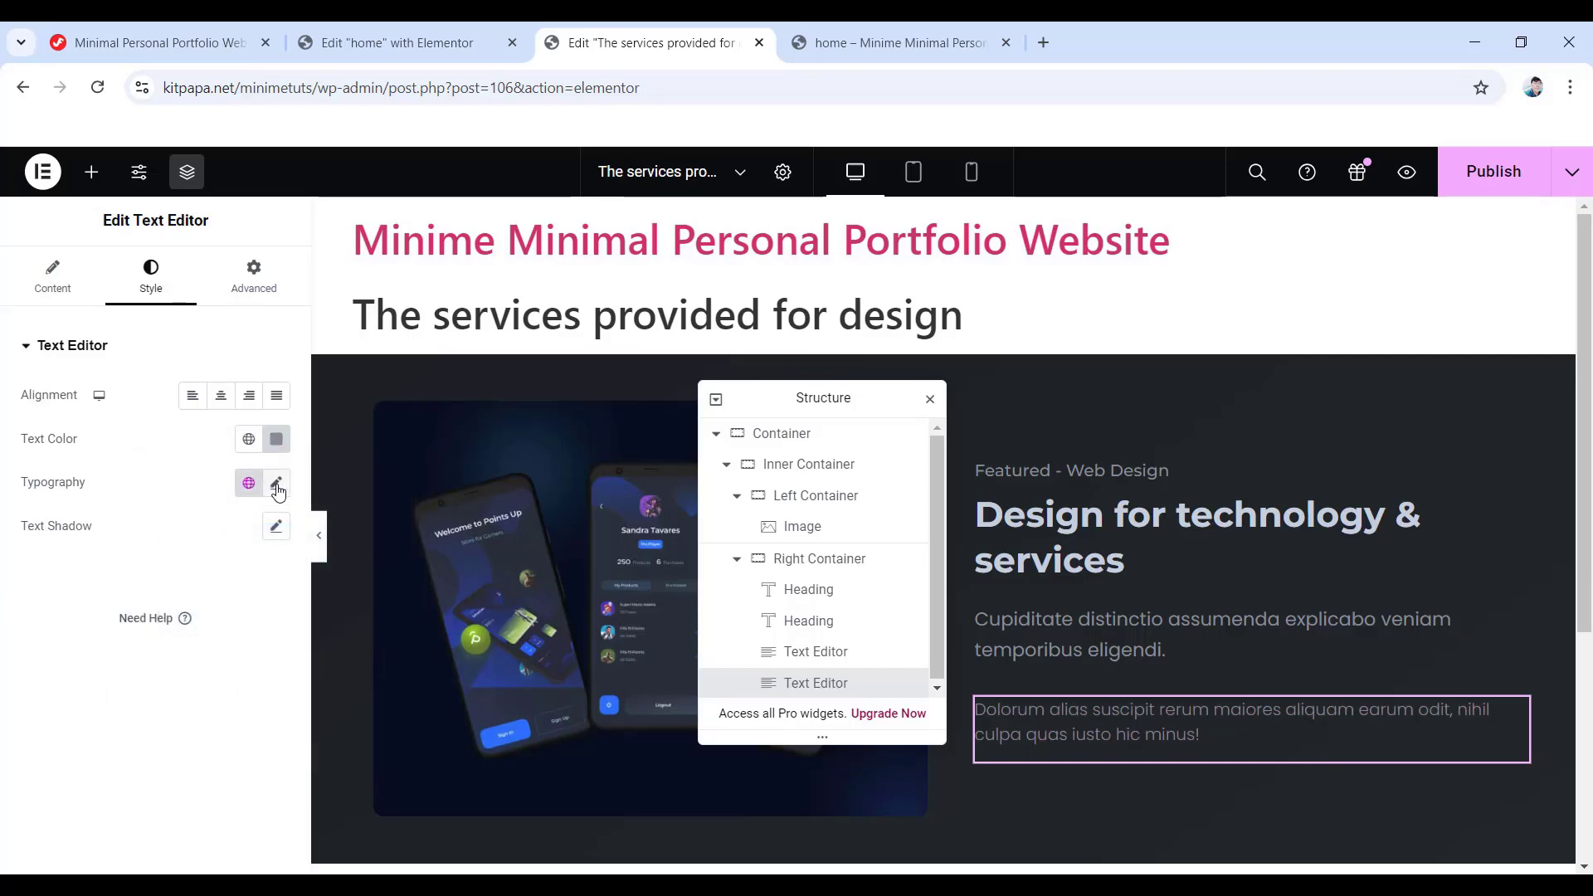
- Set the second paragraph's typography to 18 px, weight 400, 30 px line height
left_click(277, 485)
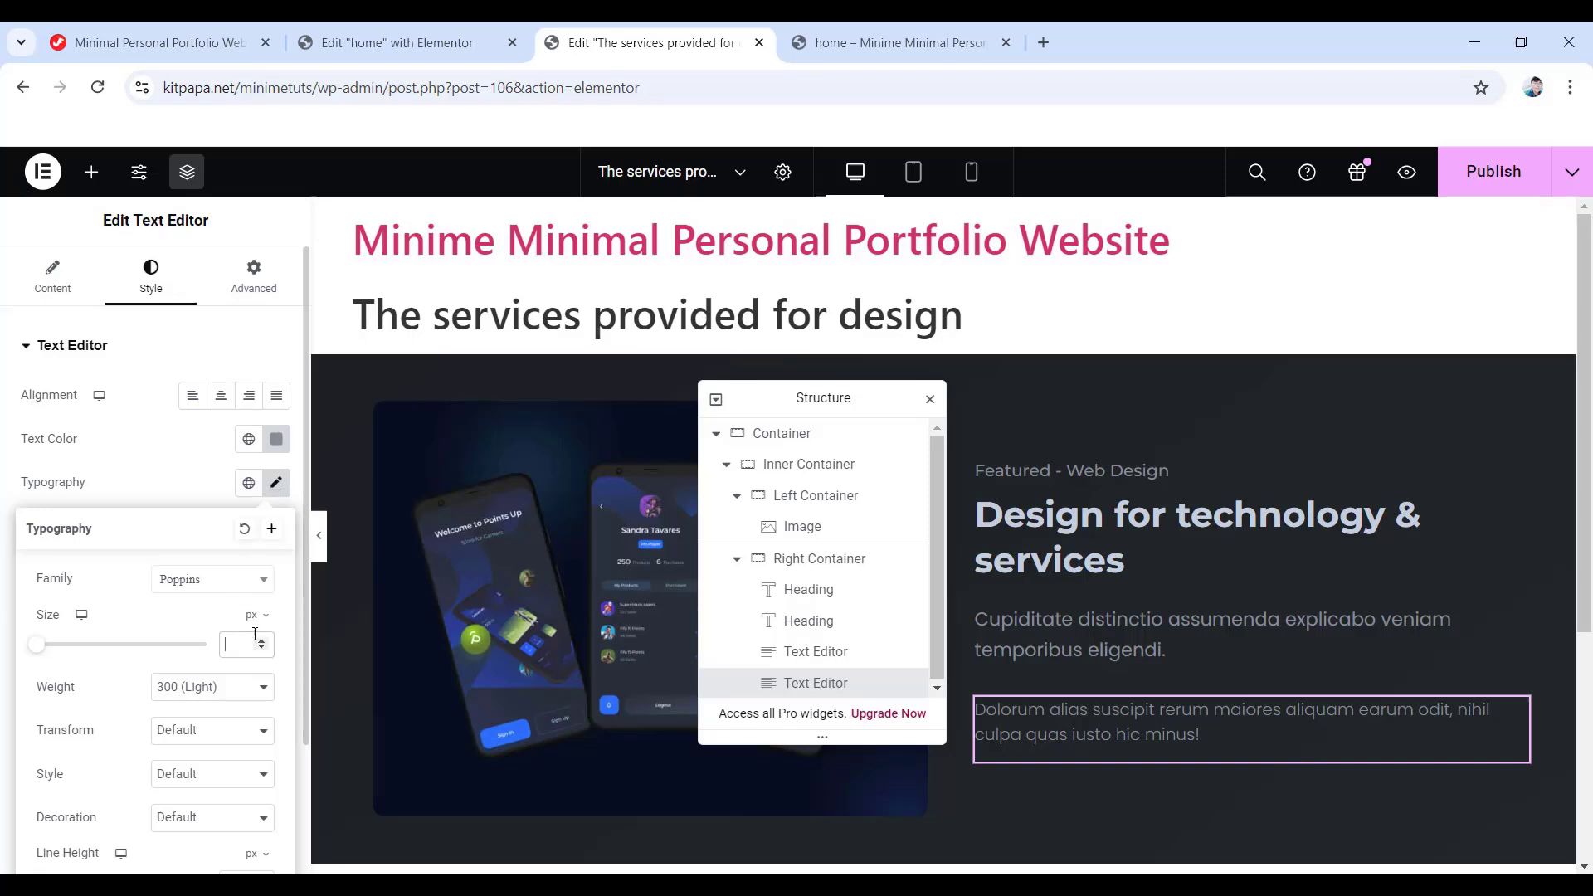
type("18")
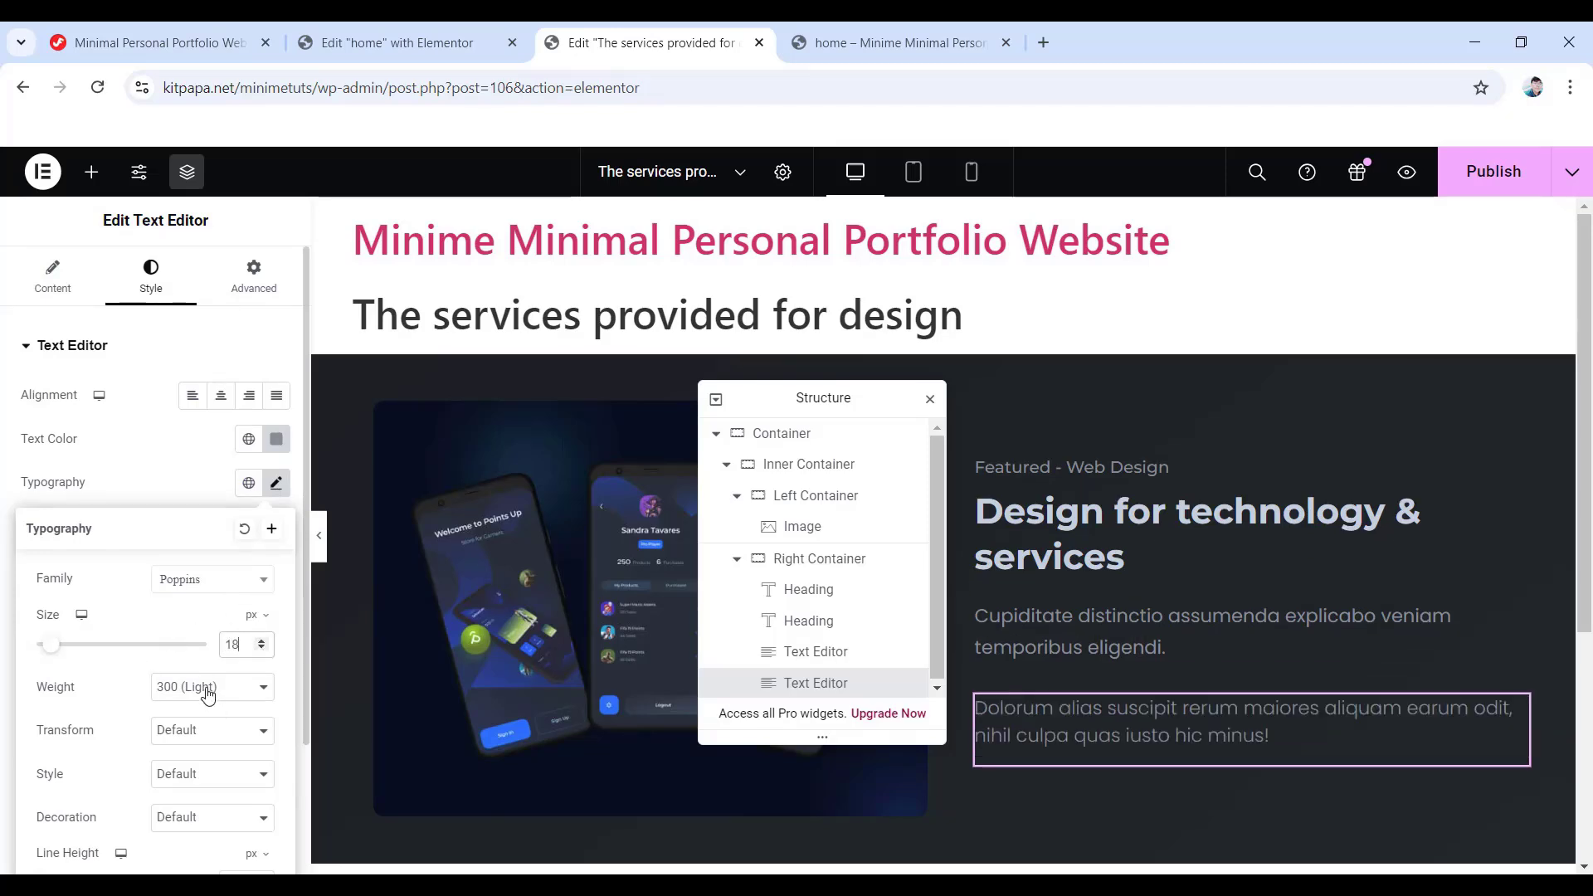
left_click(208, 695)
left_click(187, 461)
scroll(193, 646, "down", 2)
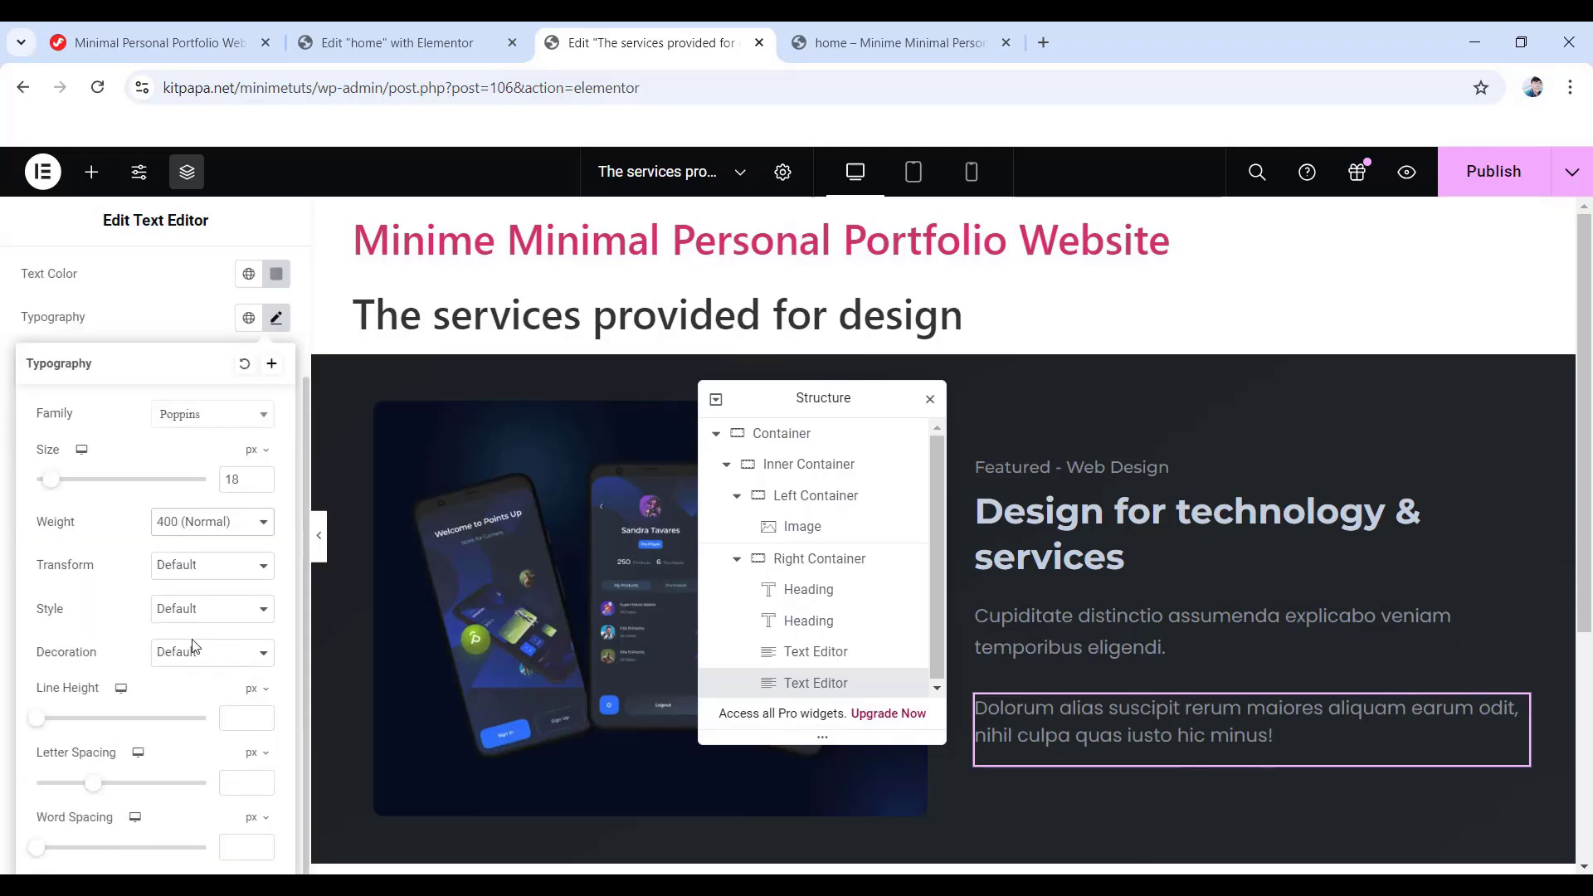
left_click(249, 717)
type("30")
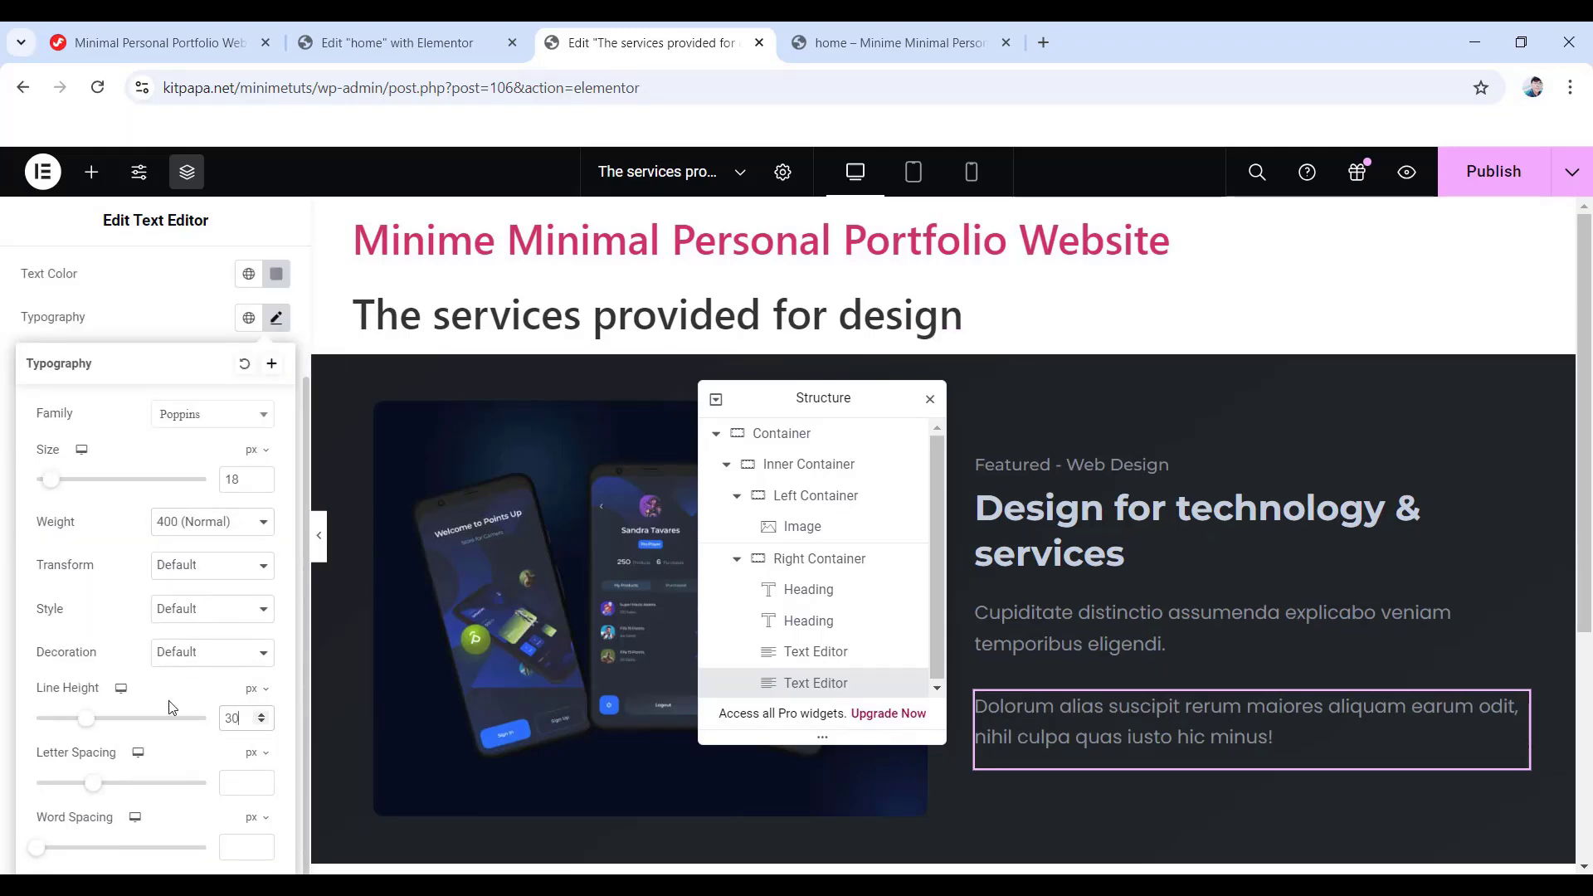
scroll(191, 722, "up", 2)
- Unlink the second paragraph's margins and set a 25 px bottom margin
left_click(257, 282)
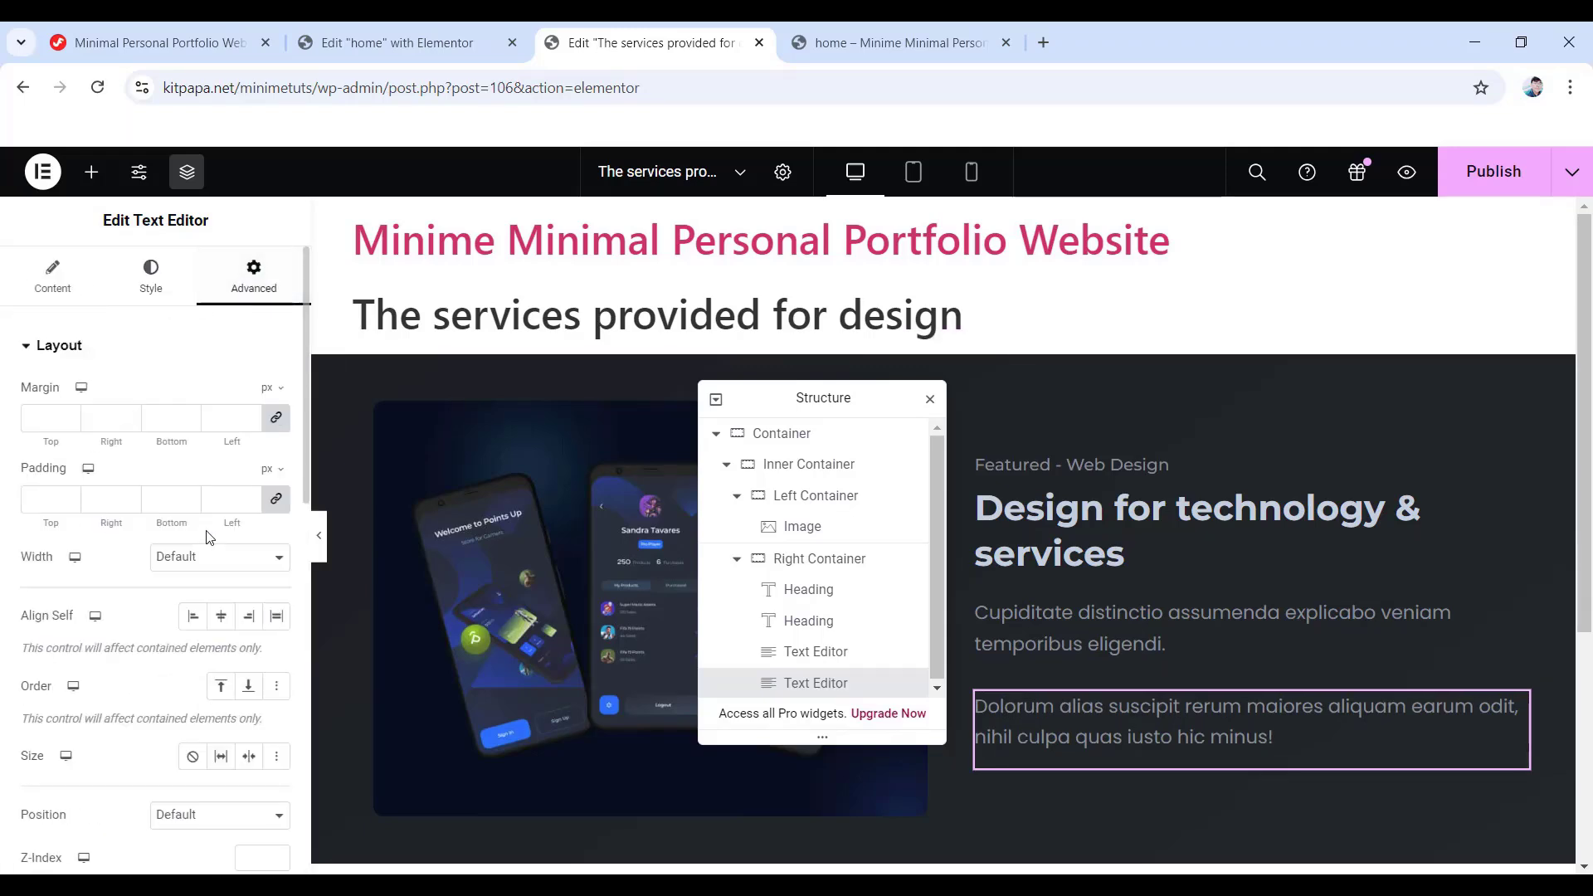
left_click(277, 417)
double_click(163, 417)
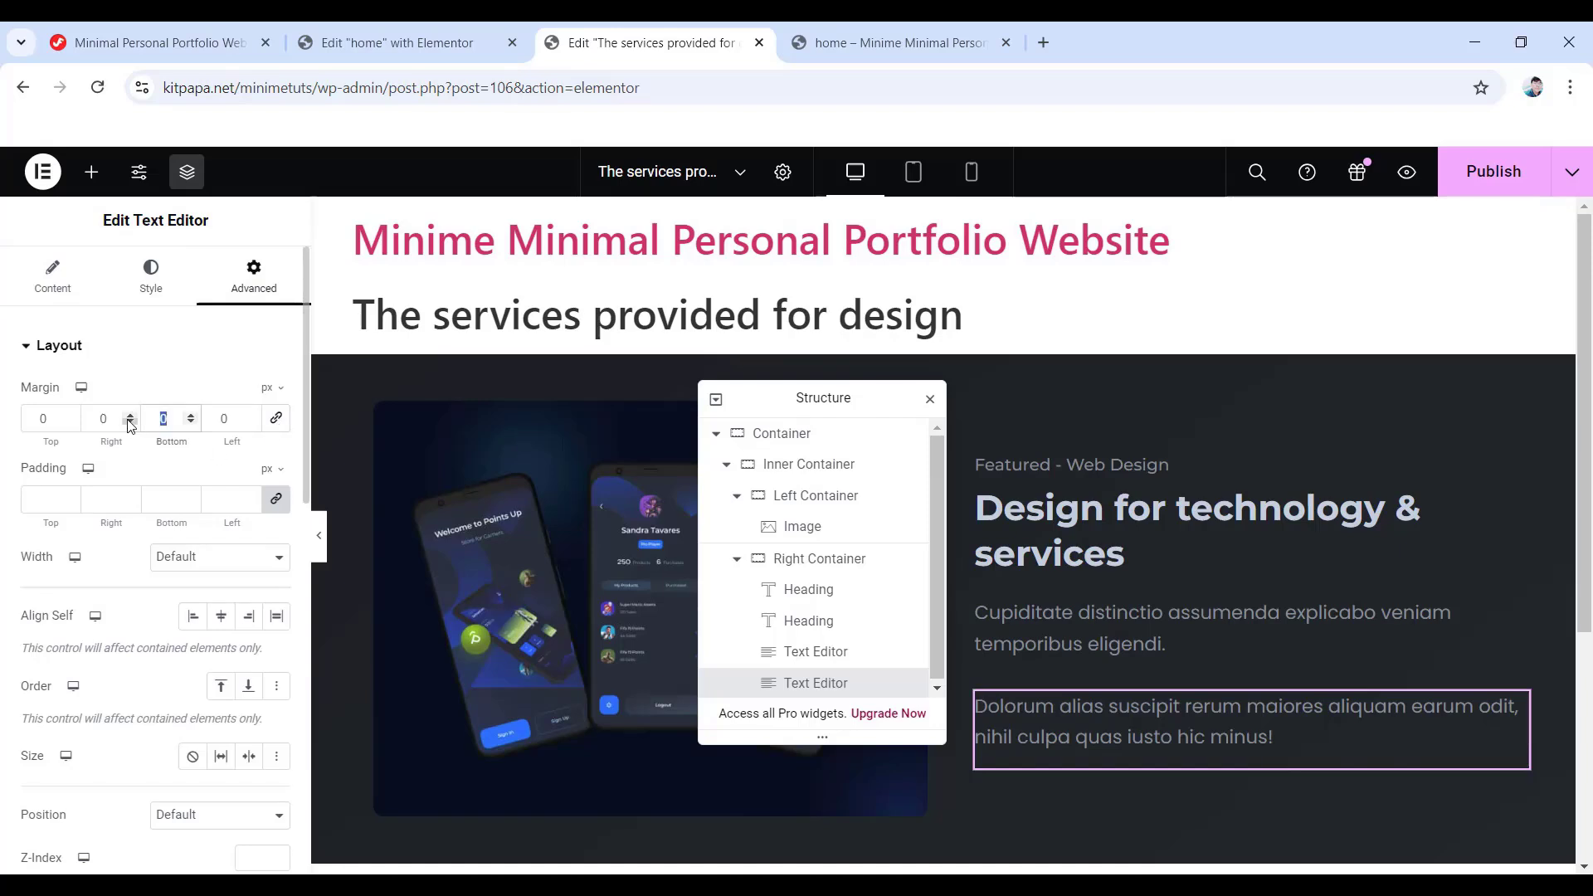
type("25")
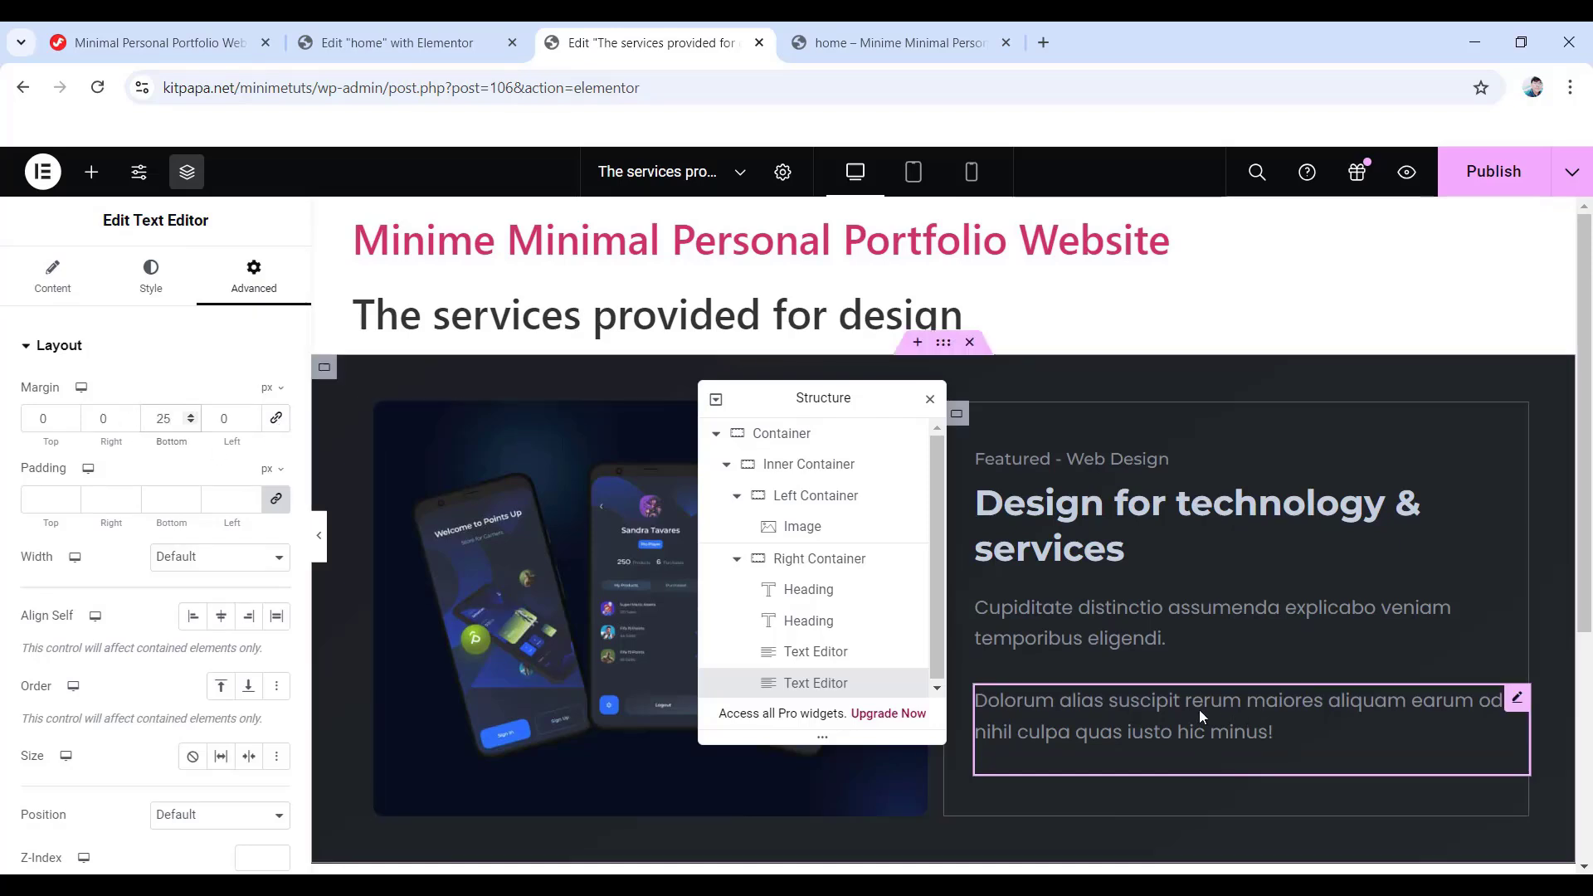
scroll(1198, 709, "down", 3)
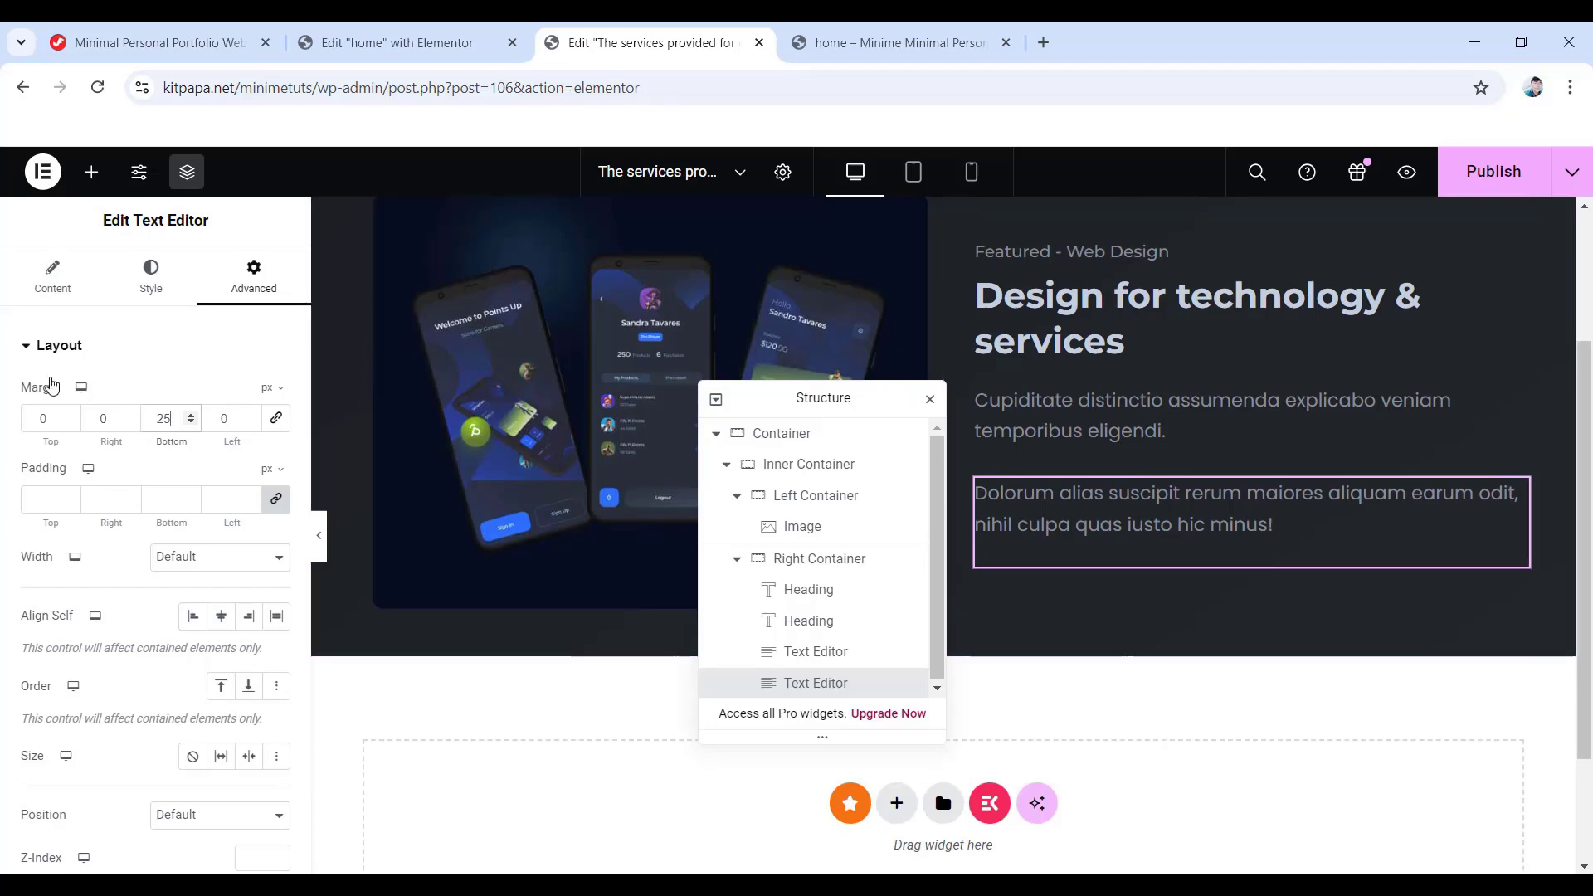
left_click(83, 174)
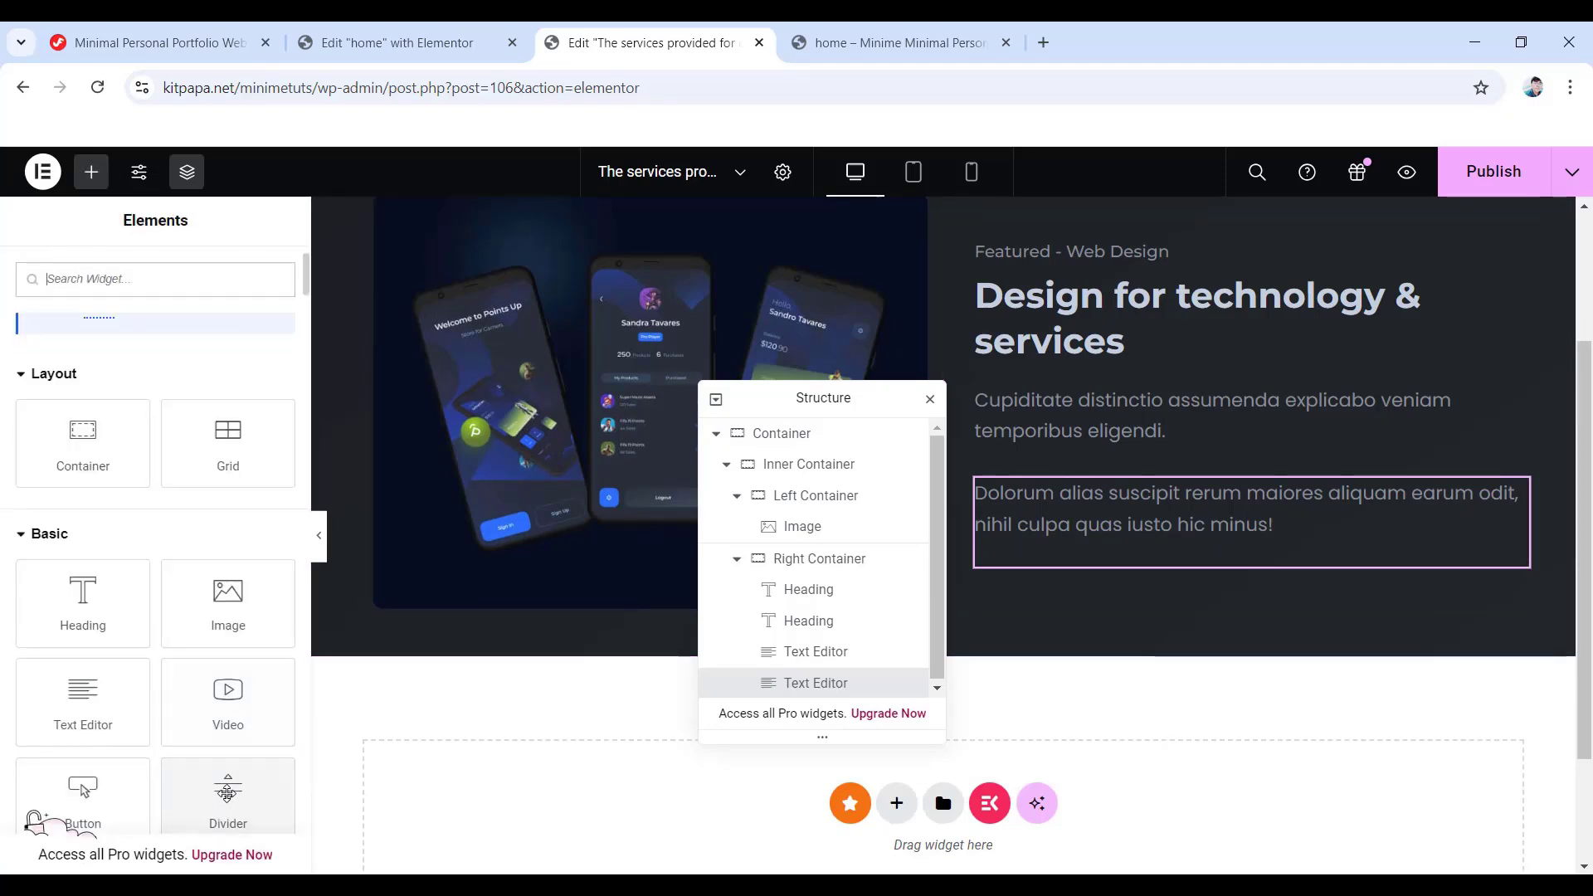
- Add a Button widget below the paragraphs labelled 'VIEW PROJECT'
scroll(226, 793, "down", 1)
left_click_drag(91, 706, 1167, 573)
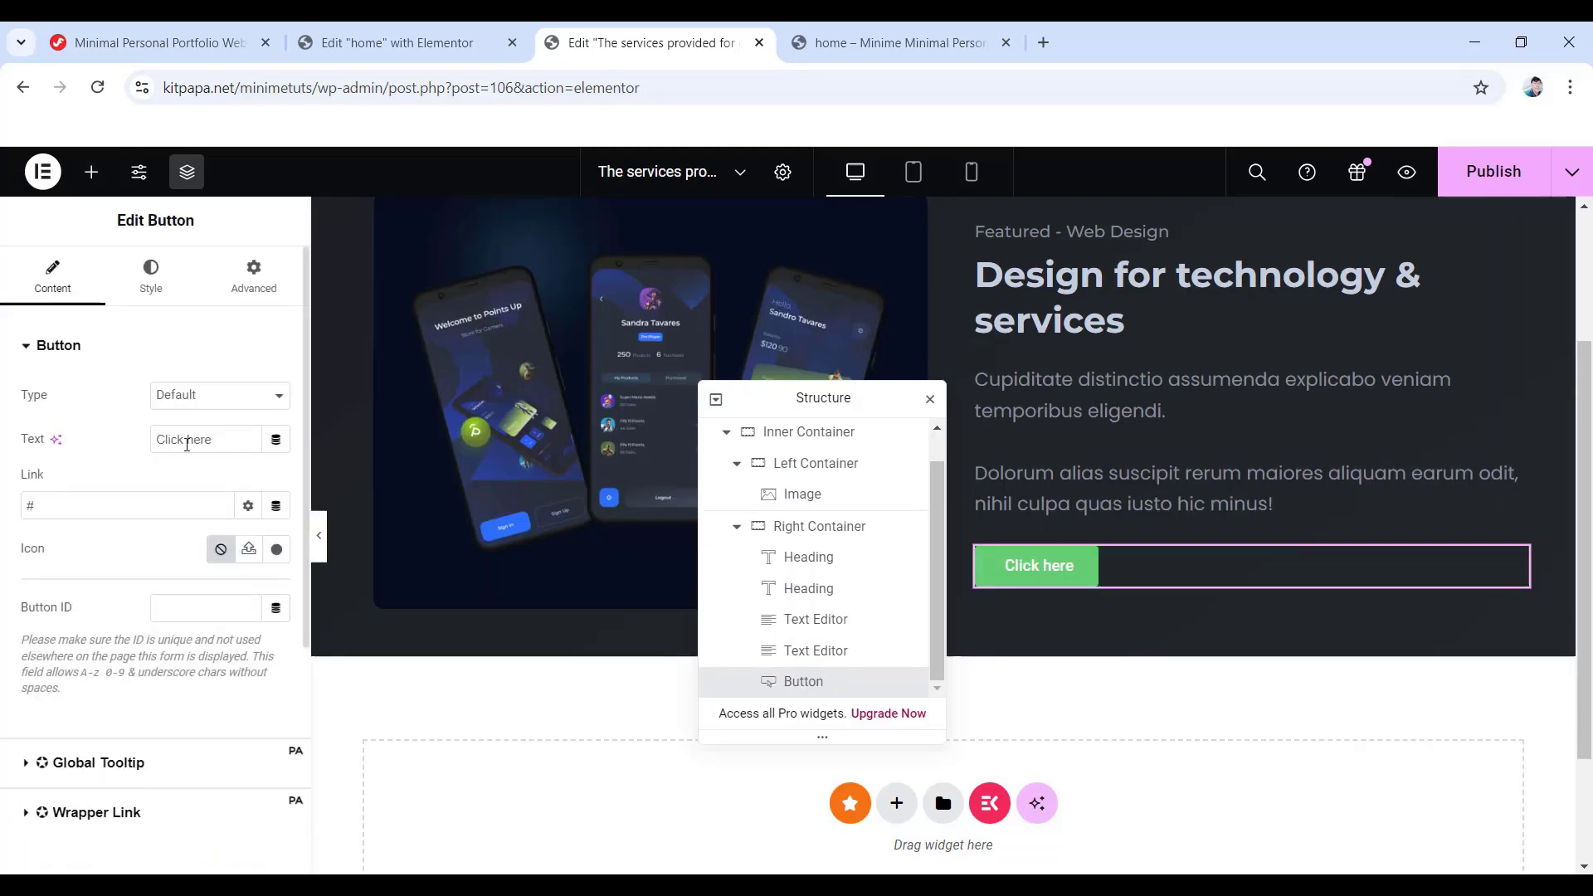
left_click_drag(225, 441, 172, 439)
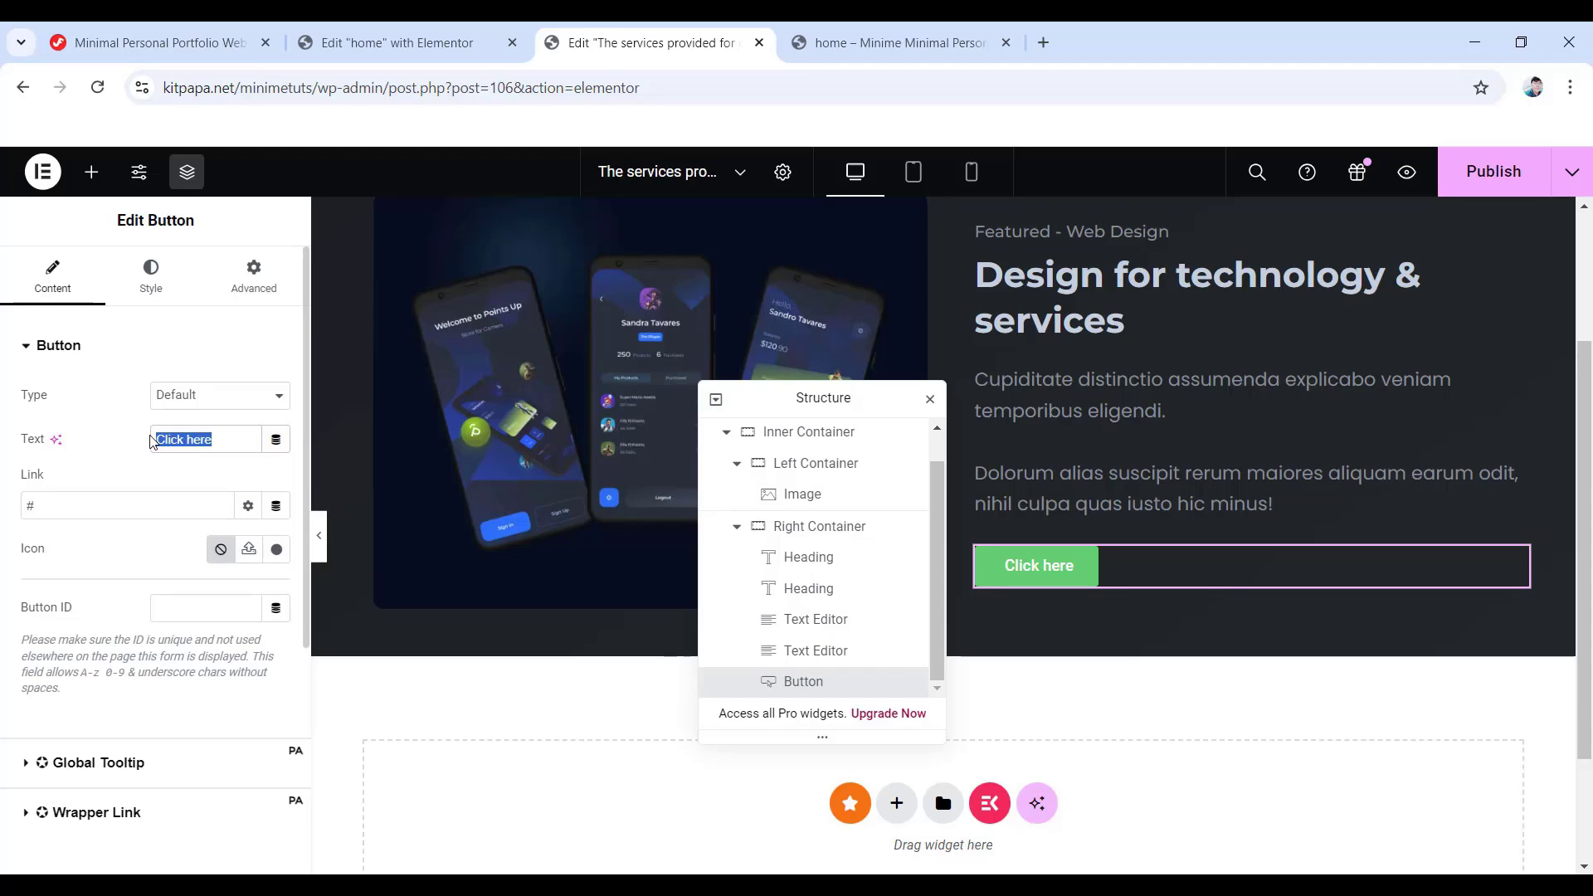
type("VIEW PROJECT")
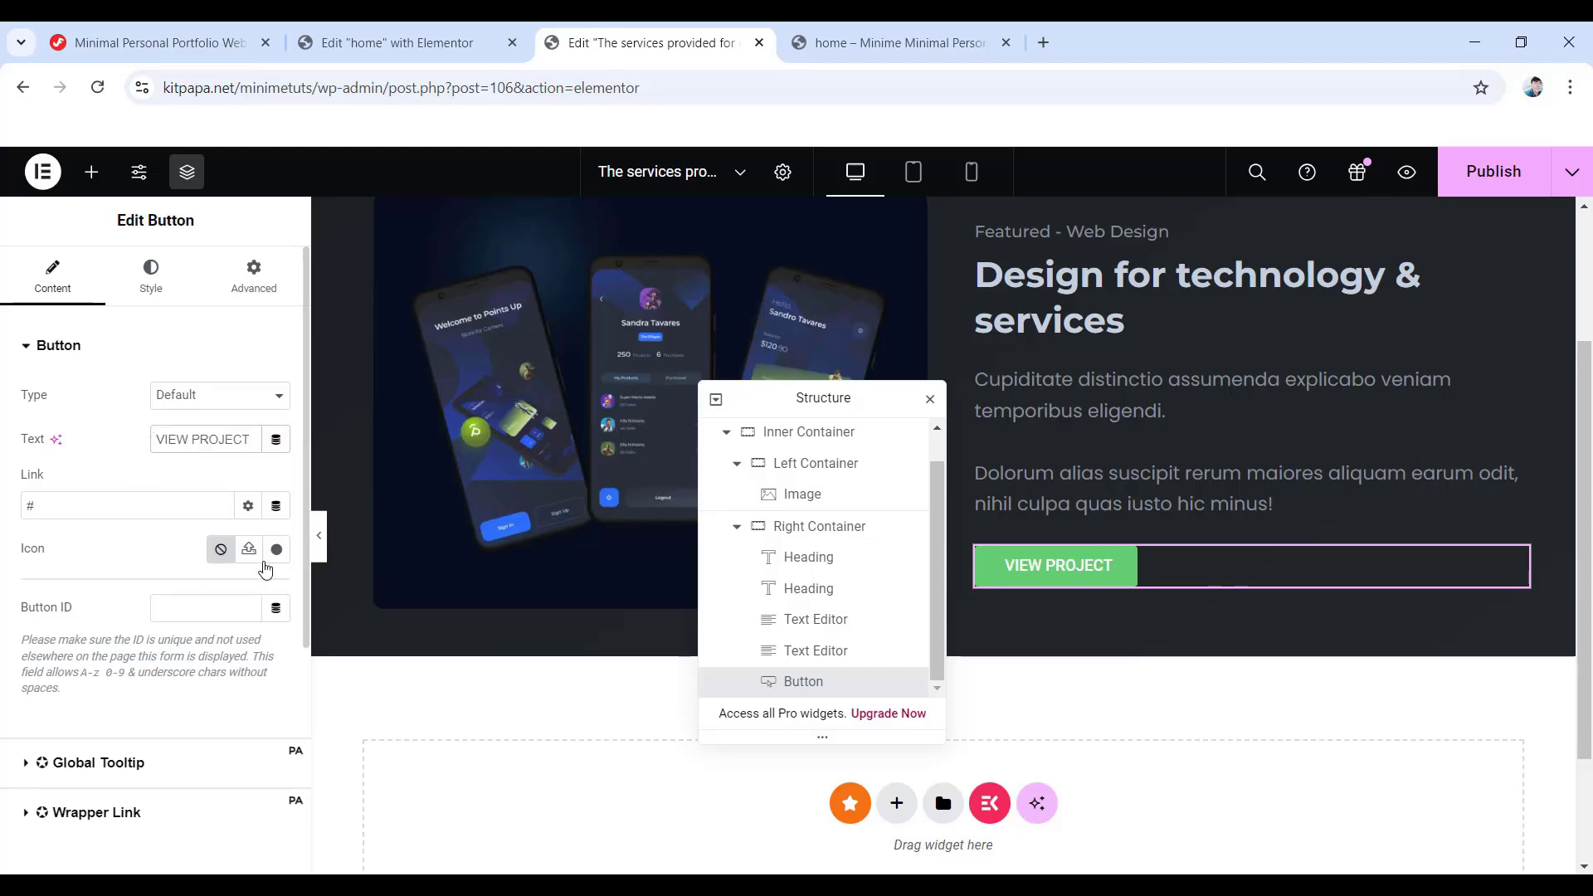
- Give the button a right-arrow icon after the label with 10 px spacing
left_click(279, 552)
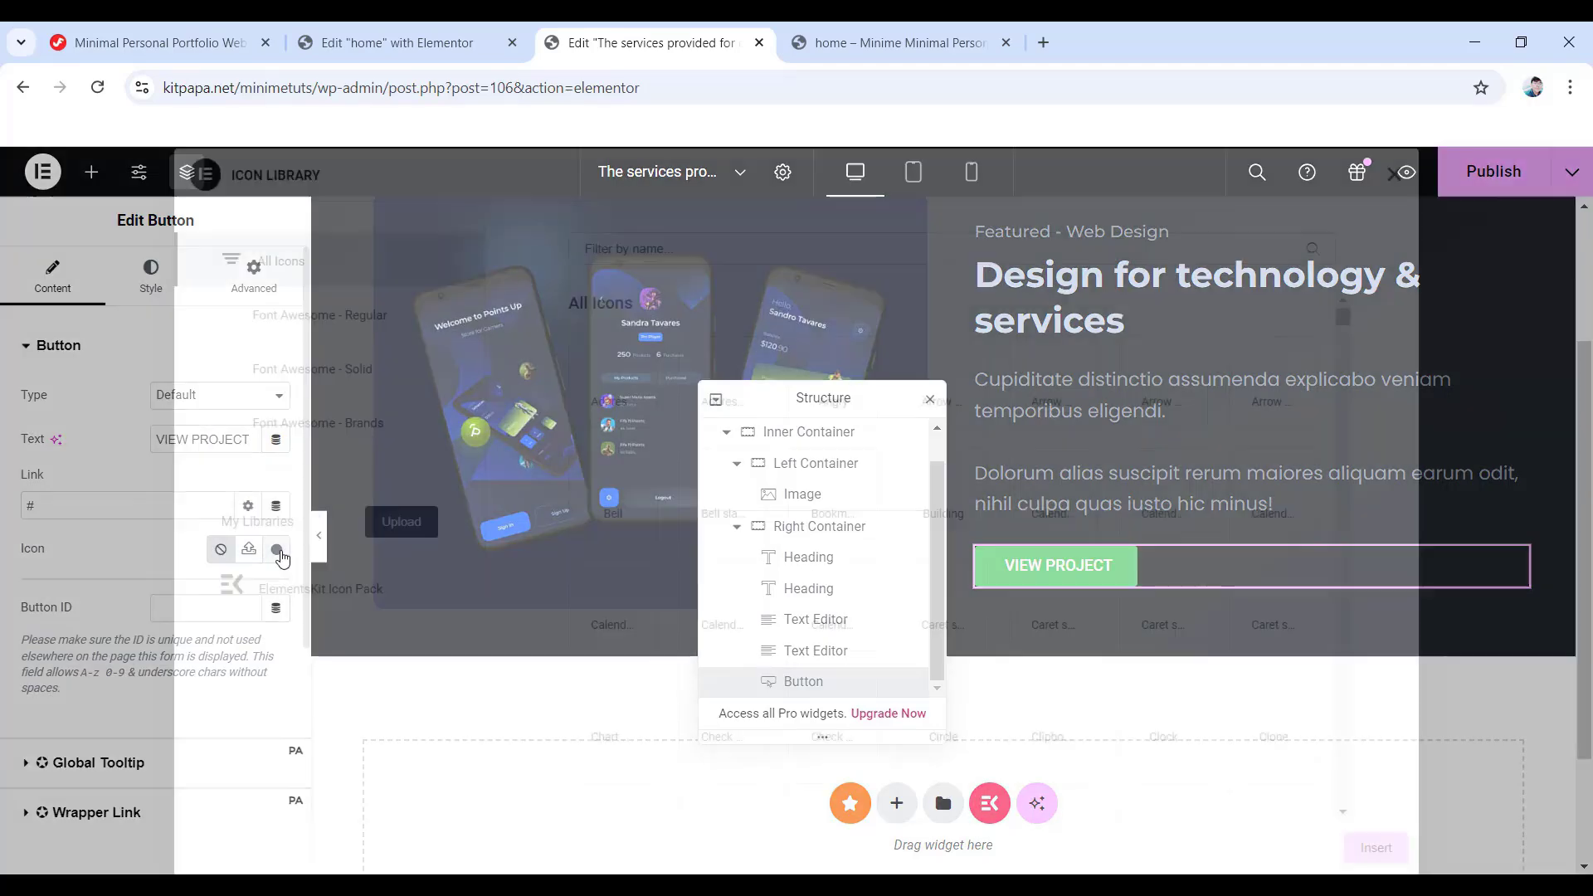
left_click(692, 243)
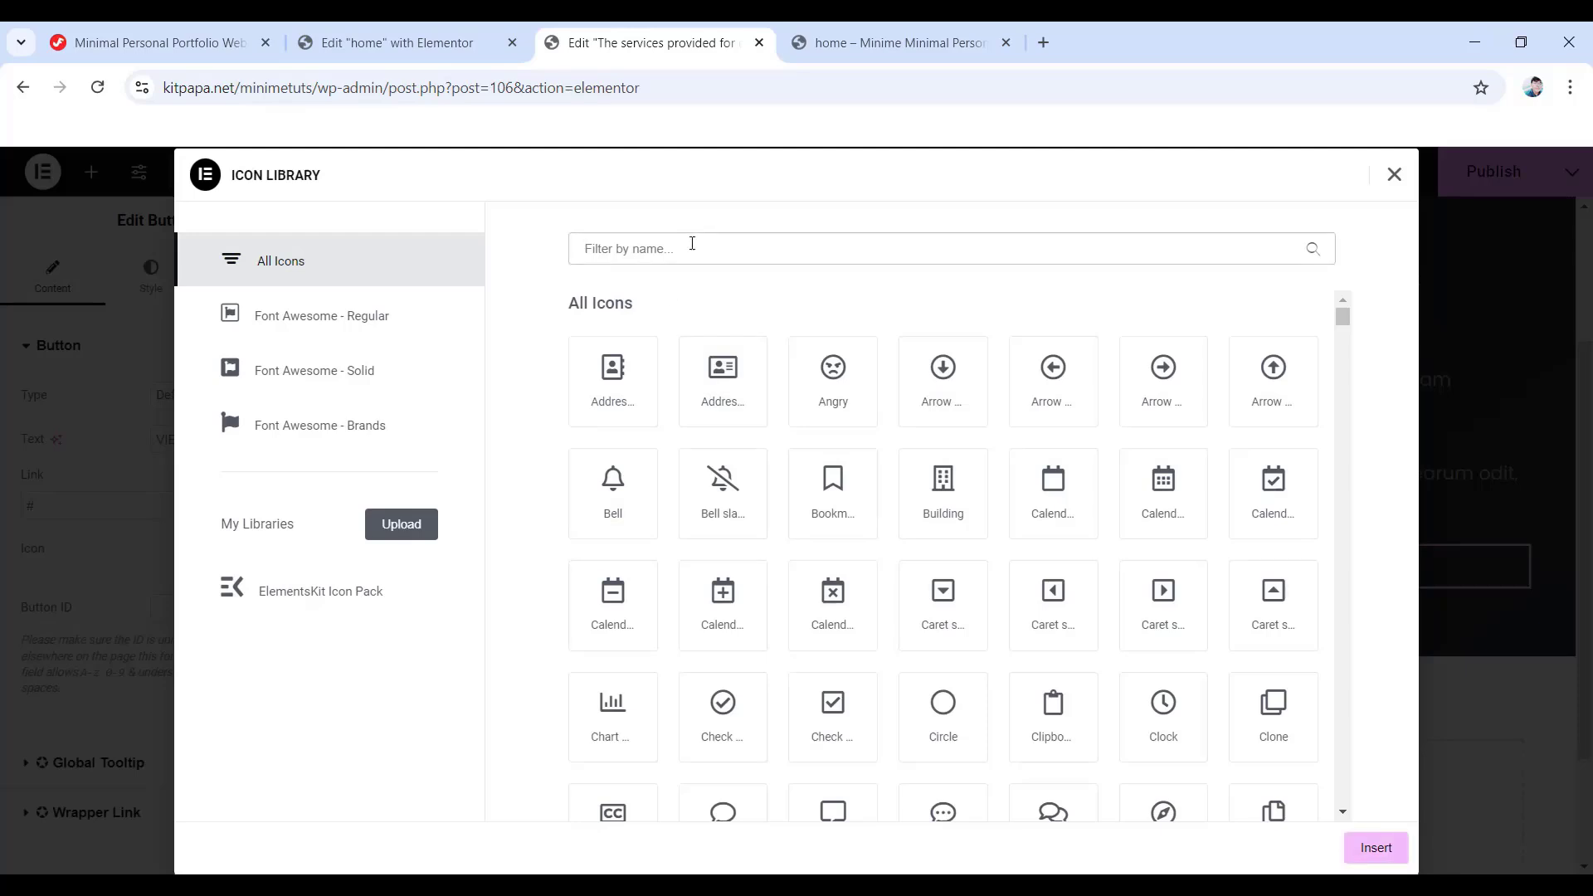
type("Right Arrow1")
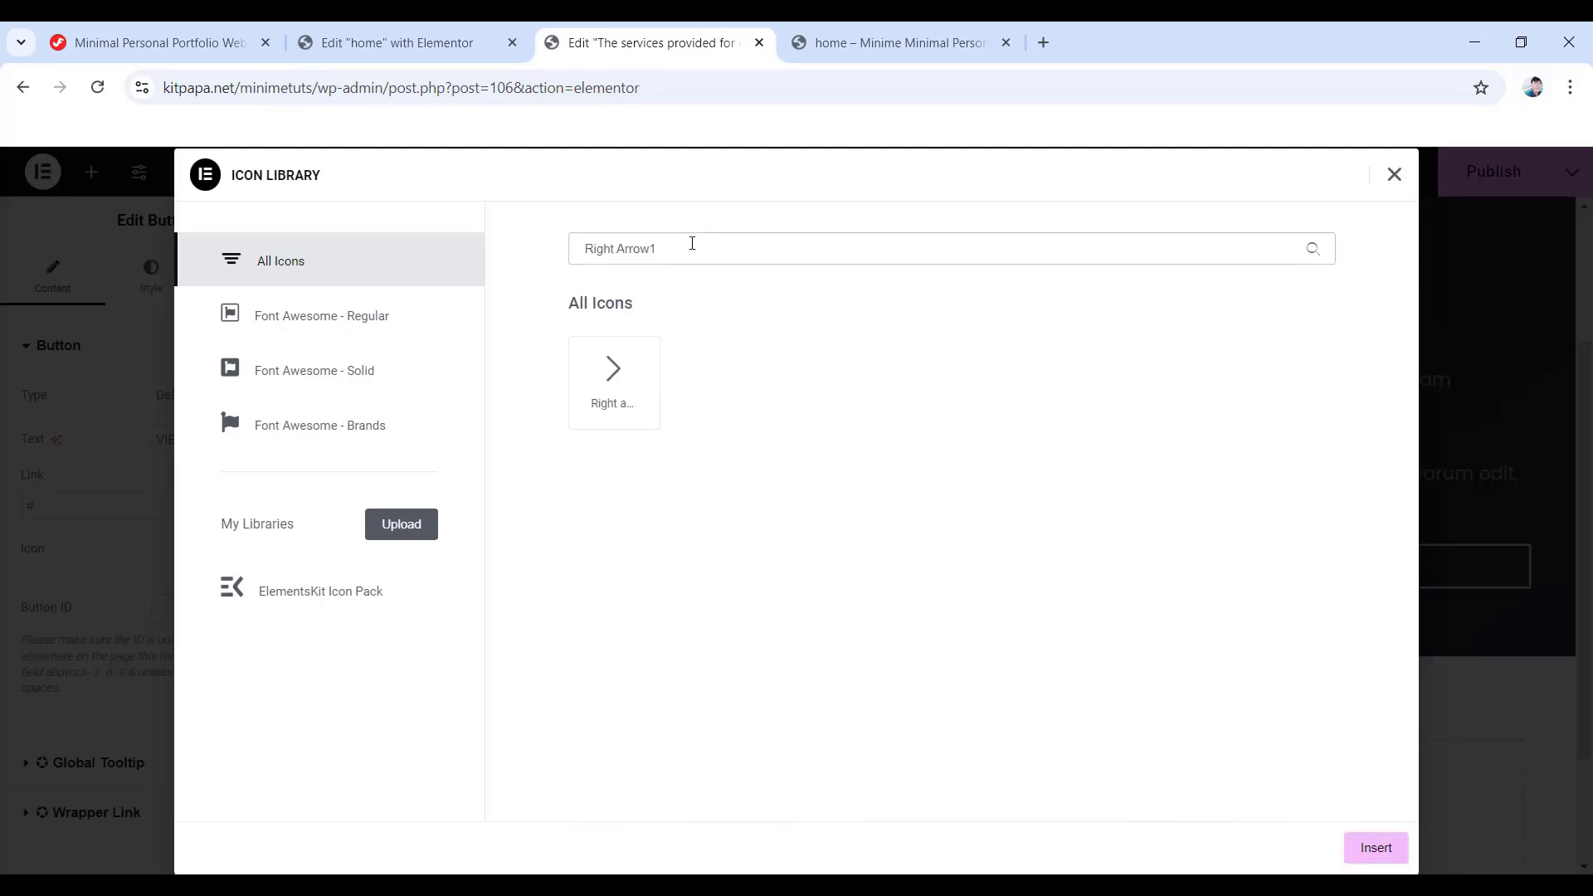
left_click(606, 385)
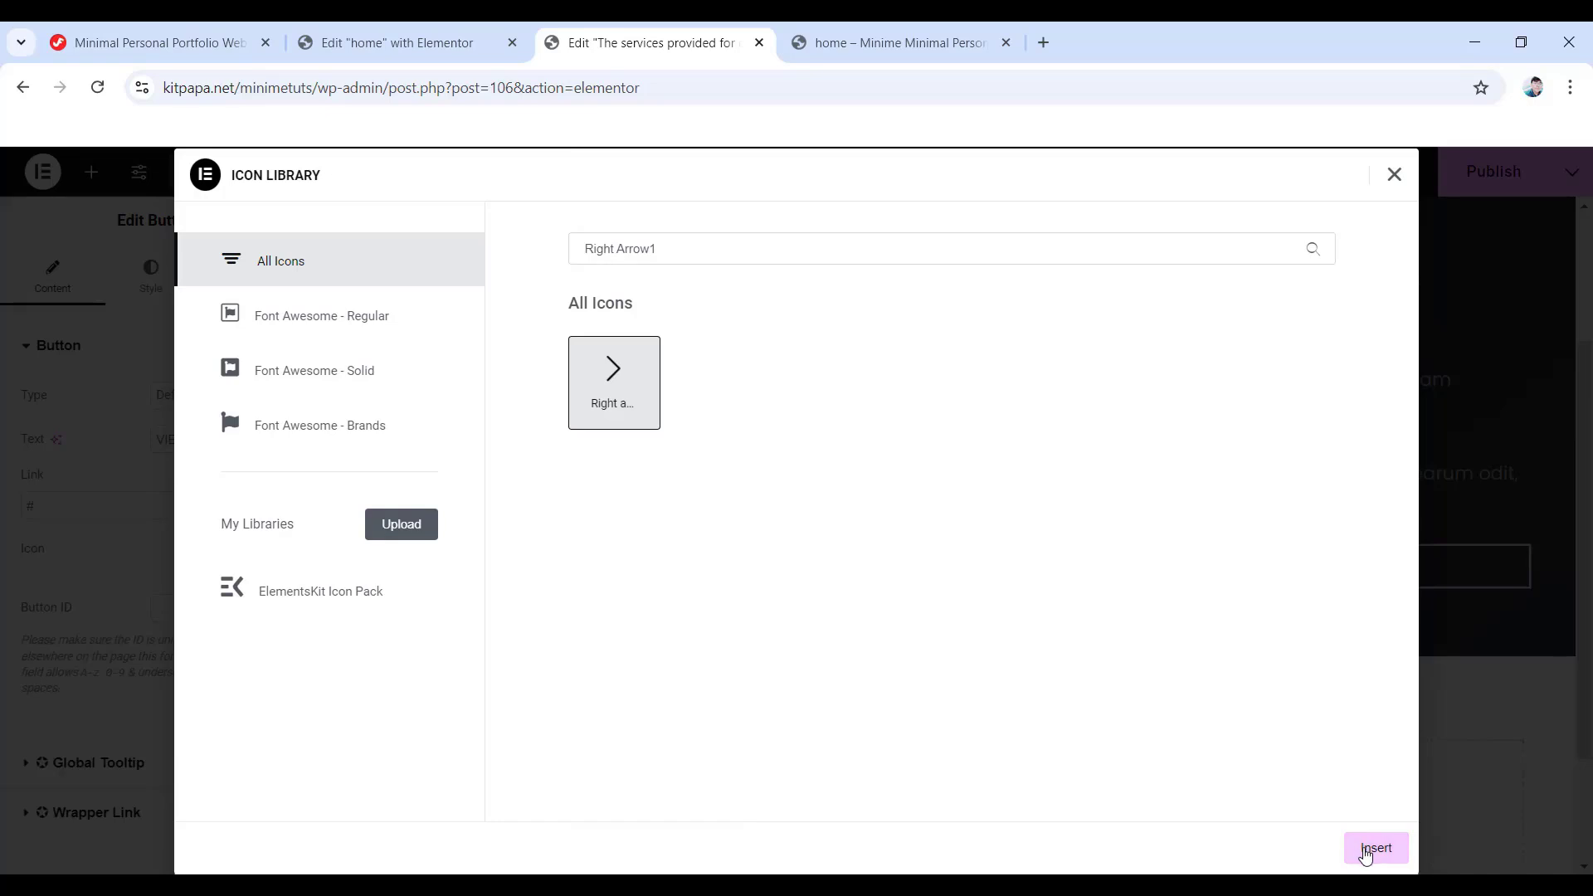
left_click(1365, 853)
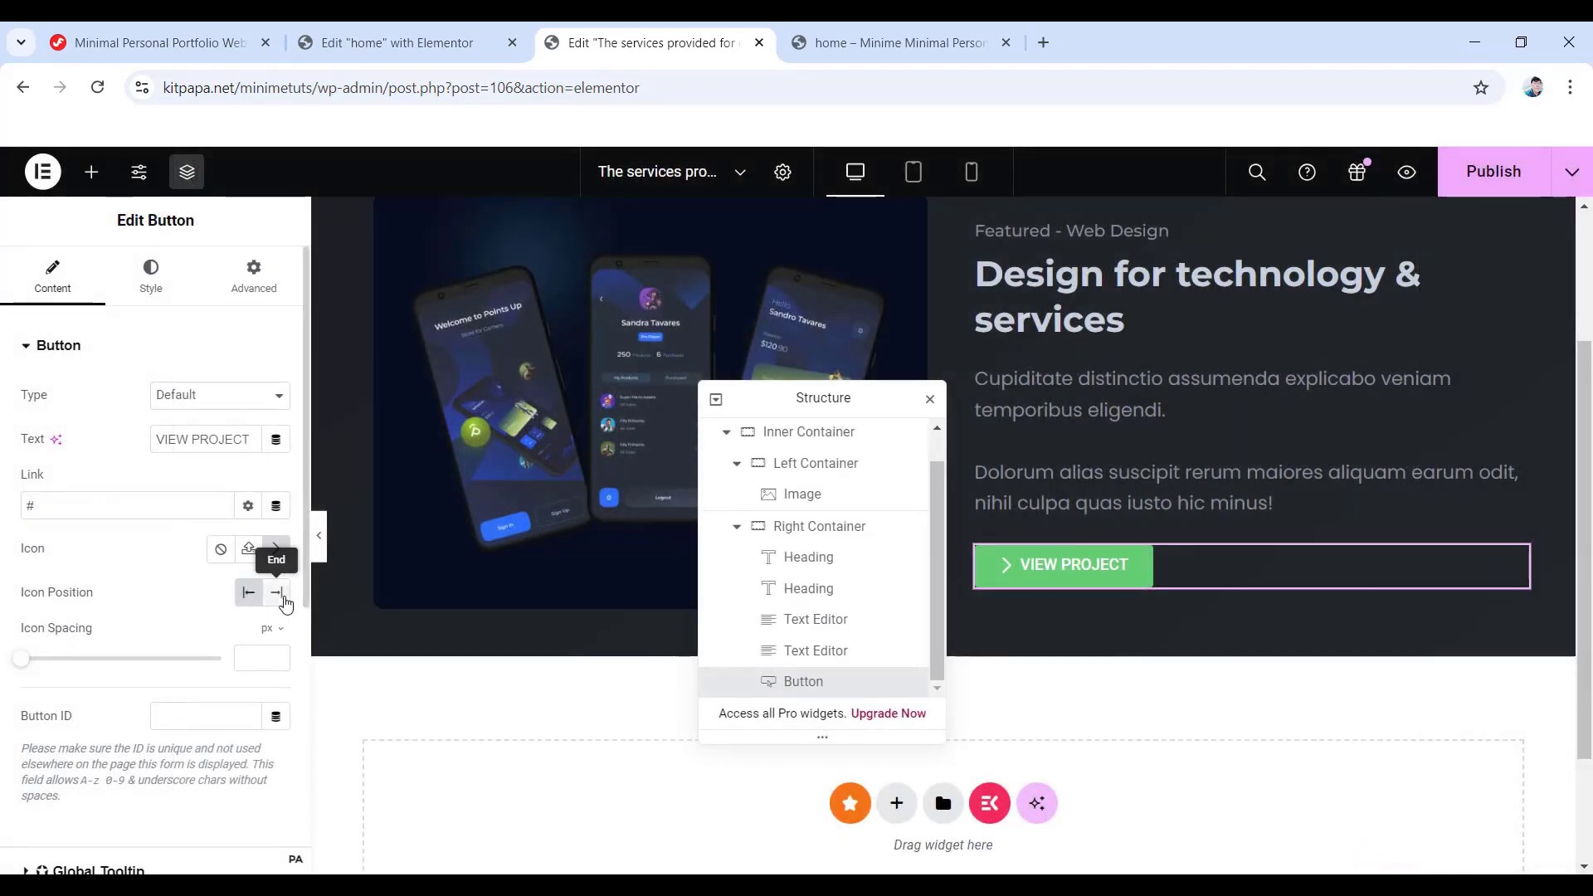
left_click(278, 594)
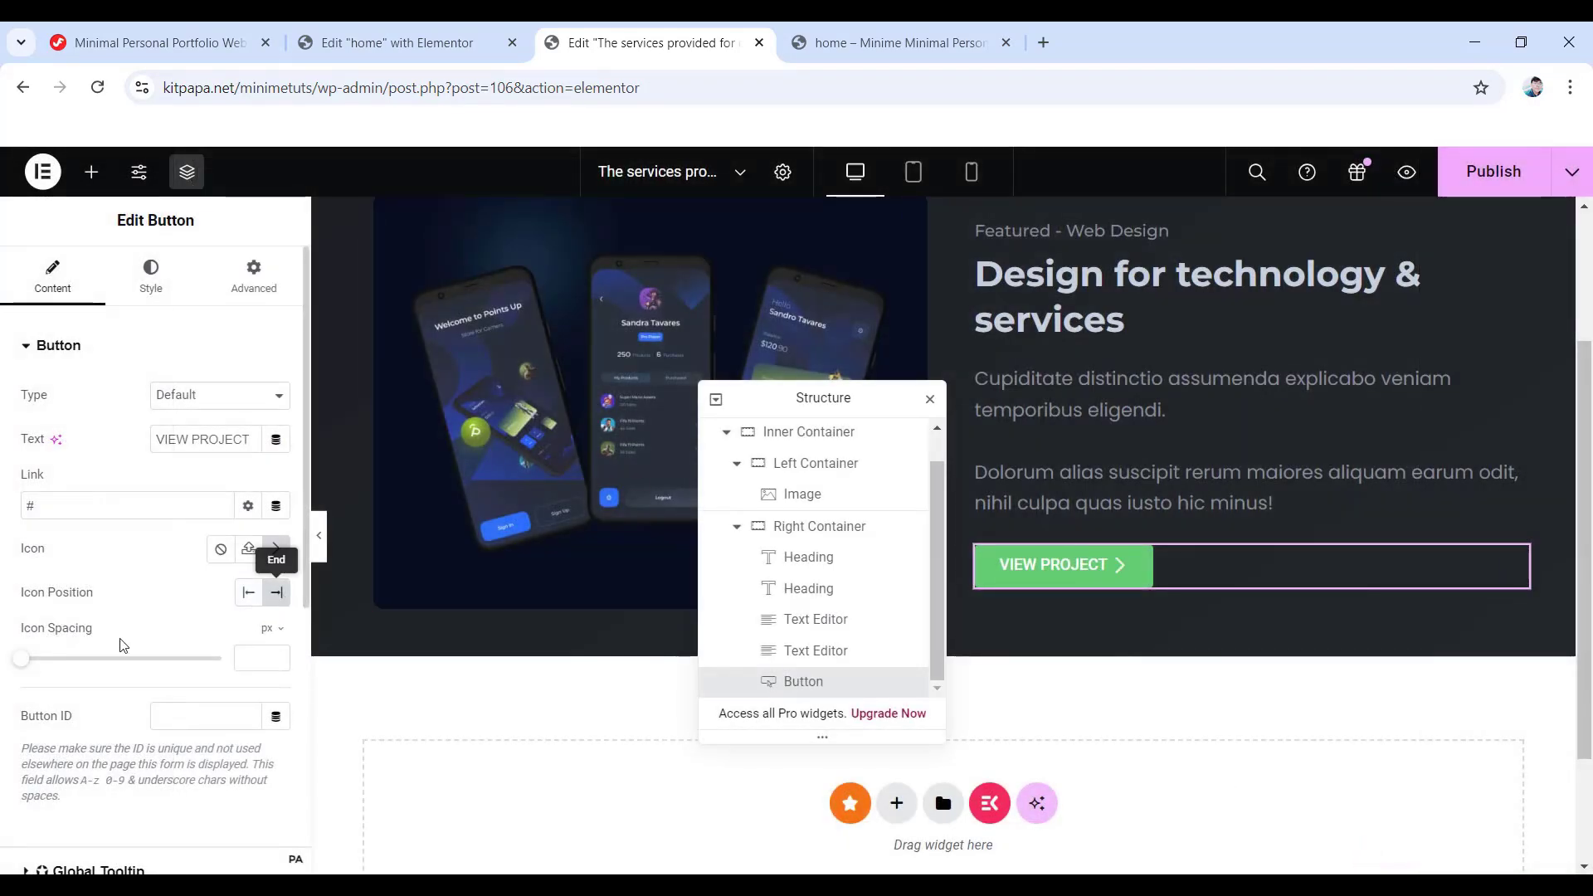
left_click(254, 659)
- Set the VIEW PROJECT button's typography to Poppins, 14 px, weight 400 (Normal)
type("10")
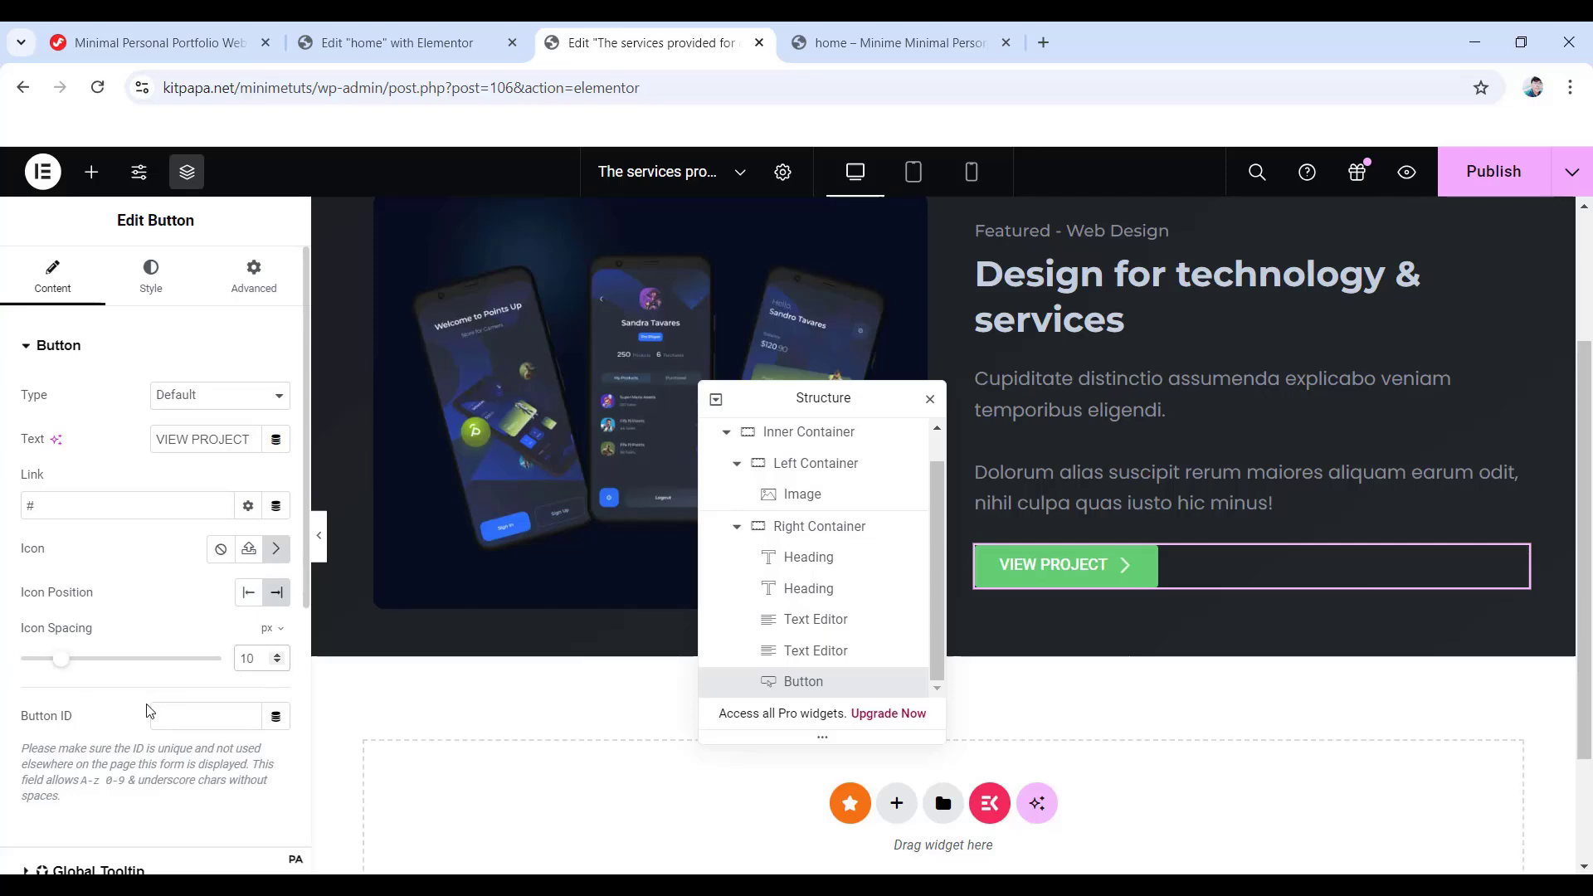
left_click(148, 292)
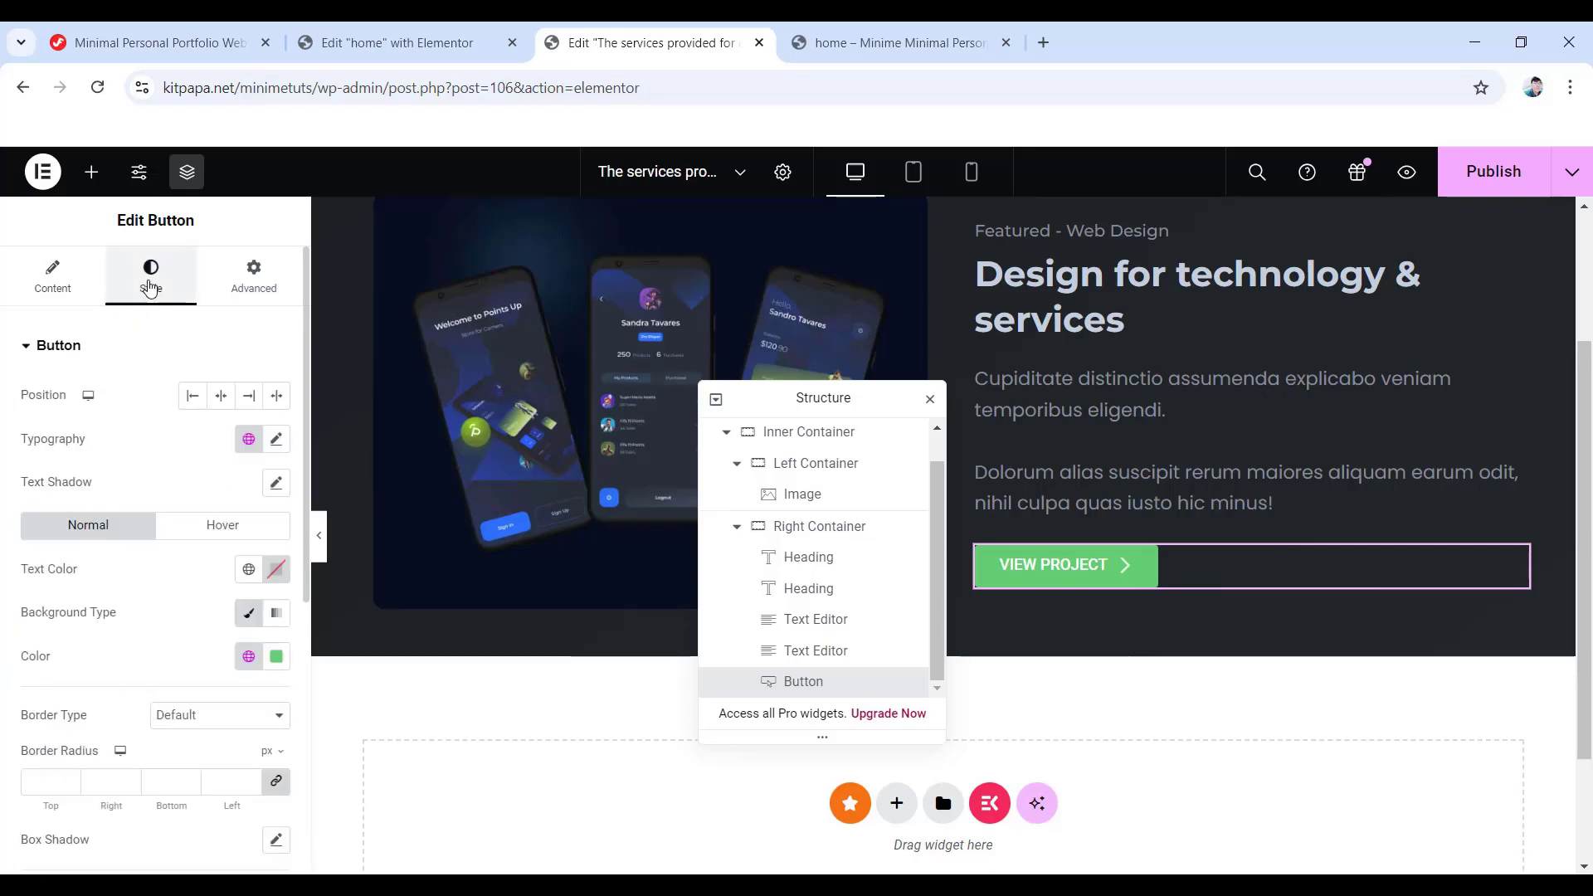
left_click(276, 439)
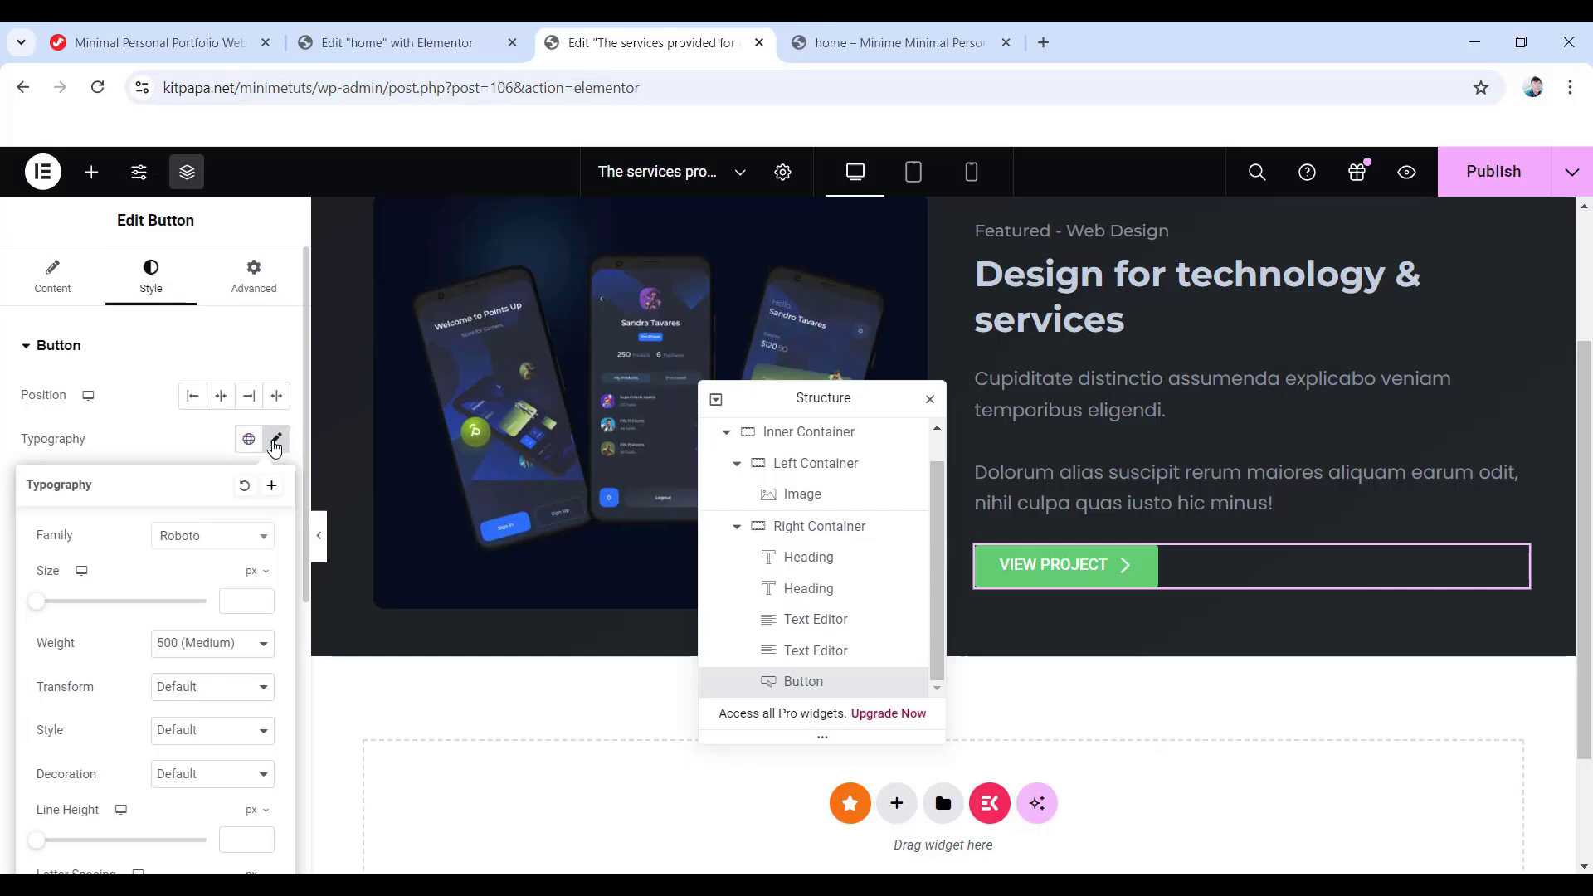
left_click(240, 537)
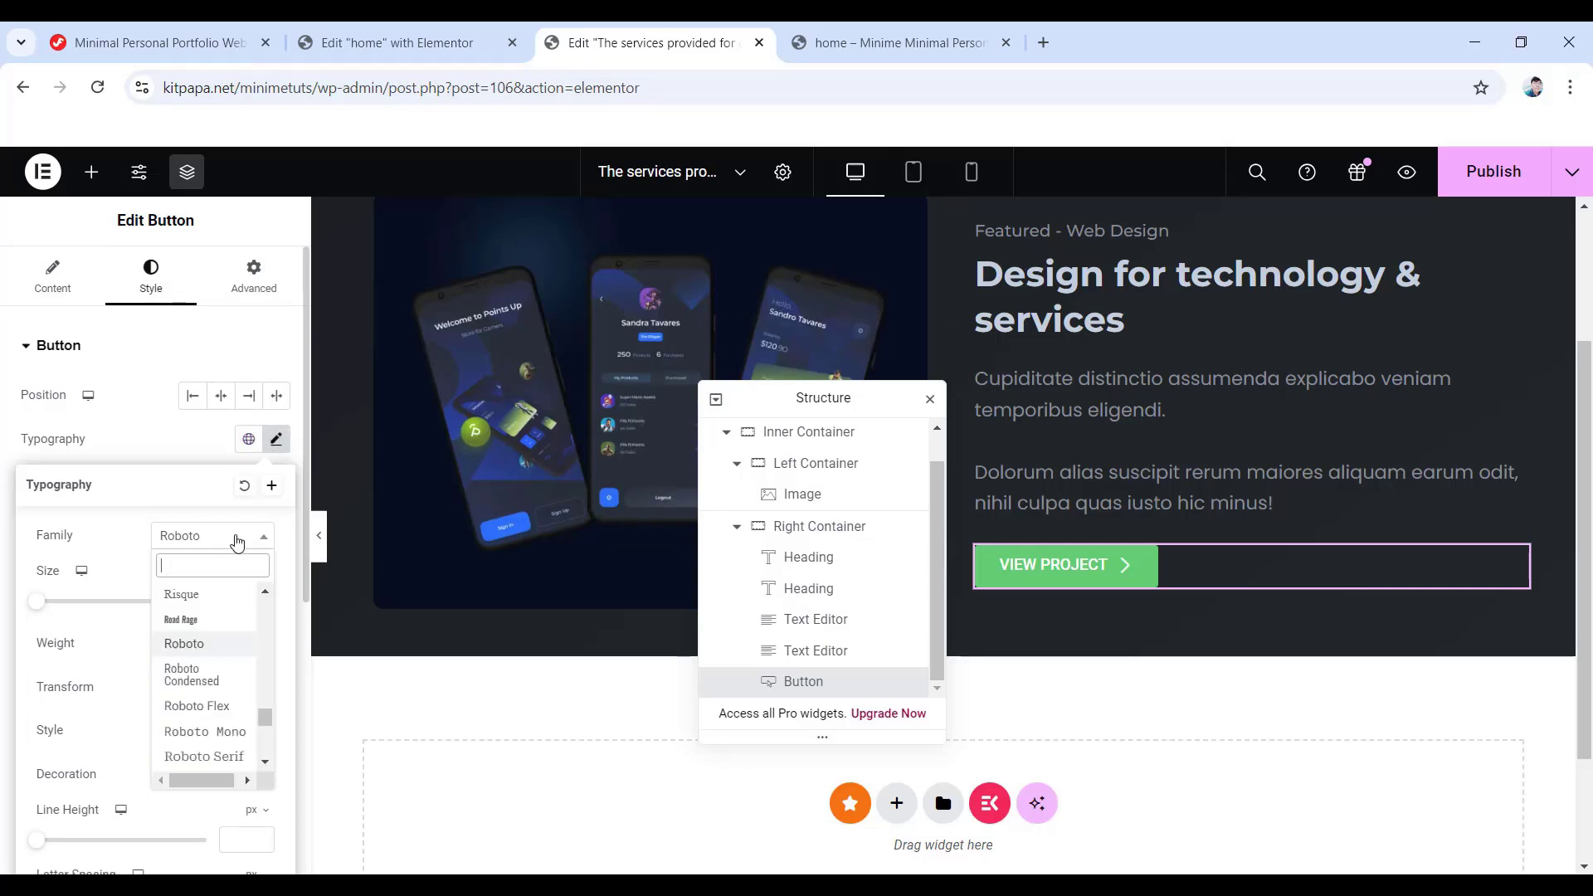
left_click(238, 542)
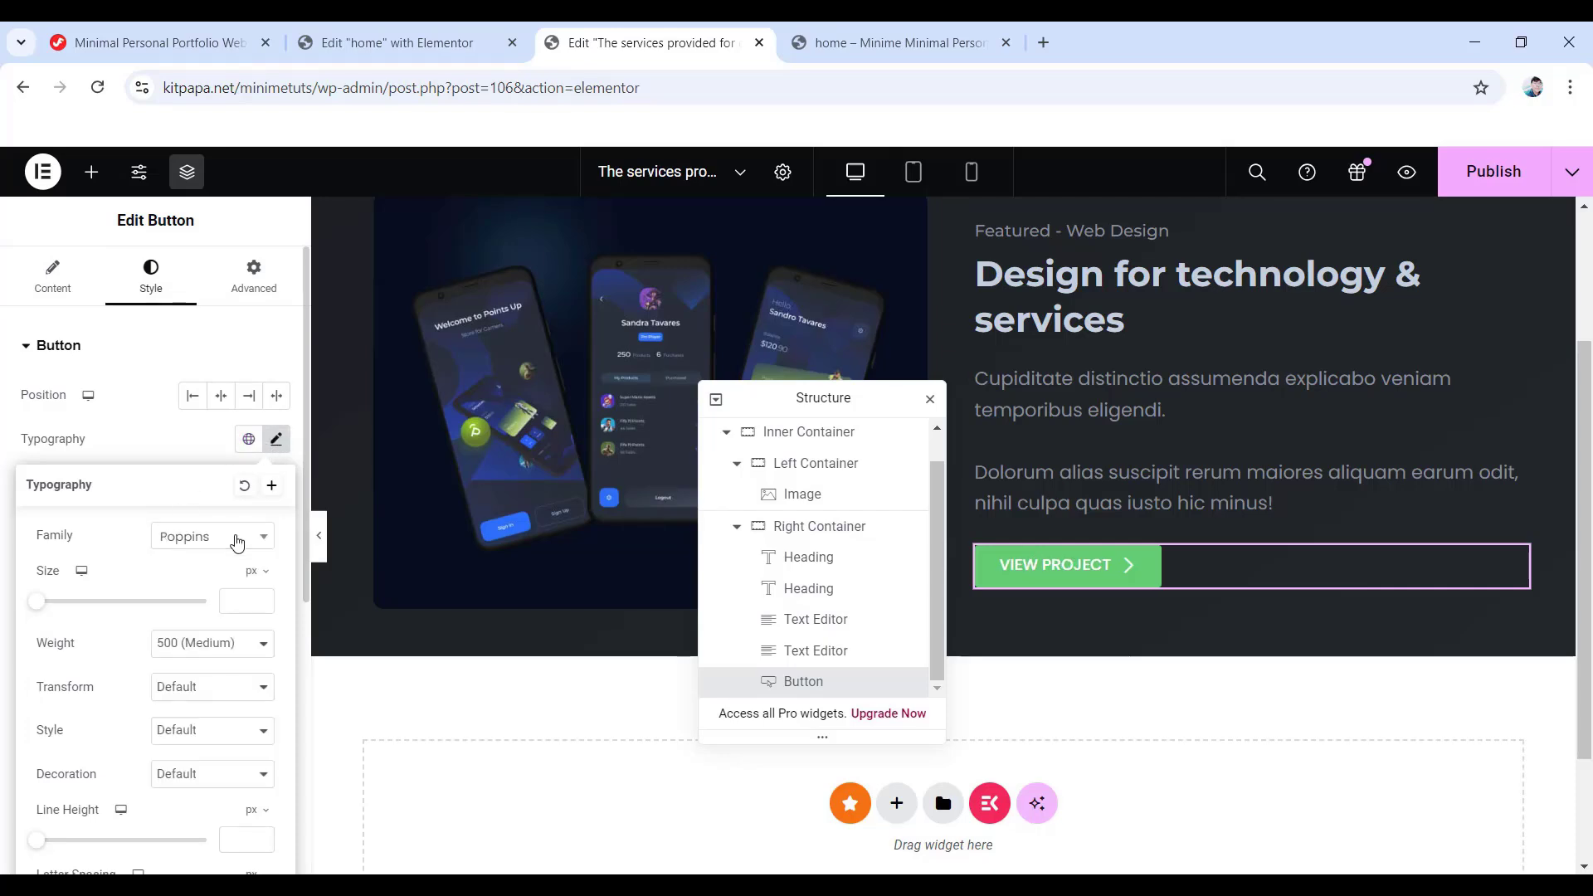
left_click(262, 606)
left_click(222, 644)
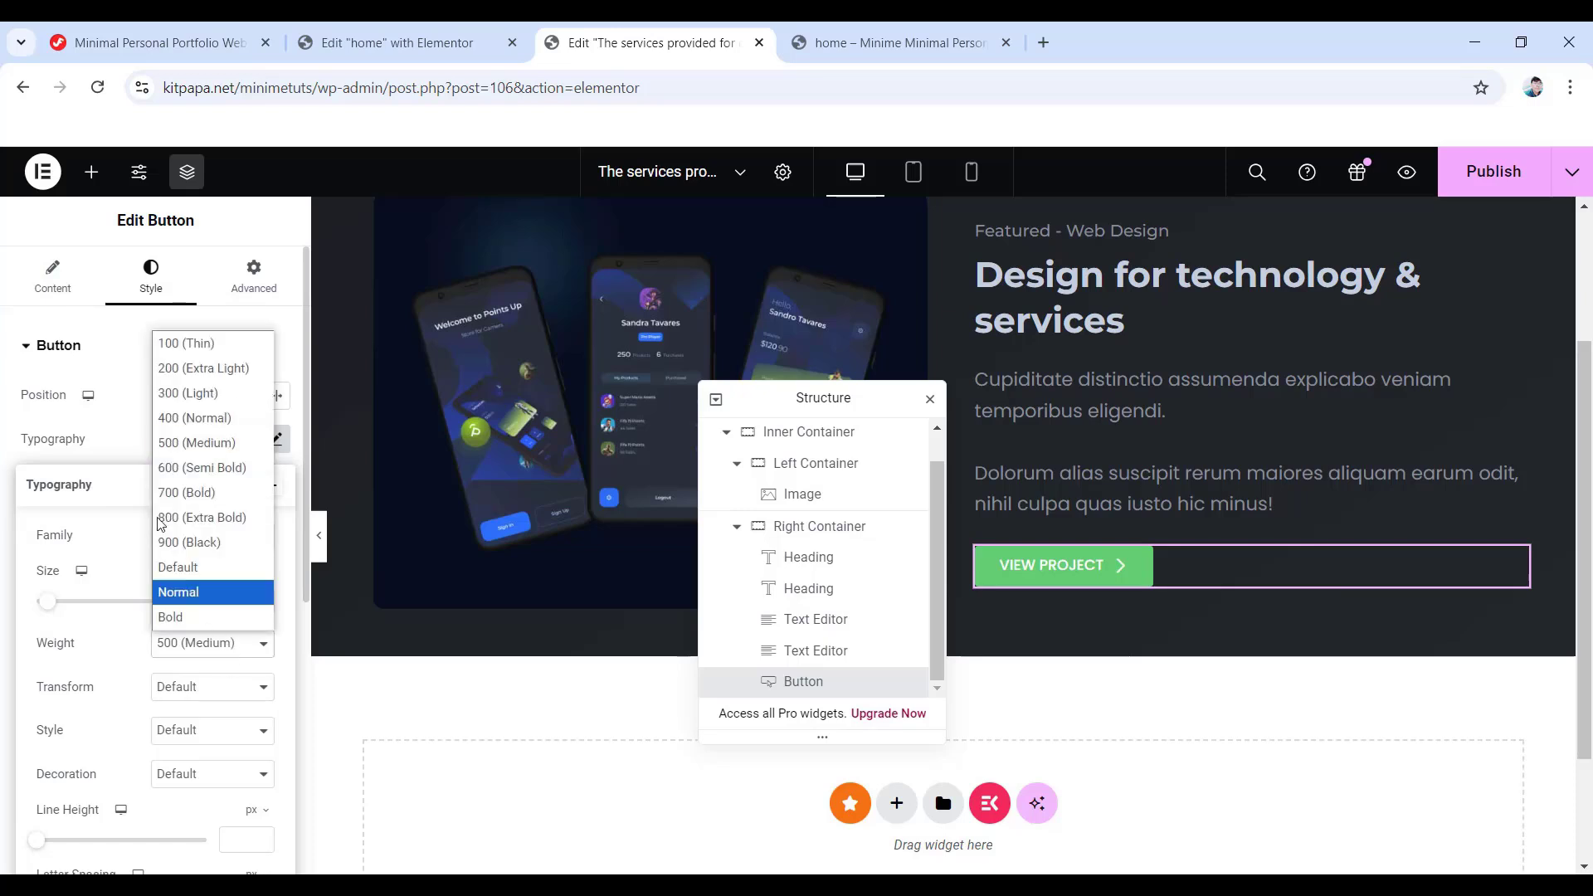
left_click(192, 418)
scroll(135, 556, "down", 1)
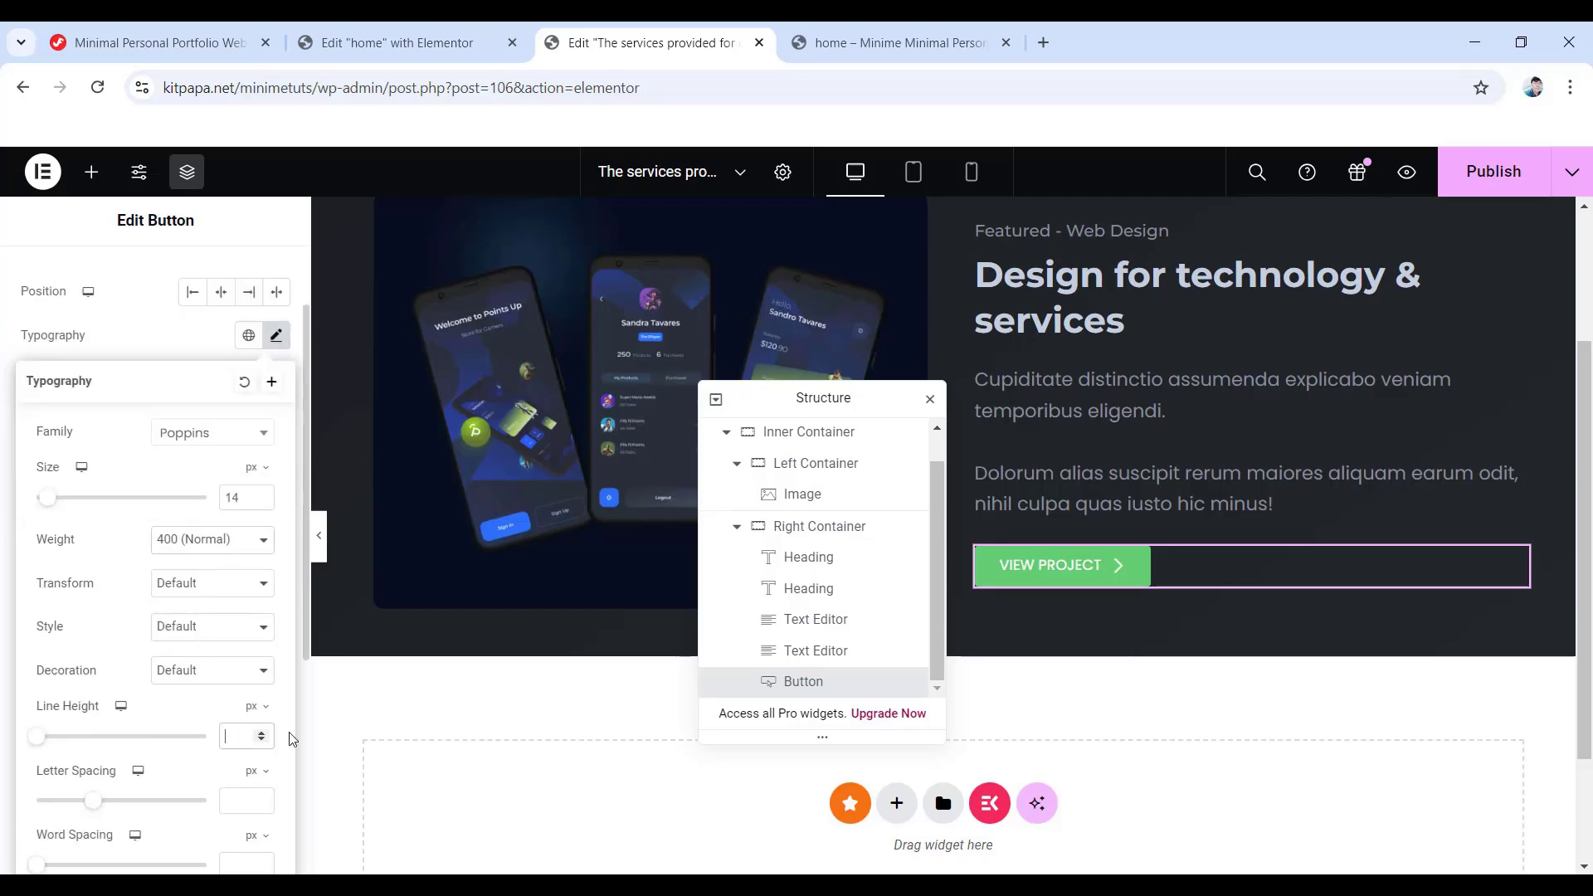
left_click(3, 331)
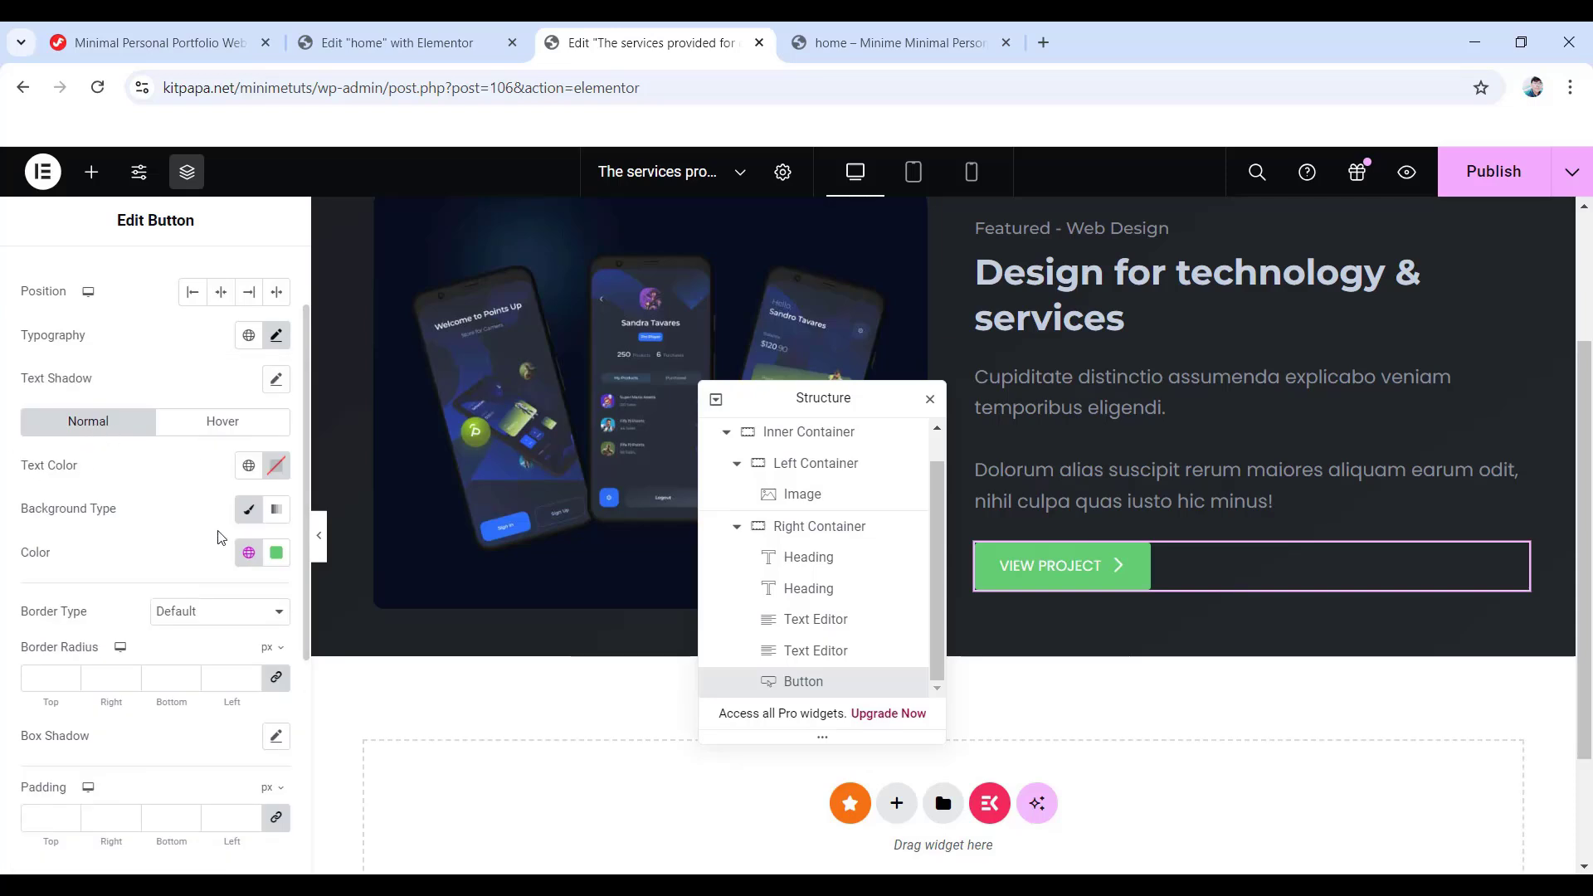
- Change the button text colour to pink-red #ff011f
left_click(276, 465)
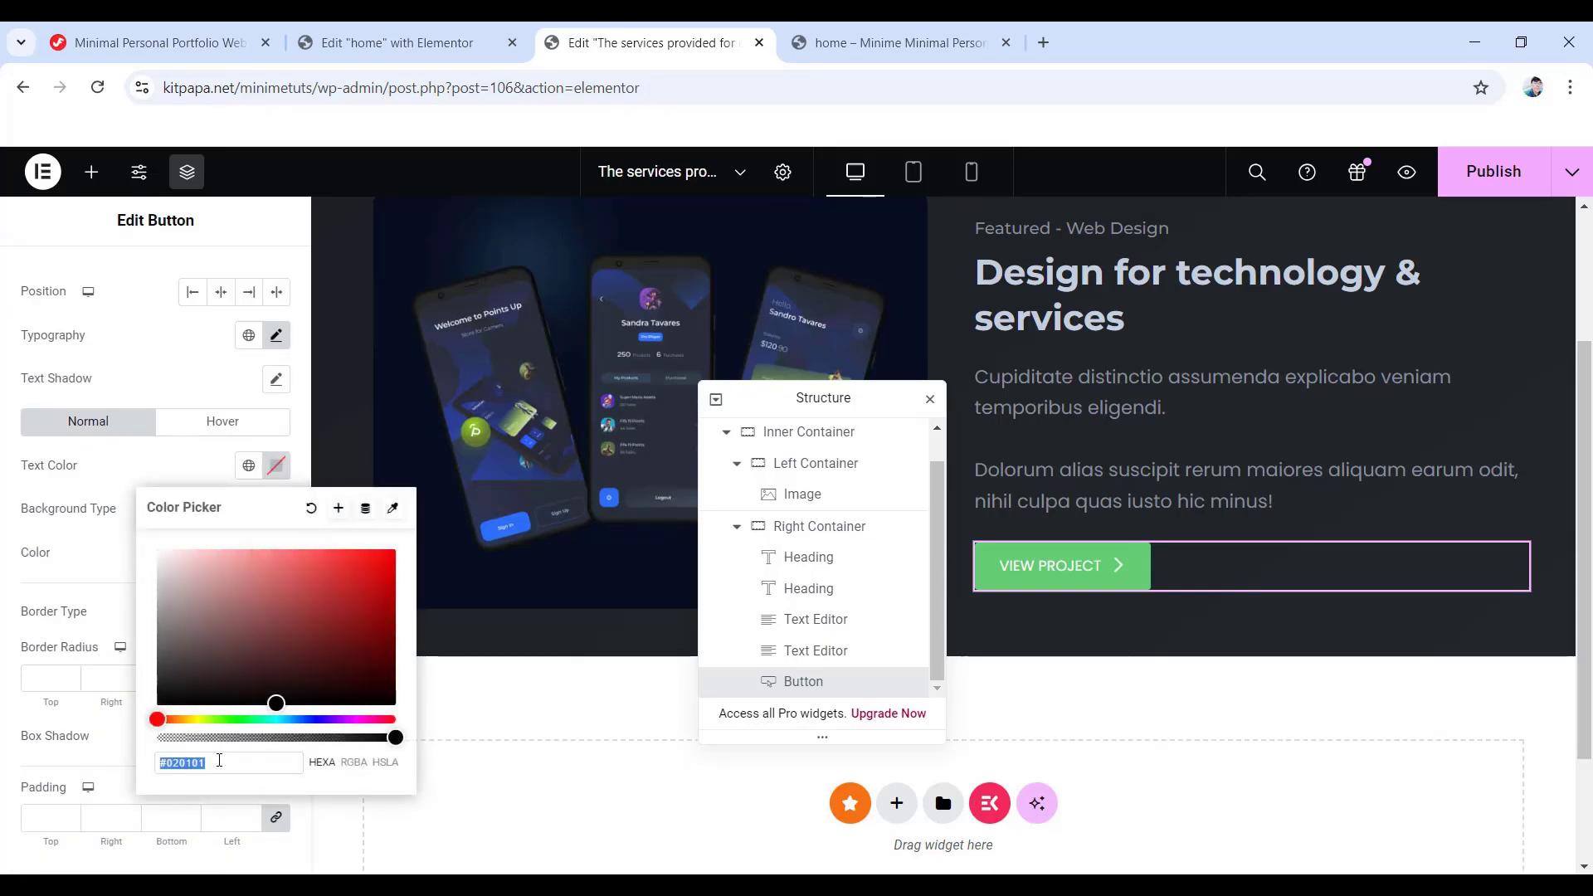
type("ff011")
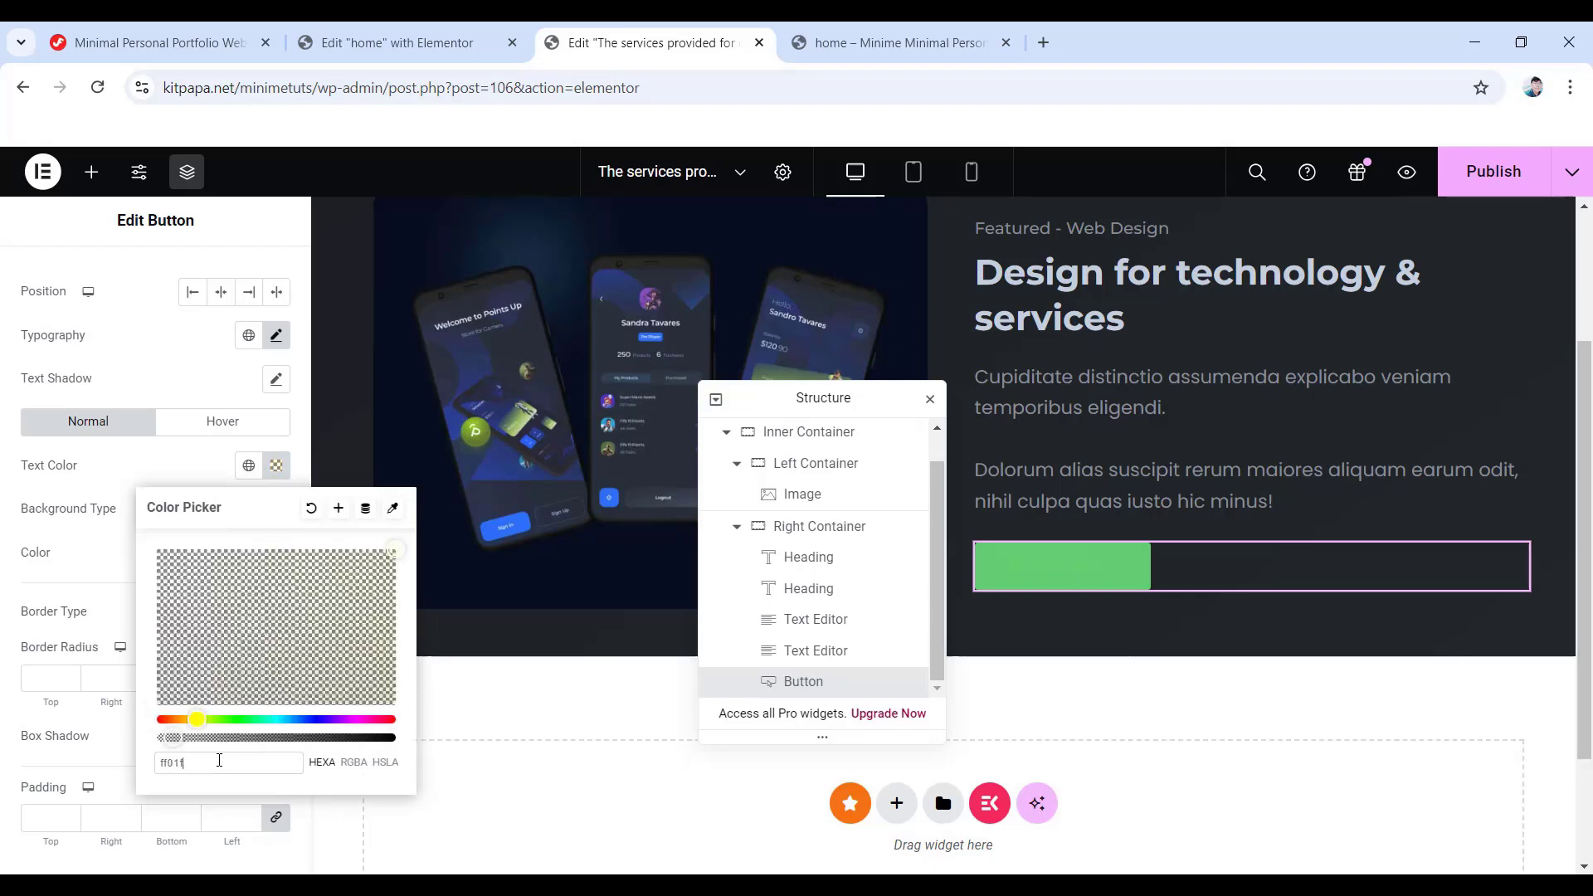
type("f")
left_click(4, 549)
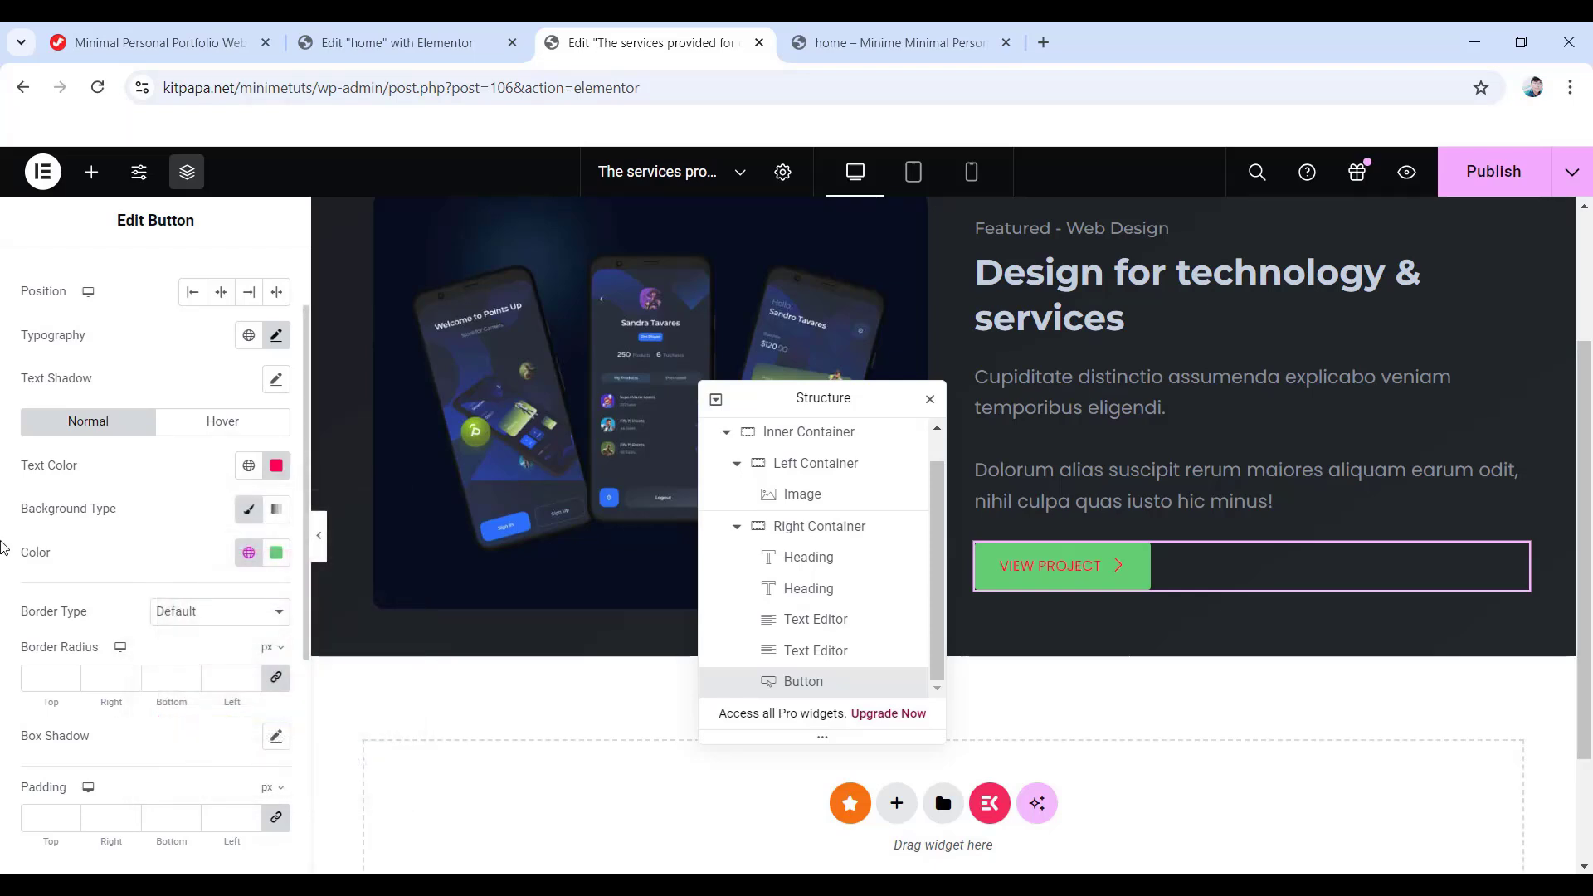
- Give the button a gradient background from #1e2024 to #23272b
left_click(271, 512)
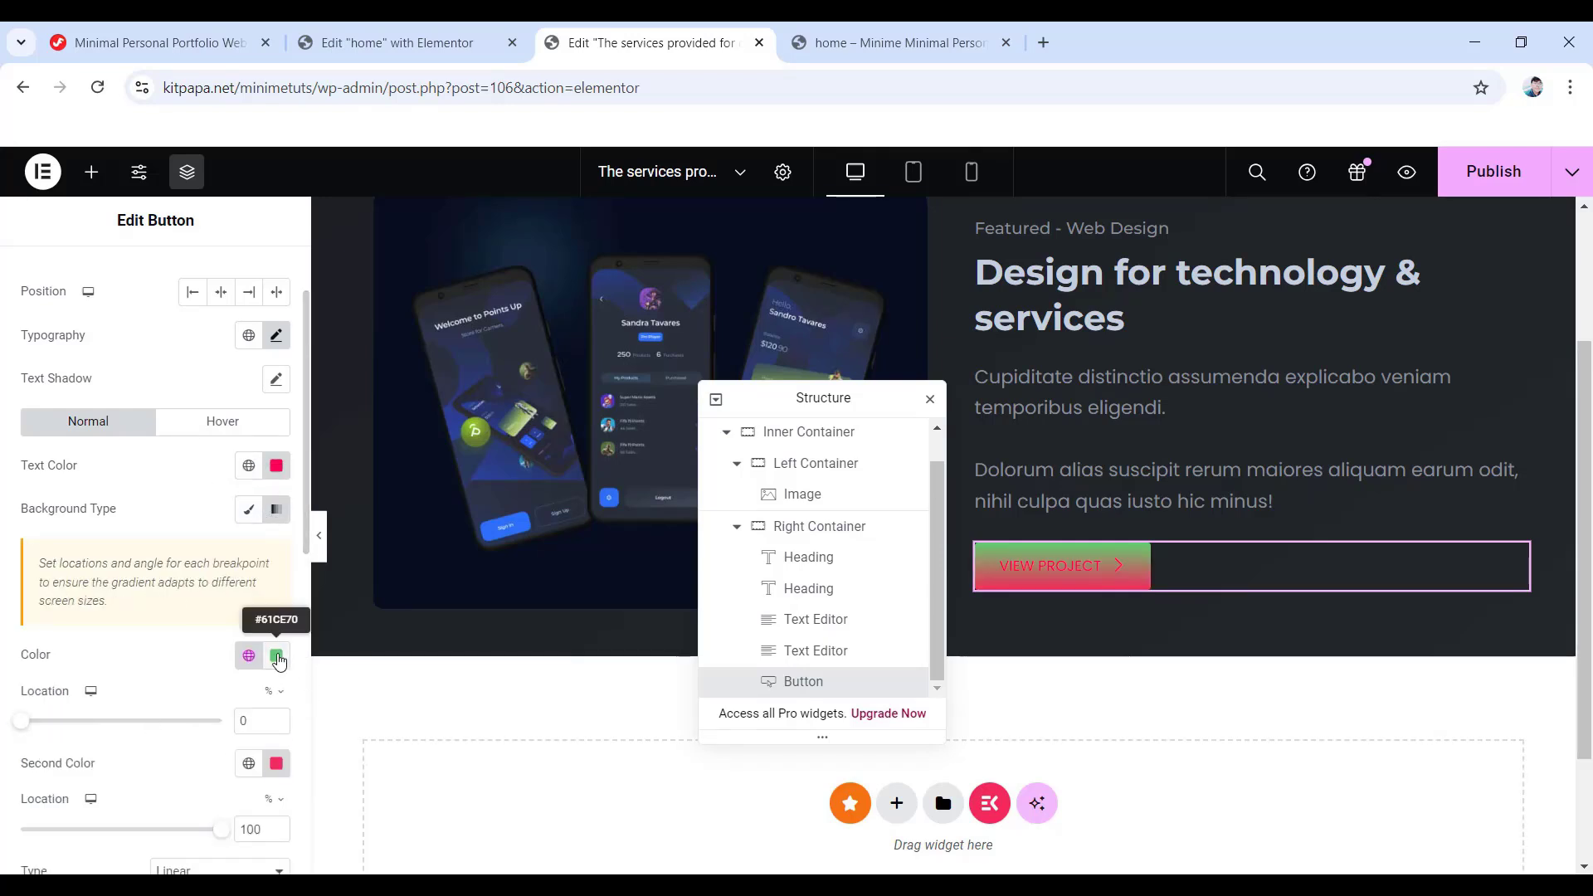
left_click(277, 656)
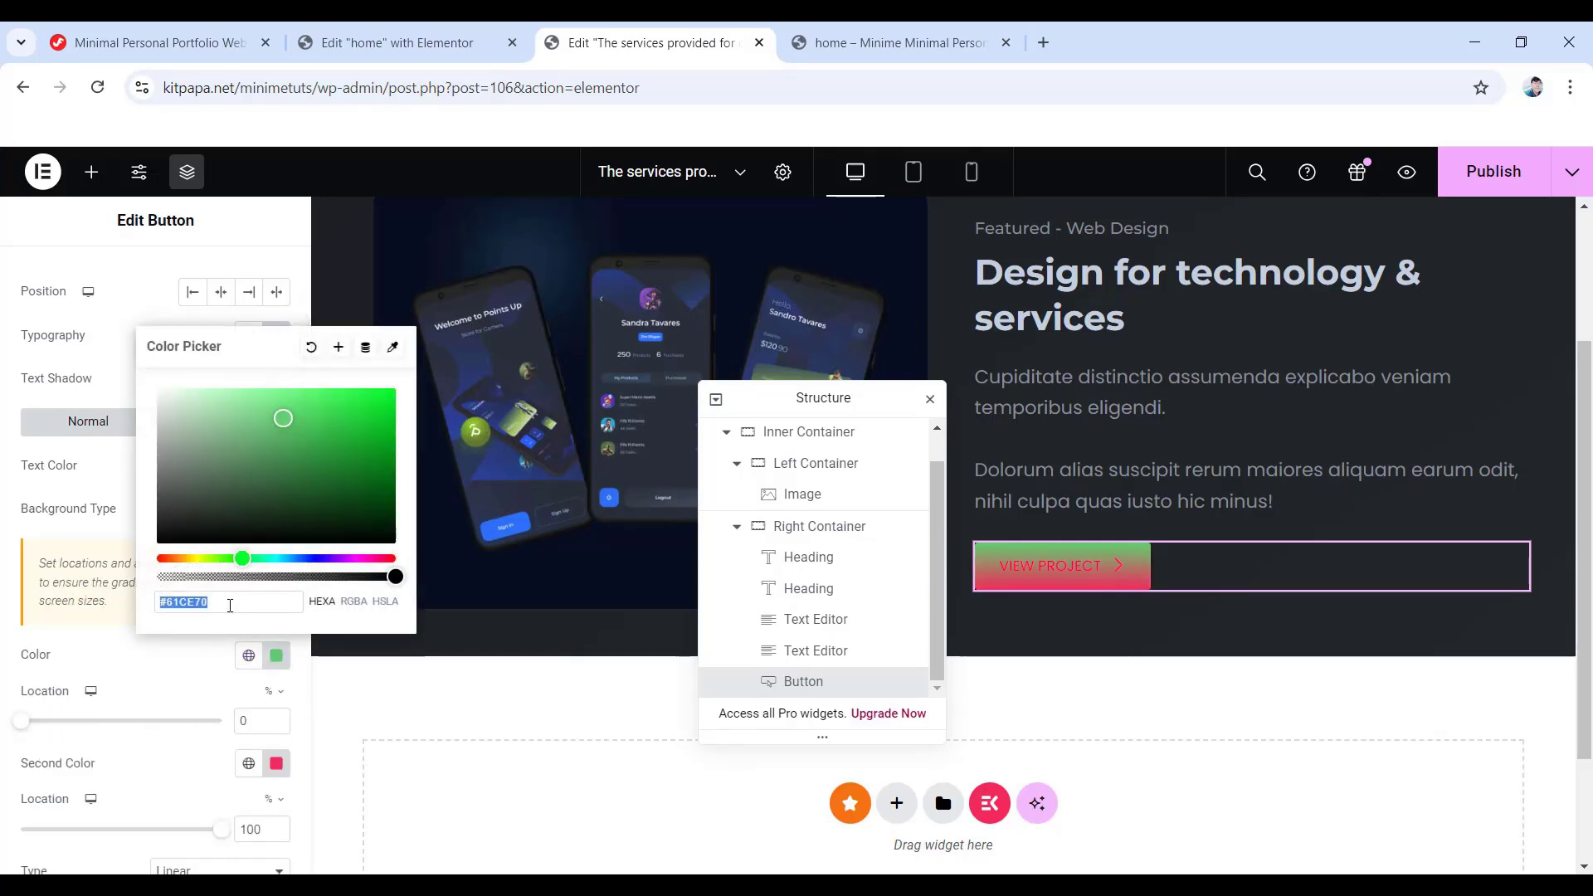
type("1e2024")
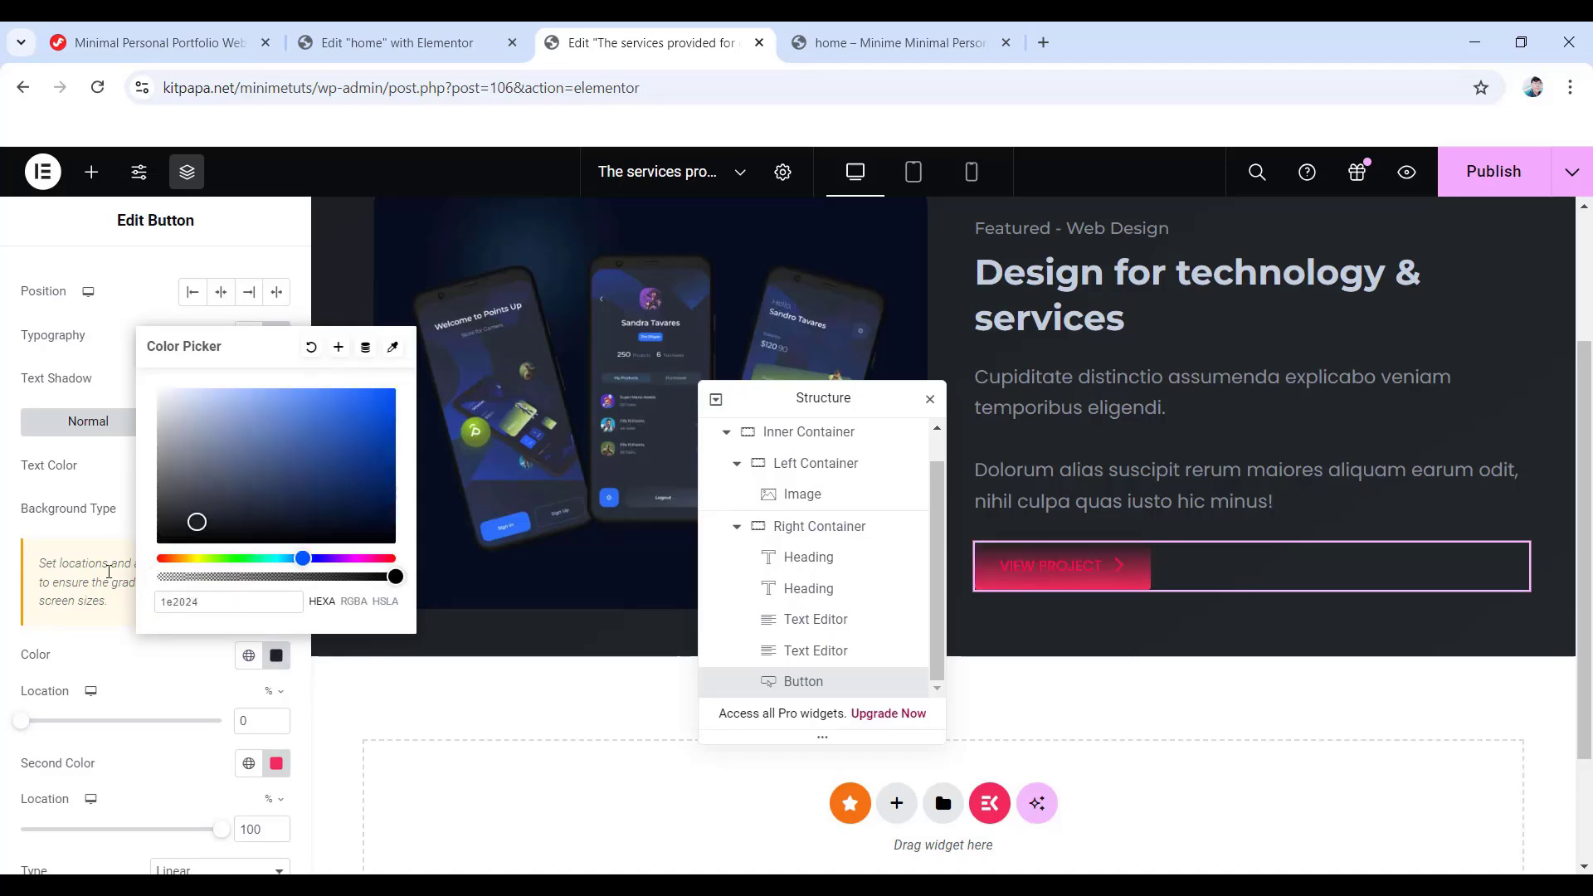
left_click(109, 572)
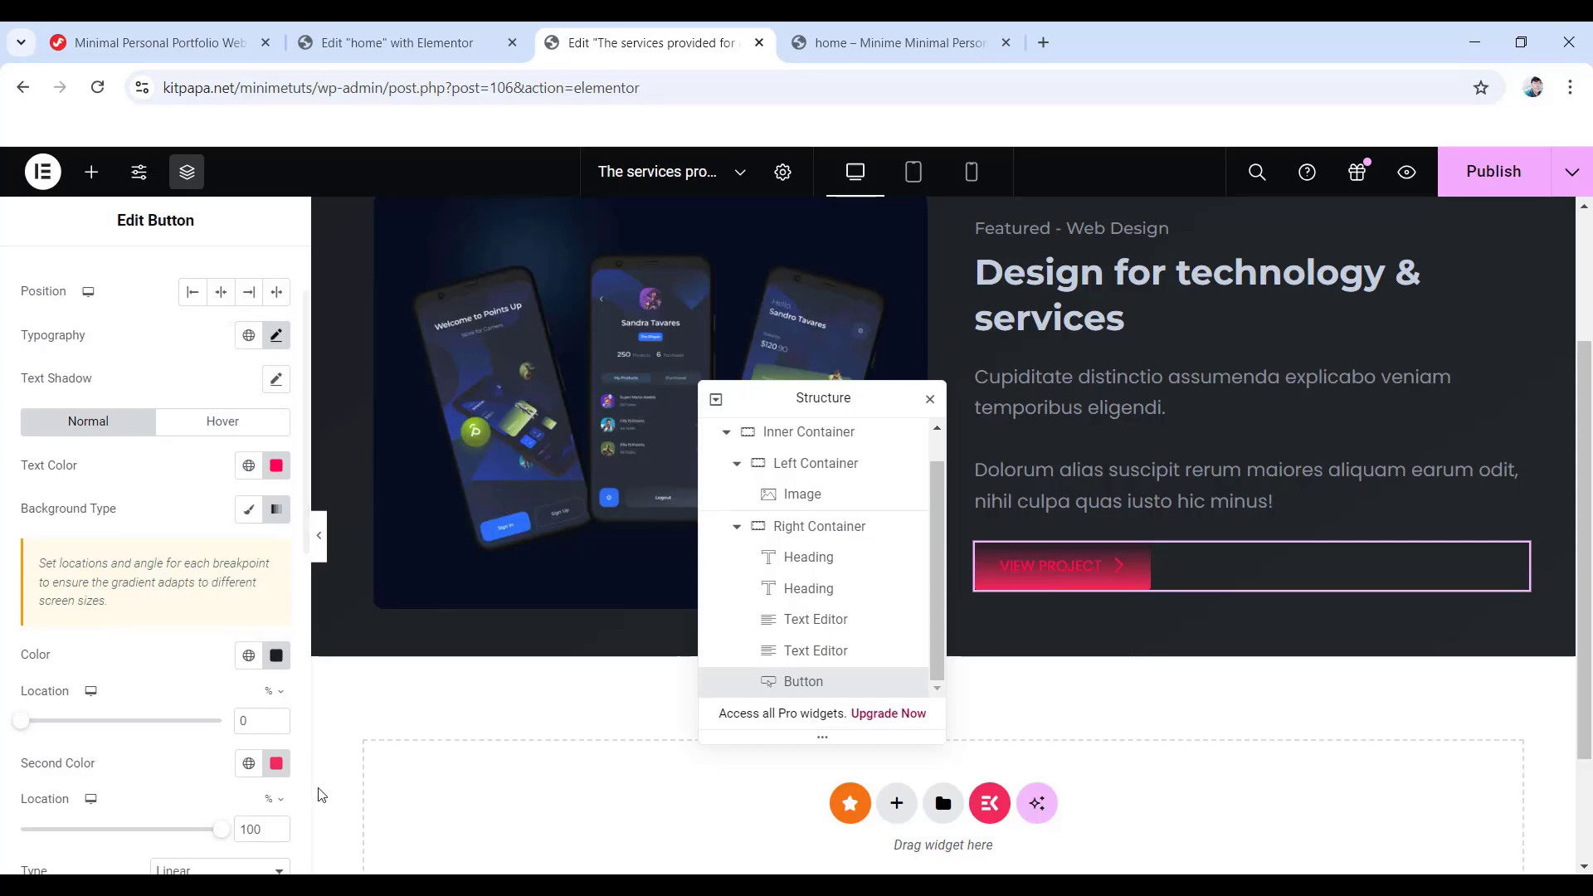
left_click(276, 763)
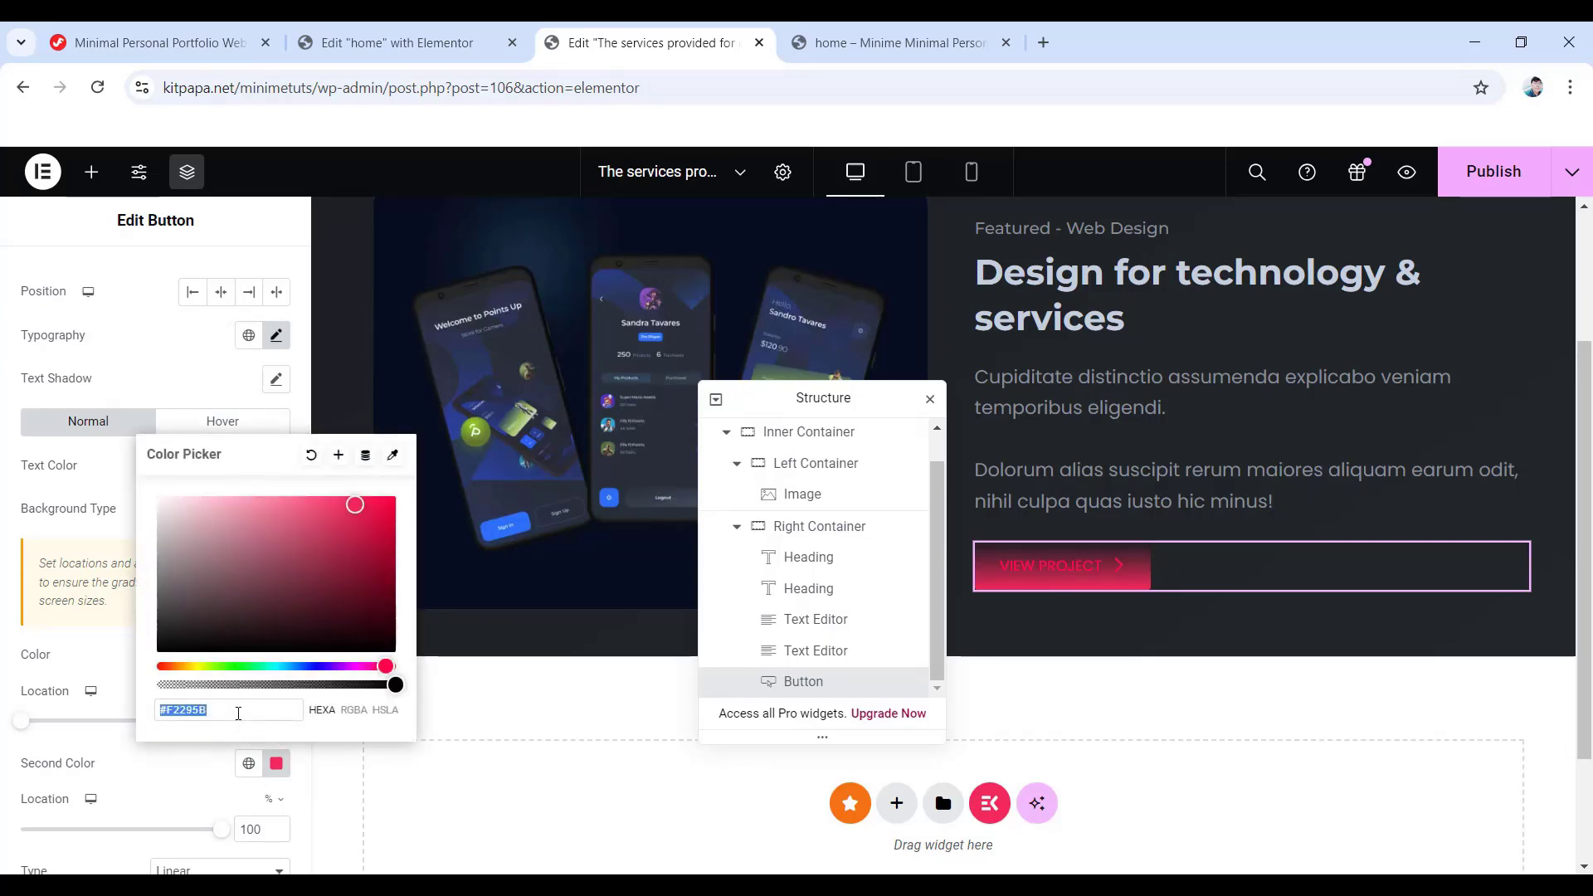
type("23272b")
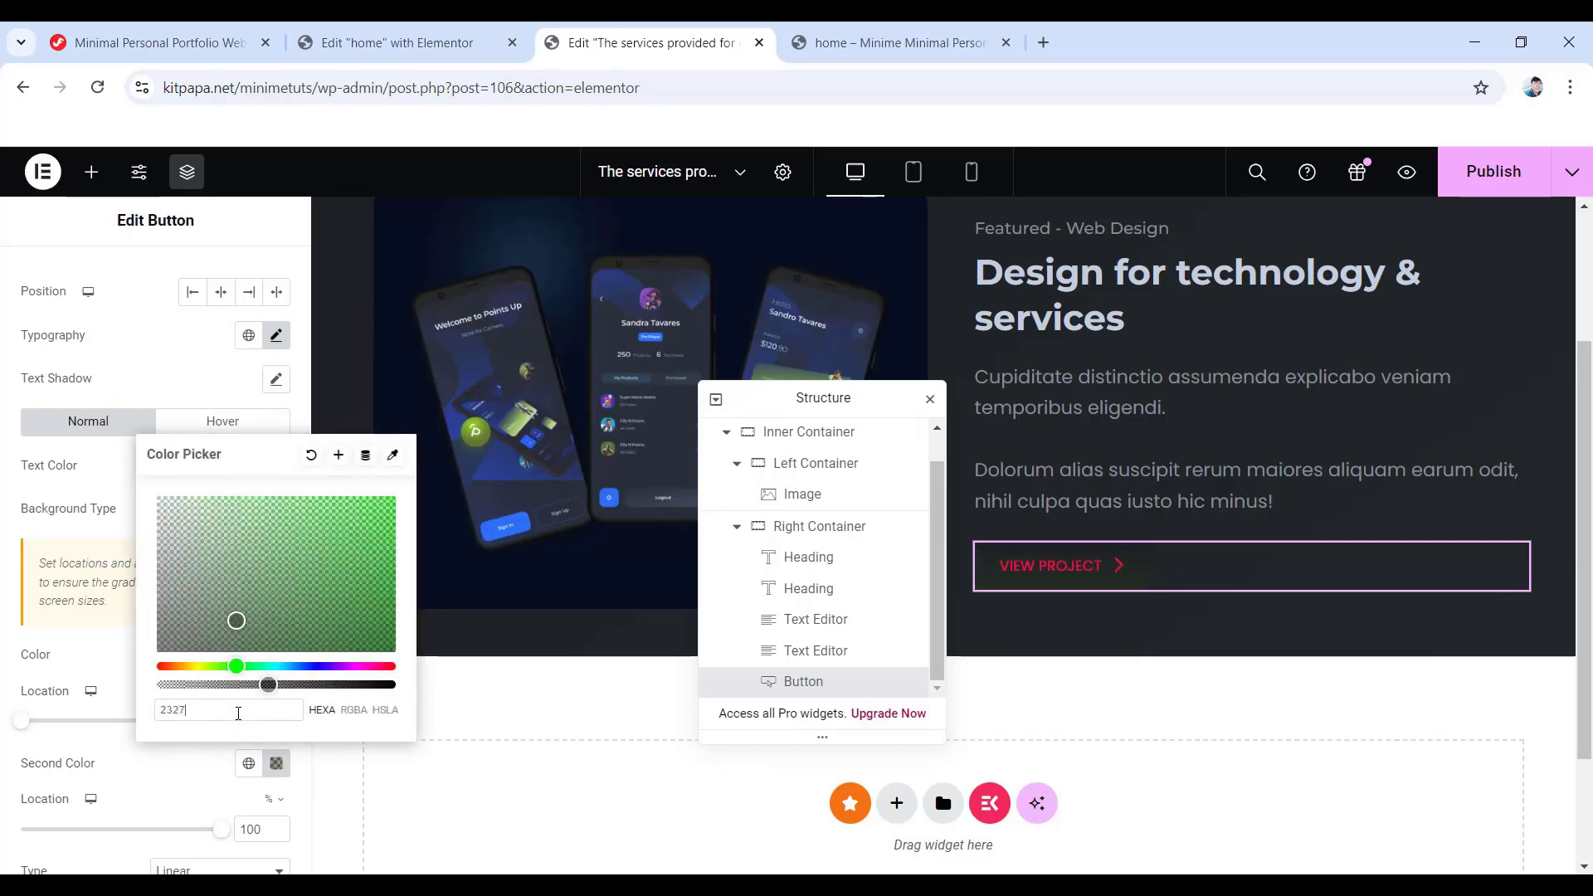
left_click(5, 658)
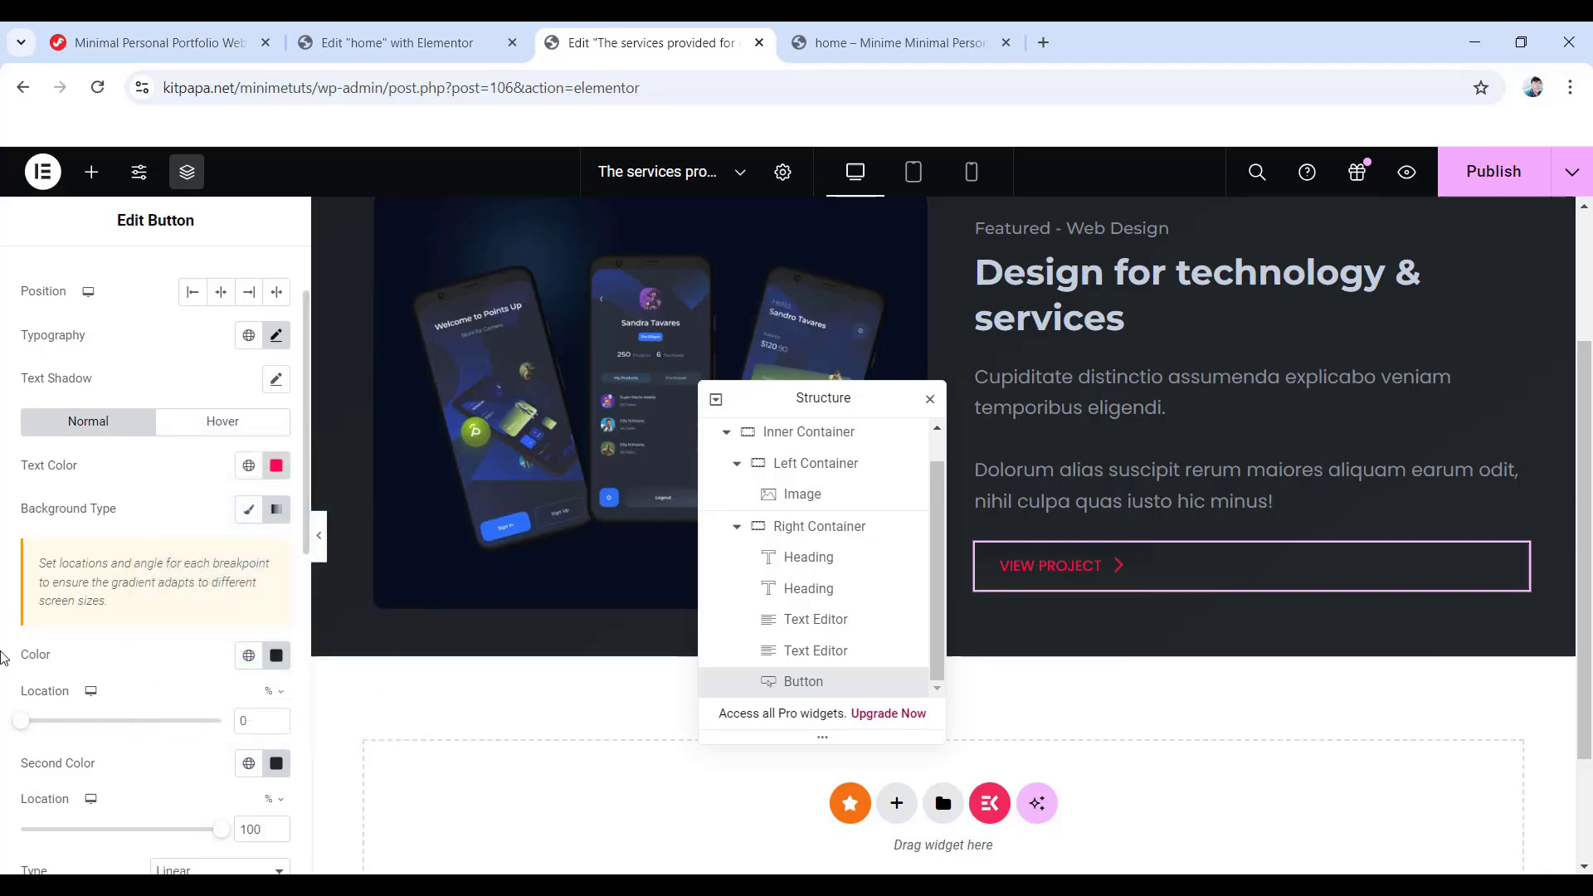
scroll(189, 727, "down", 3)
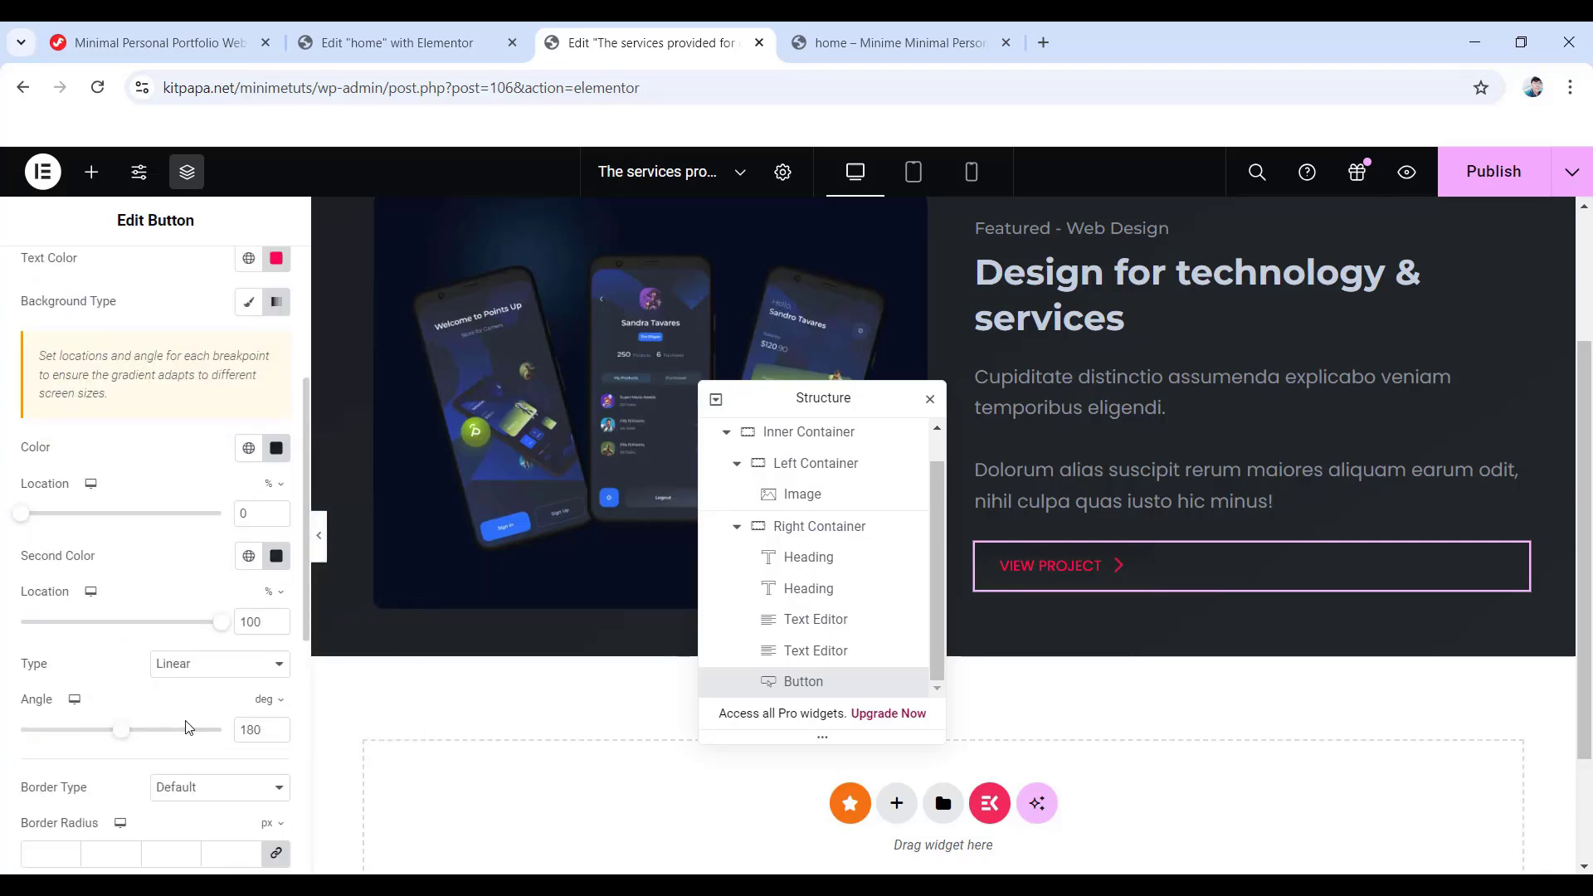
left_click_drag(266, 730, 214, 734)
scroll(206, 589, "up", 4)
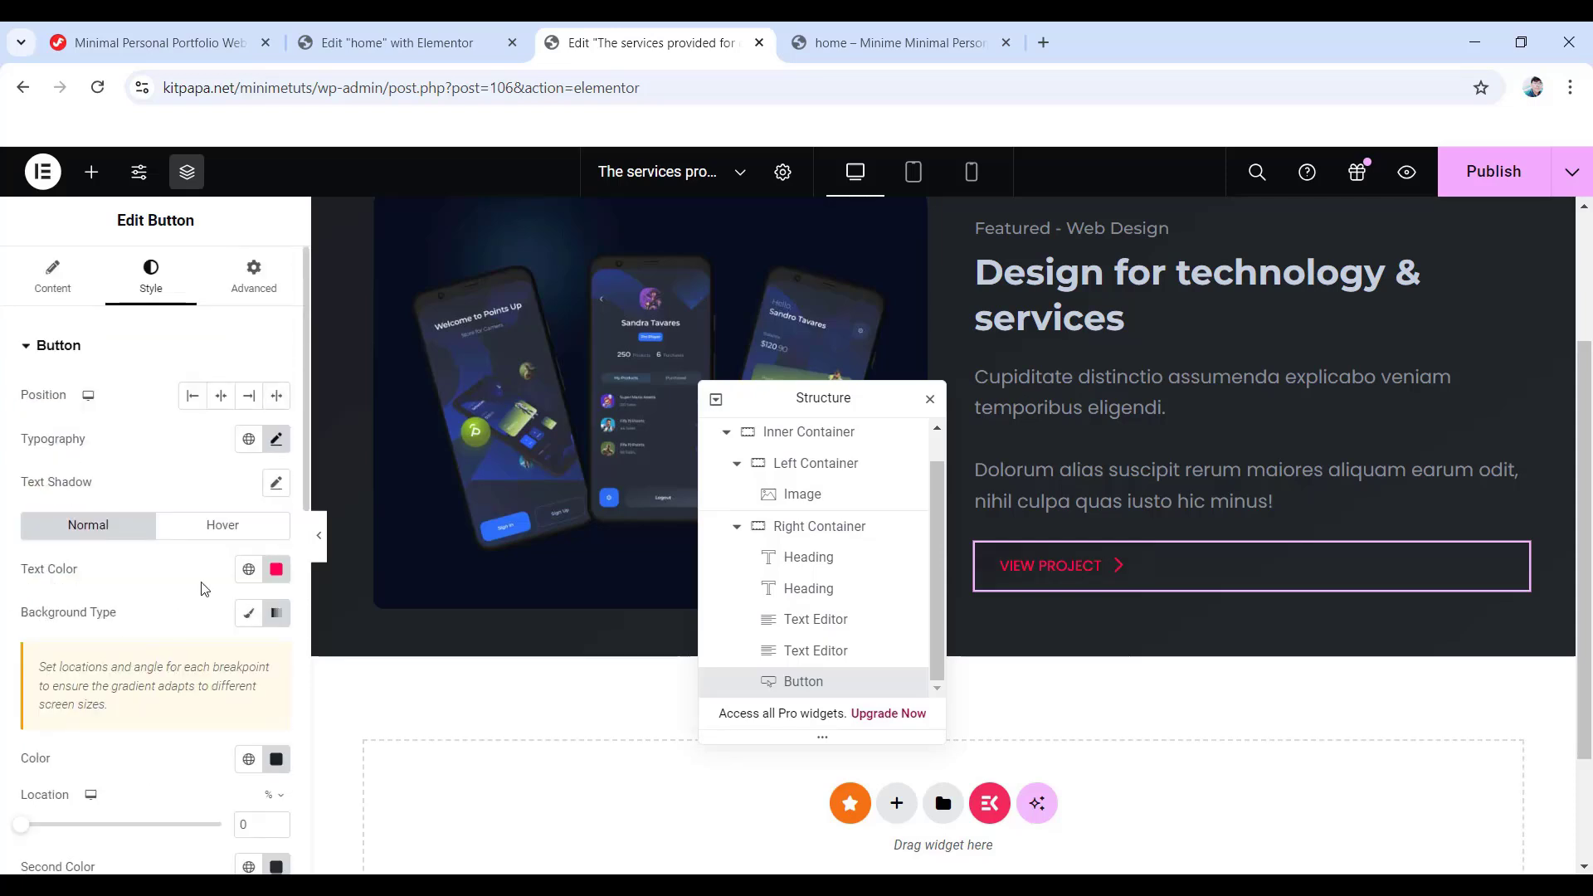
- Give the button's hover state a #212428 to #16181c gradient at a 145° angle
left_click(216, 541)
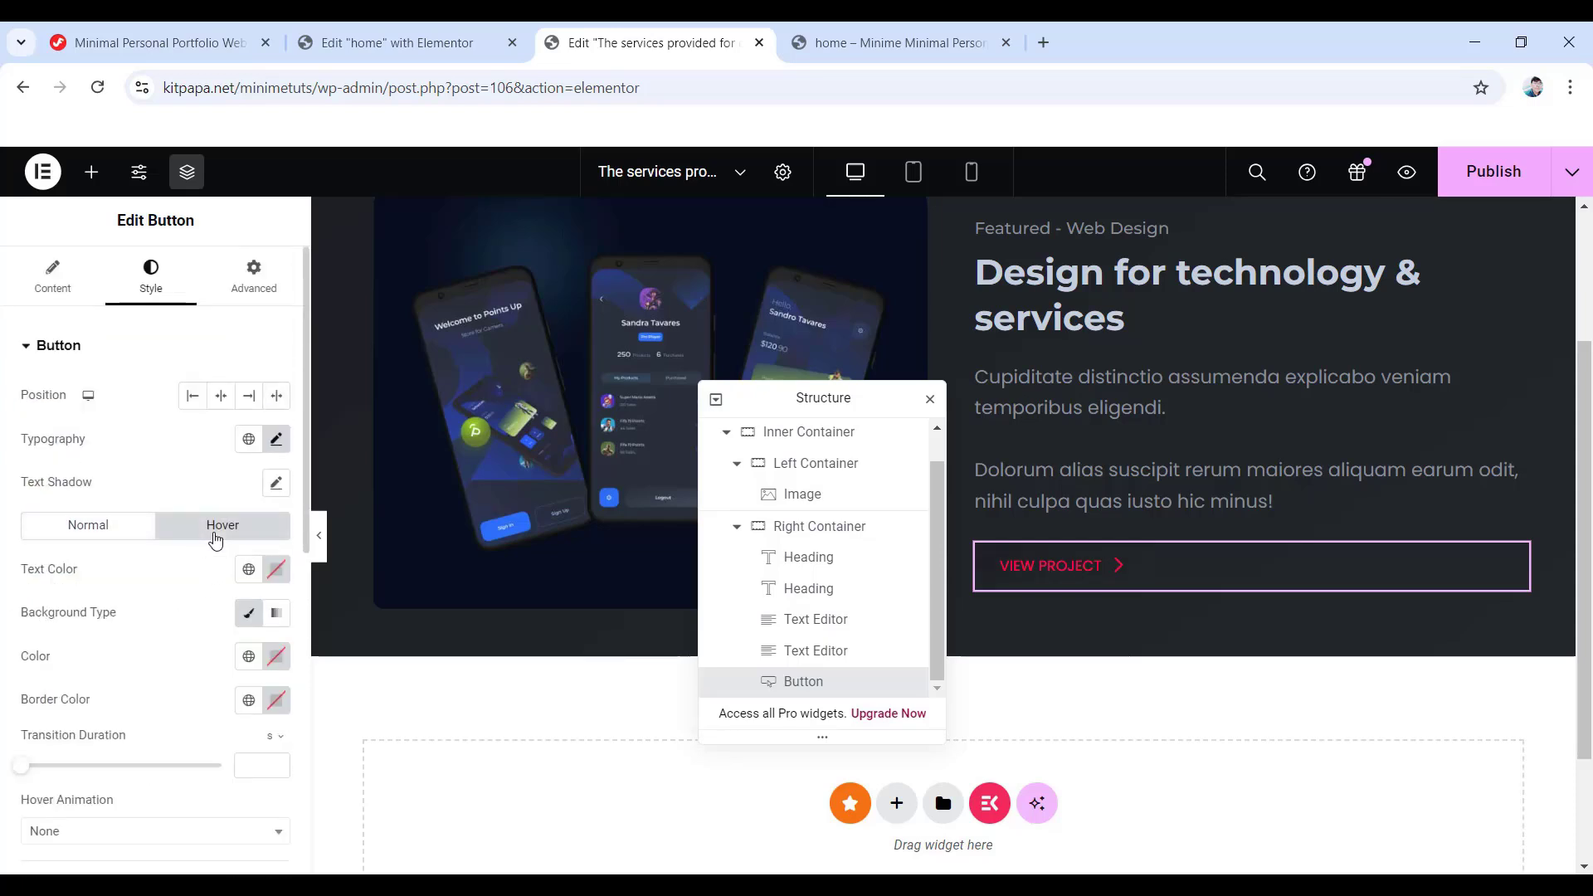
left_click(276, 614)
scroll(246, 647, "down", 1)
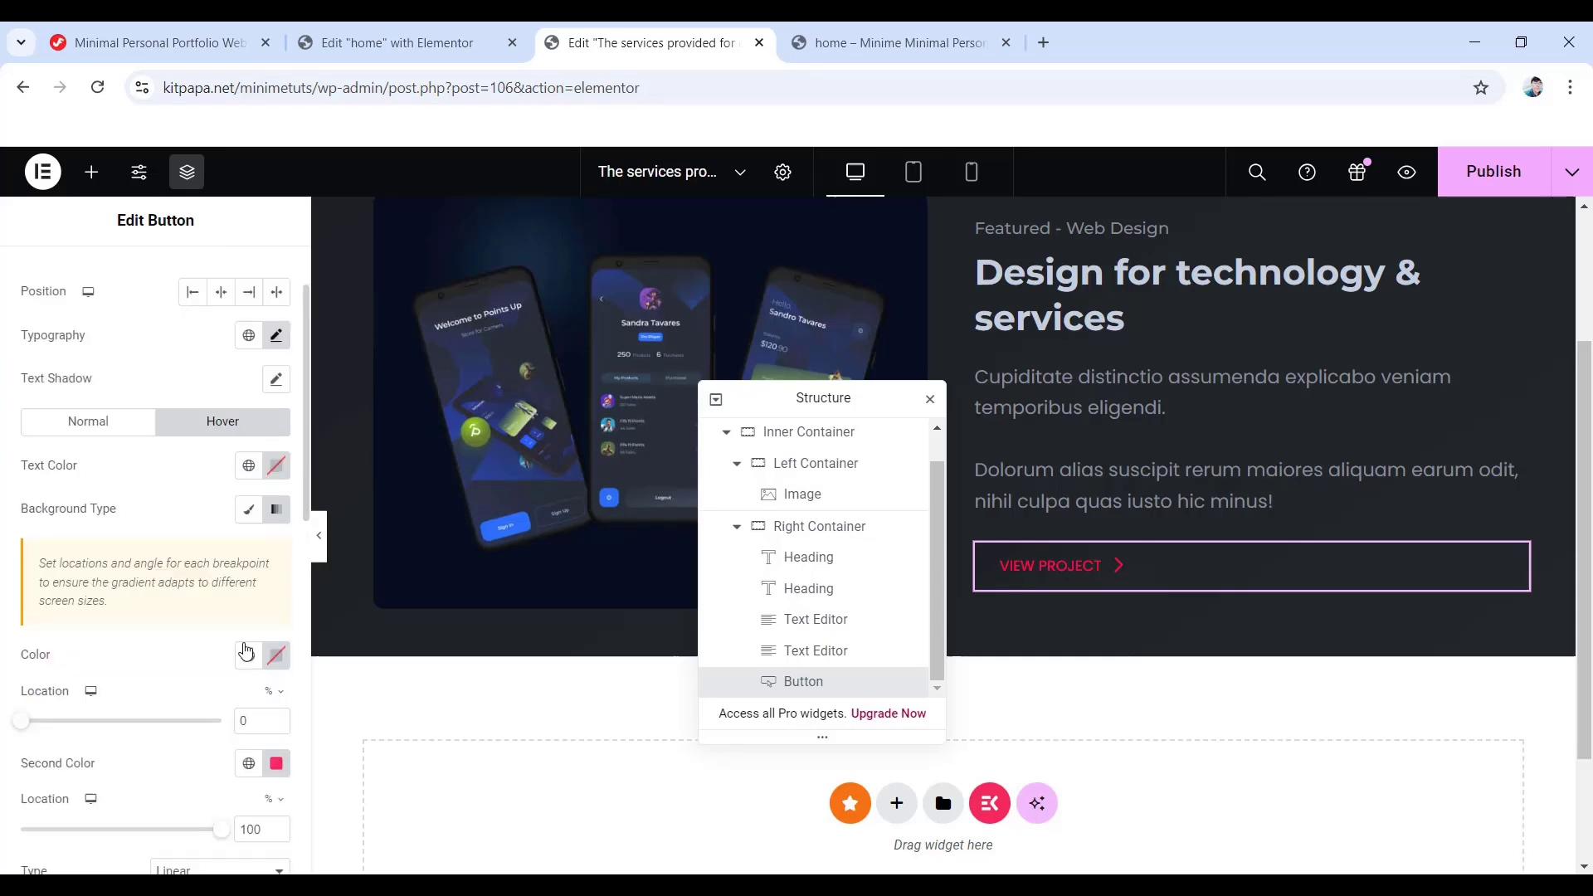
left_click(276, 658)
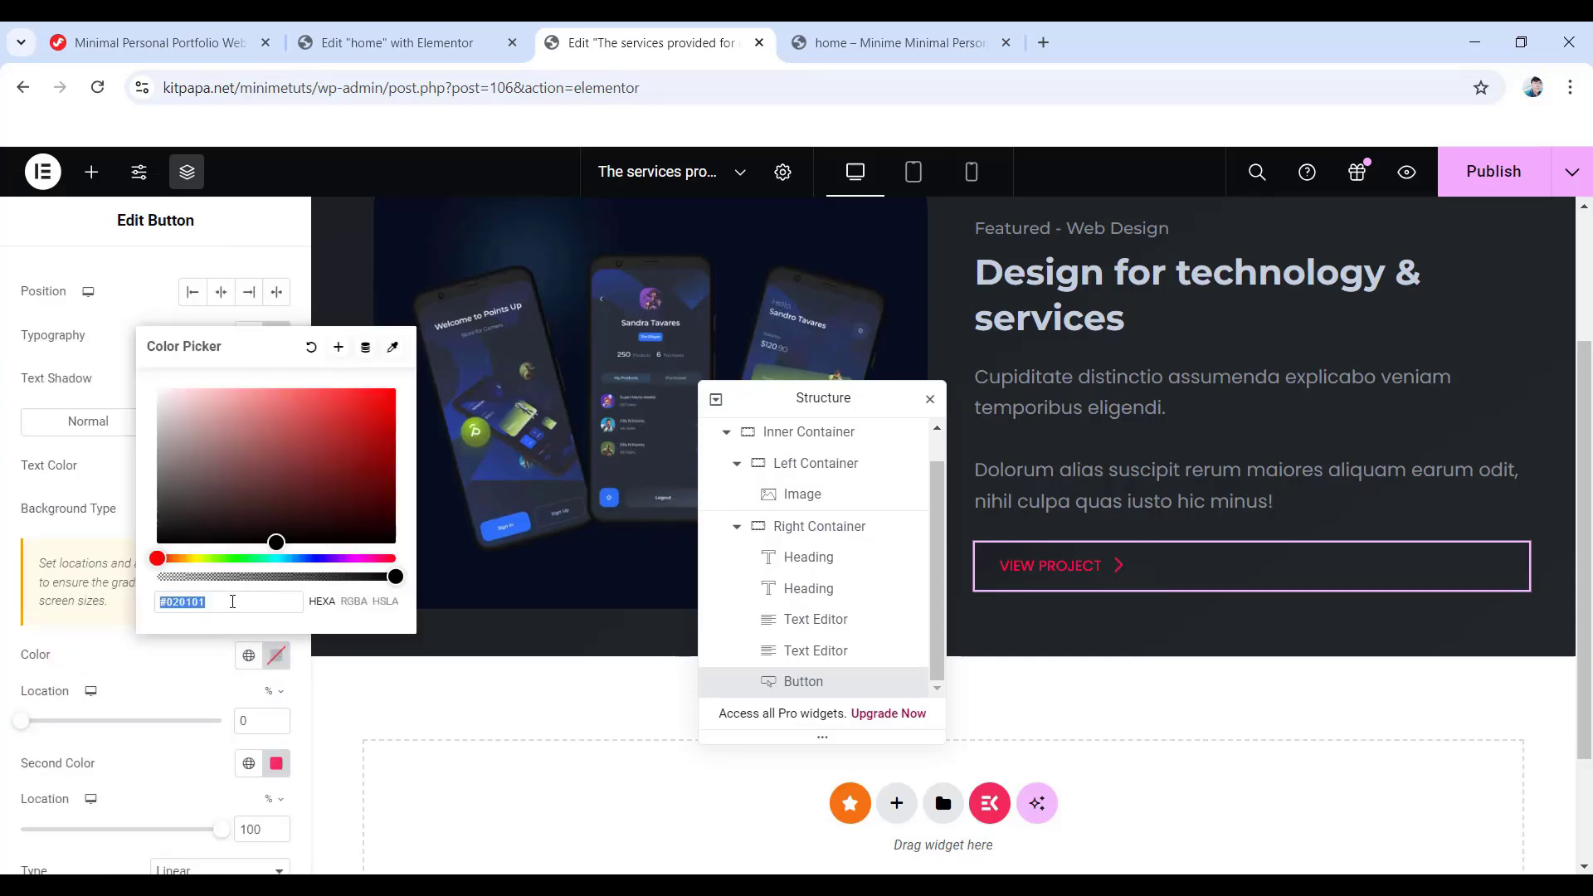
type("2124")
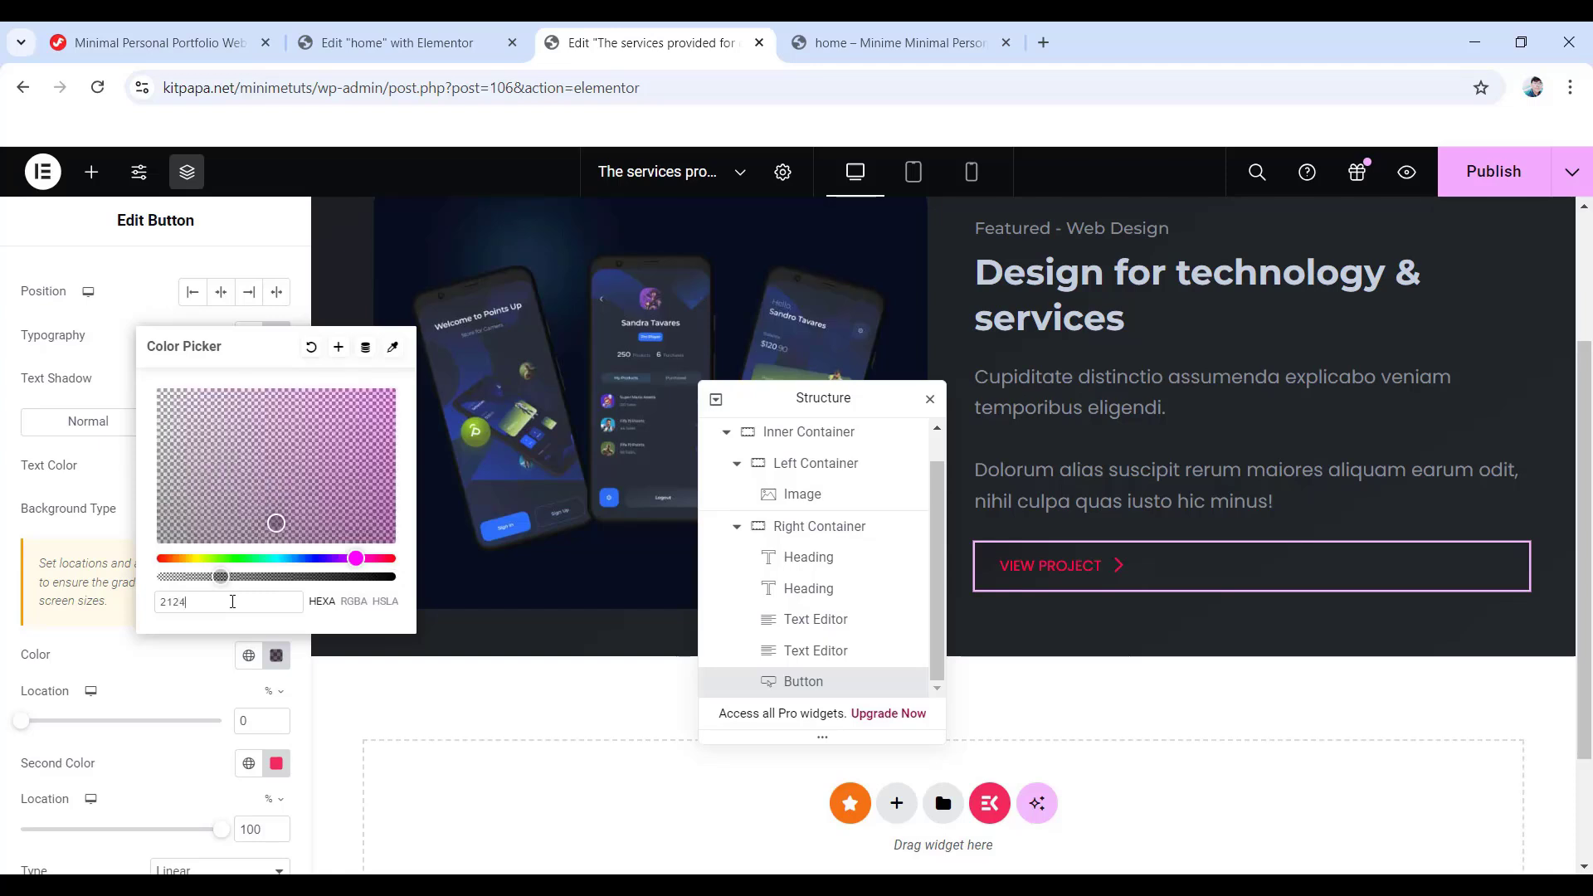
type("28")
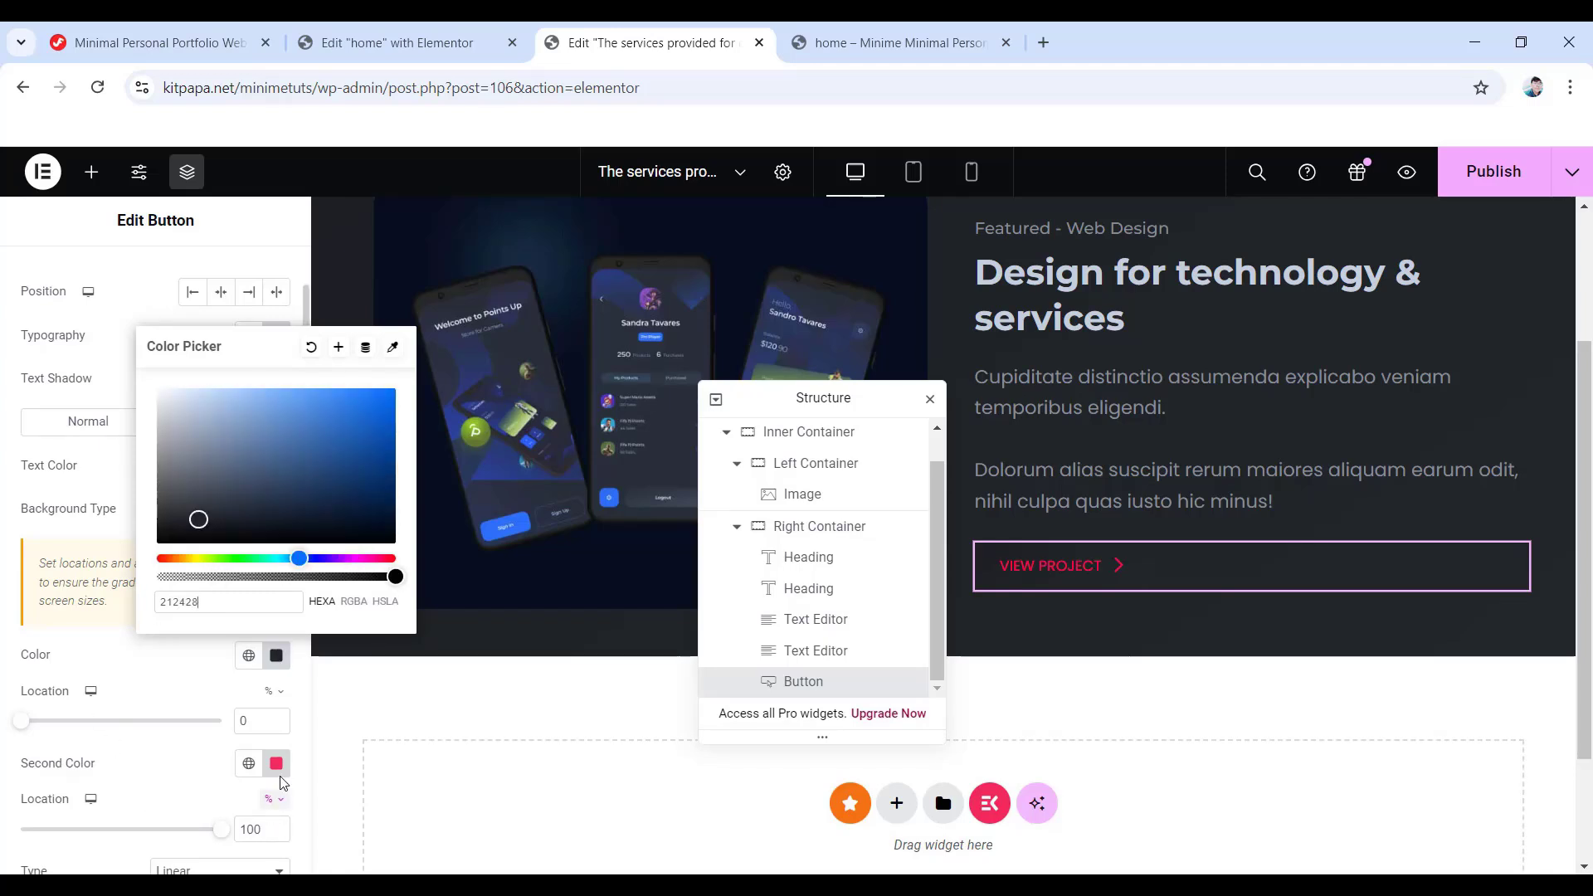
left_click(276, 764)
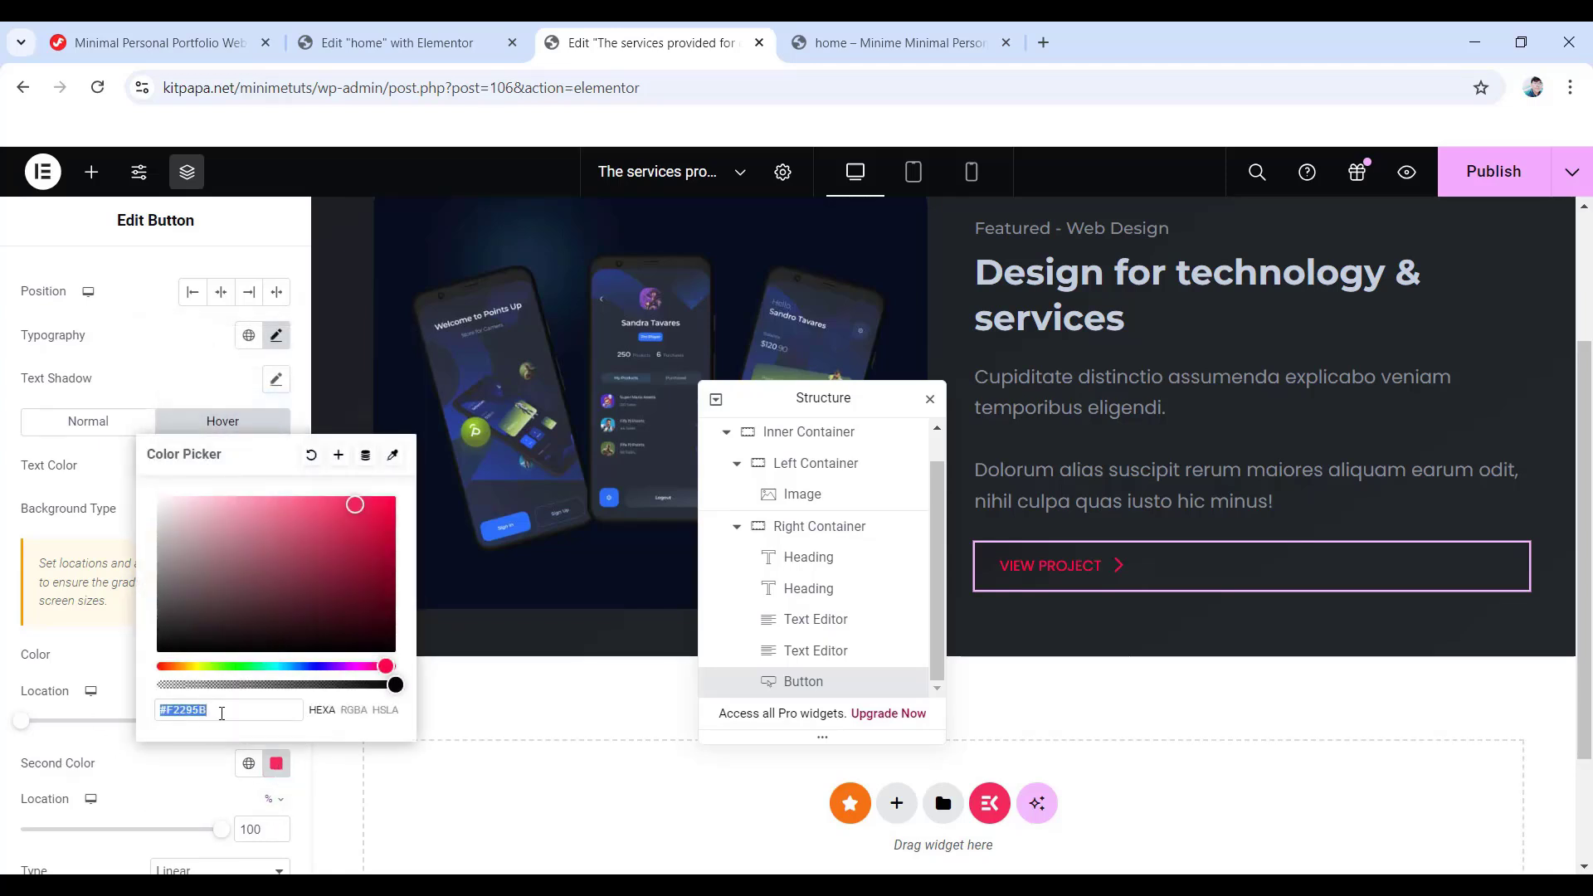
type("16181")
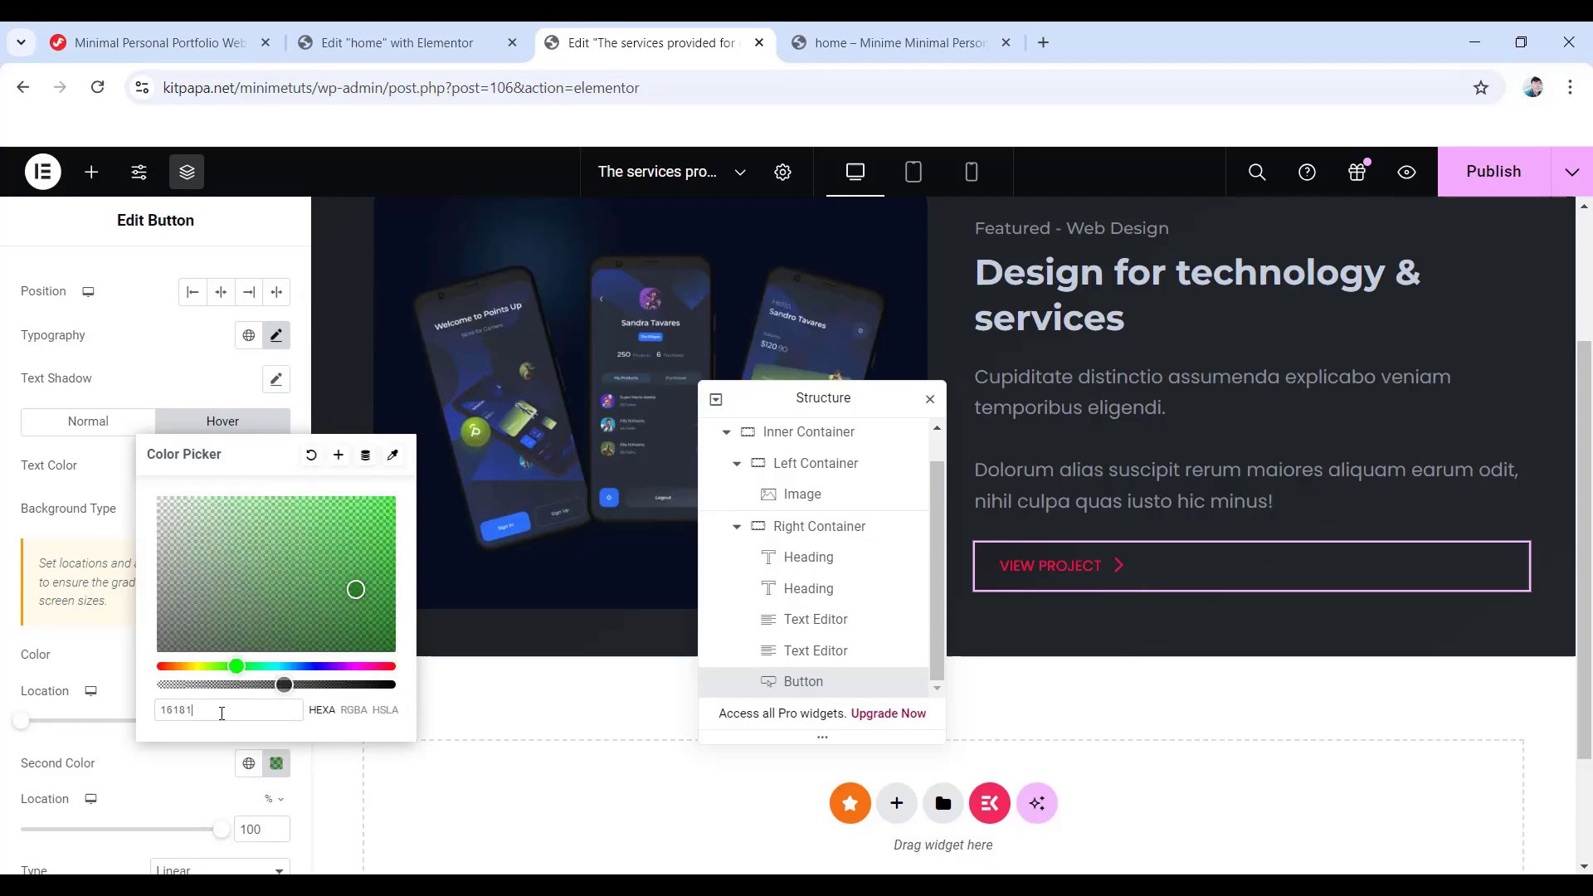
type("c")
scroll(199, 731, "down", 4)
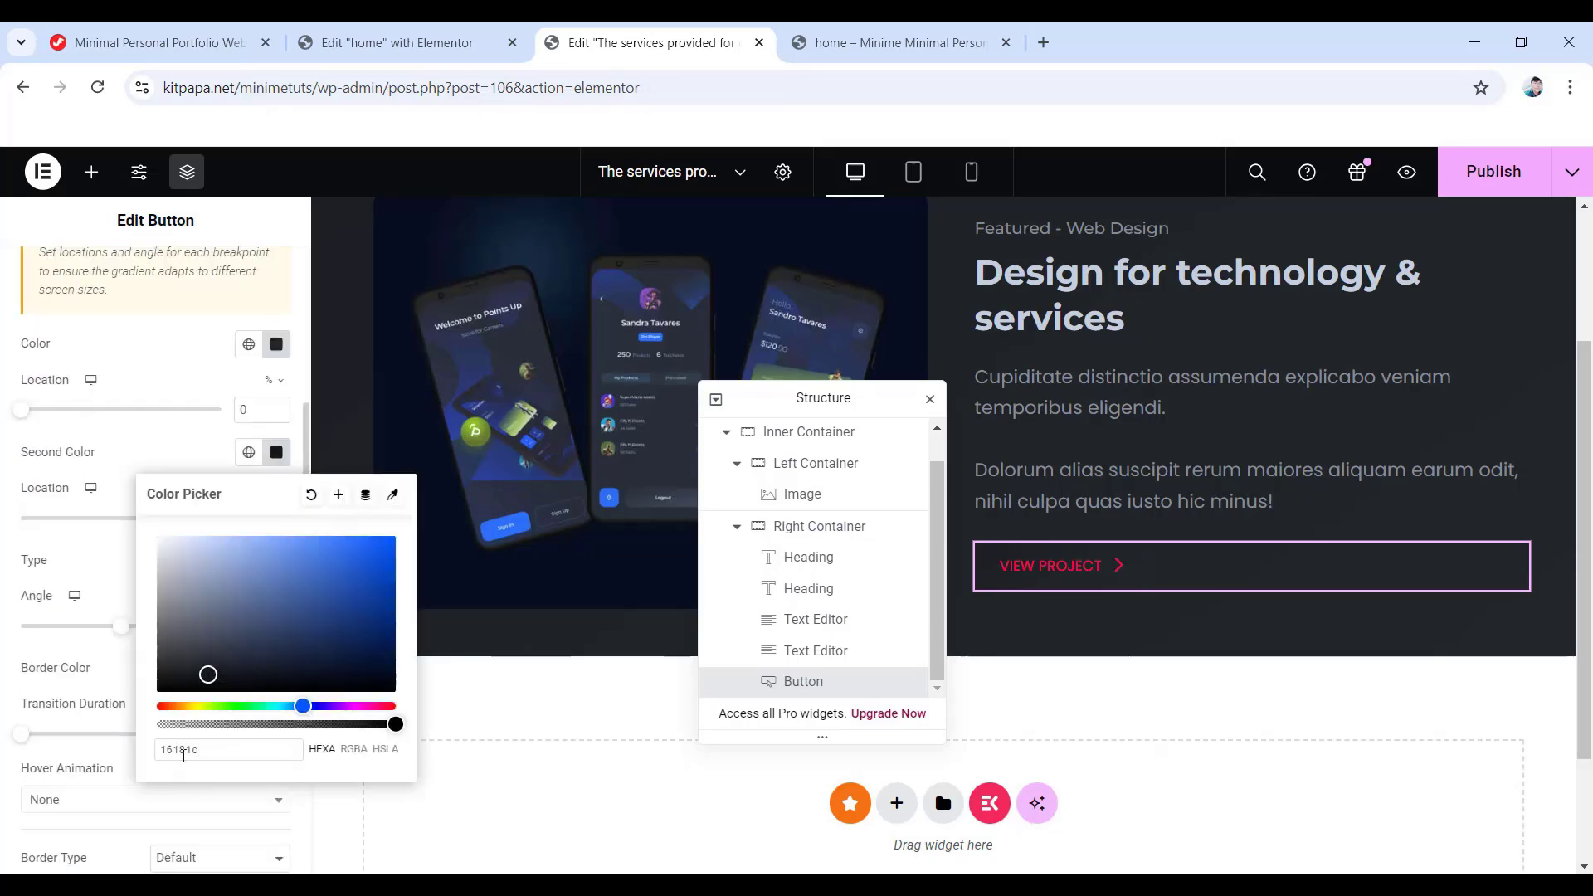
left_click(27, 641)
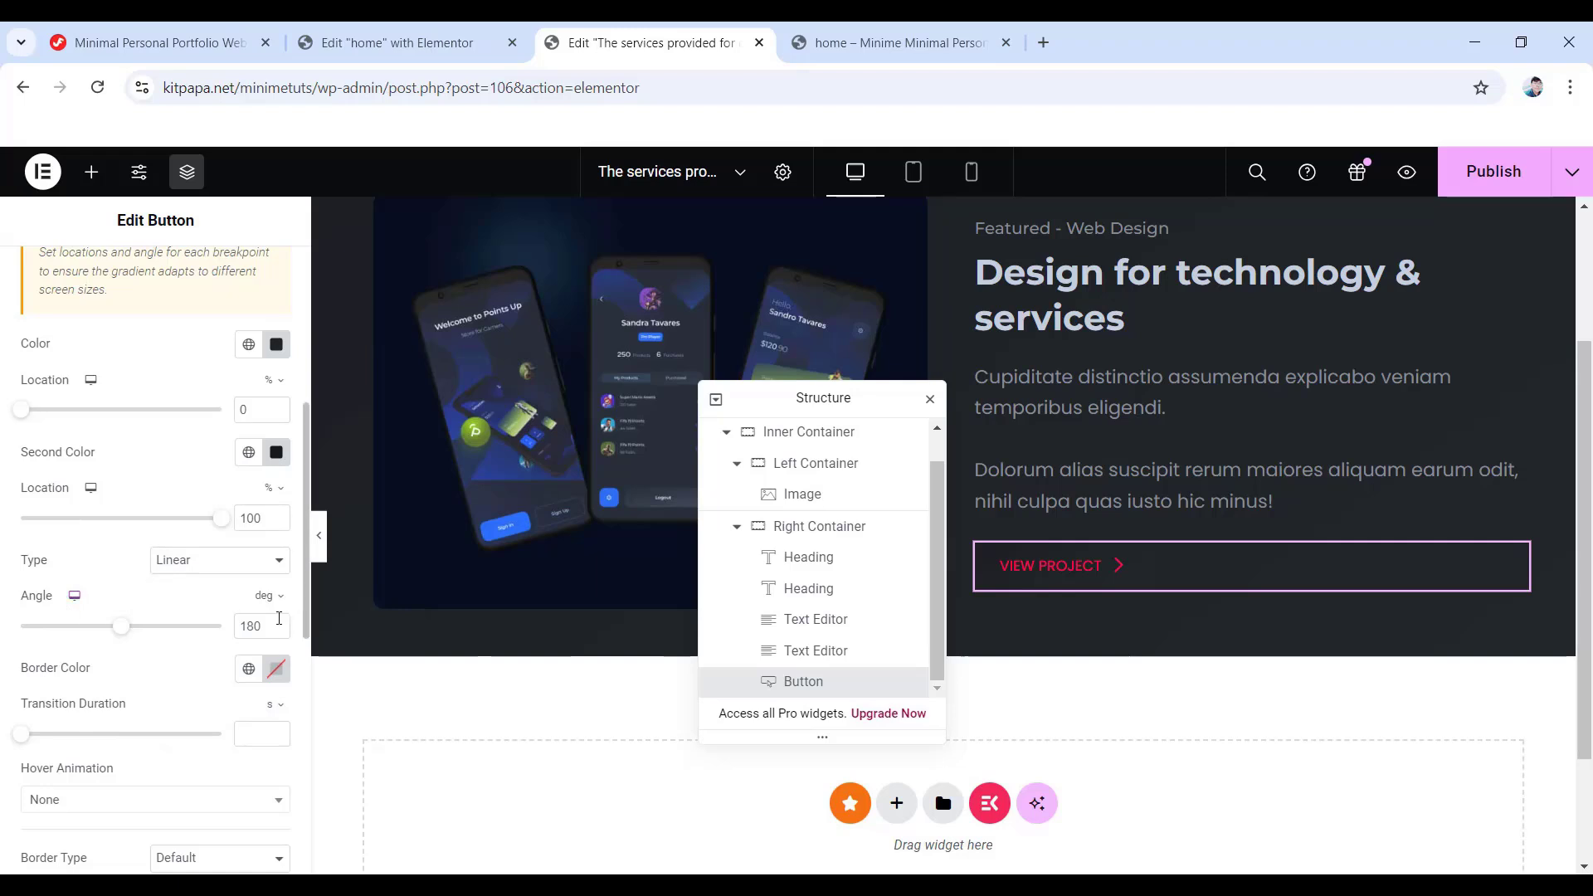
left_click_drag(268, 626, 217, 632)
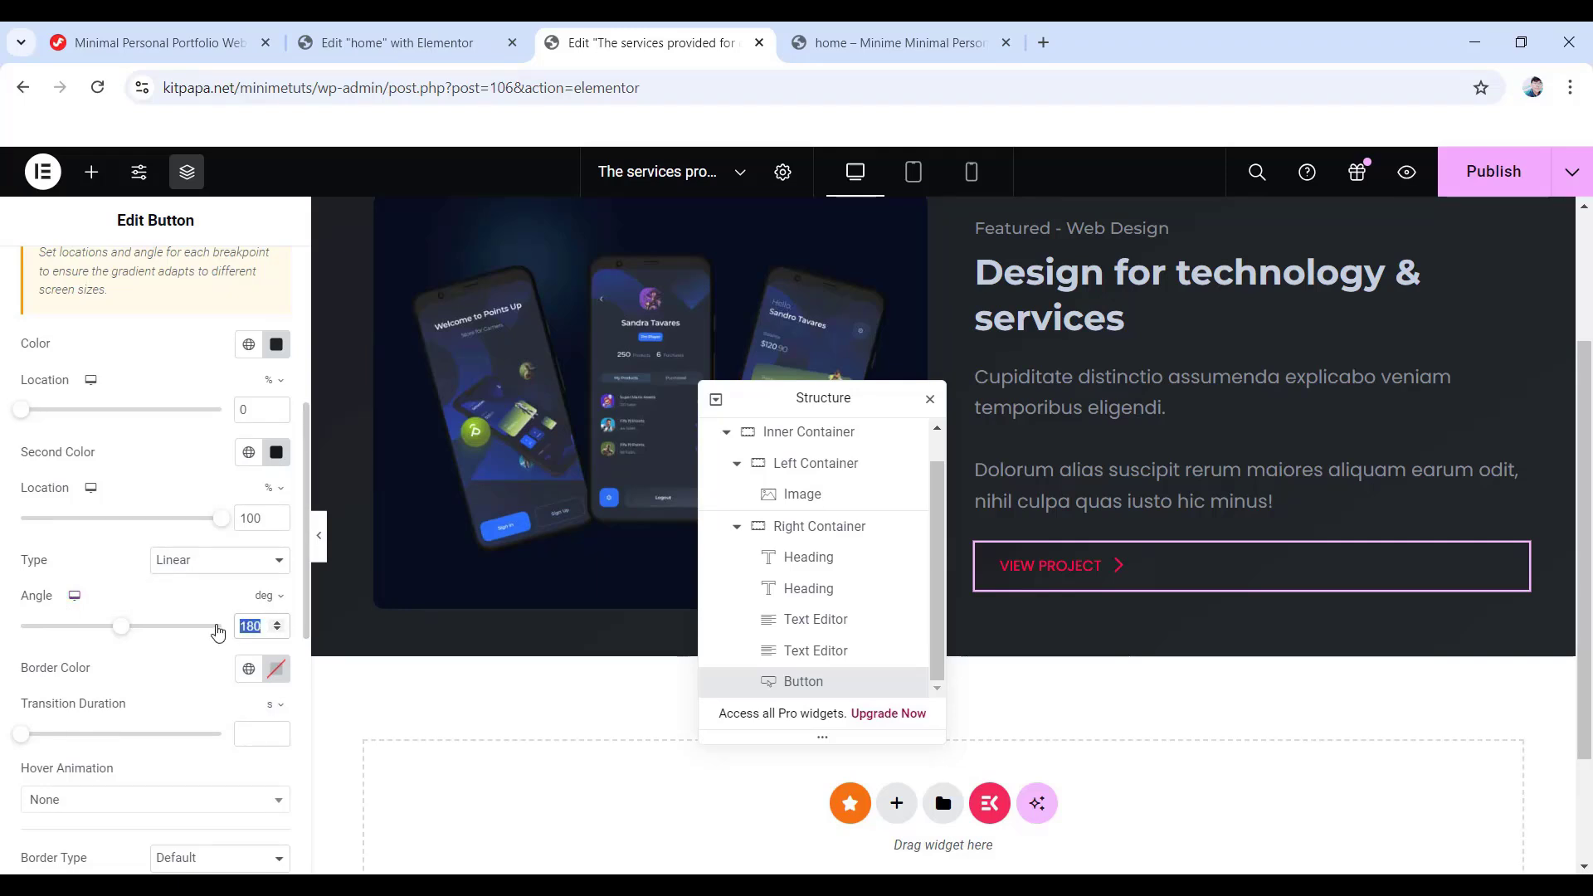
type("145")
- Set the button's hover animation to Float
left_click(104, 802)
scroll(52, 741, "down", 3)
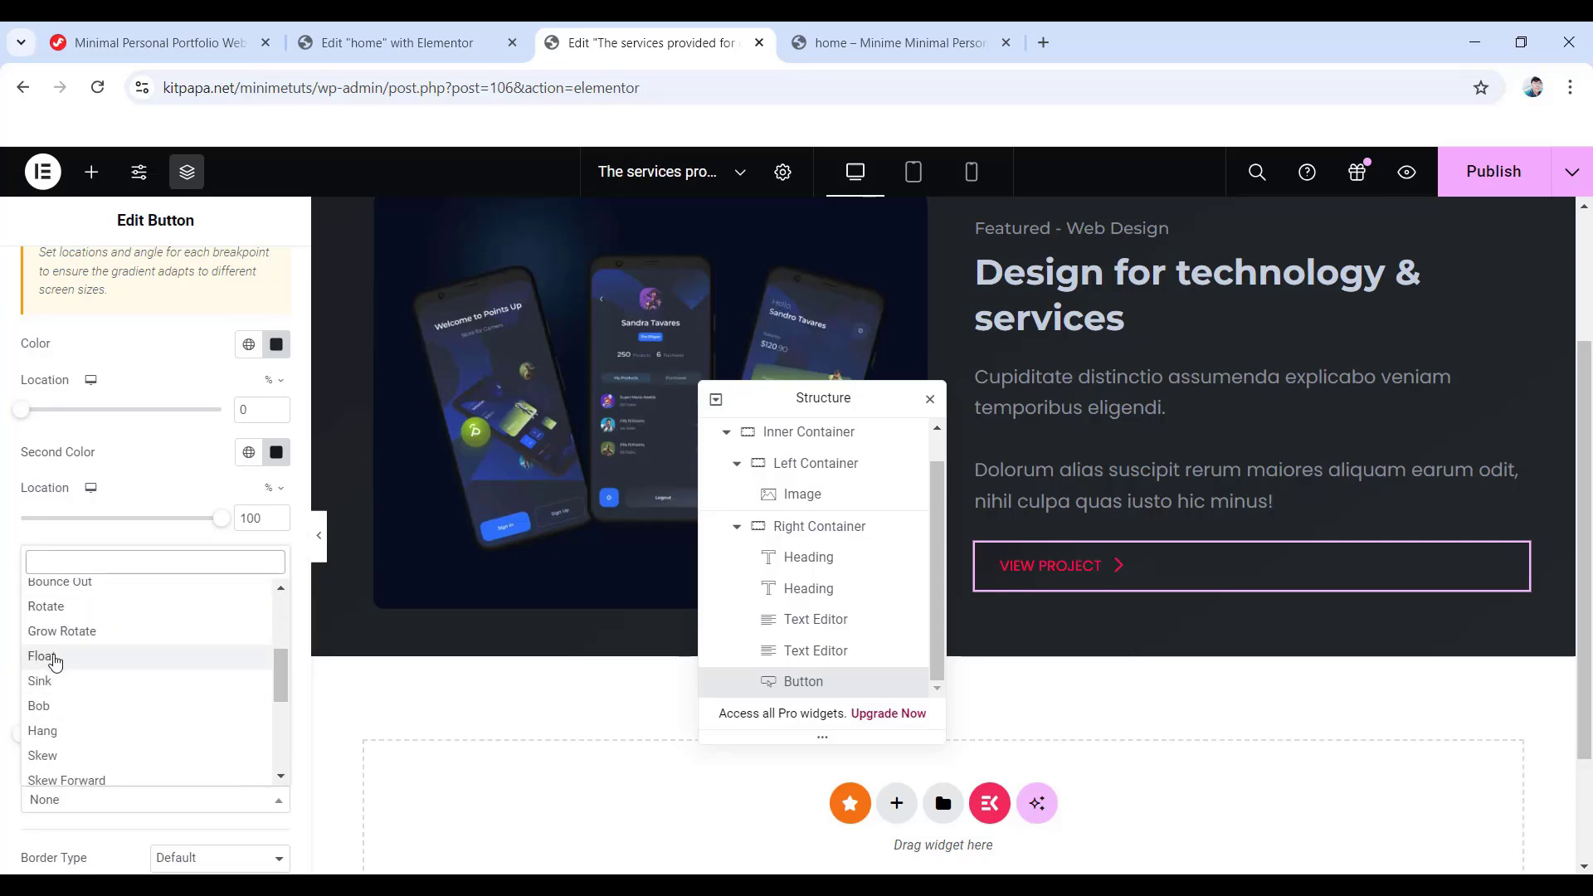
left_click(55, 660)
scroll(149, 720, "down", 4)
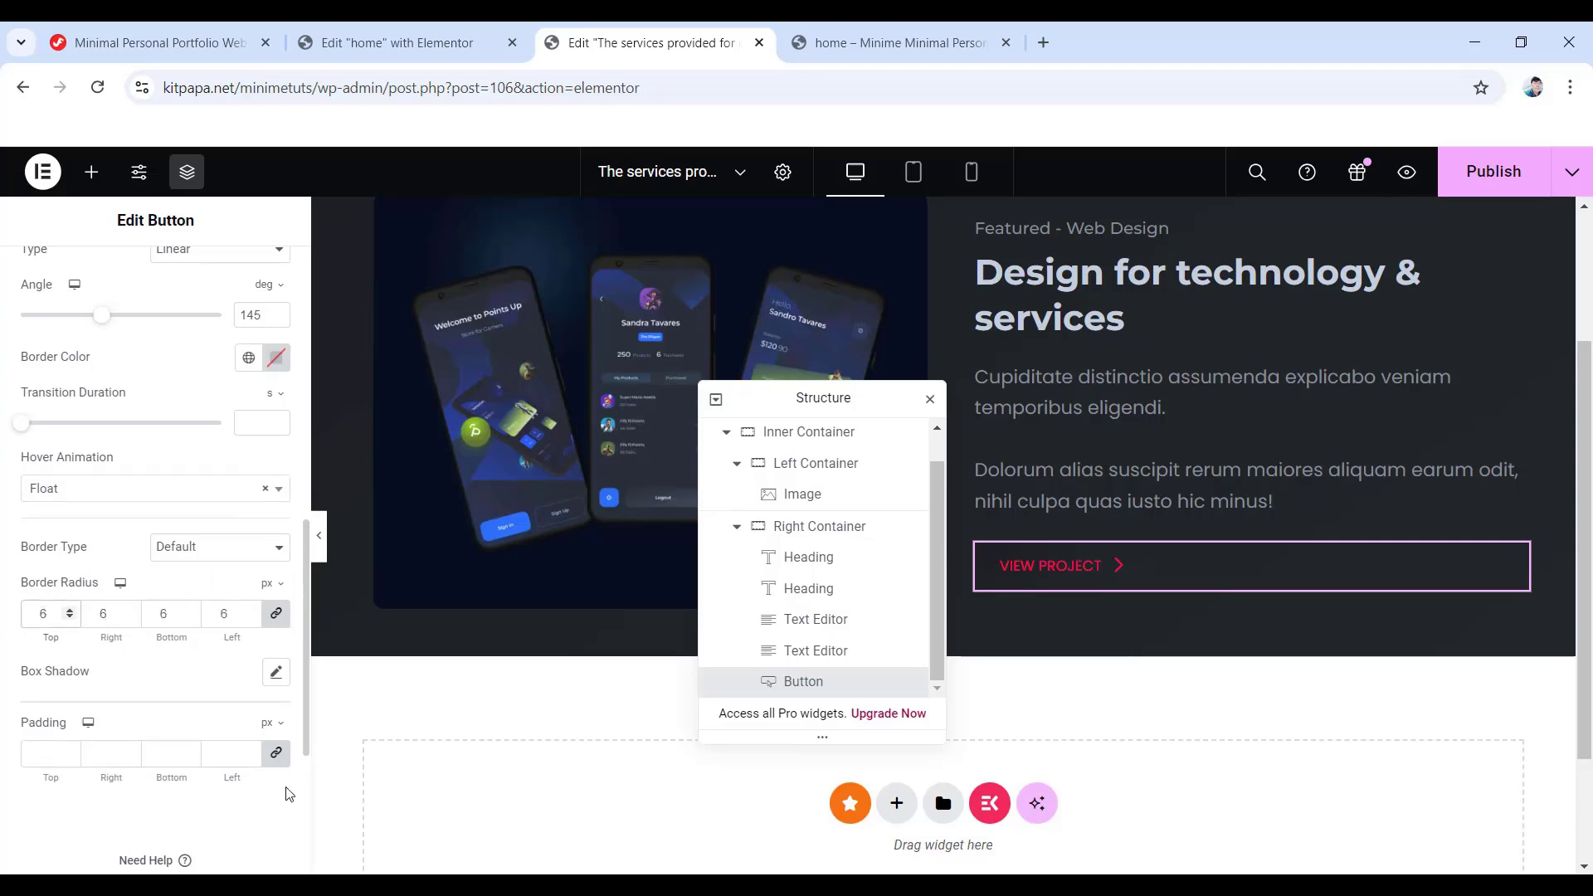
- Add a #1c1e22 box shadow with horizontal 10, vertical 10 and blur 19
left_click(276, 672)
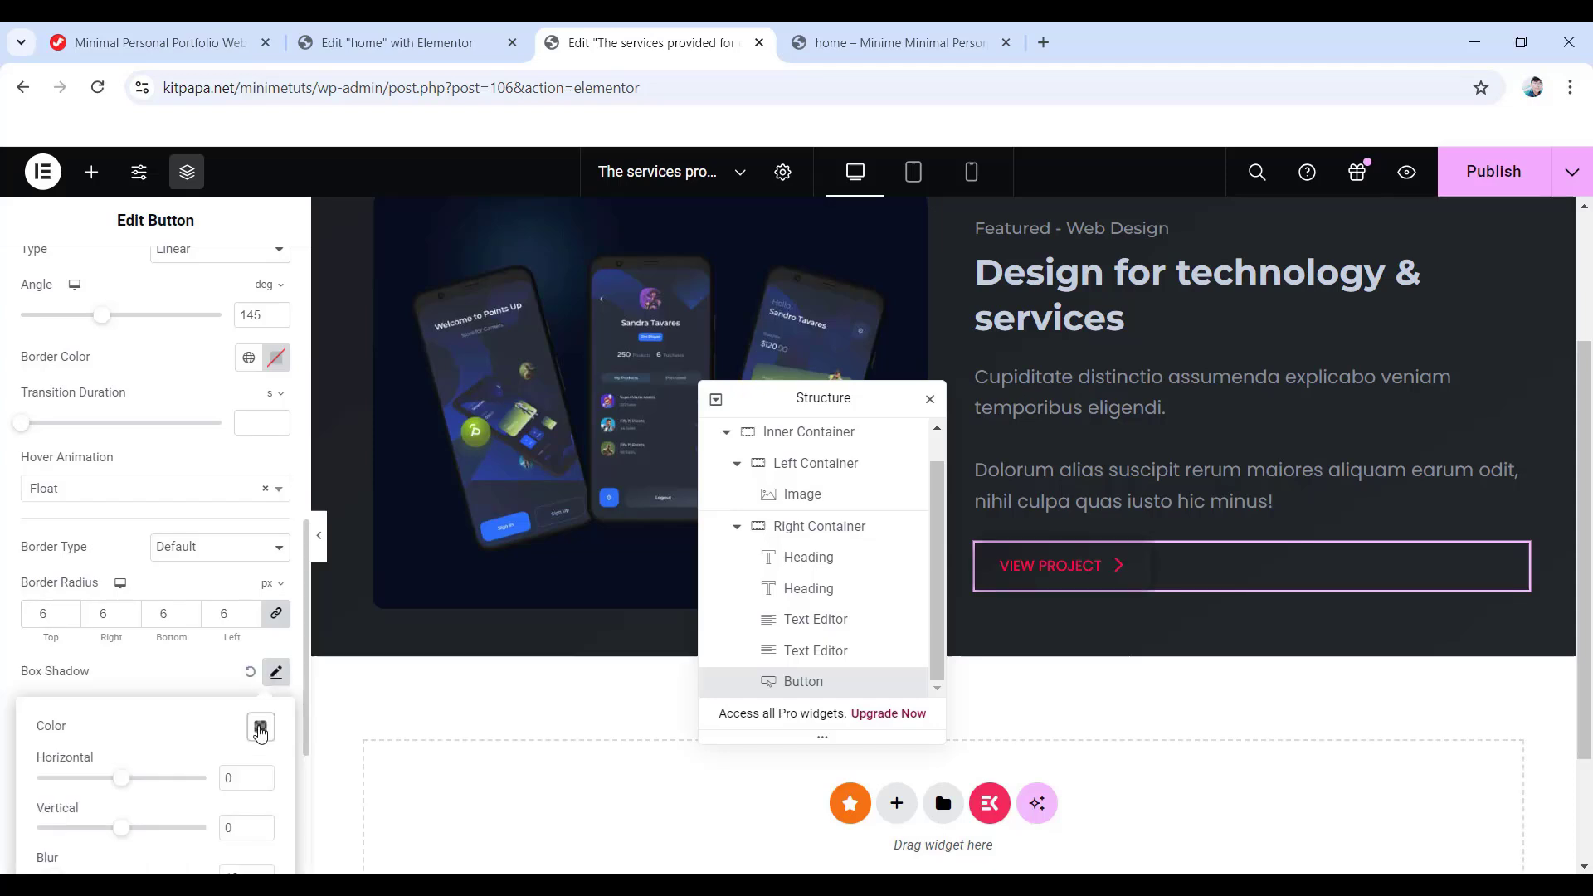
left_click(260, 728)
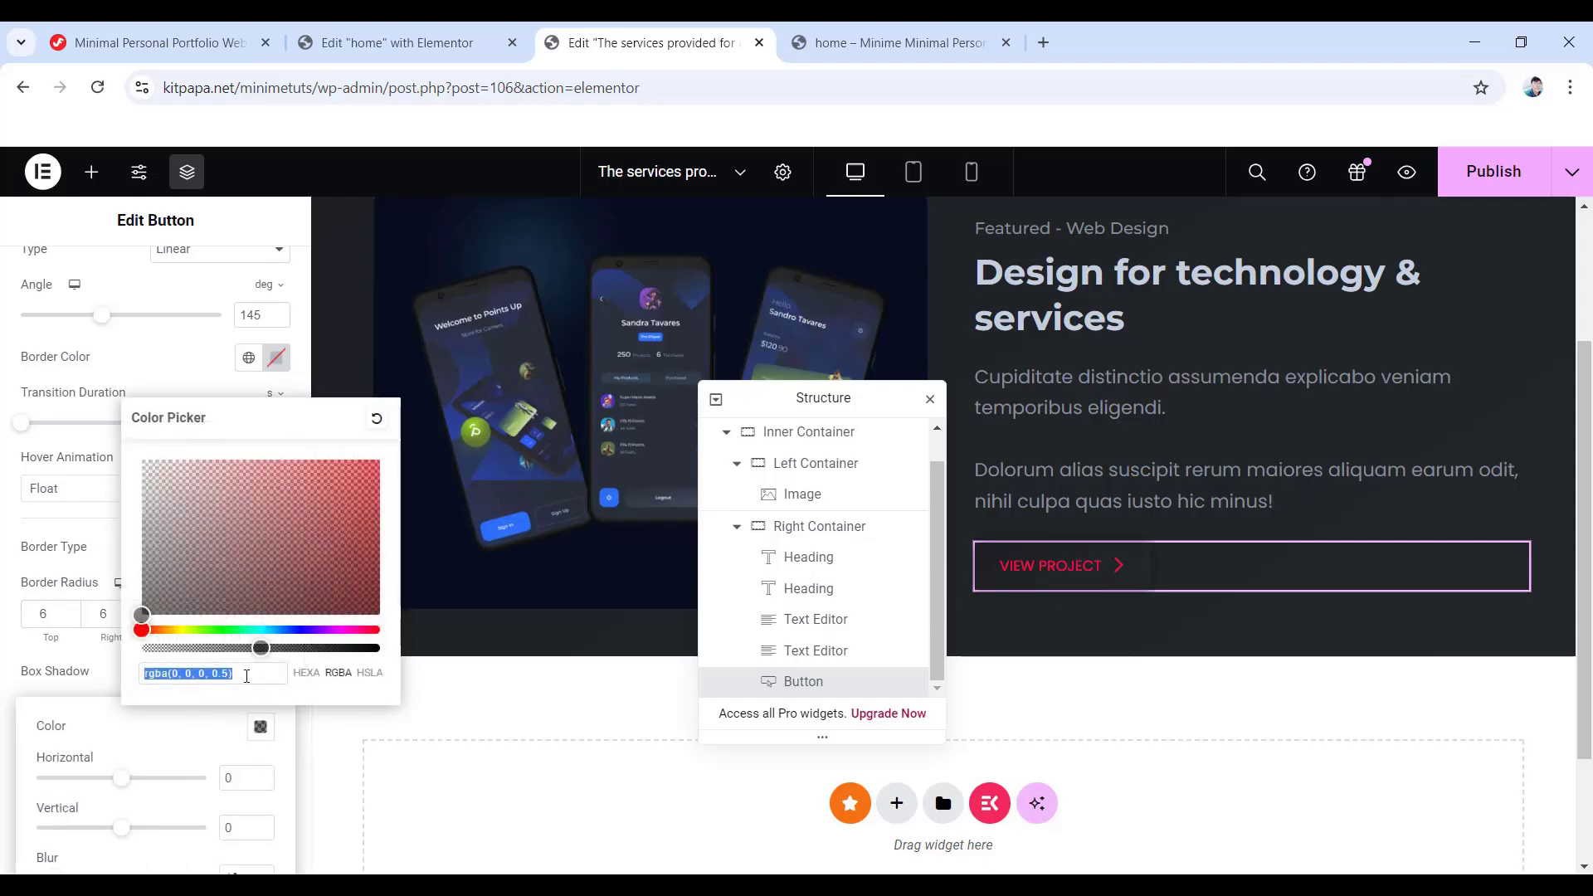
type("1c1")
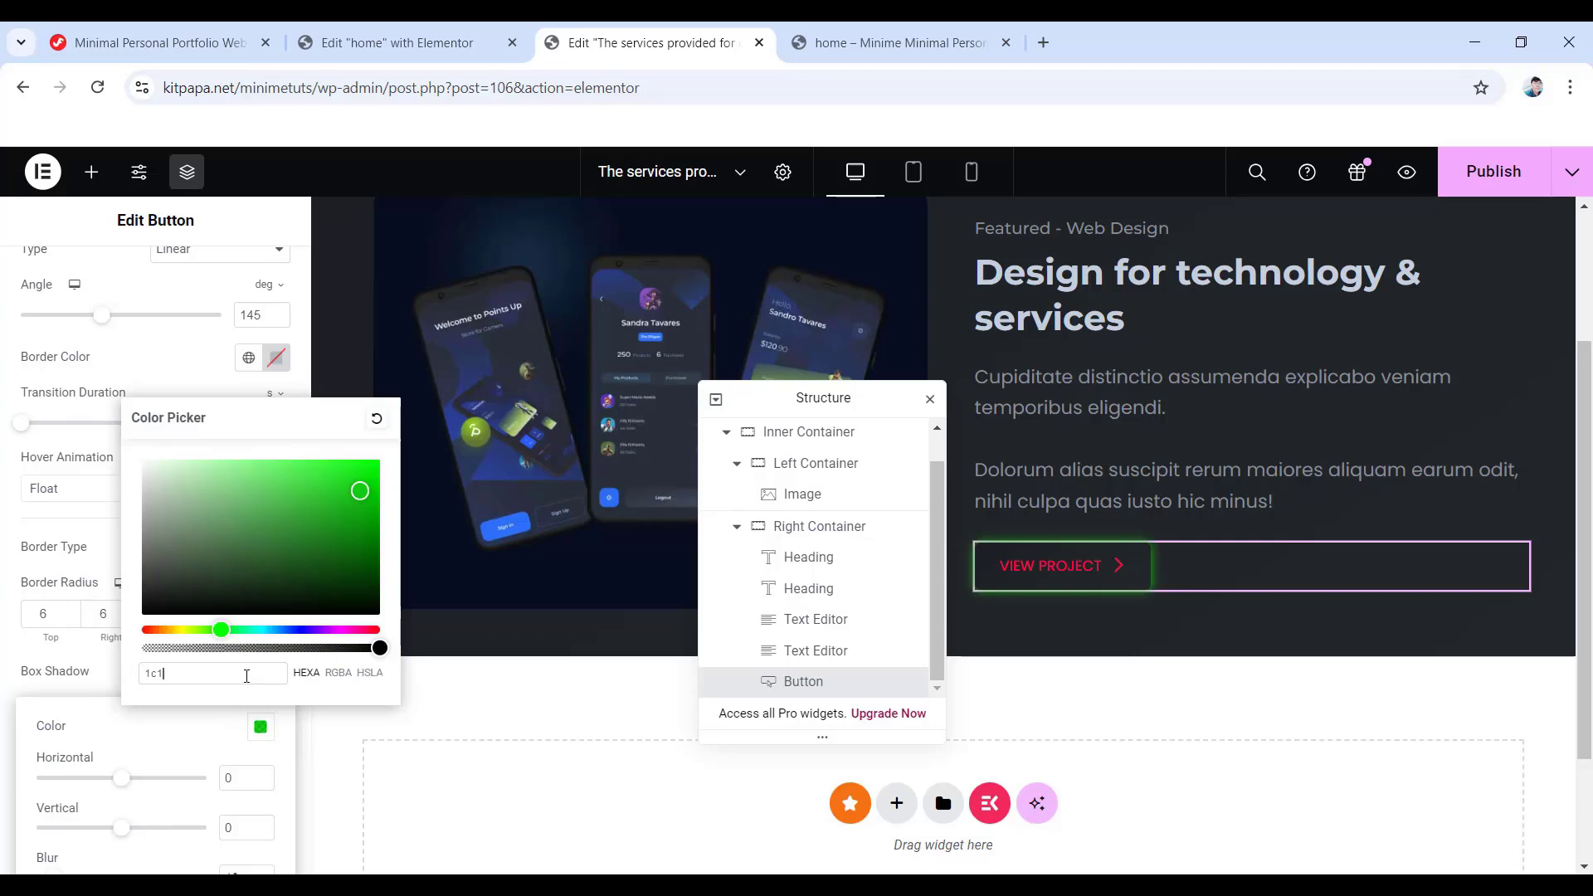
type("e22")
left_click(237, 777)
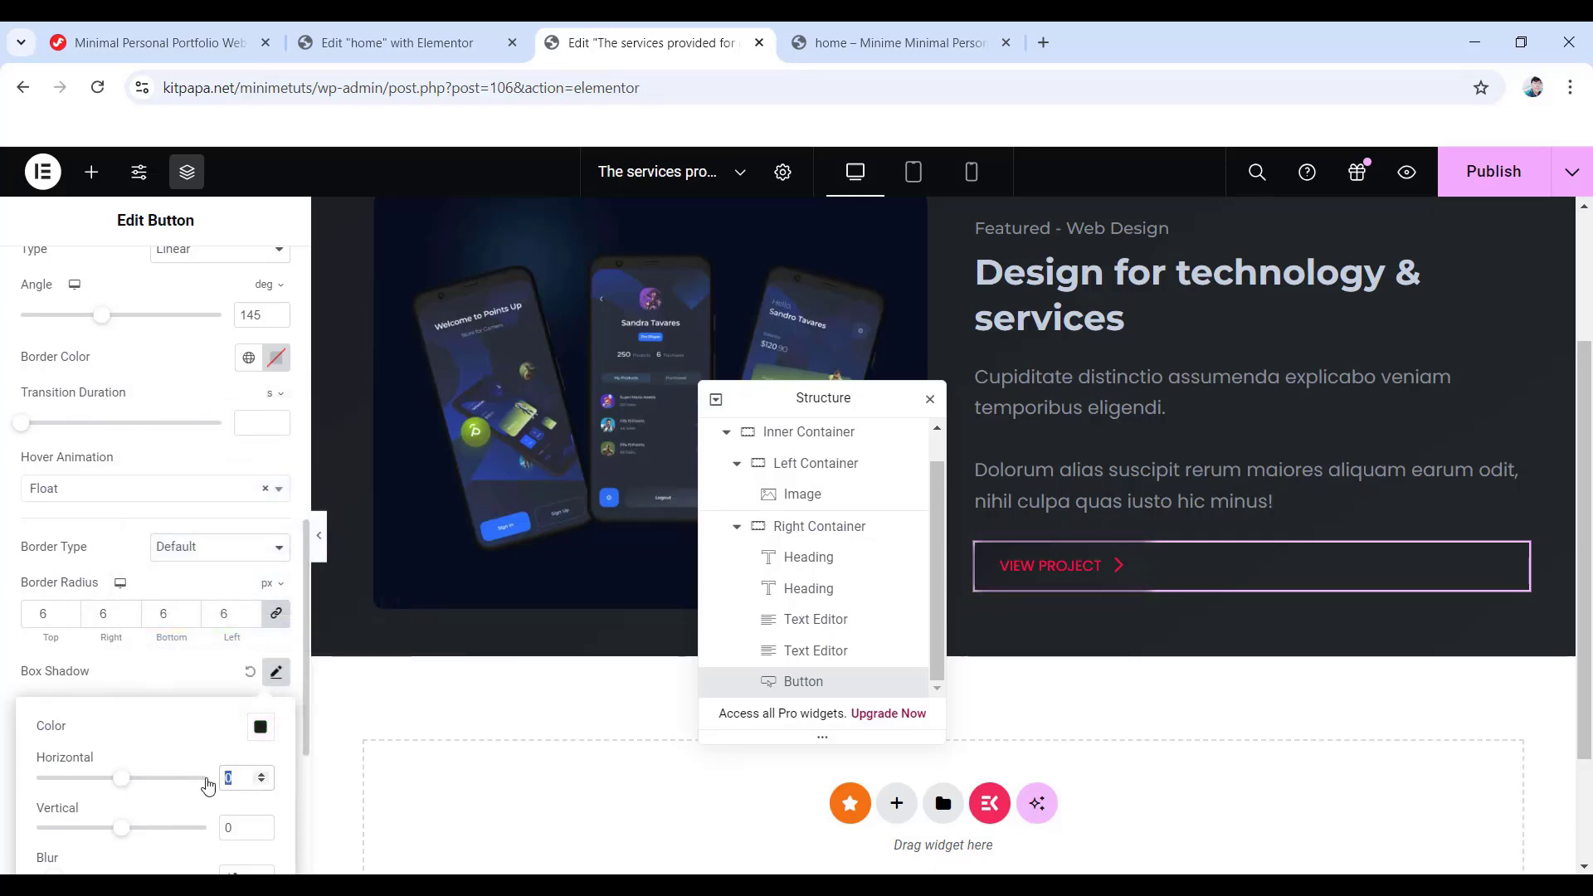
type("10")
scroll(208, 786, "down", 1)
double_click(237, 721)
type("10")
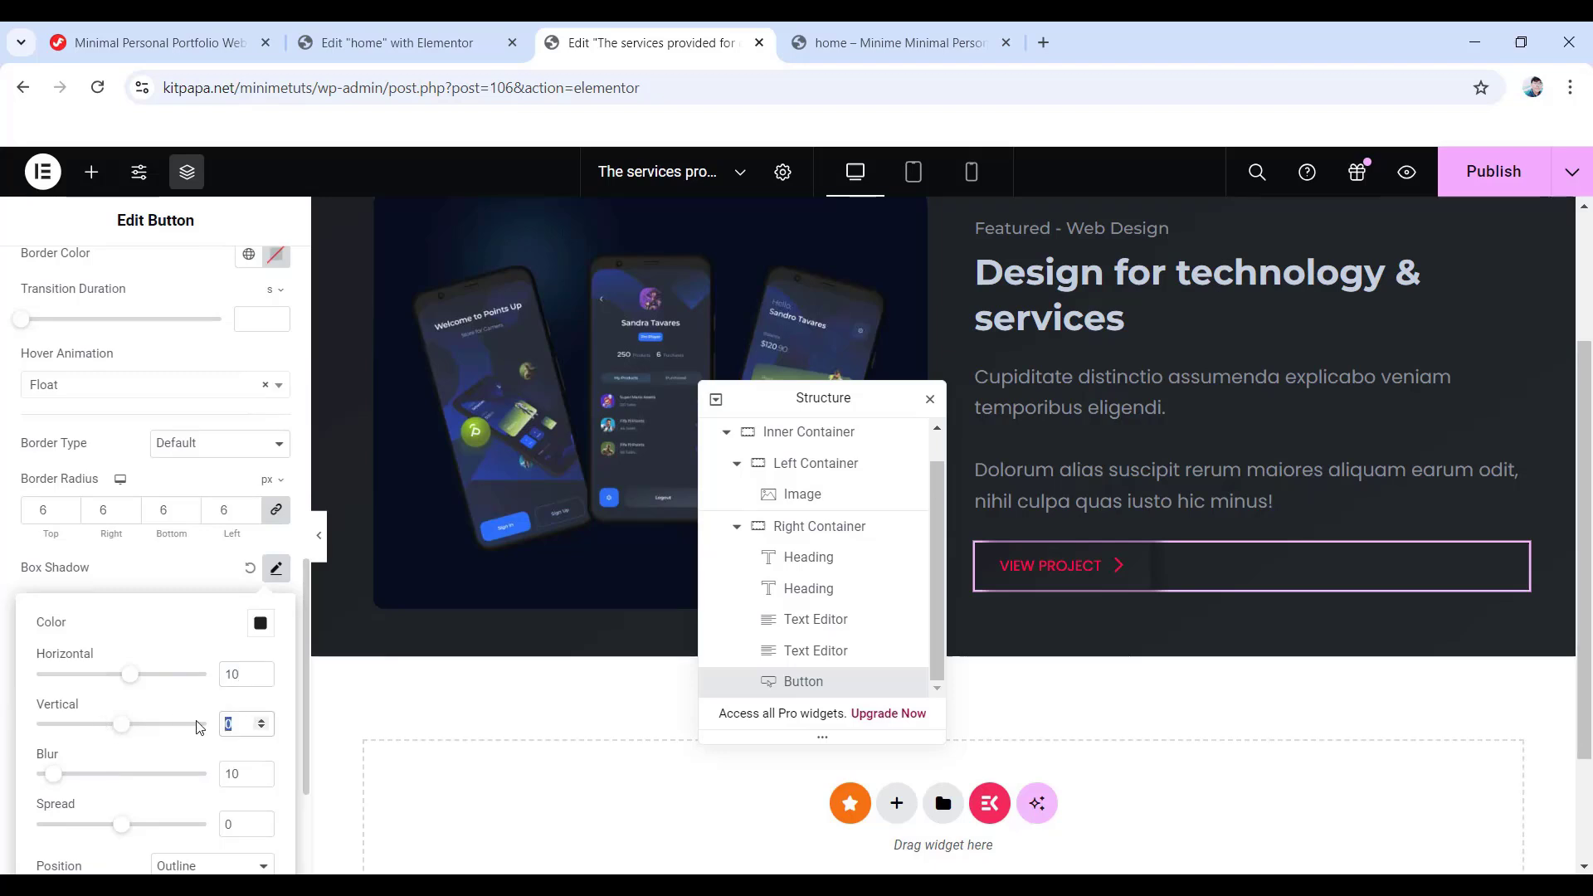
type("19")
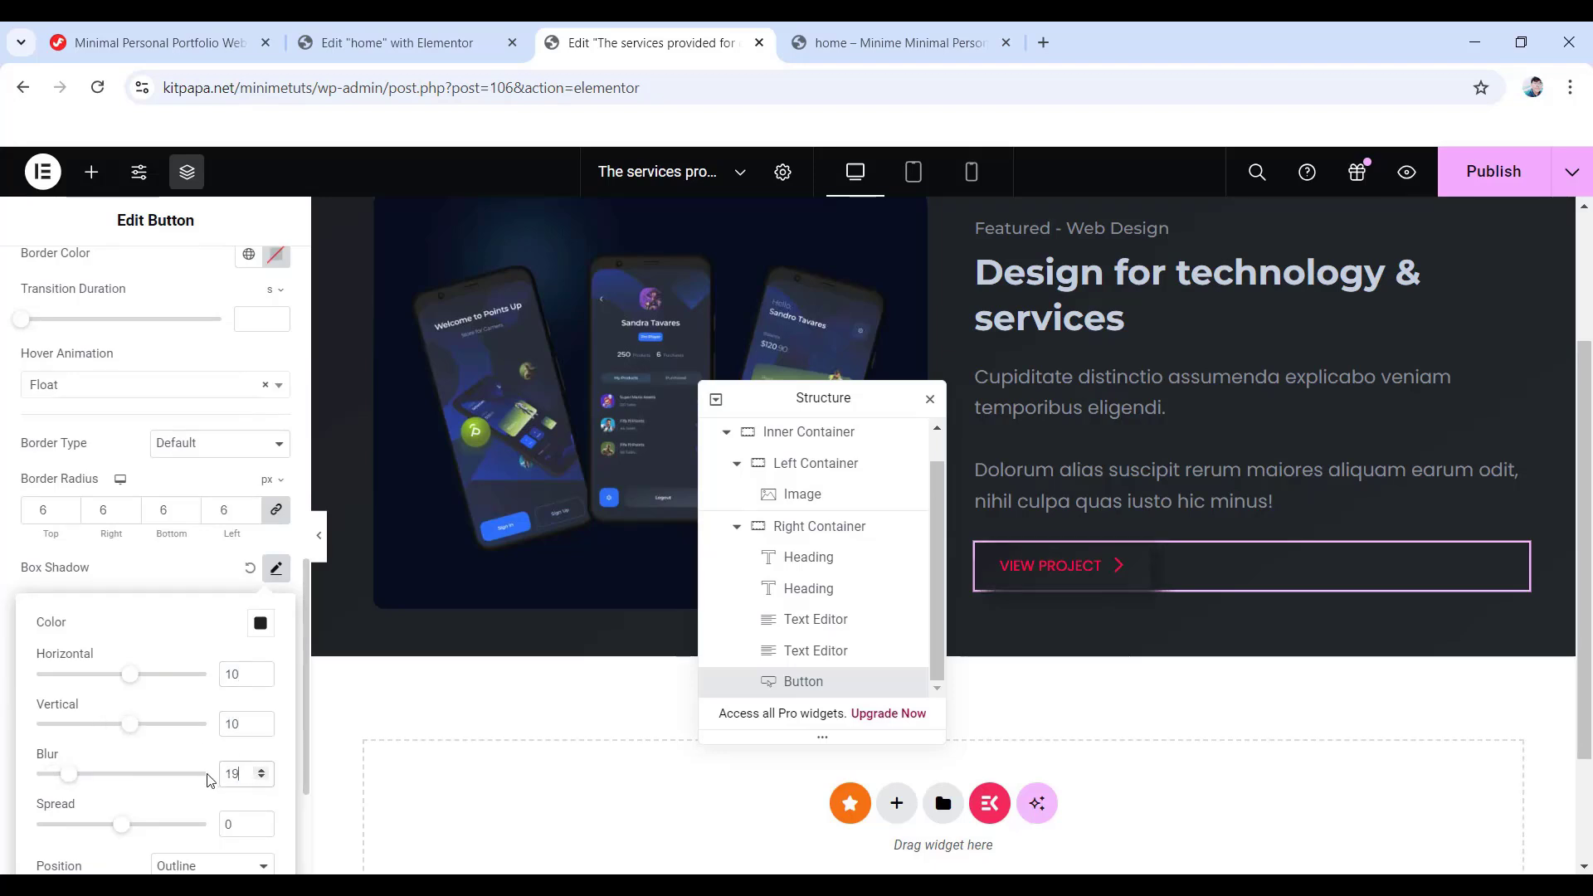
scroll(214, 788, "down", 1)
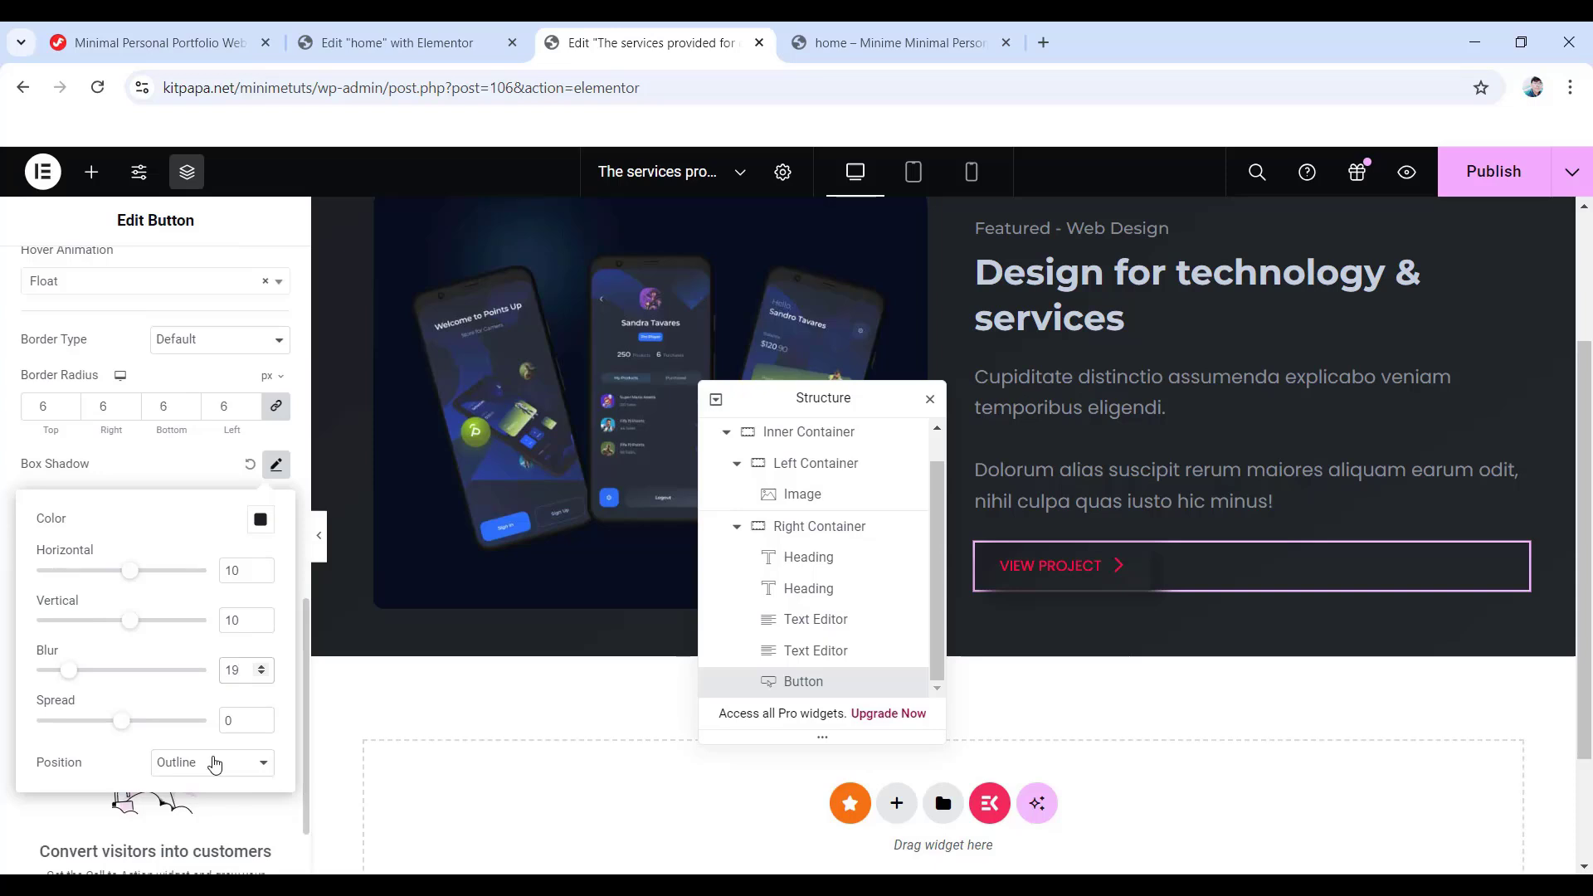
left_click(2, 637)
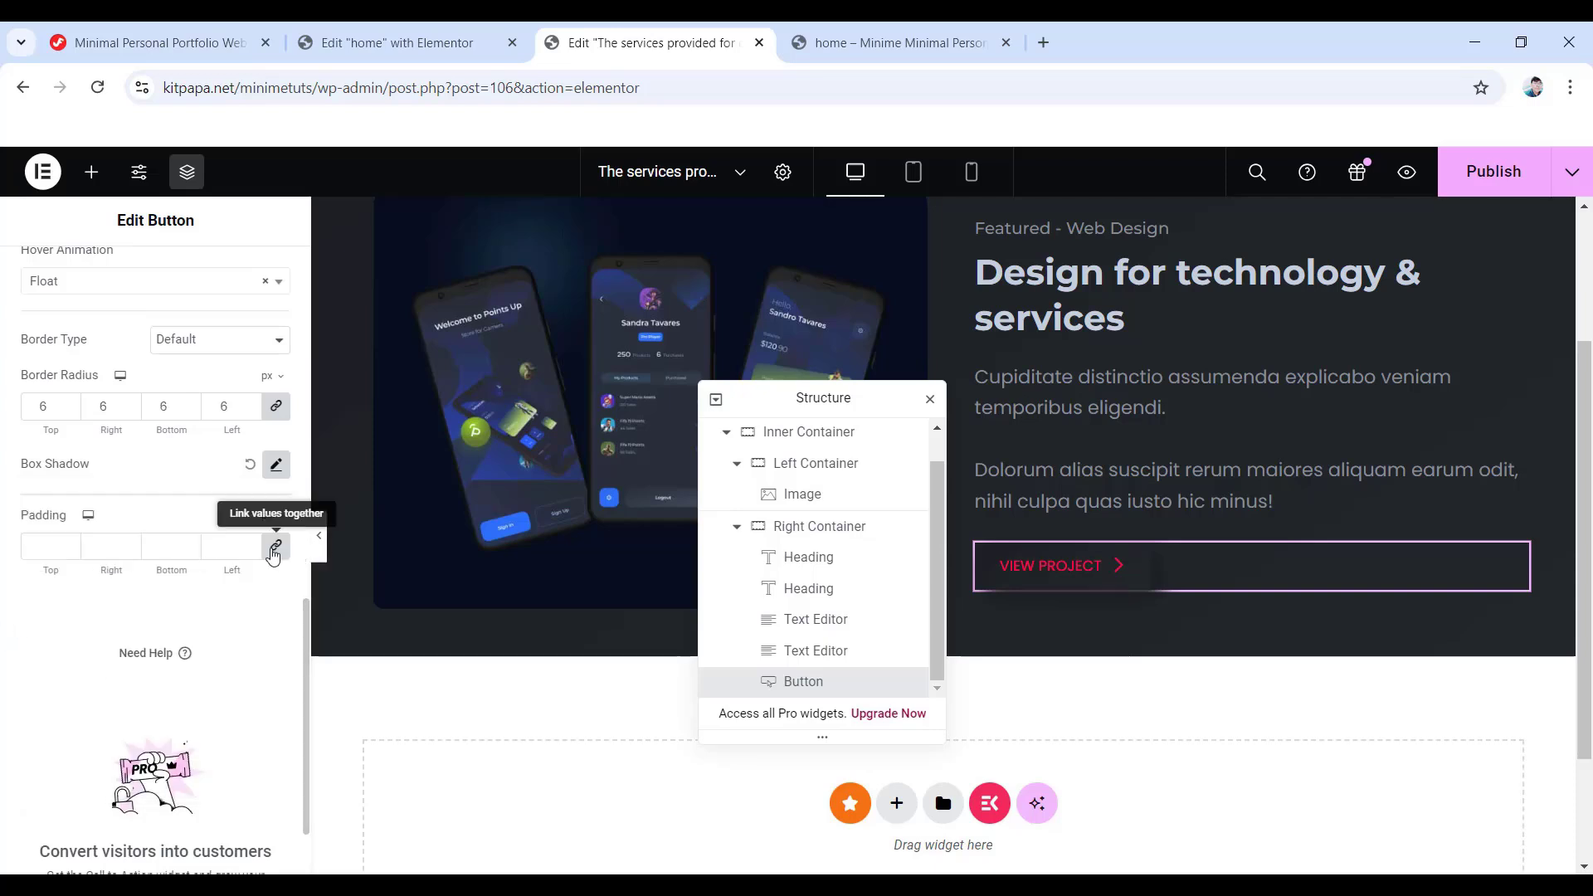
- Set the button padding to 15 px top/bottom and 35 px left/right
left_click(268, 551)
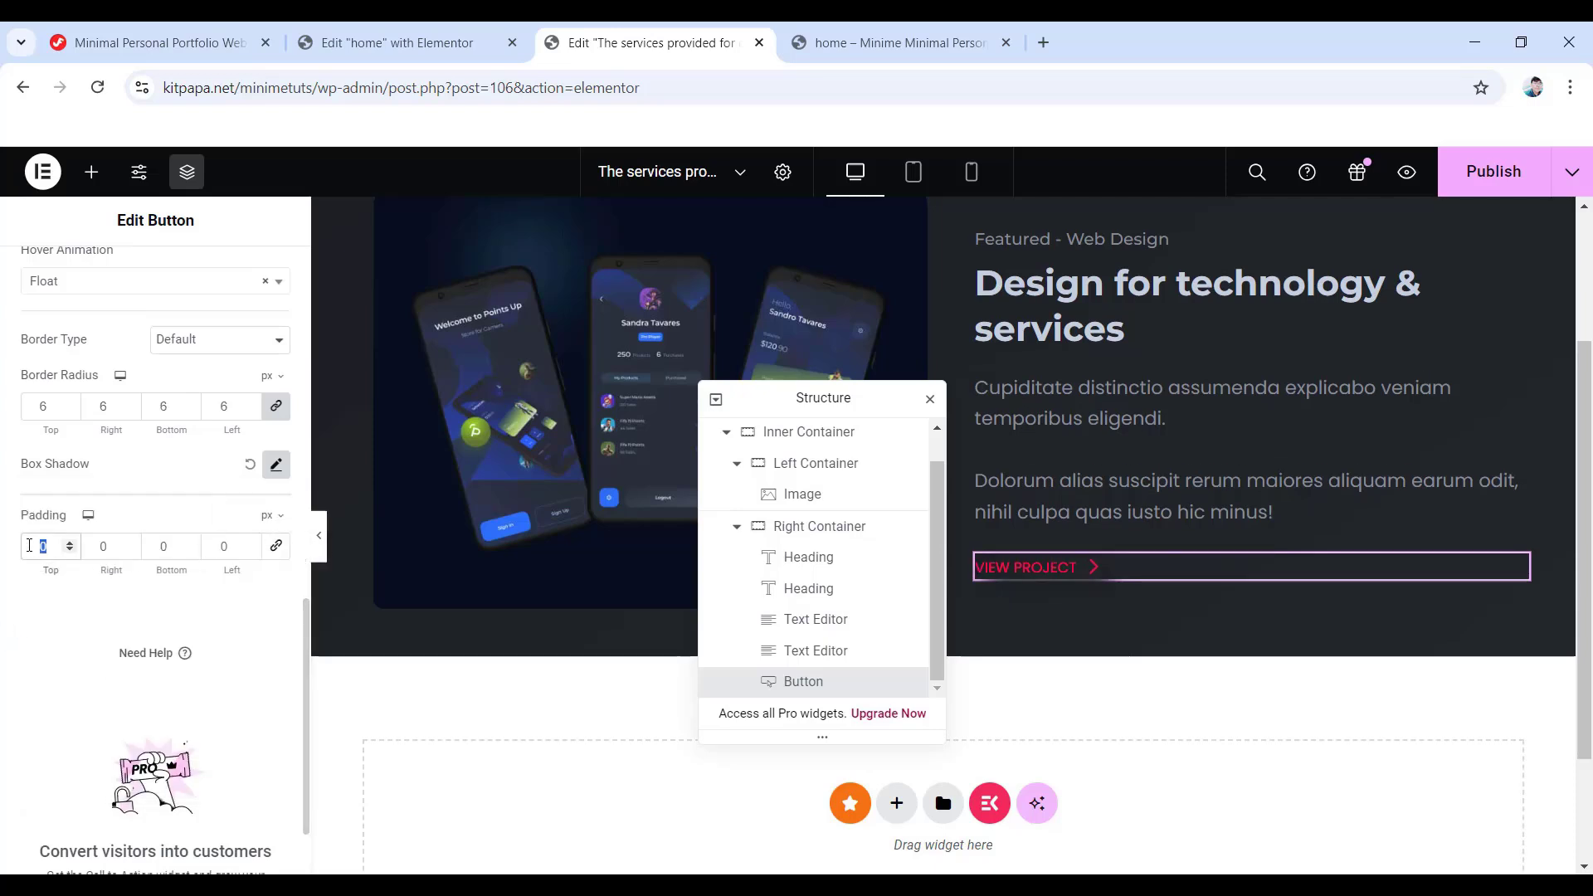
type("15")
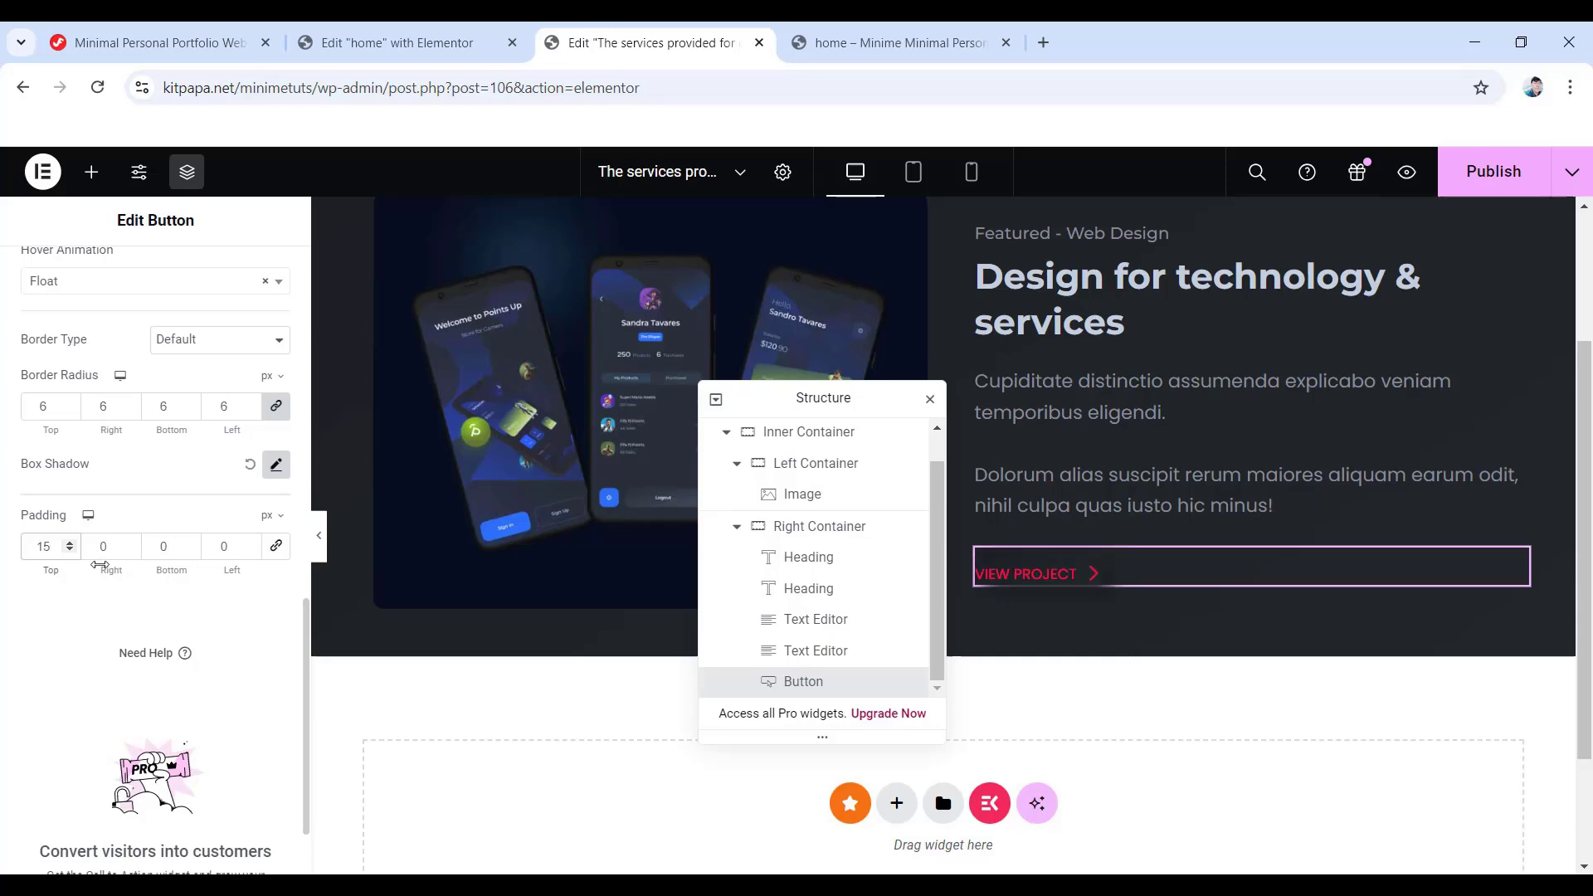
double_click(90, 543)
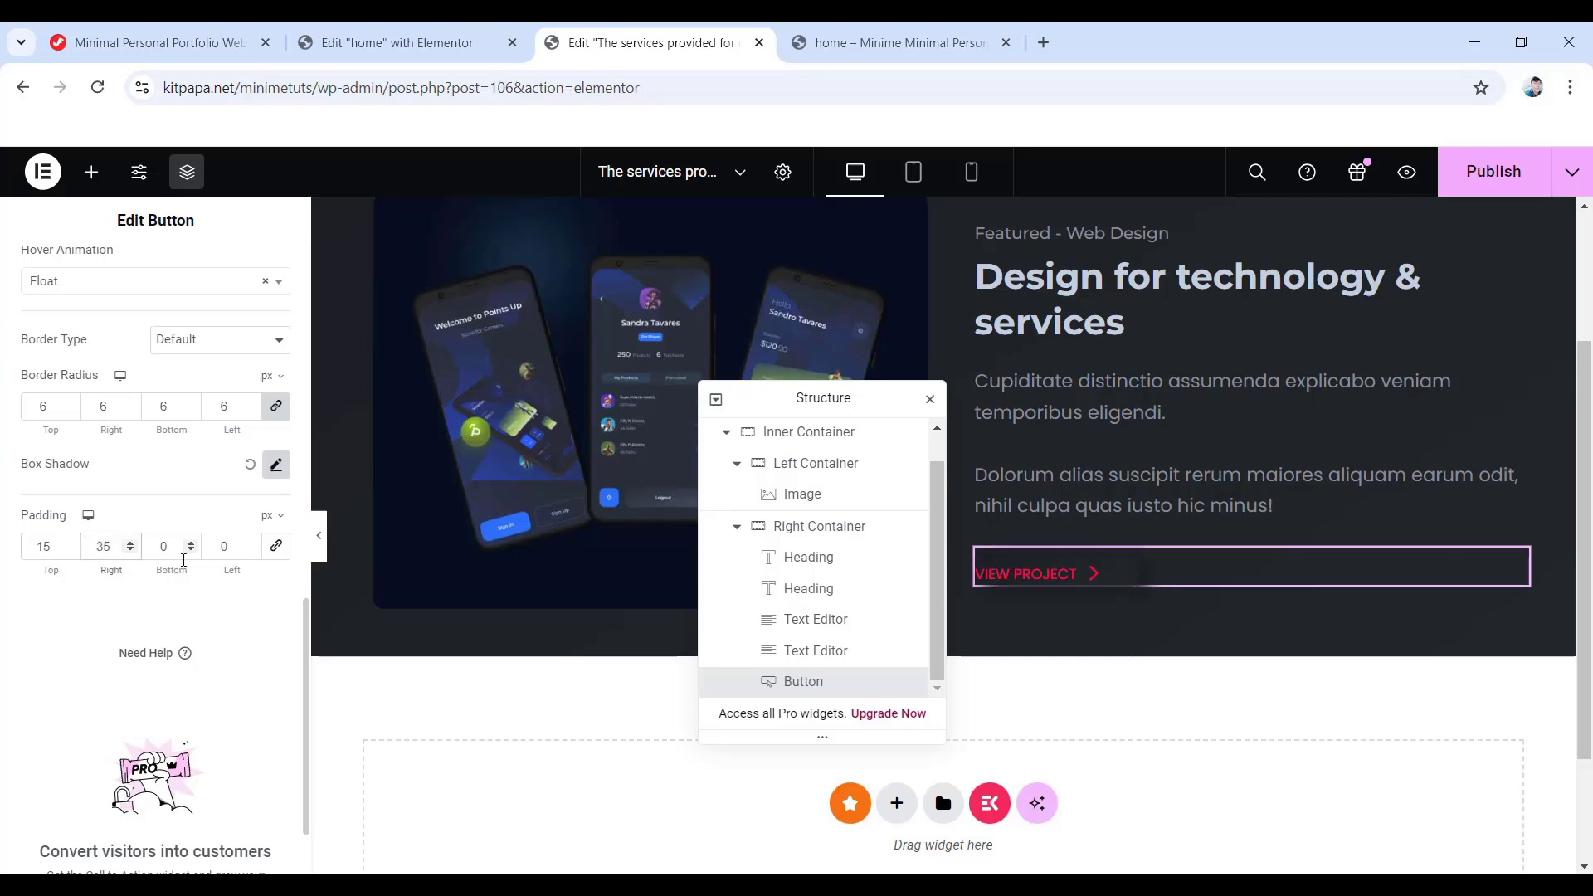
type("15")
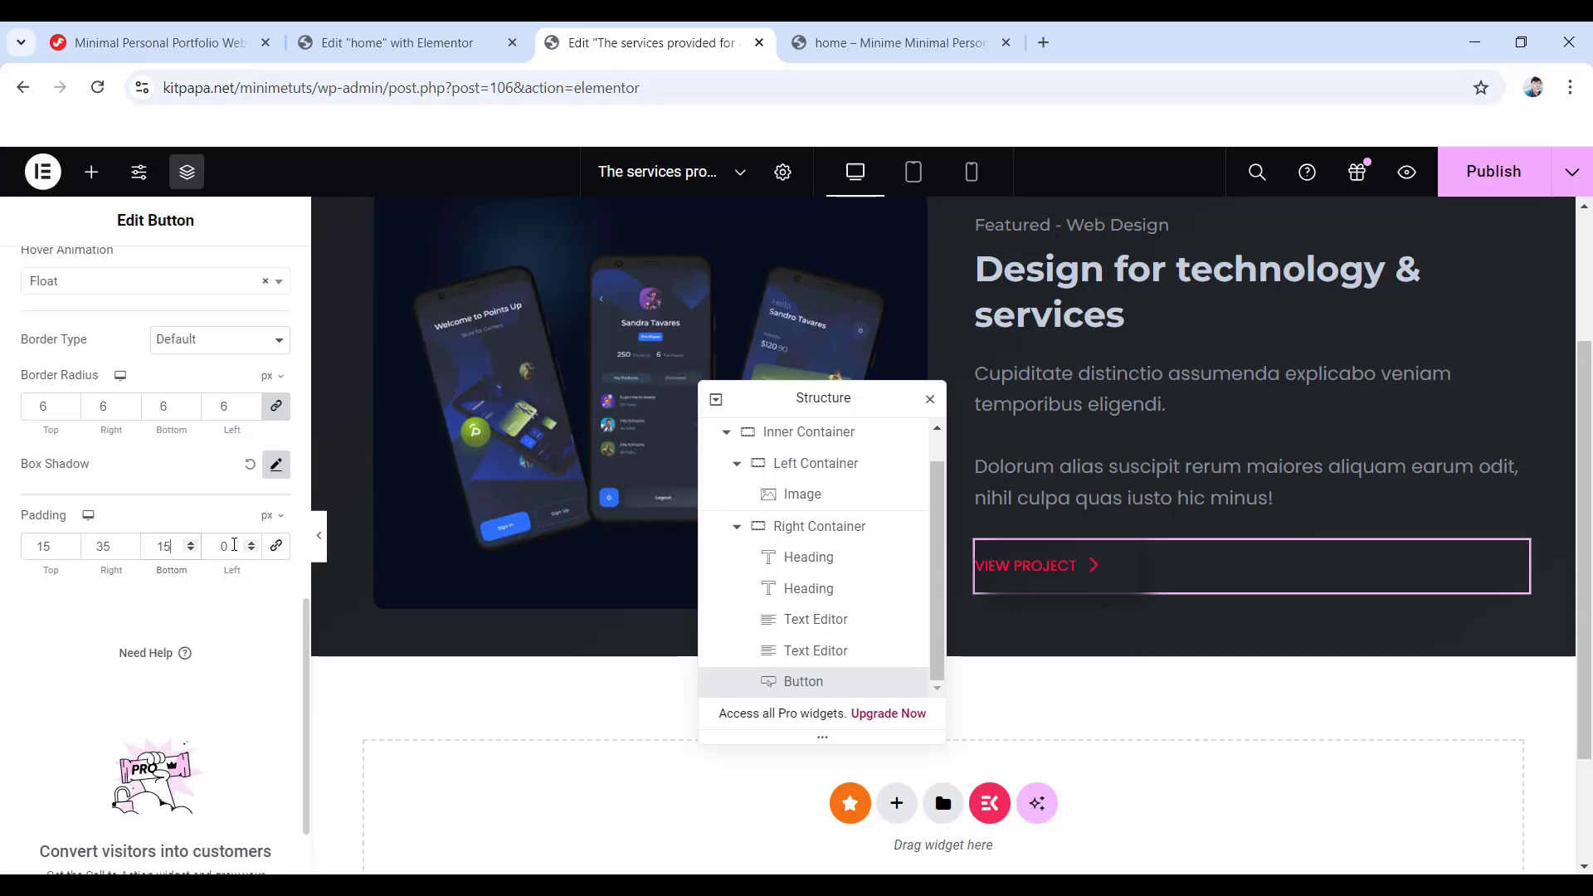
type("35")
scroll(210, 545, "down", 2)
scroll(199, 374, "up", 10)
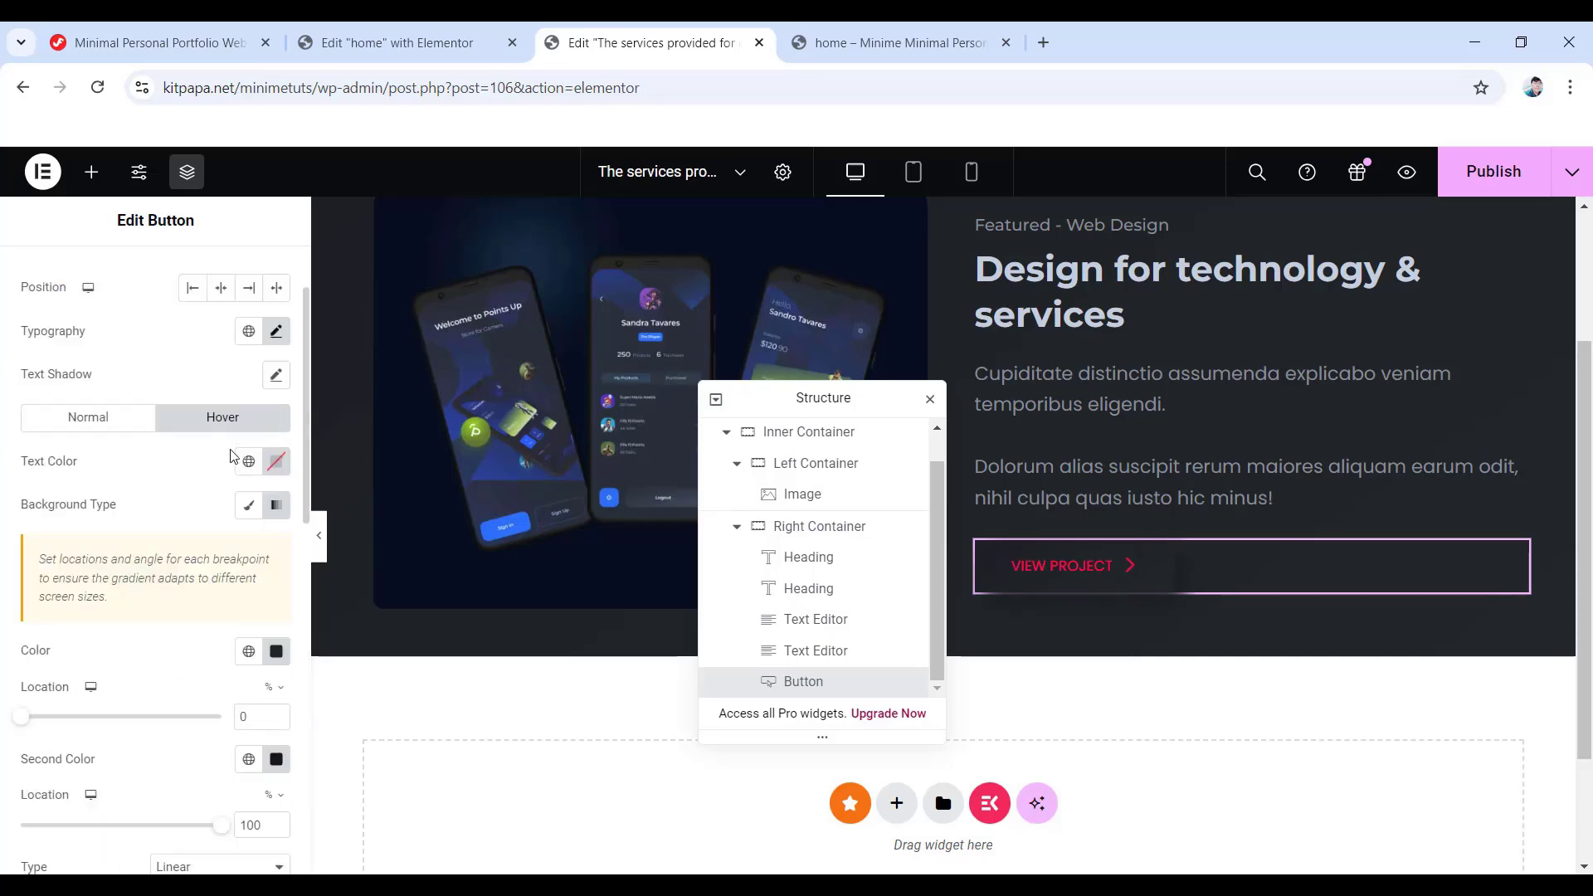
- Zero the button's Advanced margin and padding, then publish the services page
left_click(254, 280)
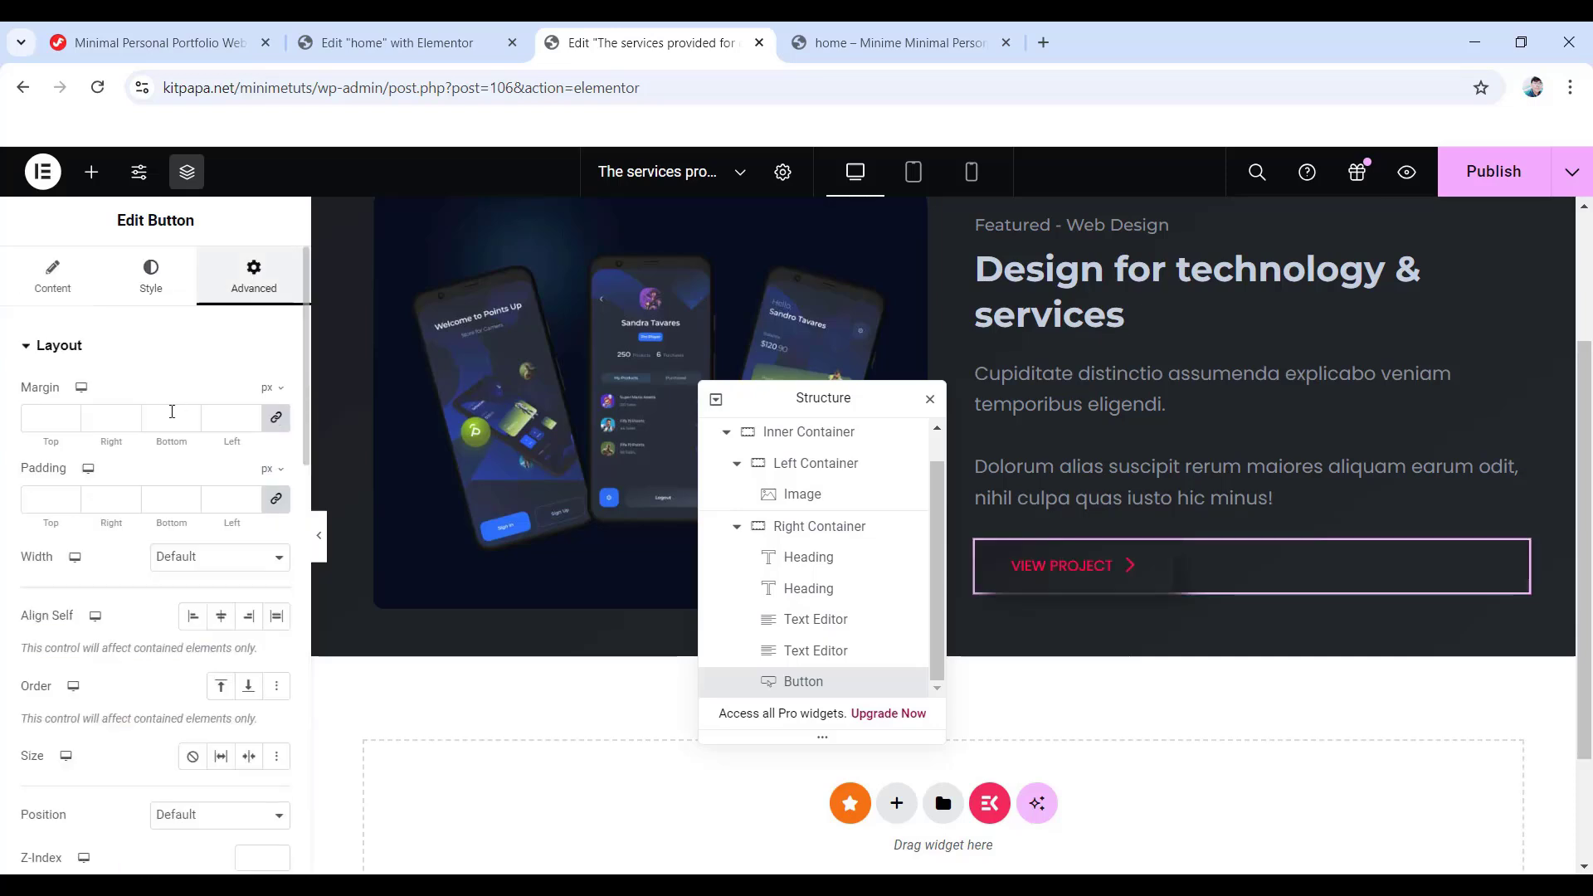
left_click(277, 417)
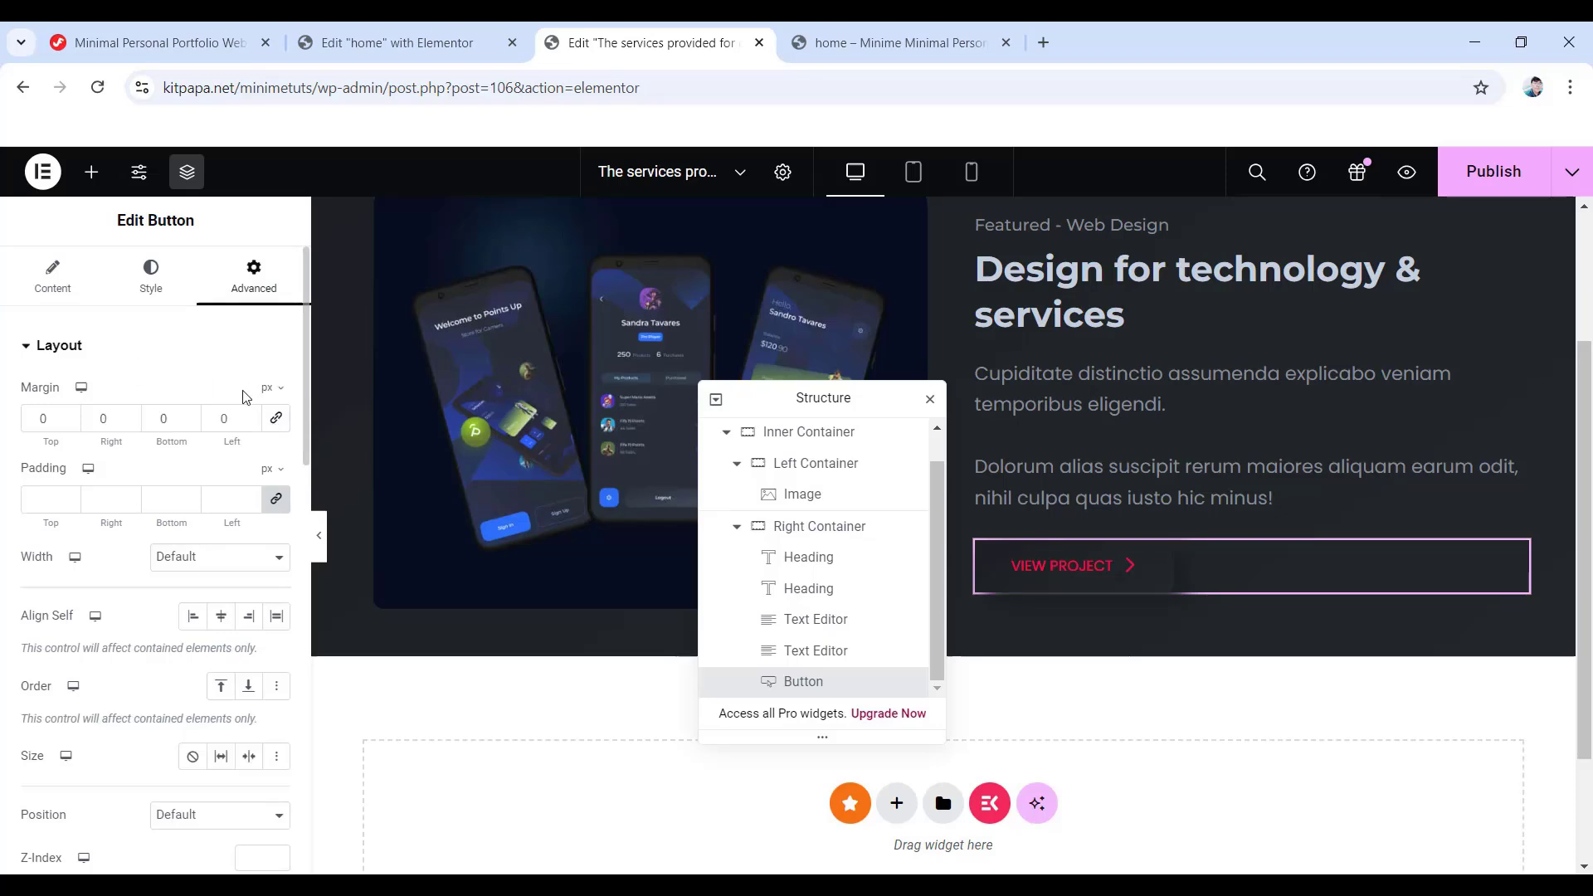
left_click(273, 502)
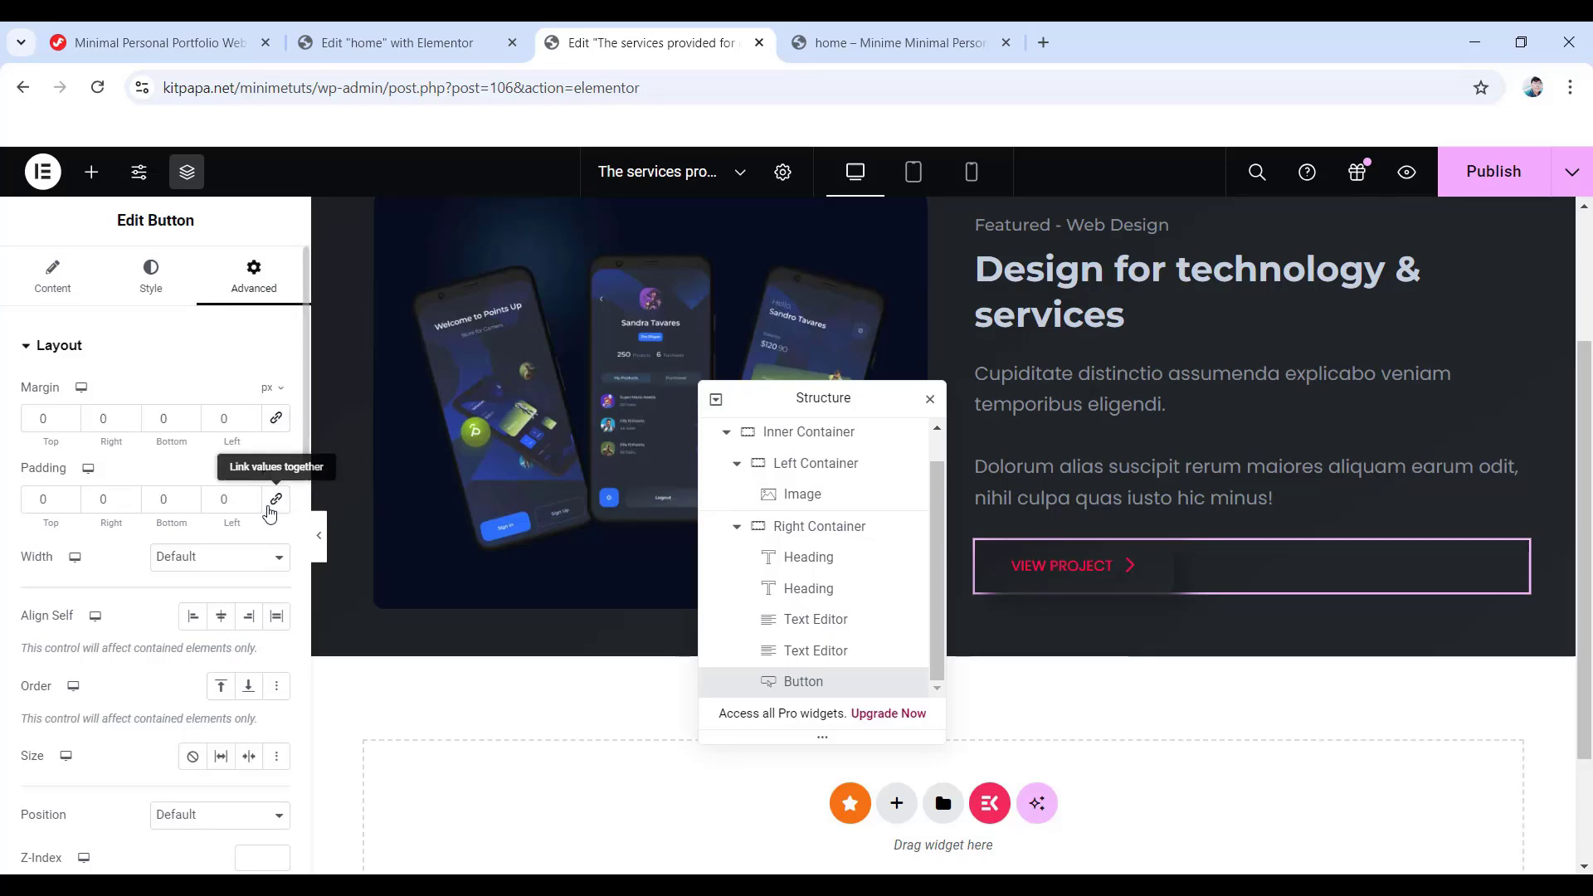
scroll(1202, 602, "up", 3)
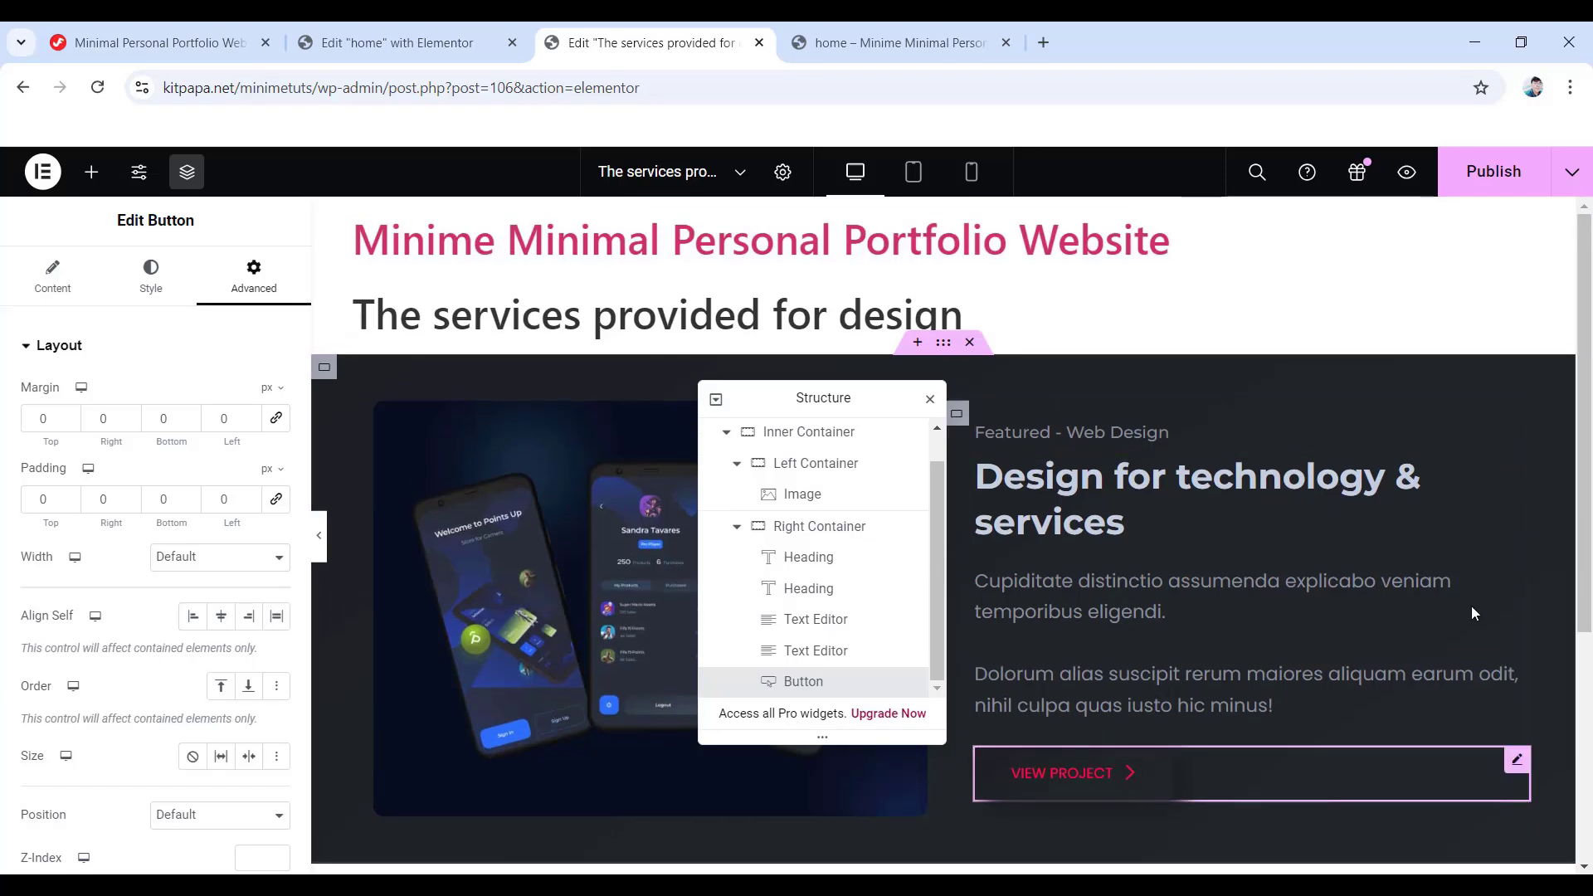
scroll(1108, 605, "down", 1)
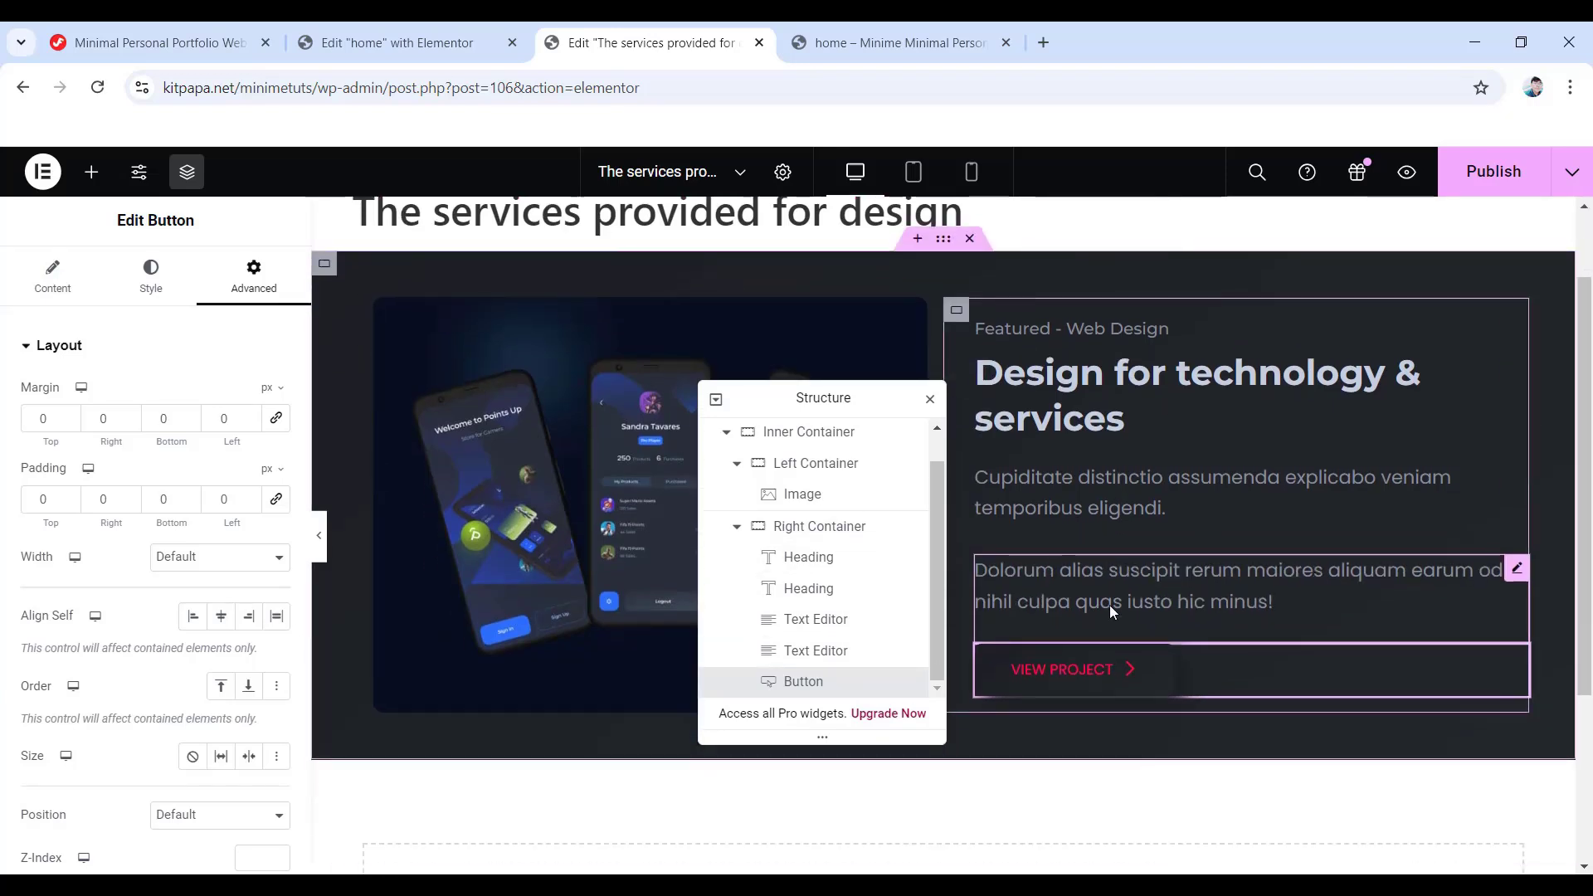
left_click(1495, 177)
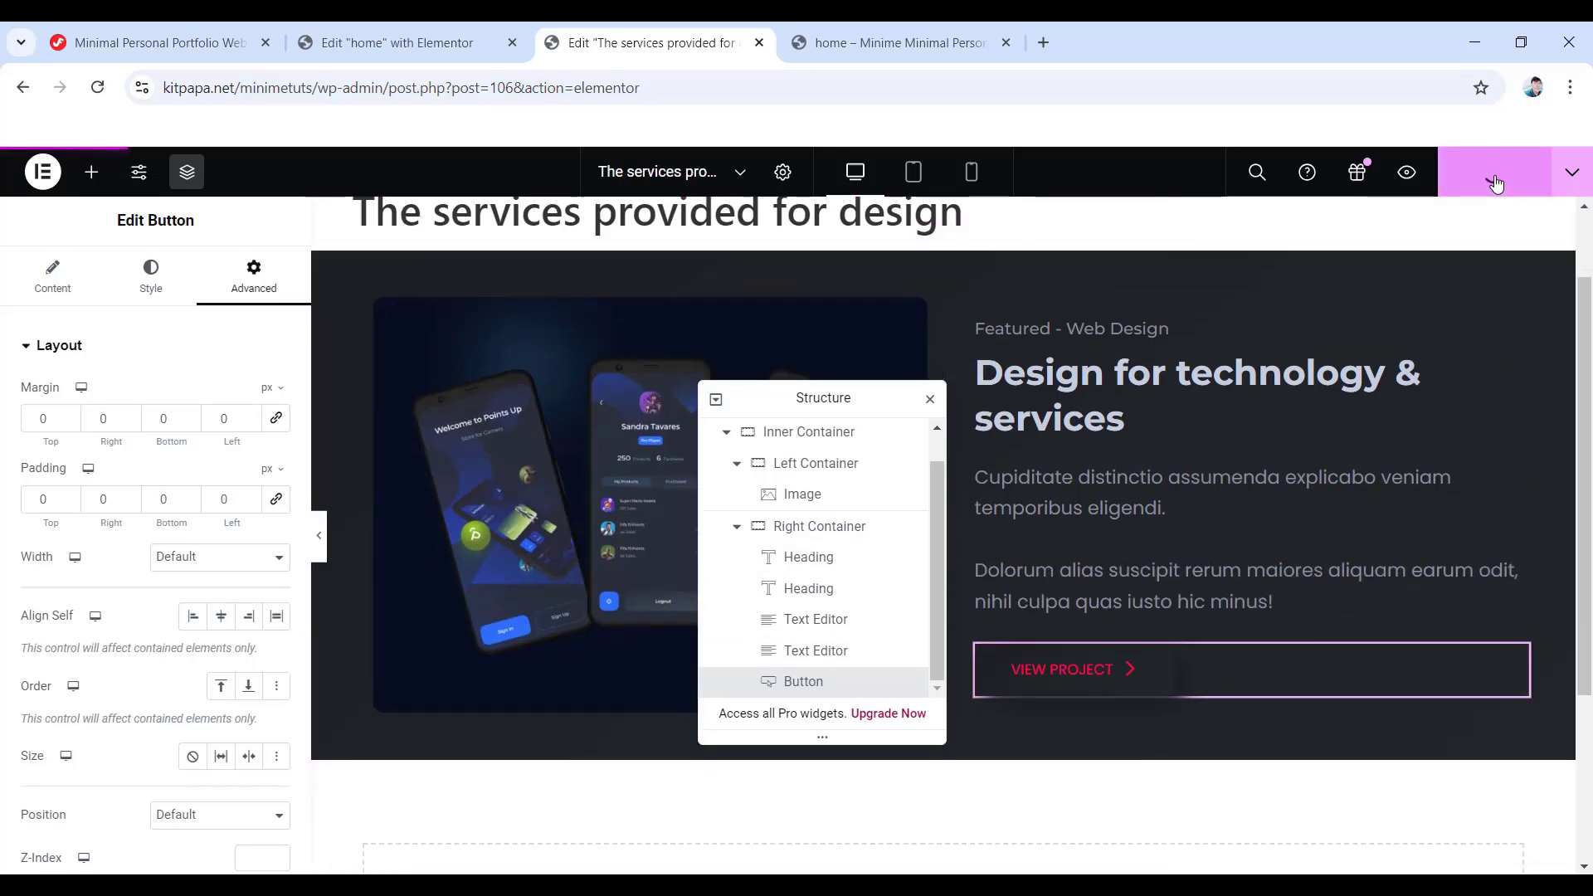
scroll(1077, 423, "up", 1)
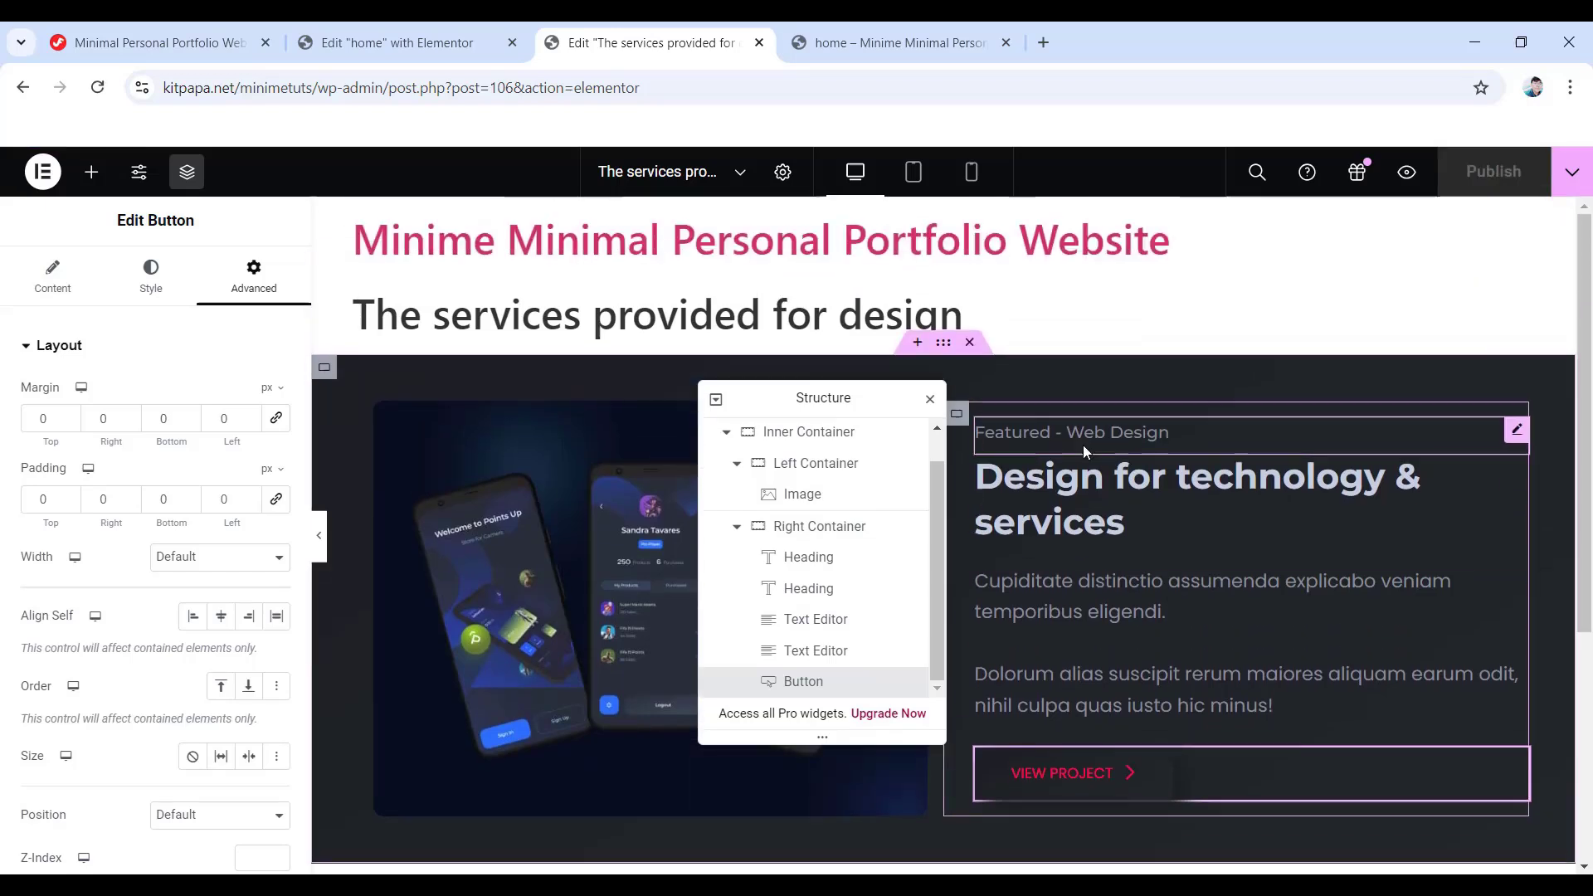
- In the tablet preview, let the Inner Container's columns wrap onto new lines
left_click(910, 174)
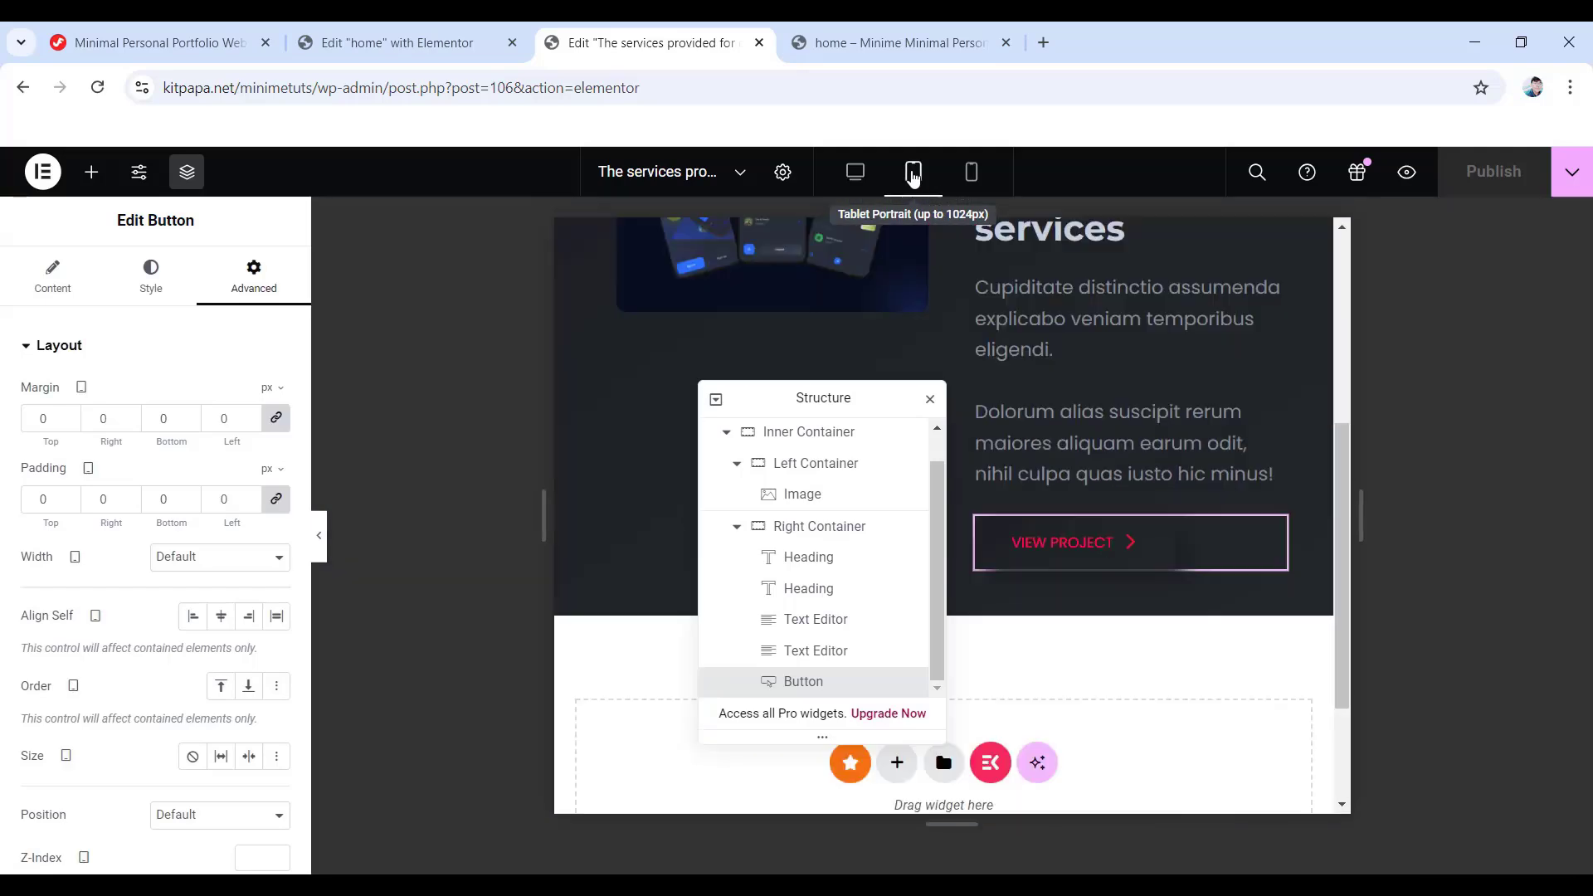
left_click(799, 433)
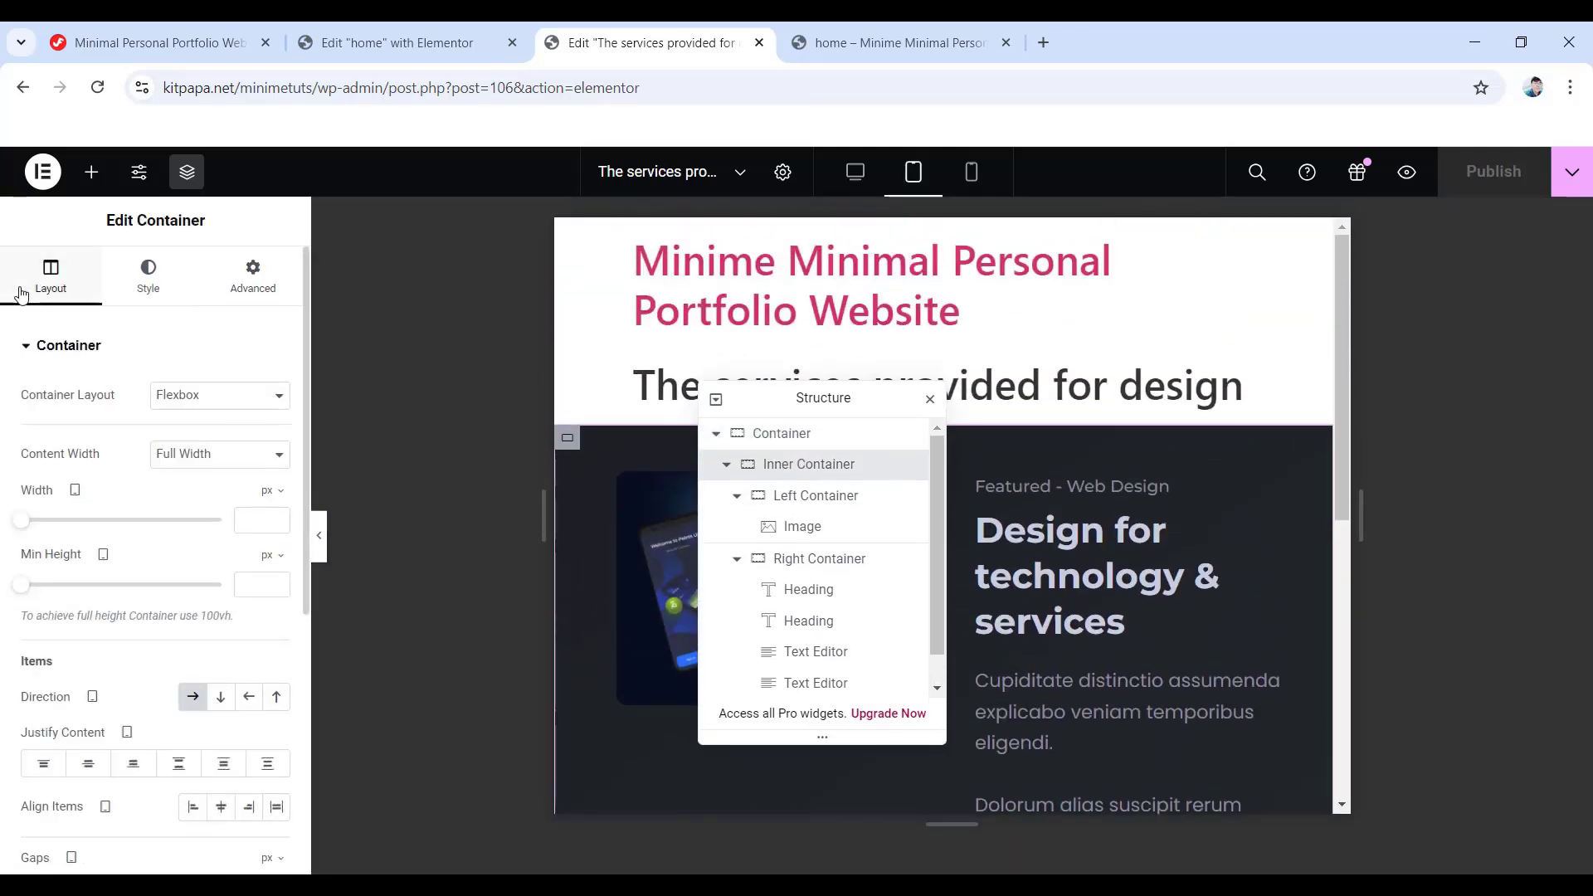
scroll(193, 673, "down", 3)
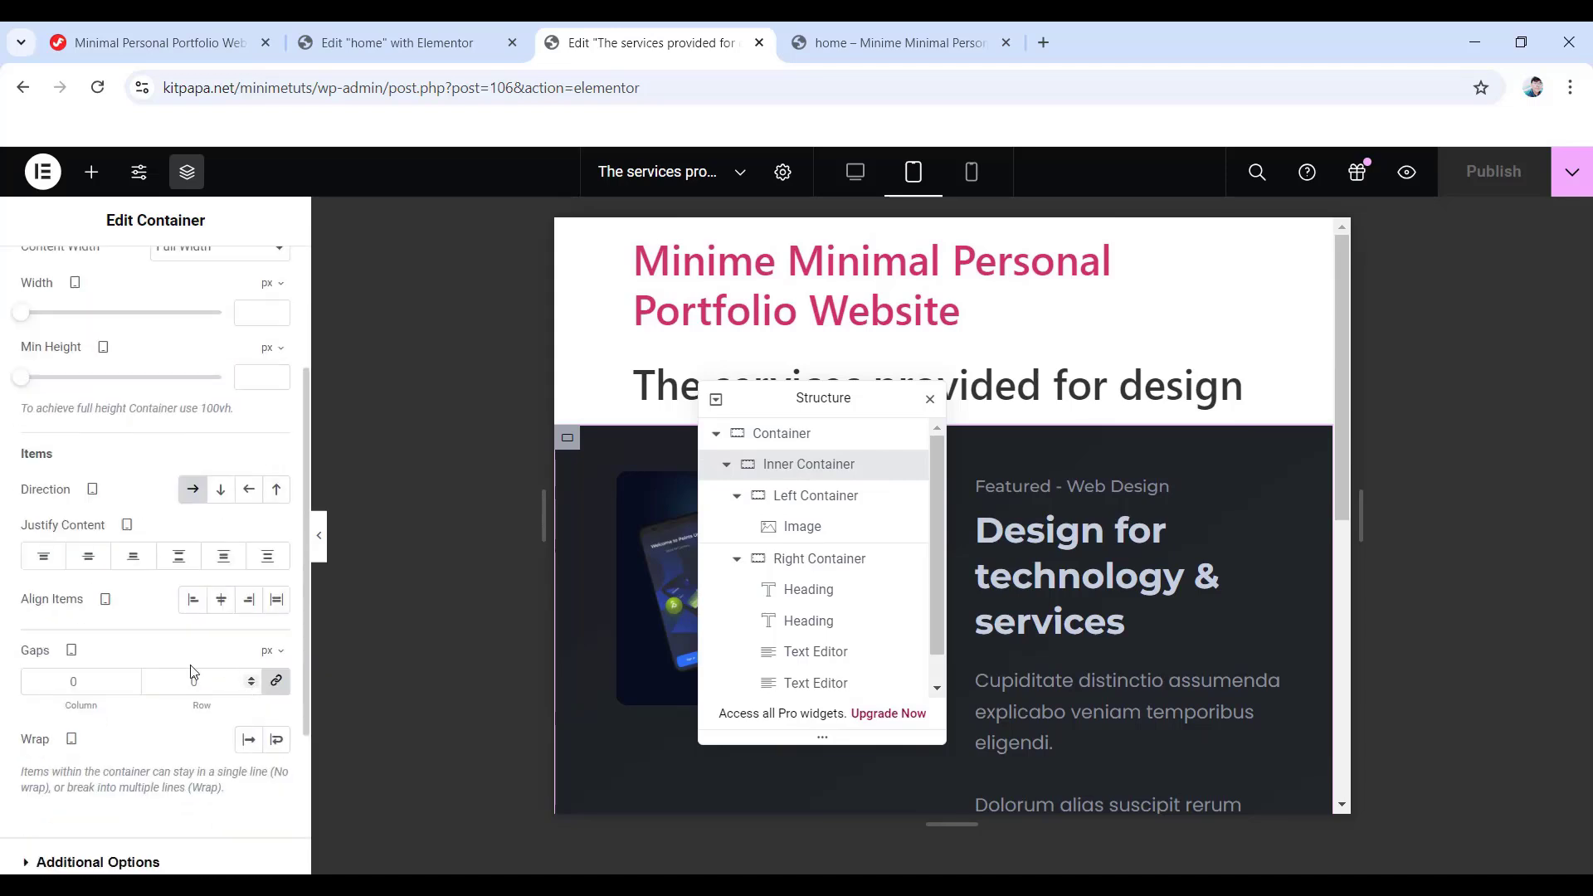
left_click(278, 739)
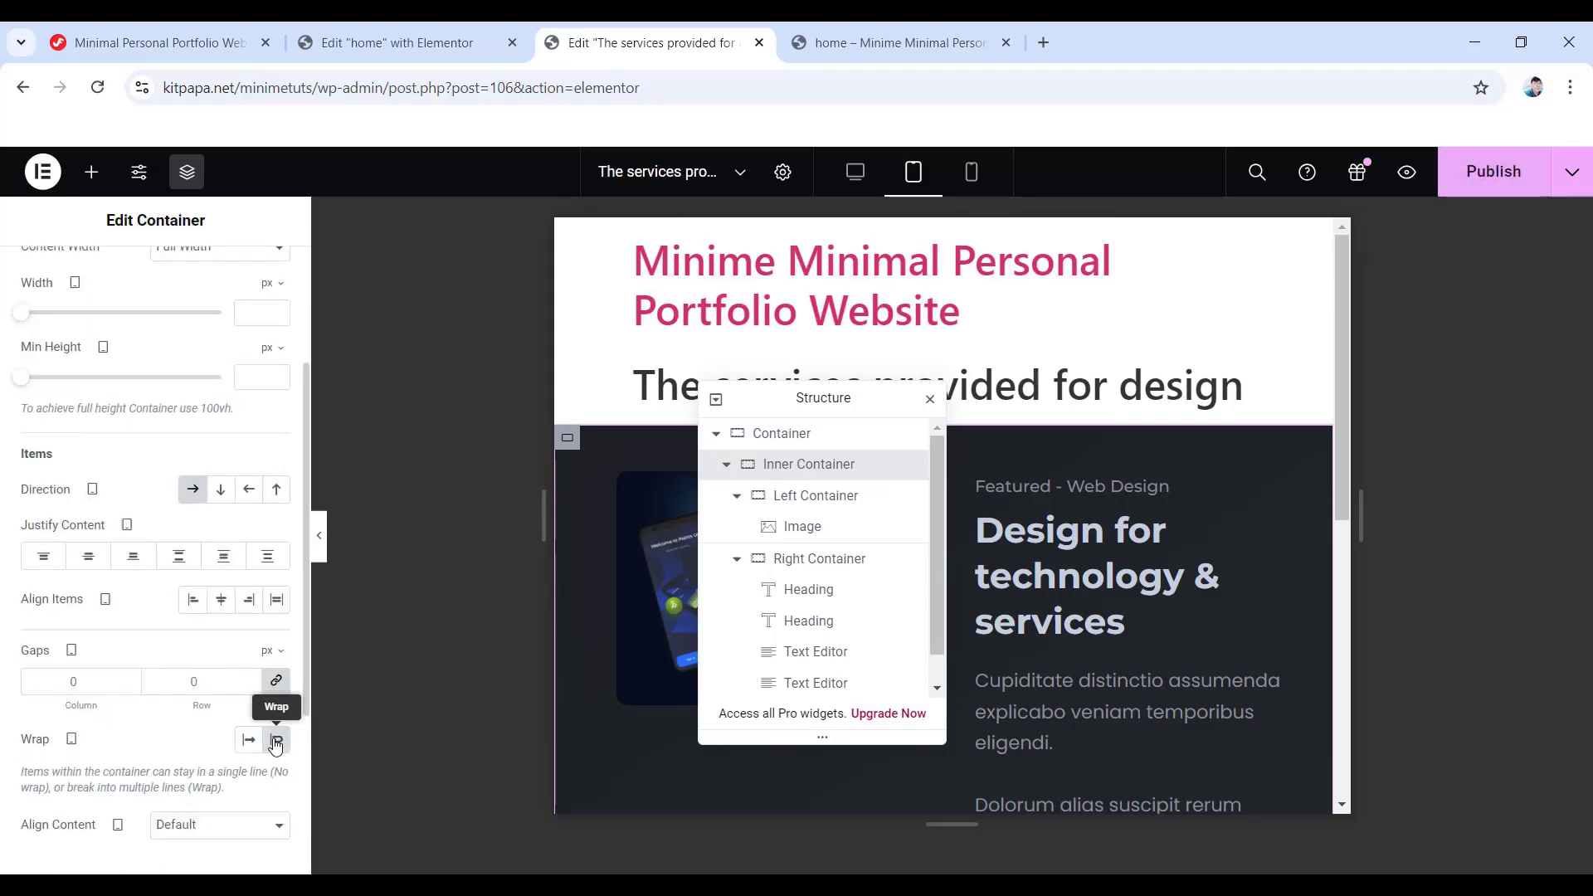
- Make both the Left and Right Containers 100% wide on tablet
left_click(810, 503)
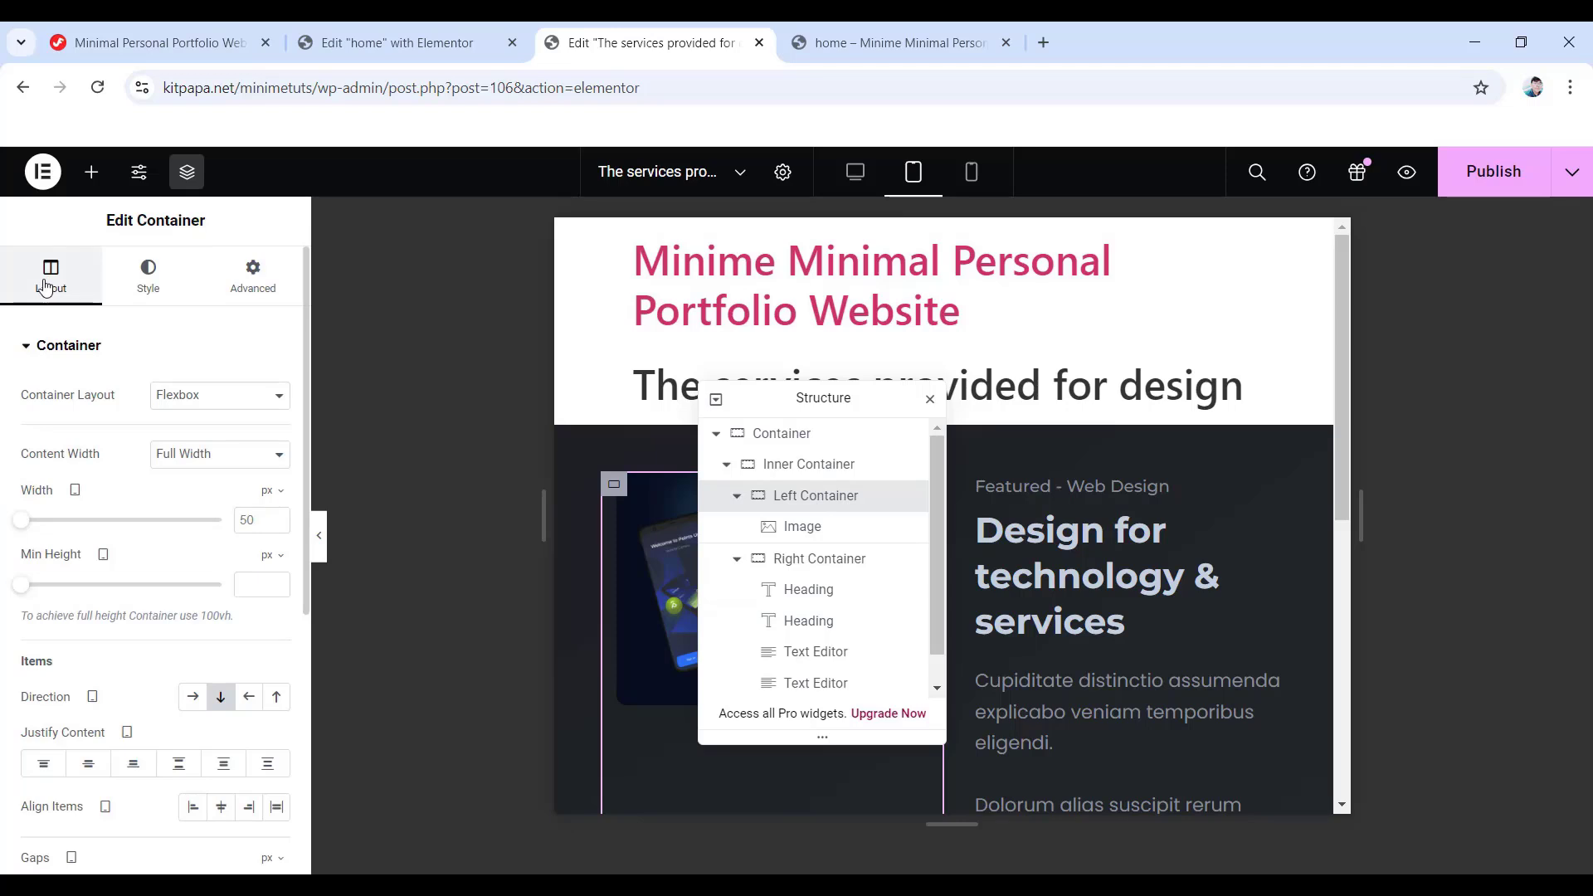
left_click(271, 490)
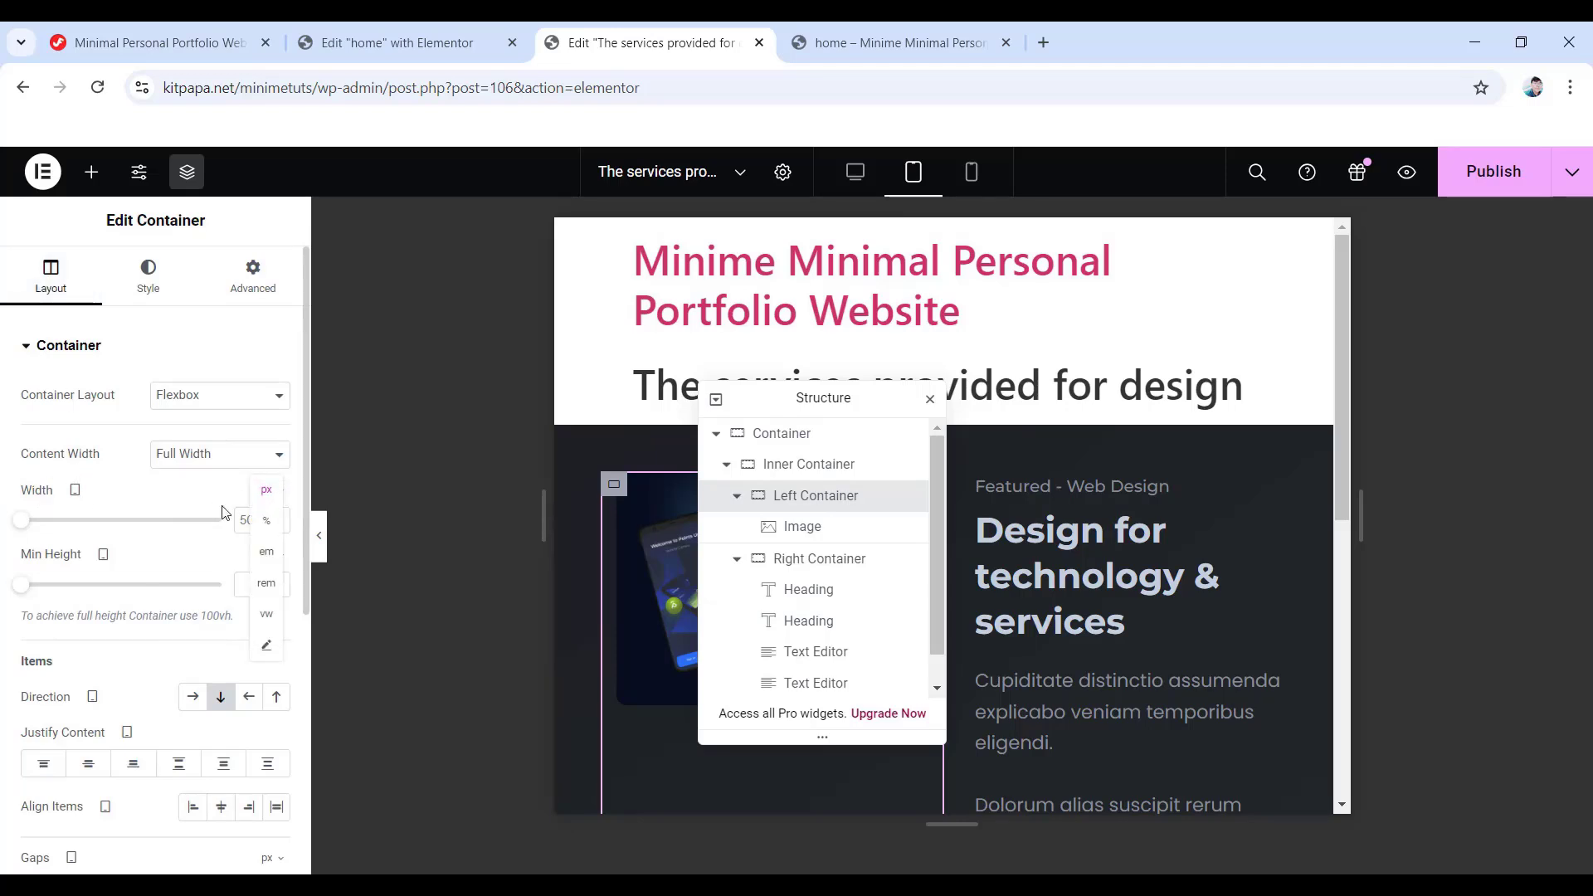
left_click(264, 521)
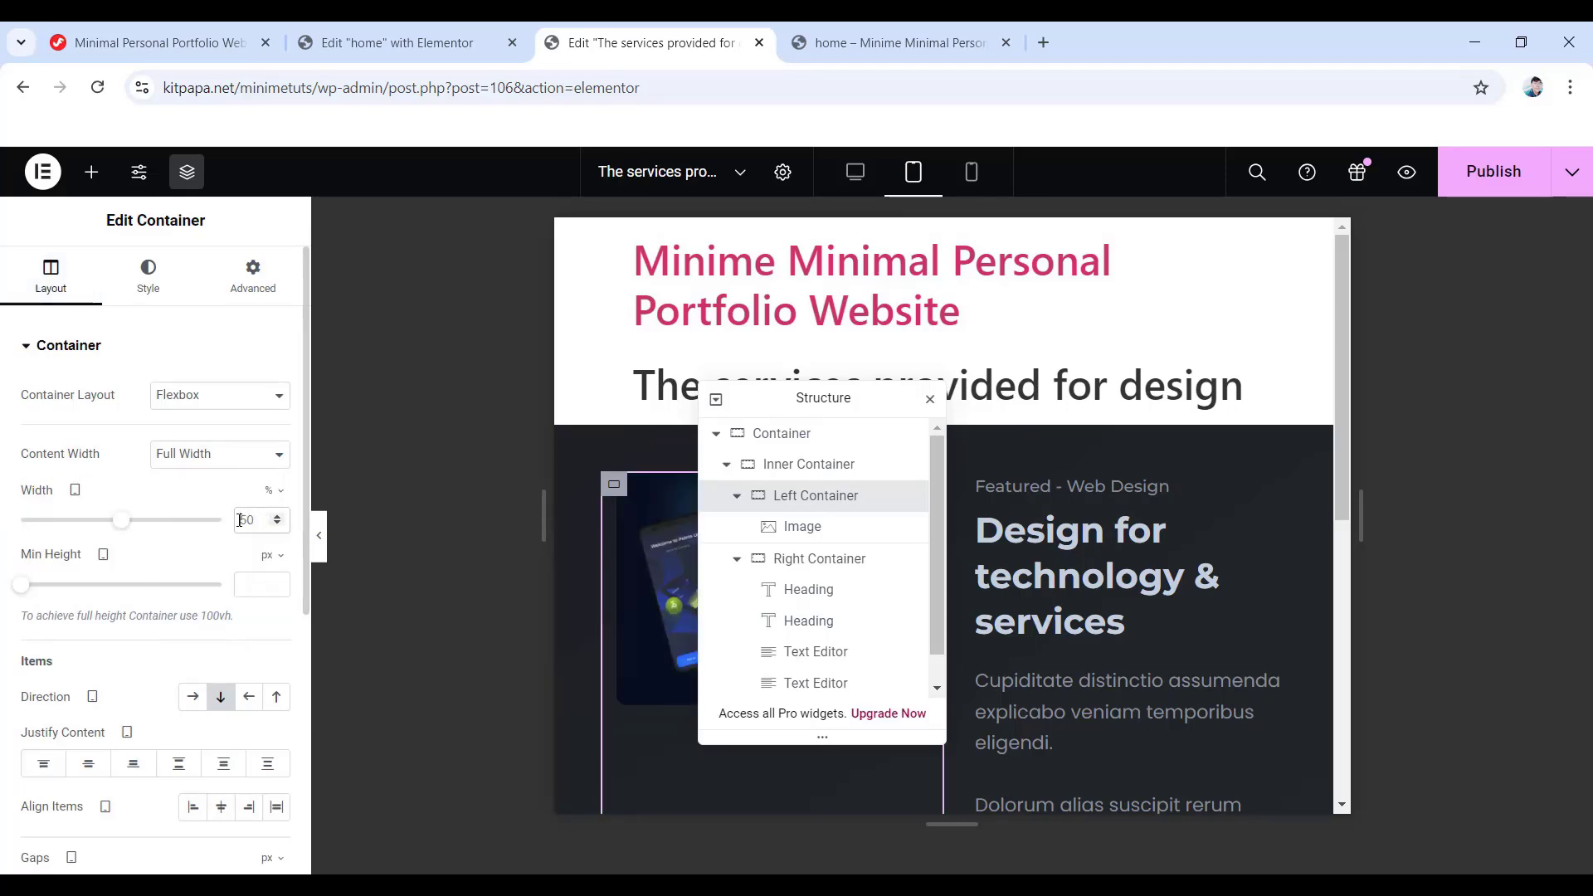
double_click(240, 519)
type("100")
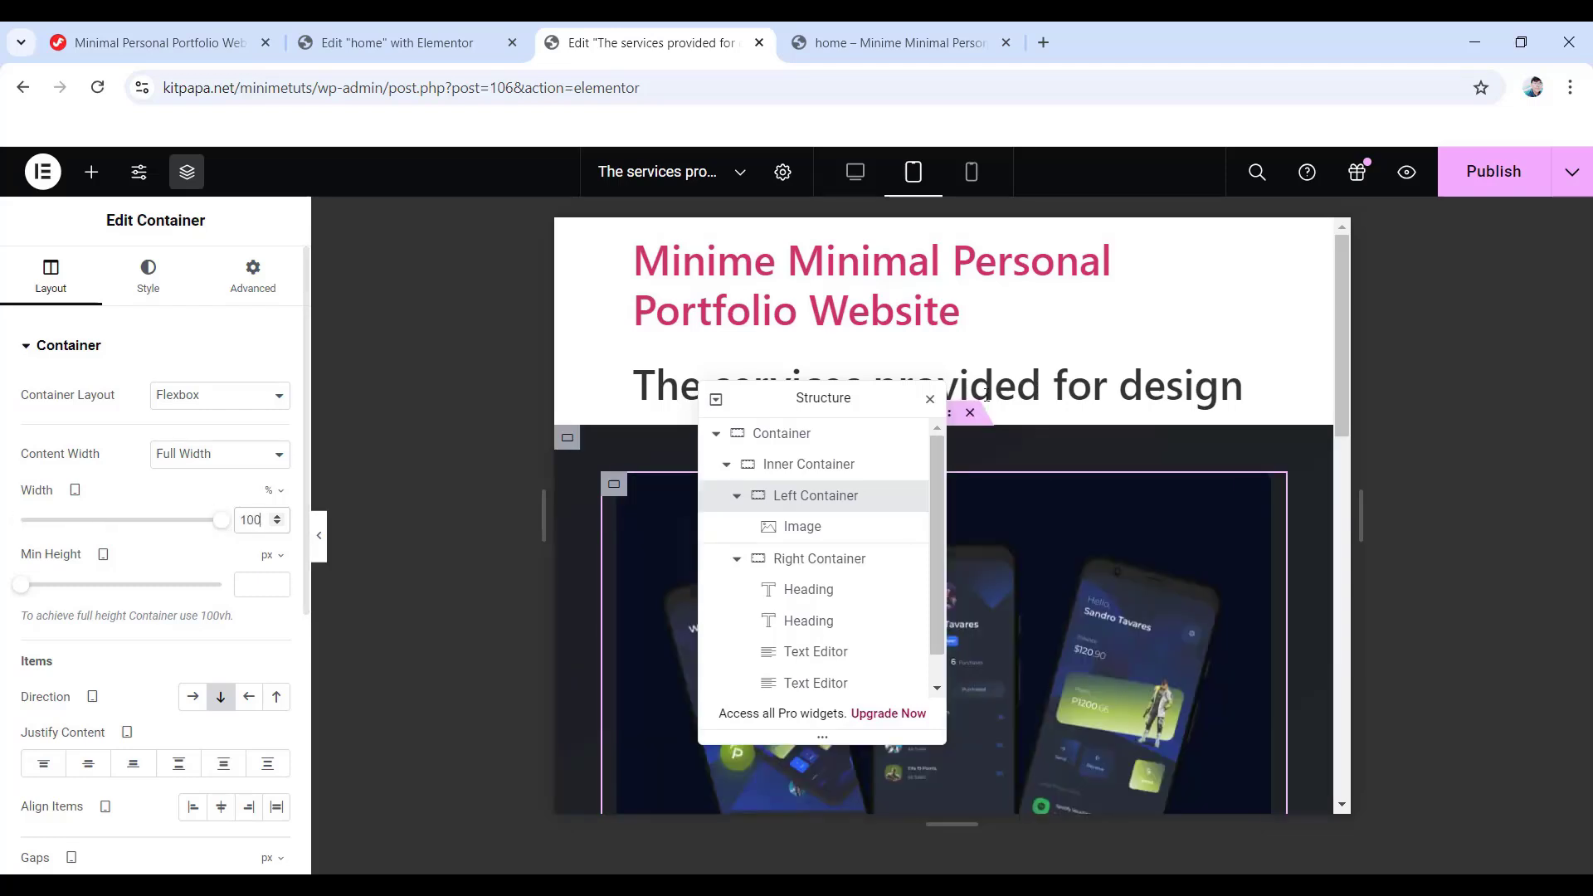
left_click_drag(842, 398, 1458, 428)
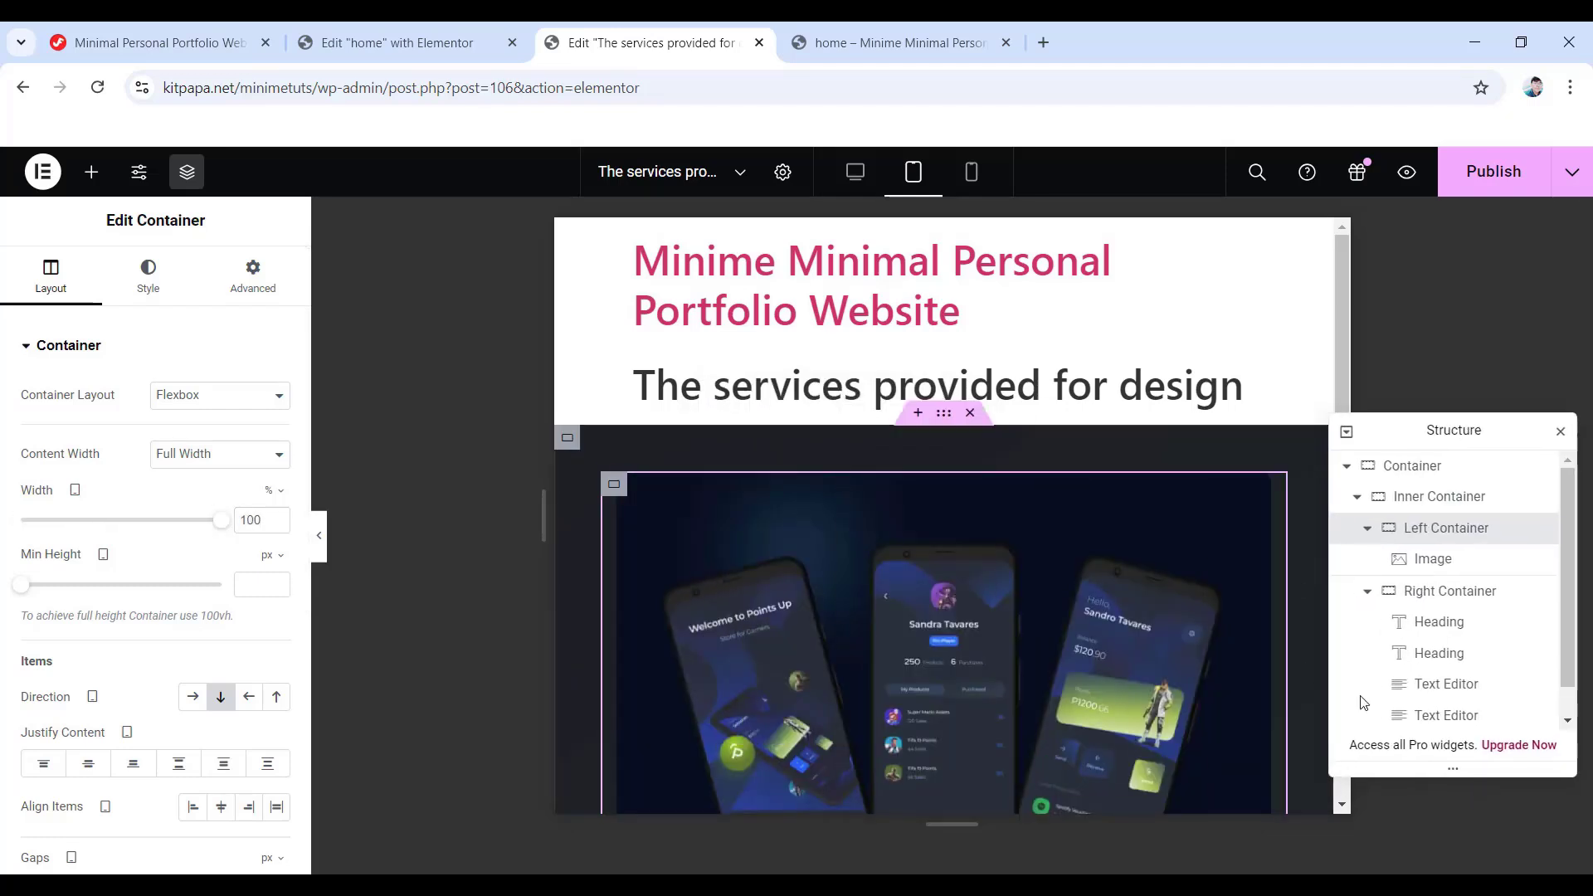
left_click(1462, 594)
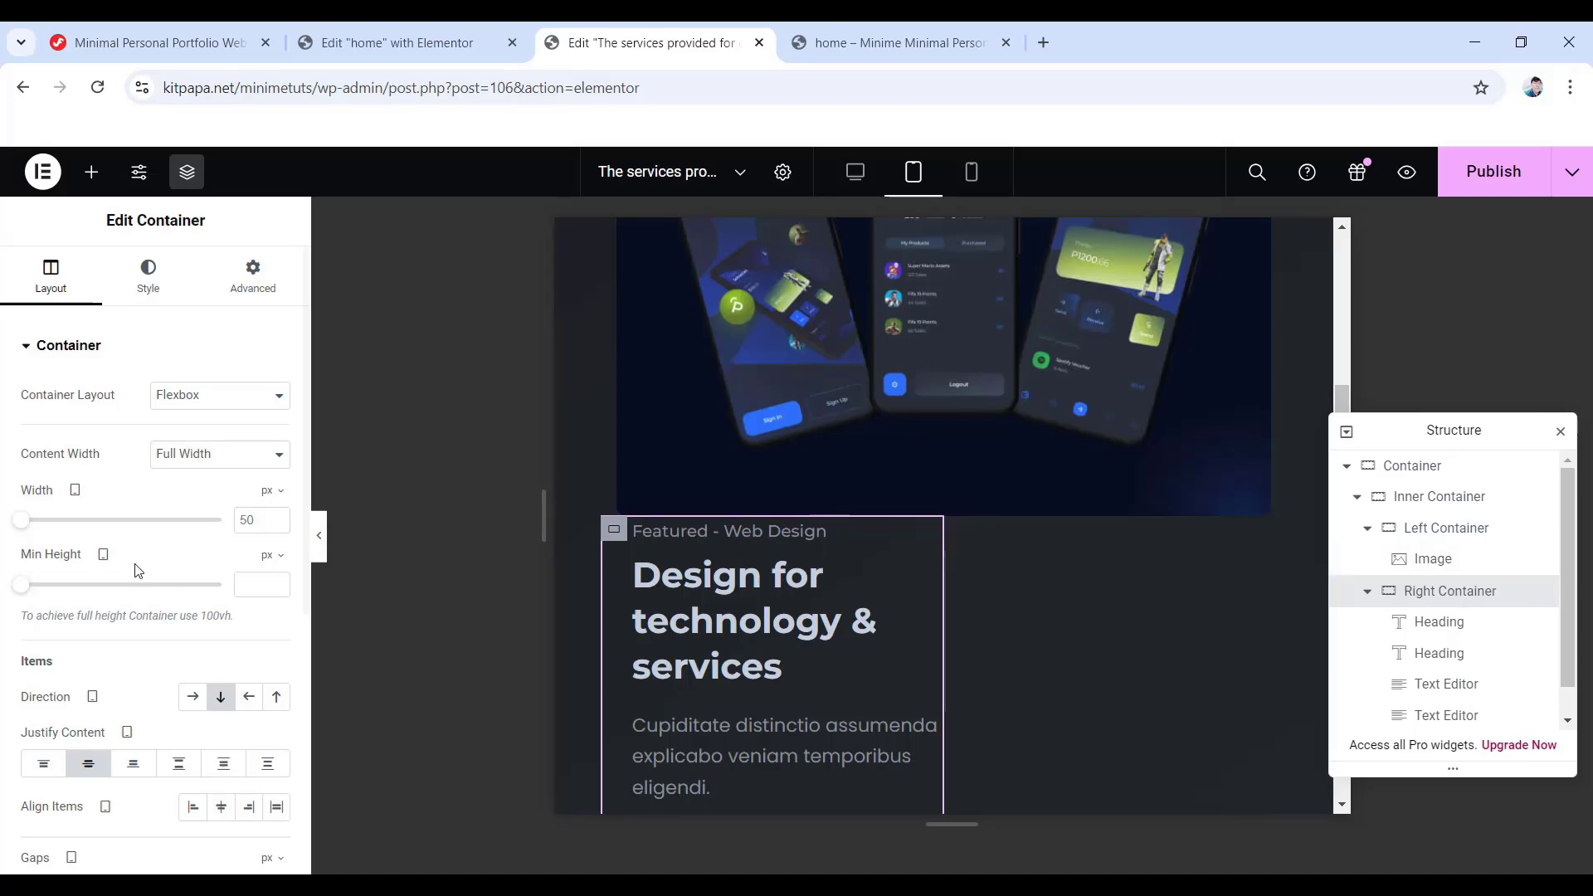
left_click(272, 496)
left_click(267, 521)
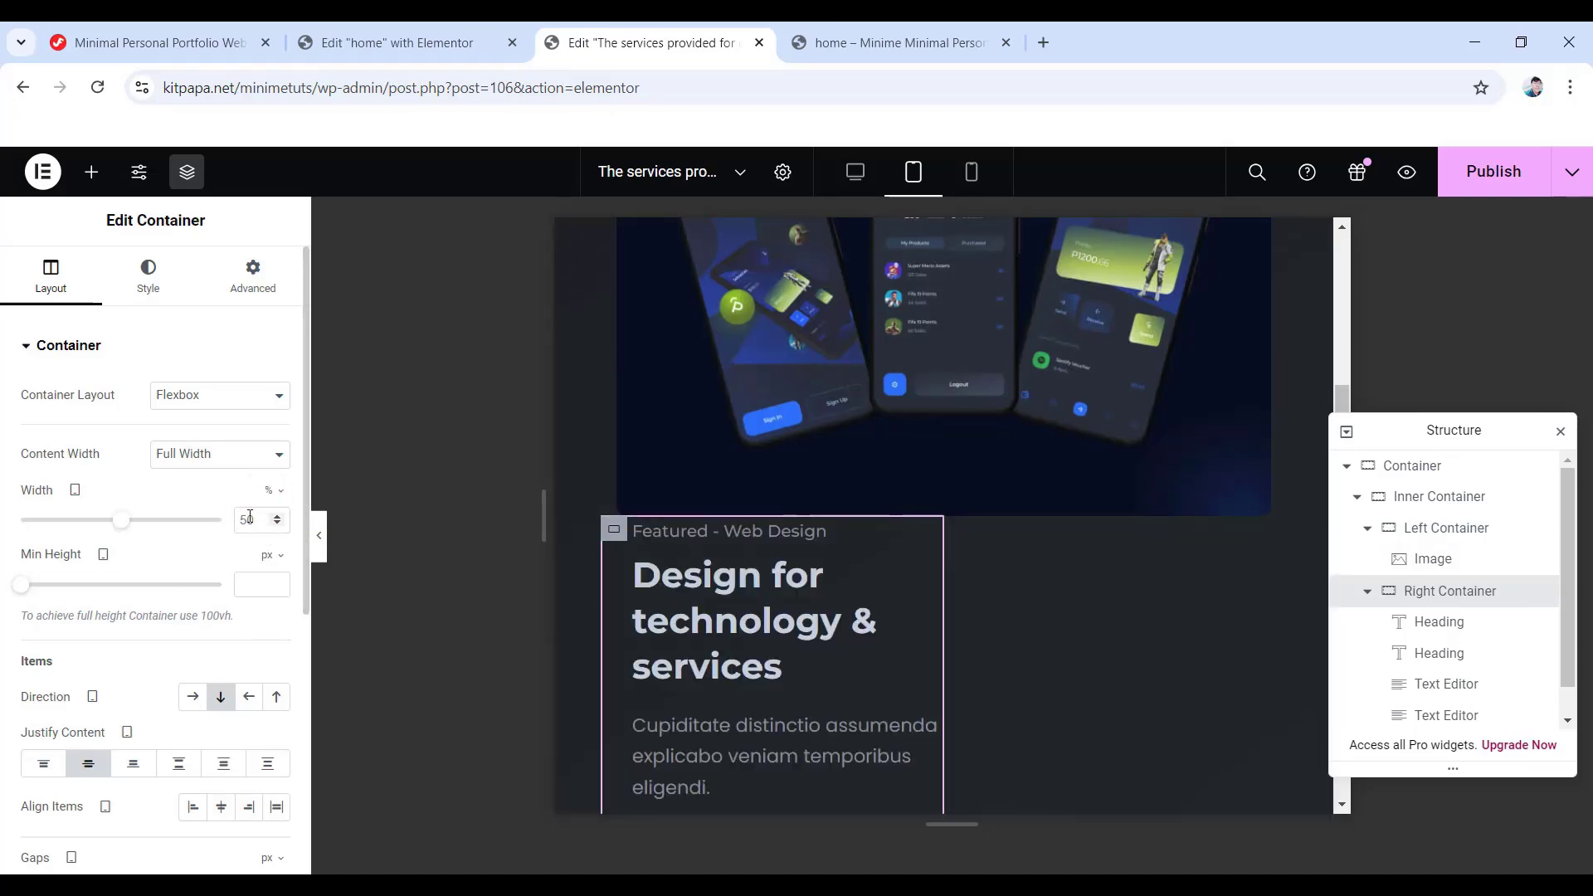
left_click_drag(203, 525, 224, 521)
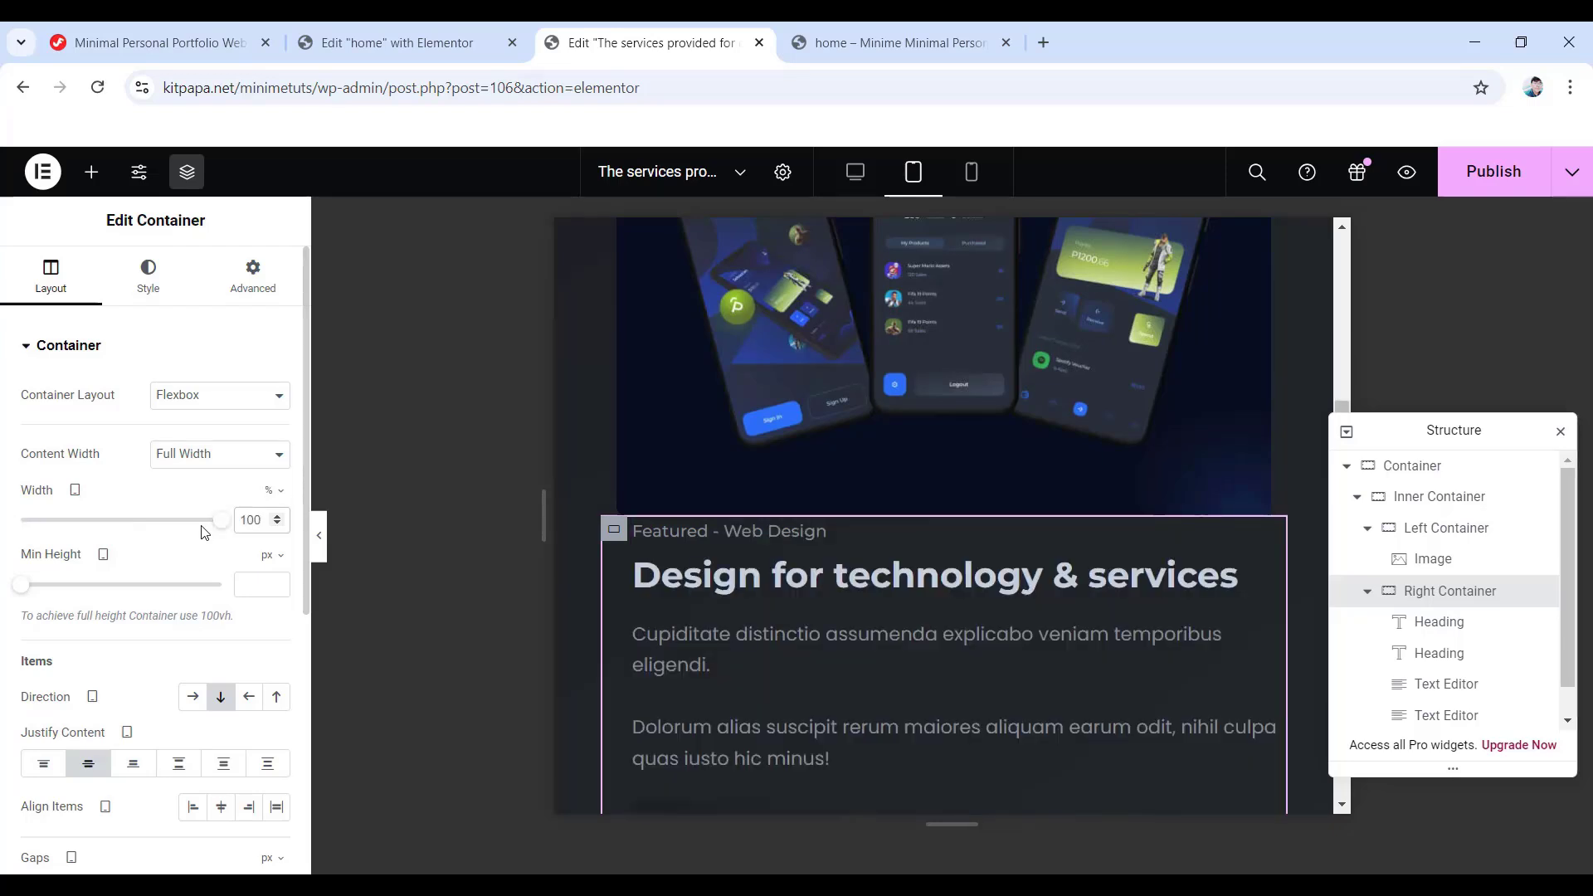
- Pad the Right Container 30 px top and 15 px left and right, then preview on mobile
left_click(248, 276)
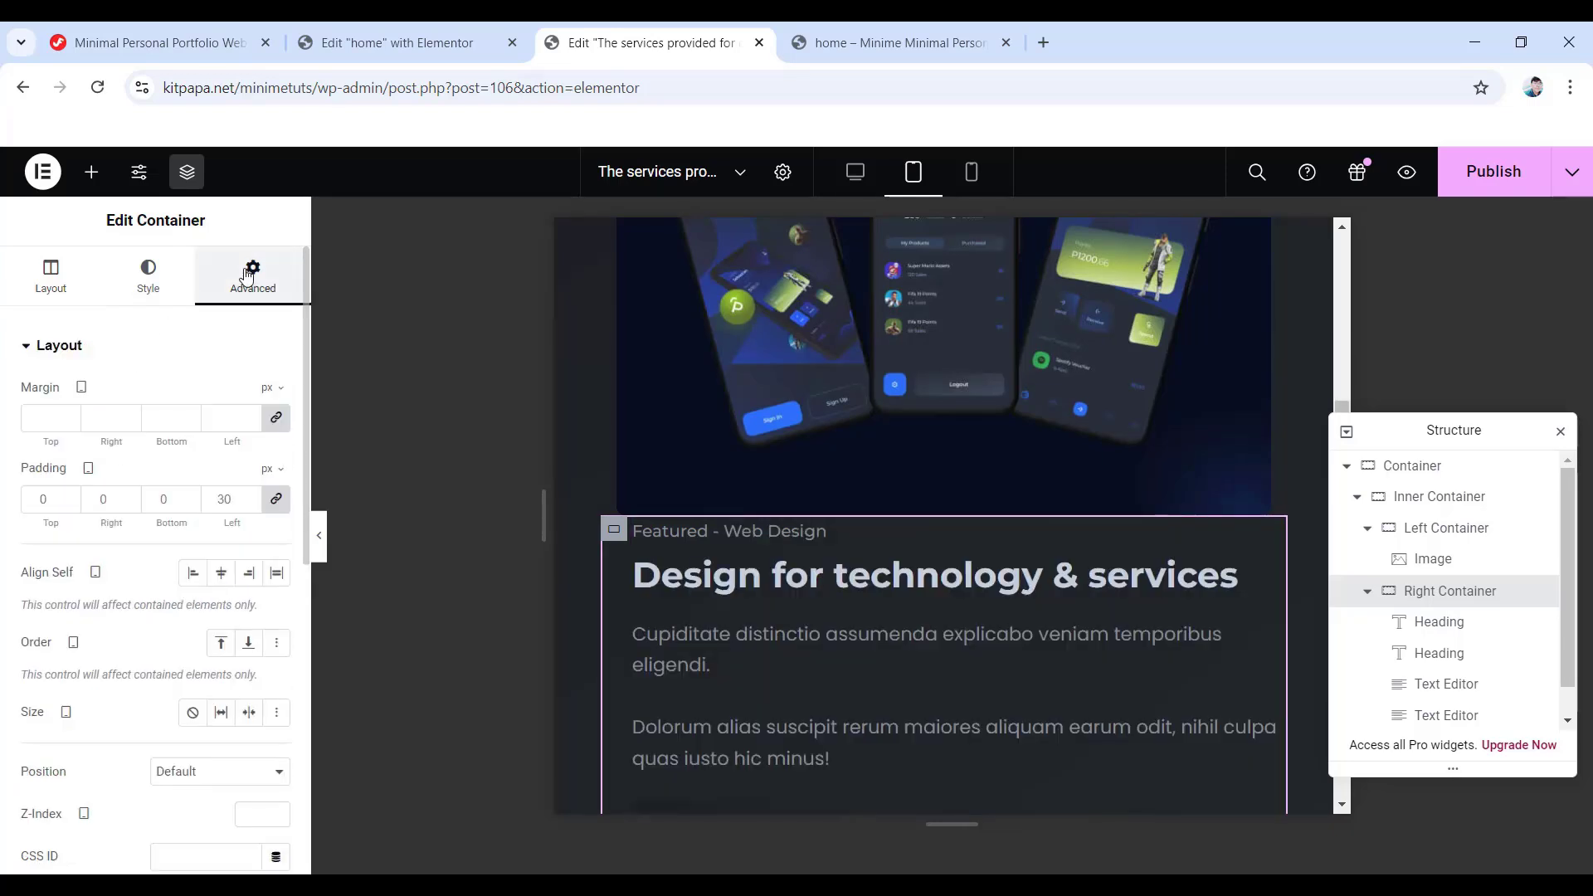
left_click(276, 499)
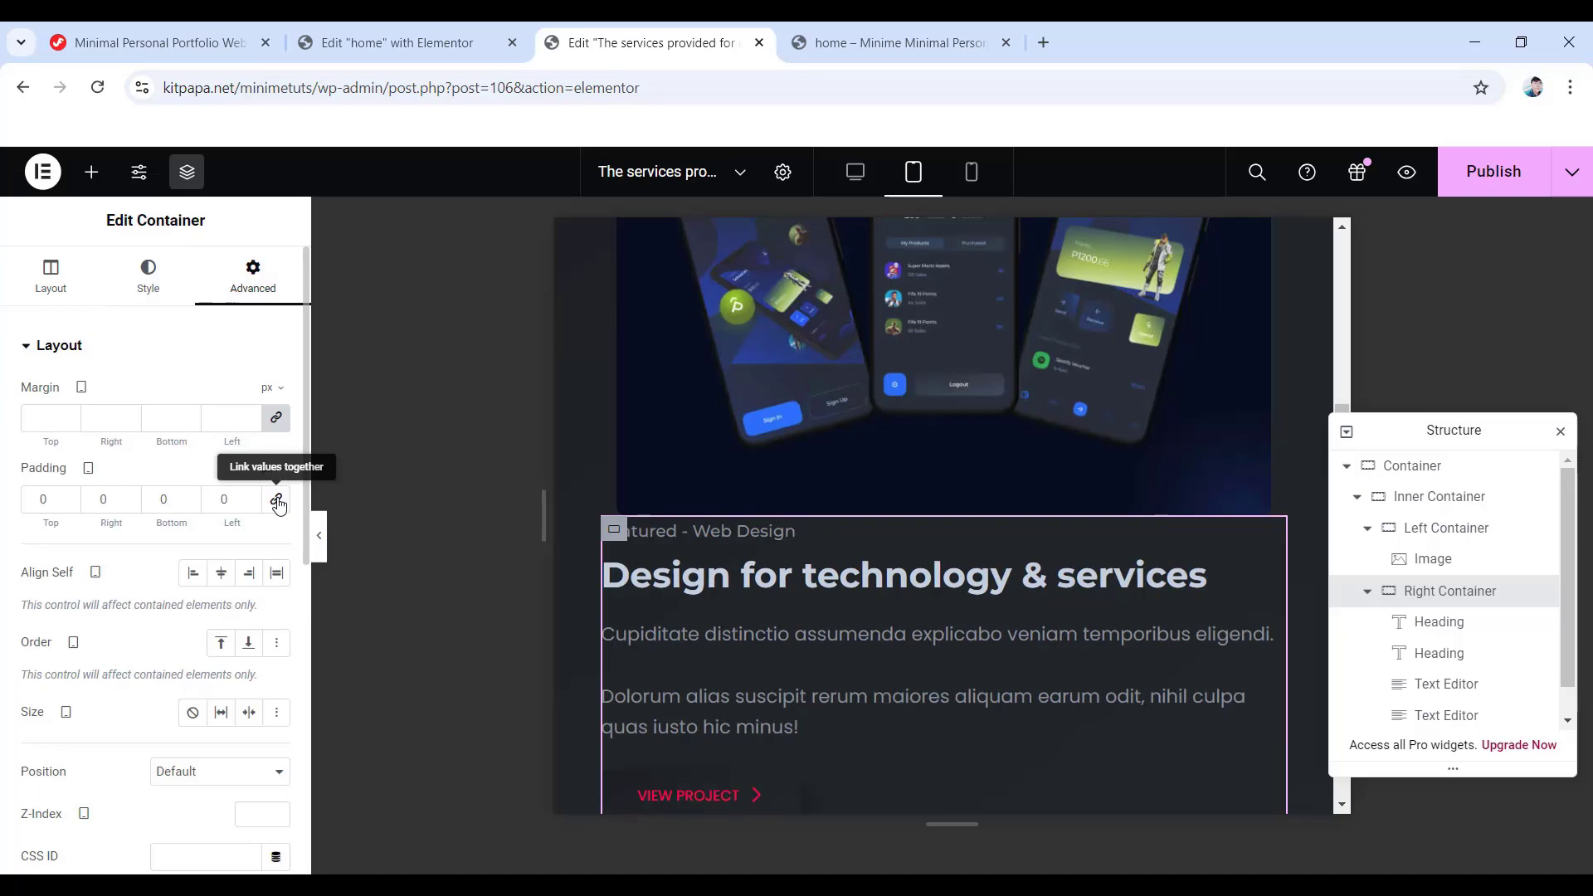
double_click(21, 507)
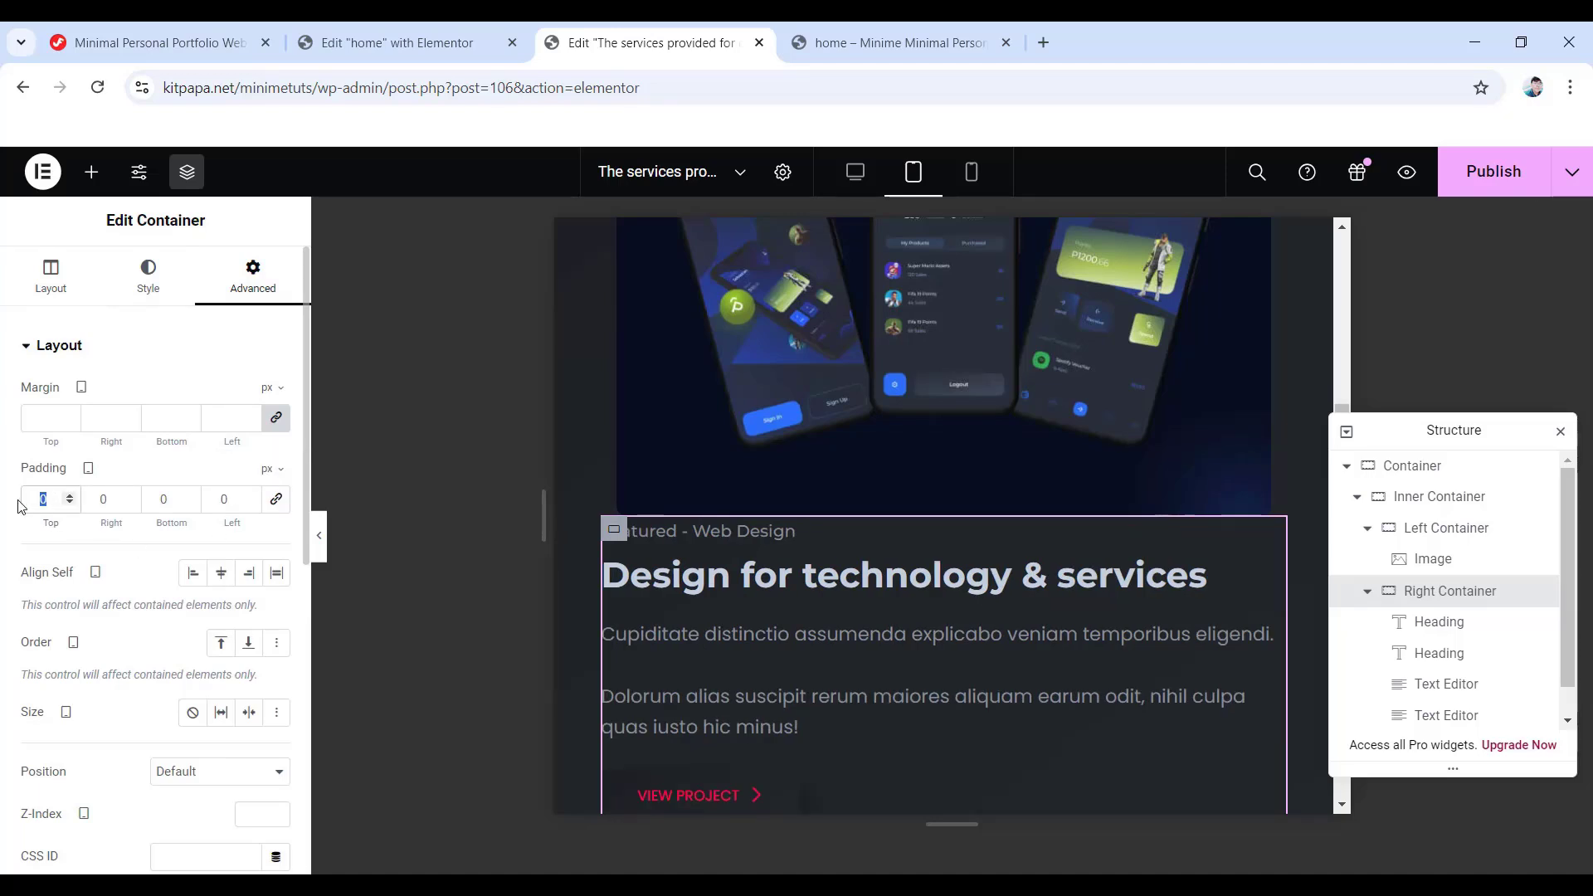
type("30")
type("15")
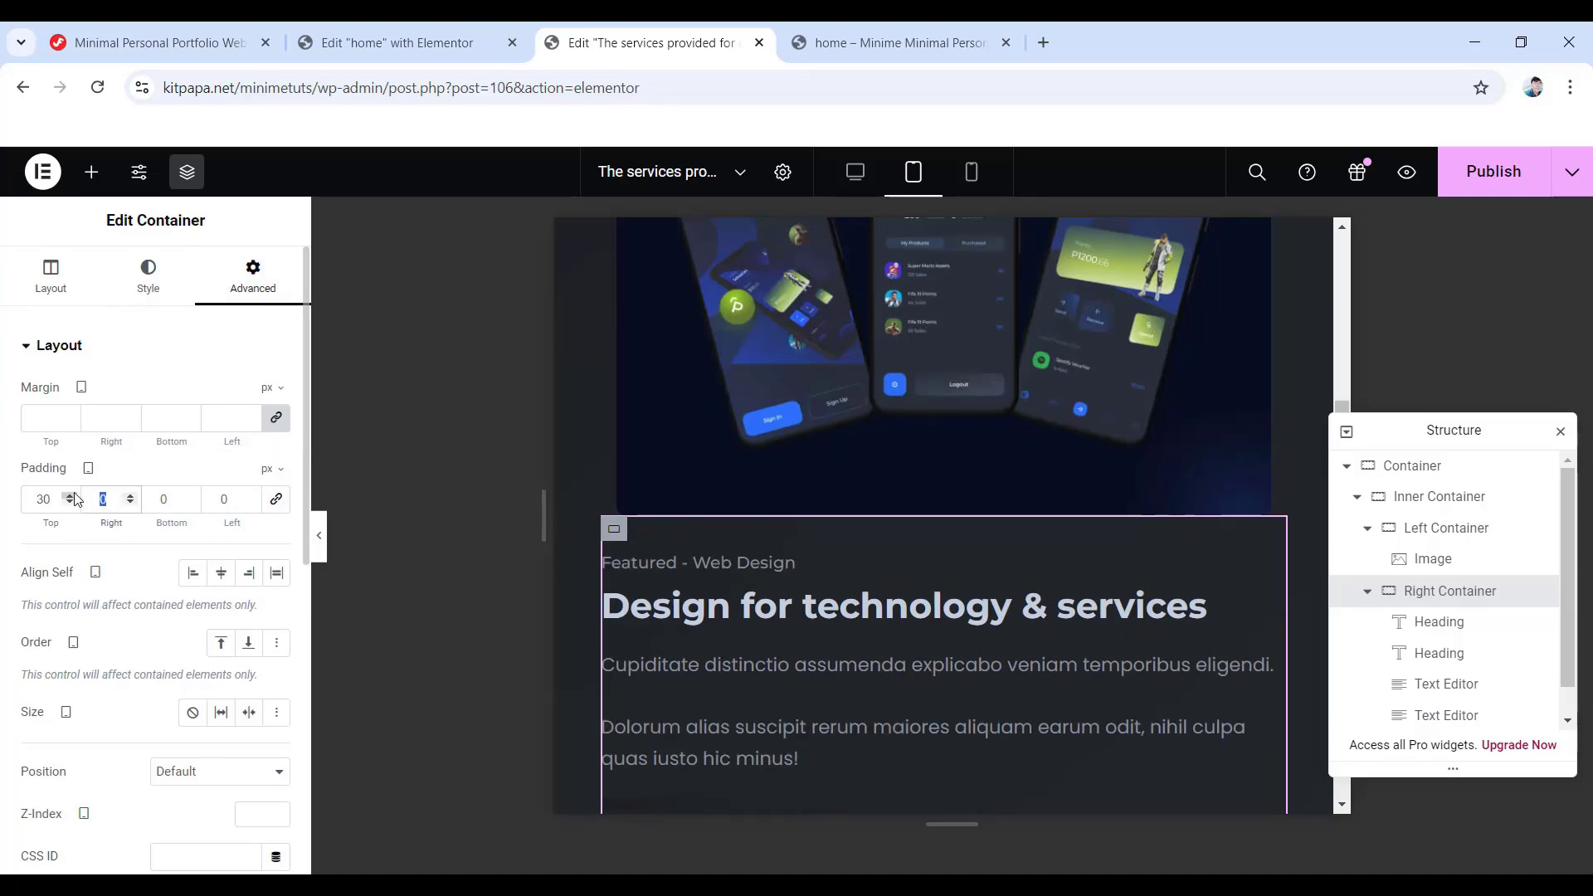
double_click(212, 494)
type("15")
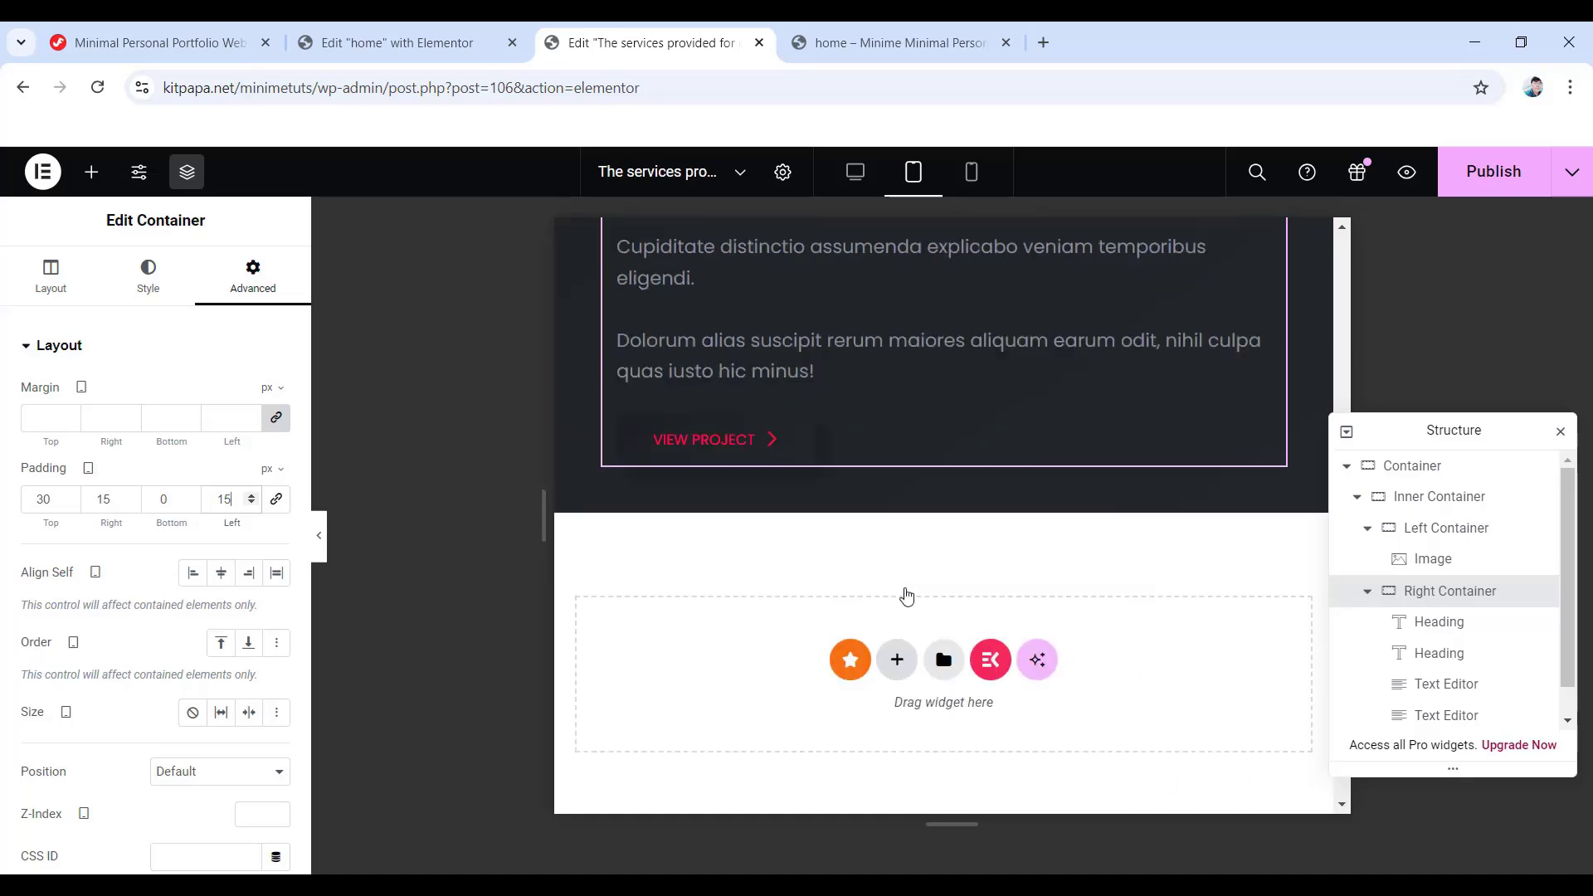
left_click(973, 172)
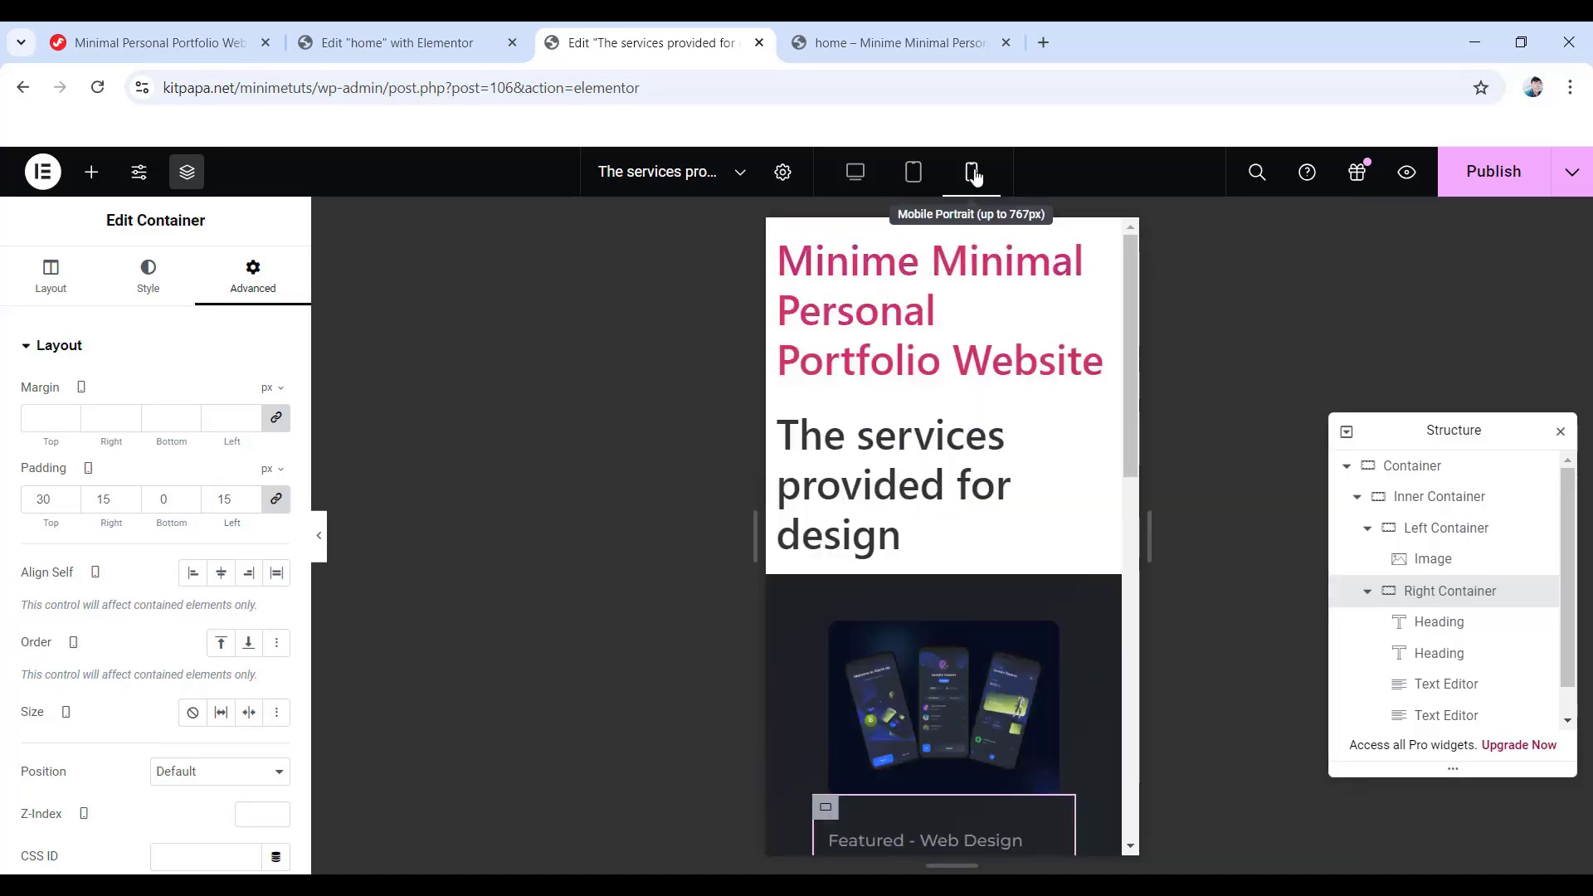
- Unlink the outer Container's padding and change its bottom padding value
left_click(1448, 465)
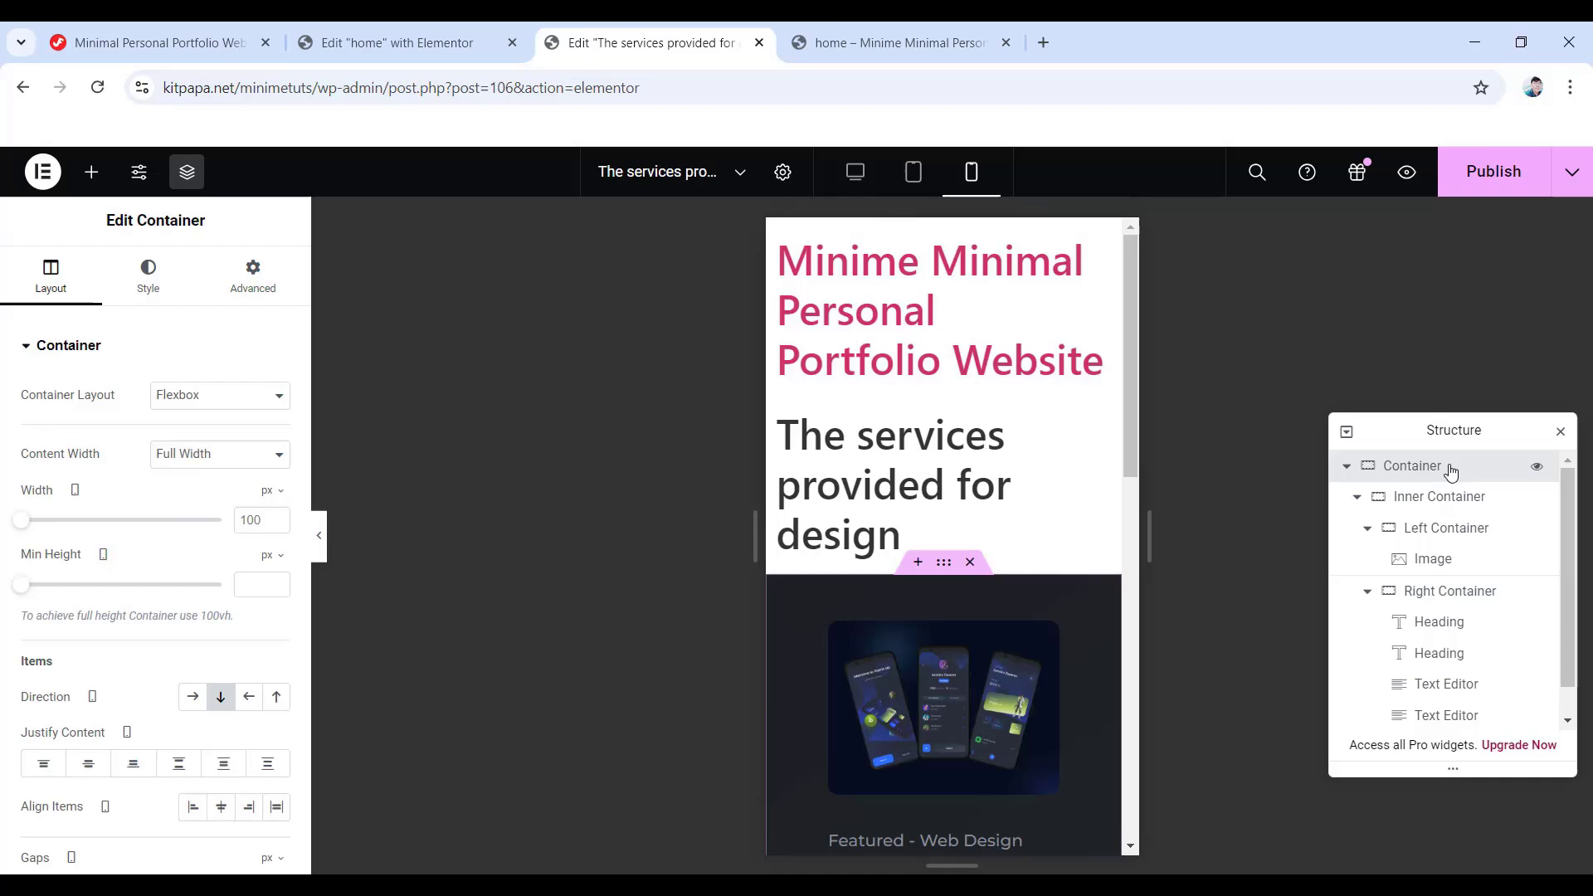
left_click(253, 280)
left_click(279, 502)
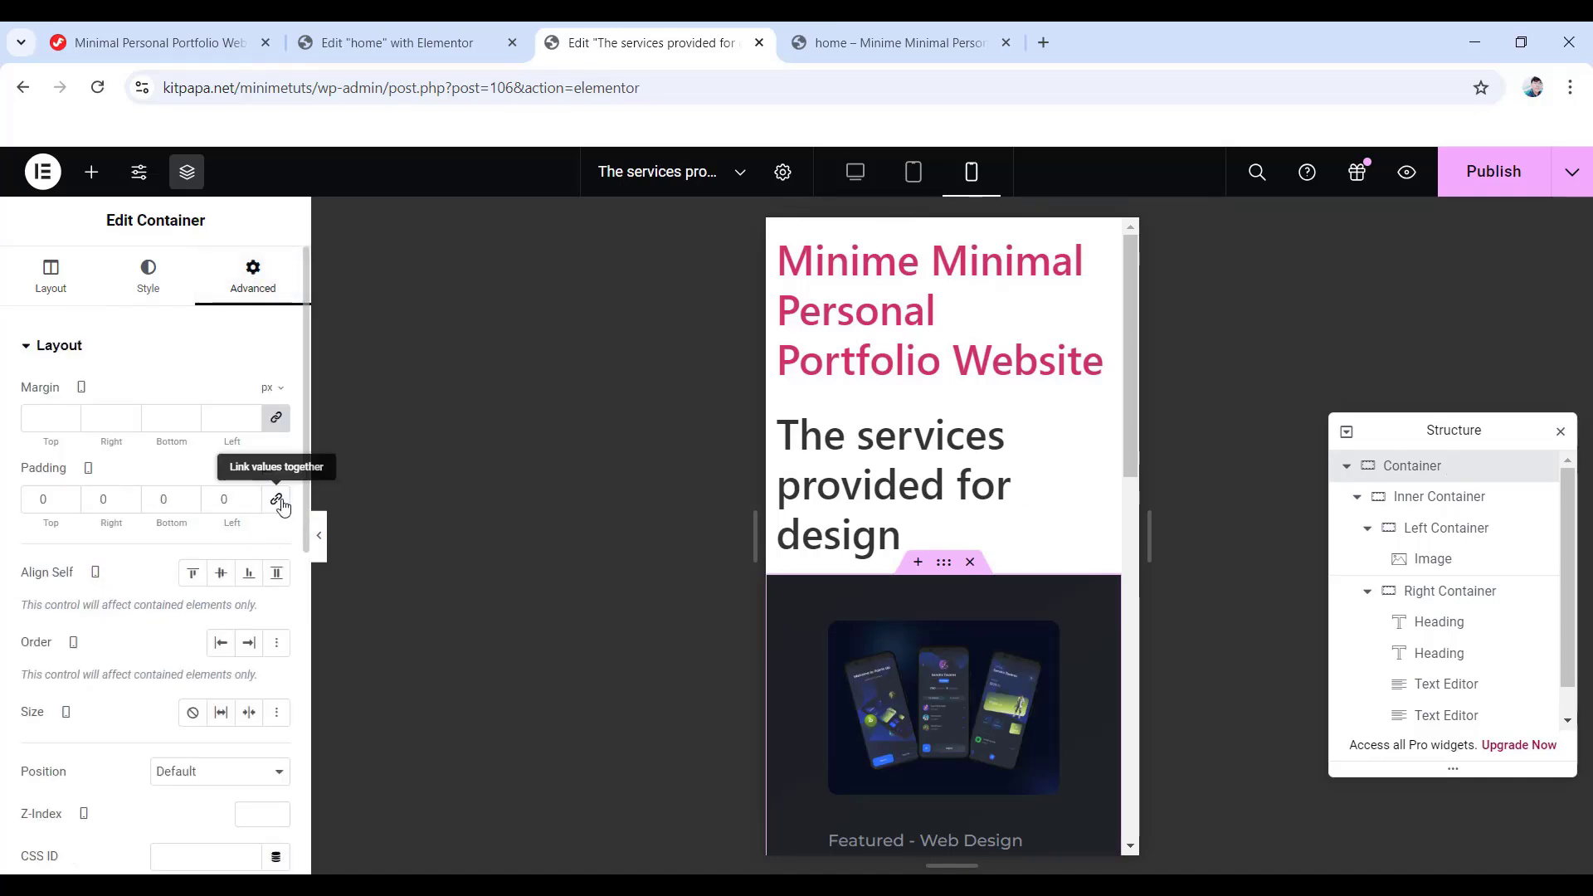
double_click(145, 496)
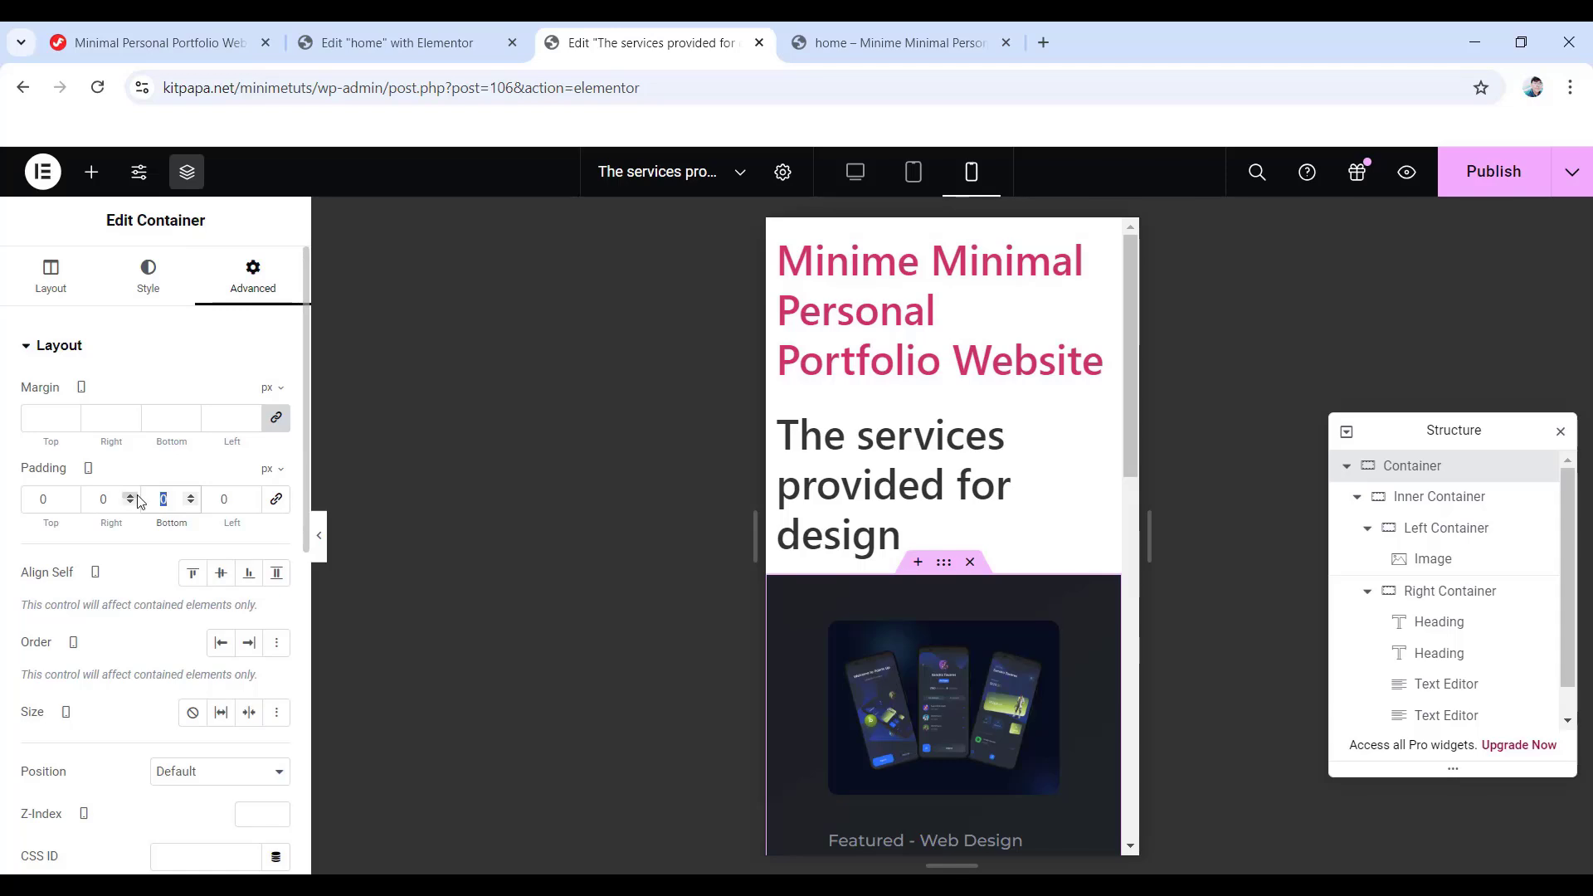
type("2")
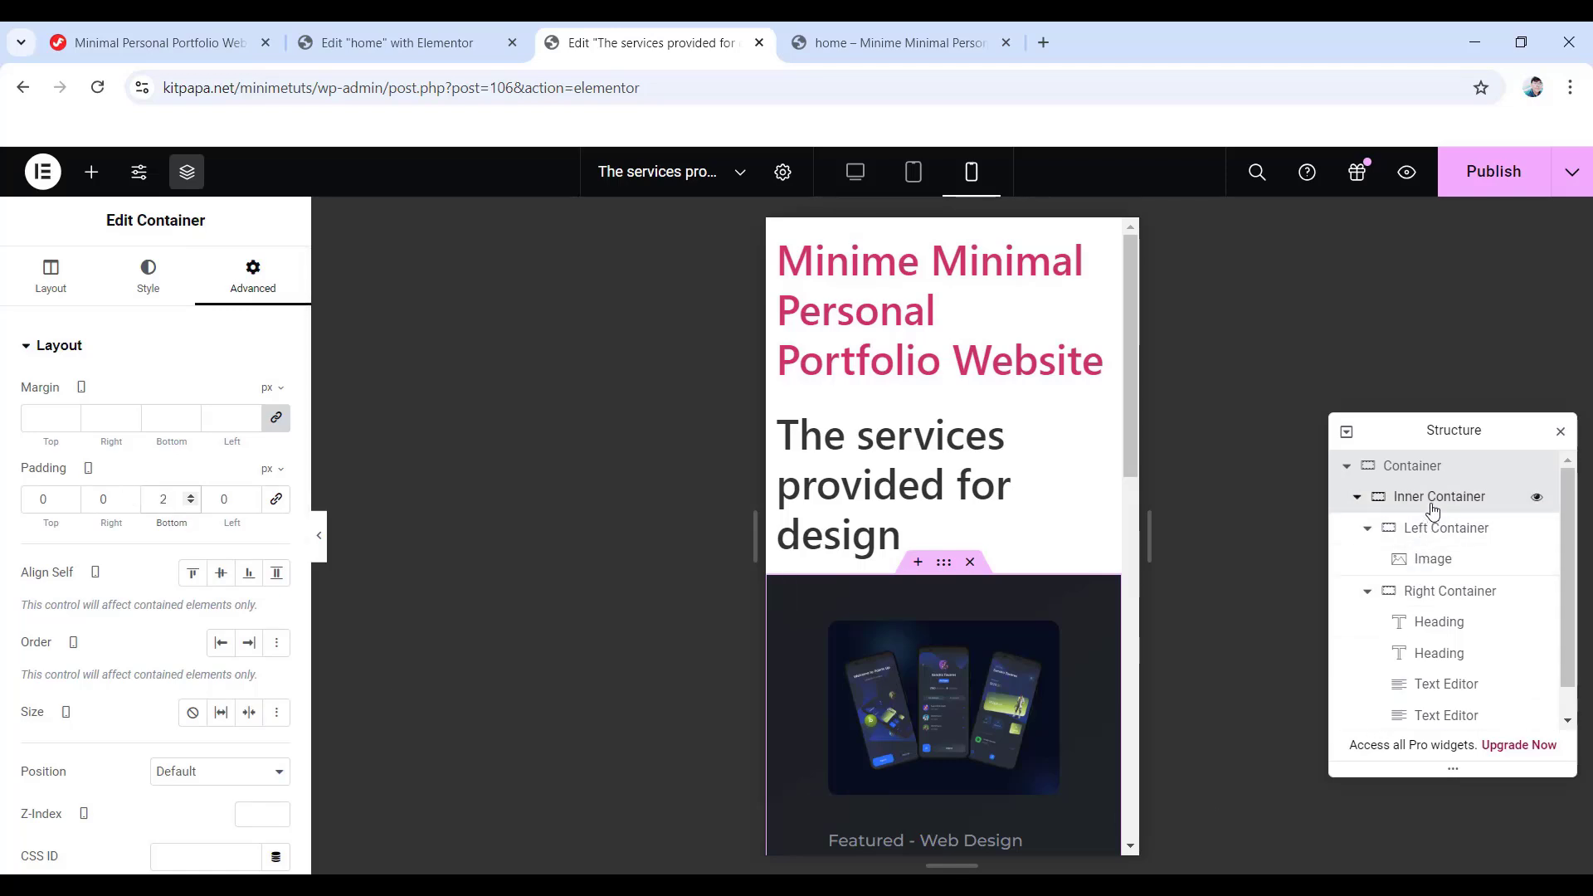
- Set the Inner Container's mobile padding to 40 top, 15 right, 25 bottom, 15 left
left_click(1433, 506)
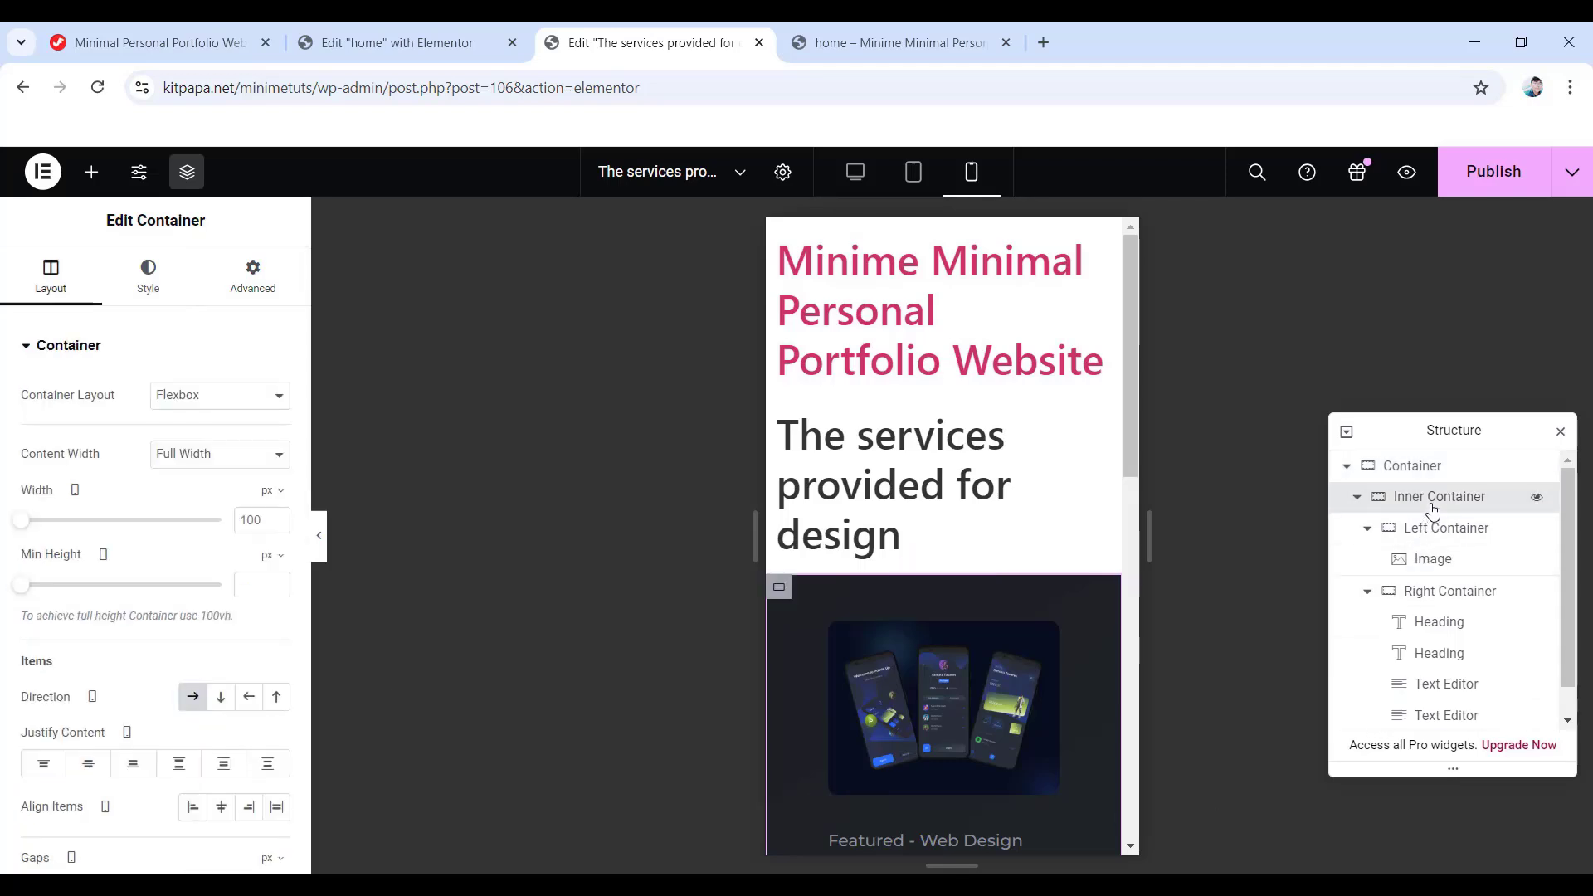
left_click(238, 283)
left_click(277, 501)
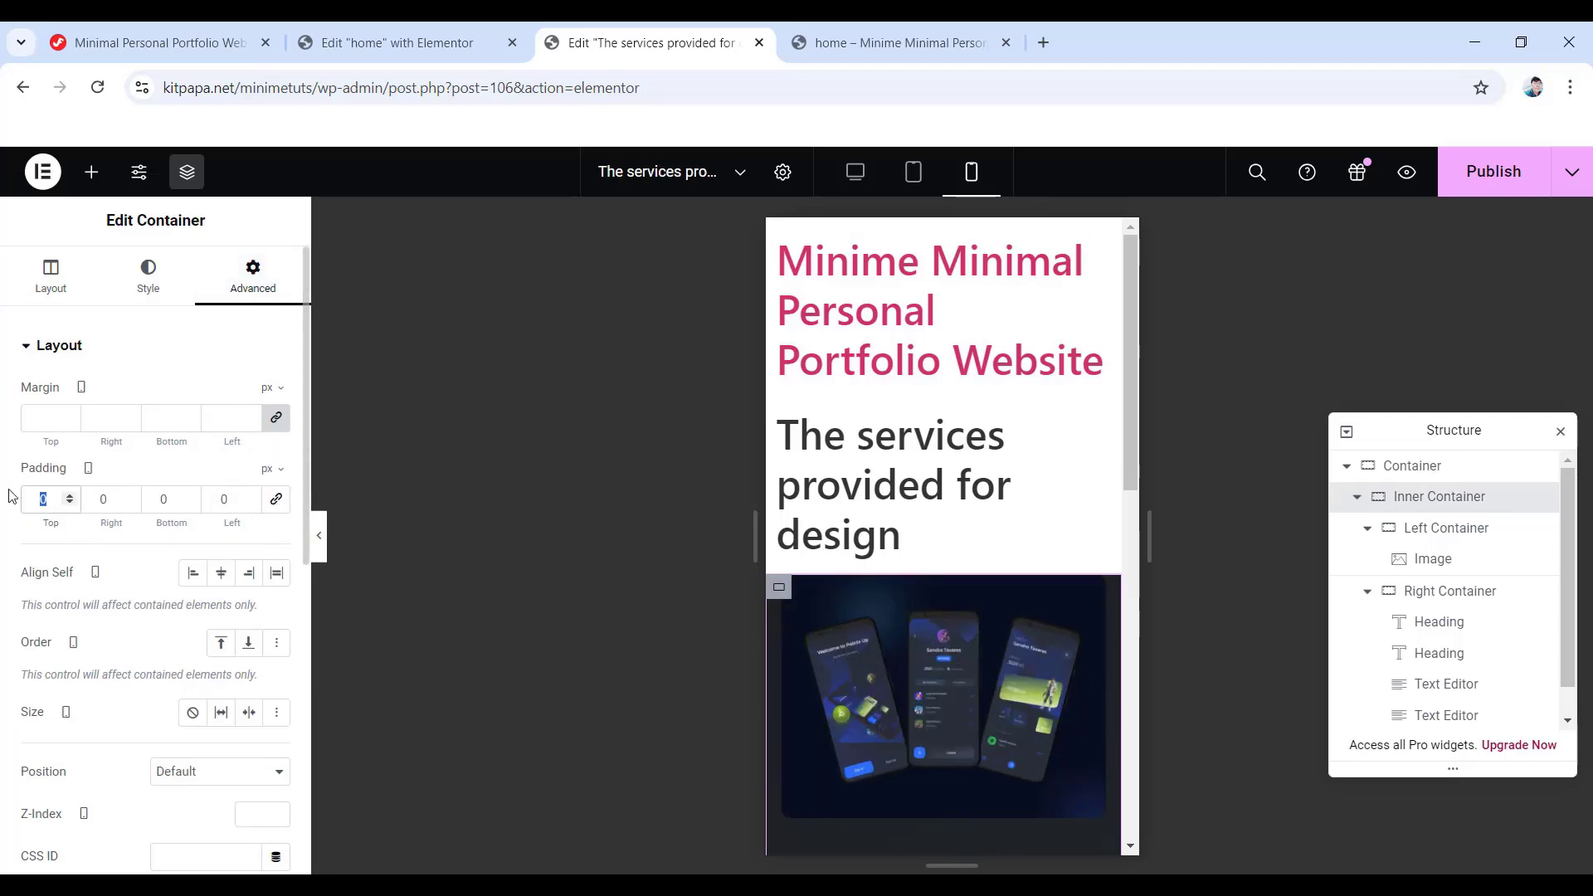
type("40")
left_click(110, 501)
type("15")
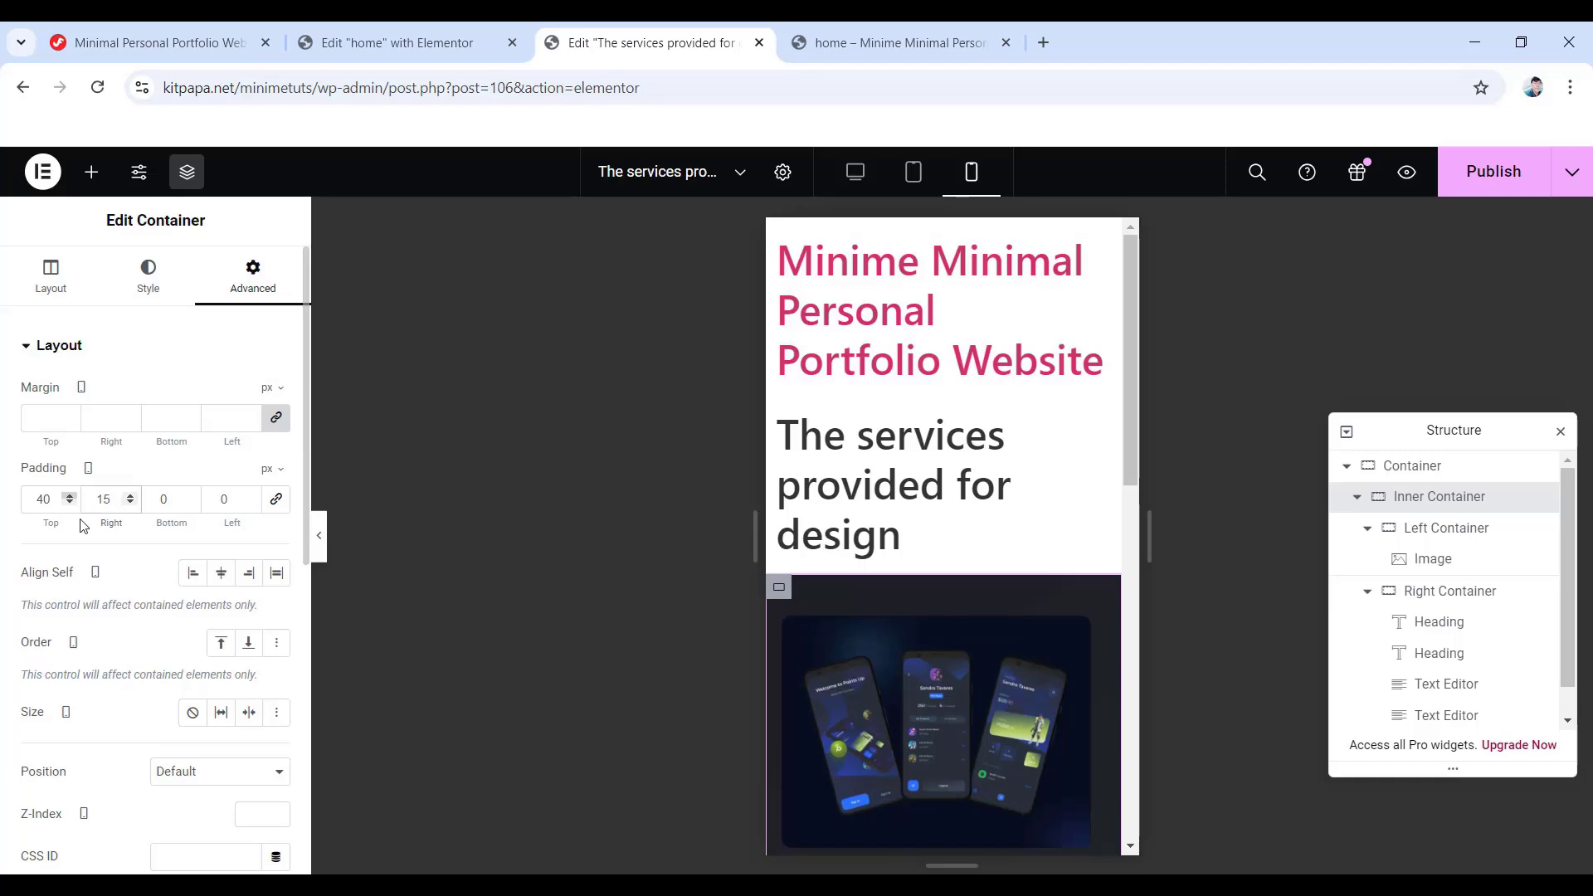
key("Tab")
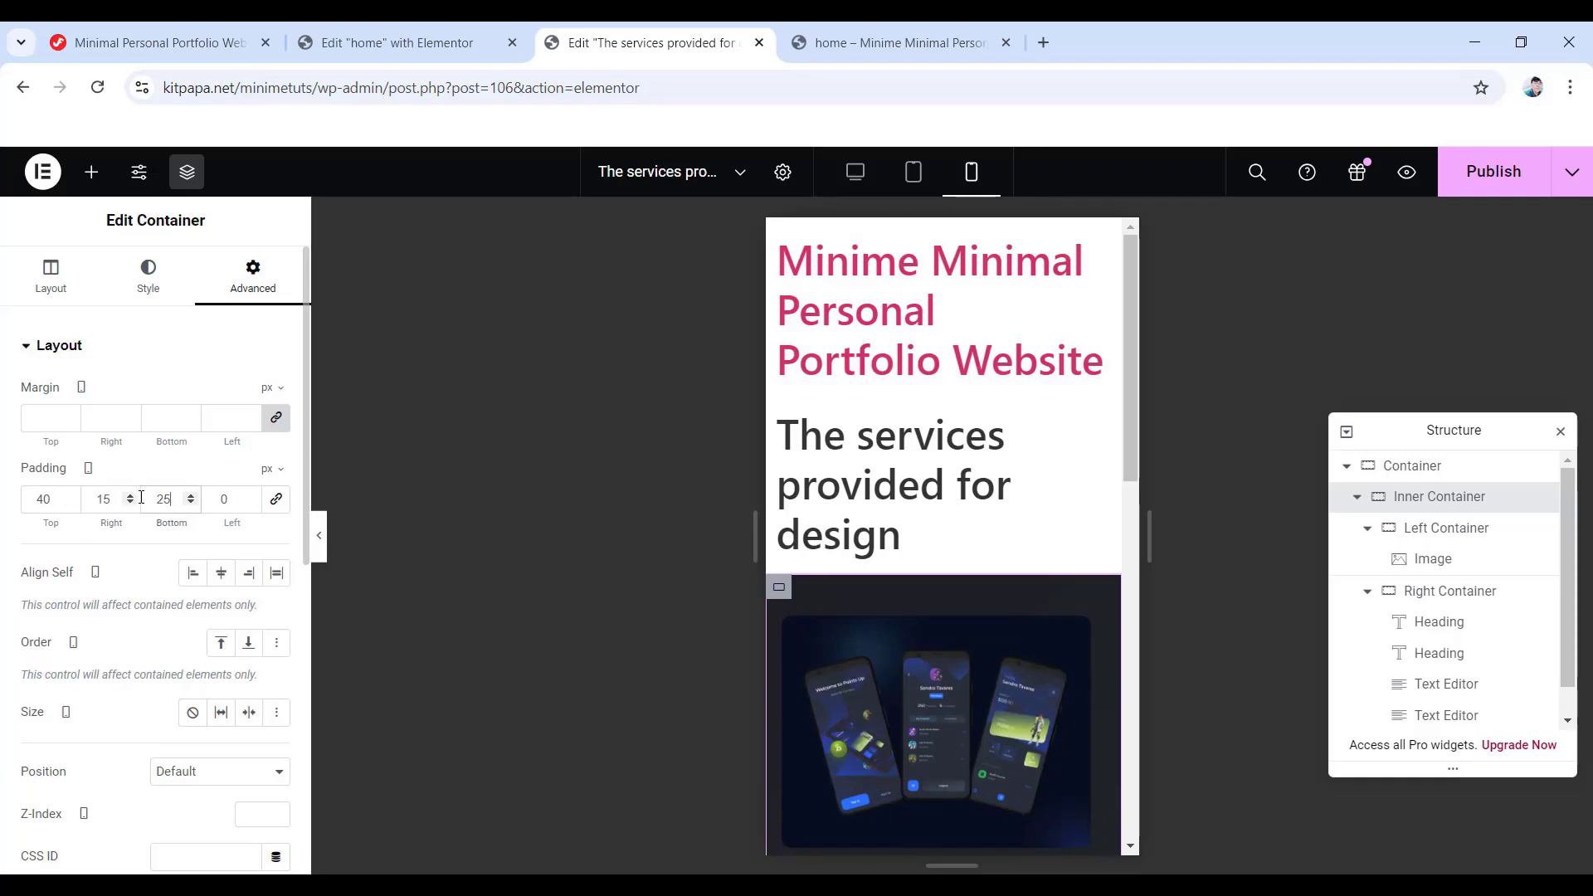
type("25")
key("Tab")
type("15")
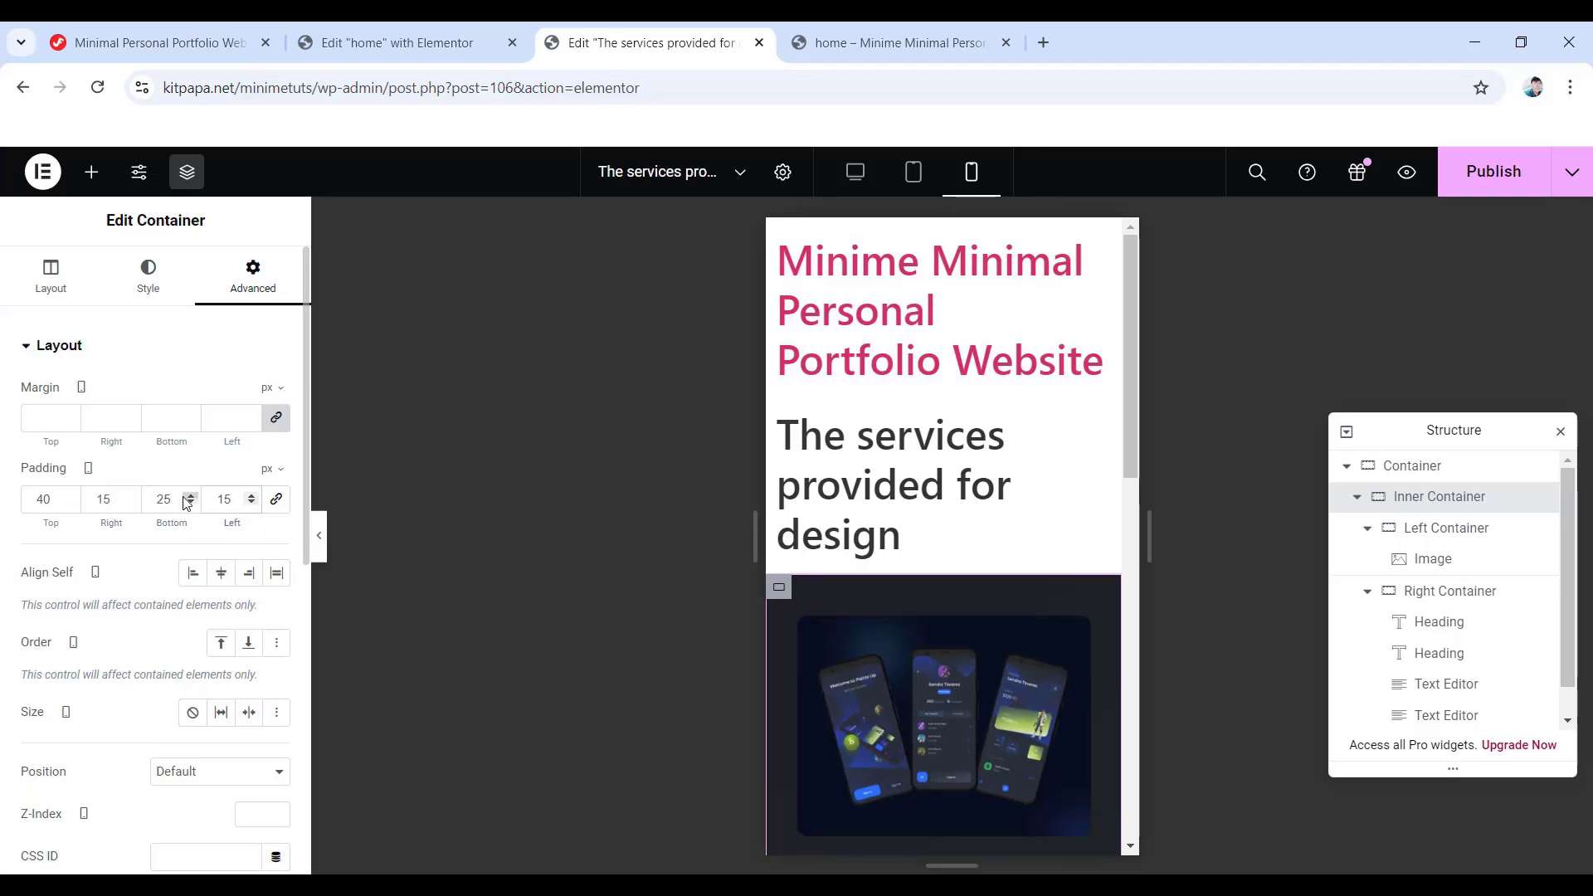
scroll(904, 734, "down", 5)
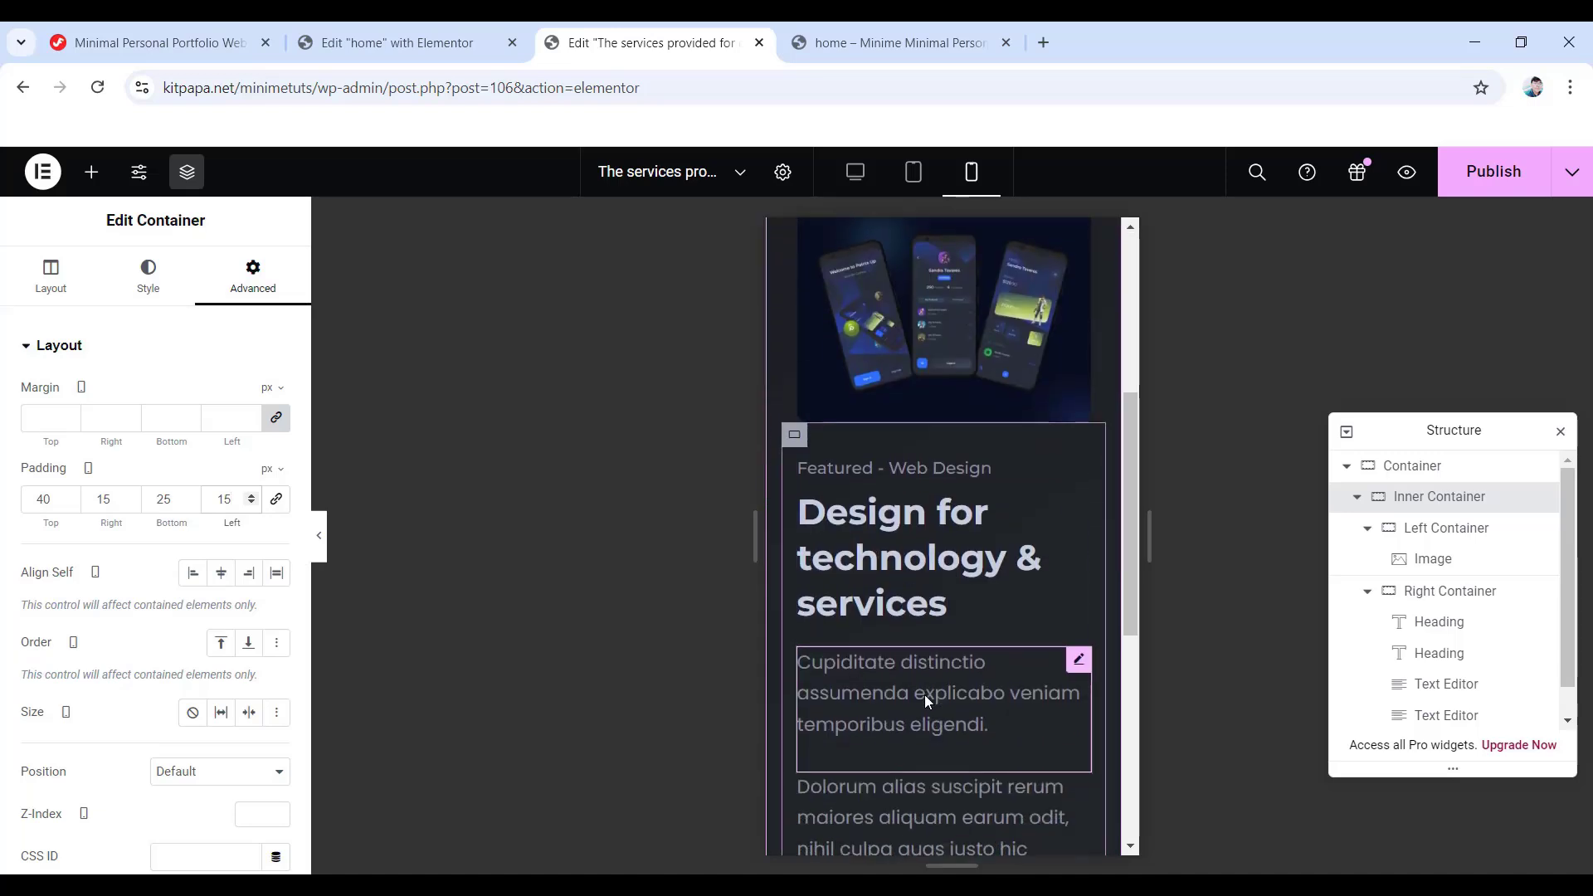
- Reduce the Design for technology & services heading's mobile font size from 34 to 28 px
left_click(904, 544)
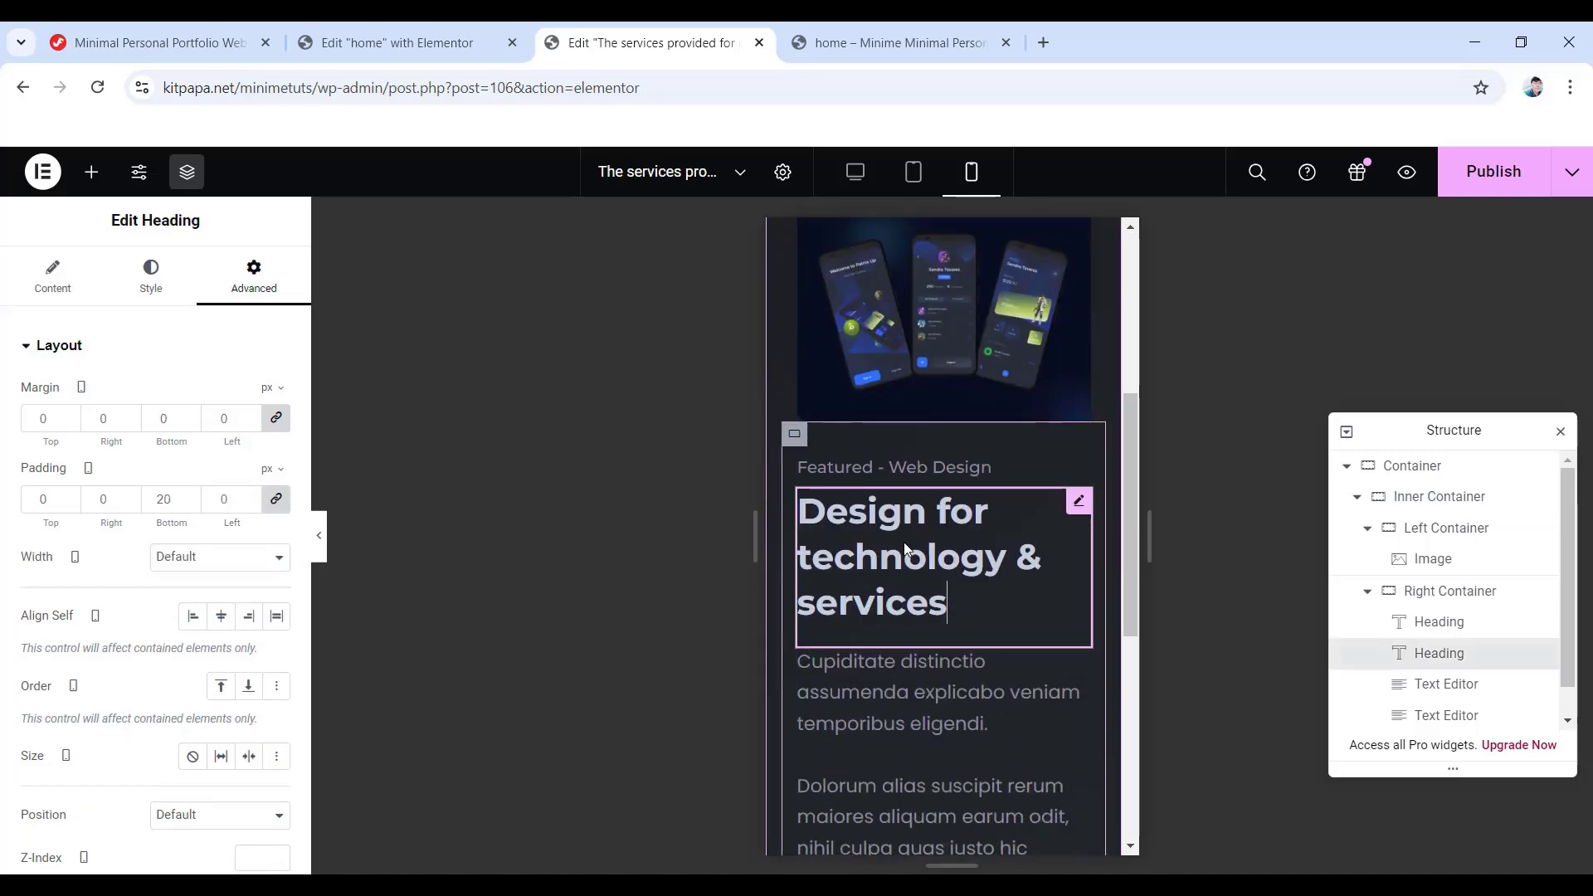
left_click(150, 272)
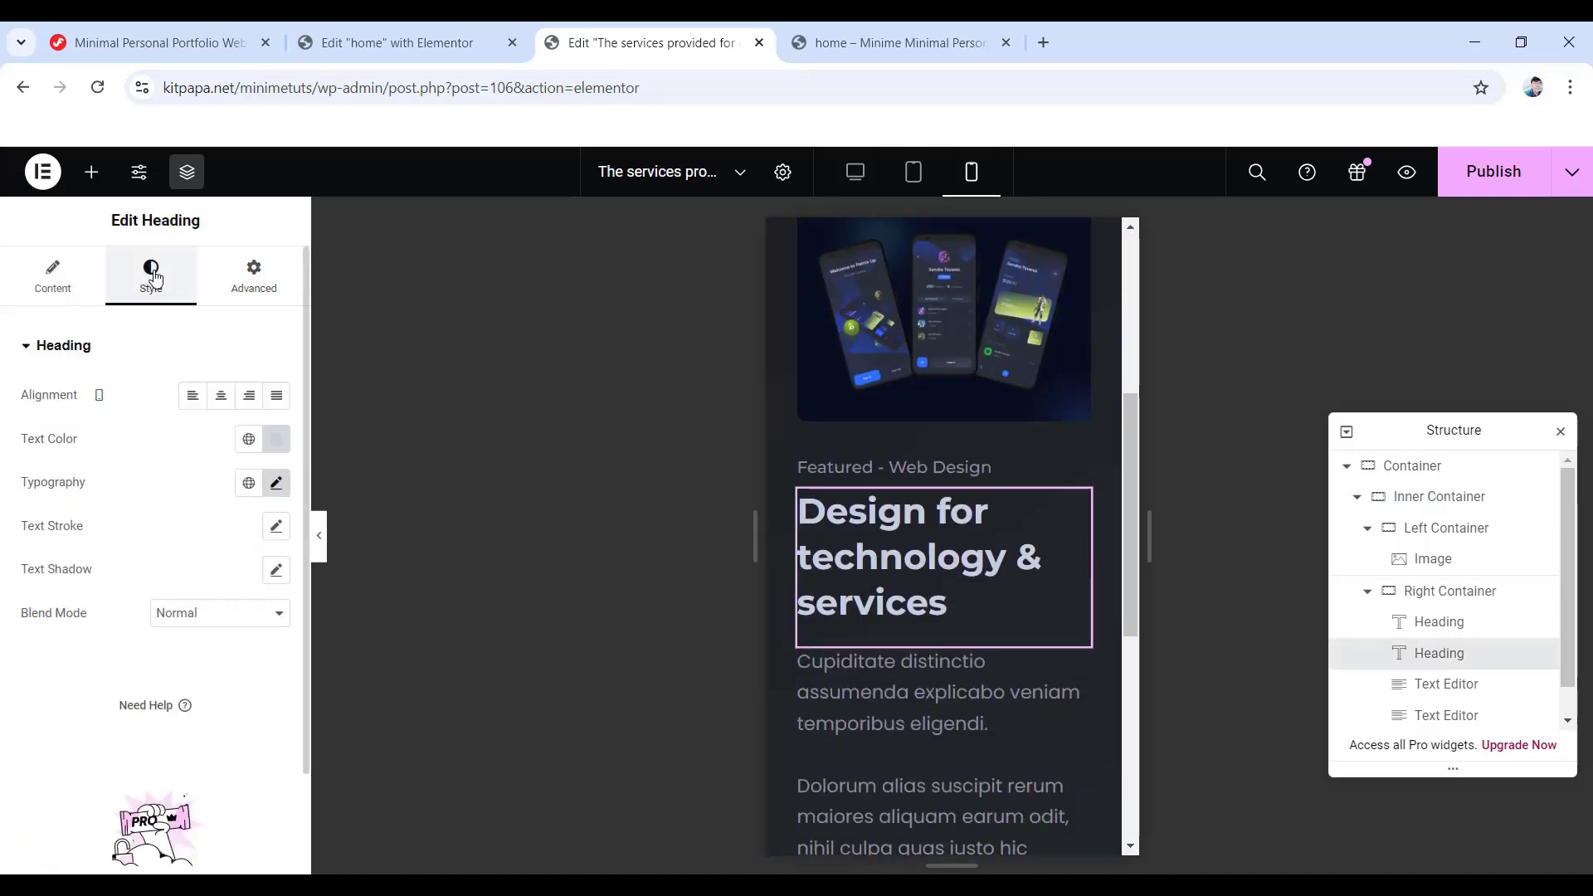
left_click(276, 483)
left_click(246, 644)
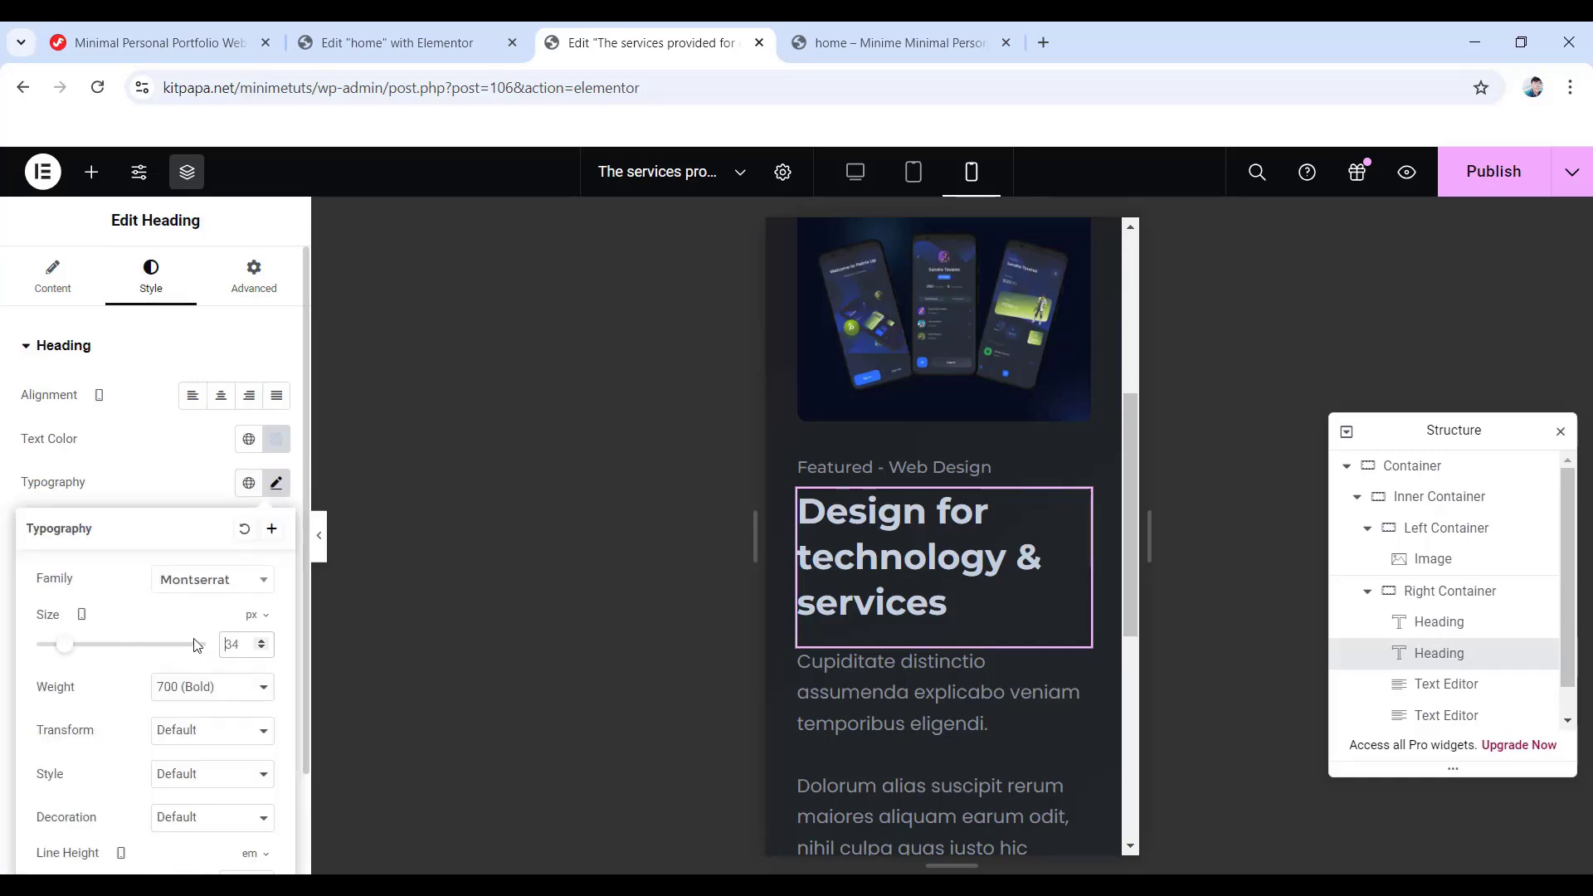
key("BackSpace")
key("BackSpace")
type("28")
scroll(193, 777, "down", 2)
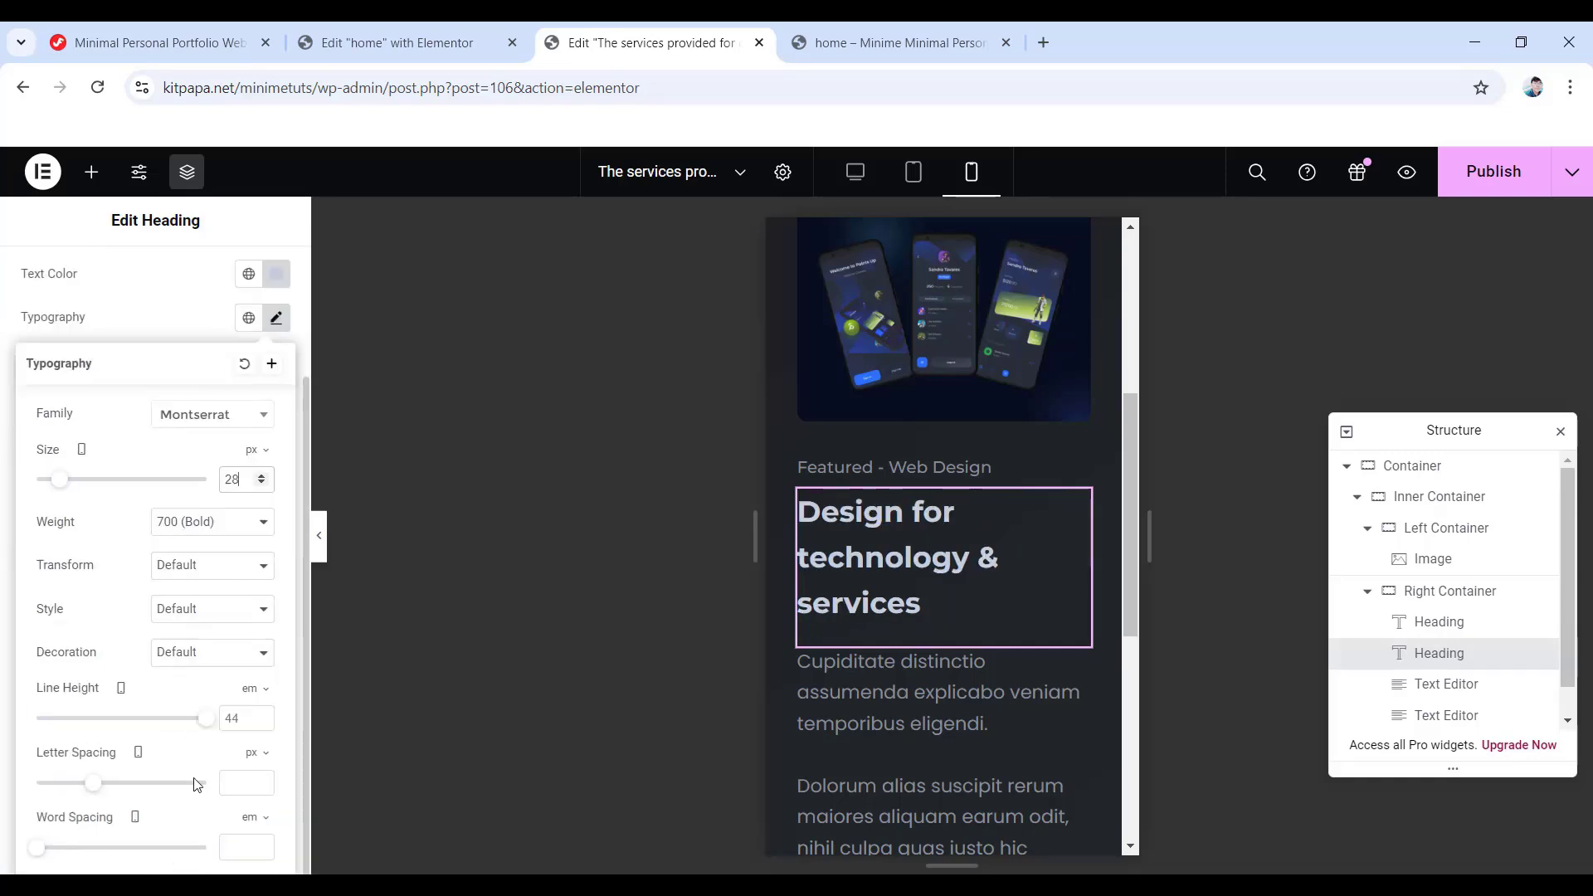
- Set the heading's line height to 36 px and publish the page
left_click(250, 690)
left_click(248, 689)
type("36")
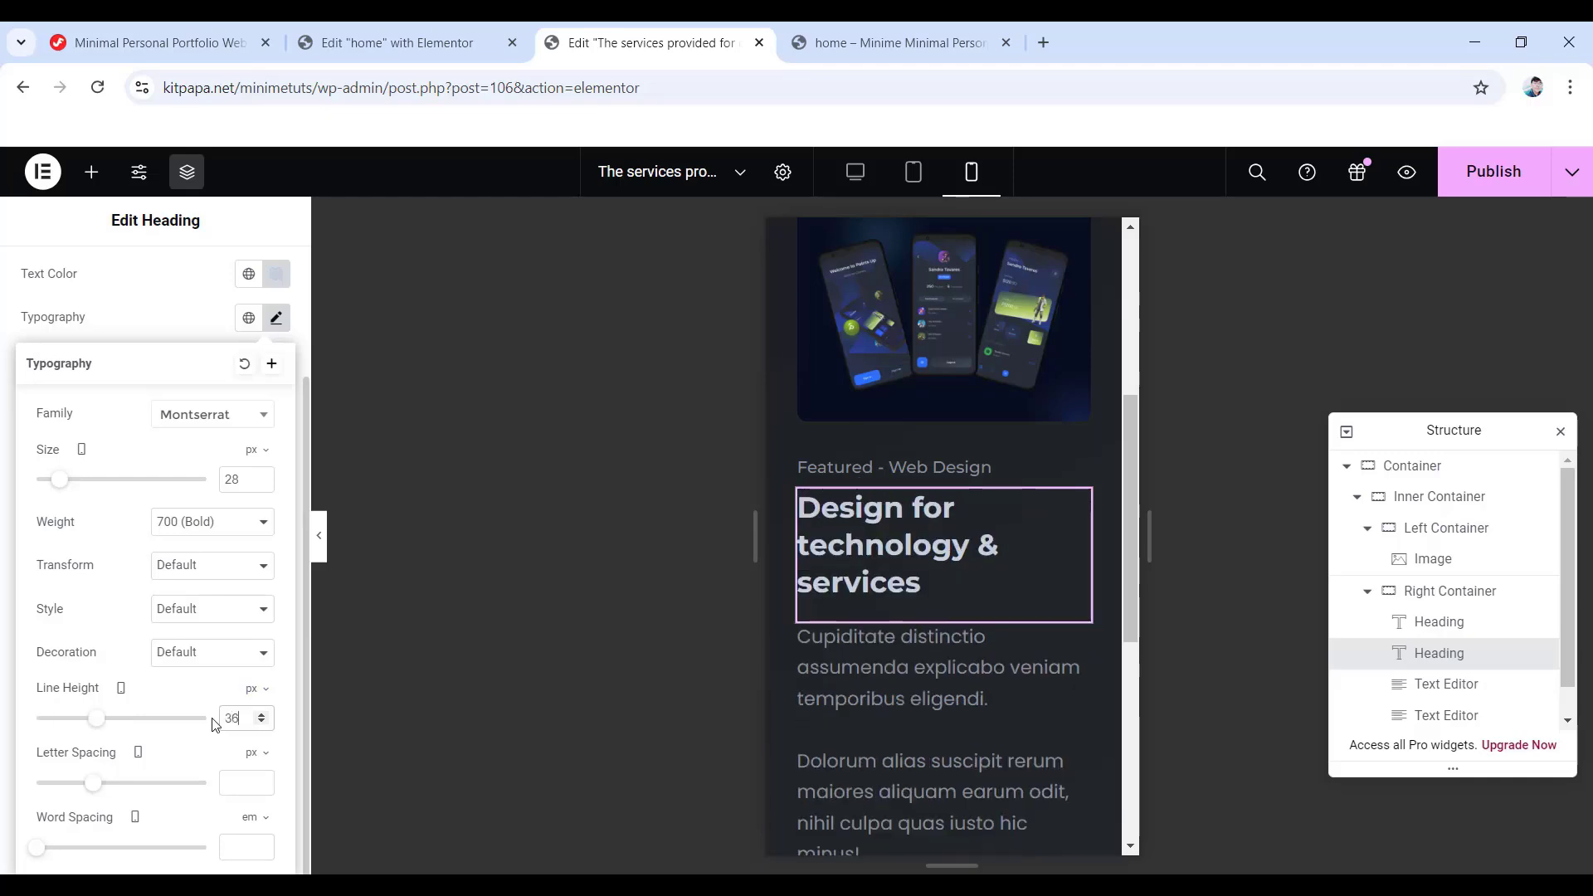
scroll(974, 699, "up", 5)
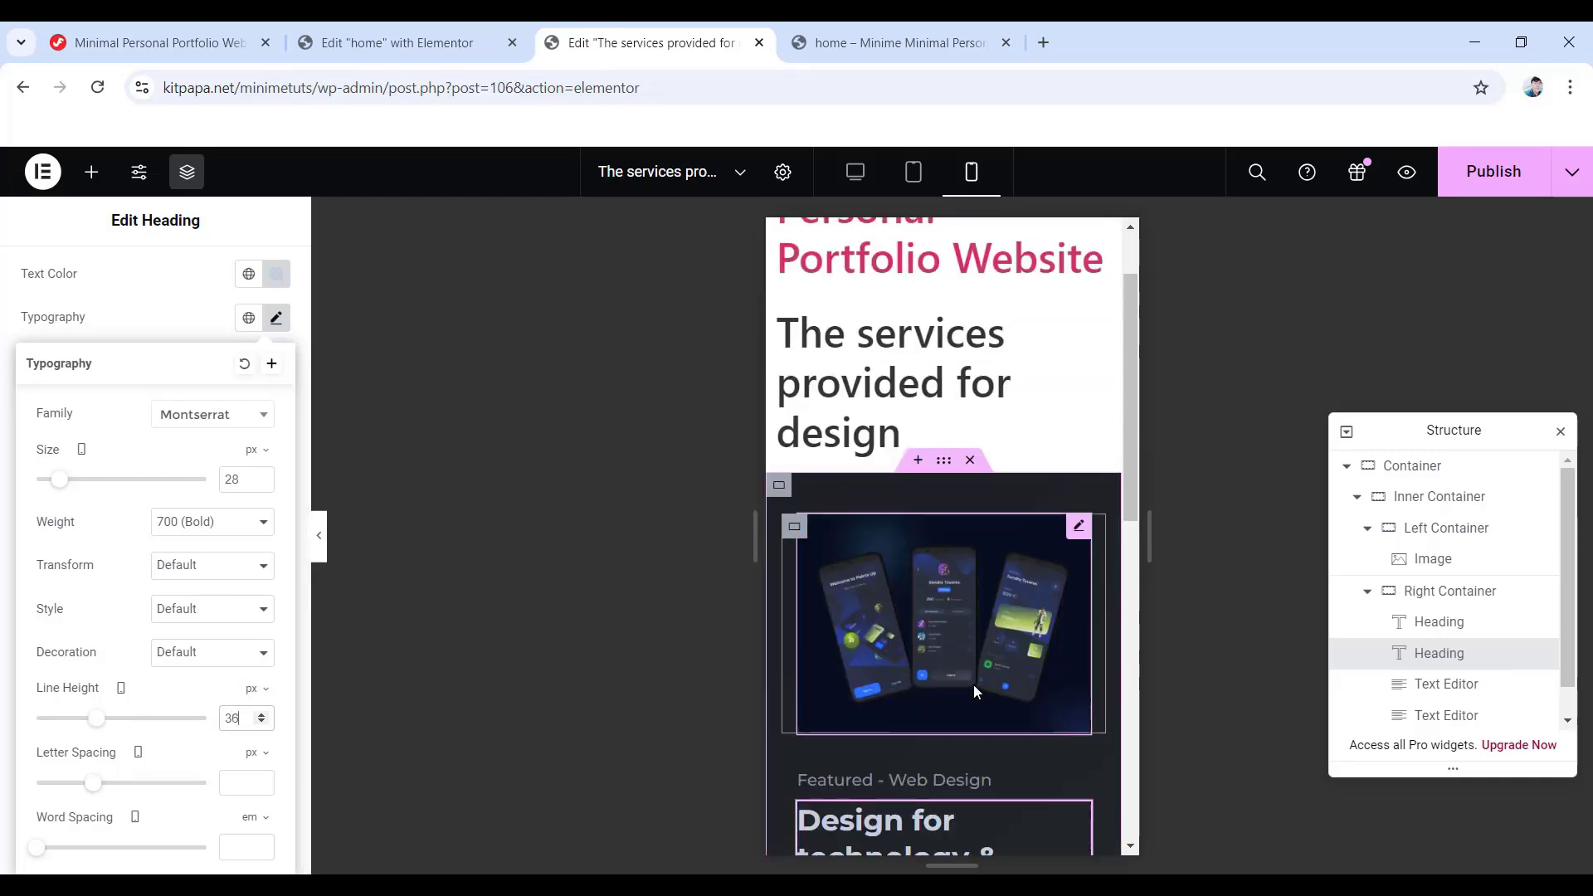
scroll(974, 691, "down", 10)
scroll(978, 691, "up", 10)
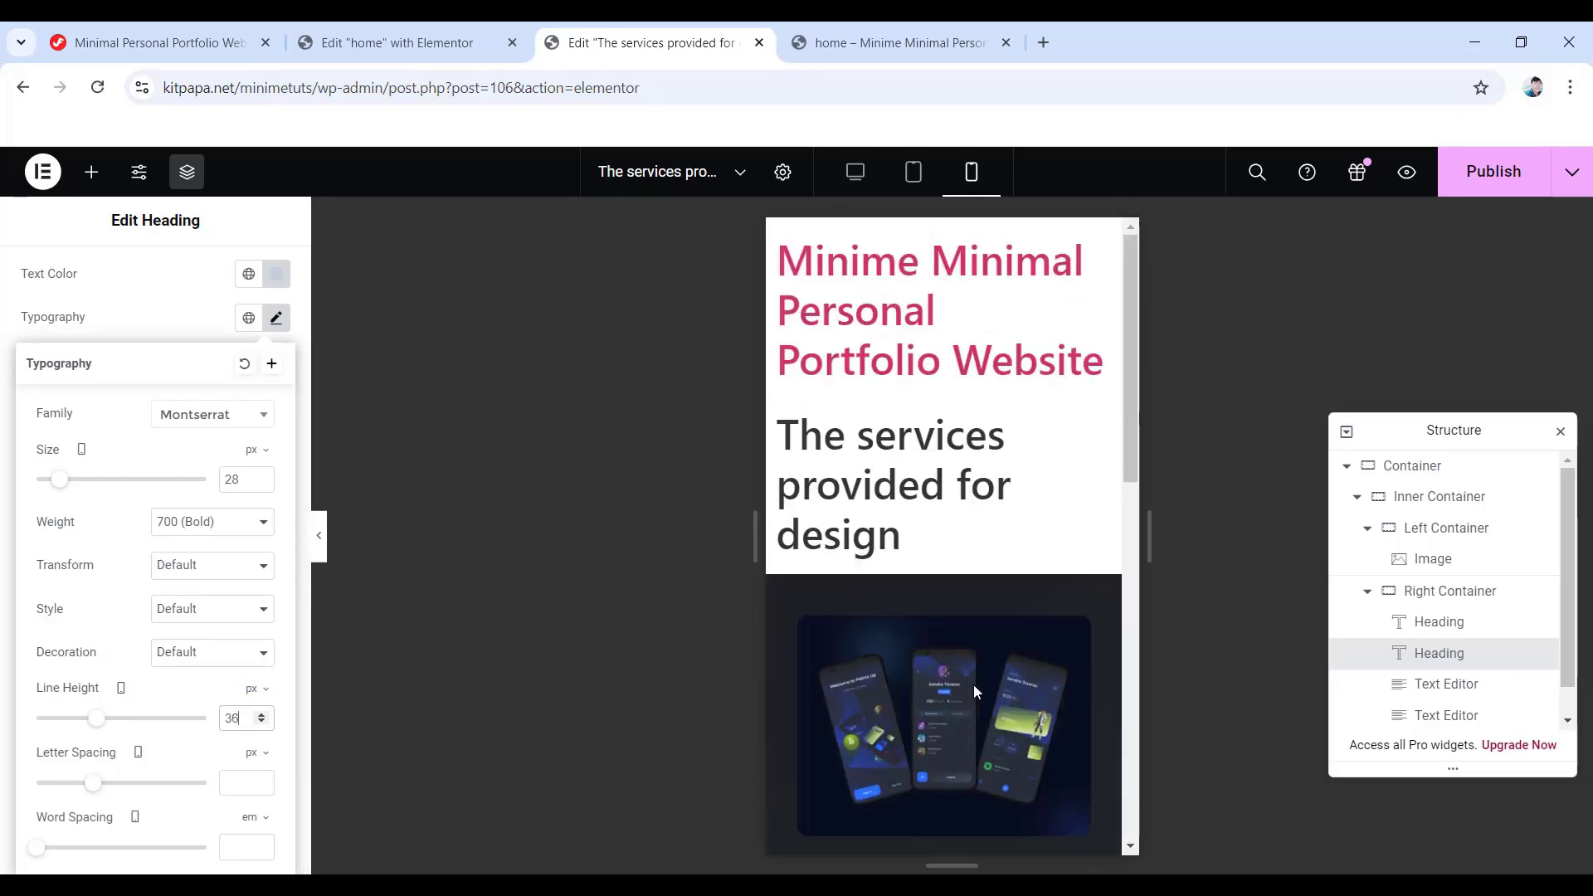
left_click(1491, 174)
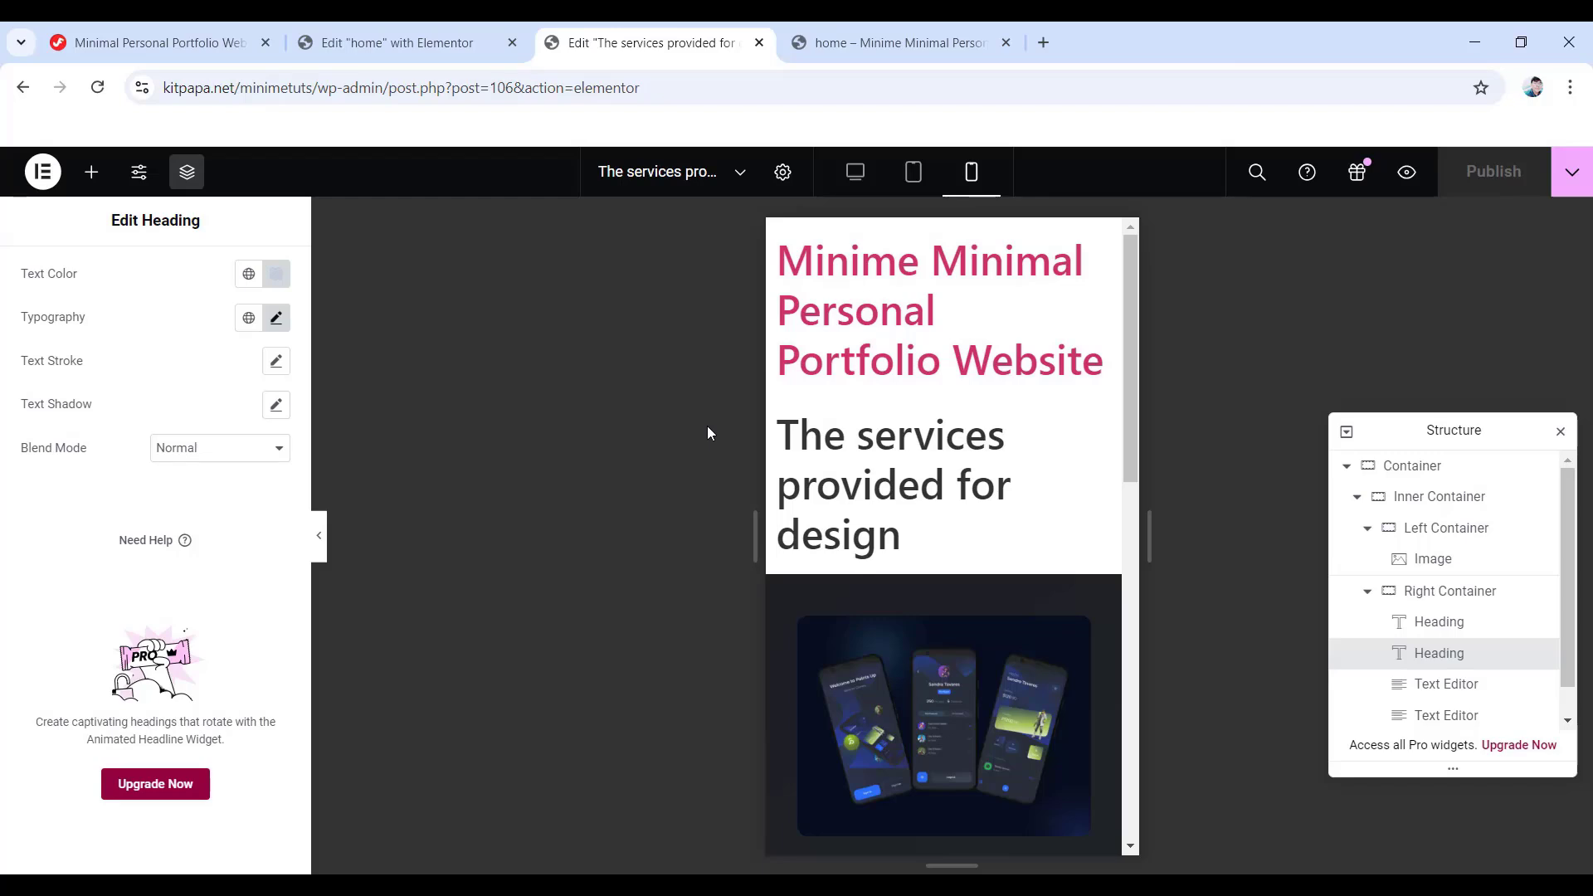
- Go back to the home page's Elementor editor and select the My Portfolio Modal Box
left_click(410, 30)
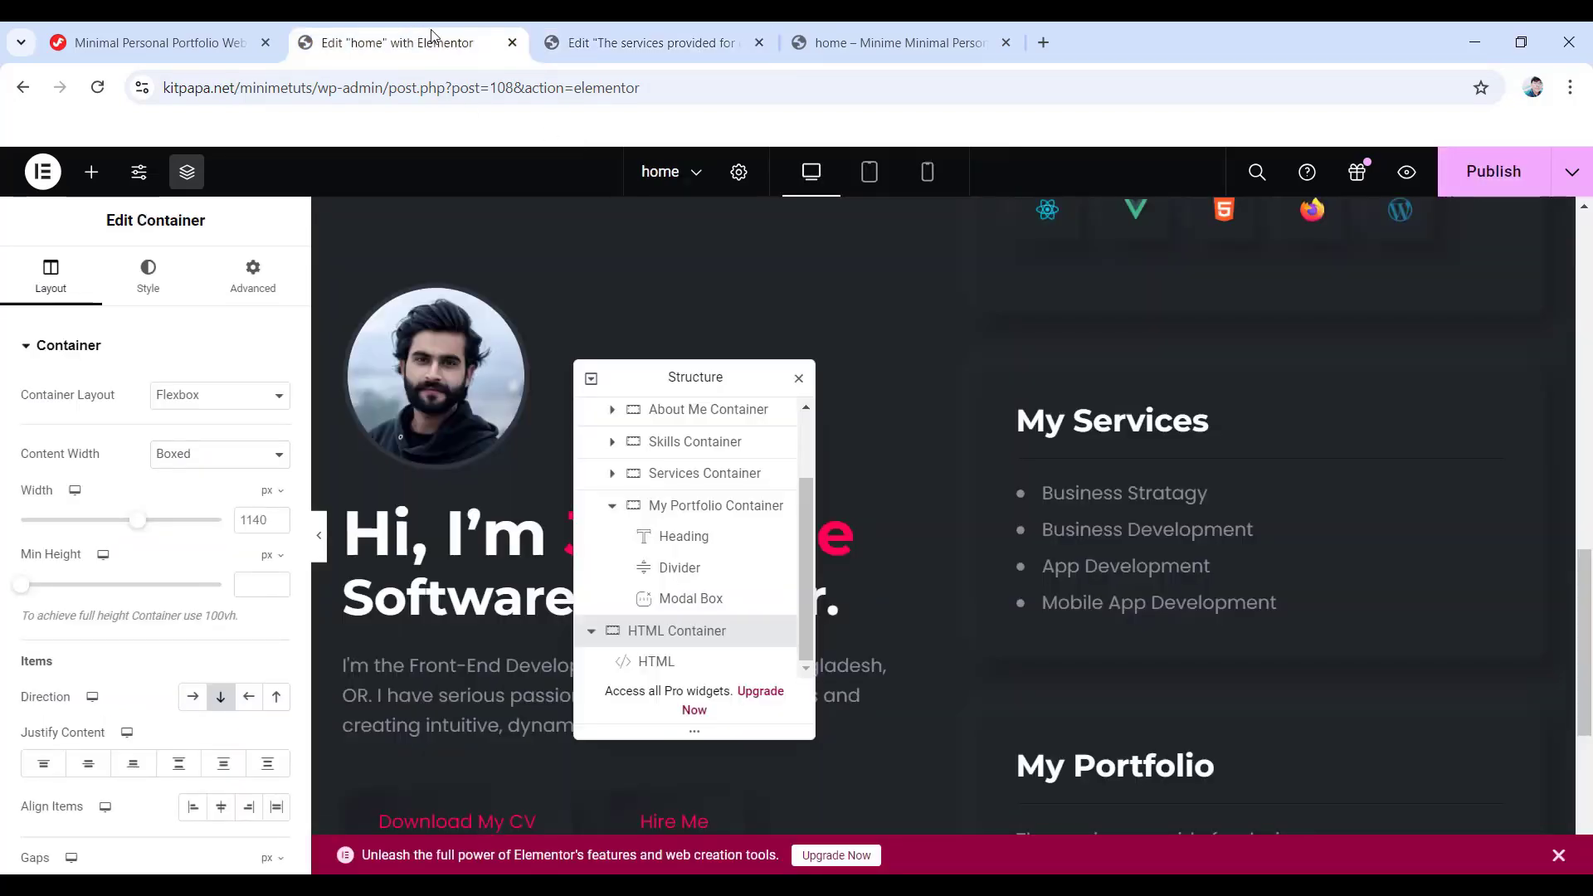
scroll(979, 570, "down", 2)
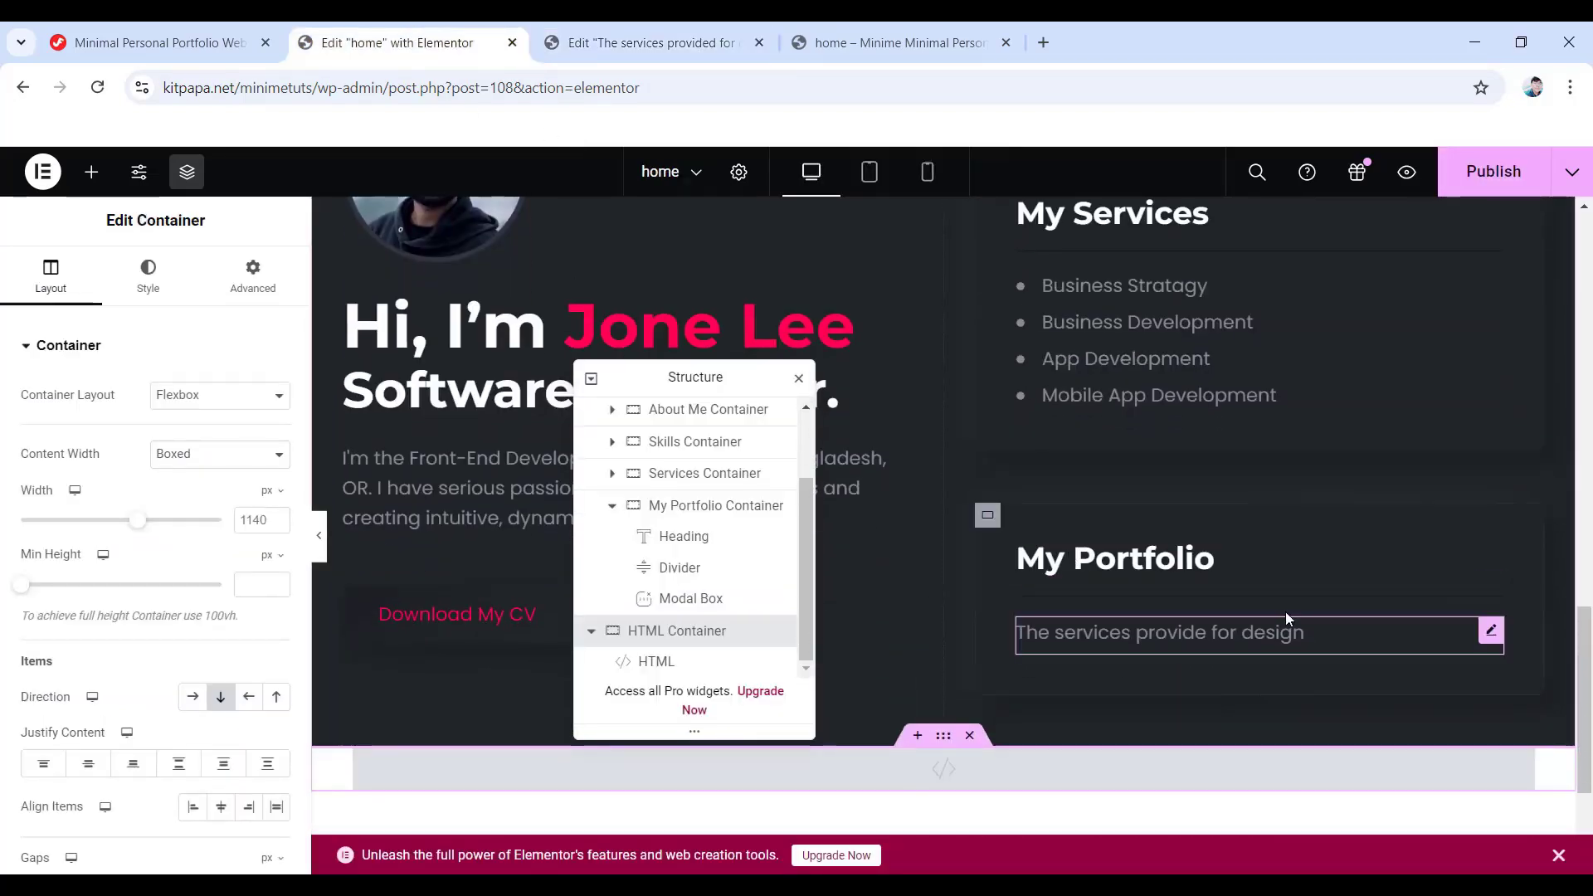
left_click(693, 598)
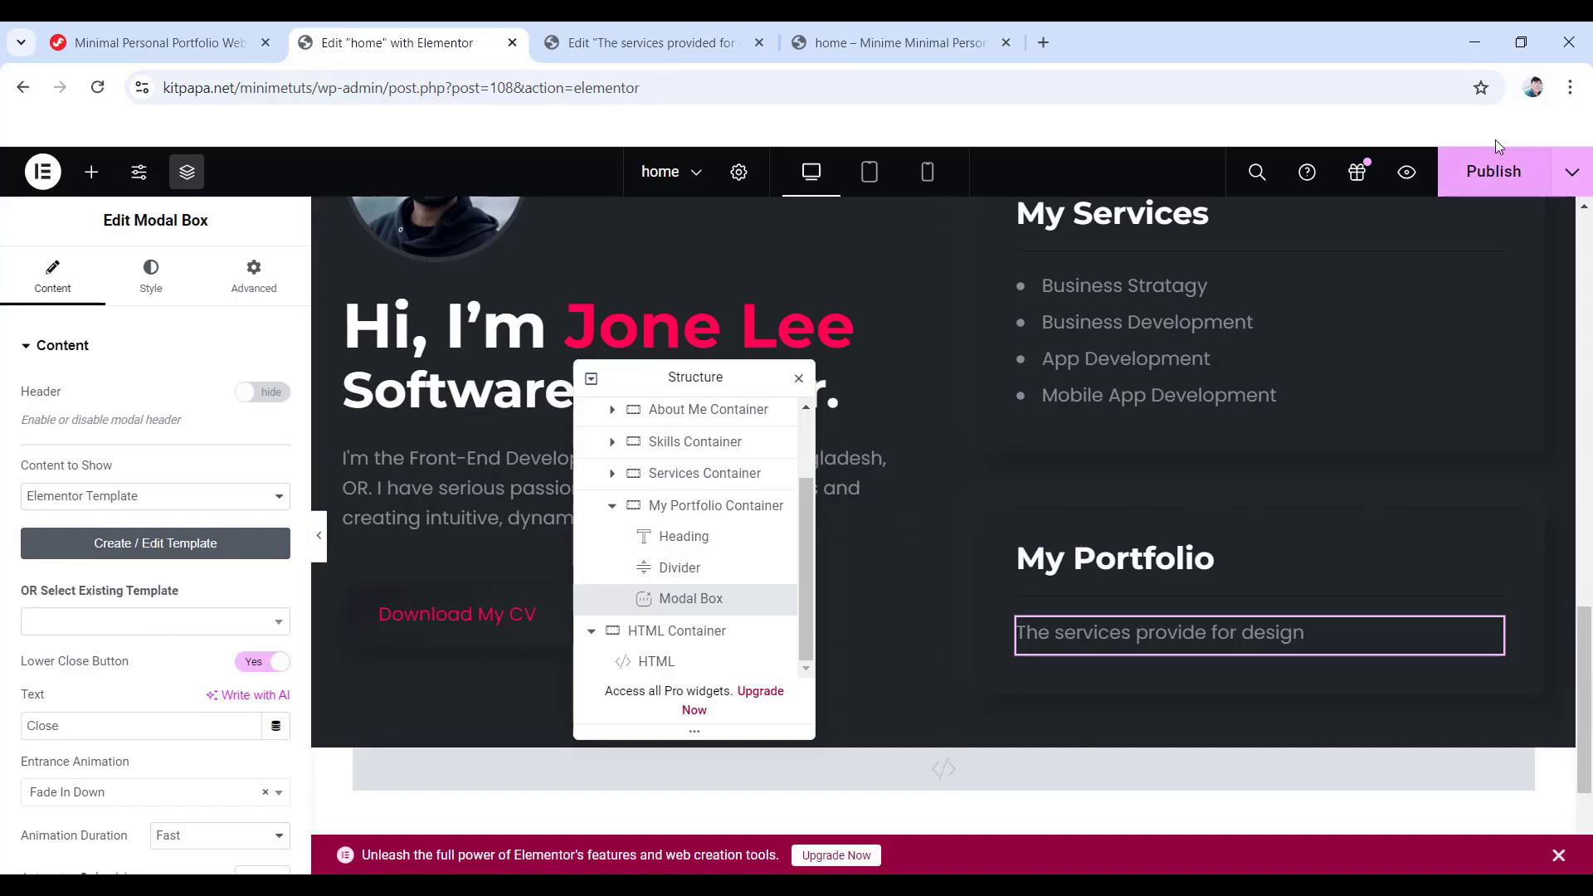
- Publish, reload the editor, and set the Modal Box to open 'The services provided for design' template
left_click(1497, 173)
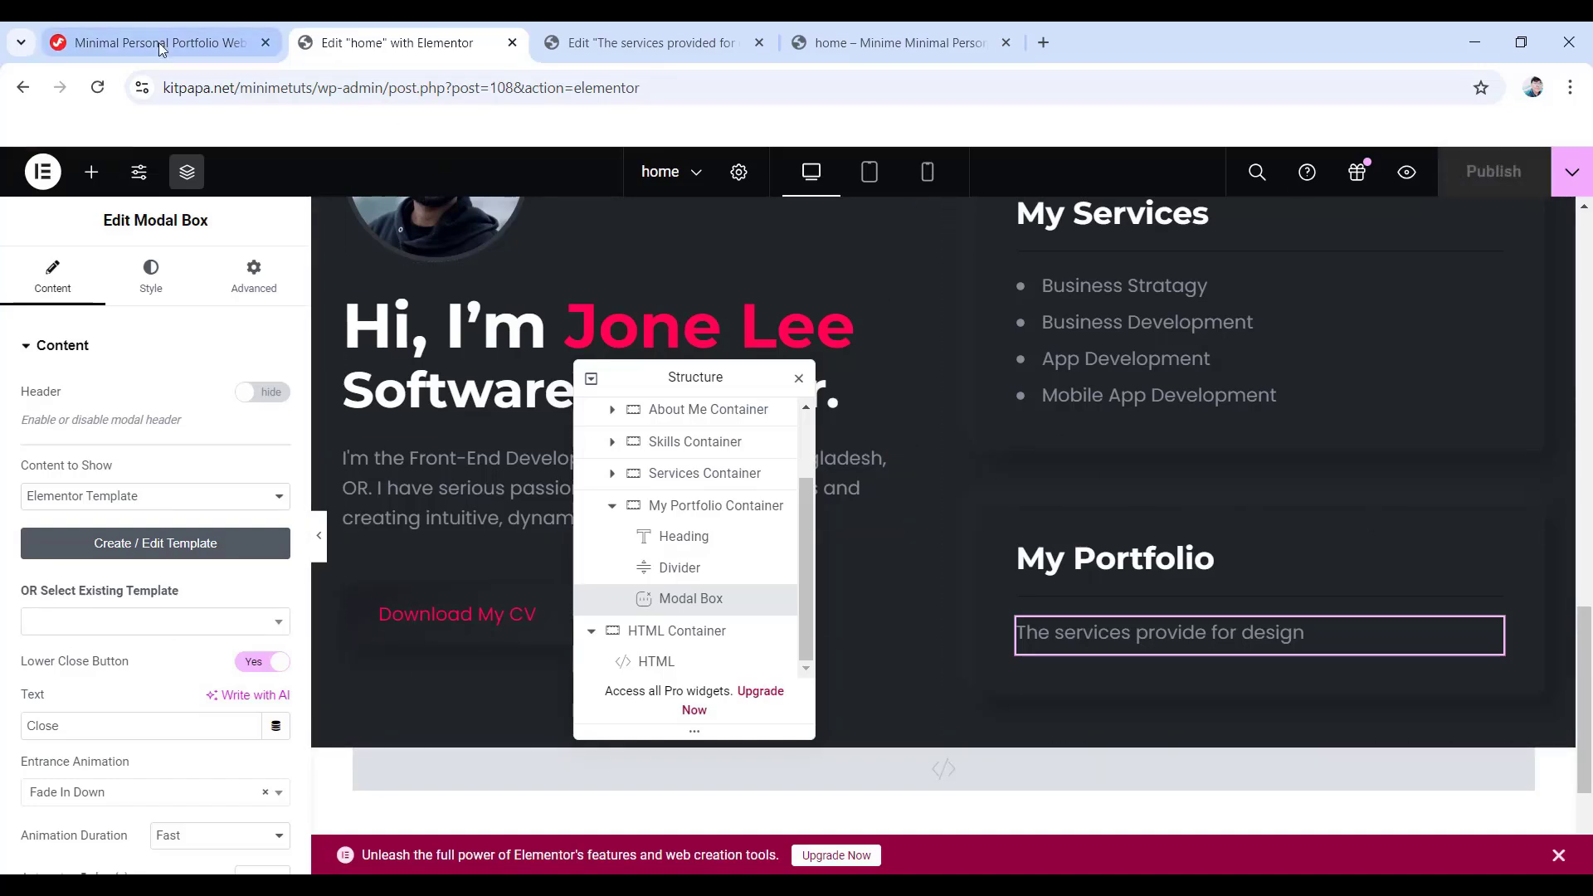
left_click(99, 91)
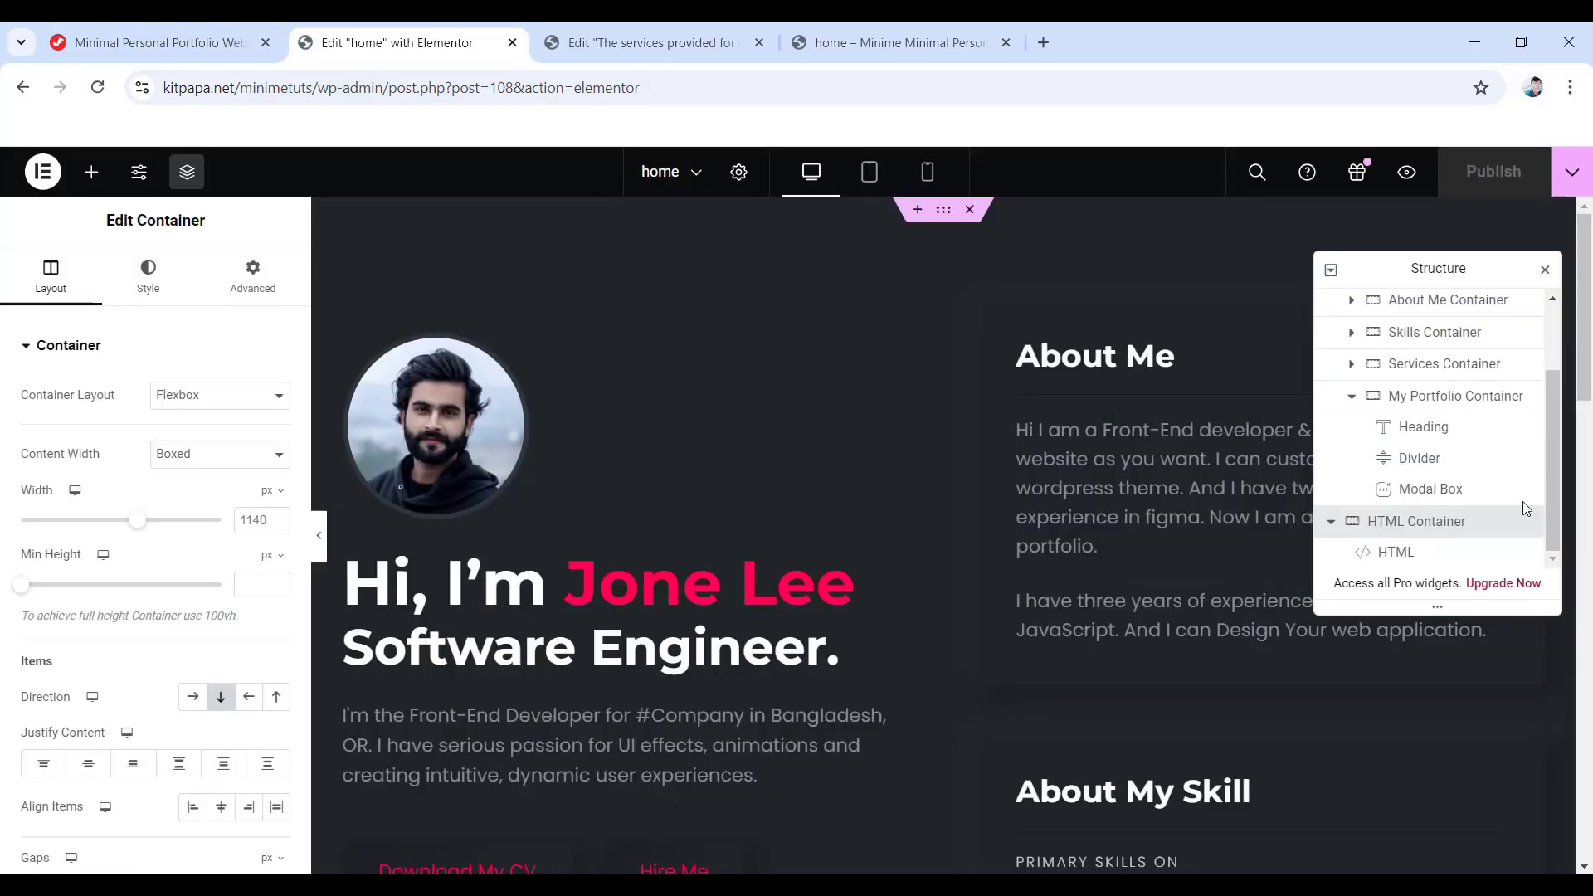
left_click(1437, 491)
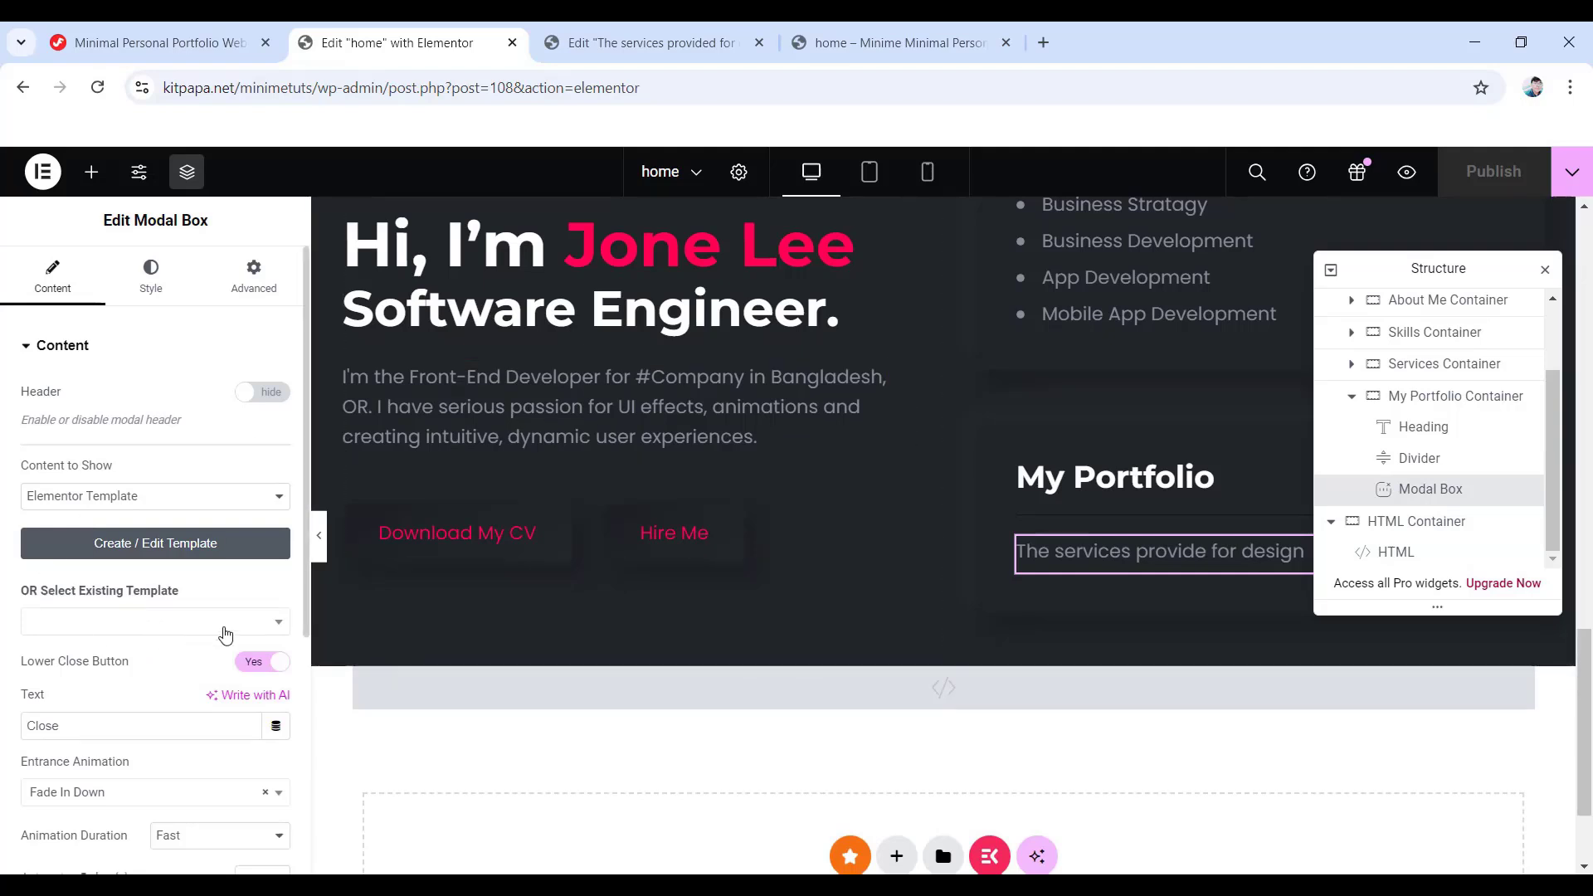
left_click(136, 622)
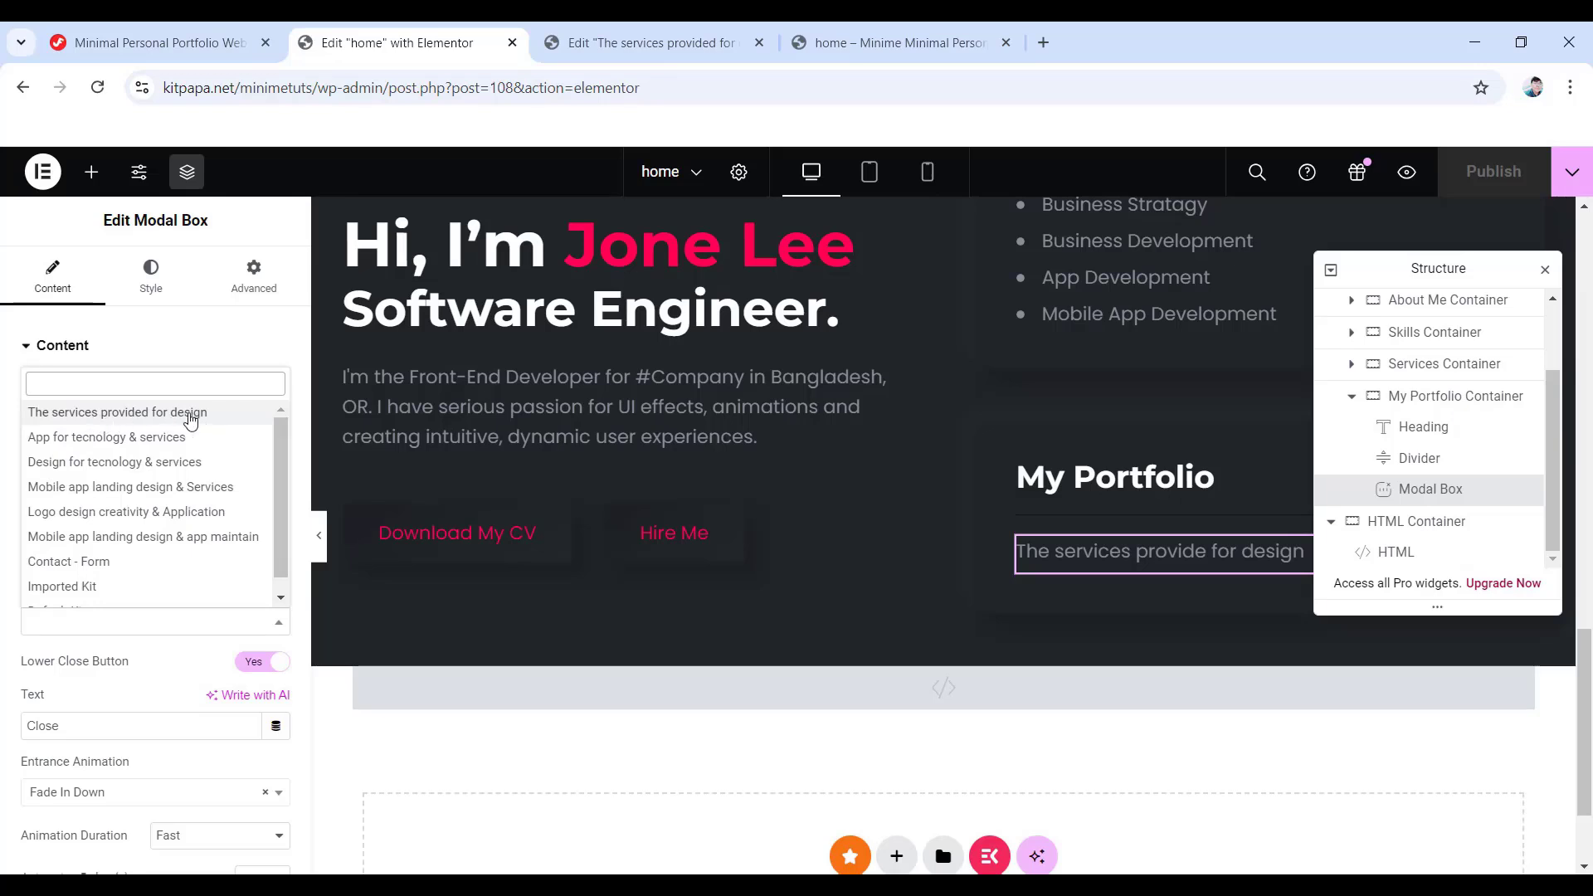
left_click(176, 415)
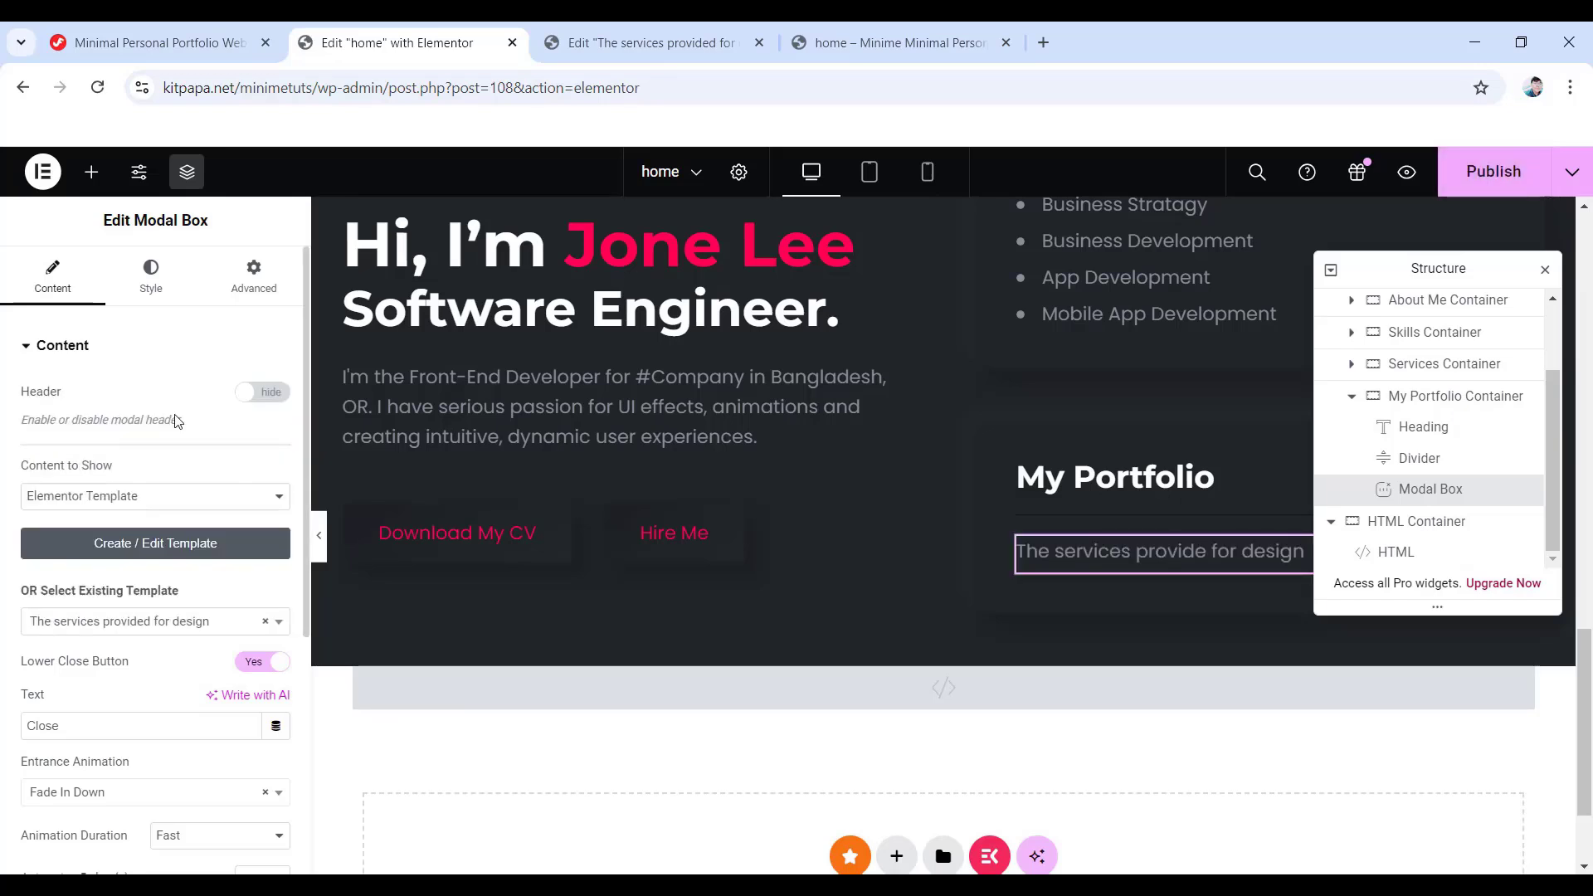
- Preview the modal popup from its trigger and close it again
left_click_drag(1451, 268, 684, 272)
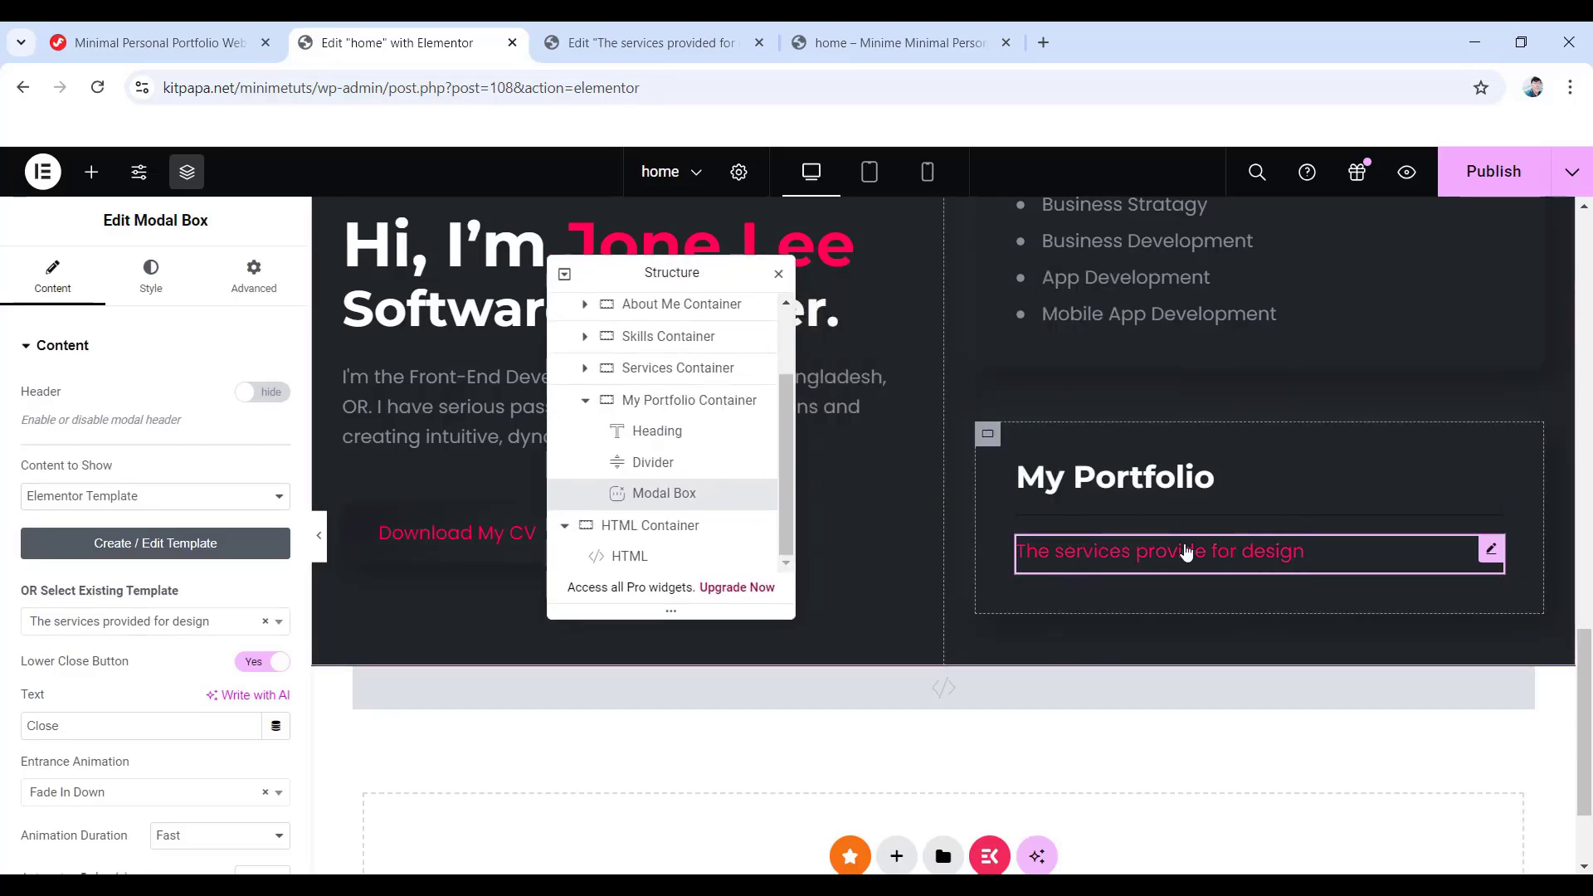
left_click(1178, 552)
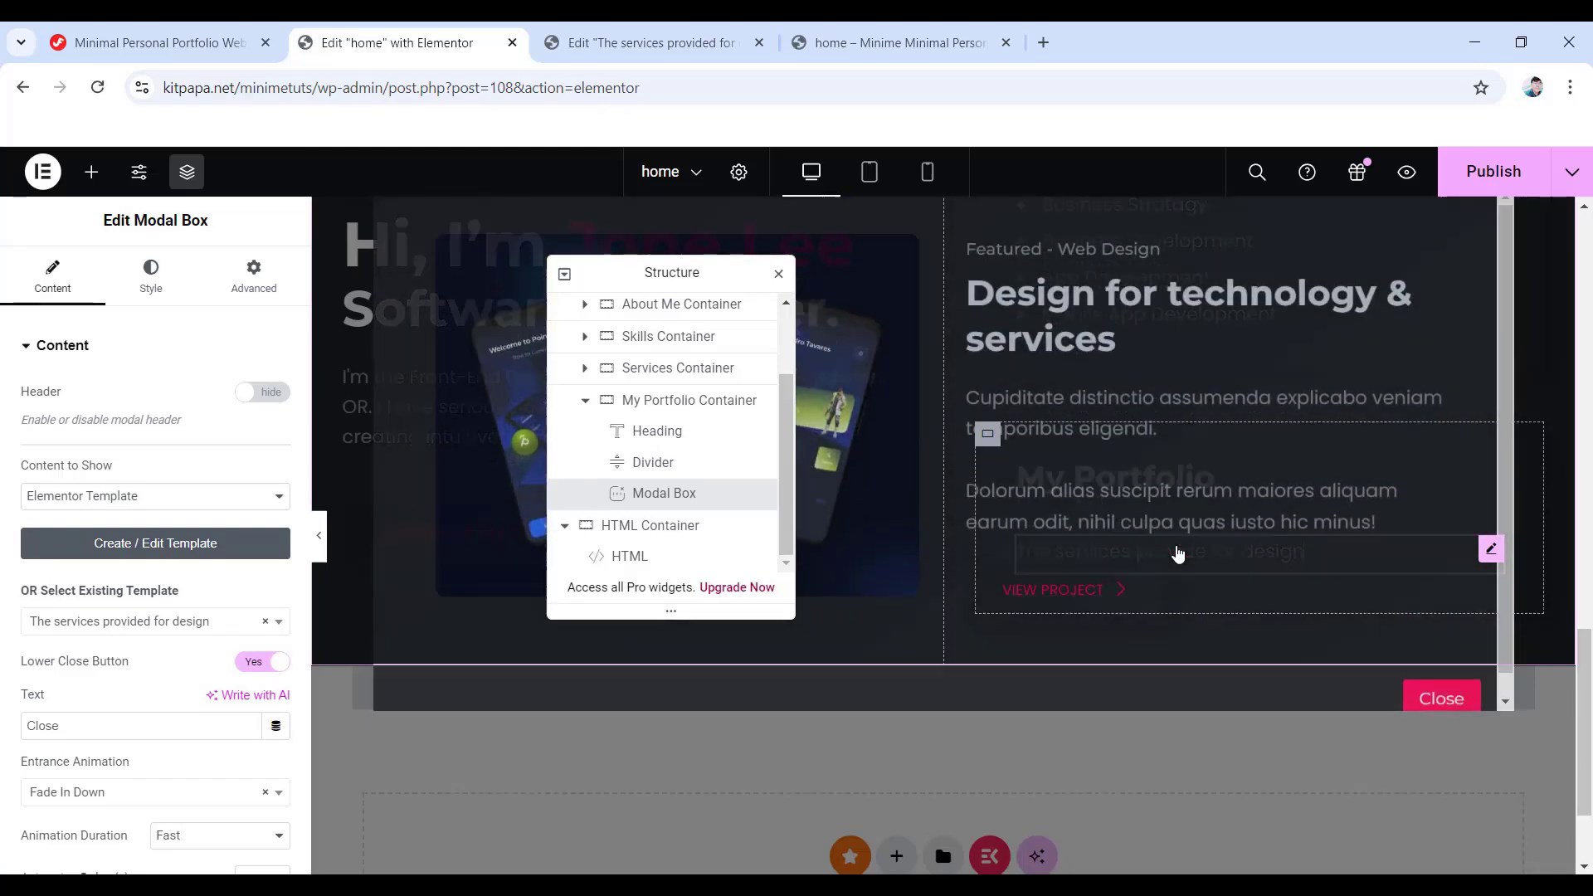
left_click_drag(667, 278, 232, 382)
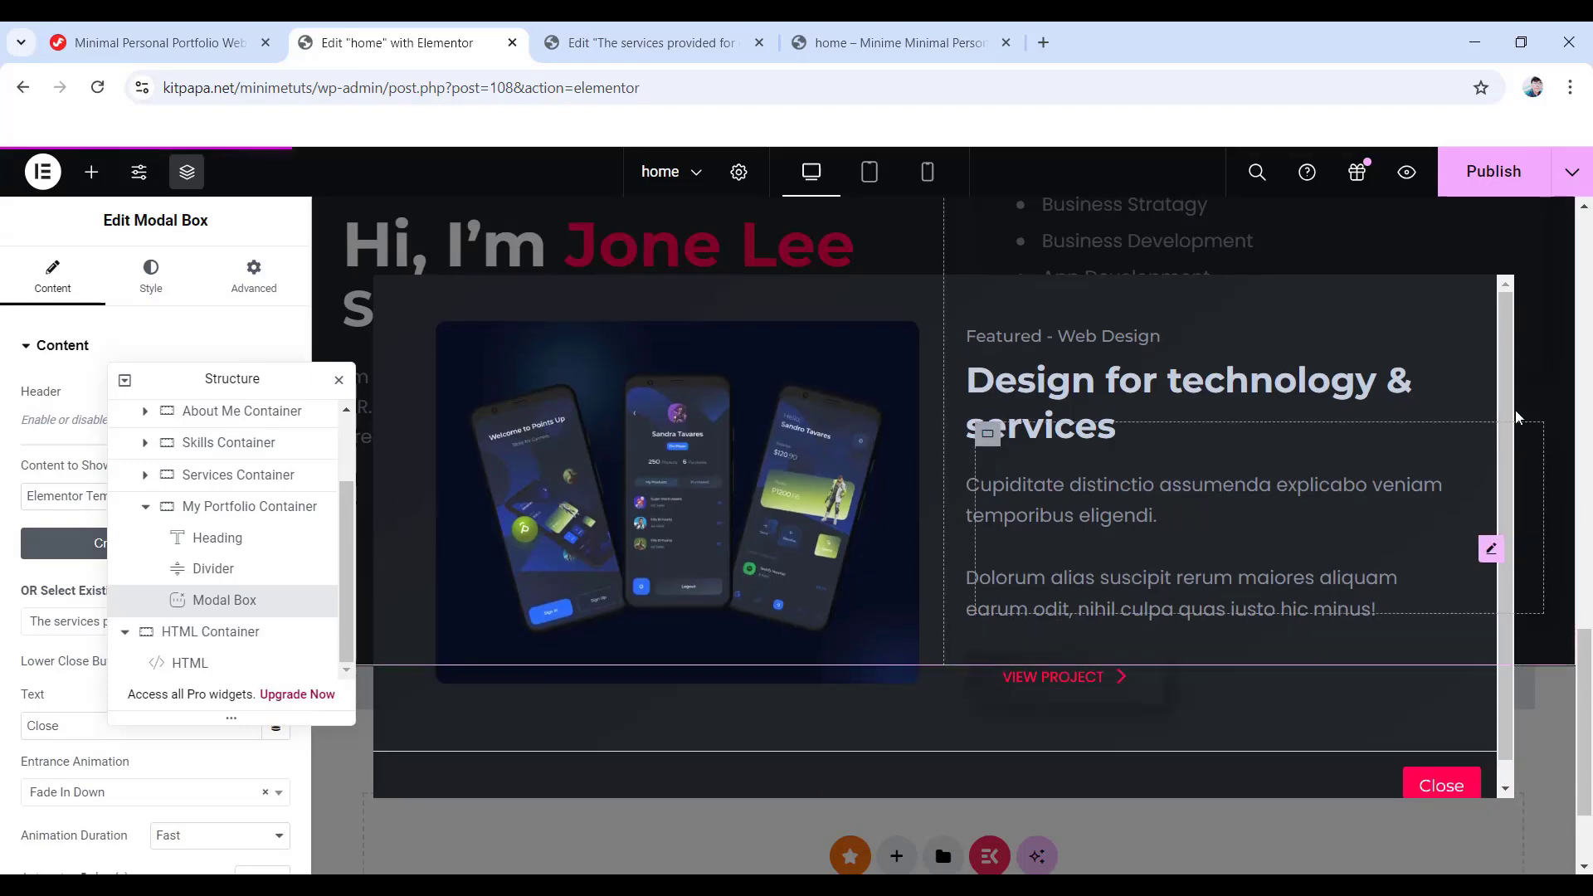
left_click(896, 249)
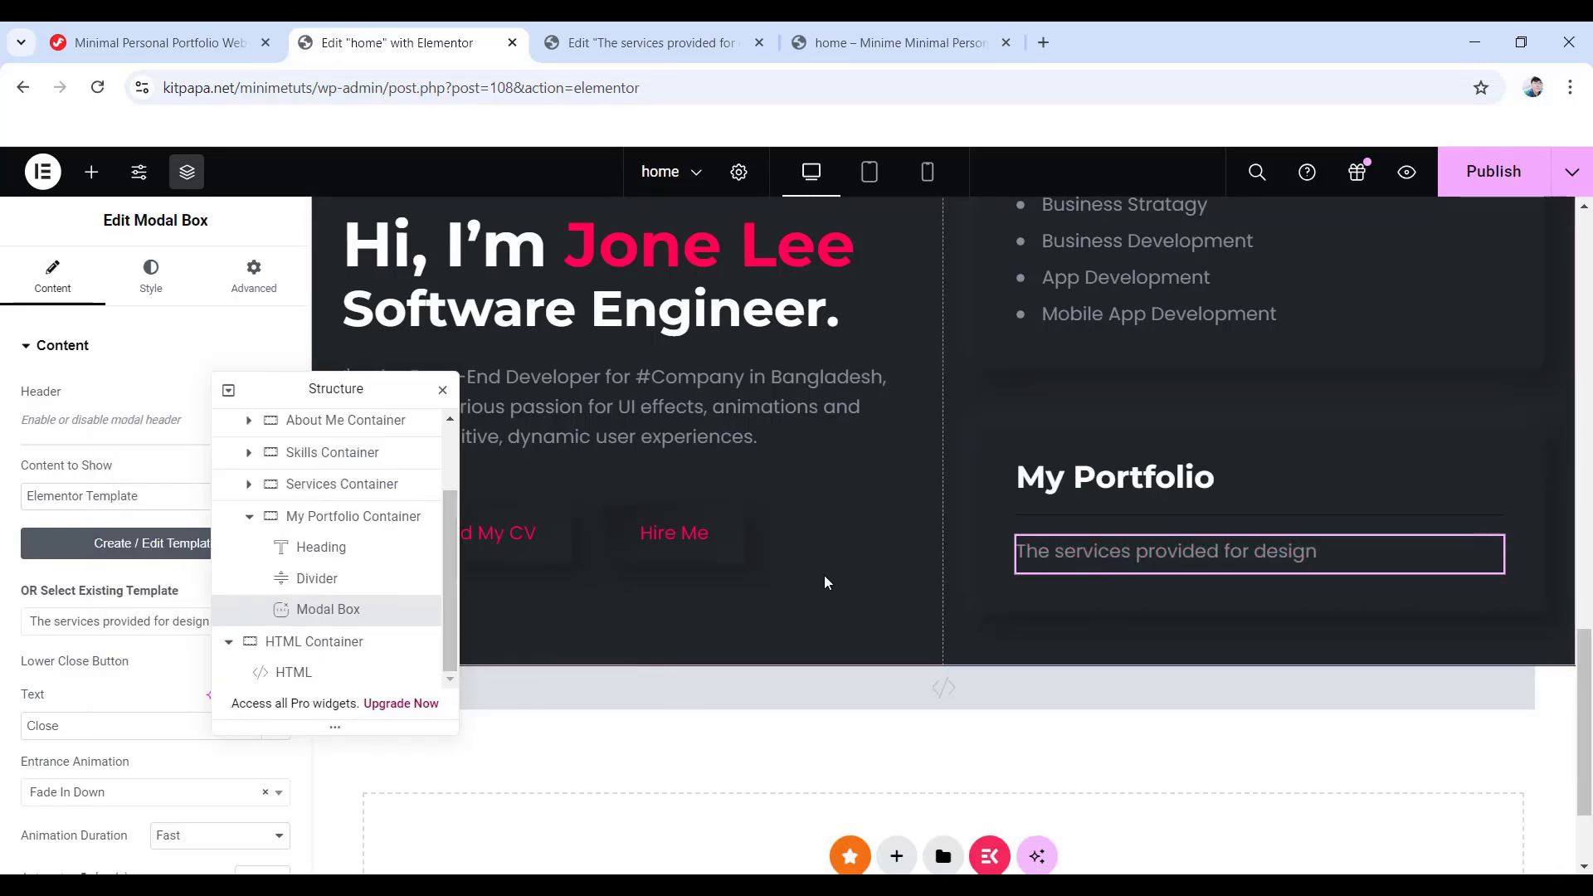
- Exit to WordPress and add a template titled 'Mobile app landing design & app maintain', editing it with Elementor
left_click(656, 29)
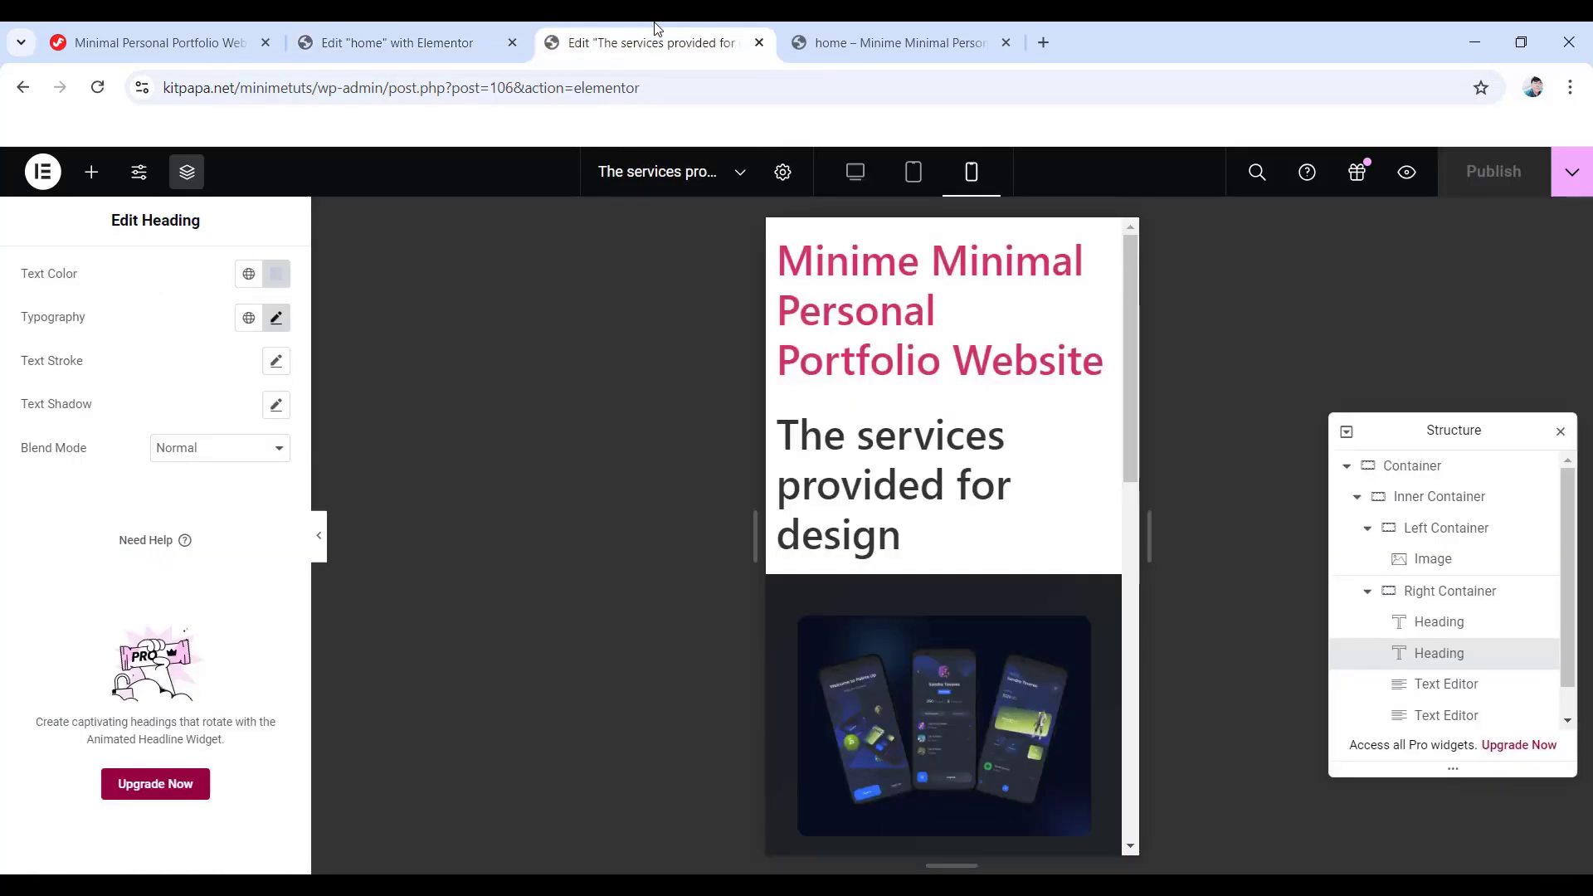
left_click(43, 172)
left_click(132, 379)
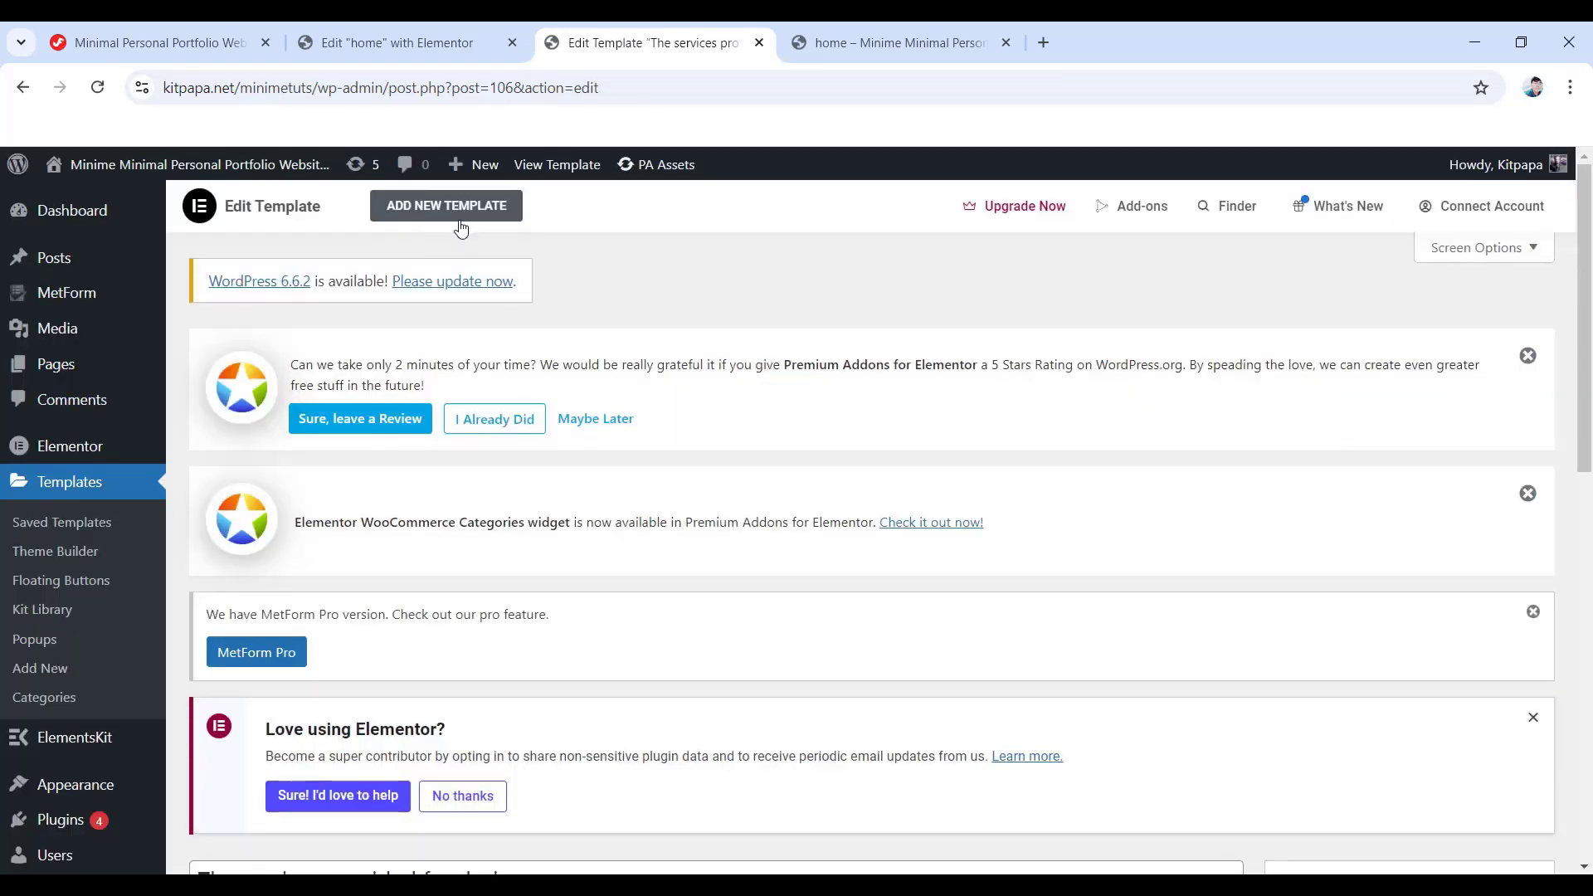
left_click(431, 216)
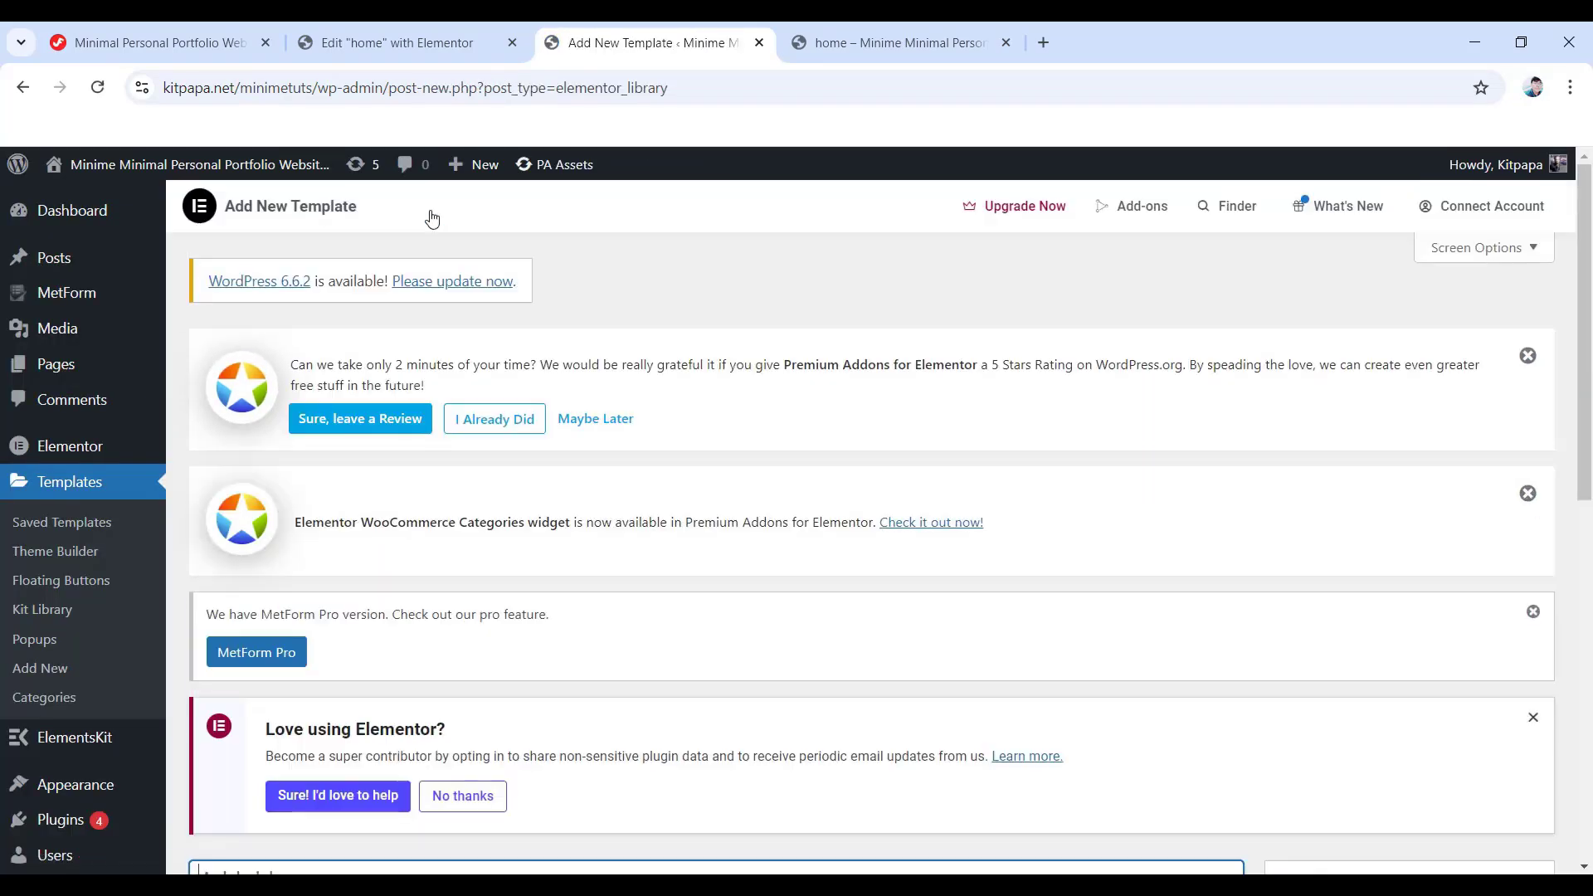
scroll(390, 516, "down", 3)
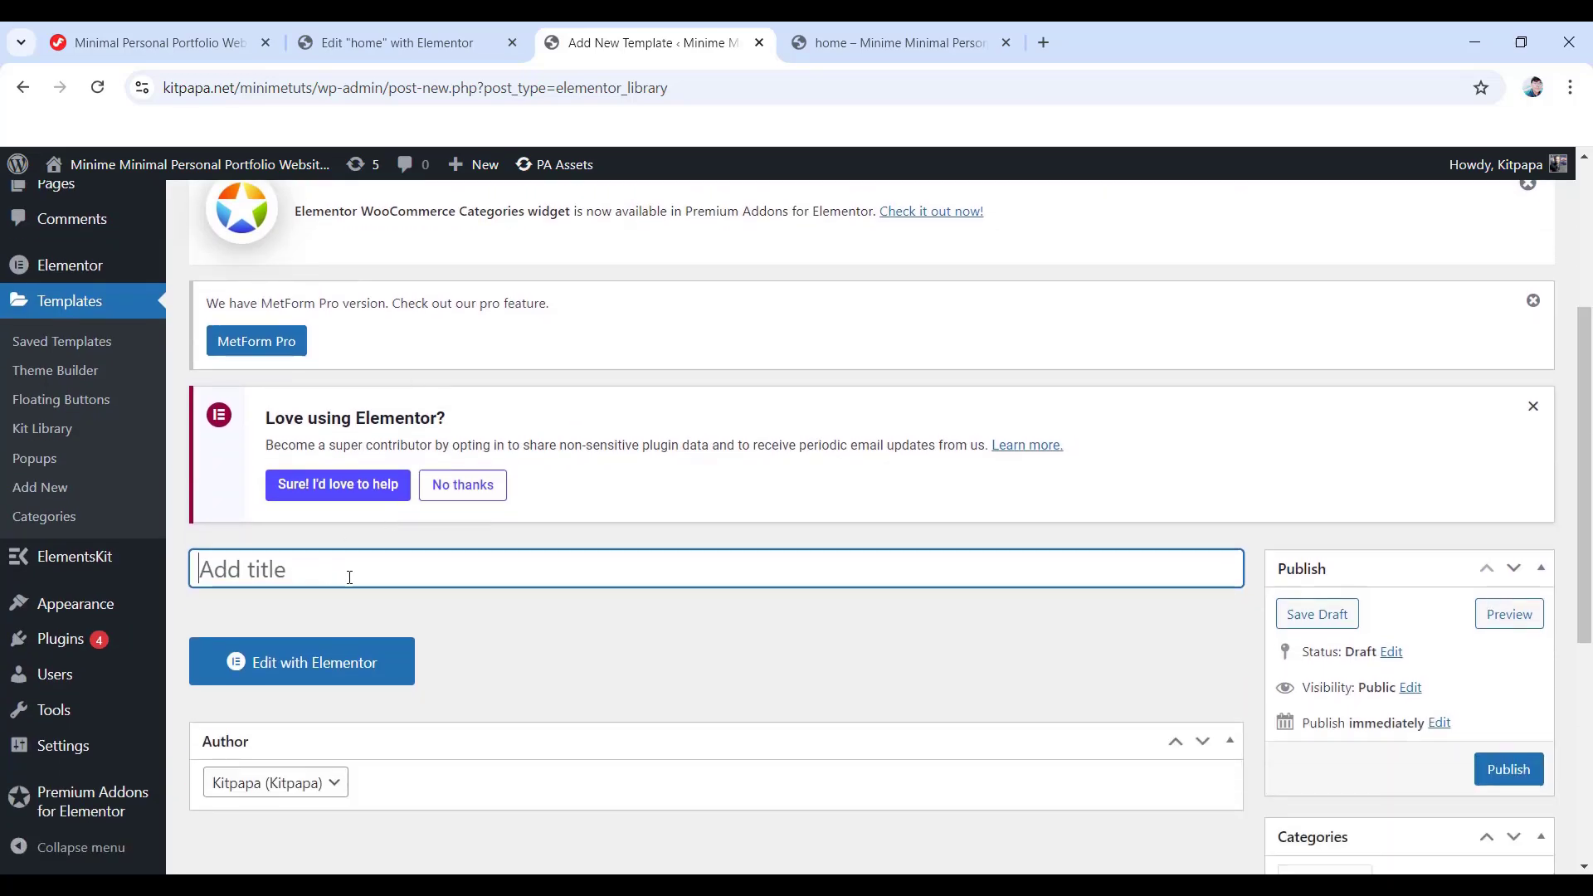
type("Mobile app landing design & app maintain")
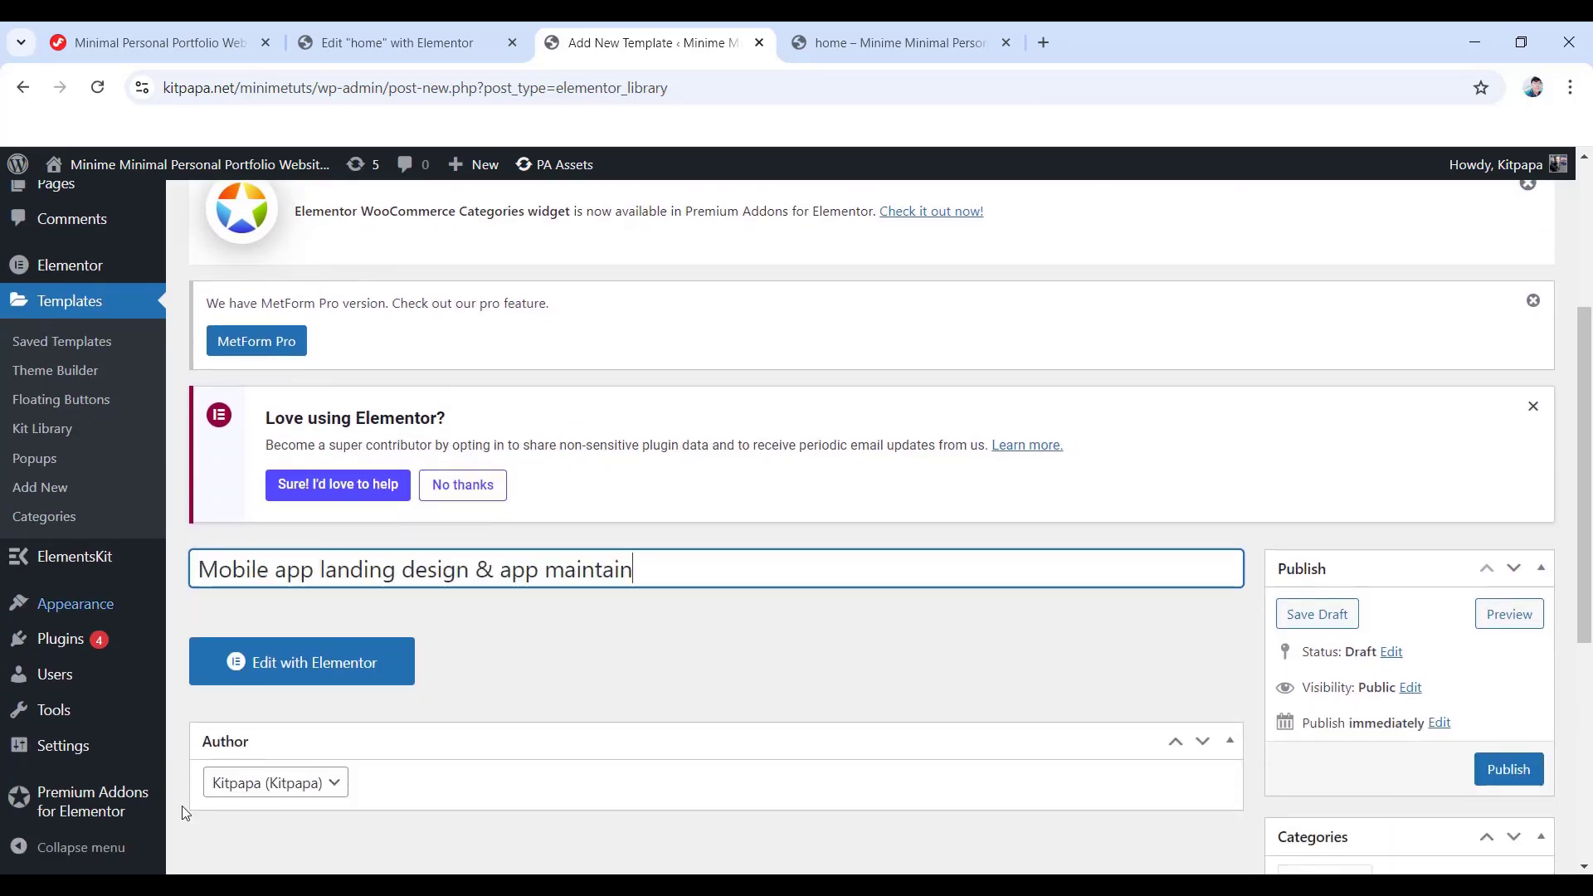
left_click(331, 671)
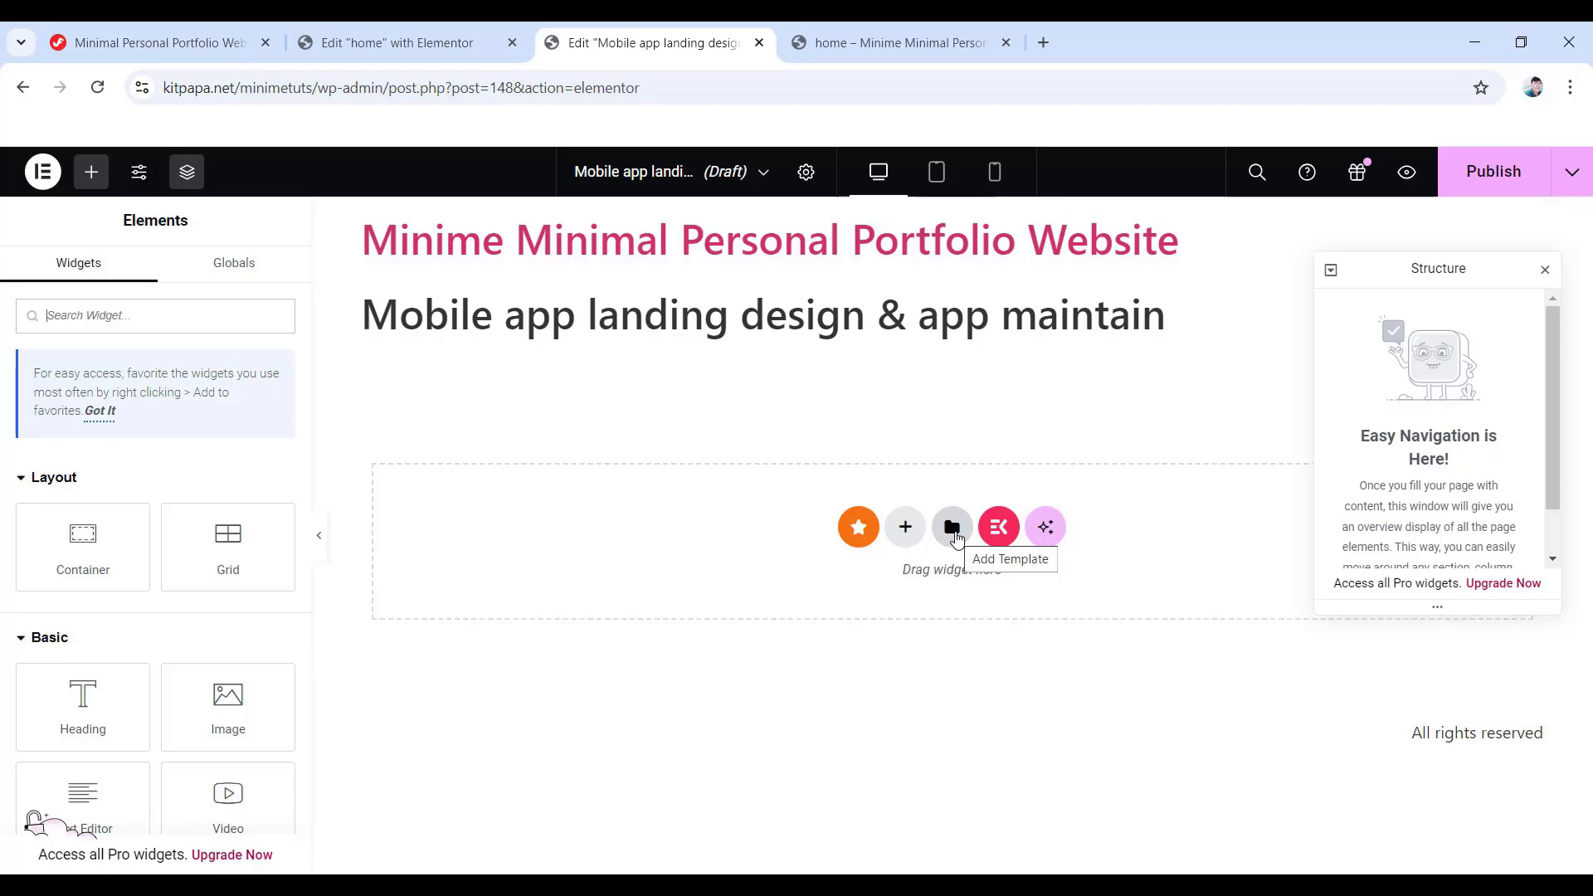
- Insert the saved services container from My Templates and apply its settings
left_click(952, 528)
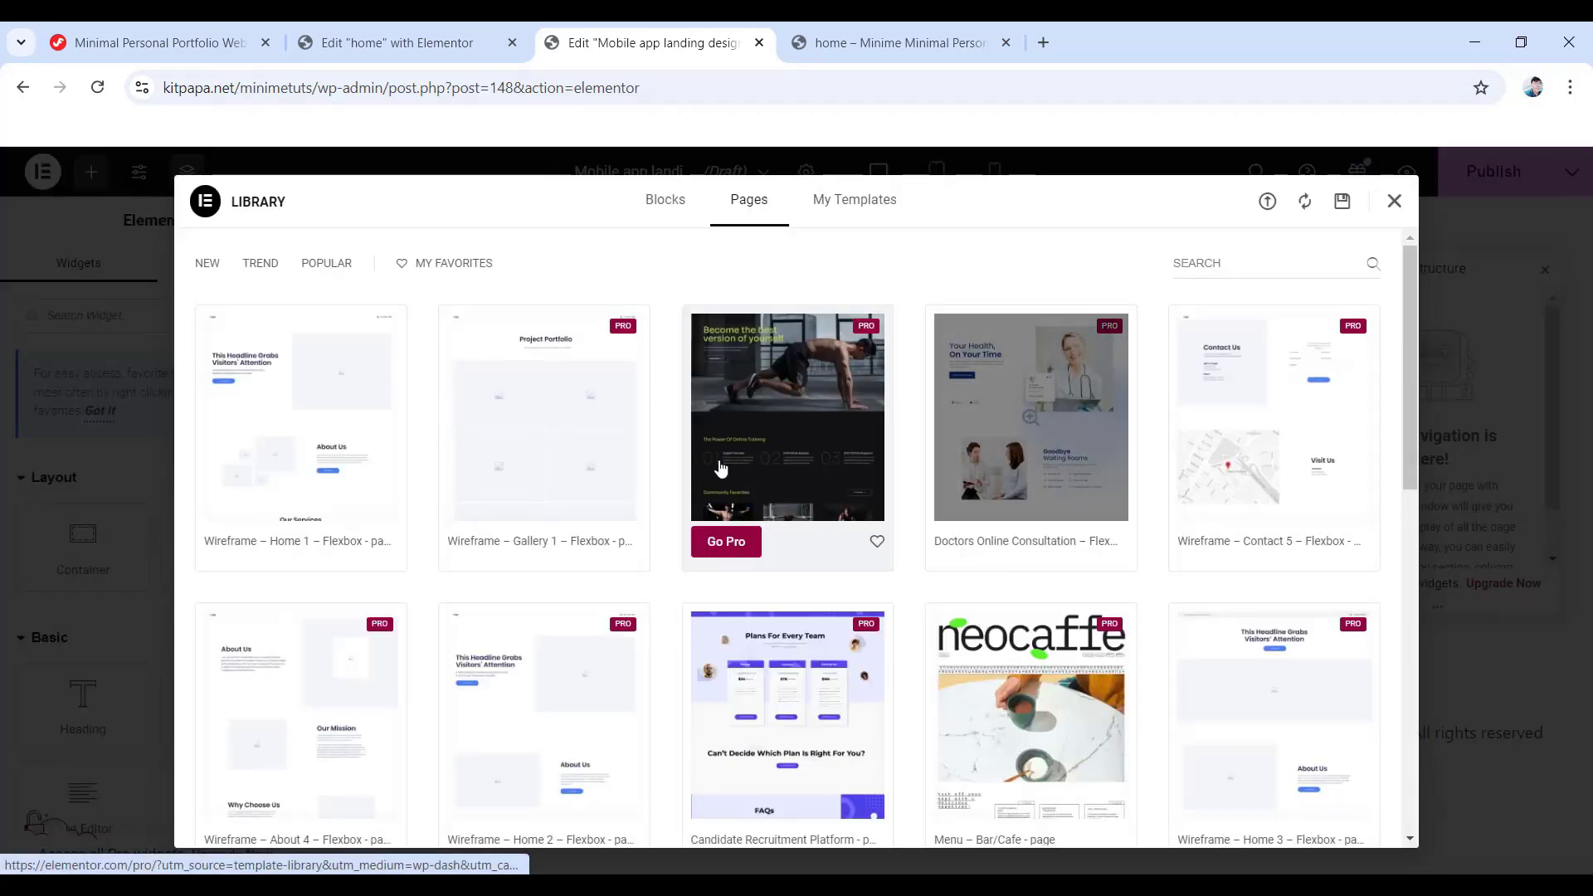
left_click(863, 211)
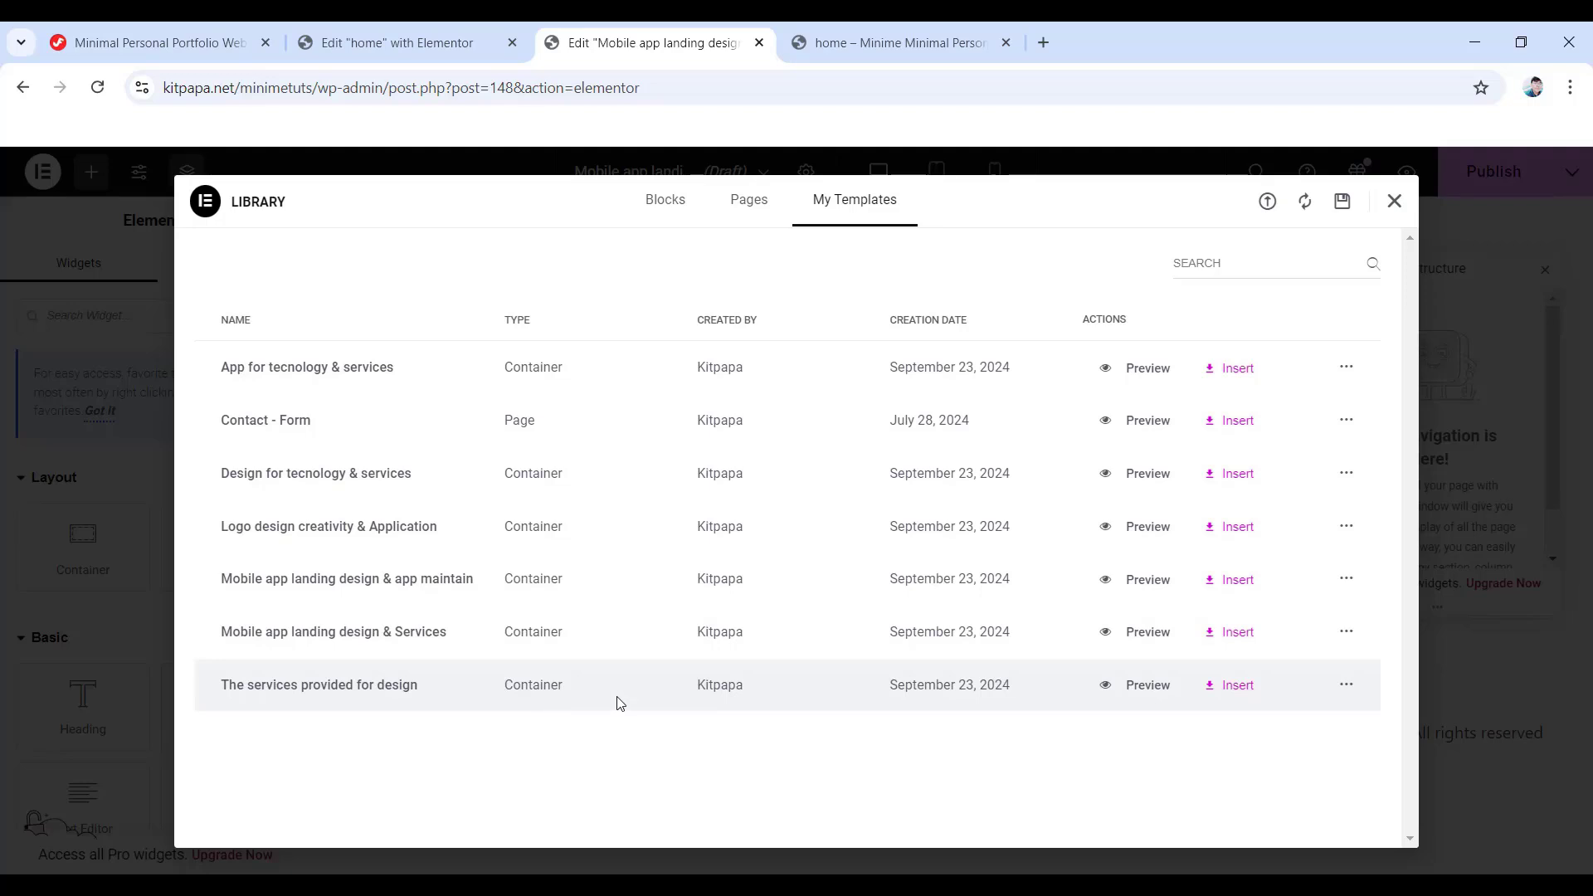
left_click(1228, 690)
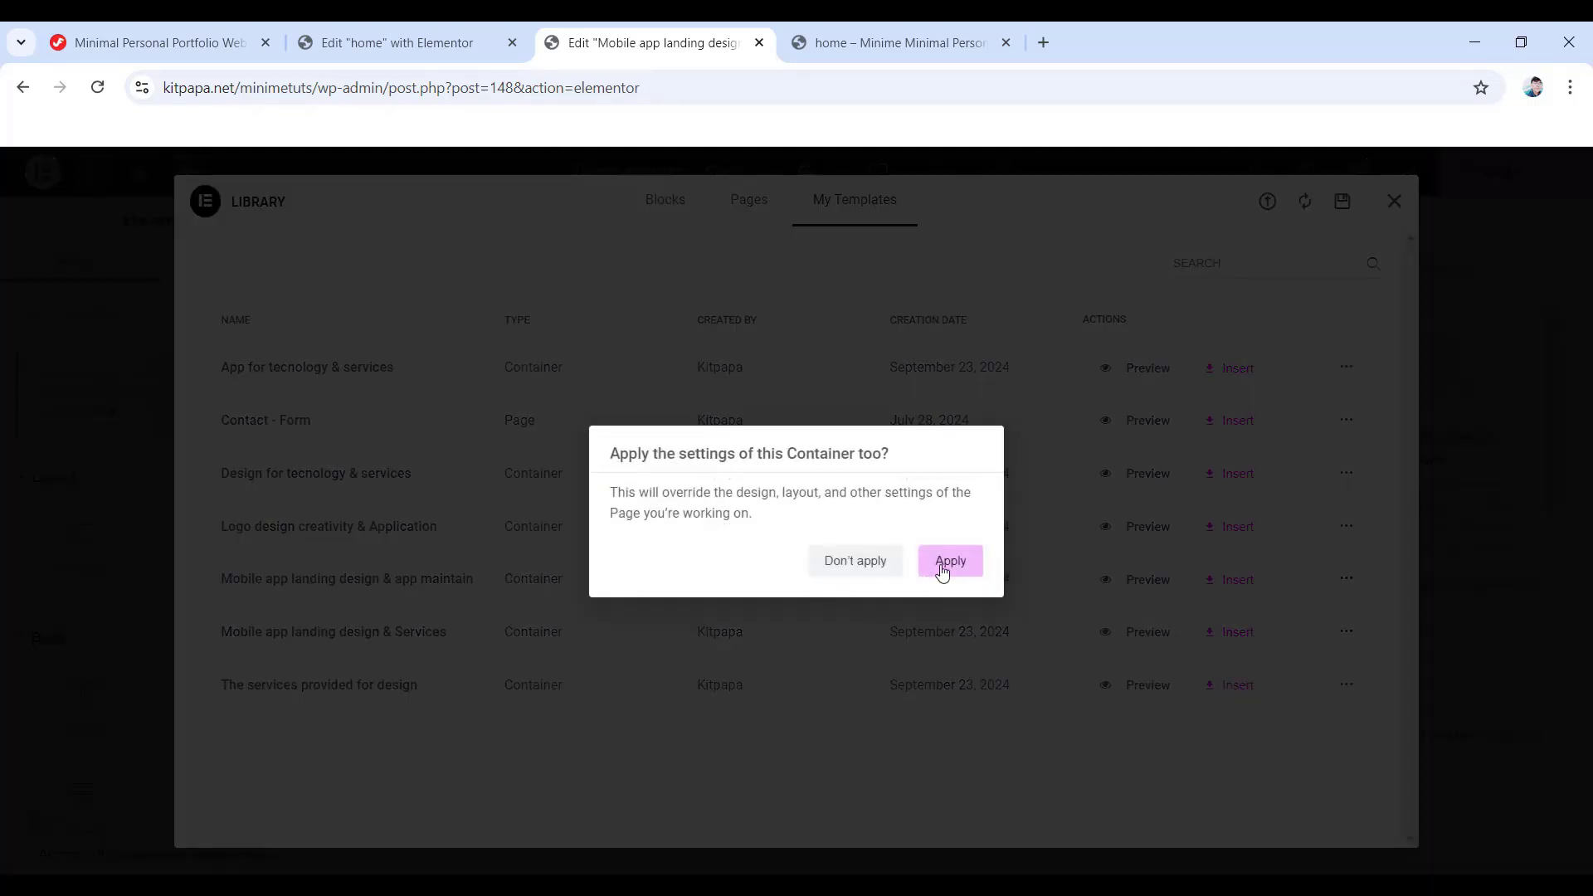
left_click(944, 571)
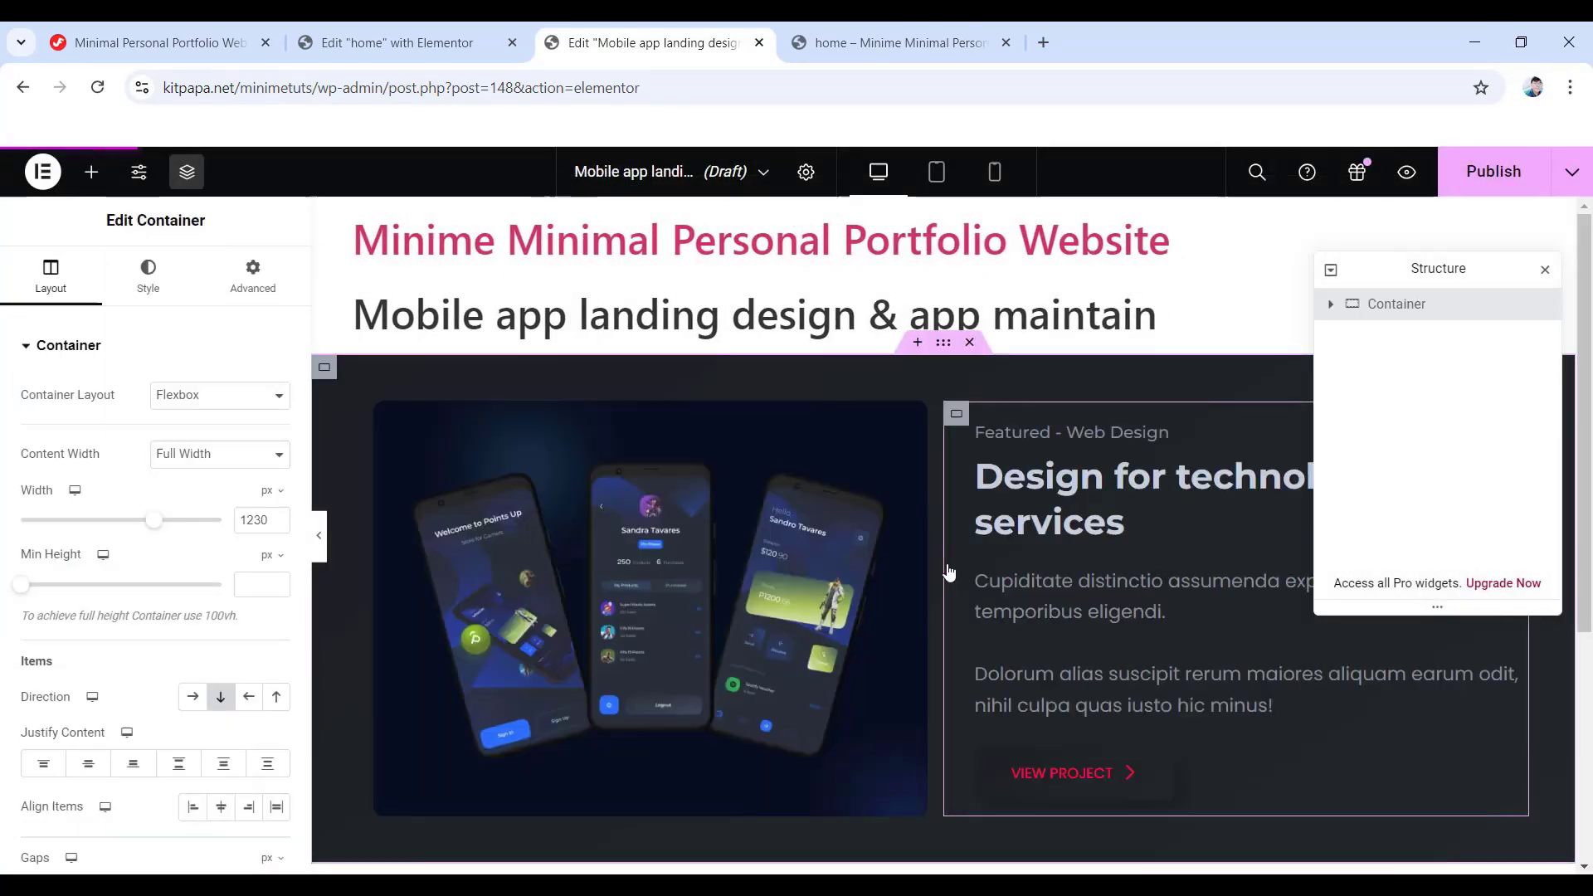
scroll(933, 536, "down", 1)
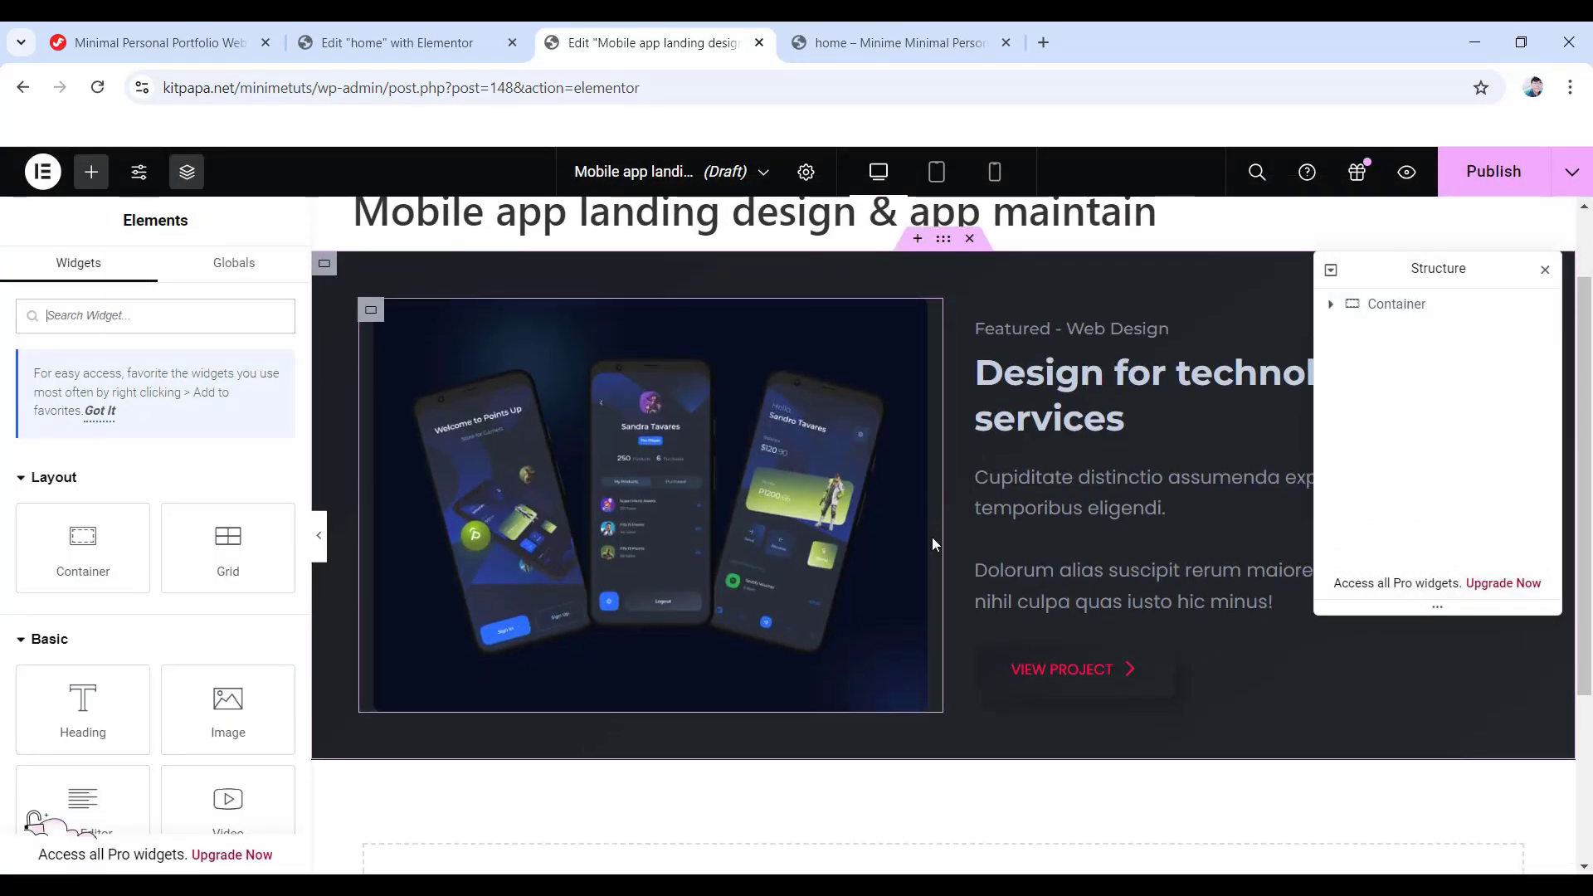
scroll(1046, 606, "up", 1)
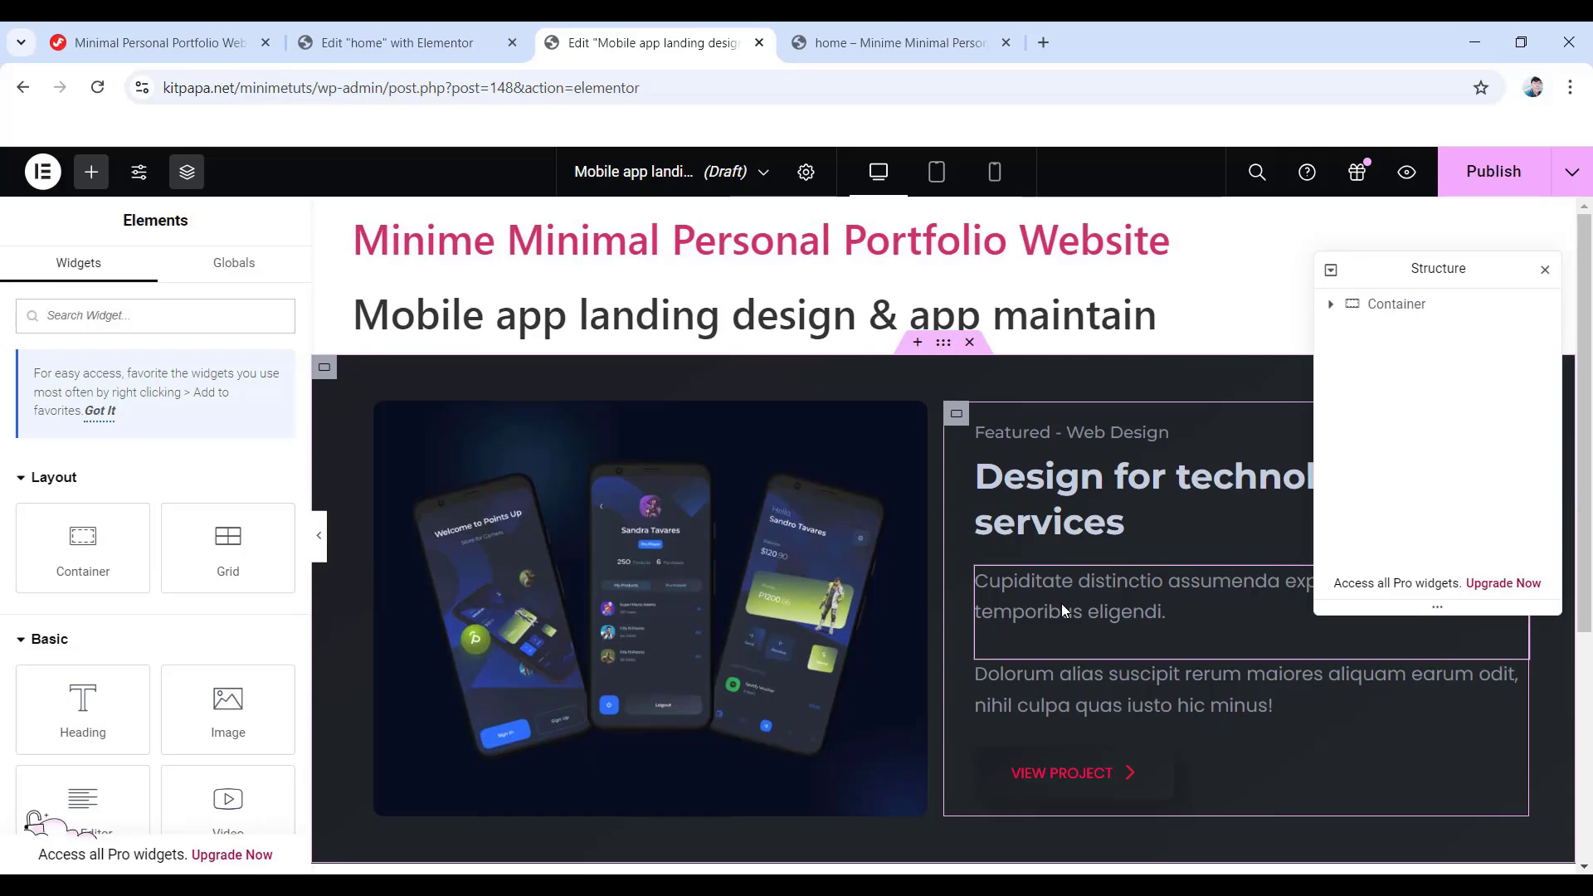
- Replace the phone mockup with portfolio-06.webp, publish the template, and return to the home page editor
left_click(650, 589)
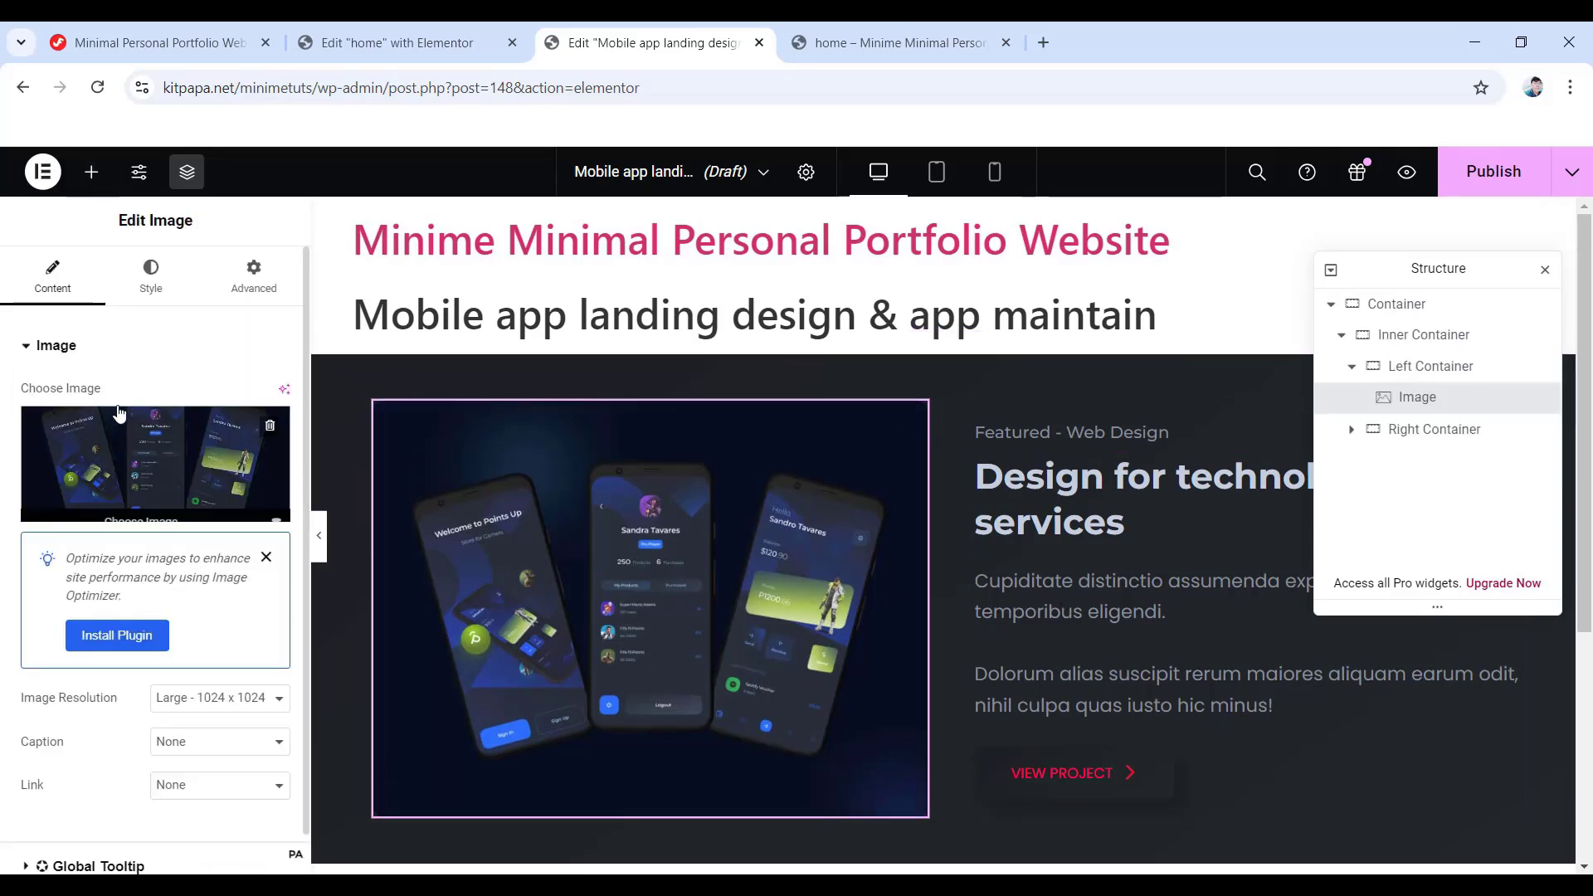
left_click(167, 465)
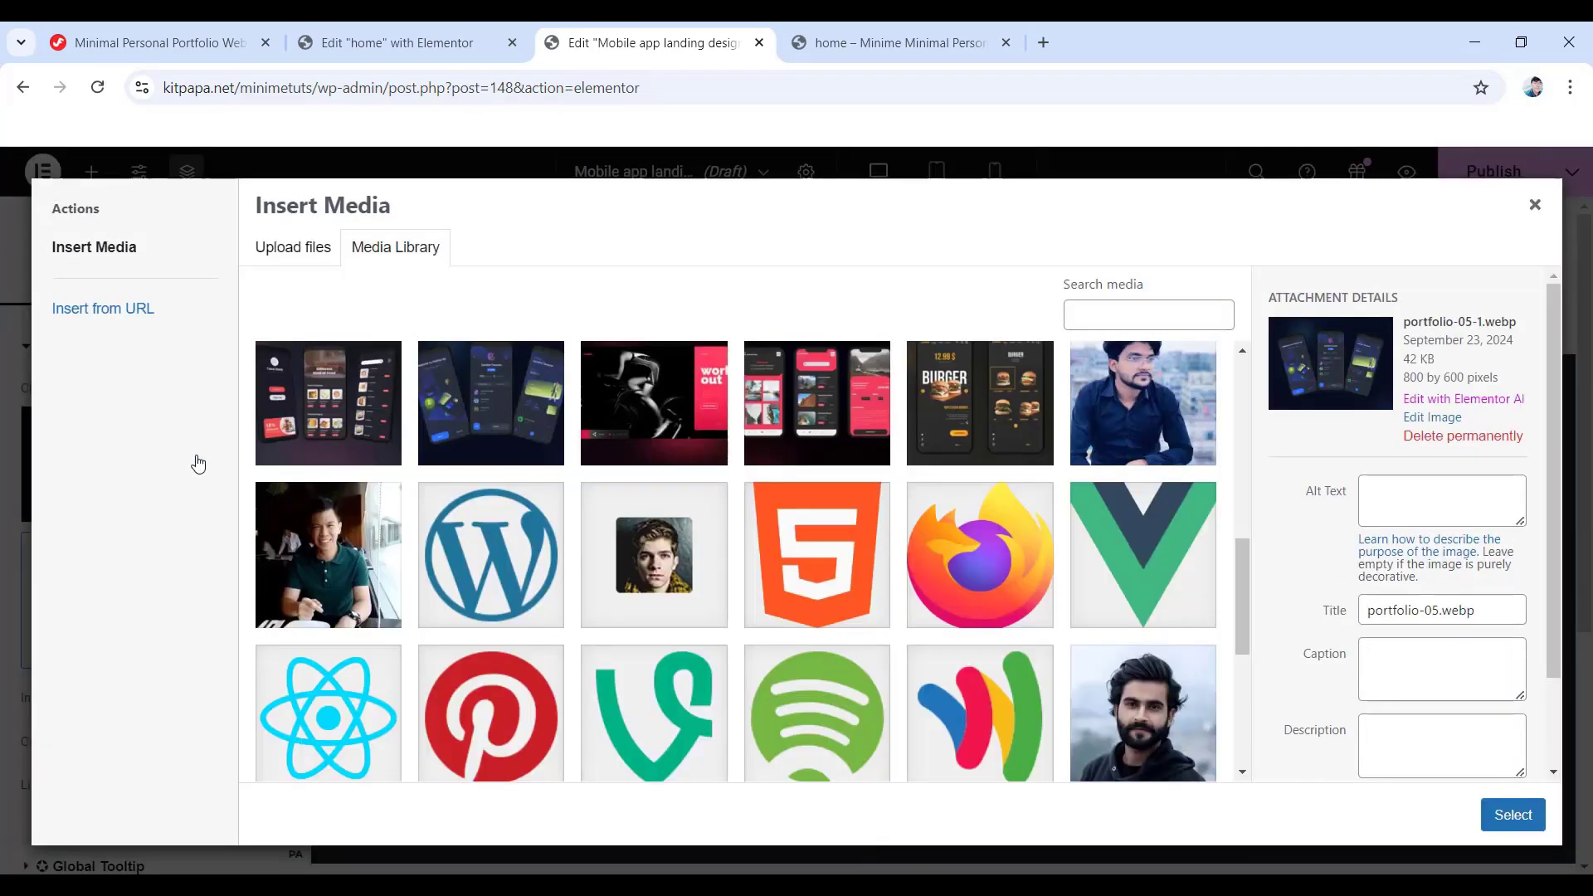
left_click(352, 408)
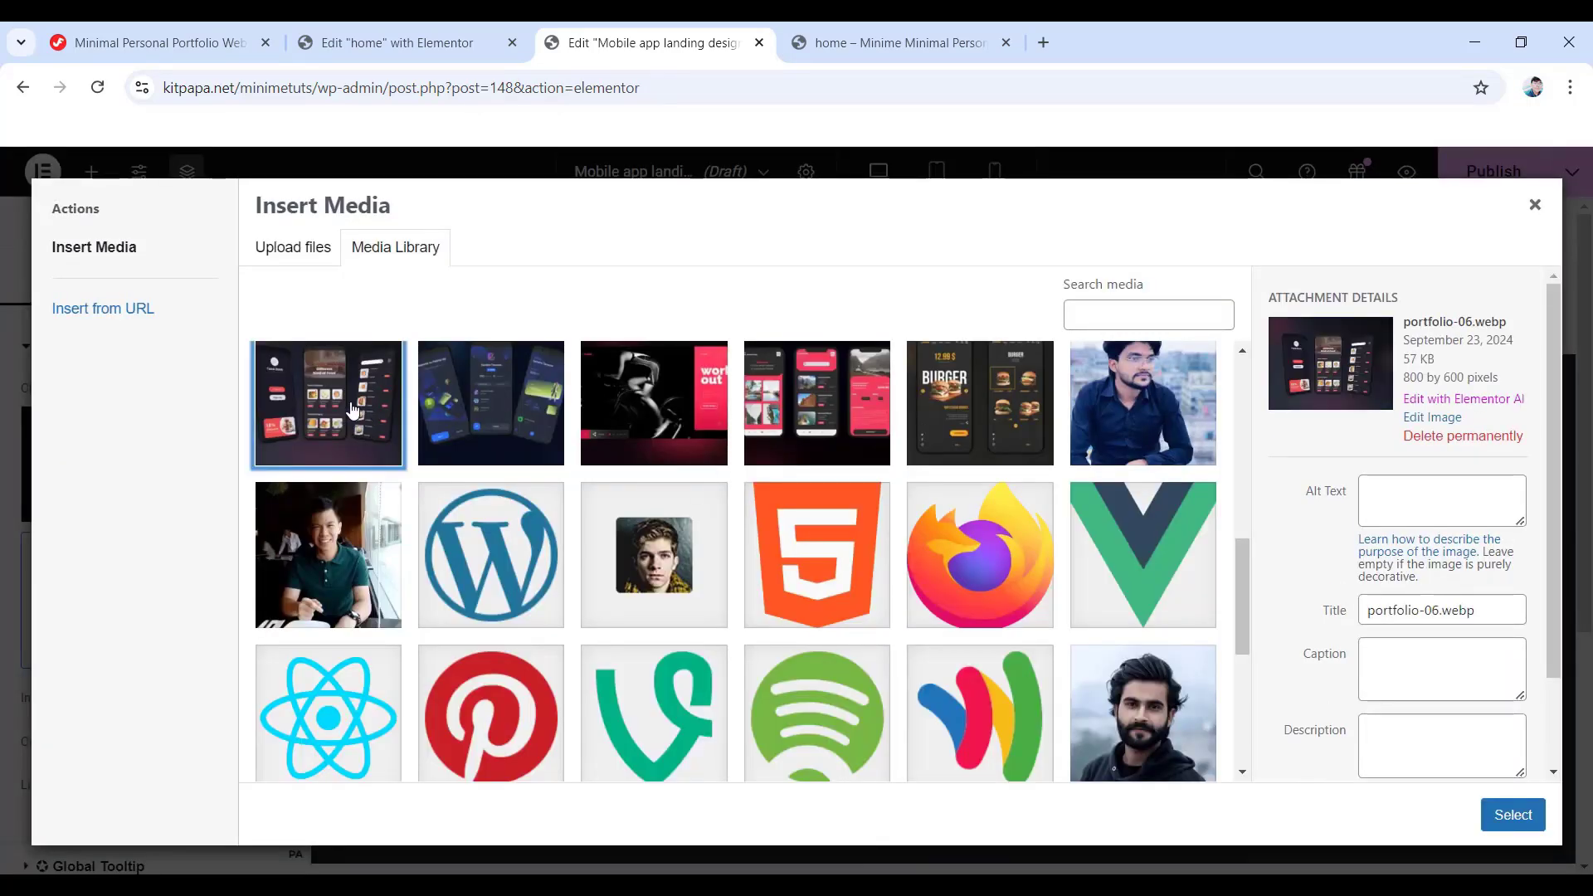
left_click(1510, 816)
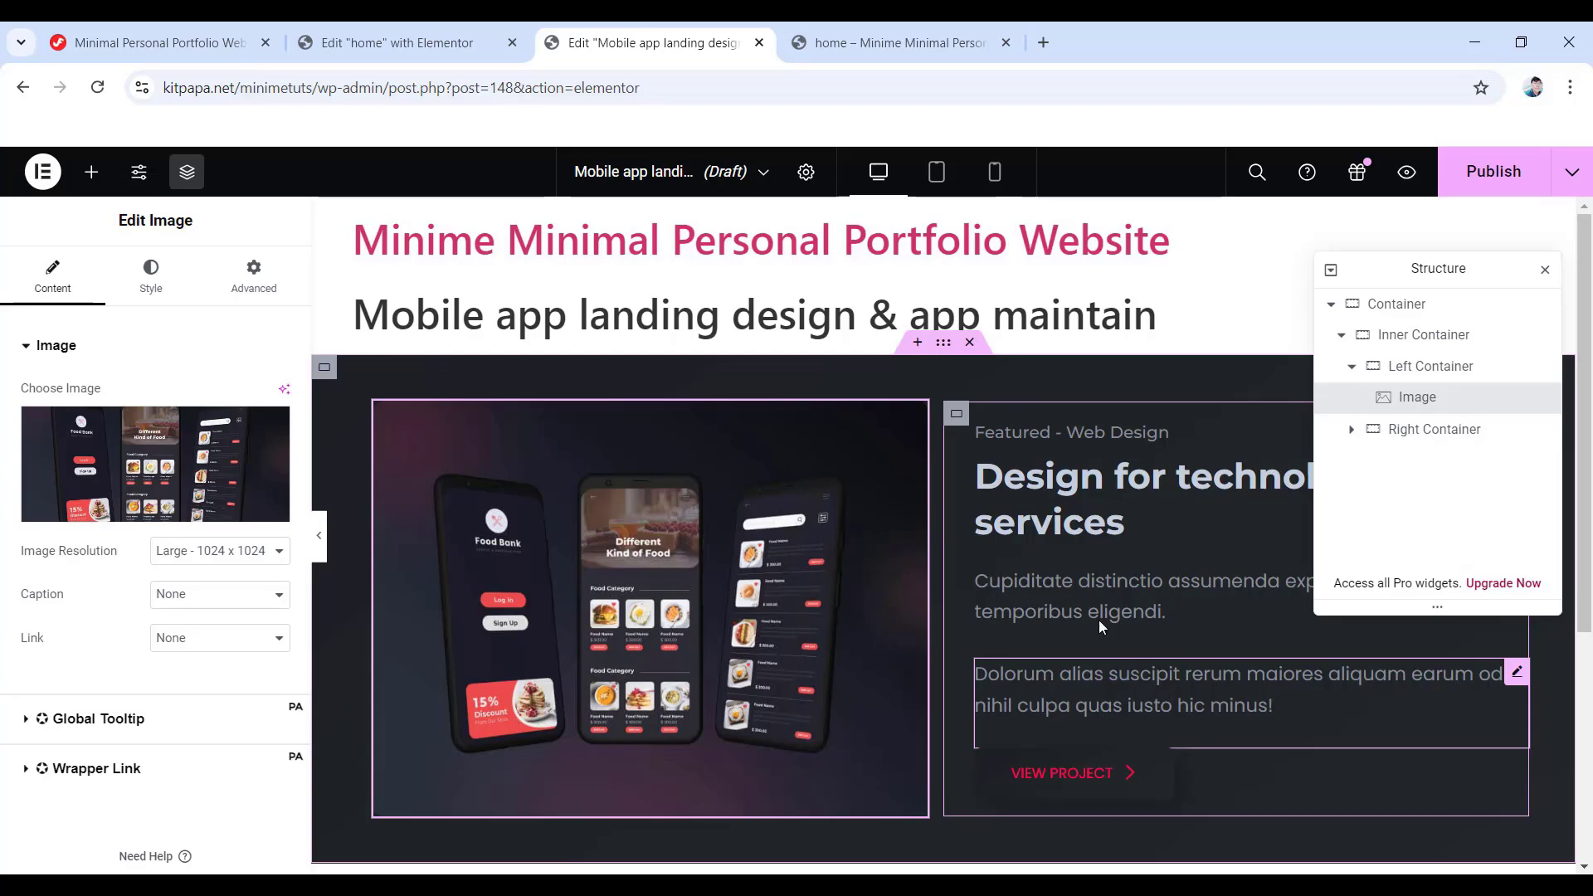
left_click(1489, 178)
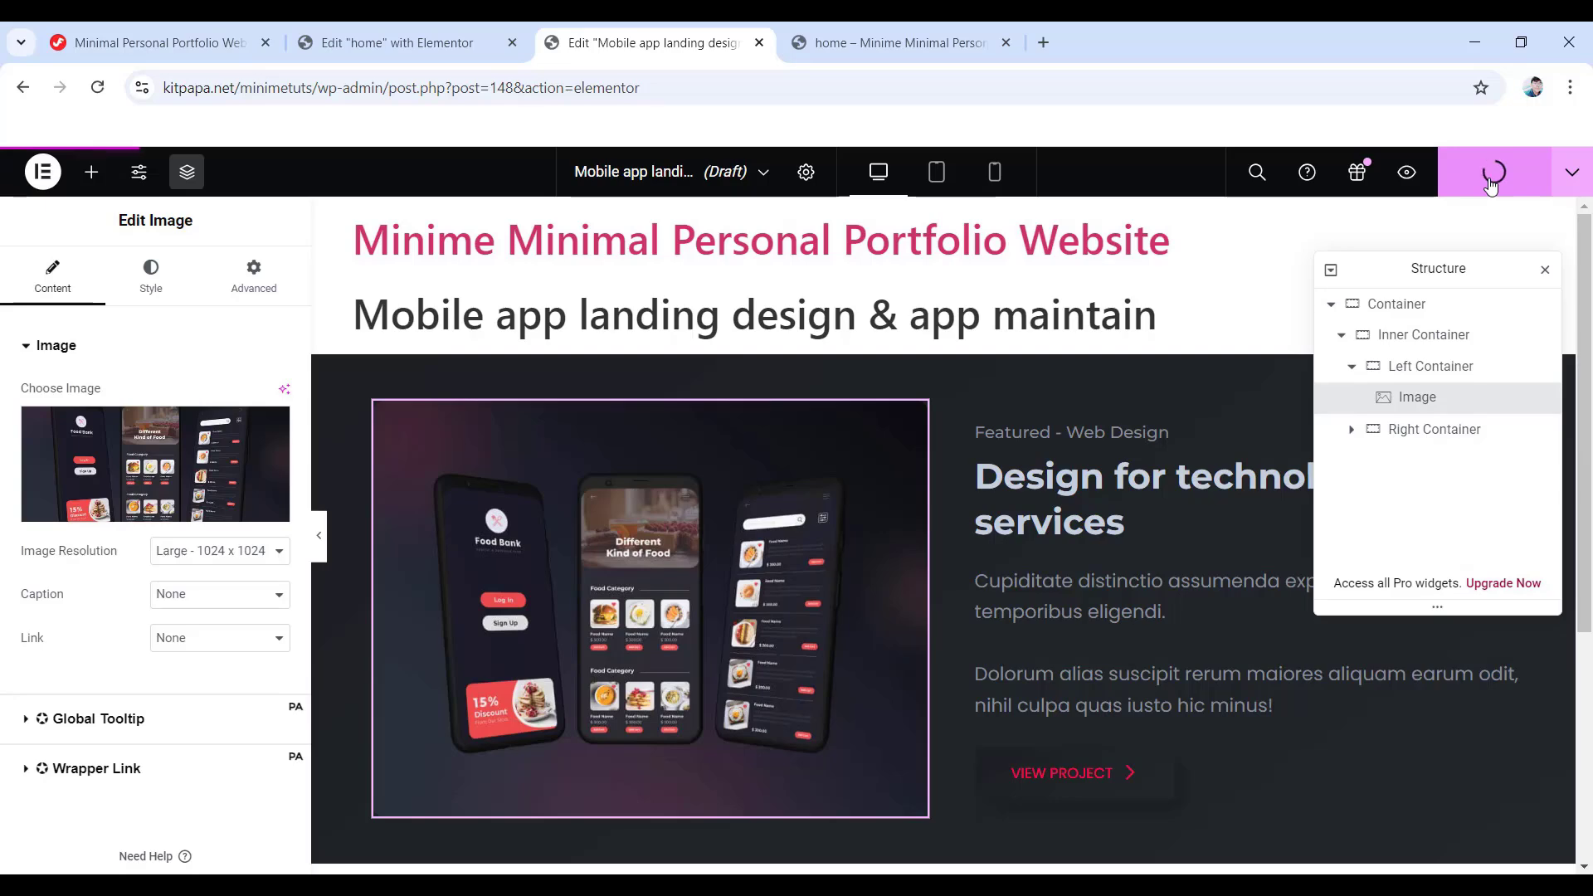
left_click(404, 37)
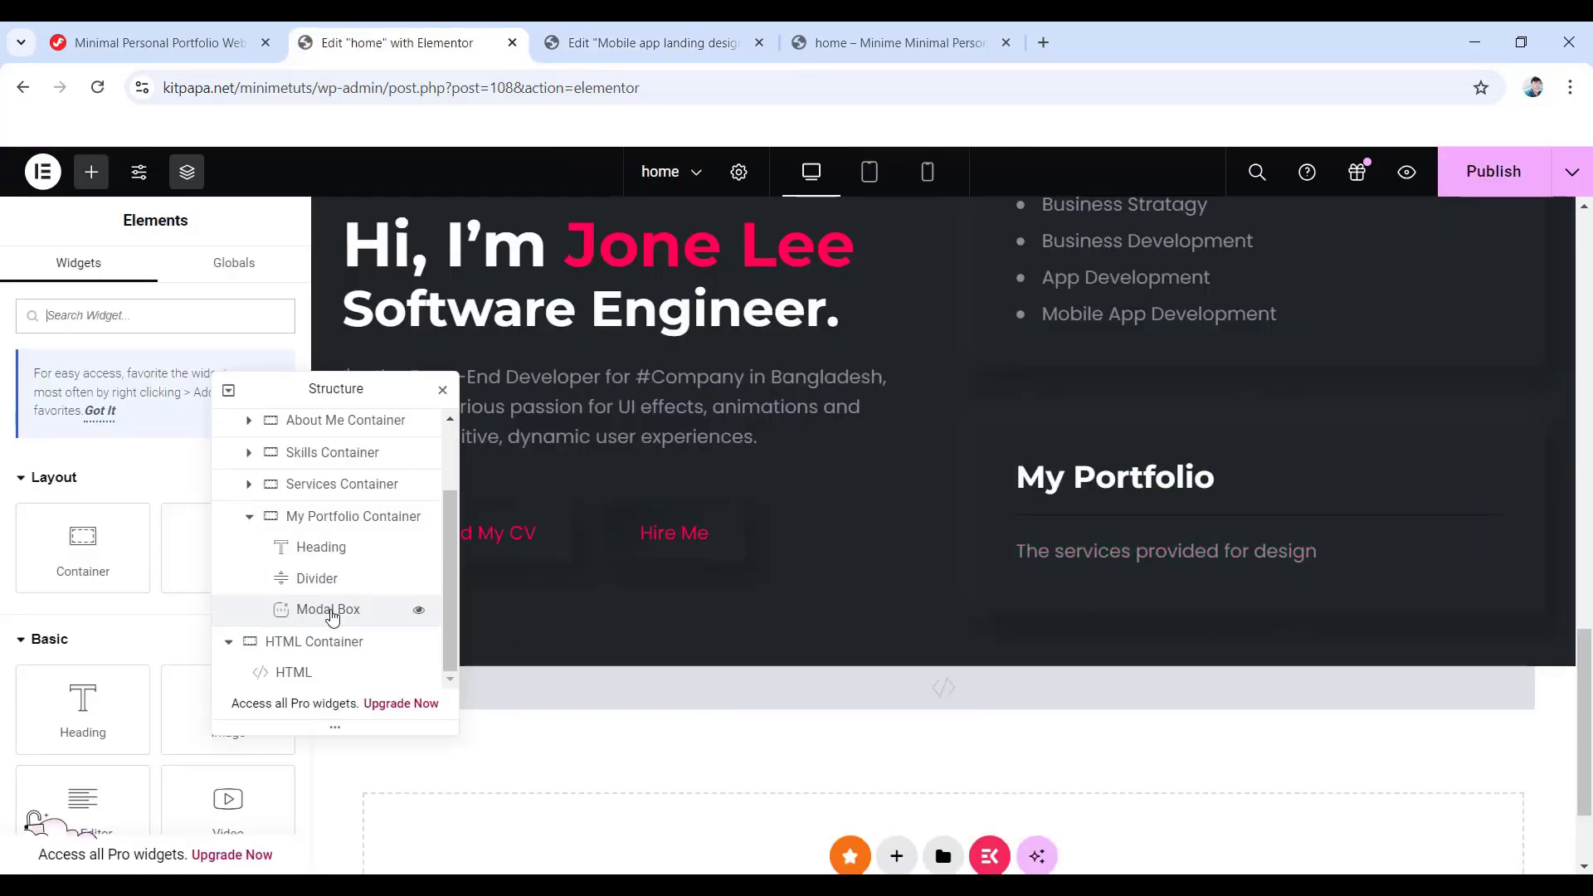
- Duplicate the Modal Box and relabel the copy 'Mobile app landing design & app maintain'
right_click(340, 612)
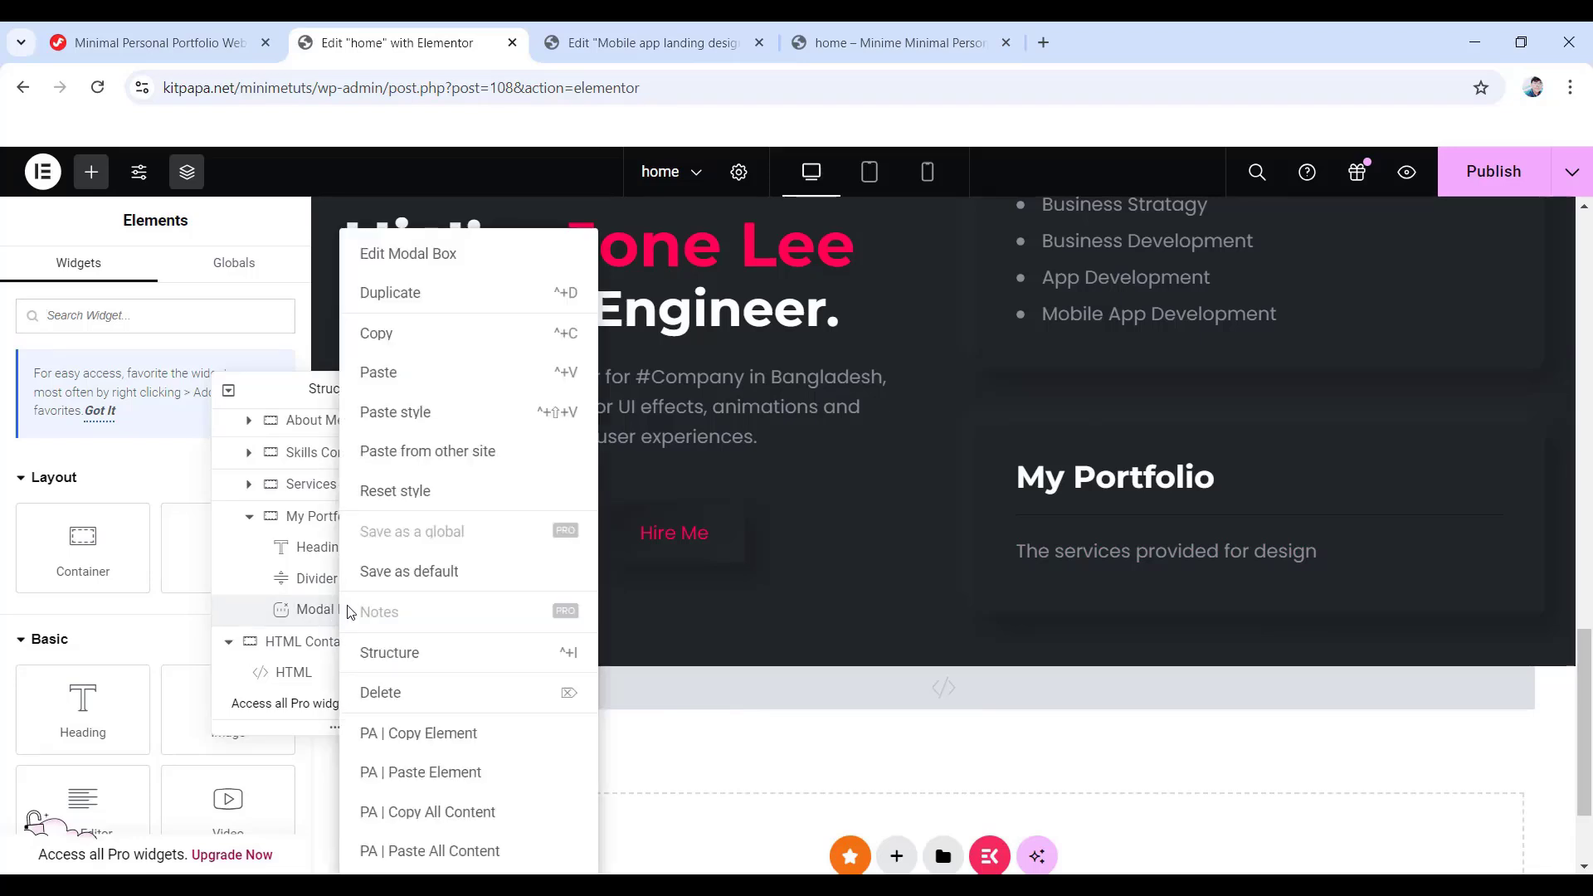
left_click(434, 296)
scroll(79, 707, "down", 1)
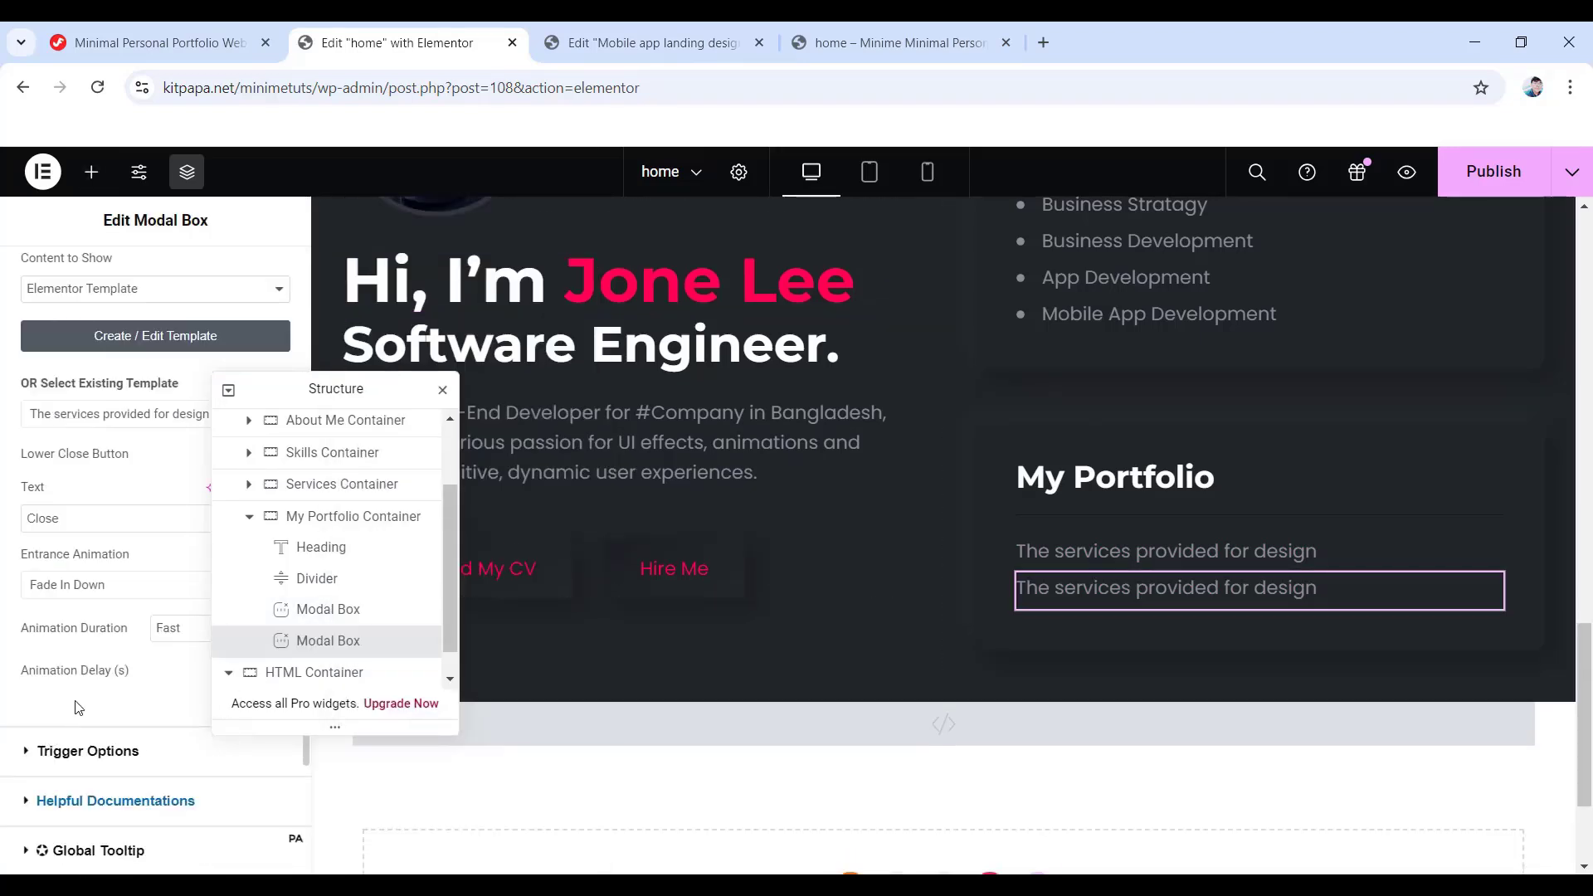
left_click(88, 750)
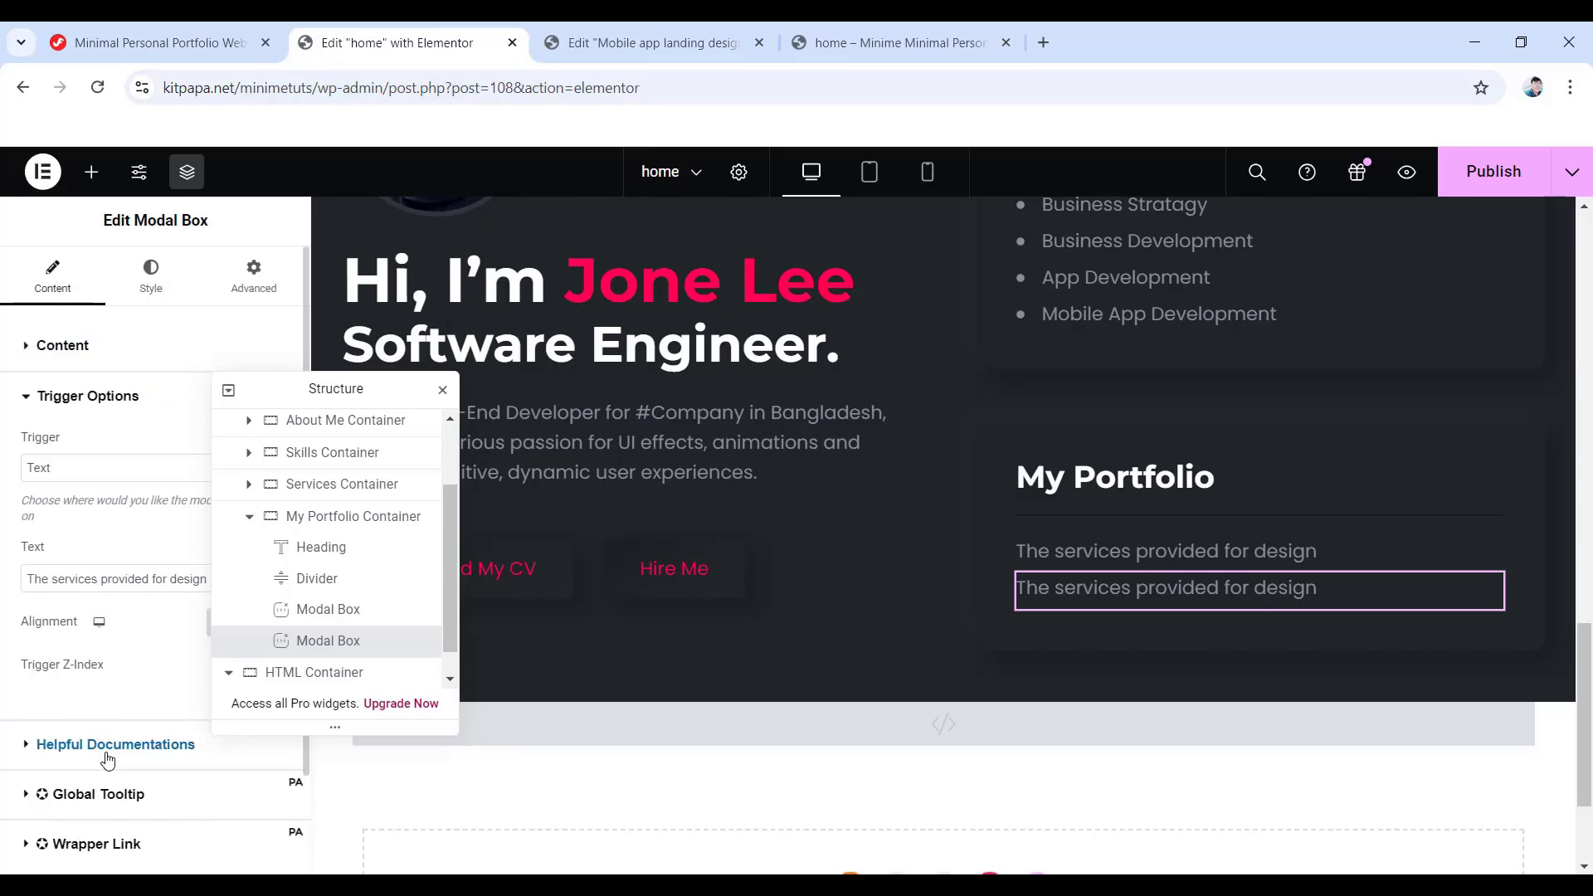
left_click_drag(207, 579, 10, 594)
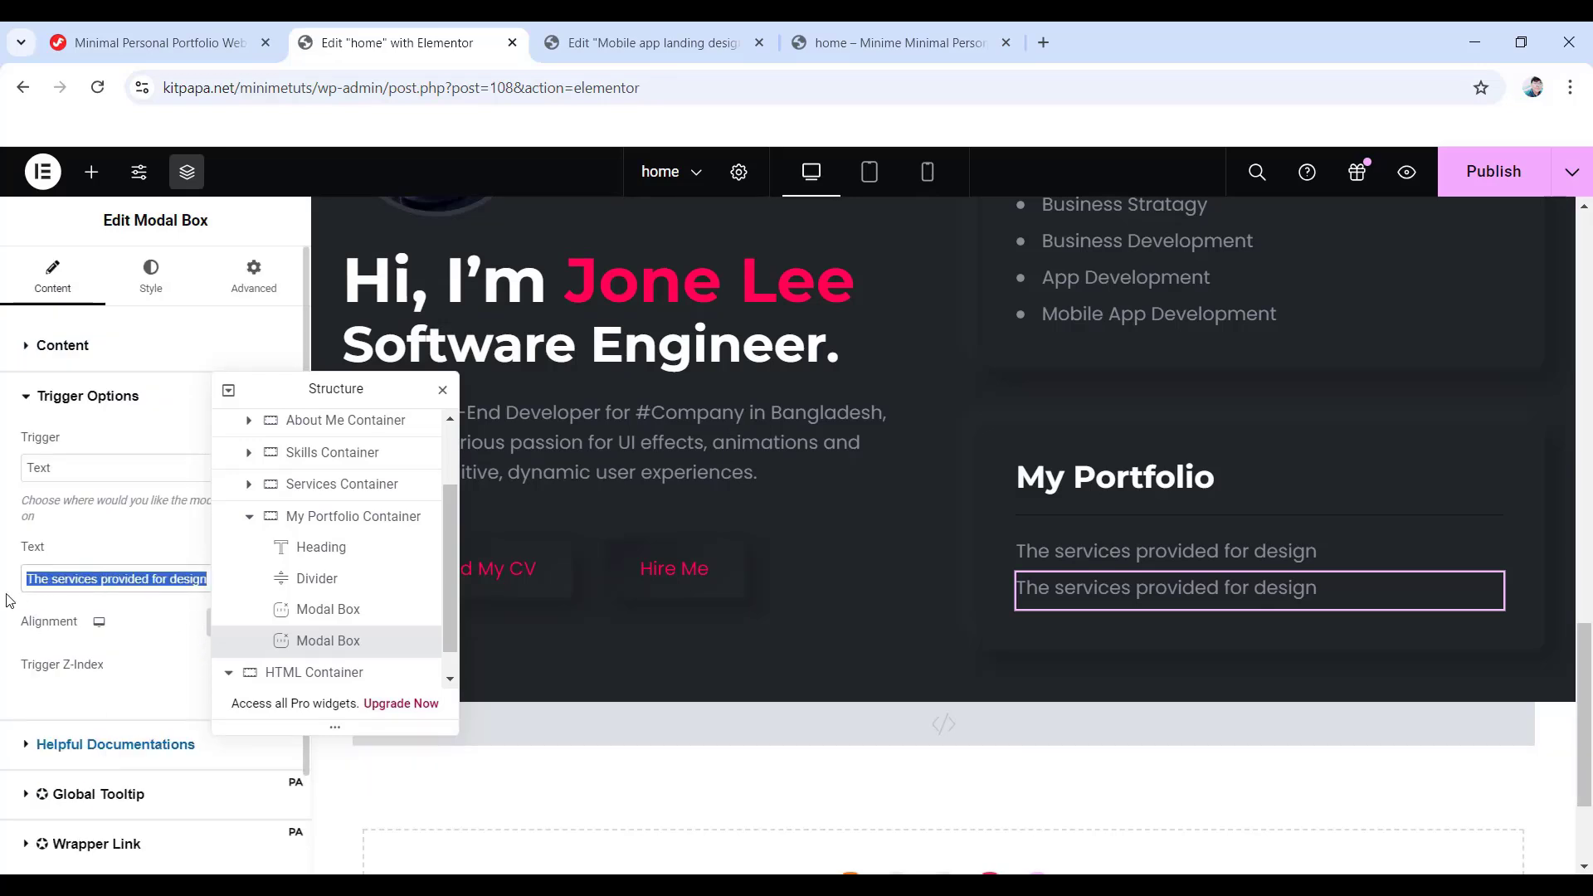
type("Mobile app landing design & app maintain")
- Link the copy's popup to the mobile app template, then preview and close it
left_click(55, 346)
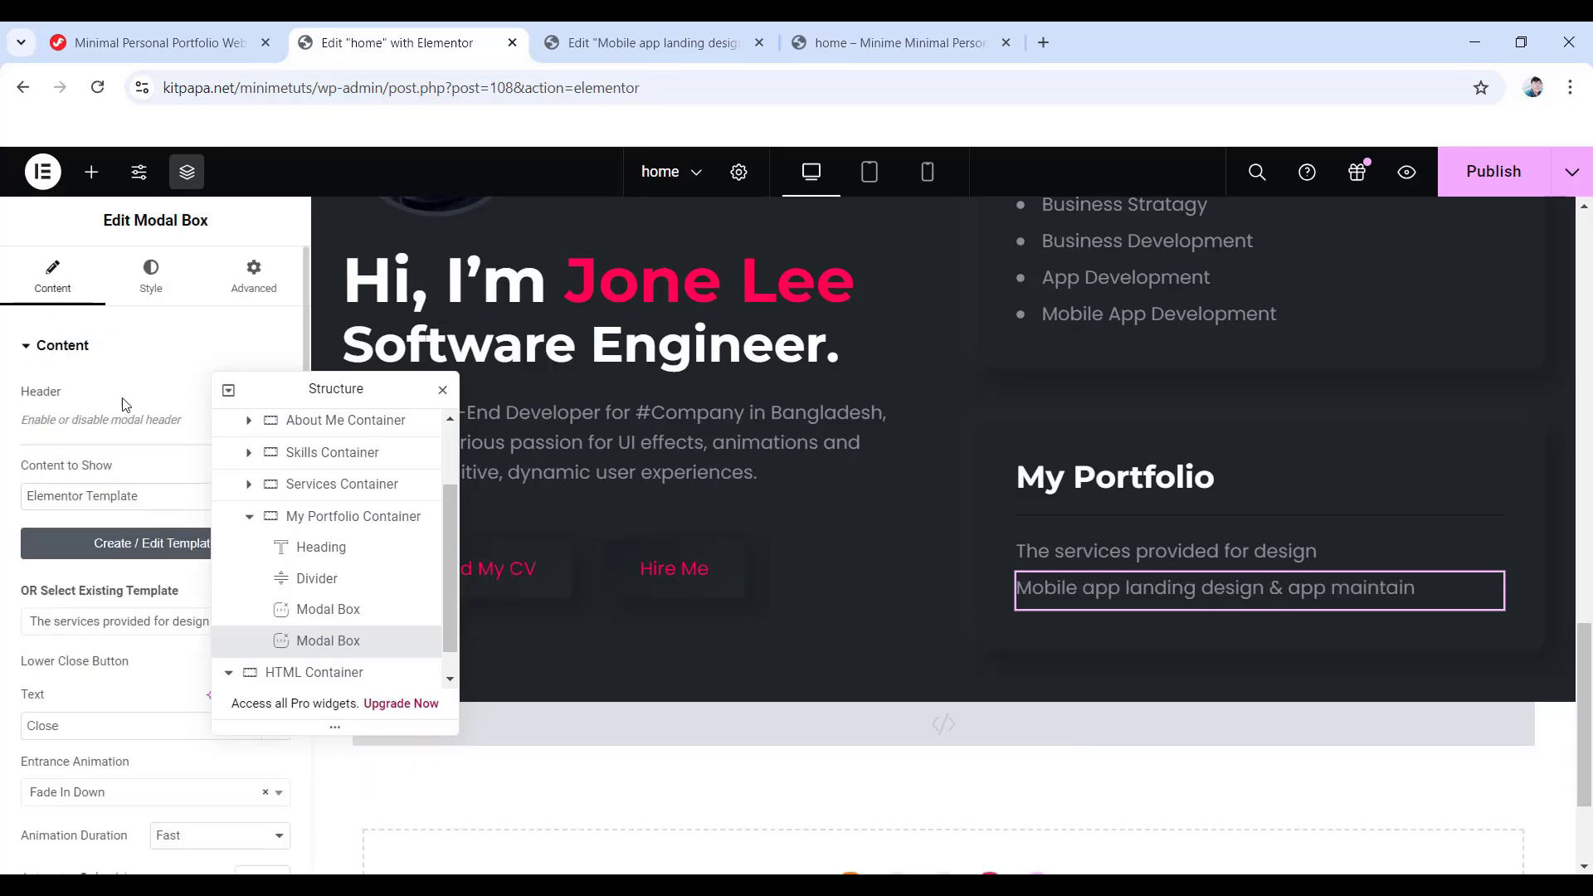
left_click(144, 625)
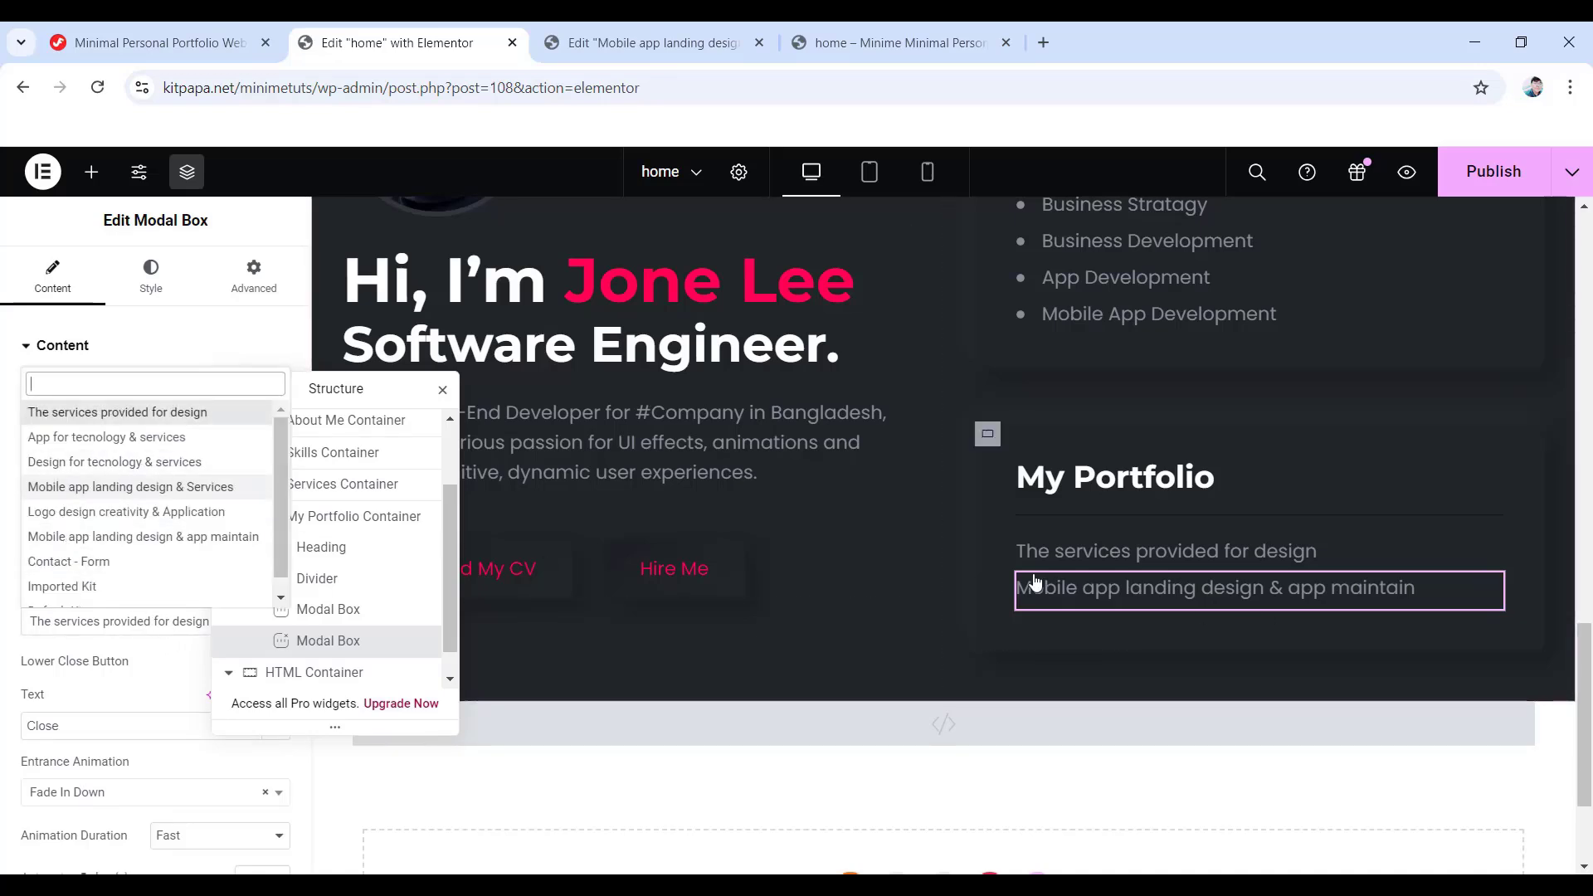
left_click(146, 492)
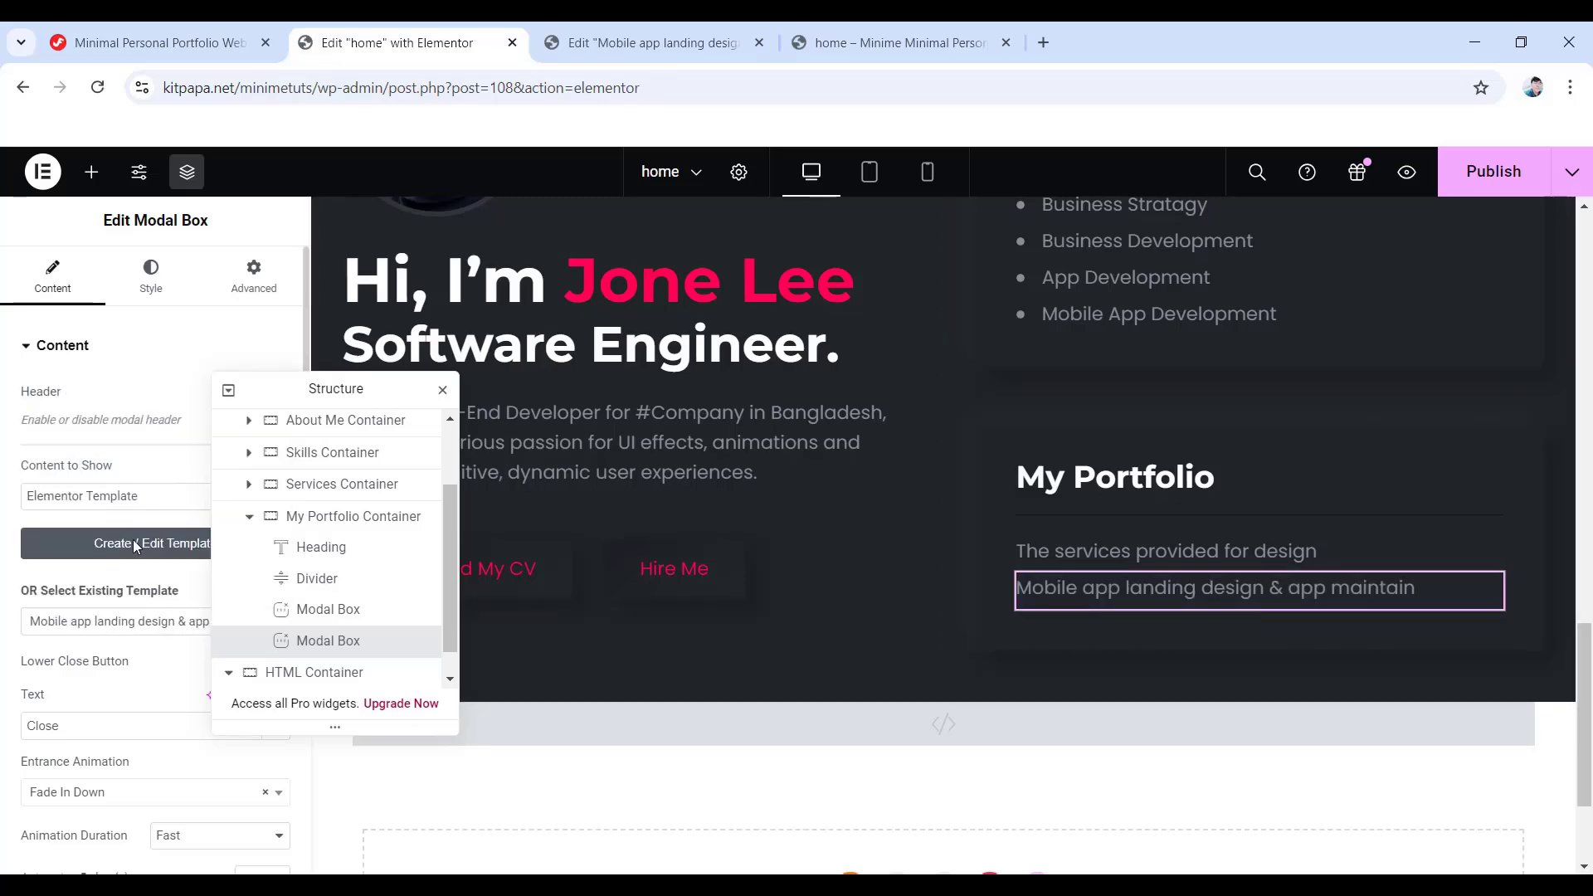
left_click(1167, 590)
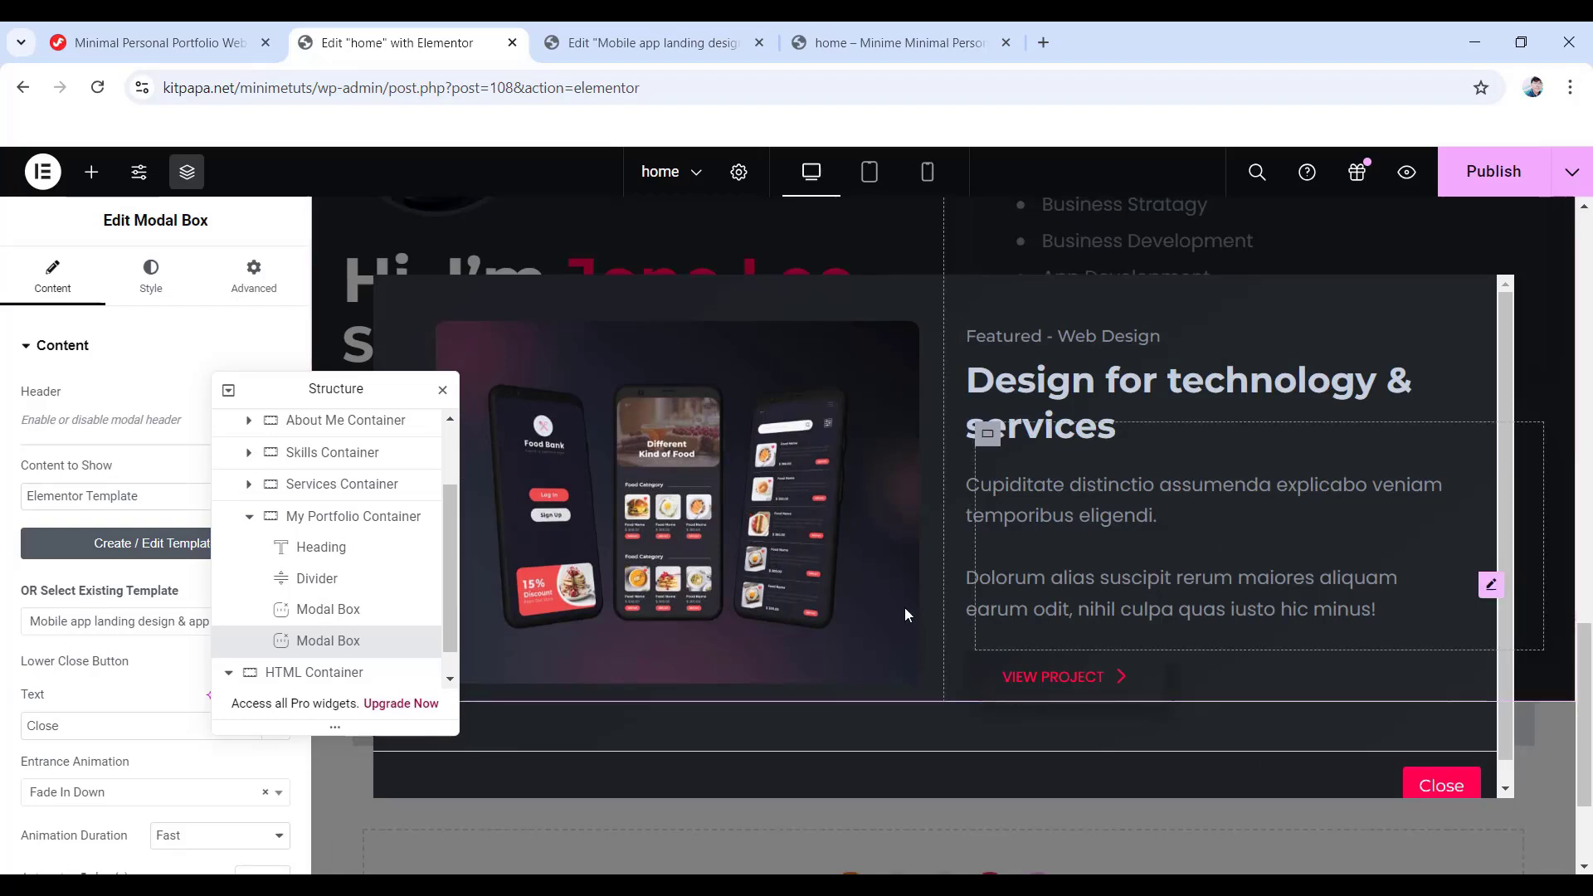
left_click(1066, 828)
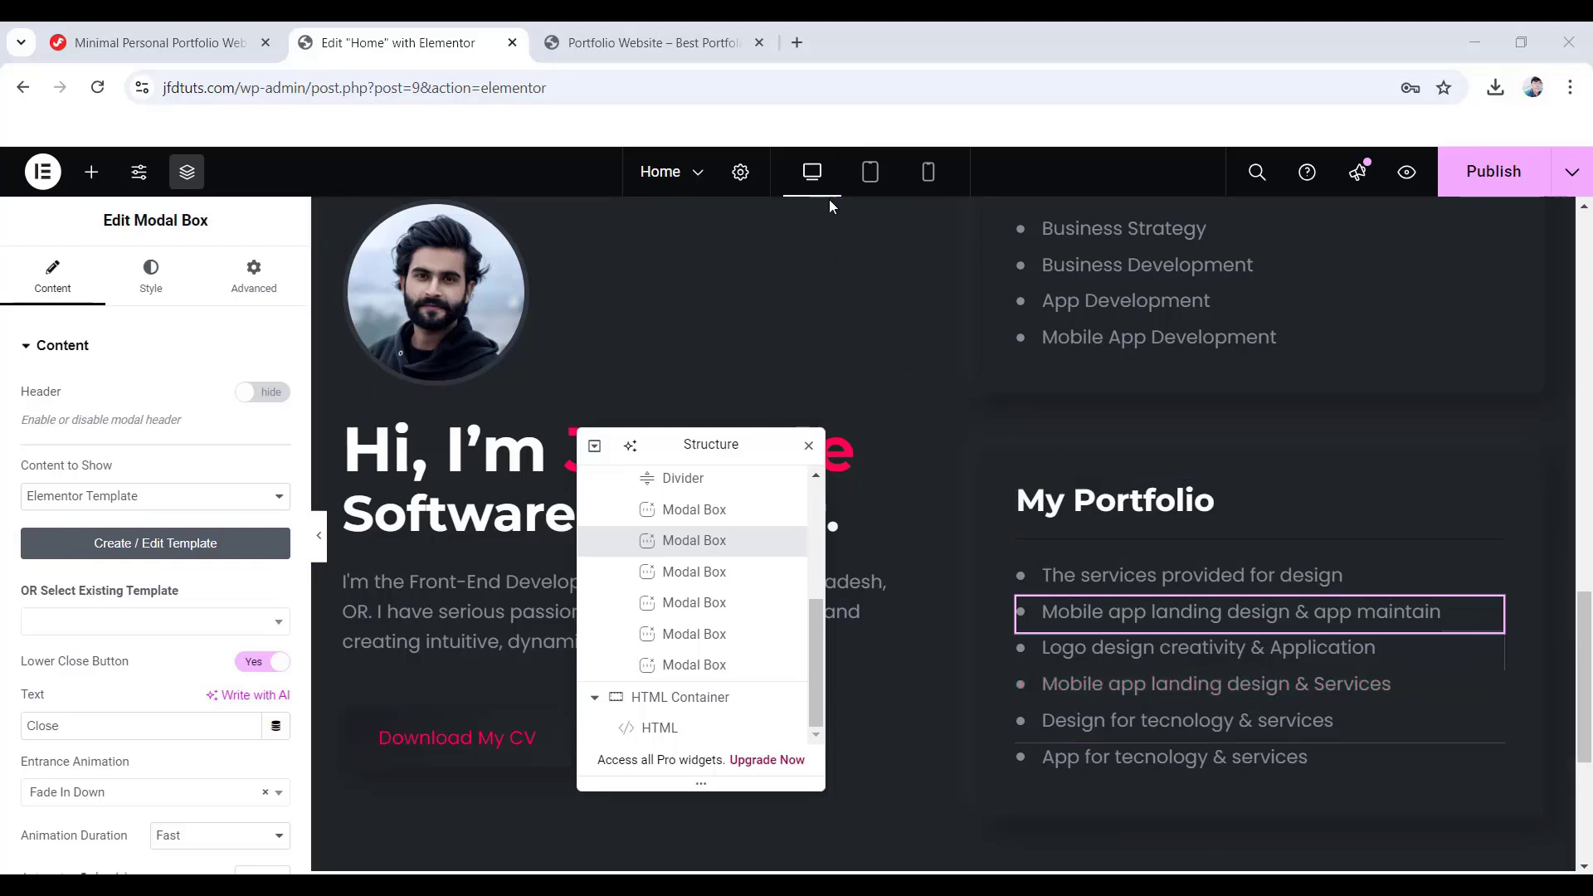
- In tablet view, select the first portfolio Modal Box and open its Modal Box style options
left_click(870, 173)
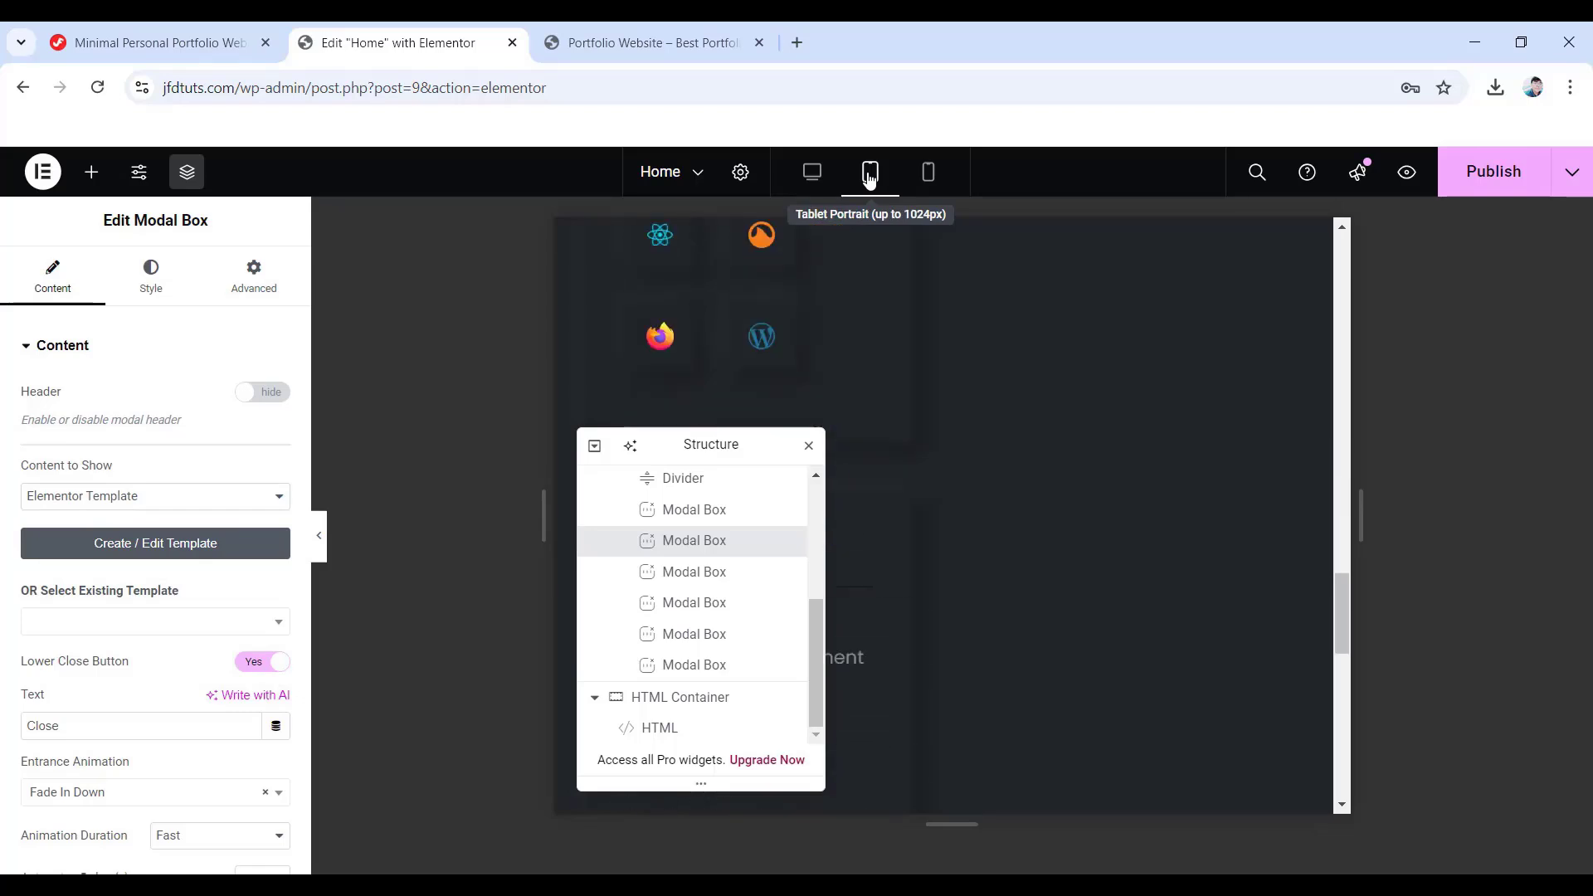
left_click_drag(731, 445, 1174, 419)
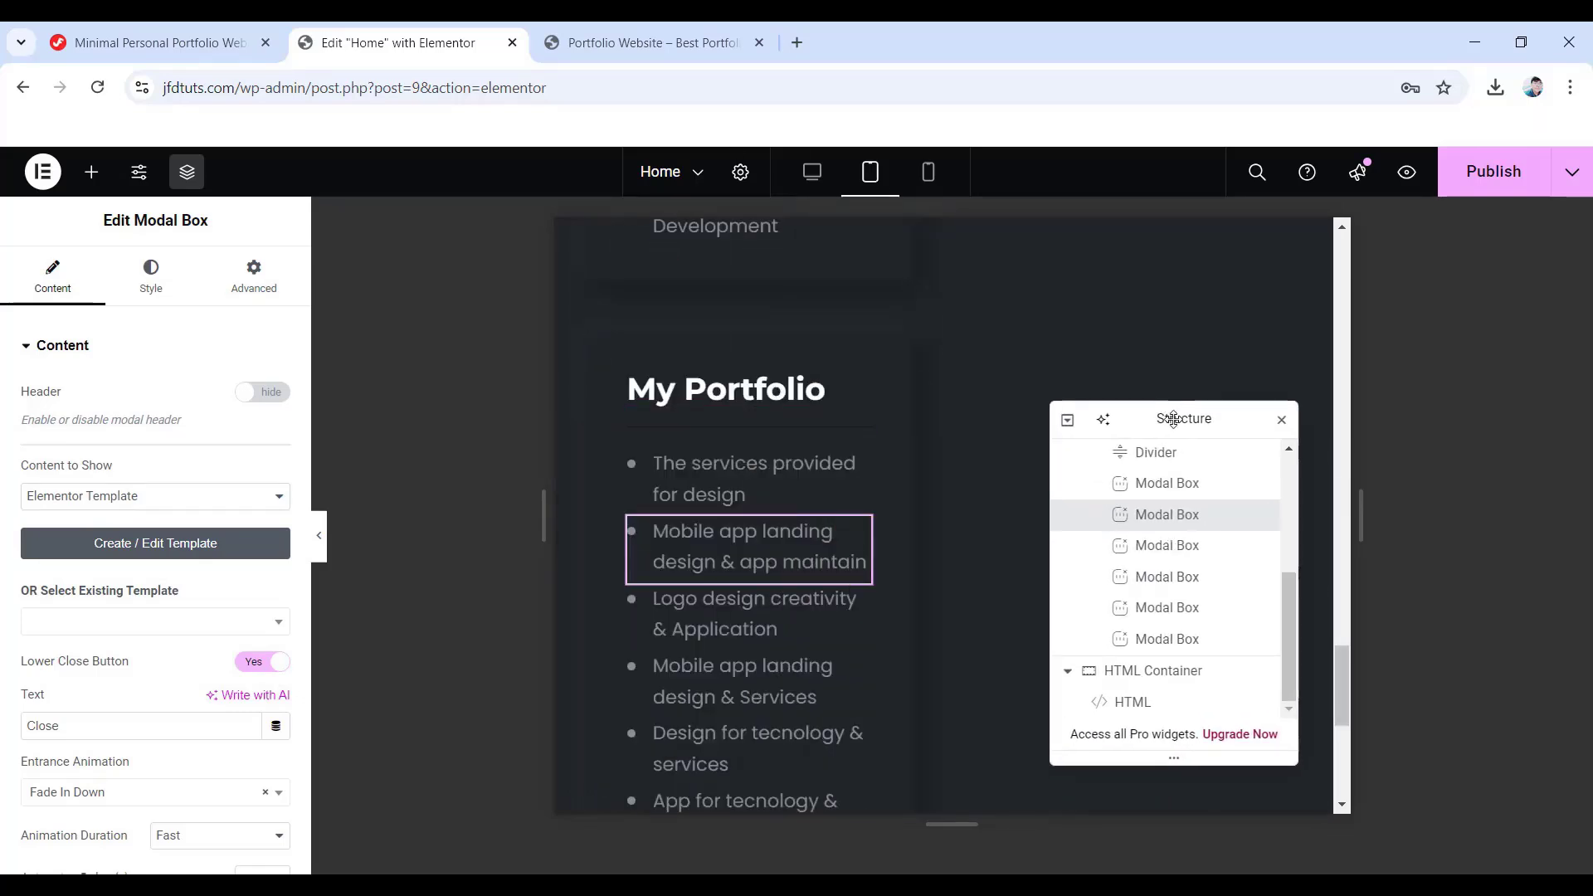
scroll(1180, 559, "up", 2)
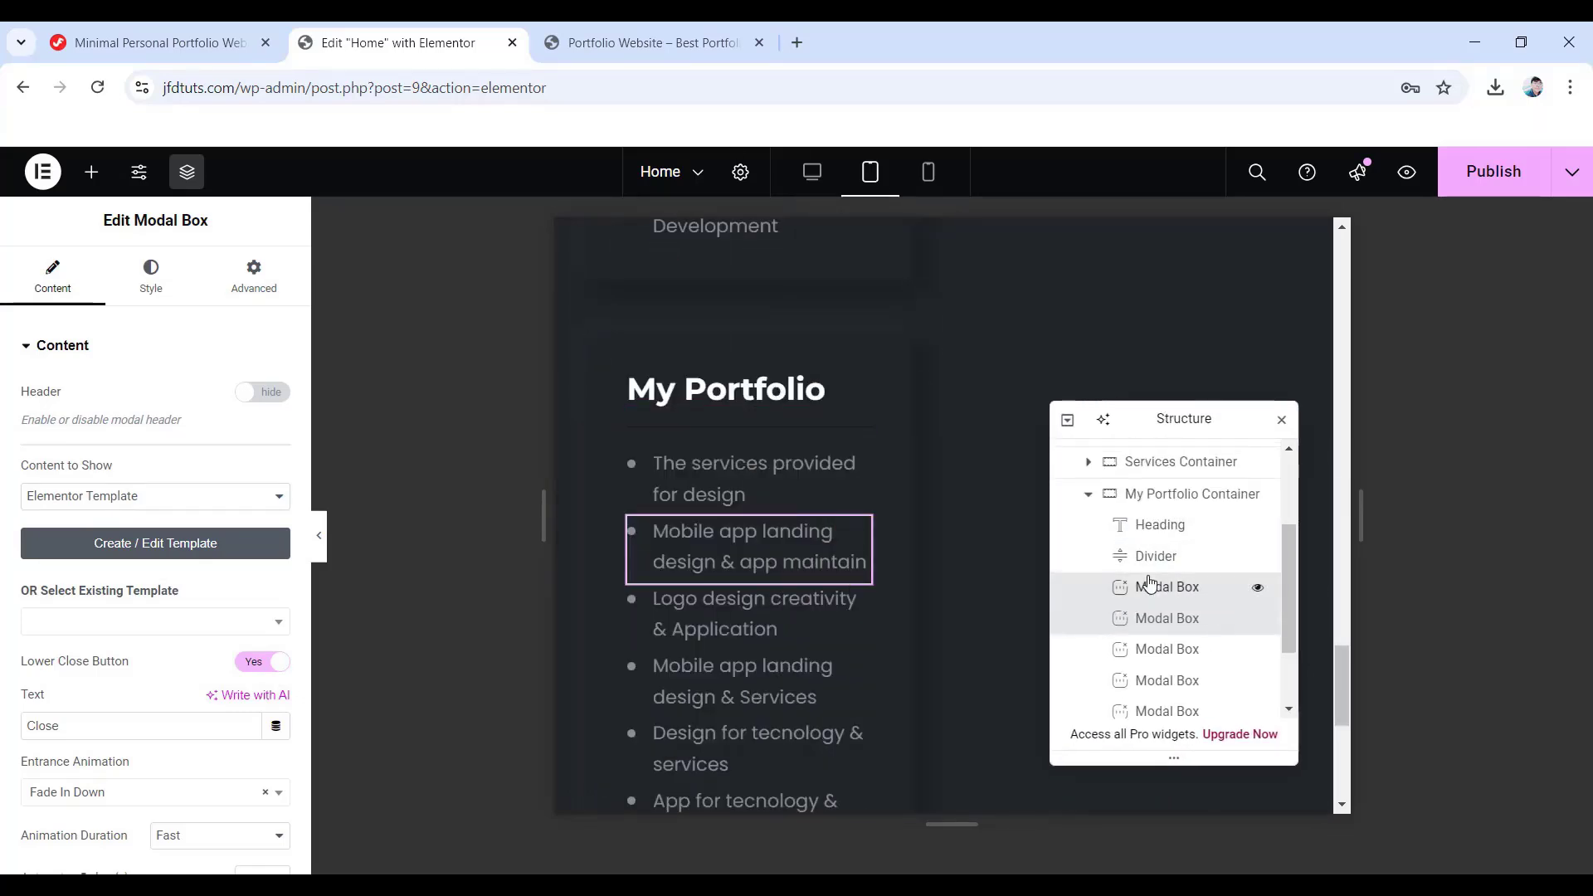
left_click(1149, 585)
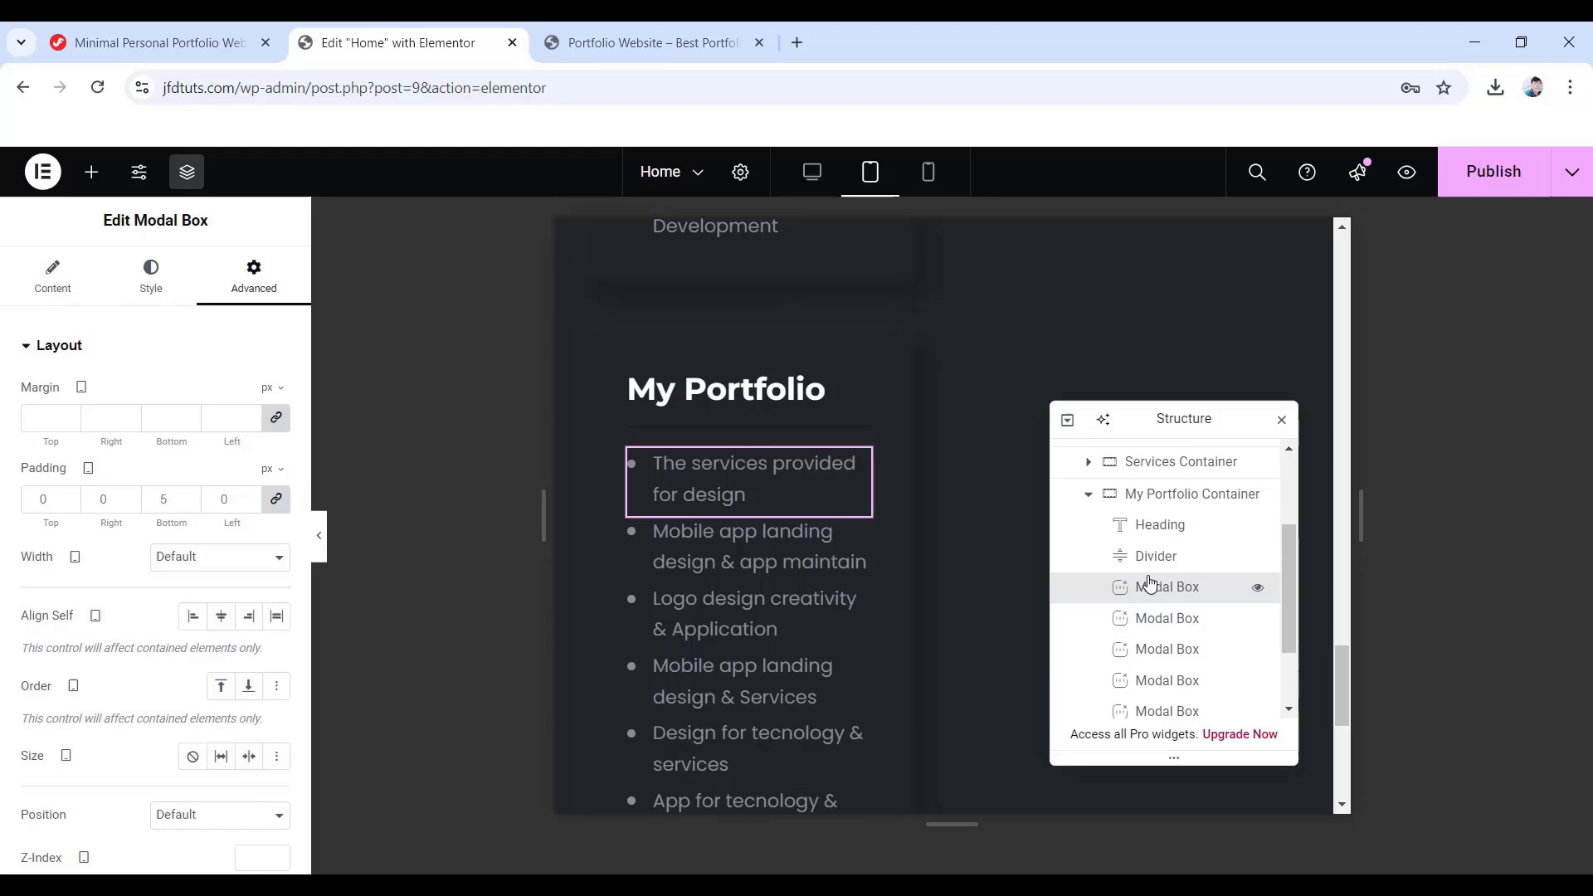
left_click(150, 276)
scroll(166, 635, "down", 1)
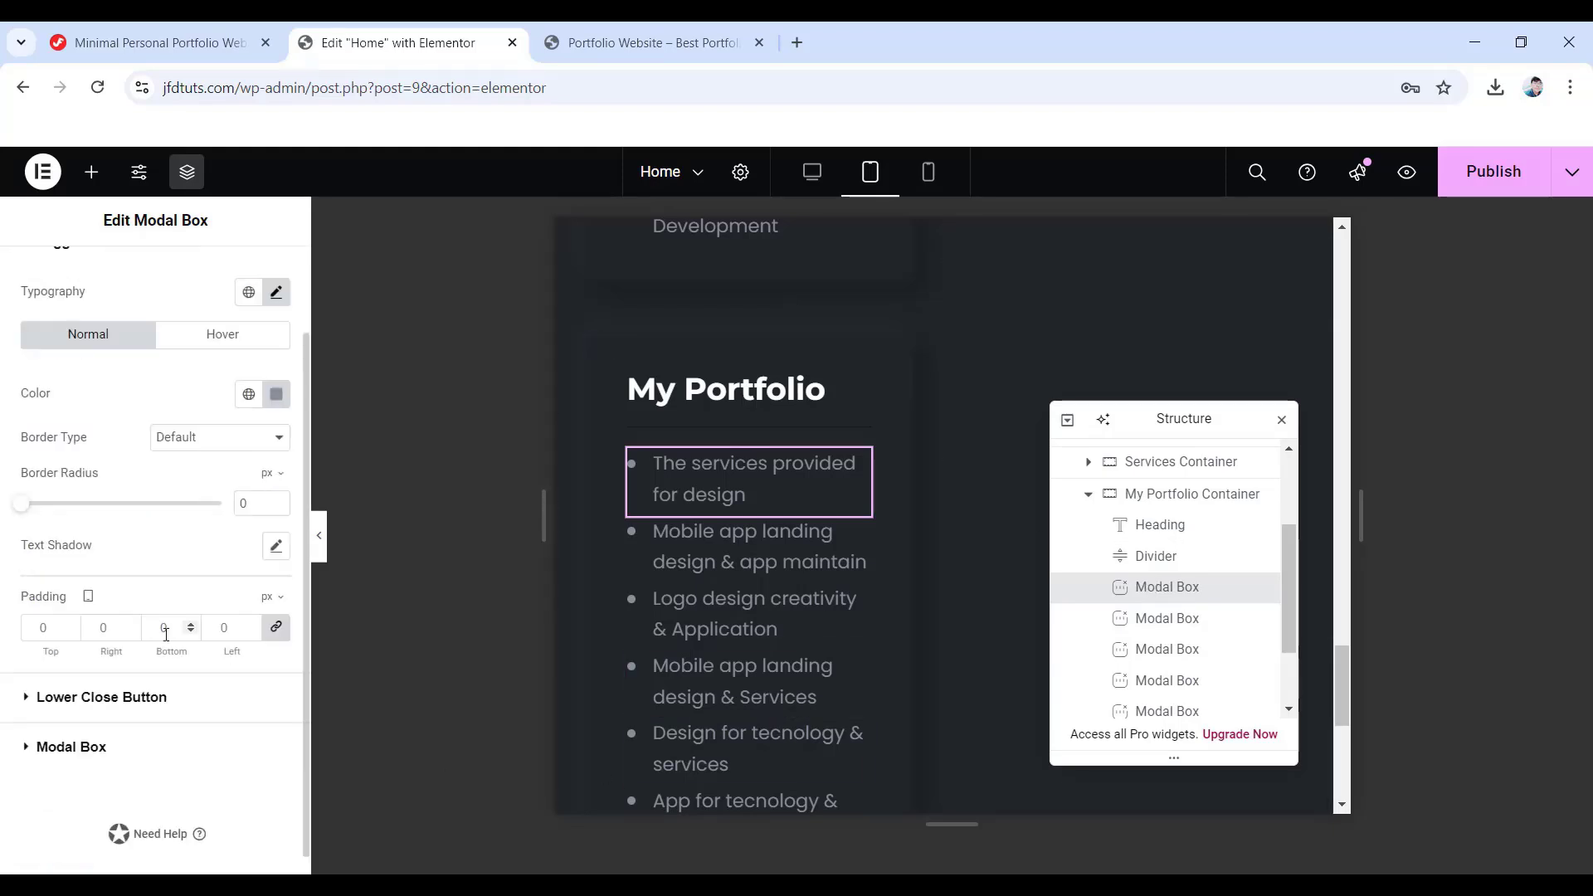
left_click(70, 748)
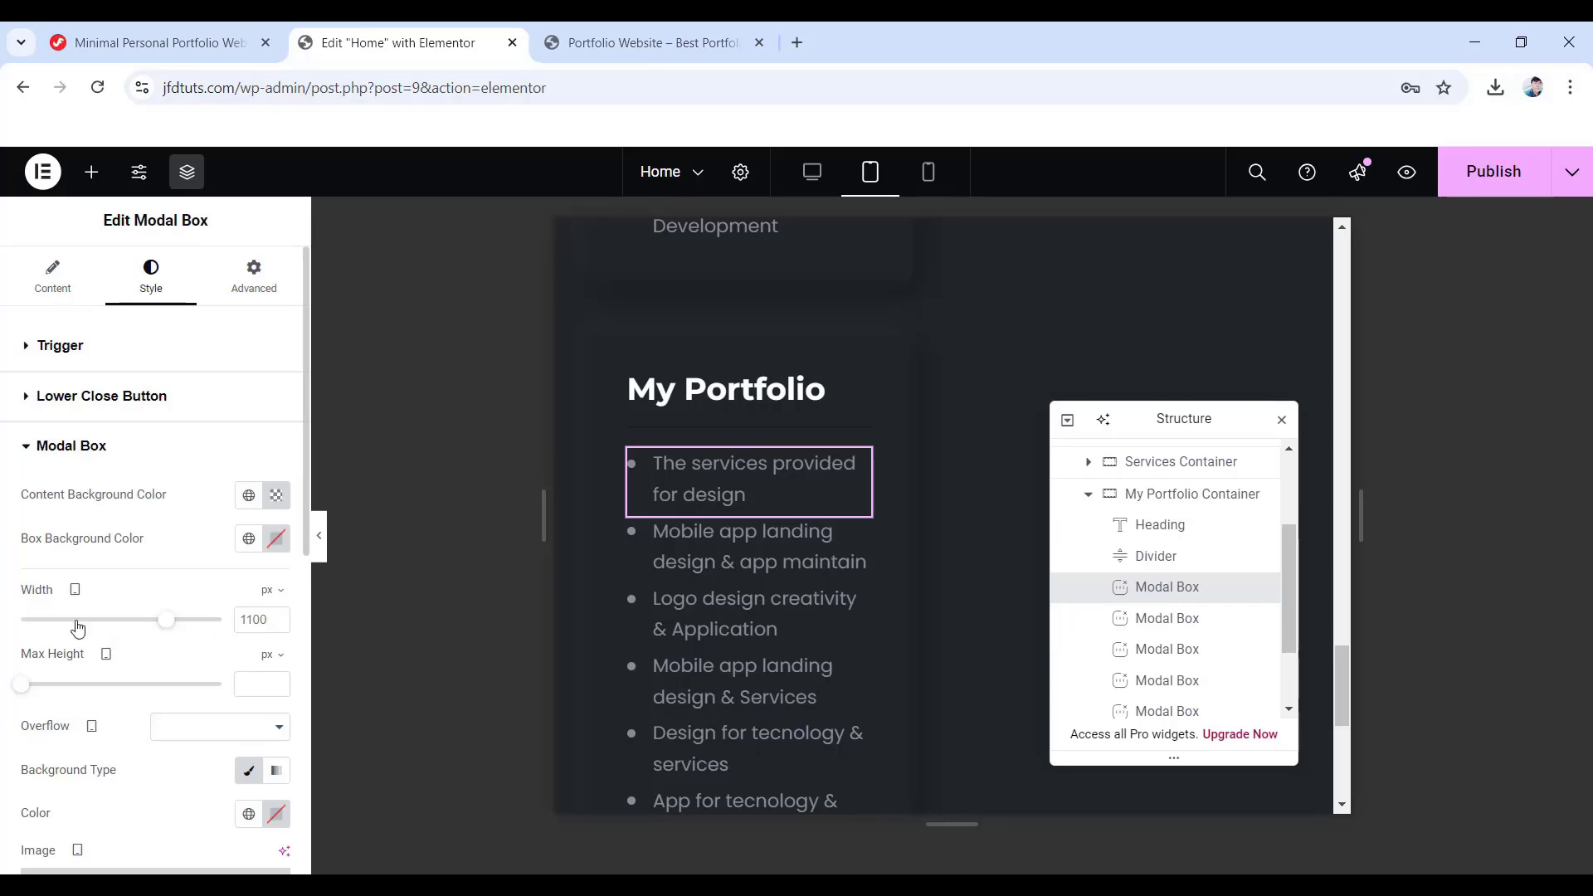
- Set the popup width to 100%, max height in vh (90), and margin to 0
left_click(273, 593)
left_click(266, 624)
double_click(264, 619)
type("100")
left_click(266, 657)
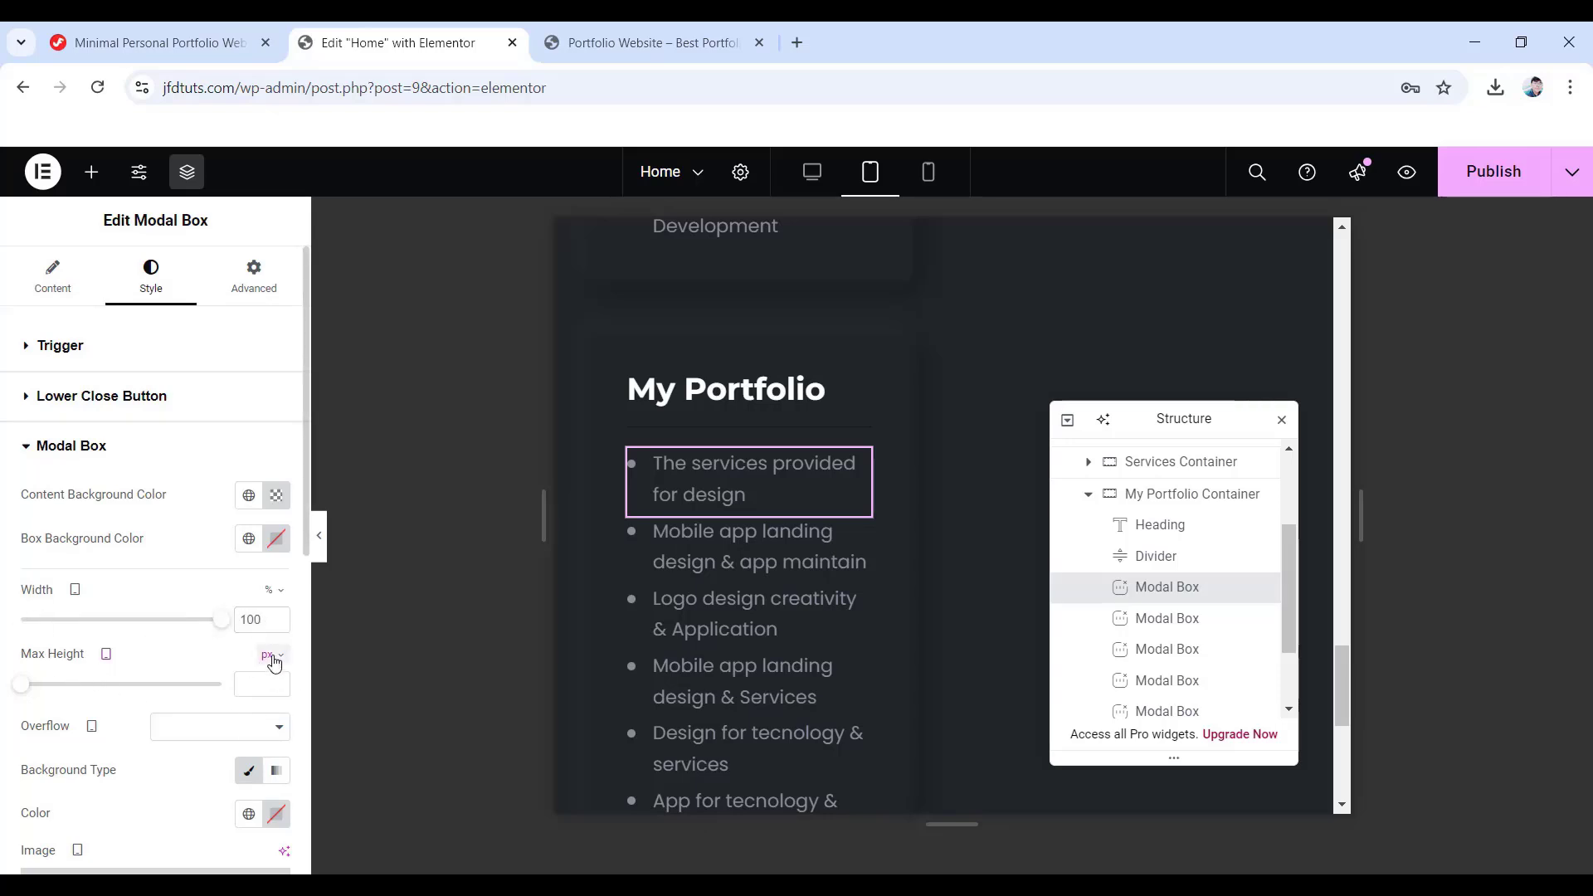
left_click(263, 723)
scroll(185, 676, "down", 4)
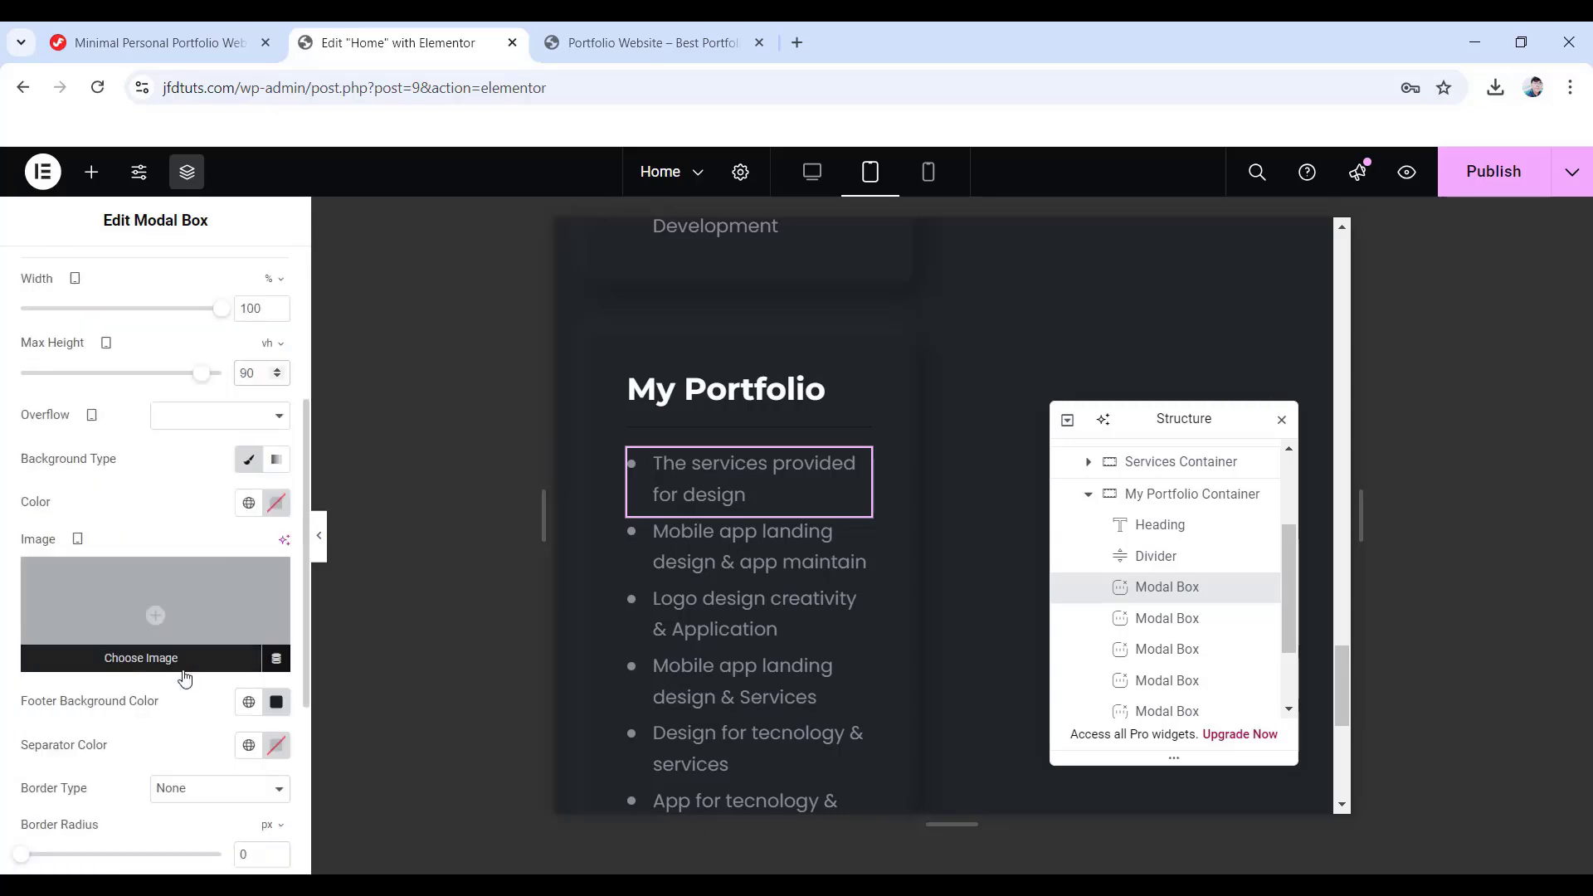
scroll(184, 678, "down", 3)
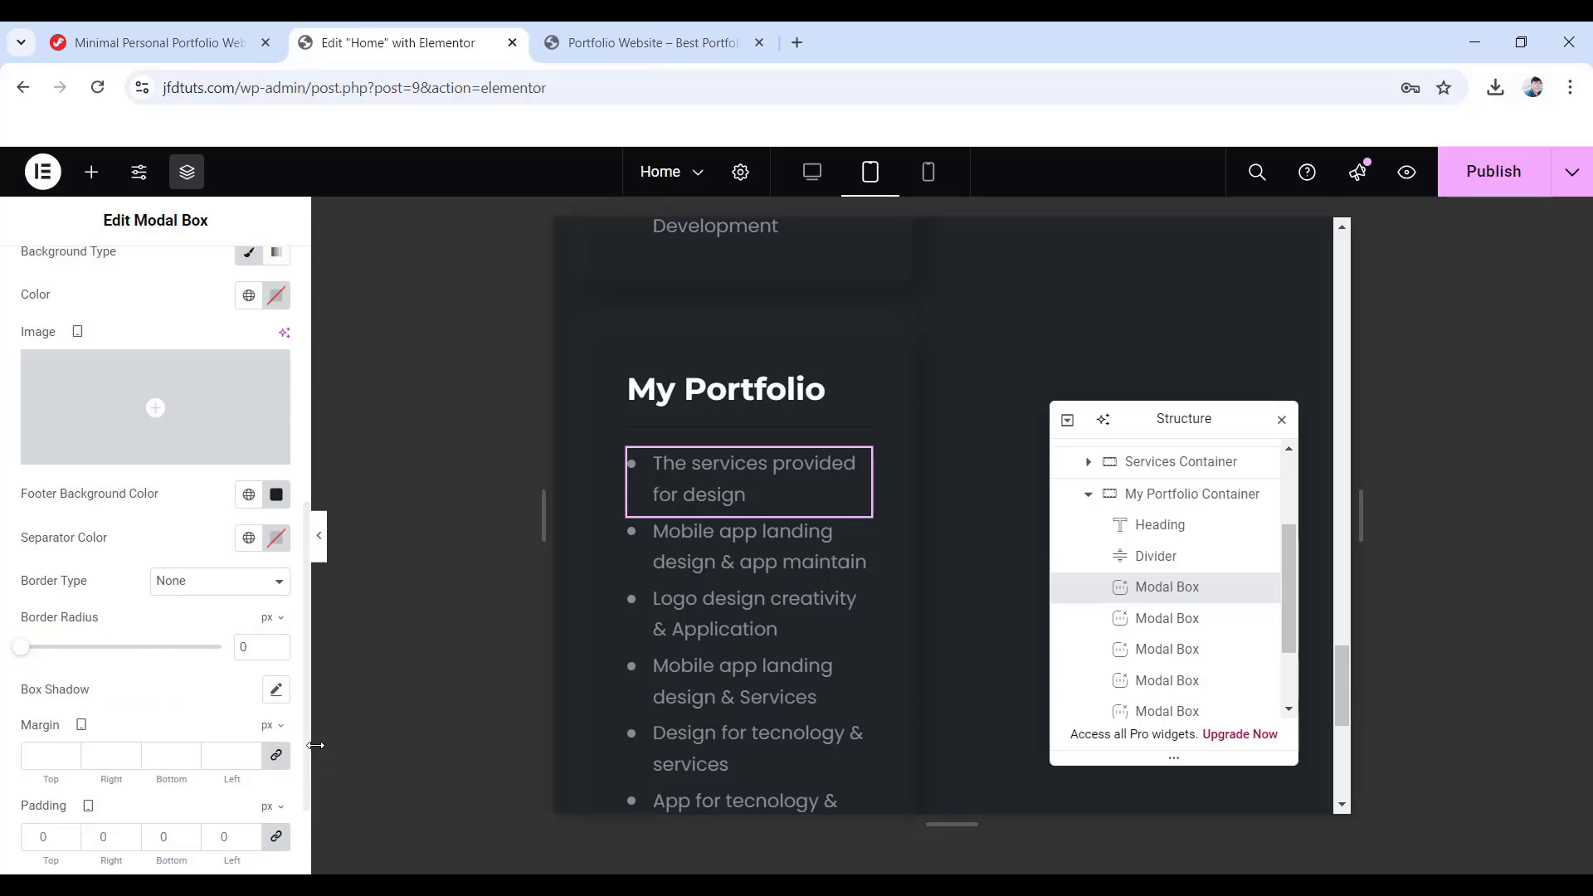
left_click(277, 755)
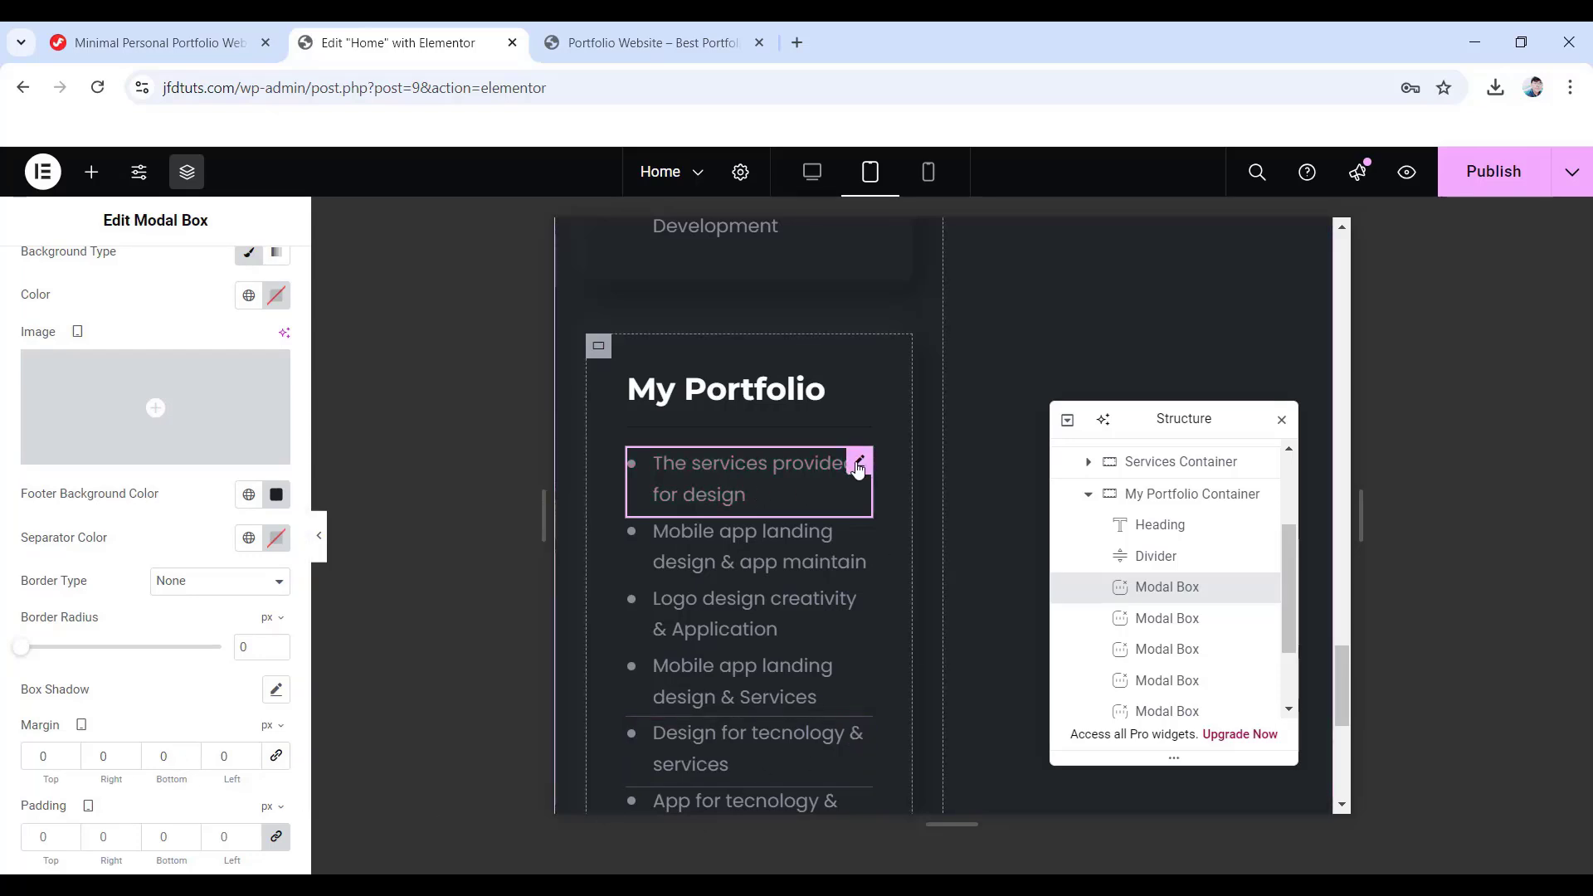
- Copy the first list item and paste its style onto each of the other five portfolio items
right_click(858, 469)
left_click(917, 336)
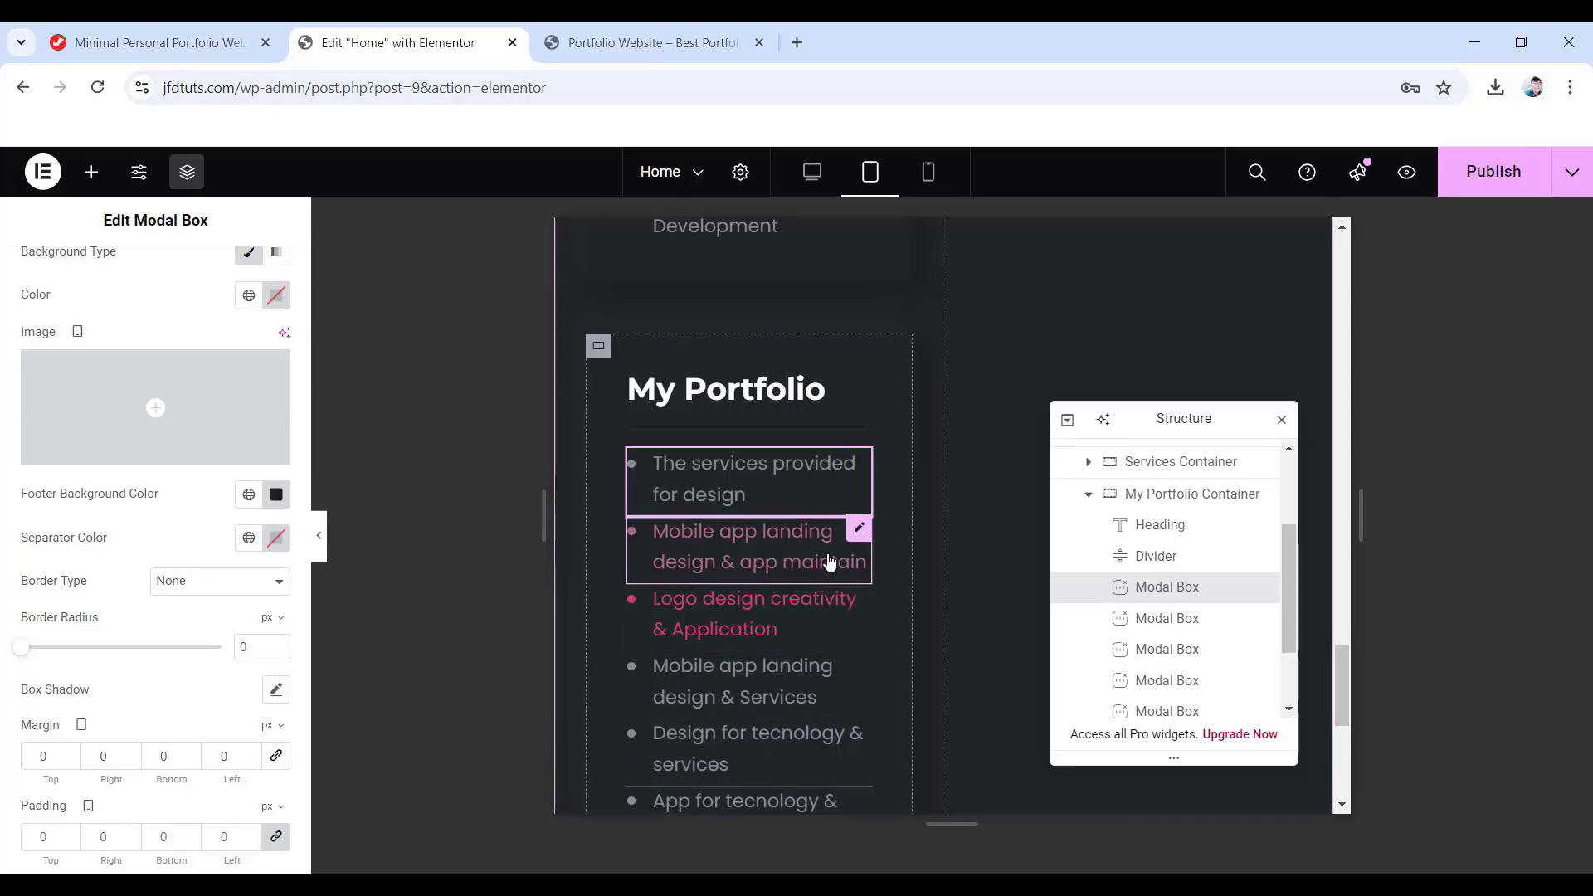
right_click(860, 537)
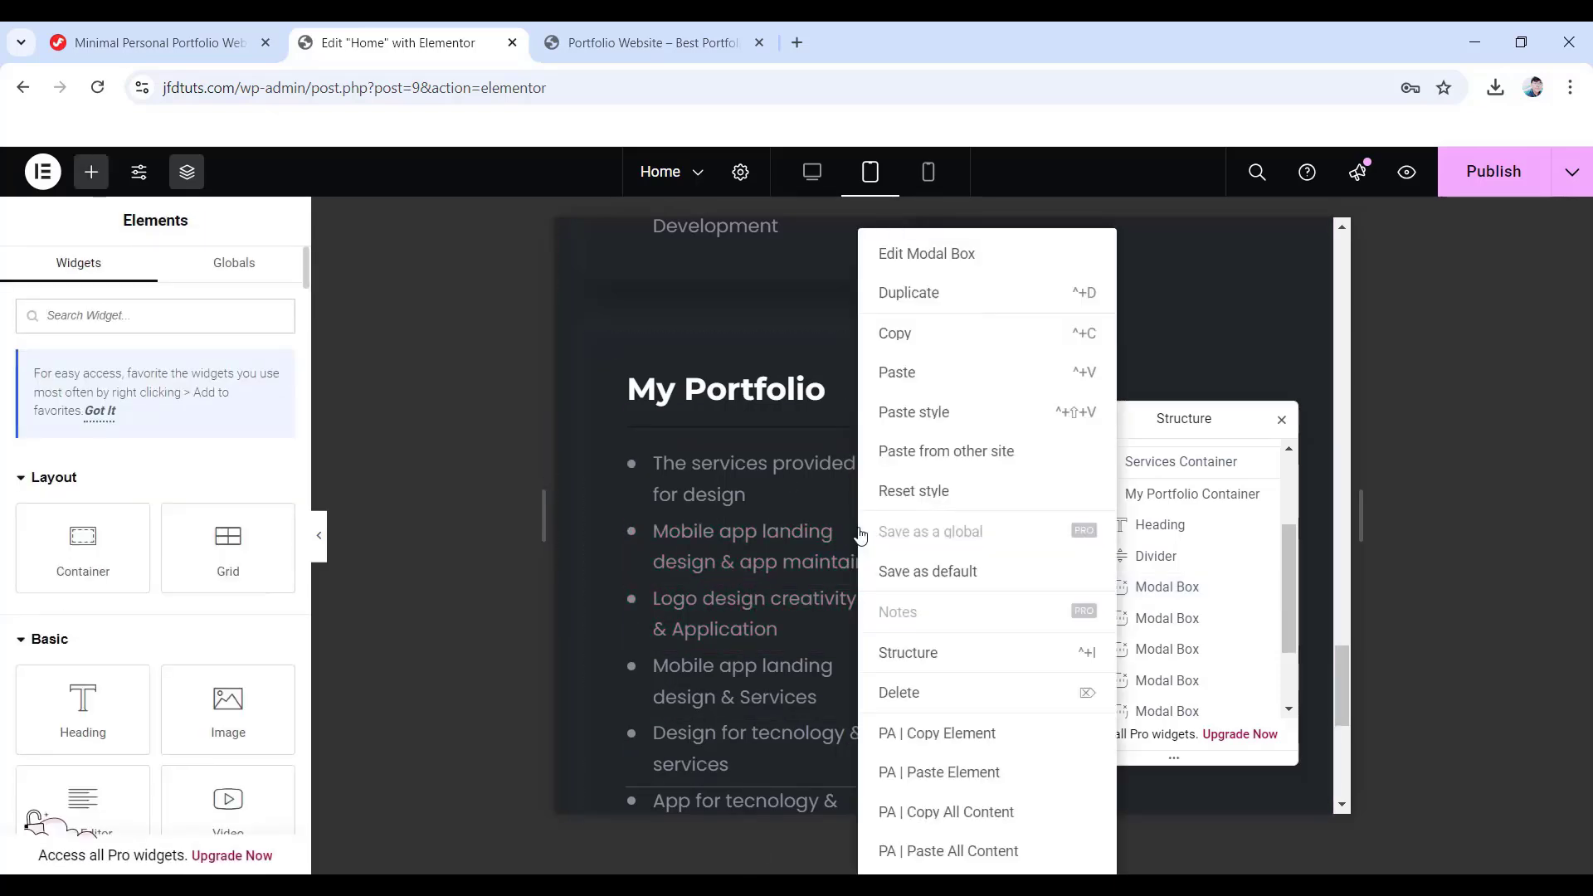
left_click(917, 413)
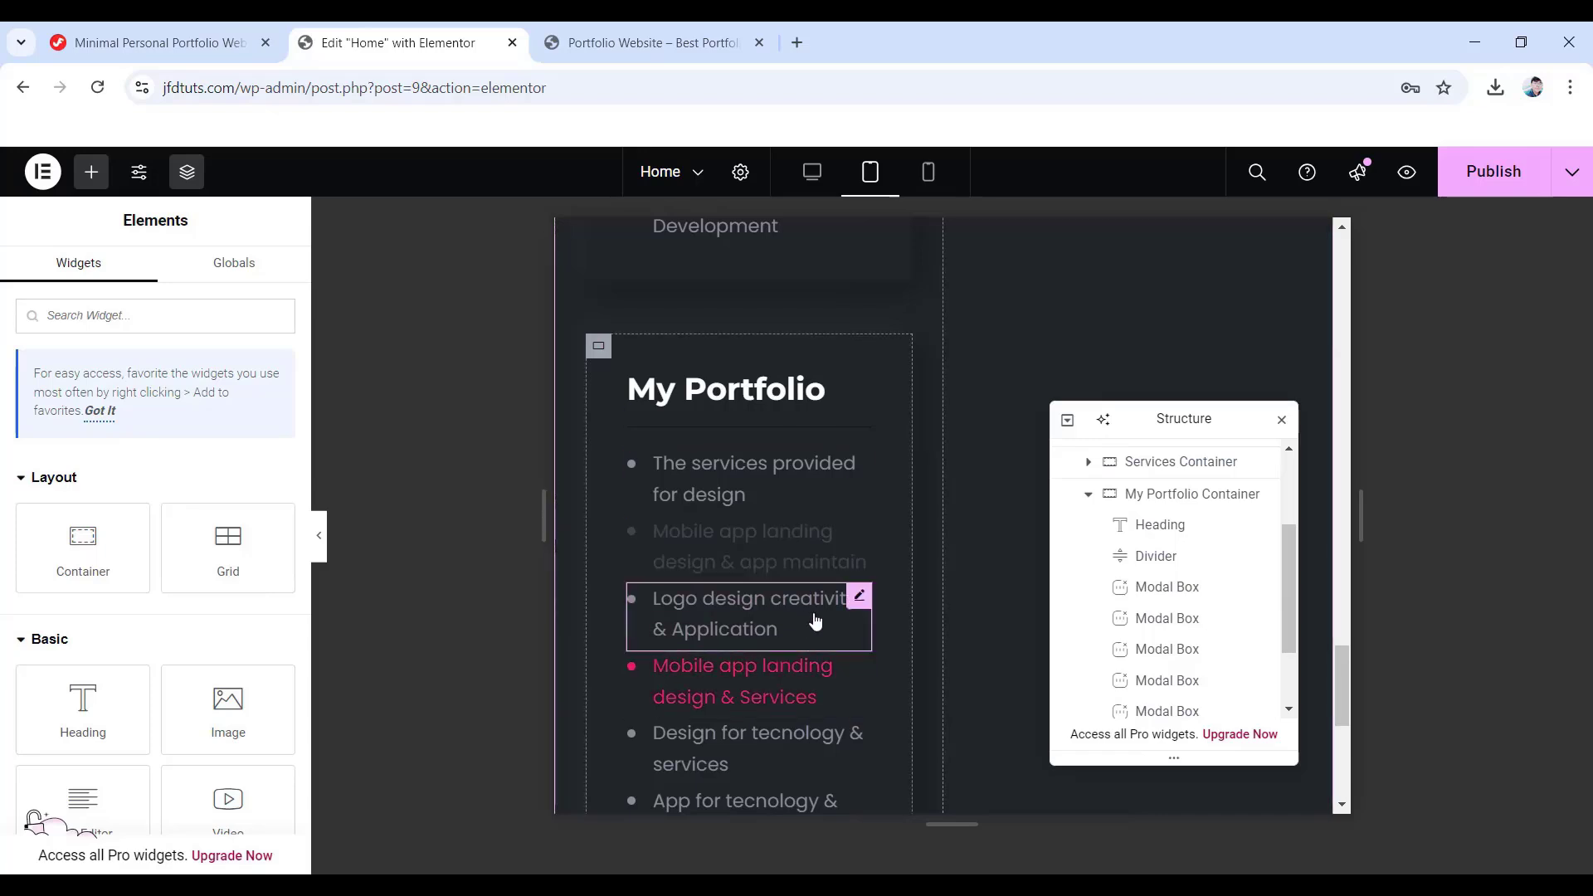
right_click(855, 601)
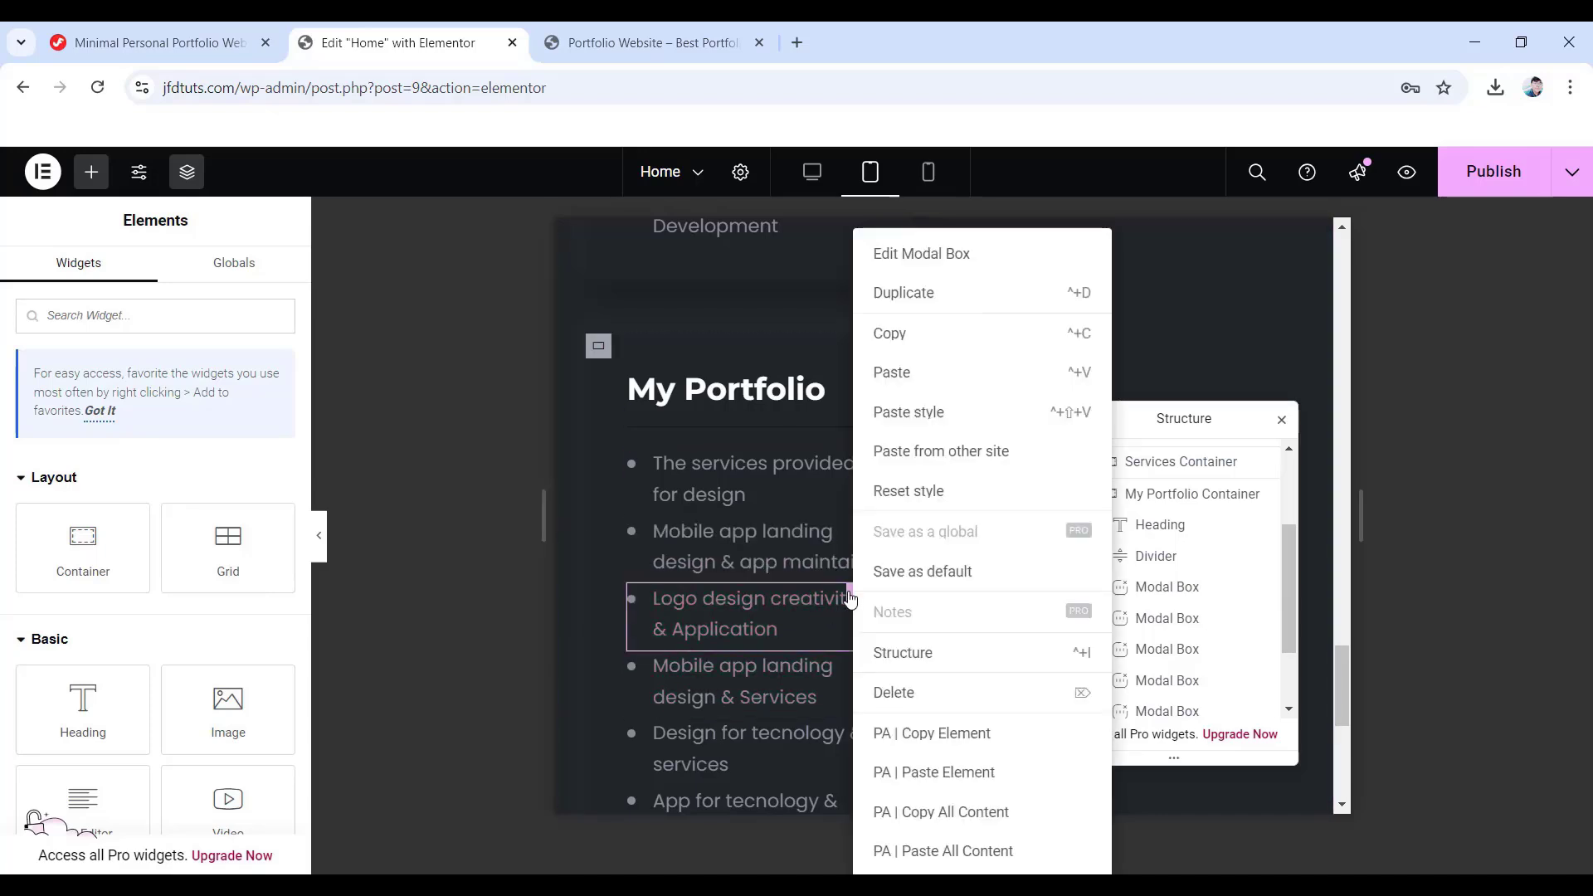
left_click(912, 413)
scroll(815, 596, "down", 1)
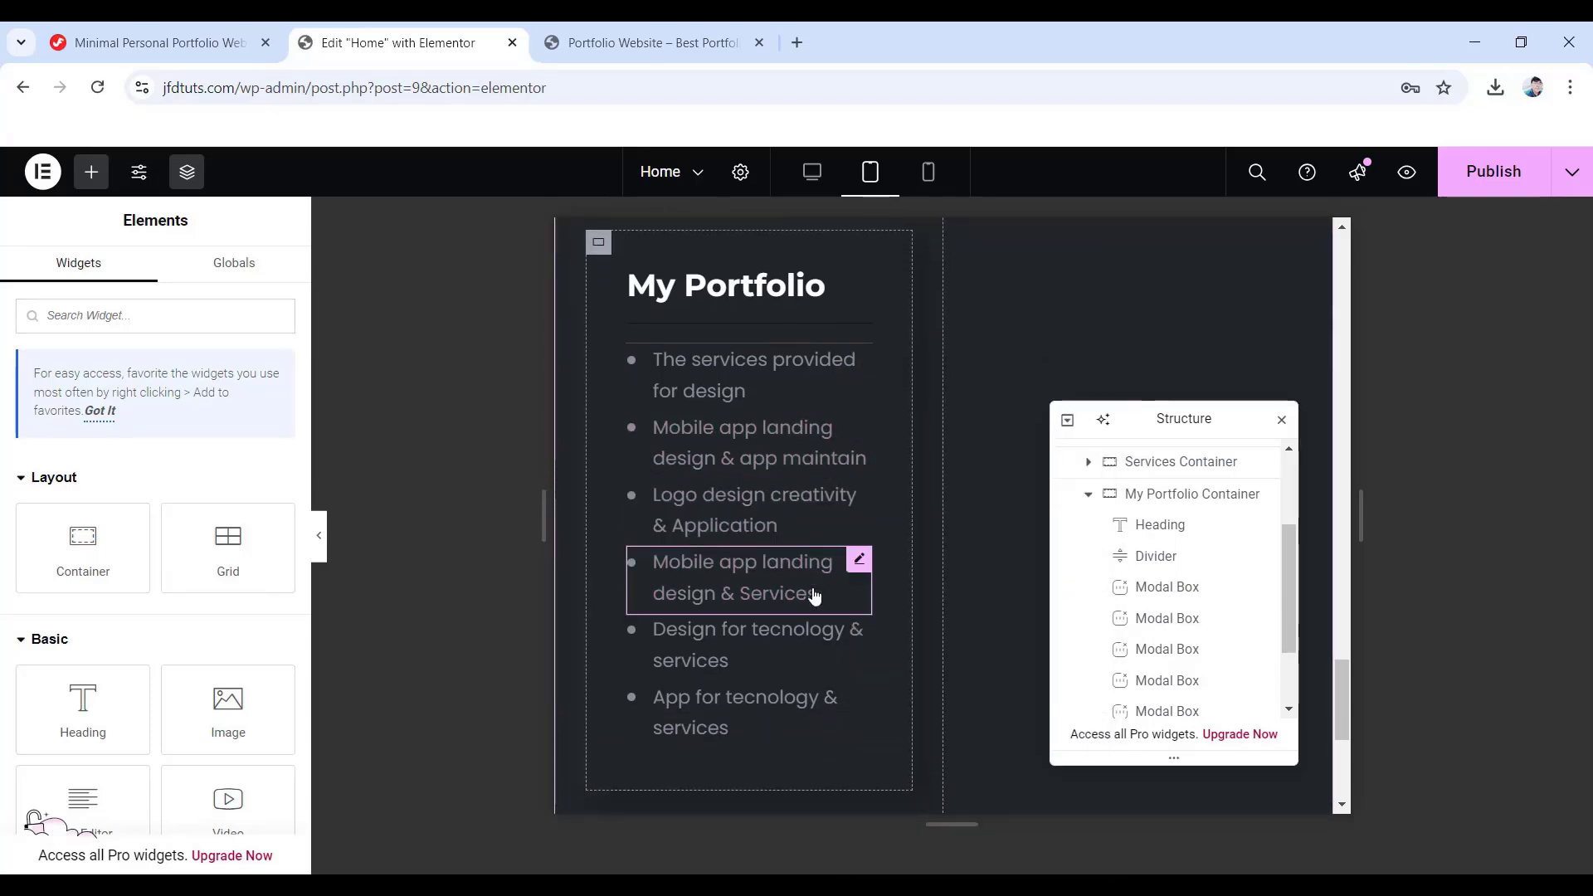
right_click(859, 564)
left_click(921, 412)
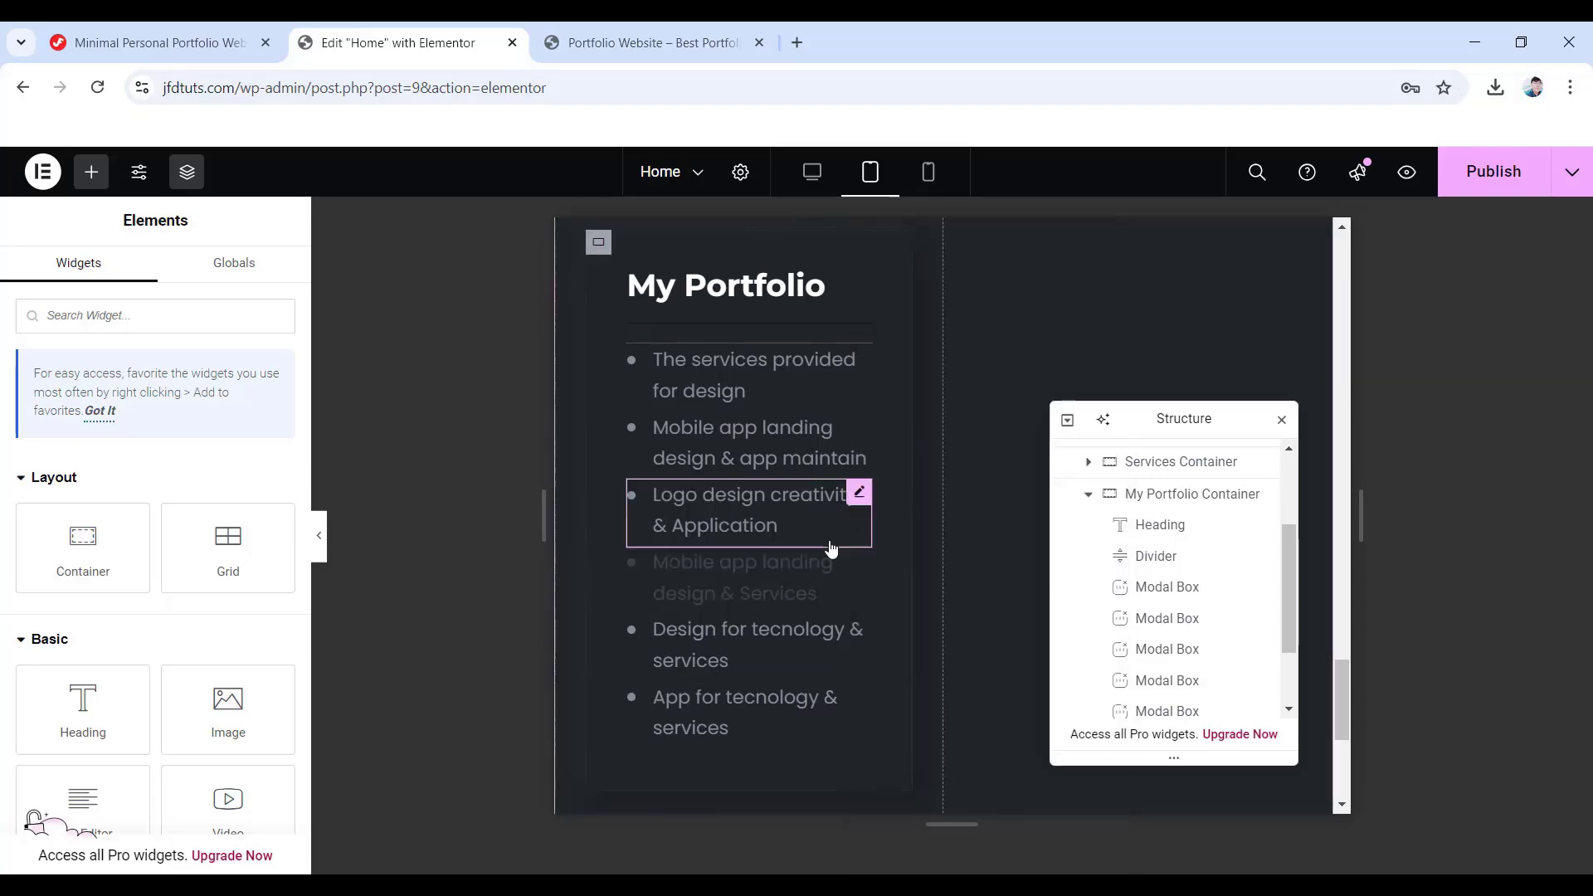
scroll(733, 565, "down", 1)
right_click(859, 526)
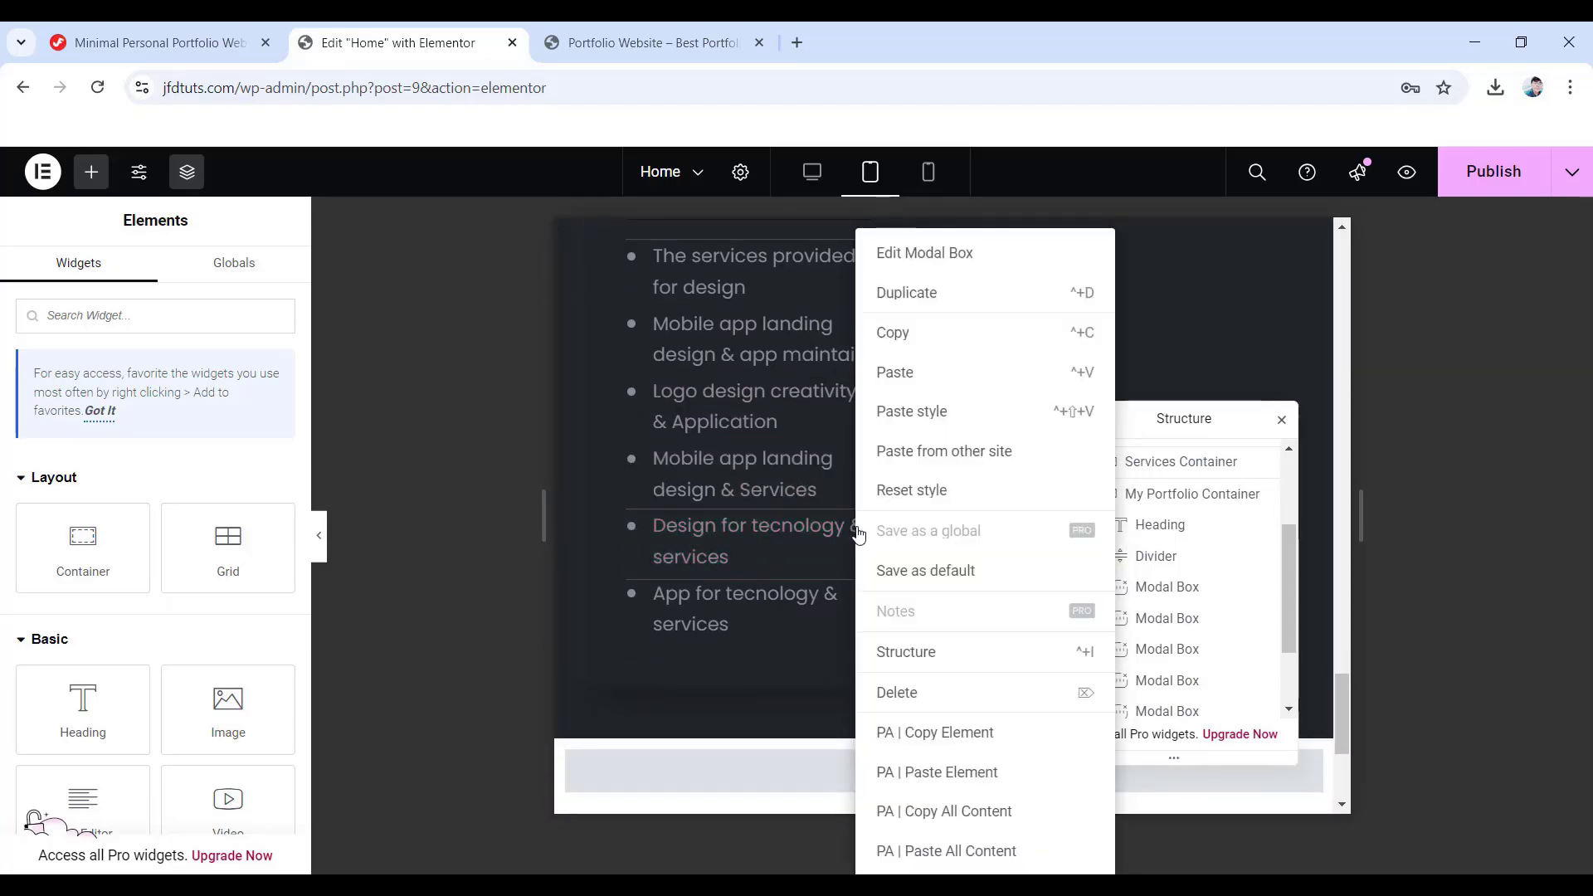
left_click(930, 412)
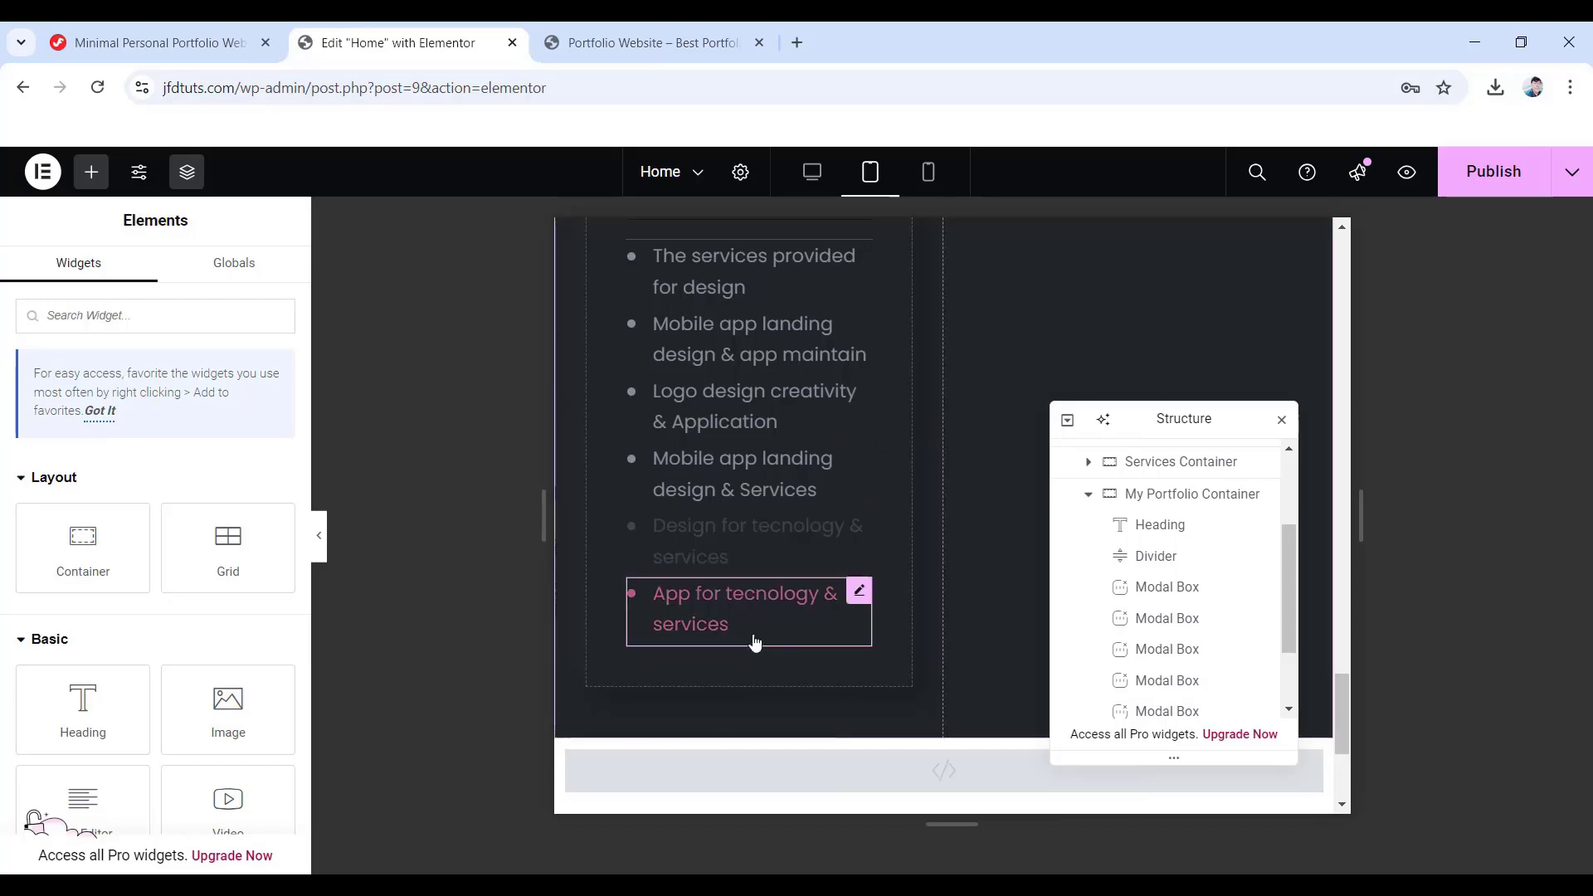
right_click(860, 615)
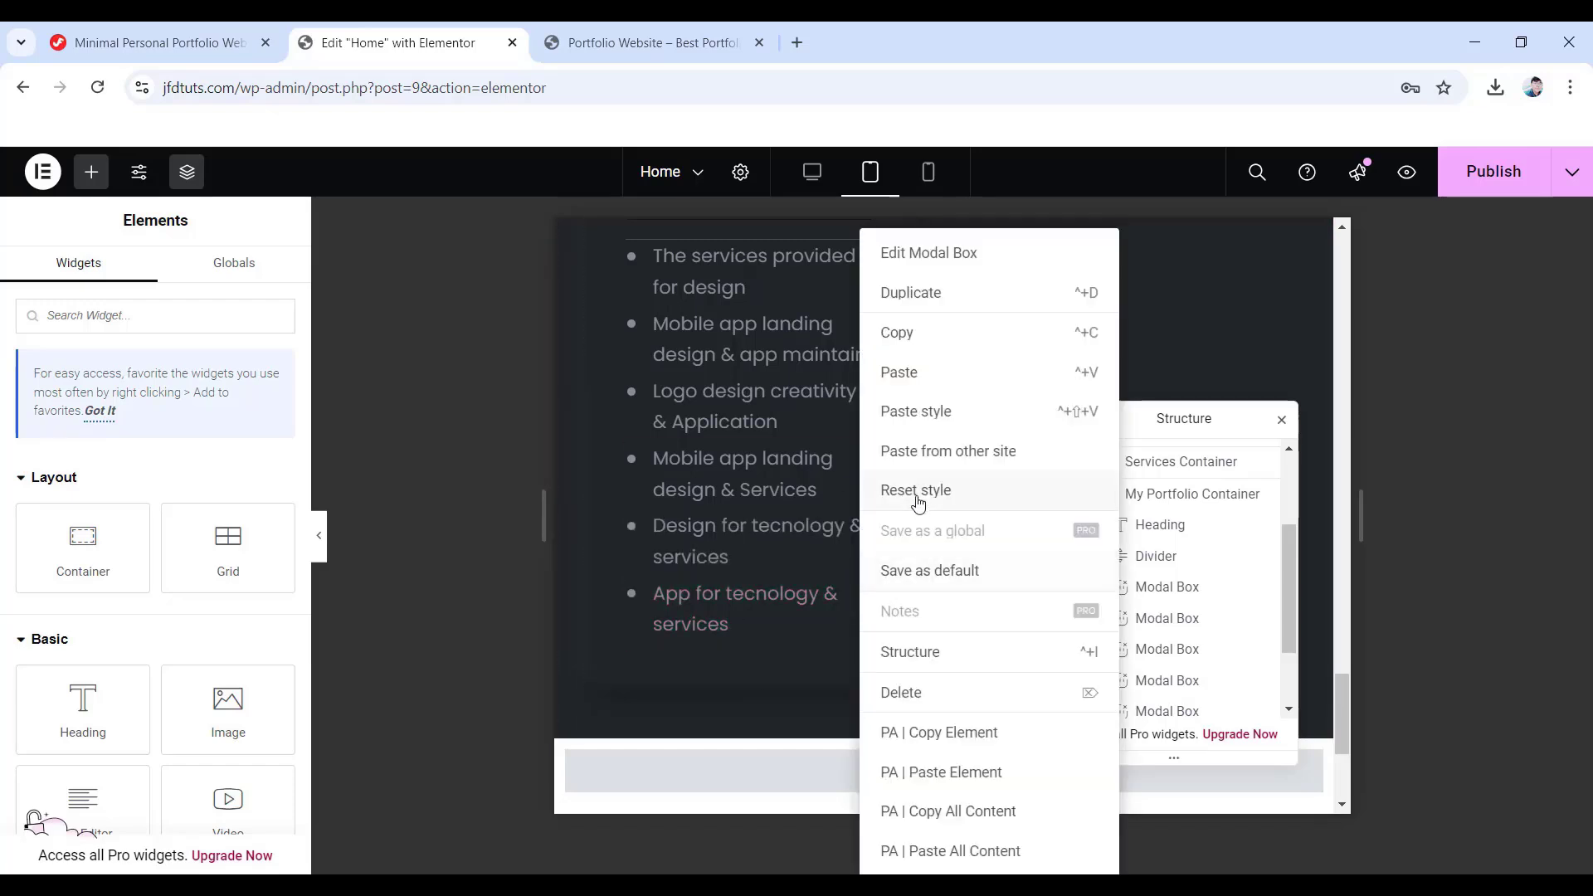
left_click(919, 415)
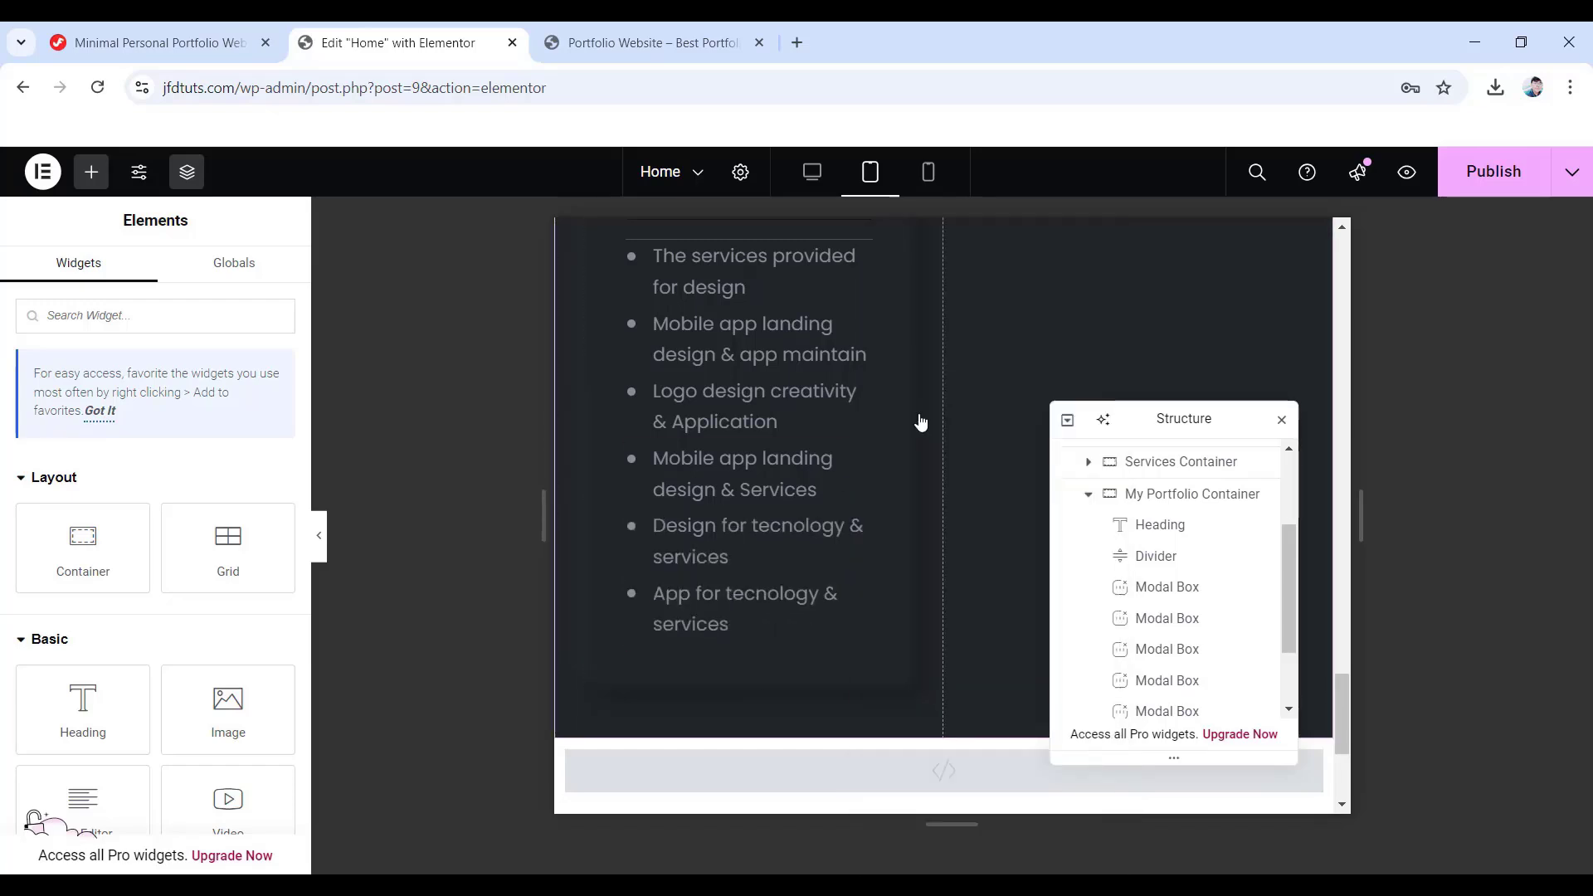
- In mobile view, enter padding 35, 15, 40, 15 px on the My Portfolio Container
left_click(929, 174)
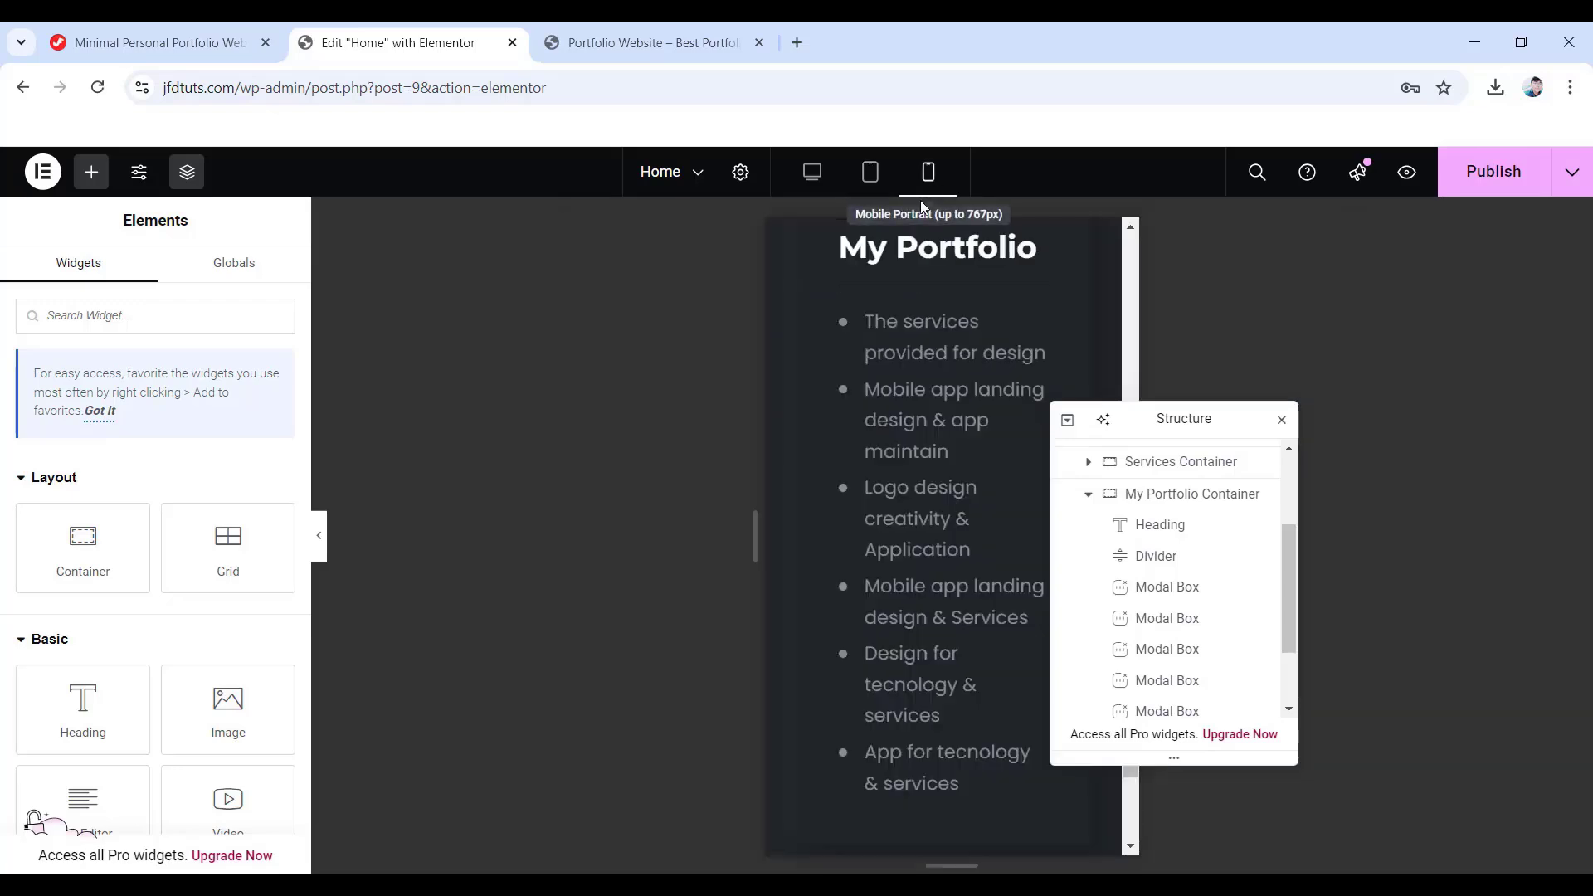
left_click(1152, 504)
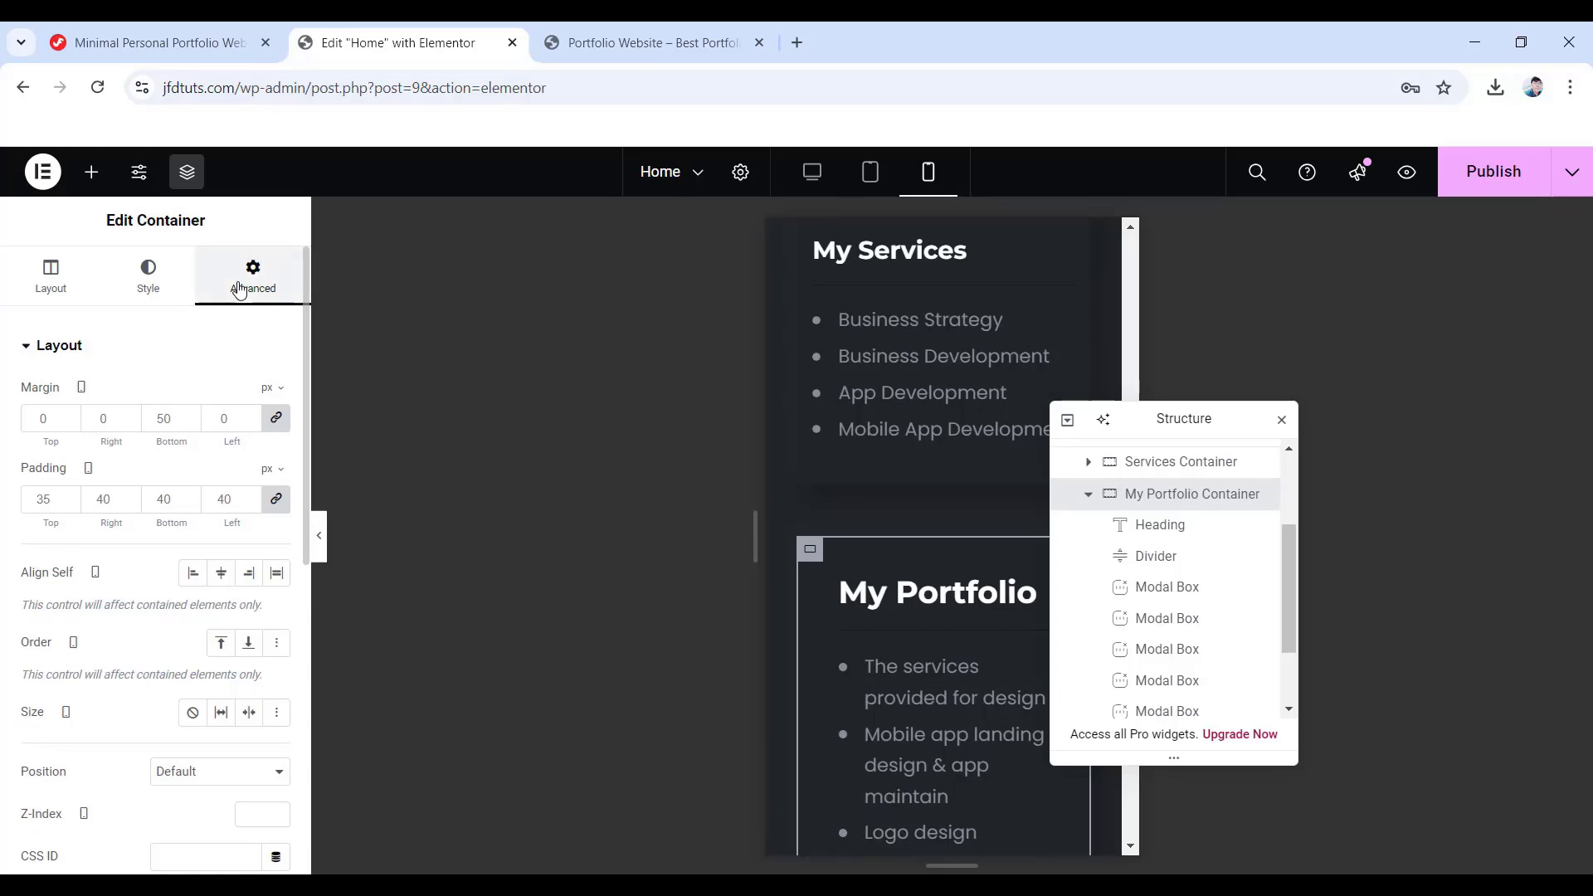
left_click(276, 499)
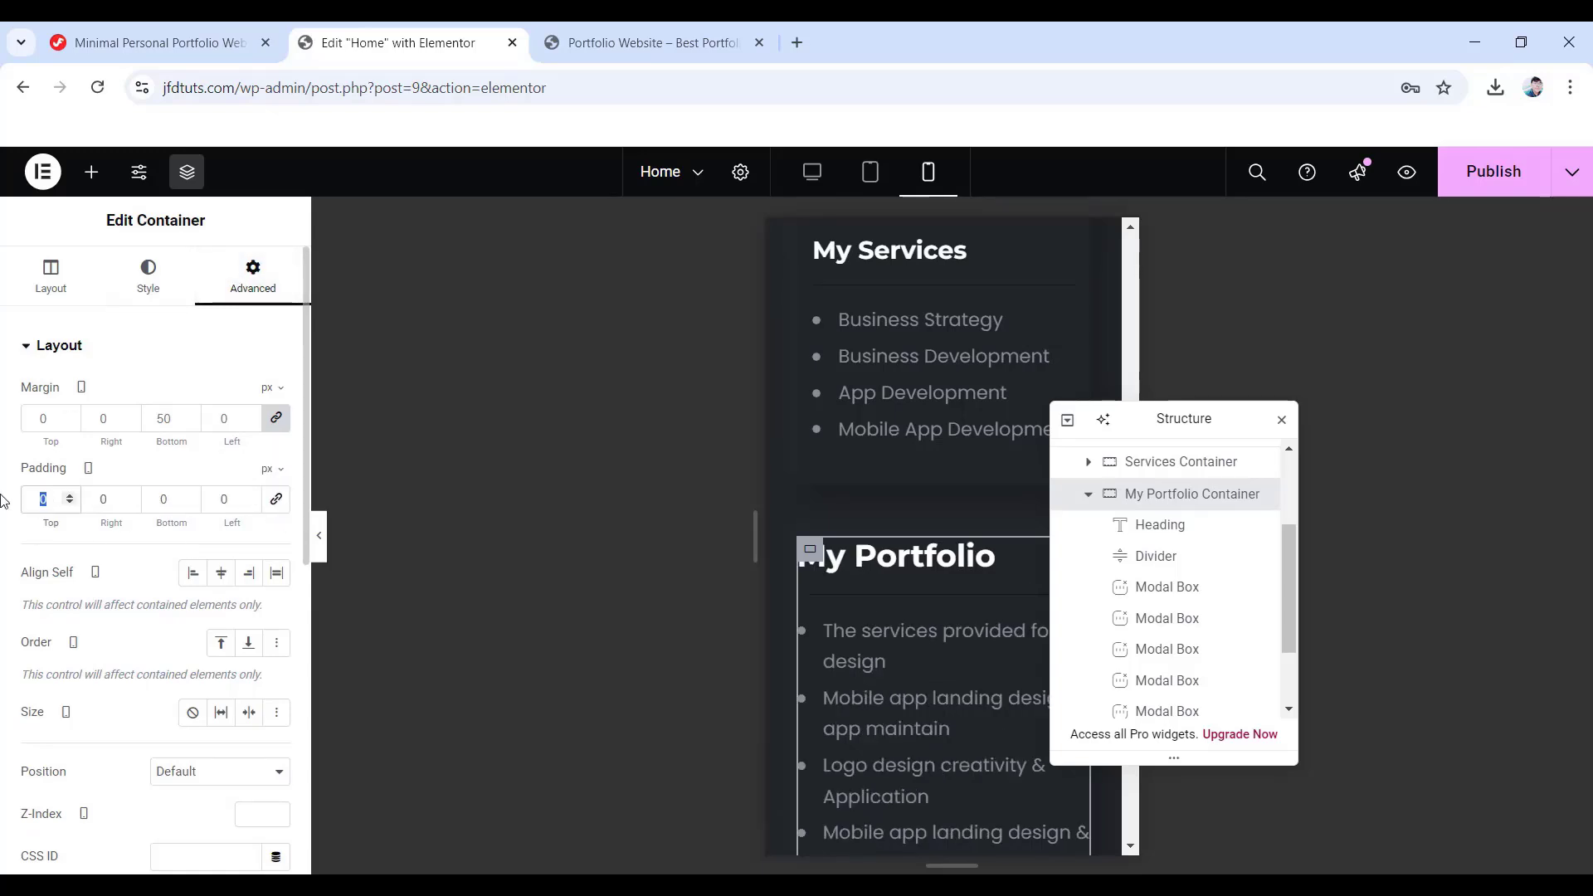
type("35")
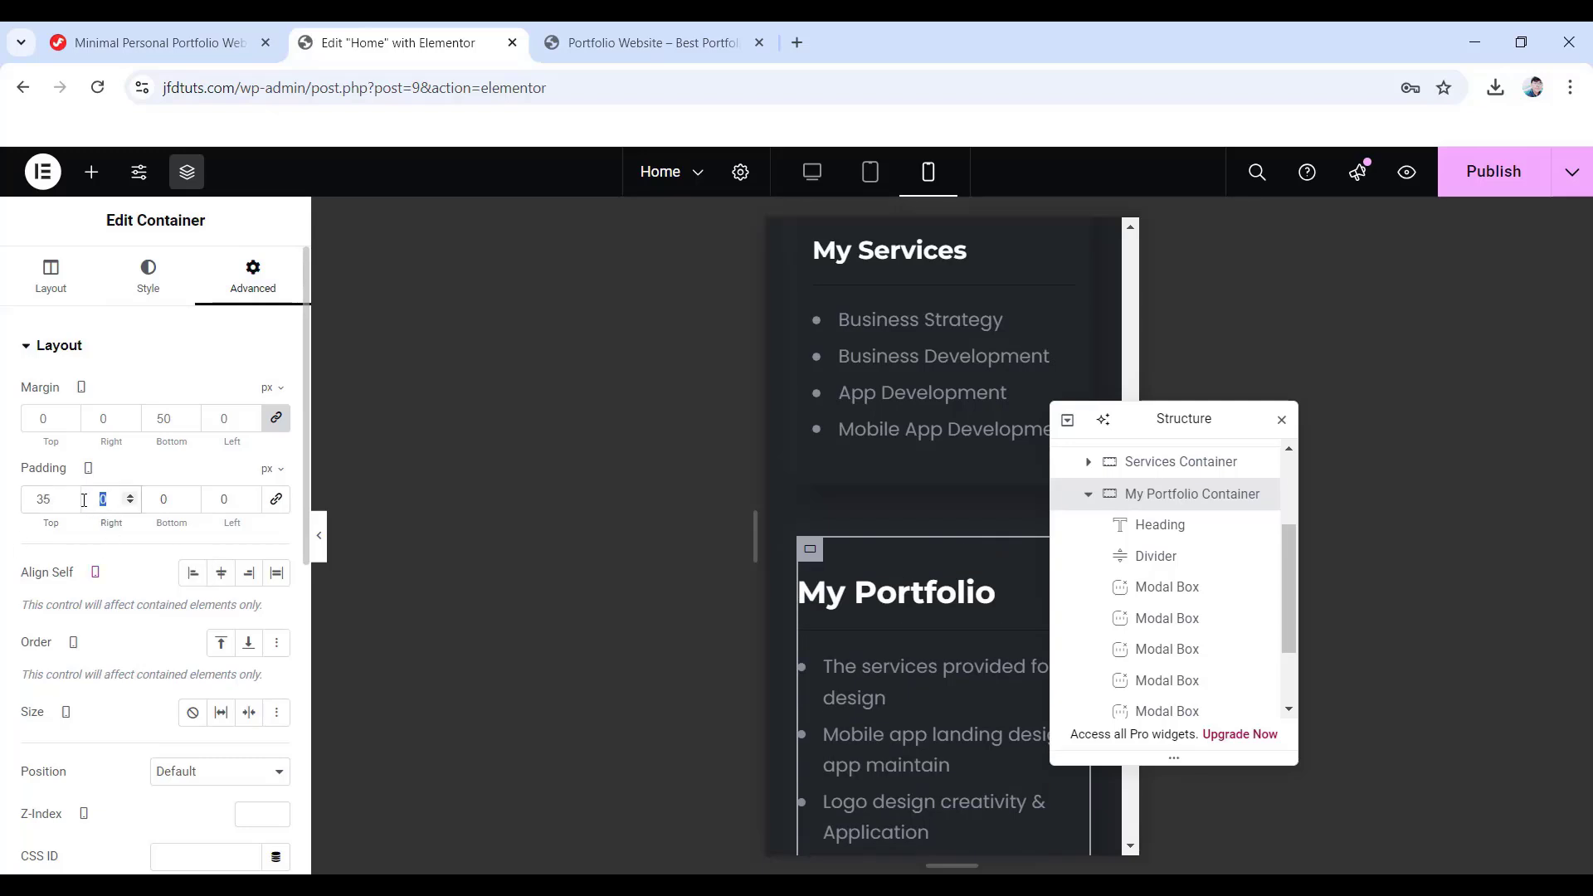
type("15")
left_click(163, 498)
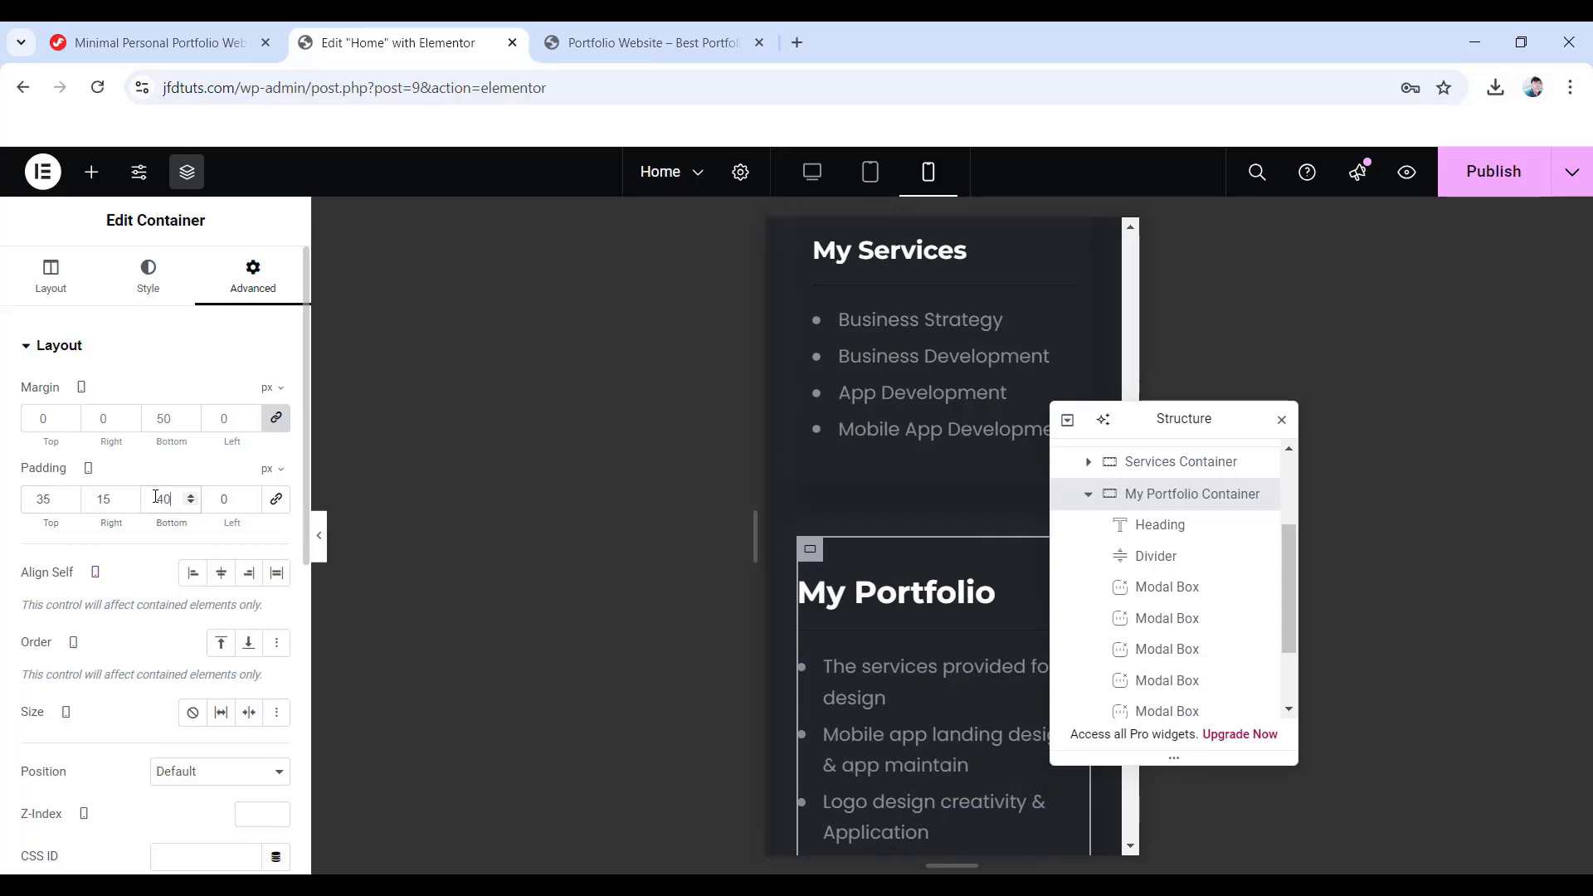
left_click(241, 499)
type("15")
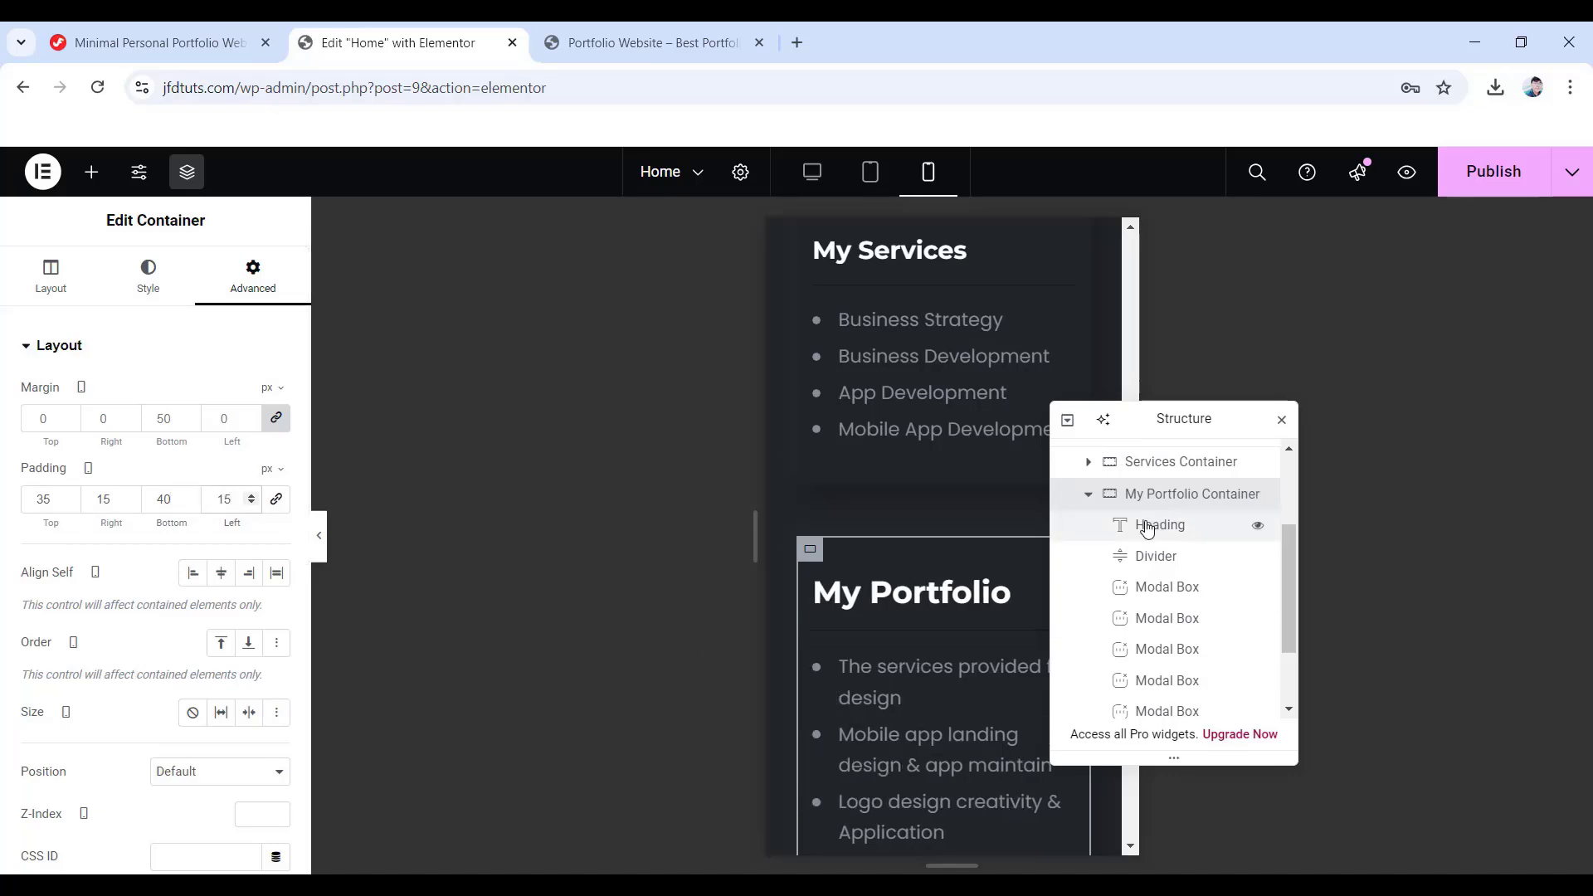
left_click(1134, 524)
- Left-align the heading with 24 px font size and 30 px line height, publish, and return to desktop view
left_click(151, 276)
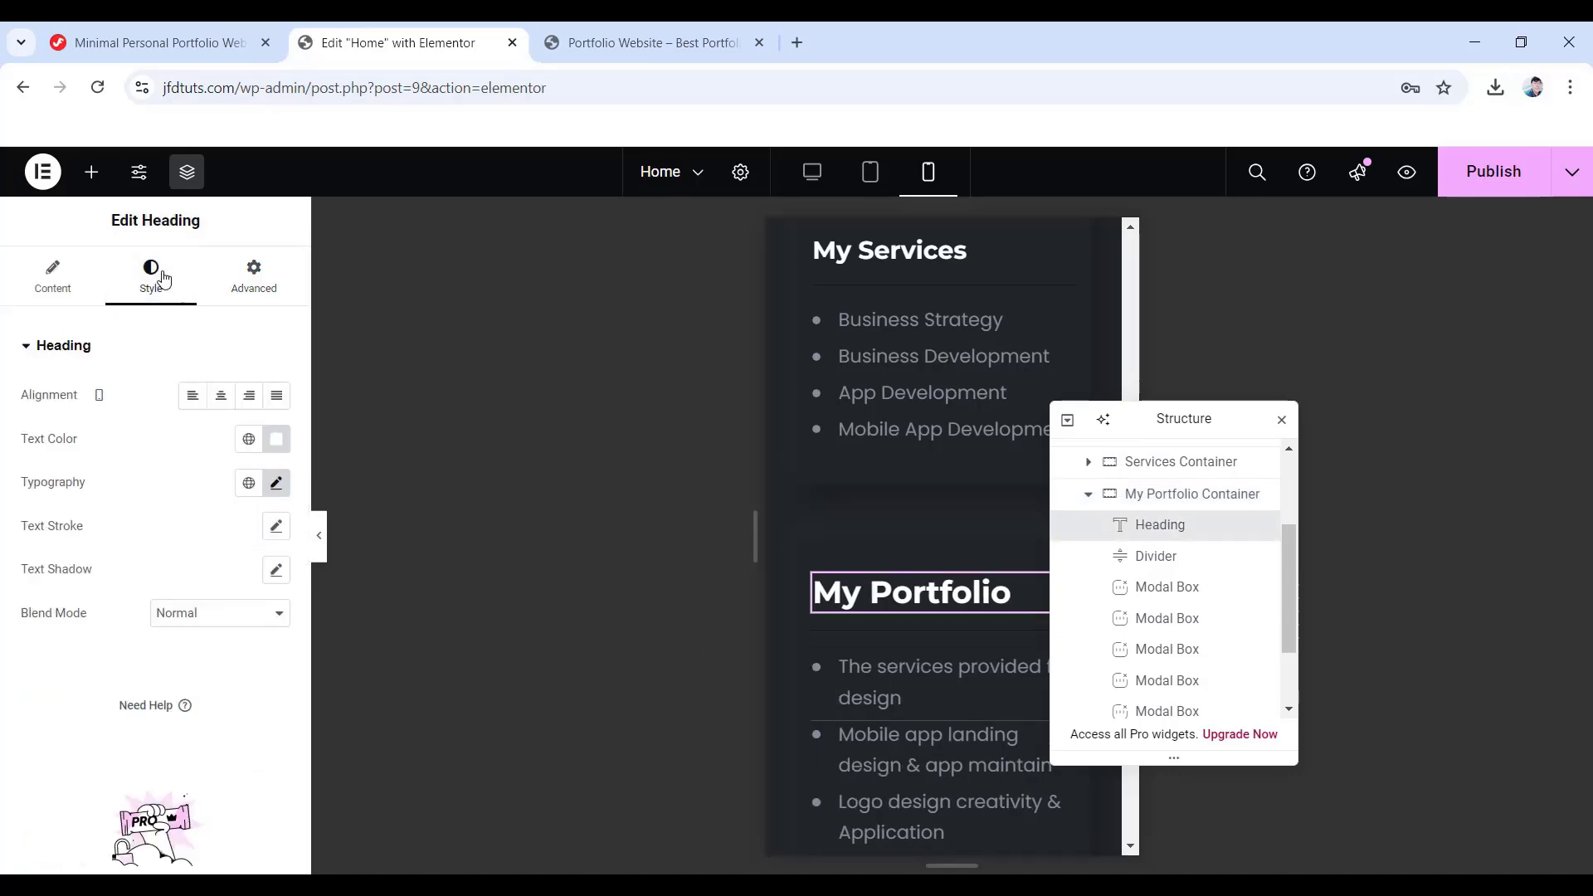
left_click(190, 403)
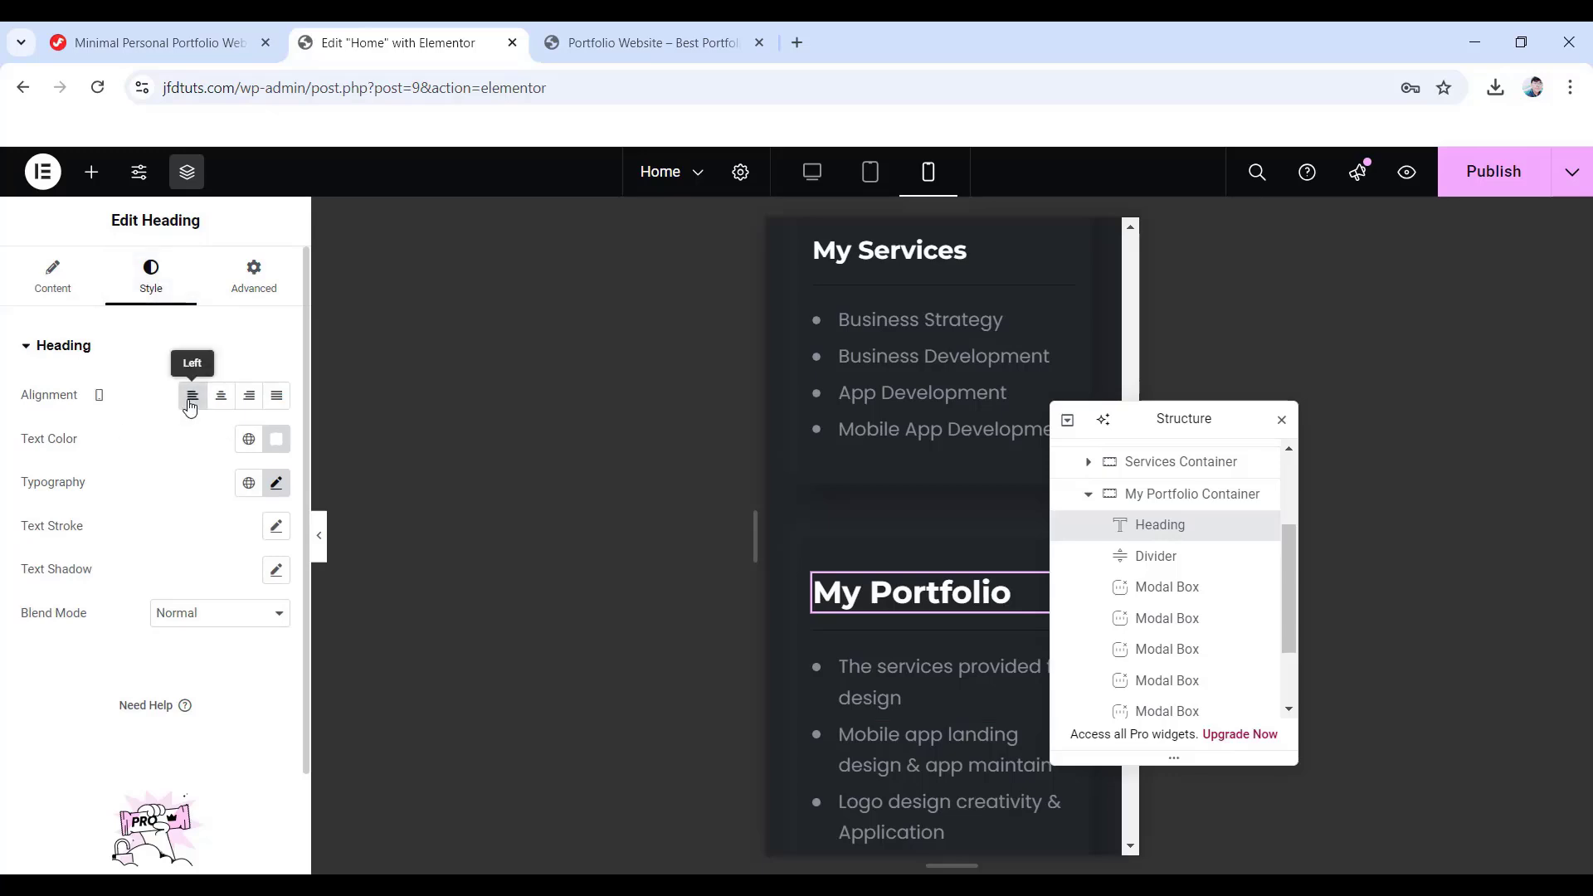
left_click(277, 485)
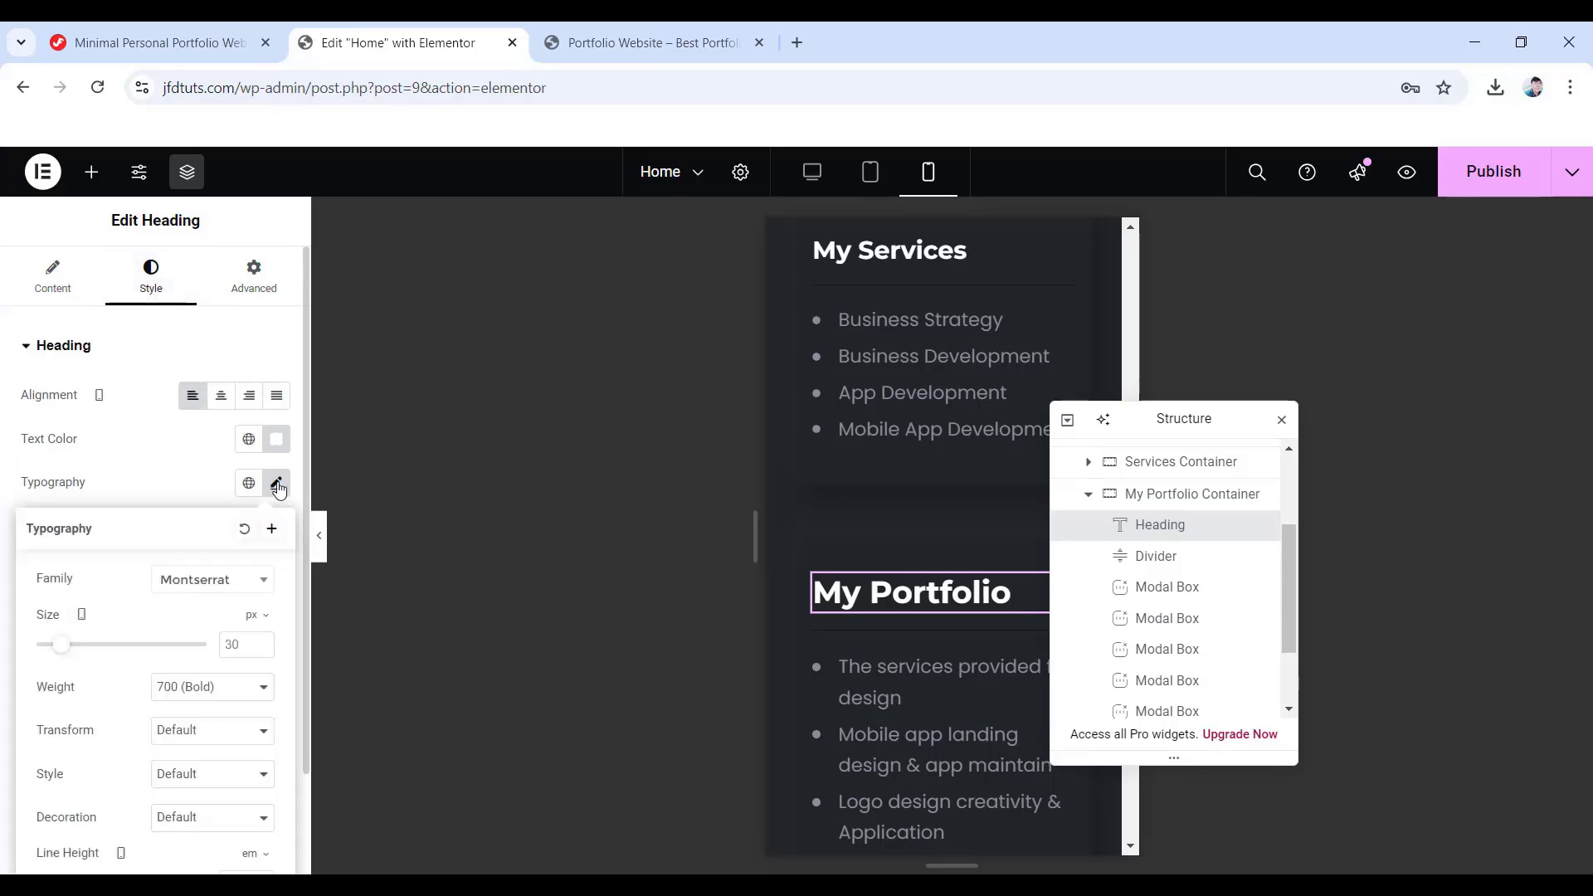
scroll(224, 572, "down", 1)
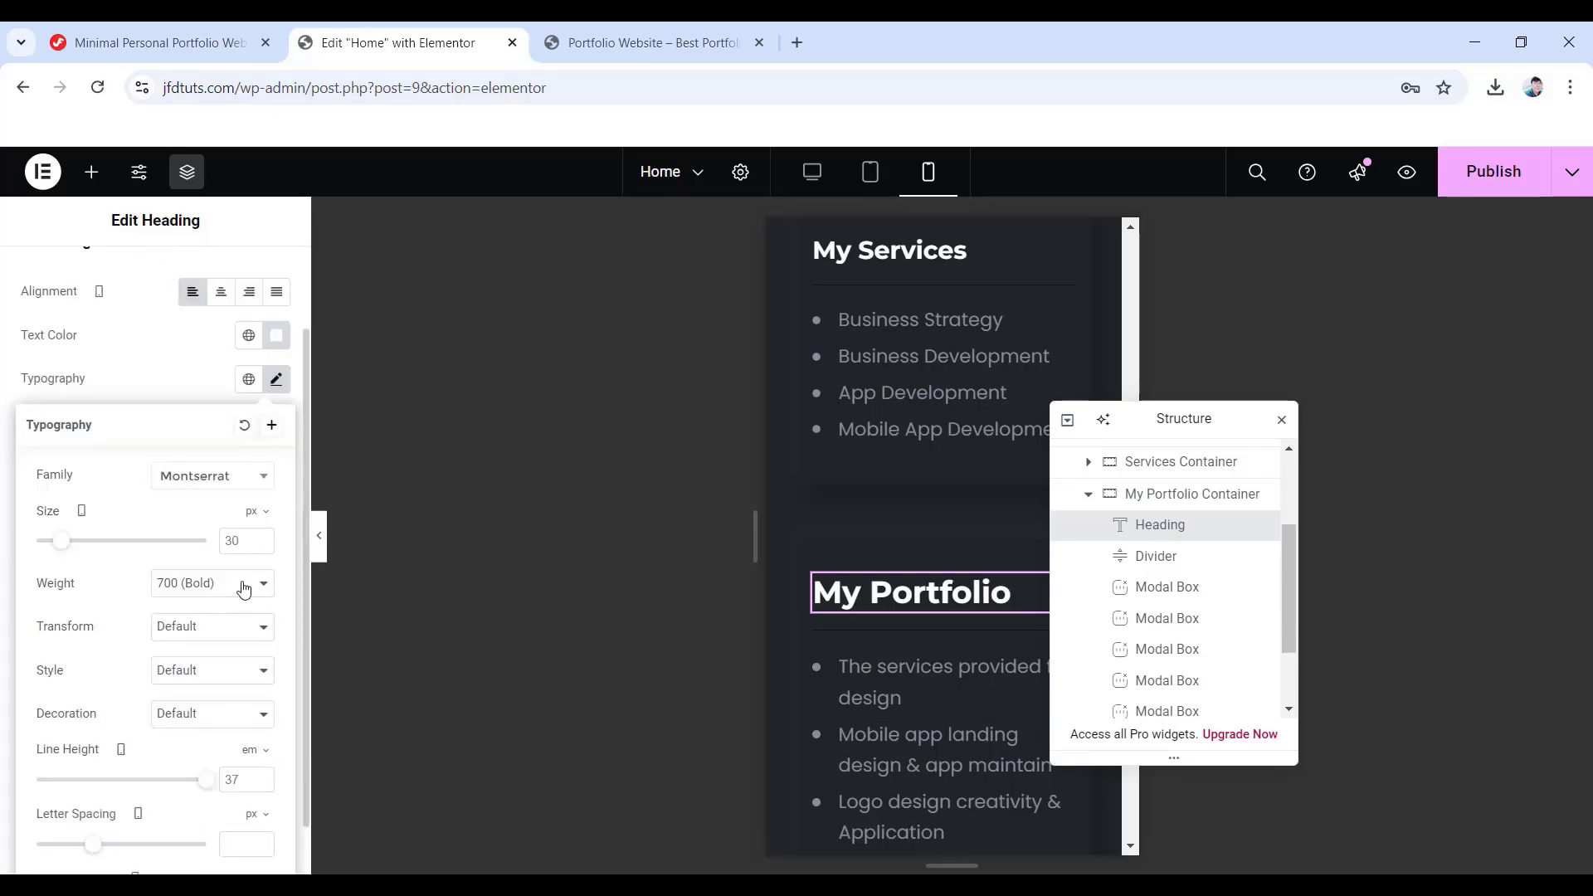
double_click(240, 540)
type("24")
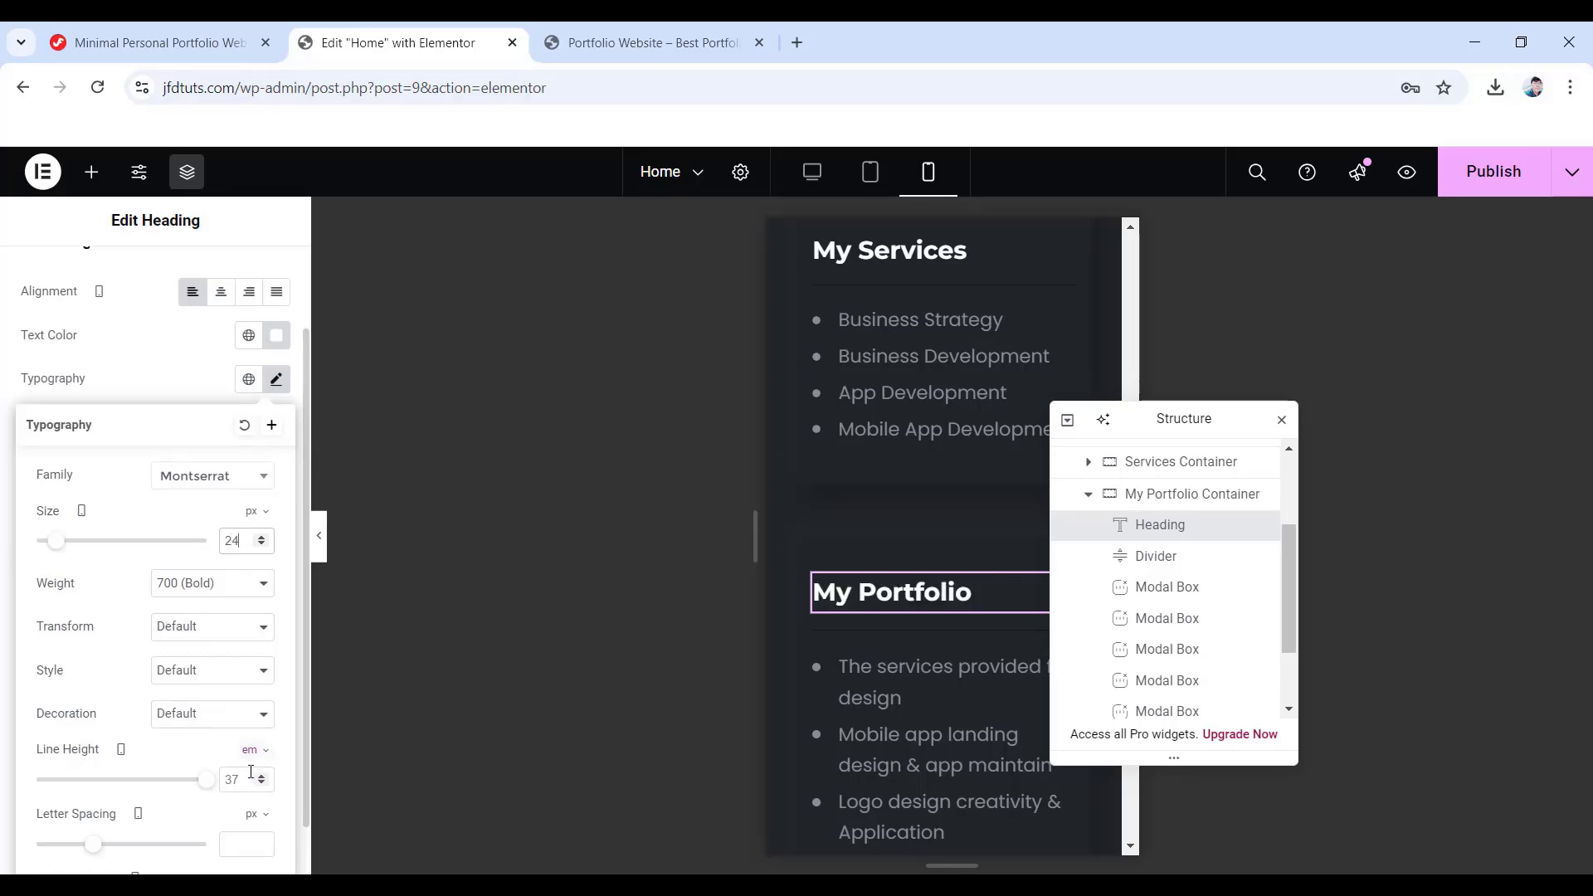
left_click(257, 751)
left_click(251, 771)
left_click(236, 780)
type("30")
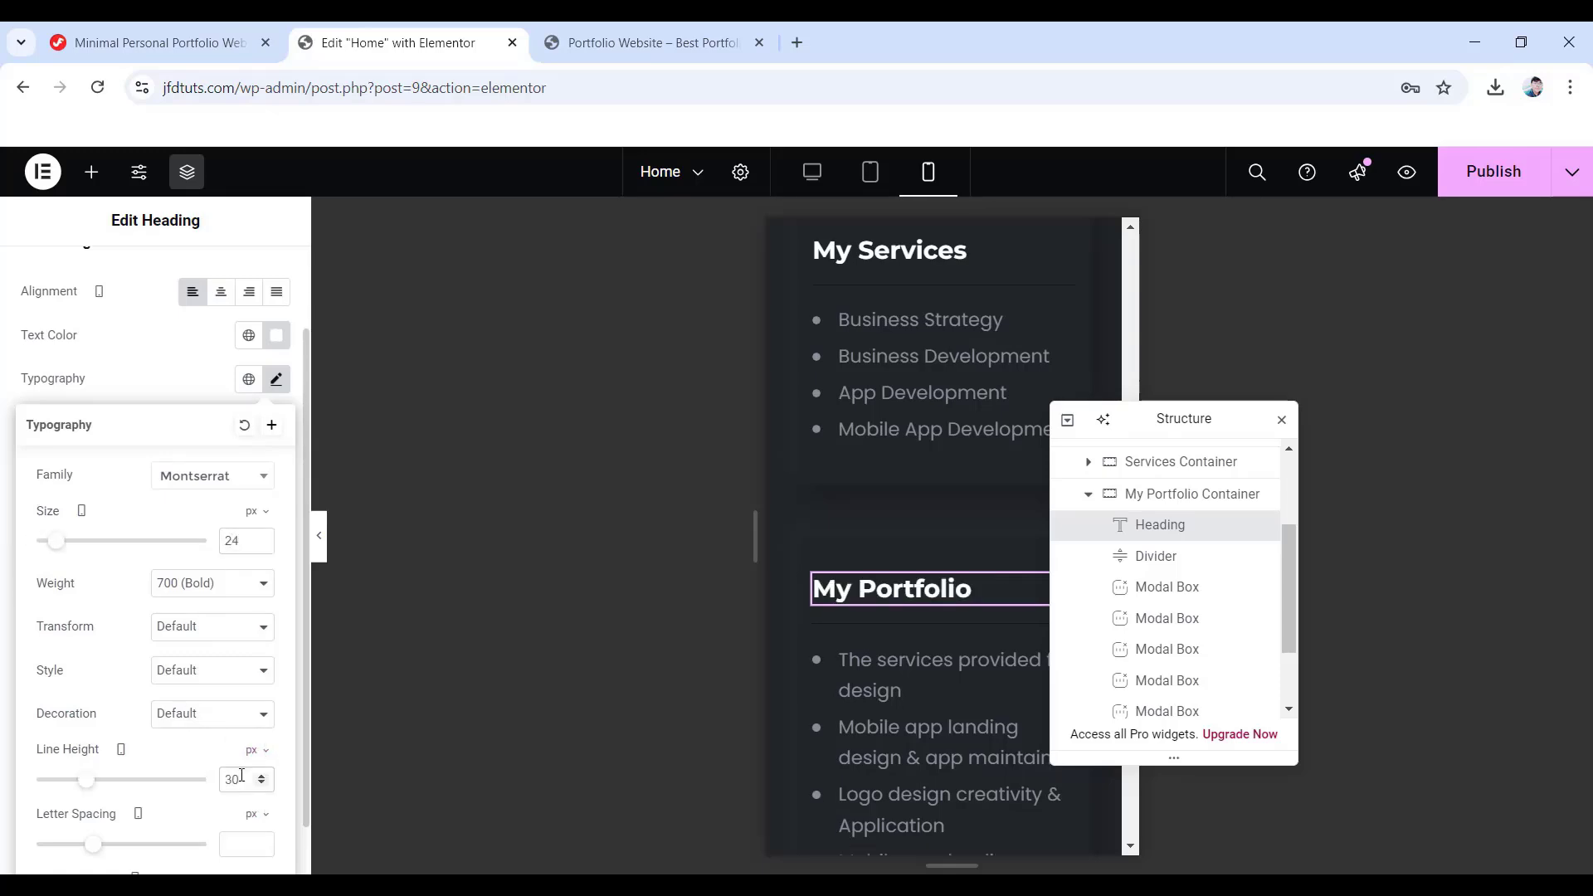
left_click(1477, 181)
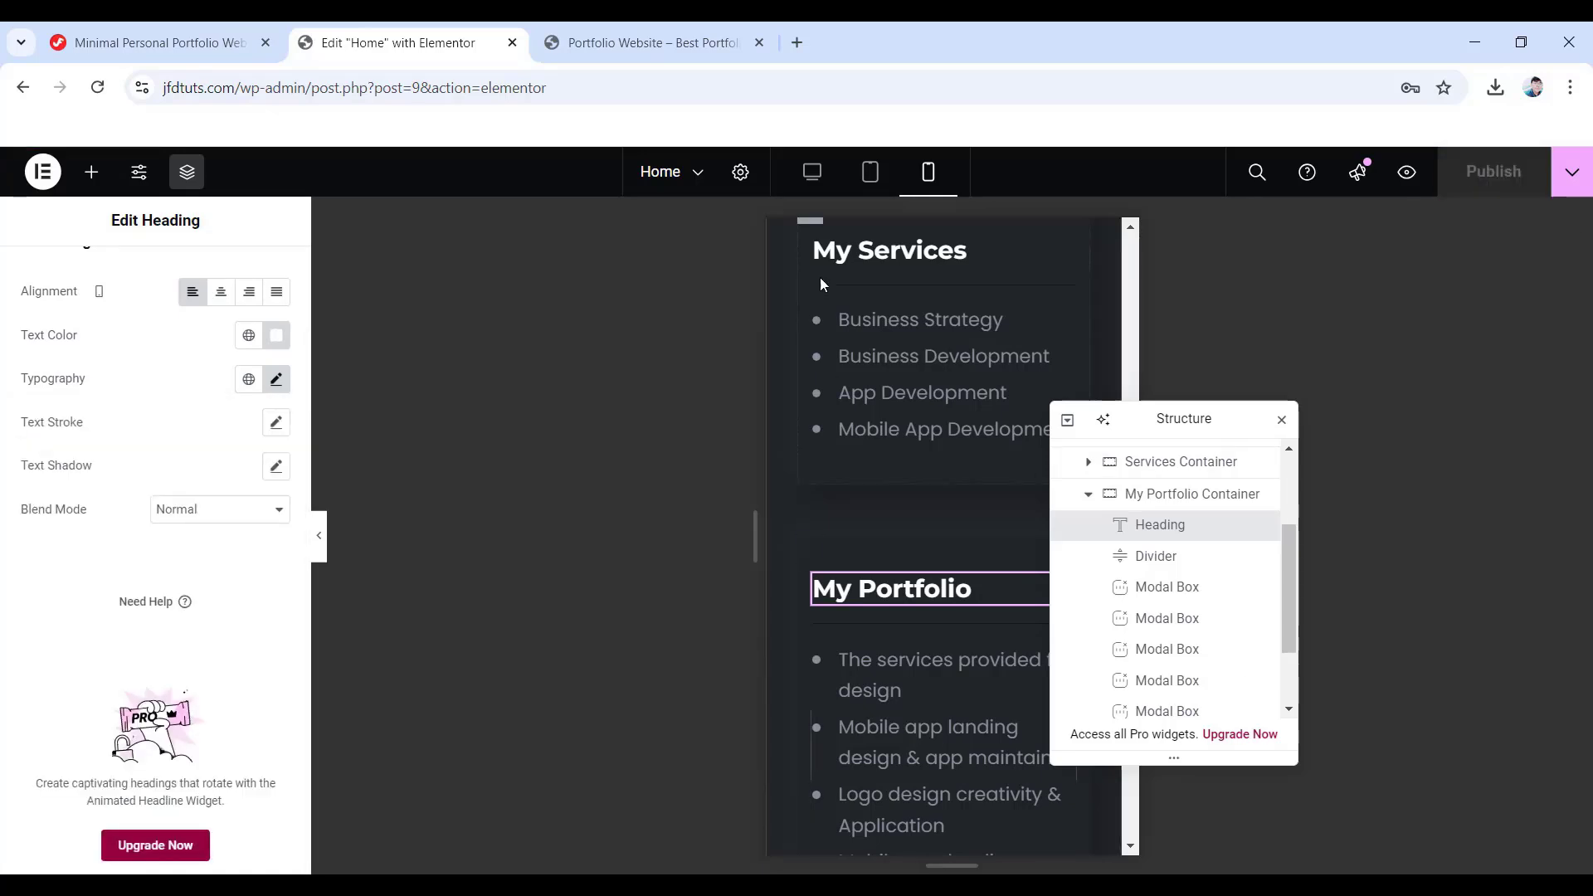
left_click(815, 179)
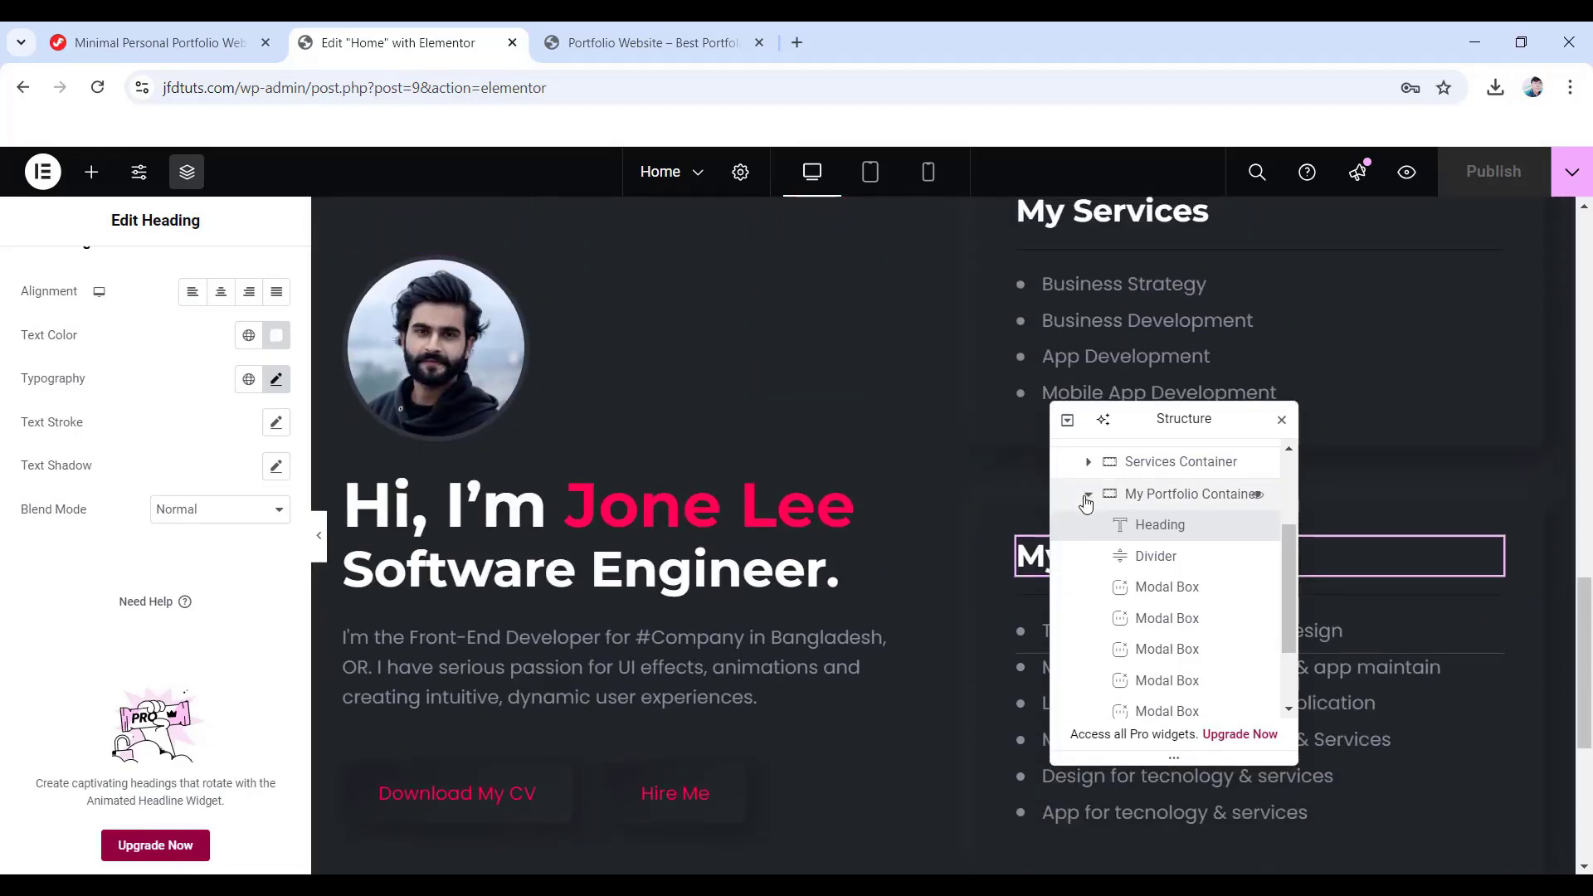
- Drag a new Container below the portfolio section and rename it 'Testimonial Container' in Structure
left_click(1087, 495)
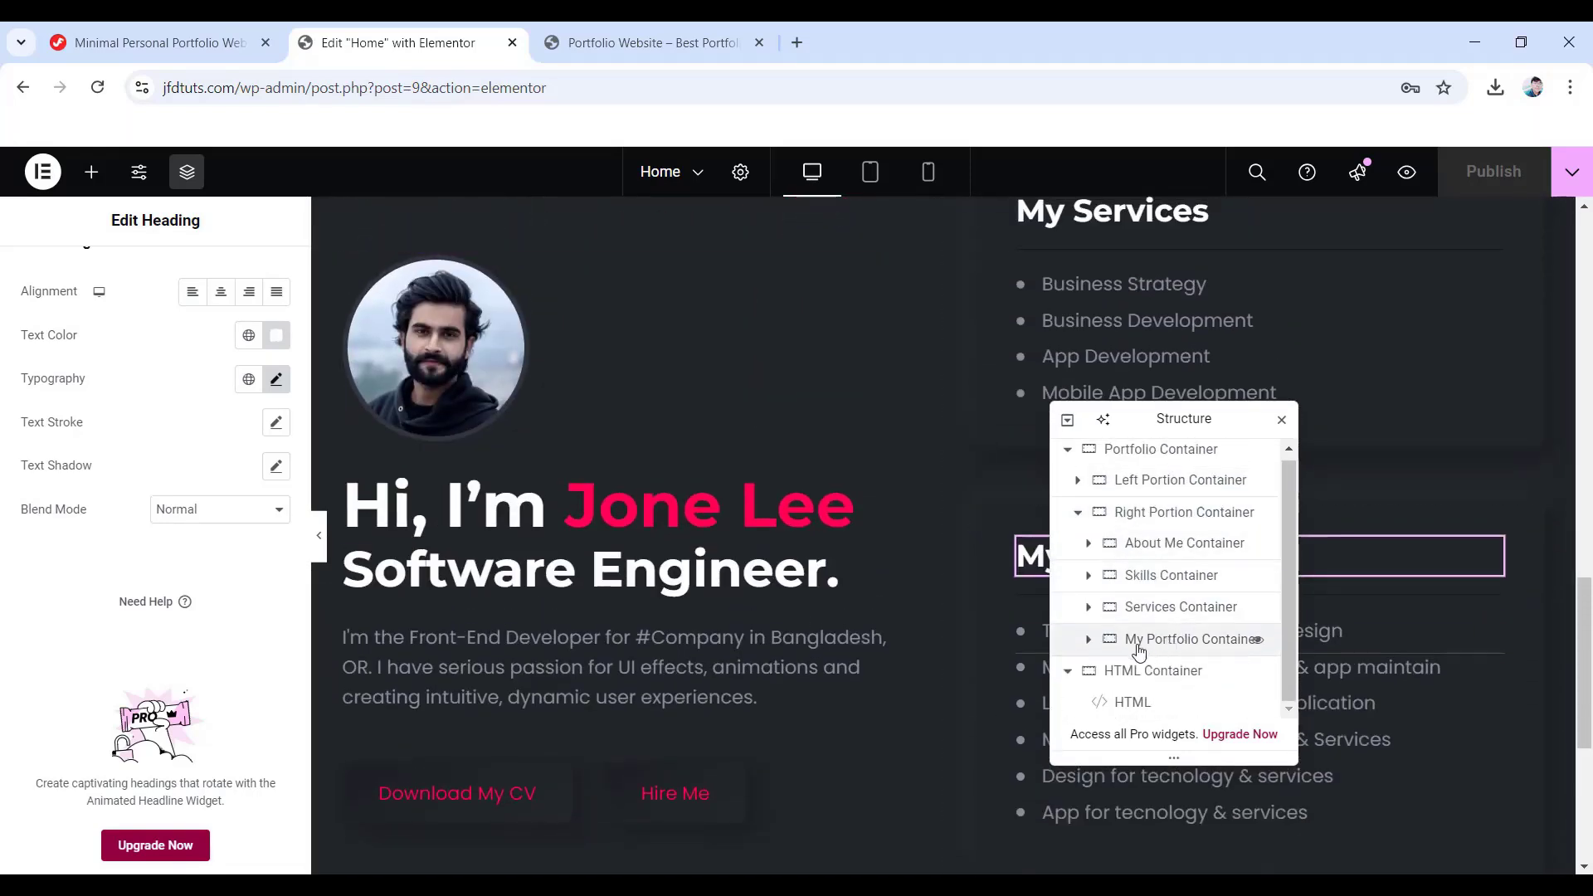
left_click(92, 172)
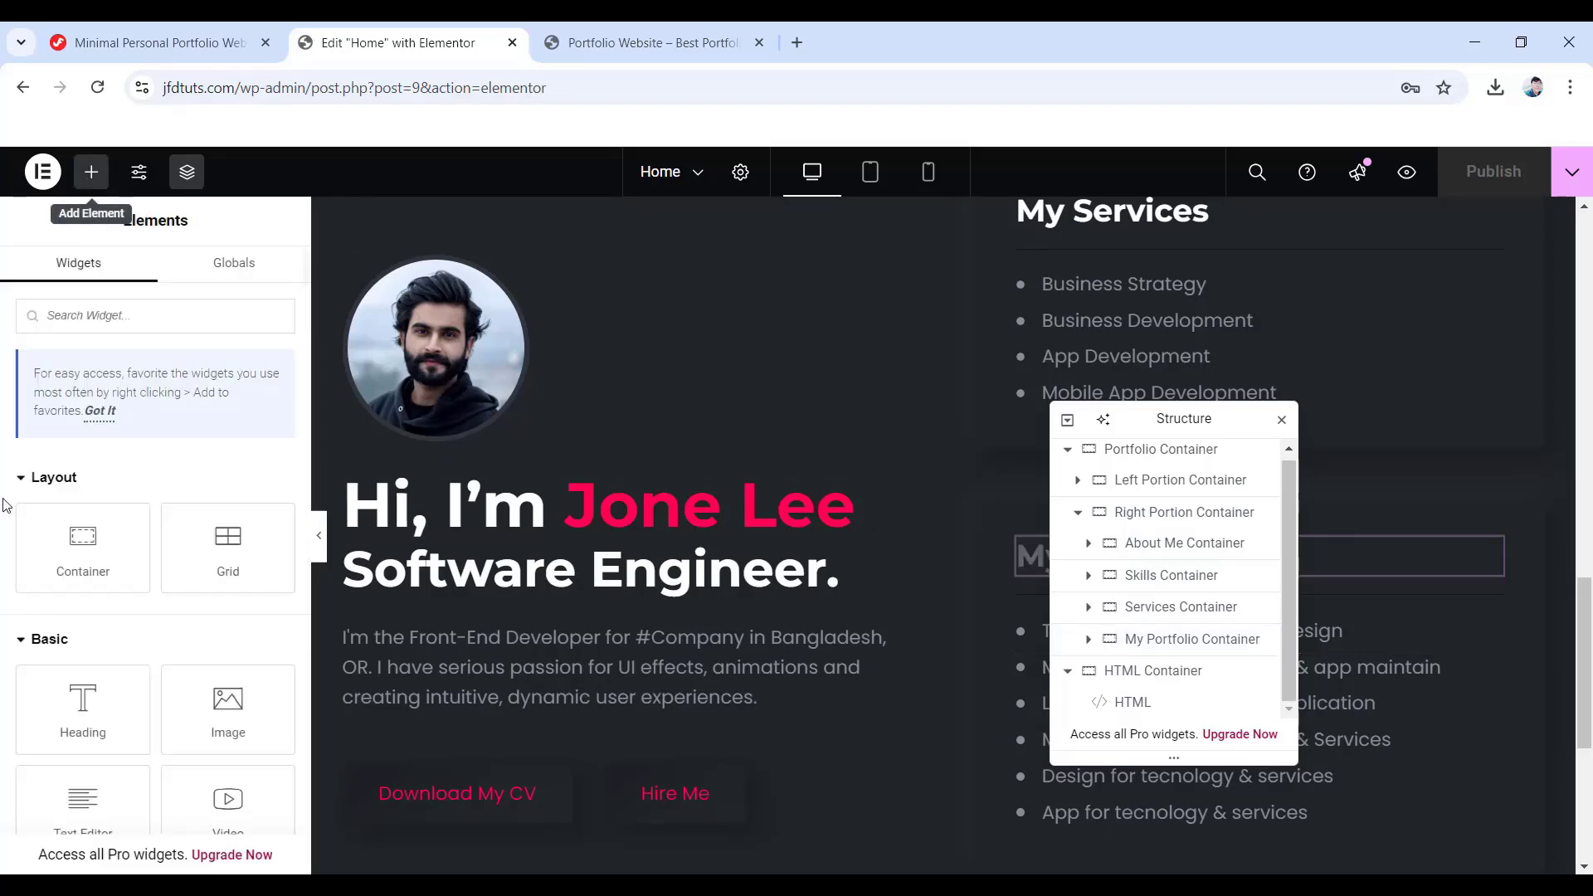
left_click_drag(85, 554, 1228, 804)
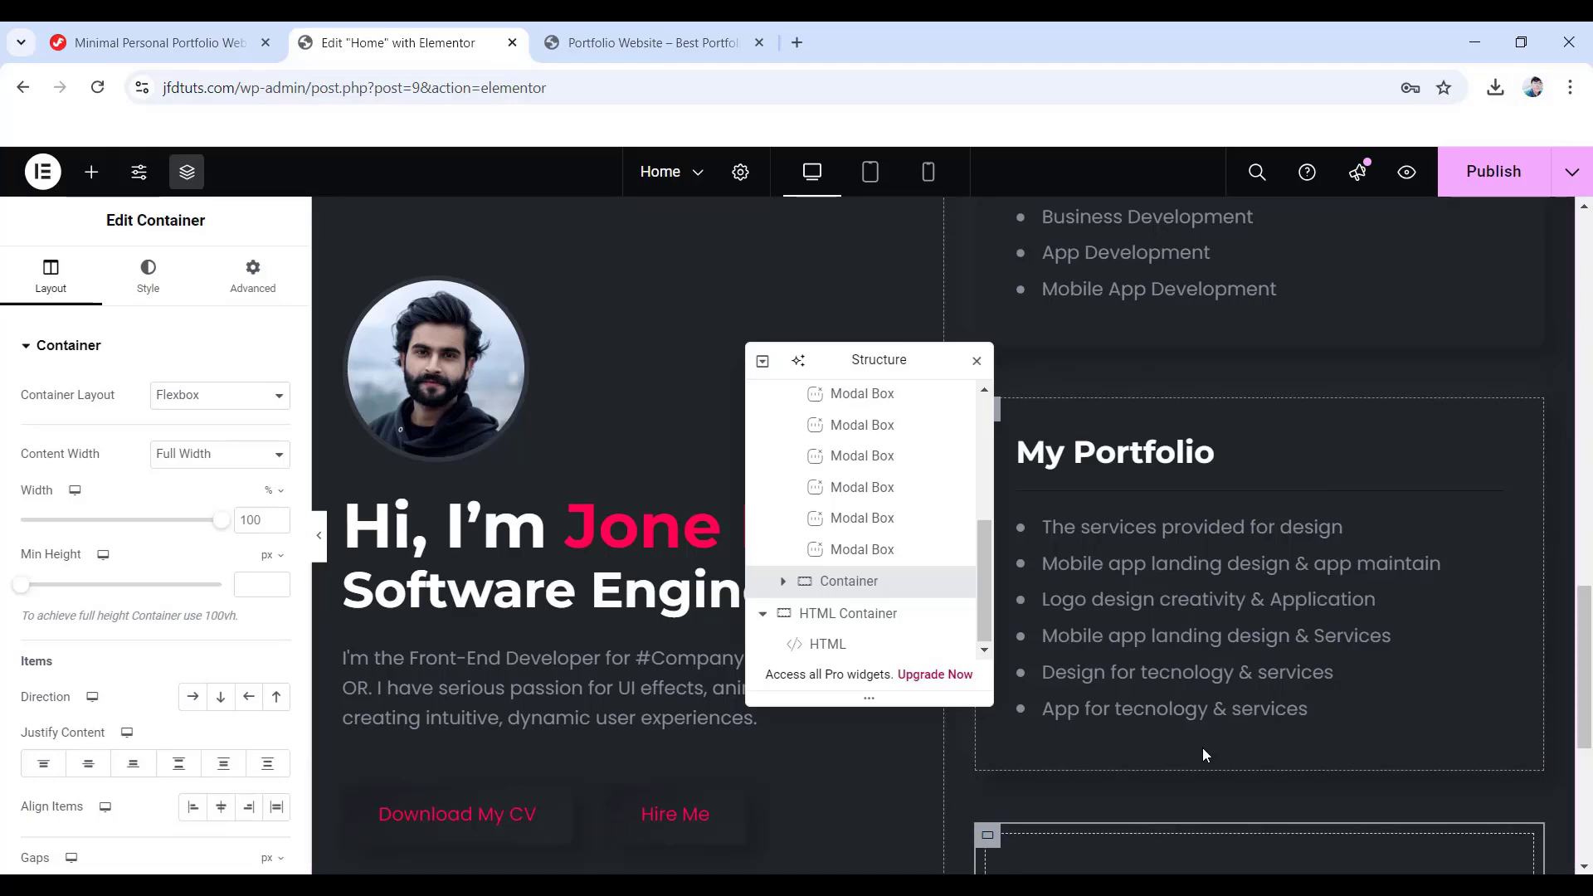
scroll(1195, 735, "down", 3)
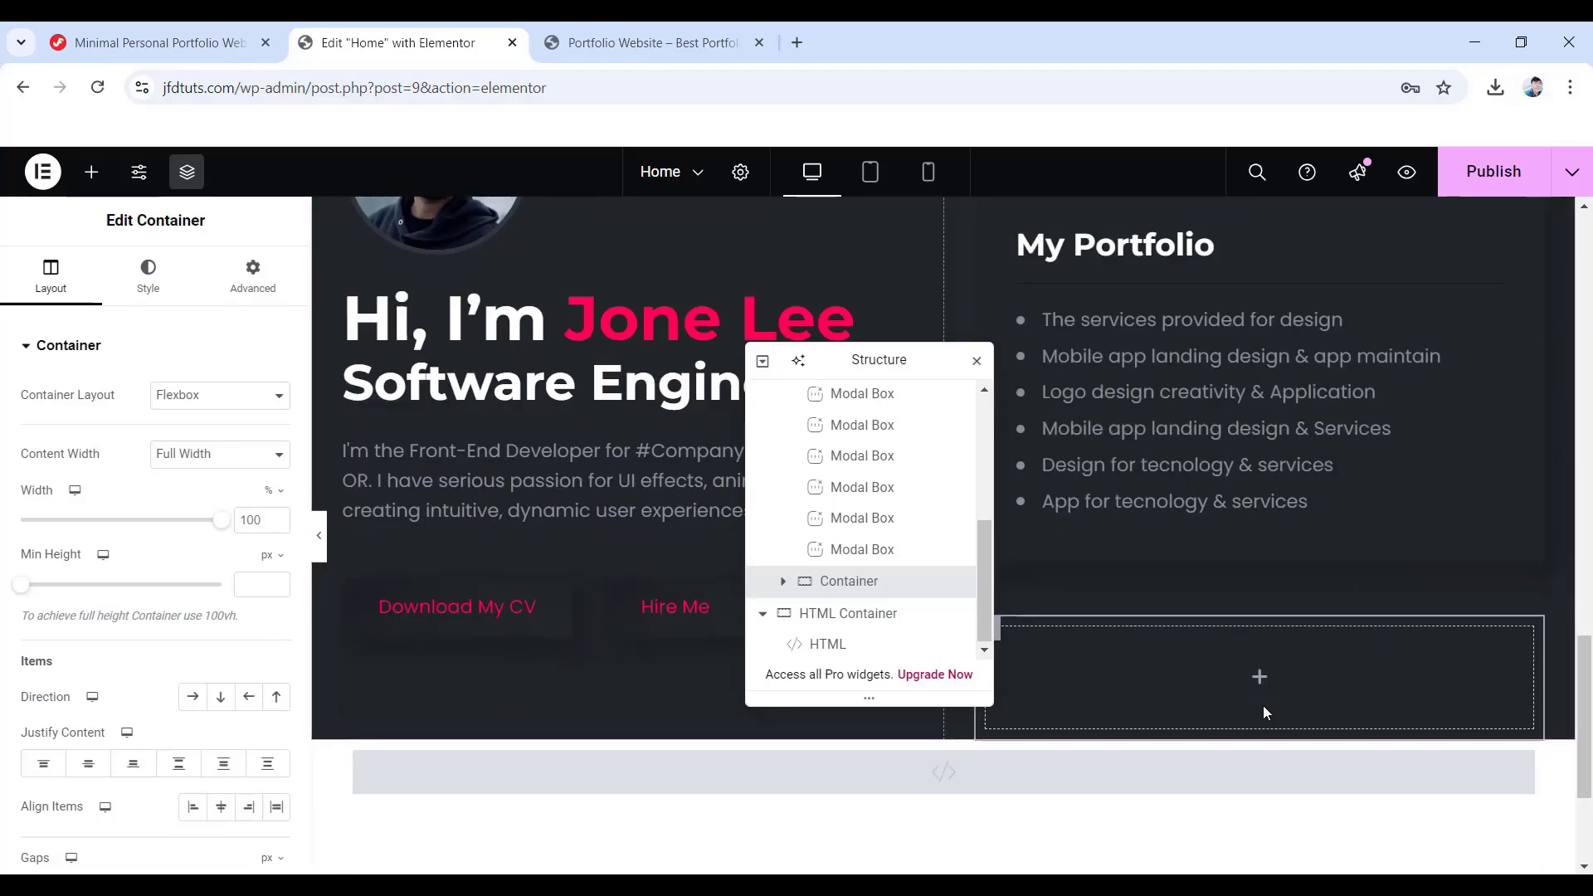
double_click(838, 582)
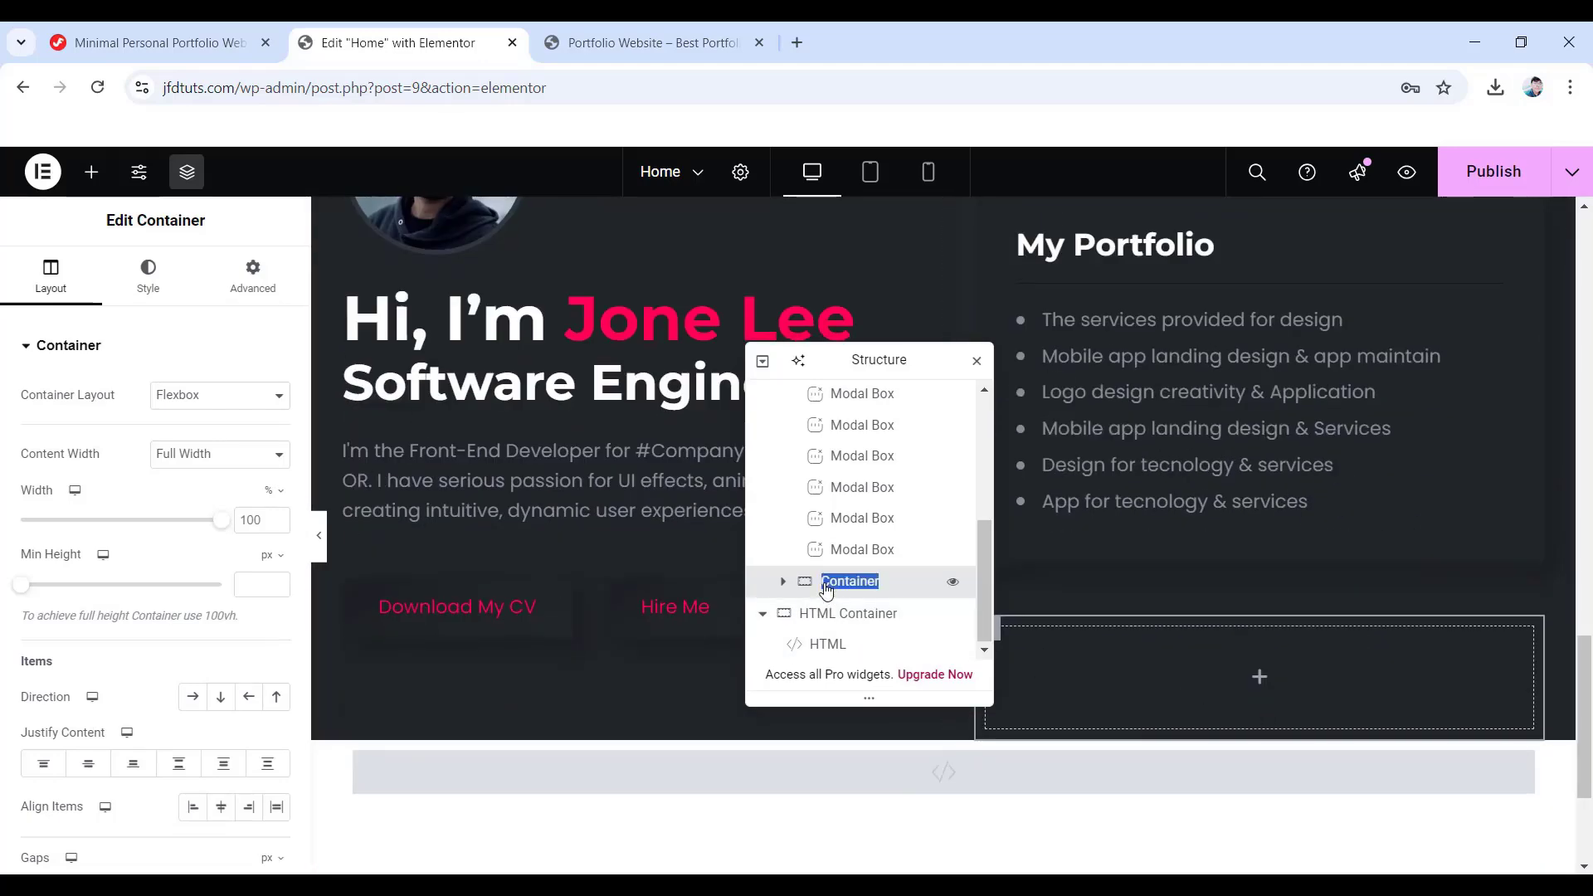
type("Testimonial Container")
key("Return")
left_click_drag(881, 363, 825, 363)
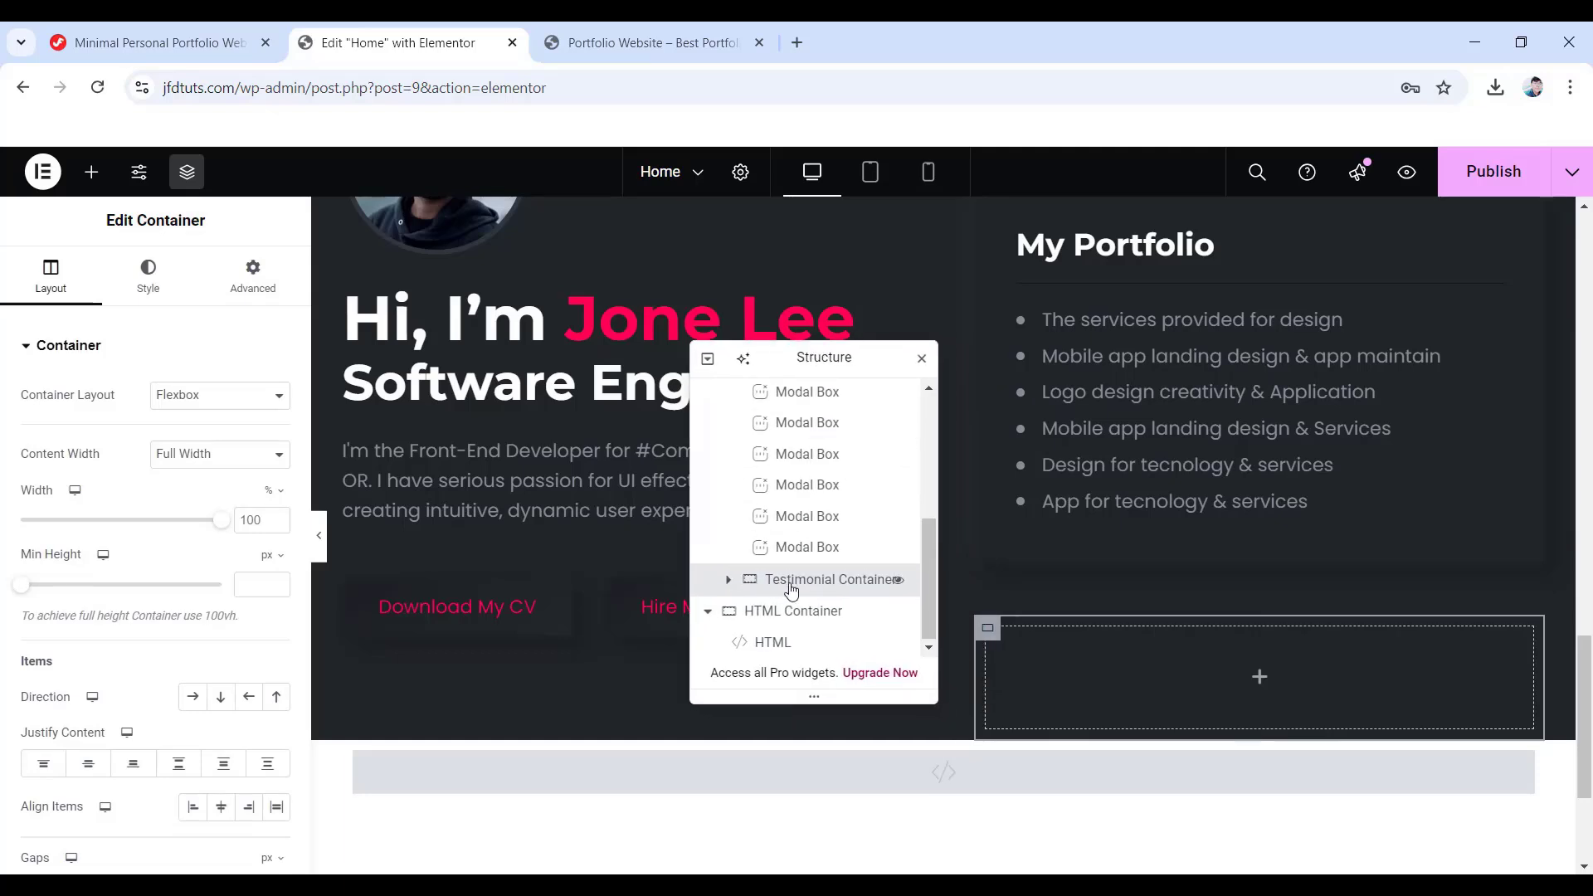
scroll(789, 519, "up", 3)
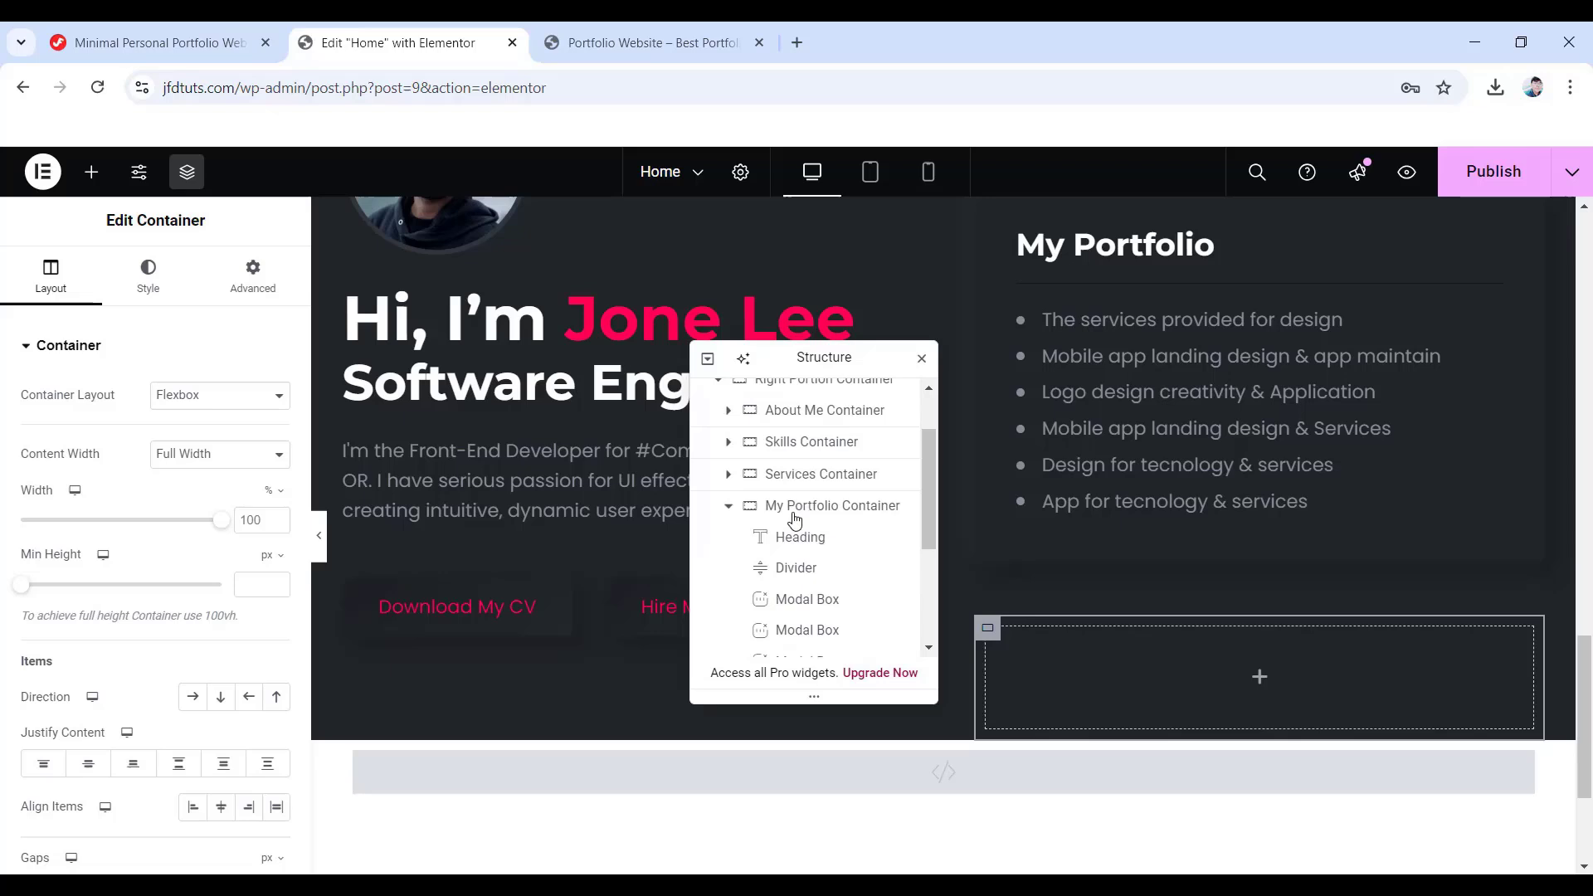
- Set the container's content width to Boxed and its border radius to 10
left_click(729, 509)
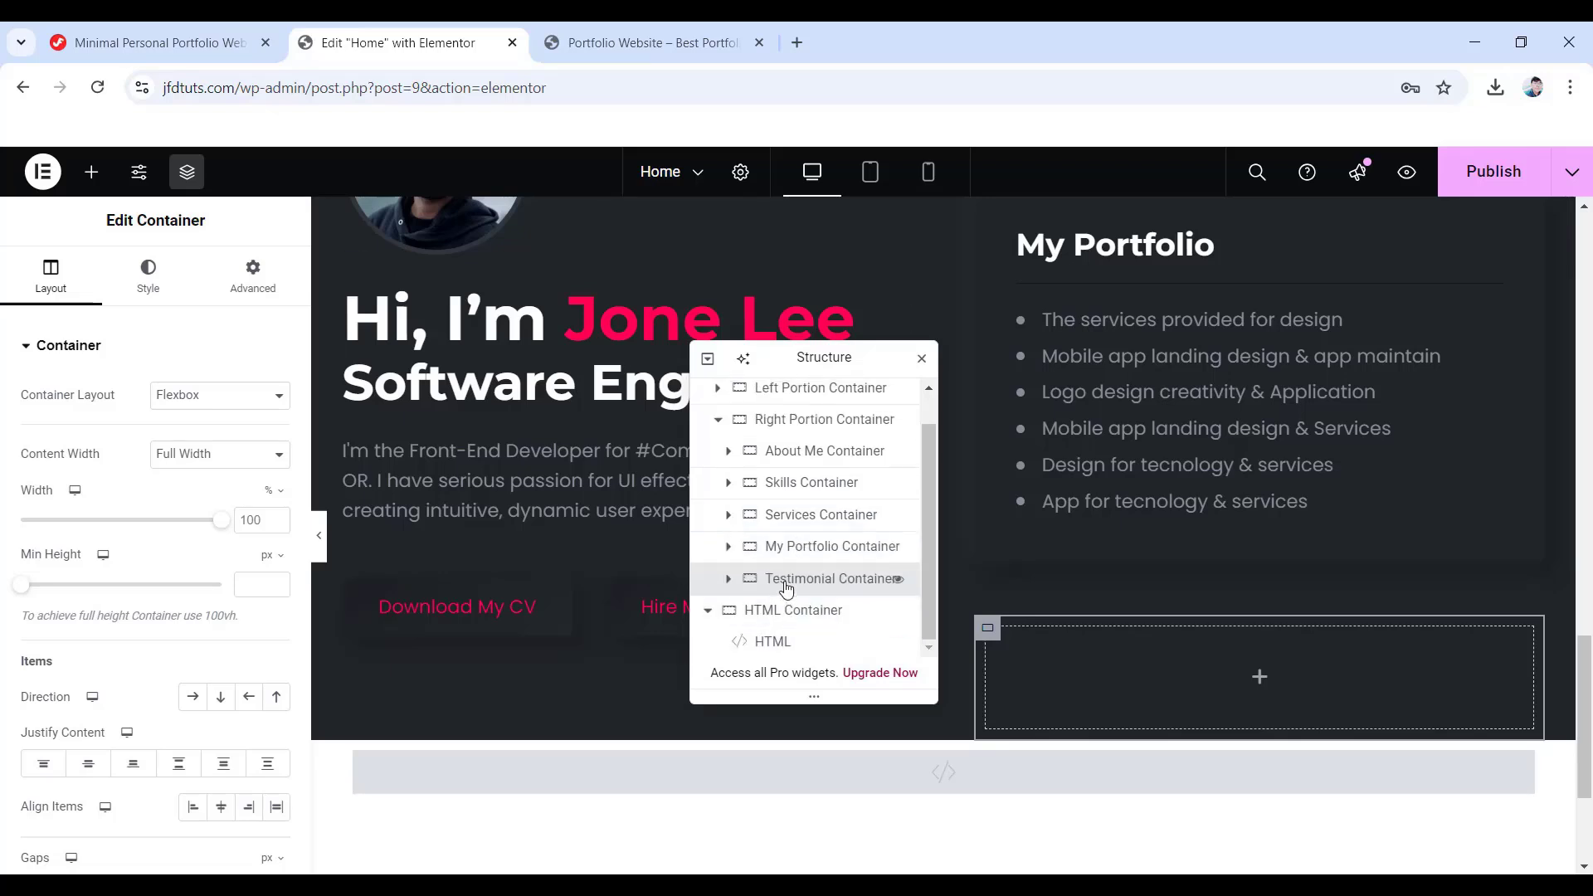
left_click(278, 464)
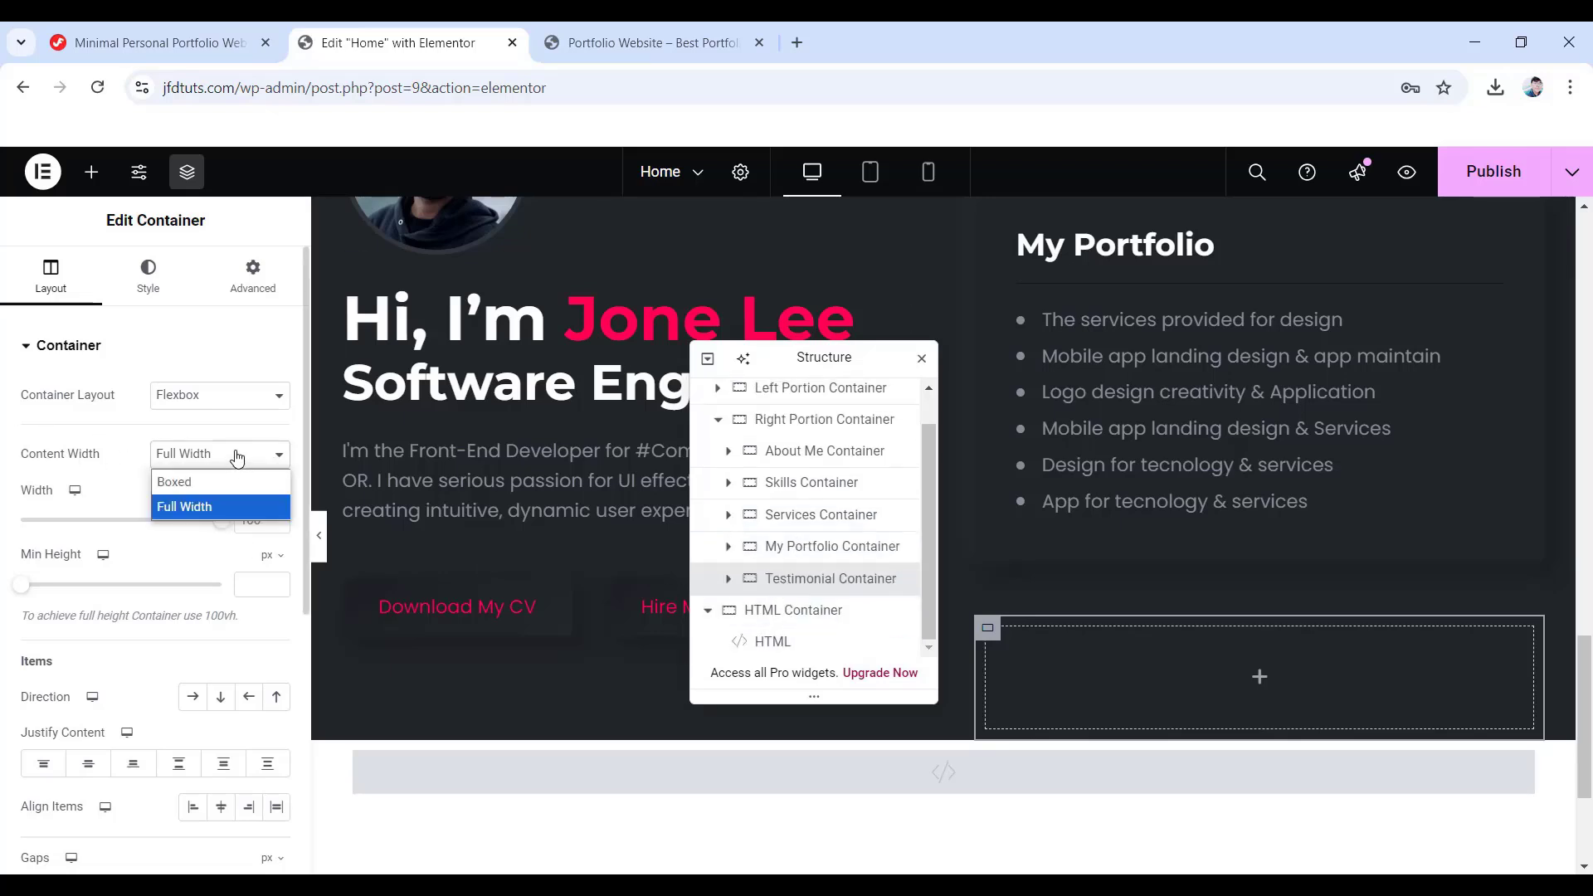
left_click(200, 480)
scroll(222, 564, "down", 4)
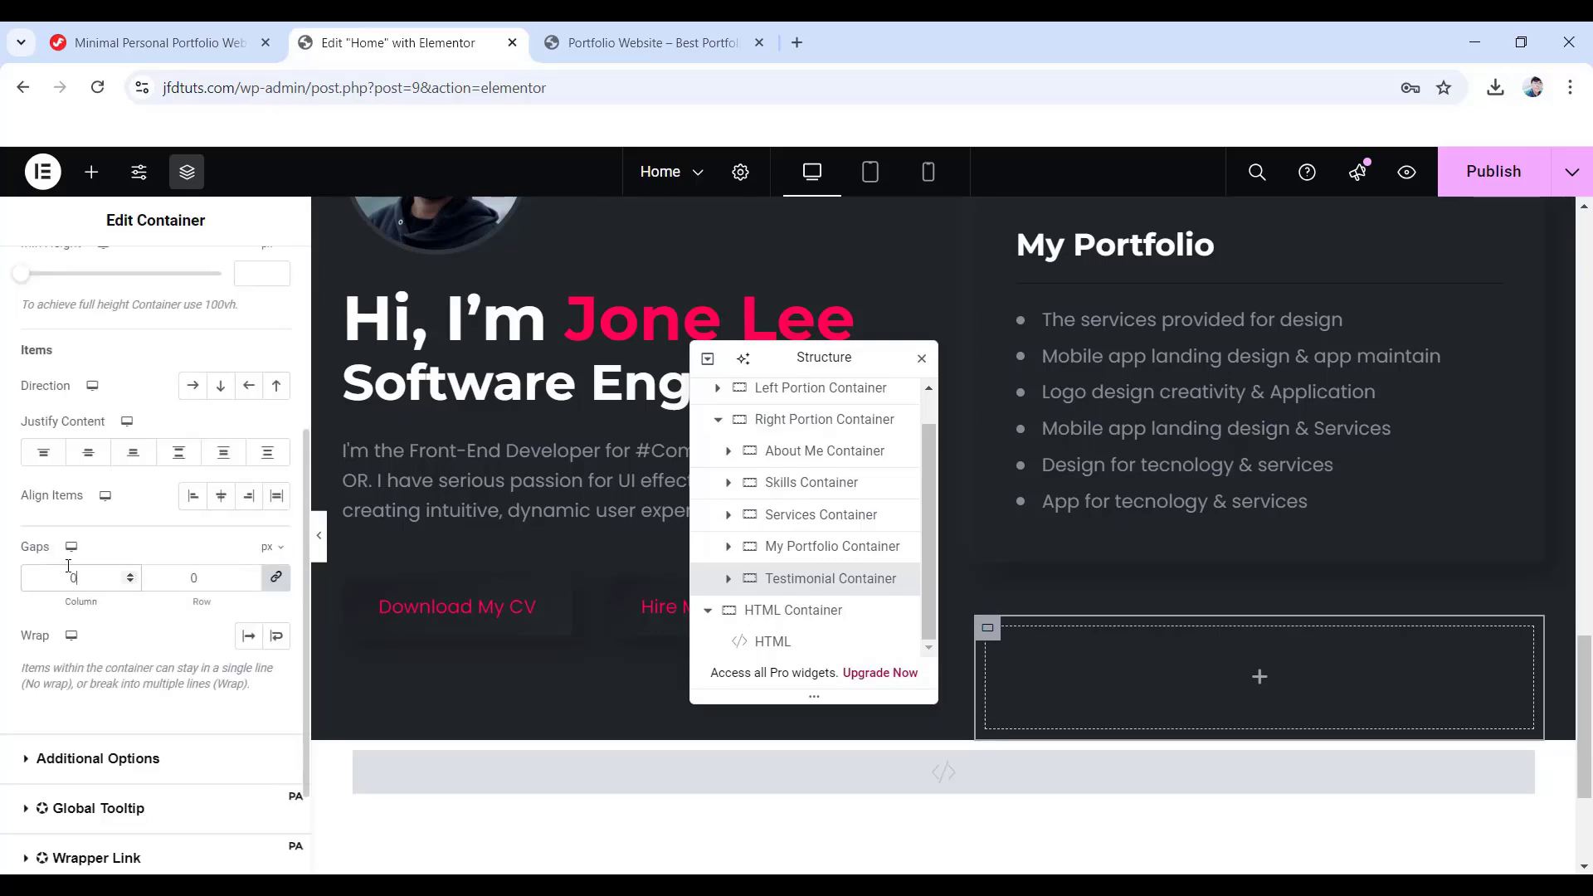
scroll(68, 566, "up", 5)
left_click(146, 282)
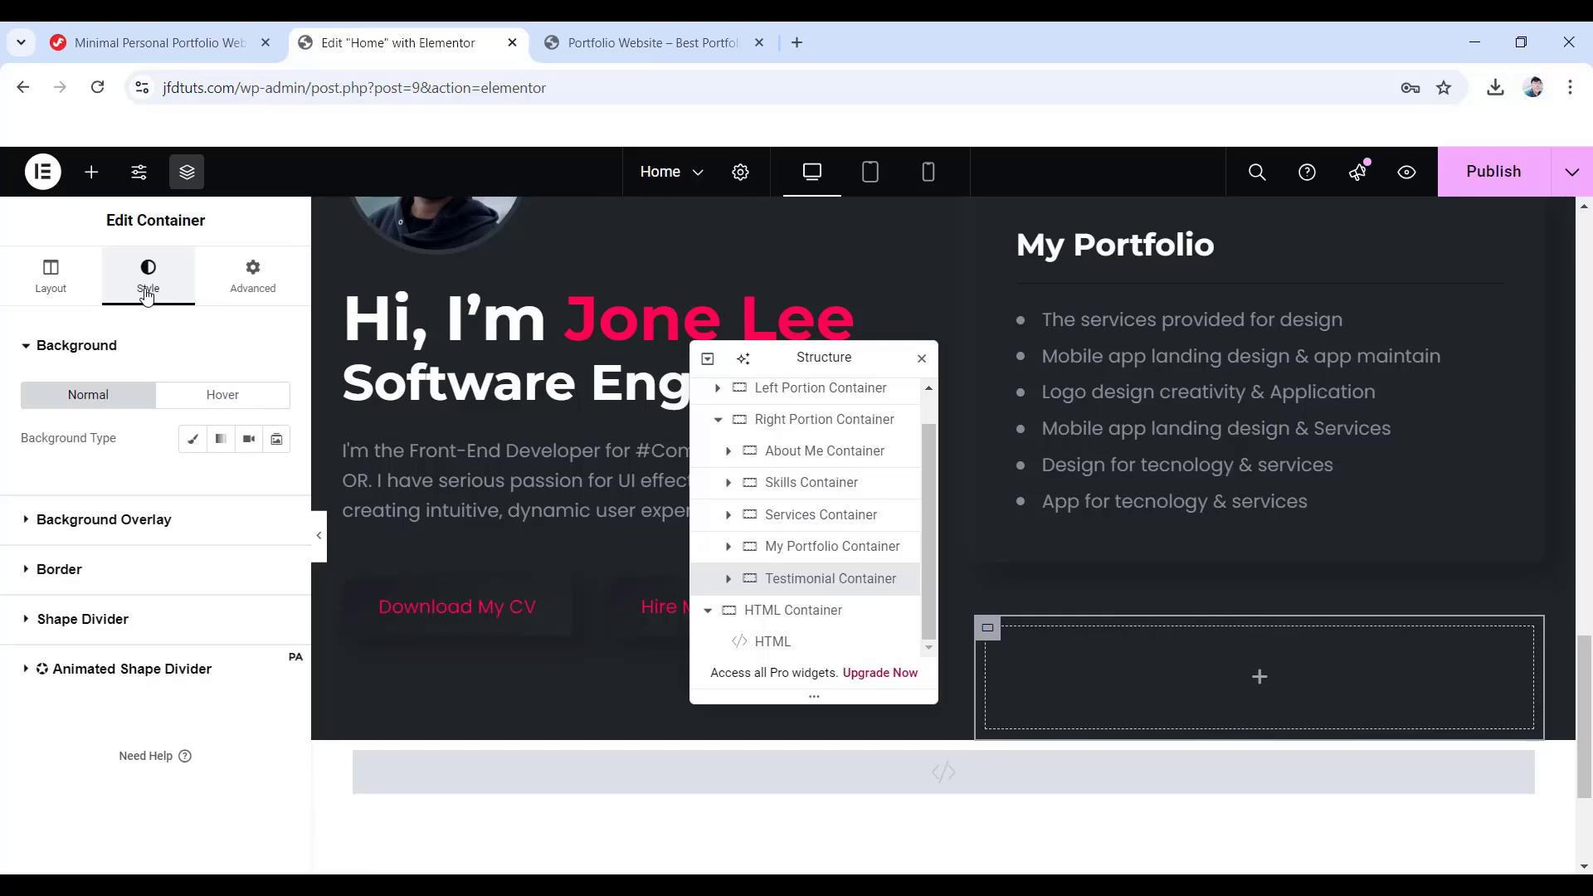
left_click(67, 571)
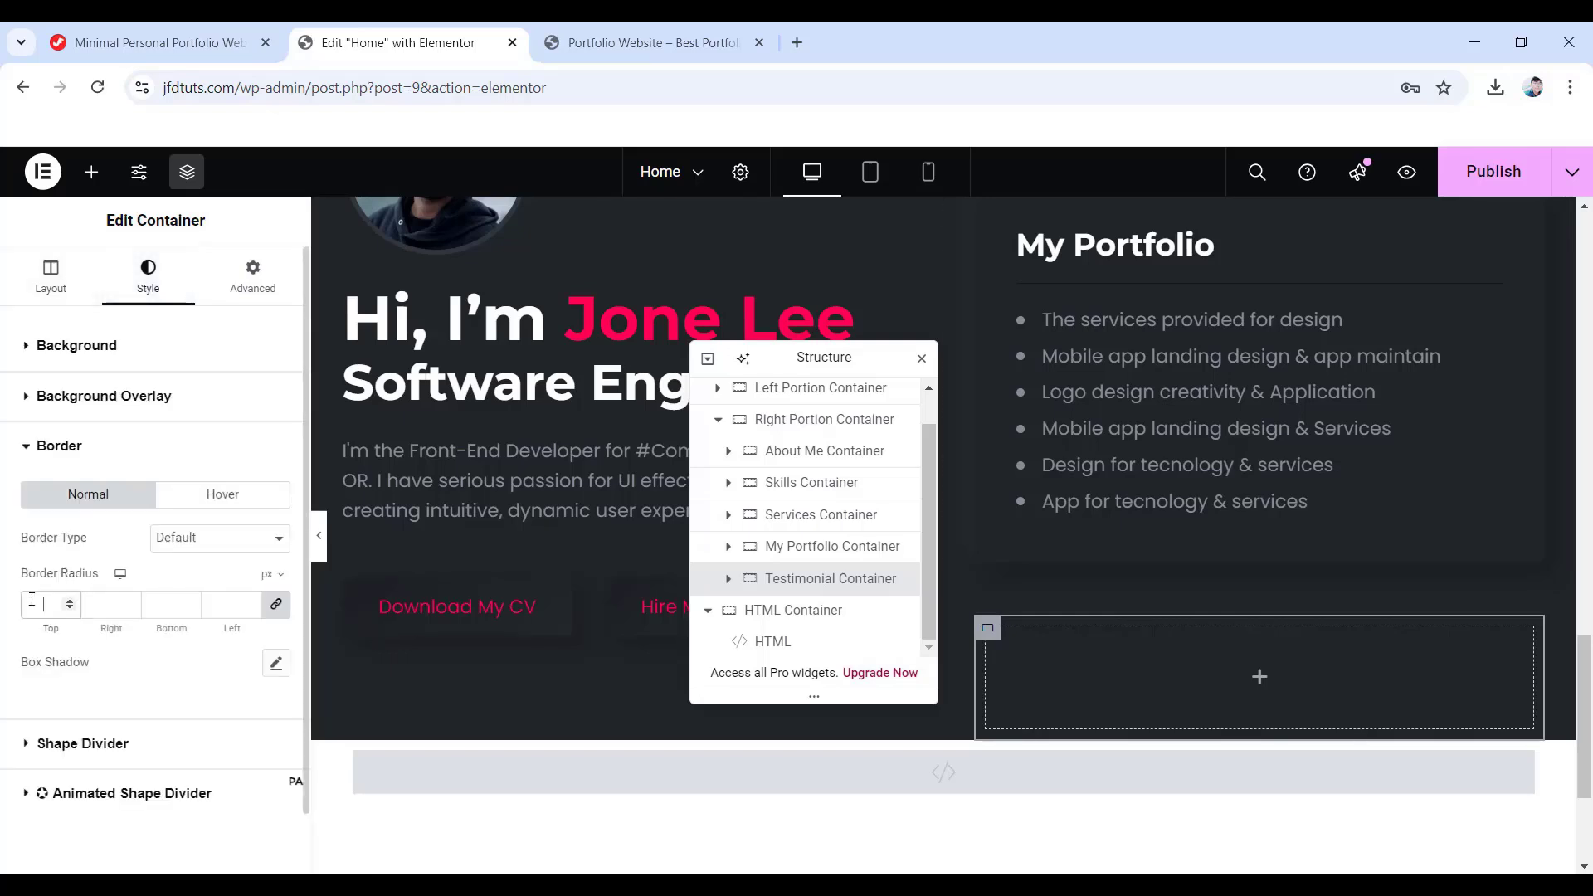
type("10")
- Give the container a 50 px bottom margin and 40 px padding on every side
left_click(252, 268)
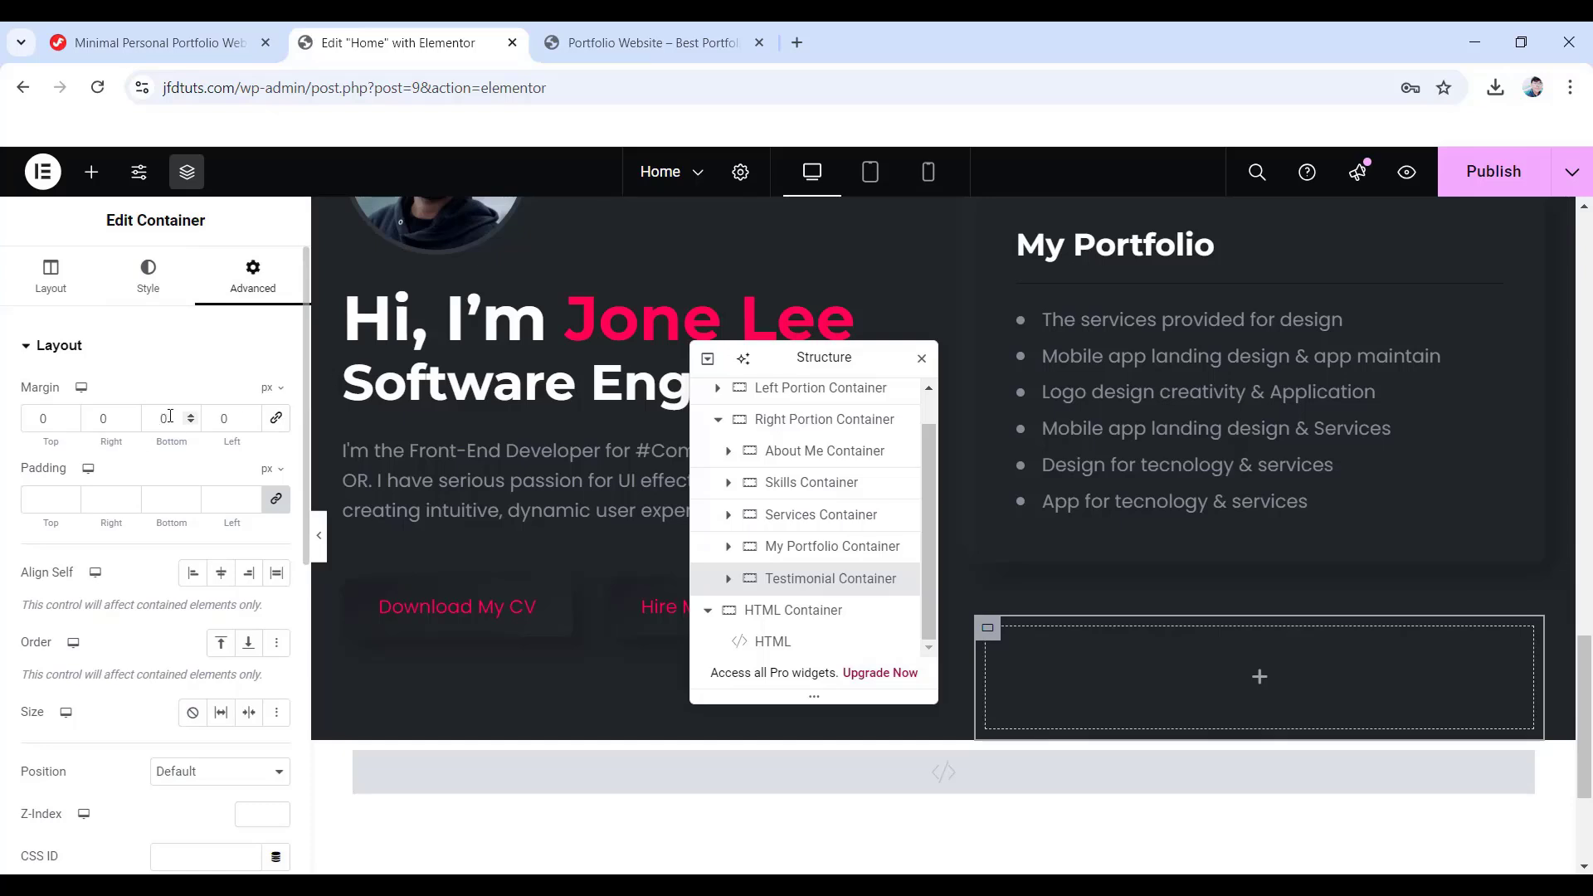
left_click_drag(172, 419, 135, 427)
type("50")
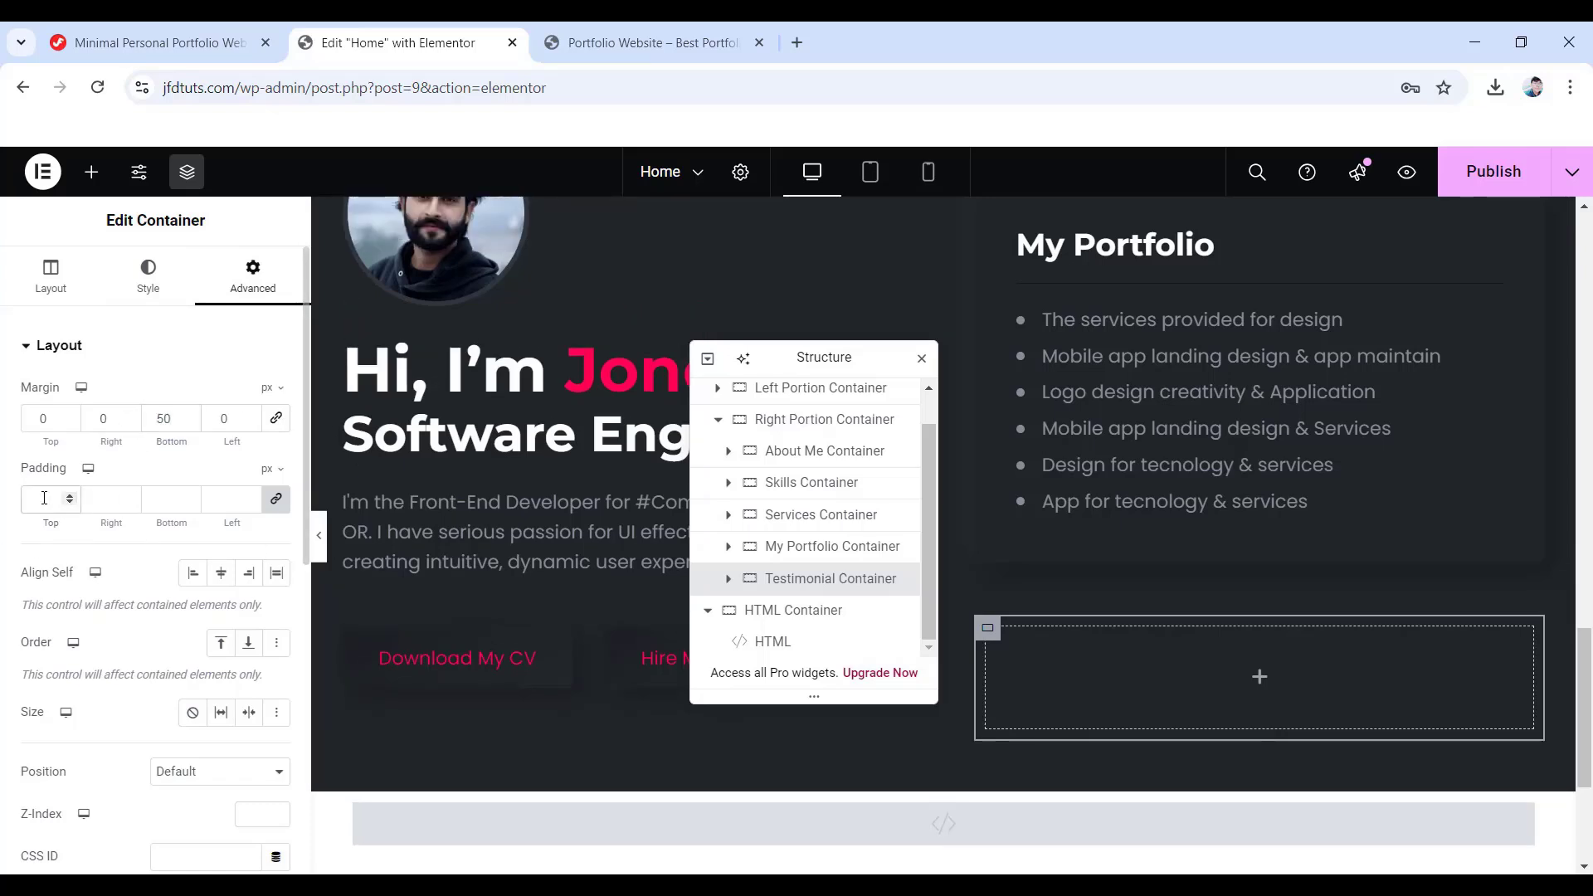
type("40")
left_click(277, 503)
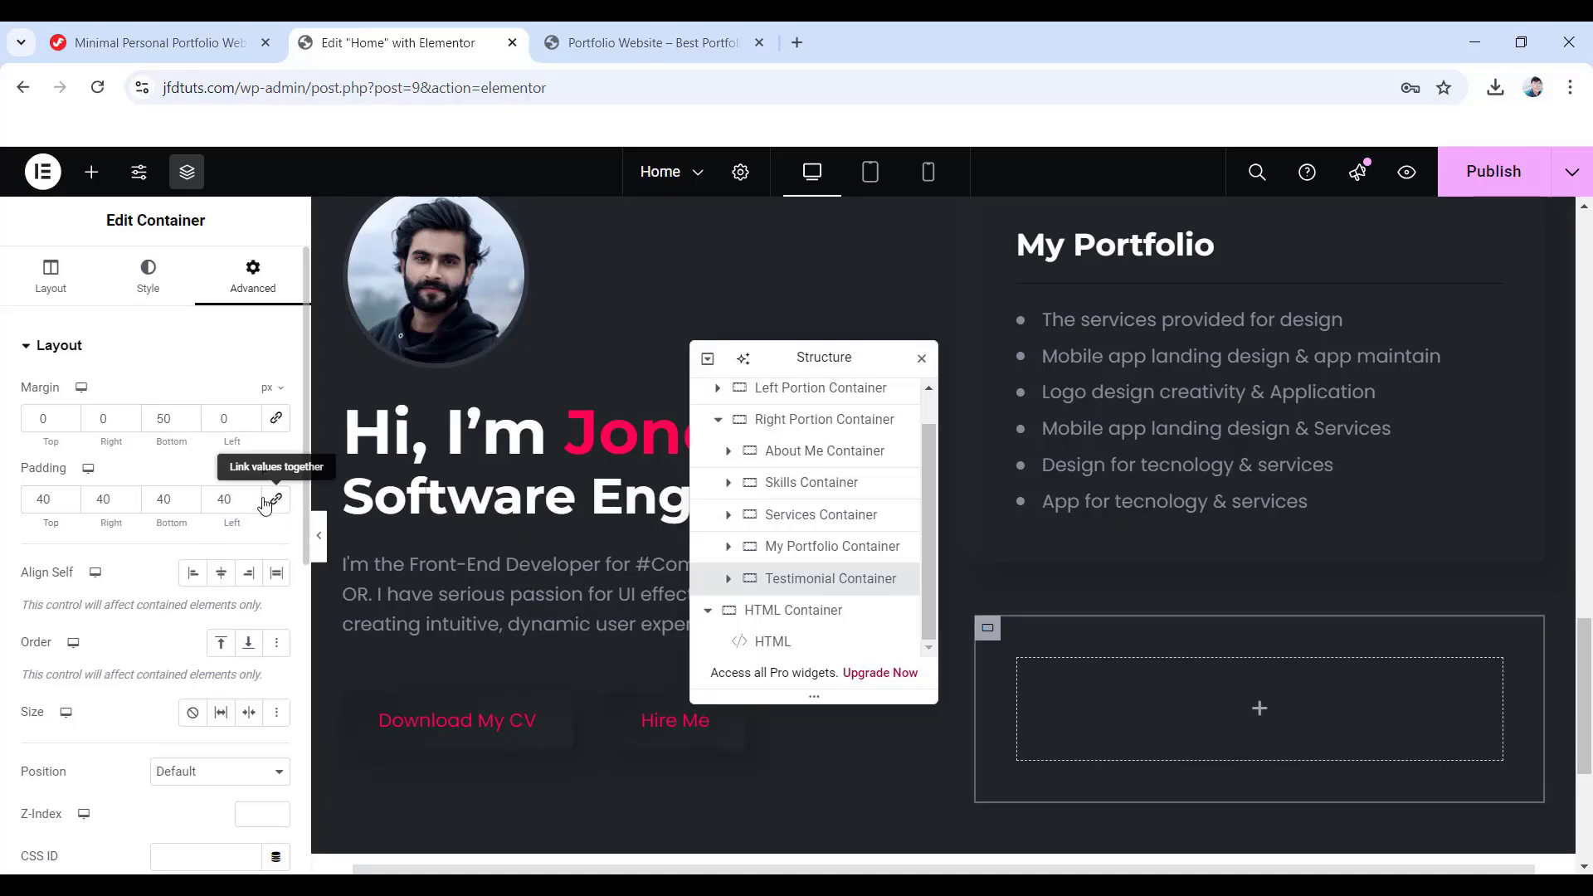
left_click_drag(53, 500, 20, 493)
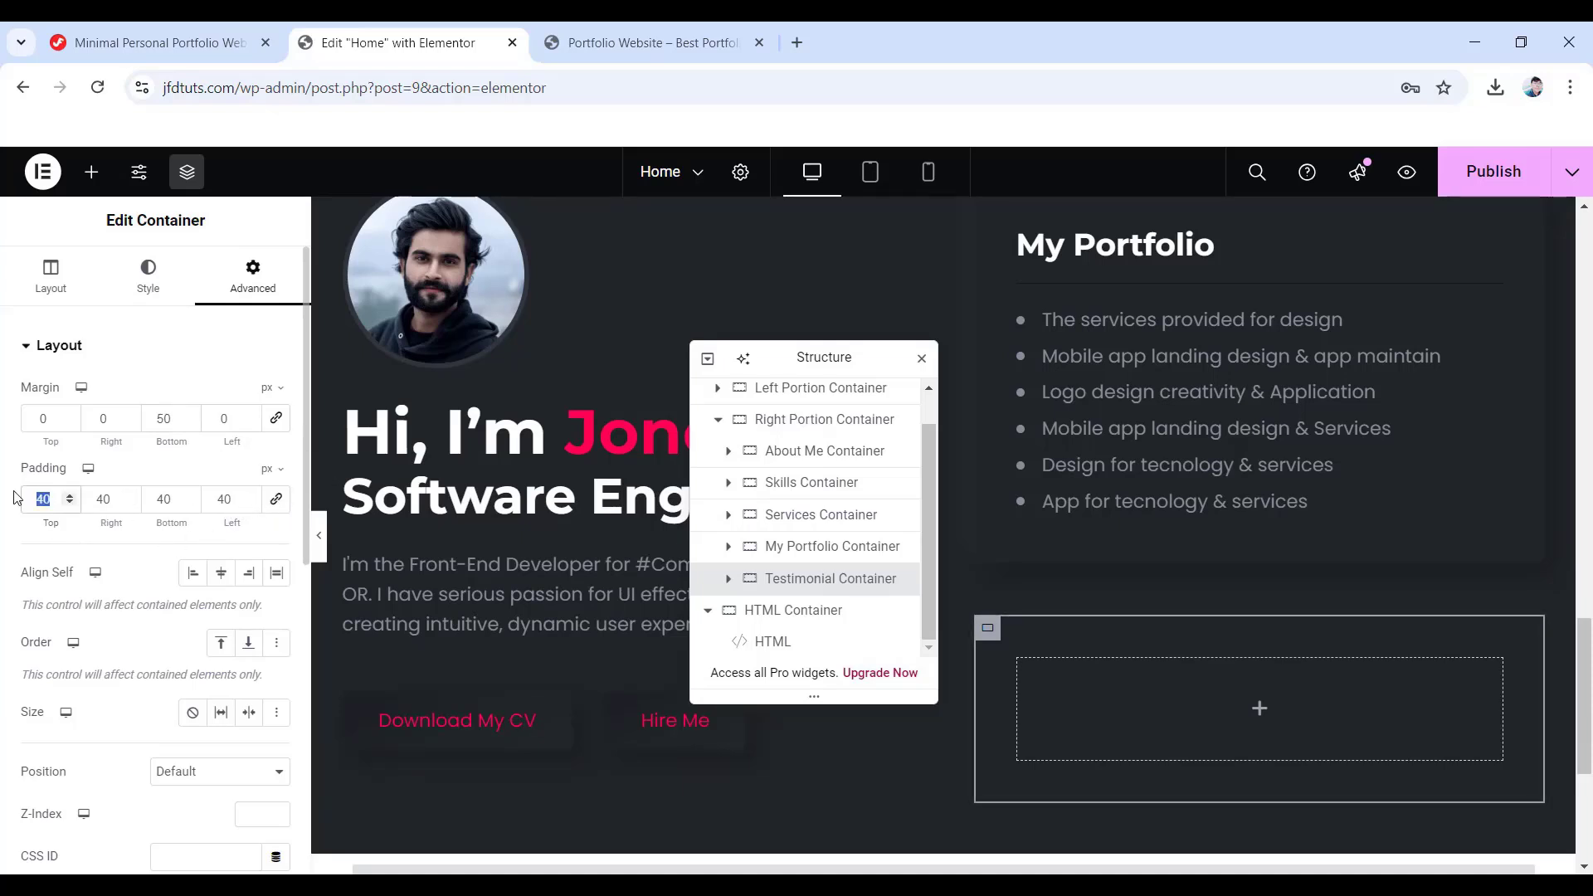
scroll(125, 531, "down", 4)
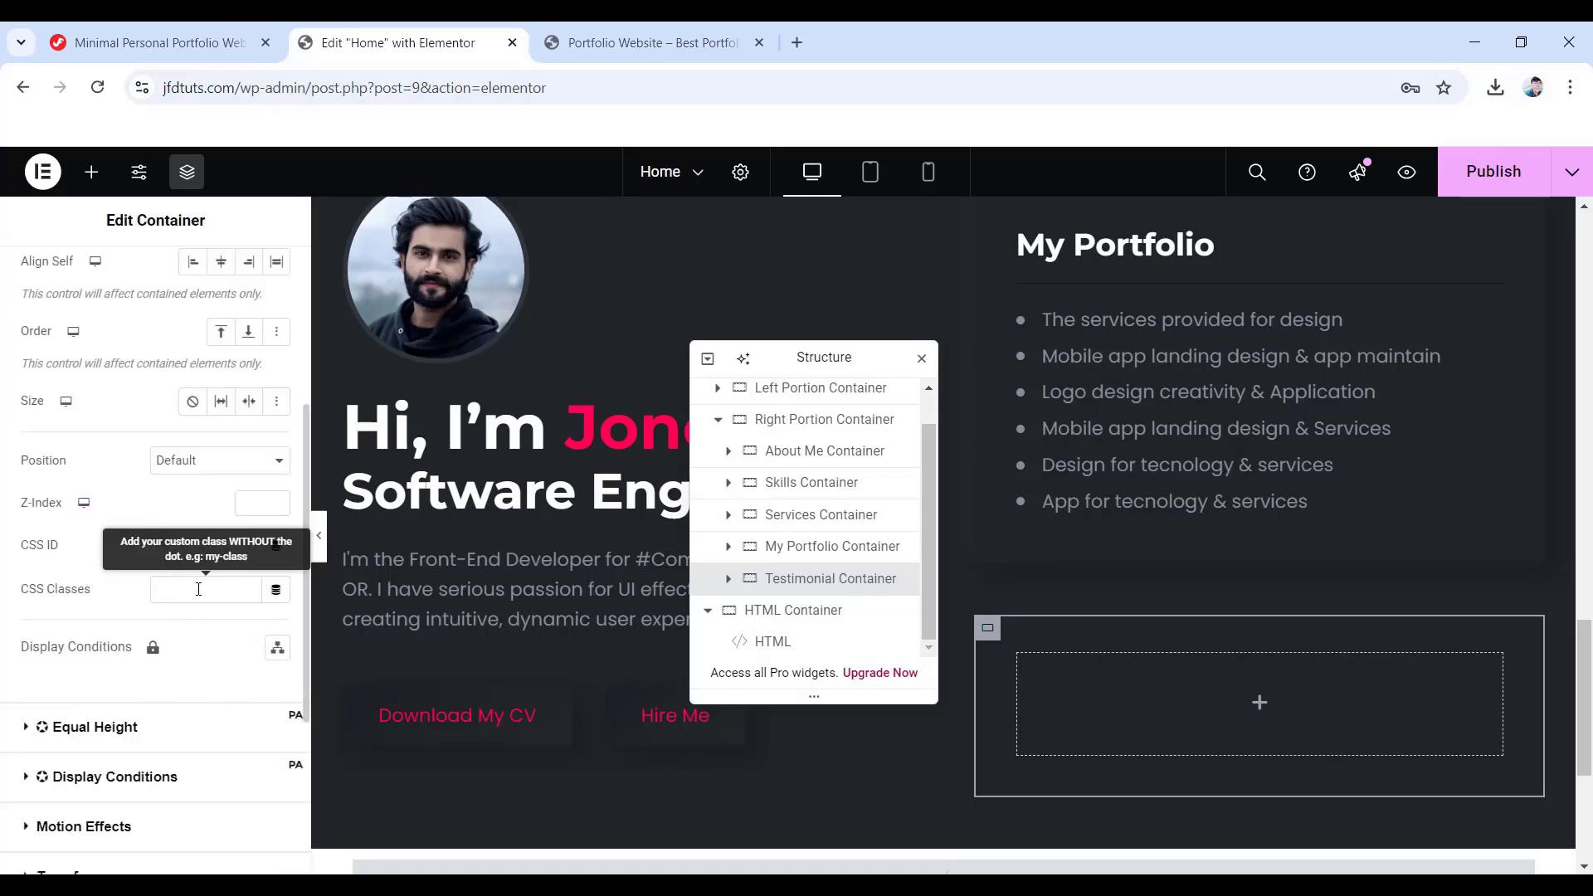
left_click(166, 590)
- Add a heading to the Testimonial Container and set its title to 'Testimonial'
left_click(1262, 708)
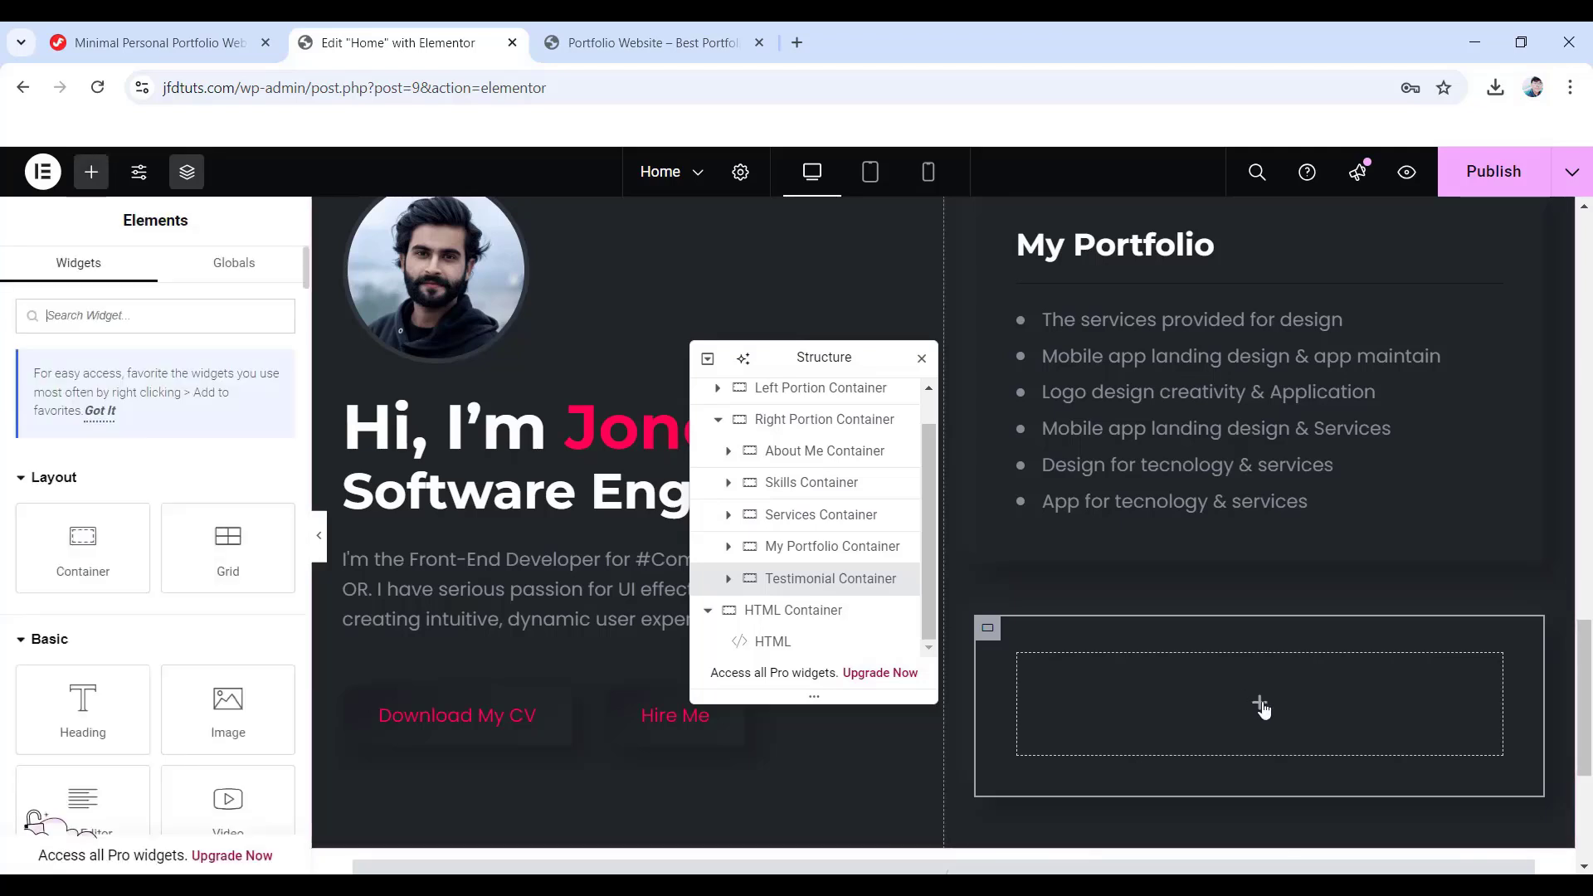
left_click_drag(83, 705, 1229, 689)
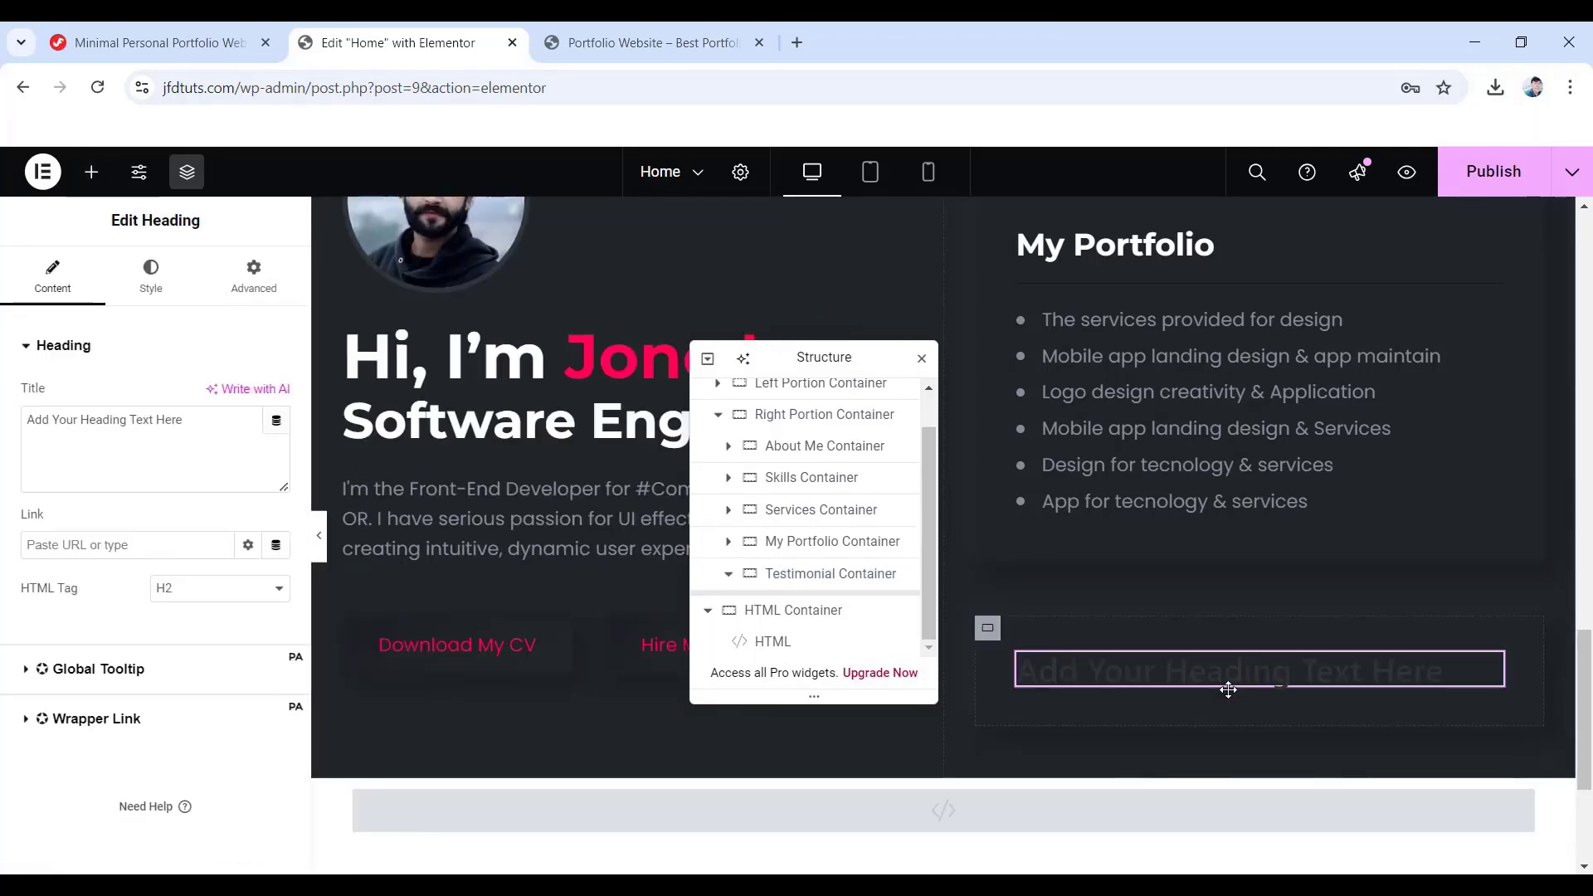
left_click_drag(184, 419, 3, 420)
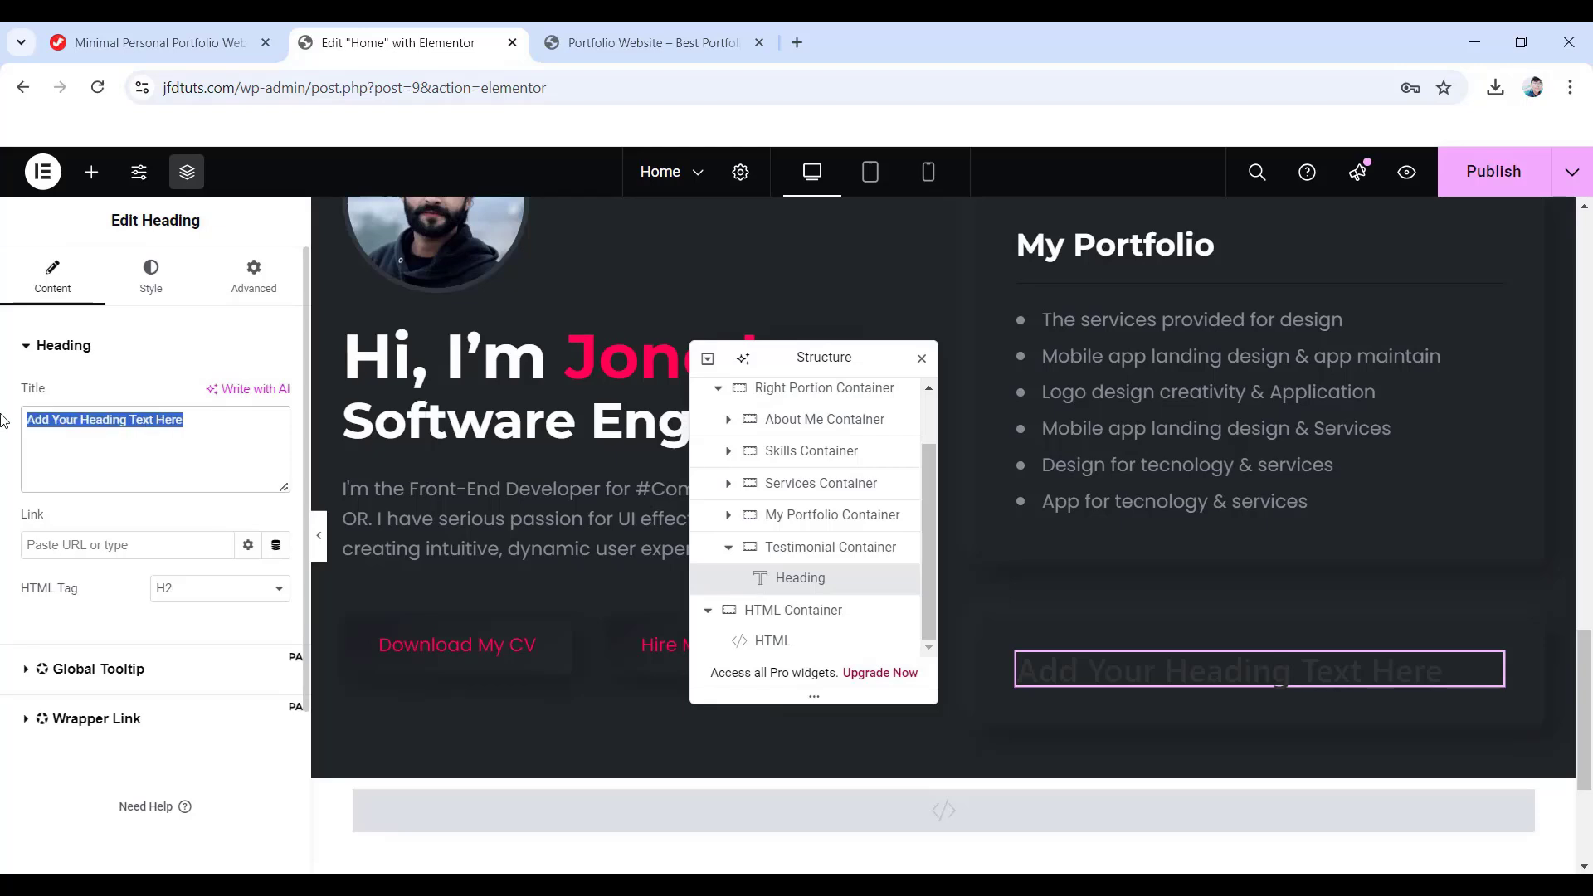
type("Testimonial")
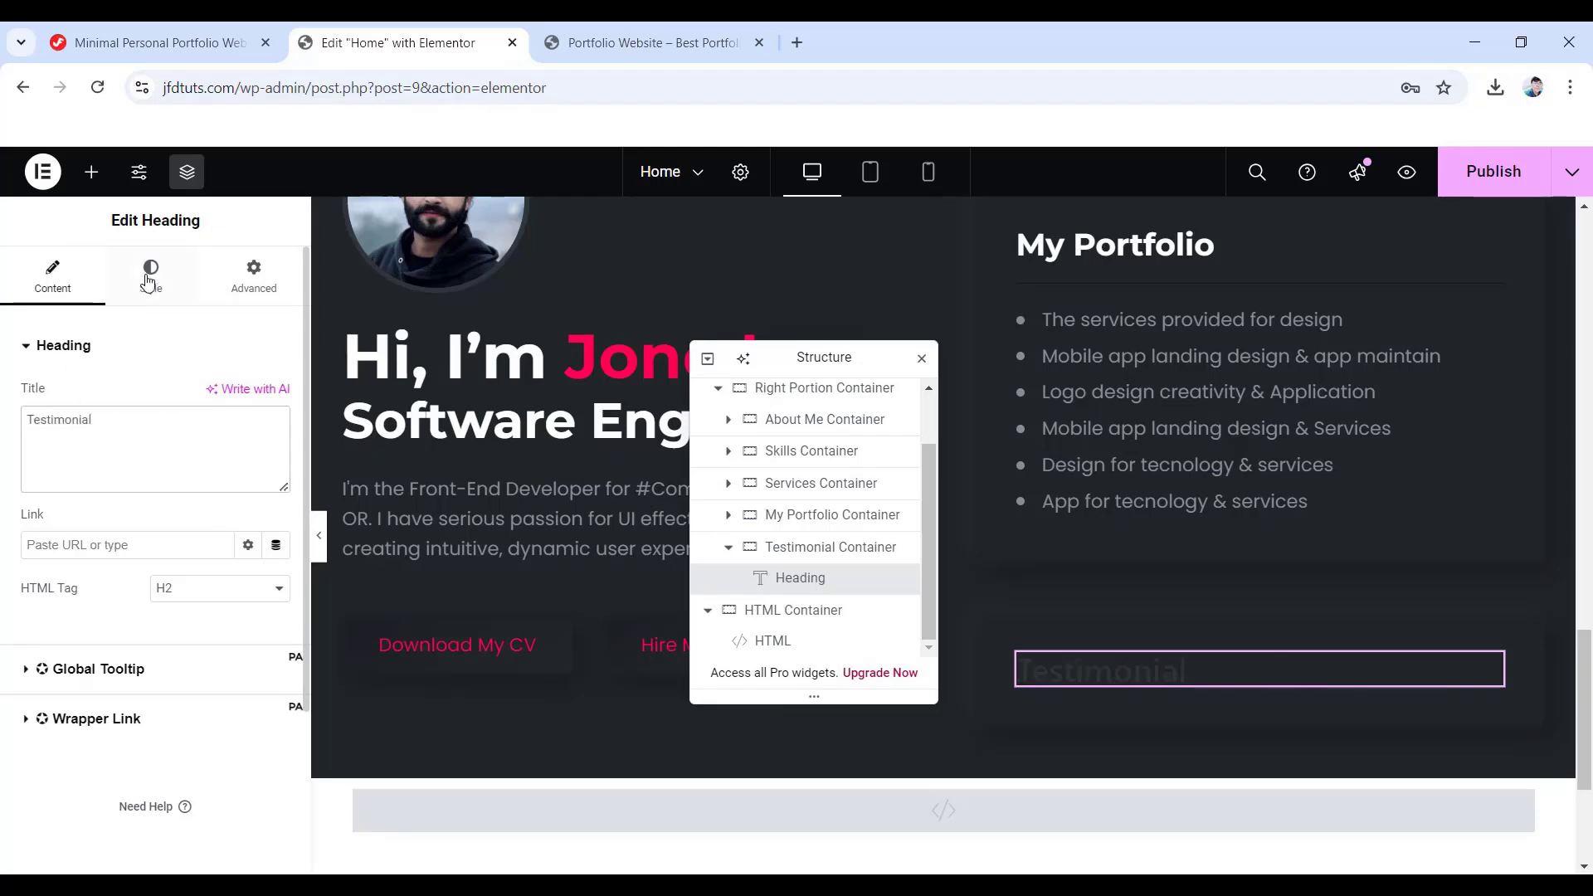
- Make the Testimonial heading text colour white (#FFFFFF)
left_click(150, 277)
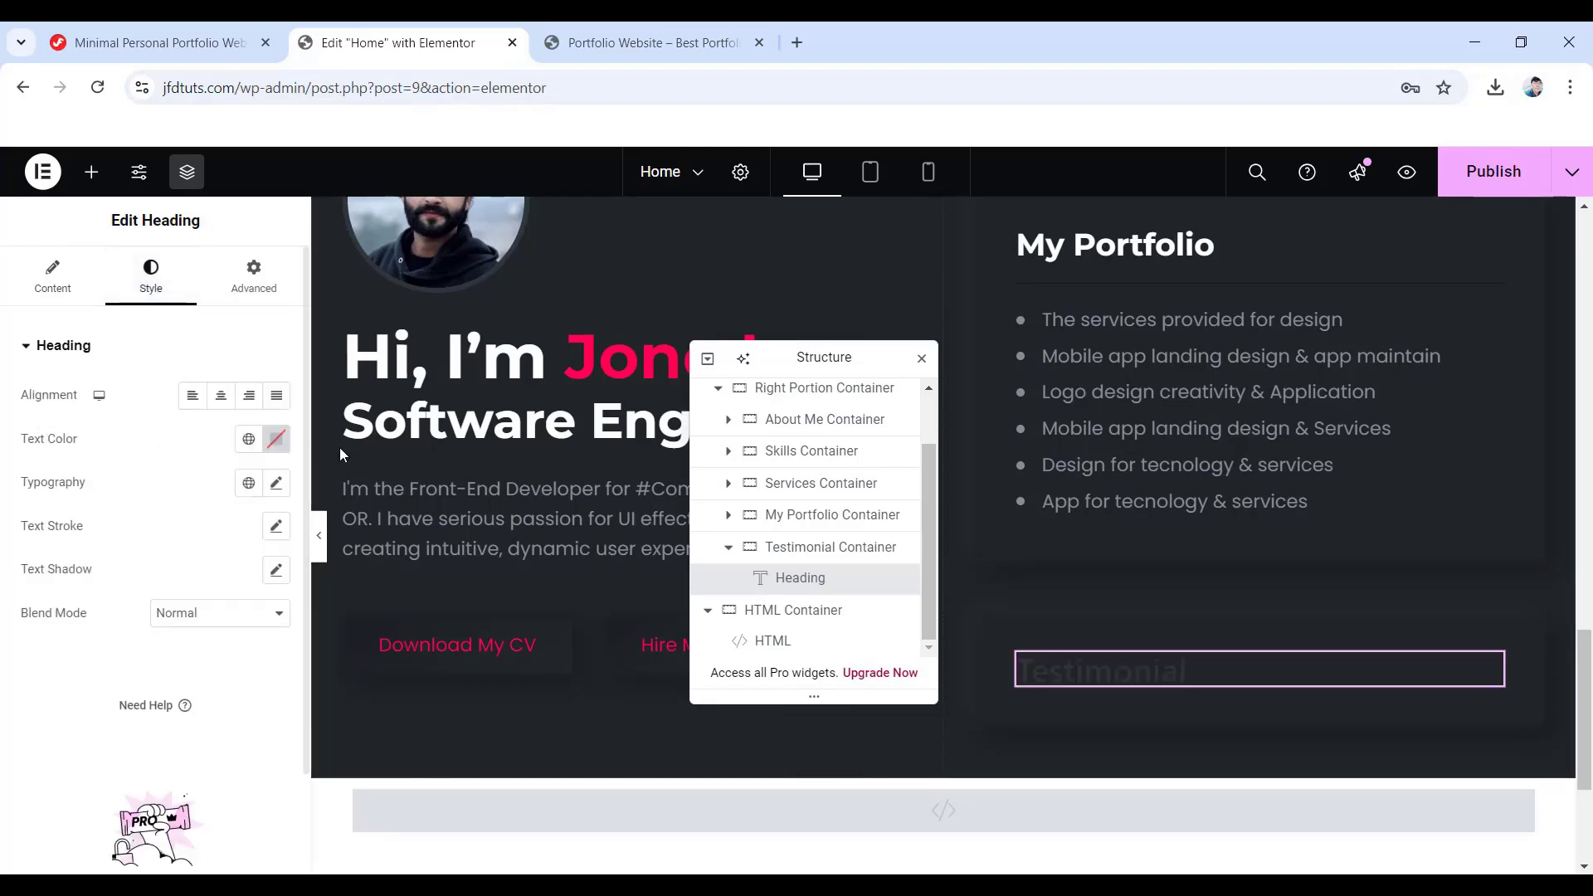
left_click(276, 440)
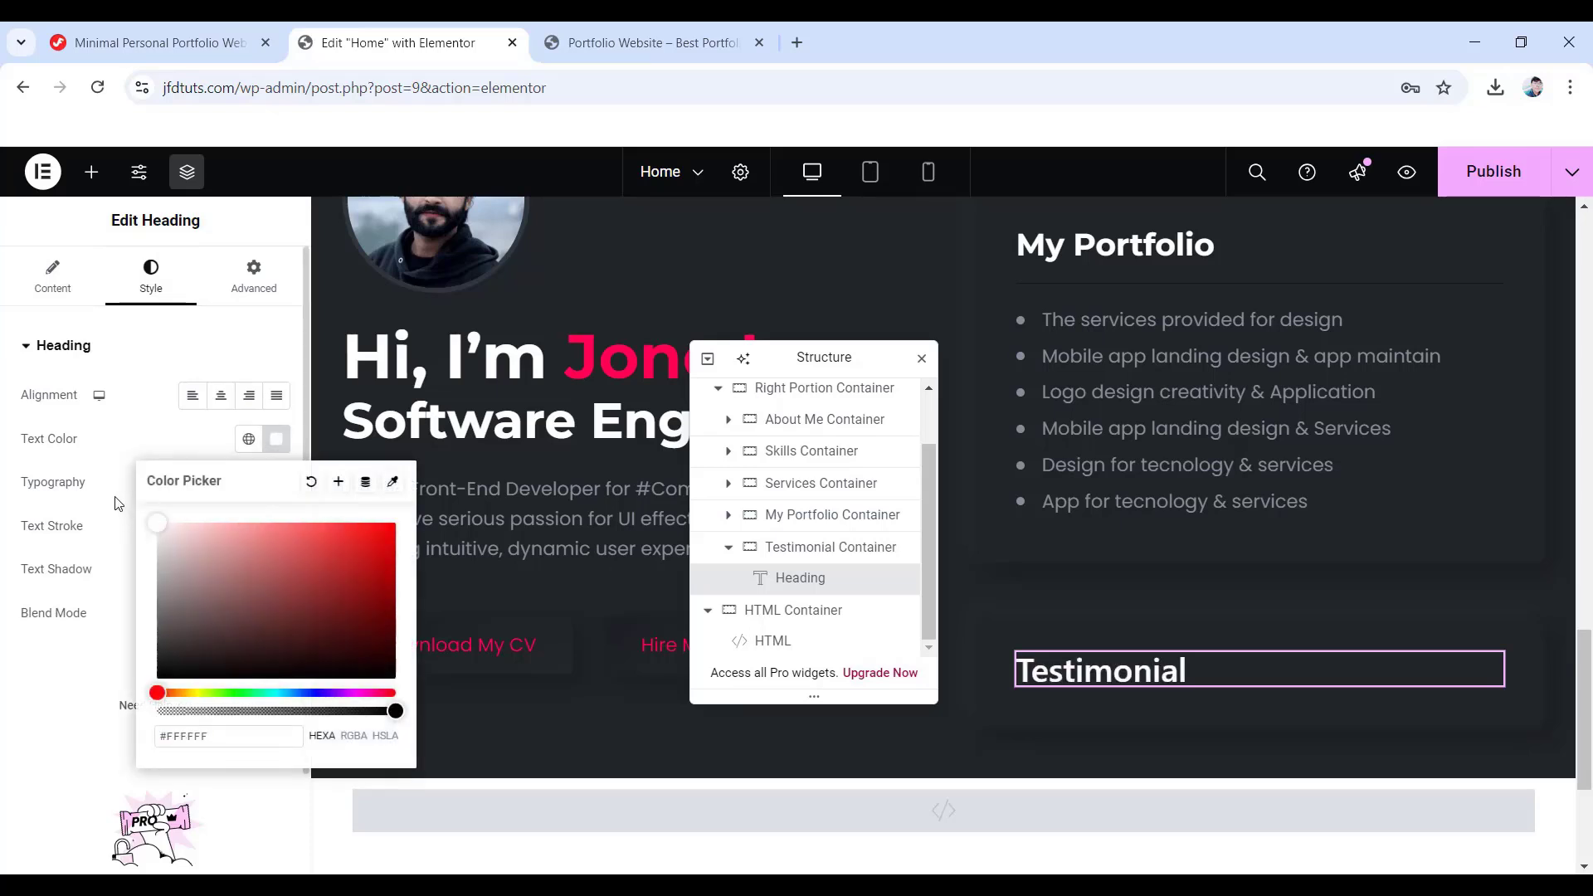
left_click(177, 358)
left_click(107, 359)
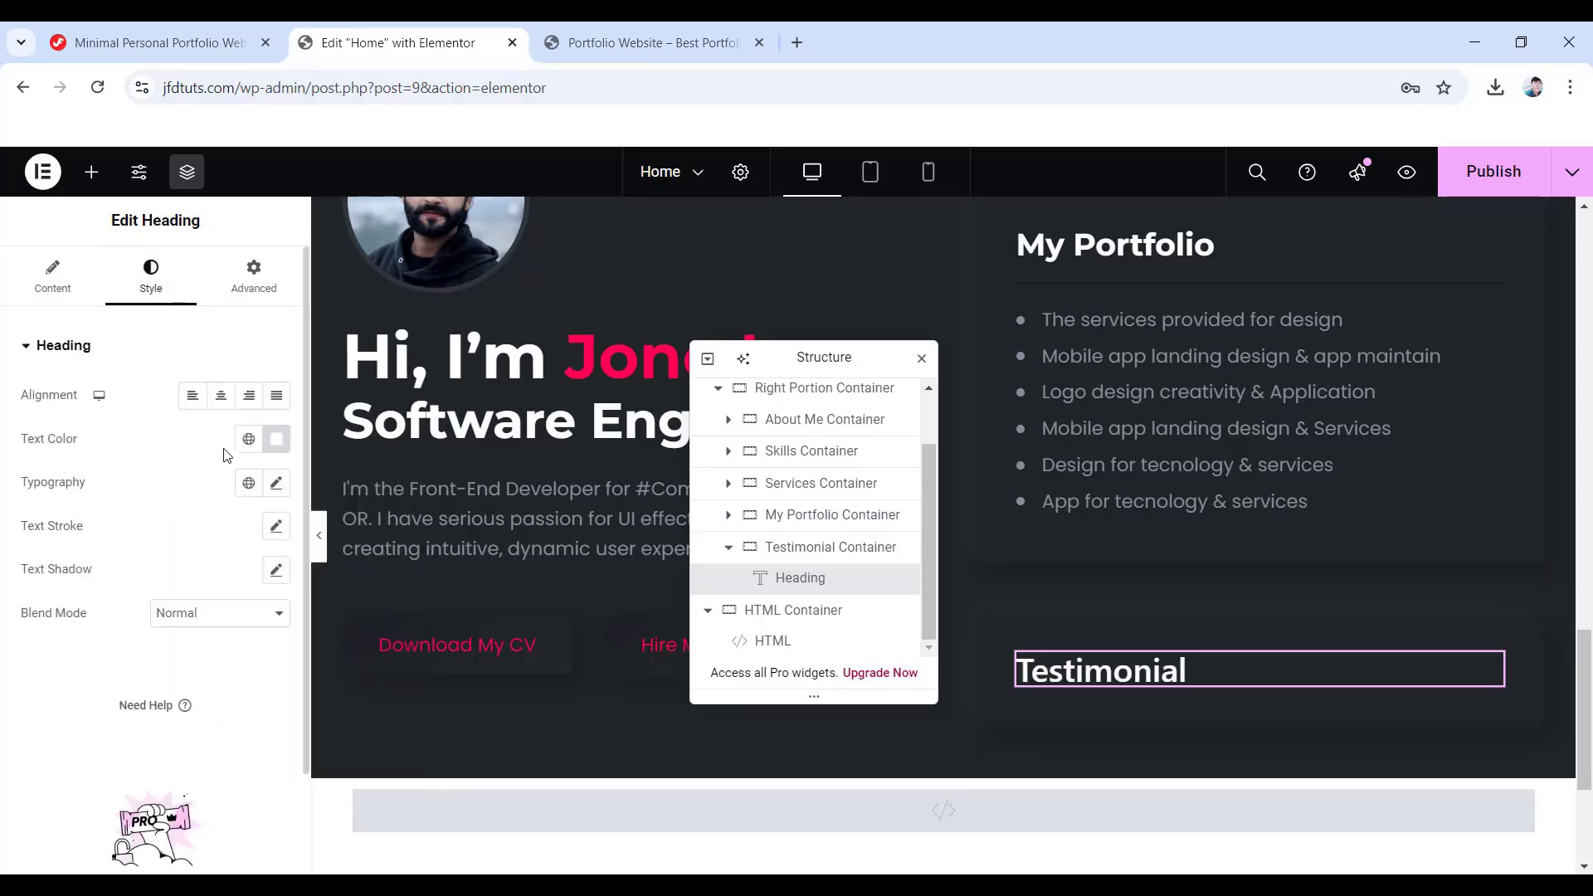
- Set the heading typography to Montserrat, size 30, weight 700, line height 37
left_click(278, 486)
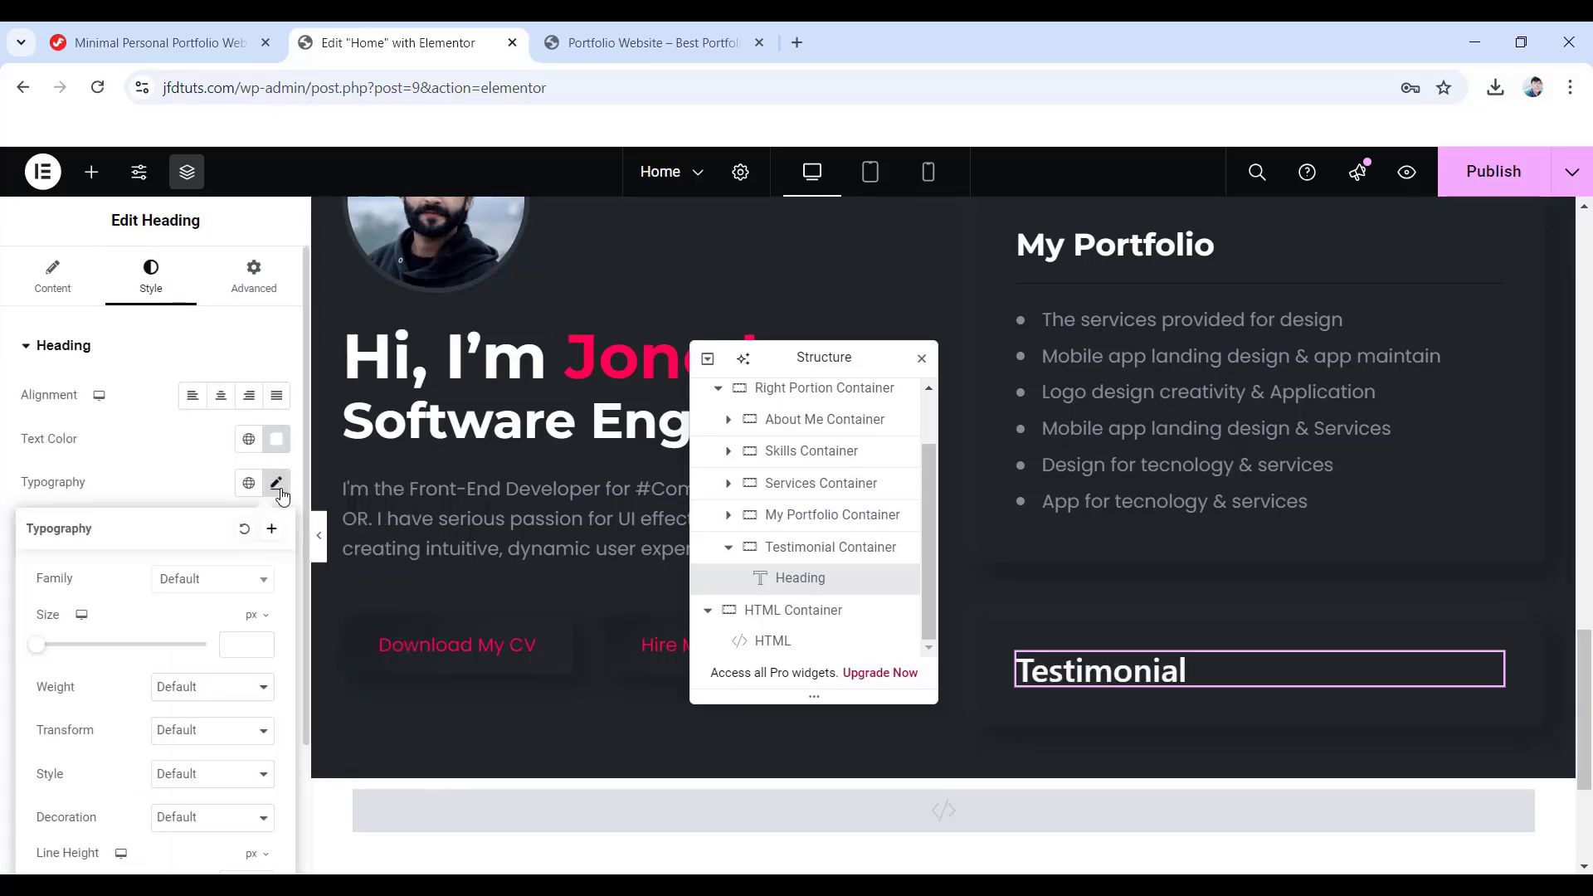
left_click(205, 580)
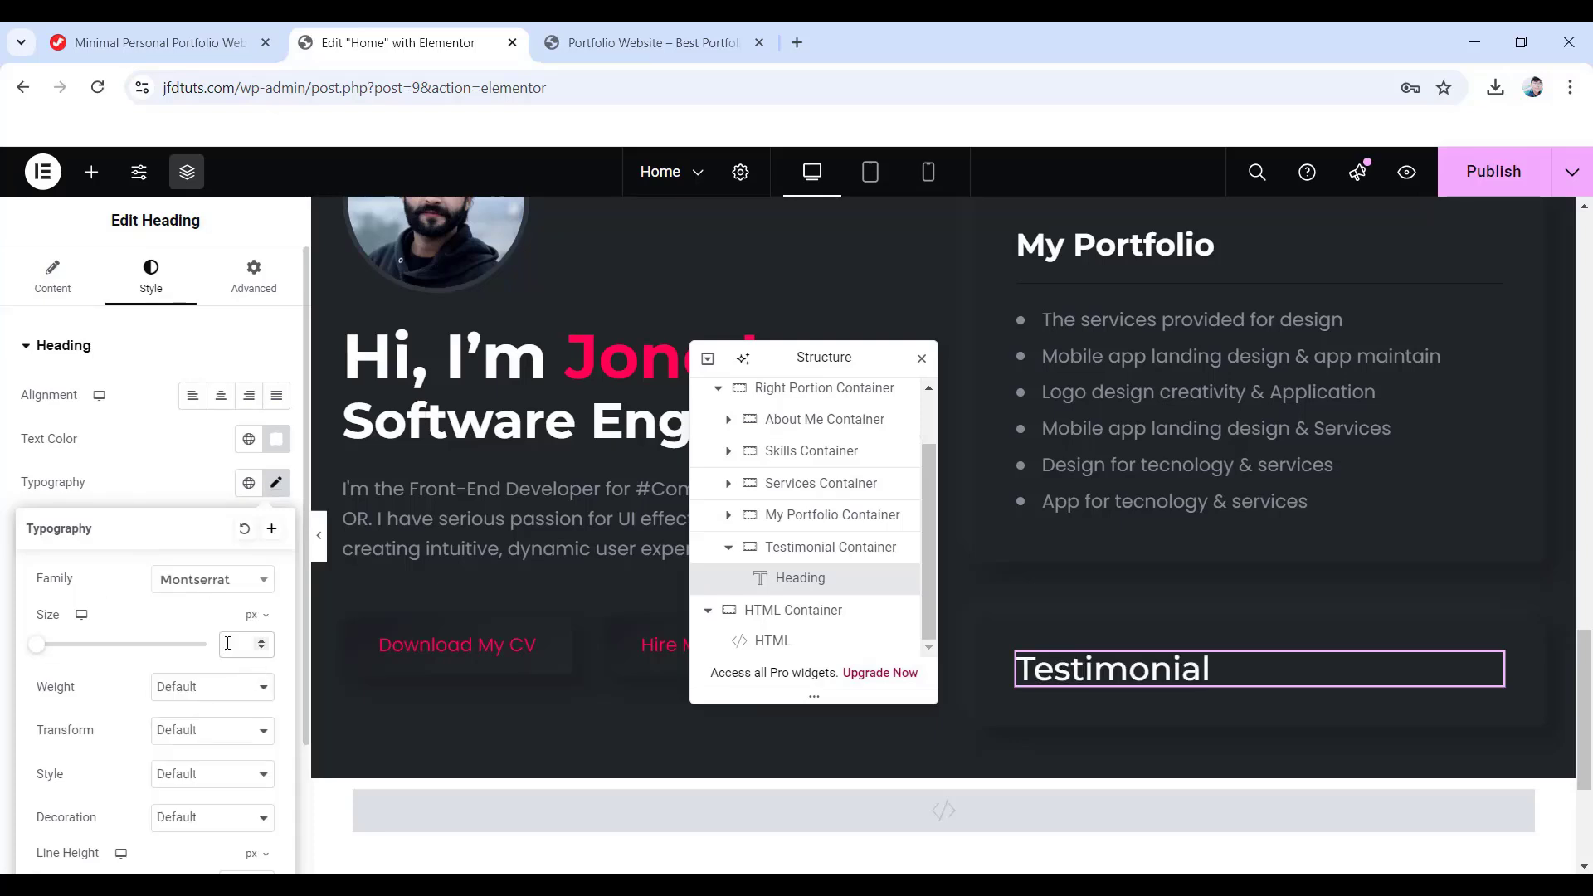
type("30")
left_click(205, 695)
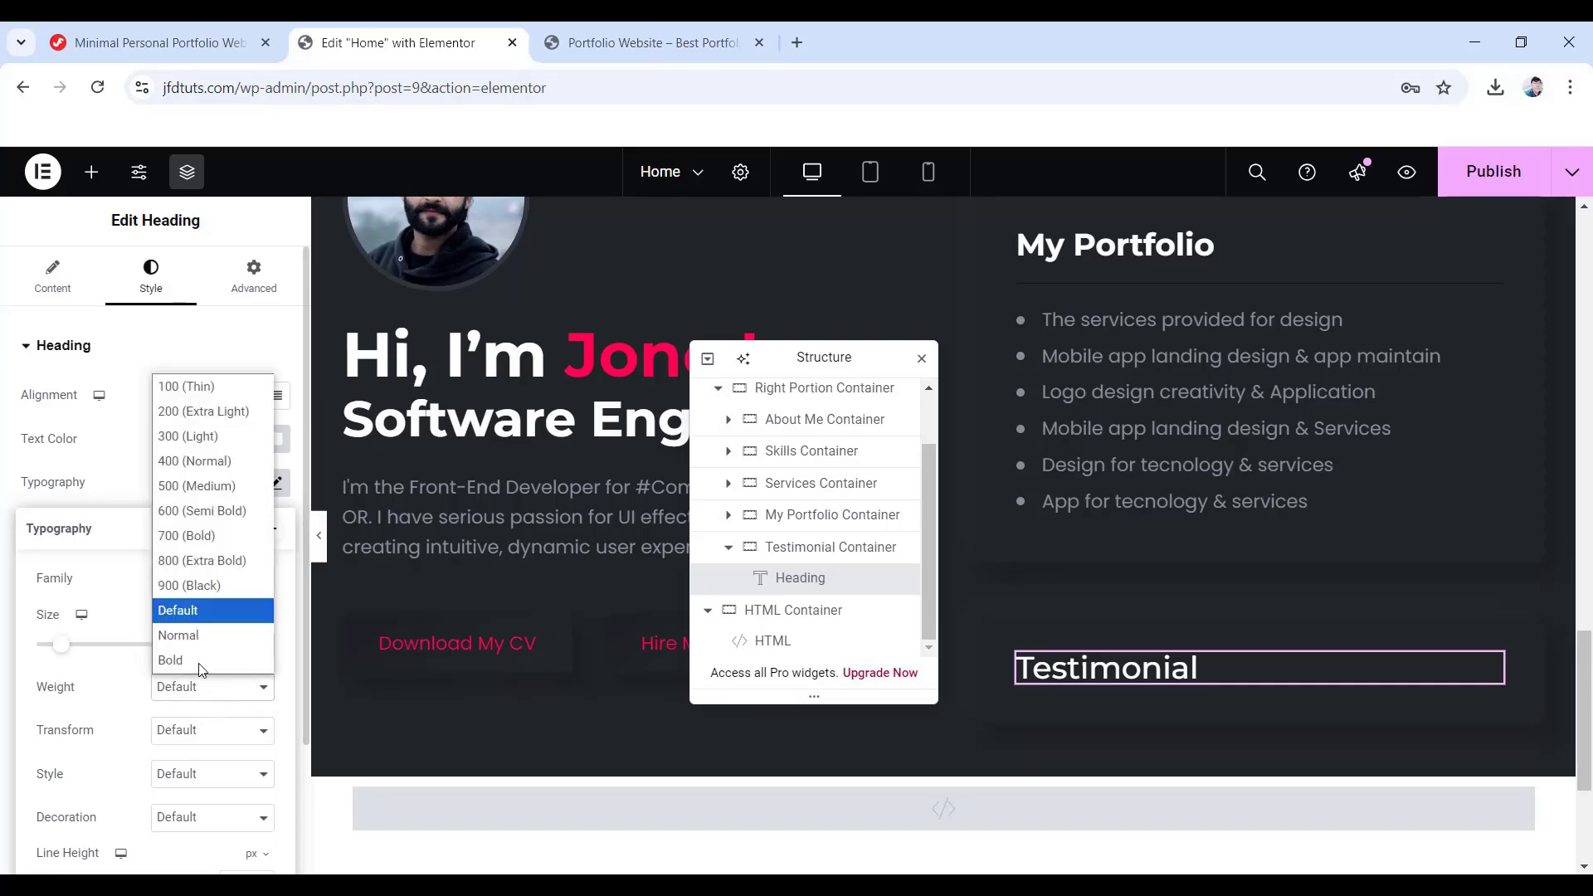
left_click(199, 541)
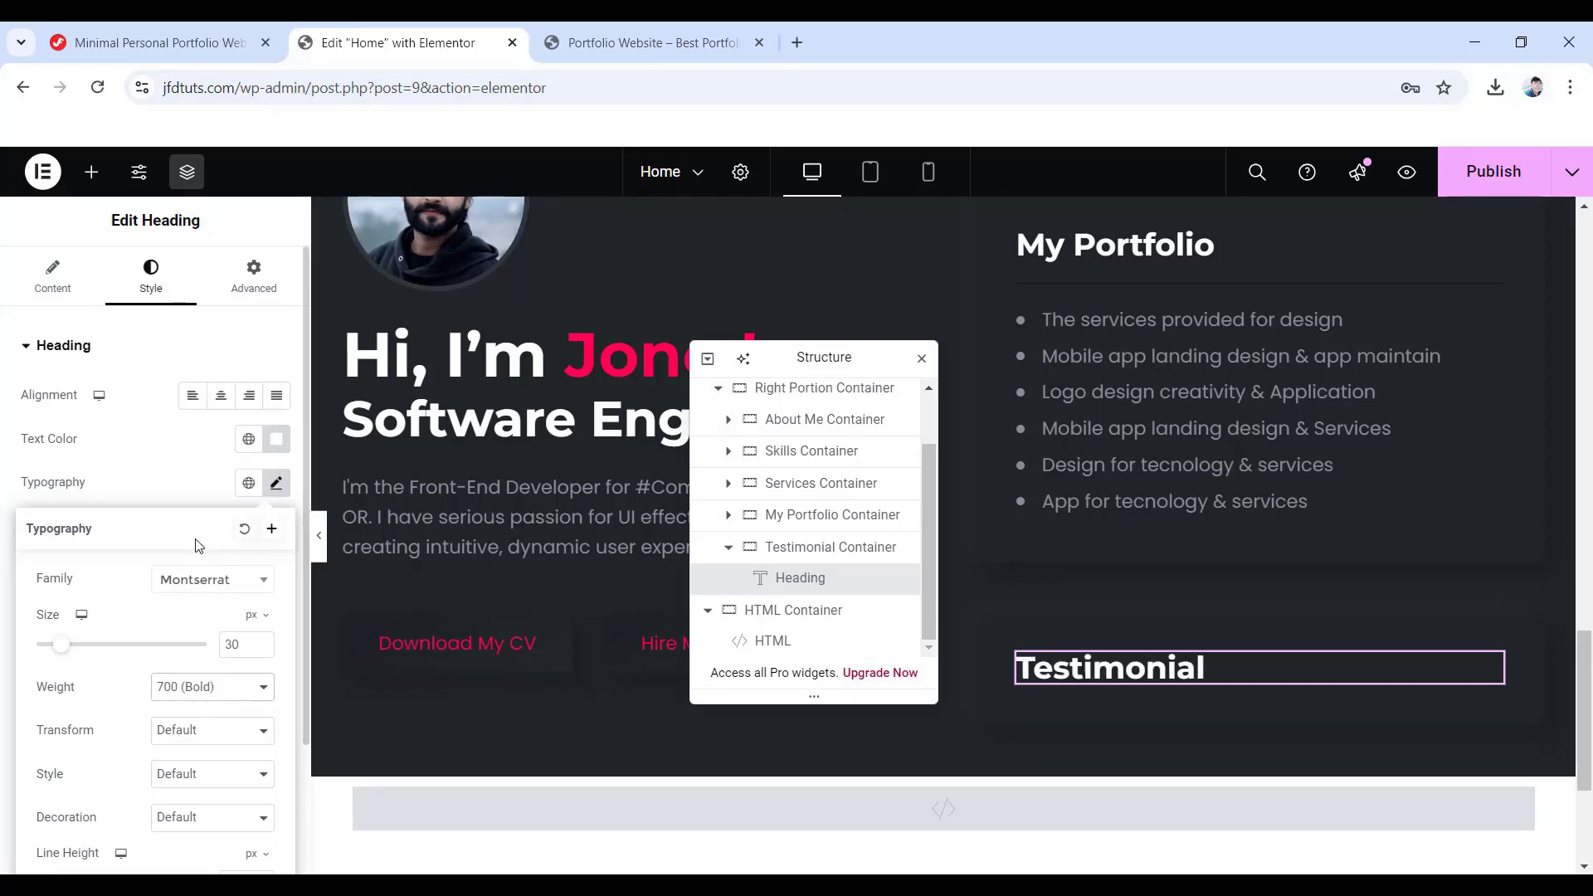
scroll(220, 764, "down", 2)
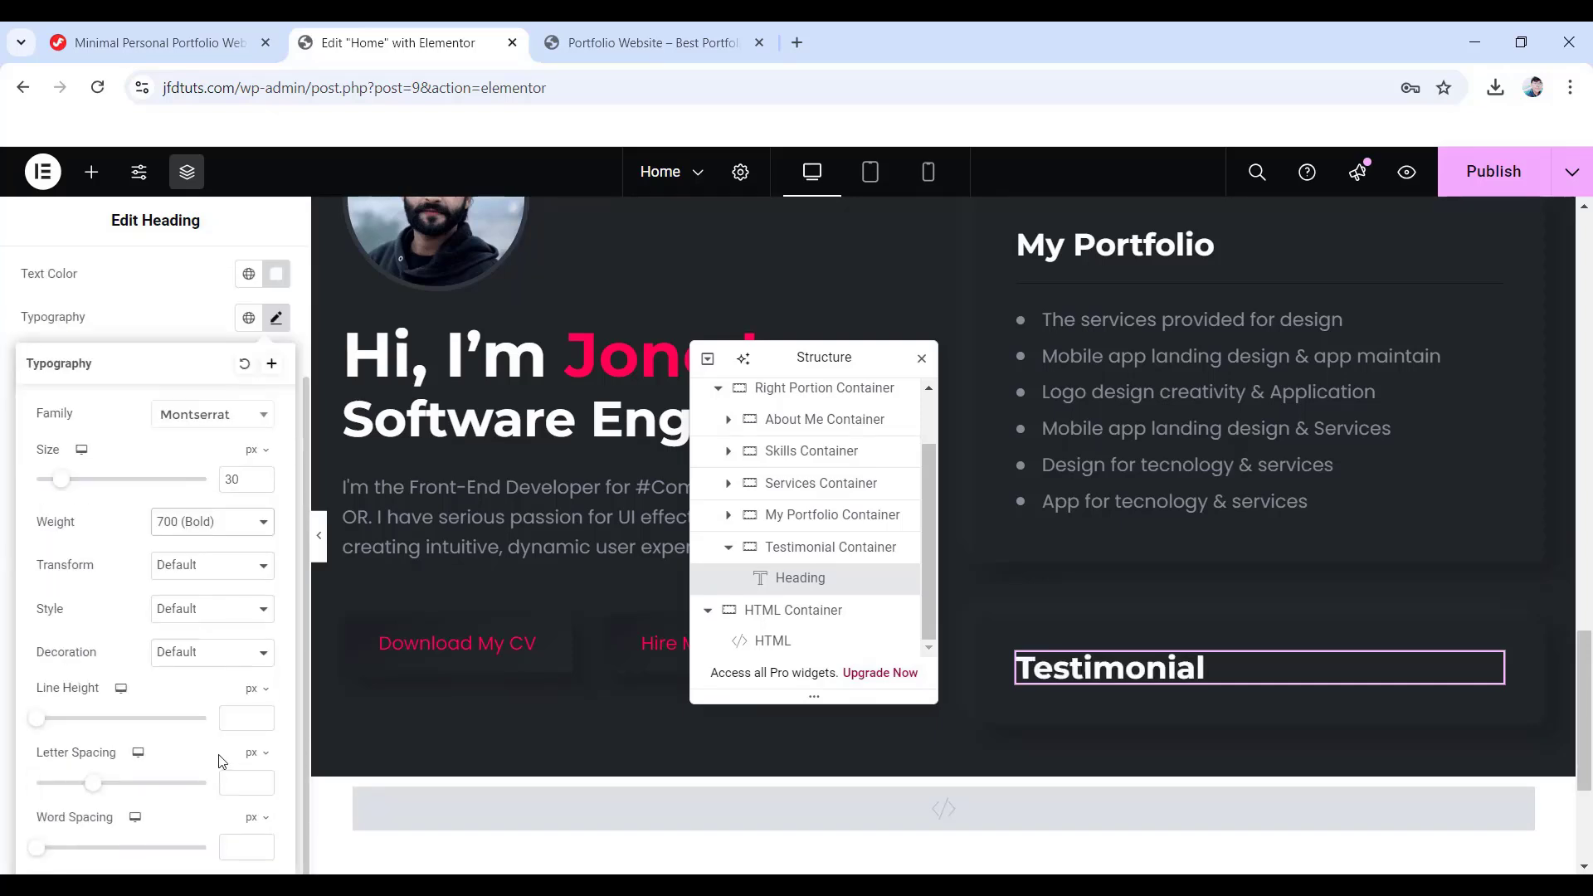
left_click(241, 718)
type("37")
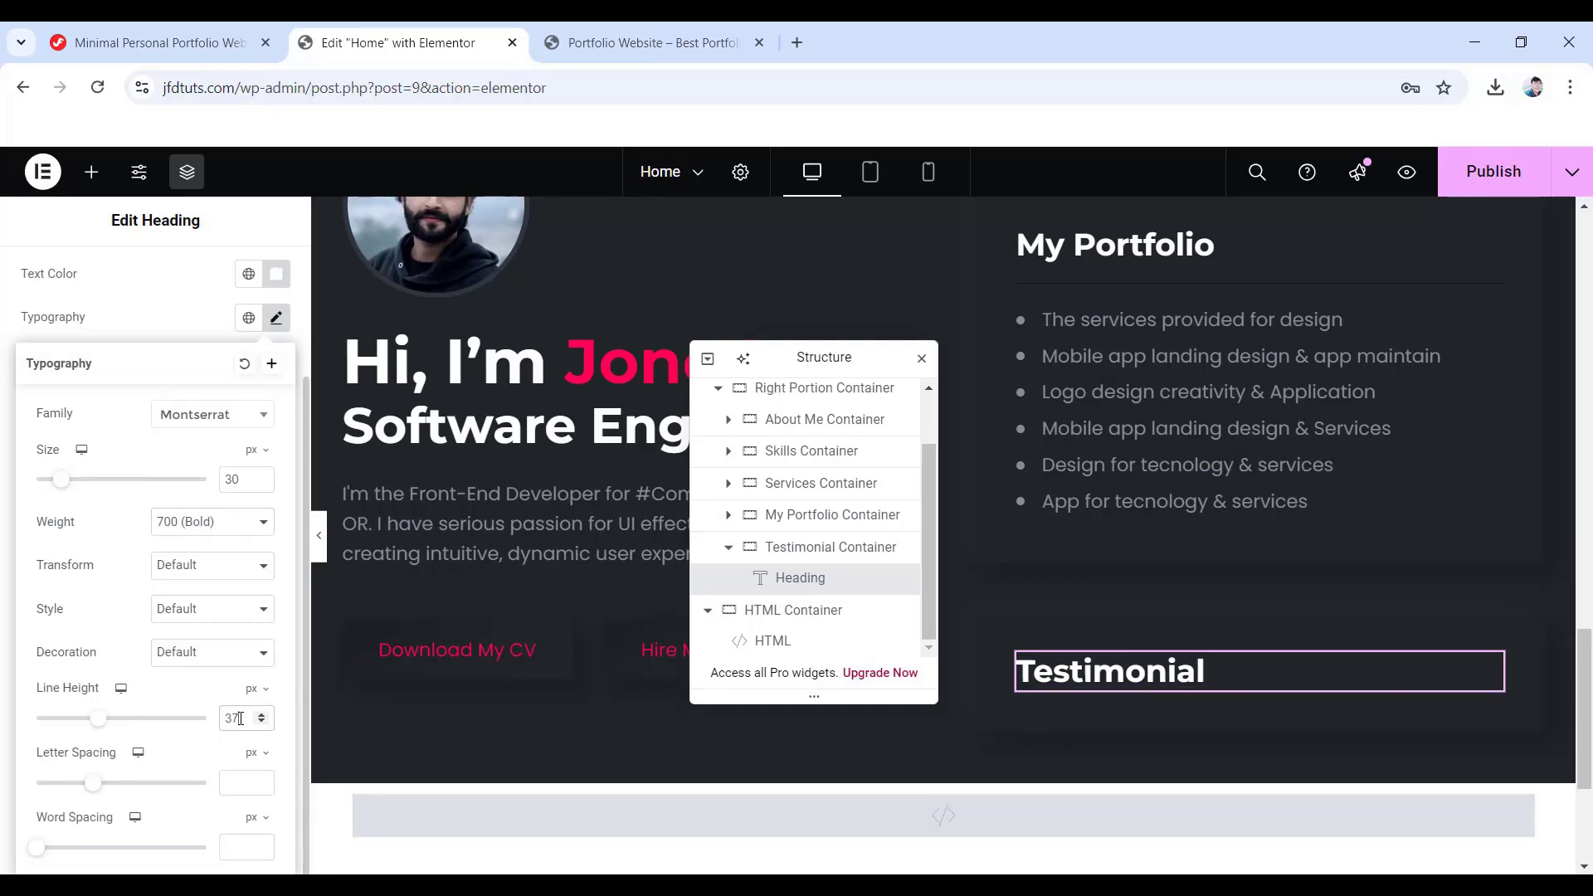
- Unlink the heading's margins in Advanced settings and set them all to 0
scroll(46, 562, "up", 2)
left_click(254, 276)
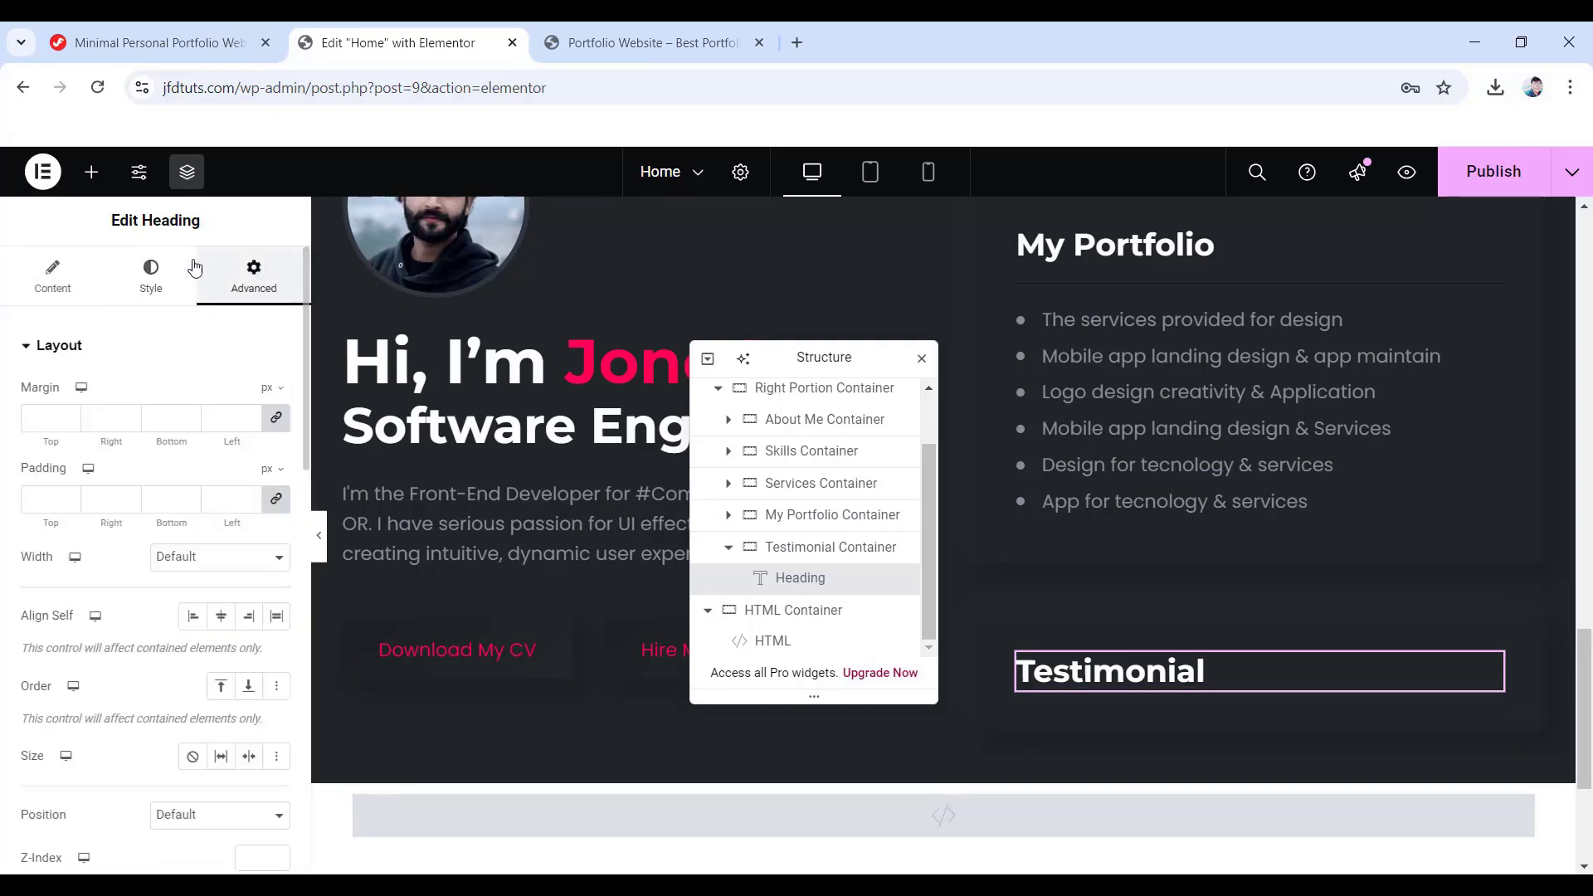
left_click(276, 416)
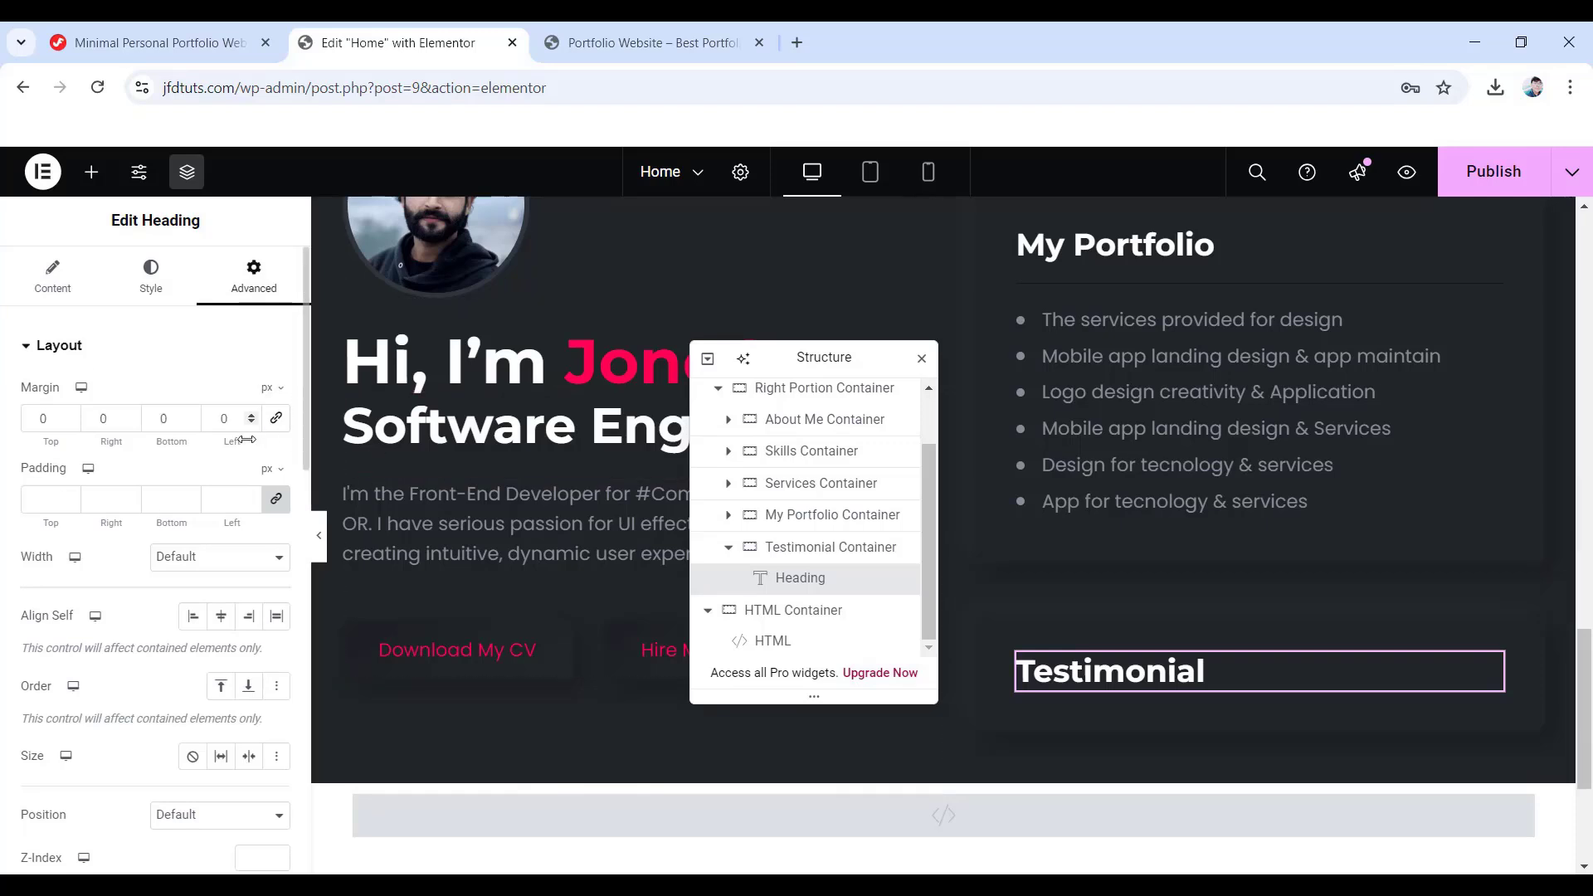
scroll(1148, 649, "up", 1)
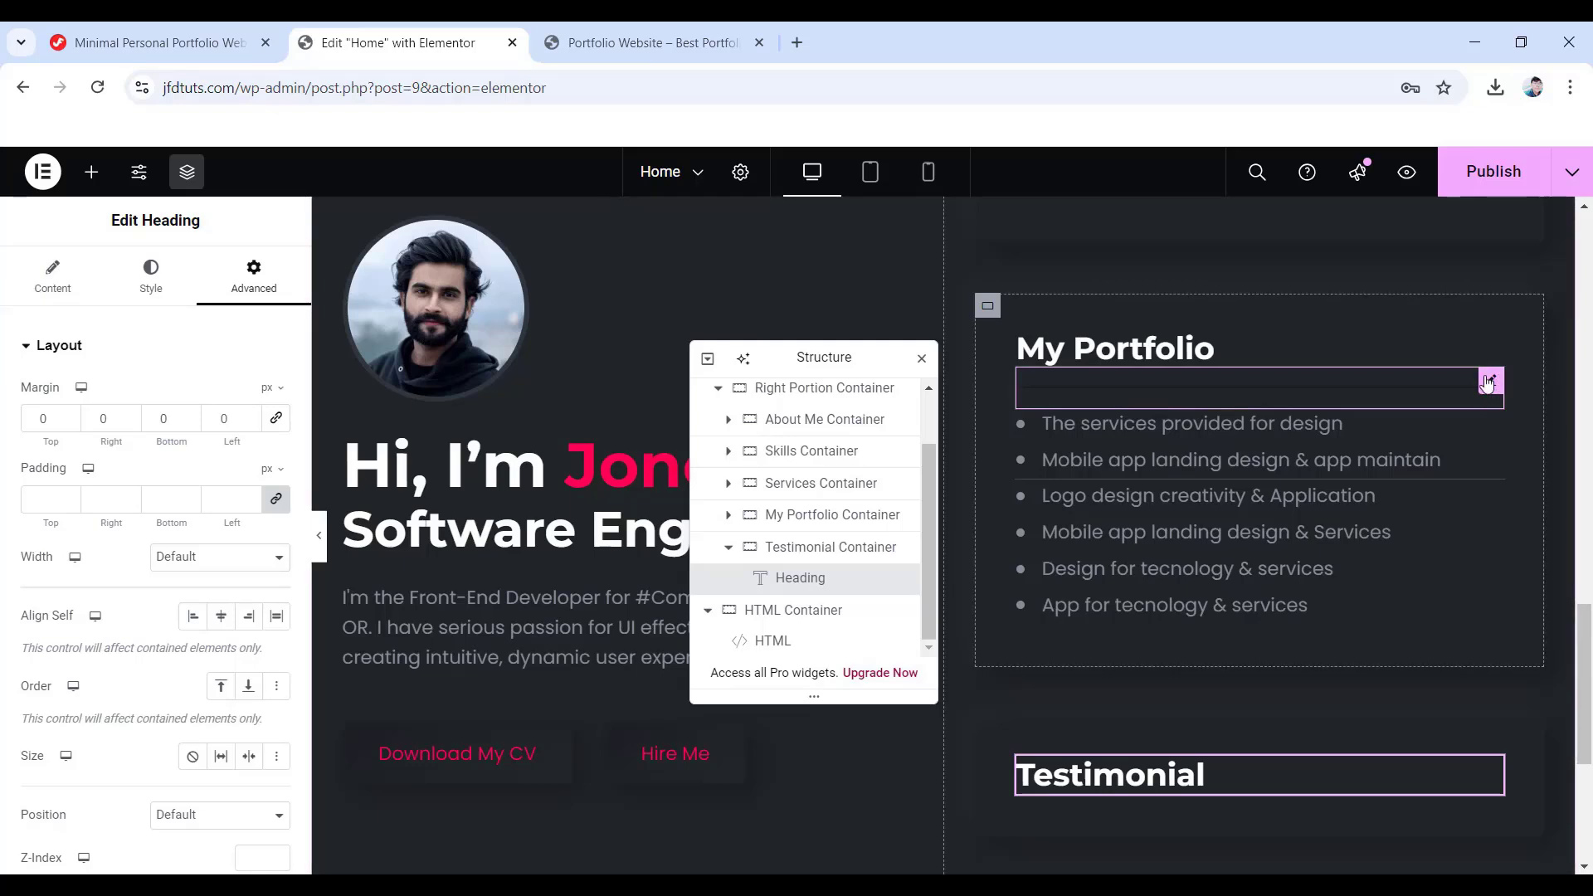
- Copy the My Portfolio divider and paste it into the Testimonial container under the heading
right_click(1487, 388)
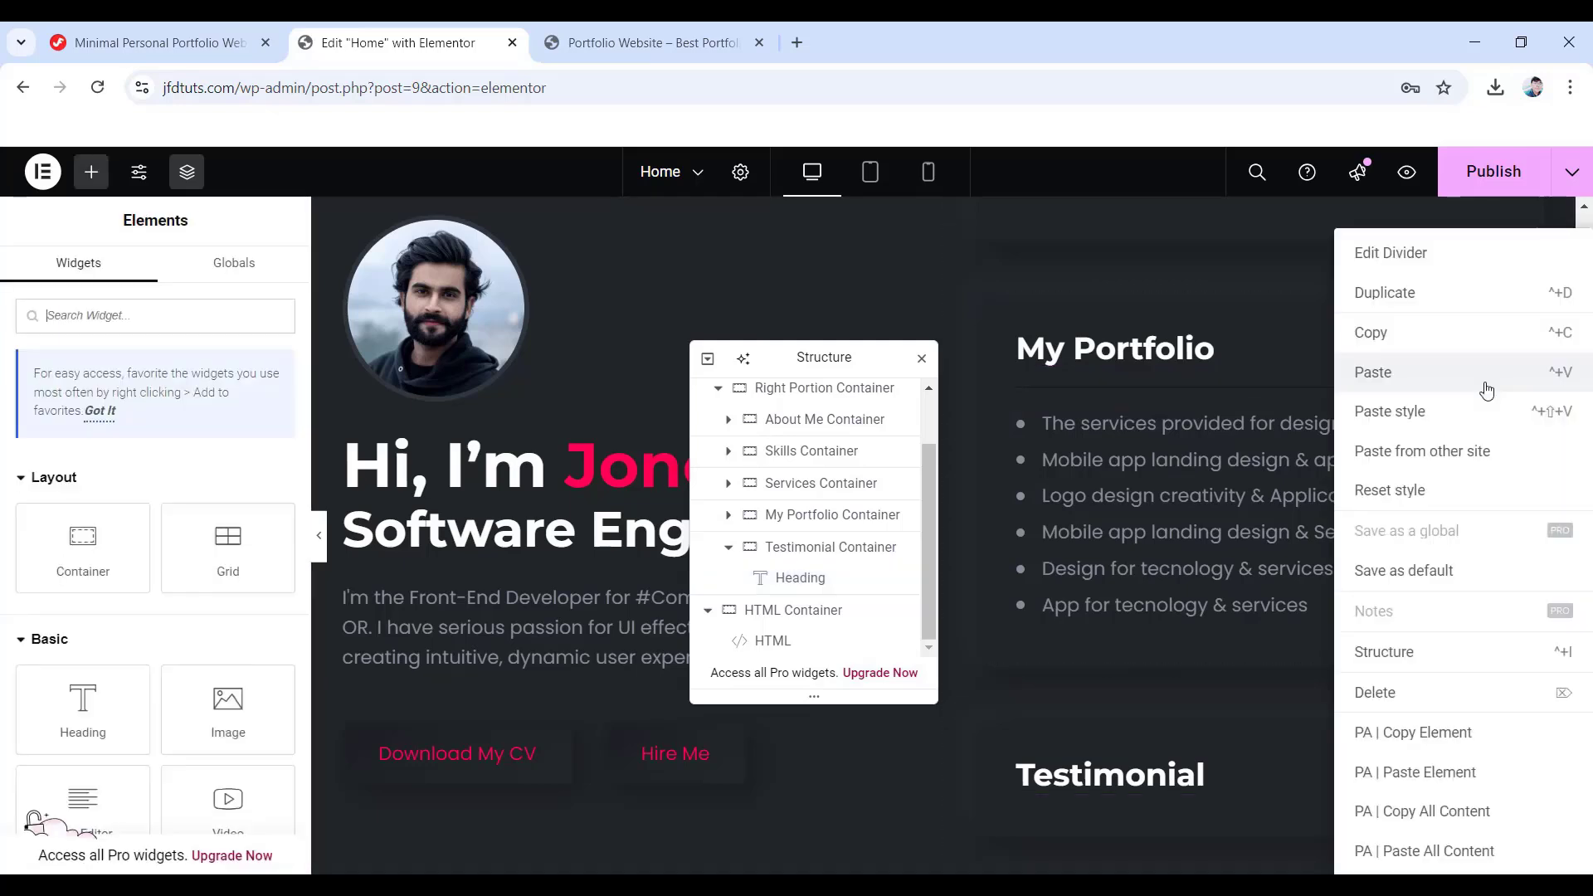
left_click(1386, 339)
scroll(1067, 714, "down", 2)
right_click(1114, 594)
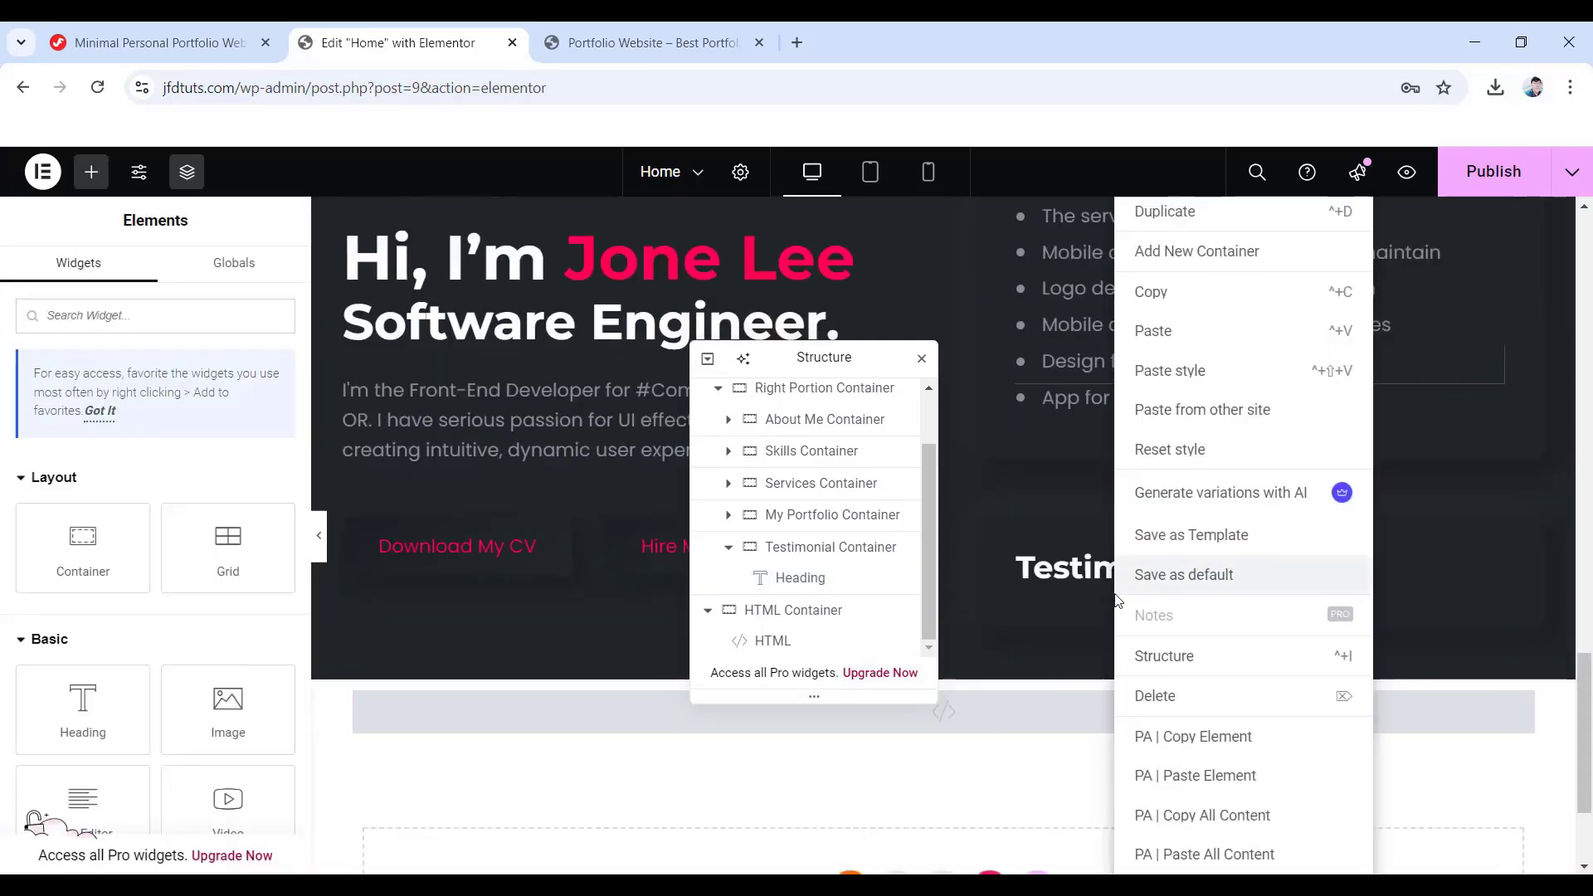
left_click(1177, 331)
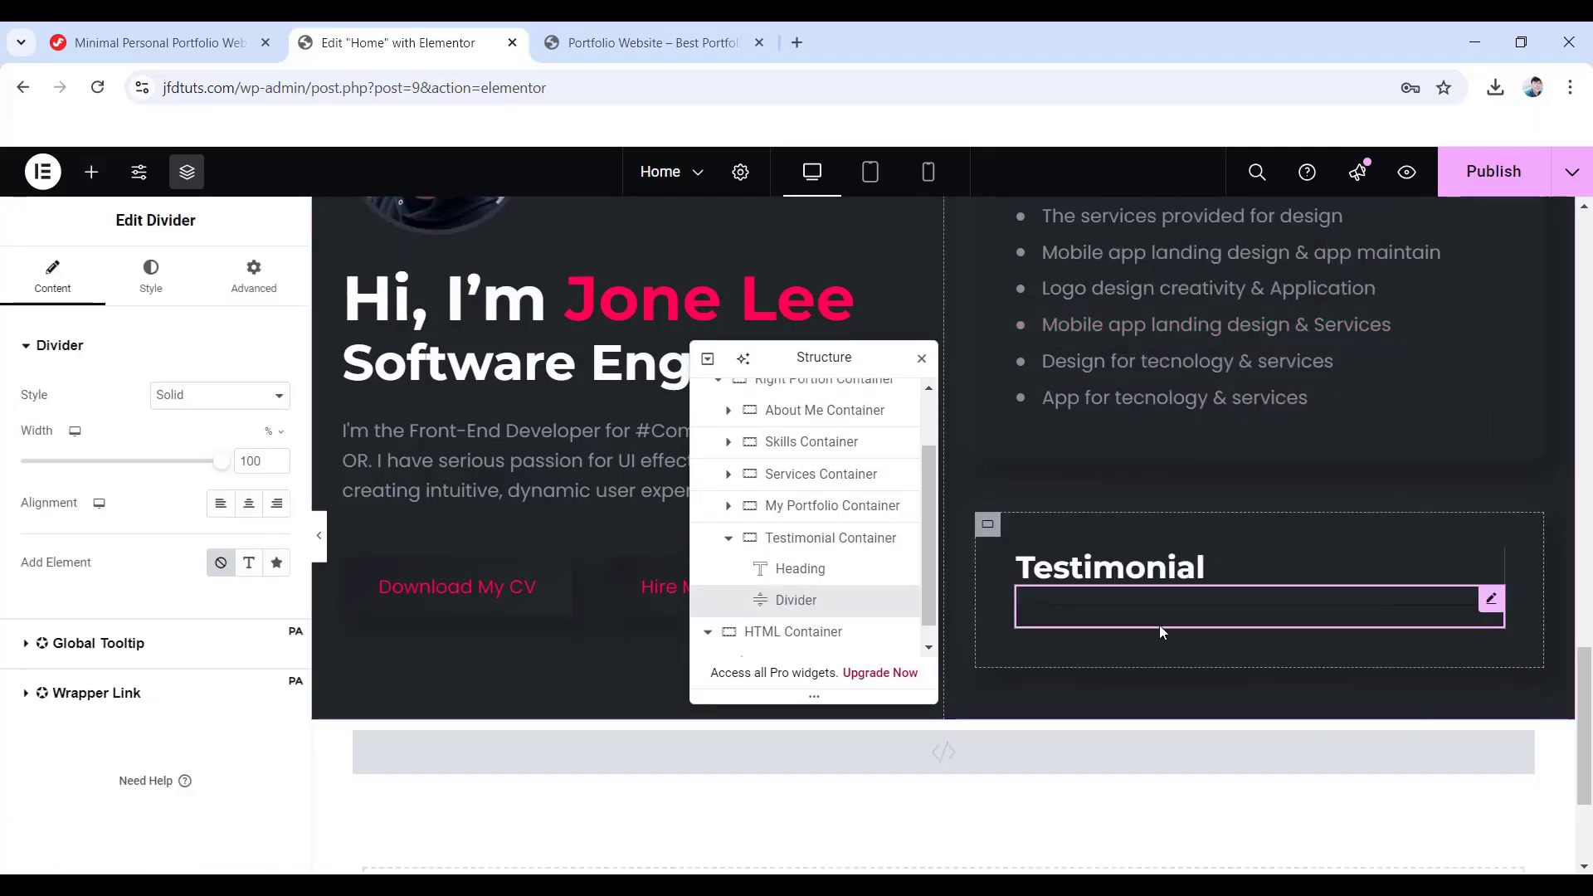
scroll(1158, 624, "down", 1)
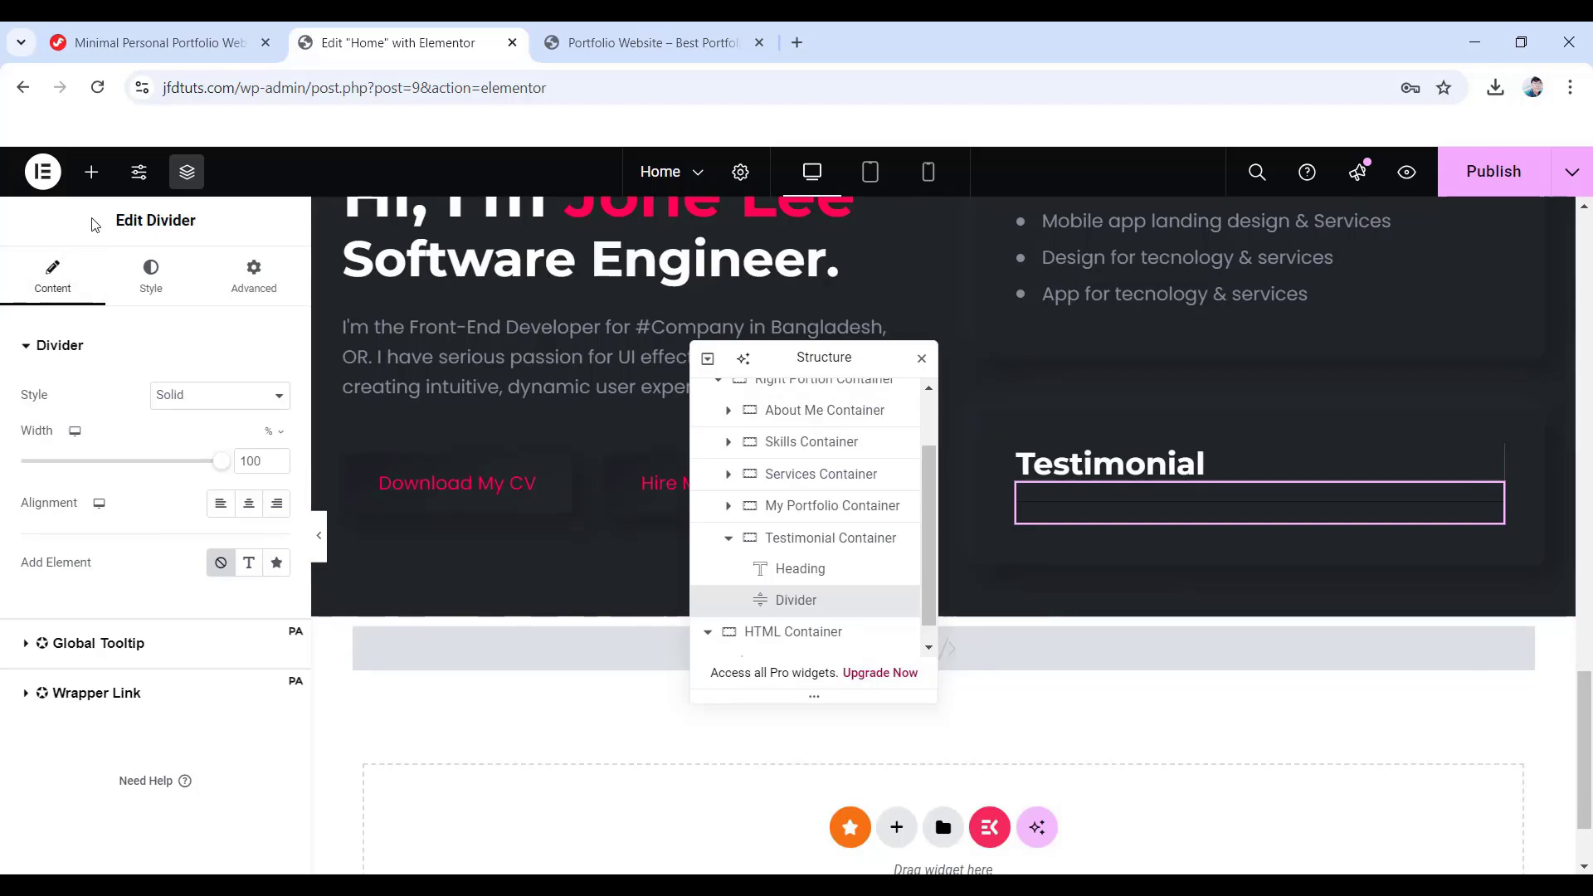
- Search the widget list for 'Testimonial'
left_click(91, 172)
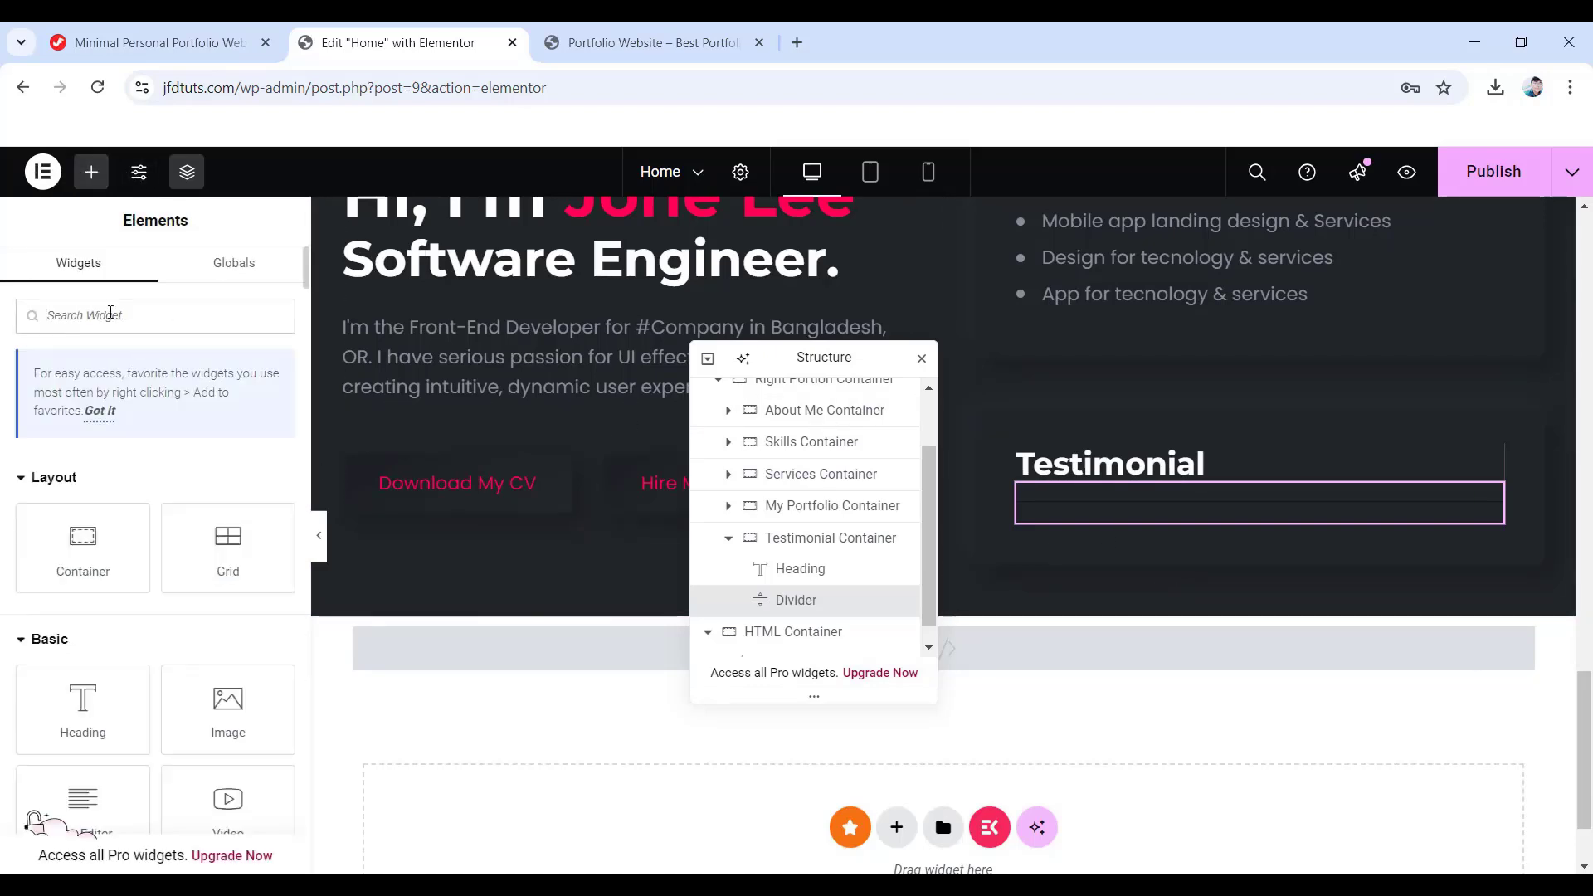
left_click(110, 314)
type("Testimonial")
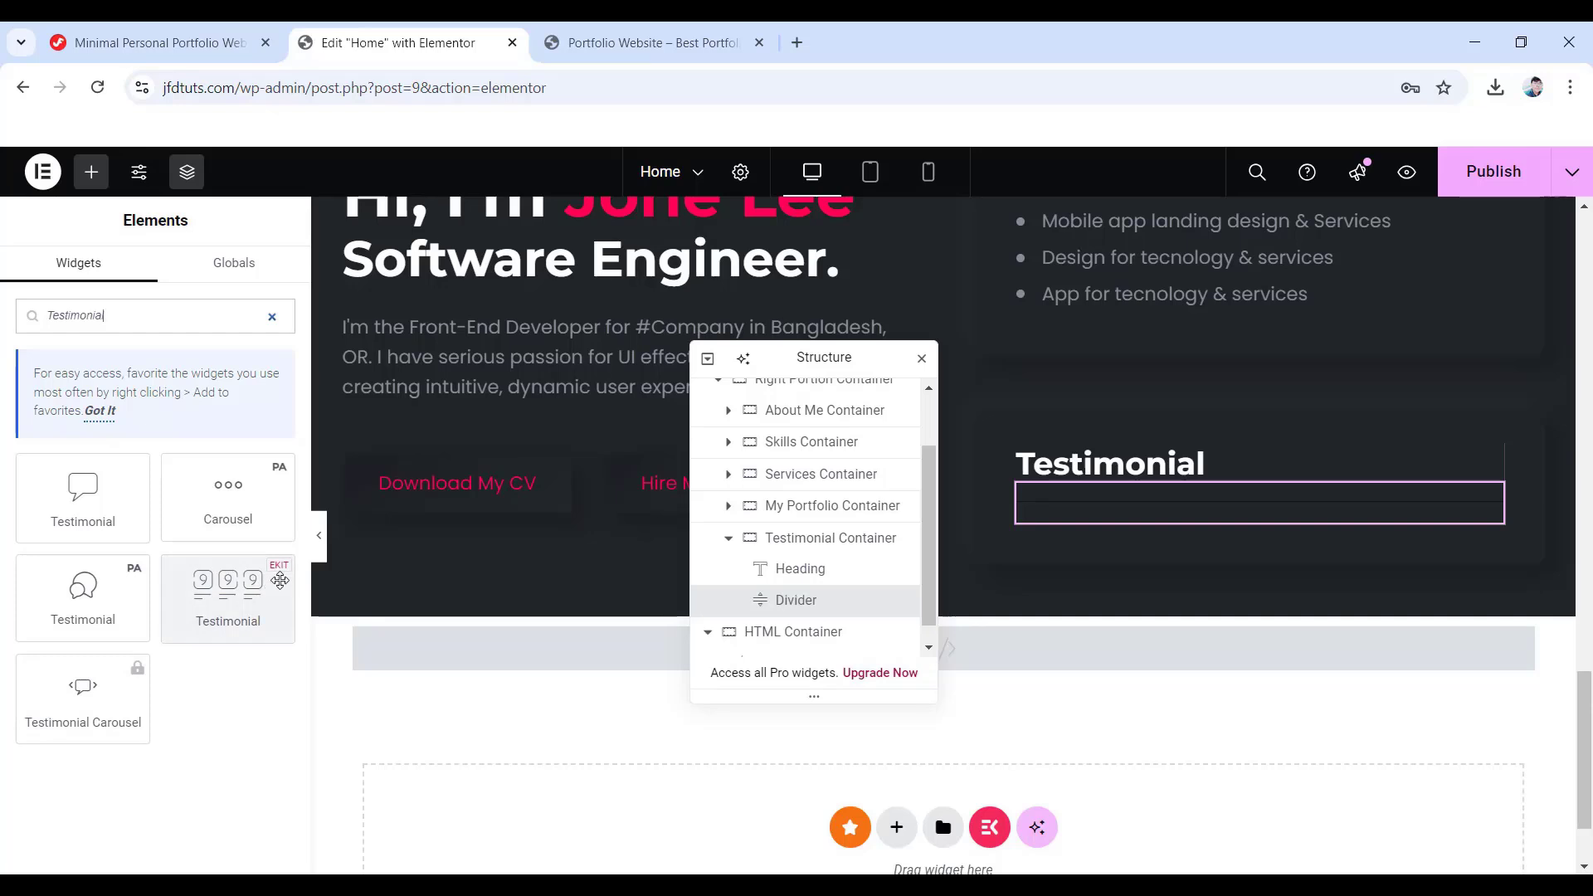
- Add a centred-card Testimonial widget without quote icon or rating, keeping only item #1
left_click_drag(279, 580, 1167, 524)
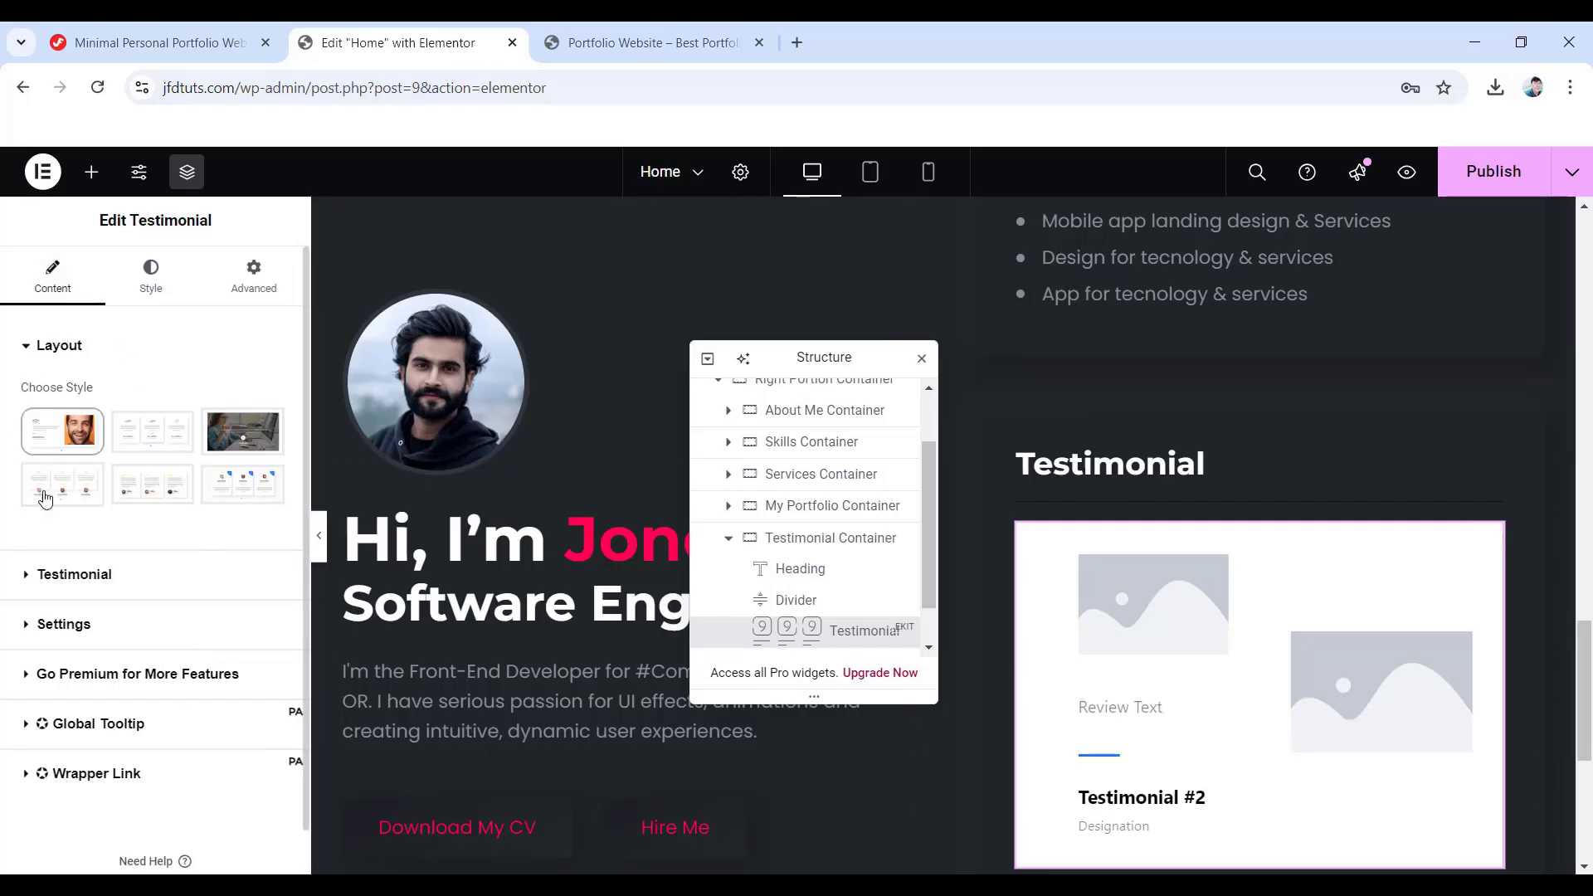
left_click(257, 496)
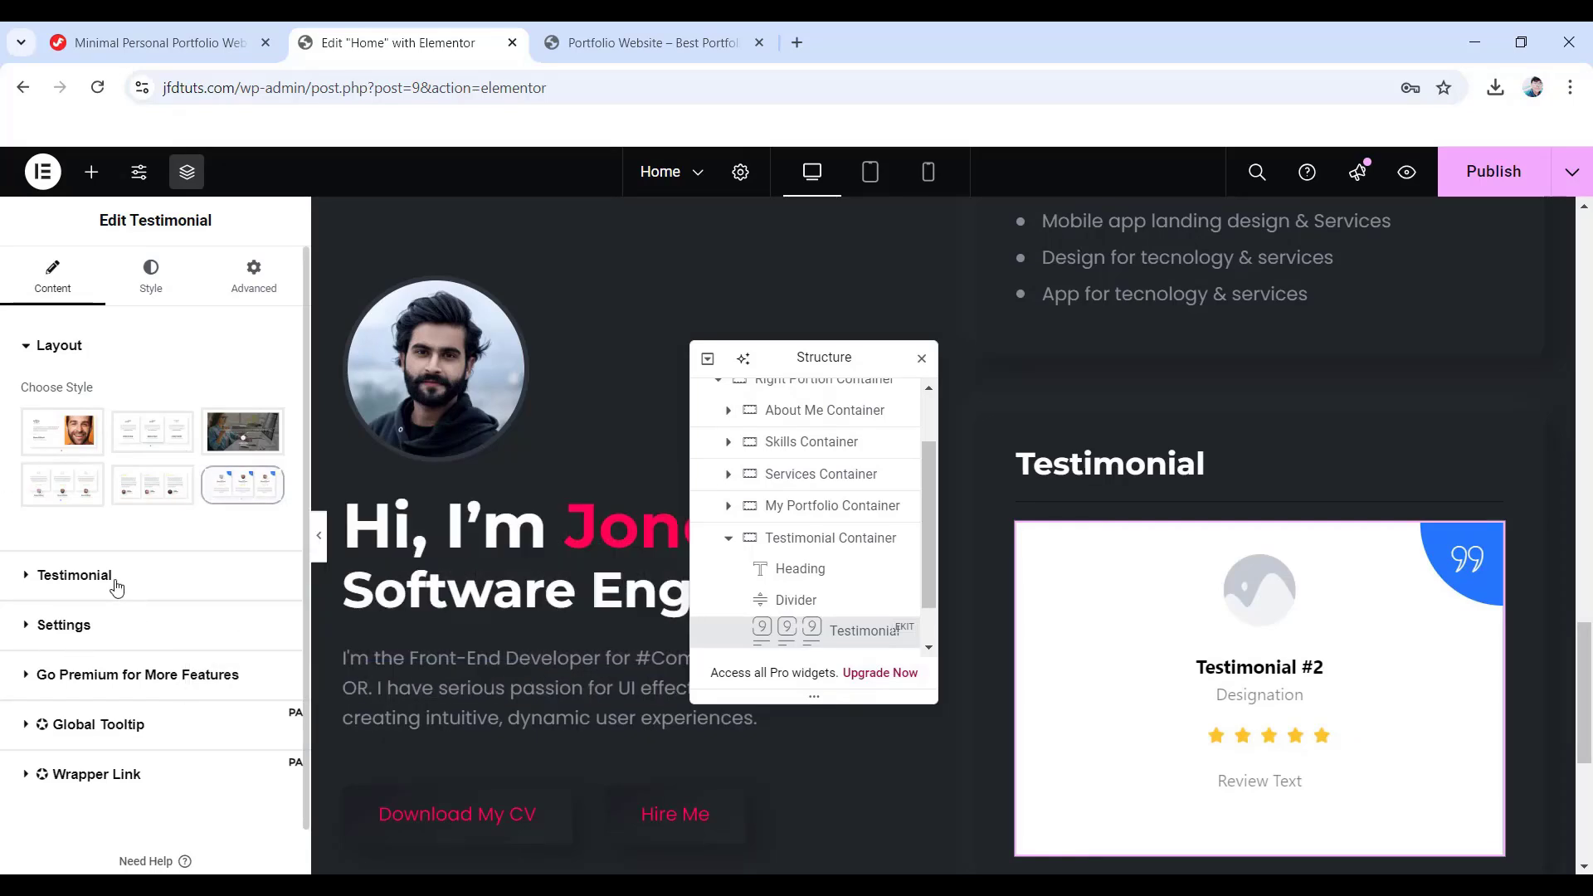
left_click(85, 578)
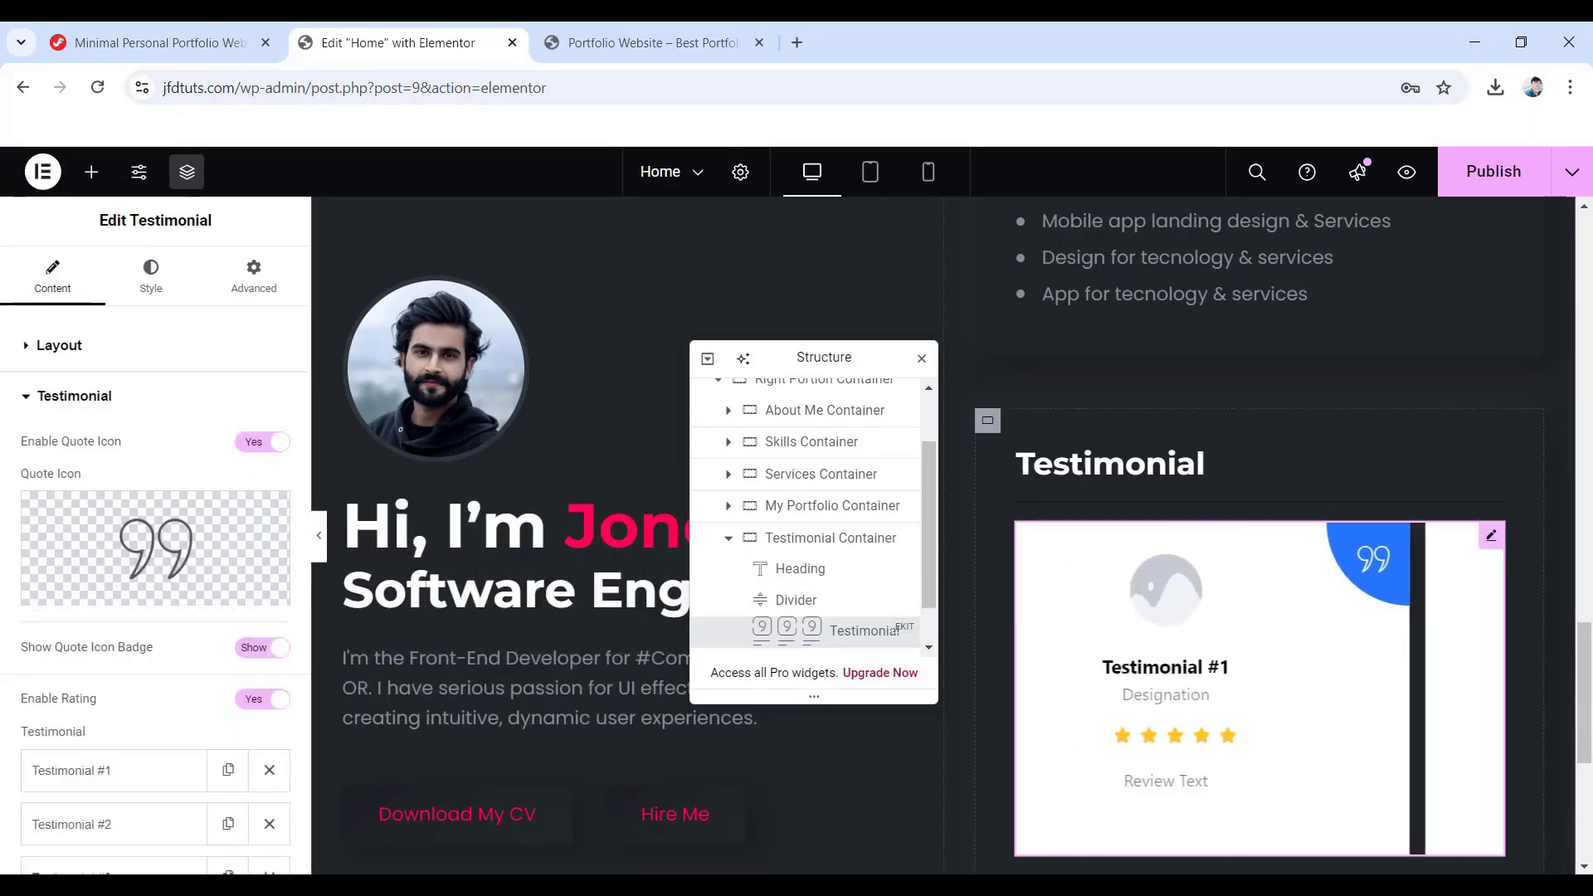
left_click(247, 448)
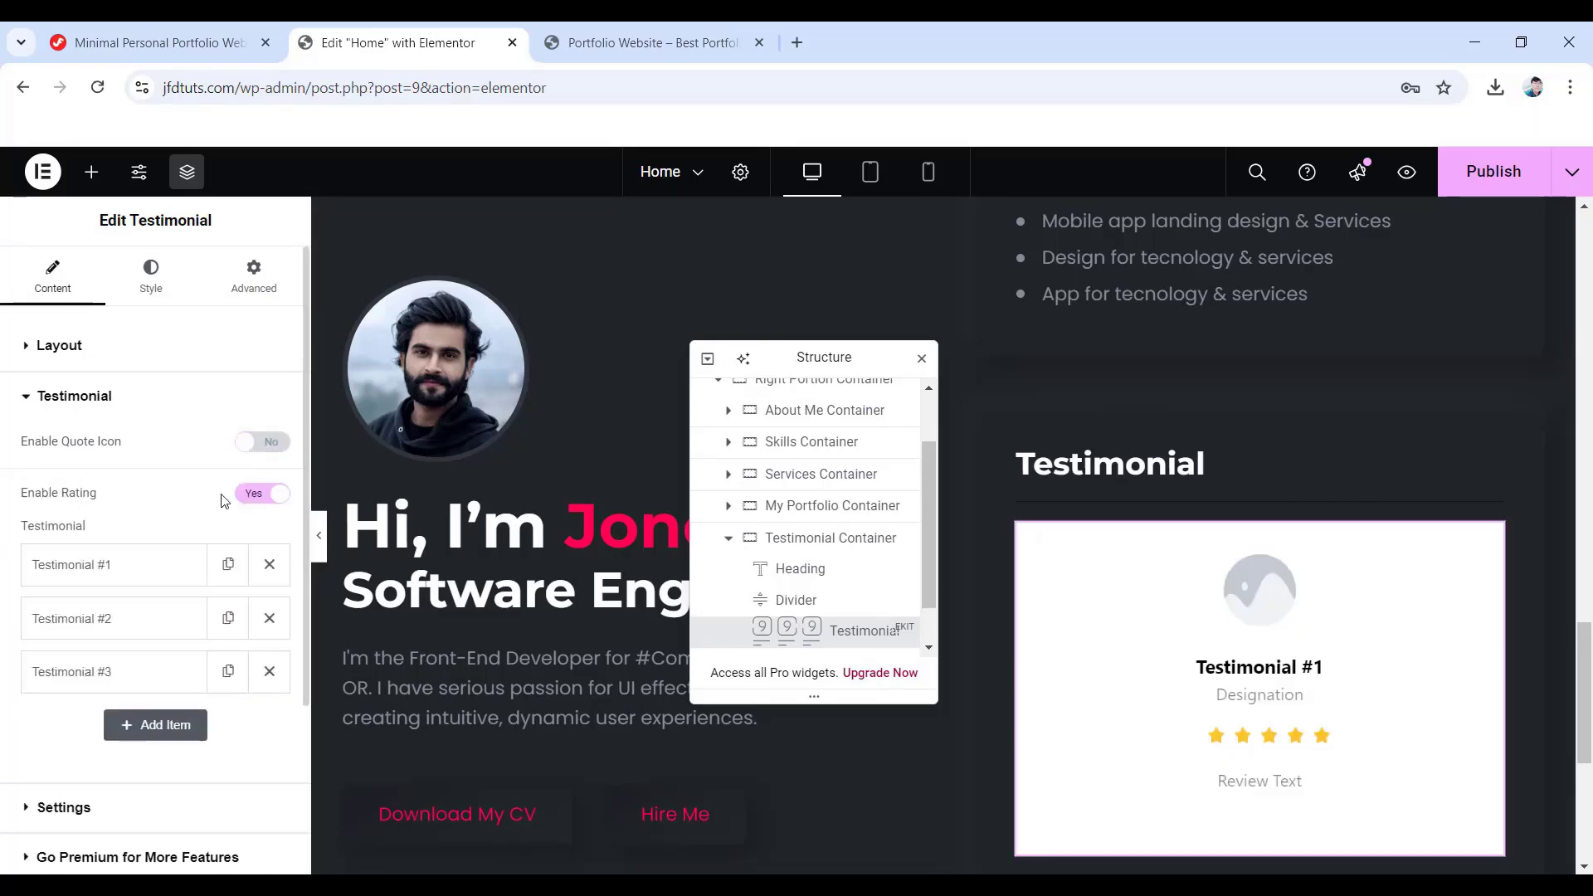
left_click(258, 493)
left_click(269, 620)
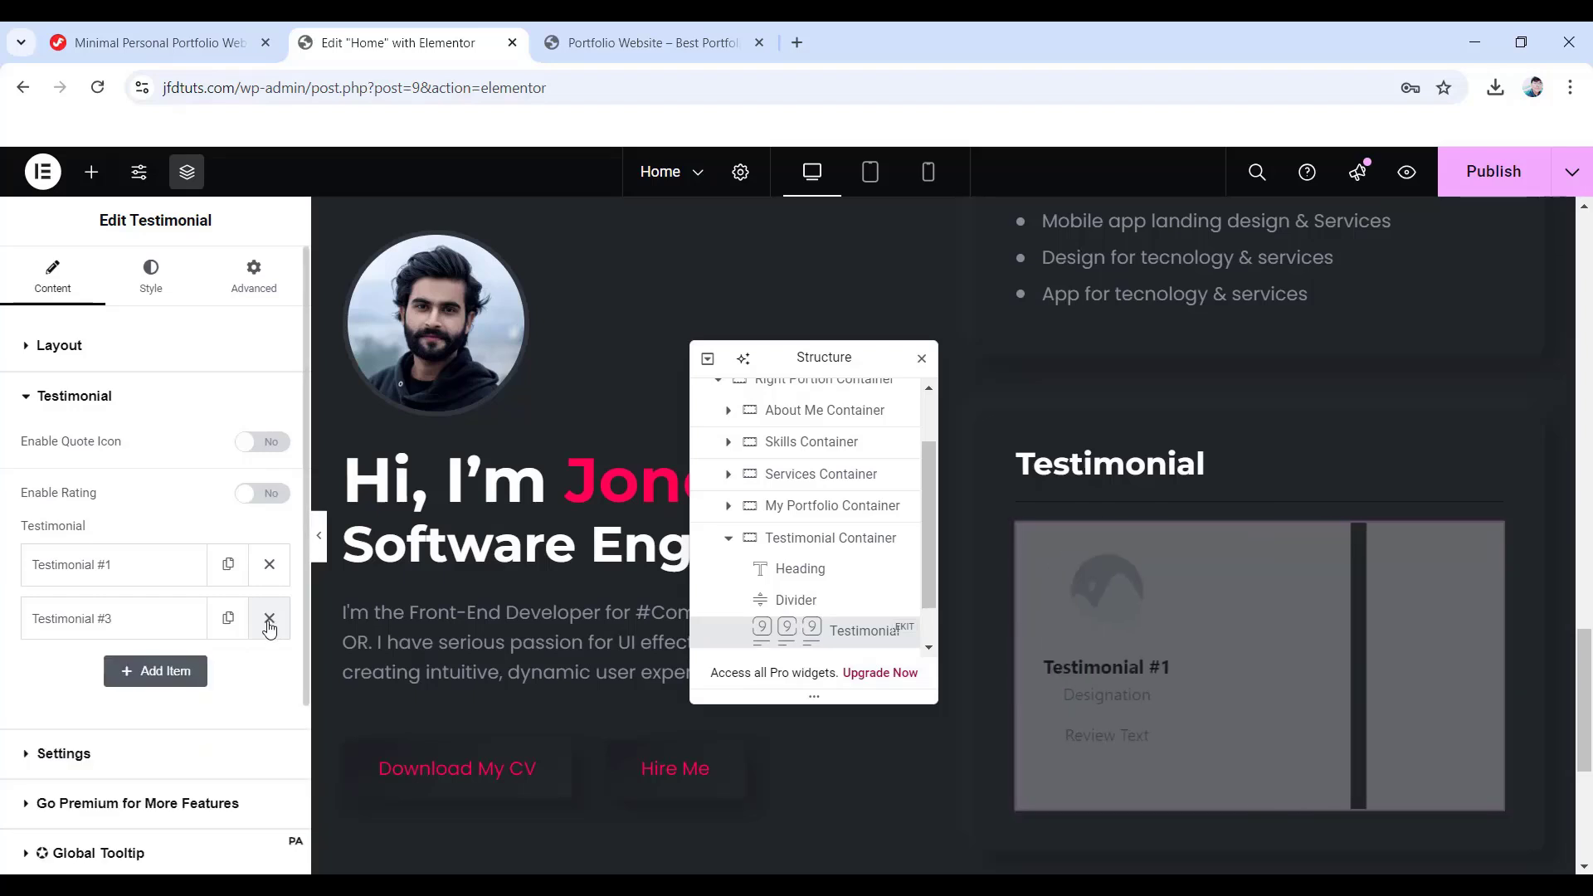
left_click(269, 623)
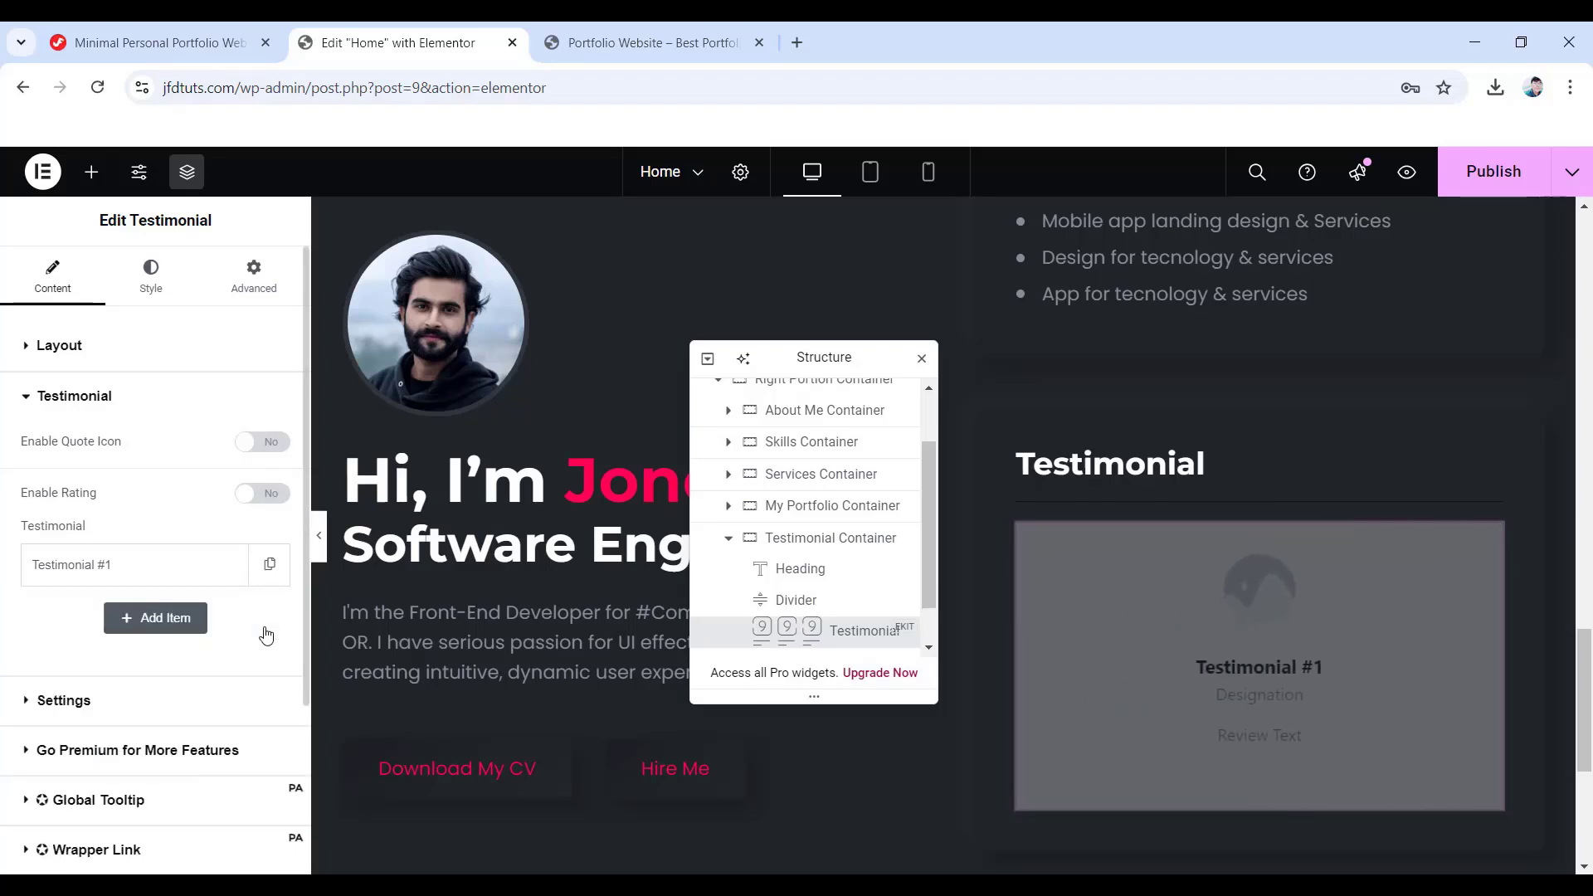
- Fill Testimonial #1 with the client's handle, 'Engineer' designation and the pasted review
left_click(89, 573)
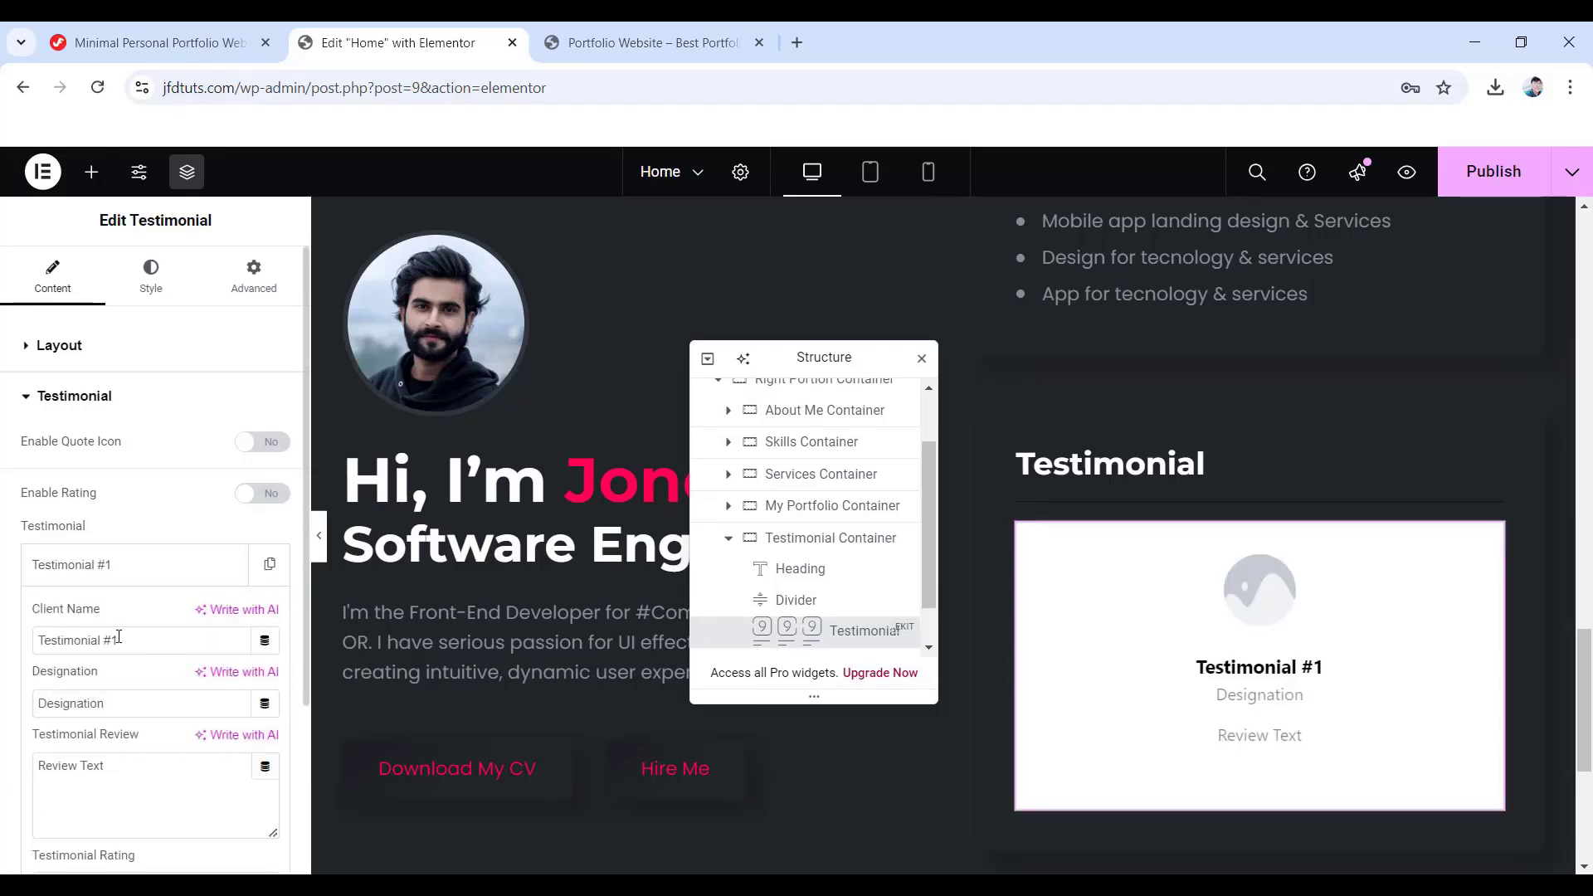
key("ctrl+a")
type("@randy")
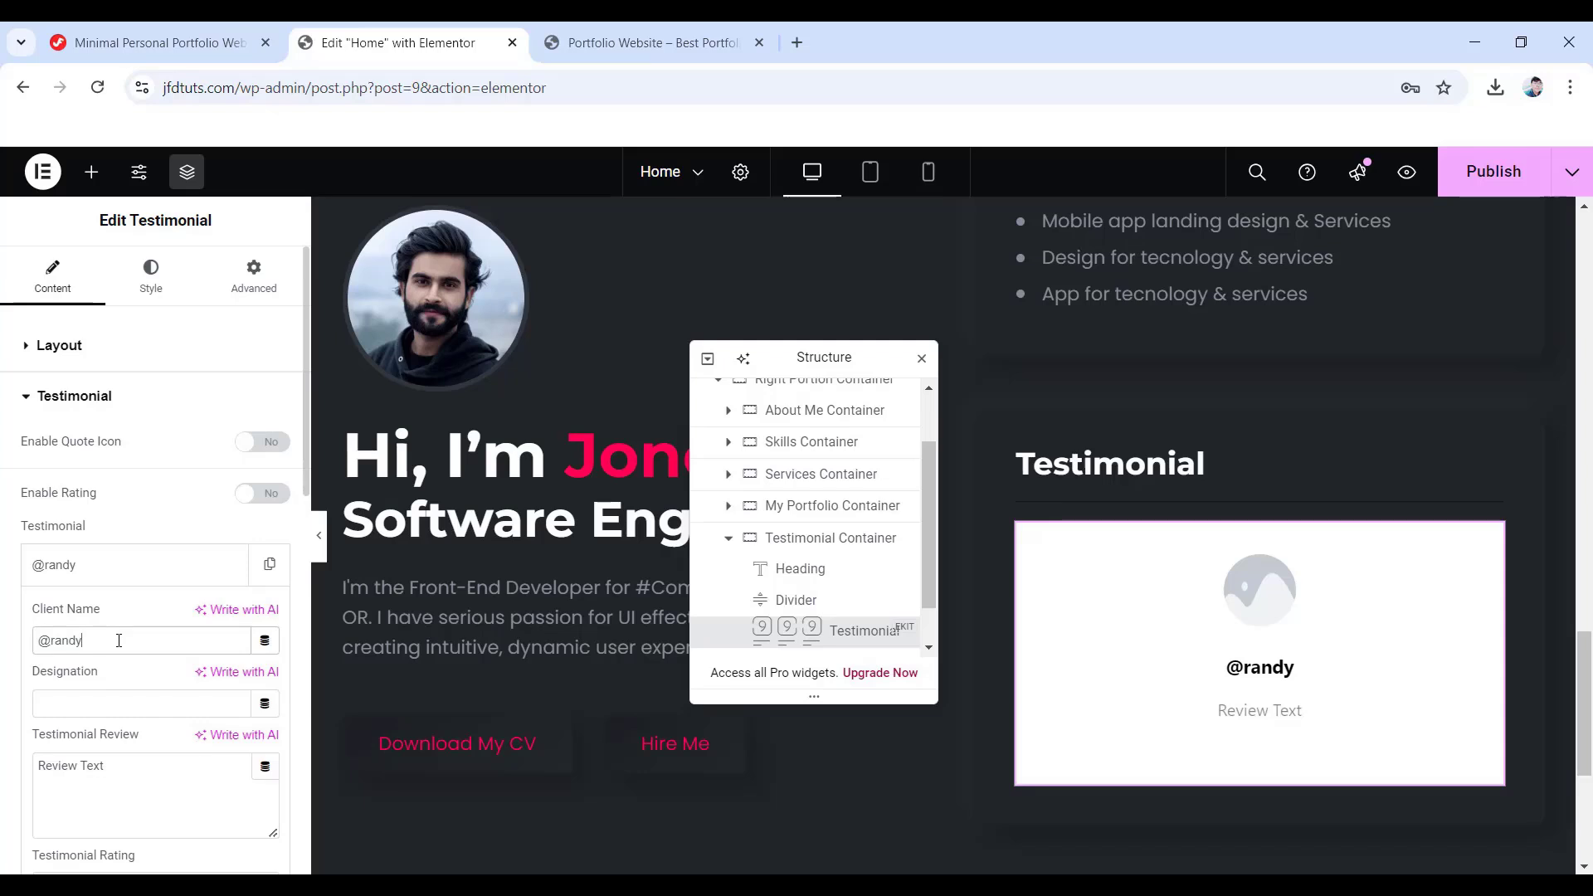
left_click(76, 697)
type("Engineer")
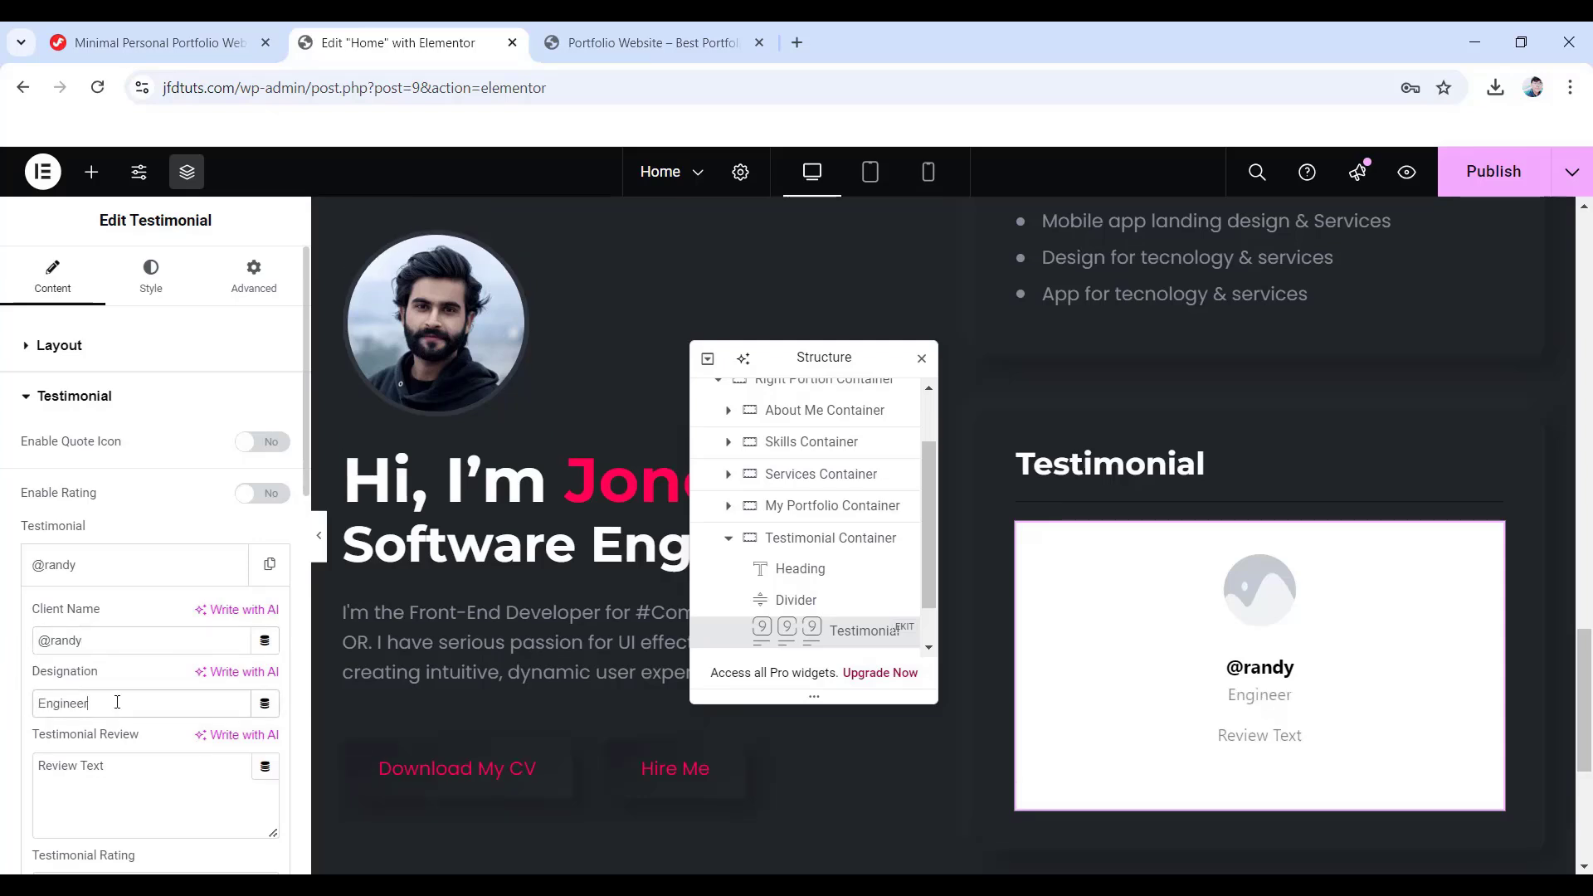
double_click(83, 771)
scroll(178, 795, "down", 4)
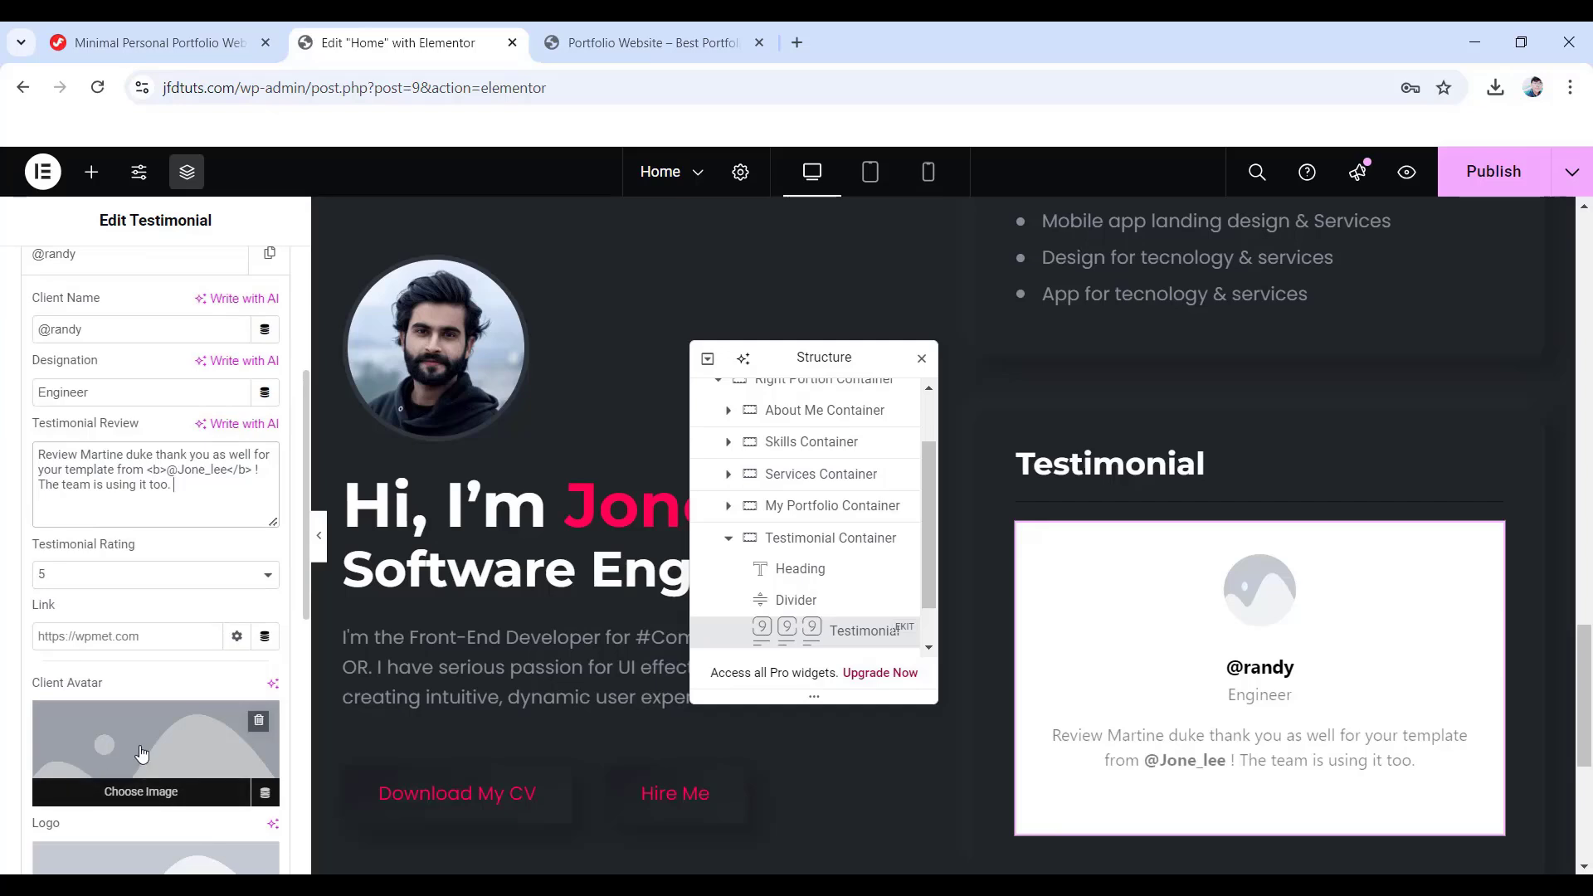
- Set the testimonial-1 image from the media library as the client avatar
left_click(150, 755)
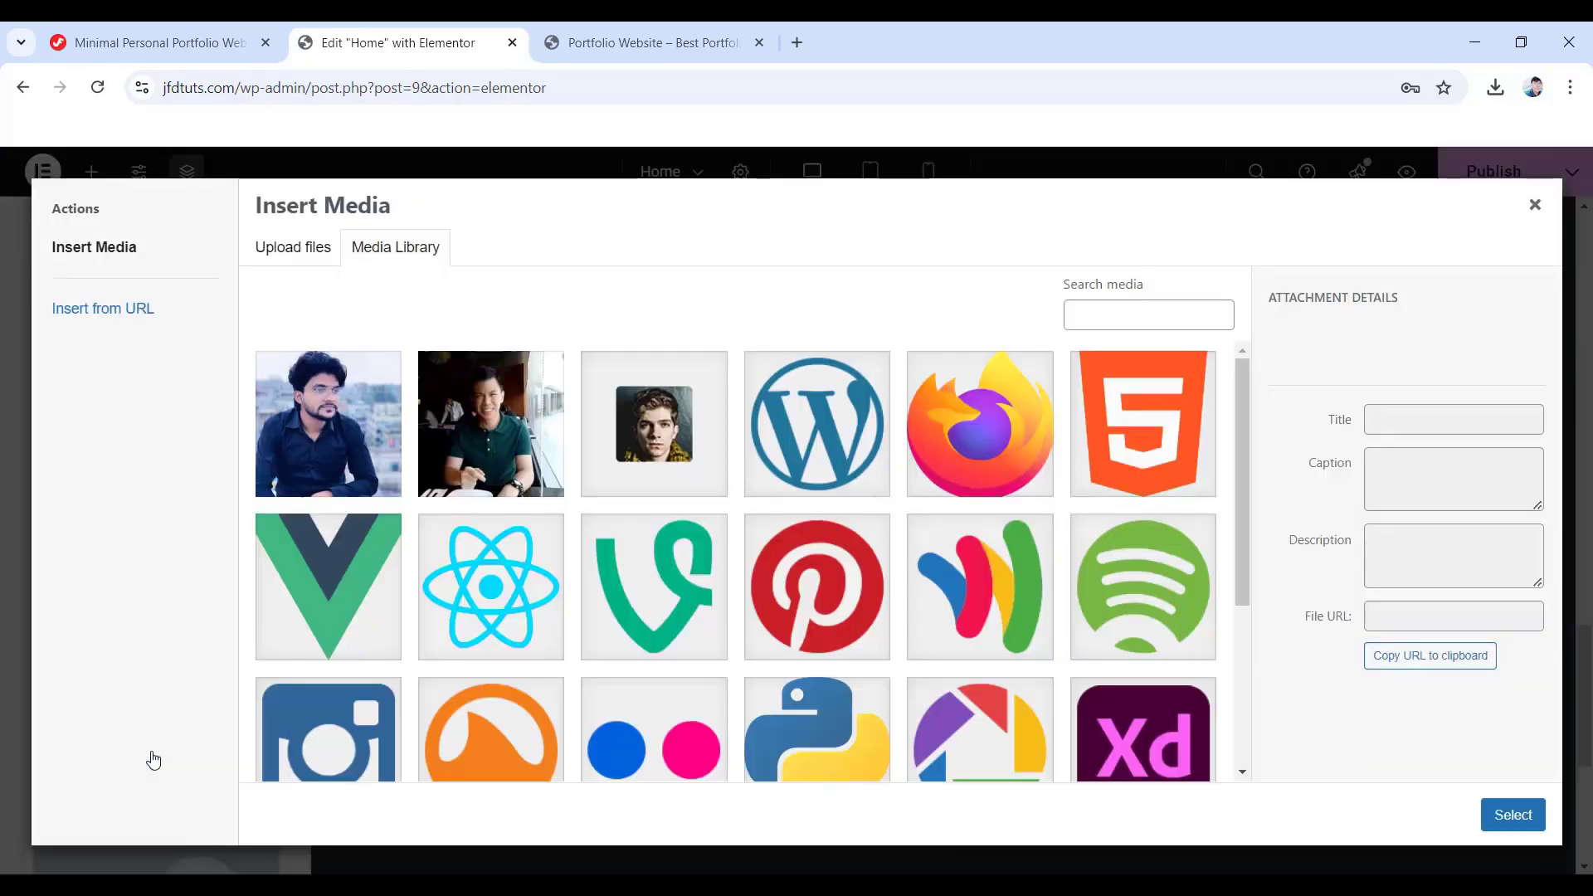
left_click(656, 461)
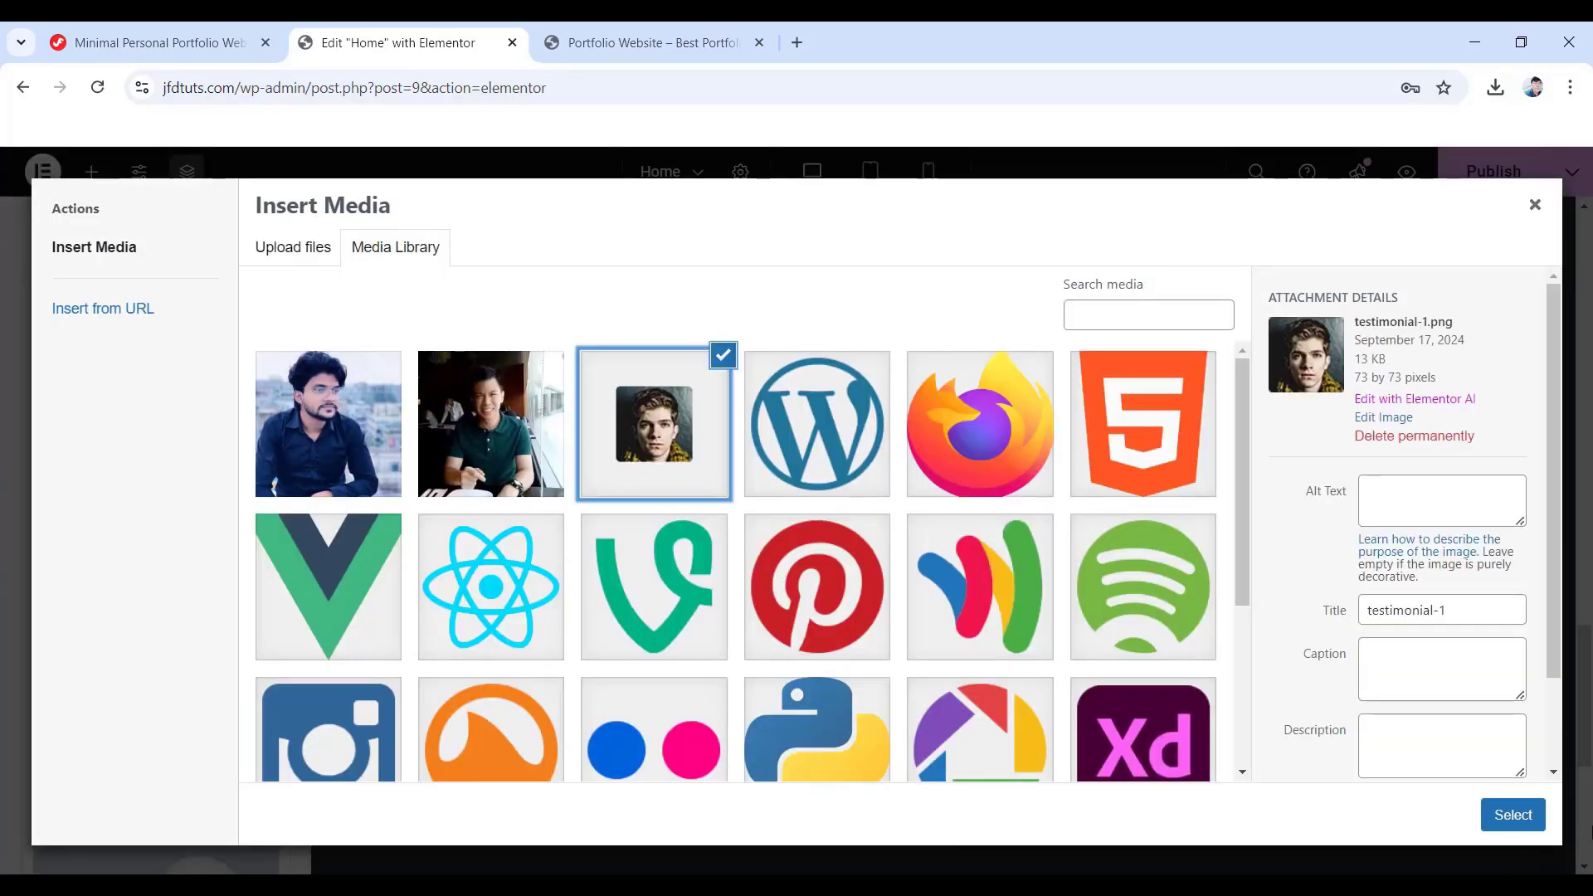
left_click(1512, 815)
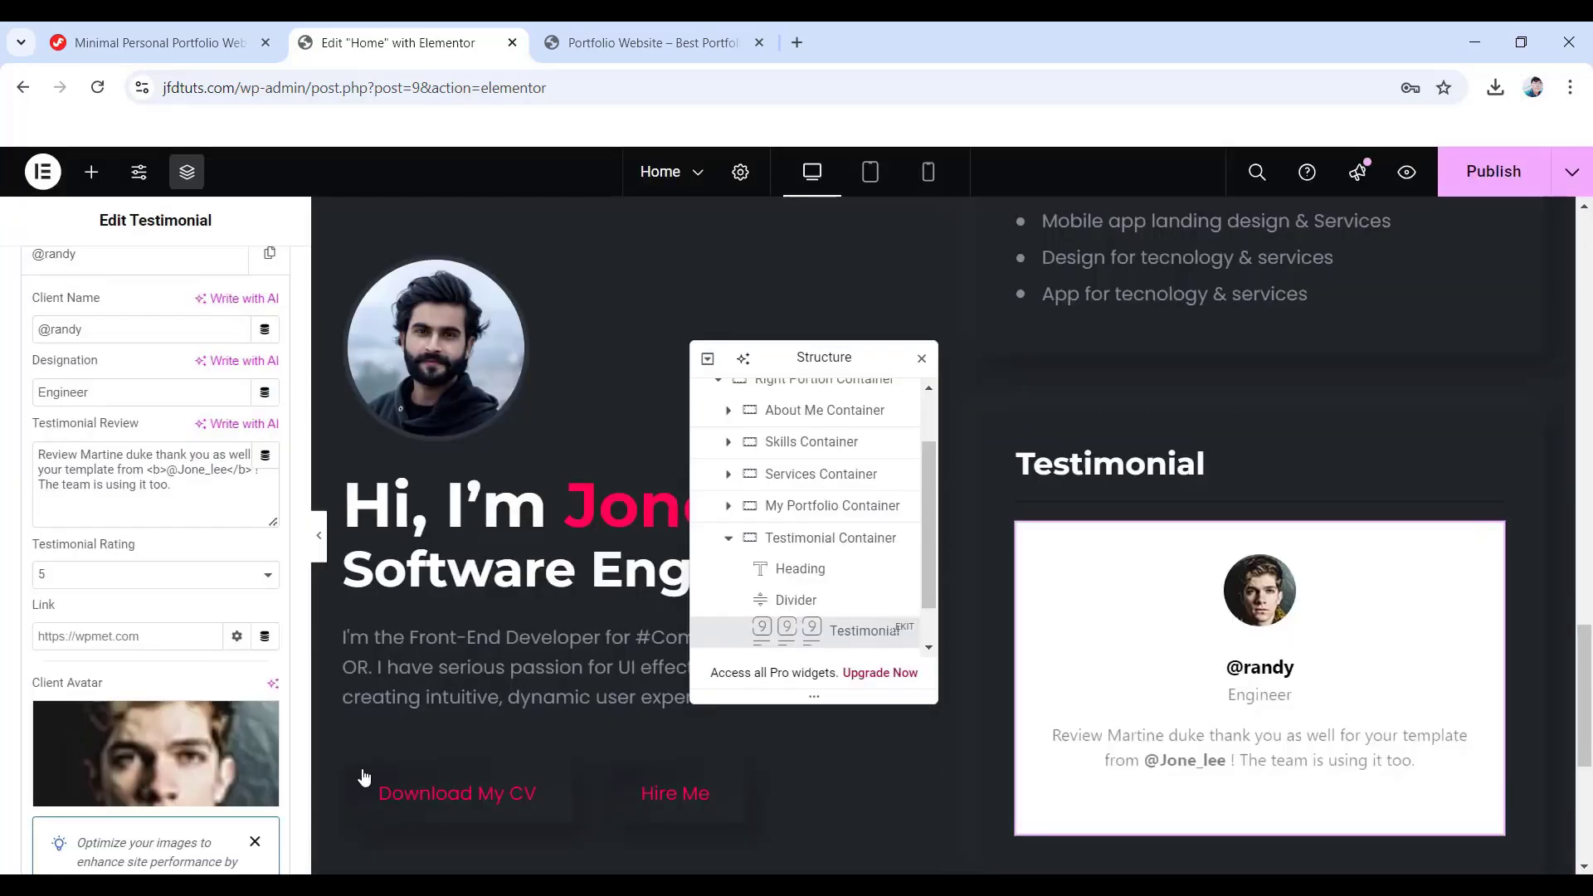
scroll(125, 647, "down", 8)
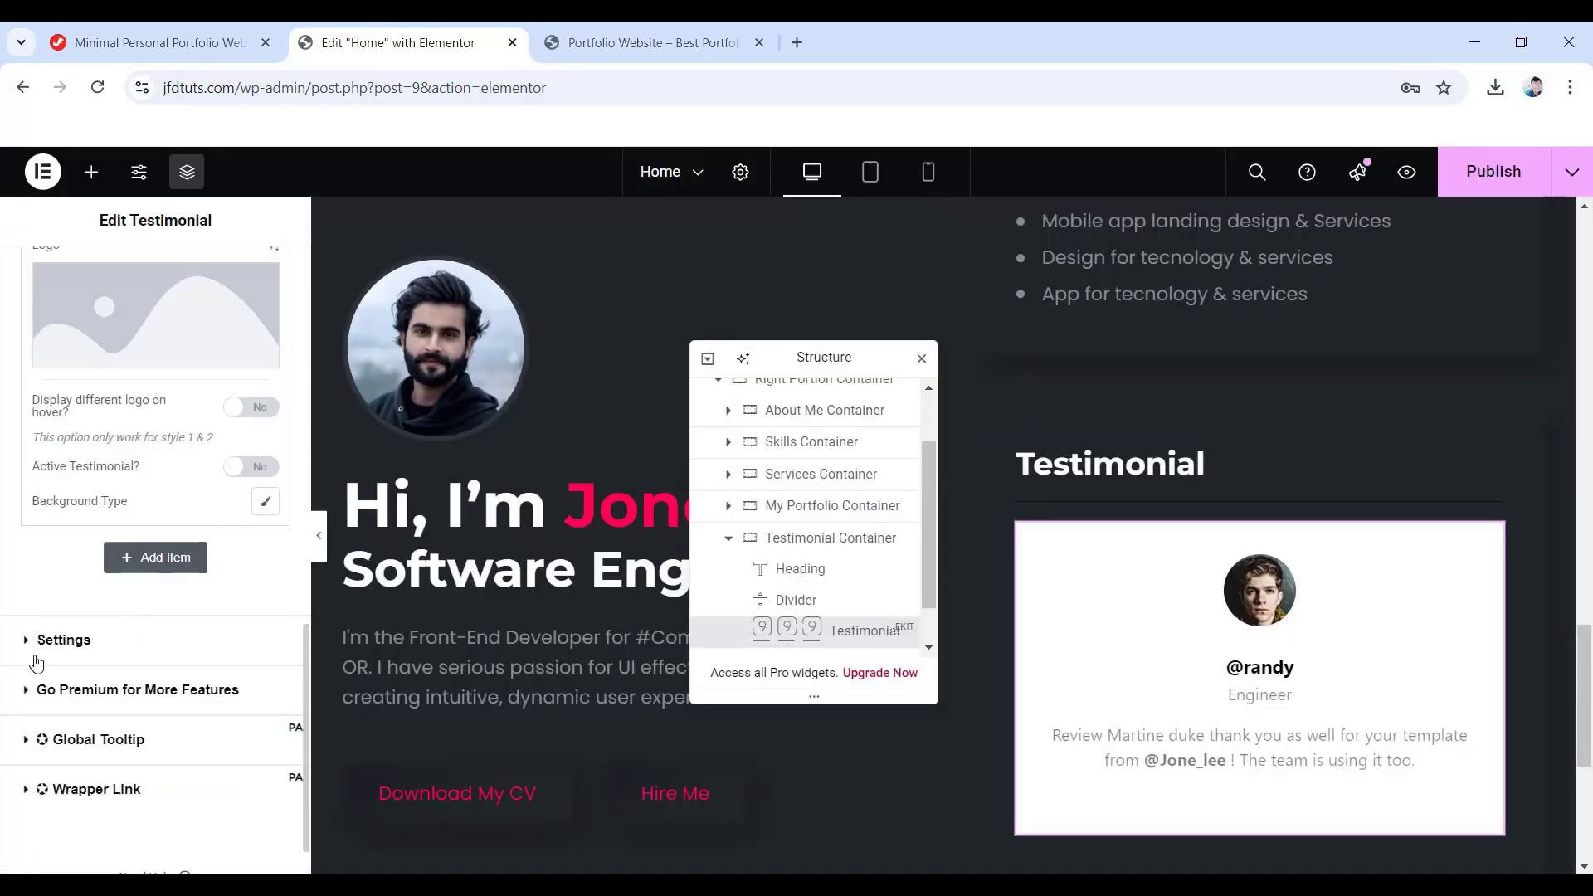
- Set slider spacing and padding to 0 and turn on Show Dots
left_click(83, 650)
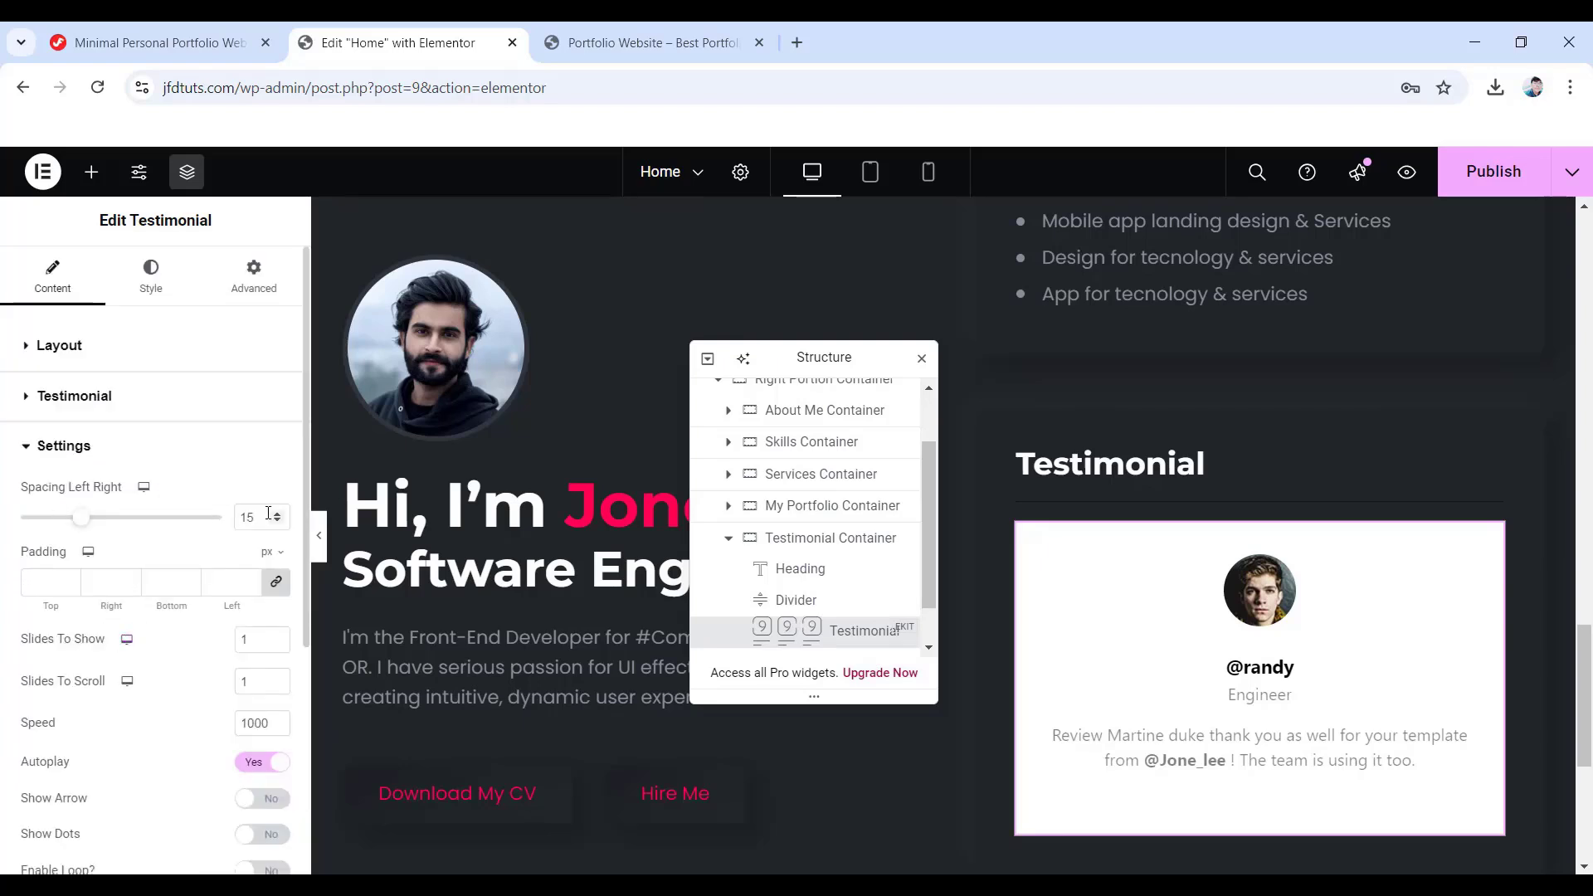
type("0")
left_click(274, 586)
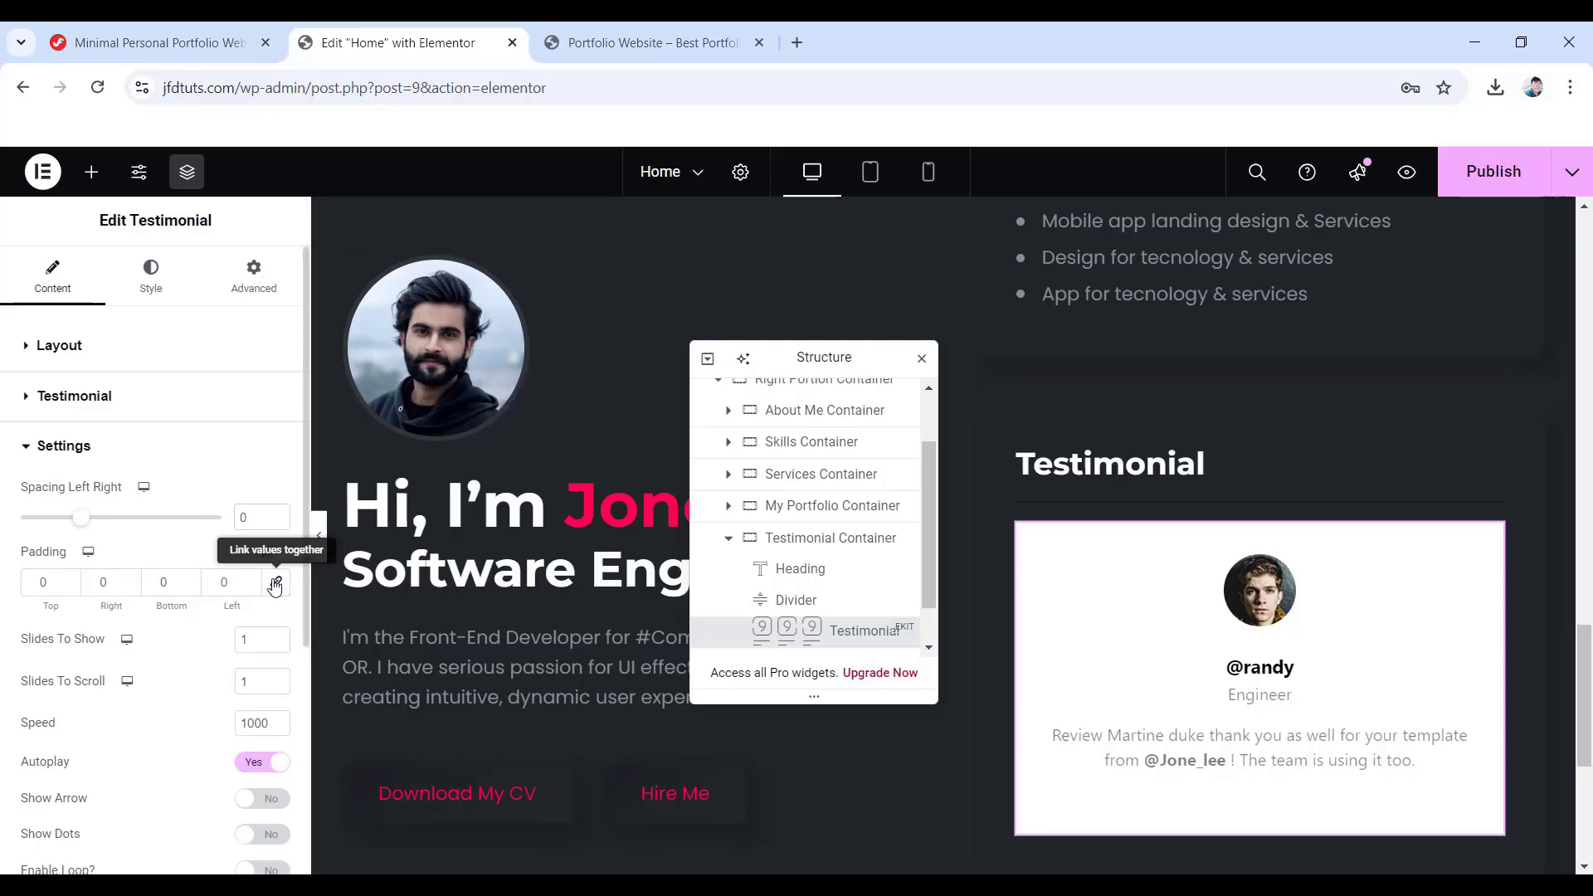
scroll(270, 614, "down", 4)
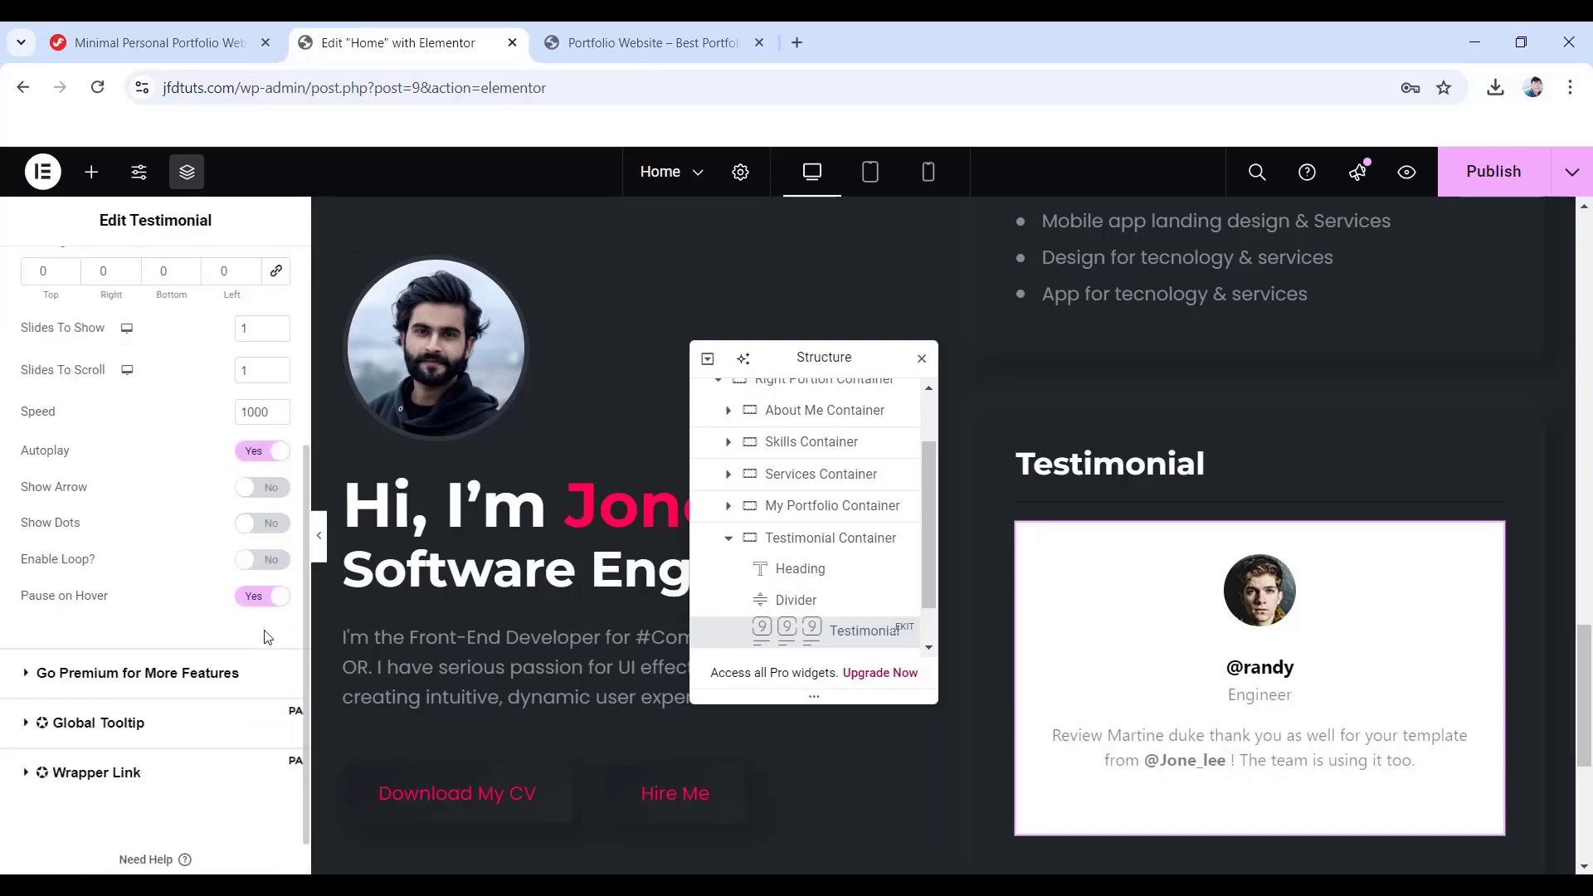
scroll(267, 637, "up", 1)
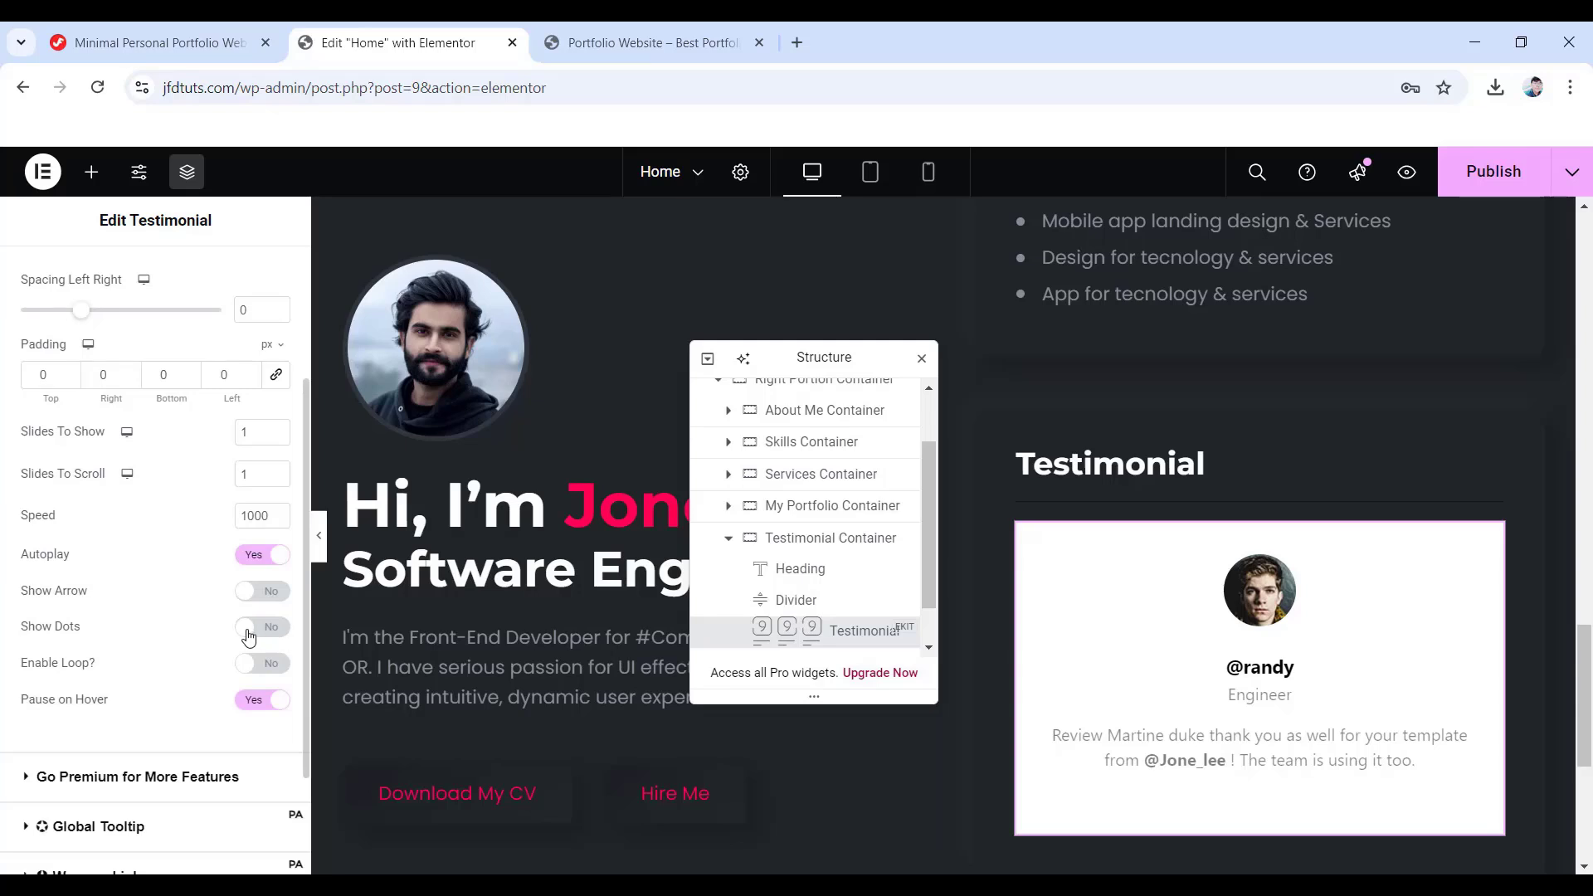
left_click(258, 633)
scroll(241, 648, "up", 2)
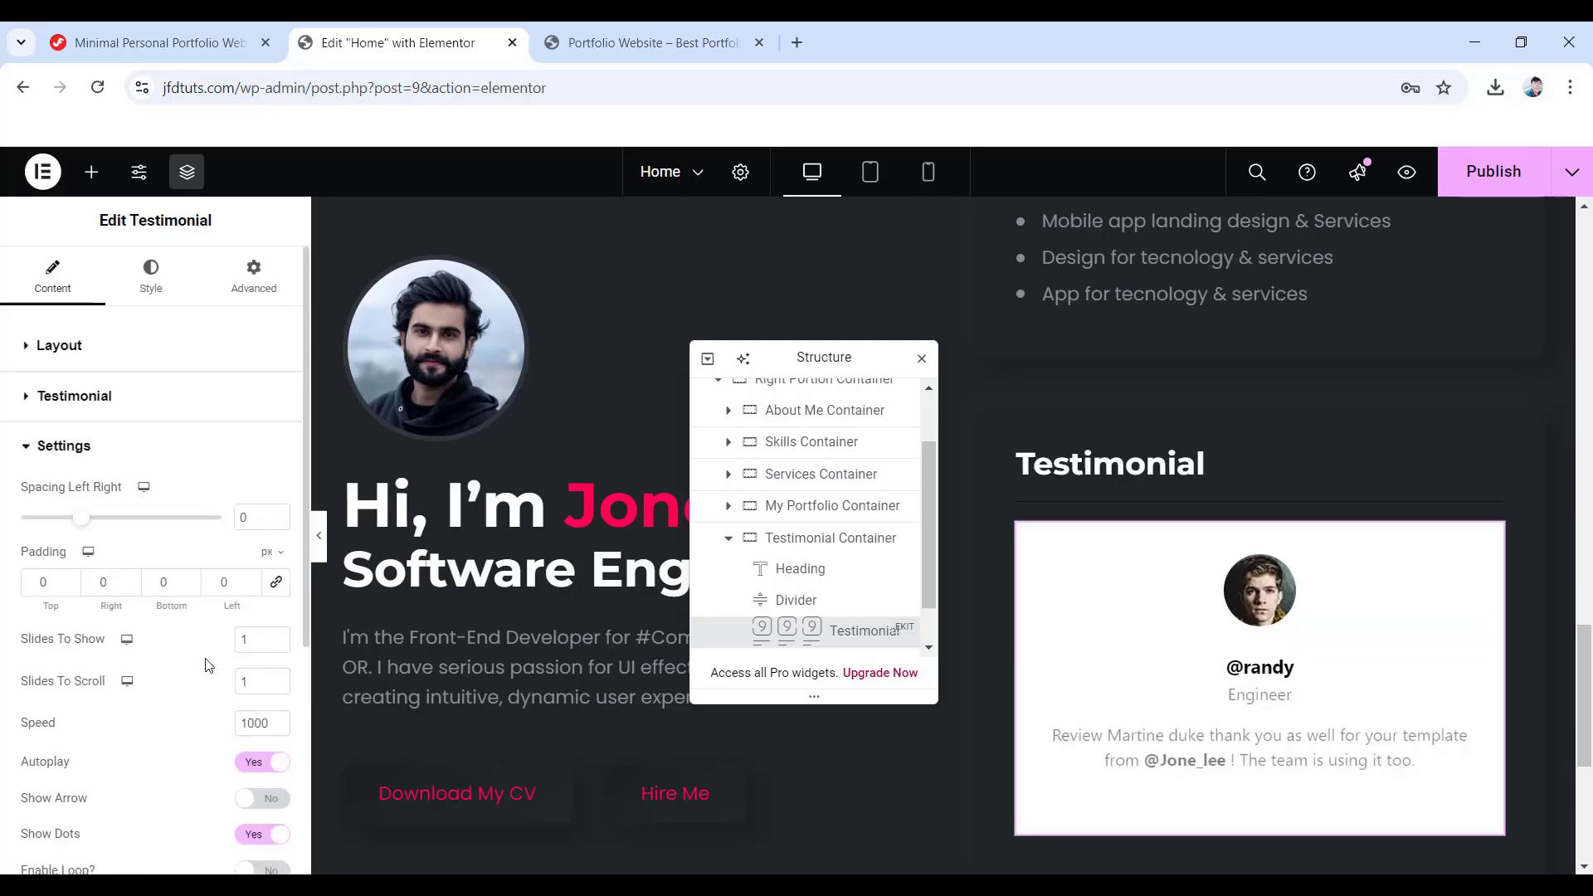
- Set the layout column gap and padding to 0 in the Style tab
left_click(160, 291)
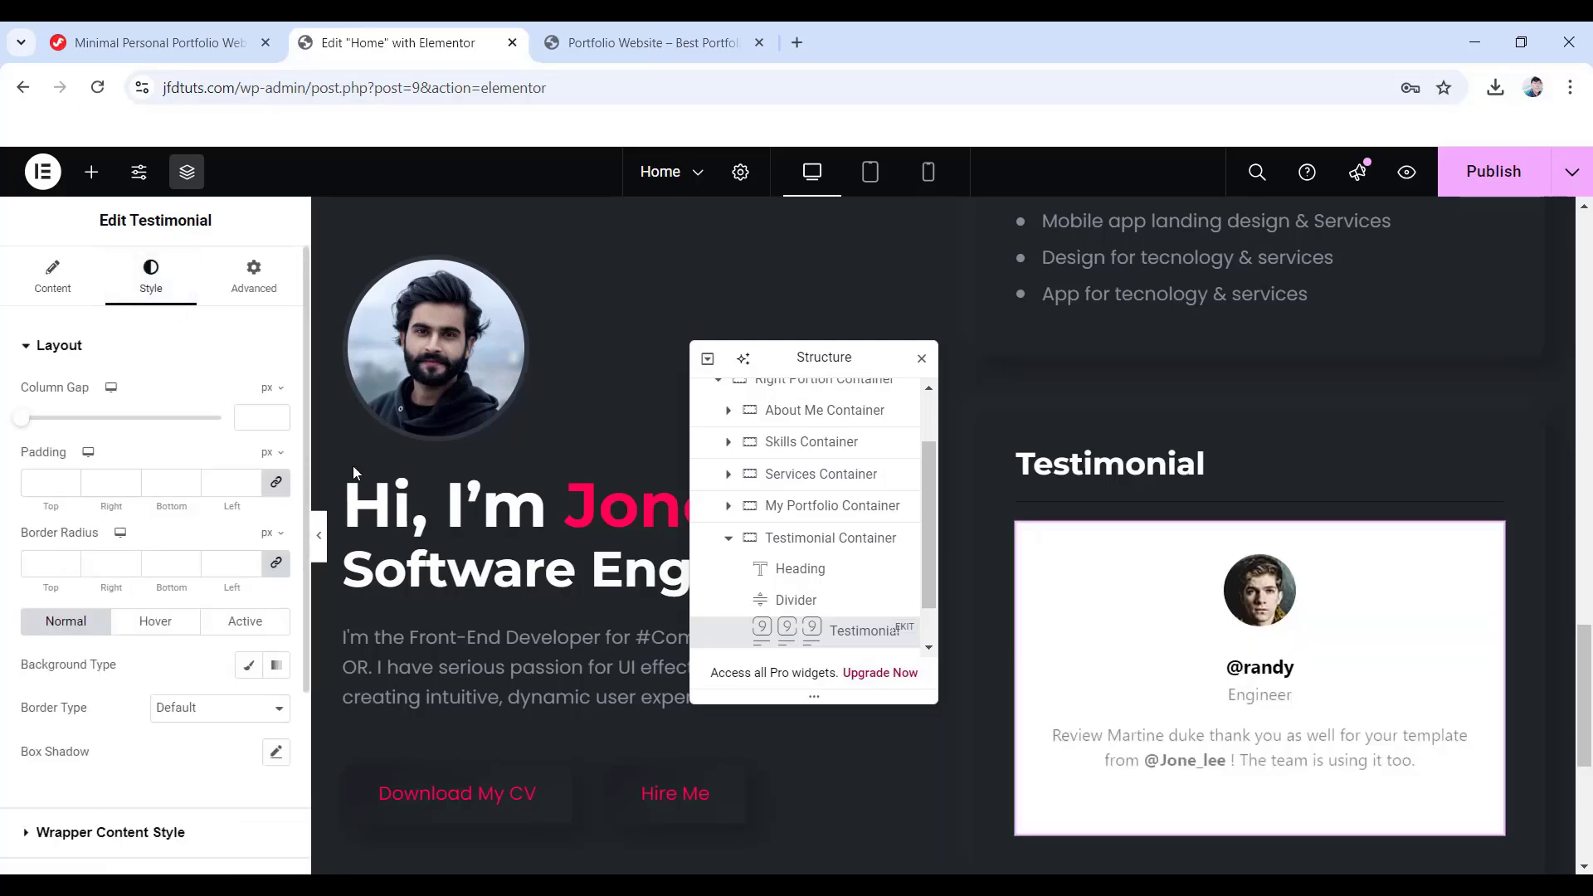
left_click(260, 419)
left_click(276, 483)
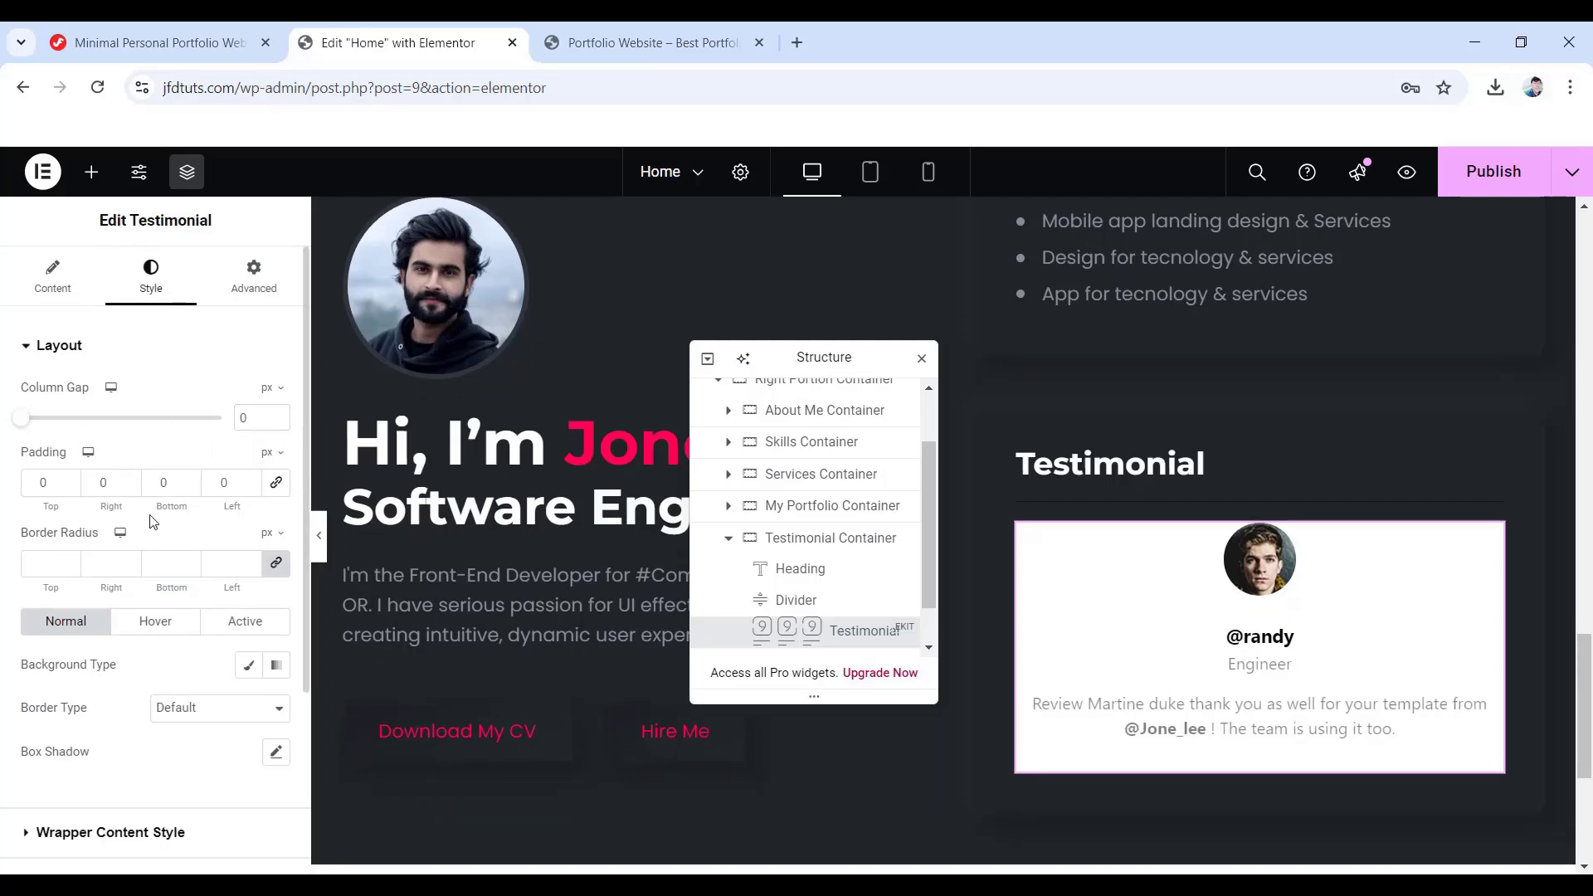
scroll(152, 521, "down", 1)
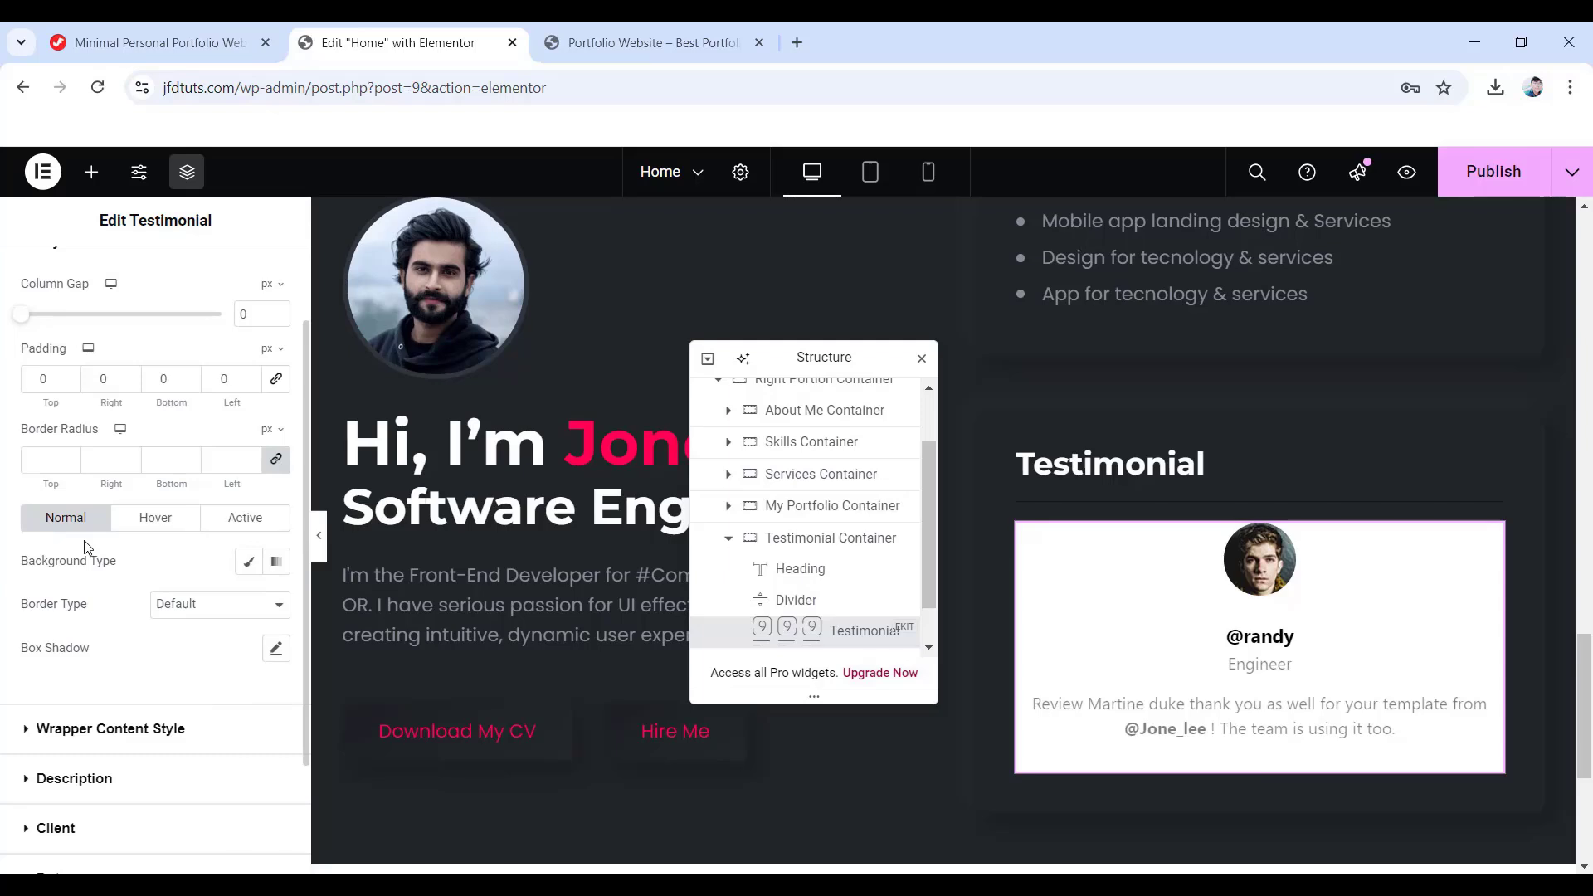
- Give the card a fully transparent classic background and centre the wrapper content
left_click(248, 562)
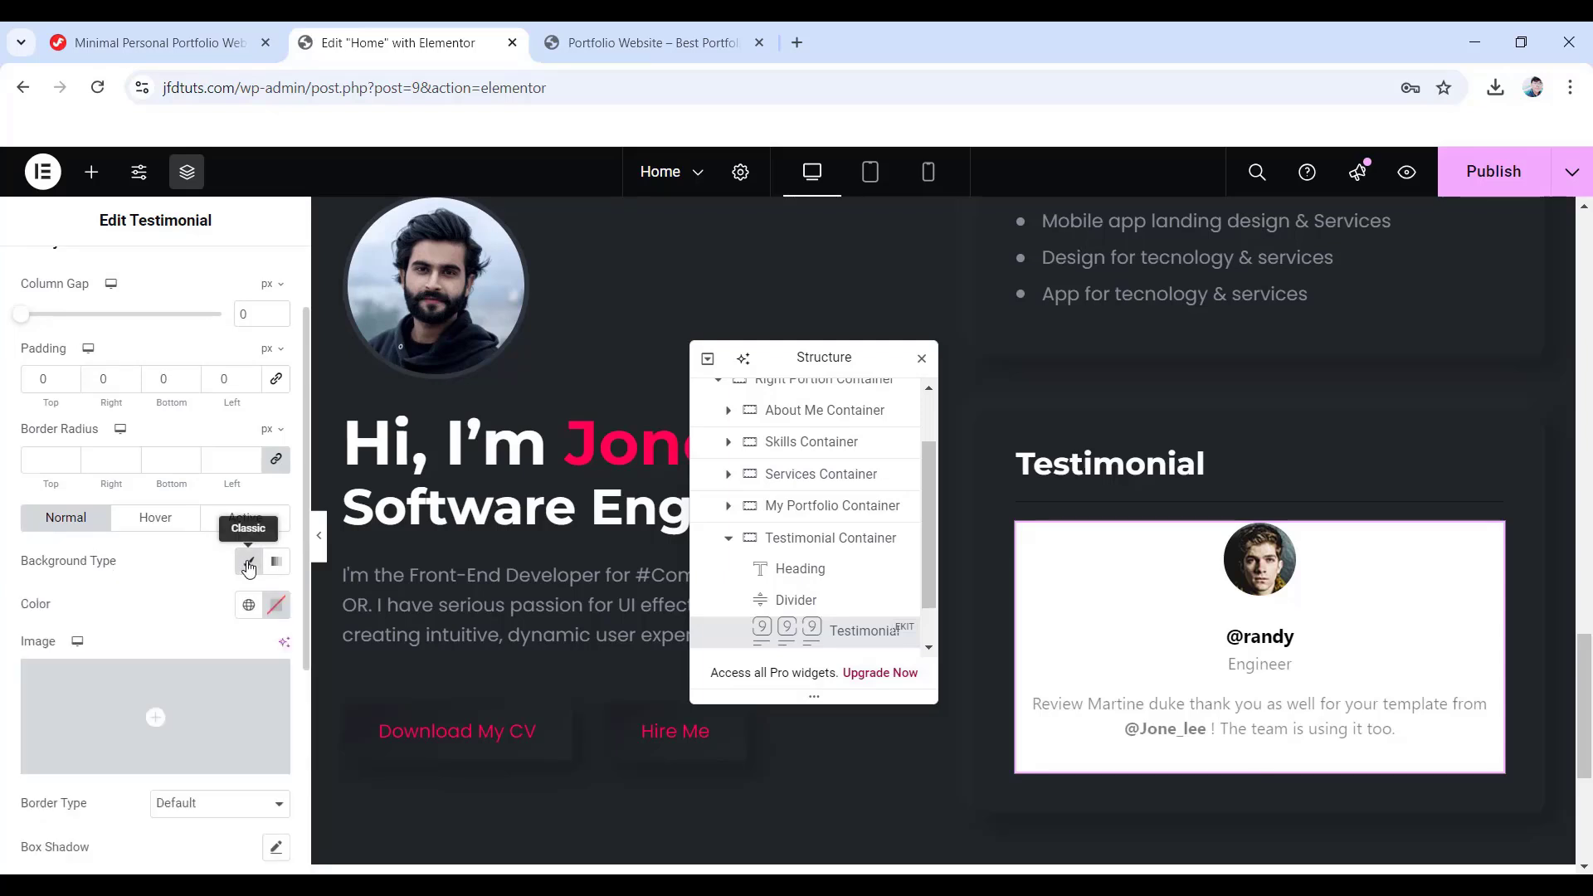
left_click(276, 605)
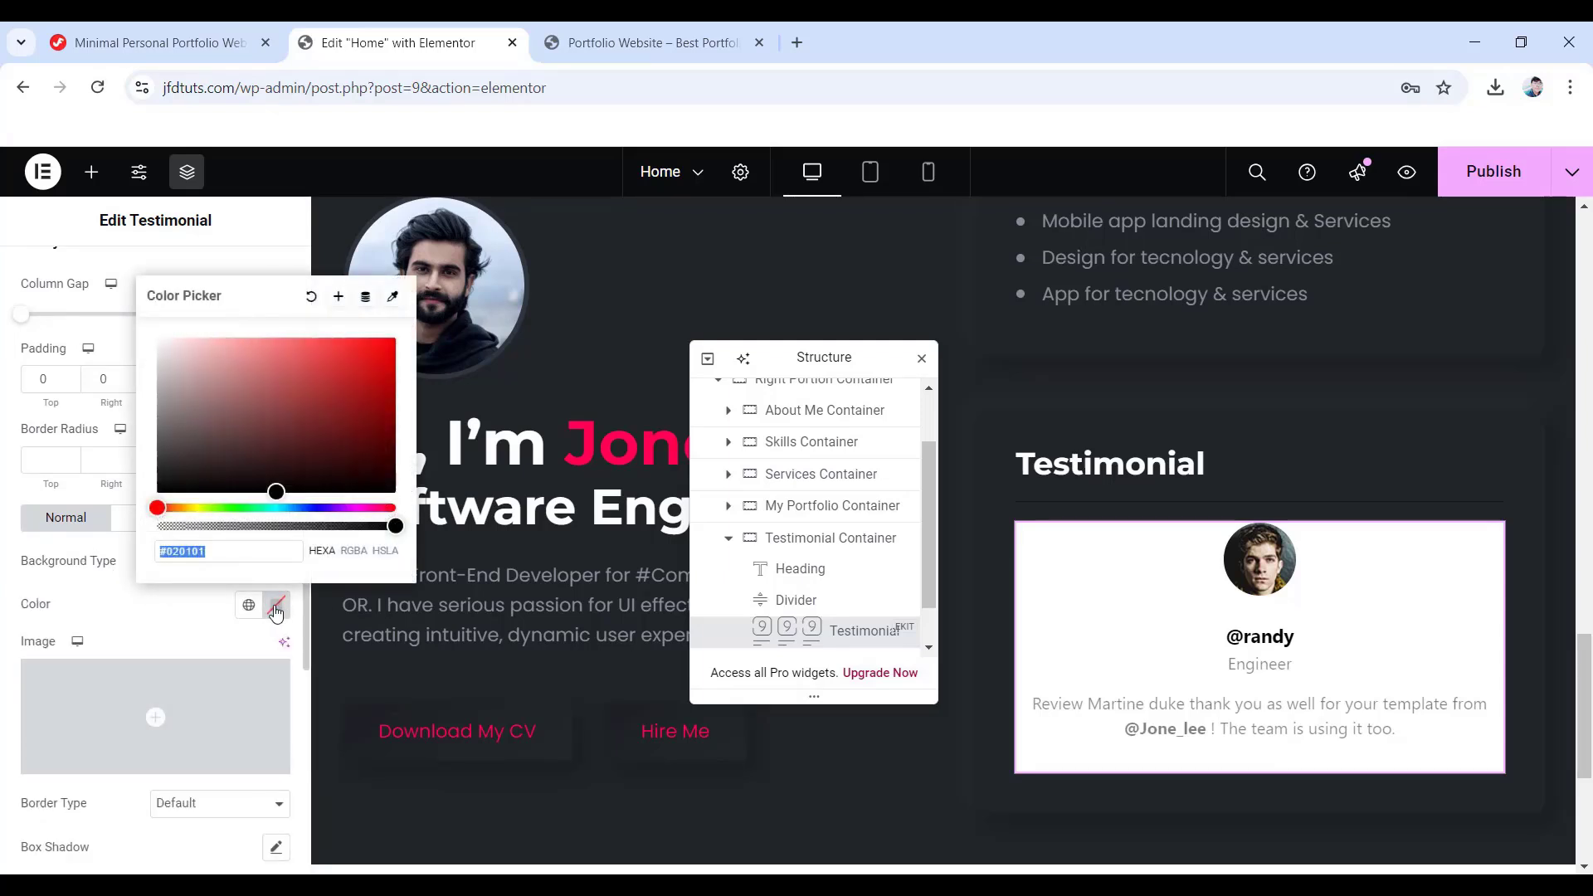
left_click_drag(257, 526, 137, 527)
left_click(52, 581)
scroll(106, 585, "down", 5)
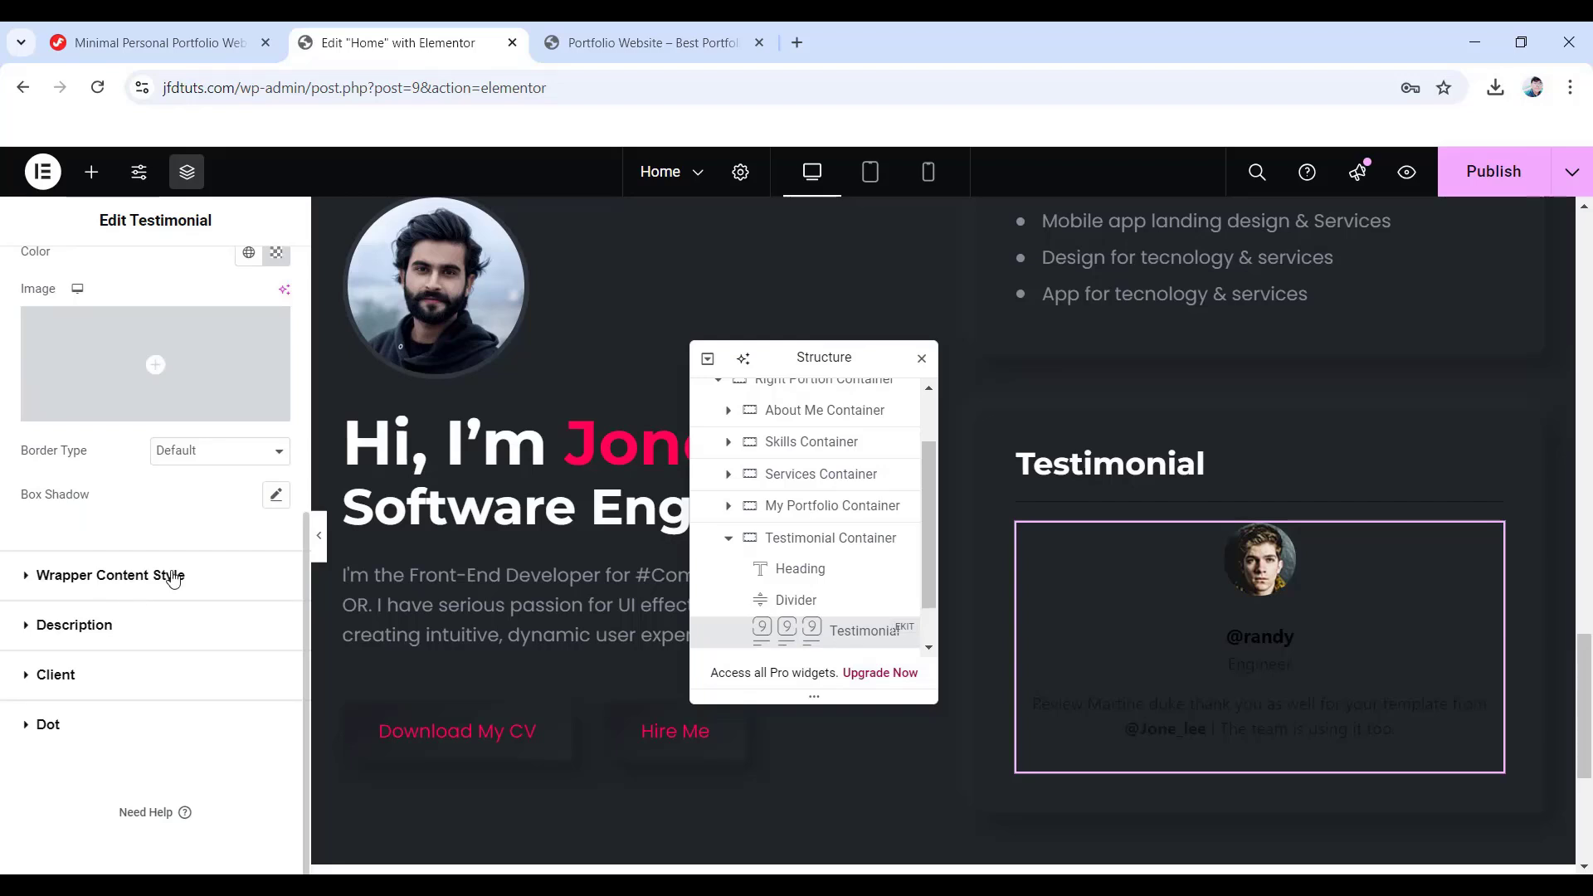
left_click(138, 579)
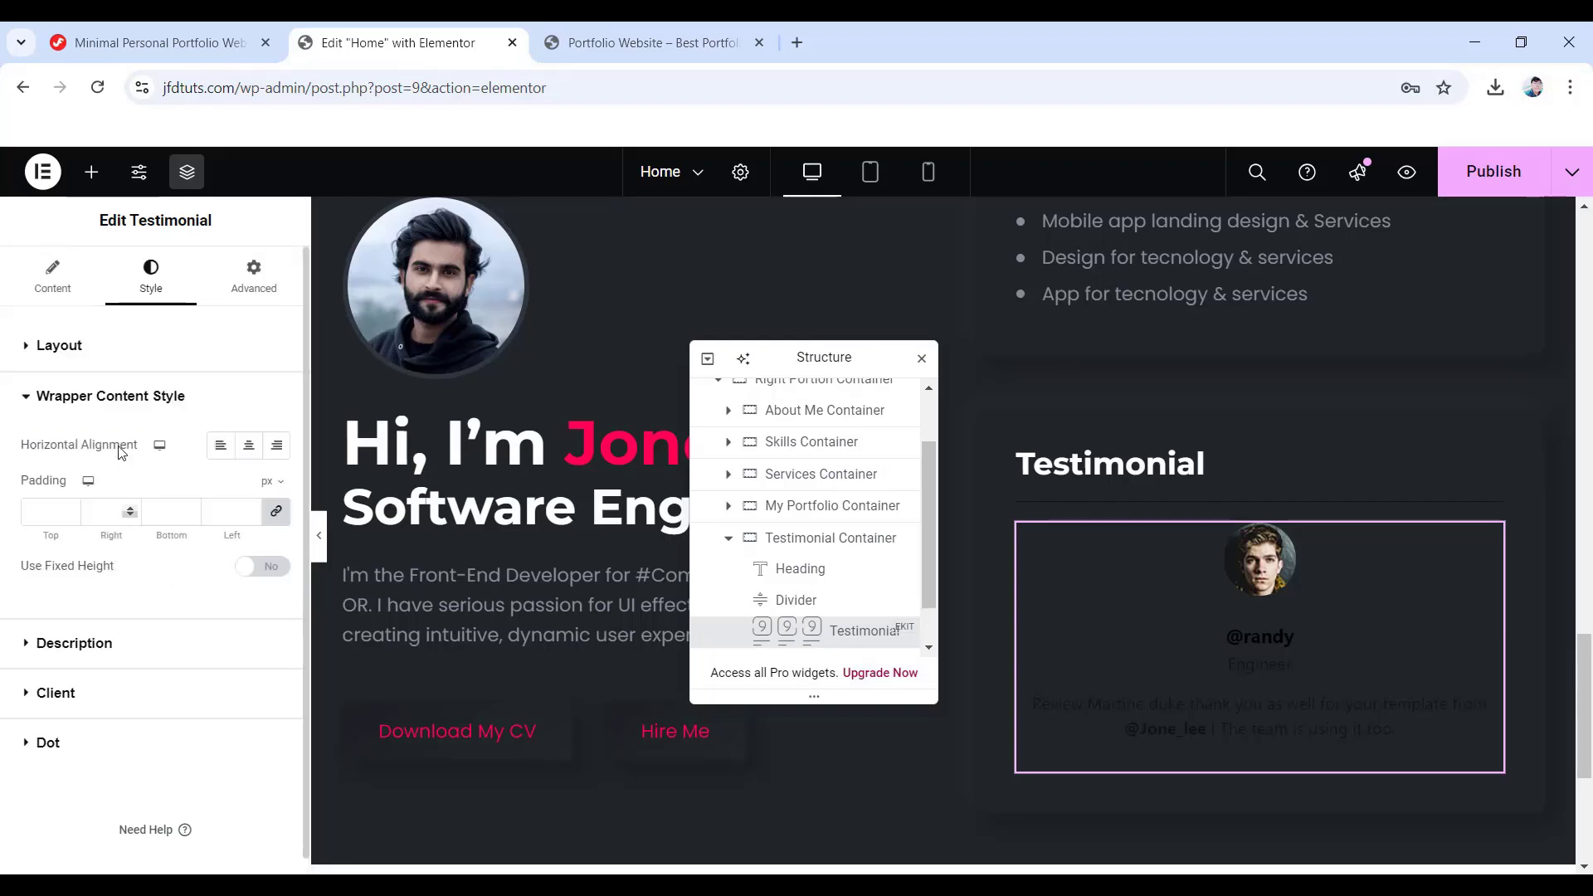
left_click(249, 448)
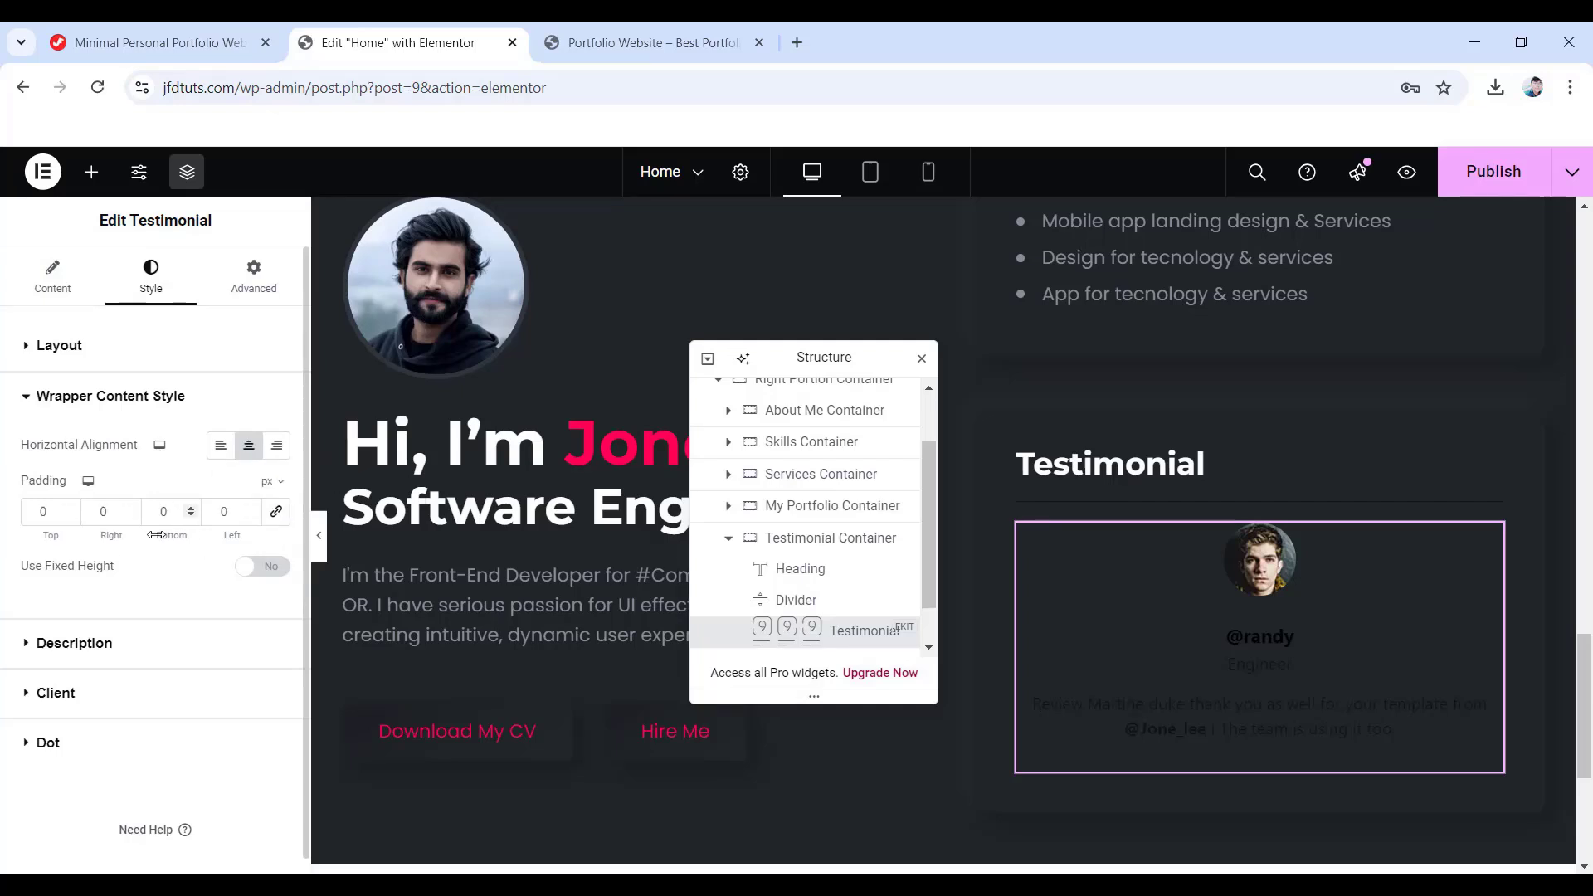
- Colour the description text #c4cfde
left_click(80, 647)
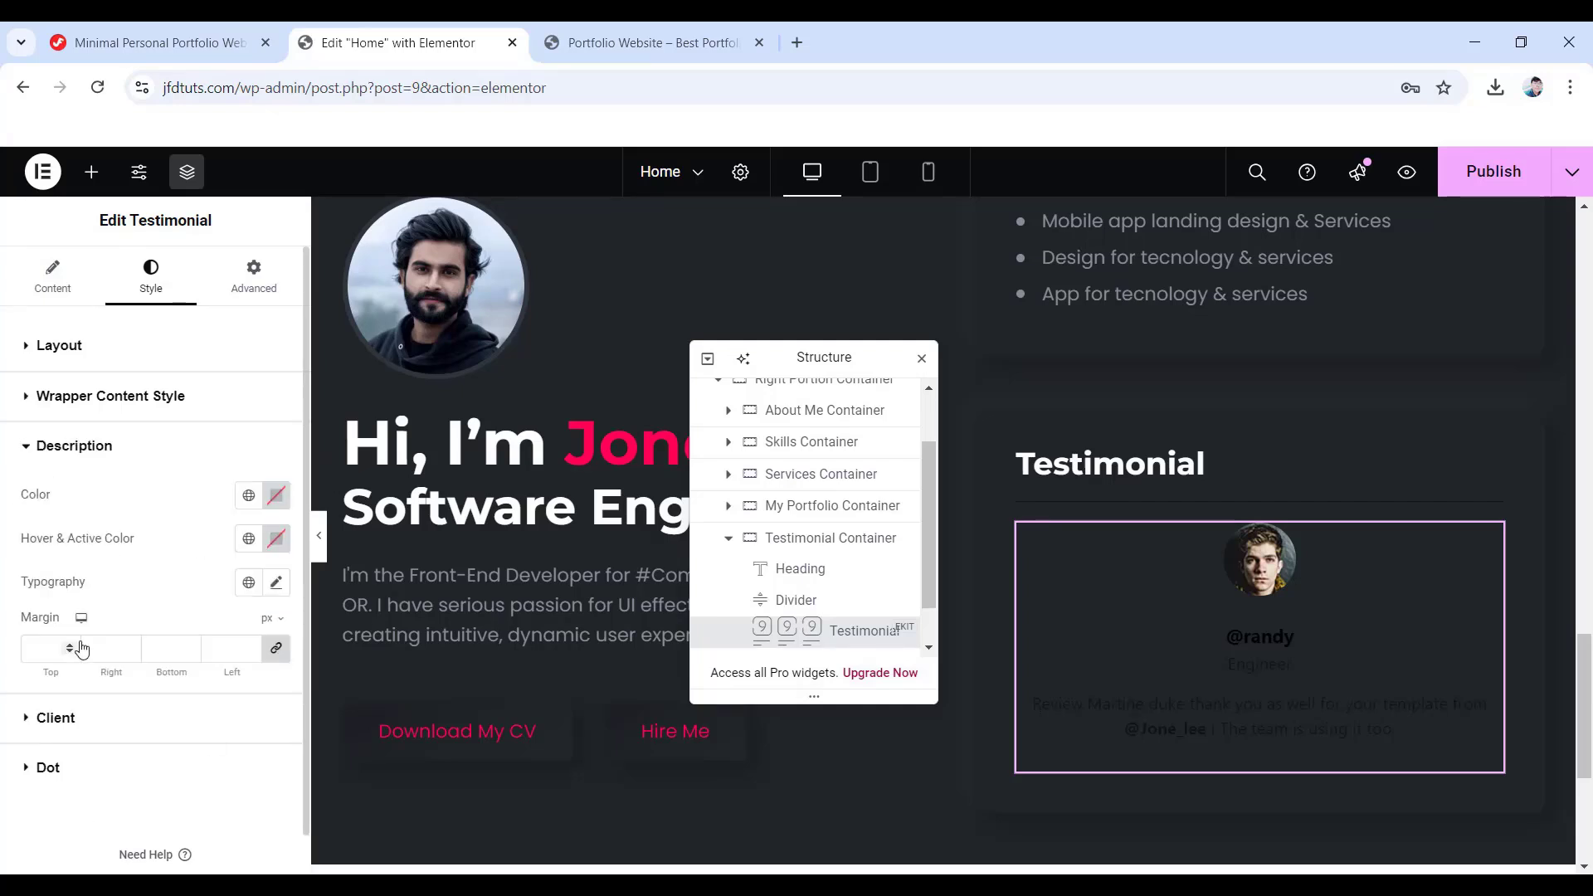
left_click(276, 495)
type("c4")
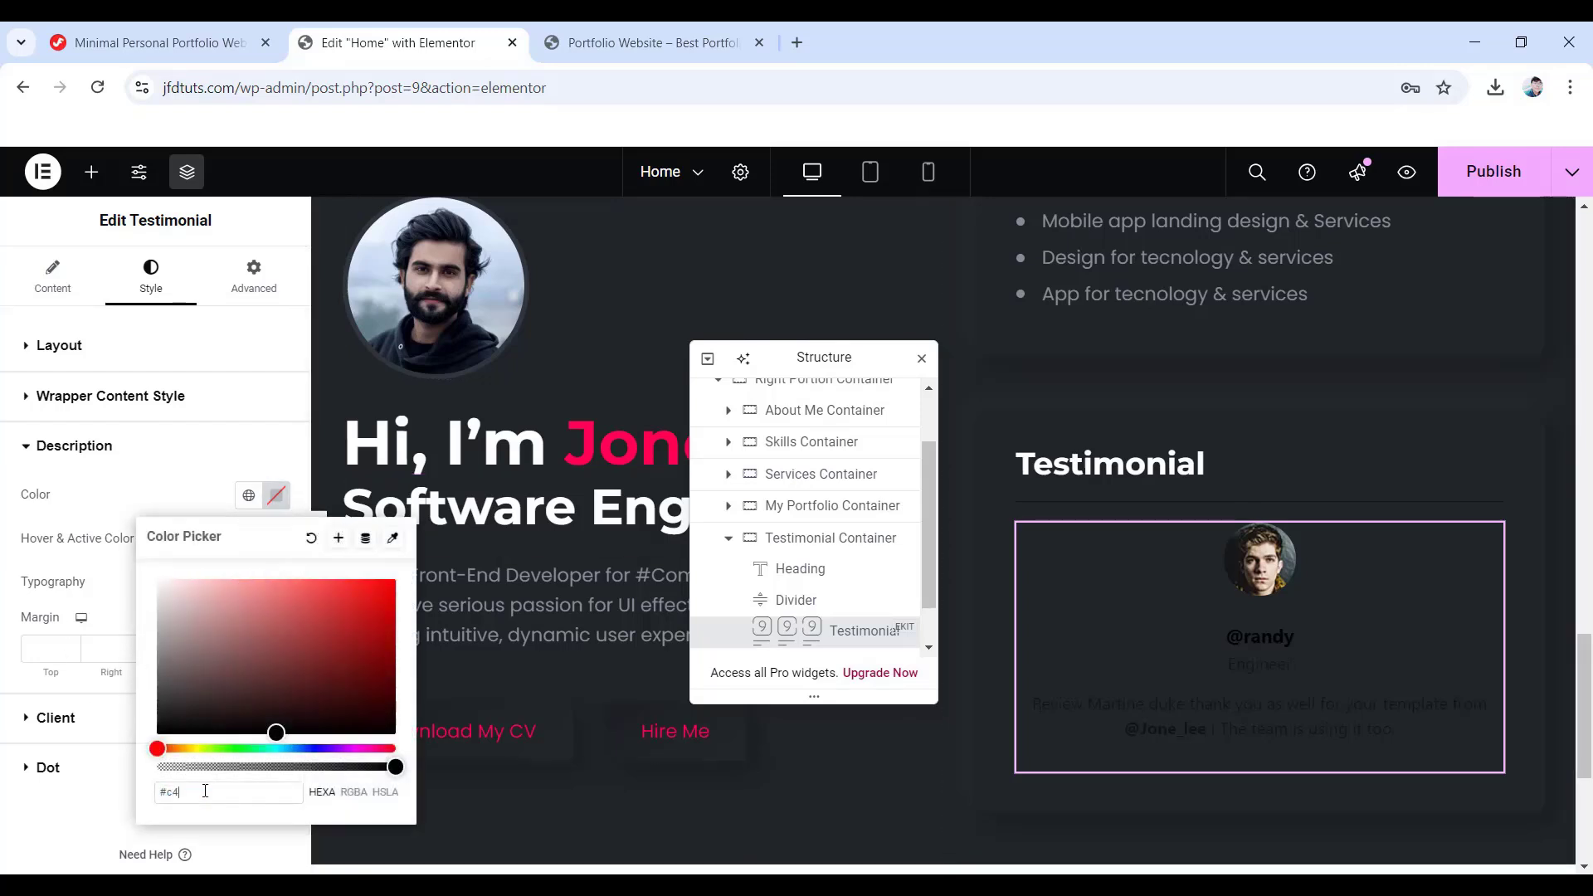
type("cfde")
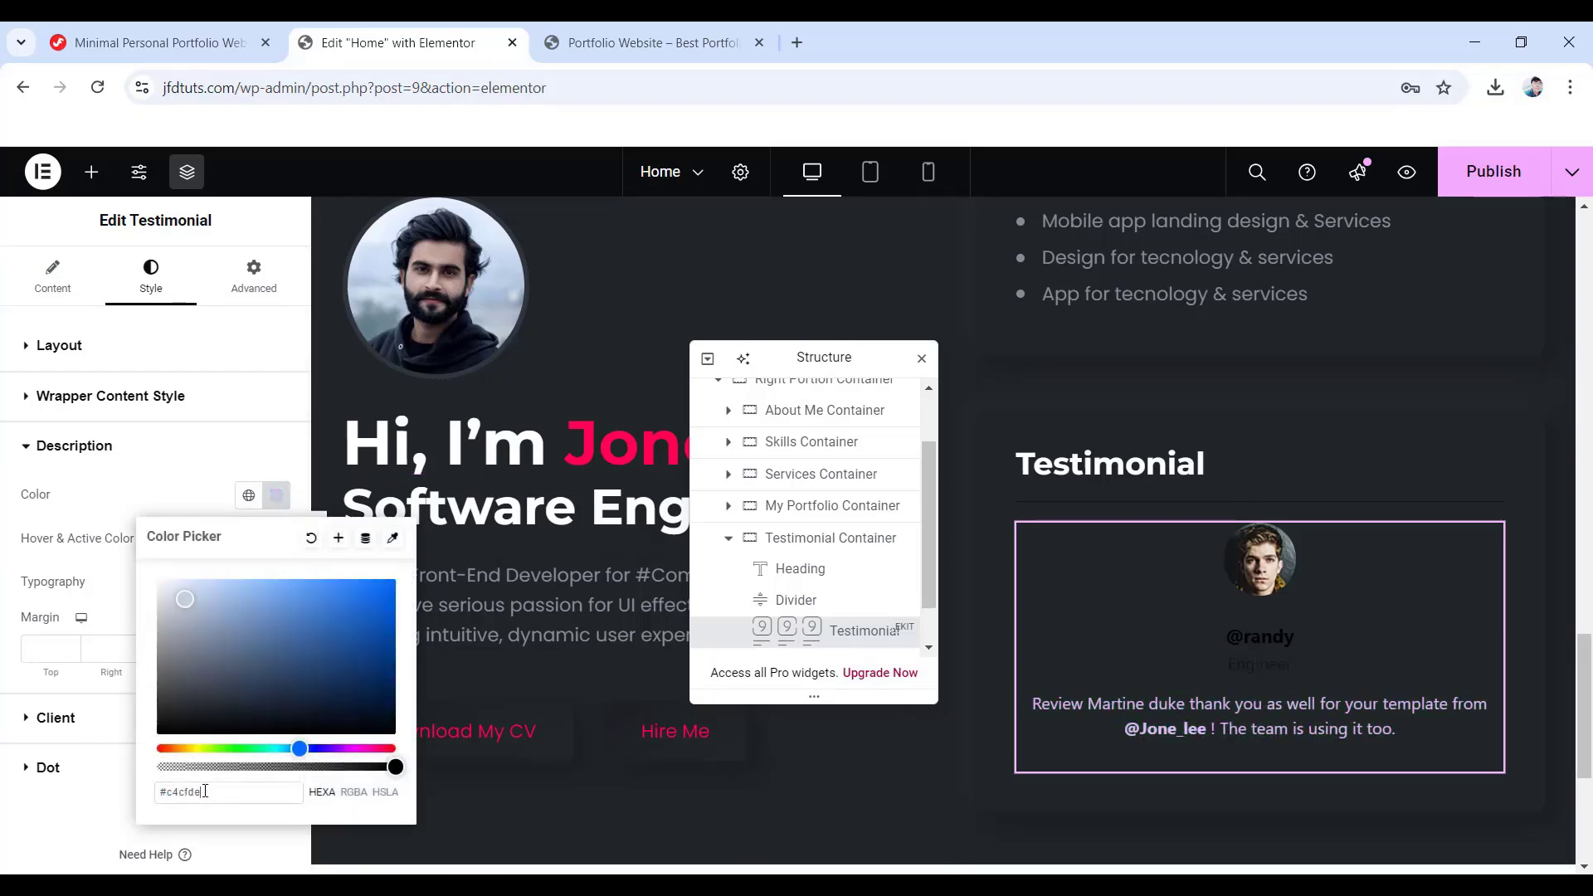
left_click(14, 563)
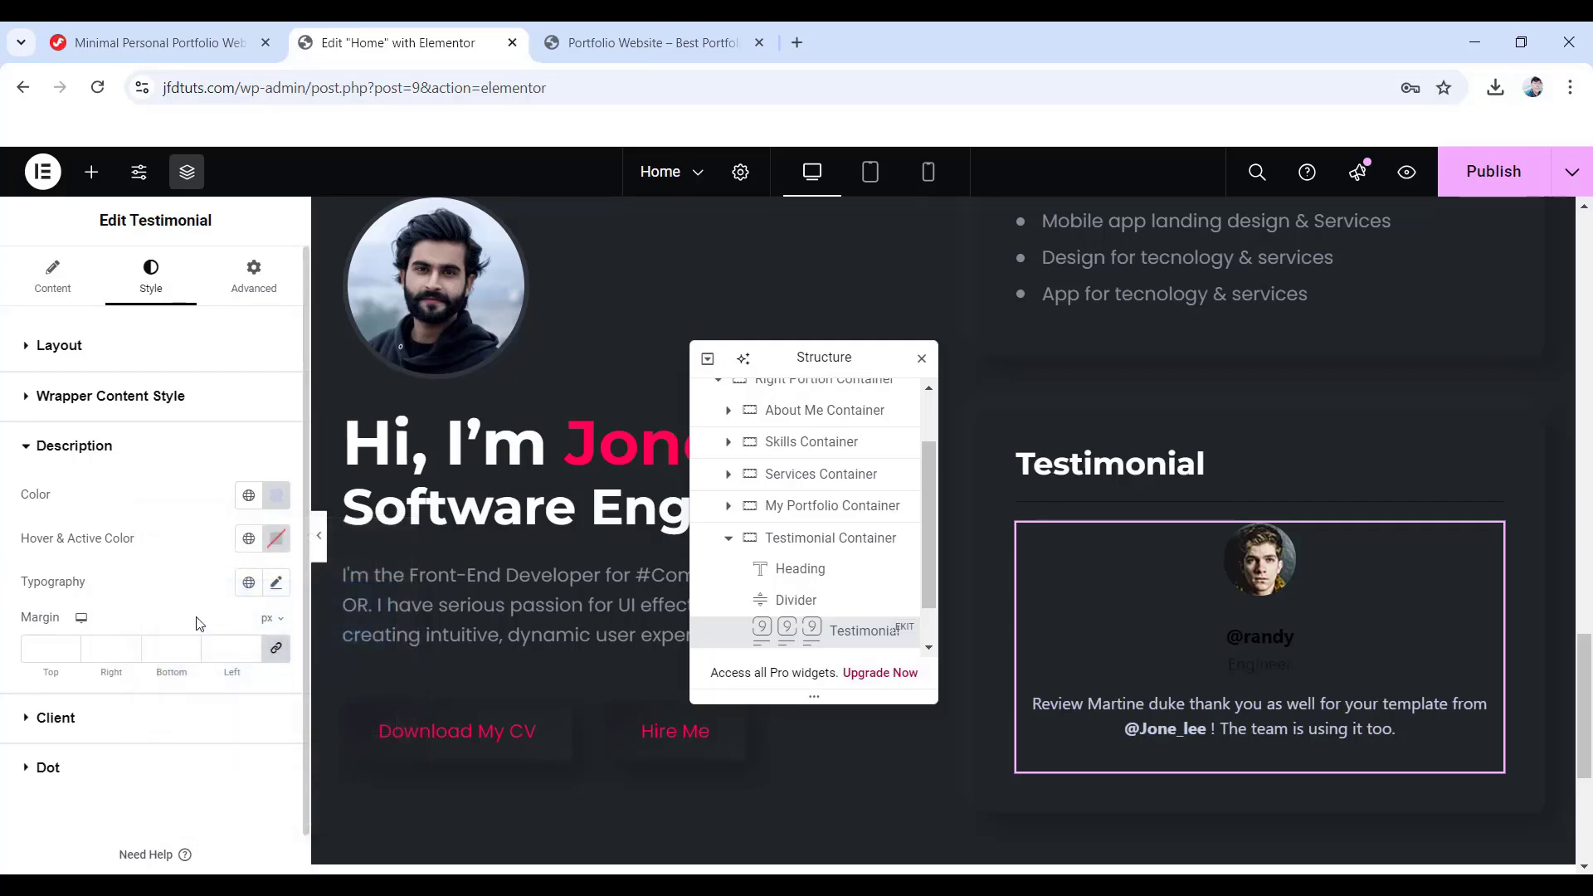
- Set description typography to Poppins, size 16, weight 400, line height 28
left_click(276, 583)
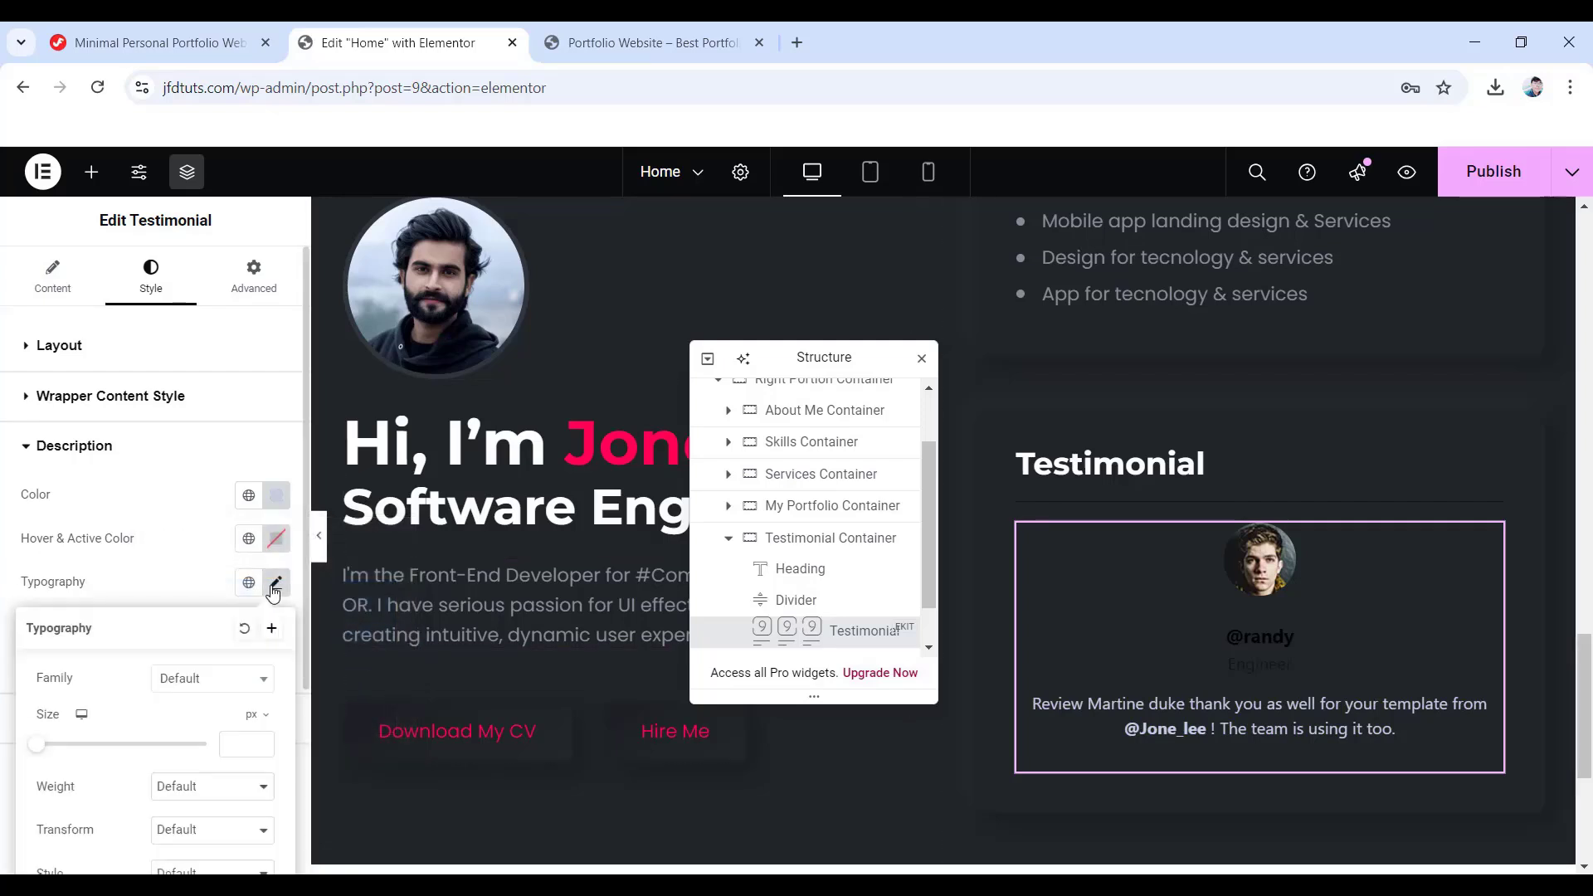
left_click(189, 692)
left_click(223, 570)
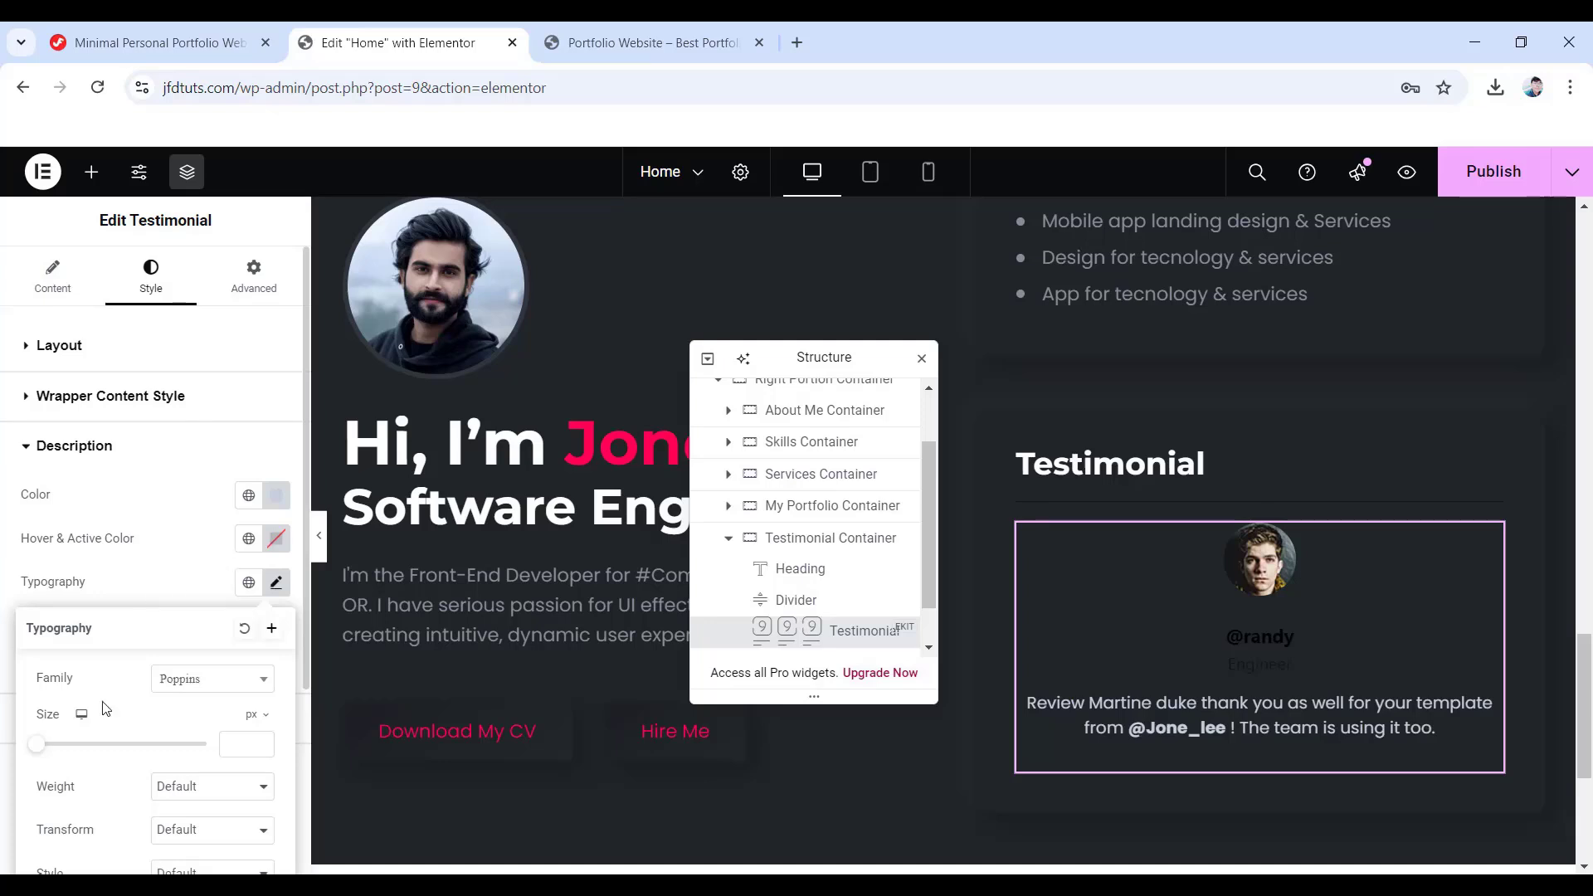
type("16")
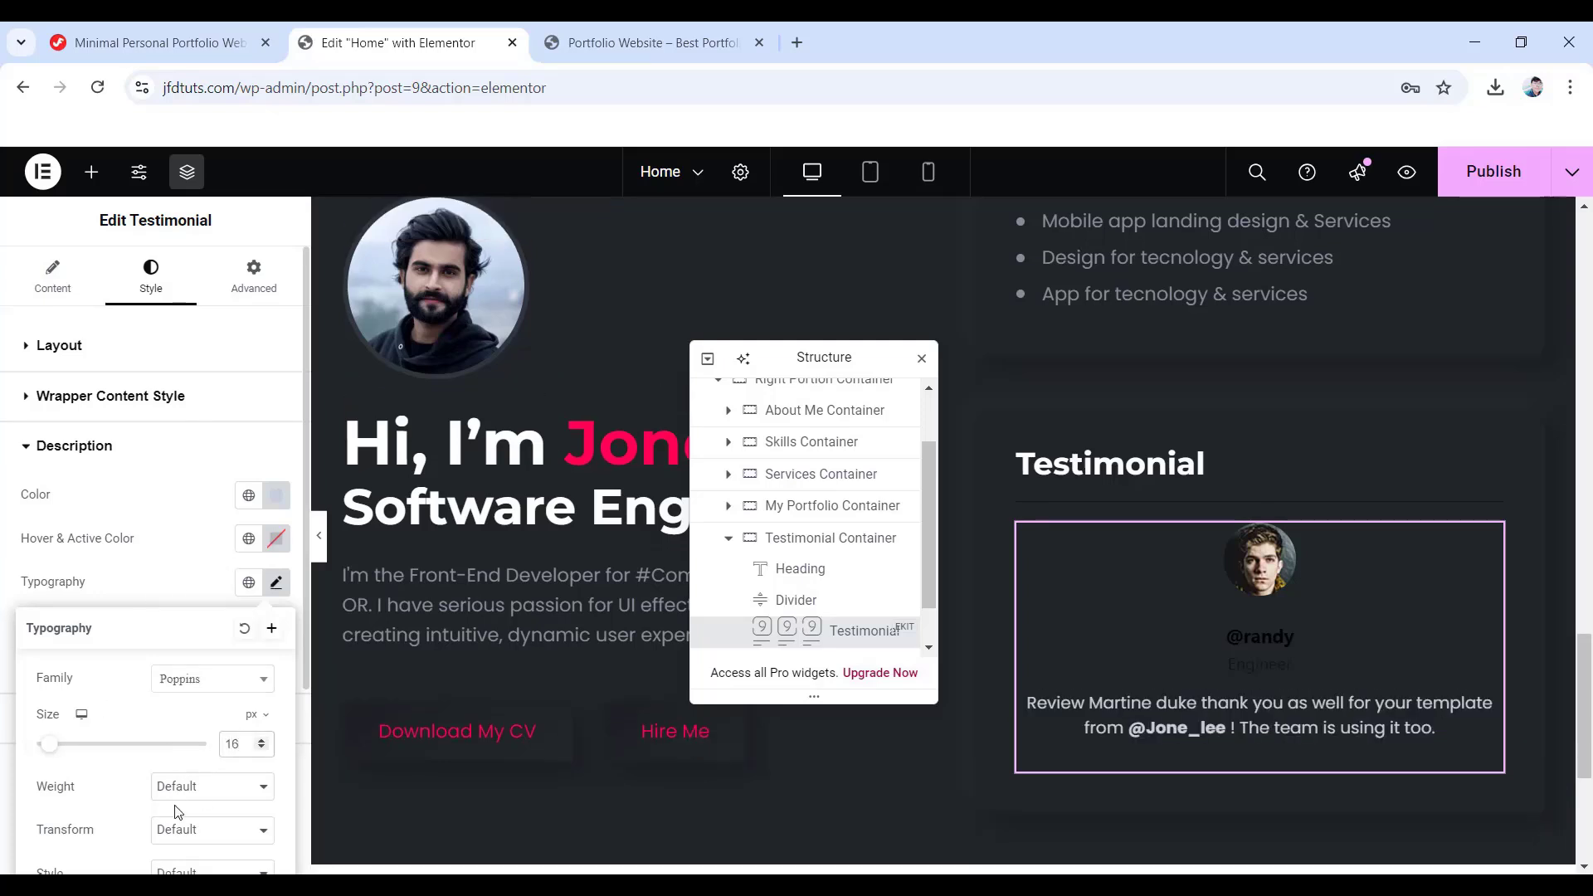
scroll(180, 797, "down", 1)
left_click(227, 687)
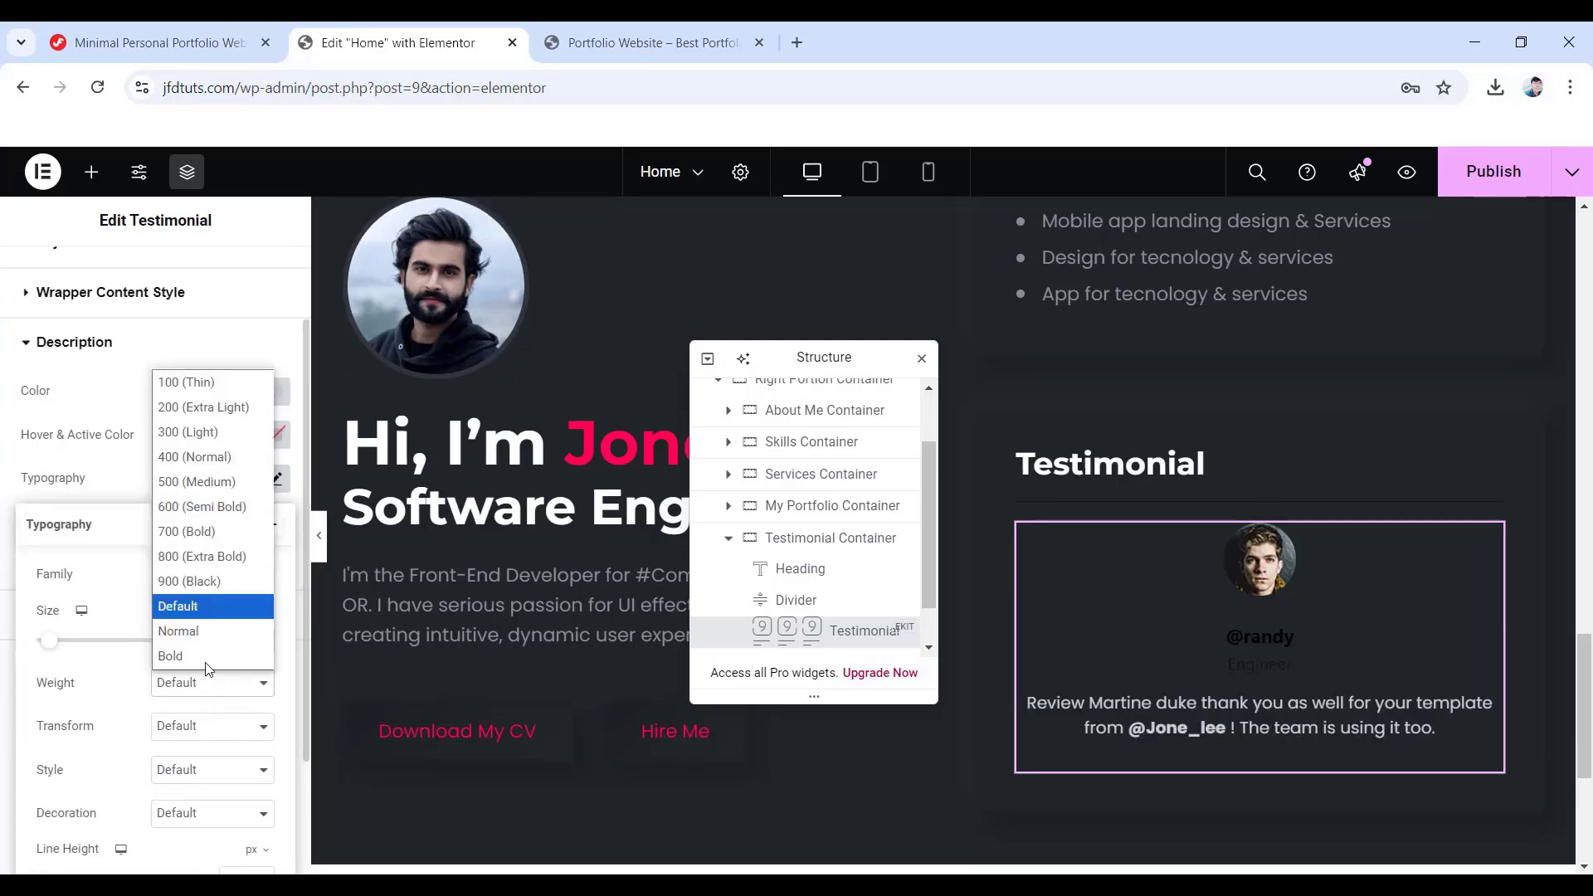
left_click(177, 462)
scroll(162, 626, "down", 2)
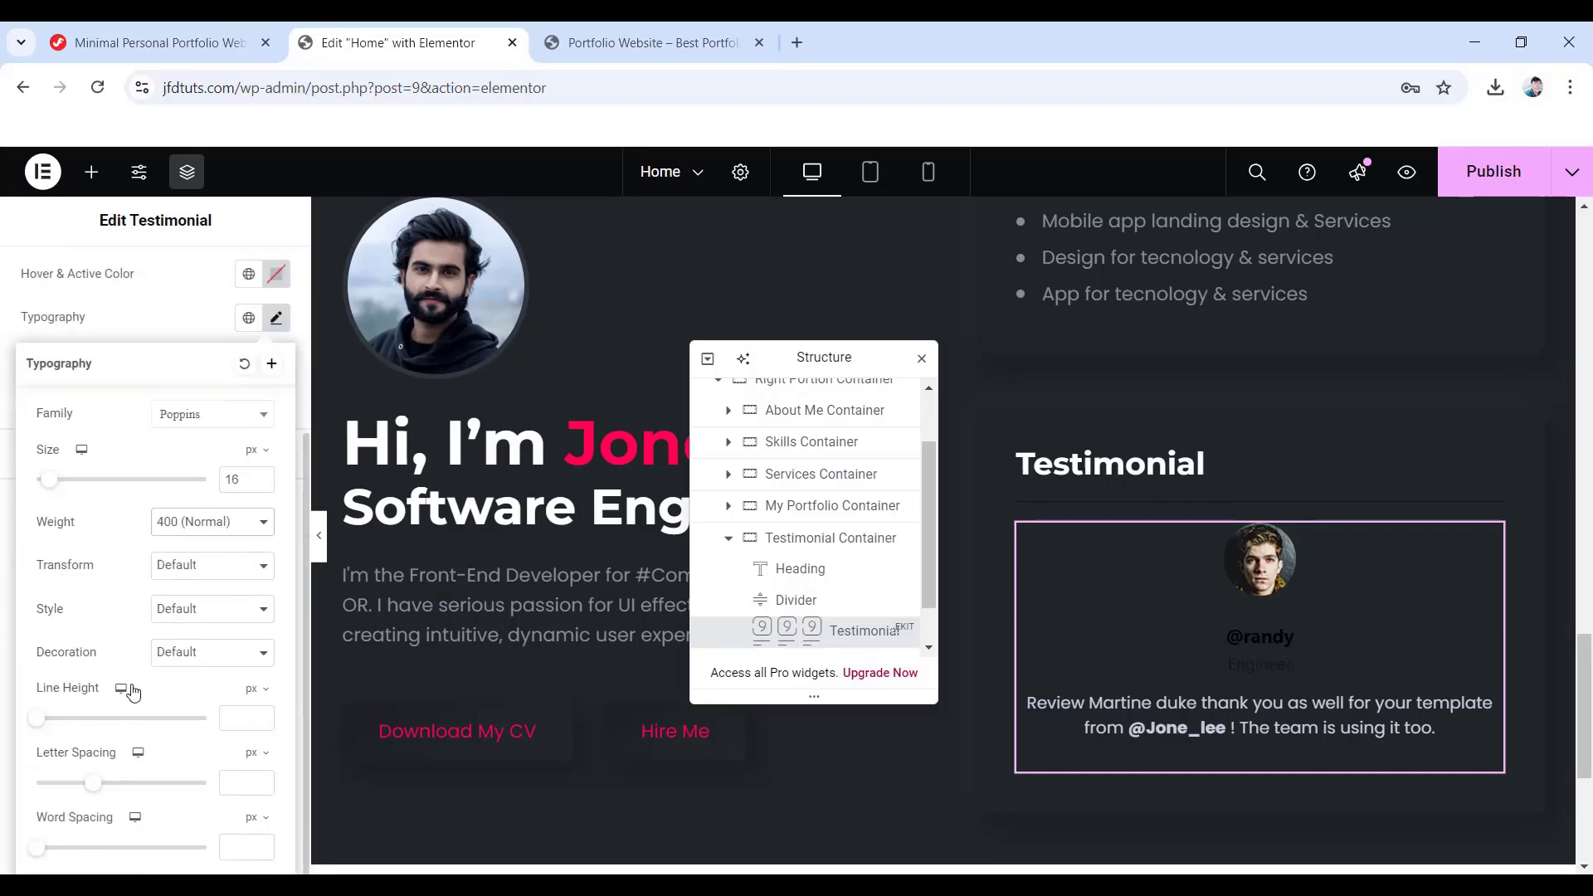
key("Tab")
type("28")
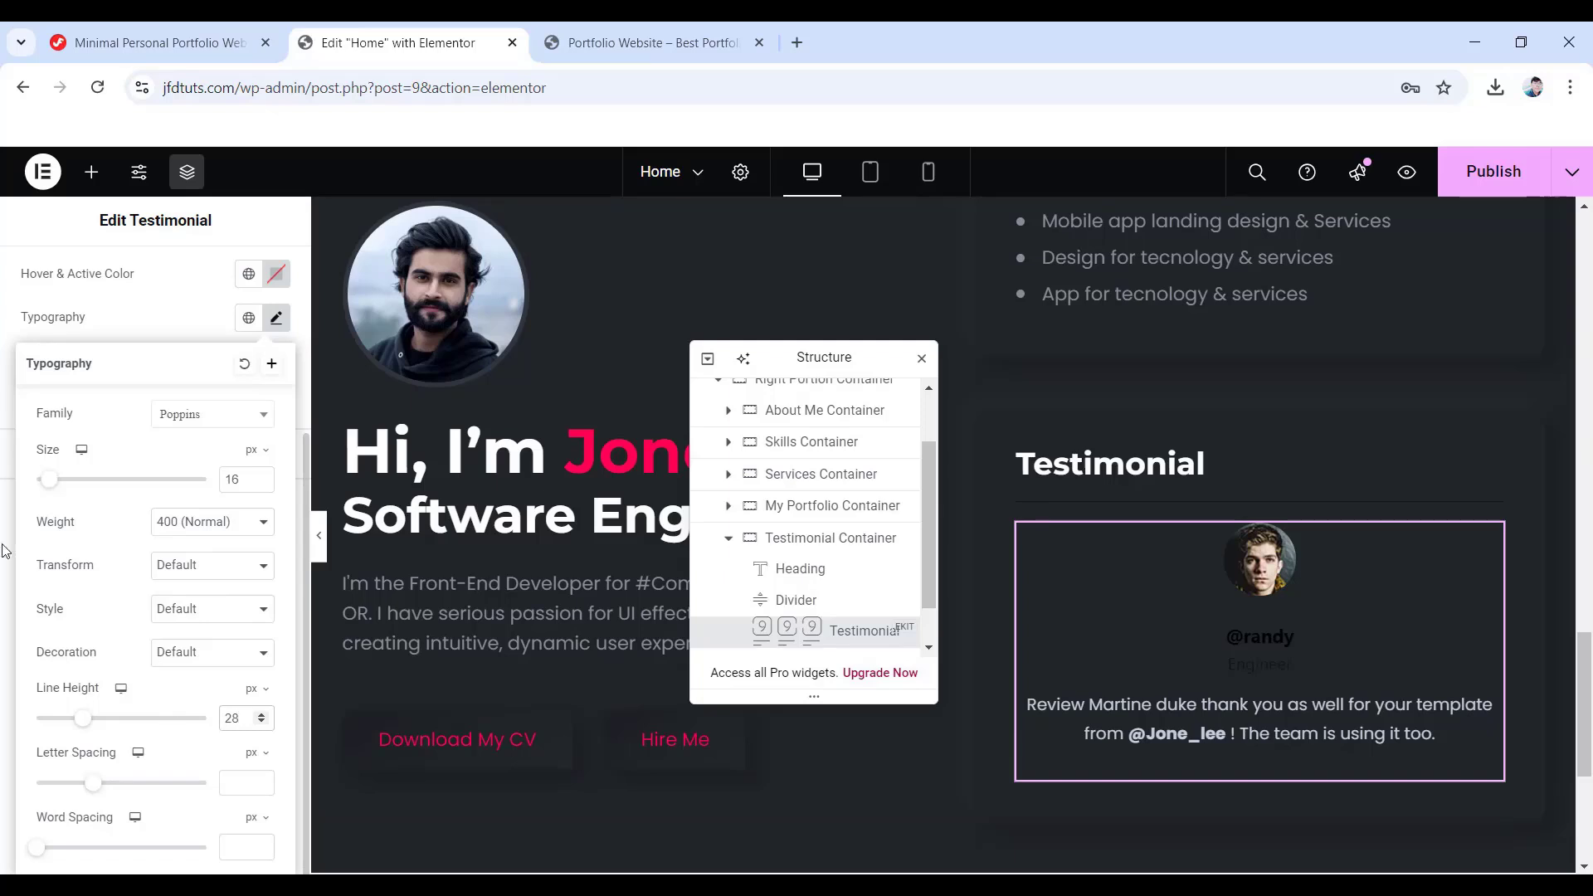
left_click(5, 532)
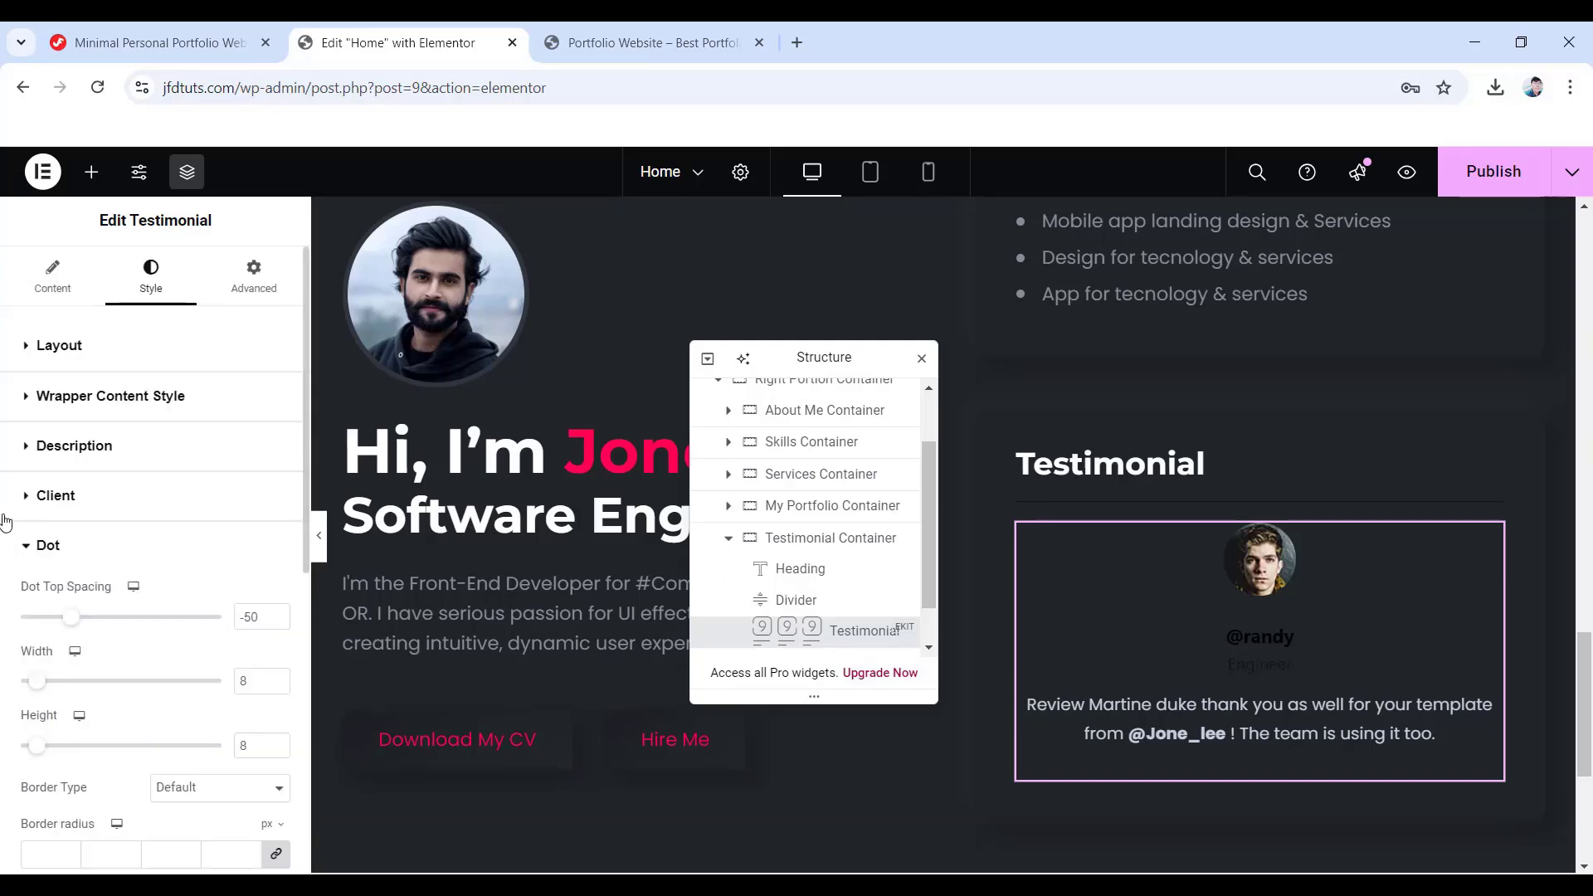
- Link the description margins and set them all to 0
left_click(86, 444)
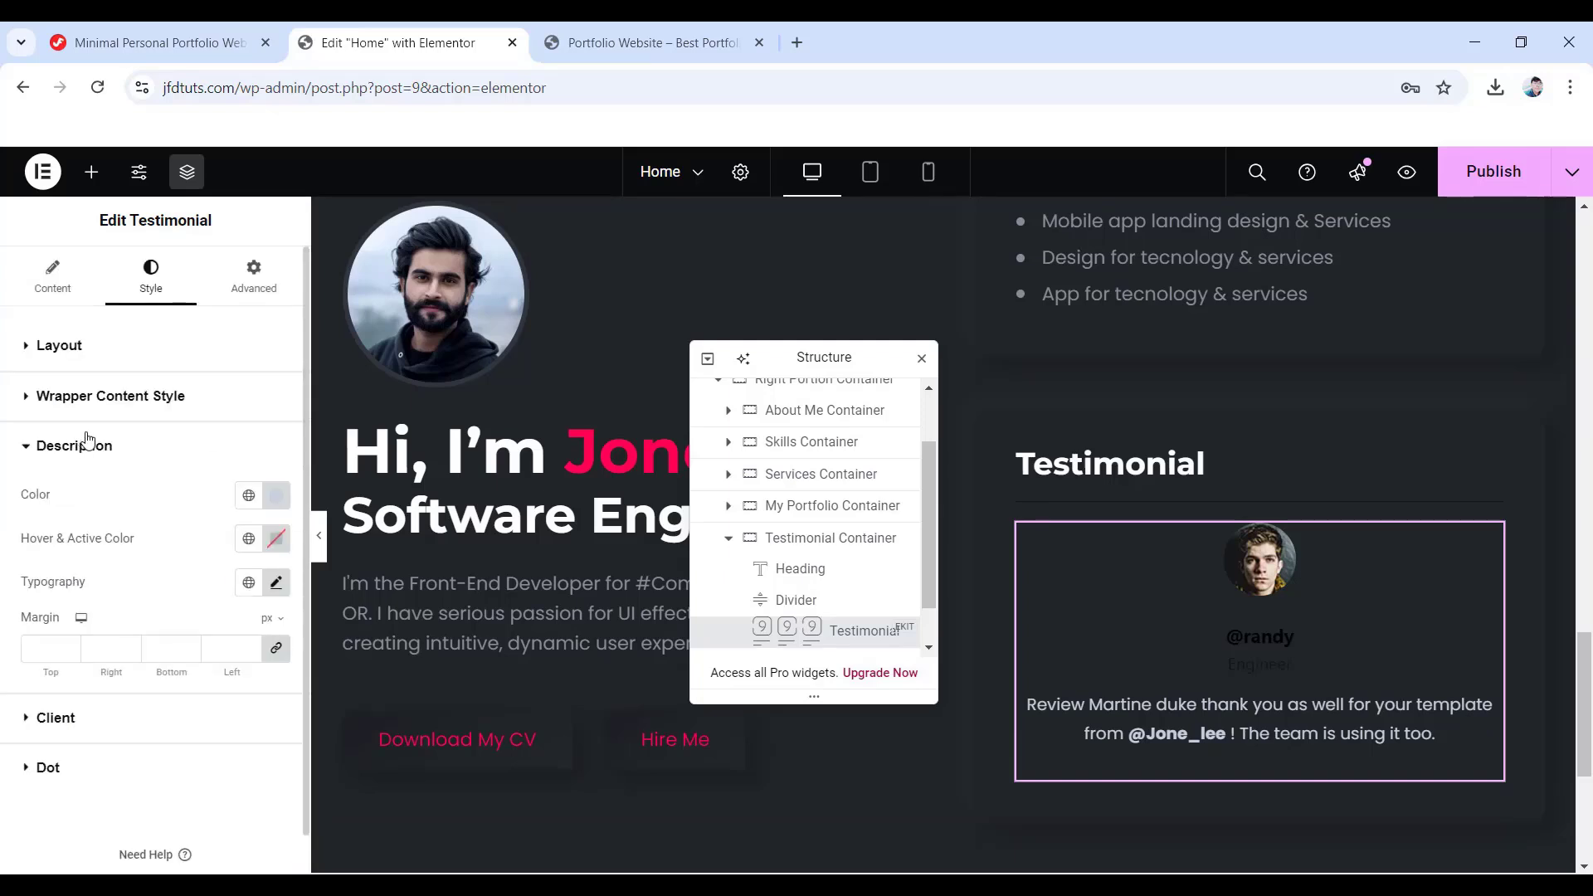
left_click(46, 648)
type("0")
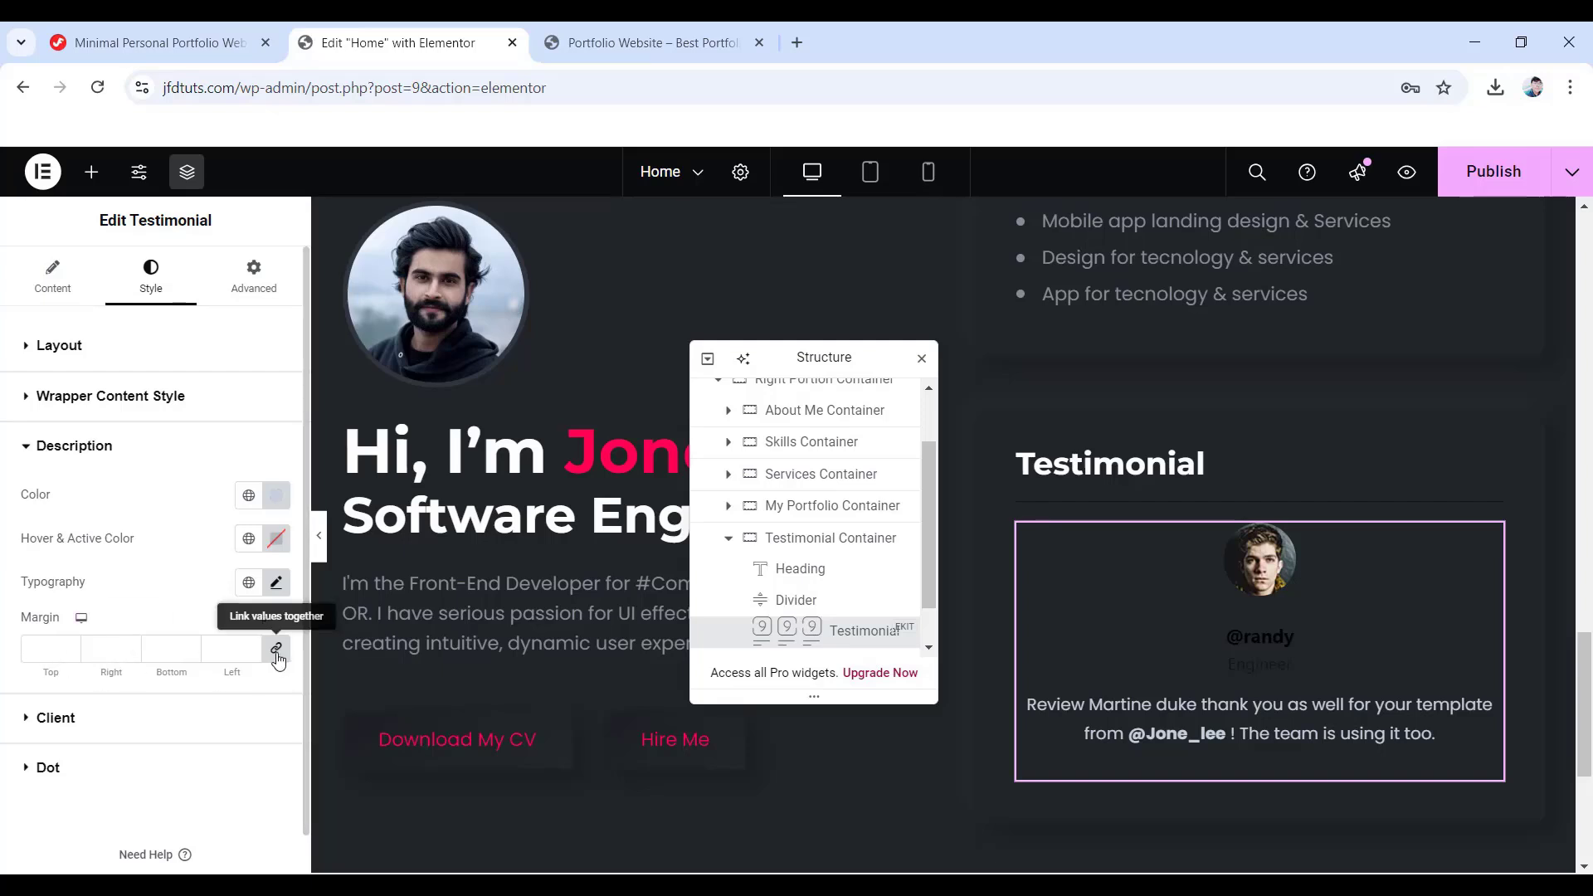
left_click(191, 678)
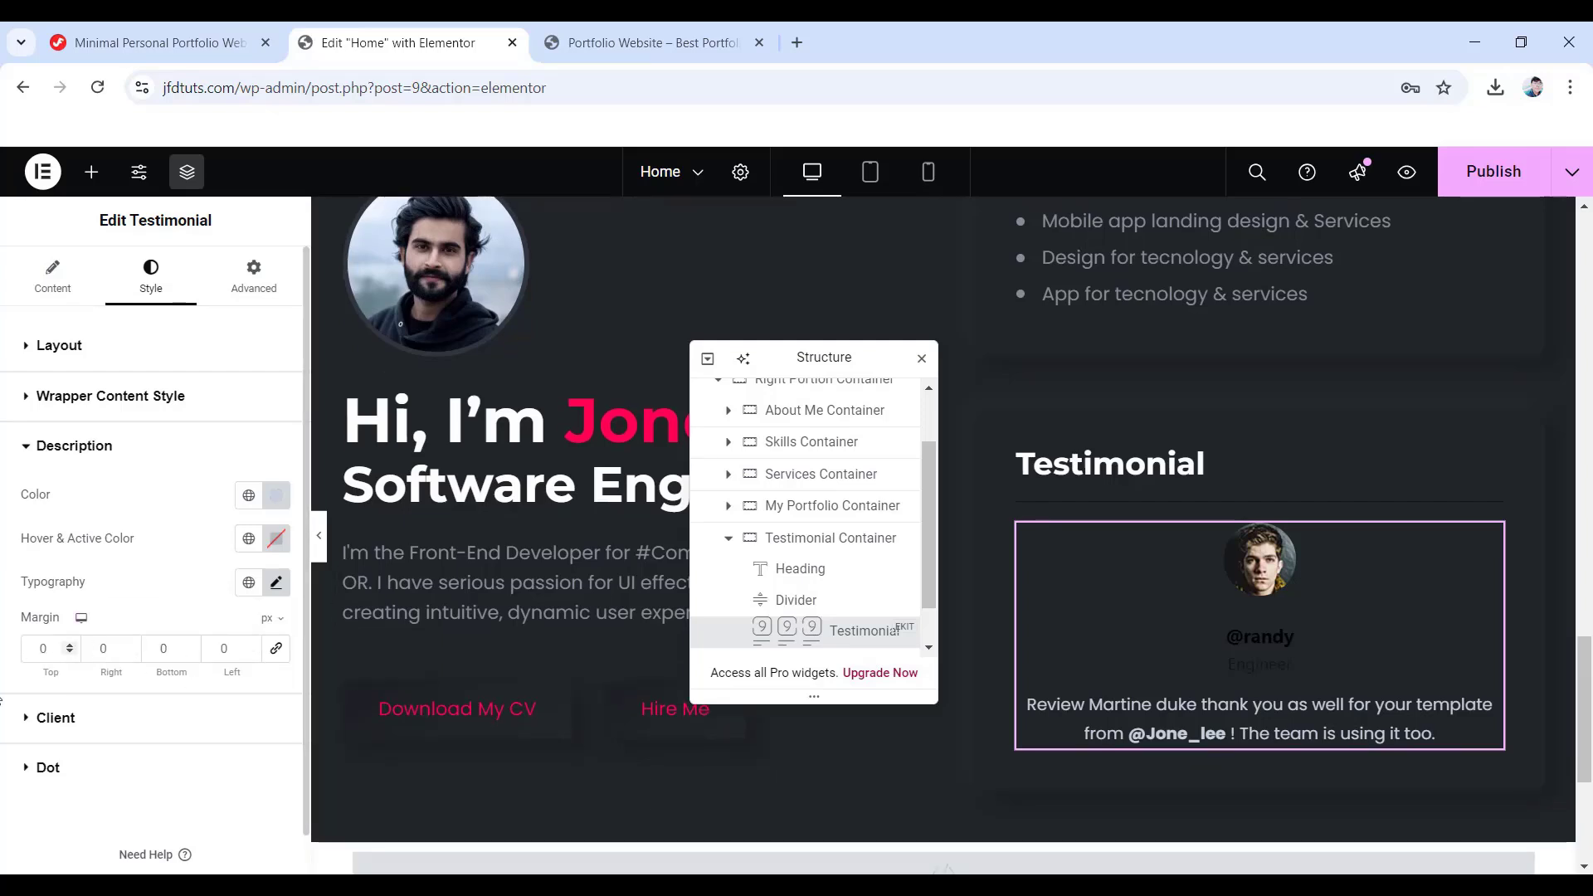
- Colour the client name #ff014f
left_click(58, 718)
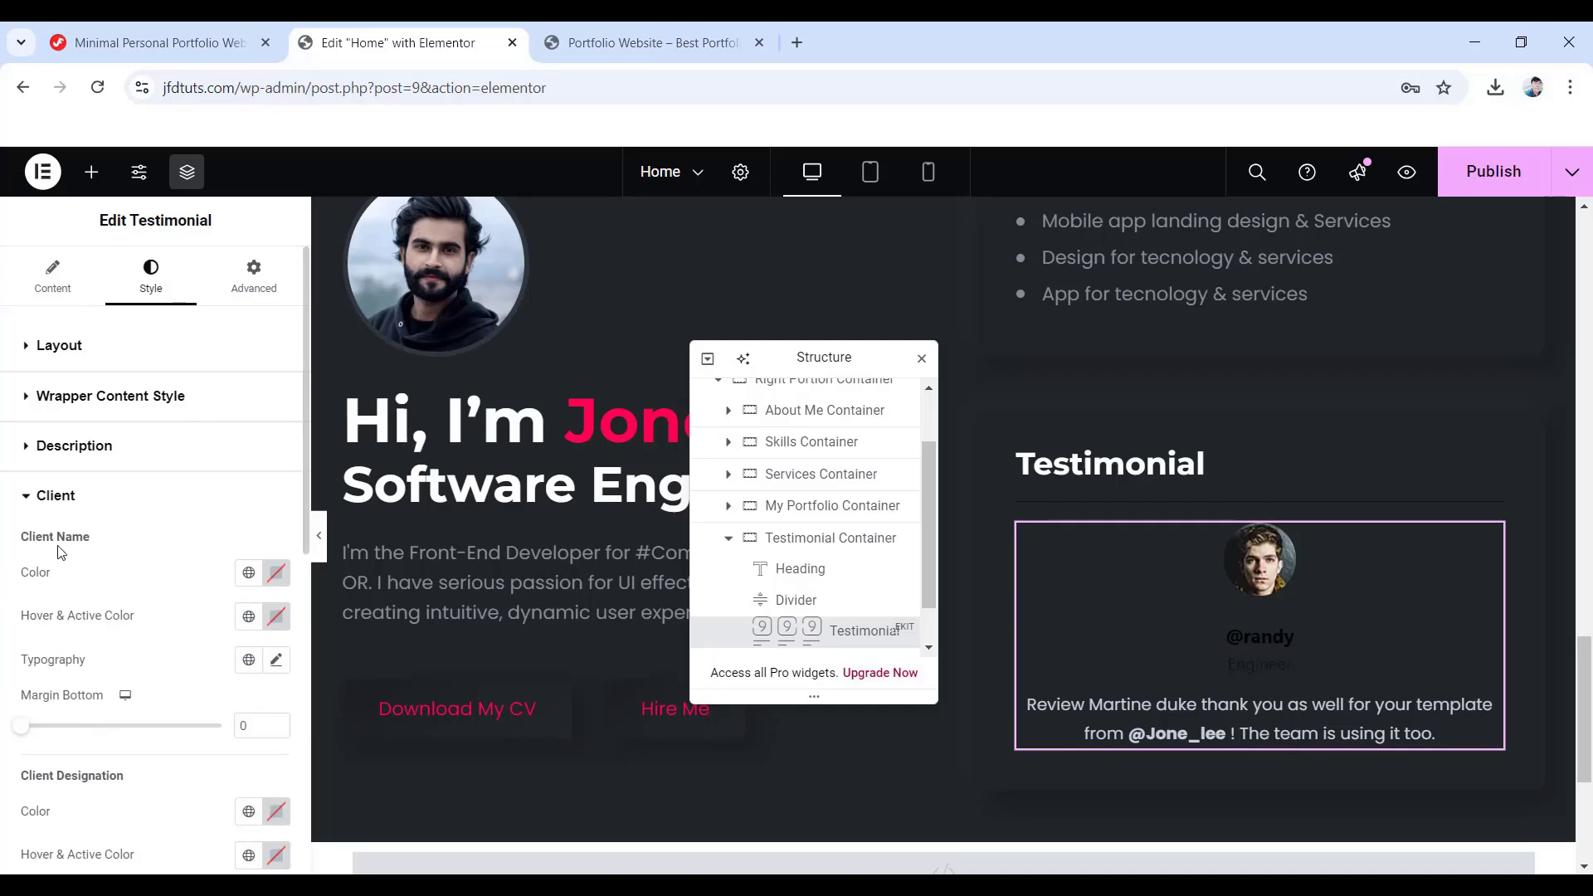
left_click(276, 574)
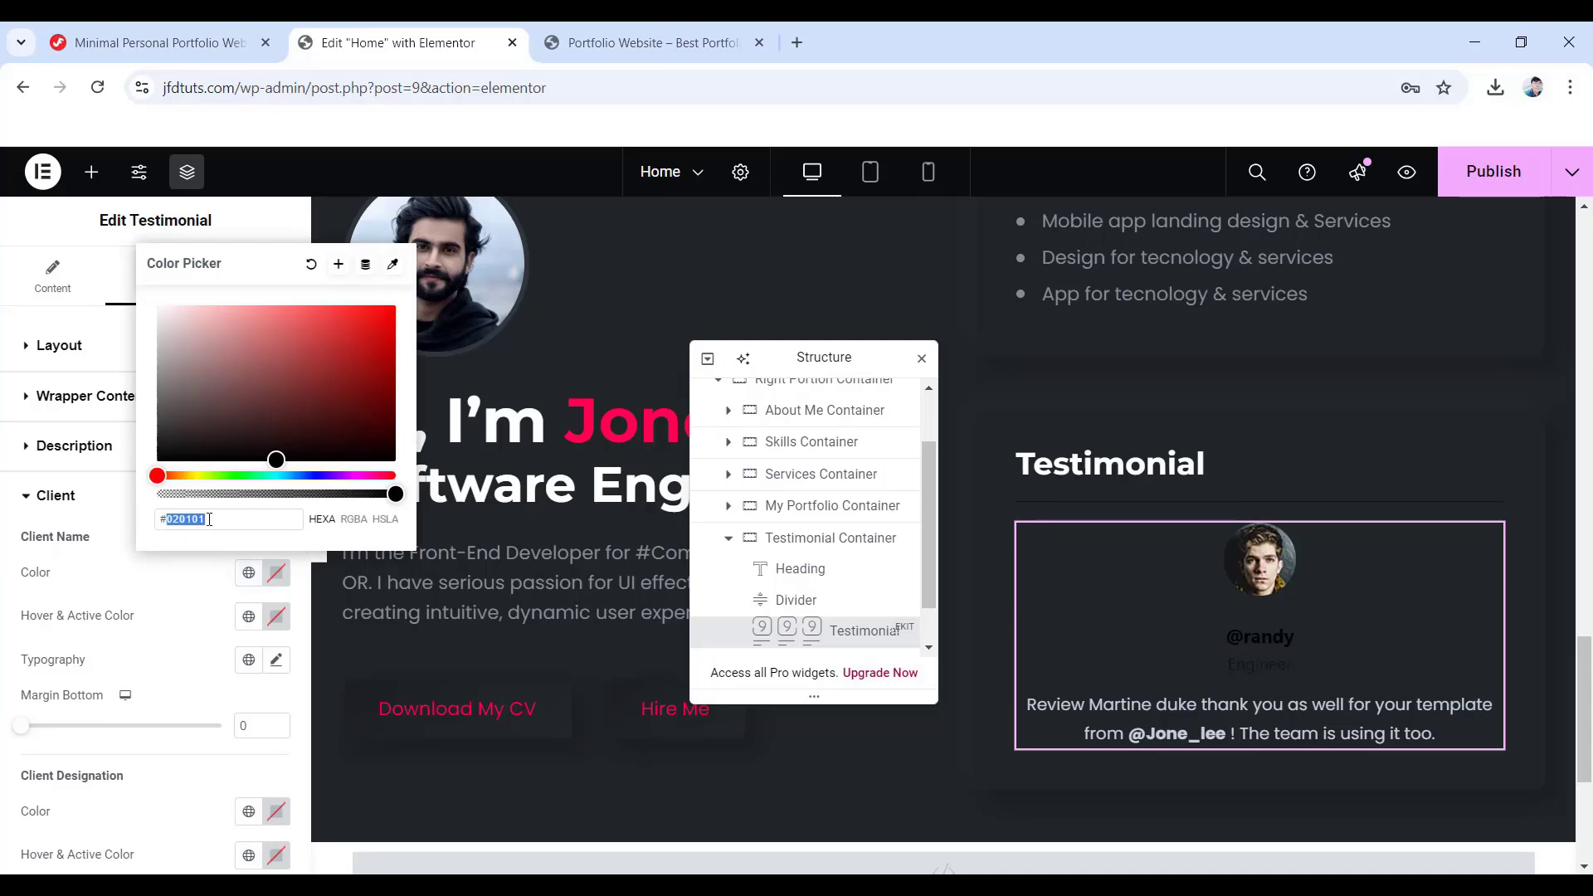
type("ff01")
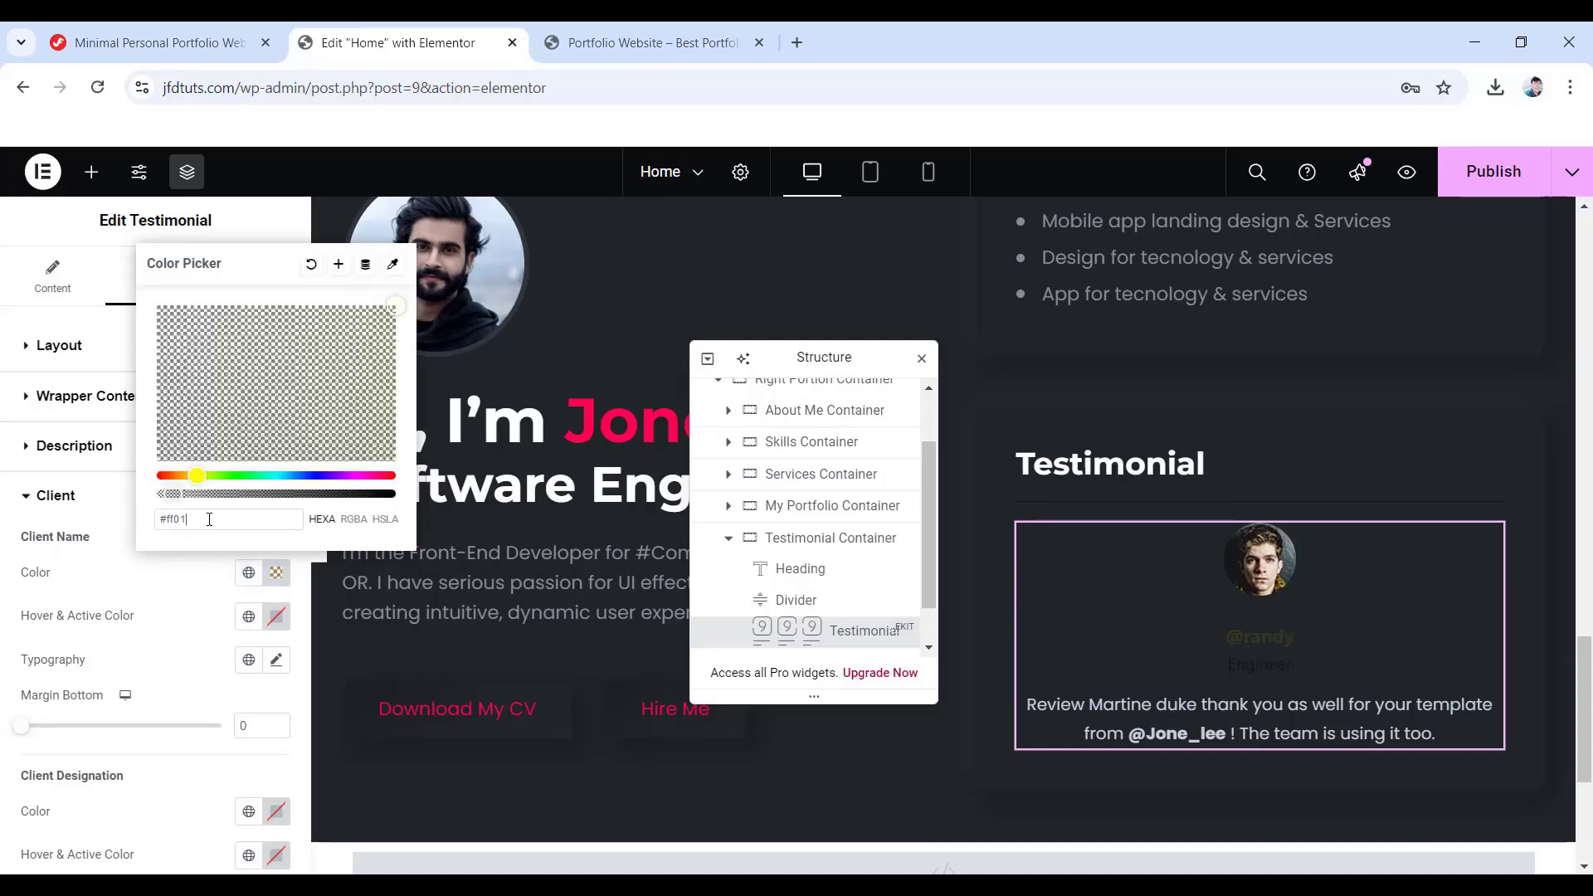
type("4f")
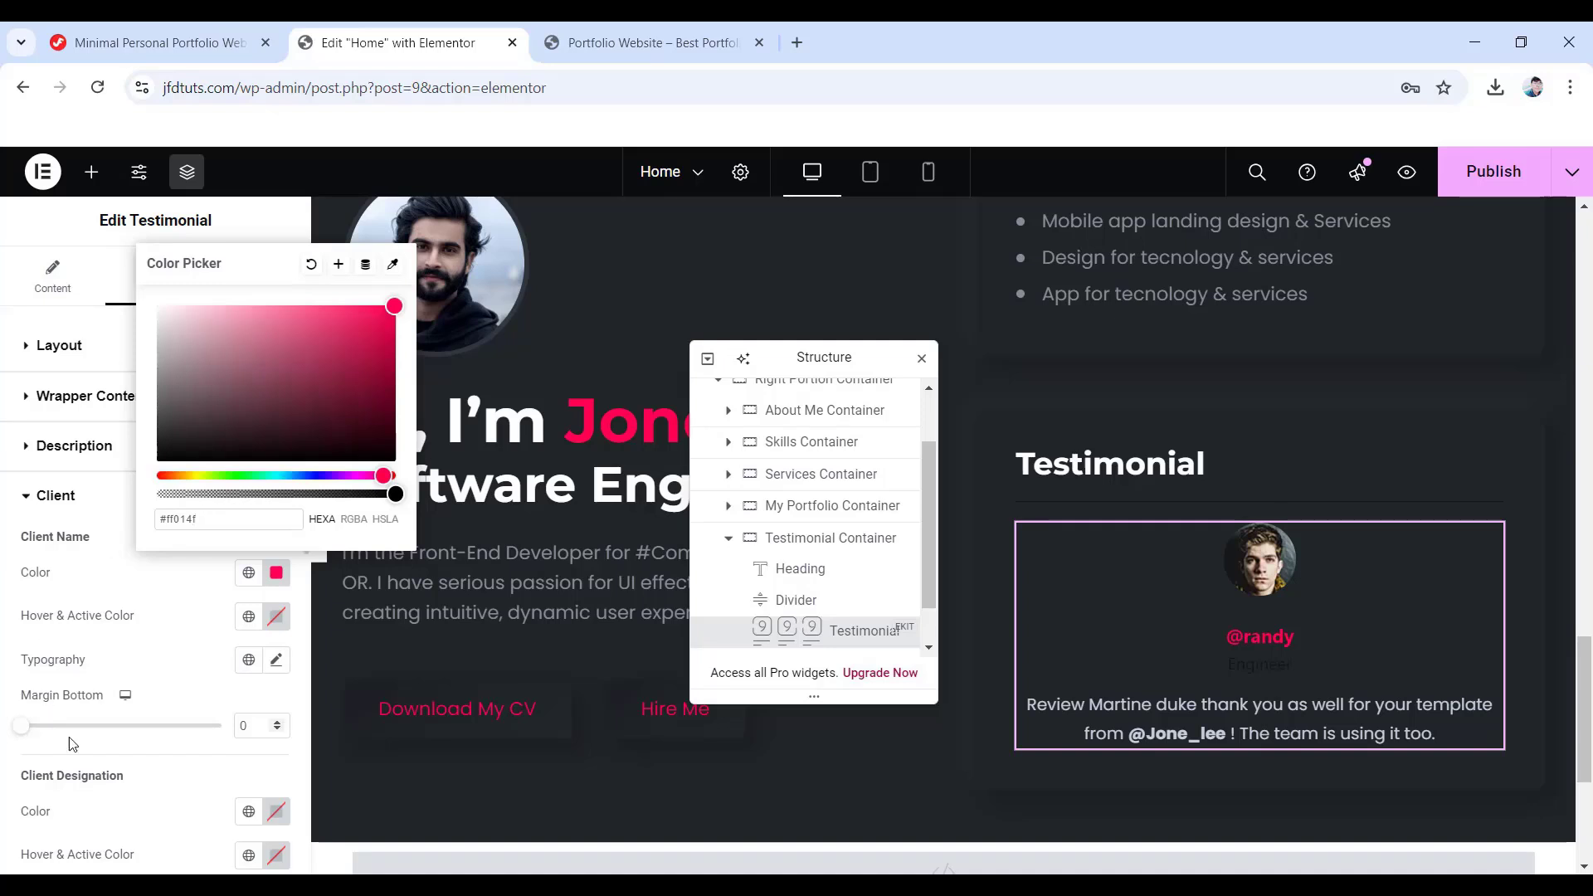
- Set the client name typography to Montserrat, size 14, weight 500 (Medium)
left_click(276, 660)
scroll(117, 726, "down", 2)
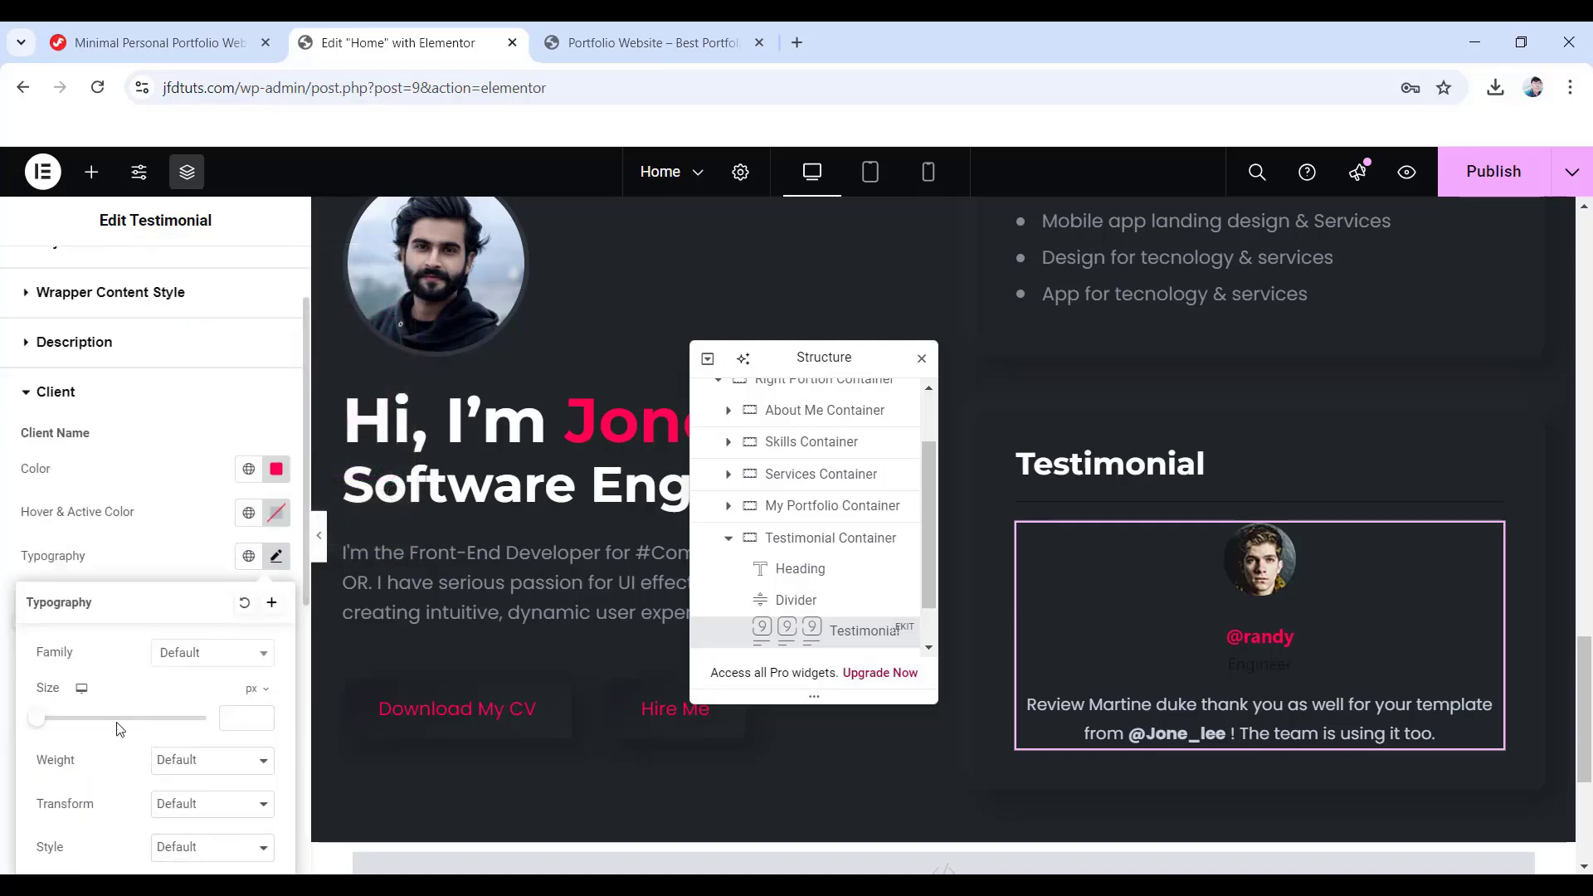
left_click(197, 550)
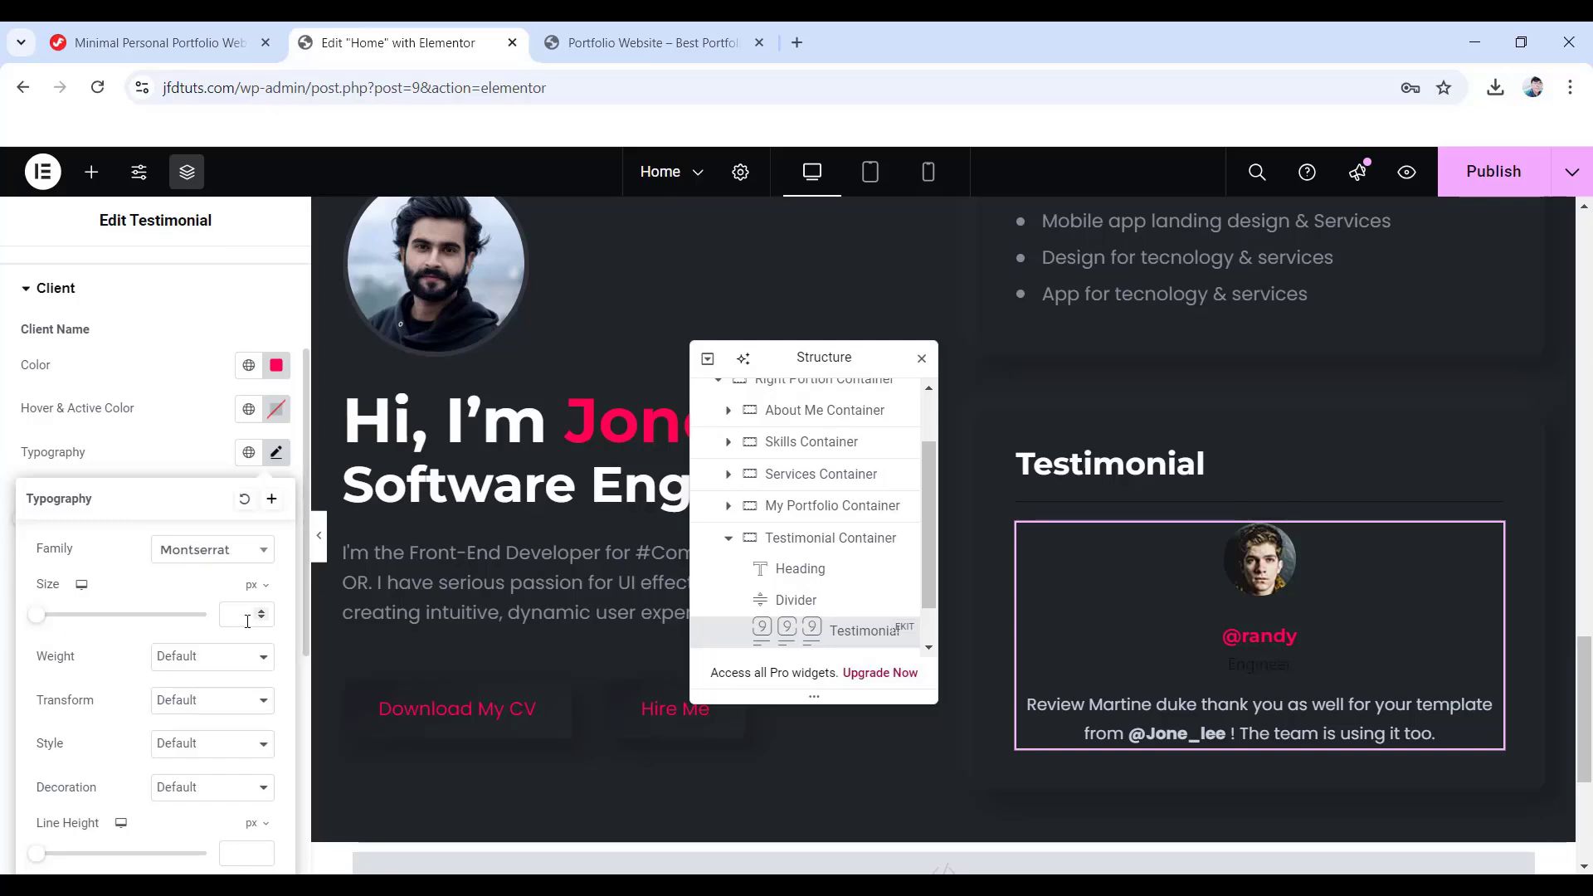
left_click(247, 618)
left_click(191, 656)
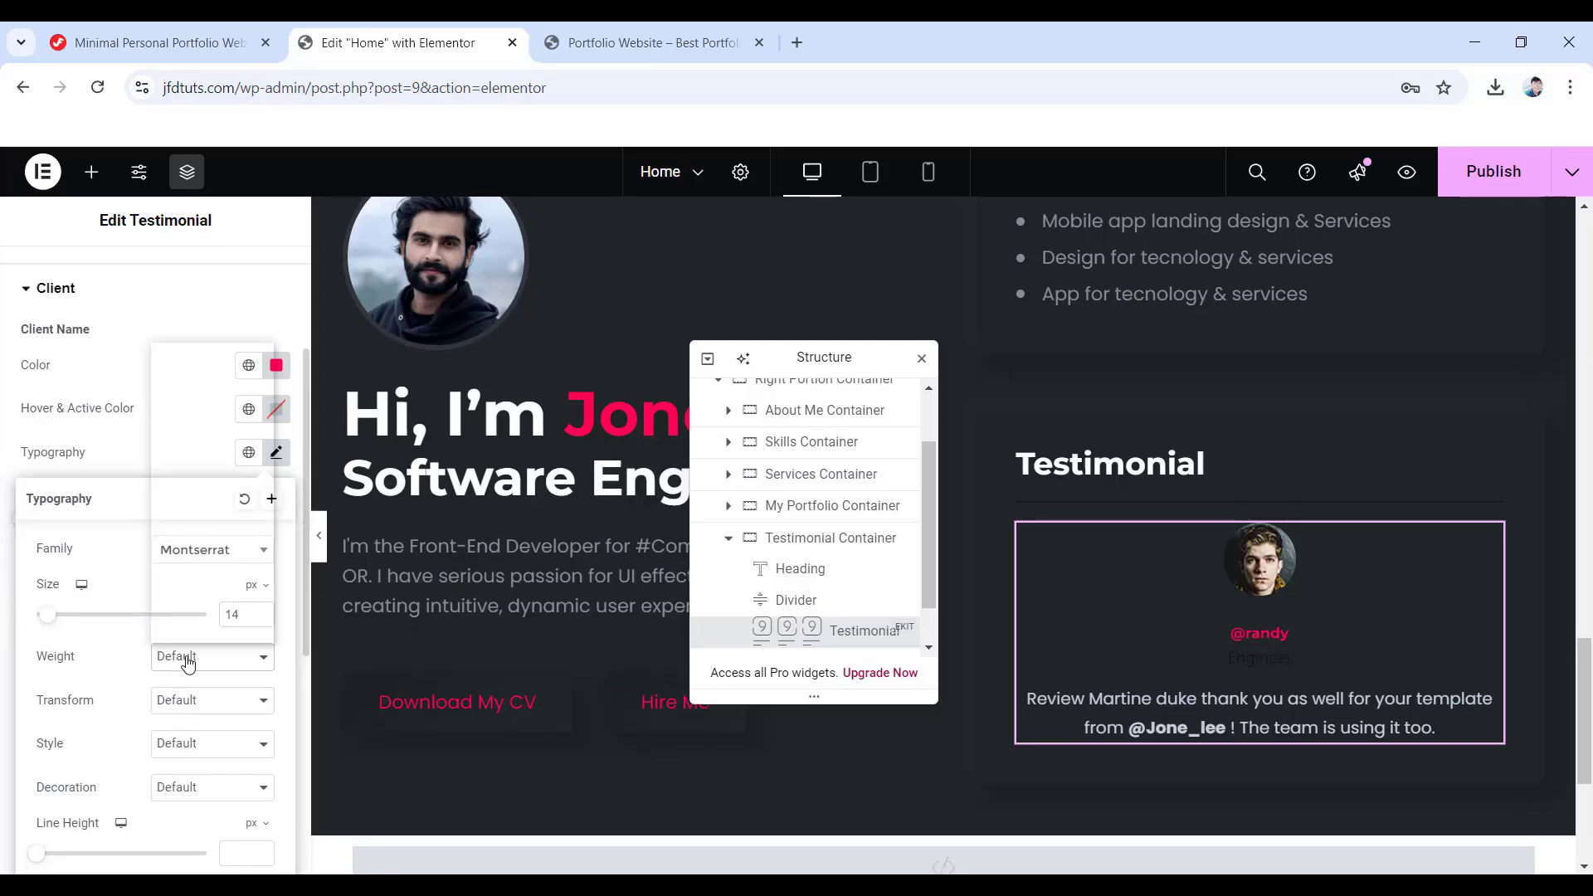
left_click(198, 456)
scroll(207, 614, "down", 3)
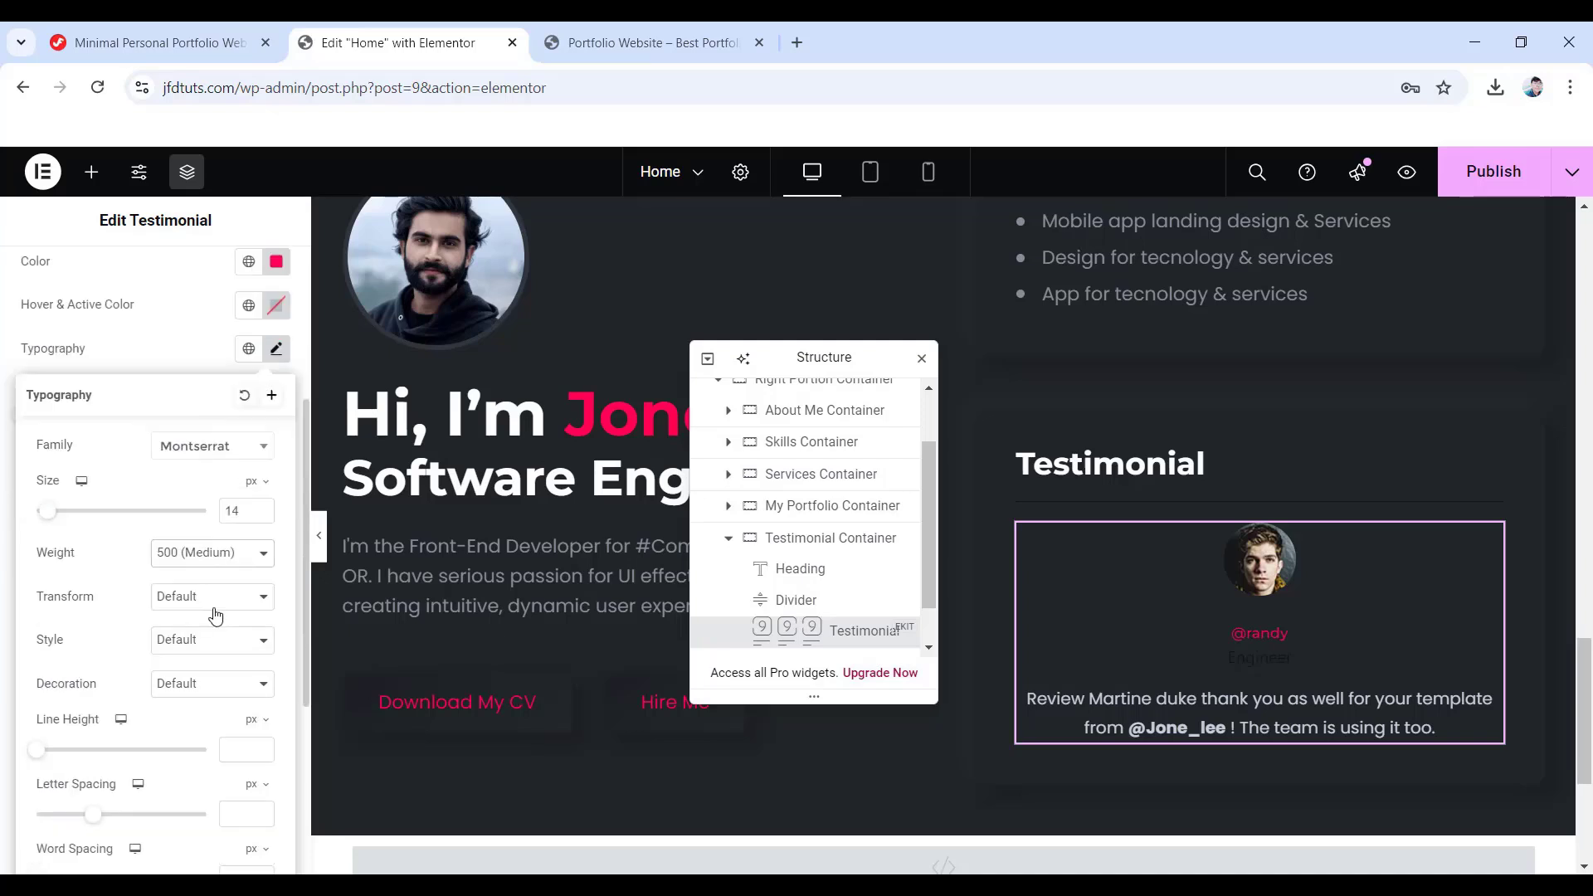
left_click(228, 644)
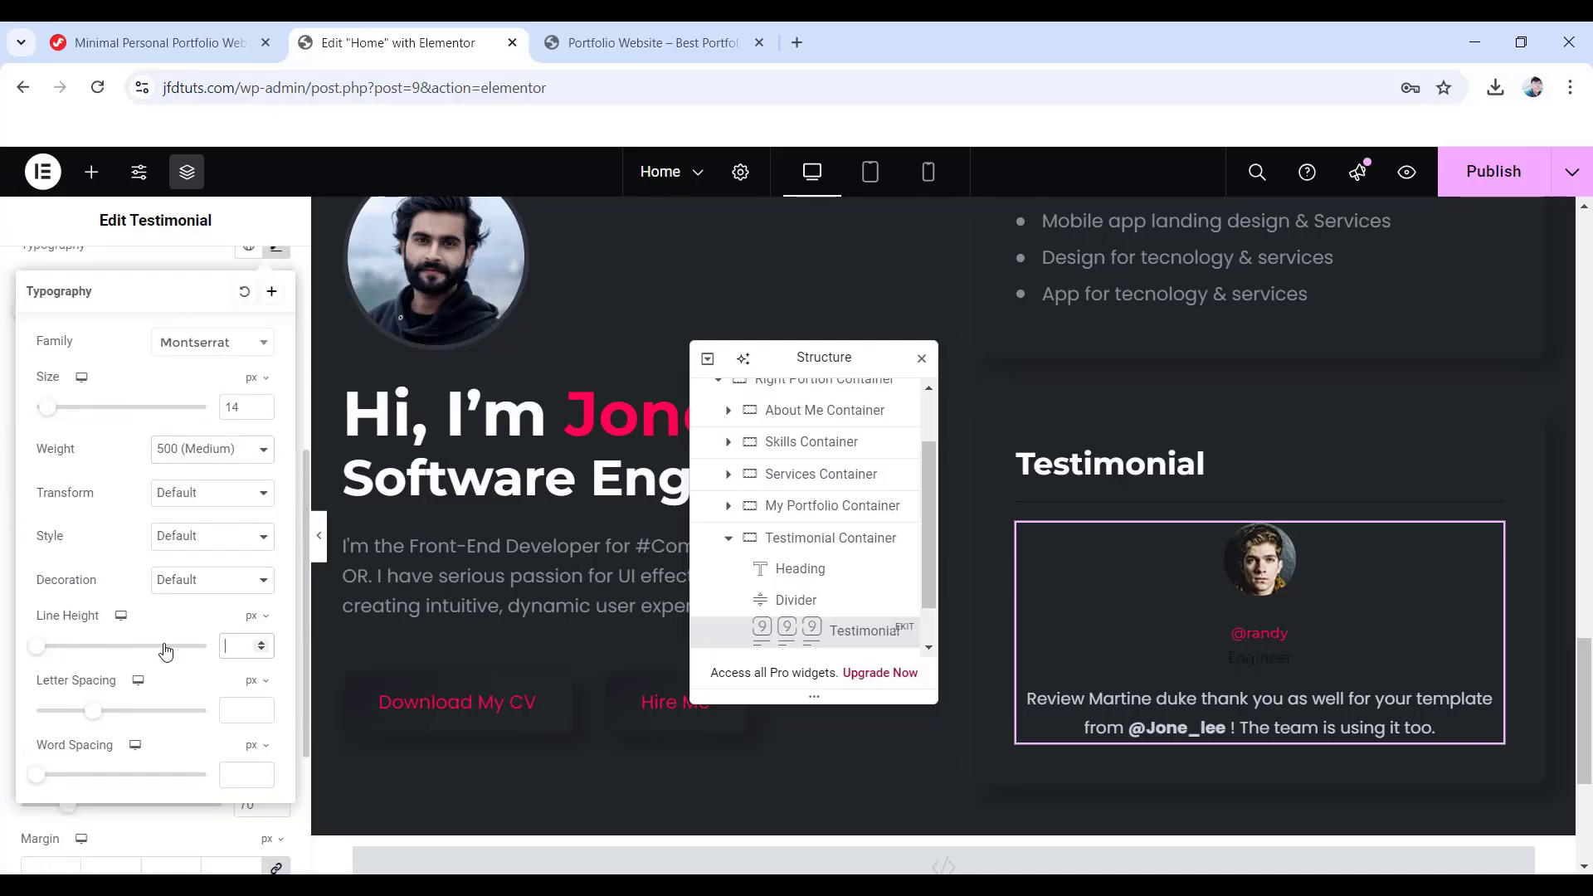
left_click(3, 534)
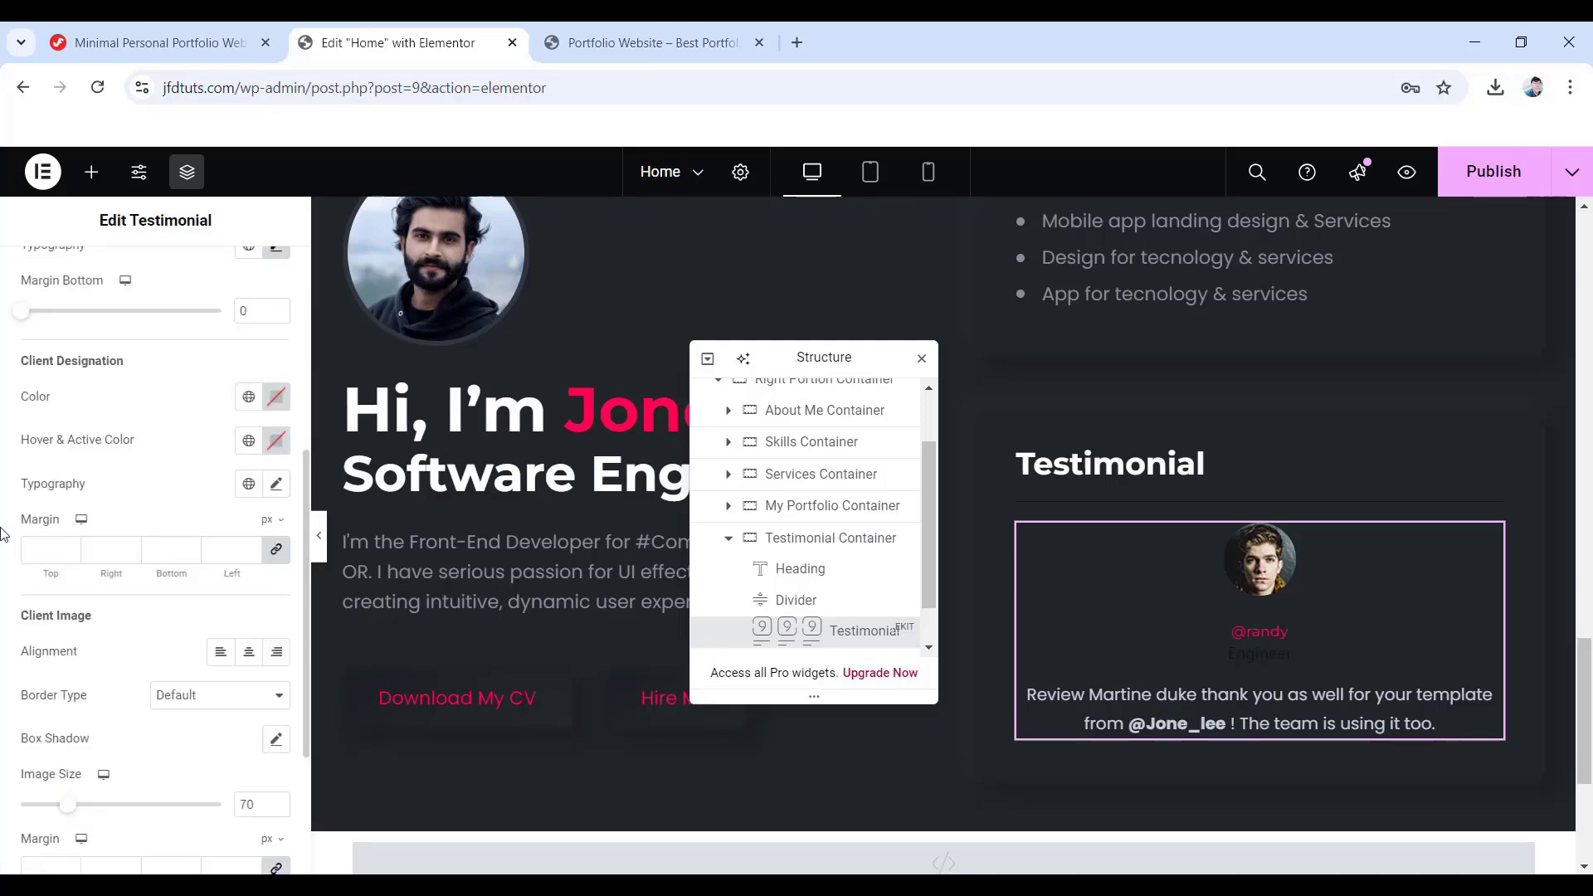
- Zero the designation margins and make the client image 50 with a 25 top margin
left_click(276, 550)
scroll(153, 596, "down", 3)
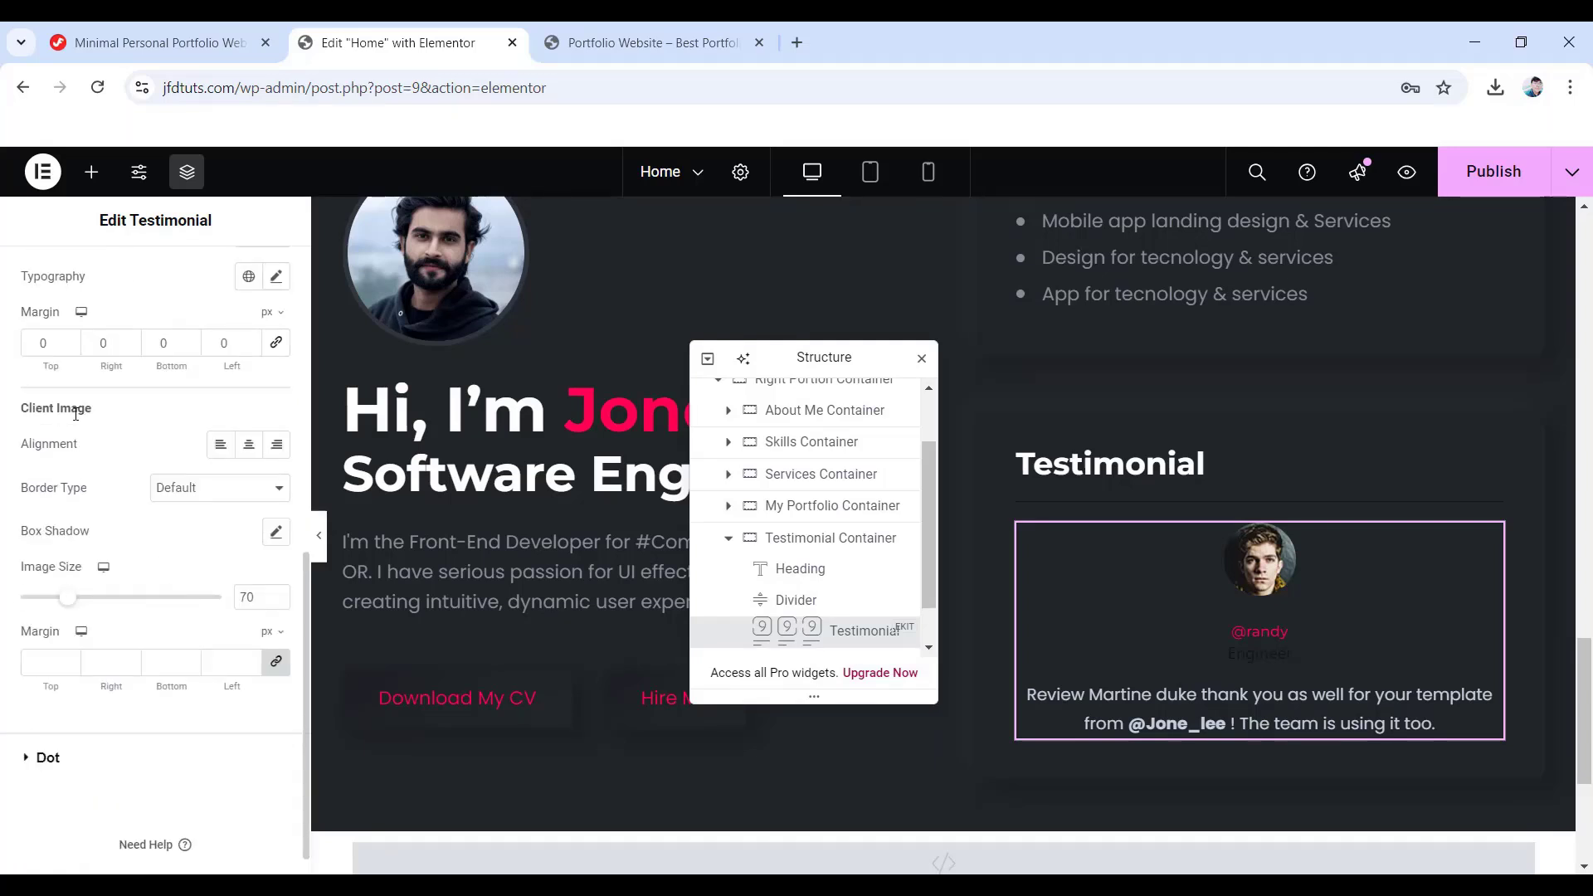
left_click_drag(257, 597, 224, 597)
type("50")
left_click(276, 662)
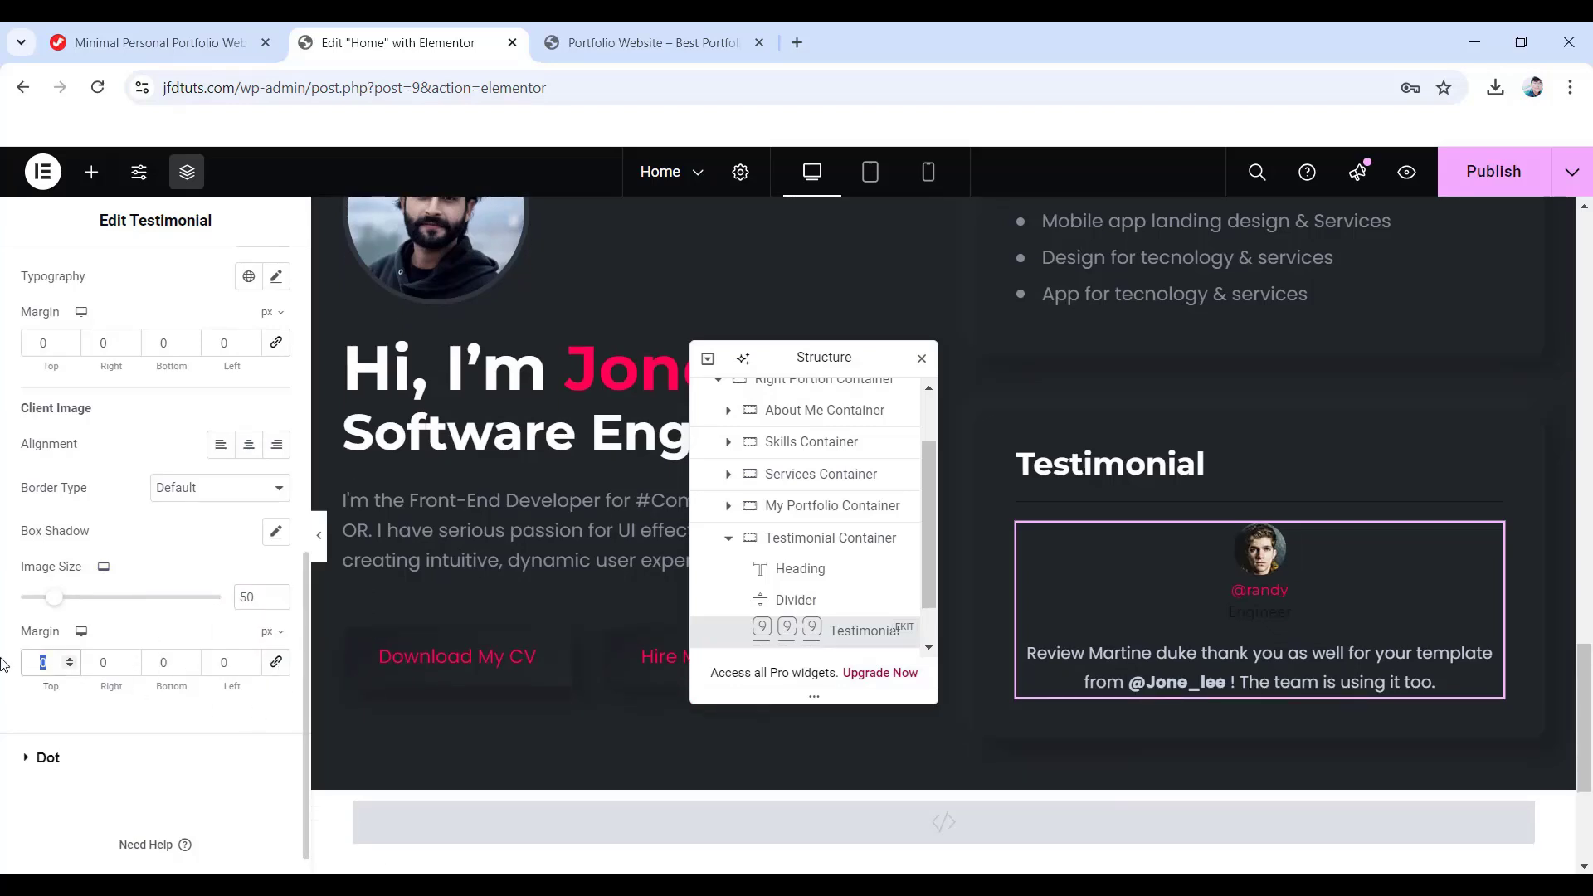
type("25")
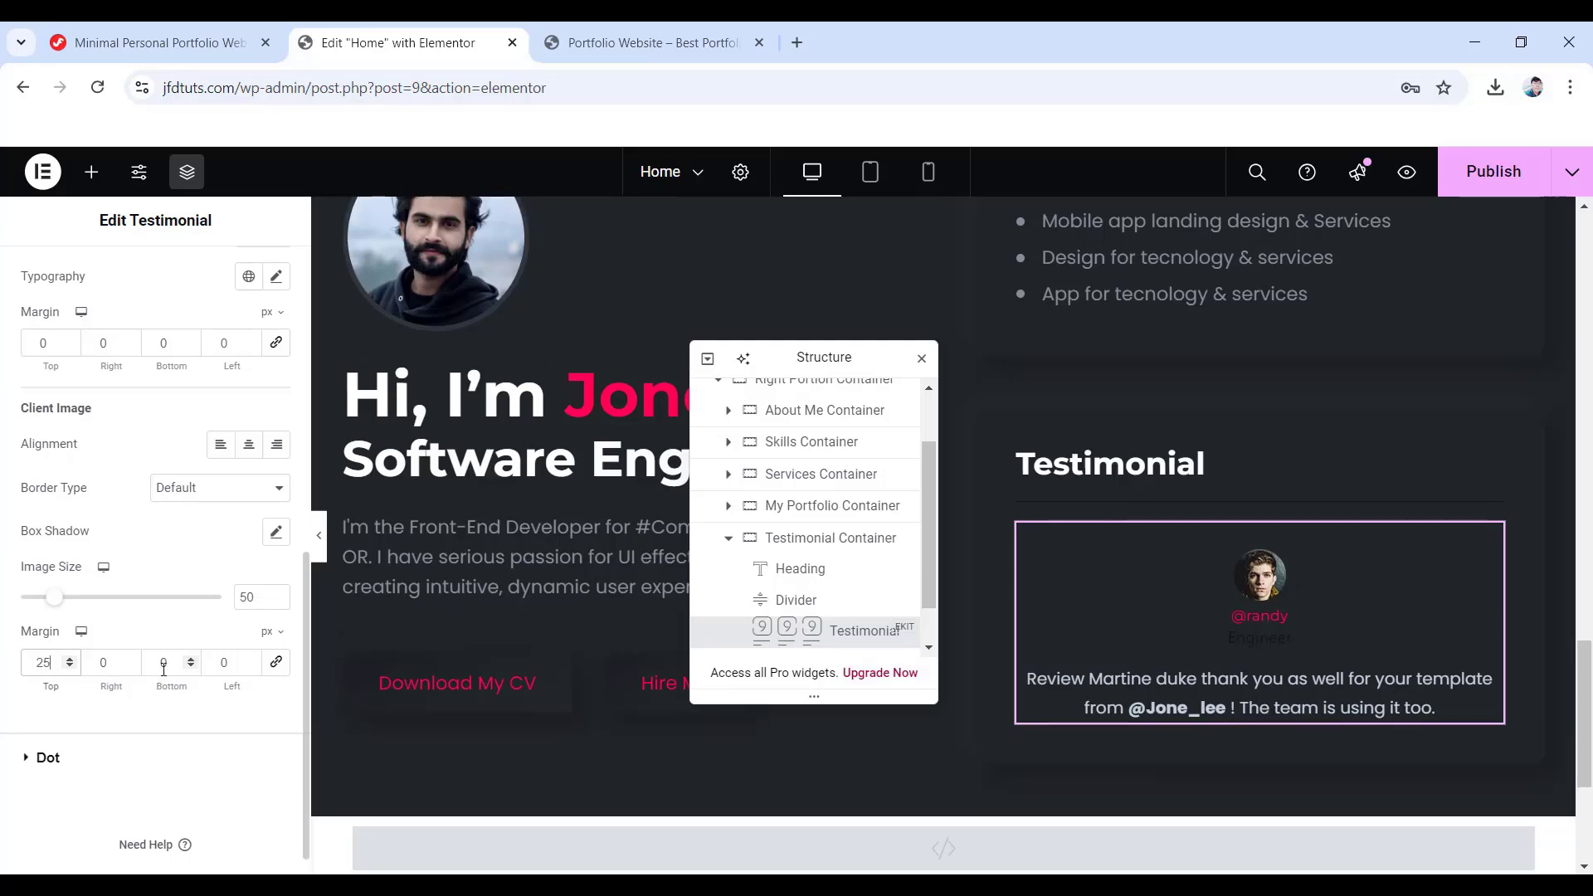
double_click(163, 663)
- Set the image bottom margin to 10, then dot top spacing 0 and dot size 10 by 10
type("10")
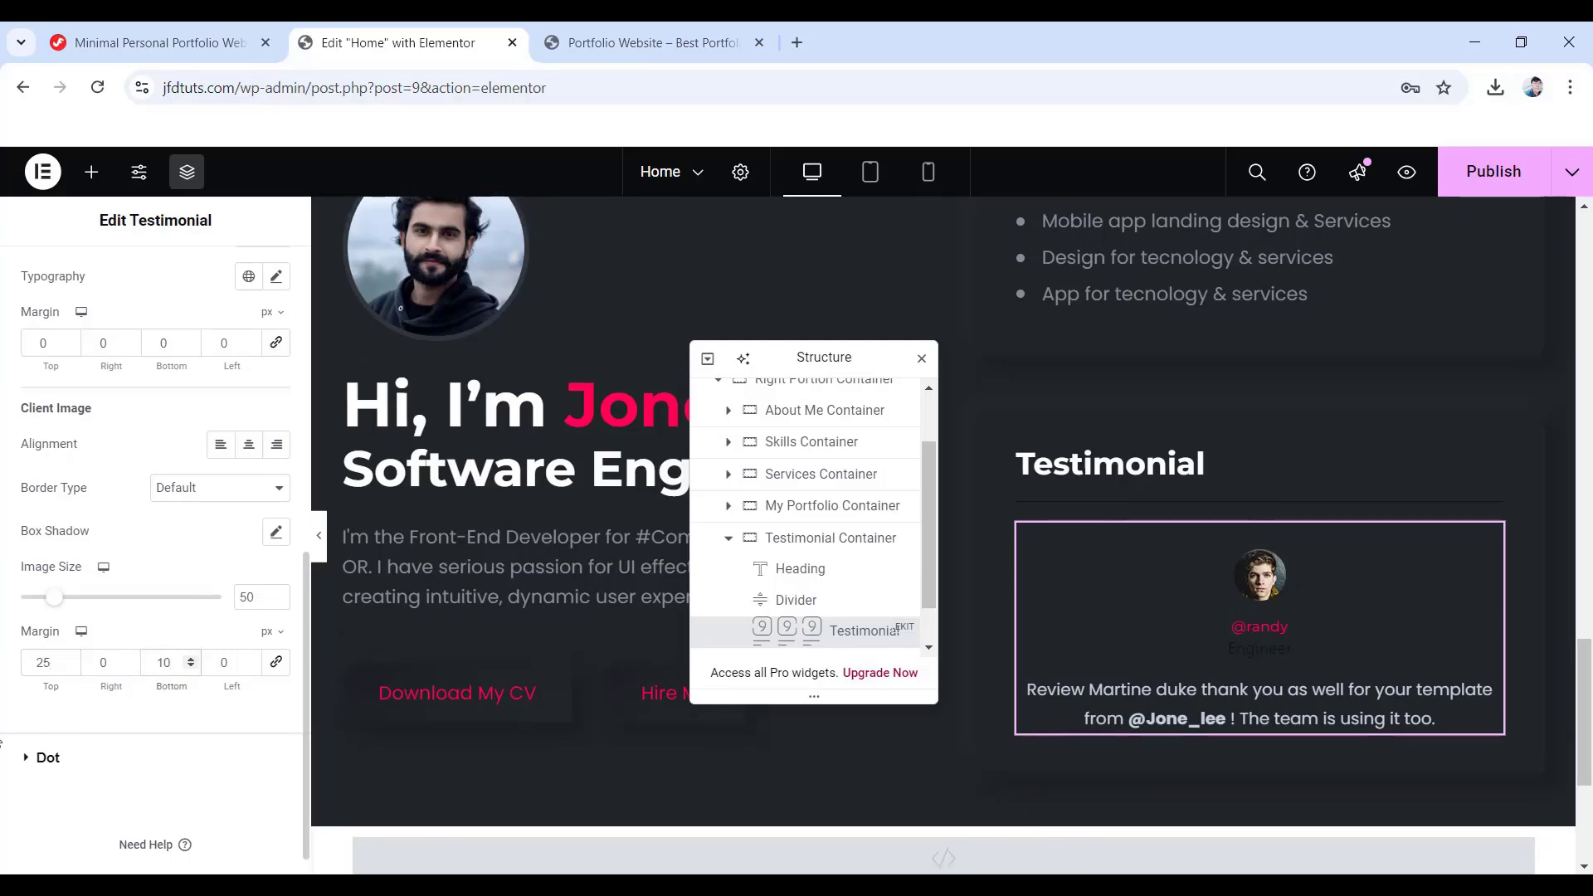
left_click(58, 759)
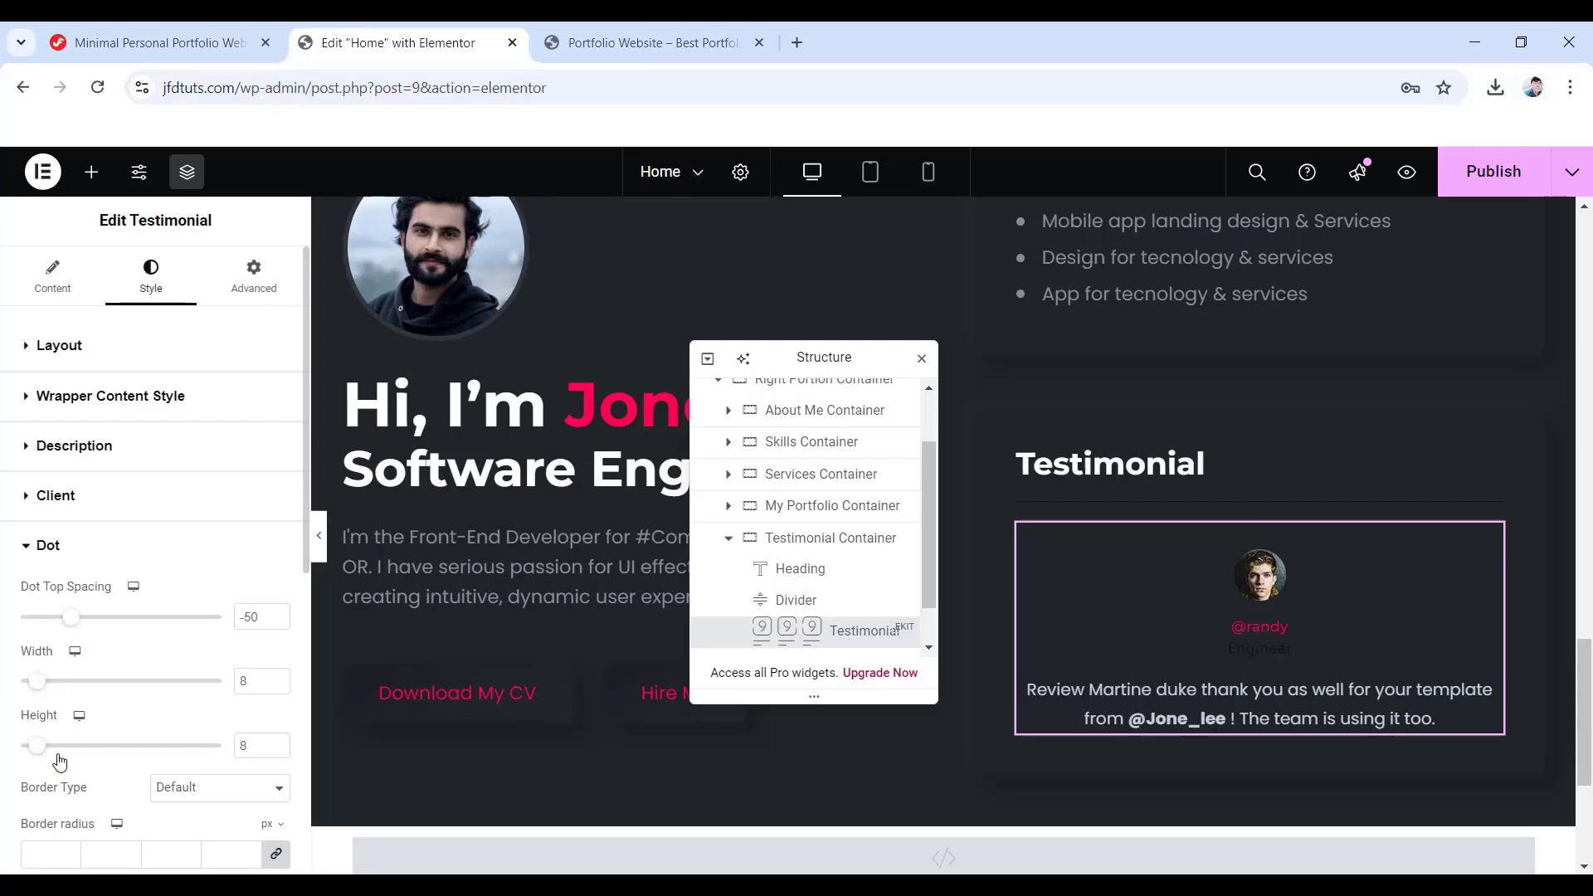
double_click(251, 618)
type("0")
left_click_drag(252, 683, 215, 684)
type("10")
left_click_drag(252, 745, 198, 745)
type("10")
- Remove the dot border and set a border radius of 50
scroll(200, 742, "down", 1)
left_click(199, 687)
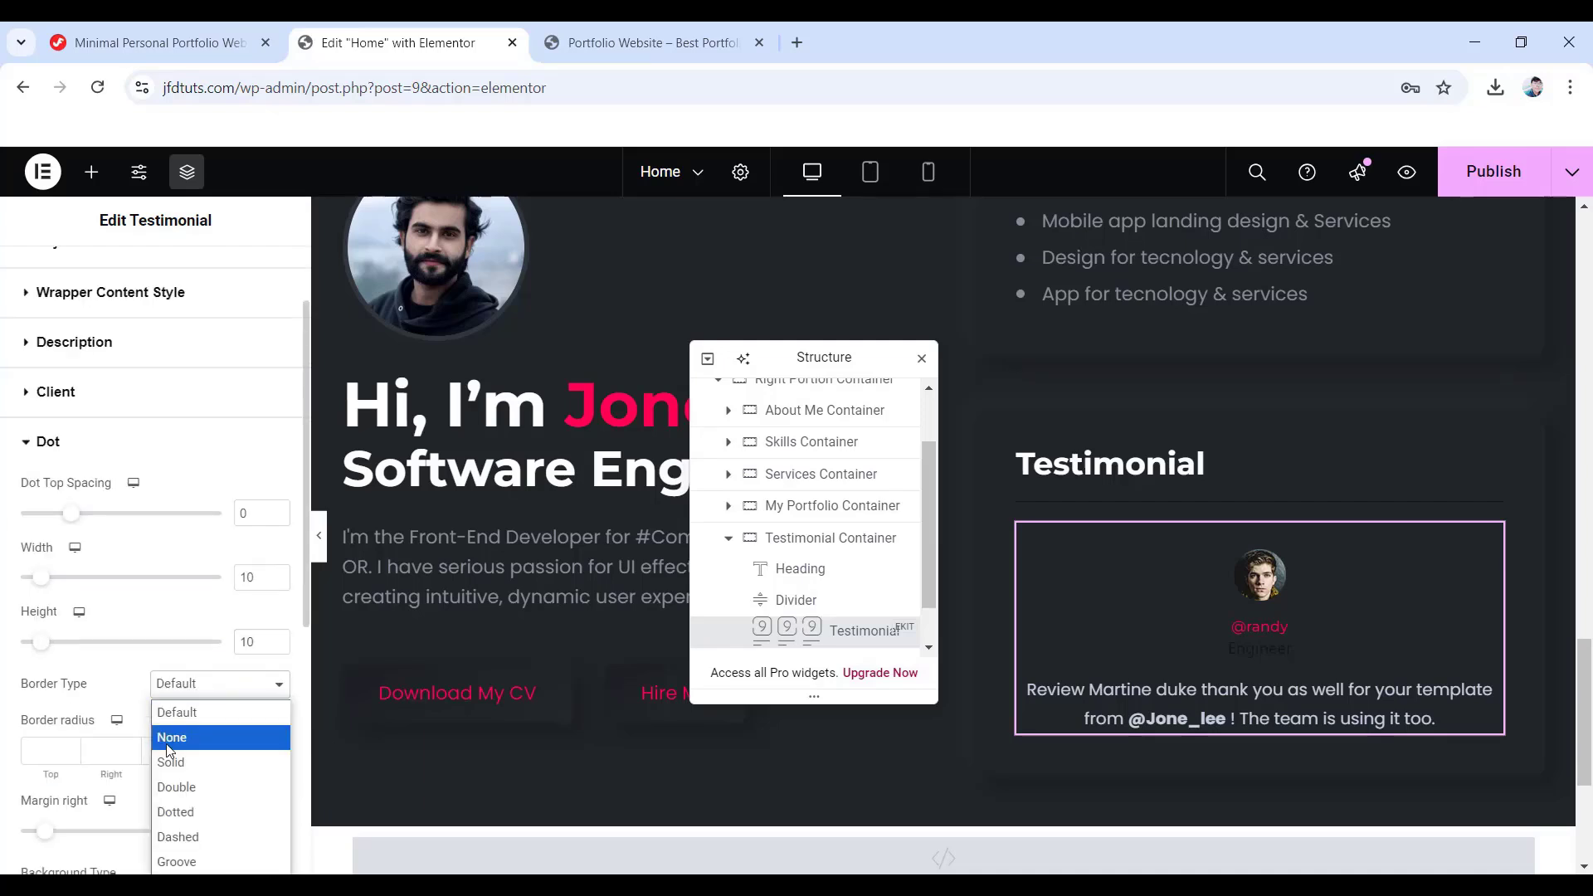
left_click(203, 736)
scroll(169, 739, "down", 1)
scroll(169, 739, "down", 1)
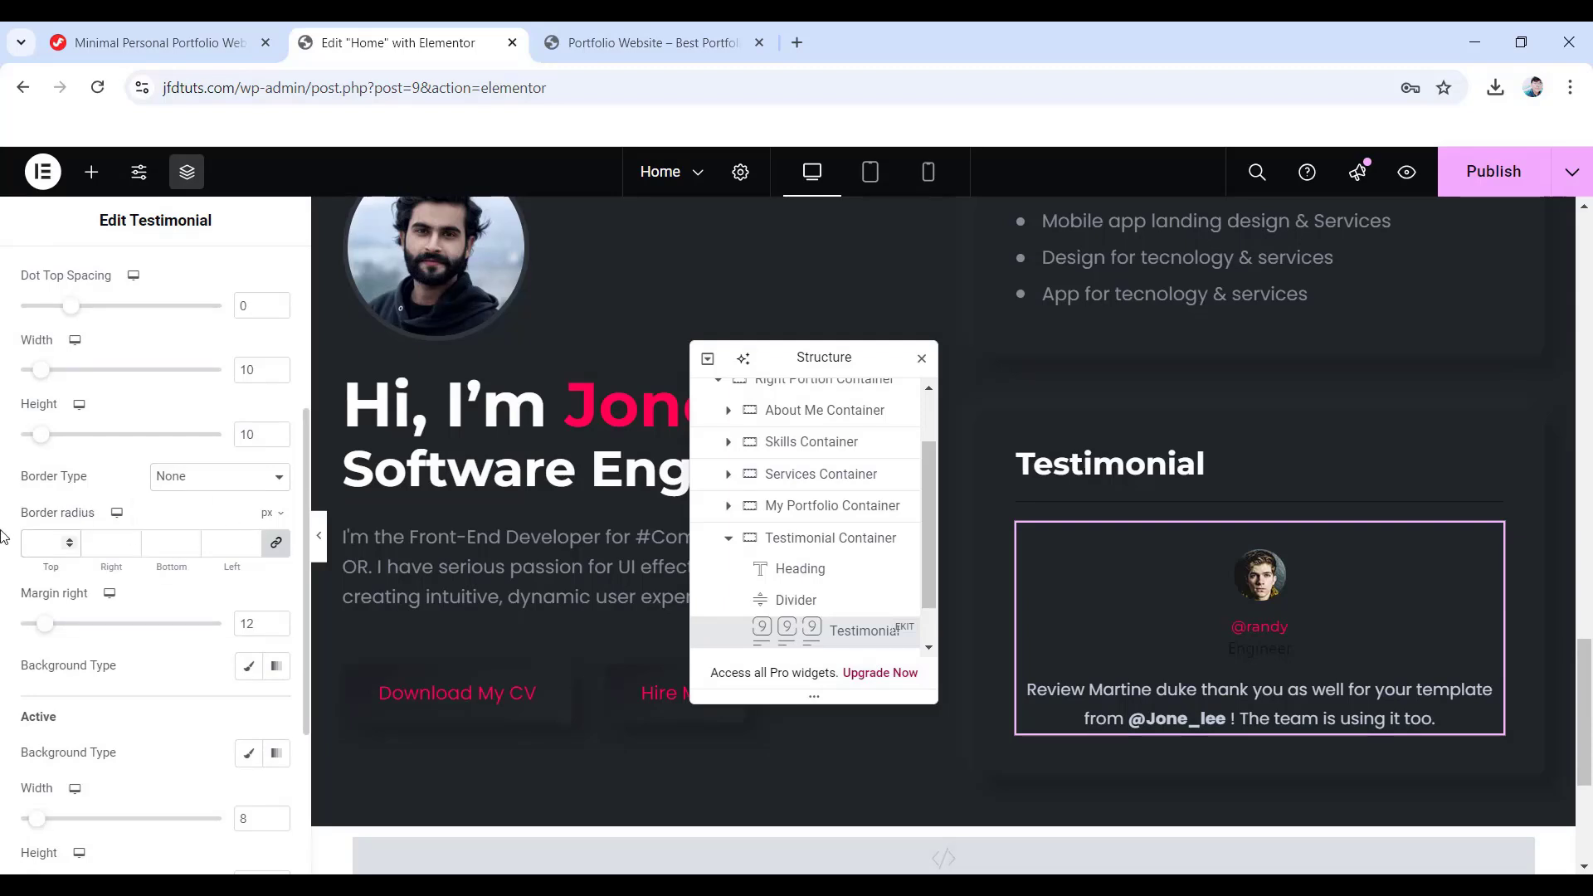
type("50")
- Give the dots a gradient background from #424242 to #202020
left_click(271, 674)
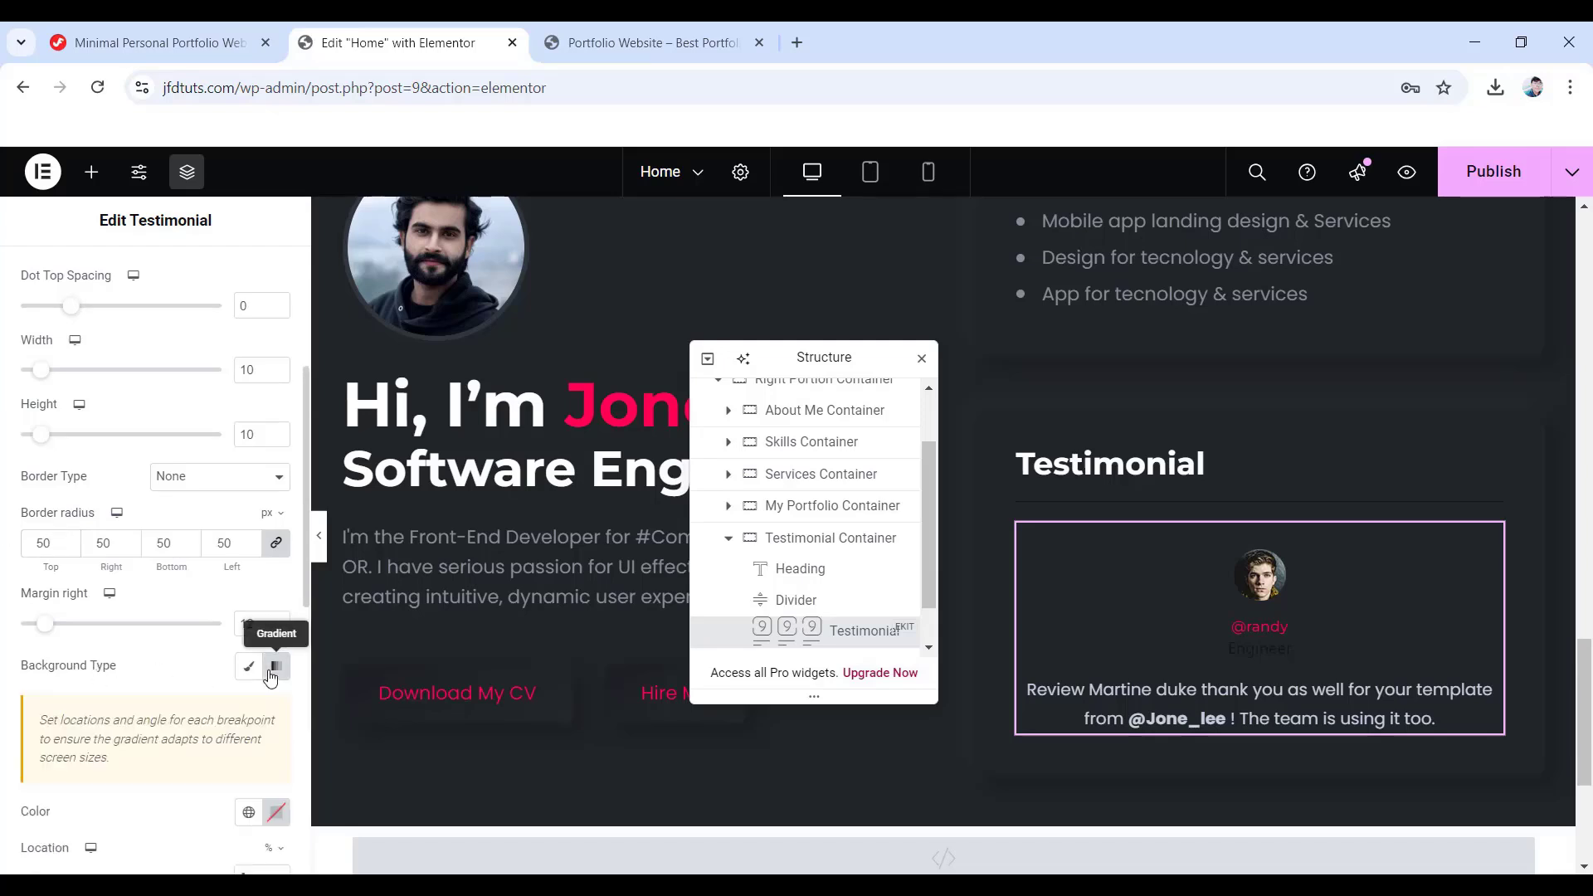
scroll(270, 674, "down", 4)
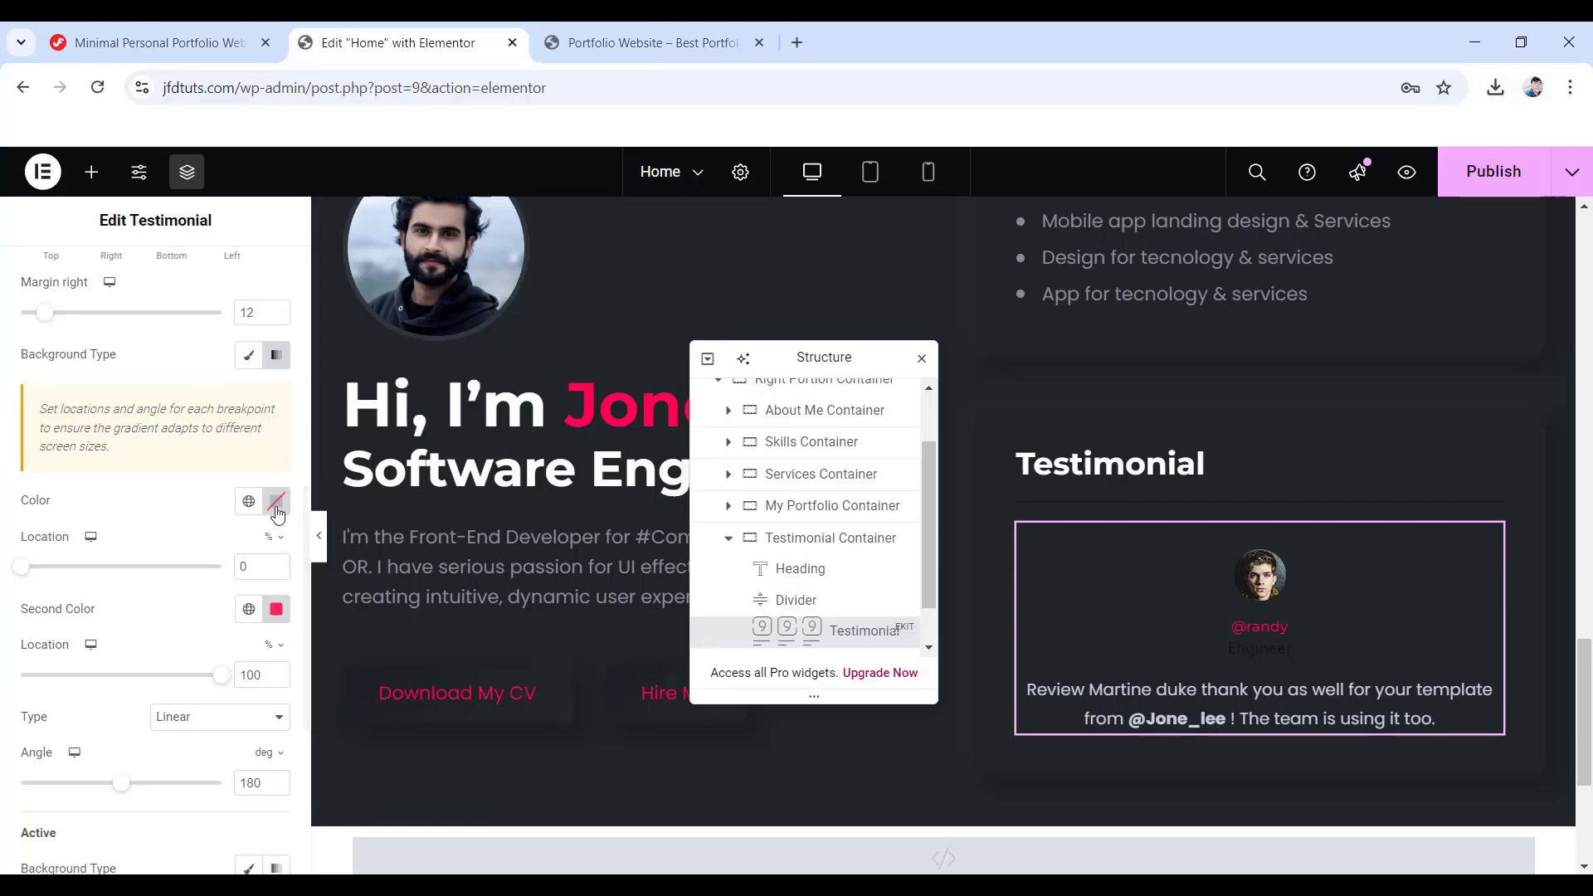
left_click(277, 514)
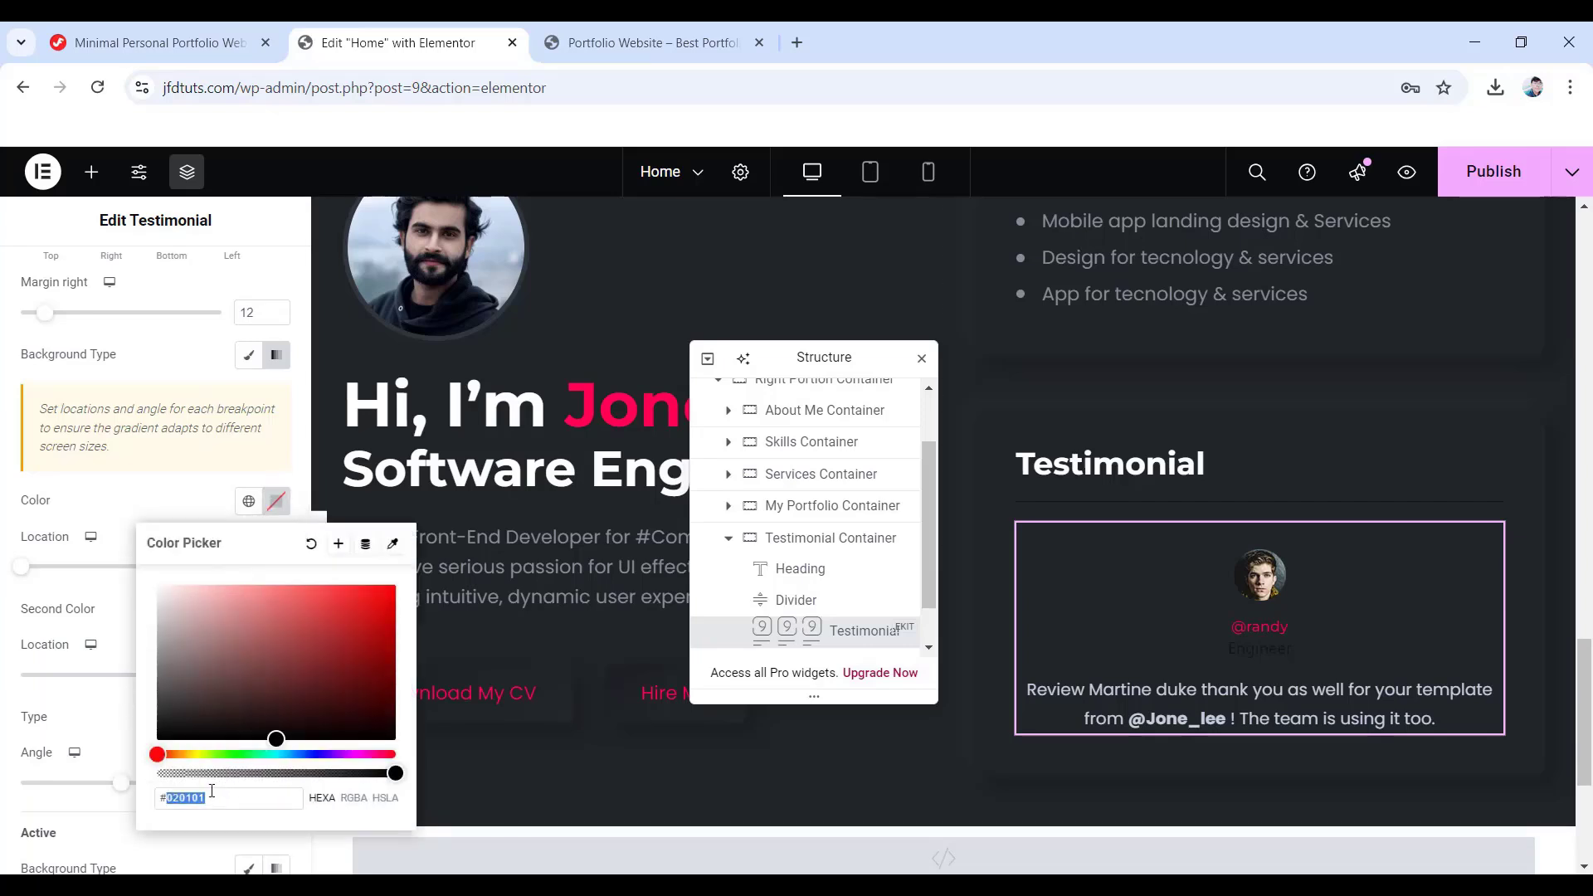
type("424242")
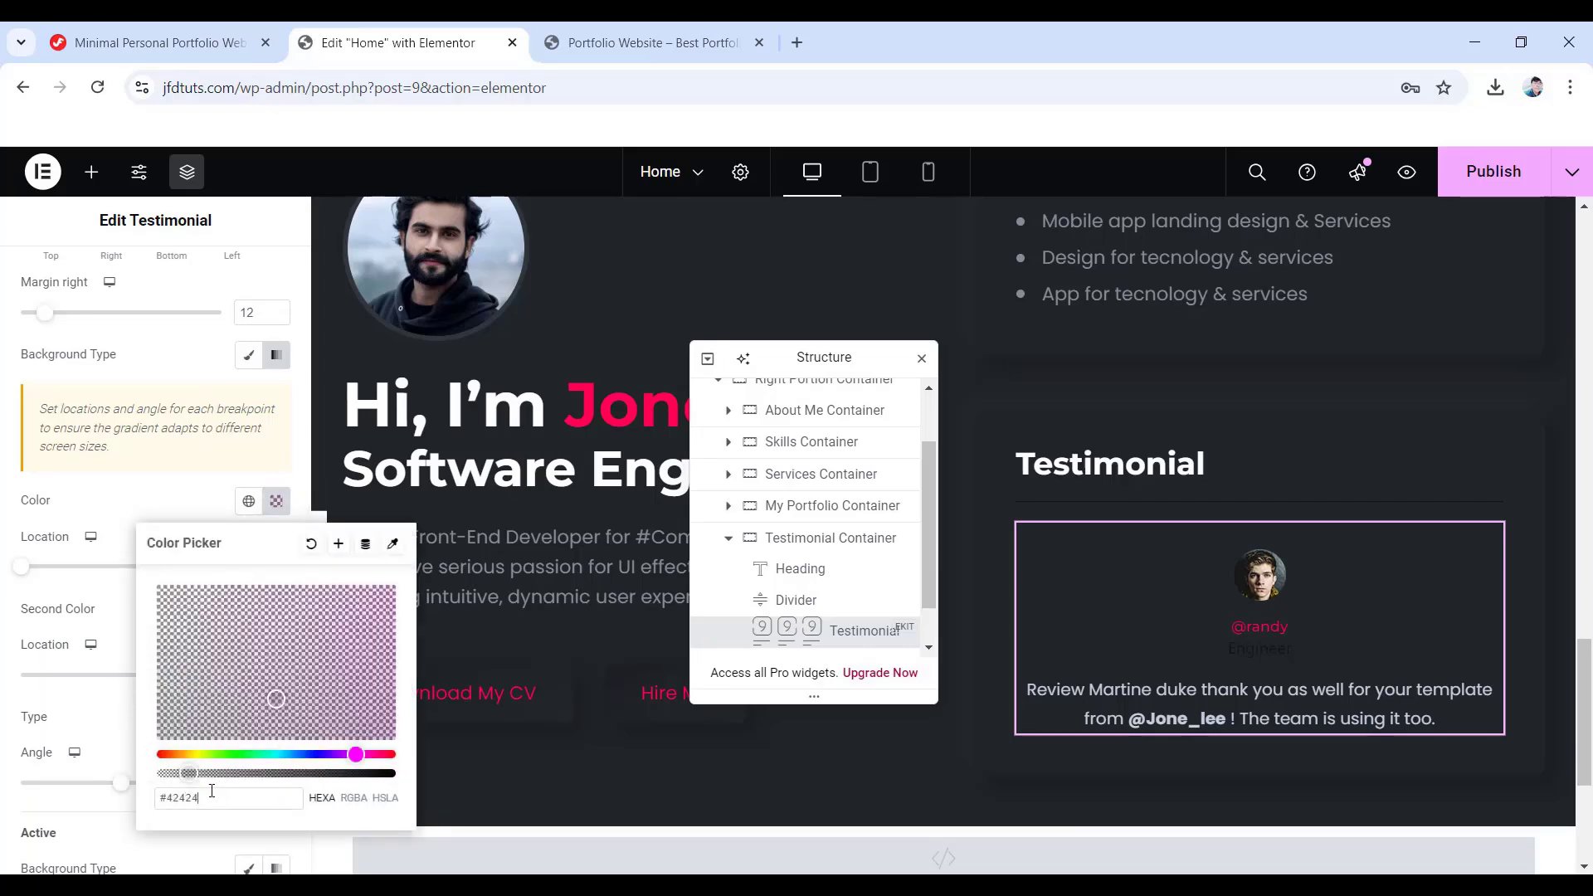
left_click(21, 623)
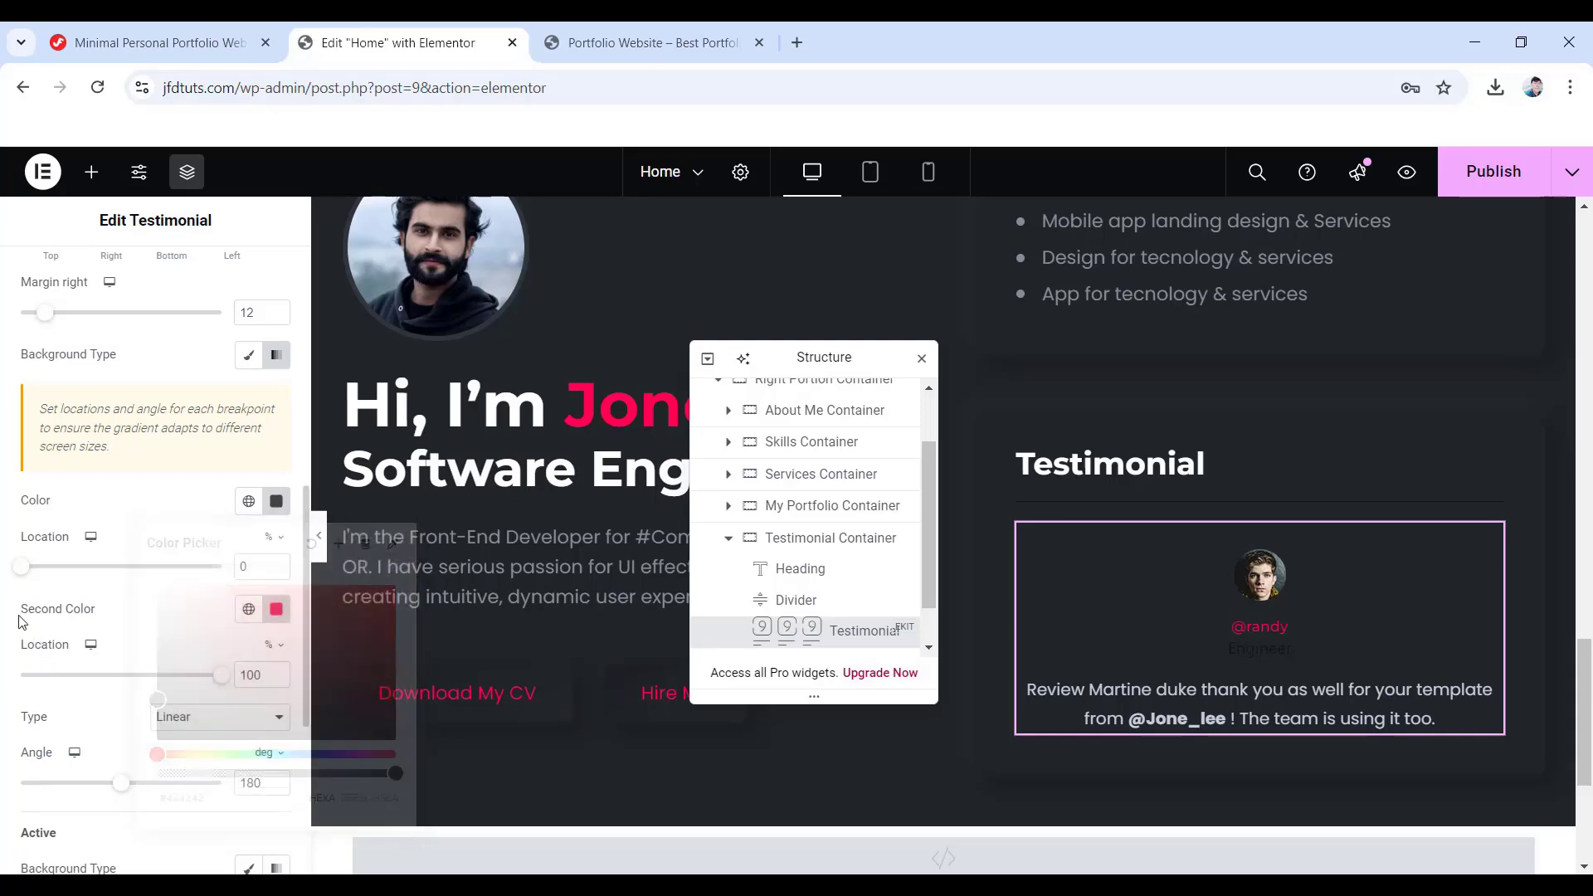
left_click(276, 609)
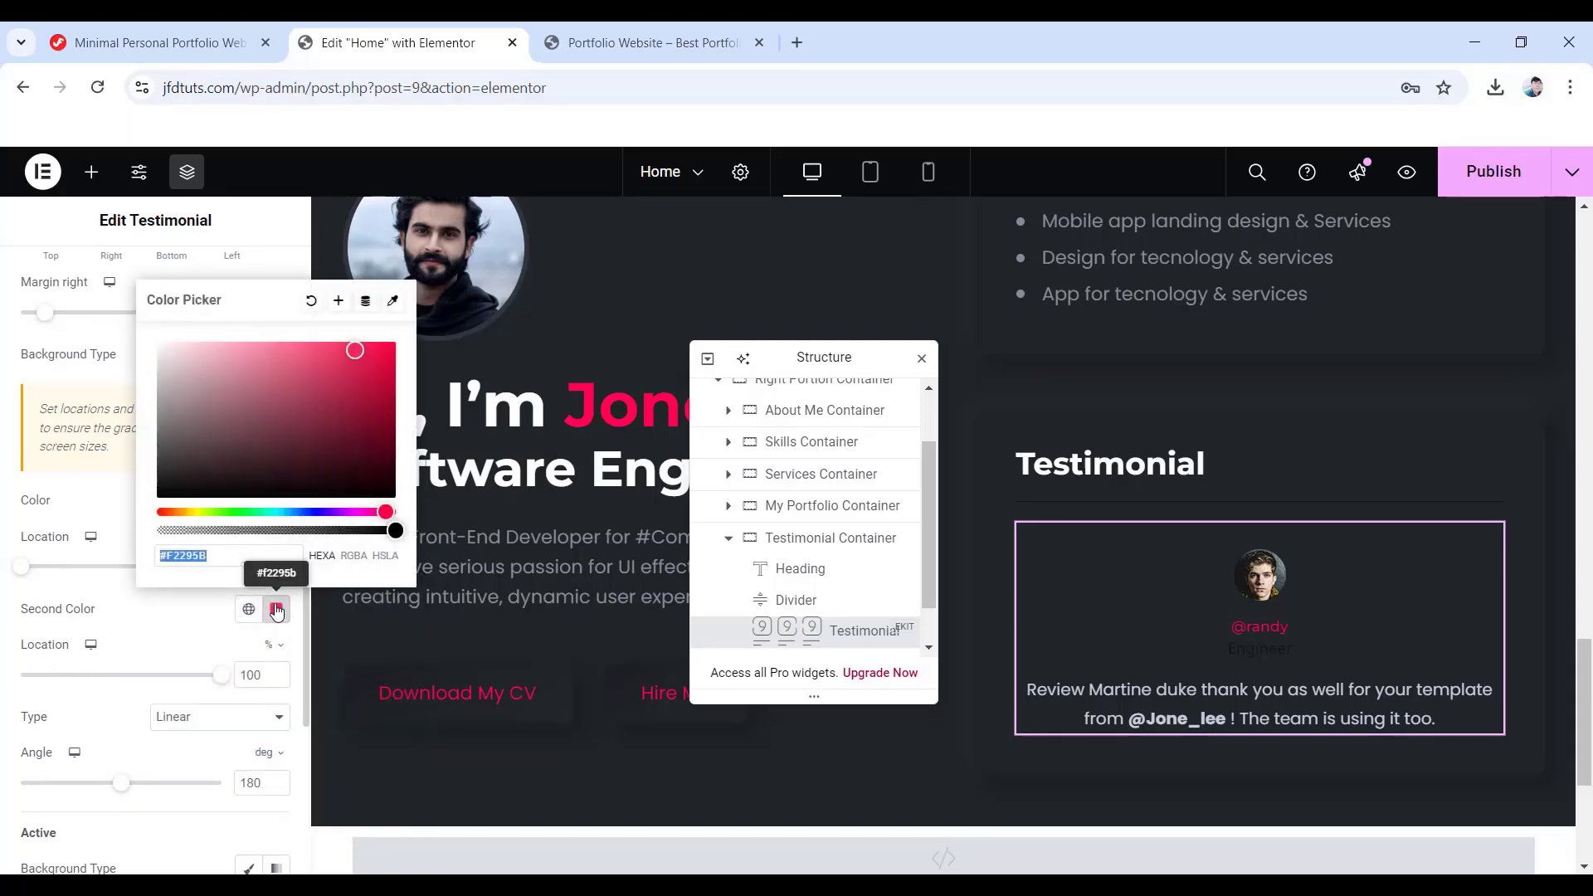
double_click(223, 558)
type("202020")
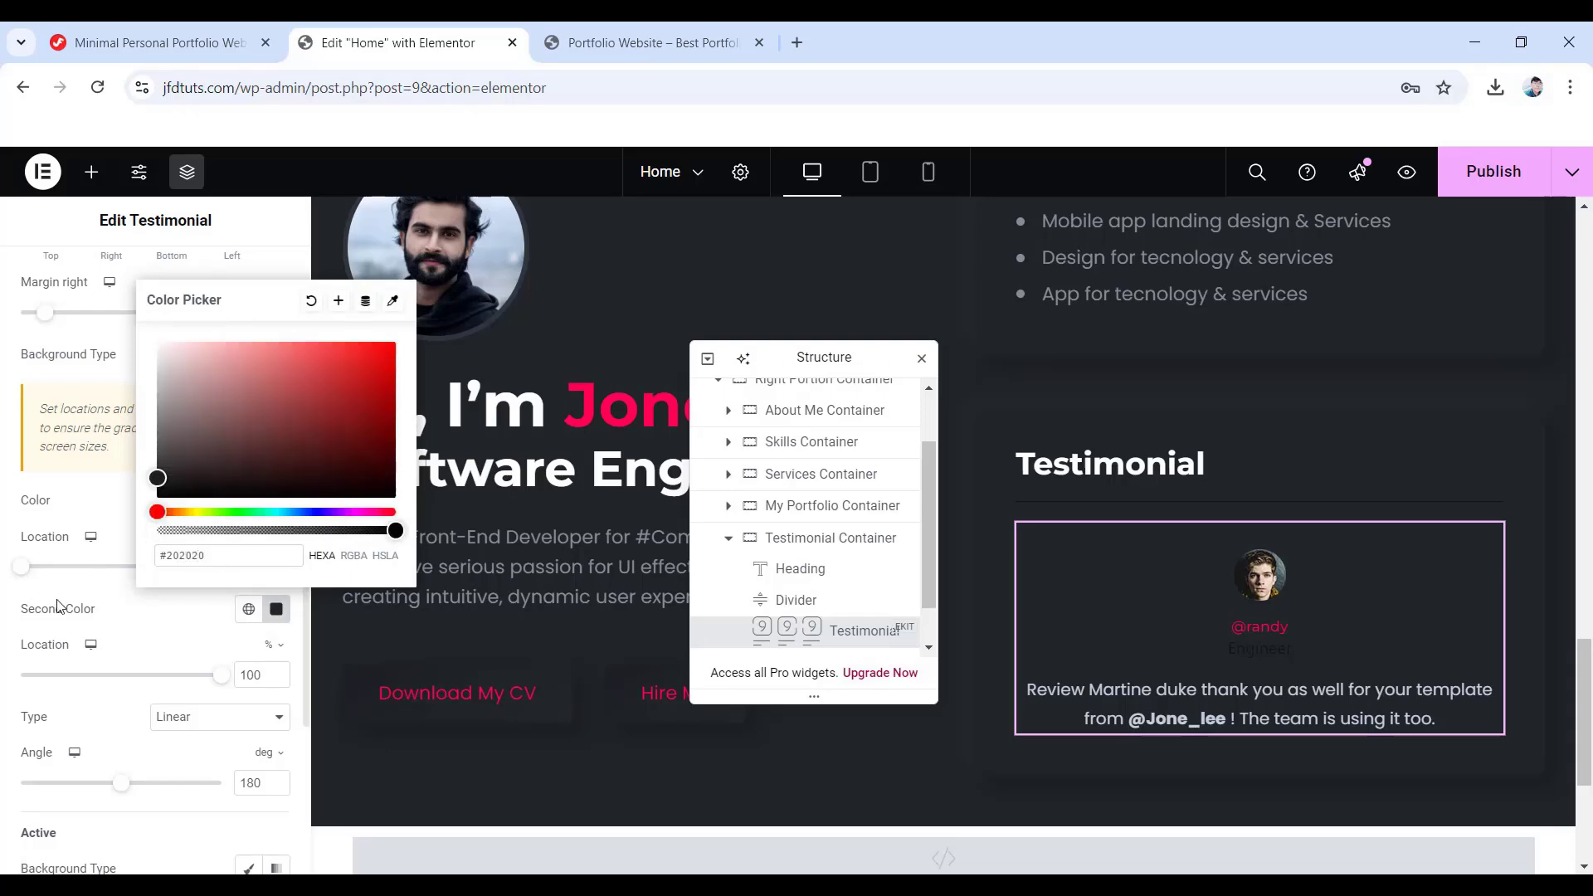
left_click(23, 624)
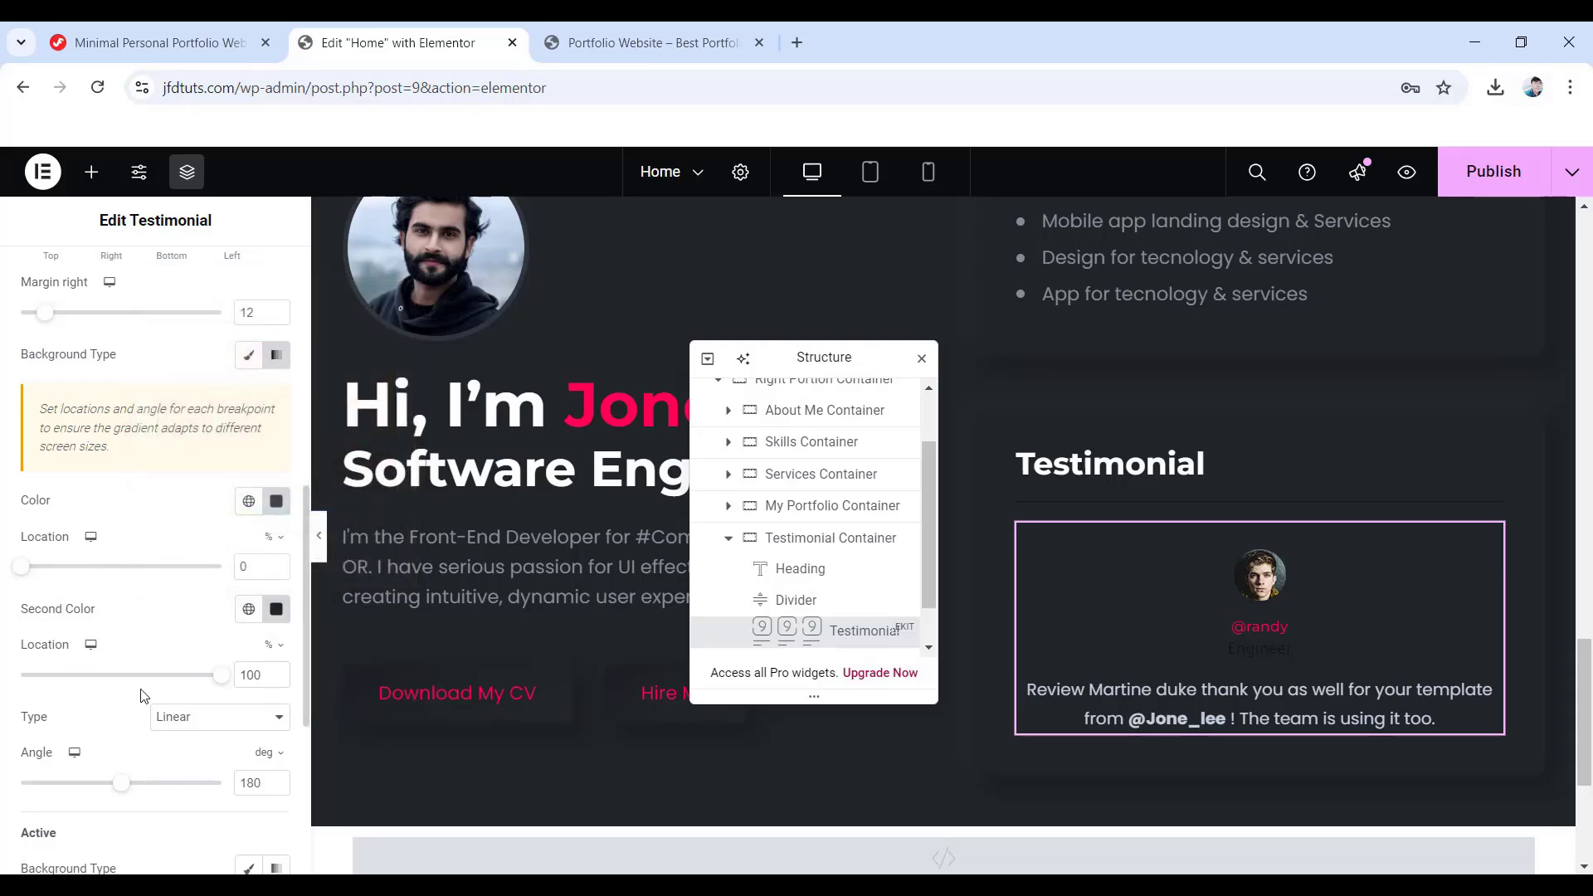
- Set the gradient's second colour location to 180 and angle to 145°
double_click(264, 675)
type("180")
double_click(251, 782)
type("145")
scroll(187, 784, "down", 4)
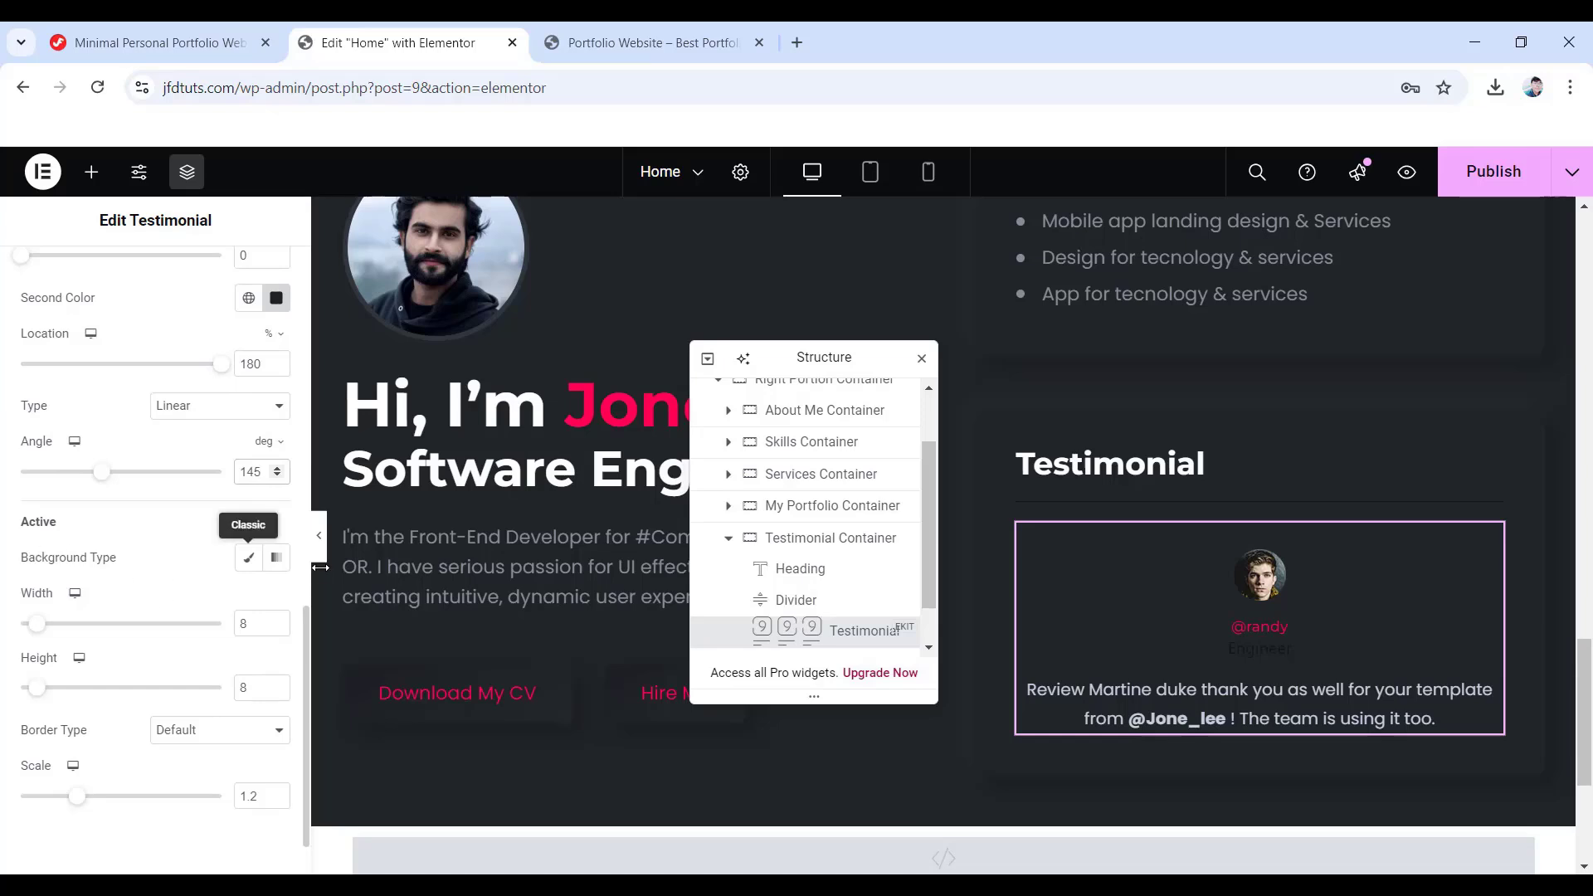
- Give the active dot a gradient background from #ff588b to #70001c
left_click(277, 557)
scroll(247, 571, "down", 1)
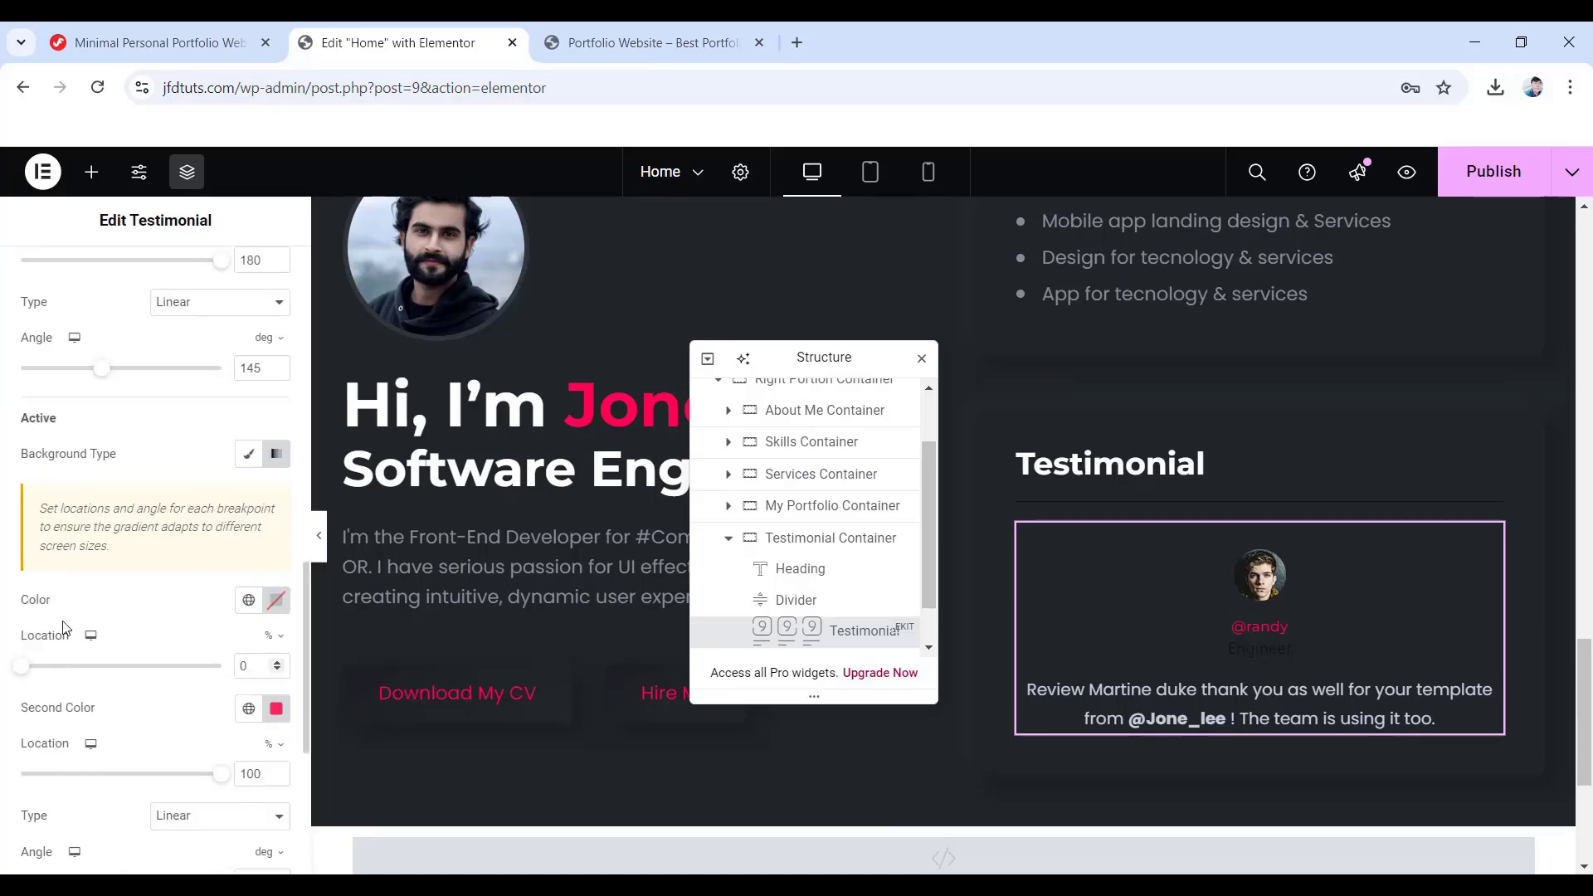
left_click(278, 604)
double_click(218, 545)
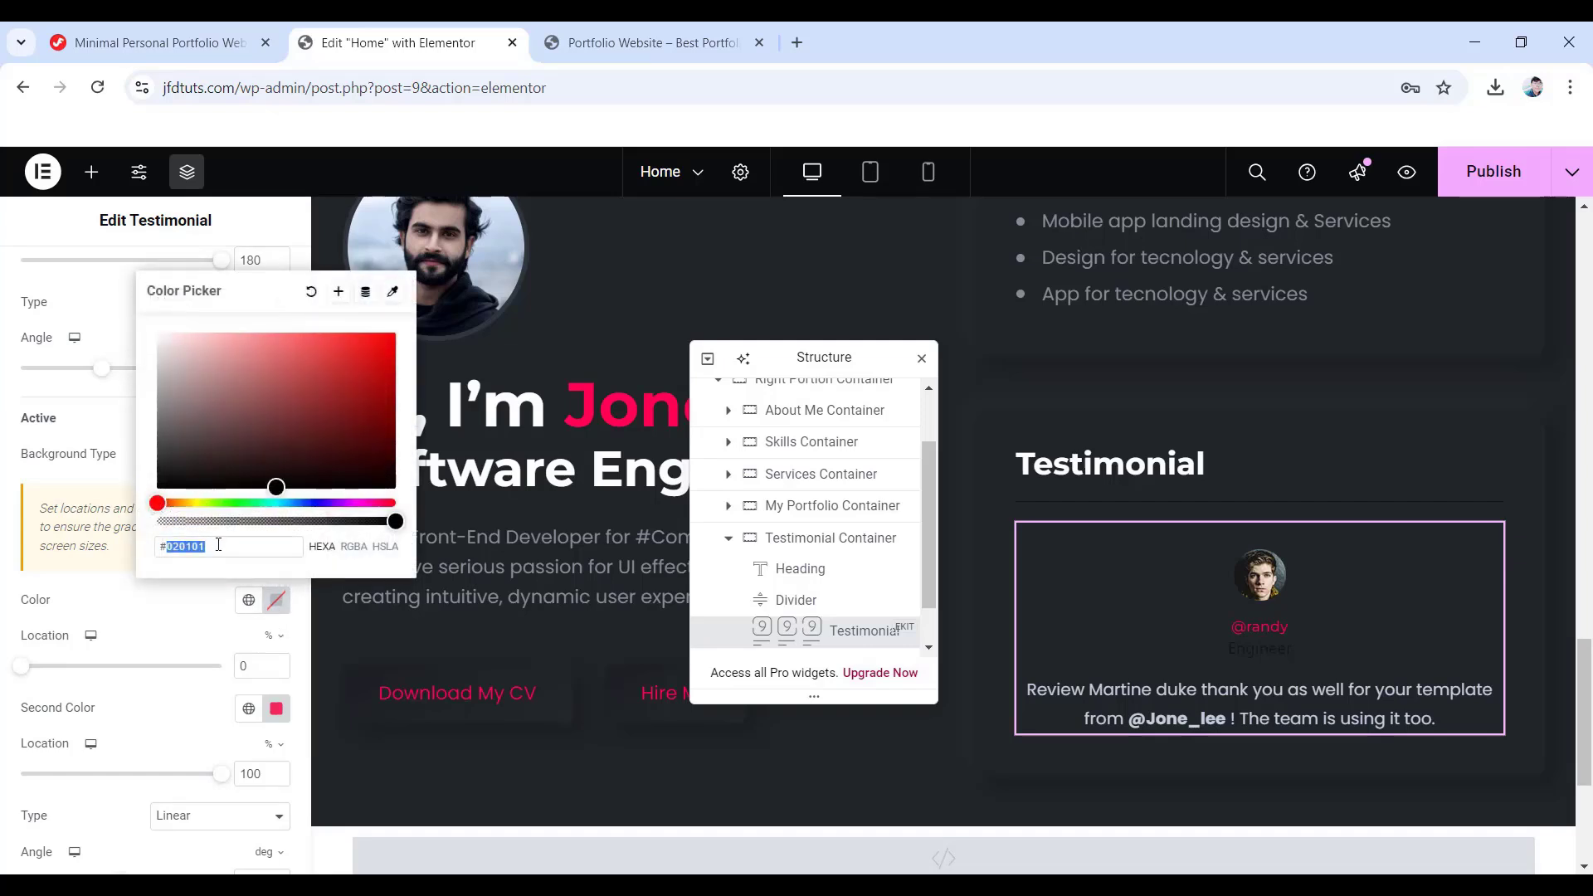
type("ff588b")
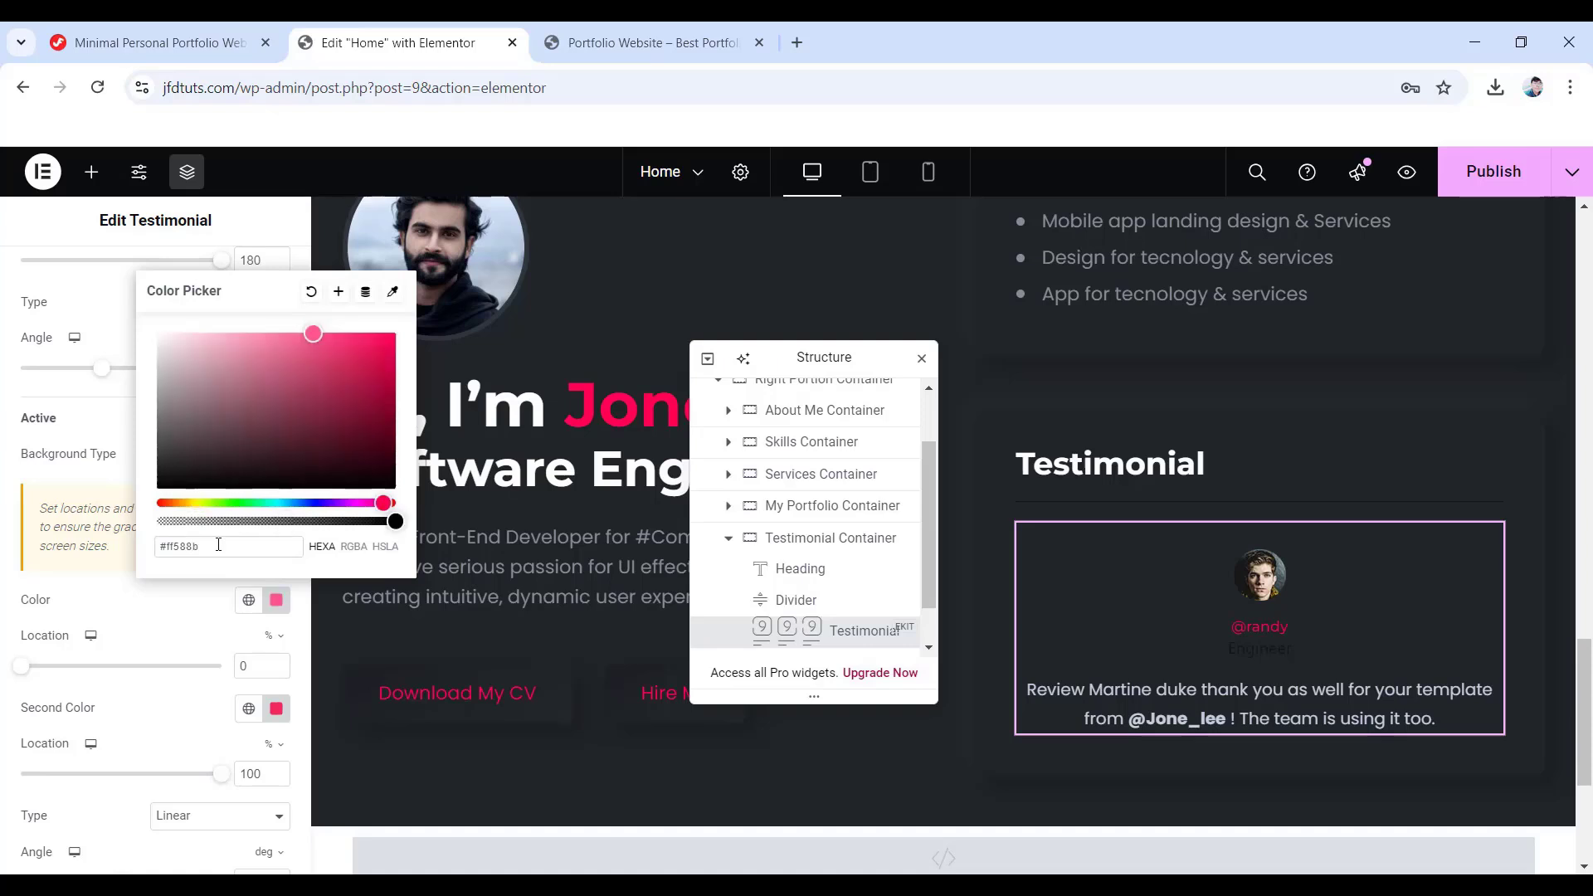
left_click(274, 706)
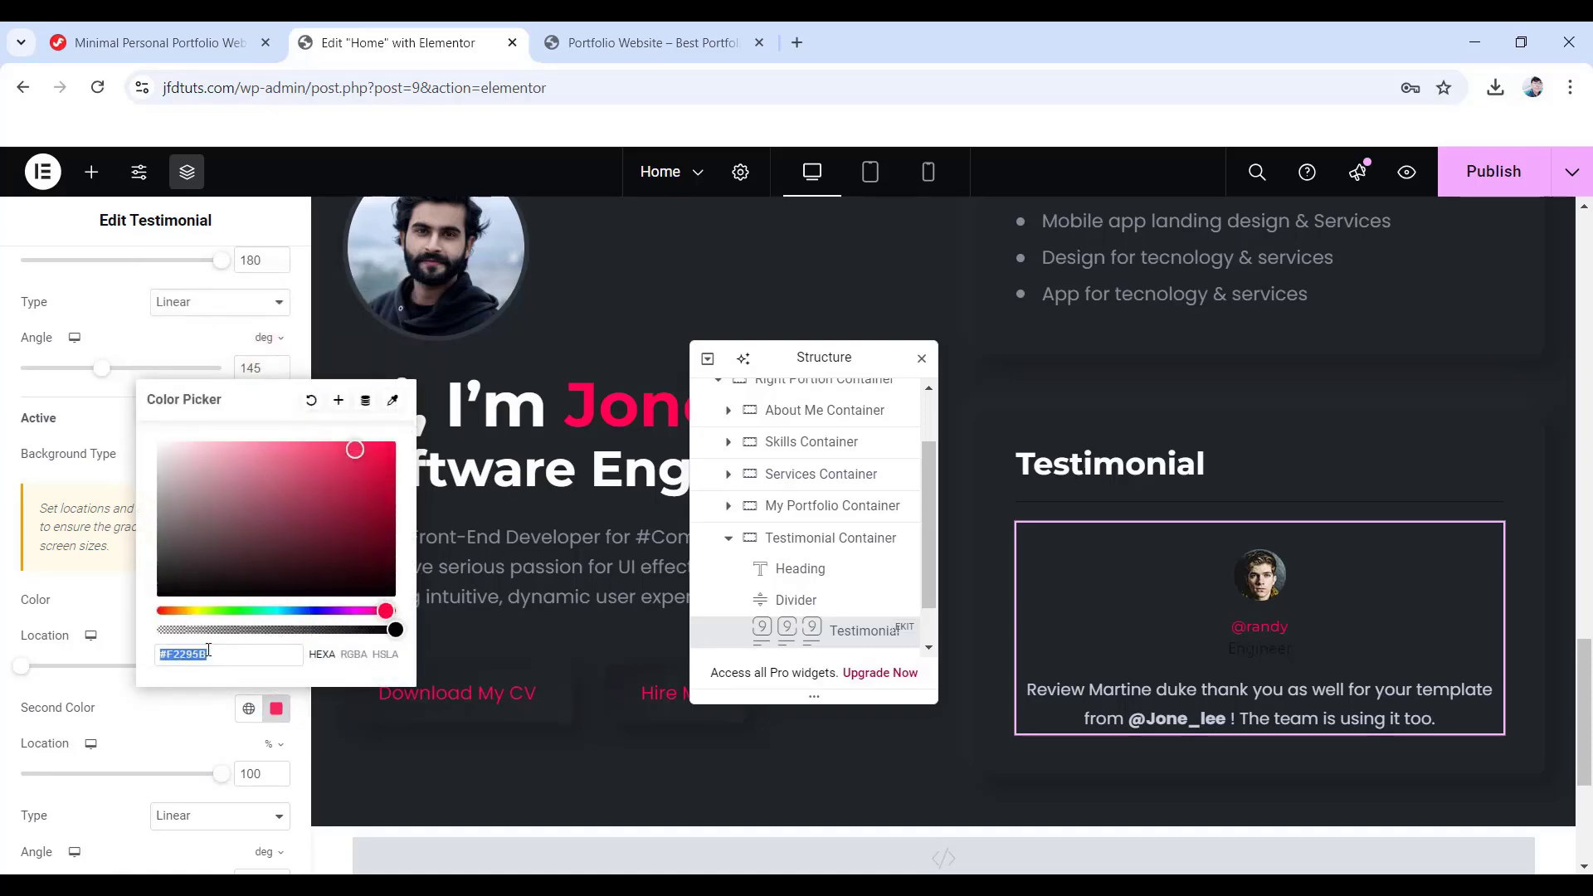
type("7000")
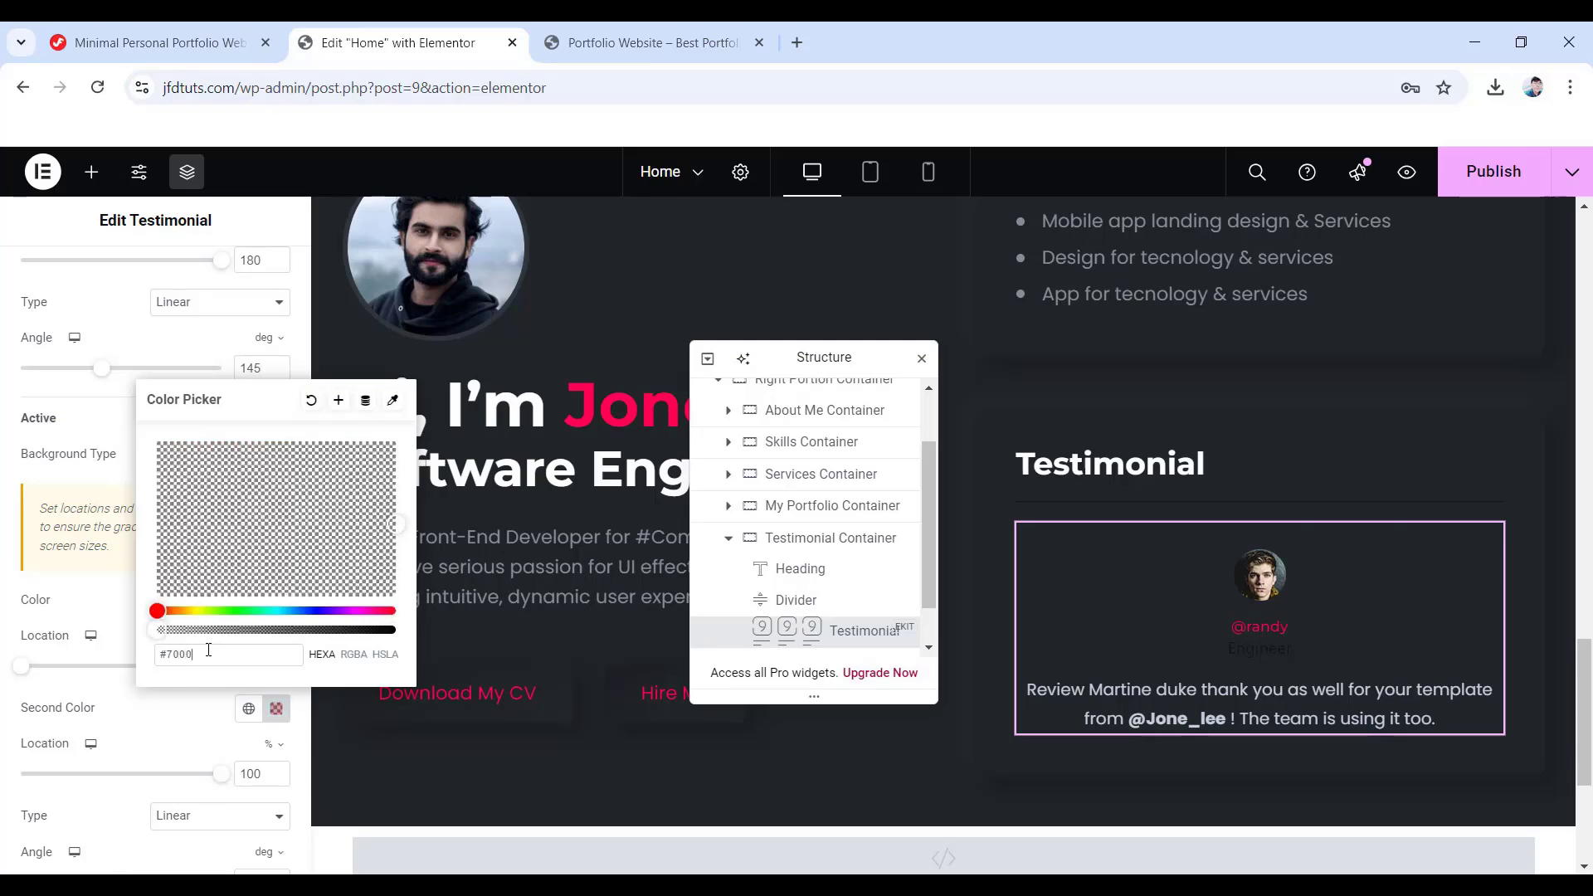
type("1c")
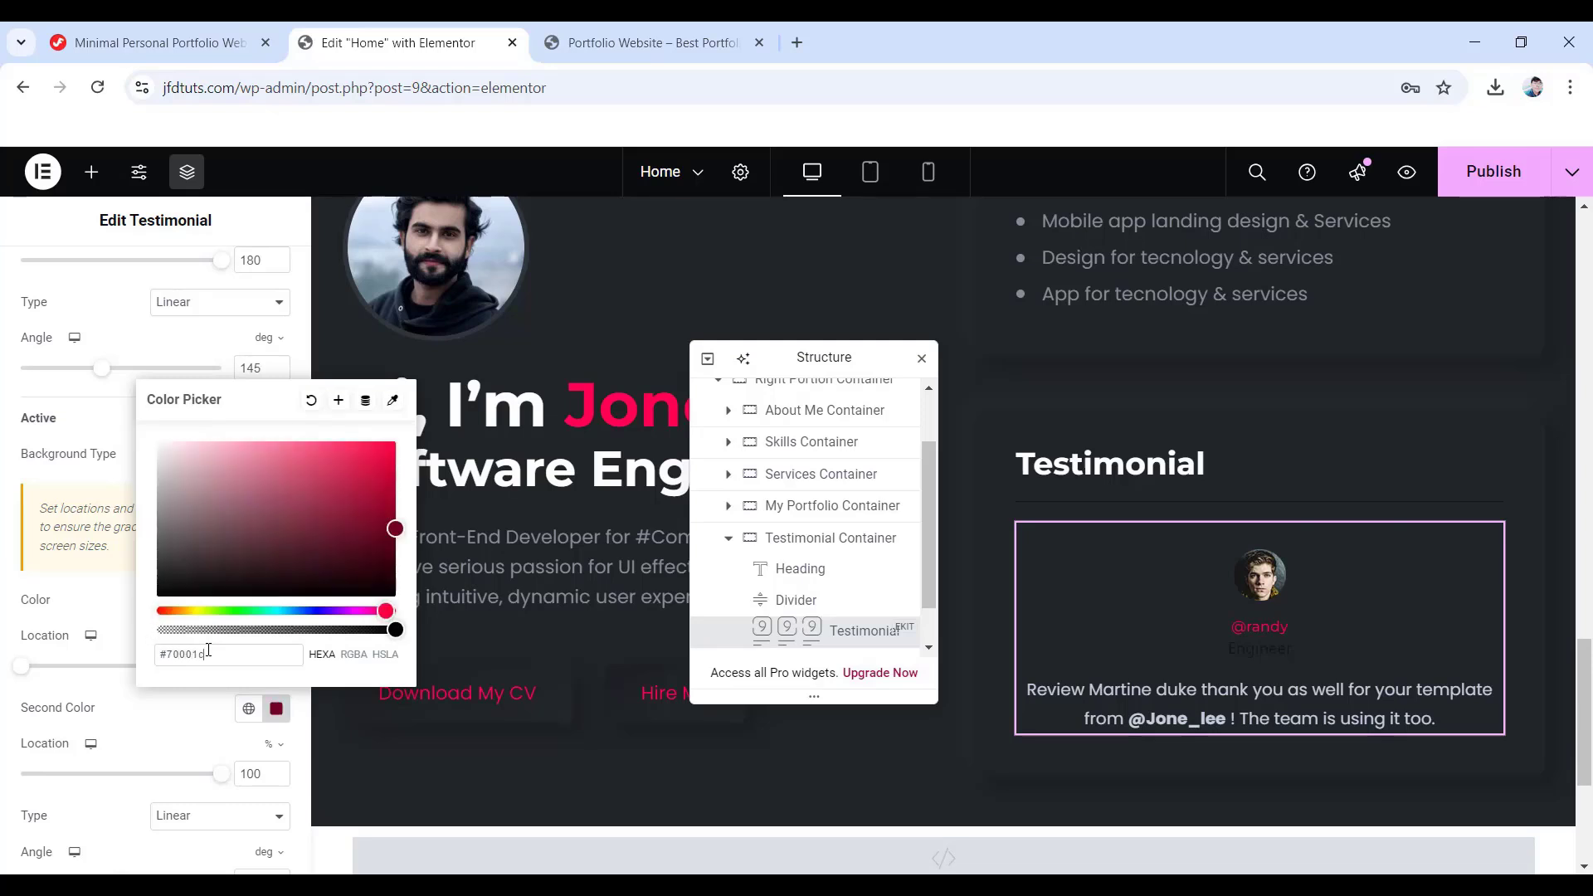
left_click(11, 636)
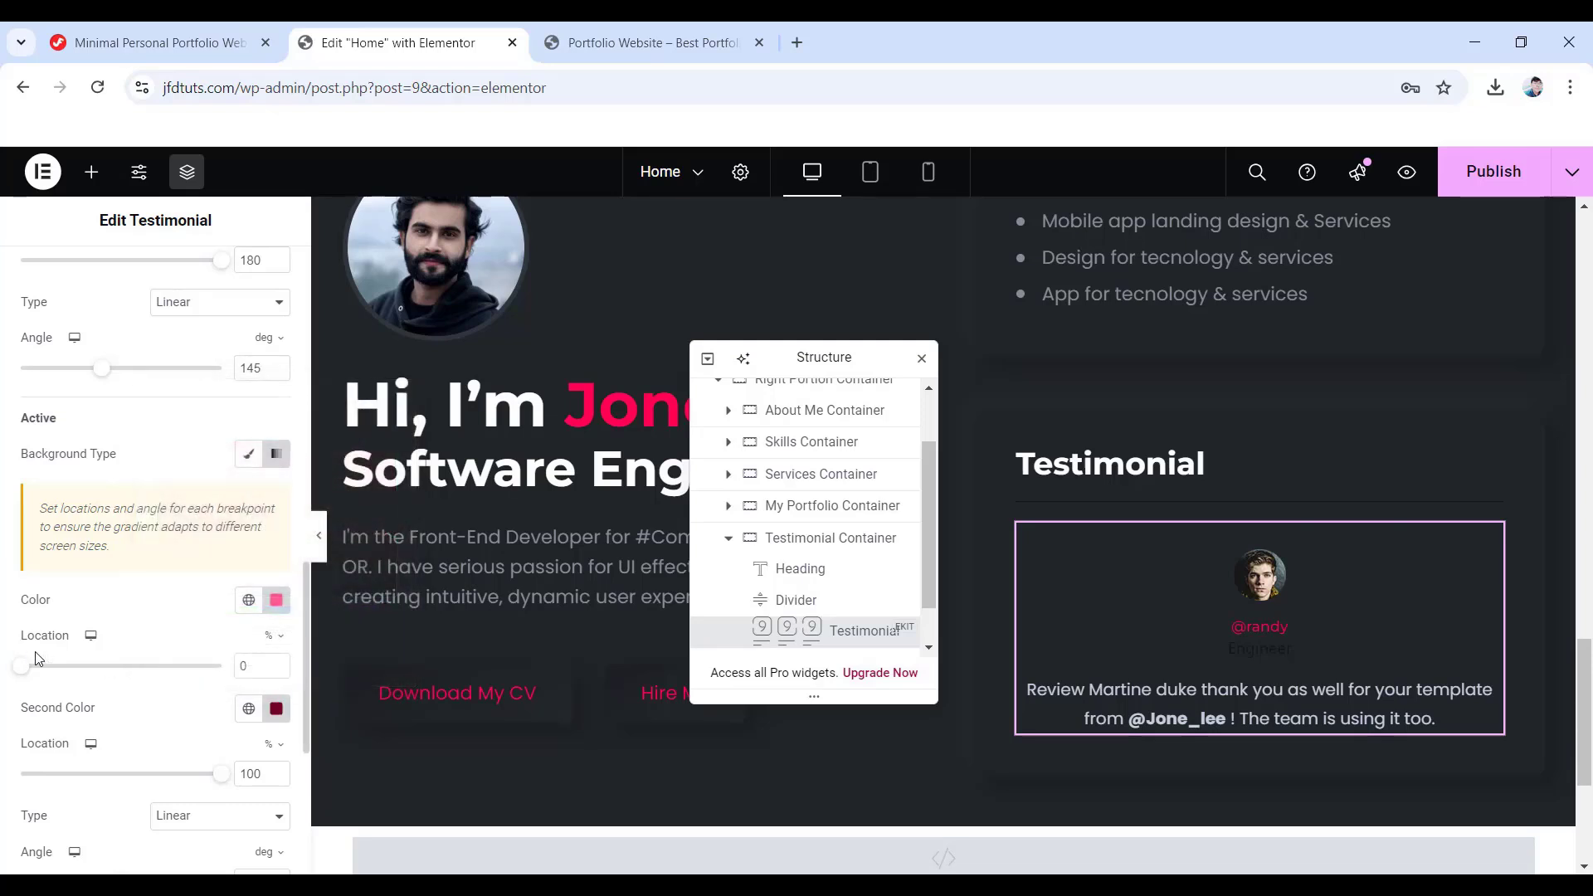
- Set the dots to 10 by 10 with border type None and scale 1.1
scroll(74, 680, "down", 4)
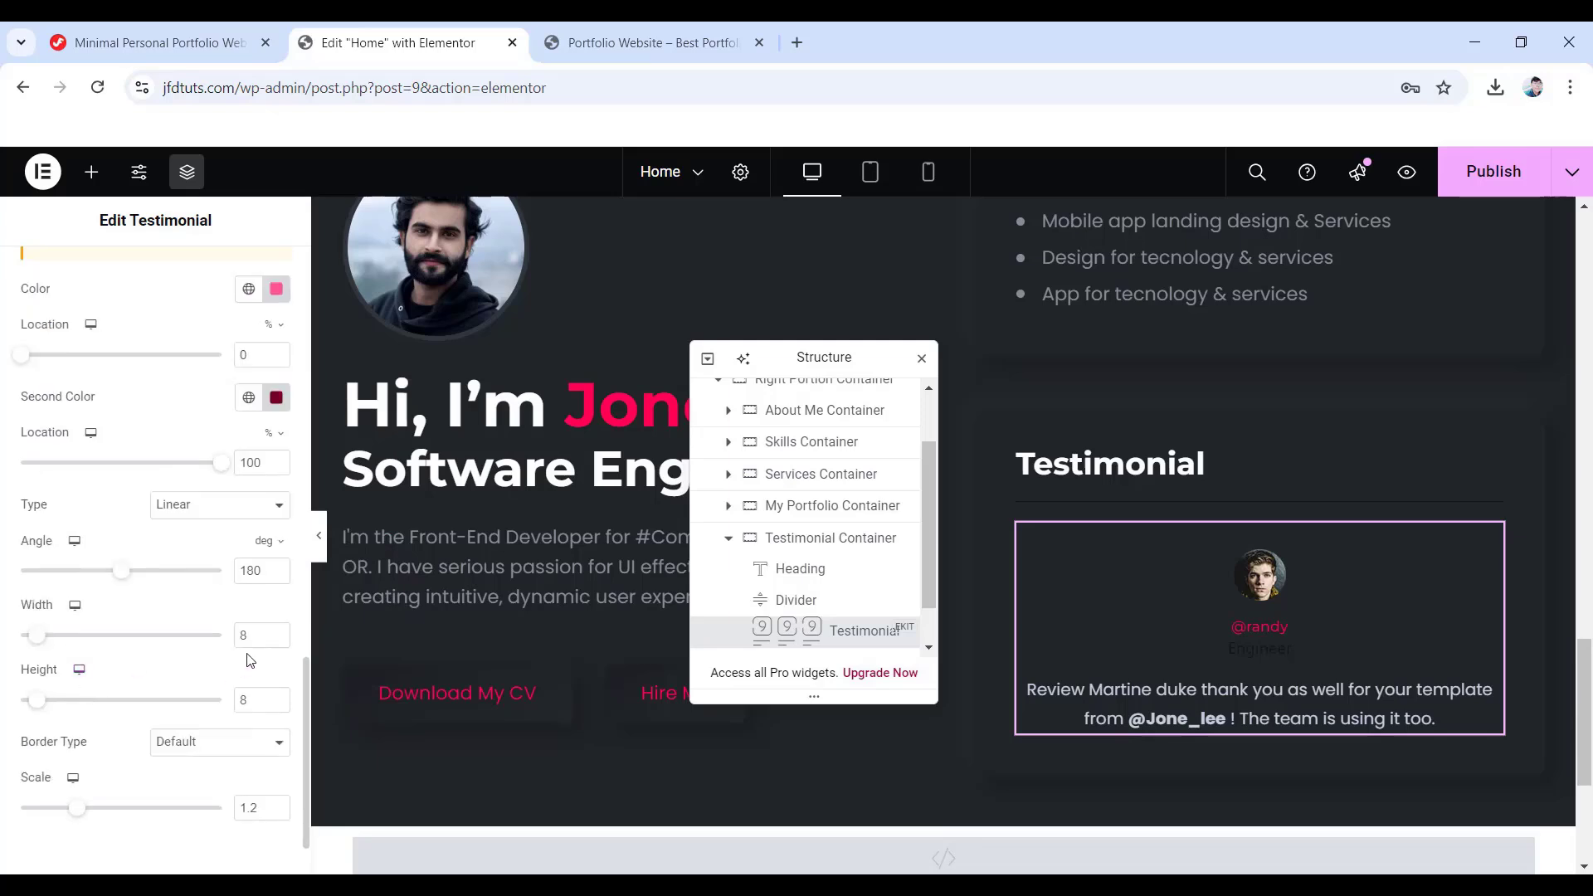
double_click(240, 635)
left_click(186, 747)
left_click(223, 597)
scroll(207, 759, "down", 2)
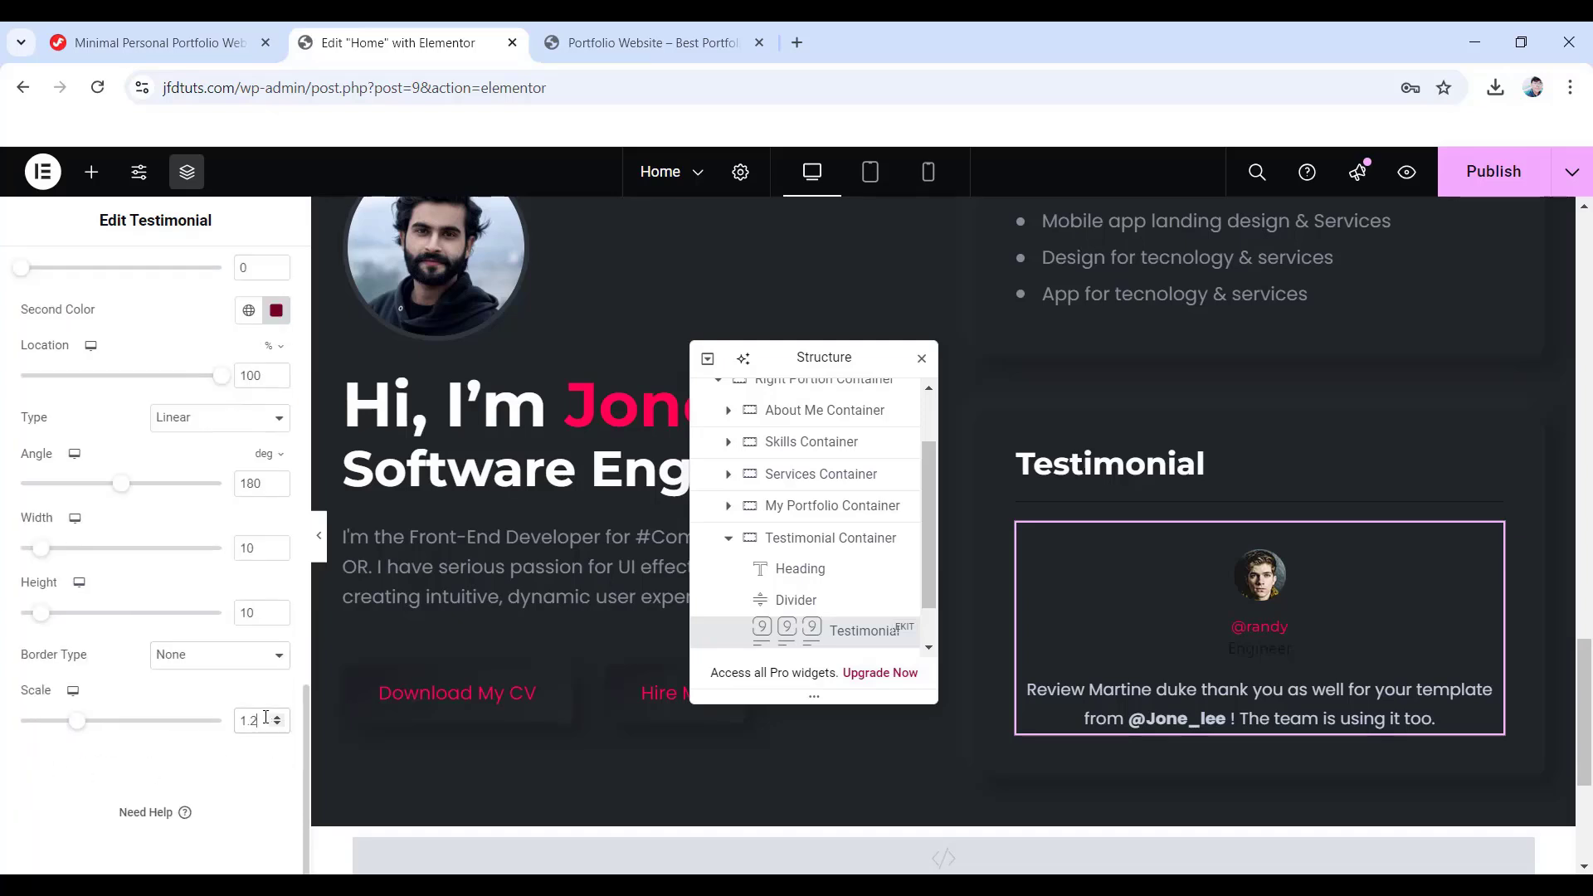
scroll(265, 719, "down", 1)
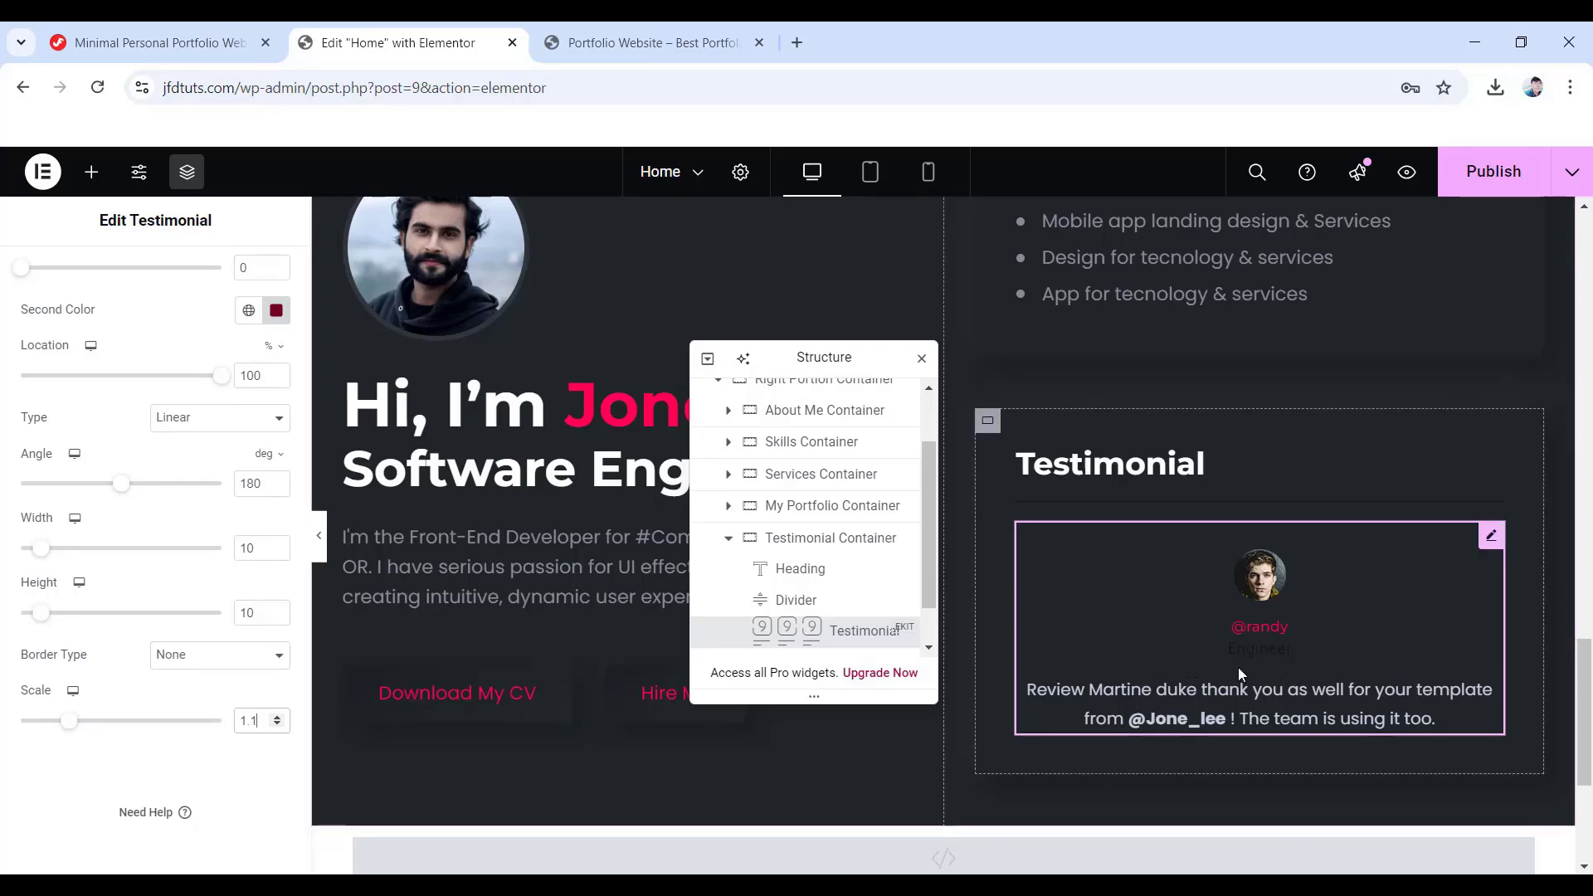
scroll(124, 622, "up", 10)
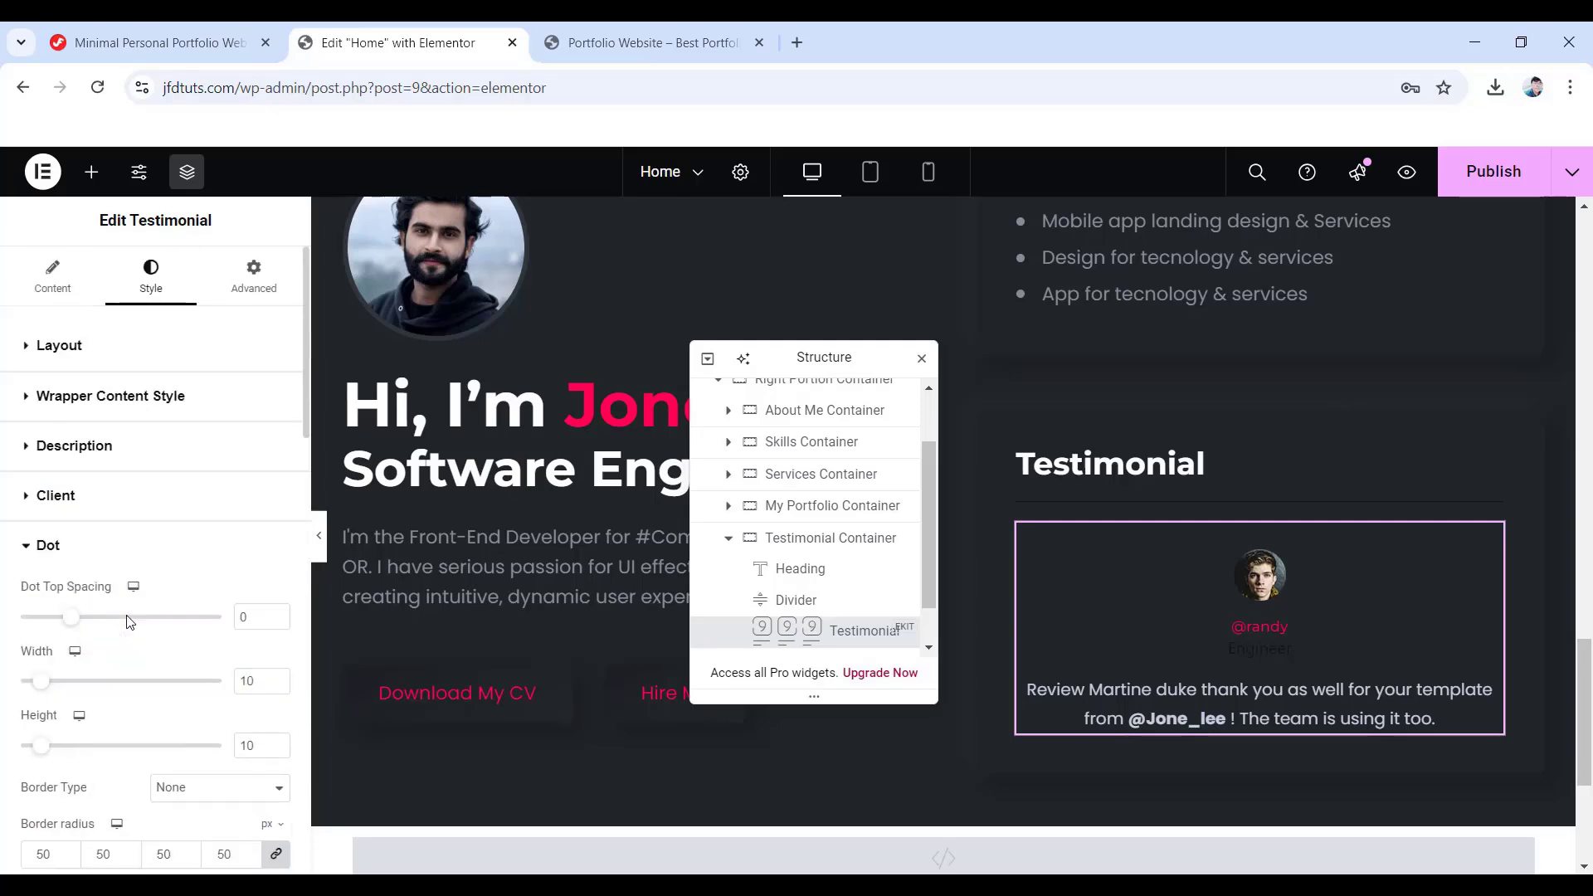
- Set the Client Designation colour to #FFFFFF so 'Engineer' shows white
left_click(58, 496)
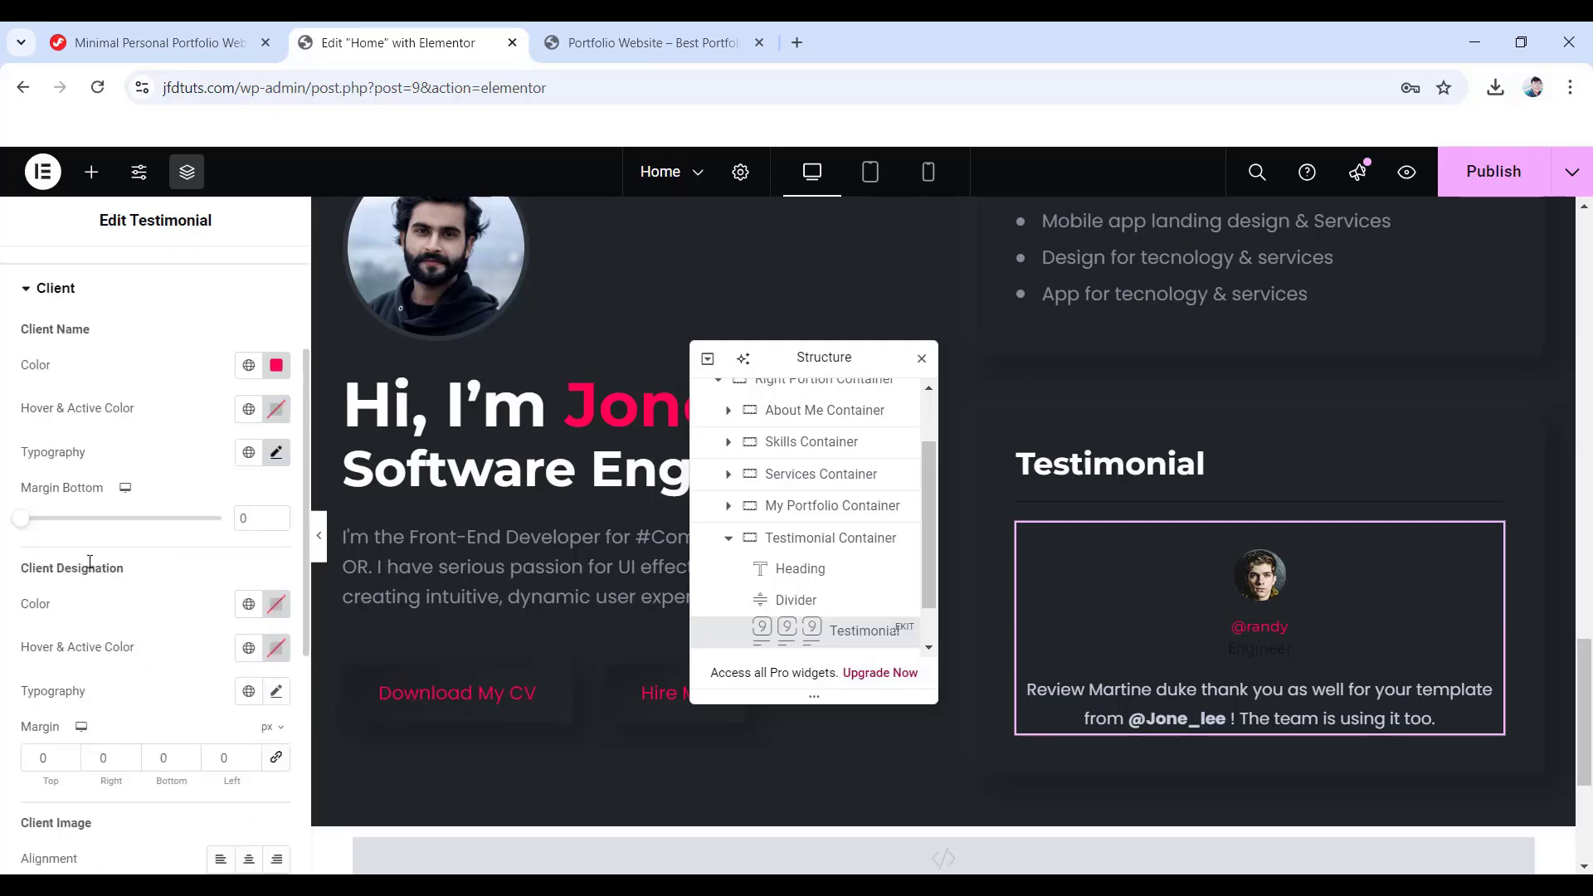
left_click(277, 604)
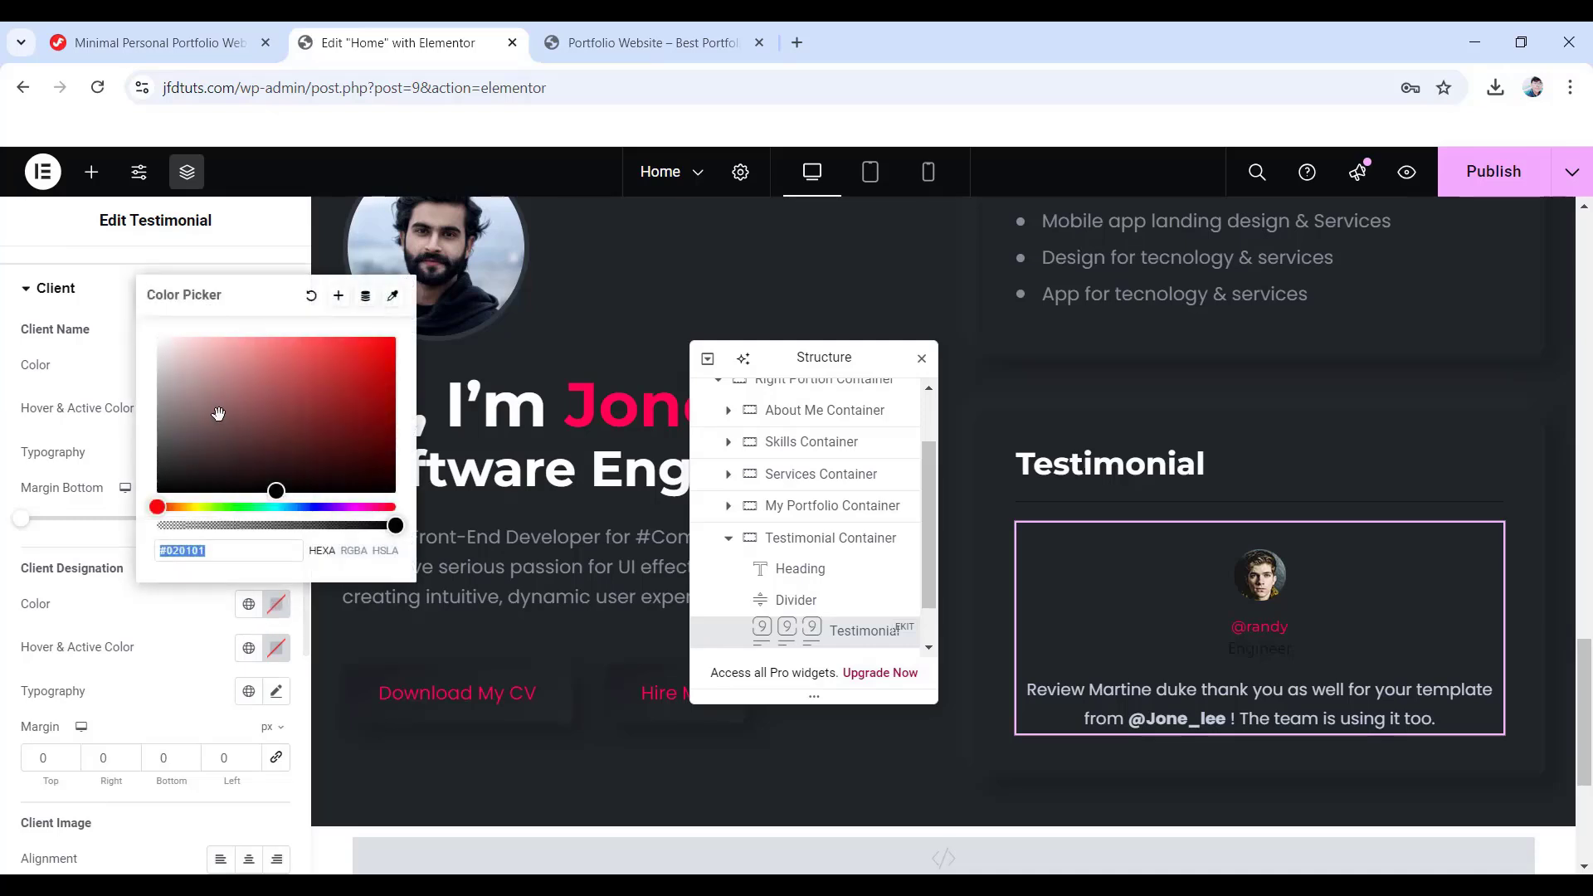
type("#FFFFFF")
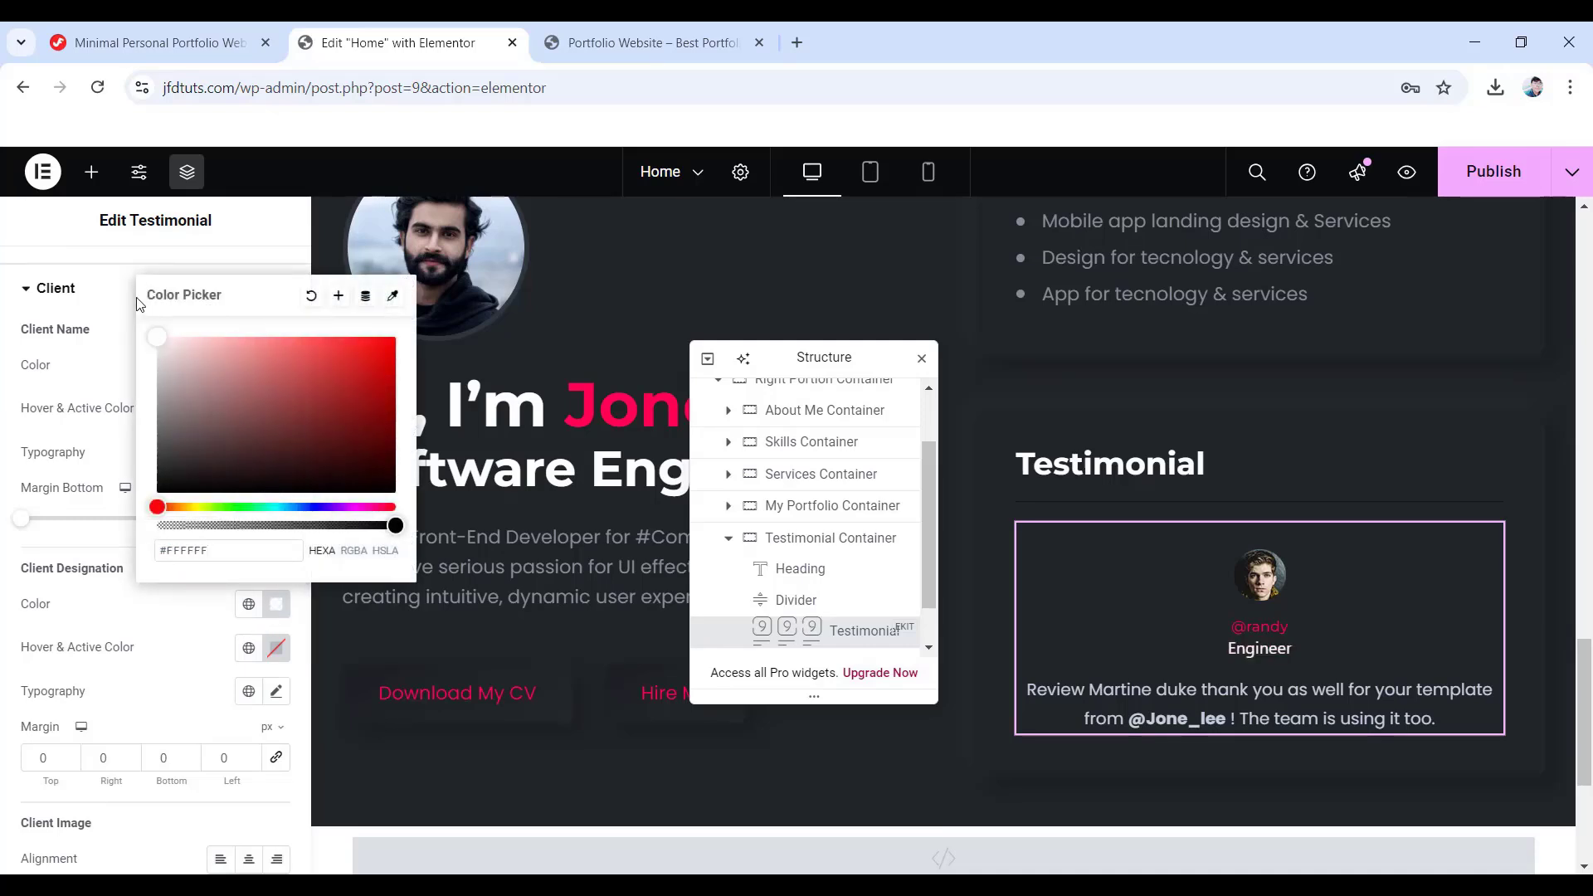
left_click(4, 382)
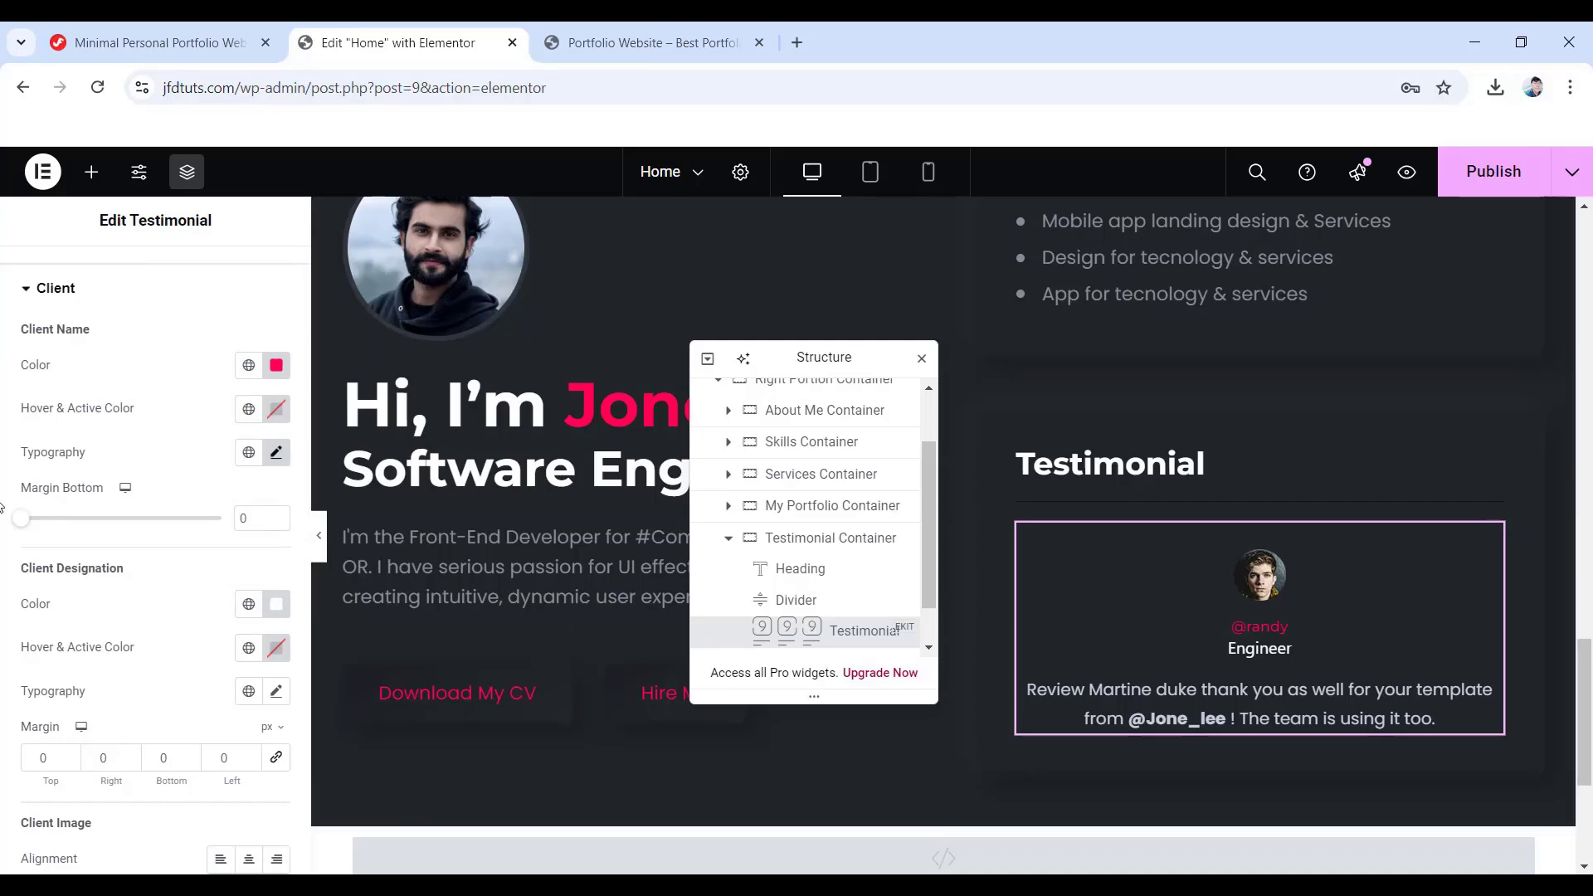
scroll(149, 540, "down", 3)
scroll(157, 536, "up", 4)
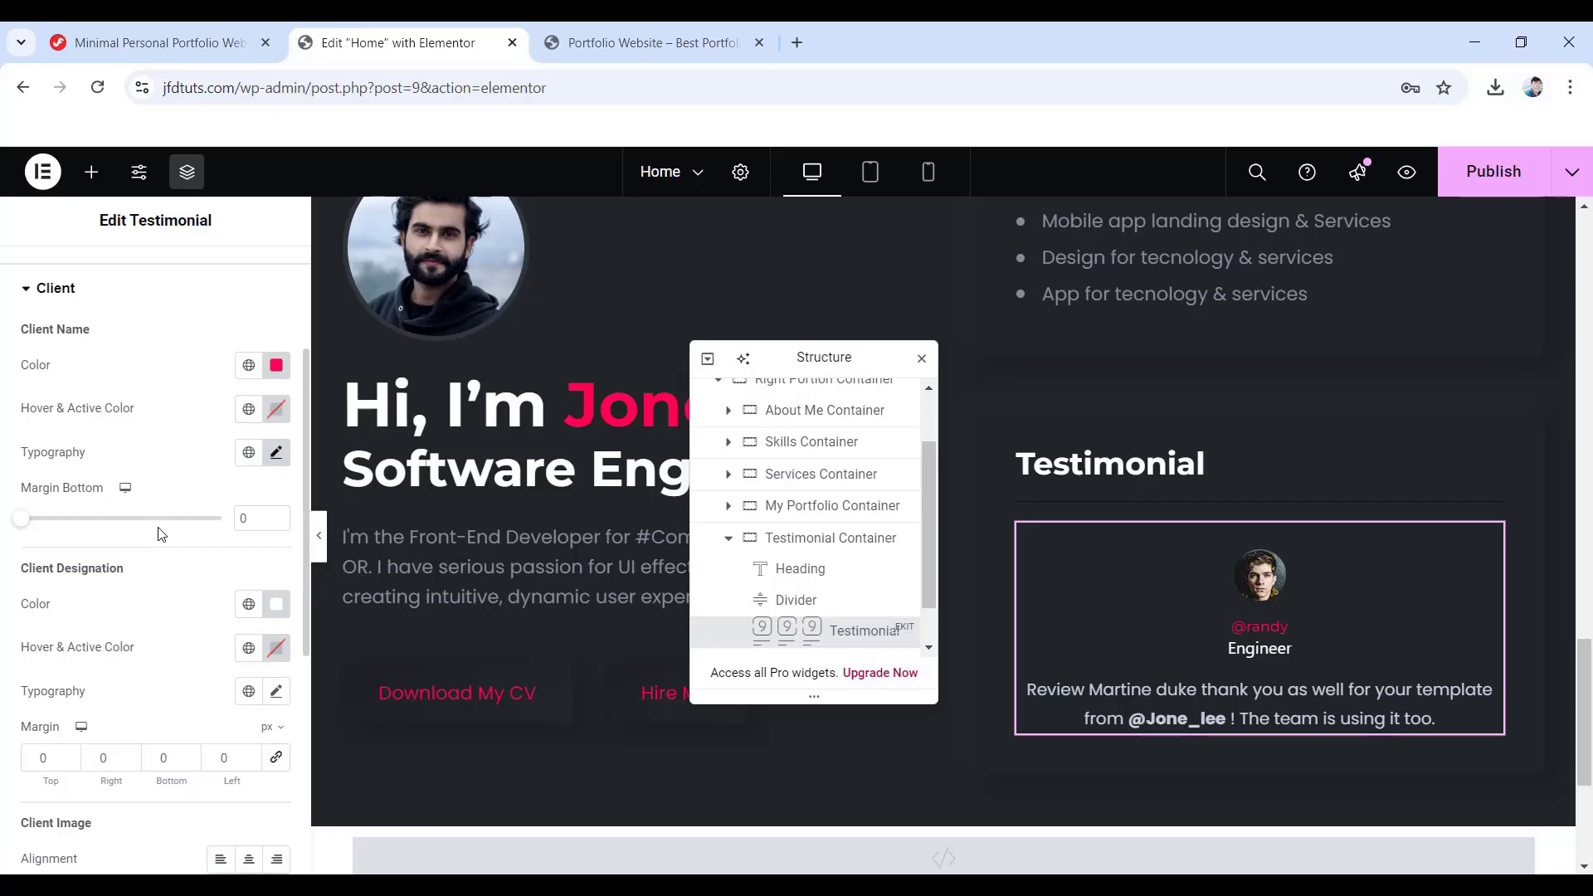
- Copy the Testimonial Slider Shadow CSS code from the tutorial page and return to the editor
left_click(167, 41)
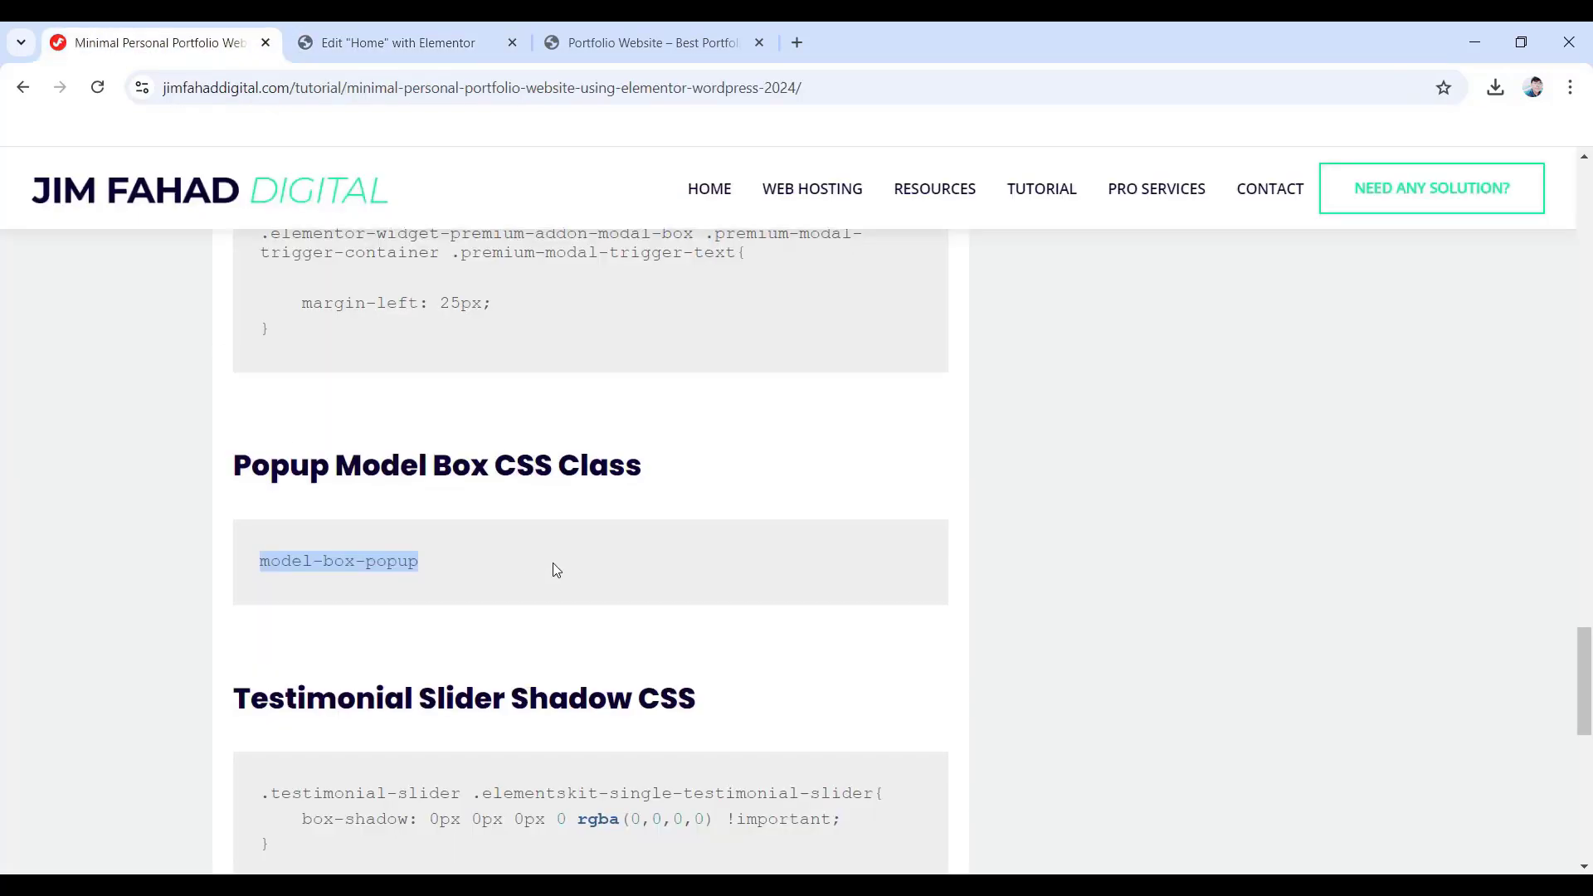
scroll(554, 564, "down", 4)
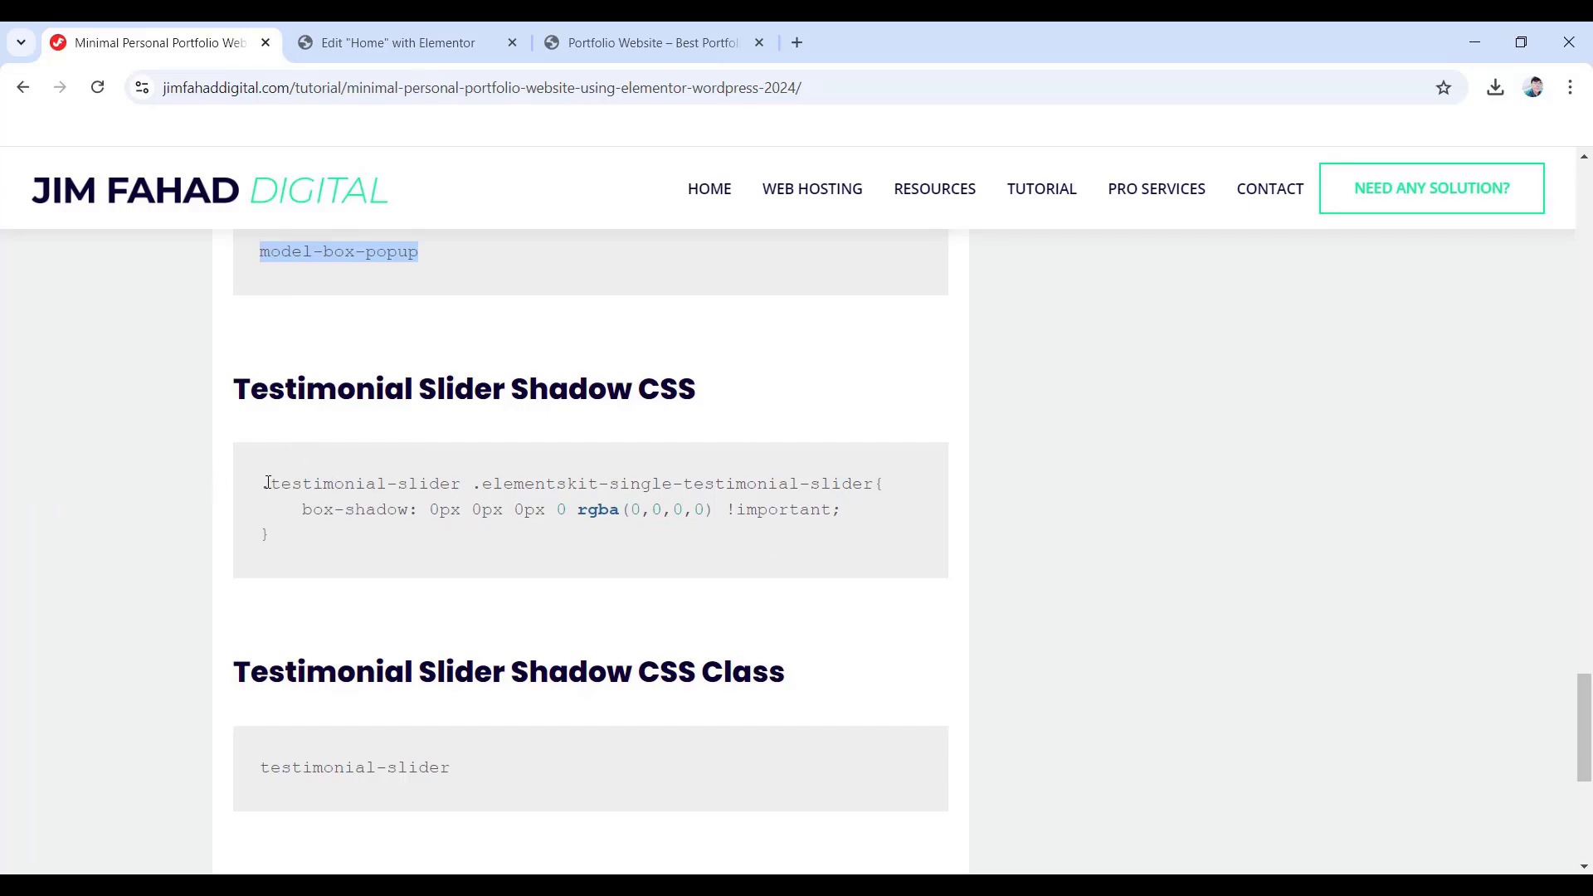
left_click_drag(263, 485, 268, 539)
key("ctrl+c")
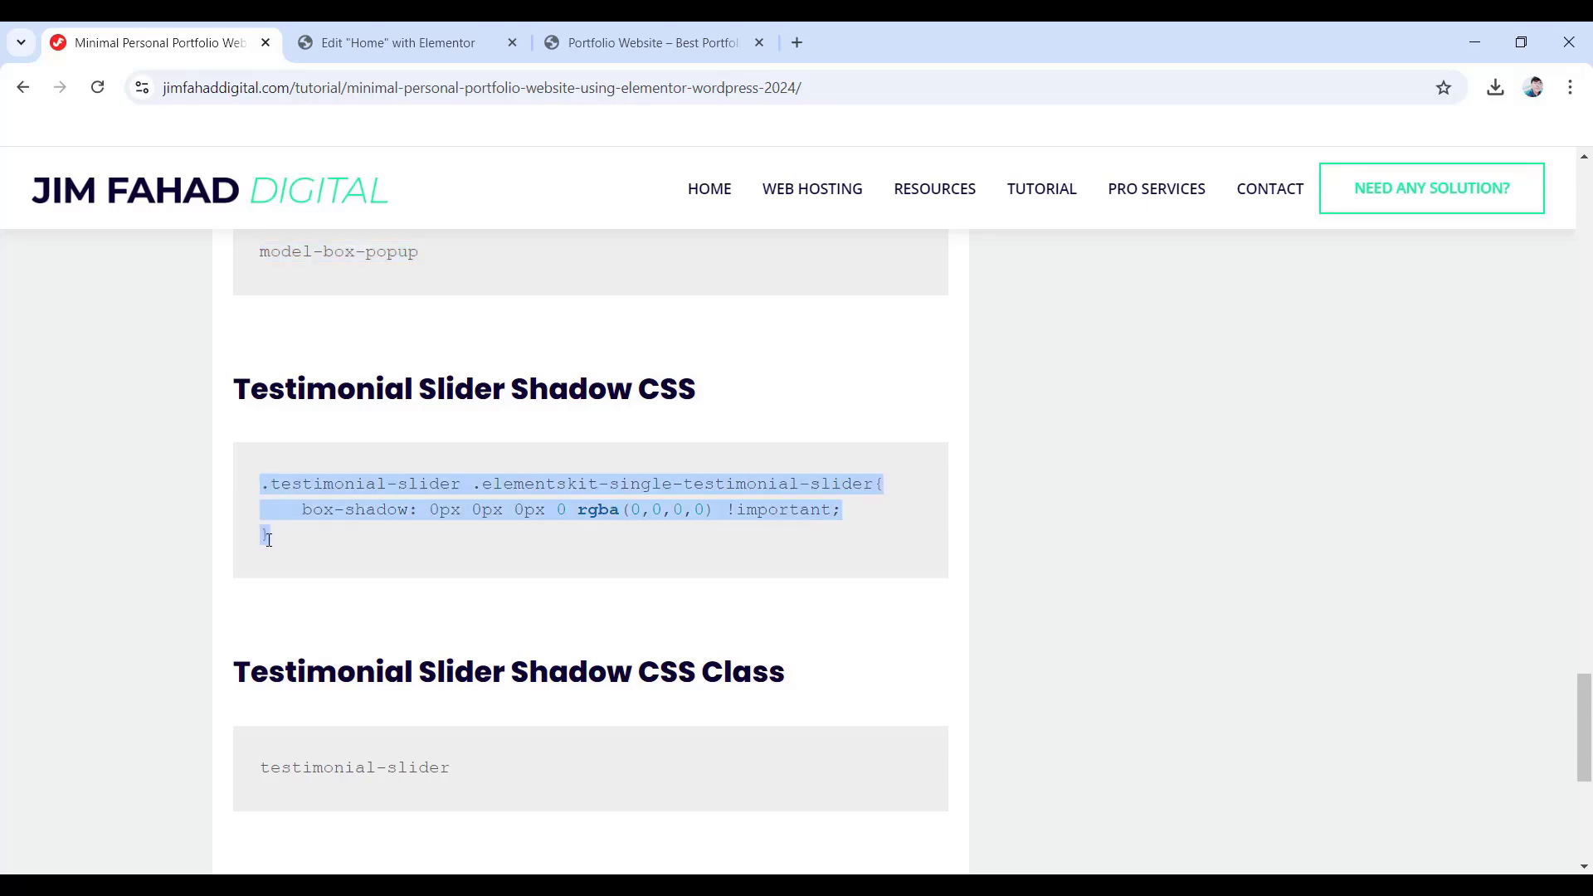
right_click(397, 489)
left_click(438, 518)
left_click(332, 43)
scroll(830, 572, "down", 1)
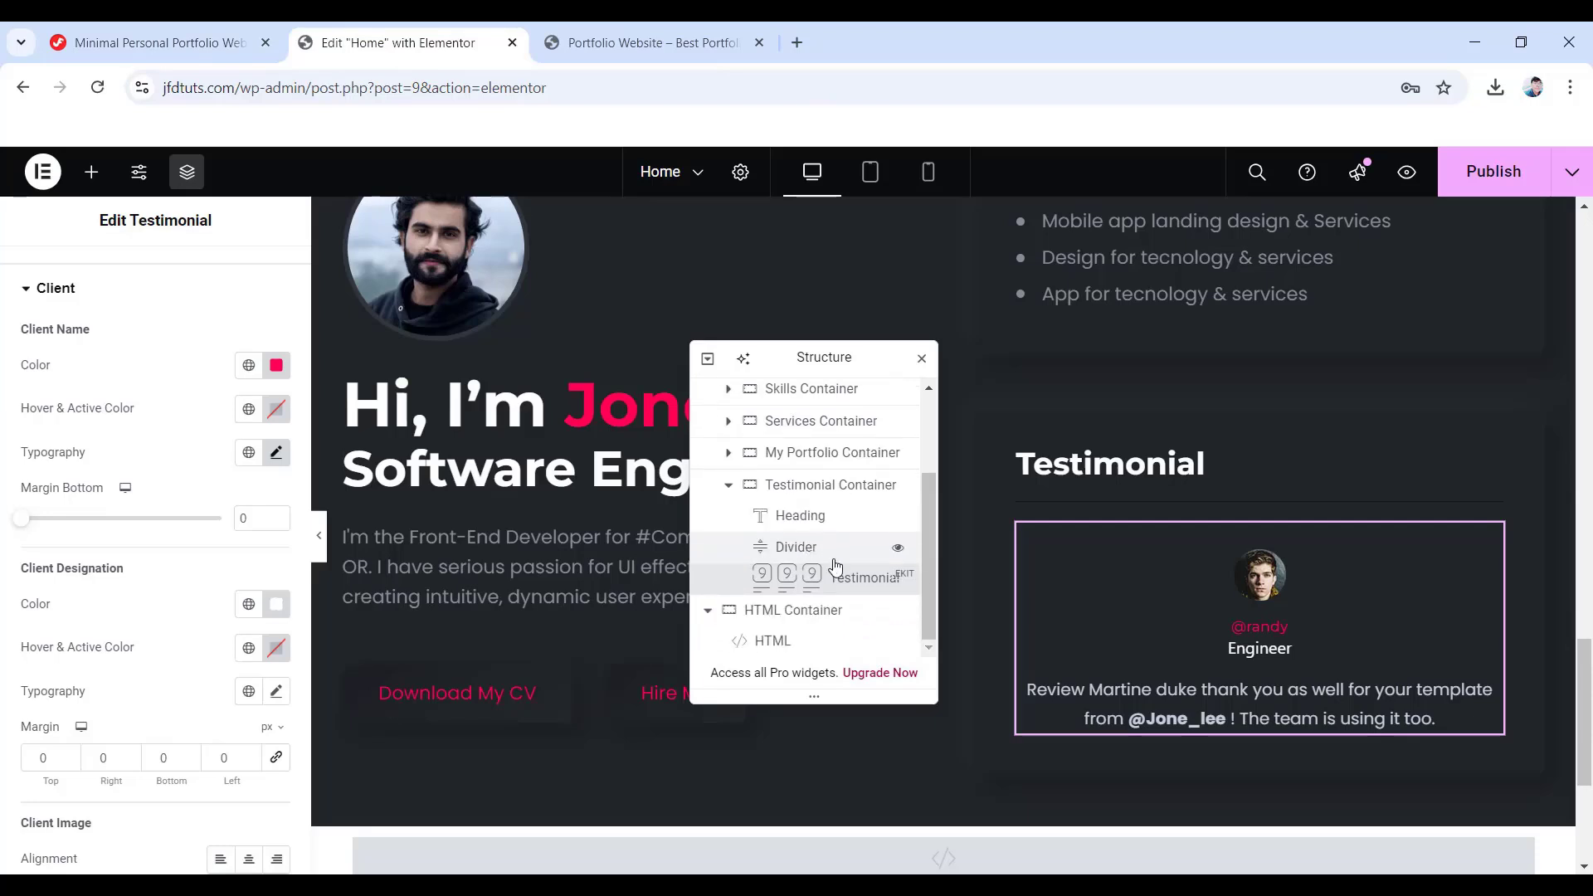
- Paste the testimonial slider shadow CSS after the last rule in the HTML widget's code
left_click(770, 640)
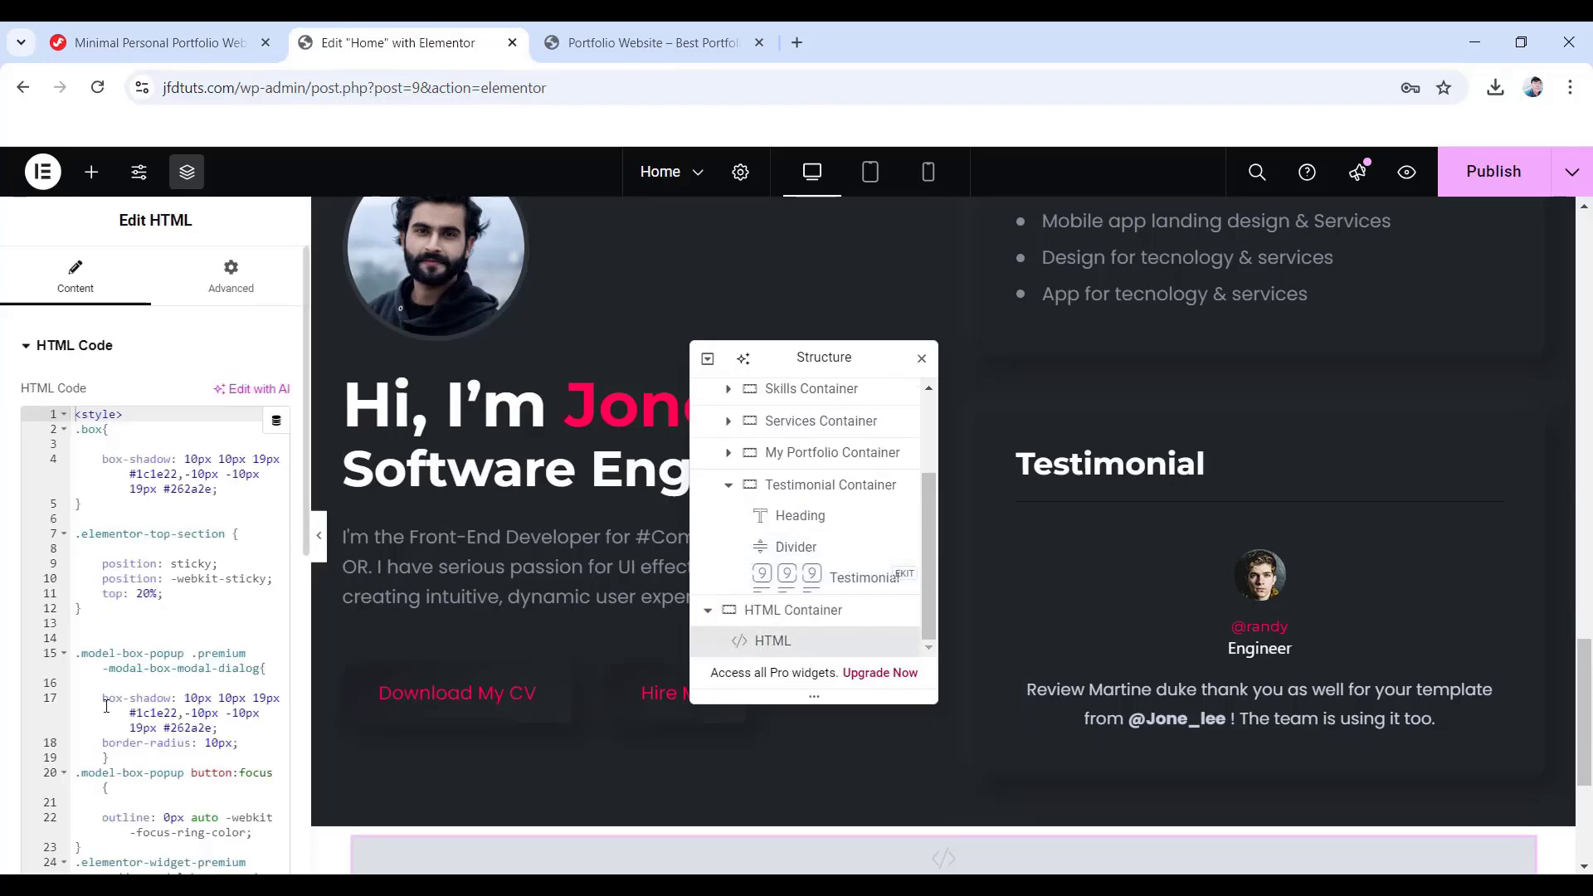
scroll(135, 693, "down", 5)
scroll(135, 749, "up", 1)
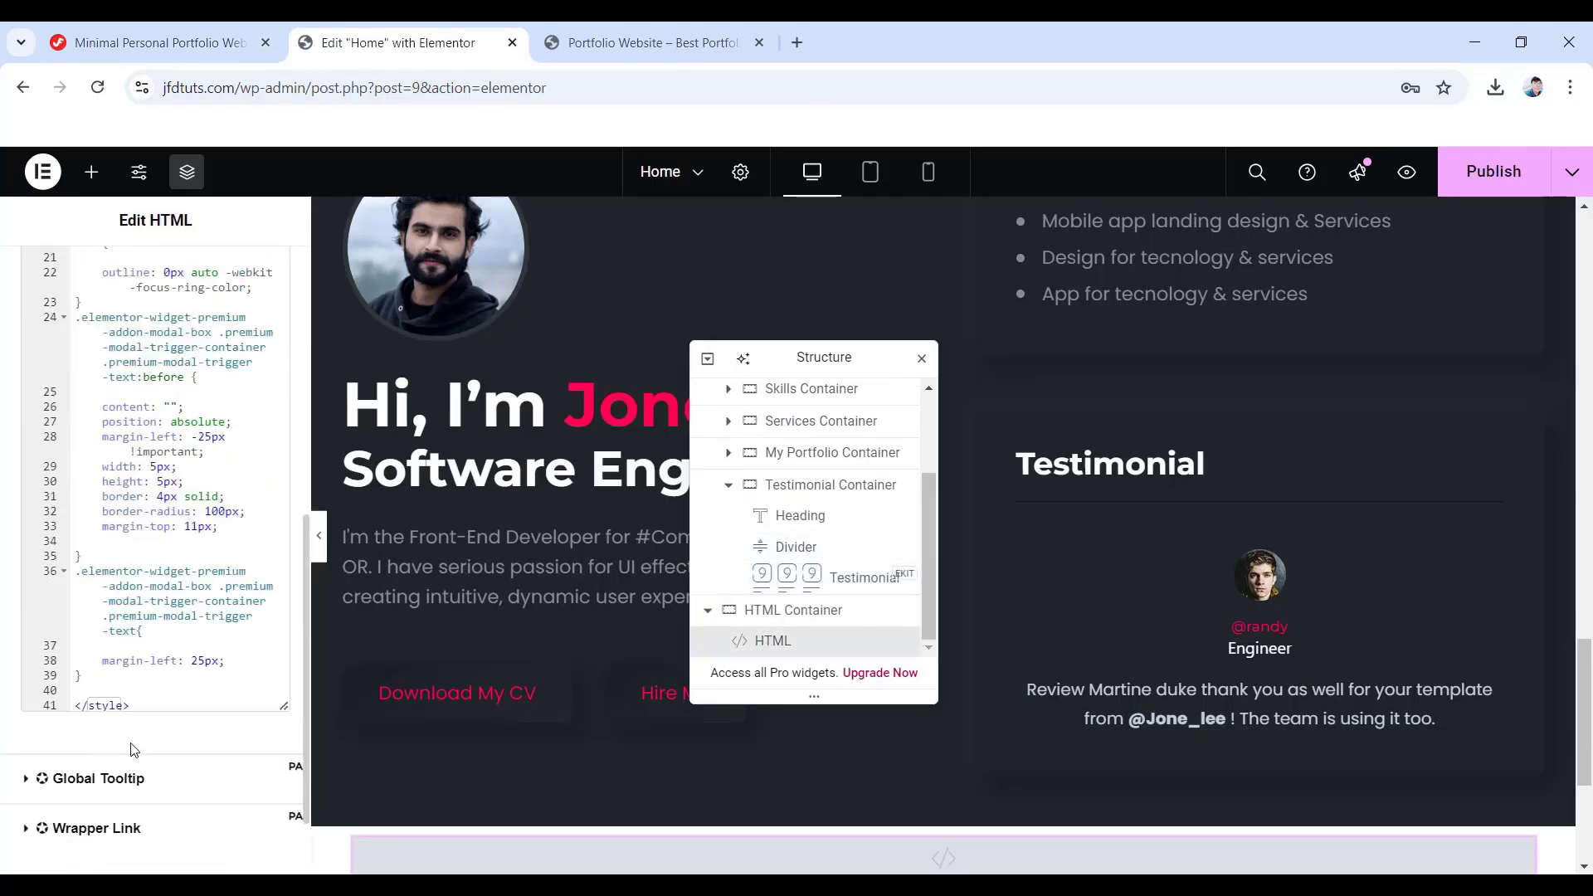
left_click(126, 682)
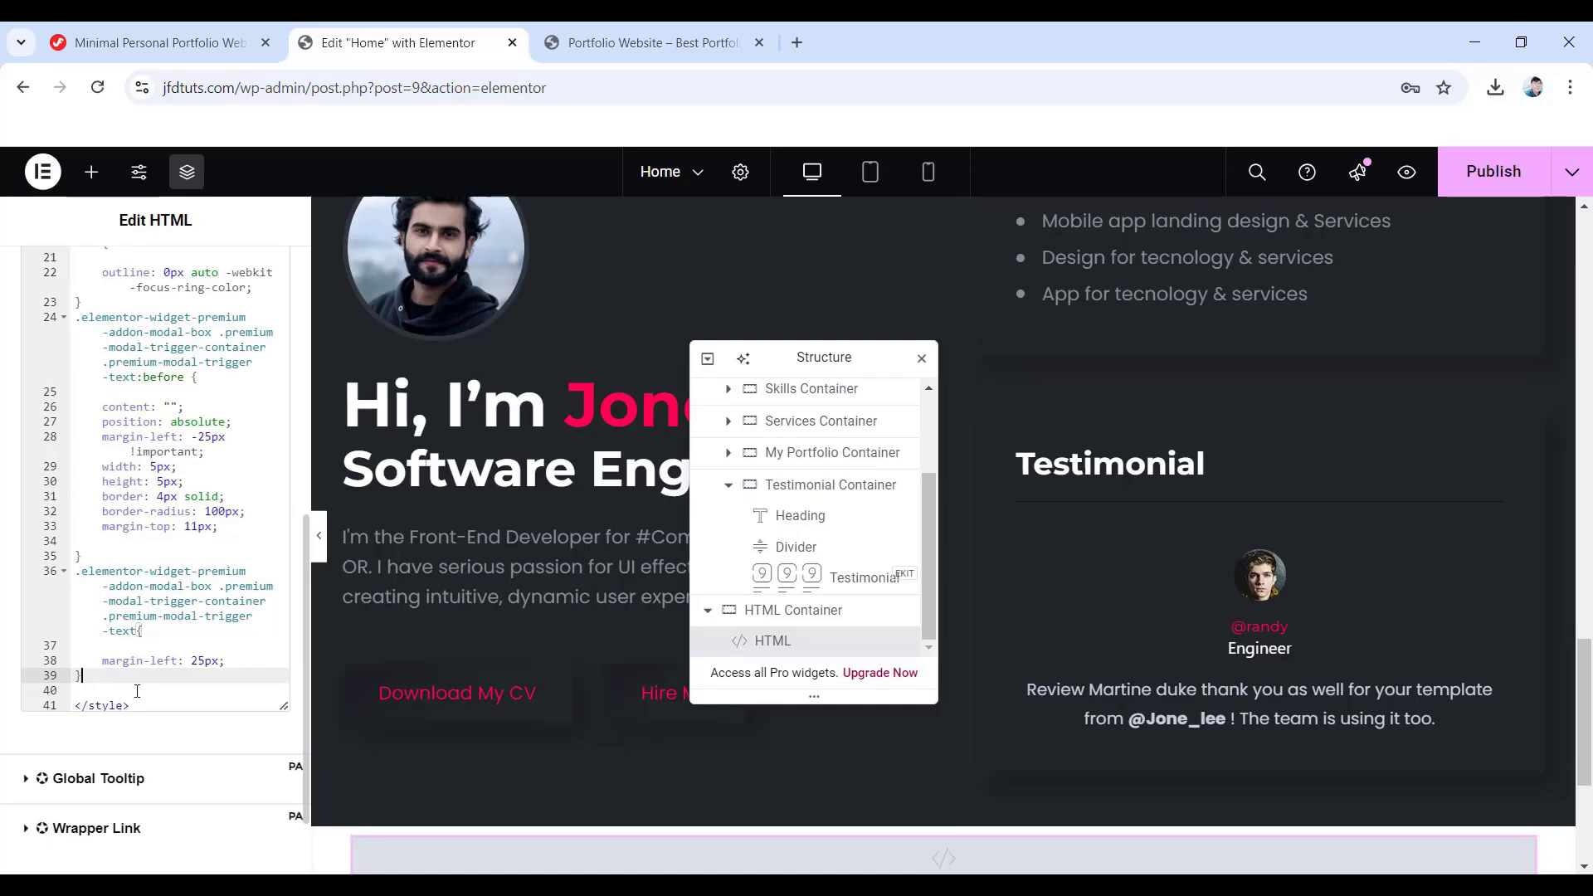
key("Return")
key("Return")
key("Return")
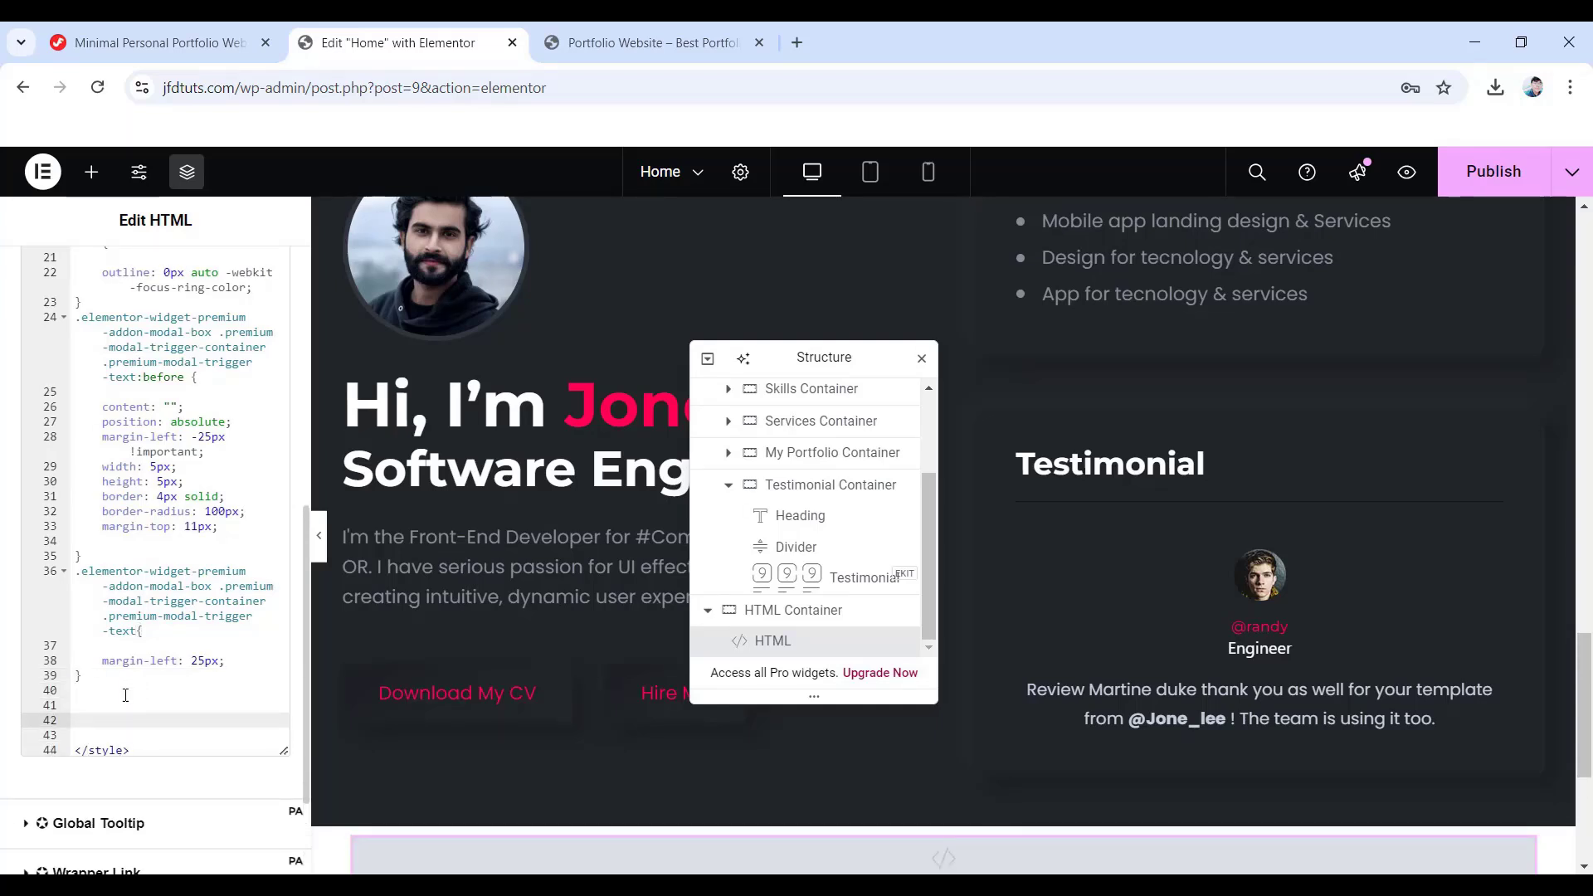
right_click(92, 719)
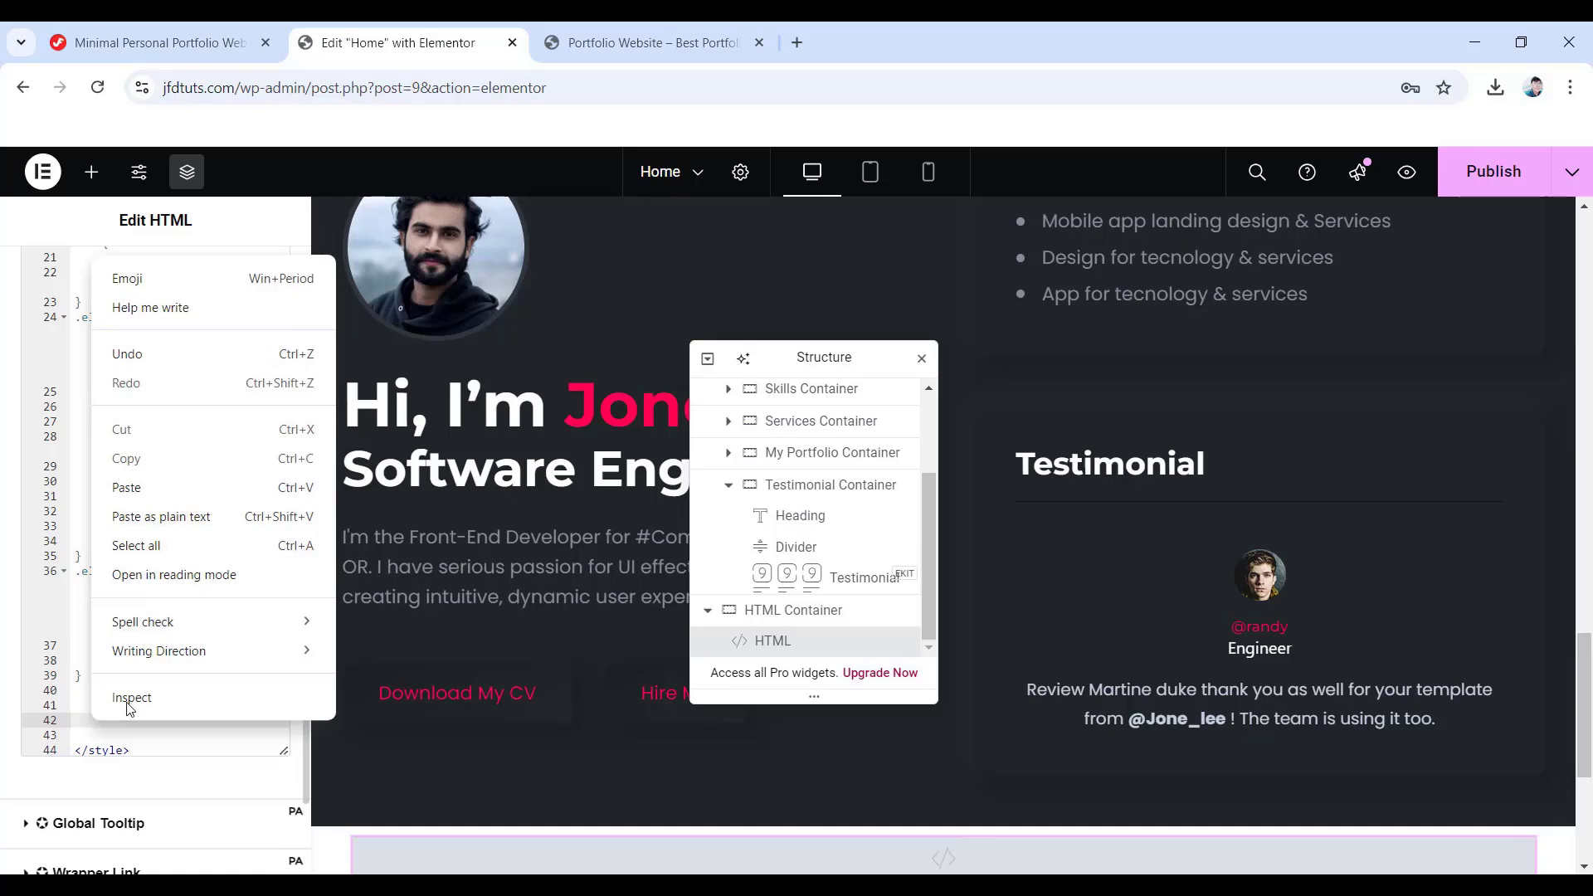
left_click(126, 488)
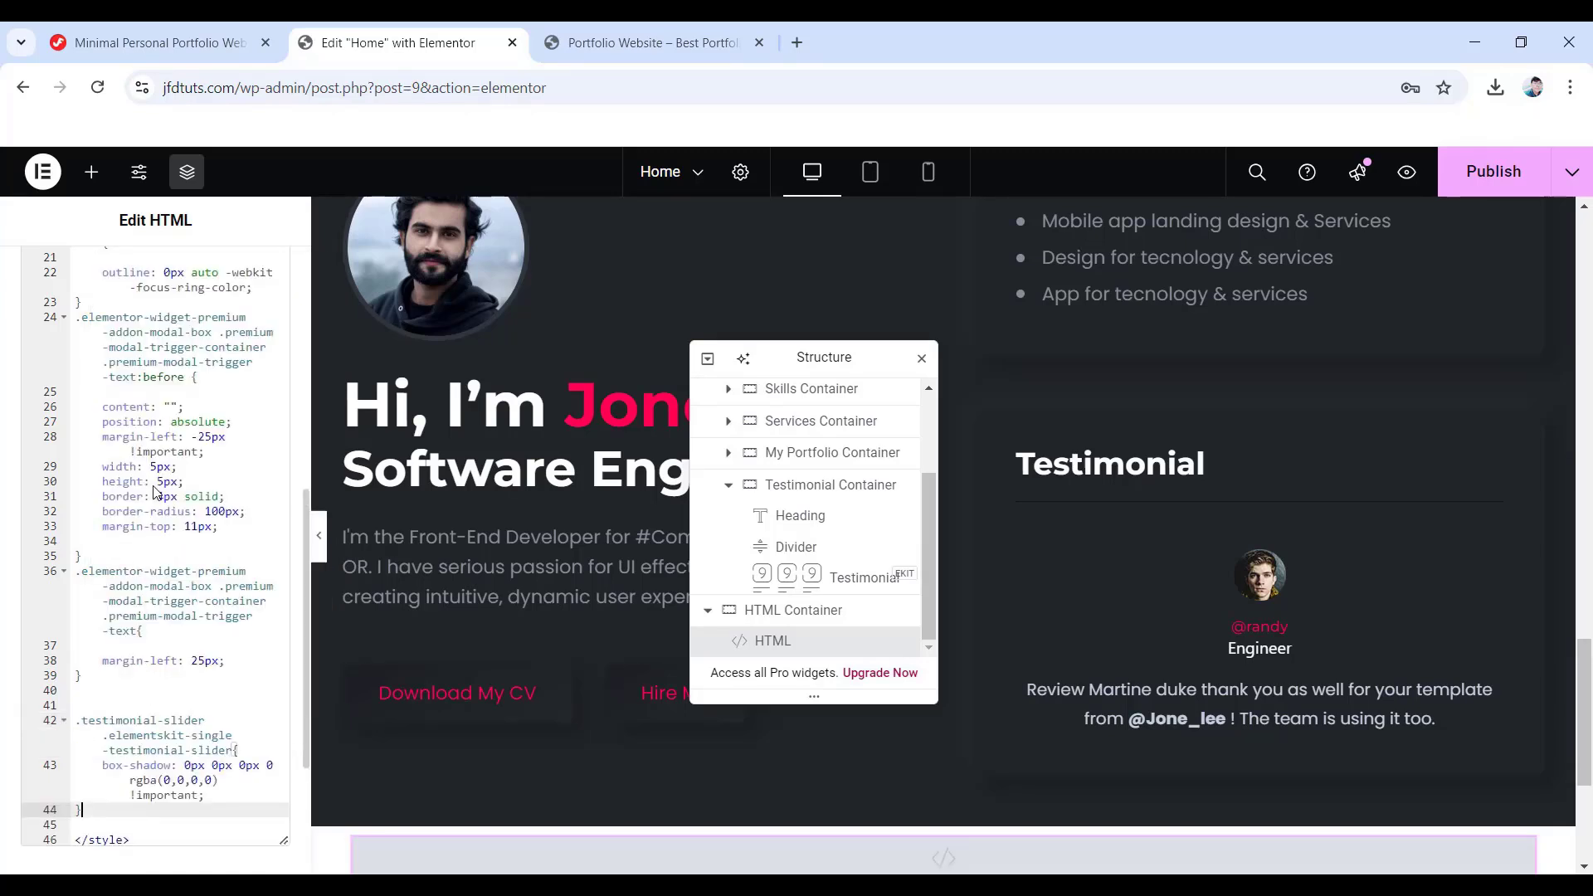
- Copy the 'testimonial-slider' class name from the tutorial page
left_click(147, 37)
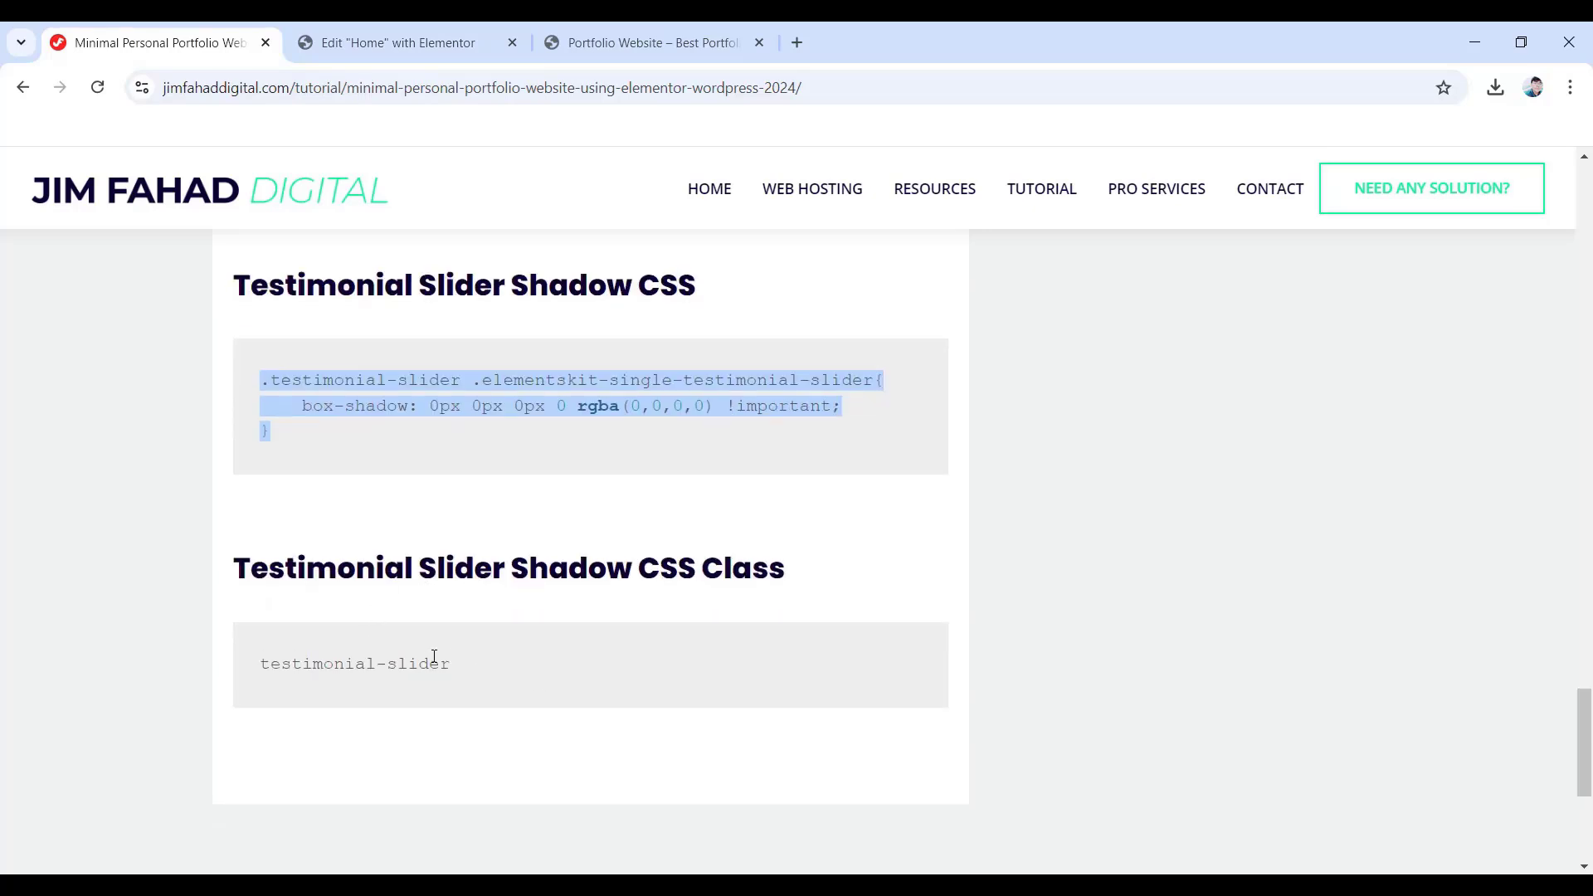
left_click_drag(452, 664, 259, 664)
right_click(358, 664)
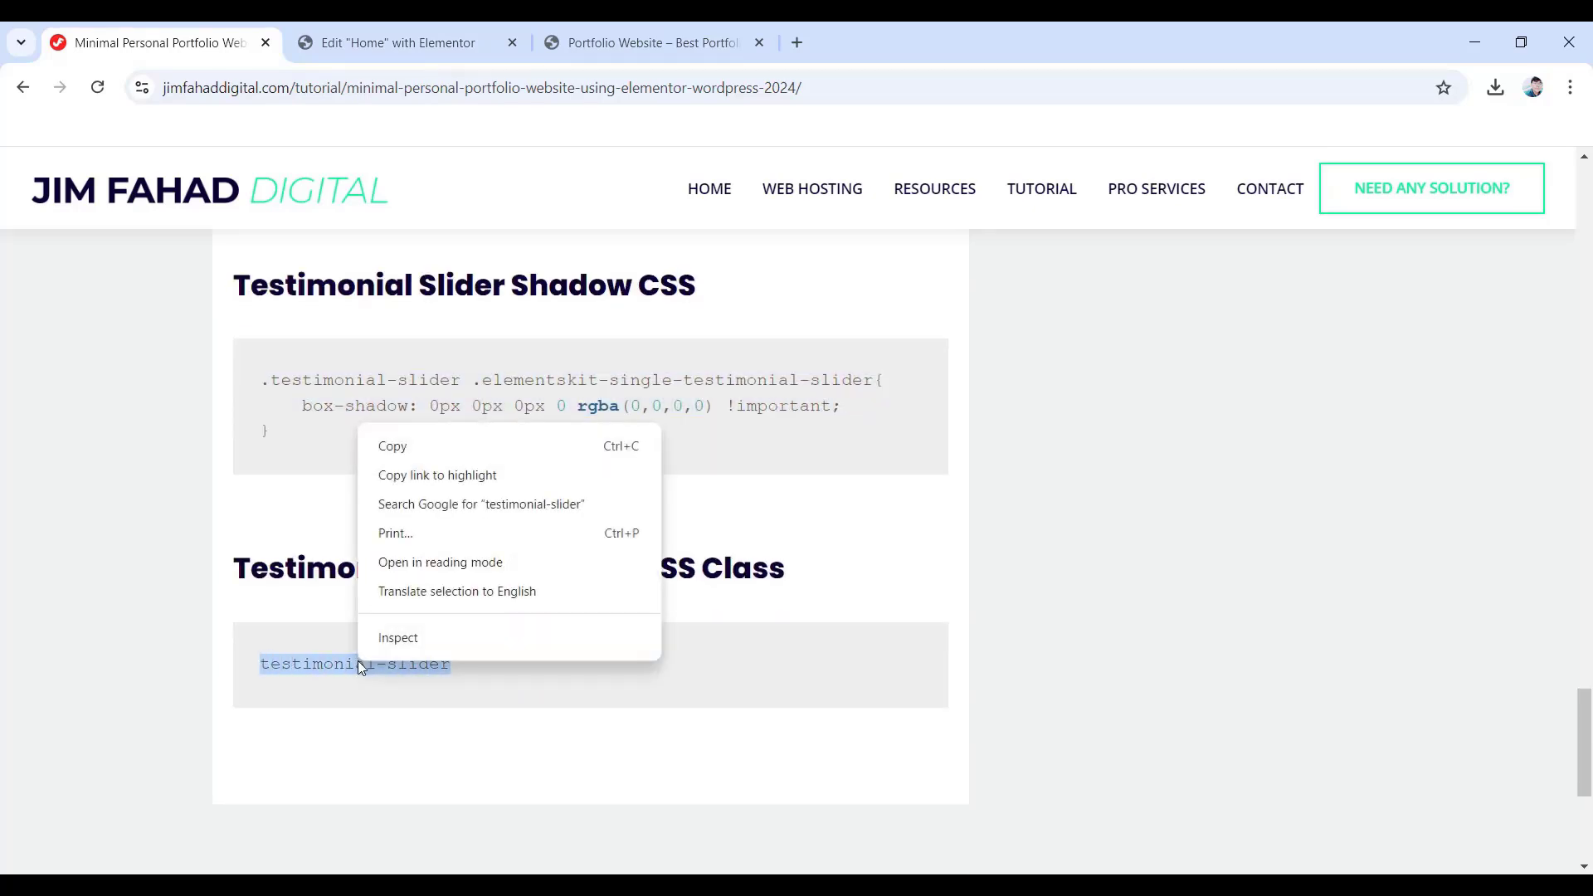
left_click(415, 447)
left_click(401, 46)
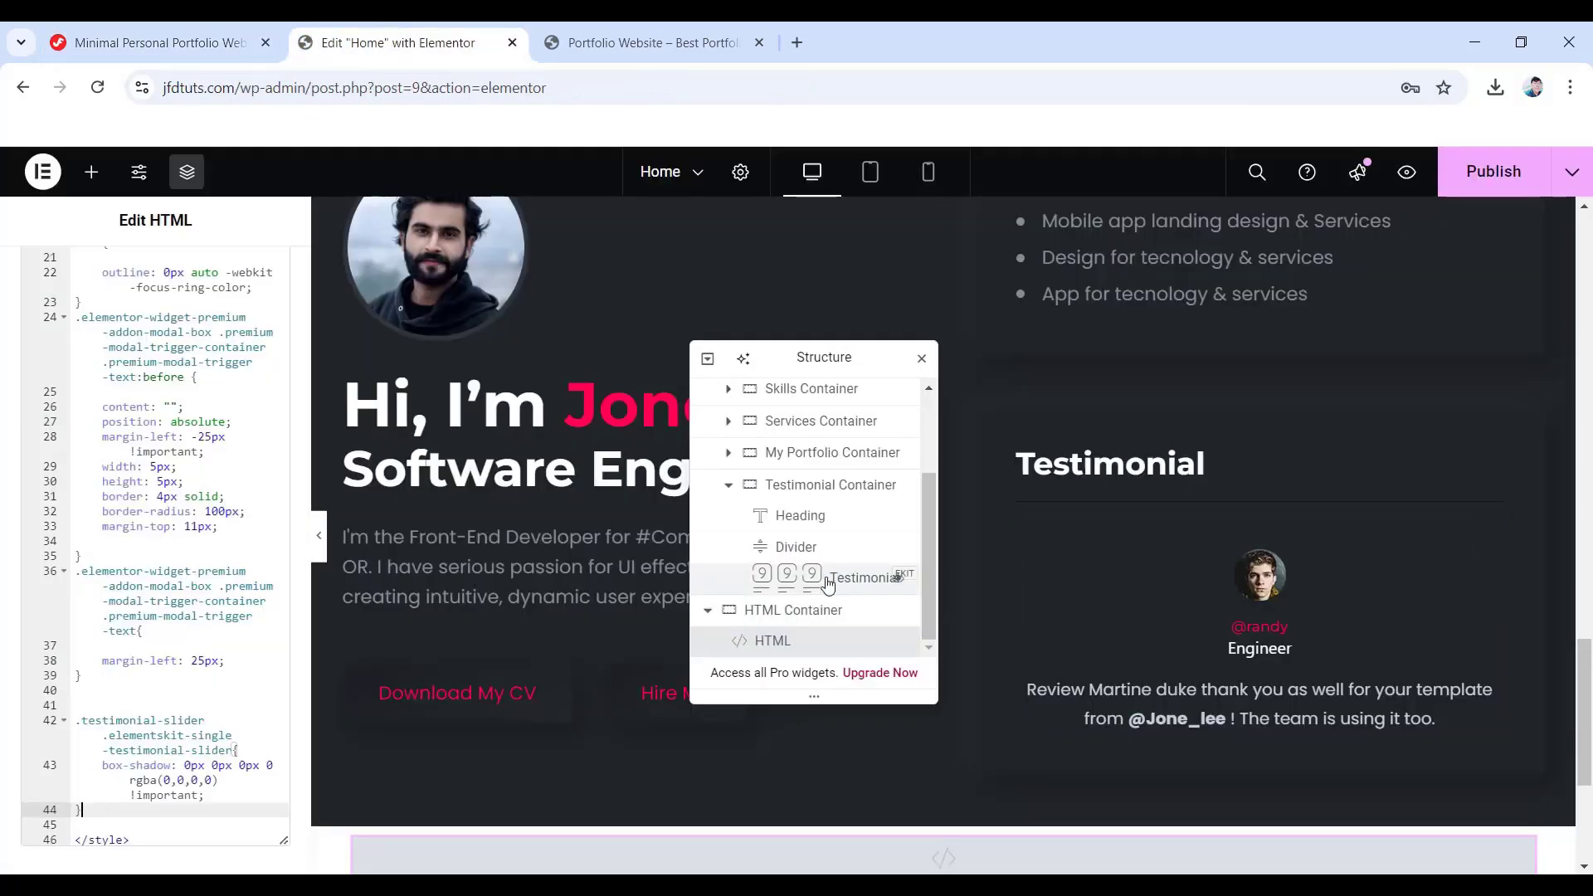
- Paste 'testimonial-slider' into the Testimonial widget's Advanced CSS Classes field
left_click(794, 581)
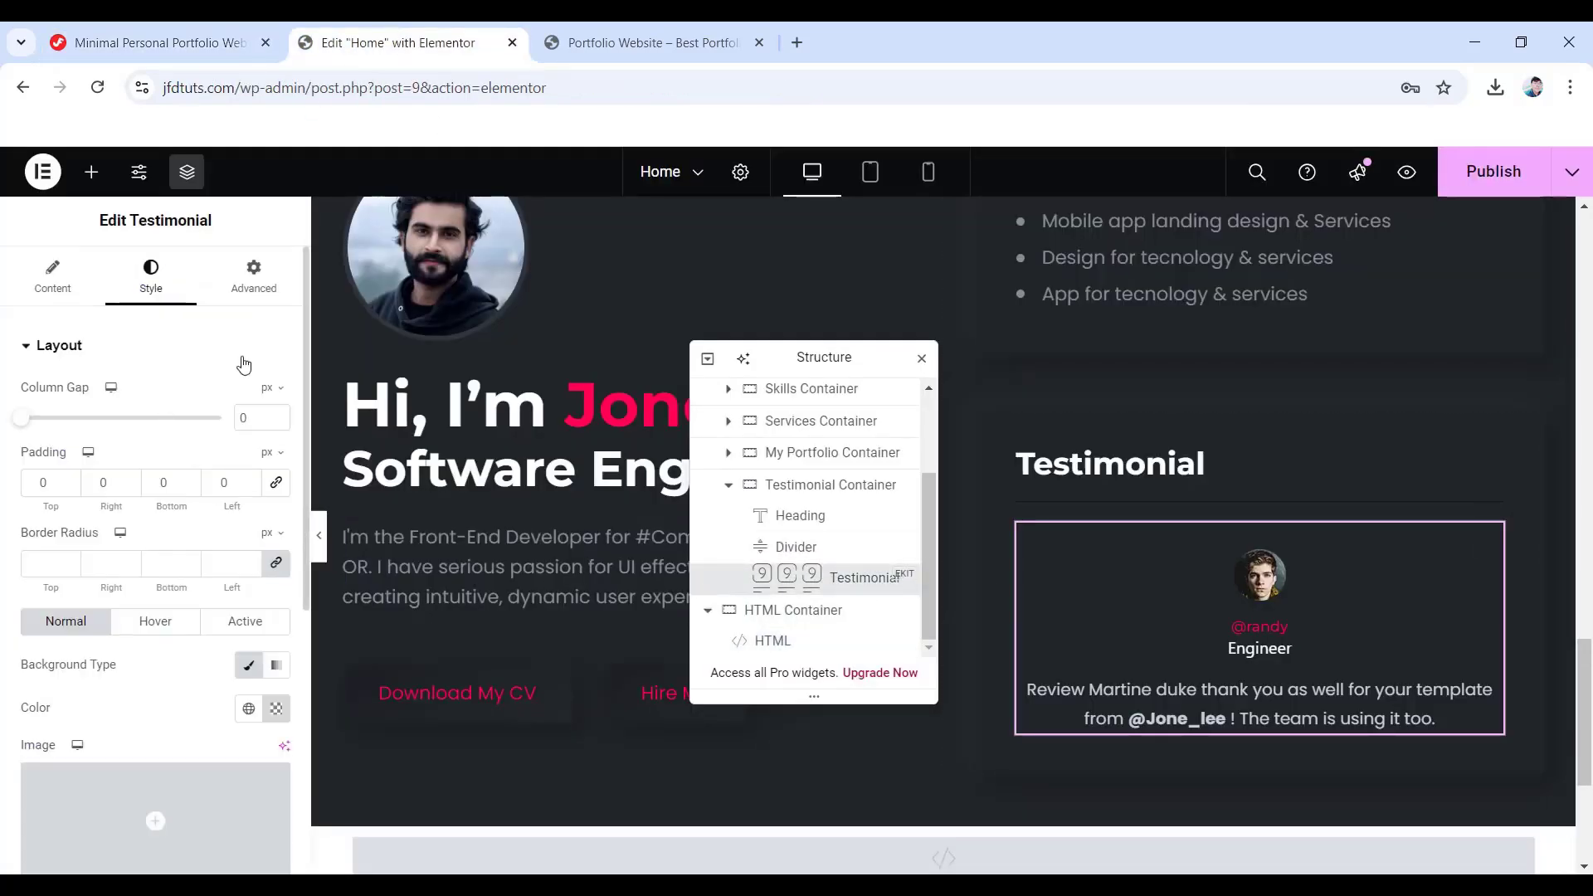
left_click(246, 287)
scroll(207, 514, "down", 4)
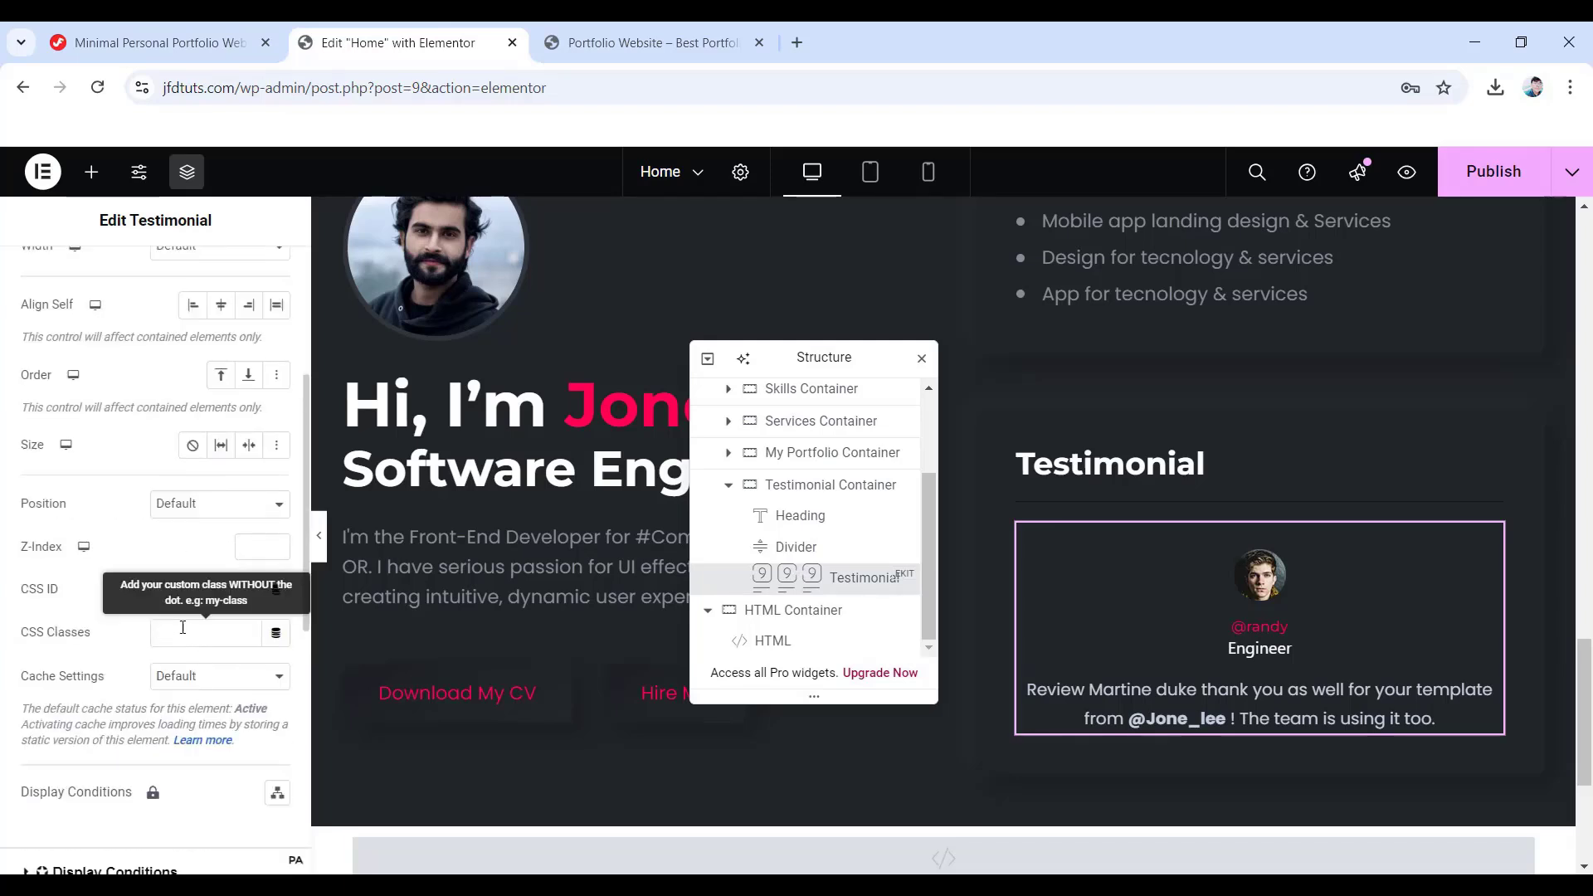
left_click(184, 632)
key("ctrl+v")
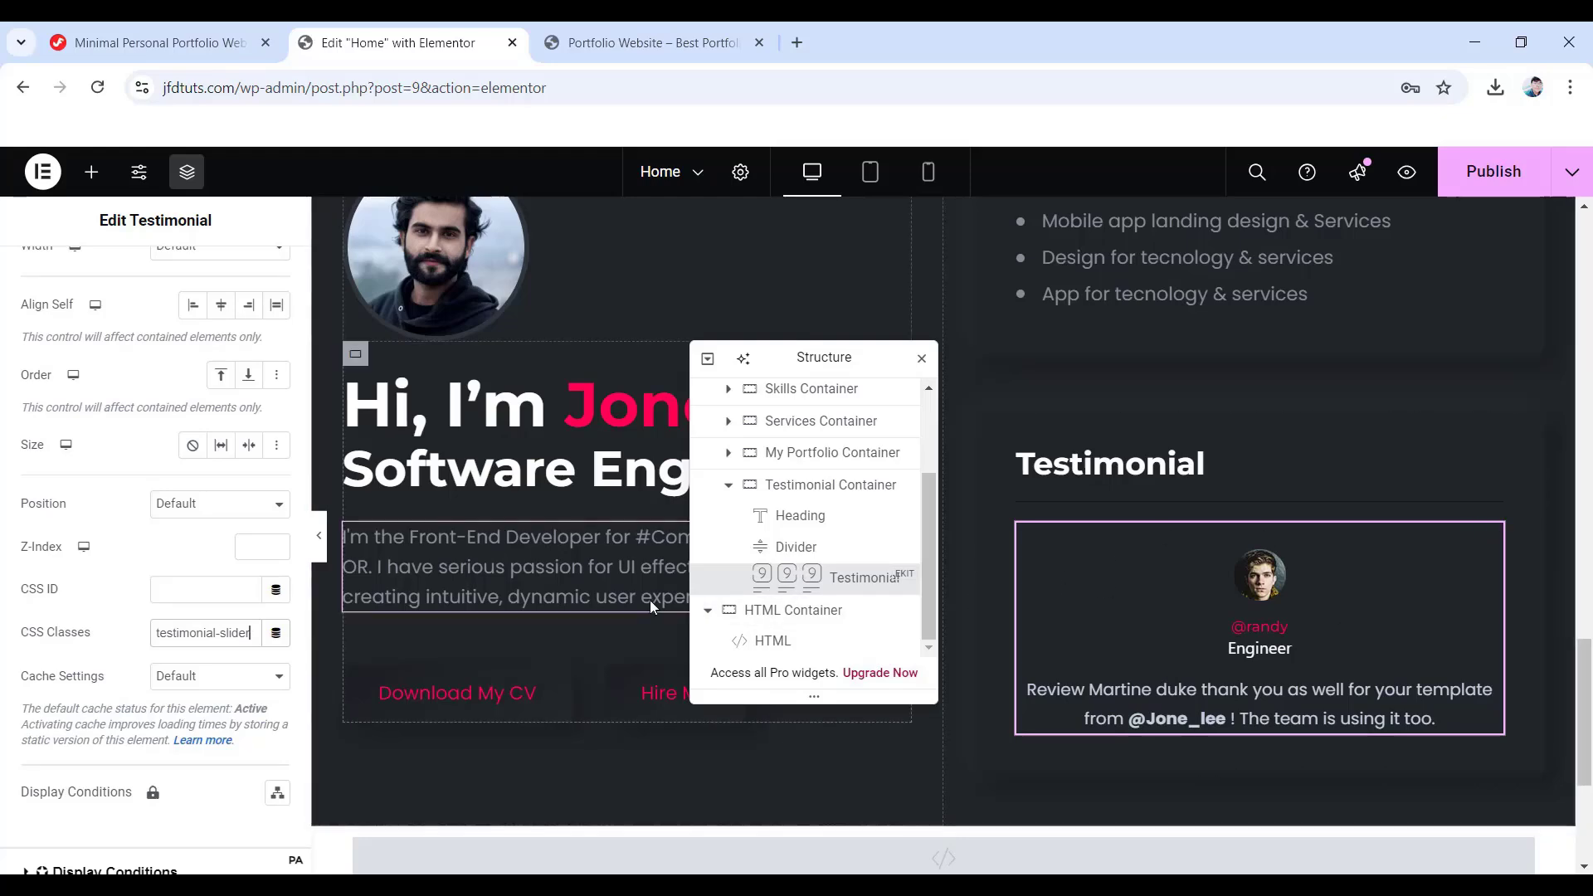
scroll(139, 541, "up", 4)
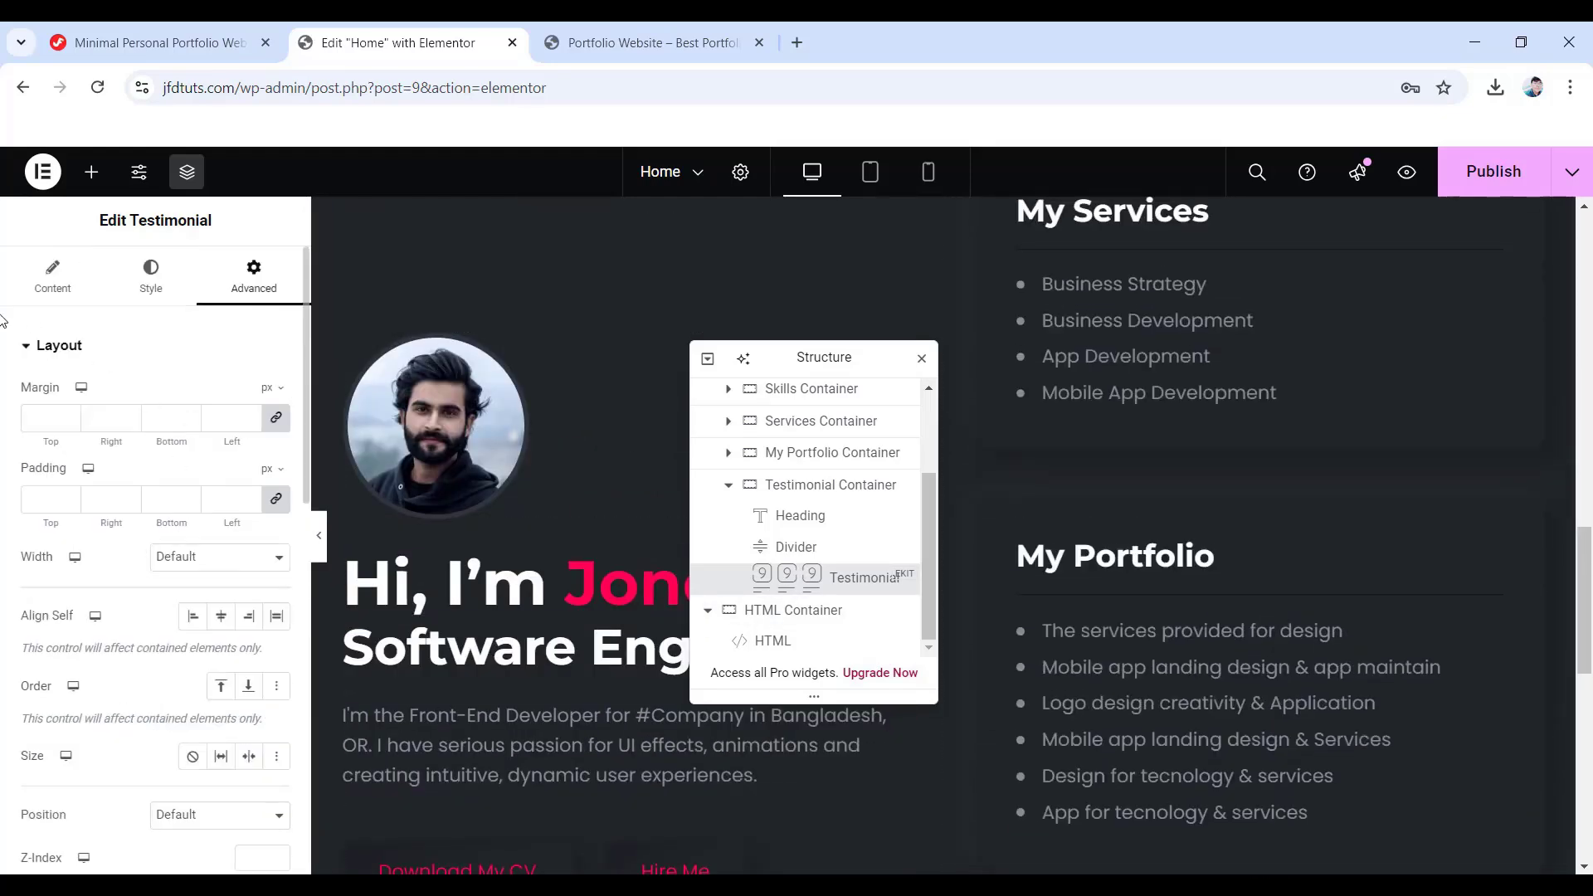
- Duplicate the first testimonial item twice to make three slides
left_click(53, 274)
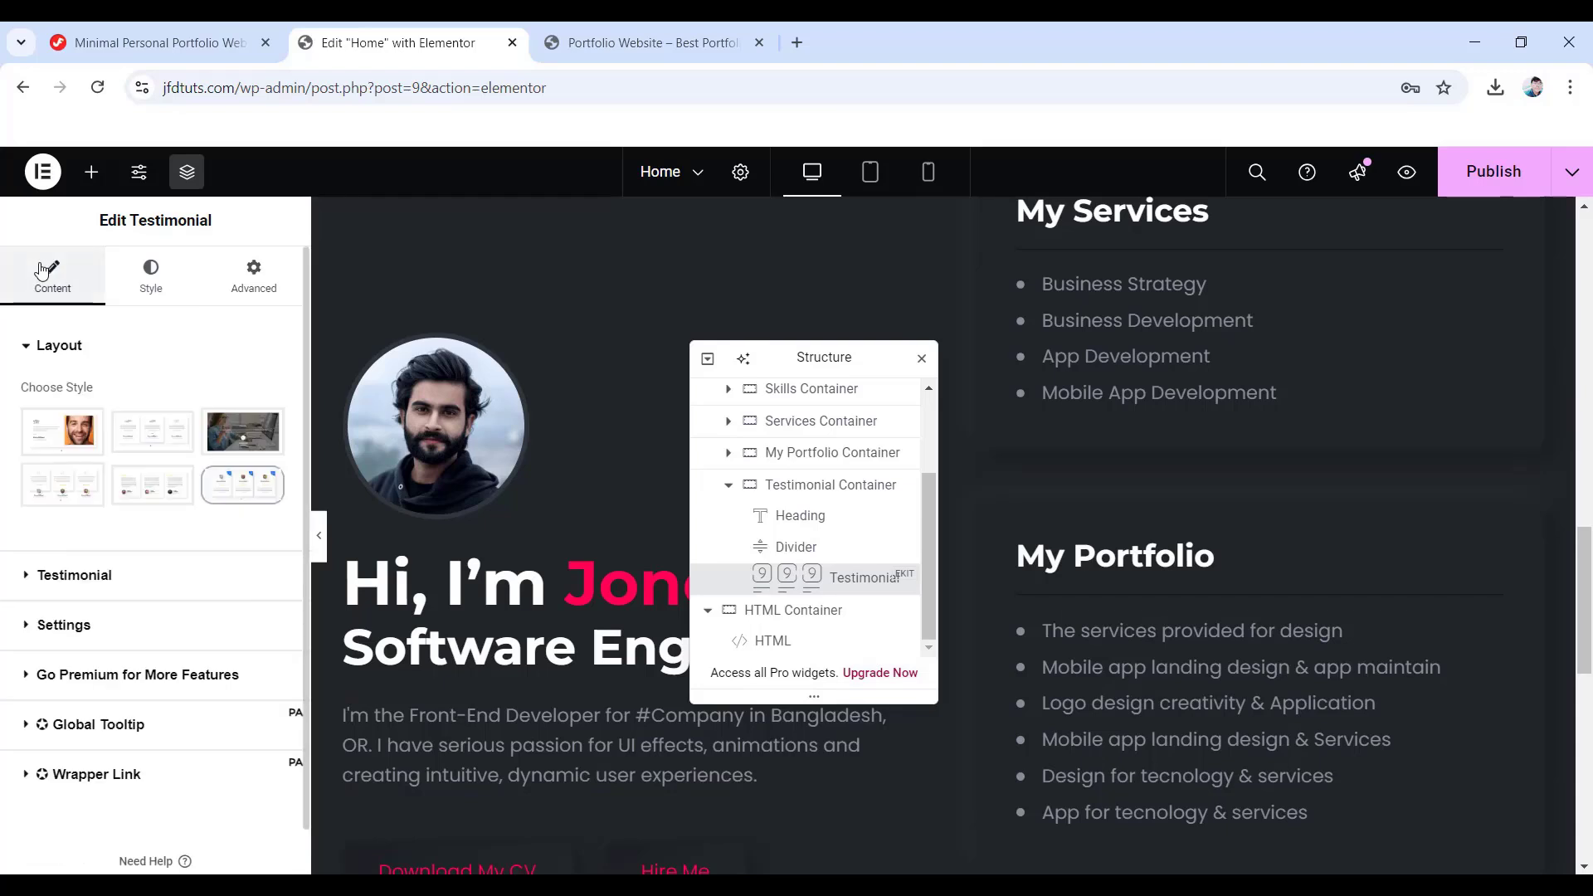
left_click(99, 585)
scroll(167, 551, "down", 2)
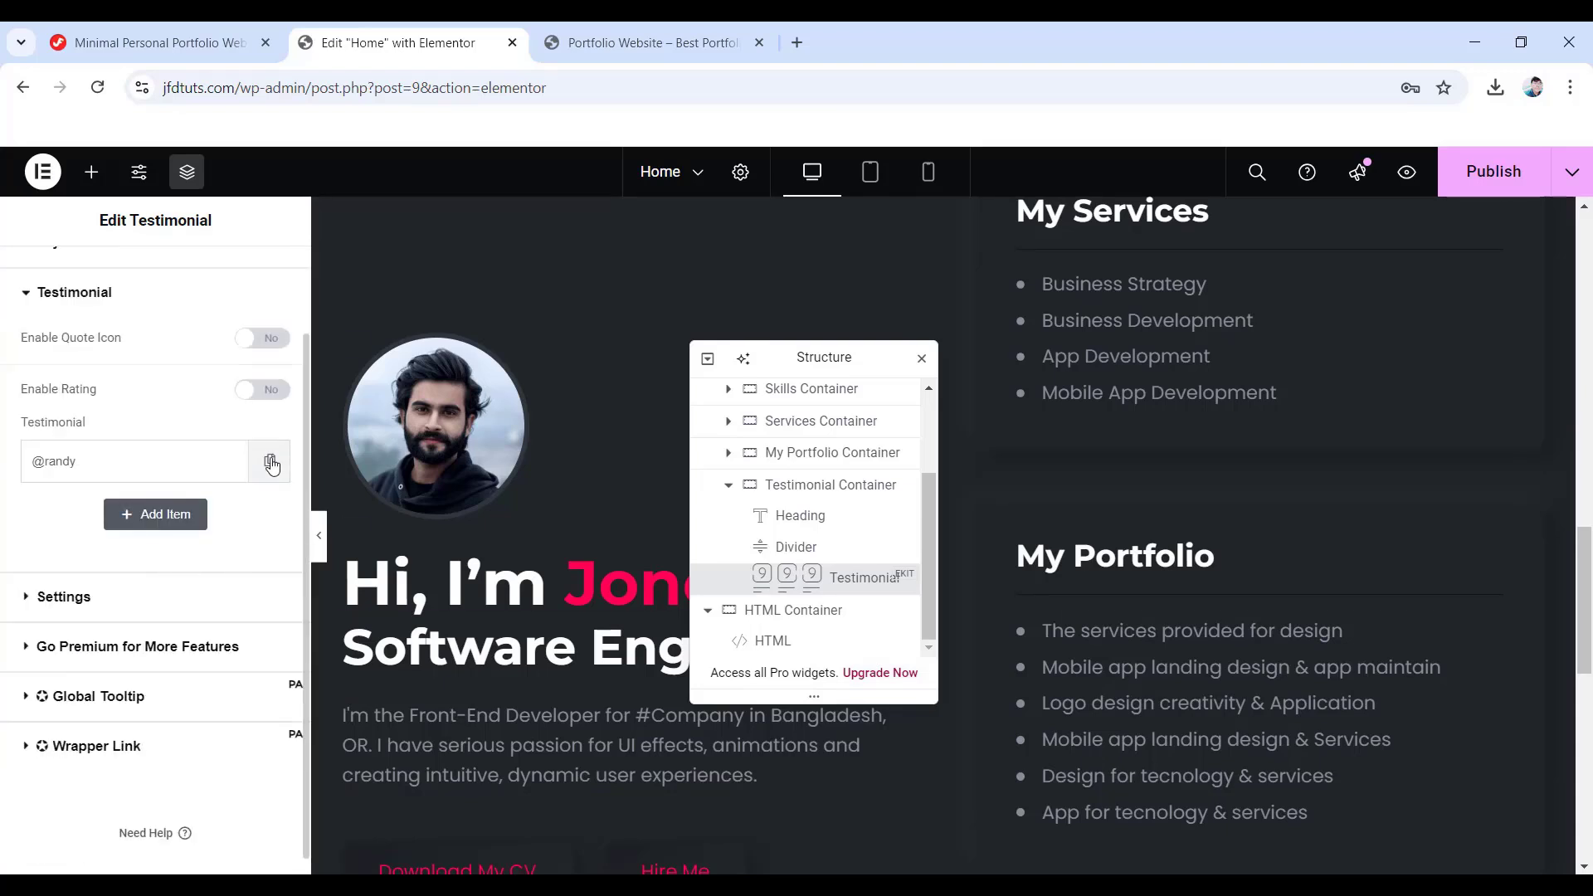
left_click(270, 462)
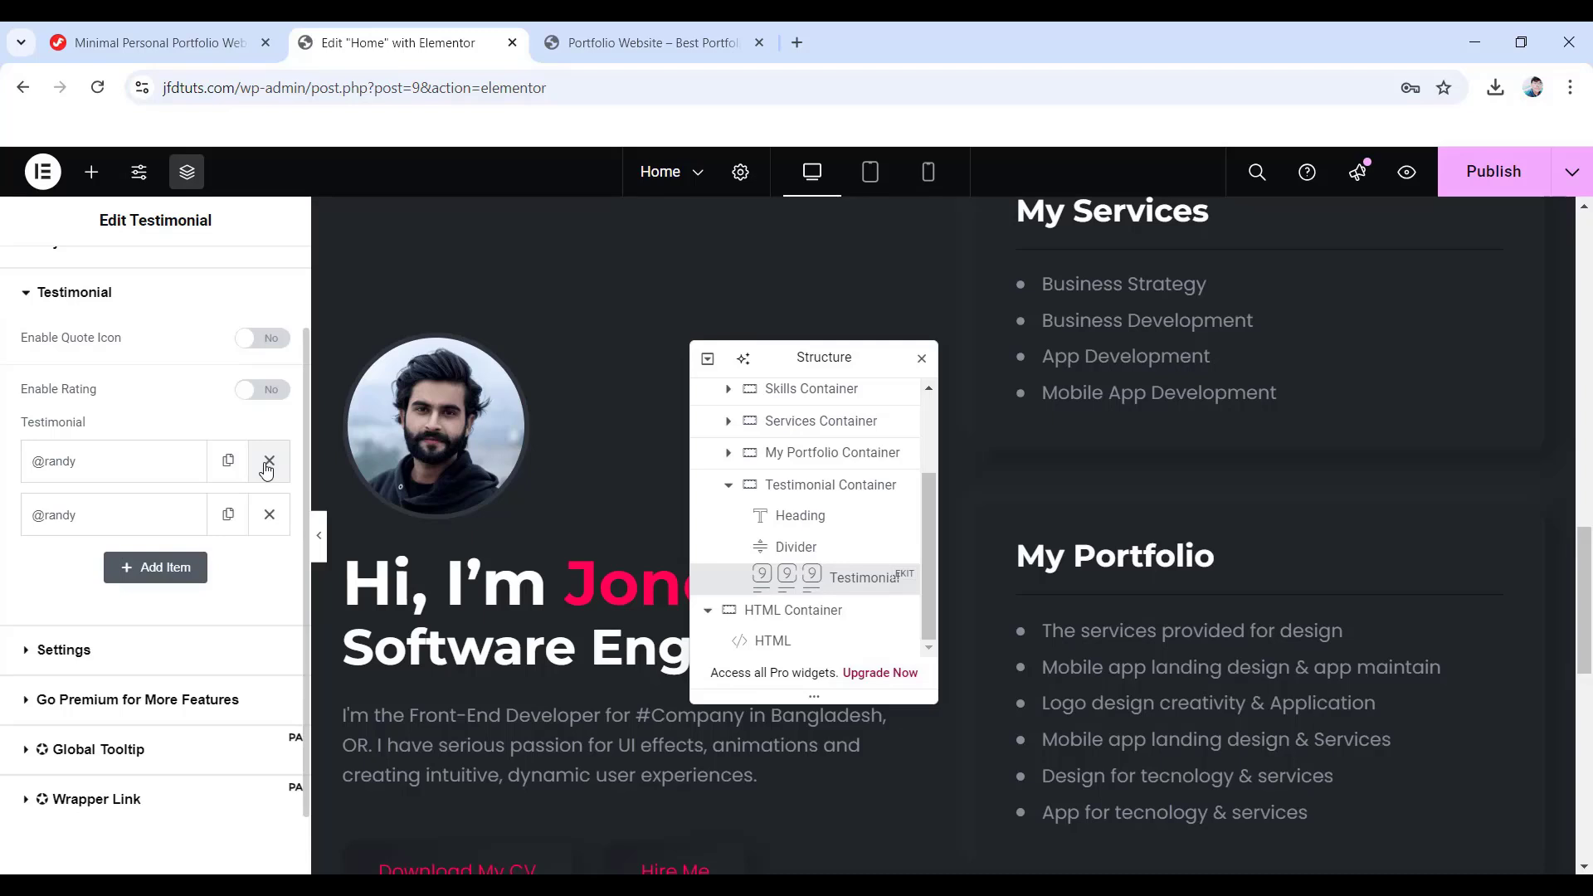
scroll(1126, 580, "down", 5)
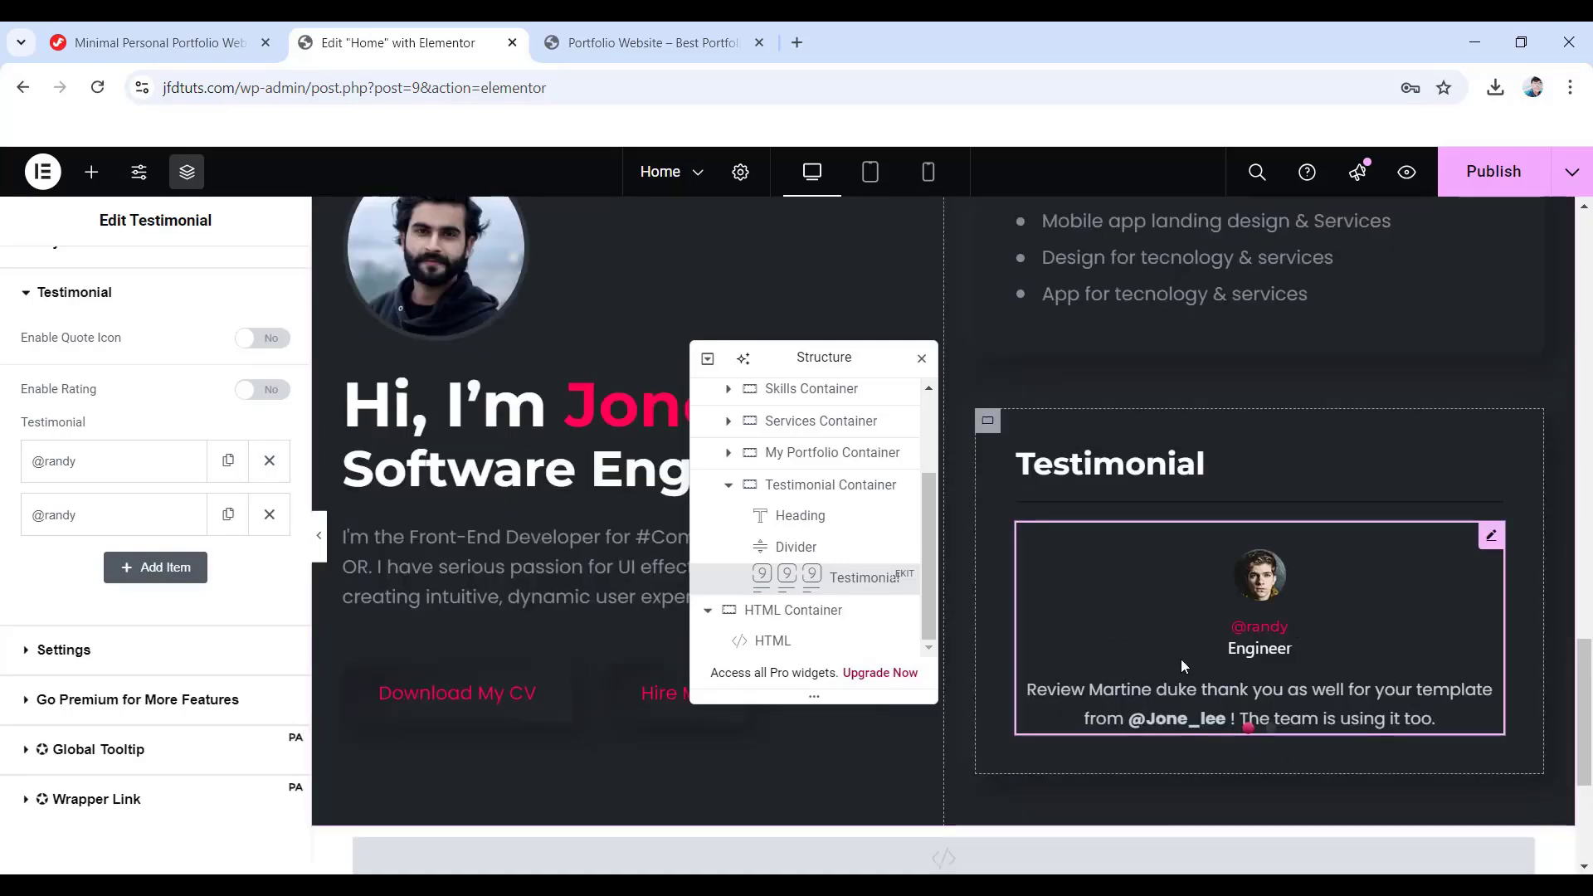
left_click(228, 517)
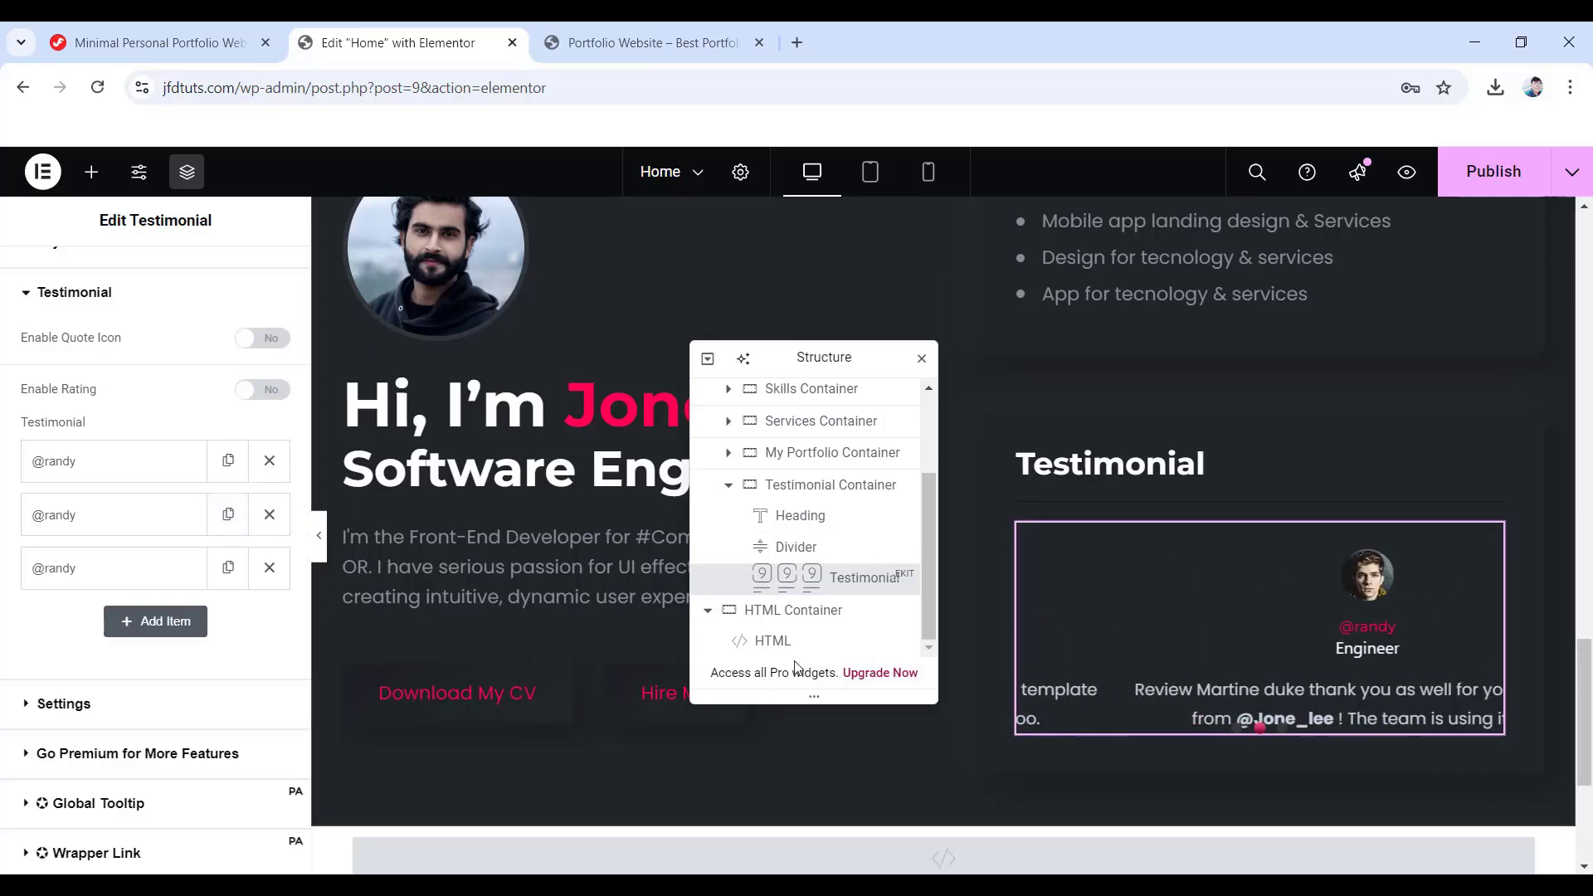
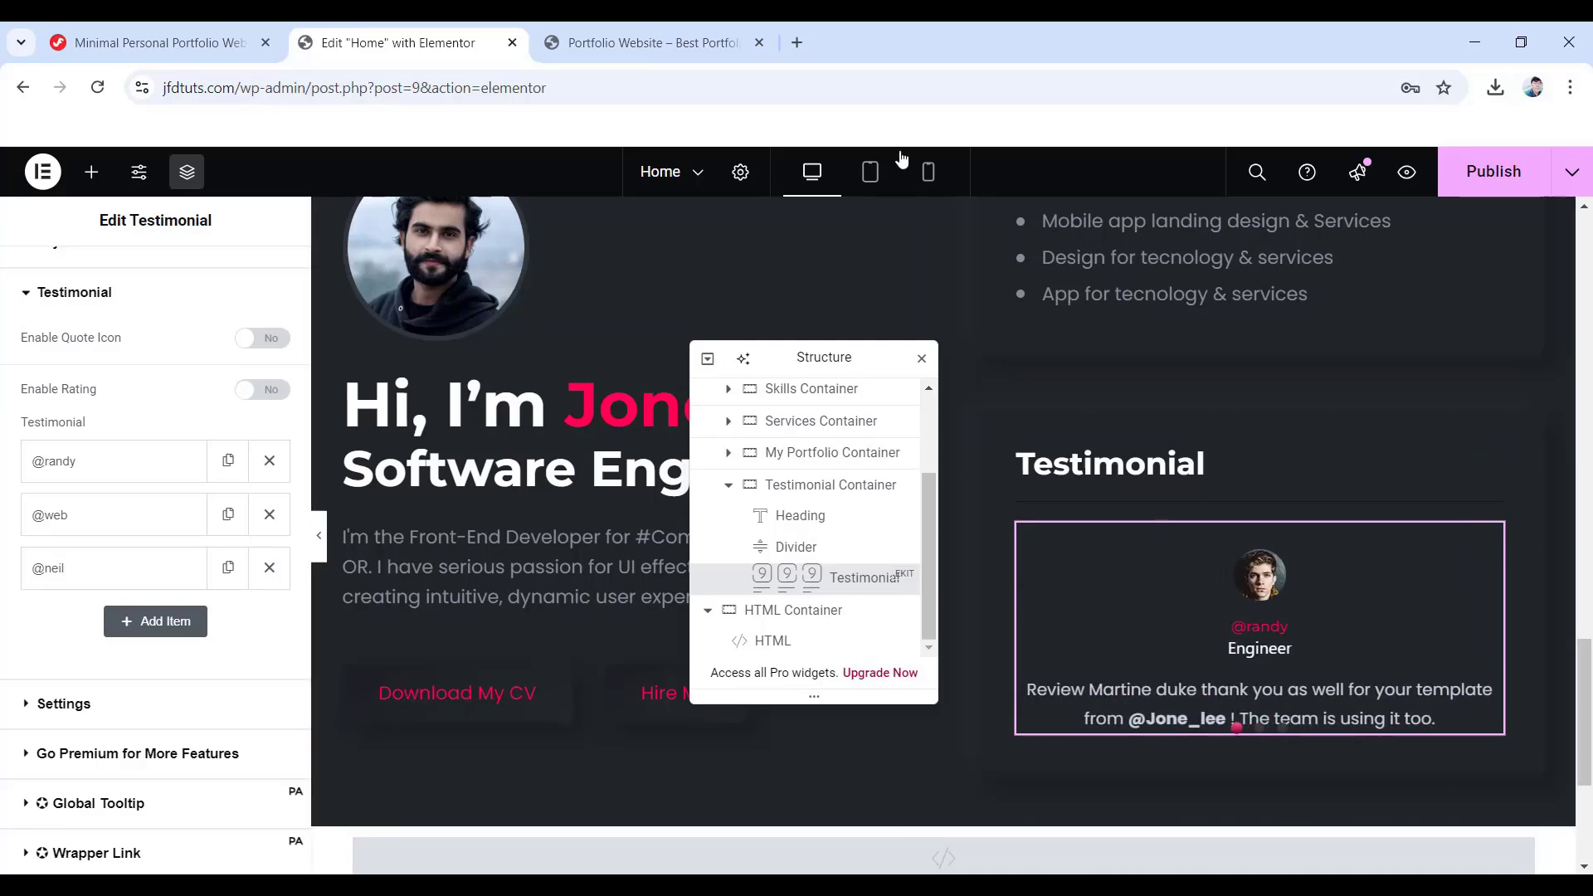
- On tablet, set the carousel's Slides To Show and Slides To Scroll to 1, then preview on mobile
left_click(871, 182)
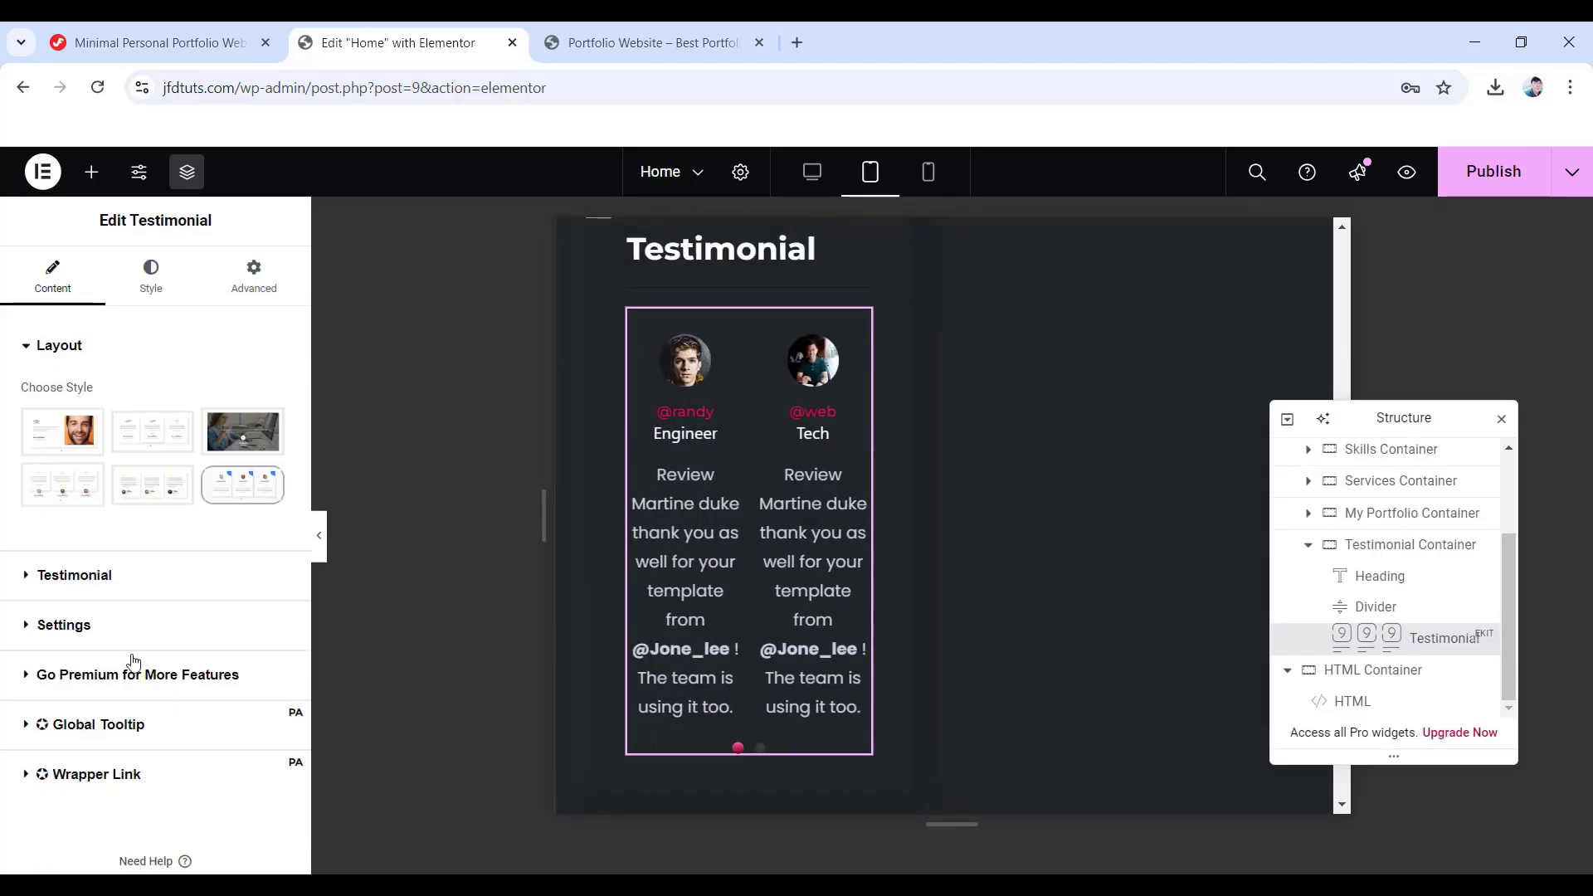
left_click(64, 629)
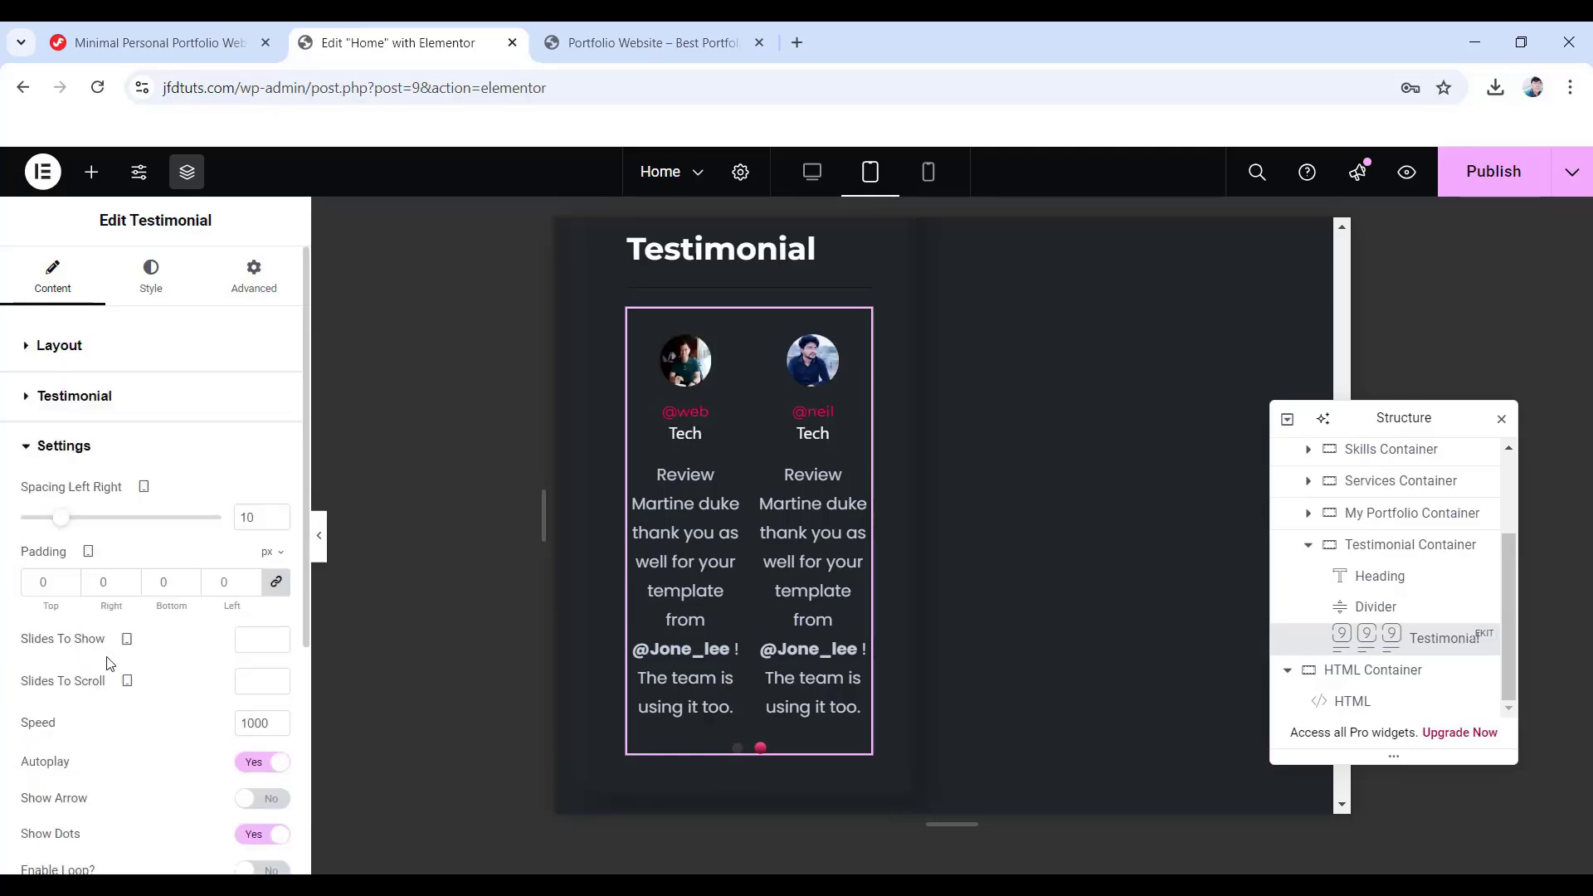
left_click(256, 642)
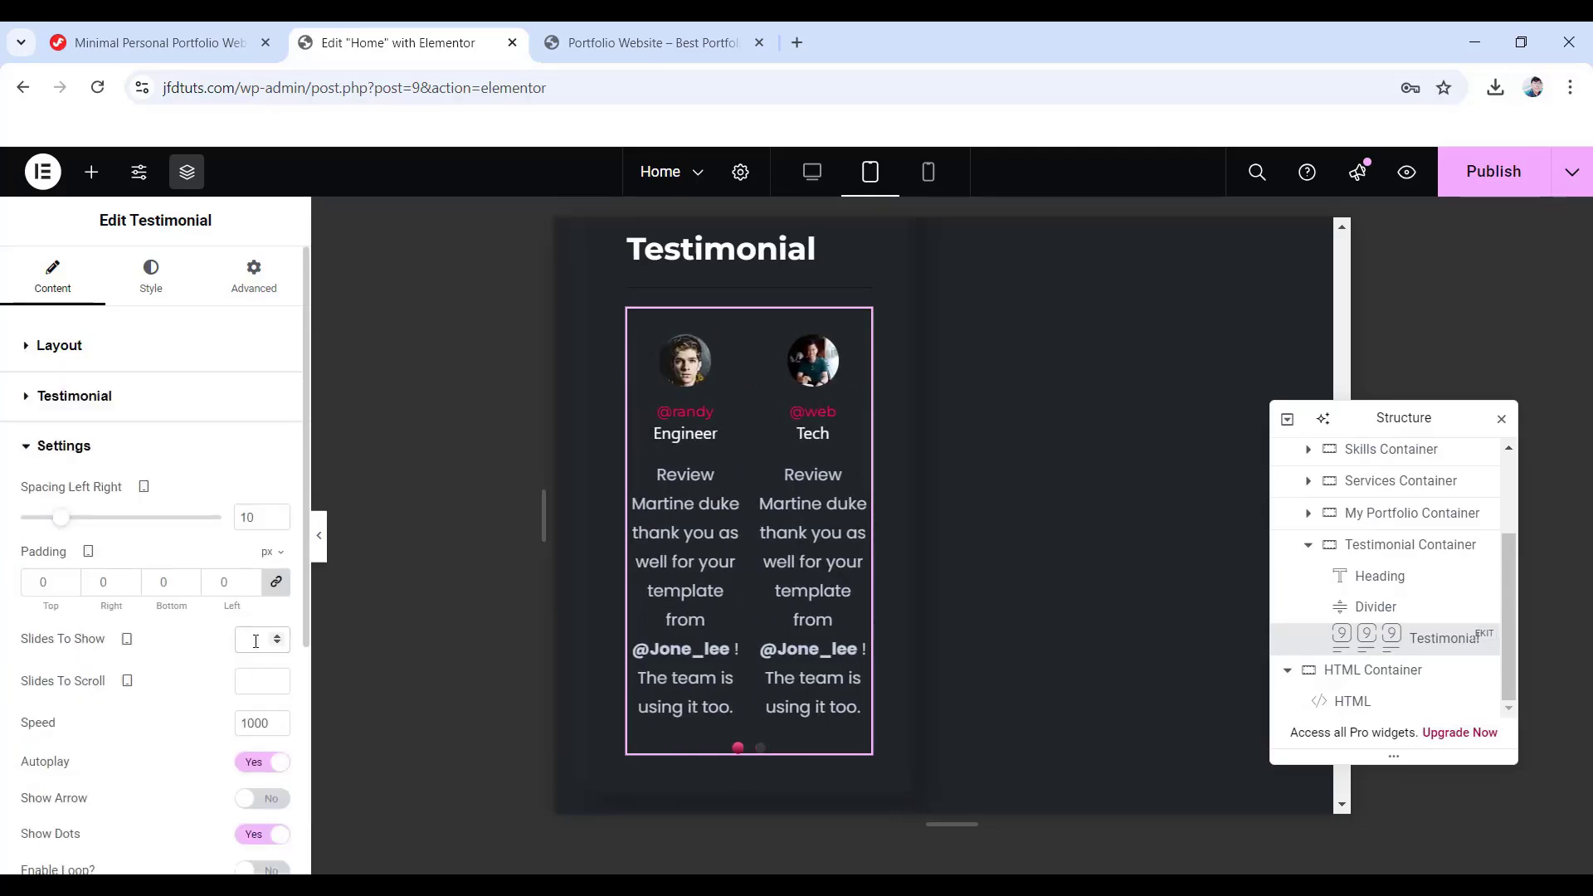
type("1")
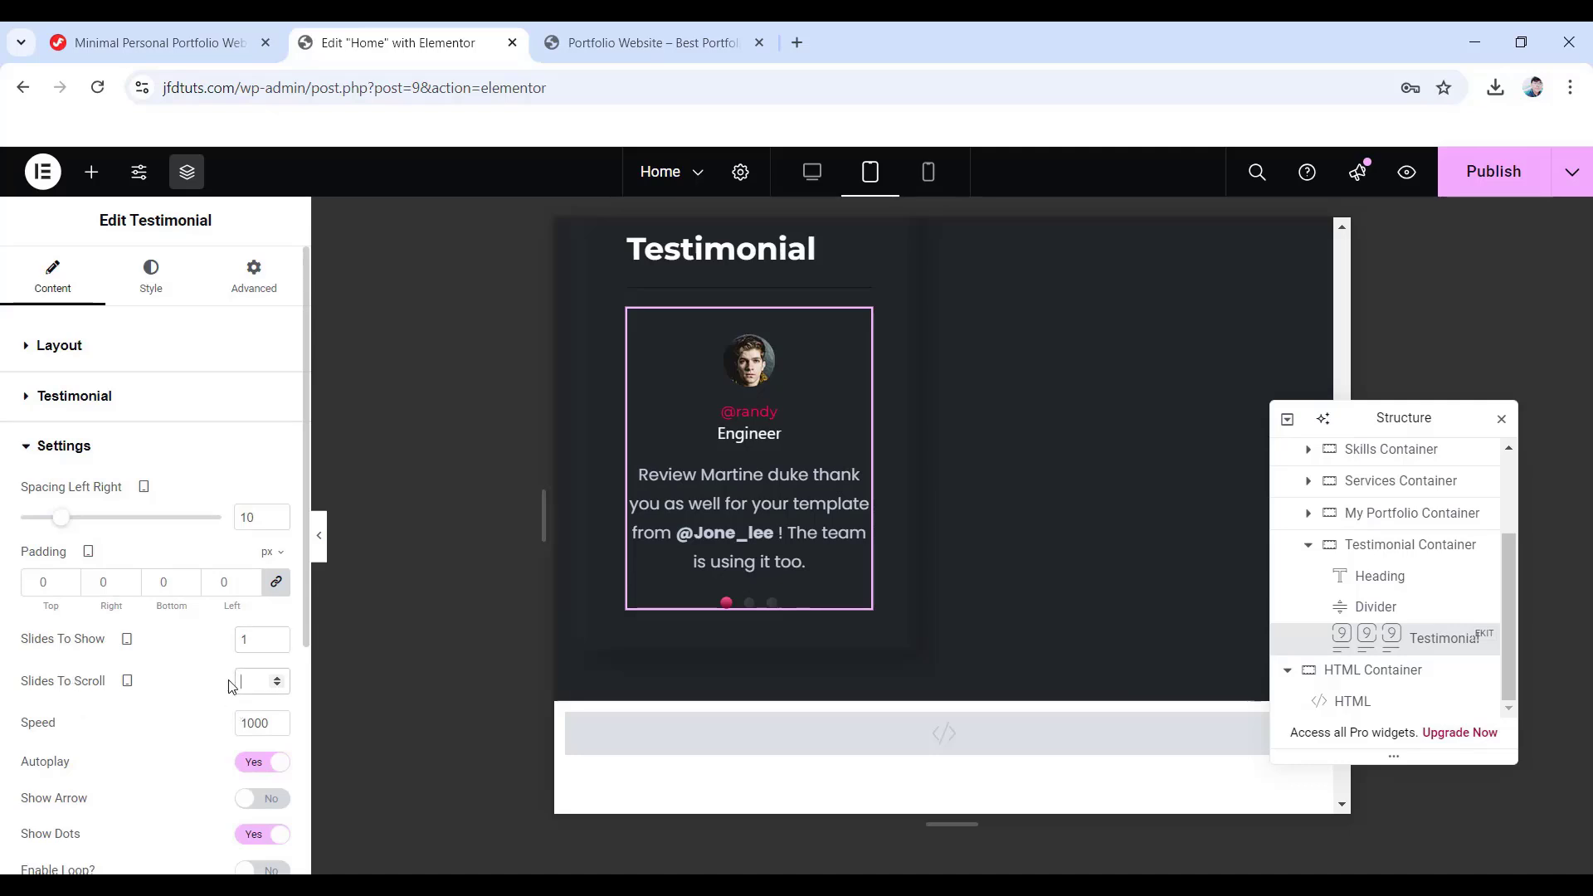
type("1")
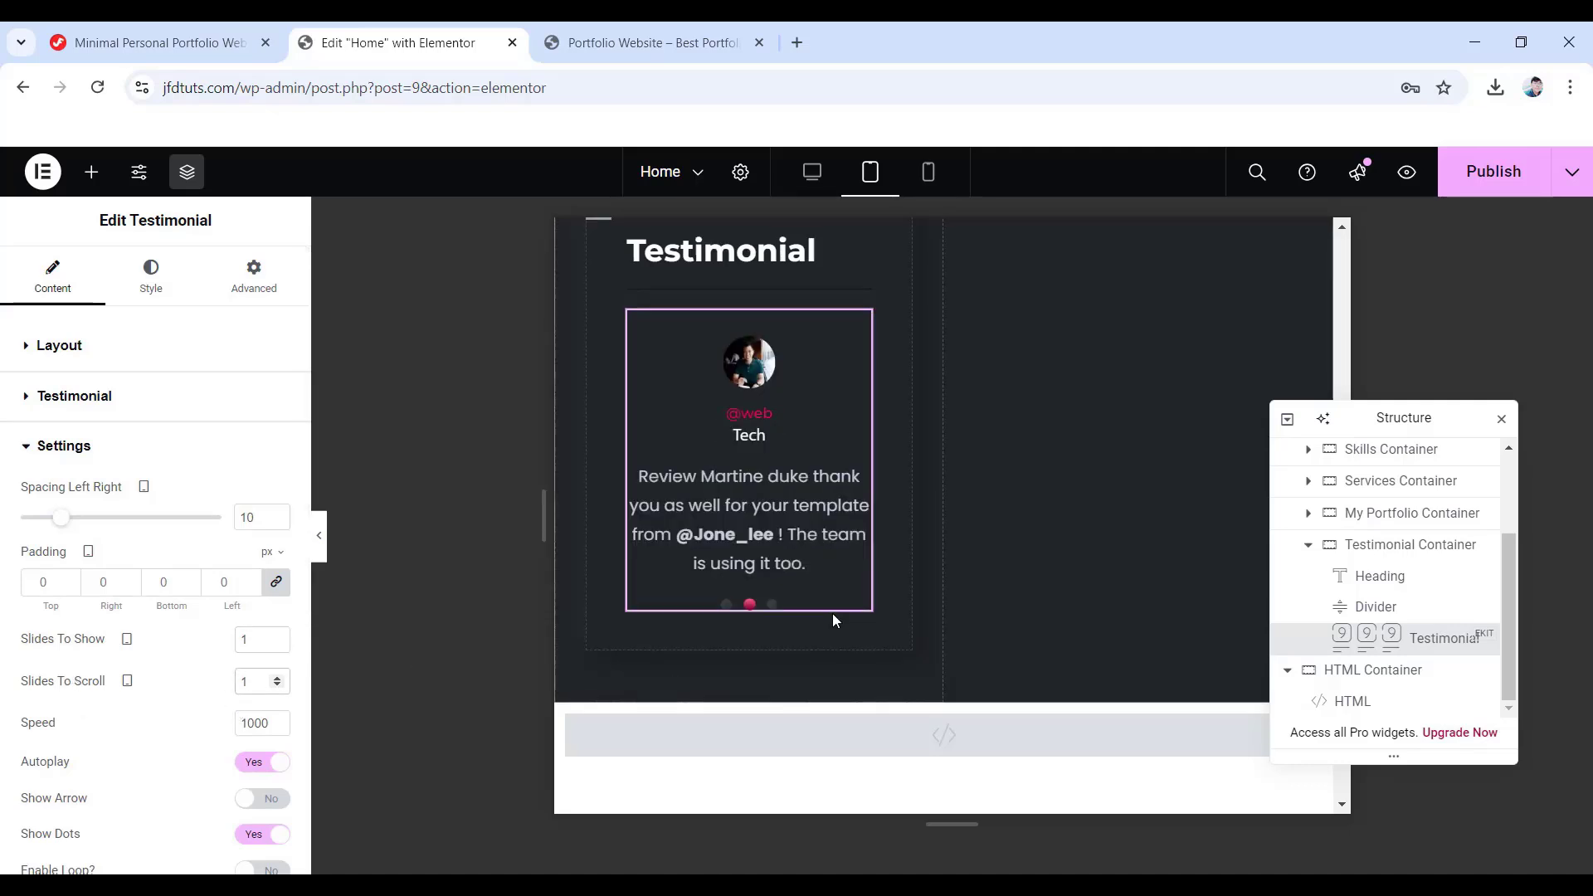
scroll(730, 541, "down", 3)
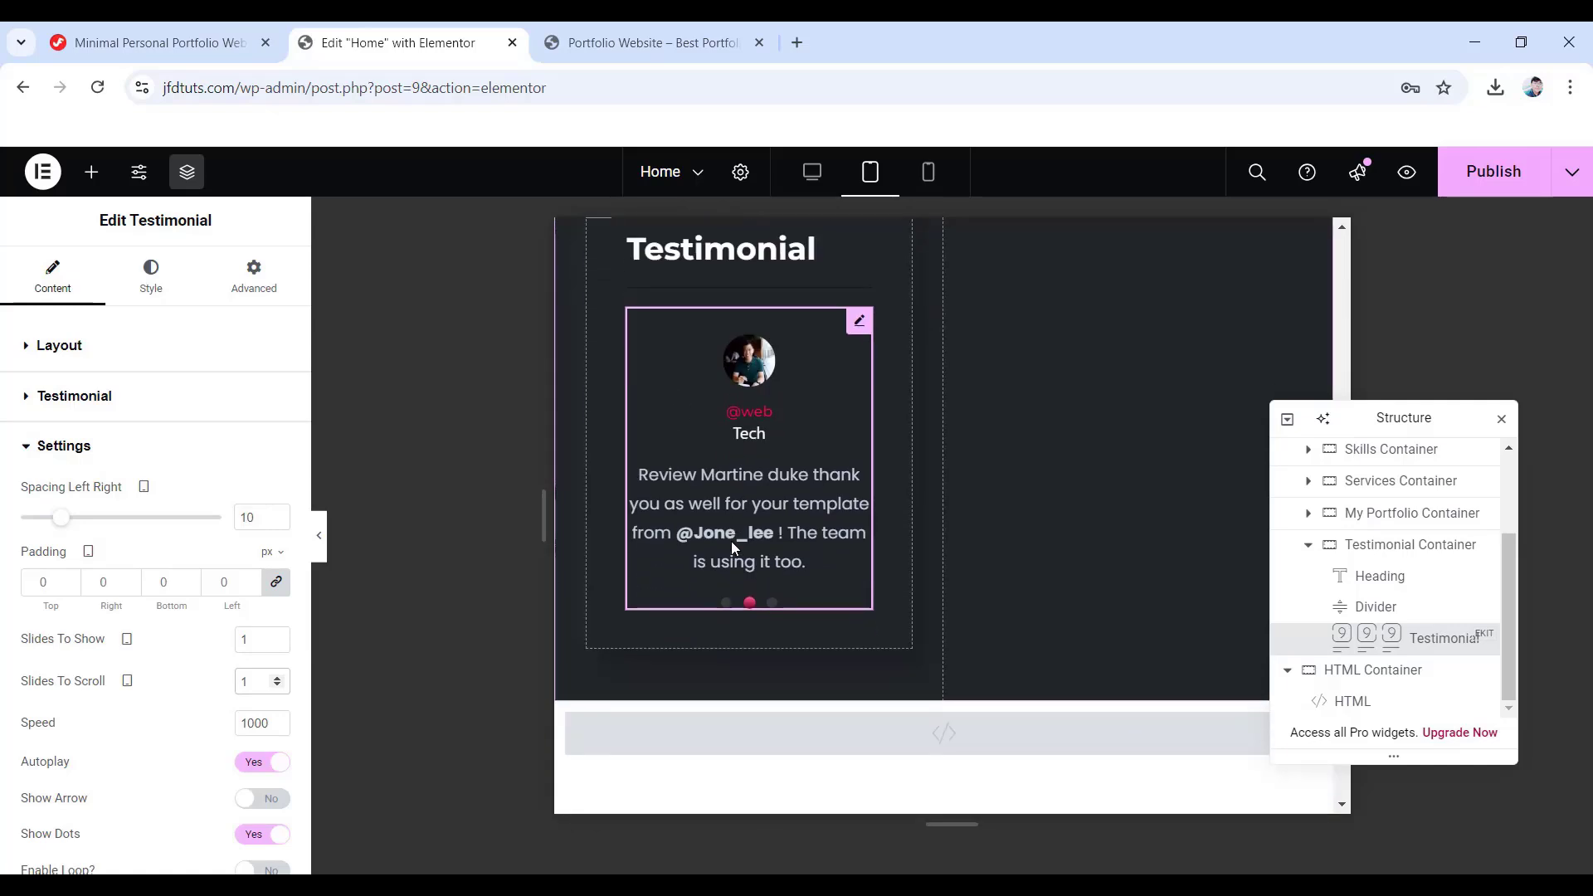
left_click(933, 174)
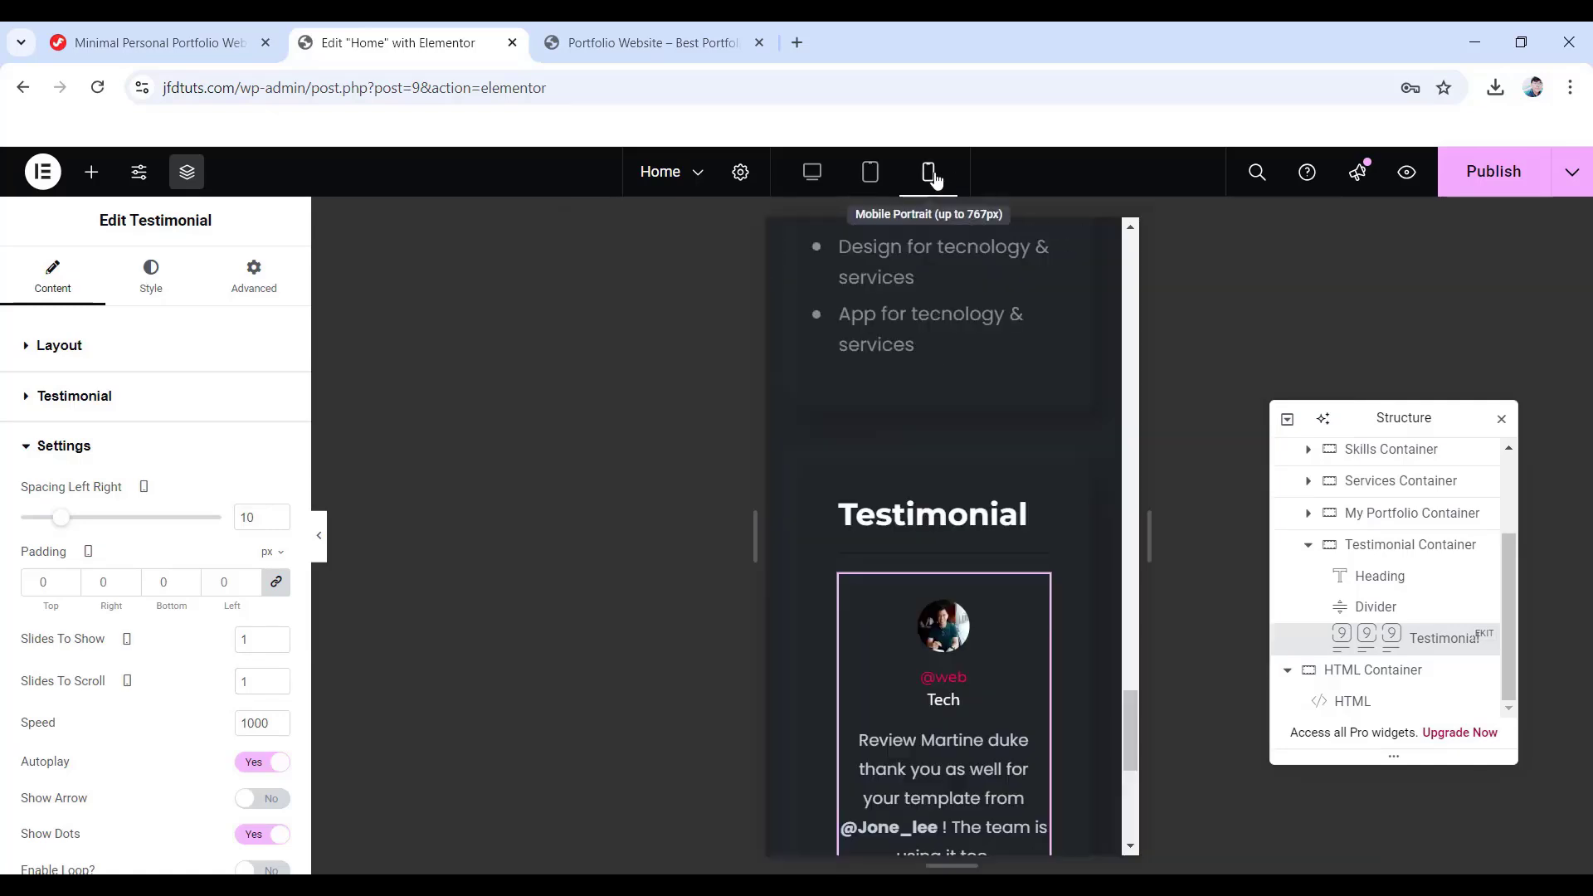
- Set the Testimonial Container's mobile padding to 35 top, 15 right, 40 bottom, 15 left
left_click(1417, 545)
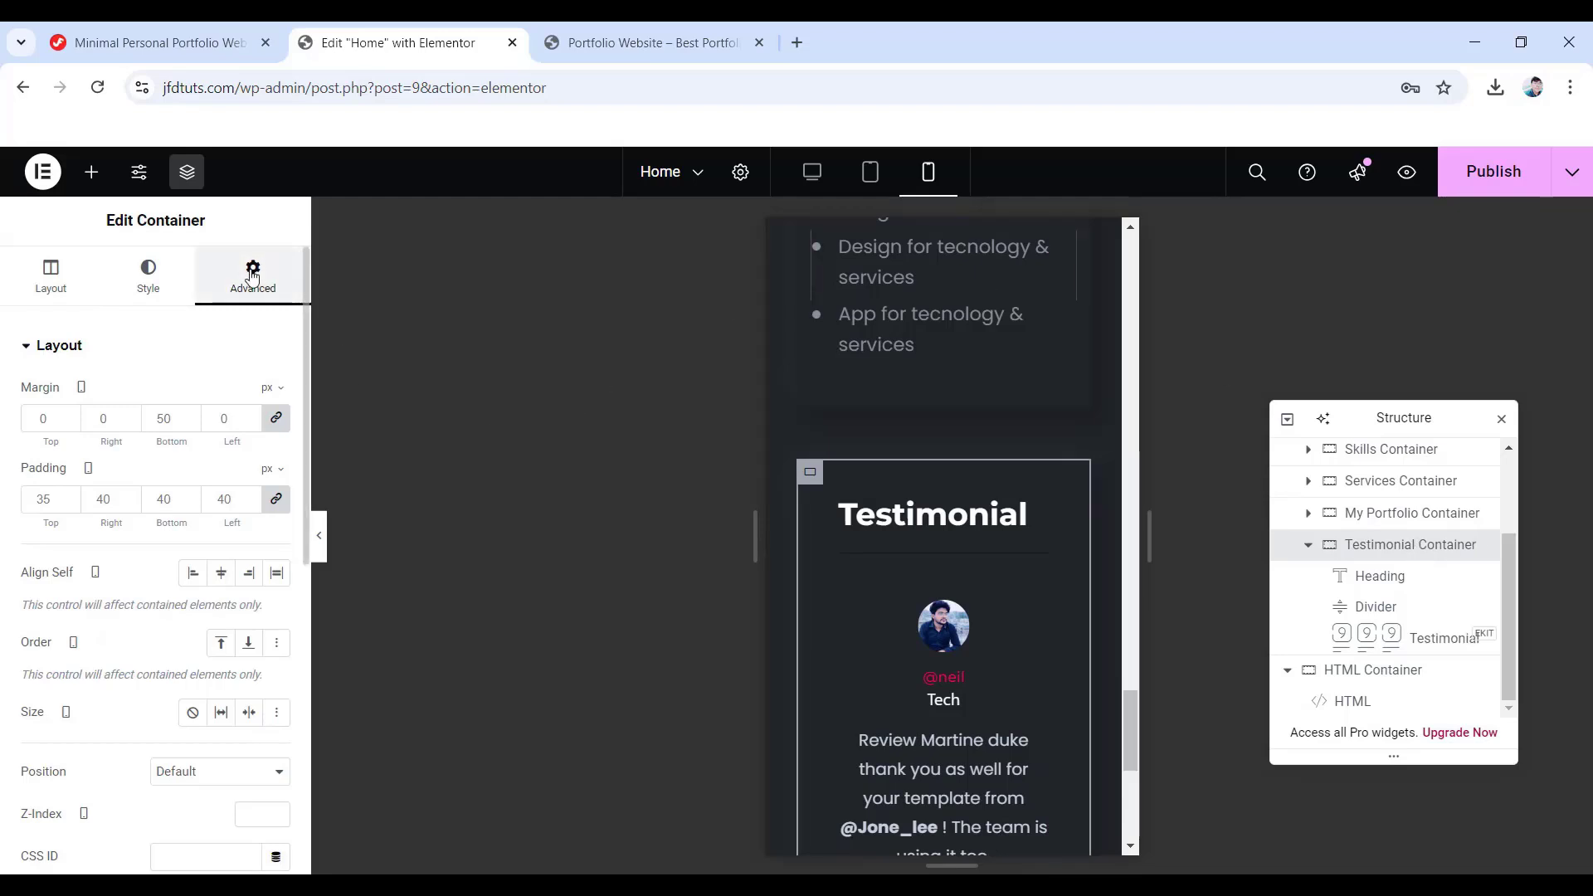
left_click(276, 499)
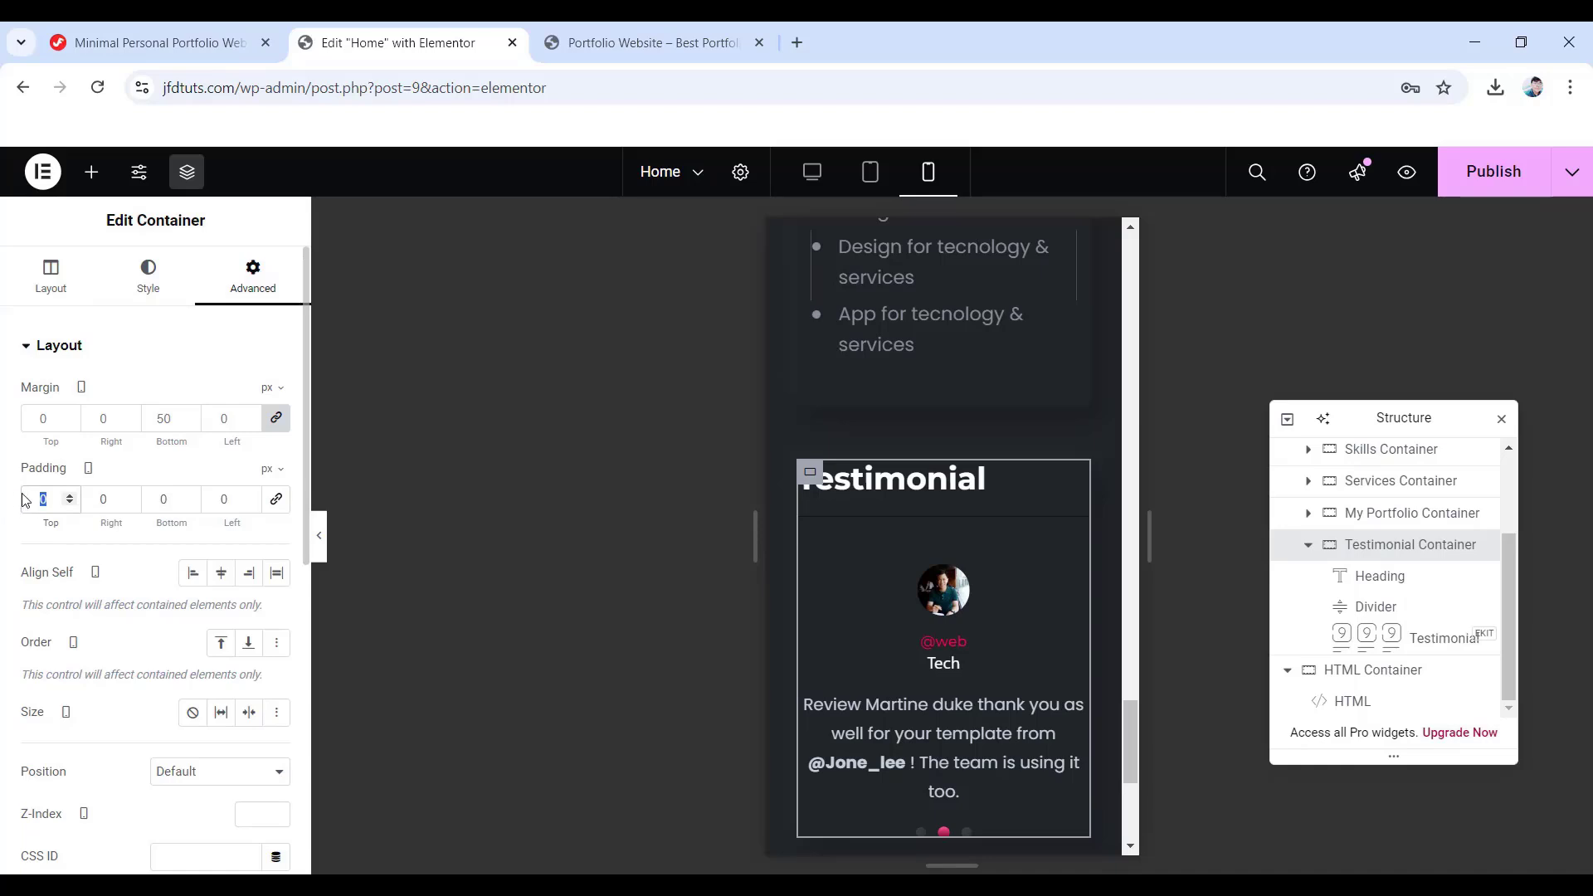
type("35")
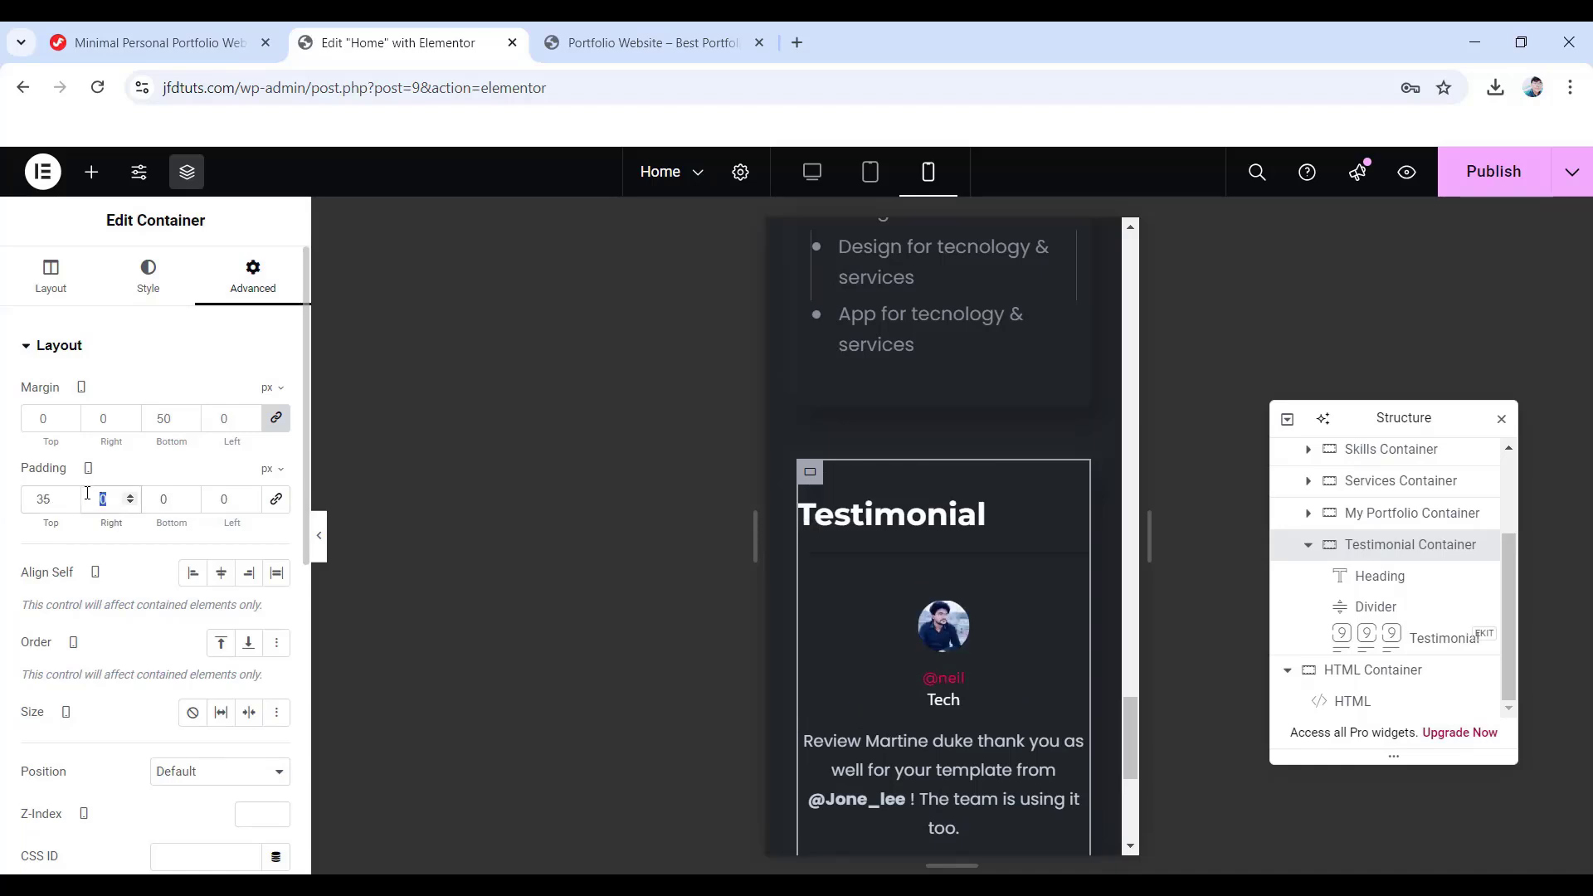
type("1540")
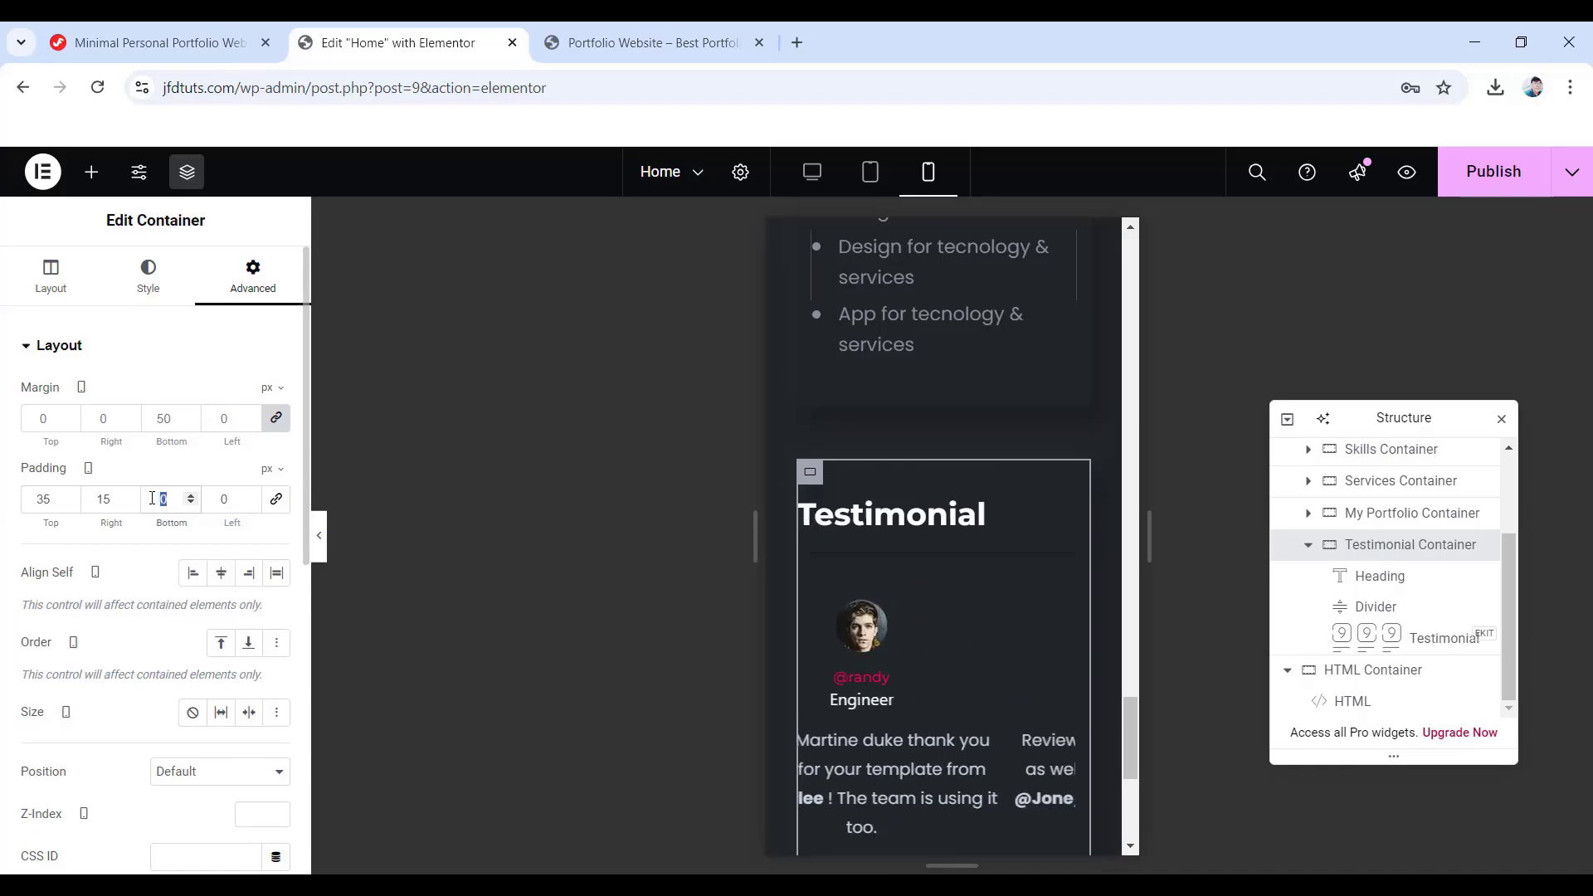
left_click(238, 498)
type("15")
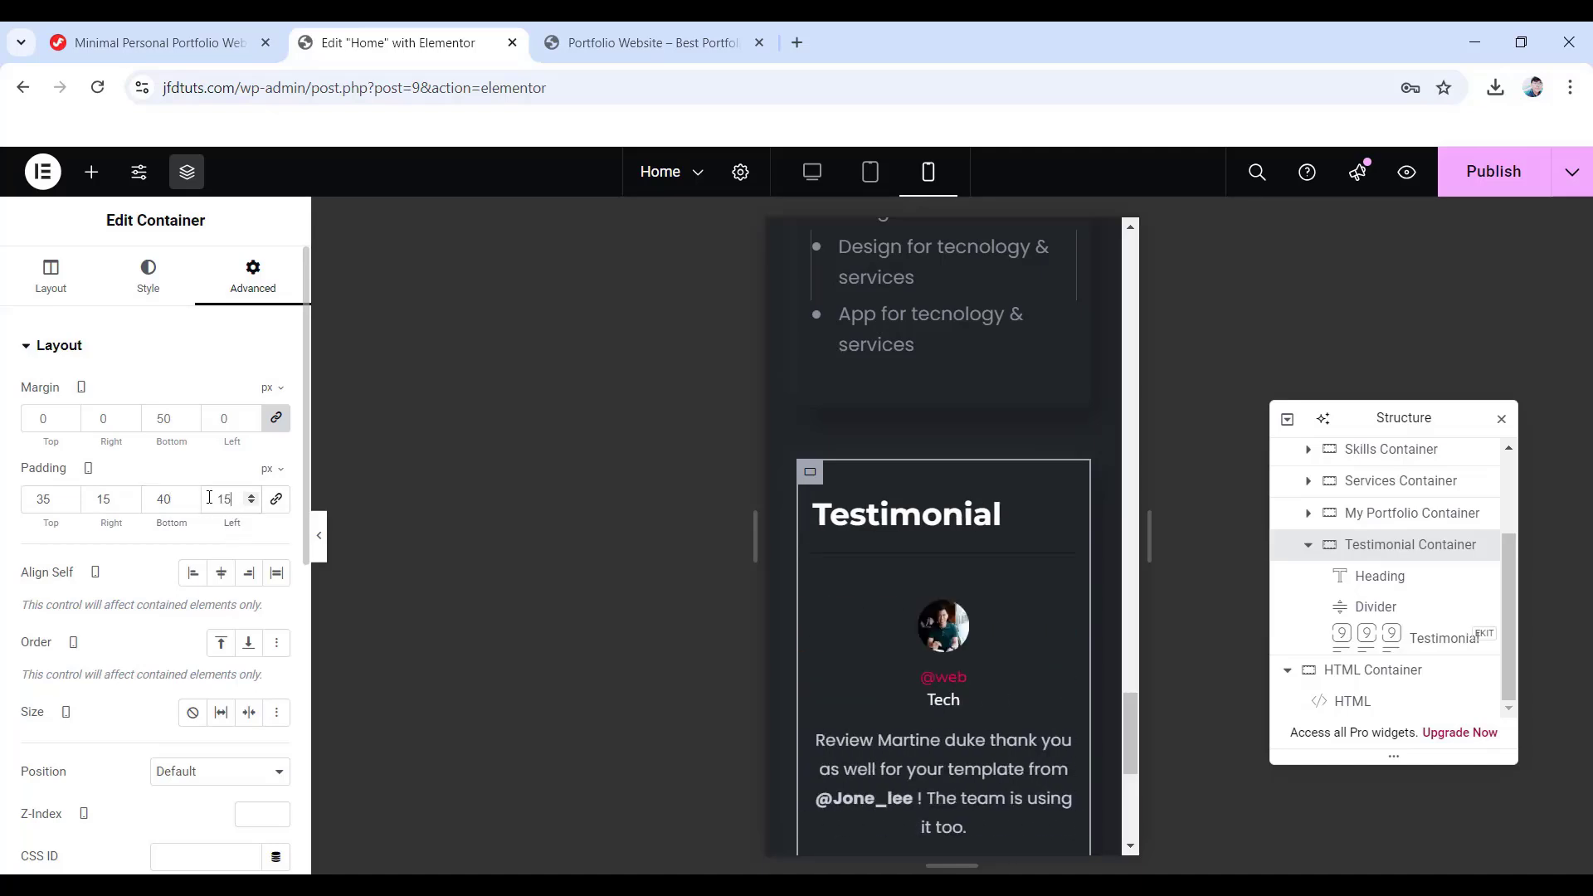
left_click(1416, 589)
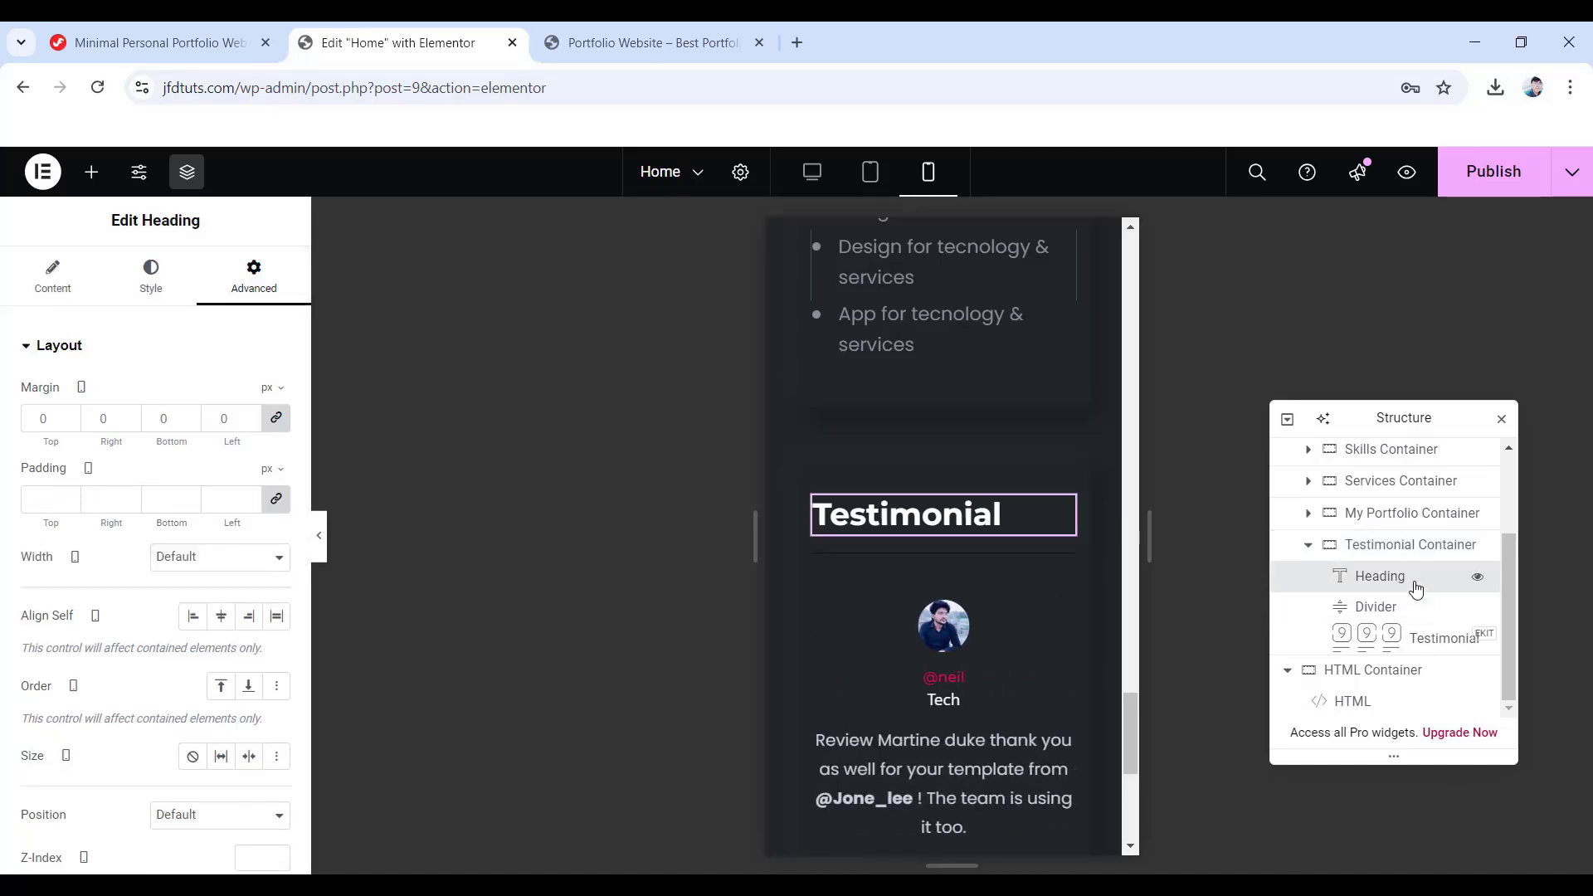
- Give the mobile Testimonial heading a 24 px font size and 30 px line height
left_click(170, 297)
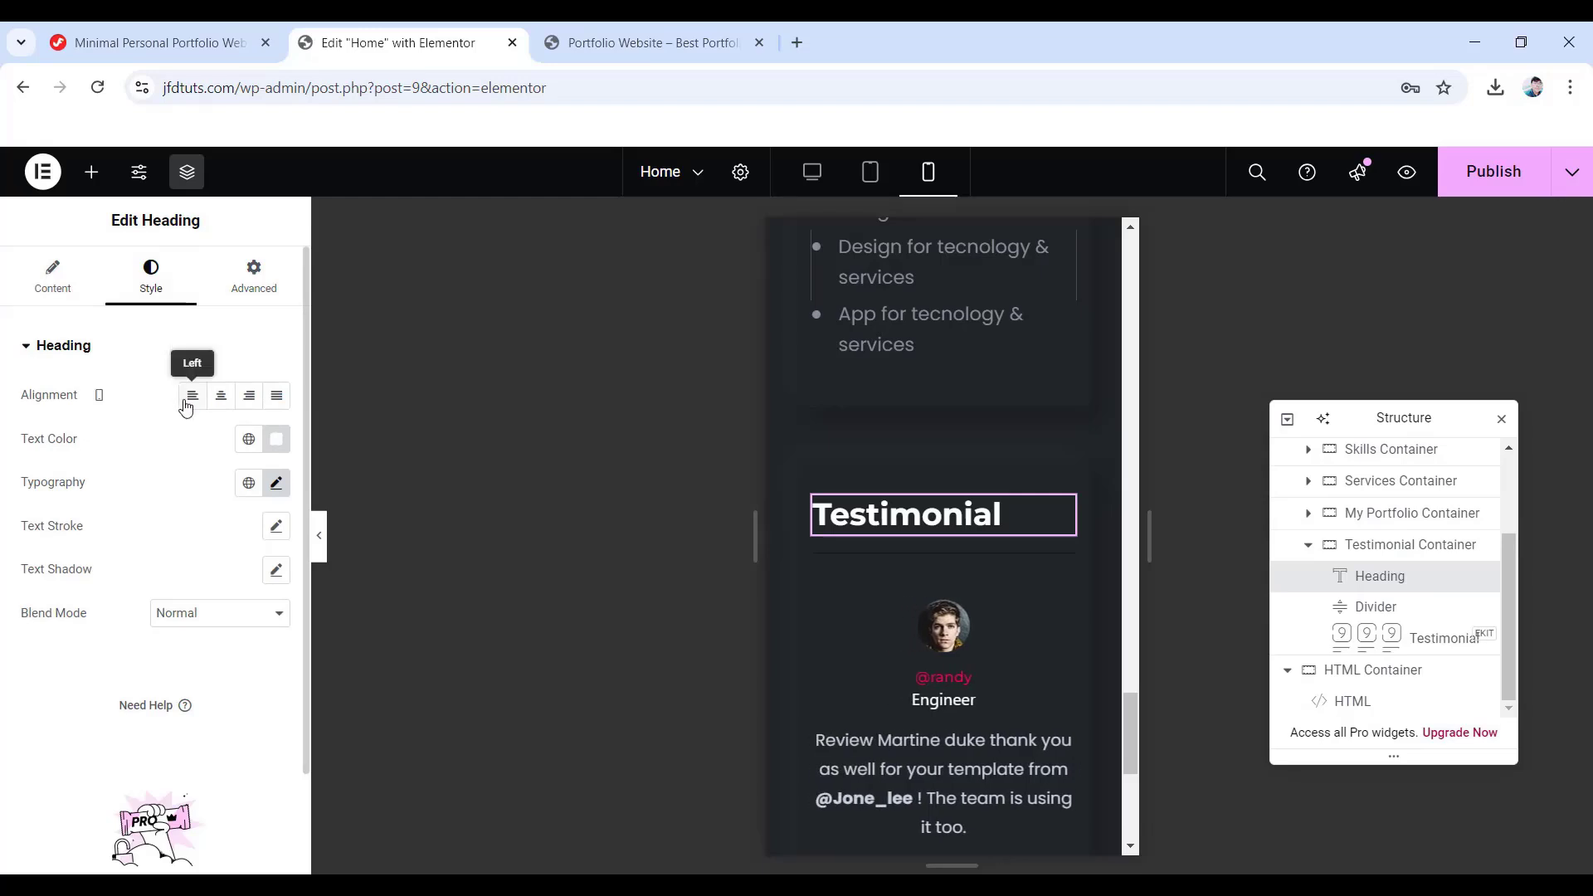
left_click(276, 485)
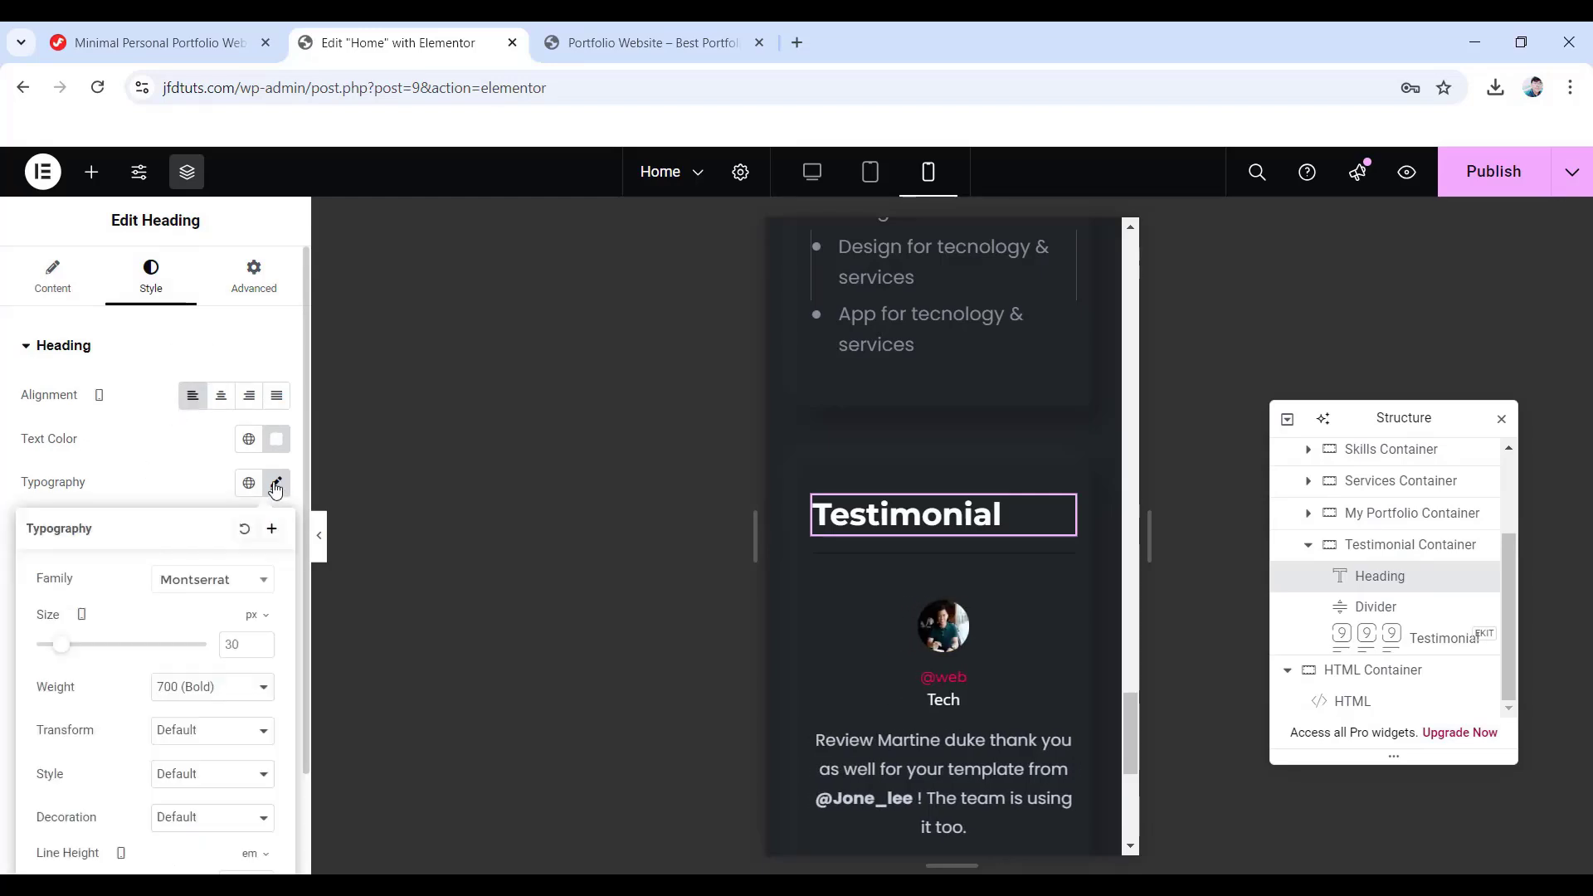
left_click(229, 639)
scroll(229, 635, "down", 1)
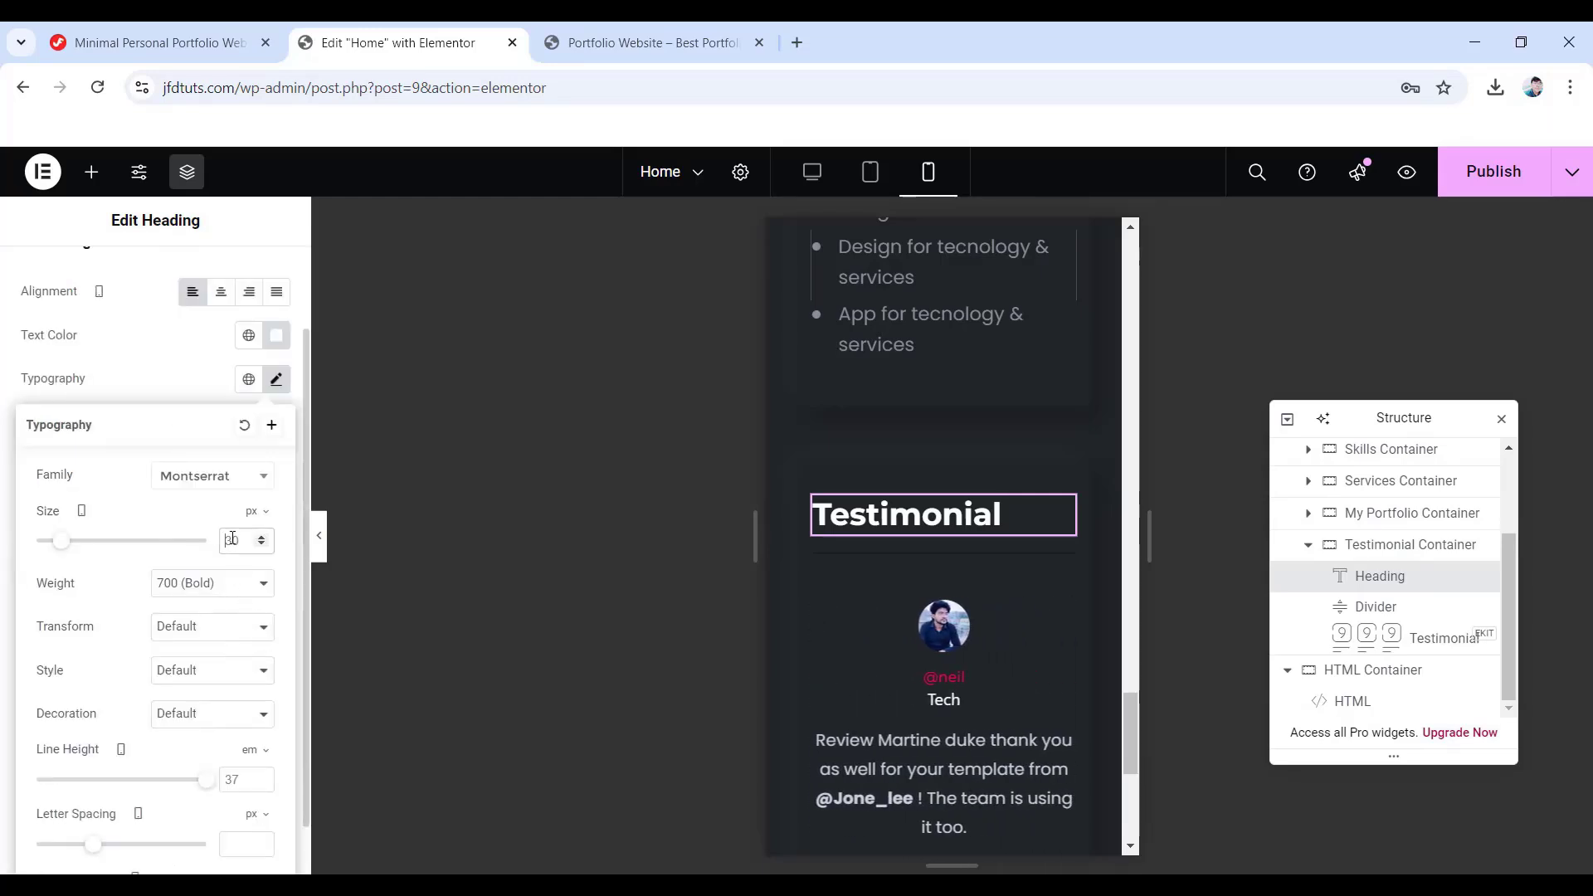
type("24")
scroll(226, 614, "down", 1)
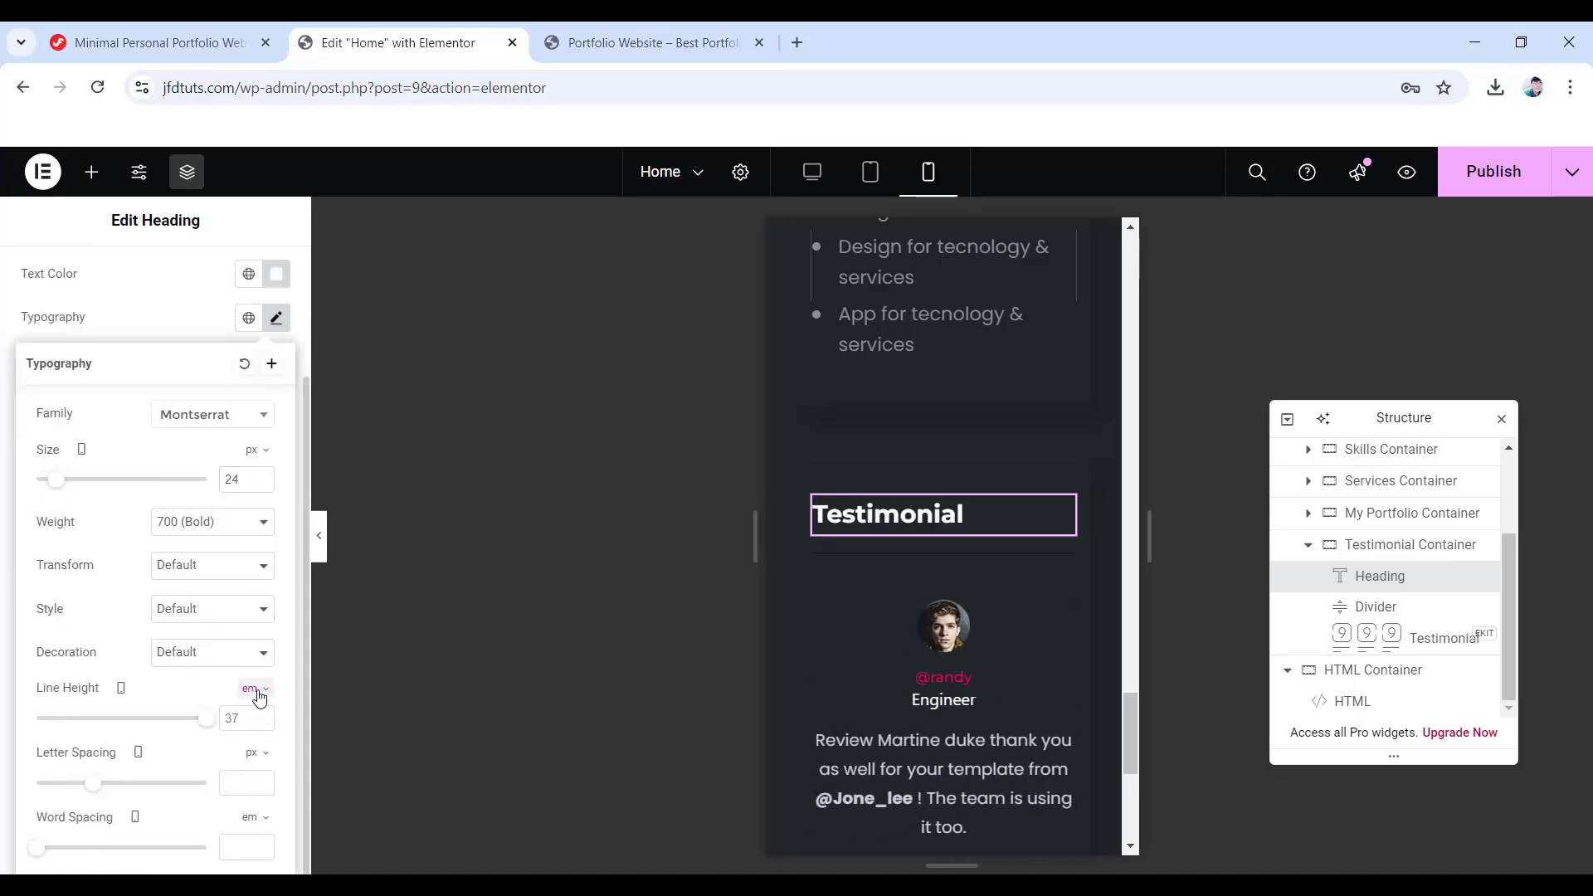
left_click(247, 691)
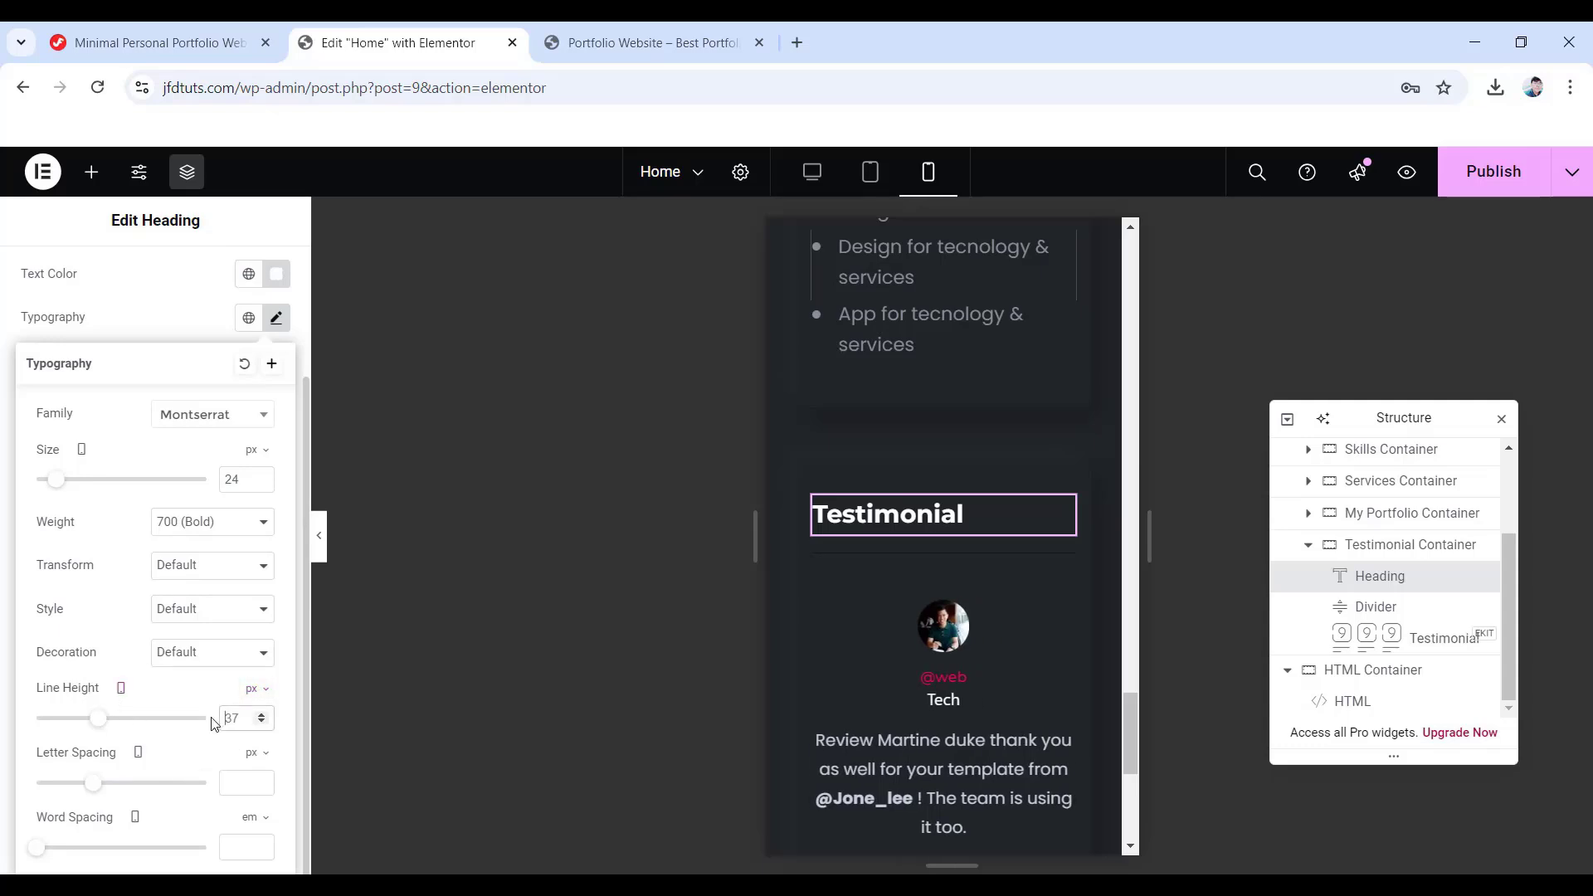
type("30")
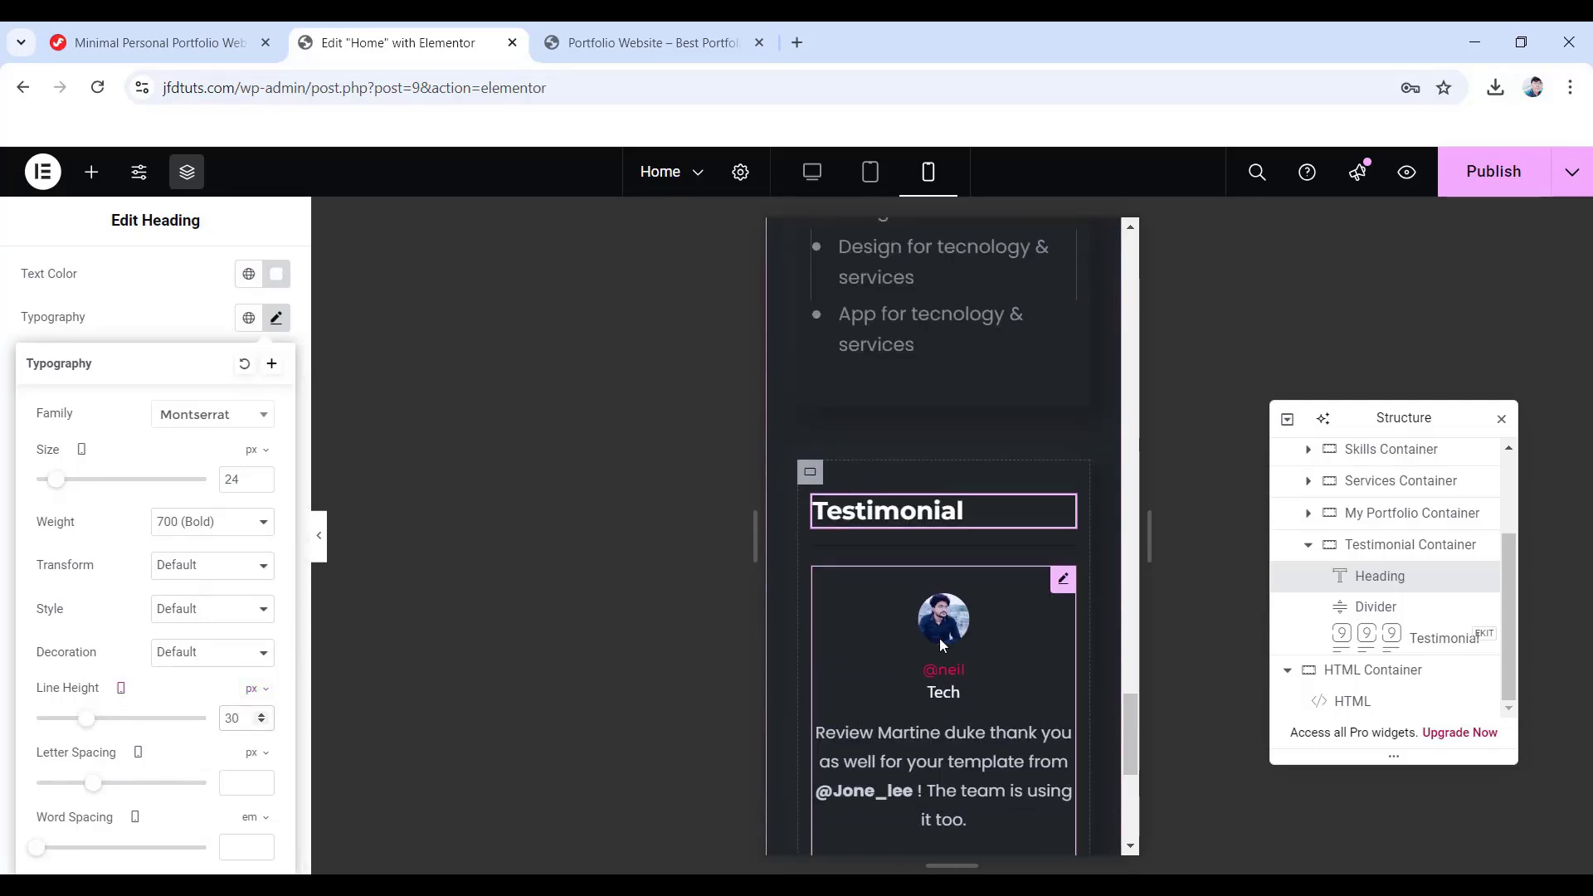
- Publish the page changes and return to the desktop preview
scroll(955, 663, "down", 3)
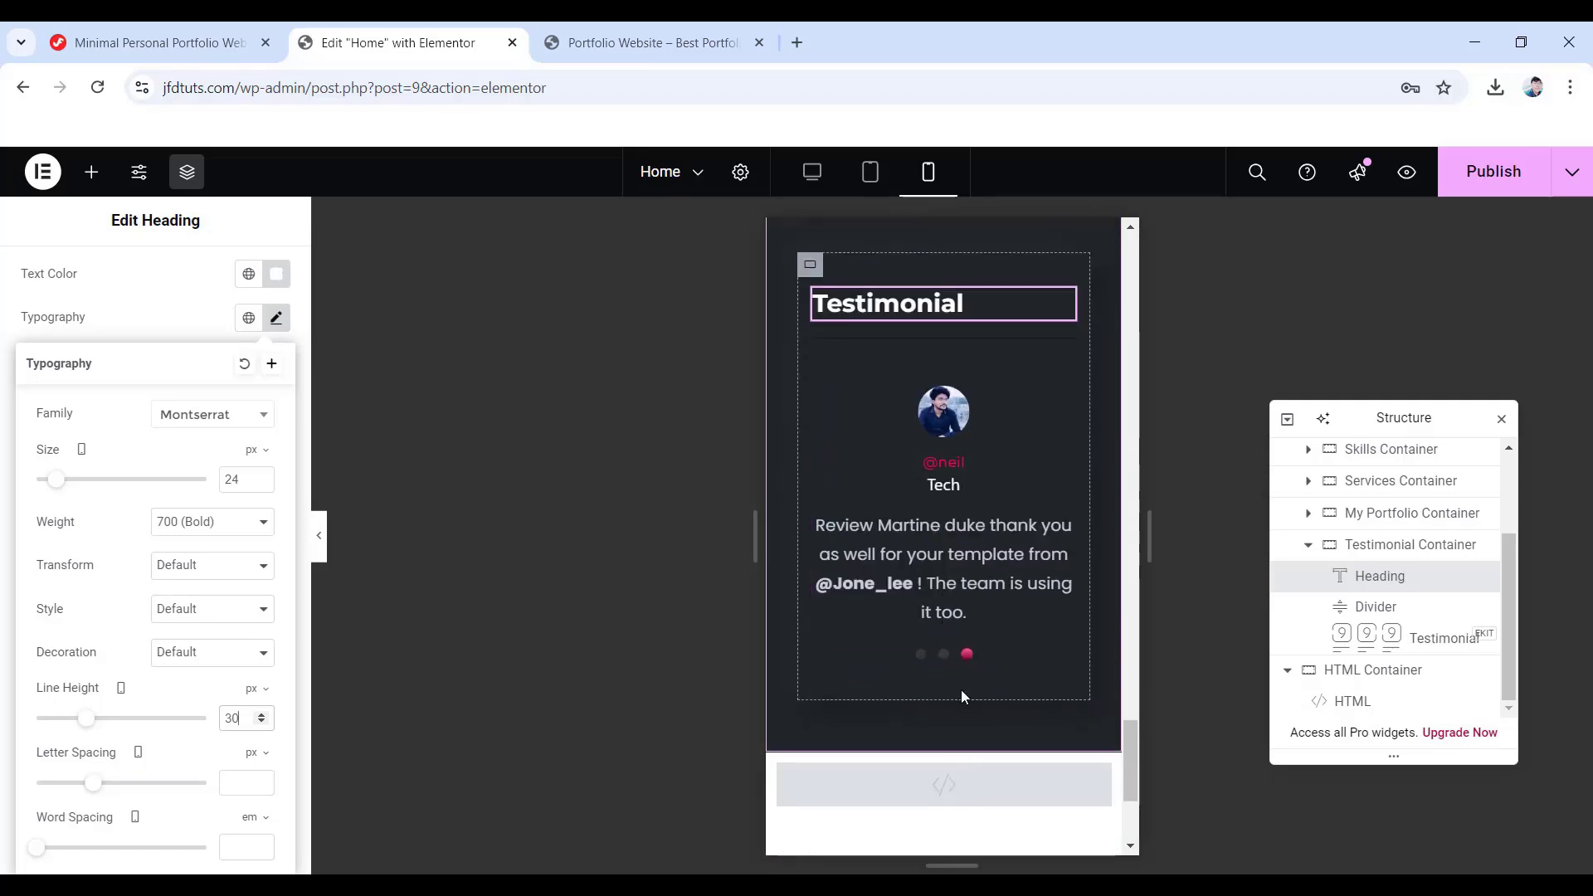
left_click(1484, 172)
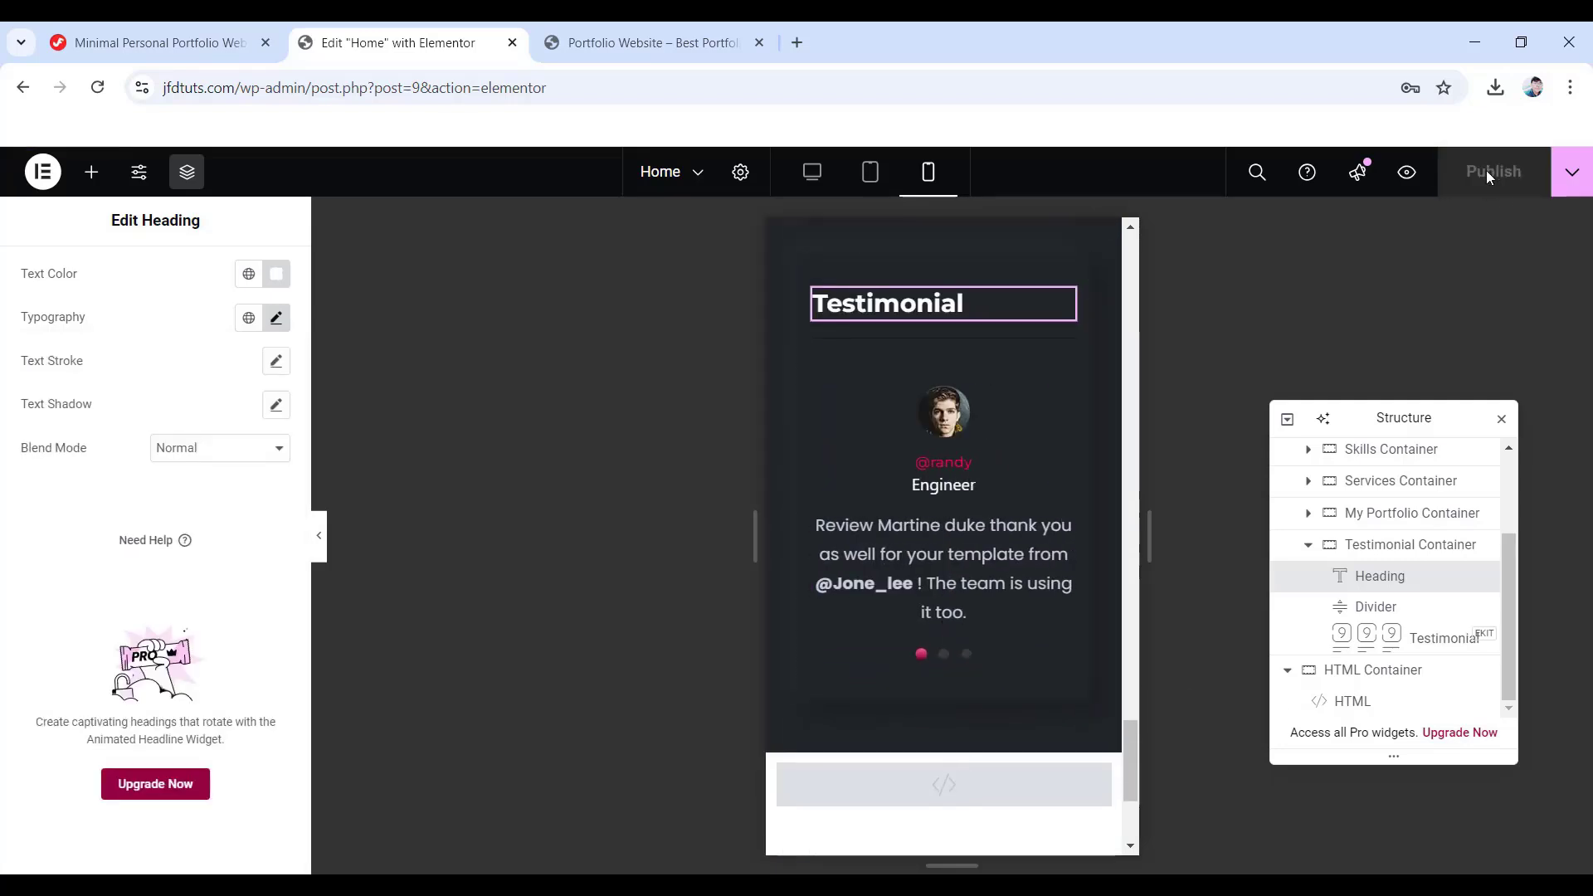
left_click(813, 172)
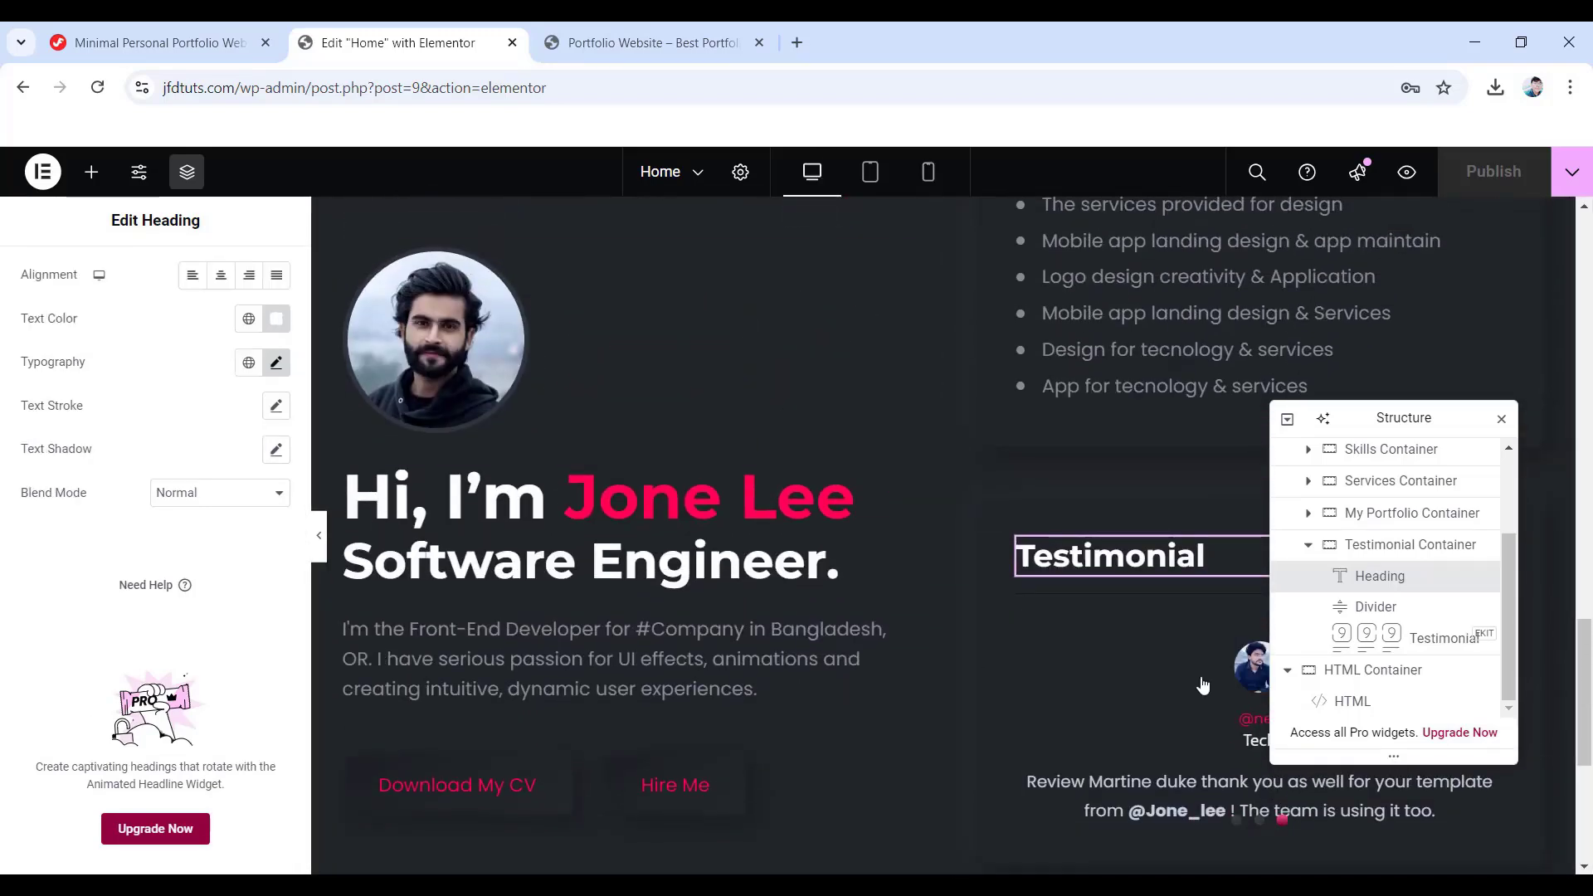
- Drag a Container widget into the right column directly below the collapsed Testimonial Container
left_click(1308, 545)
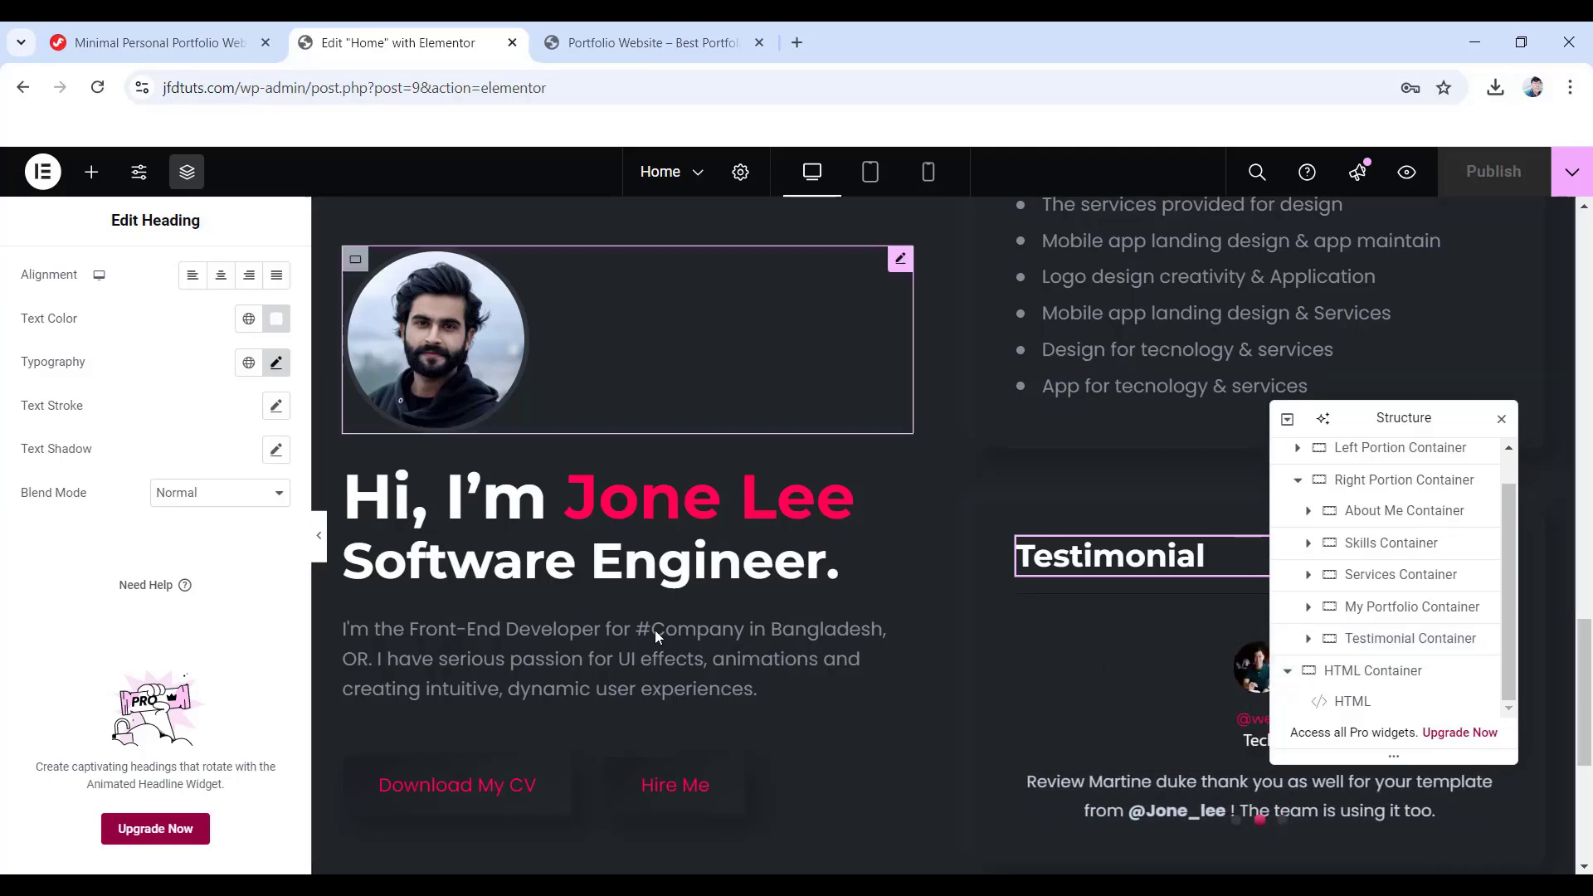
scroll(1083, 611, "down", 5)
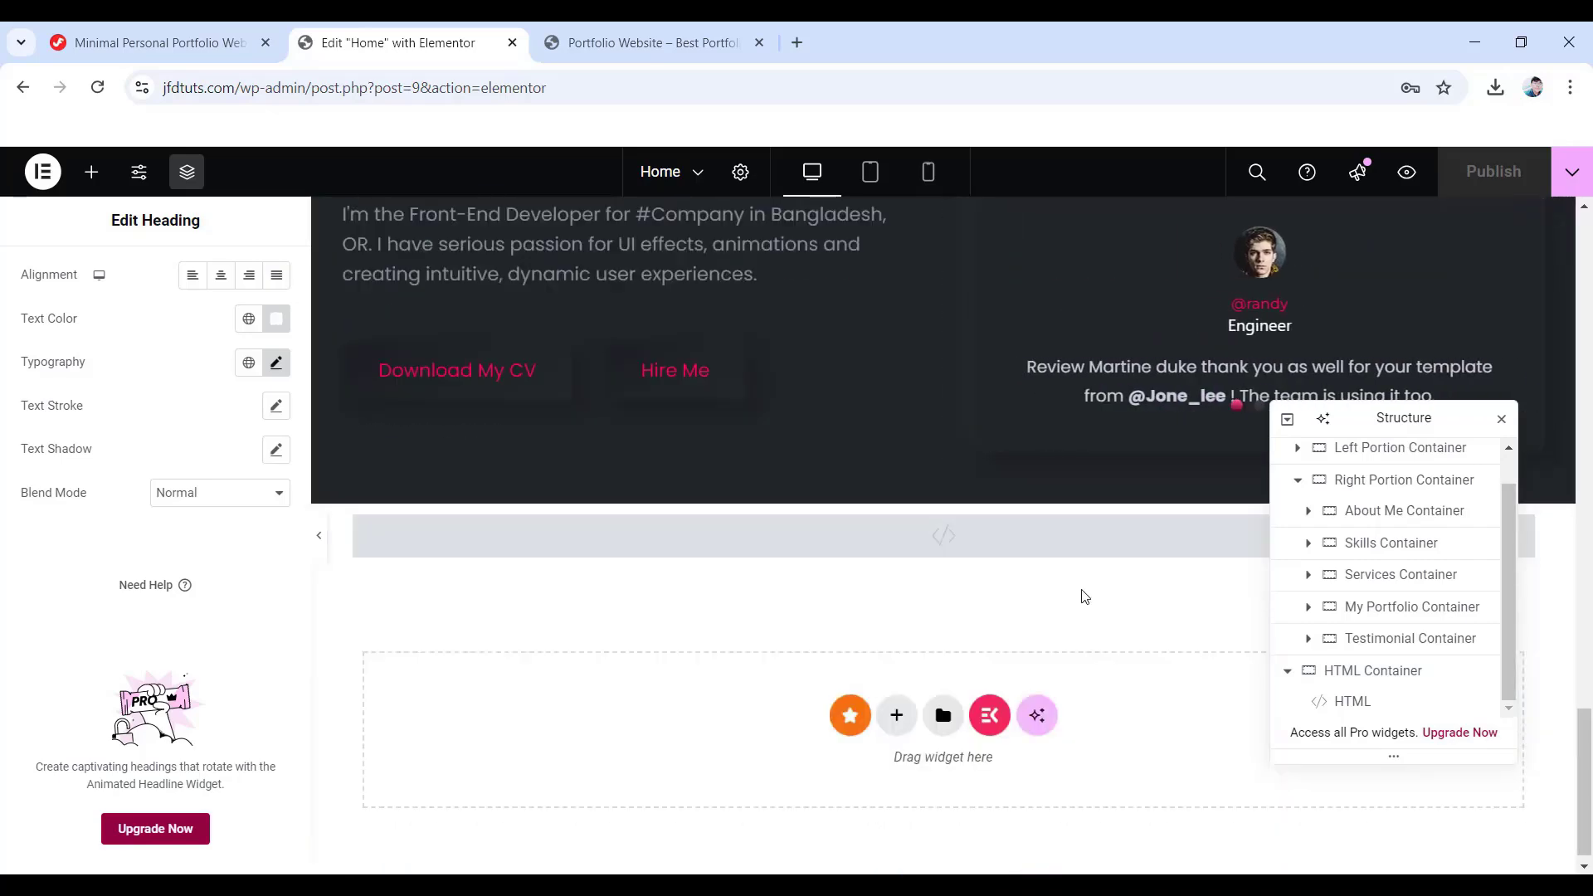
scroll(1084, 594, "up", 1)
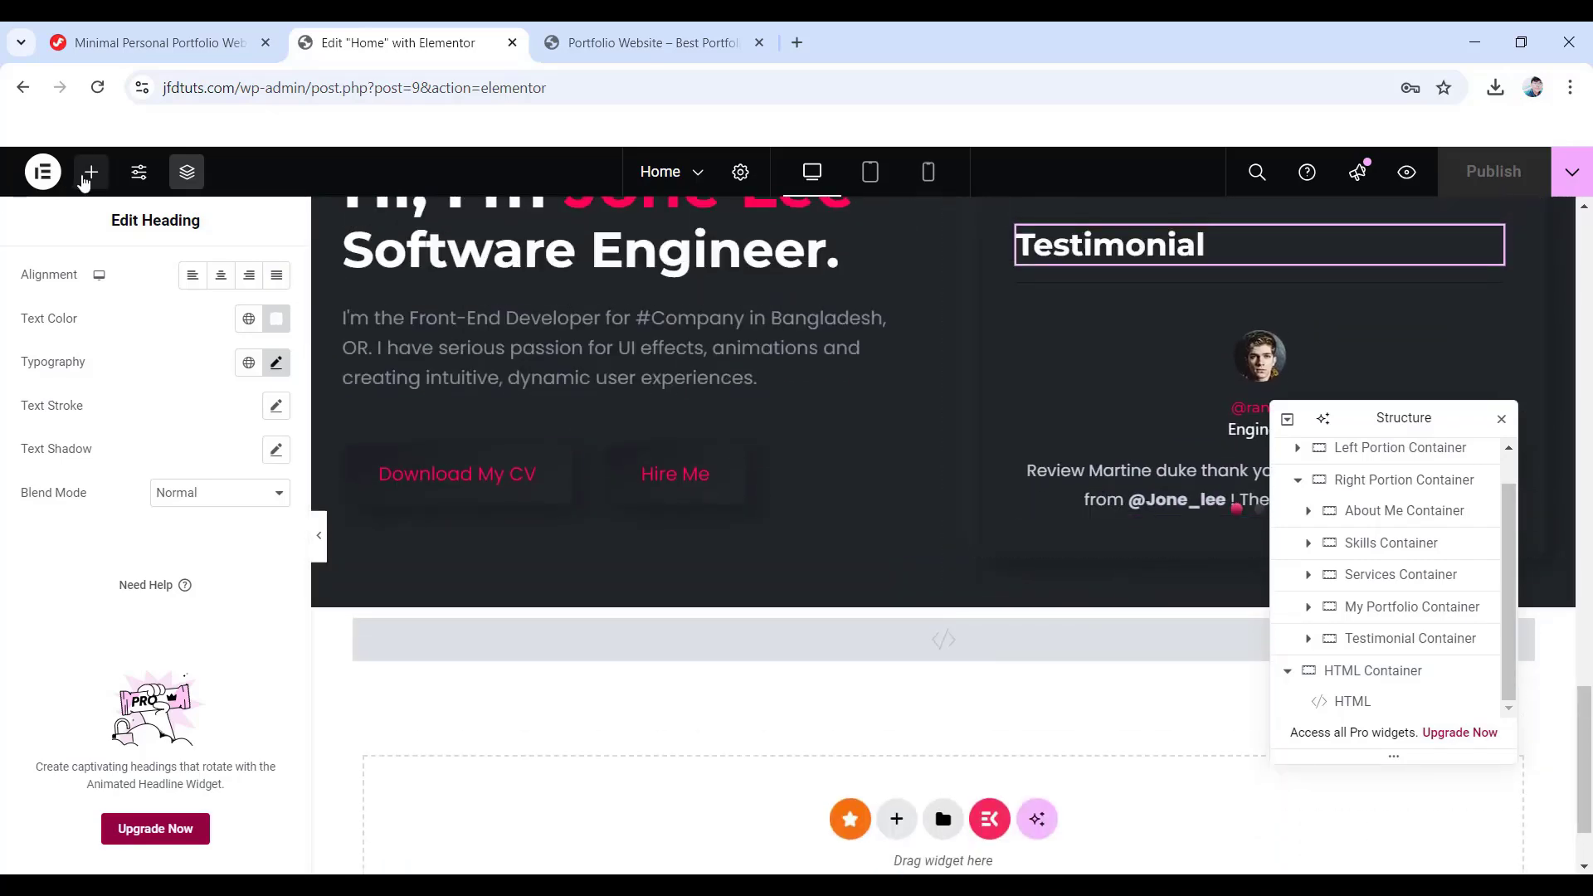
left_click(91, 174)
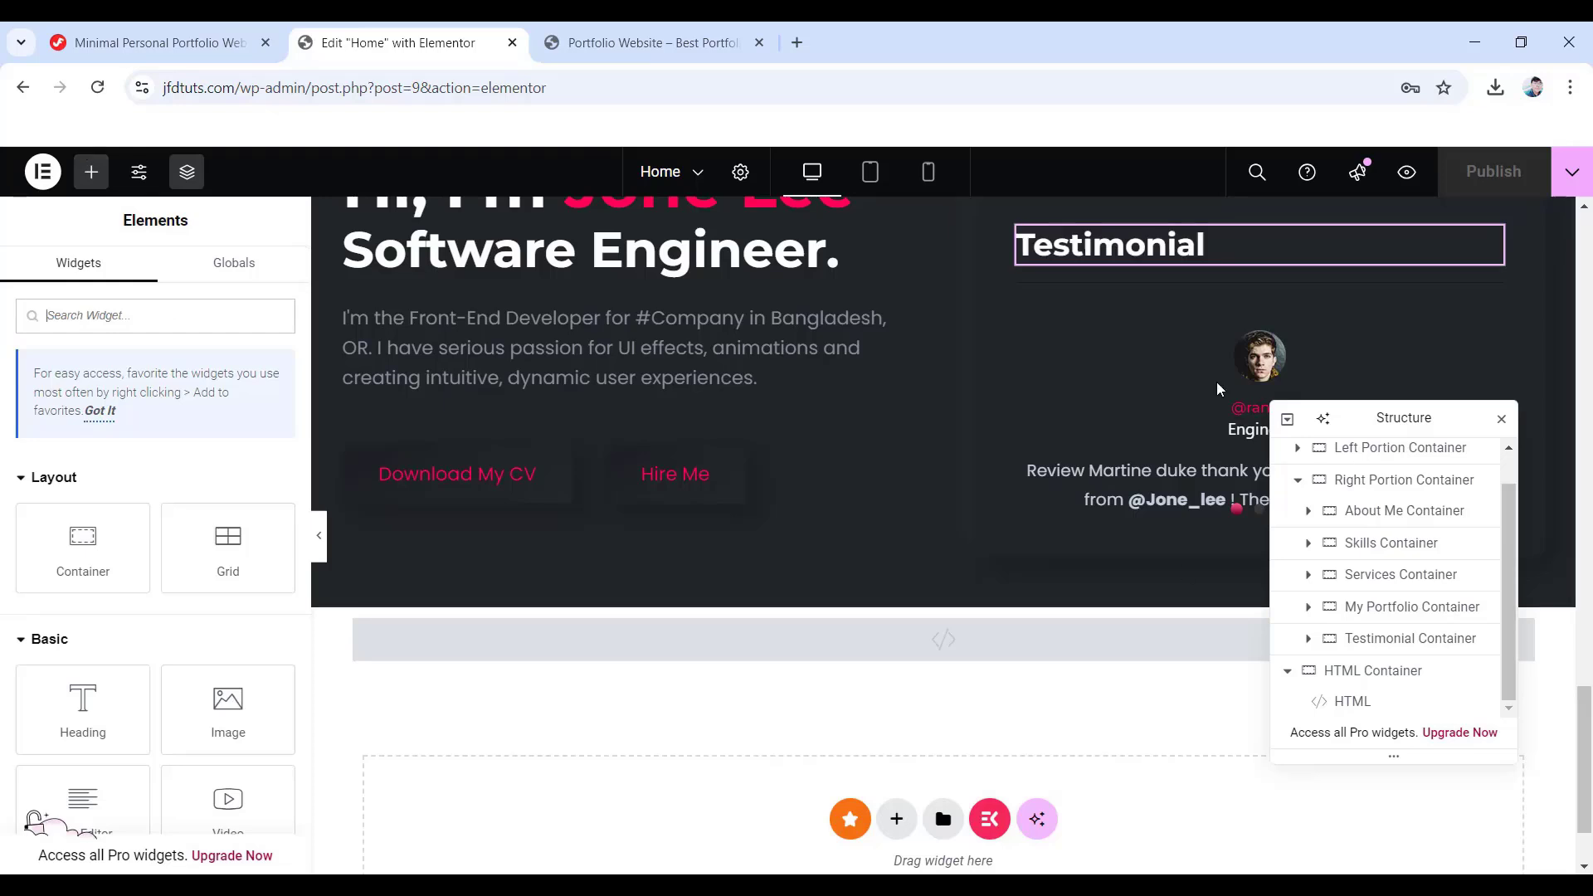
left_click_drag(1386, 420, 666, 326)
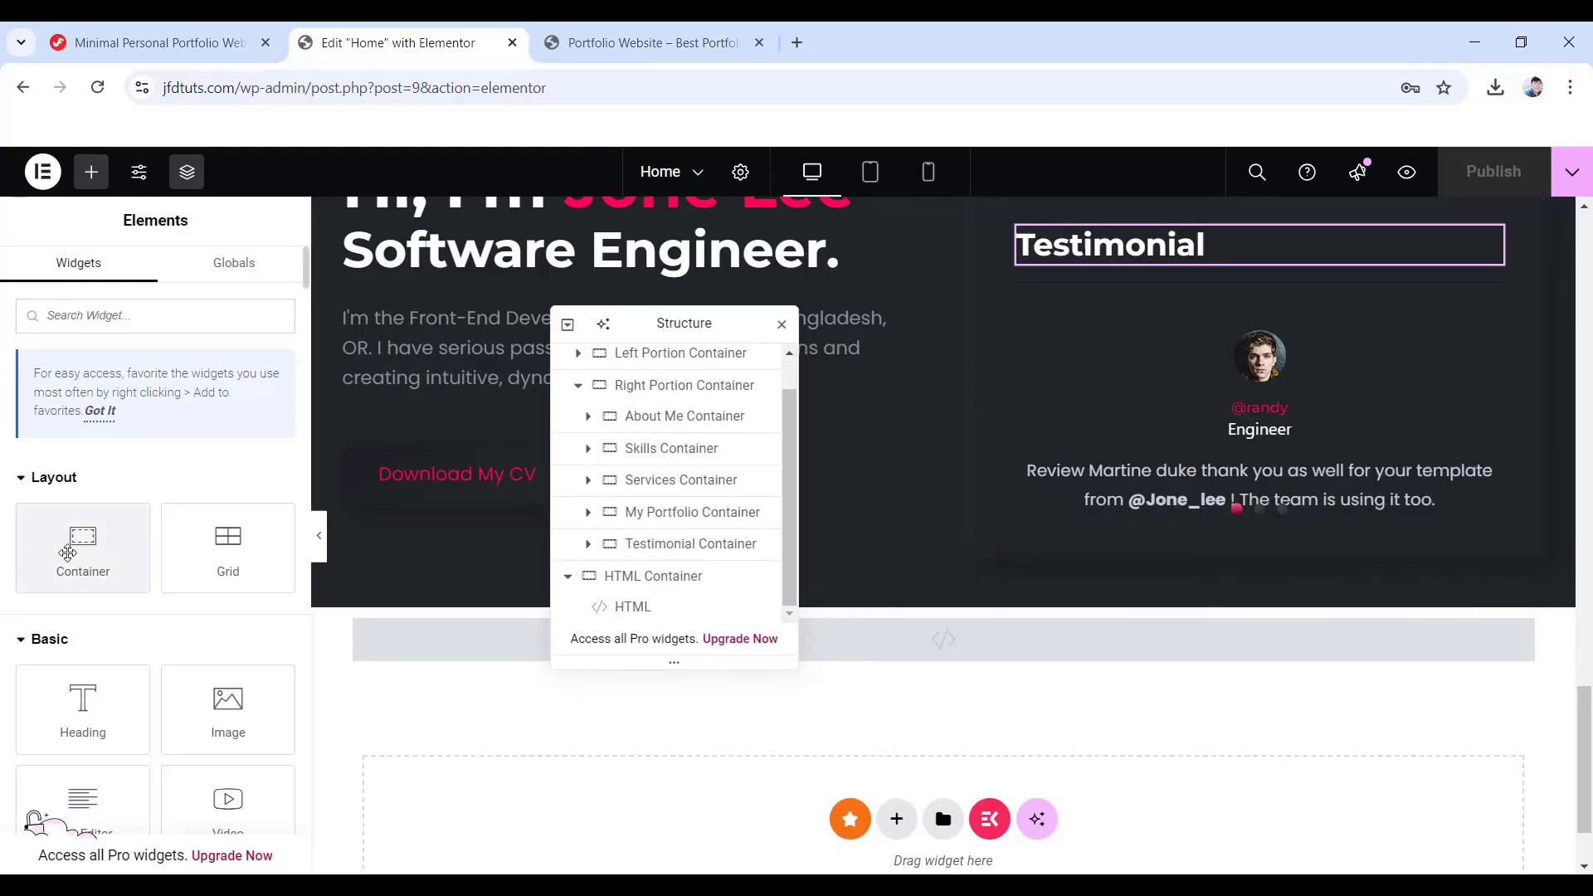
left_click_drag(68, 553, 1266, 554)
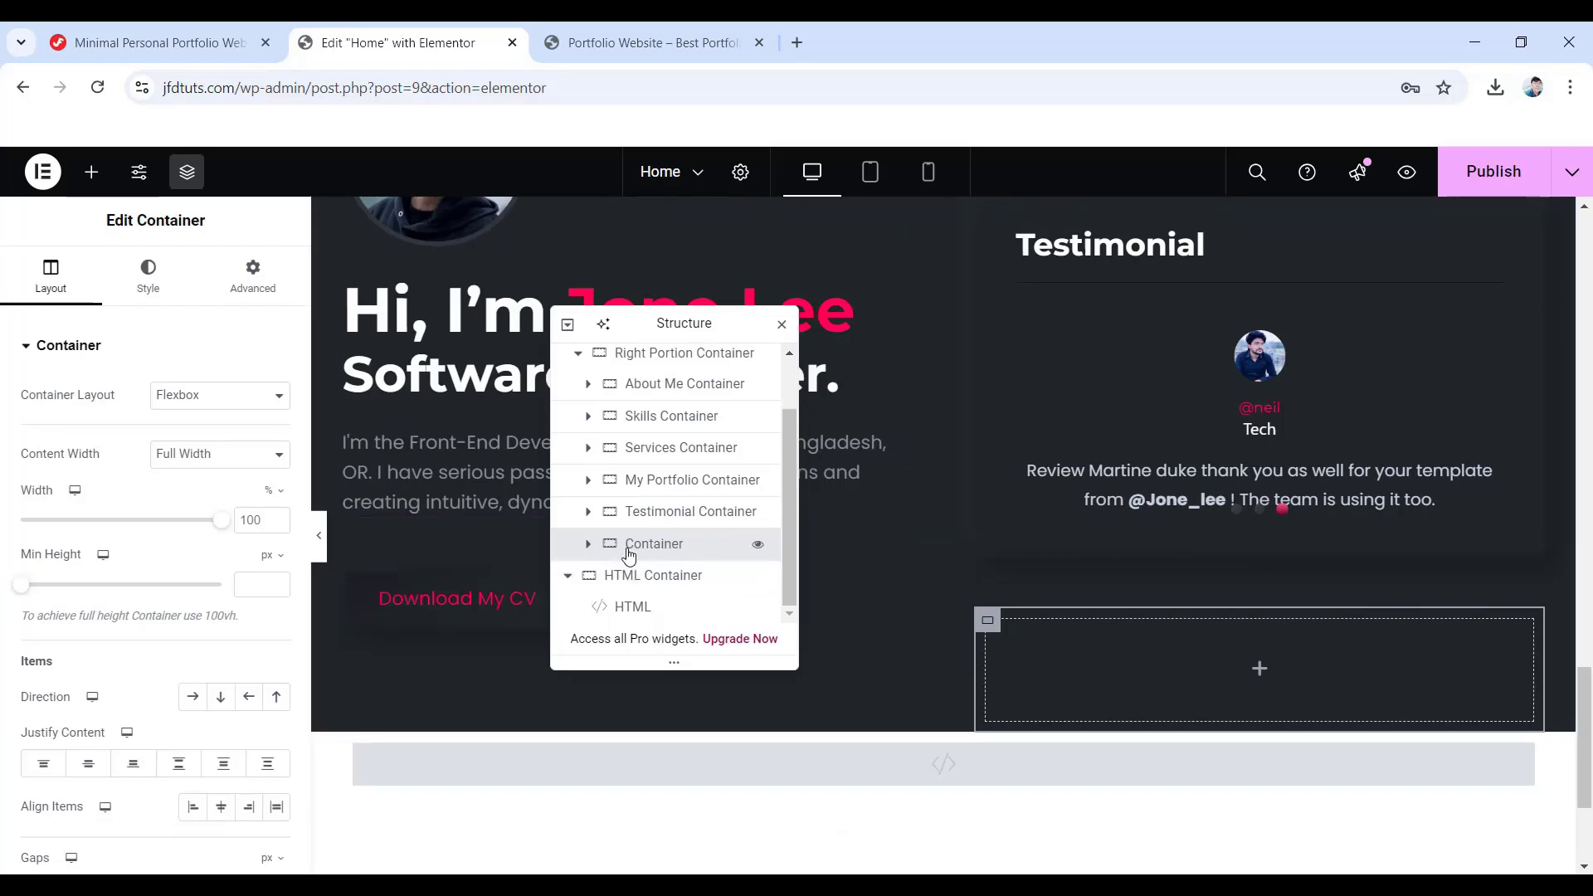
- Rename the new container to 'Contact Container' and set its content width to Boxed
type("Contact Container")
key("Return")
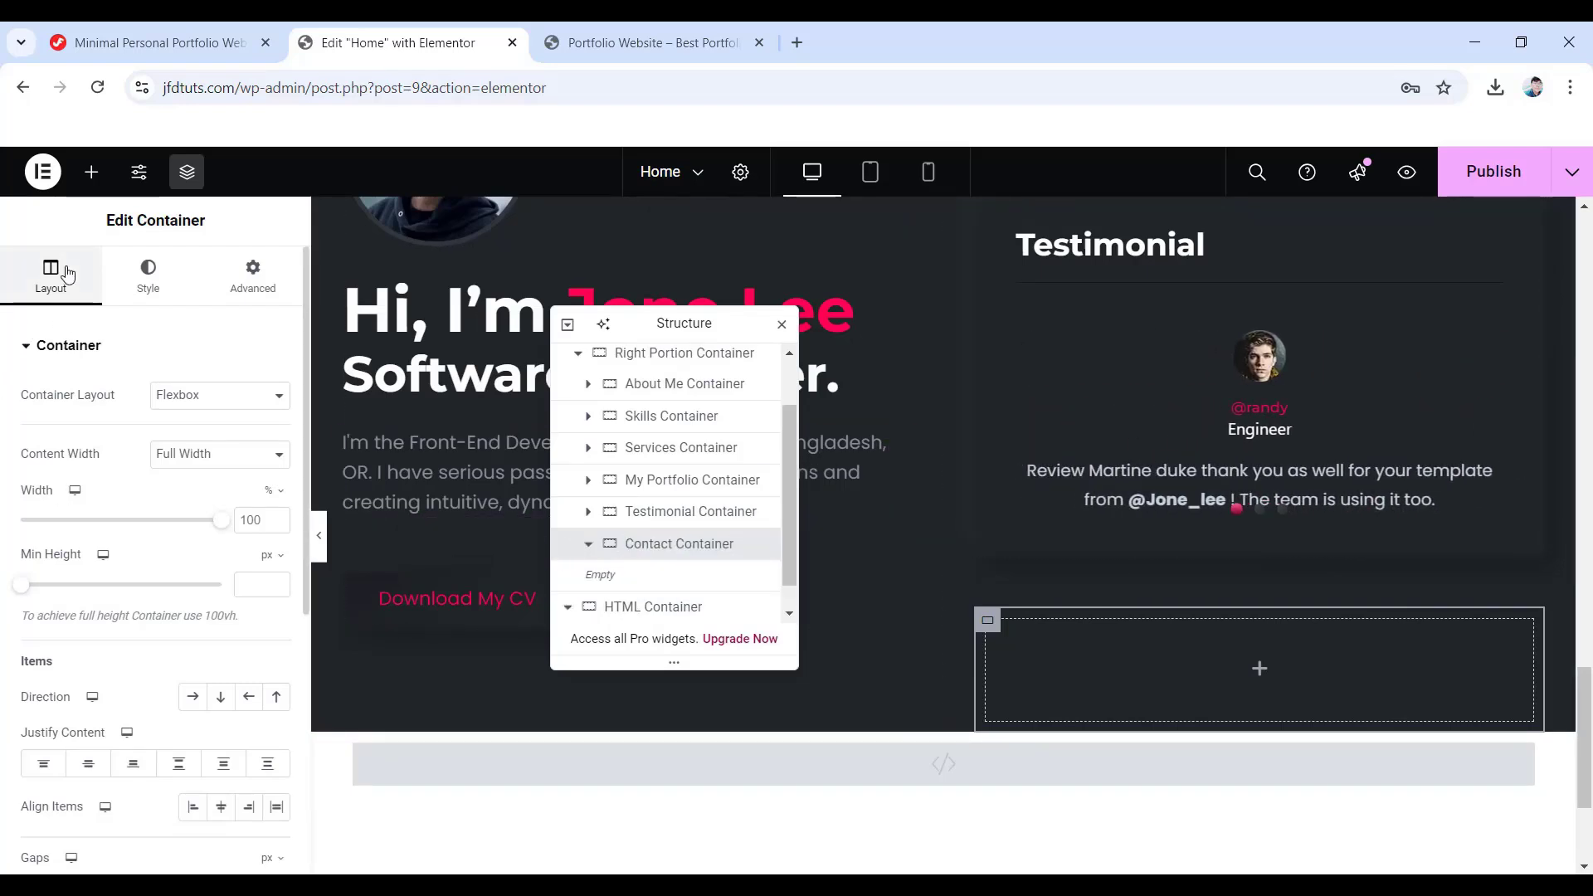
left_click(241, 455)
left_click(187, 477)
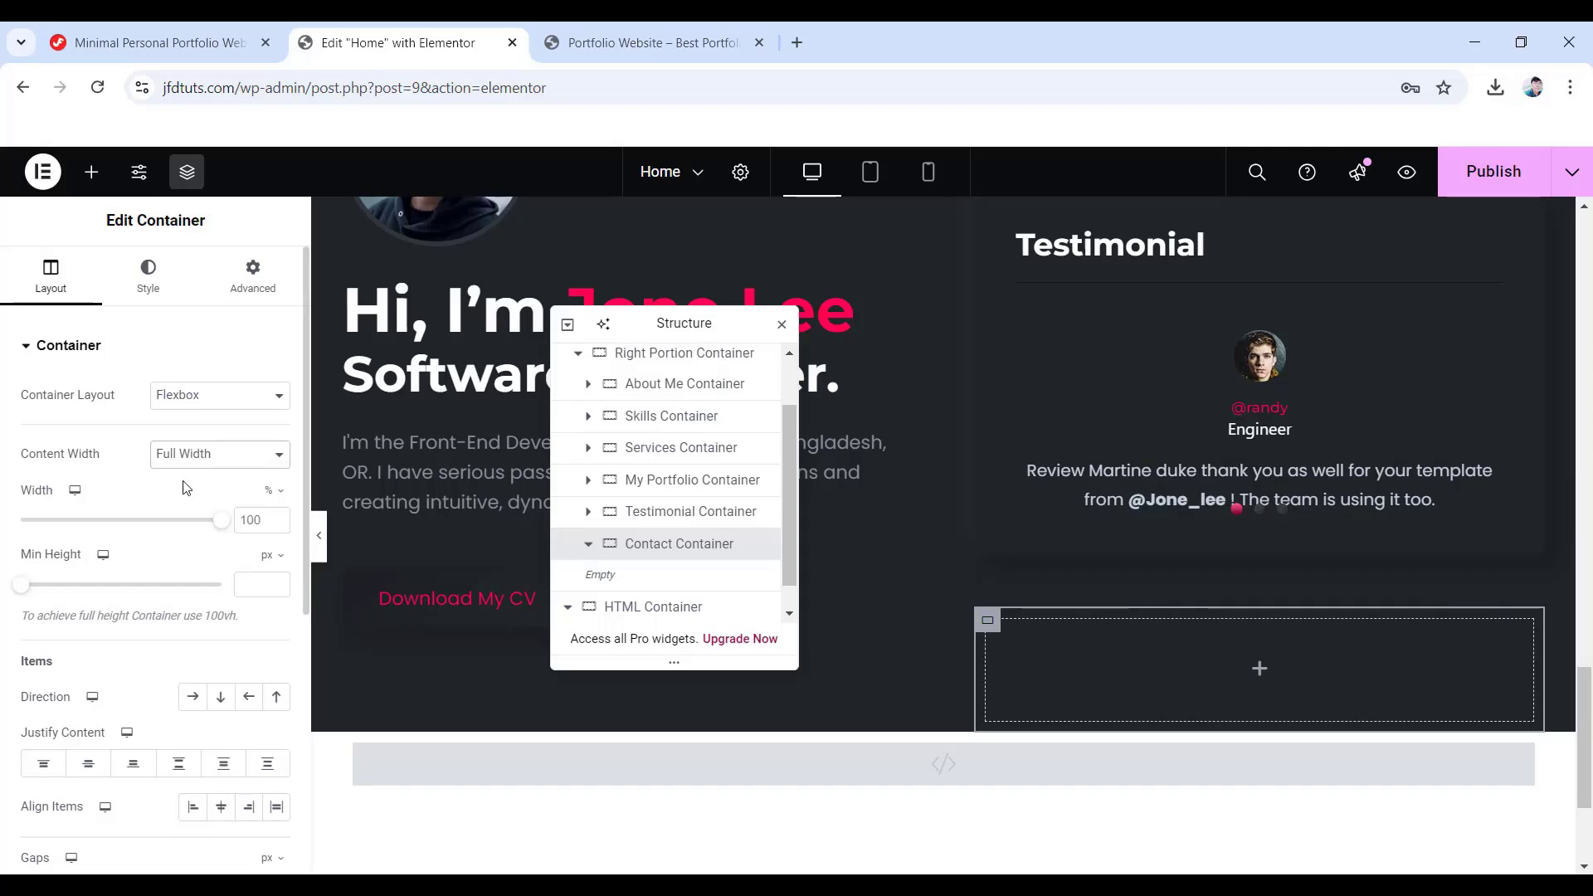
scroll(121, 581, "down", 2)
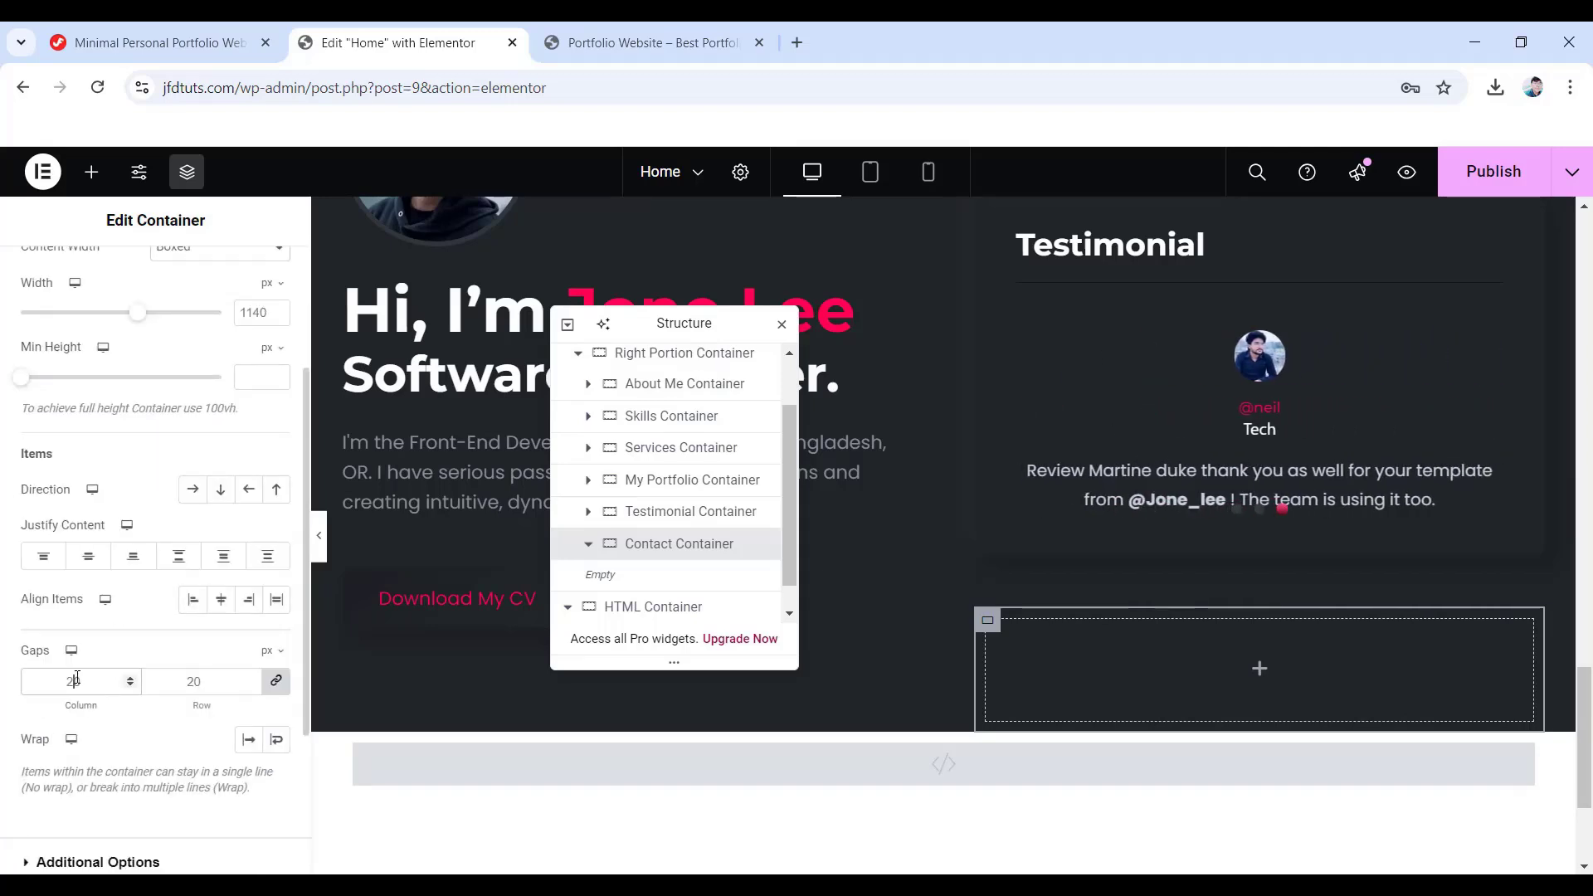
scroll(77, 678, "up", 3)
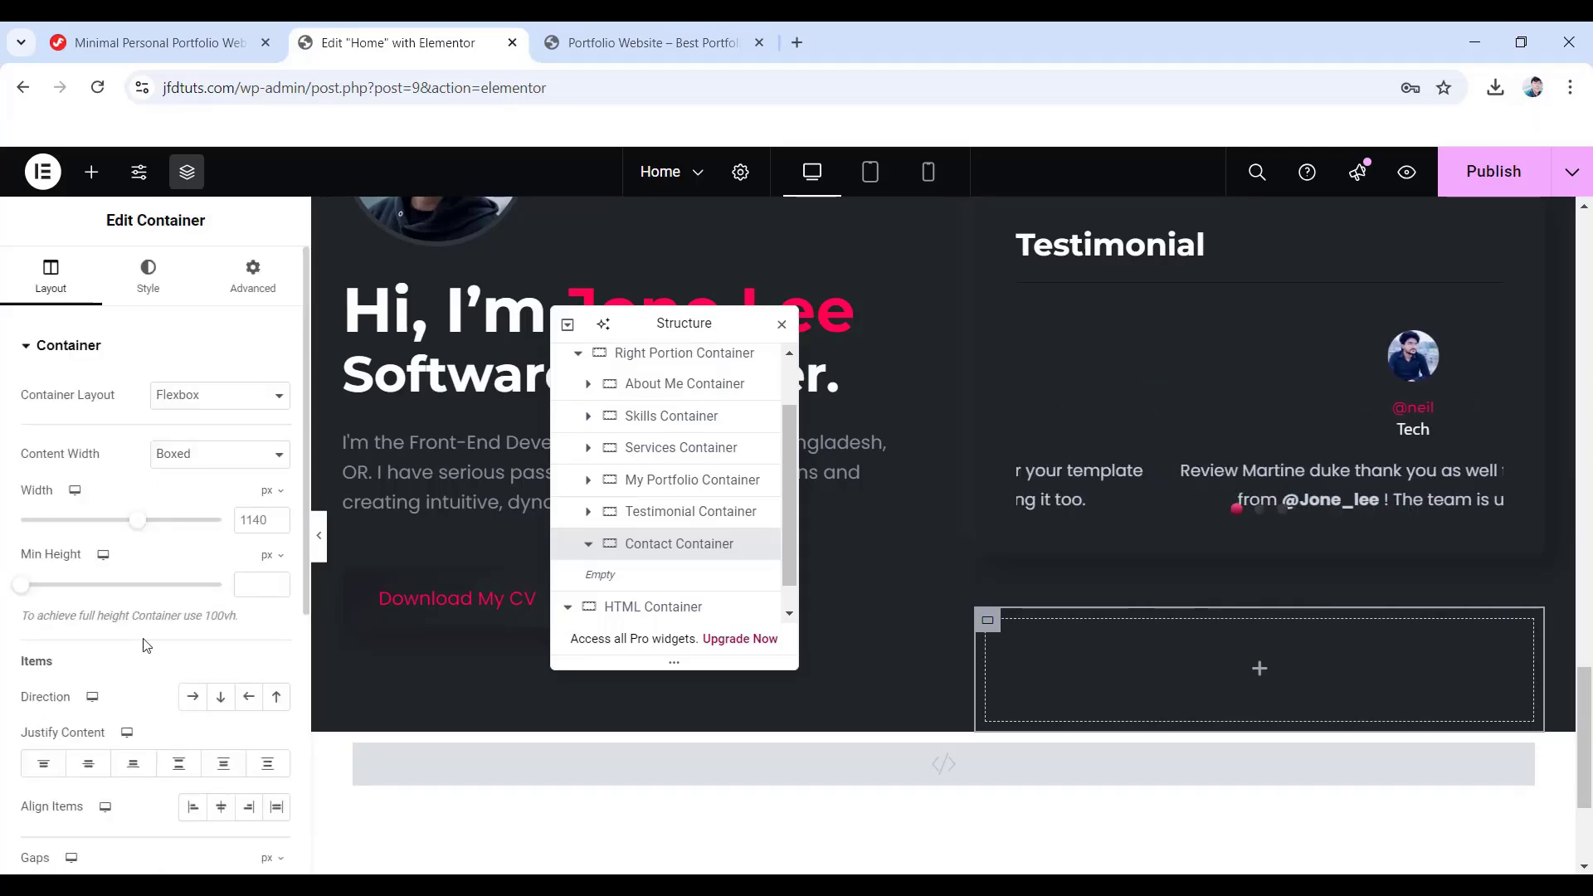
- Give the Contact Container a 50 bottom margin, 35/40/40/40 padding and the 'box' CSS class
left_click(149, 278)
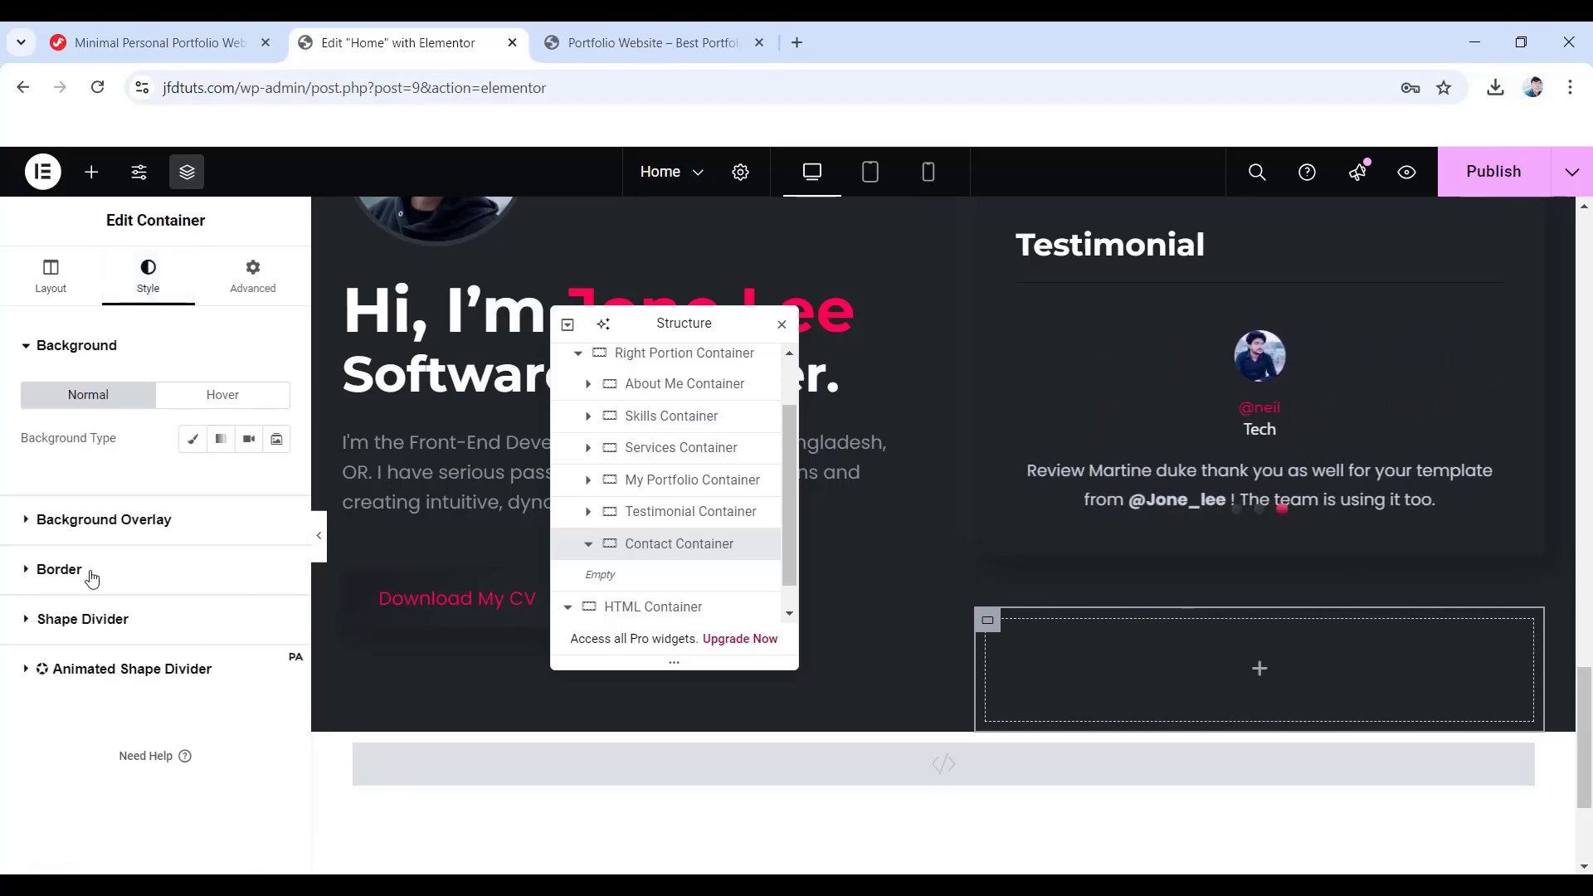
left_click(60, 569)
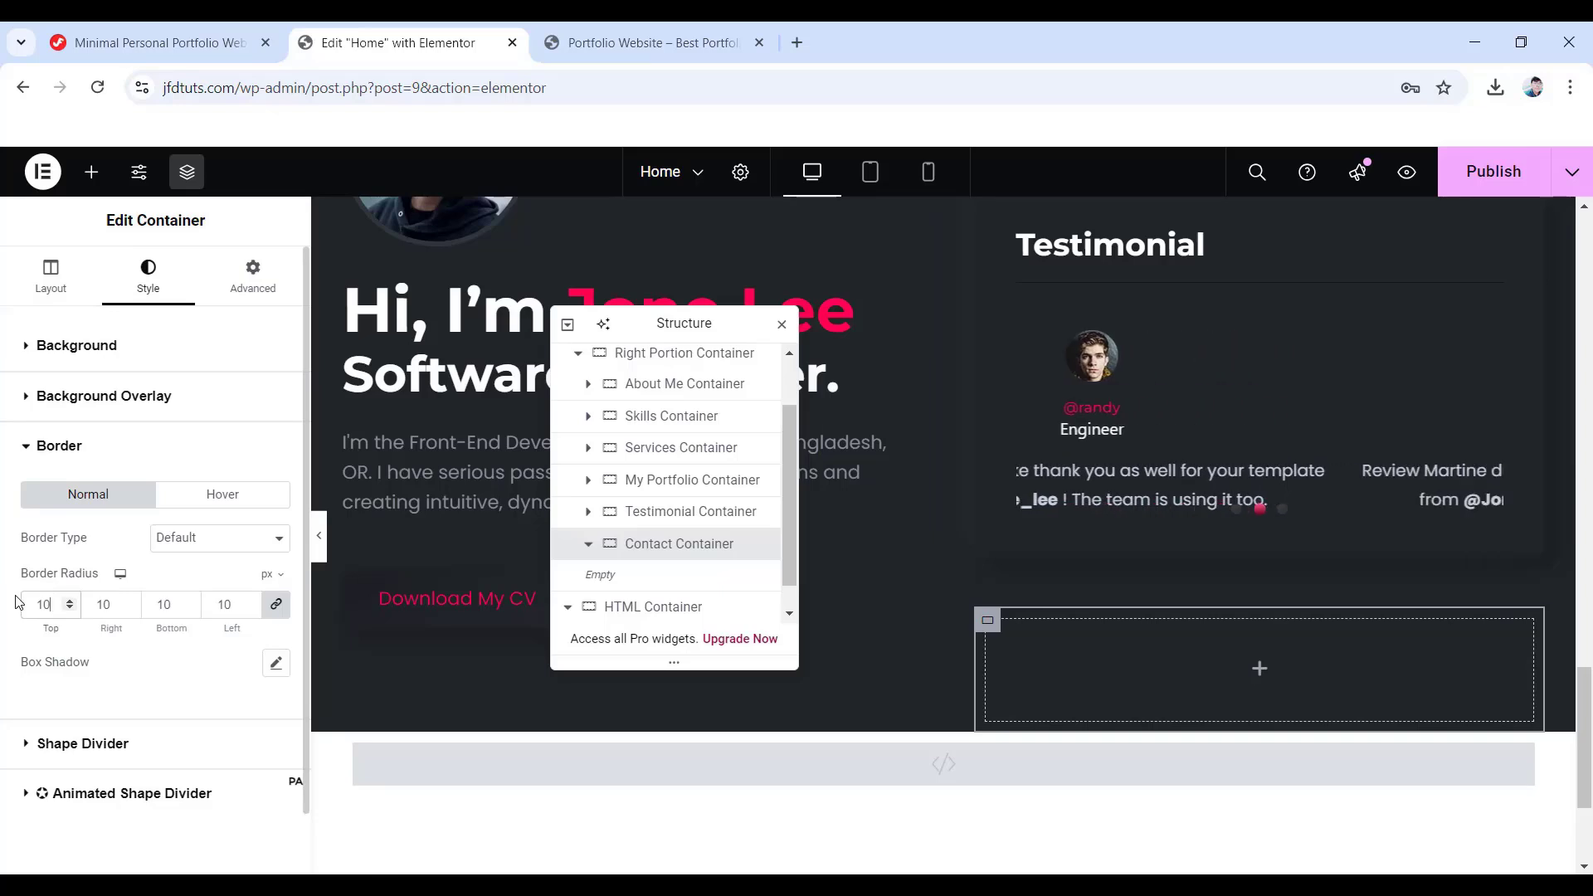
left_click(253, 278)
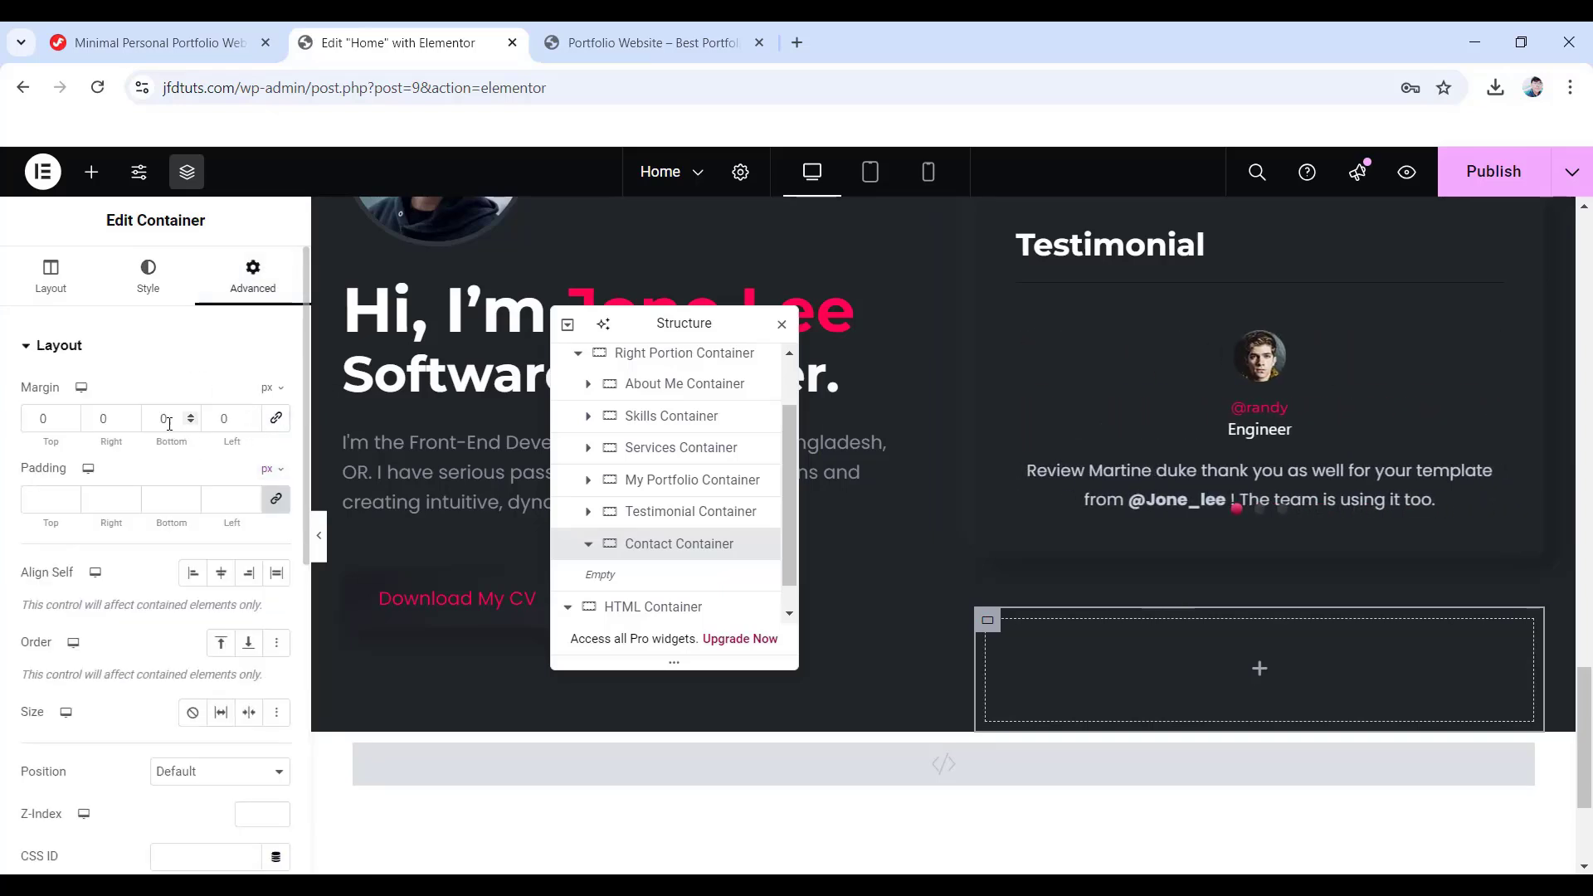
type("50")
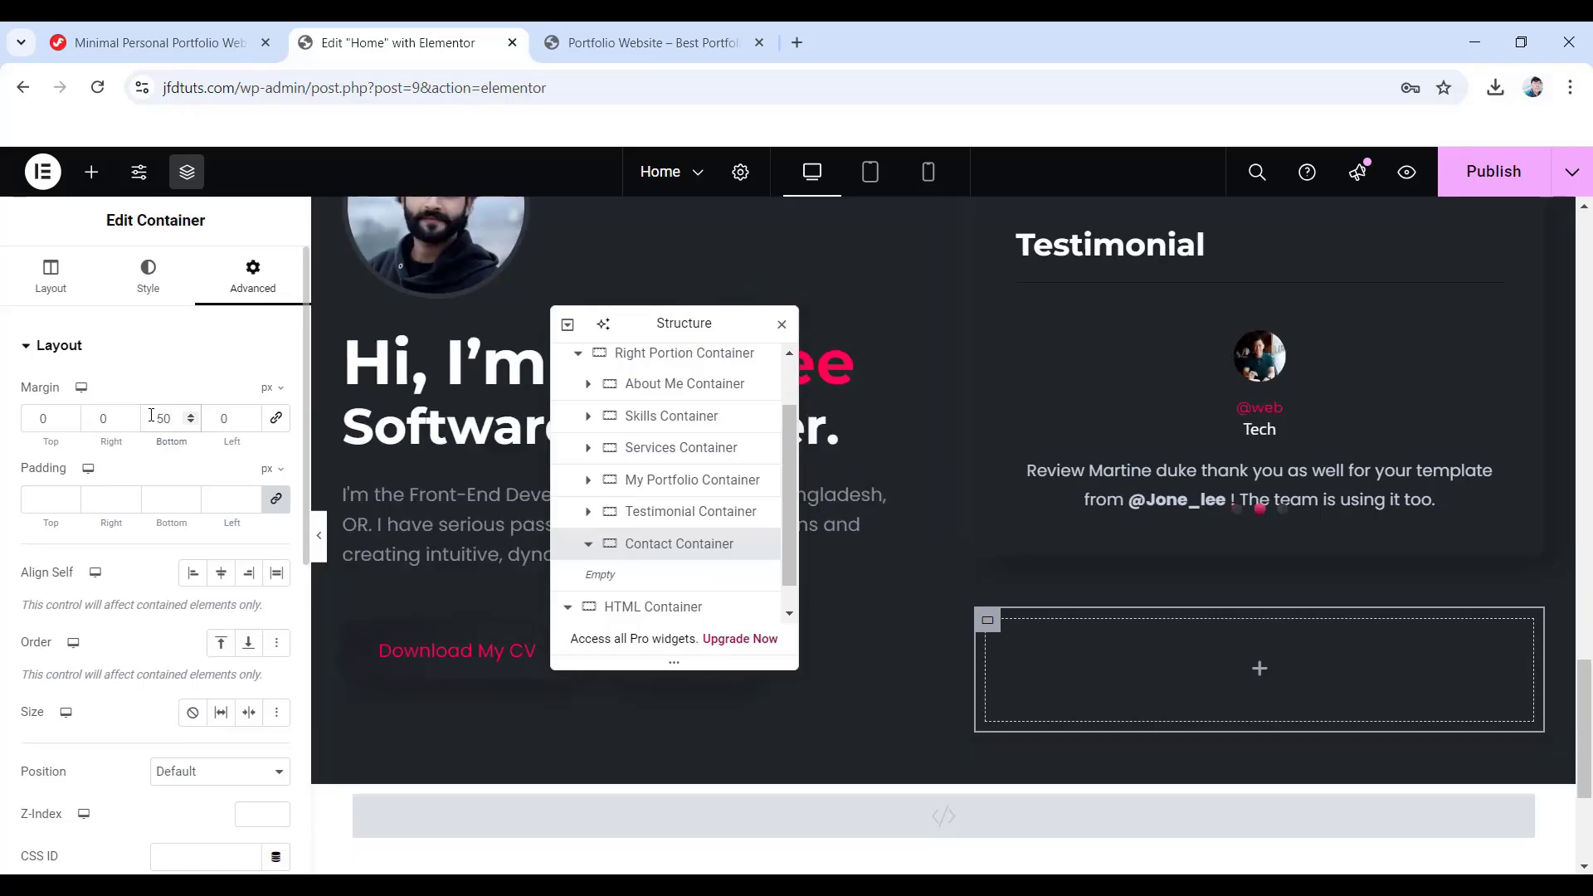
left_click(48, 498)
type("40")
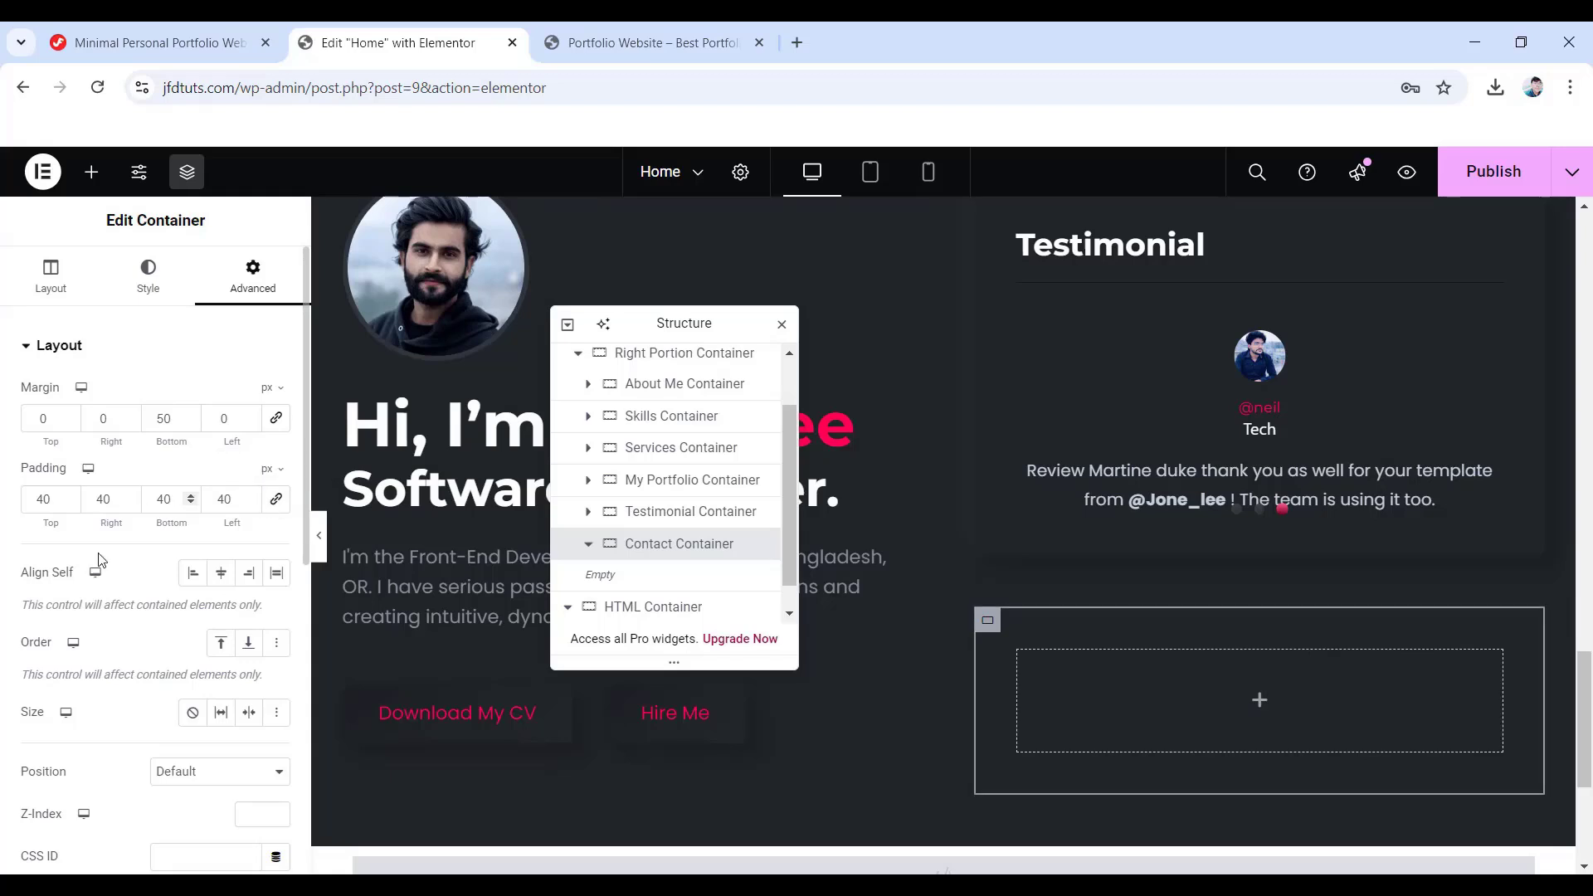
key("BackSpace")
key("BackSpace")
type("35")
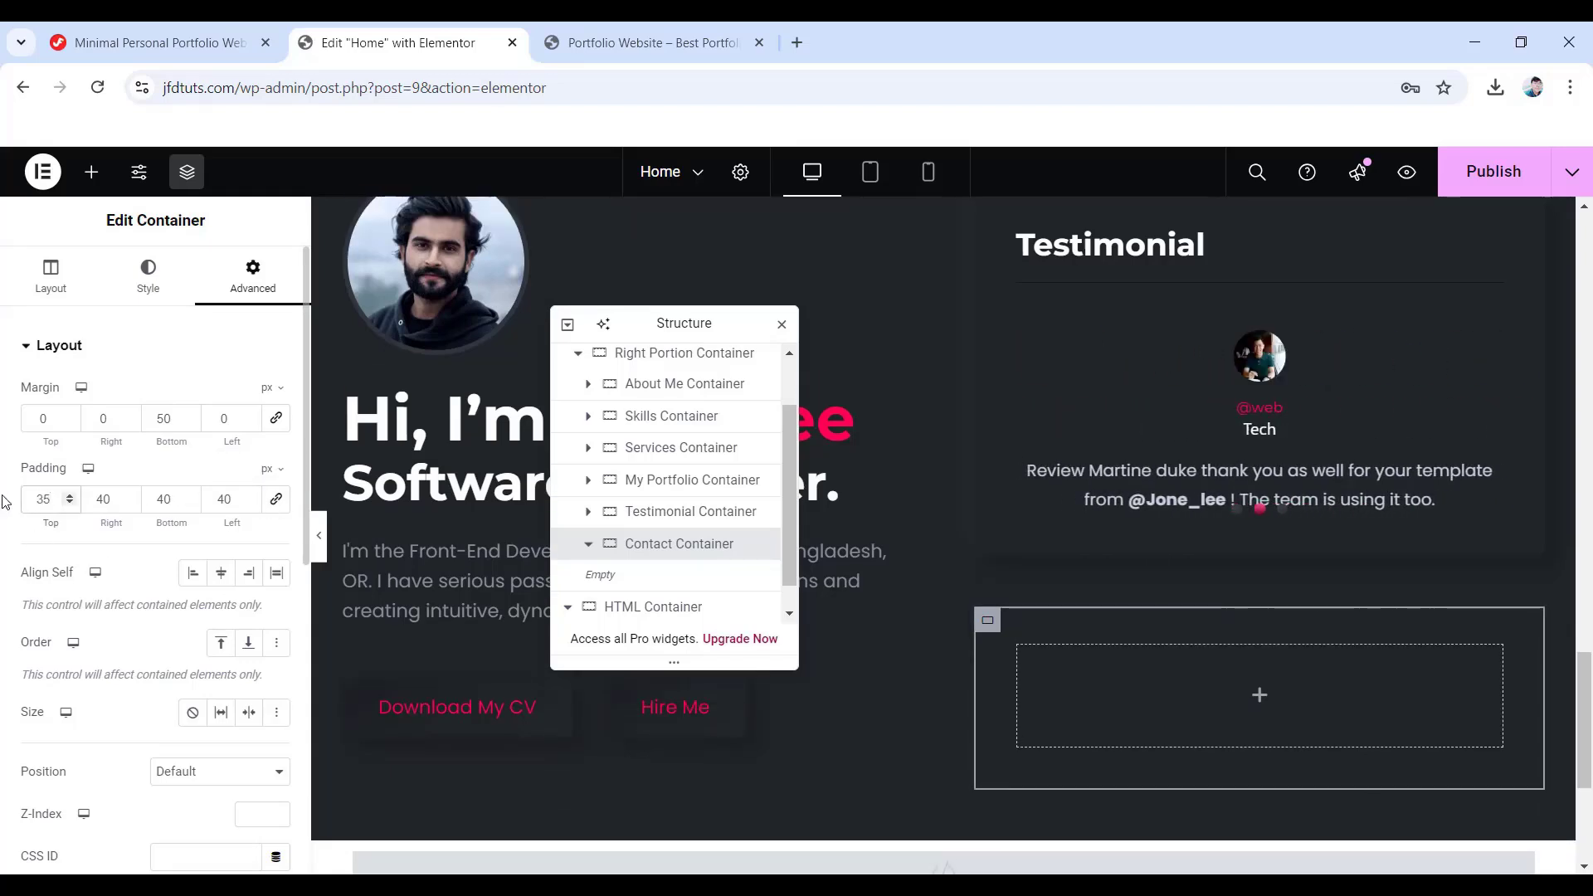
scroll(238, 753, "down", 3)
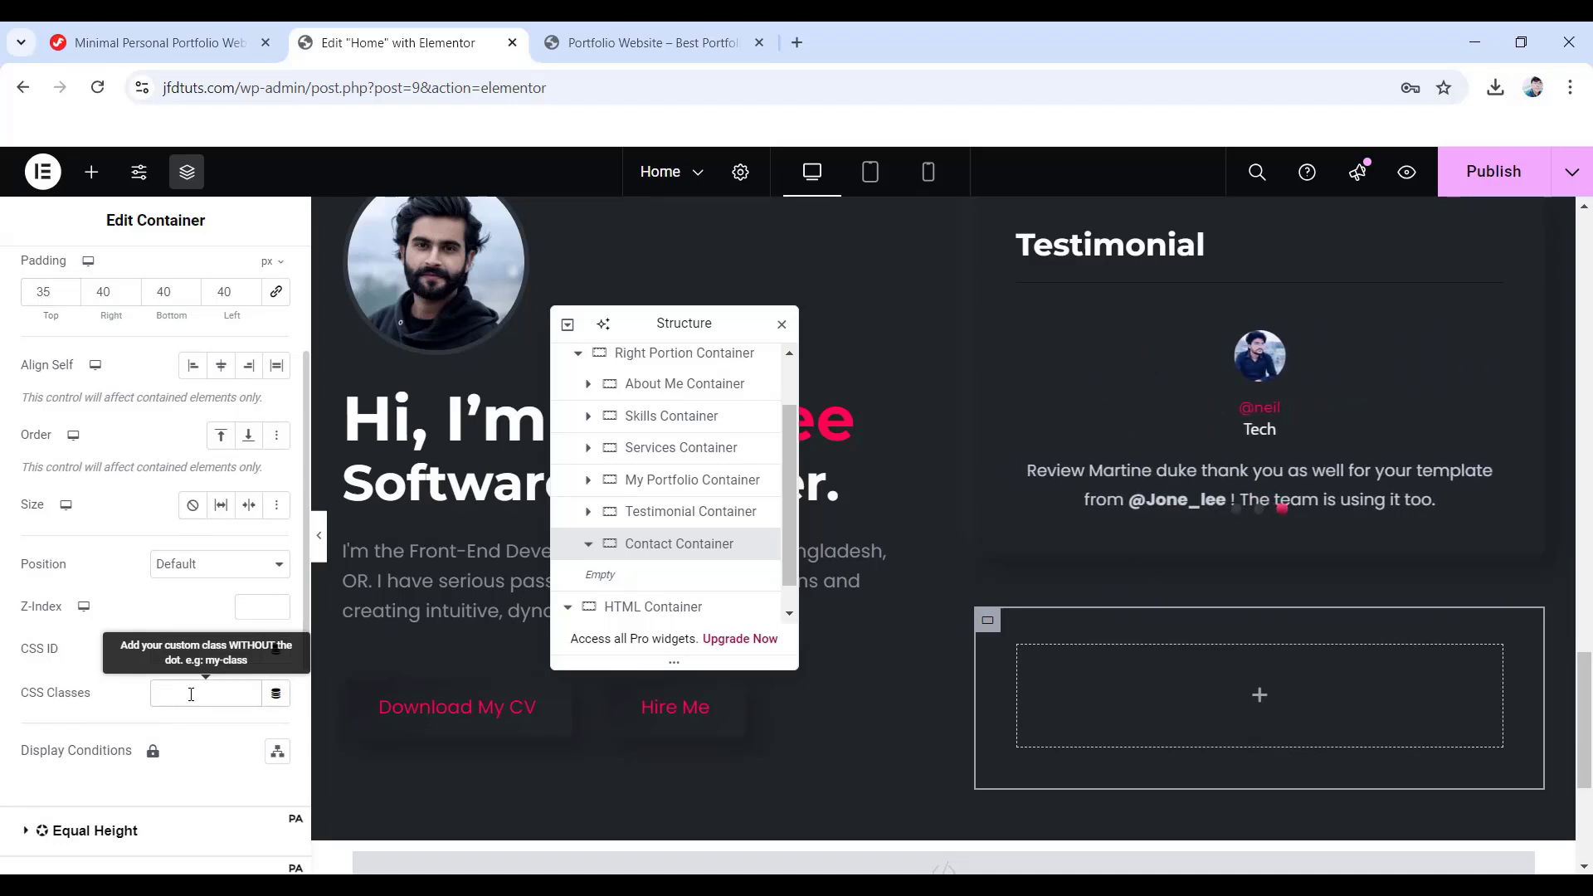
type("box")
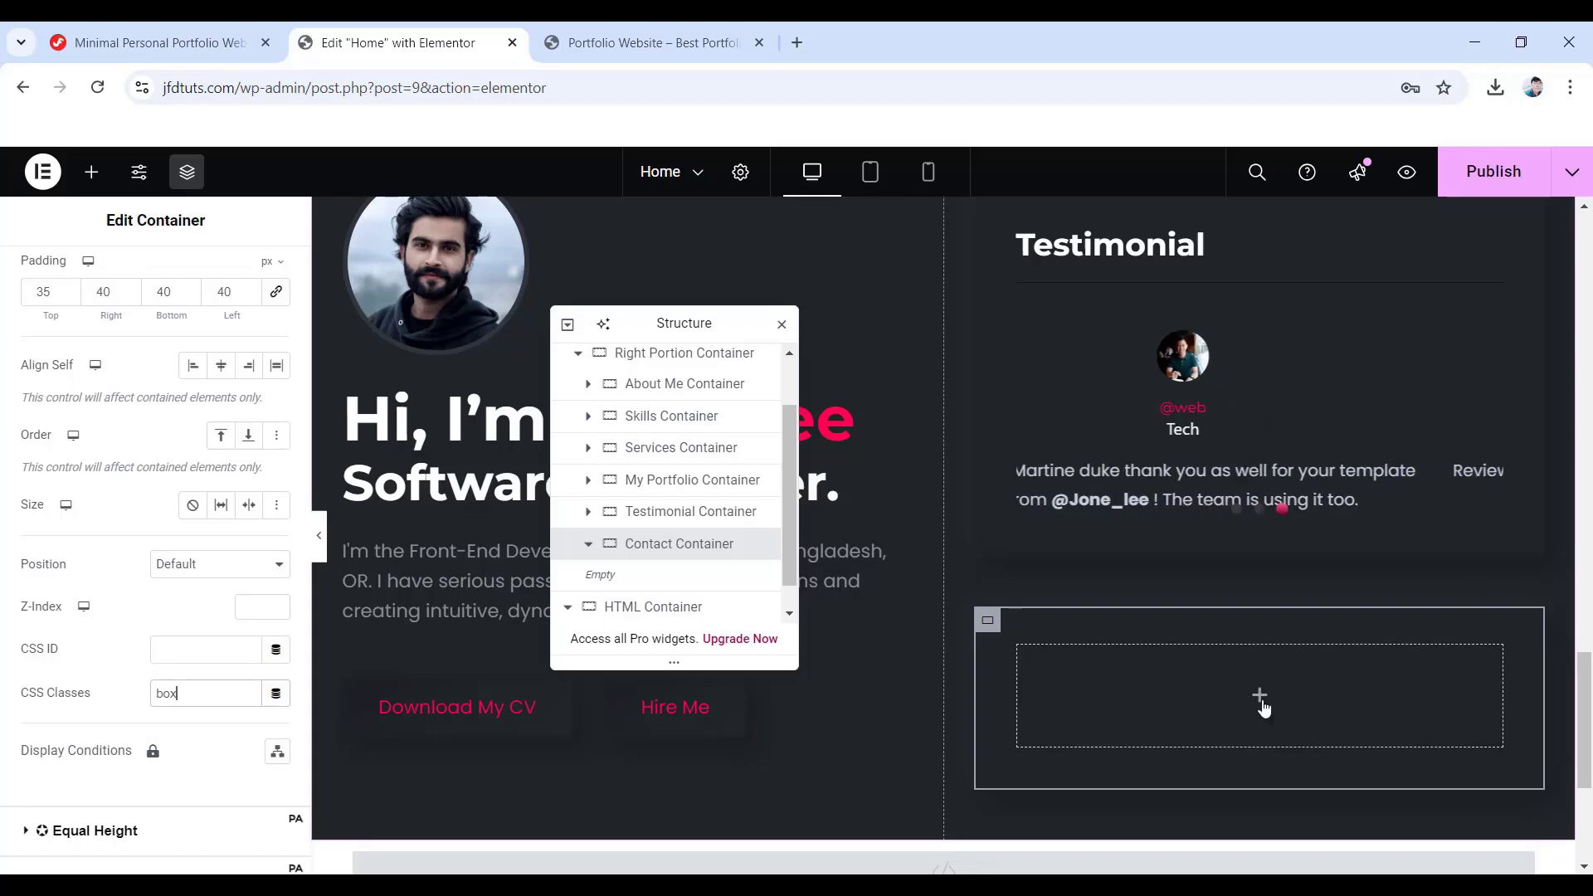
- Add a Heading widget inside the Contact Container titled 'Contact With Me'
left_click(1261, 701)
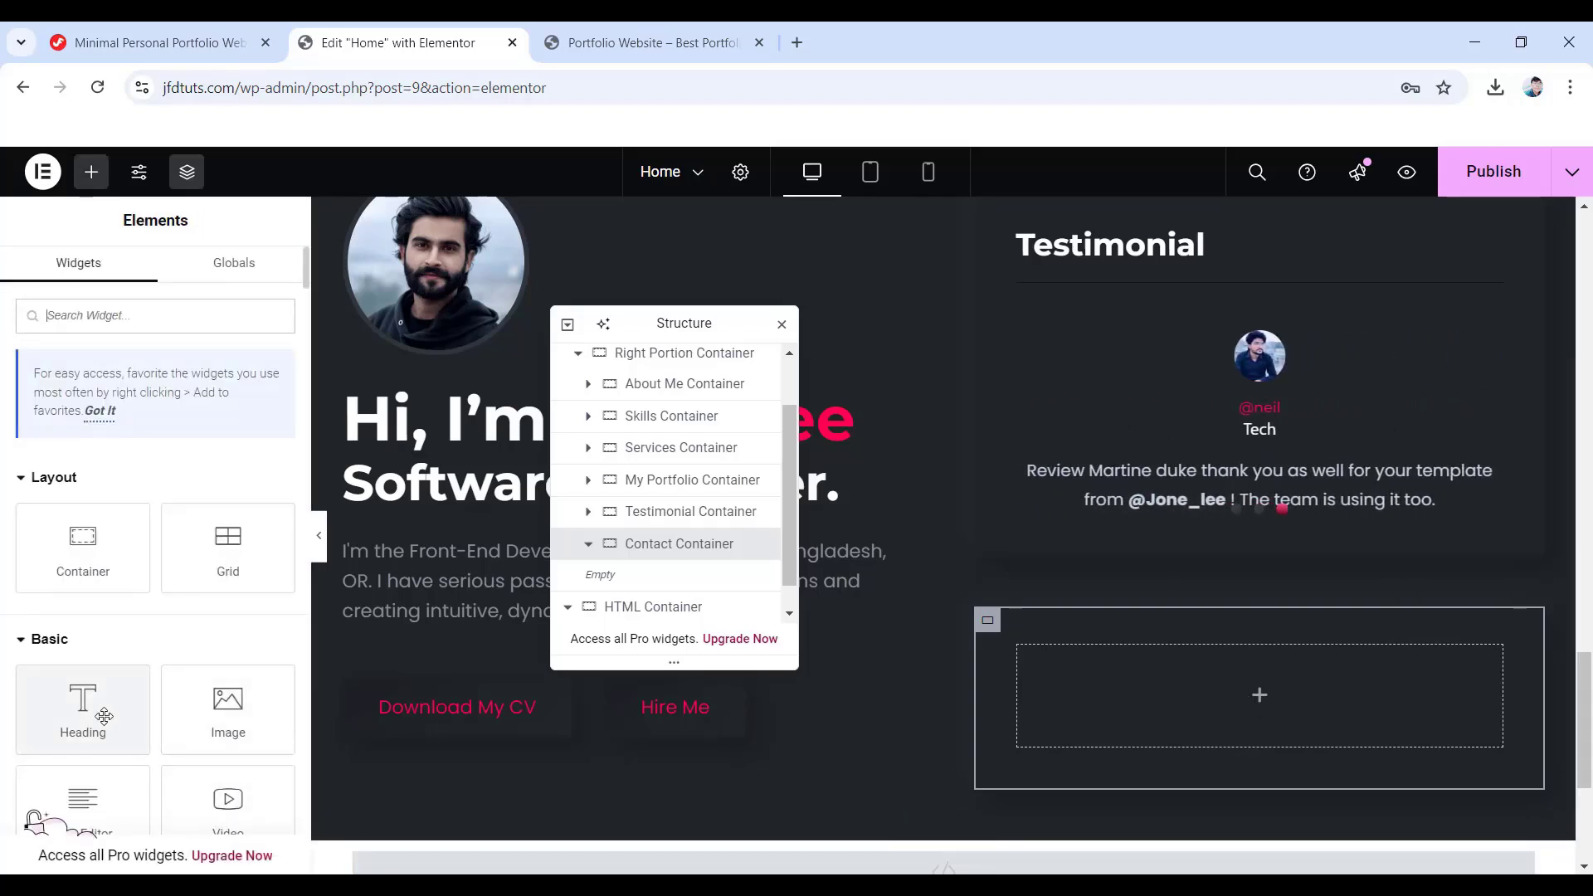
left_click_drag(100, 713, 1251, 700)
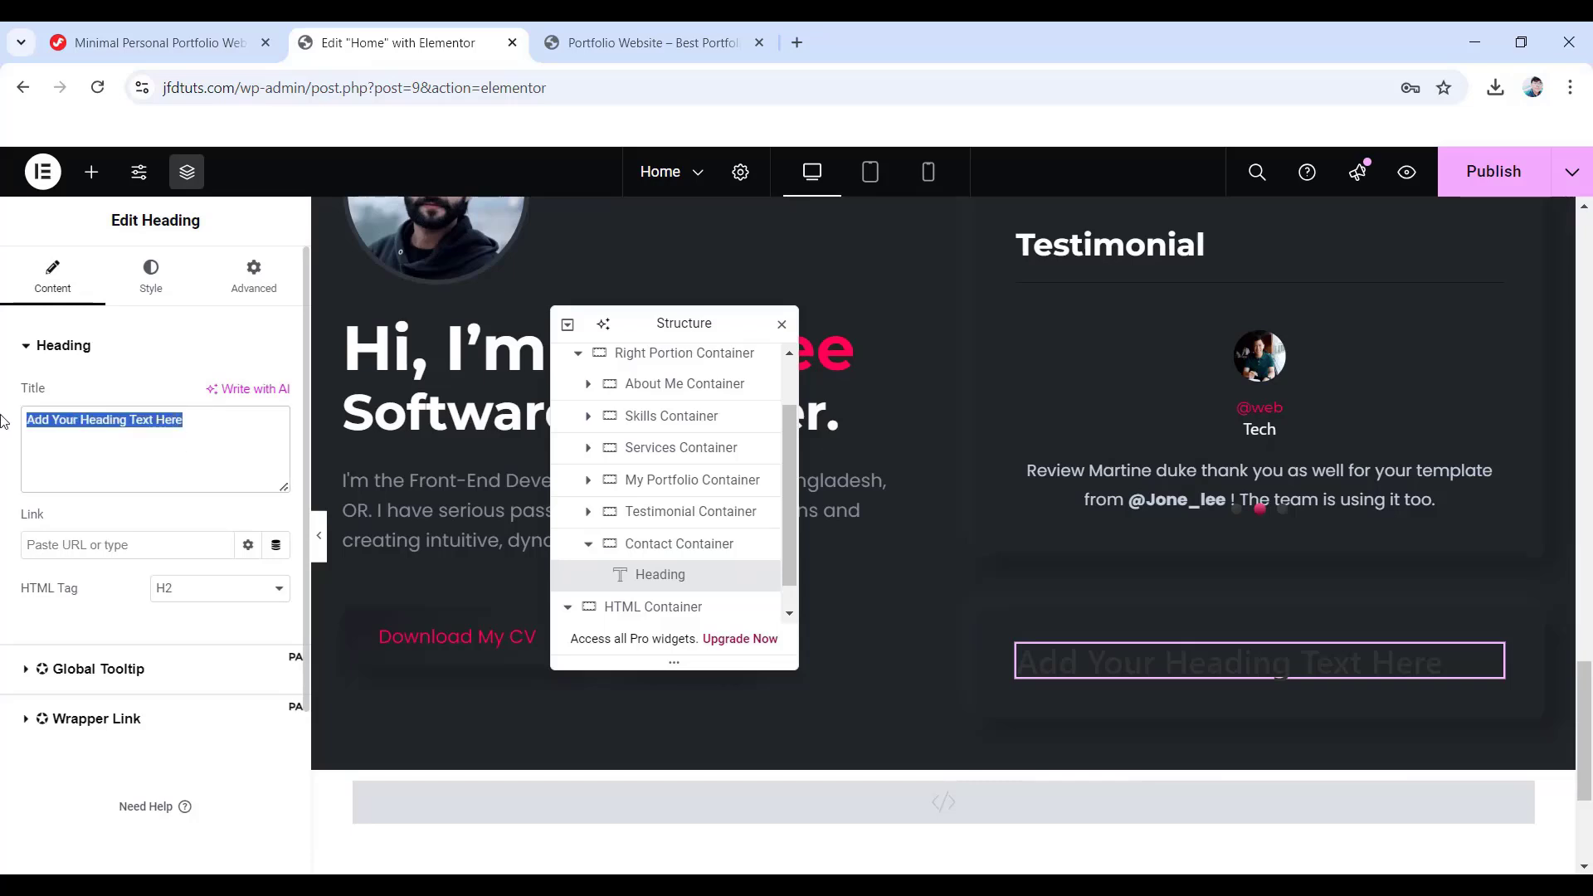
type("Contact With Me")
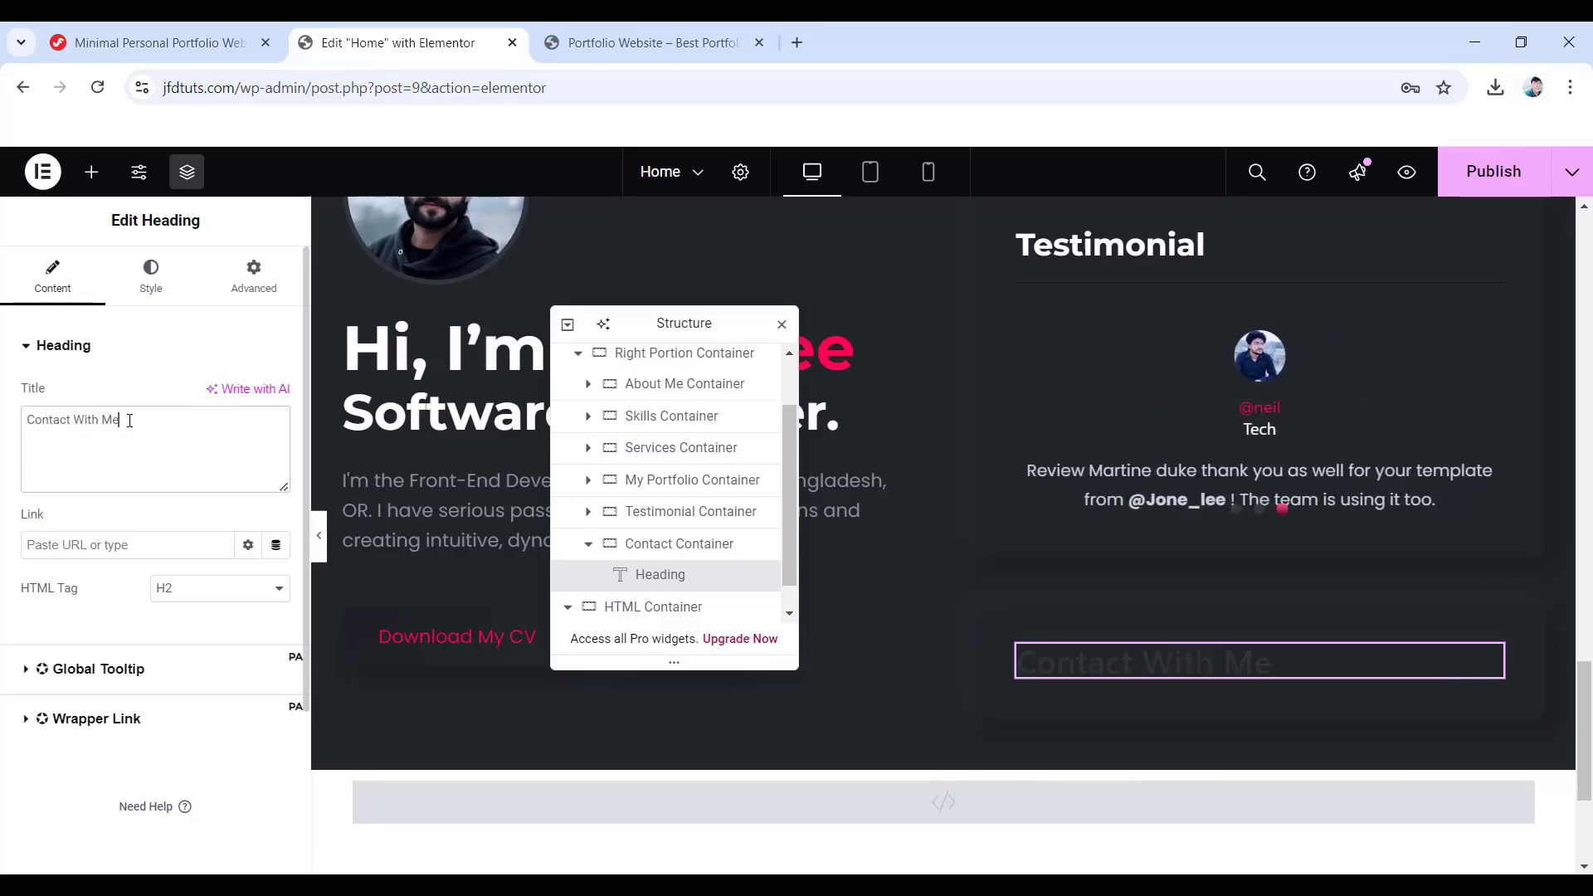
- Set the Contact With Me heading's text colour to white
left_click(146, 283)
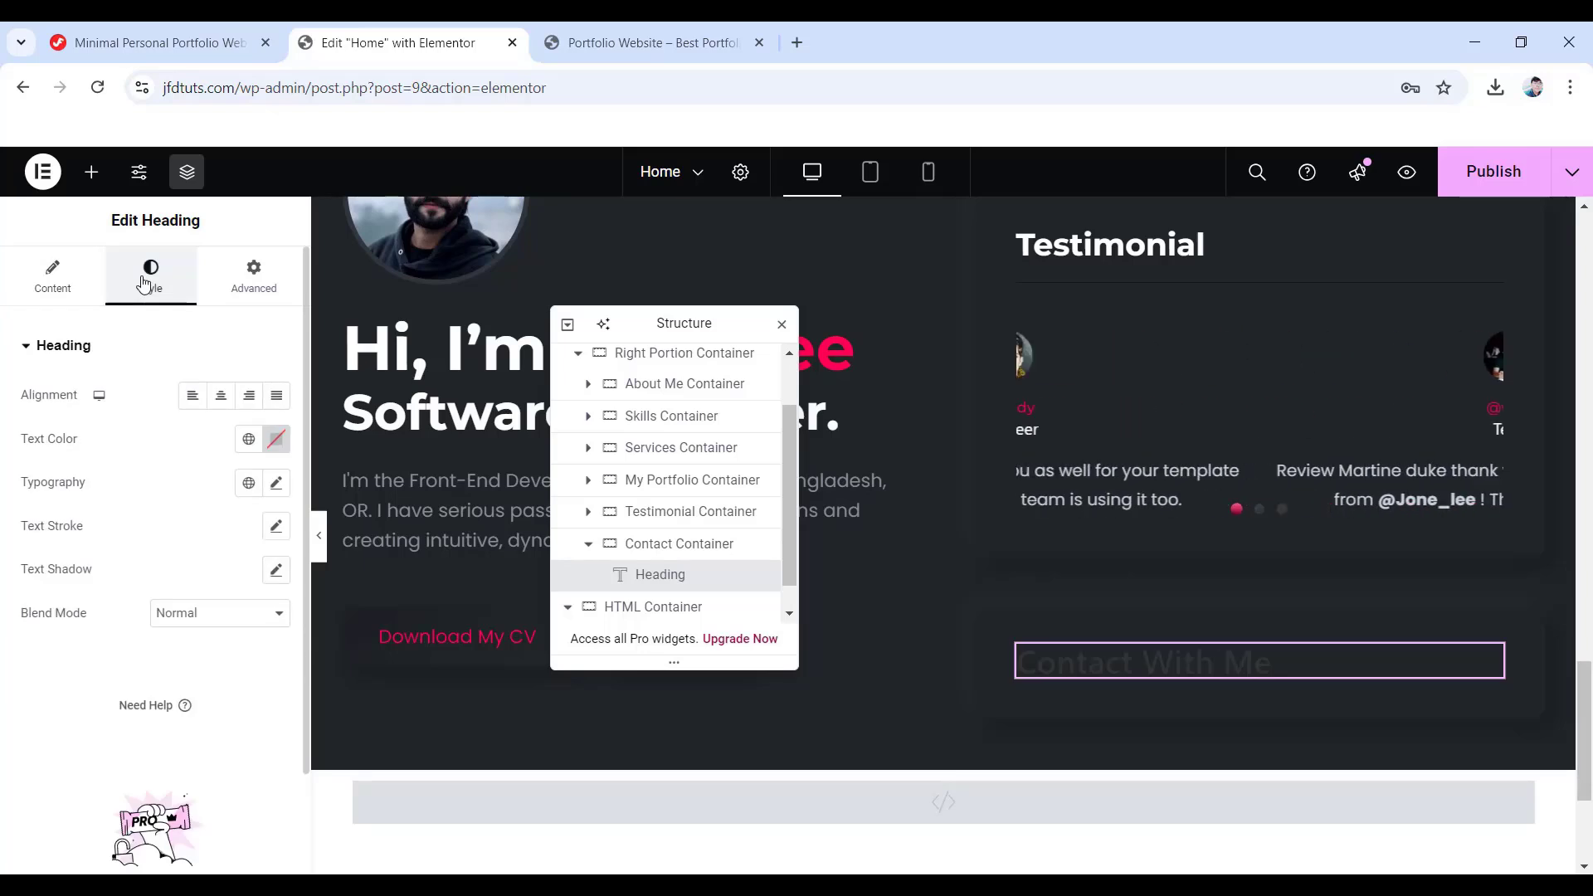
left_click(275, 438)
type("#FFFFFF")
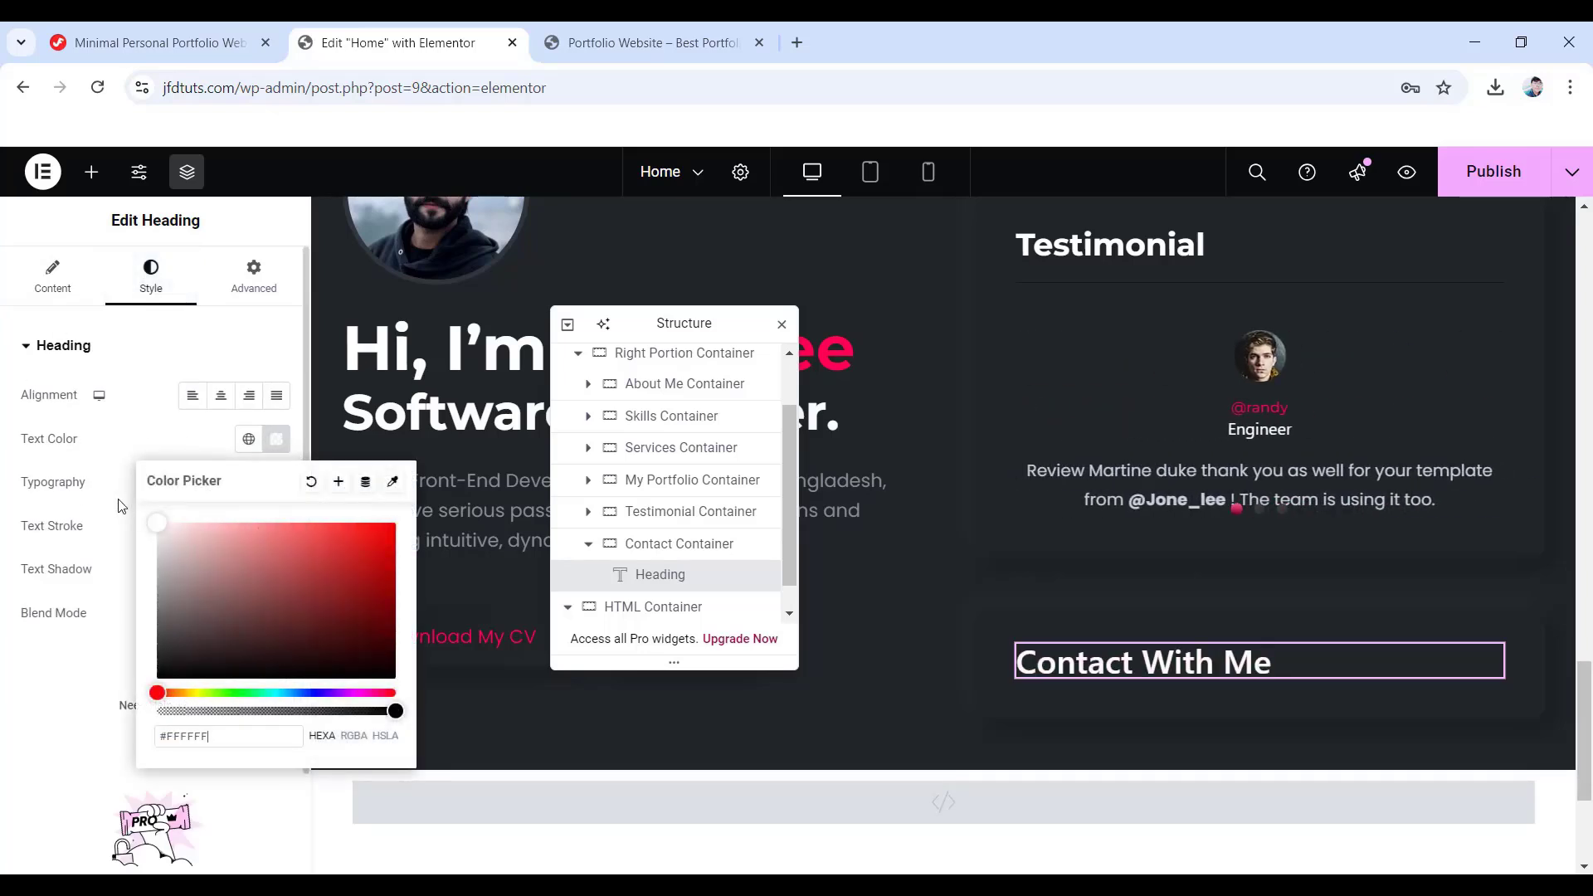
left_click(83, 444)
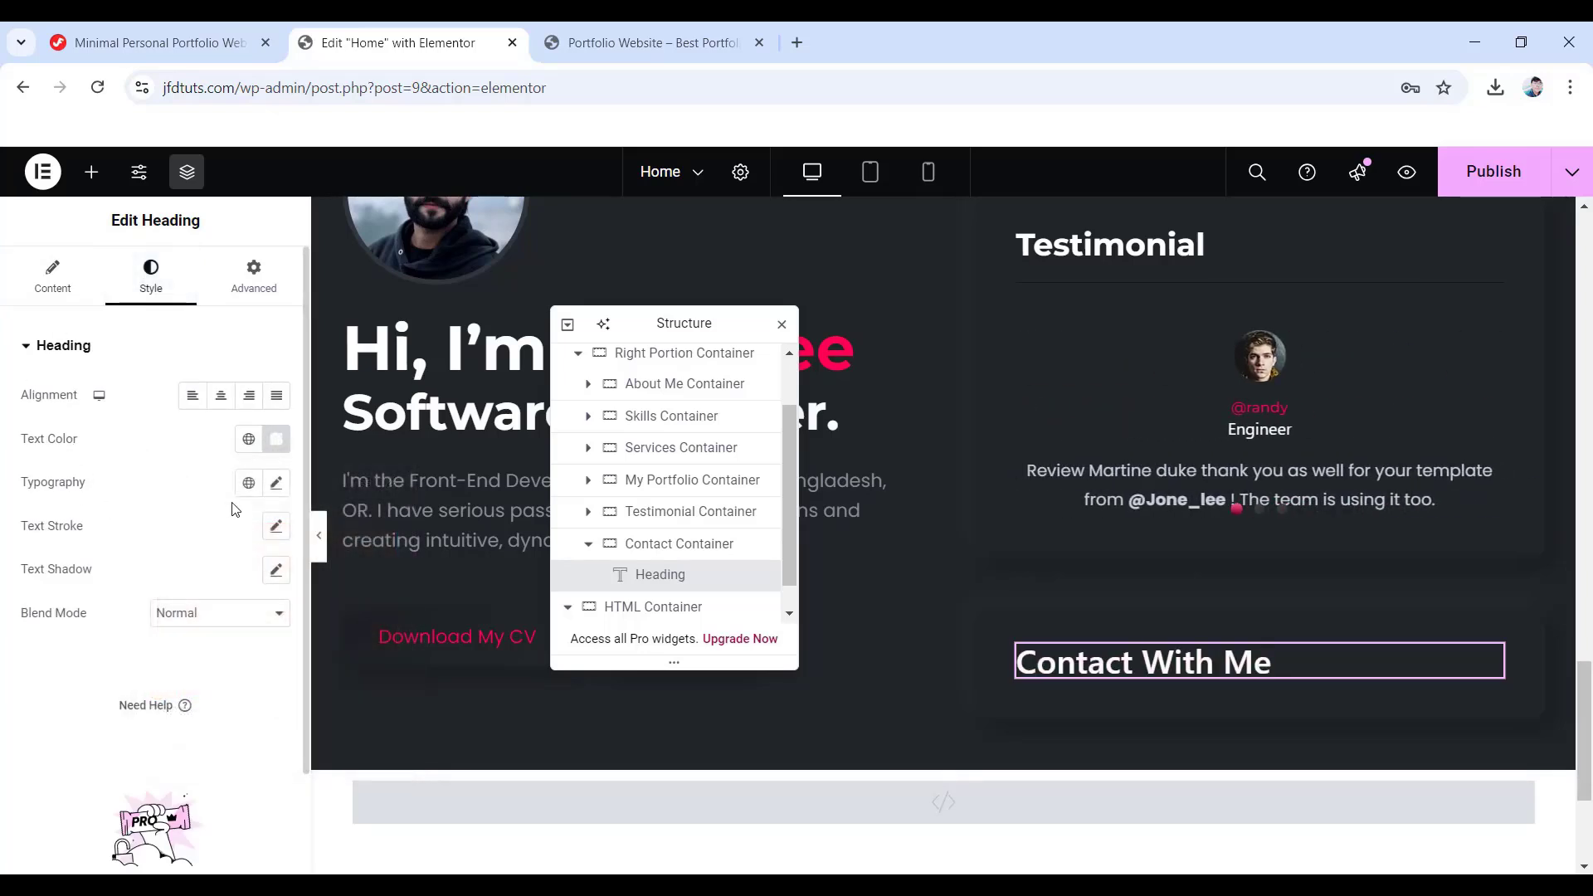
- Set the heading typography to Montserrat, 30 px, weight 700, 37 px line height
left_click(277, 484)
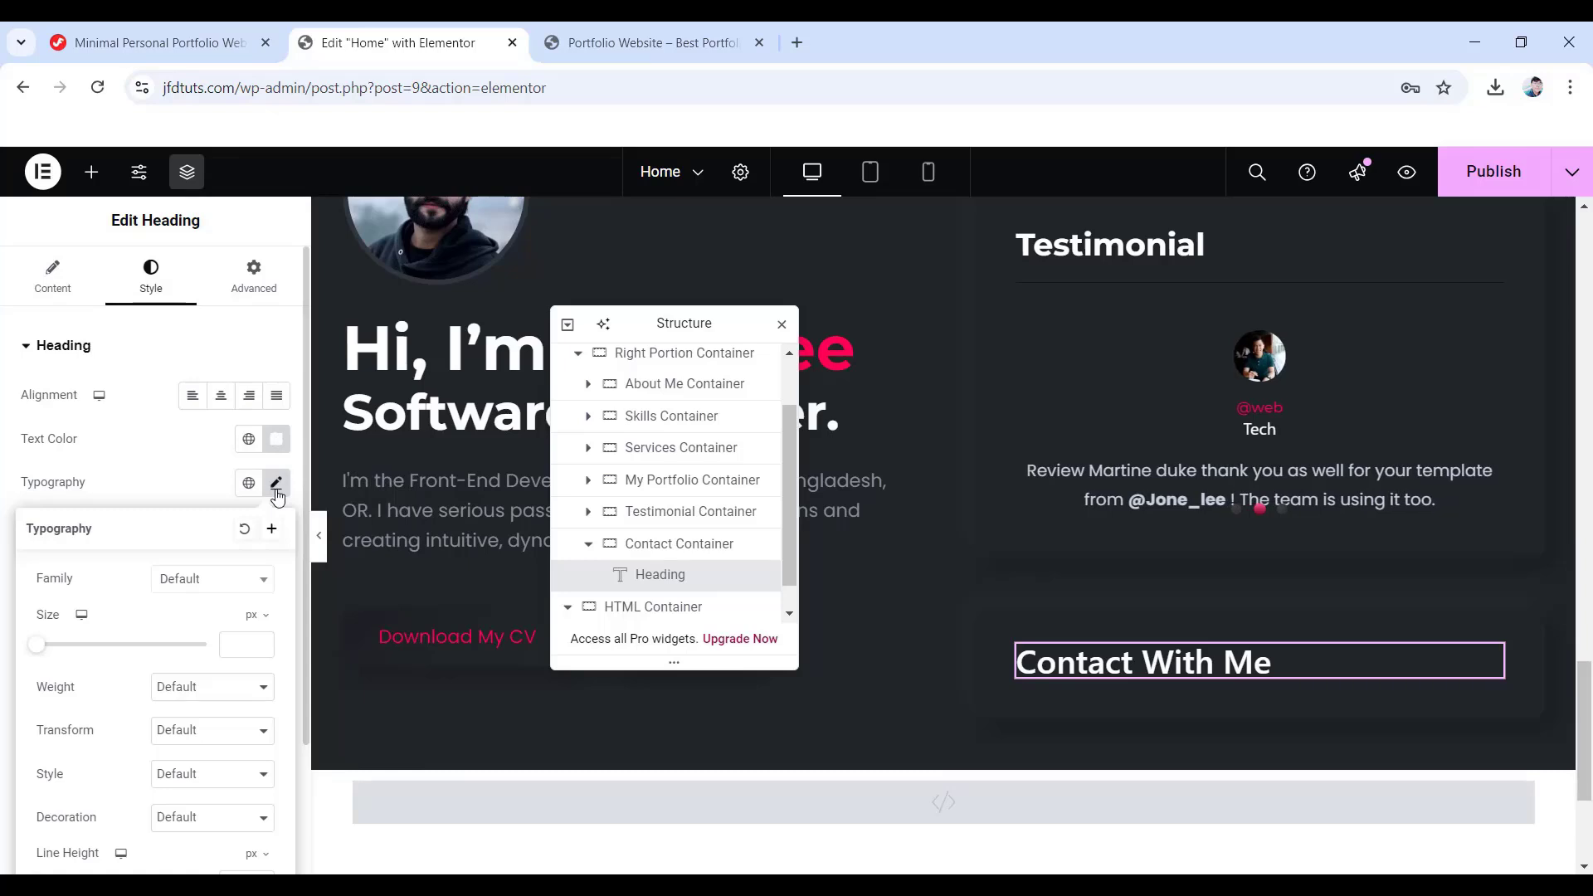
left_click(214, 579)
type("Montserrat")
key("Return")
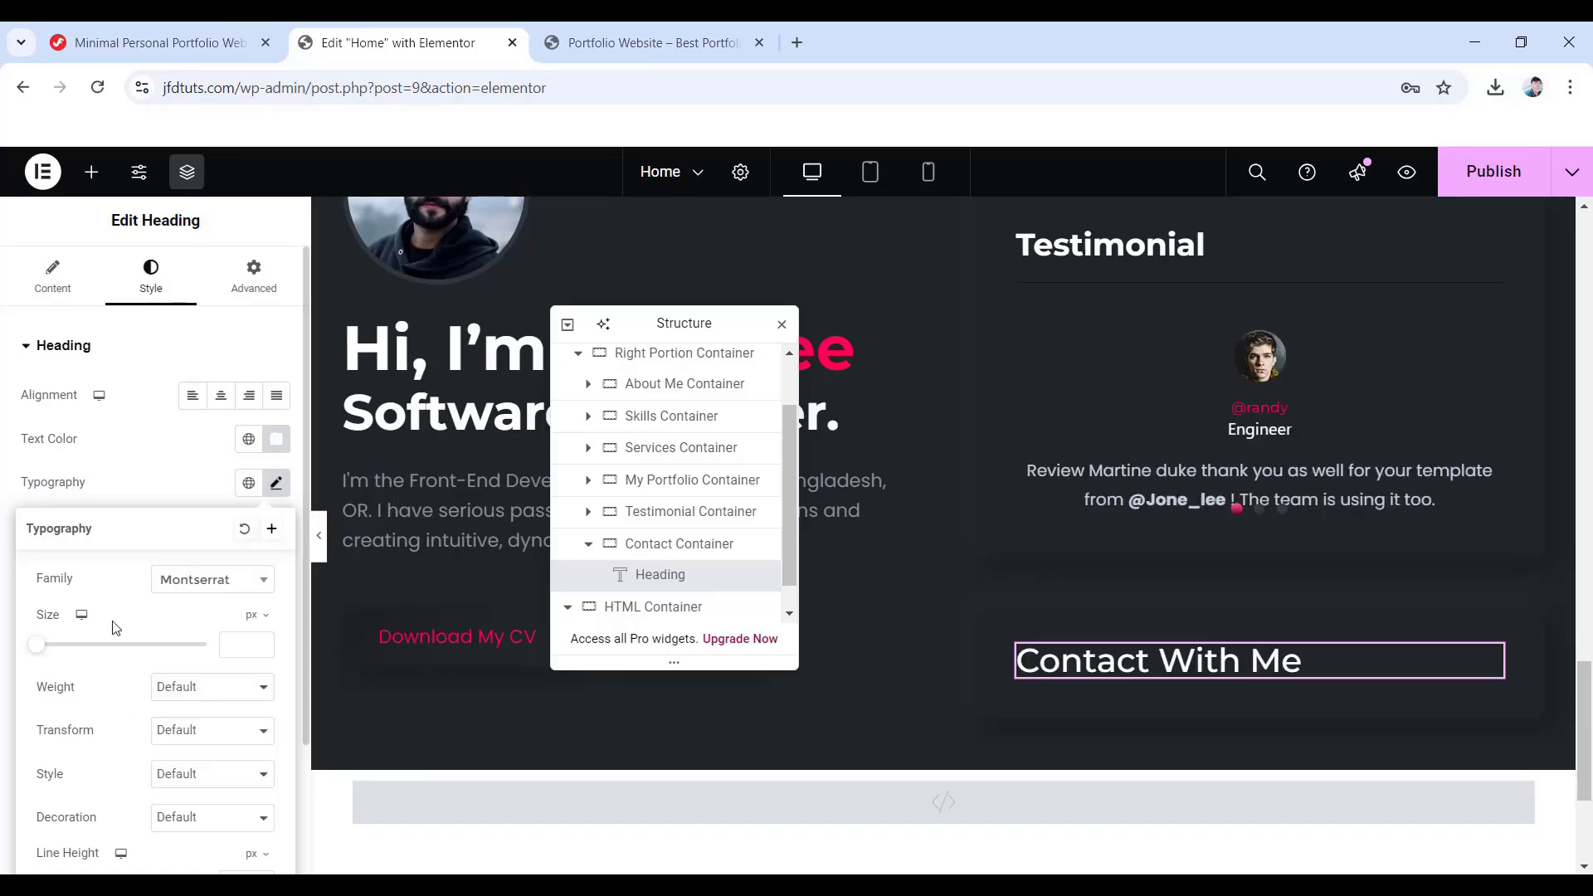
left_click(245, 653)
type("30")
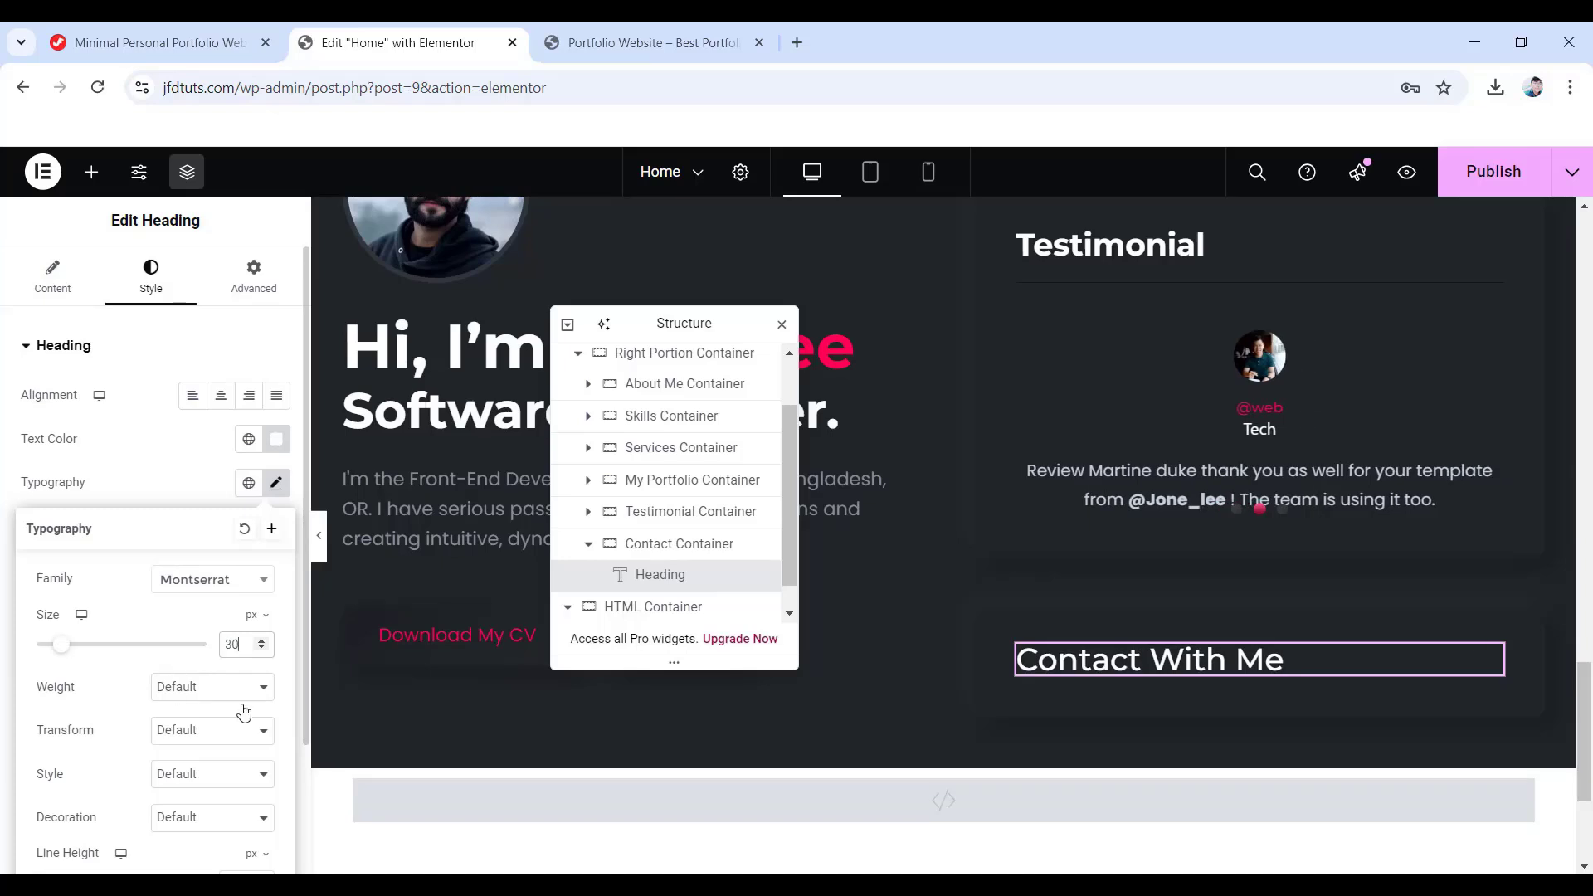
left_click(250, 697)
left_click(193, 532)
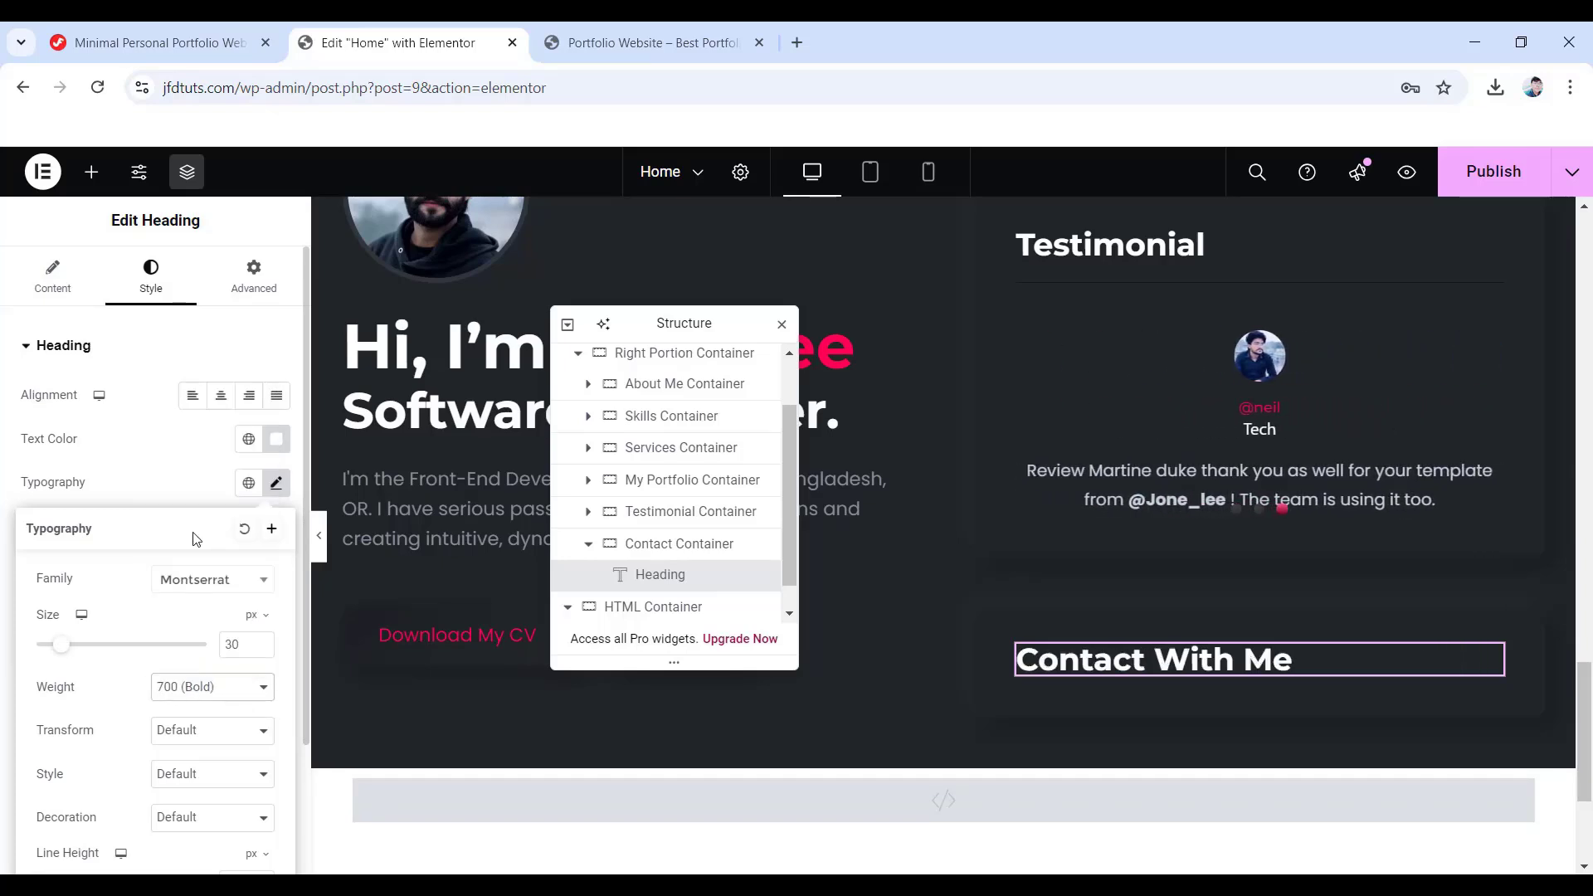
scroll(116, 747, "down", 2)
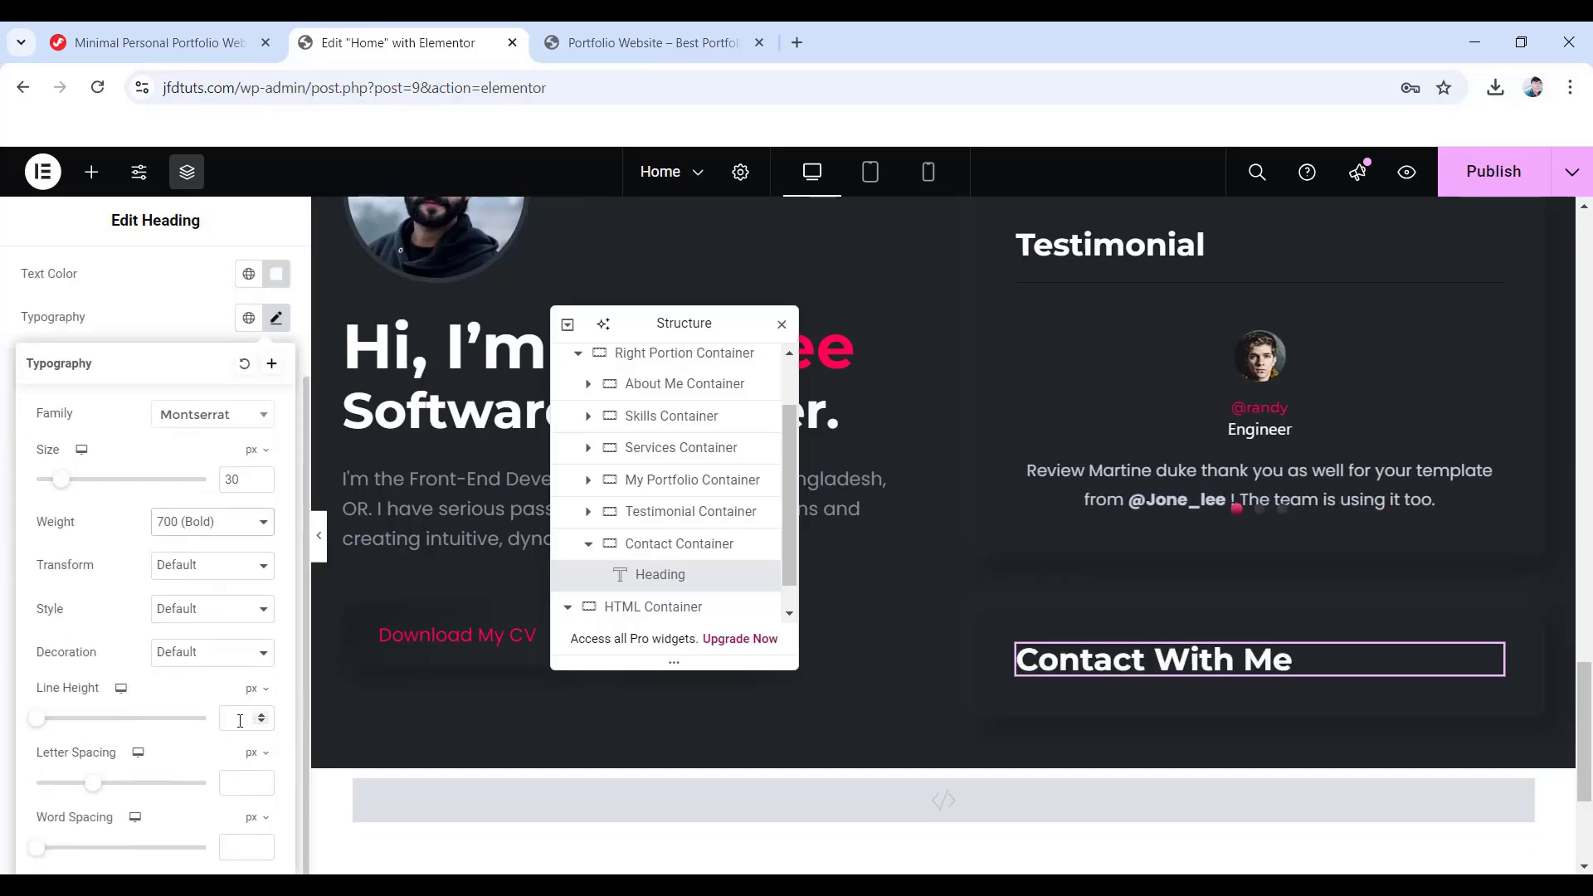
type("37")
scroll(201, 701, "up", 2)
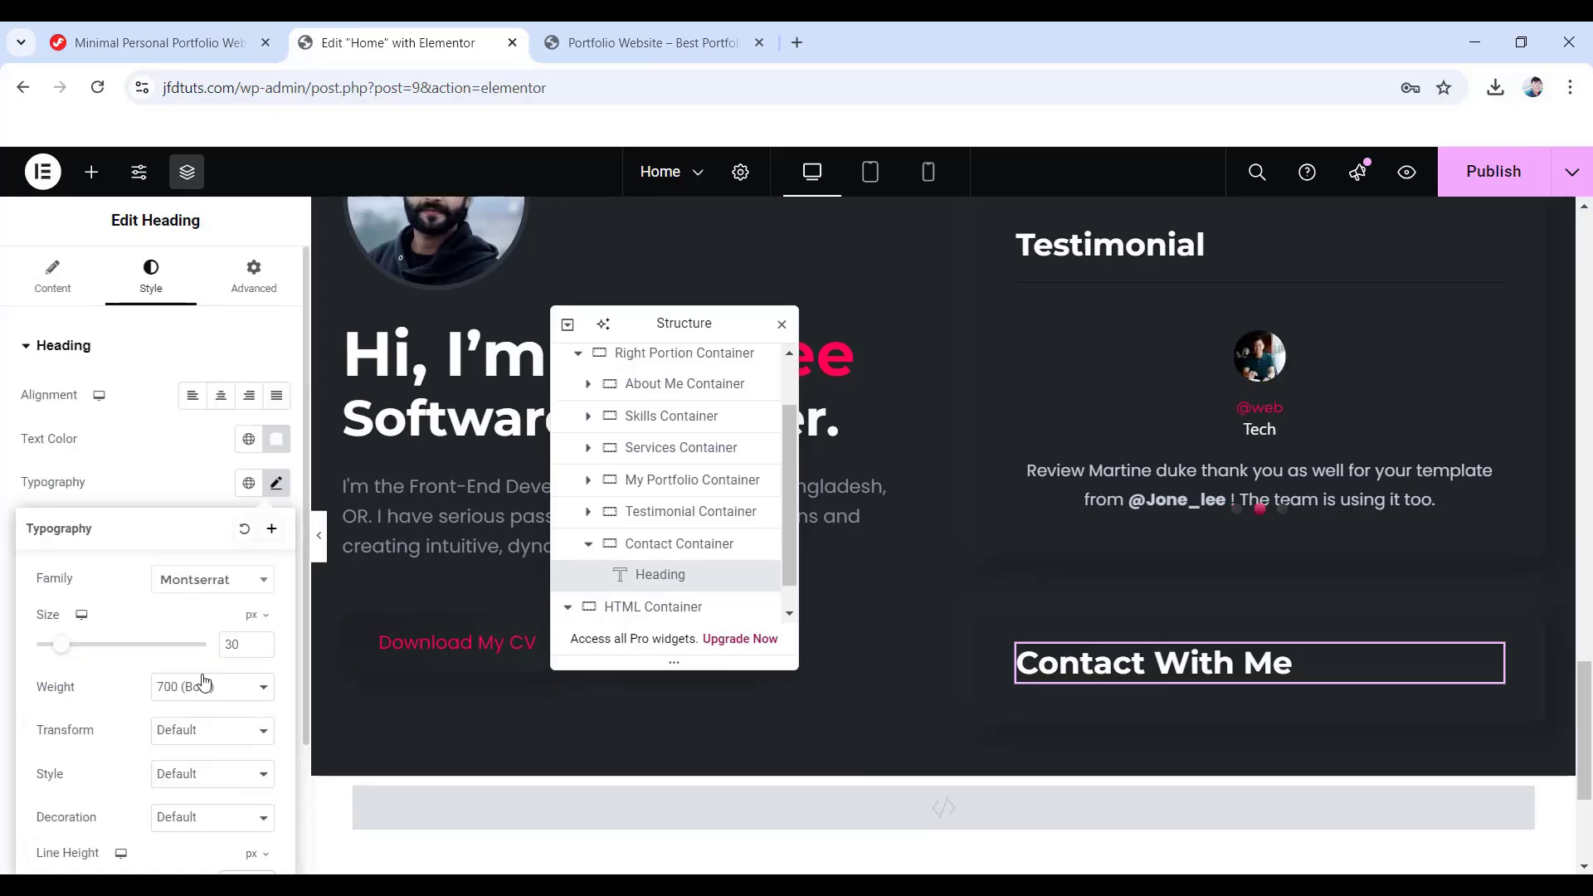
- Set the heading's margins to 0 on all sides
left_click(264, 279)
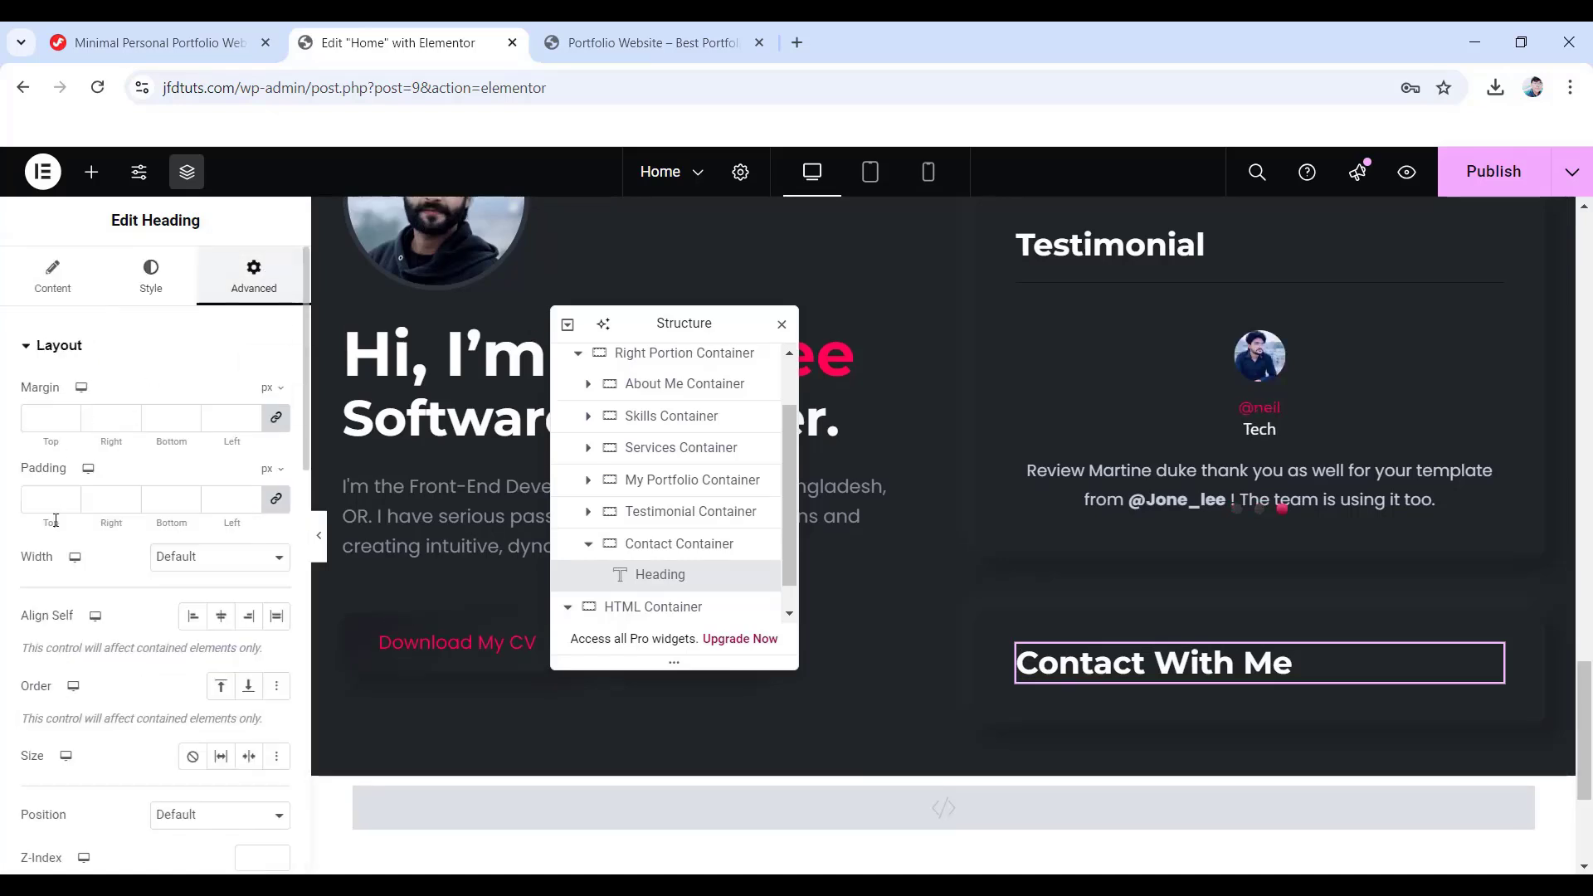
left_click(276, 418)
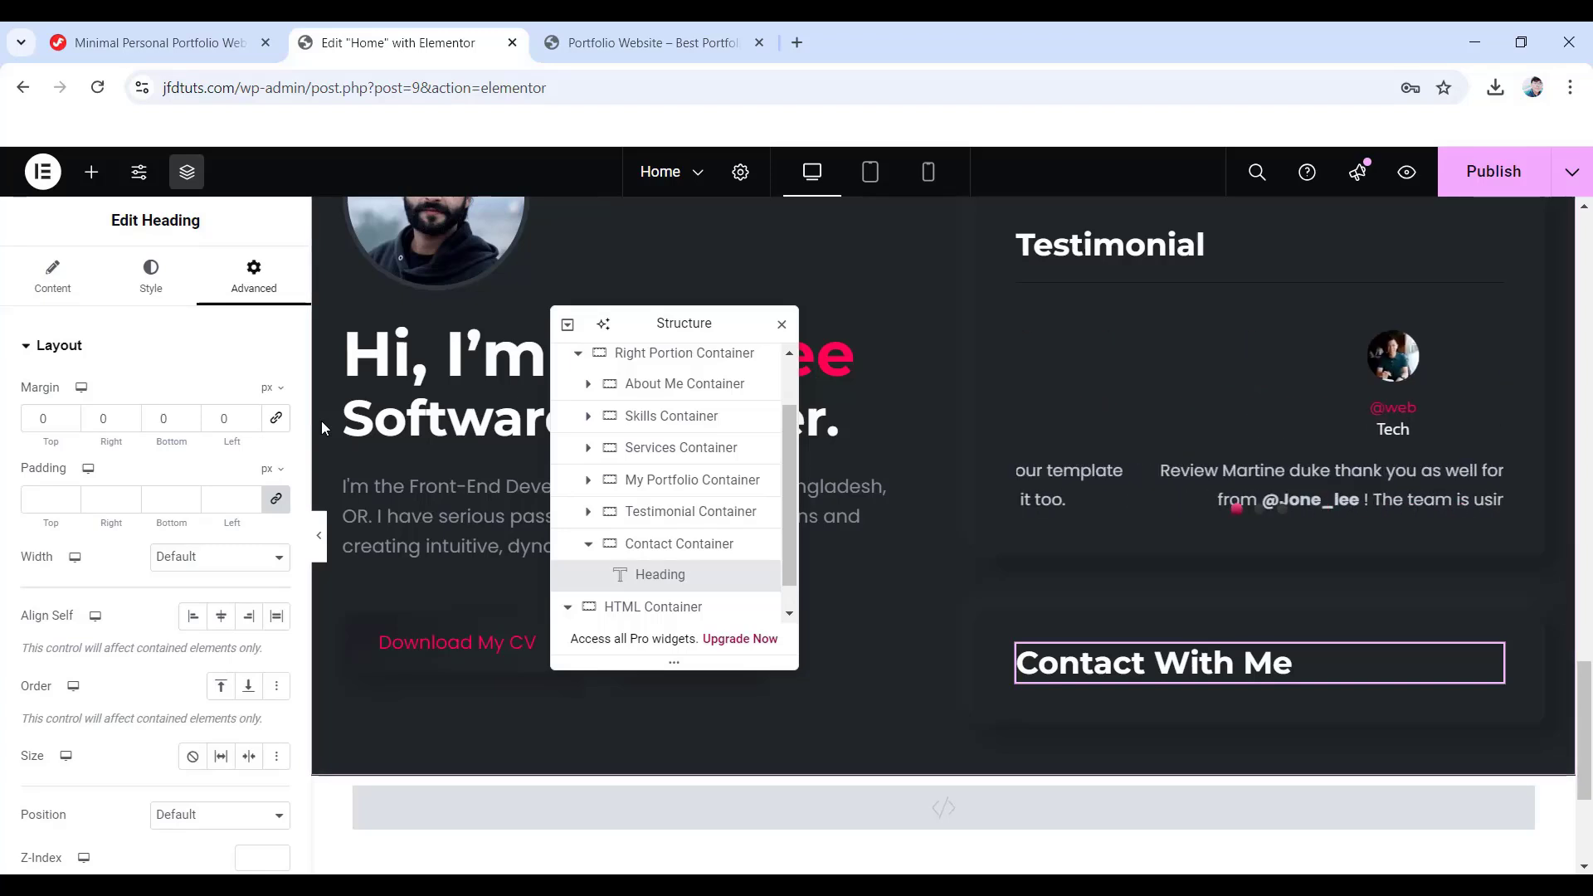
scroll(1126, 685, "down", 1)
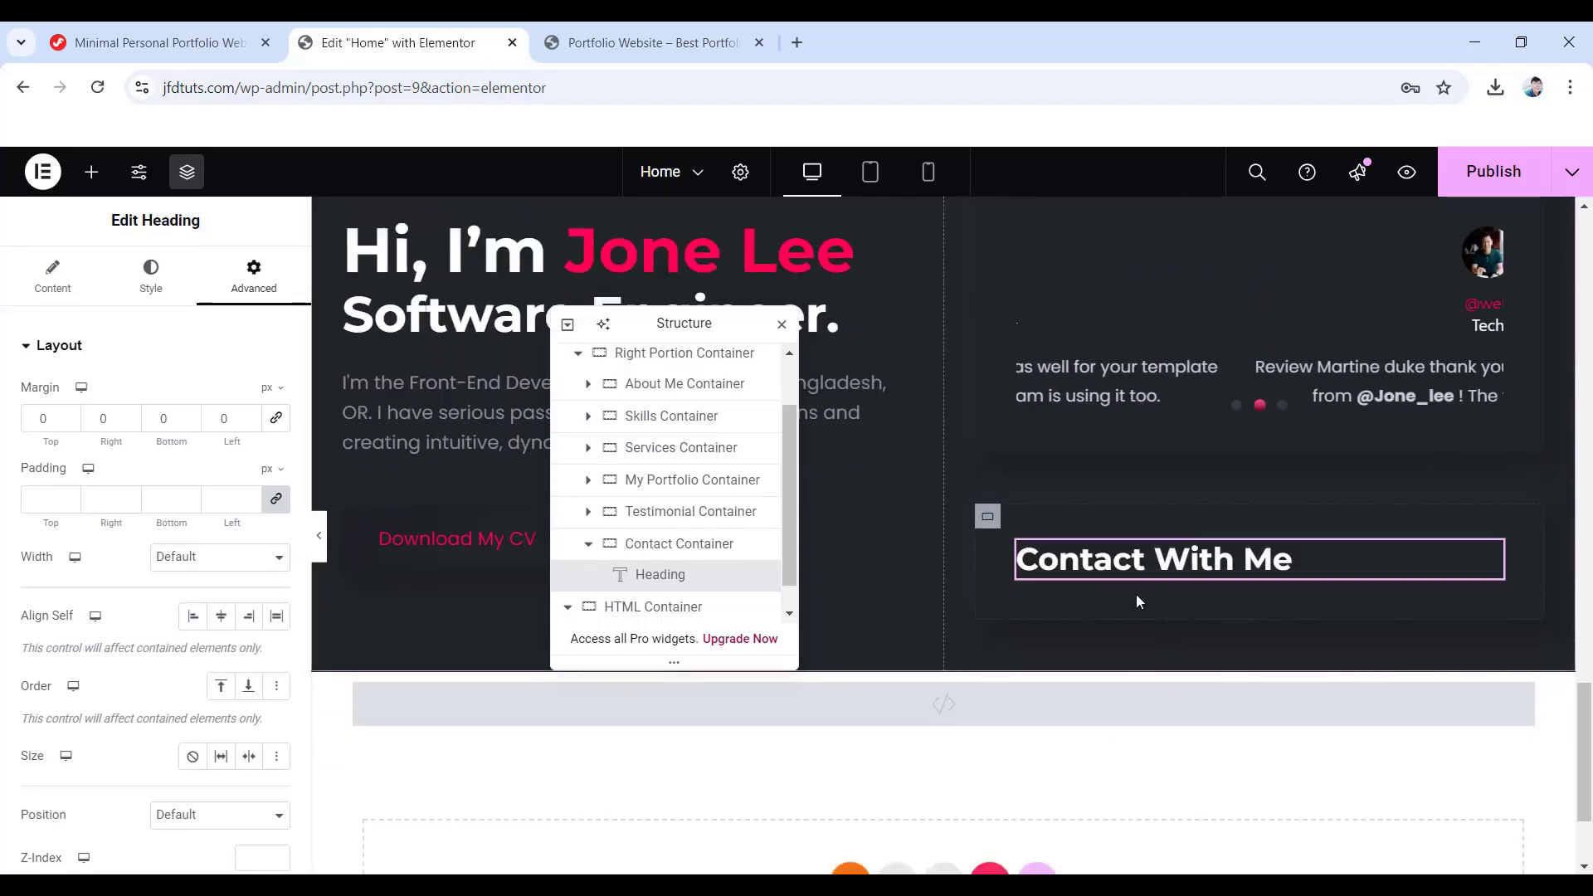
scroll(1127, 596, "up", 2)
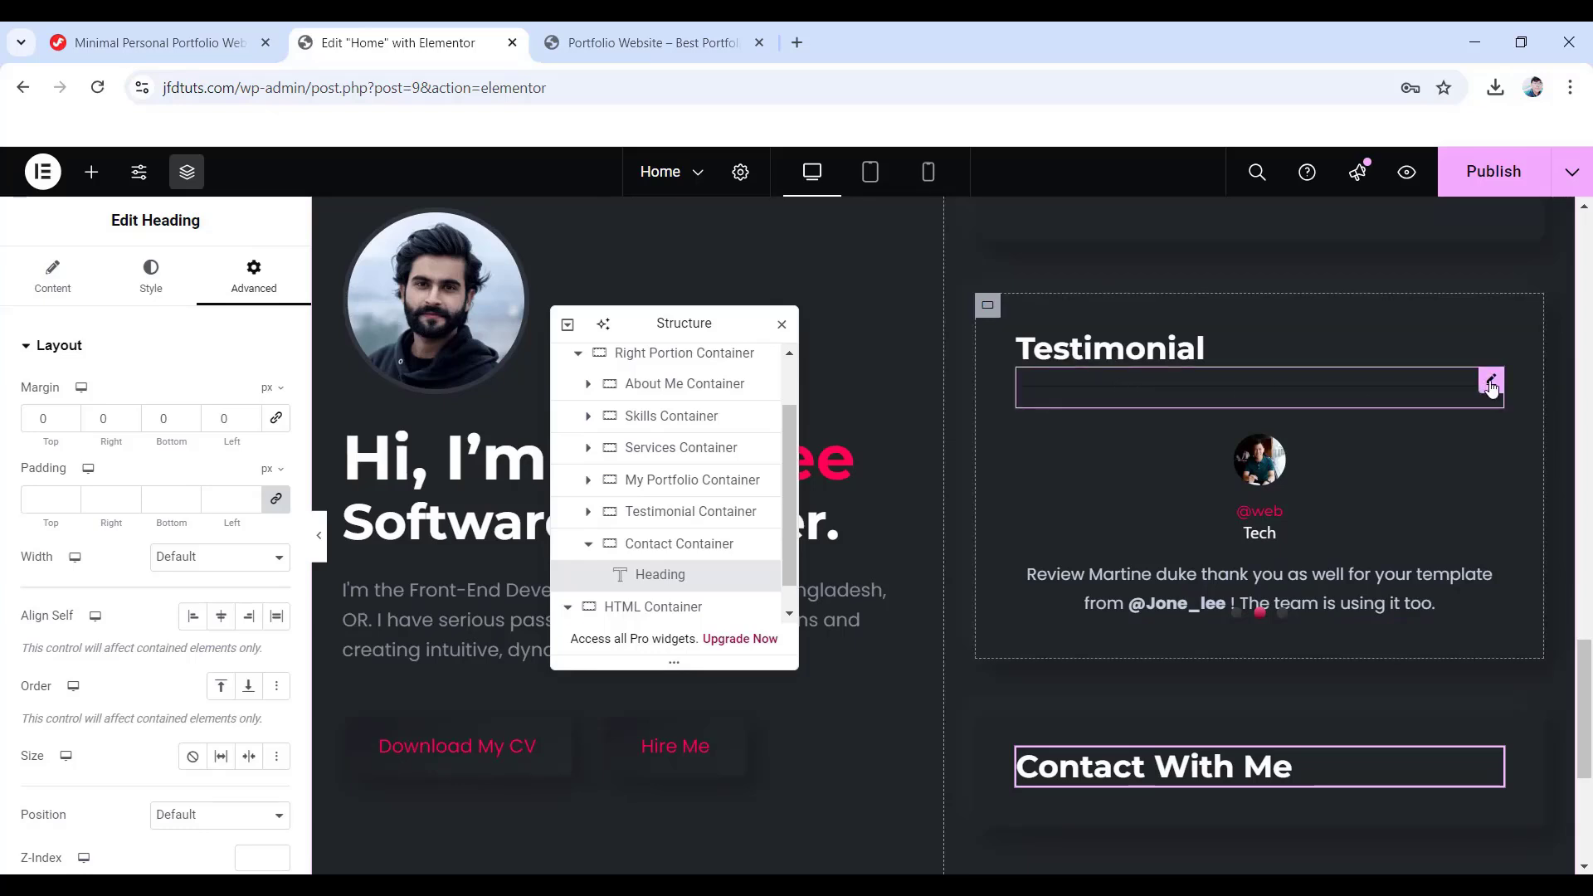
- Copy the Testimonial divider and paste it into the Contact Container under the heading
right_click(1491, 387)
left_click(1406, 335)
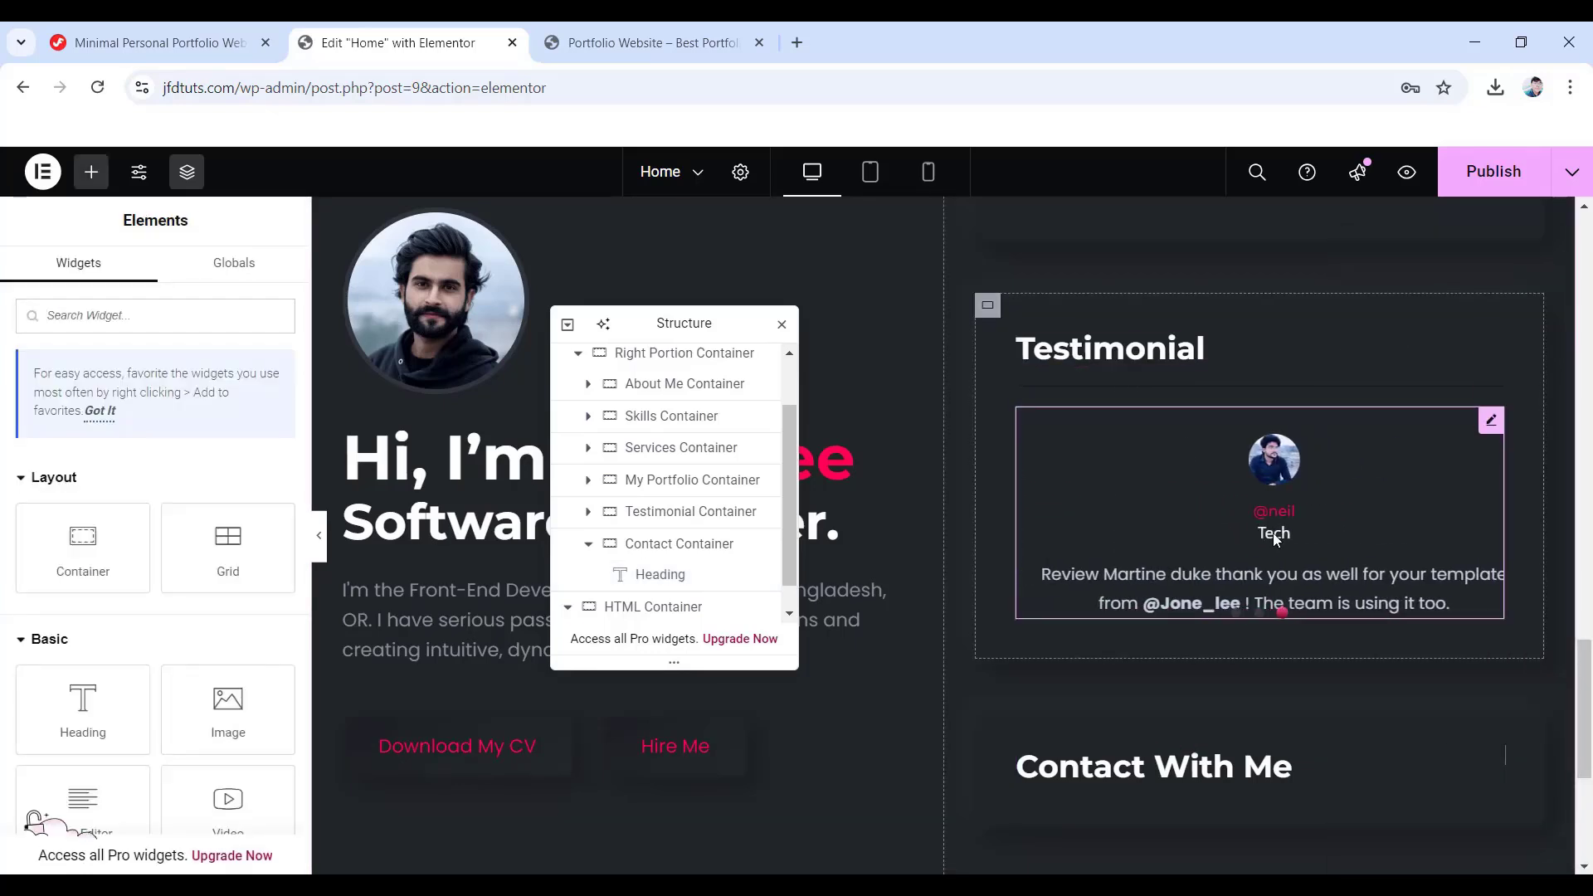
scroll(1140, 655, "down", 2)
right_click(1127, 584)
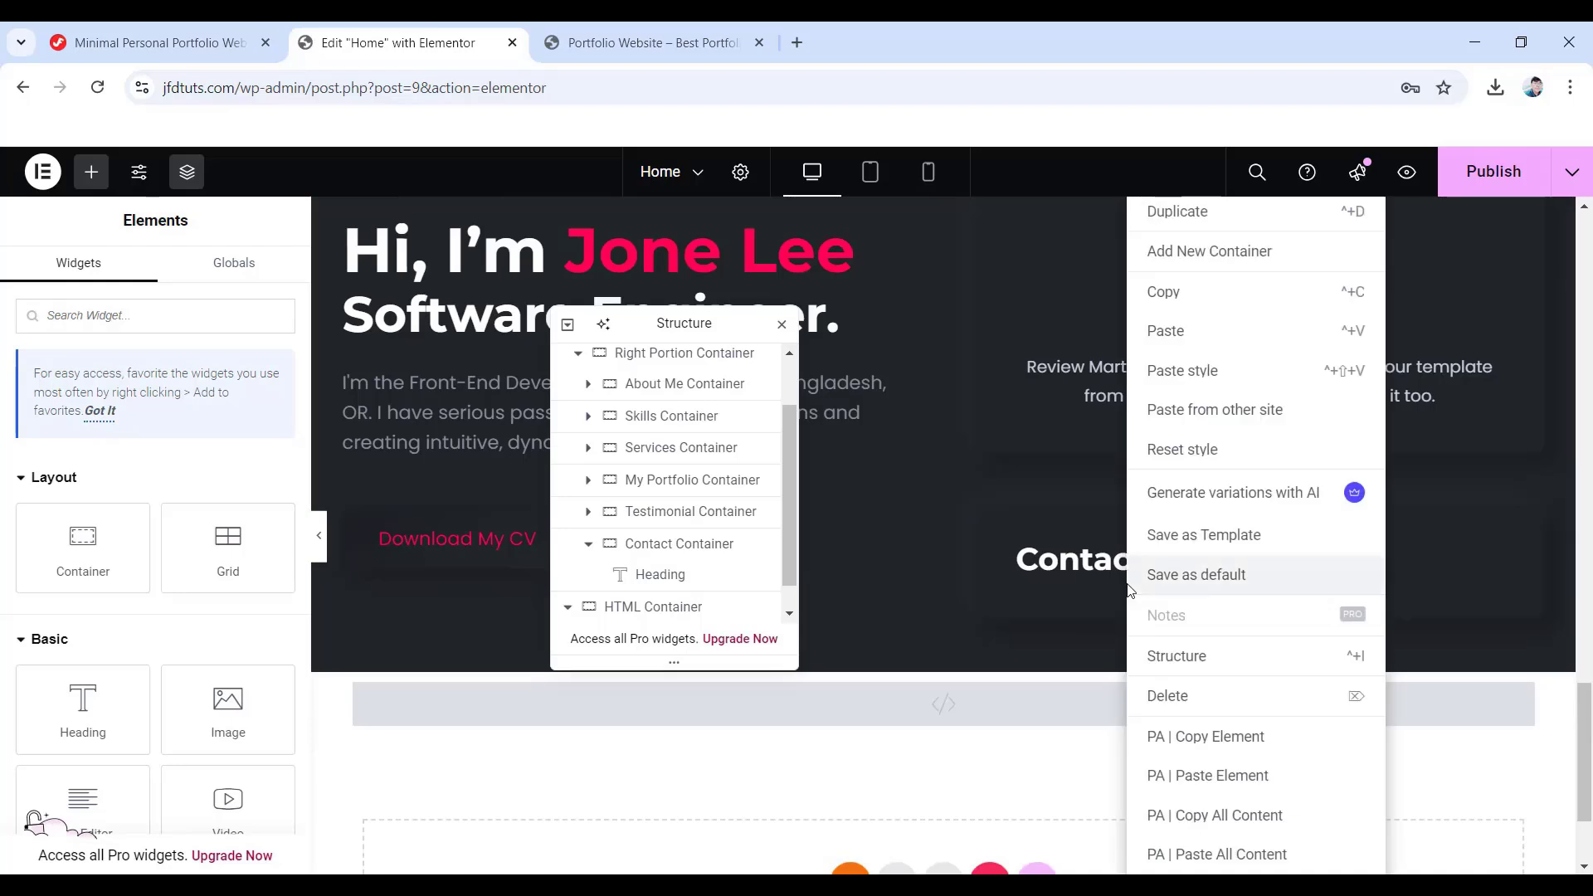
left_click(1195, 331)
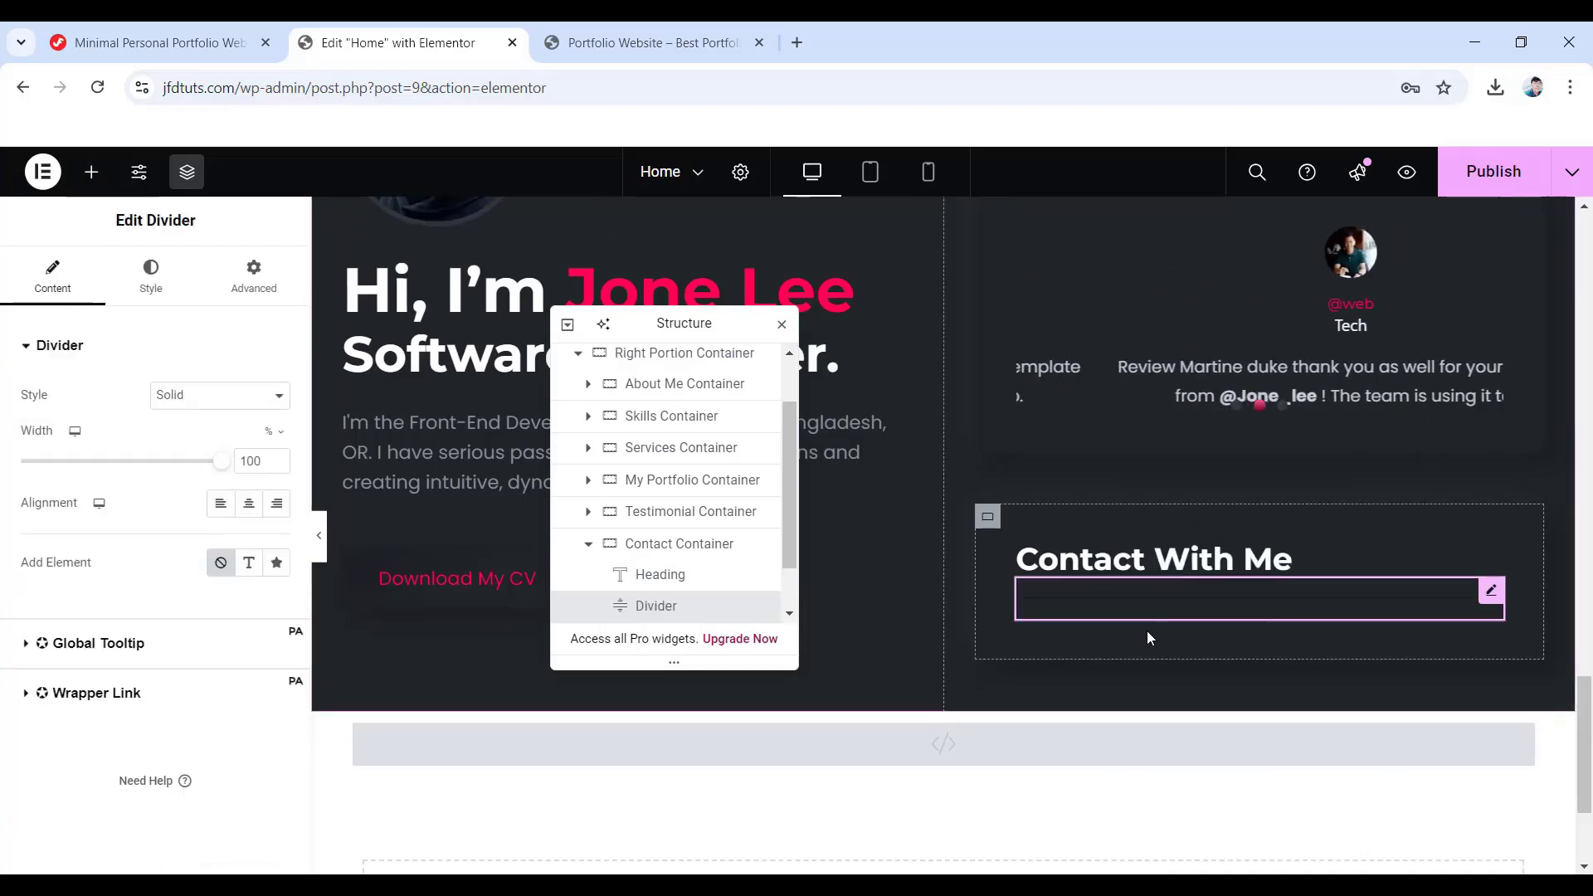
scroll(1147, 630, "down", 1)
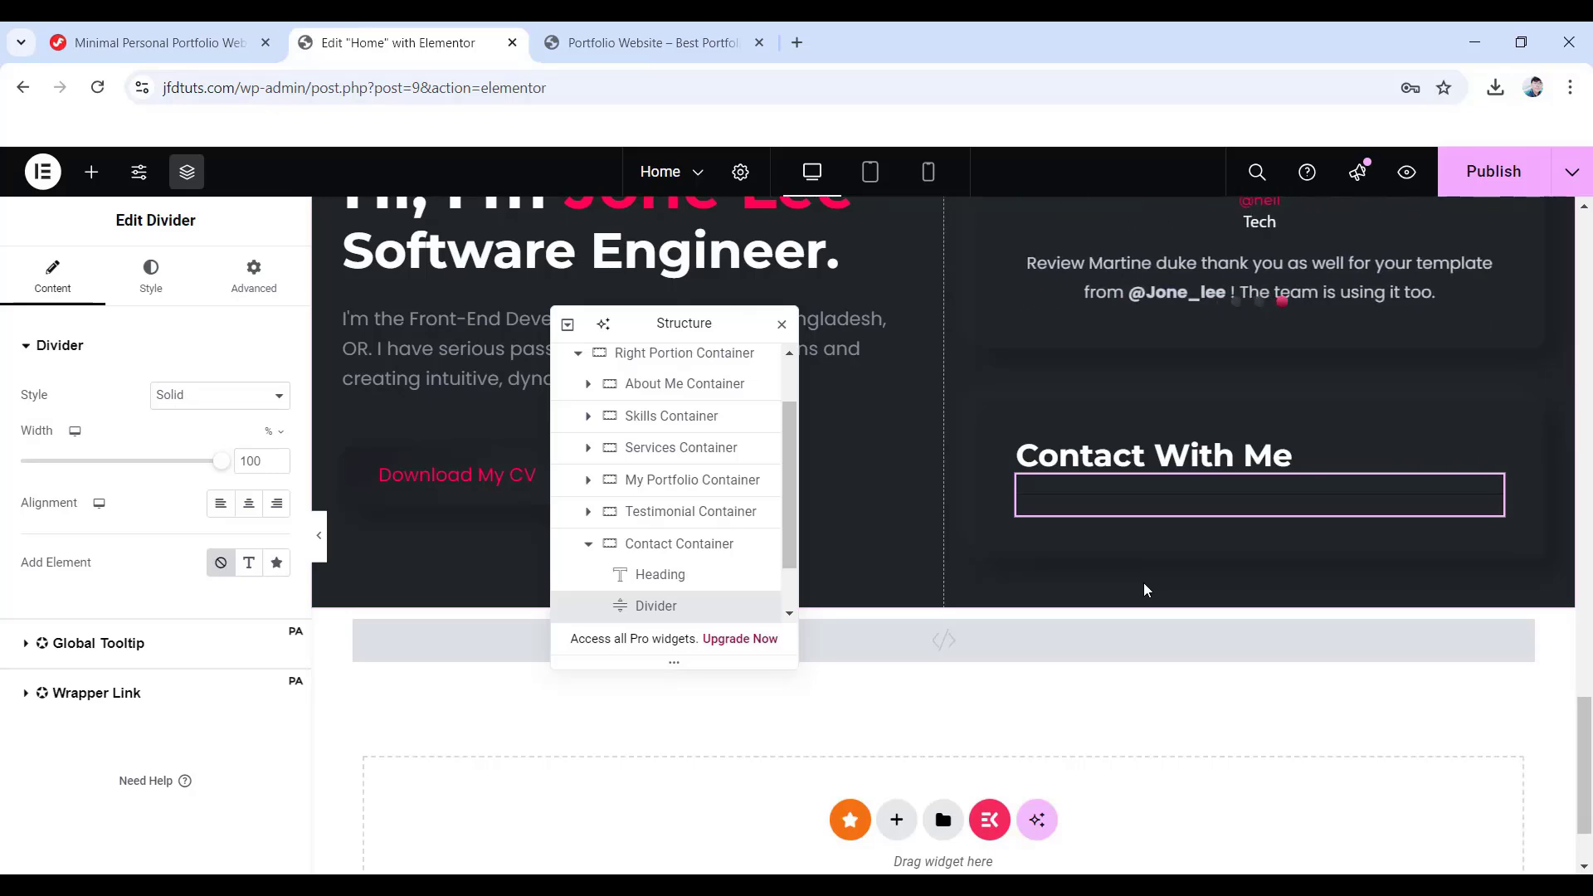
- Search 'metform', drop the MetForm widget into the Contact Container and start editing its form
left_click(93, 183)
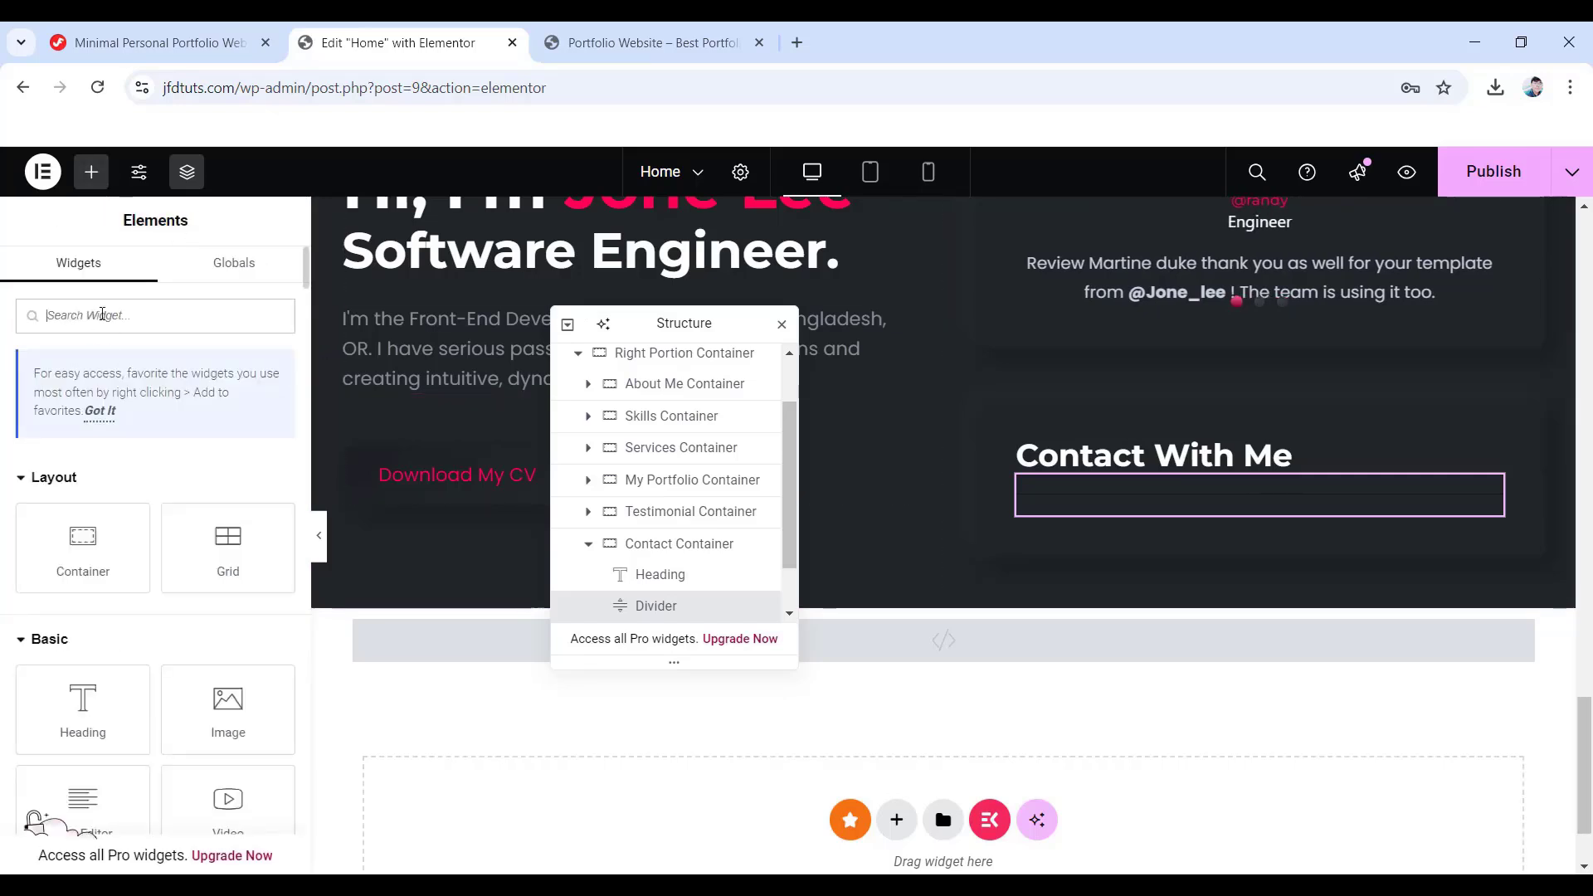
type("metform")
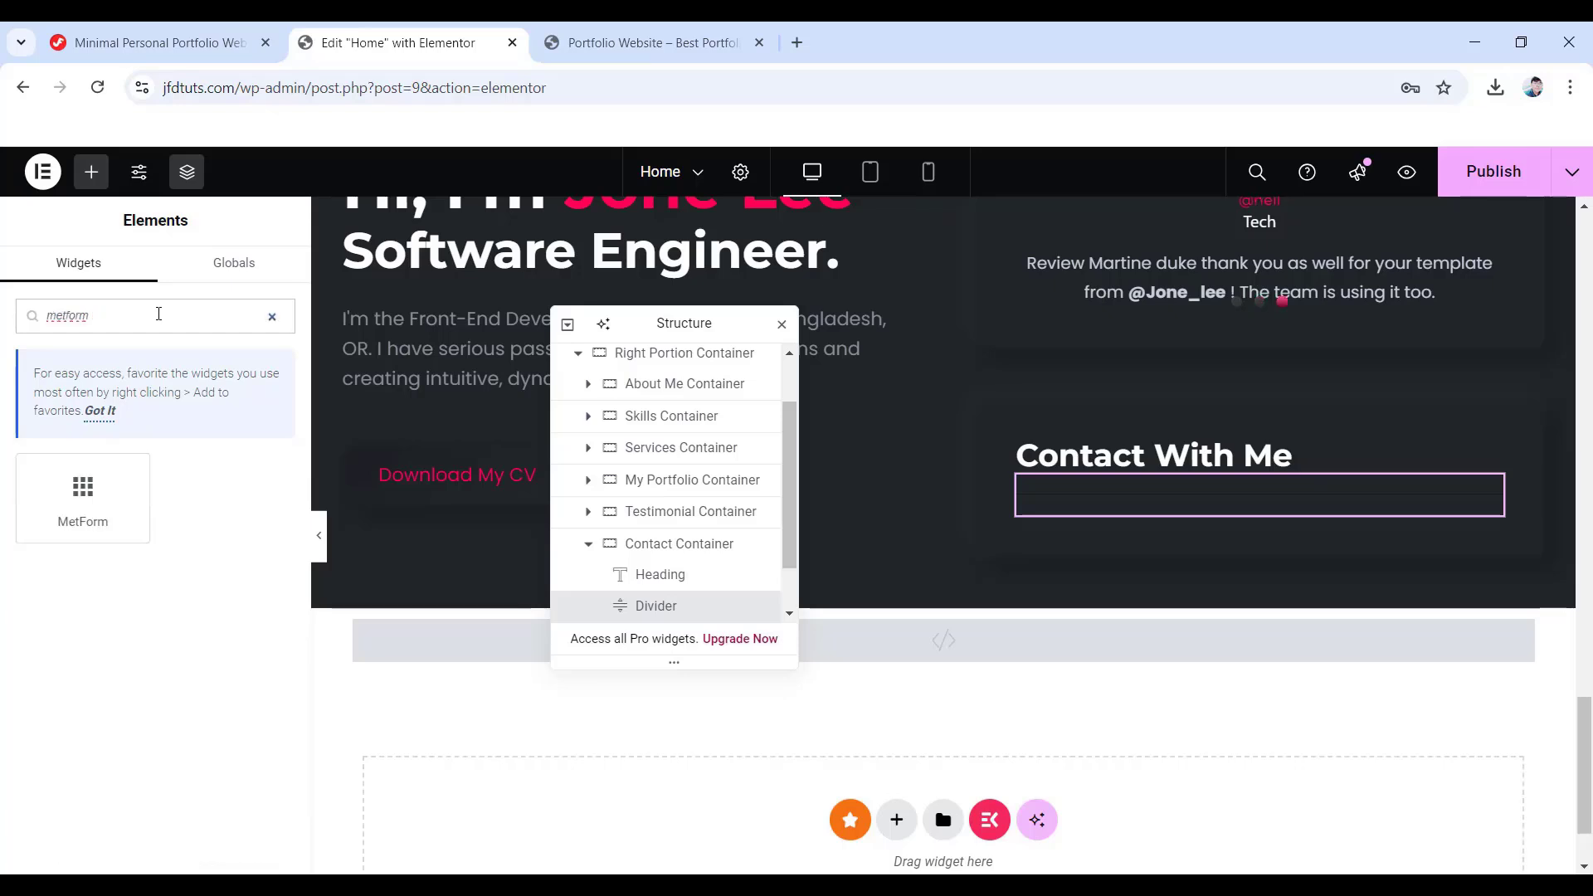
left_click_drag(95, 520, 1192, 522)
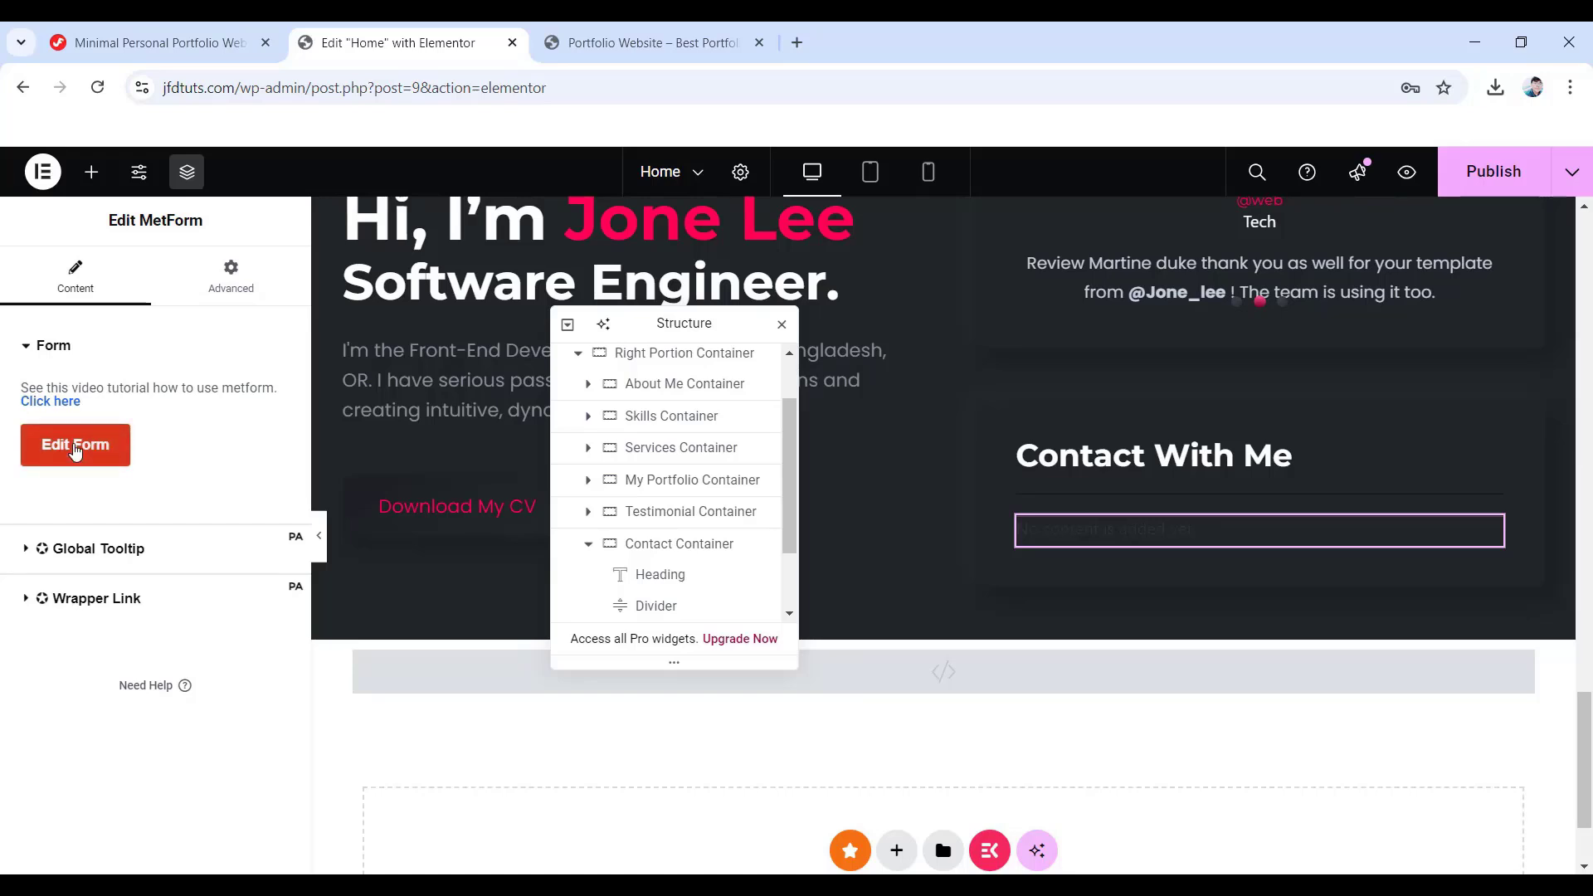
left_click(73, 445)
left_click_drag(647, 334, 1434, 320)
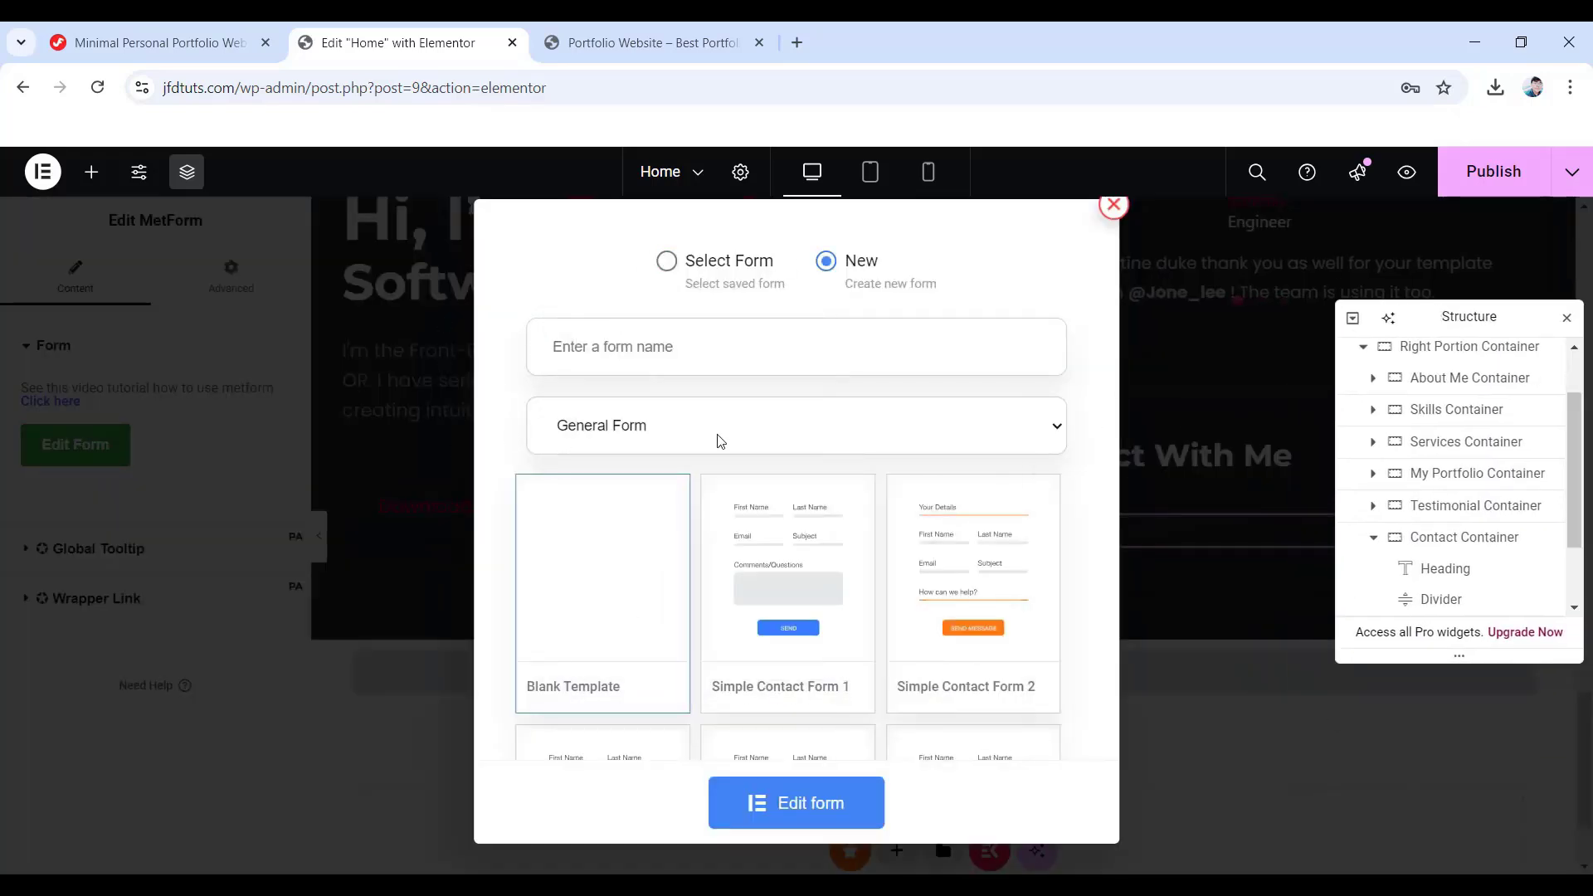
- Create a new form named 'Contact Form' and open it for editing
left_click(683, 352)
type("Contact Form")
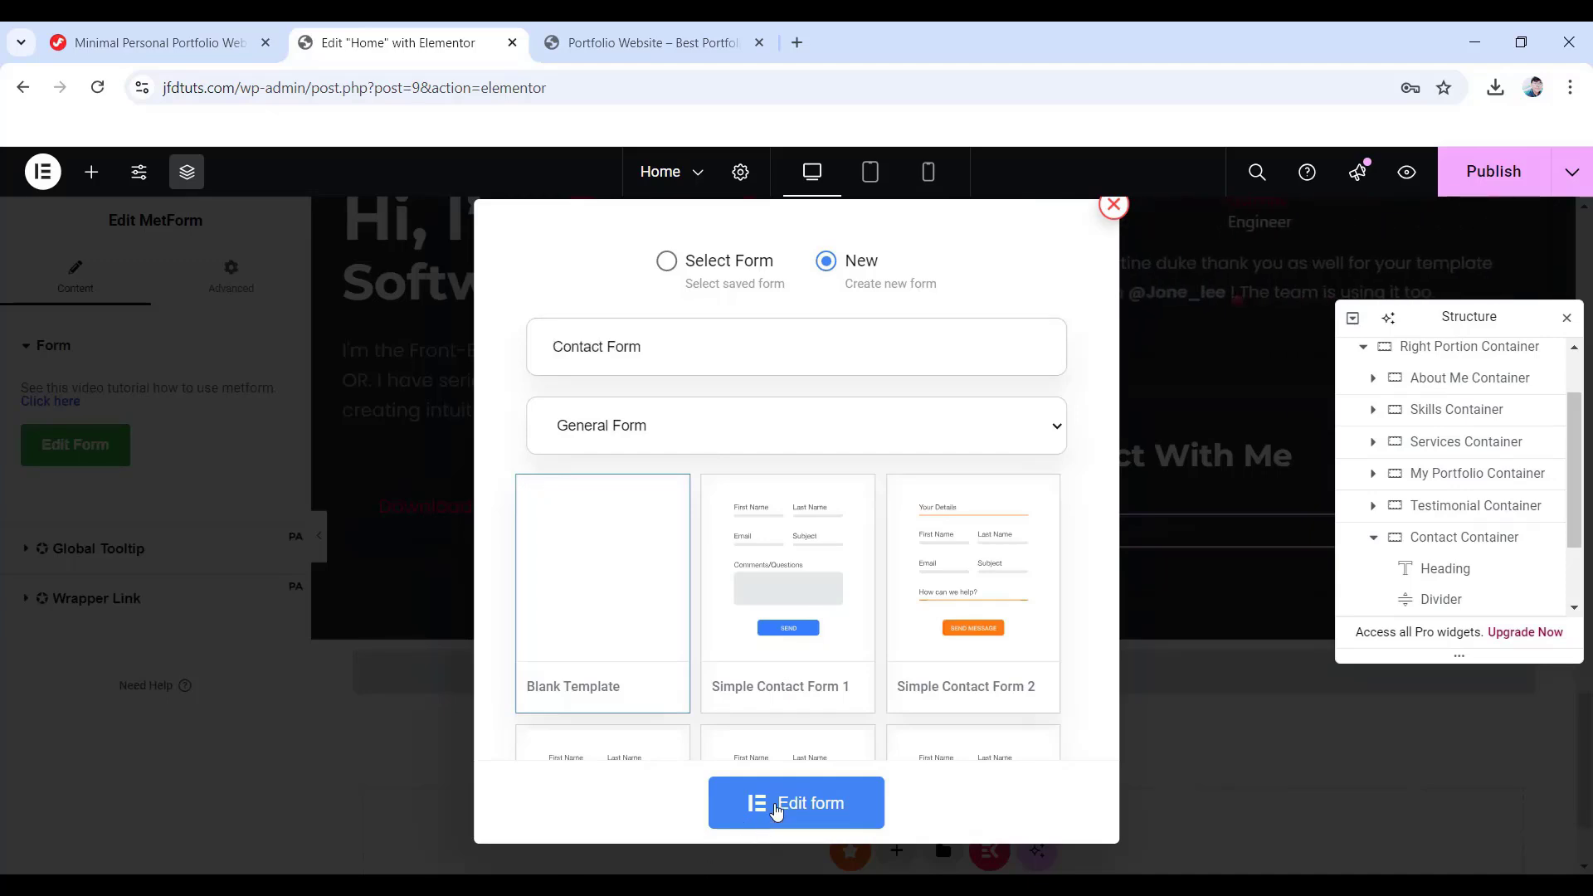
left_click(776, 804)
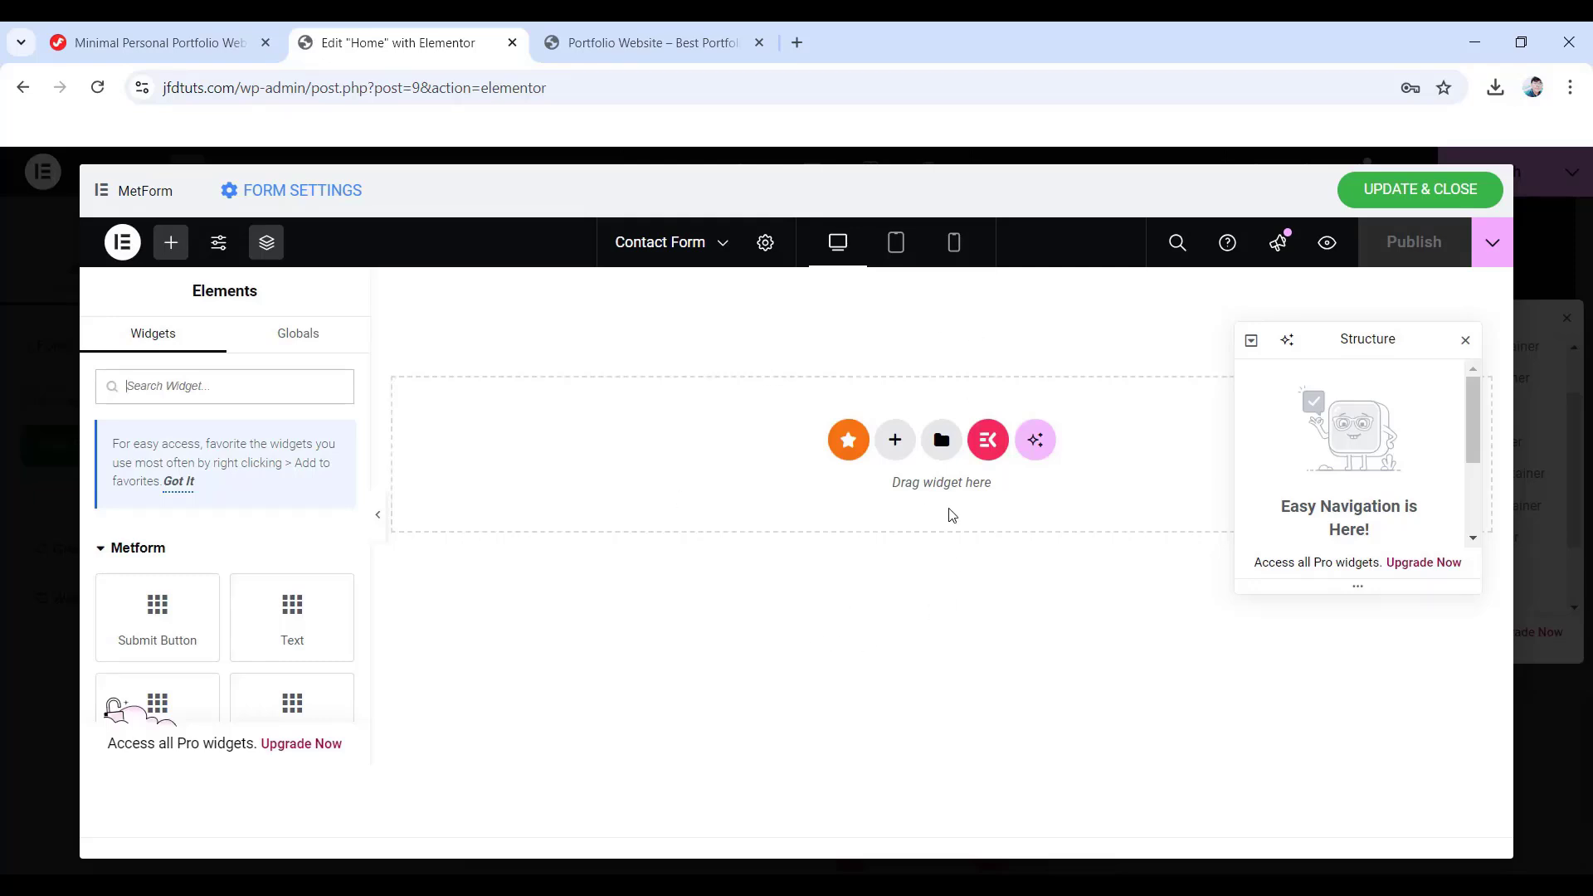
- Add a Flexbox container with the Direction Row structure to the empty form
left_click(897, 442)
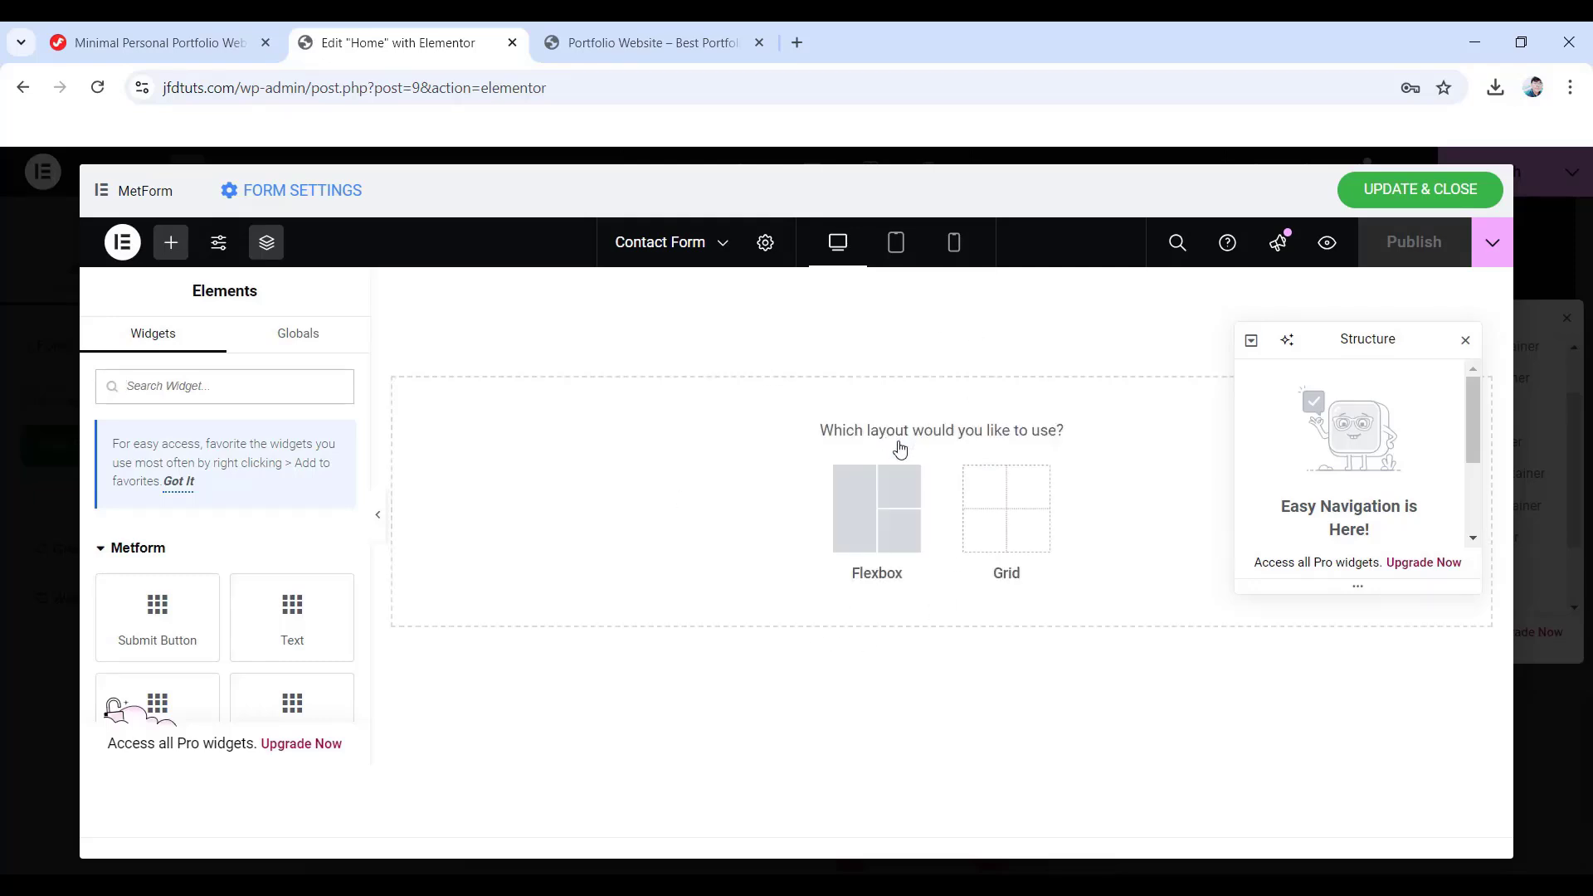
left_click(872, 529)
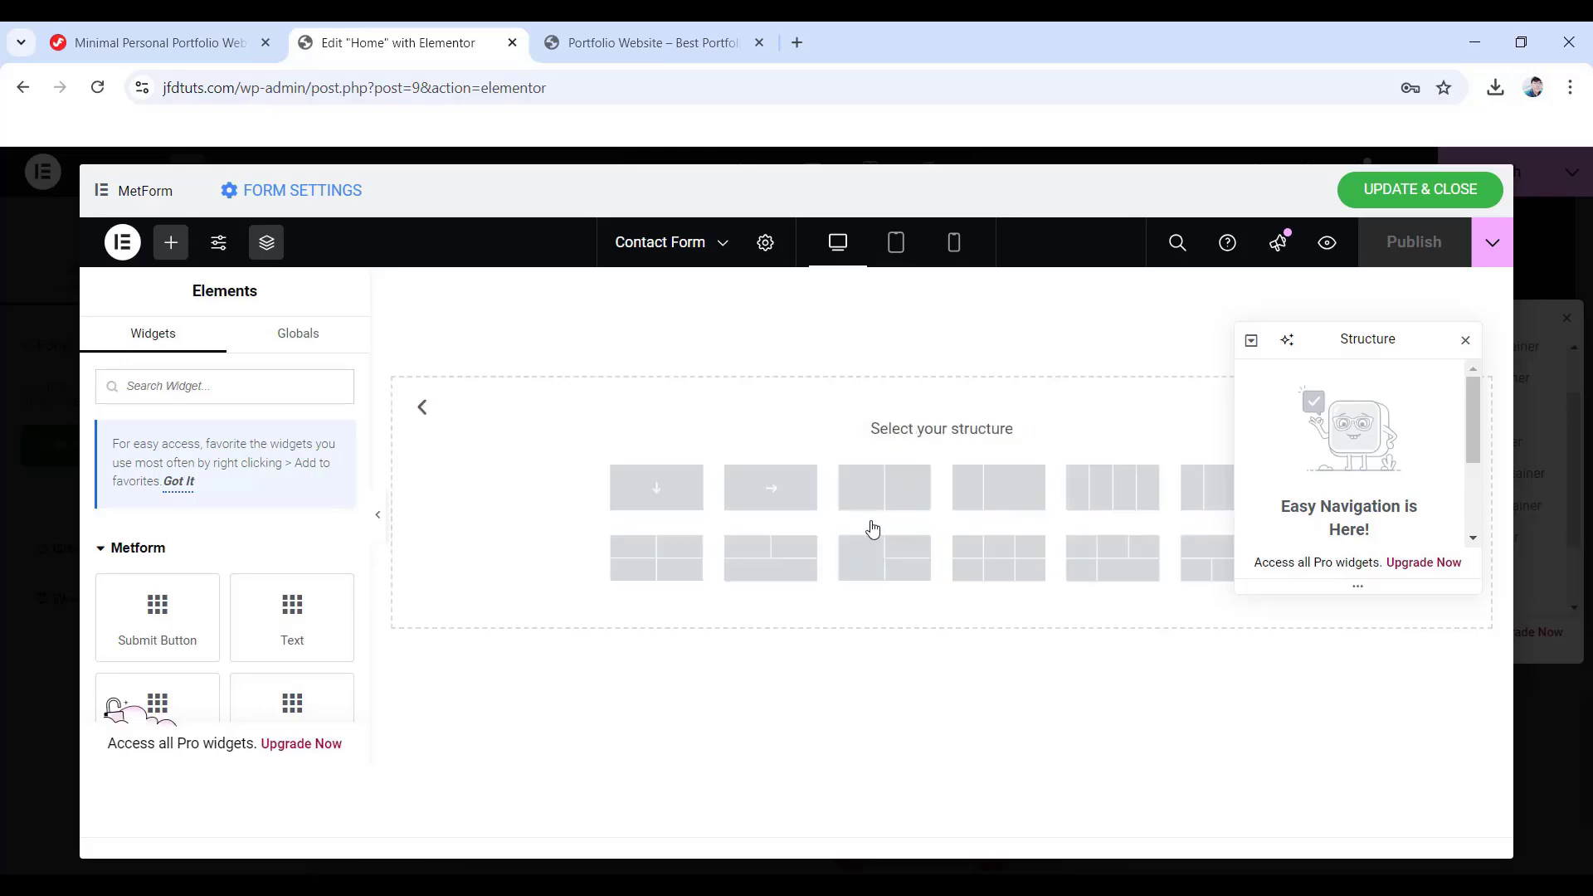
left_click(764, 497)
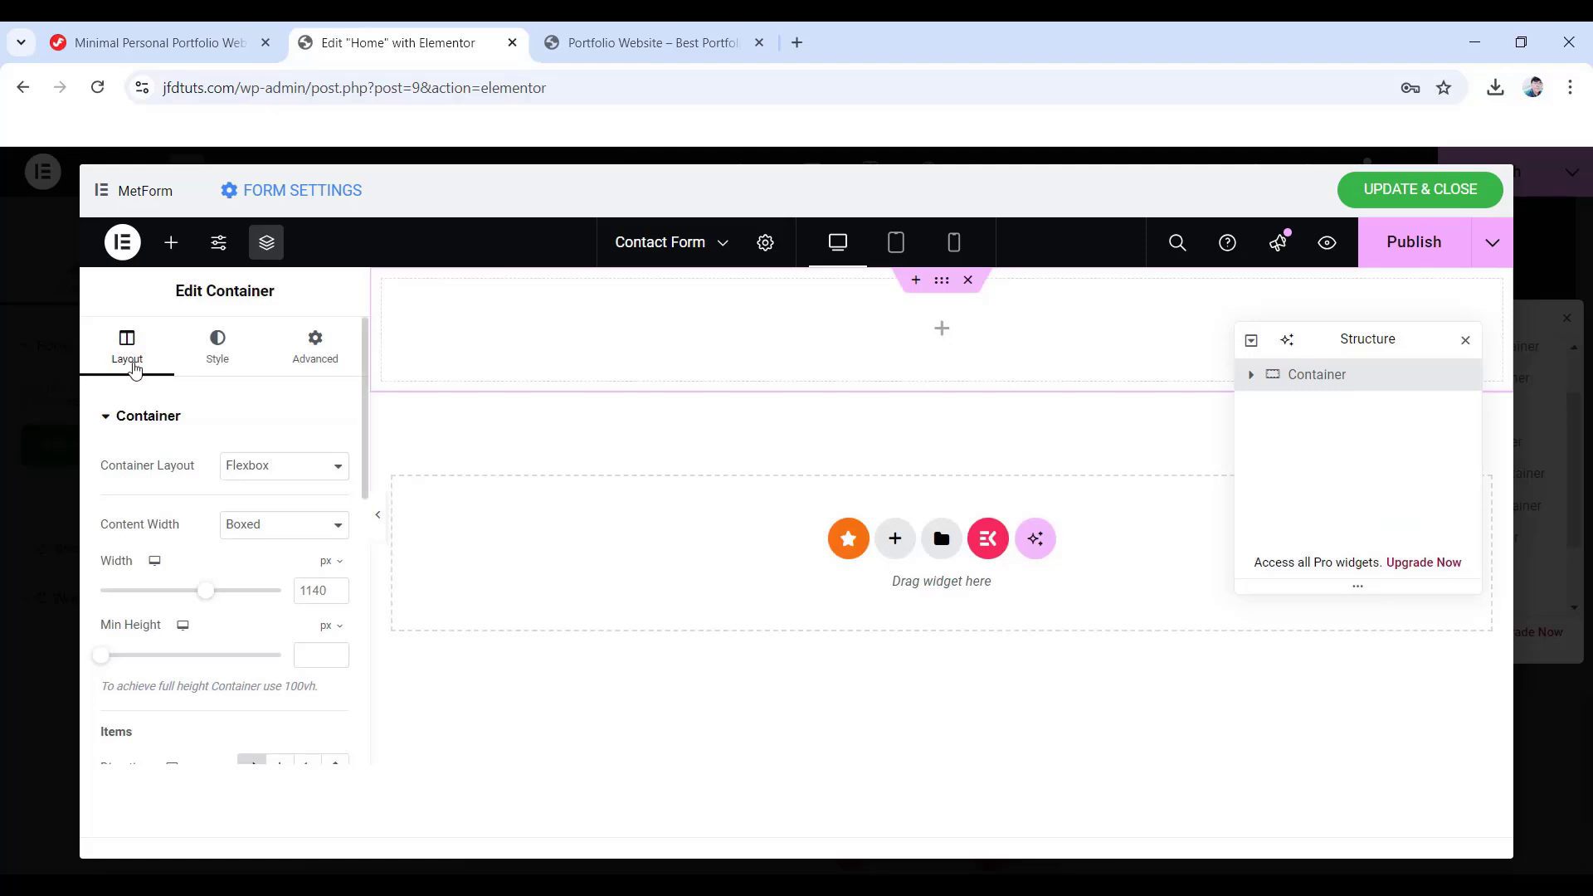
scroll(202, 488, "down", 5)
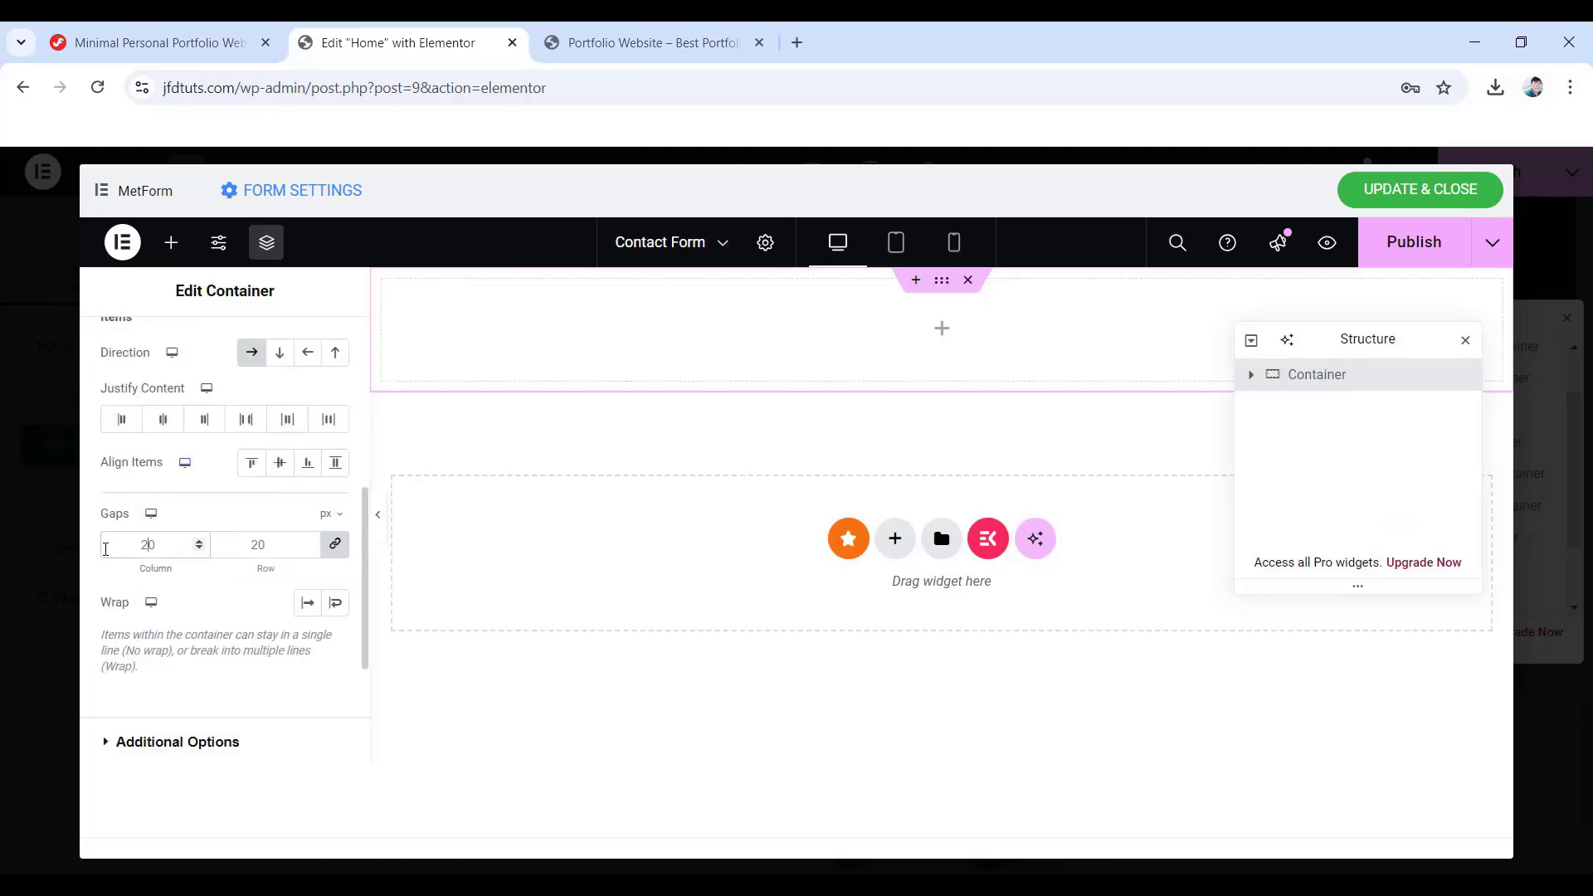
scroll(236, 562, "up", 5)
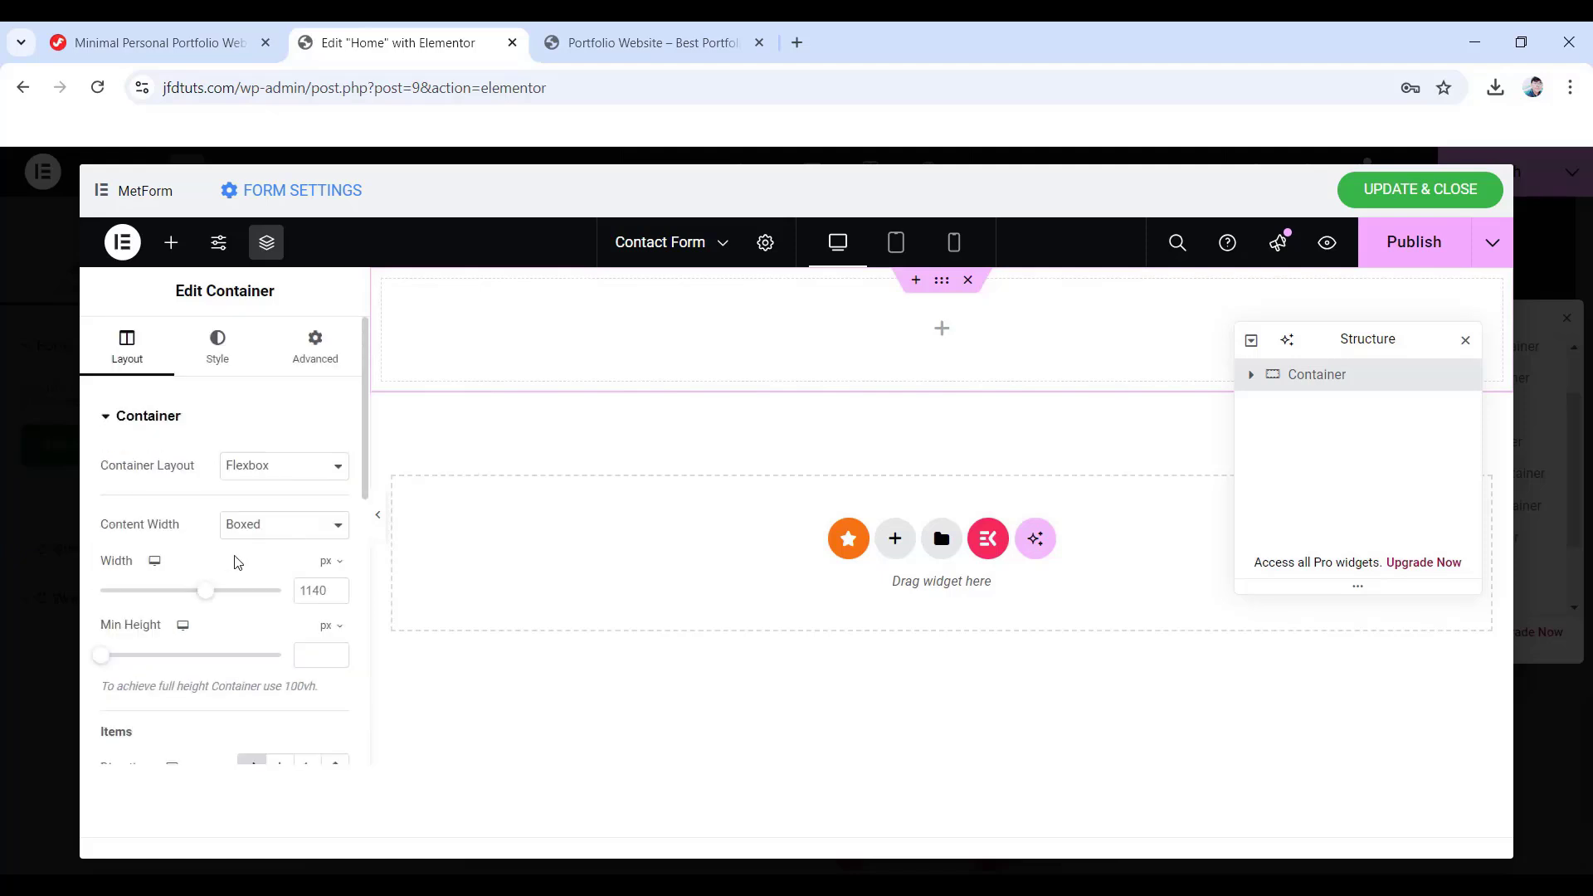
- Give the form's row container a classic #212428 background and 0 padding on every side
left_click(215, 357)
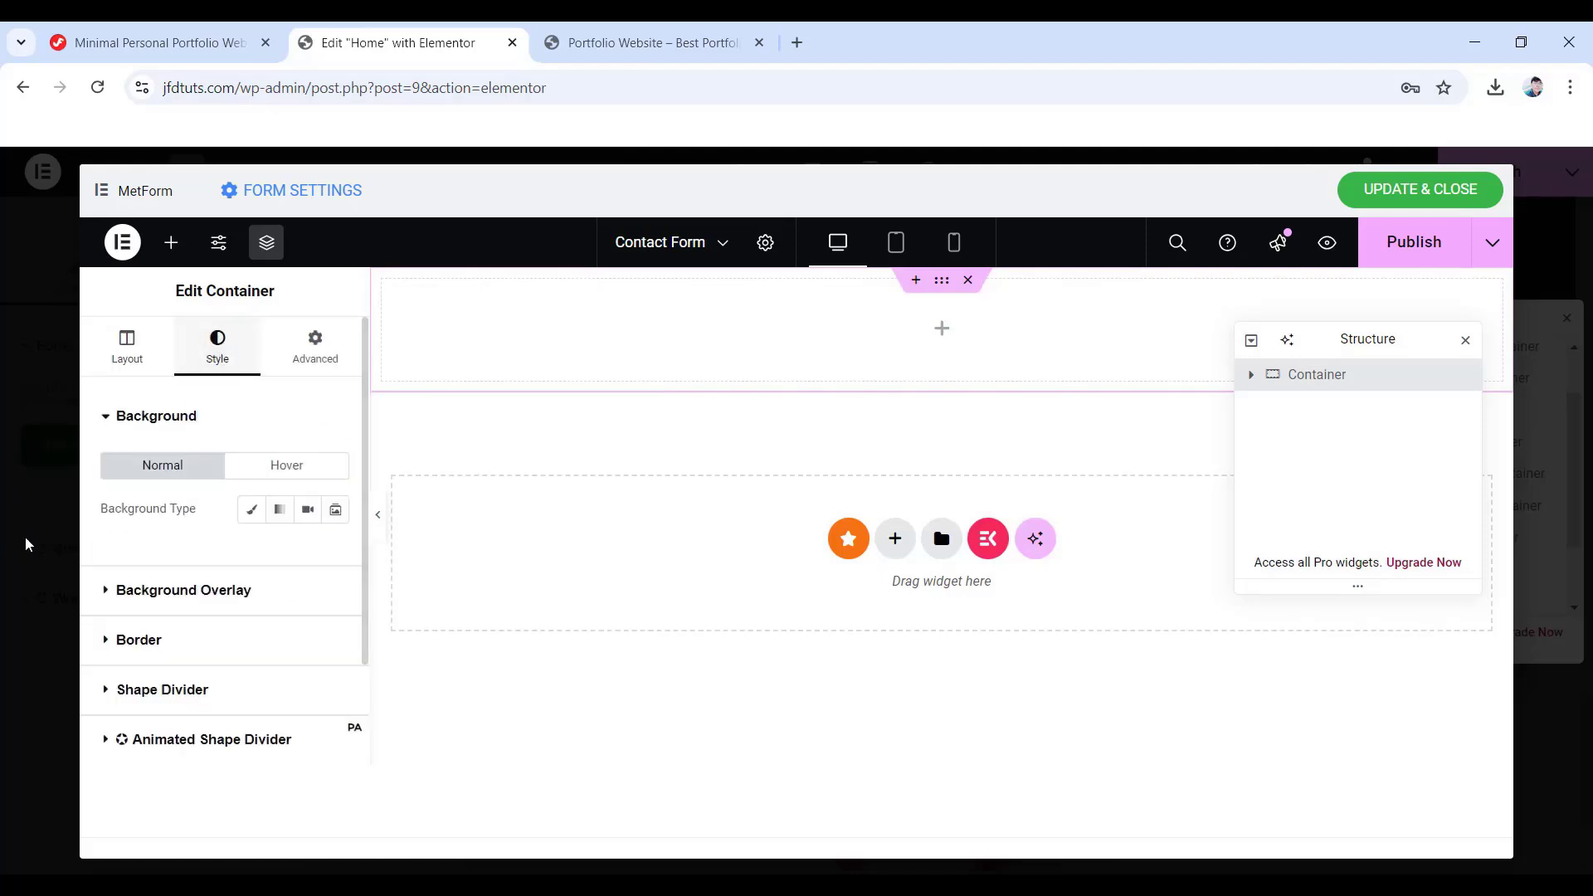
left_click(248, 521)
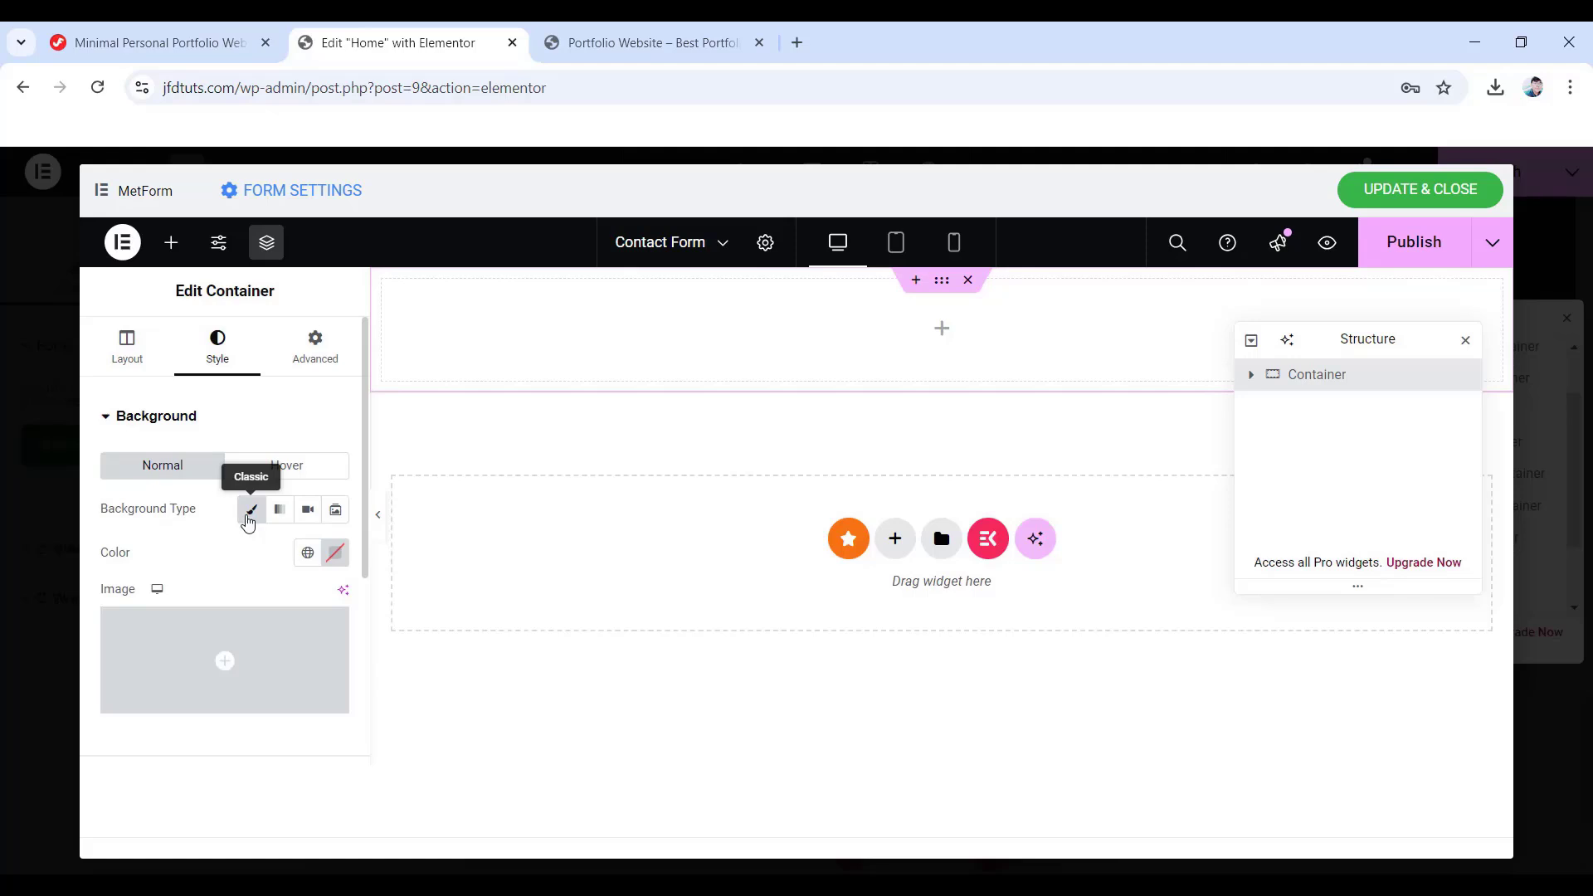
left_click(336, 553)
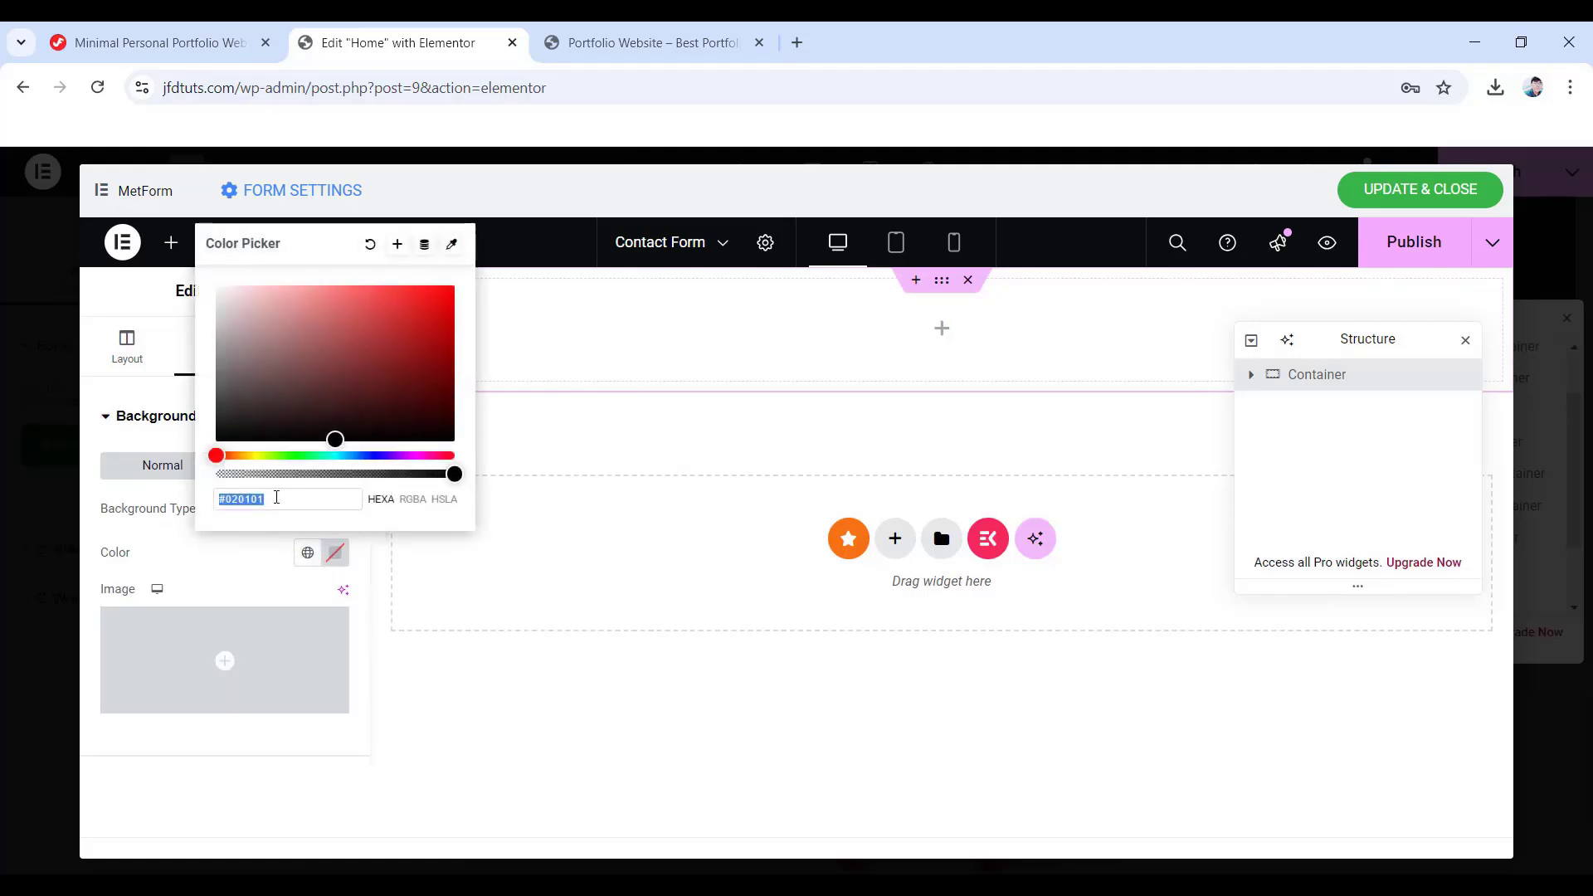
type("212428")
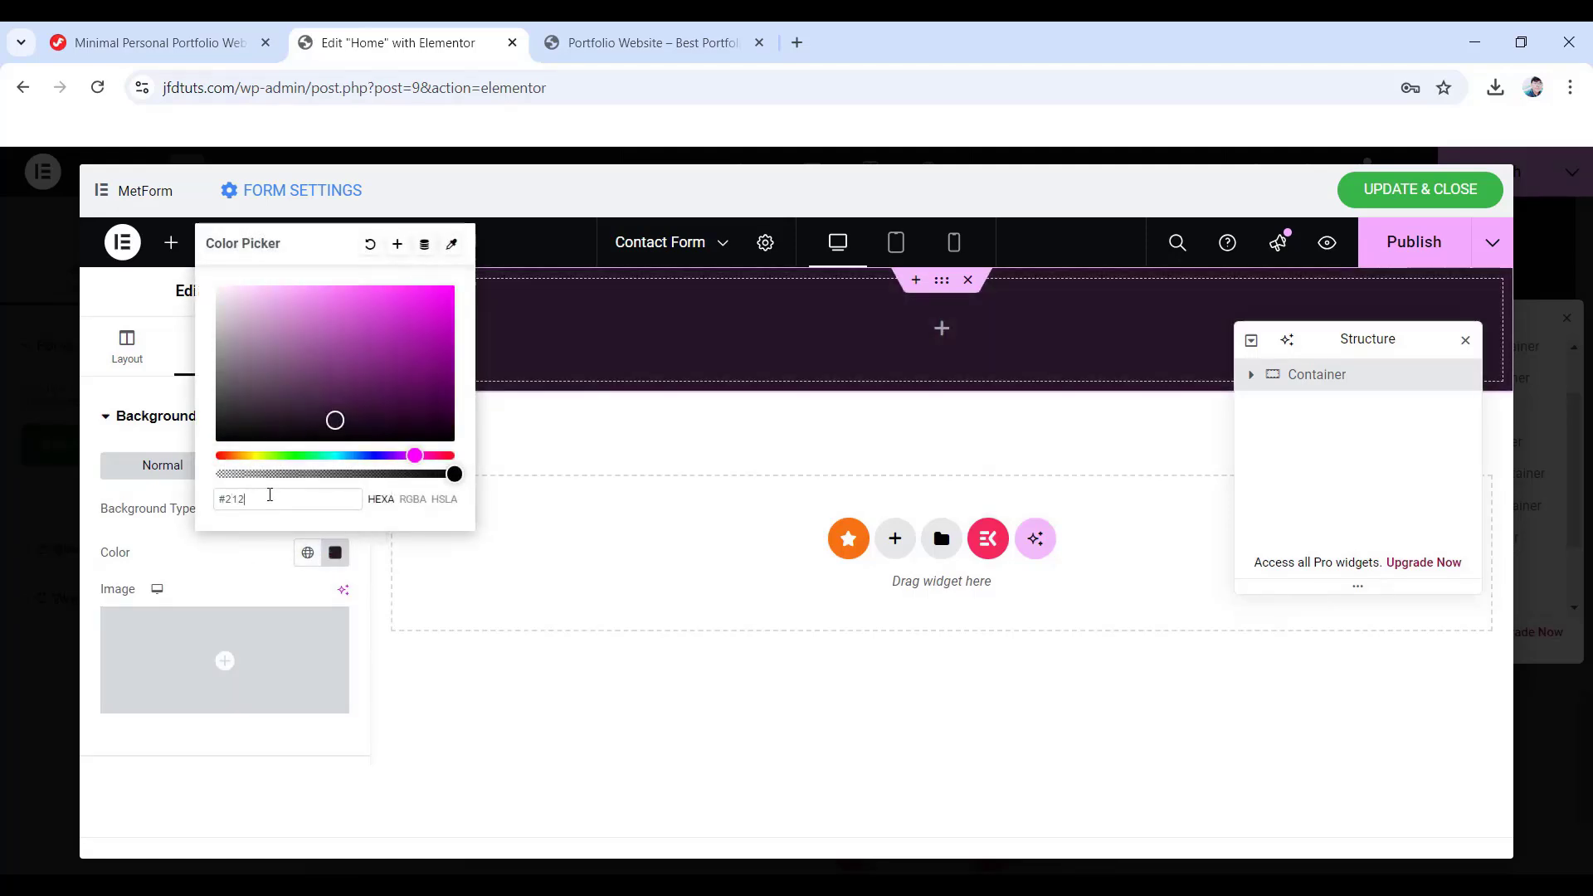
left_click(176, 565)
left_click(315, 353)
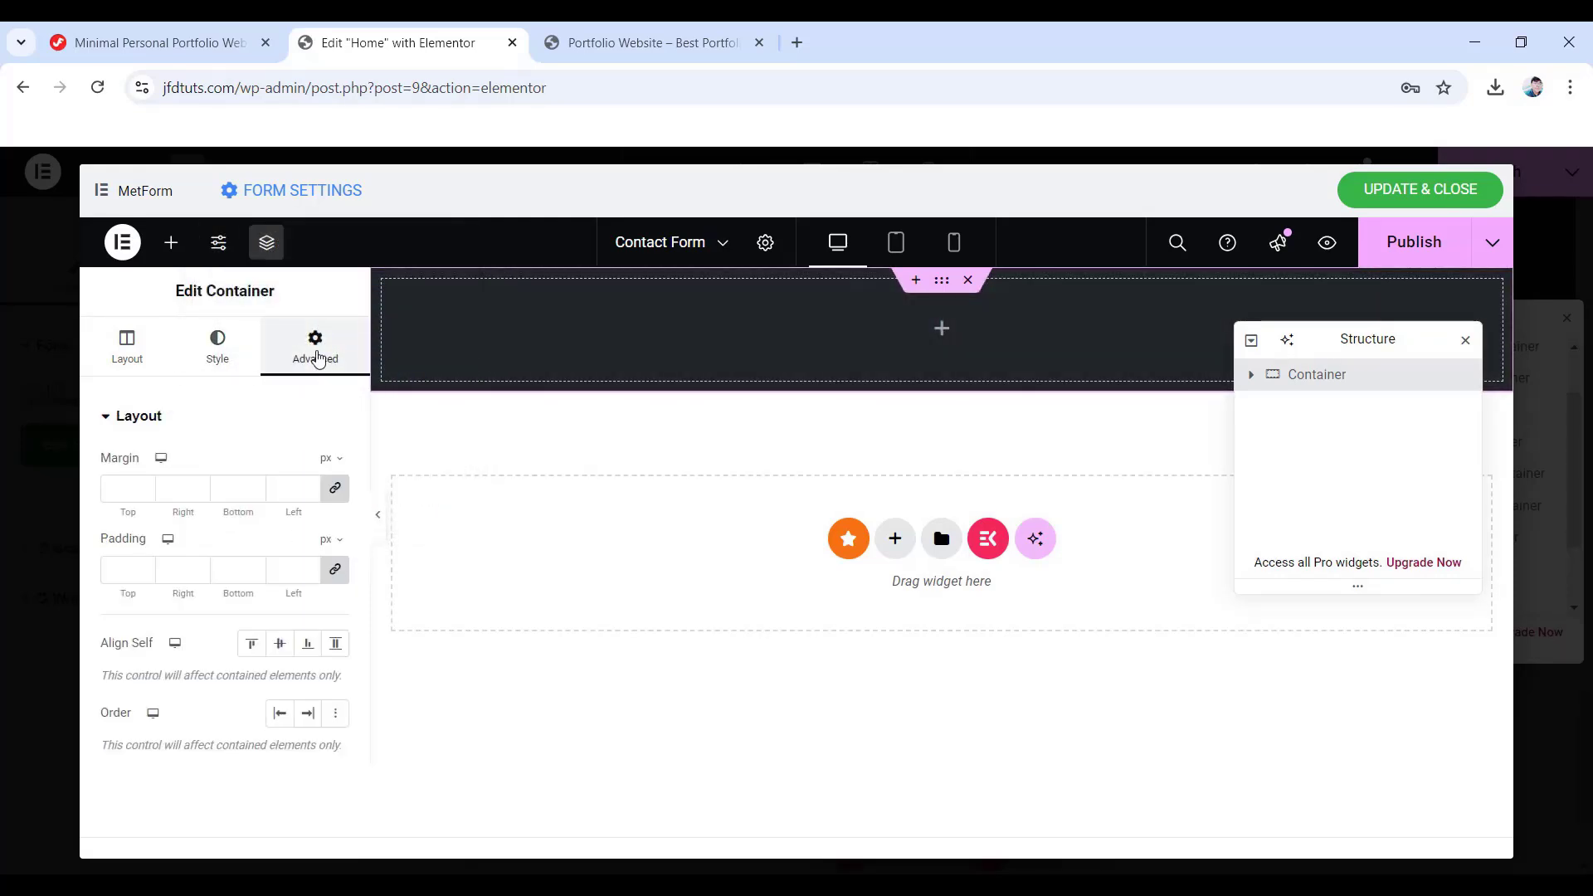
left_click(335, 569)
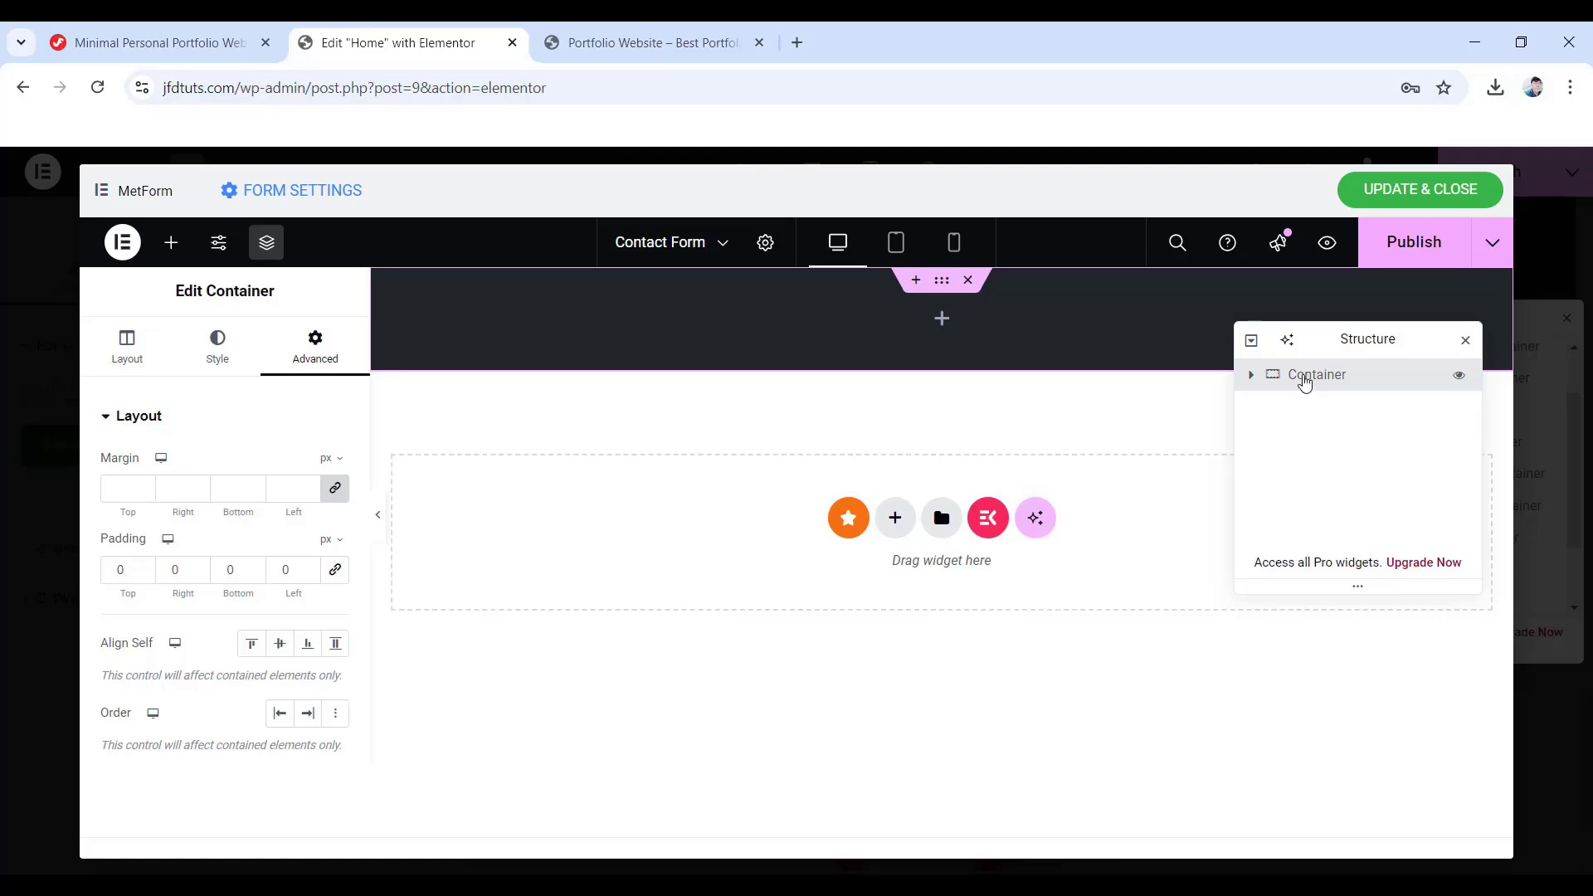
- Duplicate the container four times so the form has five containers
right_click(1304, 382)
left_click(1336, 286)
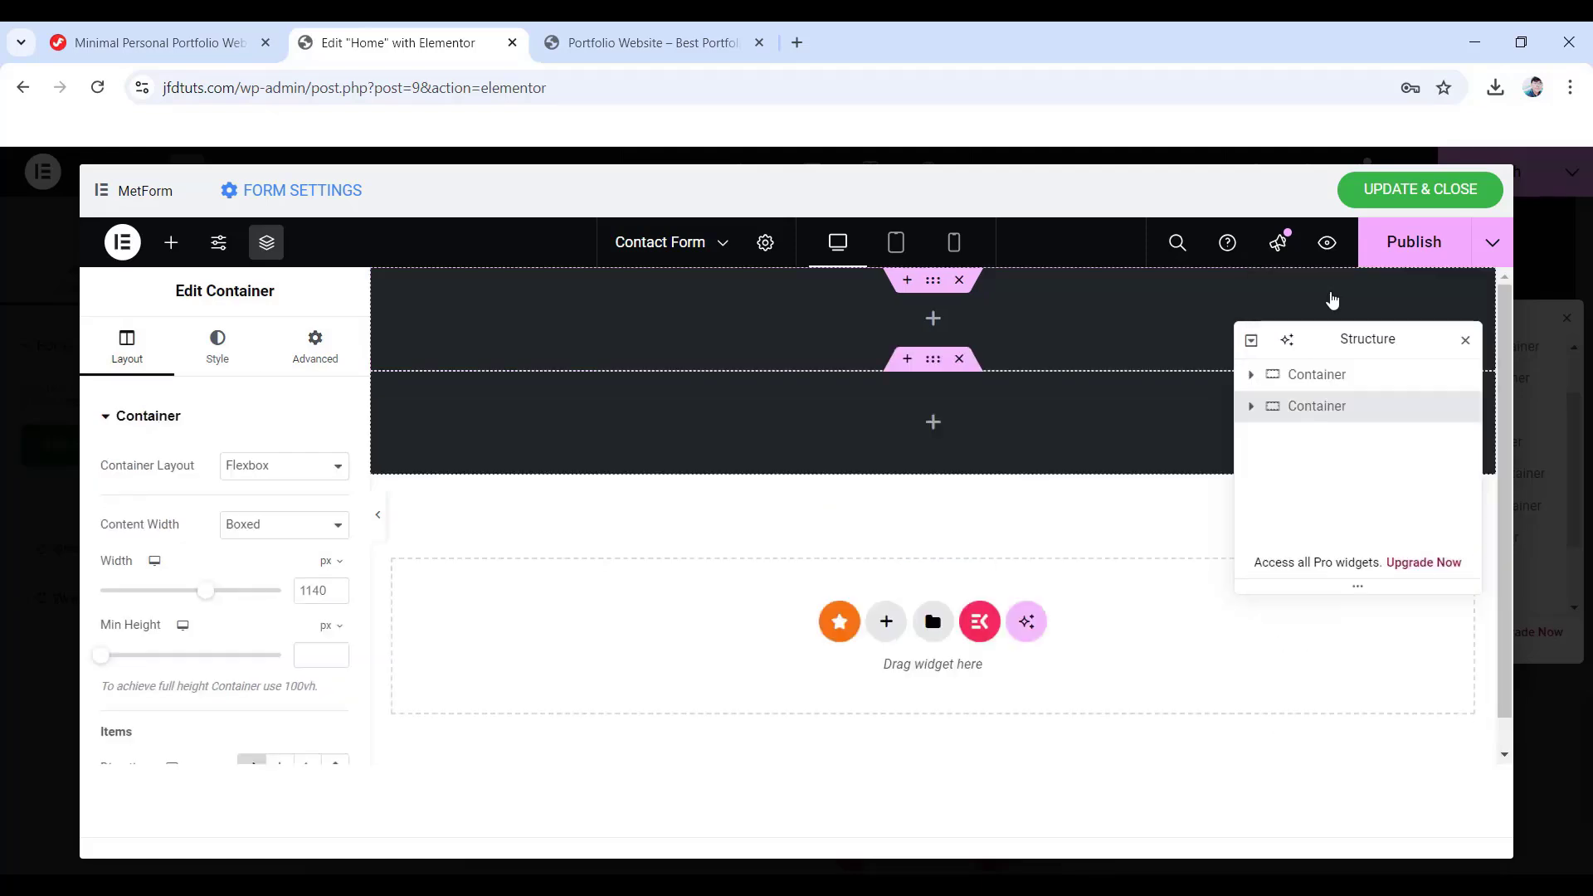
right_click(1296, 408)
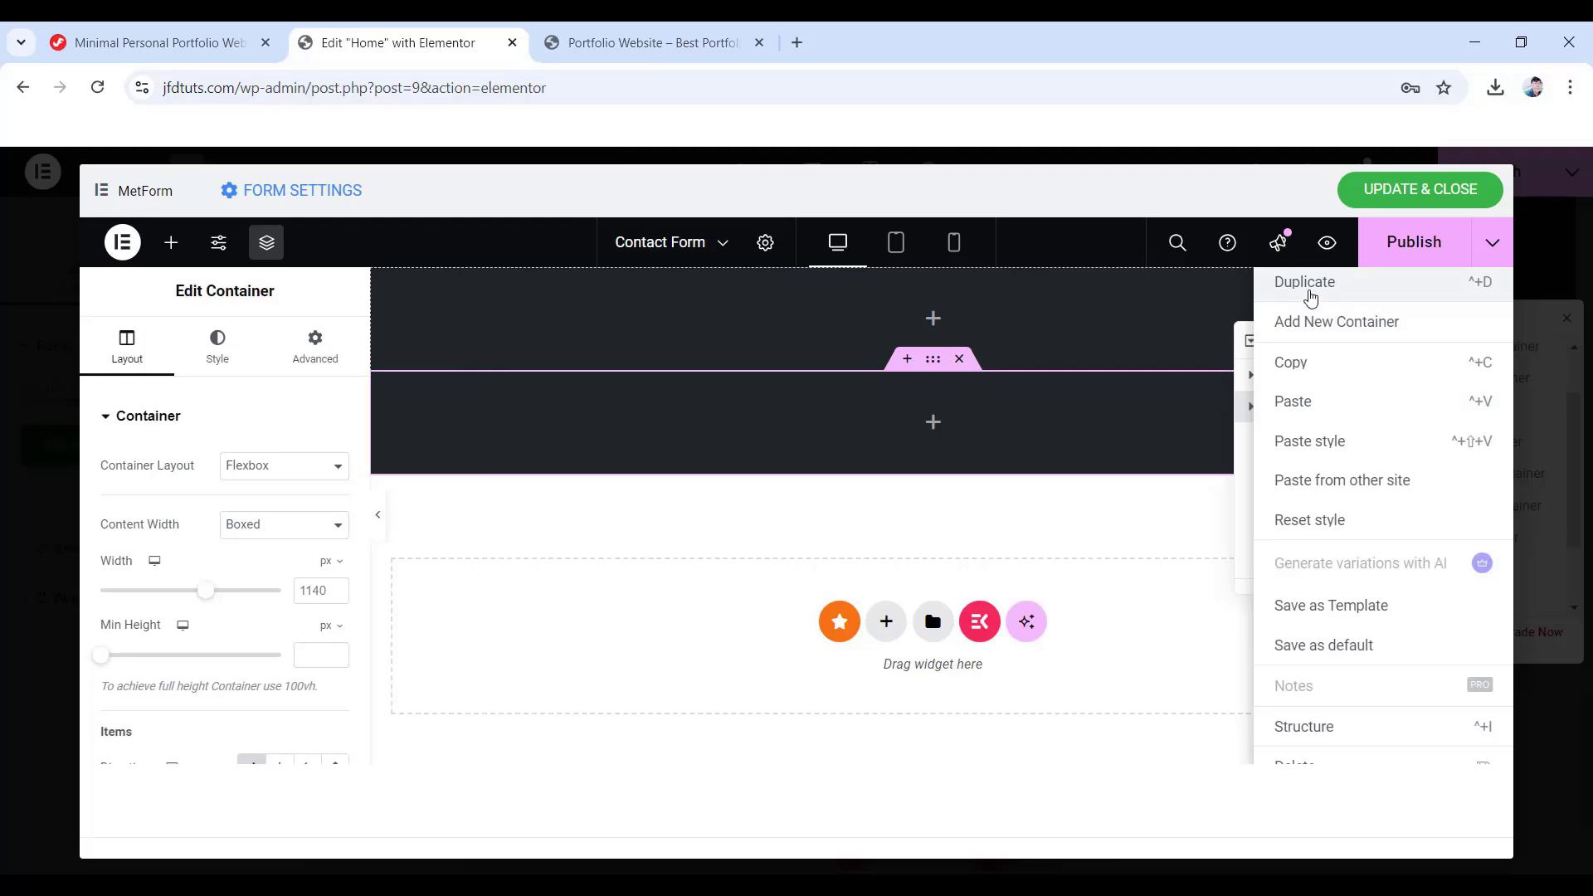
left_click(1310, 286)
right_click(1309, 438)
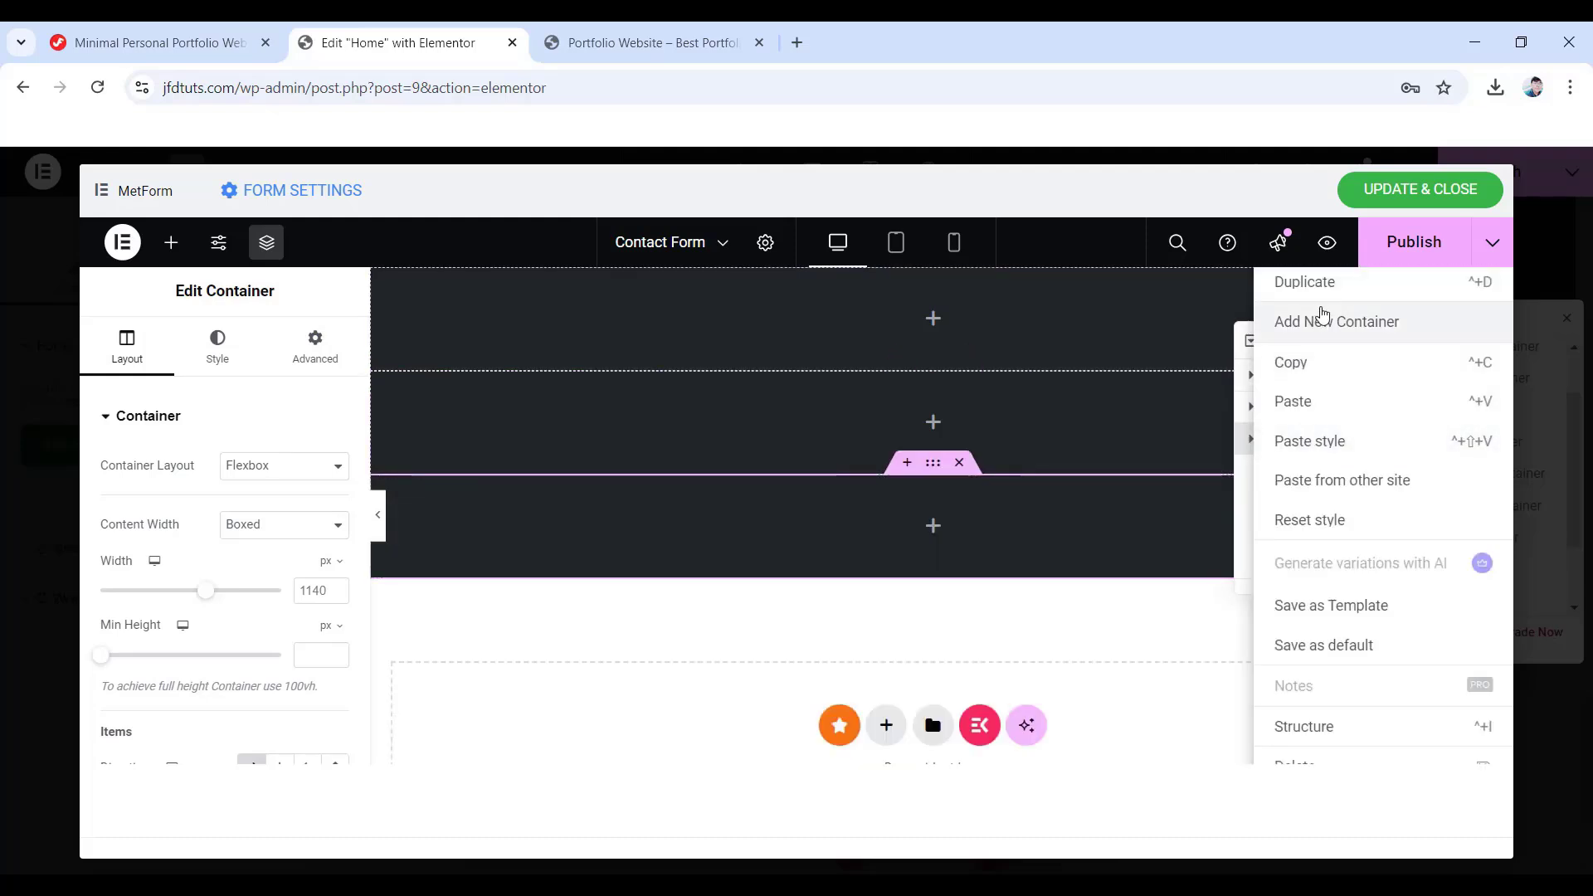
left_click(1328, 286)
right_click(1321, 469)
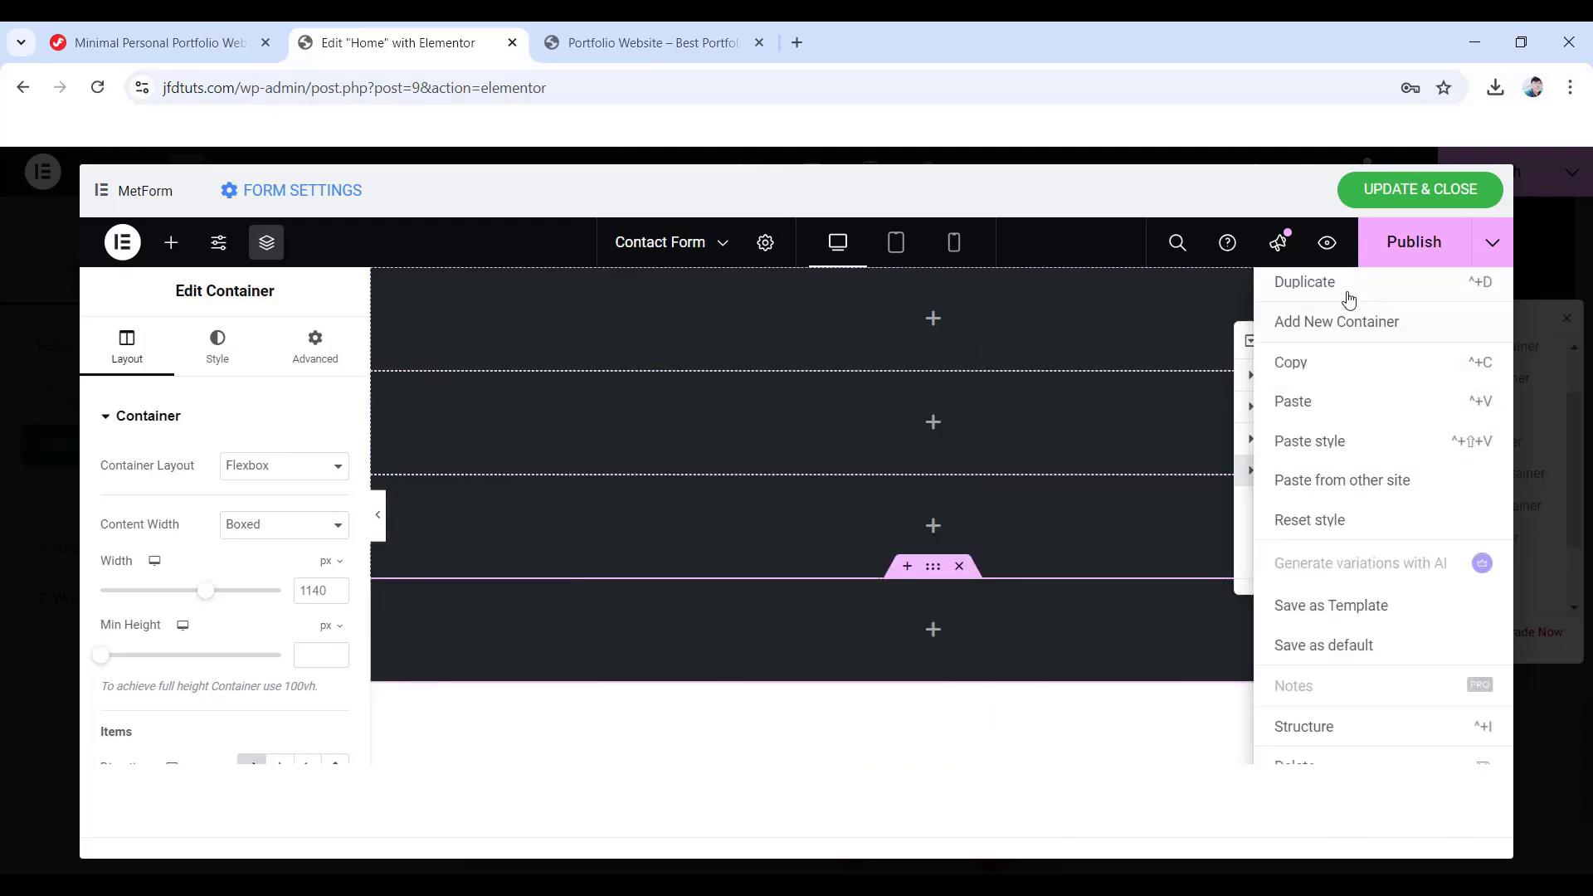
left_click(1348, 298)
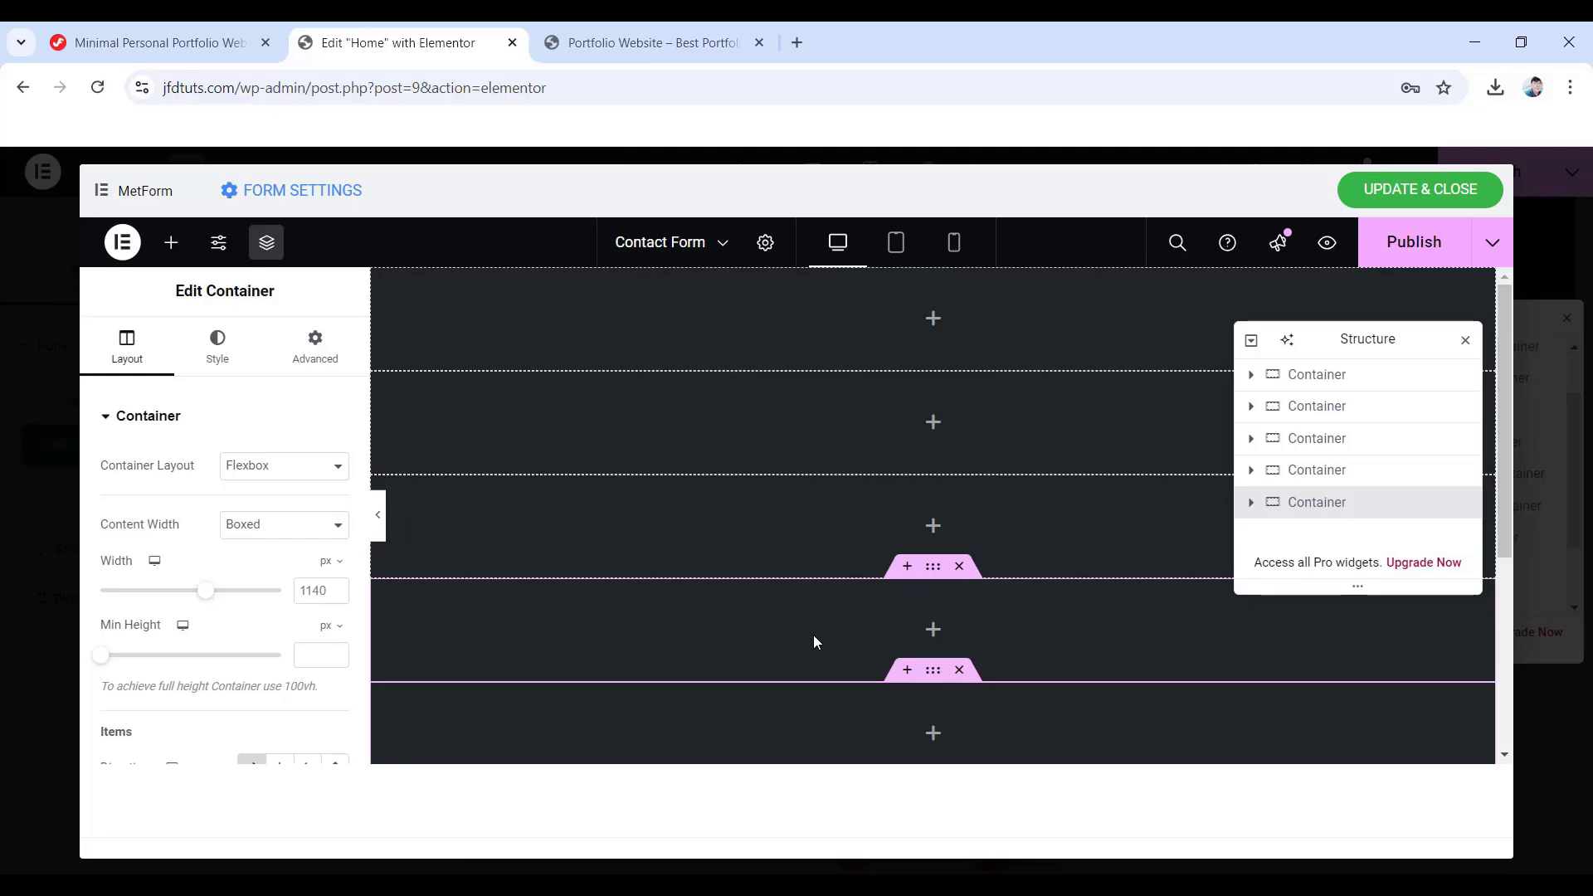
- Drop a new nested container into the first (Name and Number) container
left_click(1293, 382)
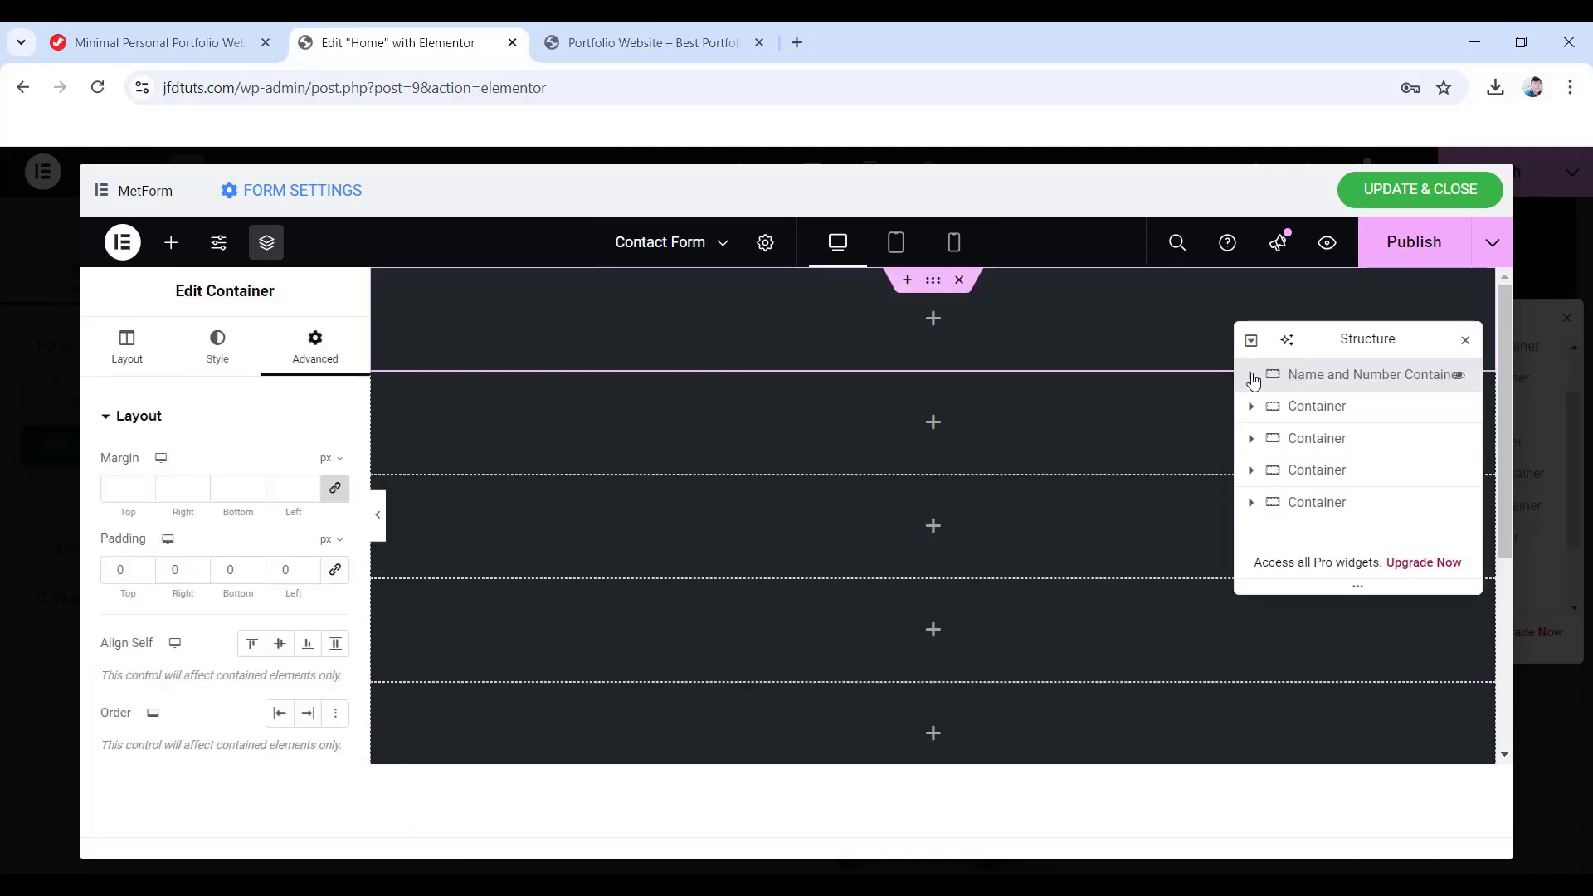
left_click(932, 318)
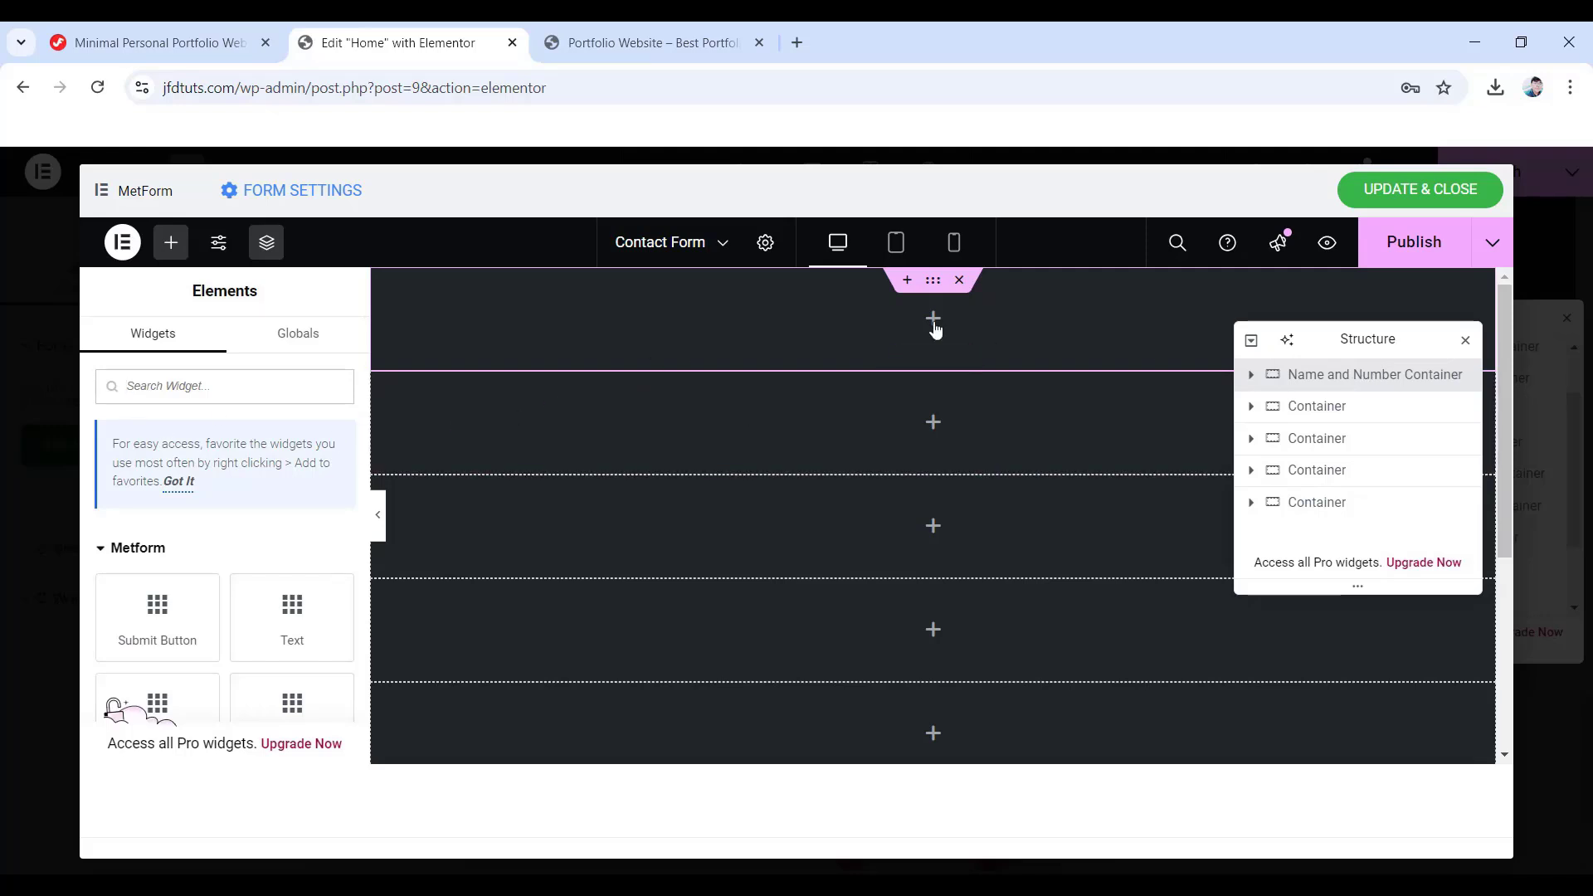
scroll(217, 515, "down", 10)
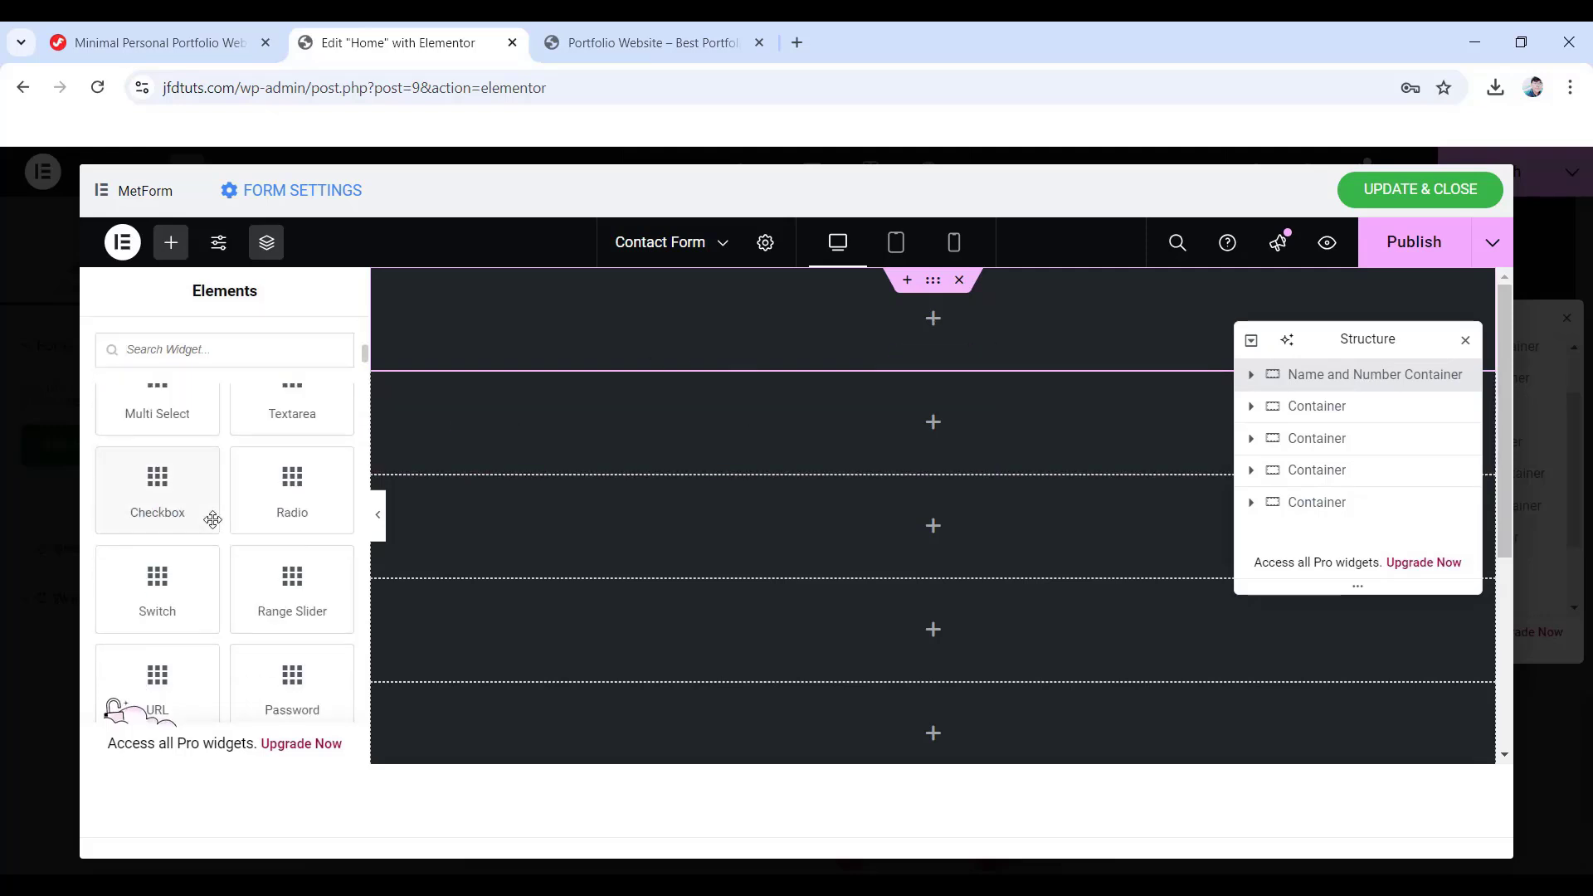
scroll(229, 520, "up", 1)
scroll(231, 521, "up", 3)
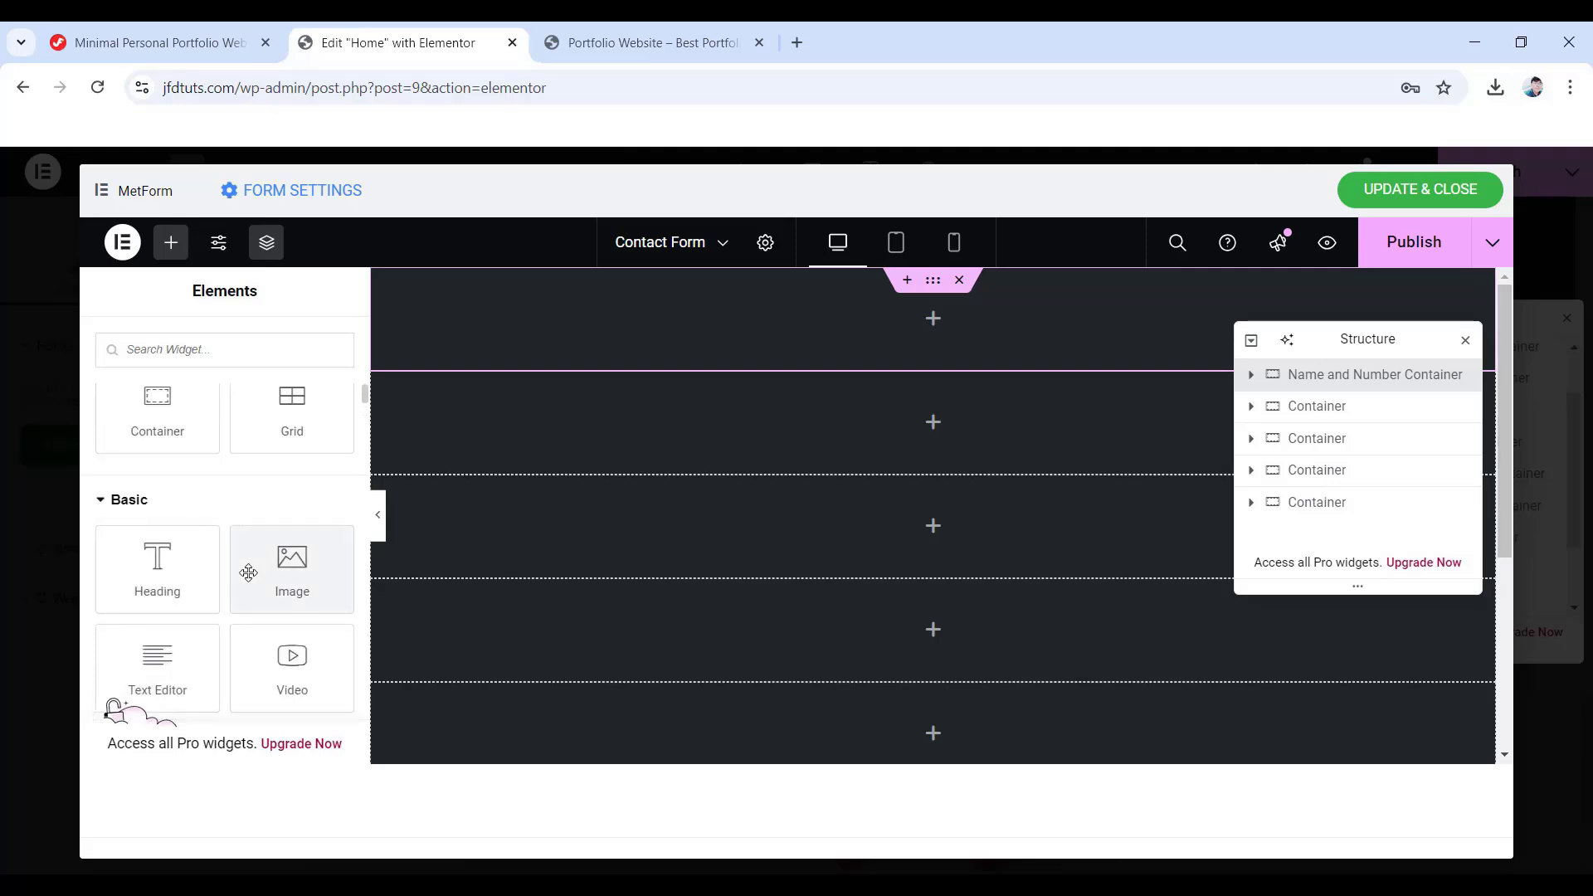
left_click_drag(158, 415, 916, 321)
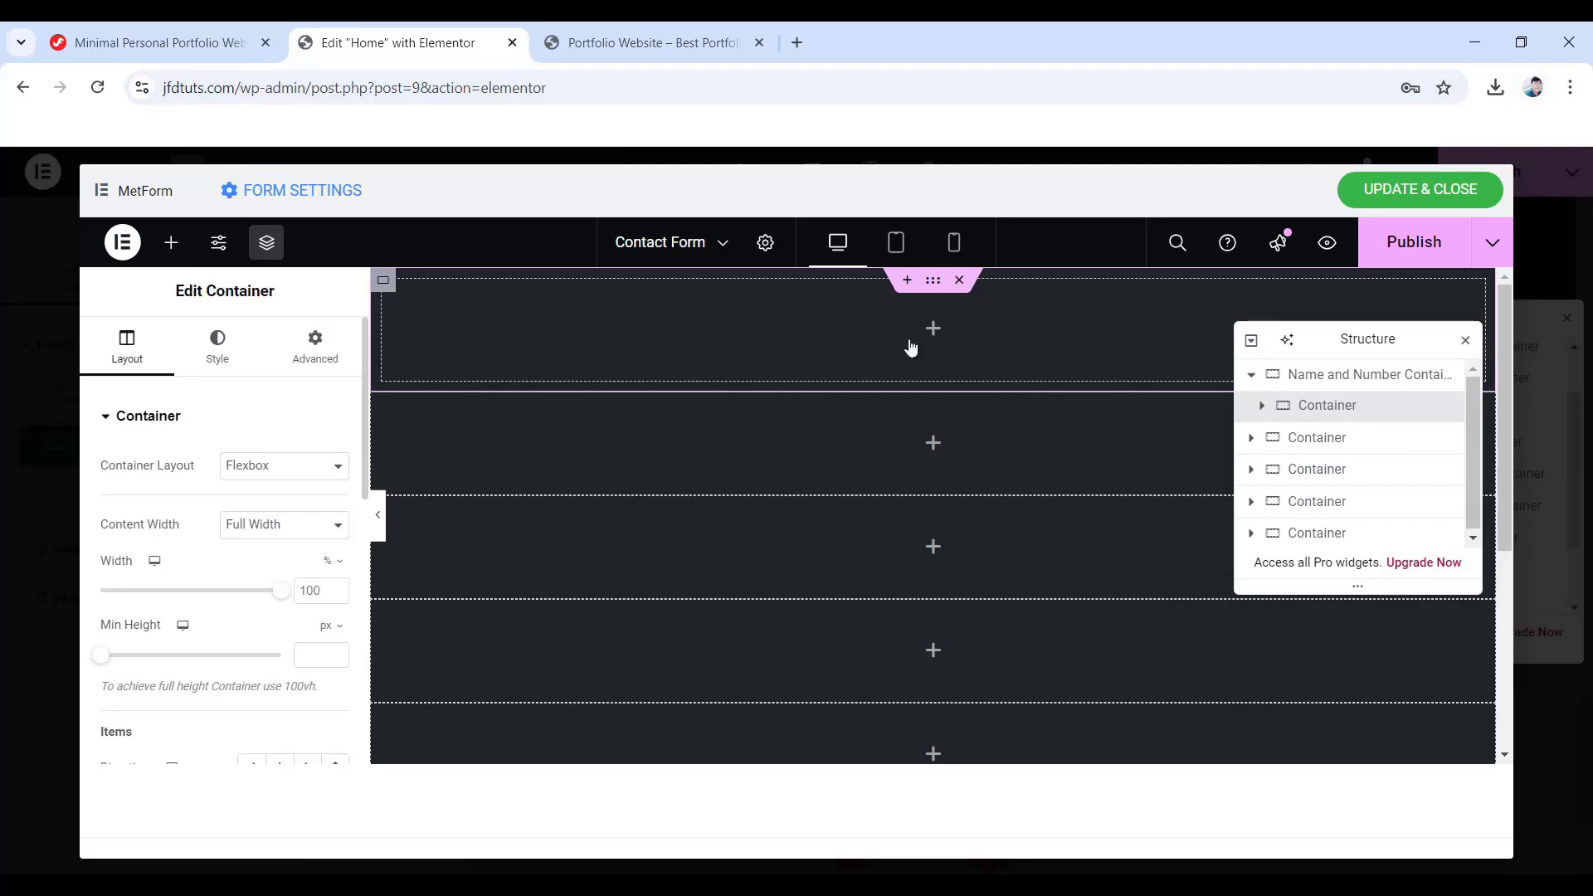
- Rename the nested container 'Name Container' and make it 50% wide with column direction
double_click(1326, 405)
type("Name Container")
key("Return")
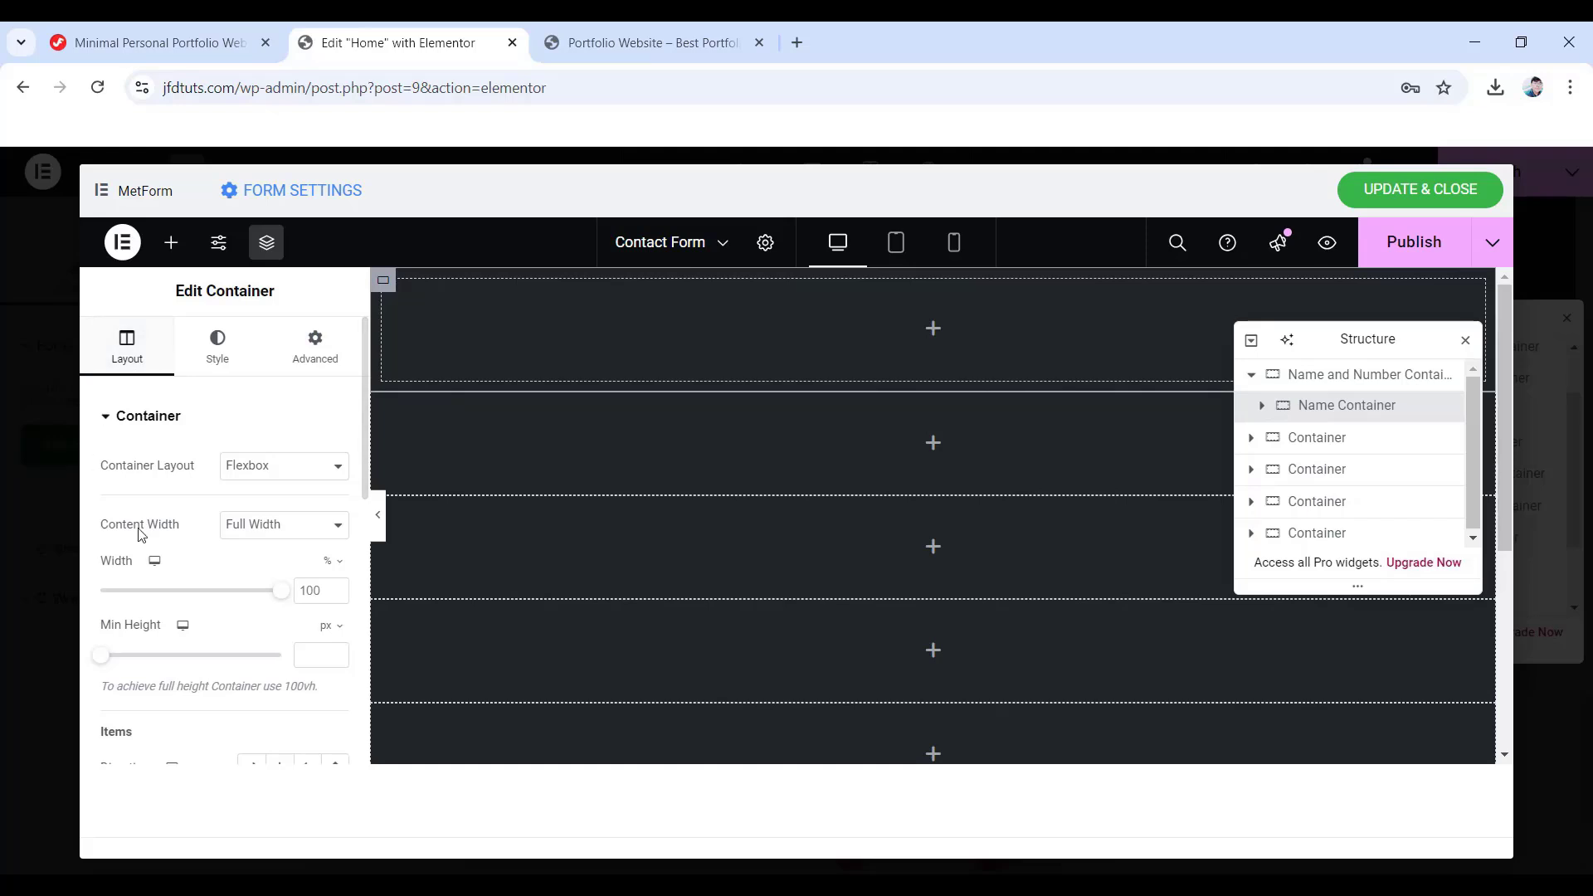
double_click(298, 589)
type("50")
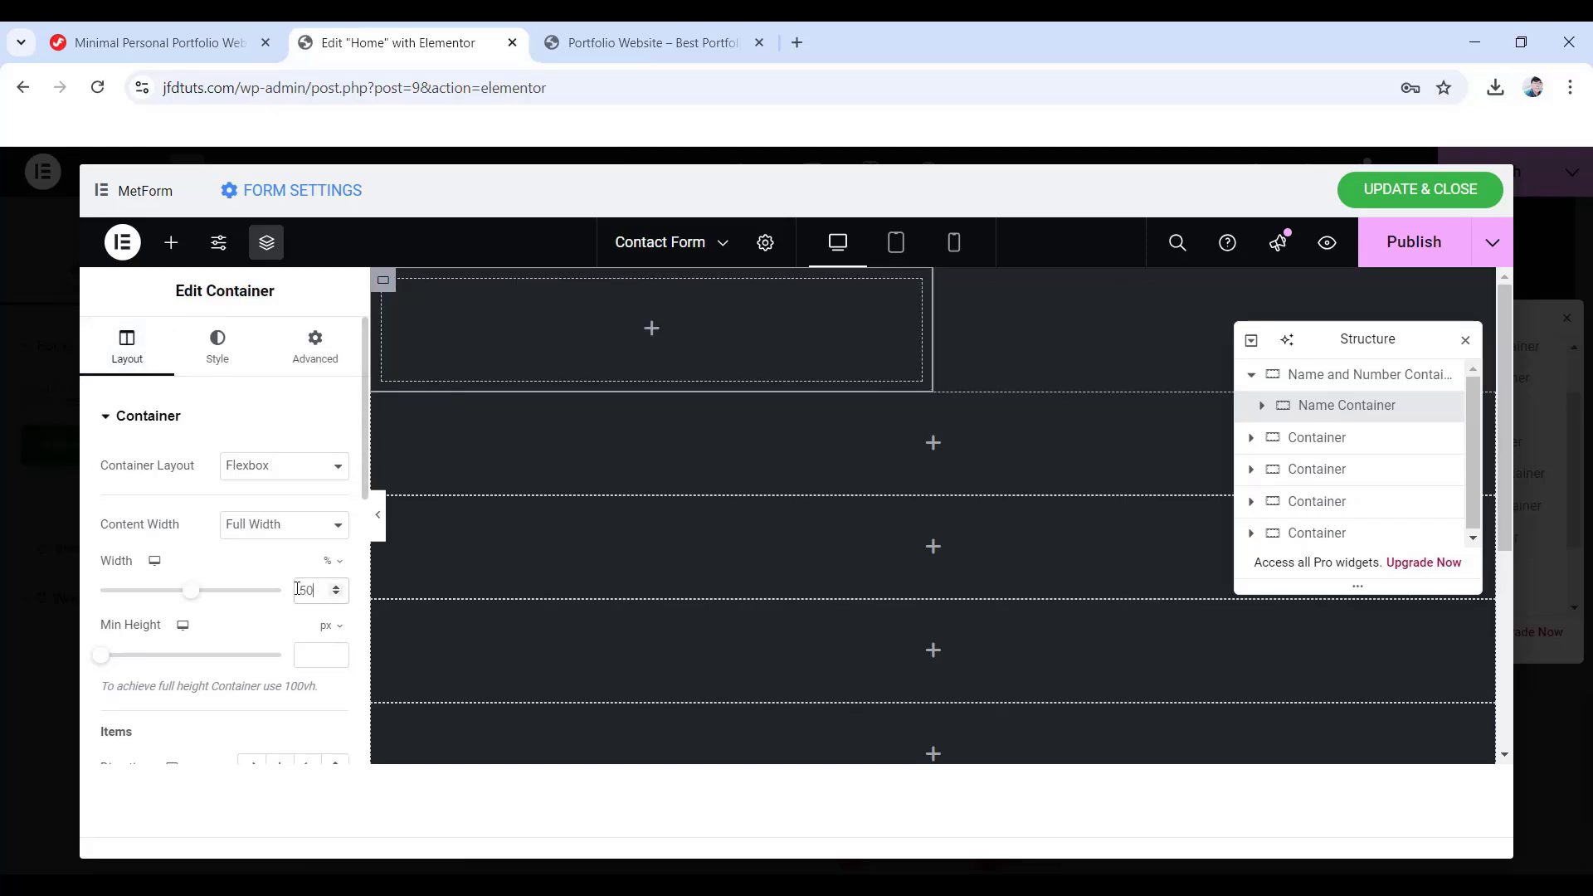
scroll(297, 589, "down", 3)
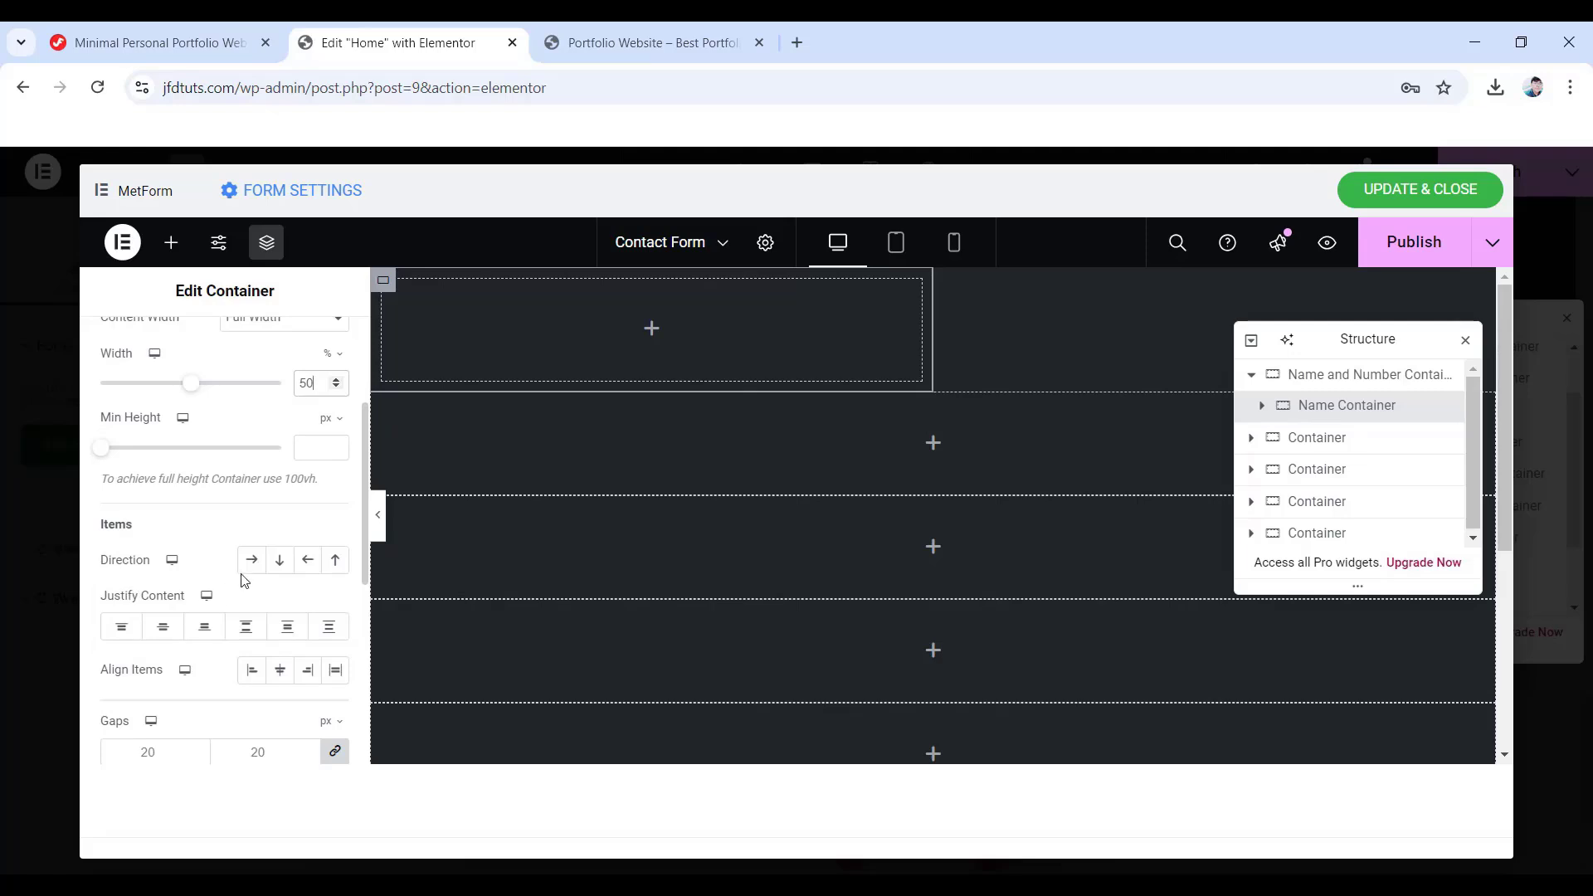
left_click(278, 567)
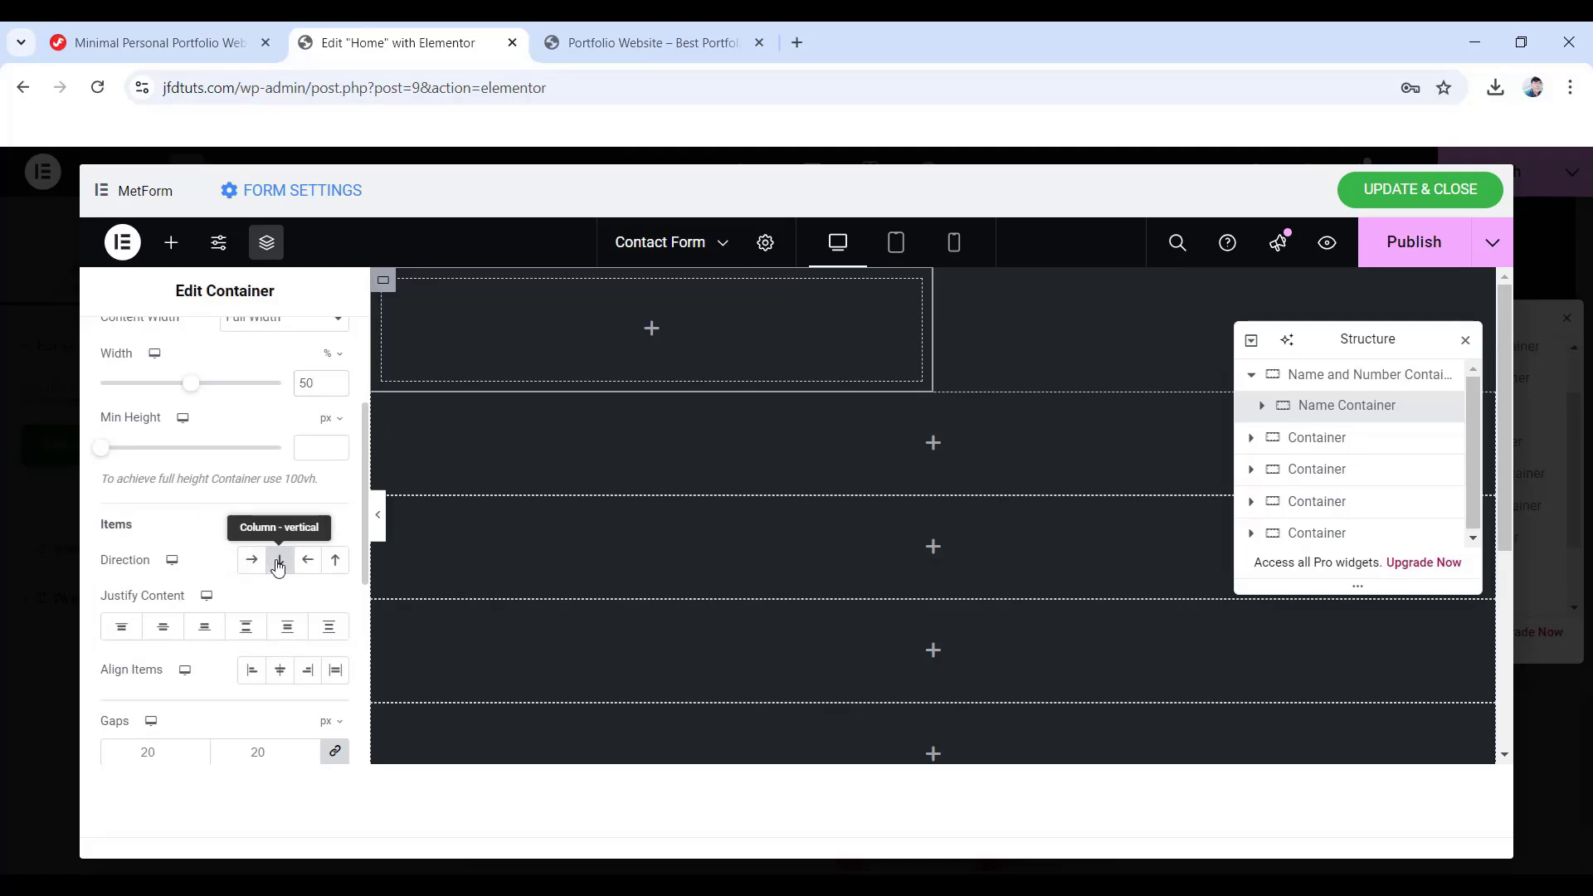
- Unlink the container padding and set 15 px right and 20 px bottom
scroll(346, 404, "up", 4)
left_click(307, 359)
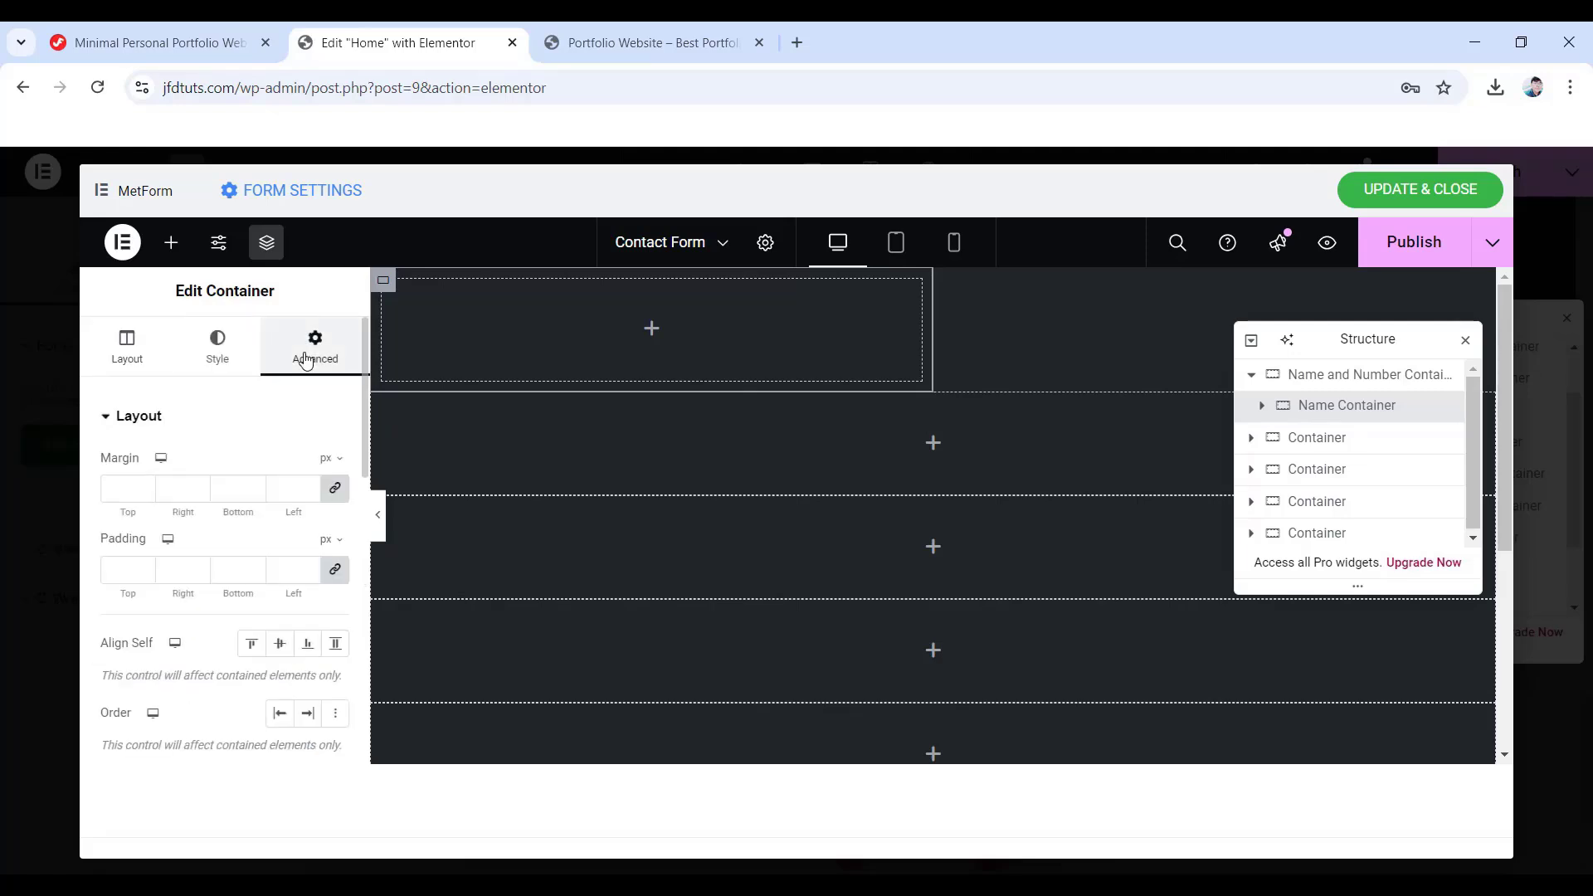
left_click(335, 569)
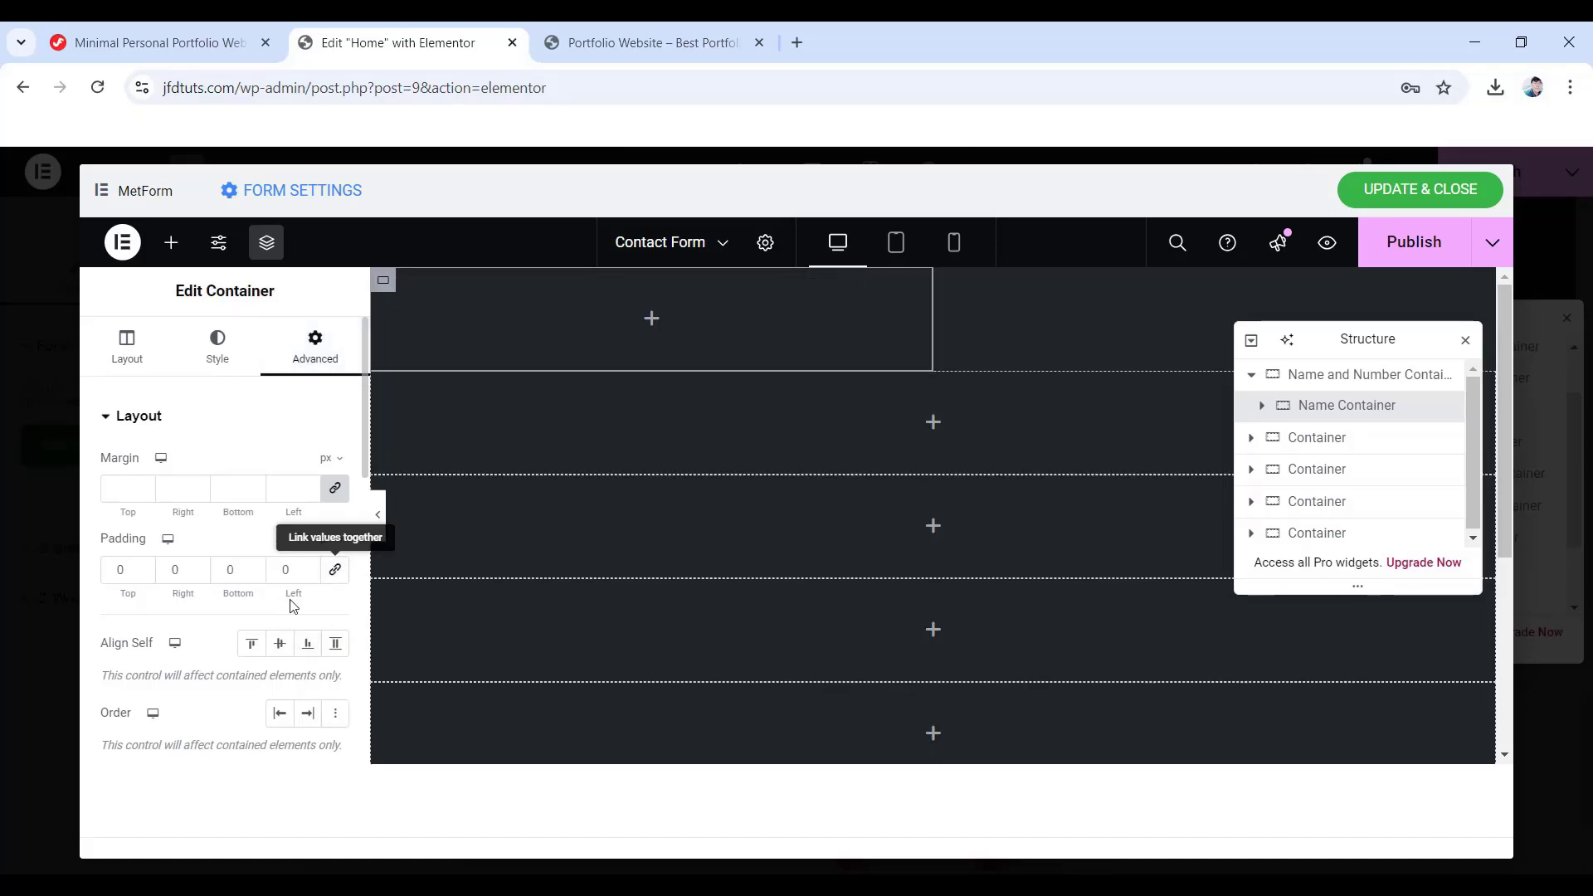
double_click(177, 572)
type("15")
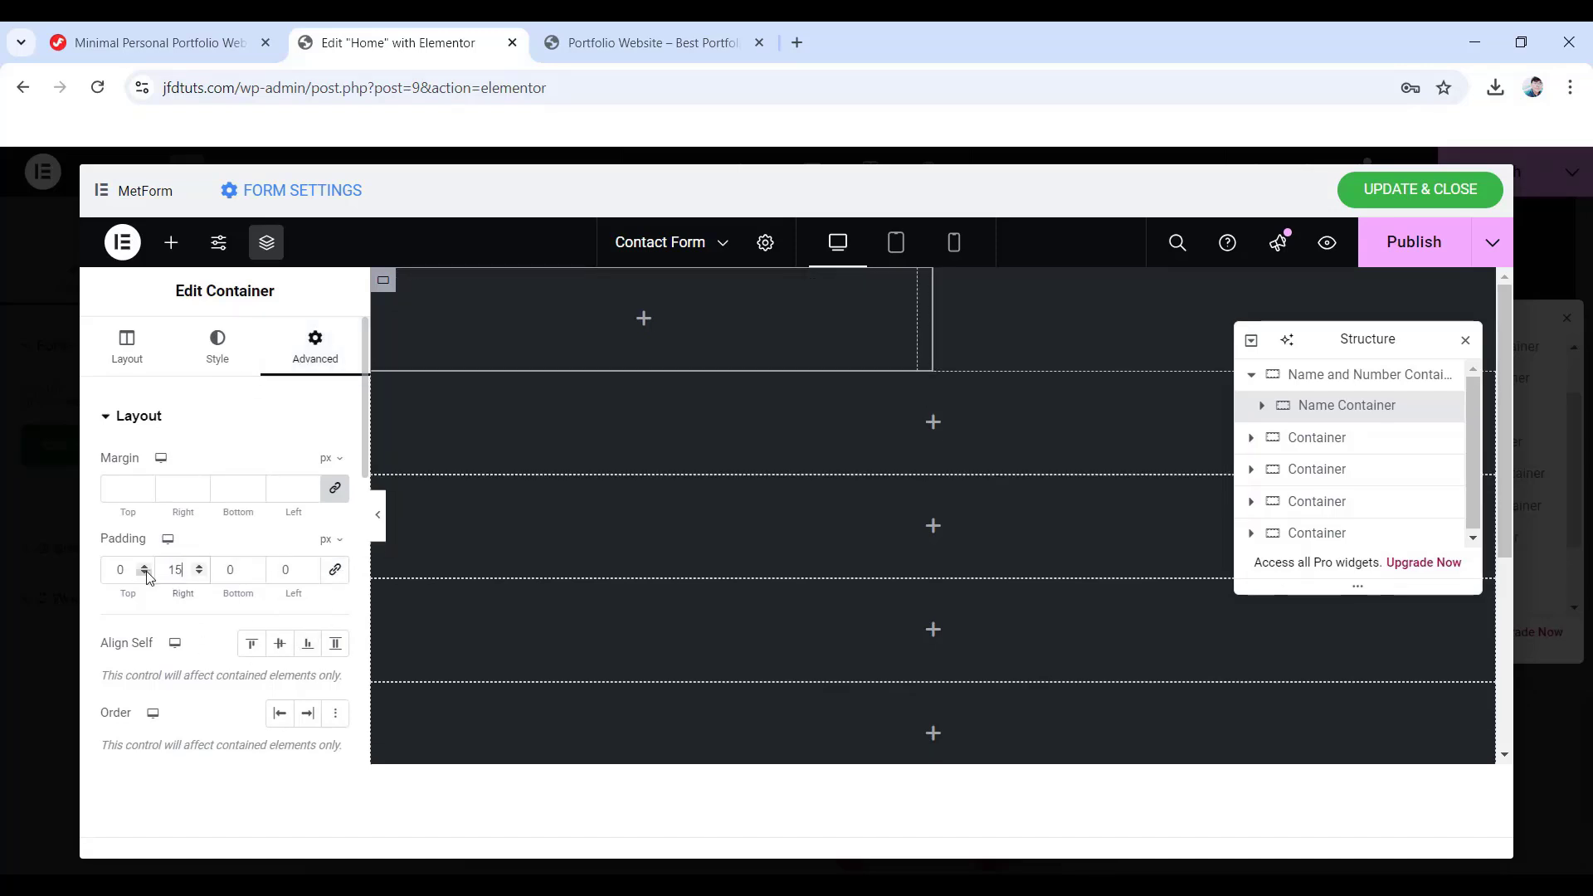
type("20")
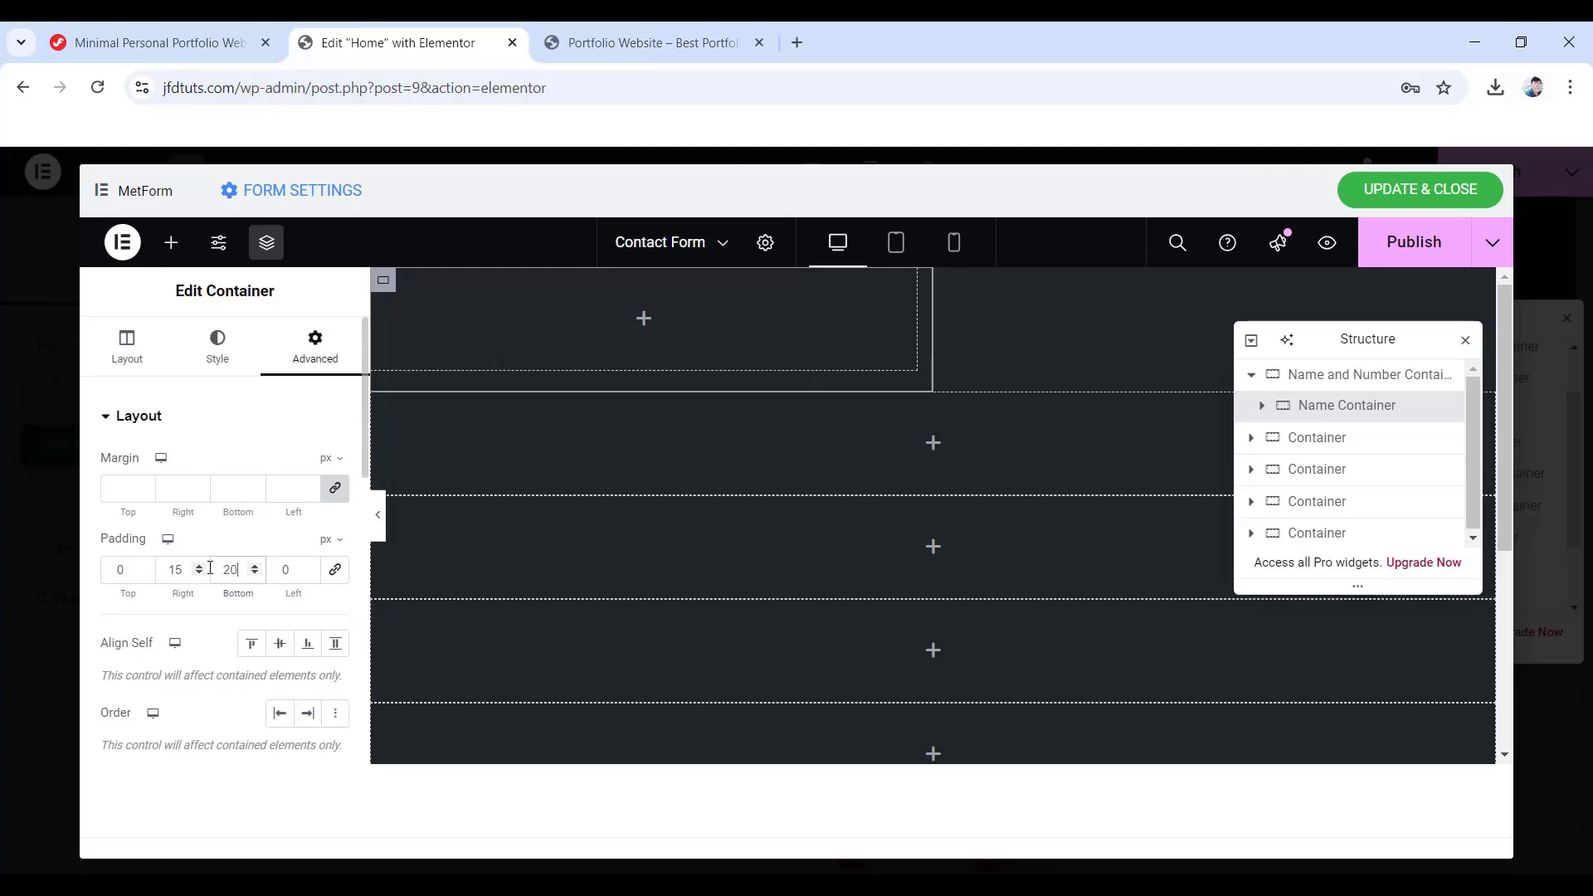
- Drag a MetForm Text widget into the Name Container and relabel it 'Your Name'
left_click(644, 320)
scroll(177, 569, "down", 2)
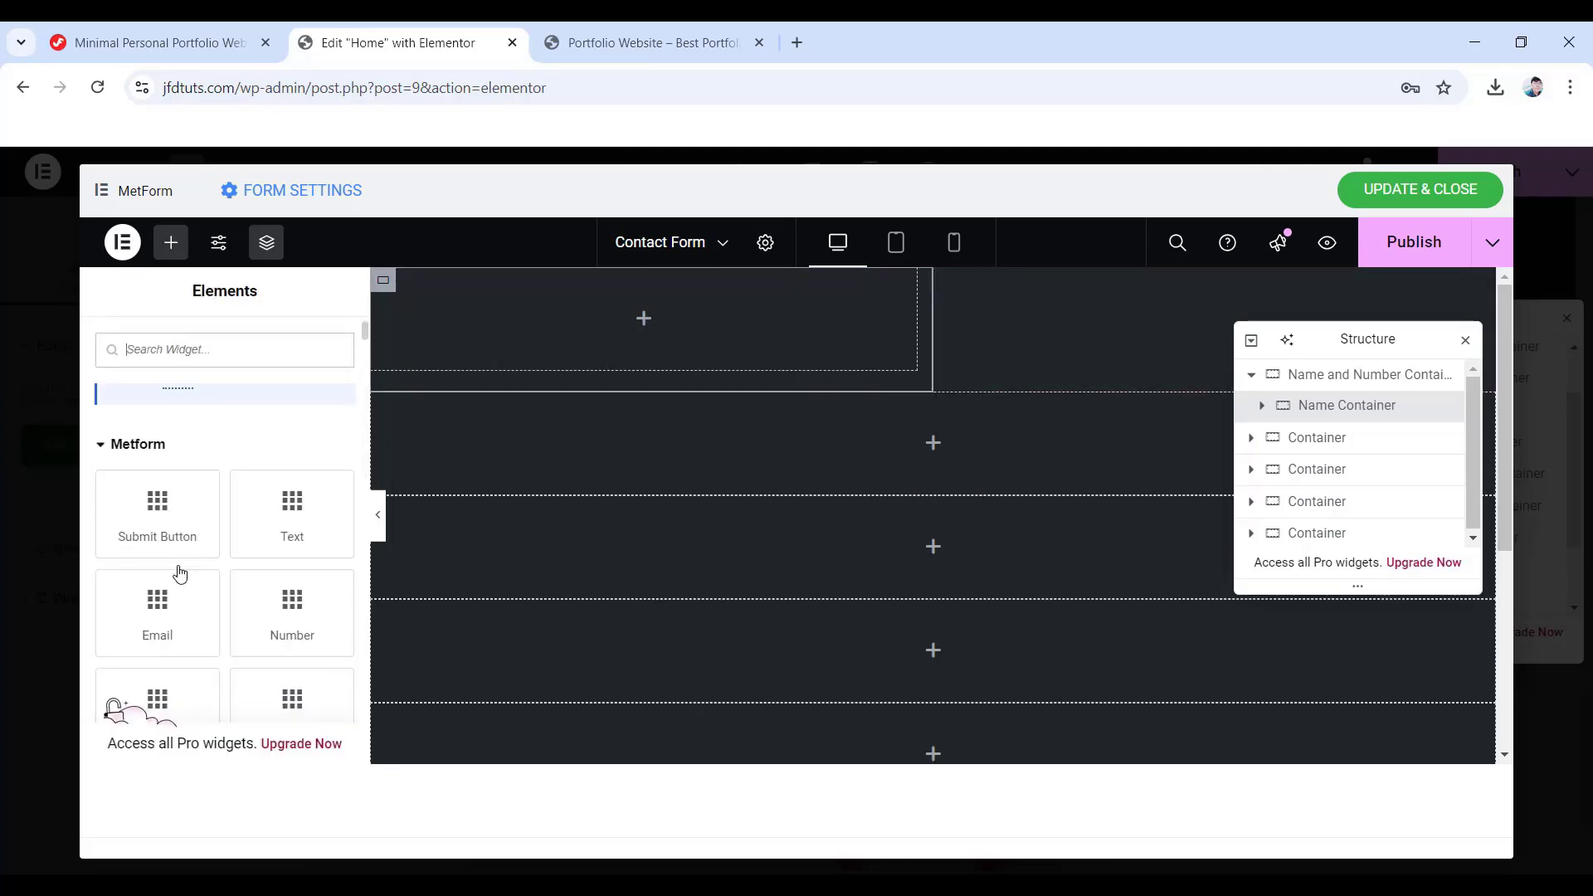
left_click_drag(287, 523, 618, 340)
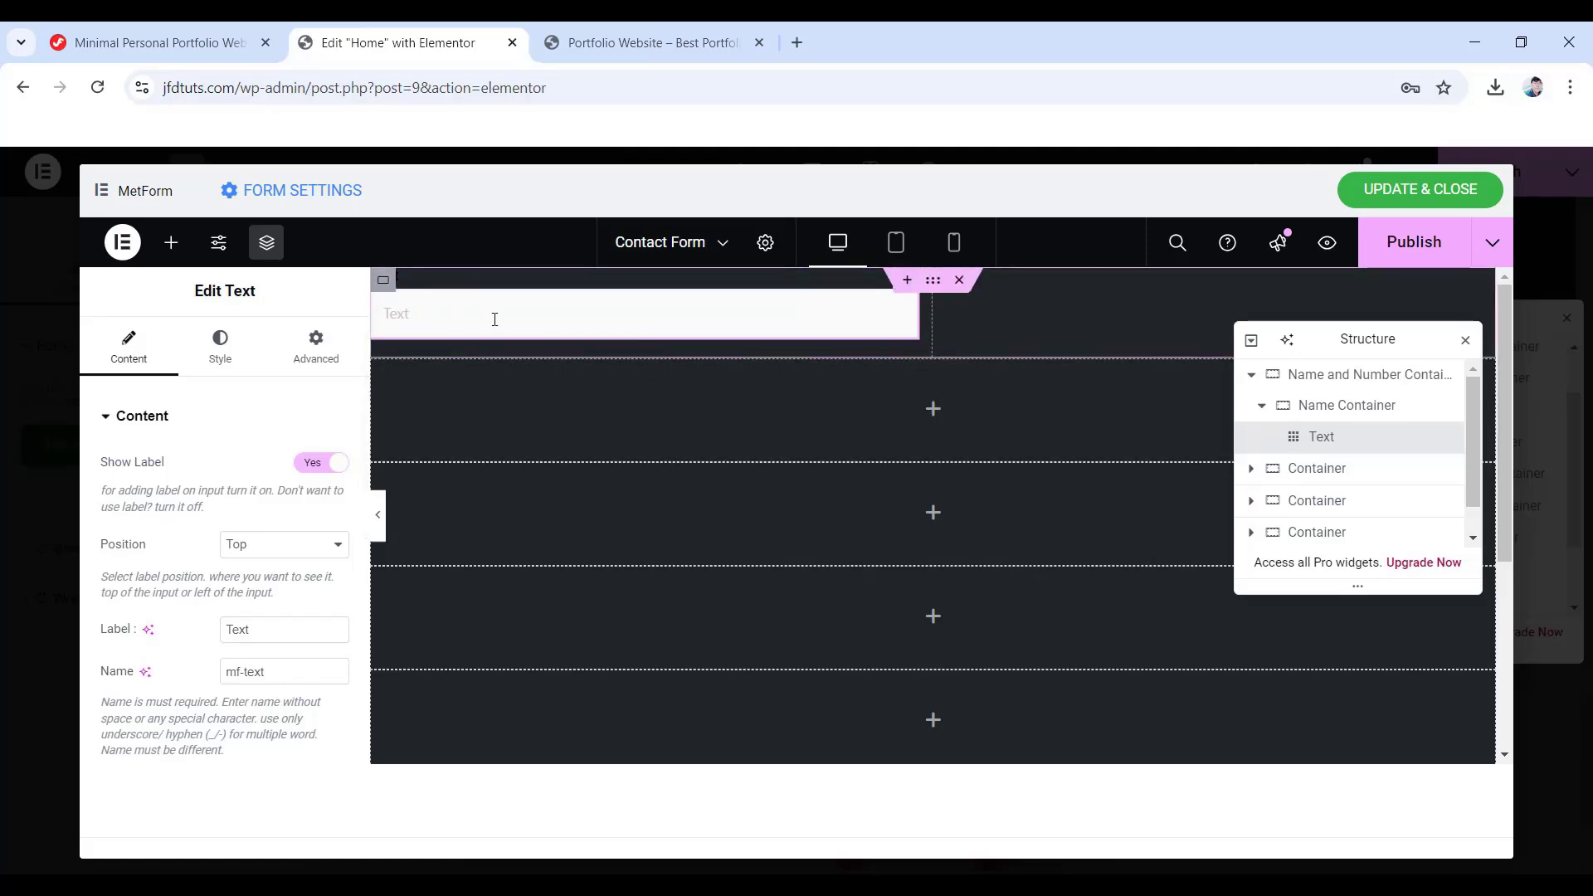
scroll(187, 504, "down", 1)
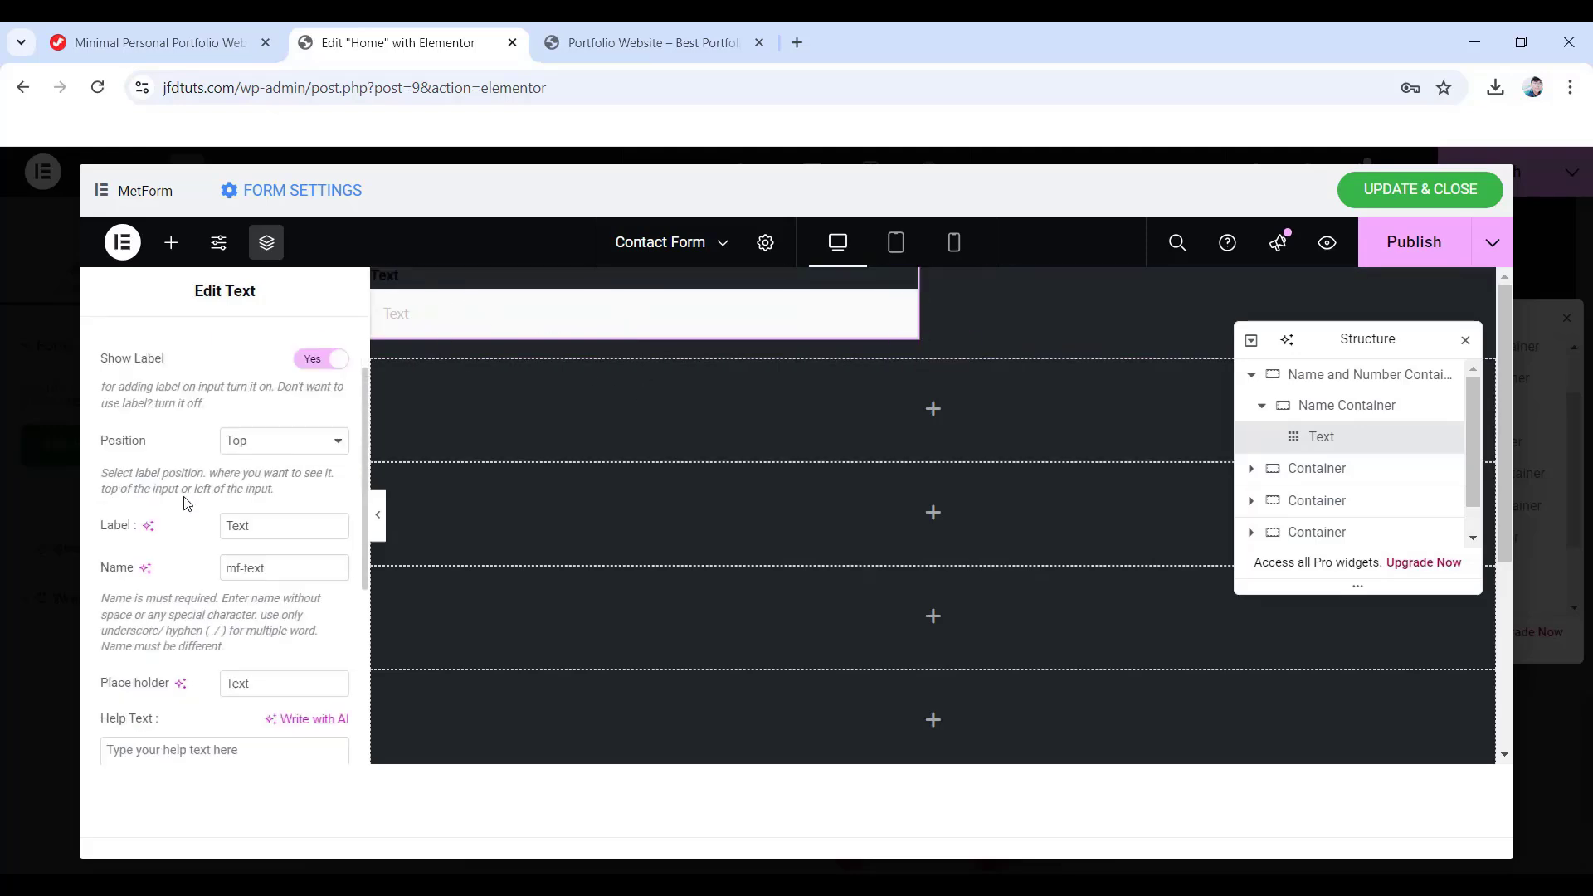
double_click(237, 525)
type("Your Name")
scroll(198, 531, "up", 1)
left_click(222, 365)
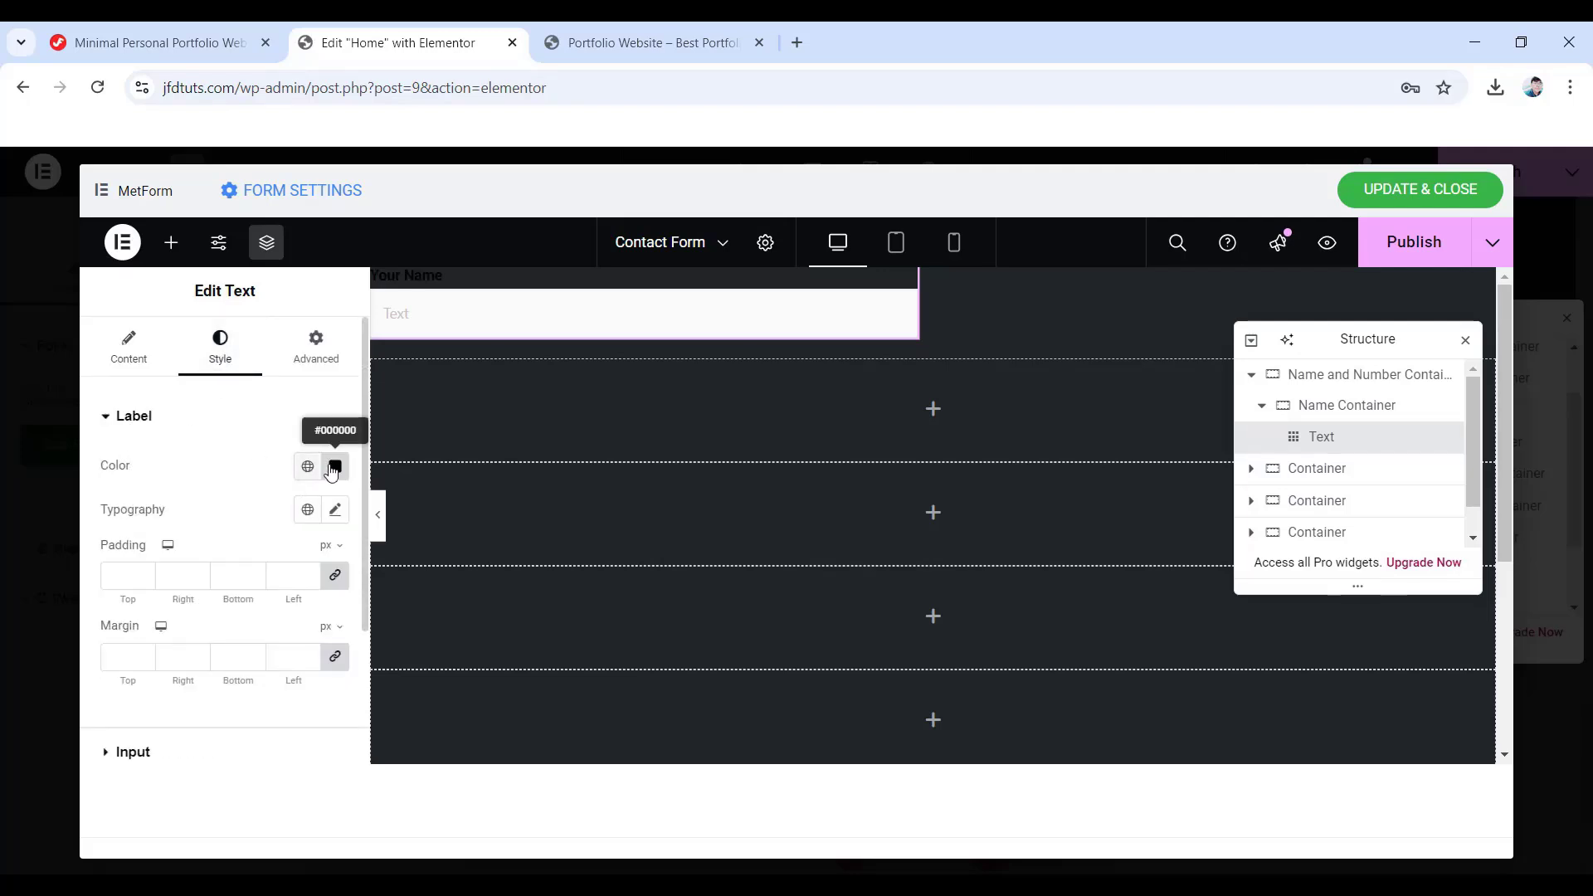
- Colour the label #a0a8b3 and set its font to Montserrat 12 px, medium weight
left_click(335, 466)
triple_click(428, 582)
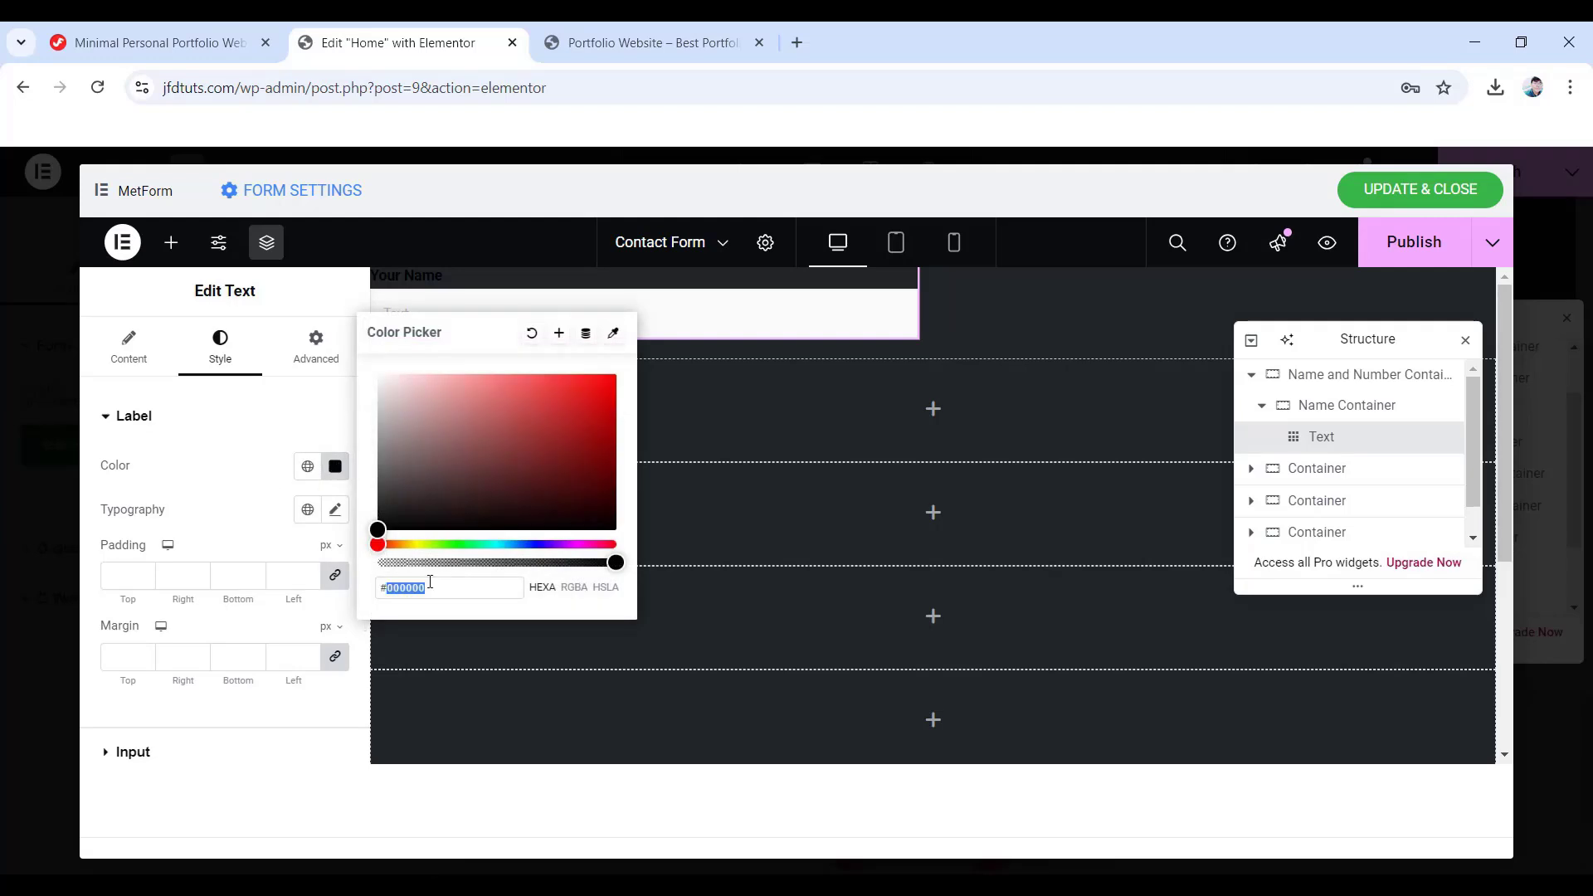
type("a0a")
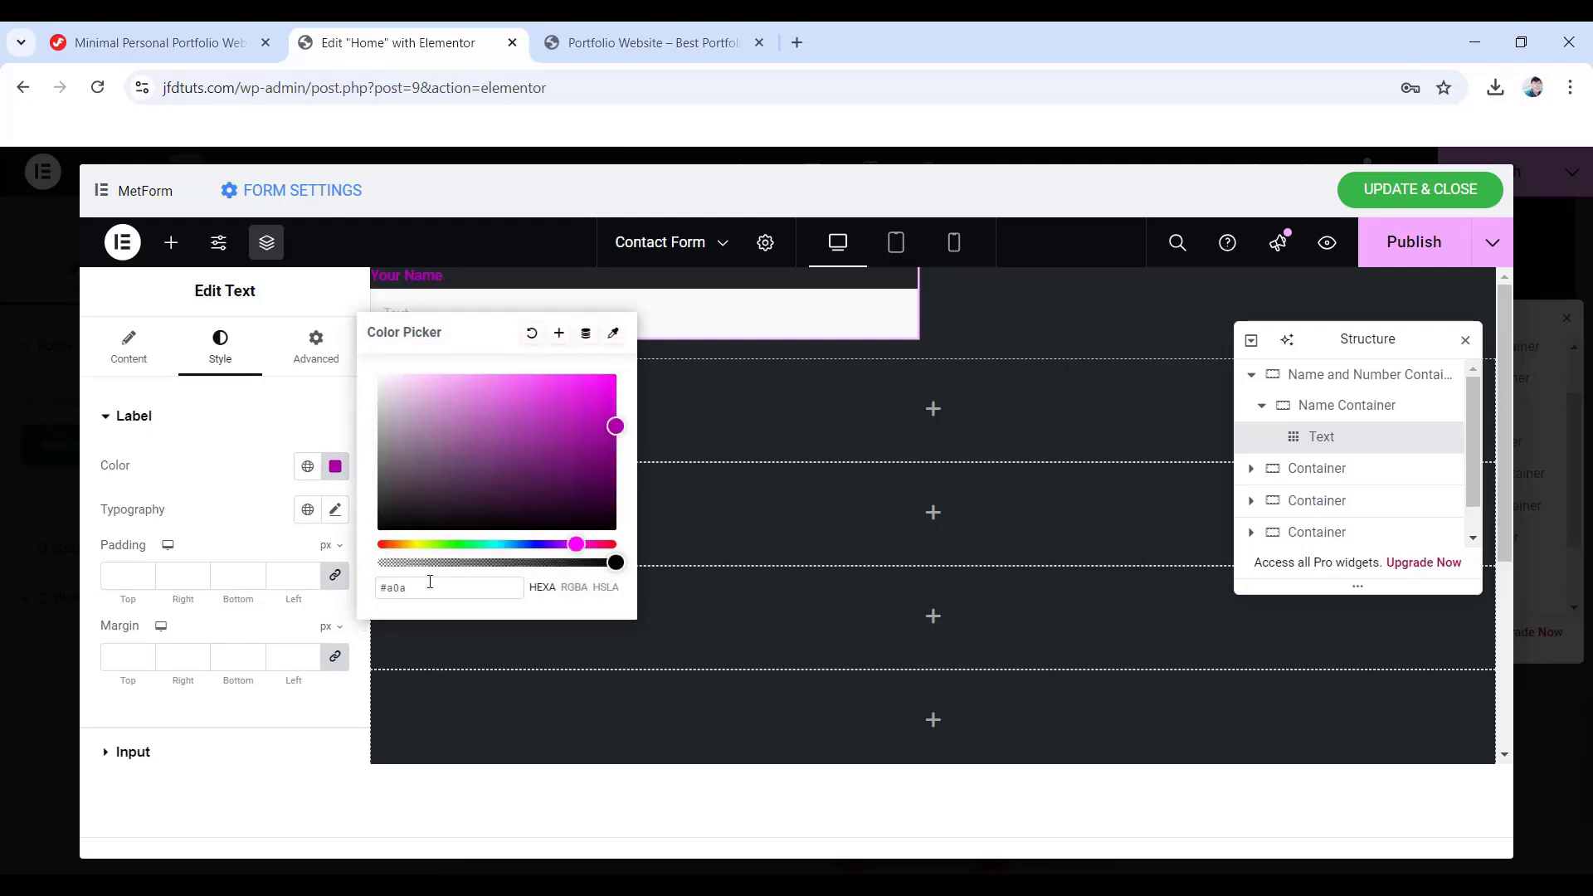
type("8b3")
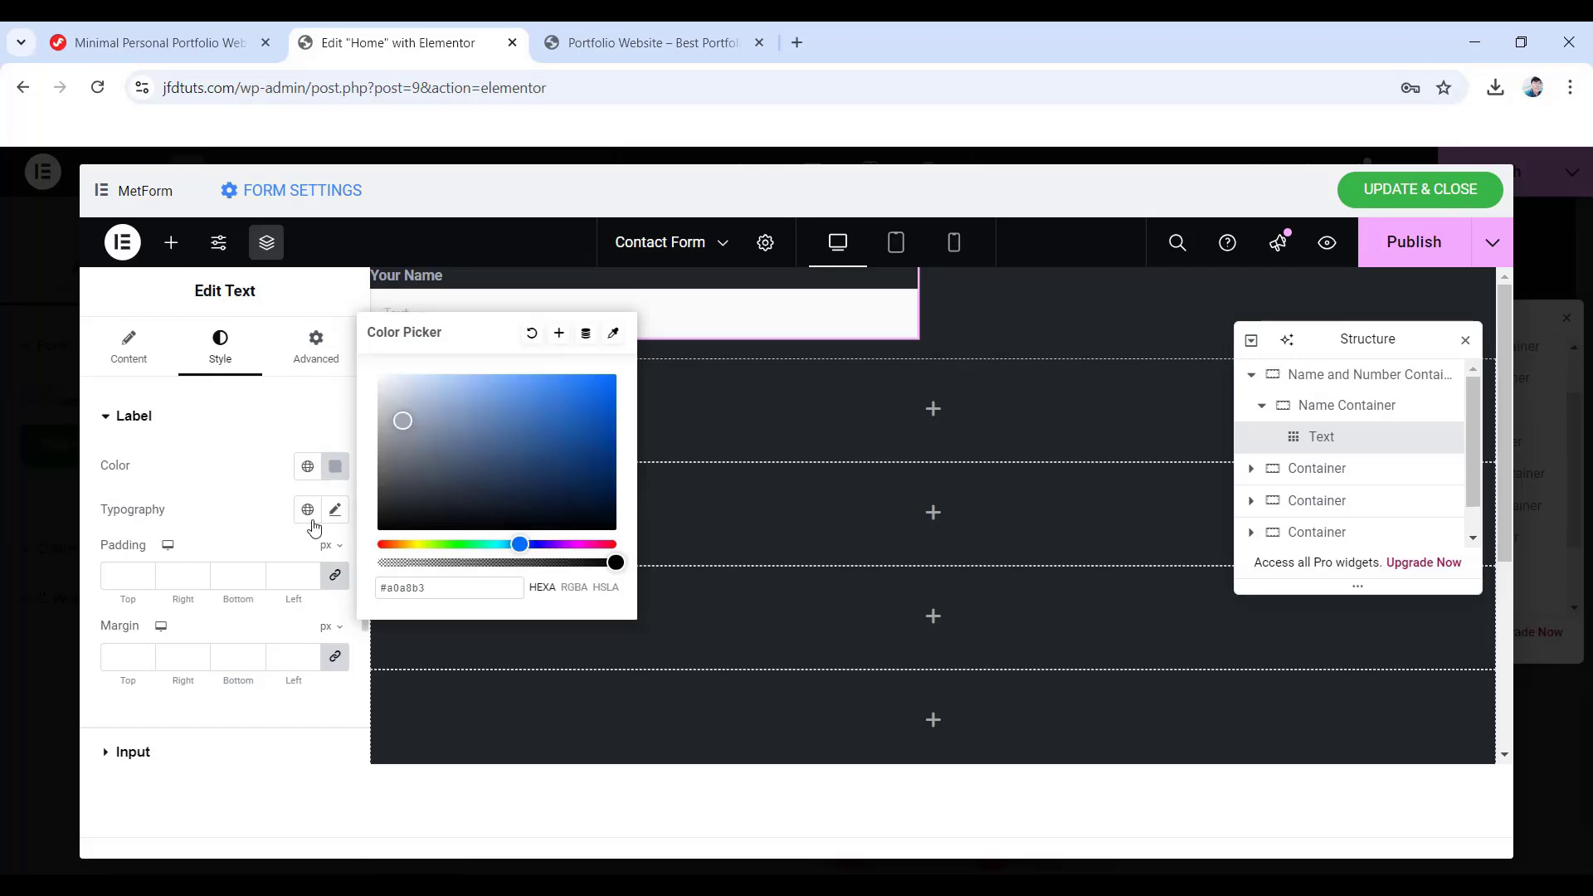
left_click(335, 510)
scroll(286, 498, "down", 2)
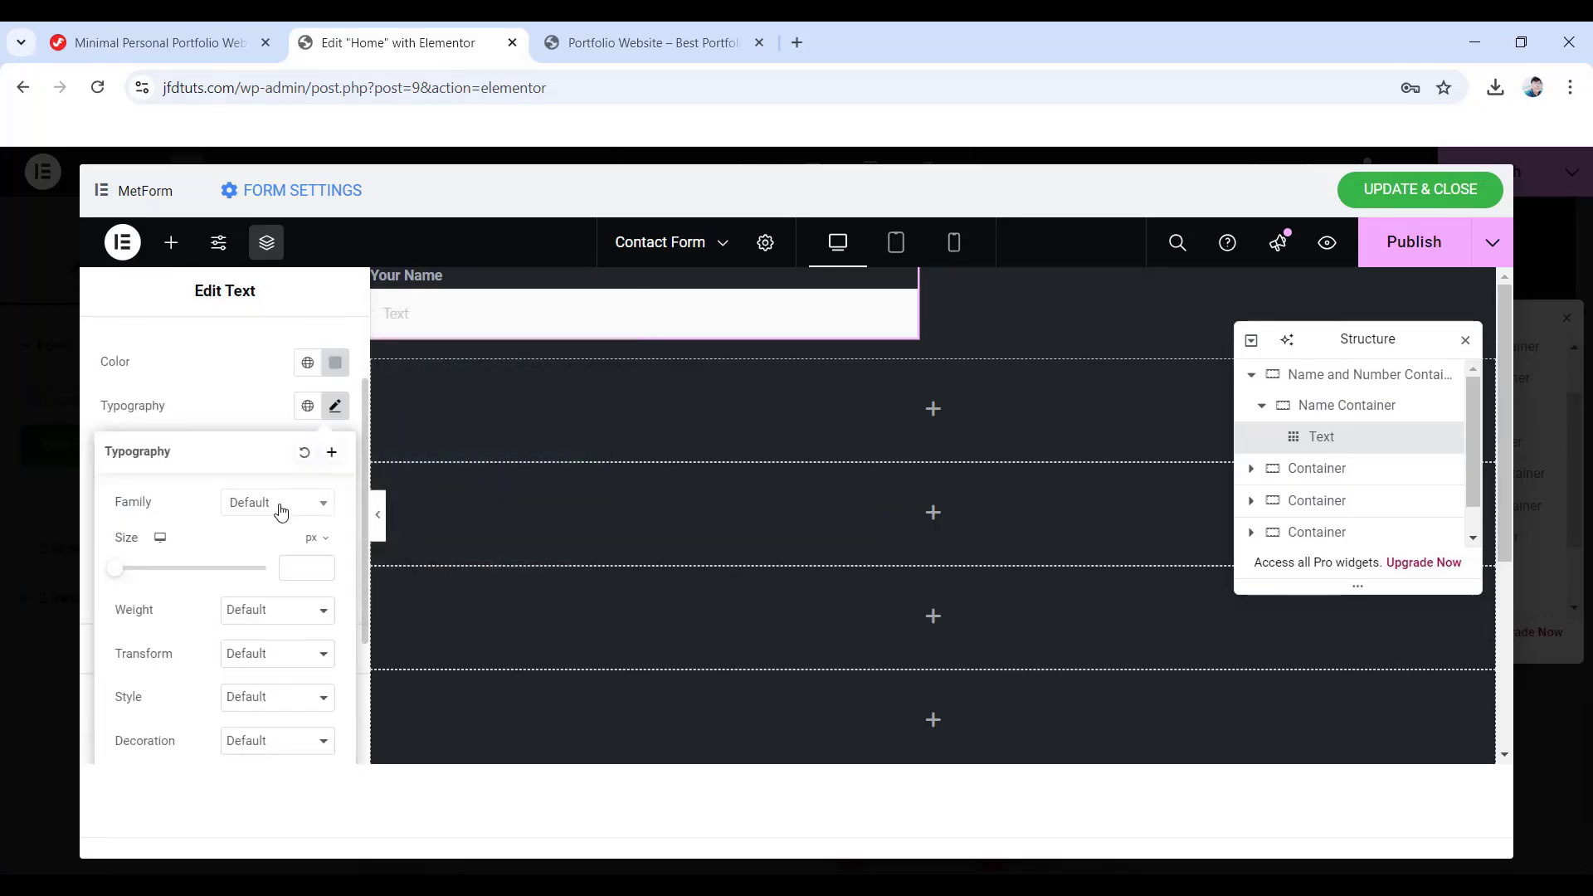
left_click(281, 511)
left_click(295, 572)
type("12")
left_click(263, 615)
key("Escape")
- Make the label uppercase with 22 px line height and 1 px letter spacing
scroll(236, 581, "down", 1)
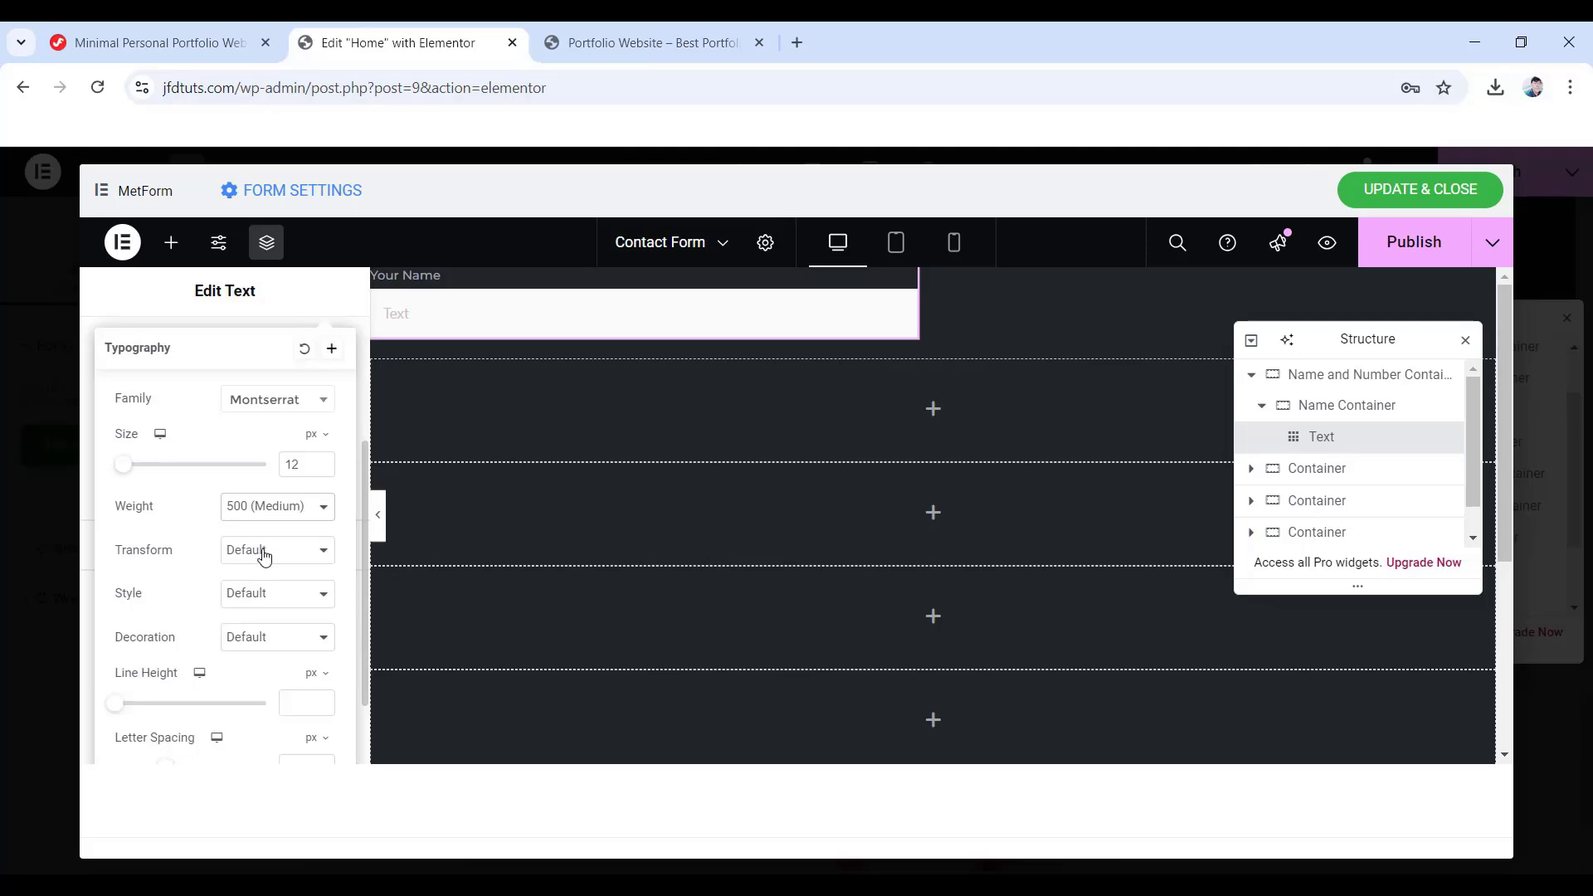
left_click(263, 555)
left_click(262, 600)
scroll(282, 635, "down", 1)
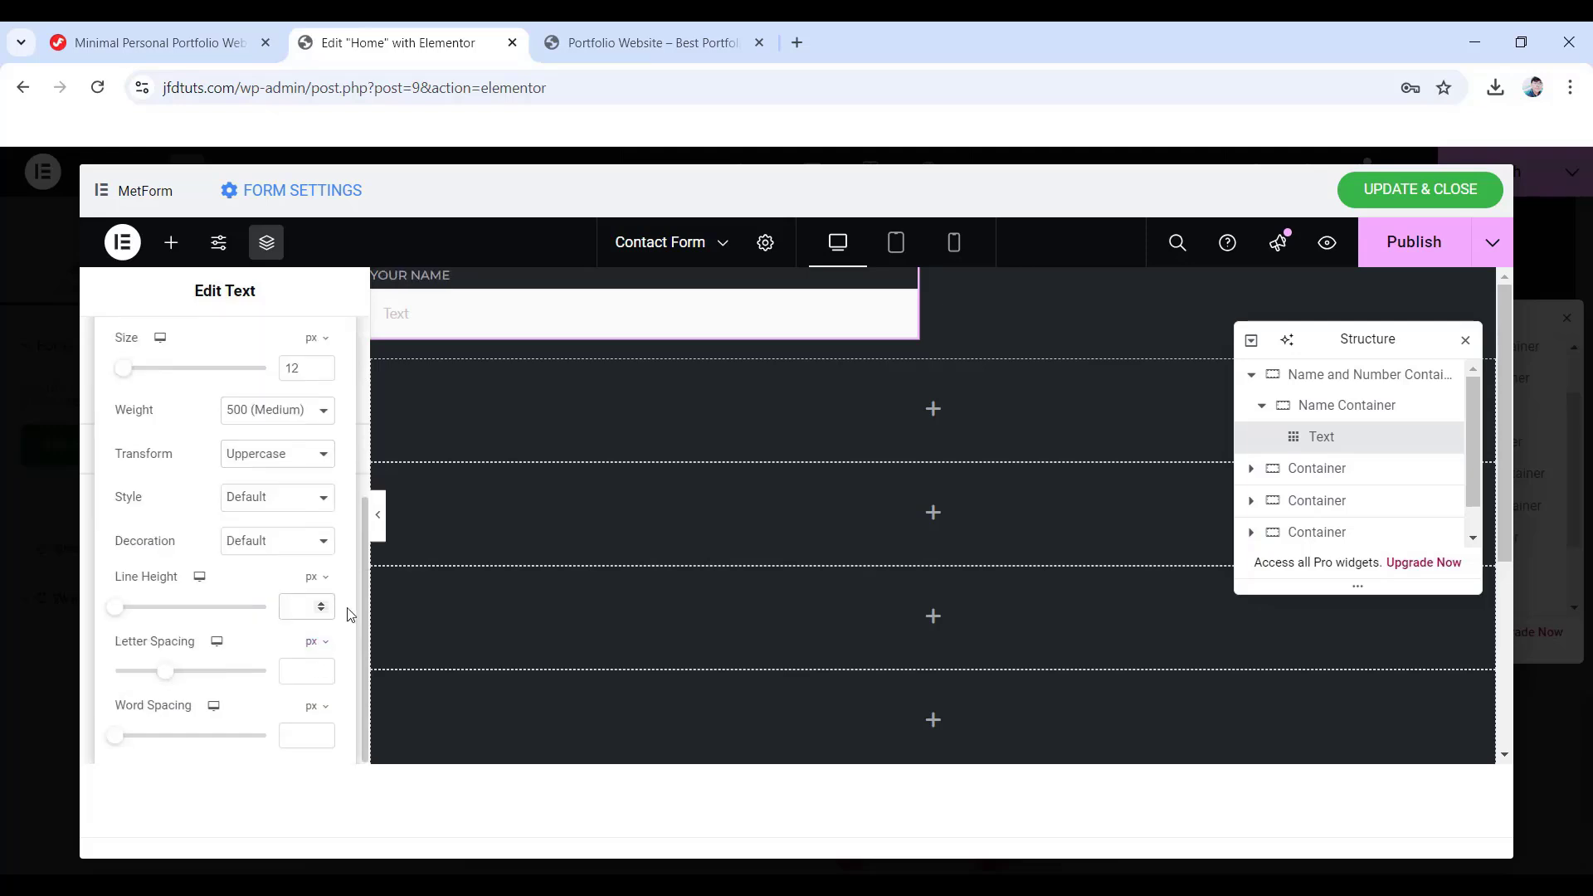
type("22")
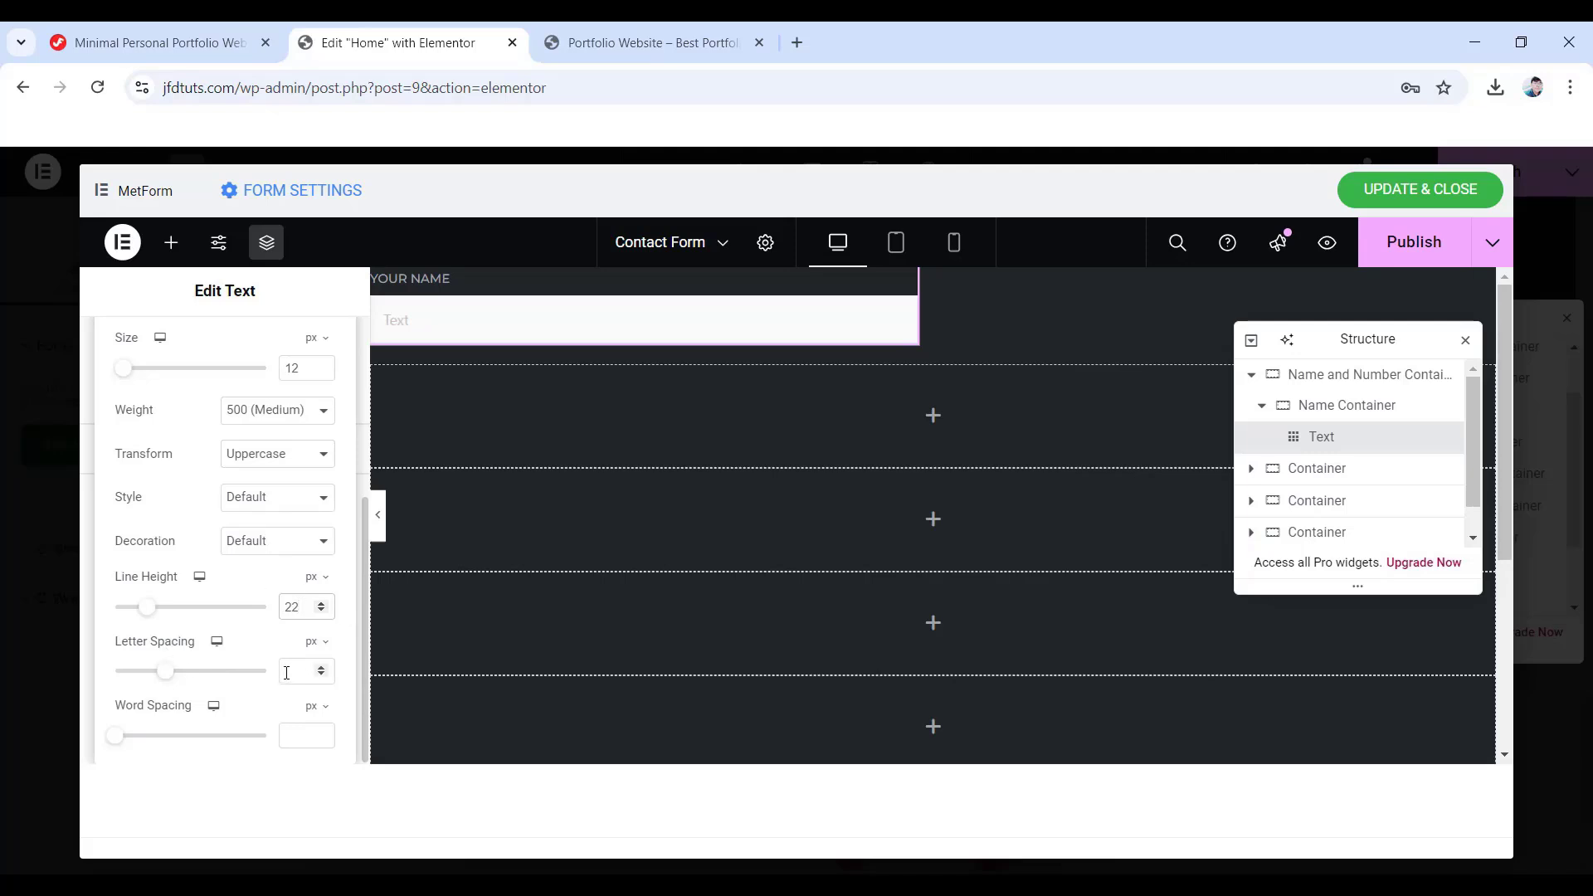
left_click(321, 667)
left_click(93, 554)
- Unlink the label margin and give it a 14 px bottom margin
scroll(92, 614, "up", 4)
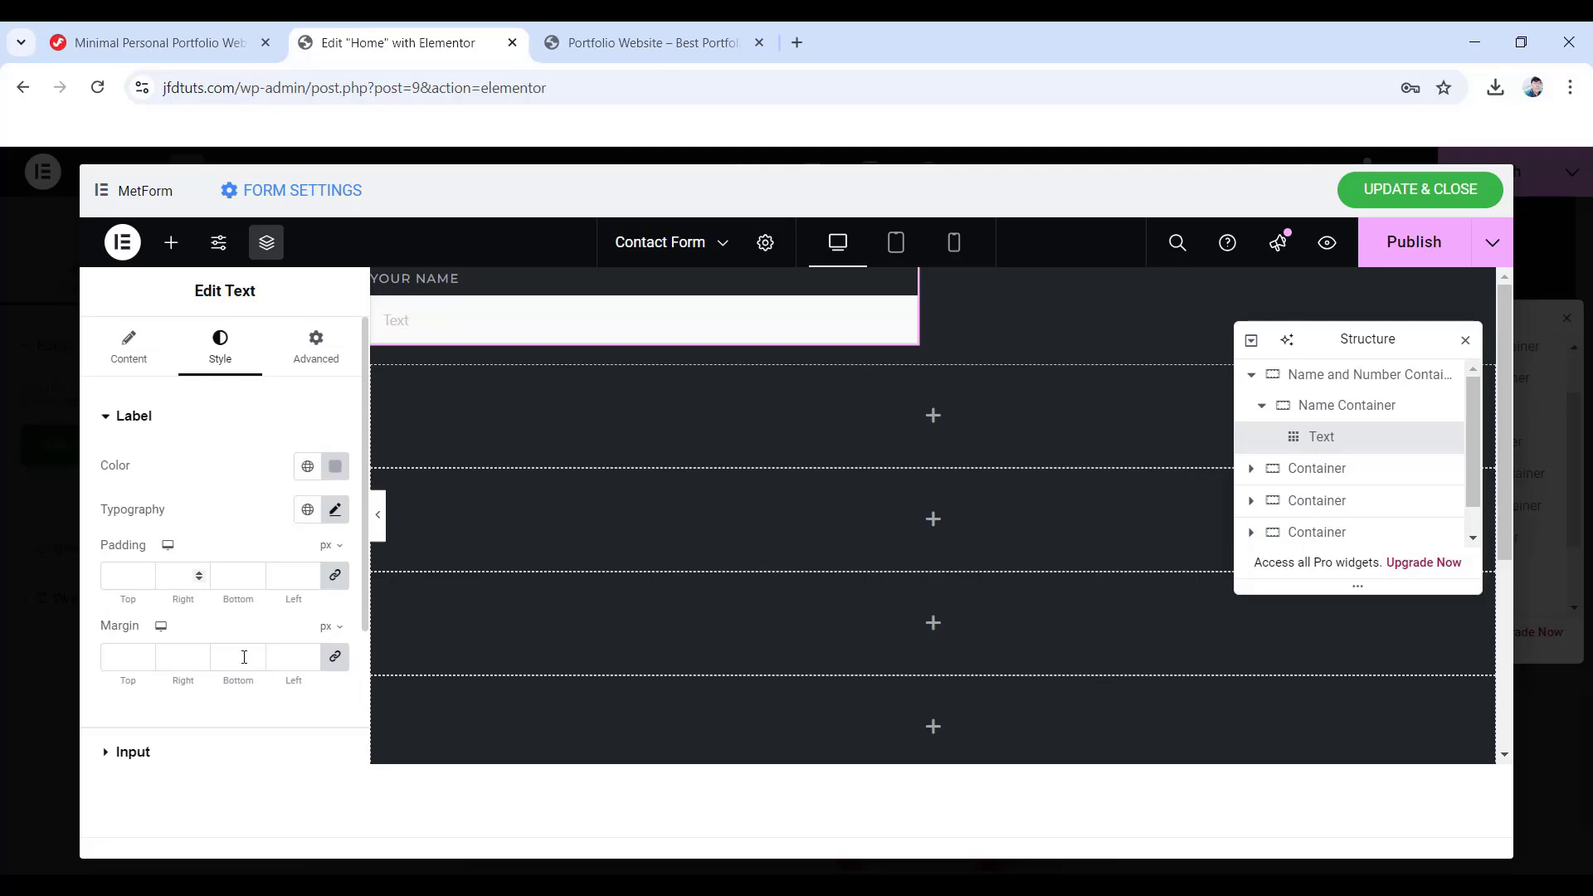
left_click(335, 668)
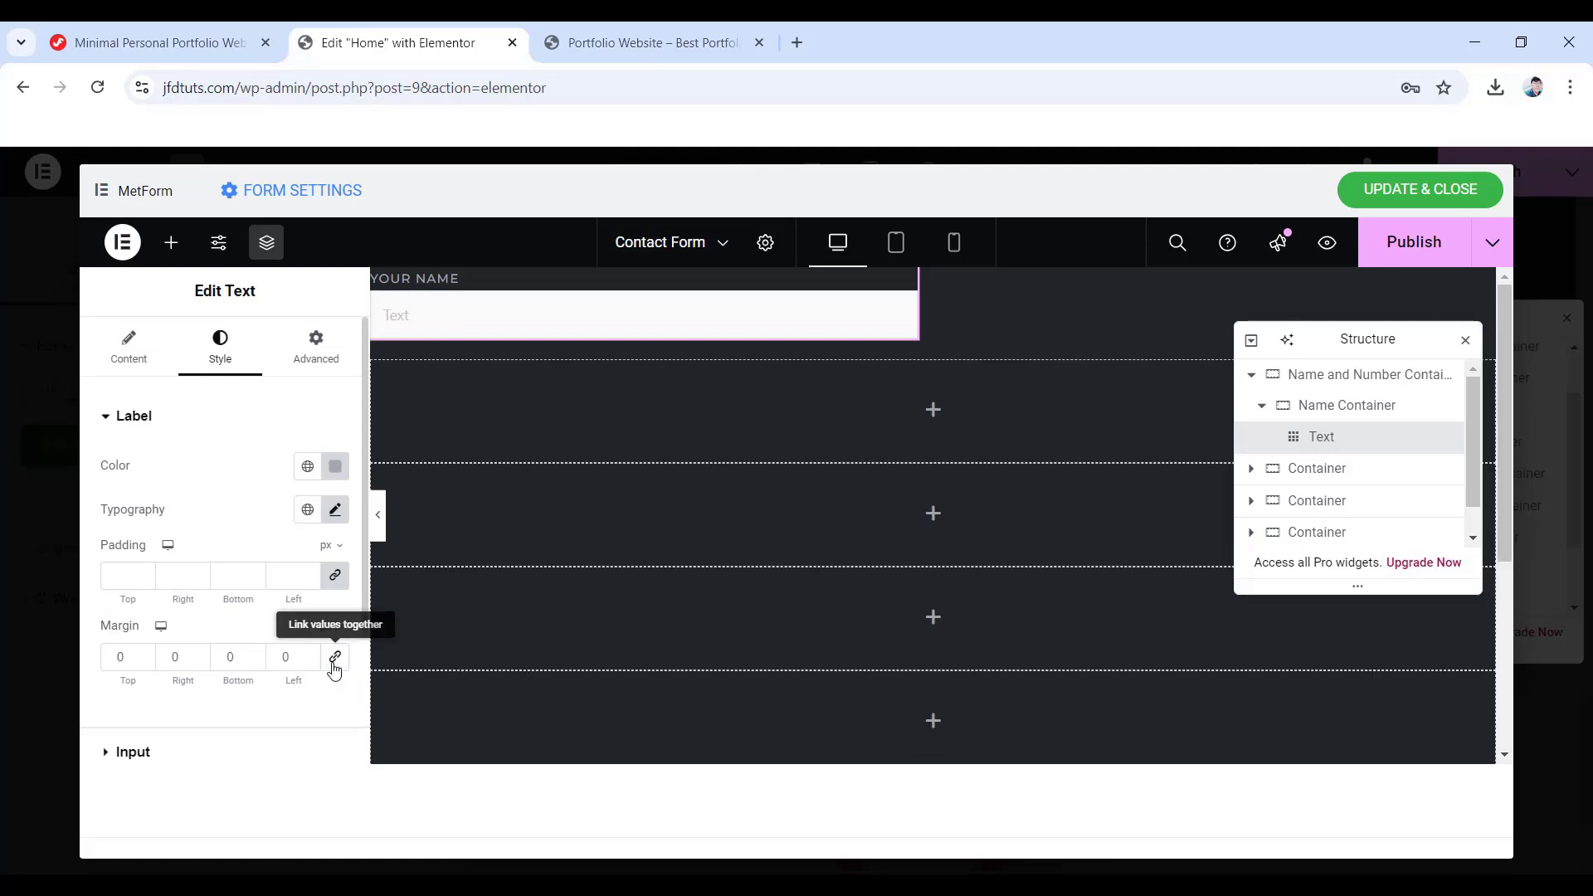
double_click(233, 657)
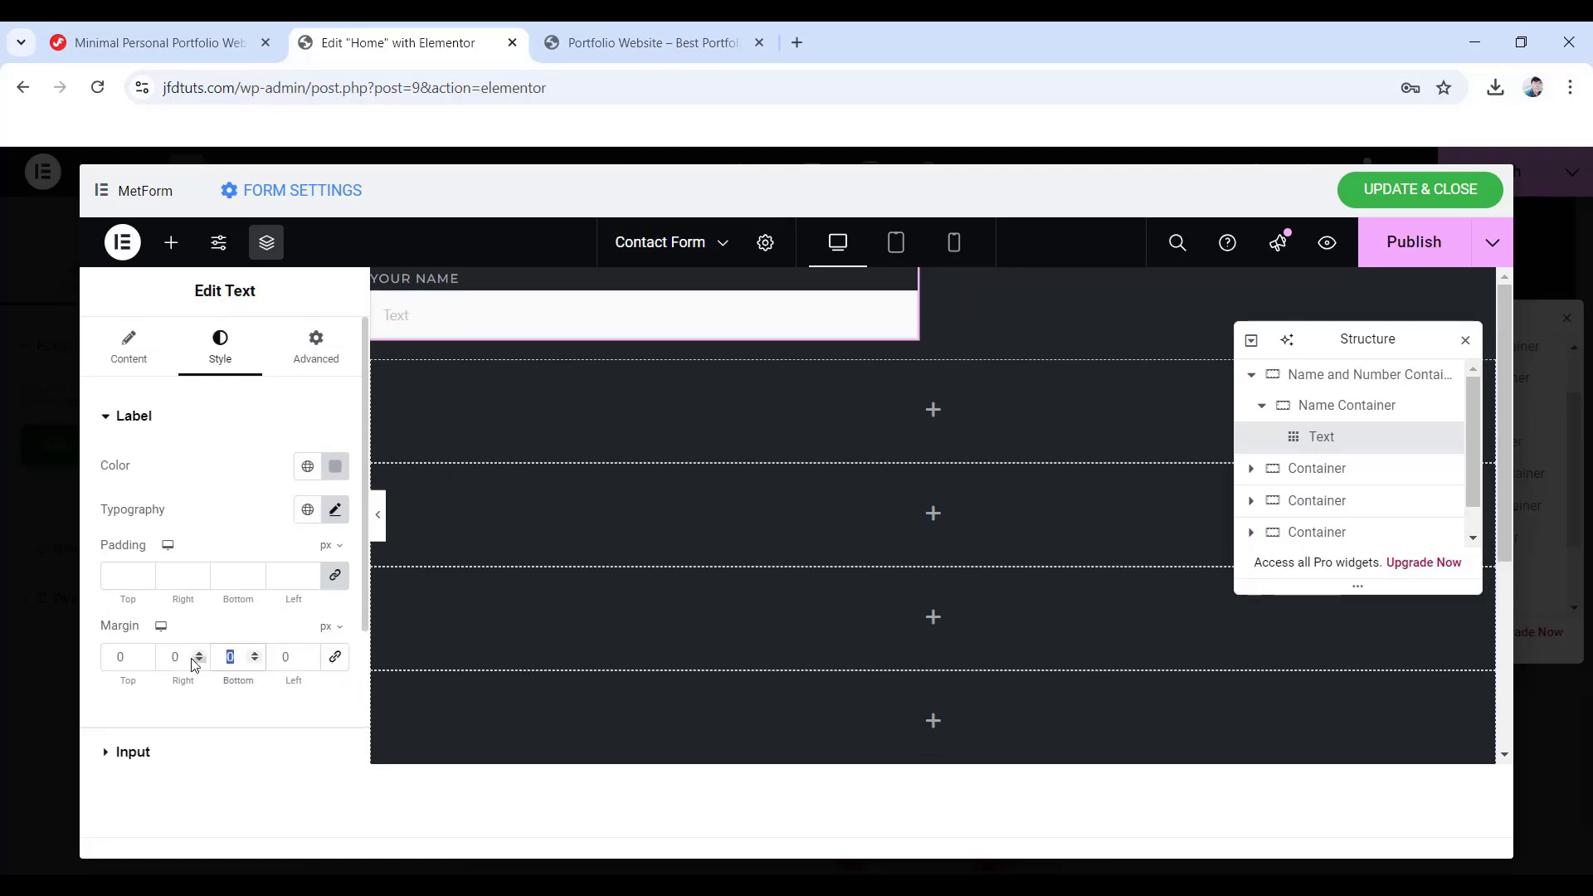
type("14")
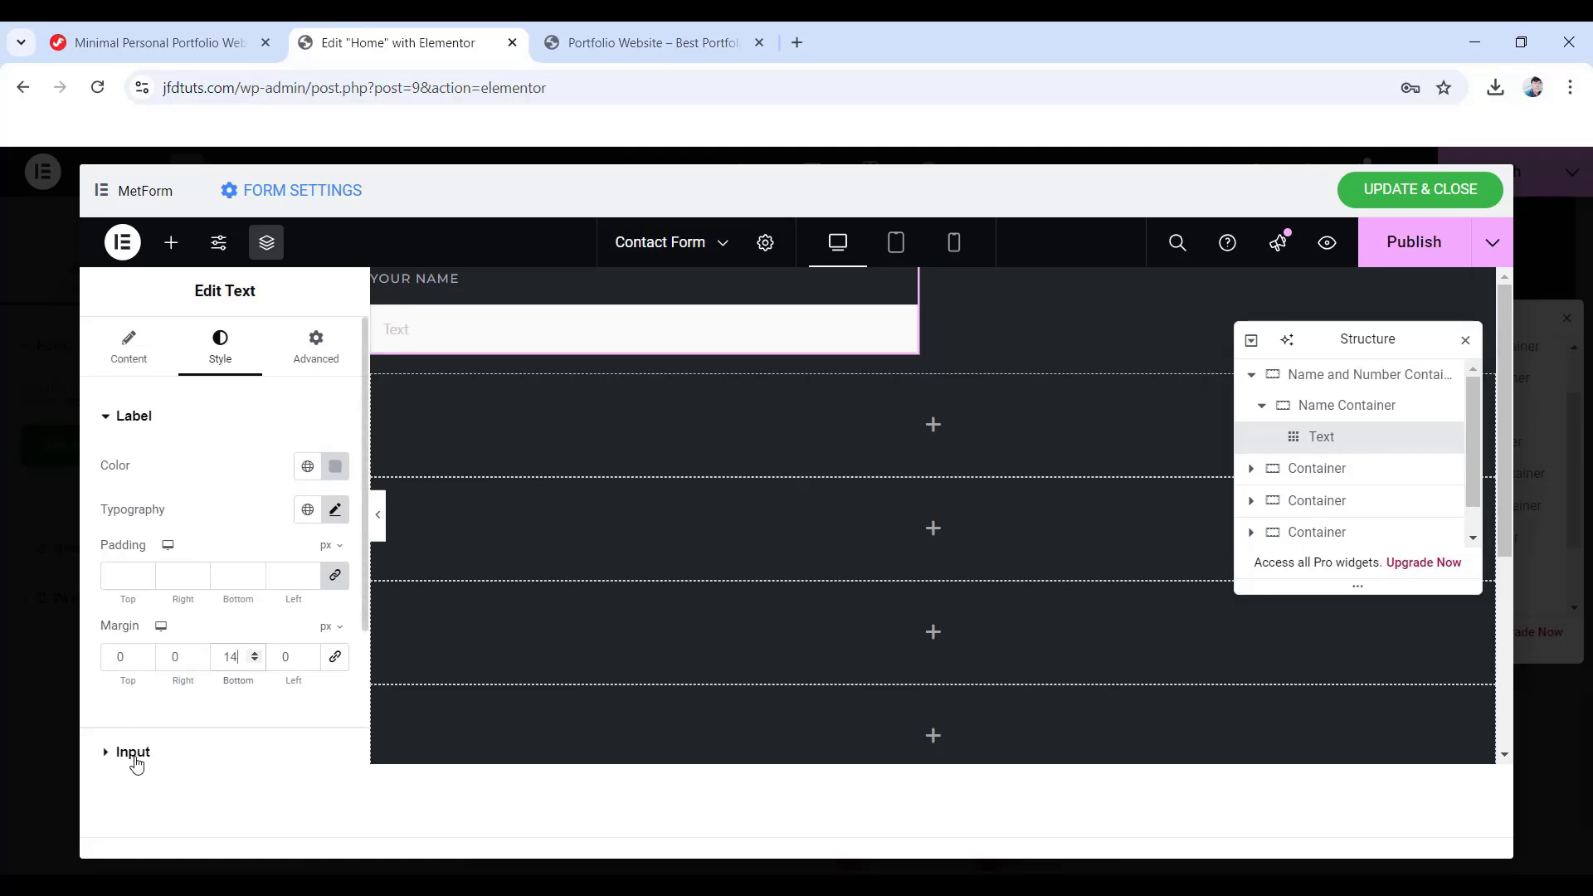
- Give the input 15 px padding, unlink its margin, and set its text colour to #e4e6ea
left_click(134, 758)
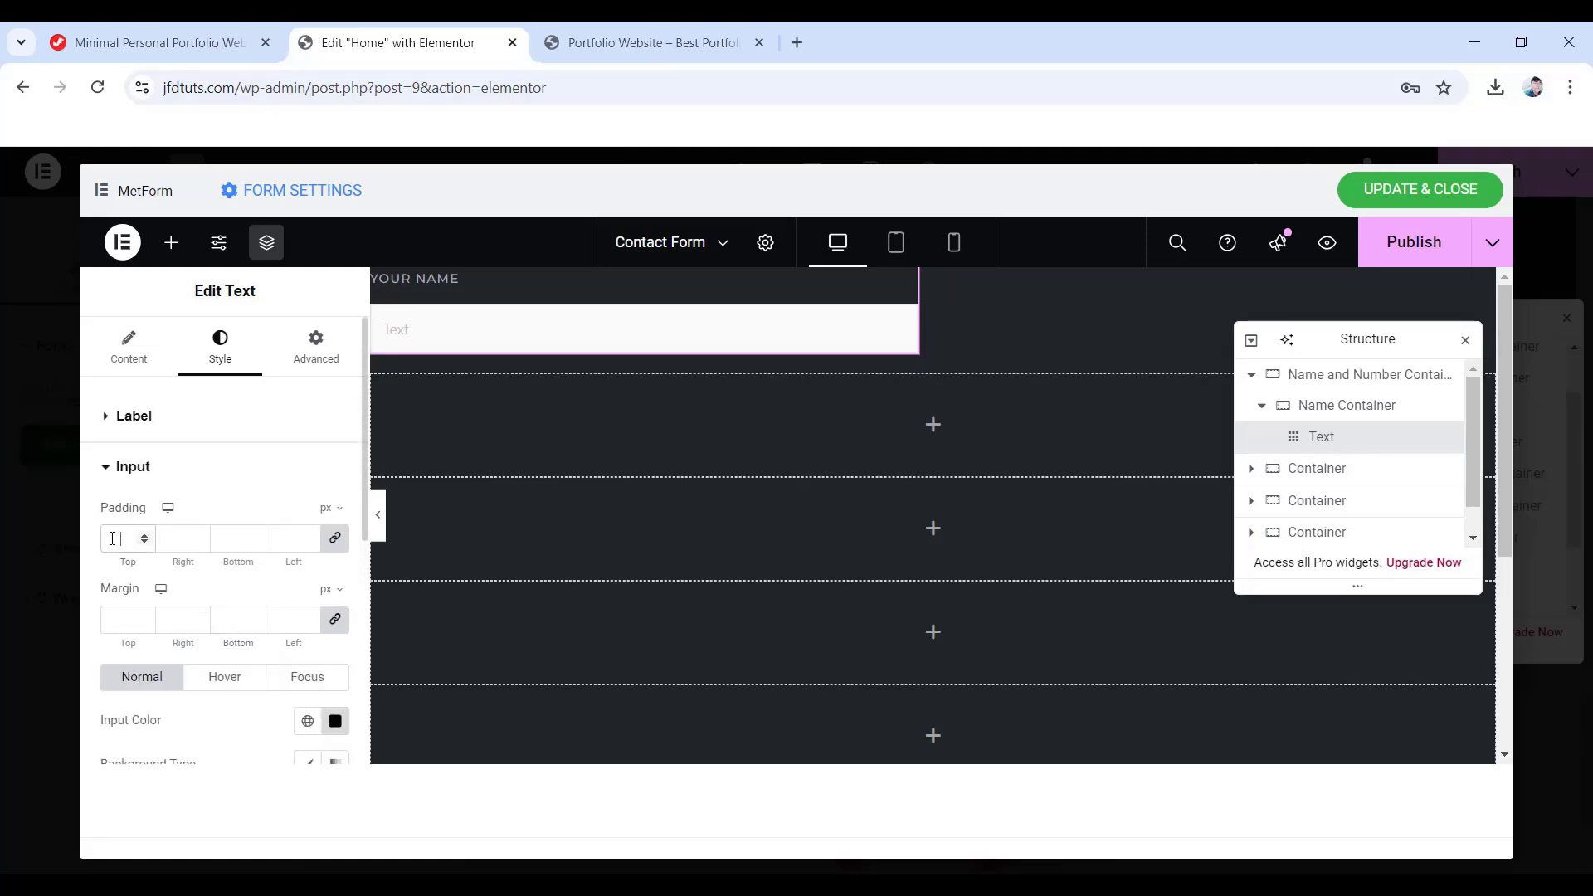
type("15")
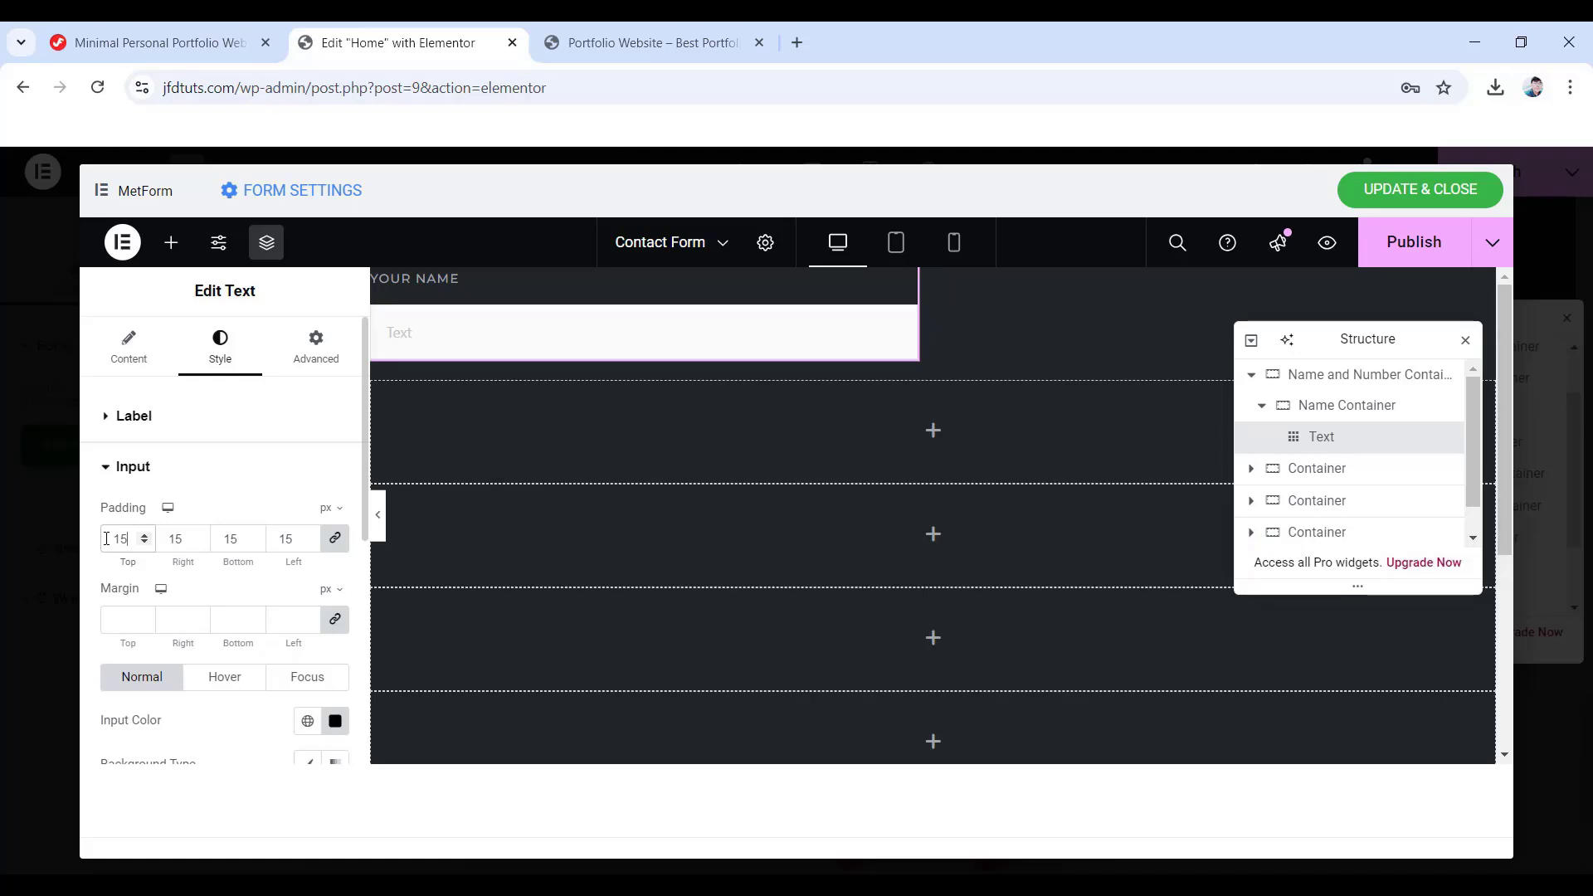
left_click(334, 617)
scroll(332, 631, "down", 3)
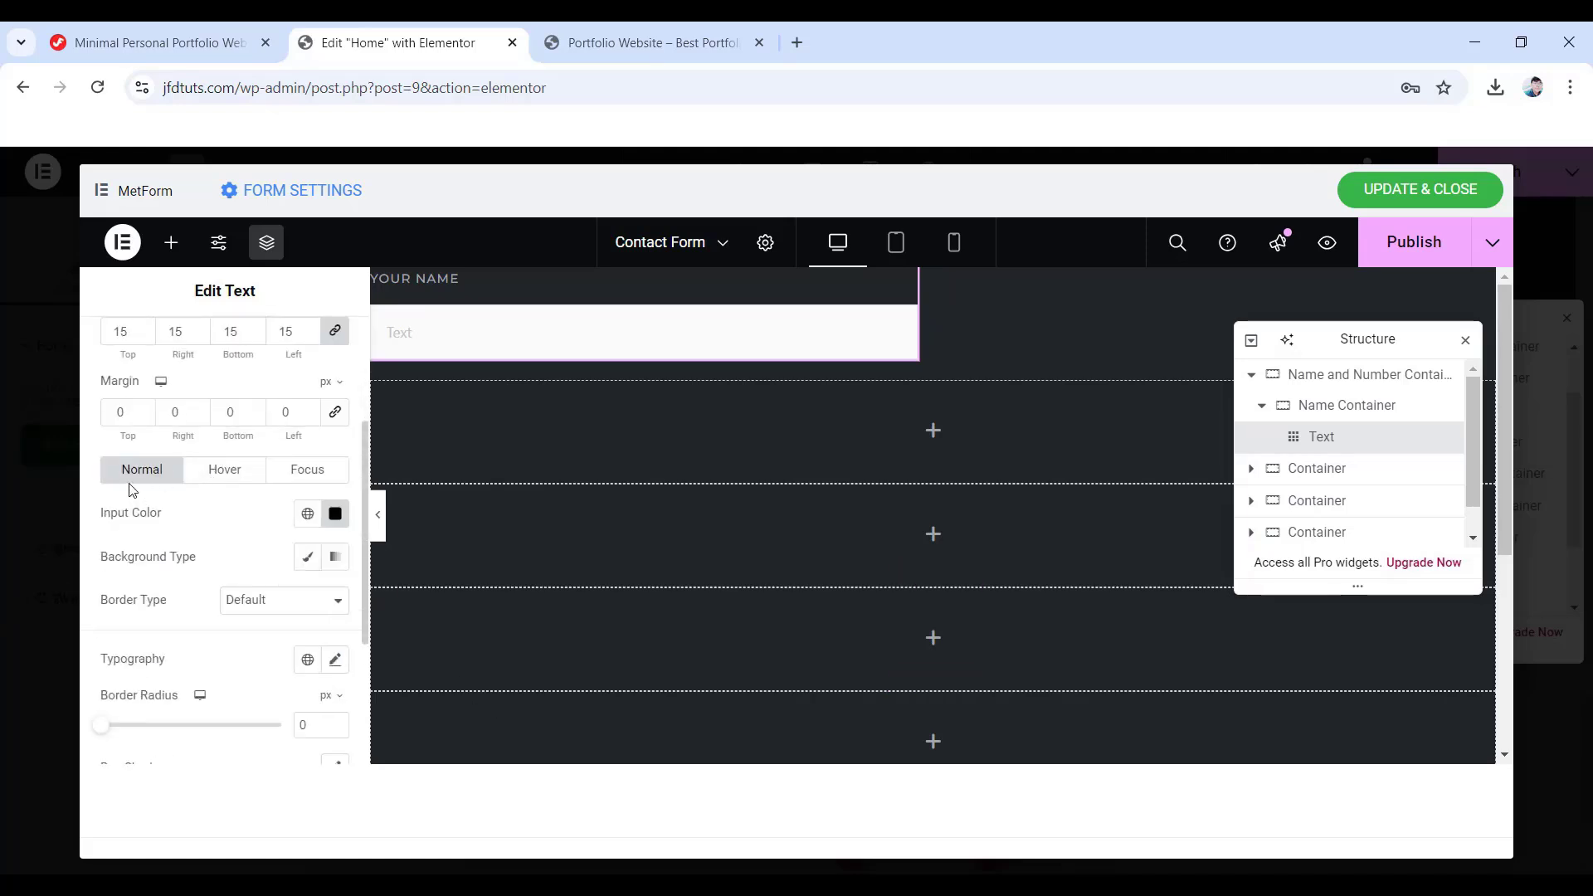
left_click(335, 514)
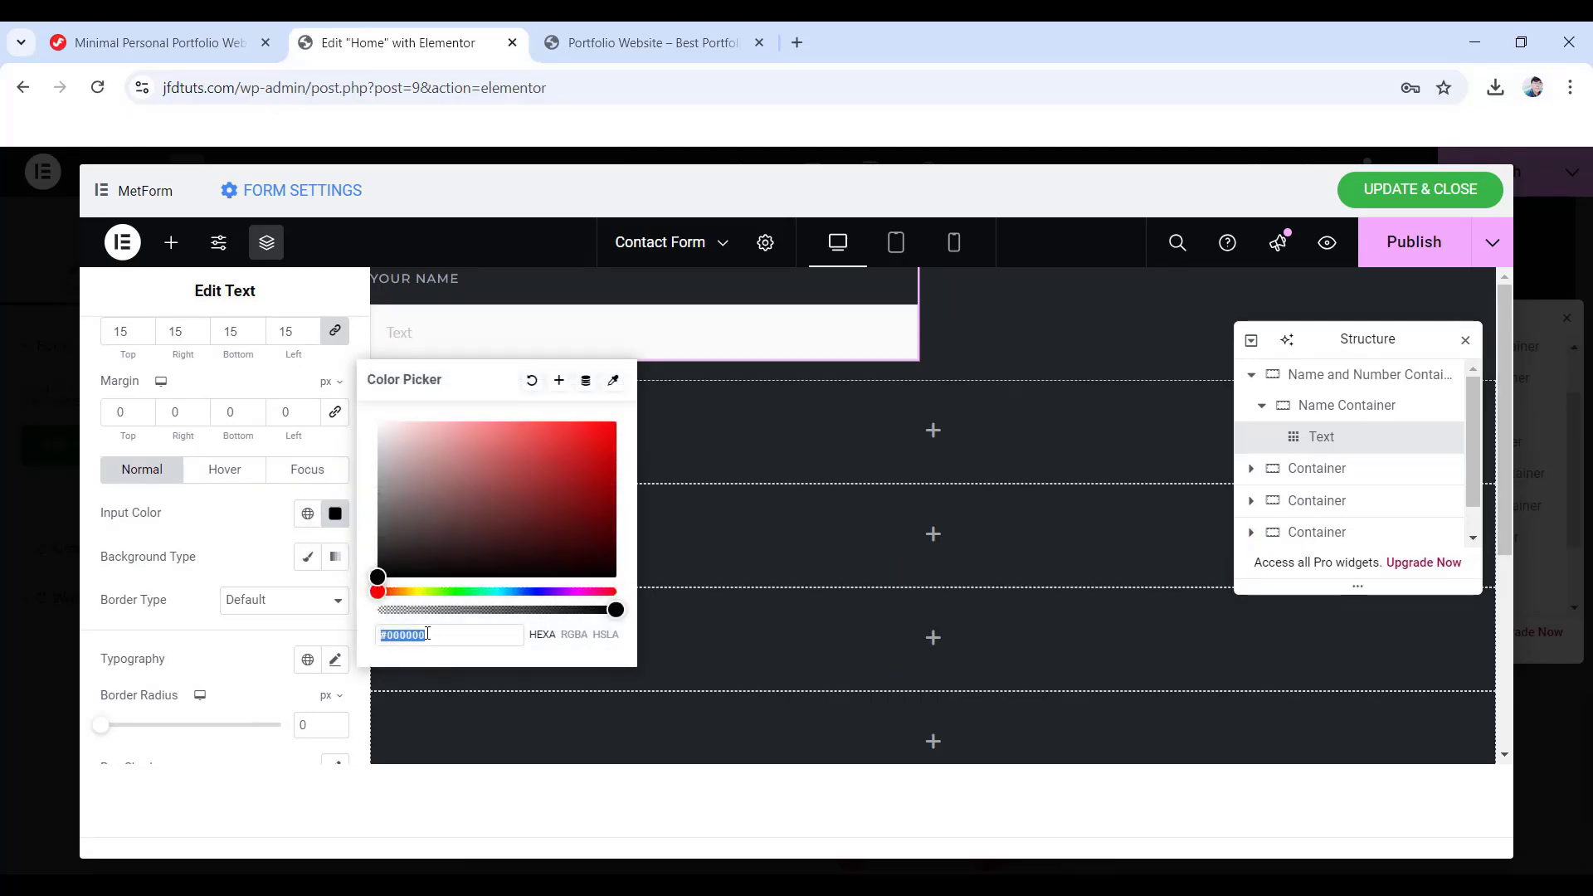
type("e4e6ea")
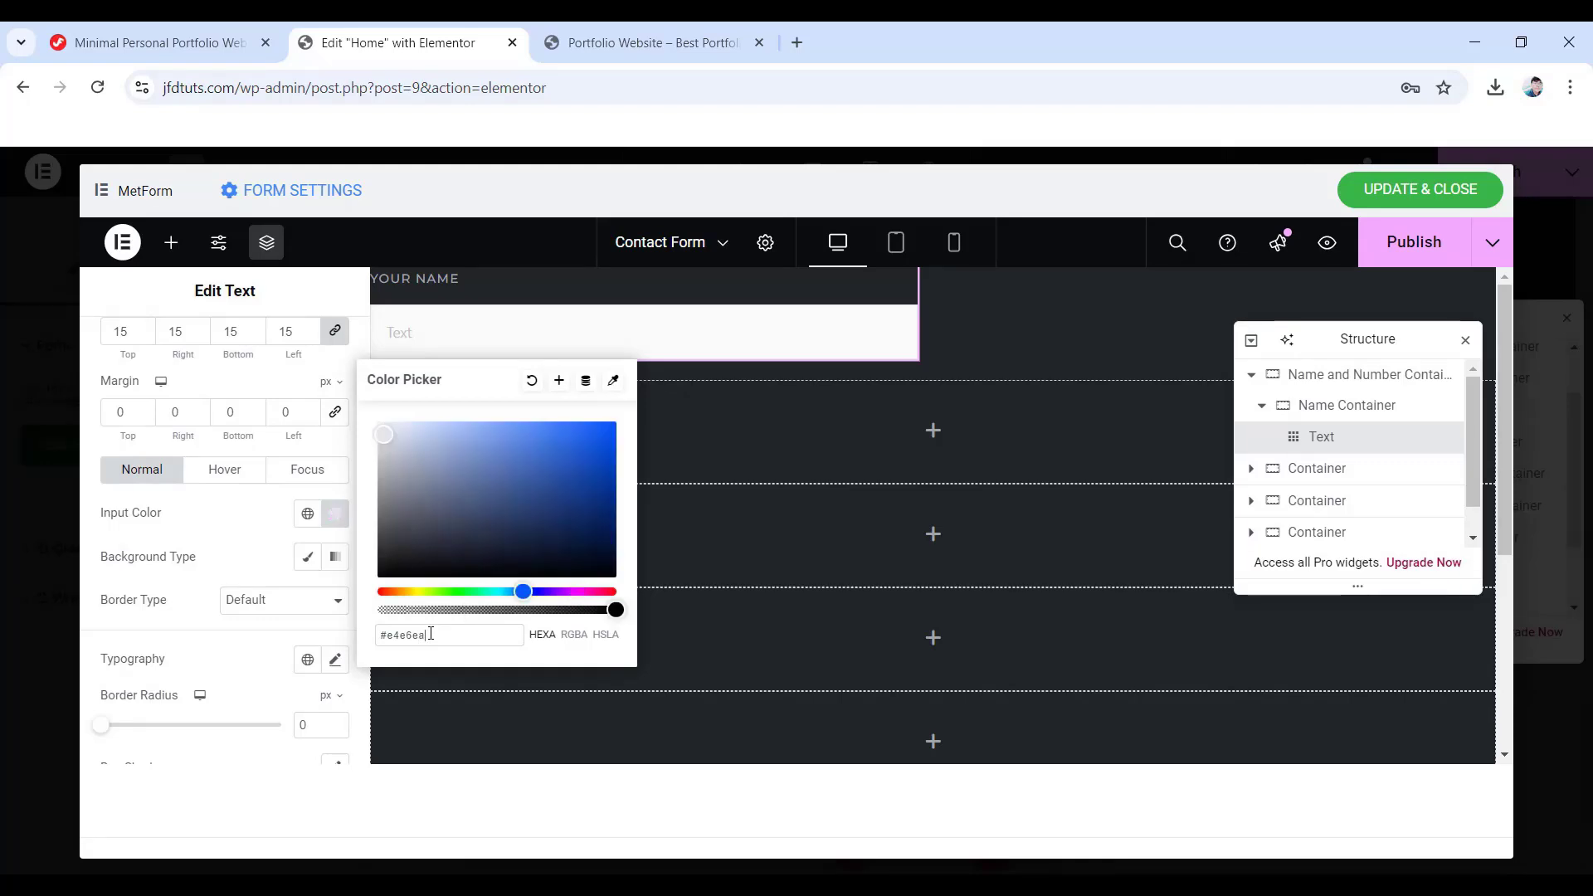
- Fill the input background with the classic dark colour #191b1e
left_click(307, 559)
scroll(307, 561, "down", 1)
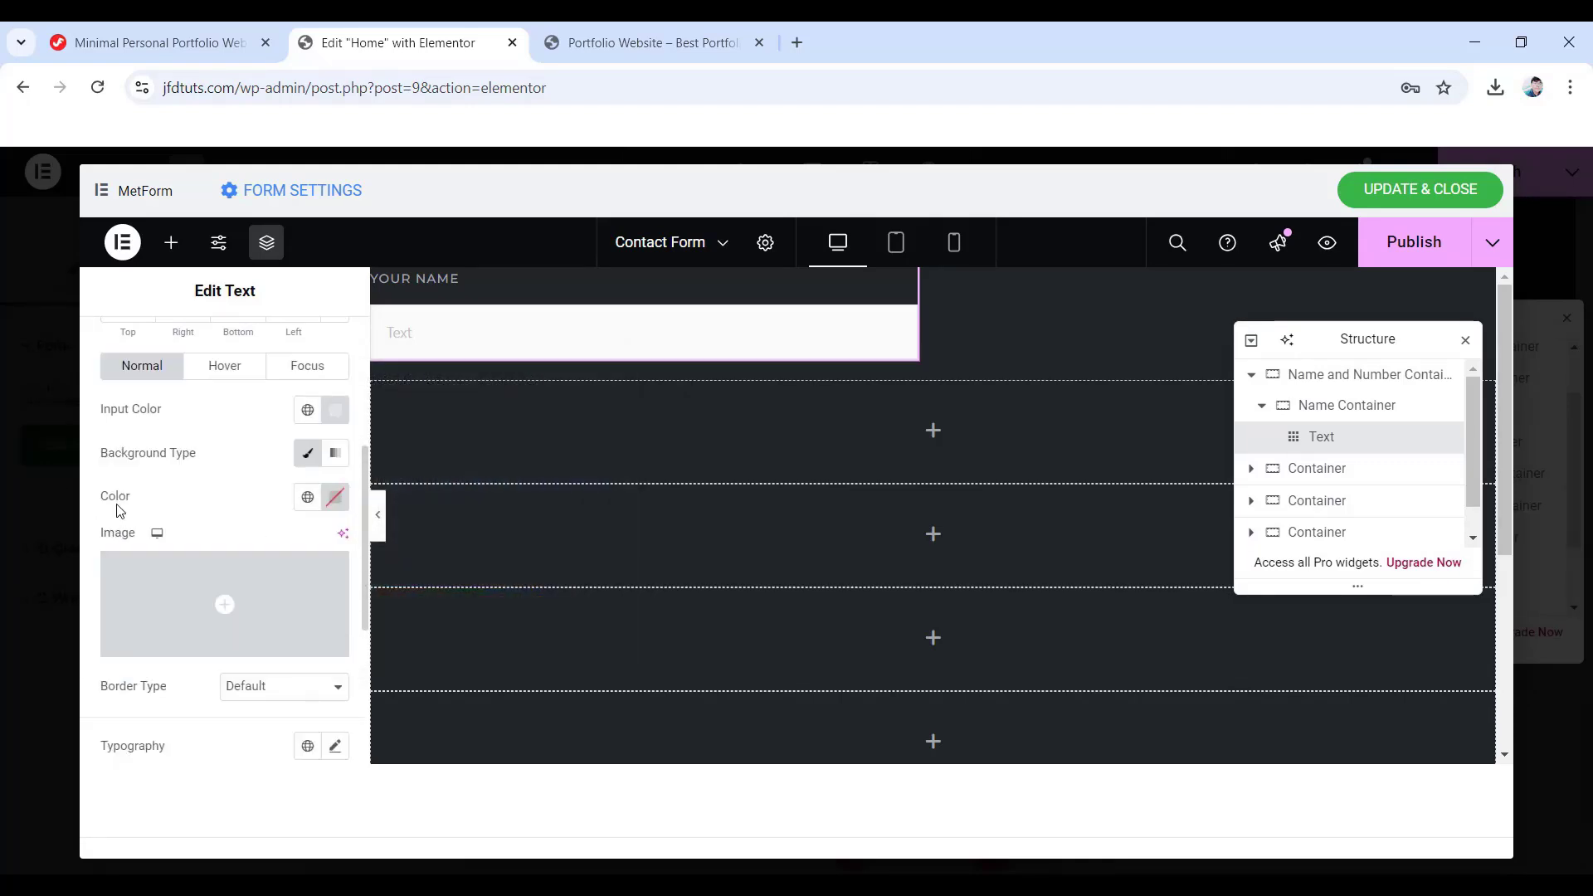
left_click(331, 498)
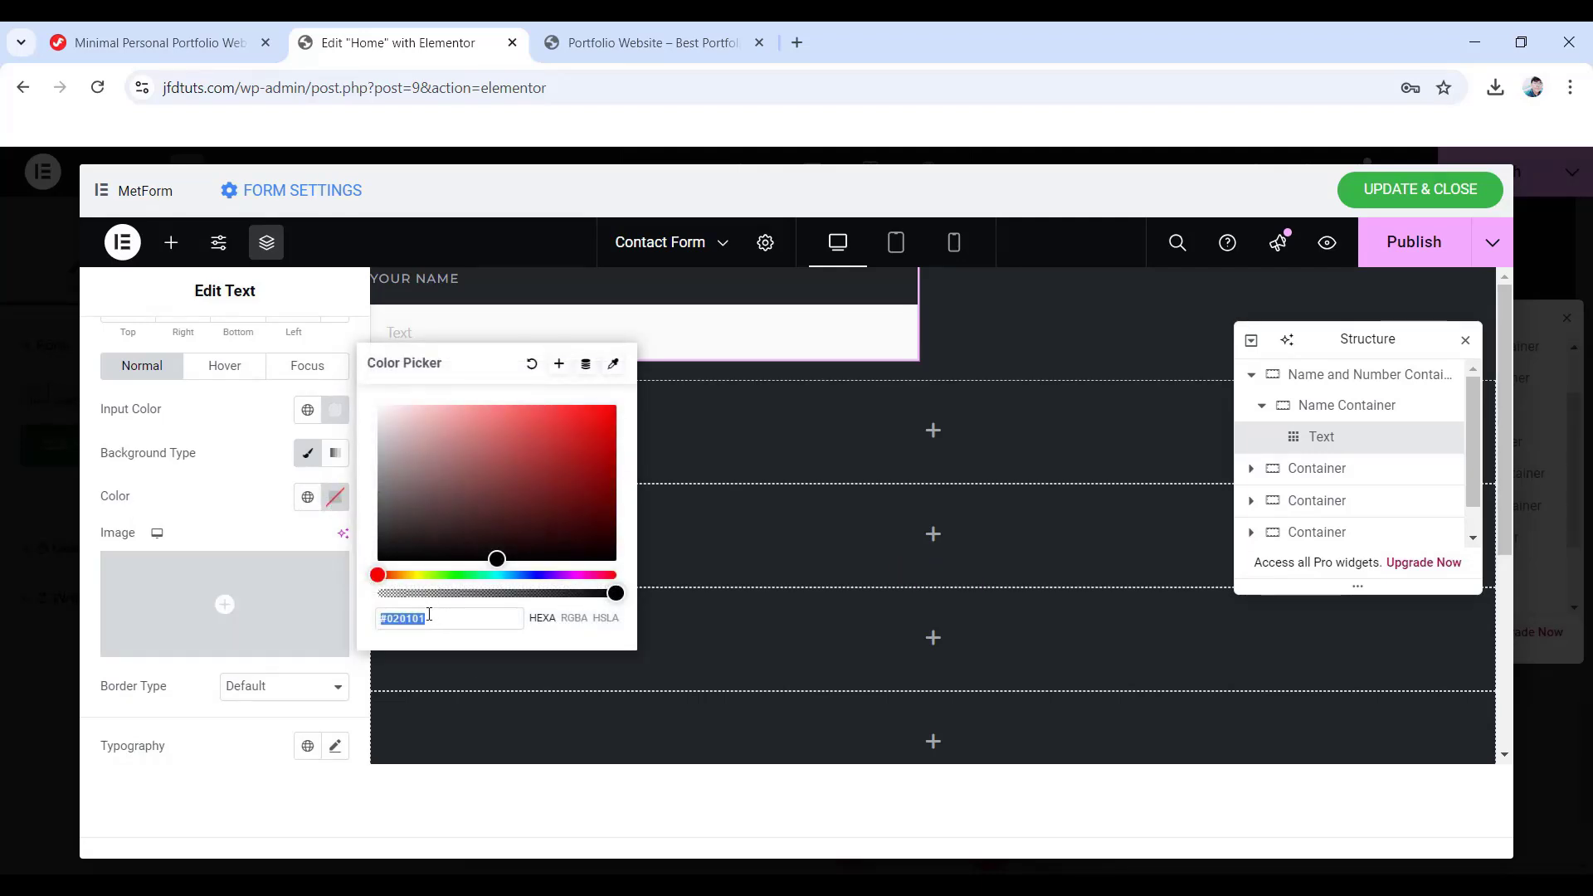
type("191b1")
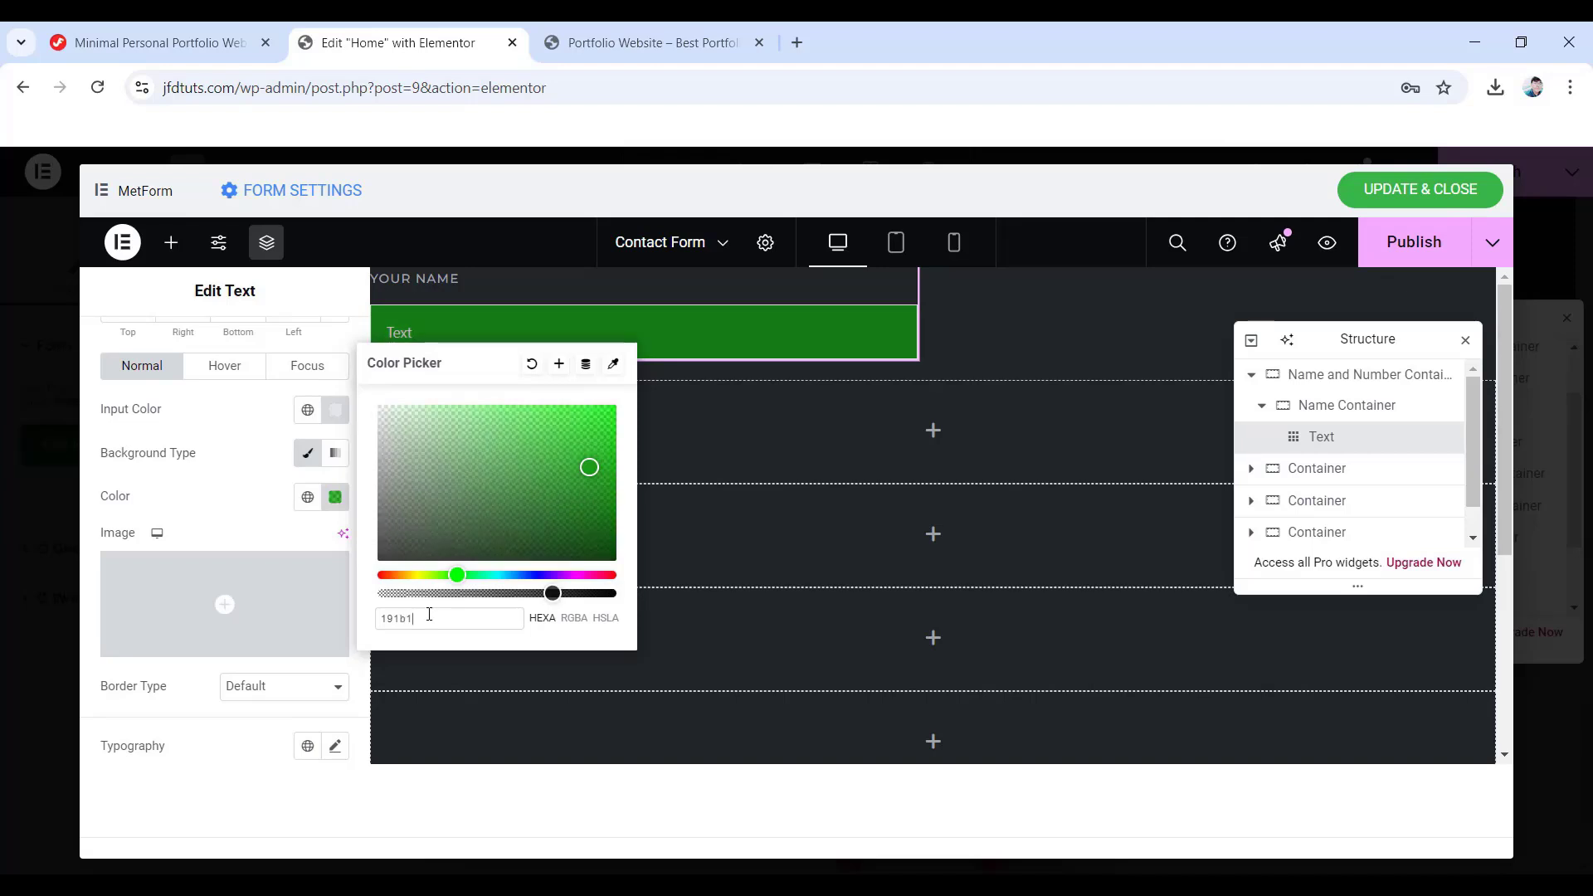
type("e")
left_click(220, 511)
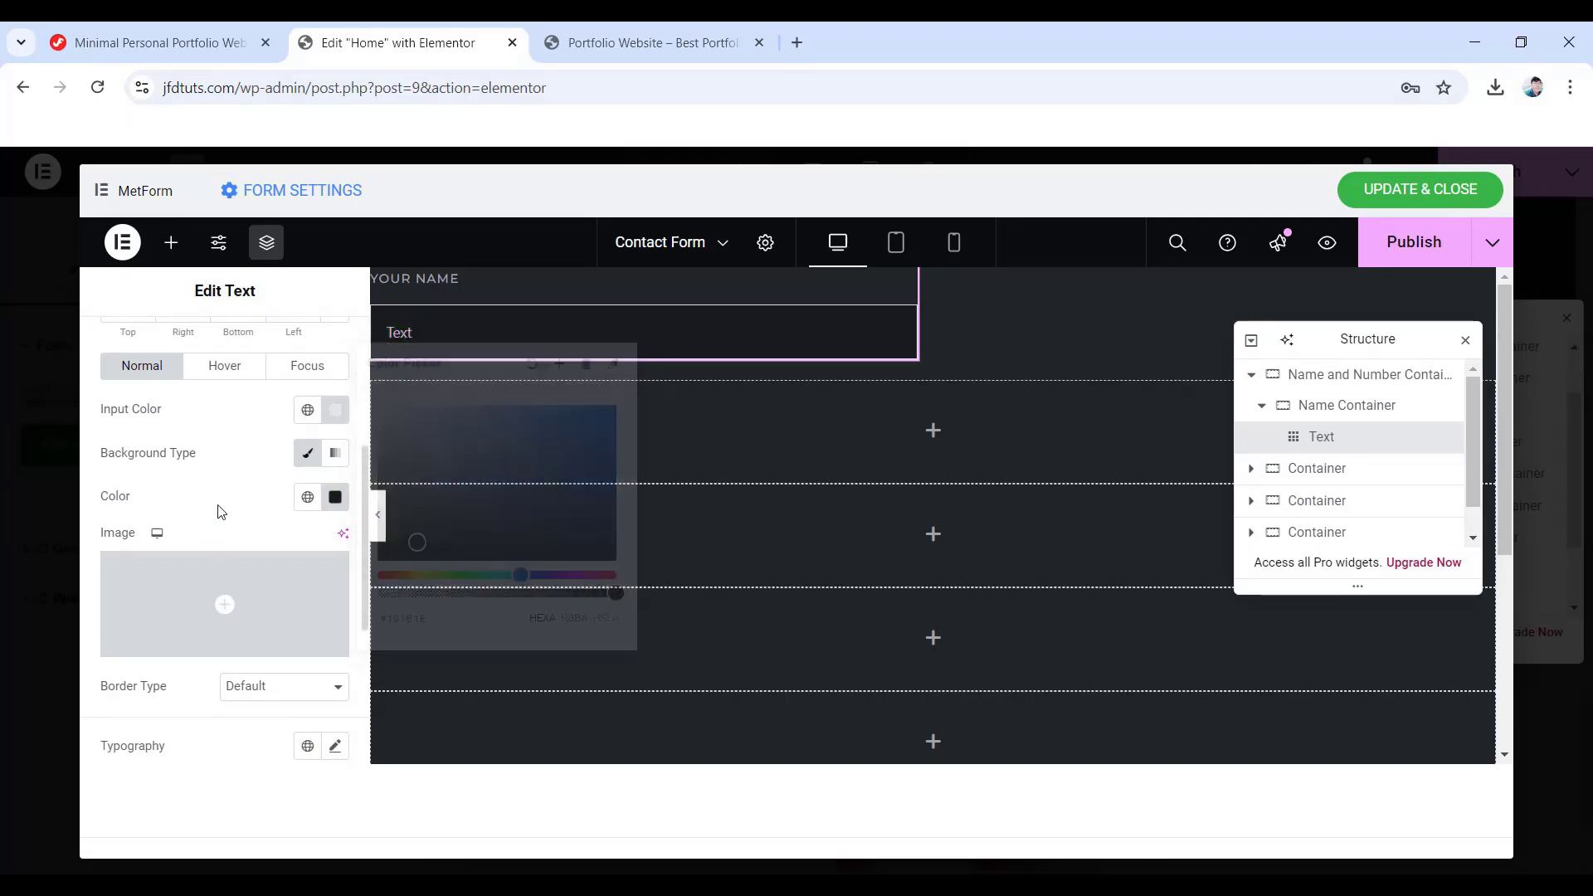
- Add a 2 px solid border to the input with a fully transparent colour
scroll(233, 579, "down", 1)
left_click(294, 602)
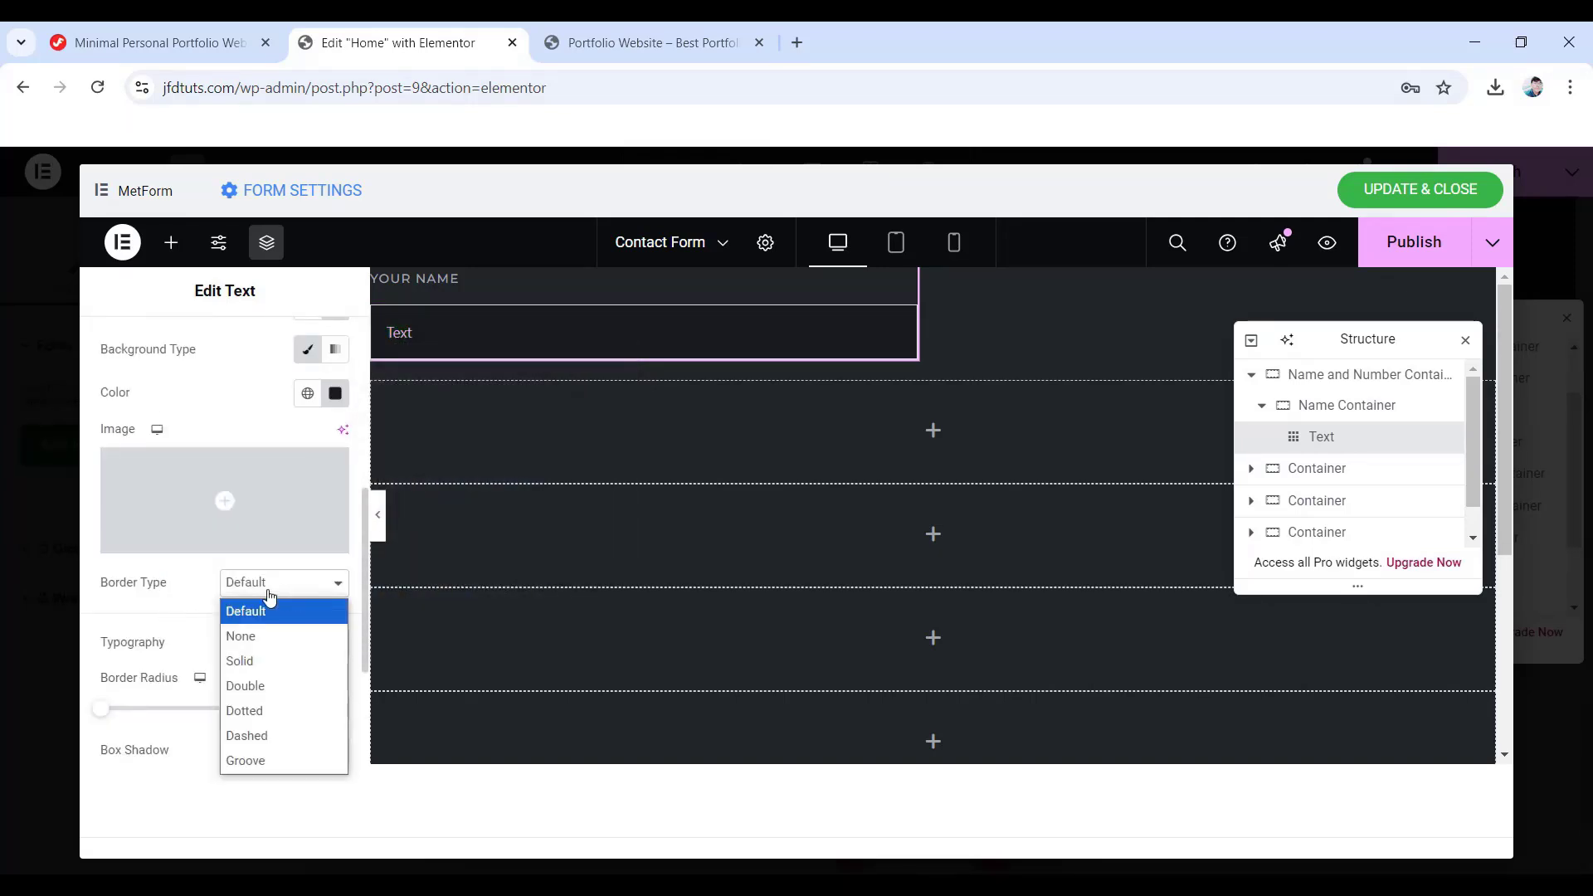
left_click(279, 658)
scroll(280, 658, "down", 1)
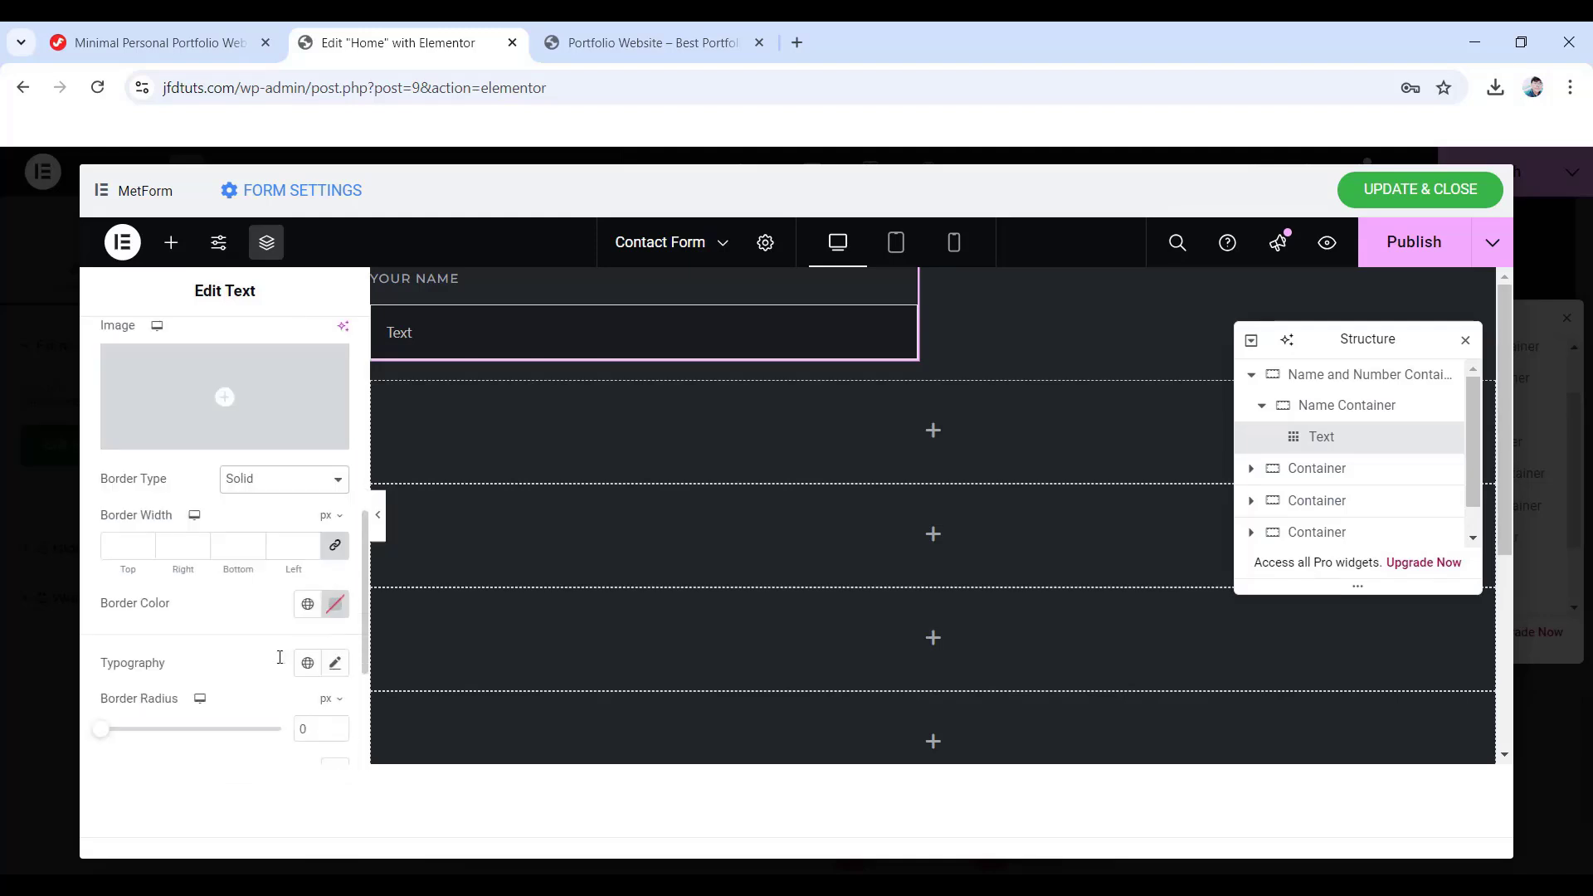
left_click(123, 545)
type("2")
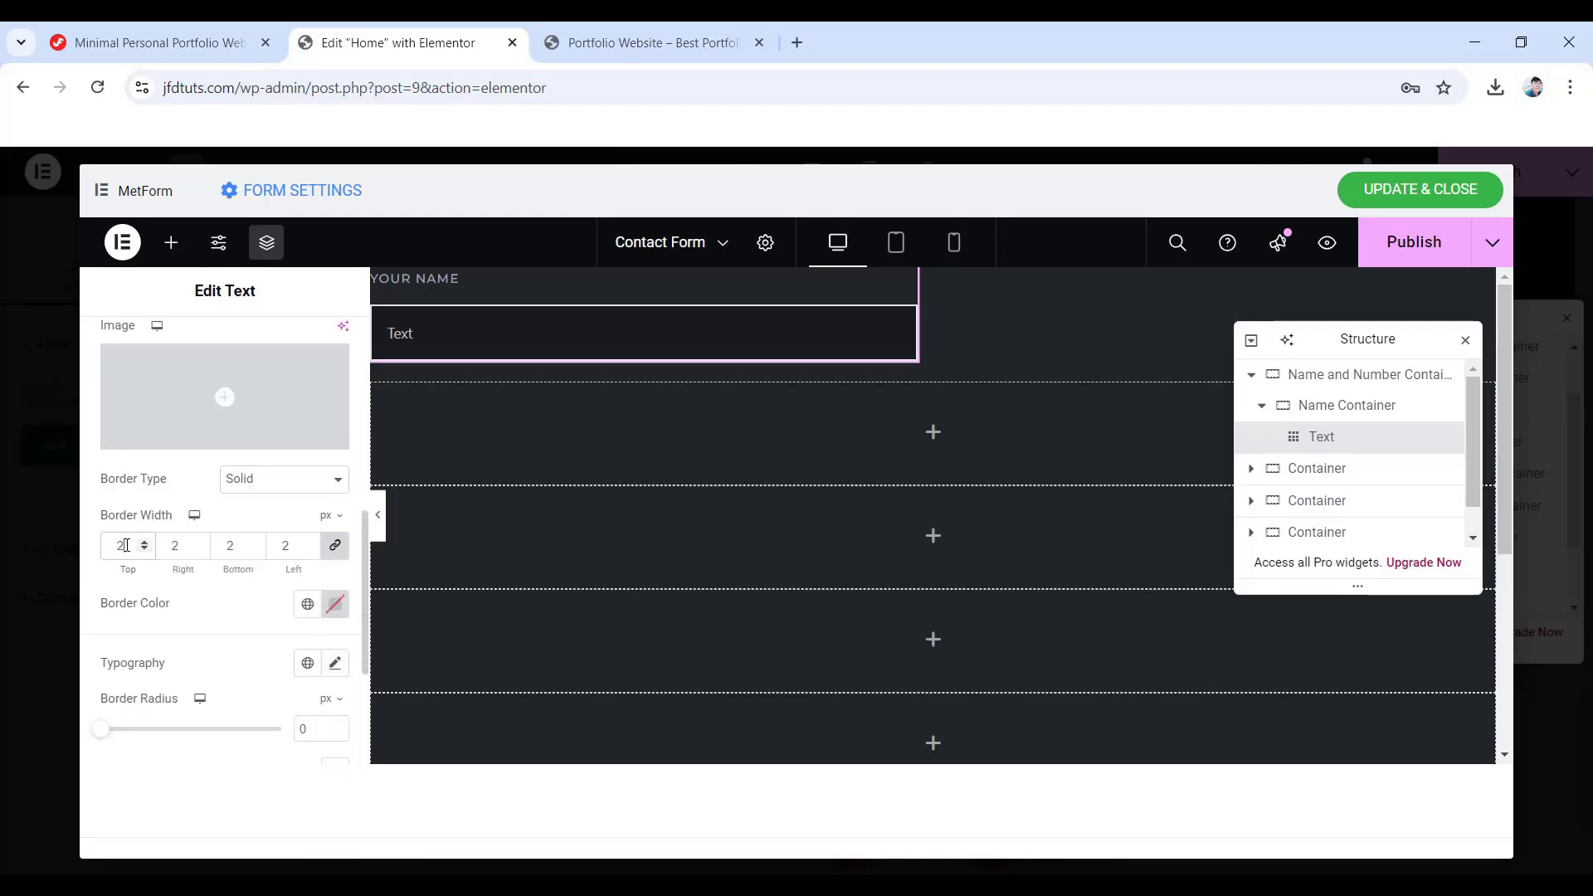
left_click(334, 603)
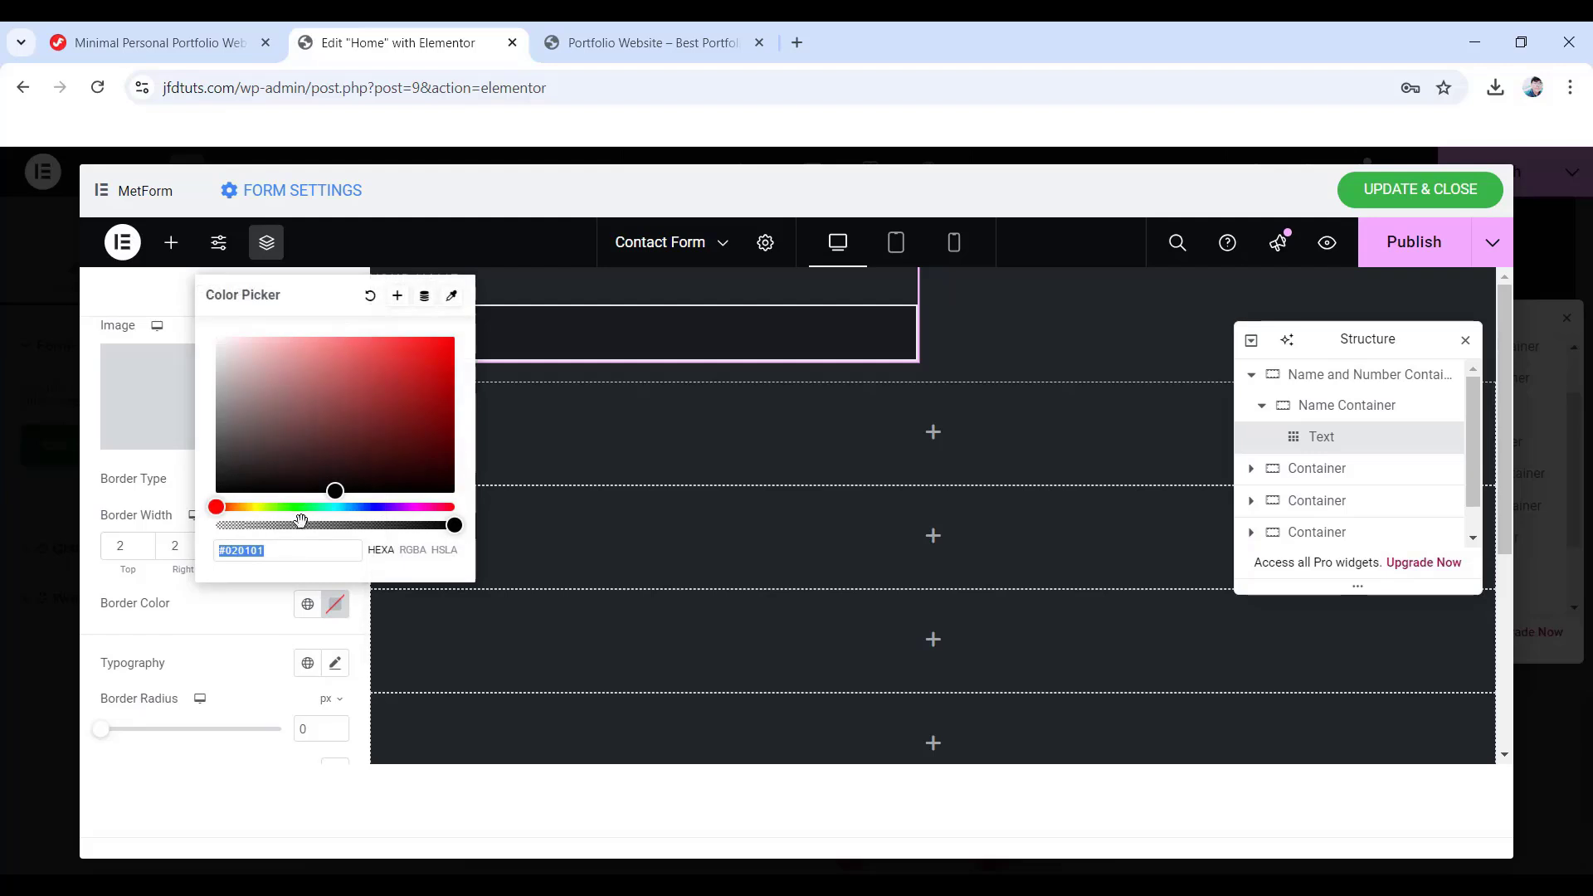
left_click_drag(288, 529, 209, 531)
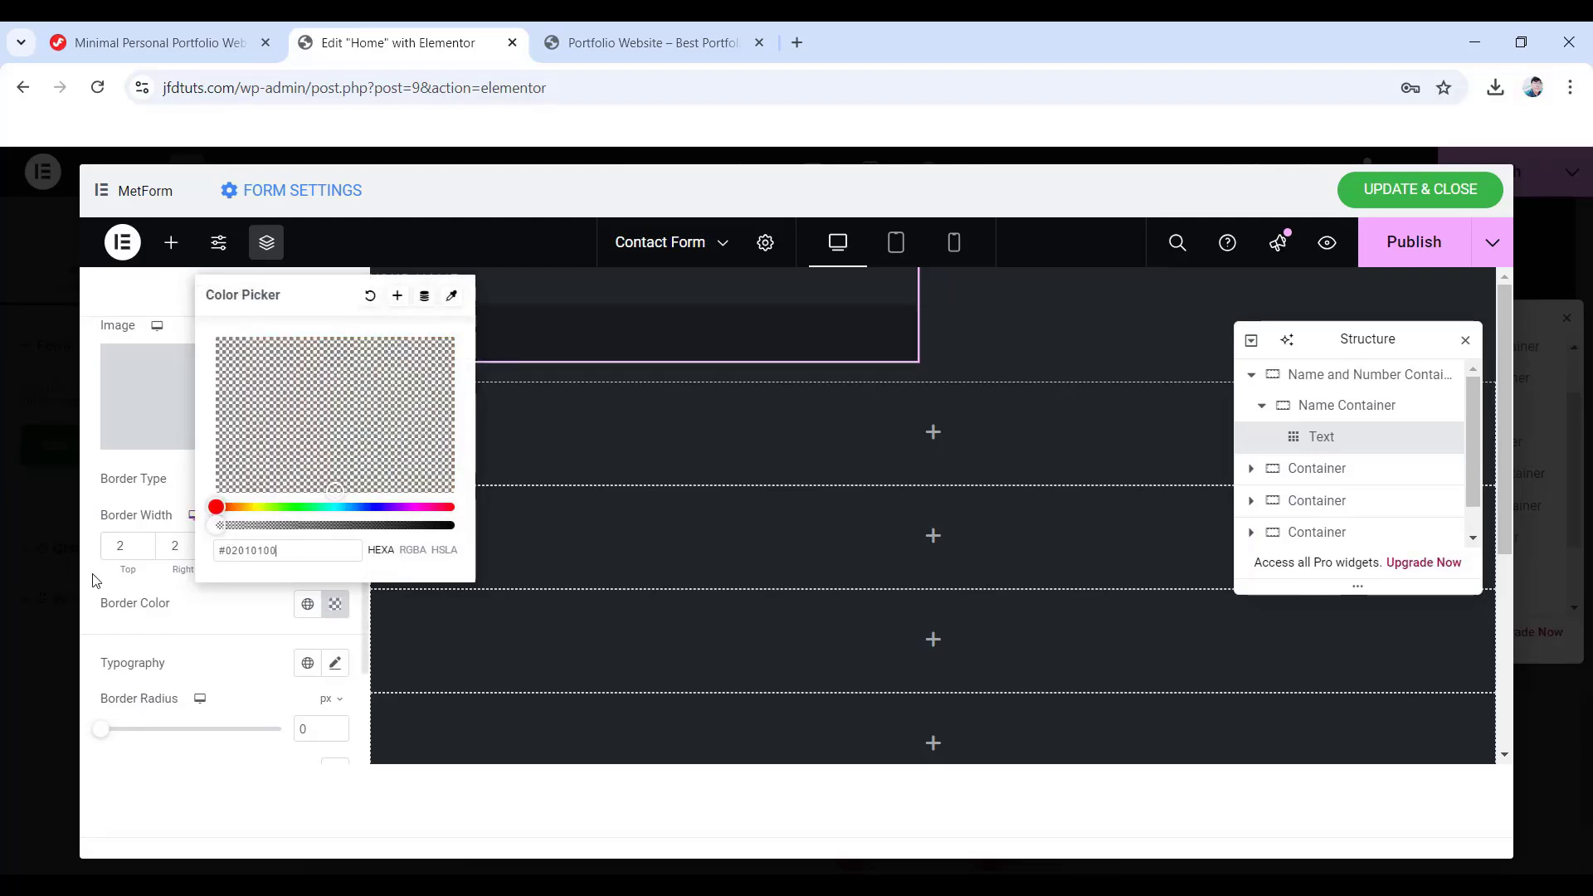
left_click(104, 592)
scroll(261, 618, "up", 4)
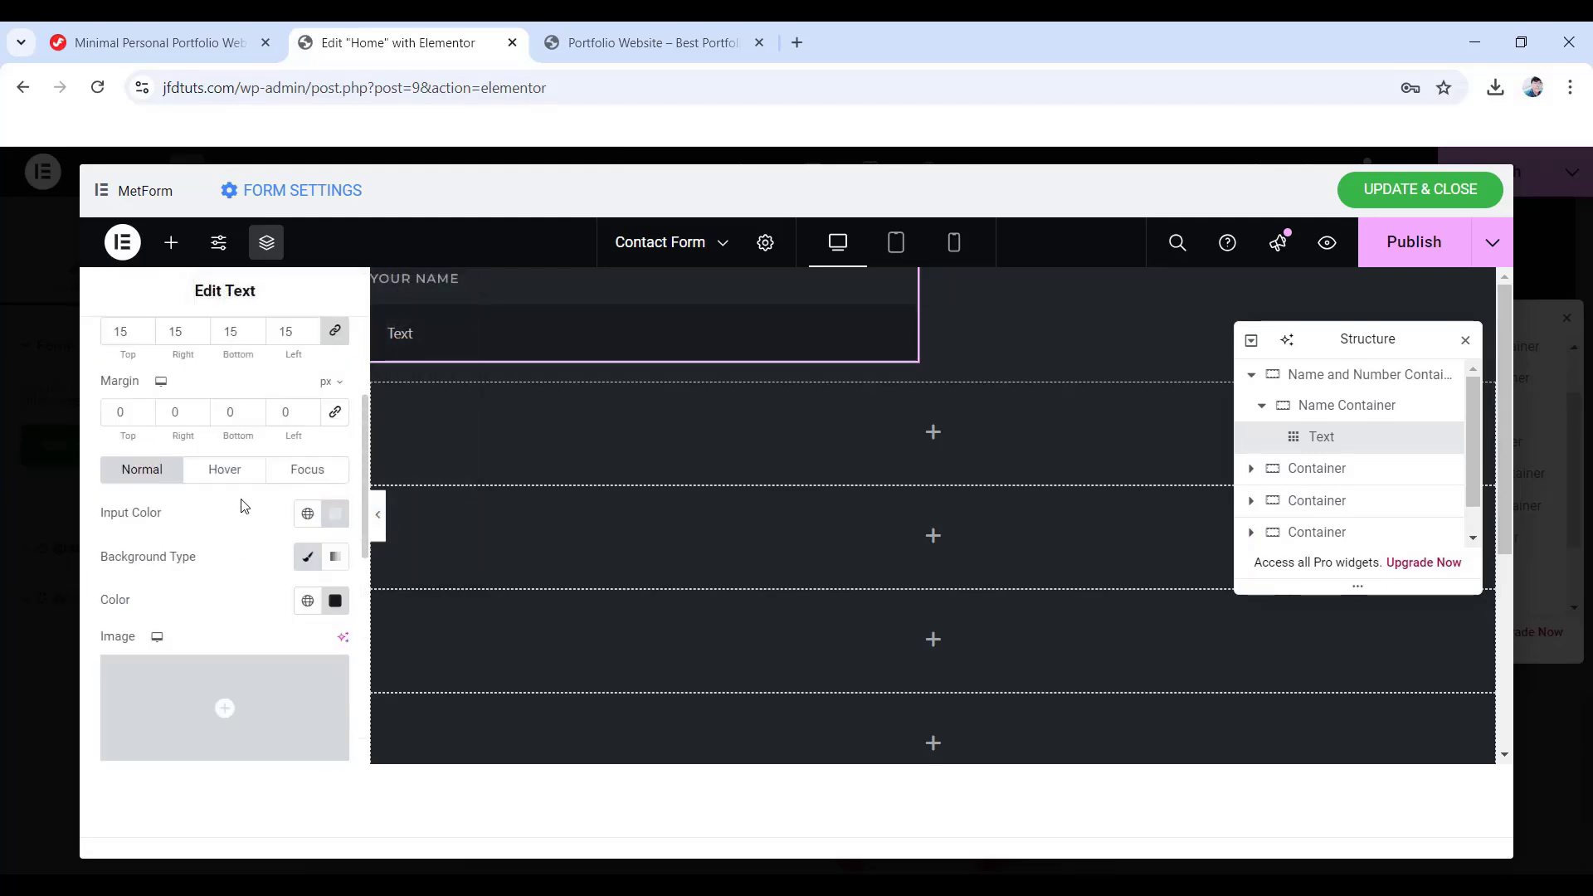
- Set the hover text colour to #e4e6ea, leaving the hover border style at default
left_click(224, 469)
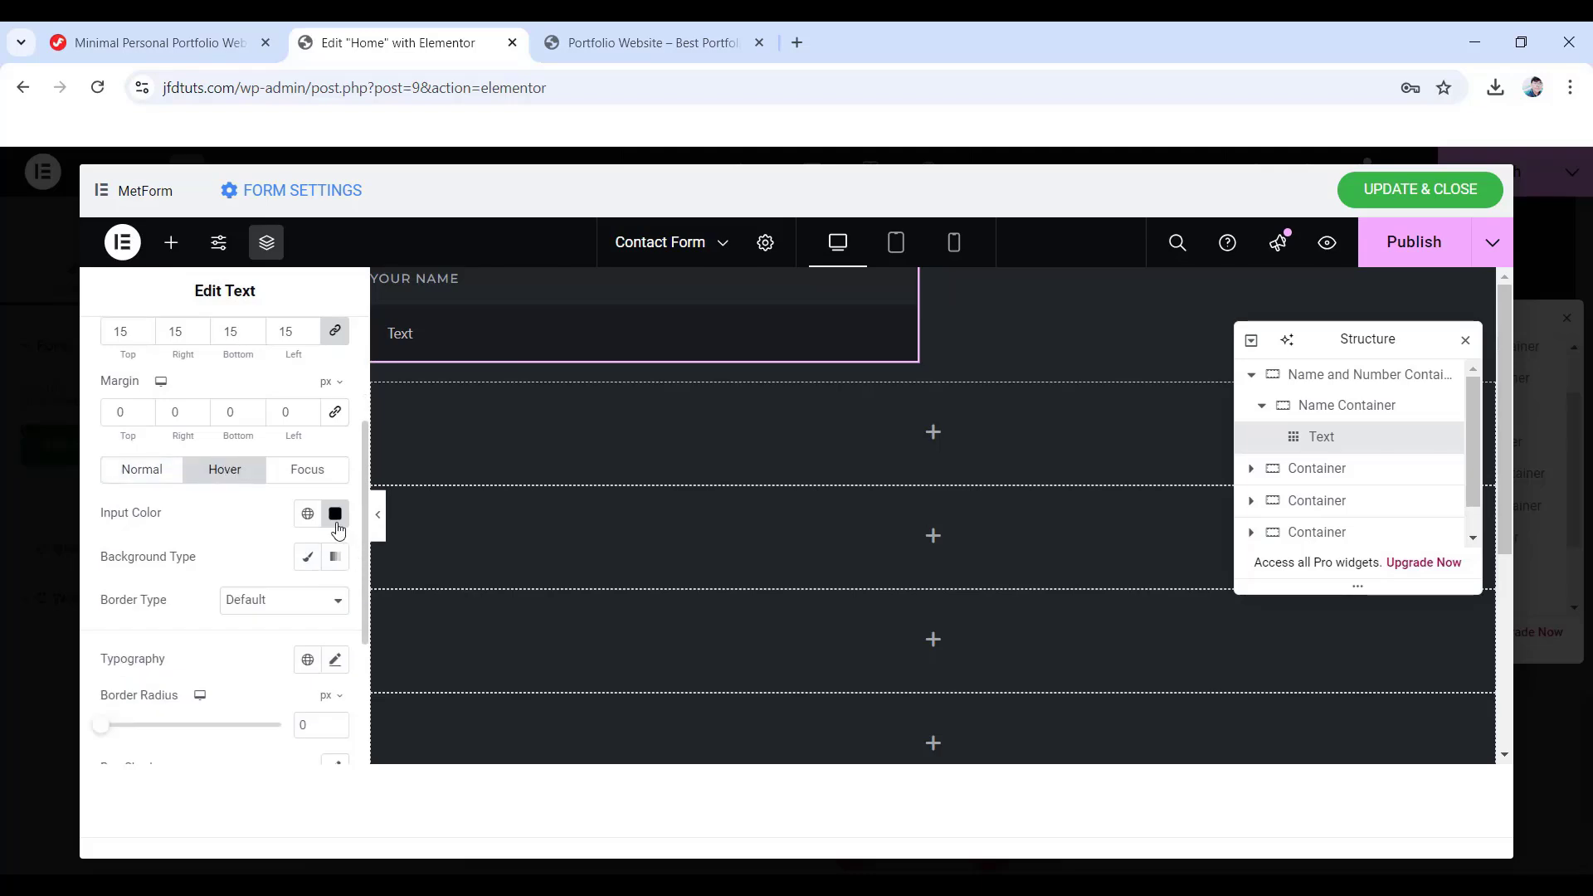
left_click(336, 525)
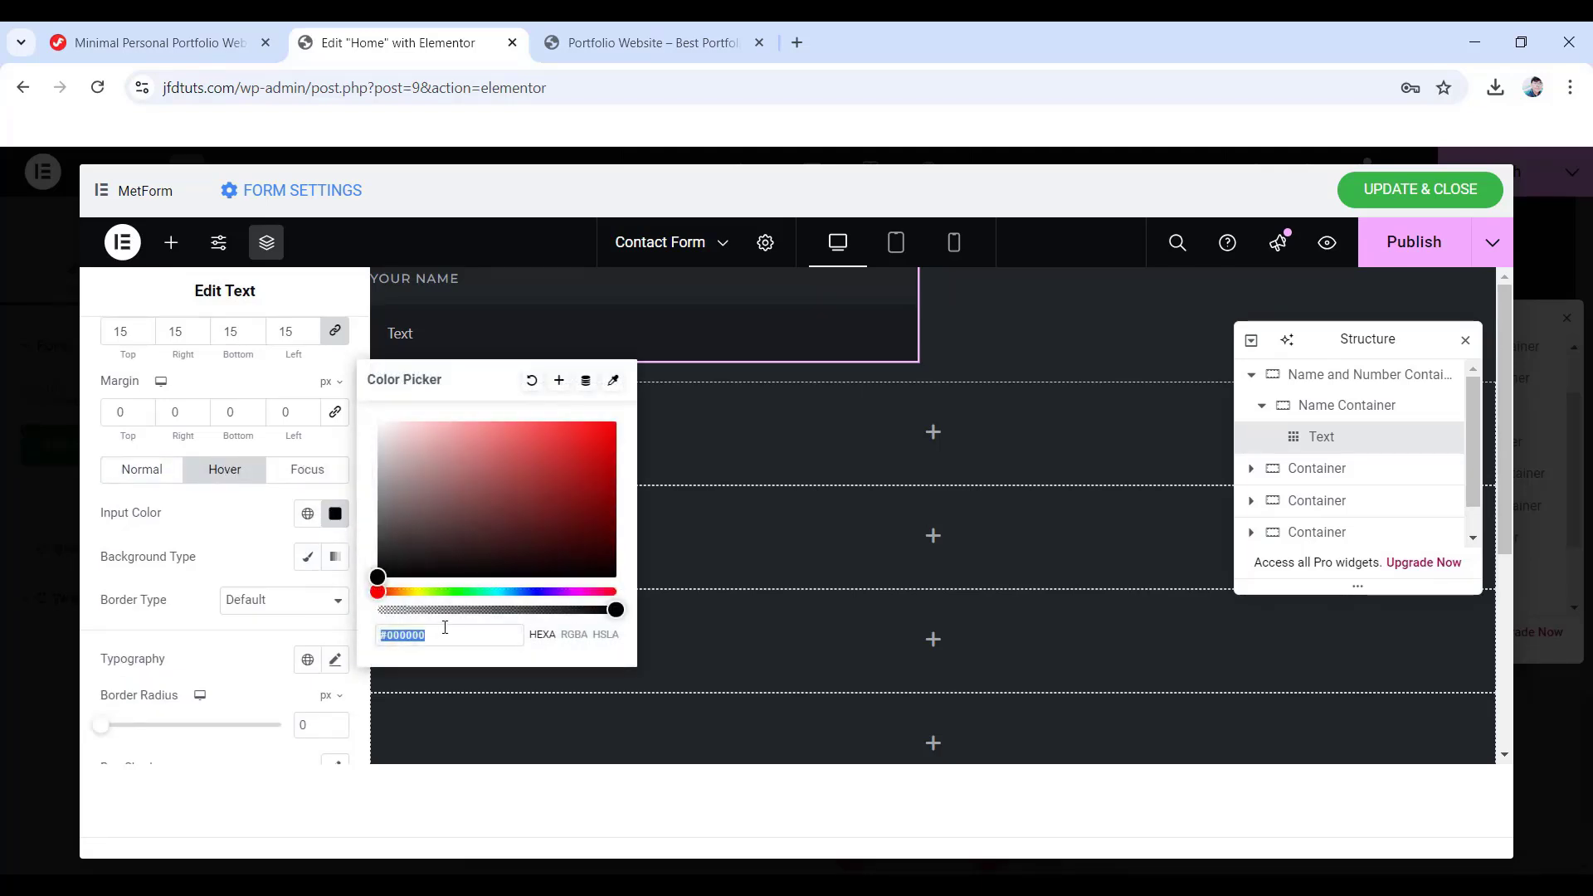
type("e4")
type("e6ea")
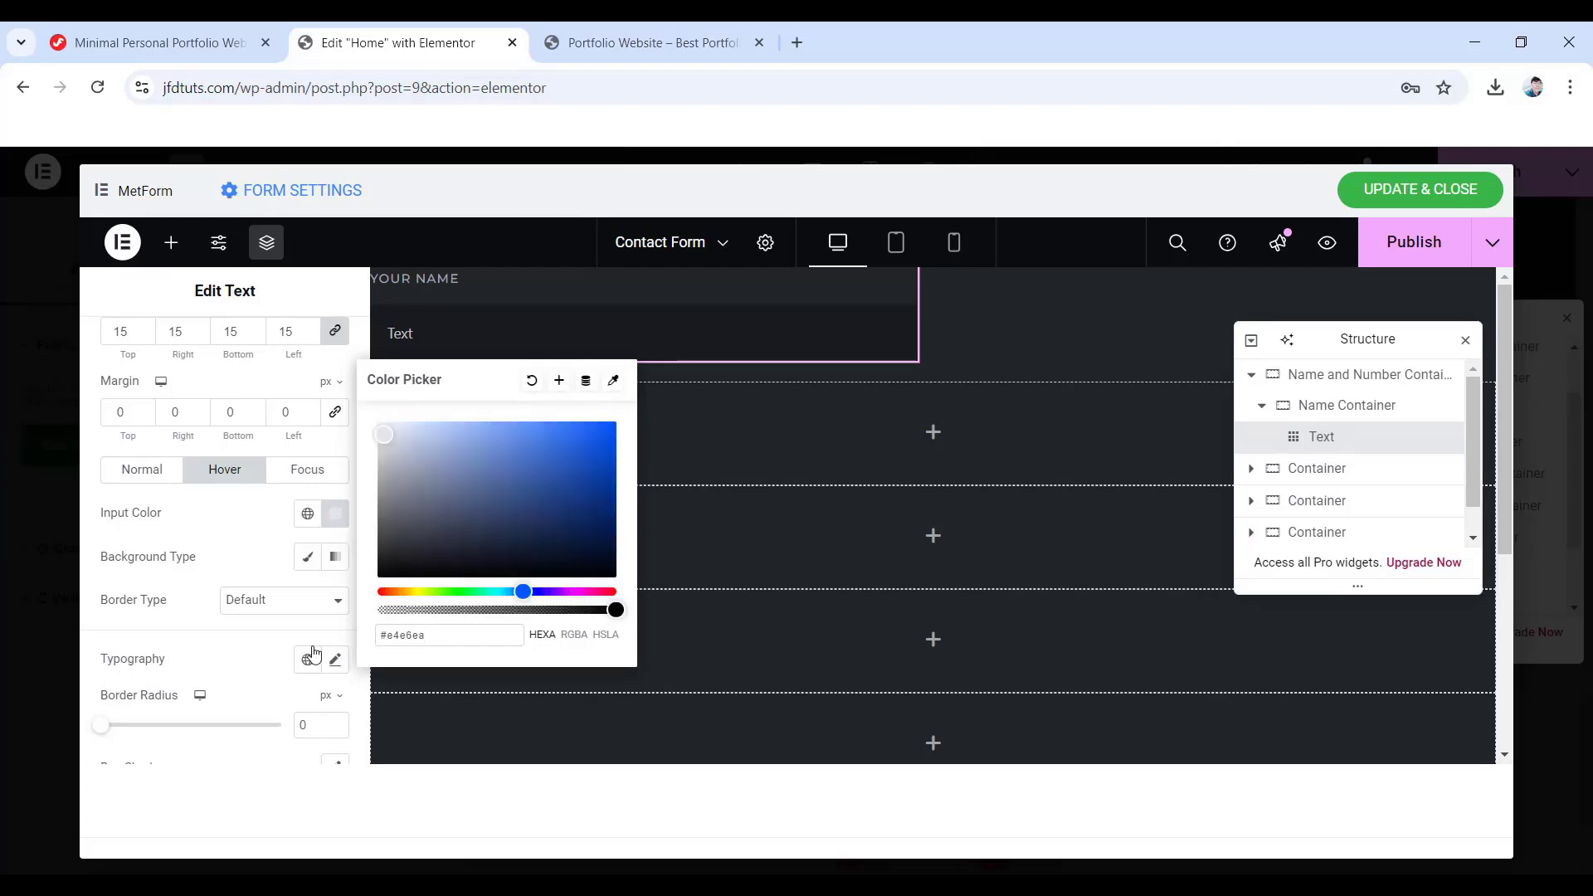
left_click(256, 607)
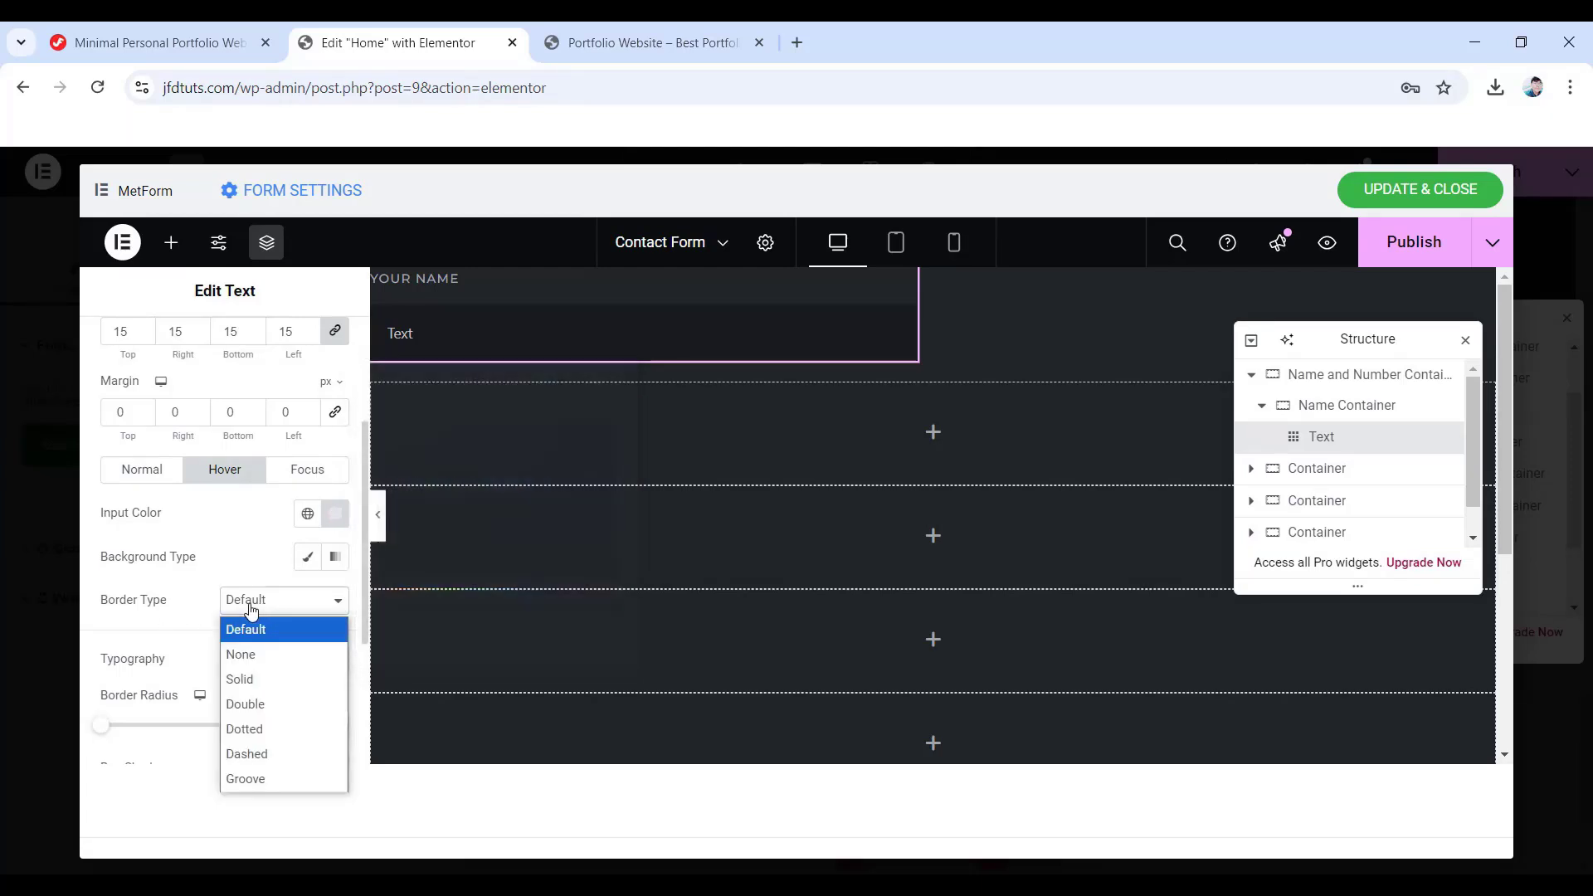
left_click(265, 682)
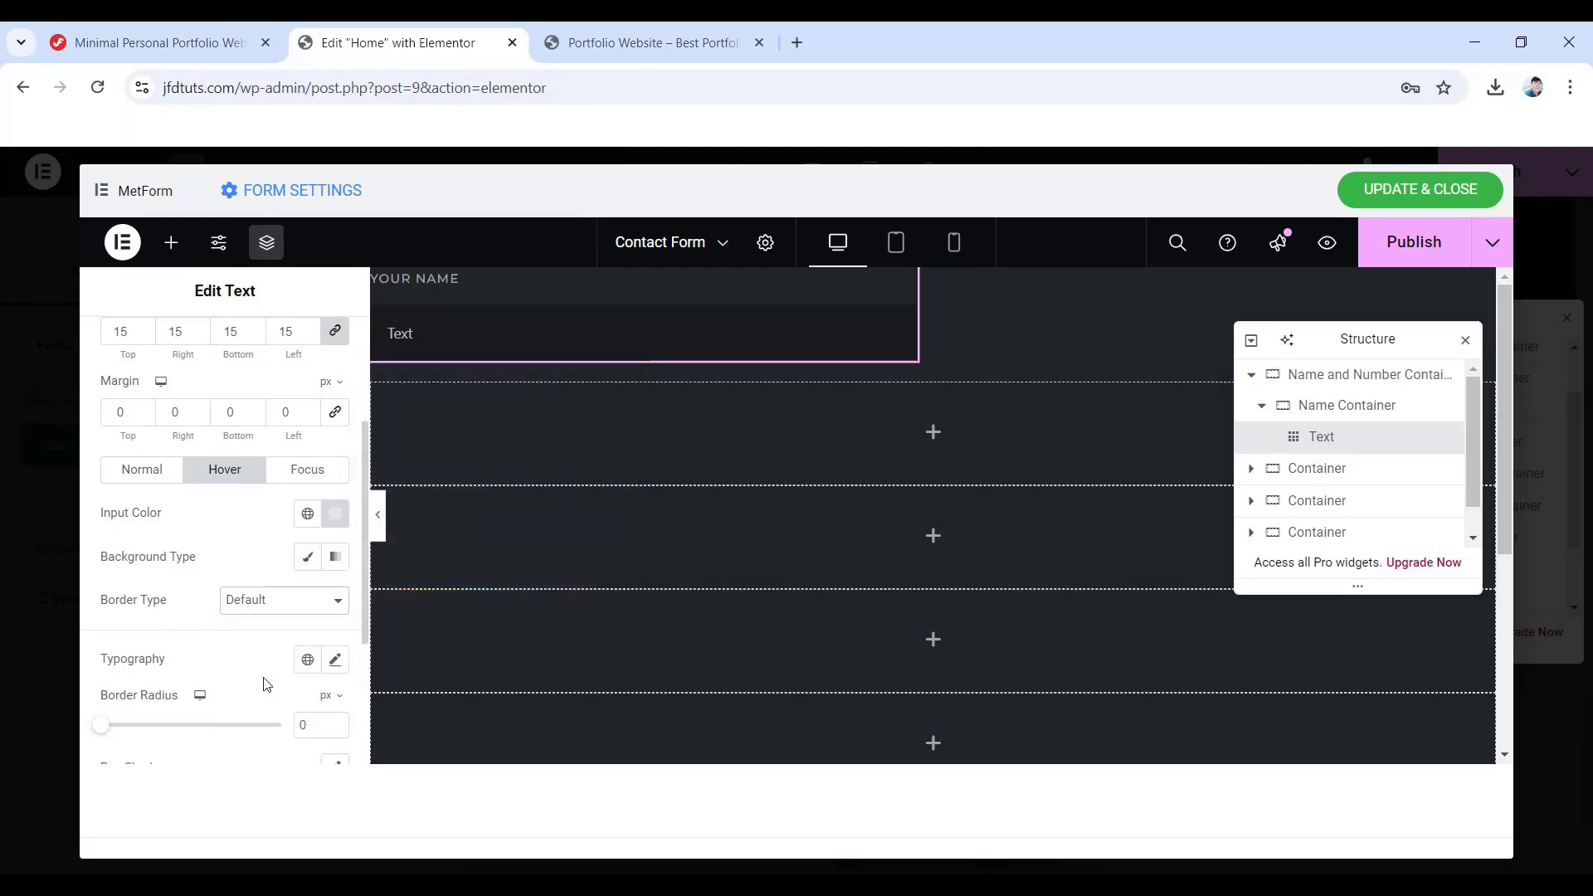
- On focus, give the input #e4e6ea text and a solid pink #ff014f border
left_click(307, 477)
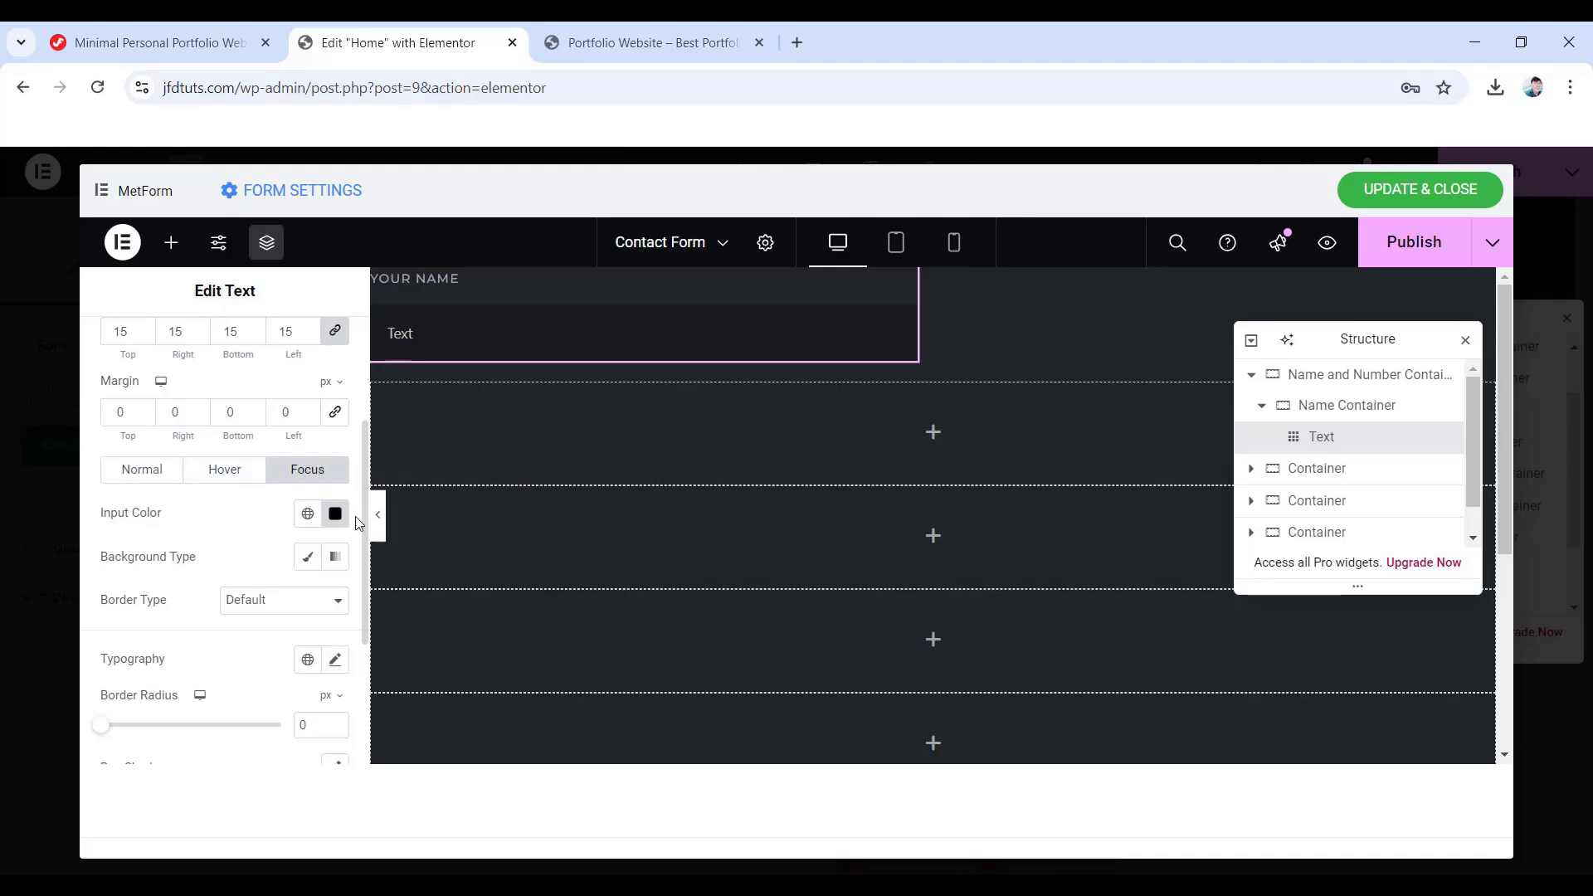
left_click(336, 513)
type("e")
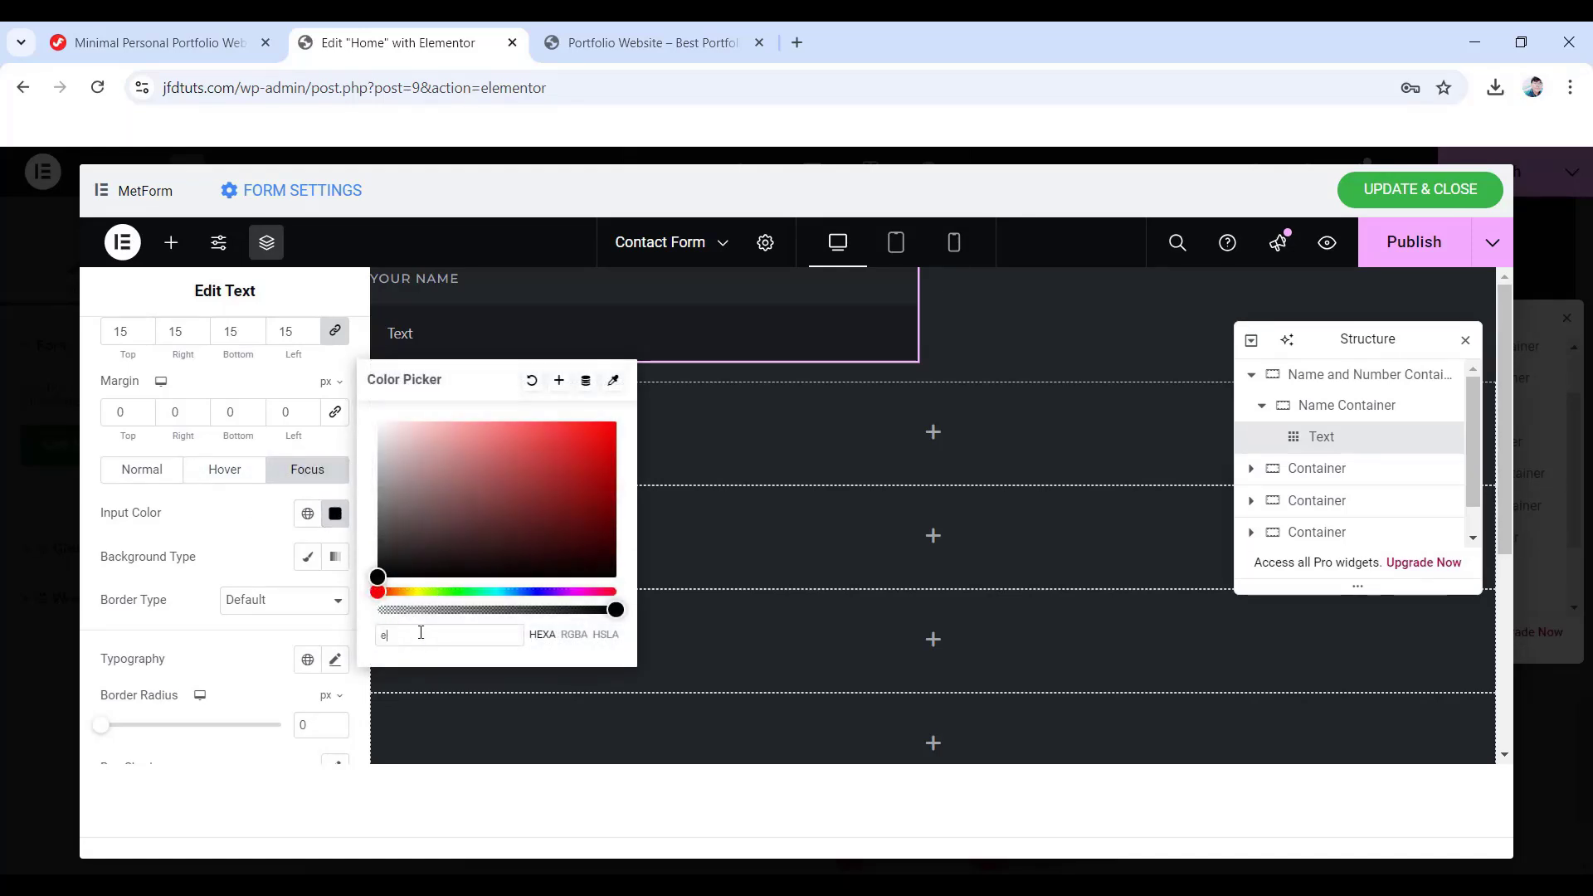
type("4e6ea")
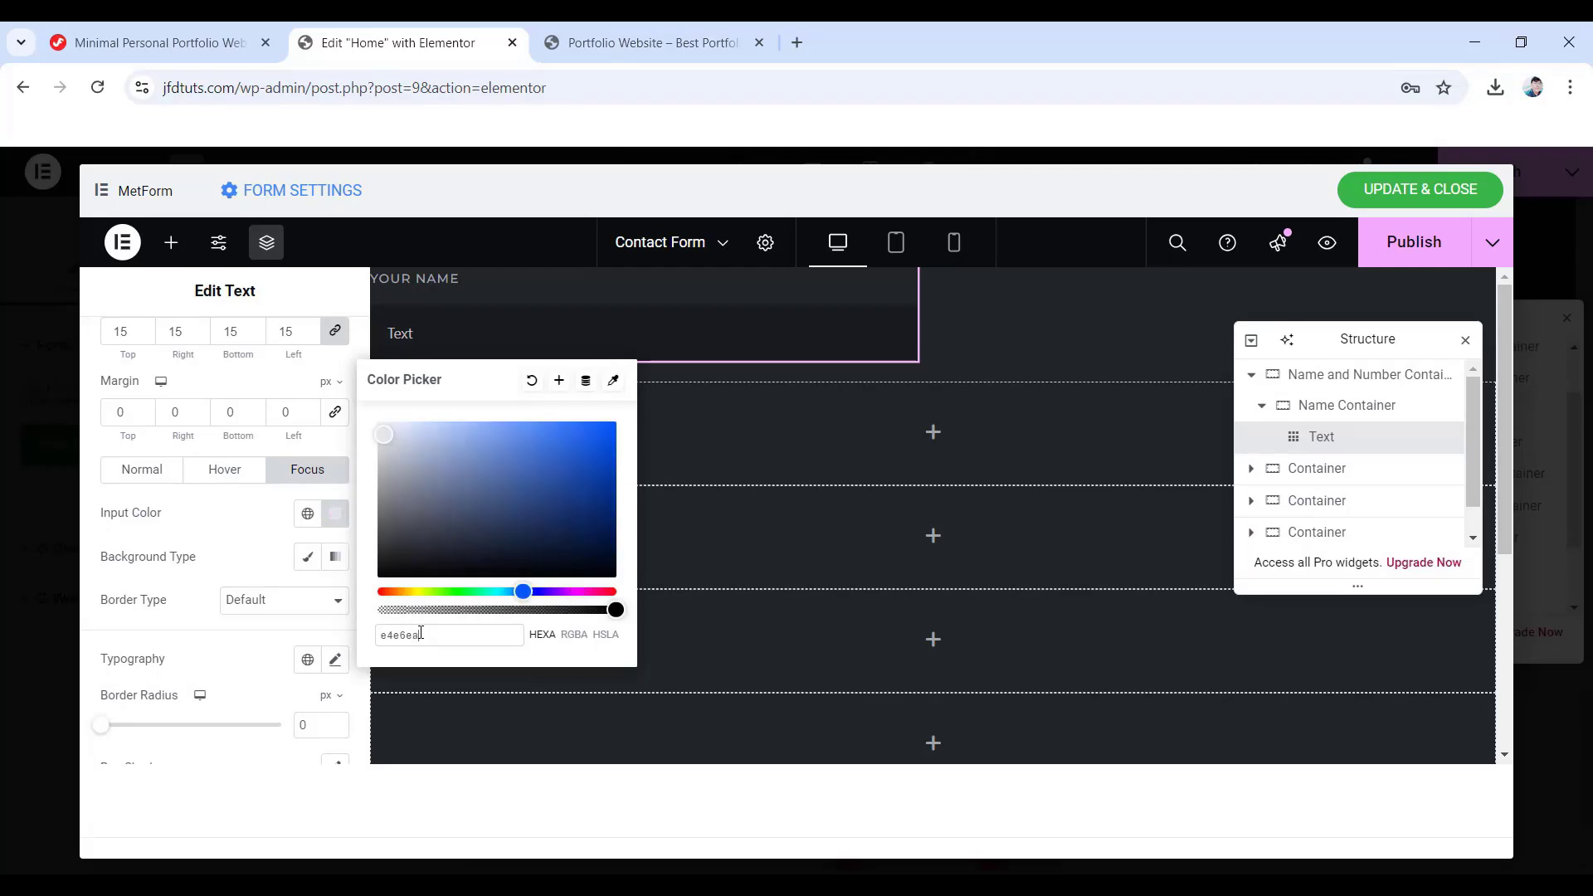
left_click(265, 604)
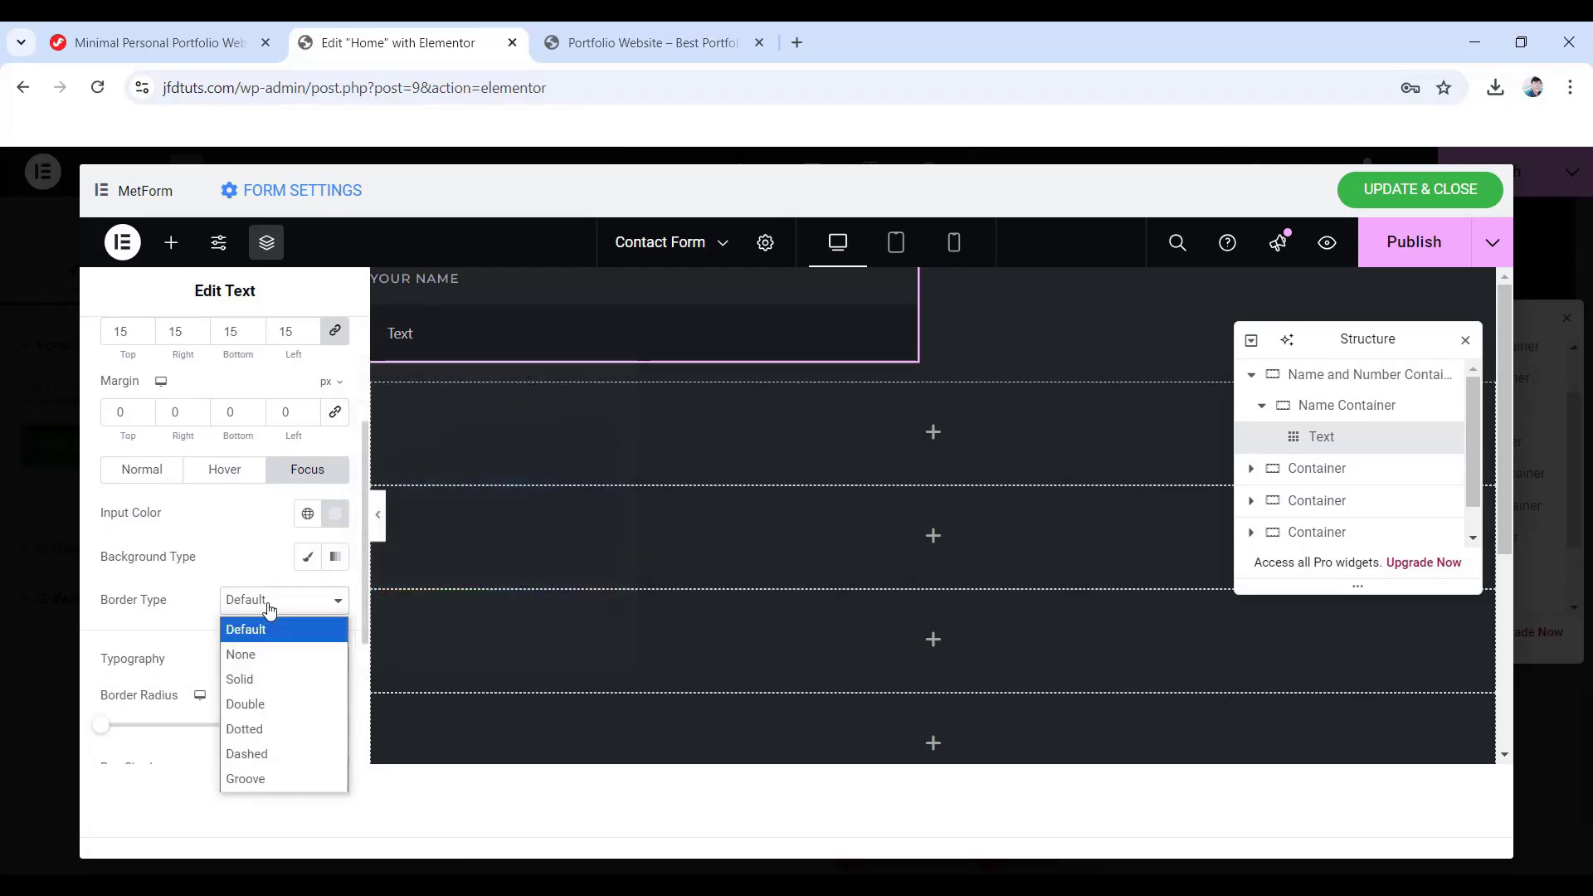
left_click(260, 673)
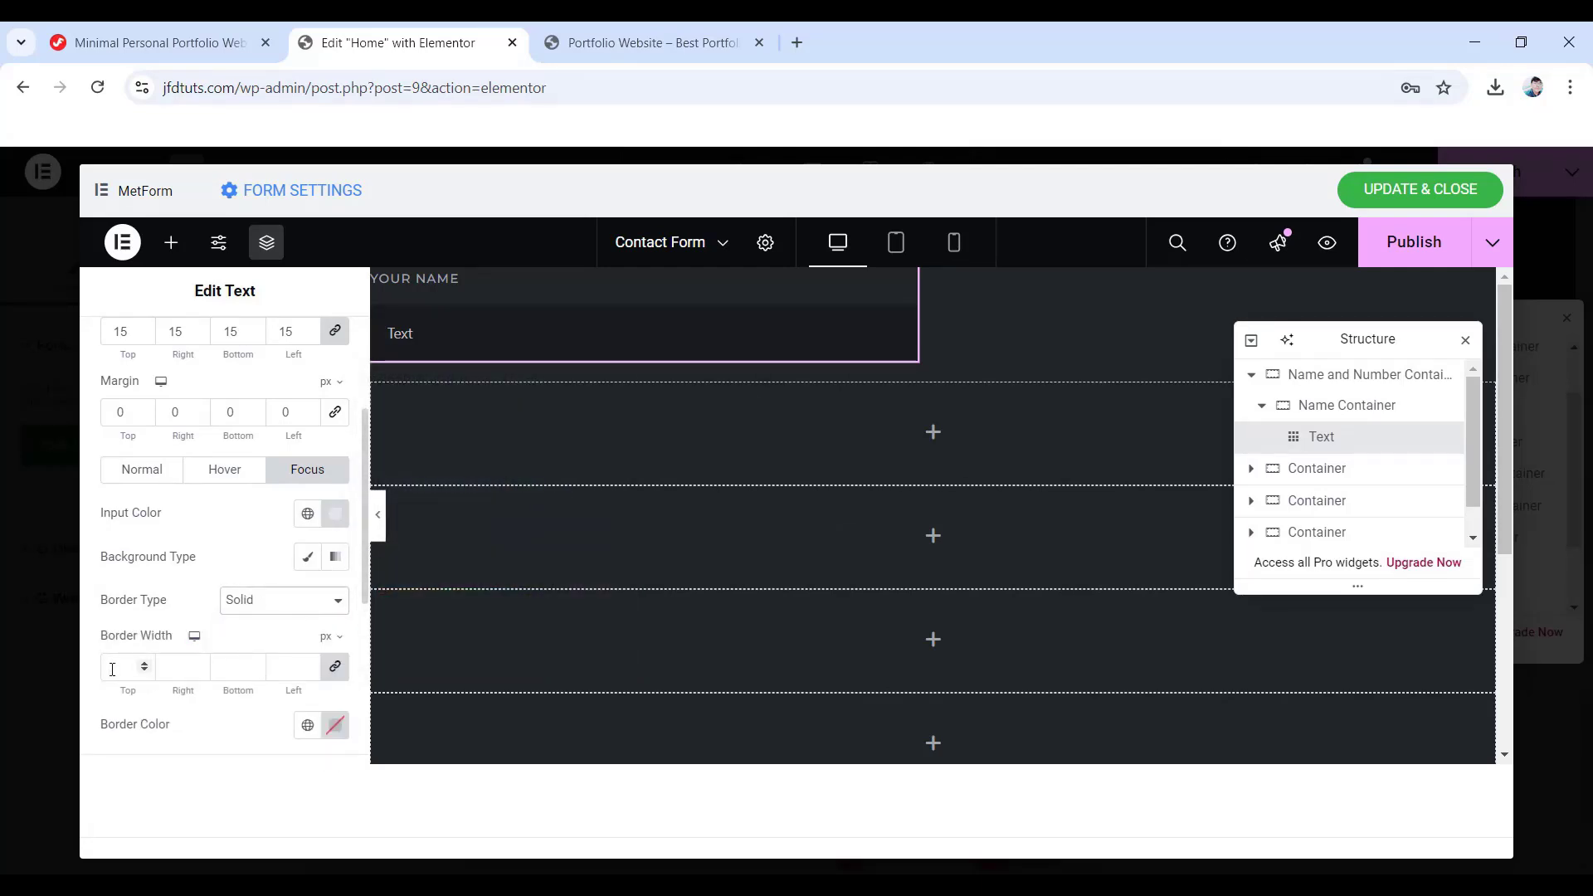
scroll(145, 688, "down", 2)
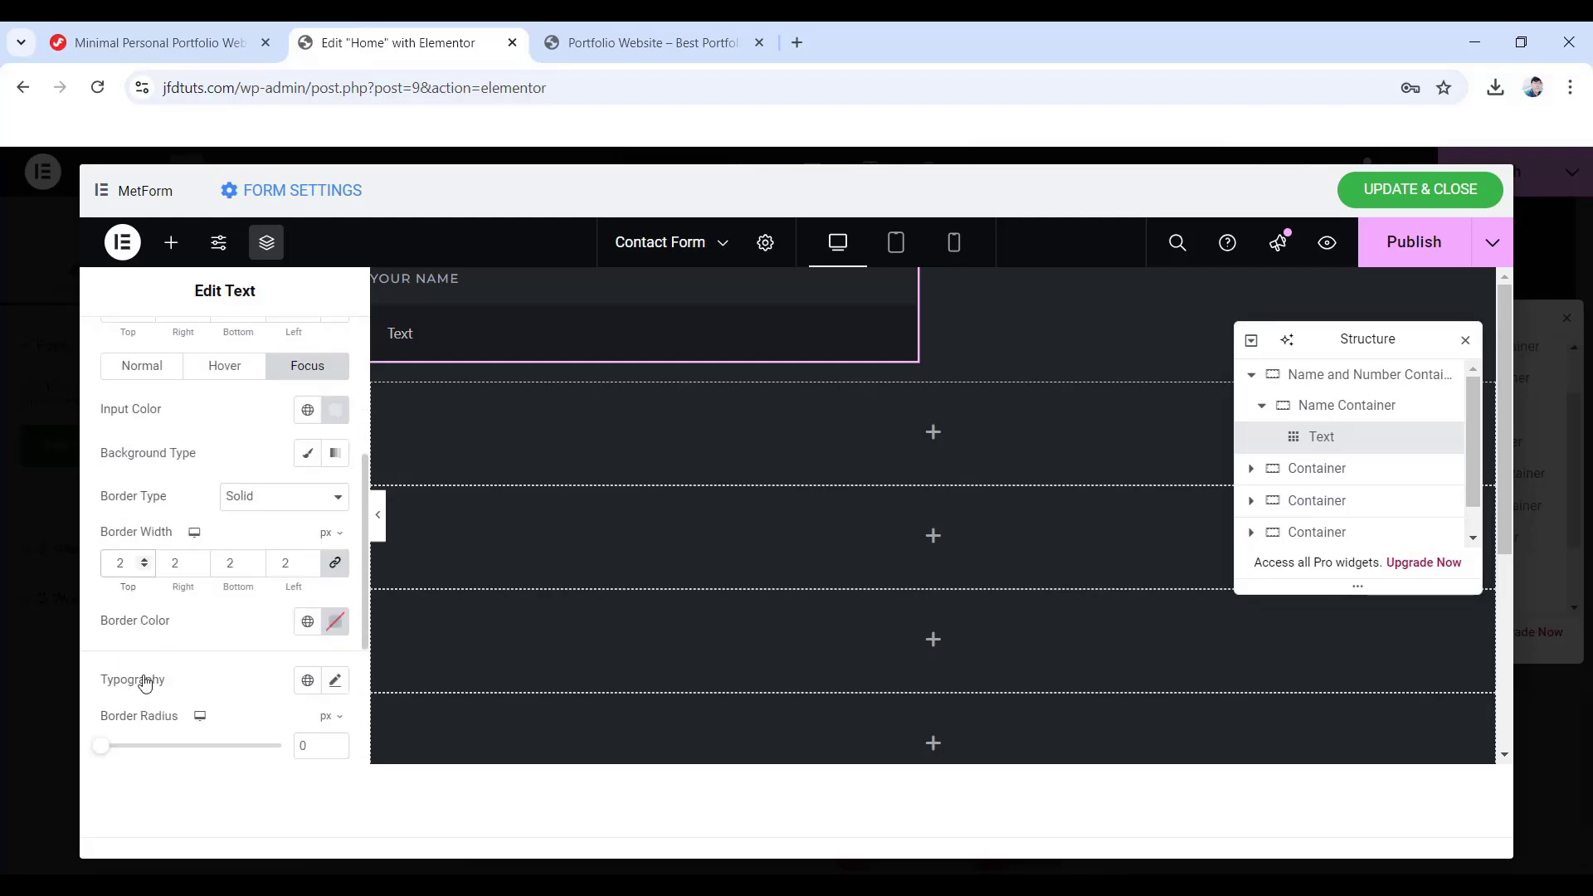
left_click(335, 622)
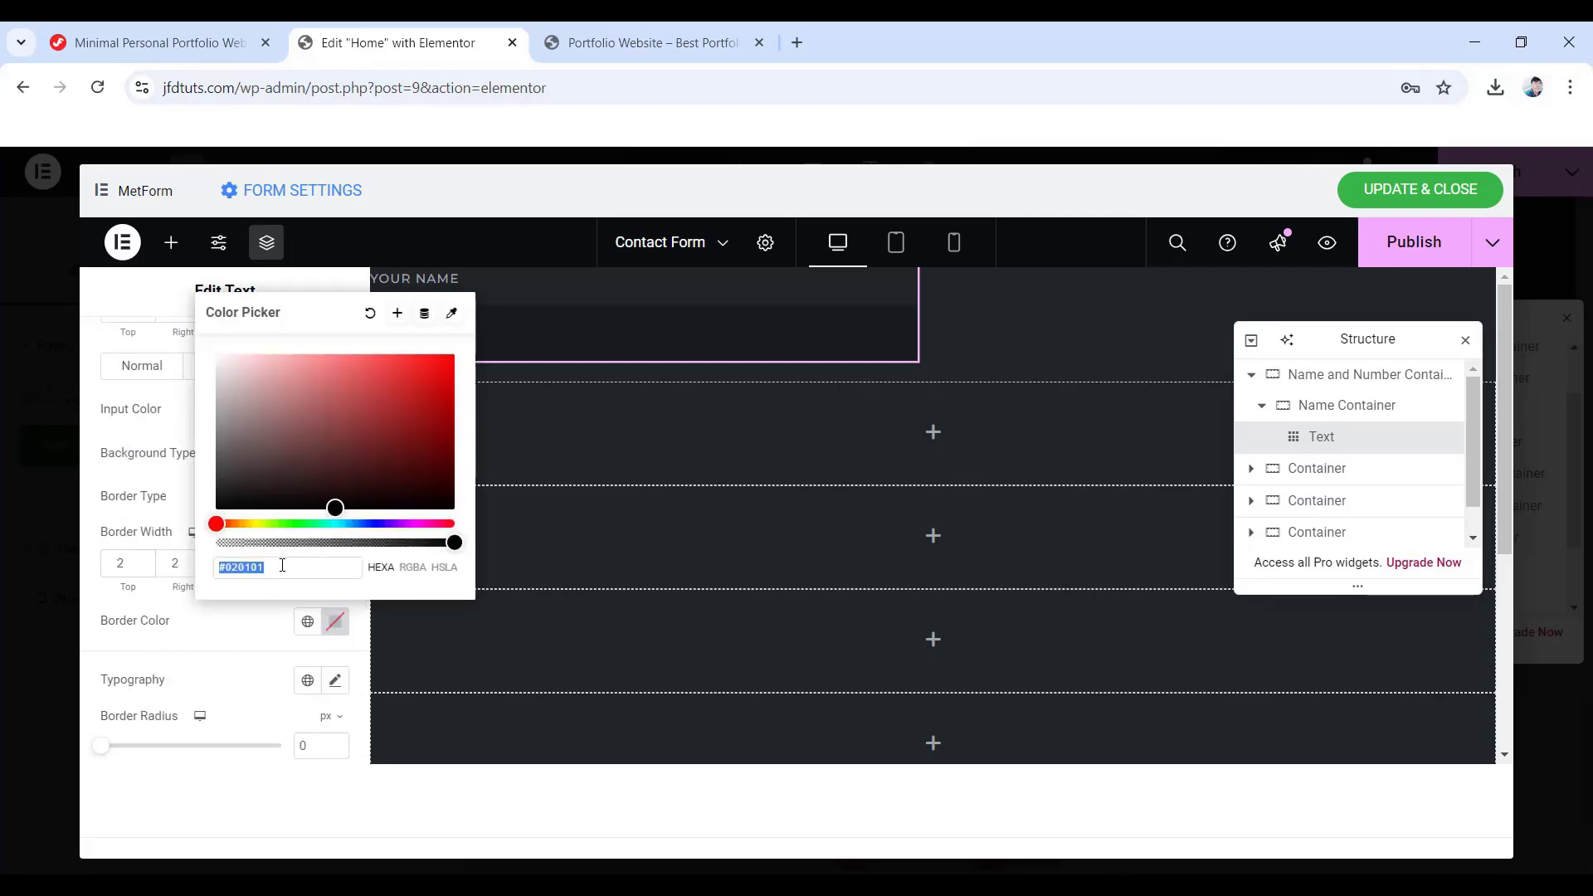
type("ff01")
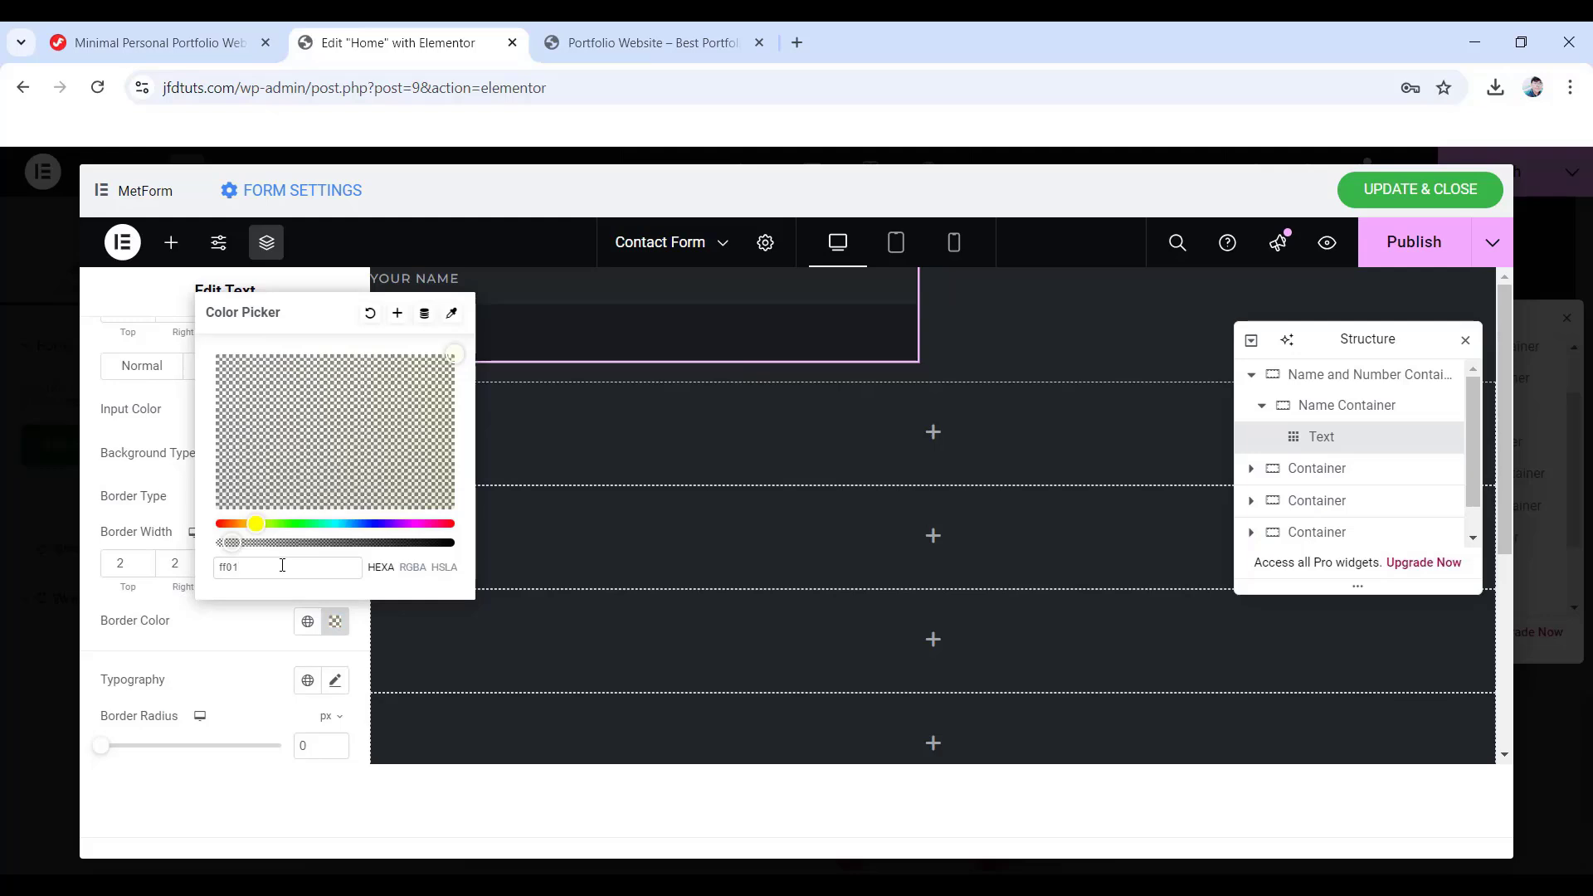
type("4f")
left_click(94, 624)
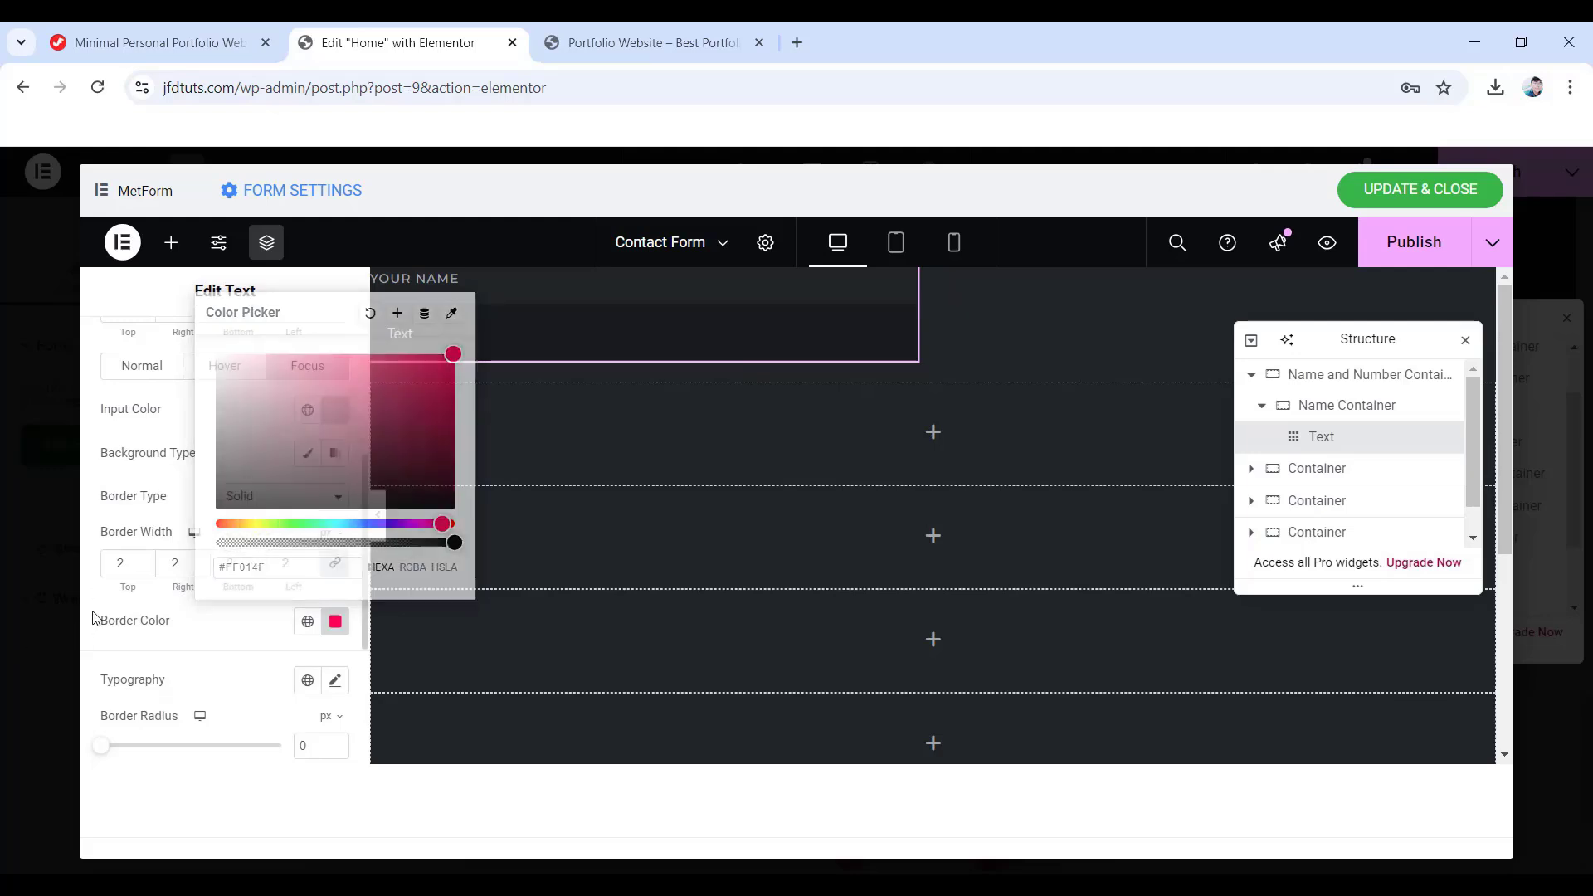
- Set the input font to Montserrat 14 px, weight 400, with a 6 px border radius
left_click(337, 685)
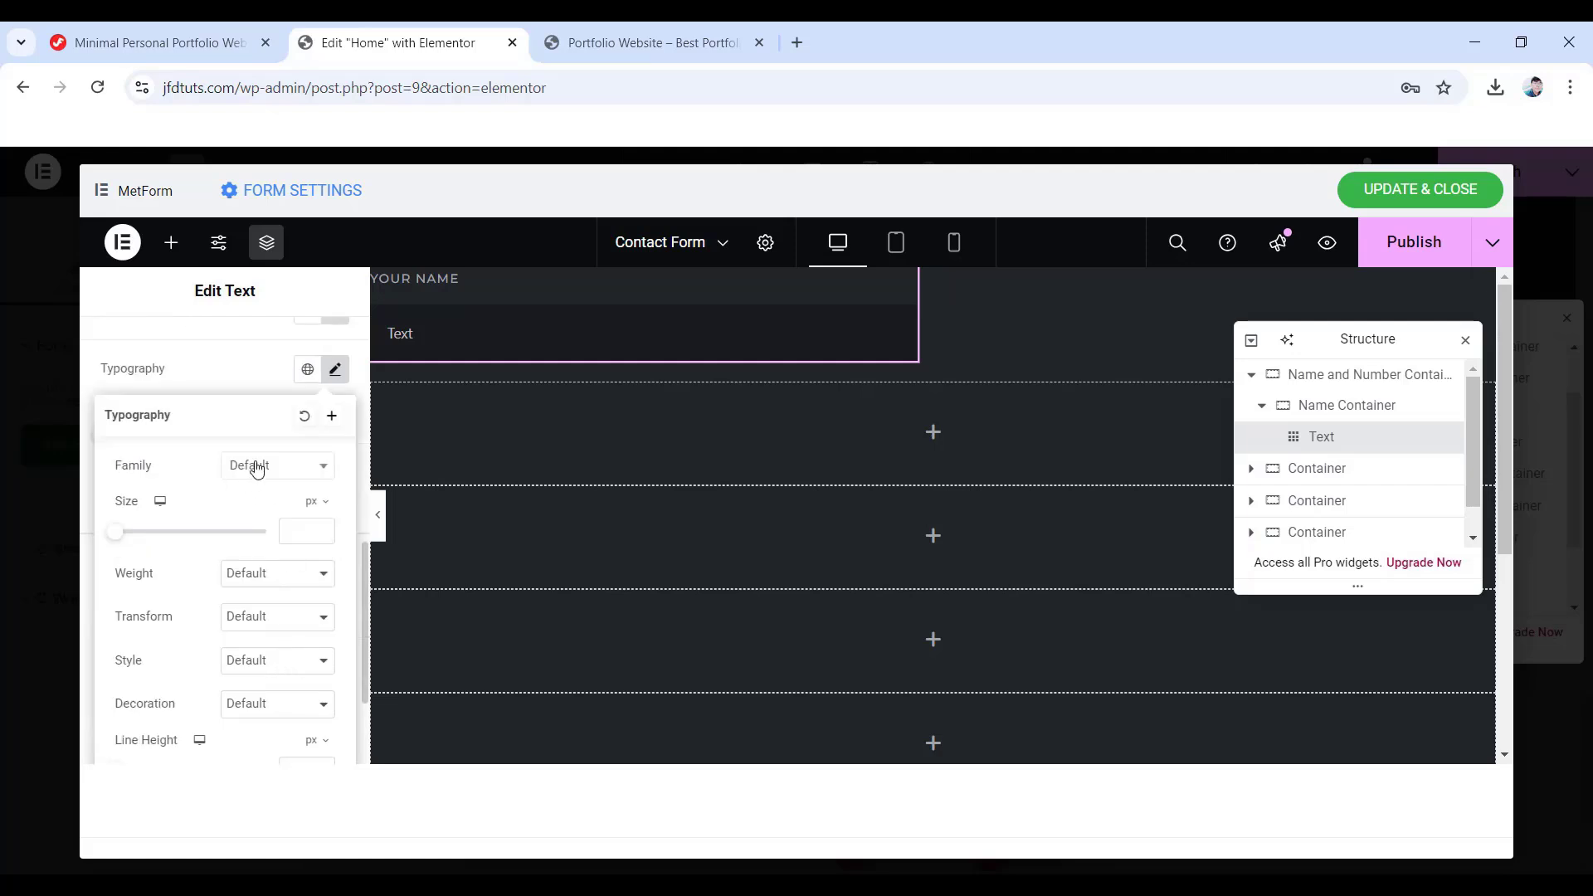
left_click(257, 465)
type("Montserrat")
key("Return")
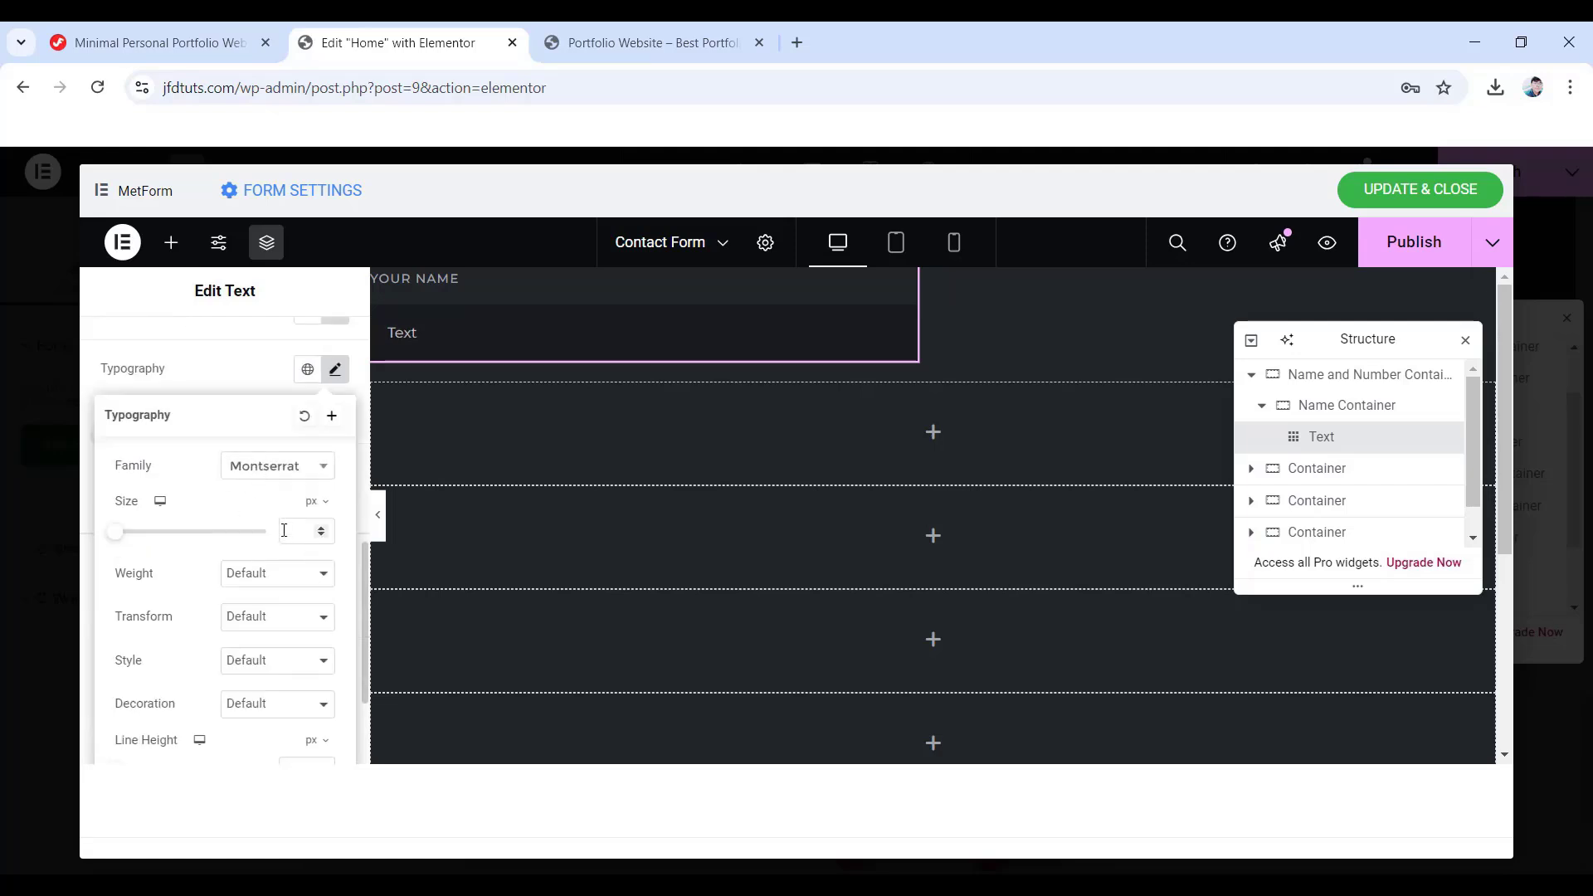
left_click(322, 528)
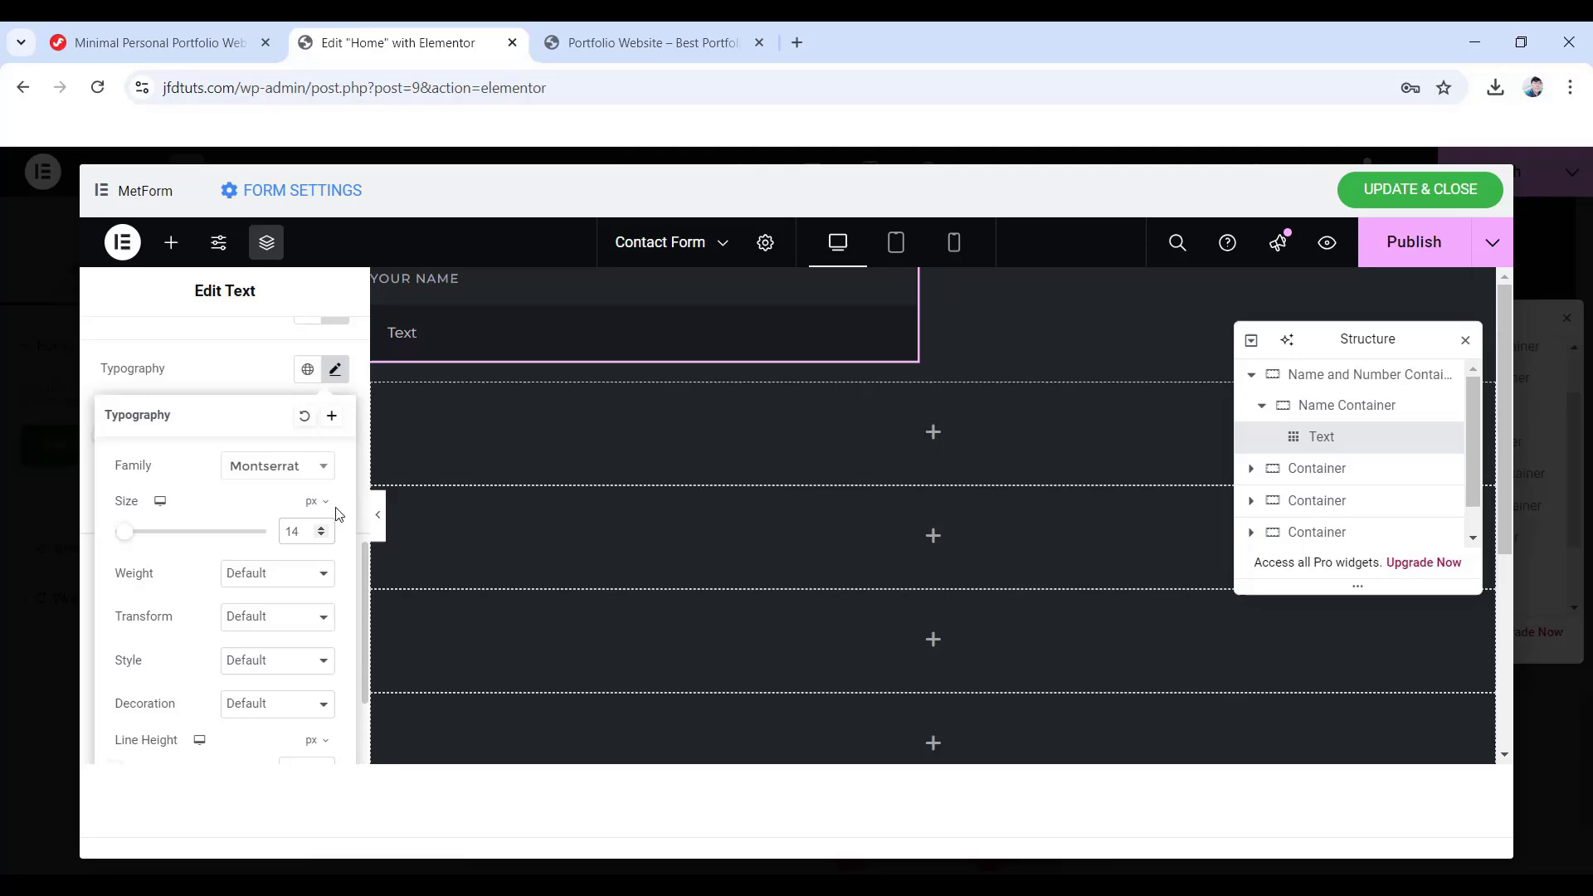
left_click(266, 576)
left_click(272, 349)
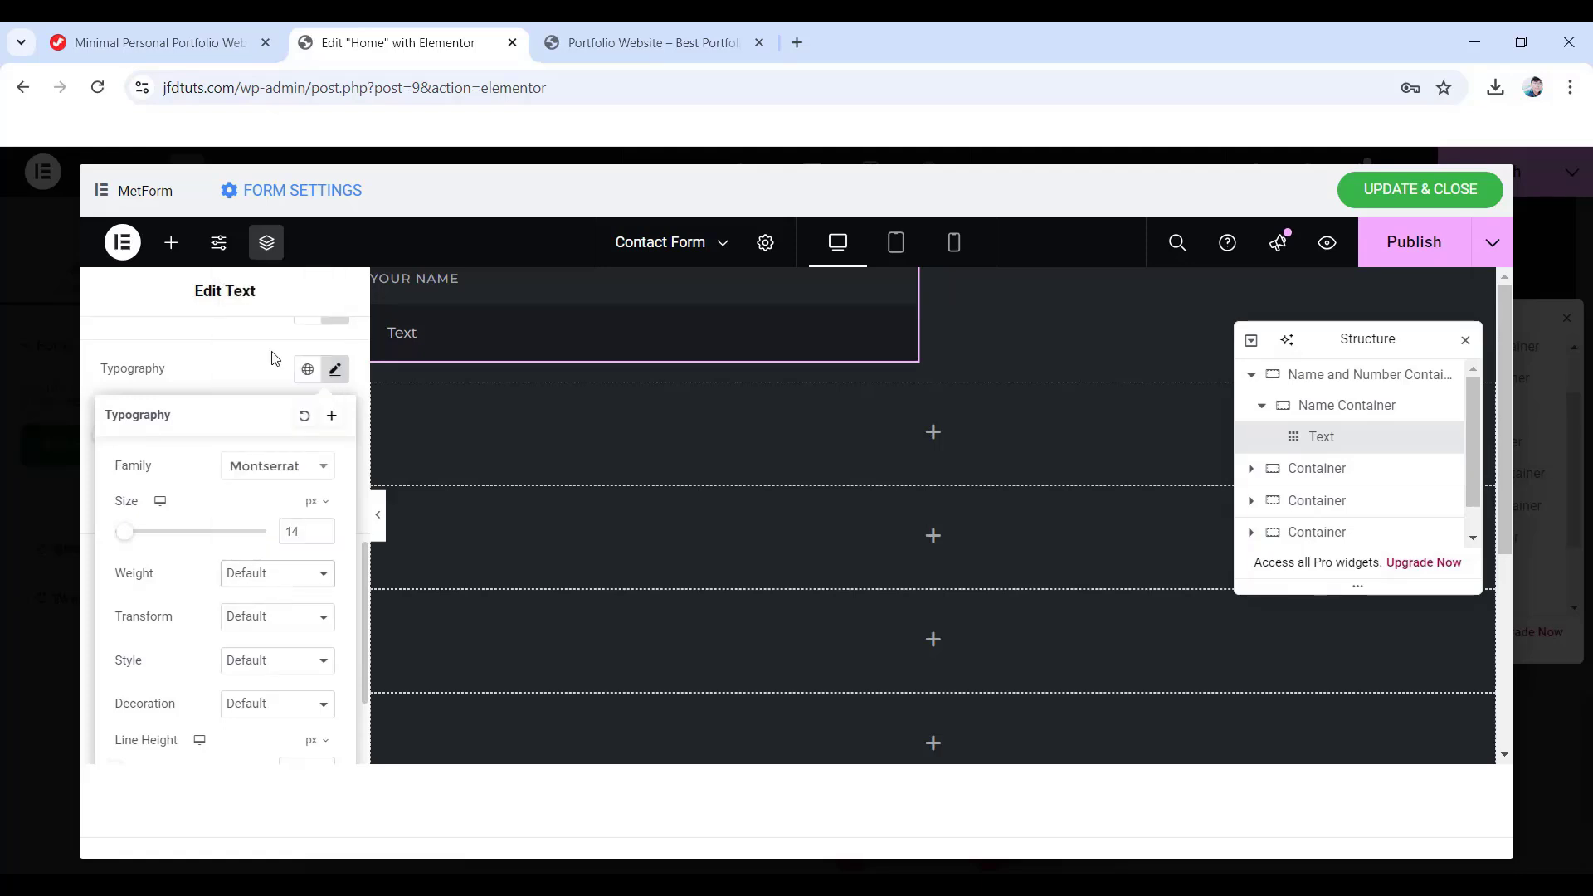
left_click(260, 419)
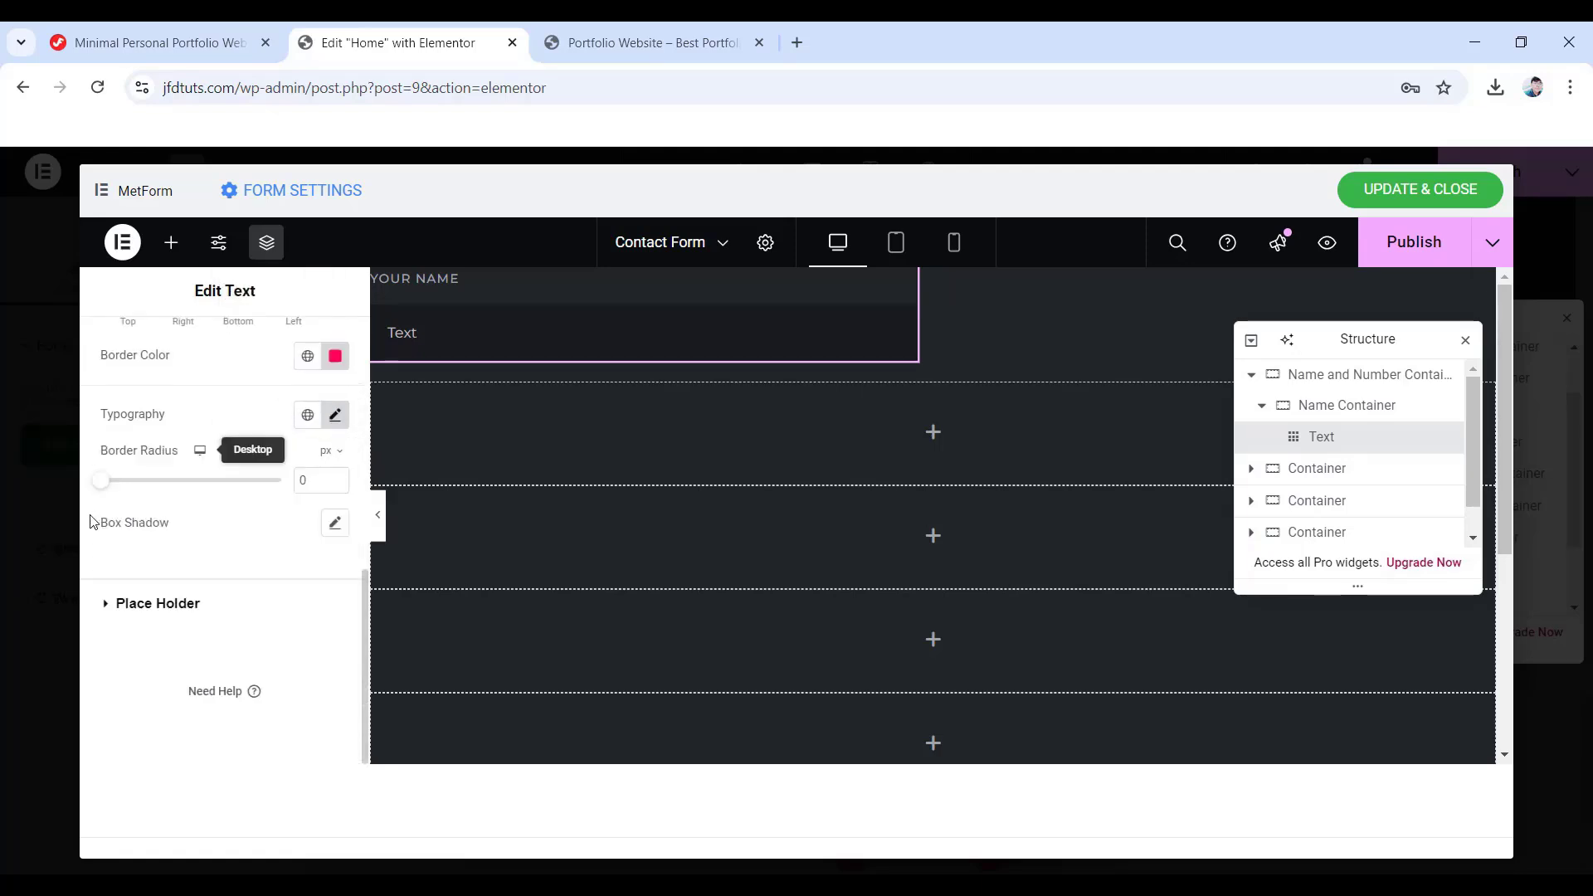
type("6")
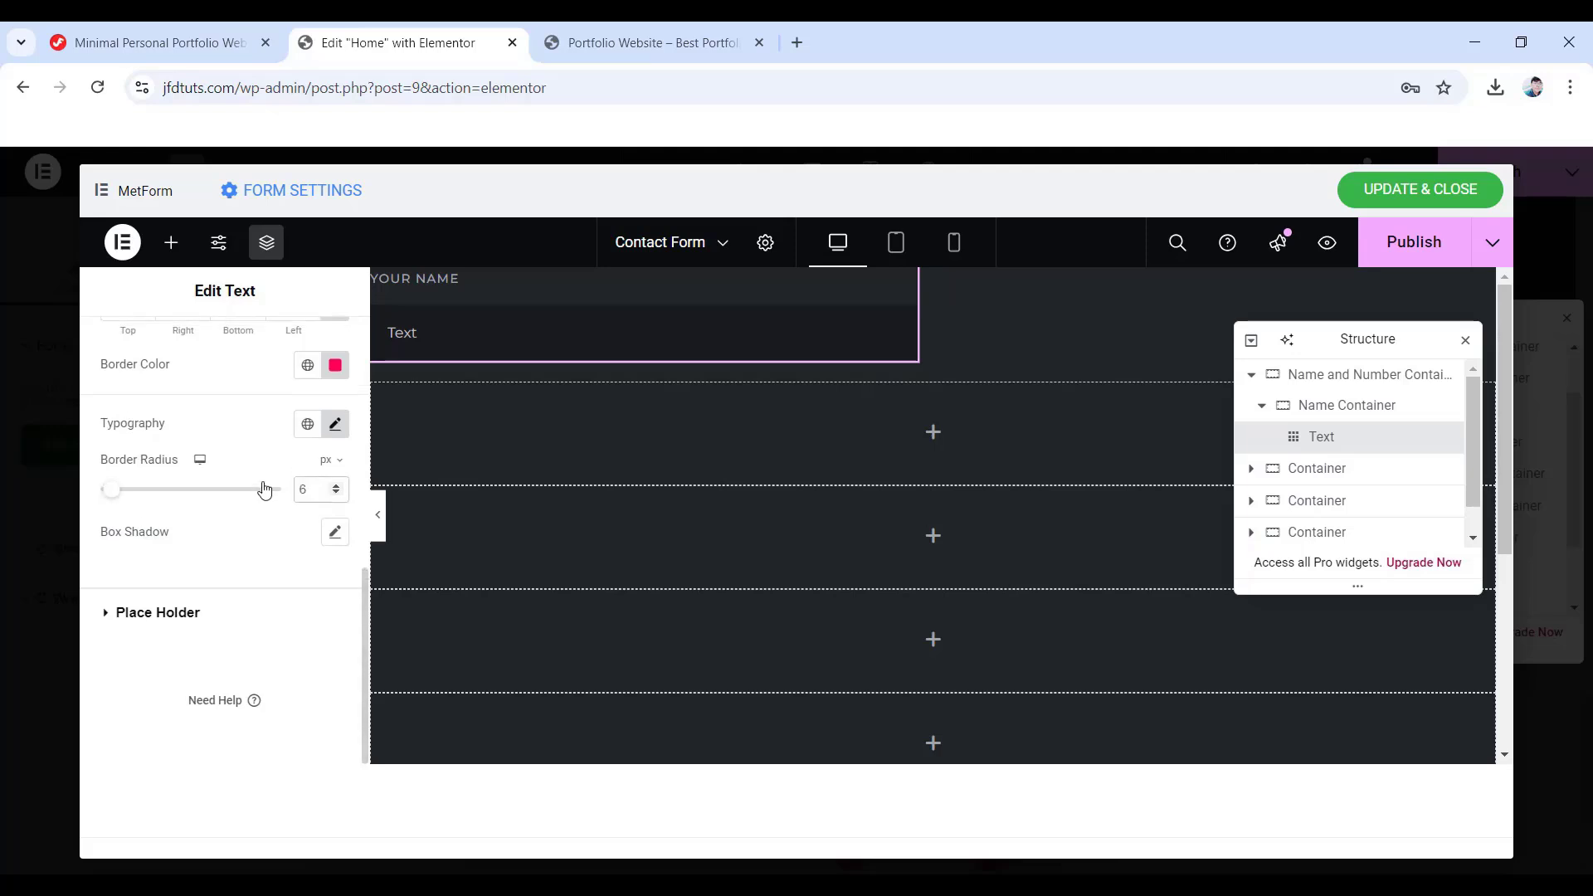
left_click(333, 532)
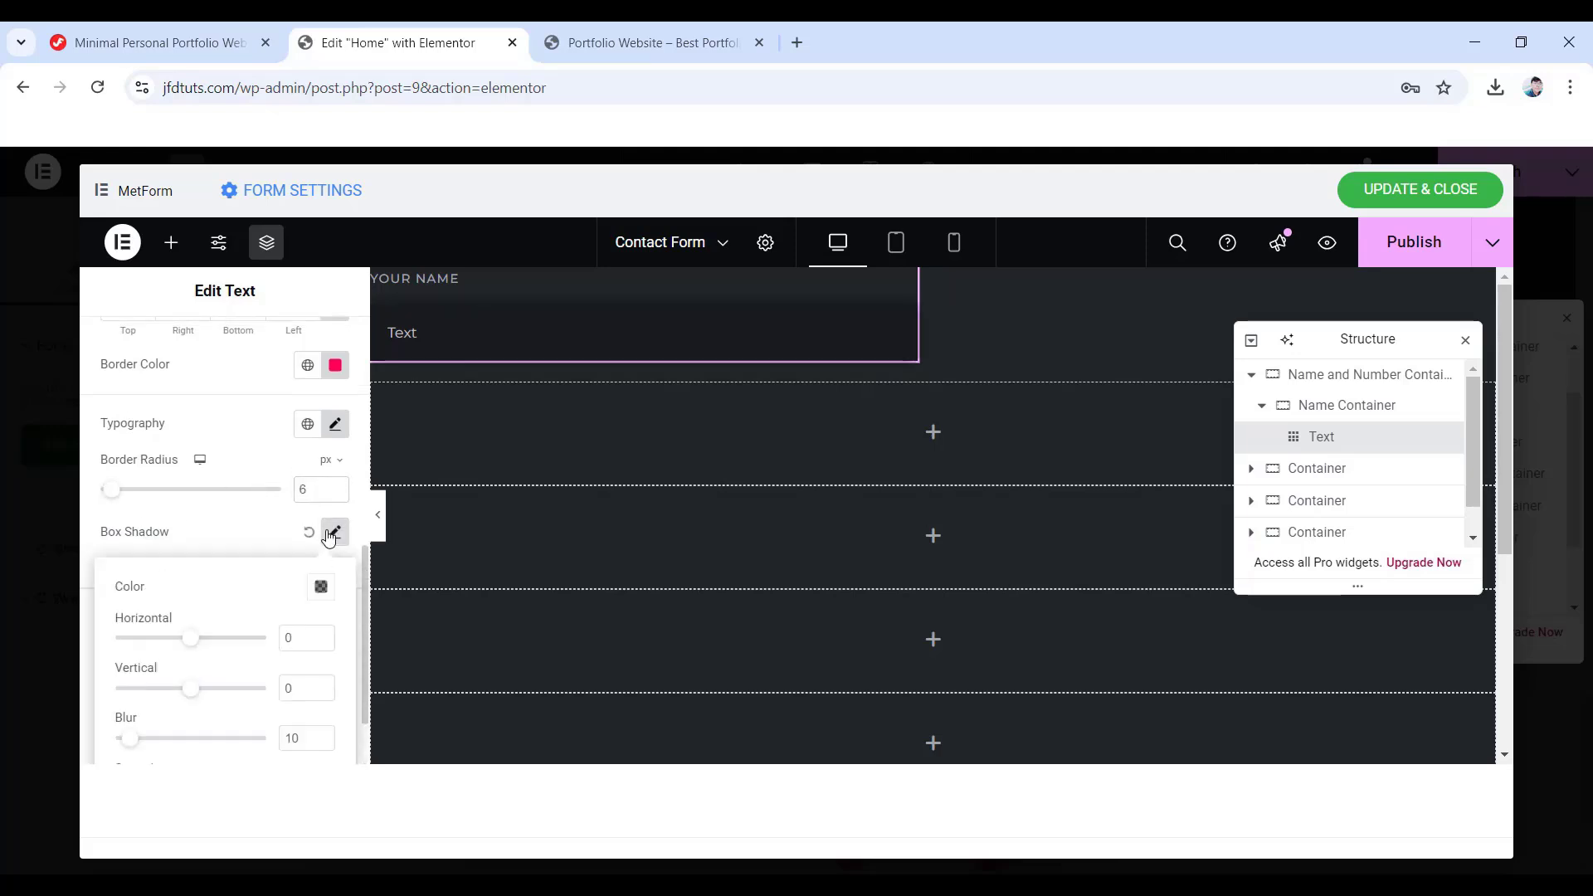
- Give the input a box shadow at 0.7 opacity with offsets 1/4, blur 2, spread -3
scroll(330, 538, "down", 1)
left_click(321, 491)
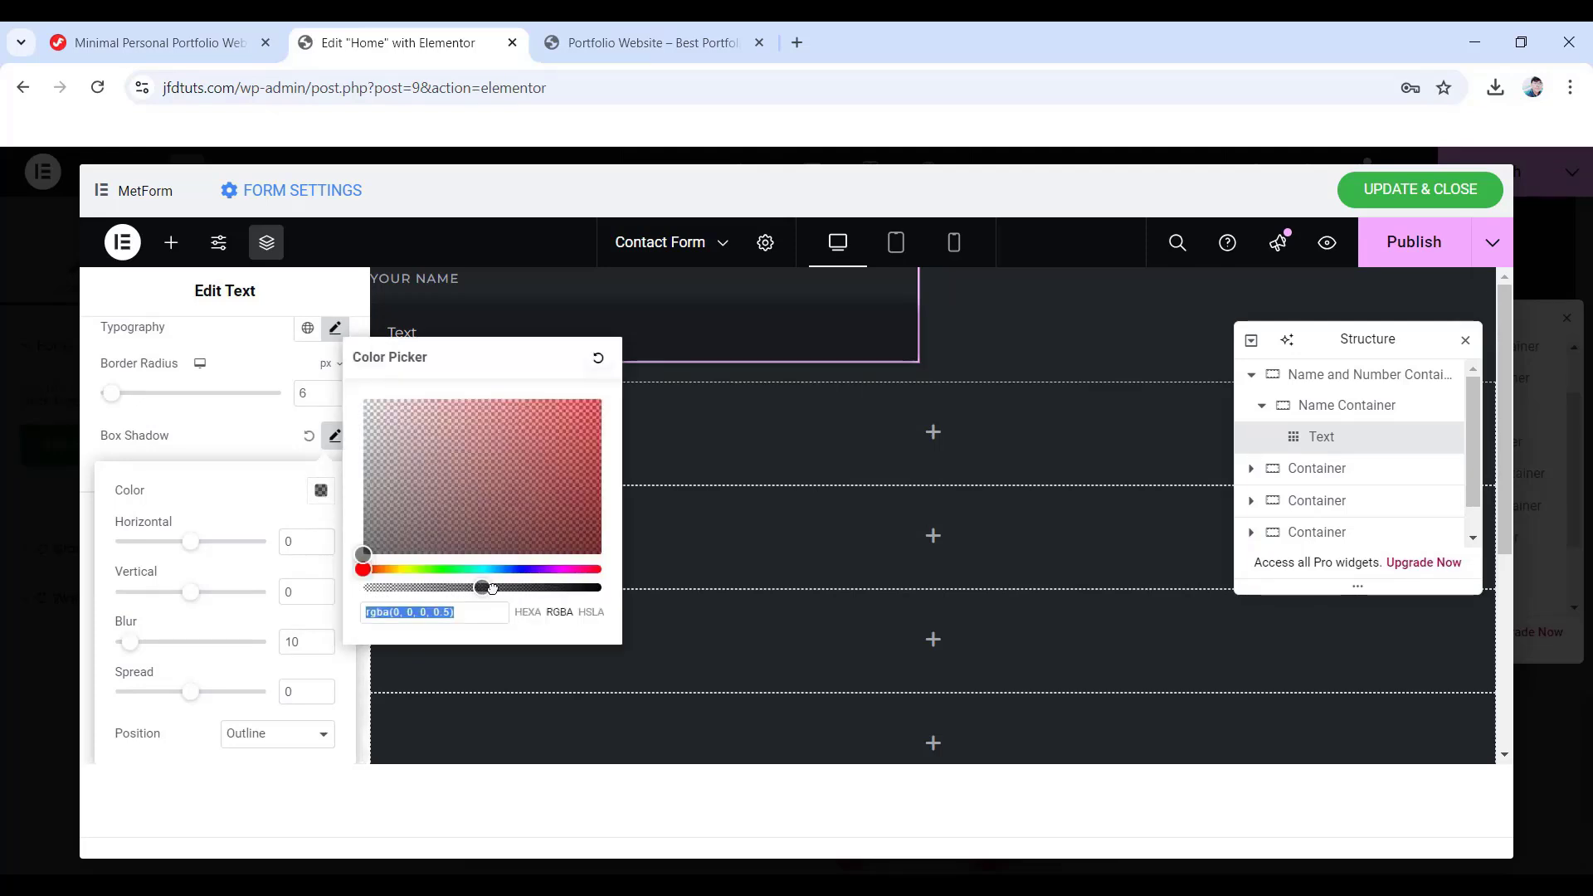
left_click_drag(493, 588, 530, 589)
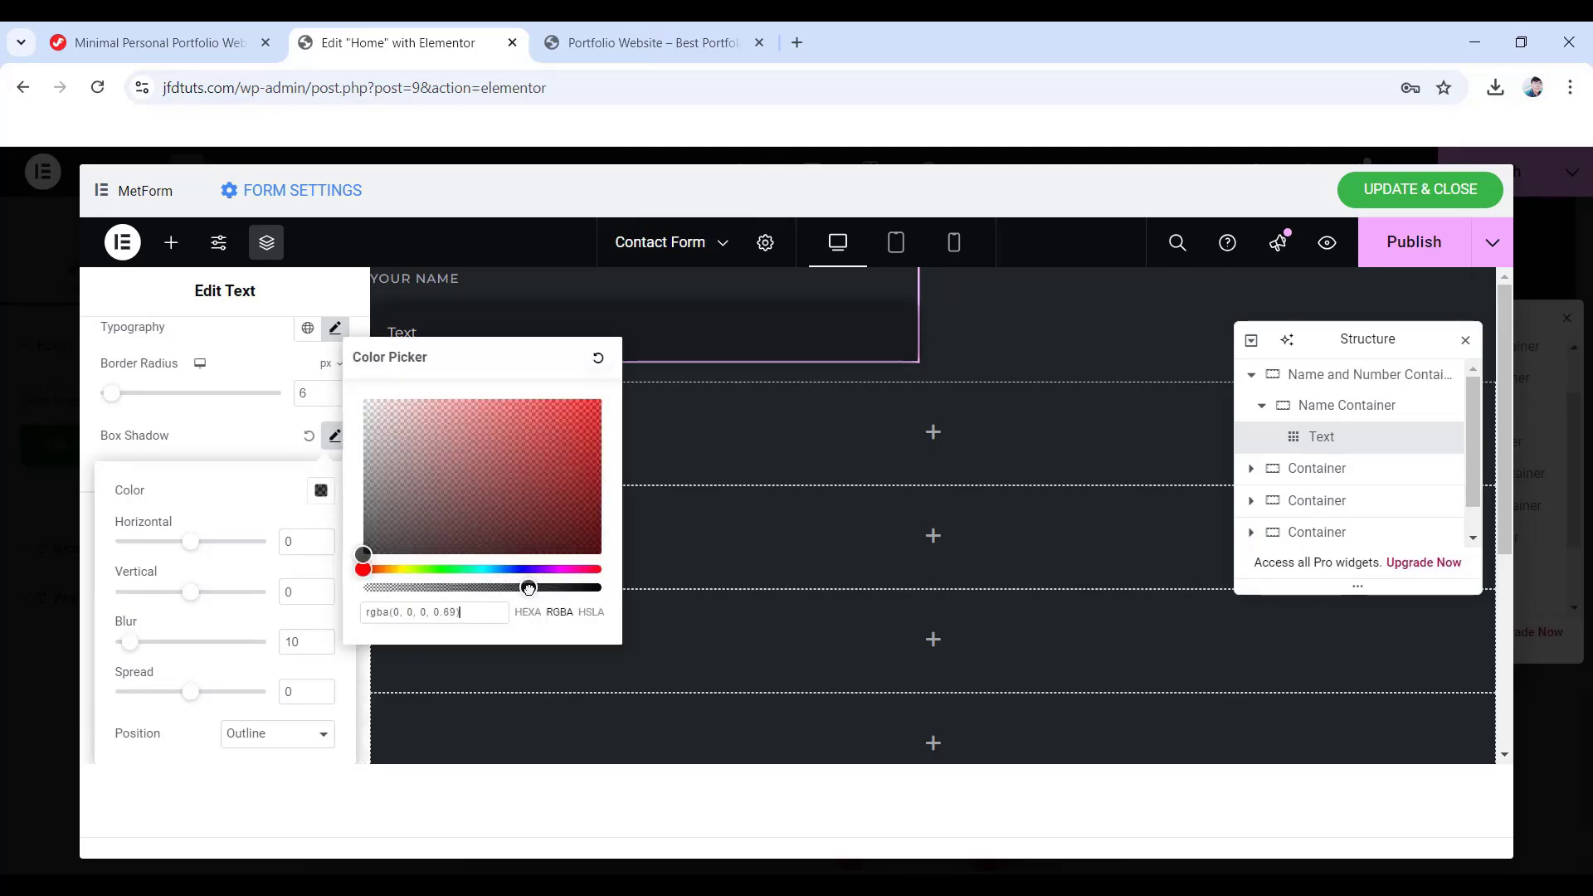
left_click(258, 531)
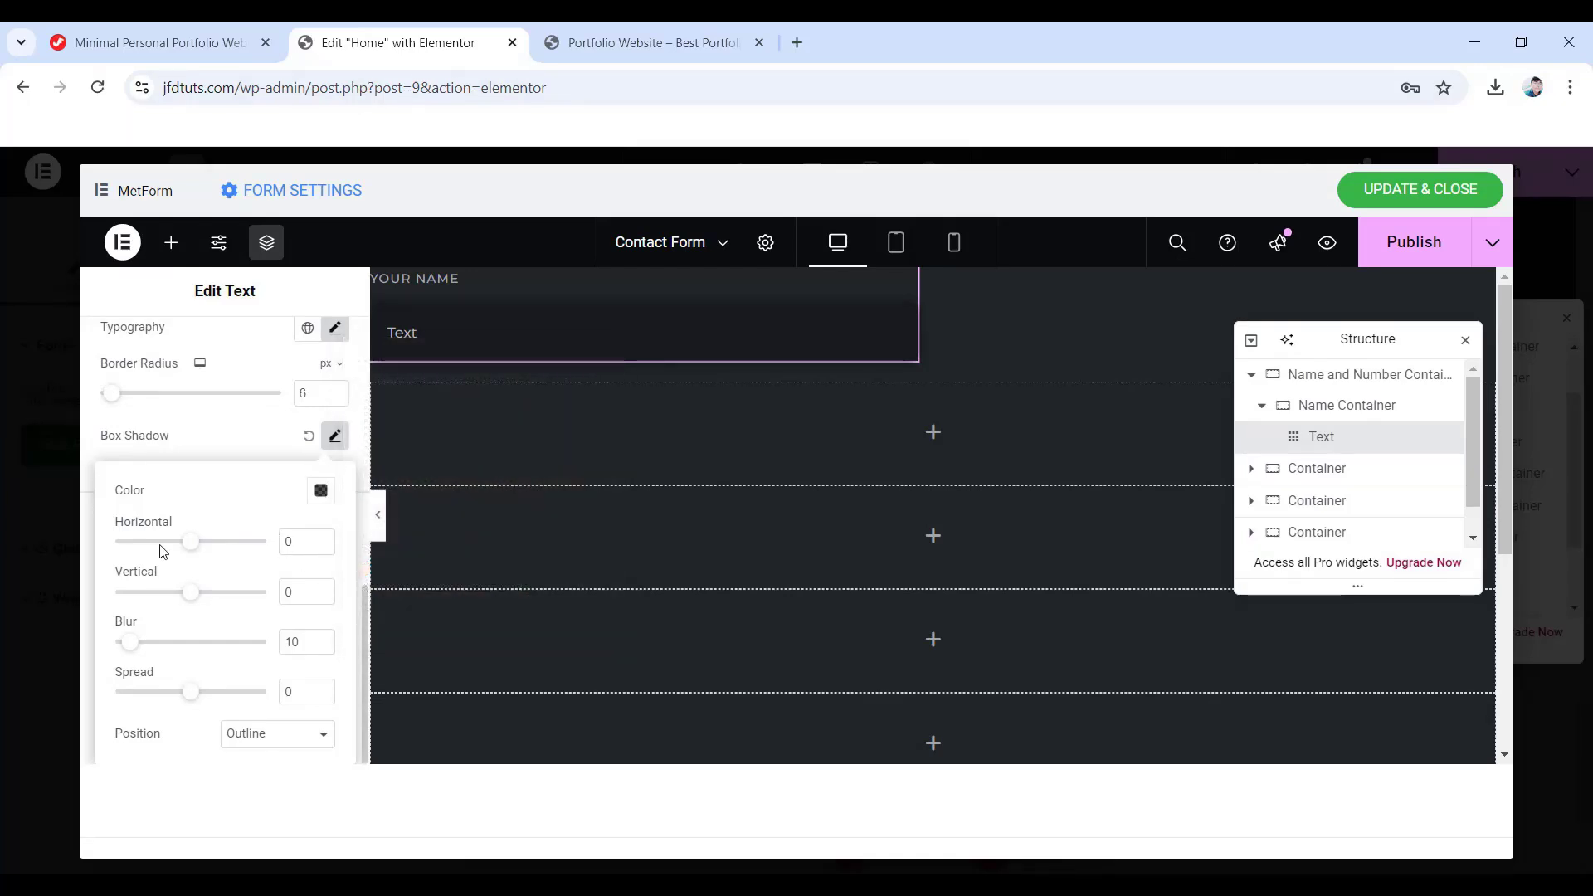
left_click_drag(296, 543, 280, 545)
left_click_drag(301, 585, 260, 691)
type("4")
type("2")
type("-3")
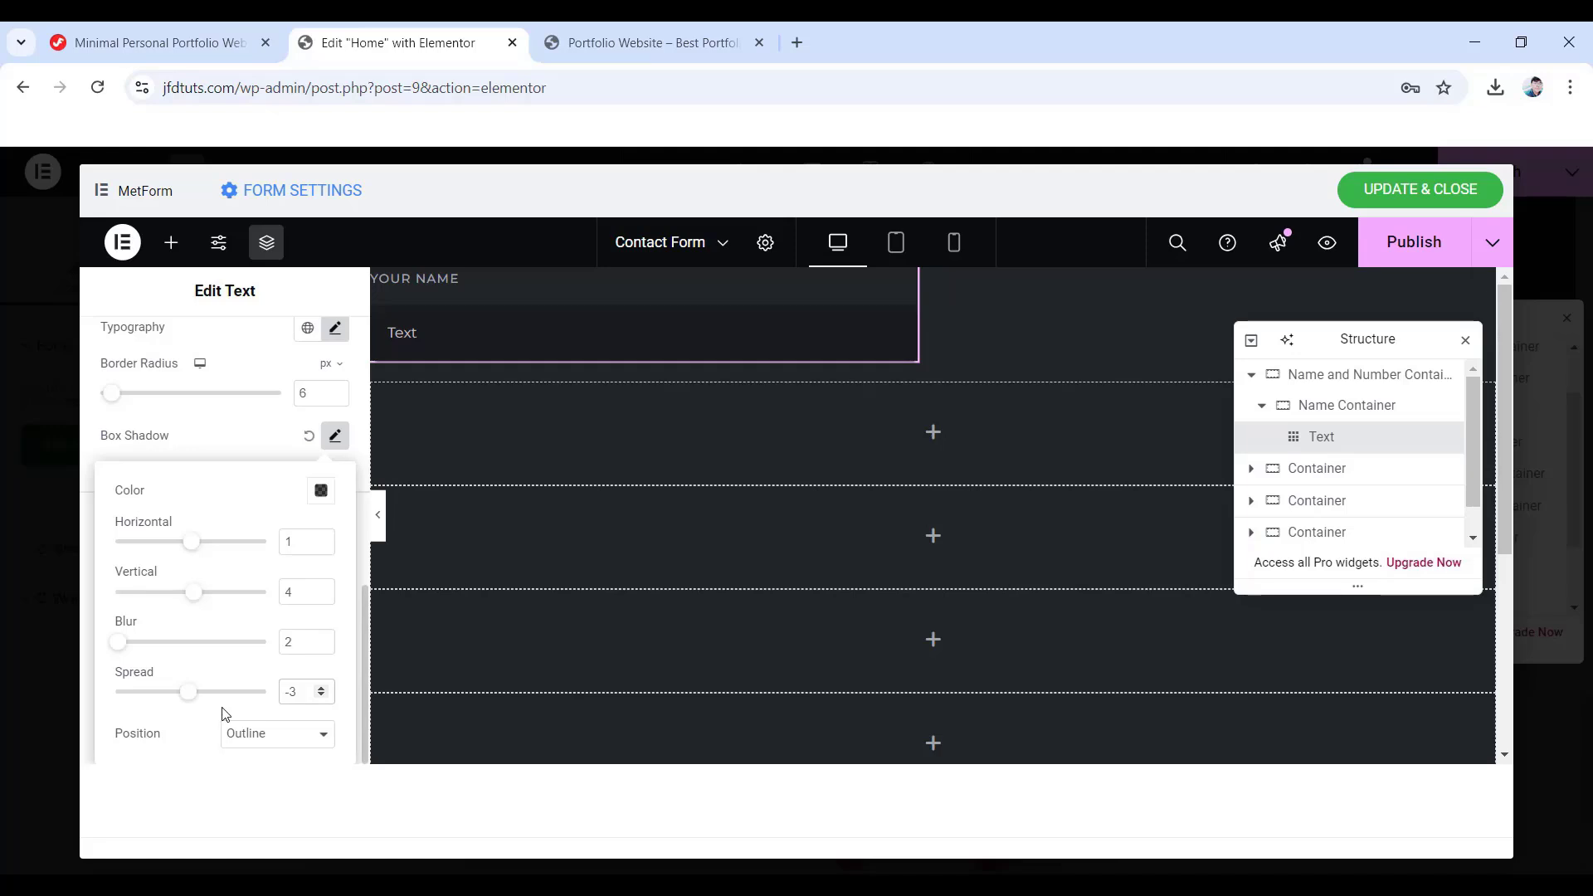
left_click(335, 438)
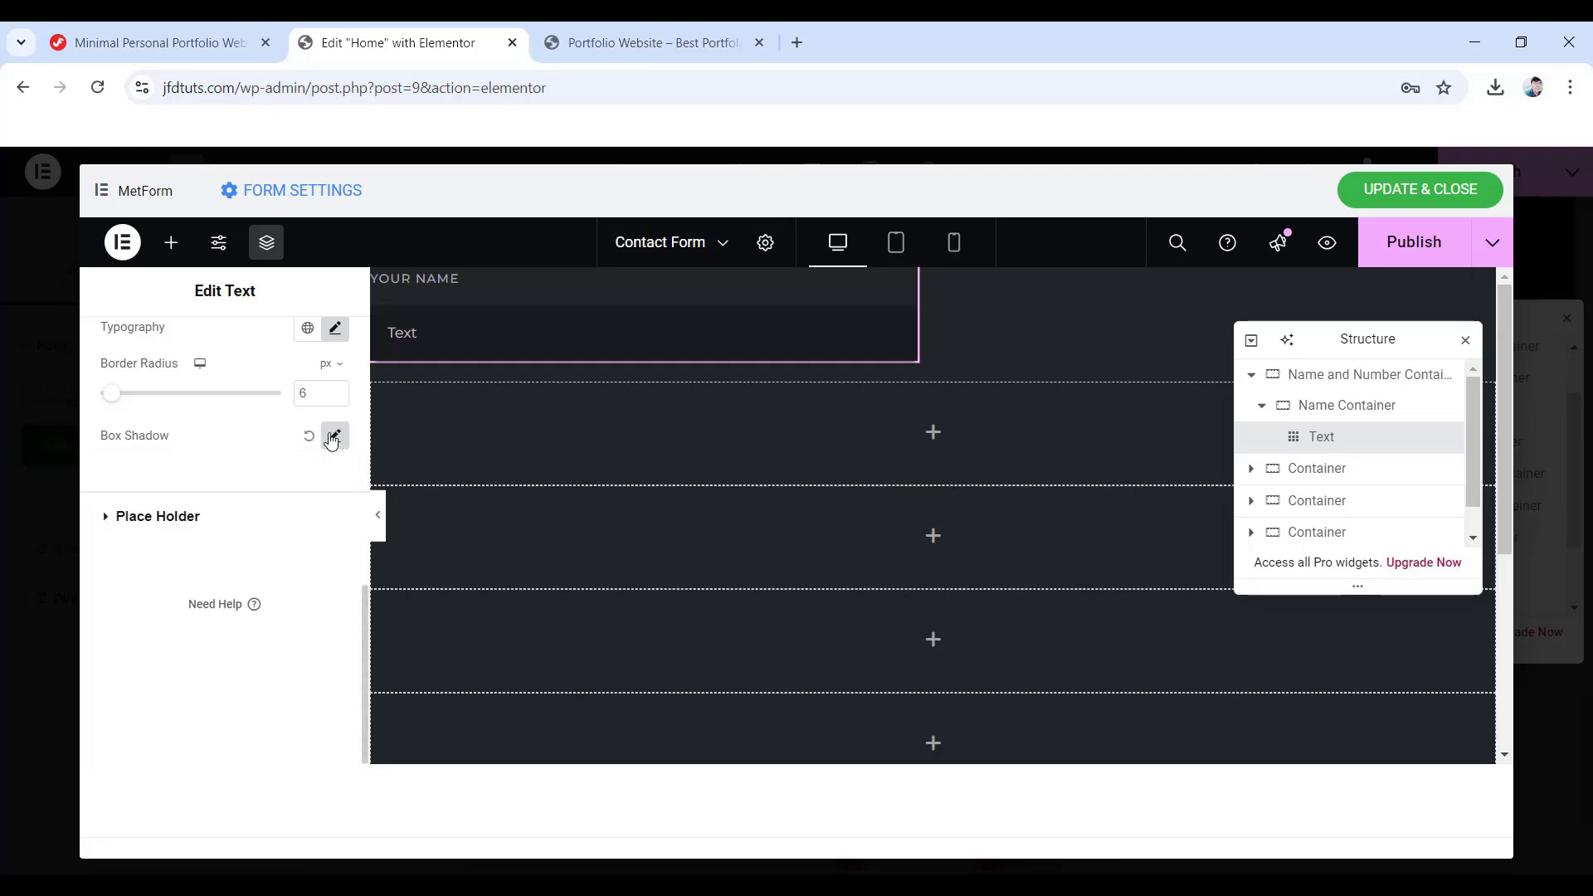
- Set the placeholder typography to Montserrat with 700 bold weight
left_click(151, 519)
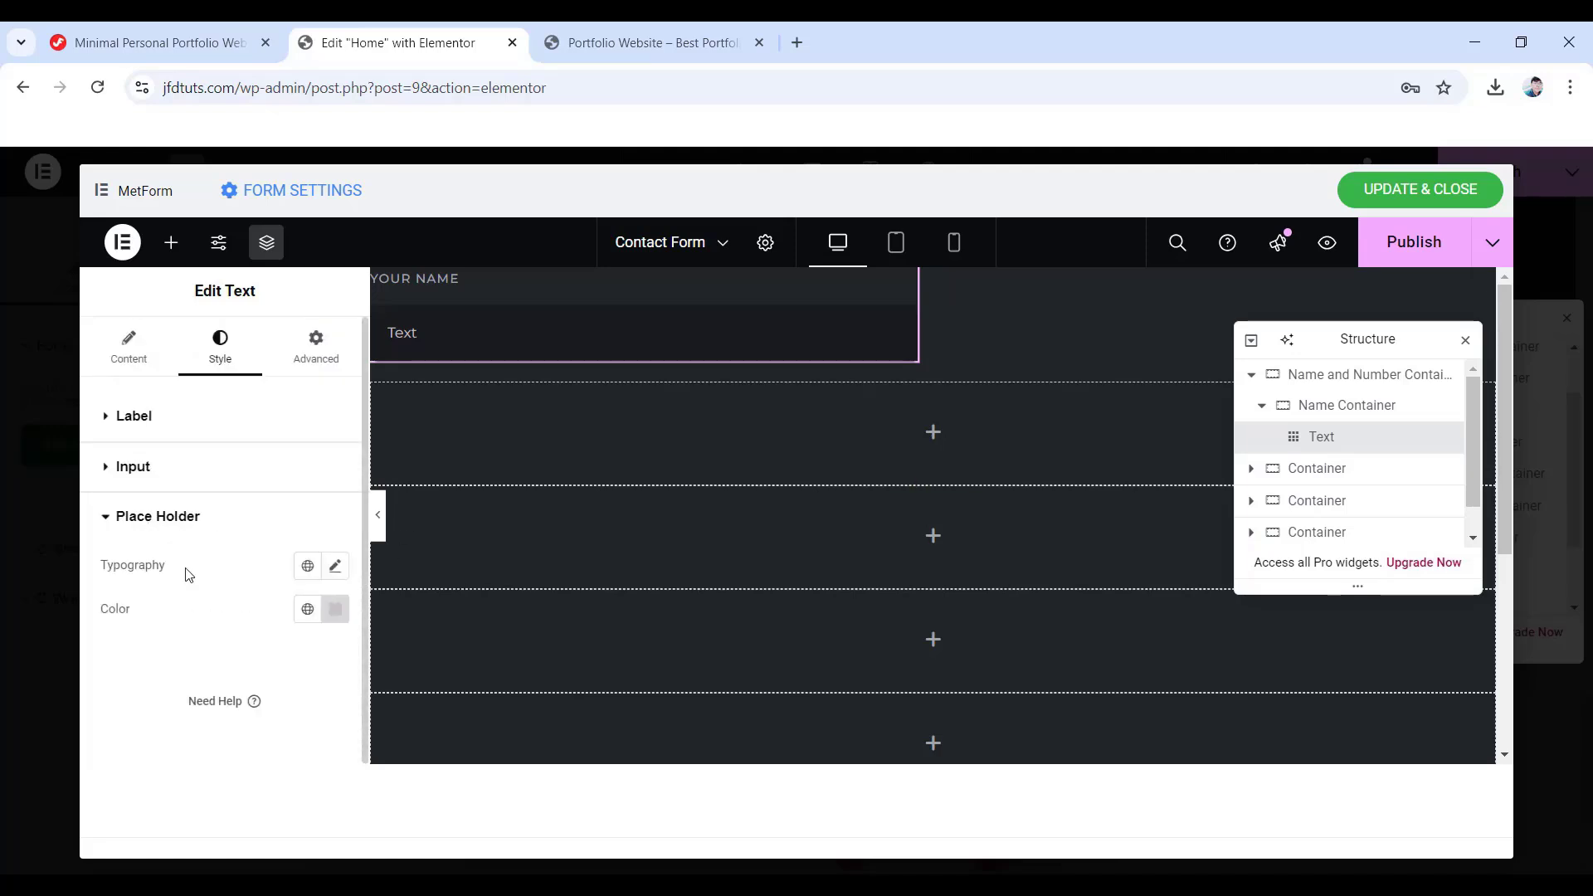
left_click(335, 567)
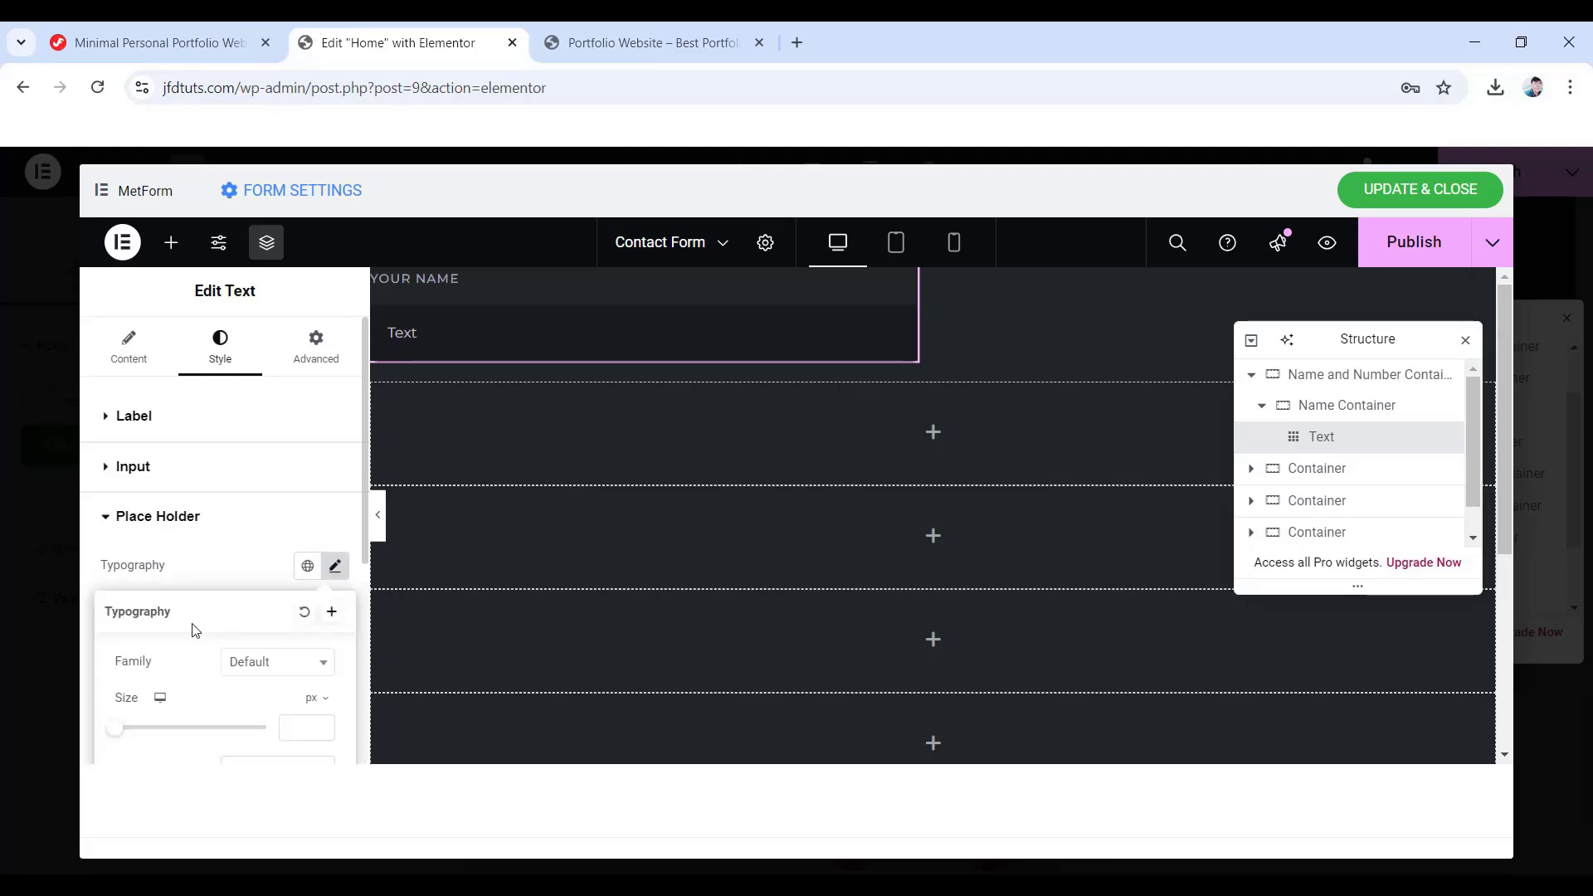
scroll(195, 631, "down", 2)
left_click(260, 558)
left_click(259, 531)
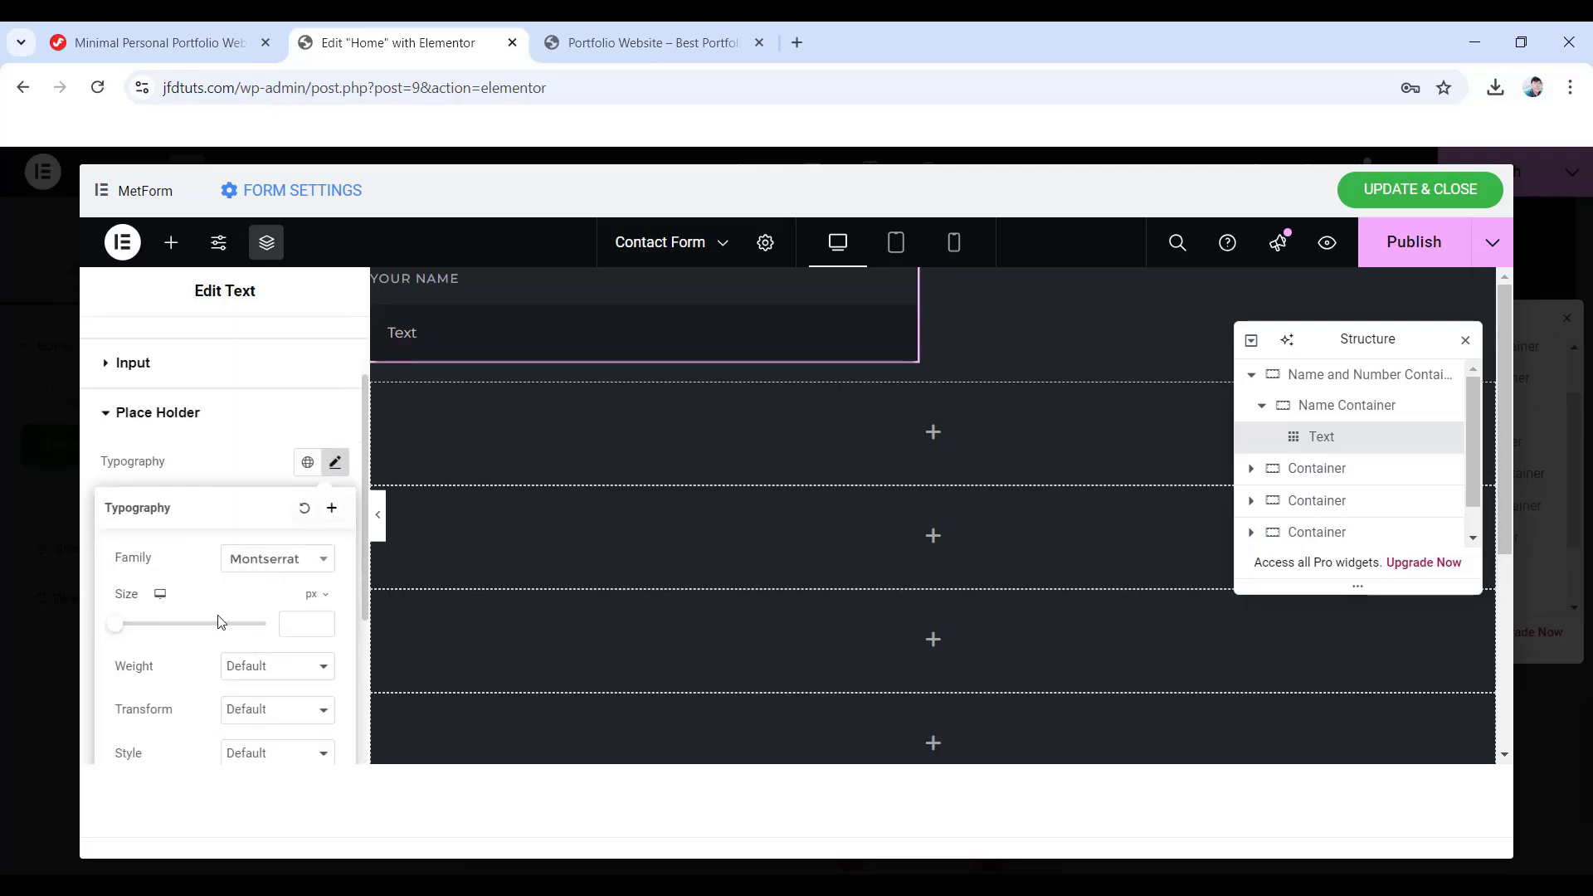
left_click(282, 666)
left_click(259, 512)
scroll(313, 654, "up", 2)
left_click(315, 355)
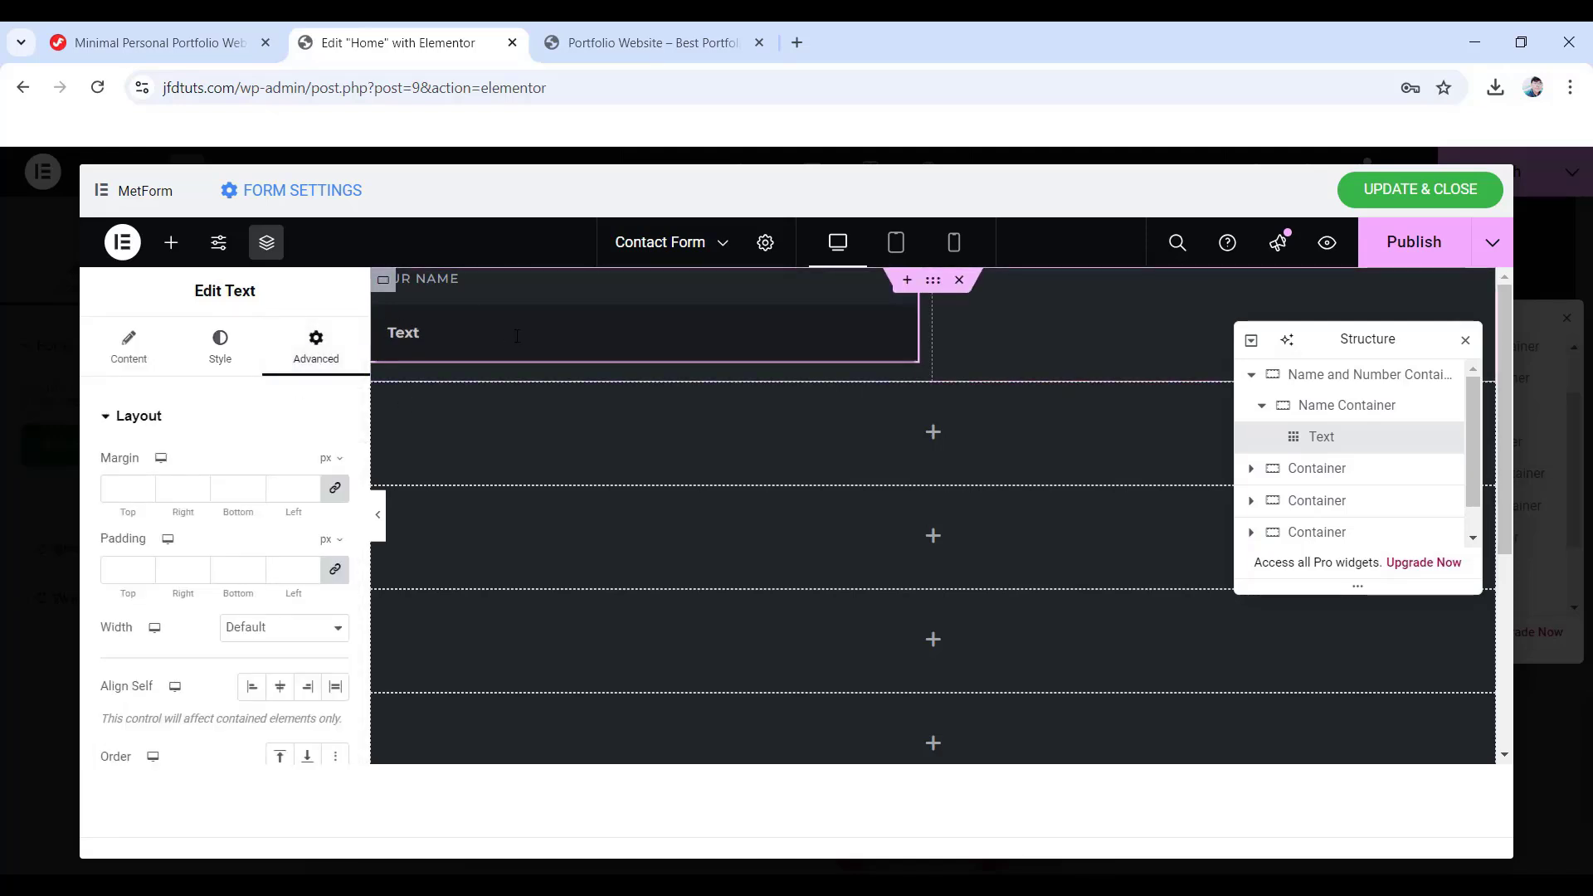
- Publish the form, then add a single-column flexbox container named 'HTML Container'
scroll(307, 444, "down", 5)
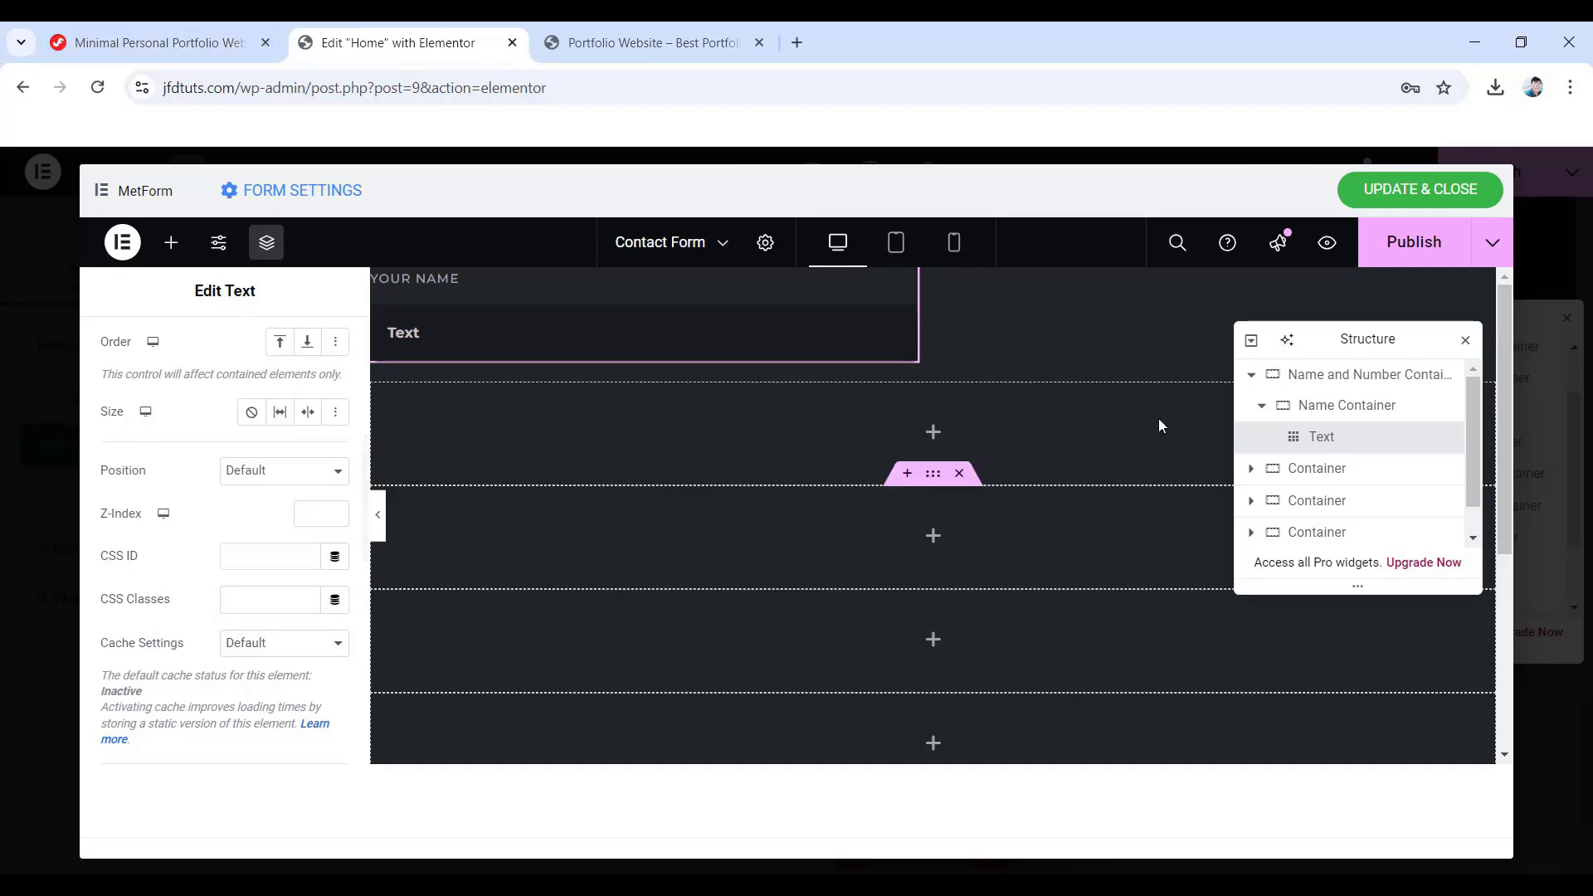
left_click(1410, 244)
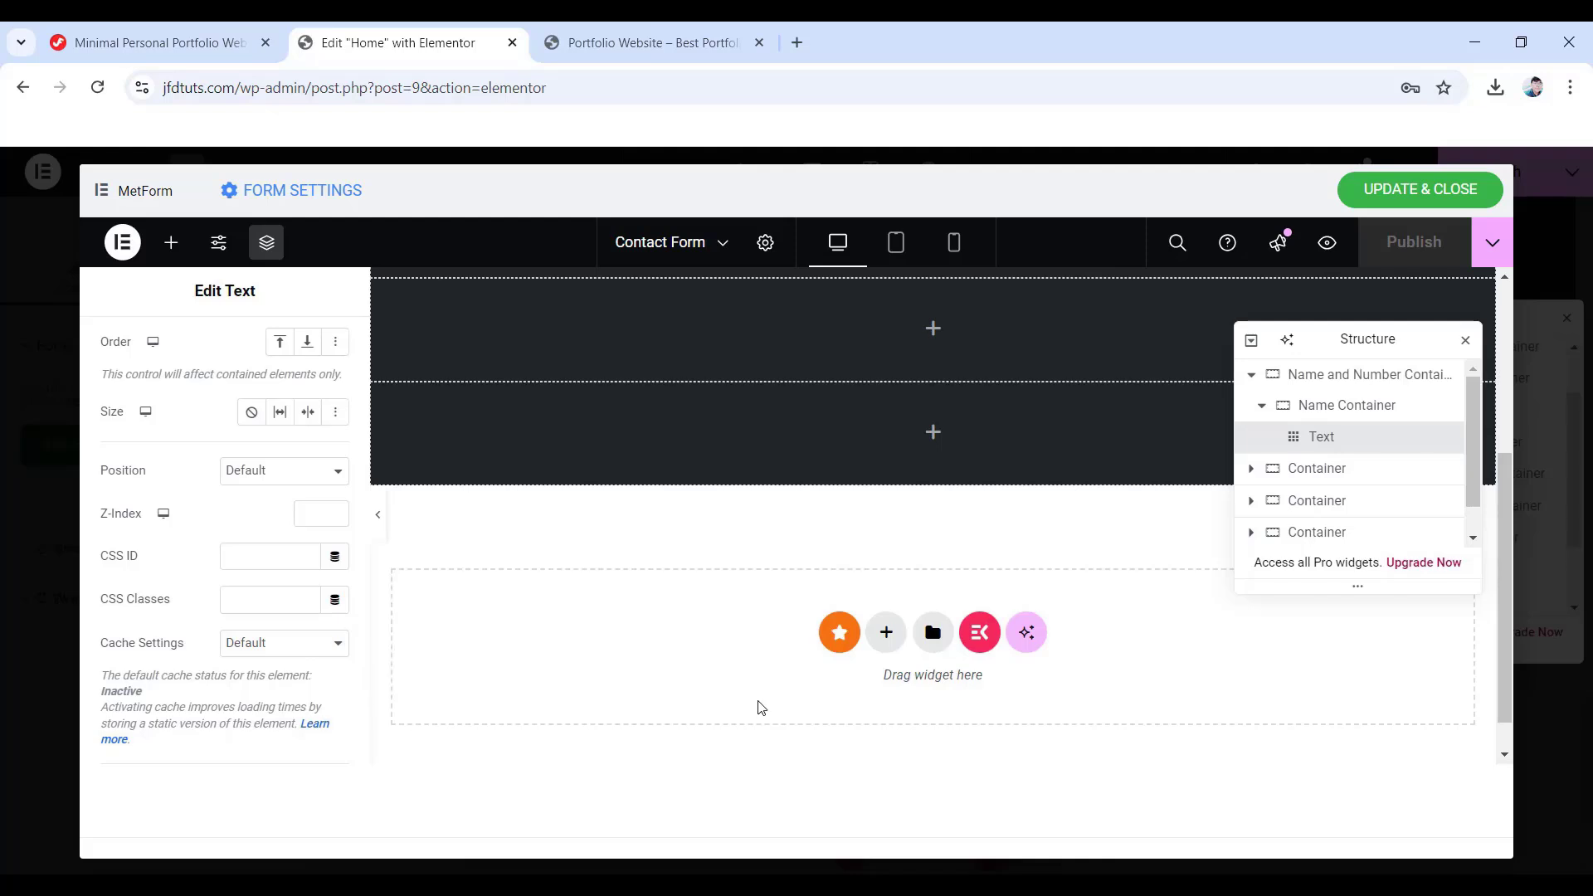
left_click(887, 647)
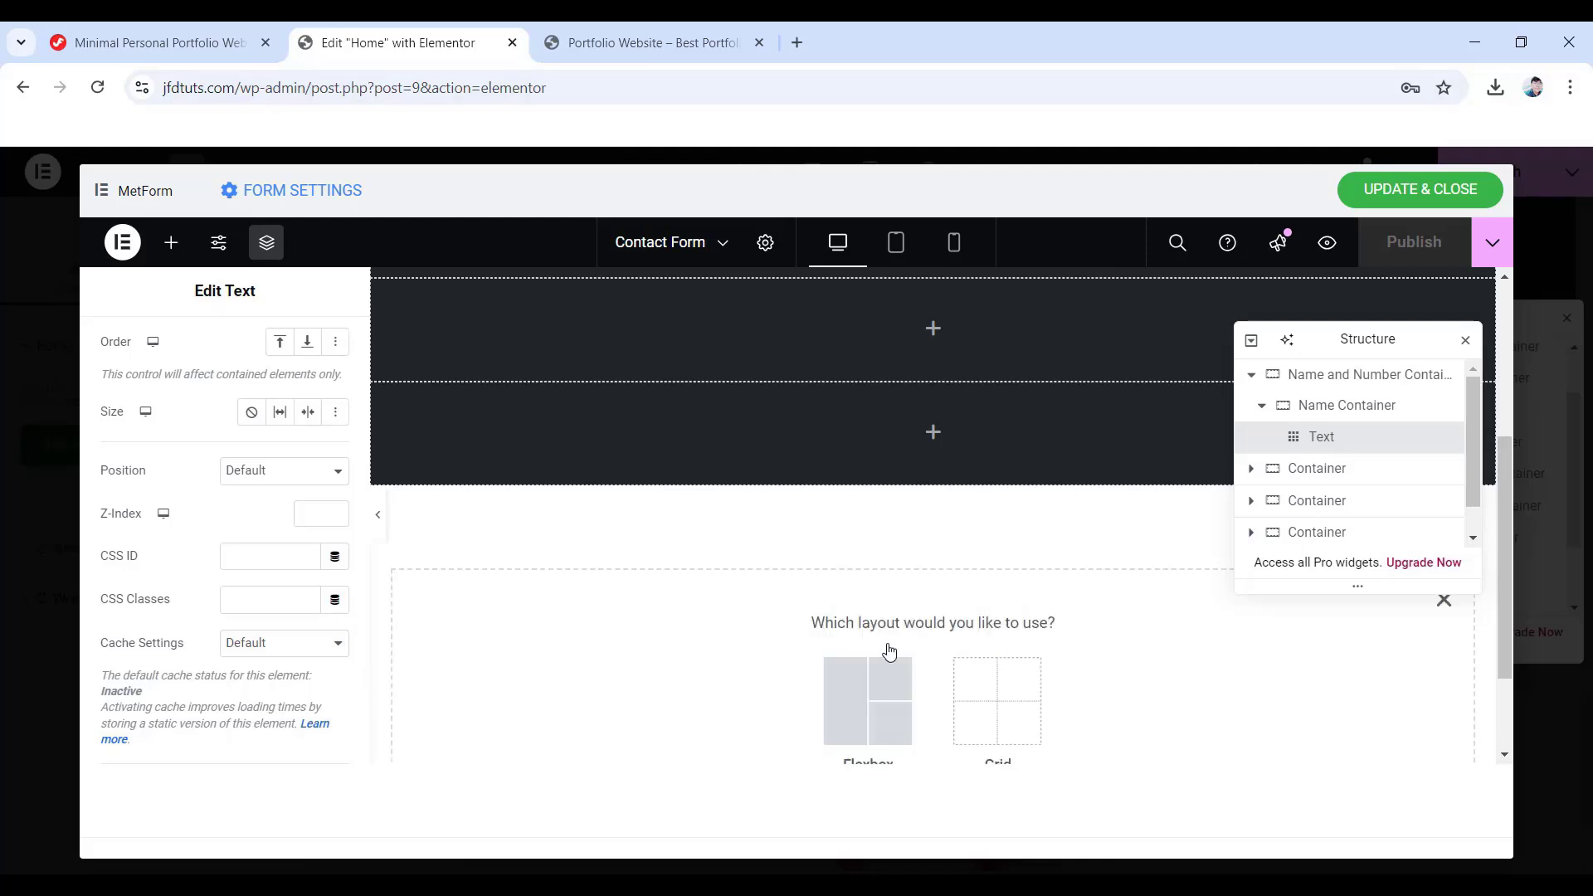
left_click(881, 589)
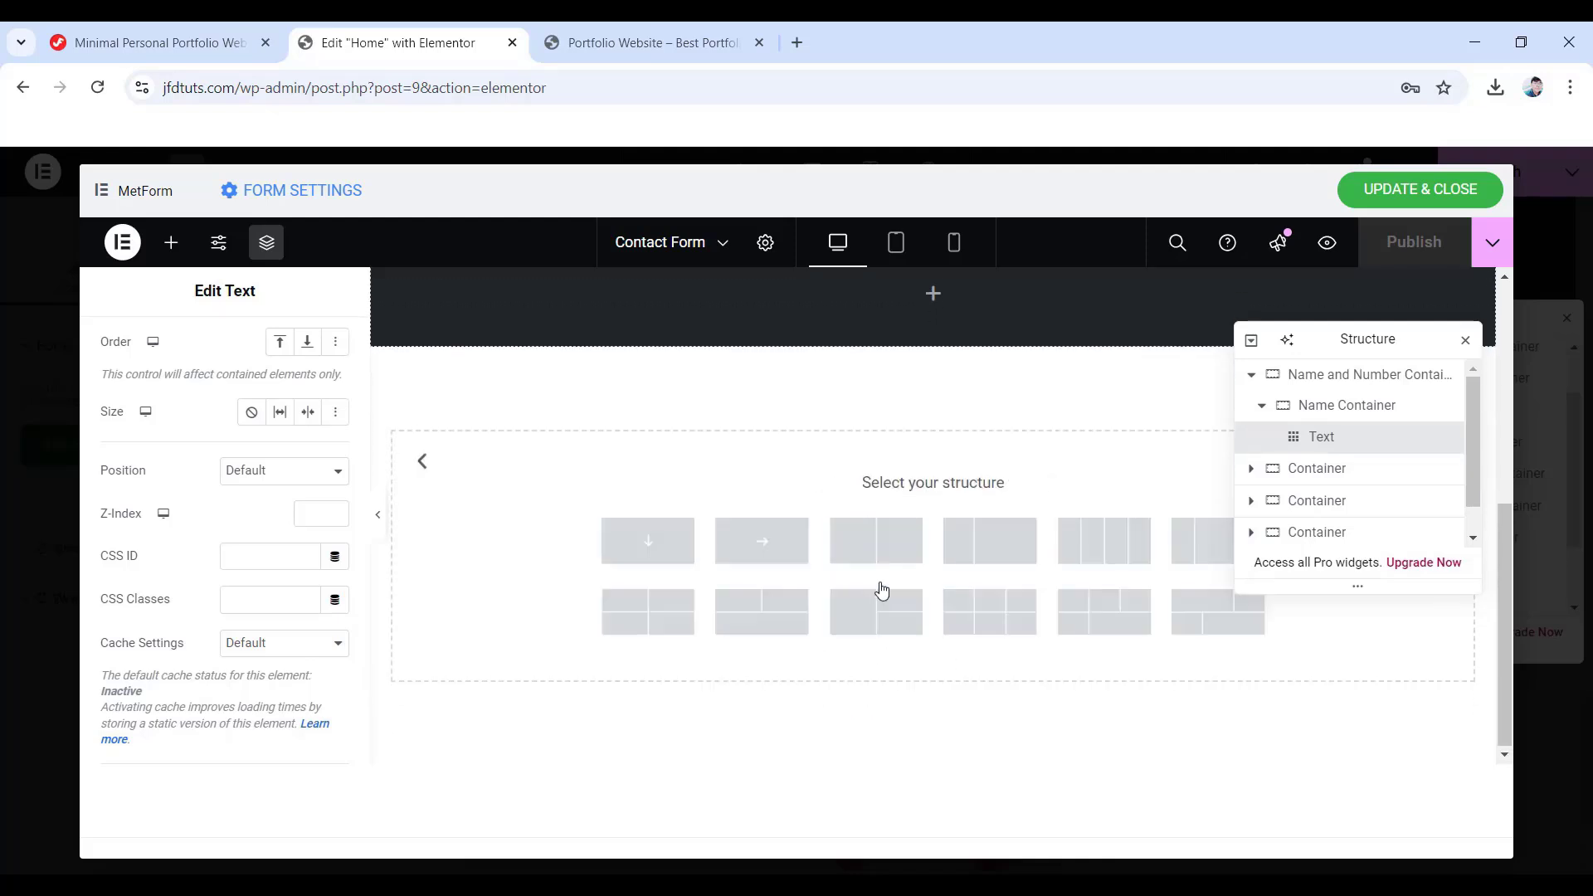
left_click(648, 541)
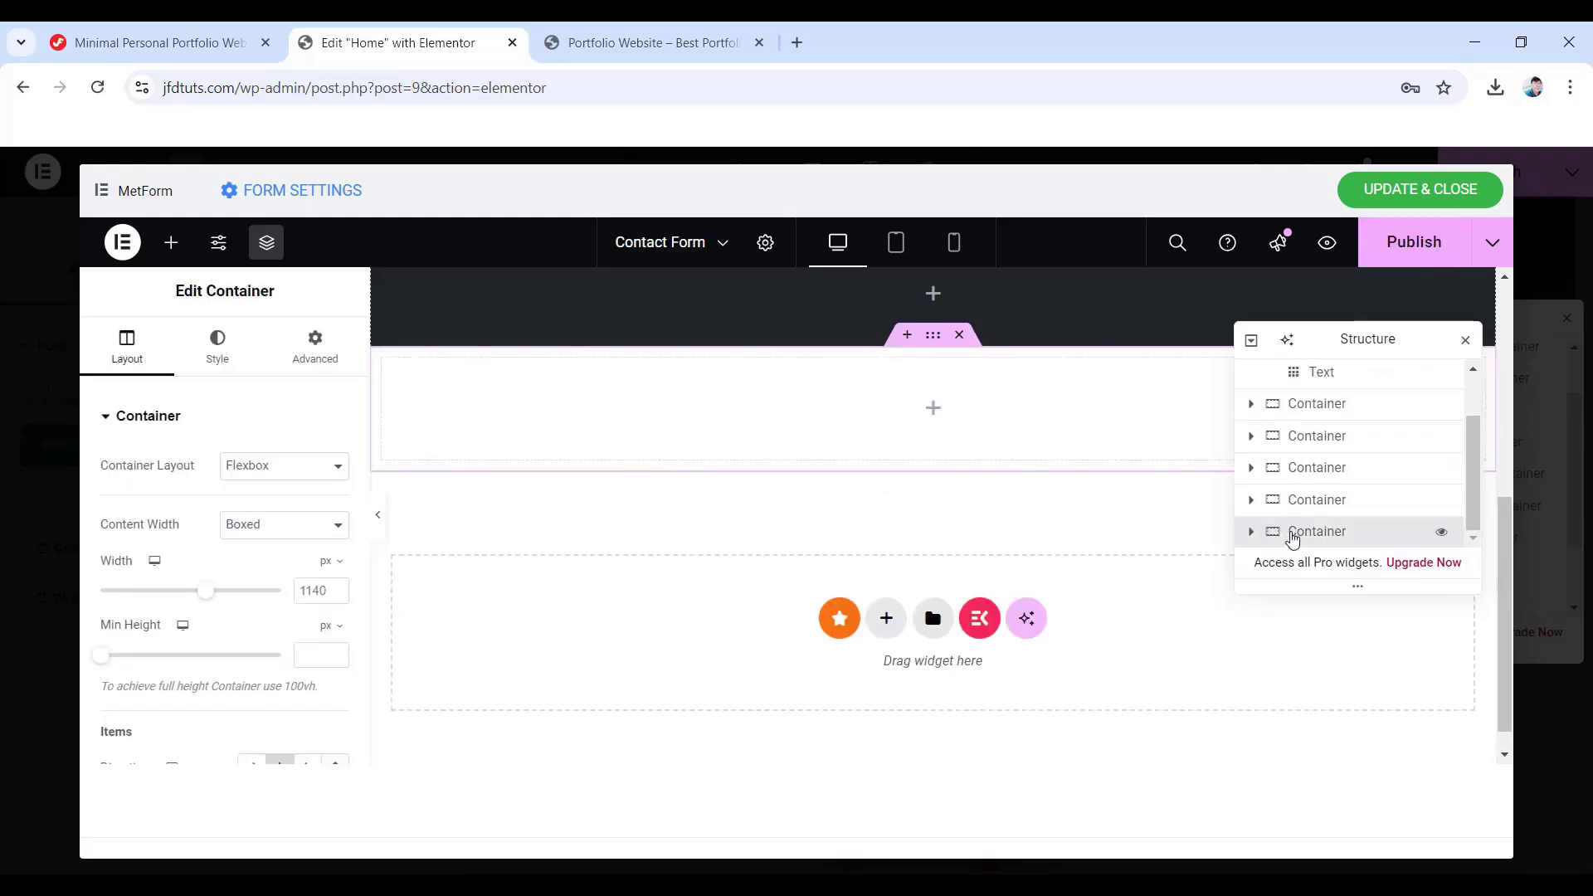
double_click(1292, 538)
type("HTML Container")
- Search for the HTML widget and drag it into the HTML Container
left_click(934, 409)
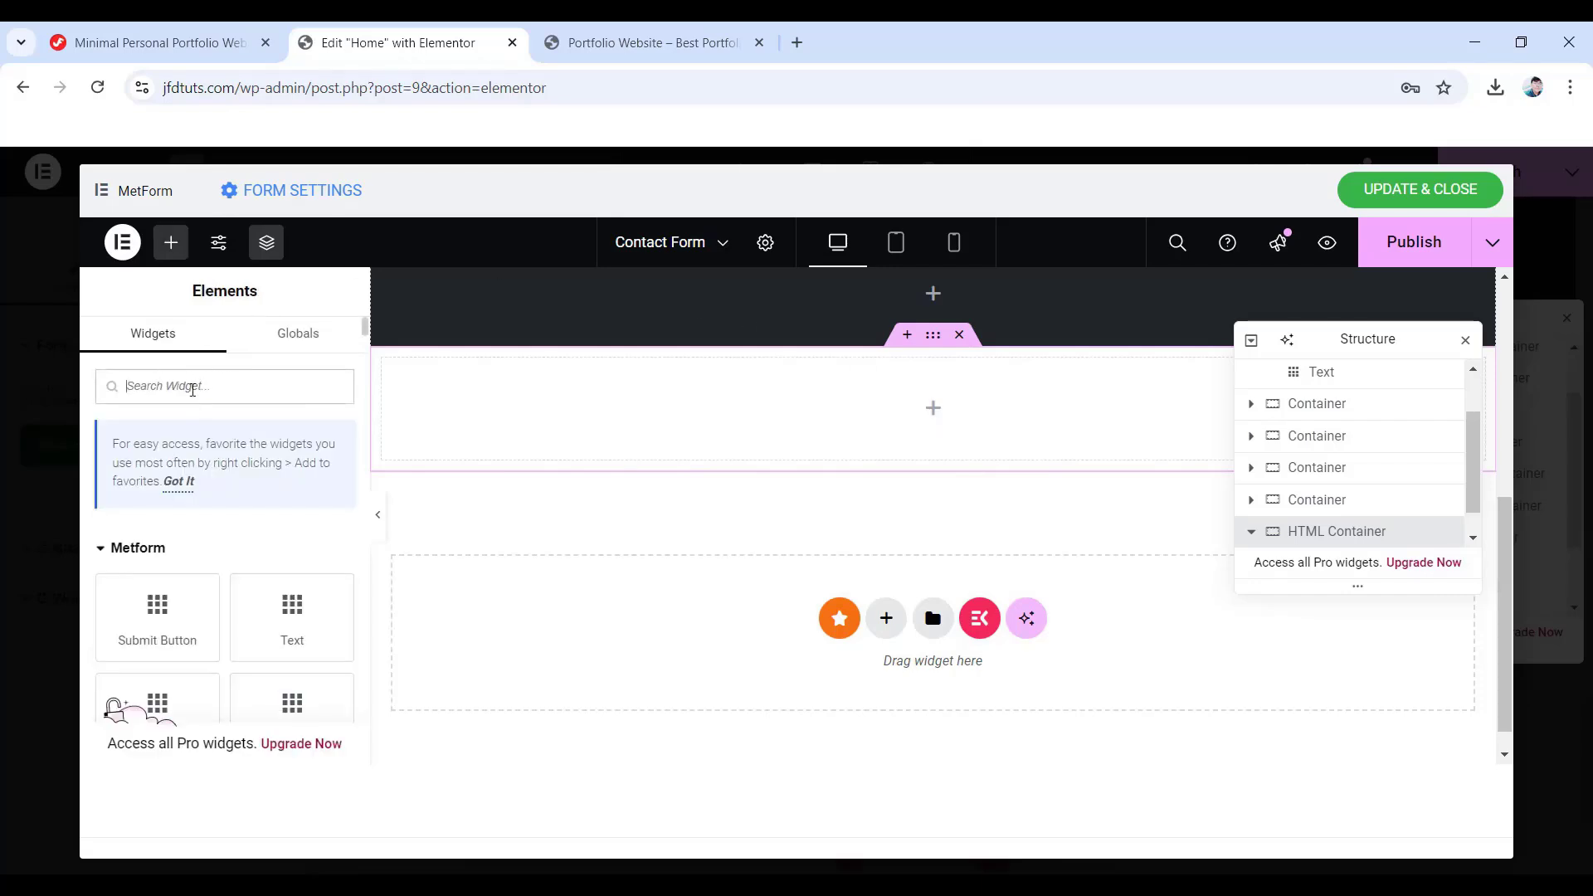
type("HTML")
left_click_drag(158, 572, 915, 442)
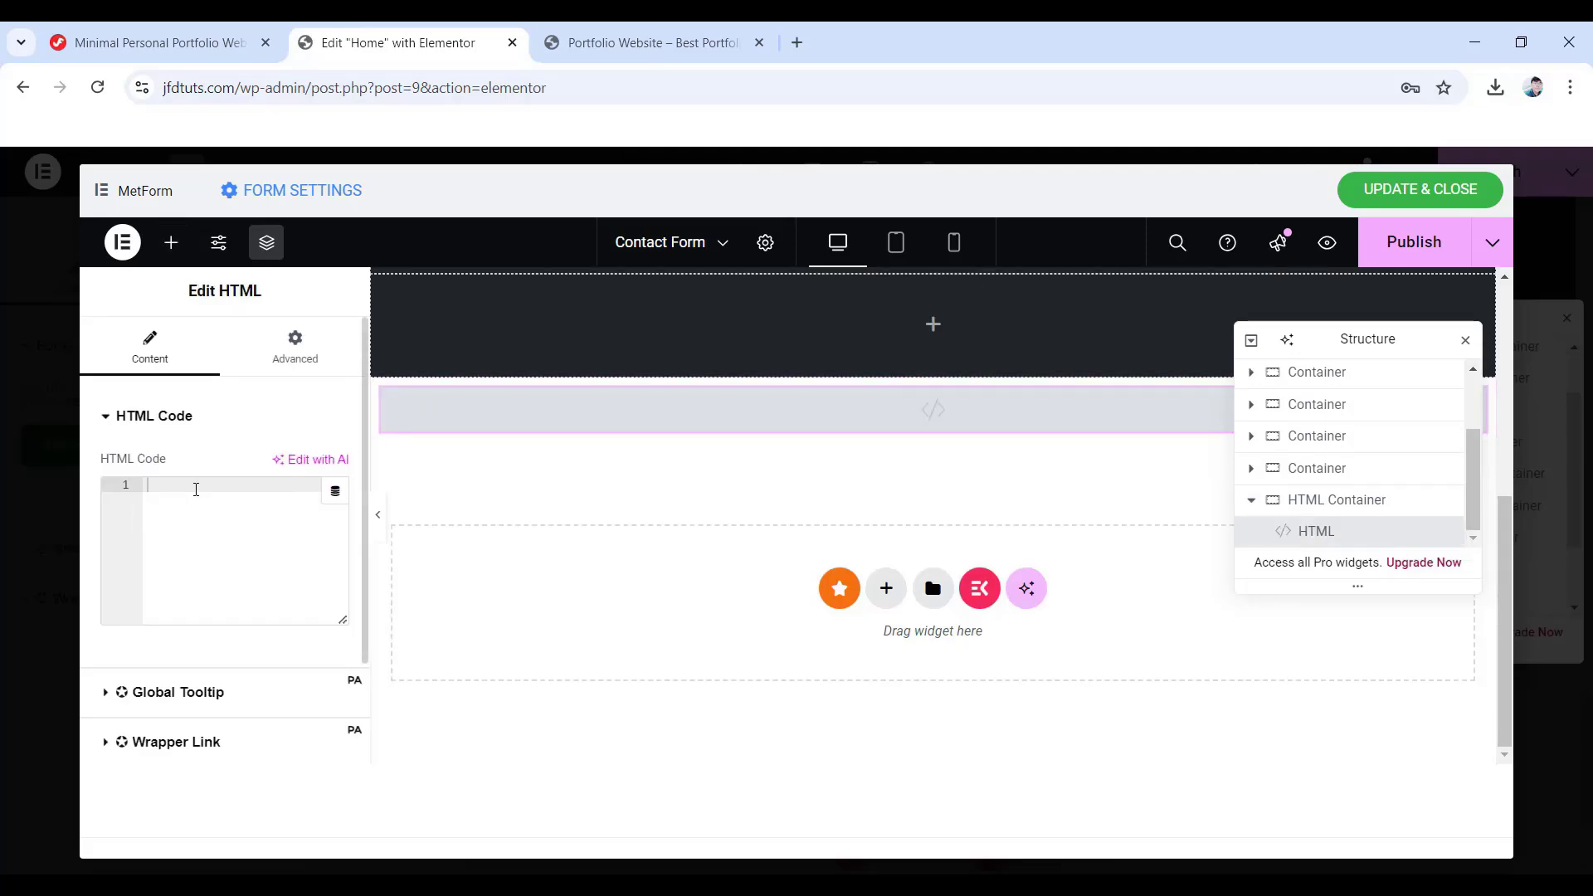
- Copy the complete Form Style CSS block from the tutorial page, then return to Elementor
left_click(166, 42)
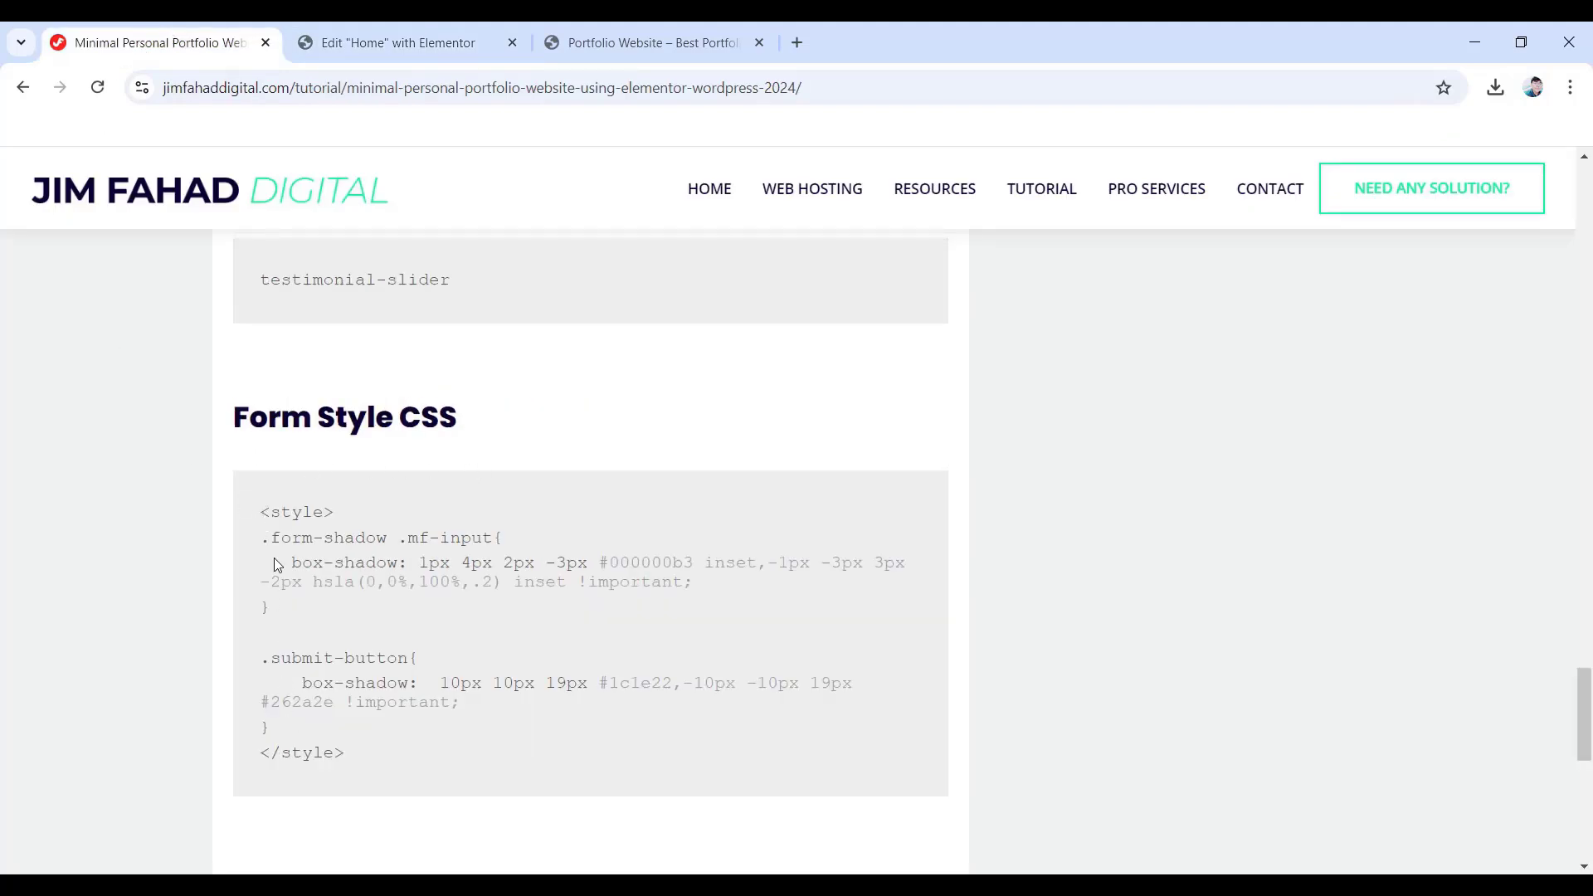
left_click_drag(261, 512, 362, 759)
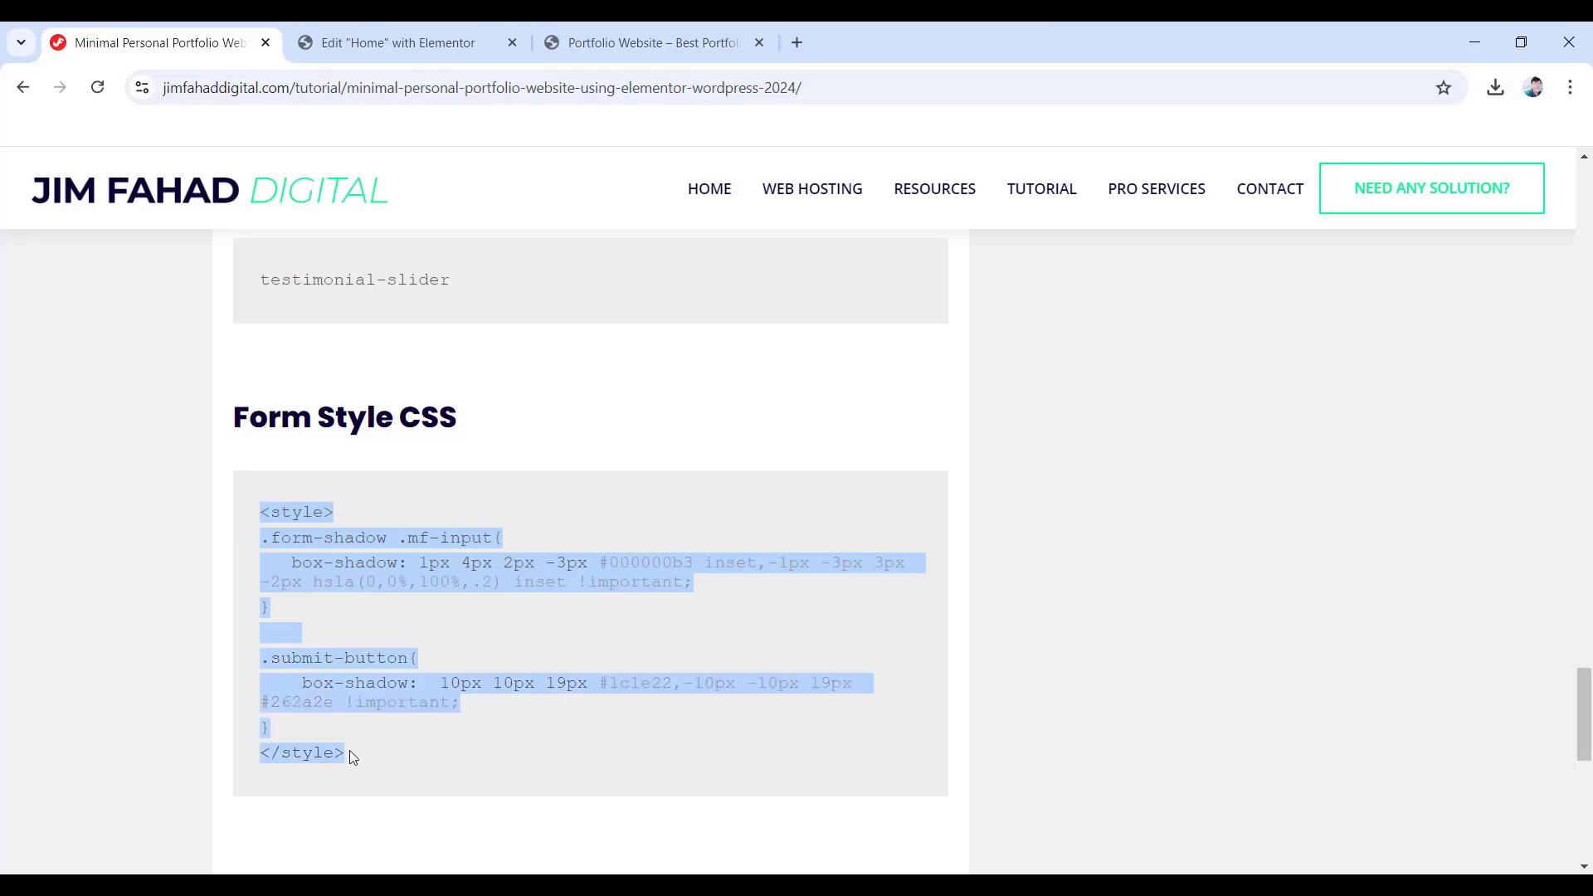
right_click(362, 665)
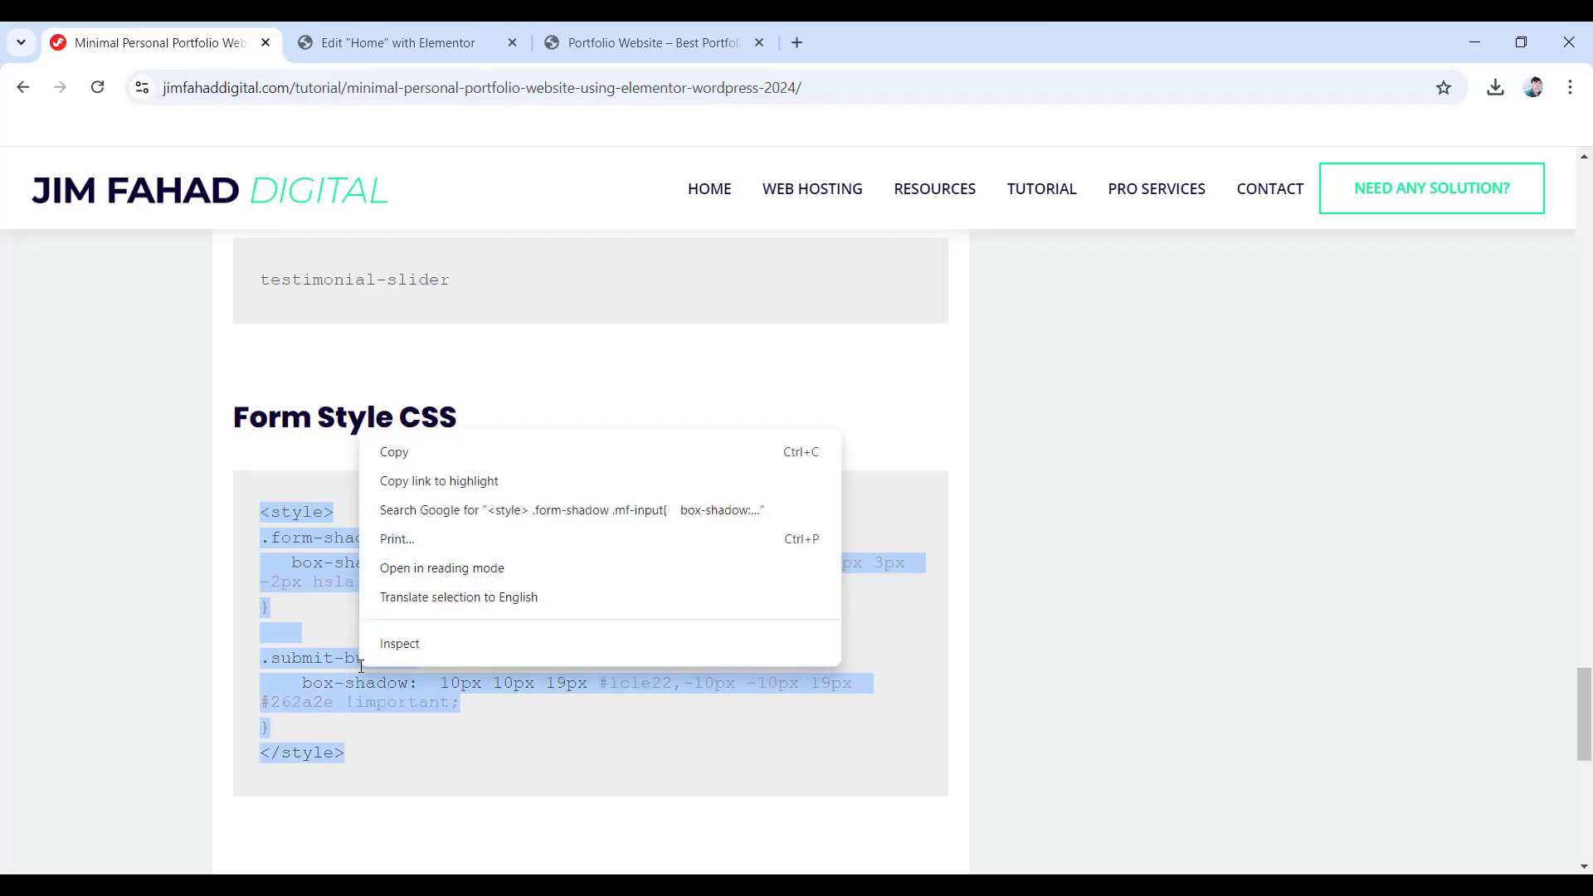
left_click(397, 452)
left_click(397, 54)
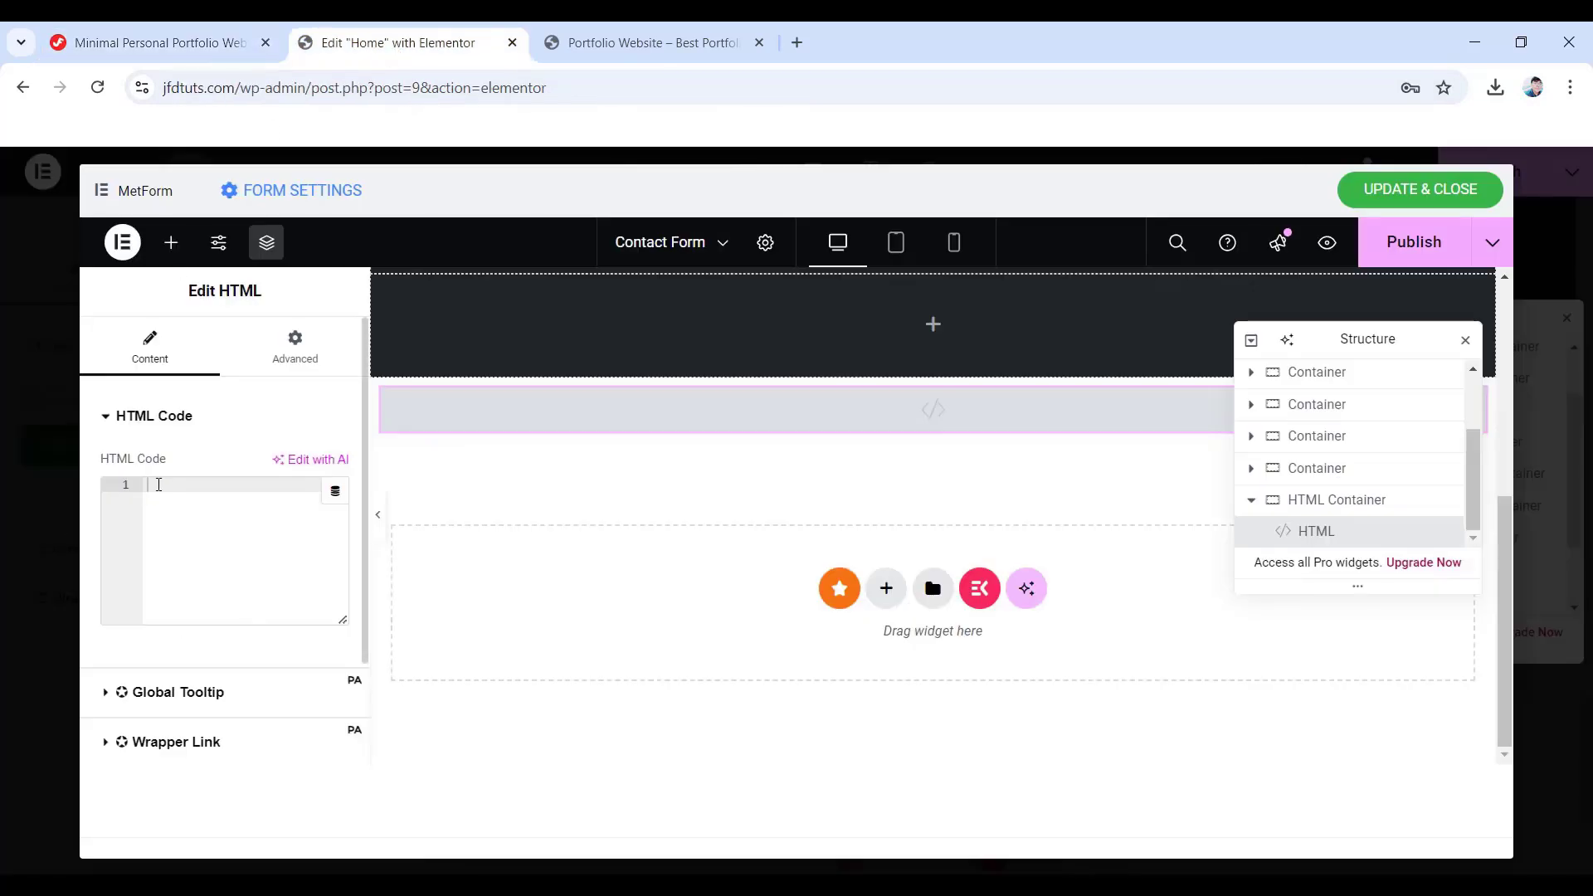
- Paste the copied Form Style CSS into the HTML widget's code field
right_click(158, 484)
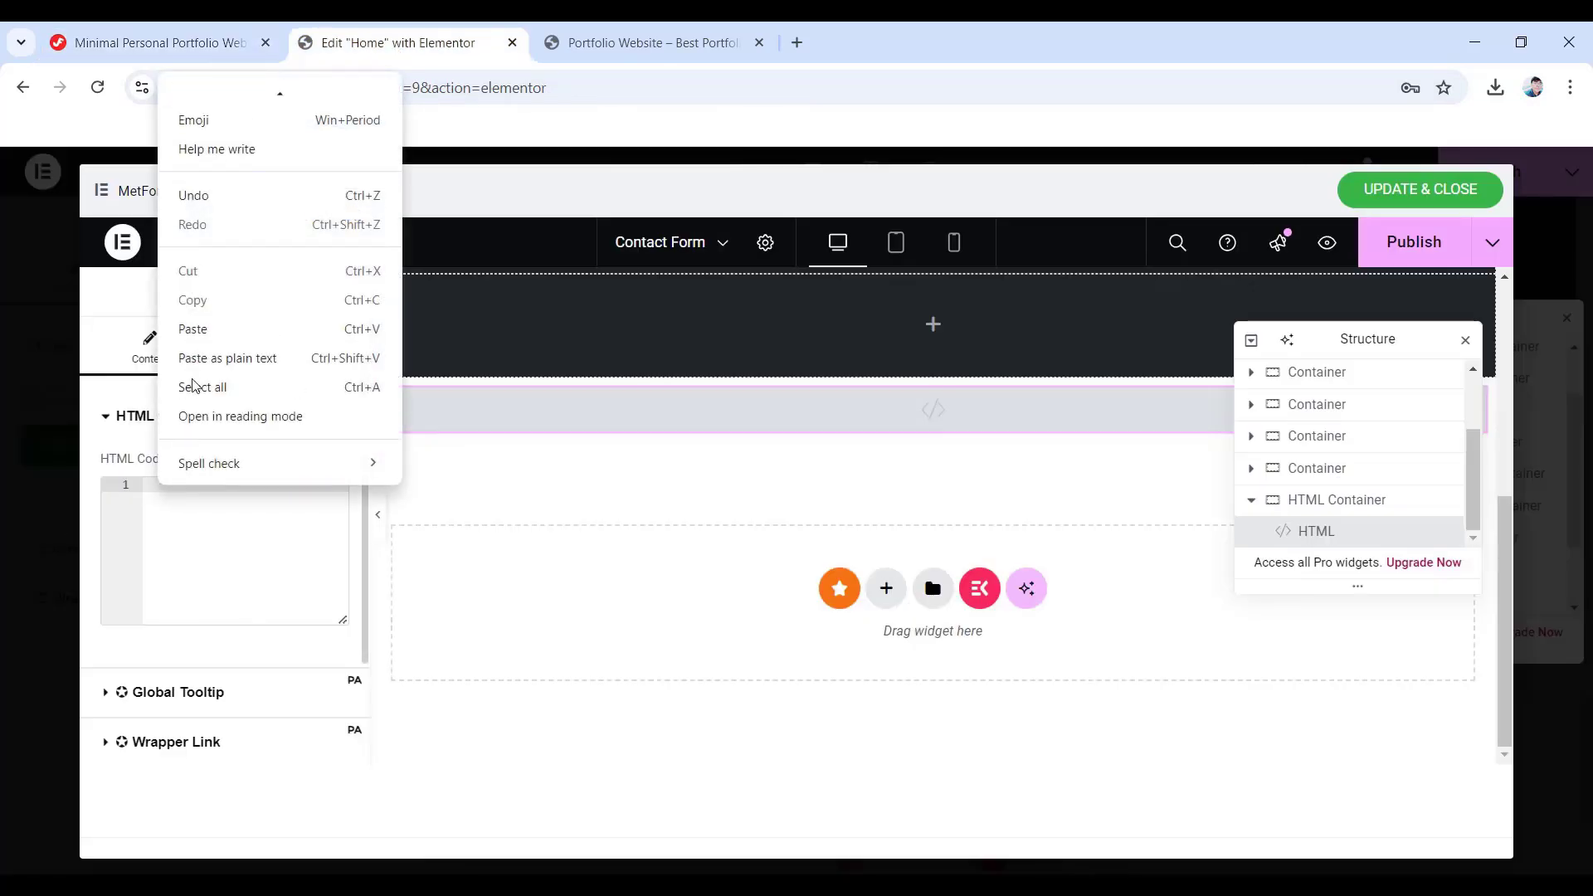
left_click(199, 330)
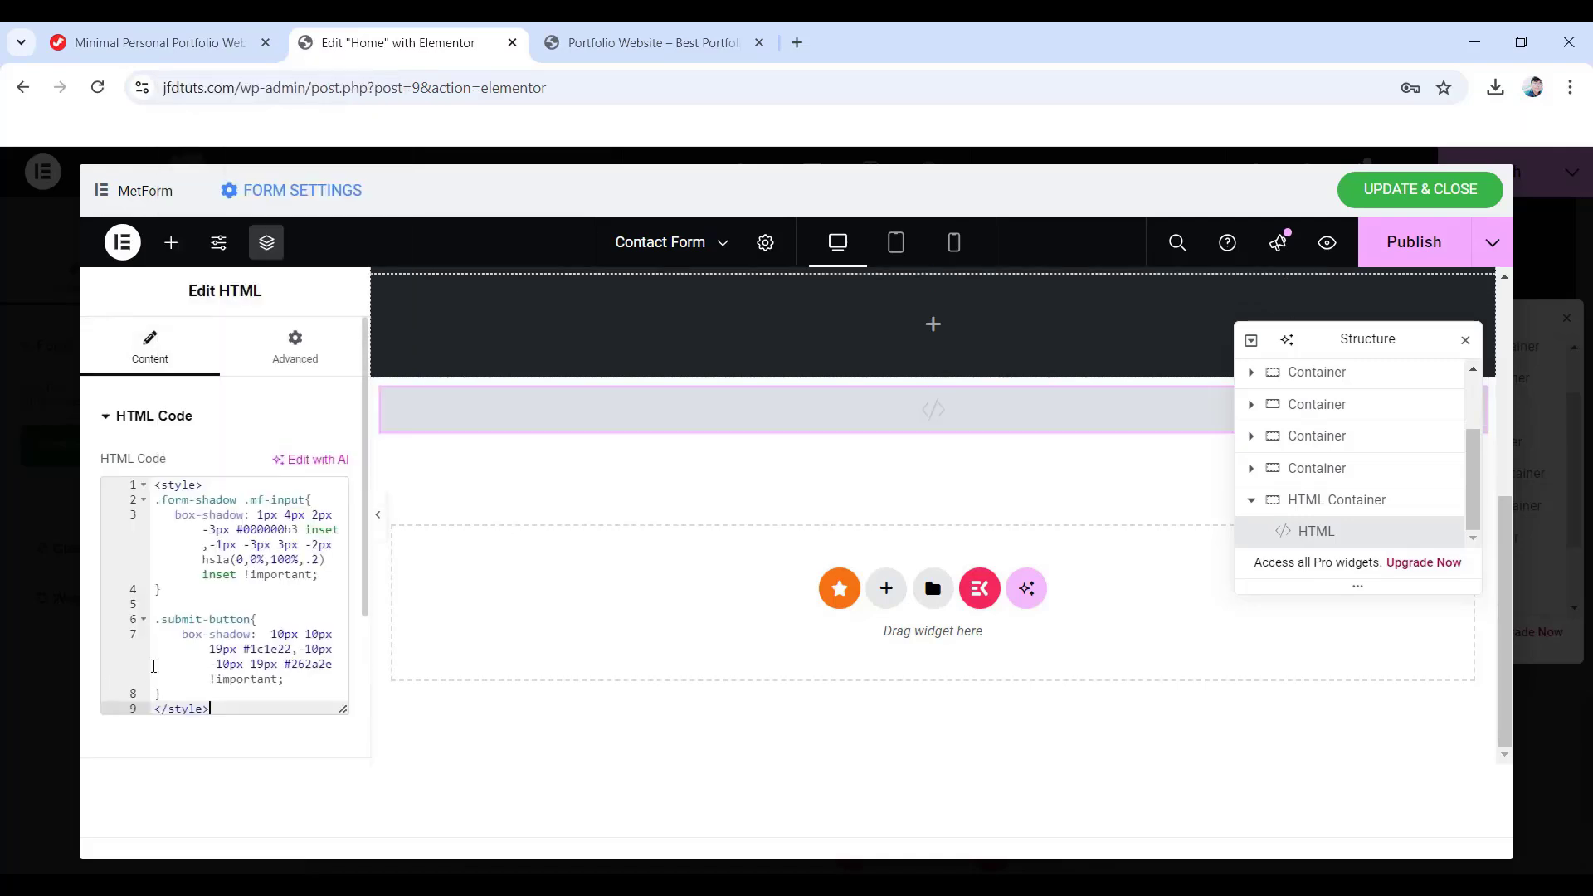
scroll(670, 532, "up", 5)
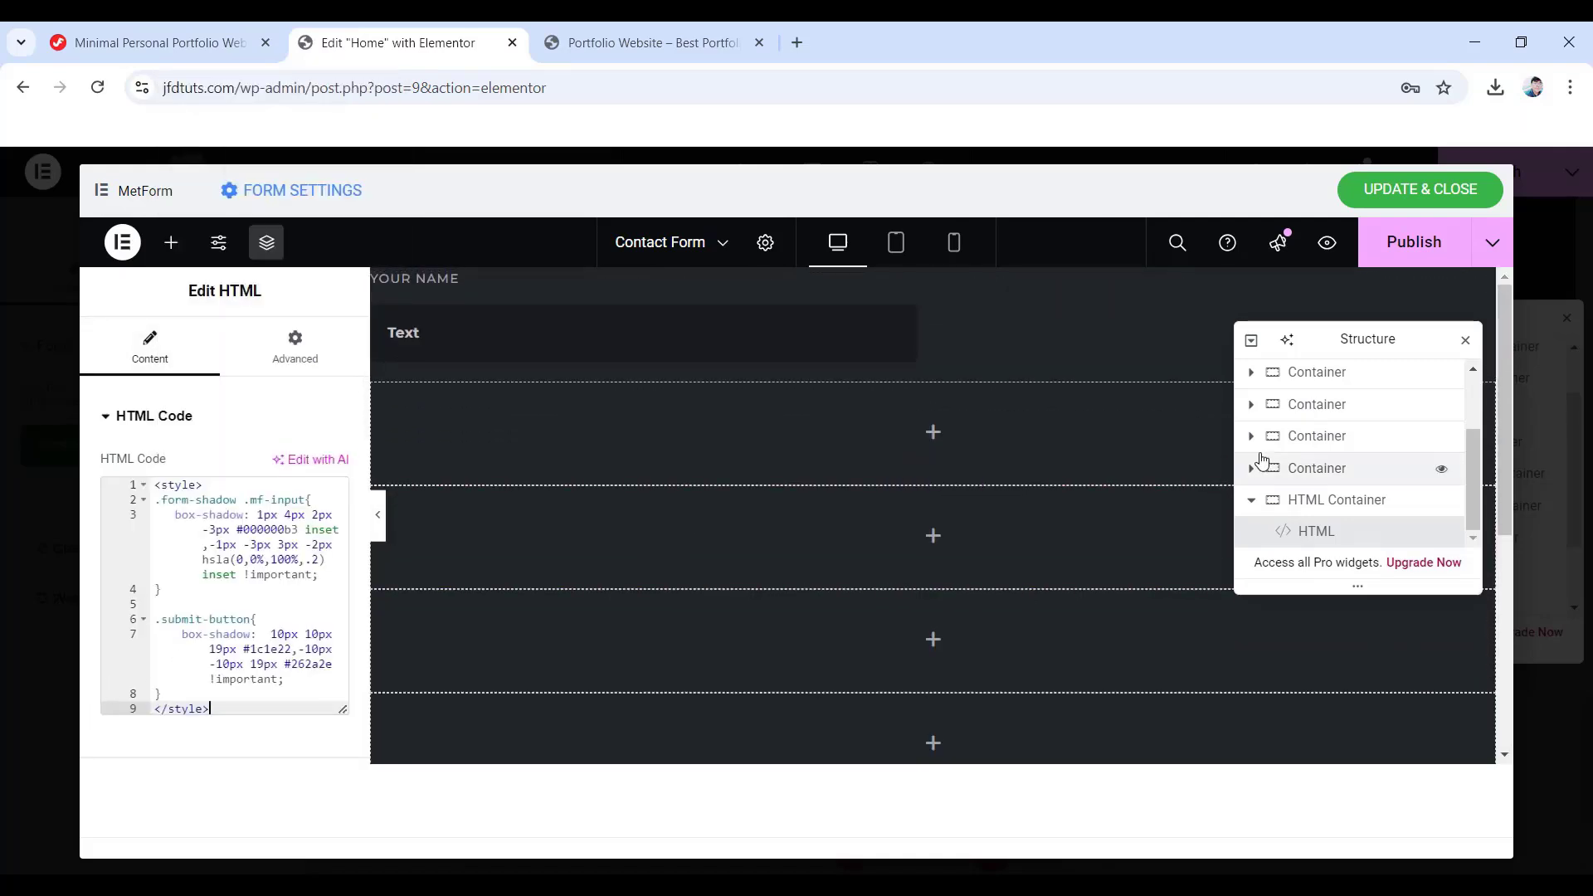
- Select the Name text field and focus its CSS Classes box under Advanced
left_click(1253, 383)
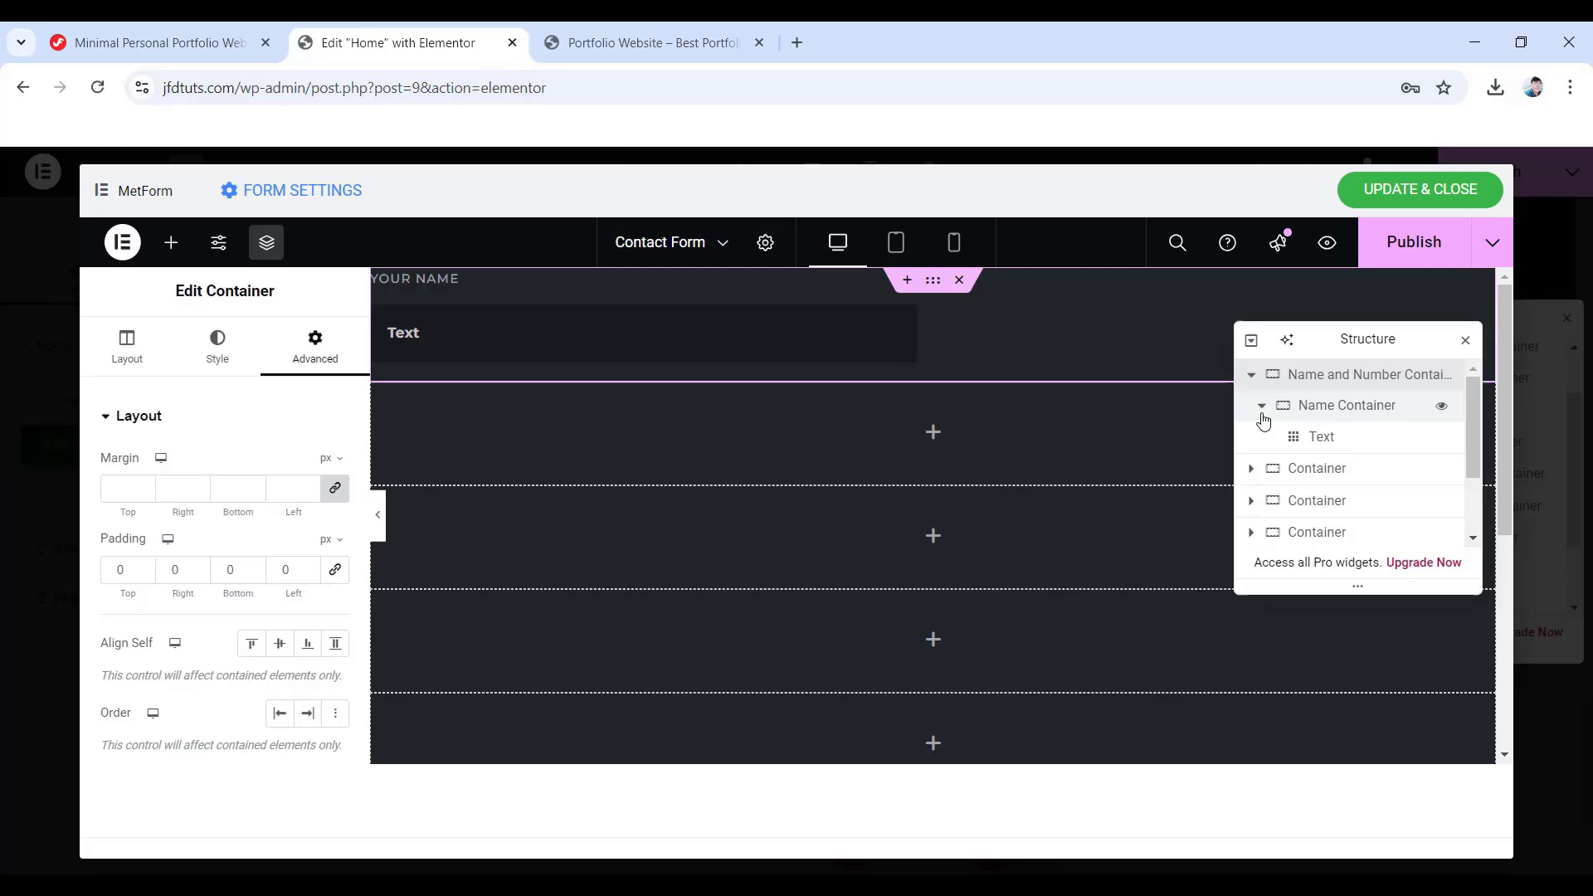
left_click(1301, 435)
scroll(323, 369, "down", 5)
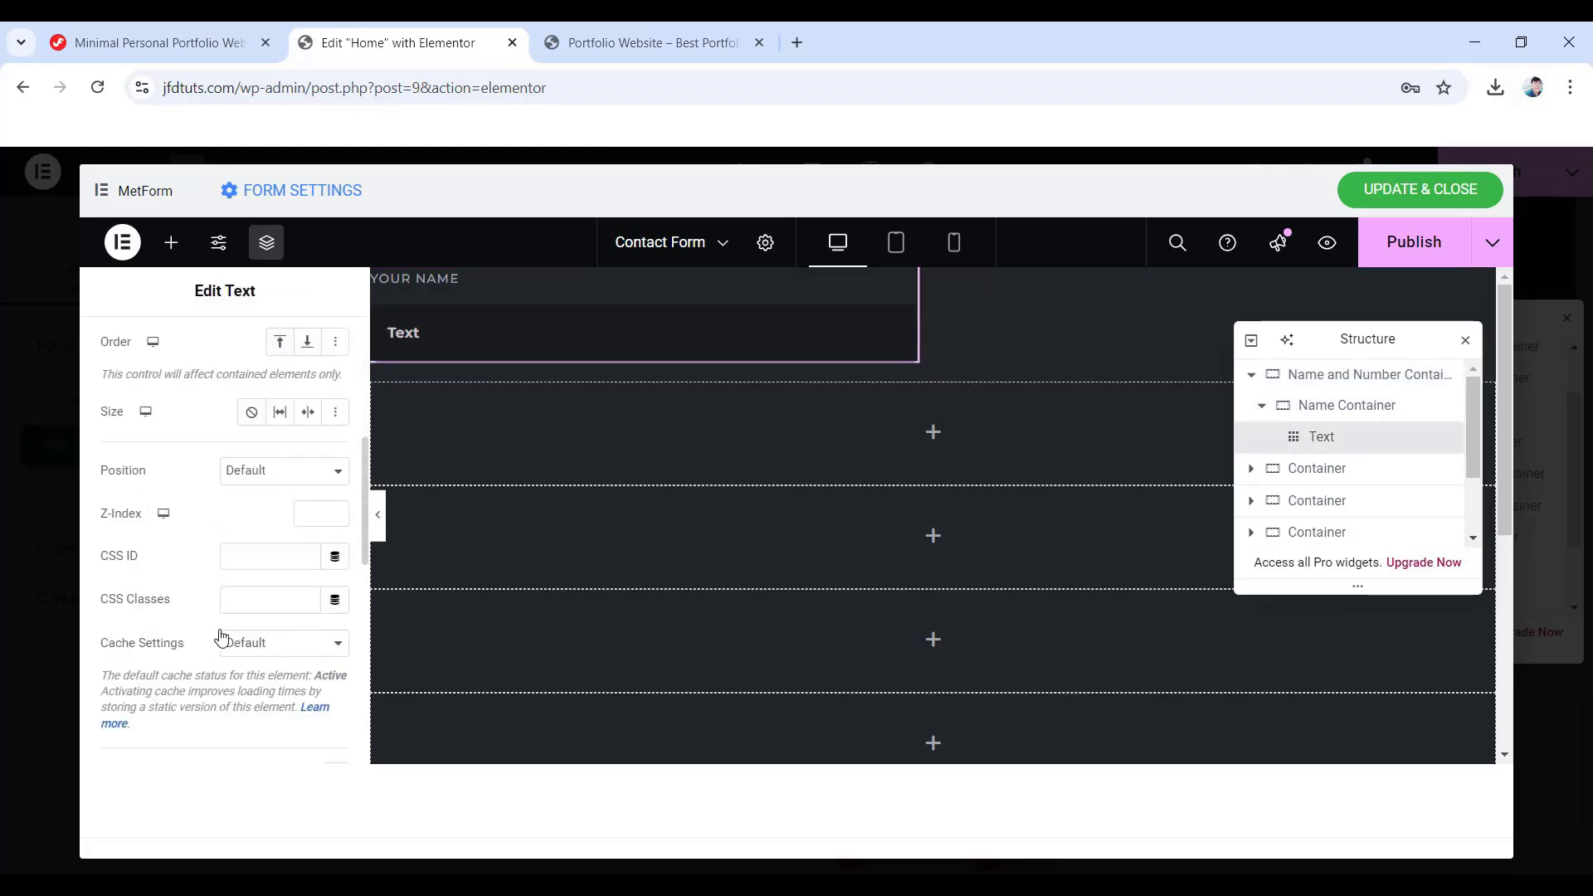
left_click(241, 606)
- Copy the form-shadow class name from the tutorial's Form Style CSS Classes section
left_click(152, 41)
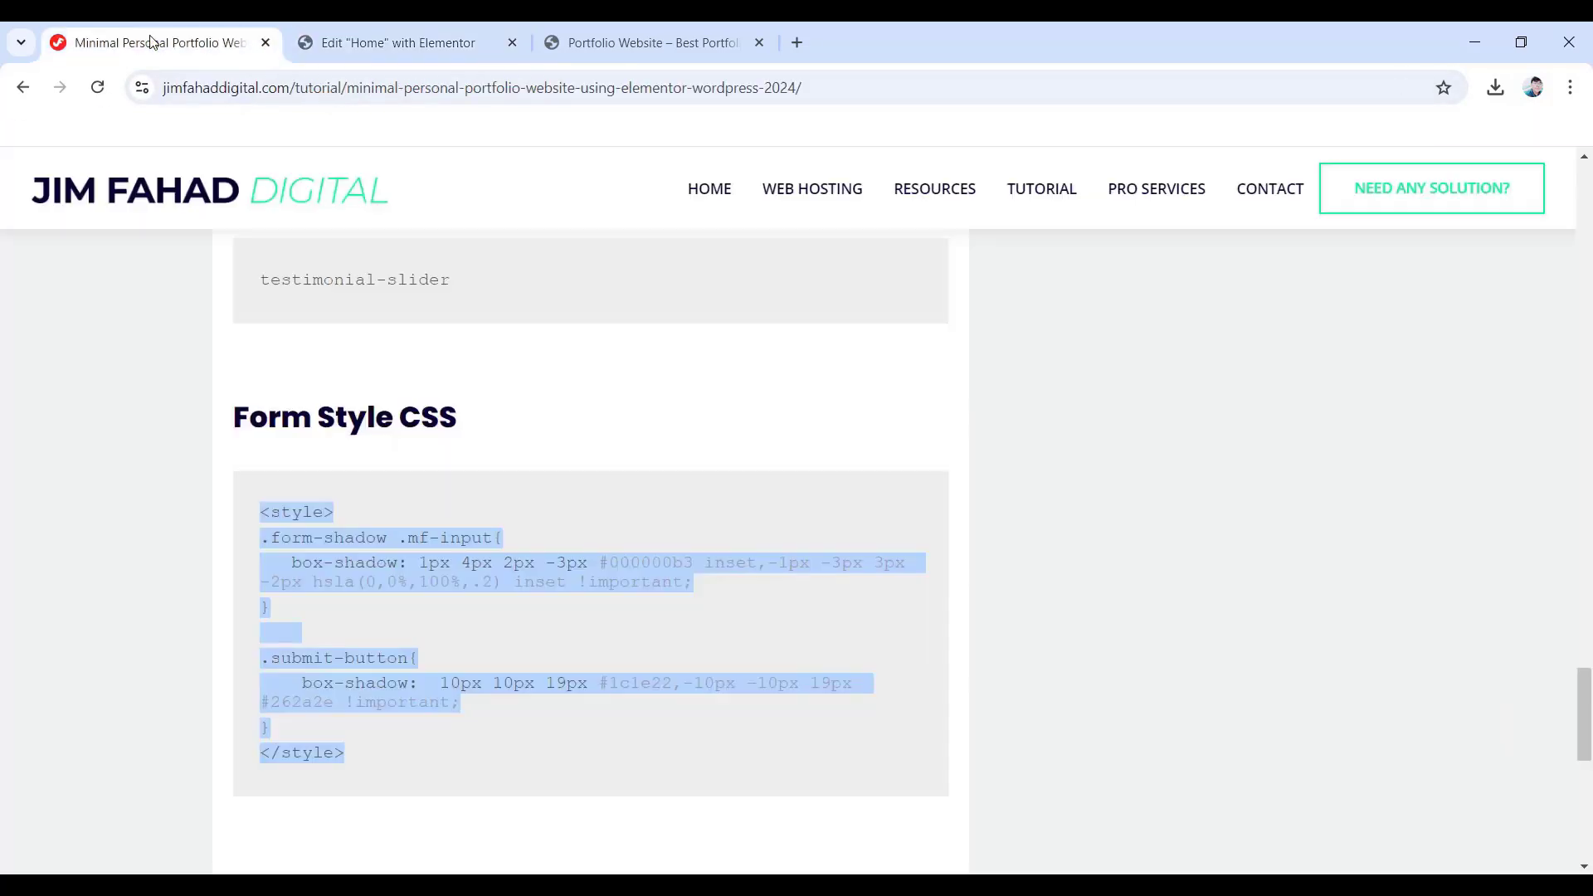
scroll(401, 595, "down", 4)
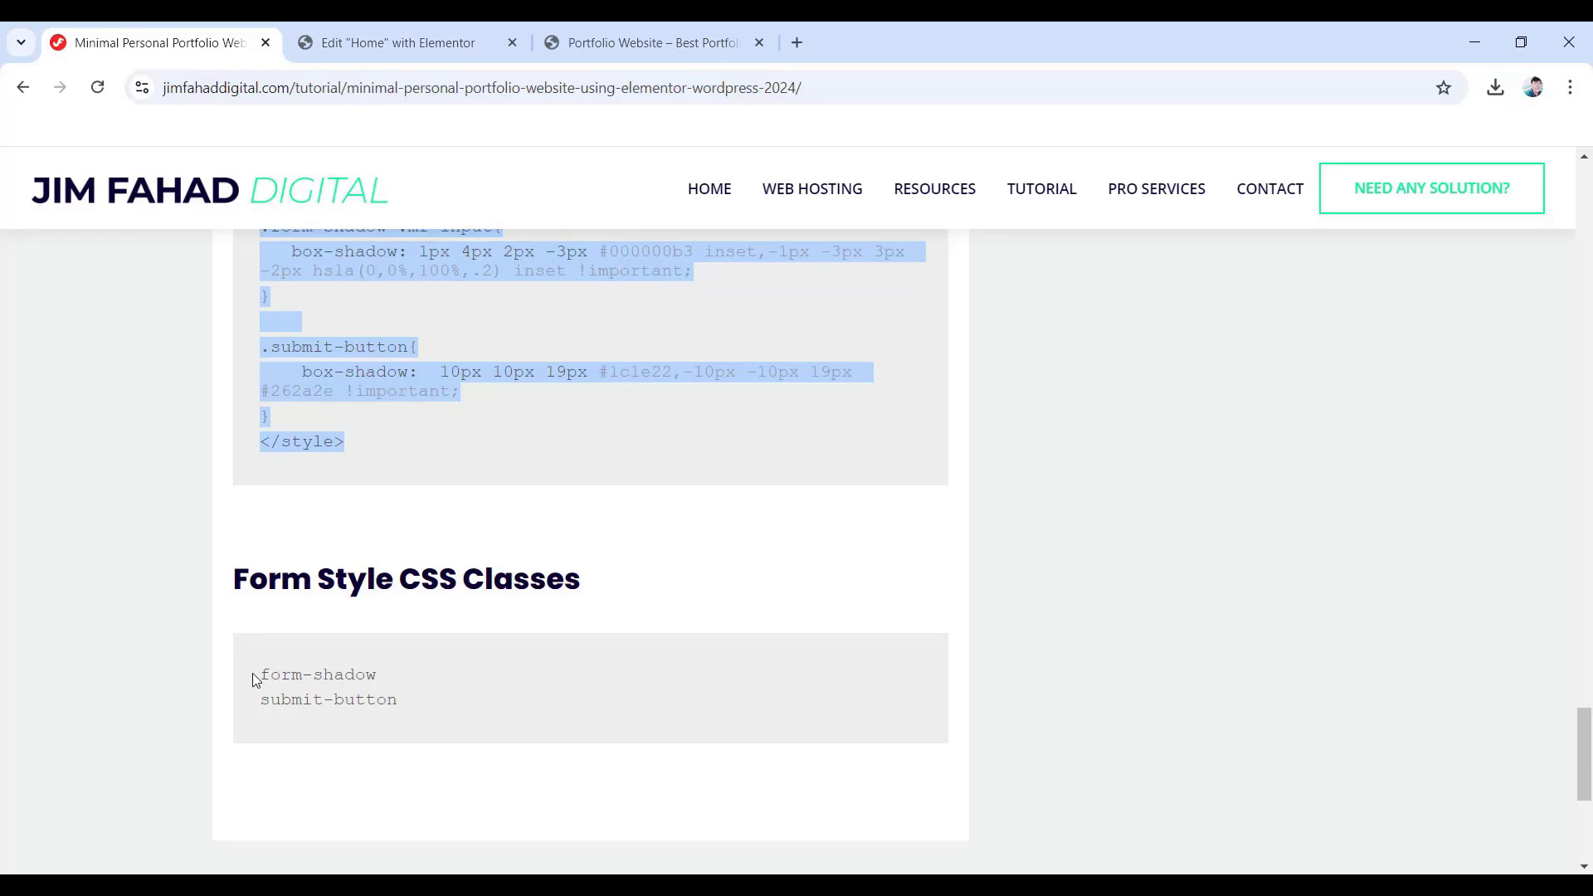
left_click_drag(263, 673, 375, 674)
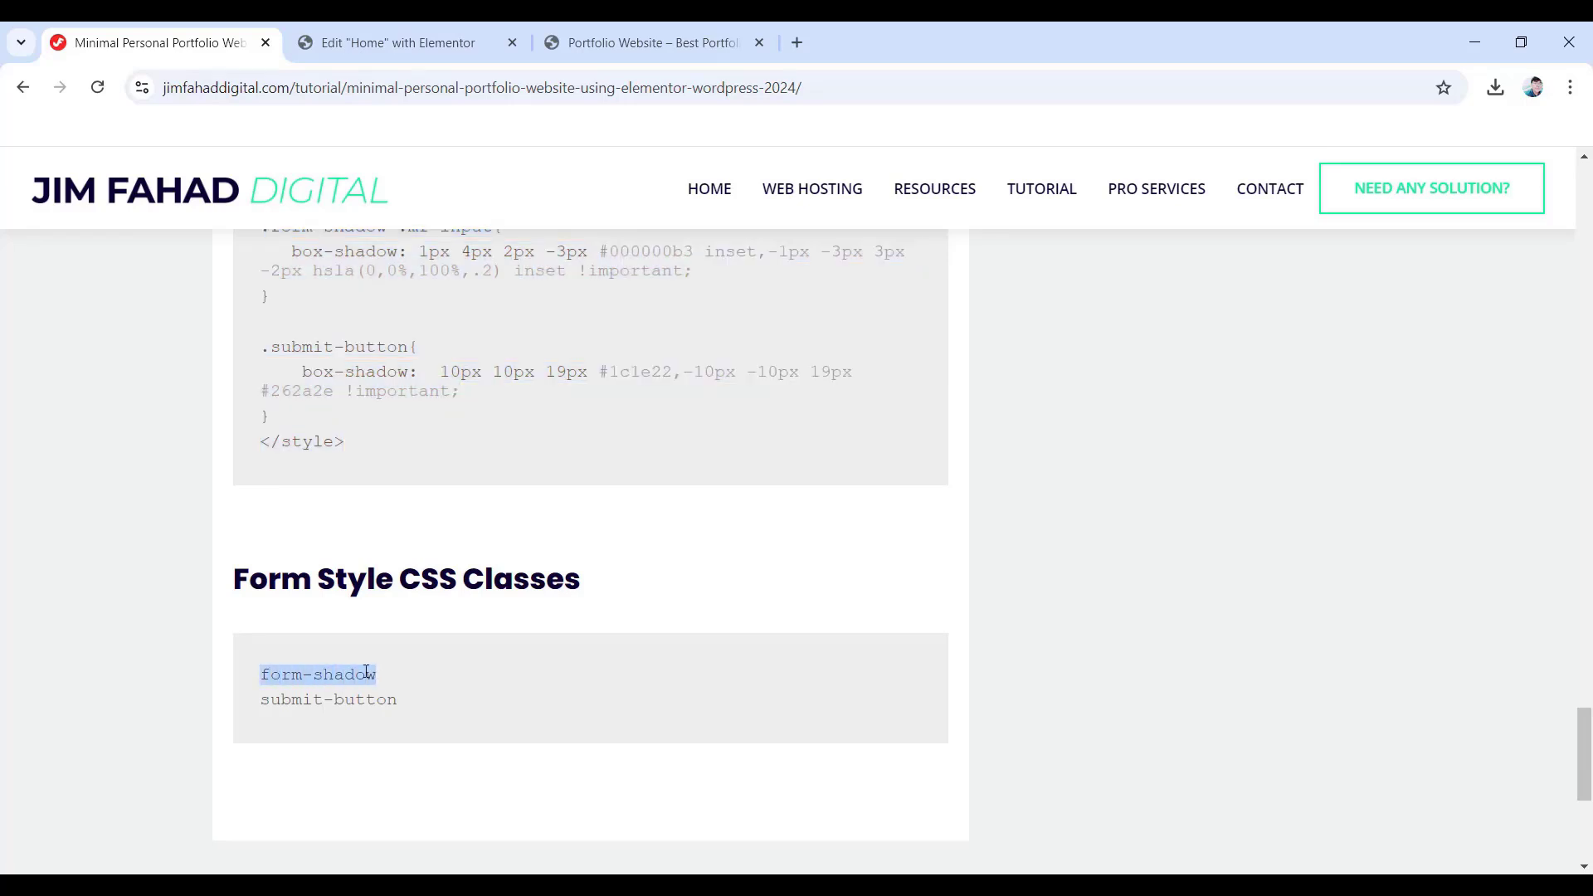
right_click(366, 672)
left_click(420, 462)
- Paste form-shadow into the Your Name field's Advanced CSS Classes box
left_click(382, 46)
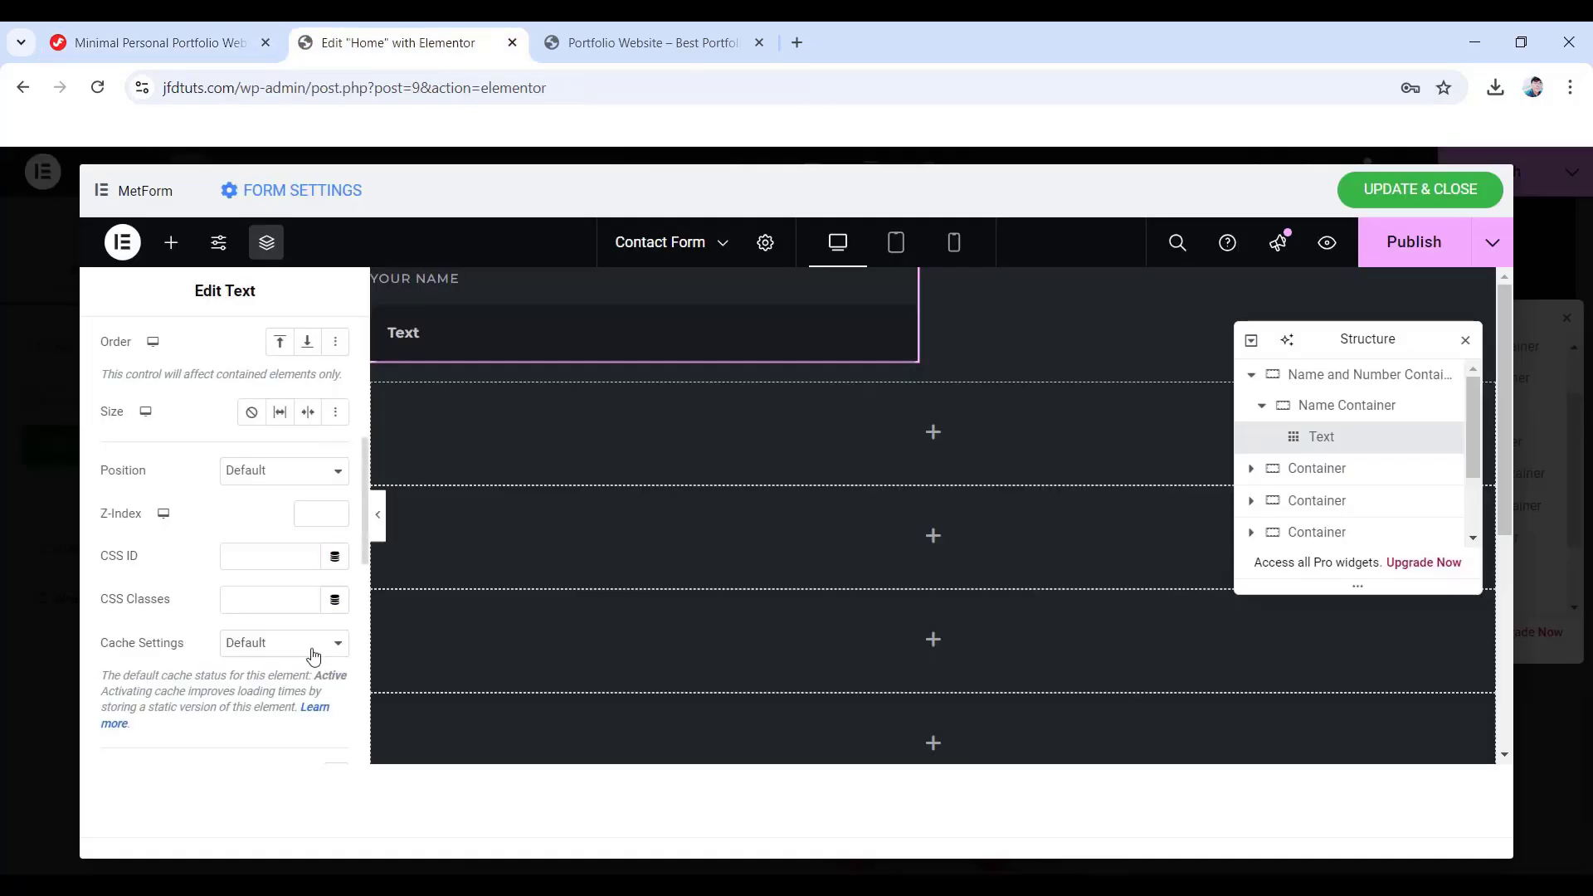
right_click(251, 602)
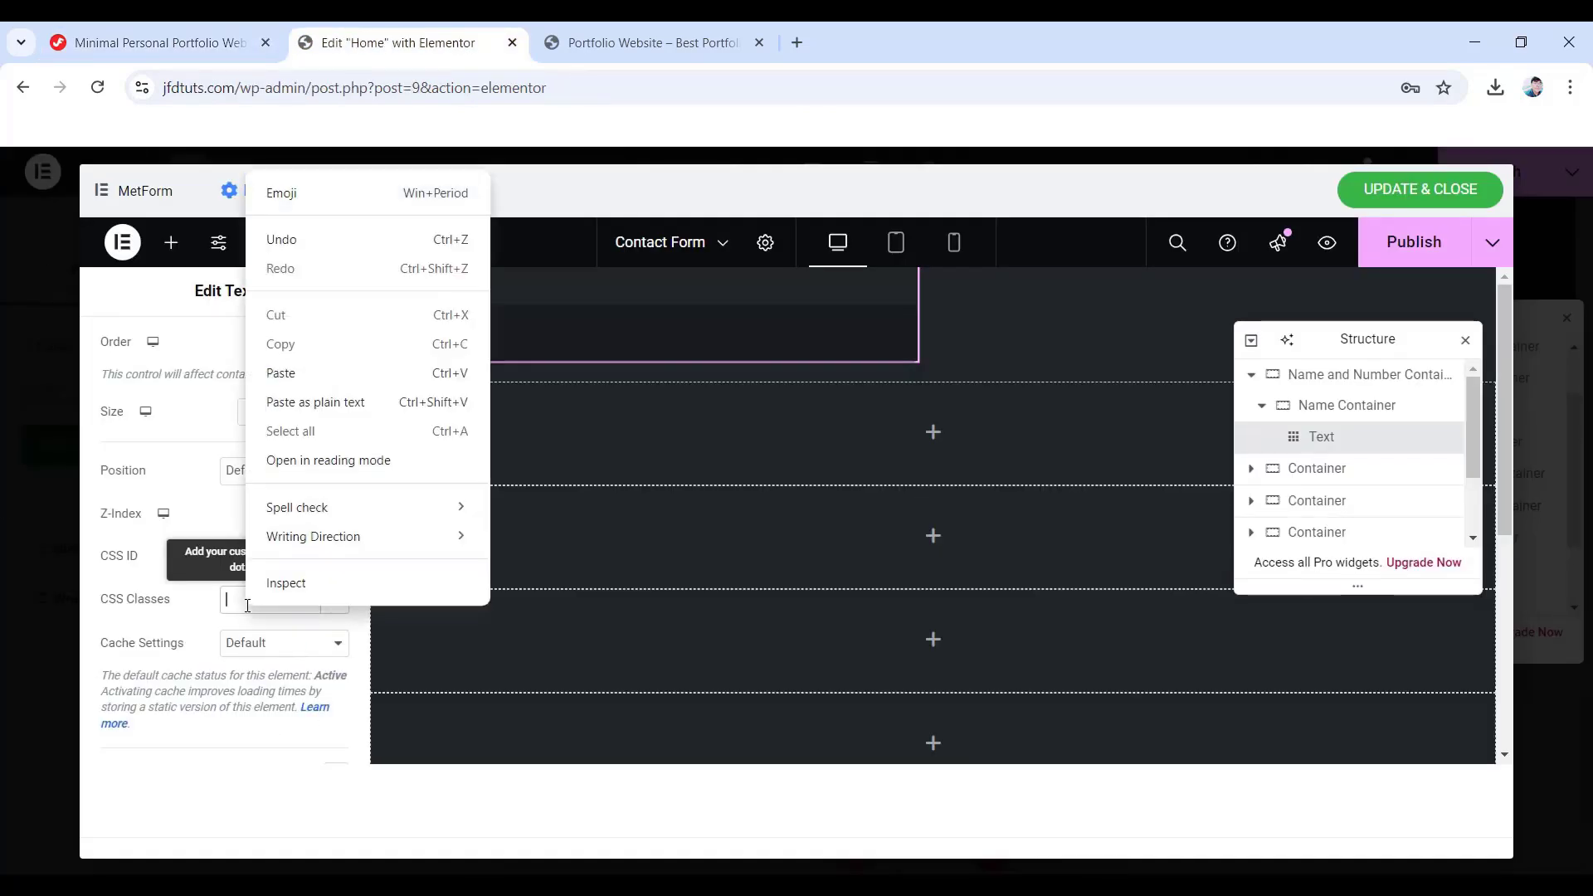
left_click(296, 372)
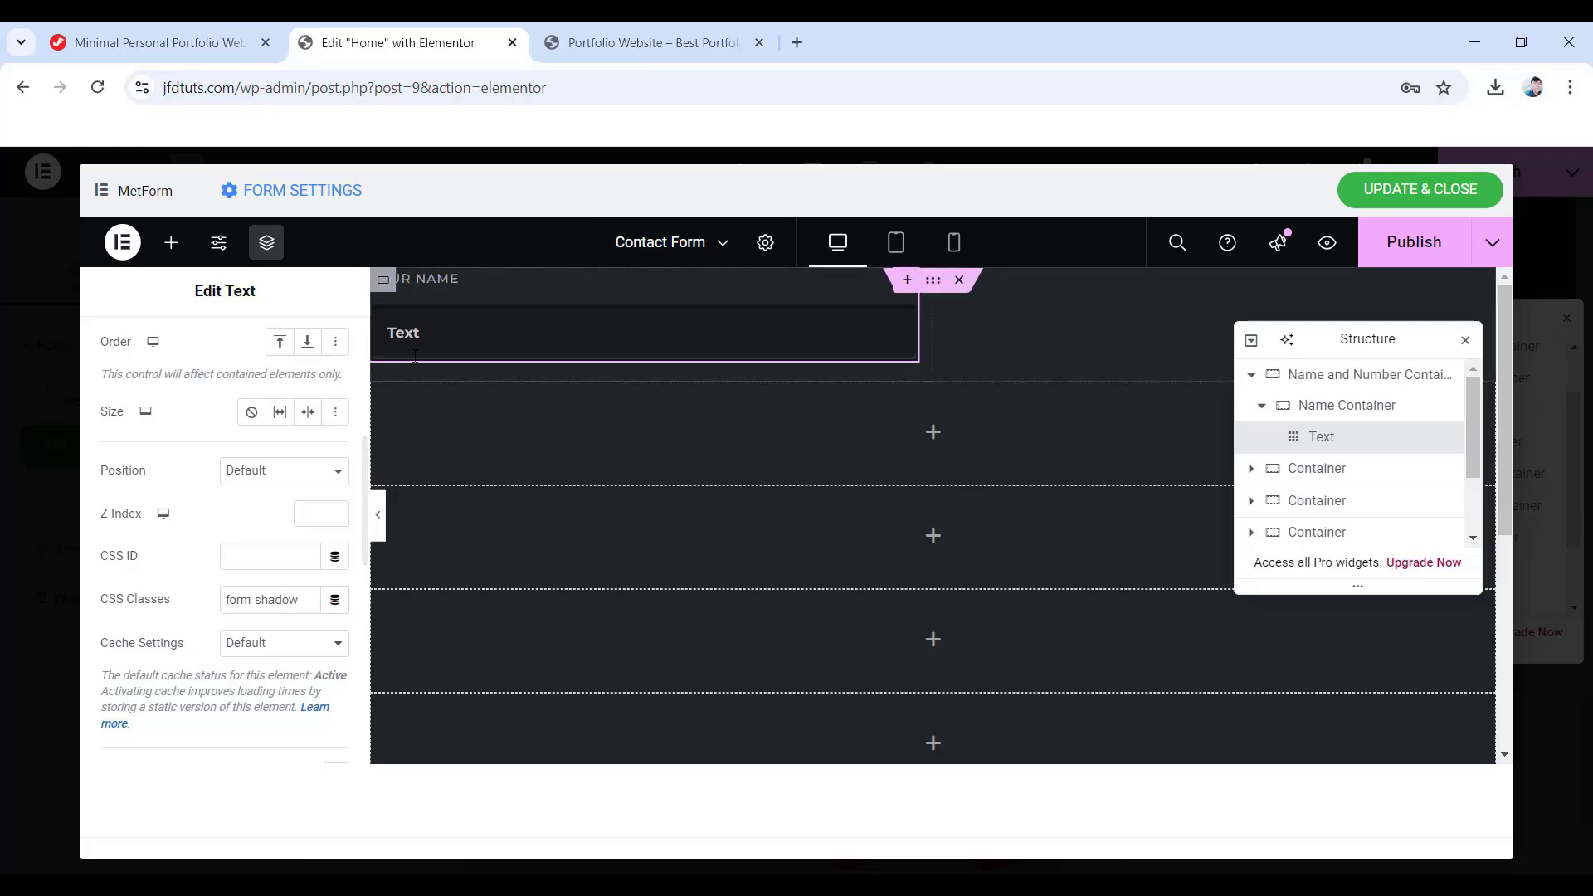
- Delete the 'Text' placeholder from the Your Name field and collapse Name Container
scroll(310, 358, "up", 5)
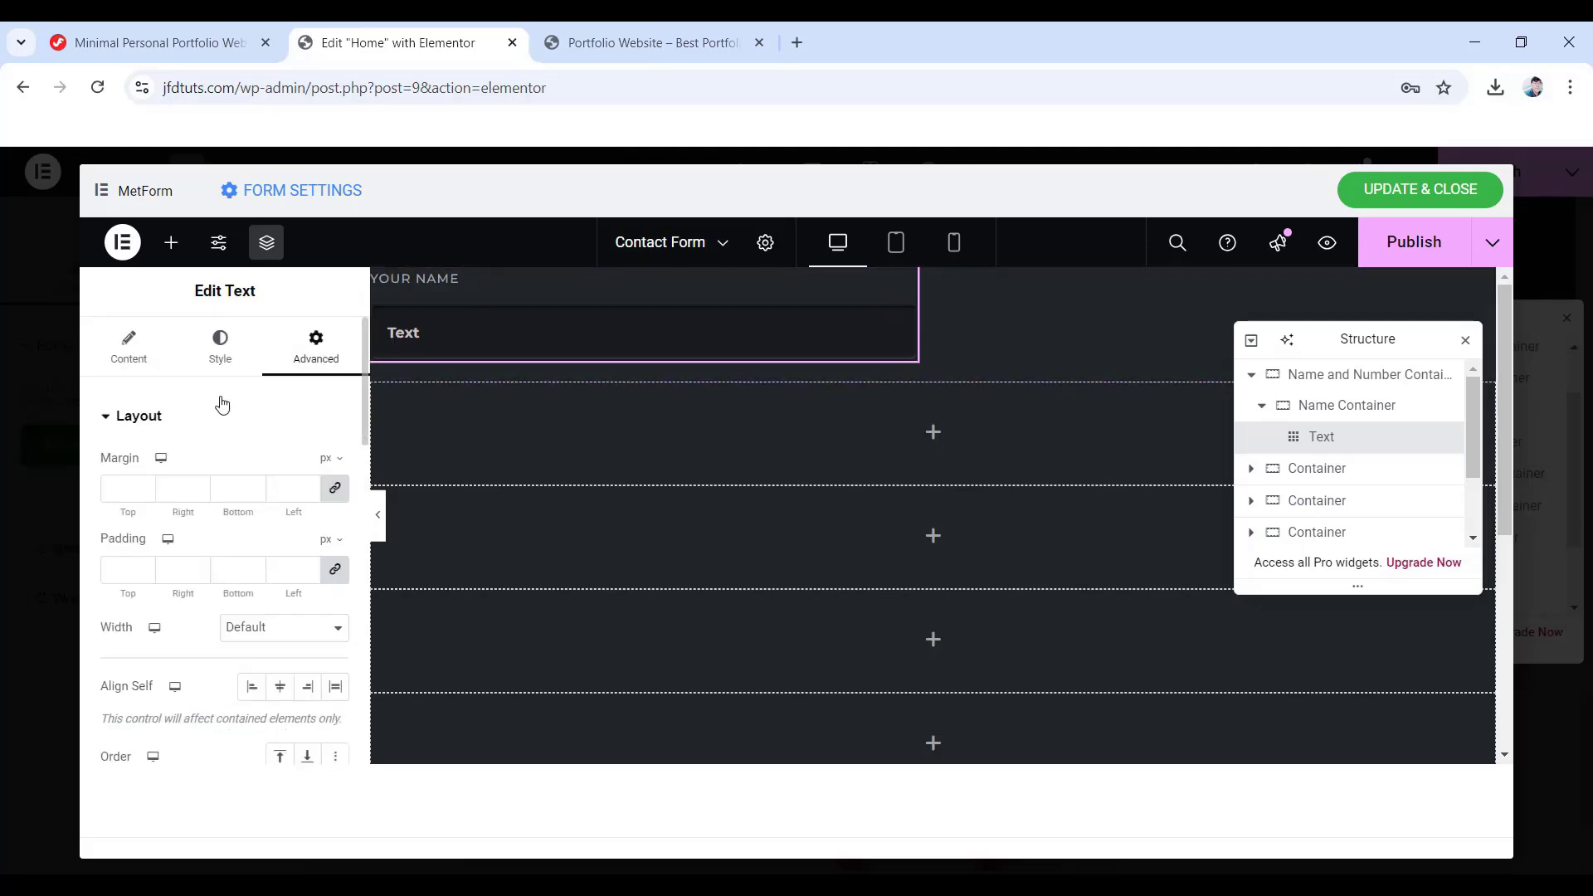
left_click(147, 348)
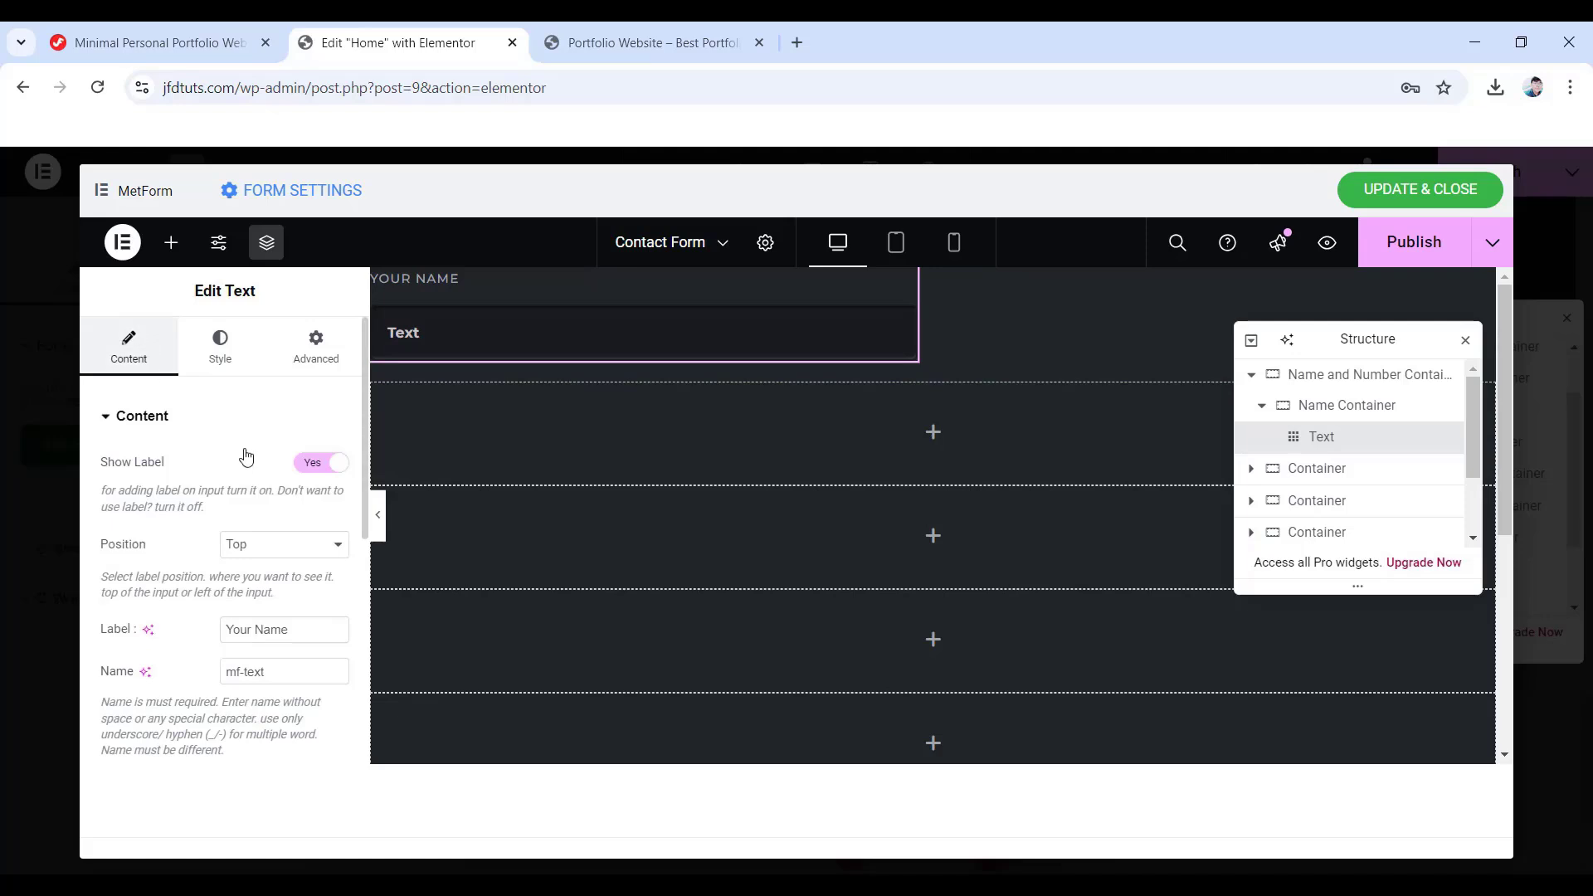
scroll(249, 457, "down", 3)
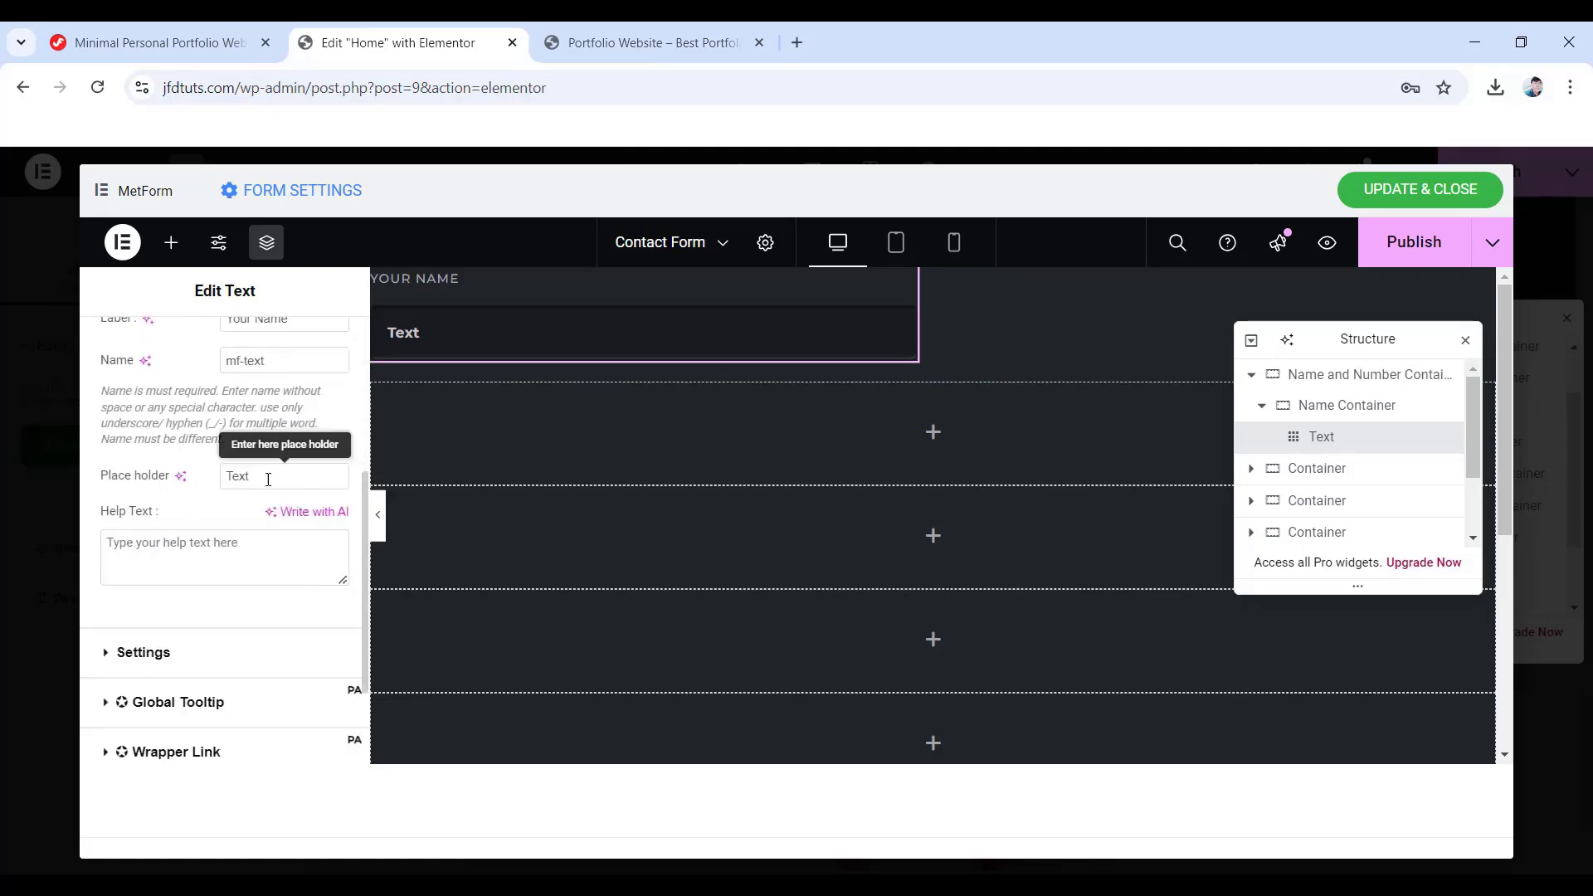
left_click_drag(266, 475, 207, 479)
key("BackSpace")
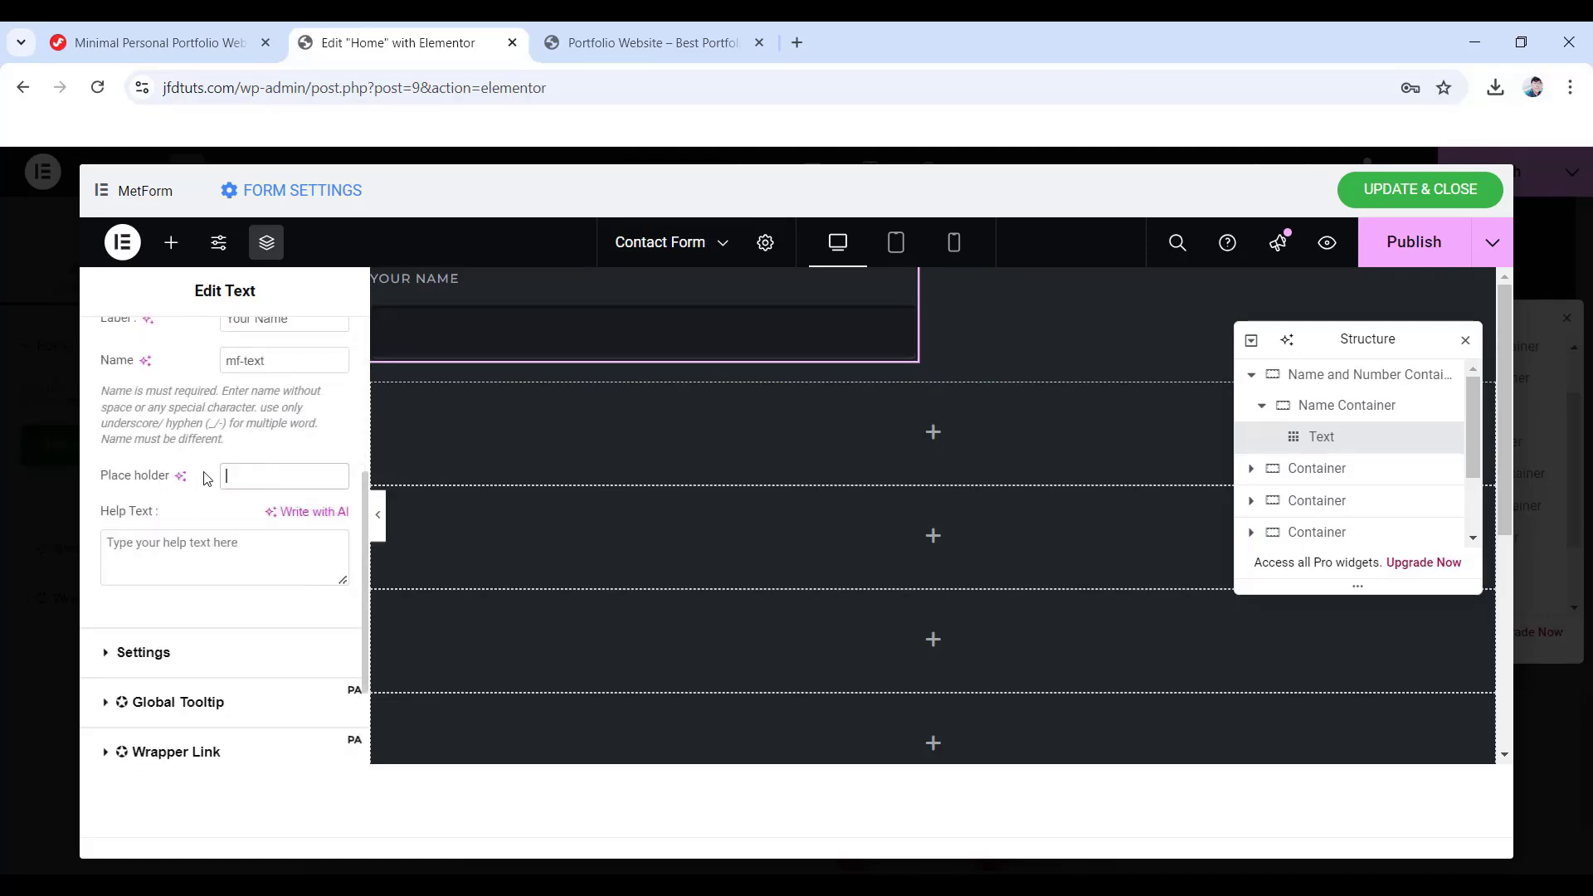
left_click(1262, 408)
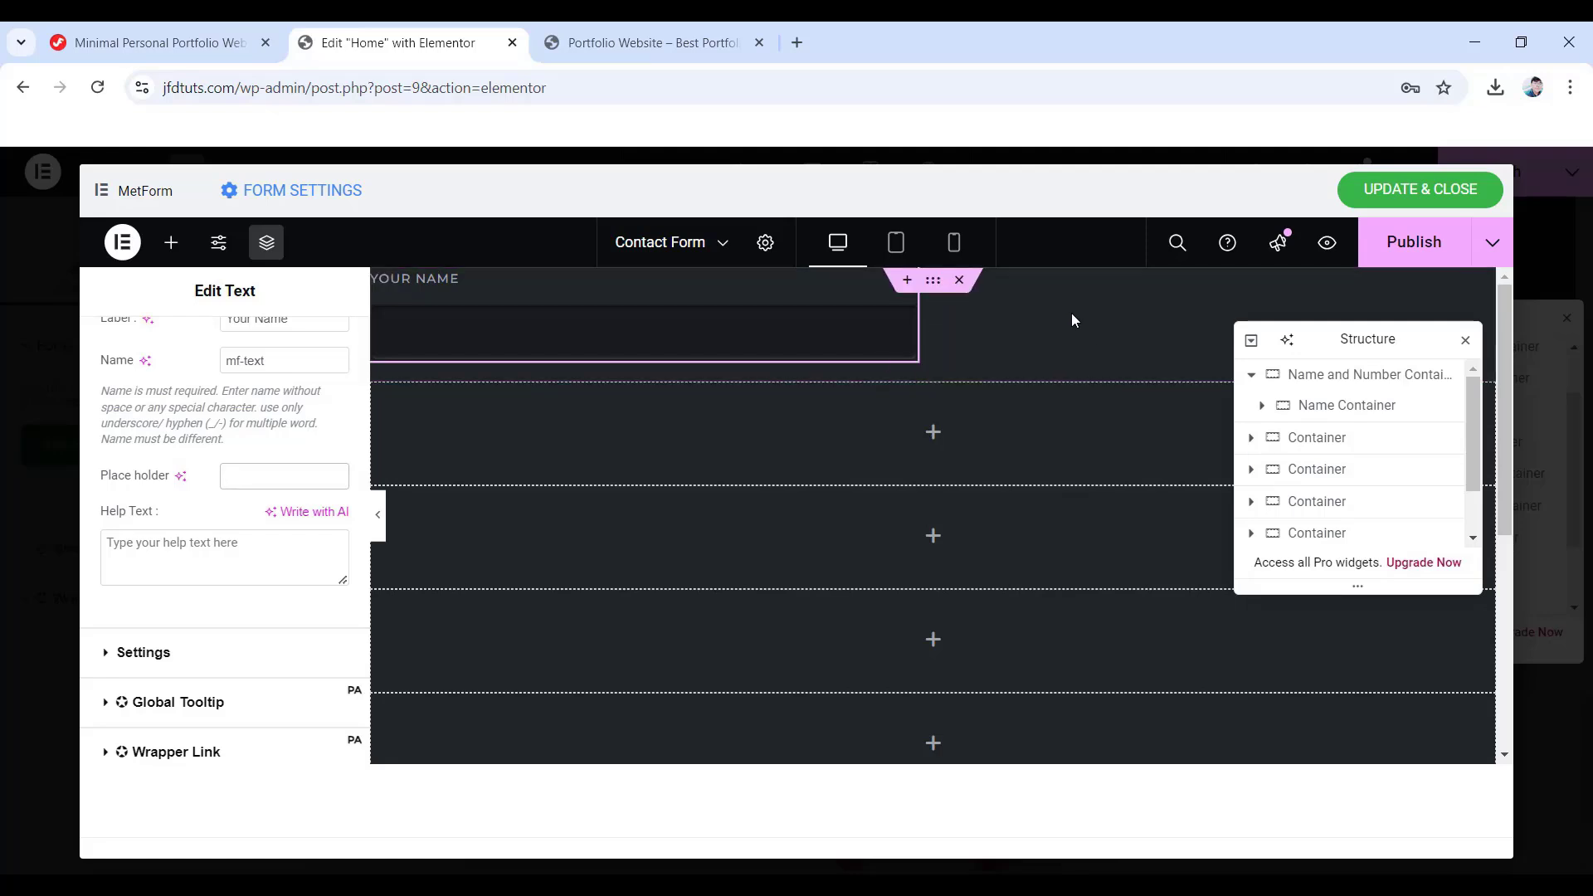
- Duplicate Name Container and rename the copy 'Number Container'
right_click(1315, 412)
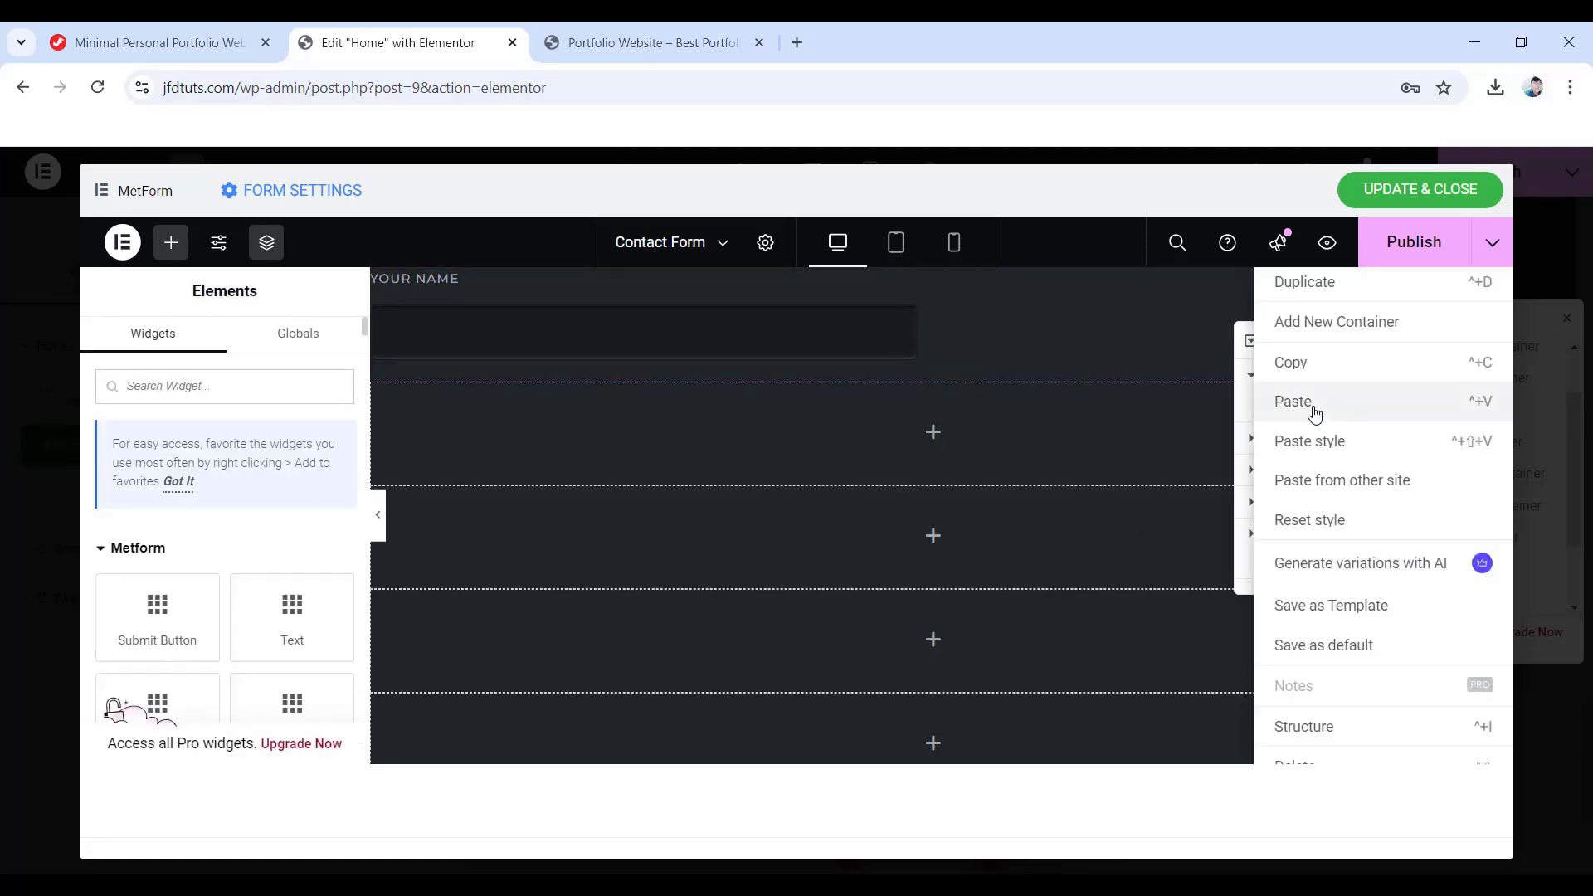
left_click(1333, 288)
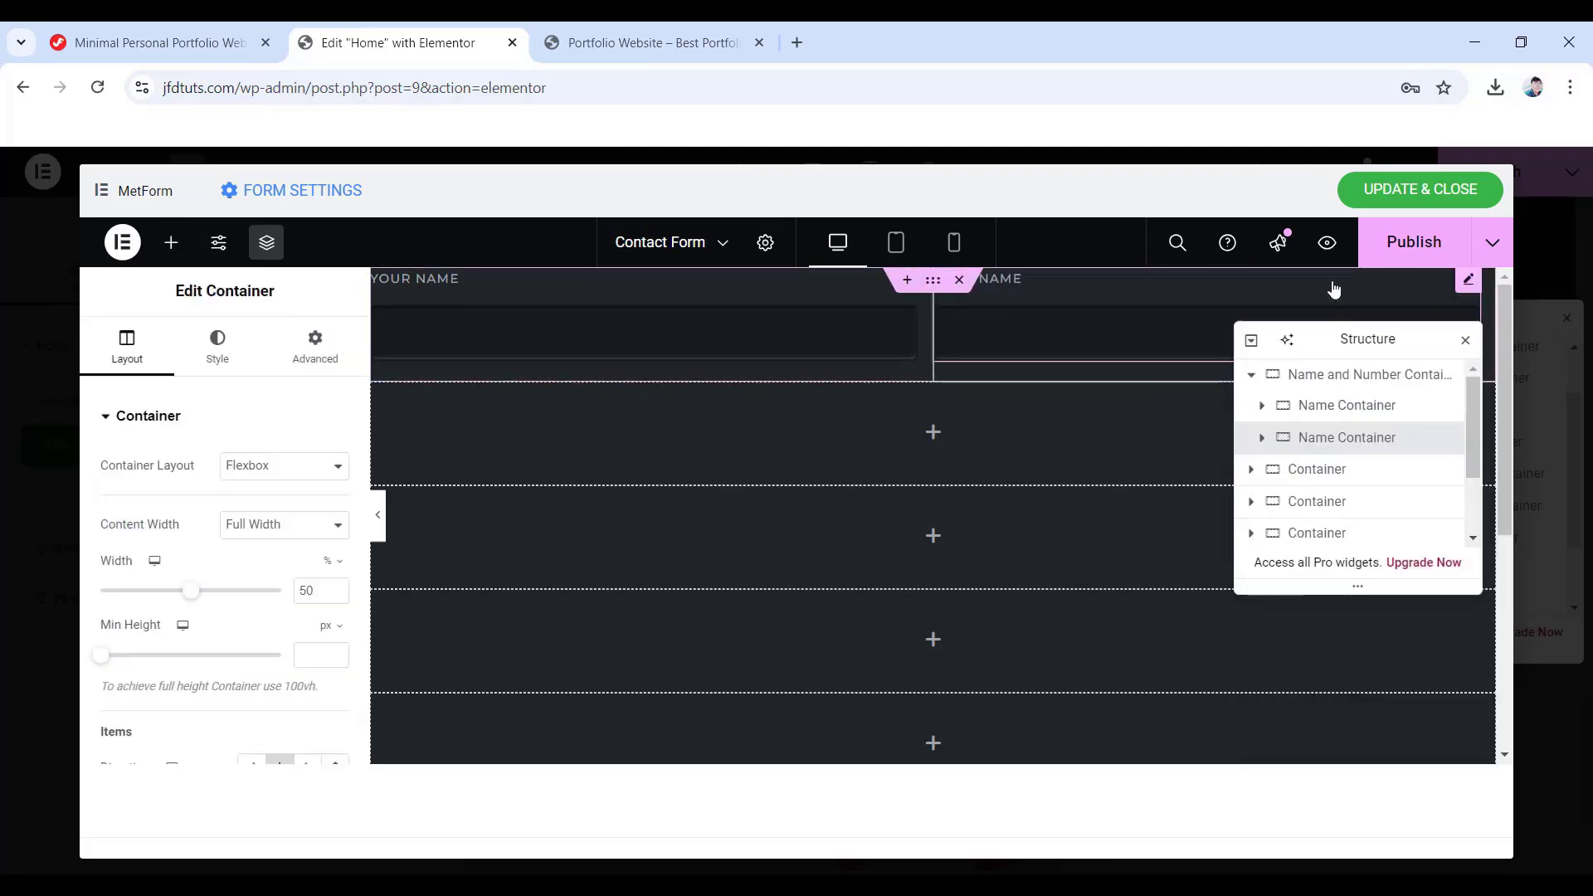
double_click(1335, 440)
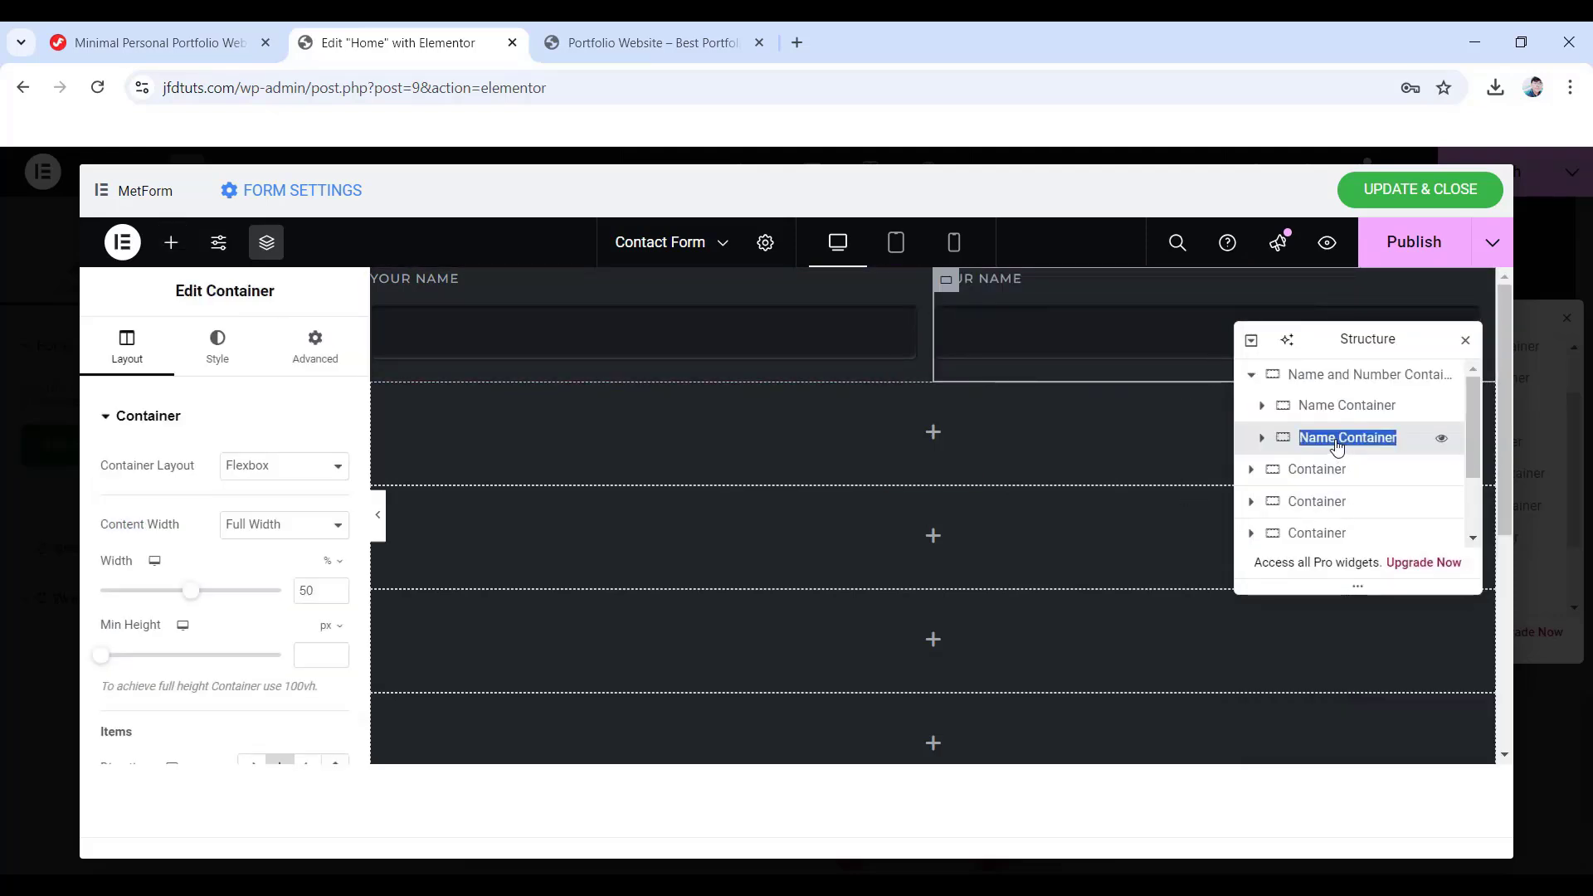
type("Number Container")
key("Return")
left_click(1263, 441)
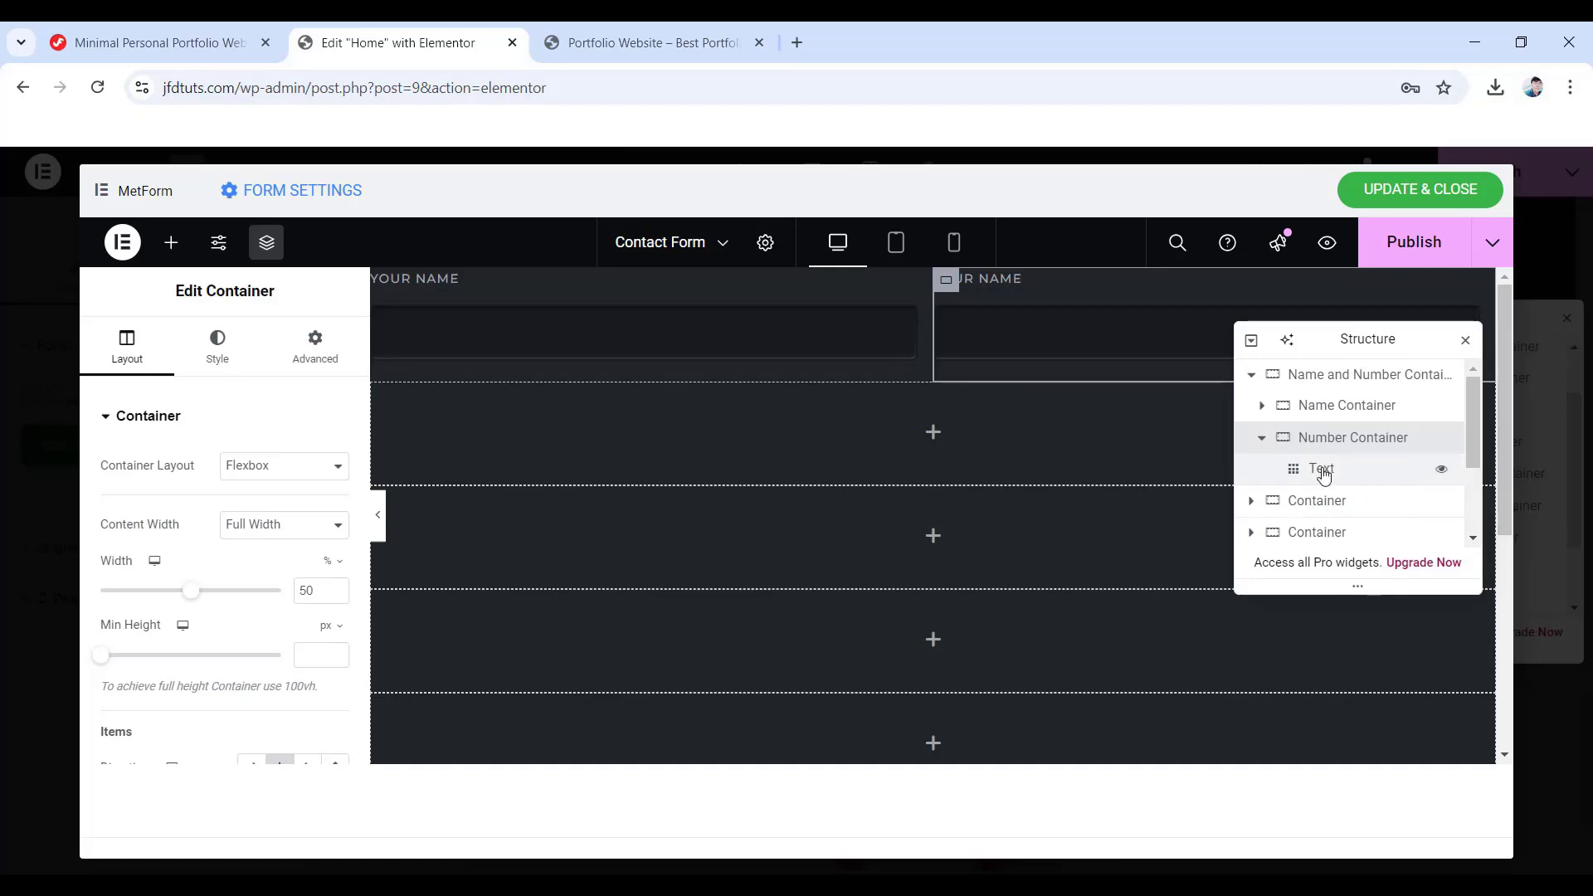
- Replace the copied Text widget in Number Container with a MetForm Number field
right_click(1324, 474)
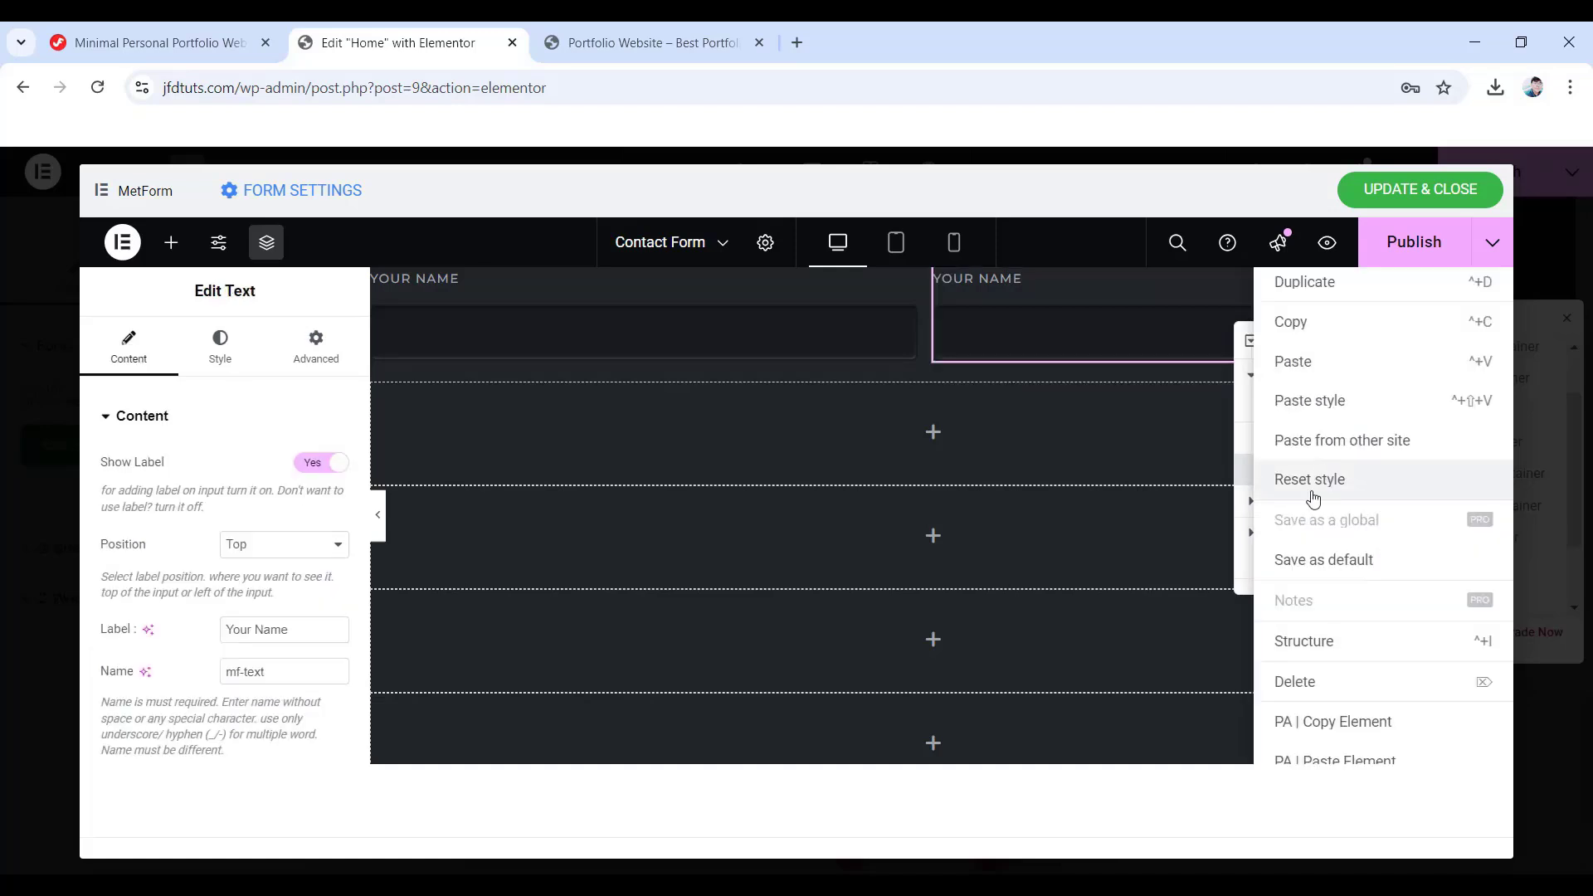
left_click(1326, 687)
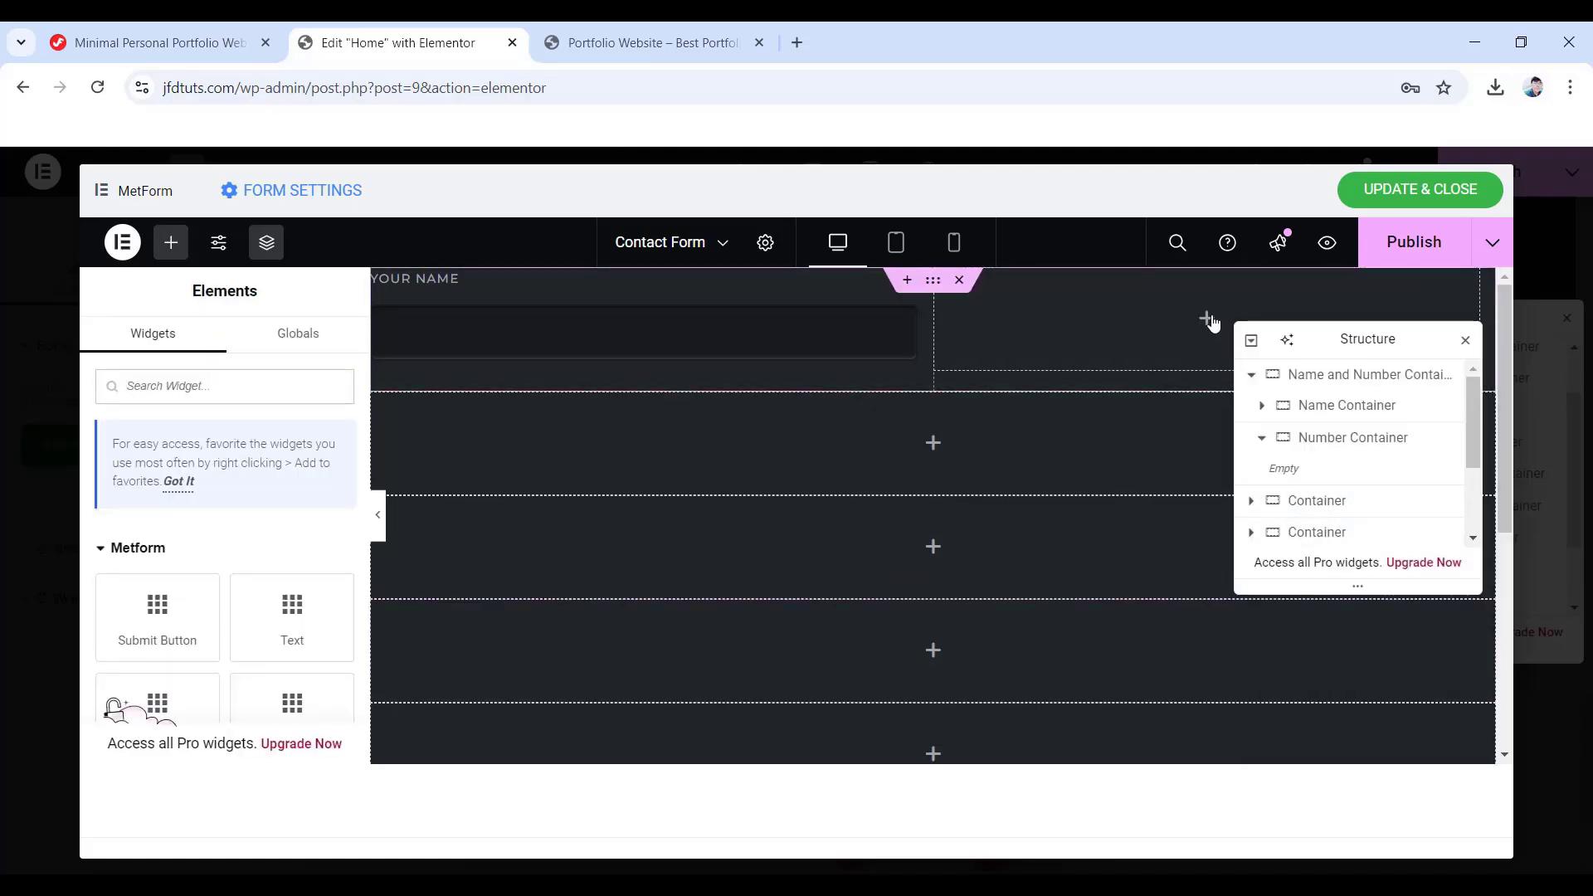
scroll(157, 611, "down", 3)
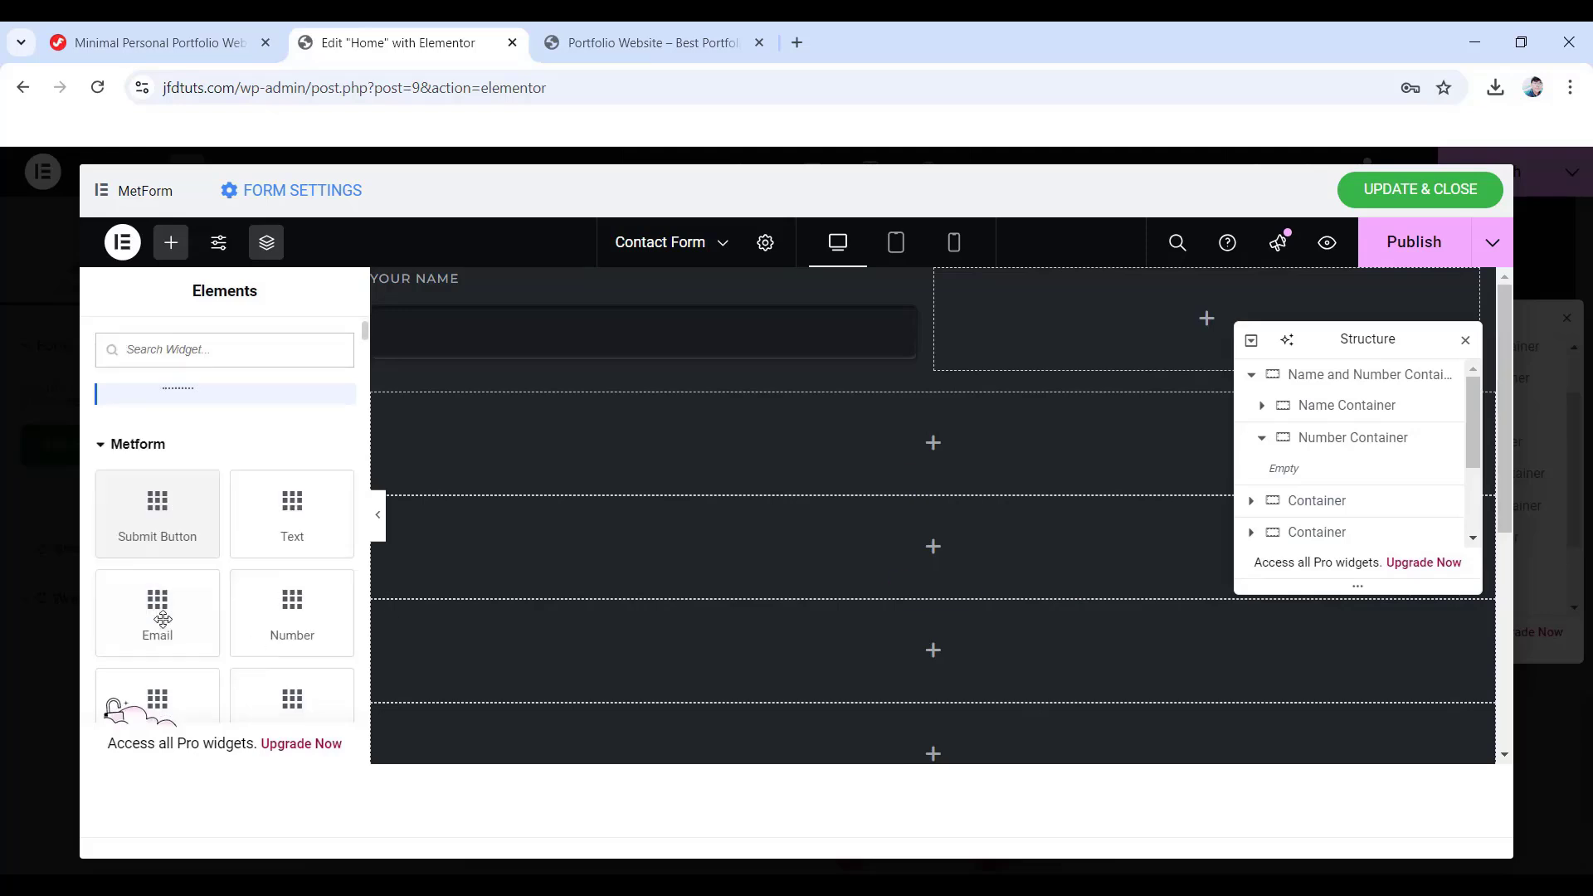
left_click_drag(292, 520, 1159, 318)
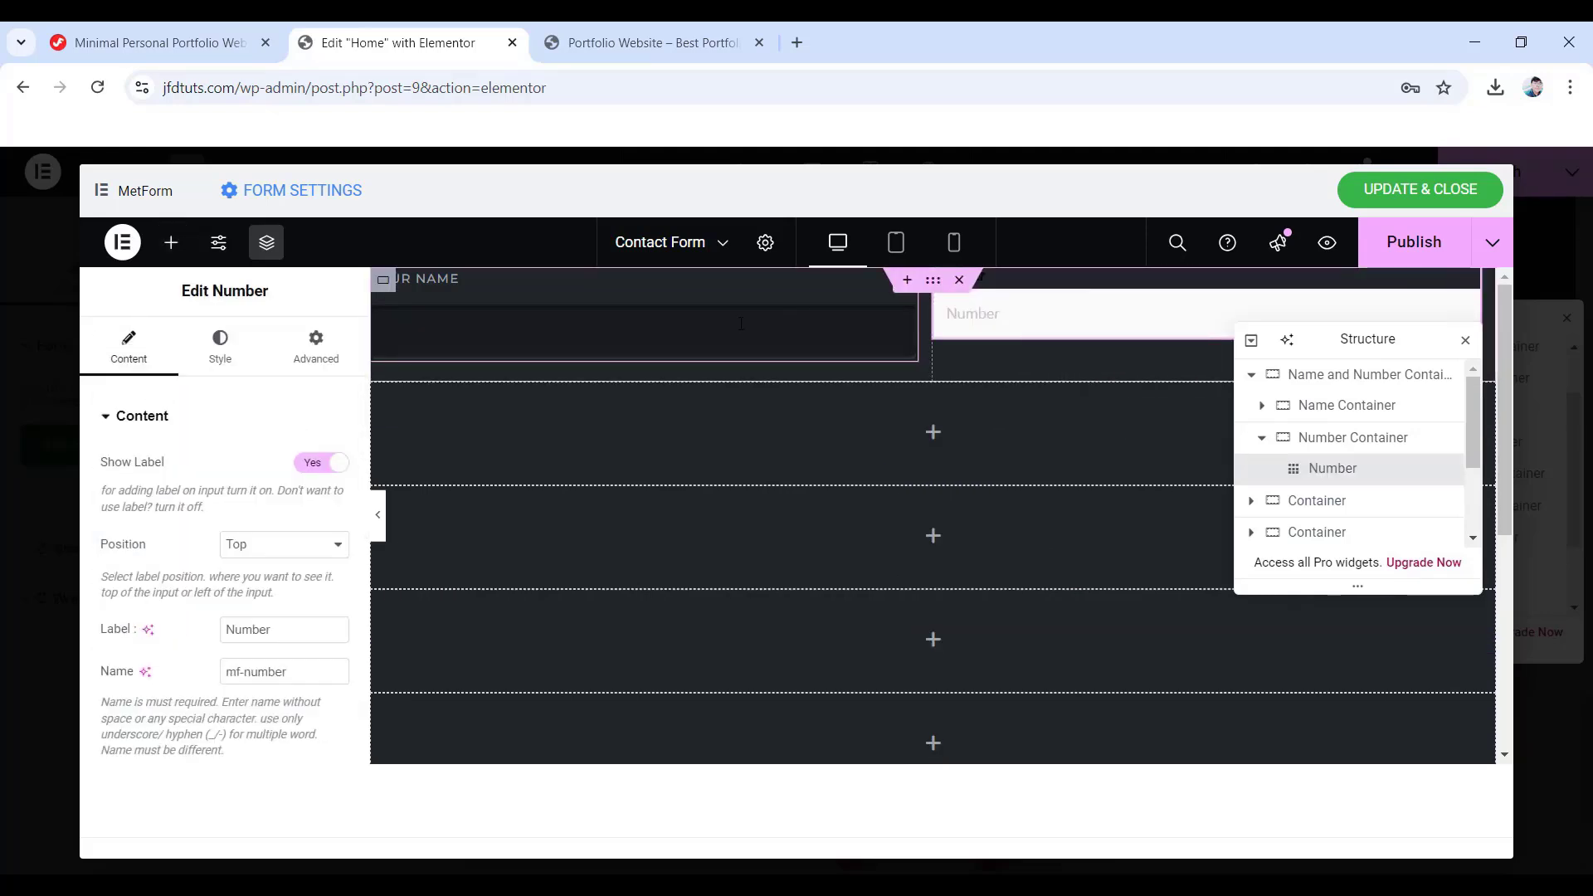
- Copy the Your Name field and paste its style onto the Number field
left_click(620, 341)
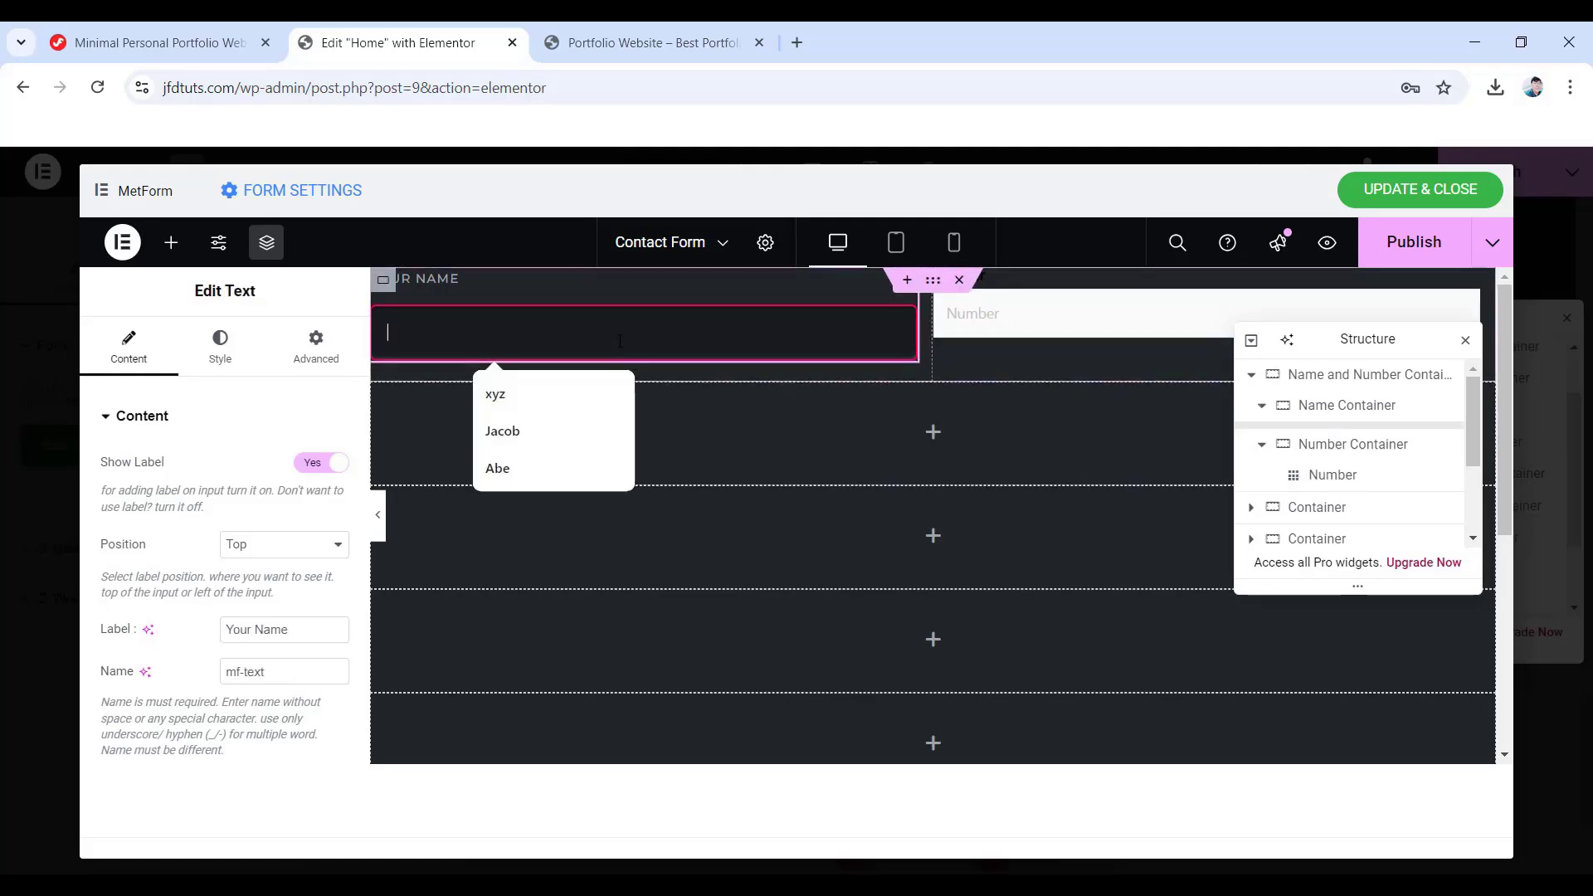
right_click(645, 334)
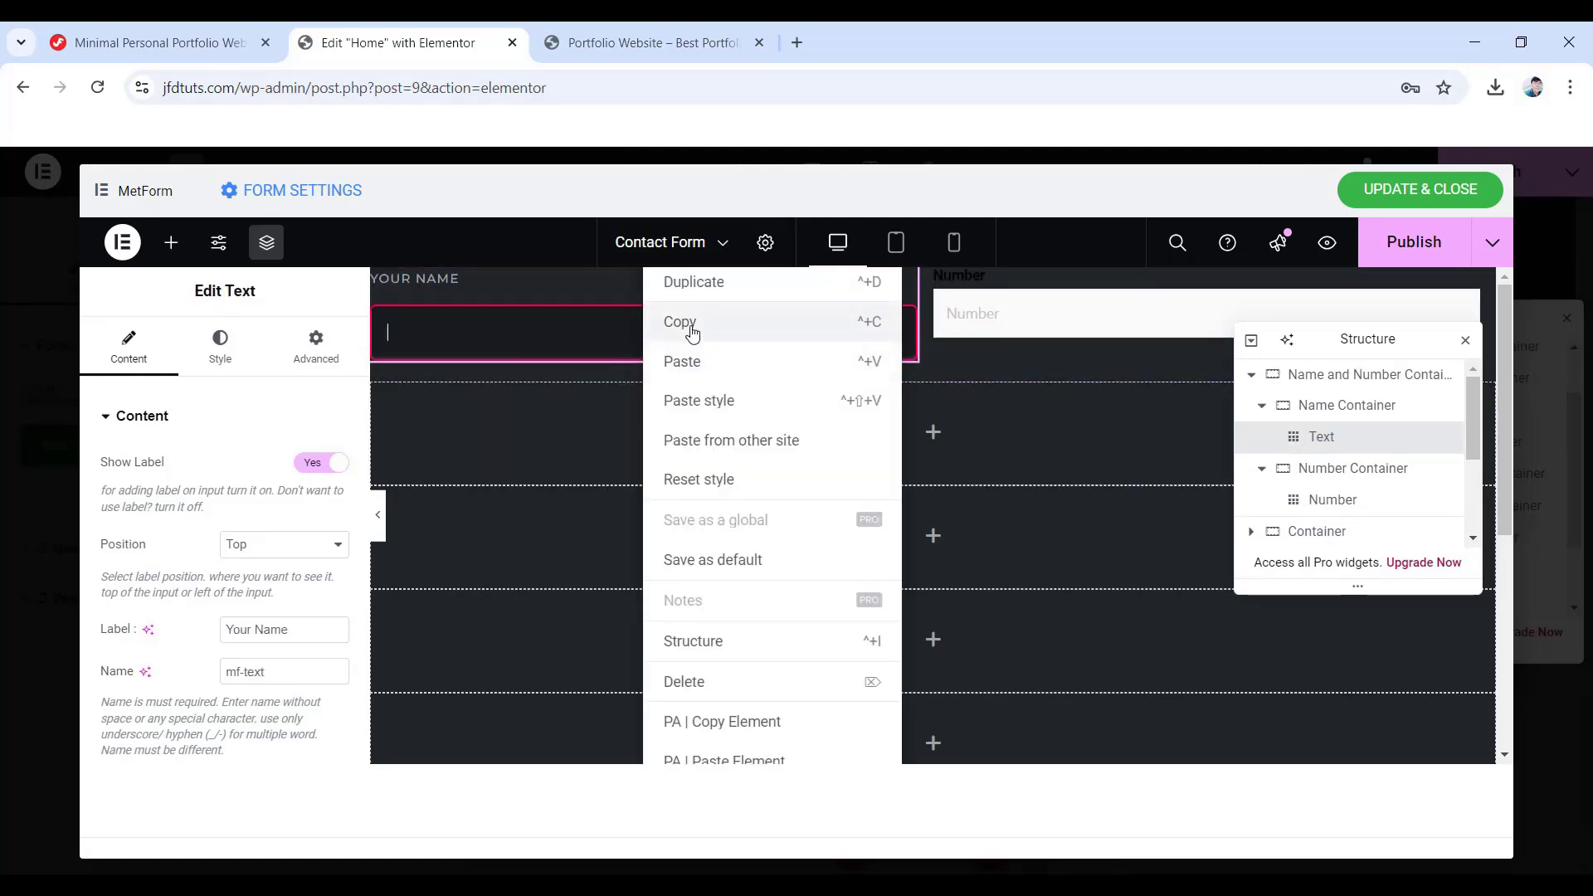
left_click(679, 322)
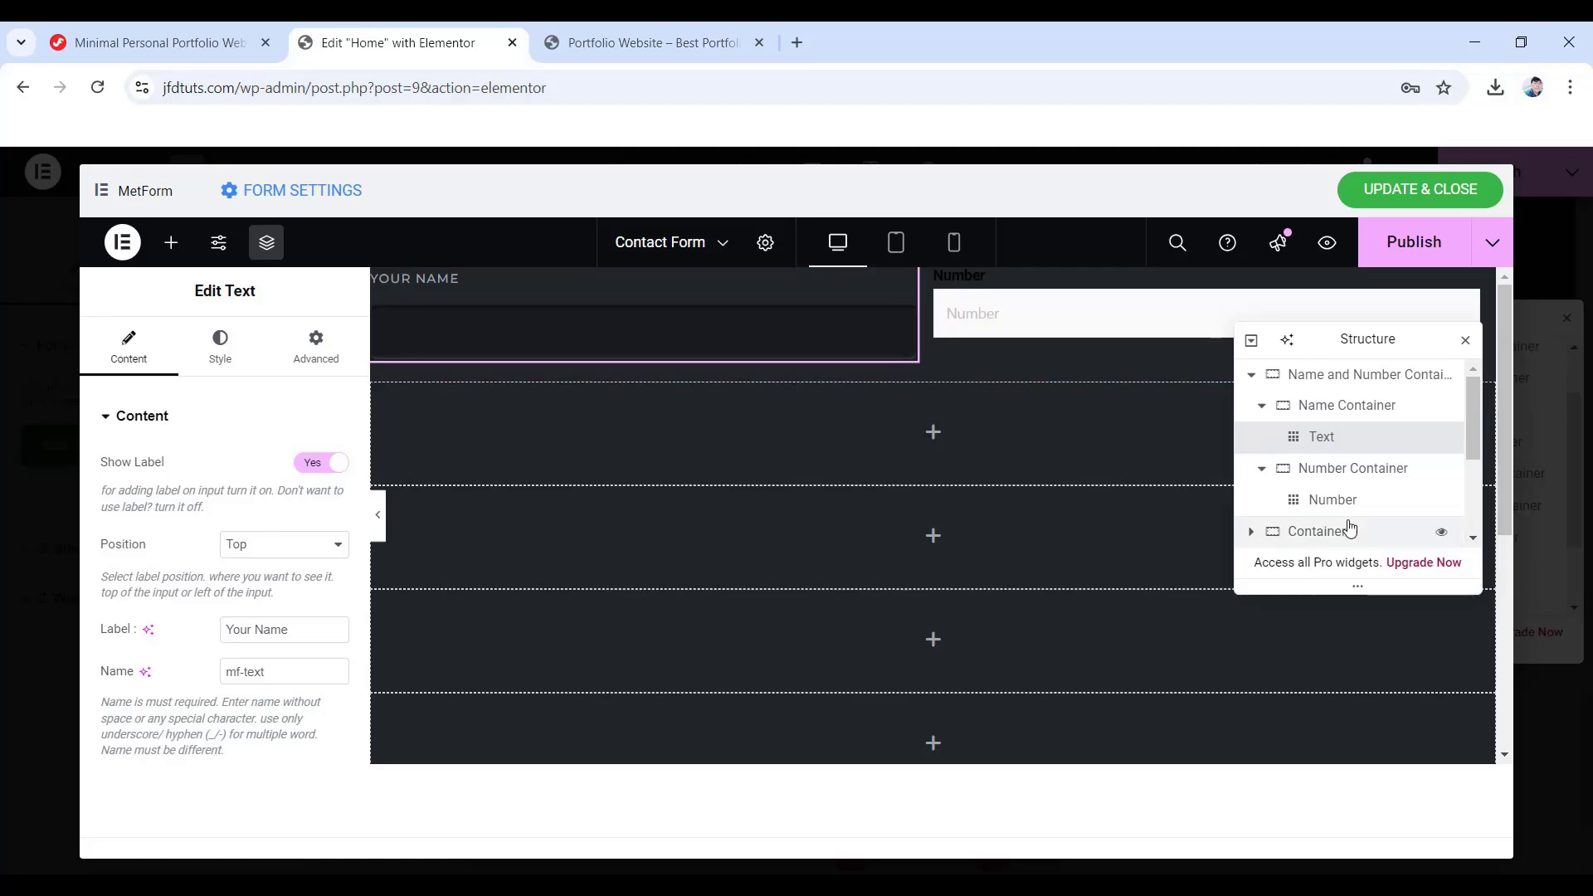
left_click(1320, 507)
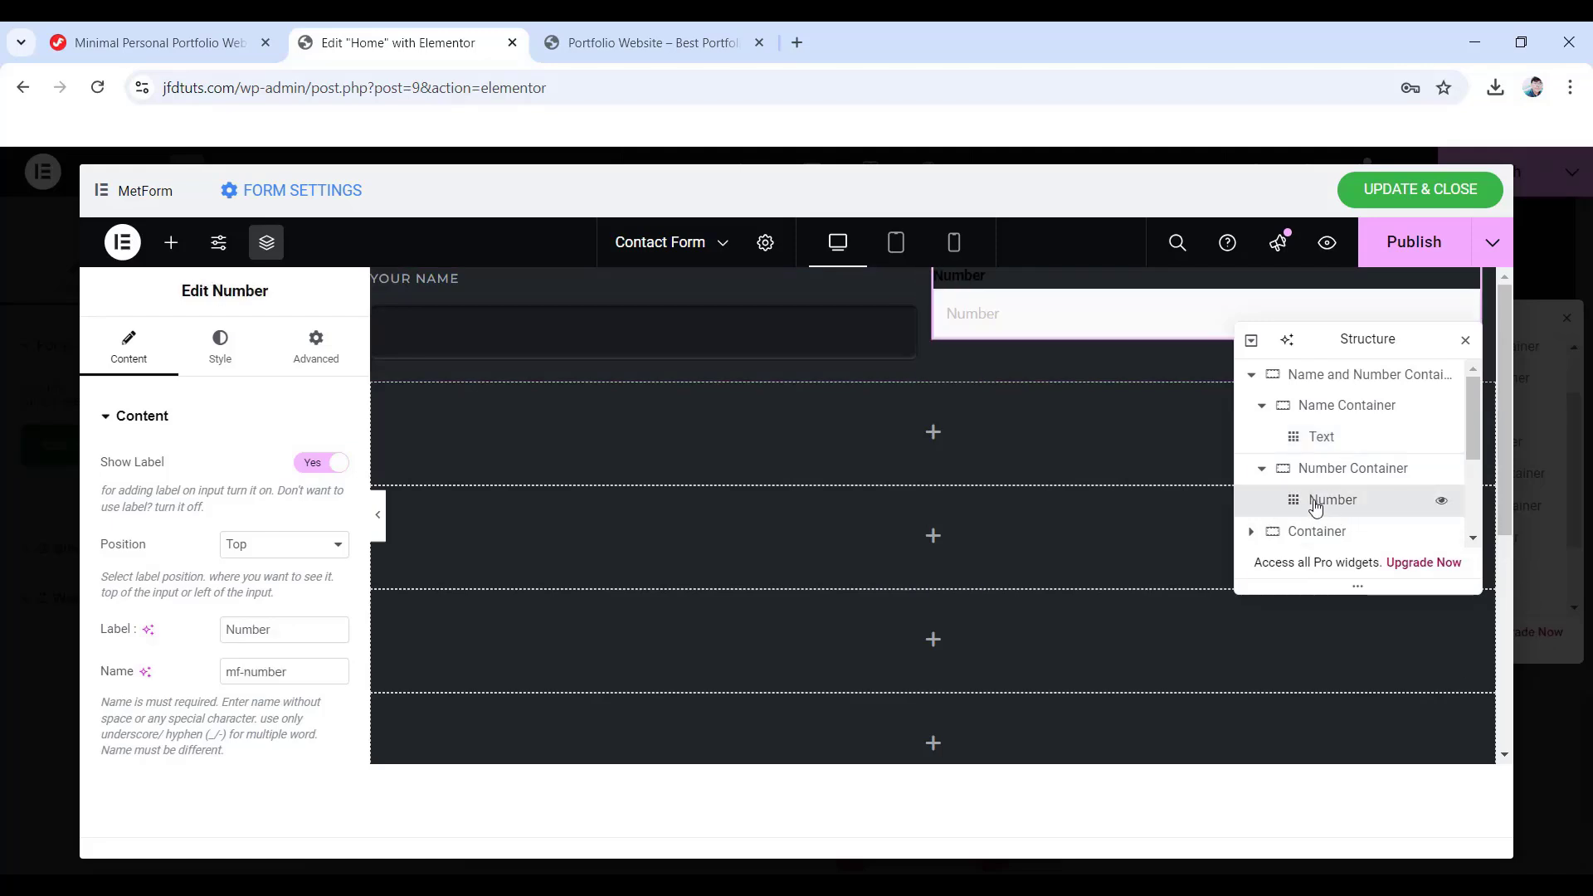
right_click(1311, 509)
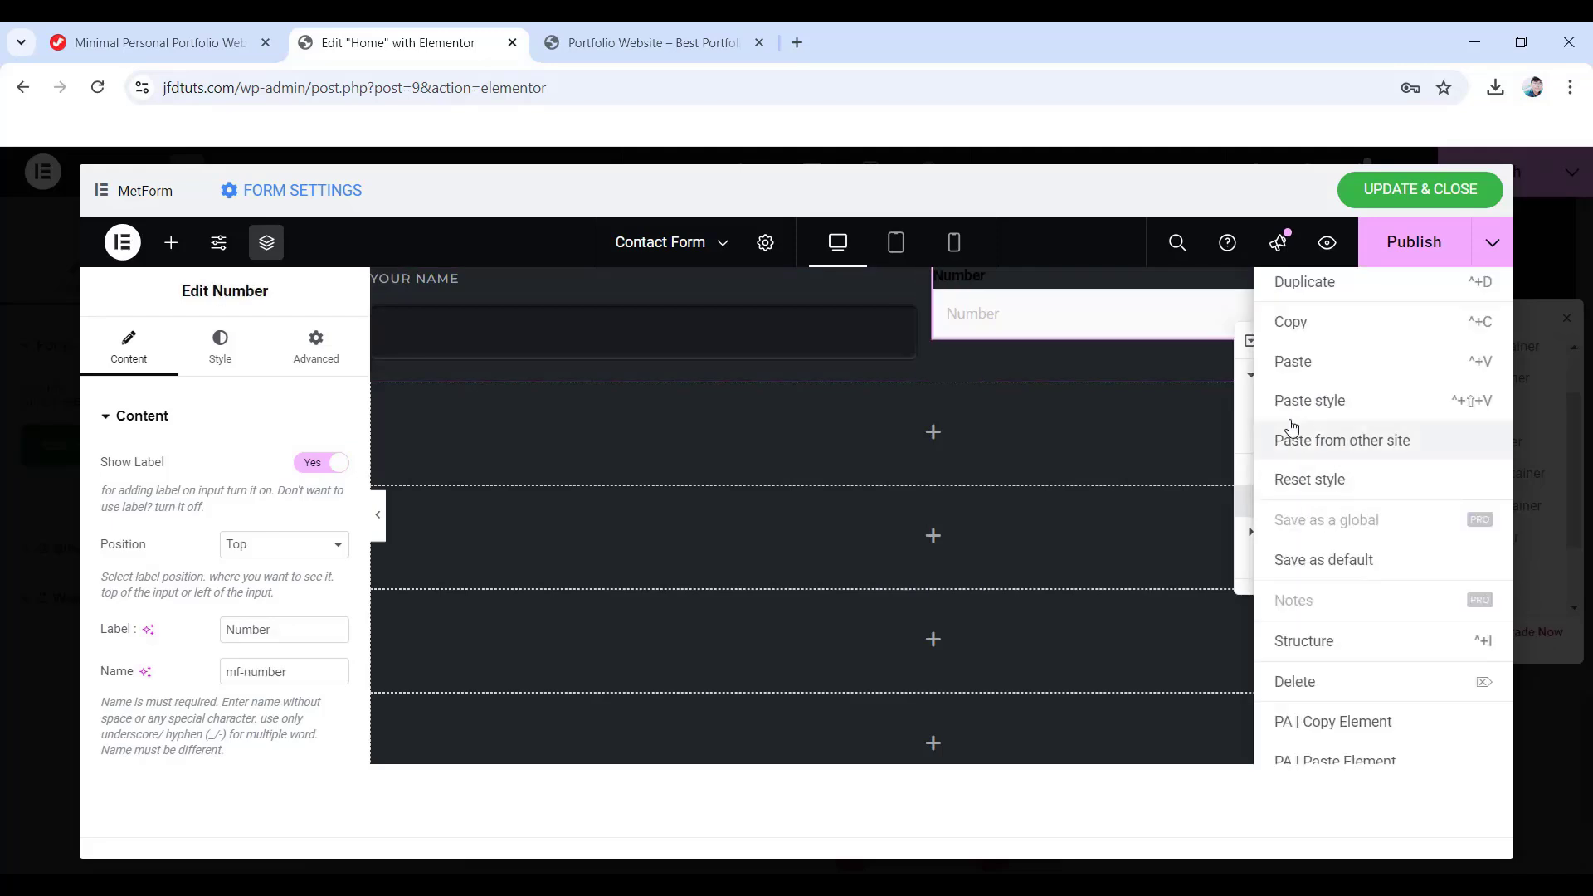
left_click(1317, 403)
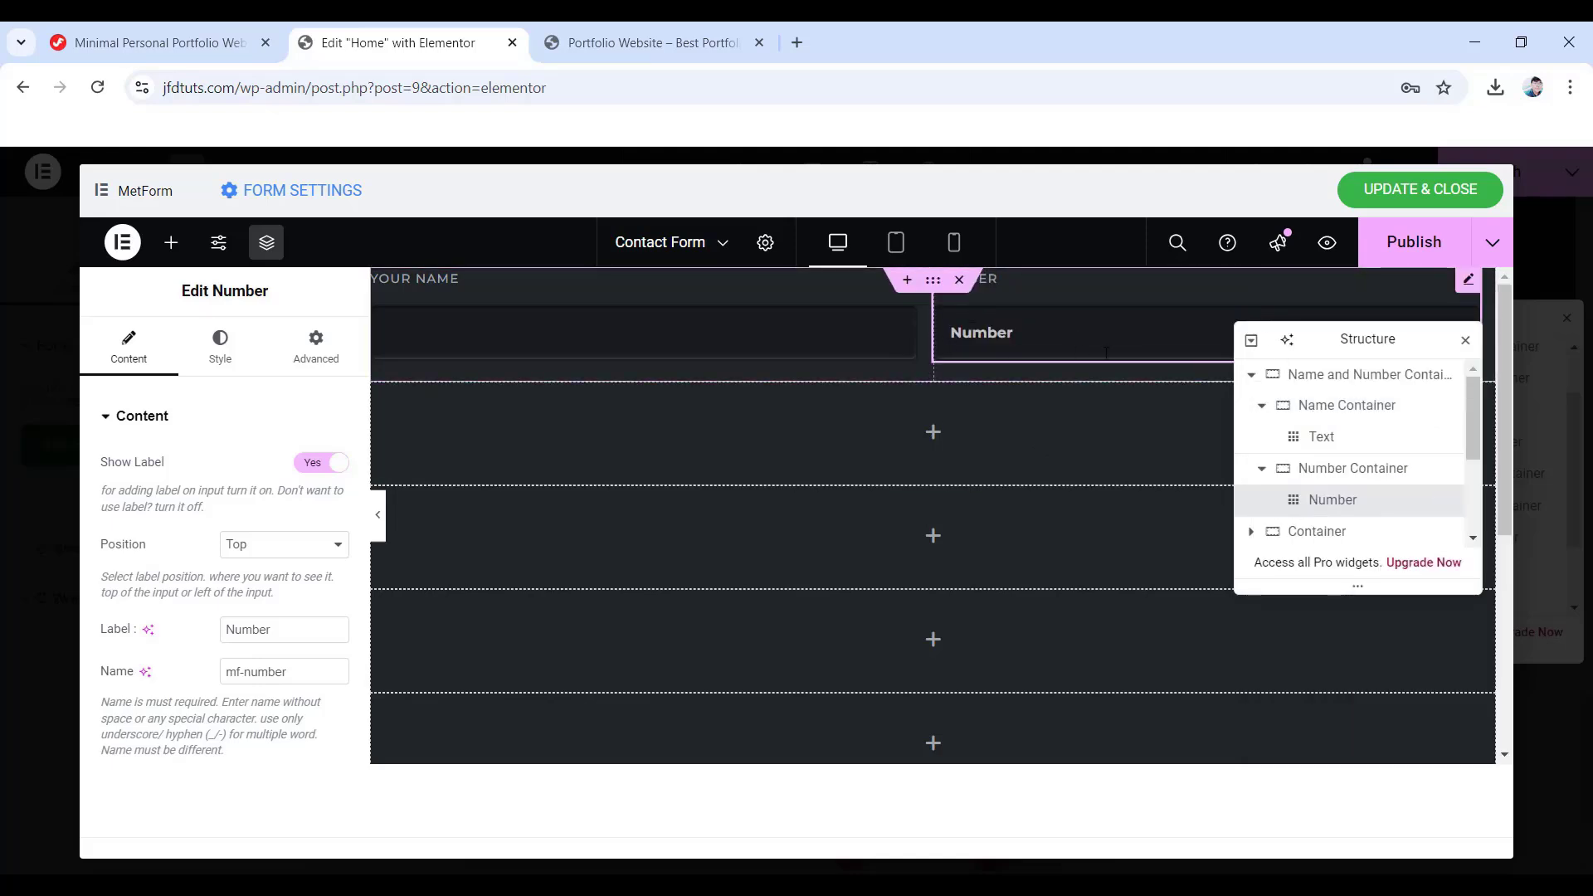
- Label the Number field 'Phone Number', clear its 'Number' placeholder, and collapse the containers
scroll(1099, 352, "down", 1)
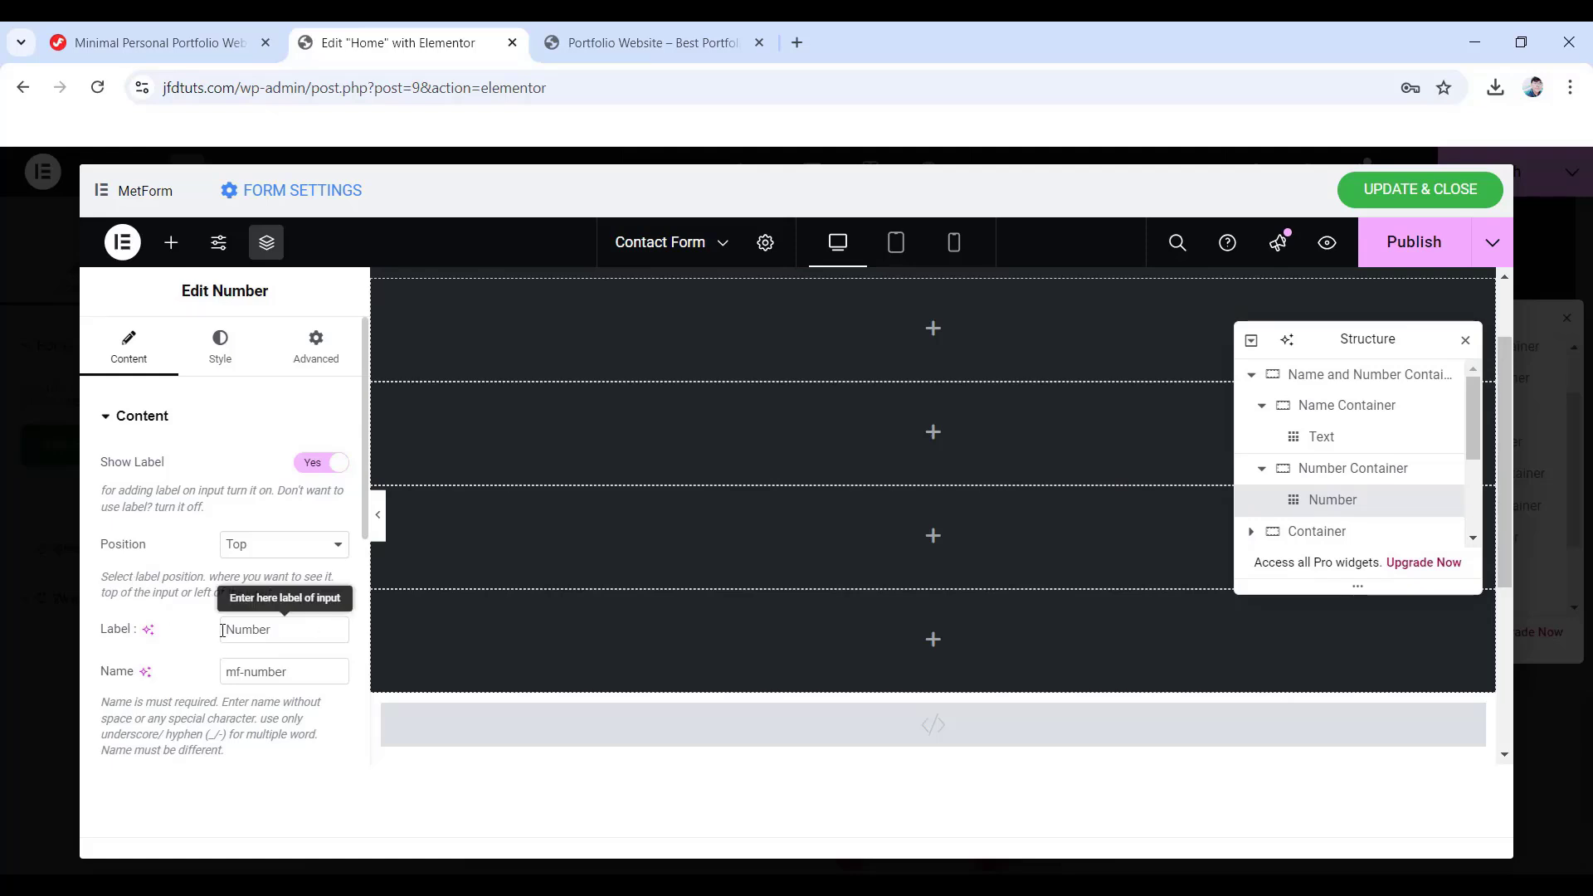
type("Phone Number")
scroll(303, 647, "down", 2)
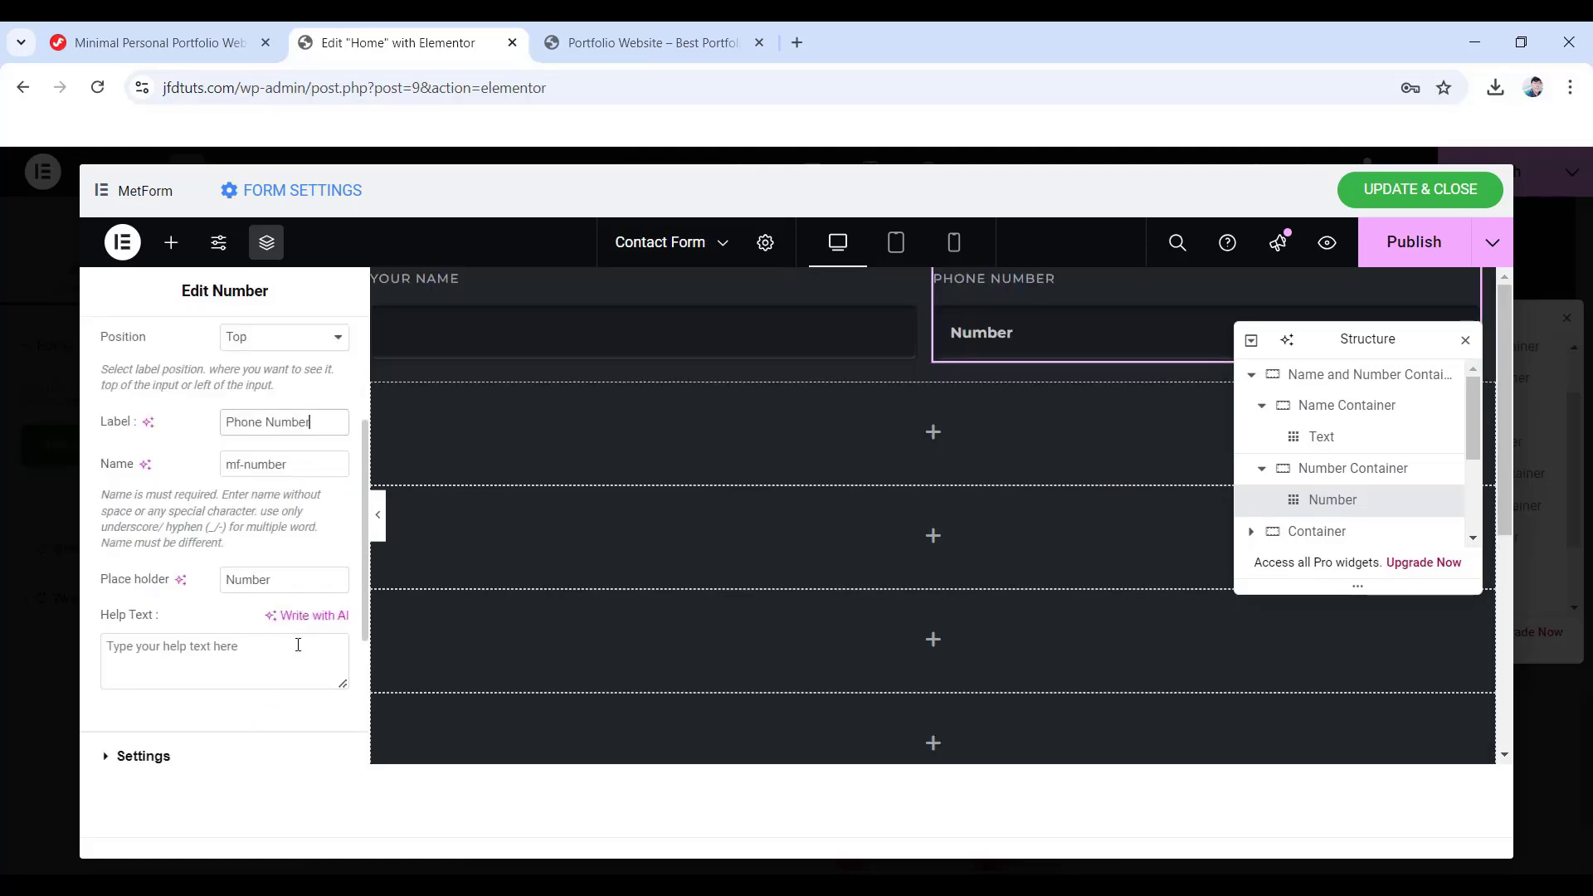
left_click_drag(316, 586, 200, 583)
key("BackSpace")
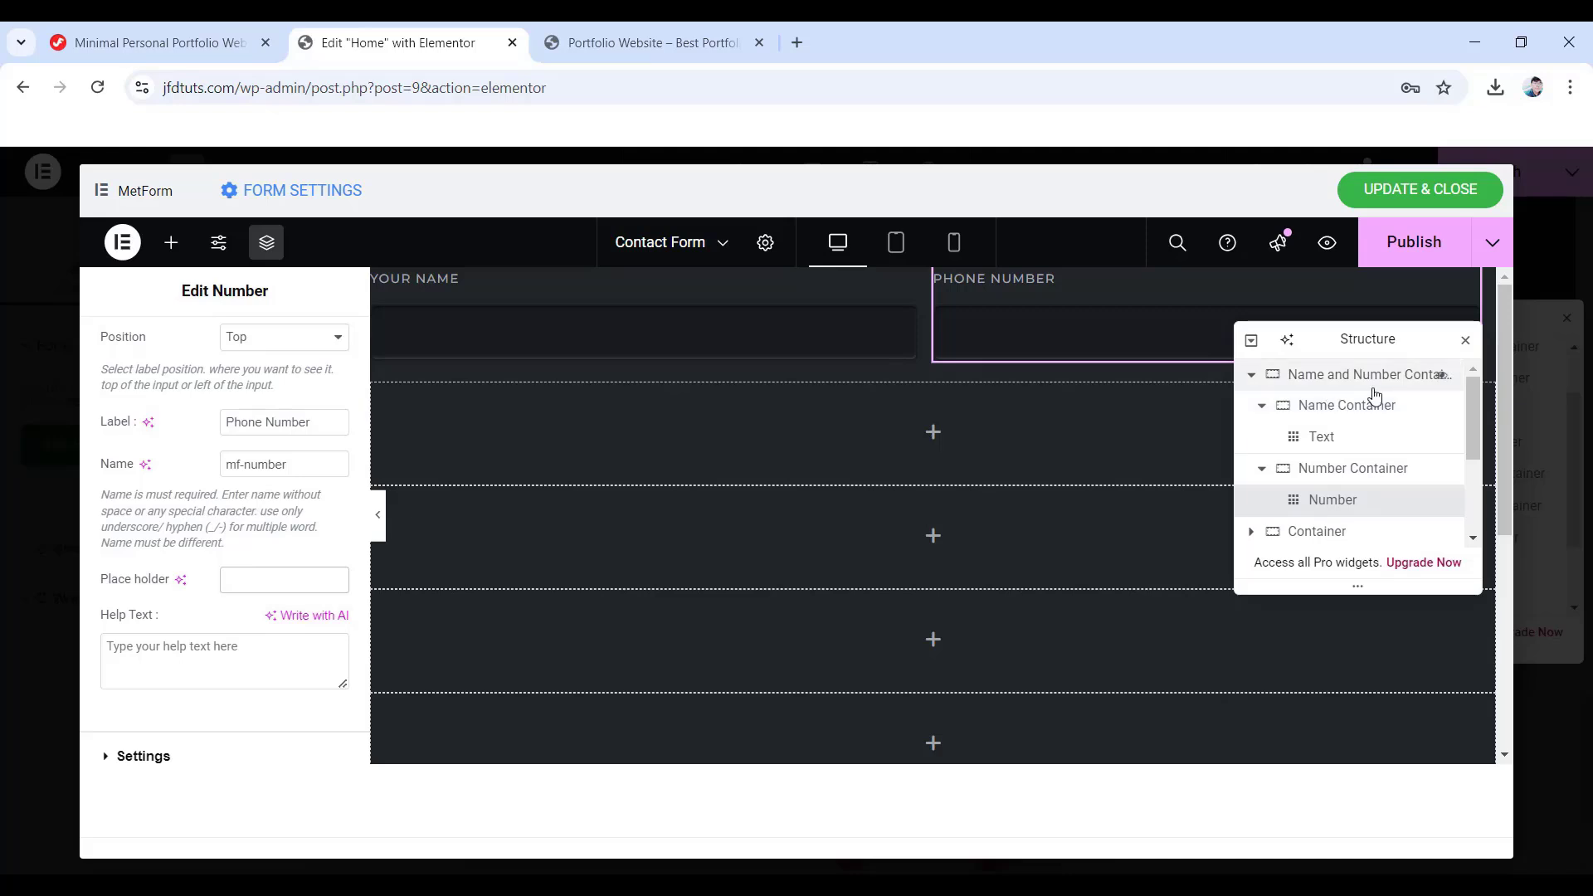
left_click(1251, 374)
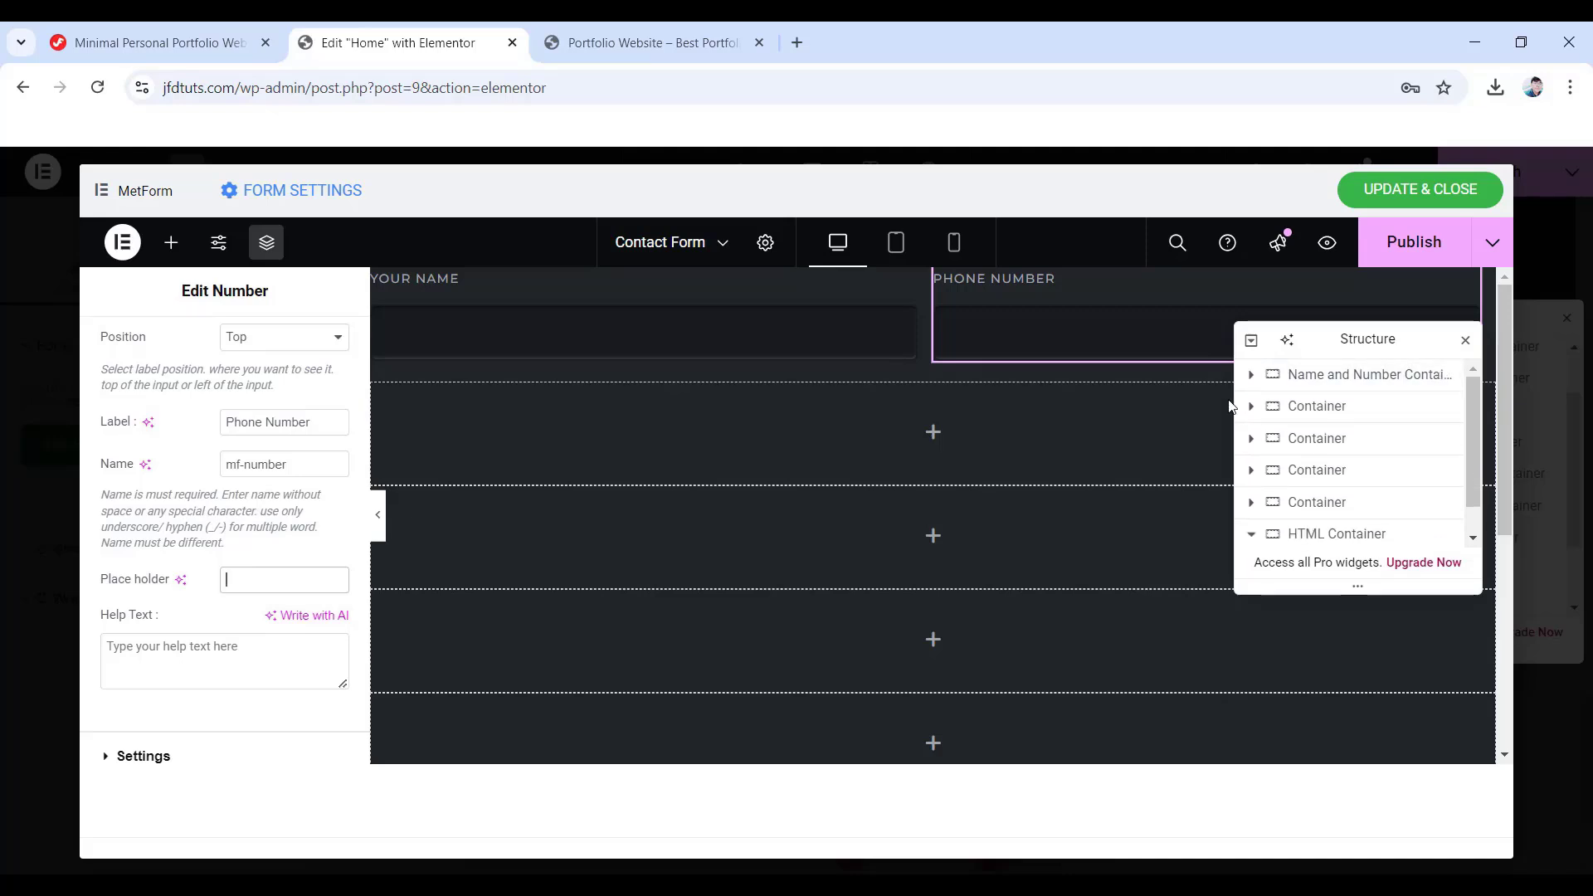
- Add an inner Container inside the Email Container
left_click(1296, 415)
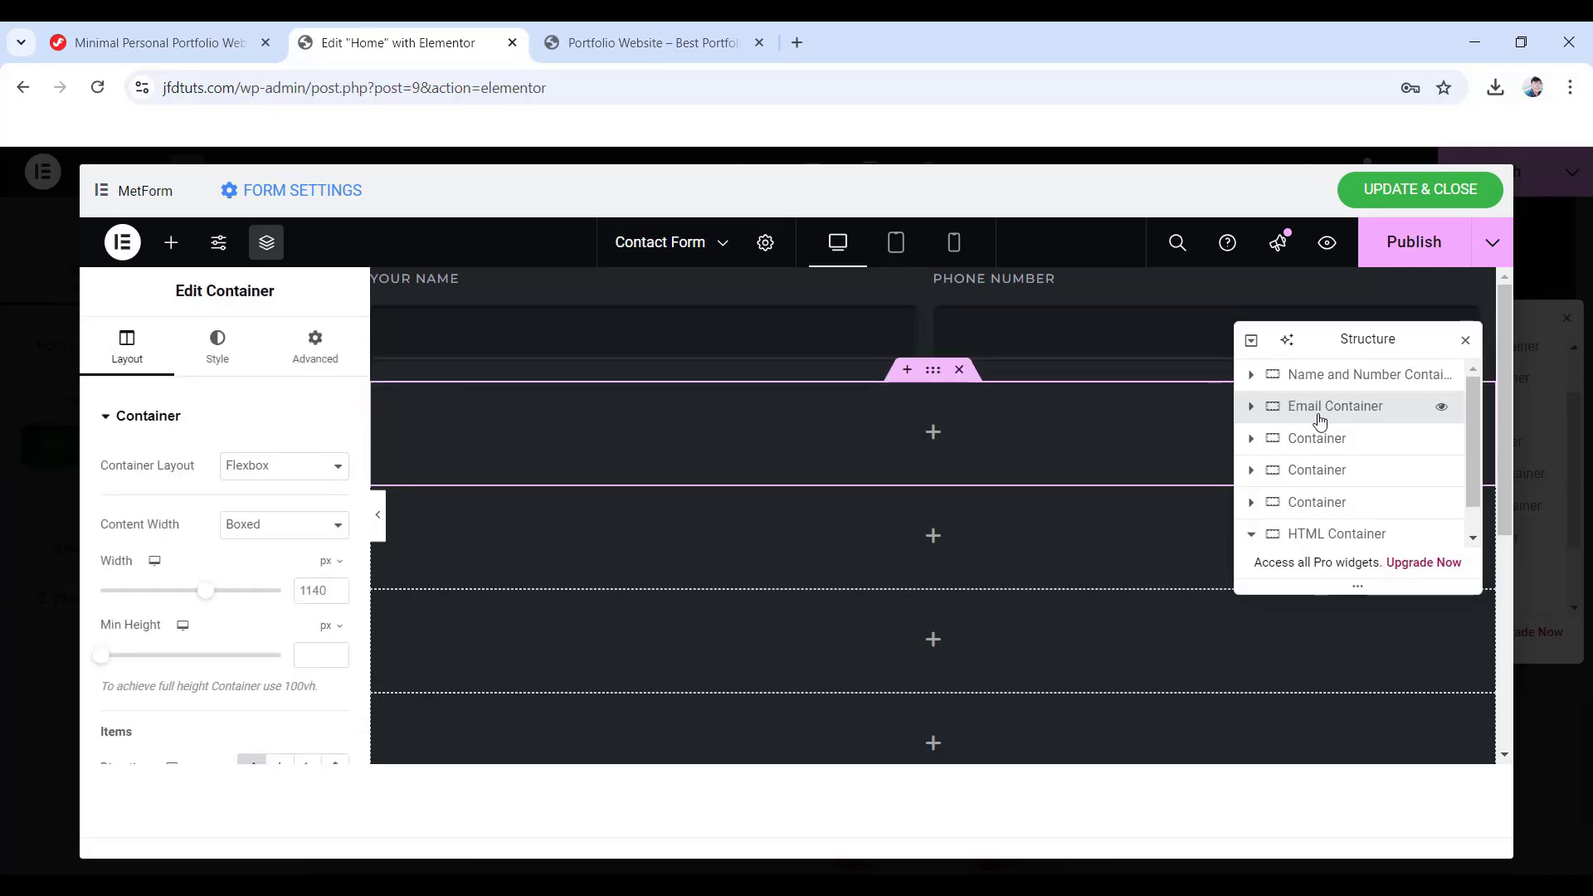
left_click(1251, 405)
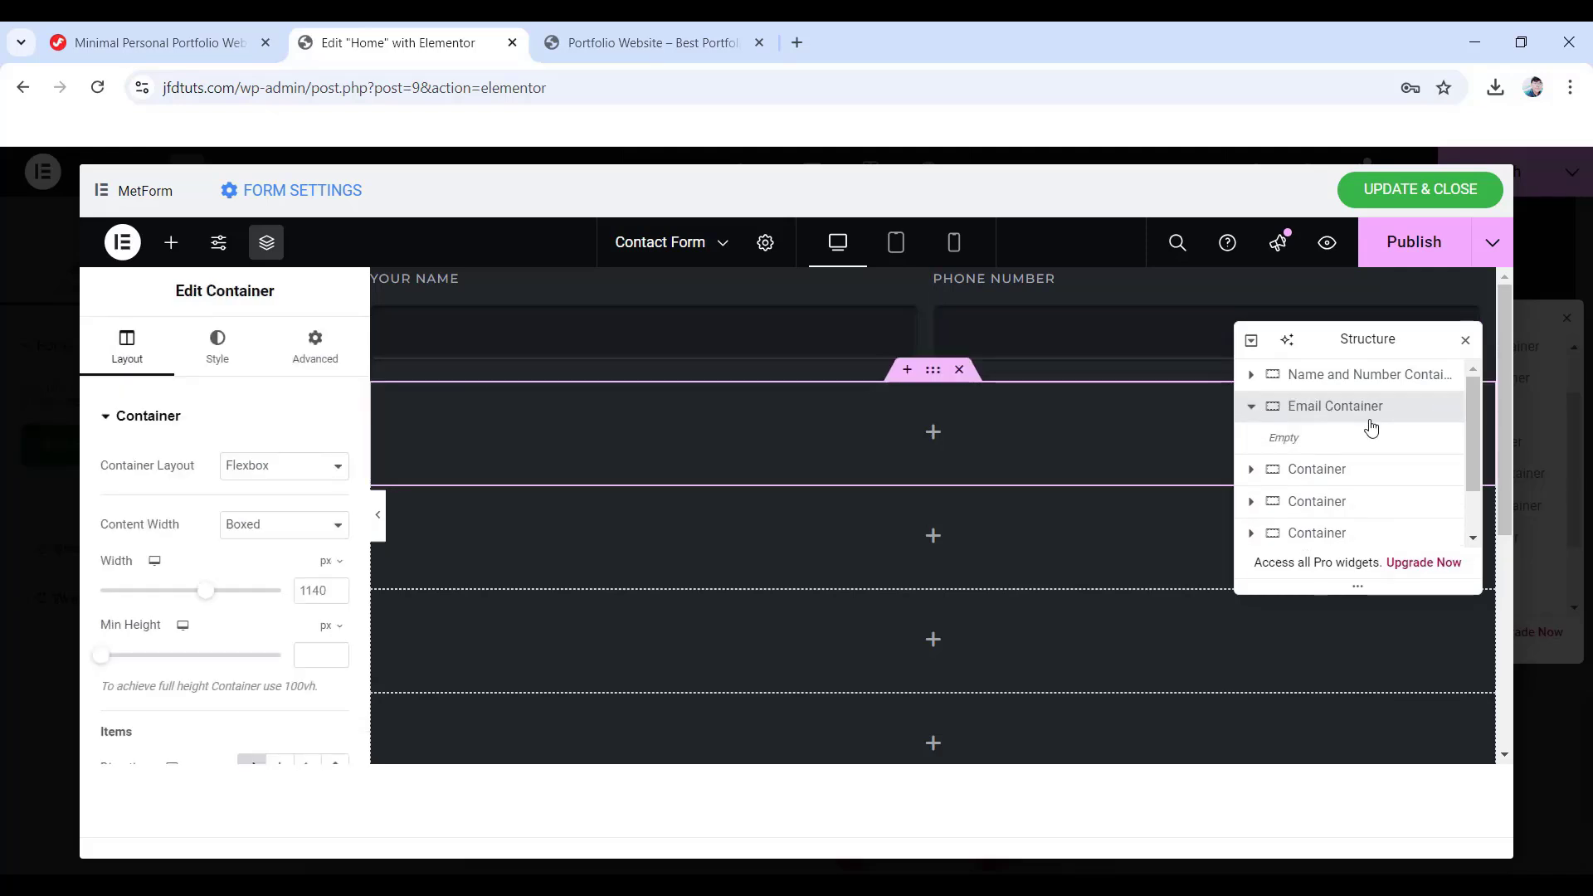
left_click(934, 433)
scroll(207, 581, "down", 10)
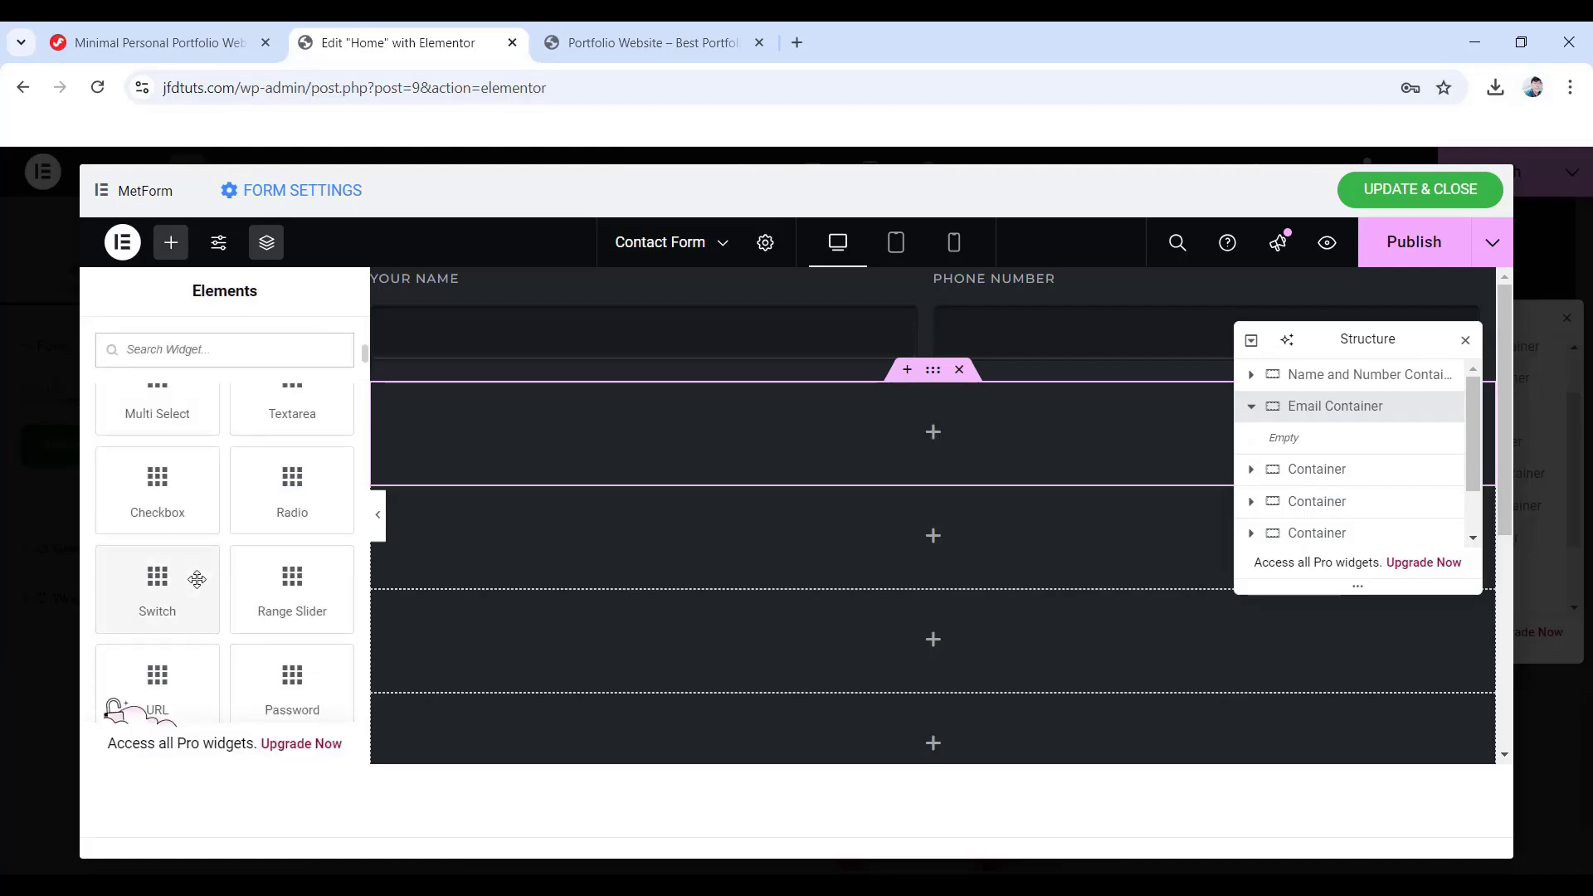
scroll(246, 564, "up", 5)
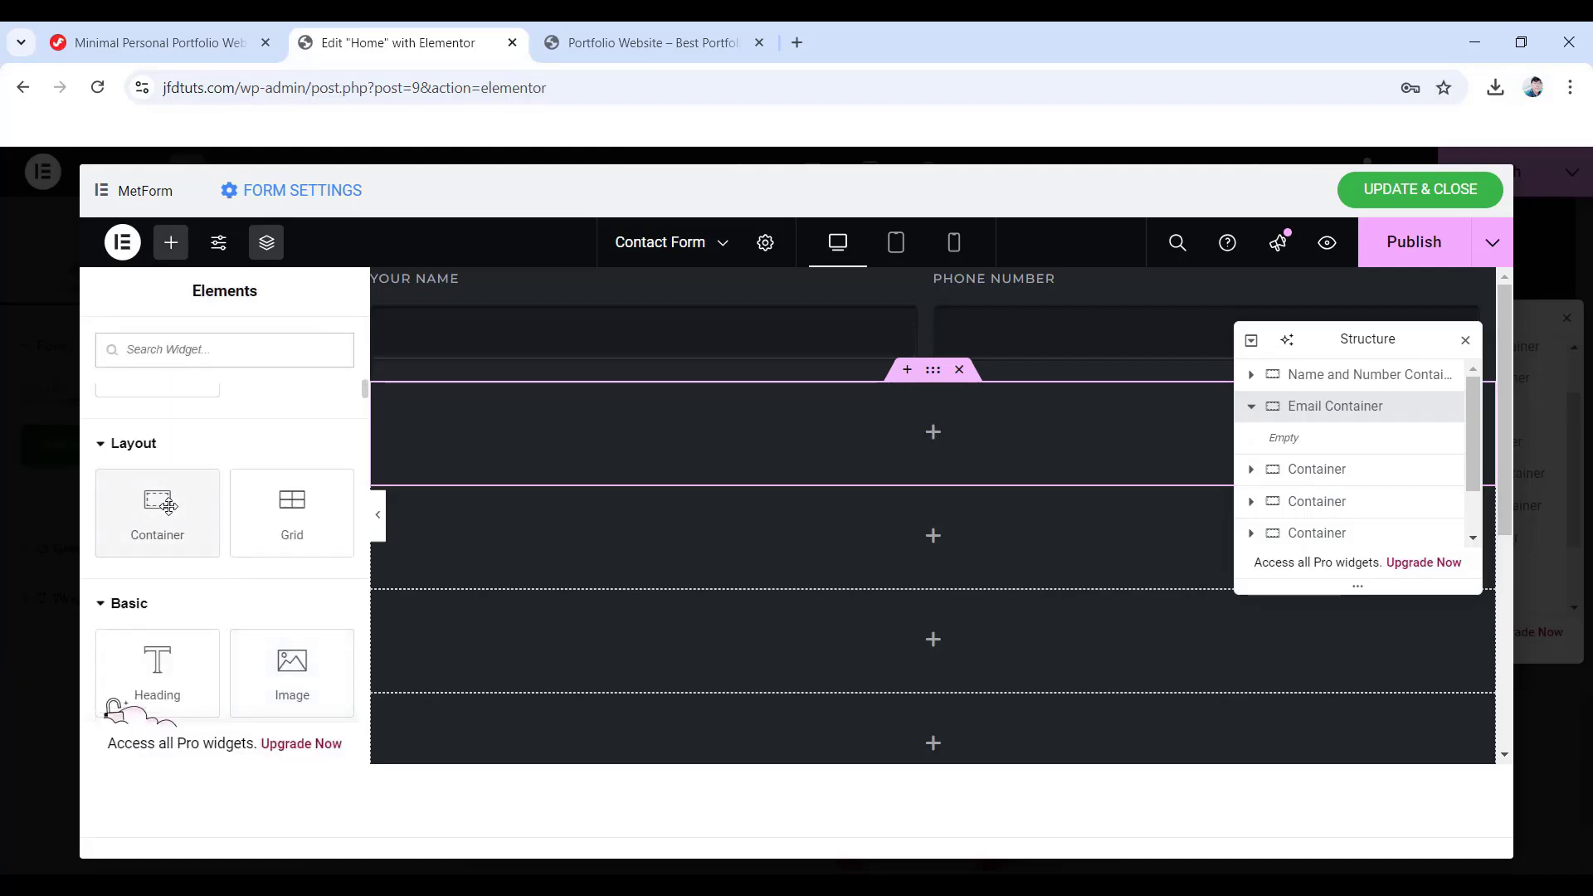
left_click_drag(157, 508, 940, 438)
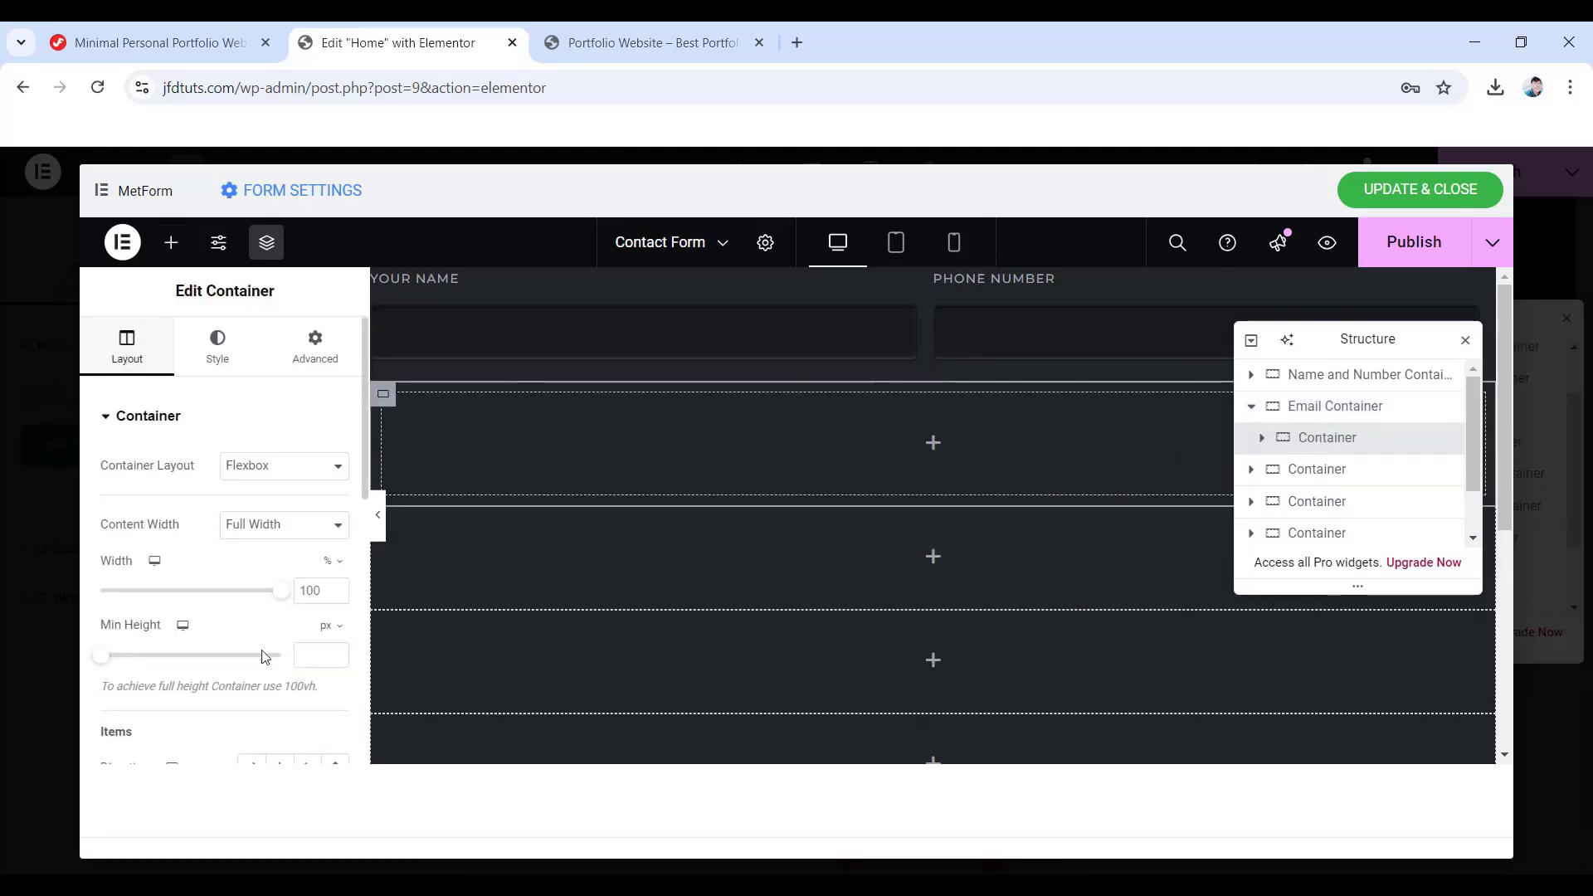
- Set the inner container's direction to Column and its bottom padding to 20 px
scroll(249, 651, "down", 3)
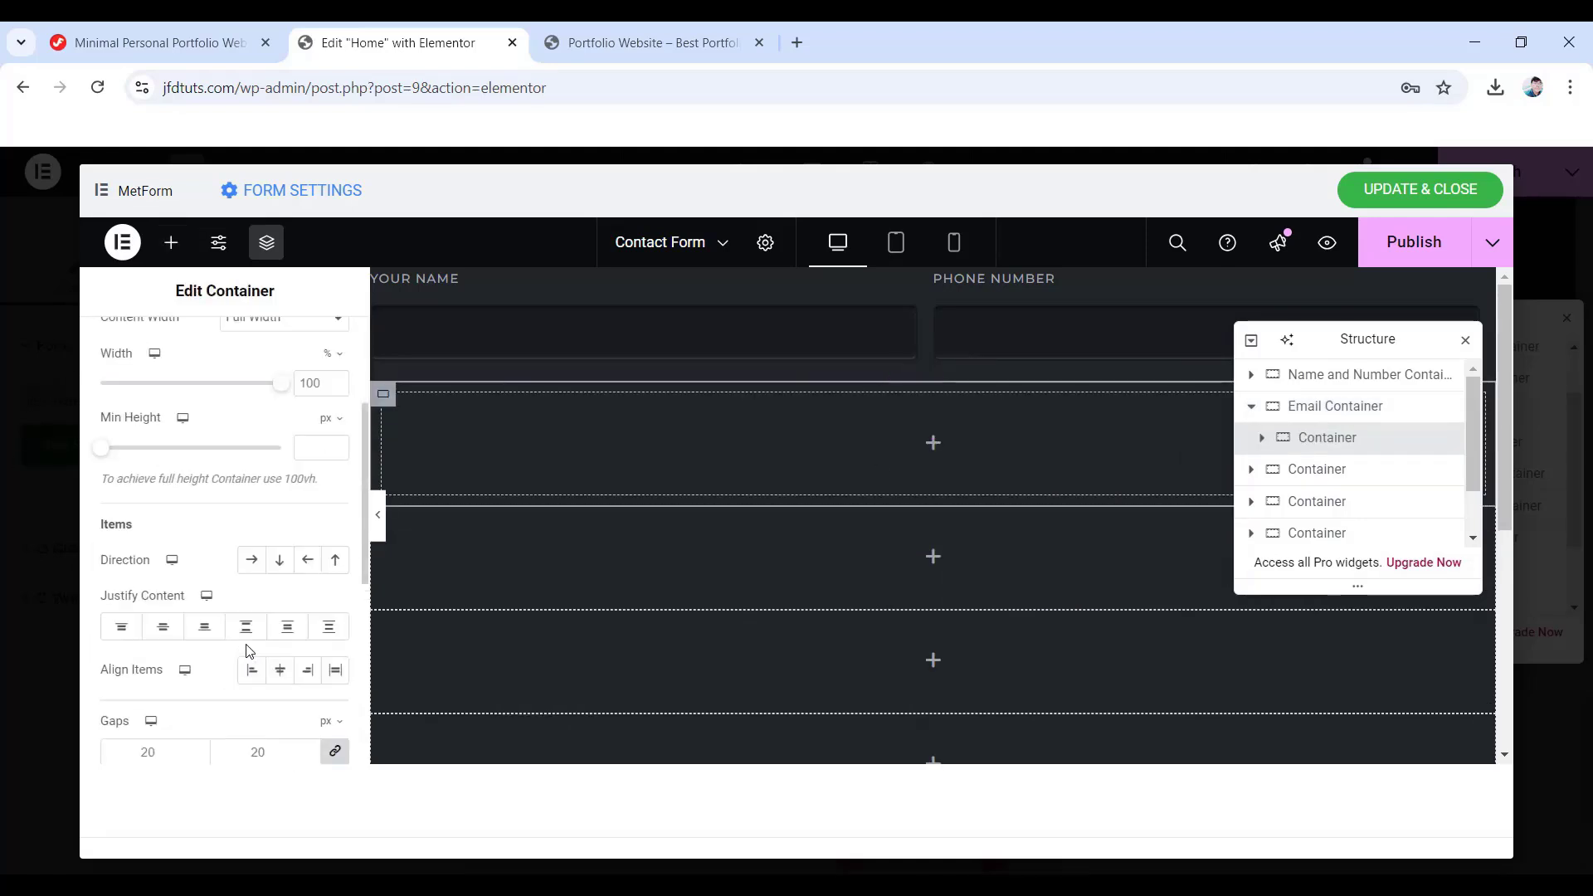
left_click(279, 560)
scroll(274, 547, "up", 5)
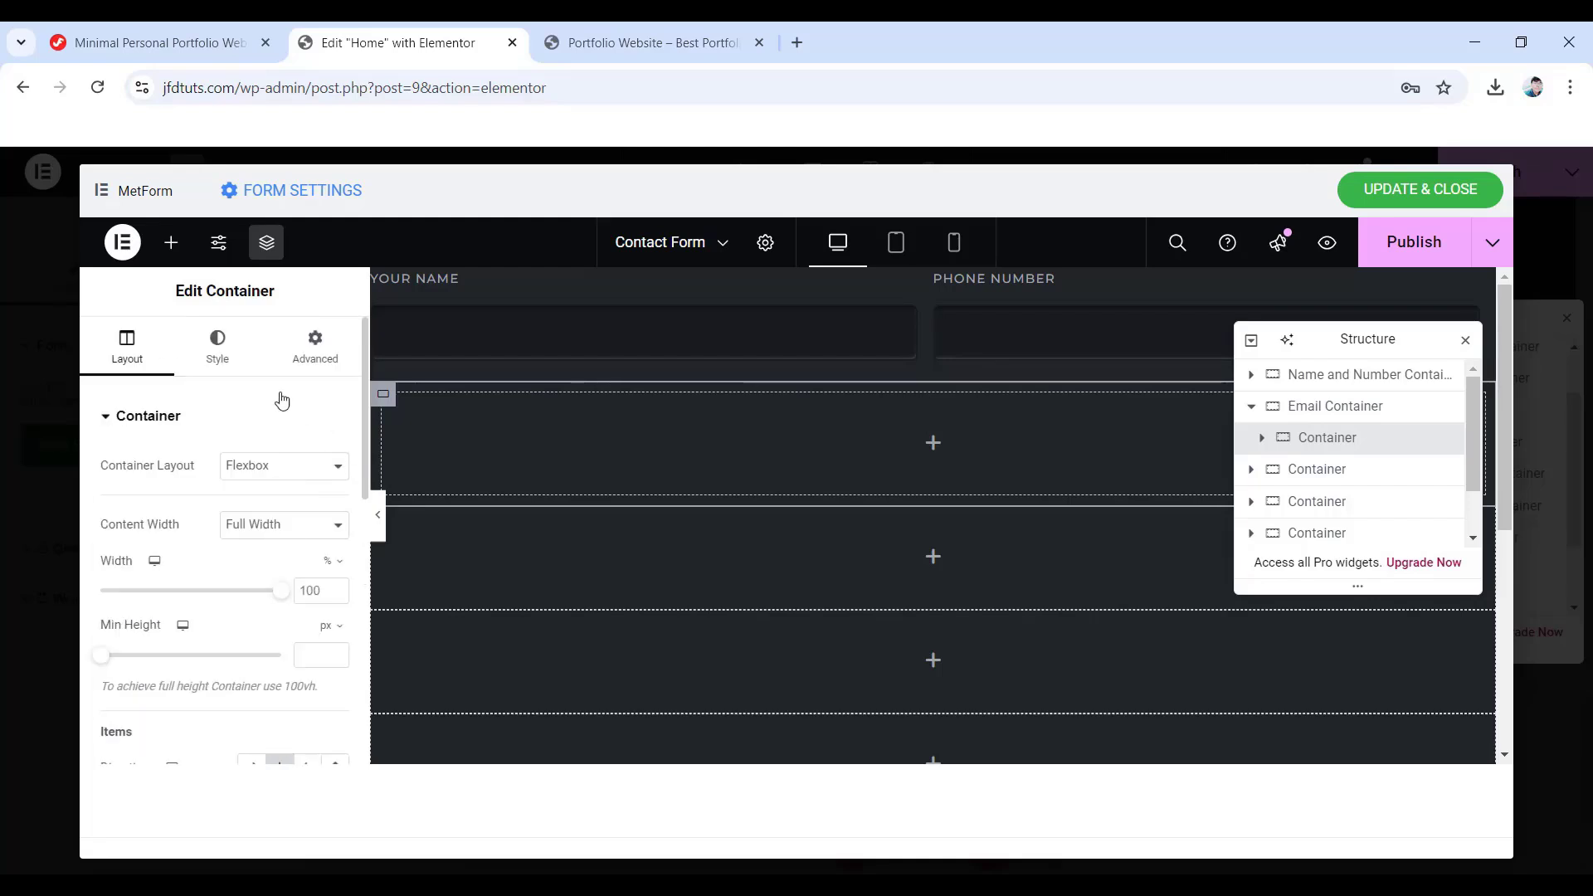
left_click(336, 361)
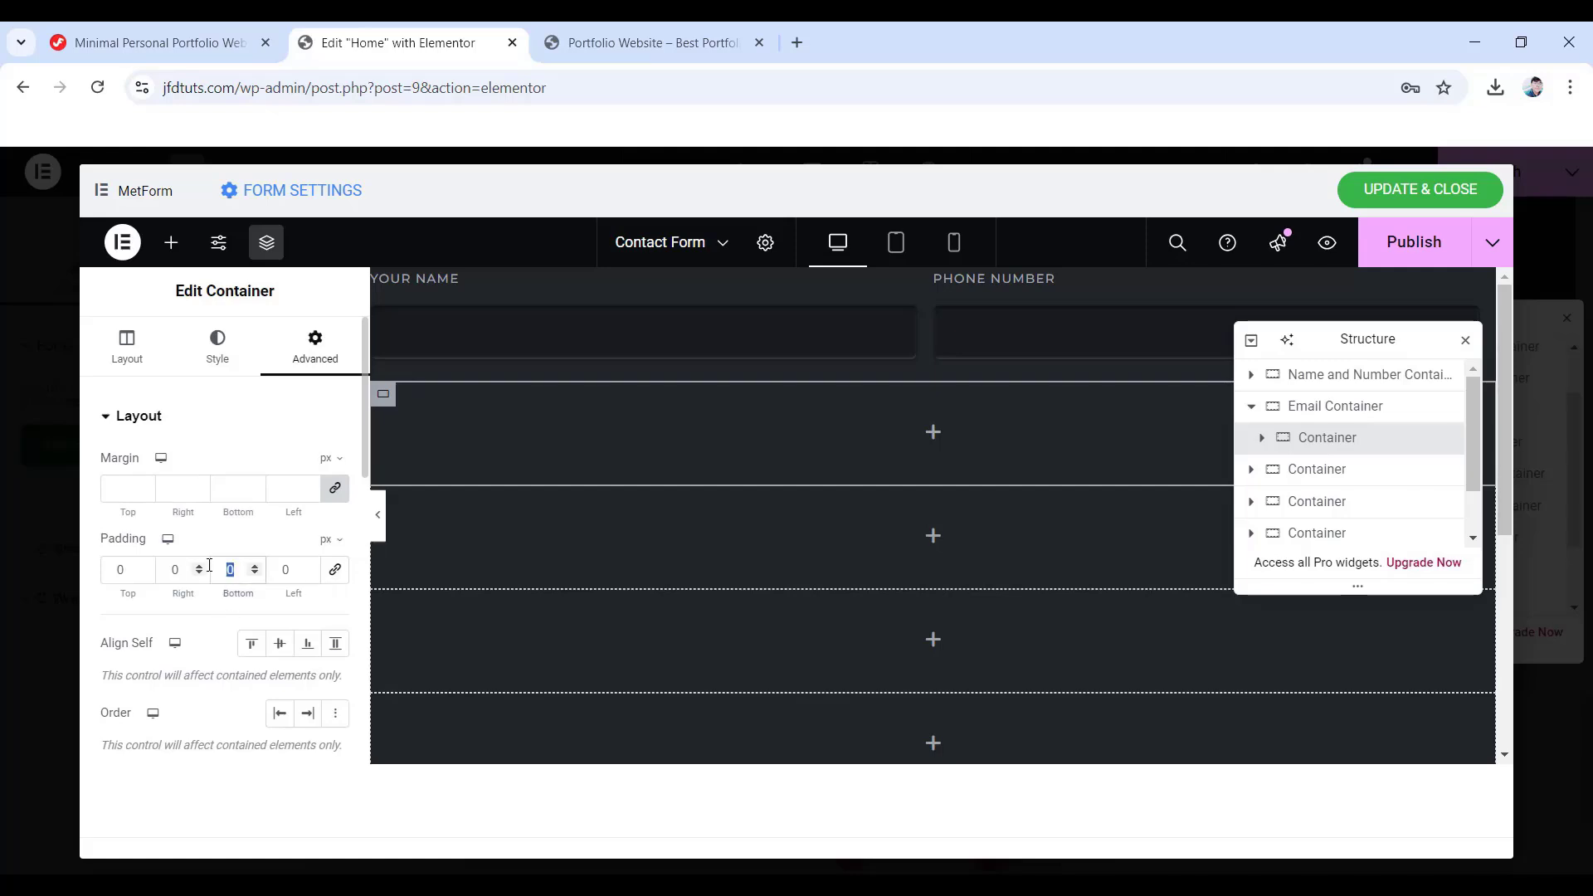
type("20")
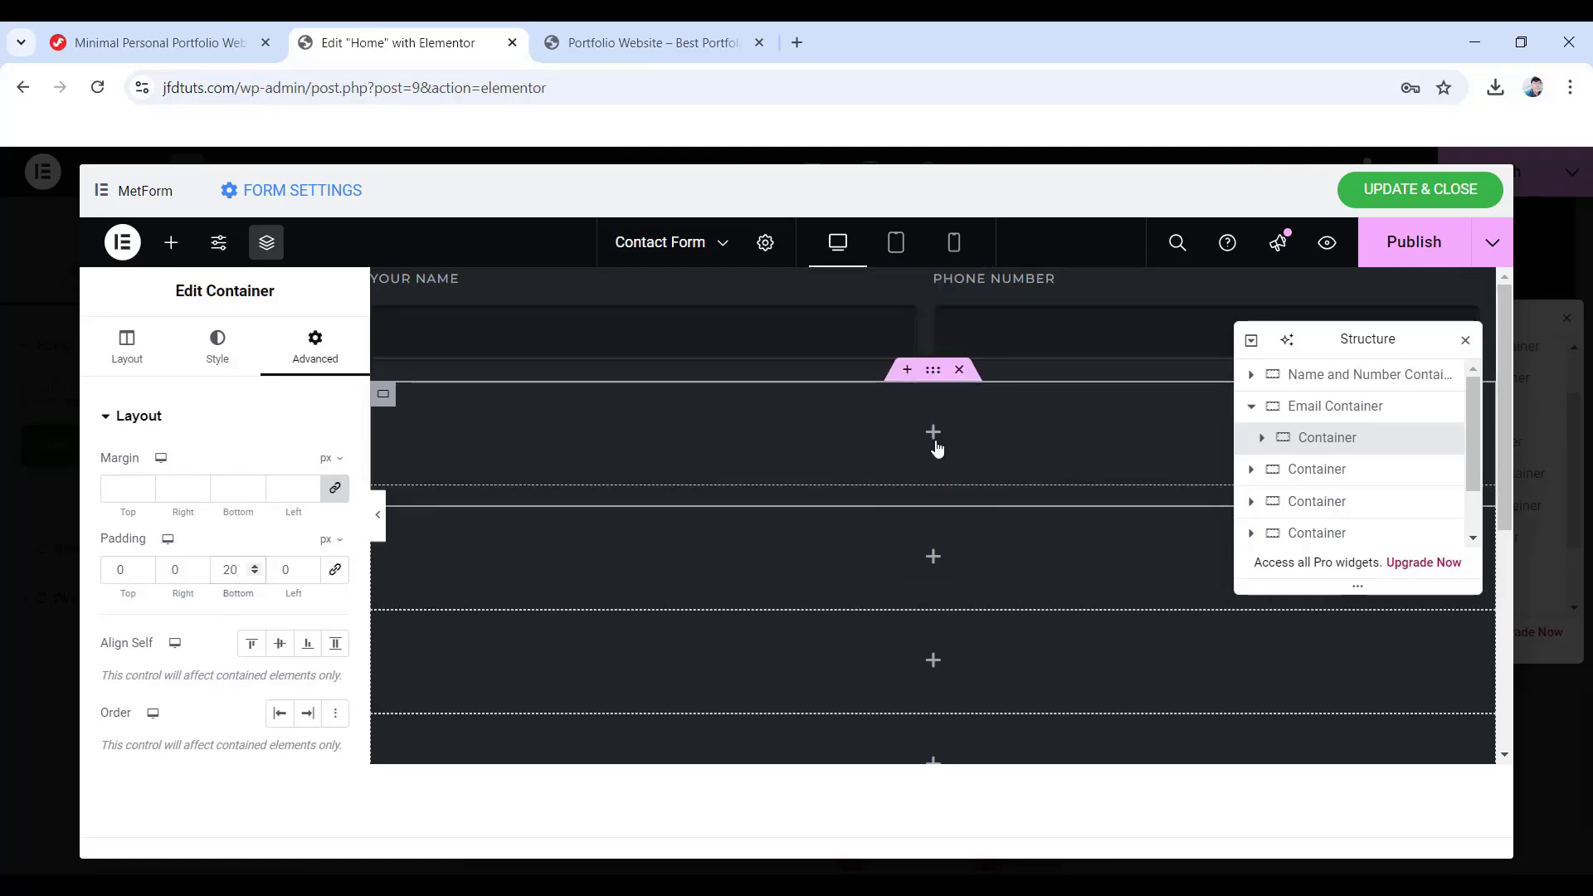
left_click(935, 436)
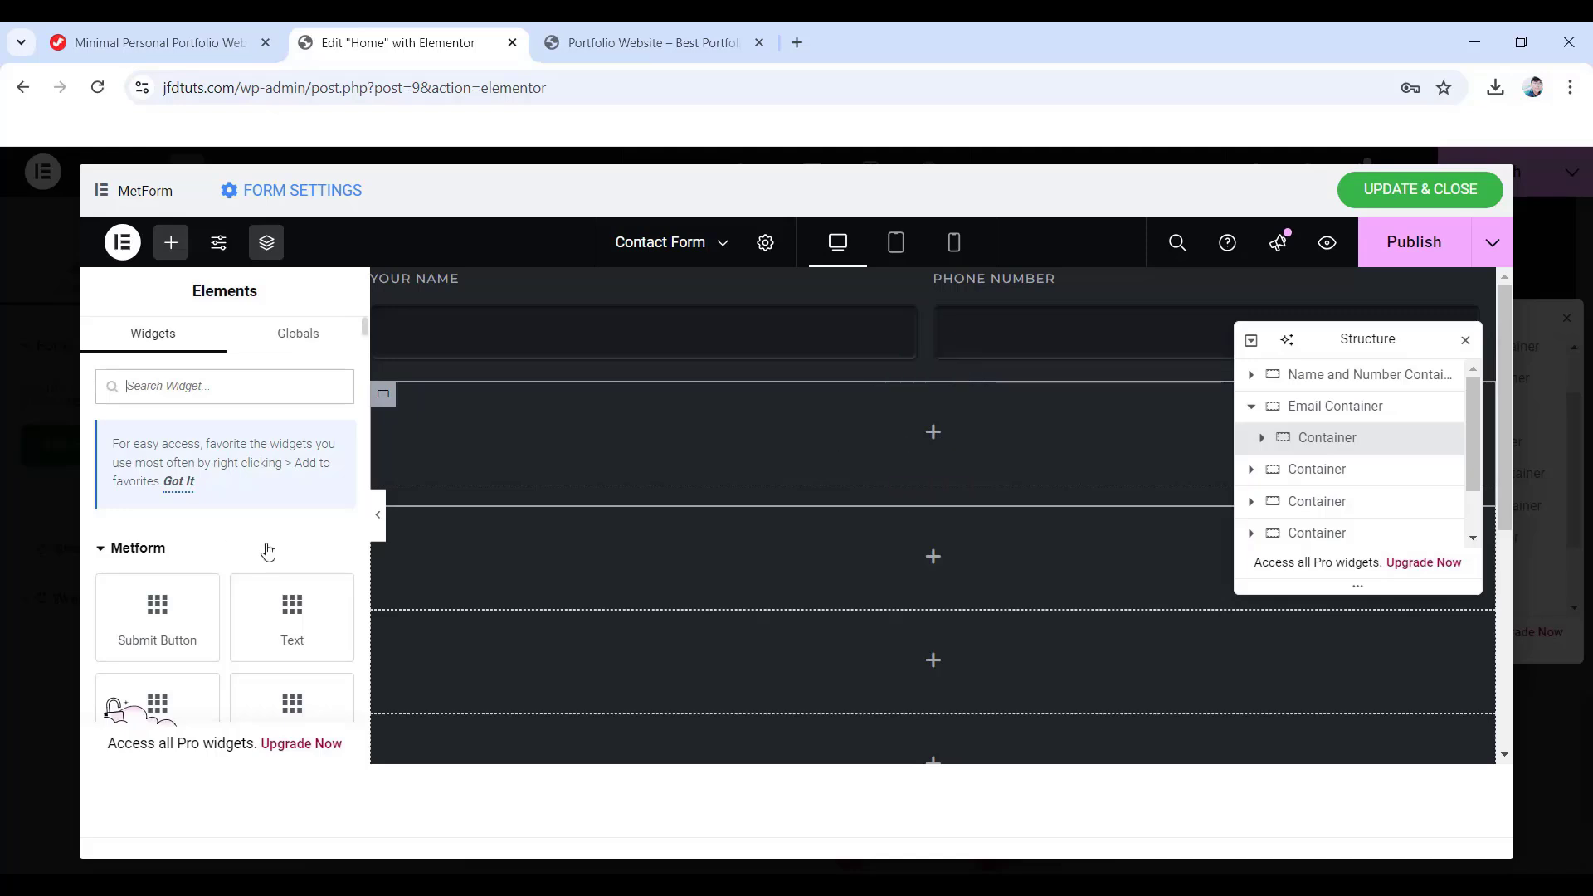
- Add a MetForm Email field to the inner container and clear its placeholder
scroll(269, 543, "down", 1)
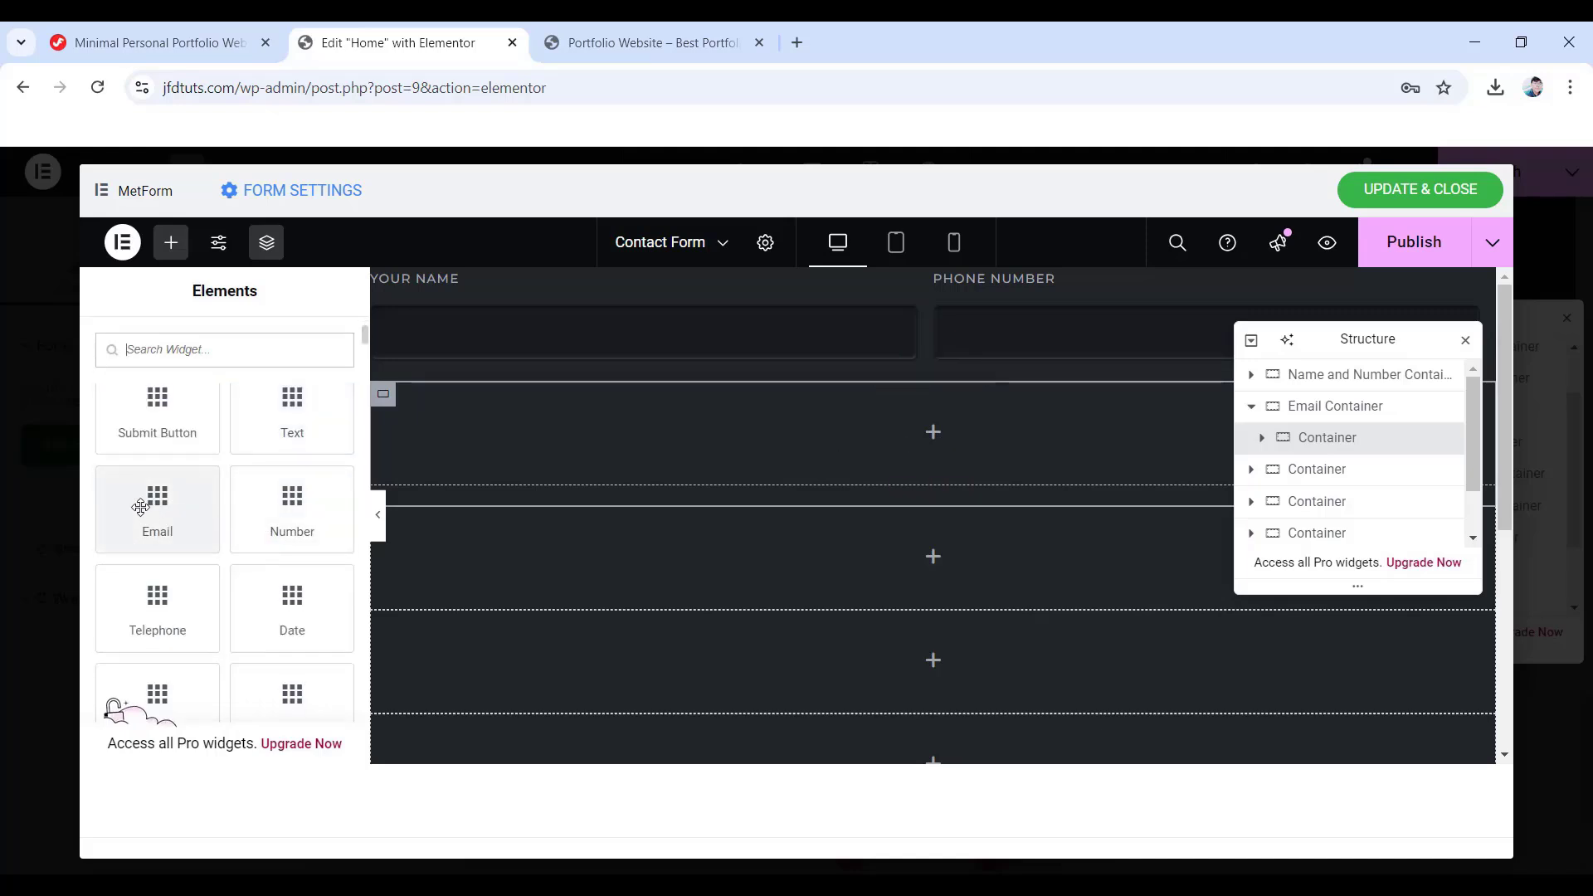
left_click_drag(154, 506, 903, 446)
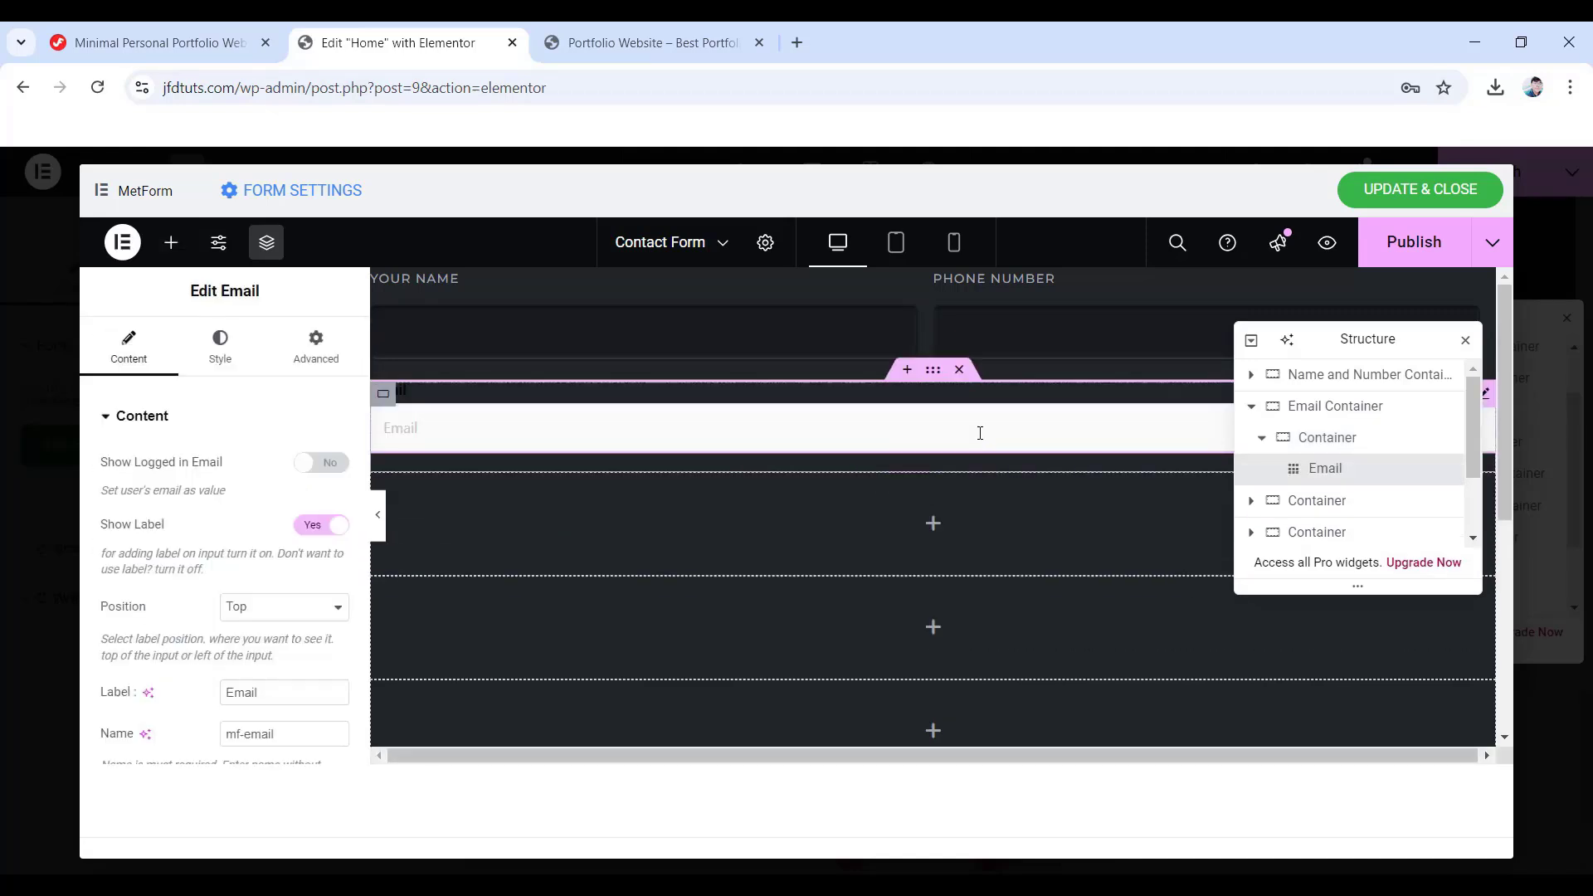
scroll(241, 514, "down", 4)
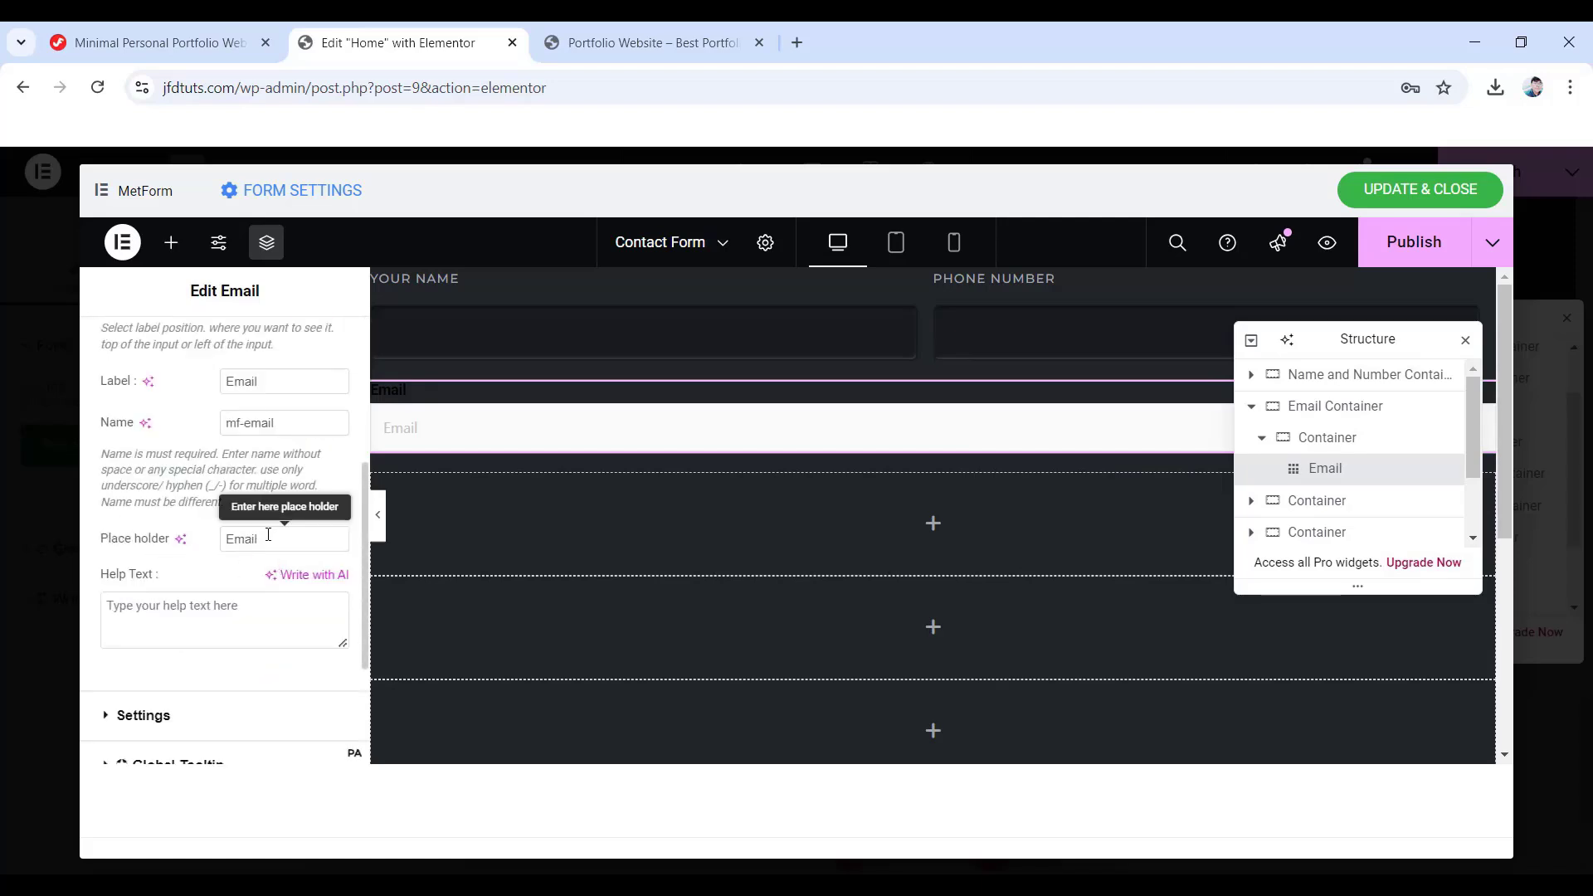
left_click_drag(266, 538, 182, 537)
key("BackSpace")
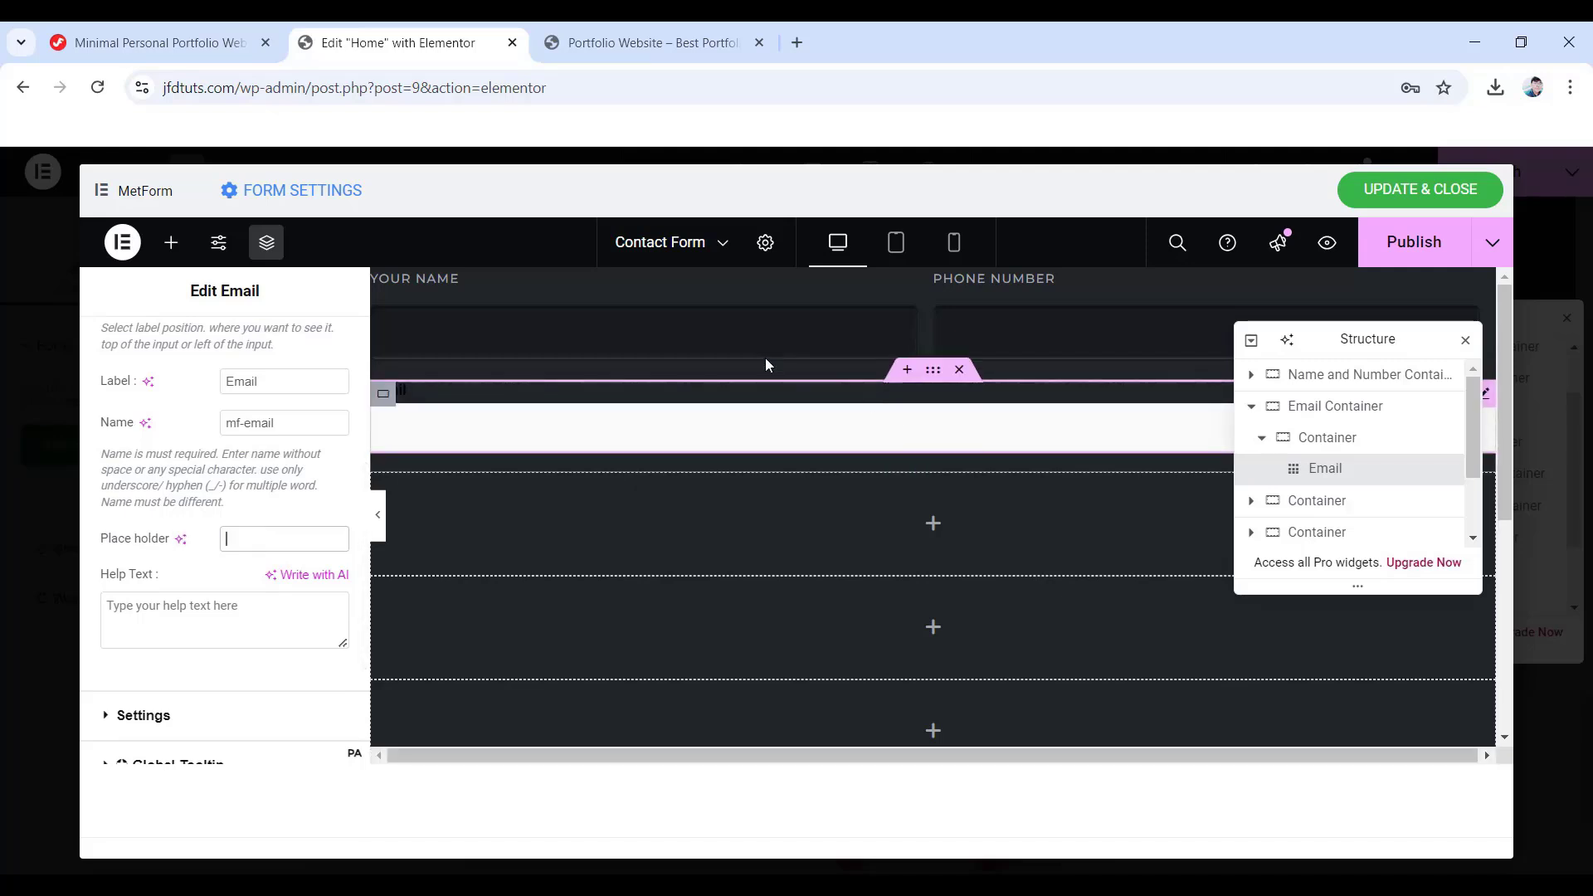
- Paste the Your Name field's style onto the Email field, then select Subject Container
right_click(666, 332)
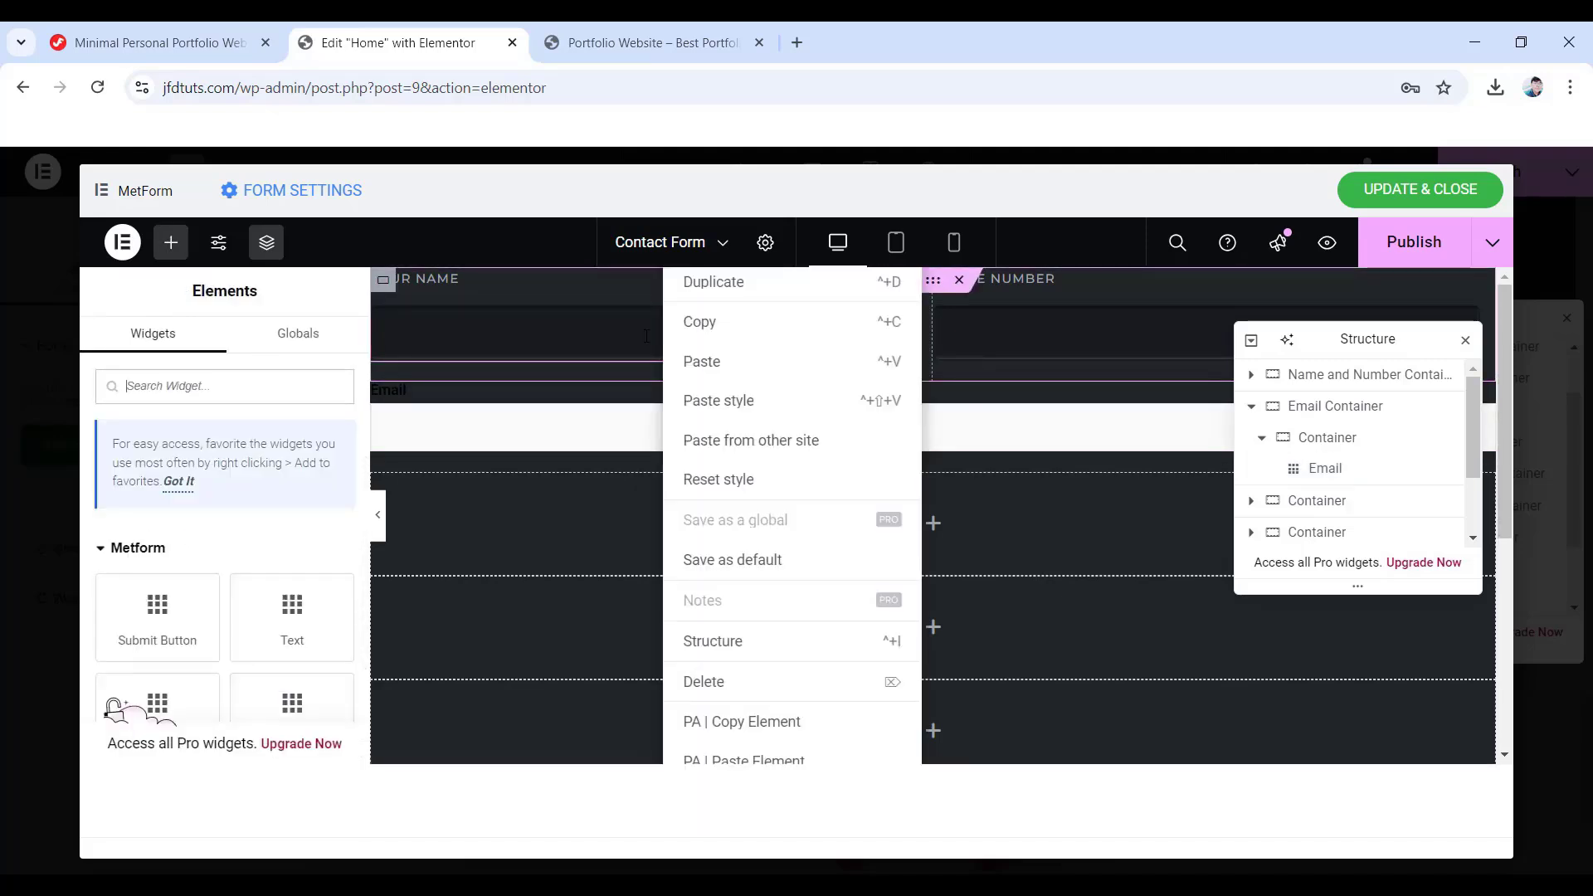
left_click(699, 322)
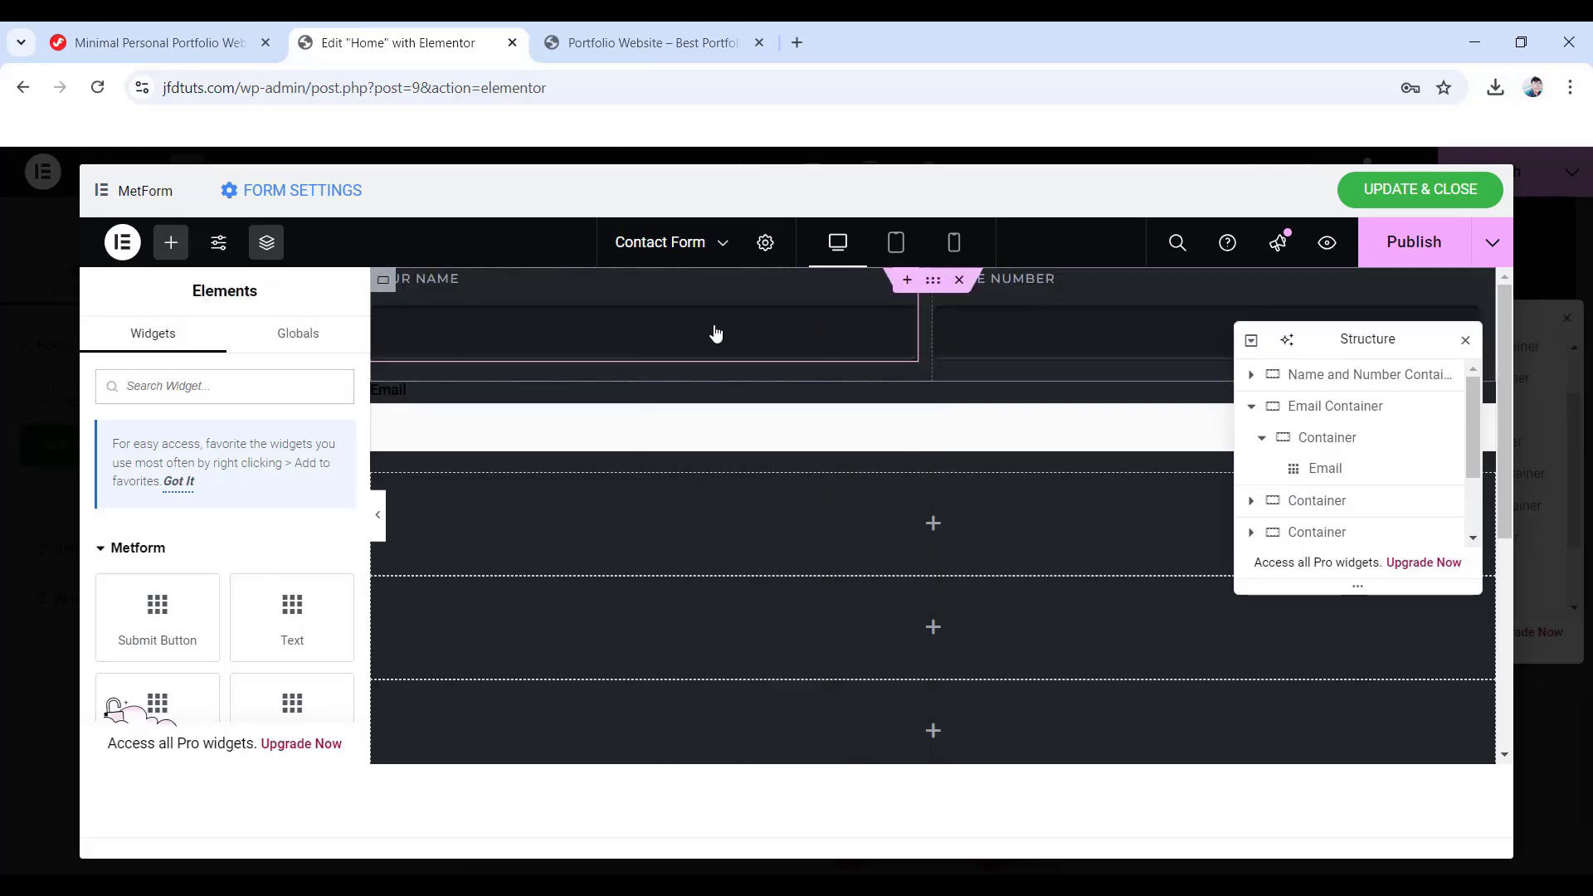
right_click(650, 440)
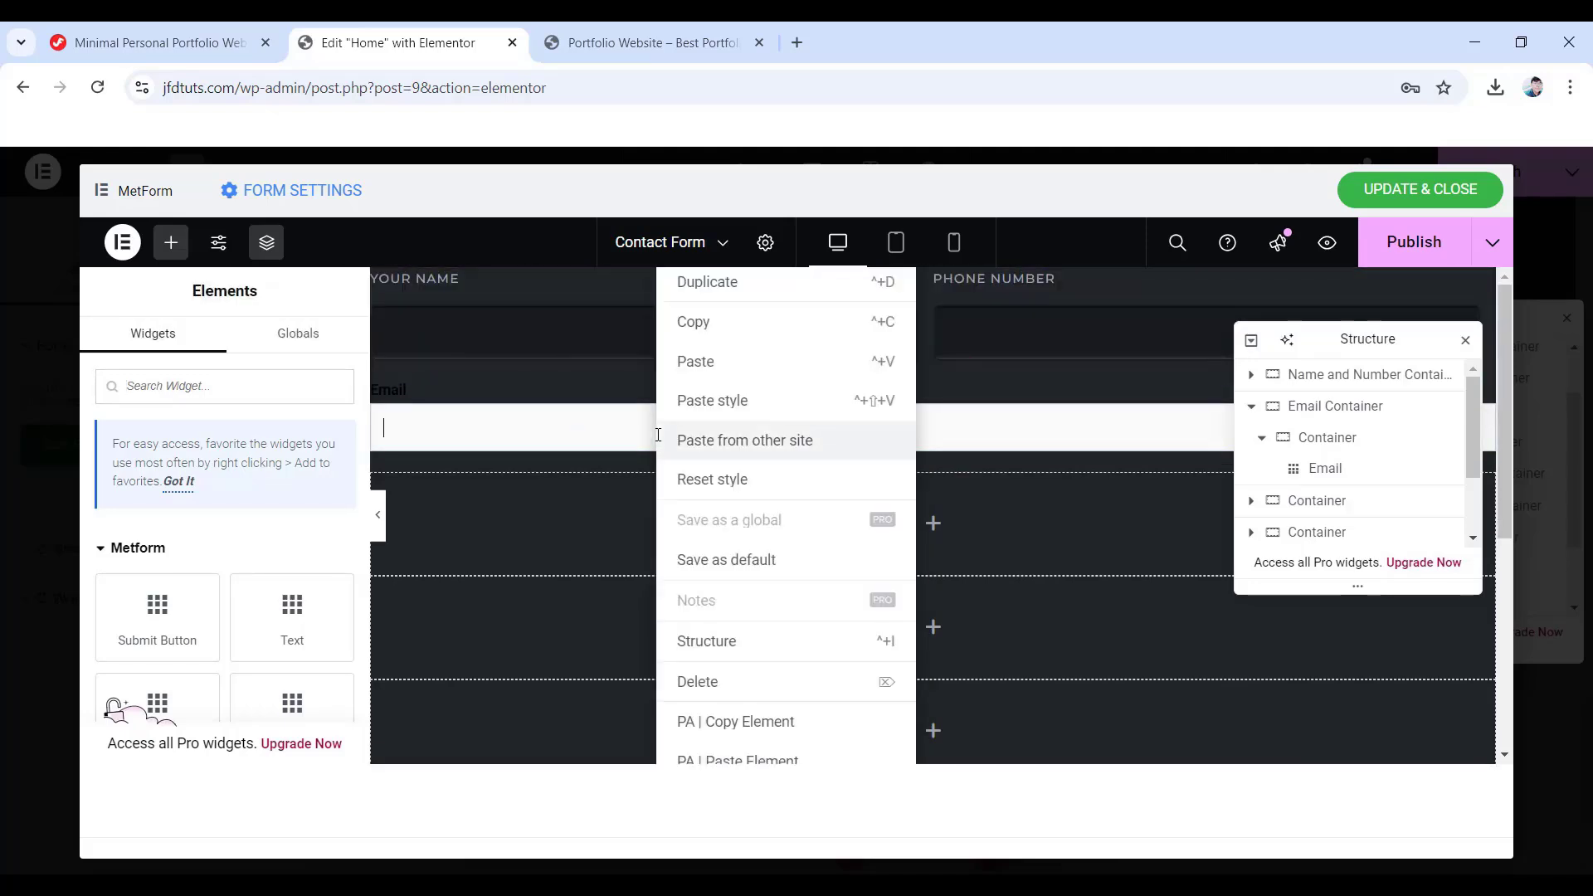
left_click(719, 406)
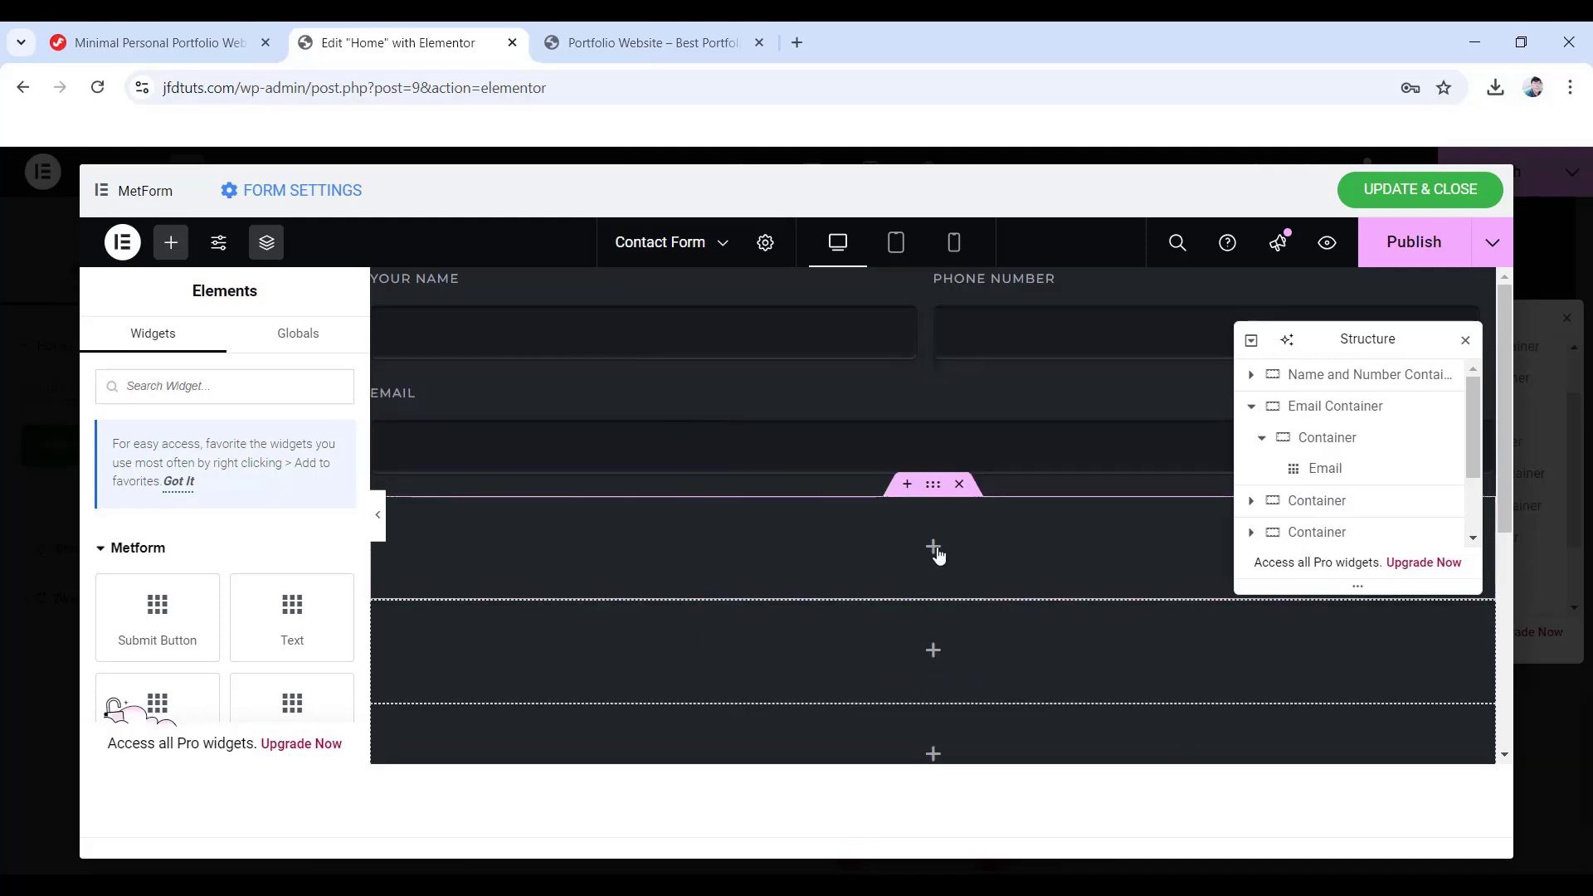
left_click(1252, 407)
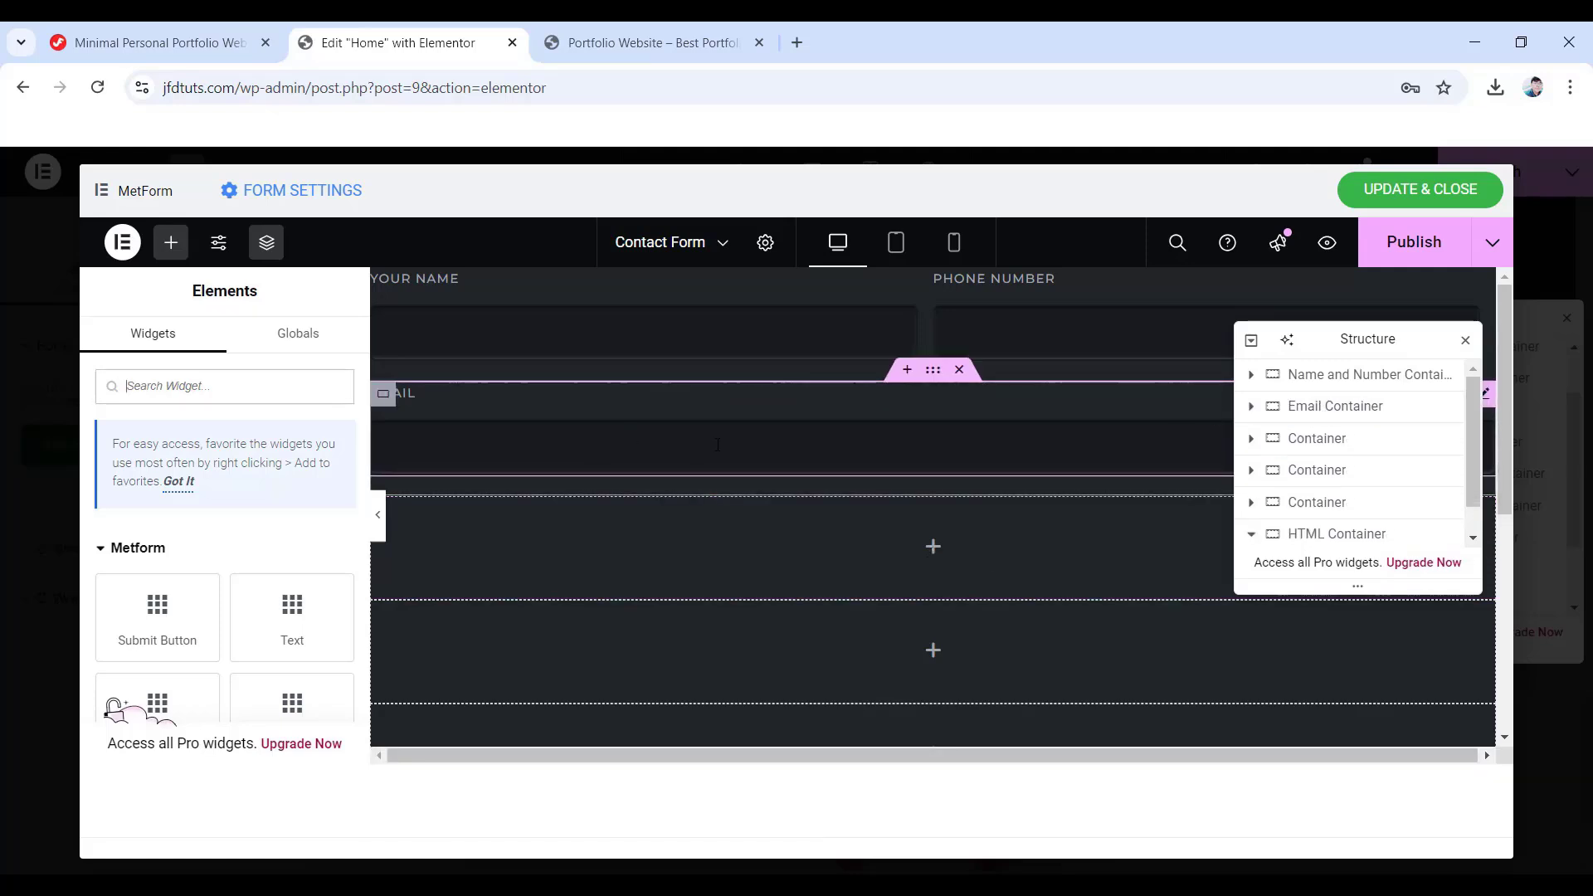
left_click(1291, 448)
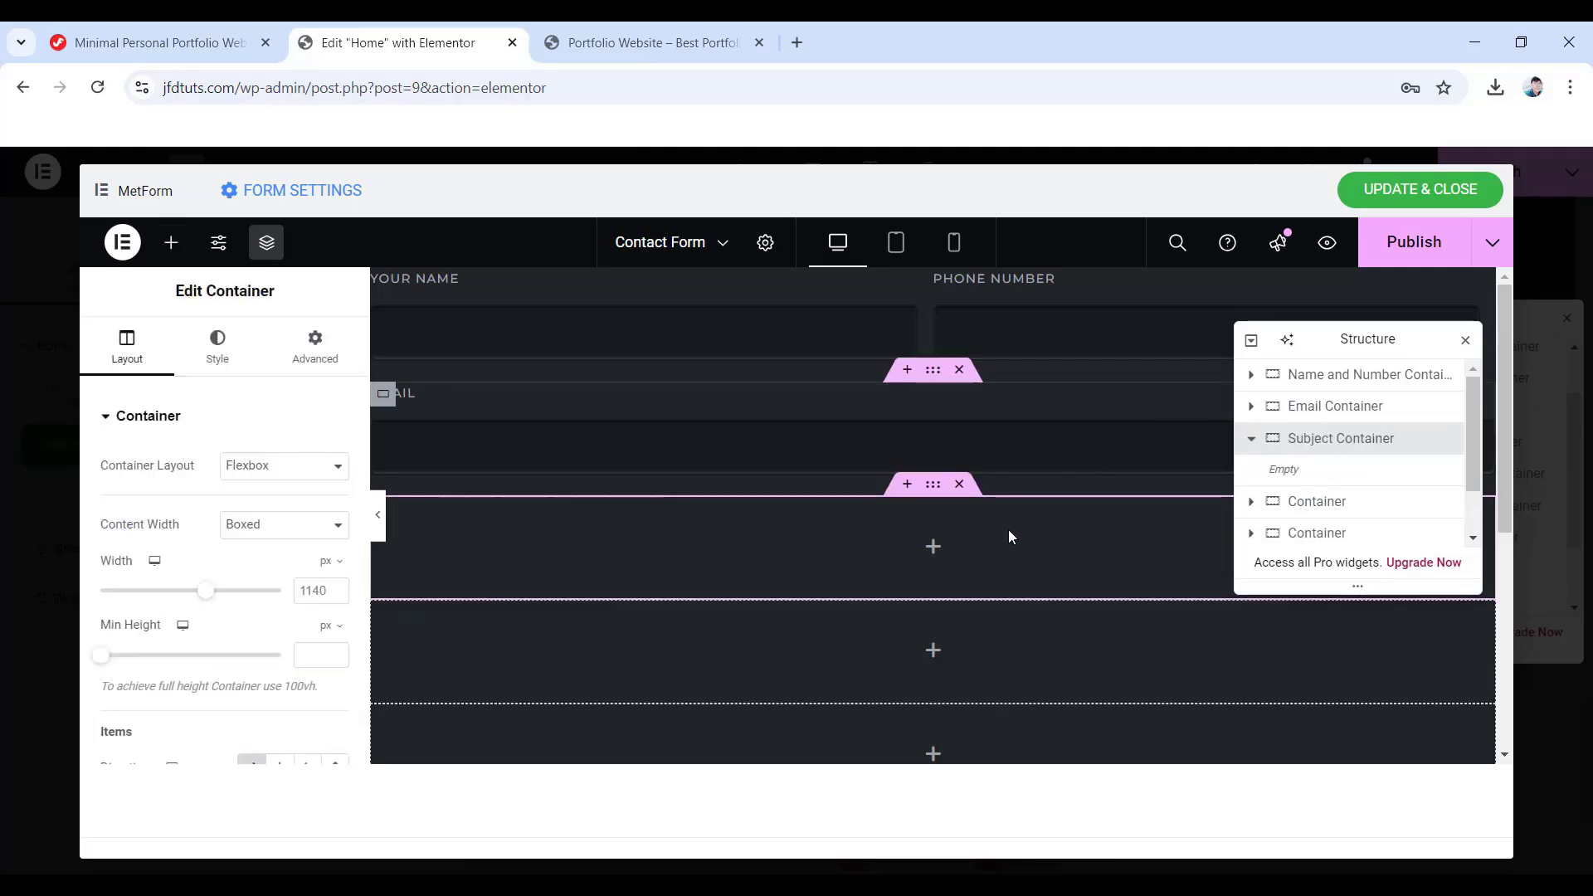
- Add a Column-direction inner container to Subject Container with 20 px bottom padding
left_click(933, 547)
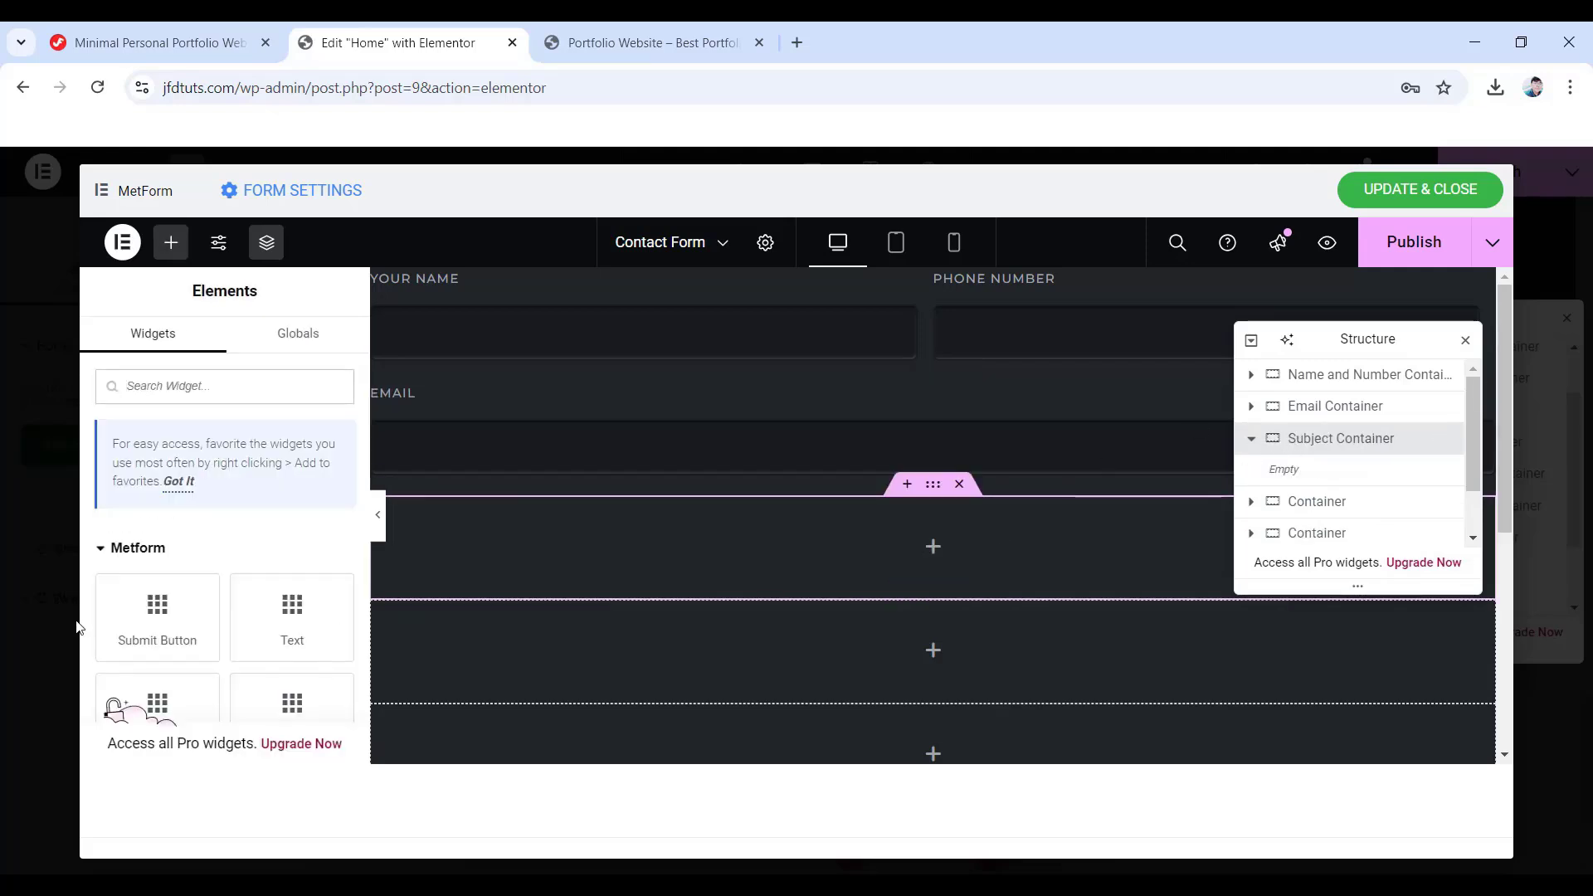
scroll(214, 561, "down", 15)
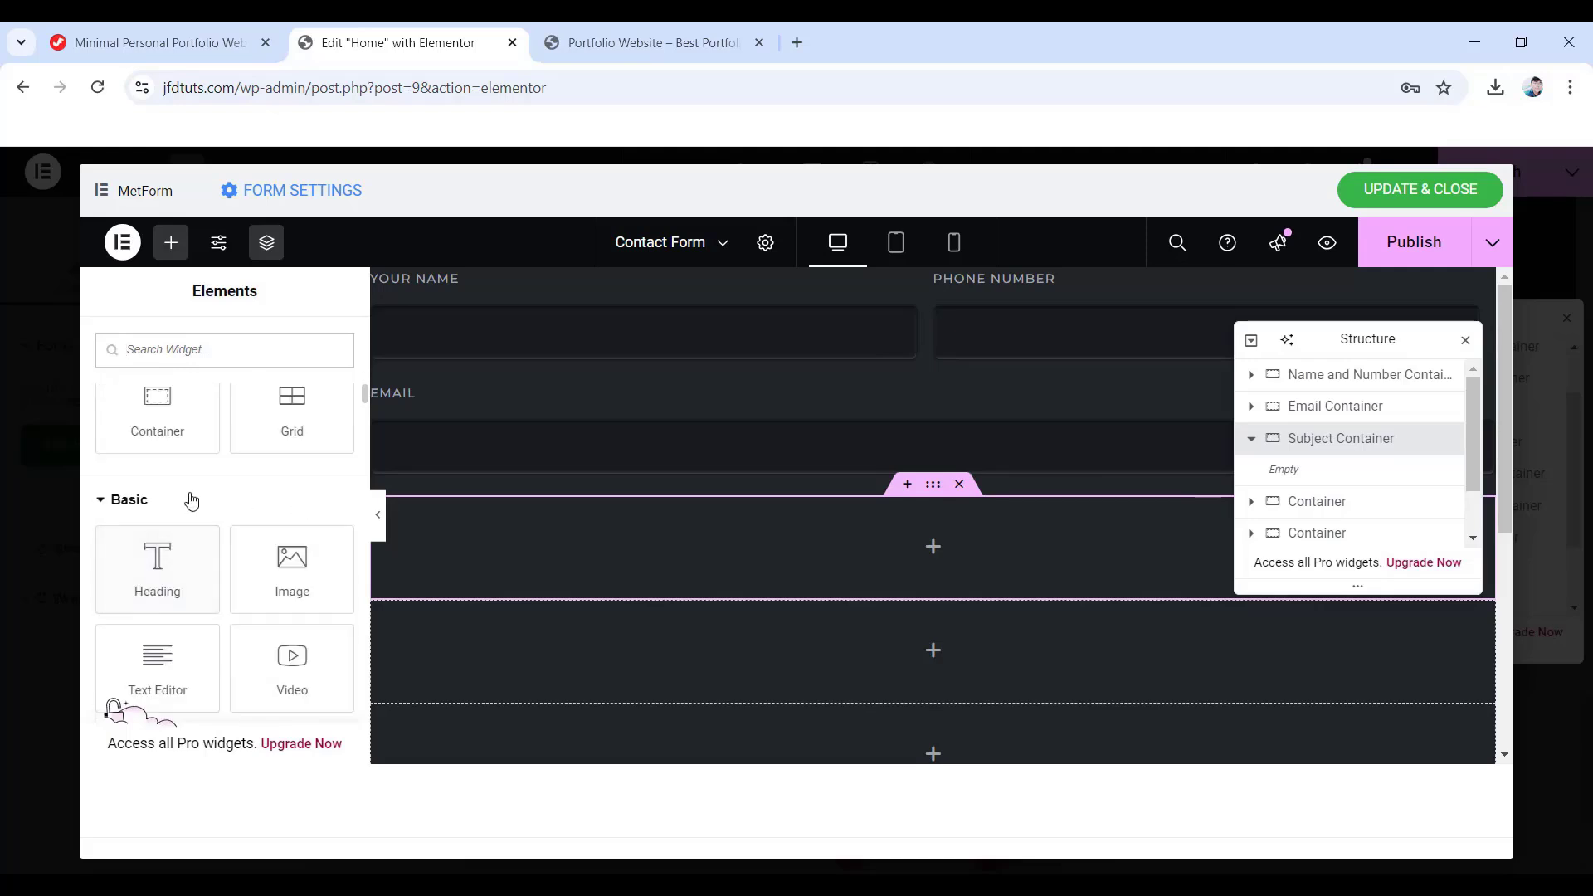
left_click_drag(157, 415, 914, 556)
scroll(240, 564, "down", 3)
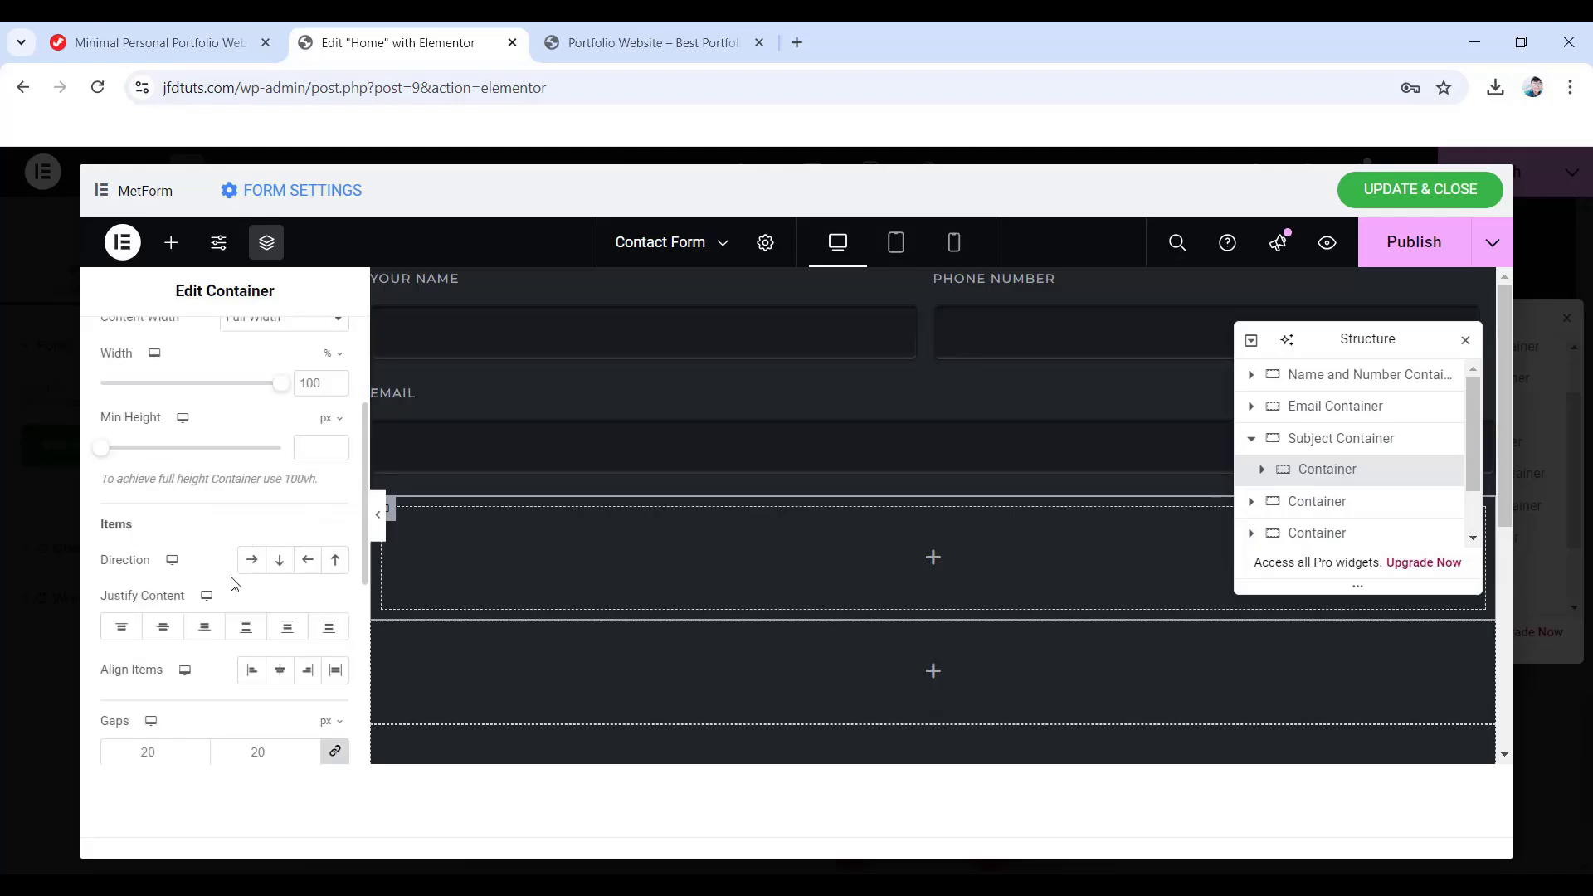
left_click(280, 564)
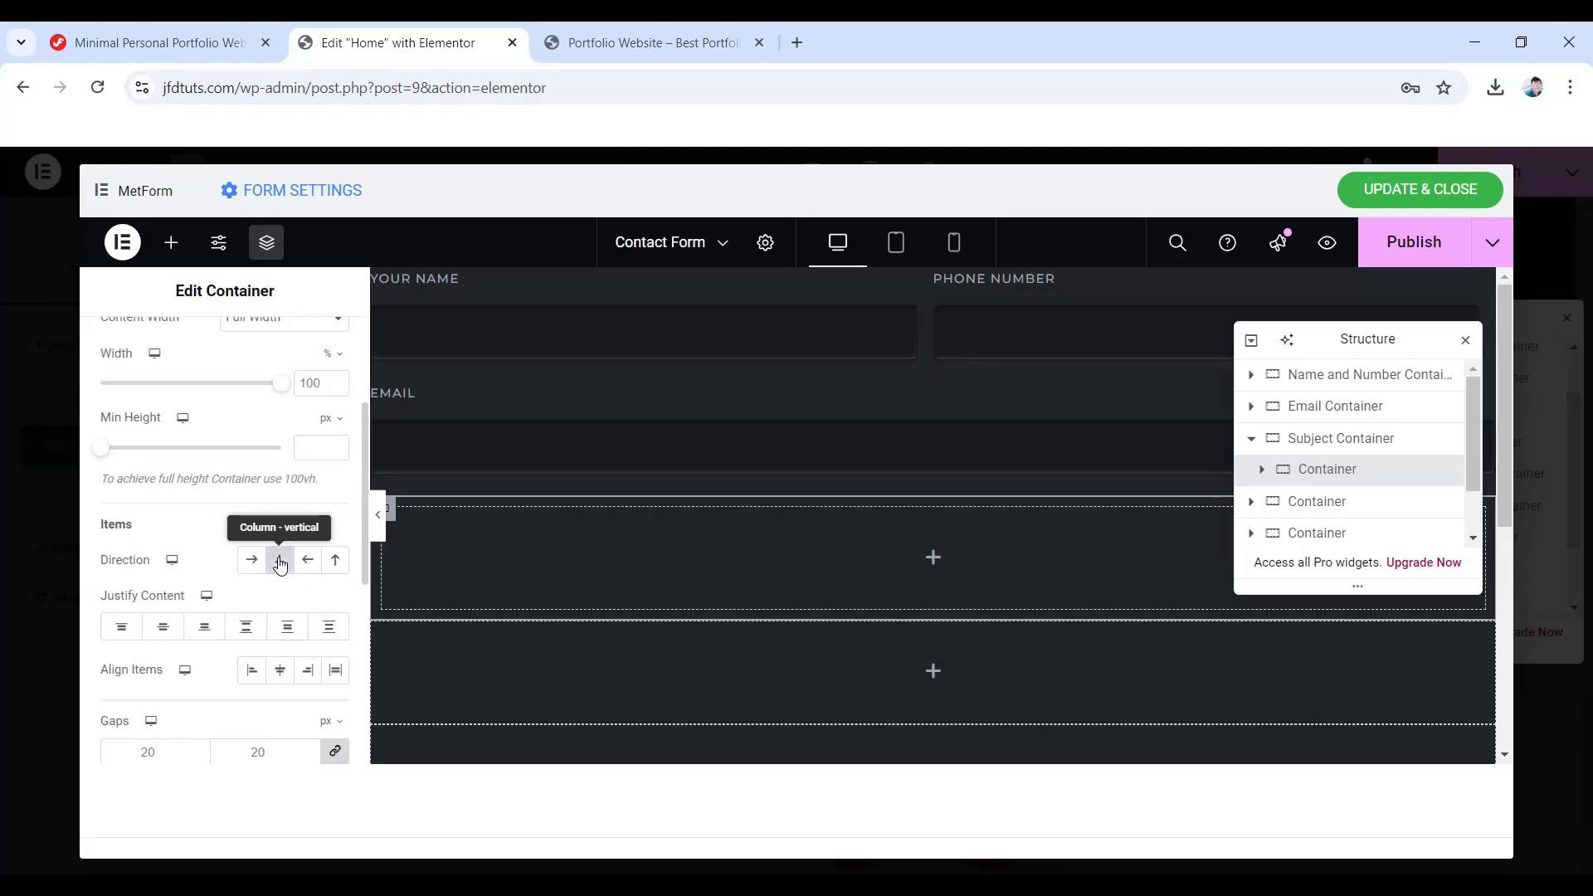
scroll(247, 541, "up", 3)
left_click(314, 349)
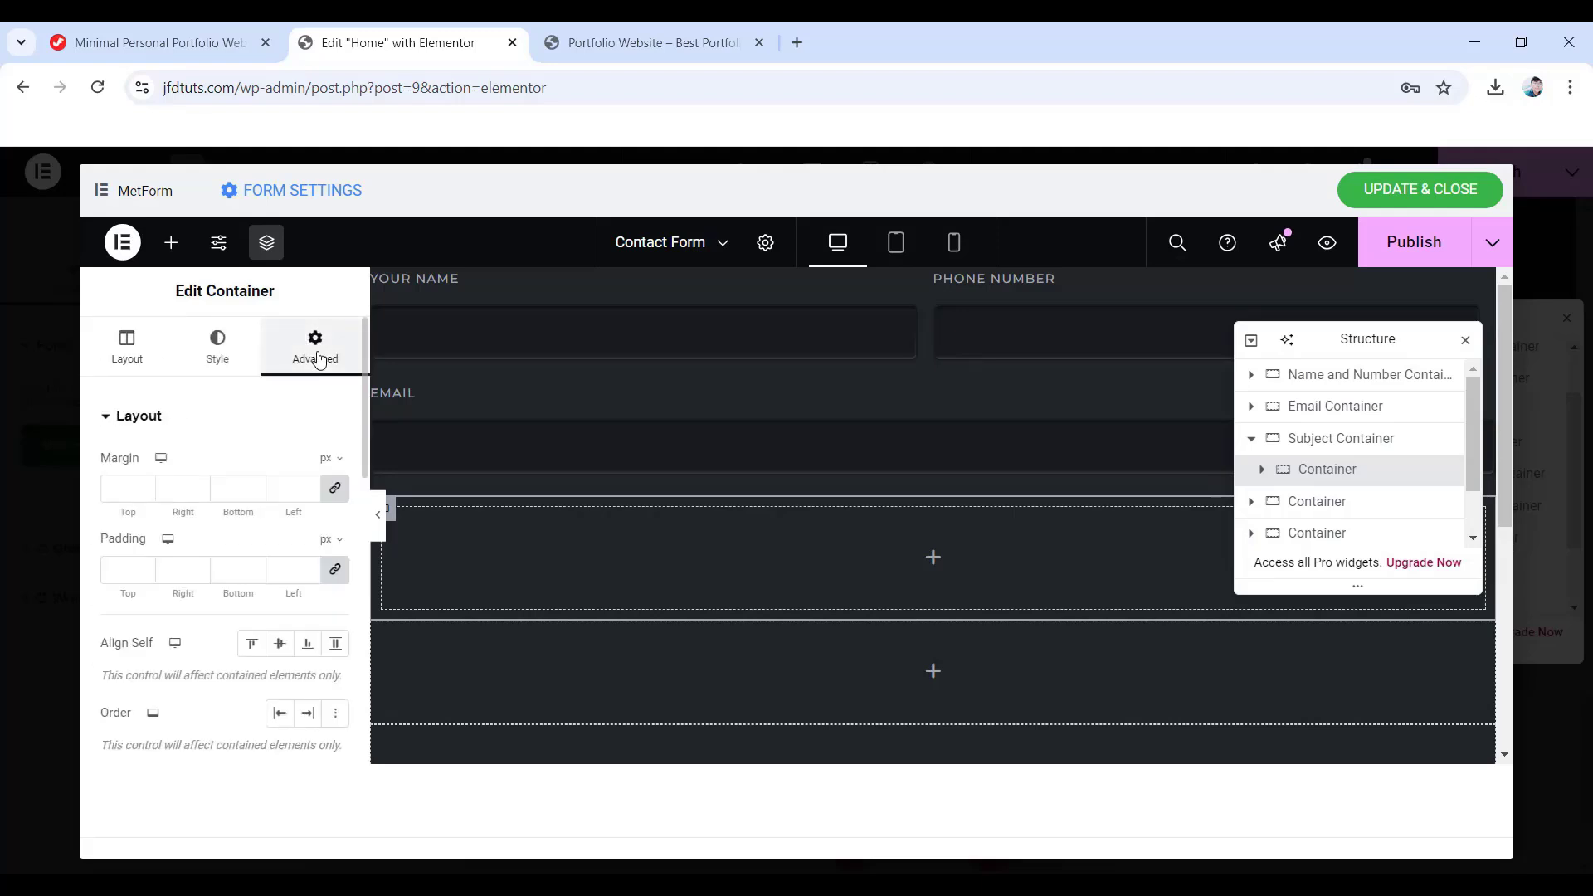
left_click(334, 569)
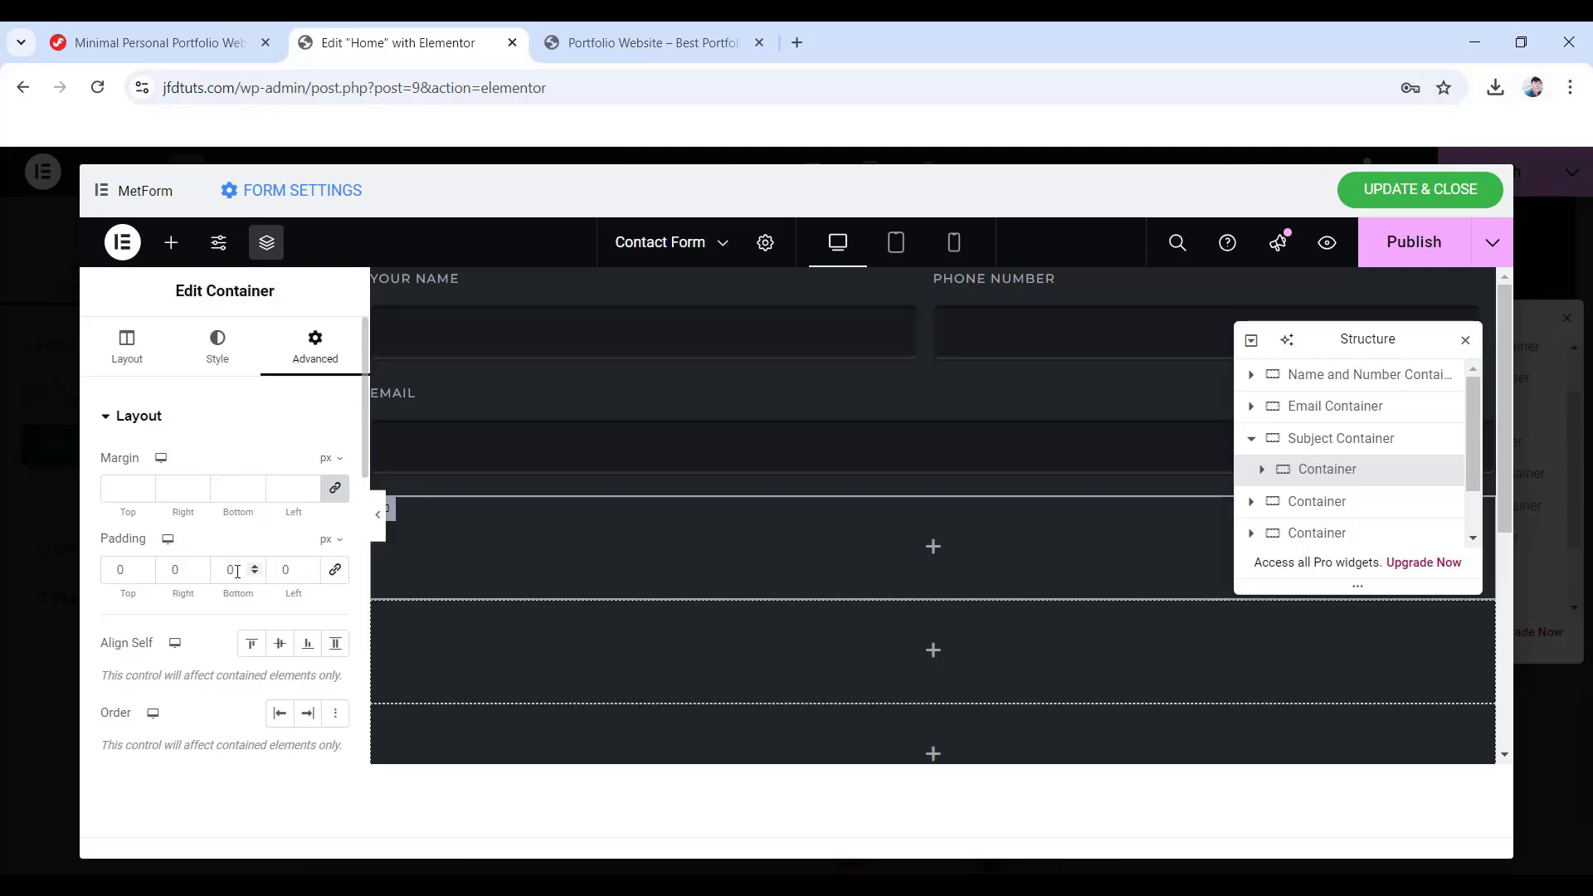
type("20")
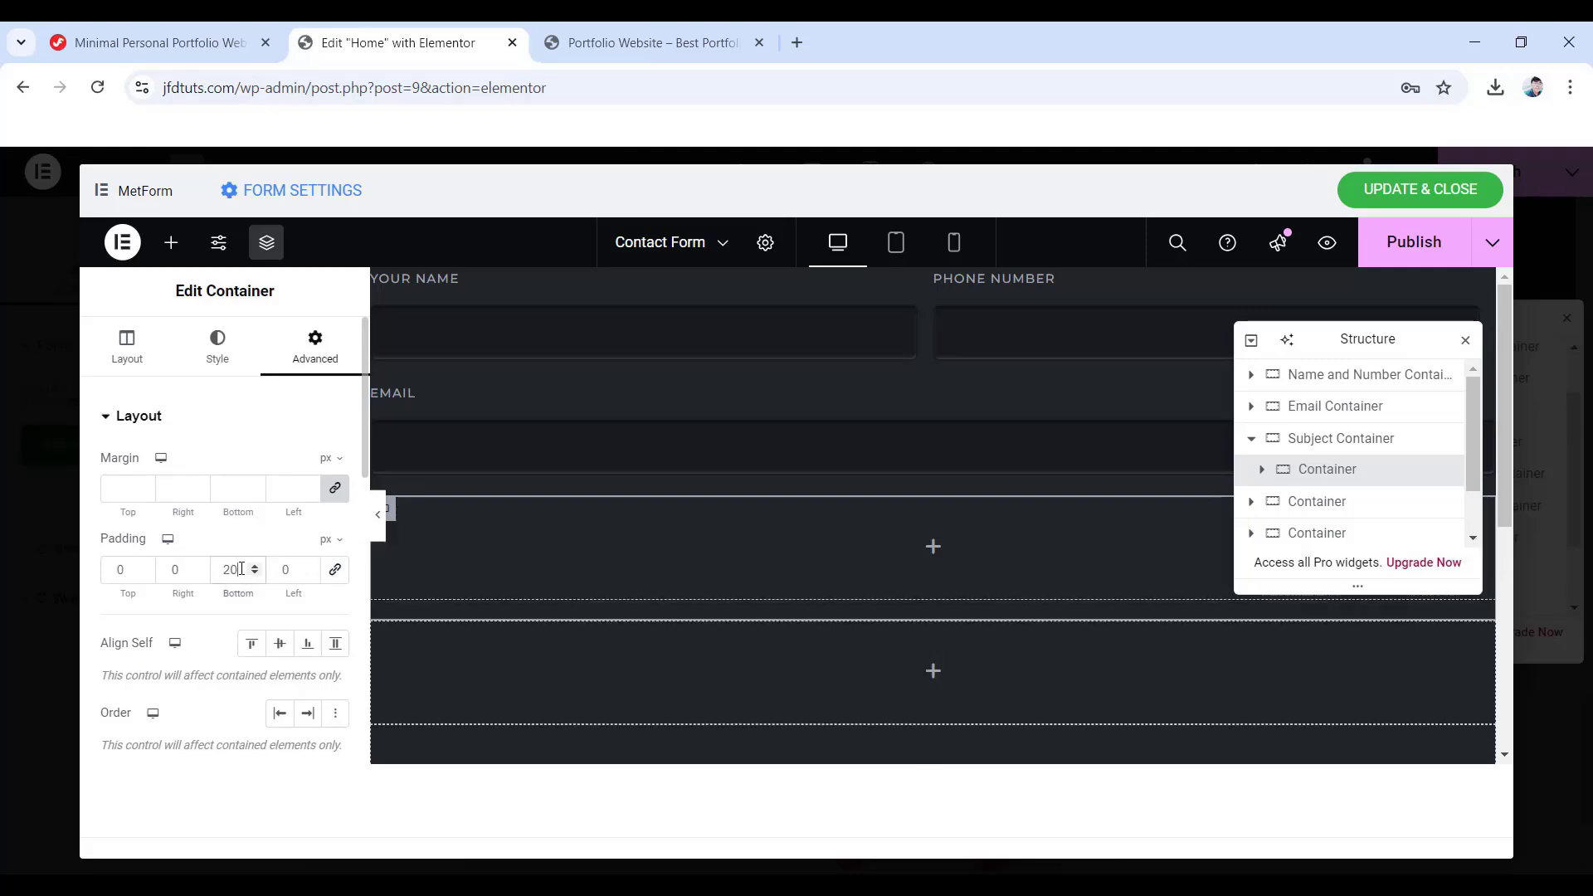
- Add a Text field and paste an existing field's style onto it
left_click(170, 241)
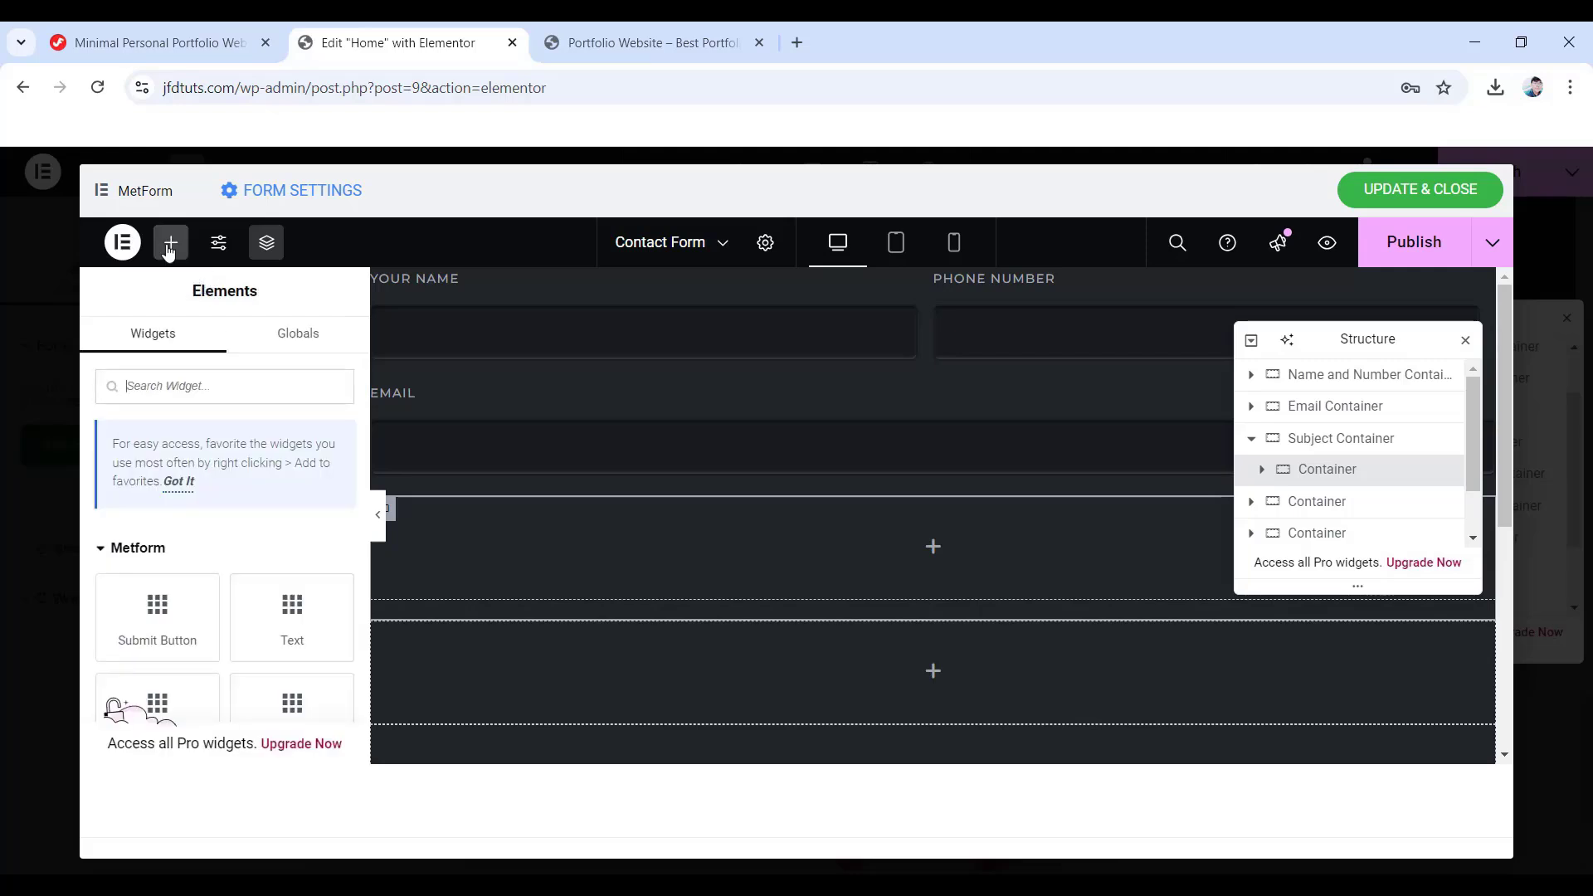
scroll(186, 457, "down", 3)
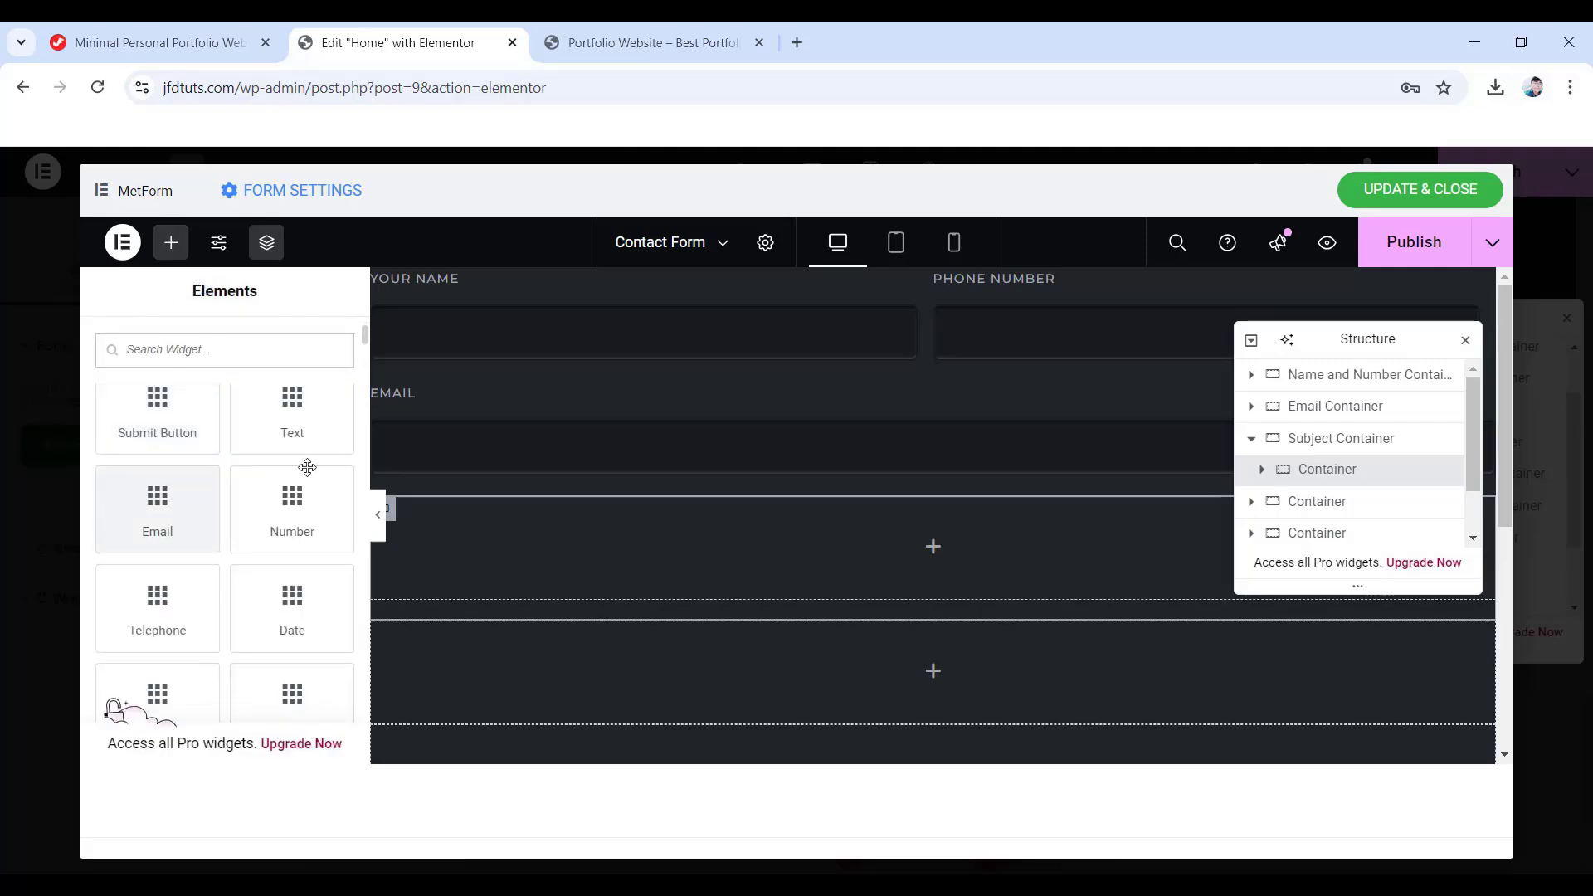
left_click_drag(292, 415, 918, 561)
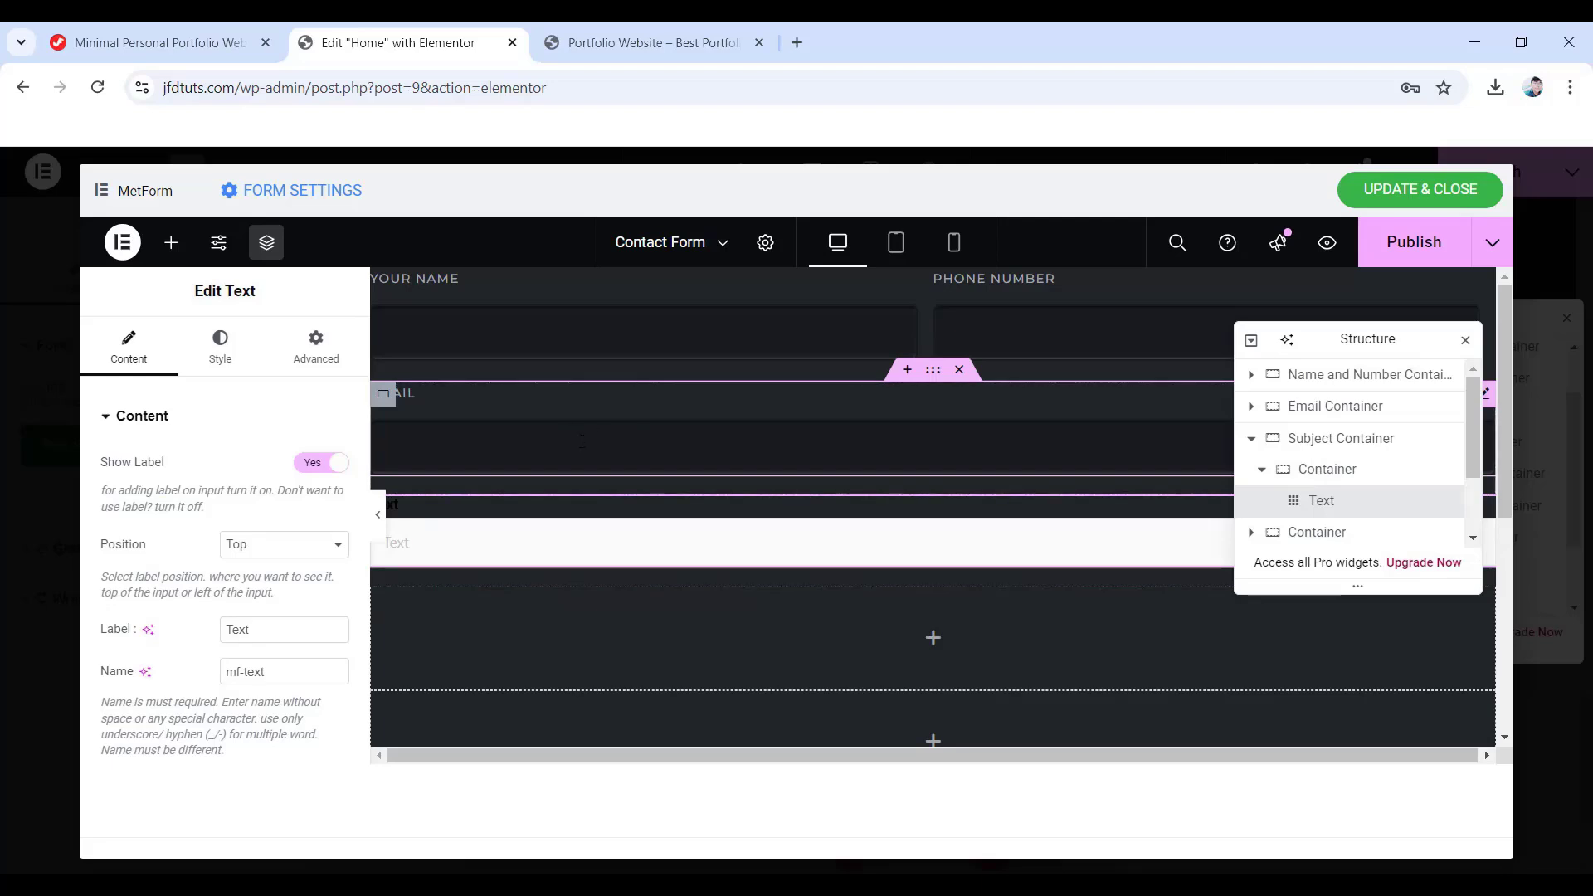
right_click(619, 447)
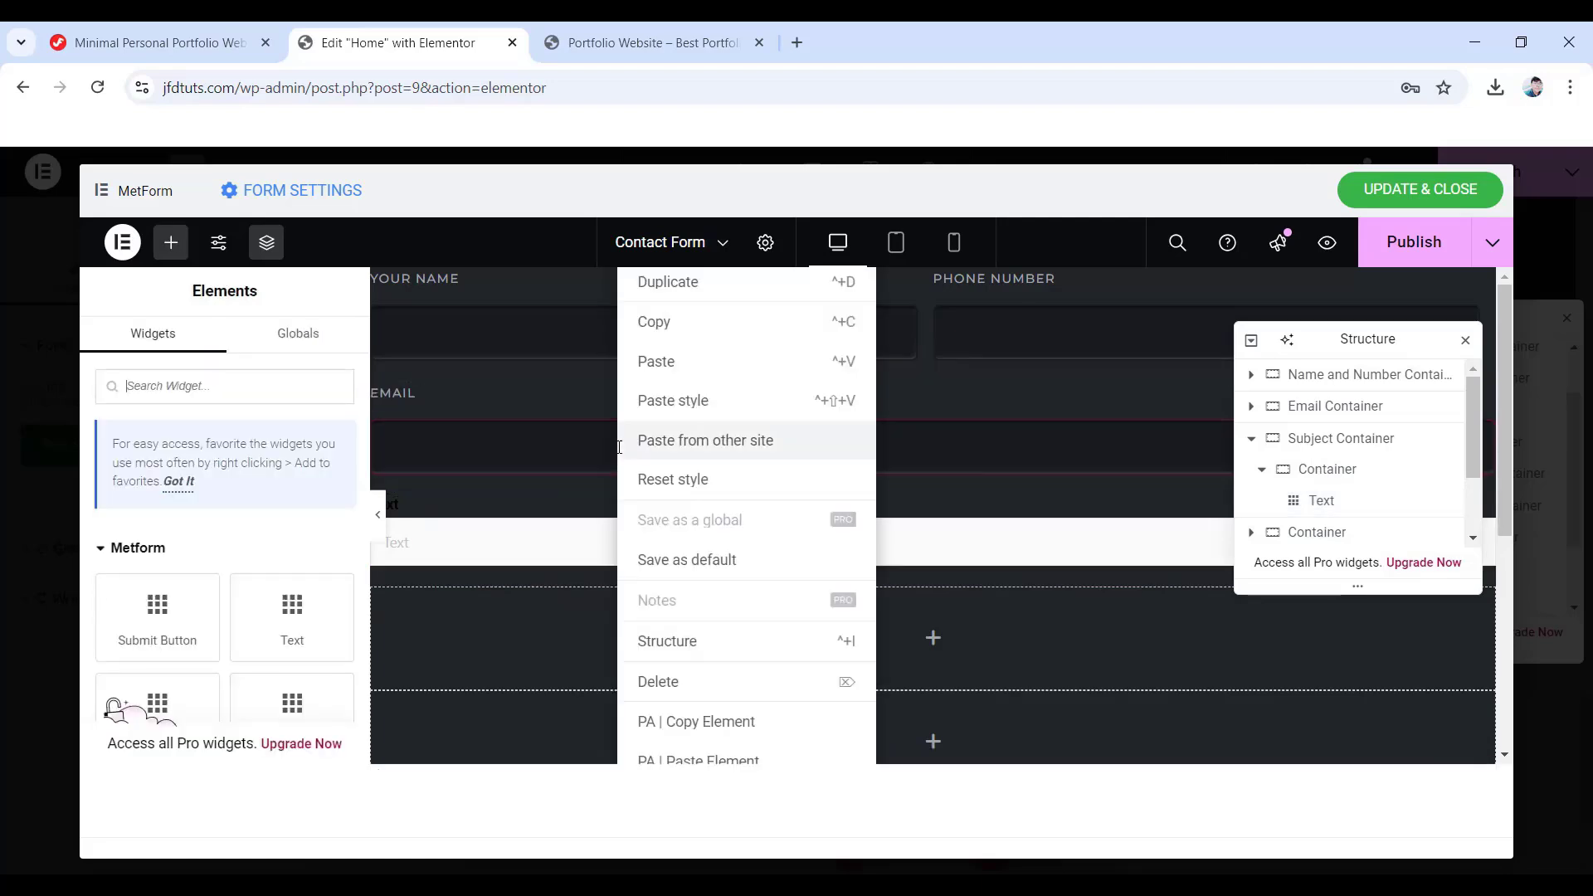
left_click(684, 333)
right_click(584, 553)
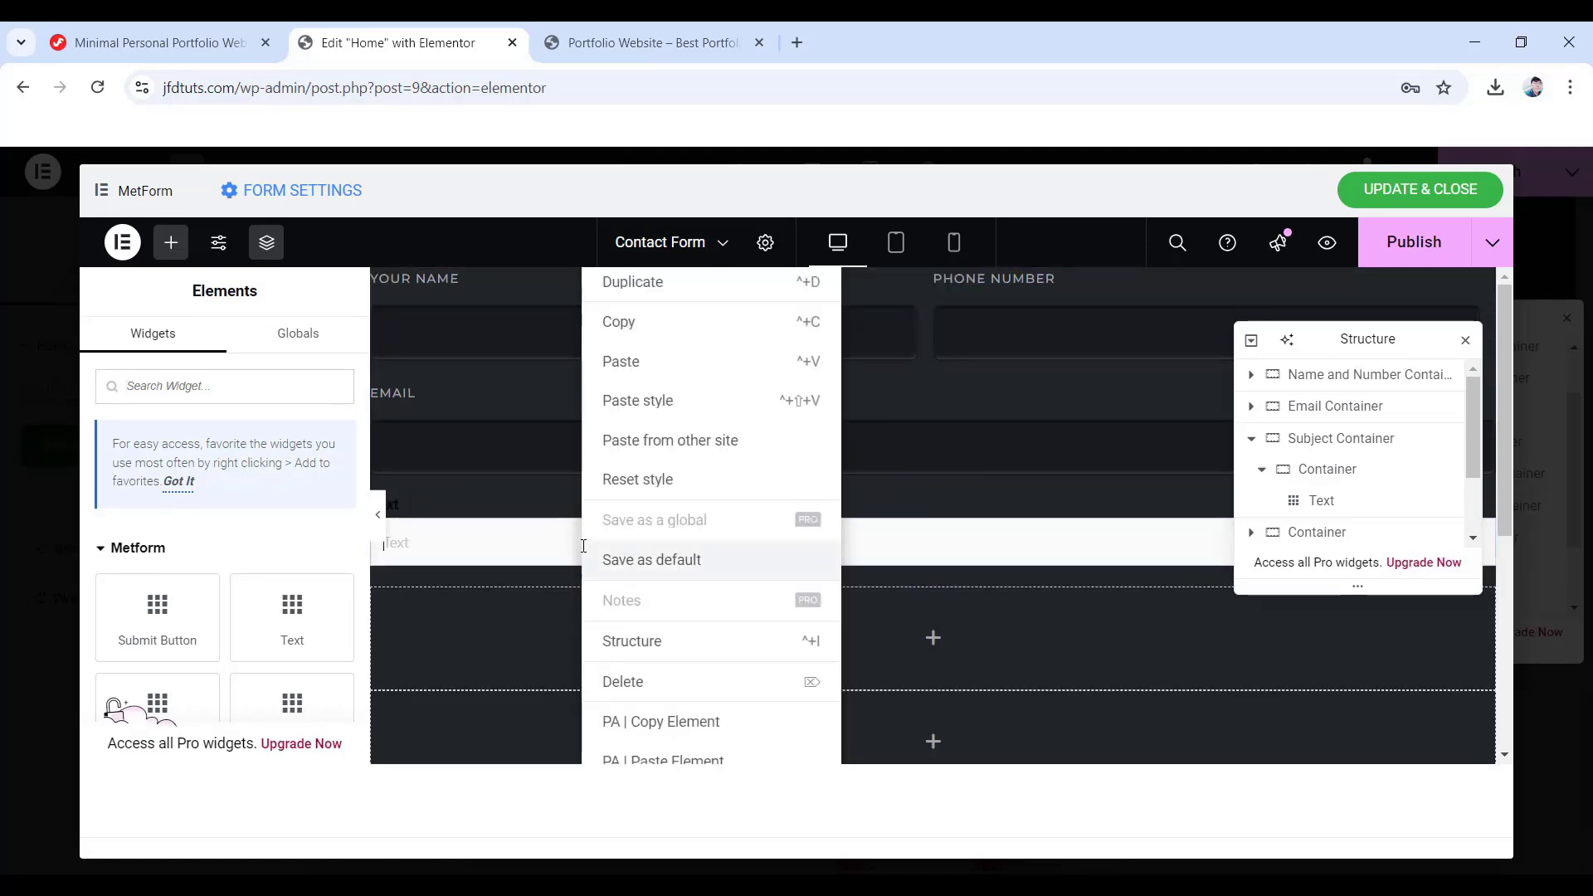
left_click(647, 402)
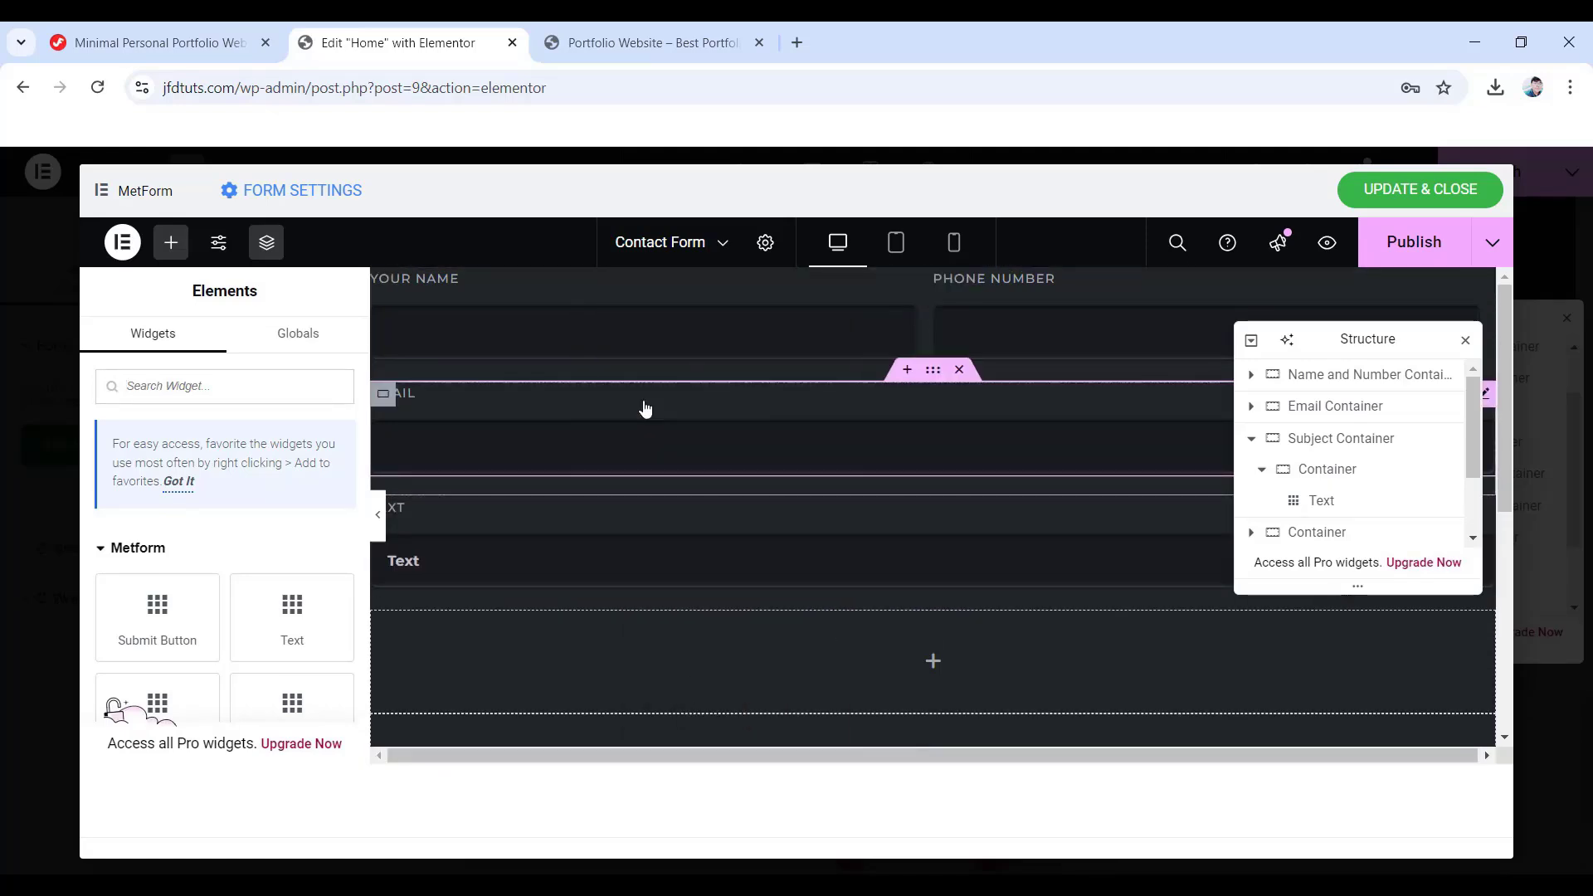
- Set the Text field's label to 'Subject' and delete its placeholder
left_click(495, 566)
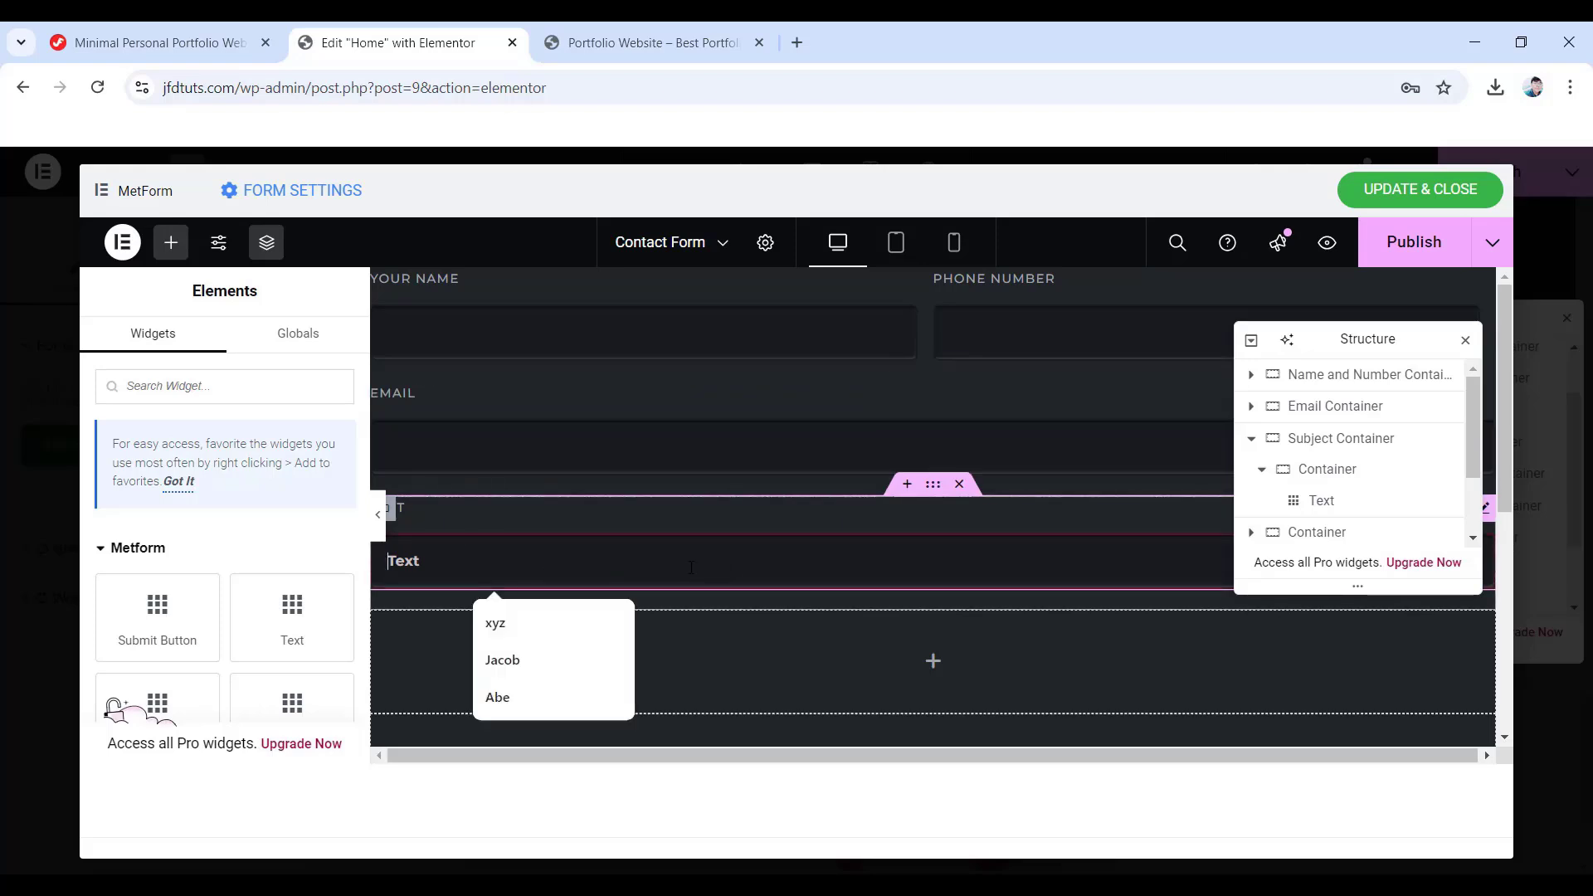
scroll(213, 571, "down", 1)
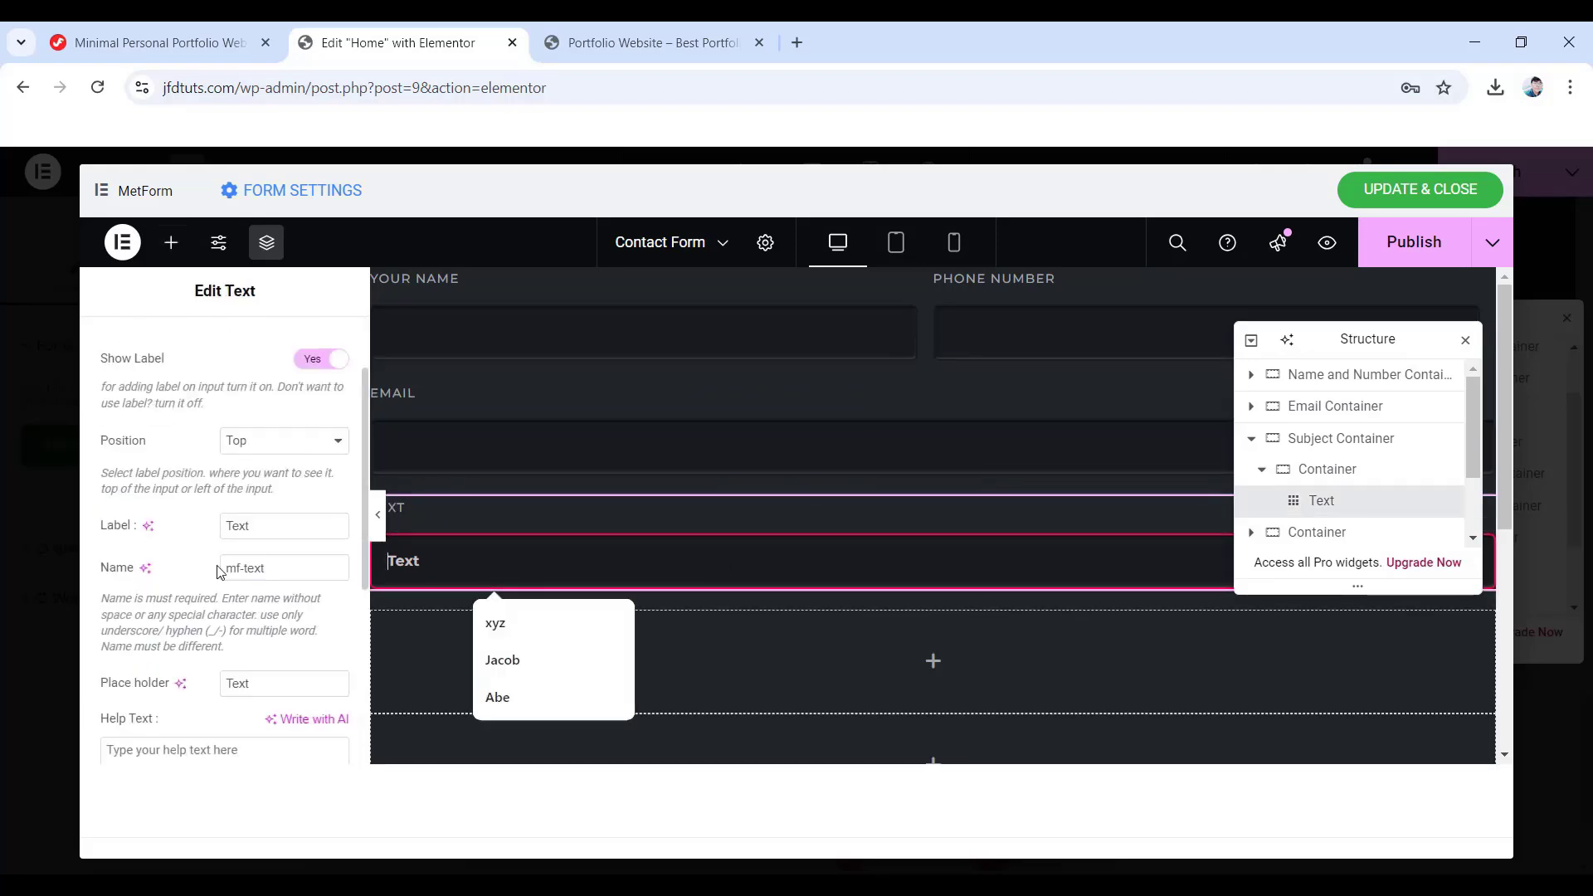
double_click(222, 527)
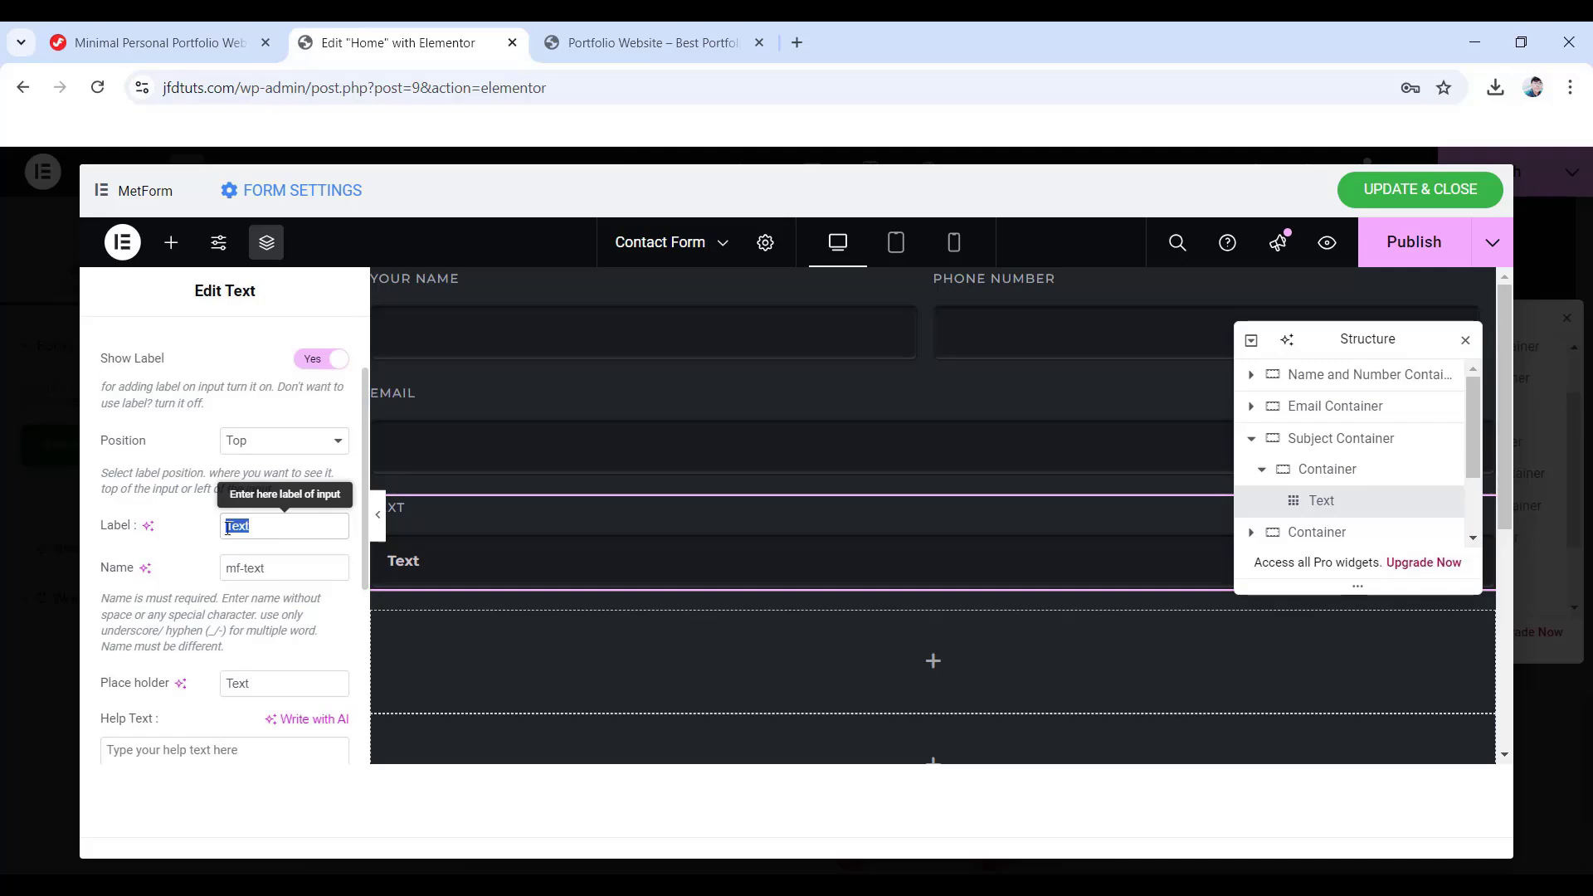
type("Subject")
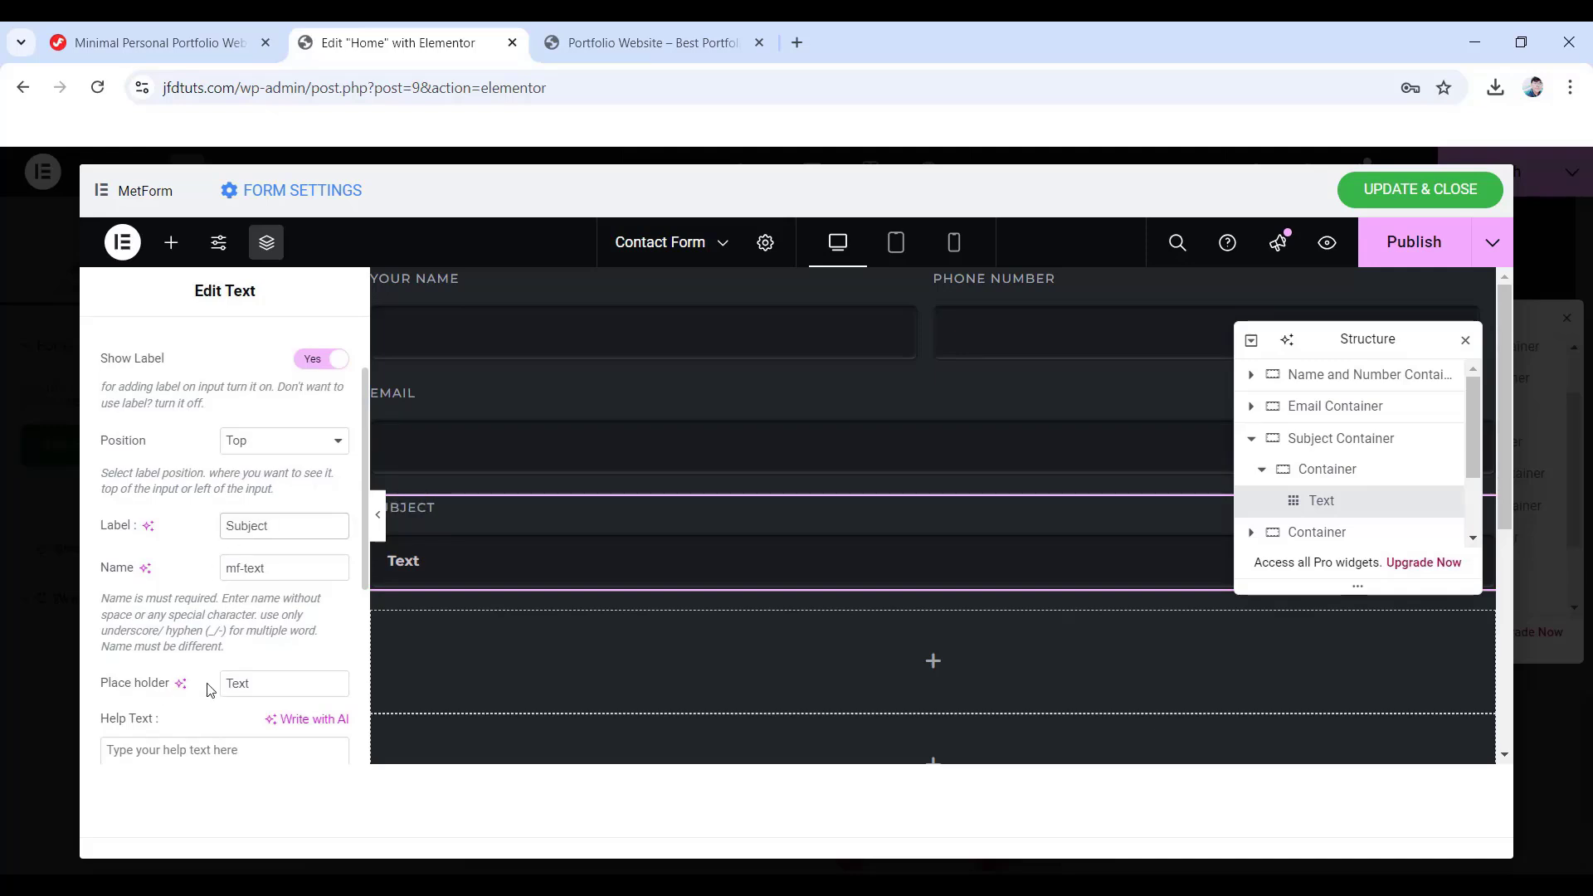
double_click(237, 683)
key("BackSpace")
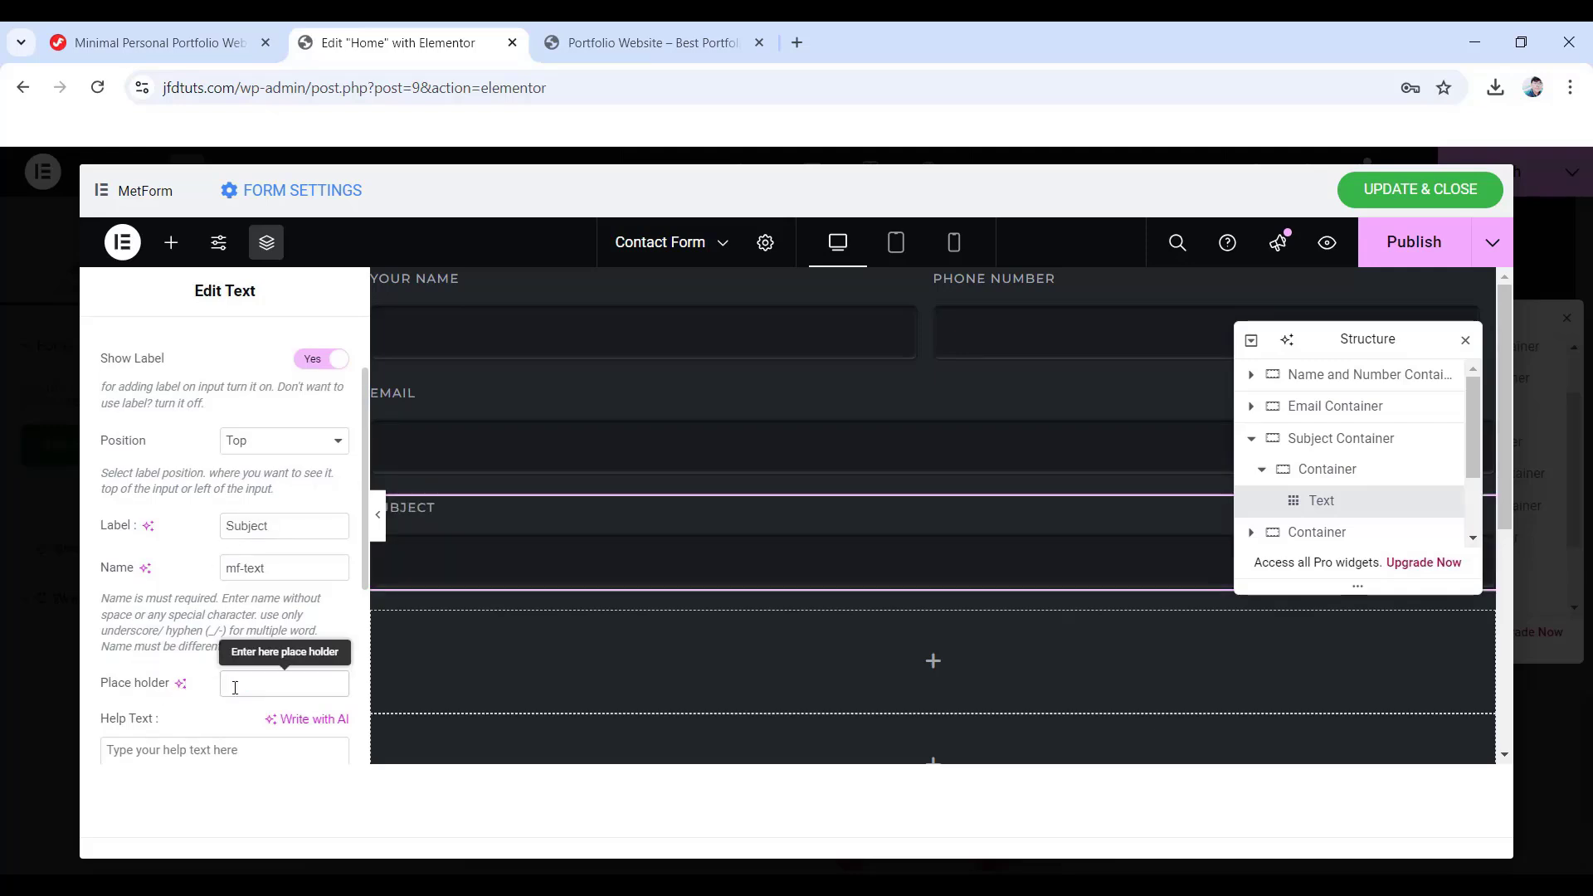
scroll(1296, 448, "down", 1)
scroll(1296, 448, "up", 2)
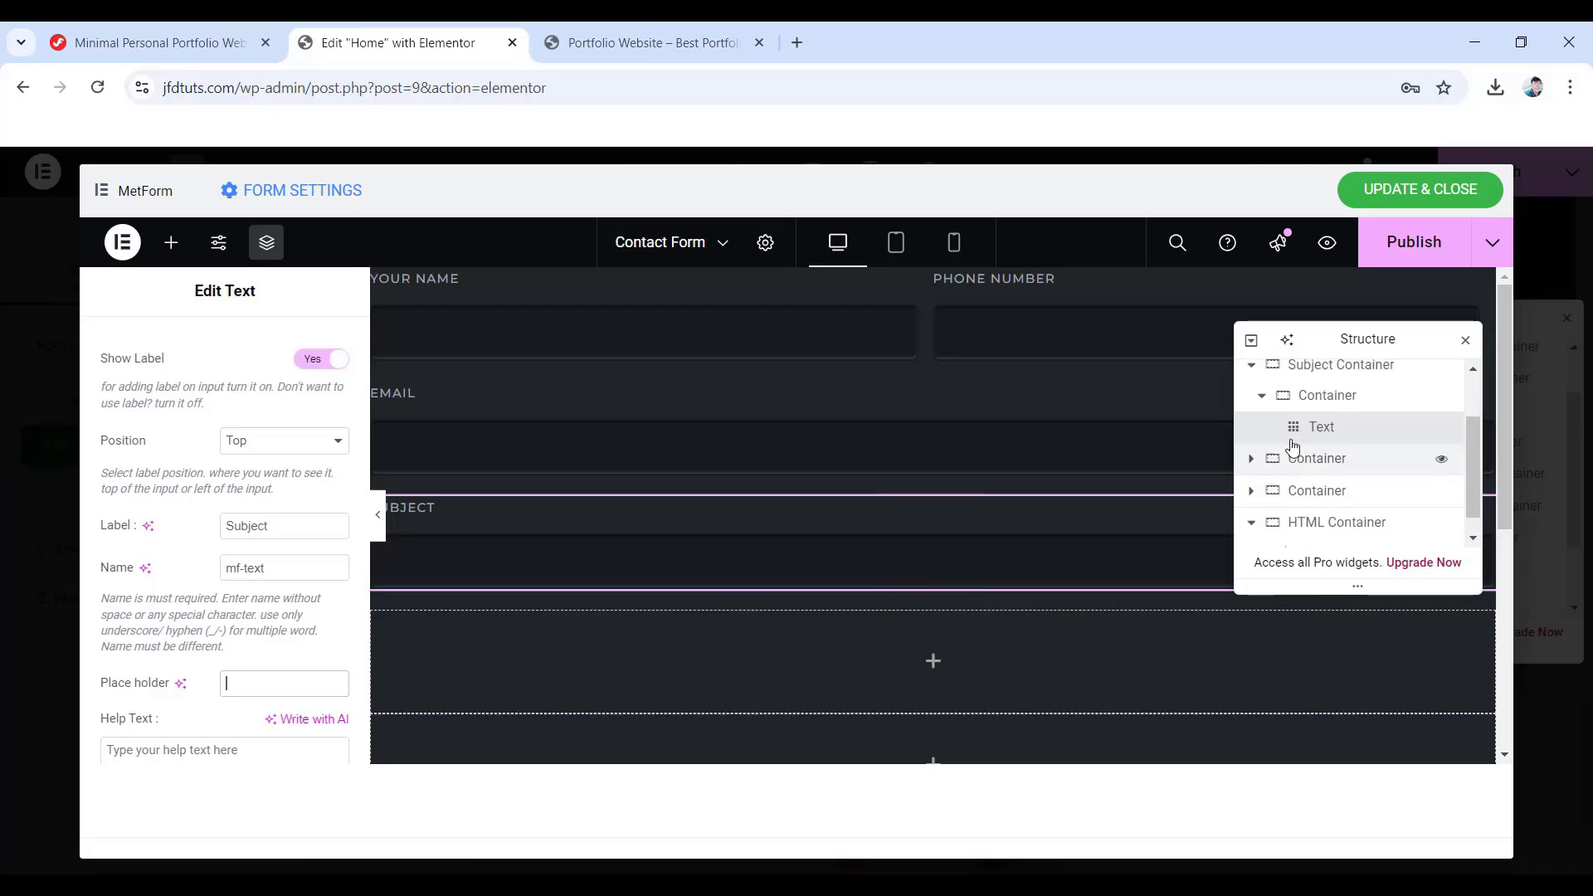
- Collapse Subject Container and add an inner Container to the Message Container
left_click(1252, 439)
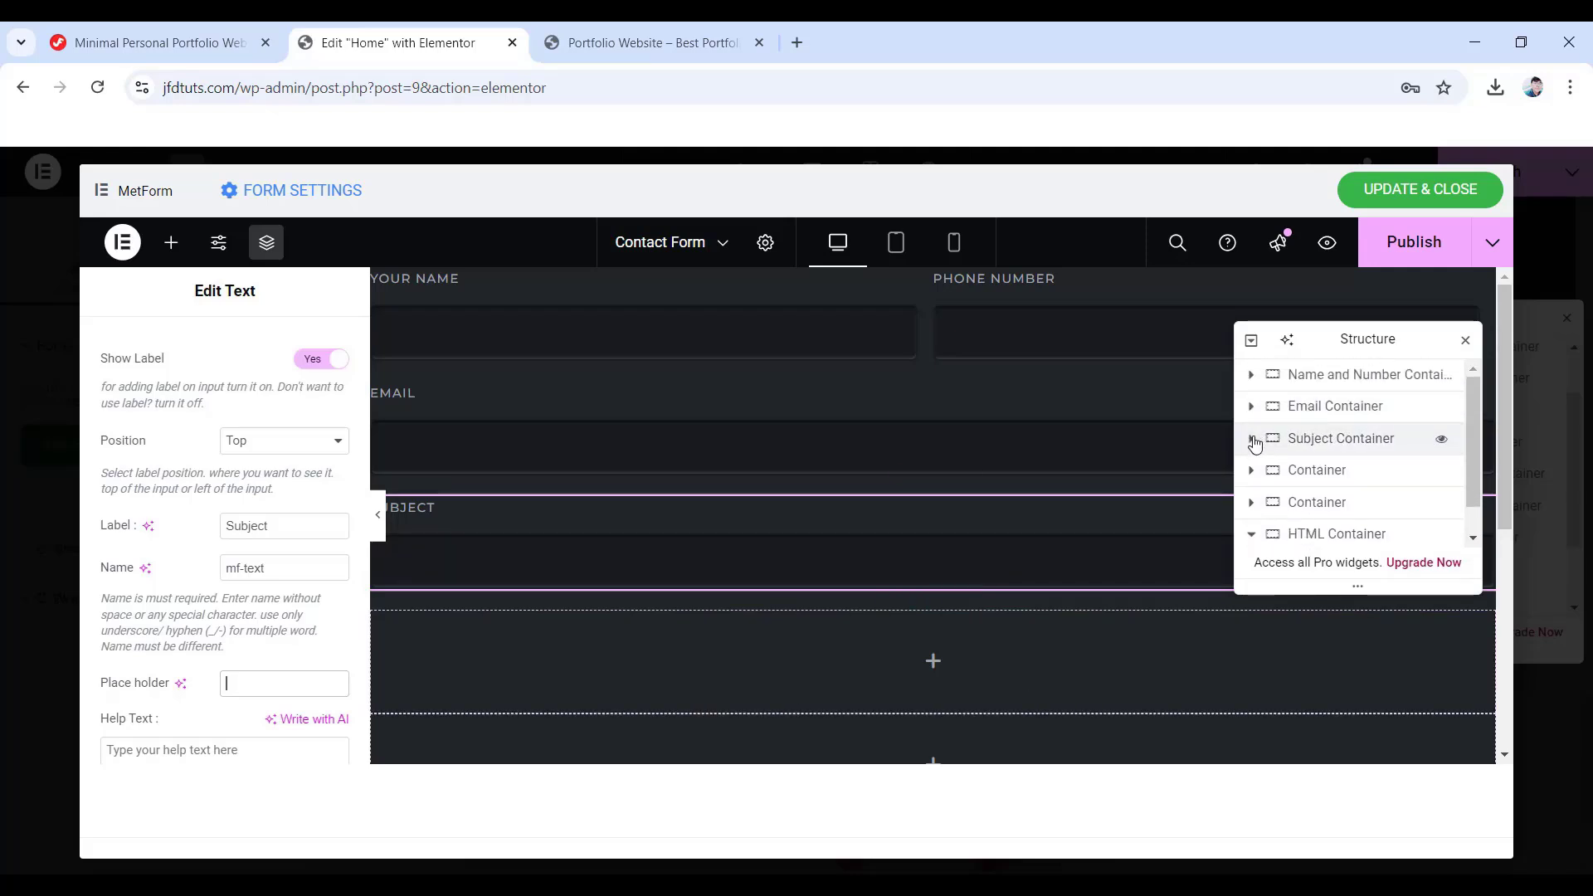
left_click(1291, 479)
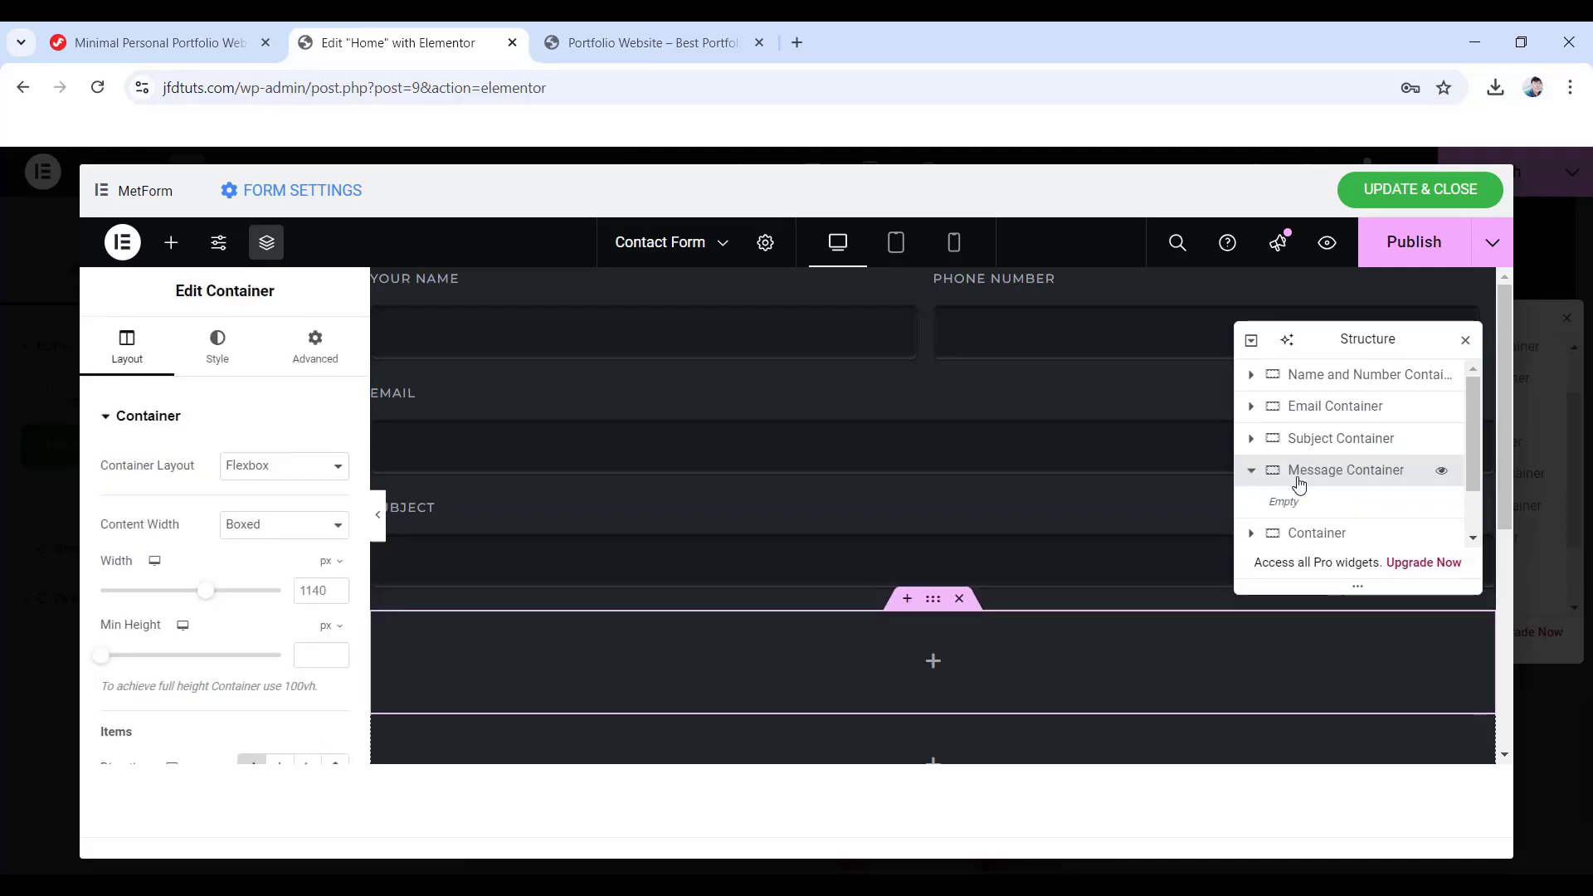
left_click(933, 662)
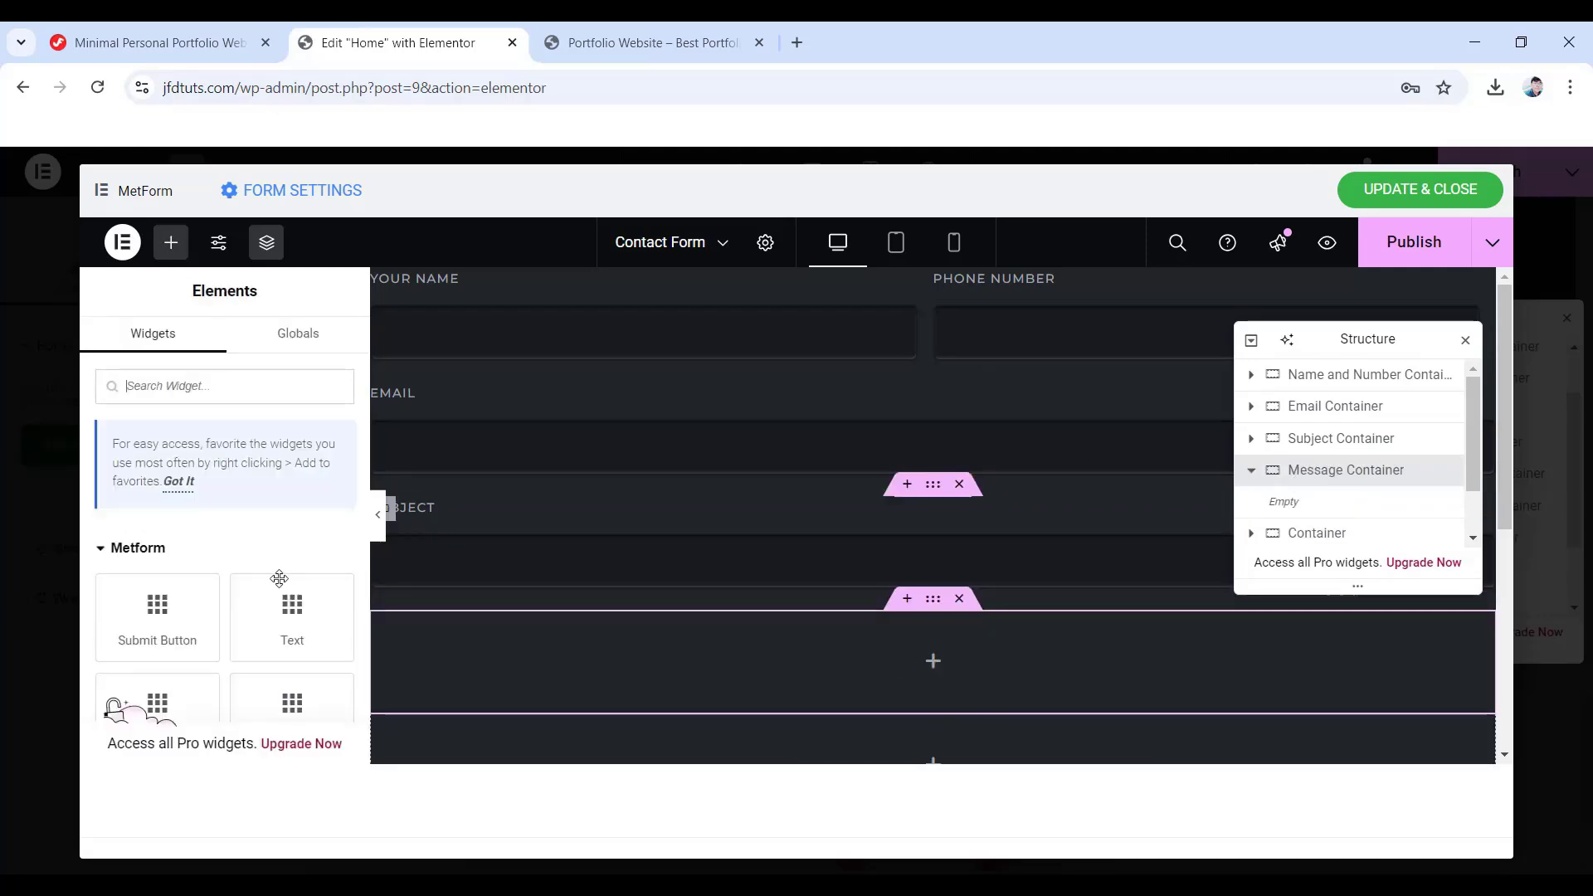
scroll(232, 531, "down", 10)
scroll(249, 539, "down", 2)
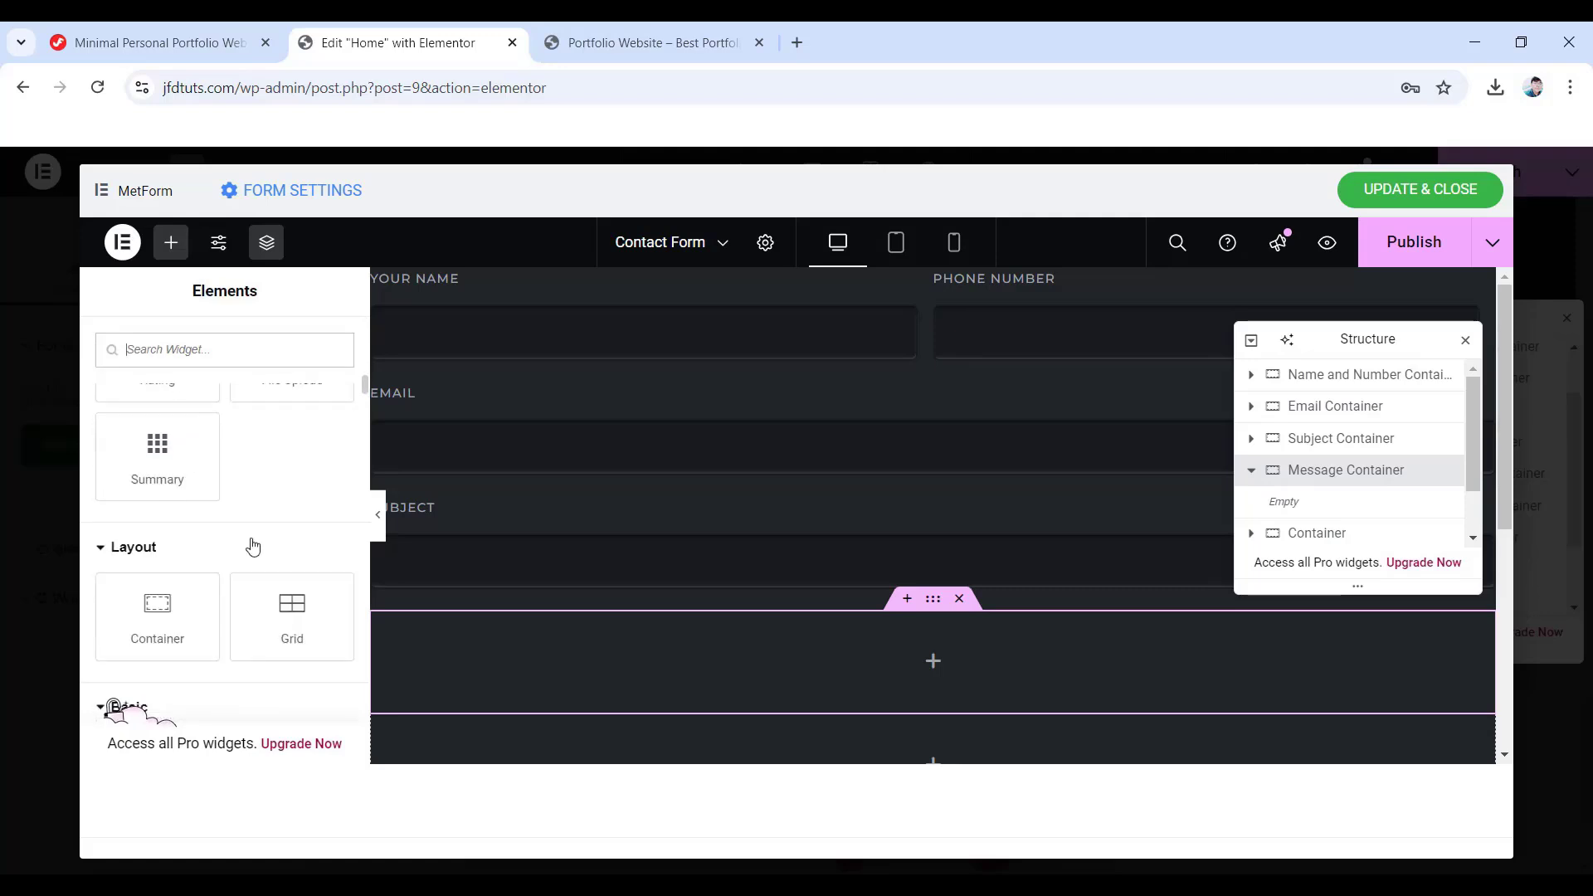
left_click_drag(158, 614, 907, 659)
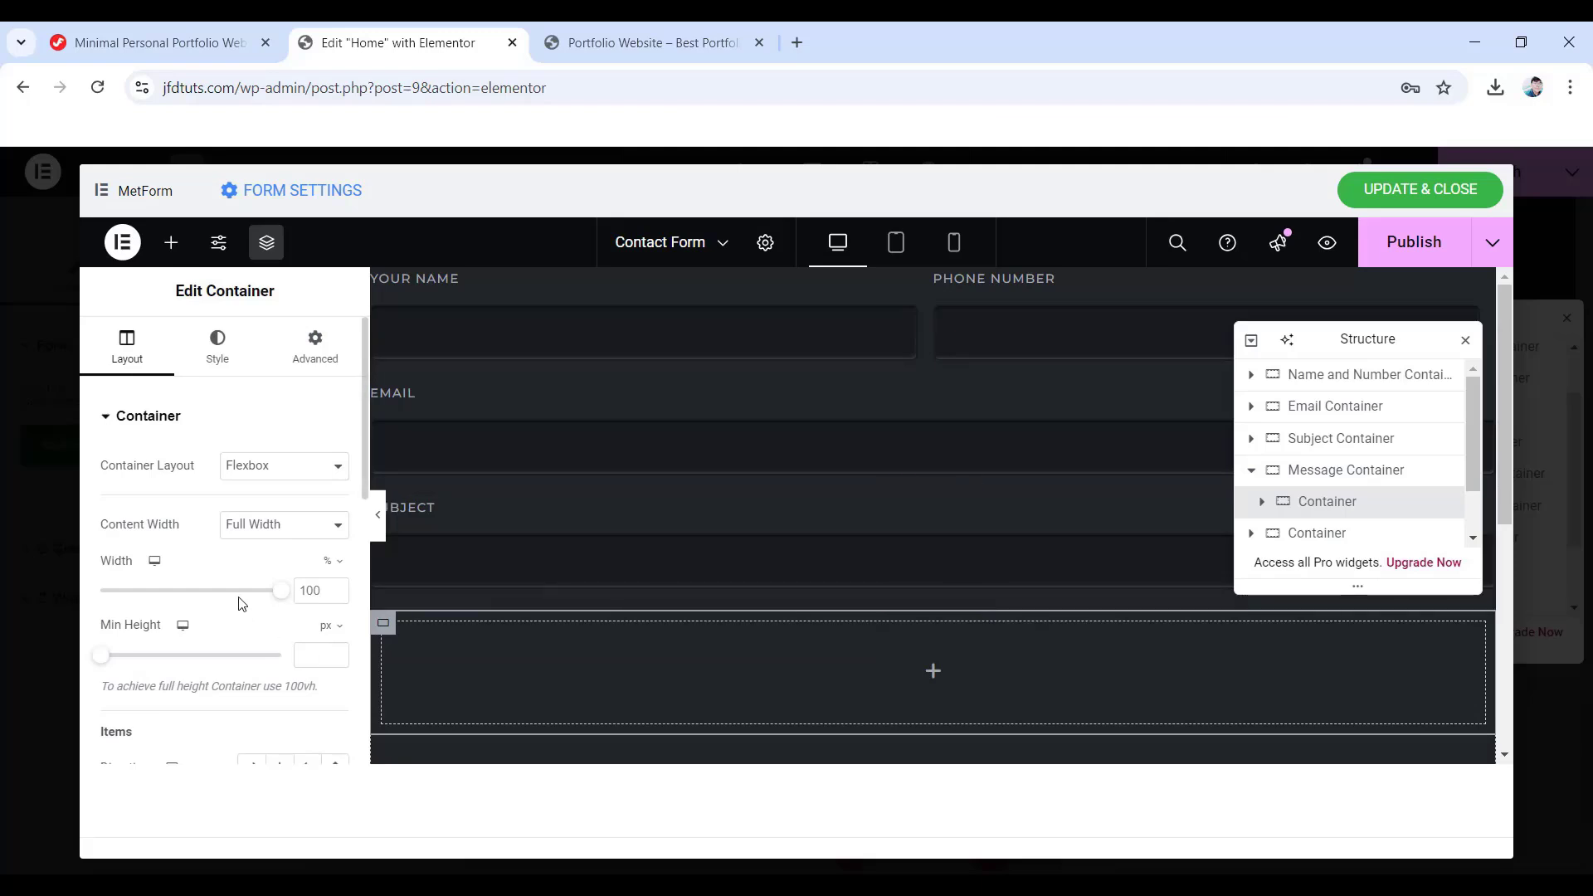
- Set the inner container to Column direction with 20 px bottom padding
scroll(220, 515, "down", 3)
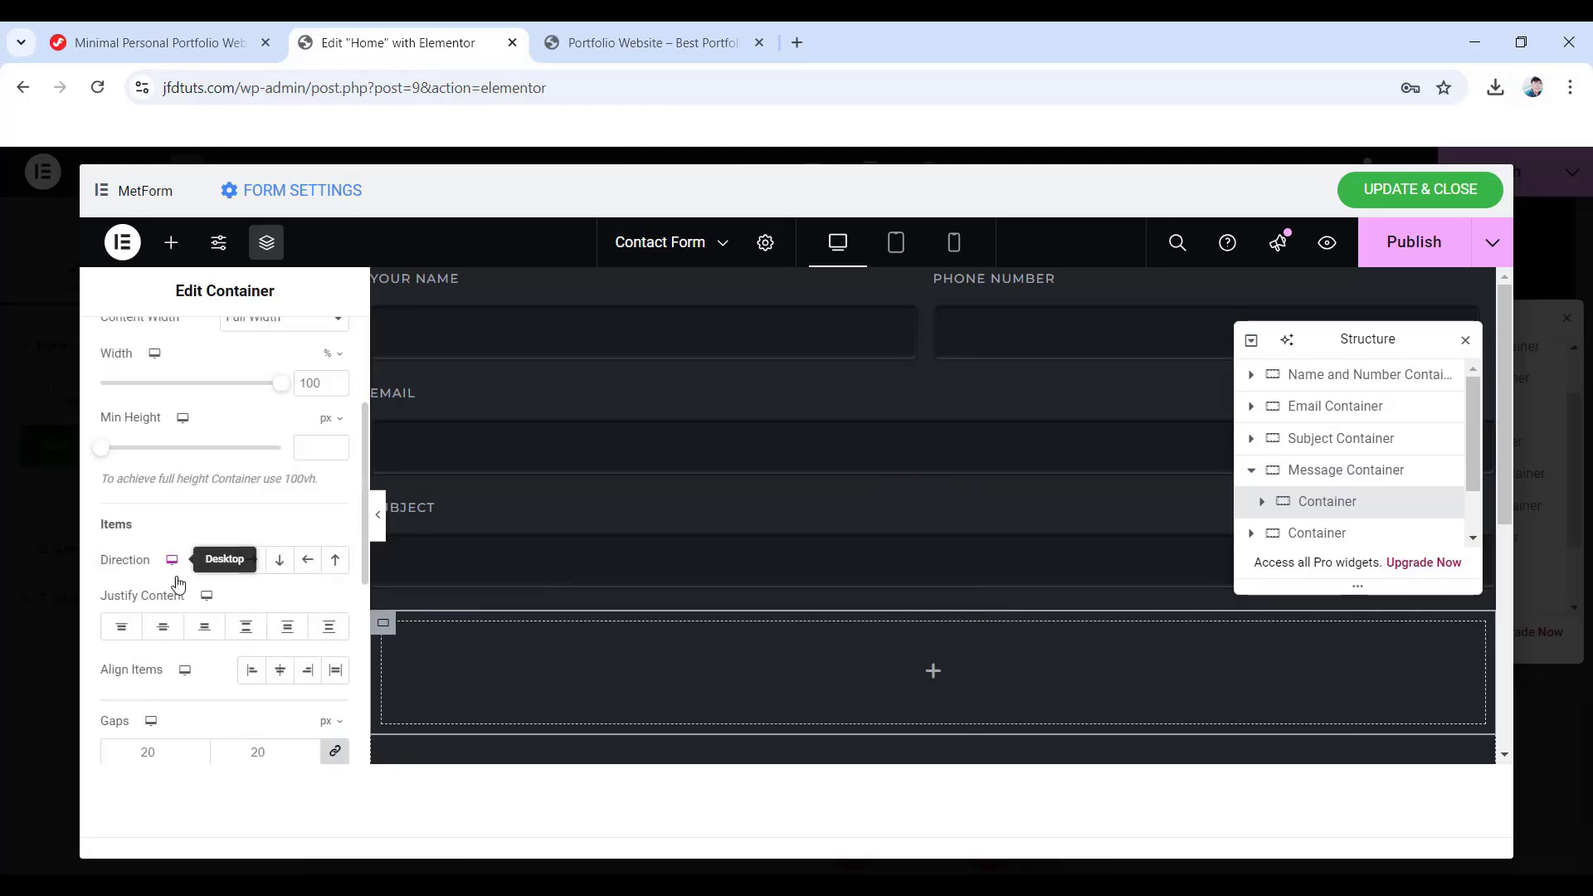
left_click(282, 565)
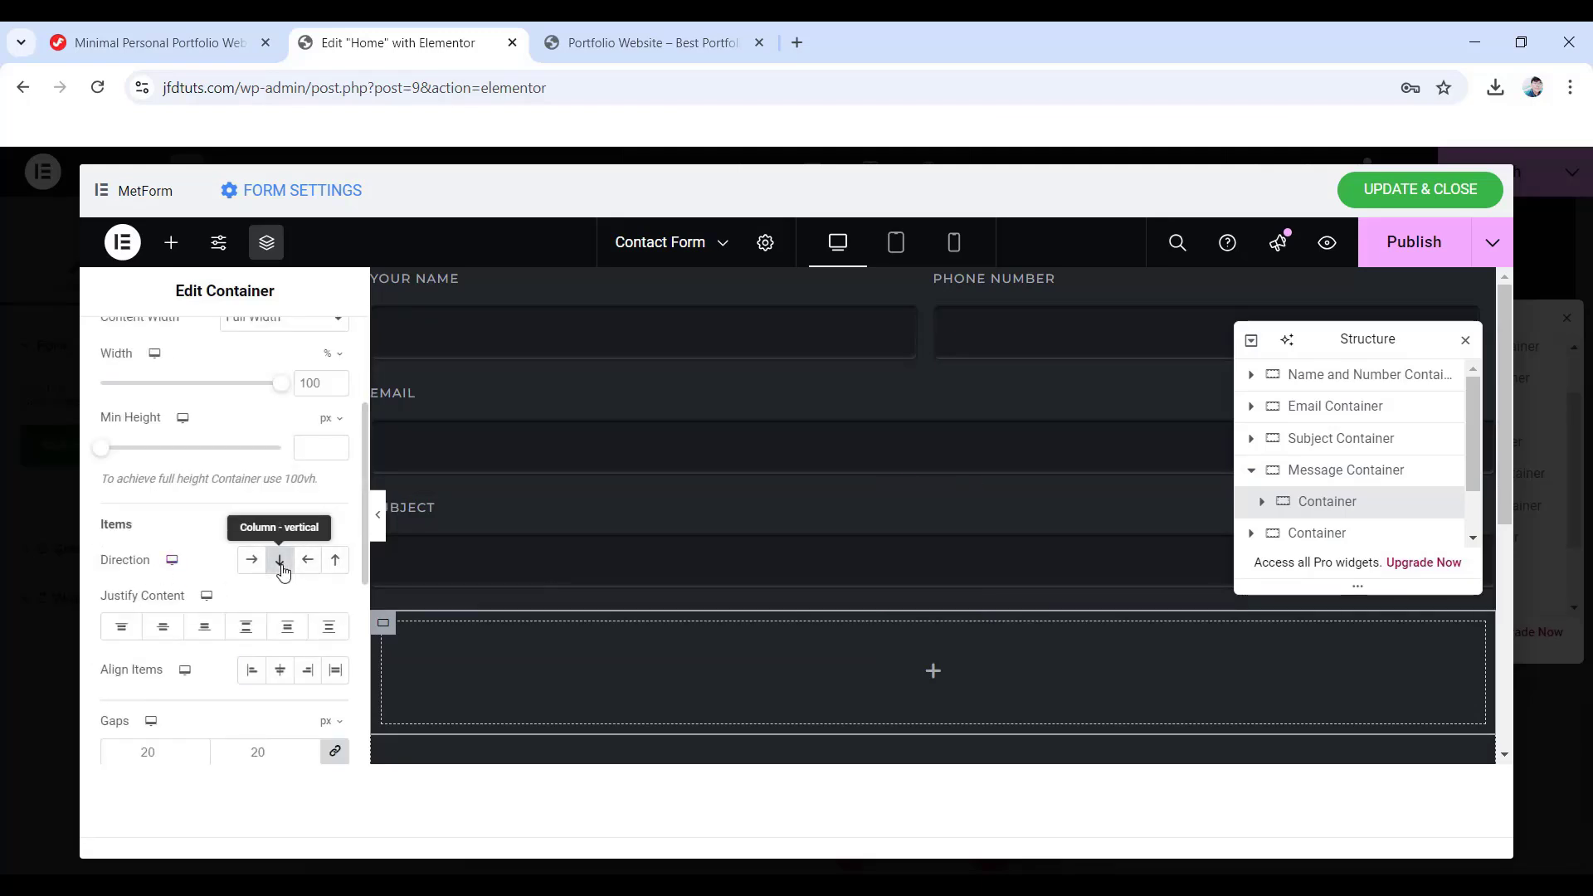
scroll(283, 573, "up", 3)
left_click(316, 342)
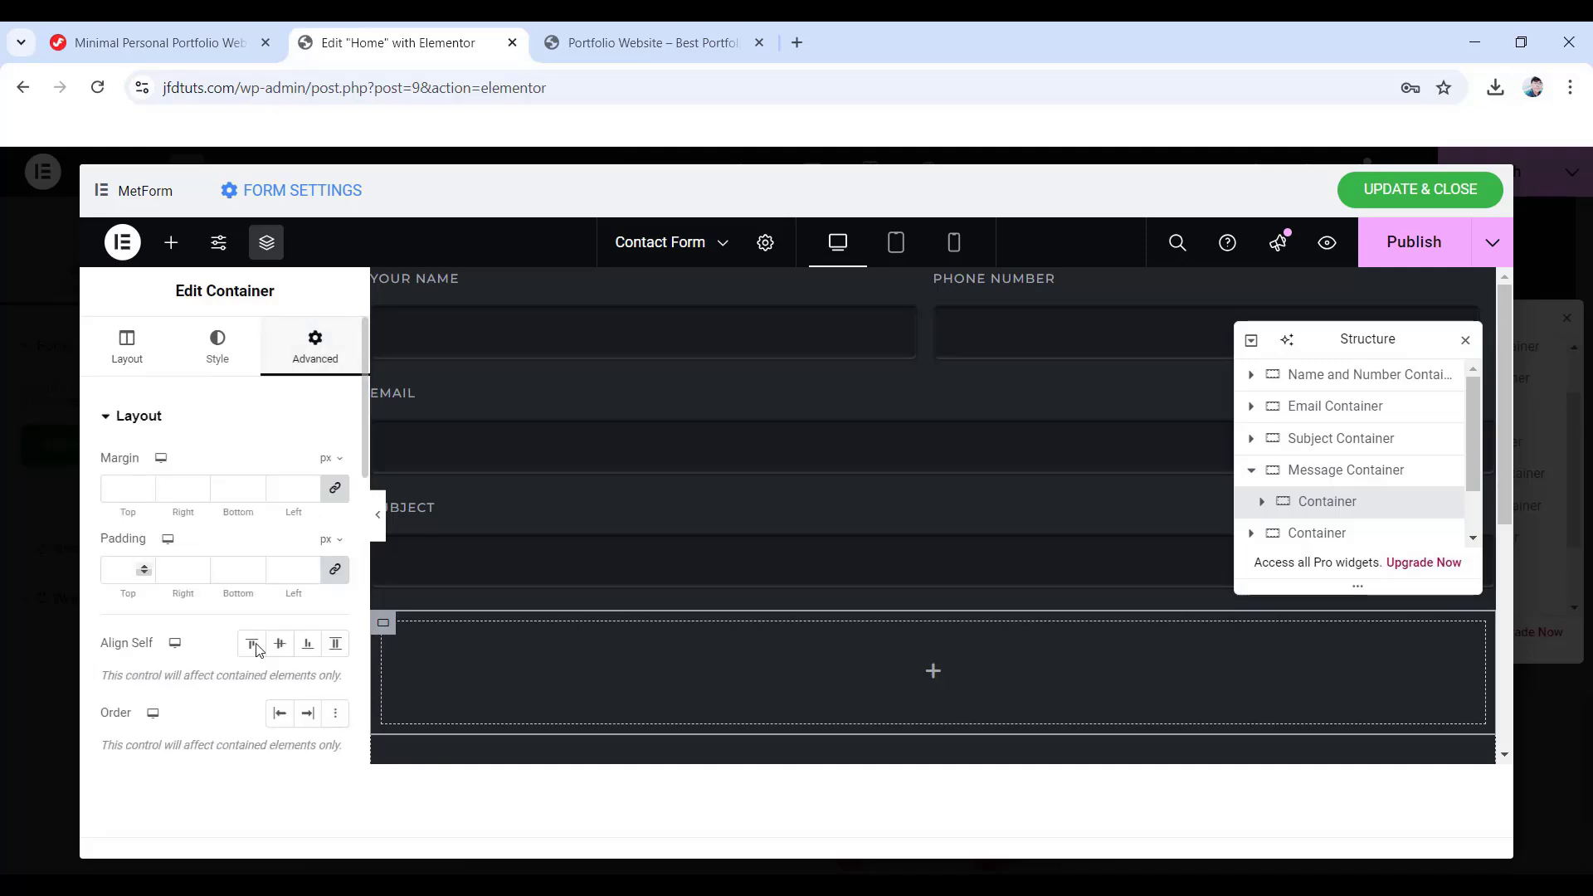
left_click(337, 573)
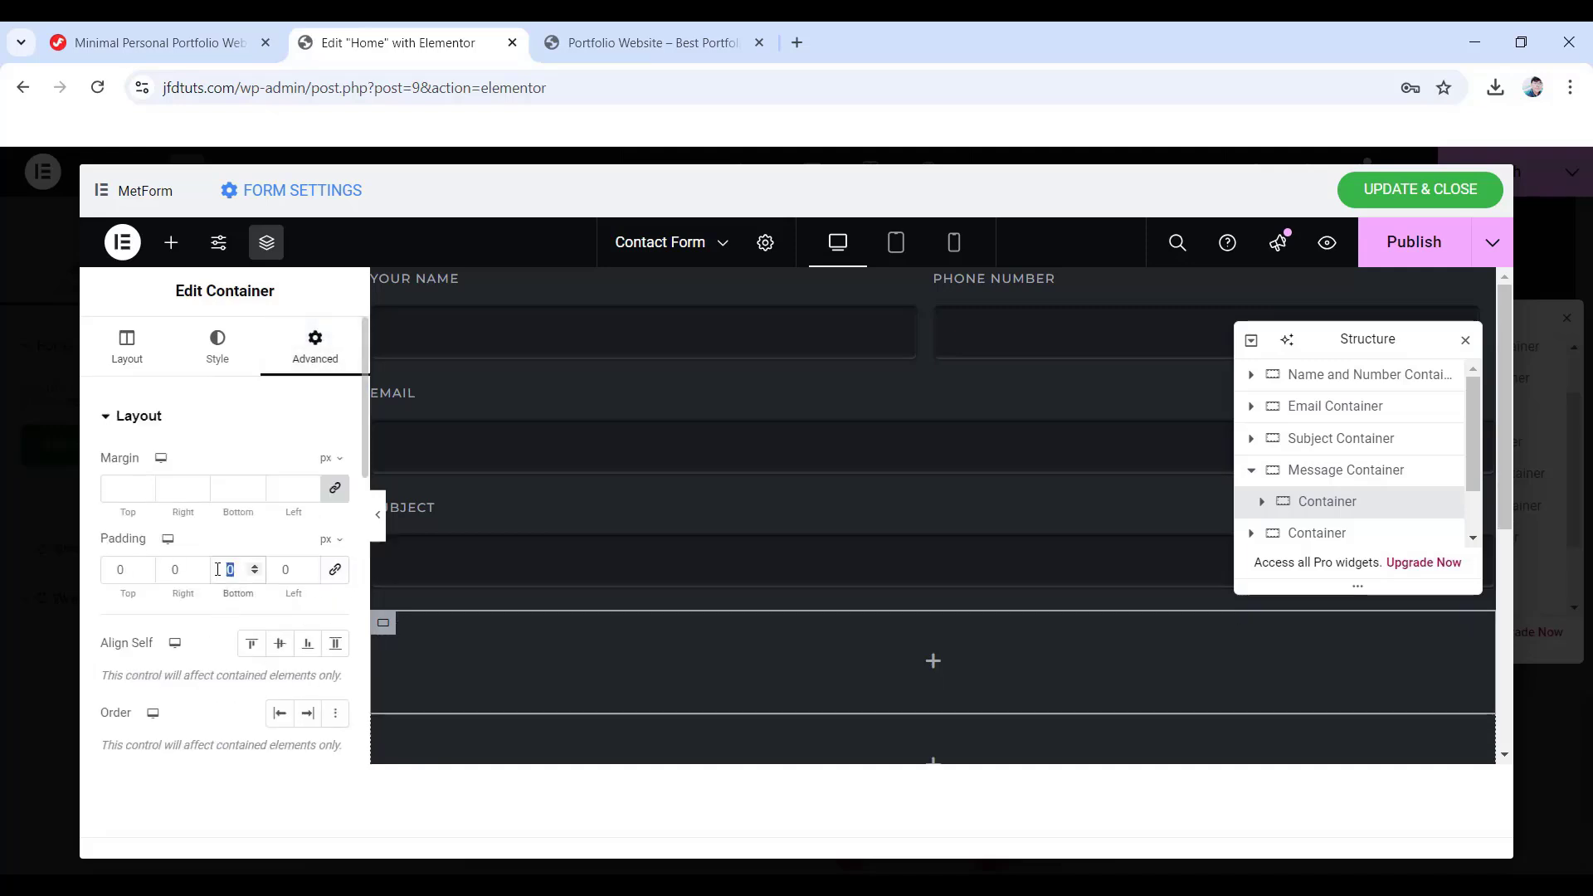
type("20")
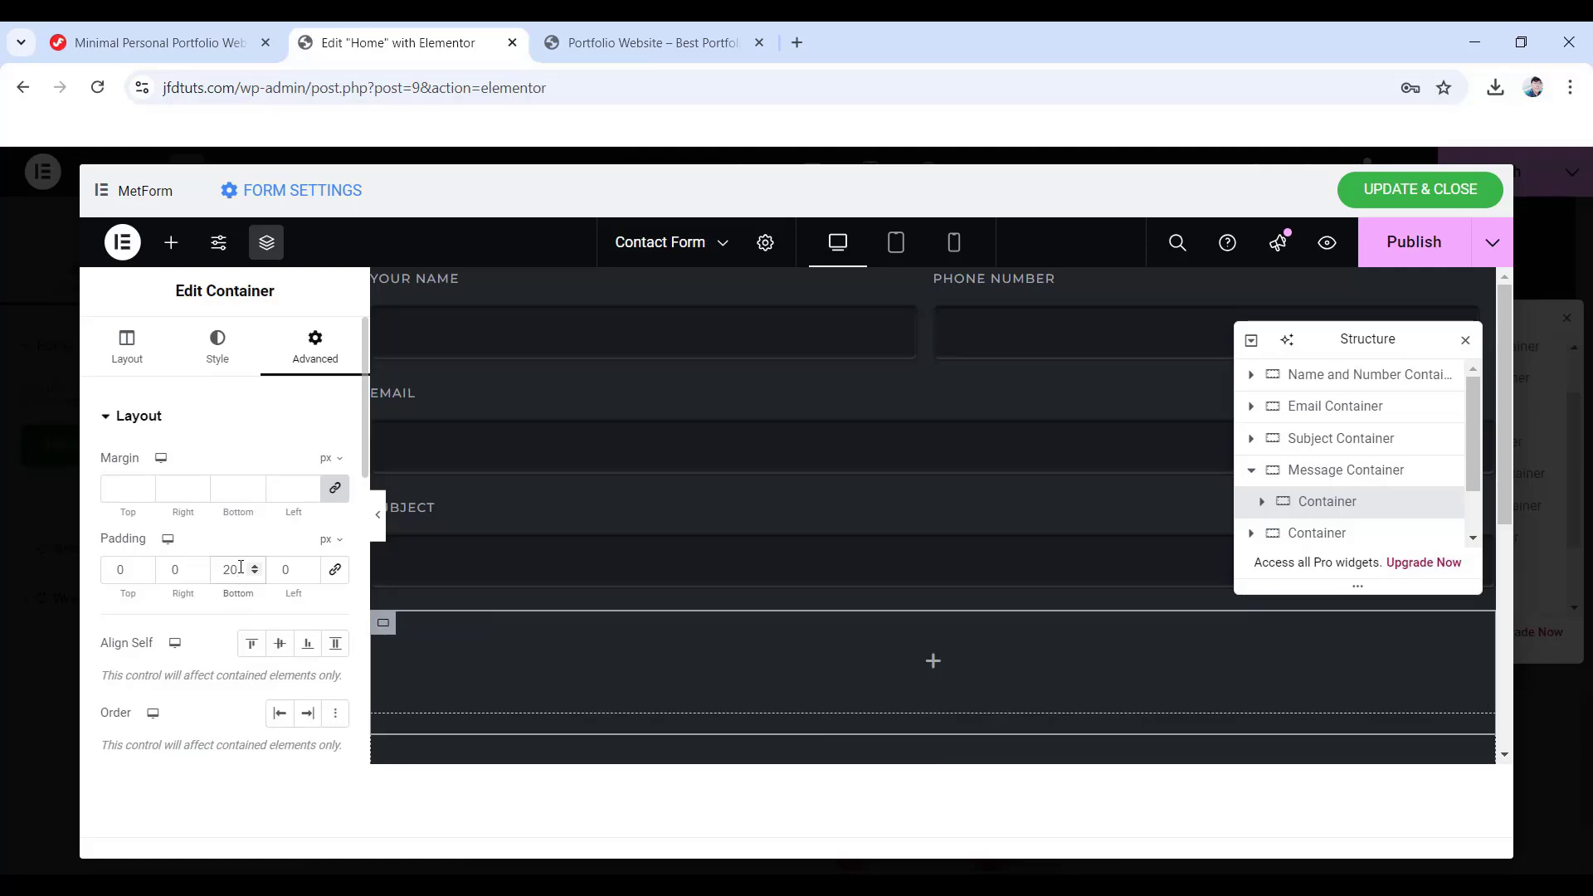
- Add a Textarea field to the inner container and reset its style
left_click(171, 244)
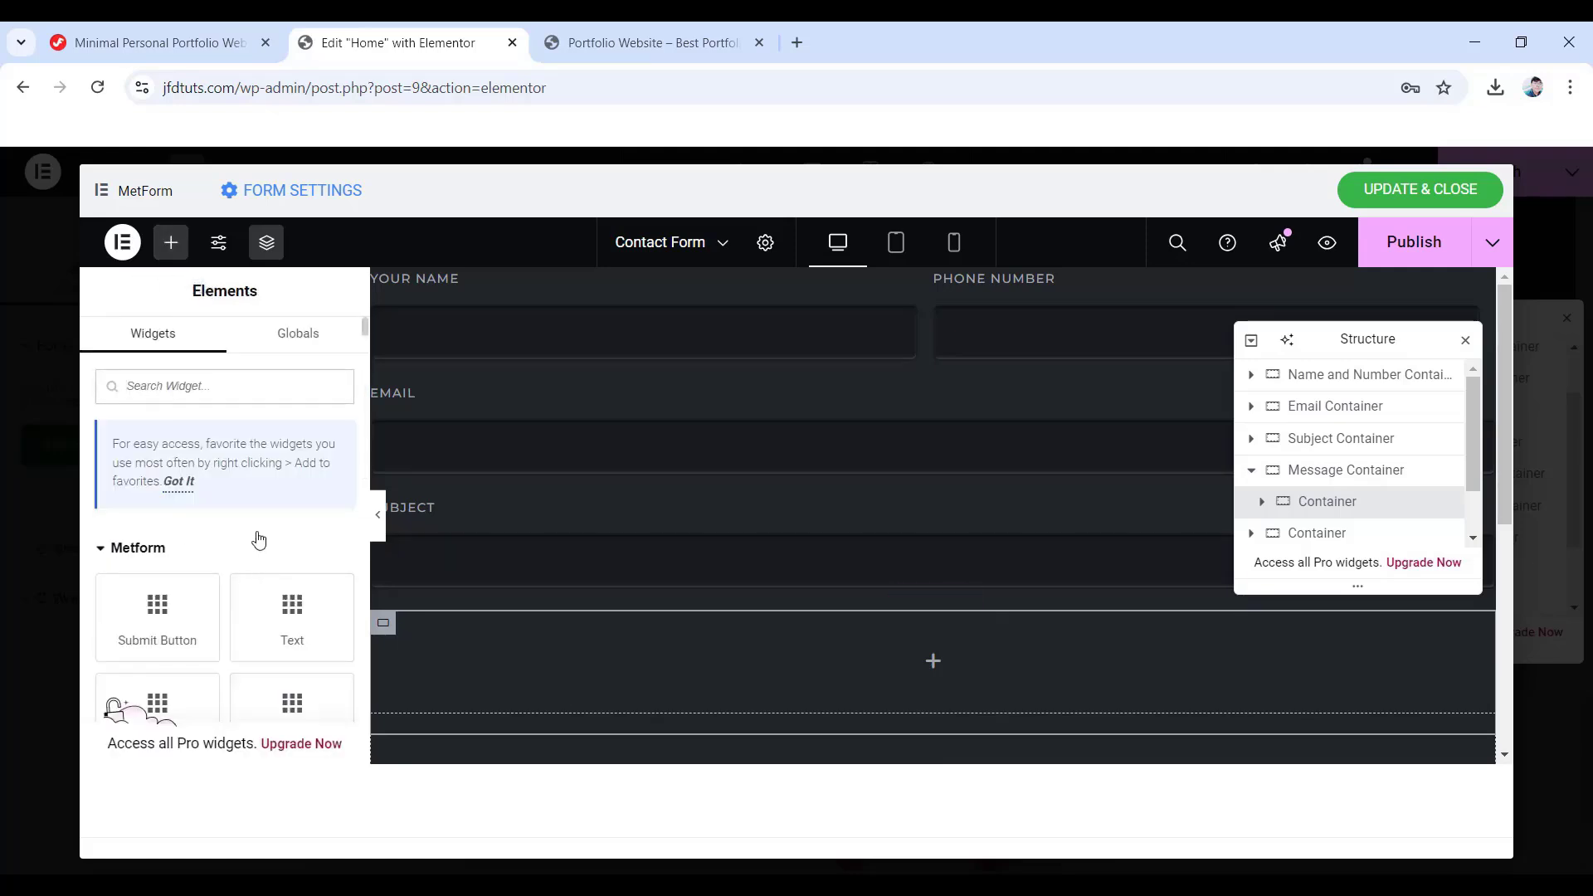
scroll(250, 533, "down", 3)
scroll(249, 533, "down", 3)
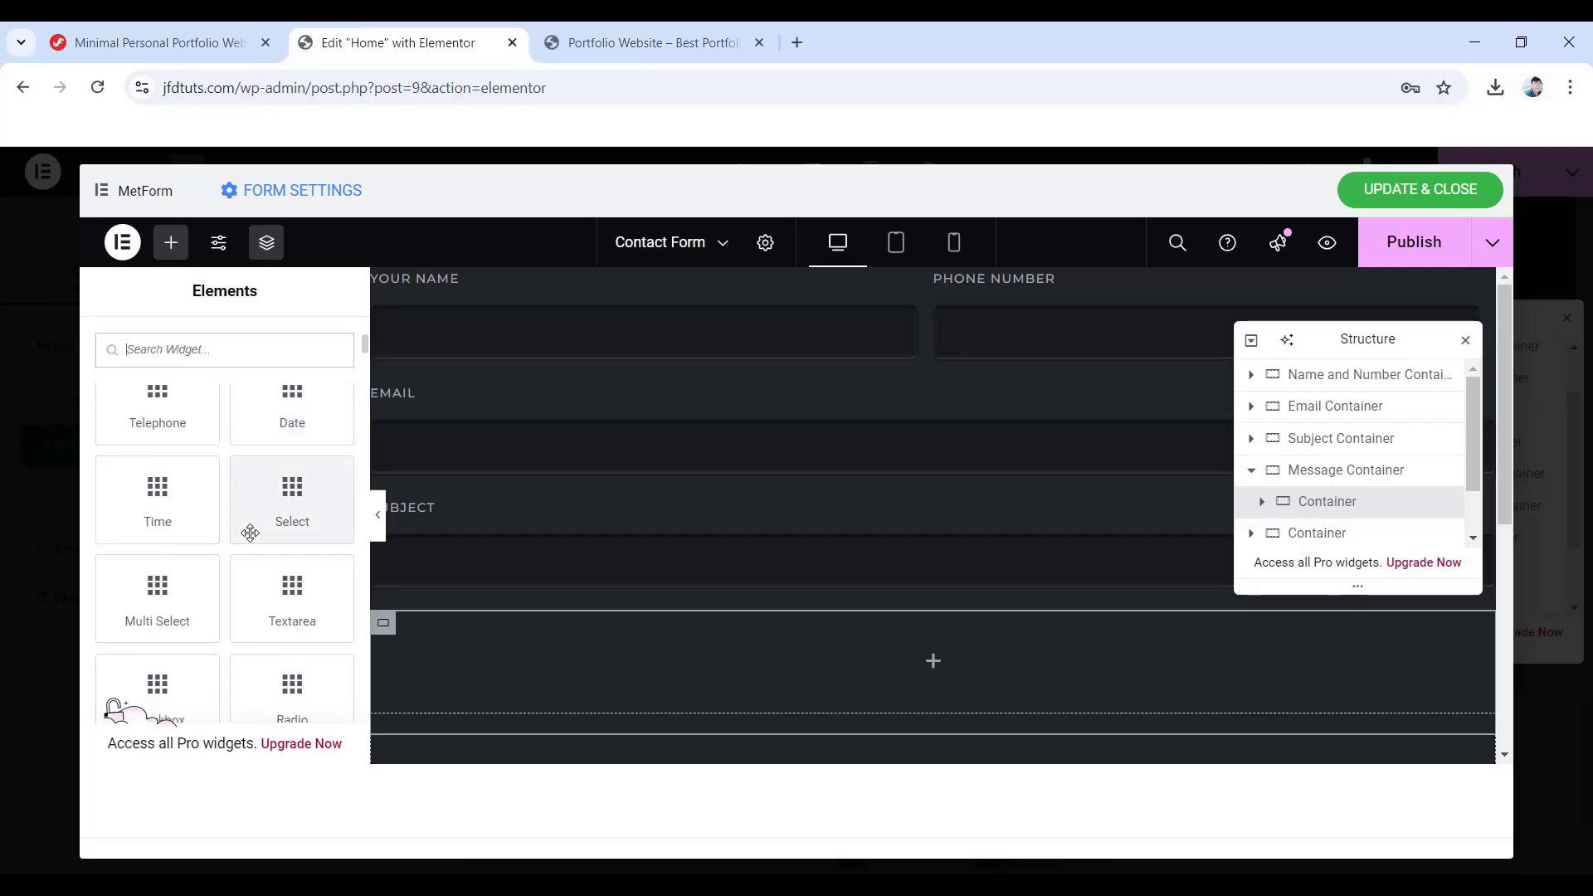
left_click_drag(291, 591, 929, 660)
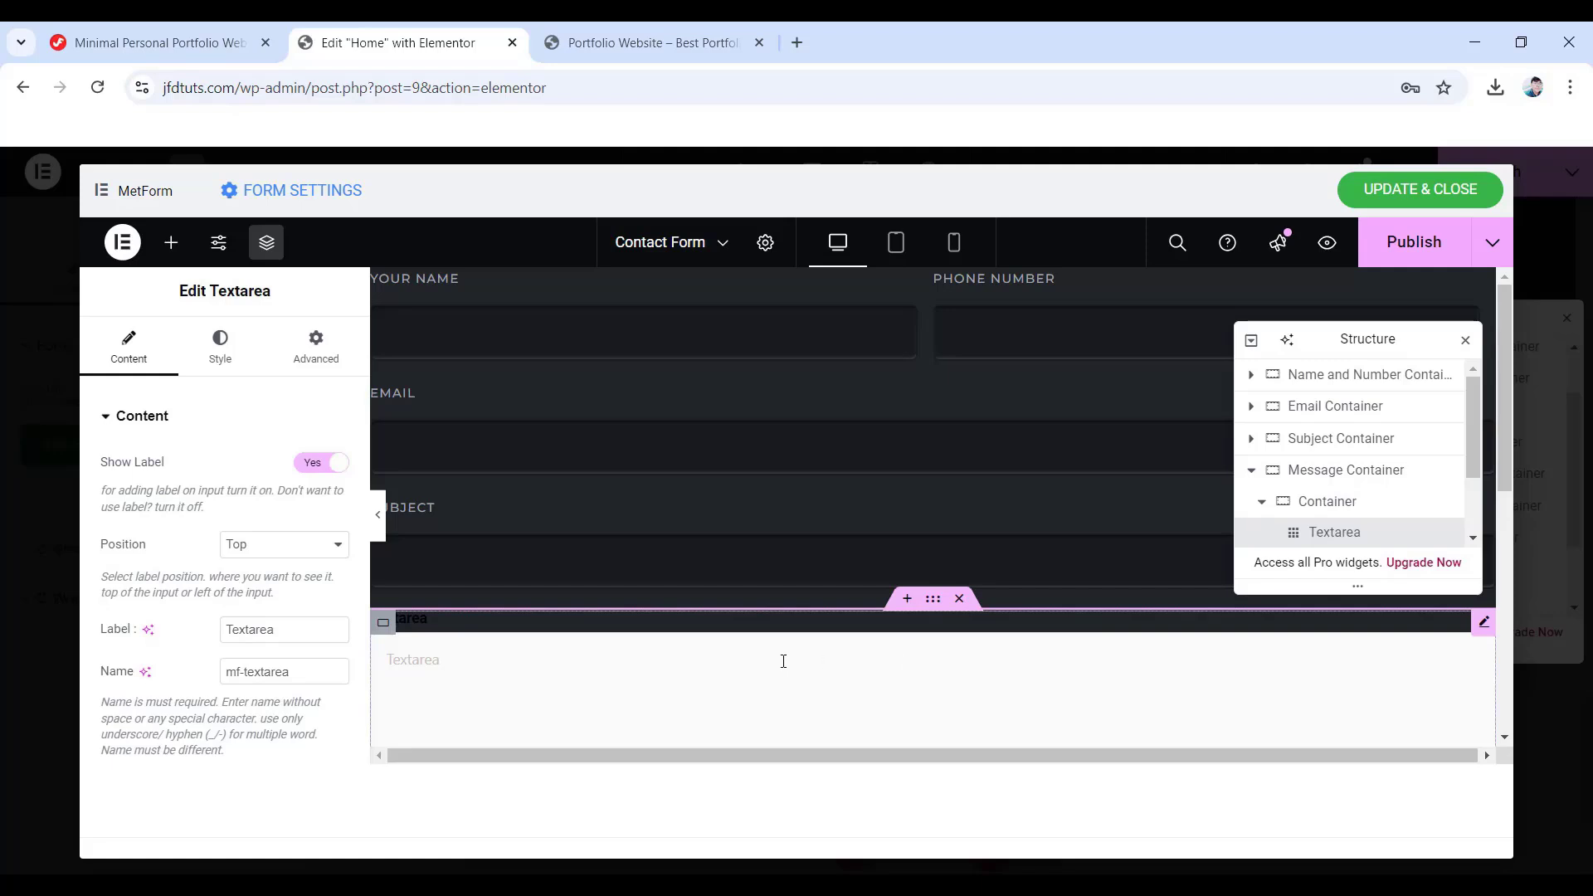
right_click(635, 662)
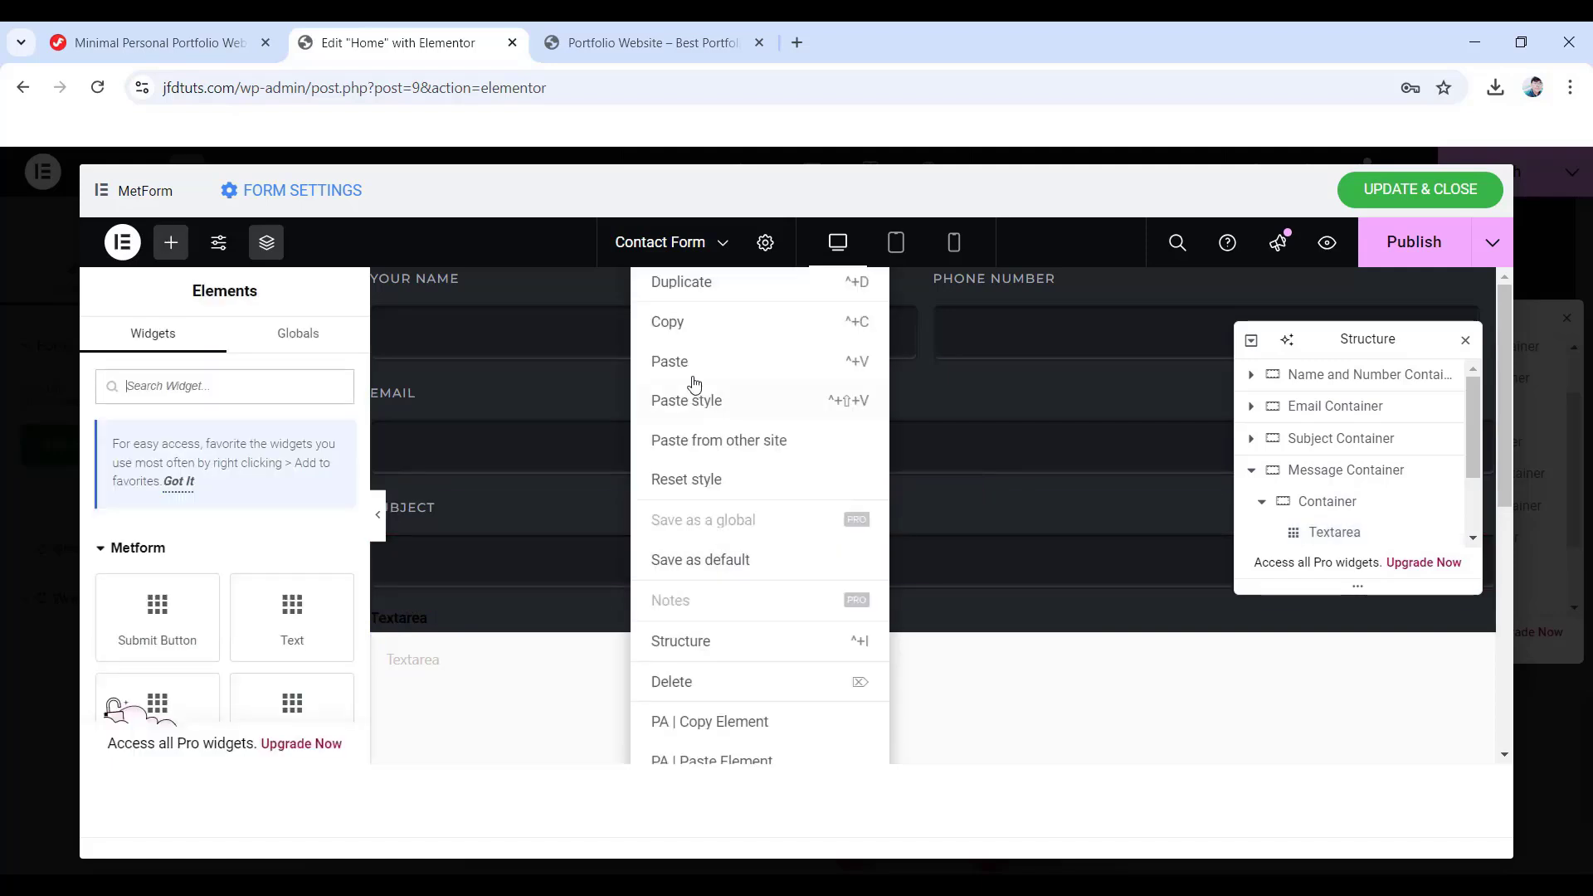
left_click(697, 324)
scroll(451, 604, "down", 1)
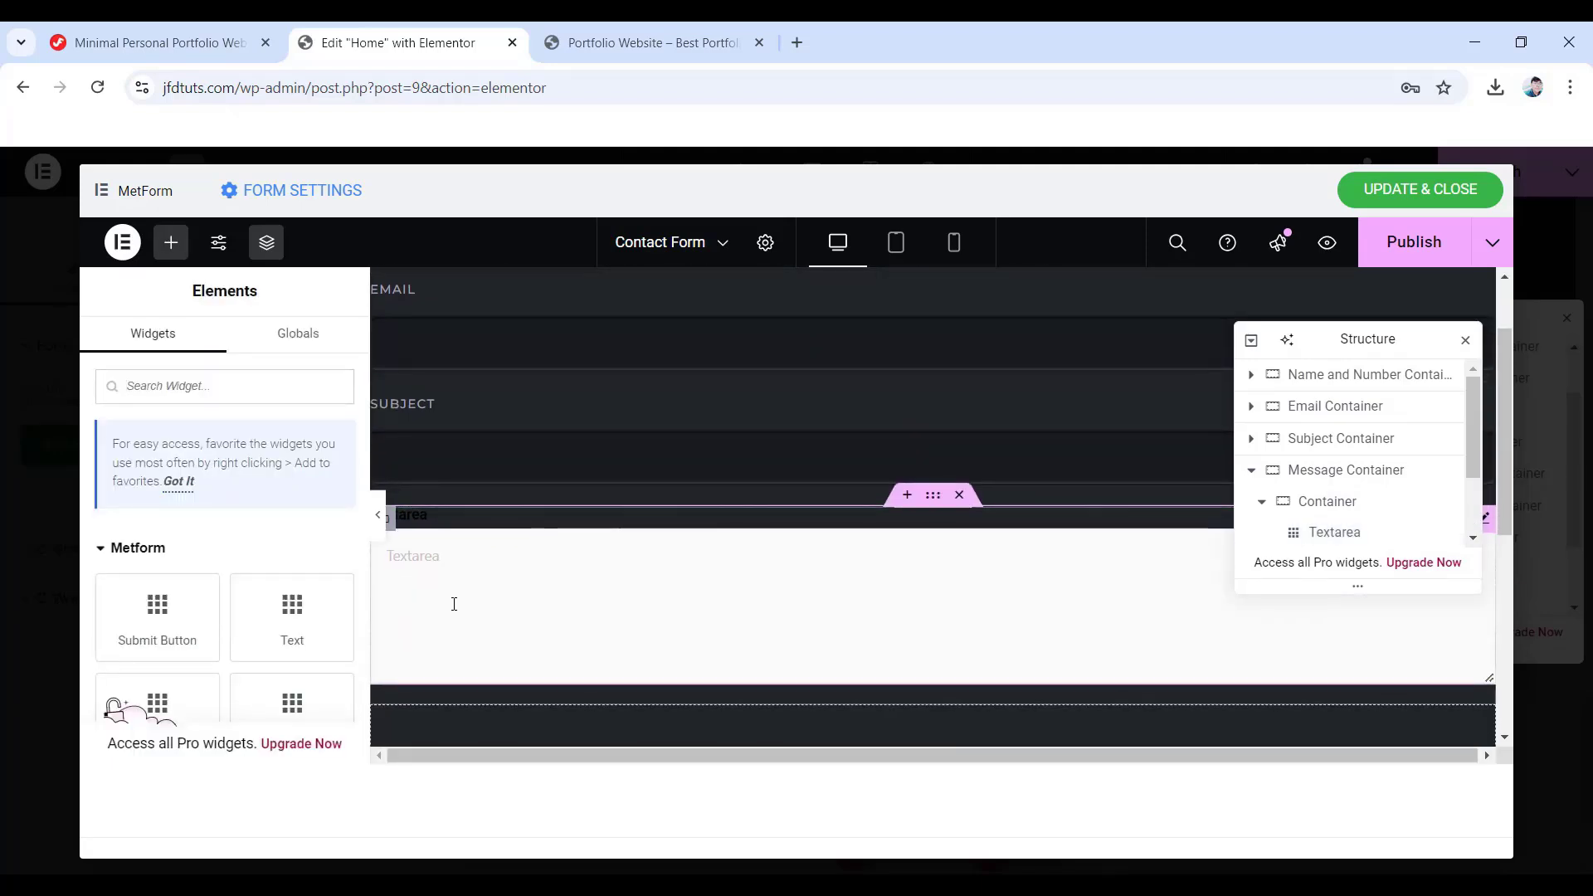
right_click(561, 580)
left_click(633, 482)
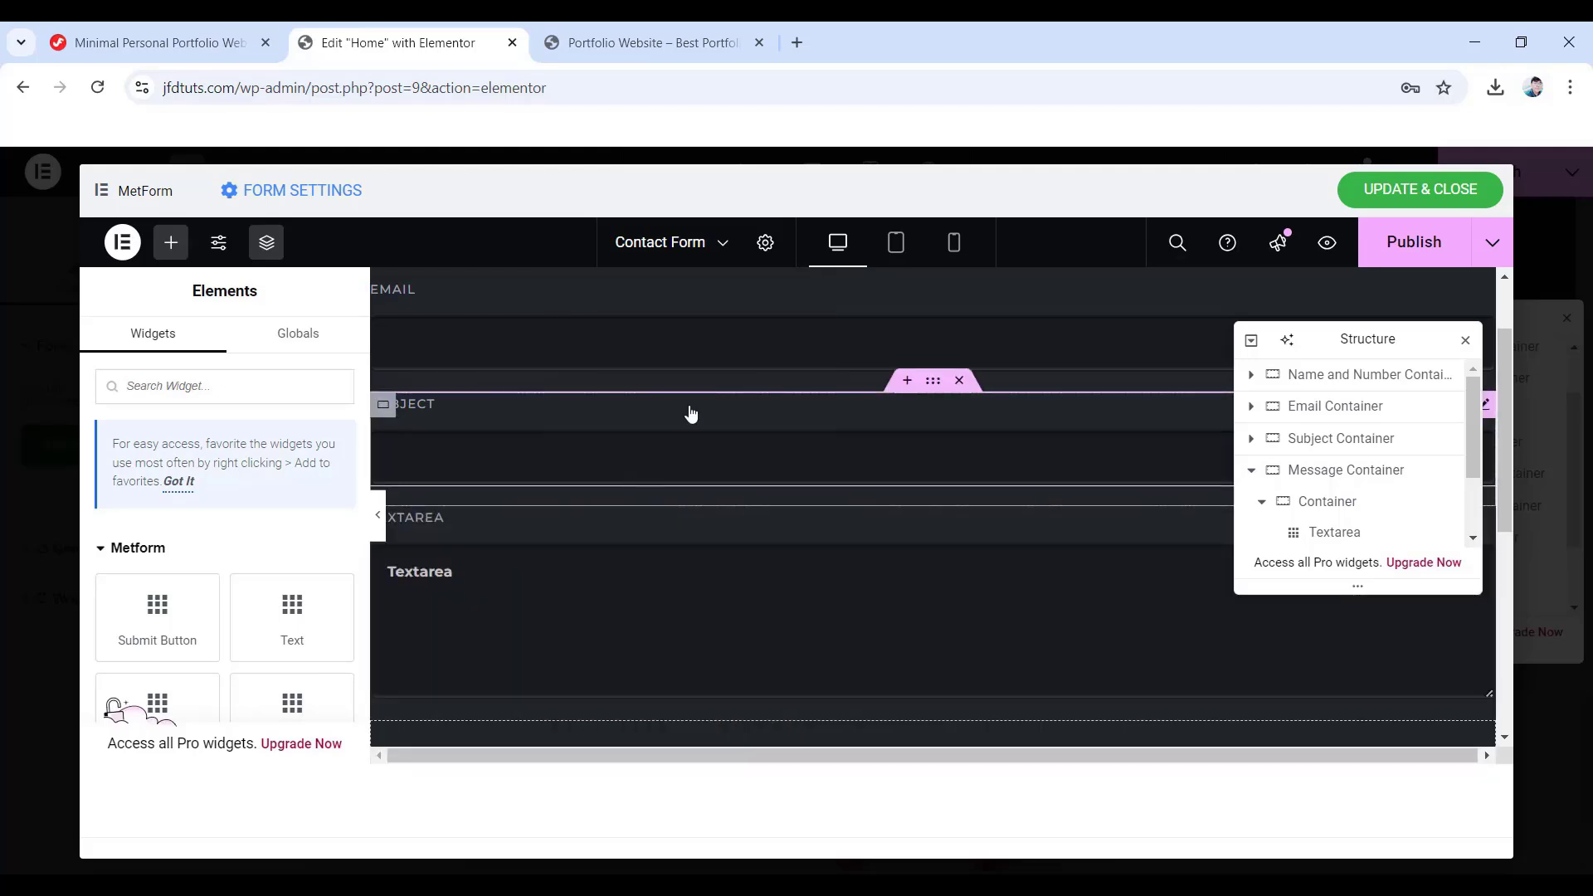
- Label the Textarea 'Your Message', clear its placeholder, and show the Style Input settings
left_click(1325, 532)
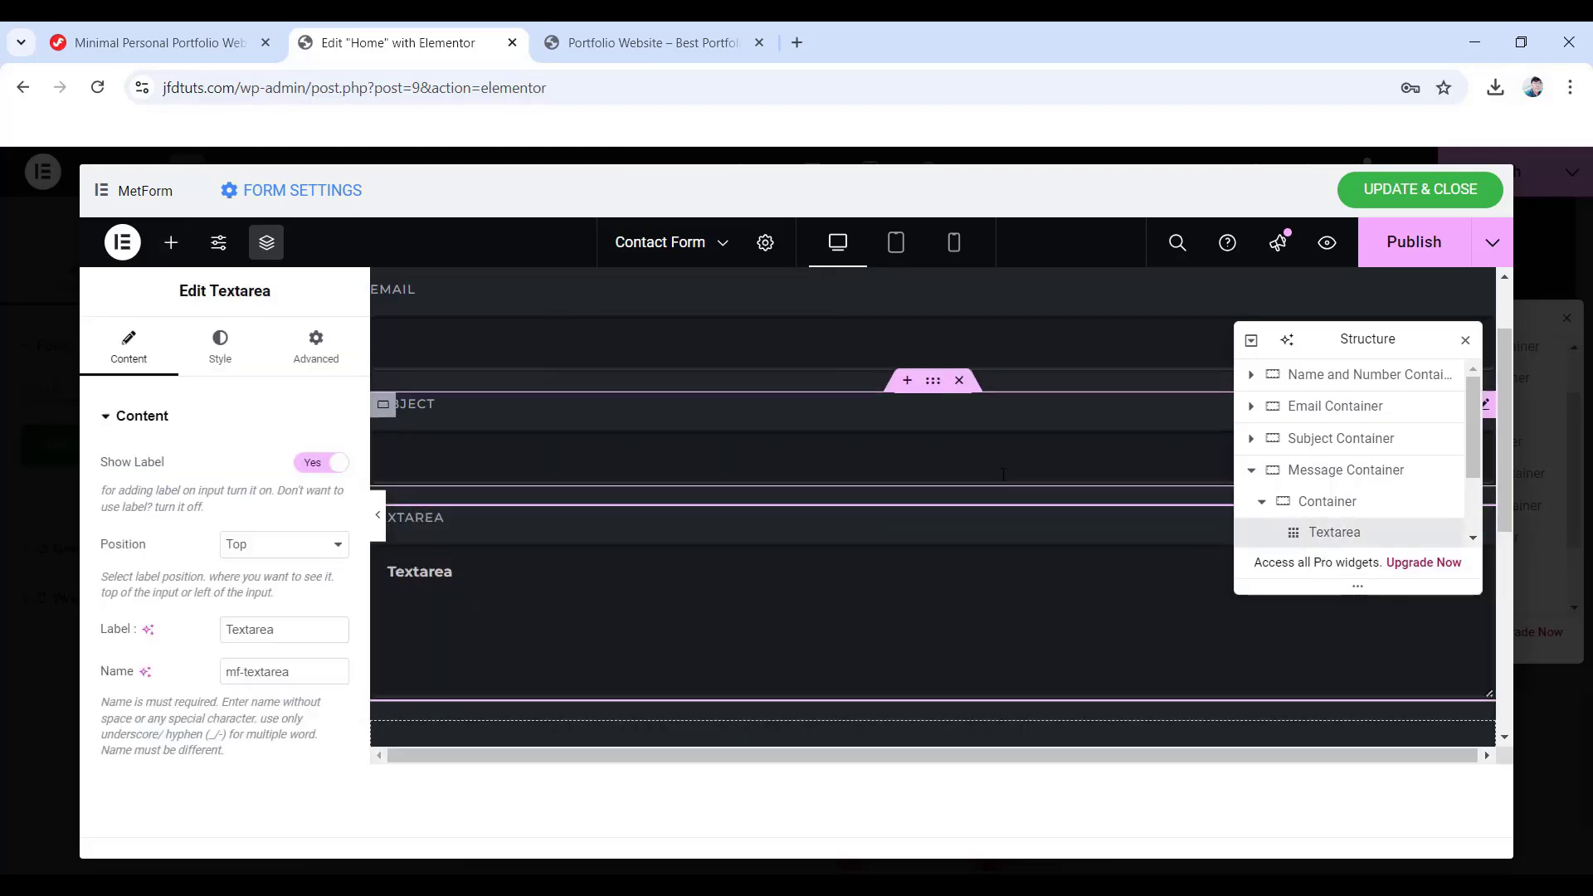
left_click_drag(282, 632, 213, 633)
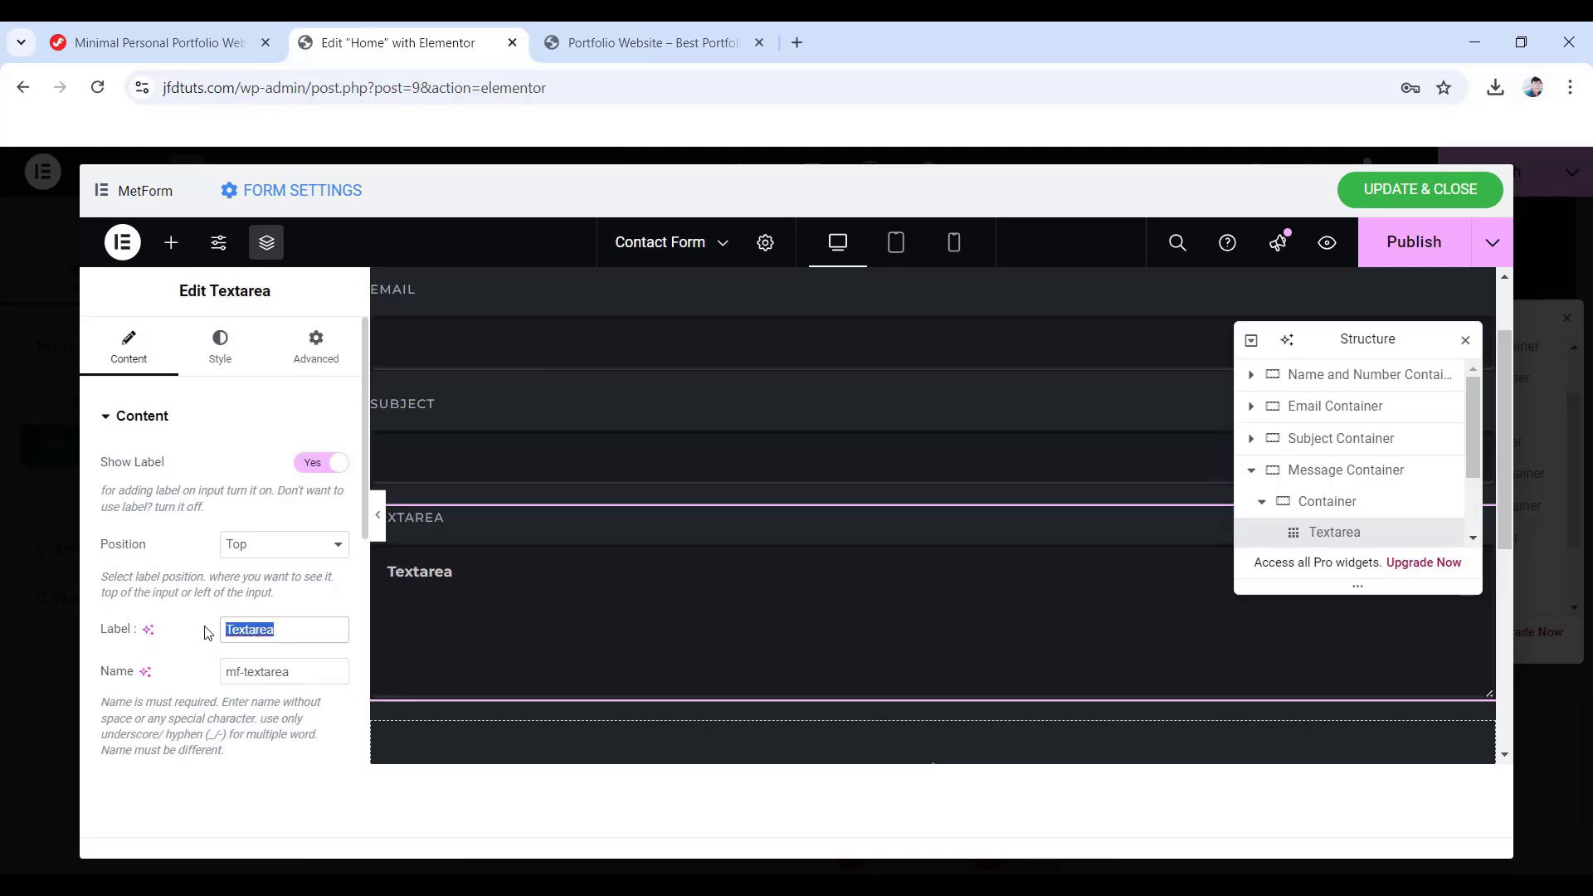
key("ctrl+v")
scroll(207, 633, "down", 2)
left_click_drag(278, 580, 213, 585)
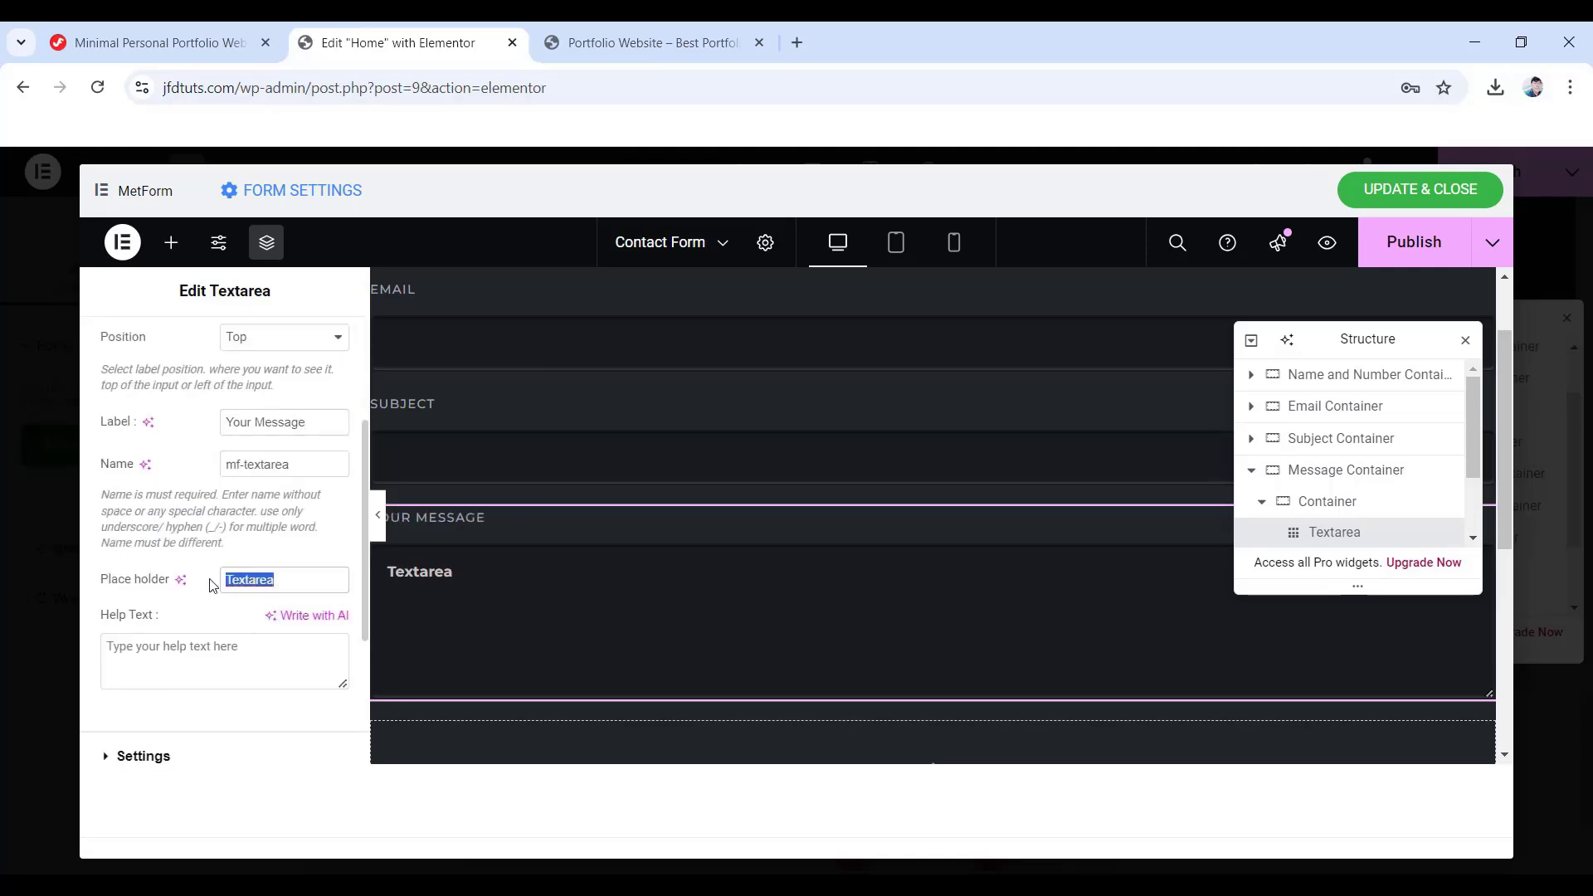
key("BackSpace")
scroll(209, 585, "up", 3)
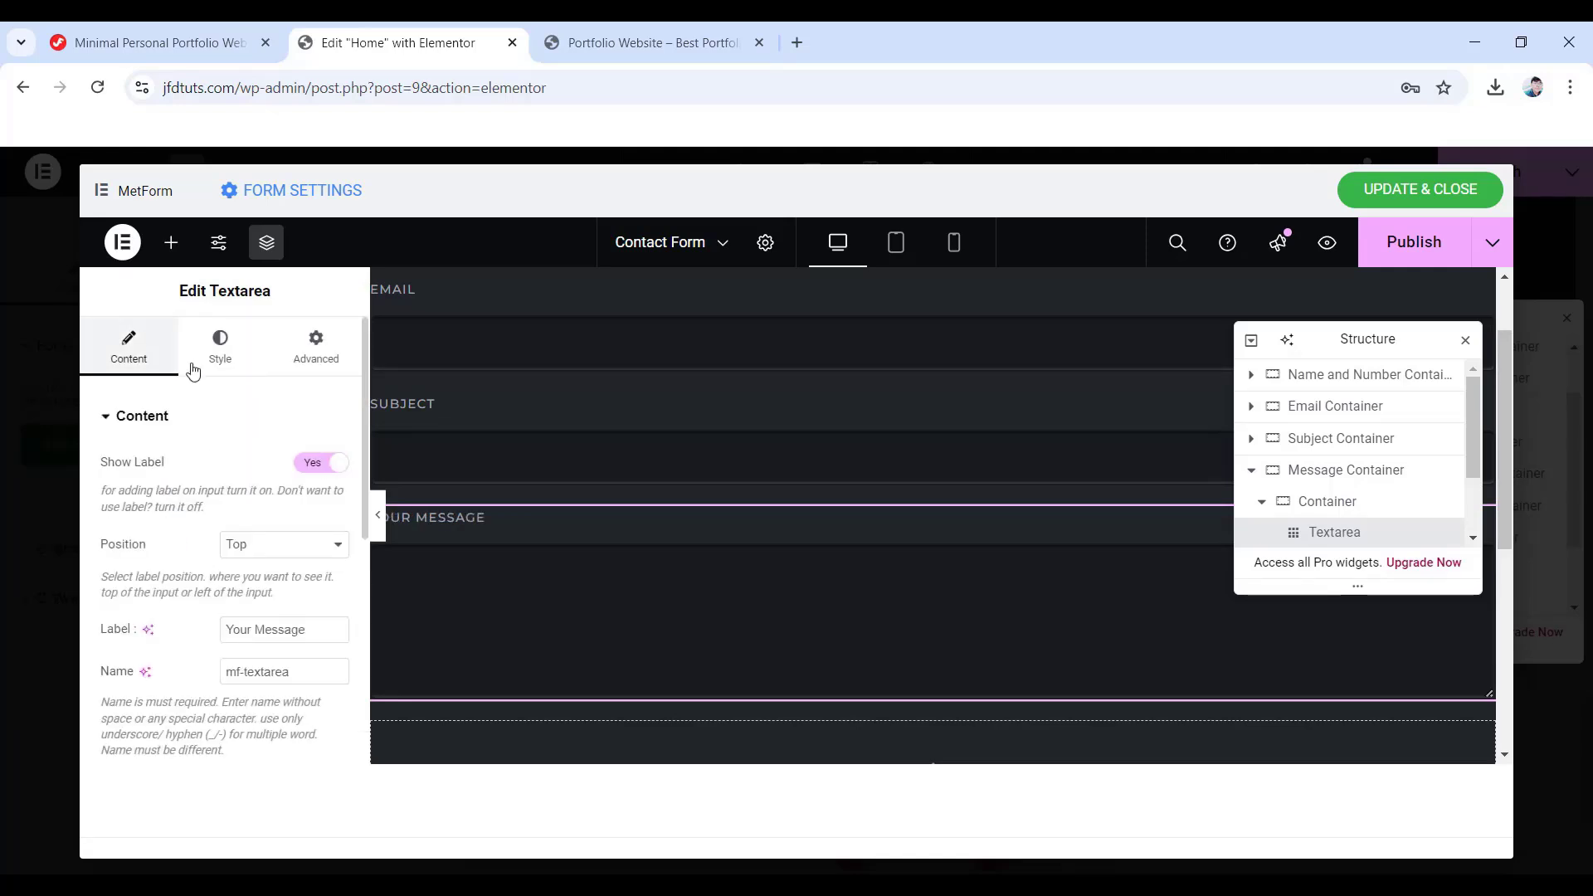
left_click(218, 352)
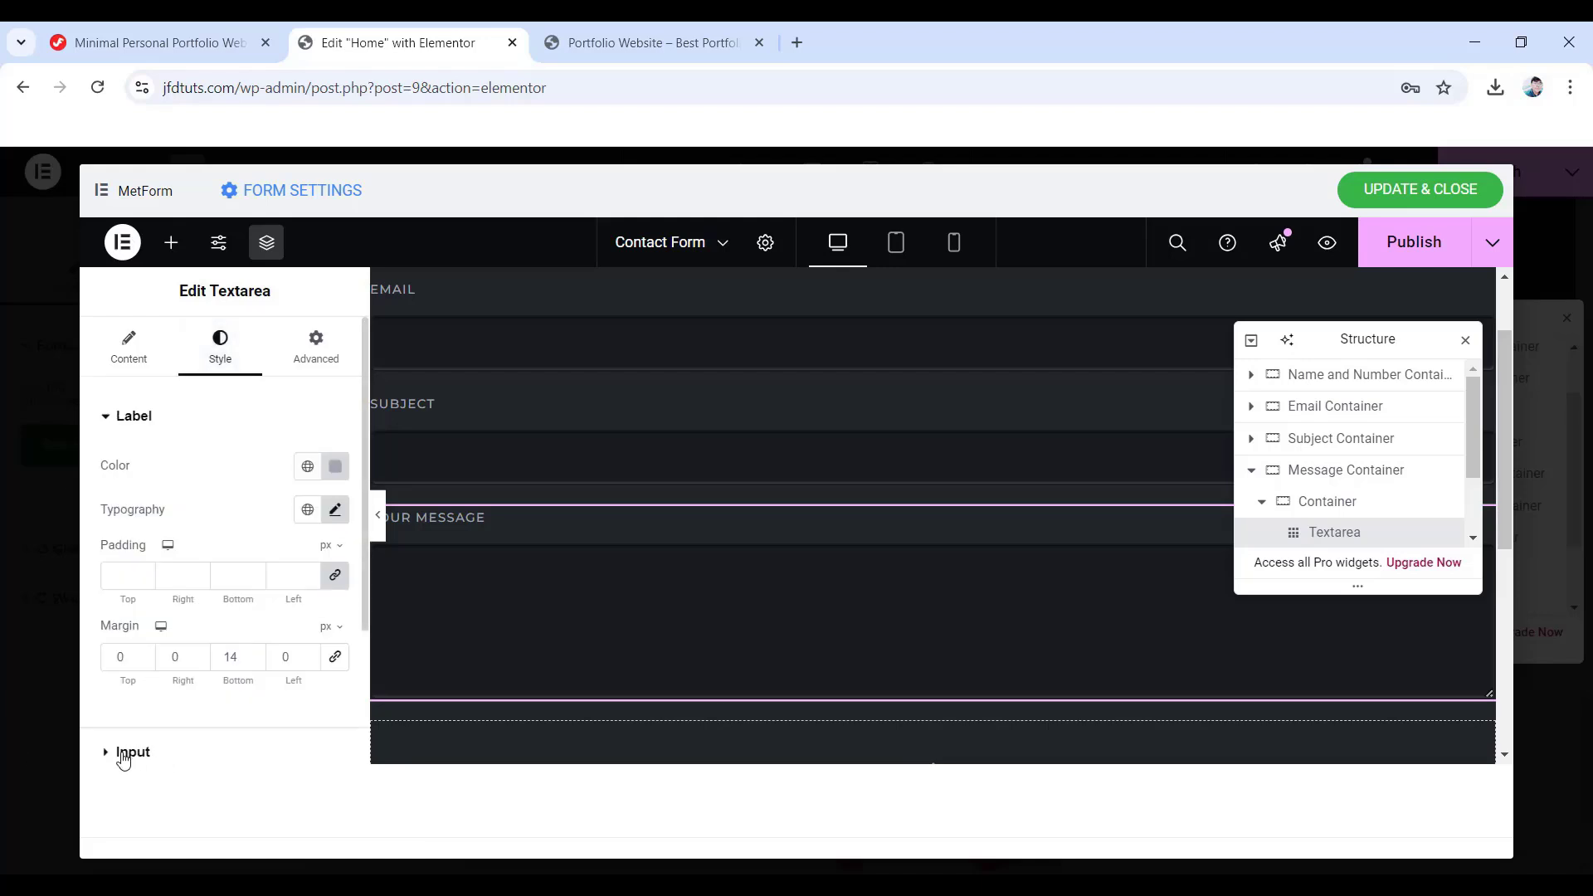
left_click(124, 757)
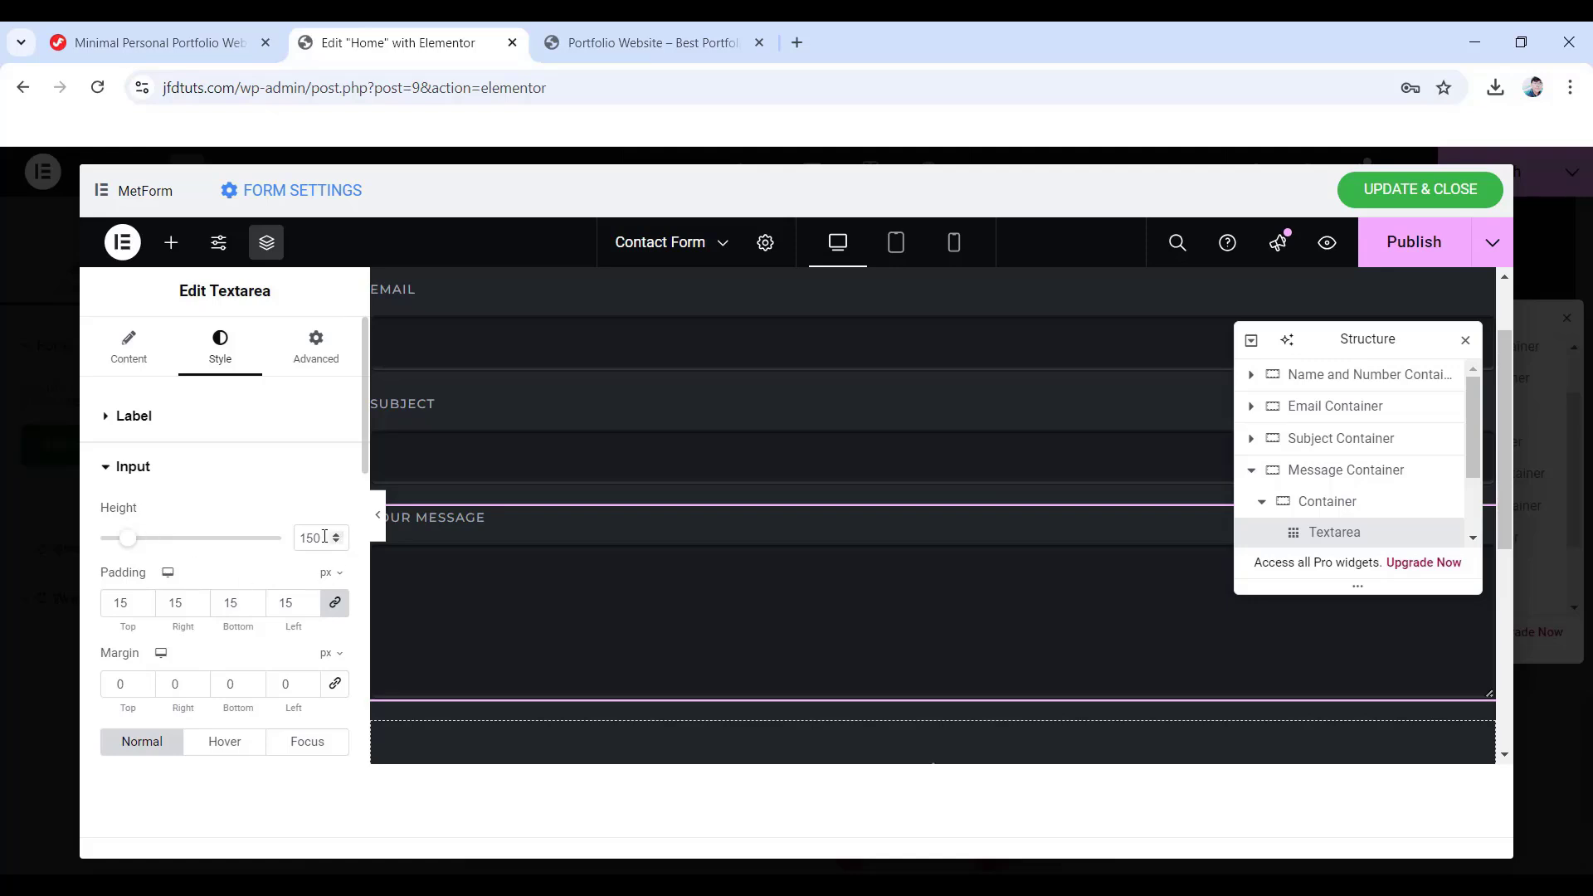
- Change the message textarea's input height from 150 to 235 px
left_click_drag(324, 537, 299, 537)
type("235")
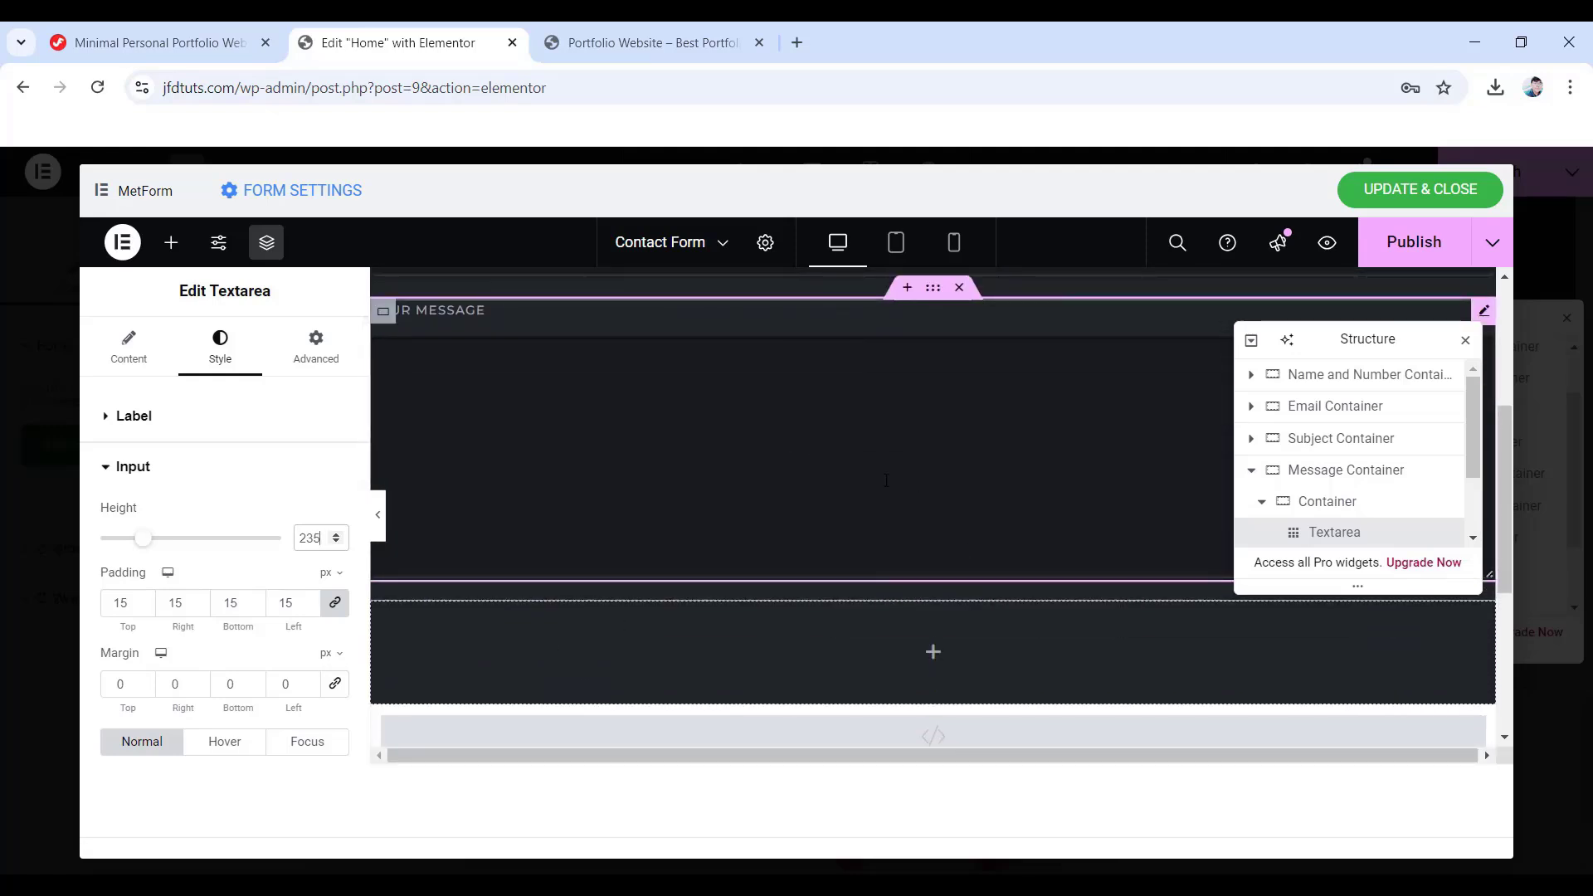
scroll(918, 626, "down", 1)
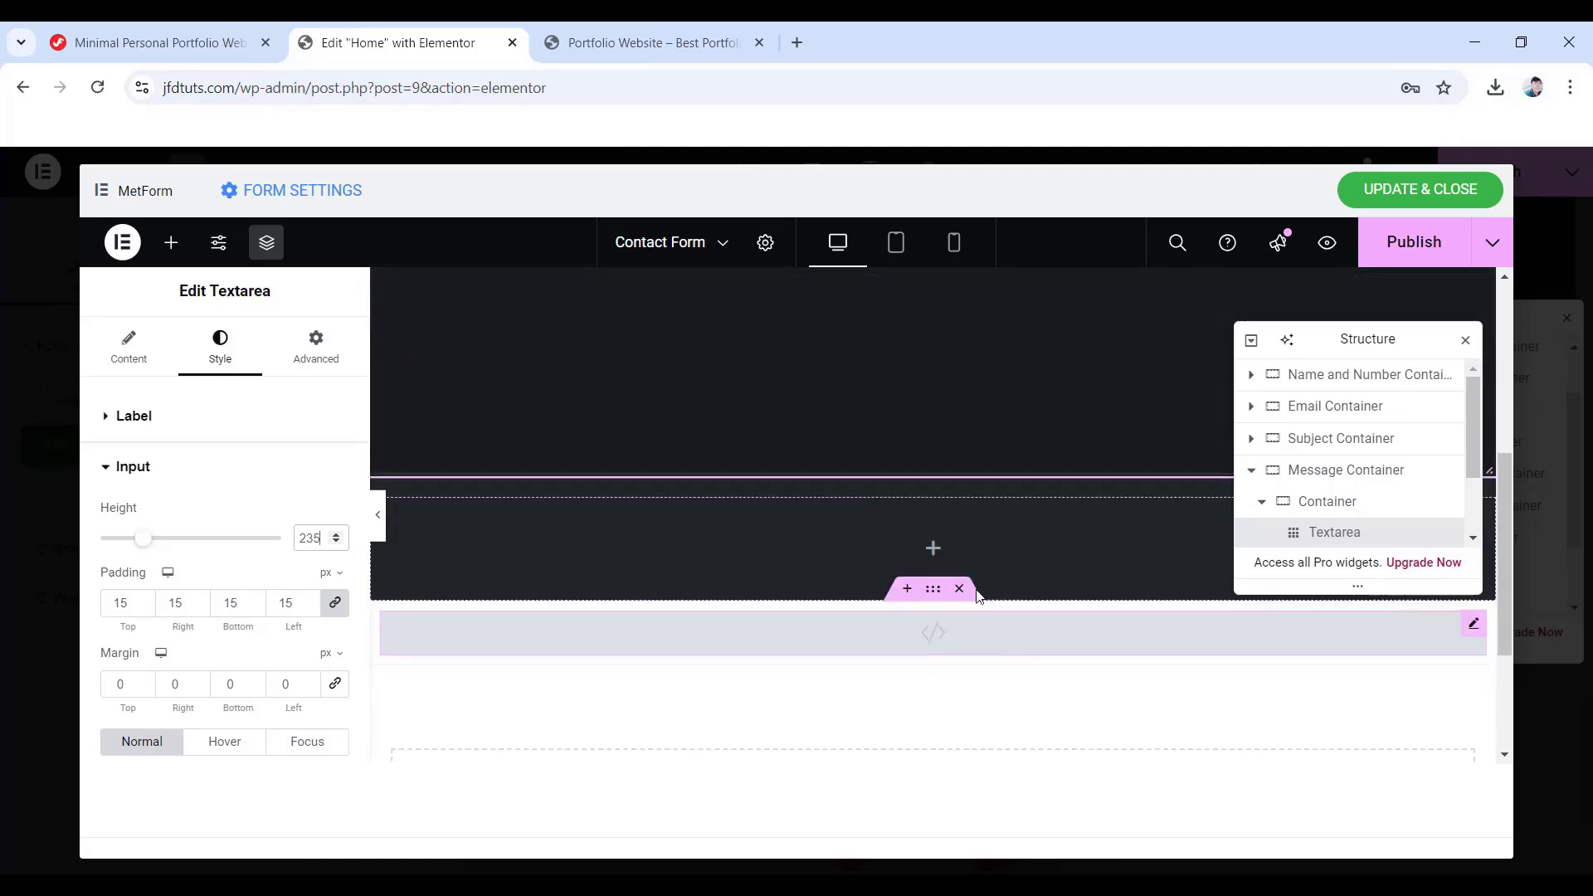
- Add a new container to the Button Container with padding 0/0/20/0
left_click(1251, 471)
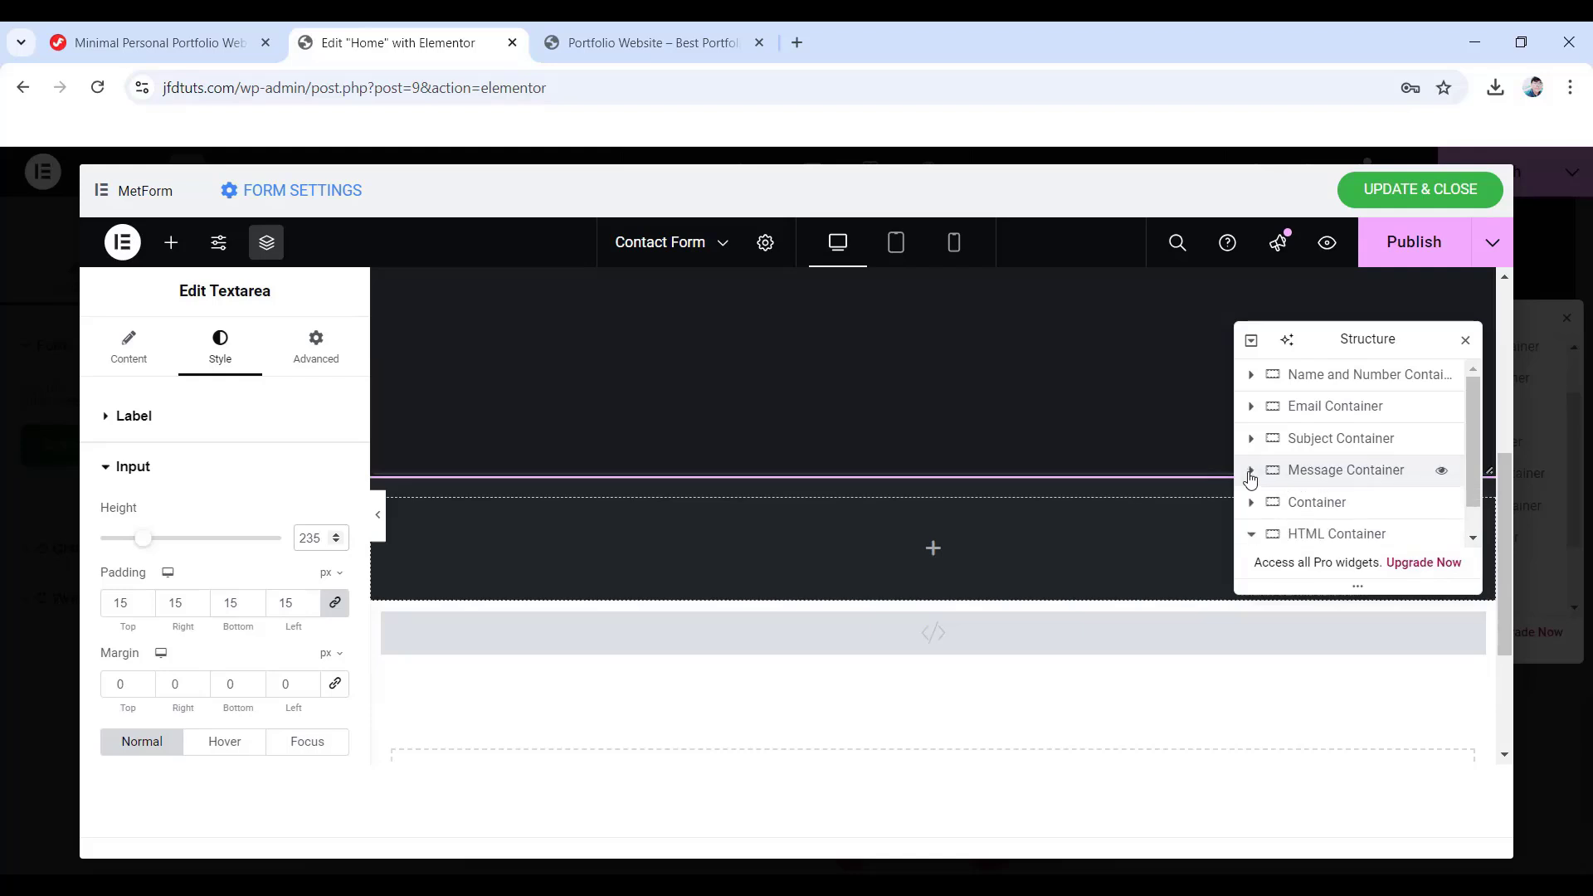
left_click(1294, 506)
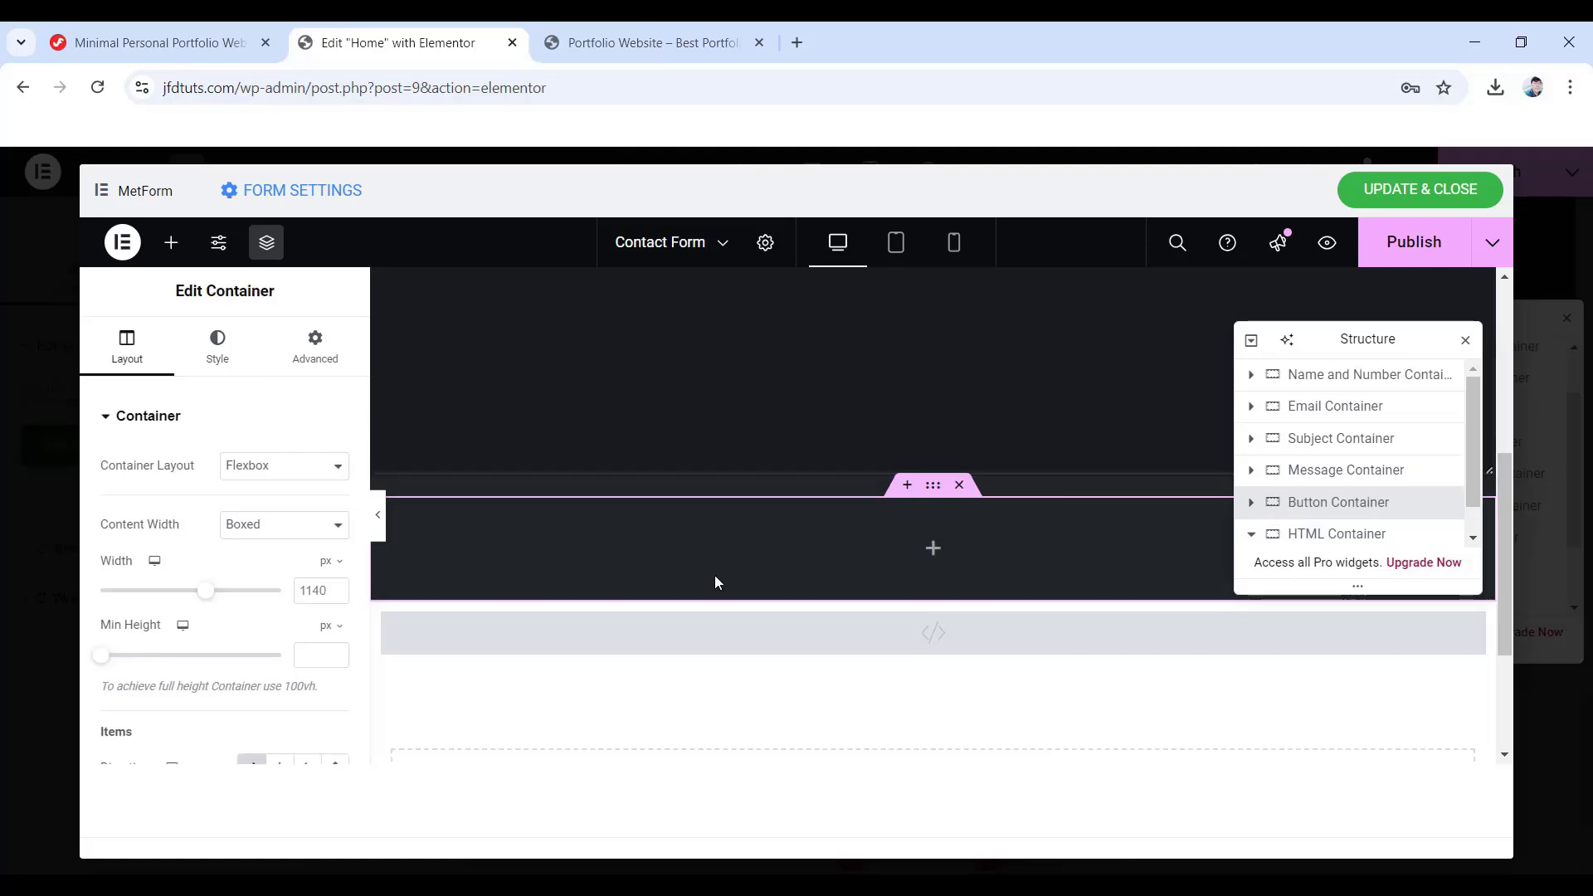
left_click(171, 242)
scroll(224, 539, "down", 10)
left_click_drag(158, 614, 925, 574)
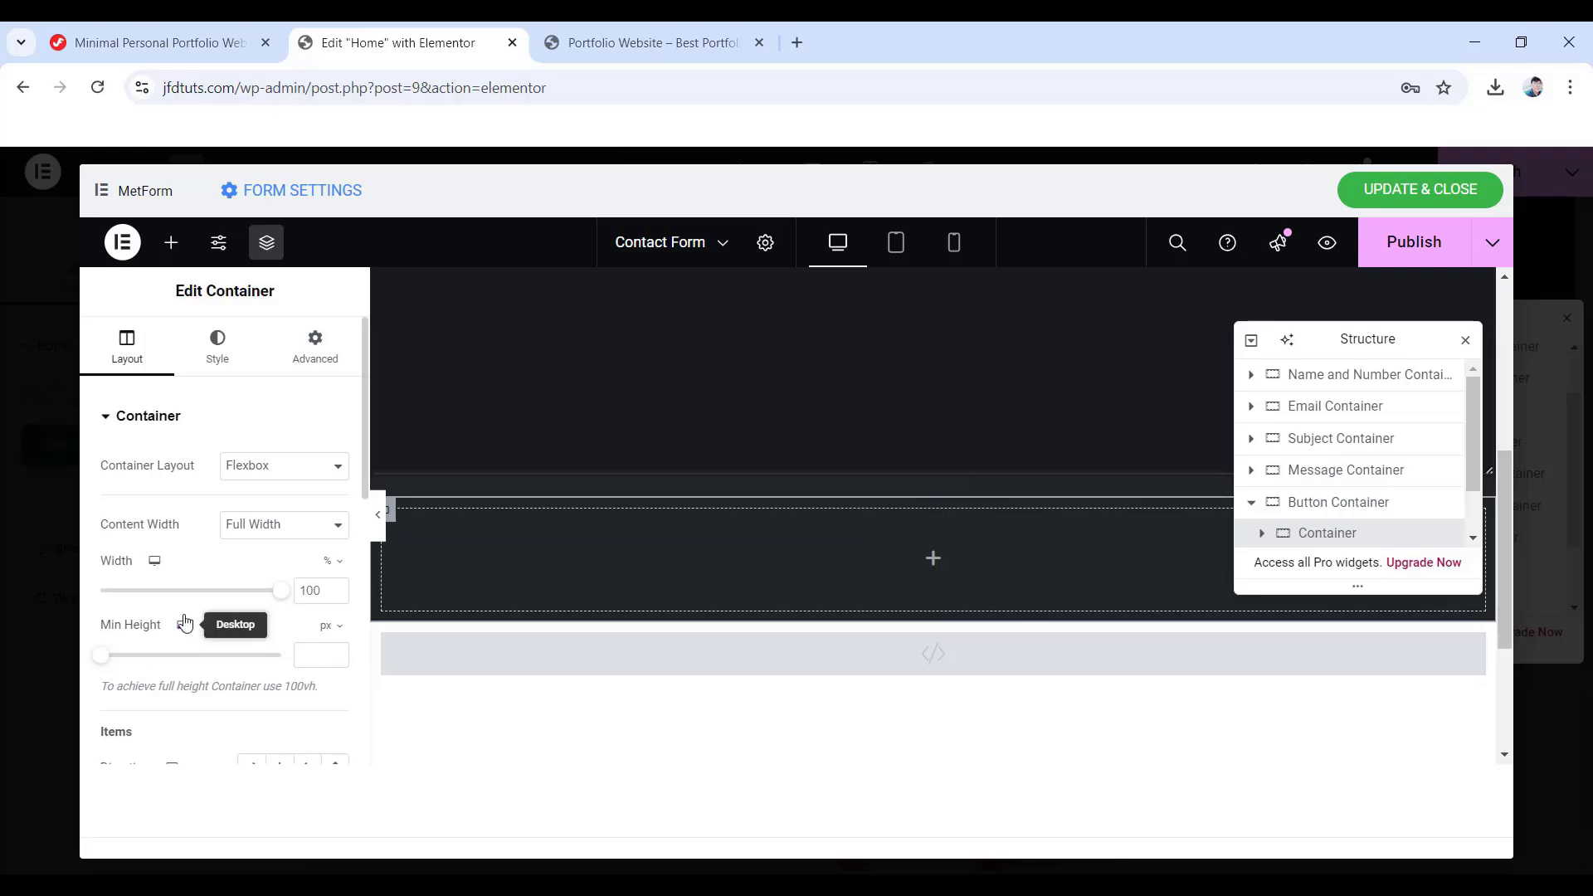
scroll(233, 647, "down", 1)
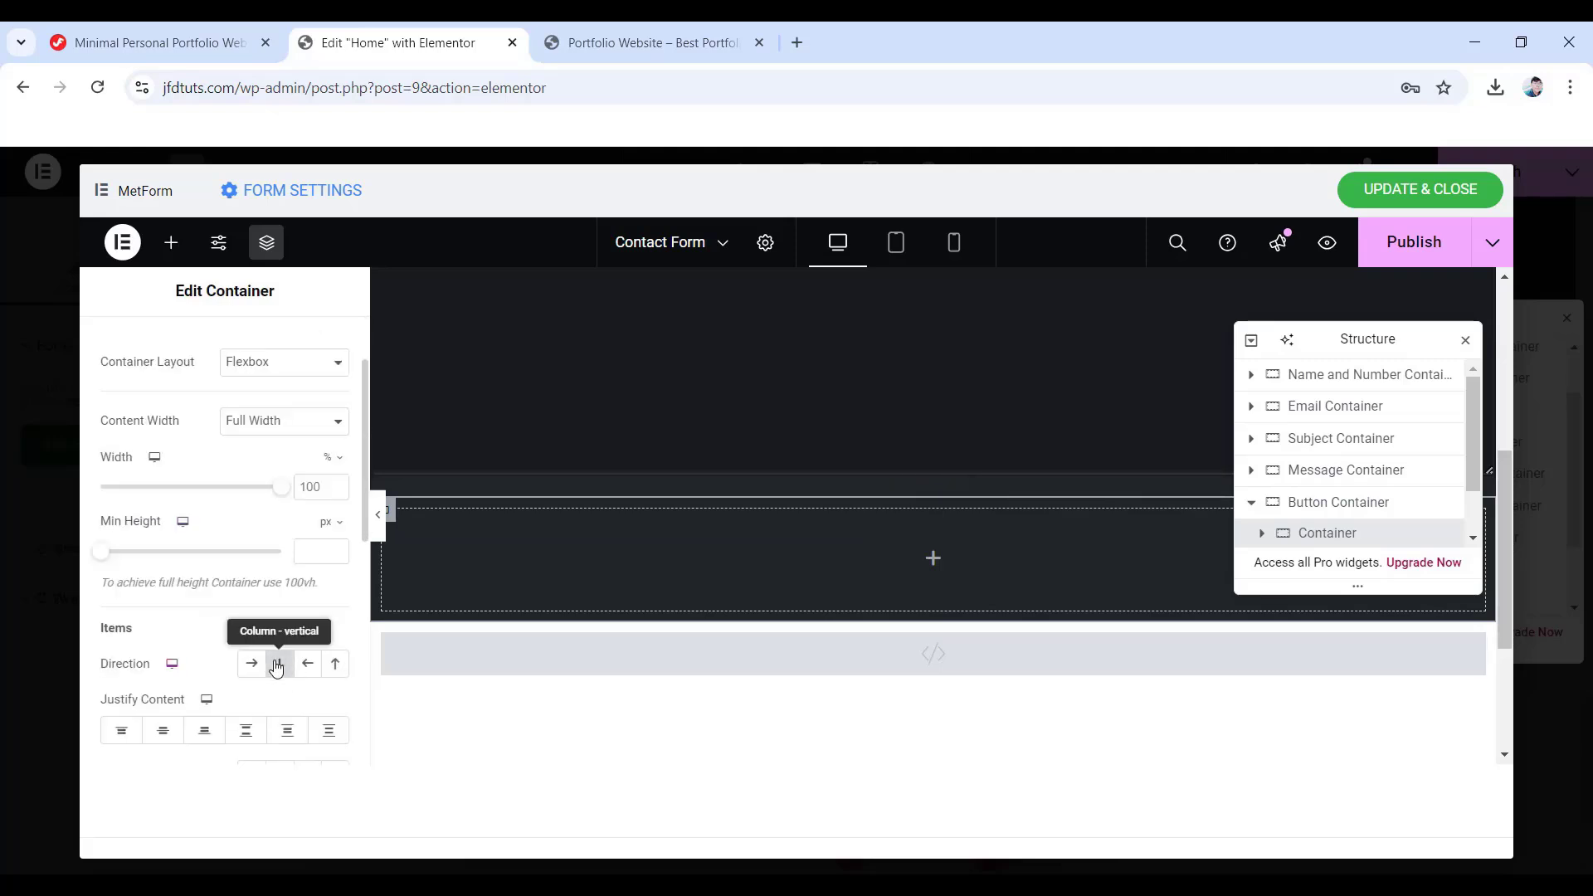
scroll(291, 540, "up", 2)
left_click(316, 346)
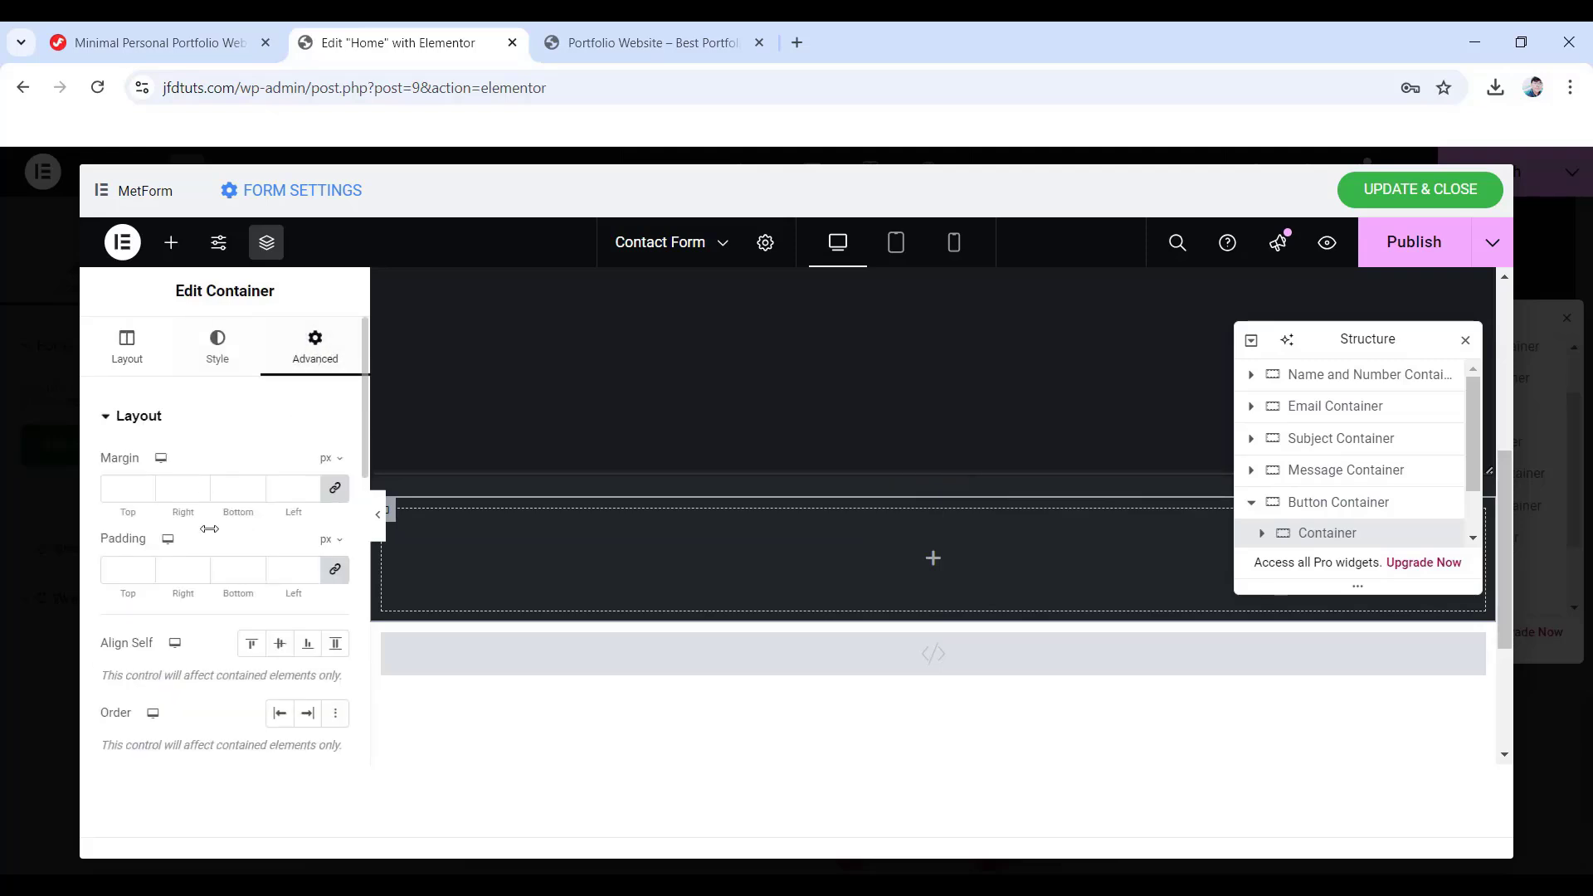
left_click(310, 573)
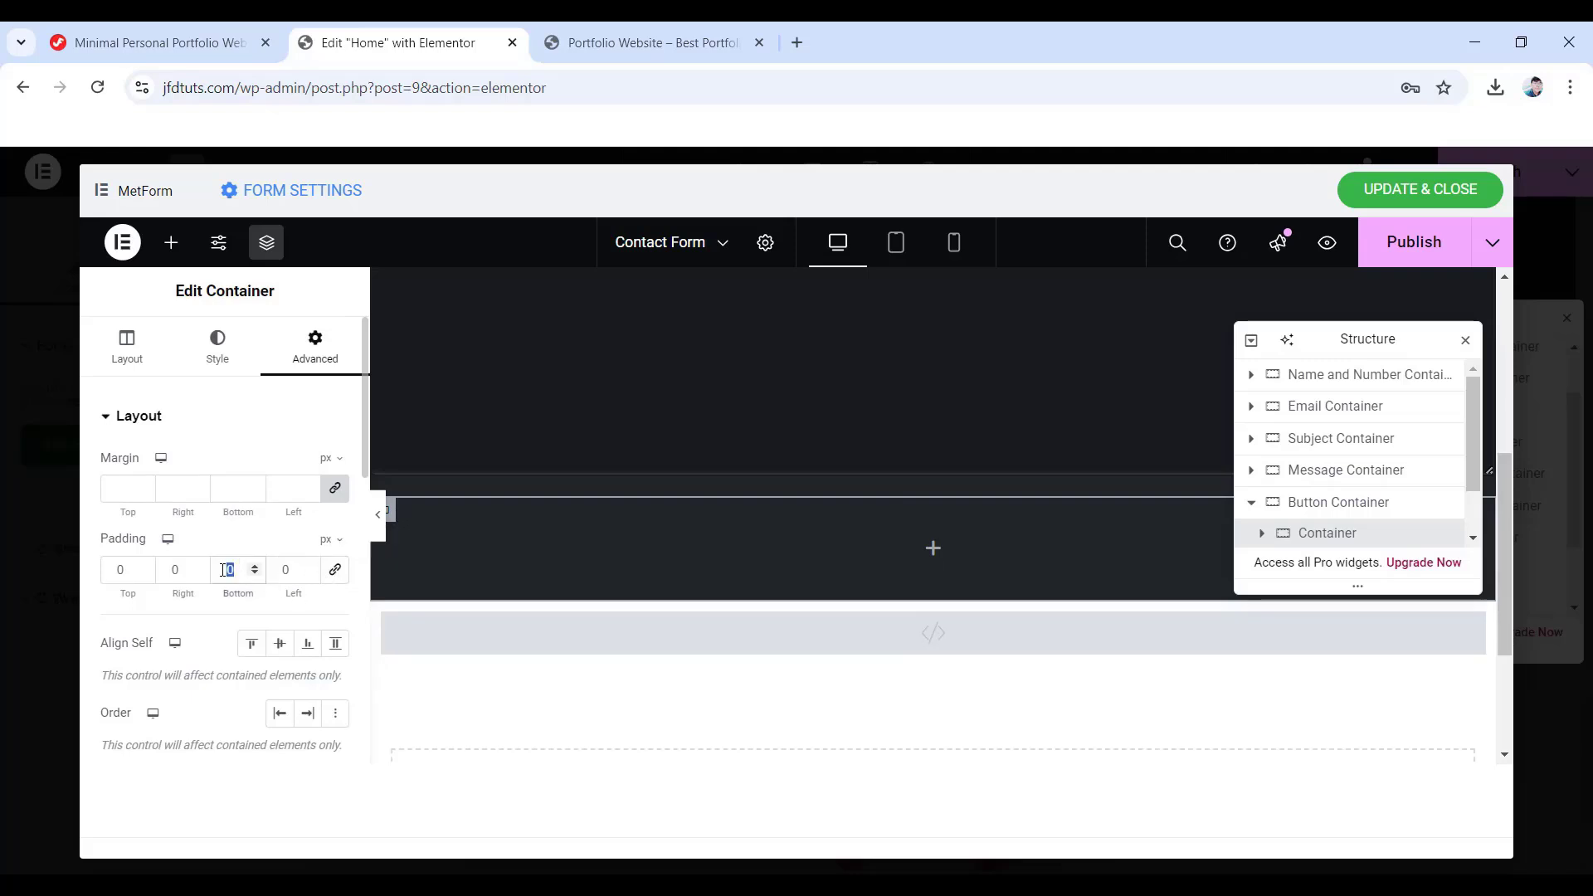
type("20")
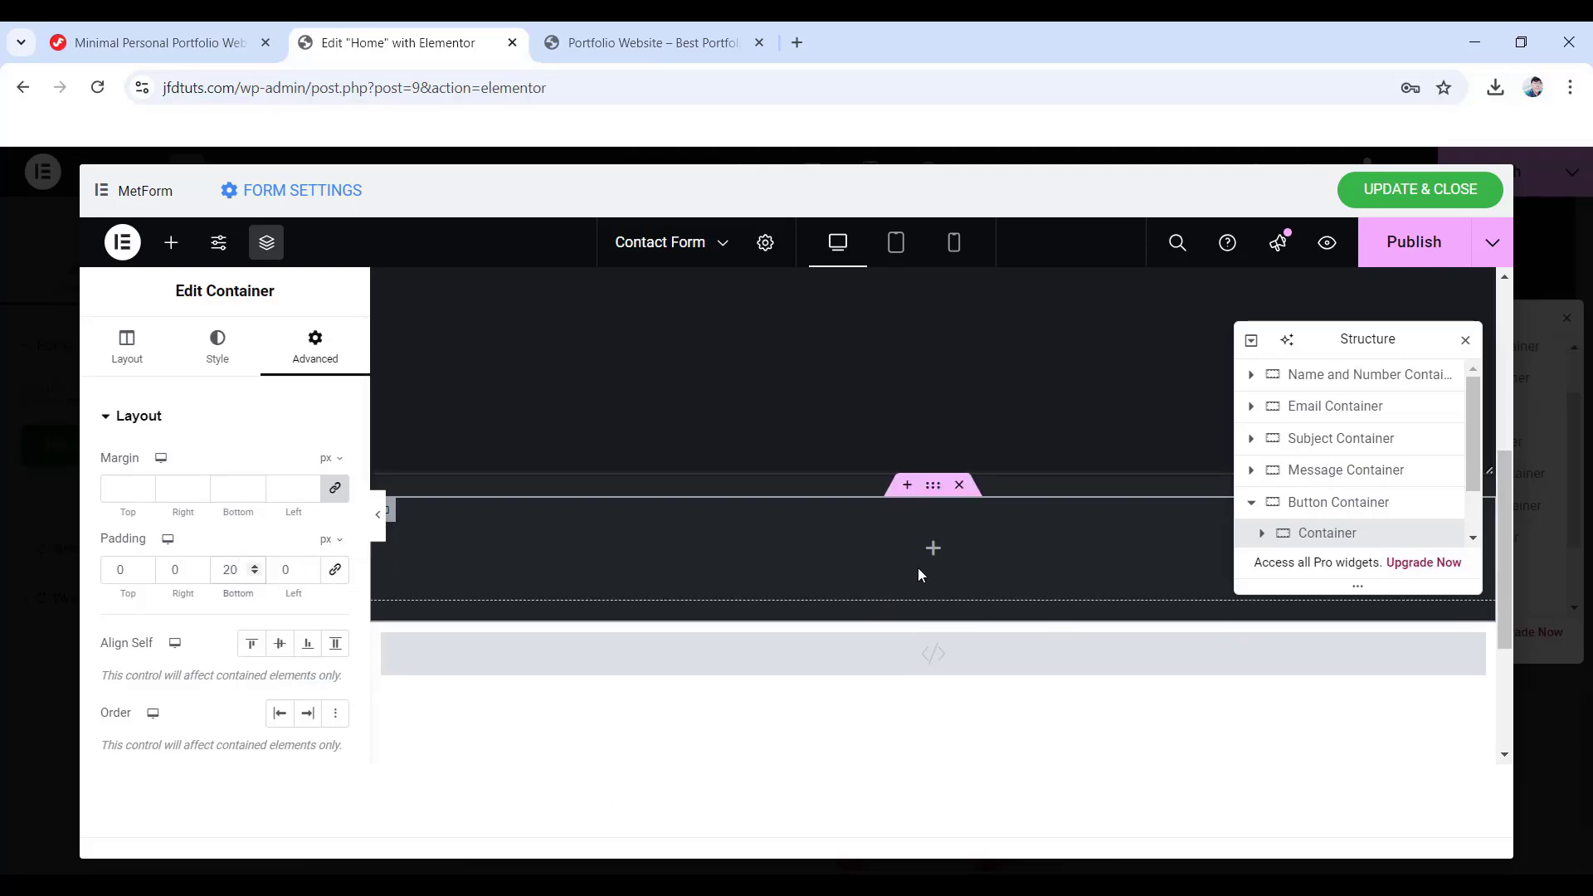
- Place a Submit Button widget in it and label it 'Send Message'
left_click(935, 551)
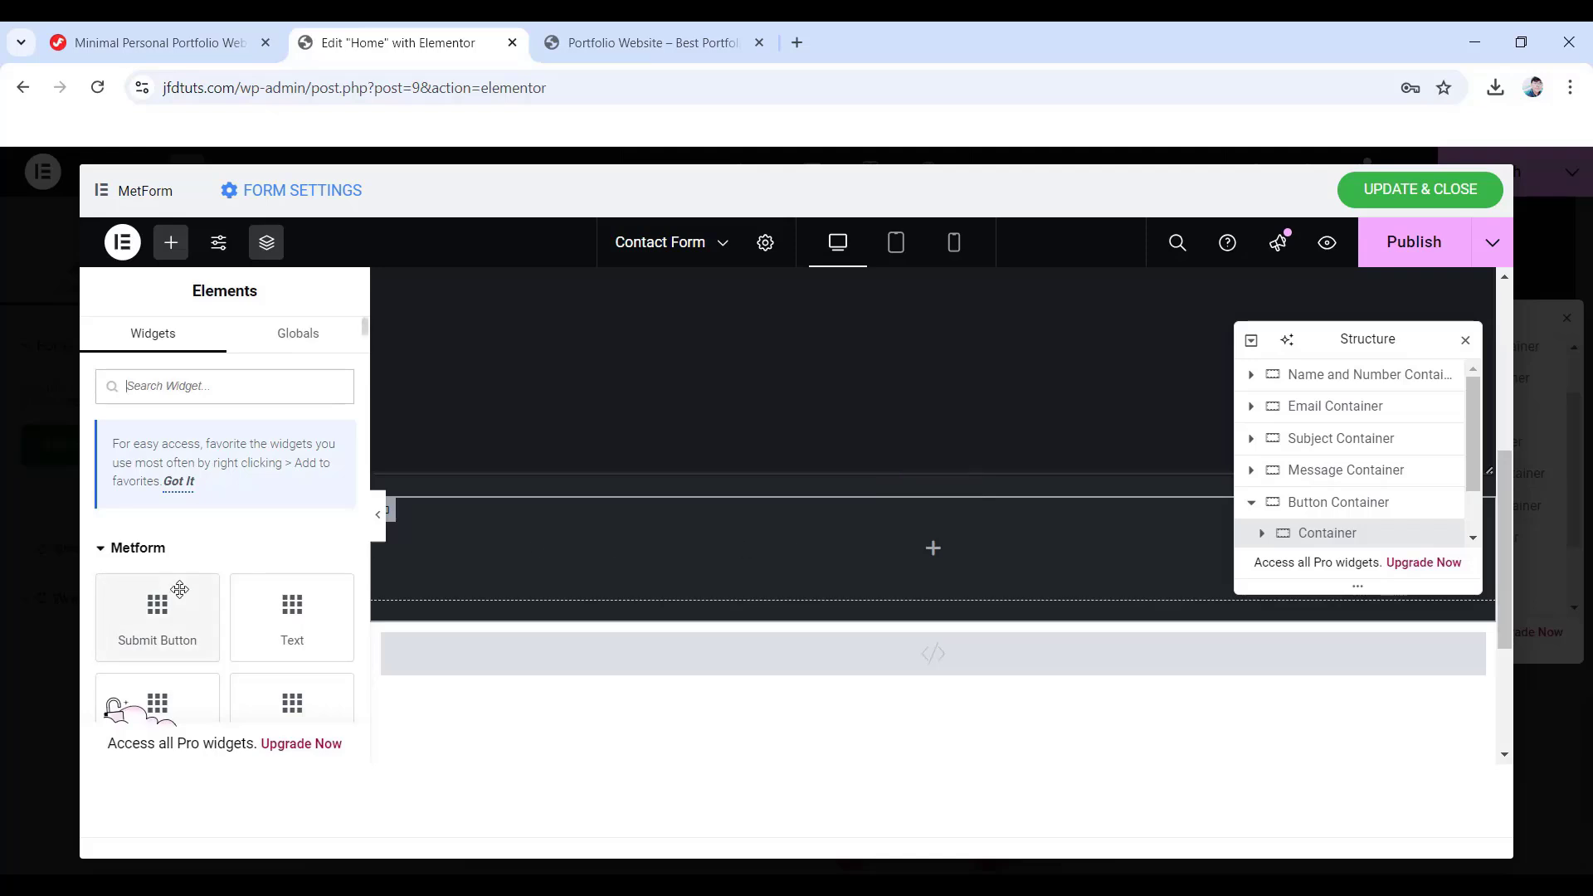
scroll(199, 581, "down", 1)
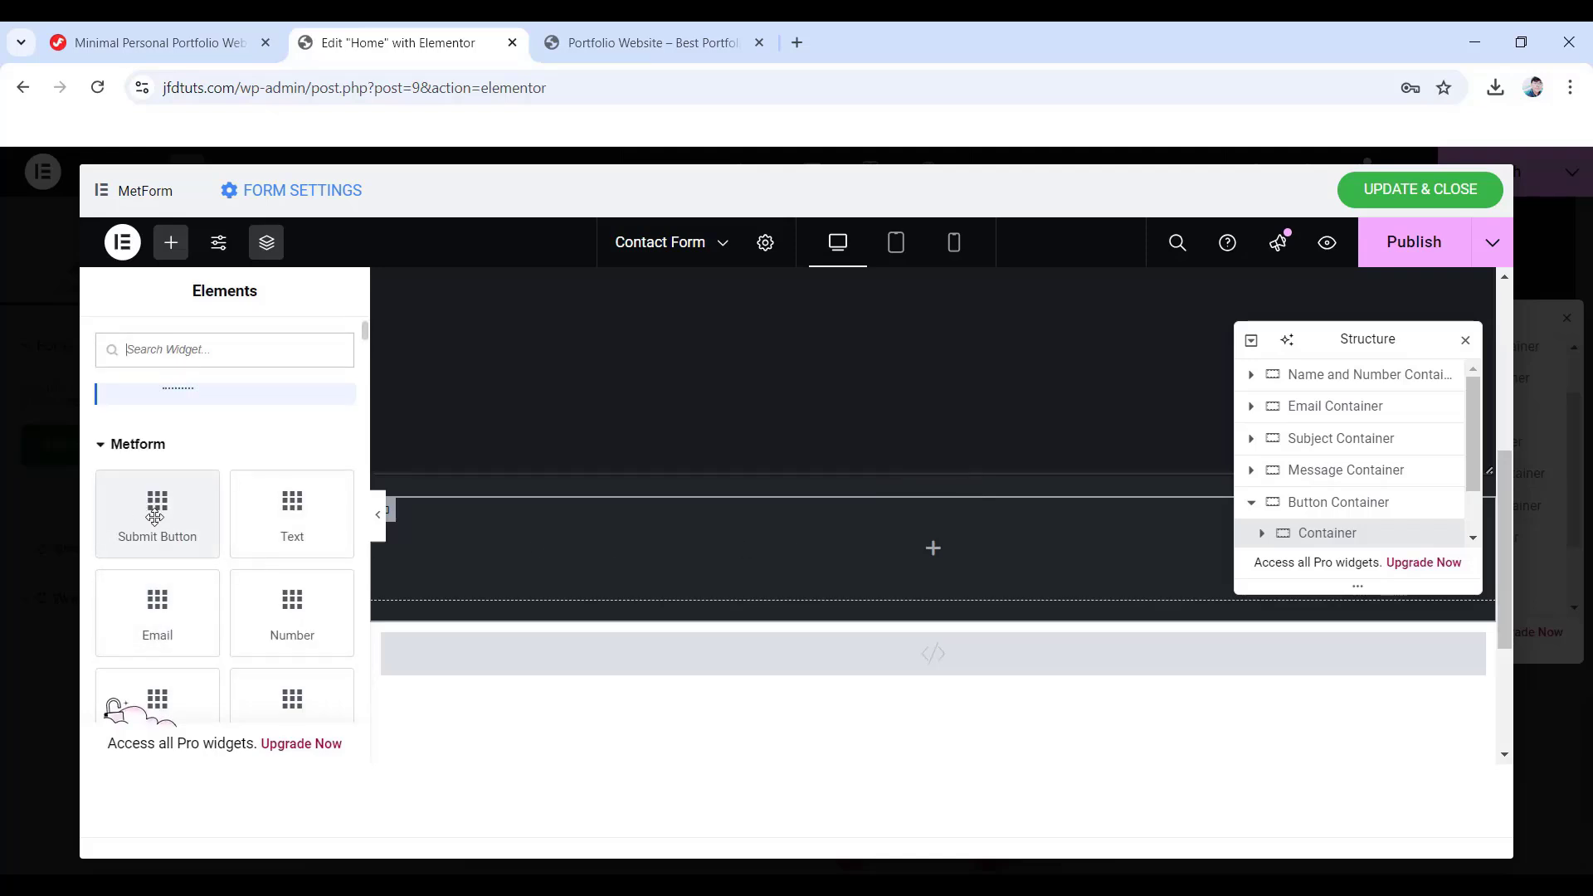
left_click_drag(154, 515, 939, 568)
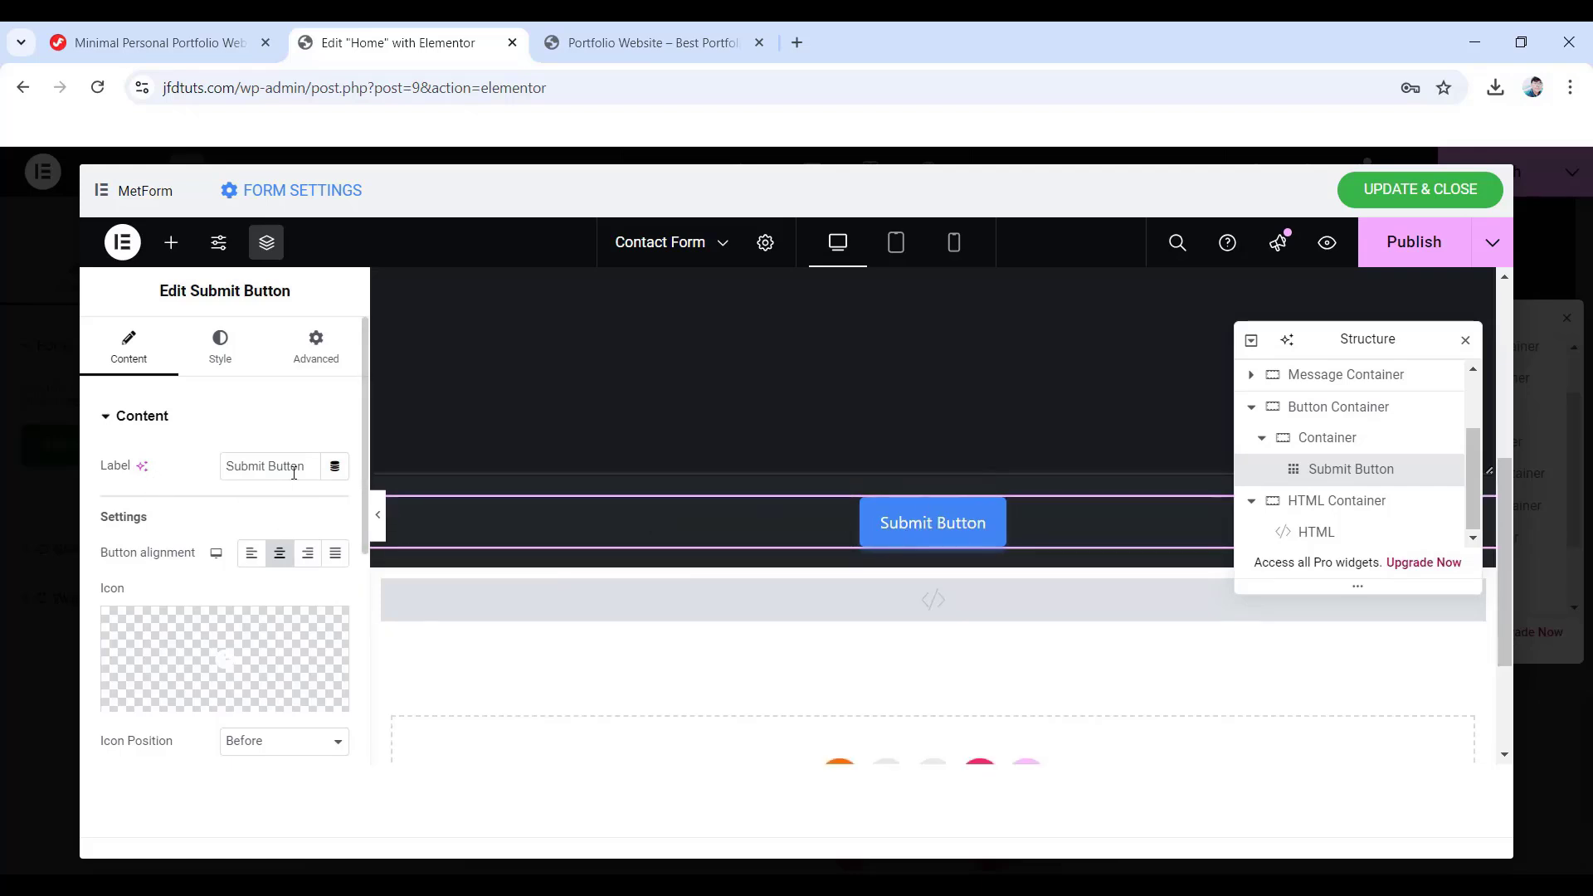
triple_click(258, 460)
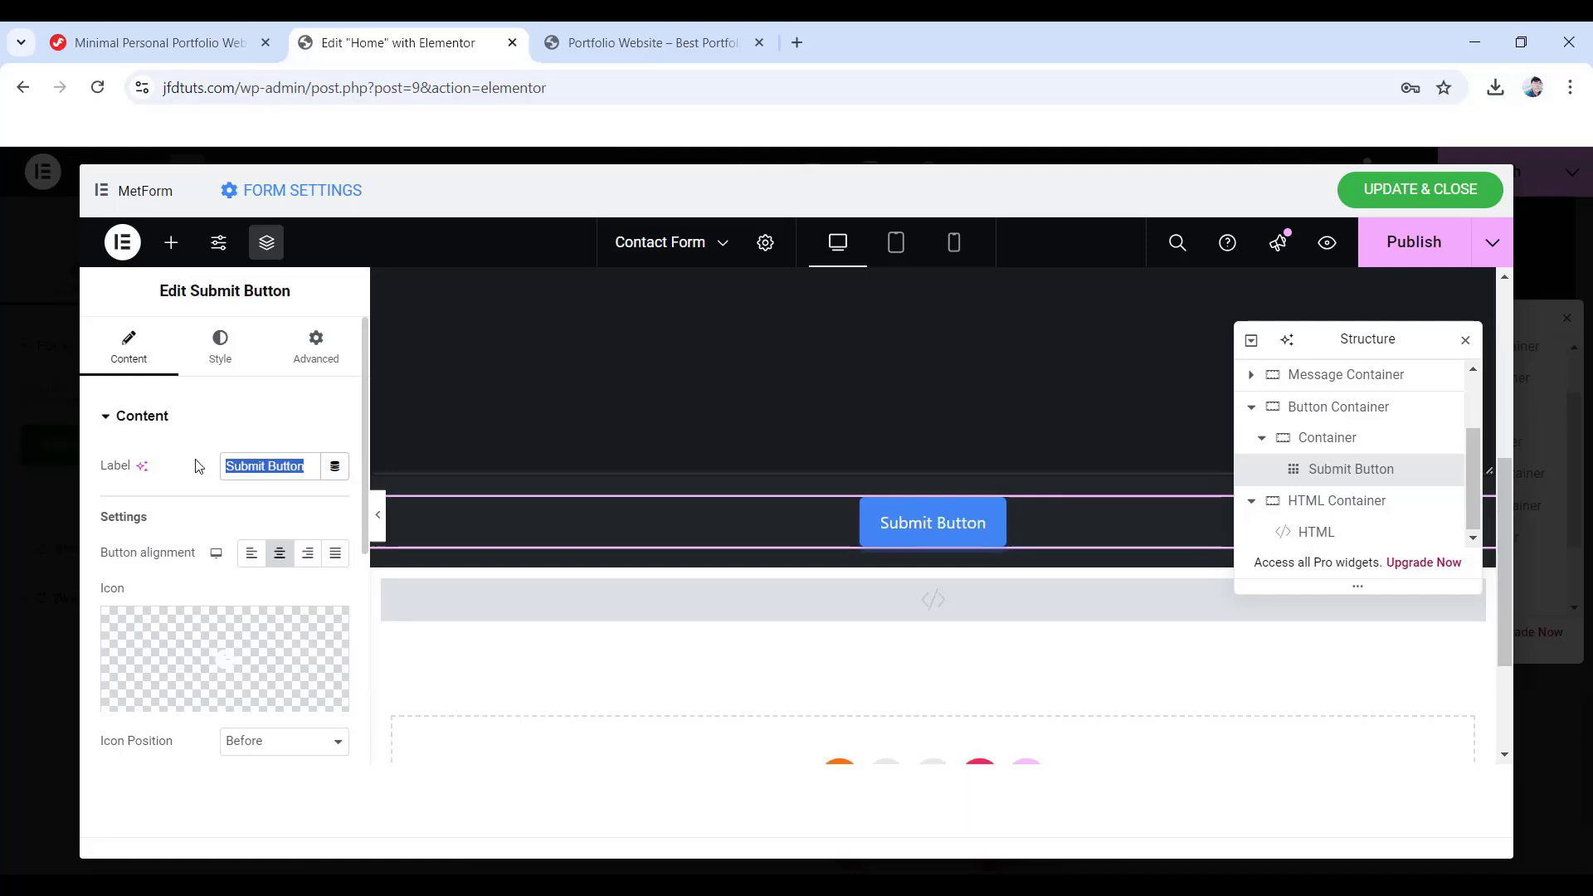
type("Send Message")
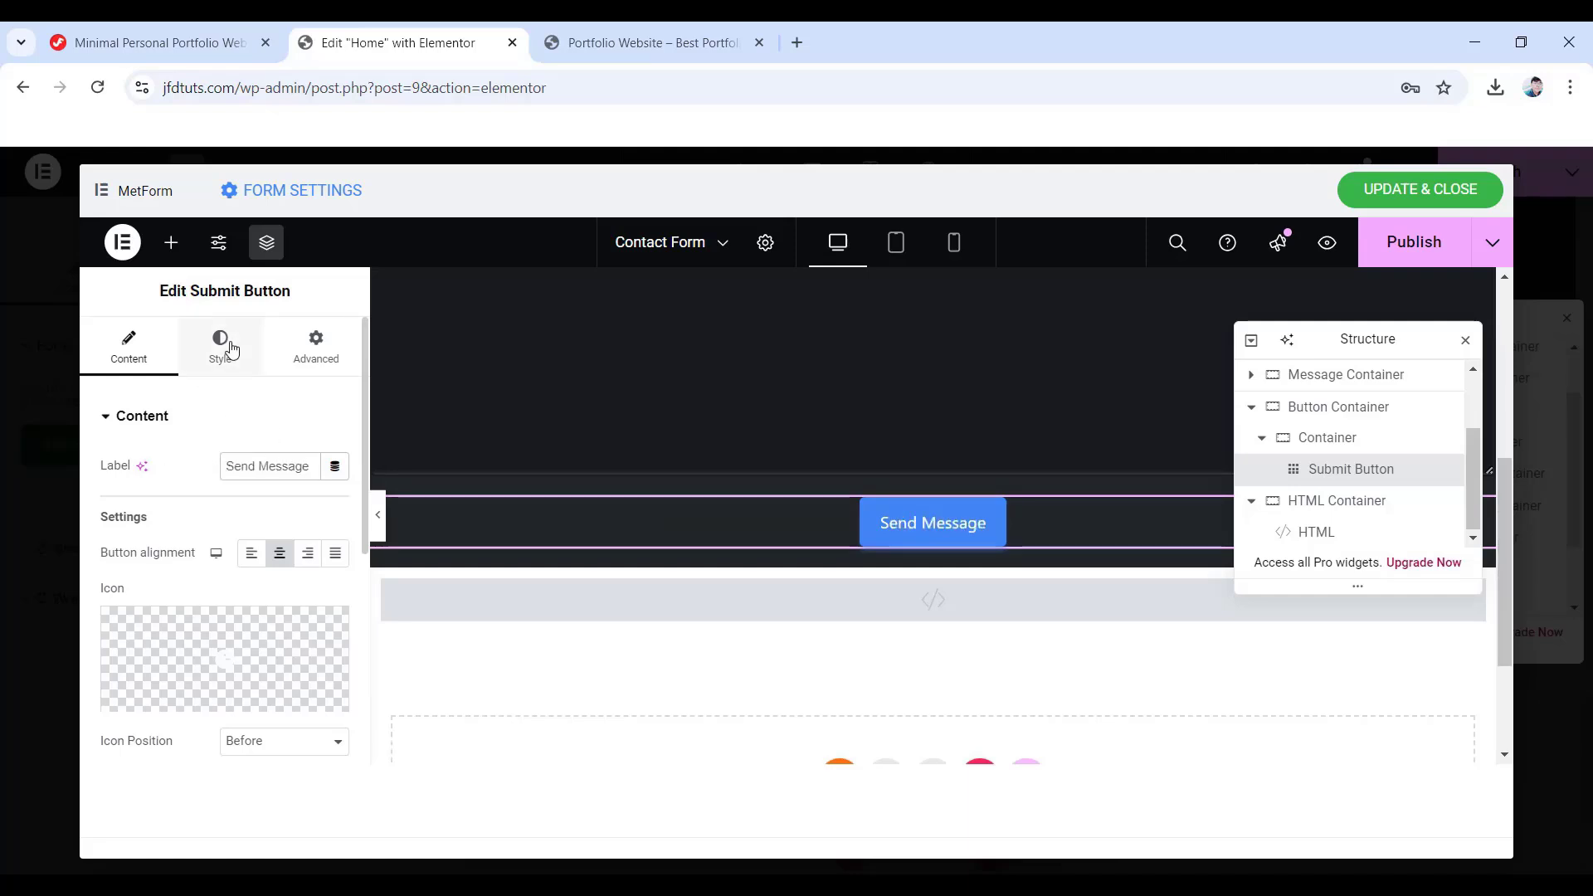
- Set the Send Message button's side padding values to 35
left_click(232, 349)
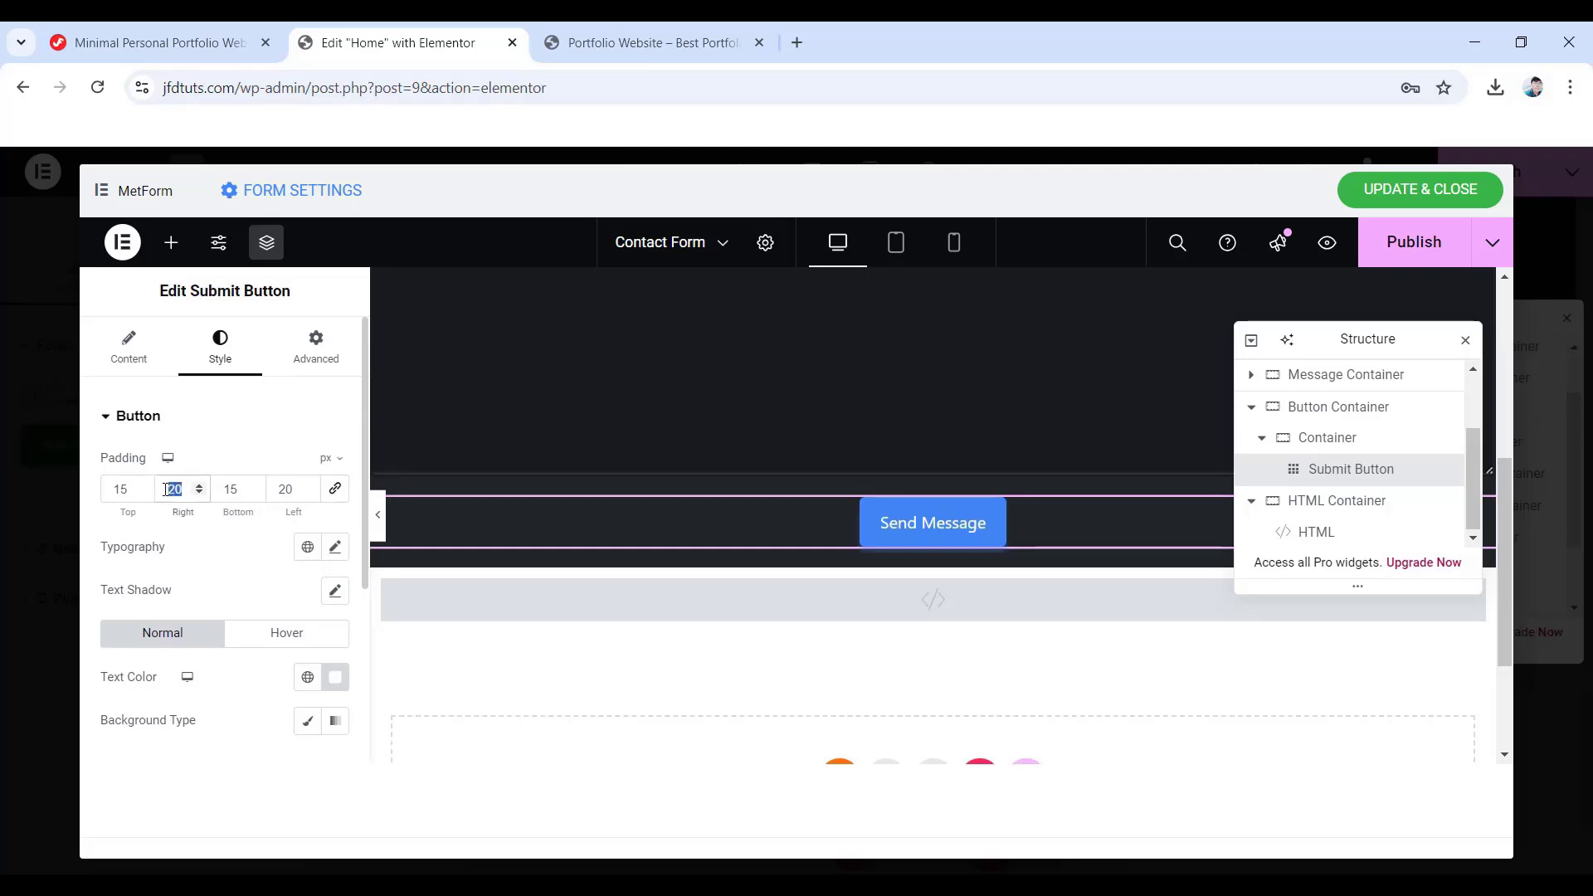
type("35")
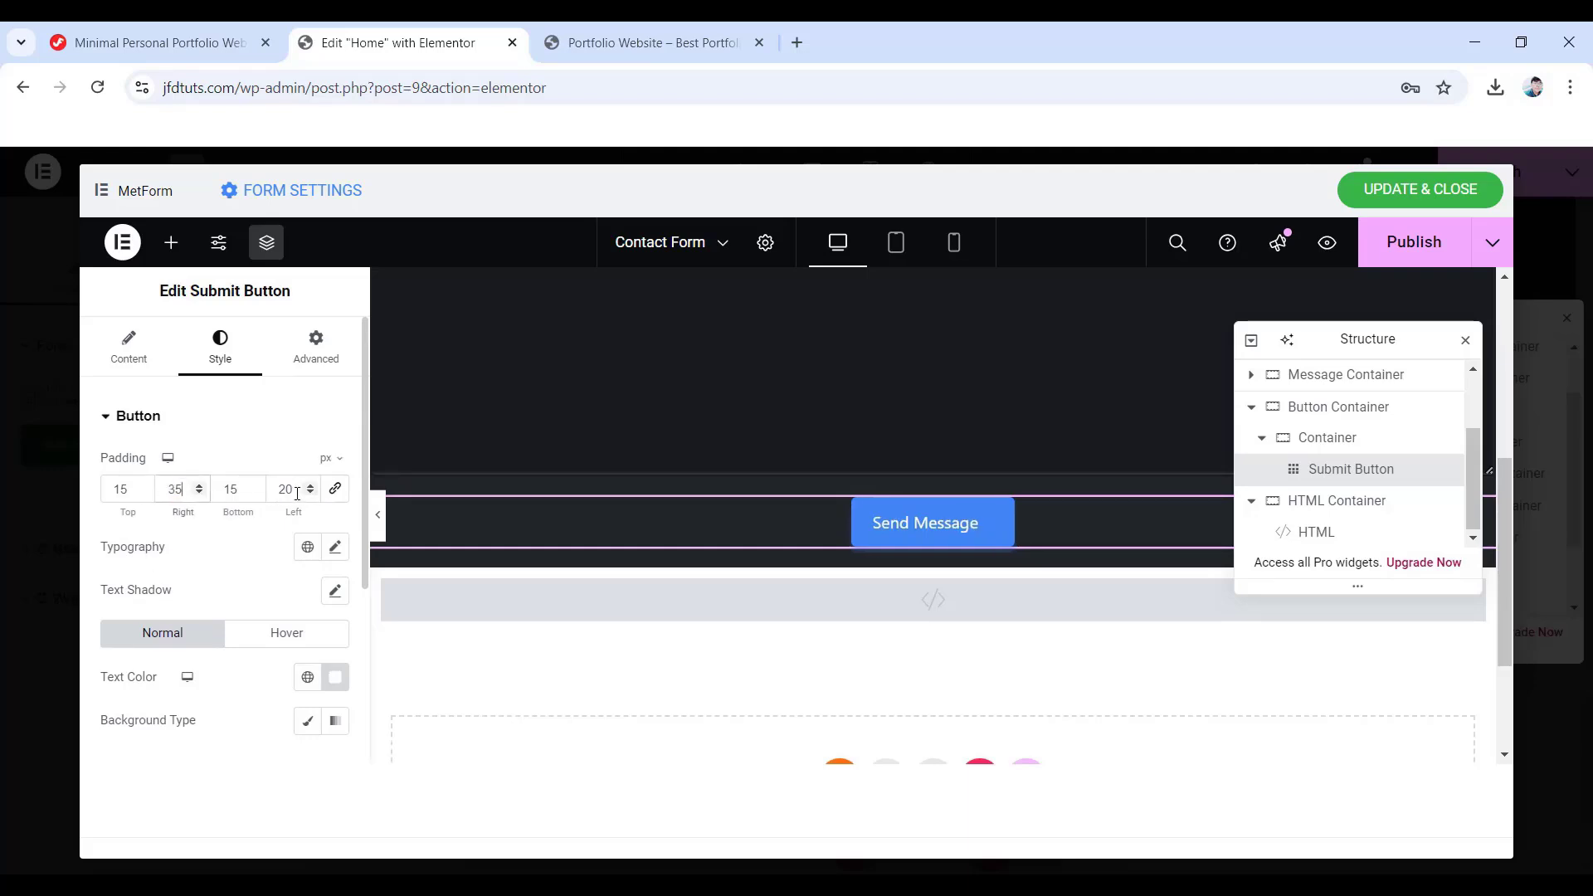
double_click(286, 489)
type("35")
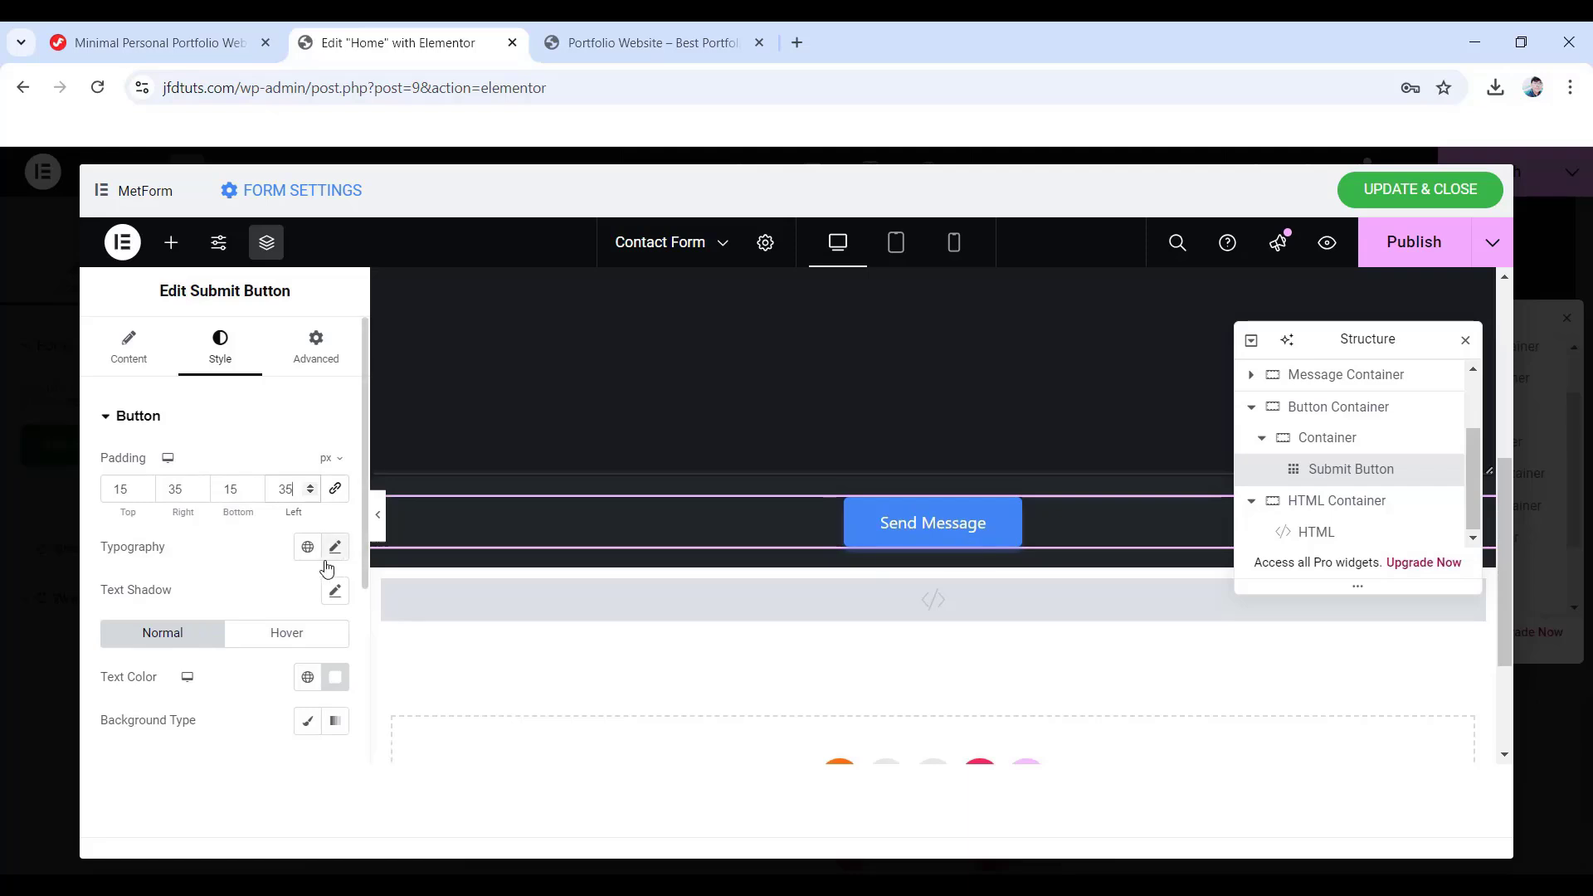
- Set the button typography to Poppins, 16 px, weight 500
left_click(334, 548)
left_click(274, 542)
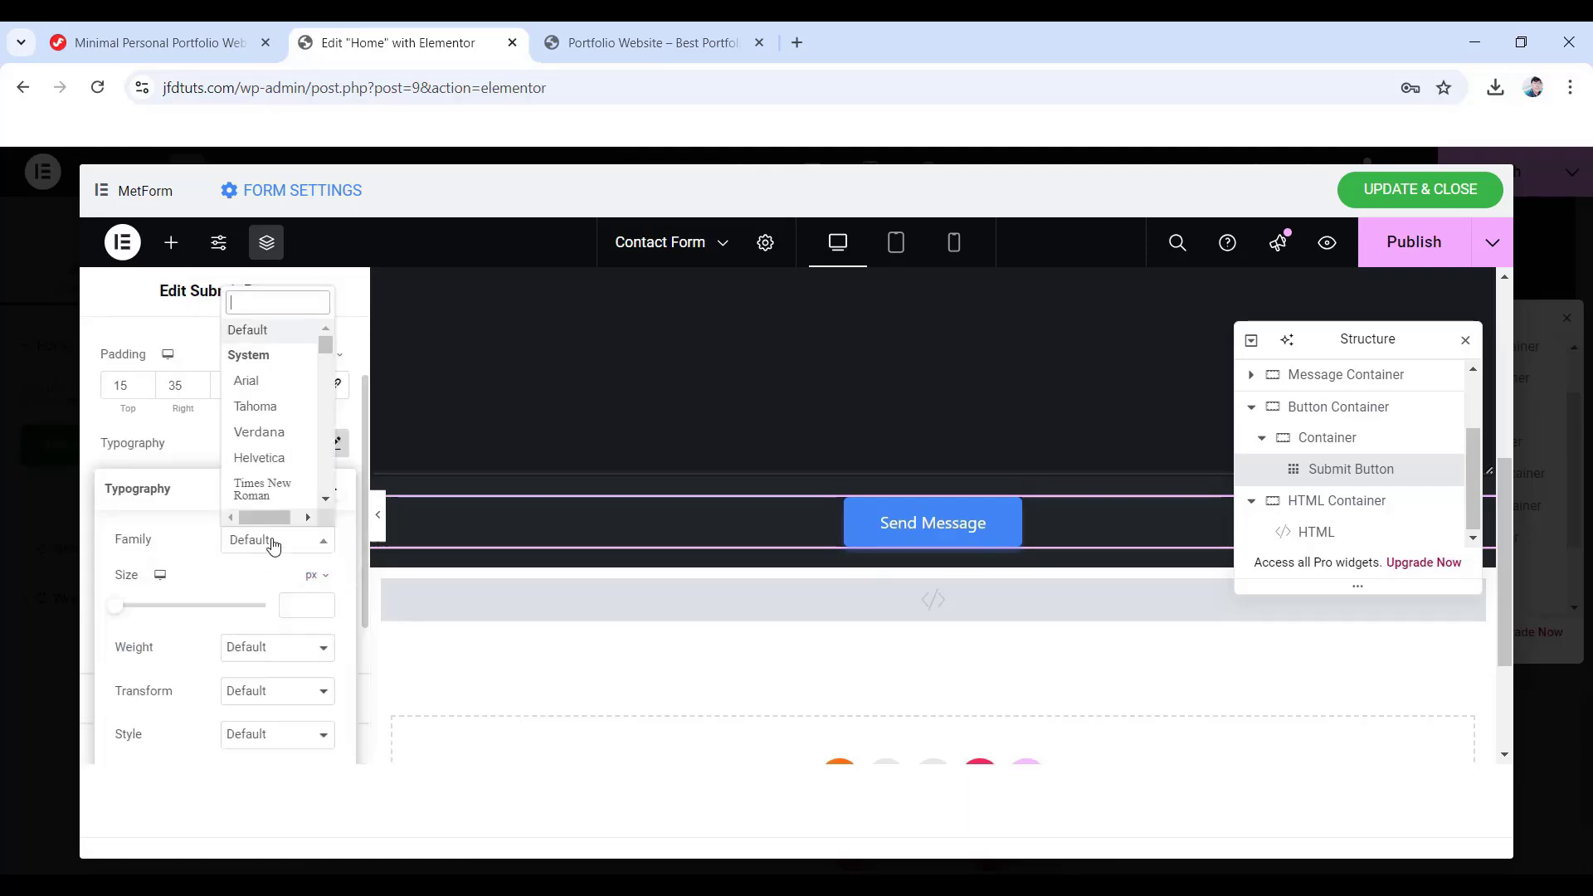
type("pop")
key("Return")
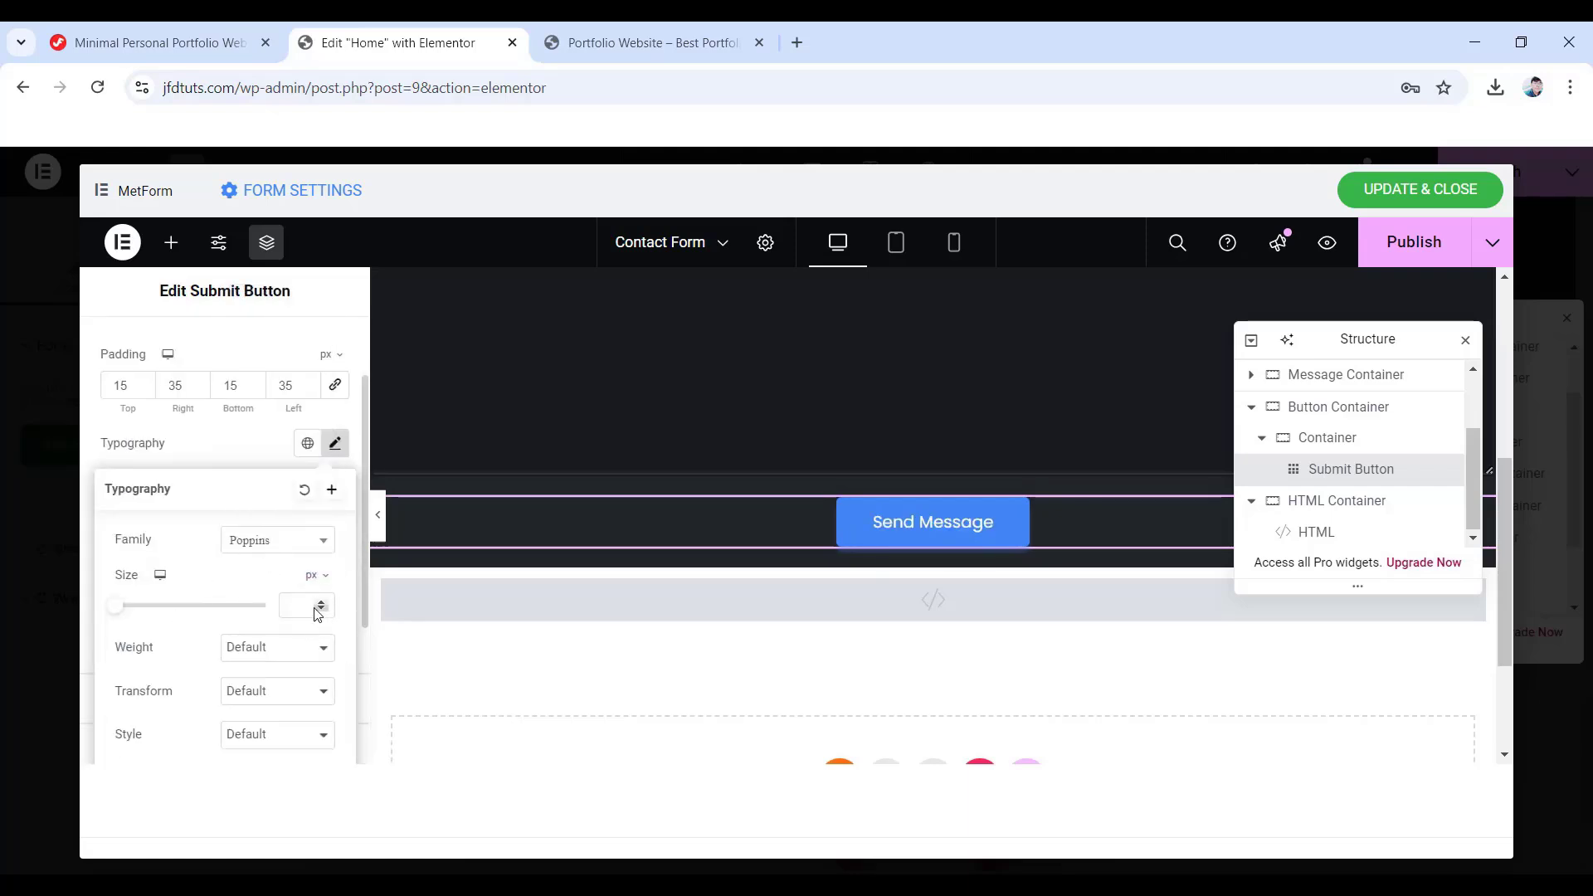
left_click(312, 607)
type("1")
type("6")
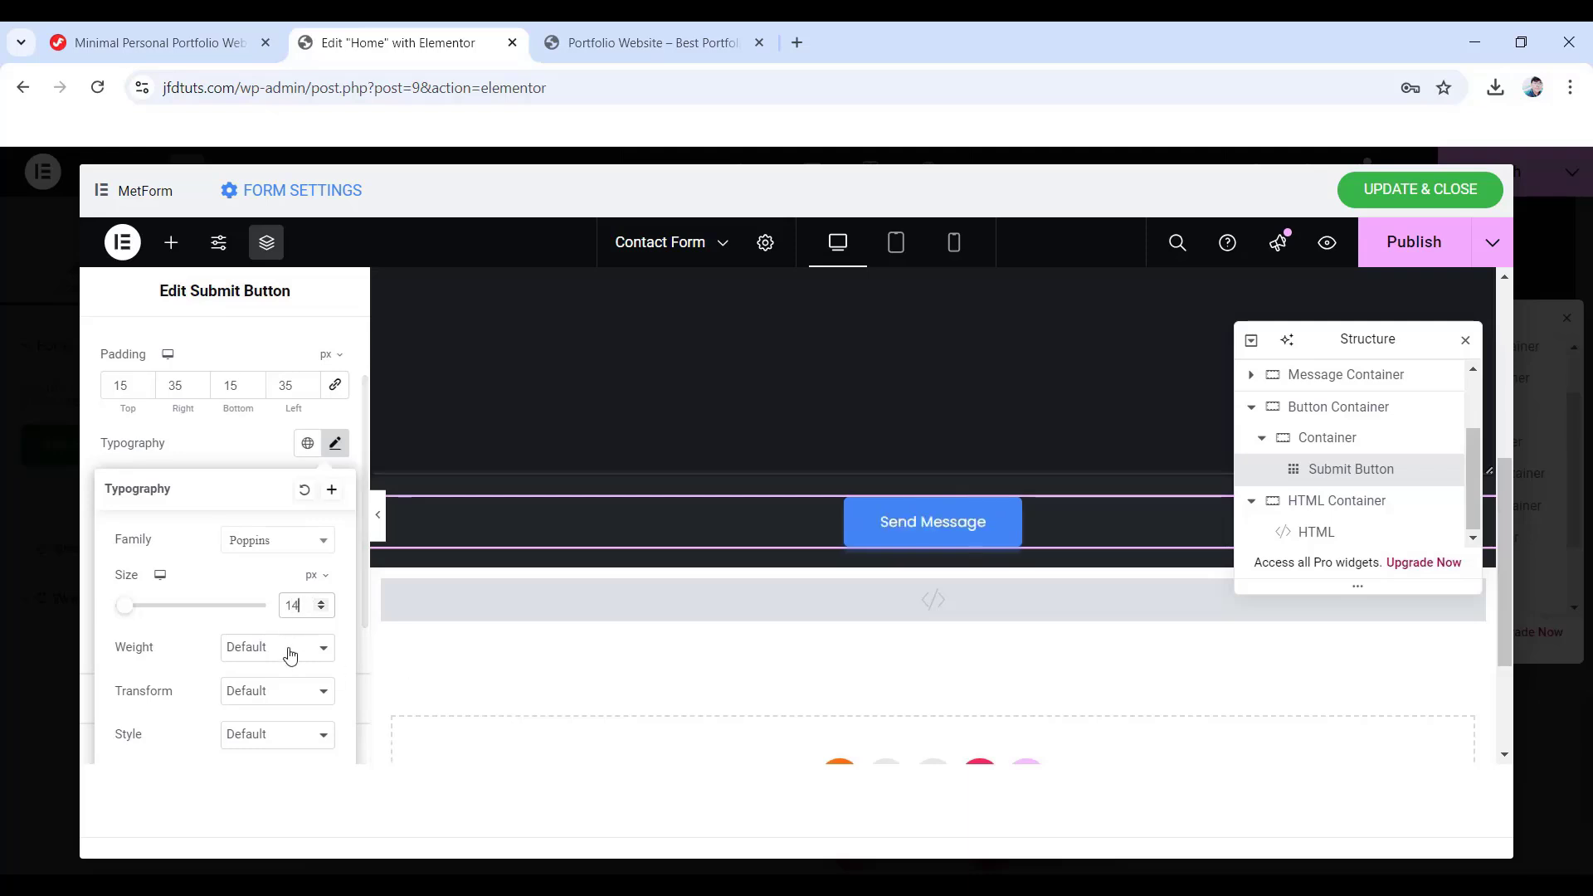
left_click(291, 649)
left_click(280, 448)
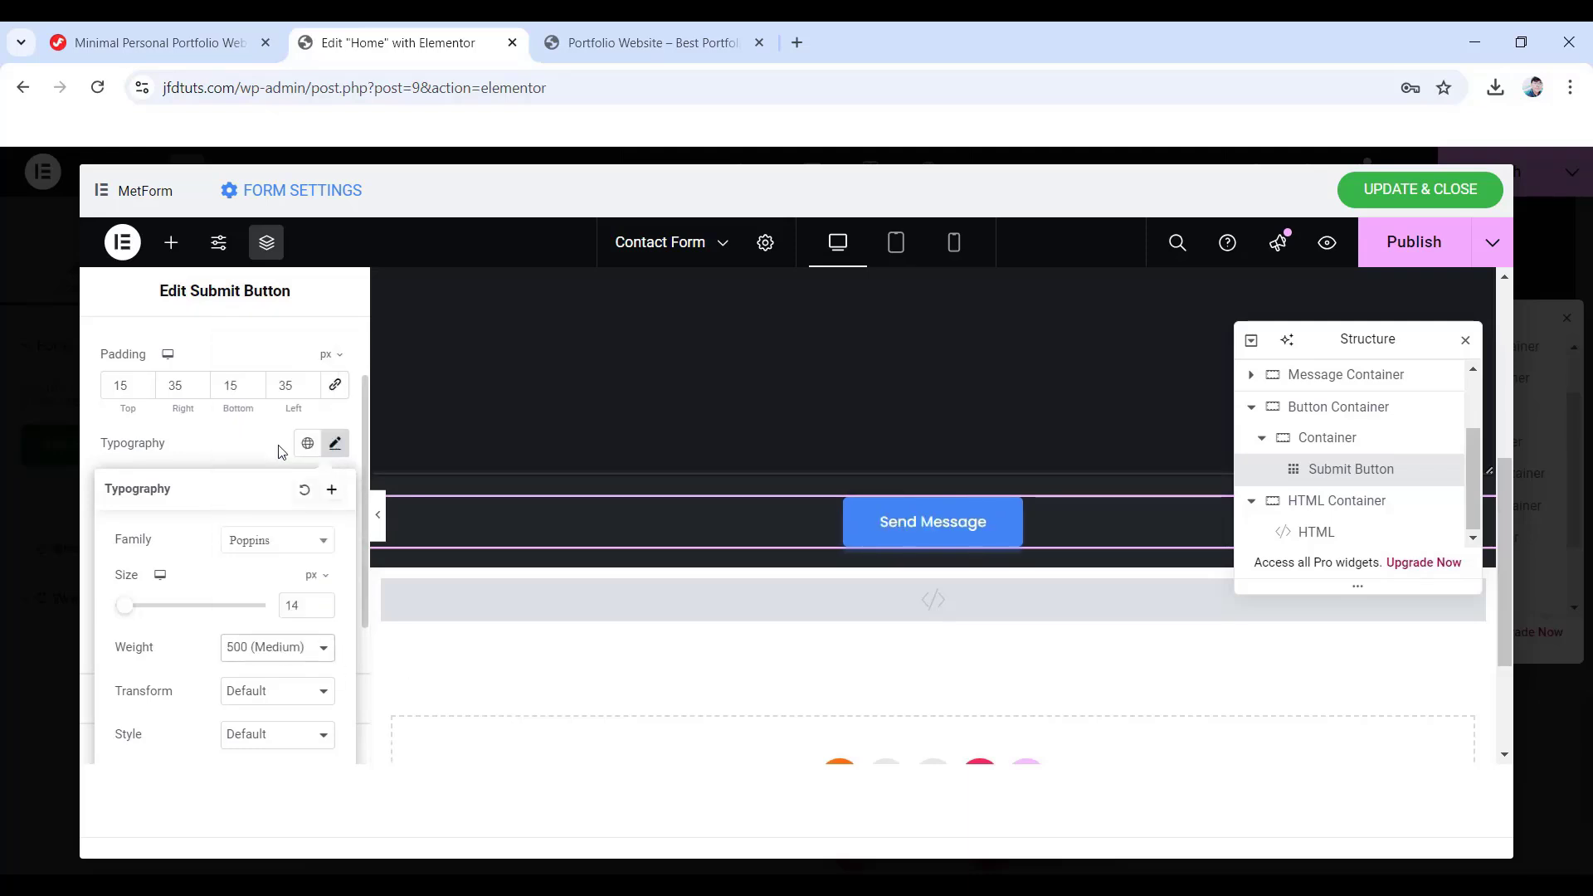
left_click(183, 448)
scroll(184, 456, "down", 1)
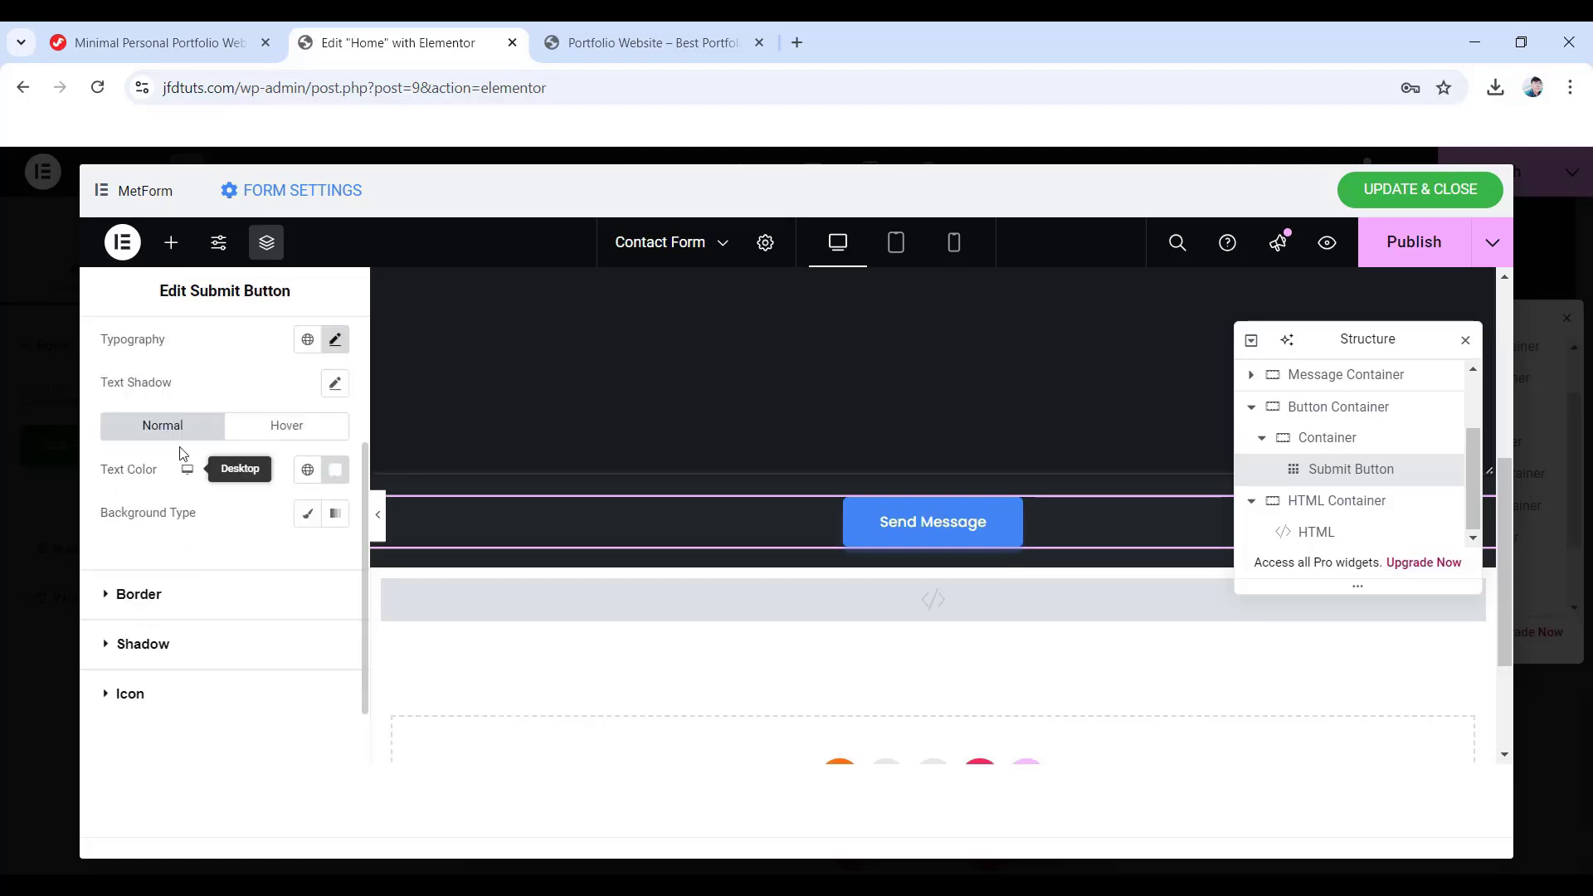
- Make the button text #ff014f over a gradient background starting at #1e2024
left_click(336, 469)
type("#ff0")
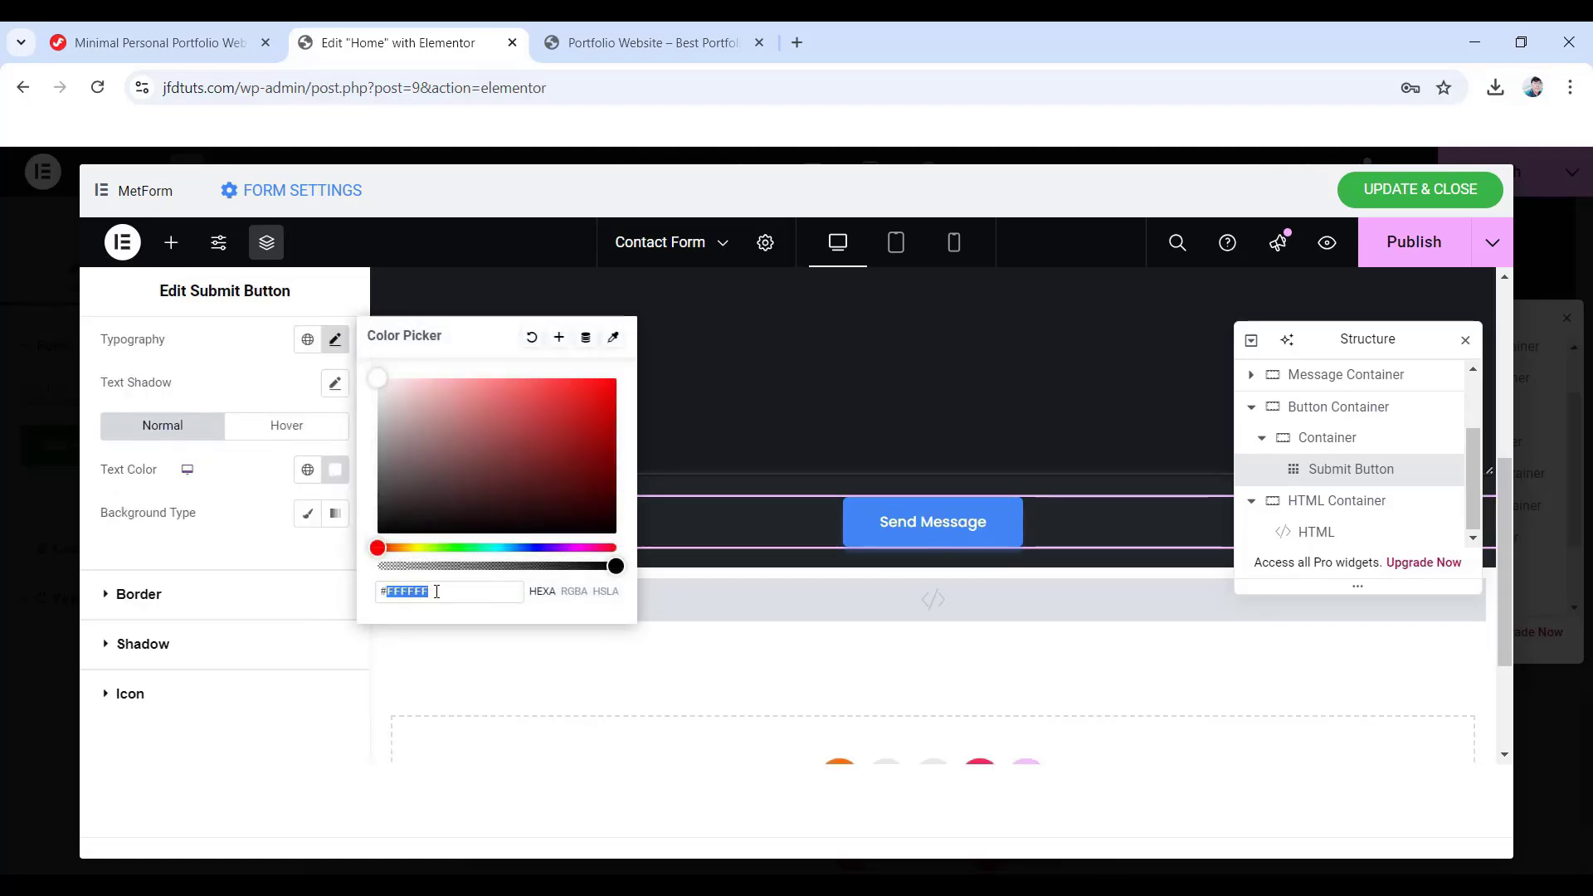
type("1")
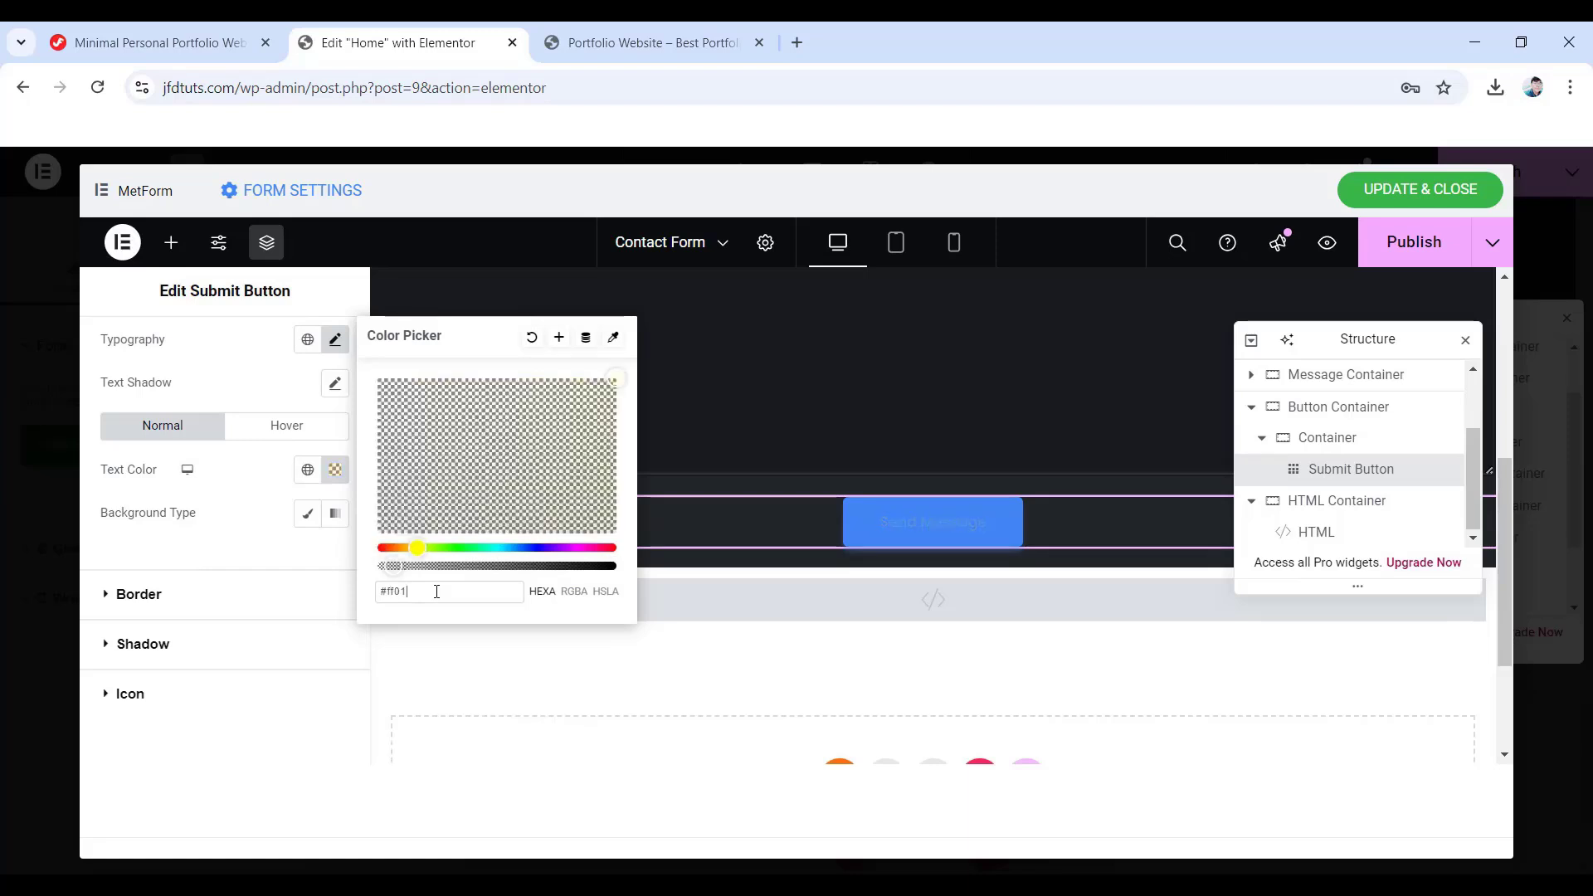
type("4f")
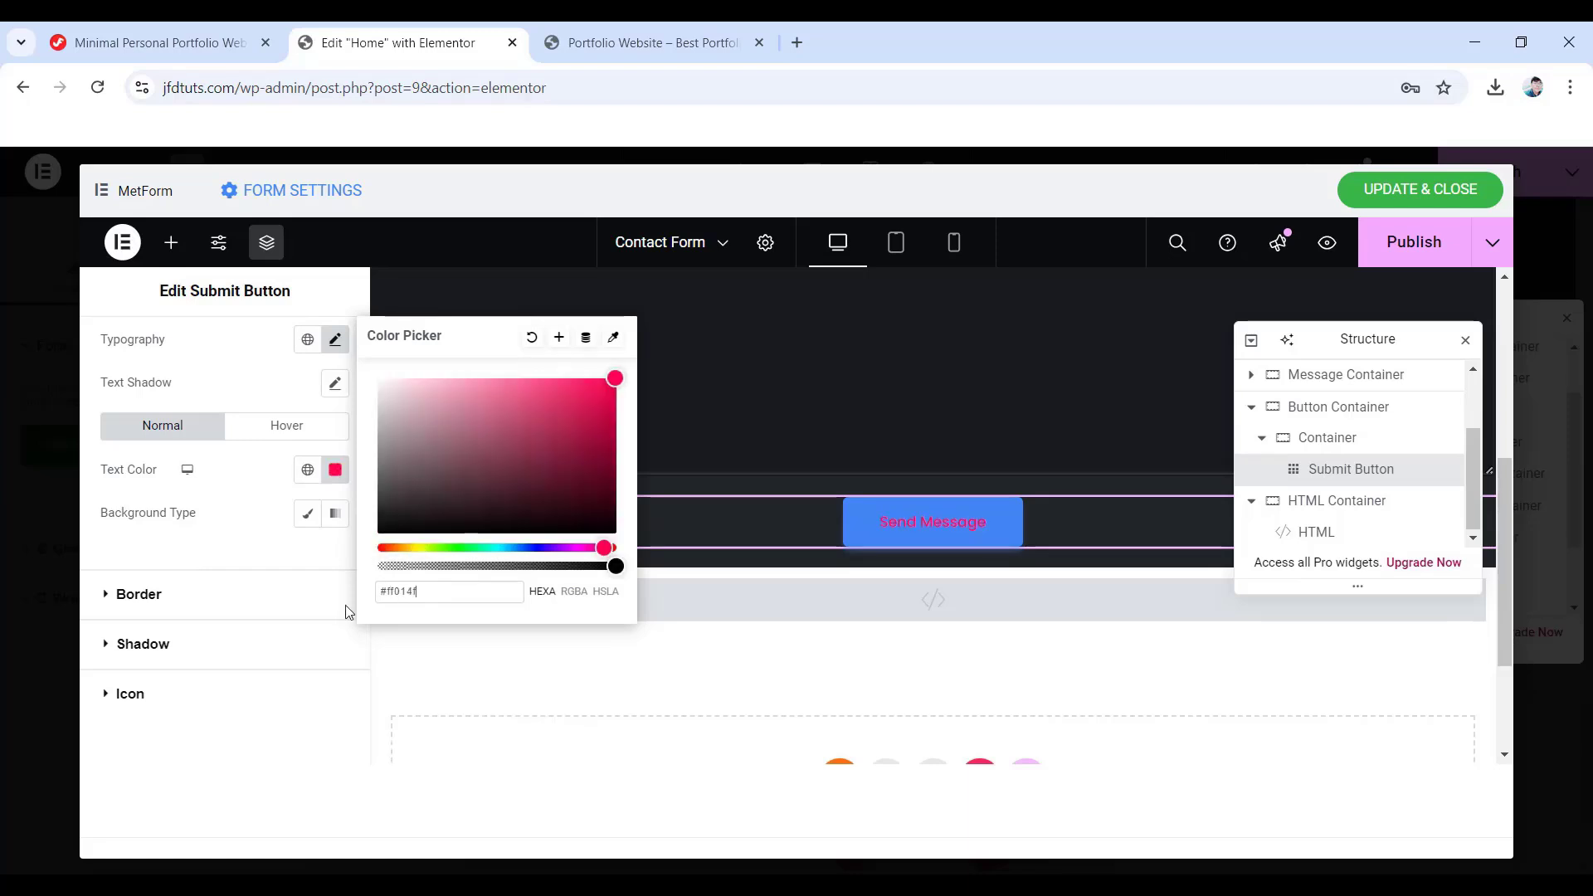
left_click(335, 514)
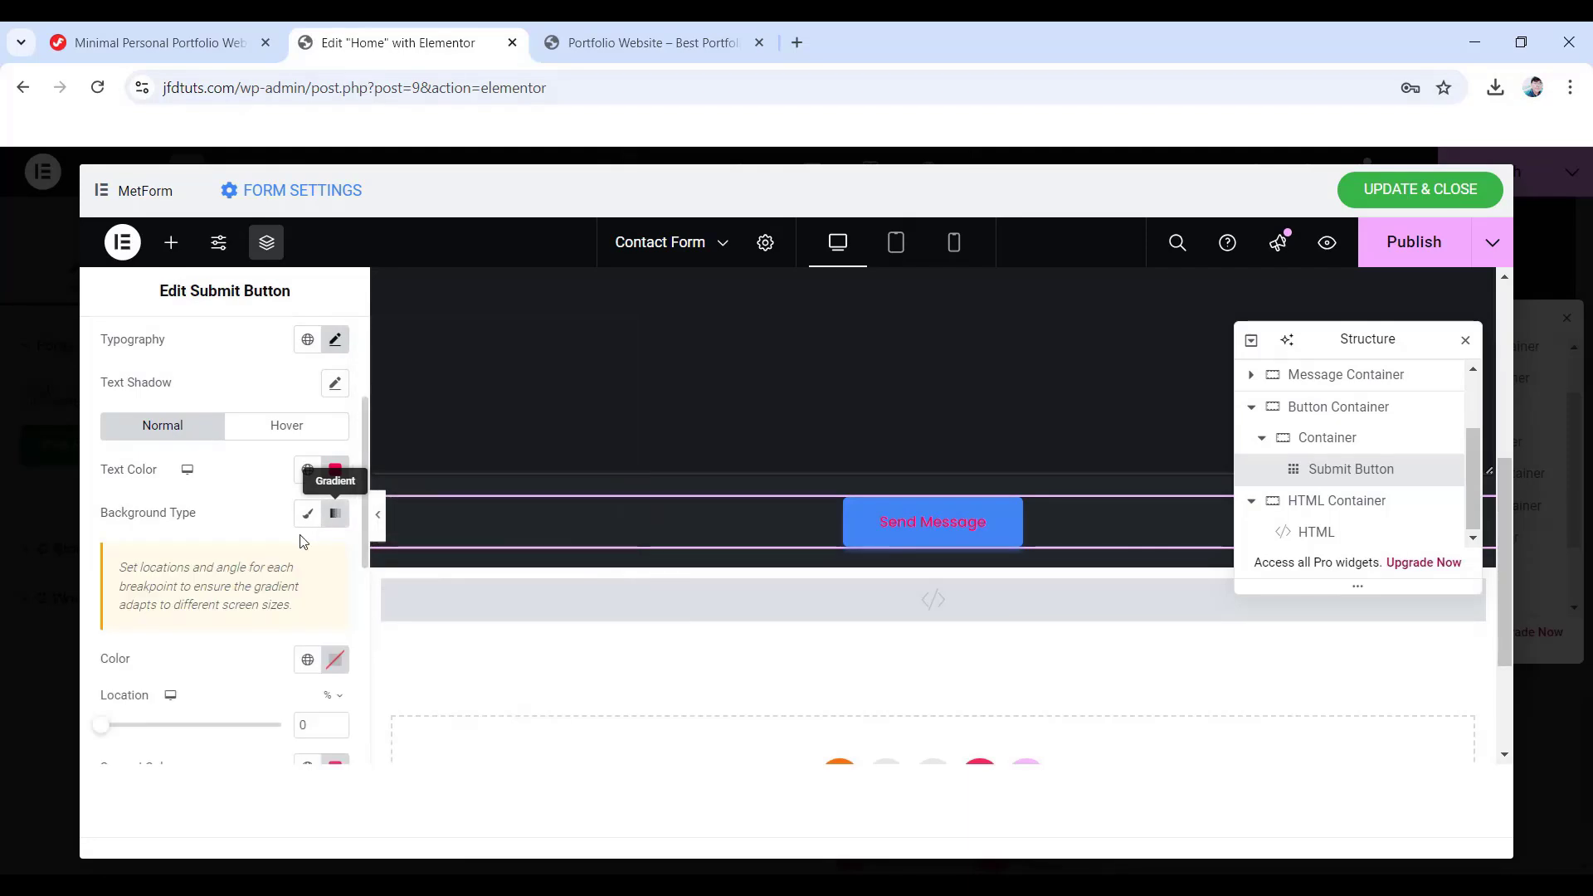
scroll(234, 635, "down", 1)
left_click(335, 556)
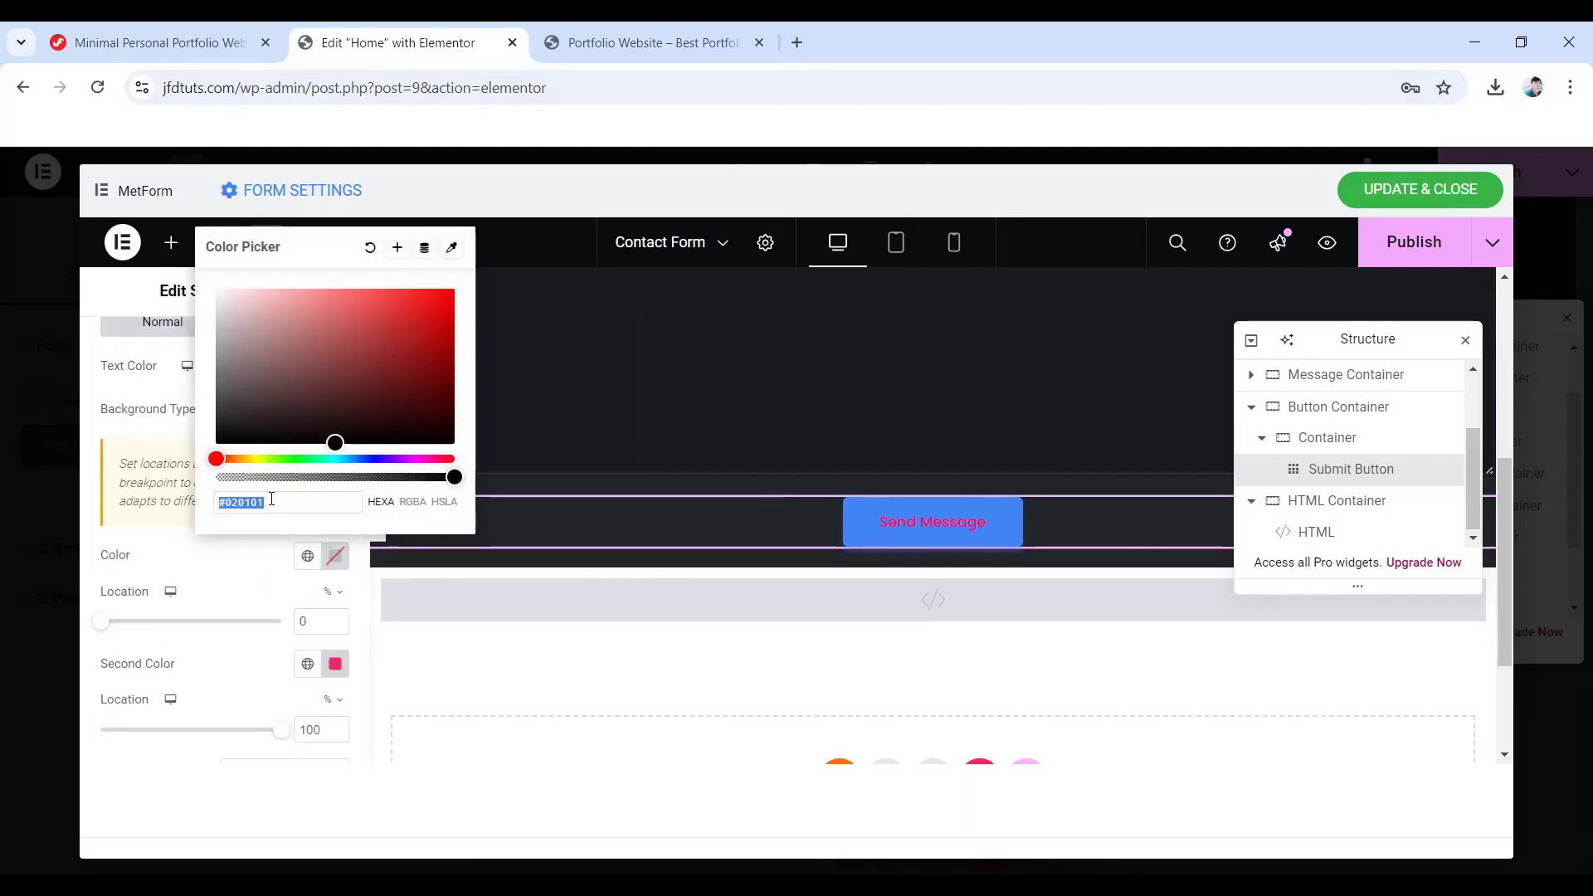
type("#1e2024")
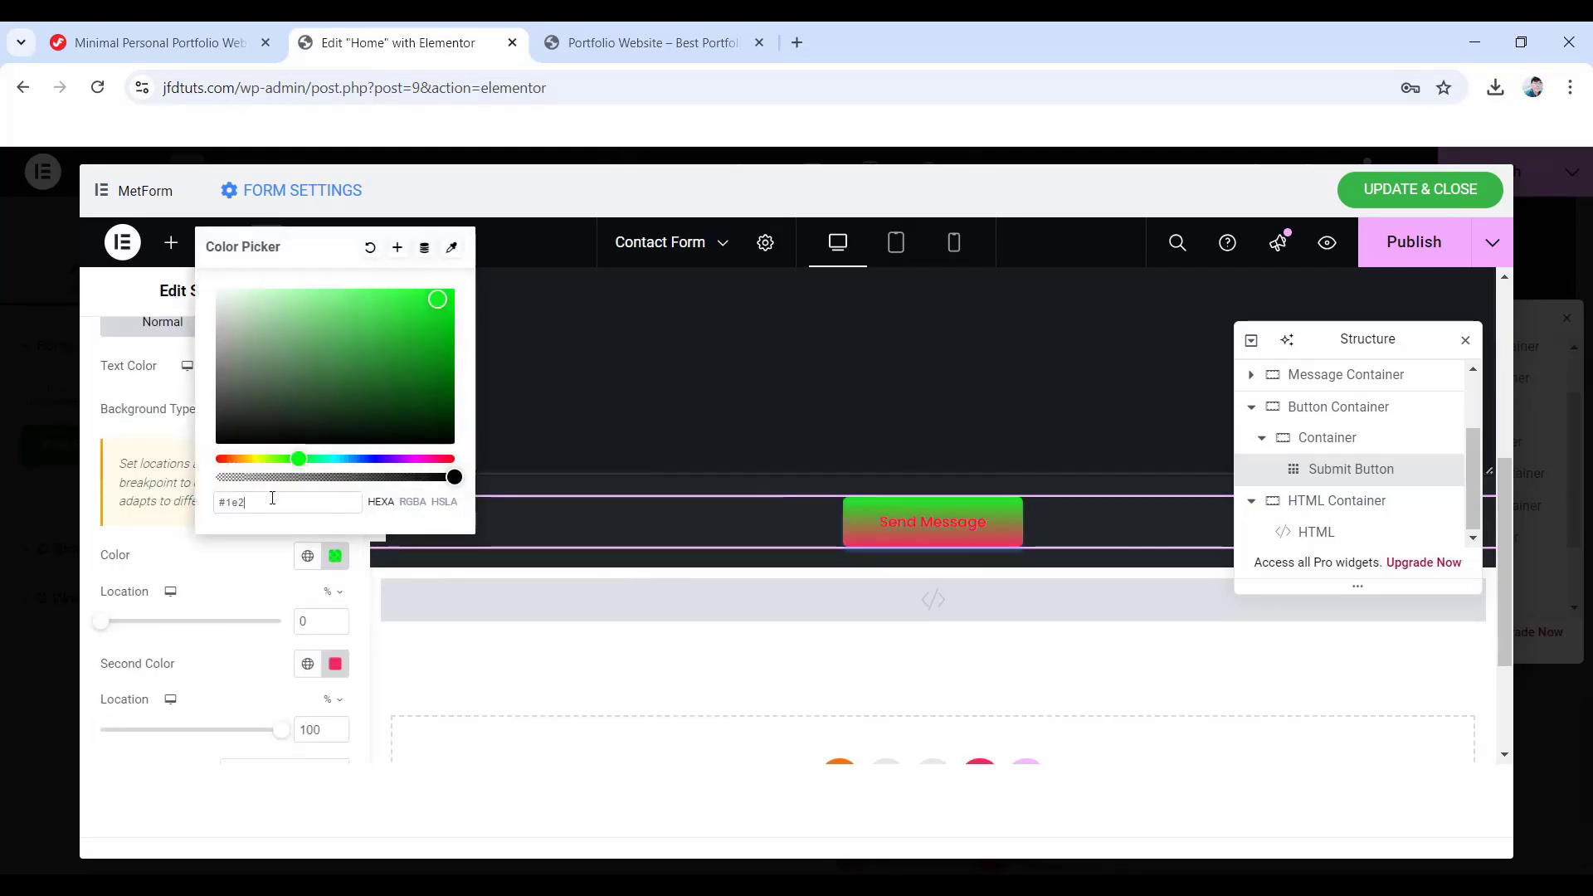
- Set the gradient's second colour to #23272b and check the angle value
left_click(176, 591)
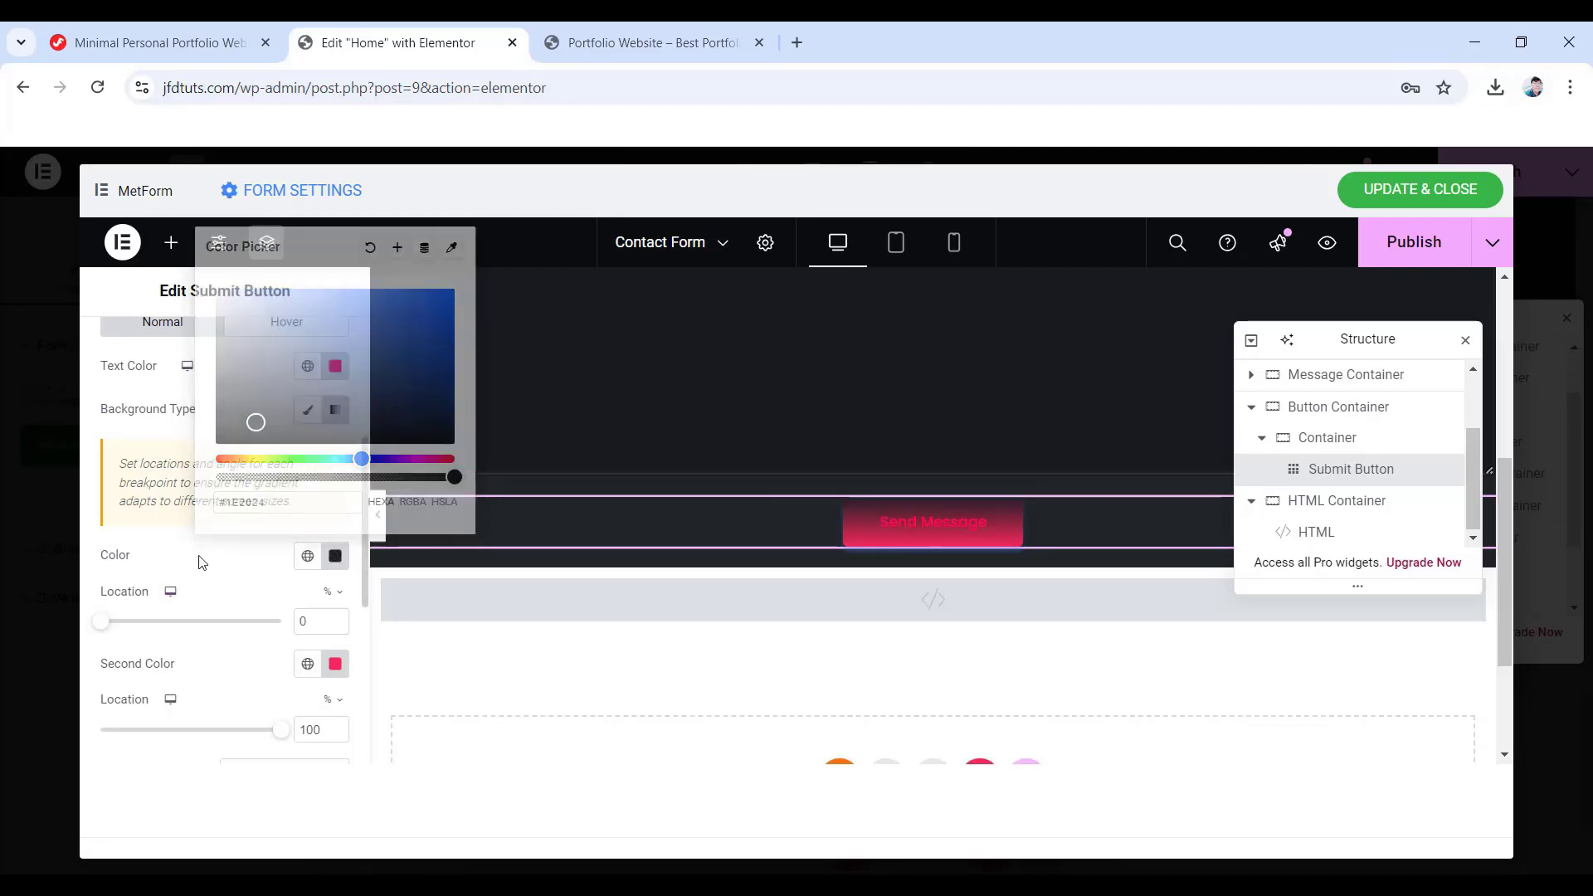
left_click(334, 664)
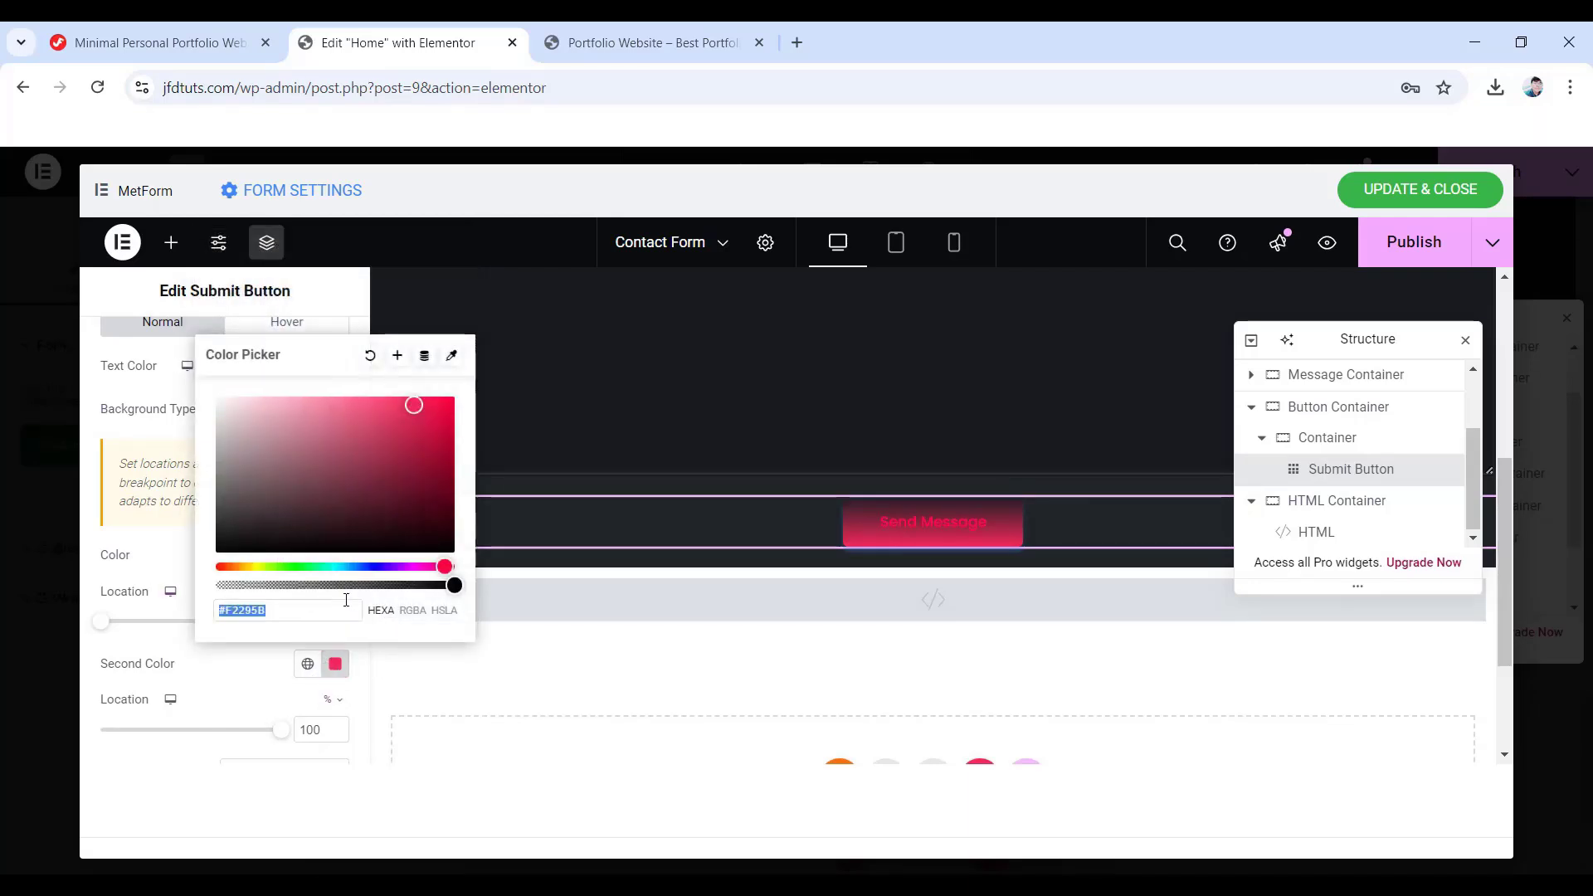
type("#232")
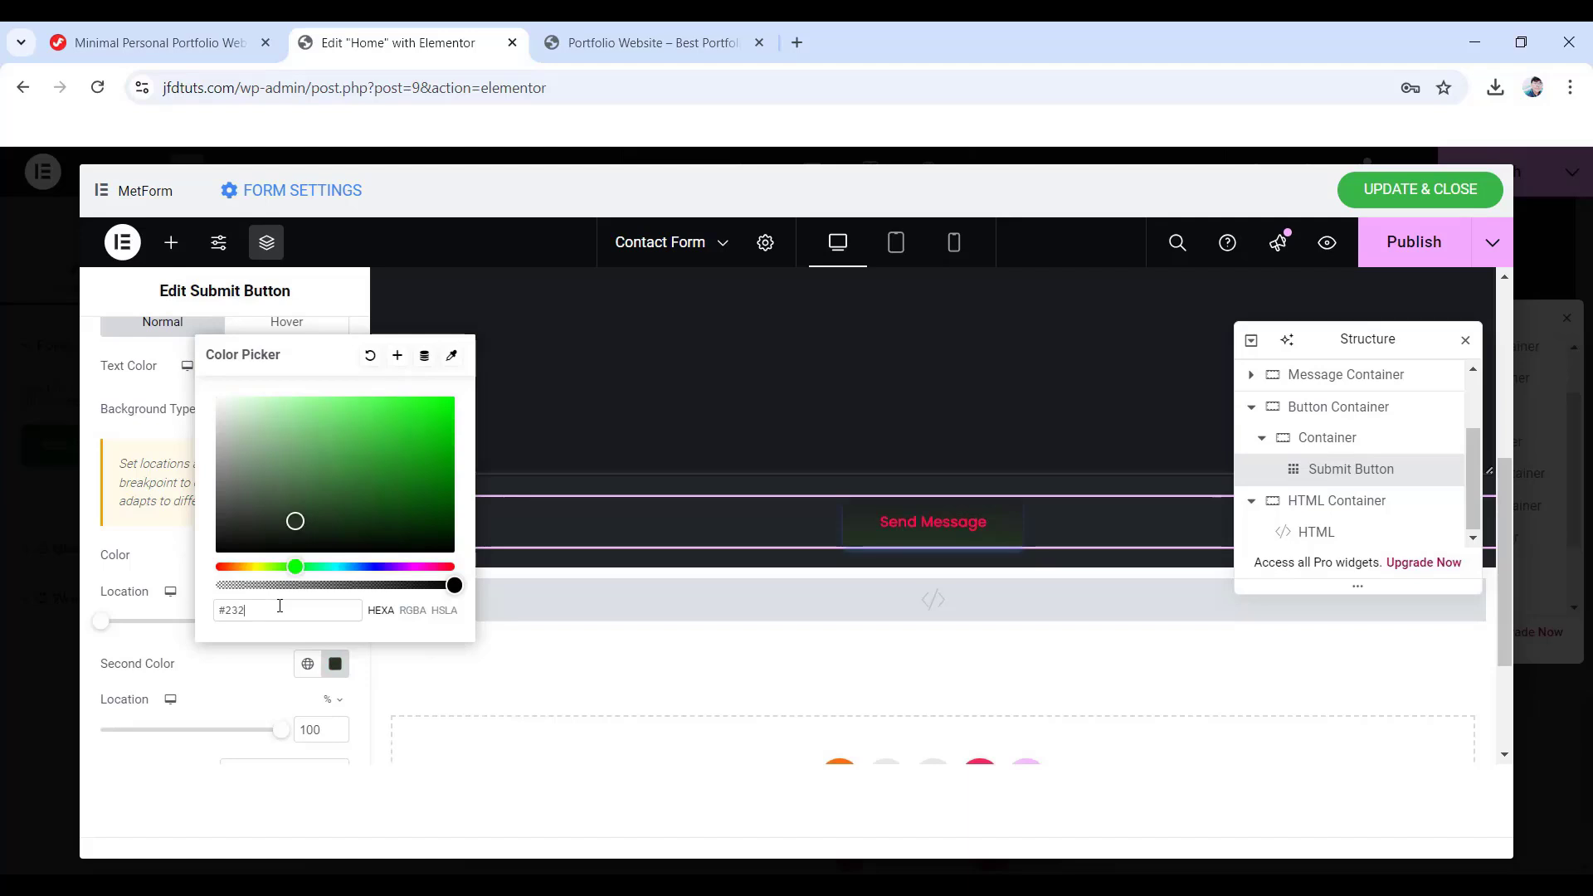
type("72b")
left_click(117, 579)
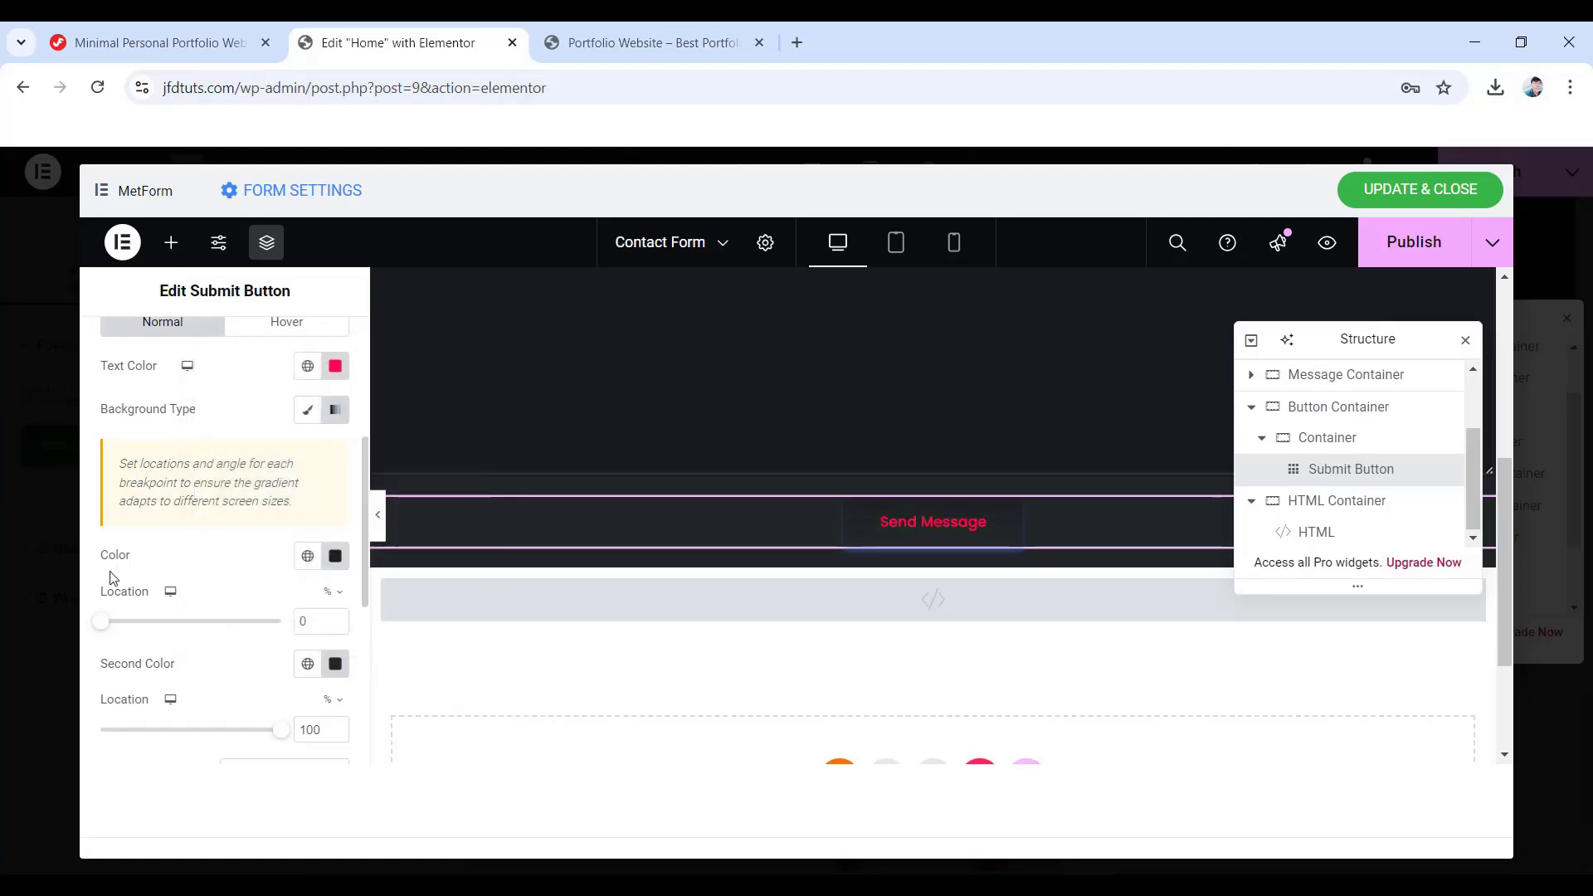
scroll(207, 587, "down", 4)
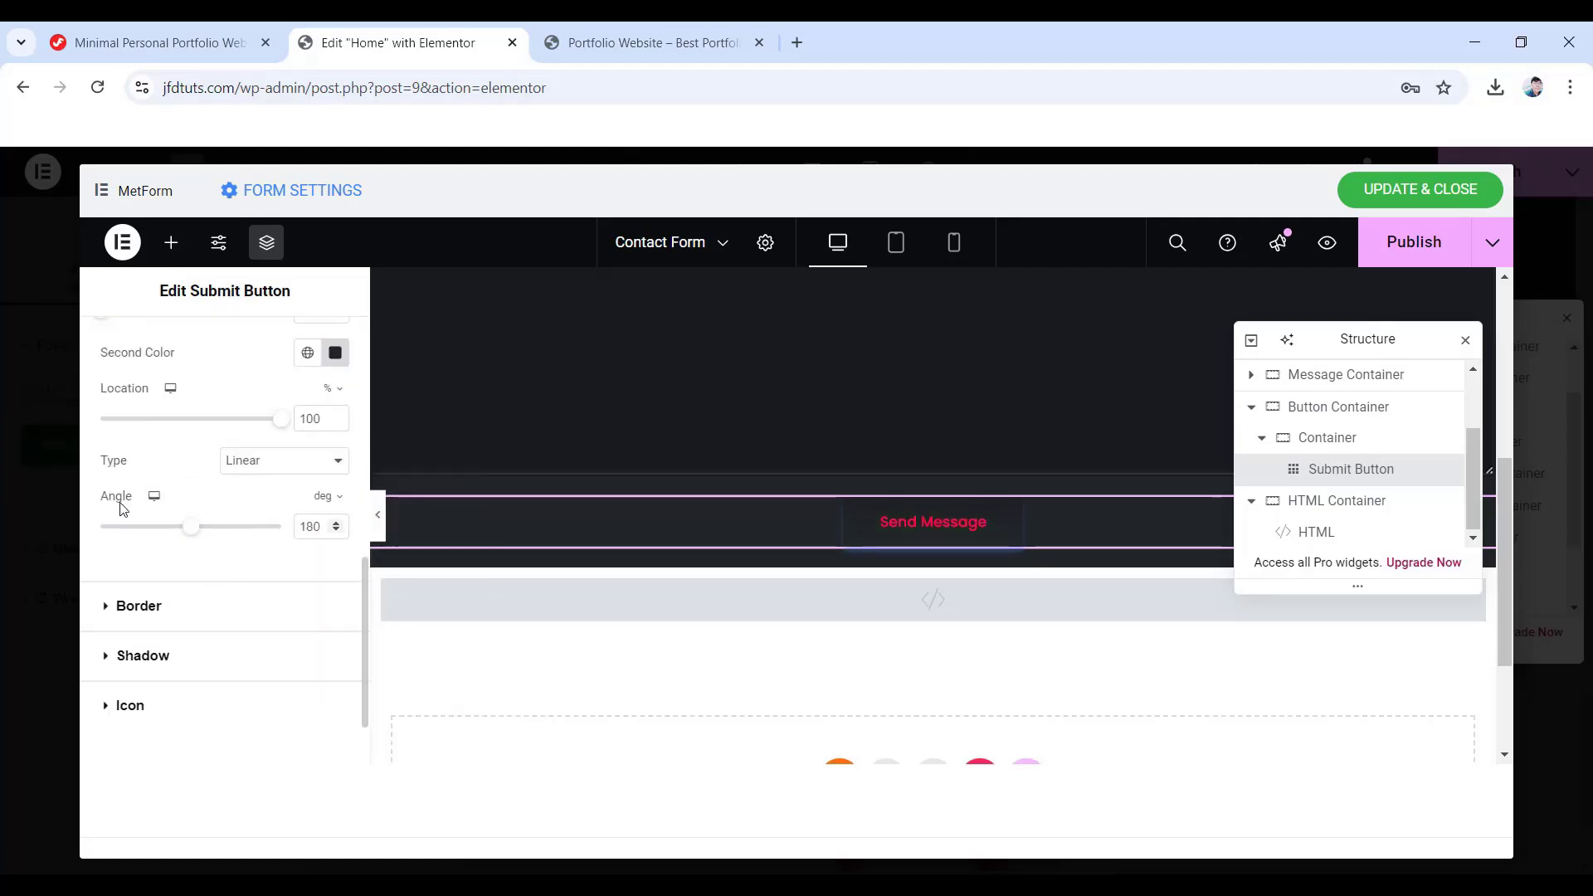
left_click_drag(322, 527, 299, 527)
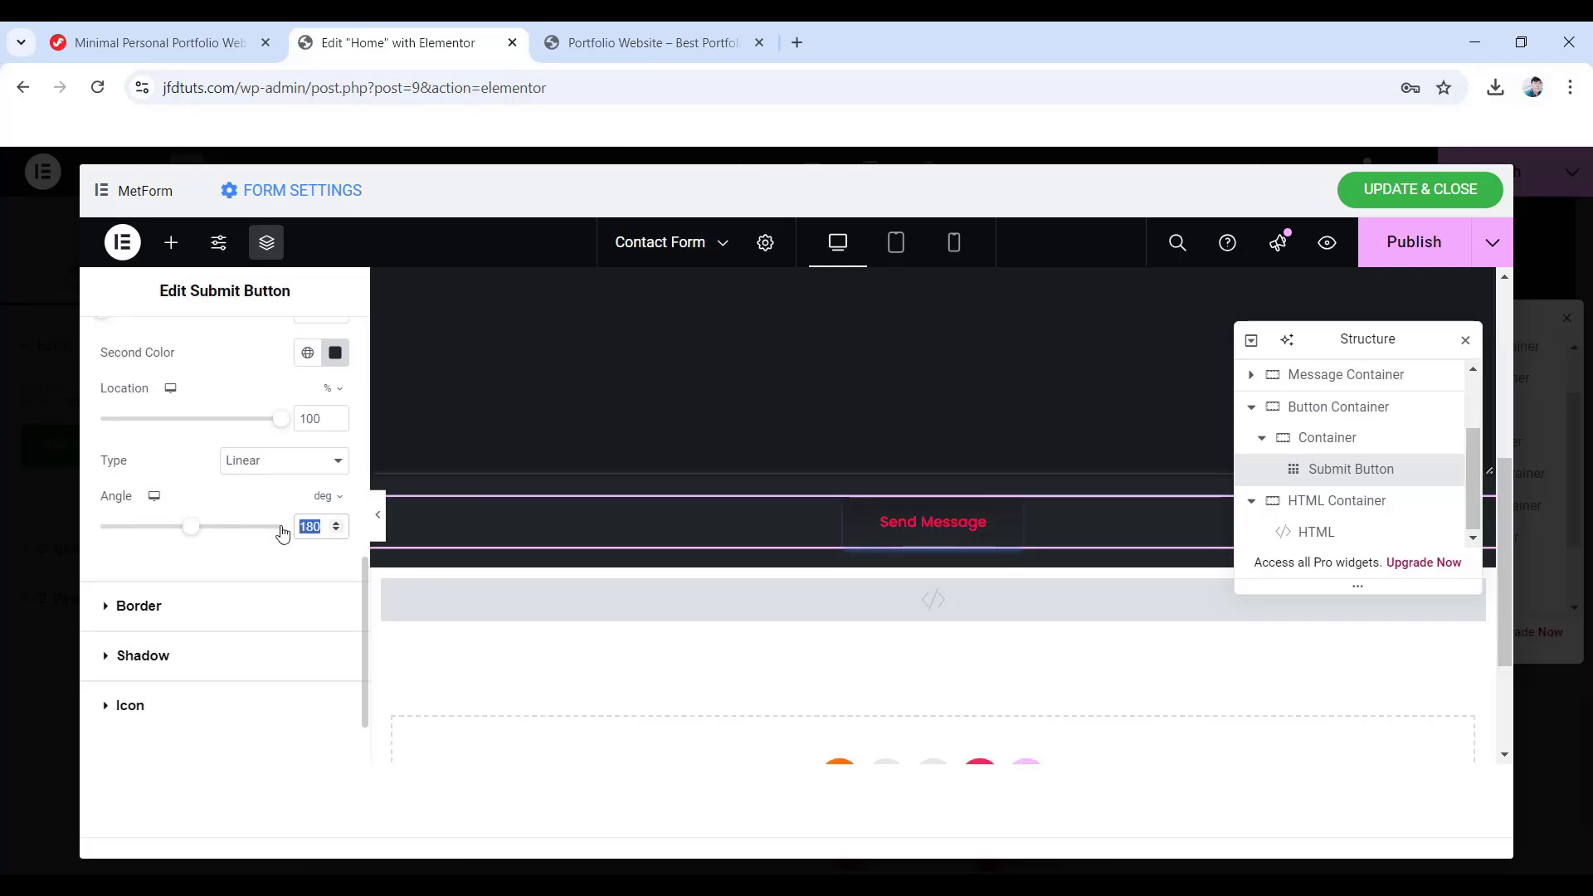
scroll(282, 539, "up", 4)
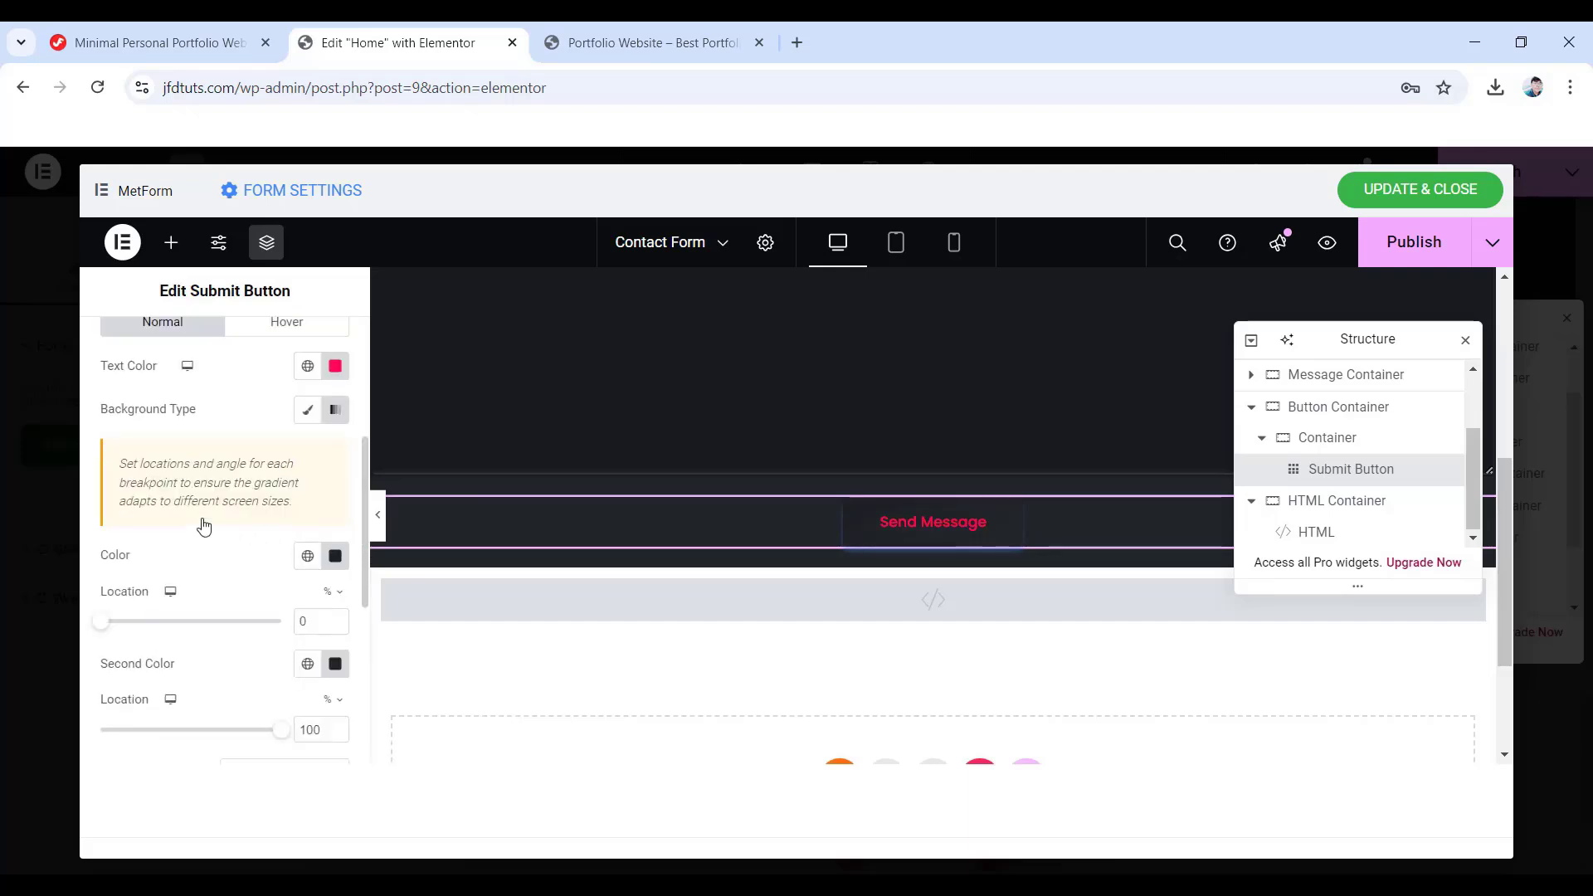
- Set the button's hover text colour to #ff0150
scroll(246, 531, "up", 1)
left_click(290, 427)
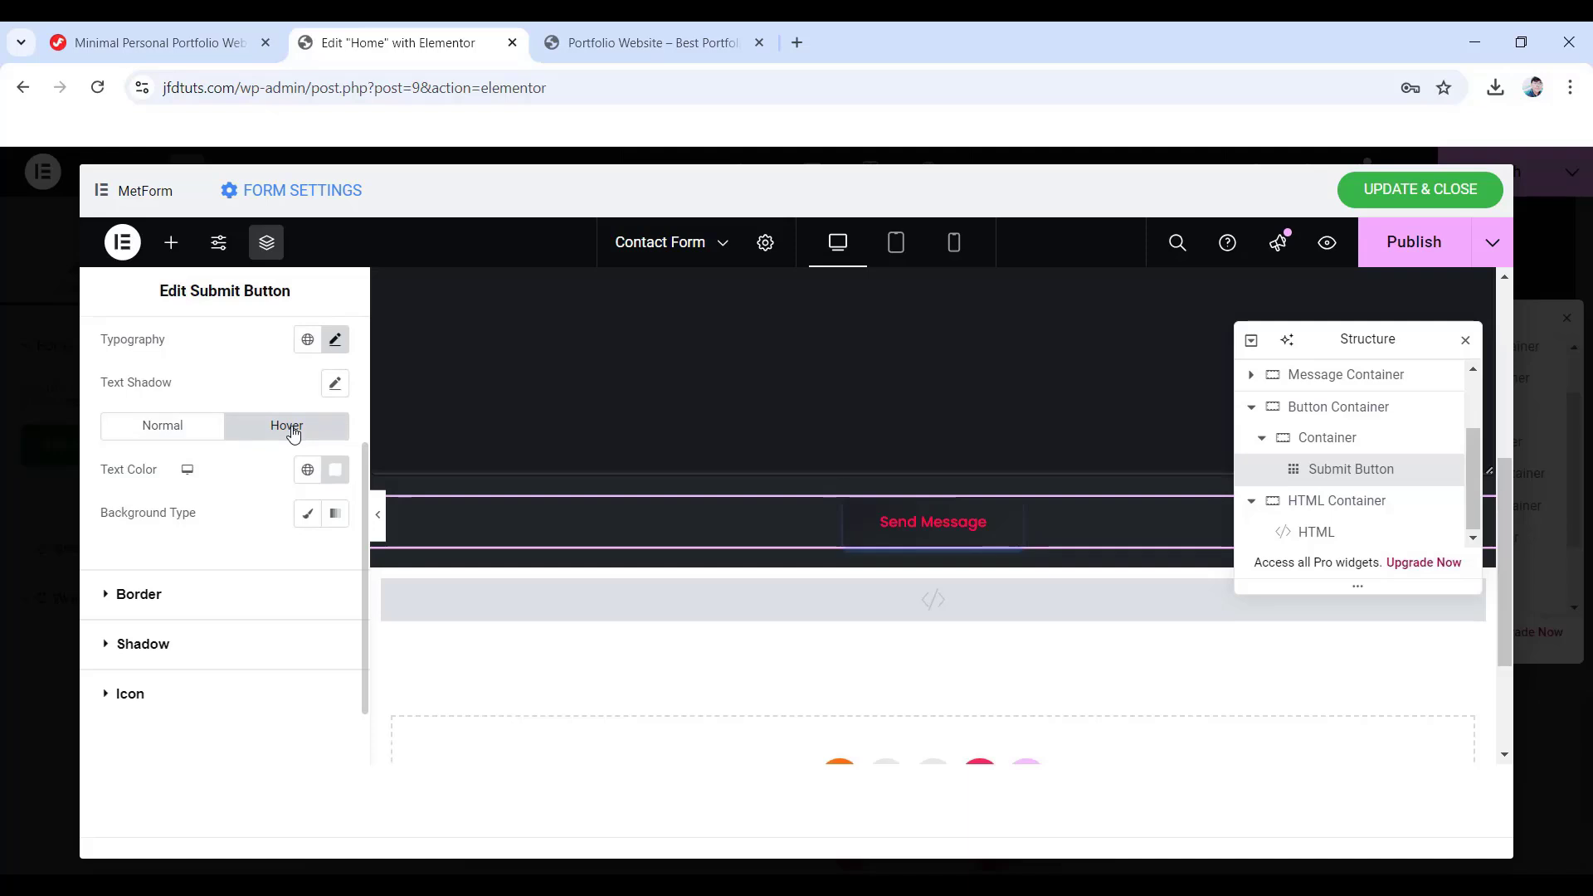
left_click(335, 470)
left_click(426, 592)
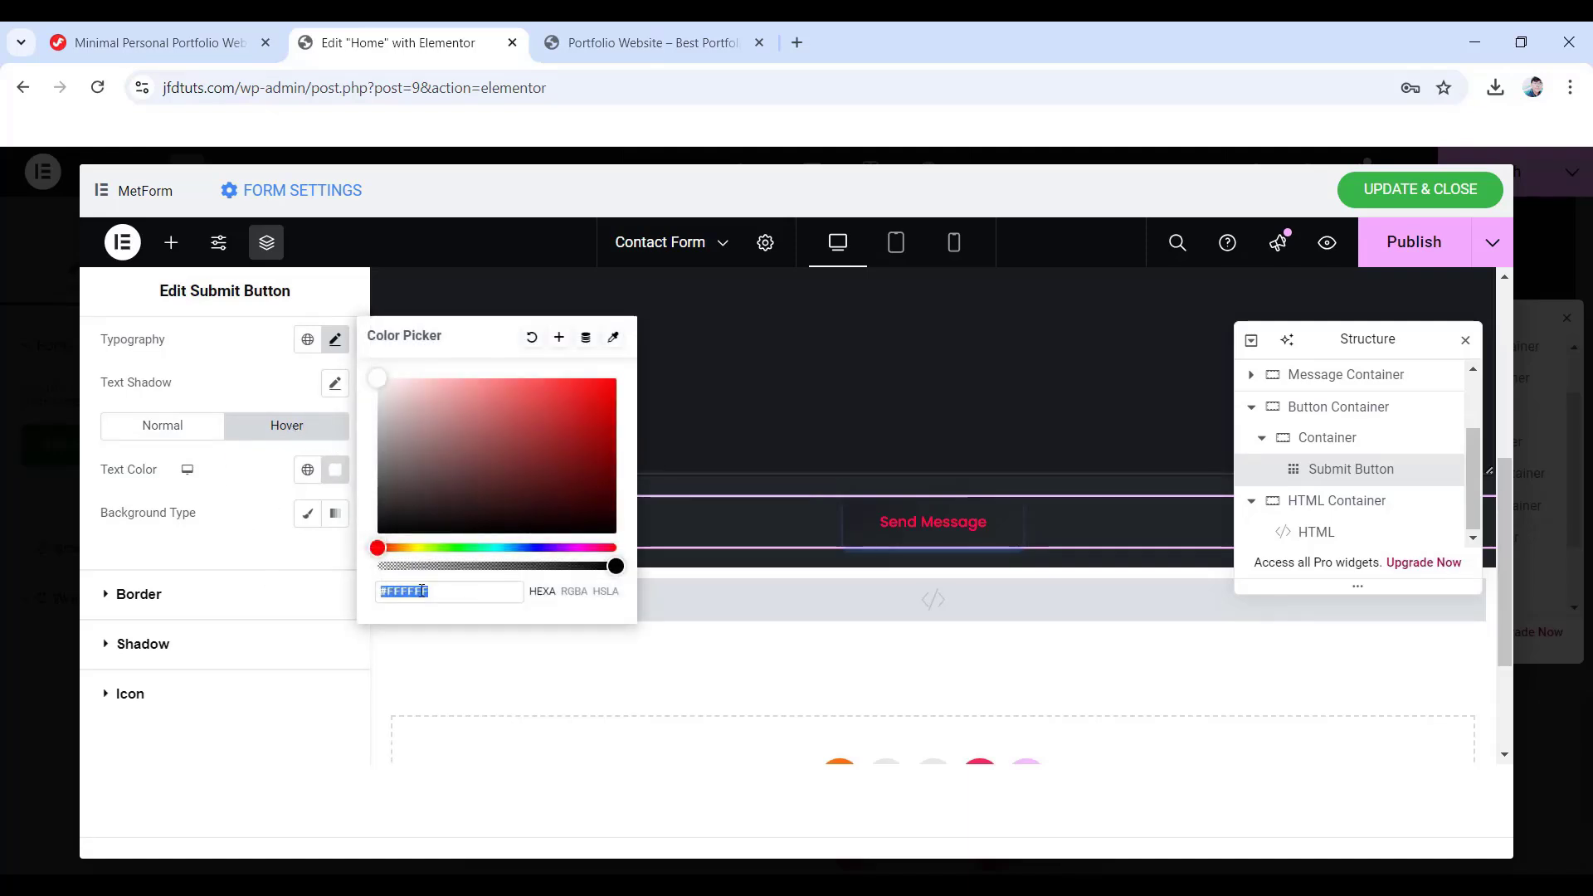
type("ff01")
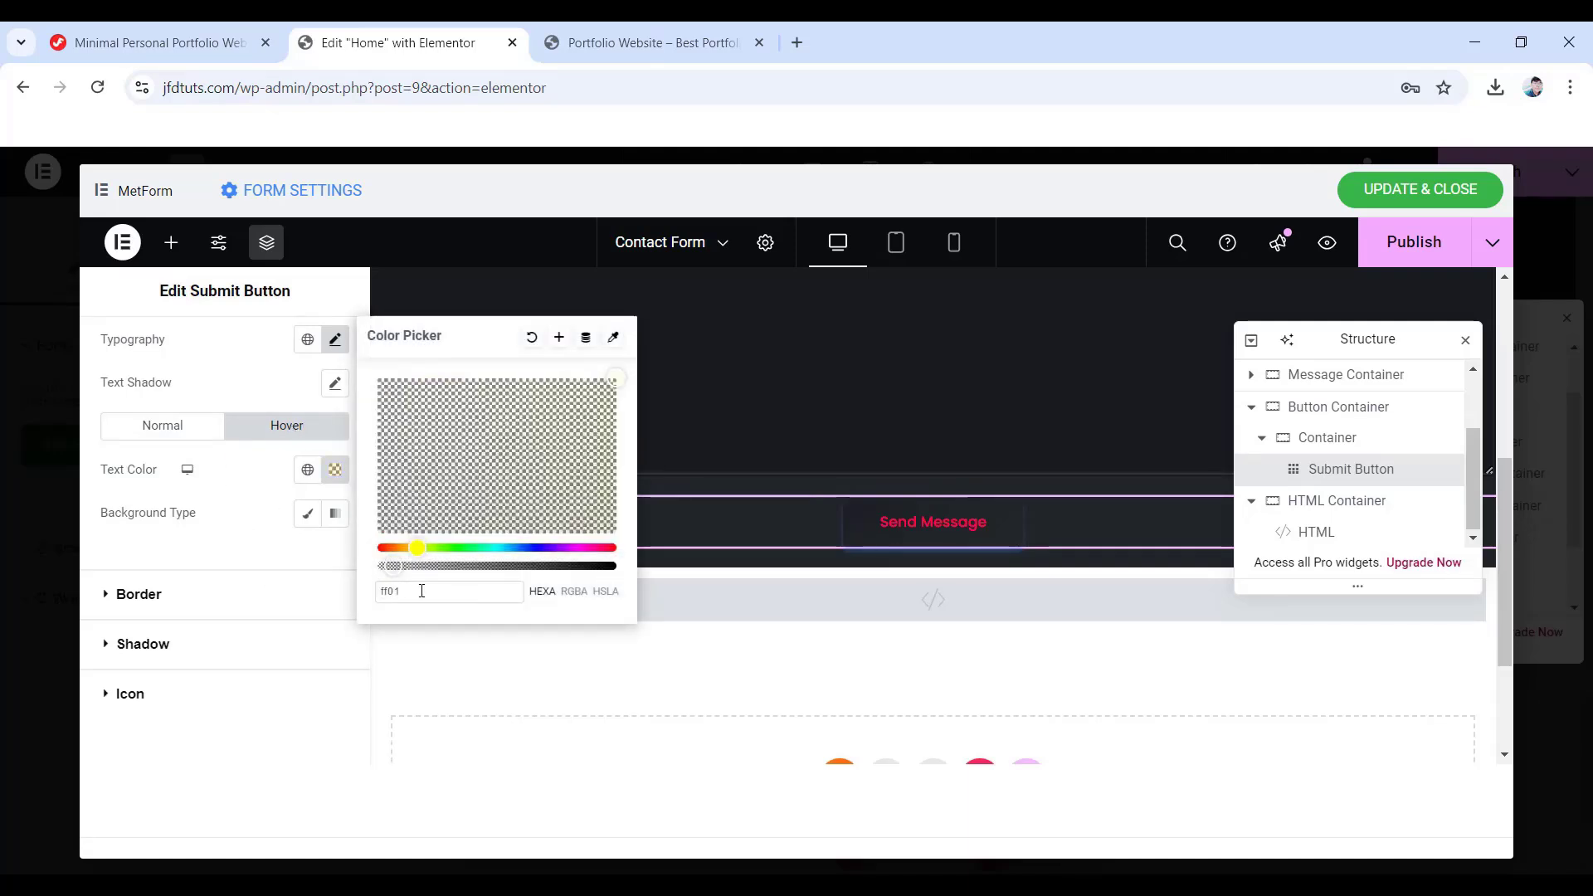
type("50")
left_click(211, 505)
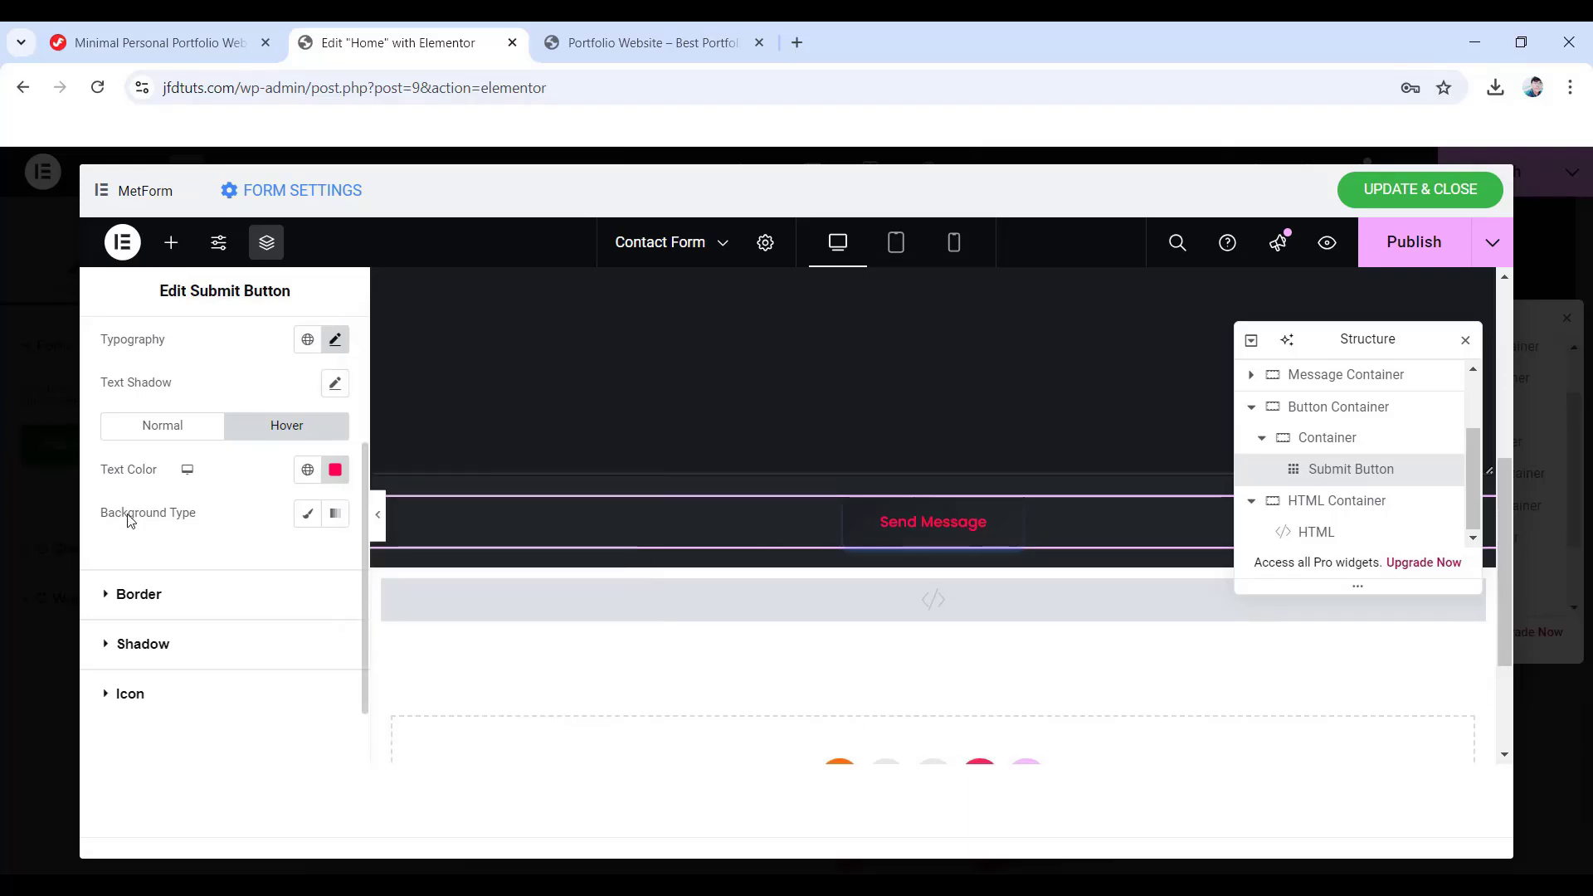
- Give the hover background a gradient from #212529 to #16181c
left_click(335, 513)
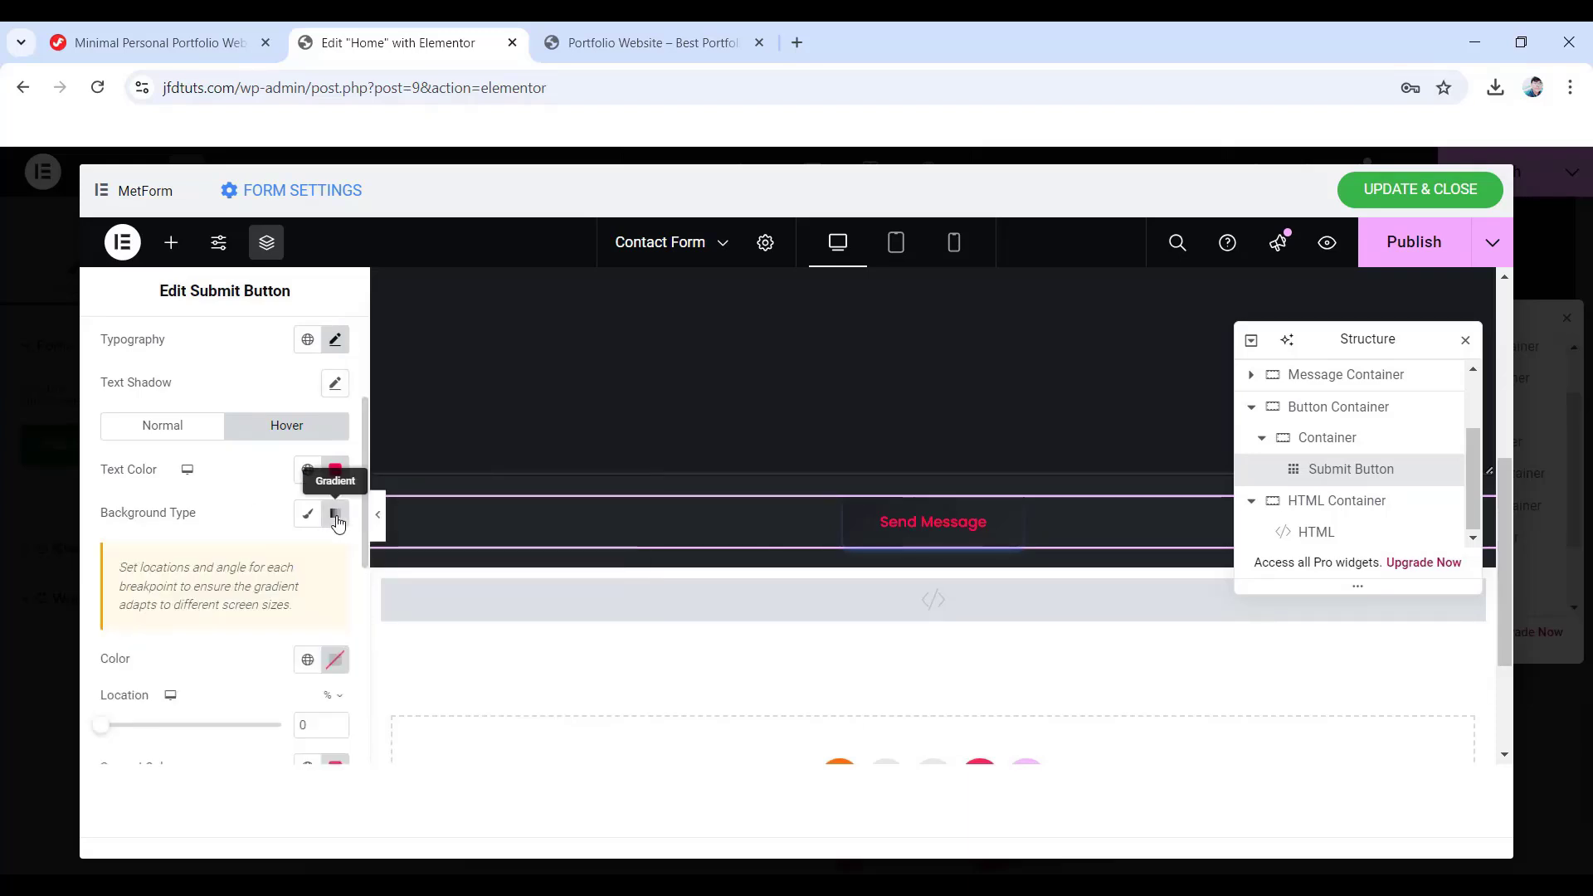
left_click(335, 659)
type("2")
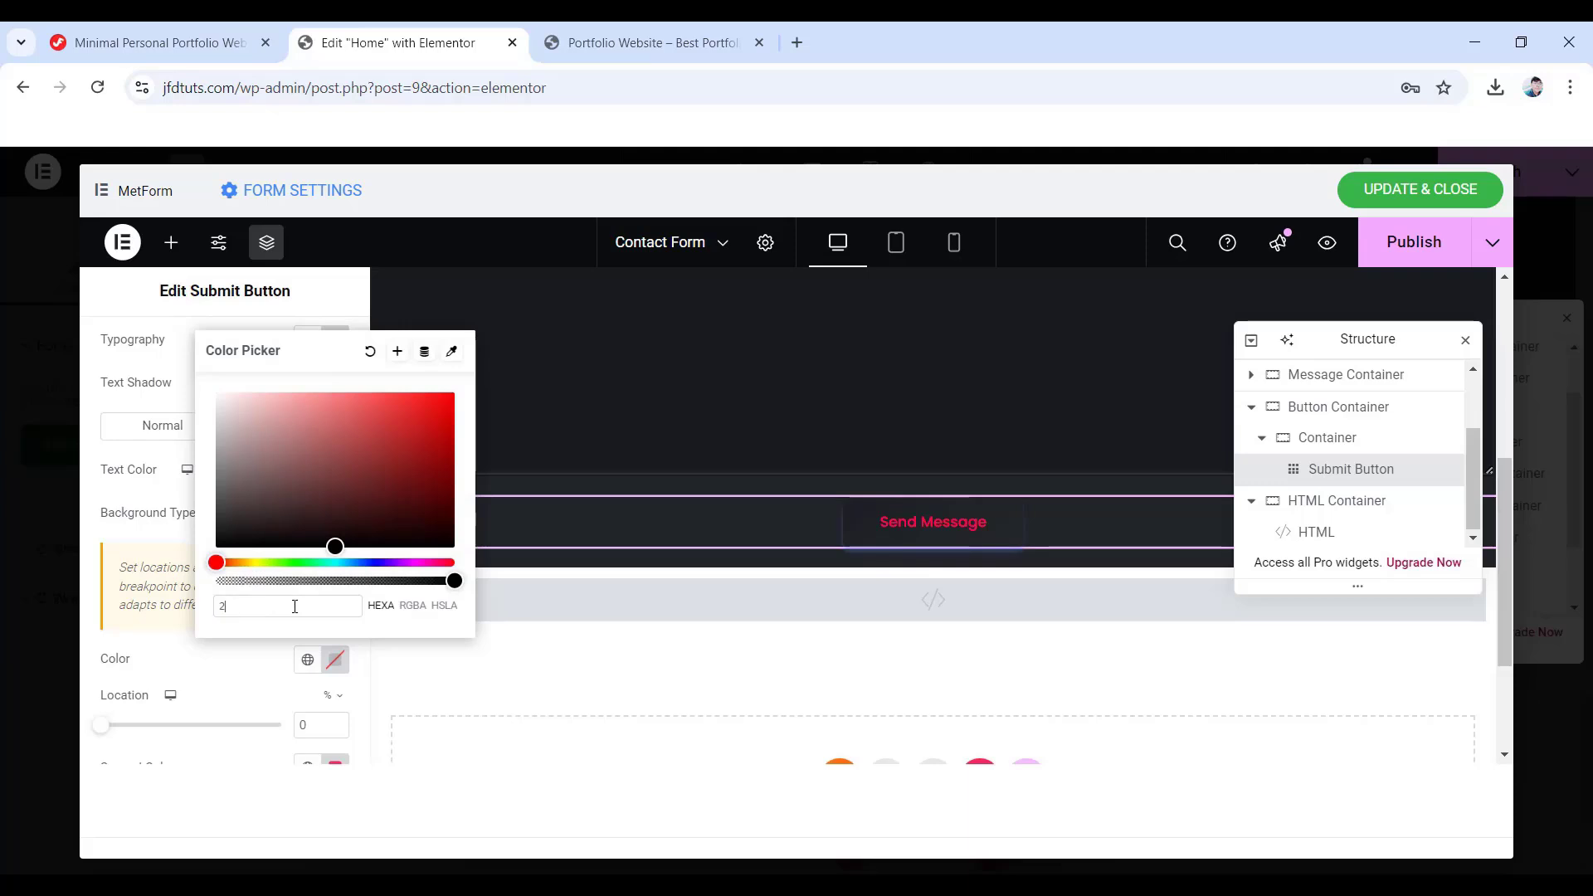
type("12529")
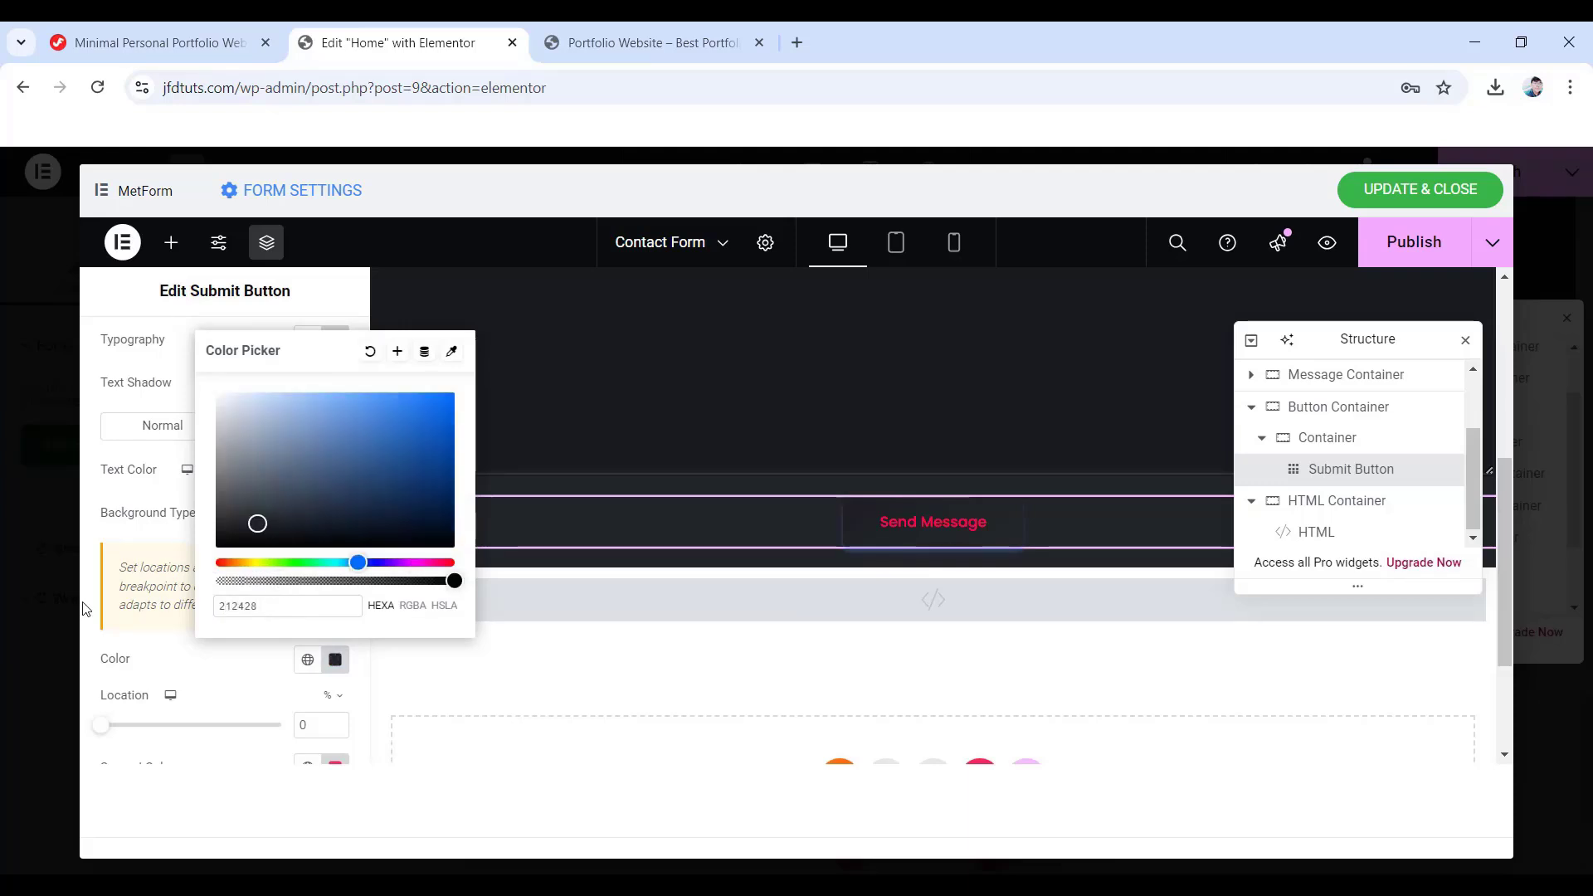
left_click(101, 586)
scroll(102, 590, "down", 3)
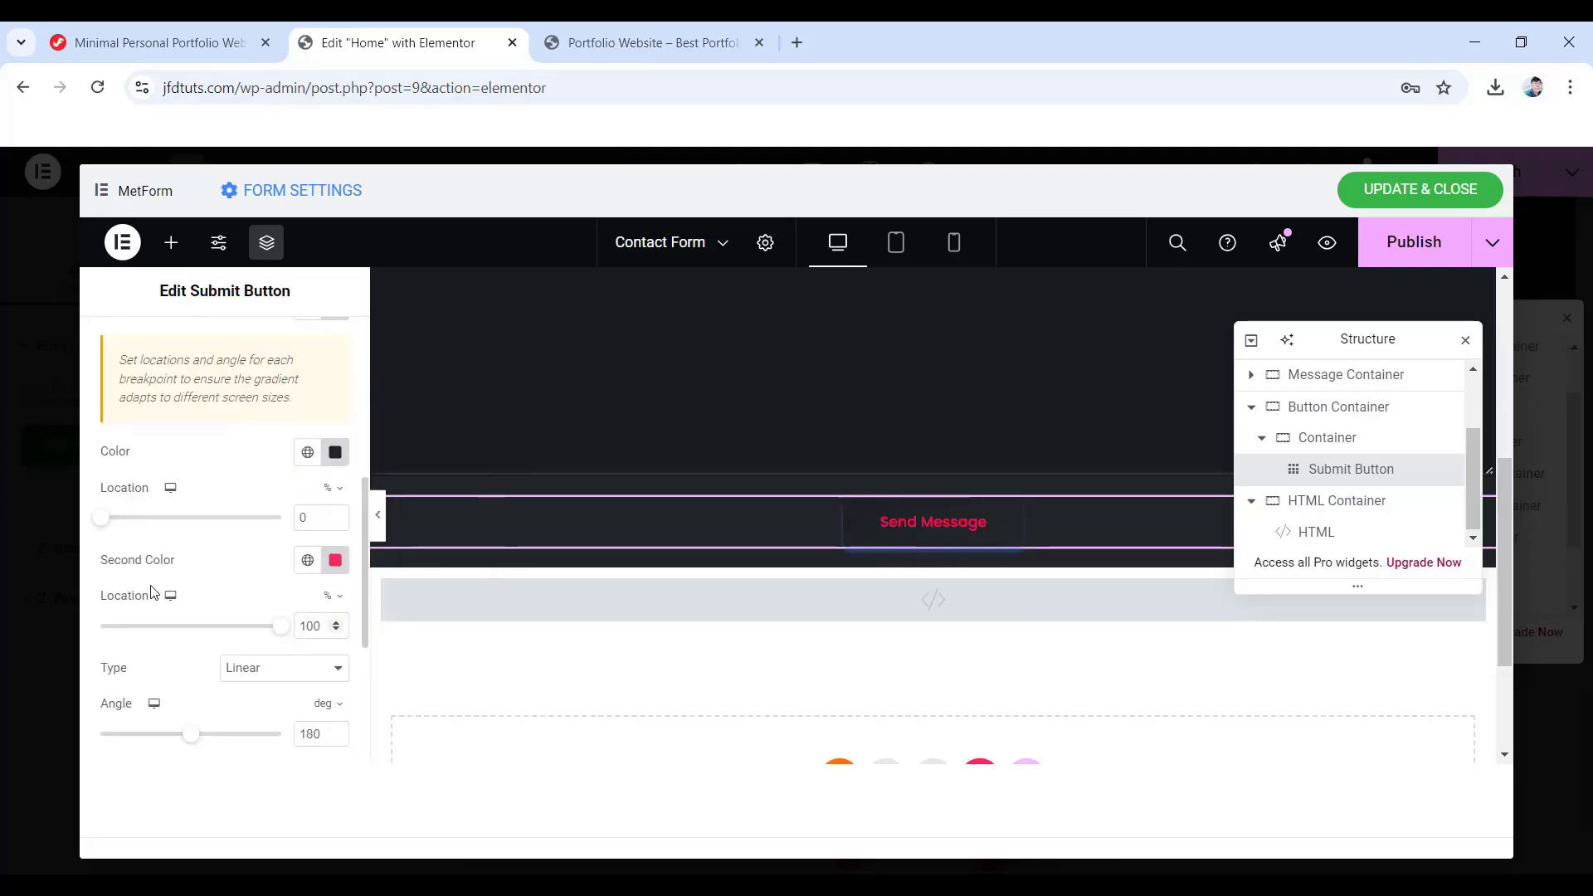
left_click(336, 560)
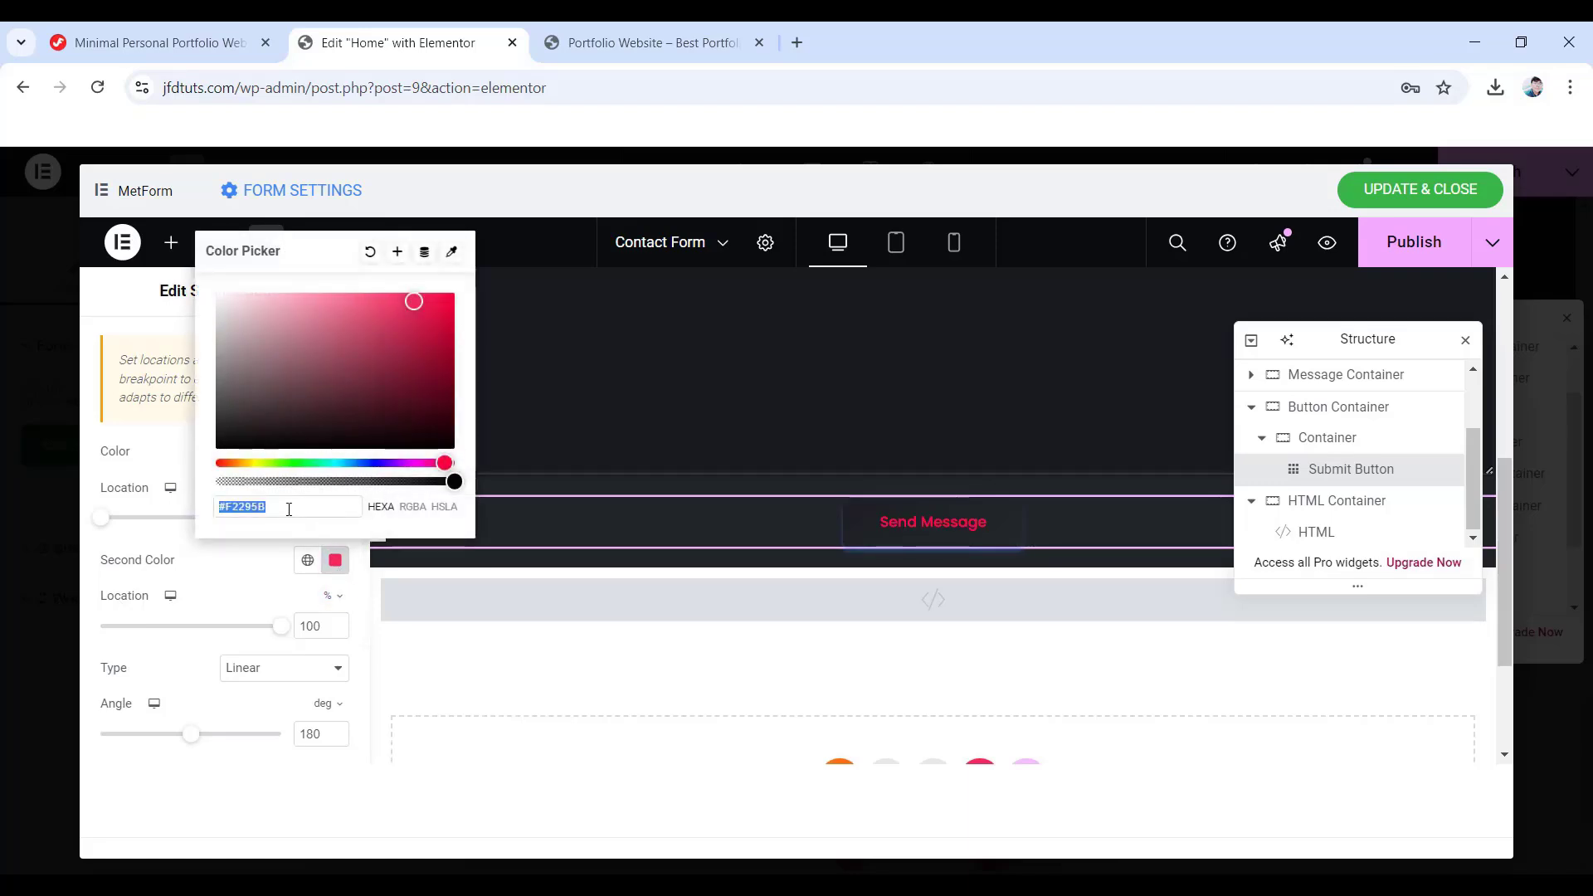
type("16181")
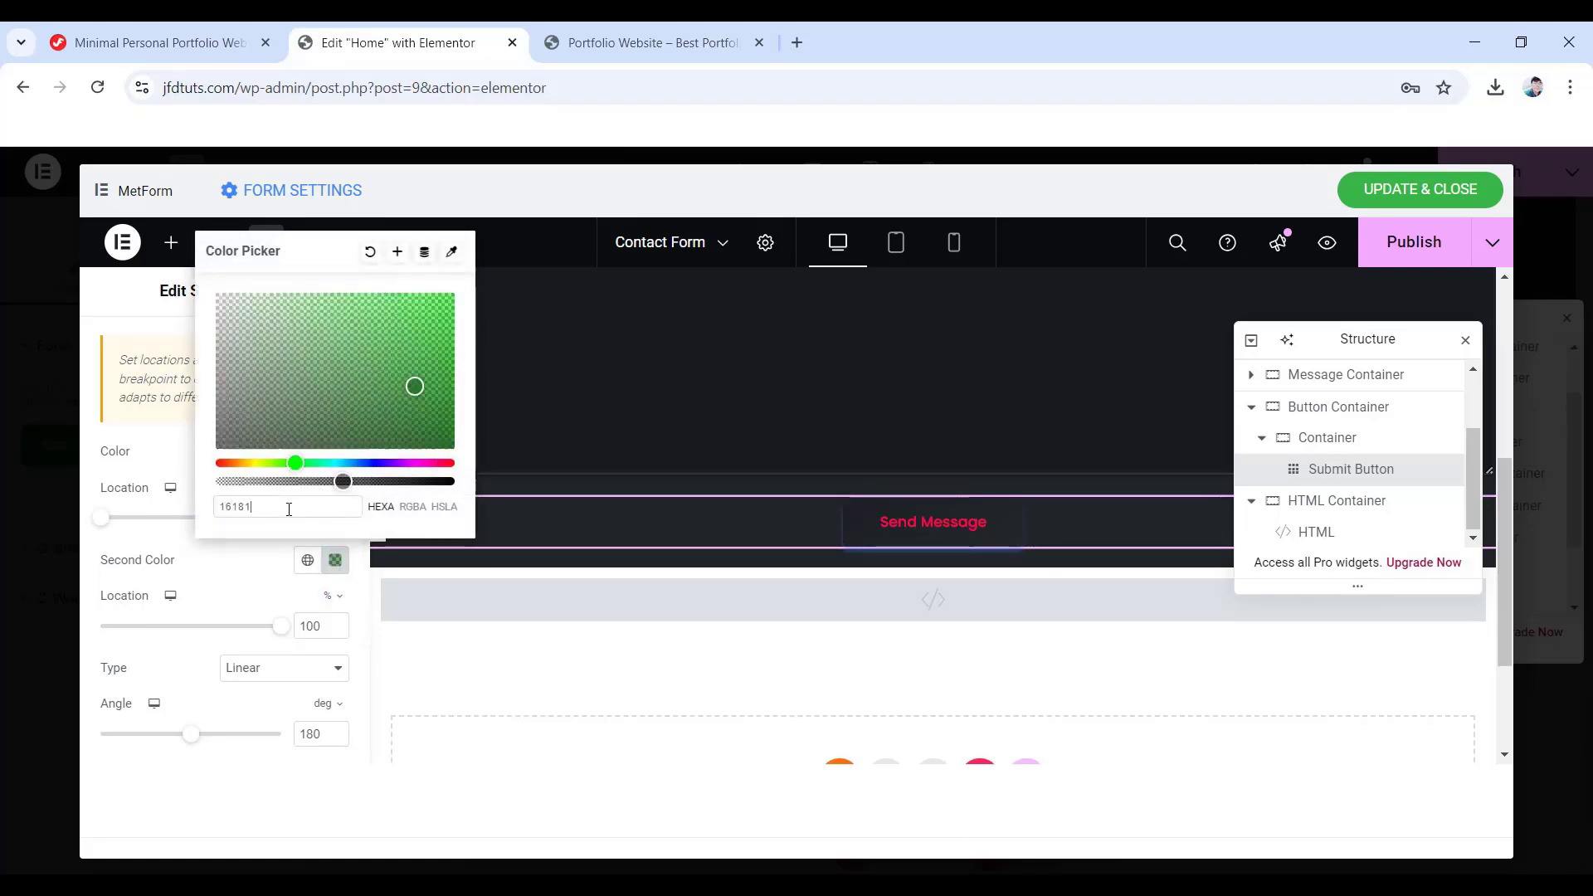
type("c")
scroll(257, 628, "down", 1)
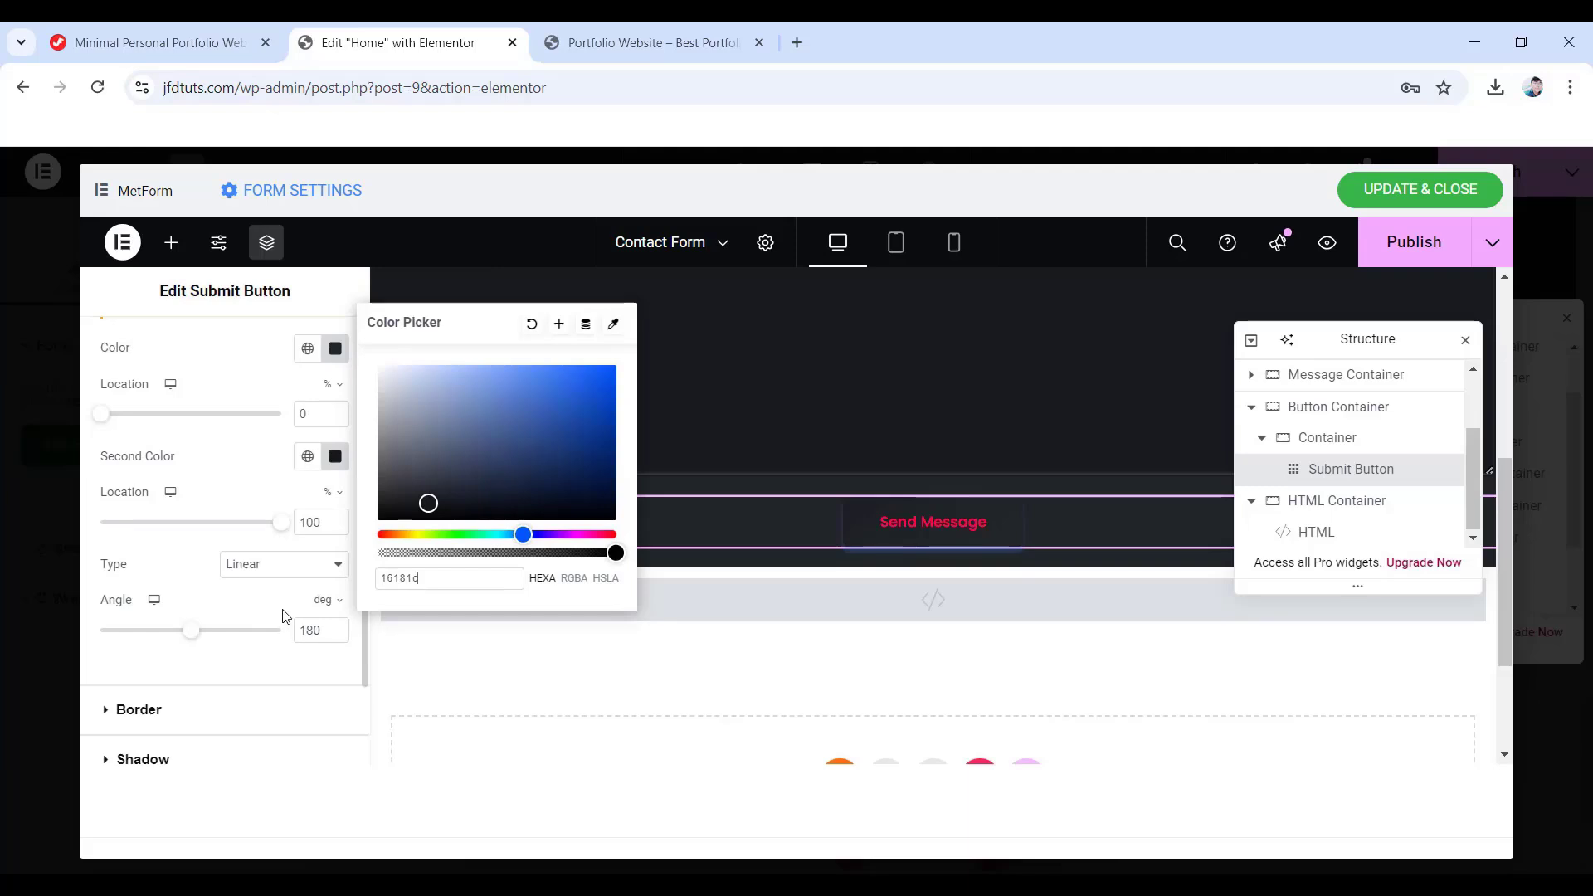
left_click(319, 632)
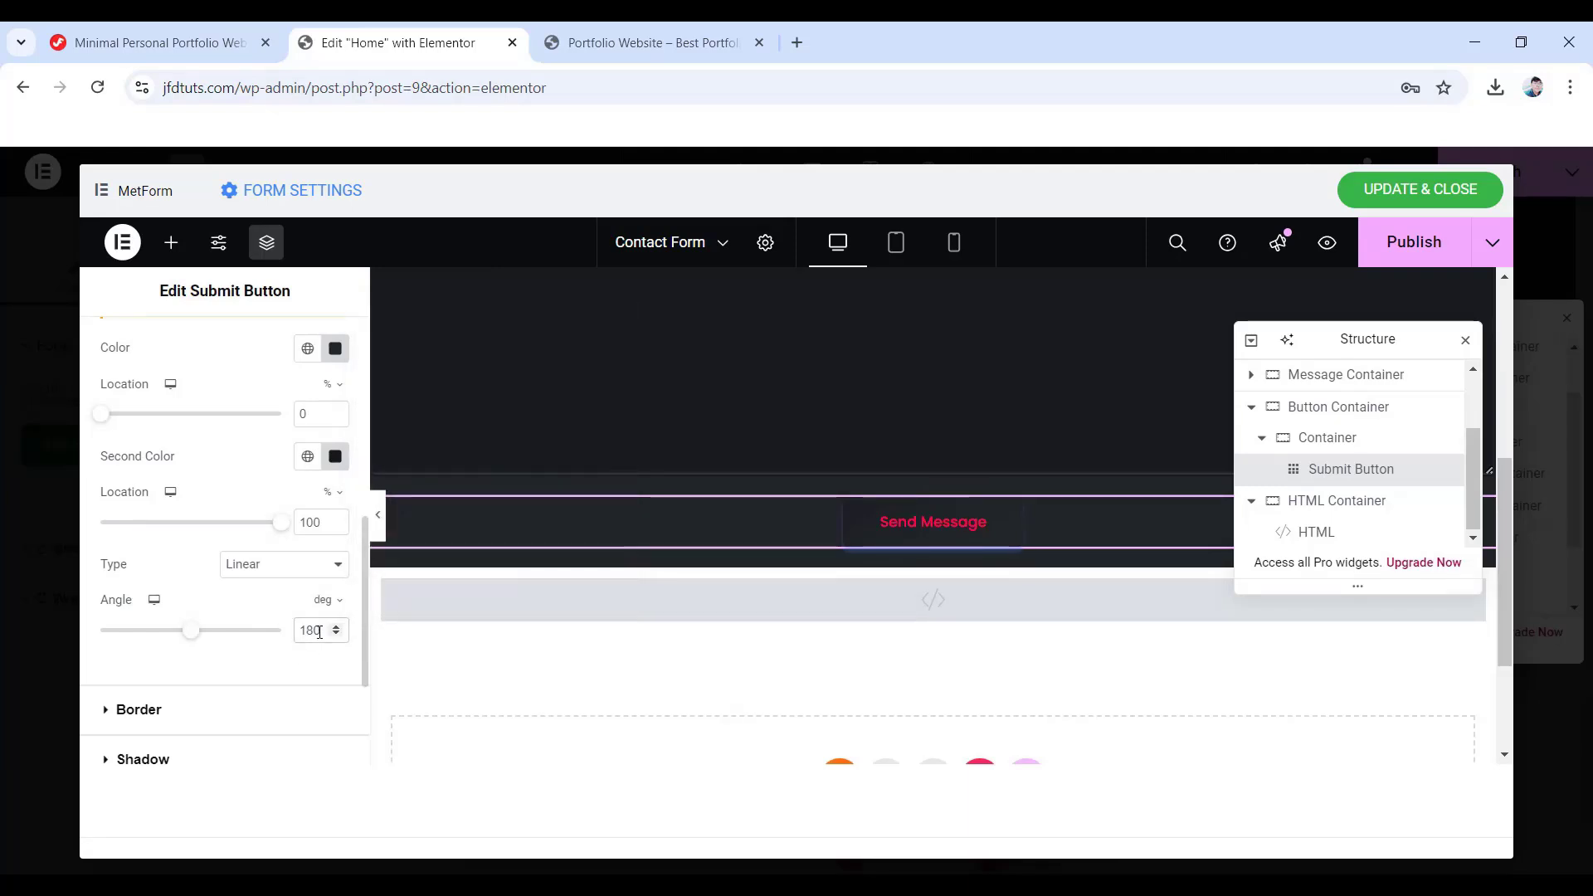
scroll(318, 632, "down", 1)
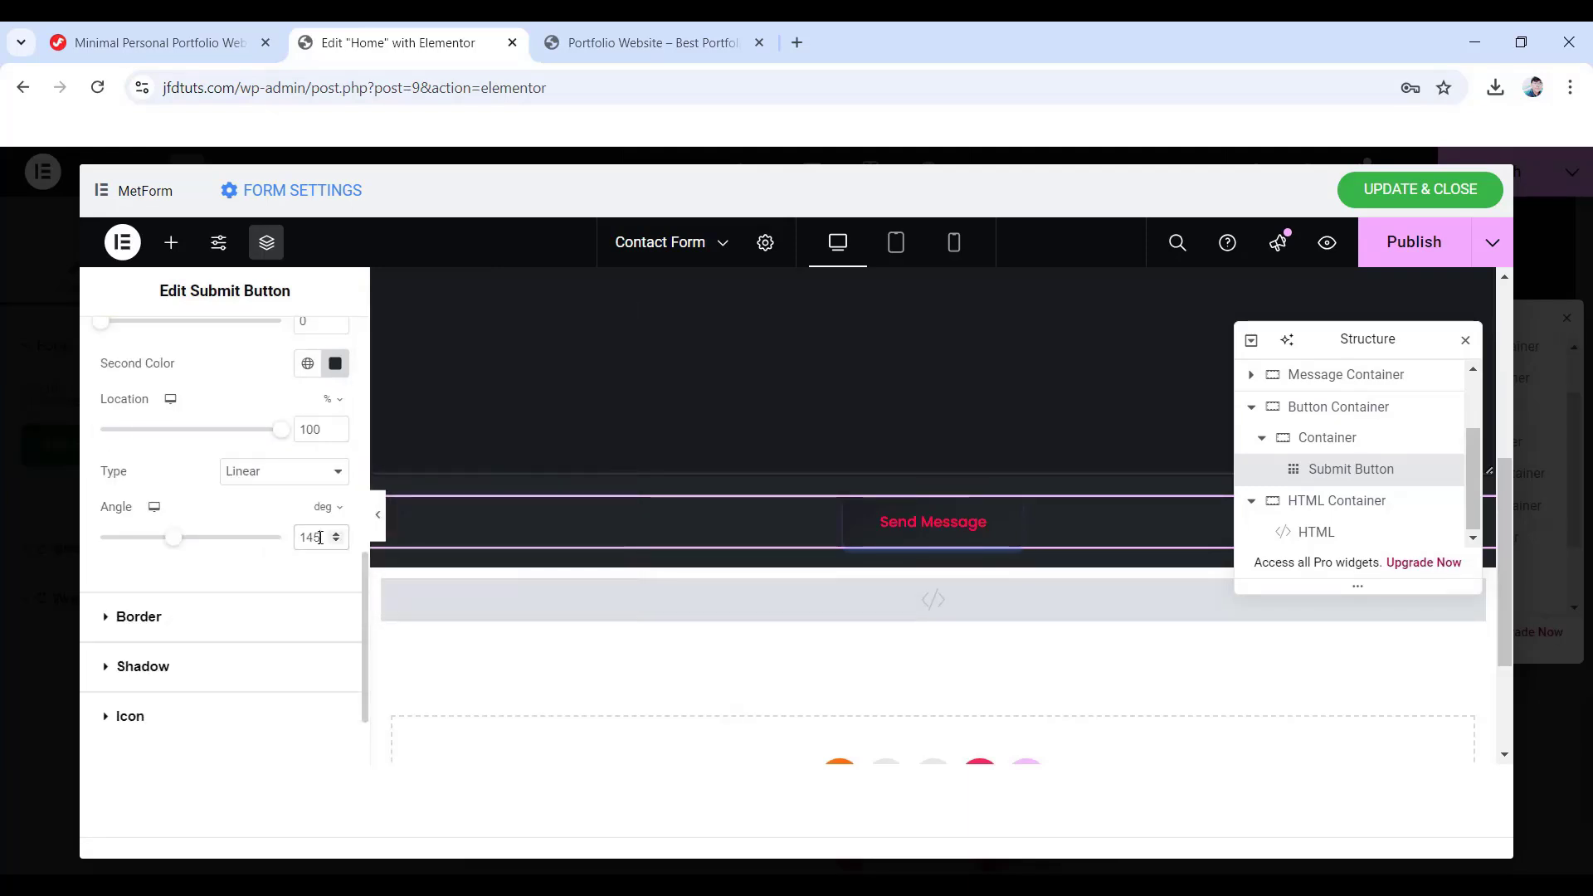
scroll(220, 531, "up", 5)
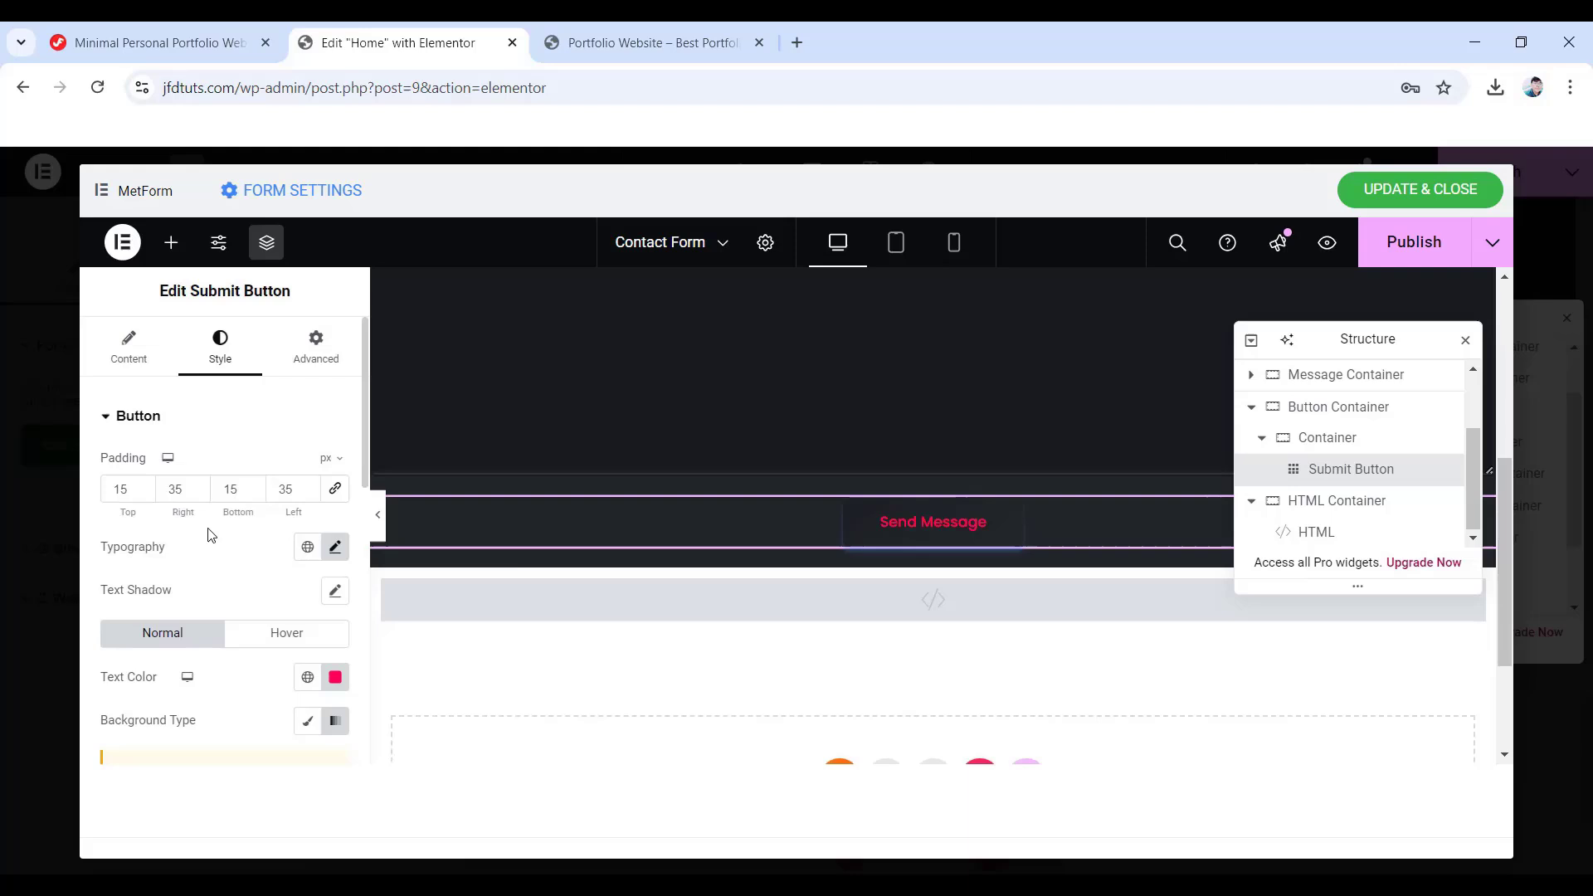
- Left-align the Send Message button and update the form
left_click(131, 348)
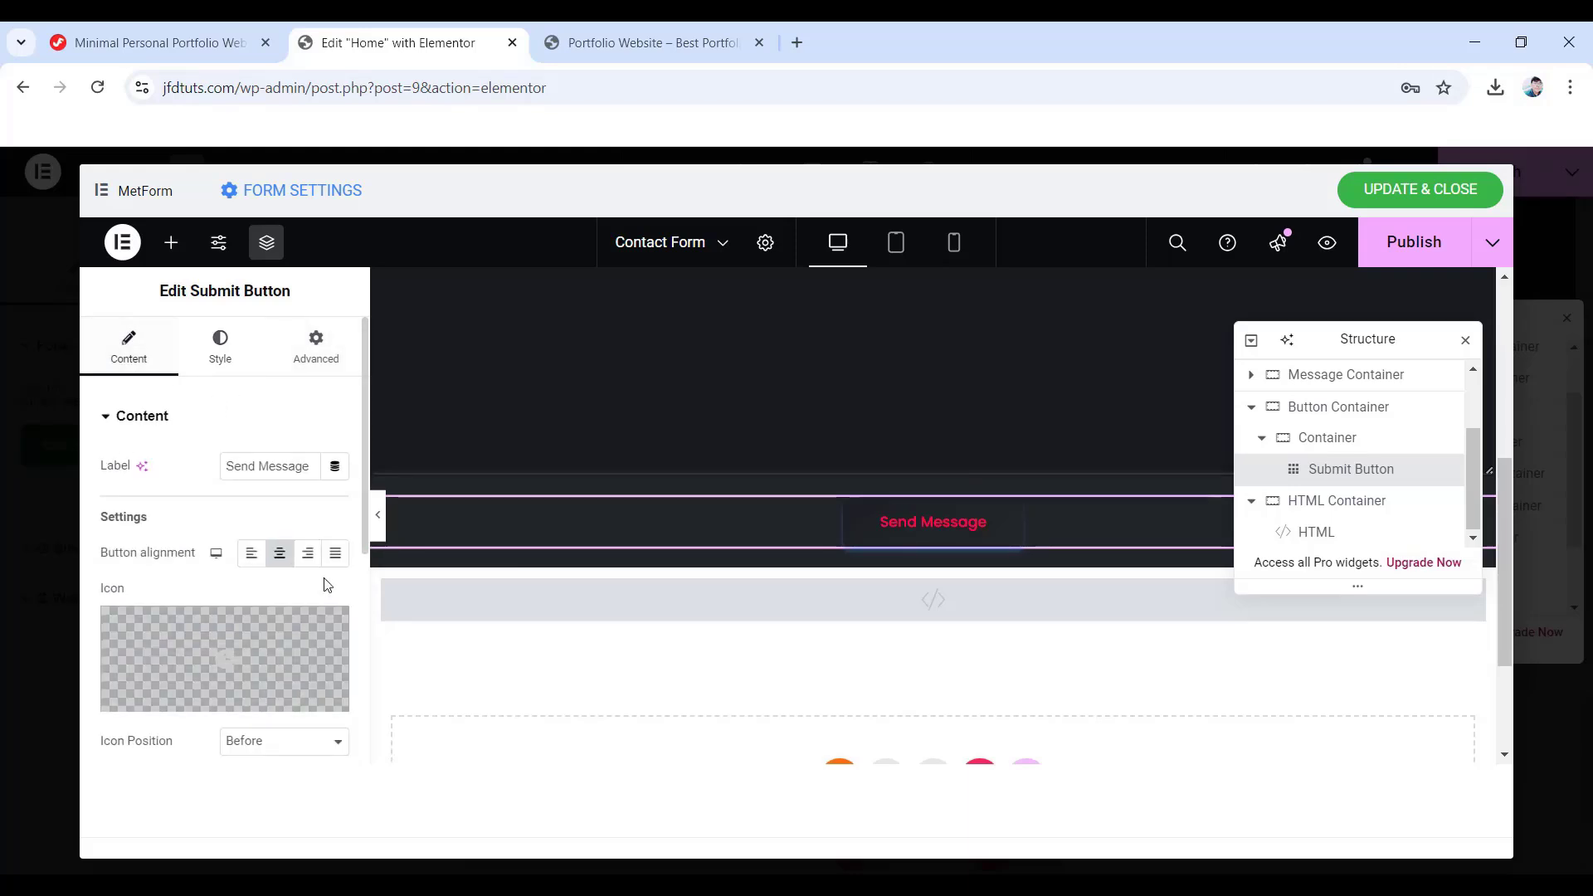
left_click(251, 555)
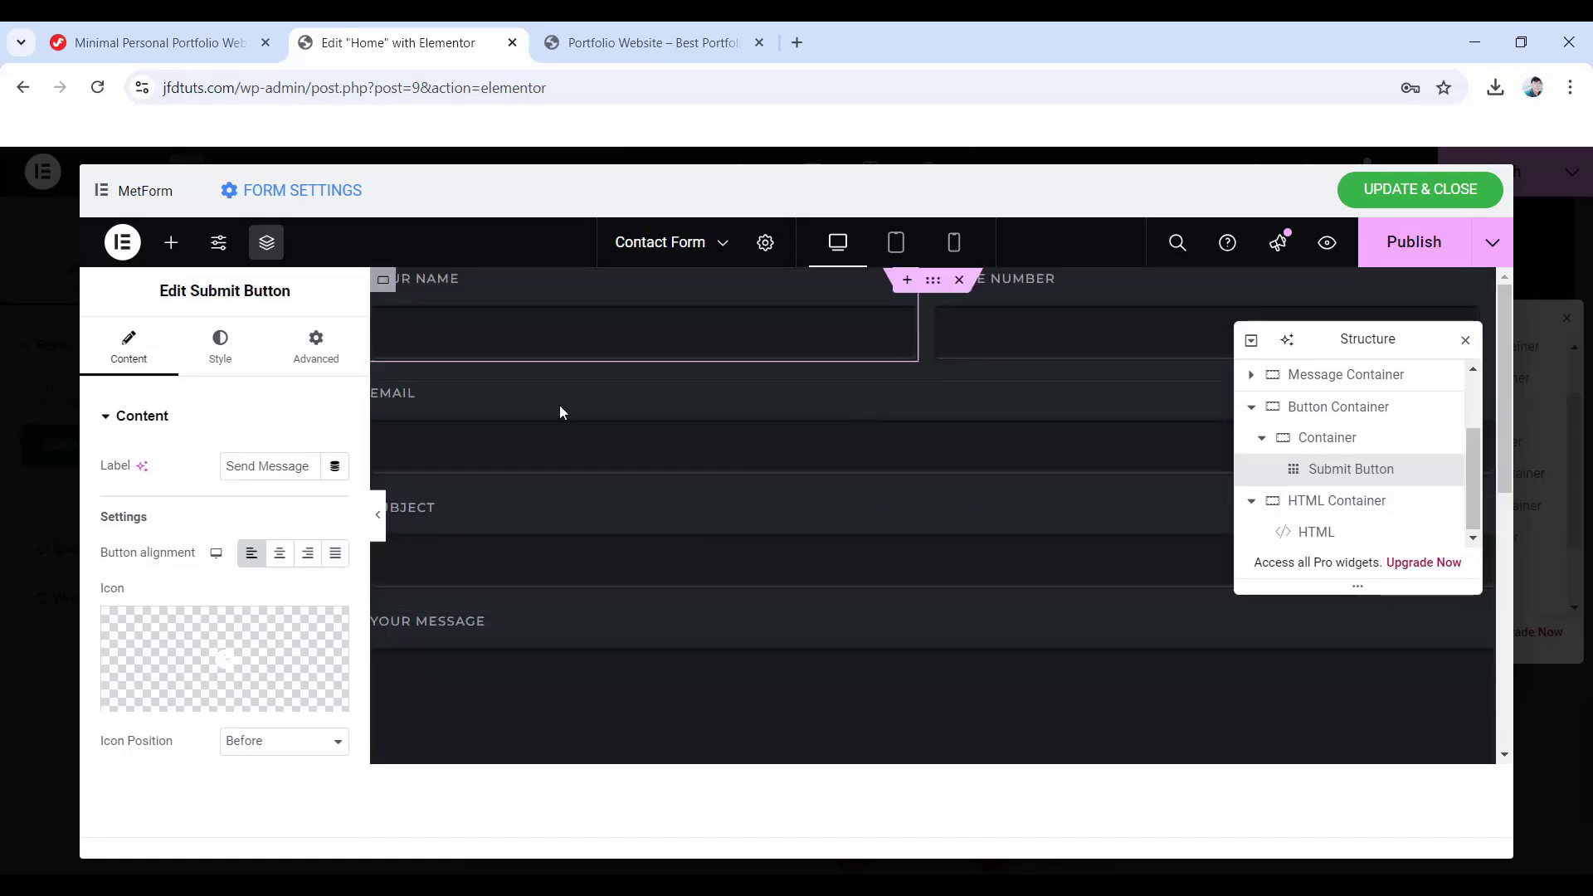
left_click(1402, 249)
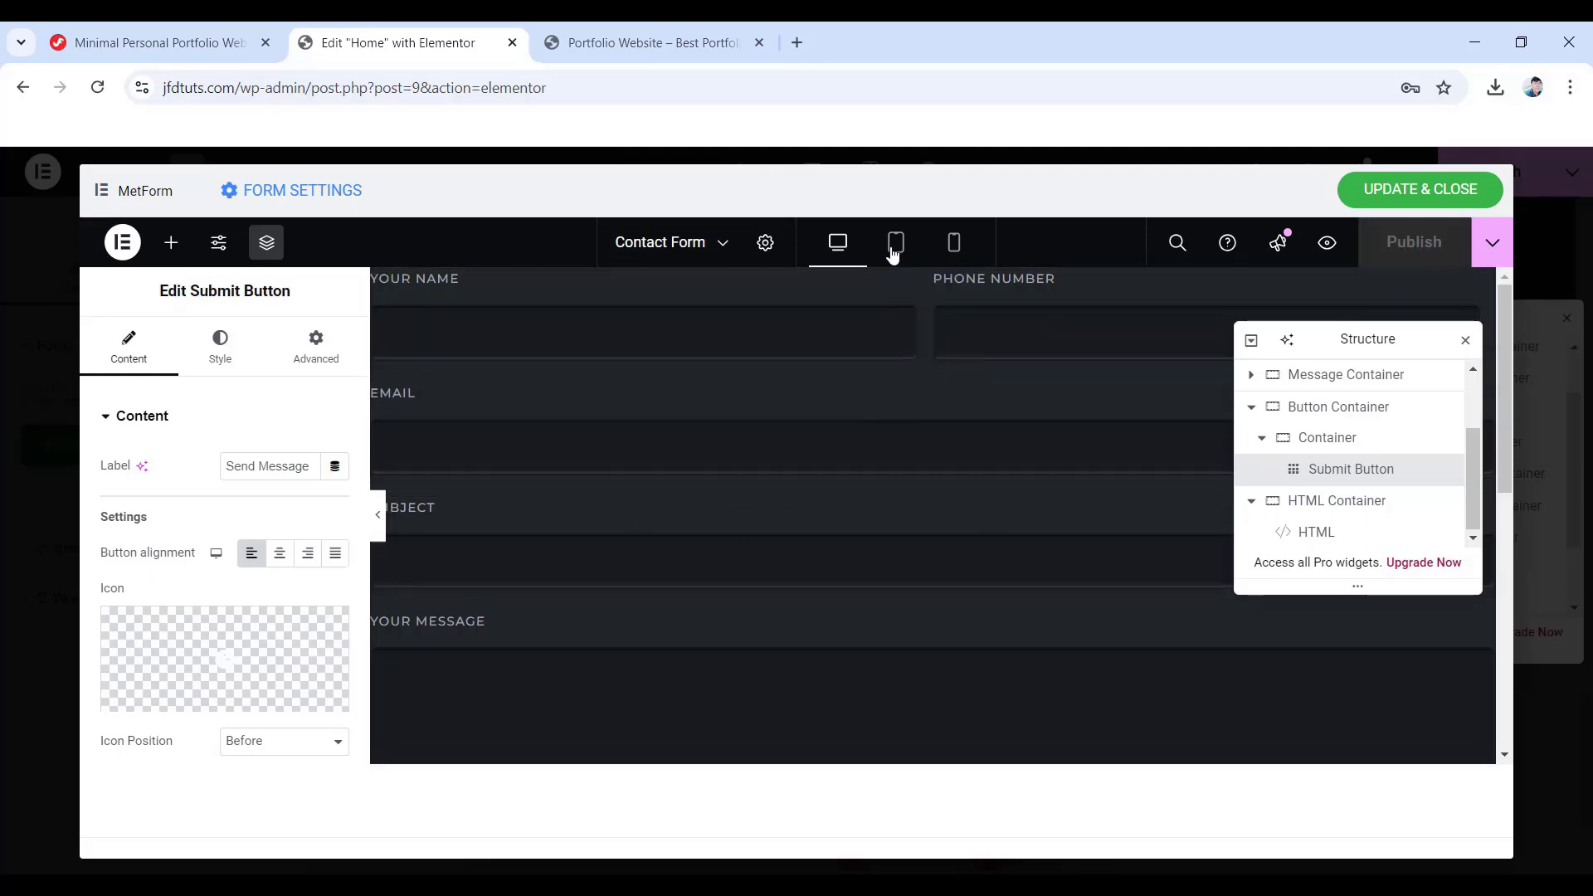
- Check the form layout at tablet and then mobile width
left_click(895, 242)
scroll(886, 498, "up", 5)
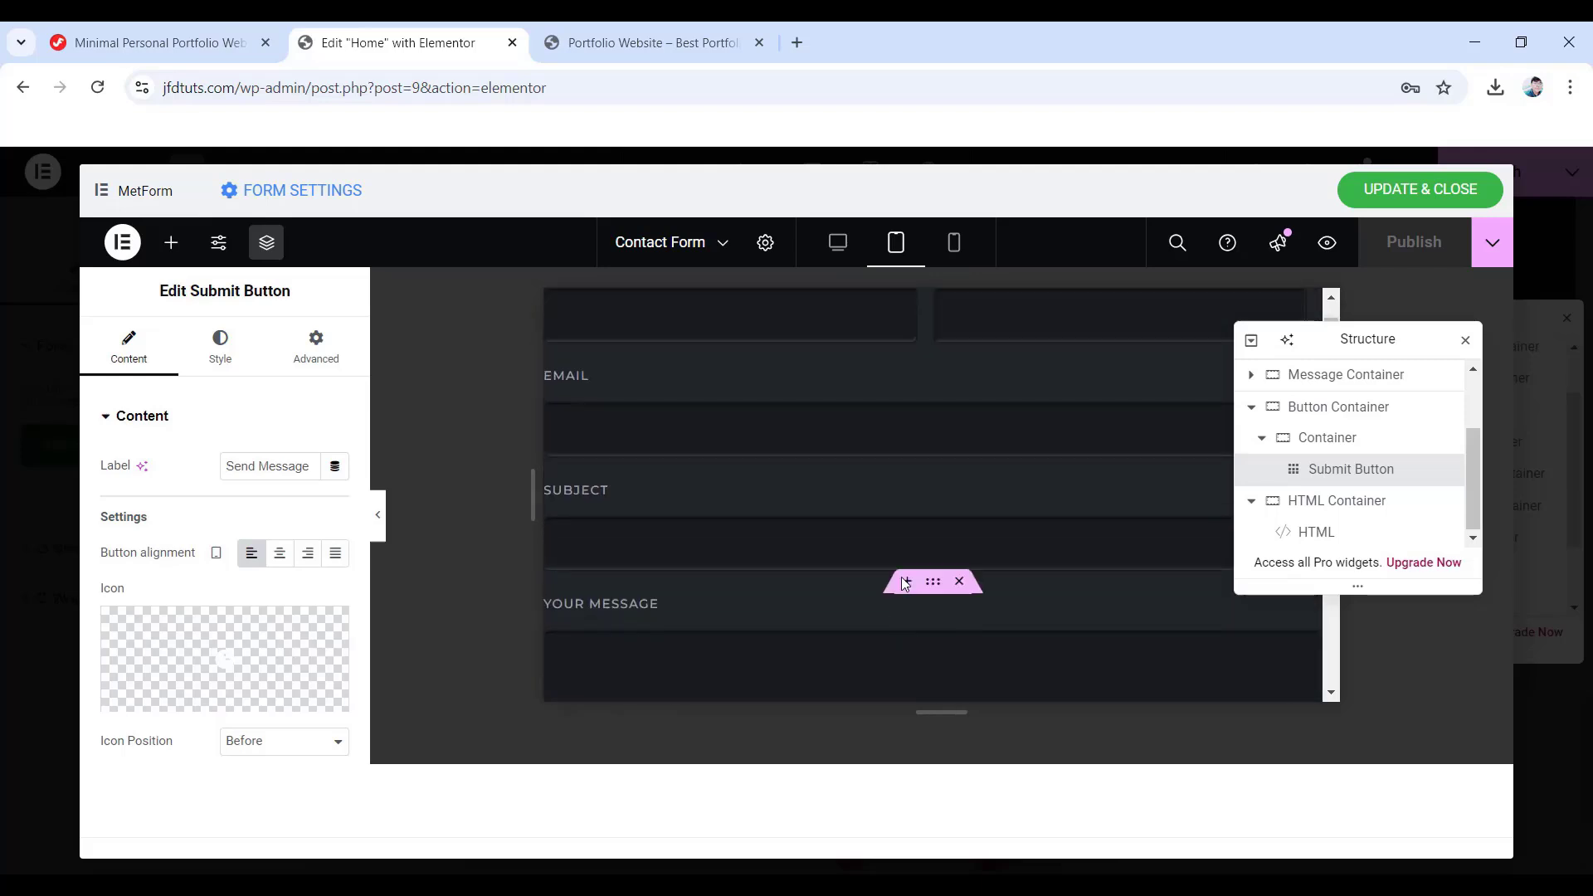
scroll(797, 545, "down", 5)
scroll(797, 546, "up", 5)
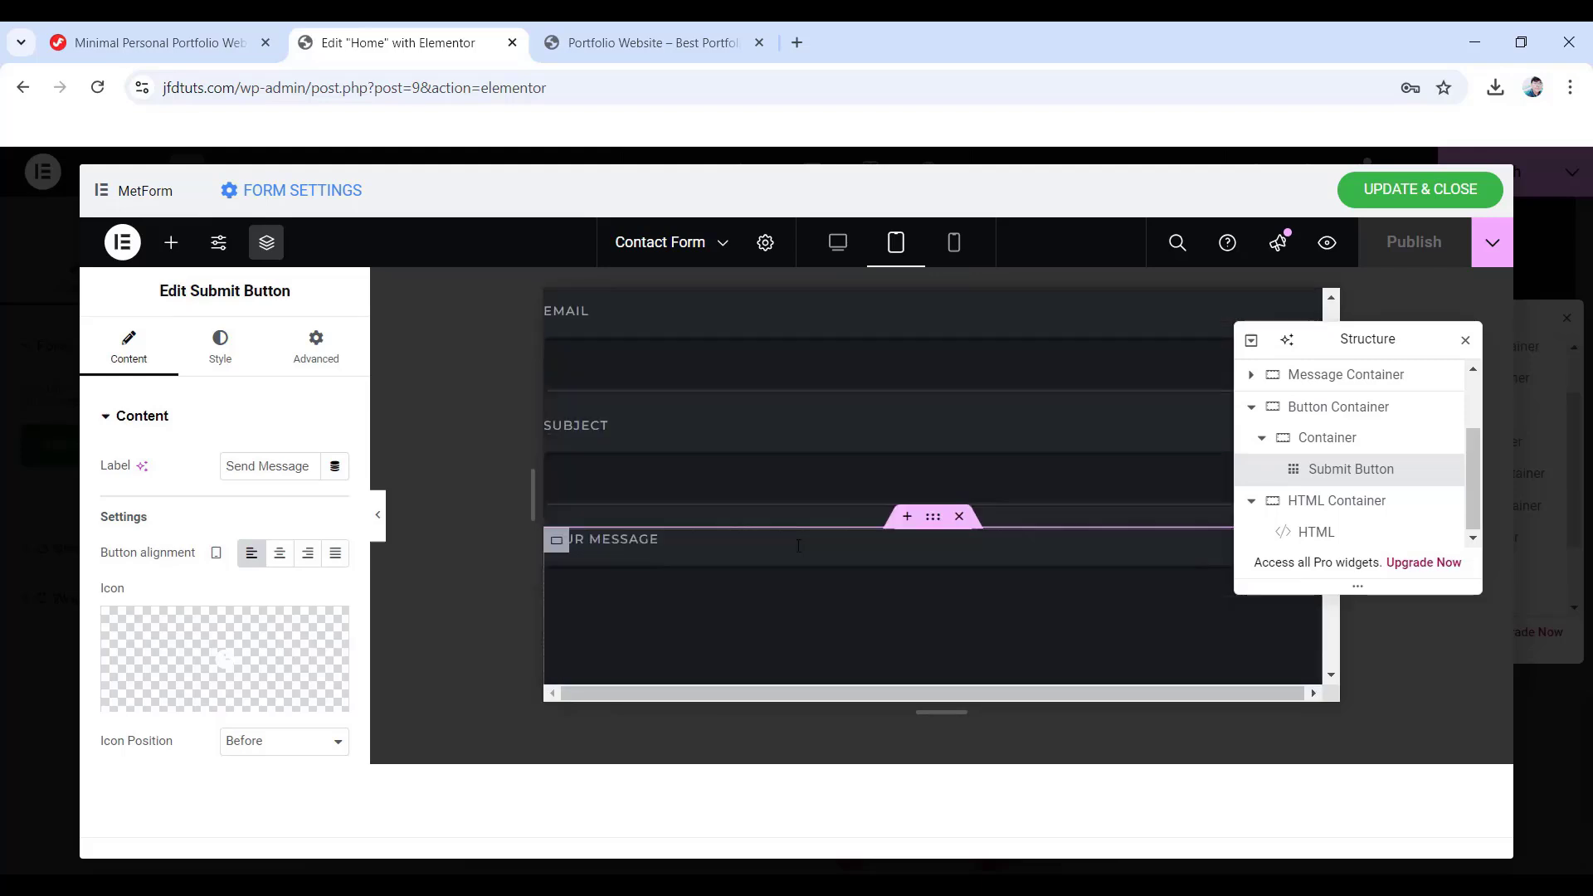
left_click(954, 243)
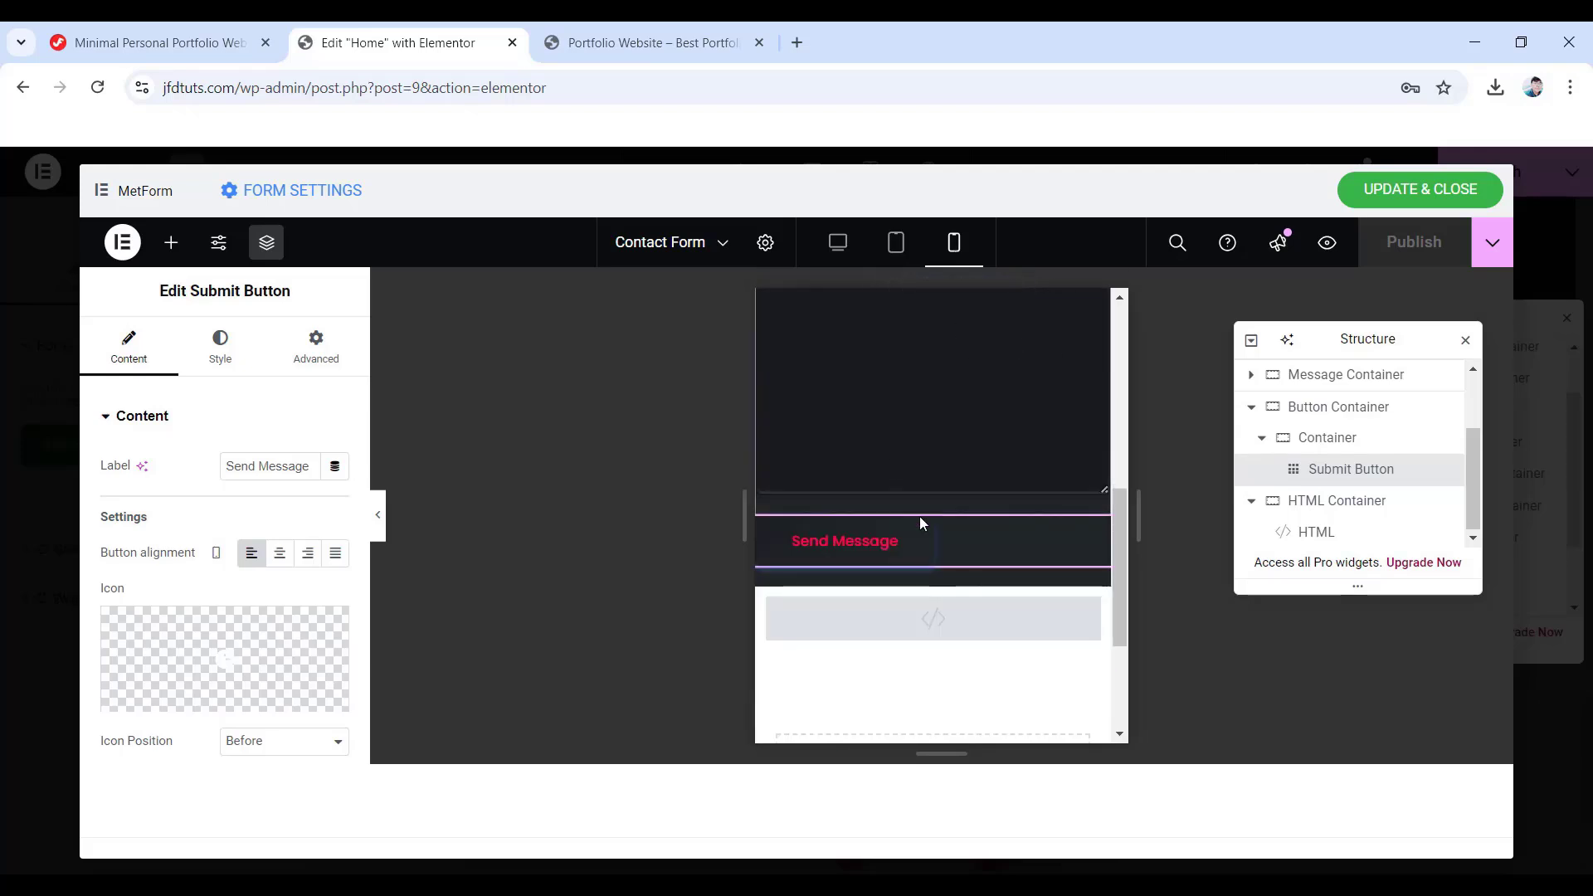
scroll(919, 516, "up", 3)
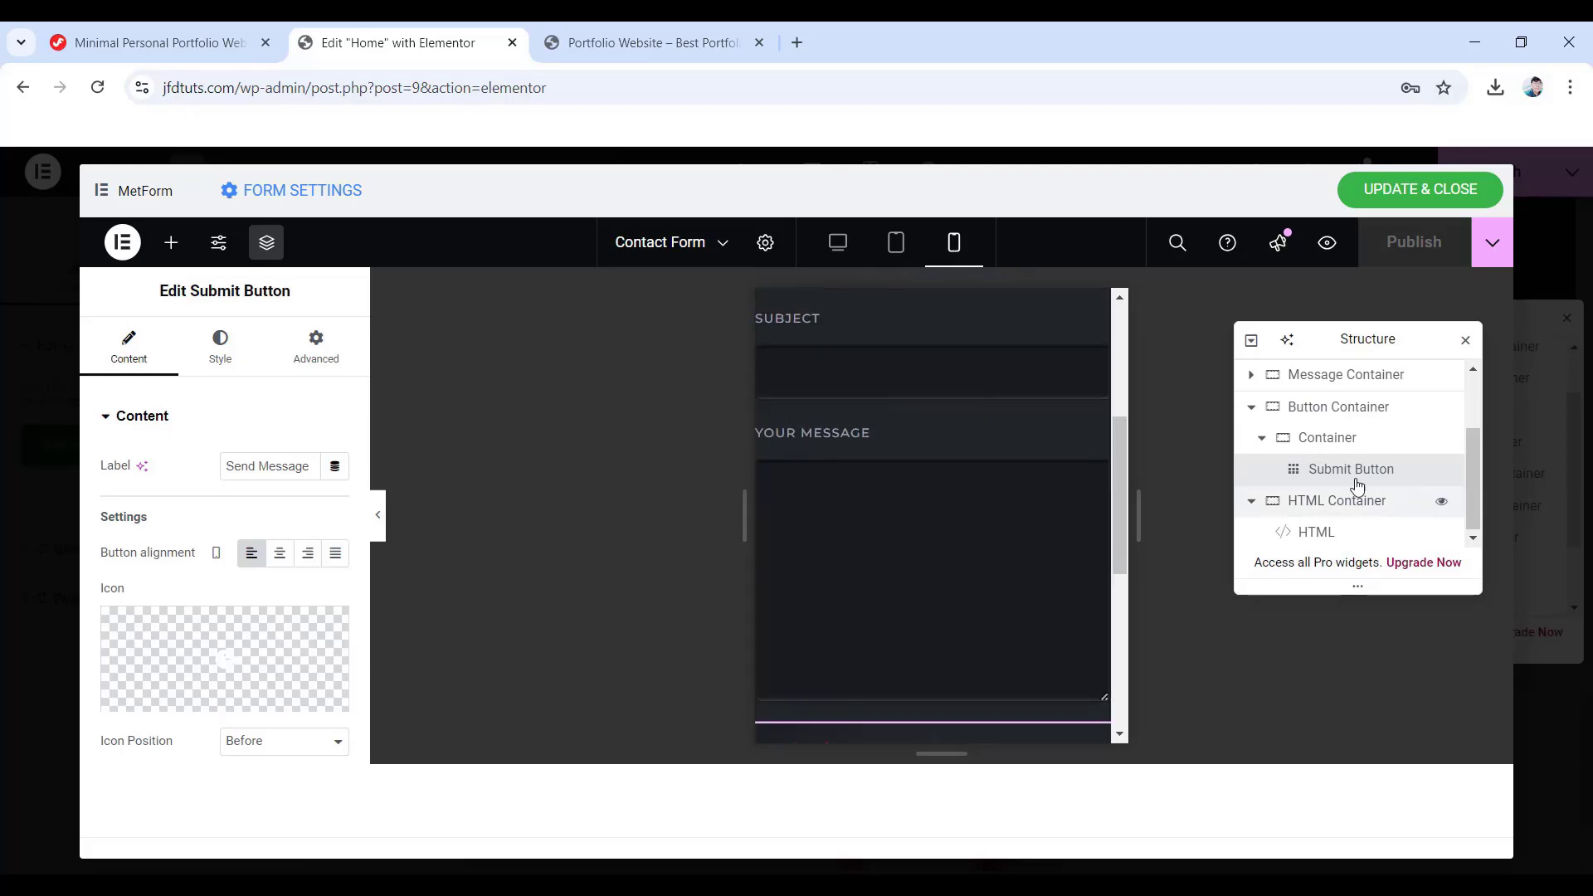
left_click(1345, 375)
- Set the Name container's mobile padding to 0/0/20/0
scroll(1273, 454, "up", 2)
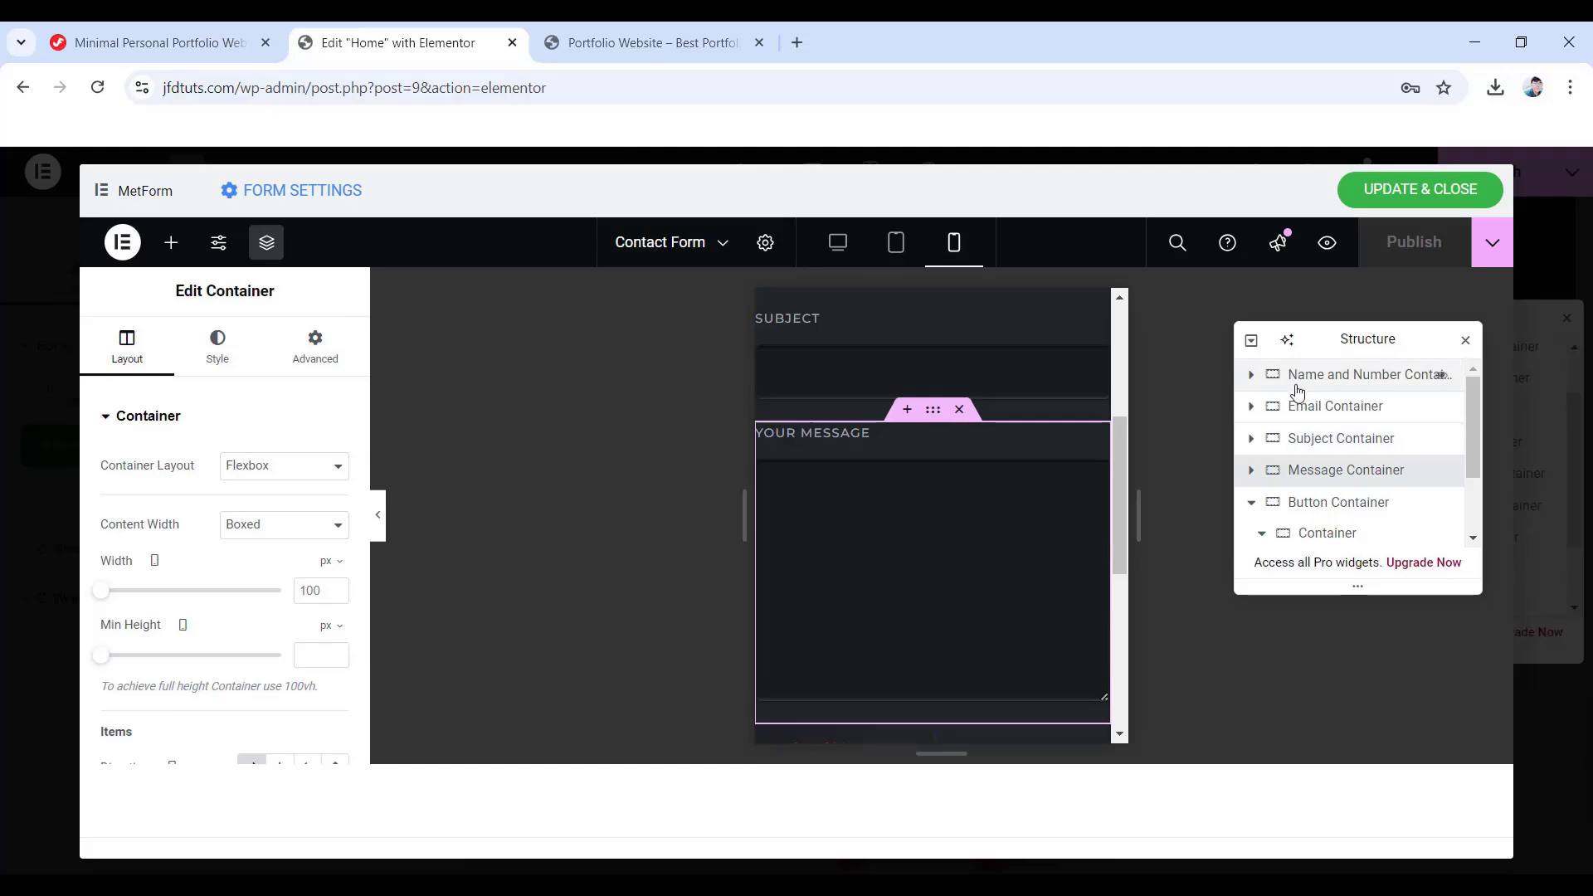
left_click(1325, 377)
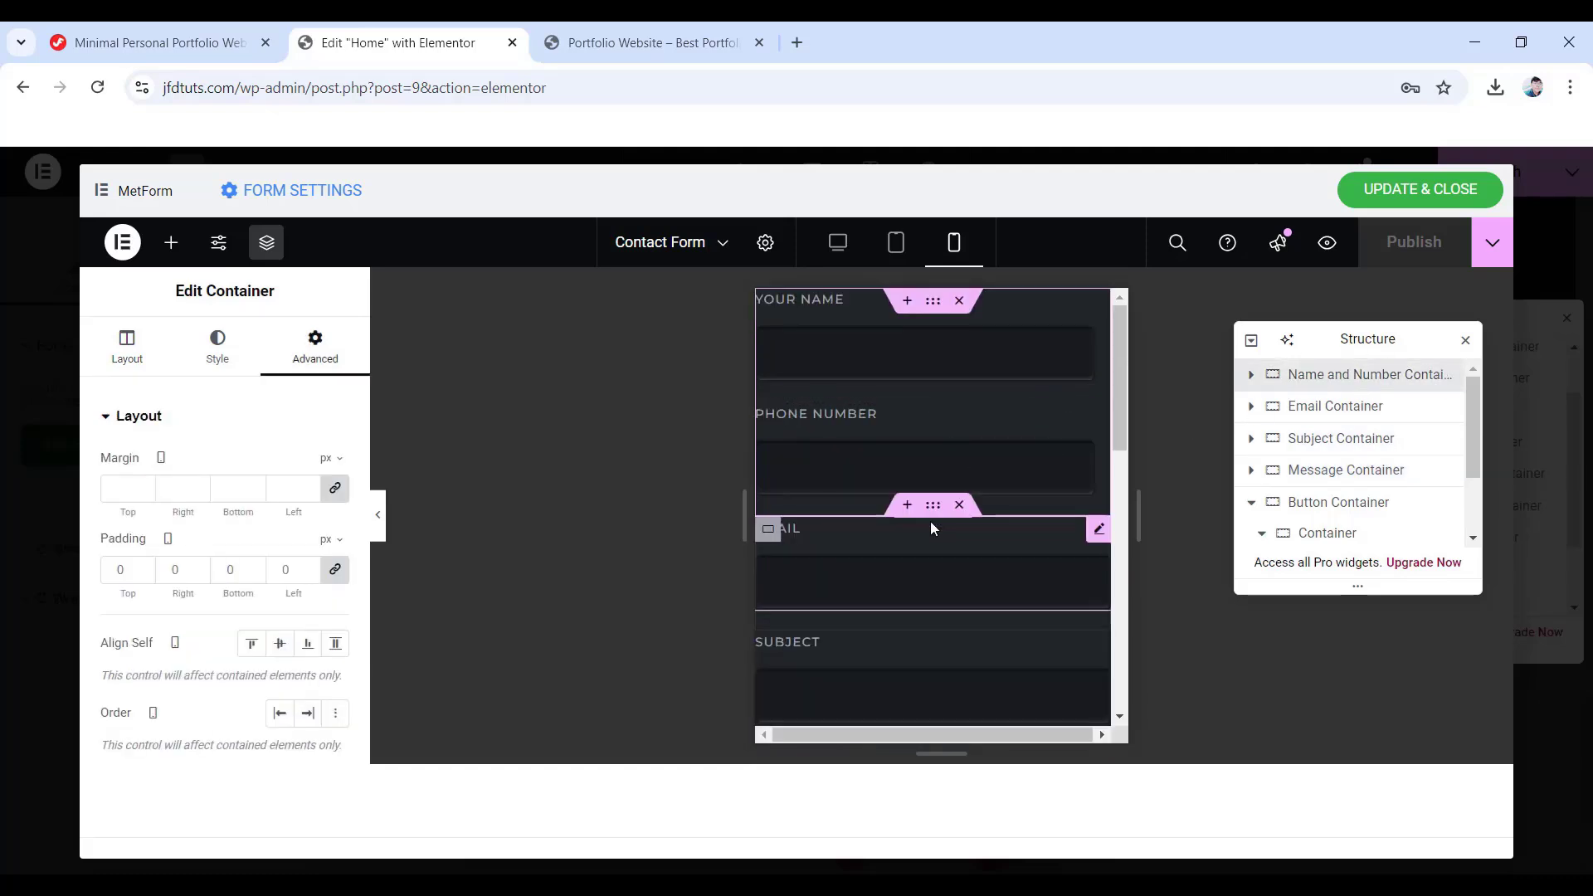
left_click(1251, 378)
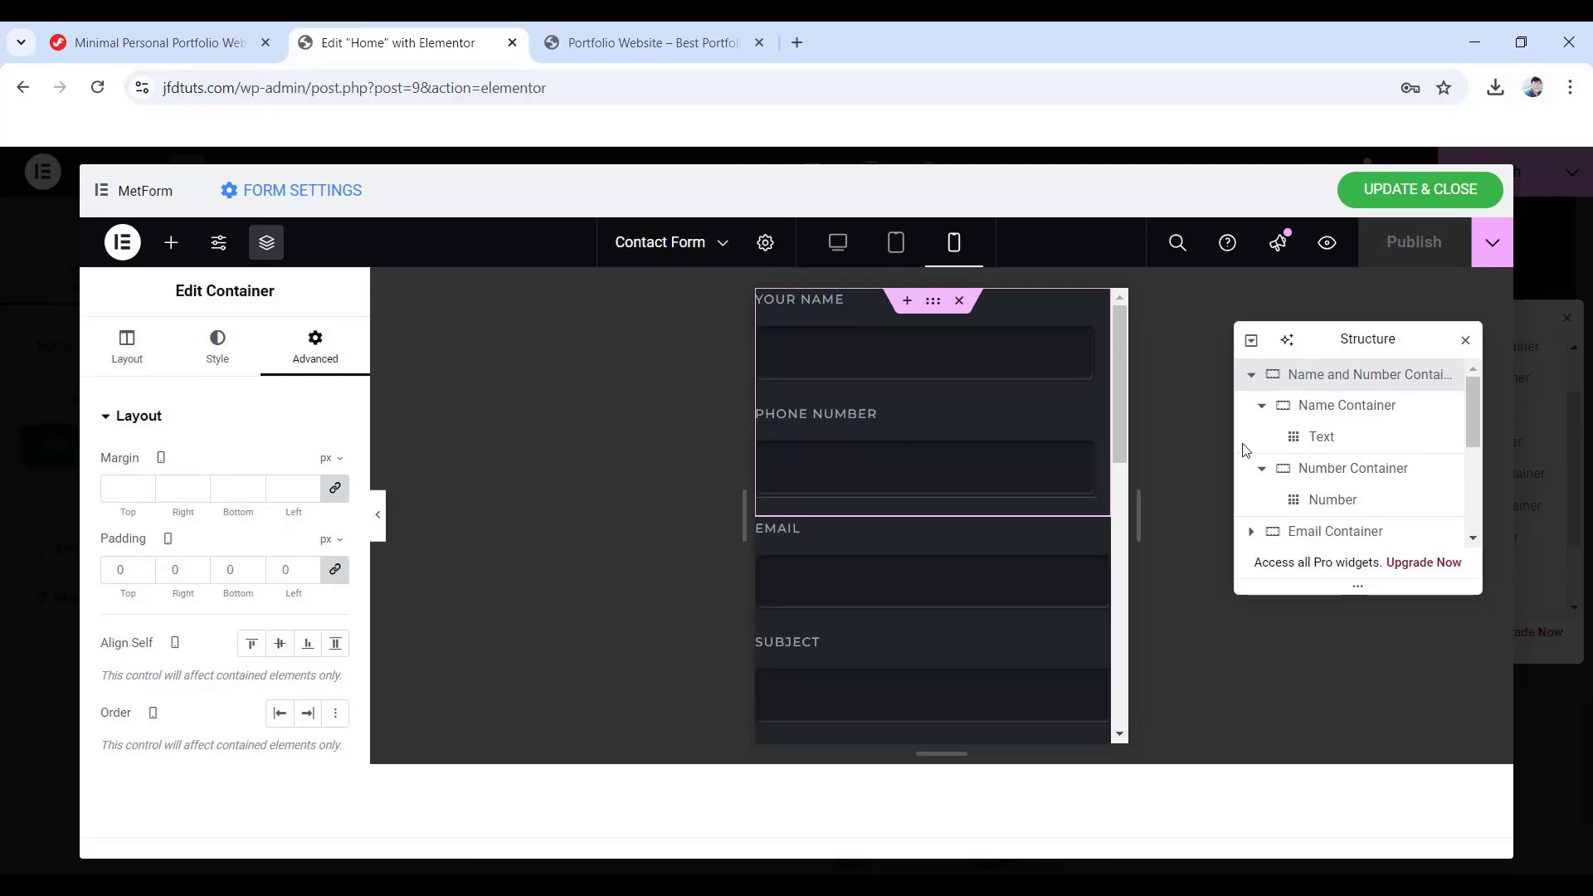
left_click(1361, 405)
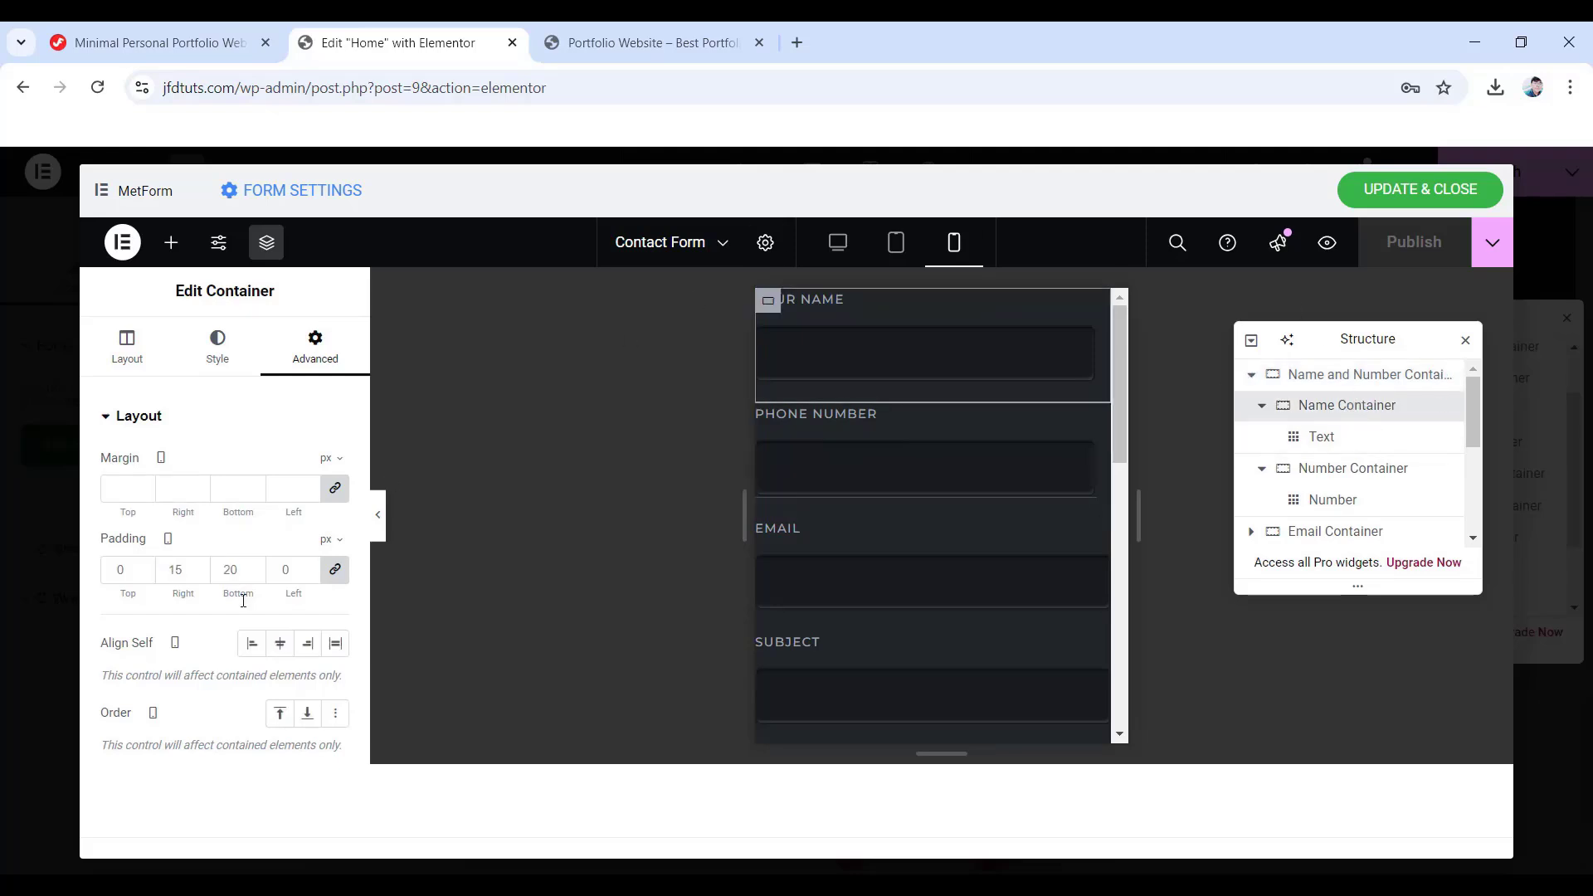
left_click(335, 570)
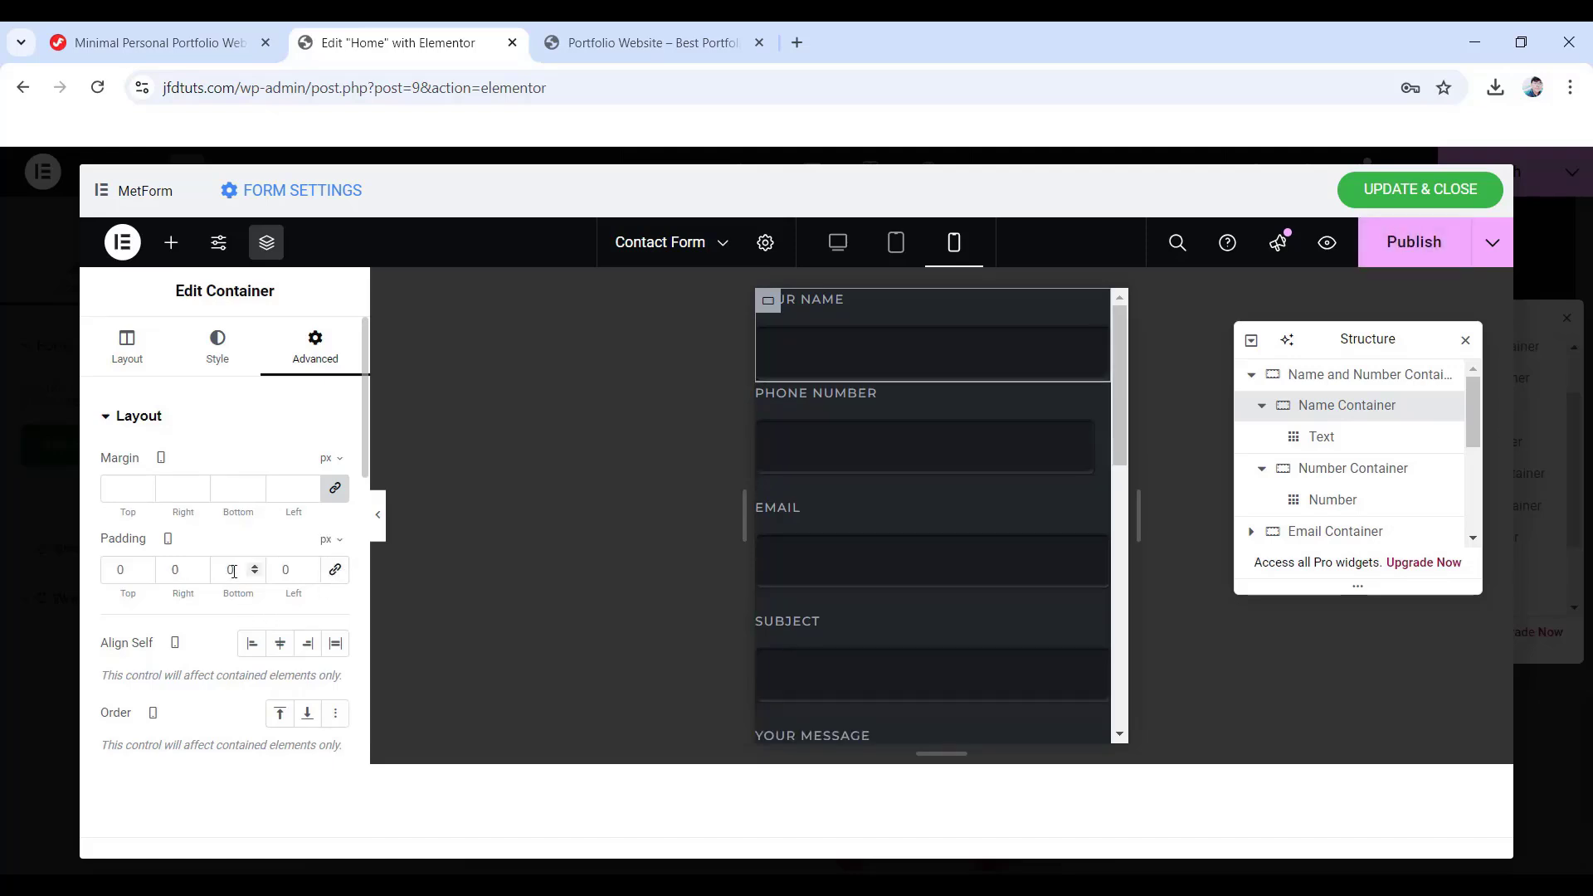
type("20")
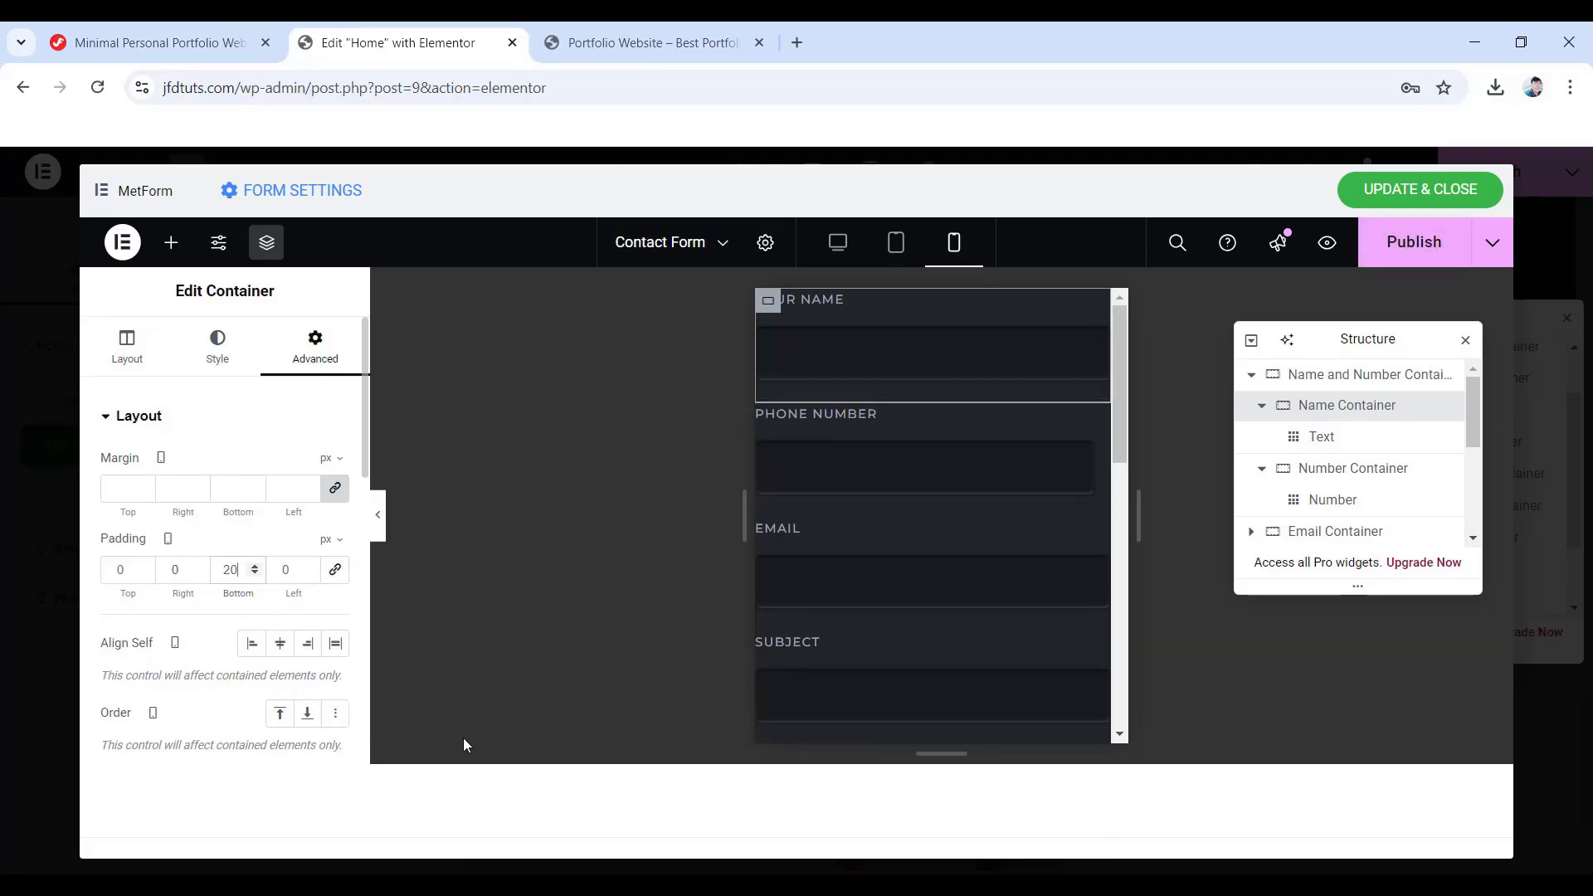
- Set the Number container's mobile padding to 0/0/20/0 as well
left_click(1301, 469)
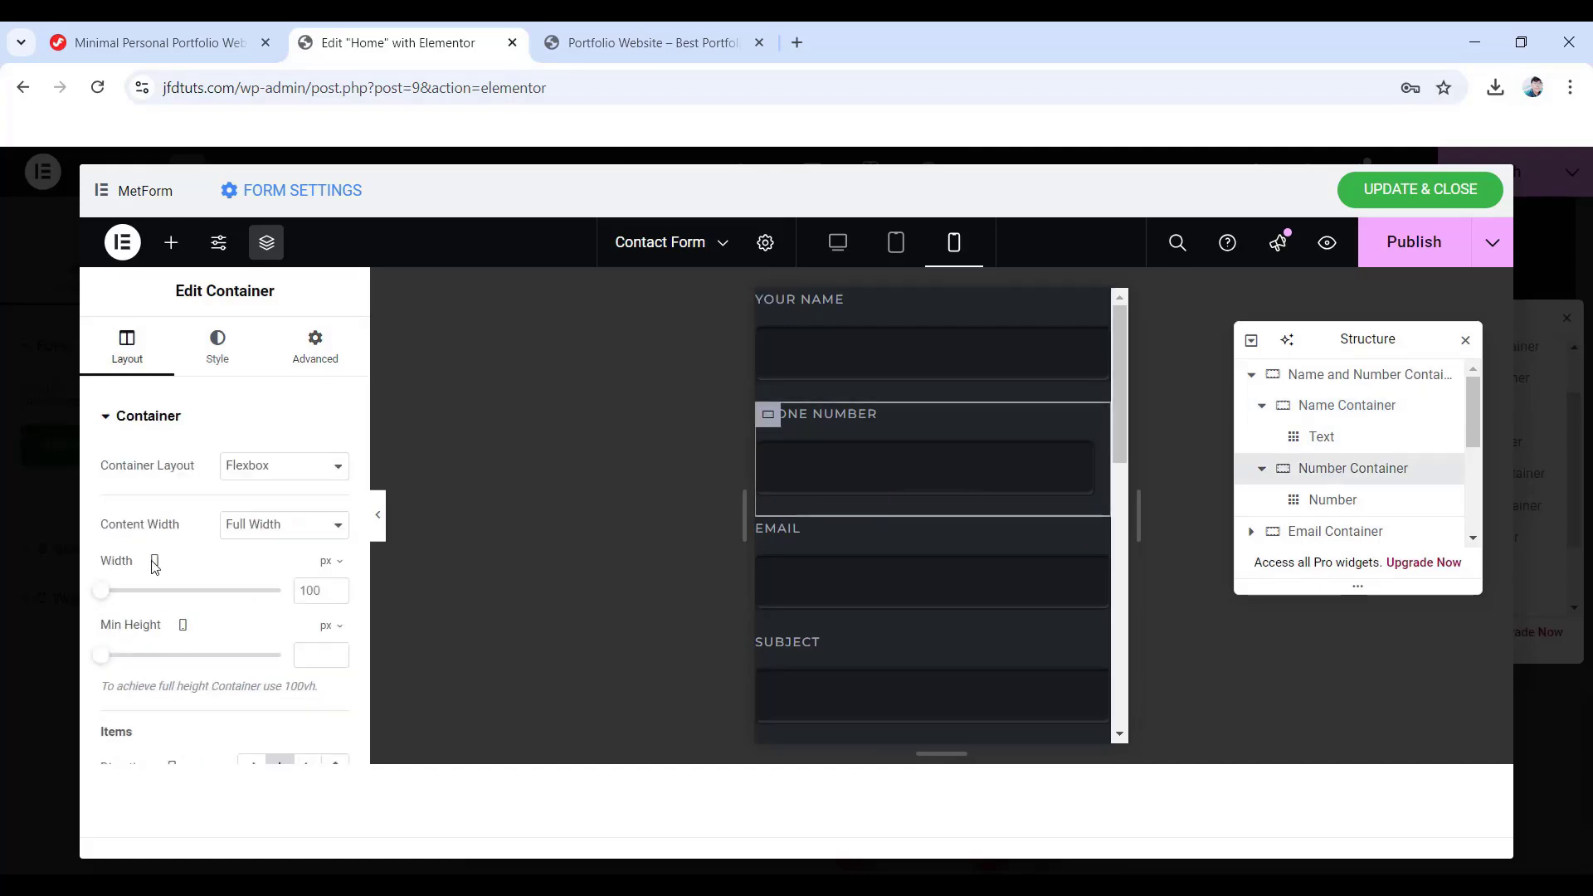
left_click(316, 344)
left_click(336, 571)
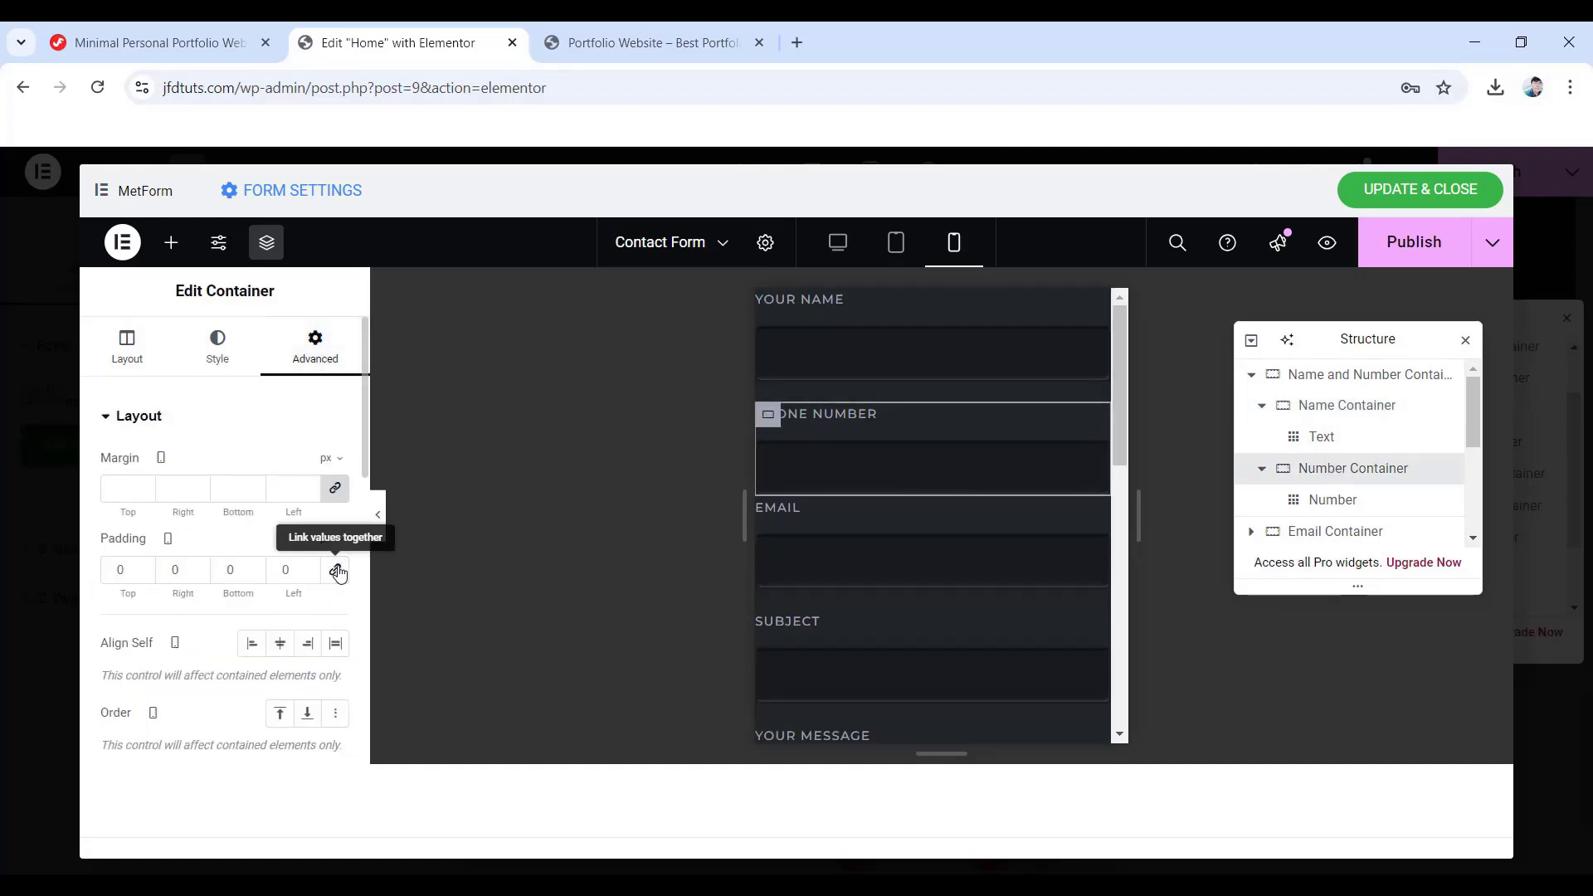
double_click(235, 570)
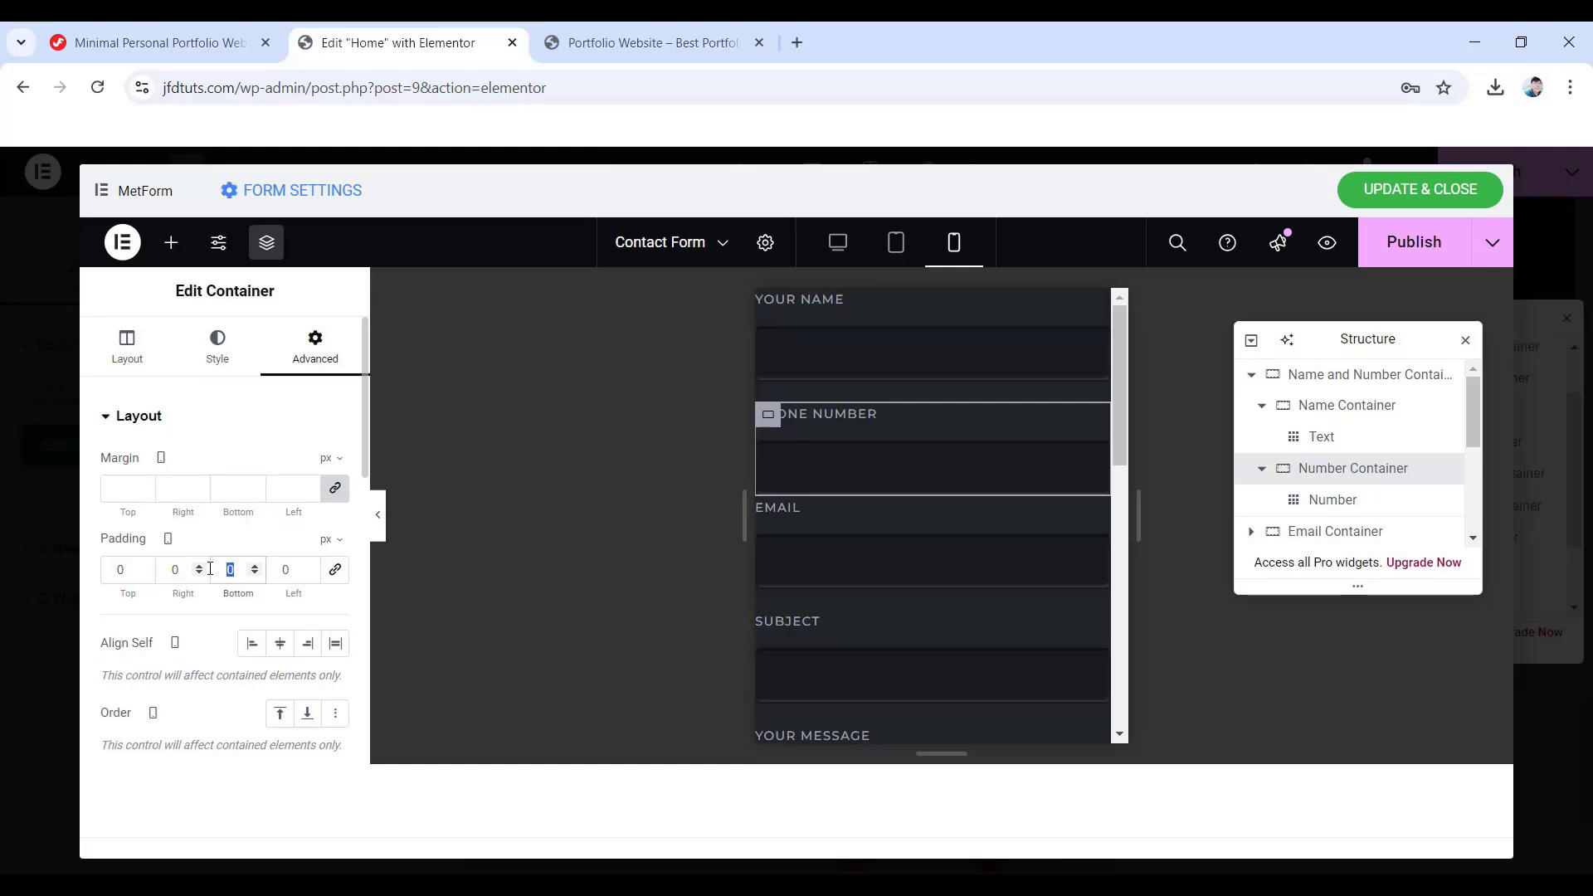
type("20")
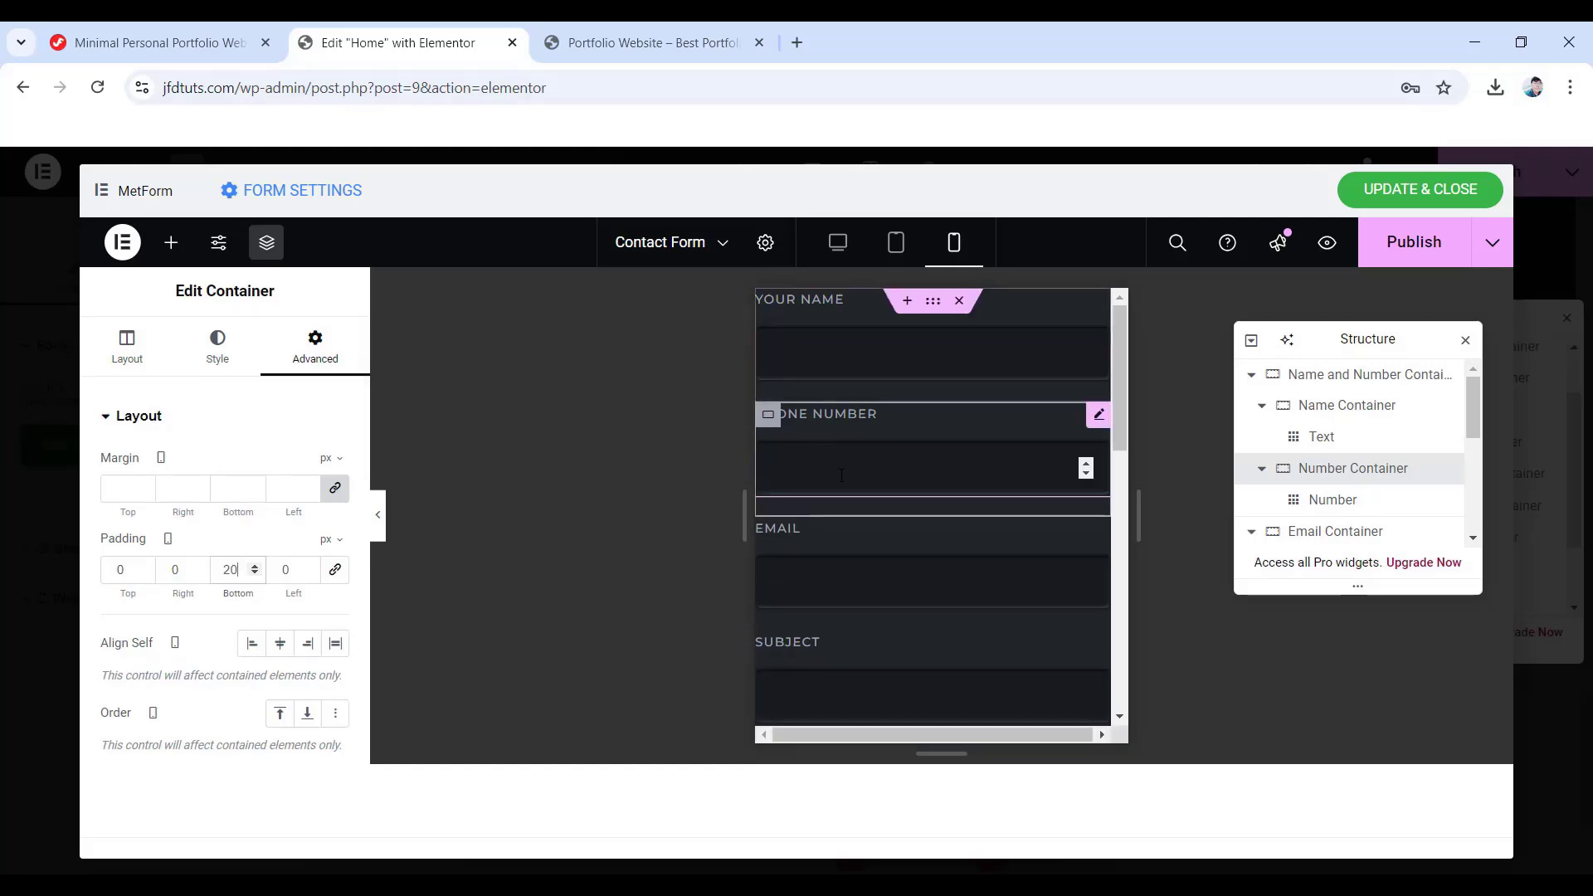
scroll(858, 531, "down", 10)
scroll(858, 531, "up", 5)
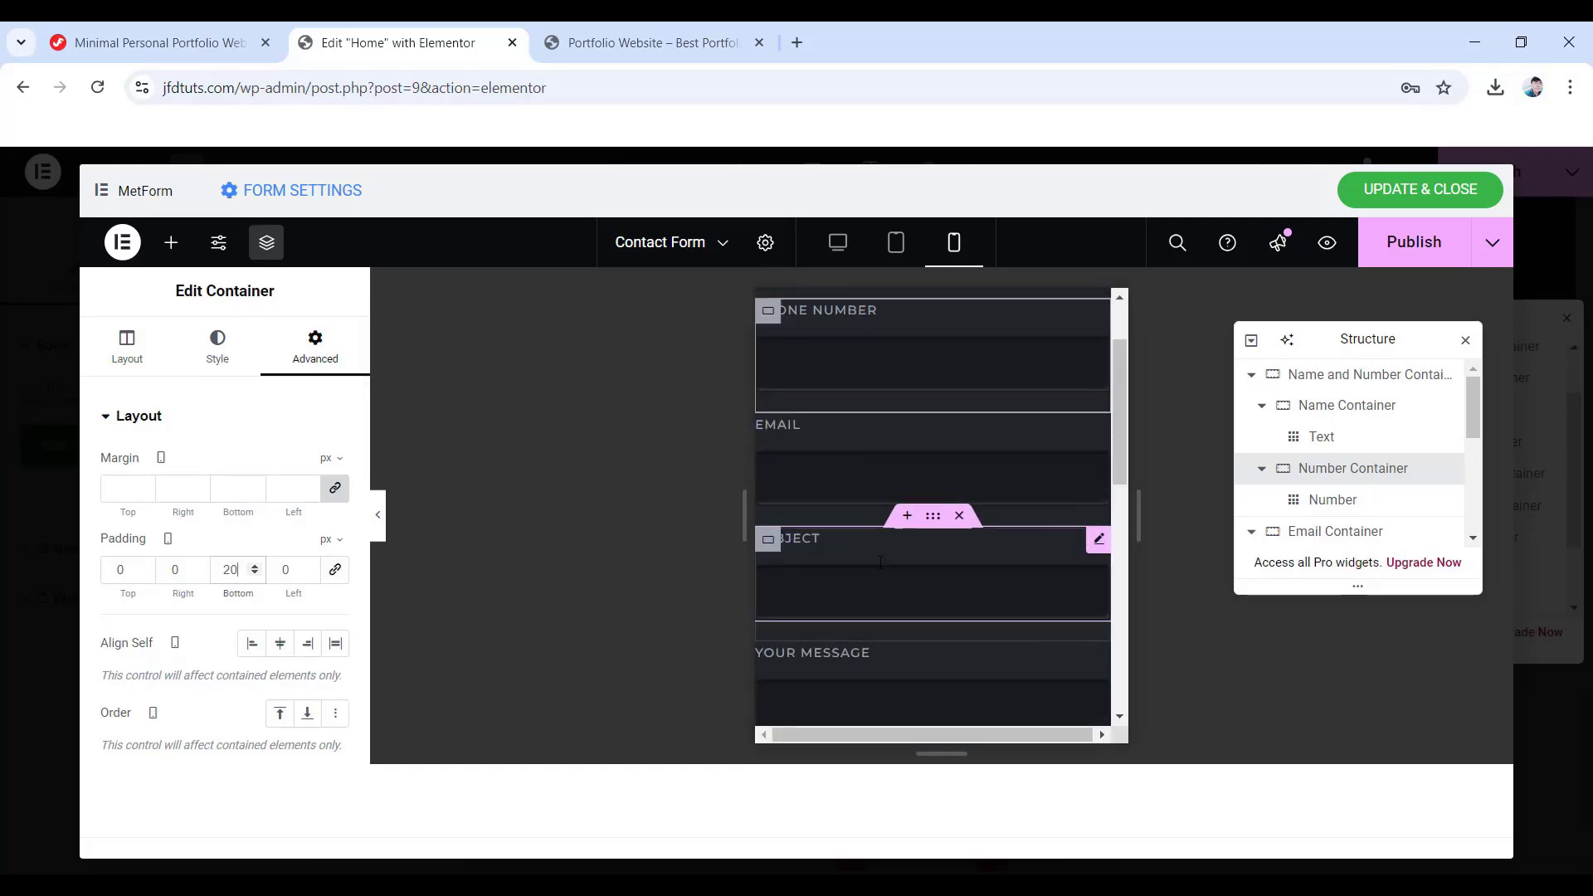
scroll(879, 560, "down", 5)
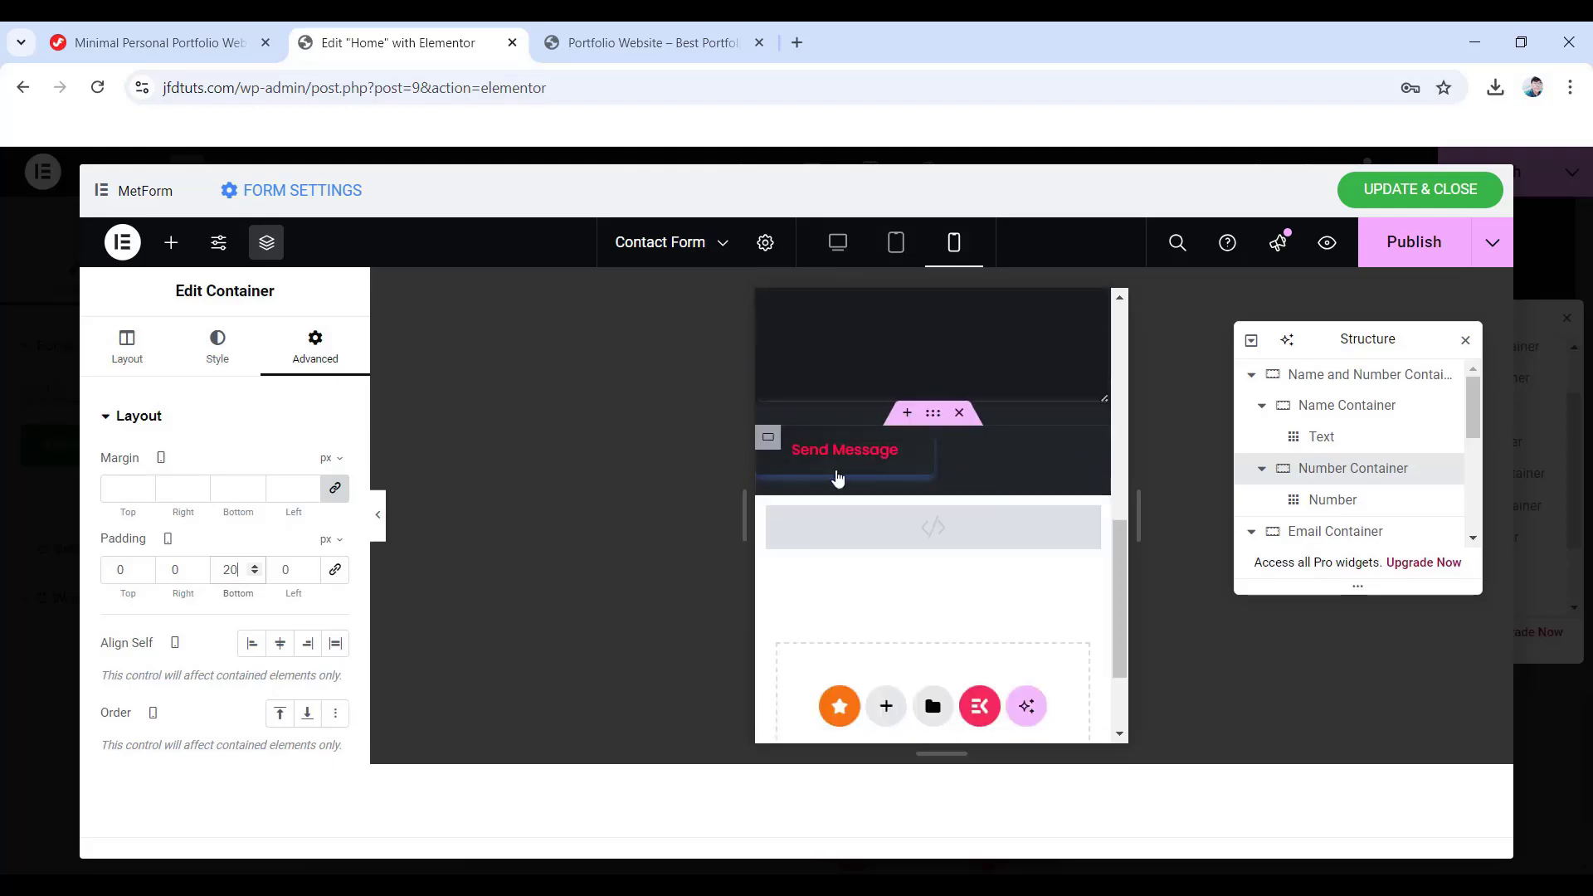
scroll(832, 469, "up", 2)
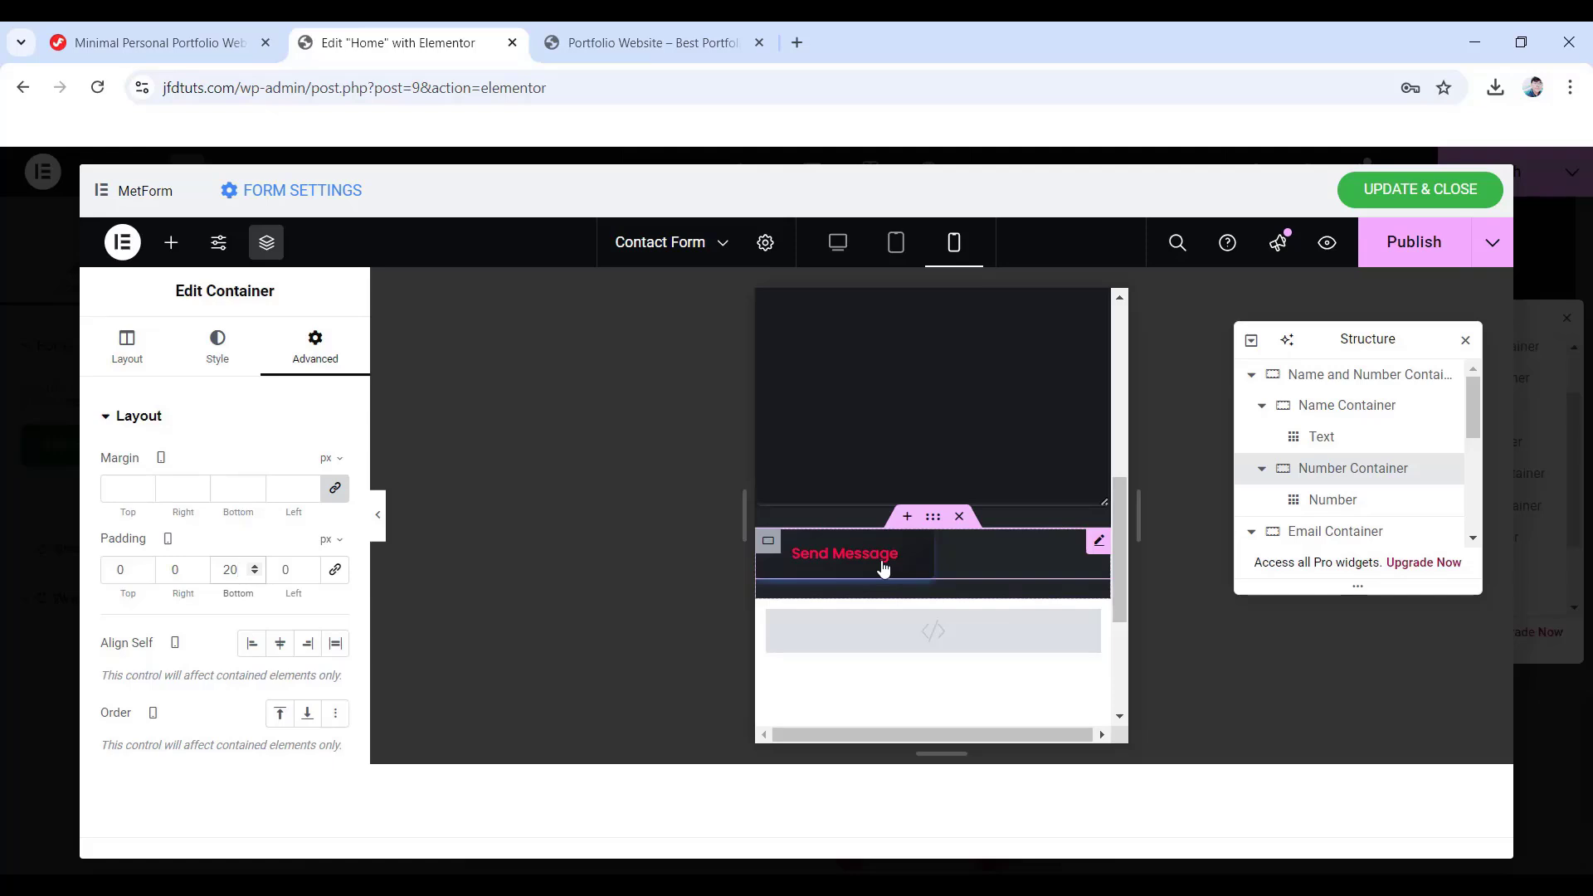
- Copy the 'submit-button' class name from the tutorial page and return to Elementor
left_click(178, 33)
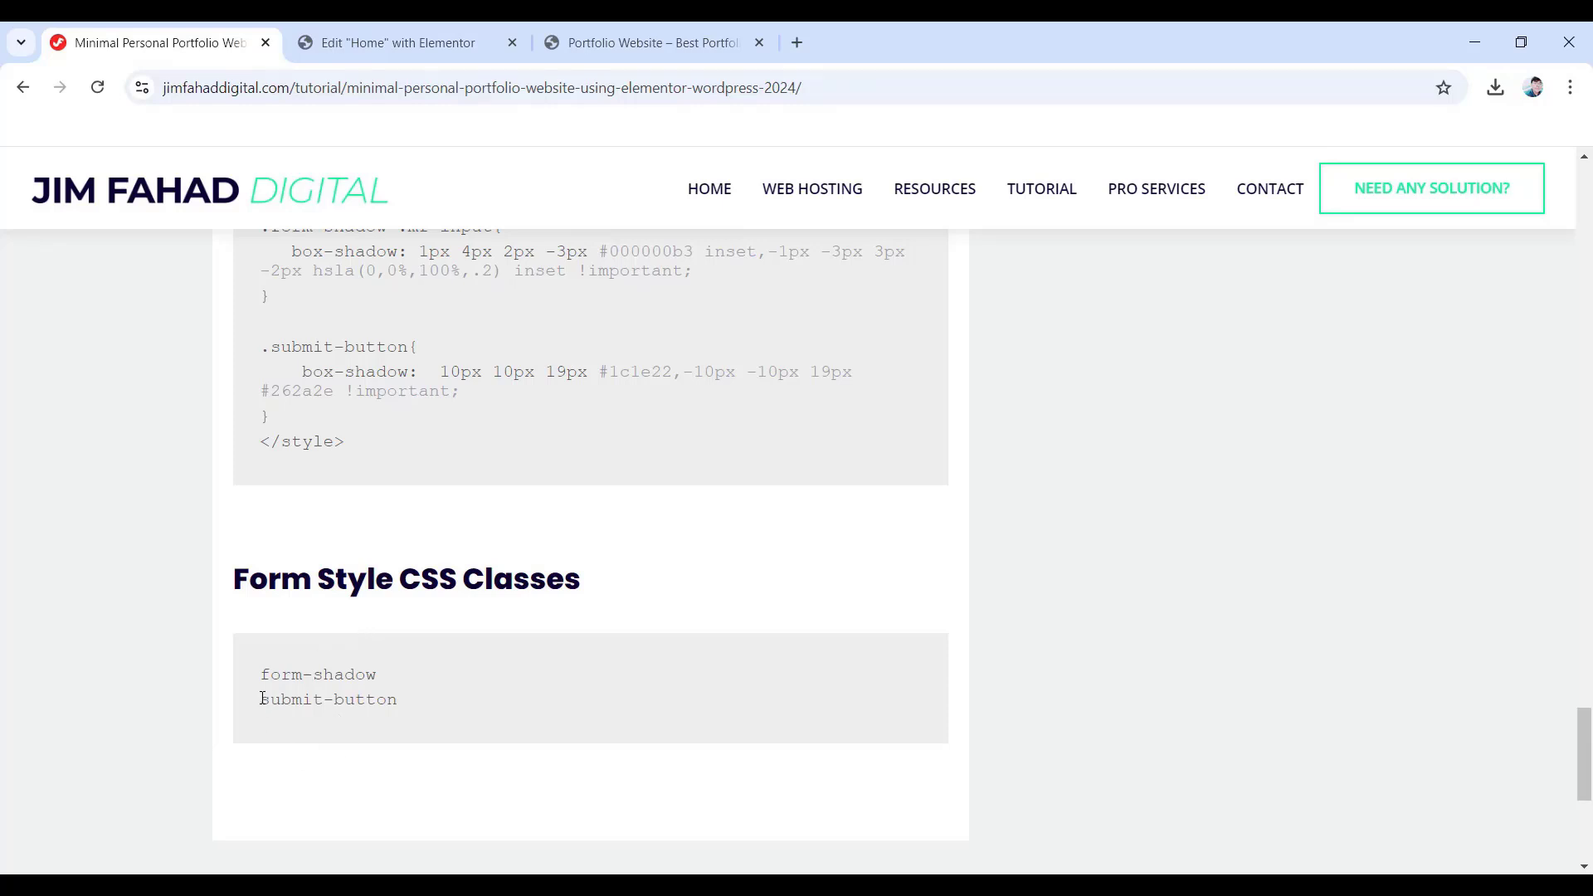
left_click_drag(262, 699, 402, 702)
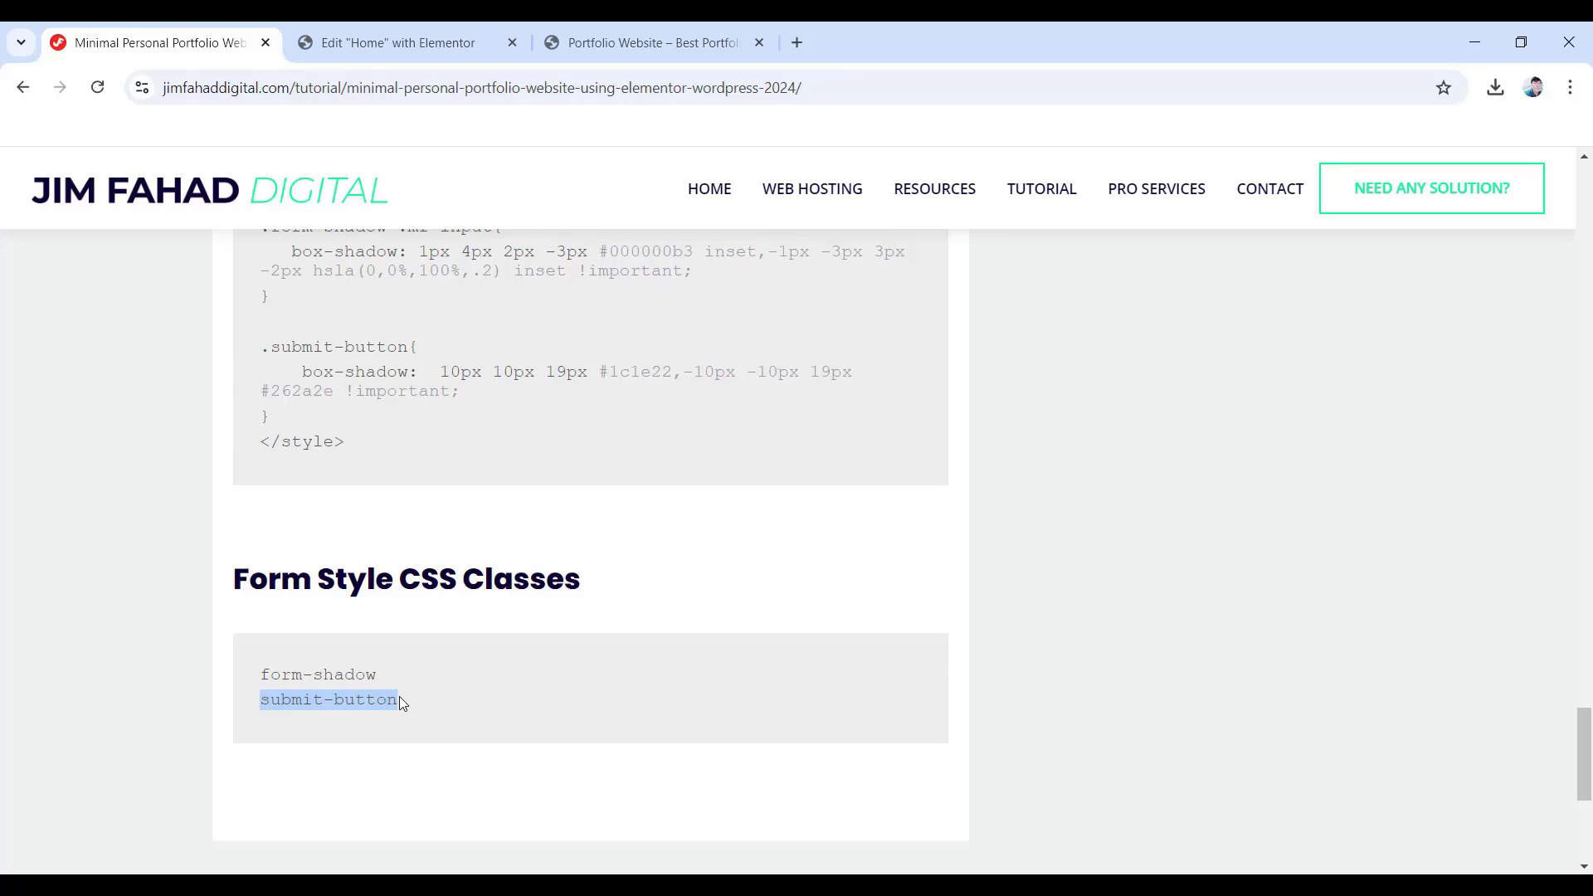
right_click(366, 700)
left_click(416, 490)
left_click(381, 28)
- Paste 'submit-button' into the Send Message button's CSS Classes field
scroll(1302, 484, "down", 3)
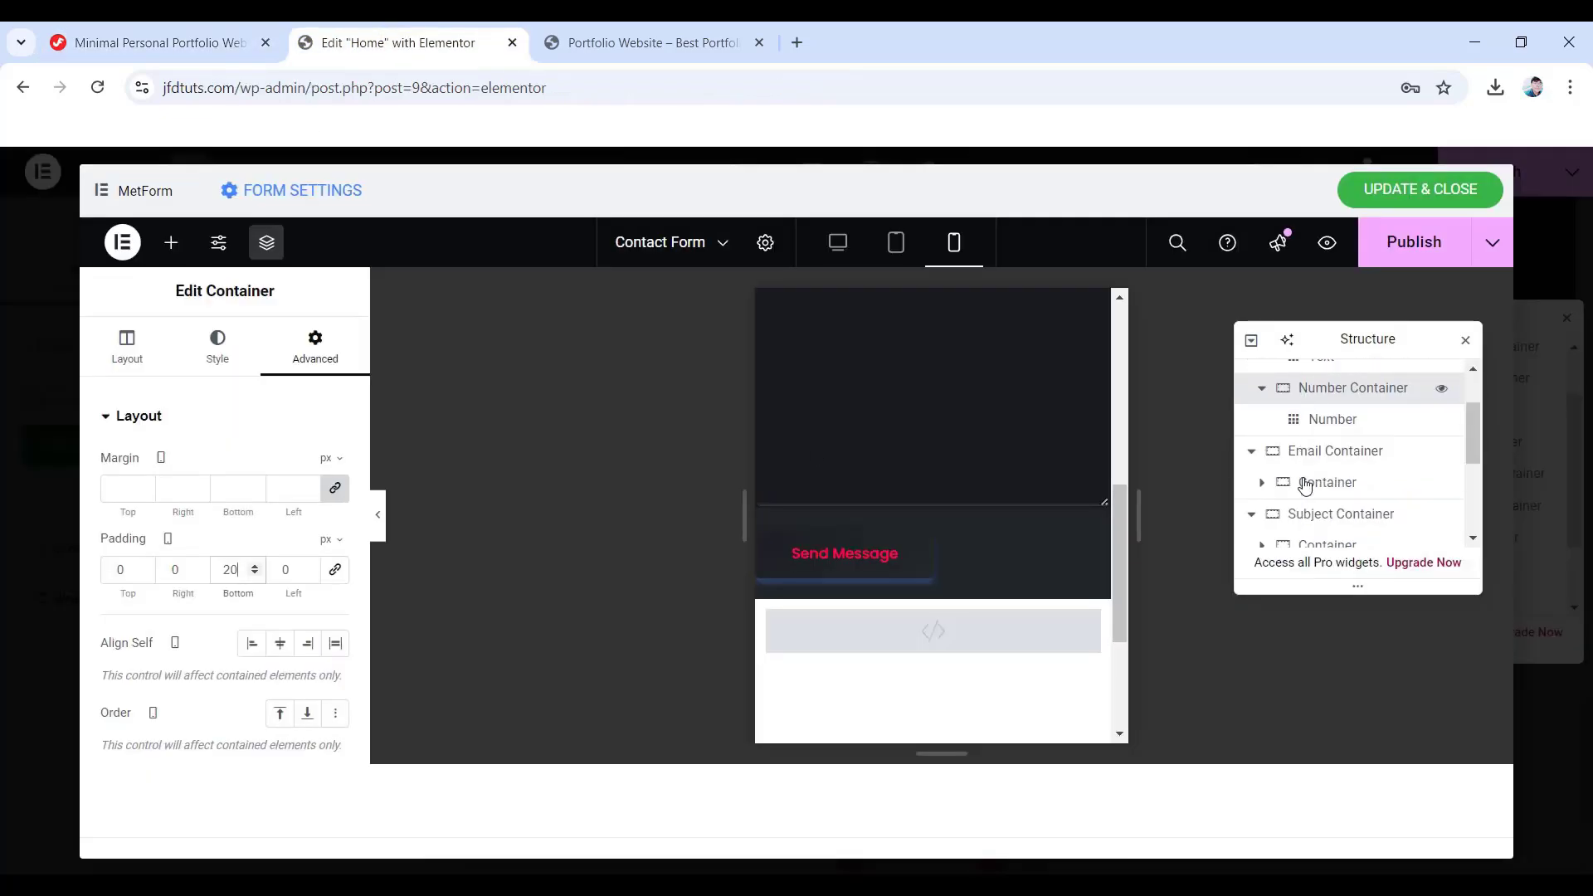
left_click(866, 568)
left_click(314, 345)
scroll(213, 564, "down", 3)
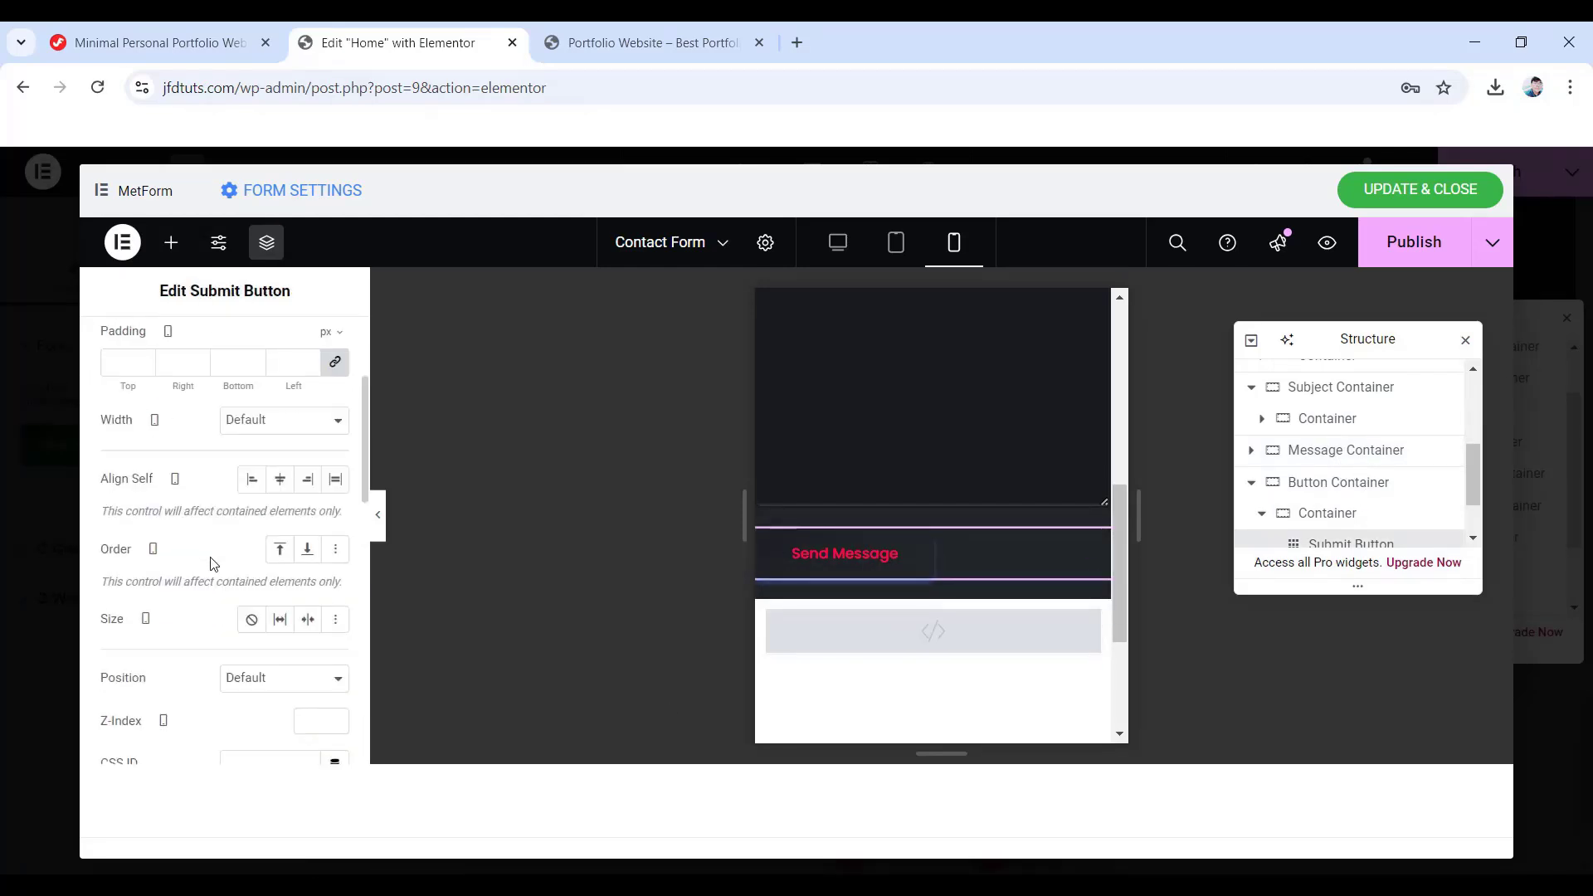
scroll(214, 565, "down", 2)
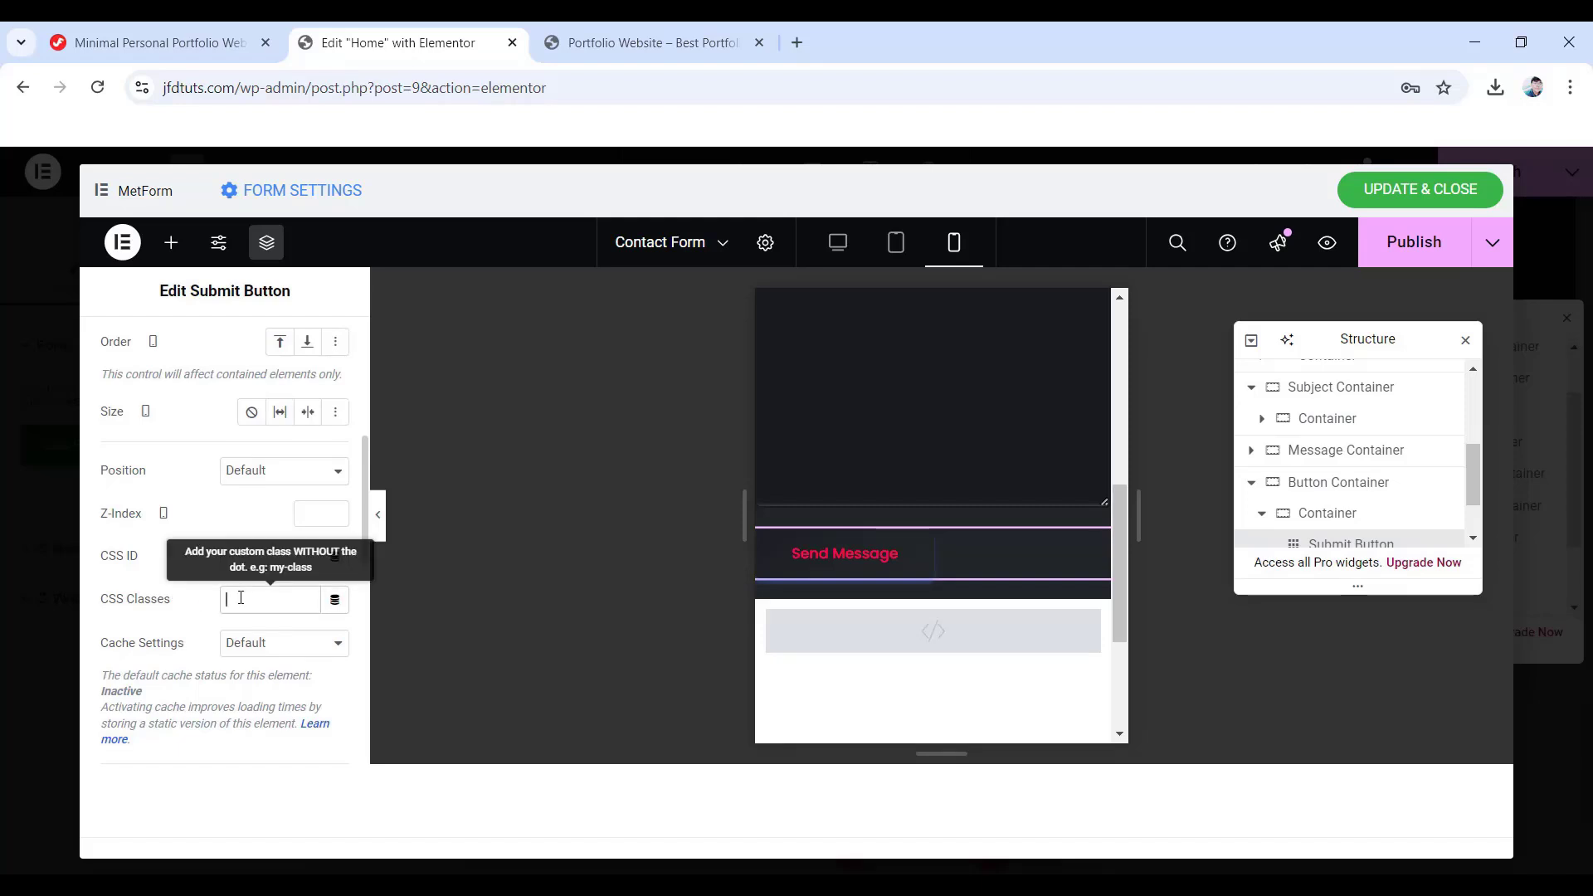
right_click(240, 598)
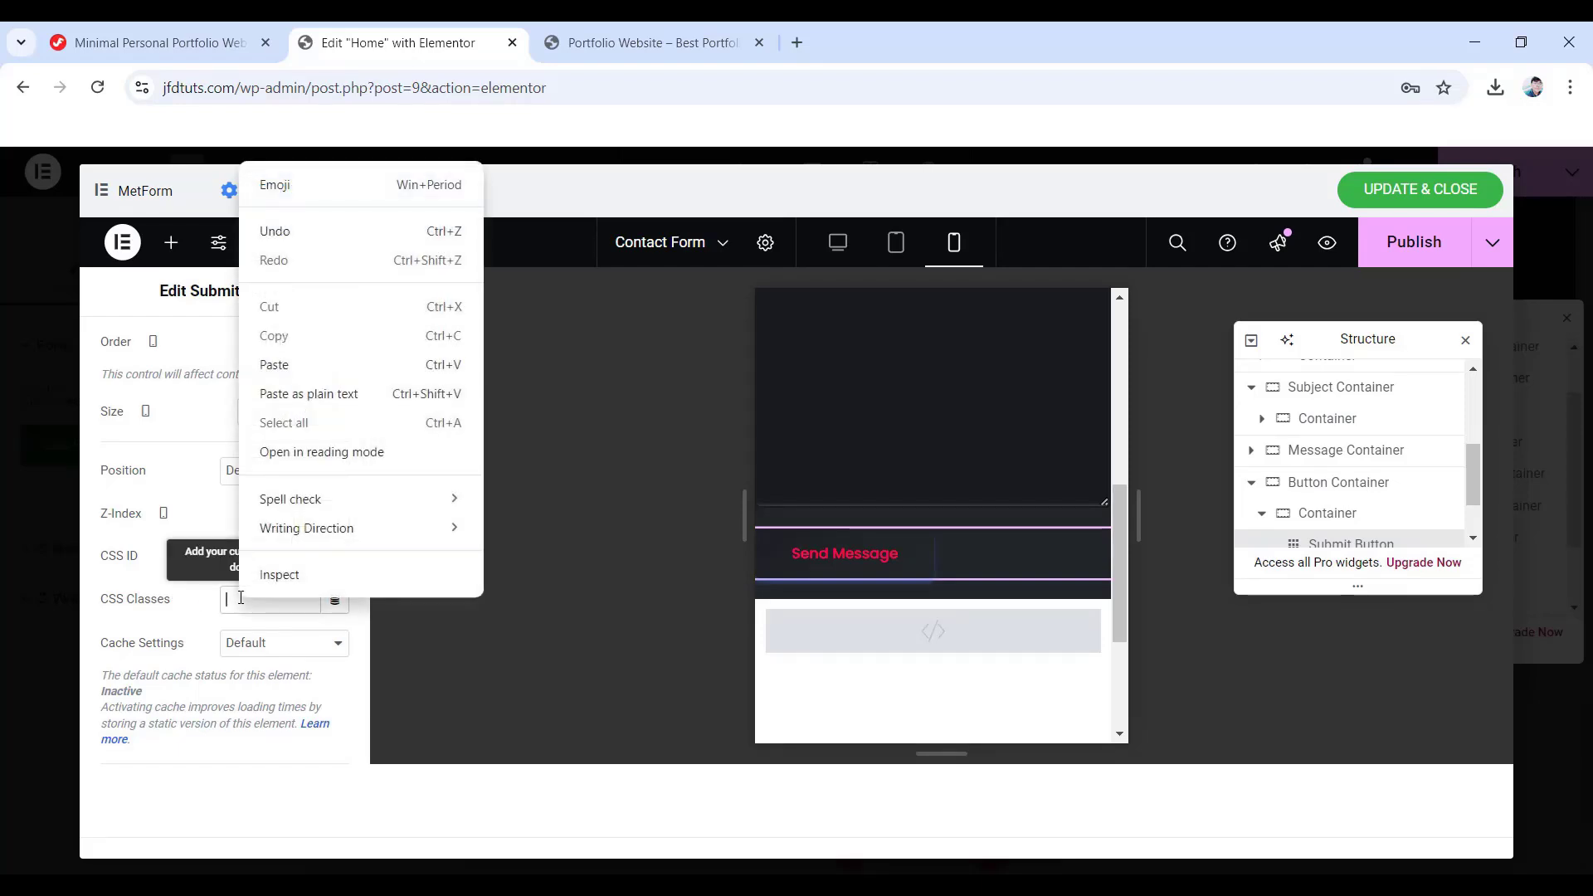
left_click(303, 369)
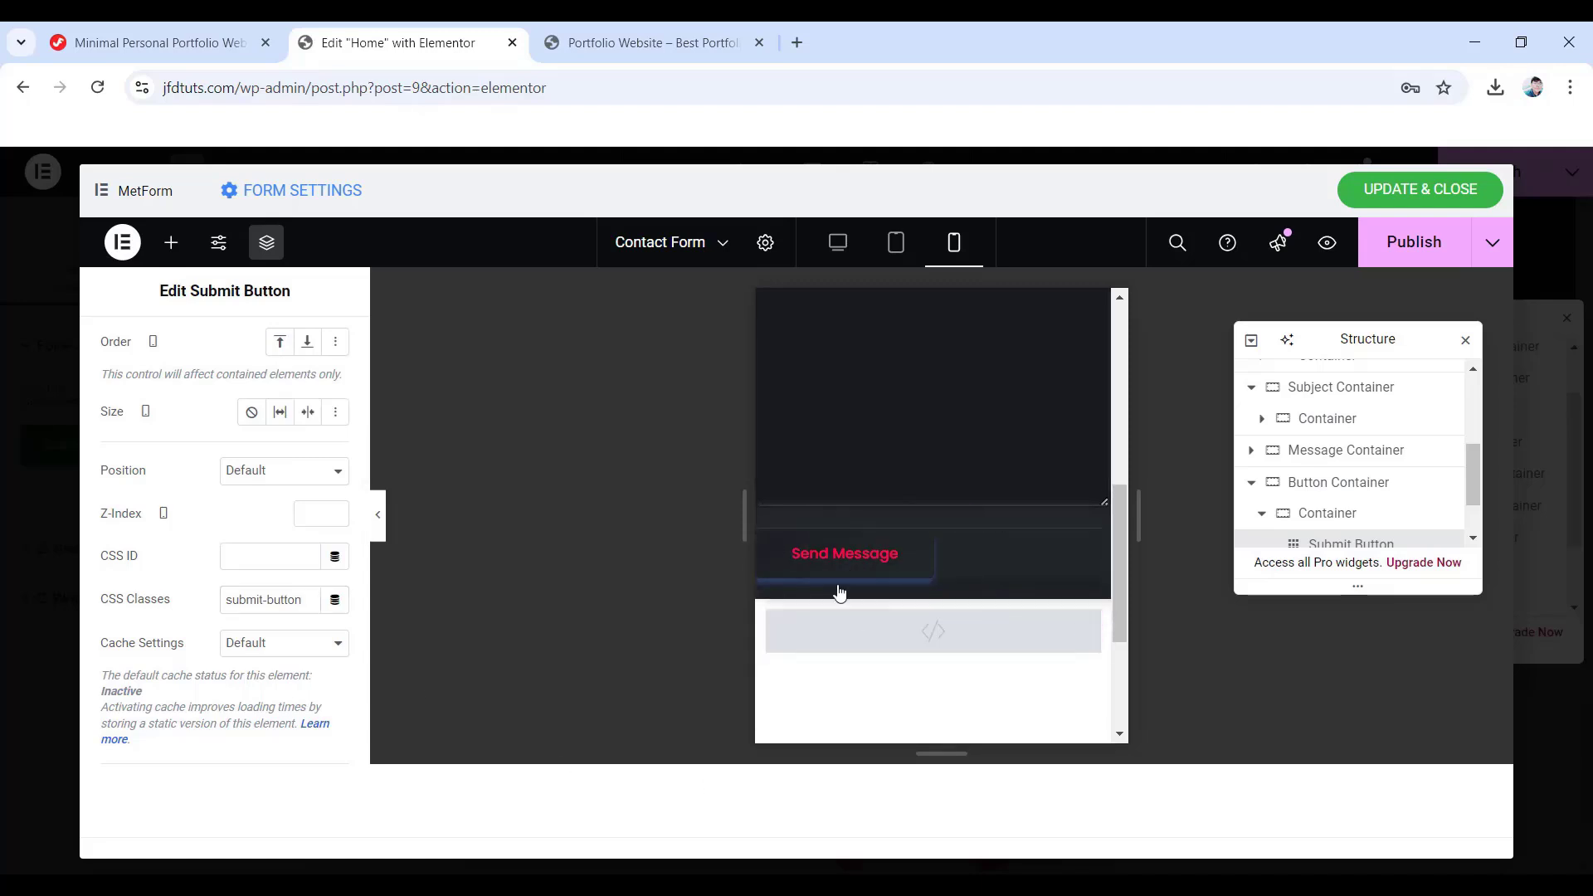
- Switch the editor preview back to the desktop layout
scroll(810, 612, "up", 5)
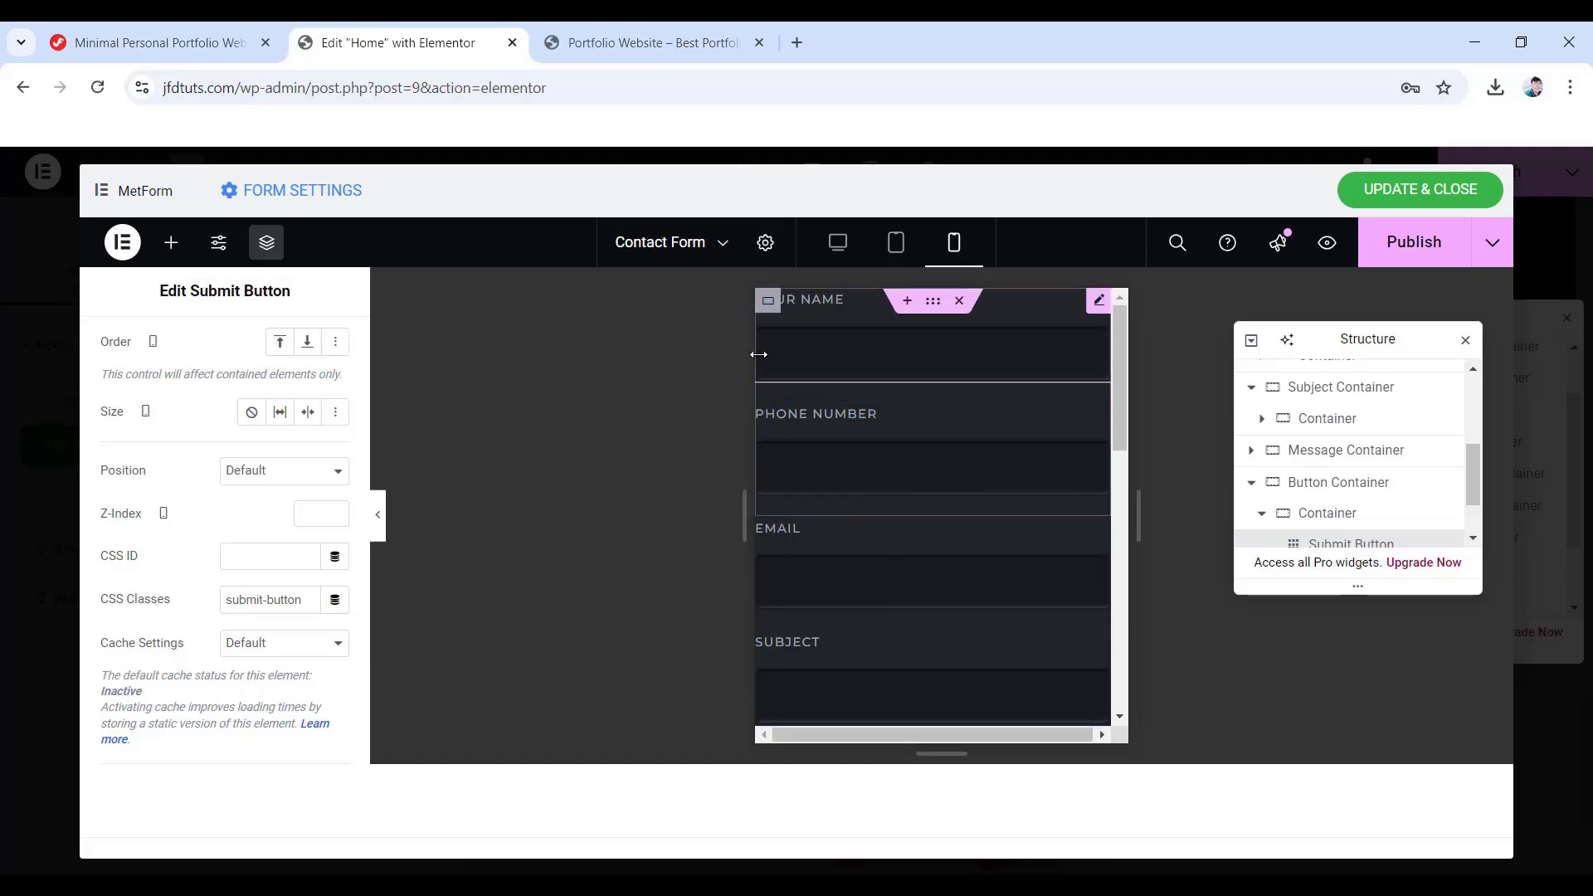
left_click(837, 243)
scroll(1359, 305, "down", 5)
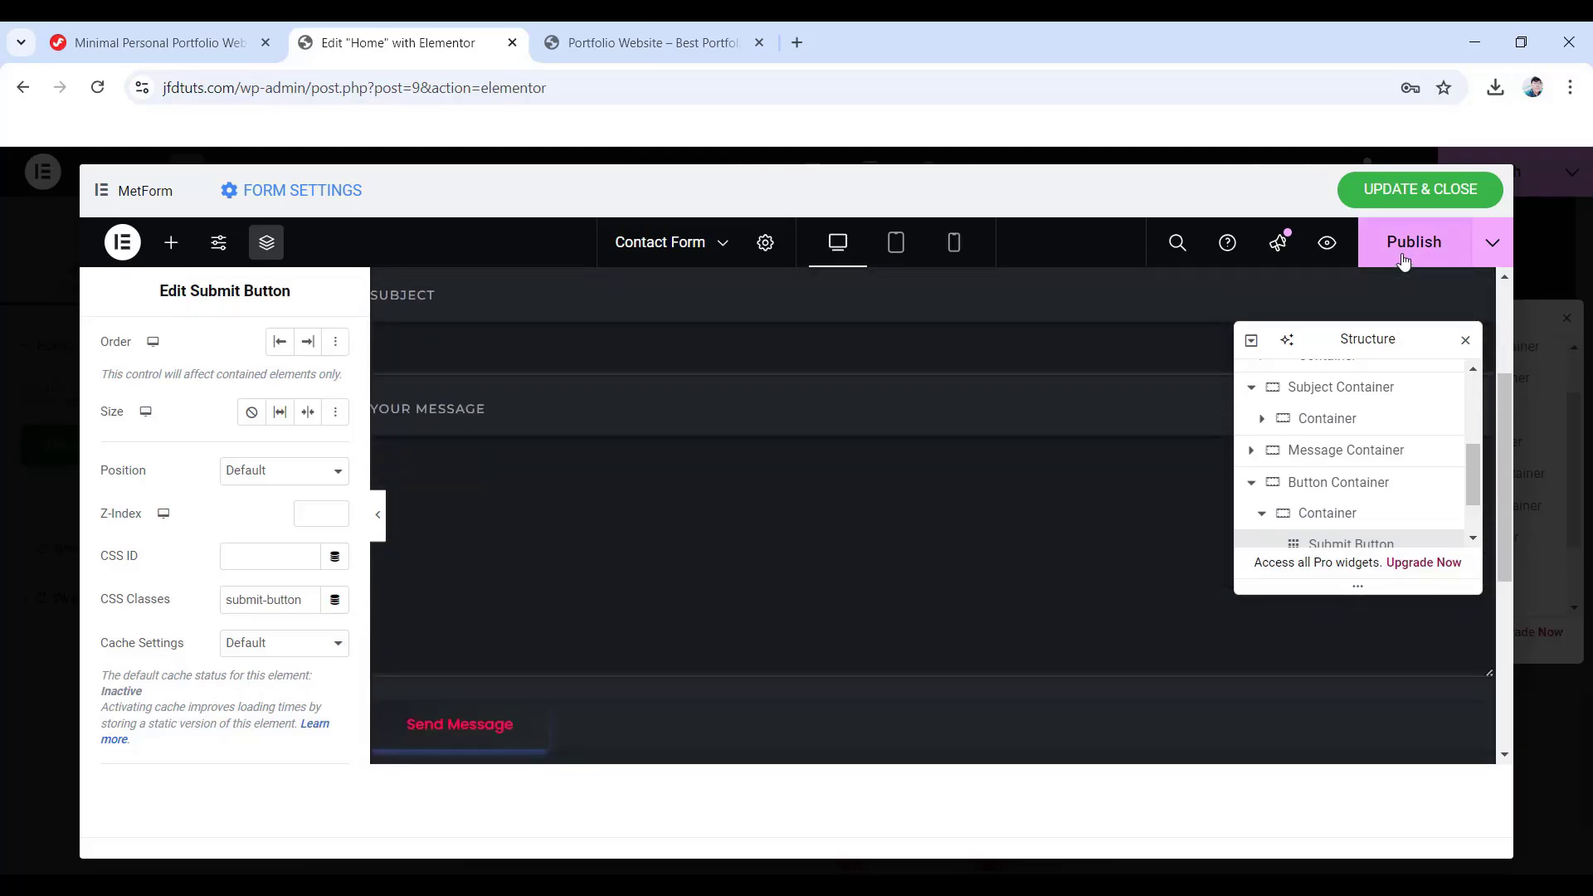
- Publish the contact form, then scroll the Home page to the Contact With Me form
left_click(1402, 262)
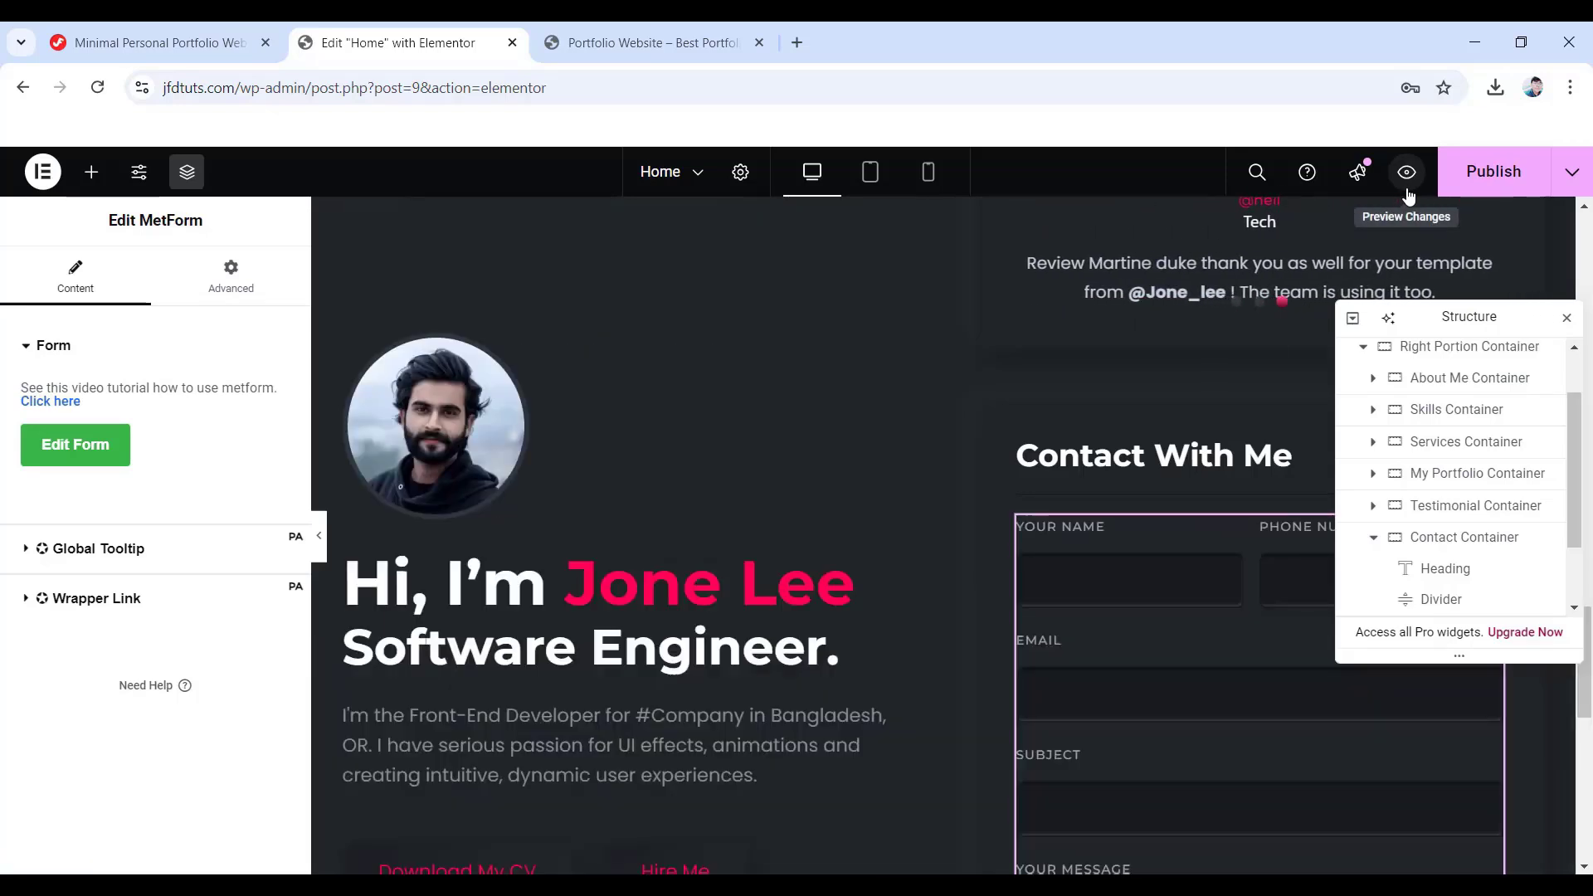
left_click_drag(1486, 318, 710, 296)
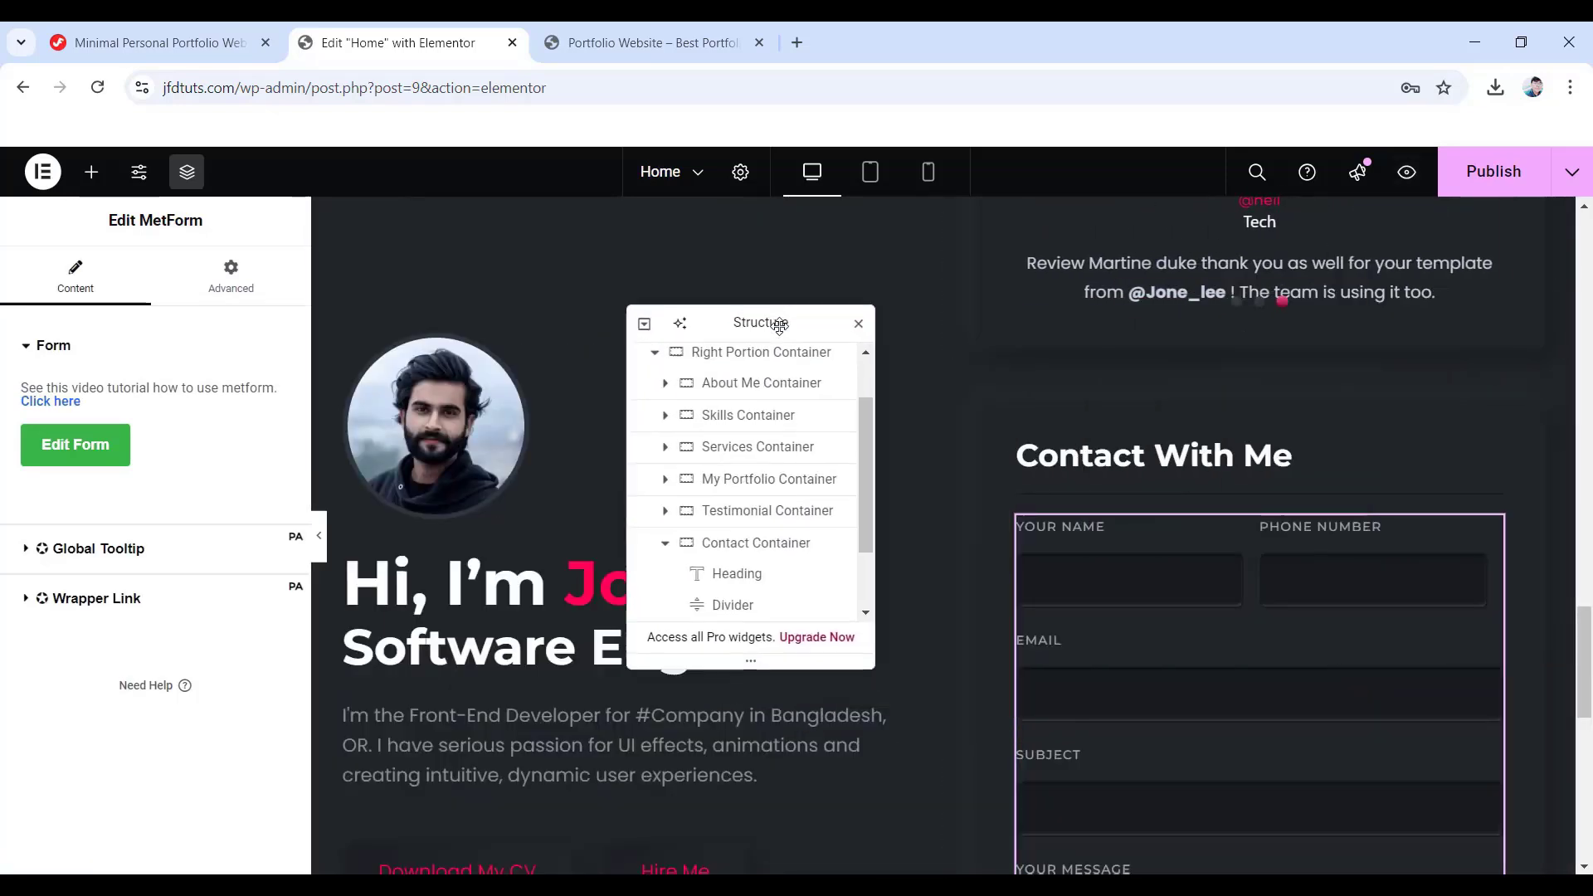
scroll(1401, 561, "down", 4)
scroll(1402, 567, "down", 2)
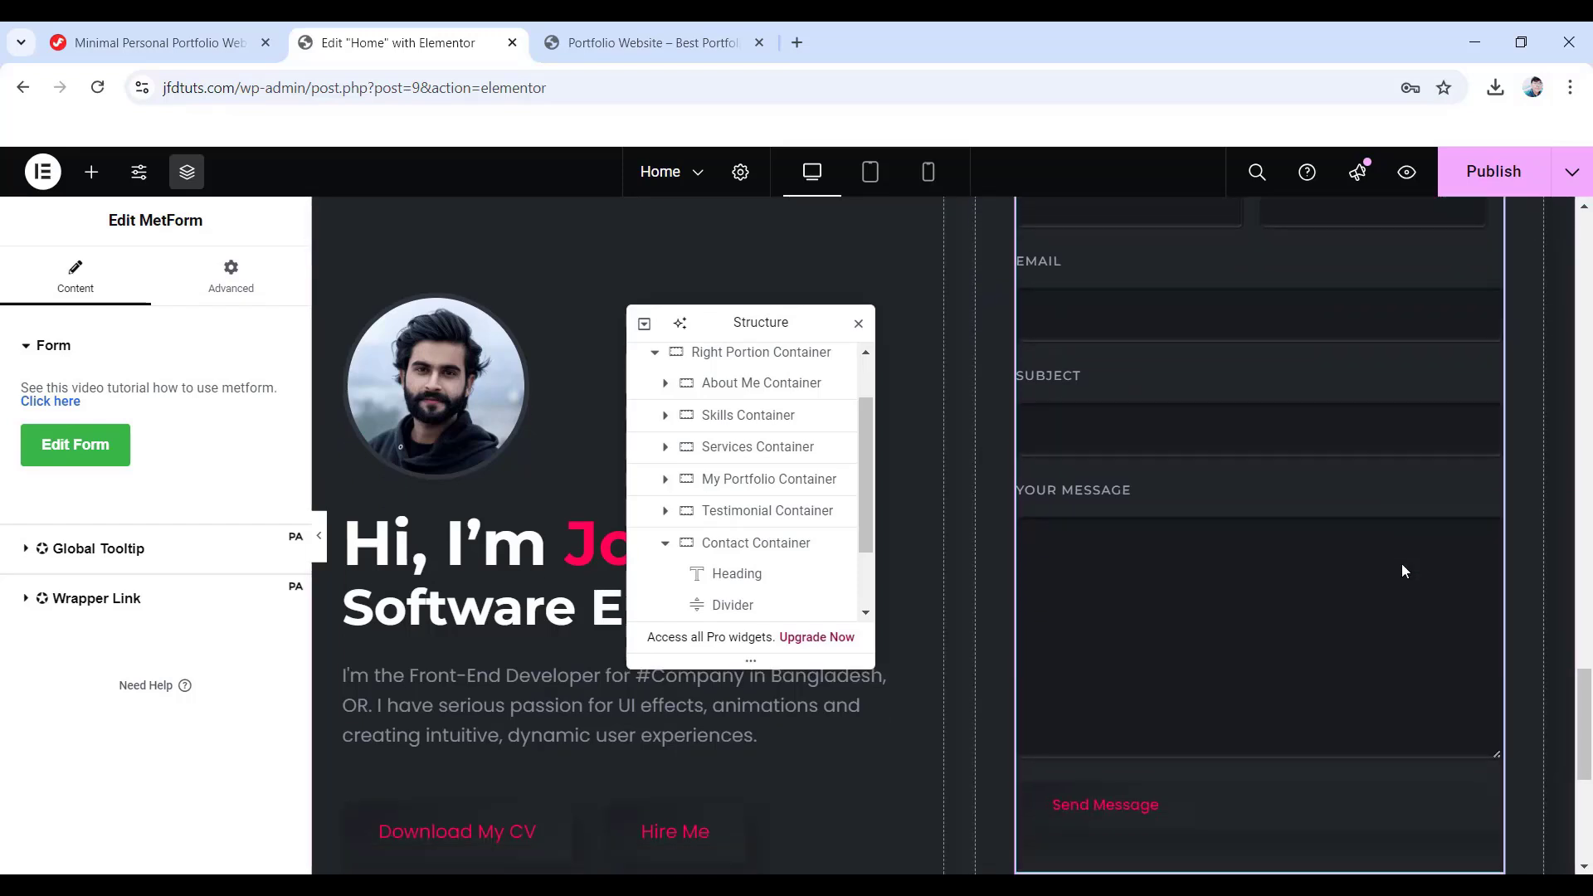
scroll(1163, 645, "up", 5)
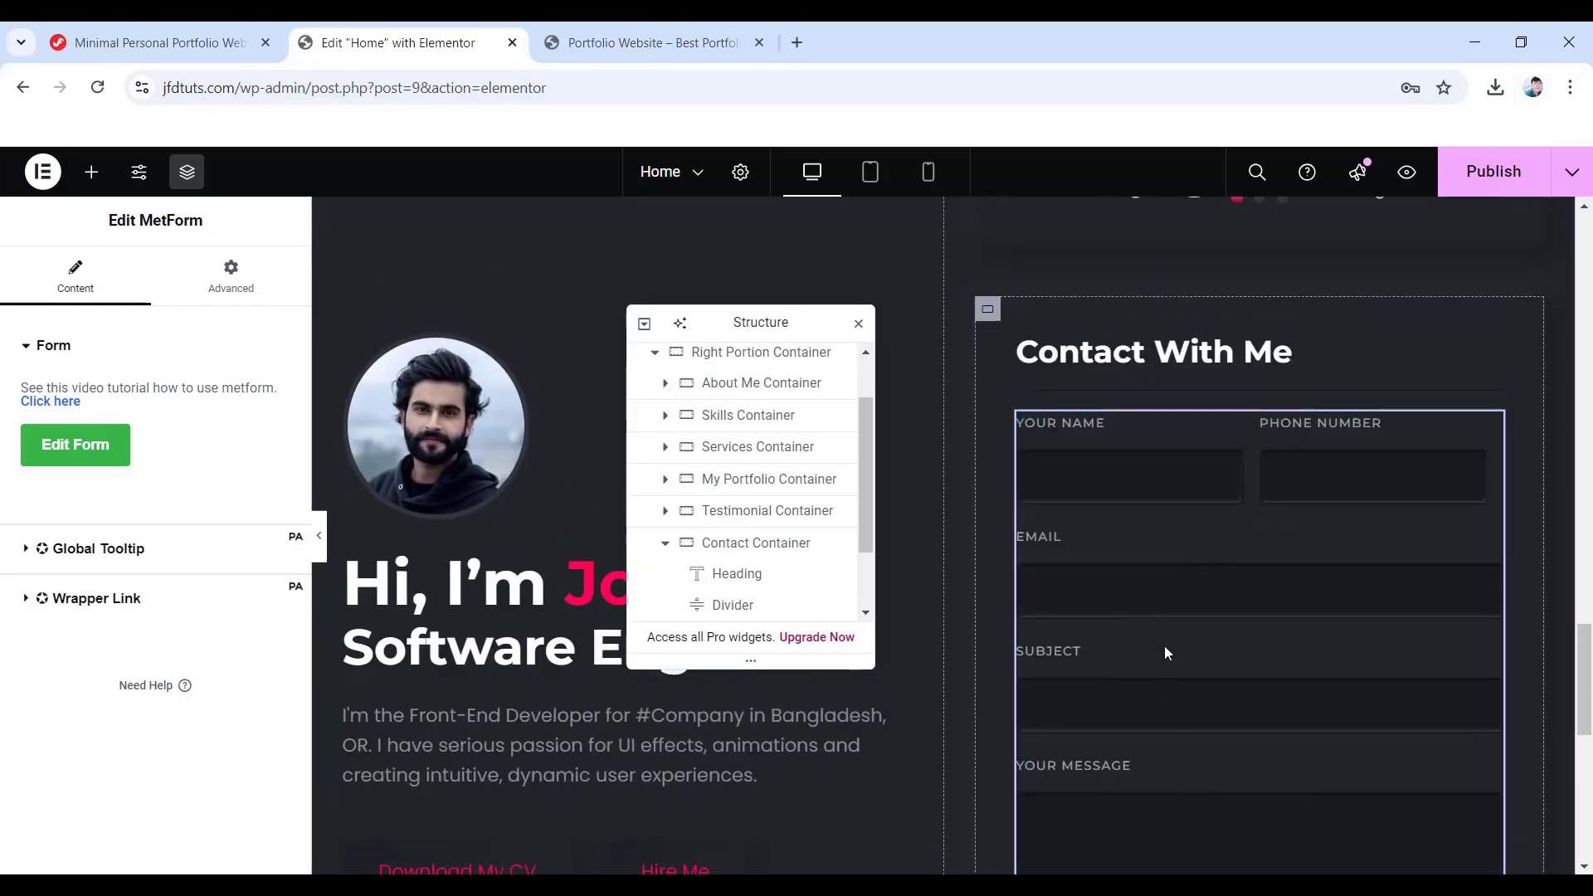
scroll(1164, 645, "down", 3)
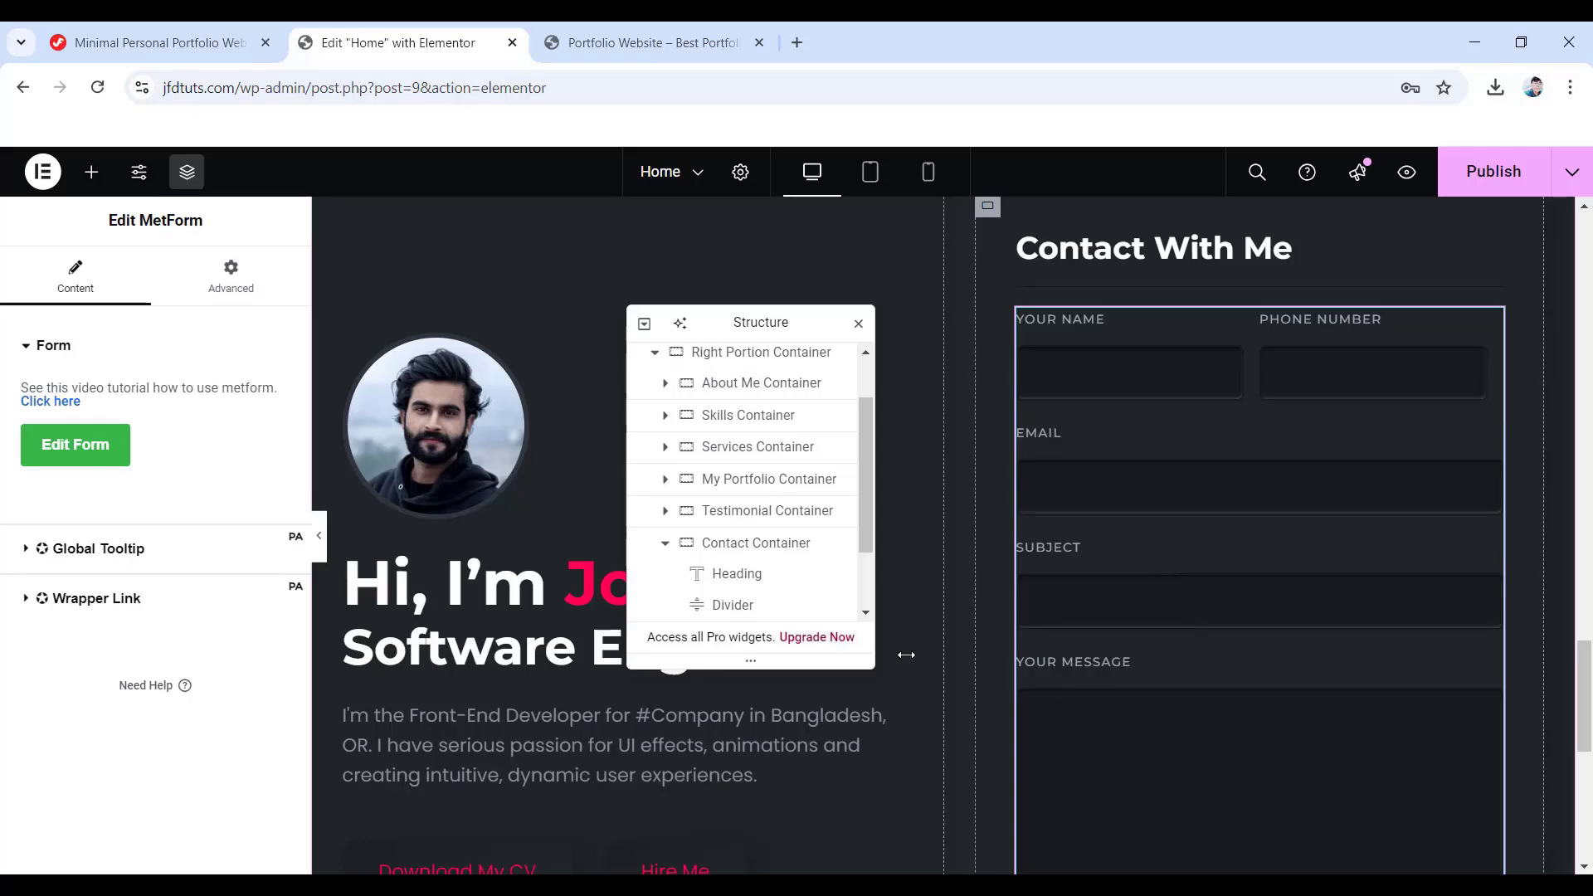
- In mobile view, set the Contact Container's top padding to 35 and right to 15 px
left_click(762, 548)
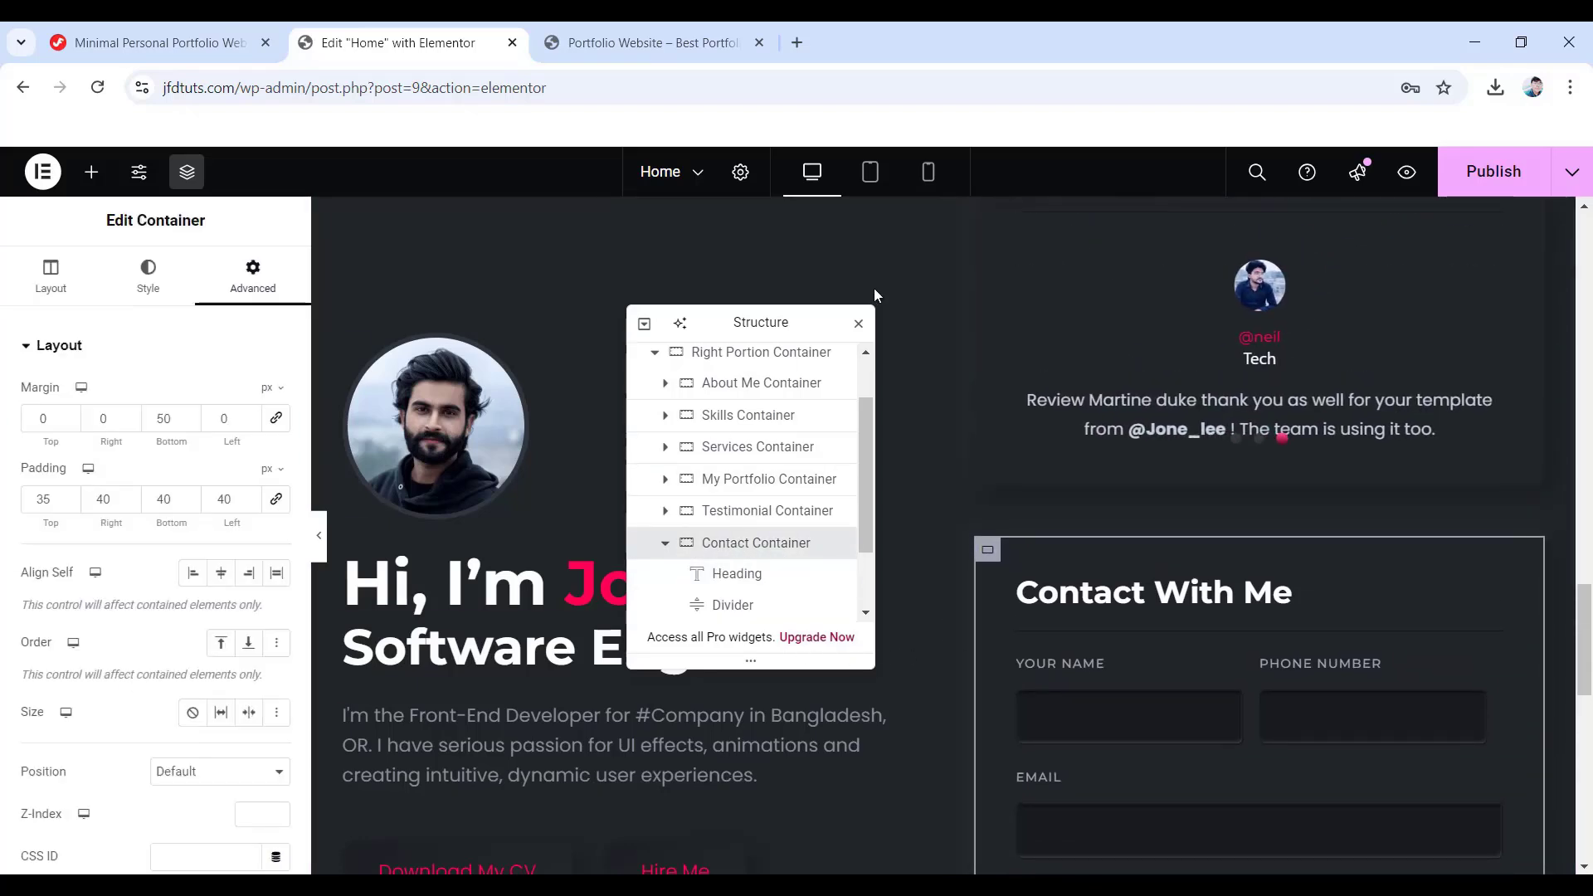
left_click(871, 172)
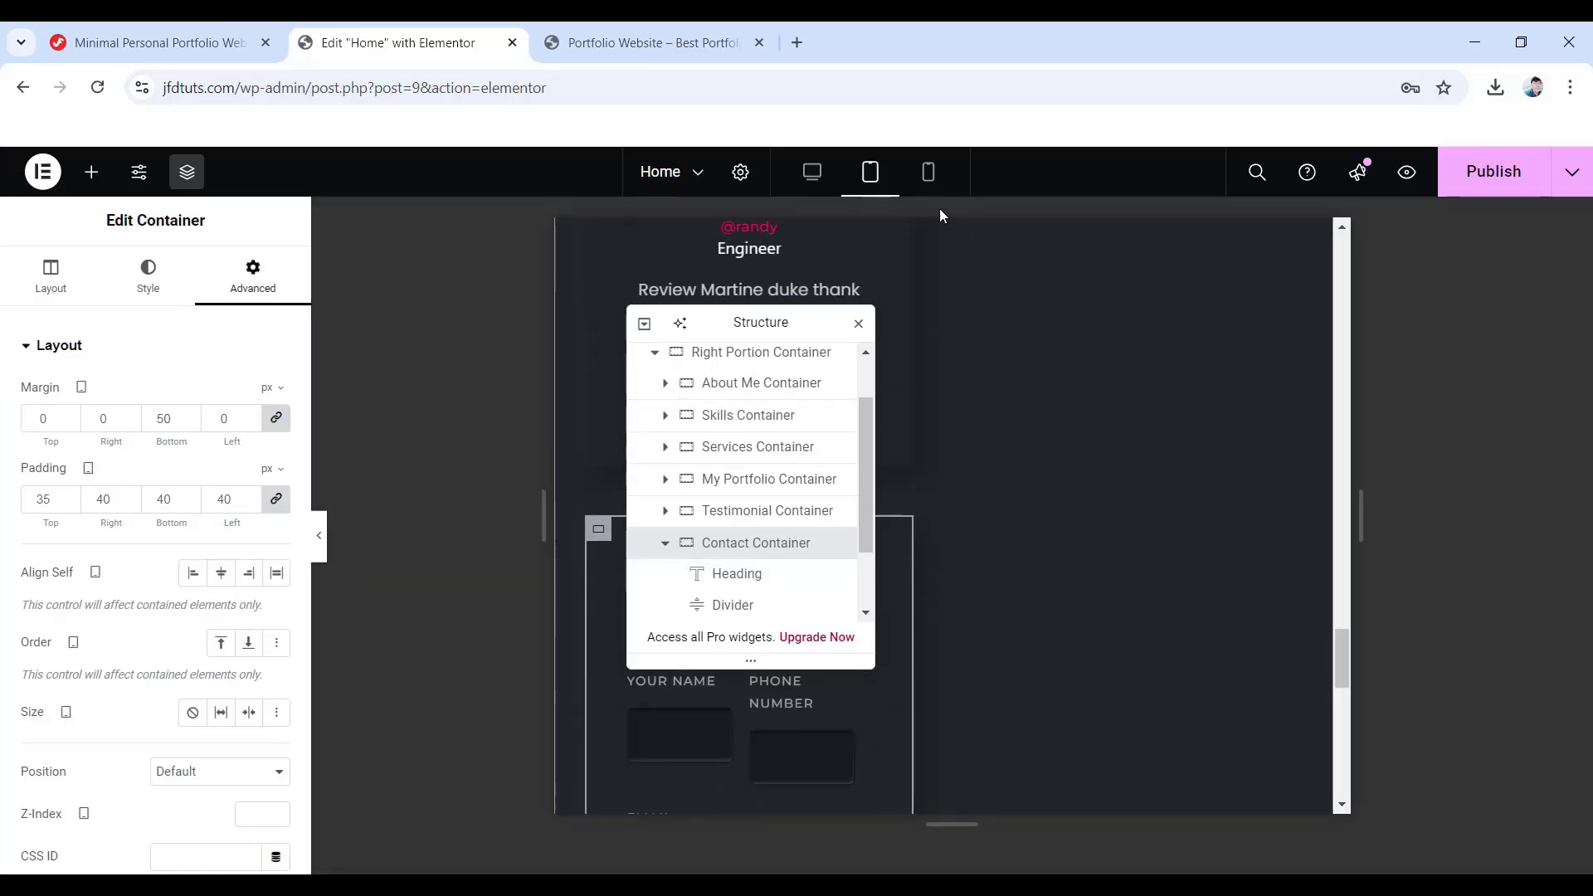
left_click(929, 171)
left_click_drag(727, 329, 1377, 384)
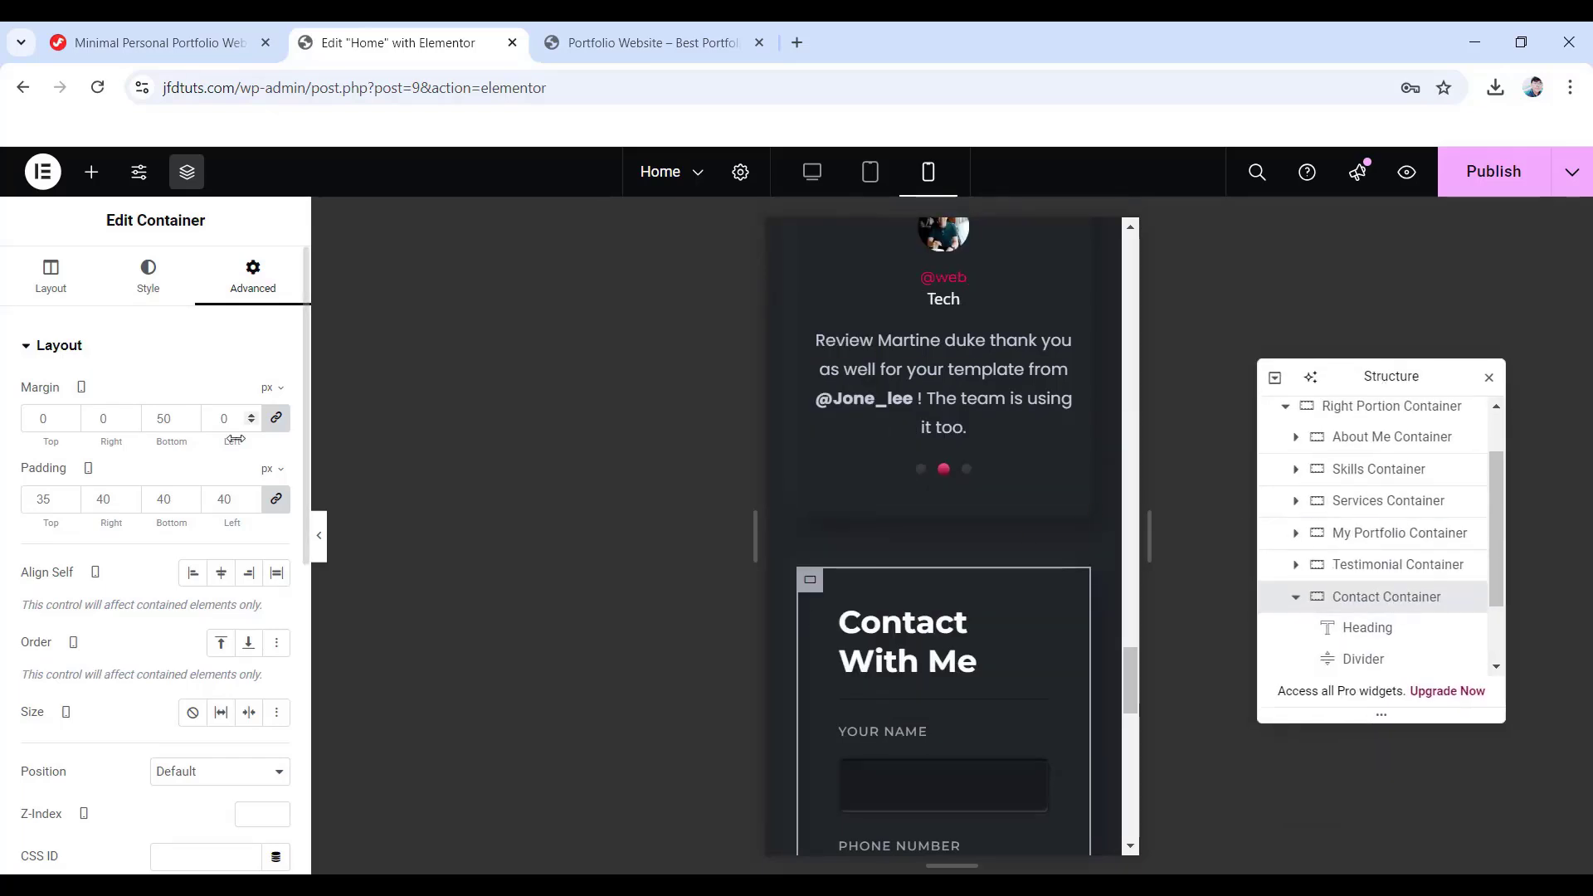
left_click(276, 499)
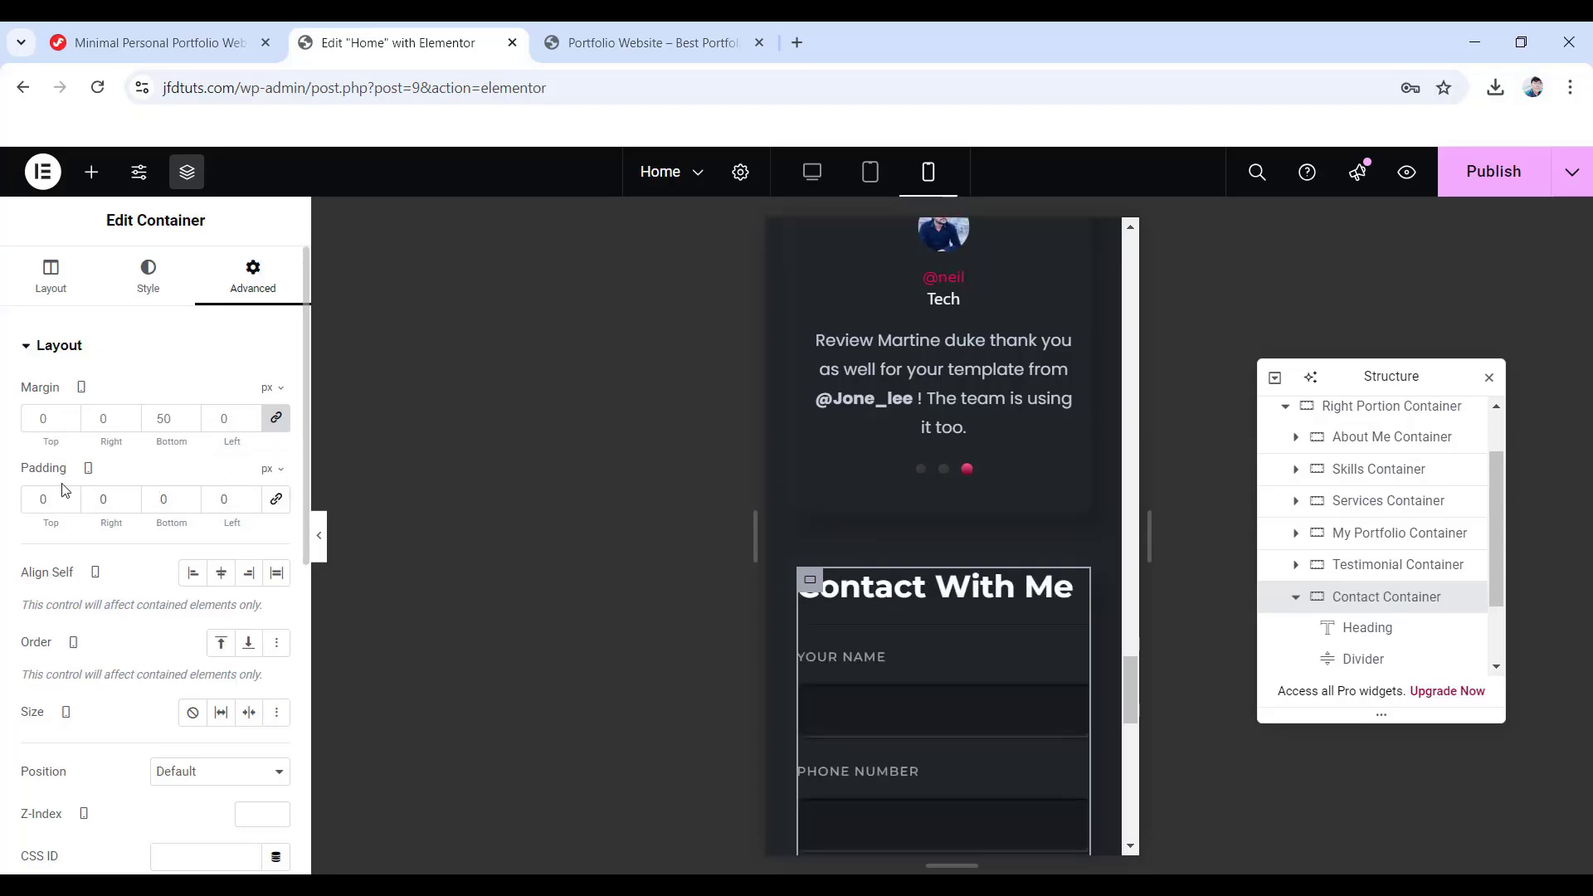
type("35")
double_click(101, 497)
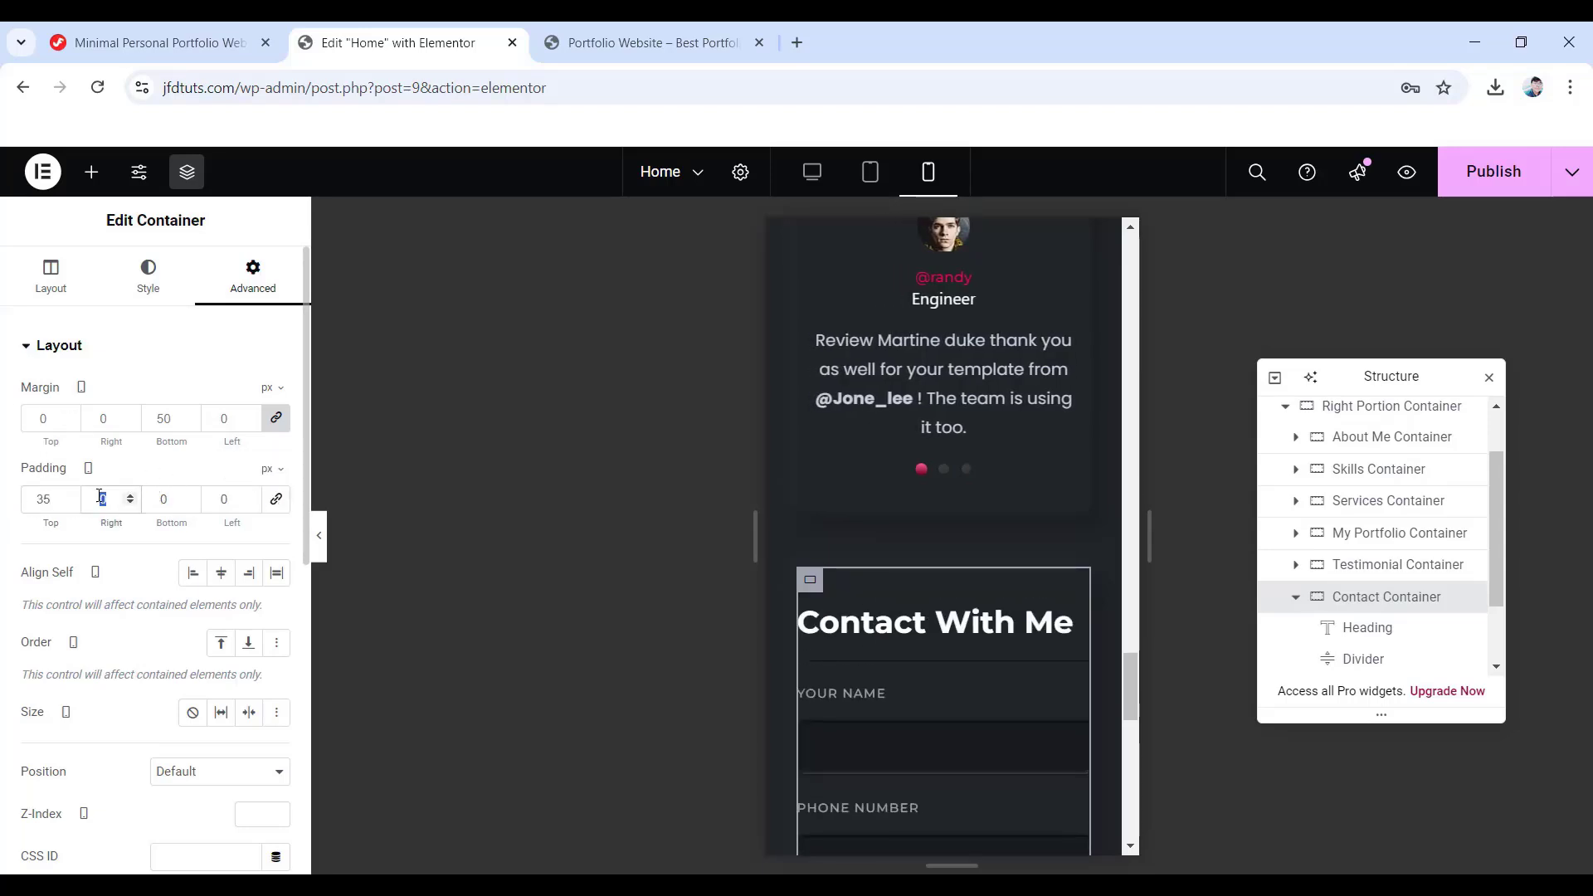
type("15")
double_click(160, 497)
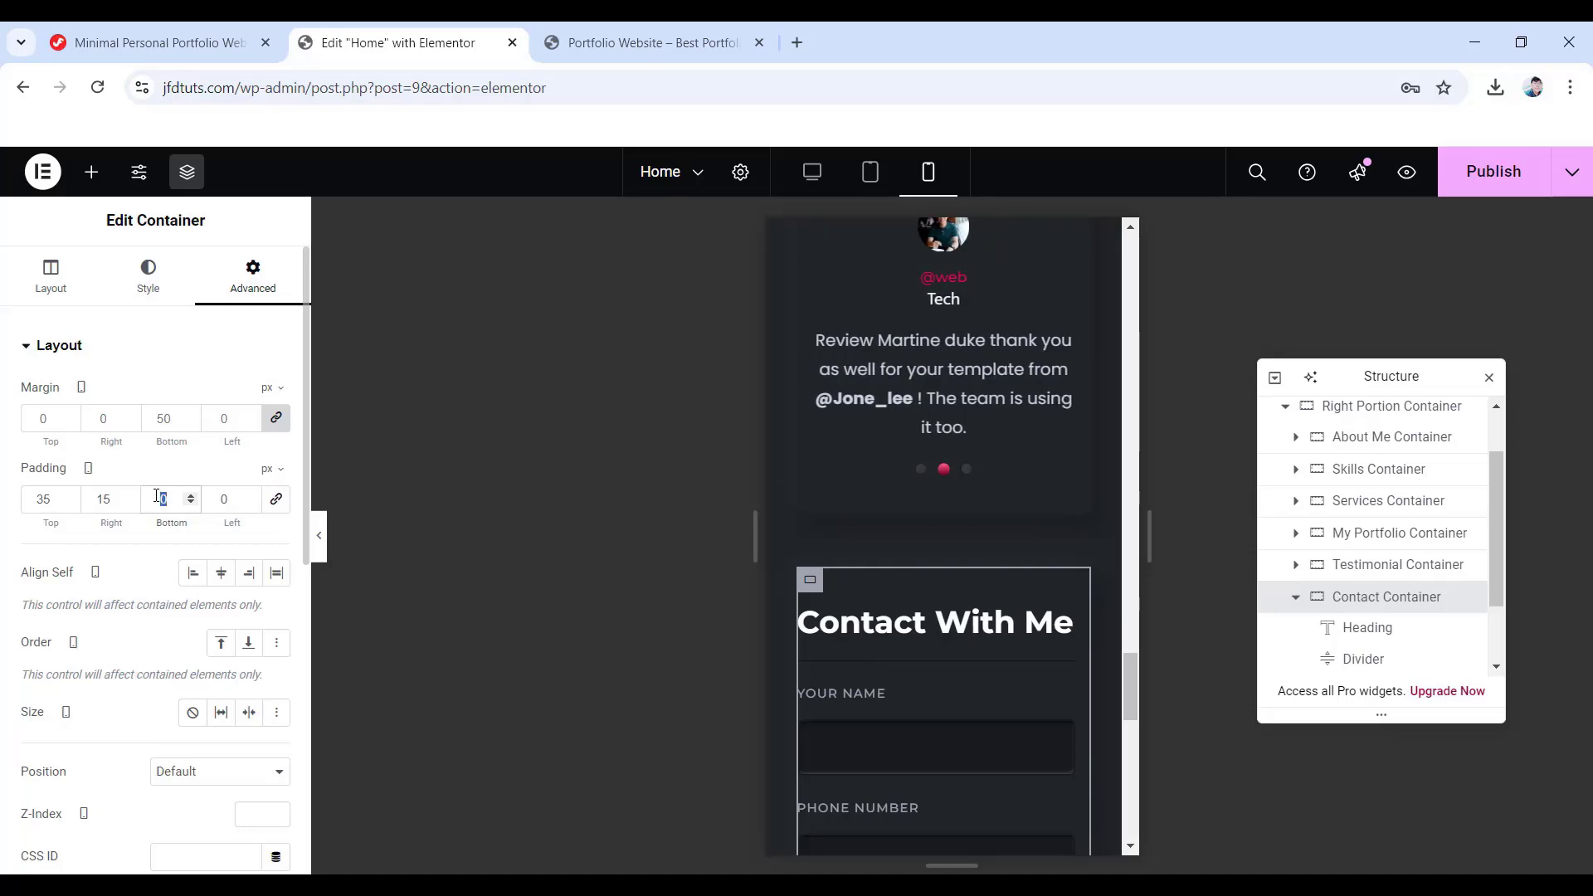
- Enter the final 15 px padding value and set the heading's mobile font size to 24
type("15")
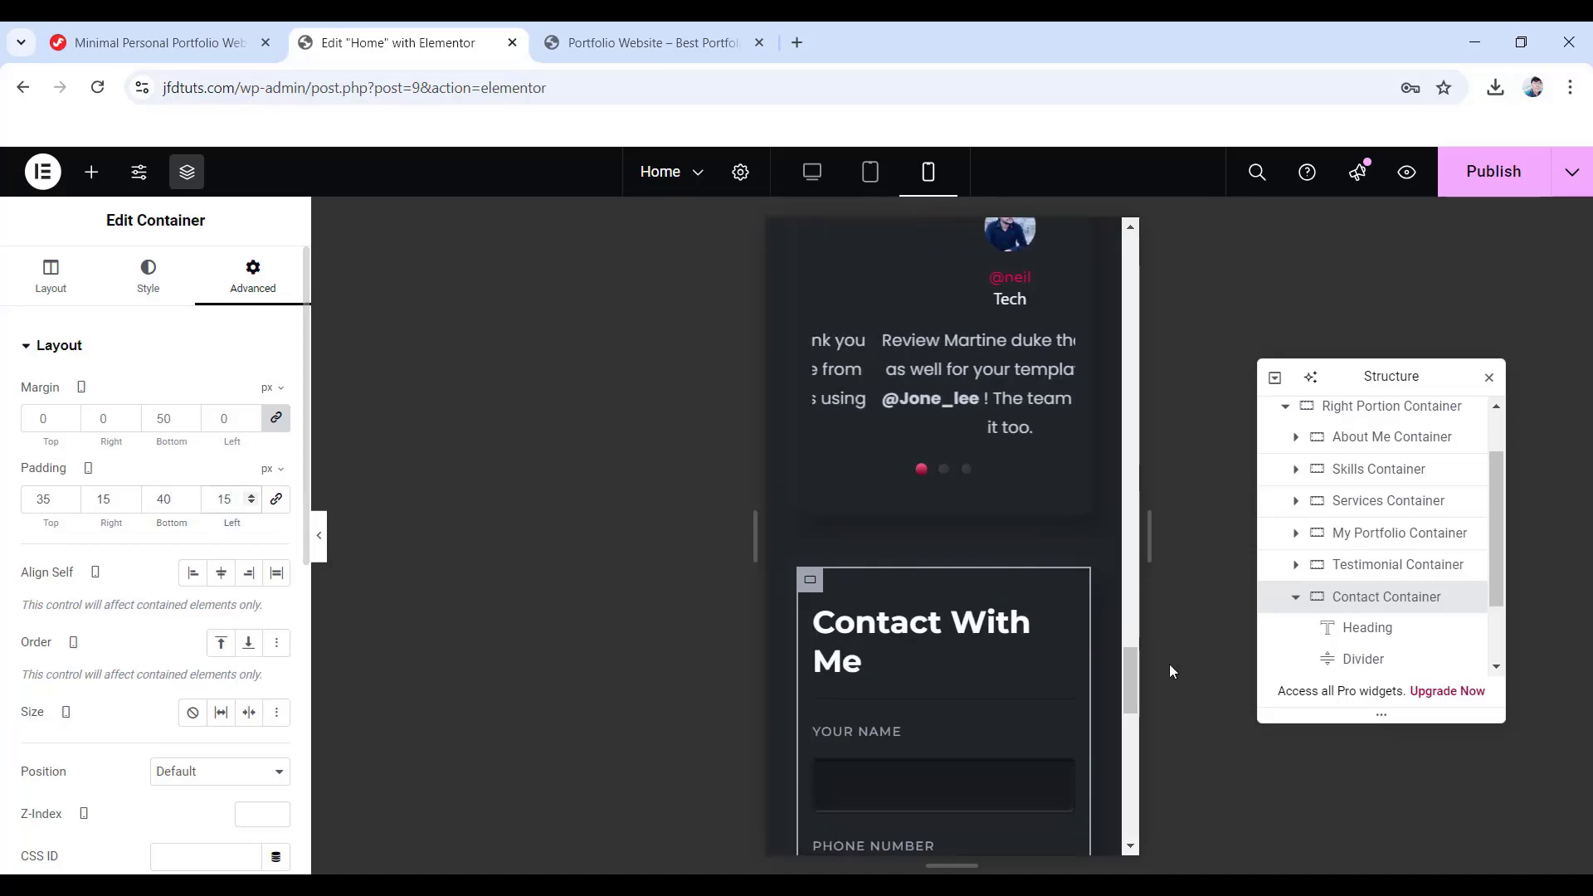
left_click(1382, 634)
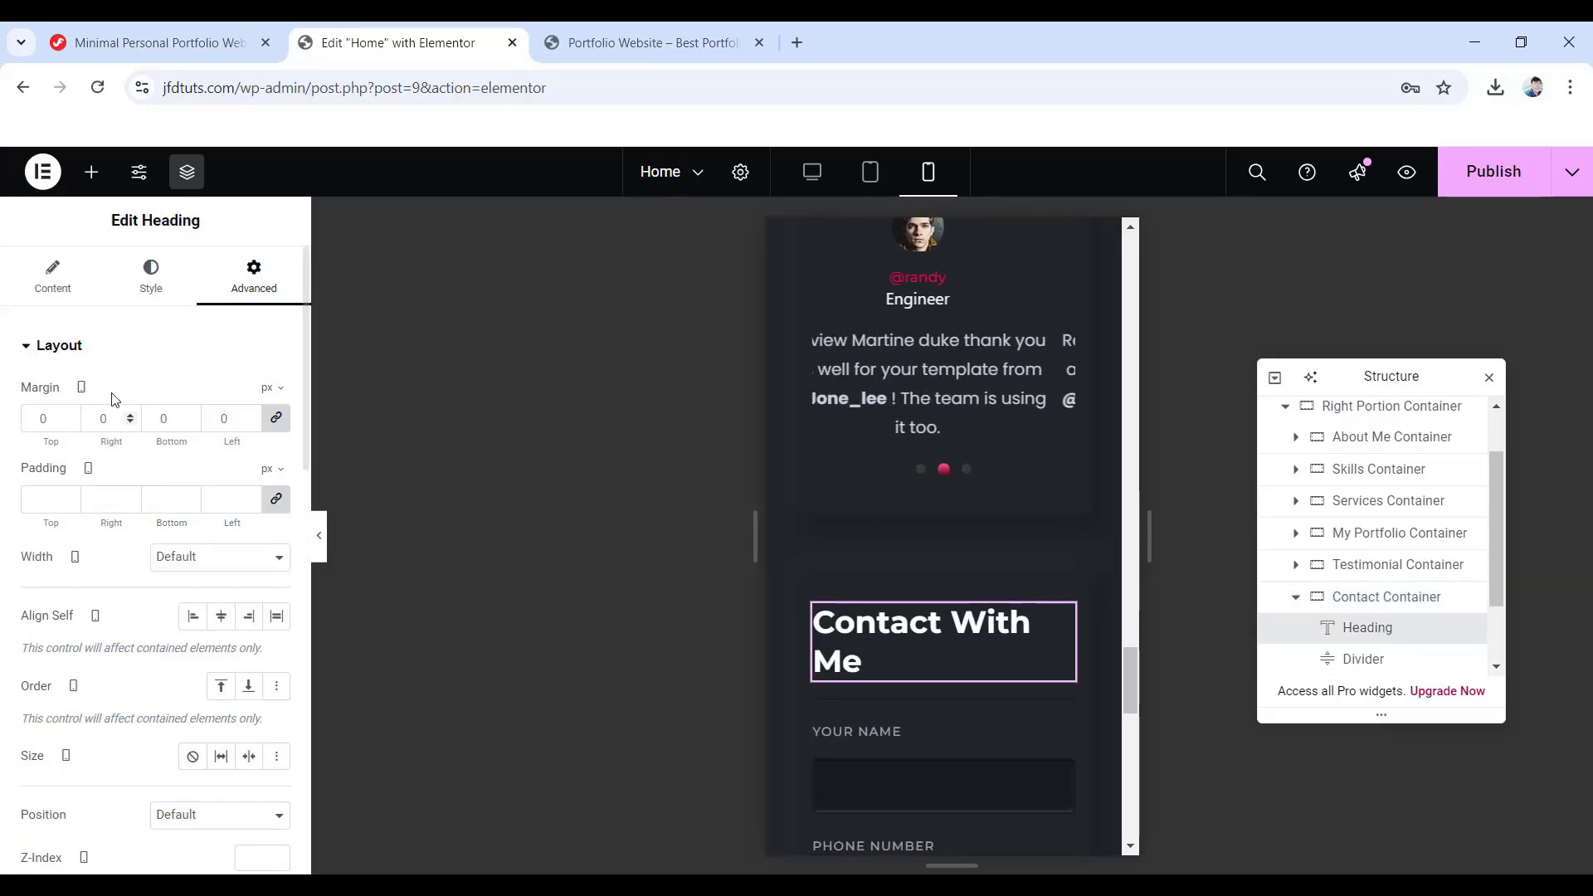
left_click(152, 271)
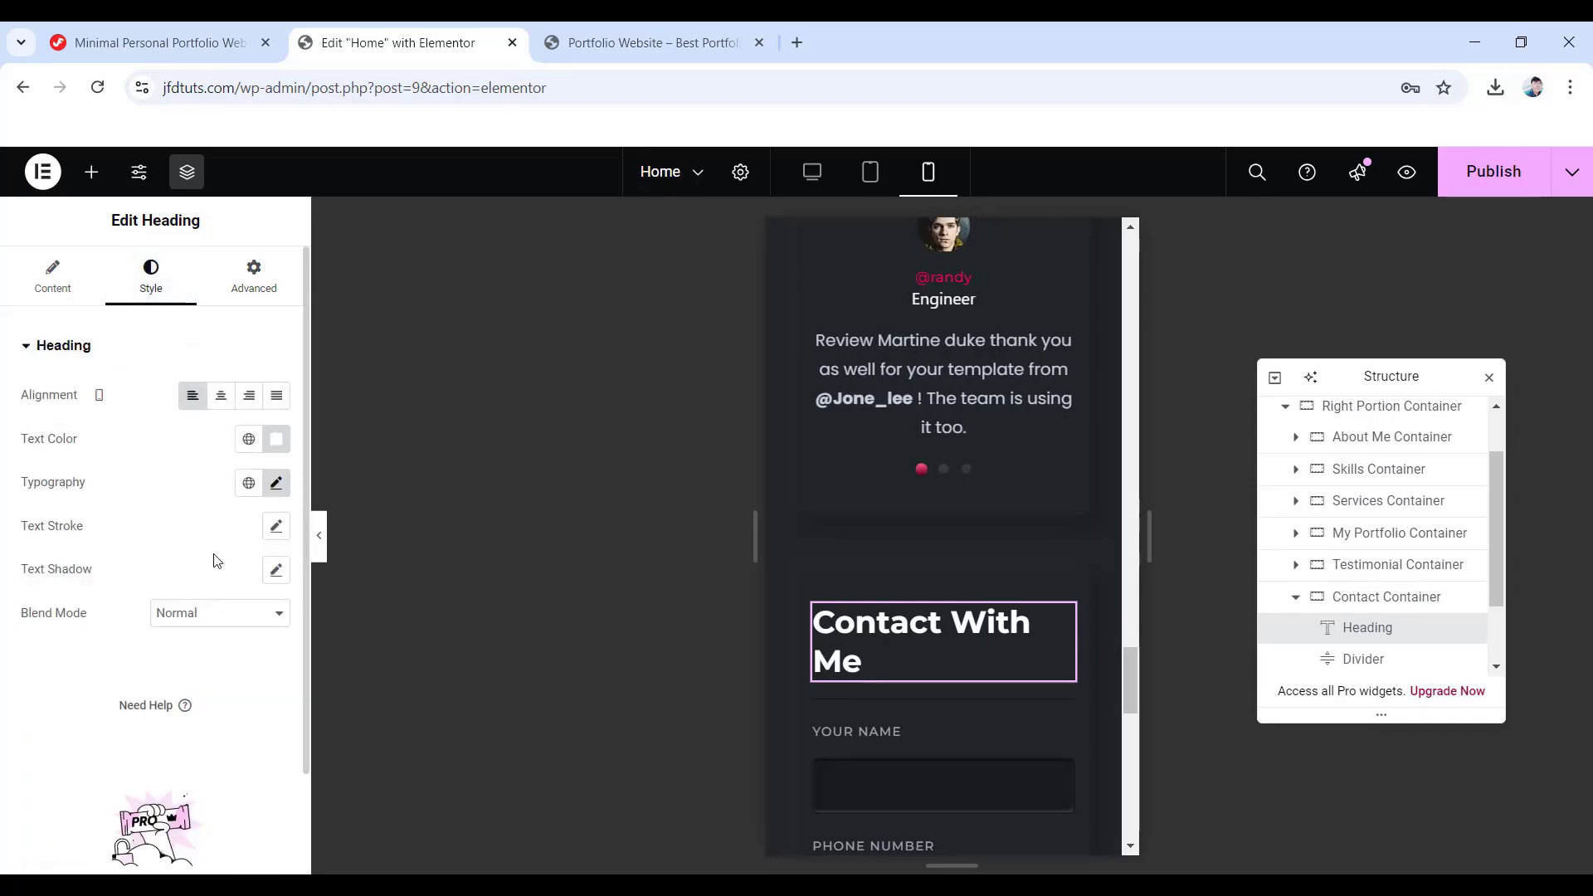
left_click(276, 484)
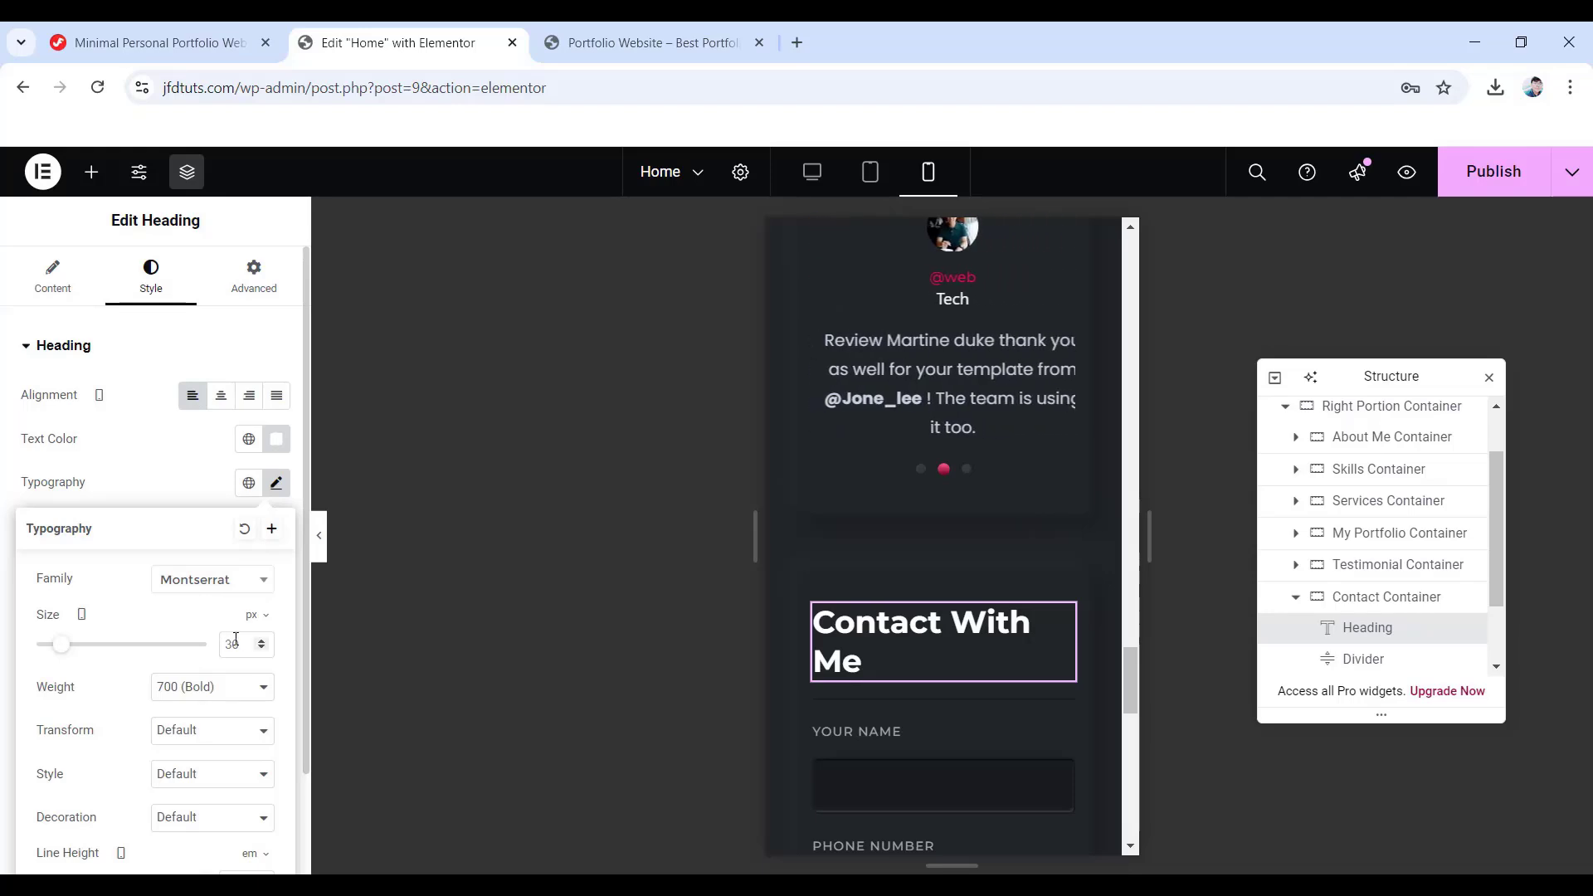
type("24")
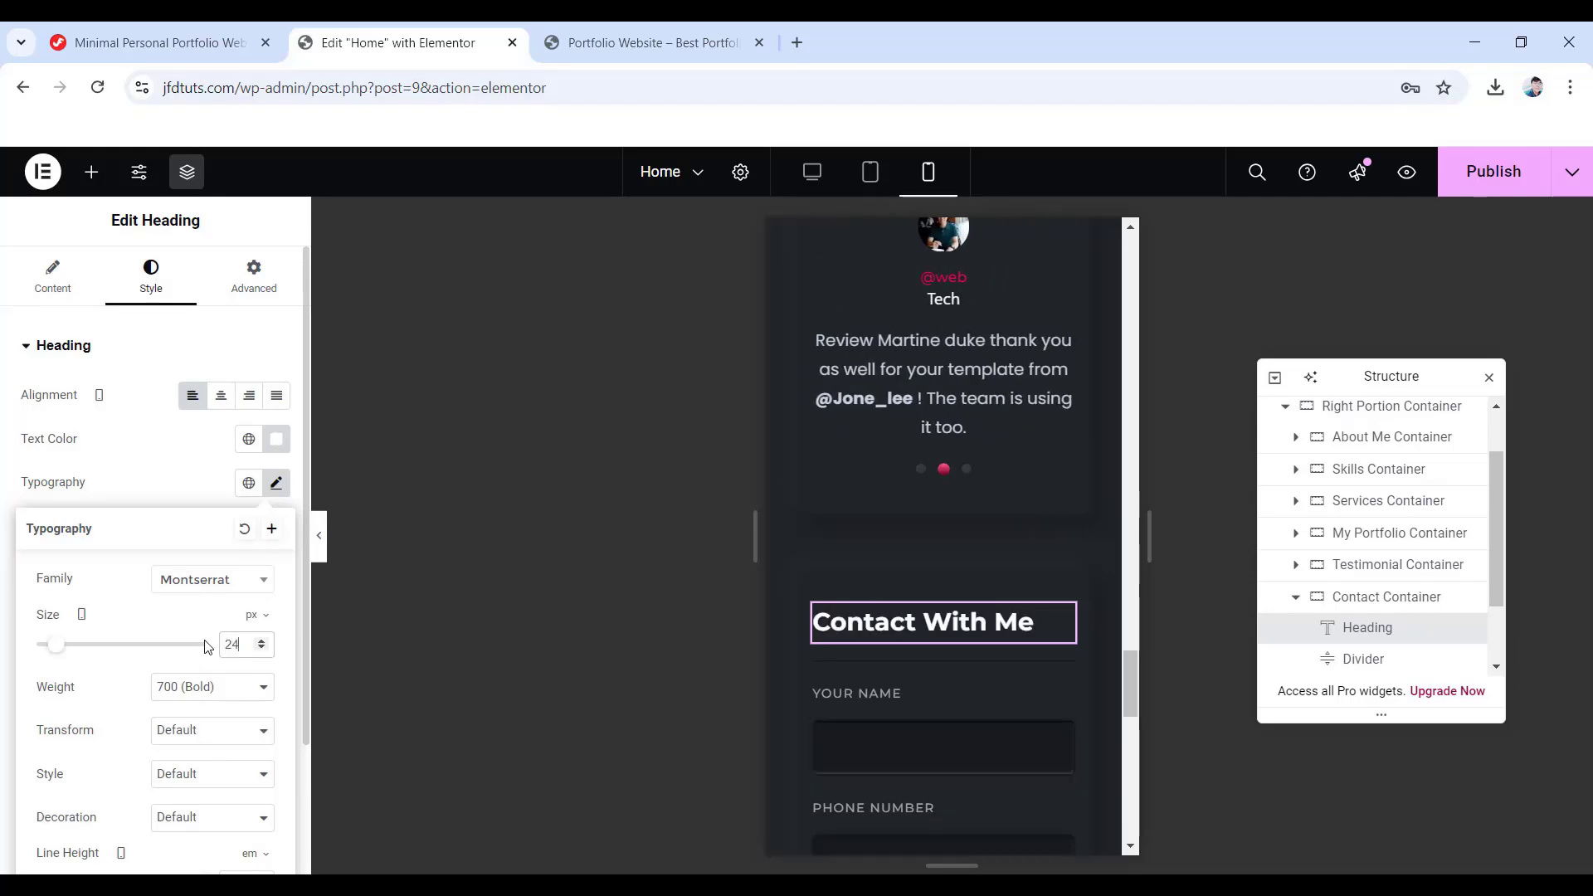
- Change the Contact With Me heading's line height to 30 px
scroll(212, 712, "down", 2)
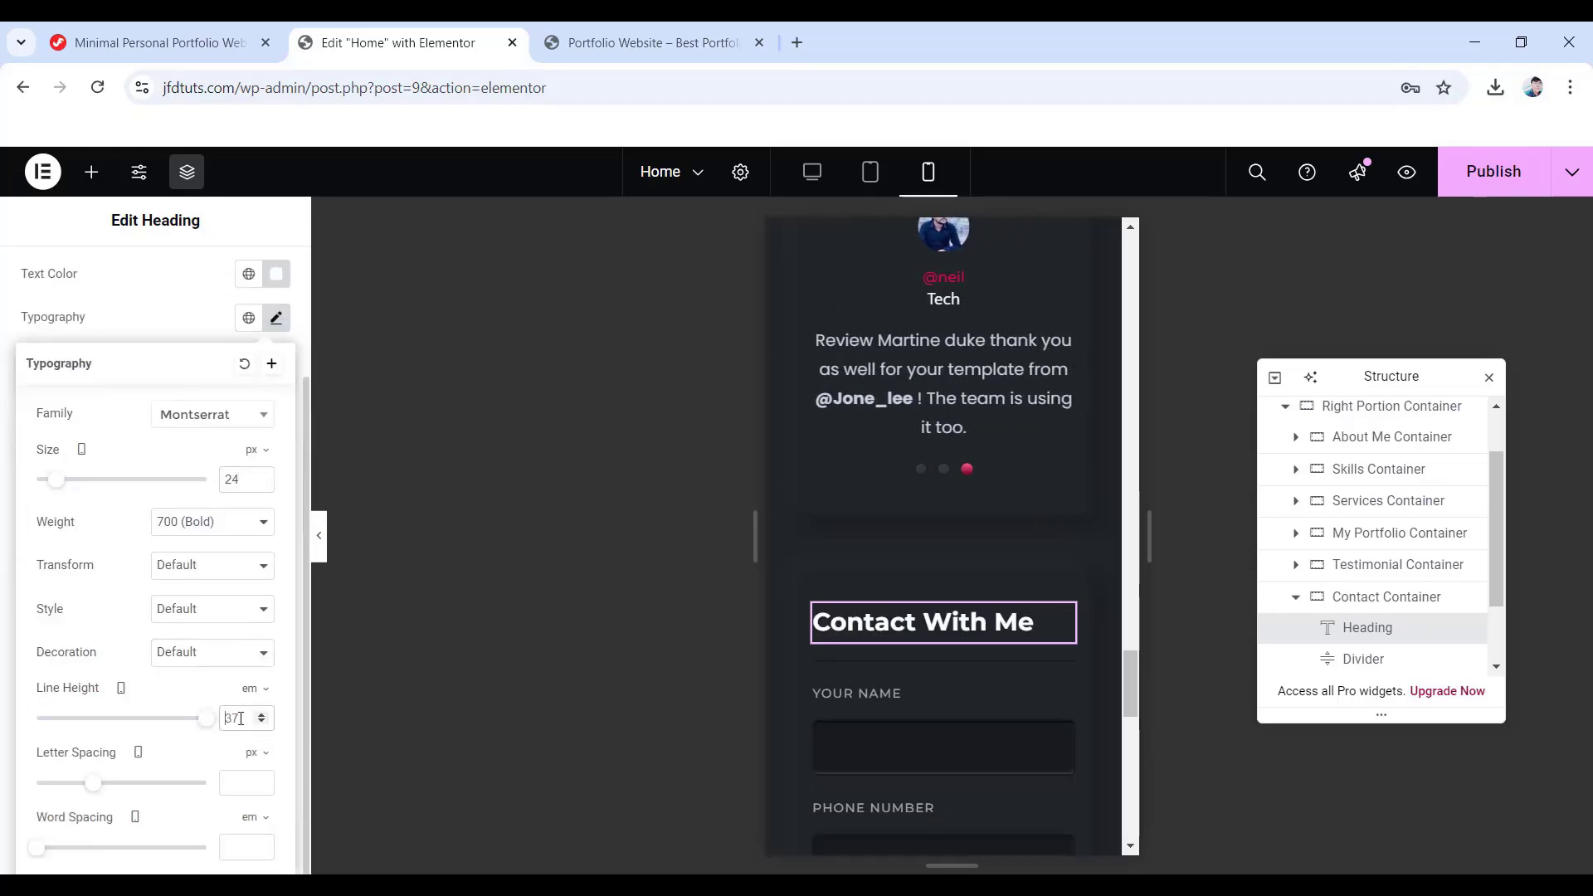
left_click(255, 689)
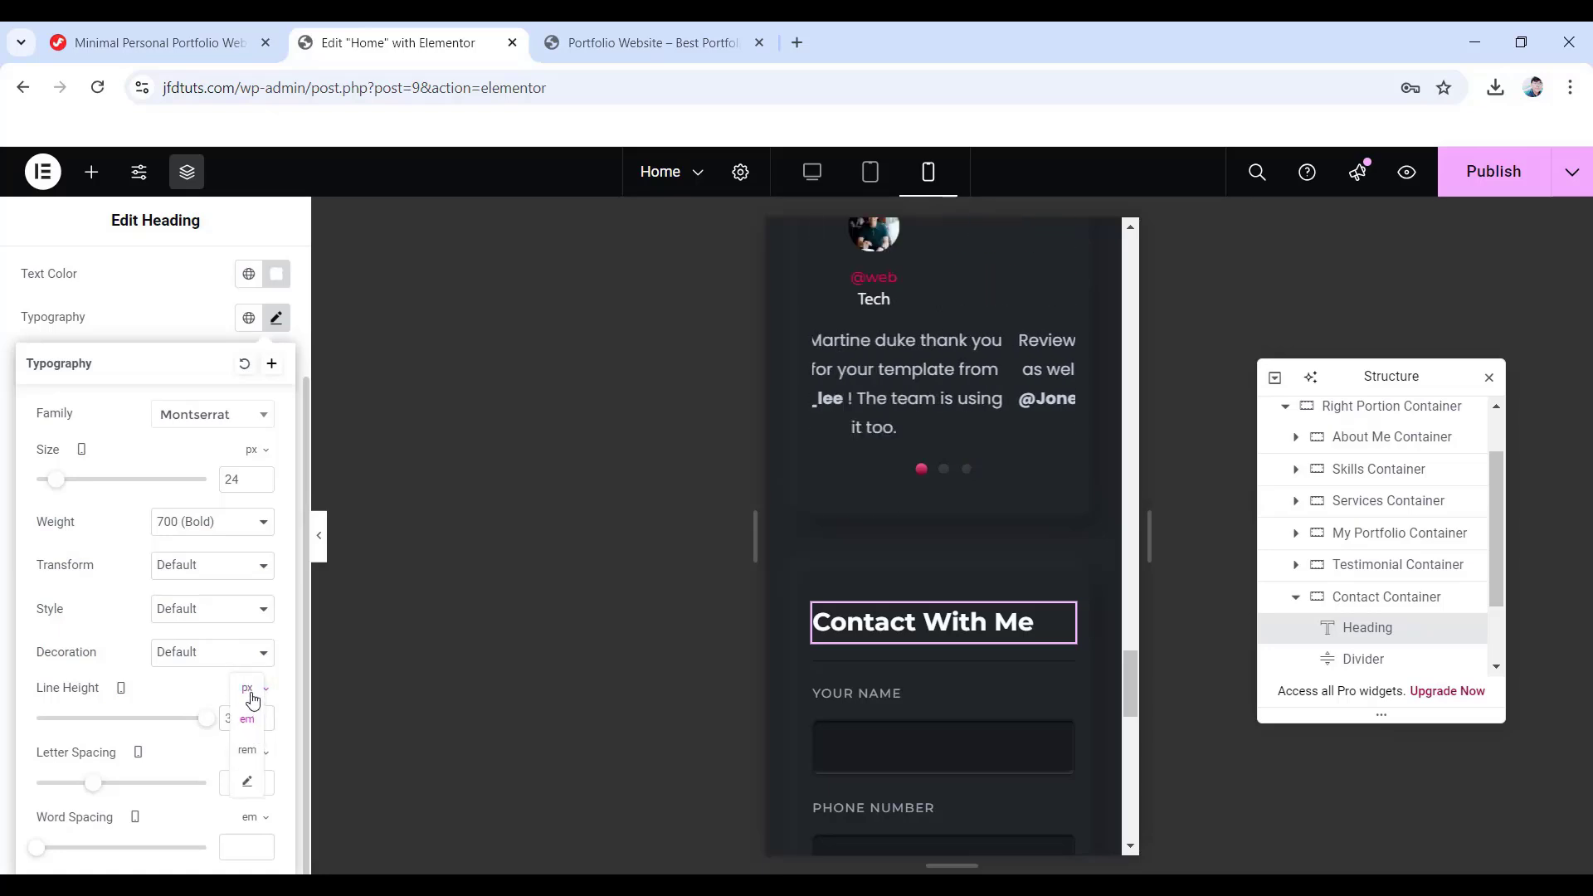
left_click(252, 699)
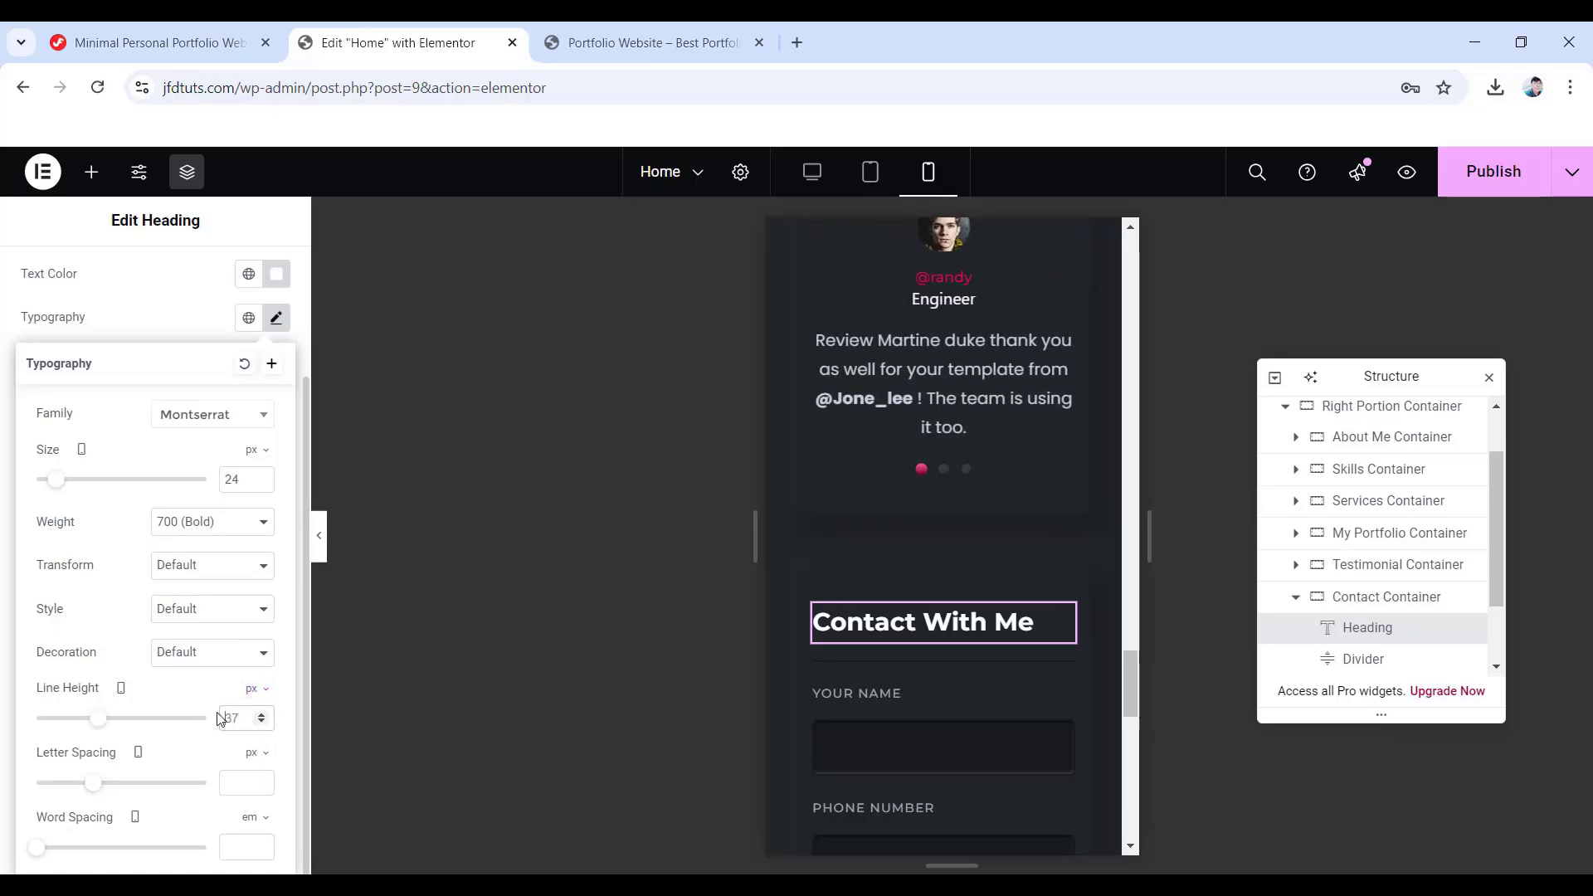
double_click(232, 719)
type("30")
scroll(1093, 687, "up", 4)
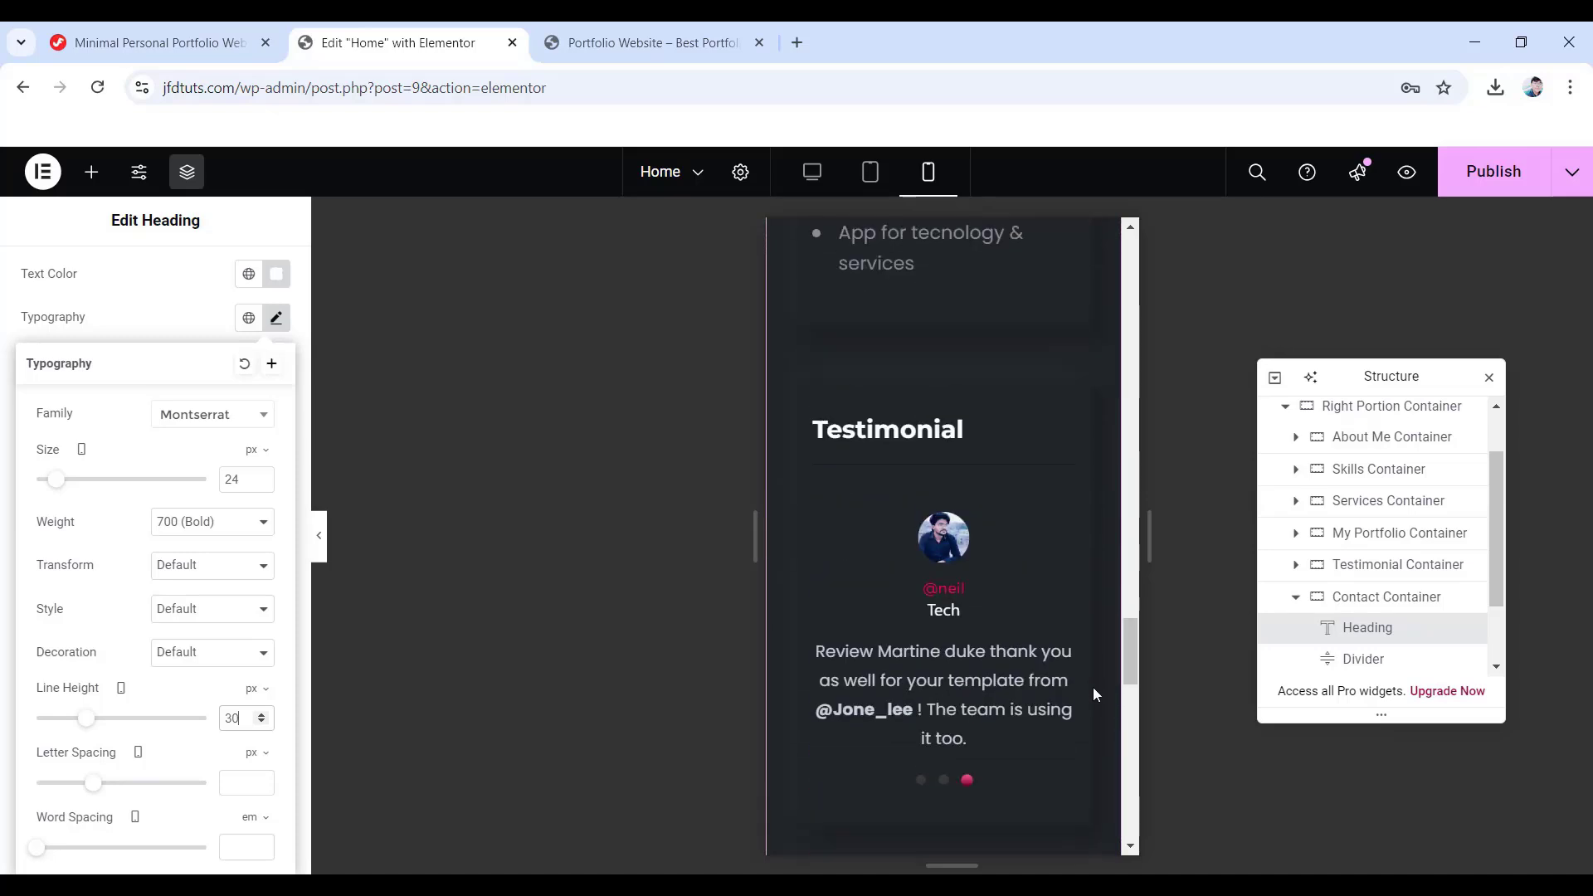
scroll(1093, 687, "up", 3)
scroll(1093, 687, "down", 6)
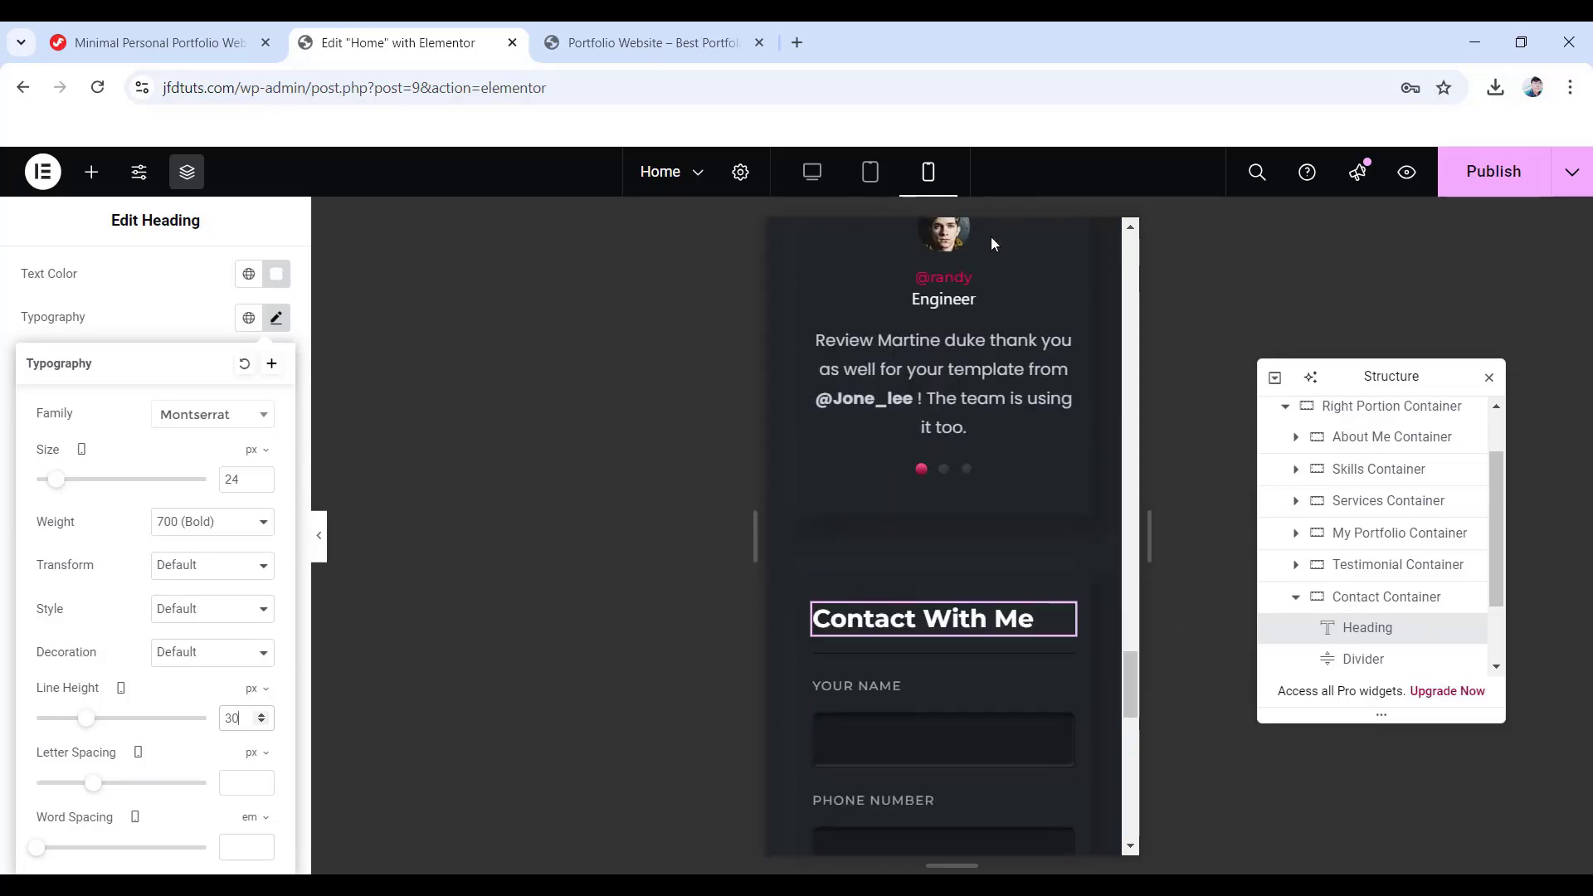
- Save the page, restore the desktop preview, and switch to the live Portfolio Website tab
left_click(1486, 179)
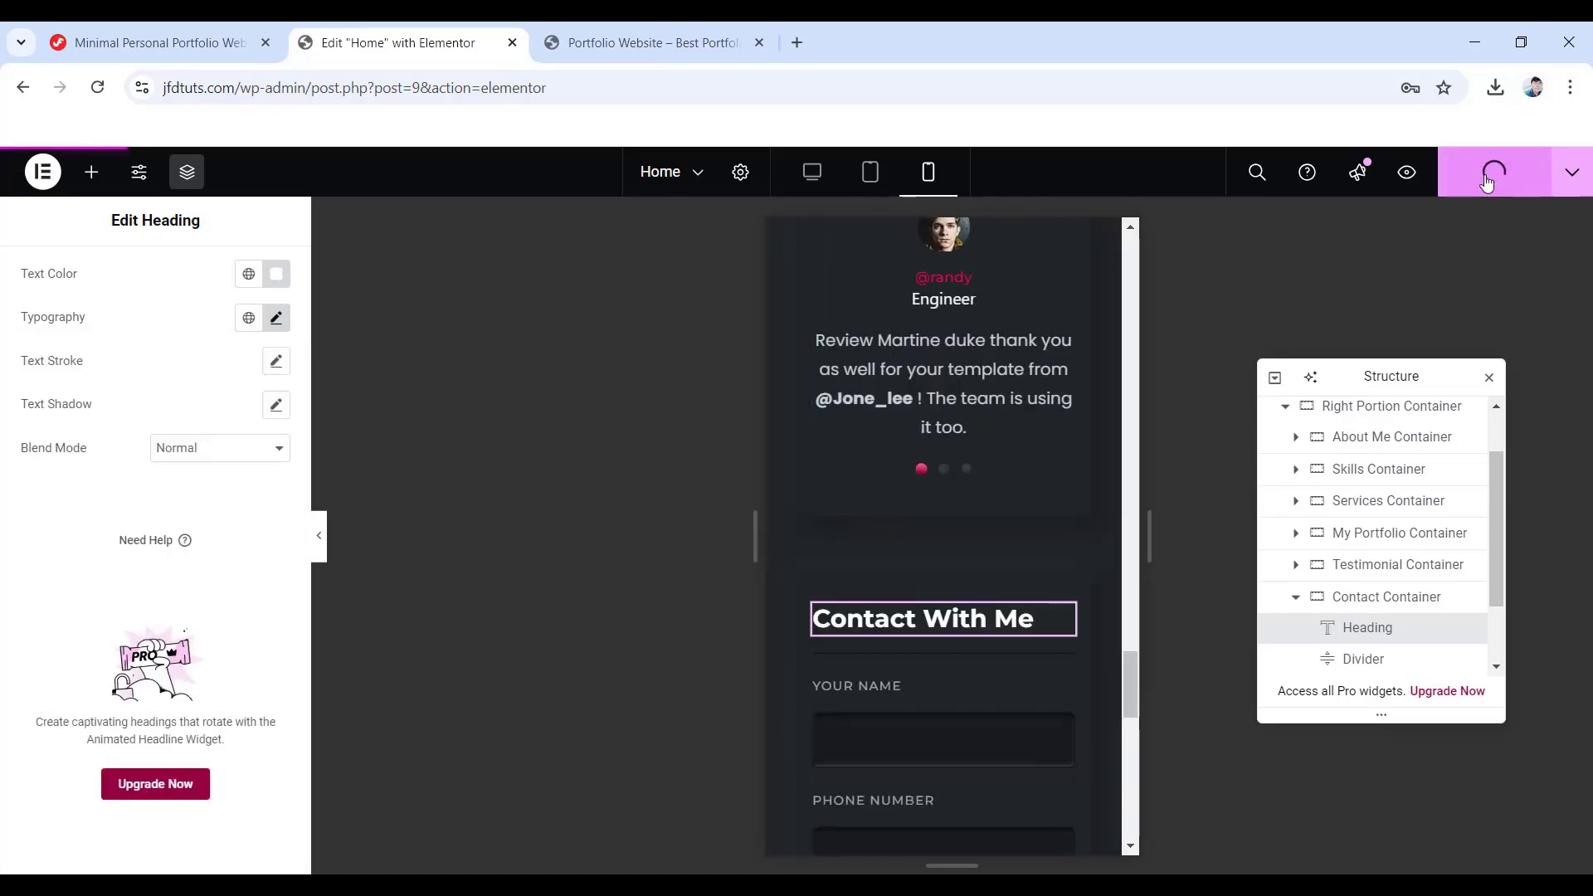
left_click(813, 174)
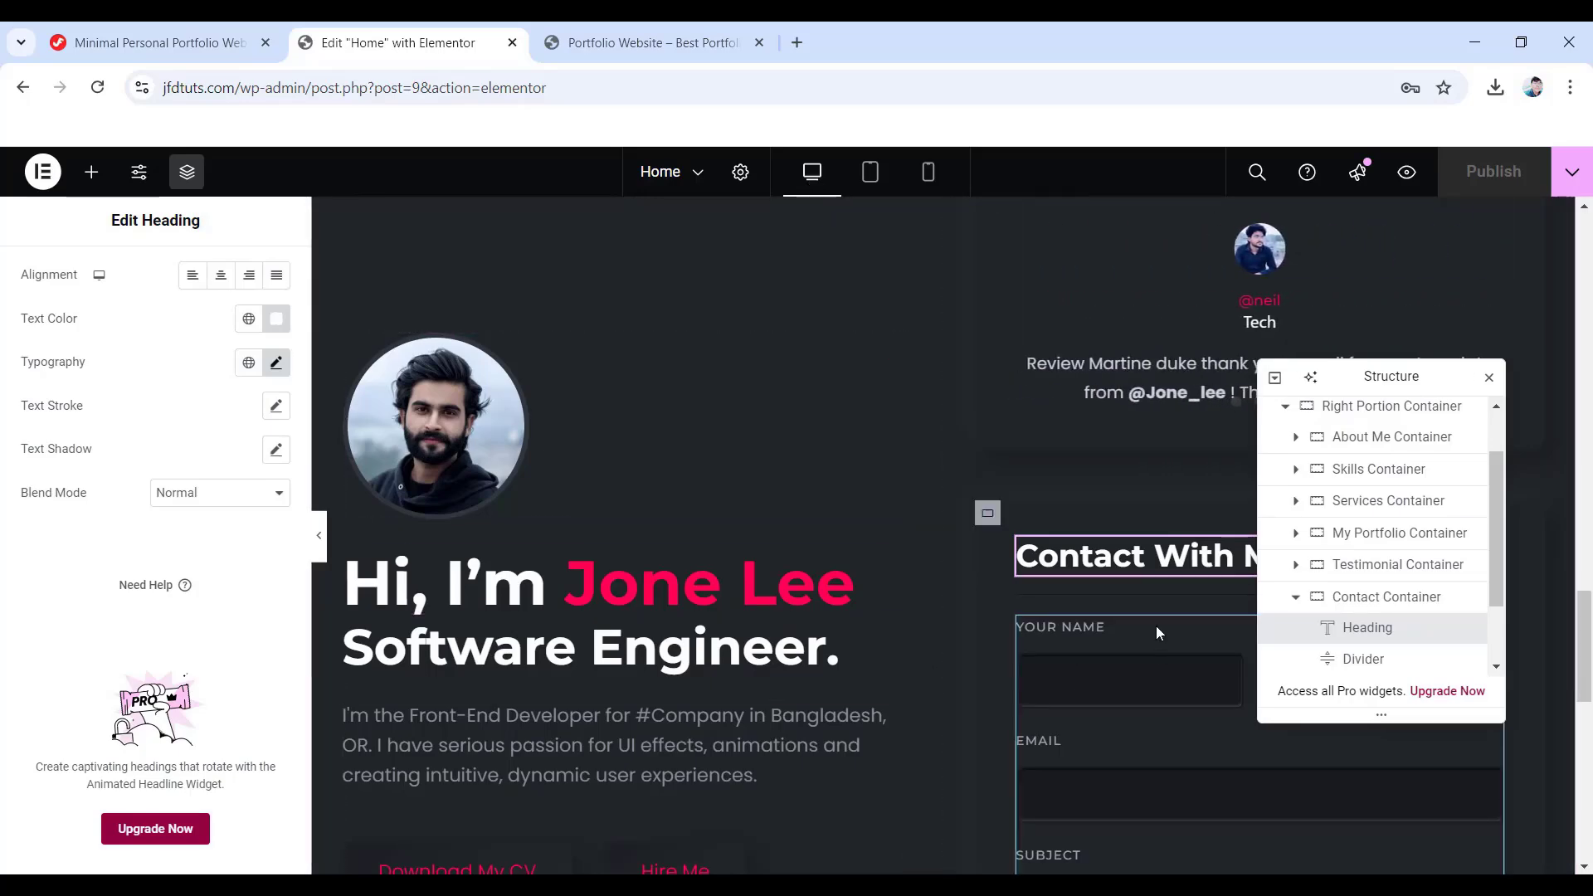
scroll(969, 650, "down", 5)
scroll(969, 651, "down", 5)
scroll(915, 645, "up", 15)
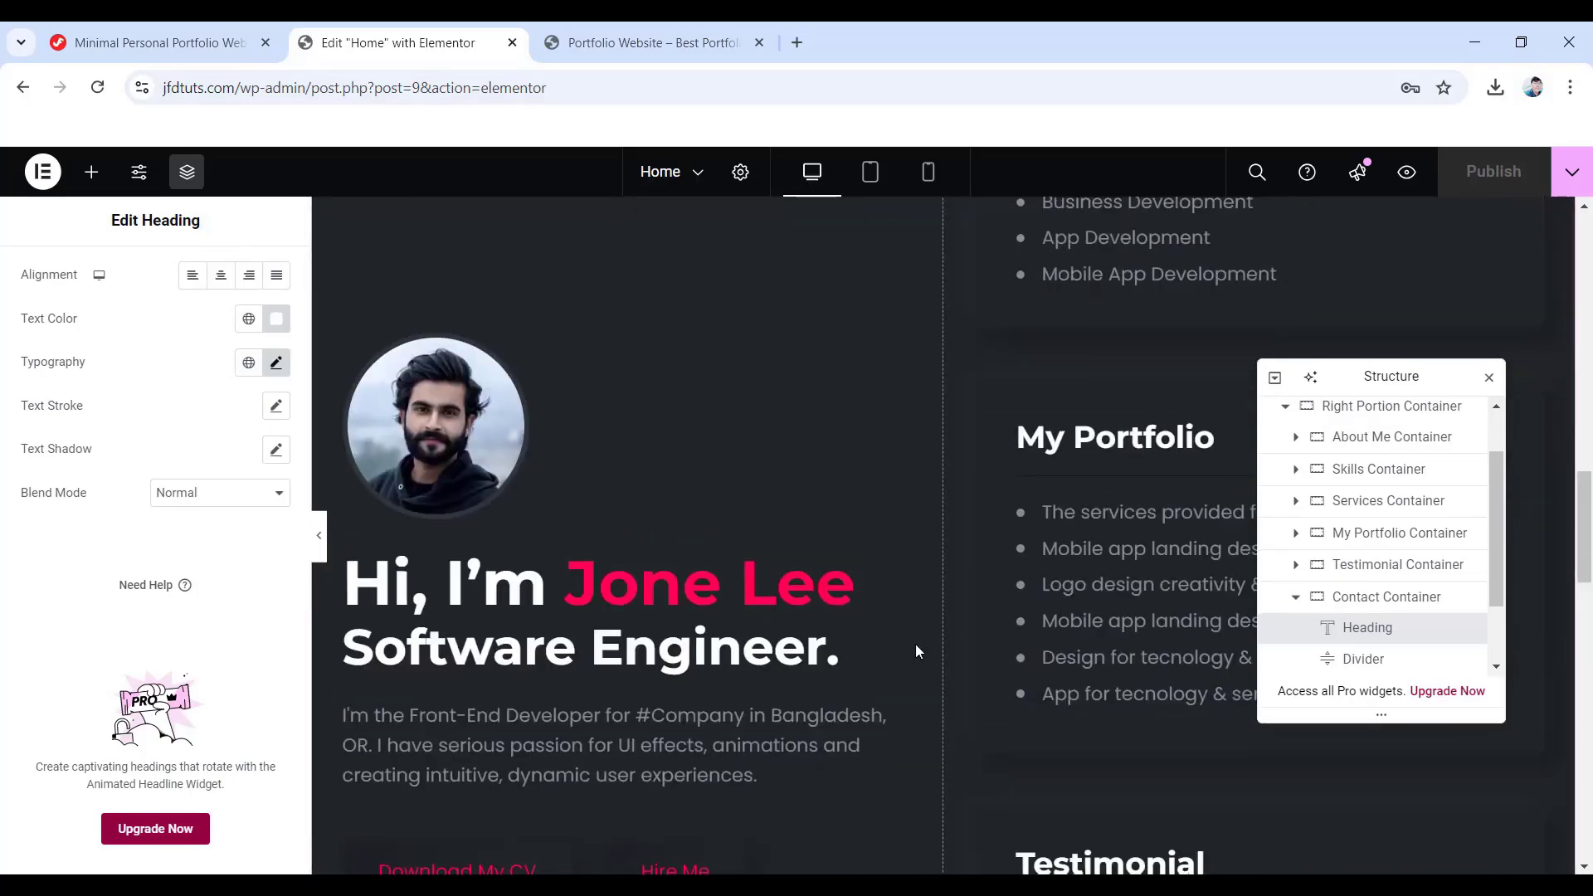
scroll(916, 644, "up", 5)
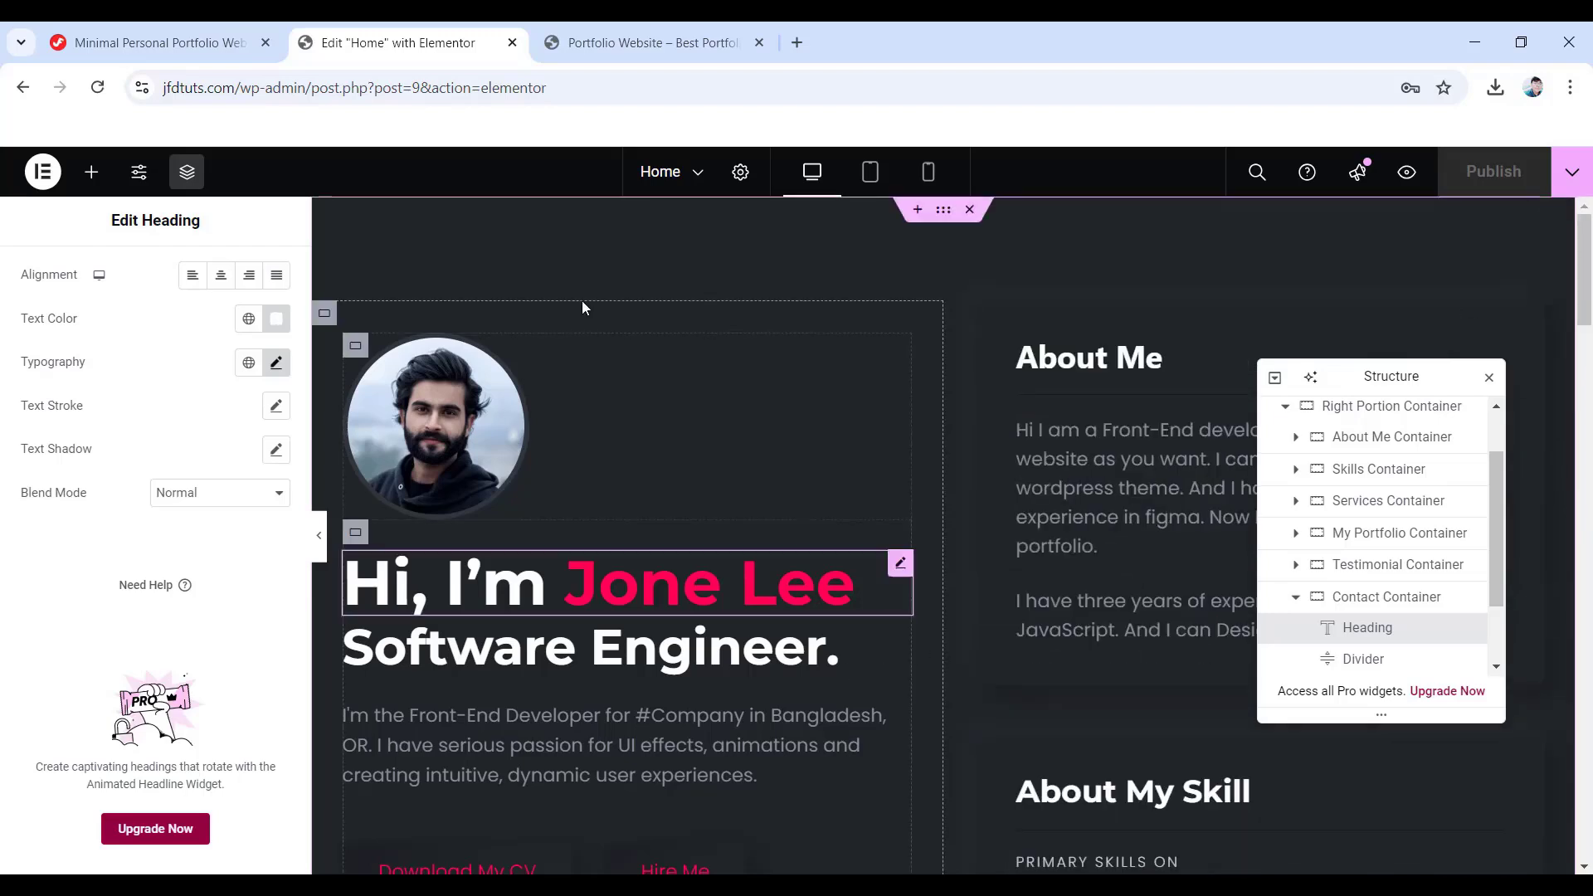
left_click(655, 46)
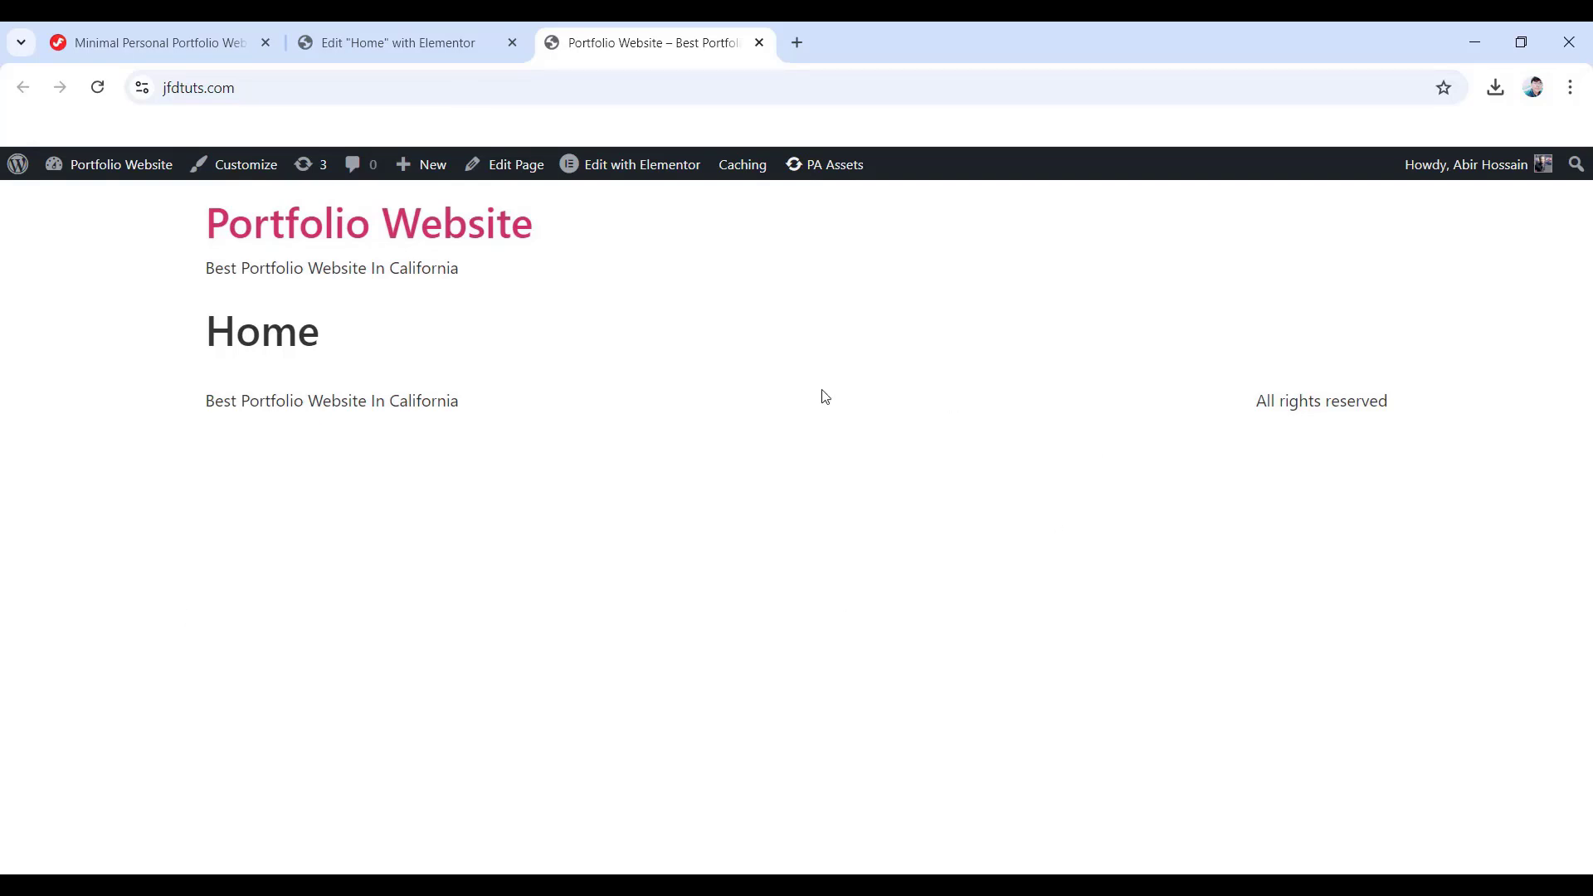
- Reload the live page and scroll through the dark hero, About Me and skills sections
left_click(97, 93)
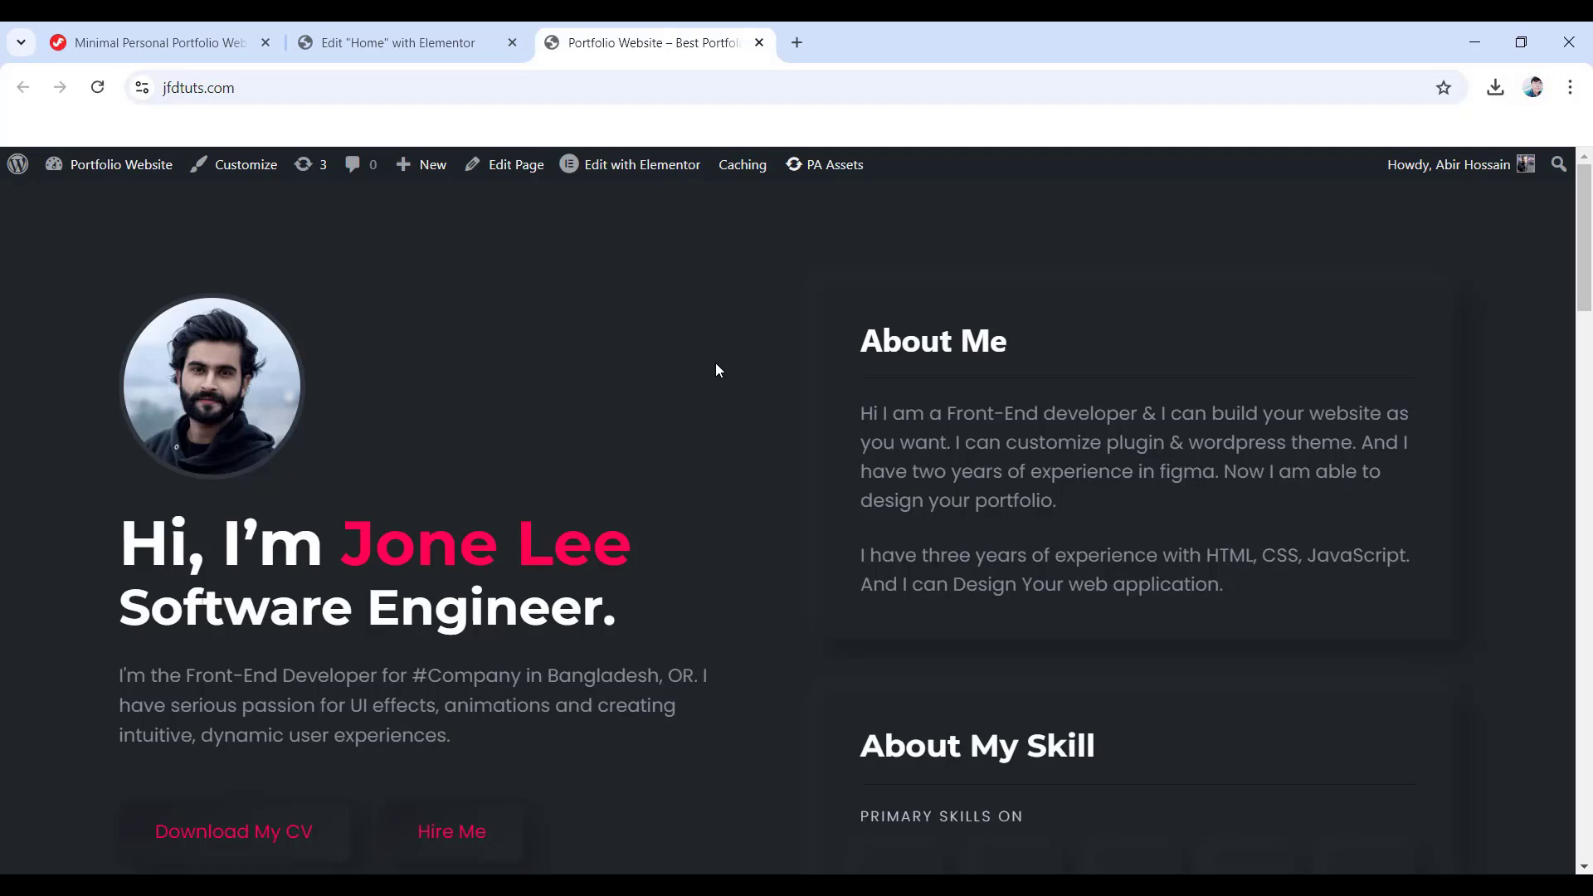
scroll(716, 370, "down", 11)
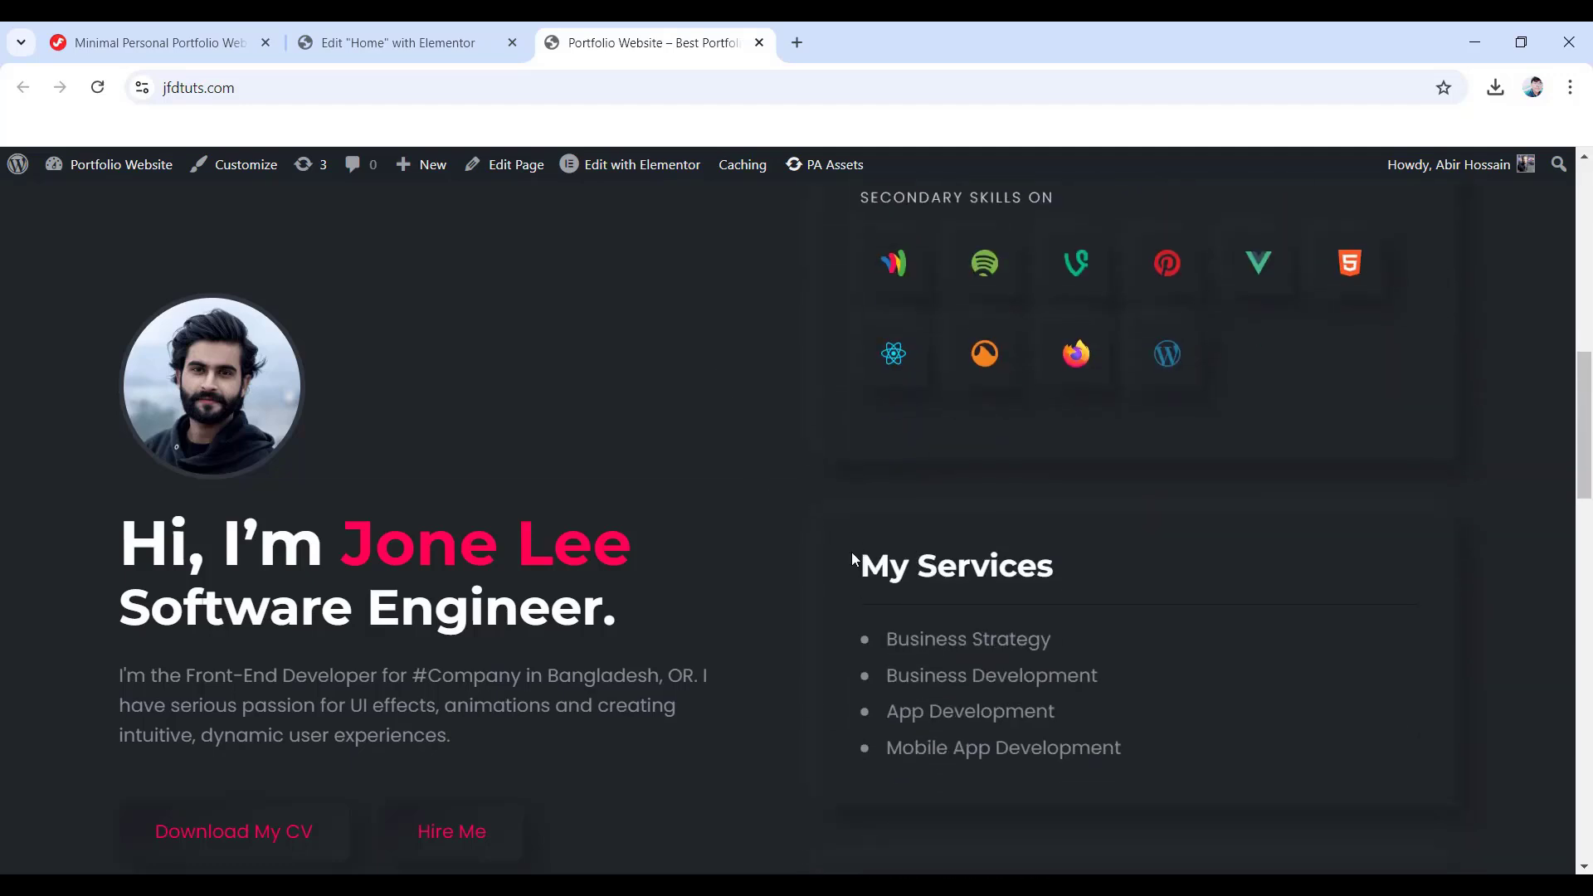
scroll(803, 554, "down", 15)
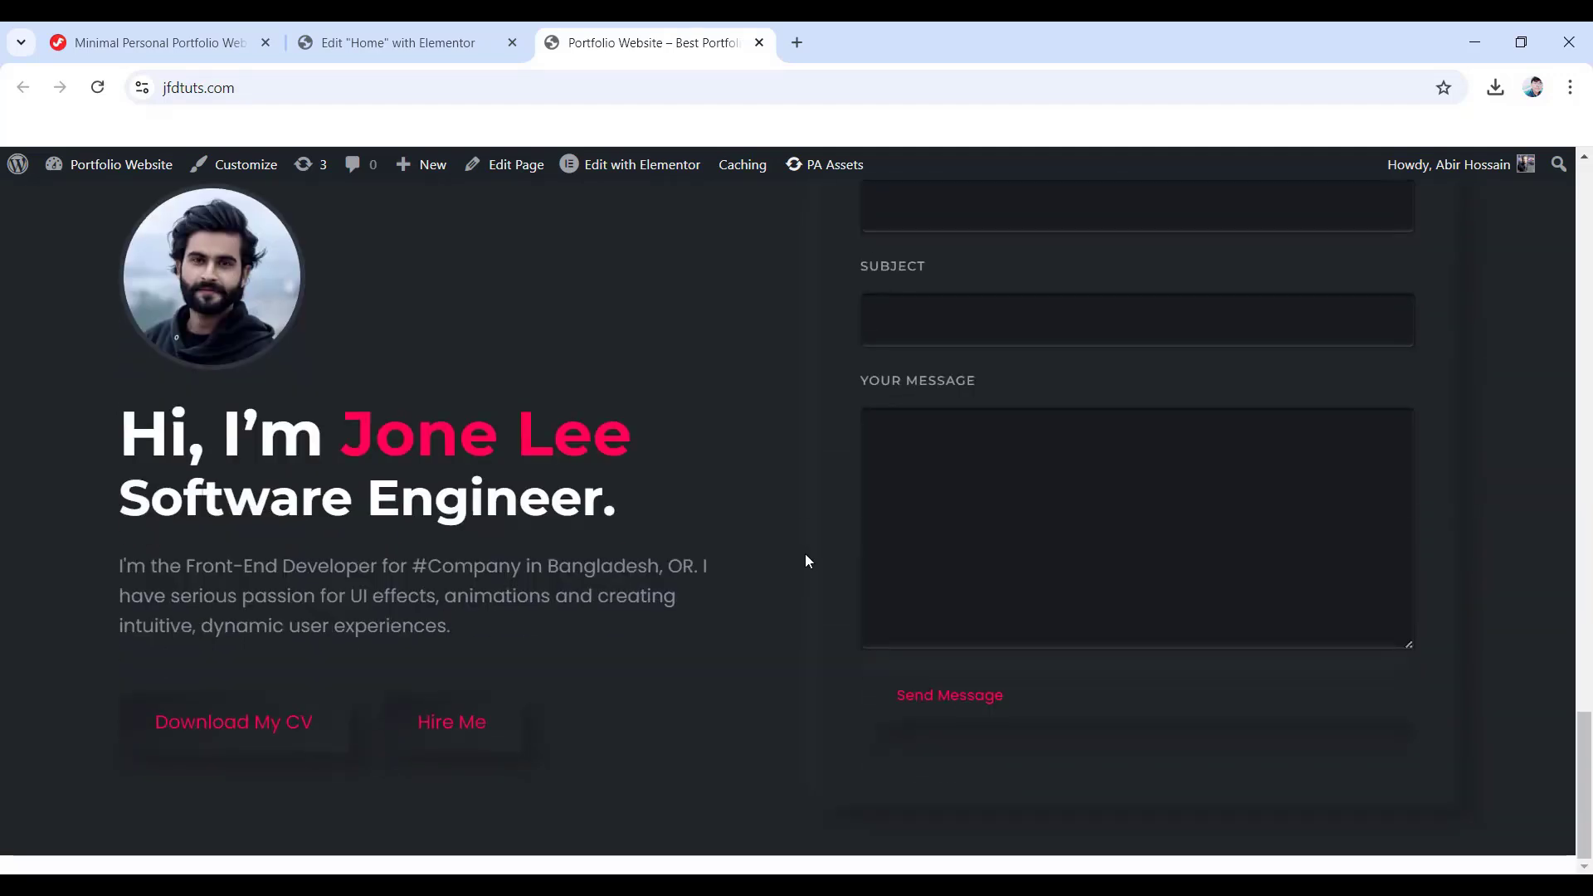
scroll(804, 561, "up", 18)
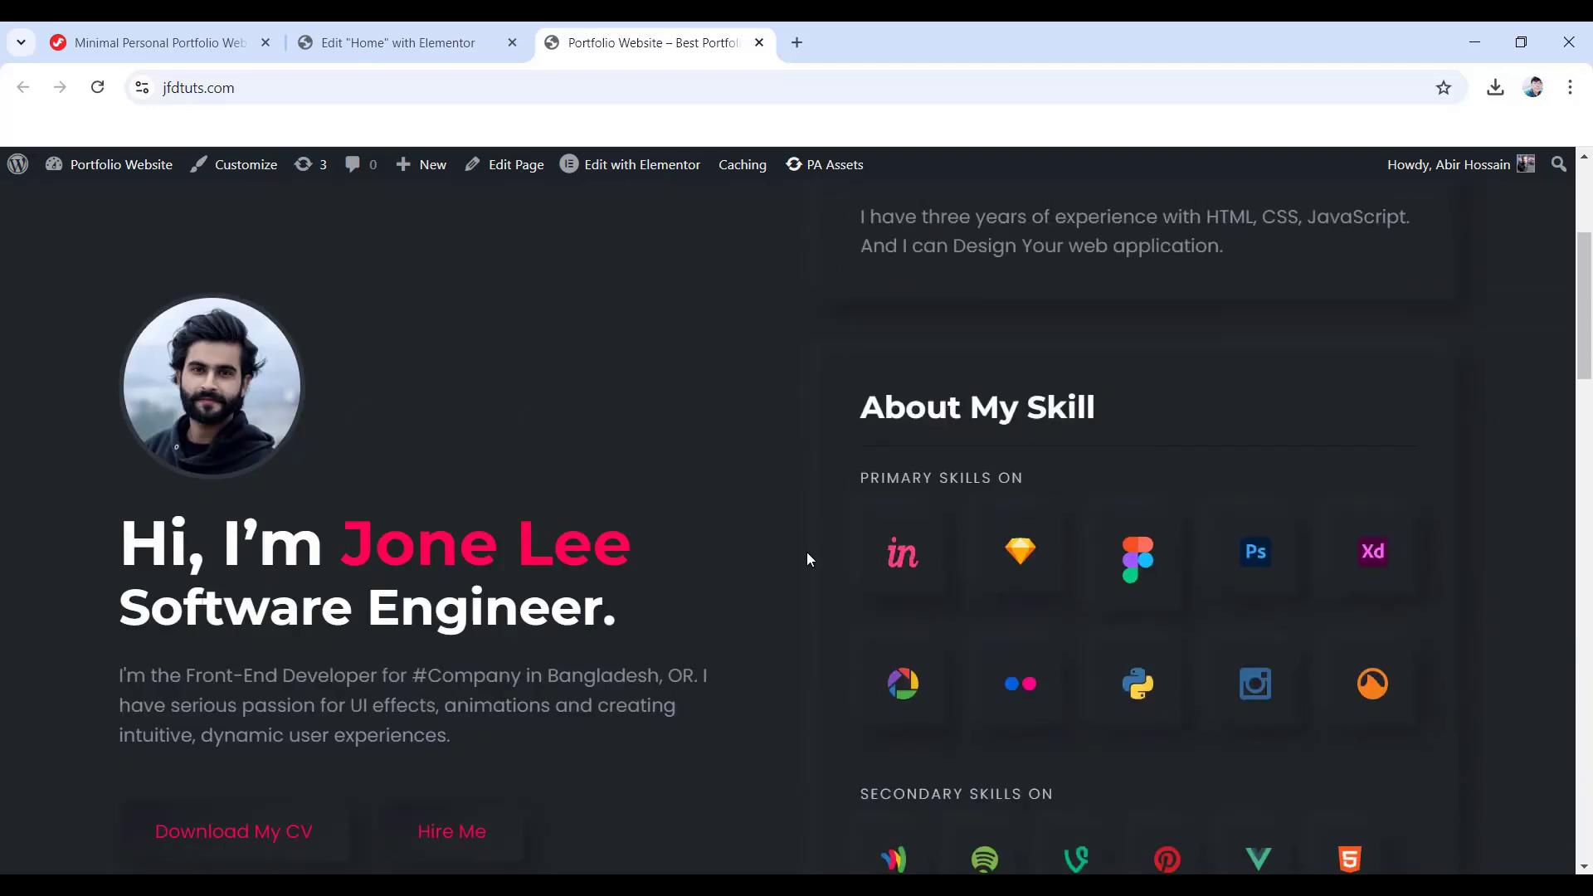
scroll(808, 551, "up", 4)
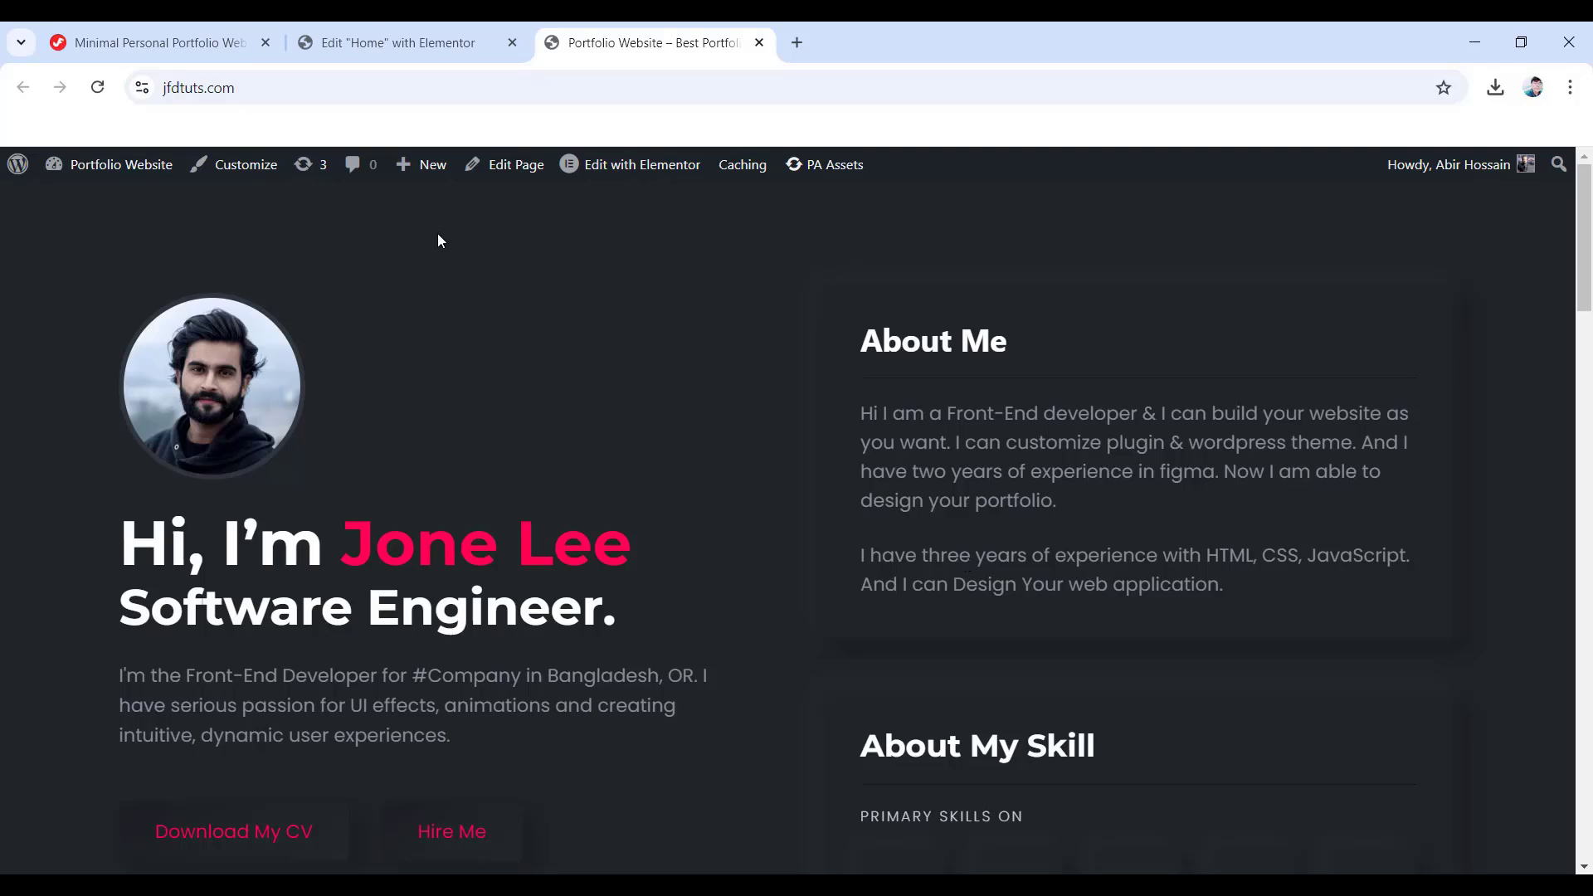
- Back in the editor, set the About Me Container's entrance animation to Fade In Right
left_click(397, 42)
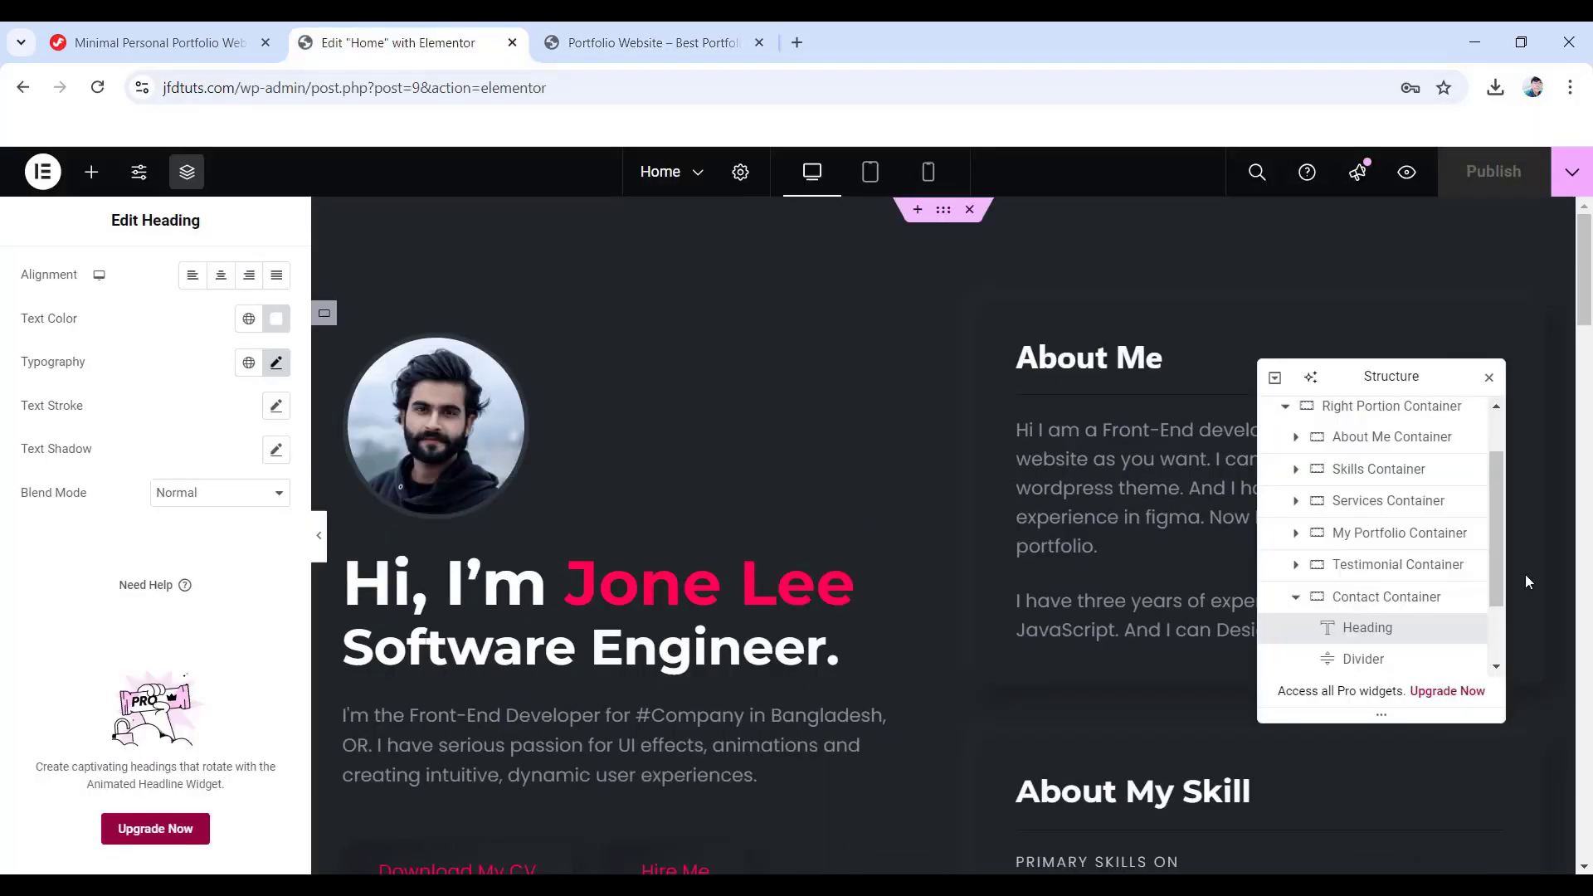
left_click(1296, 599)
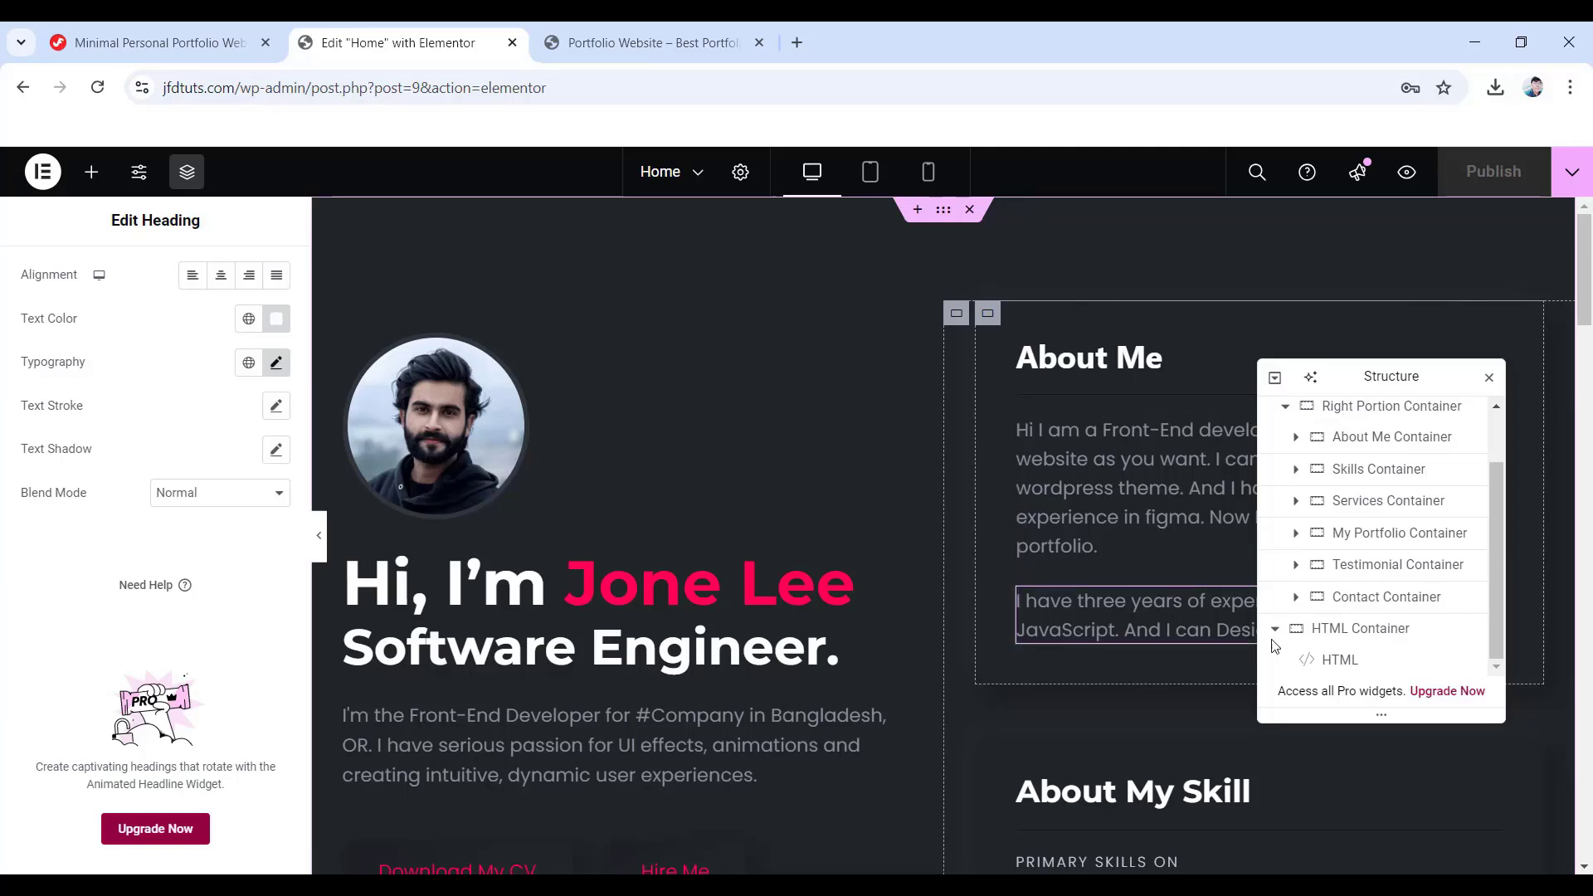
left_click(1383, 449)
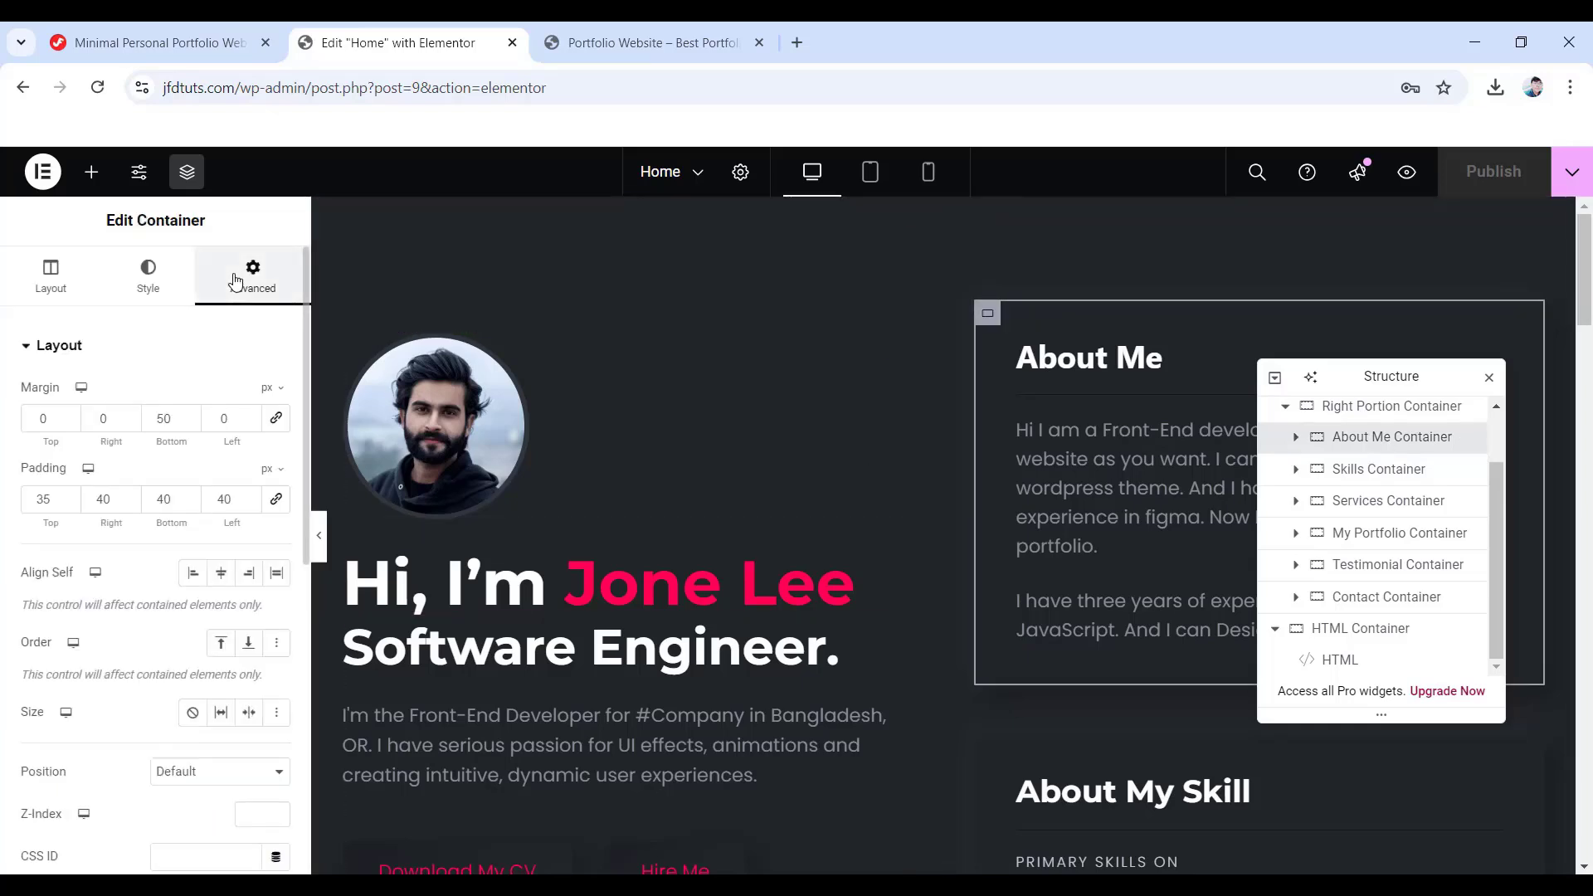
scroll(135, 475, "down", 8)
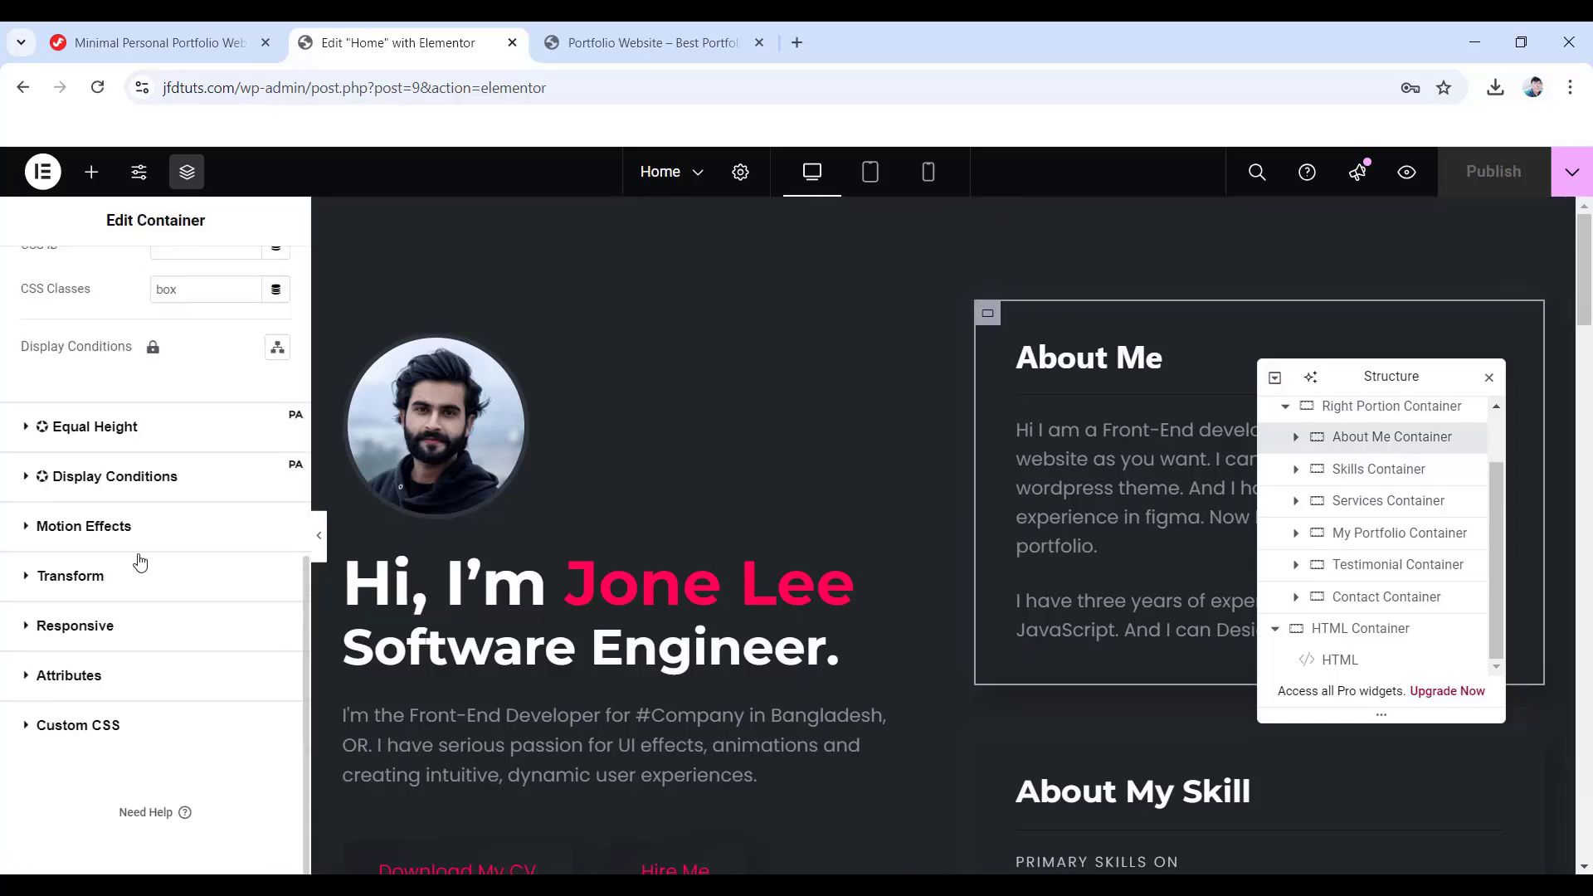
left_click(104, 528)
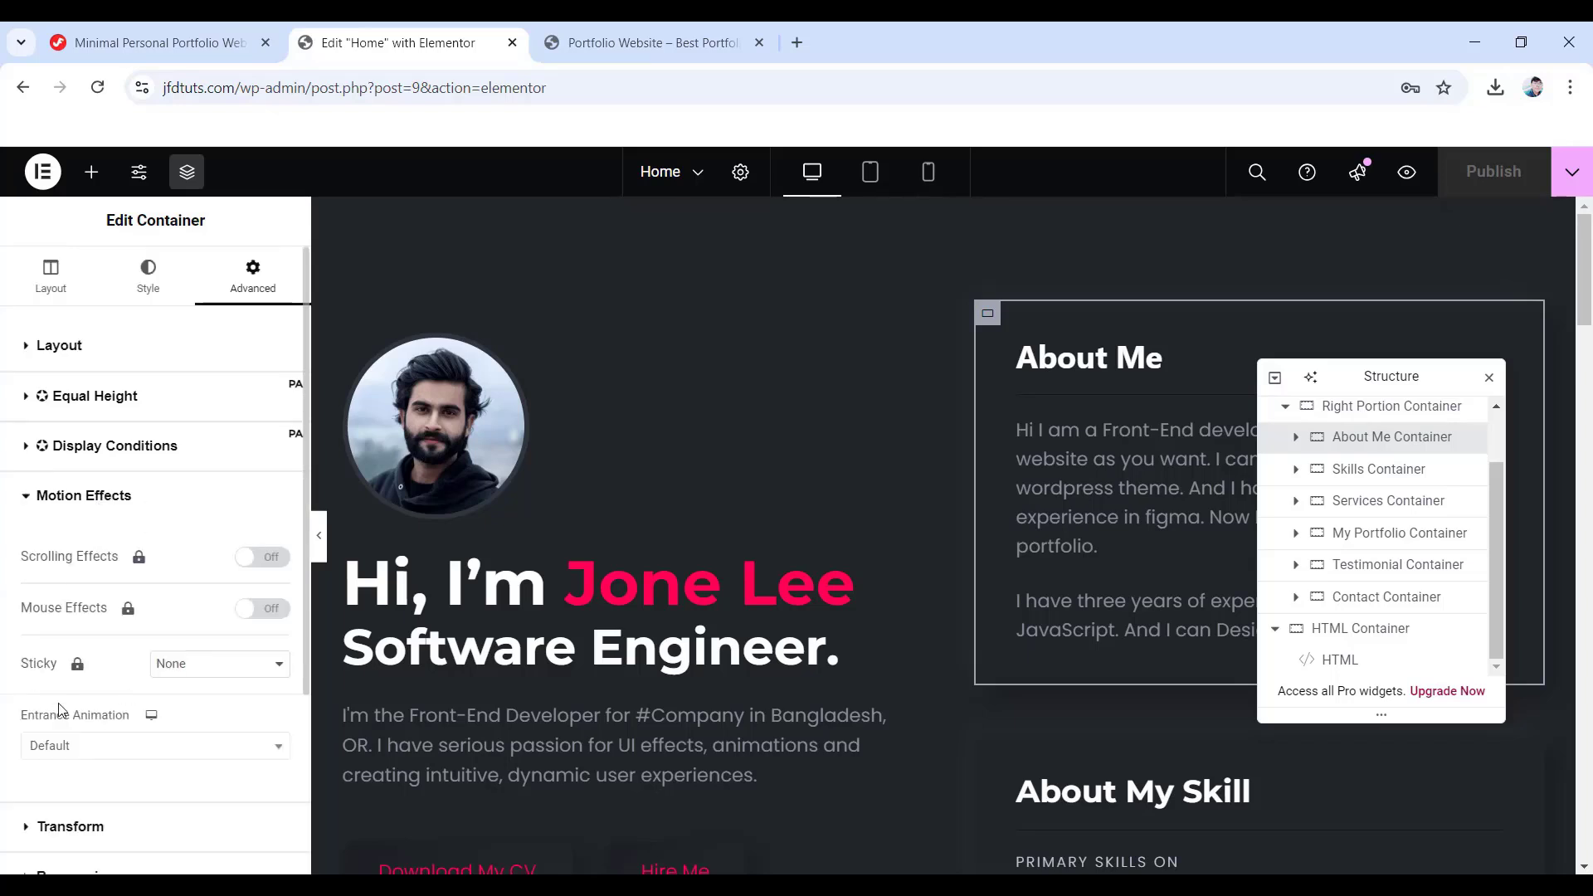
left_click(148, 751)
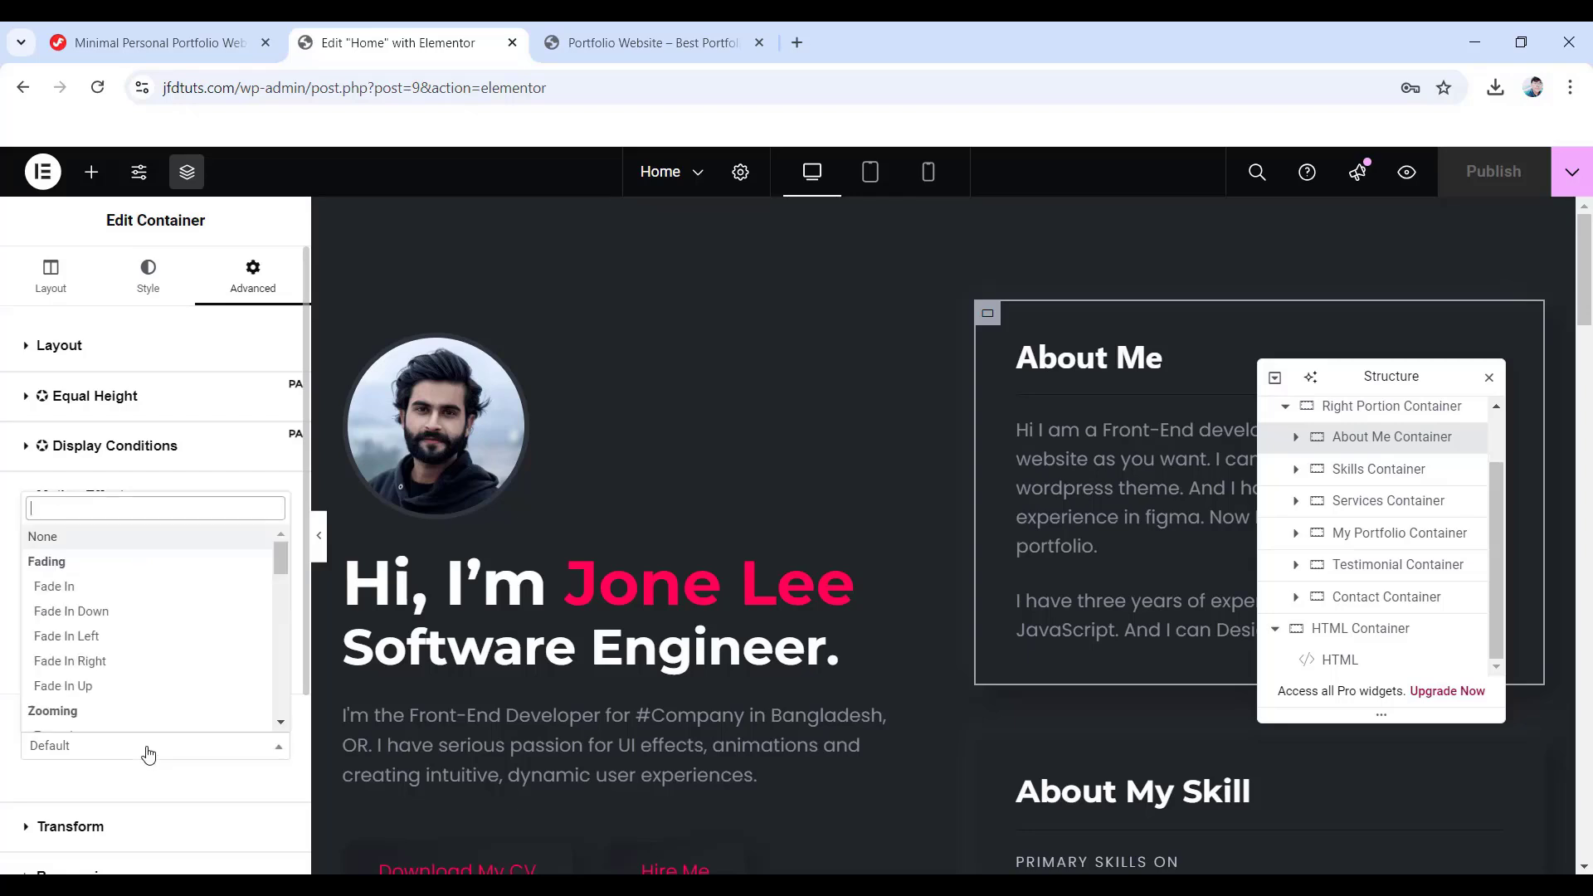
left_click(84, 661)
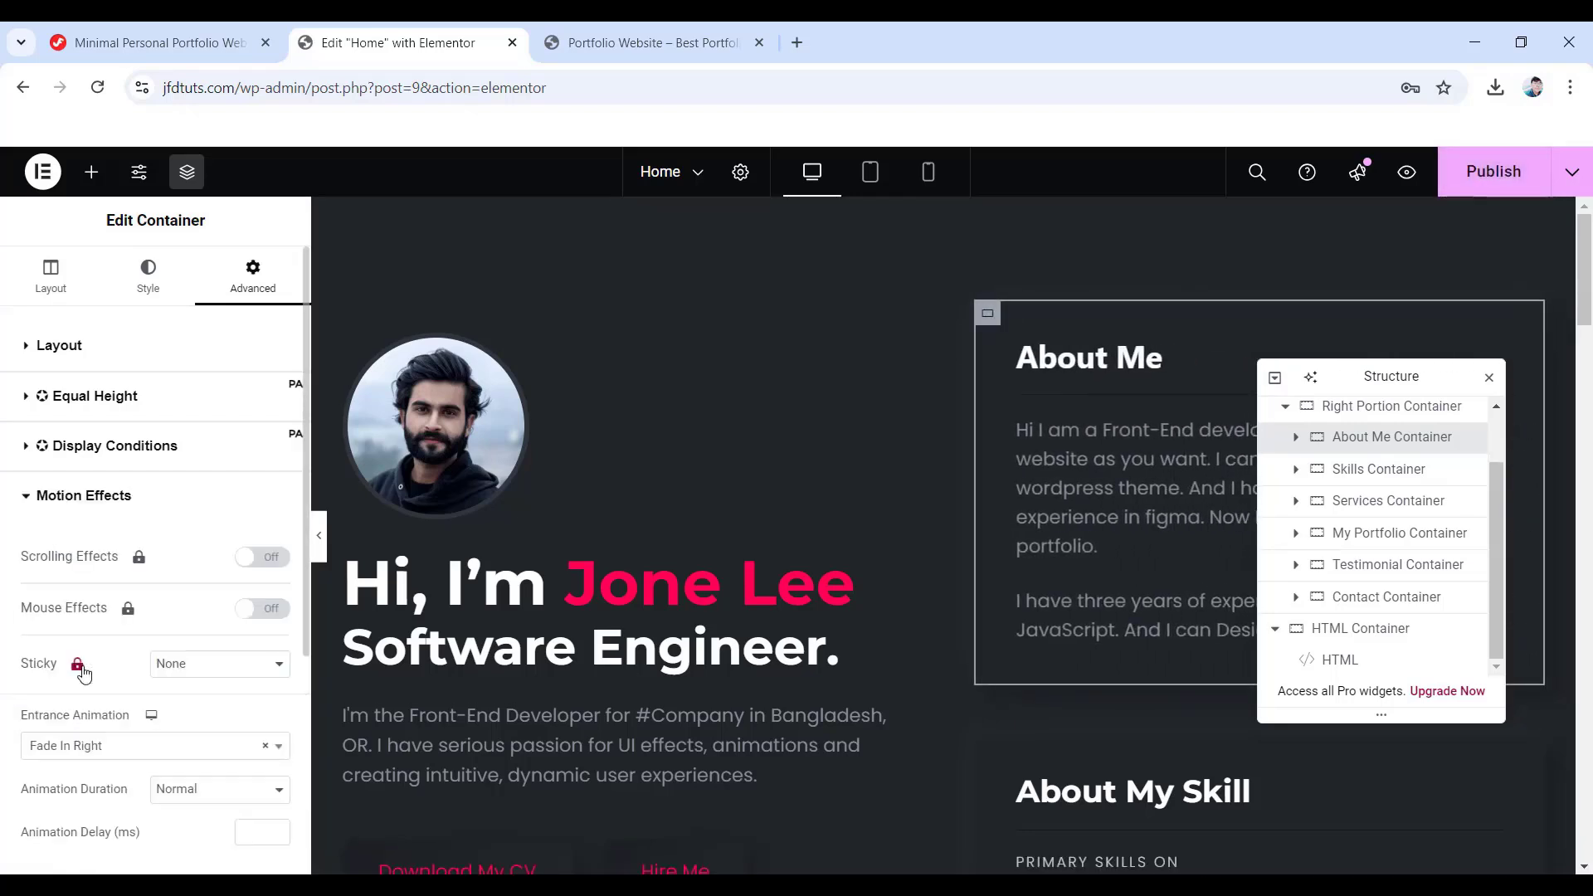
- Give the Skills Container a Fade In Right entrance animation with a 300 ms delay
left_click(1398, 485)
scroll(170, 581, "down", 5)
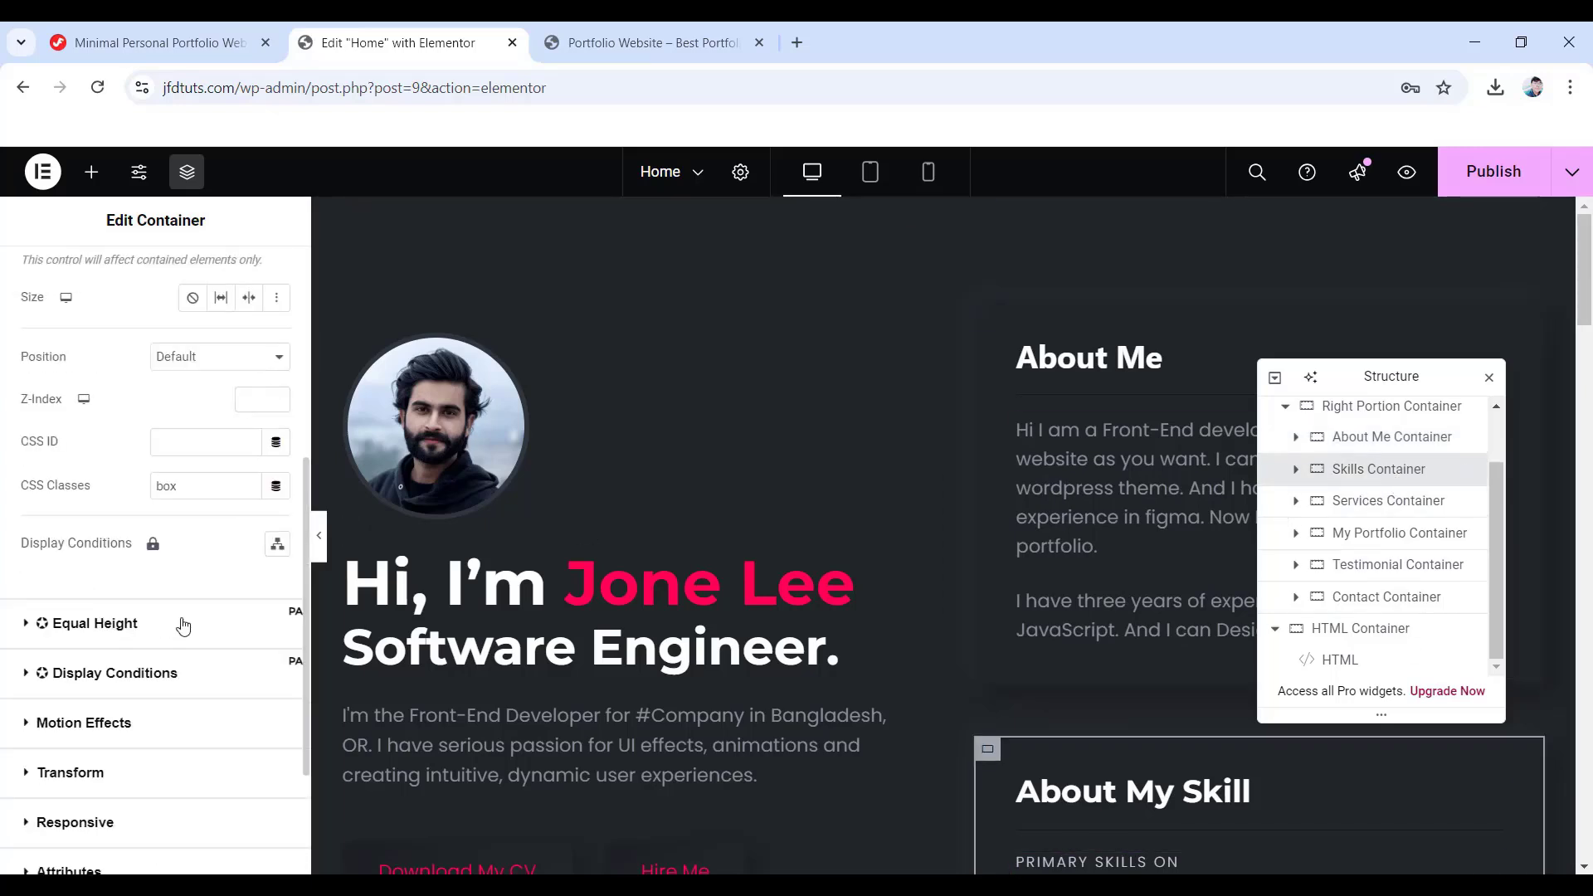
scroll(183, 628, "down", 1)
left_click(84, 620)
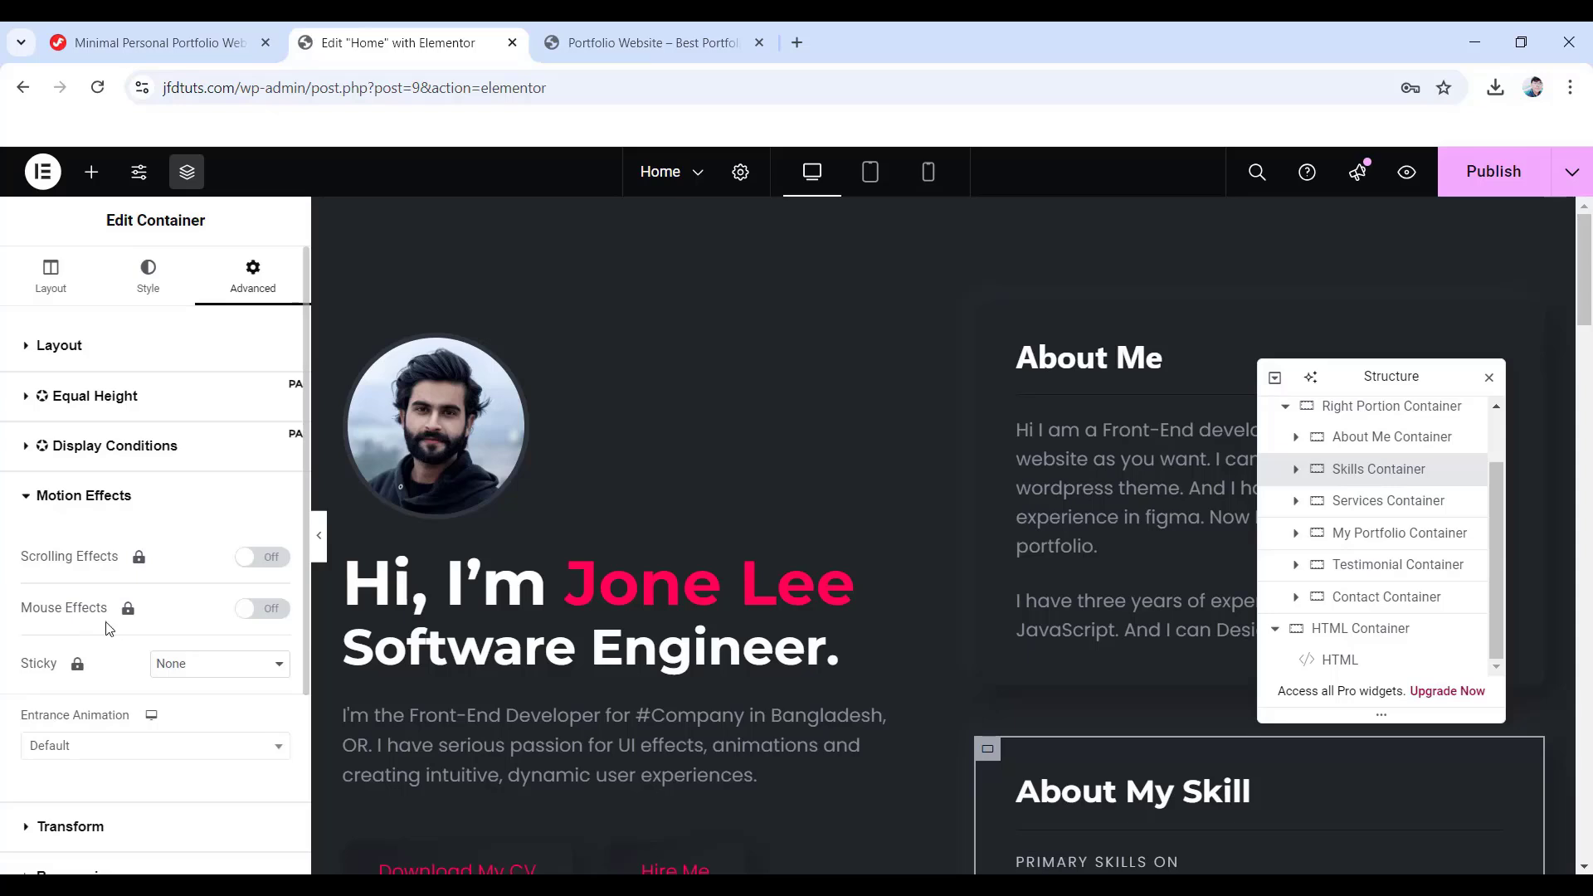
left_click(102, 748)
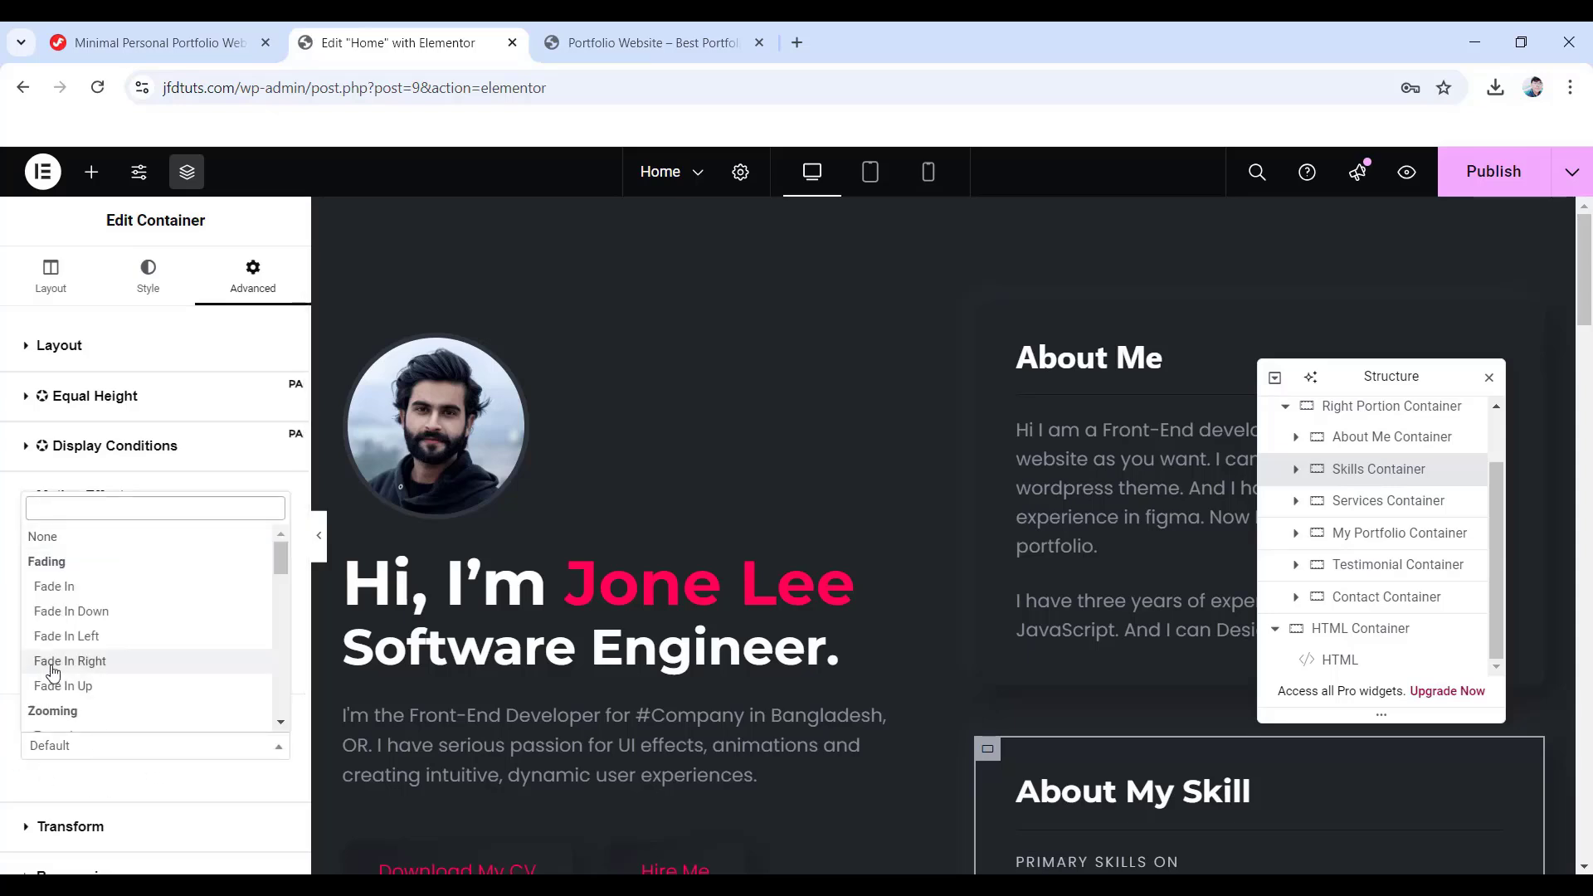
left_click(74, 661)
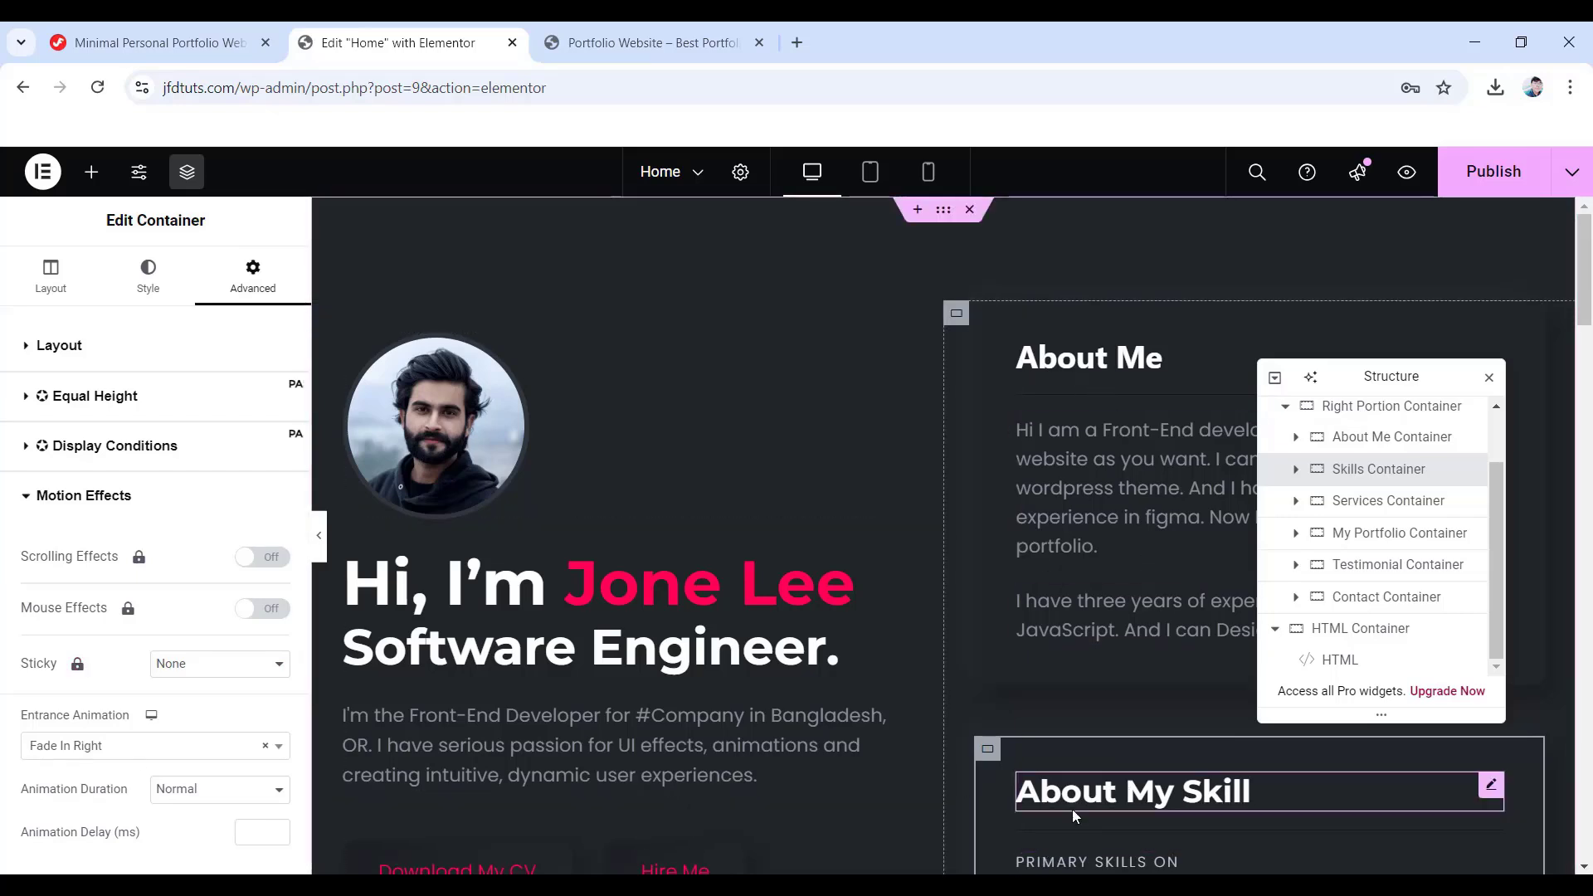
scroll(152, 765, "down", 1)
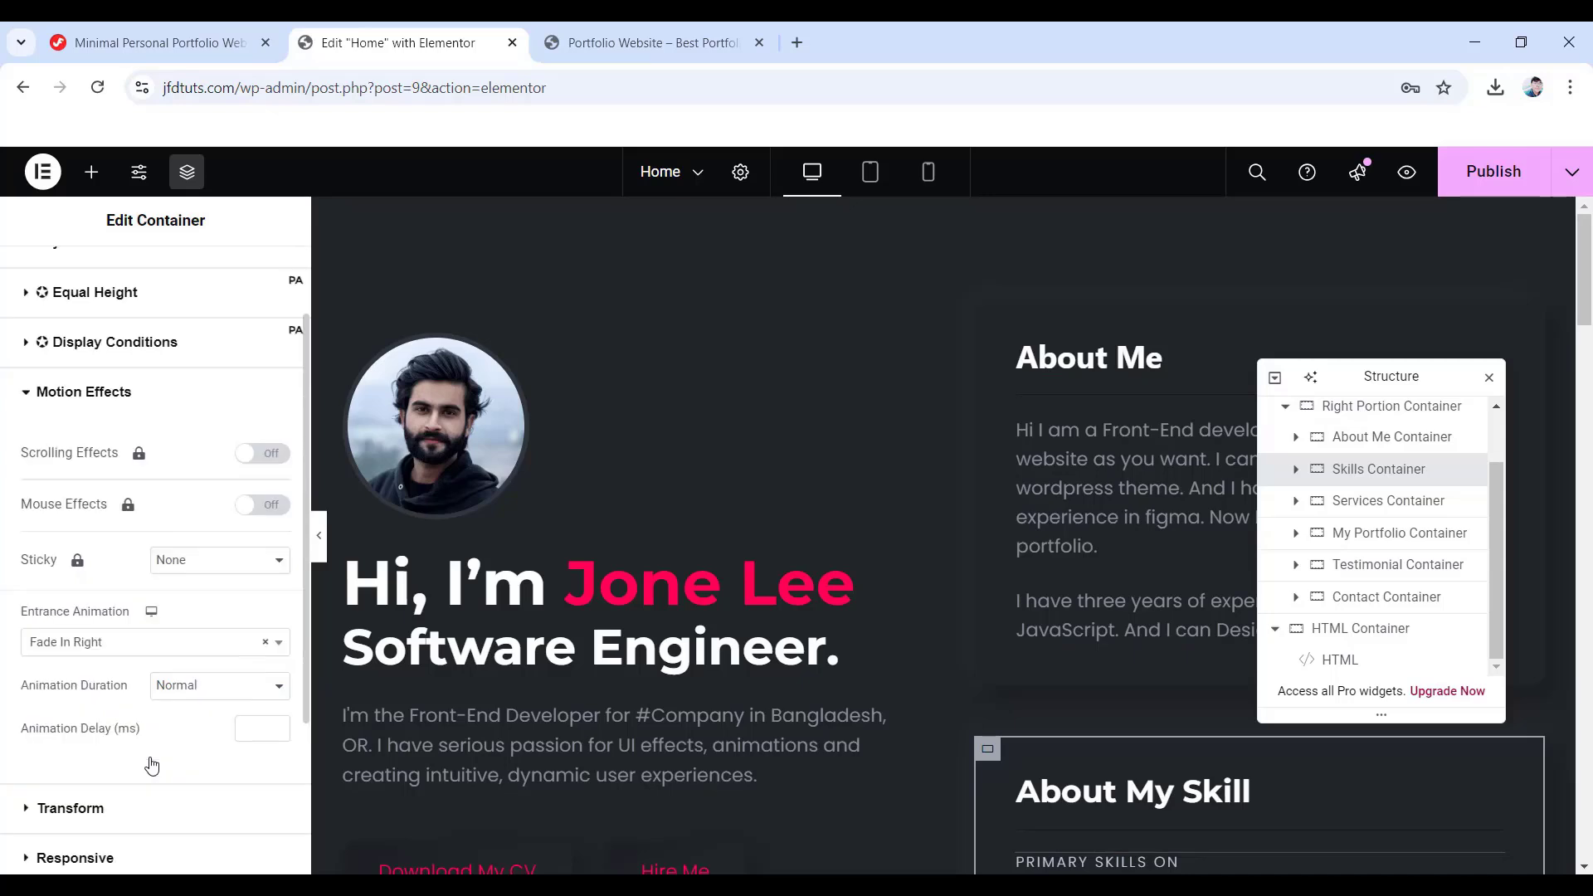
left_click(245, 729)
type("300")
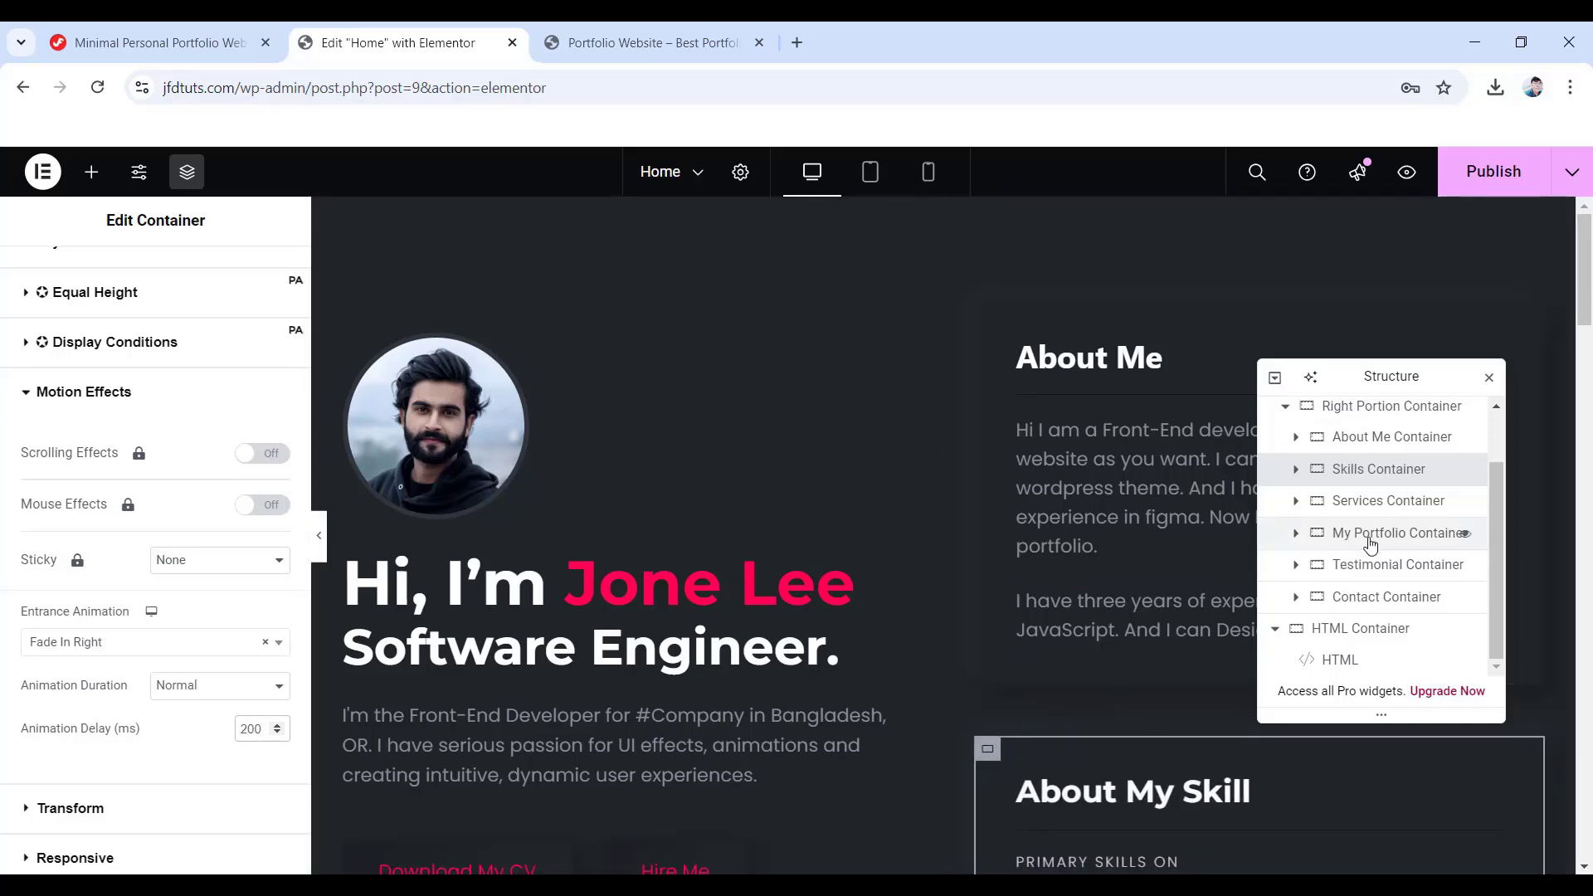
- Give the Services Container a Fade In Right entrance with a 400 ms delay
left_click(1405, 502)
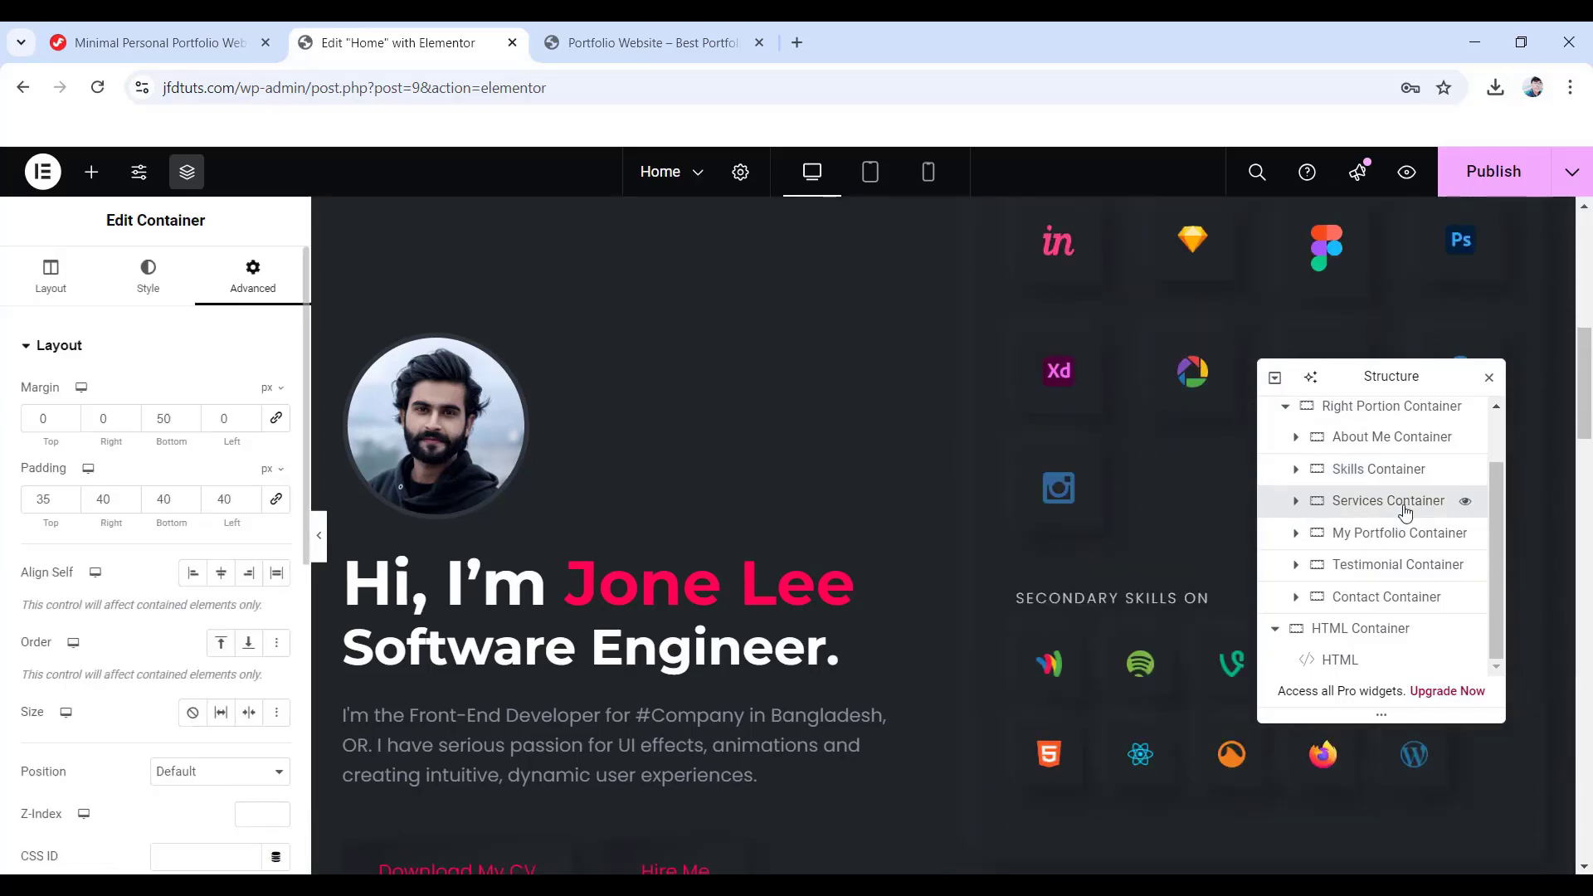
scroll(157, 598, "down", 10)
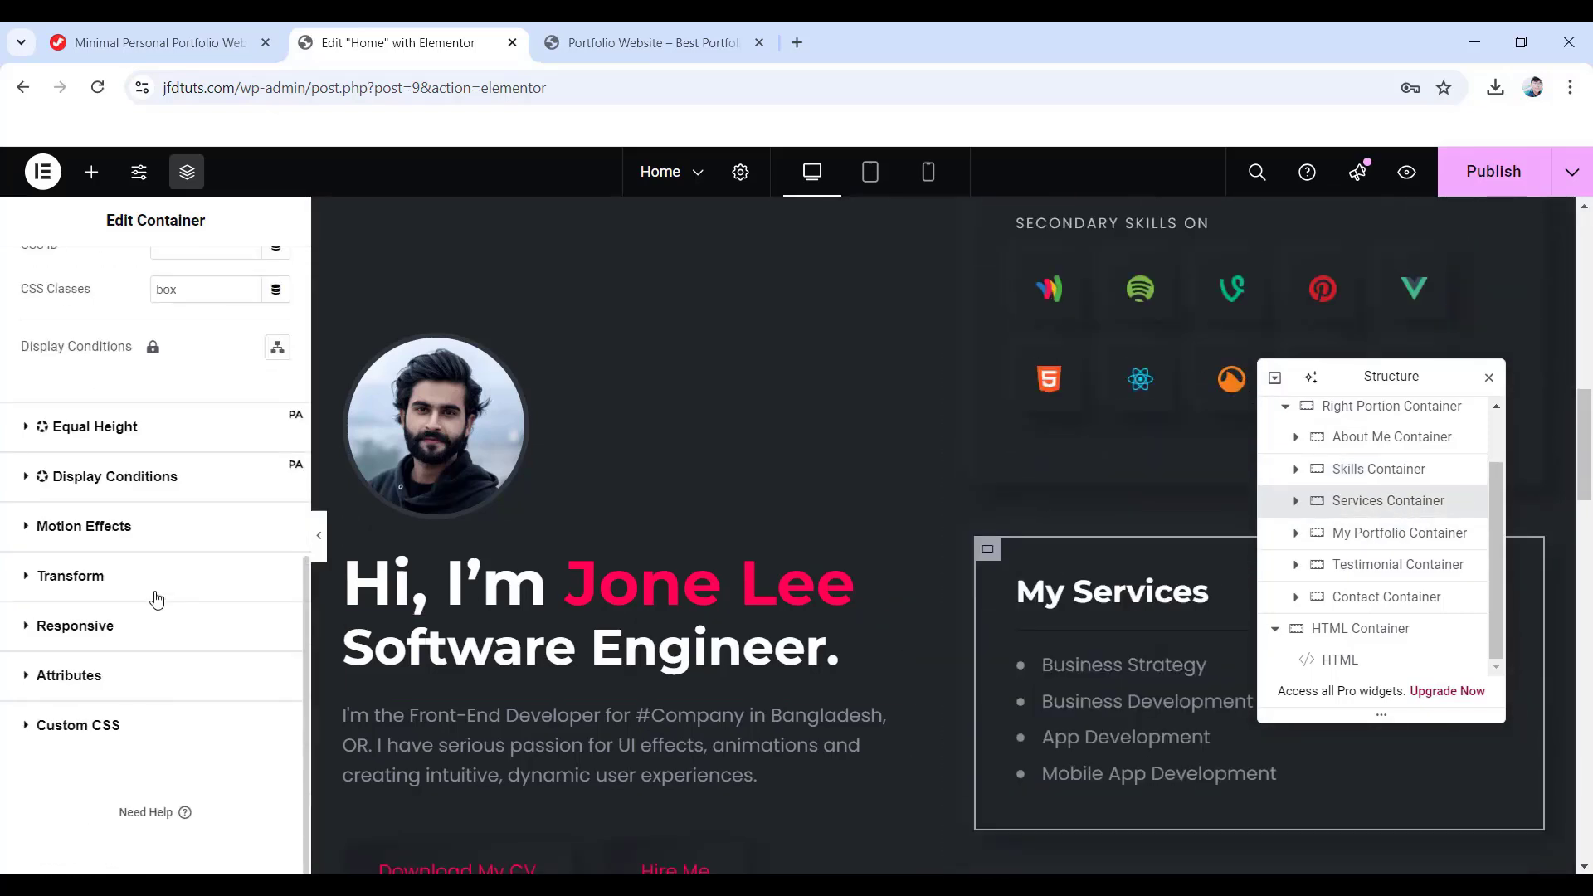
left_click(80, 526)
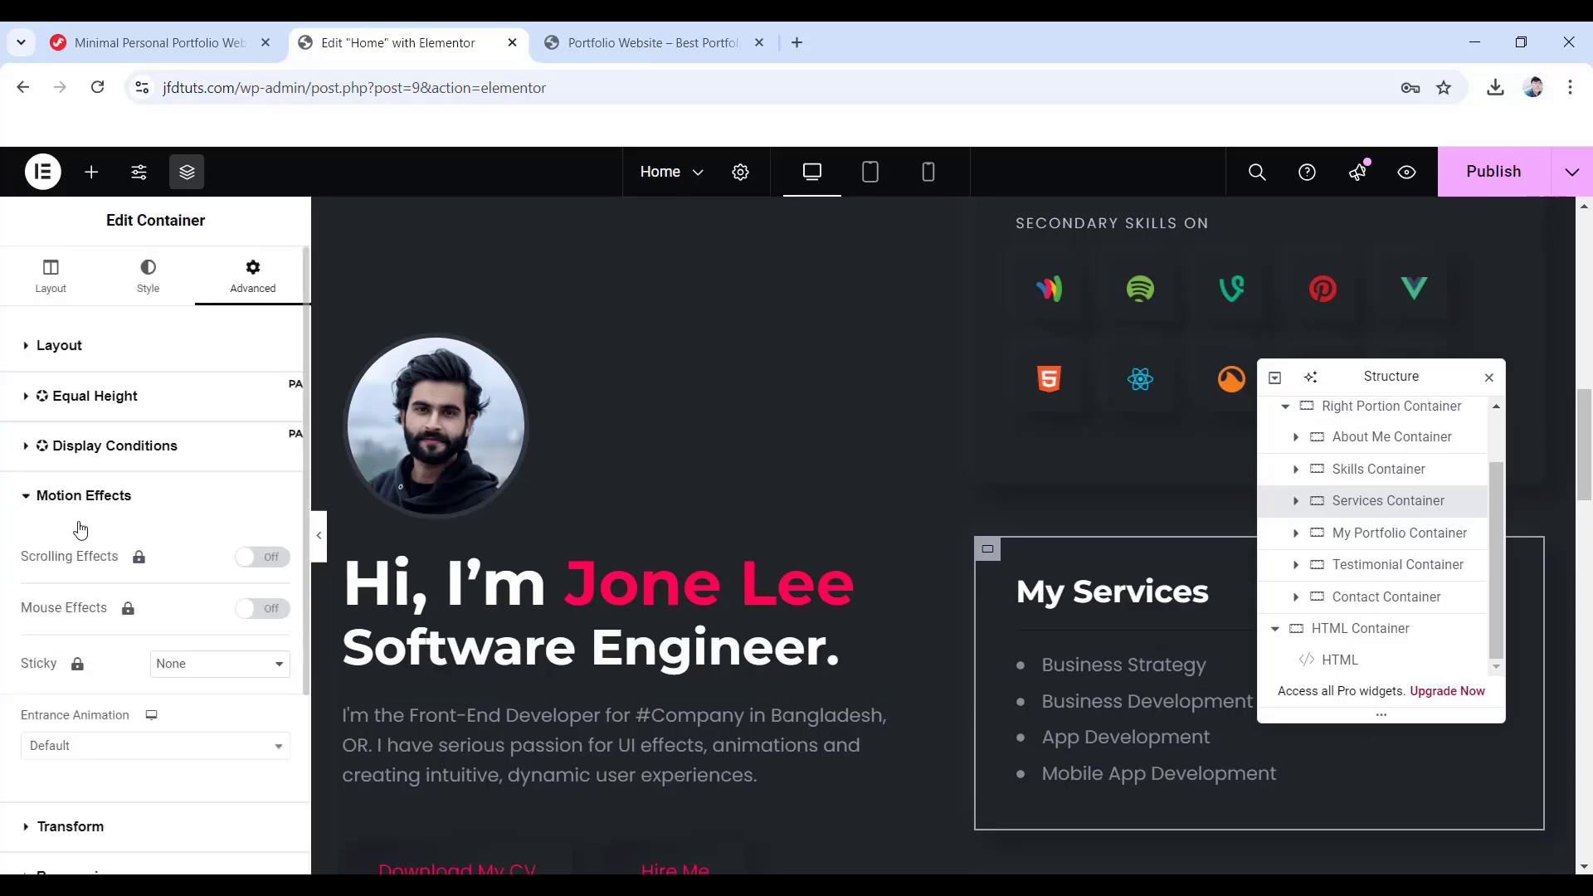
left_click(93, 747)
left_click(100, 669)
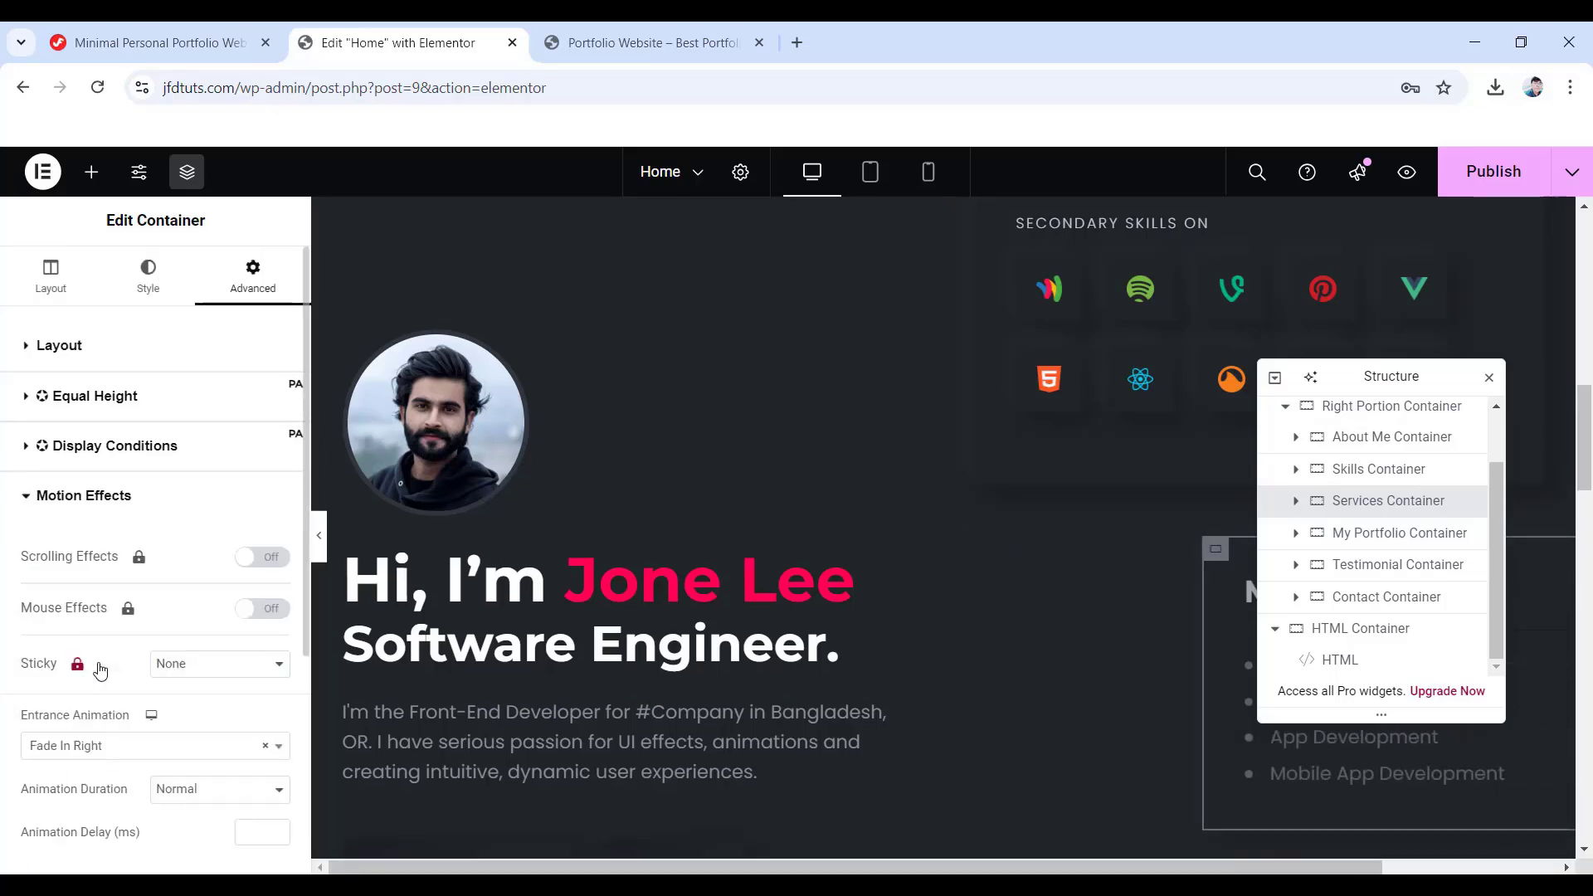
scroll(73, 795, "down", 1)
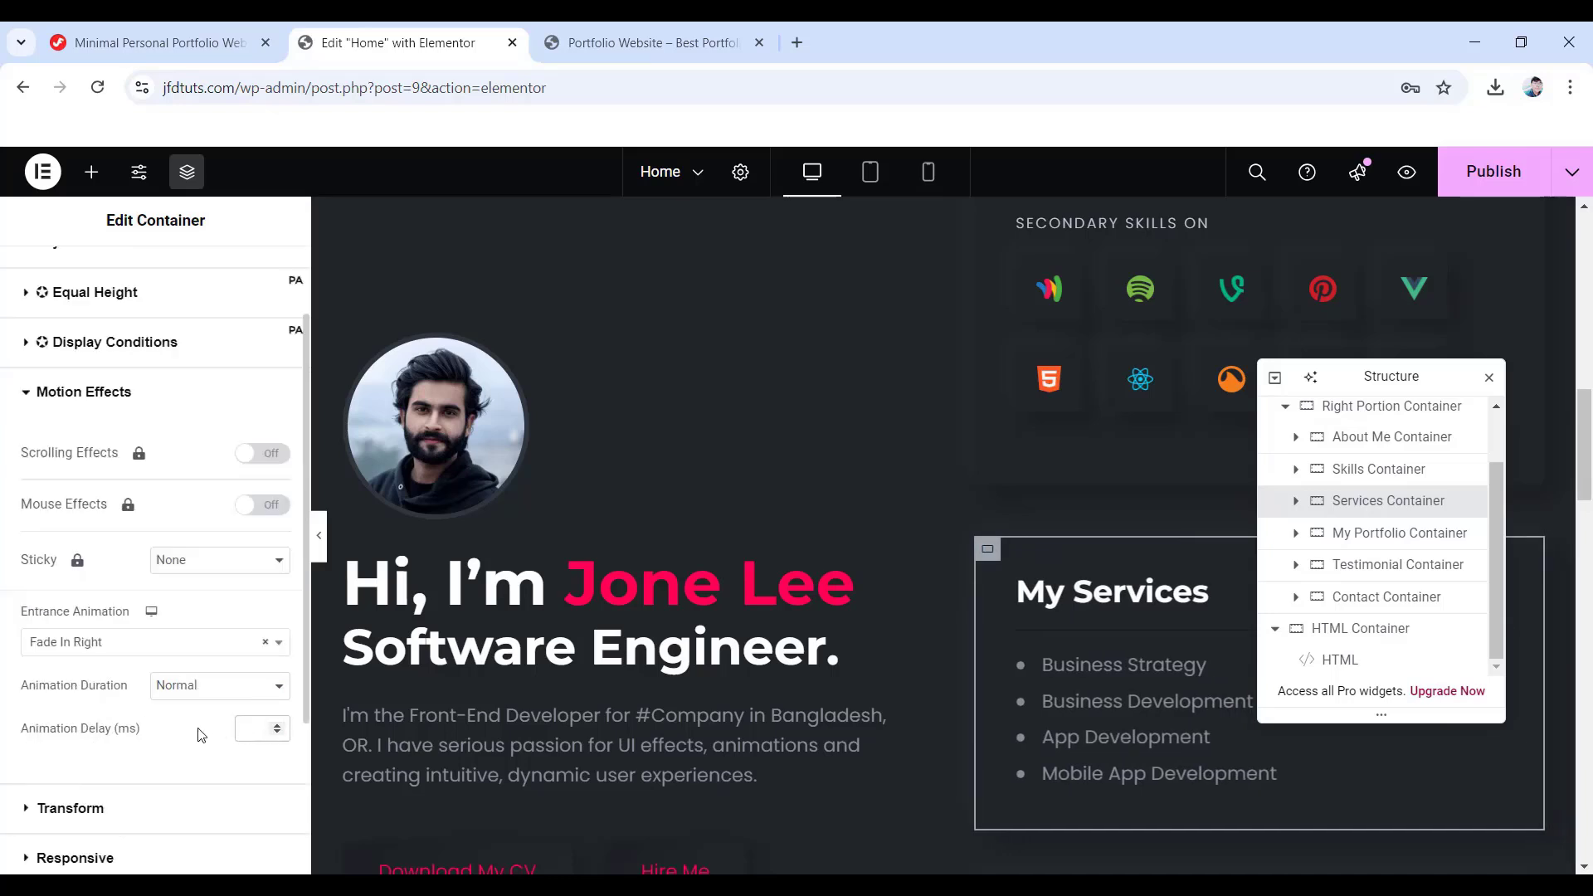
type("400")
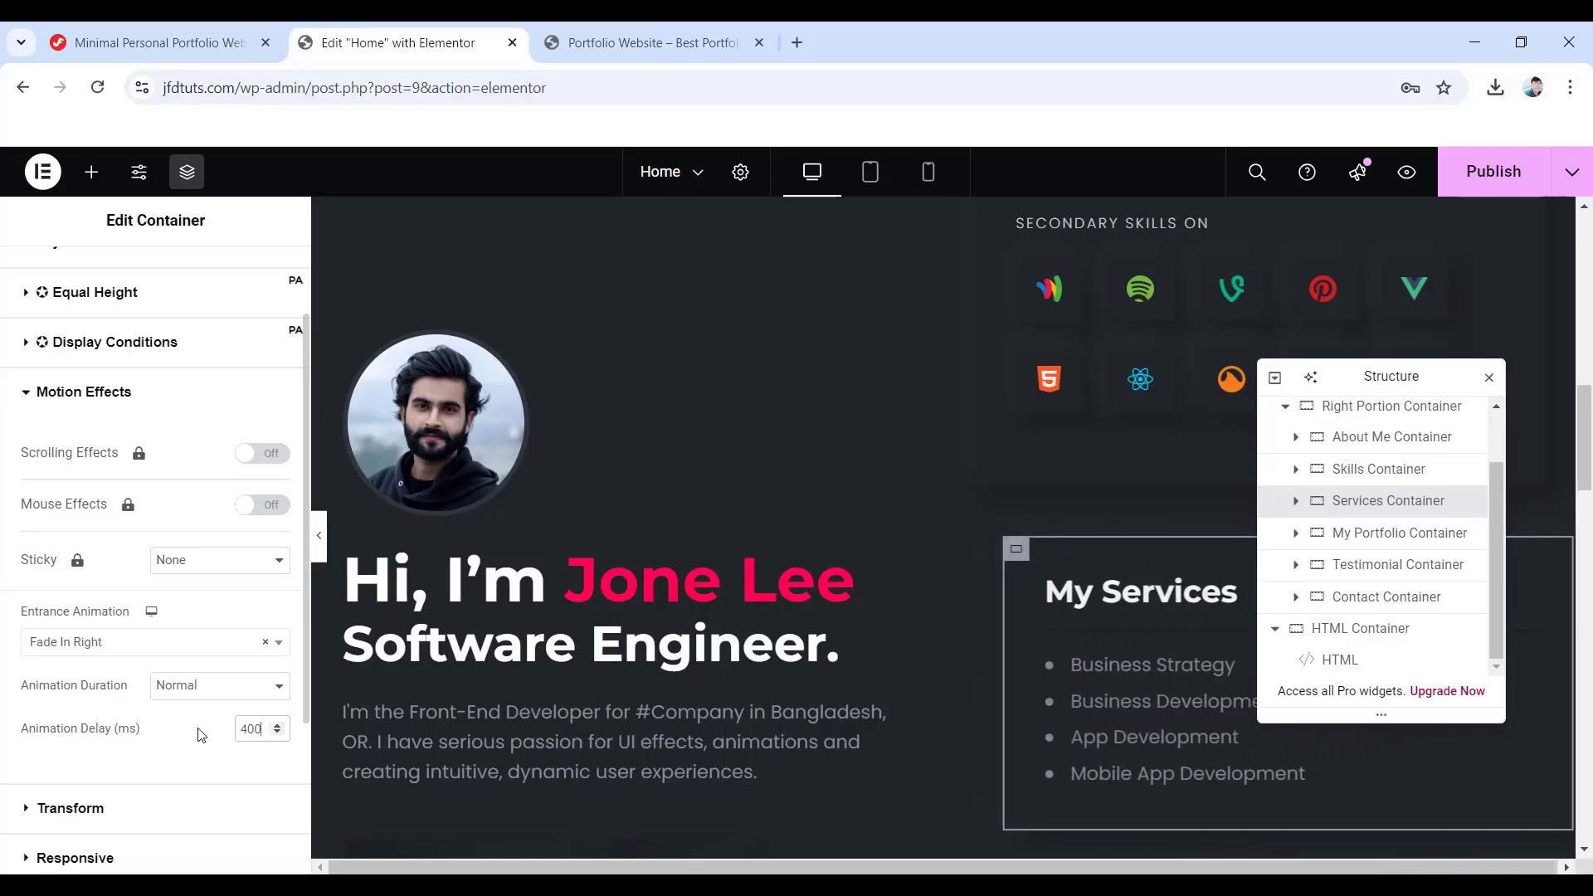
- Set the My Portfolio Container's entrance animation to Fade In Right
left_click(1371, 538)
scroll(120, 656, "down", 3)
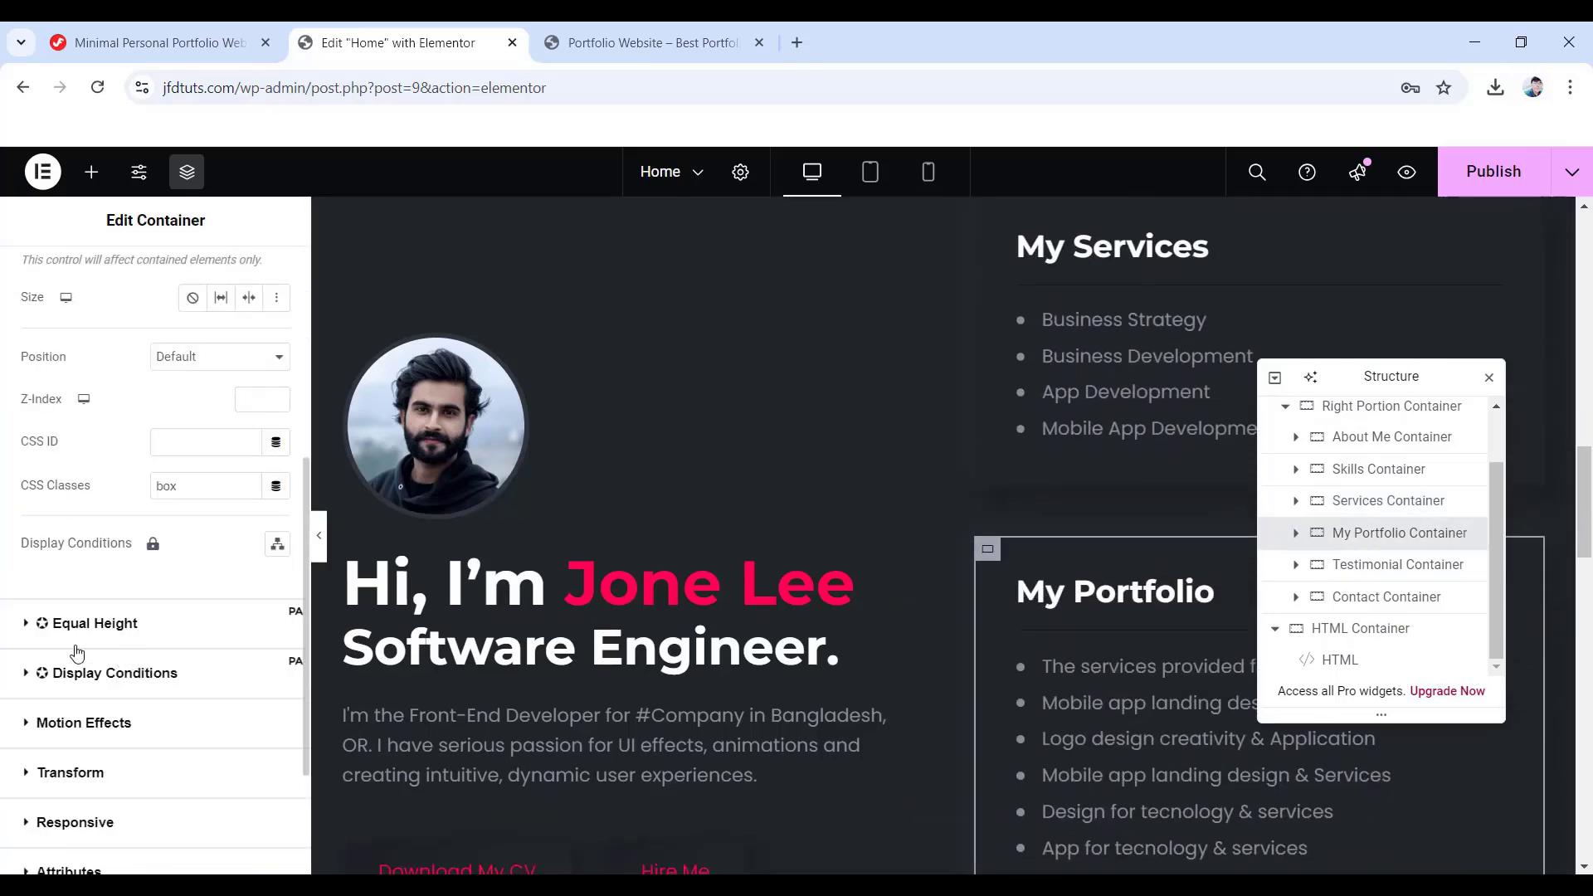
left_click(98, 724)
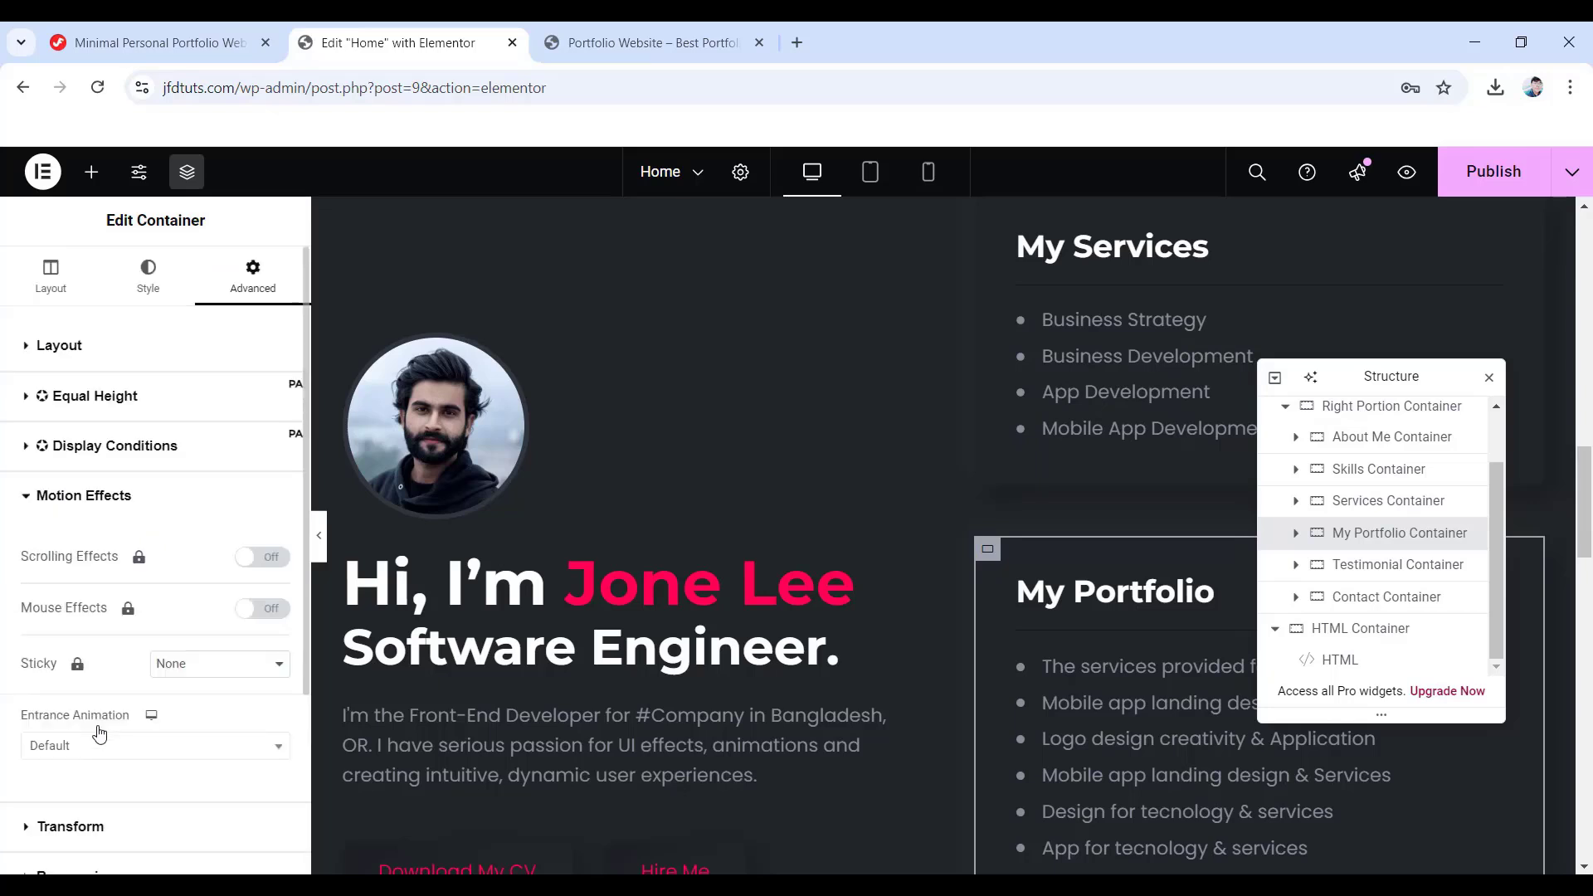
left_click(139, 760)
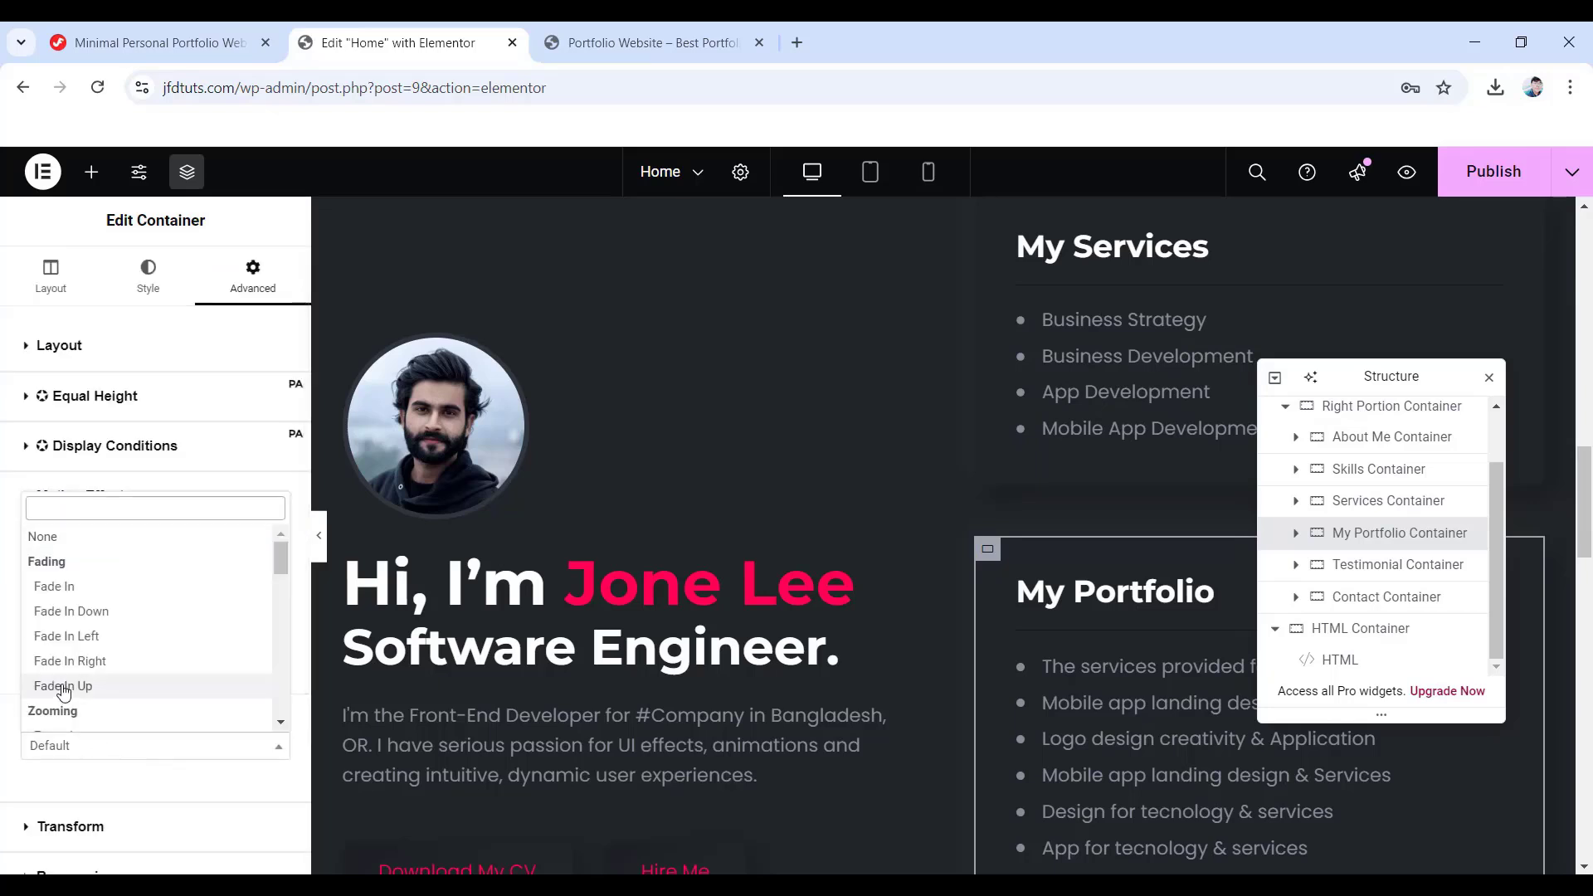
left_click(113, 669)
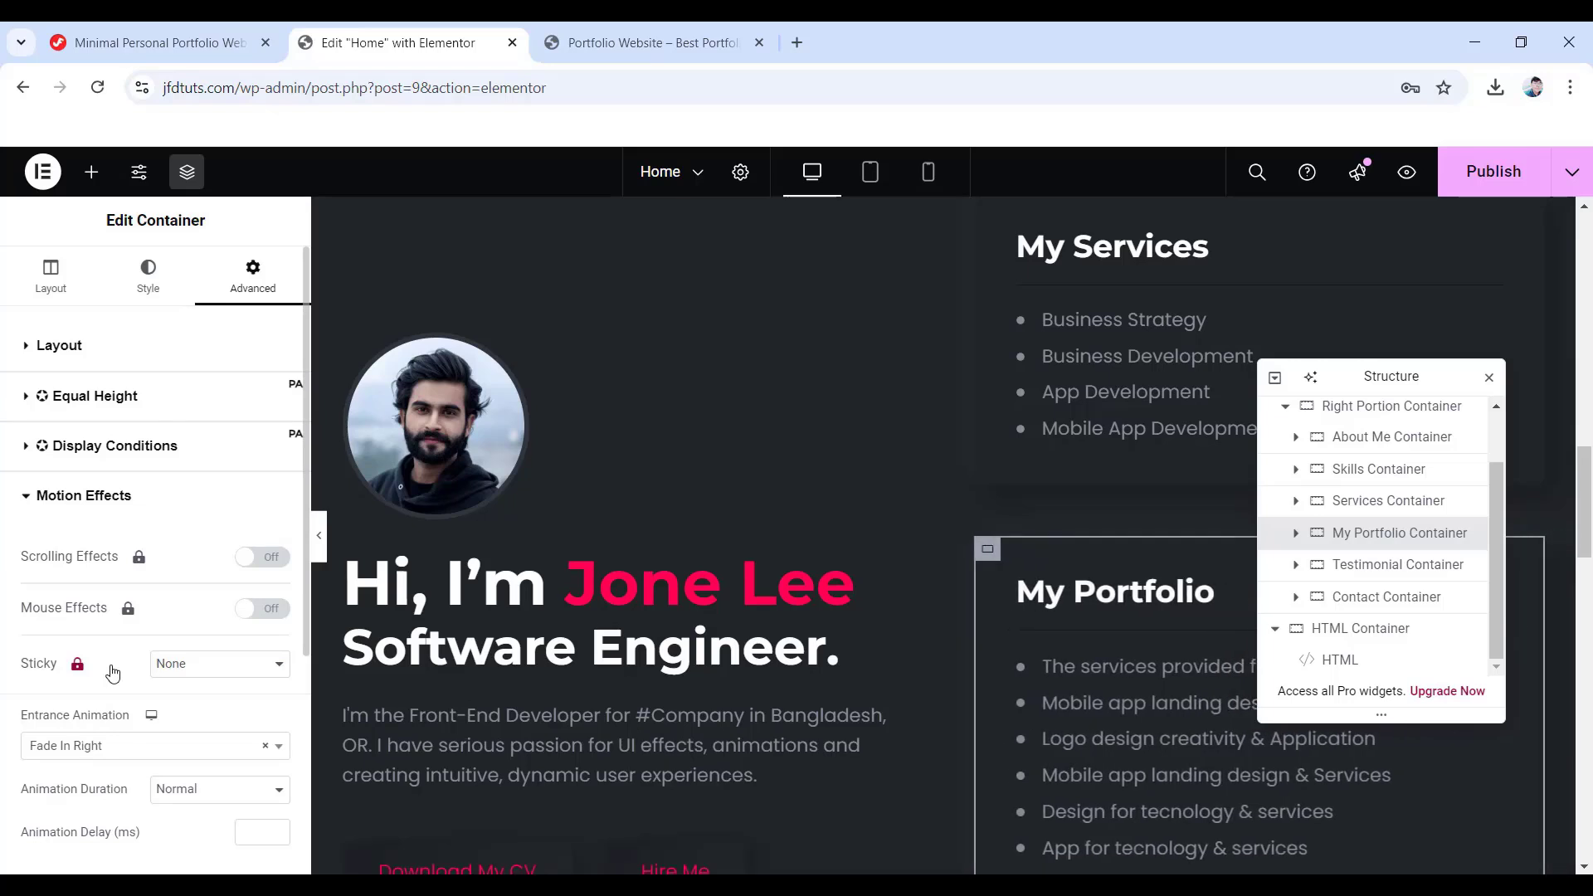
scroll(112, 739, "down", 1)
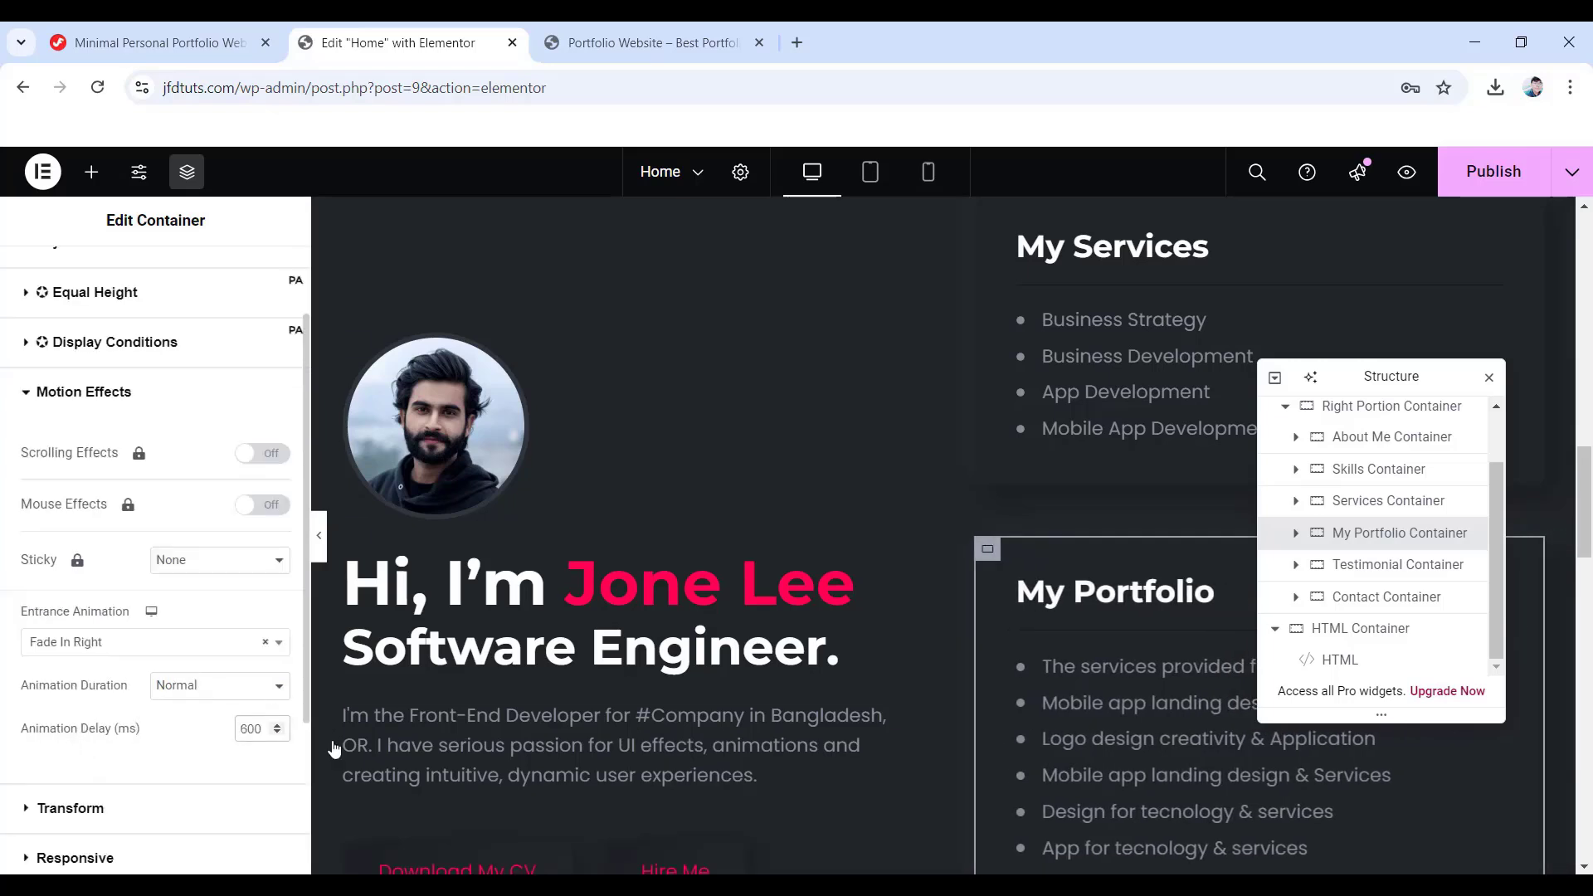
- Give the Testimonial Container a Fade In Right entrance with a 600 ms delay
left_click(1390, 571)
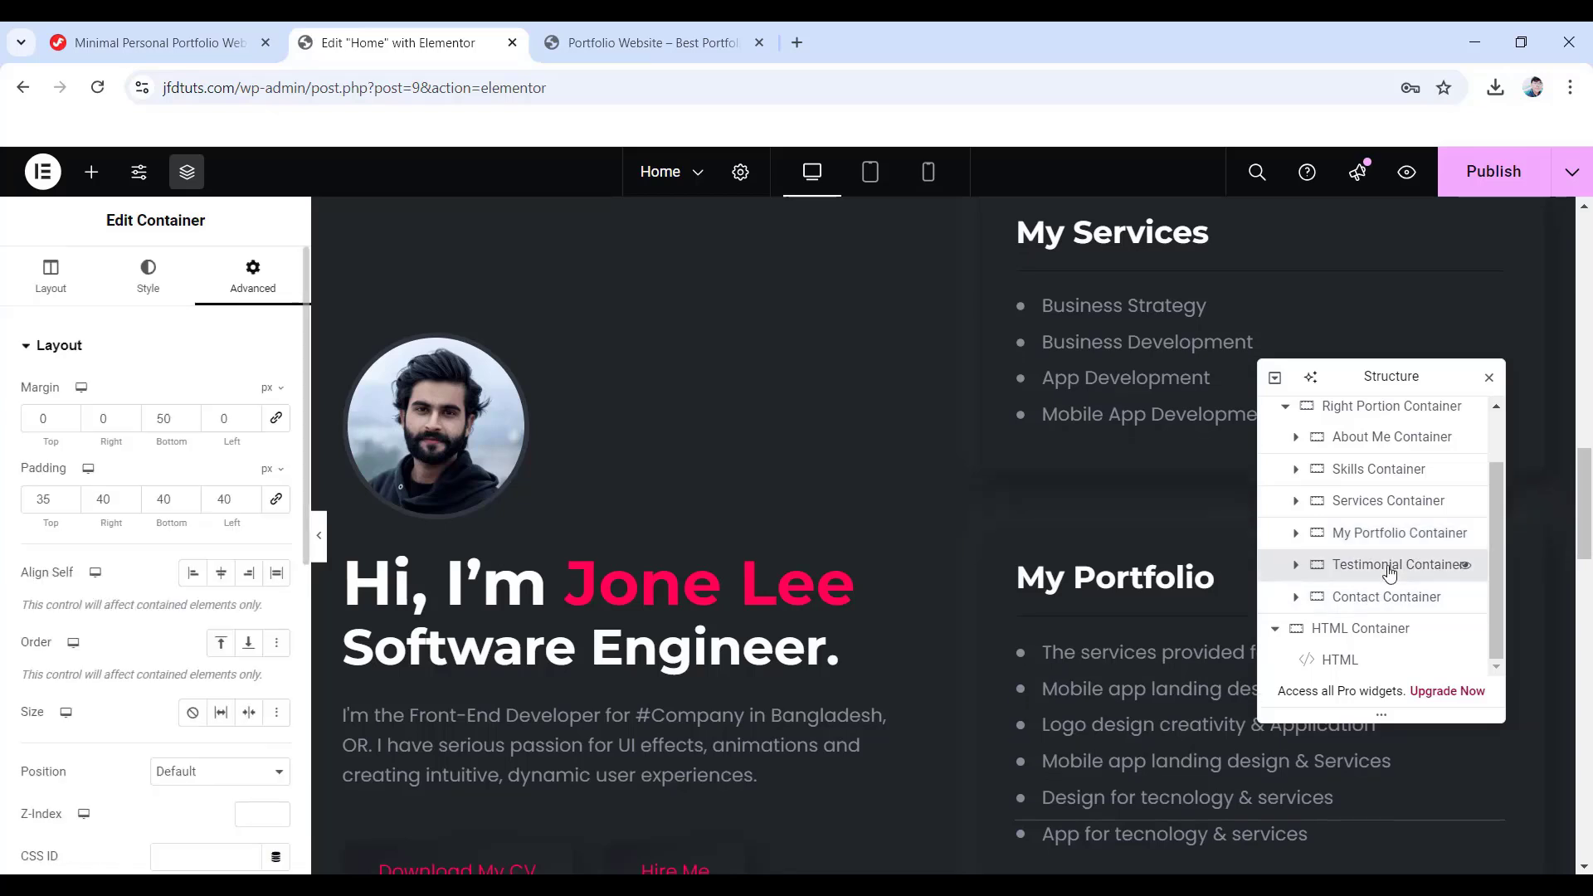
scroll(175, 674, "down", 6)
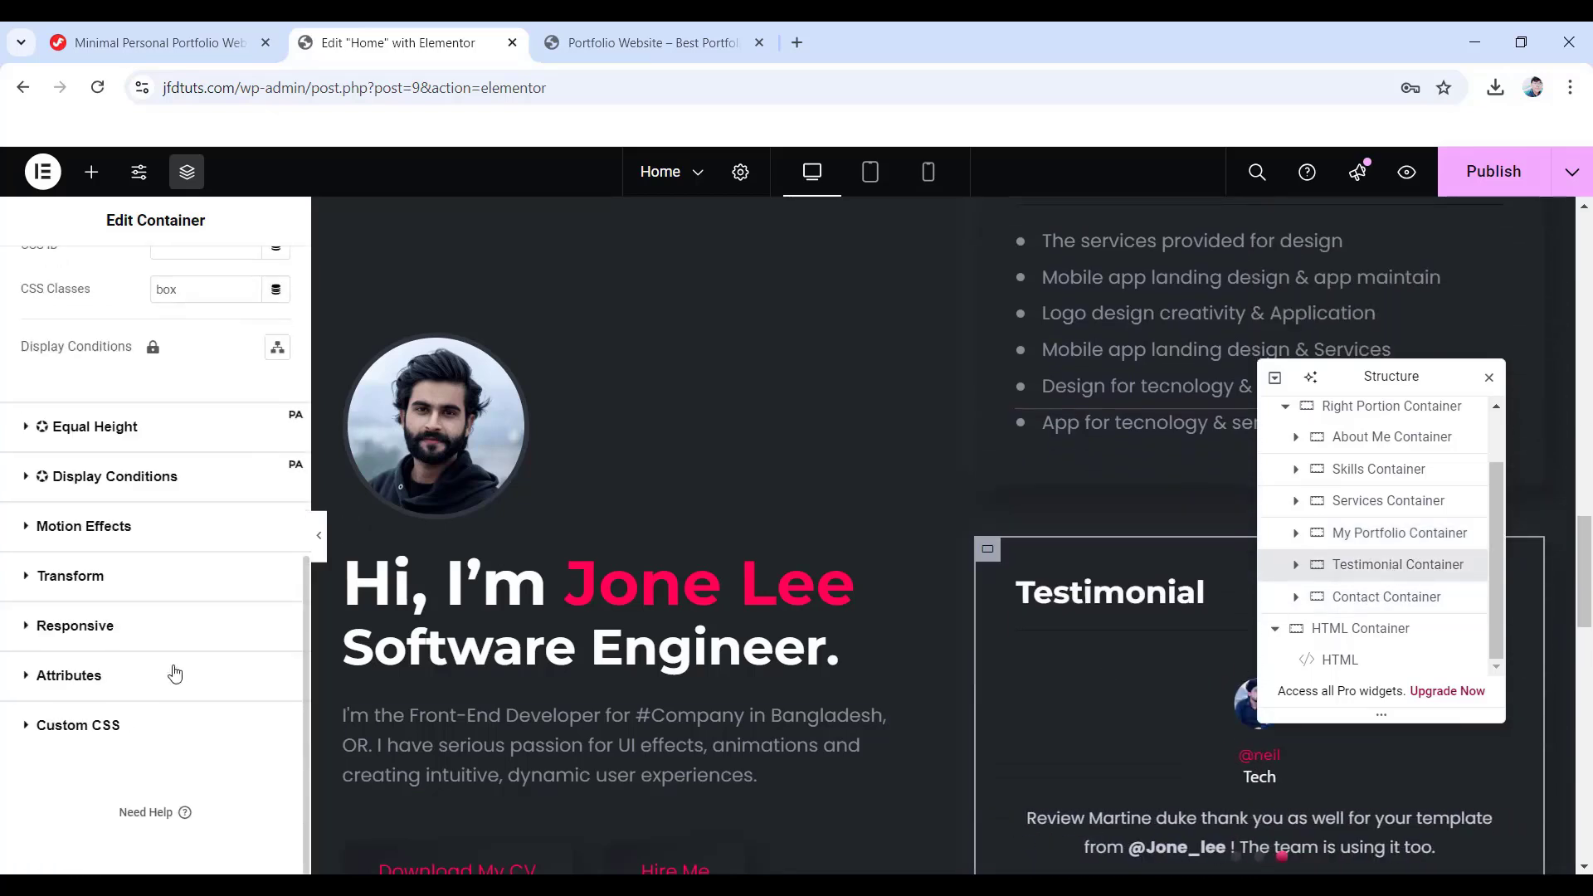
left_click(64, 533)
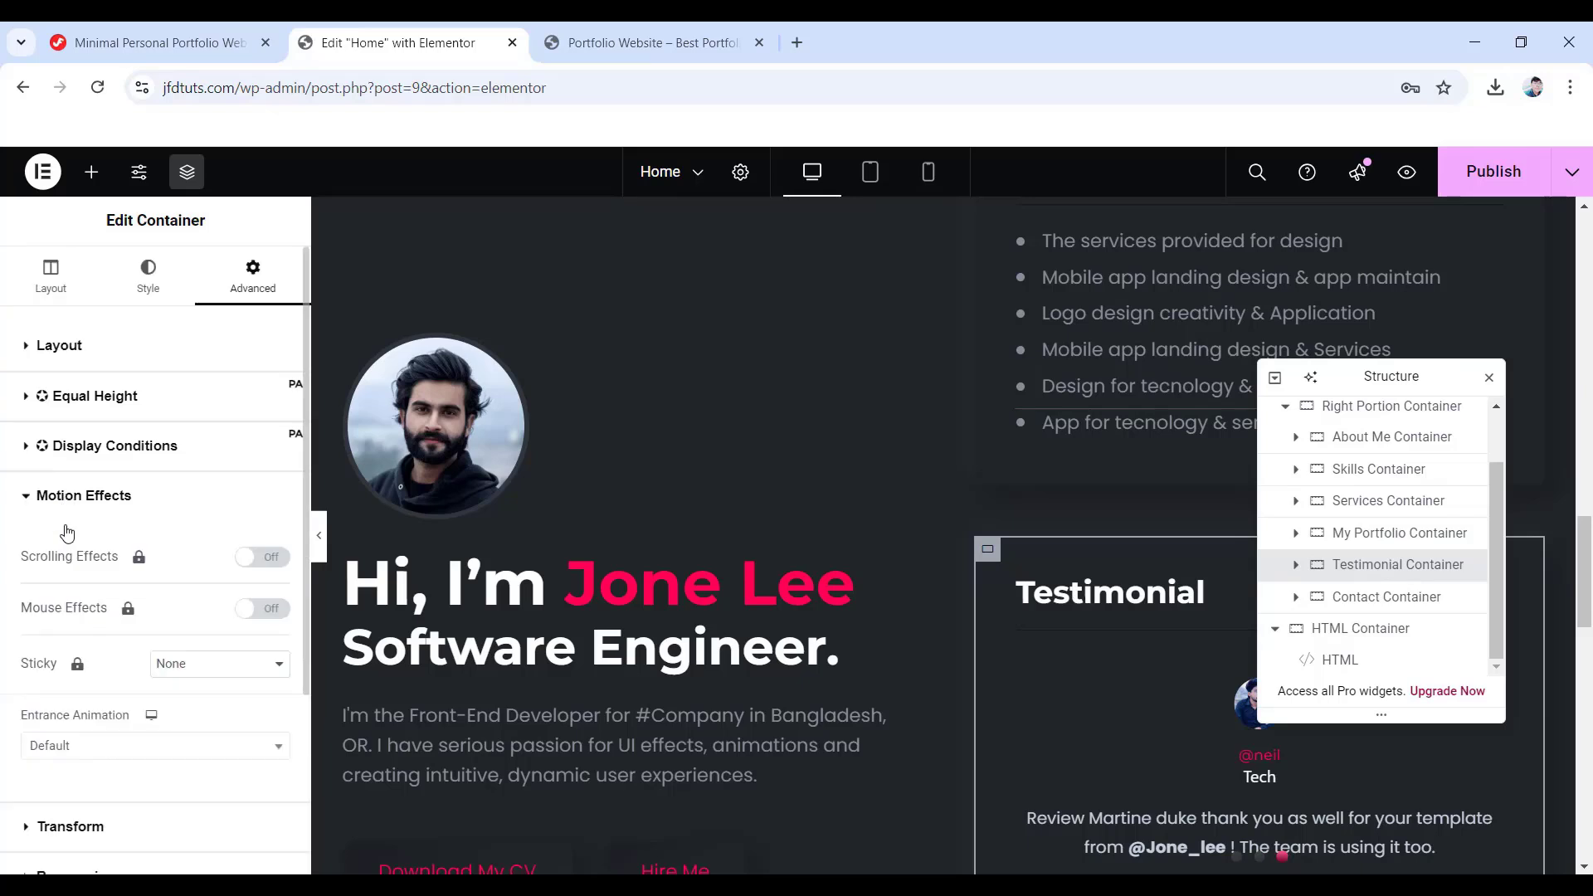
left_click(150, 740)
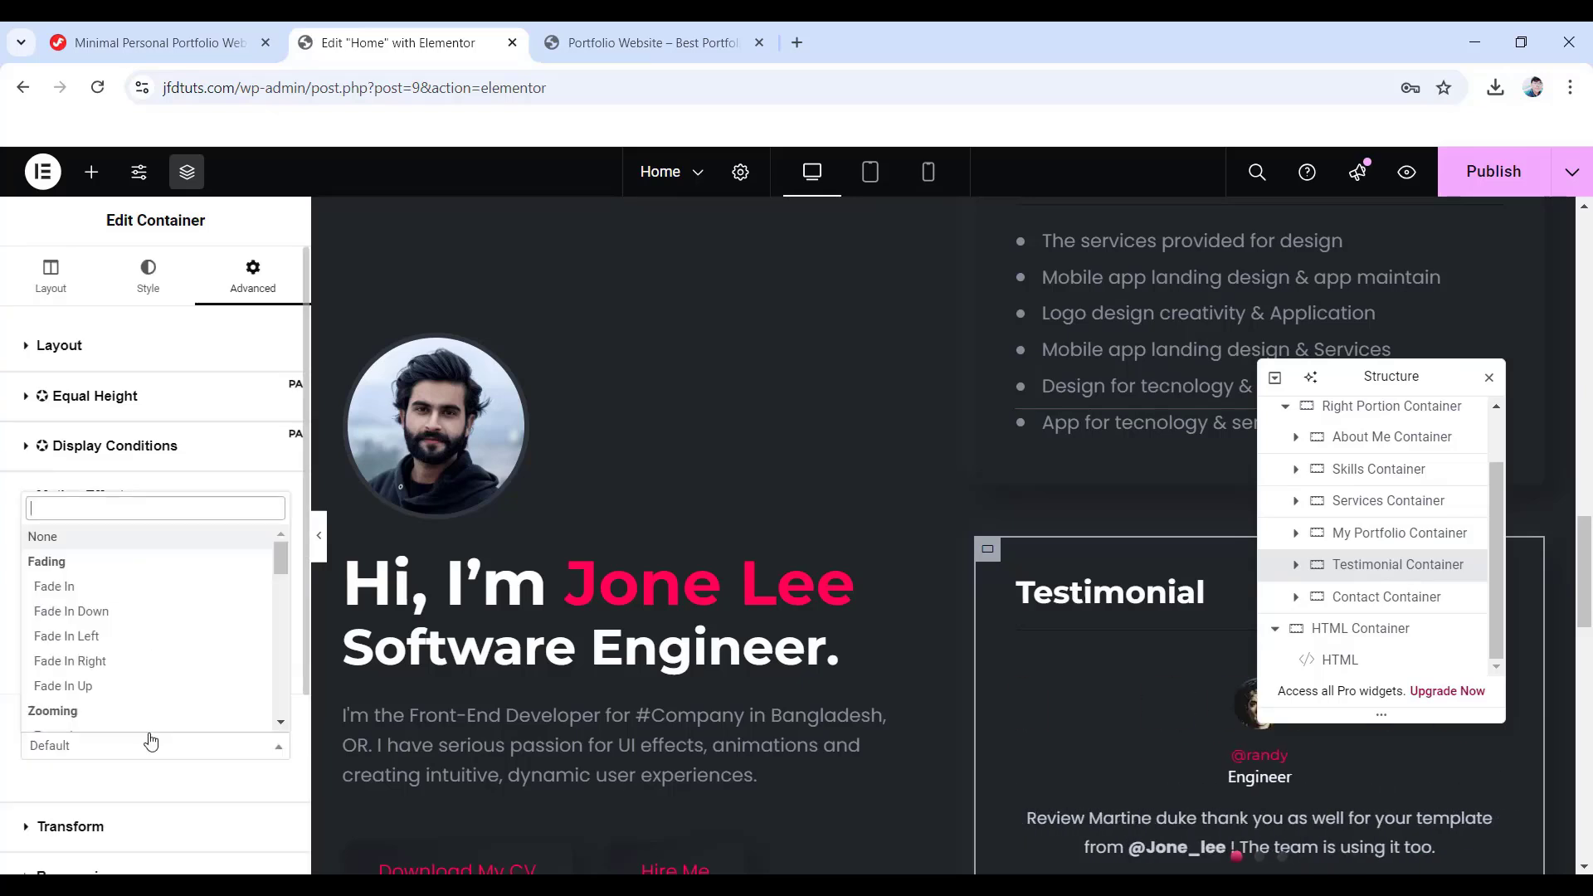
left_click(98, 661)
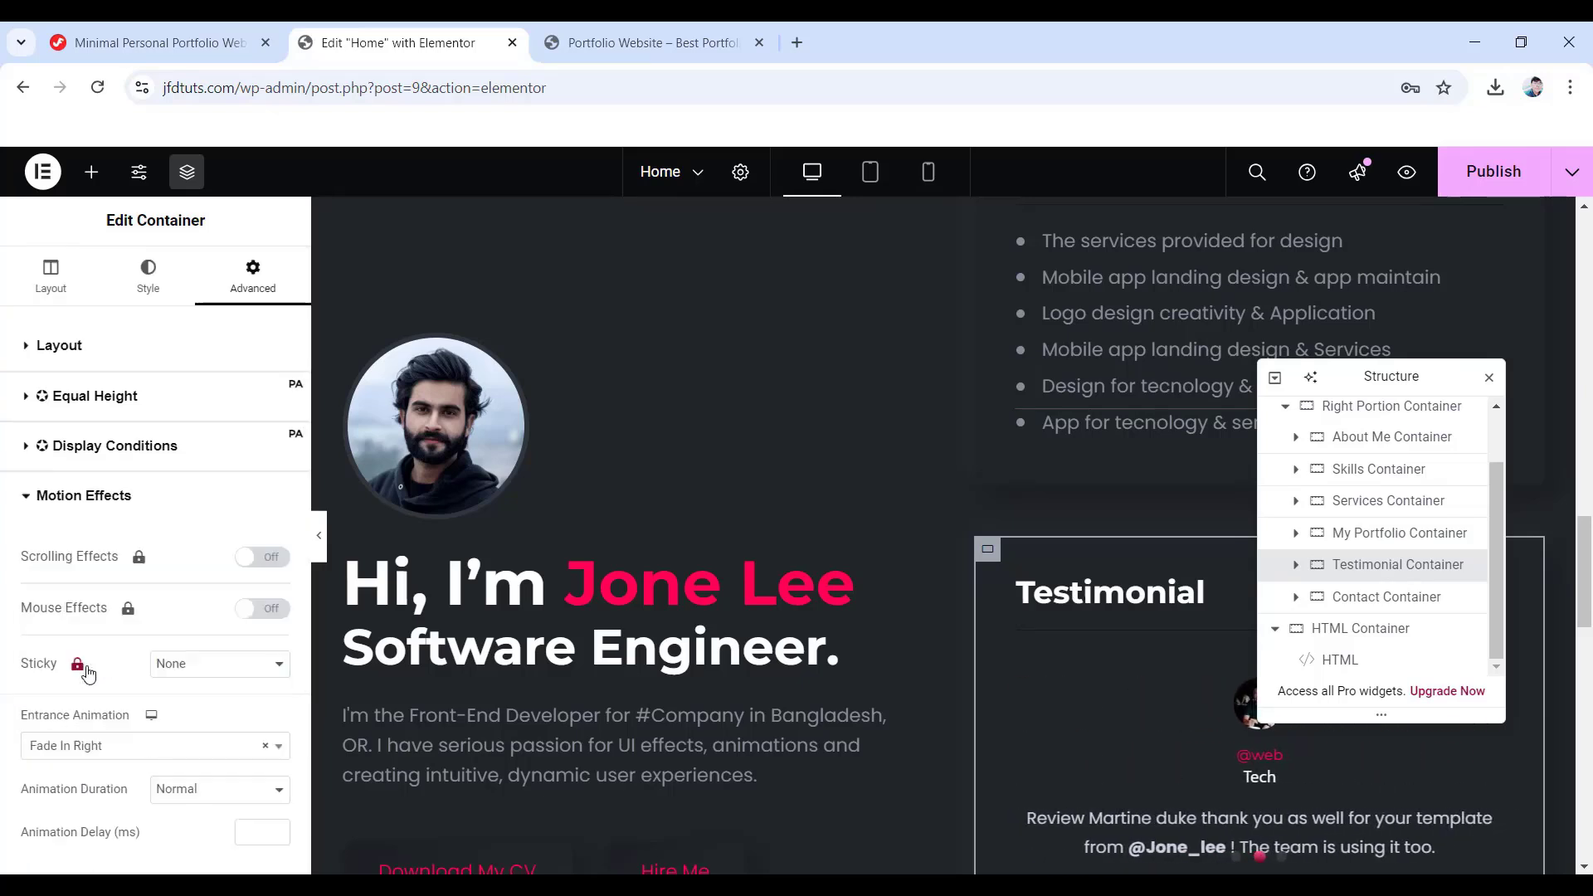
left_click(255, 833)
type("600")
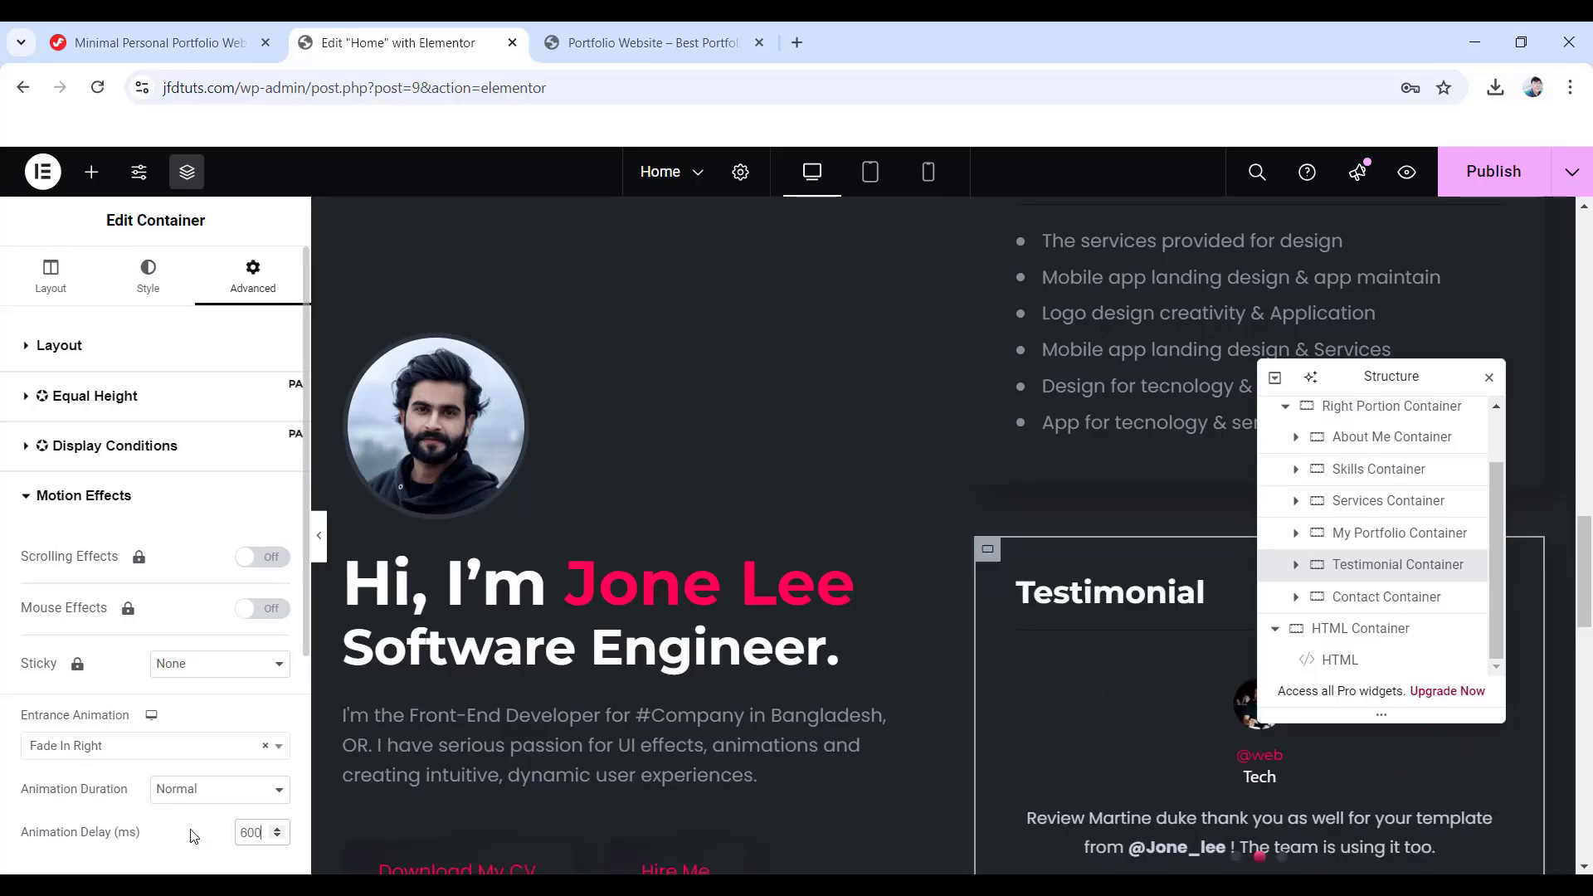
- Give the Contact Container Fade In Right with an 800 ms delay, then publish the page
left_click(1340, 609)
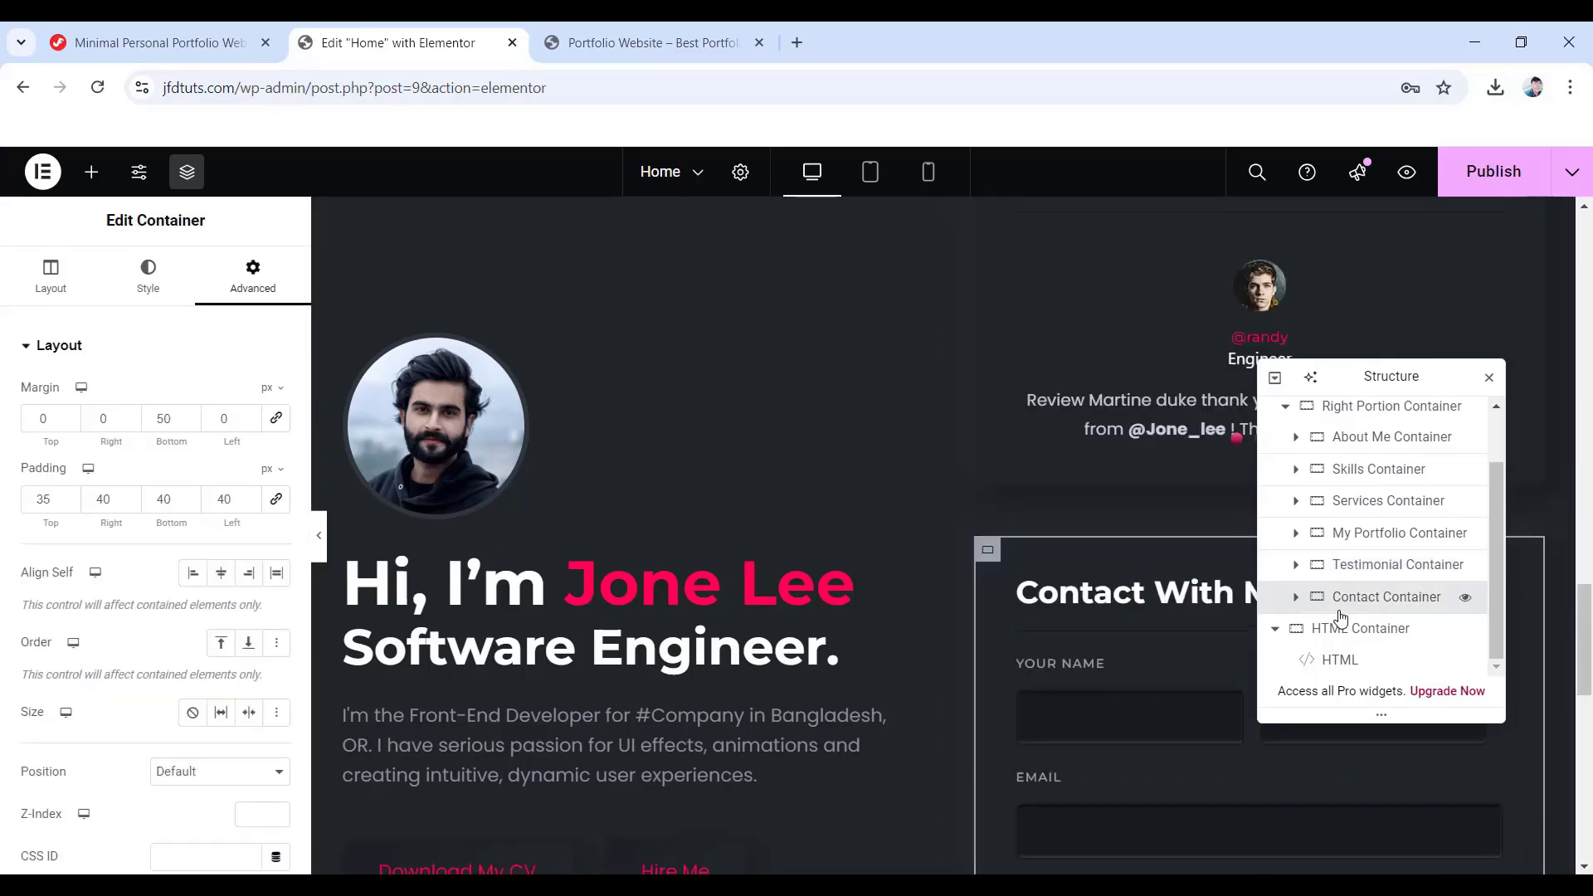
scroll(17, 586, "down", 6)
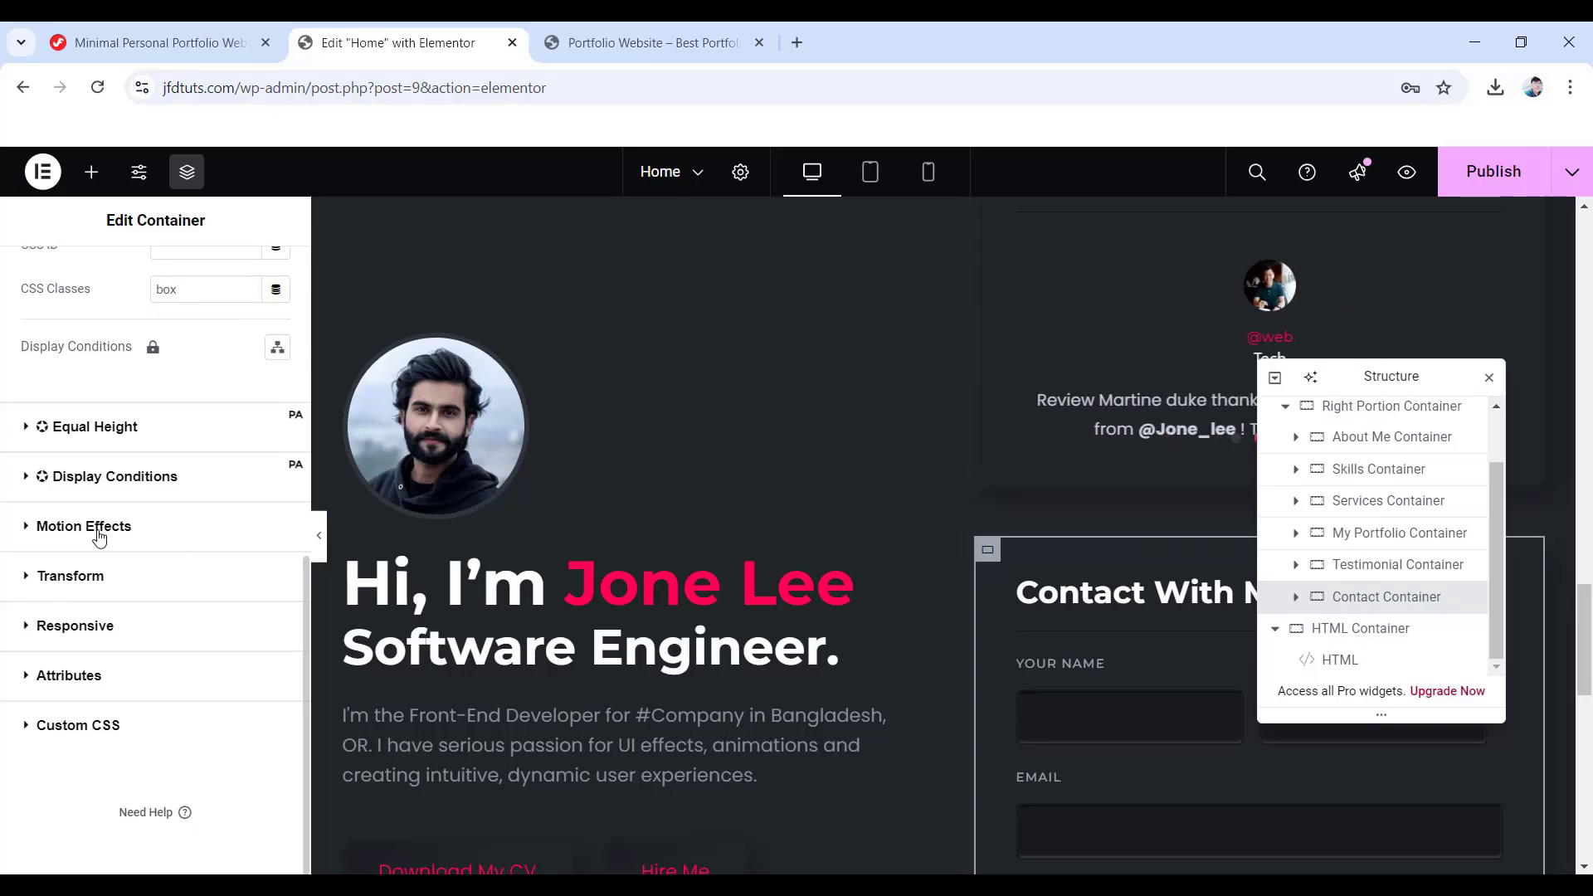
left_click(82, 531)
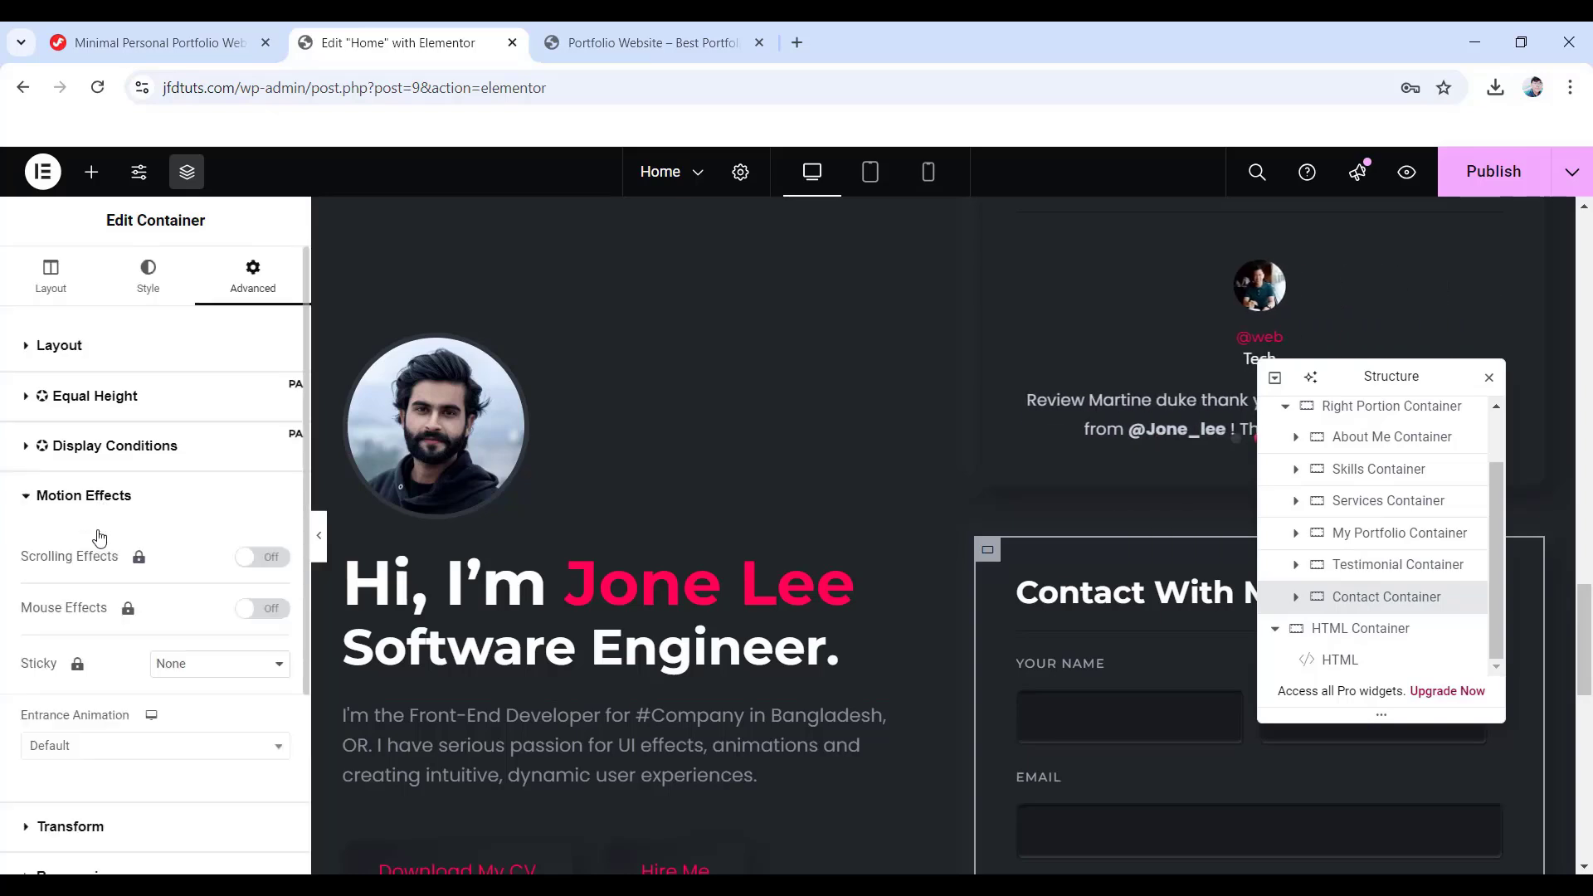
left_click(85, 746)
left_click(76, 661)
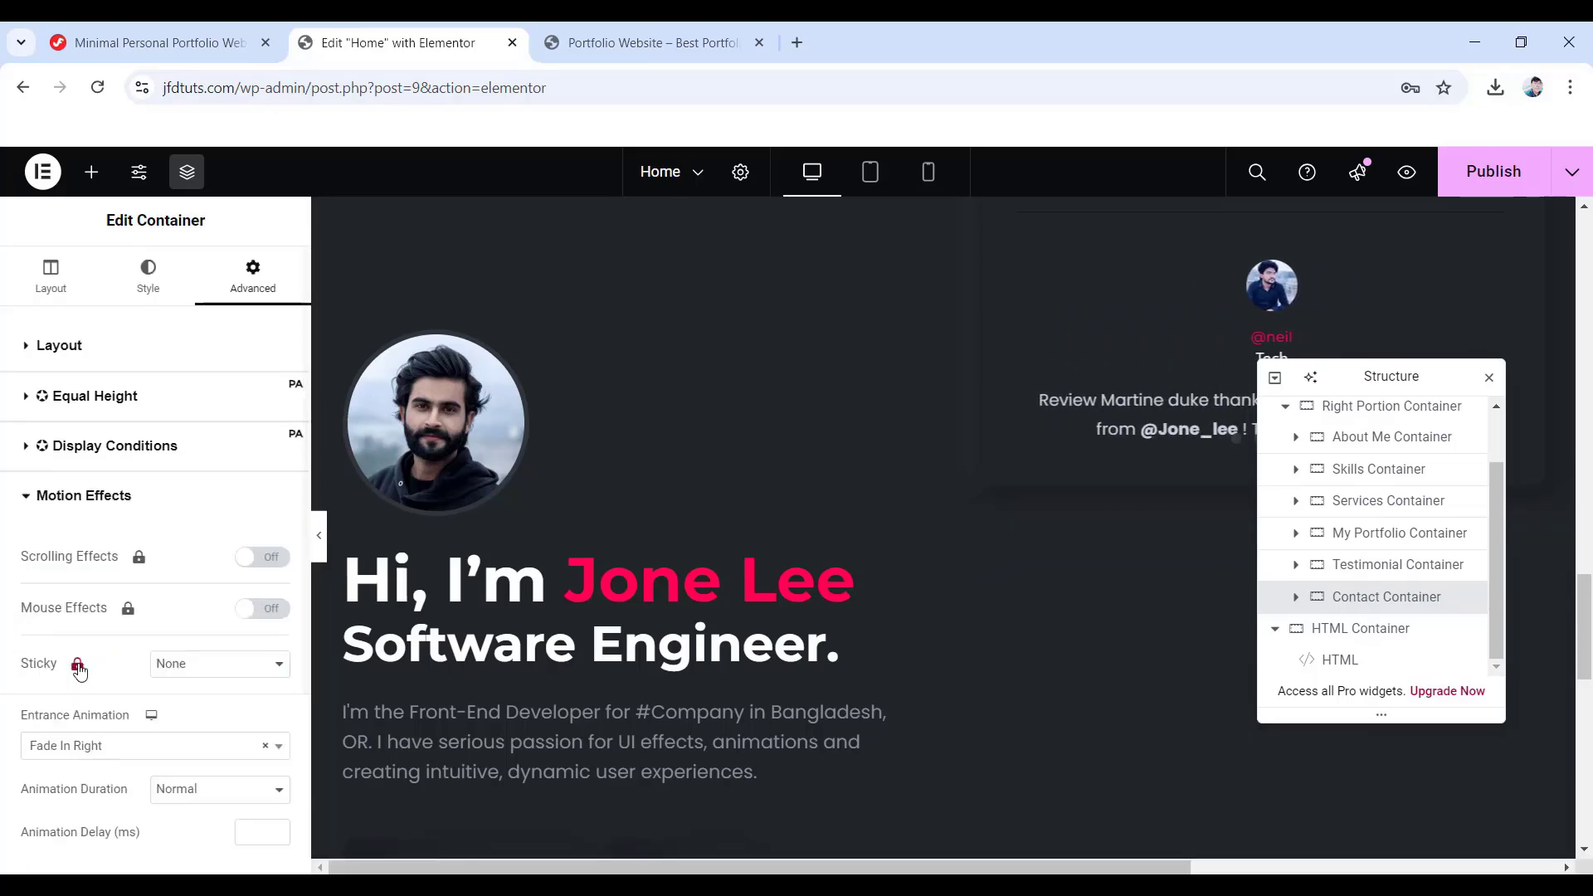
scroll(155, 730, "down", 1)
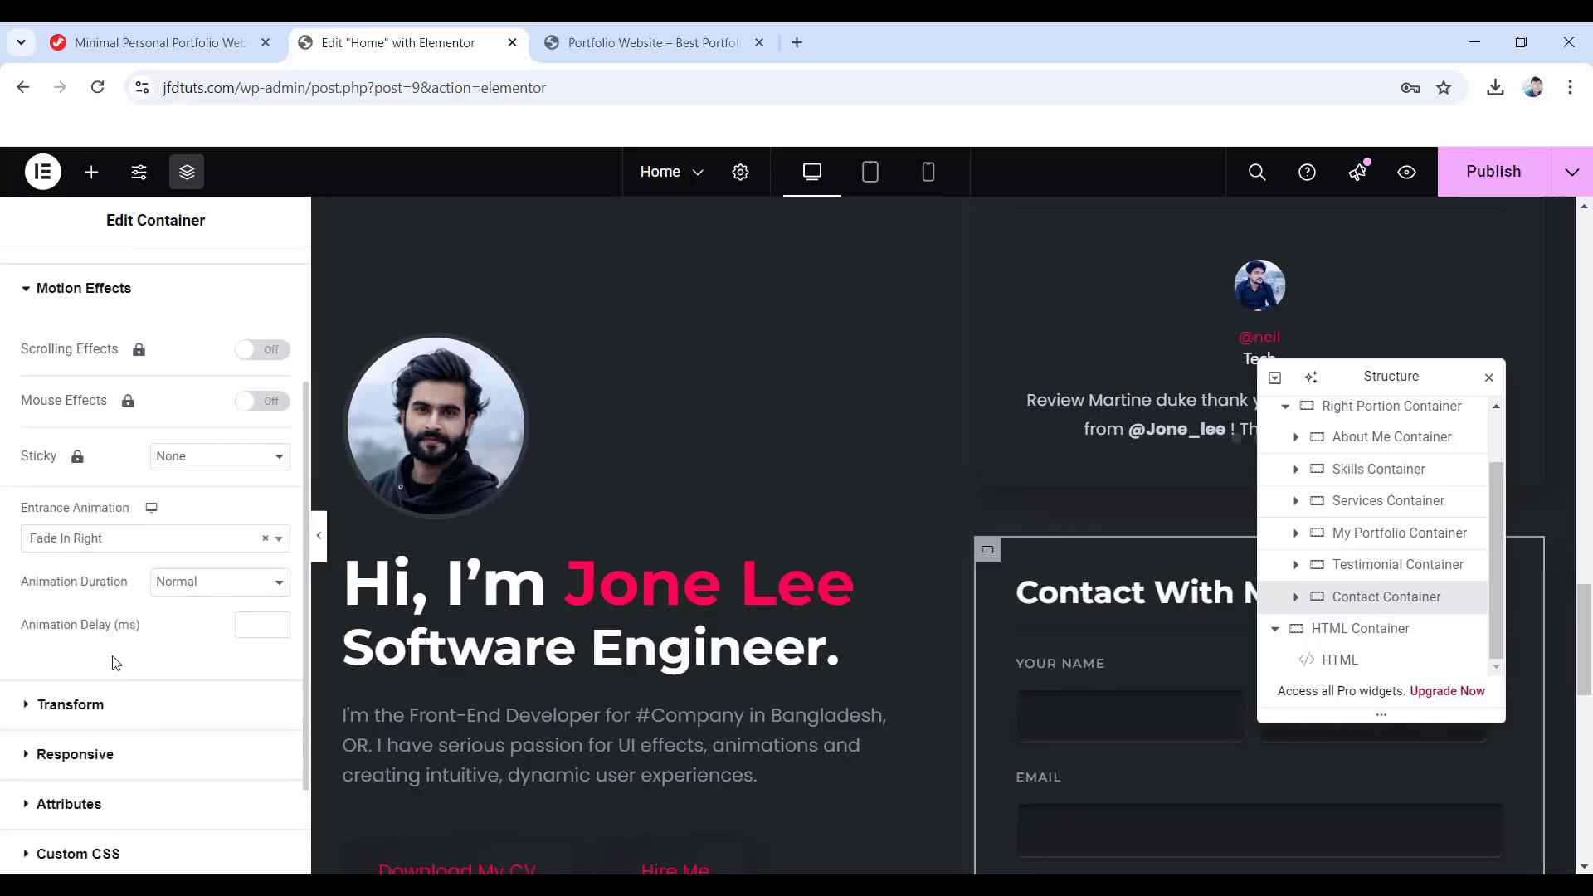
left_click(253, 626)
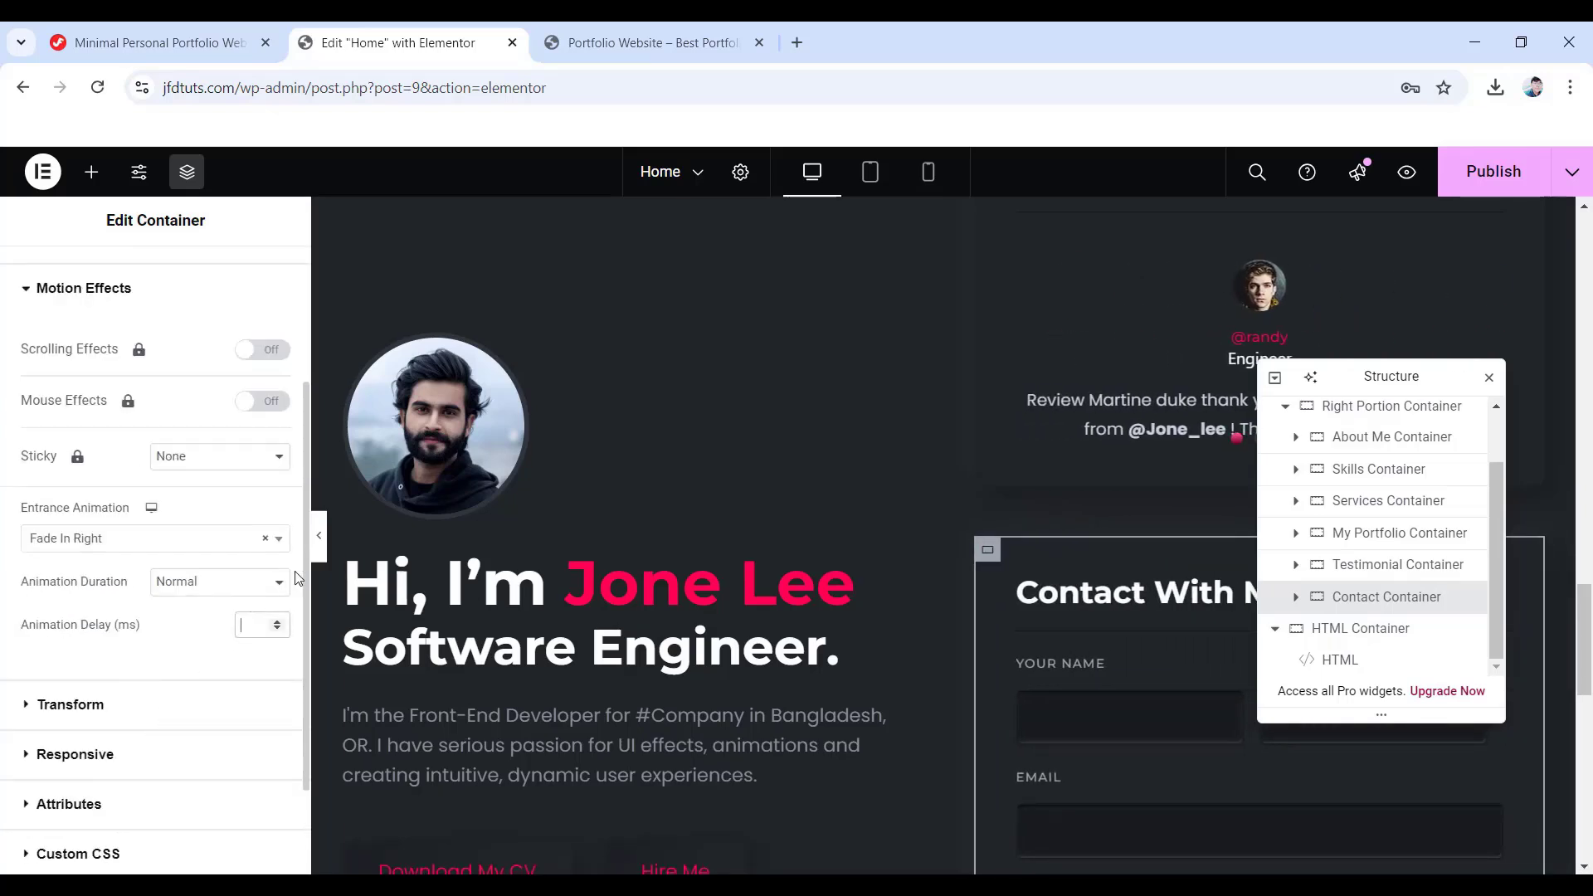
type("800")
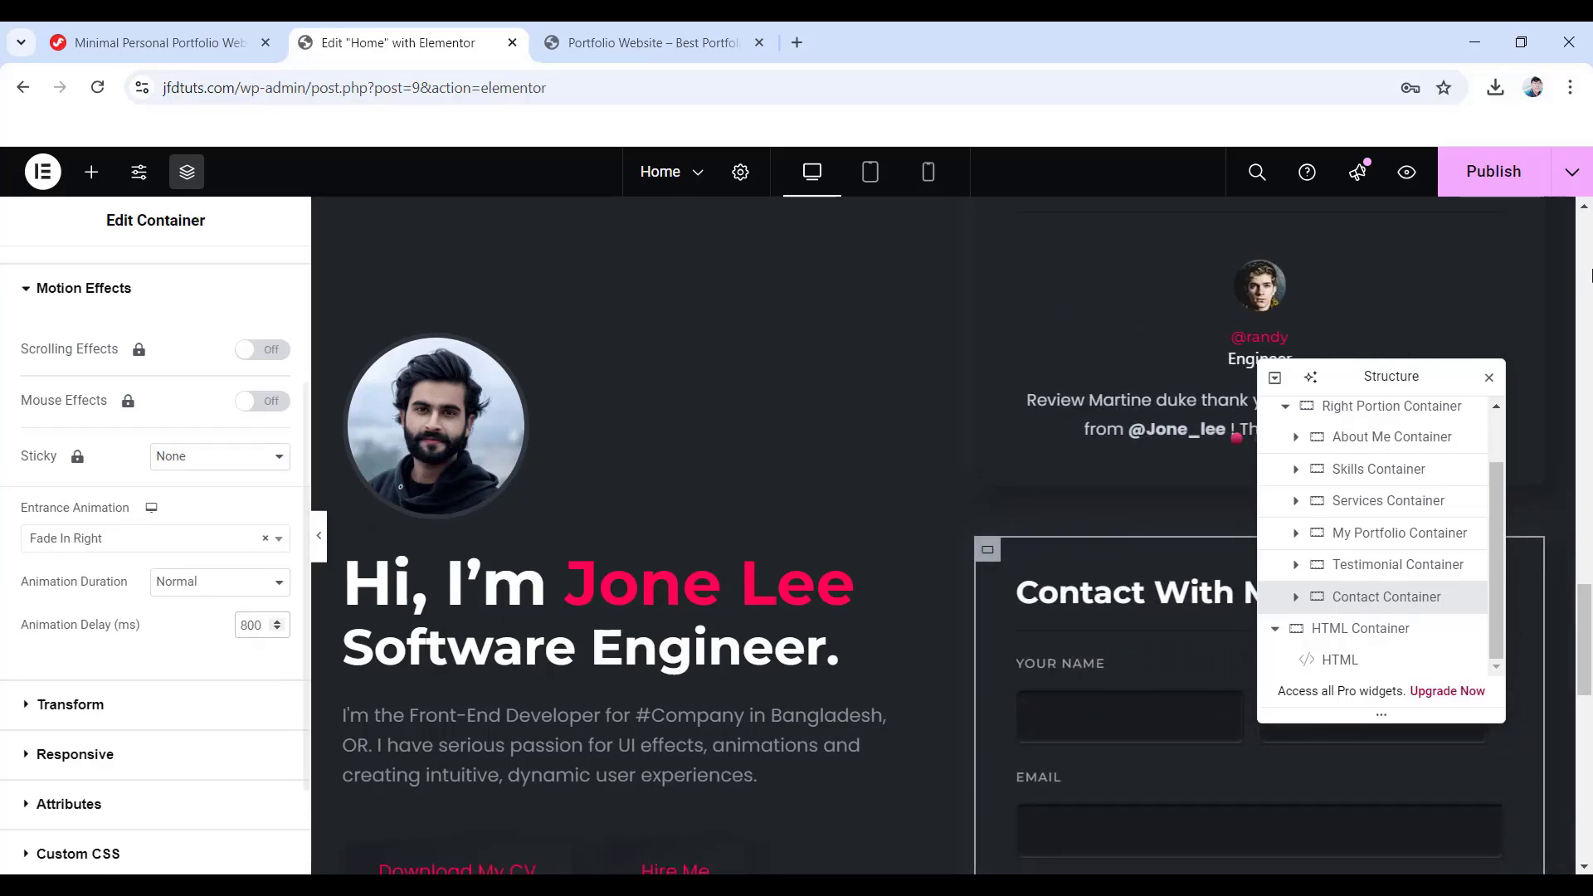
left_click(1498, 180)
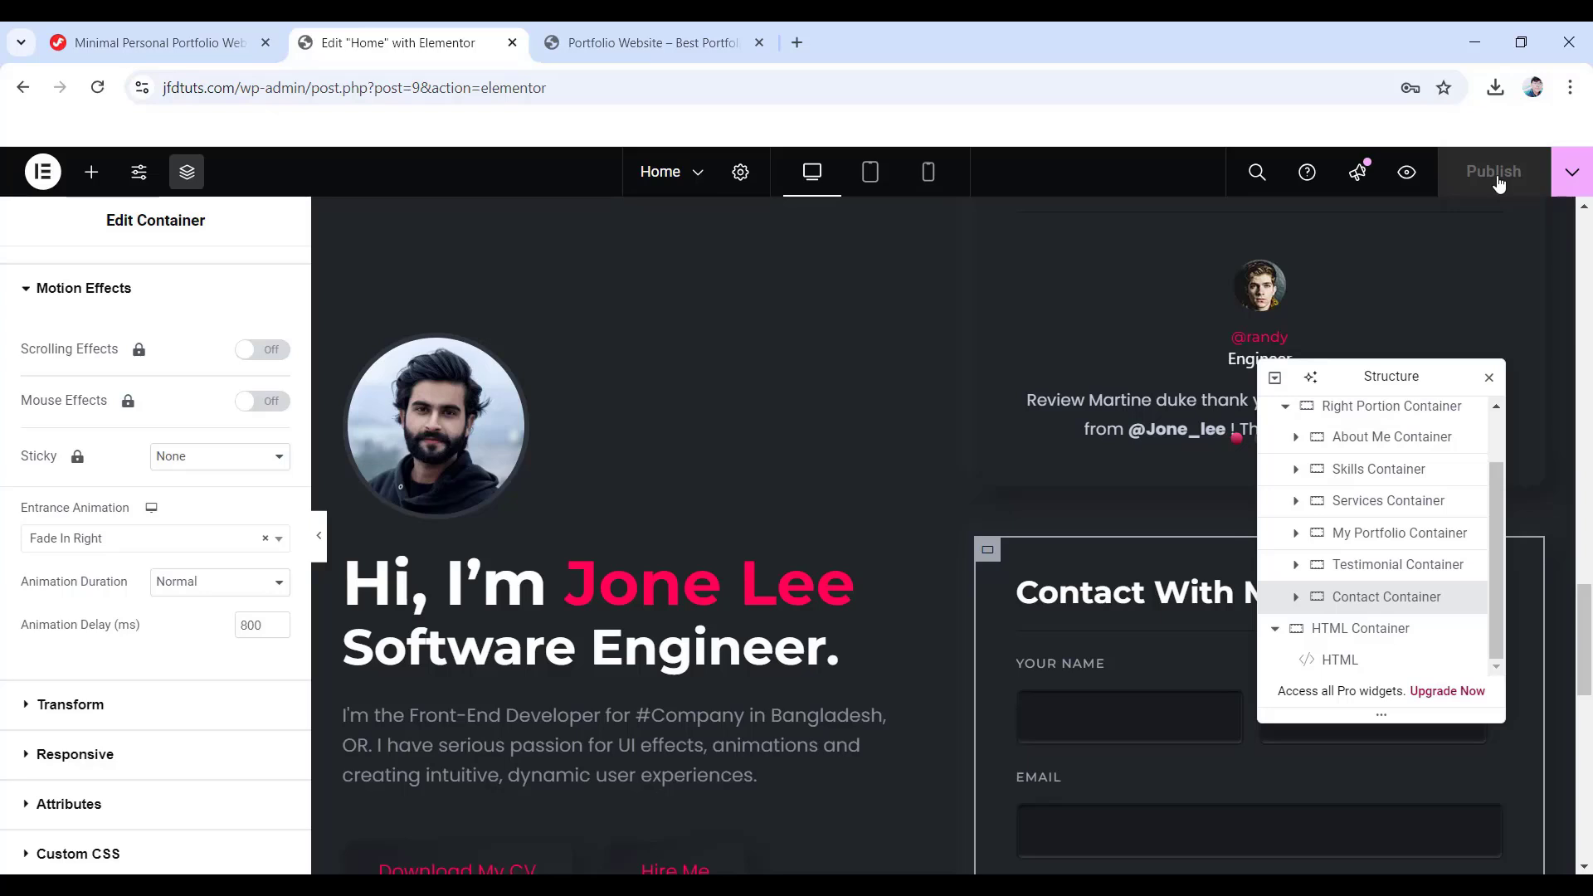
- Reload the live site, scroll to the contact form to watch the fade-ins, then return to Elementor
left_click(629, 41)
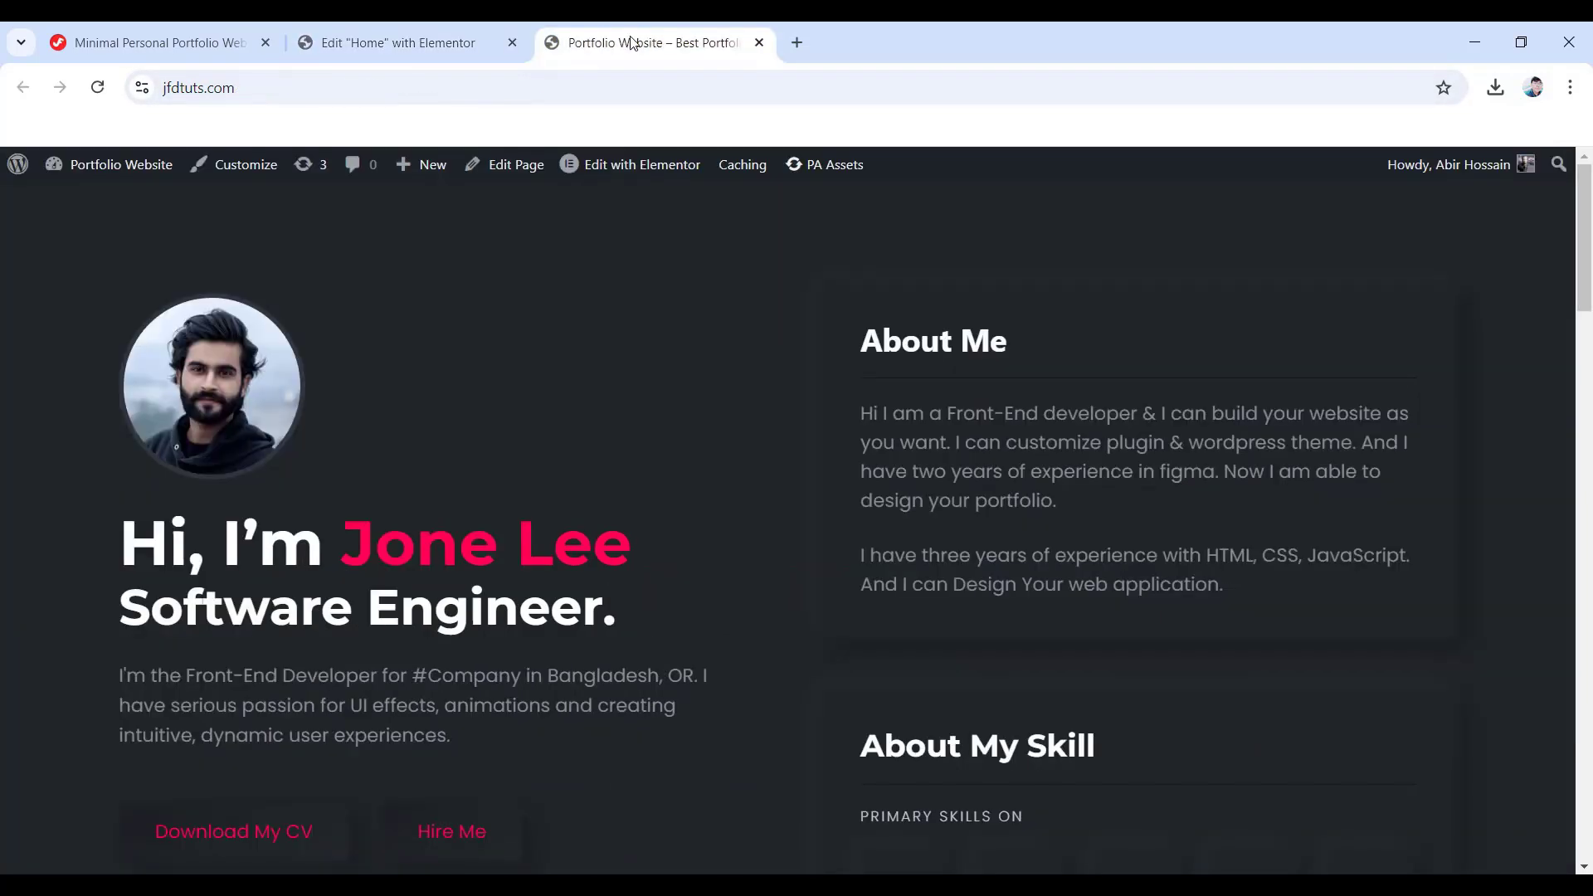
left_click(96, 91)
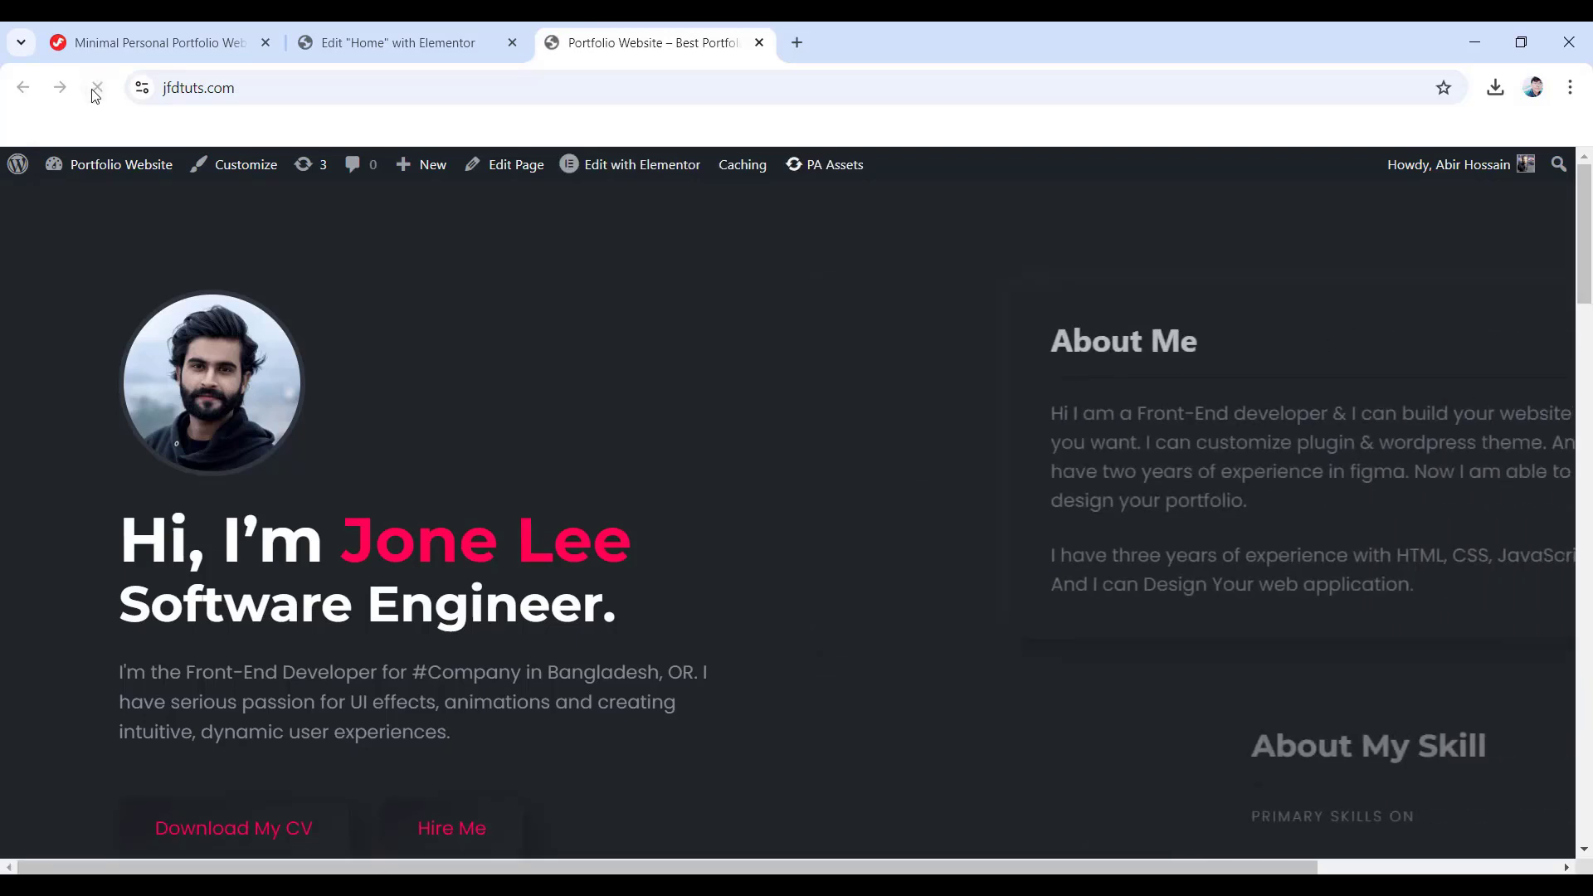
scroll(728, 477, "down", 7)
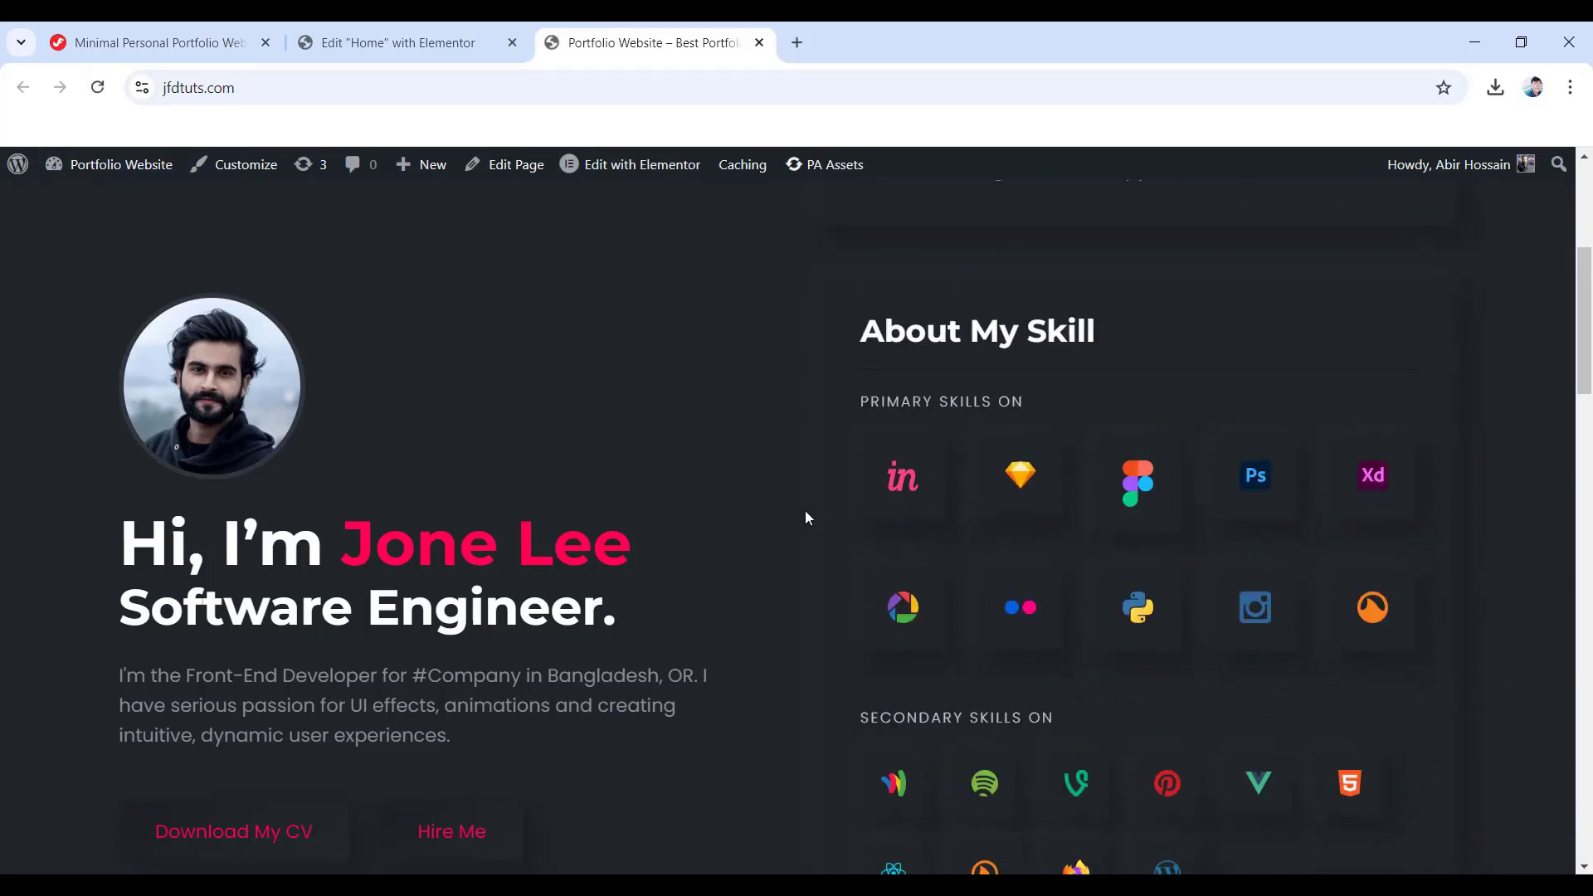
scroll(803, 509, "down", 10)
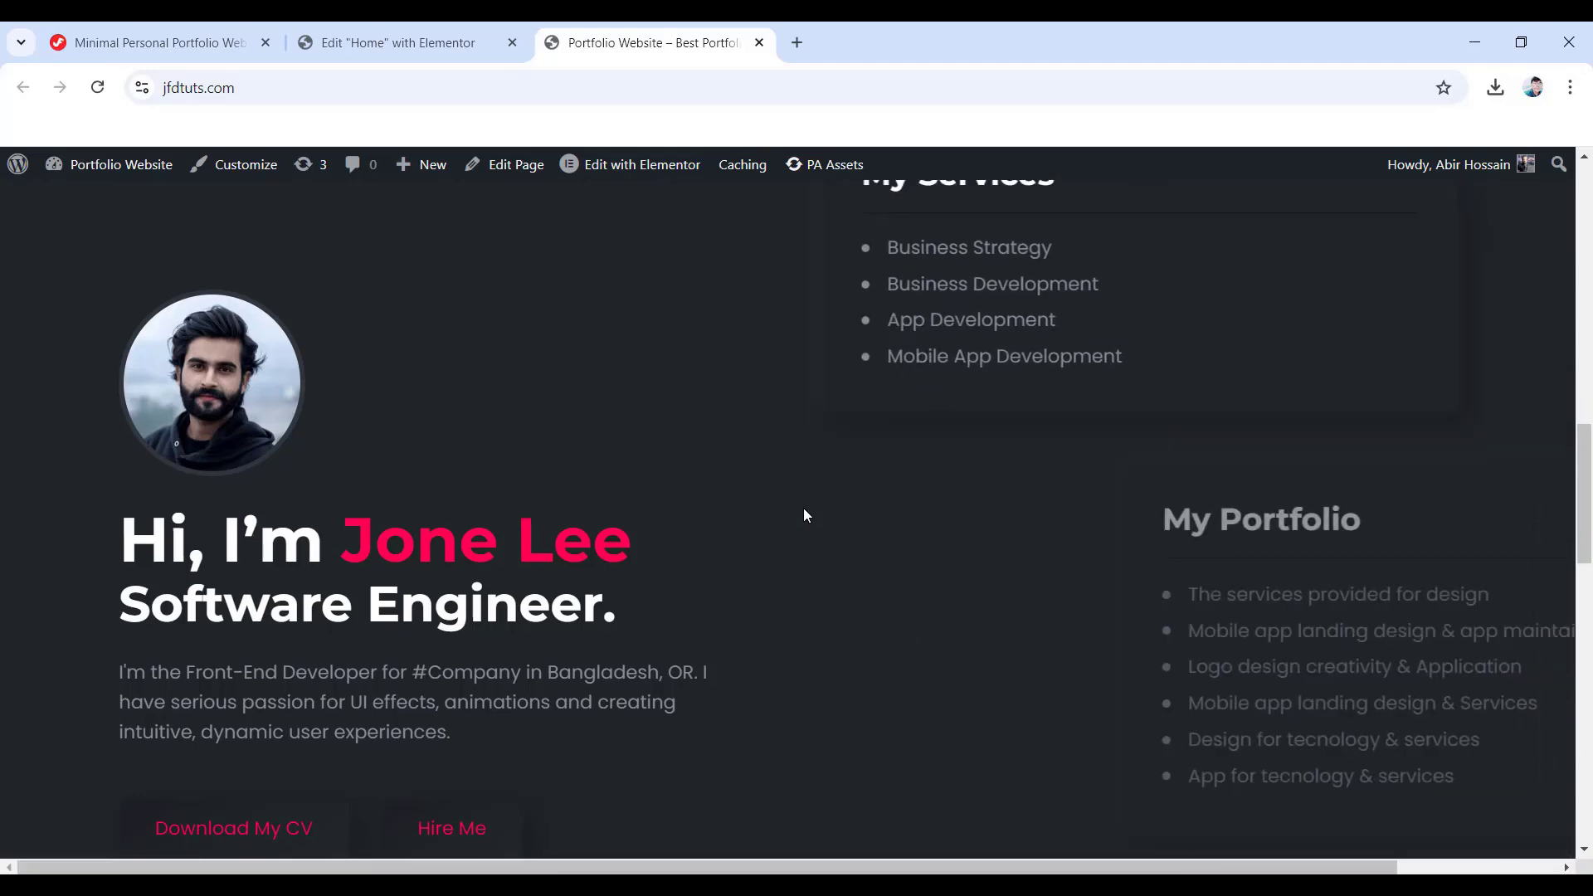
scroll(800, 515, "down", 1)
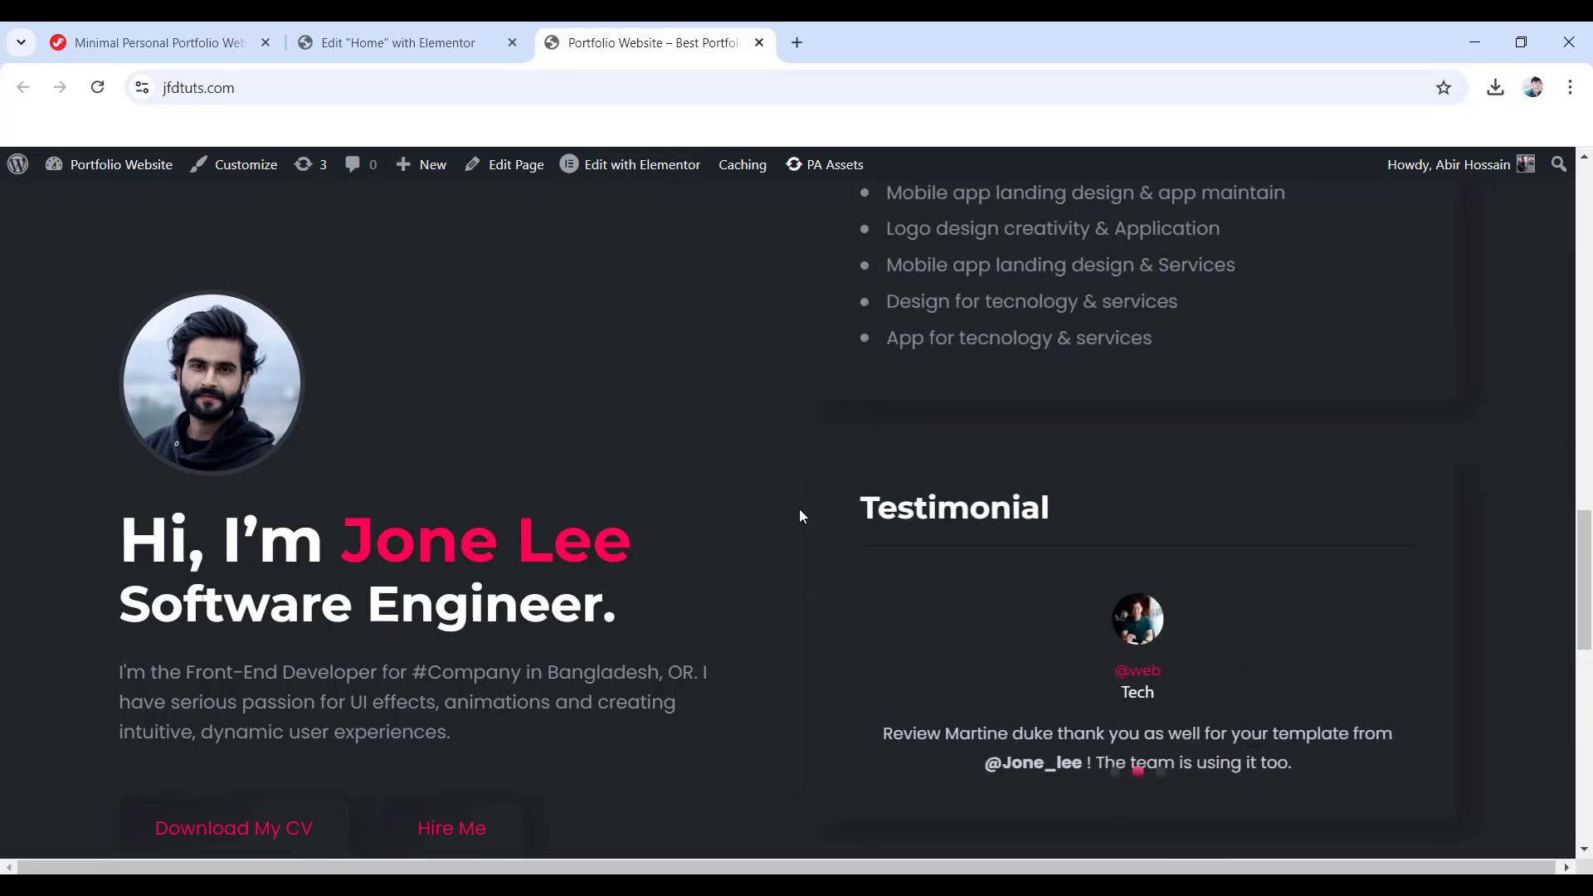
scroll(801, 516, "down", 4)
scroll(799, 510, "down", 6)
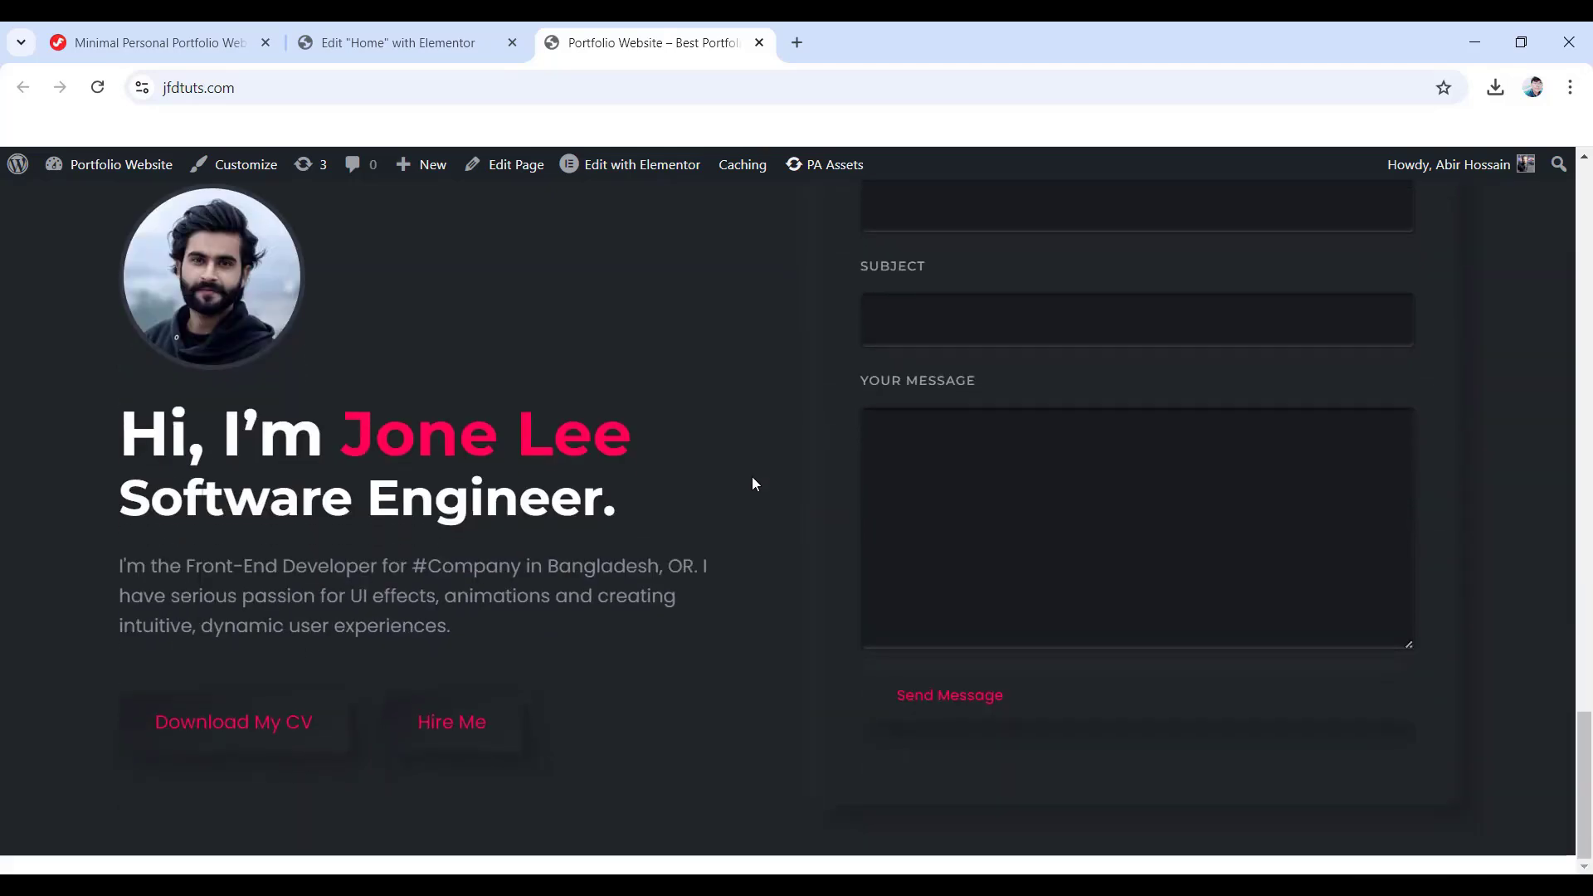
left_click(398, 42)
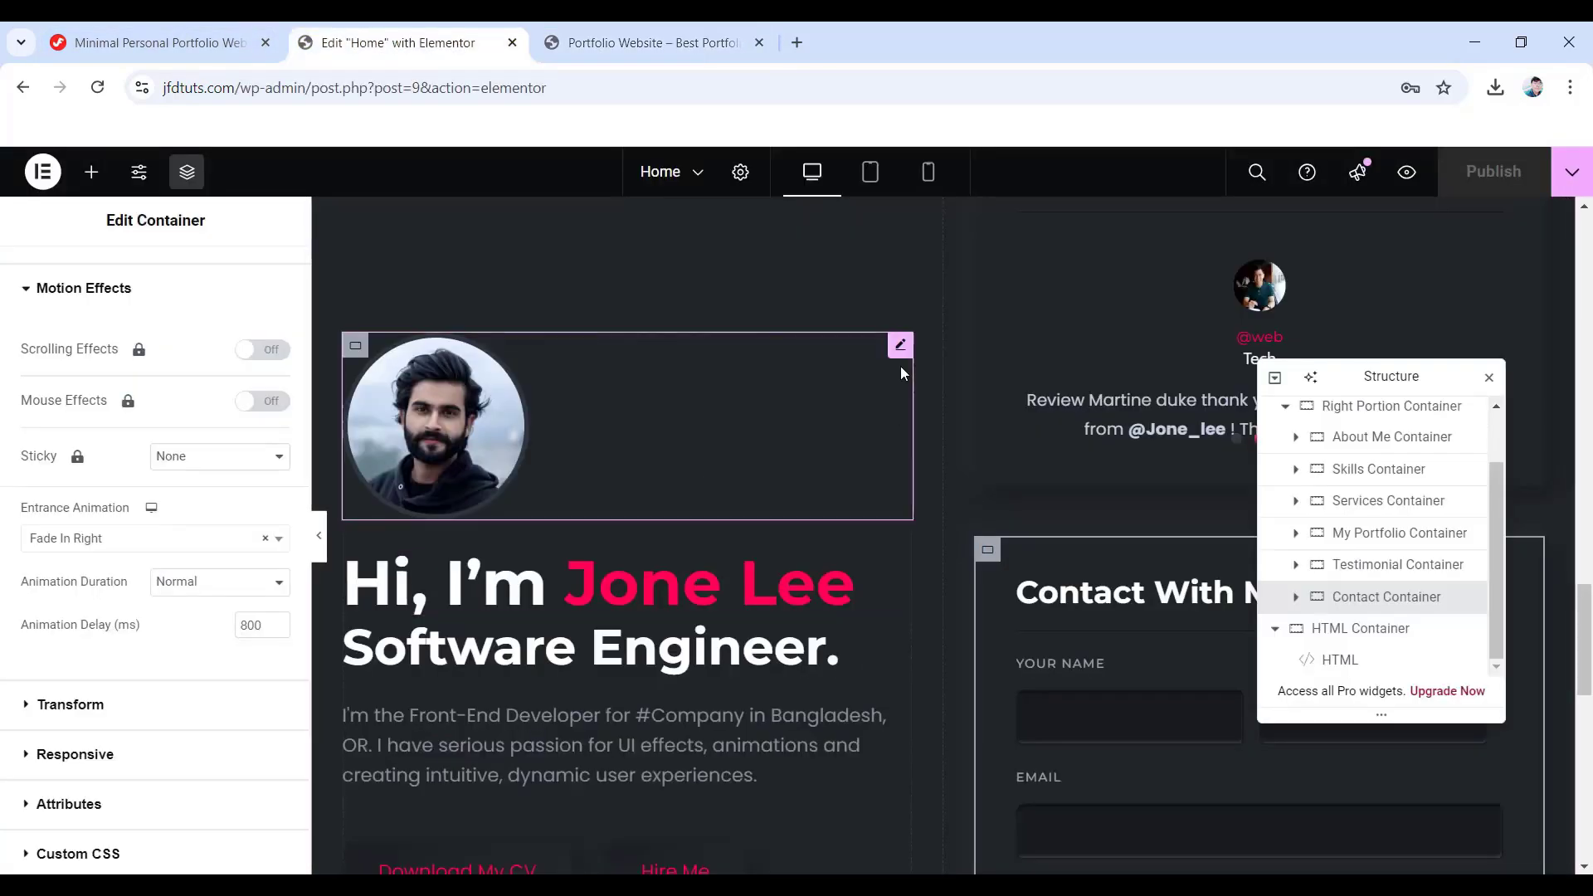
- Close the Elementor editor and scroll down through the live portfolio page
left_click(511, 43)
scroll(830, 672, "up", 10)
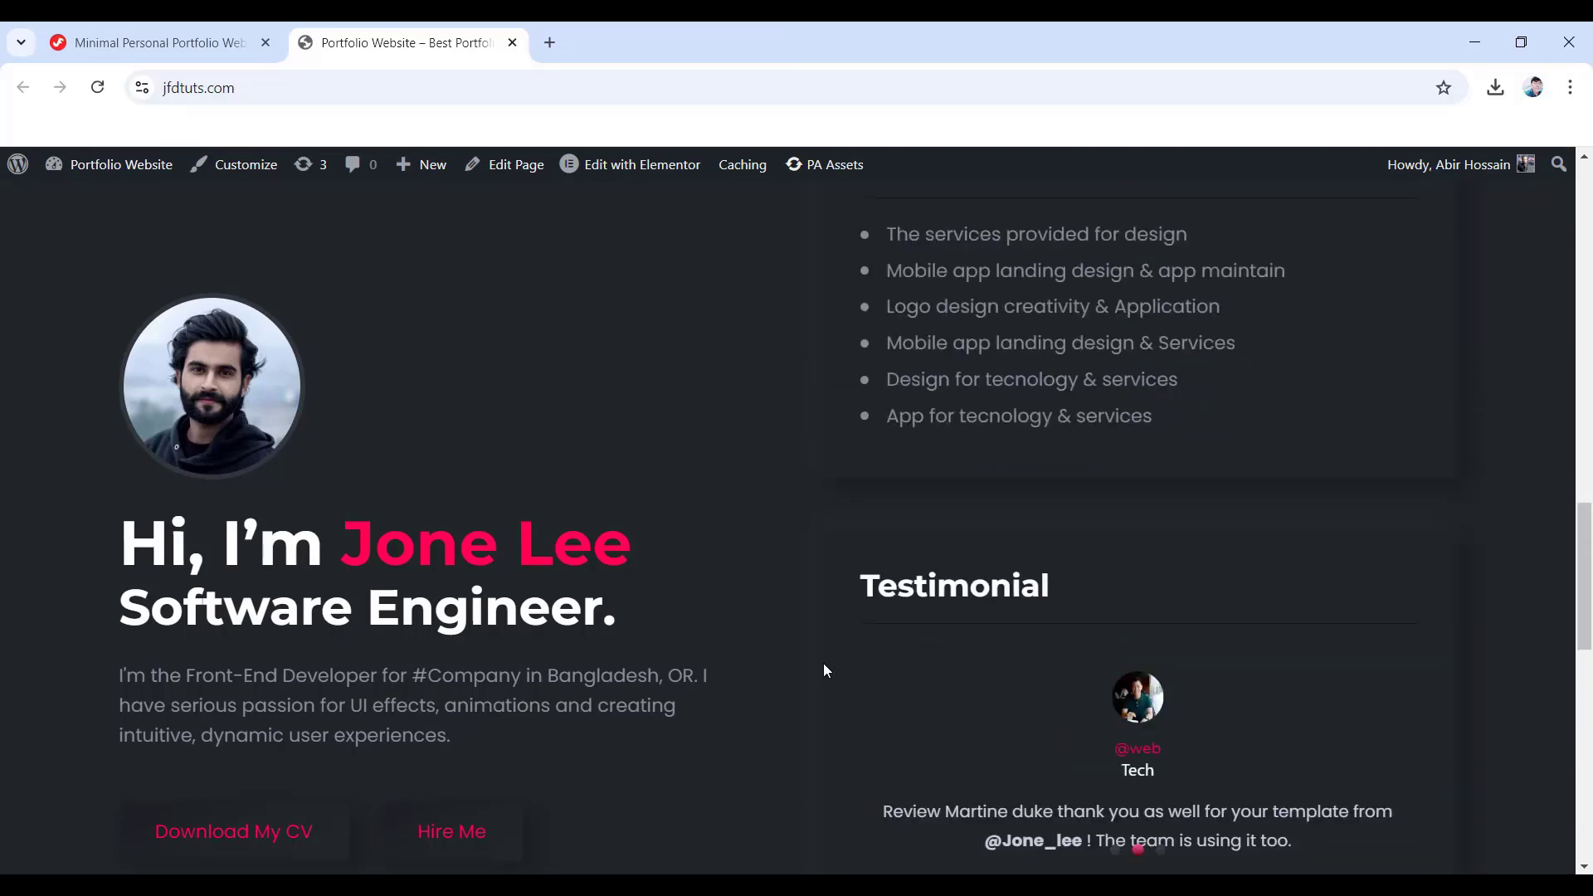
scroll(833, 661, "up", 7)
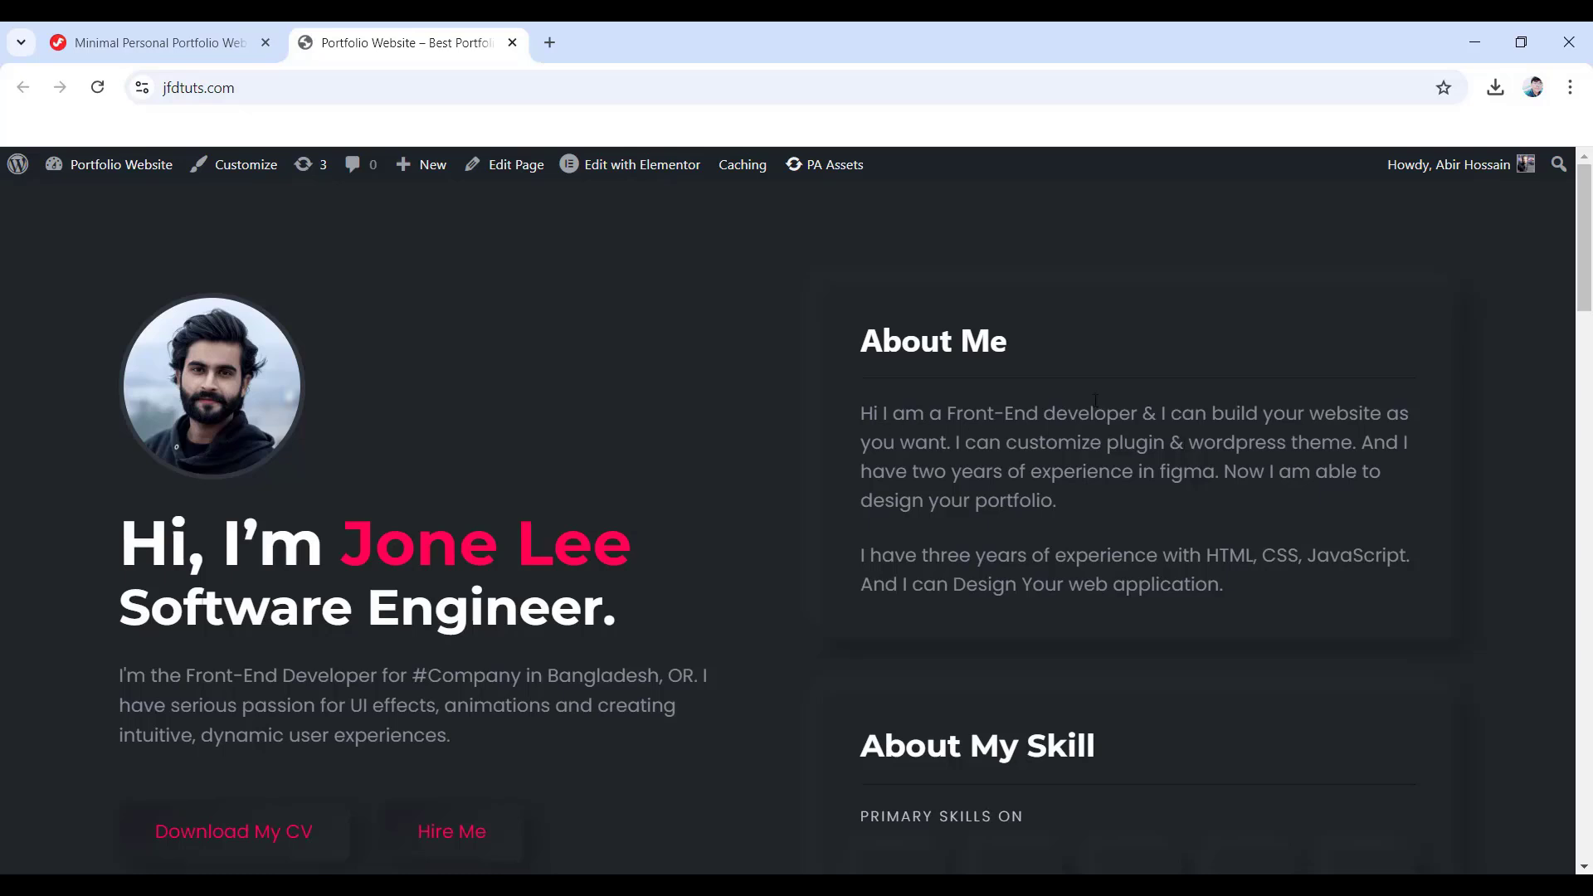
scroll(1079, 416, "down", 1)
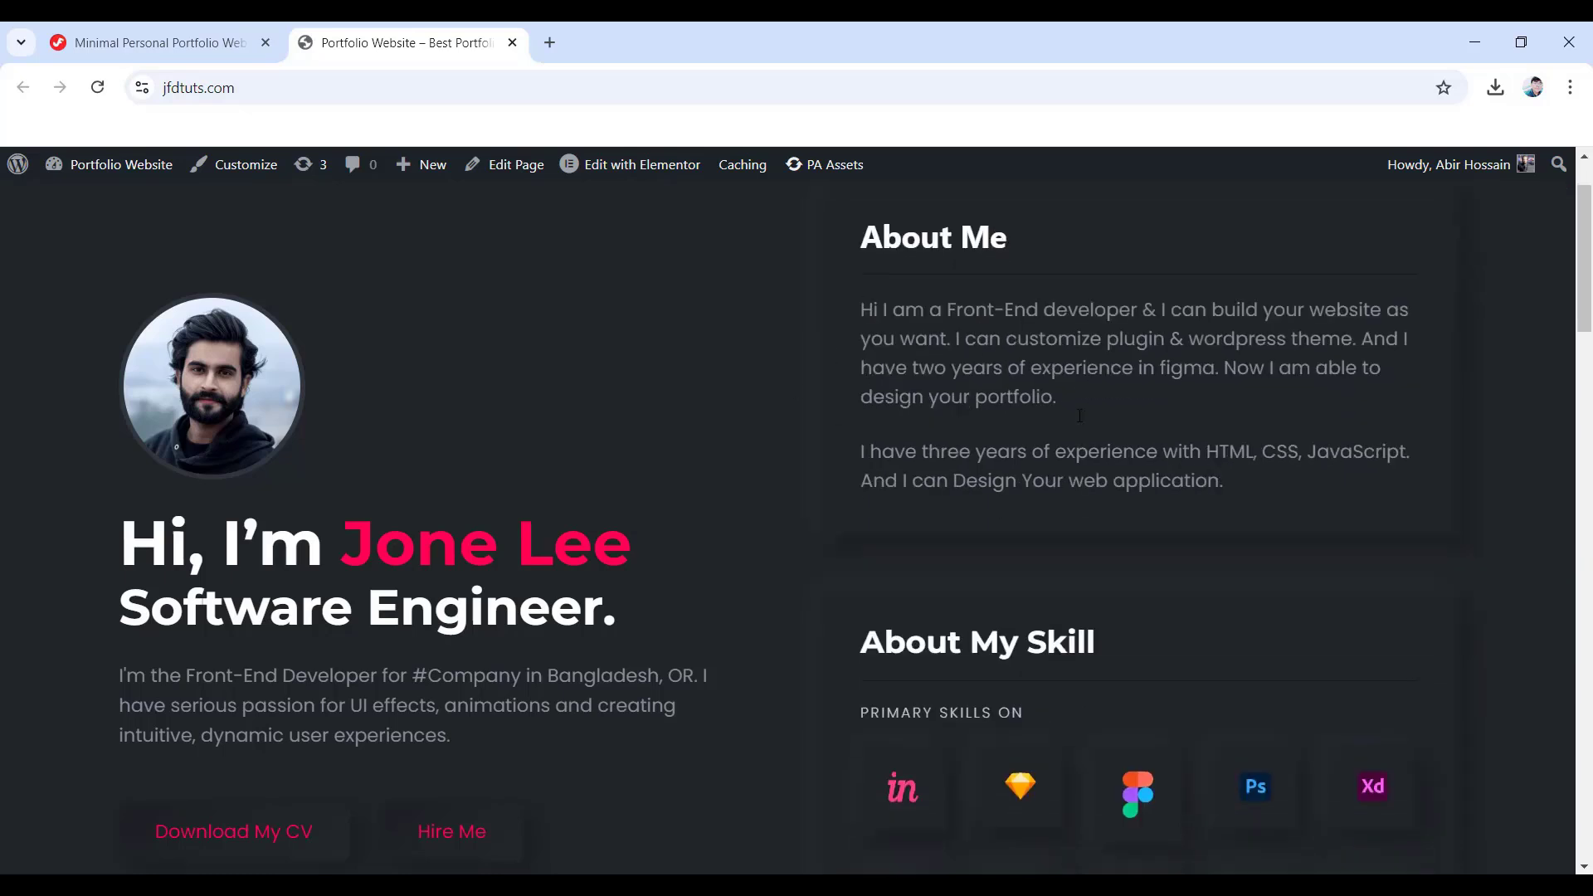
scroll(1079, 416, "up", 1)
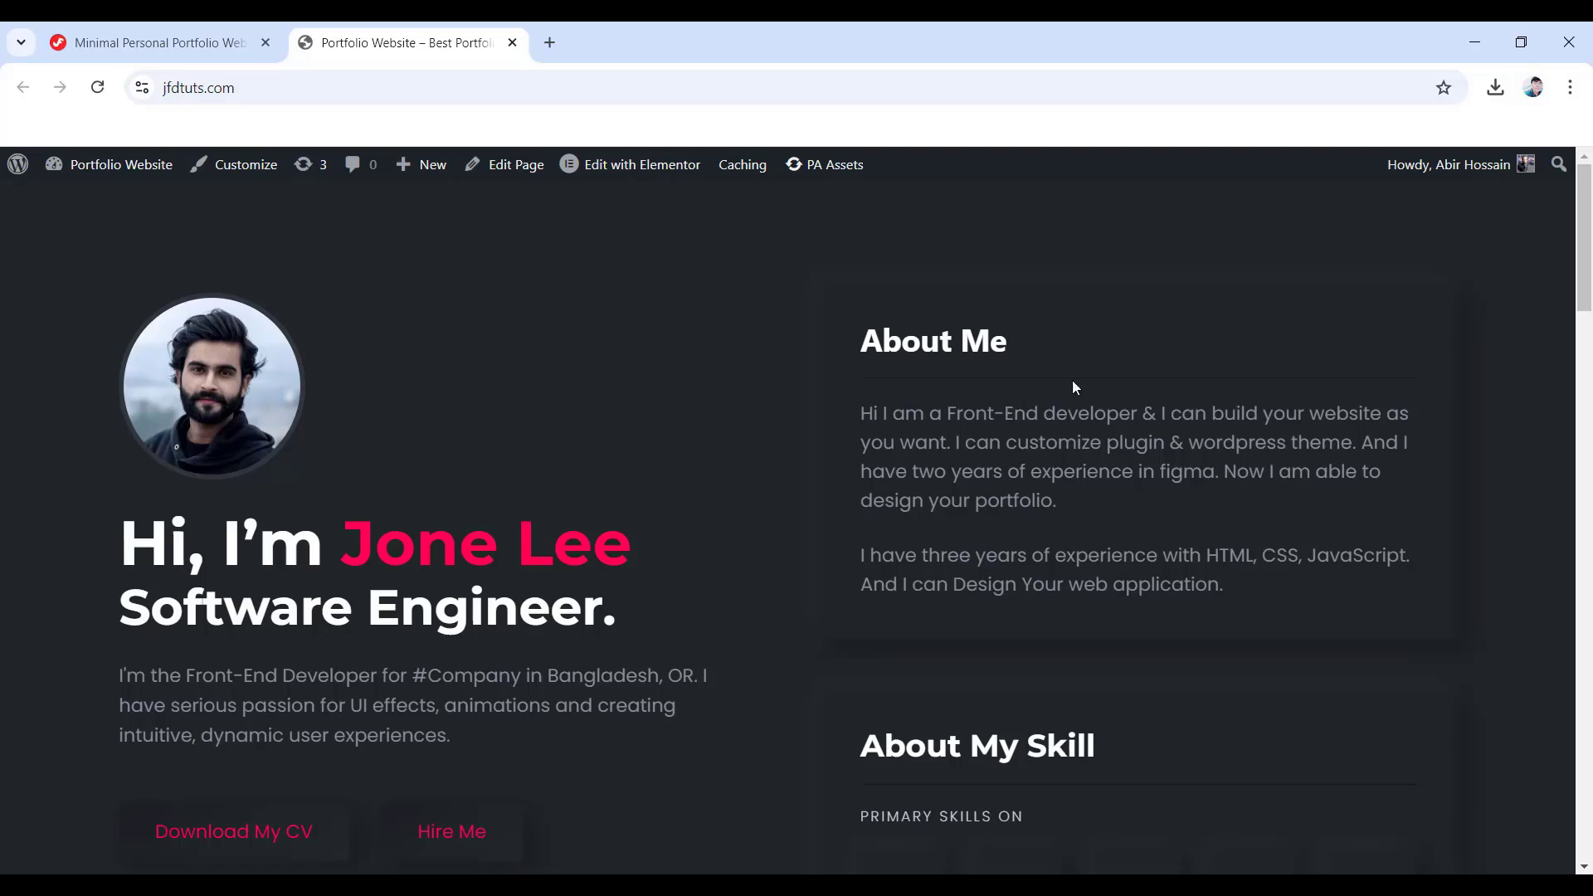
scroll(981, 387, "down", 1)
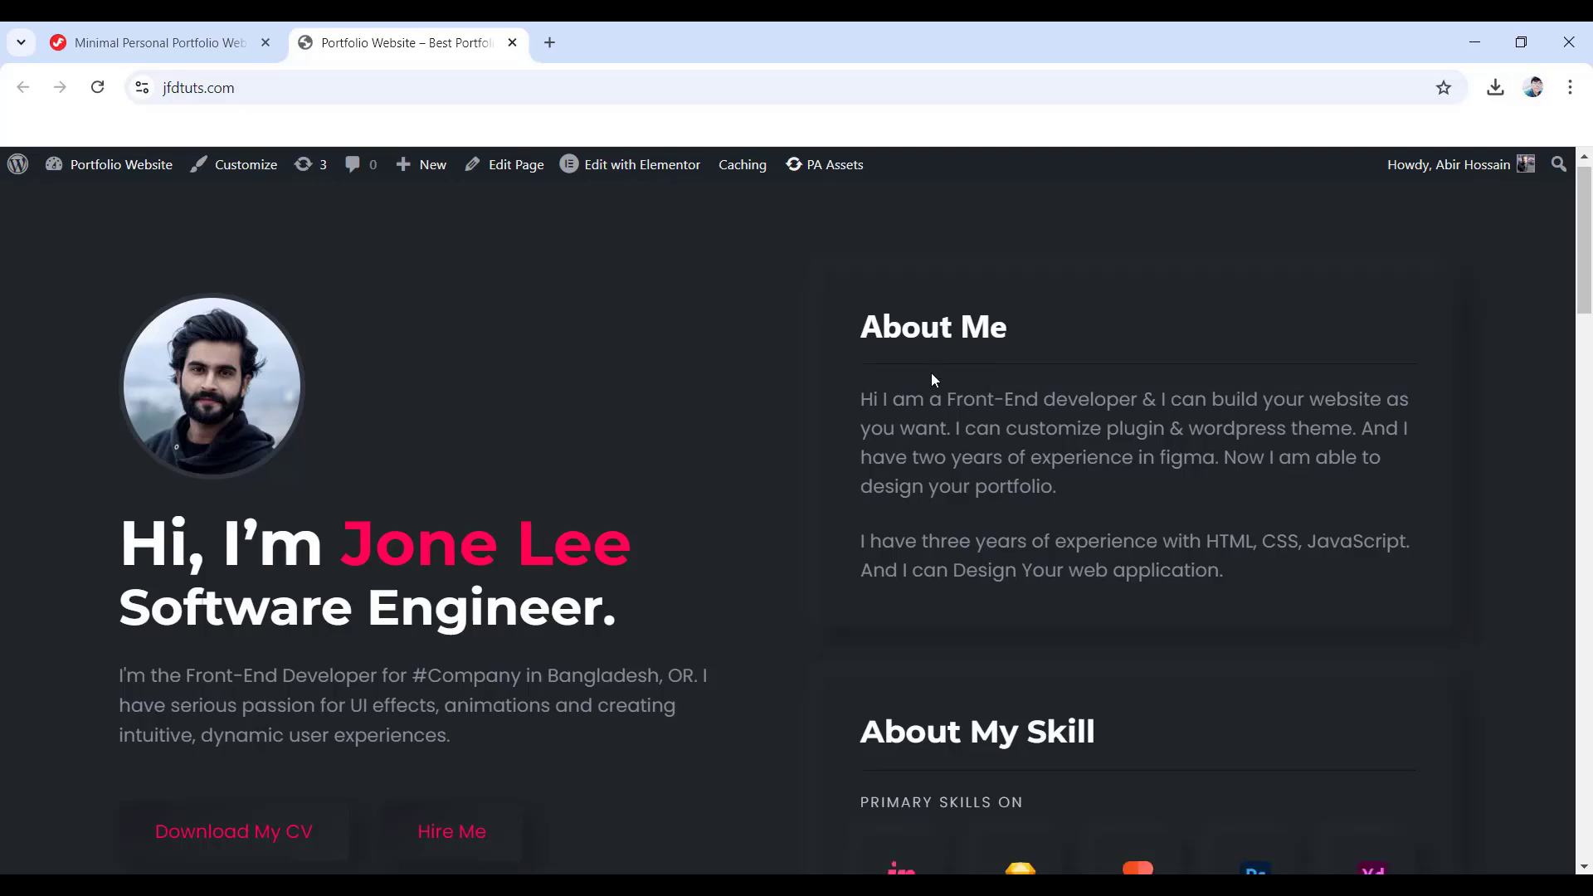
scroll(1048, 418, "down", 2)
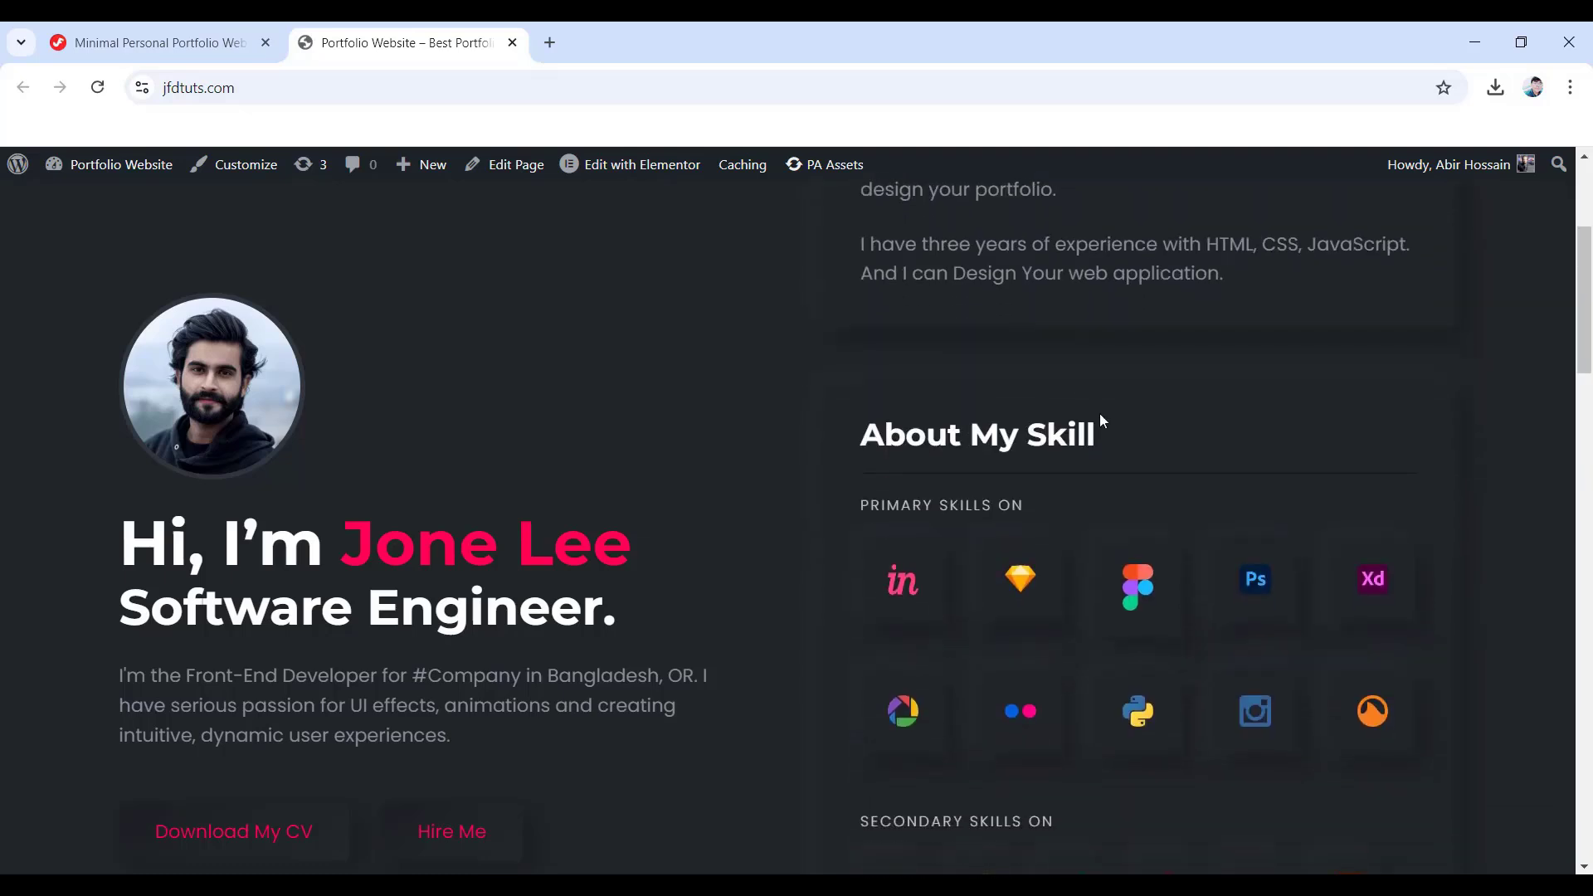
scroll(1276, 486, "down", 1)
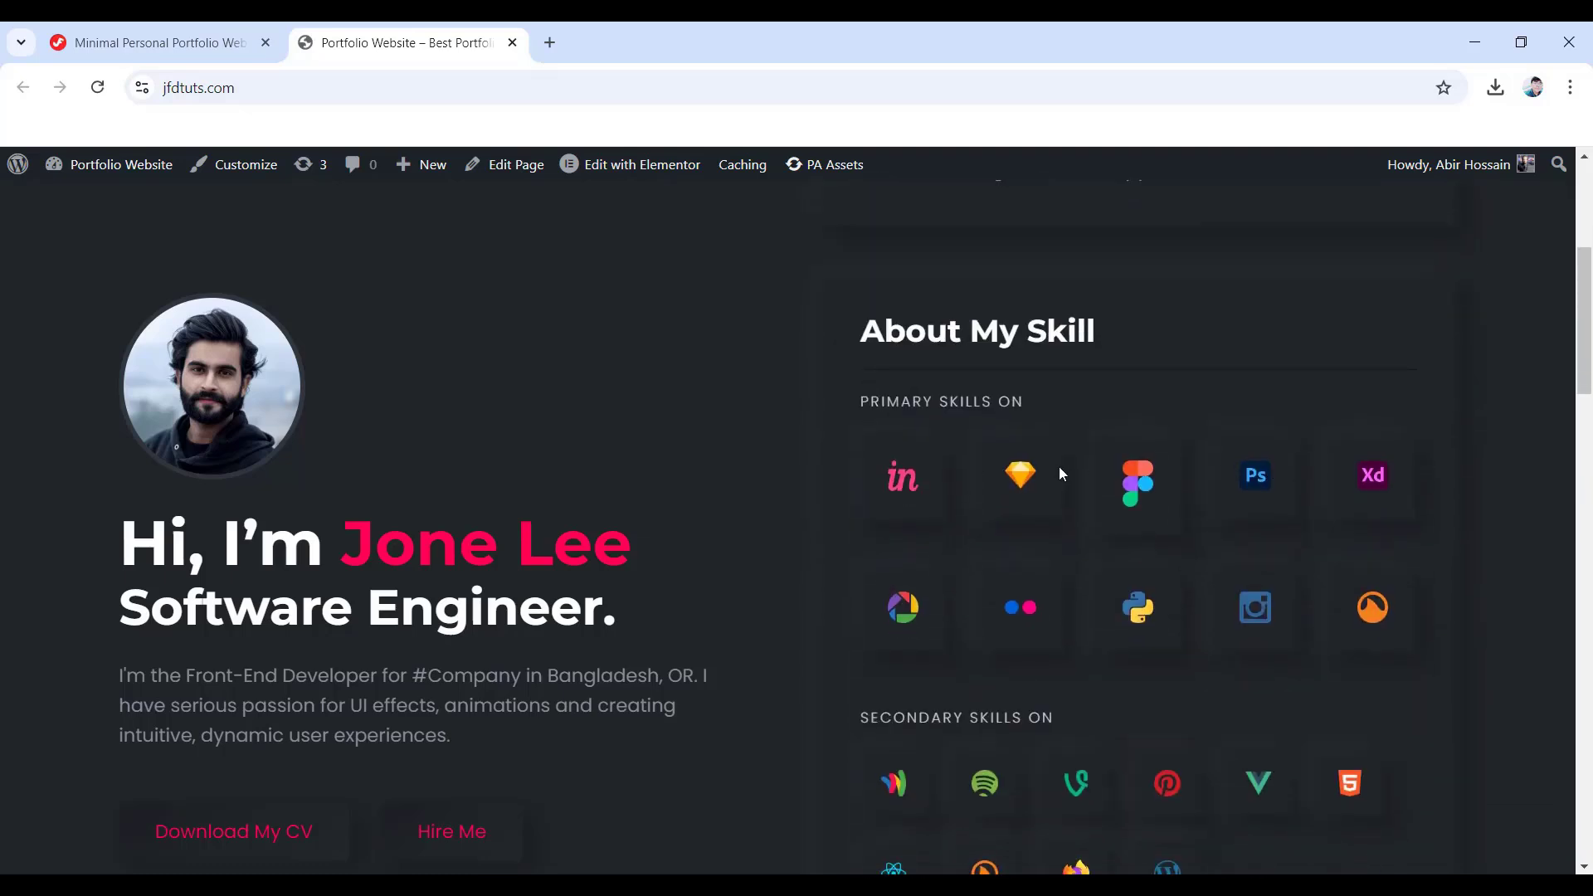
scroll(1122, 550, "down", 2)
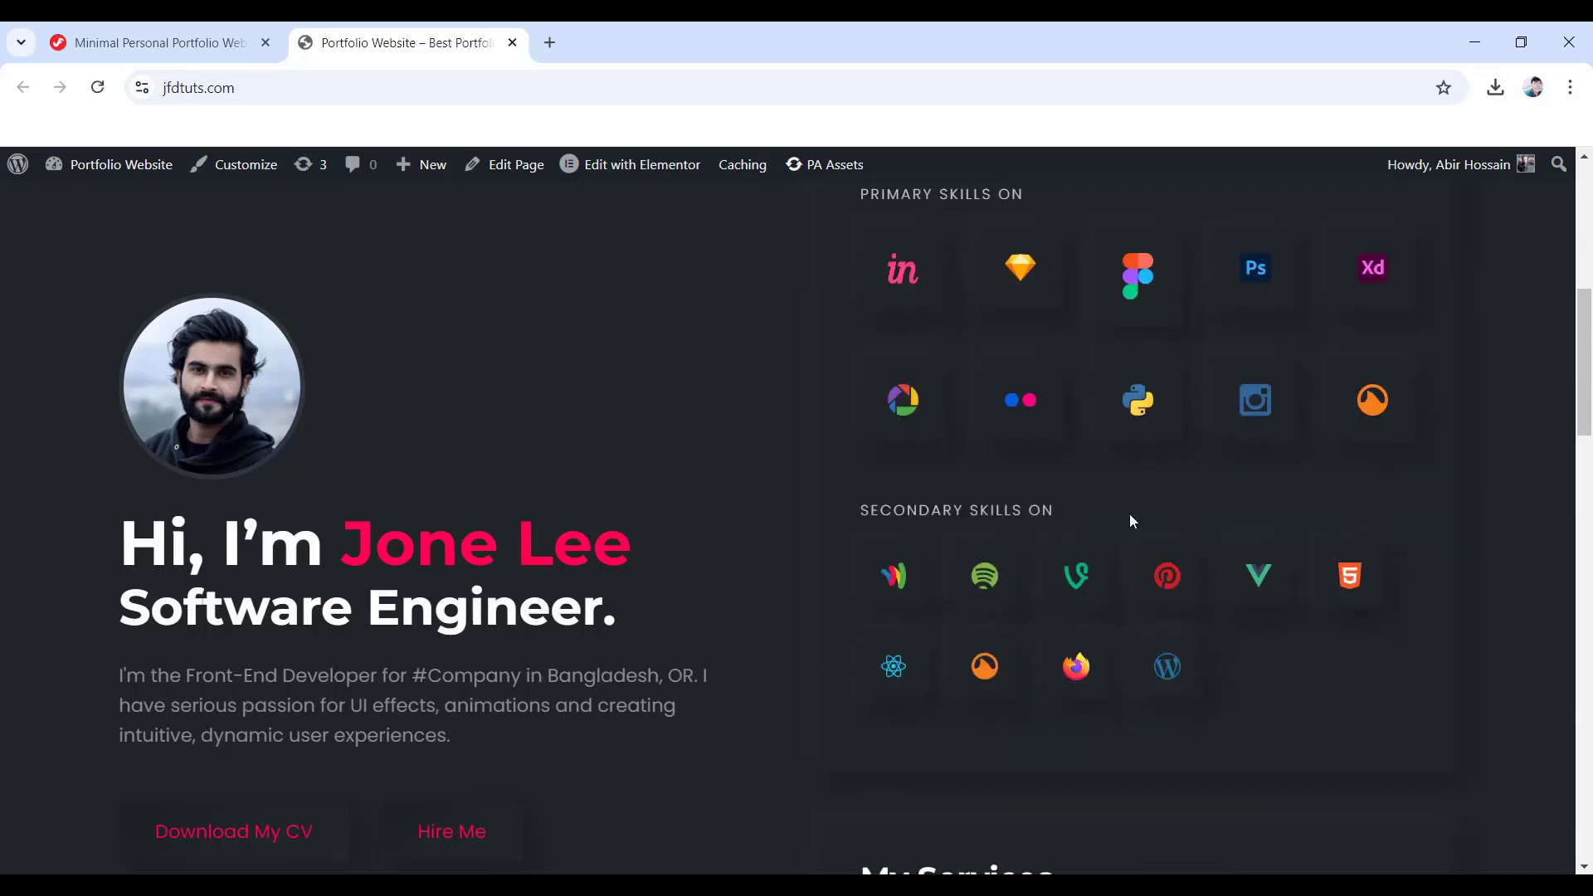
scroll(1142, 523, "down", 4)
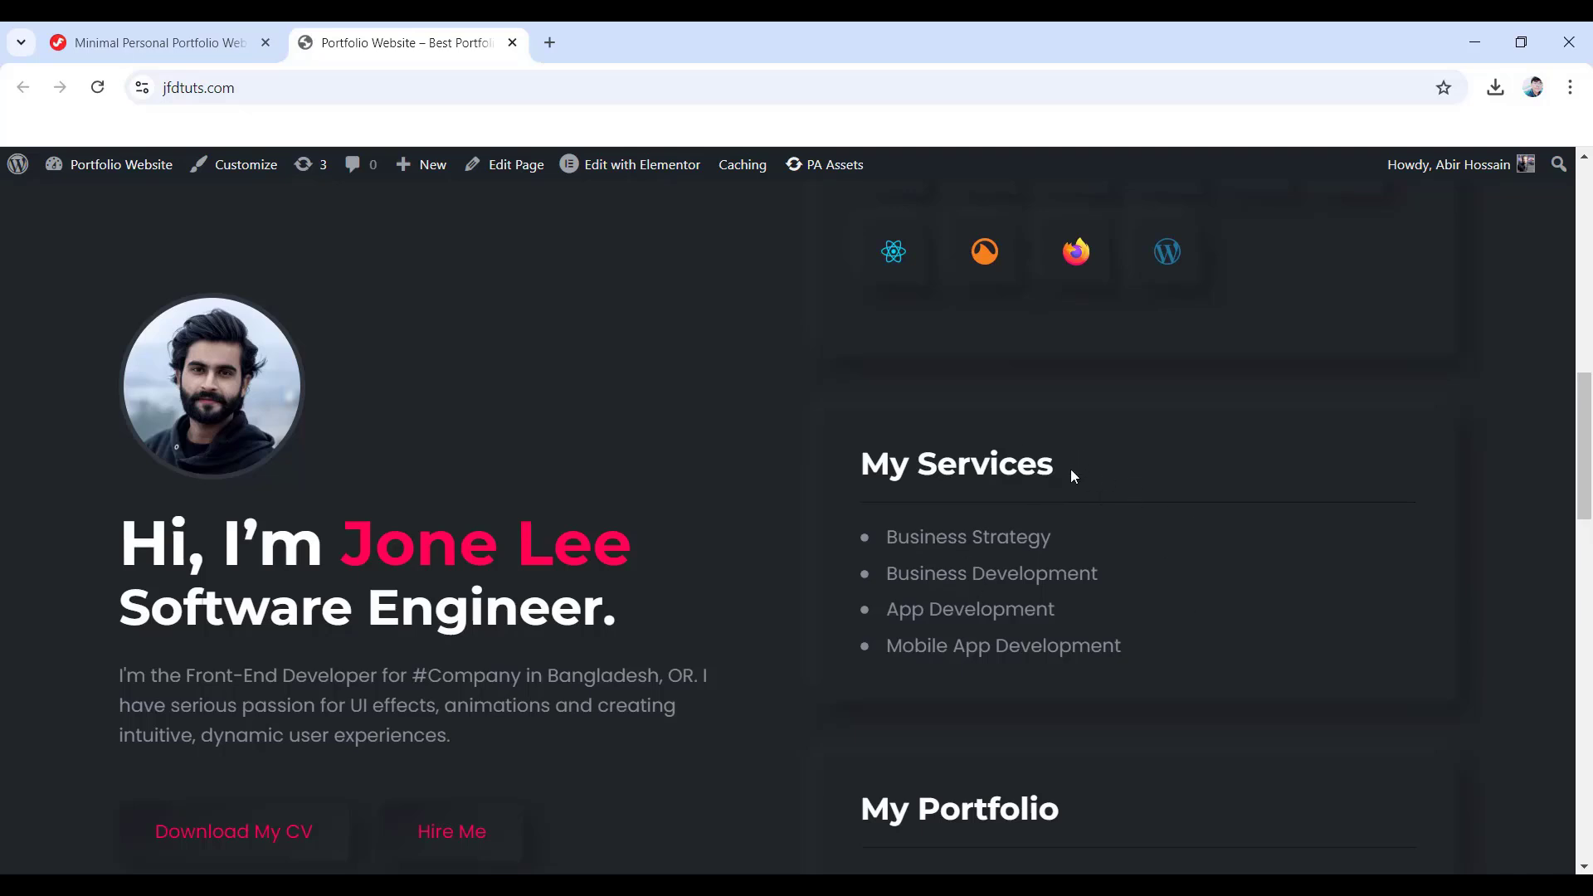
scroll(1075, 481, "down", 5)
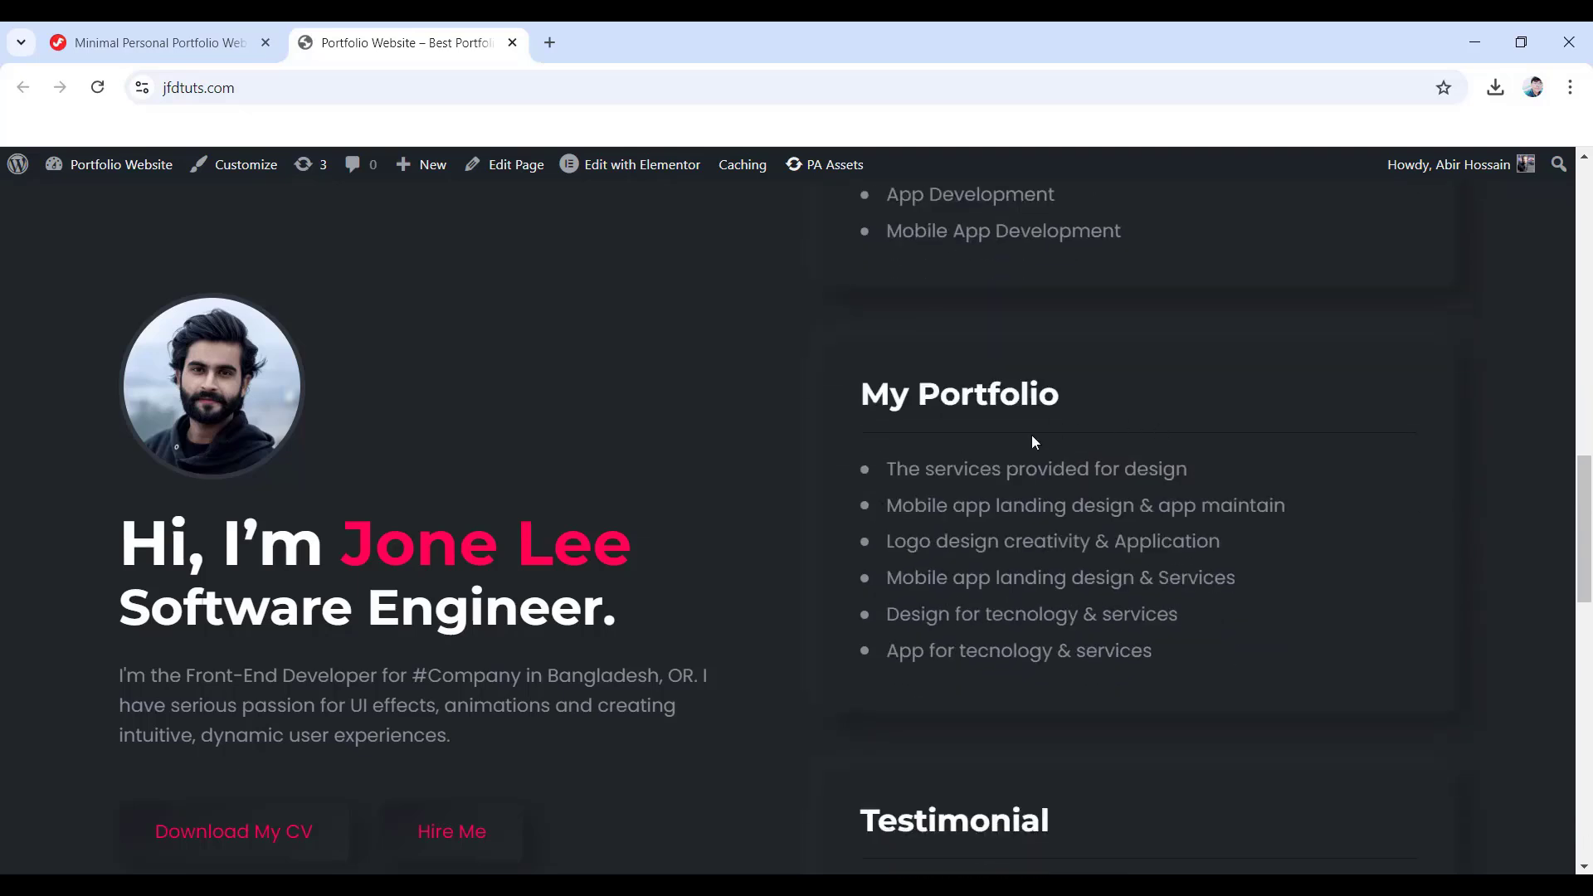
- Open and dismiss a My Portfolio item's lightbox, then scroll down to the contact form
left_click(975, 469)
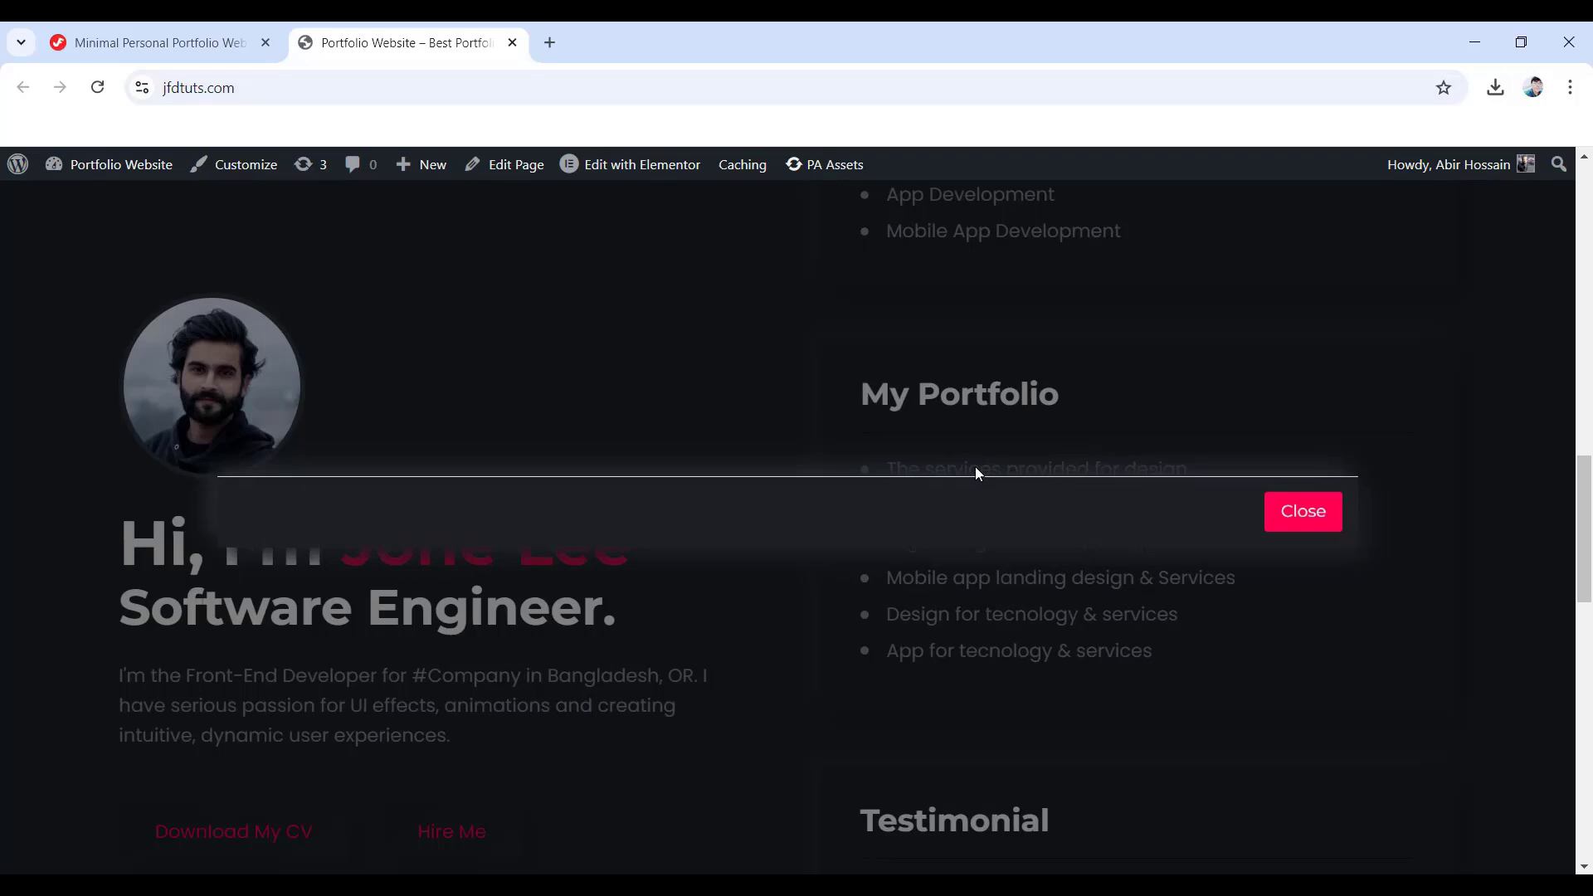
left_click(1048, 423)
scroll(1004, 565, "down", 3)
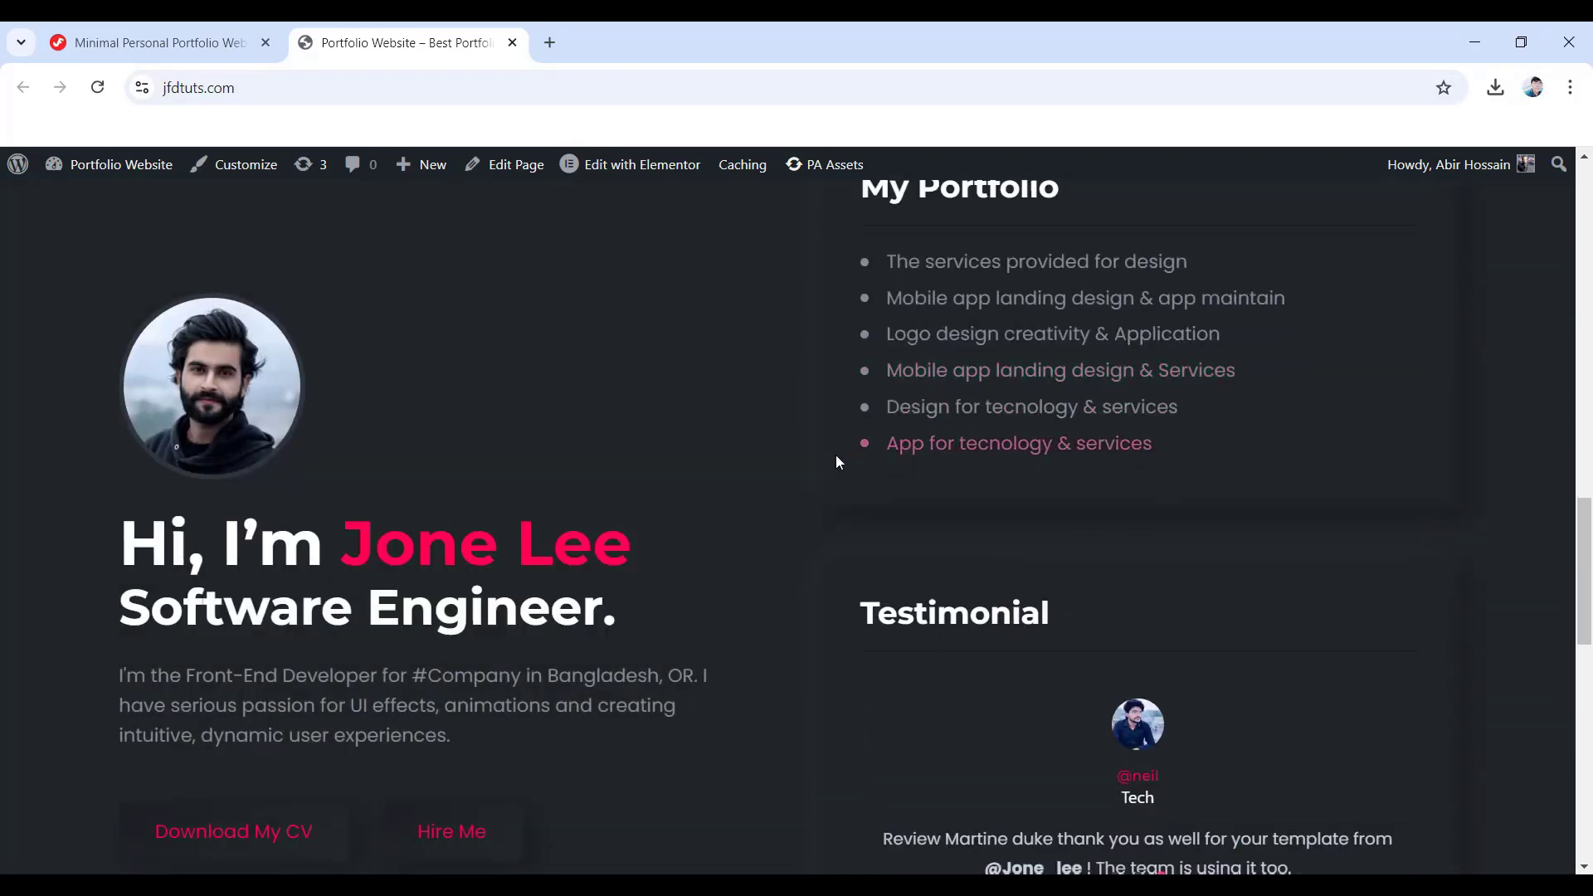
scroll(995, 498, "down", 3)
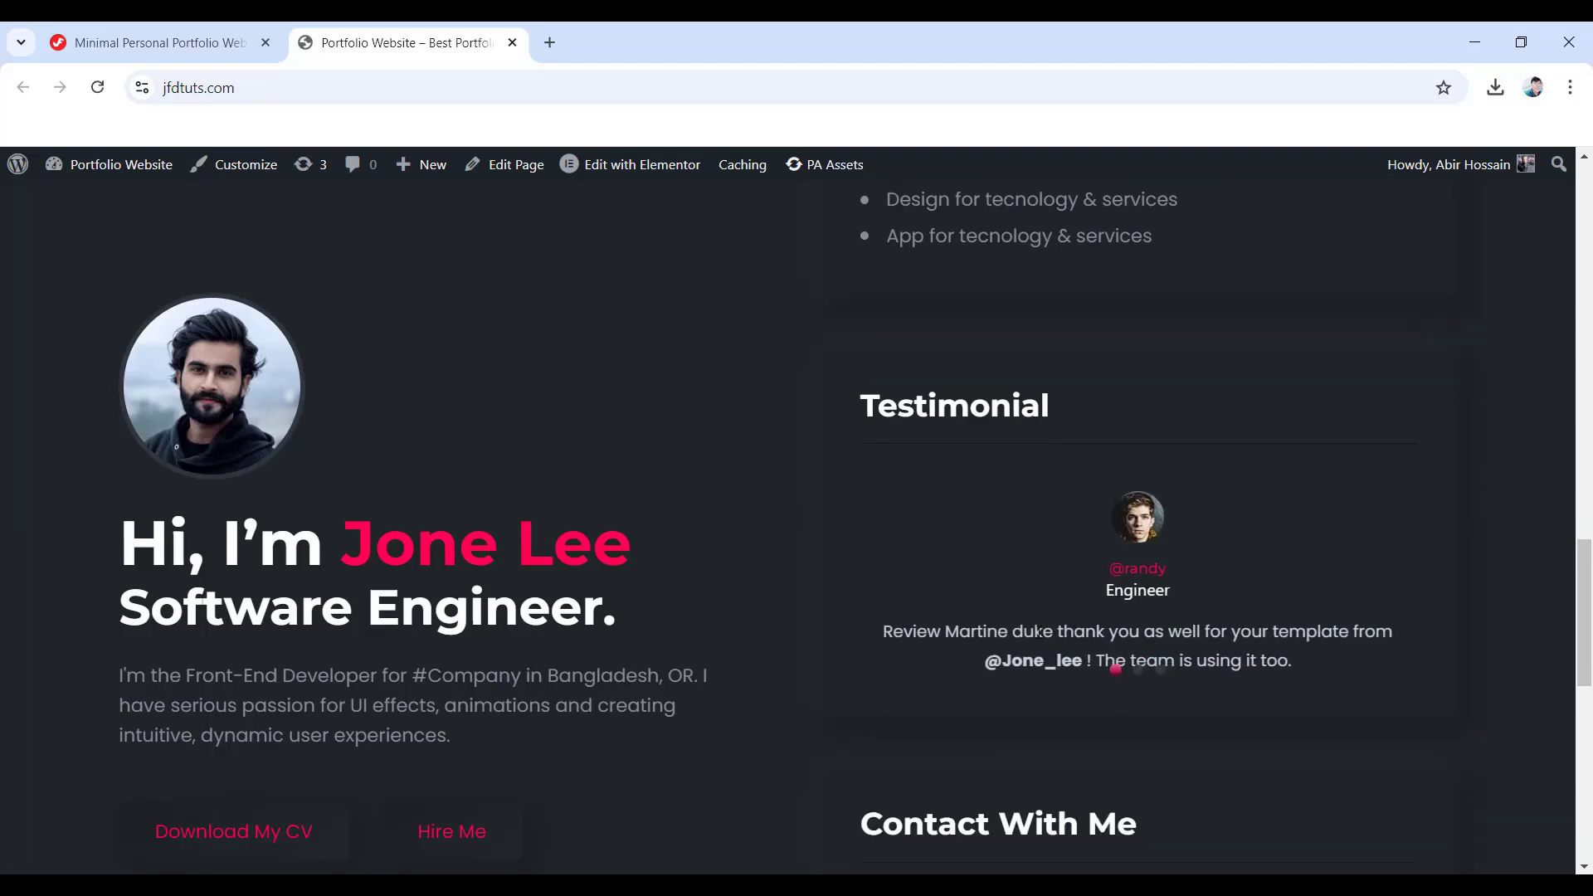
scroll(1068, 614, "down", 3)
scroll(994, 593, "down", 3)
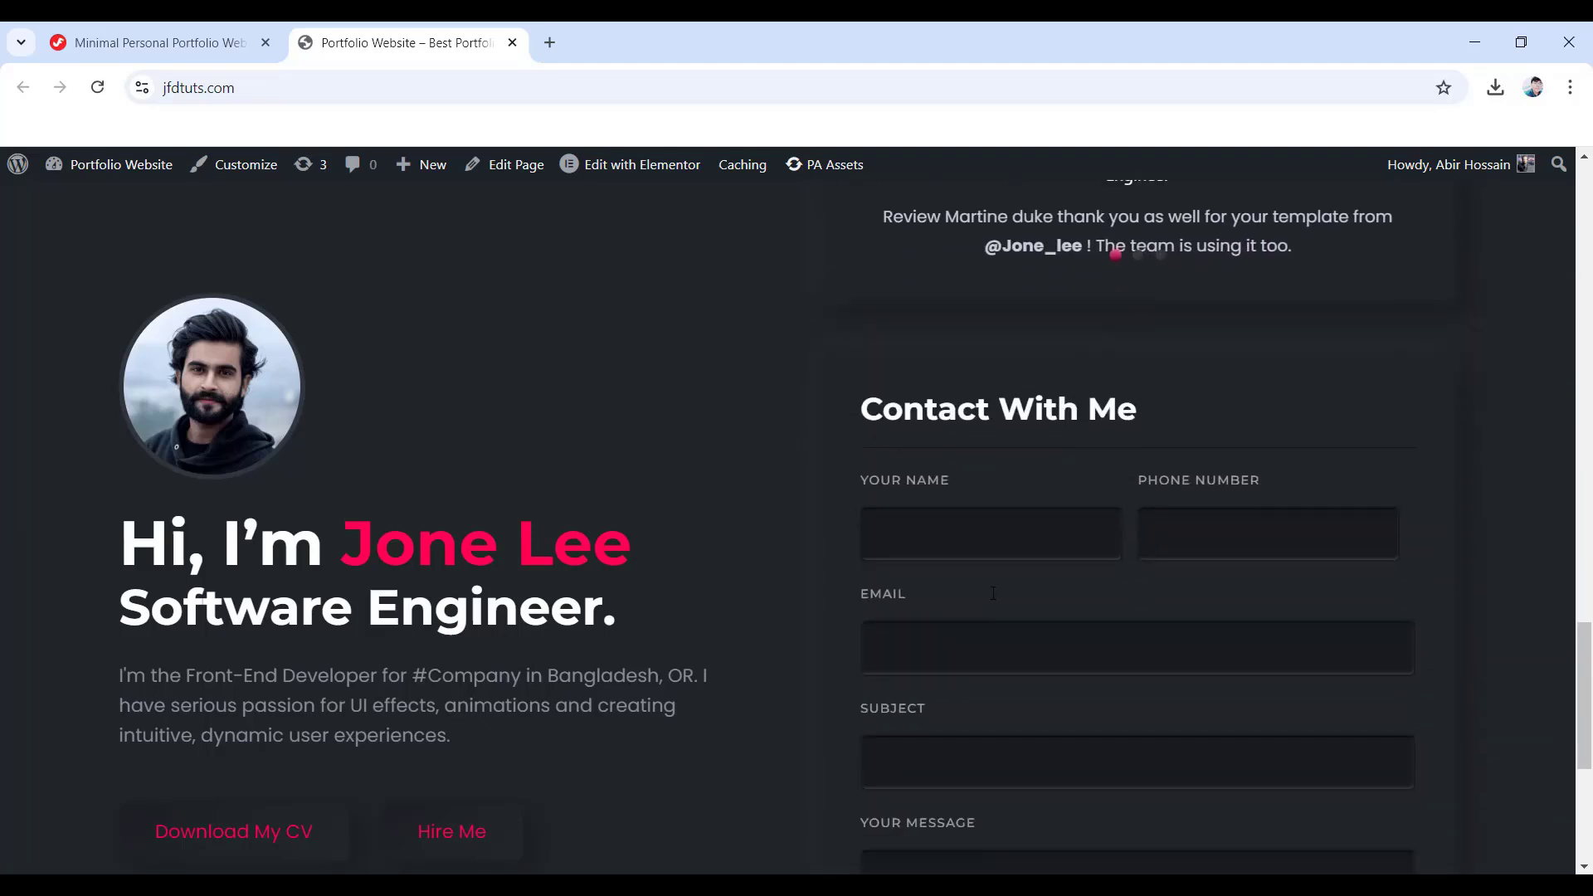
scroll(1208, 498, "down", 2)
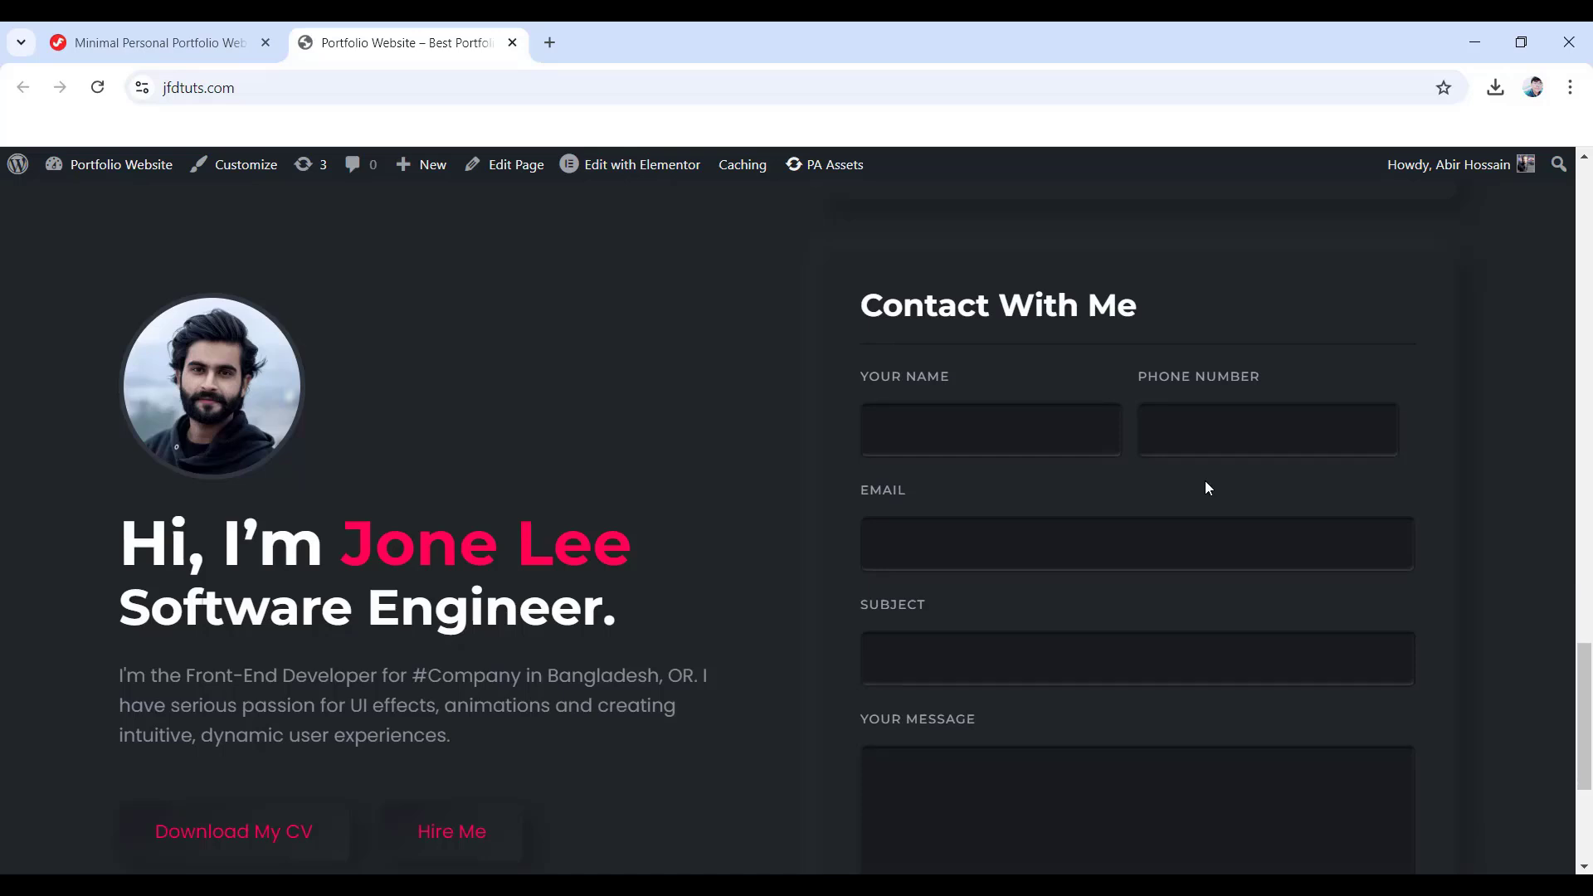
scroll(923, 487, "down", 1)
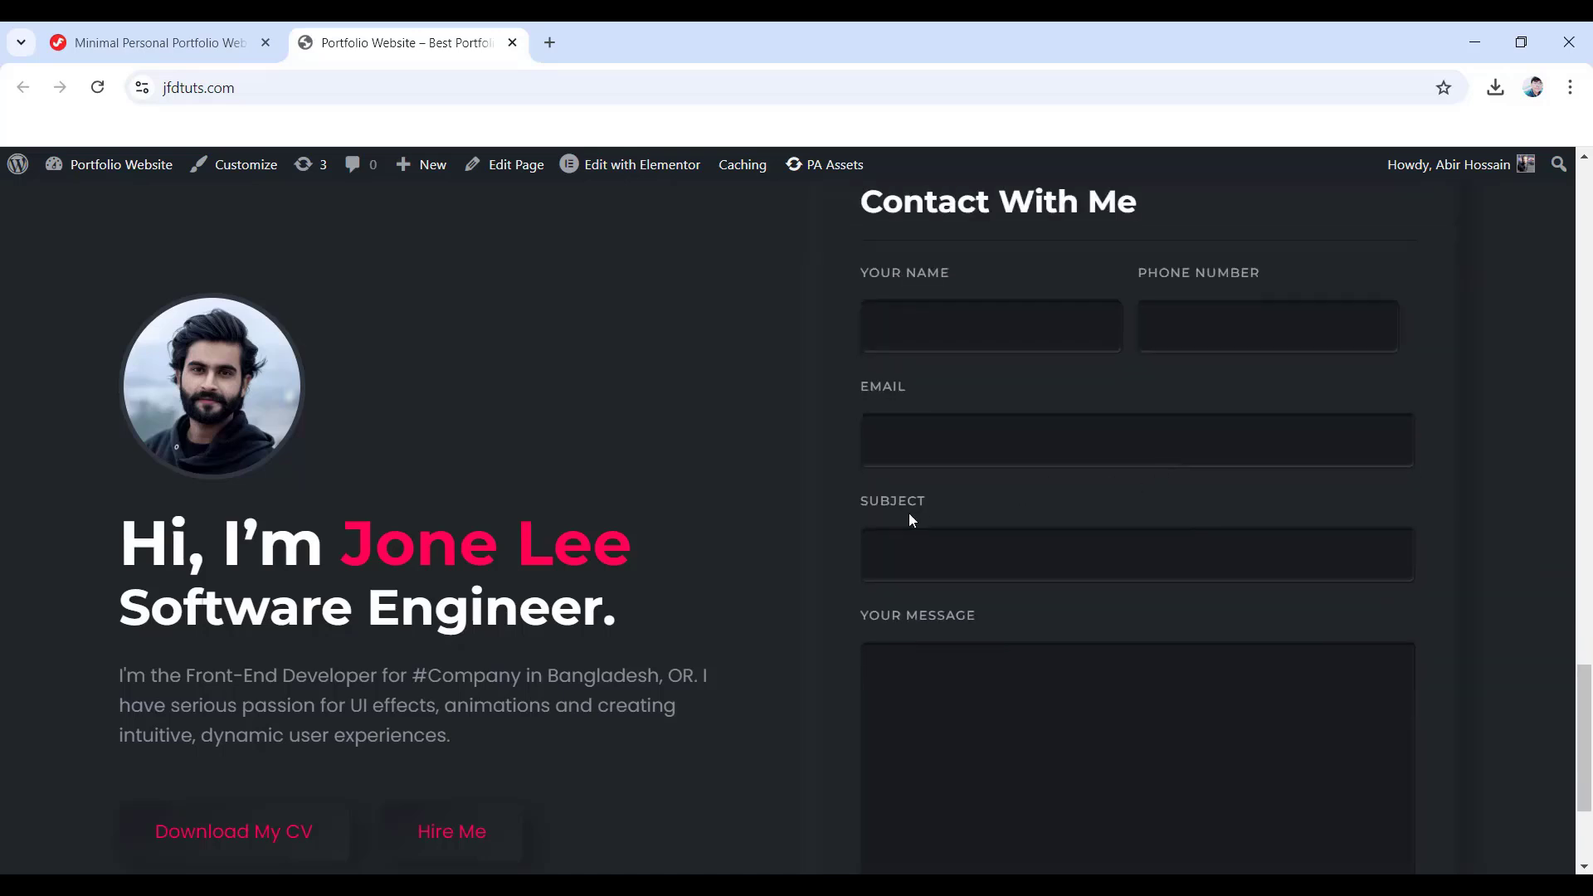
scroll(1060, 567, "down", 1)
scroll(946, 660, "down", 1)
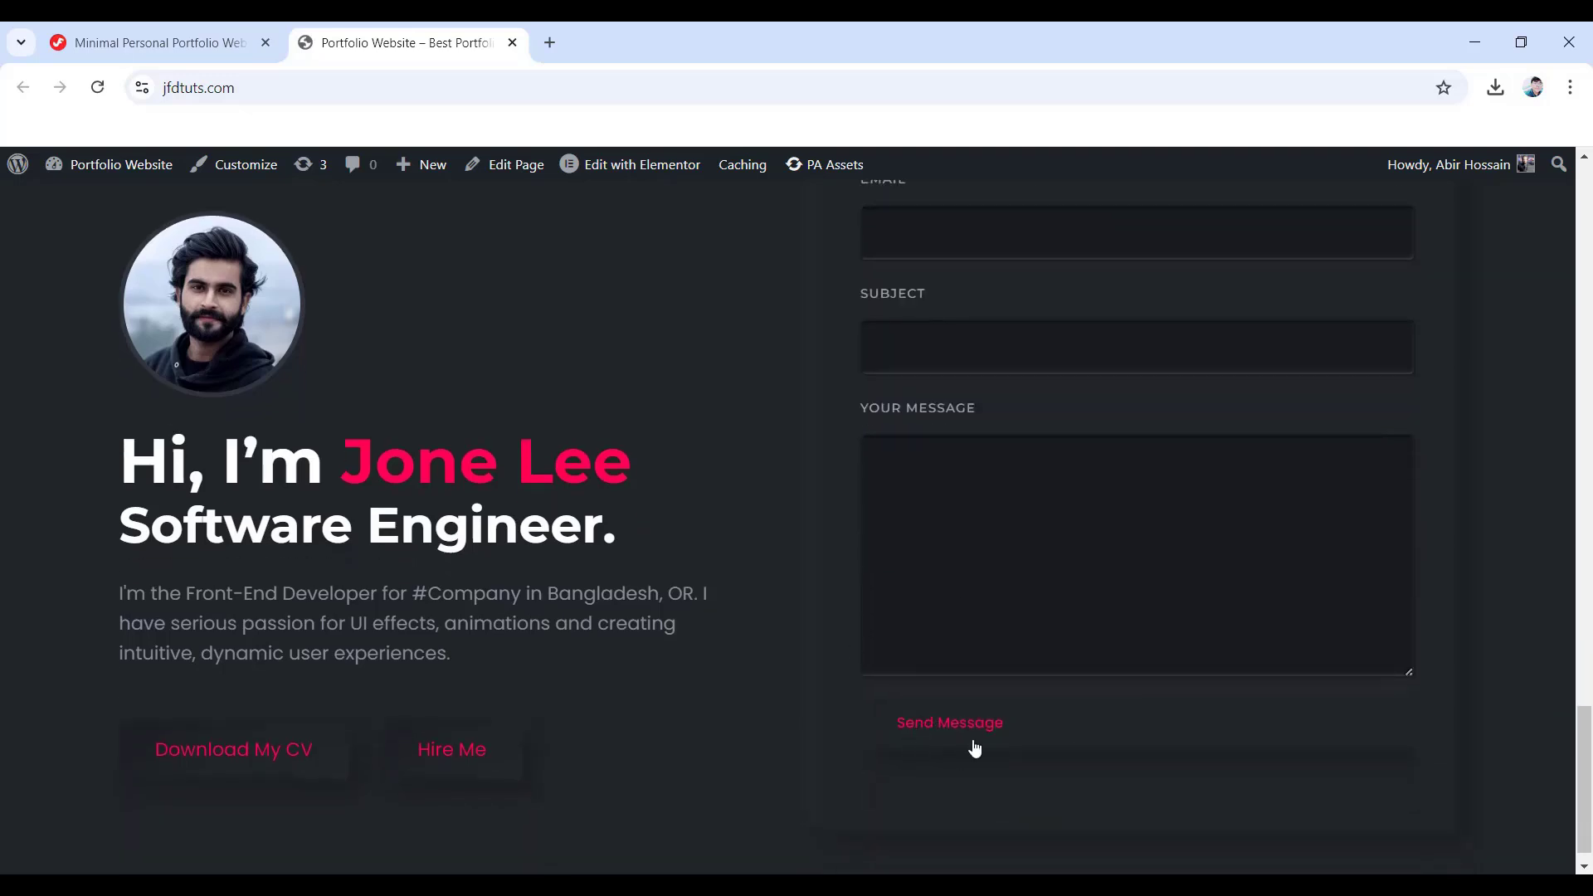
- Submit the contact form as a test and check its success confirmation
left_click(942, 739)
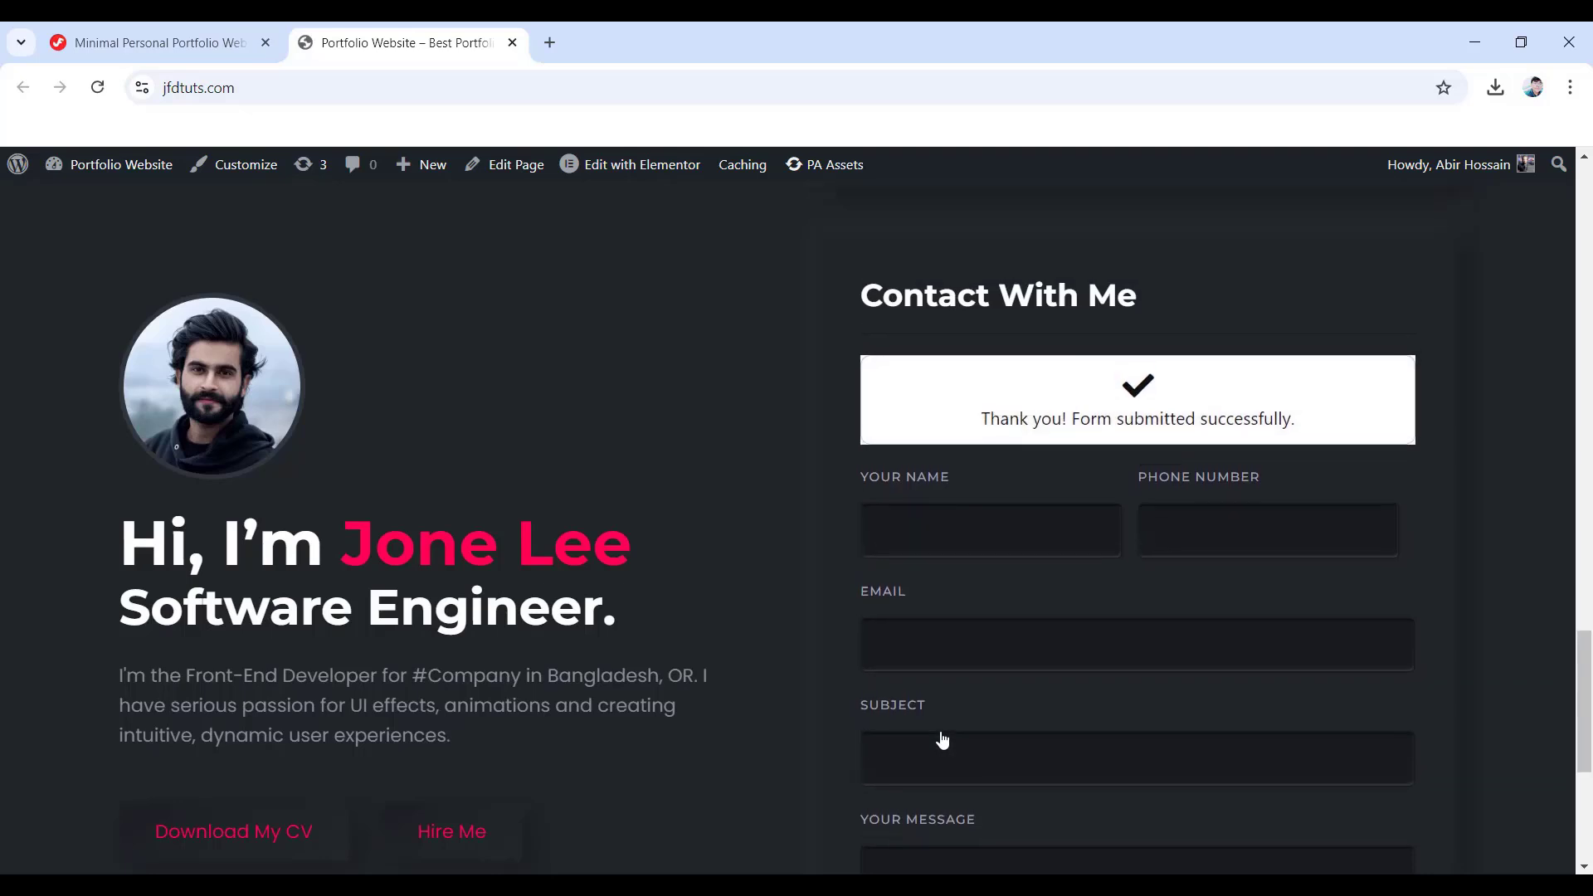
scroll(919, 725, "down", 3)
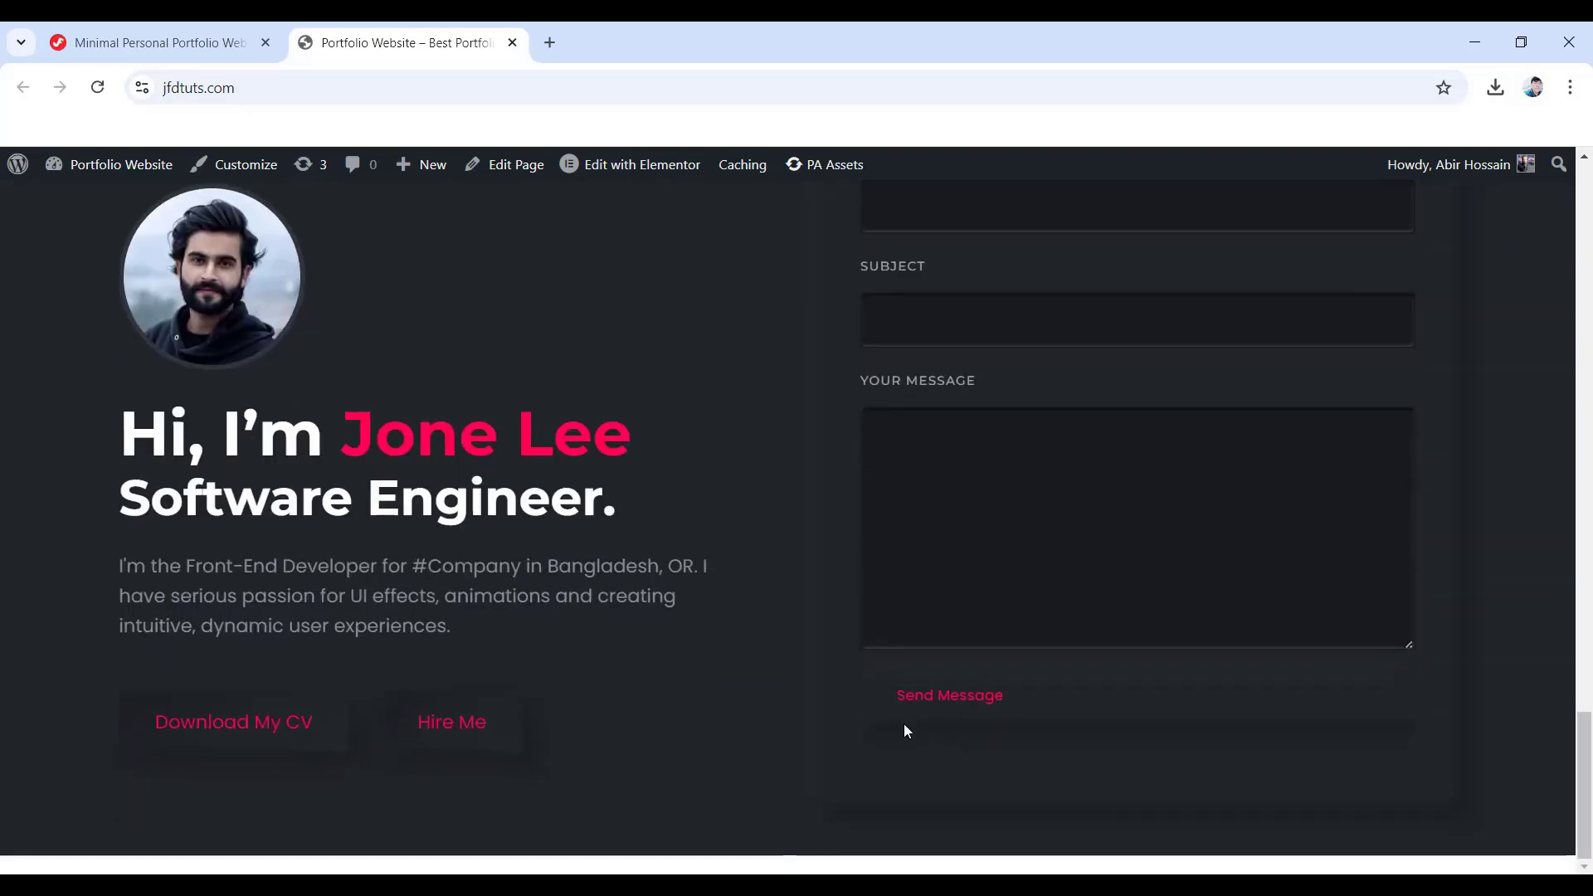
scroll(929, 726, "up", 15)
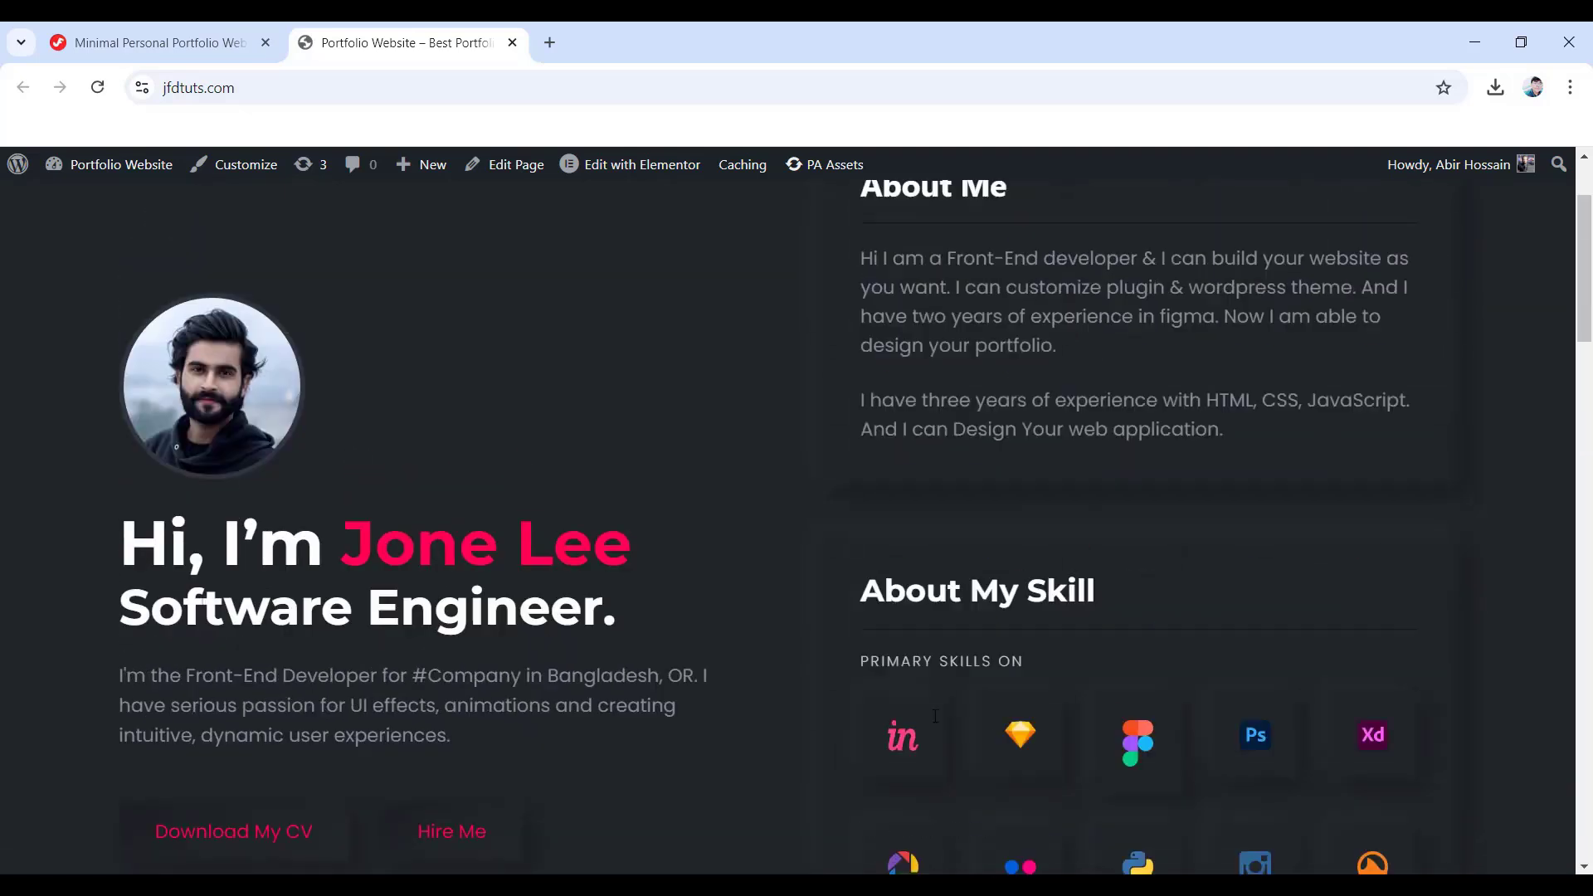